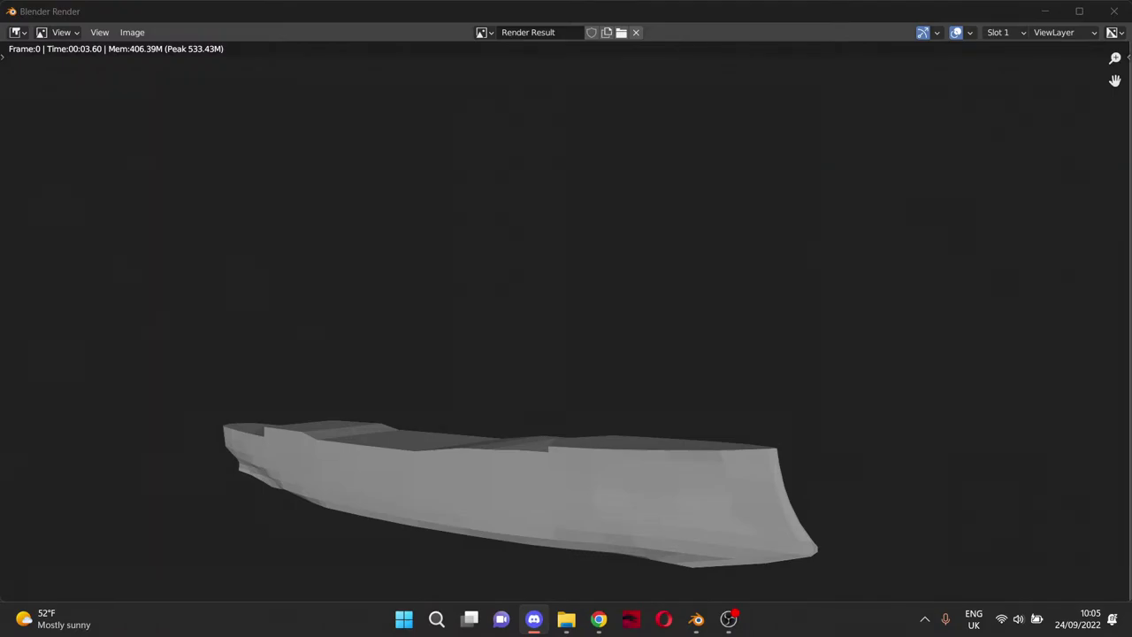
Close the render result window to return to the cruiser scene.
key("alt+Tab")
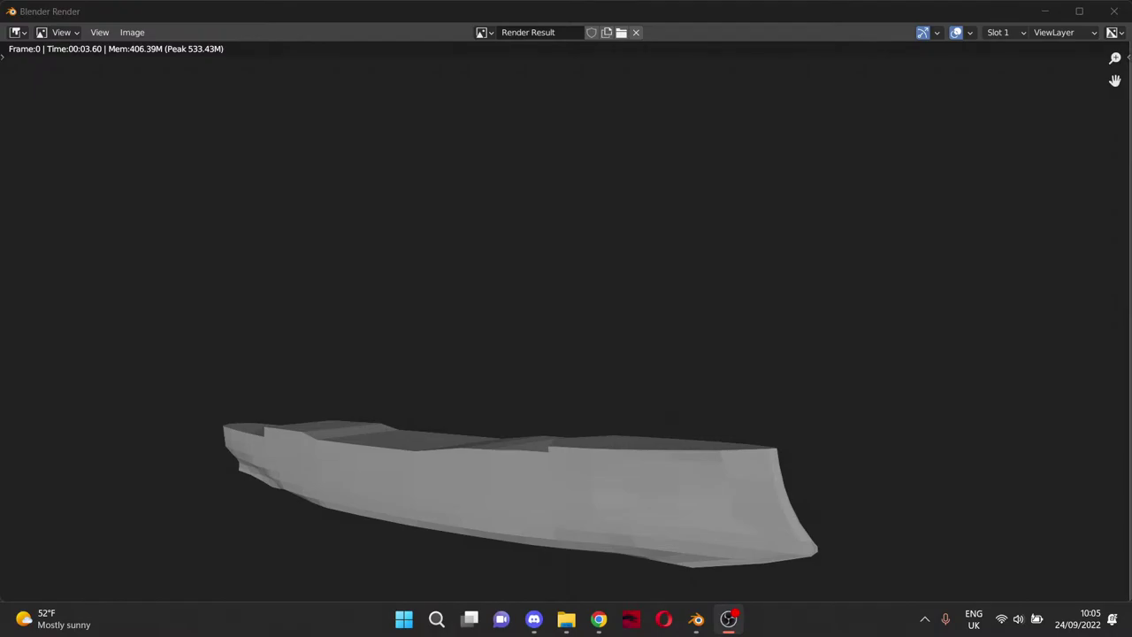
key("alt+Tab")
left_click(599, 619)
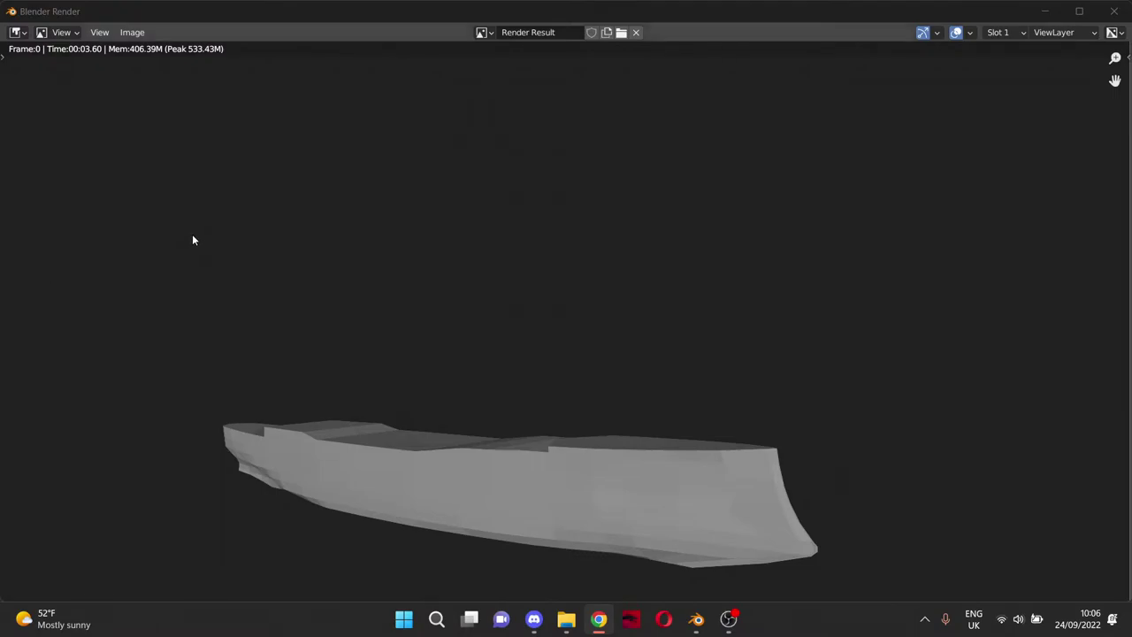
left_click(1115, 12)
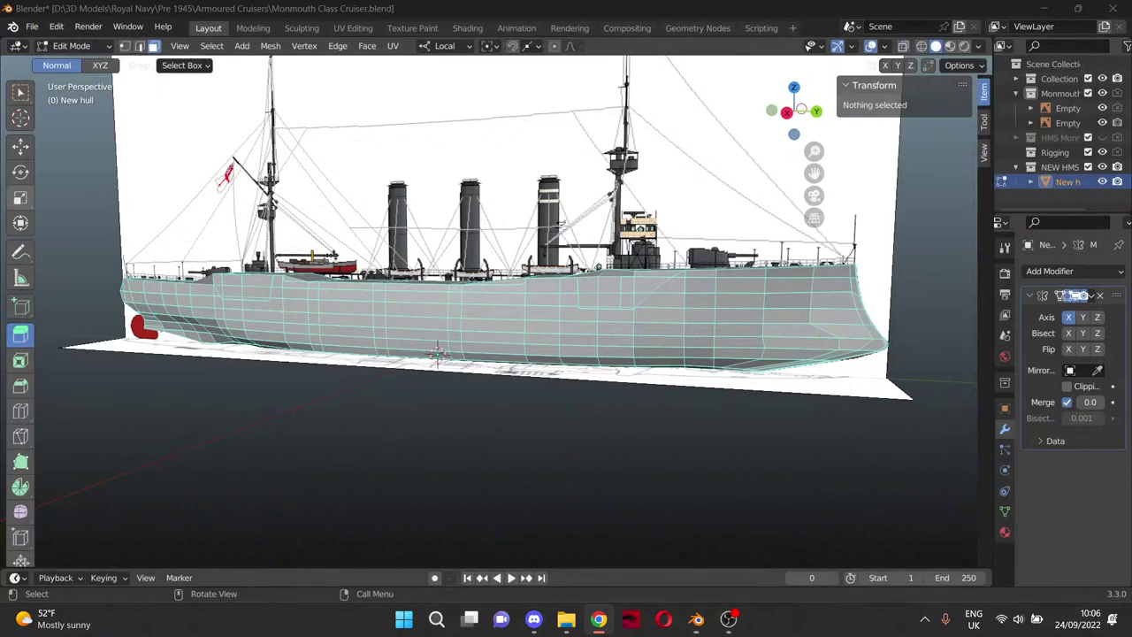
Hide the new hull and both reference images, and show the HMS Monmouth collection to examine the complete ship model.
middle_click_drag(592, 415, 626, 445)
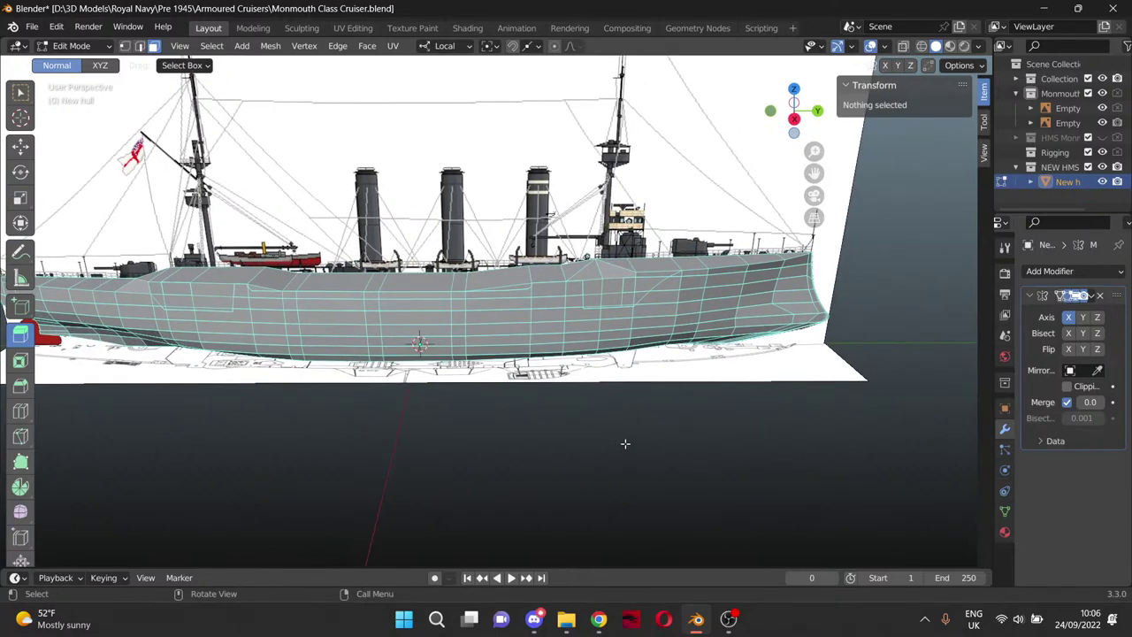
left_click_drag(814, 172, 886, 164)
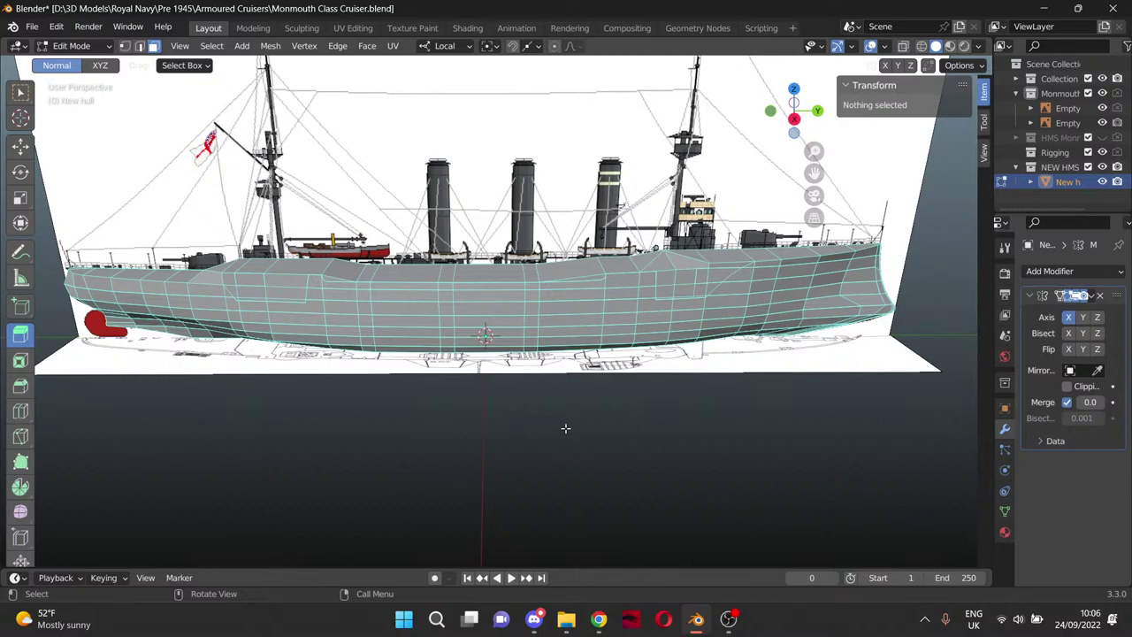
left_click(1102, 181)
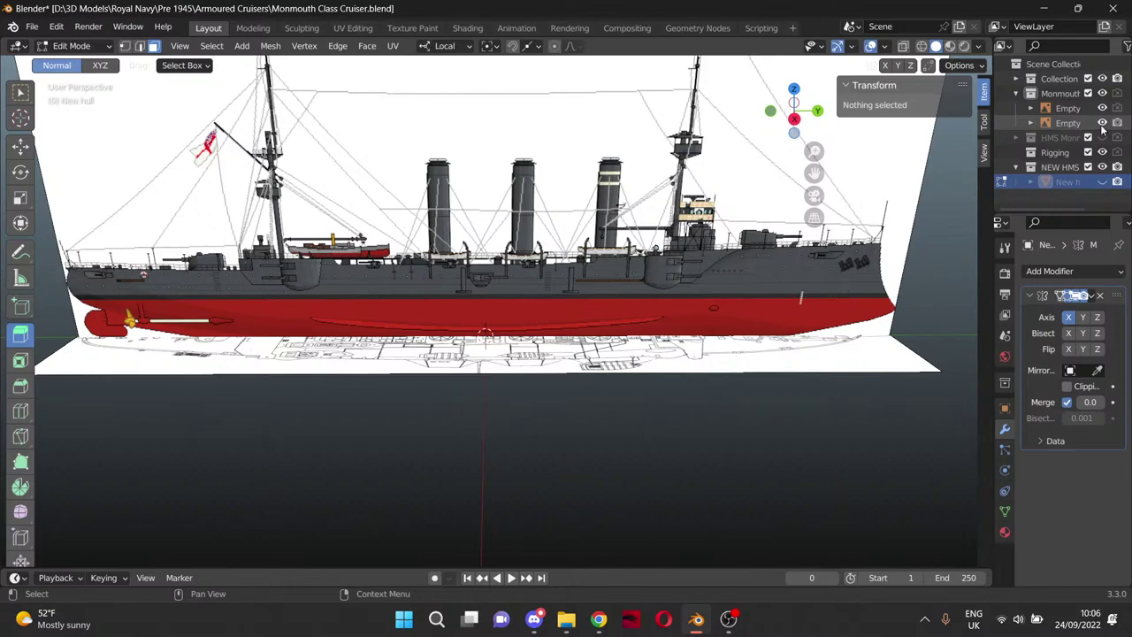
left_click(1102, 123)
left_click(1102, 108)
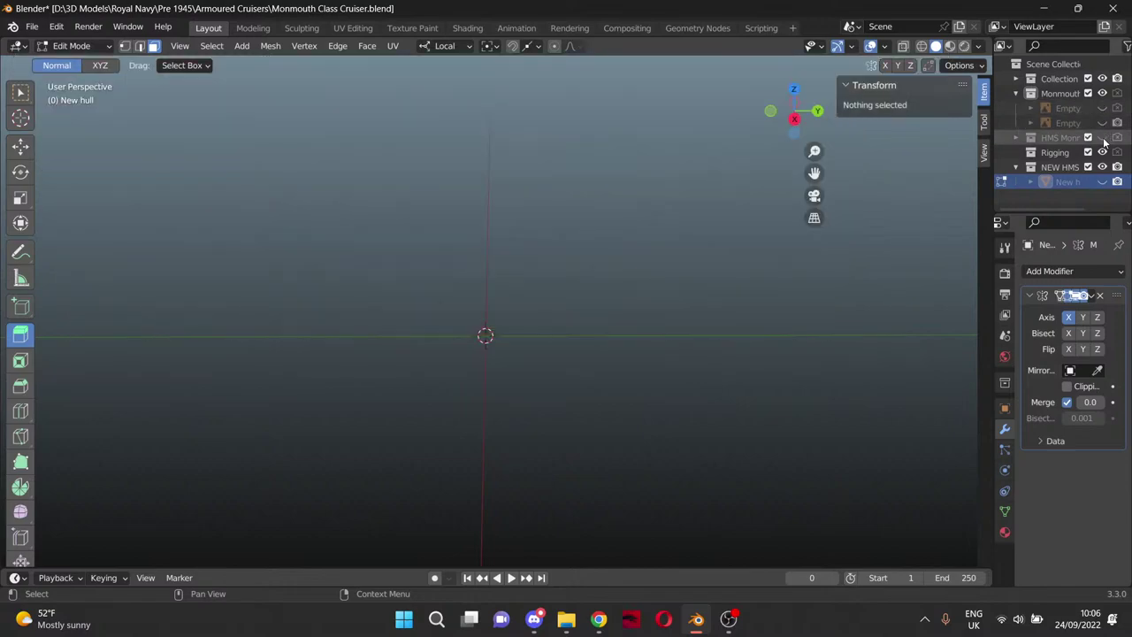
left_click(1102, 138)
scroll(778, 336, "down", 3)
middle_click_drag(779, 336, 678, 268)
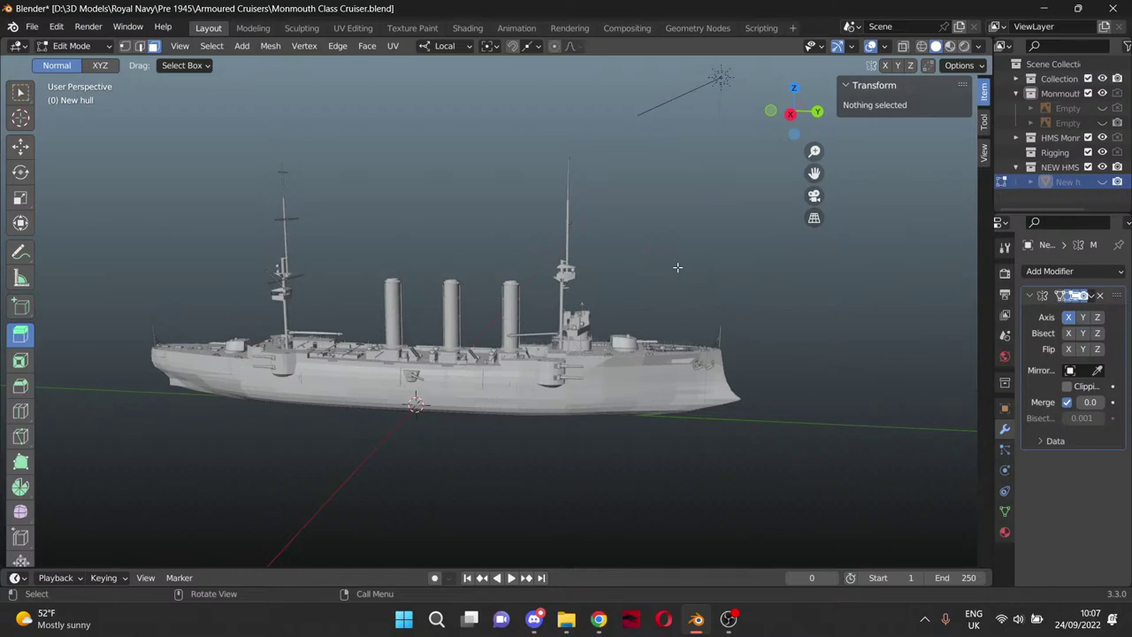
Hide the HMS Monmouth collection and show both reference images and the new hull again.
left_click(535, 621)
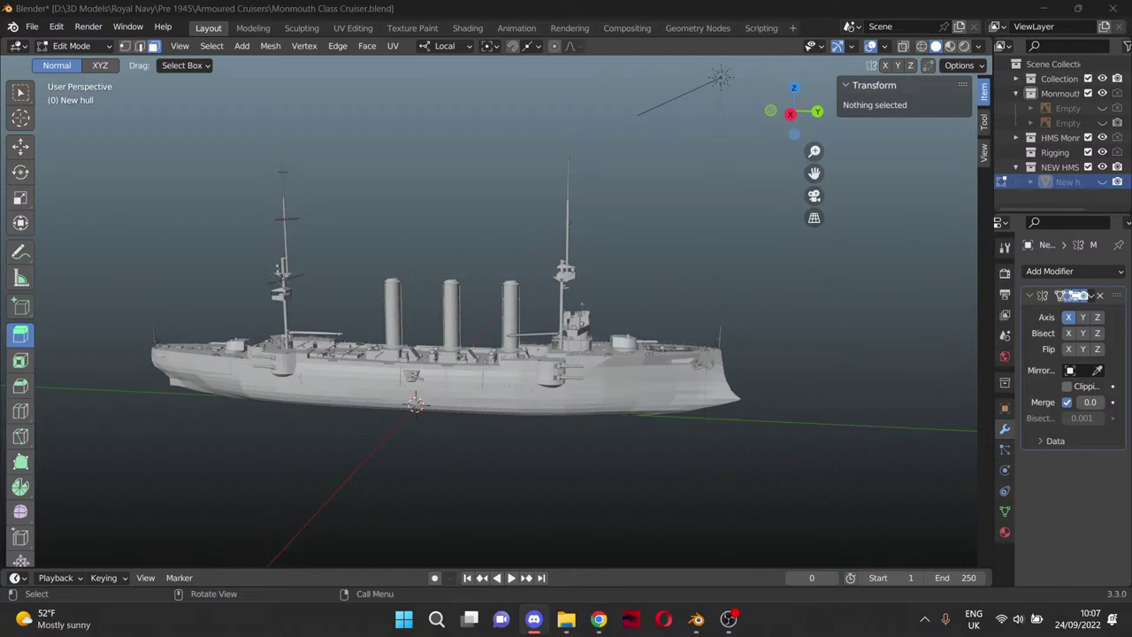
key("alt+Tab")
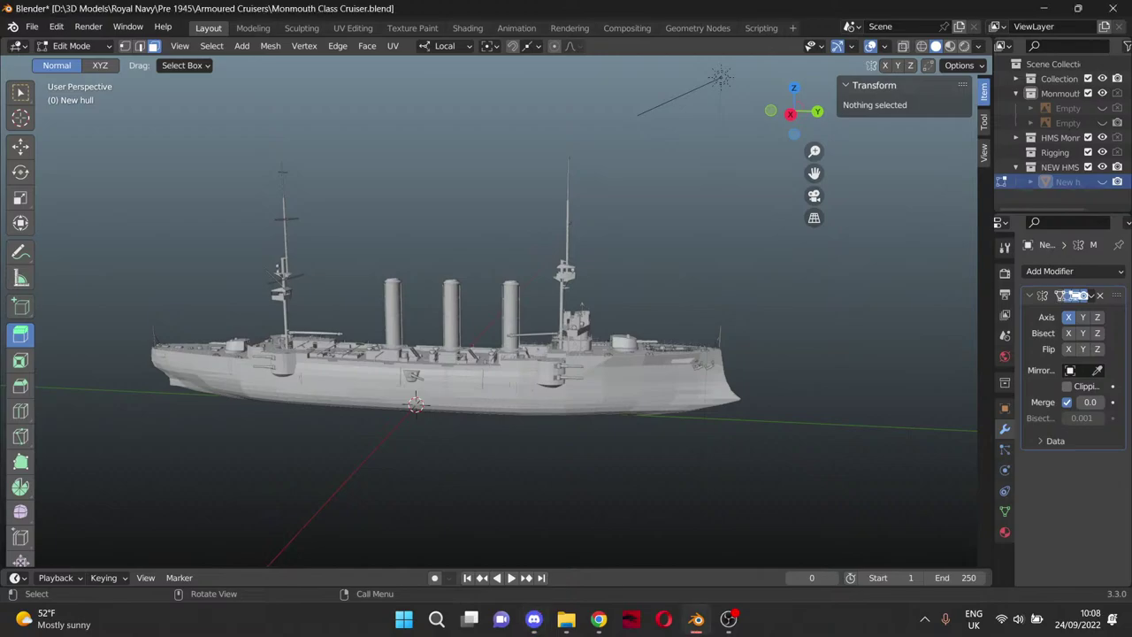
left_click(1103, 138)
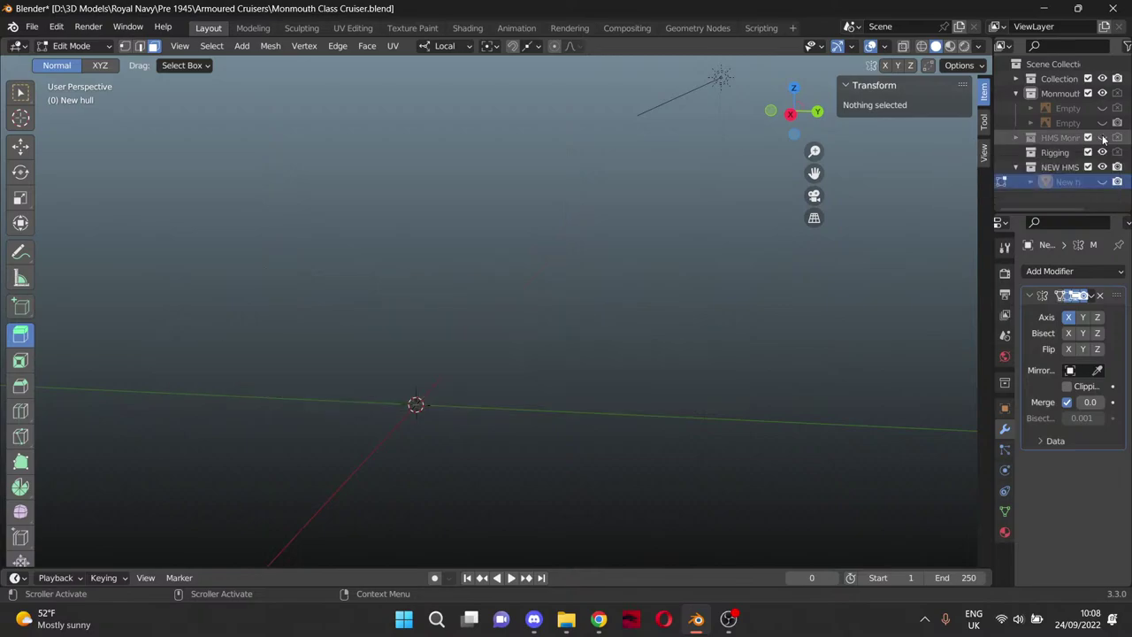
left_click(1102, 123)
left_click(1102, 107)
left_click(1102, 181)
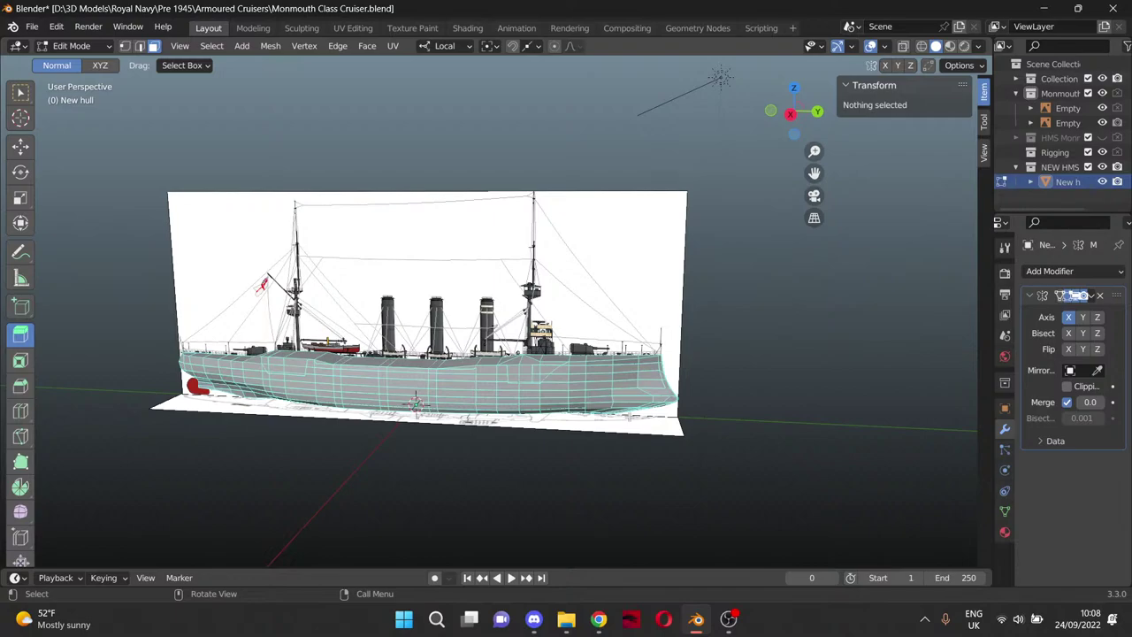
Examine the new hull's bow, deck and forward side in perspective, and against the reference image in the right orthographic view.
scroll(499, 423, "up", 4)
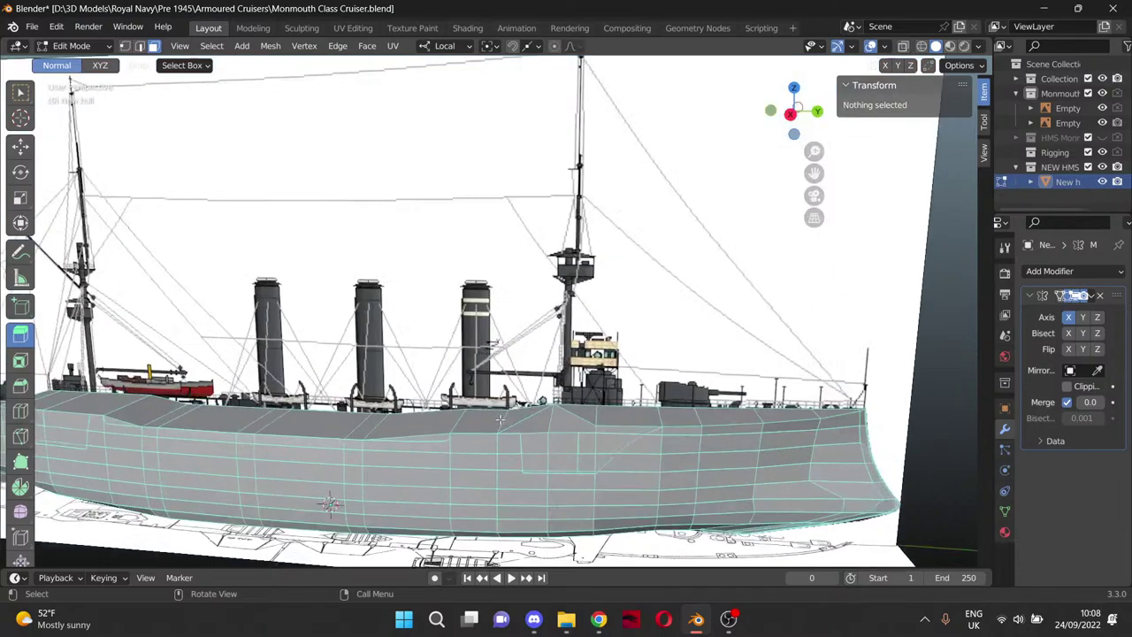
middle_click_drag(499, 423, 452, 394)
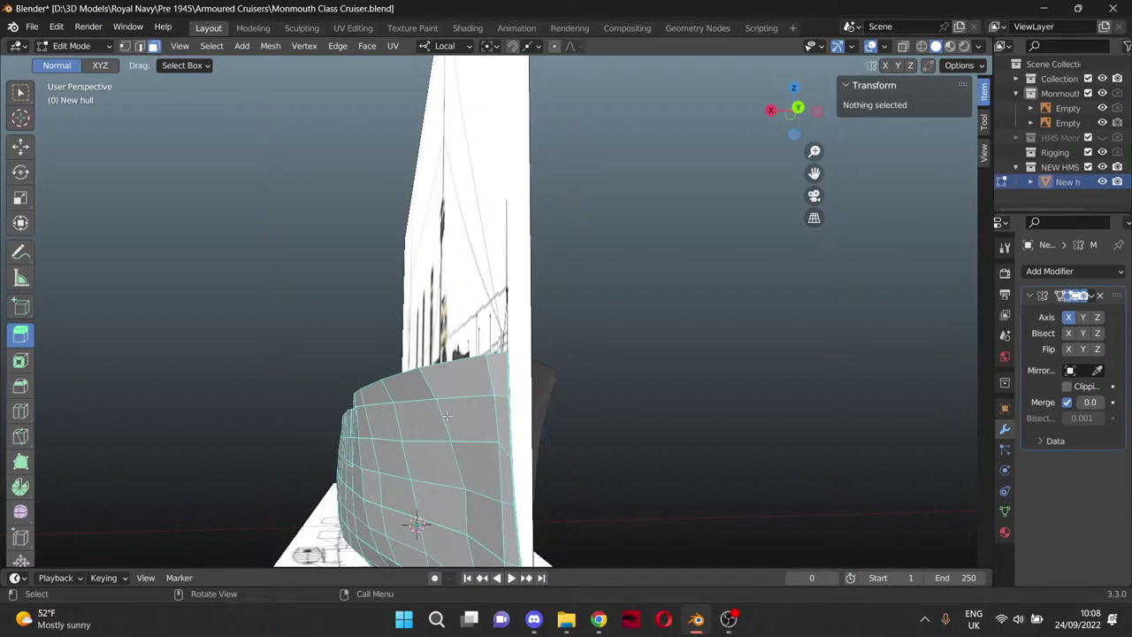
middle_click_drag(447, 416, 695, 361)
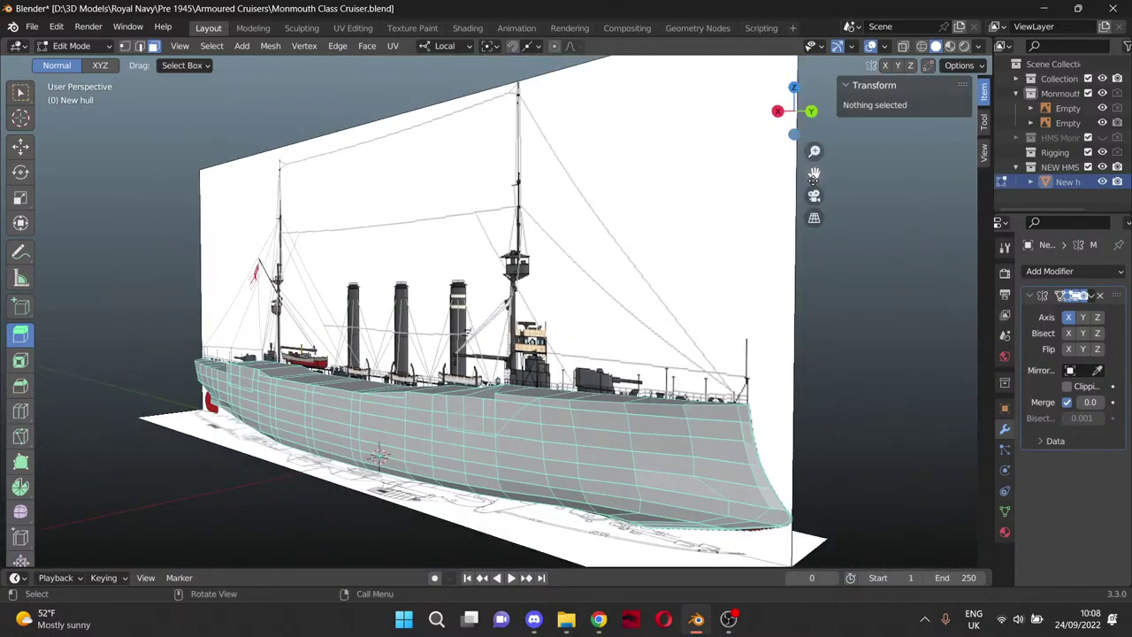
left_click_drag(814, 173, 753, 133)
scroll(549, 336, "up", 7)
middle_click_drag(679, 429, 601, 404)
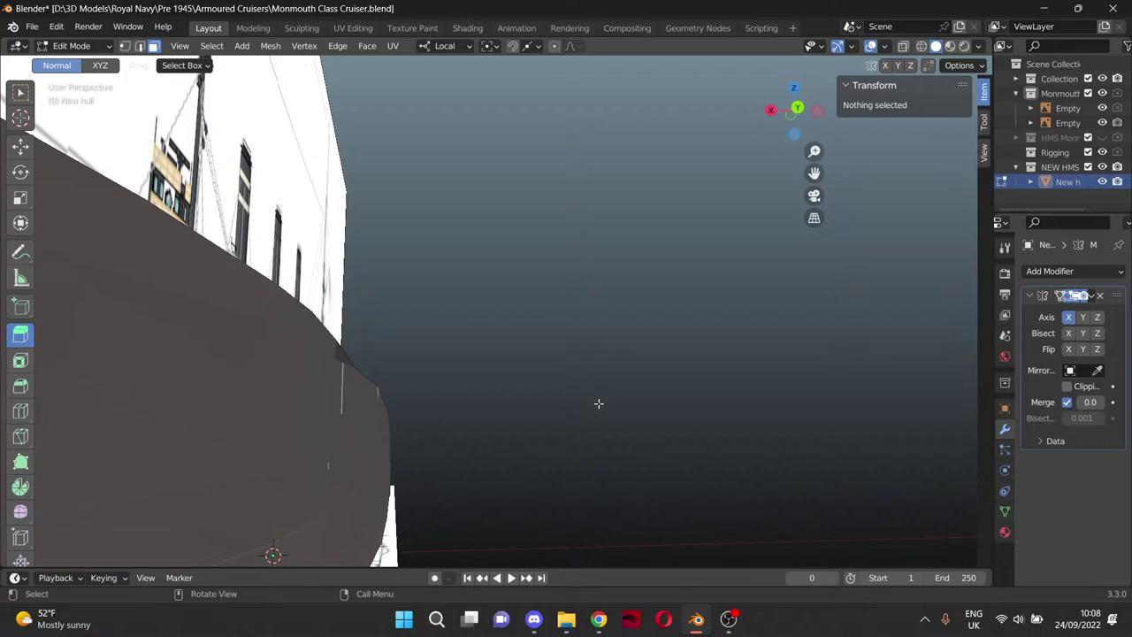
middle_click_drag(503, 422, 698, 450)
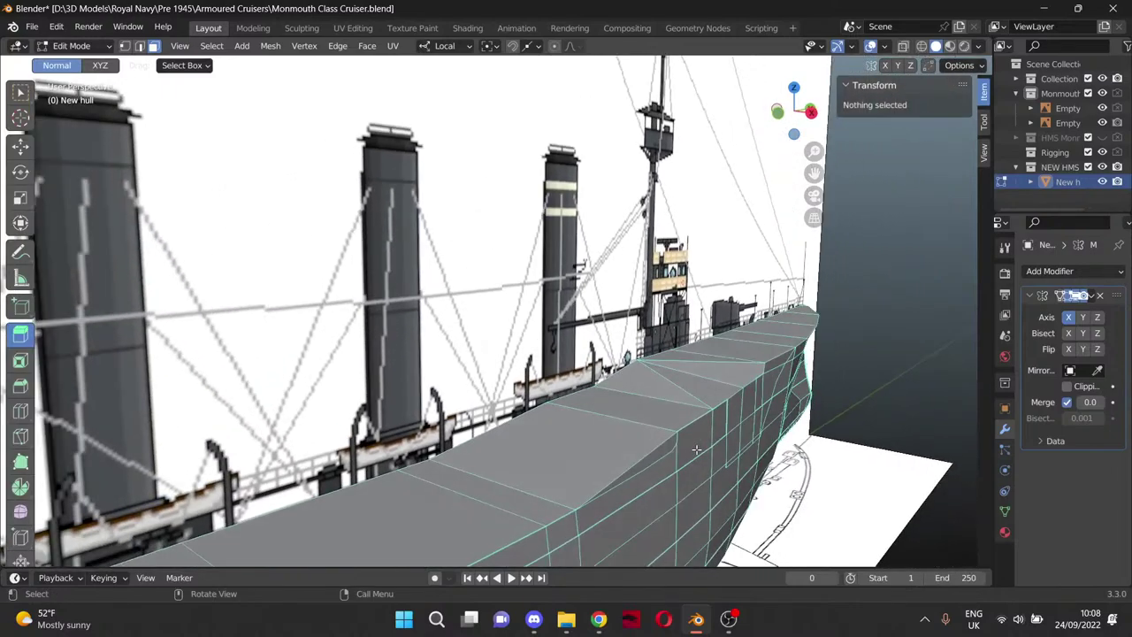
key("KP_3")
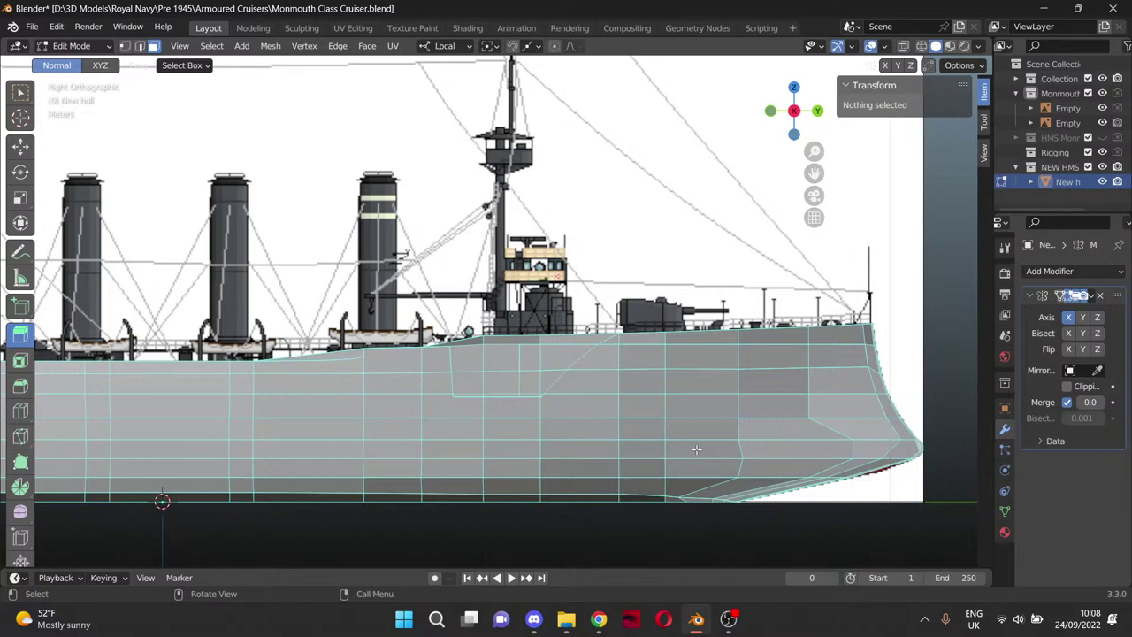
scroll(696, 450, "up", 5)
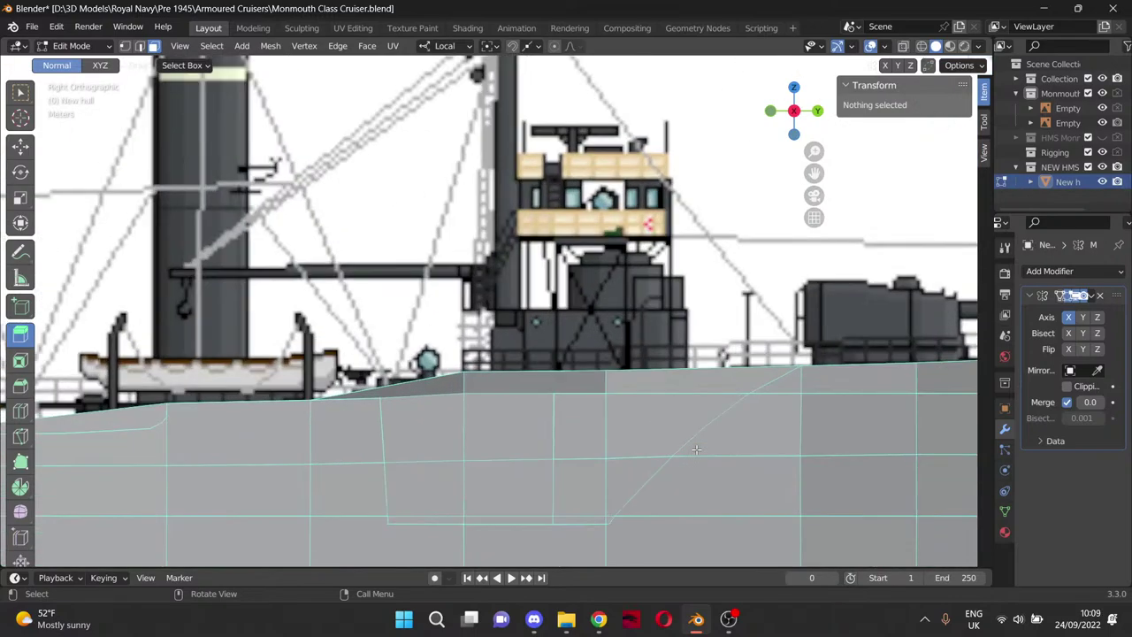
scroll(696, 449, "down", 3)
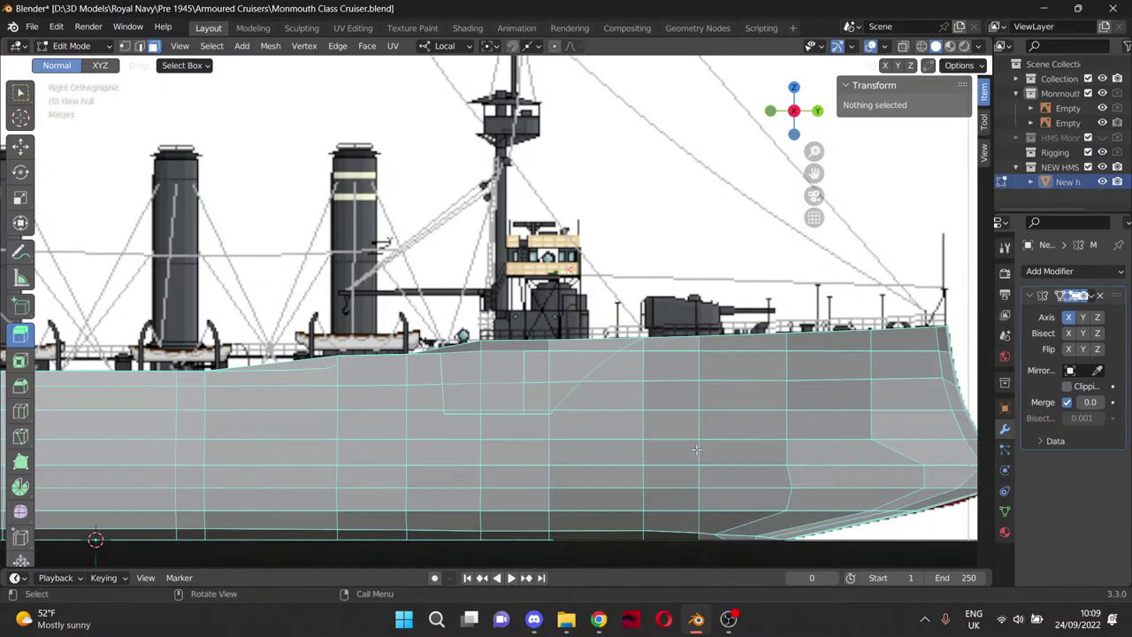
Show the HMS Monmouth collection together with the new hull over the side reference image.
left_click(1102, 181)
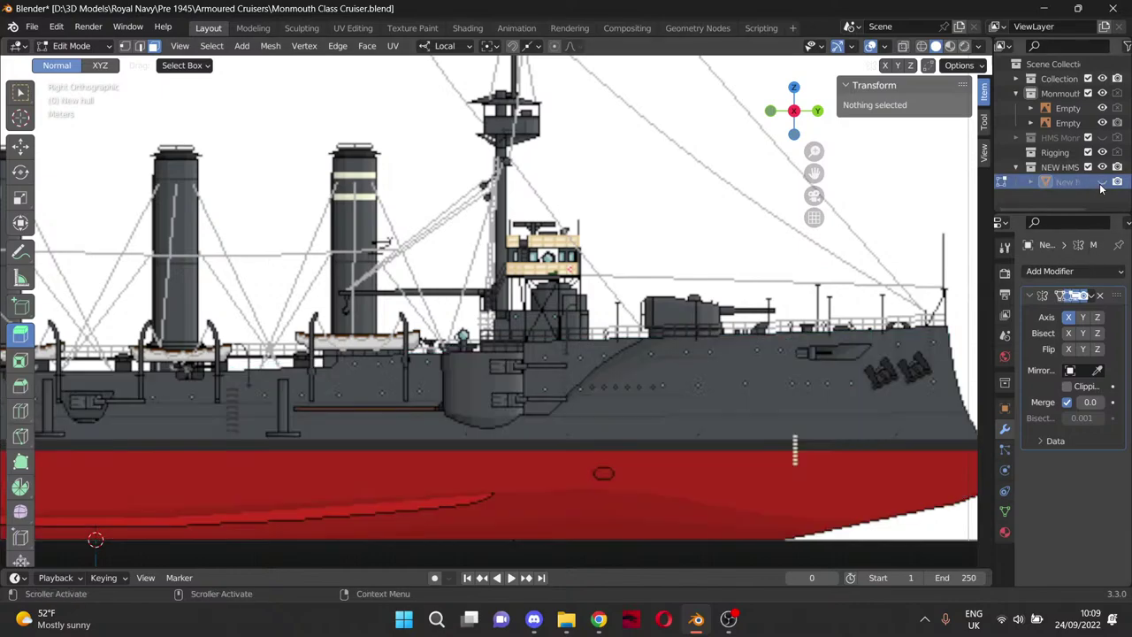
left_click(1102, 137)
scroll(489, 301, "down", 5)
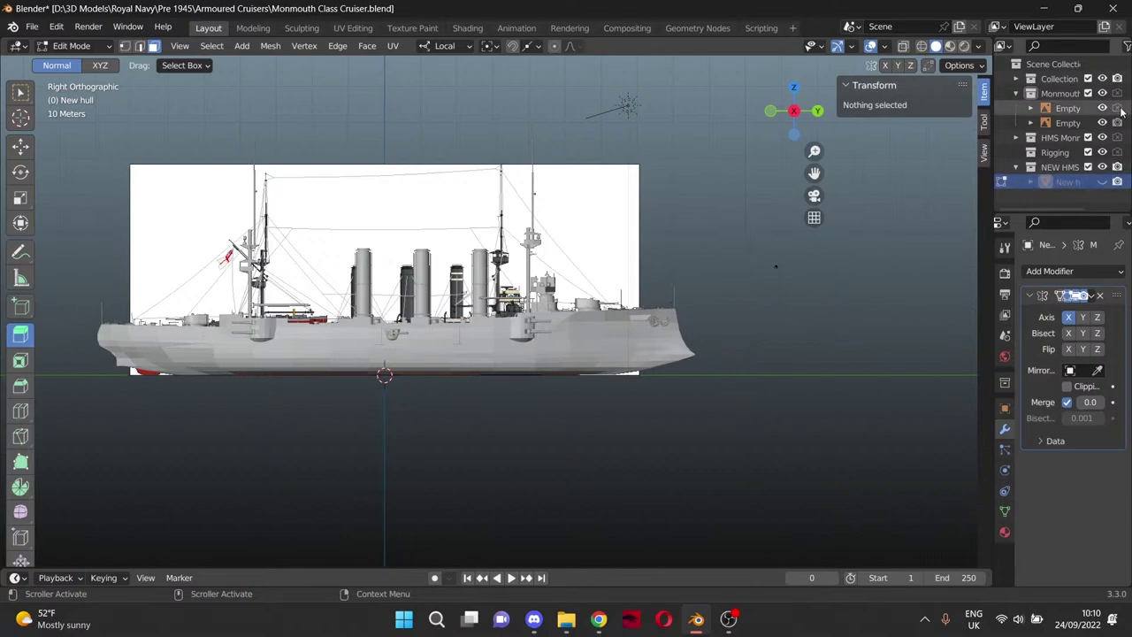
left_click(1102, 182)
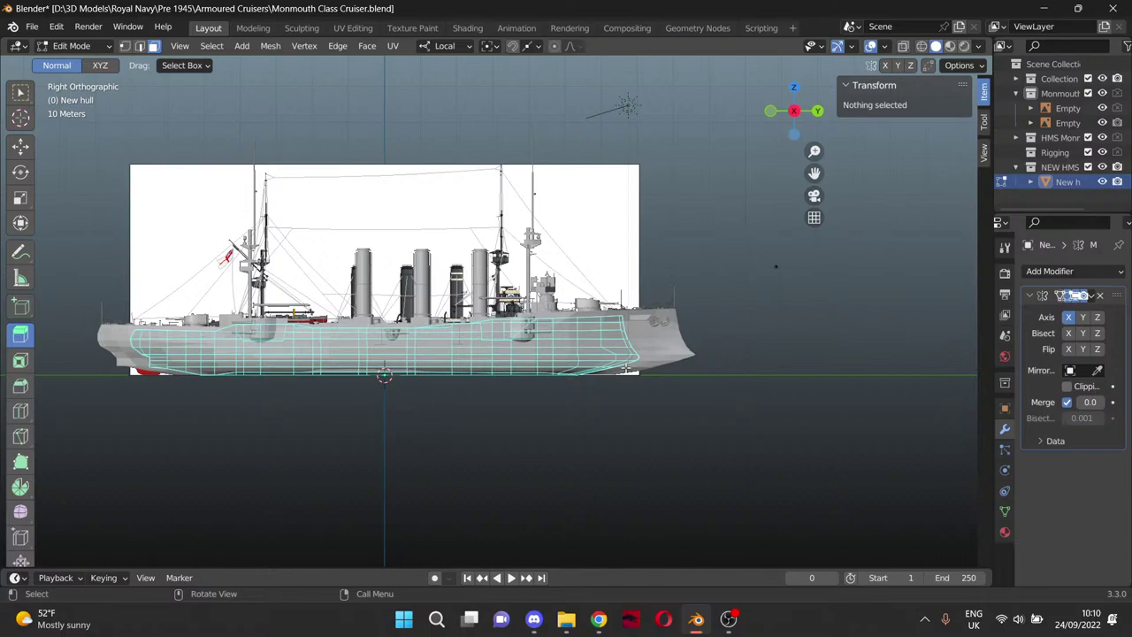
key("alt+Tab")
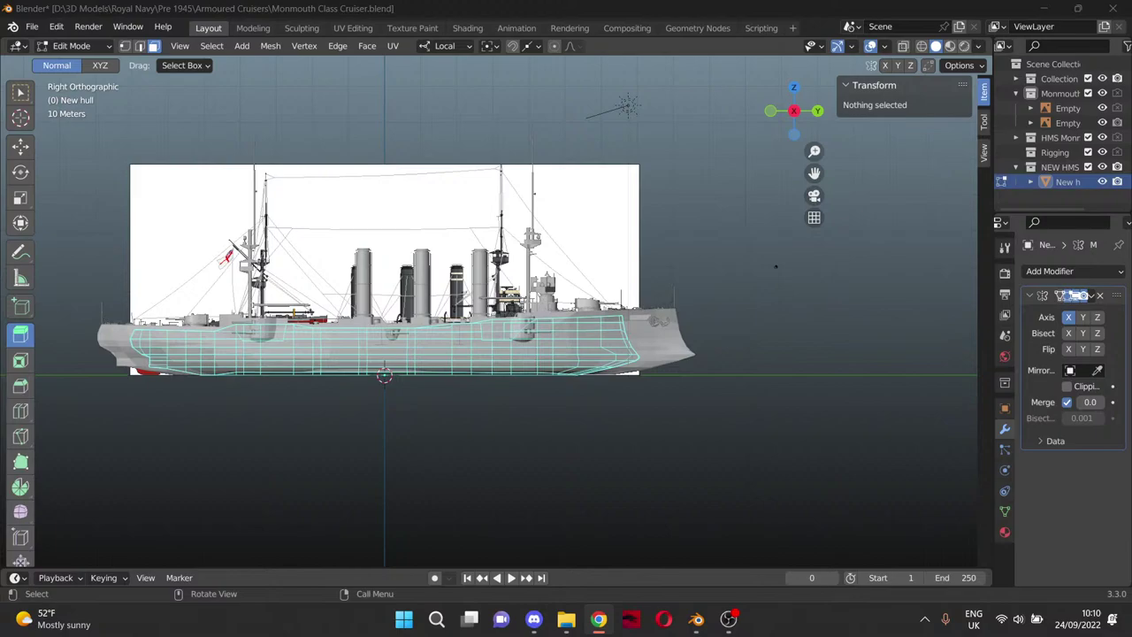
Compare the complete ship model with the new hull and the reference image, and hide the HMS Monmouth collection.
scroll(495, 382, "up", 3)
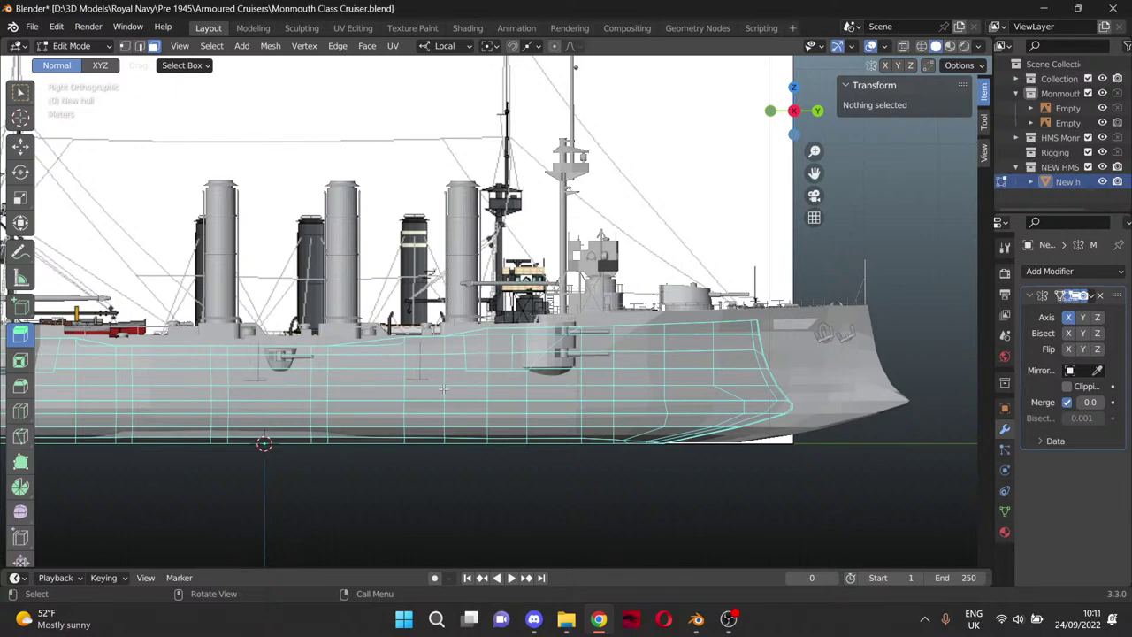
middle_click_drag(444, 390, 392, 390)
scroll(409, 389, "down", 5)
scroll(392, 390, "up", 5)
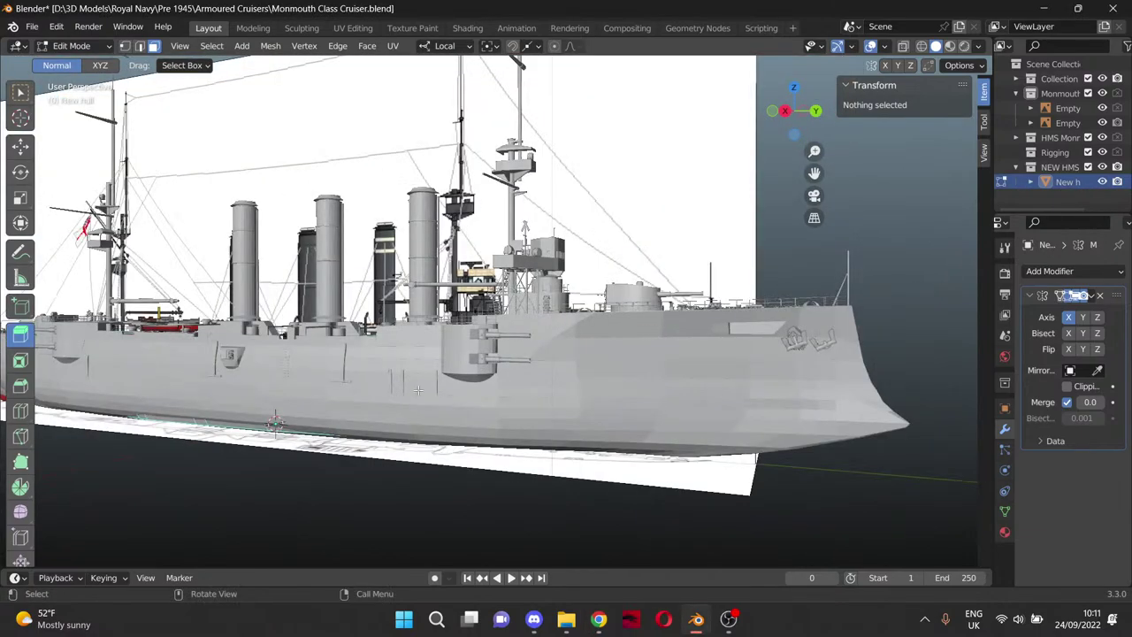
left_click(1102, 138)
scroll(606, 275, "down", 4)
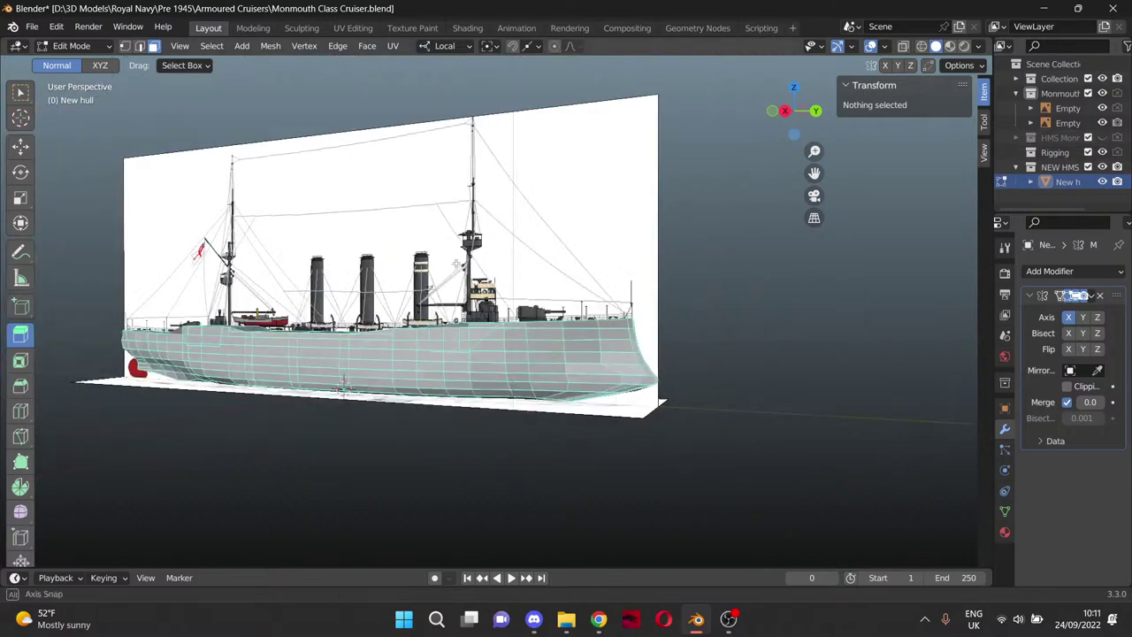
Examine the new hull's side profile, the raised aft deck section and the stern mesh around the rudder.
middle_click_drag(606, 275, 434, 270)
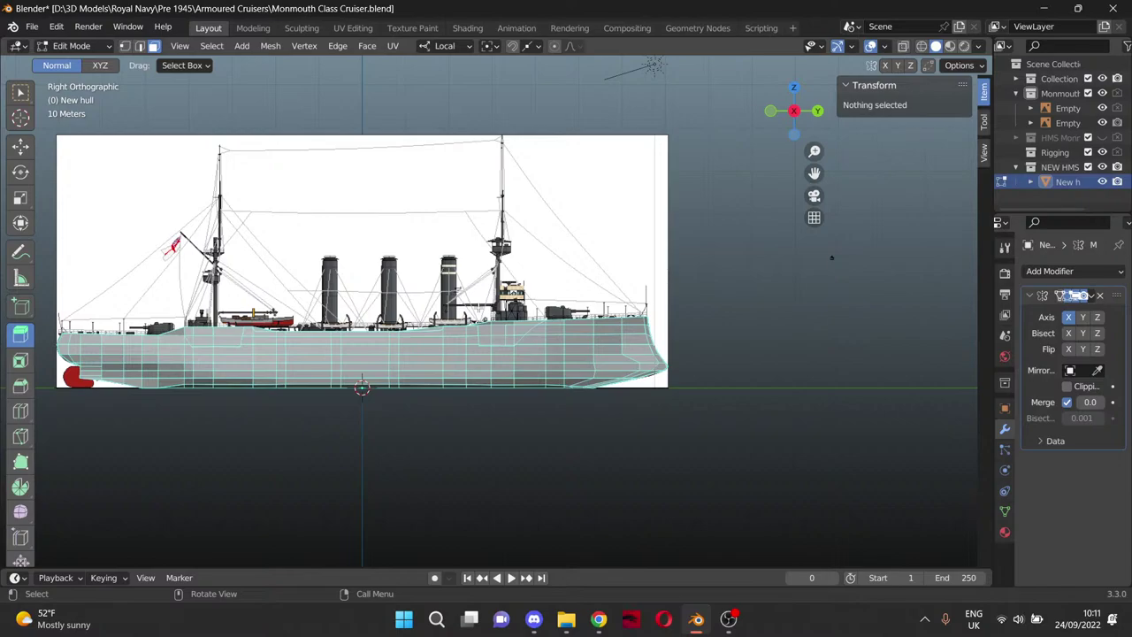
left_click_drag(814, 172, 906, 156)
scroll(593, 282, "up", 3)
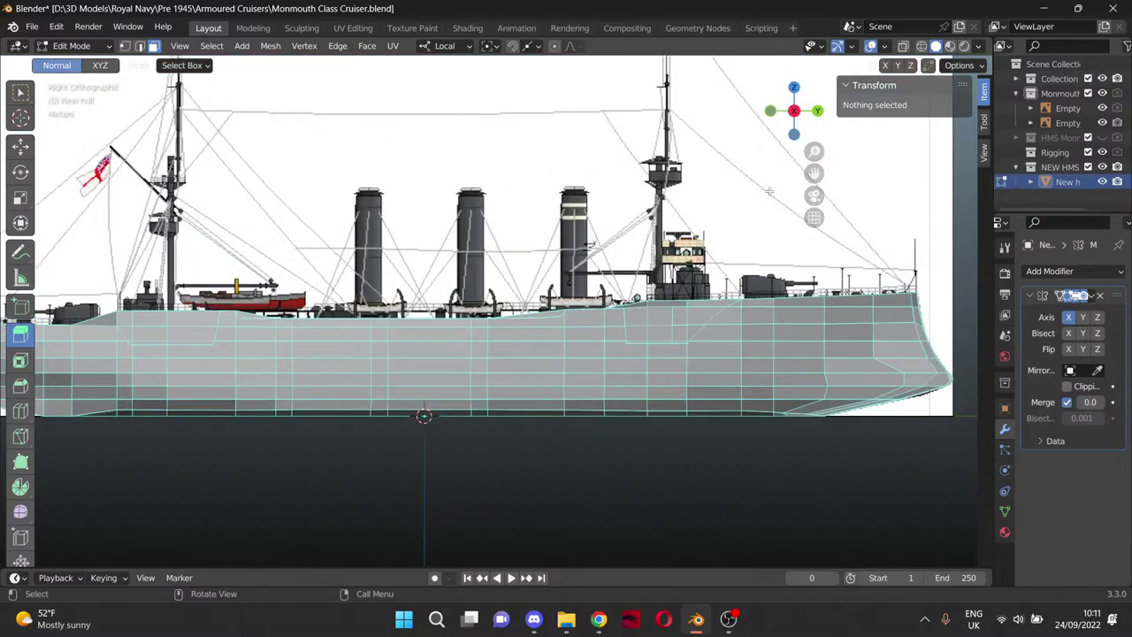
left_click_drag(811, 177, 1131, 145)
scroll(319, 323, "up", 5)
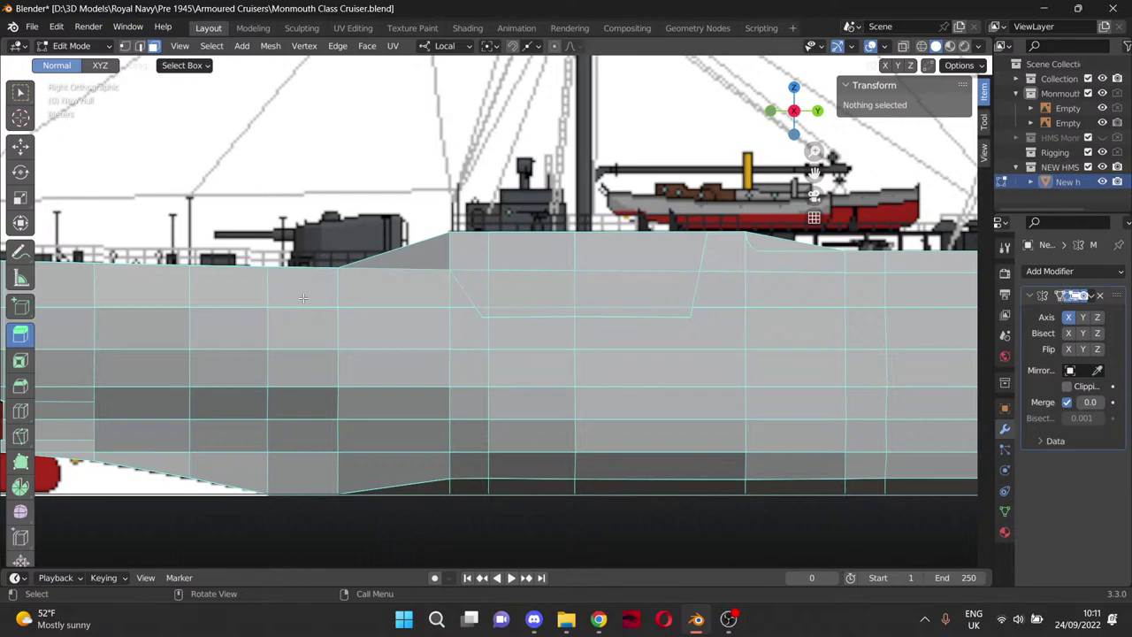
middle_click_drag(342, 269, 489, 320)
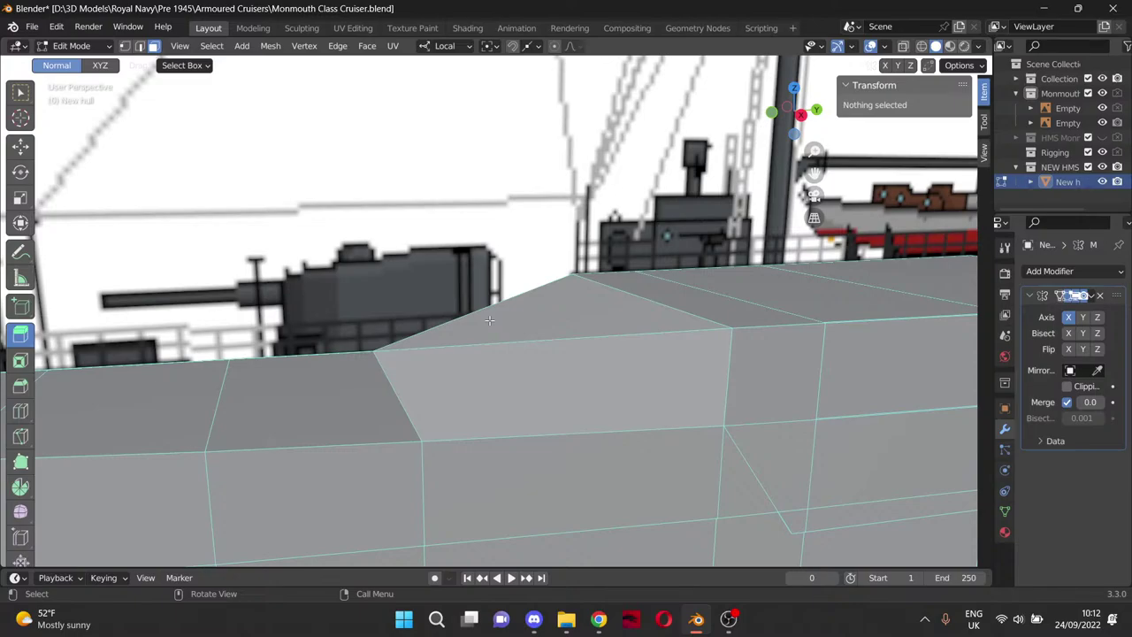
scroll(489, 340, "down", 6)
mouse_move(490, 340)
middle_mouse_down()
mouse_move(530, 359)
mouse_move(498, 348)
middle_mouse_up()
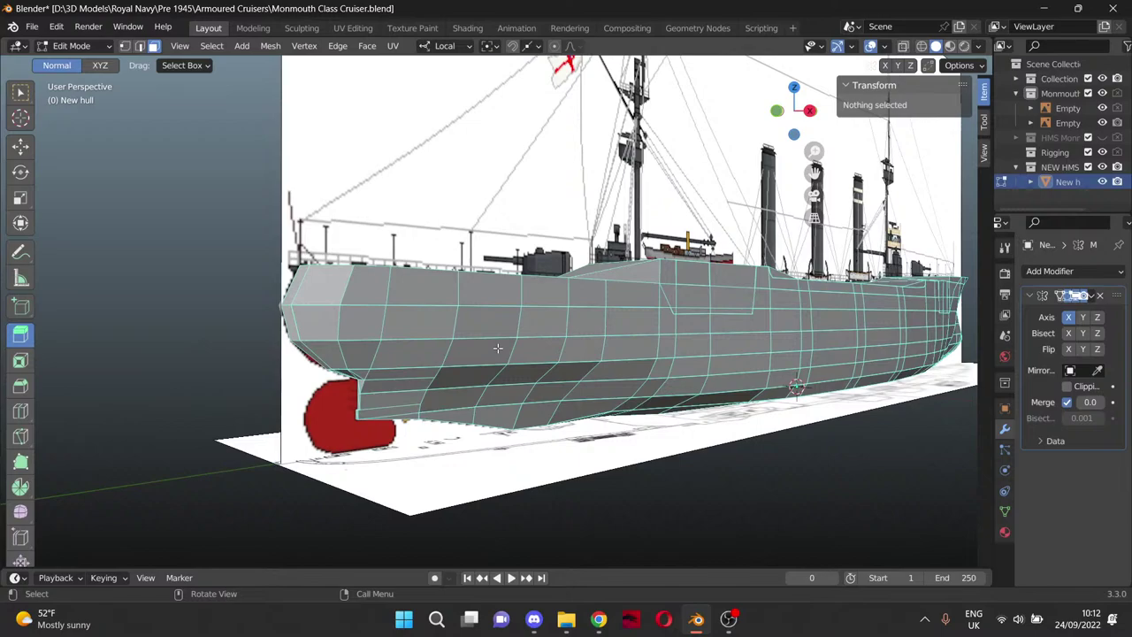
scroll(498, 348, "up", 5)
middle_click_drag(480, 383, 506, 380)
scroll(513, 384, "up", 6)
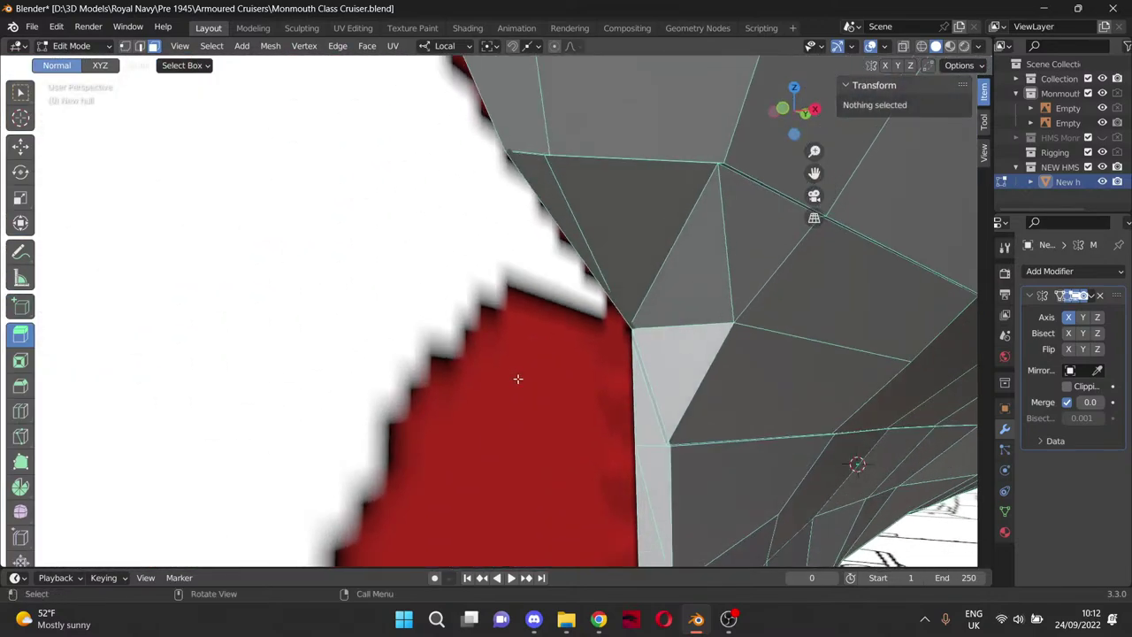
middle_click_drag(584, 392, 582, 390)
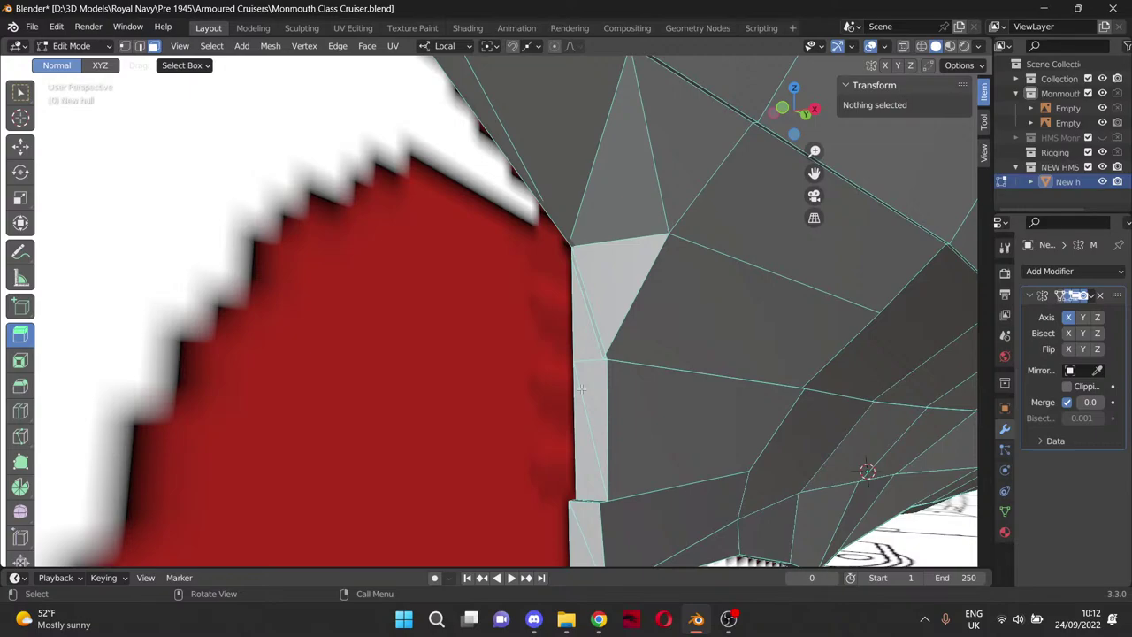
scroll(552, 393, "down", 4)
middle_click_drag(602, 361, 436, 421)
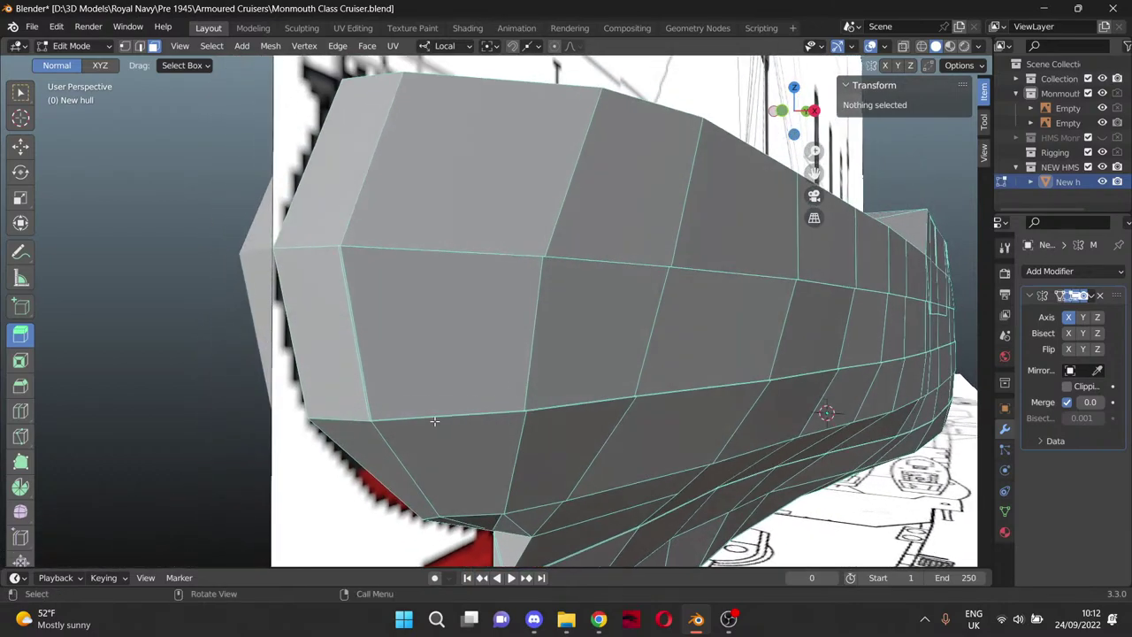
Try deleting the vertices of the narrow stern face beside the centreline, and undo the deletion.
middle_click_drag(406, 372, 412, 369)
scroll(411, 369, "up", 1)
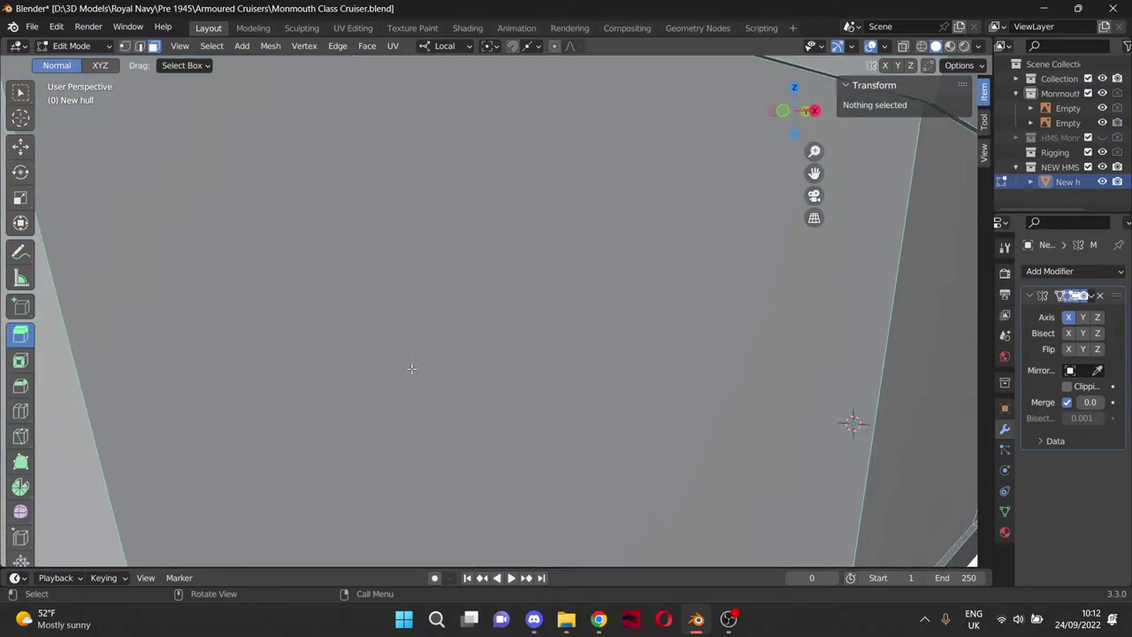
scroll(411, 368, "down", 1)
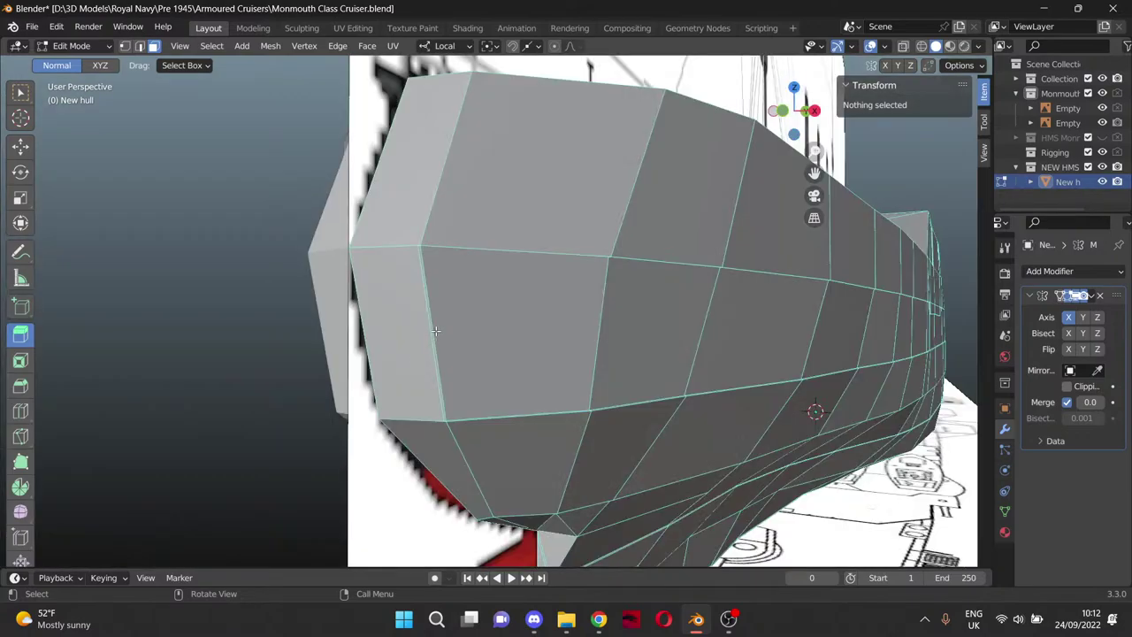
left_click(433, 332)
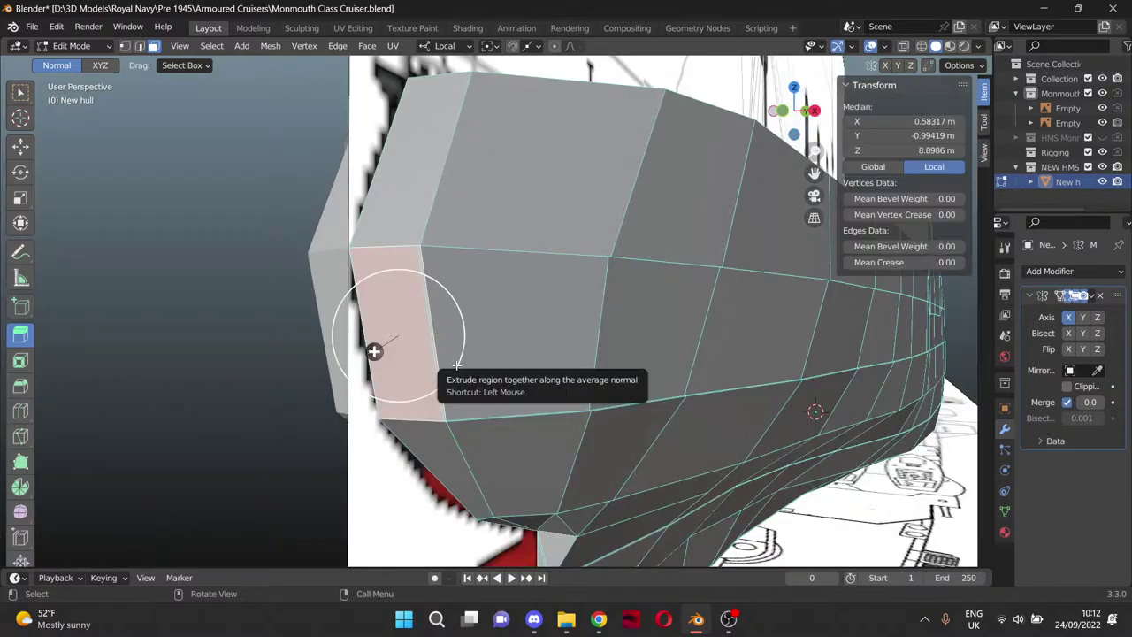
middle_click_drag(458, 373, 459, 368)
key("x")
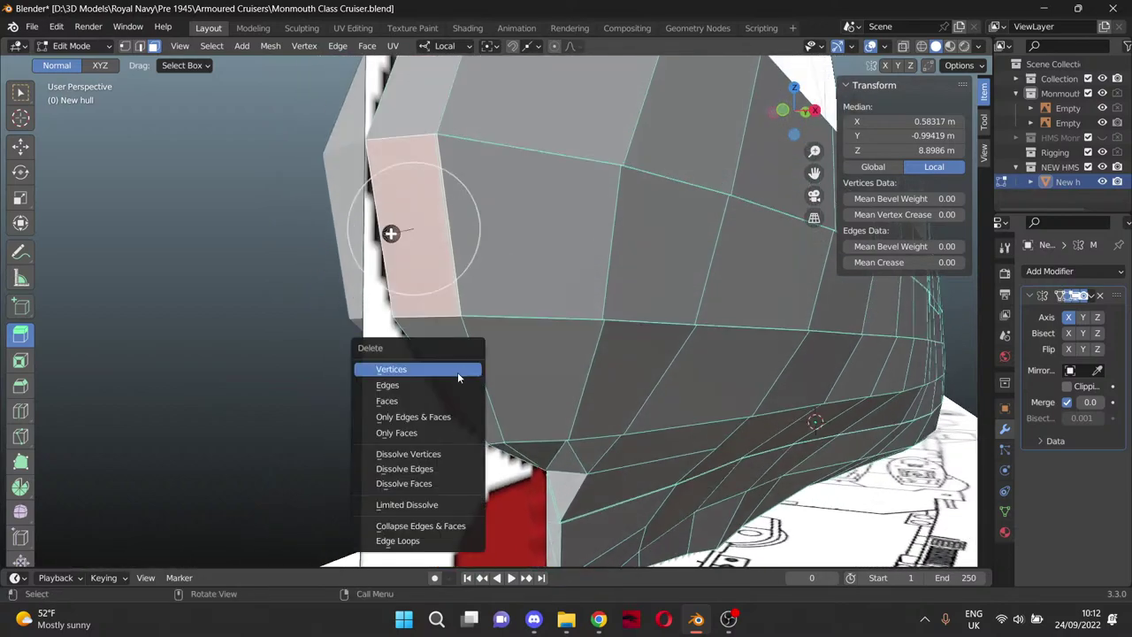
left_click(458, 371)
key("ctrl+z")
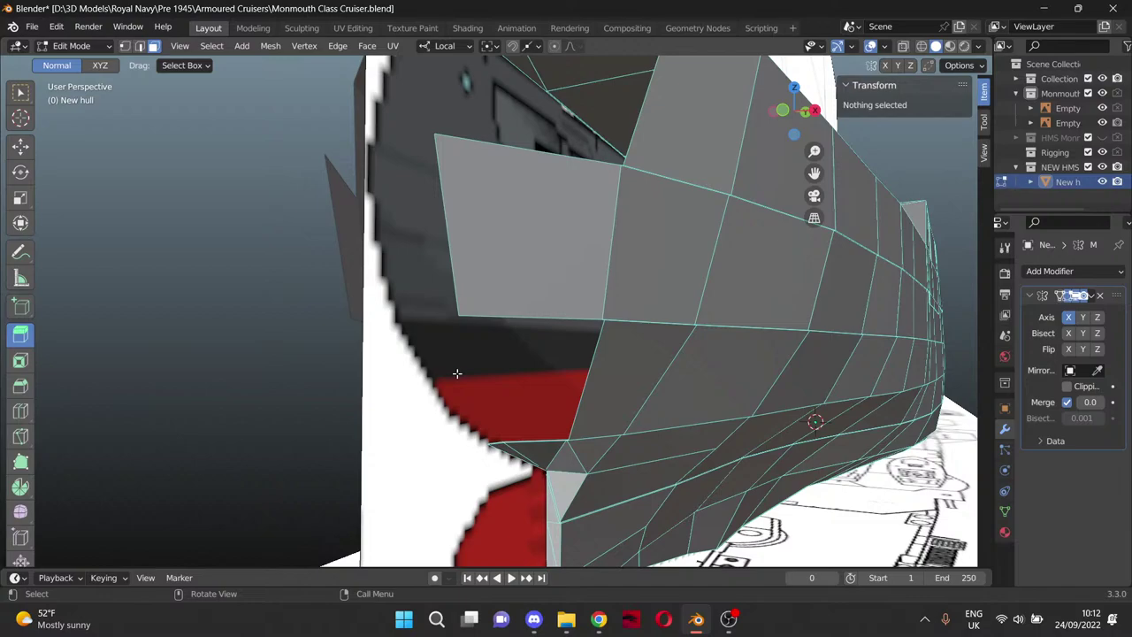
Delete the narrow stern face beside the centreline and the thin sliver face along its outer edge.
left_click(391, 232)
key("x")
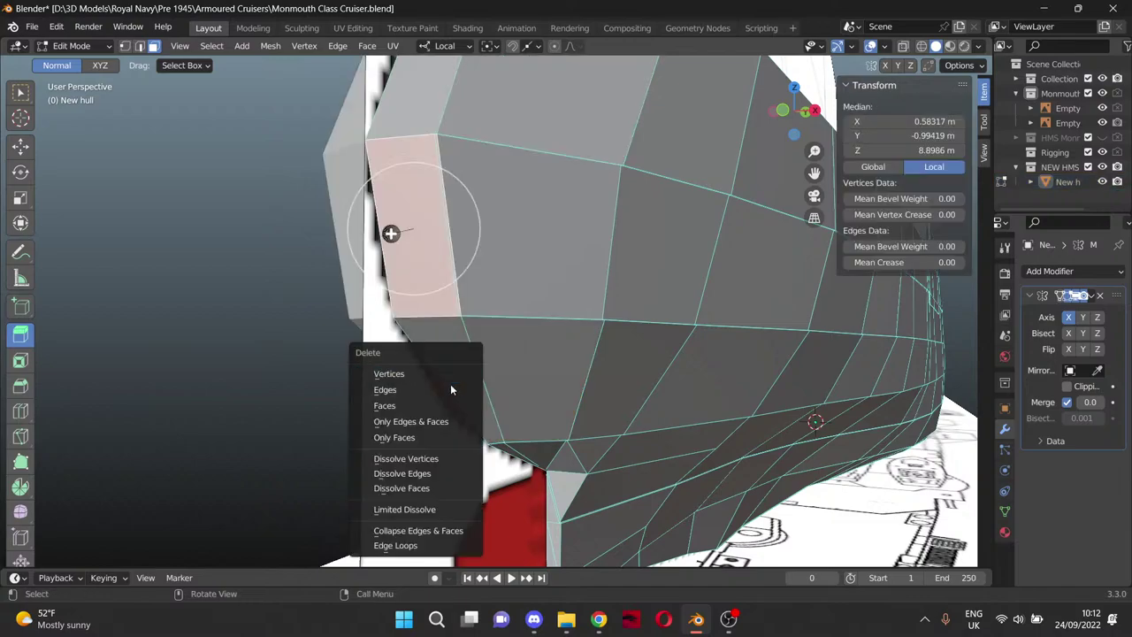
left_click(445, 405)
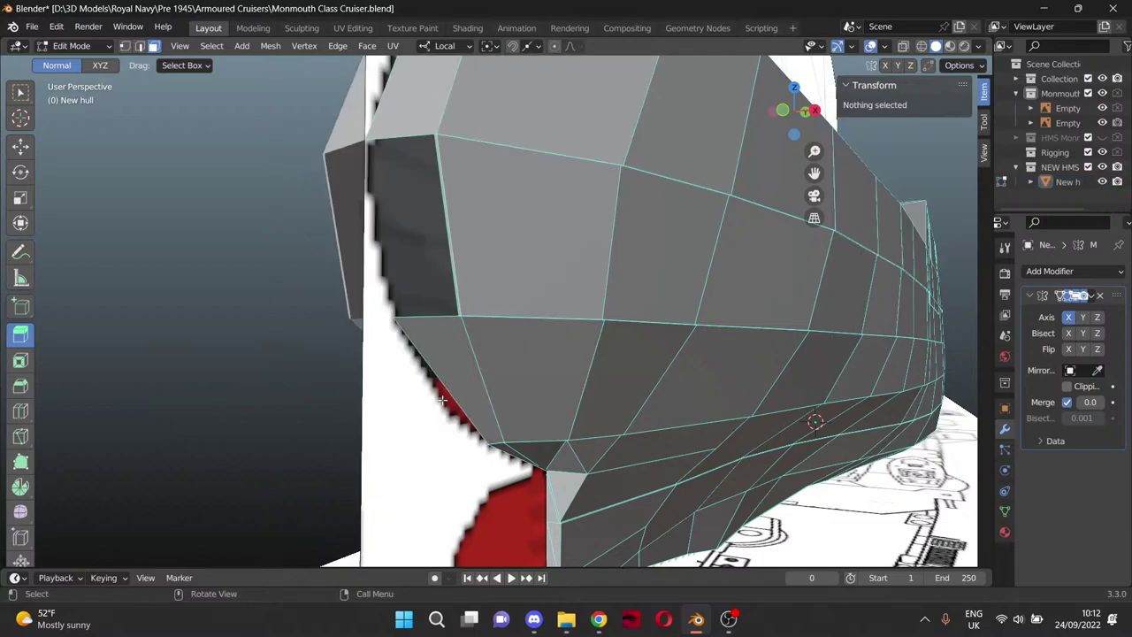
left_click(452, 256)
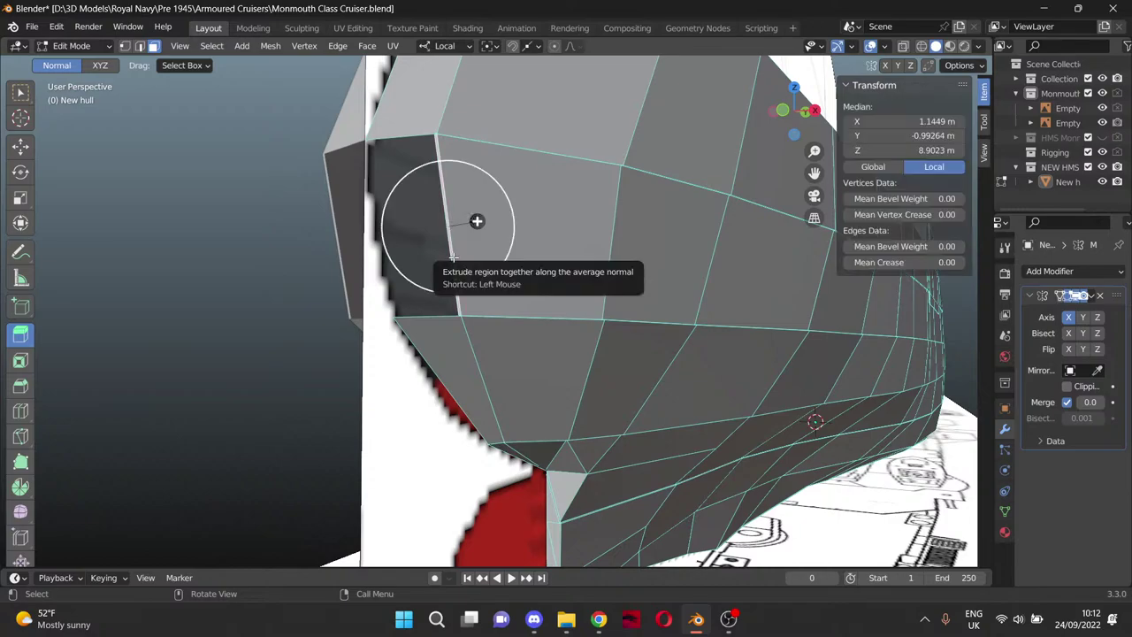
key("x")
left_click(454, 260)
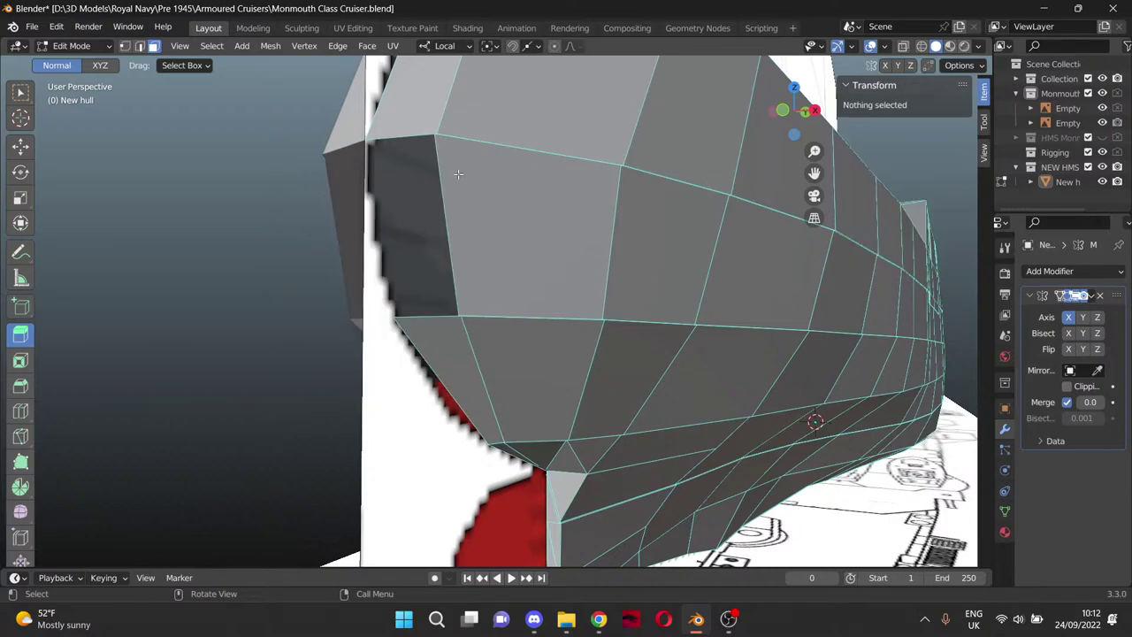
Fill the gap in the stern with a new face between its four corner vertices.
middle_click_drag(456, 177, 462, 176)
scroll(508, 200, "up", 1)
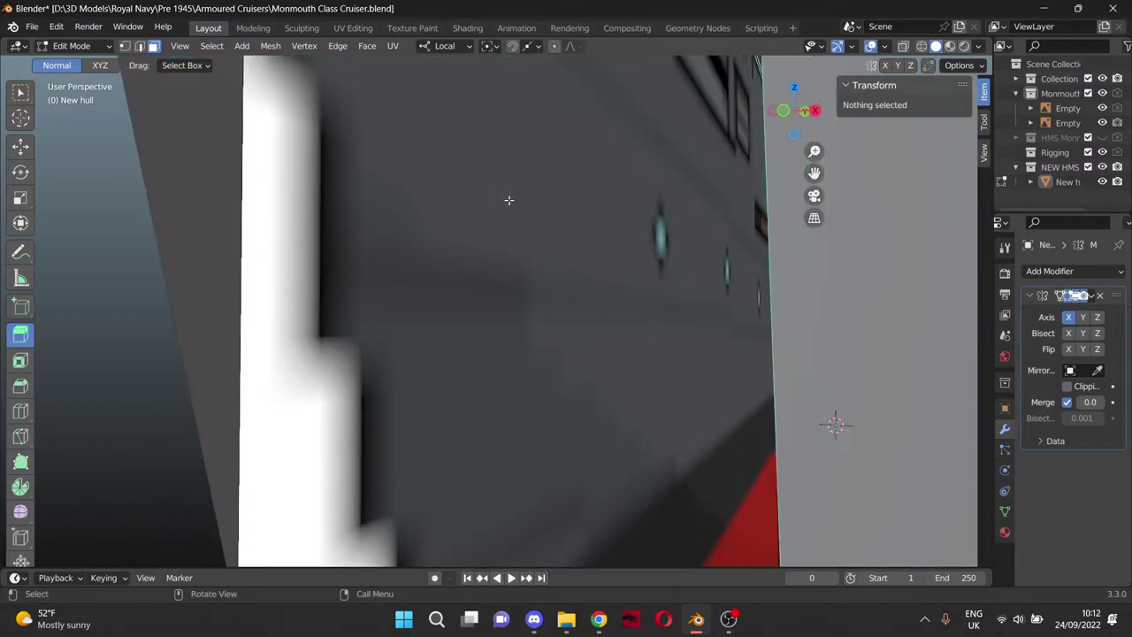
scroll(508, 200, "down", 1)
left_click(125, 45)
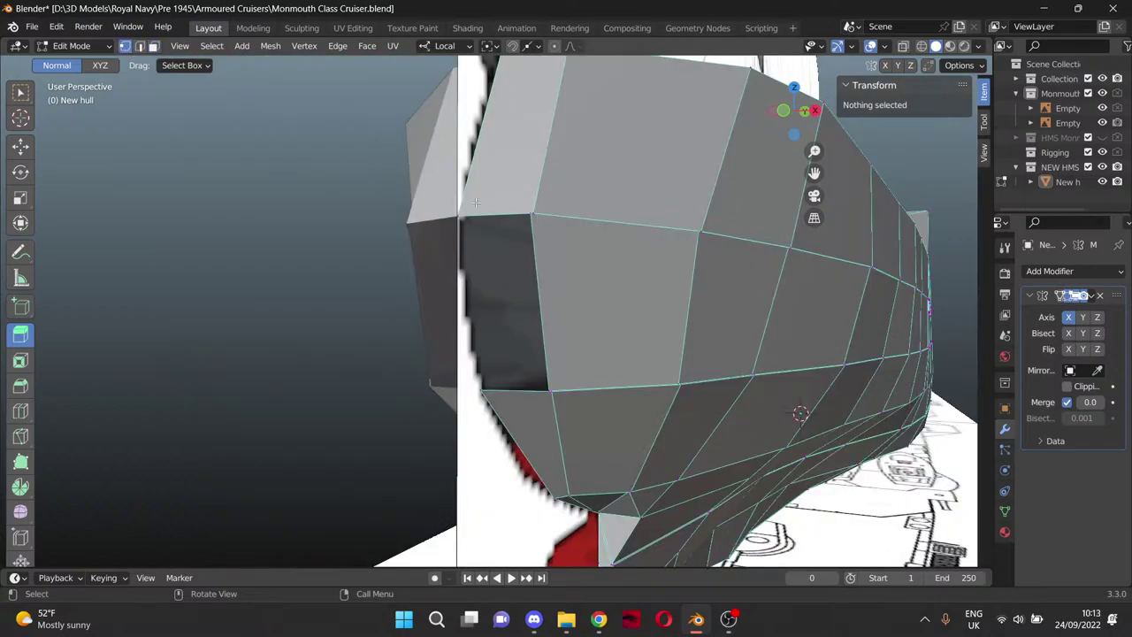
key("c")
left_click(531, 213)
left_click_drag(559, 235, 516, 315)
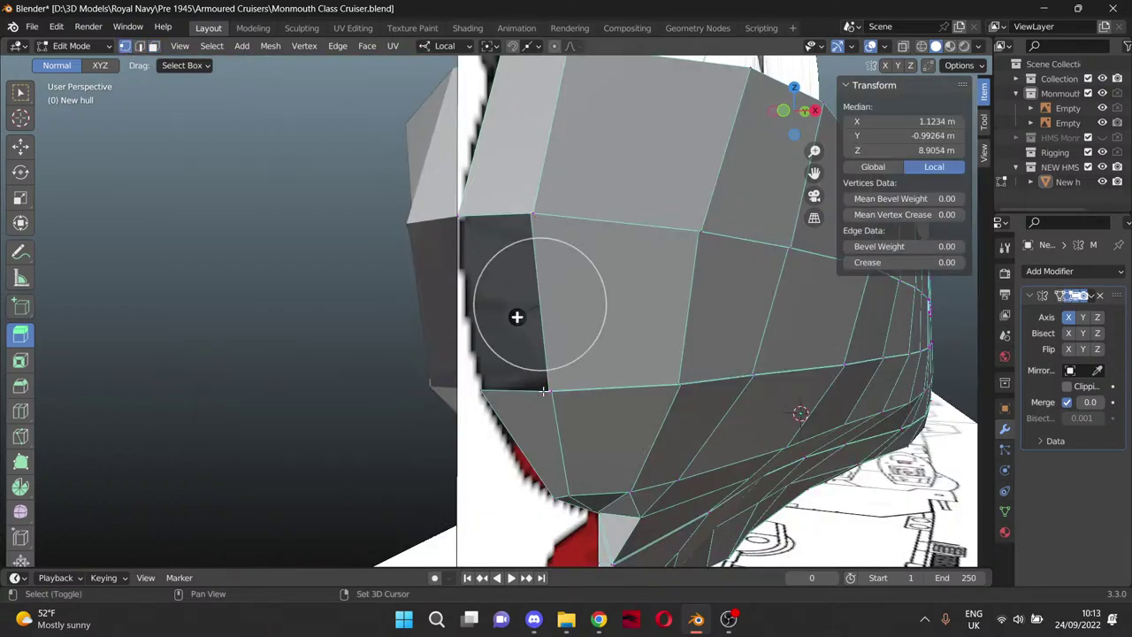
left_click(462, 224, "shift")
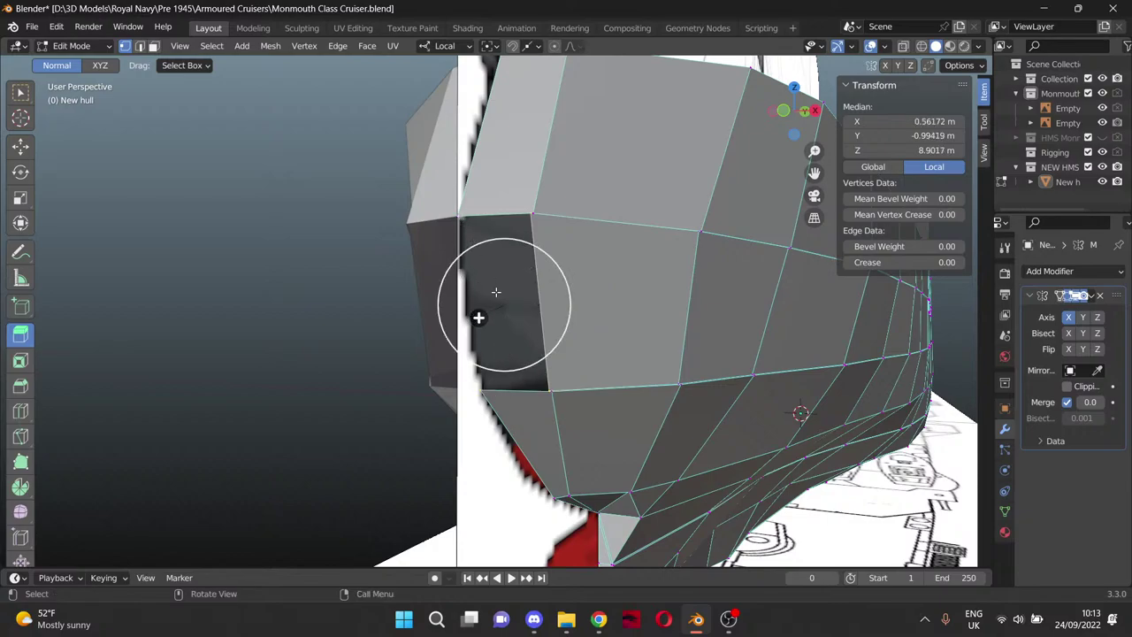
key("f")
left_click(379, 316)
middle_click_drag(378, 316, 357, 327)
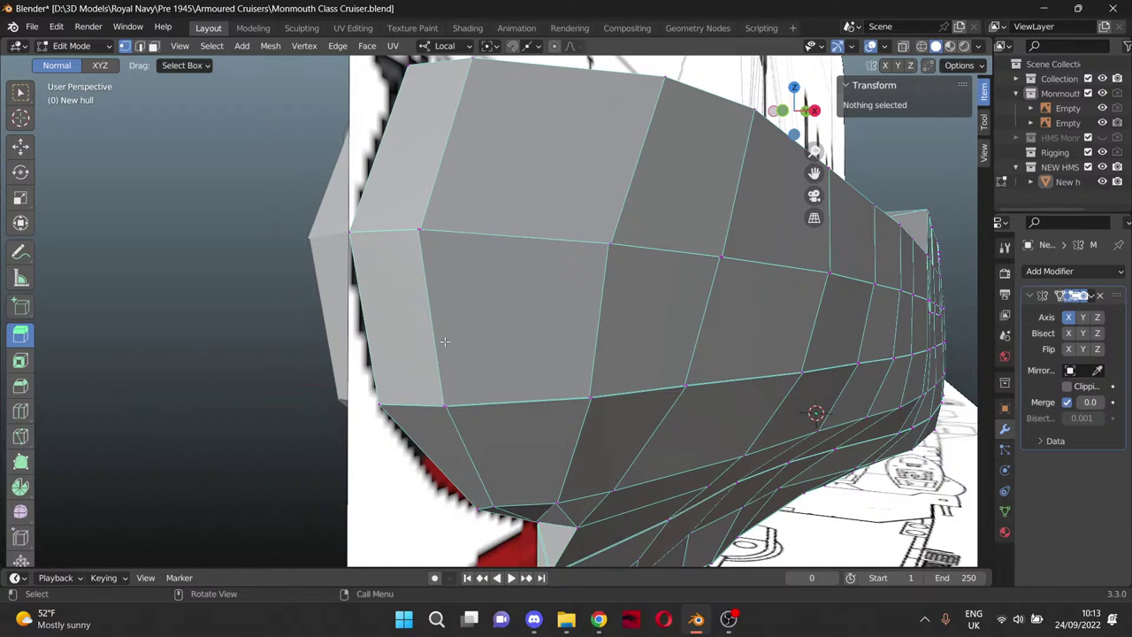
Examine the bow mesh along the curved stem against the edge of the side reference image.
scroll(531, 338, "down", 10)
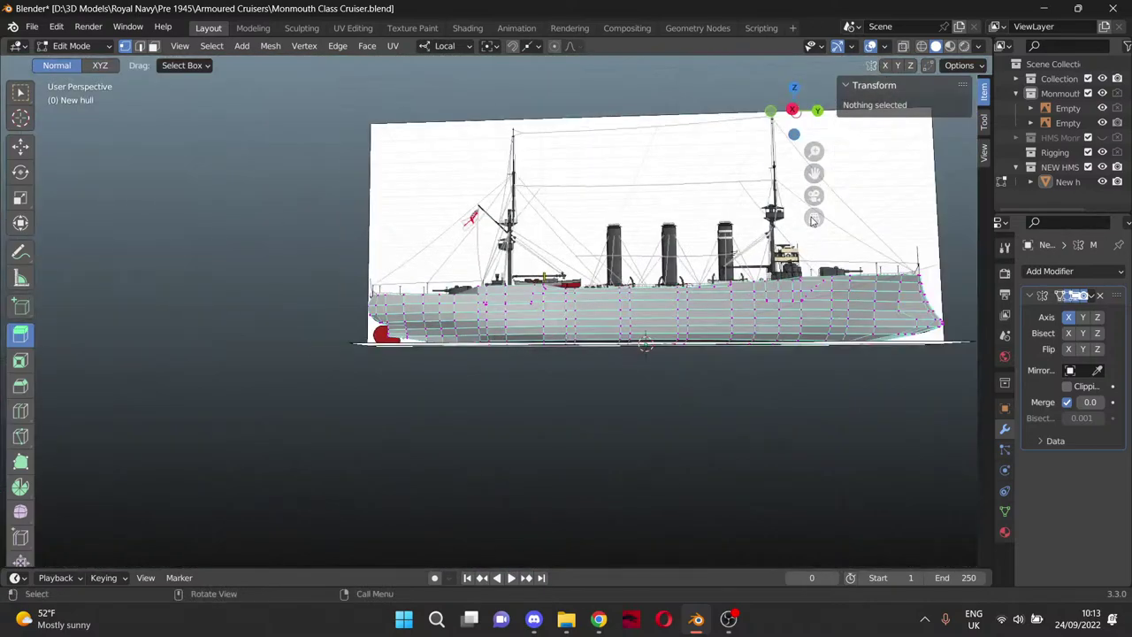
left_click_drag(814, 174, 471, 180)
scroll(855, 379, "up", 10)
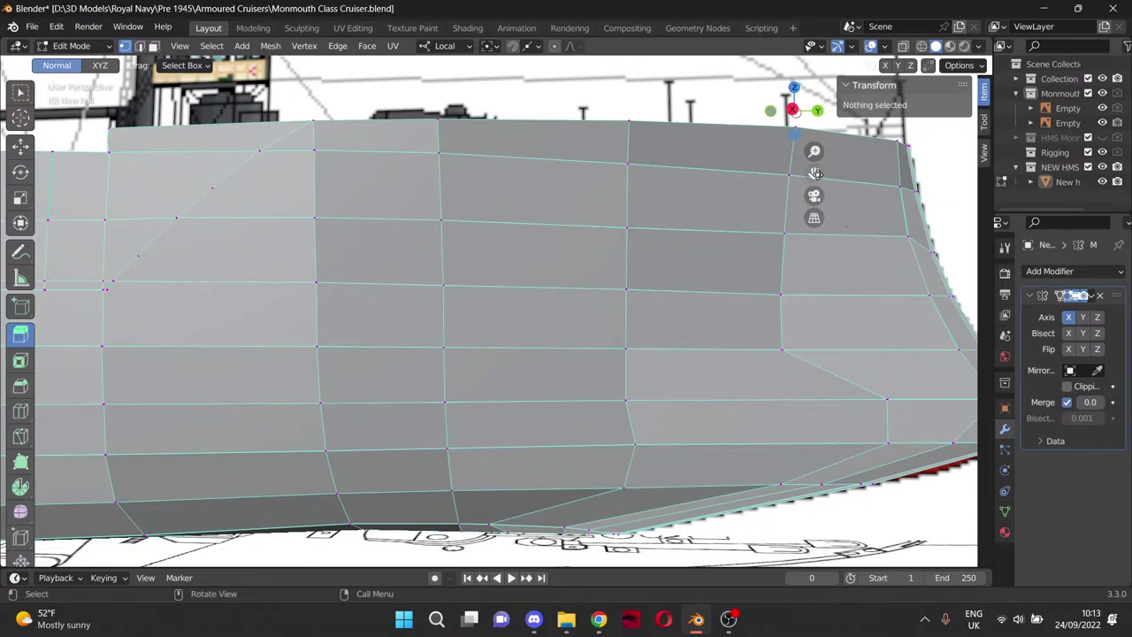
left_click_drag(814, 174, 265, 149)
scroll(529, 245, "up", 6)
scroll(365, 285, "down", 2)
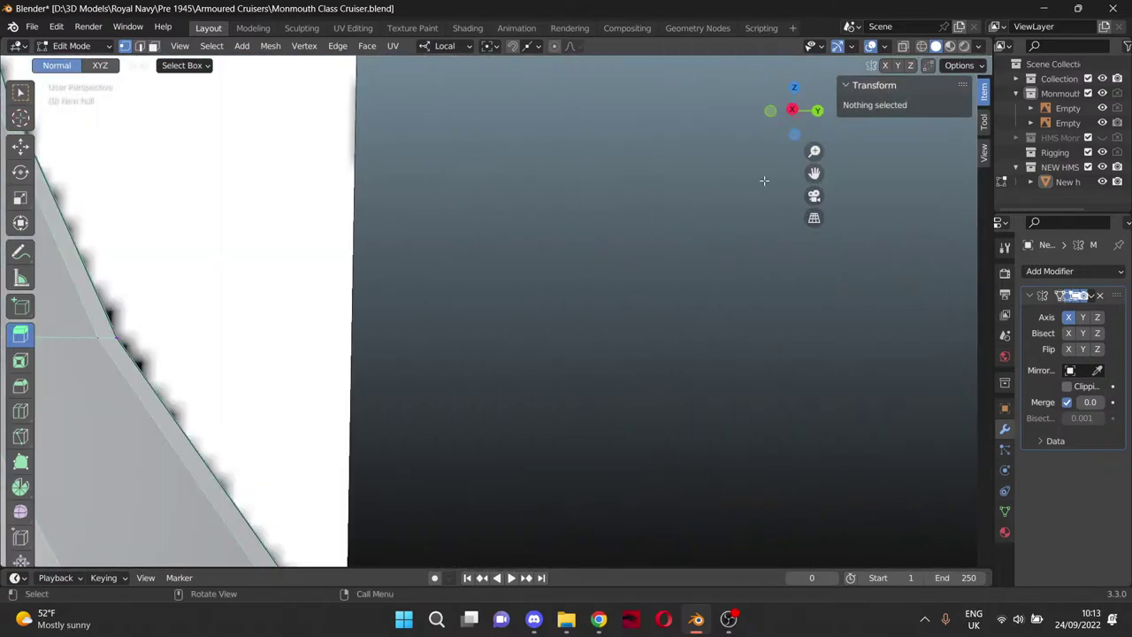
left_click_drag(813, 173, 1131, 97)
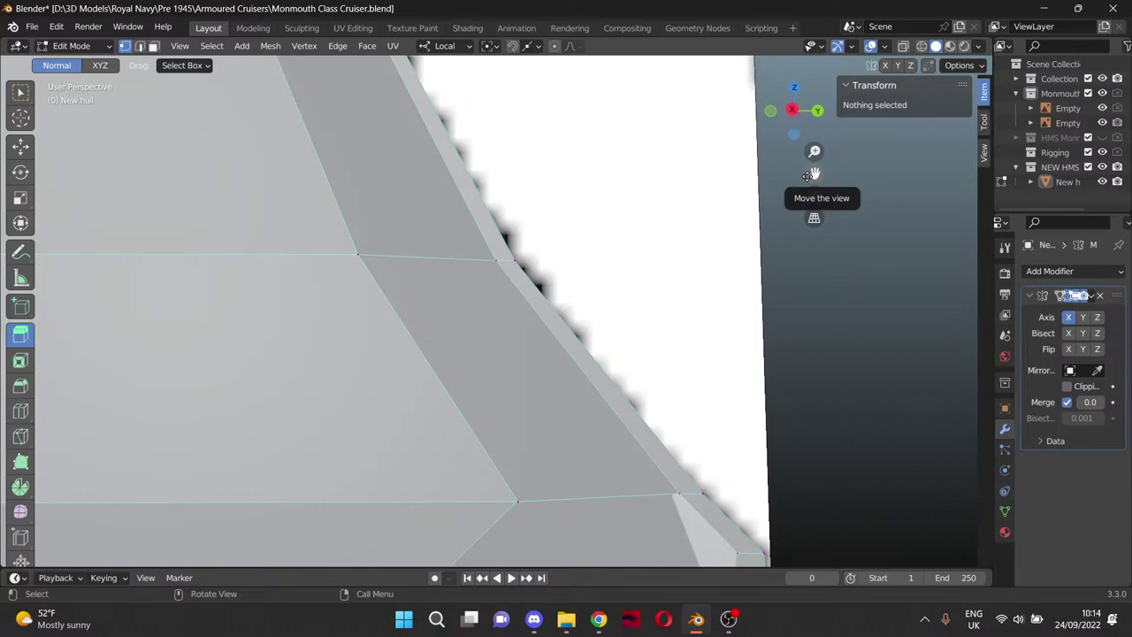
left_click_drag(809, 175, 515, 254)
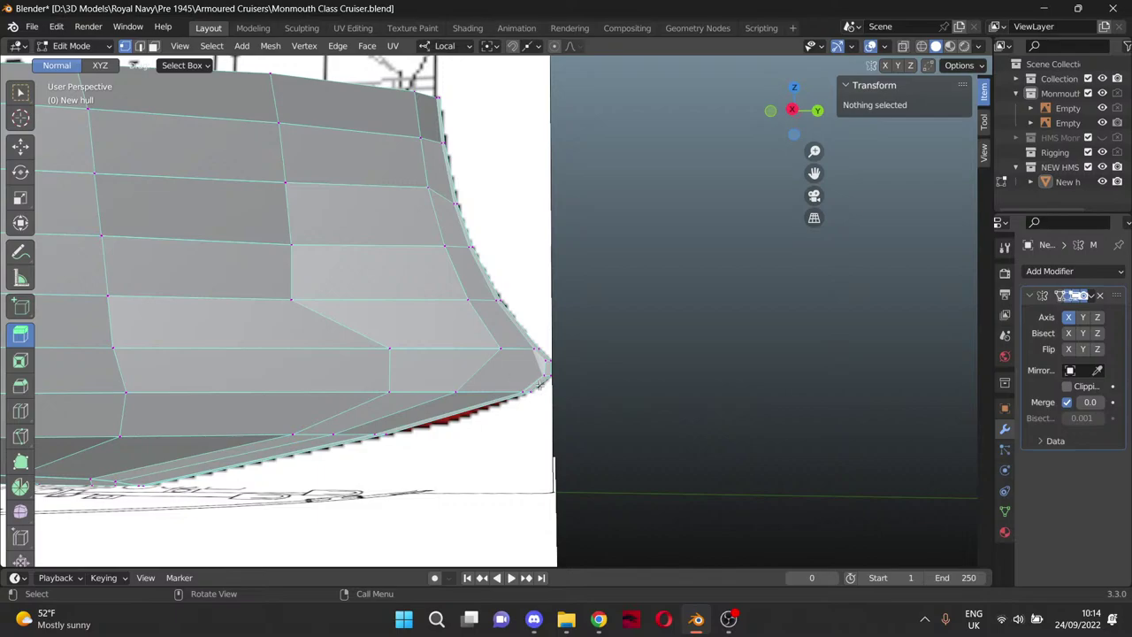
Examine the topology around the ram bow's tip and the lower forward edge of the hull.
middle_click_drag(482, 348, 540, 414)
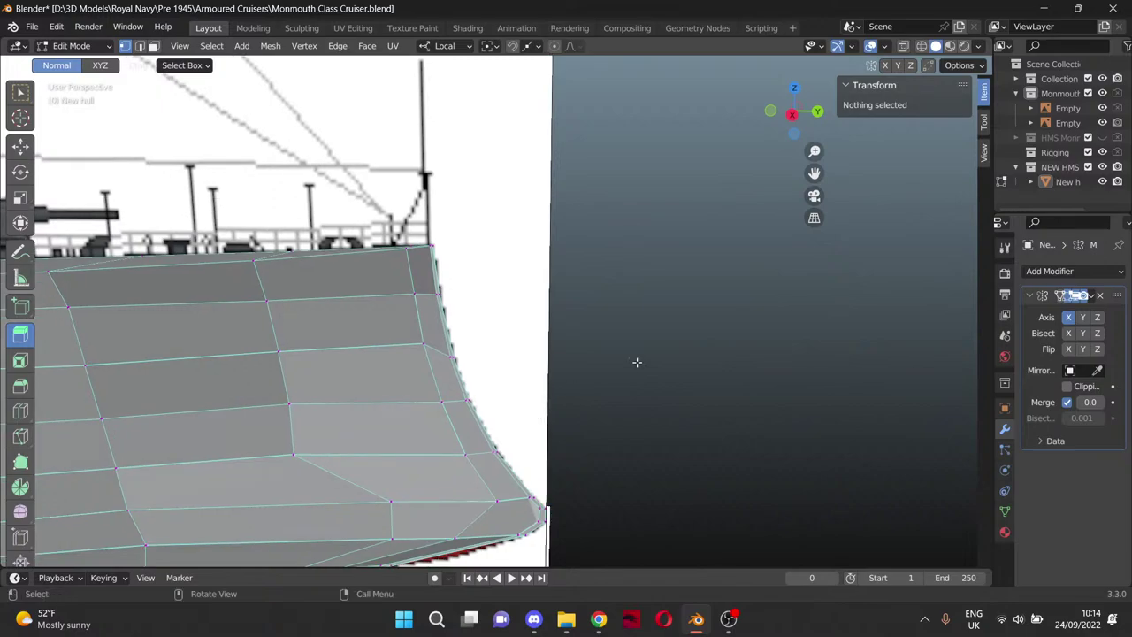
left_click_drag(814, 173, 952, 8)
scroll(827, 188, "up", 8)
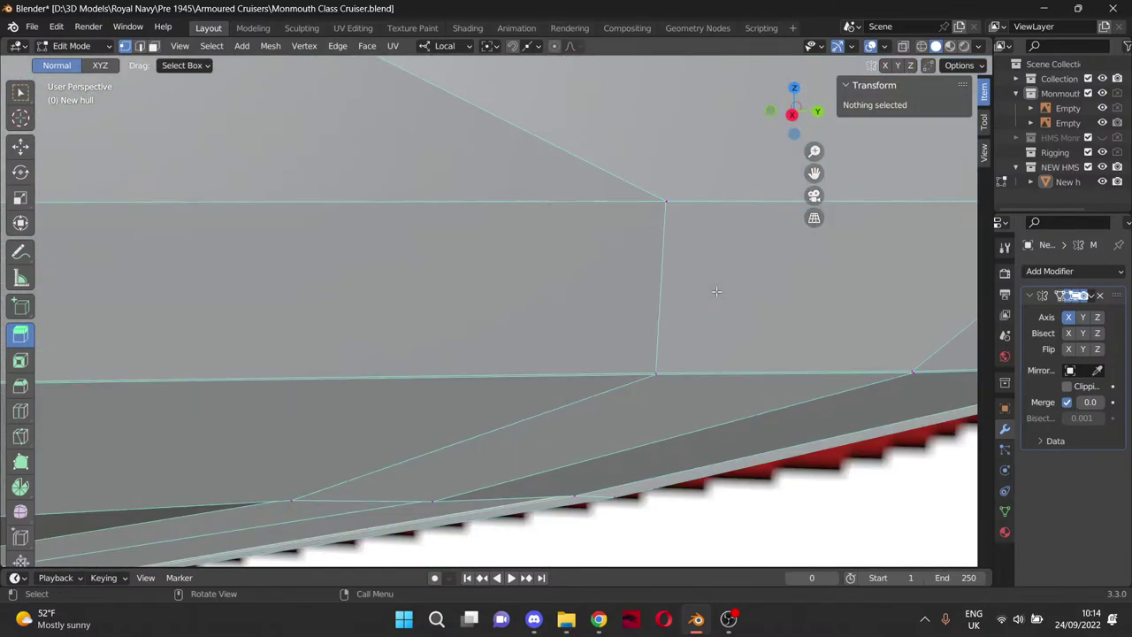
left_click_drag(815, 175, 151, 201)
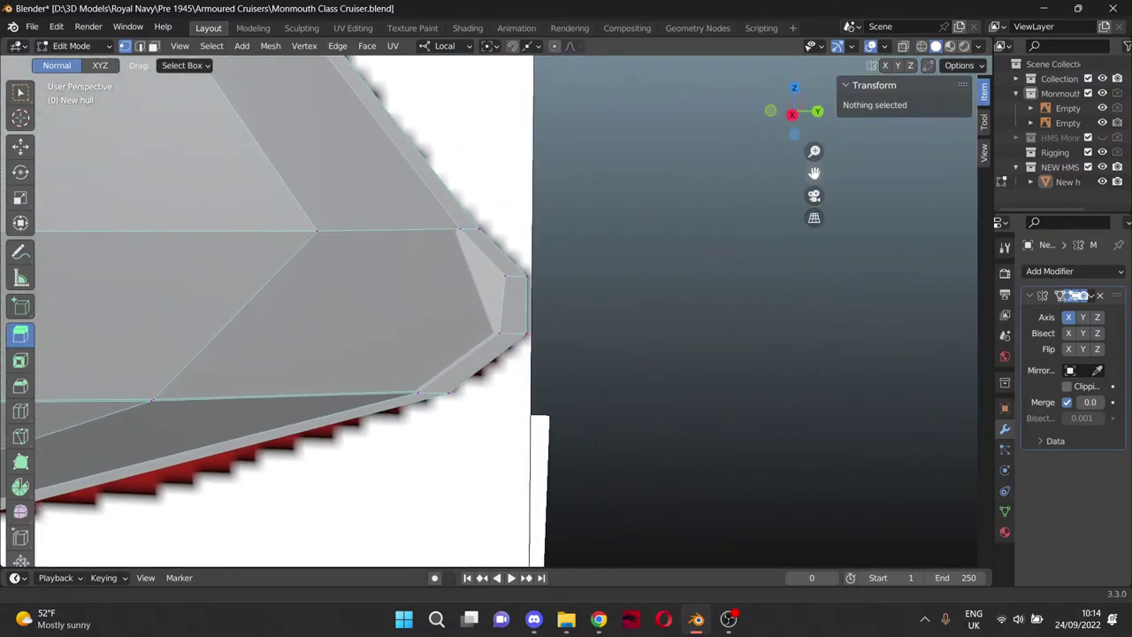
scroll(509, 266, "up", 6)
scroll(476, 265, "down", 7)
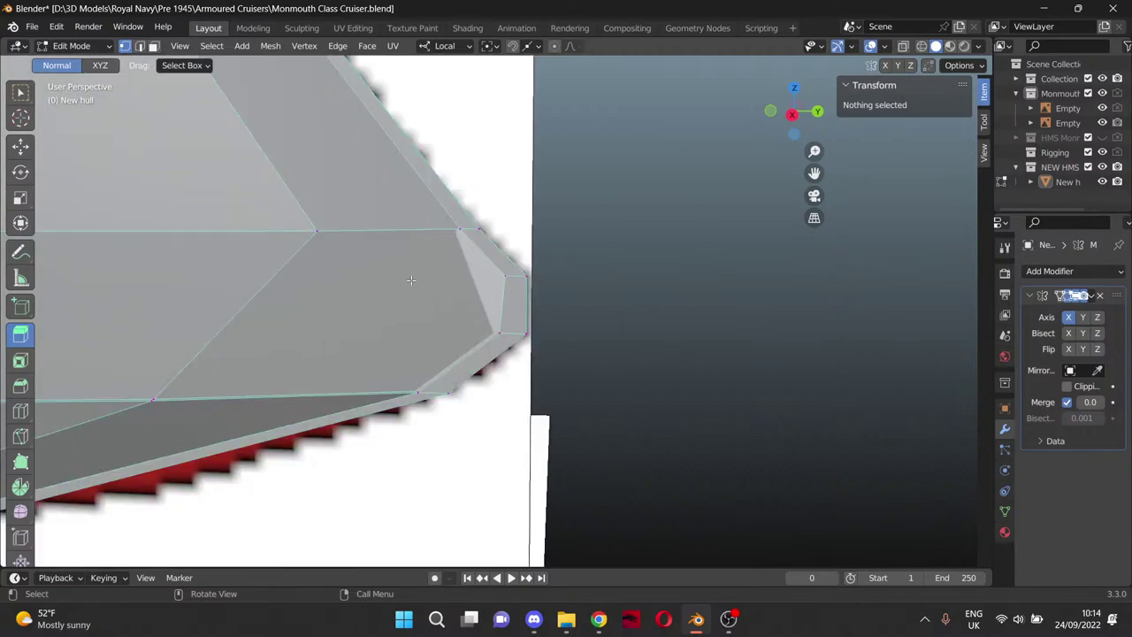
scroll(412, 280, "down", 3)
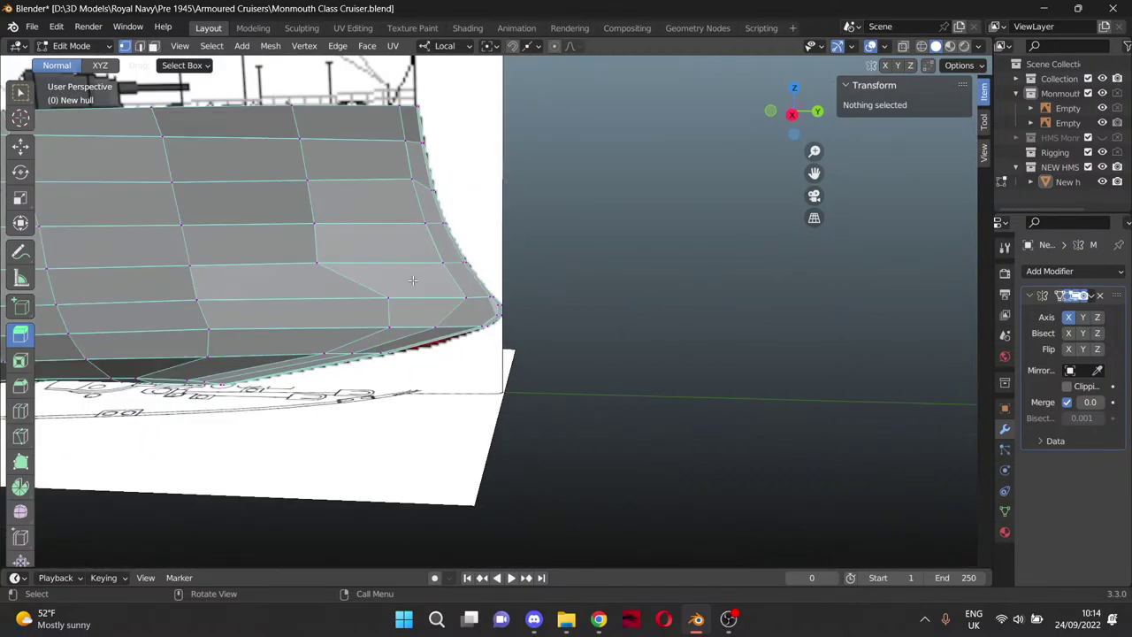
Show the hull in wireframe in the top orthographic view, over the bridge area of the plan reference image.
left_click_drag(813, 173, 1102, 260)
middle_click_drag(464, 245, 475, 265)
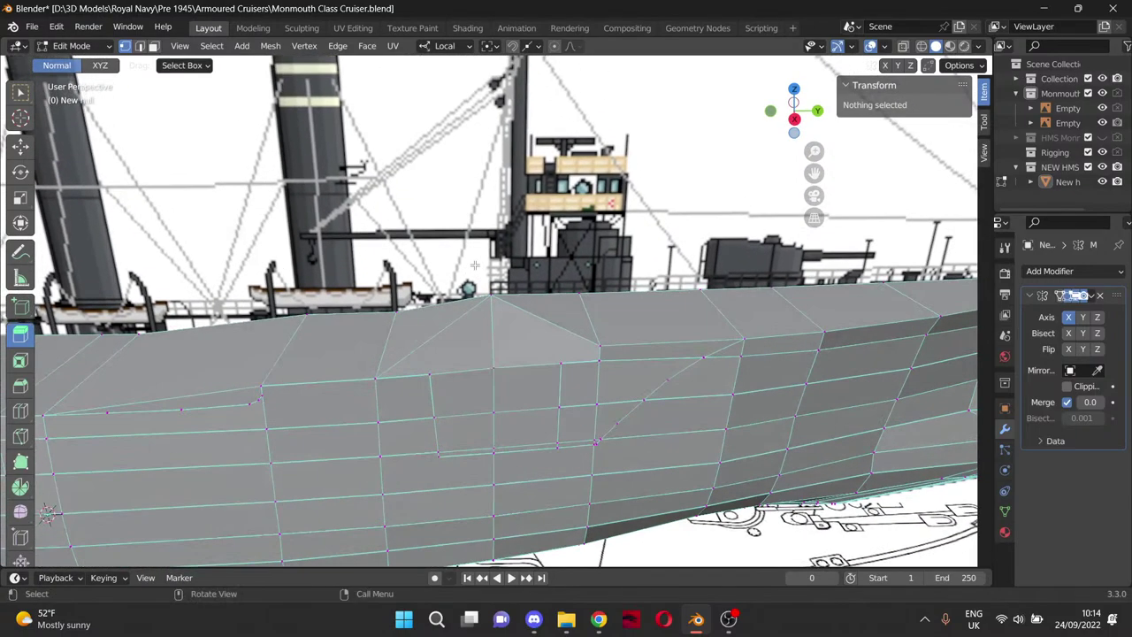
key("KP_7")
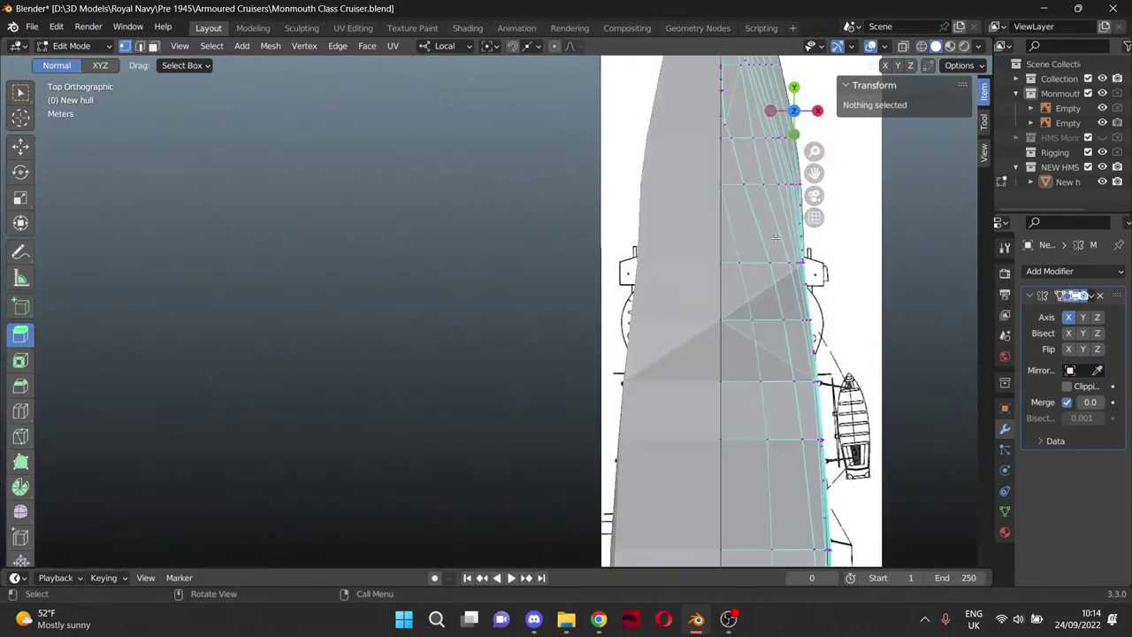
left_click_drag(814, 173, 603, 174)
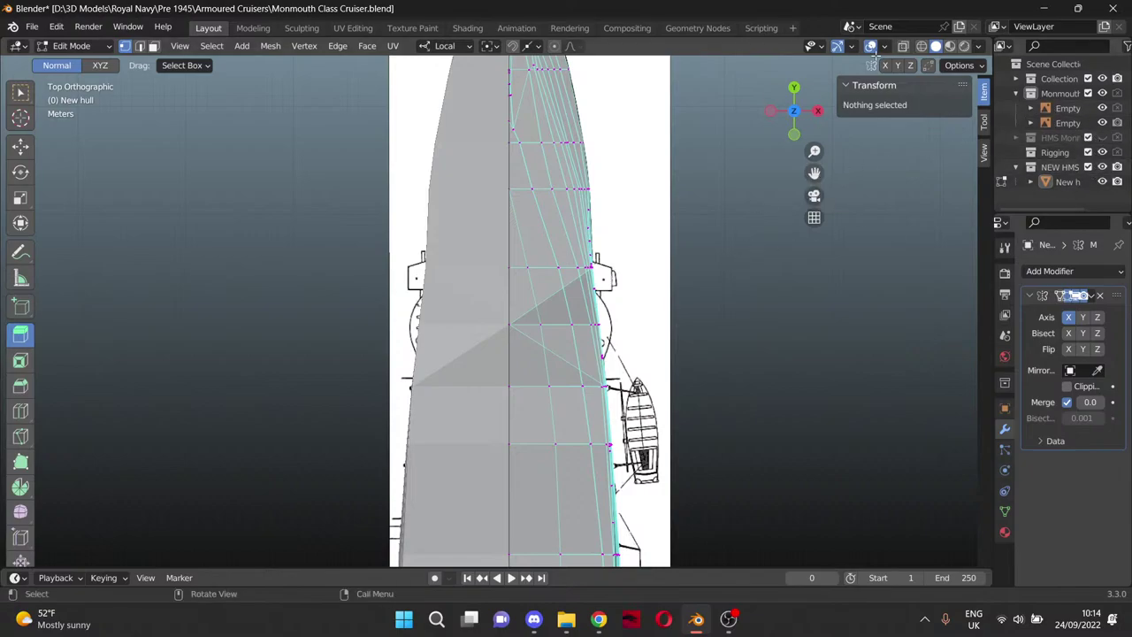
left_click(921, 46)
scroll(715, 244, "up", 3)
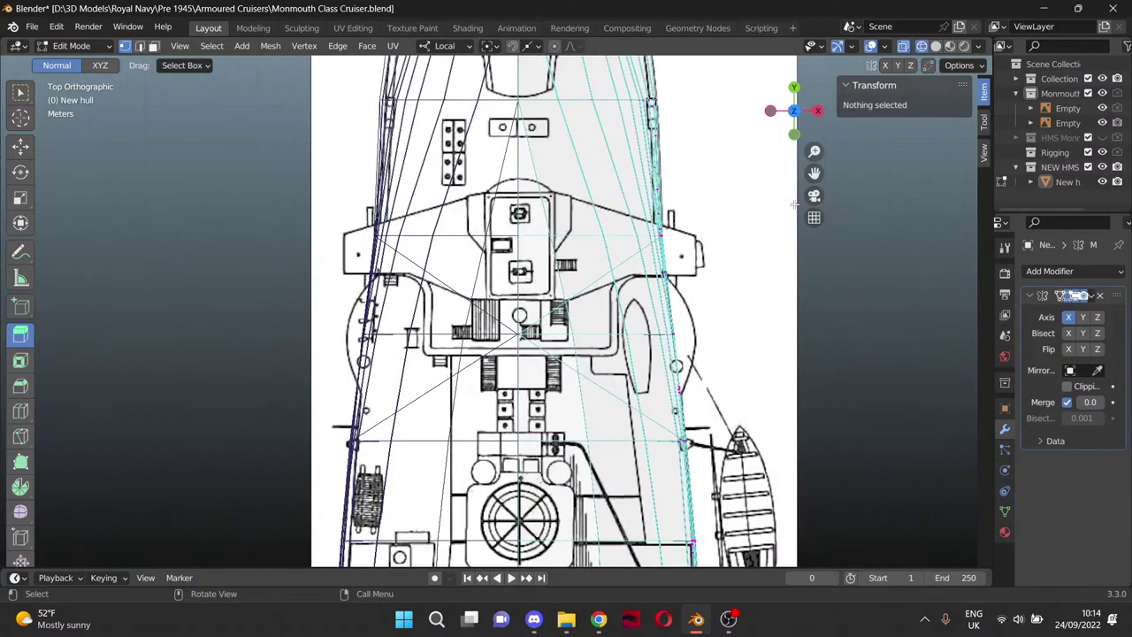
left_click_drag(813, 174, 719, 154)
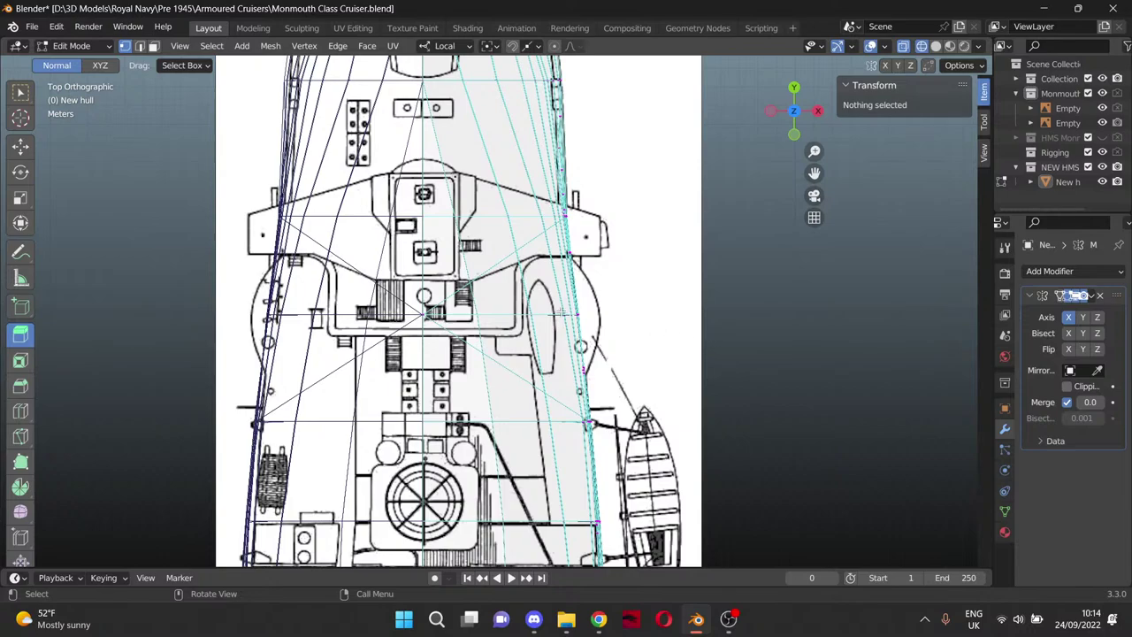
Knife-cut the deck from the centreline along the plan's rounded bulkhead outline behind the bridge to the hull side, and inspect the cut in perspective.
scroll(562, 316, "up", 3)
key("k")
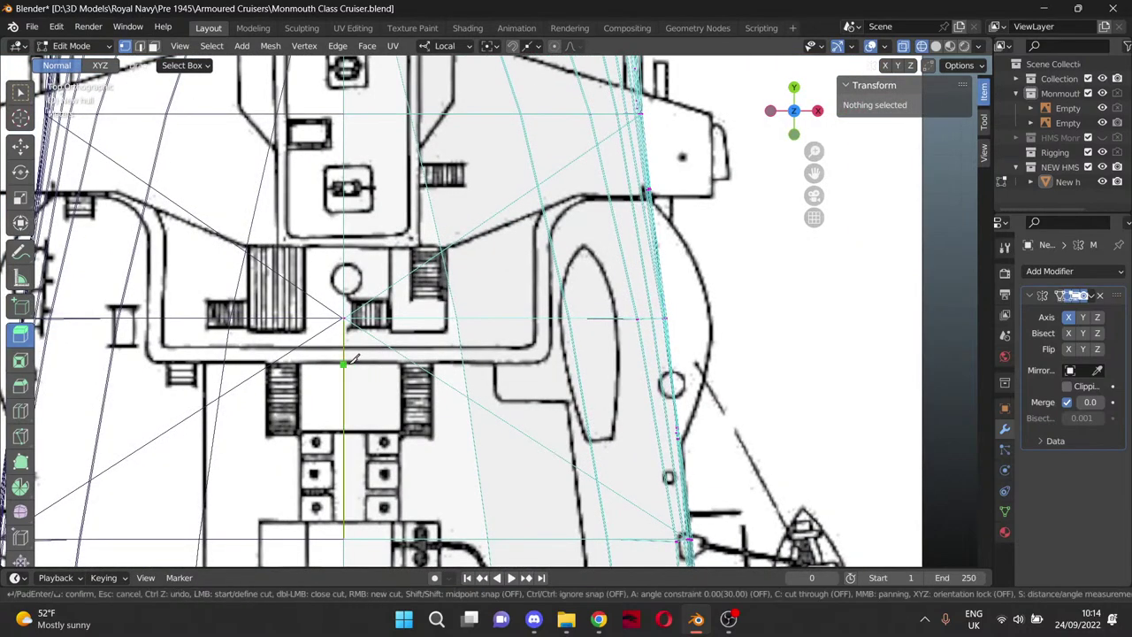
left_click(352, 357)
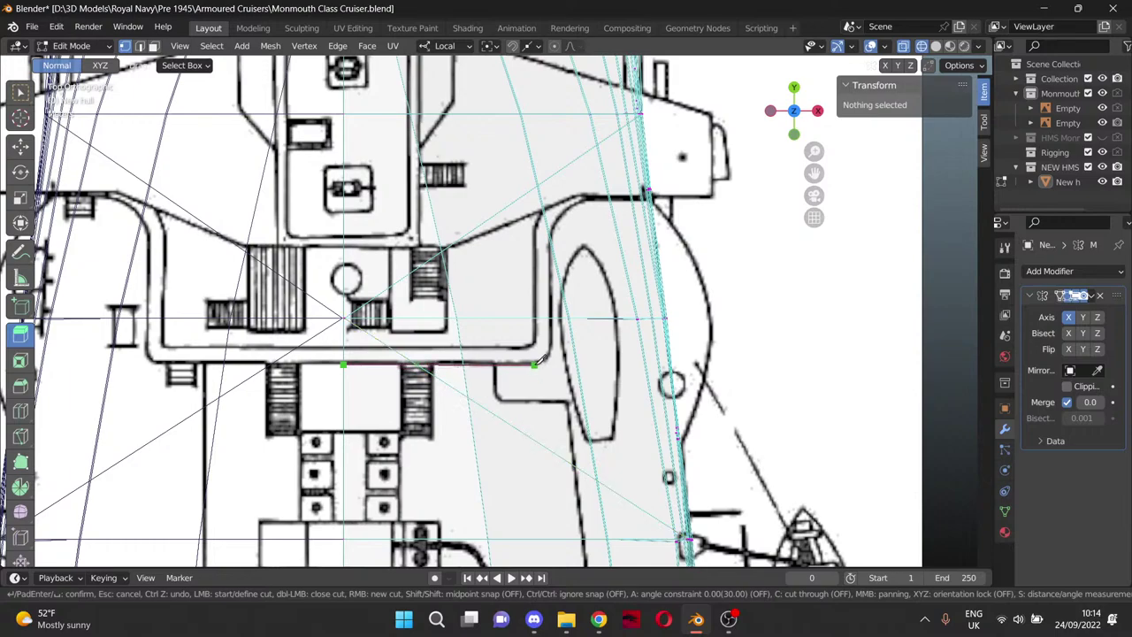
left_click(536, 362)
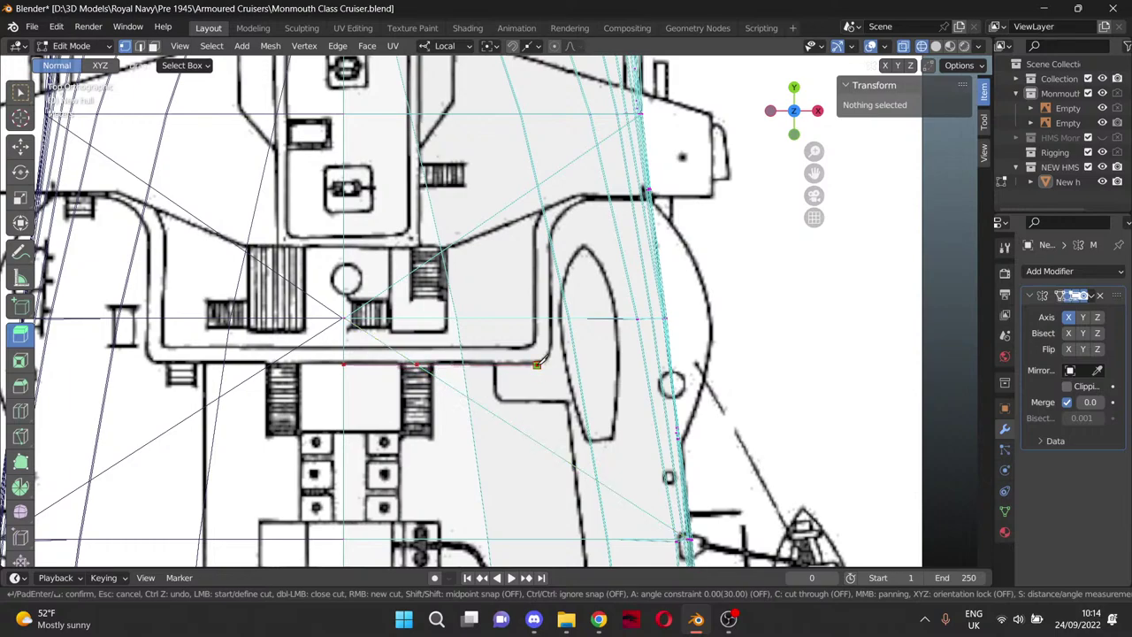
left_click(547, 358)
left_click(553, 350)
left_click(550, 237)
left_click(584, 200)
left_click(648, 194)
key("Return")
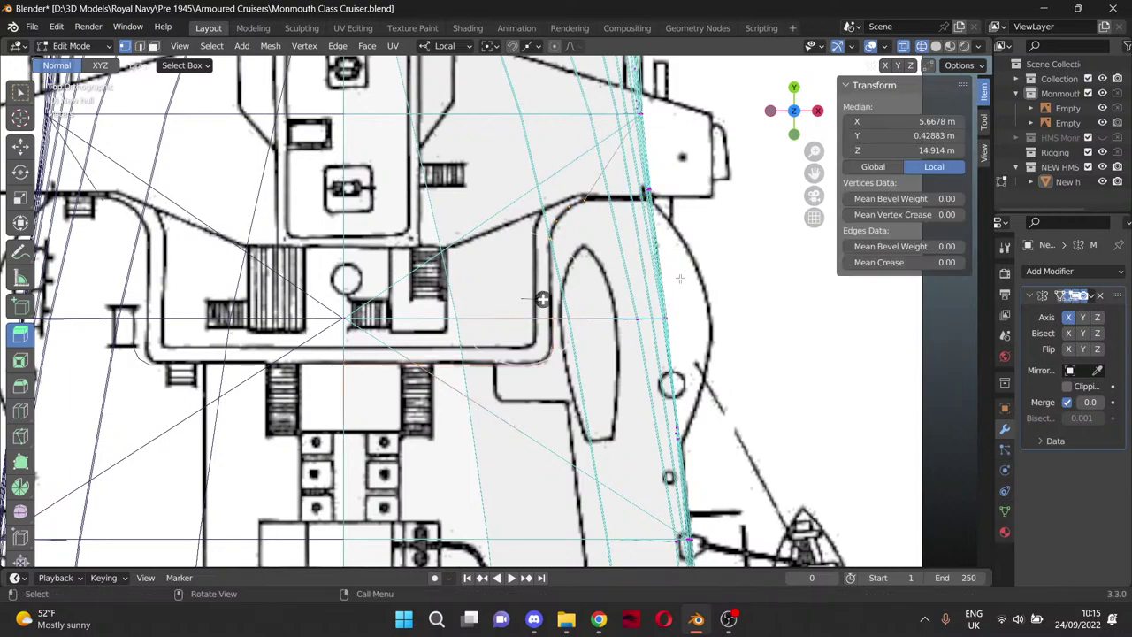
middle_click_drag(758, 328, 526, 154)
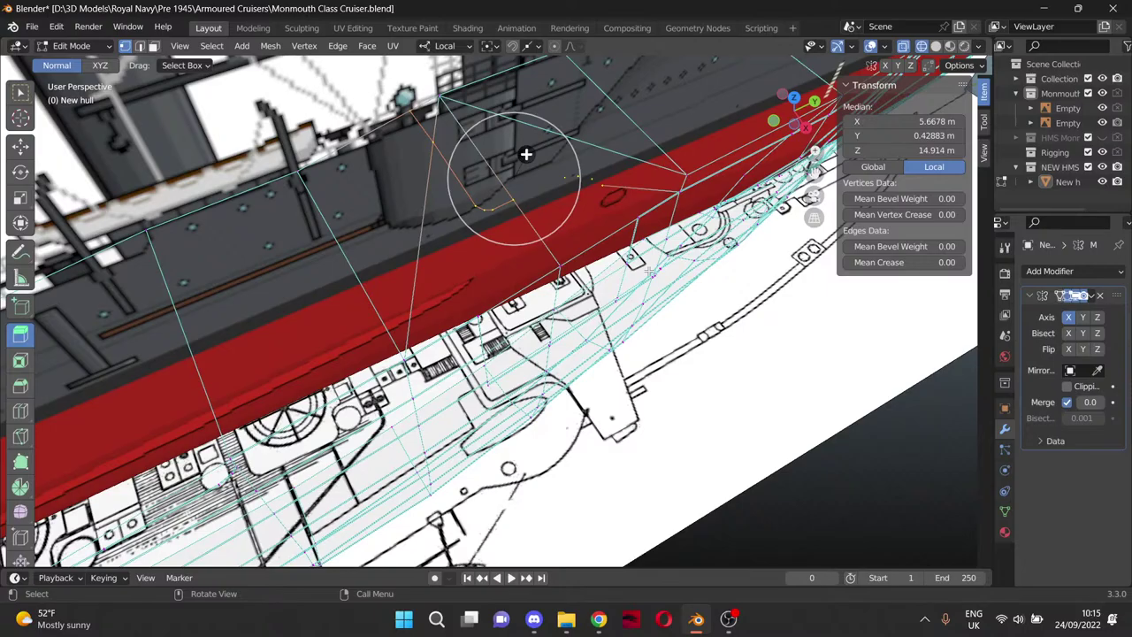
middle_click_drag(526, 155, 504, 192)
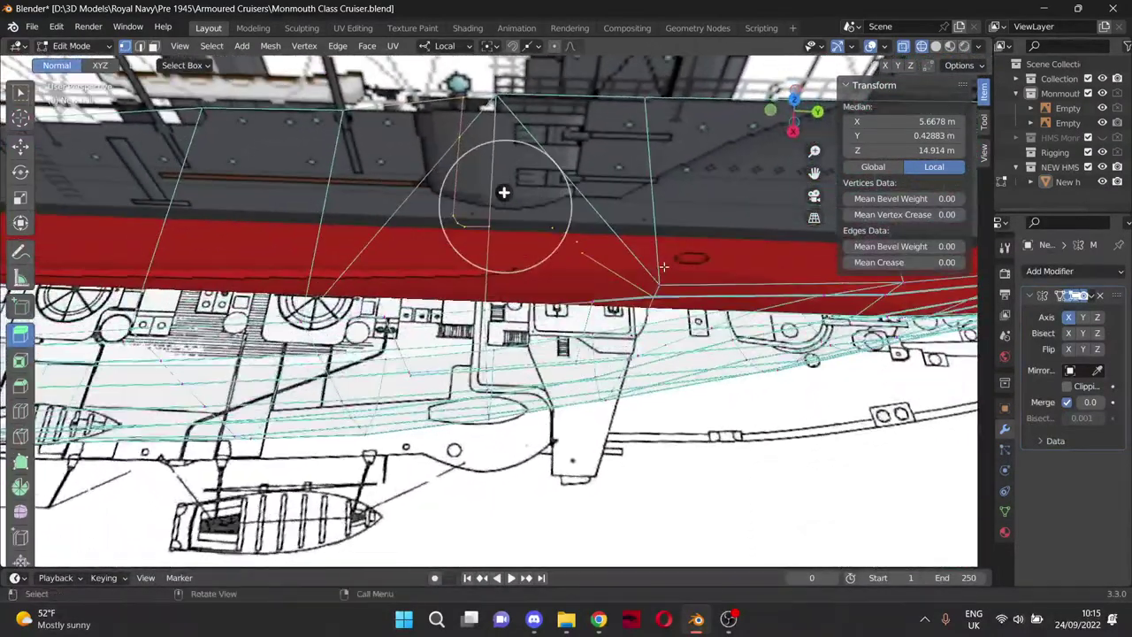
scroll(663, 266, "up", 2)
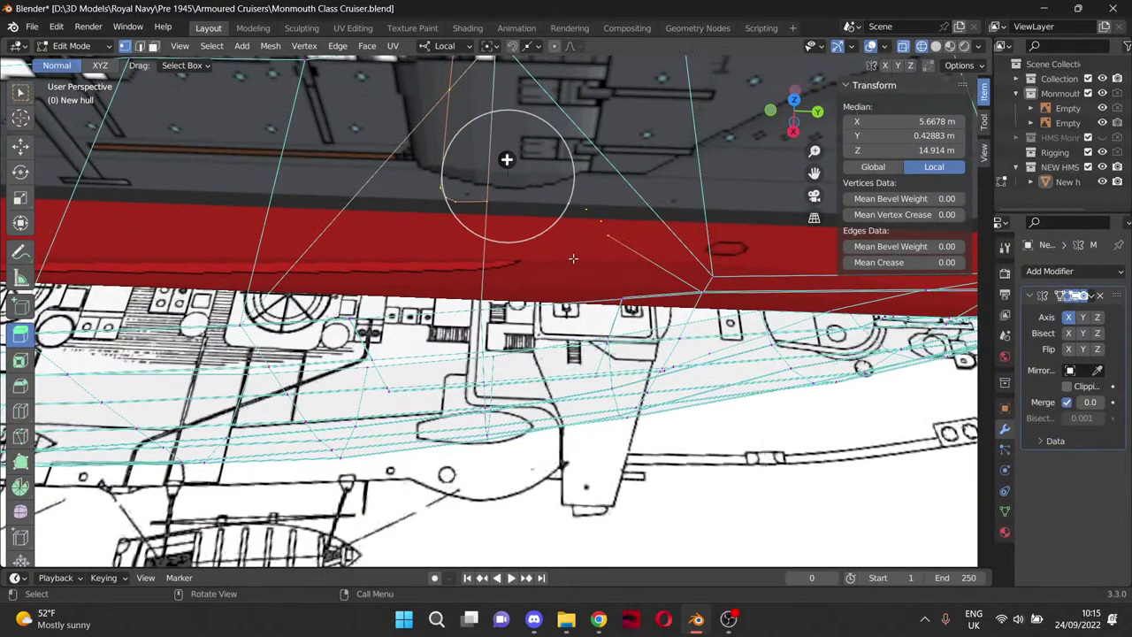
scroll(575, 261, "down", 1)
key("k")
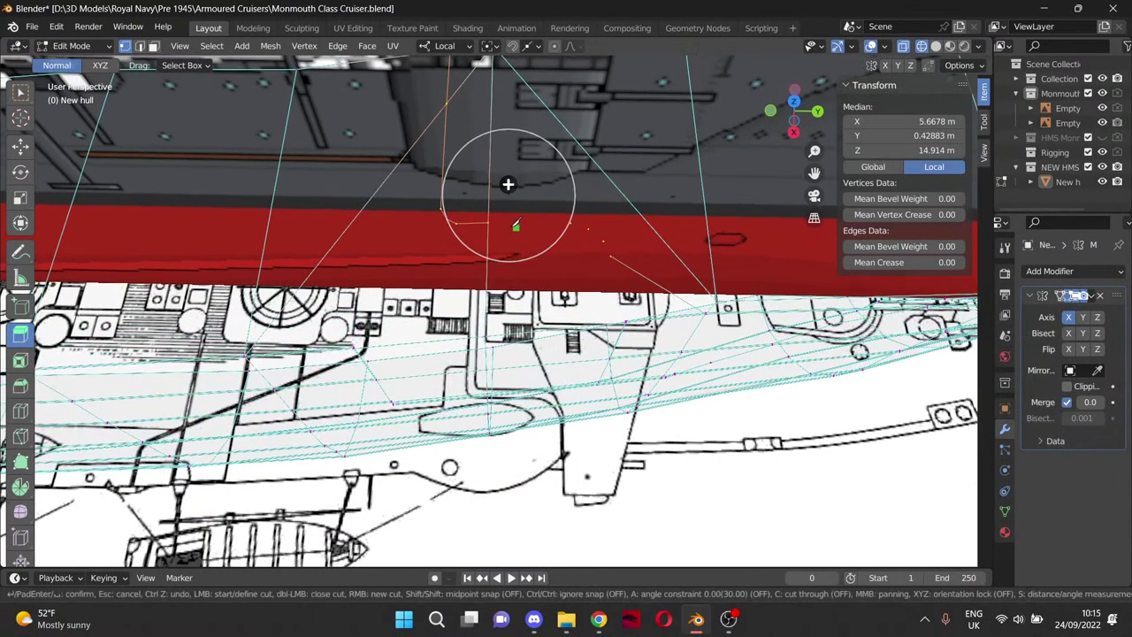
left_click(489, 222)
middle_click_drag(500, 214, 607, 192)
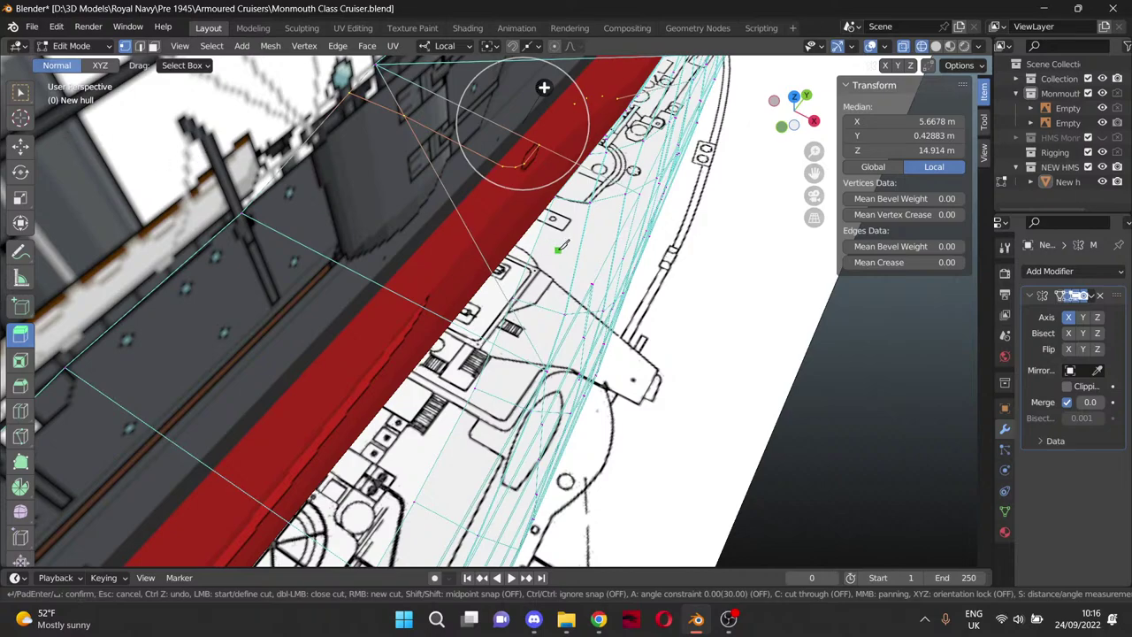
middle_click_drag(543, 88, 494, 157)
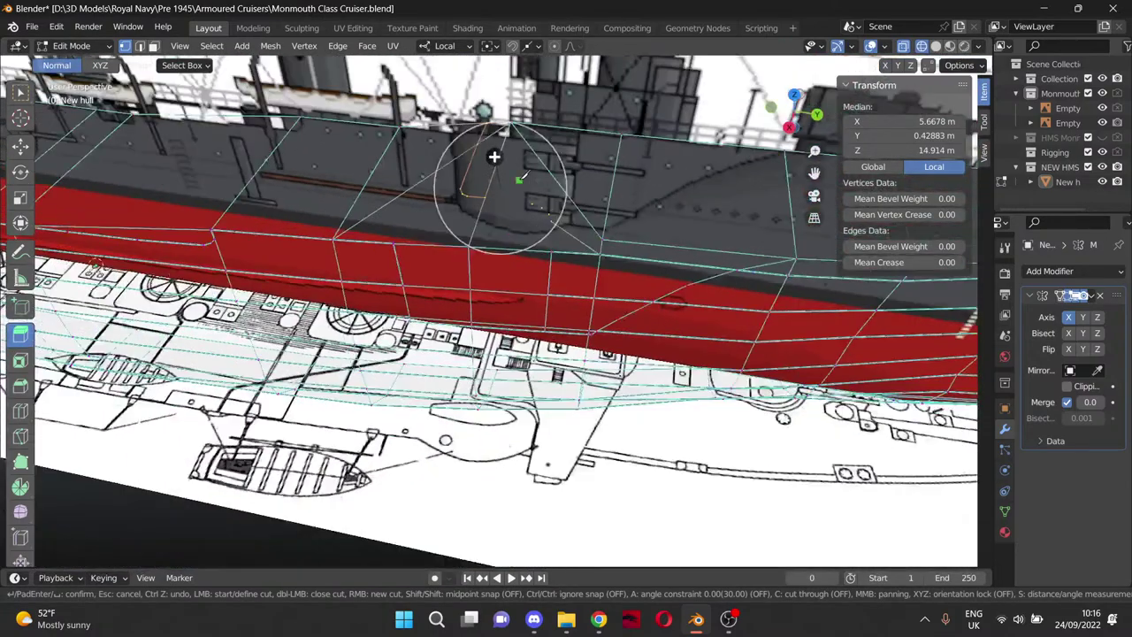
scroll(494, 157, "down", 1)
scroll(493, 203, "down", 1)
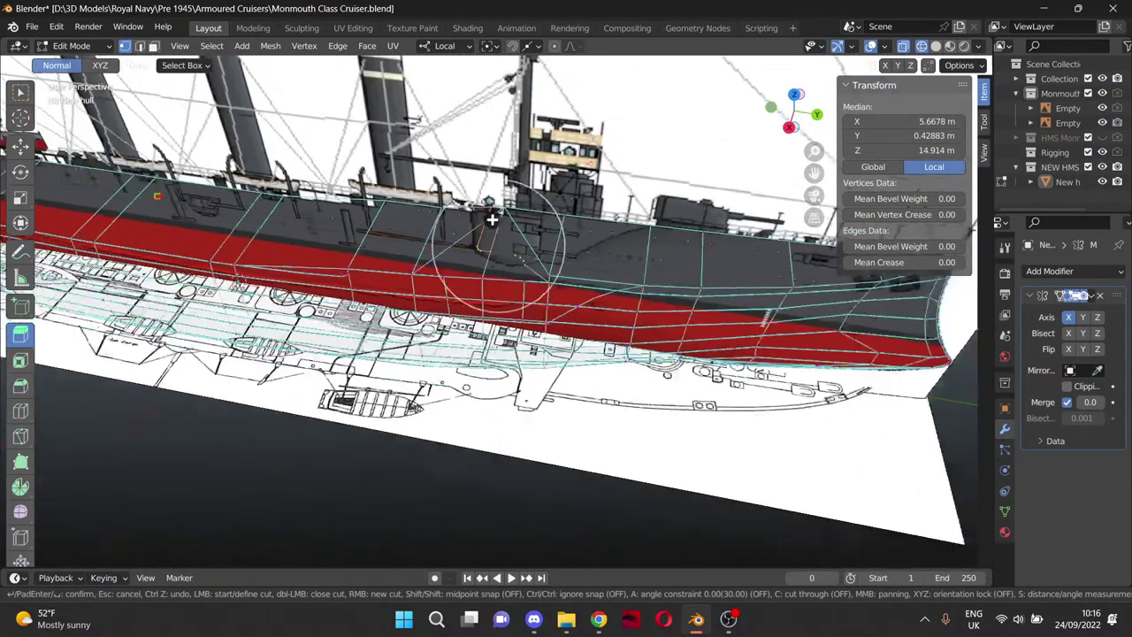
scroll(404, 397, "down", 6)
scroll(575, 390, "up", 3)
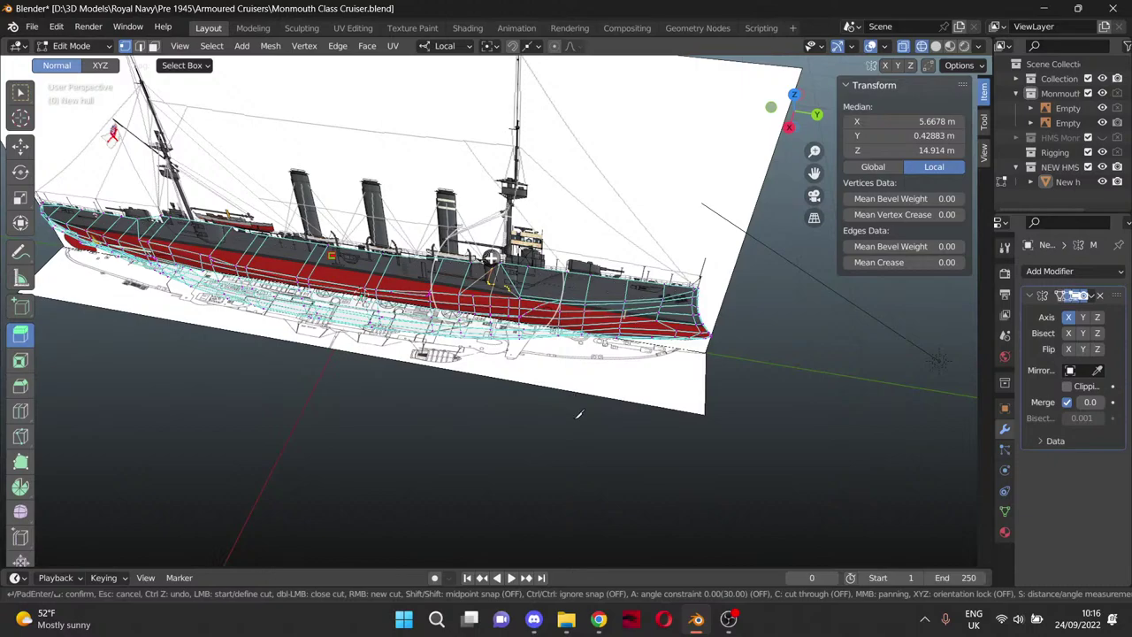
key("Escape")
Clear the mesh selection, activate the Move tool and display the hull in solid shading.
scroll(493, 293, "up", 8)
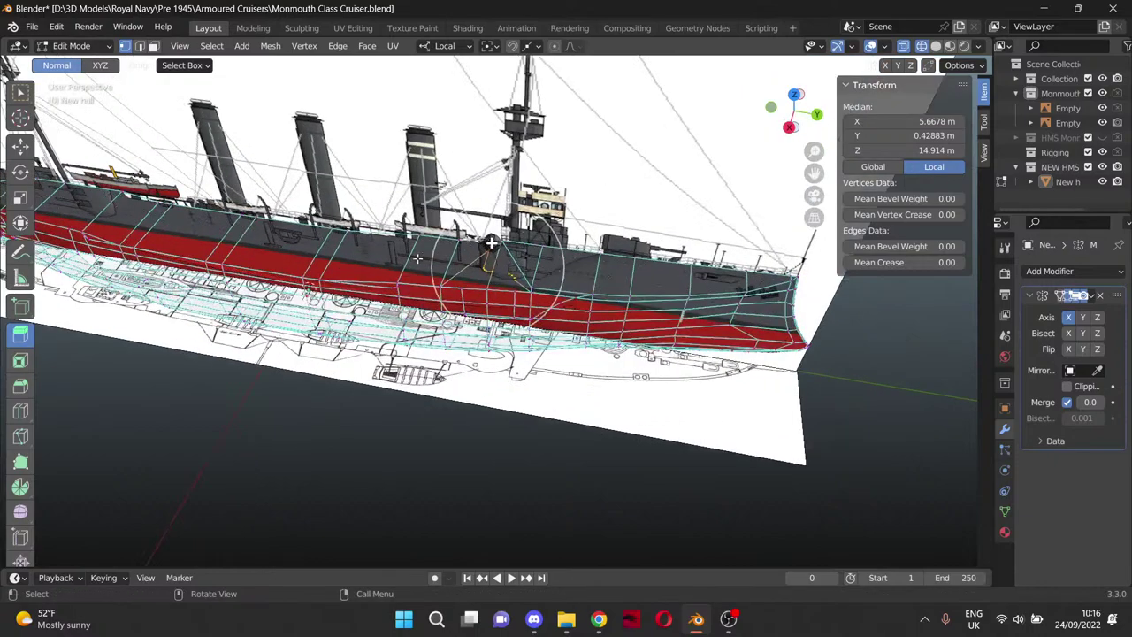
left_click(647, 126)
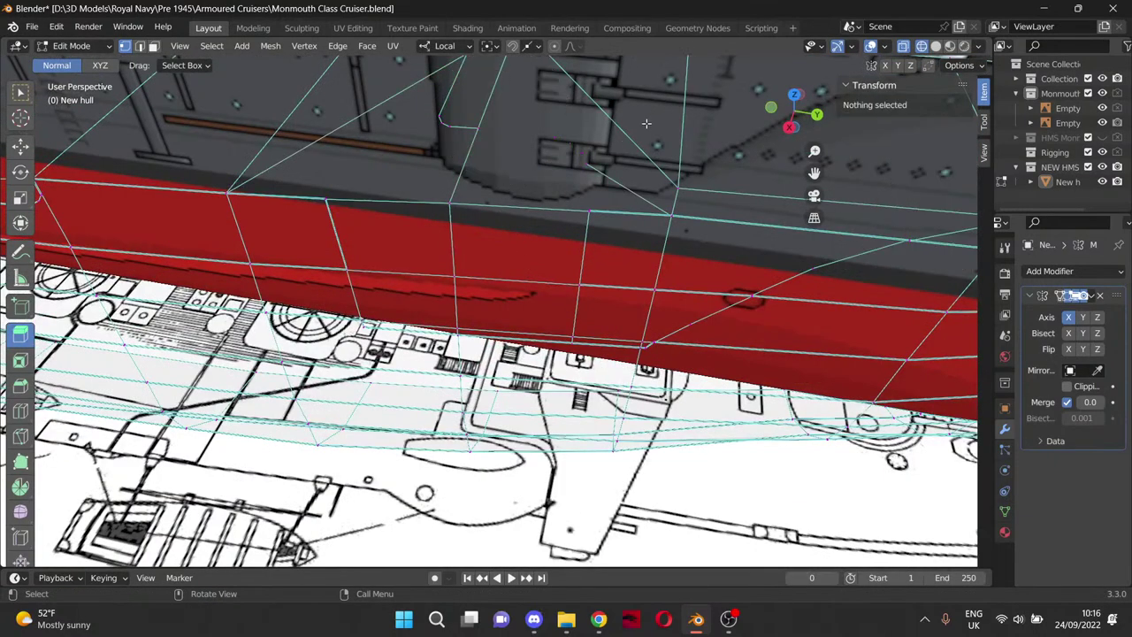
left_click(28, 154)
left_click(938, 46)
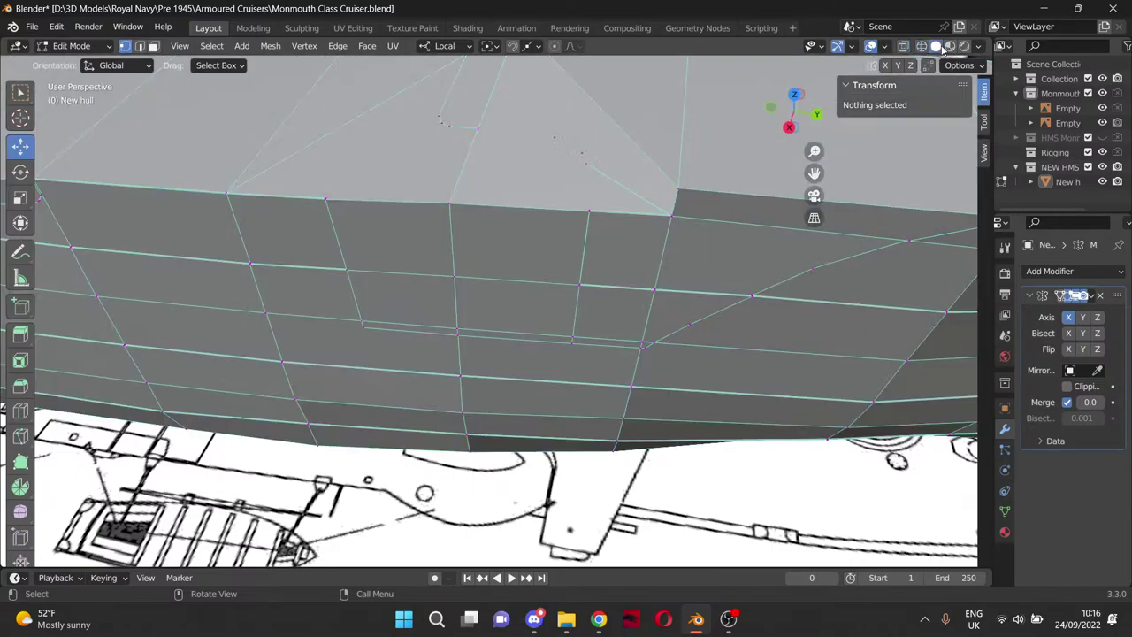
Examine the deck faces around the rounded bulkhead cut and the adjoining hull side in solid shading.
scroll(518, 270, "down", 3)
mouse_move(518, 270)
middle_mouse_down()
mouse_move(579, 243)
mouse_move(489, 222)
mouse_move(518, 297)
mouse_move(563, 302)
middle_mouse_up()
scroll(489, 222, "down", 4)
scroll(563, 302, "up", 4)
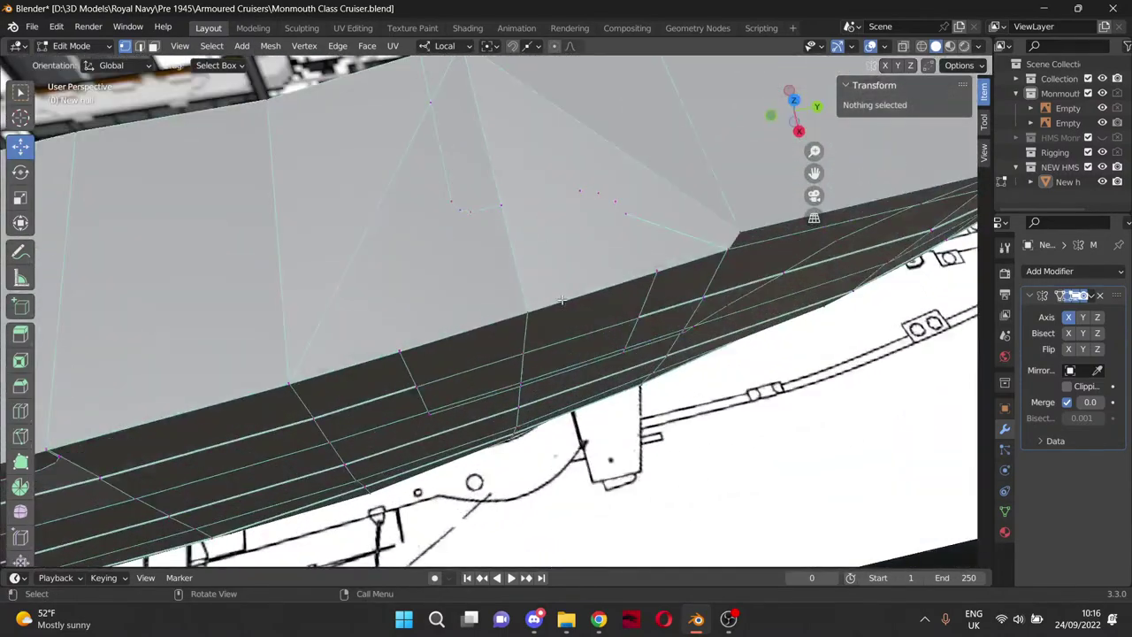
middle_click_drag(575, 234, 558, 252)
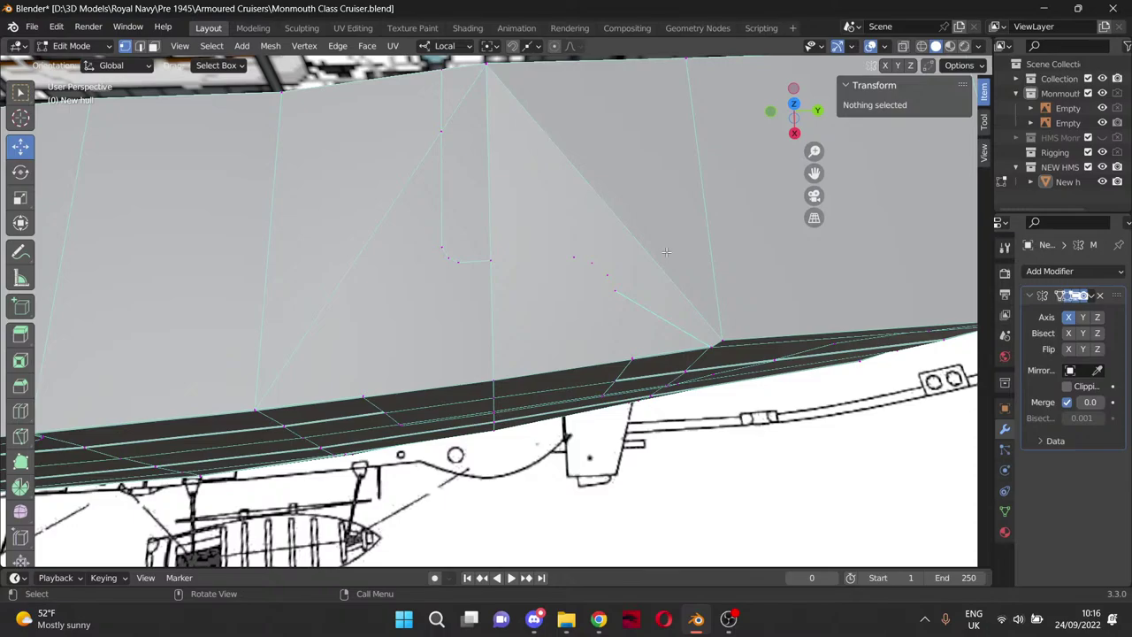
middle_click_drag(666, 252, 765, 219)
middle_click_drag(794, 206, 637, 220)
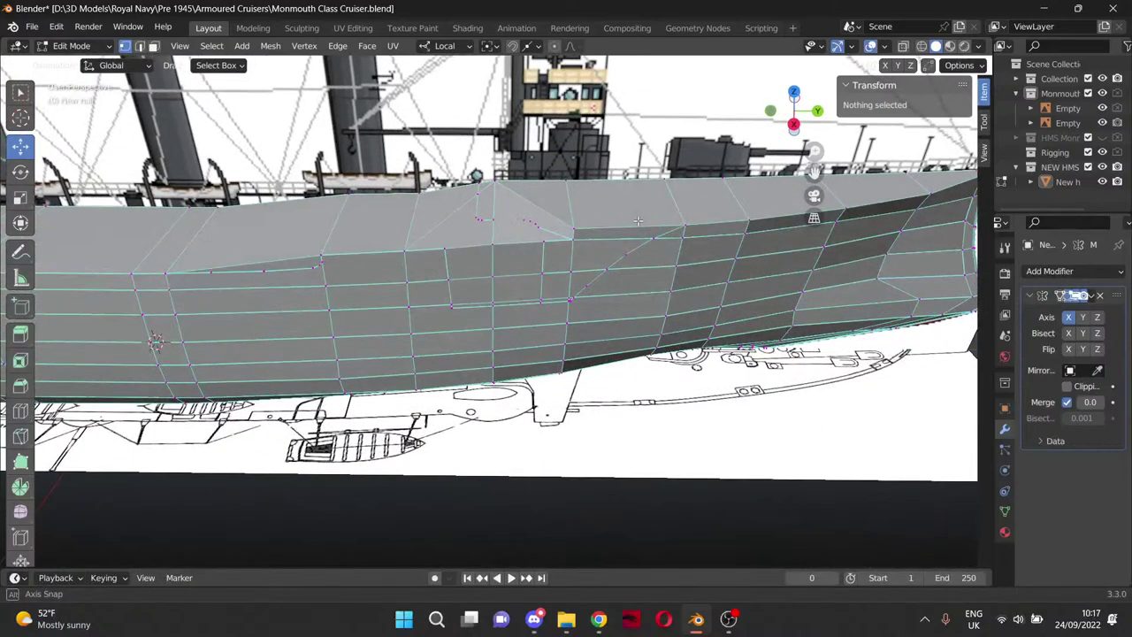
middle_click_drag(637, 220, 641, 262)
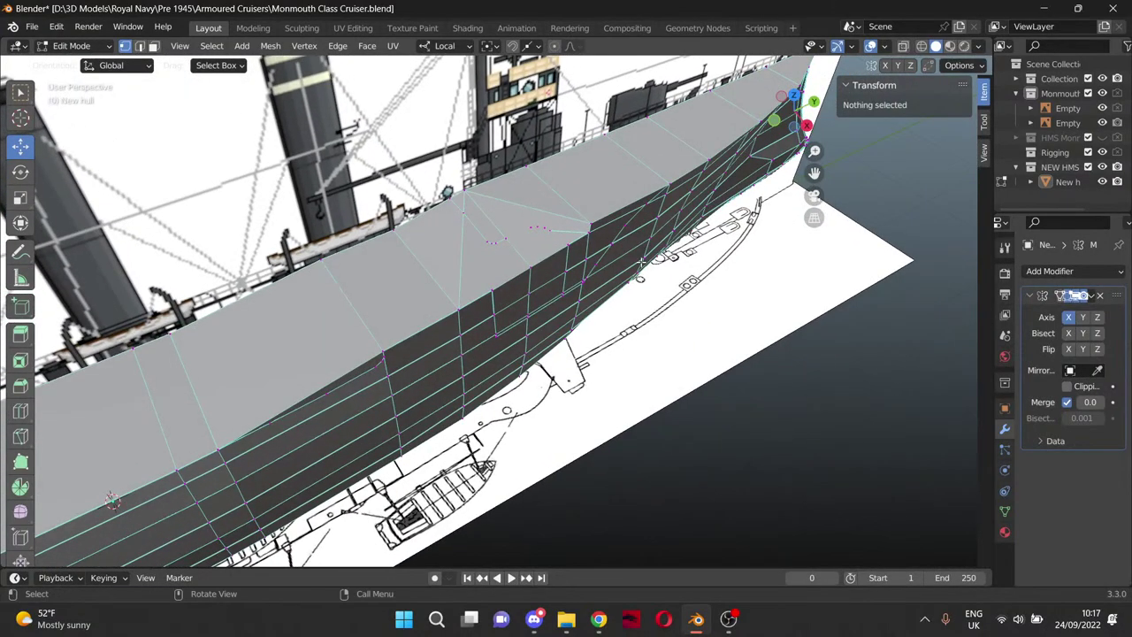
Examine the triangular deck face with the cut's unconnected vertices up close, and check how the deck runs towards the bow.
scroll(640, 261, "up", 2)
left_click_drag(815, 173, 818, 169)
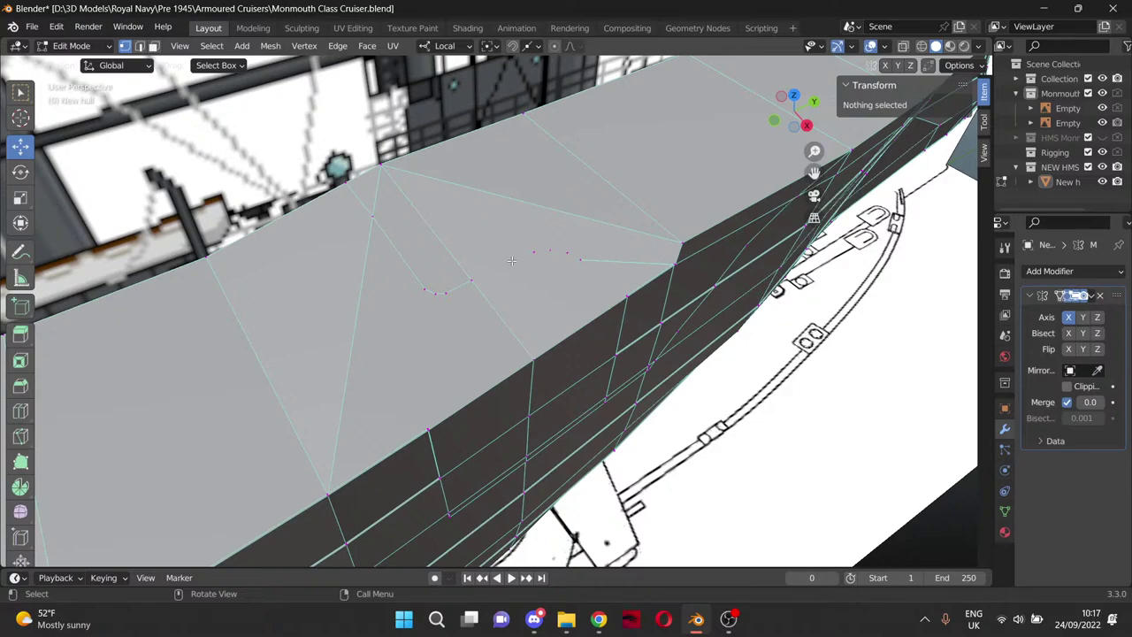
scroll(517, 261, "up", 4)
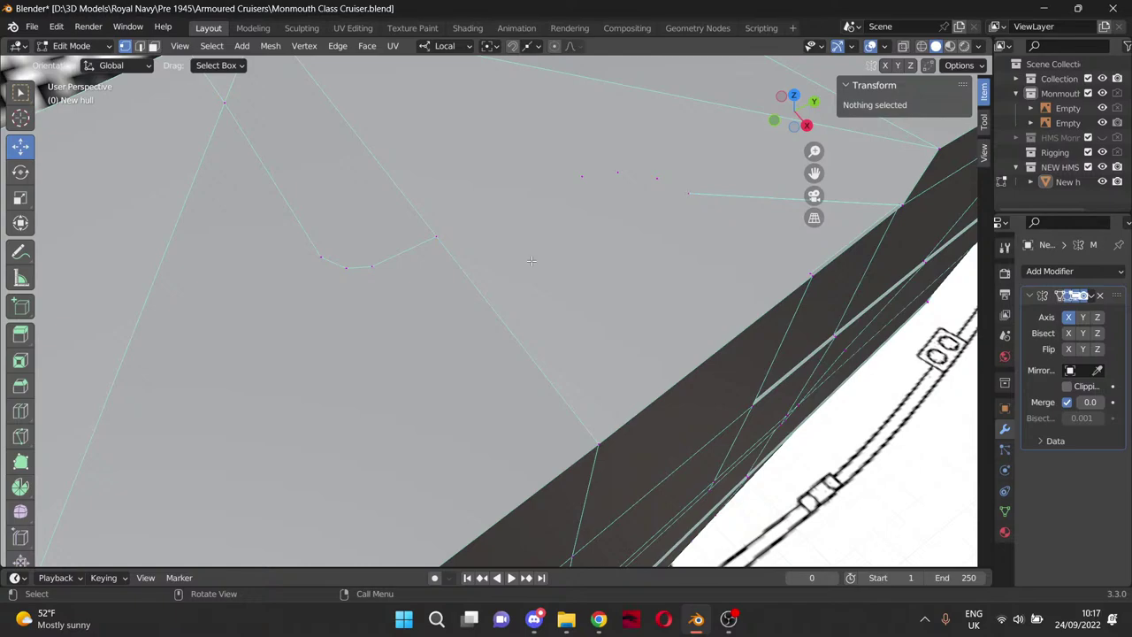
scroll(531, 261, "down", 5)
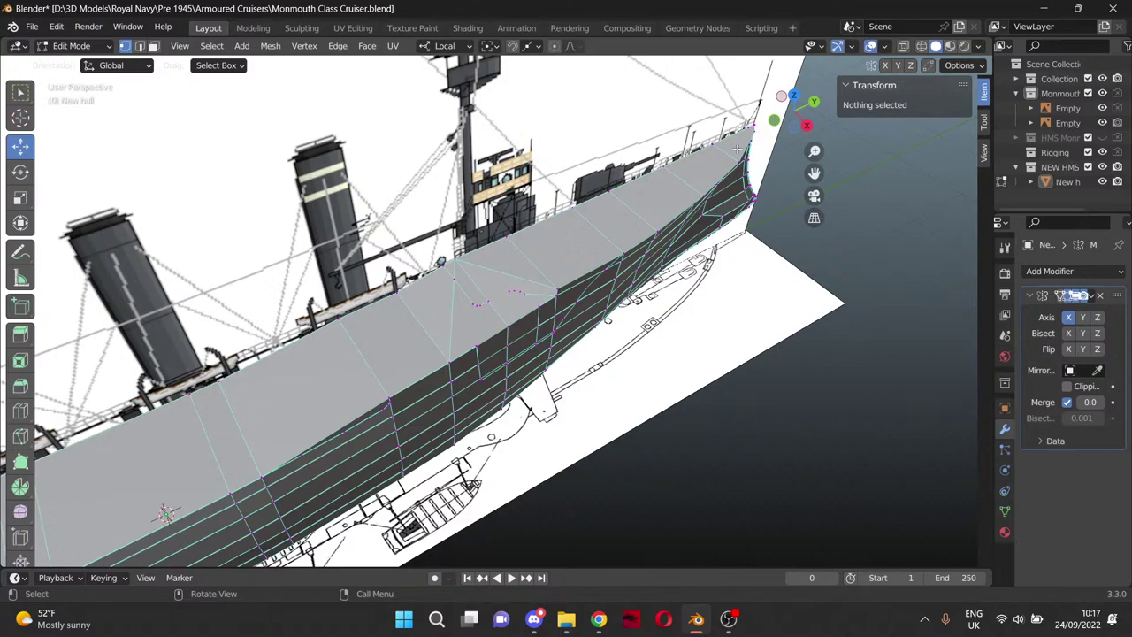
middle_click_drag(651, 183, 750, 186)
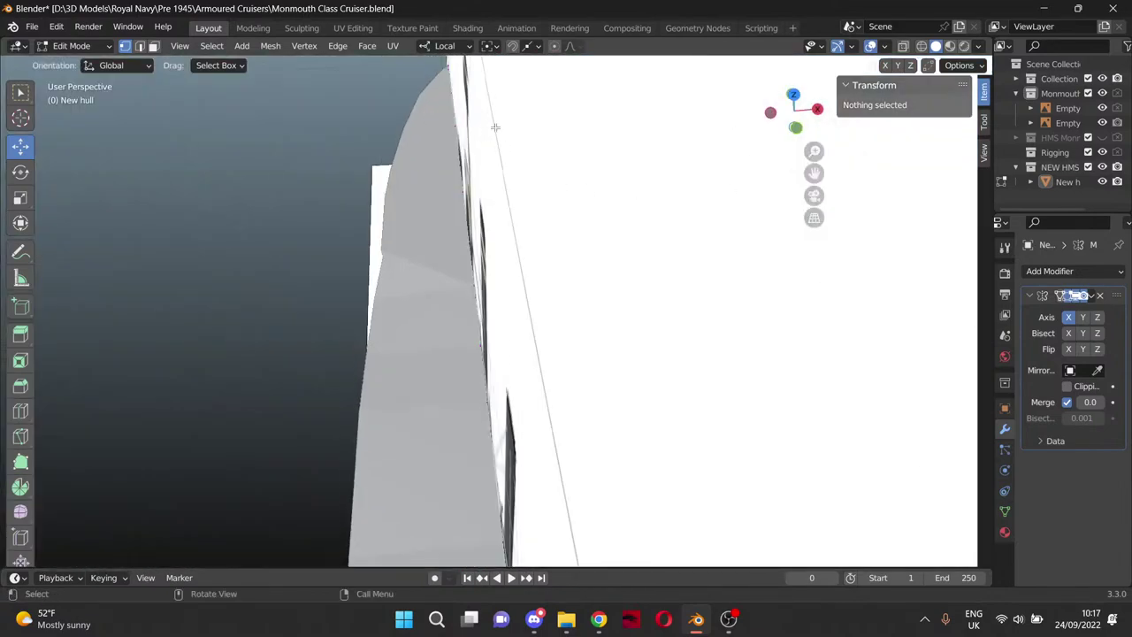
middle_click_drag(496, 125, 337, 126)
scroll(461, 286, "up", 7)
scroll(460, 286, "up", 2)
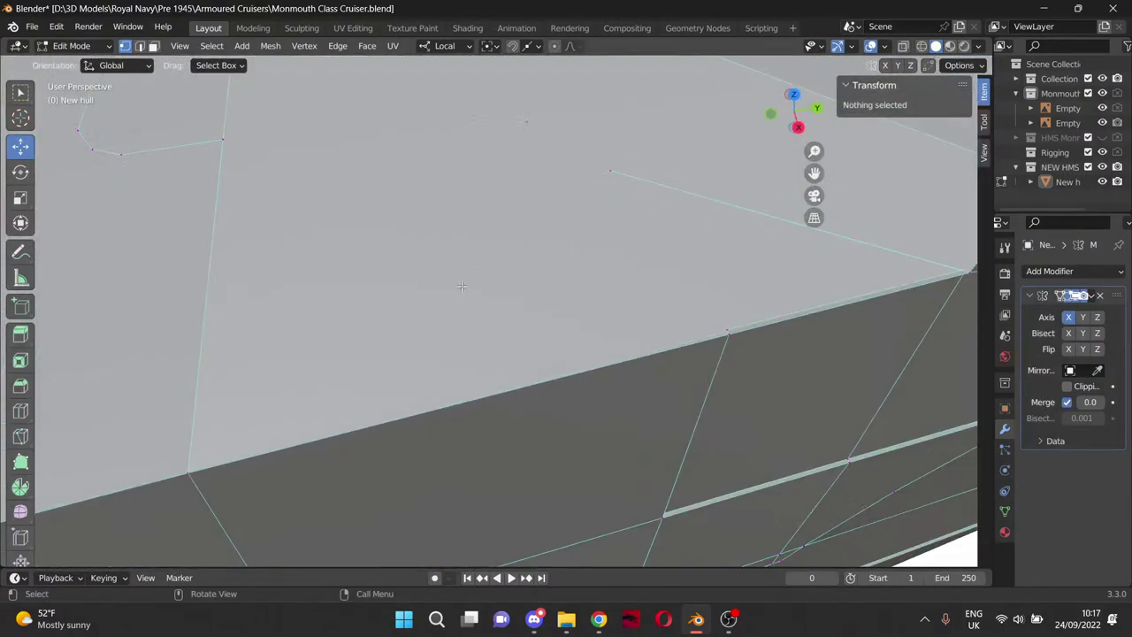
mouse_move(475, 263)
middle_mouse_down()
mouse_move(445, 256)
mouse_move(466, 260)
middle_mouse_up()
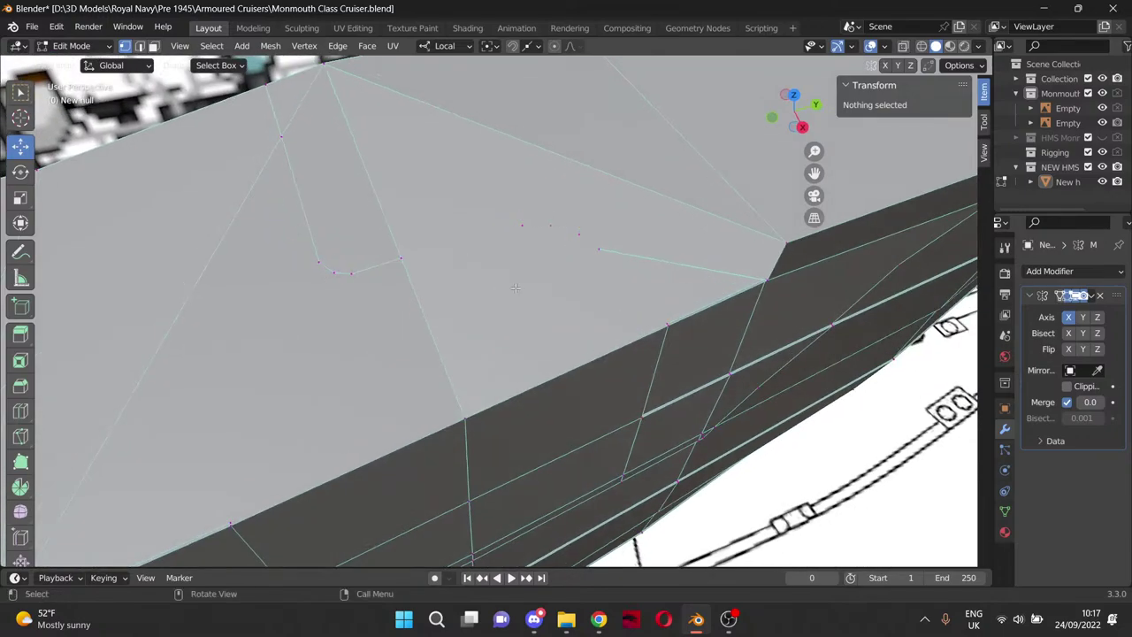
Try deleting the triangular deck face that holds the unconnected cut vertices, and undo the deletion.
left_click(153, 45)
left_click(395, 209)
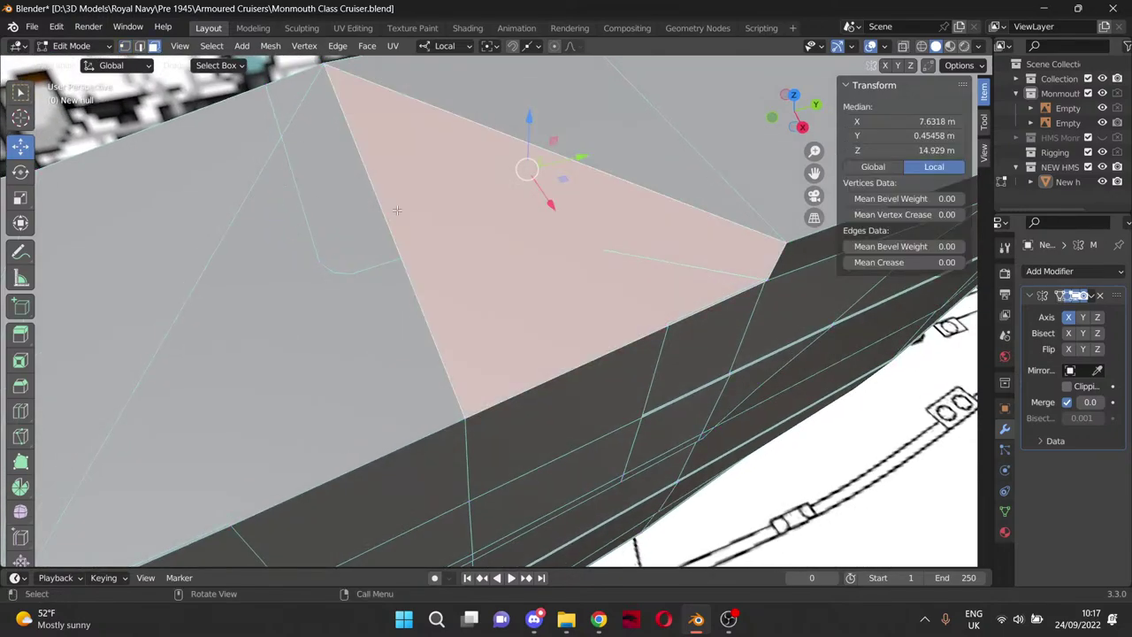
key("x")
left_click(397, 212)
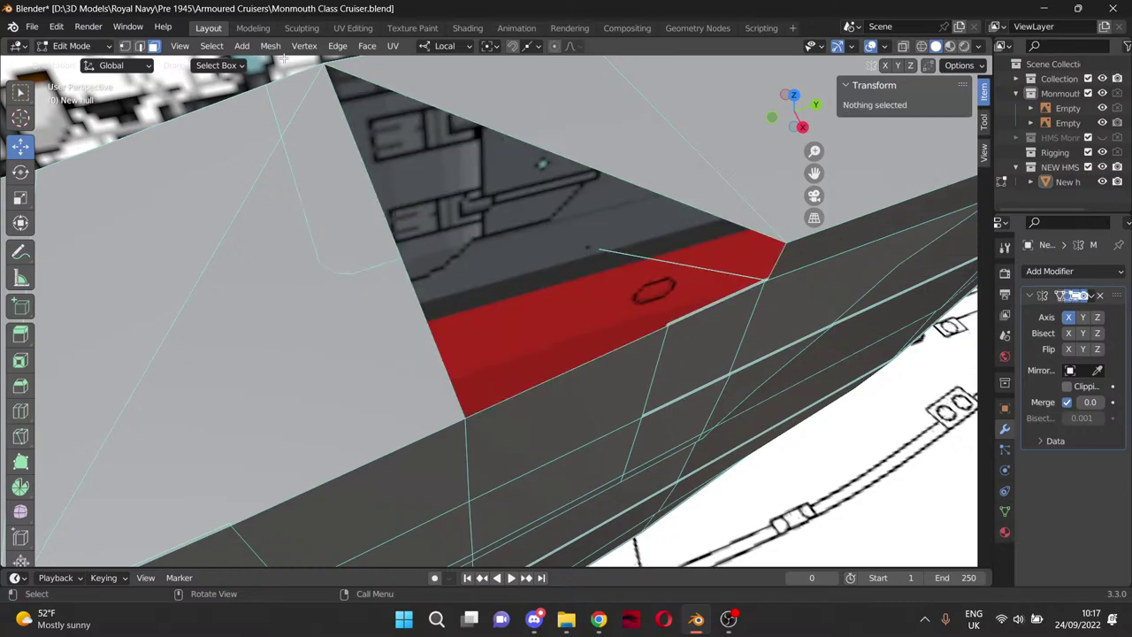
key("ctrl+z")
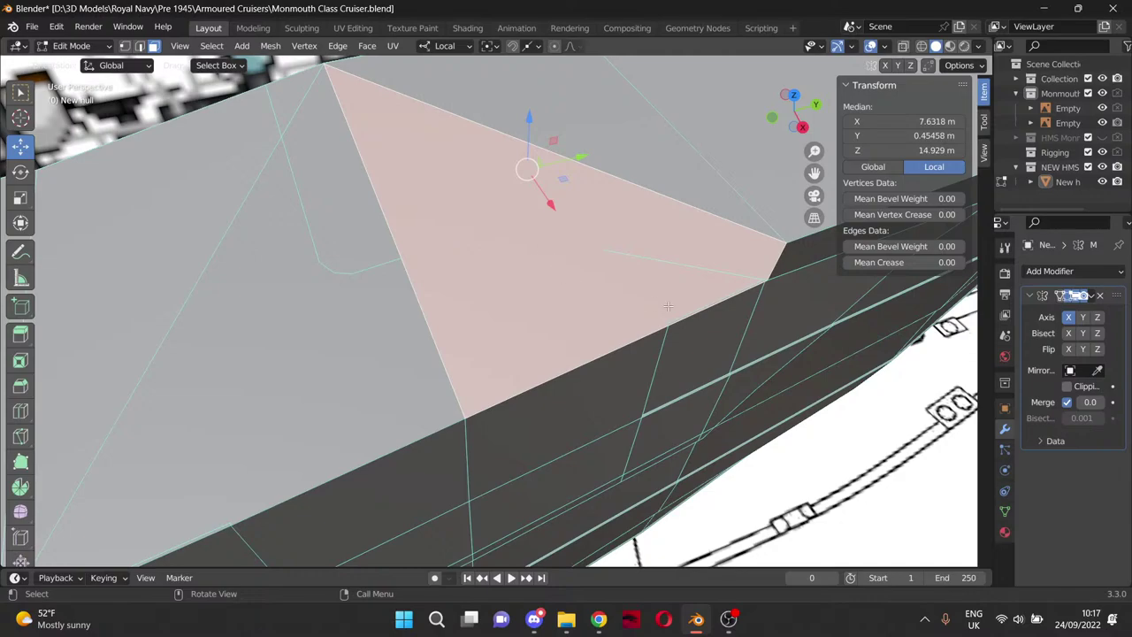
key("ctrl+z")
Pick out the loose vertices of the incomplete cut on the triangular deck face, and check the edges at the deck's outer corner.
scroll(590, 280, "down", 5)
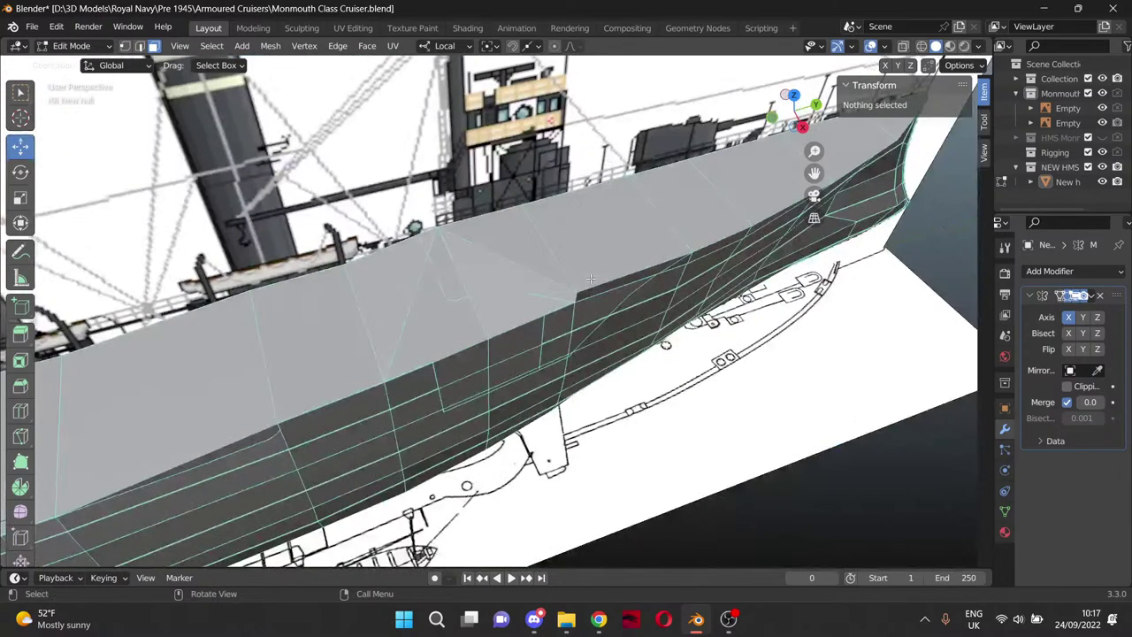
scroll(590, 279, "up", 5)
scroll(469, 308, "up", 3)
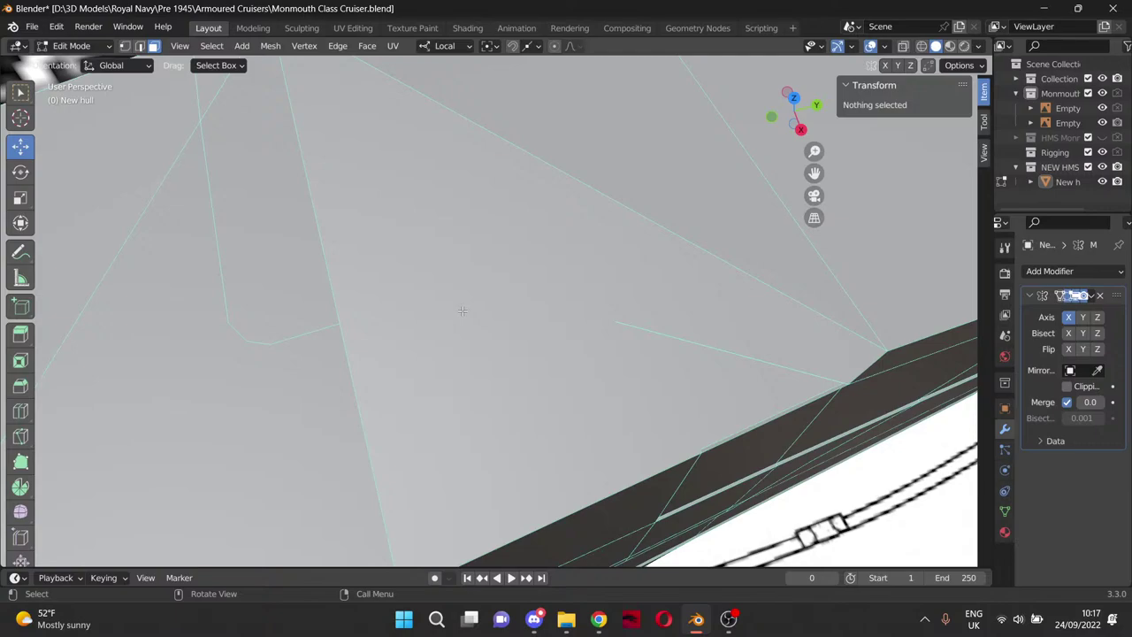
left_click(124, 47)
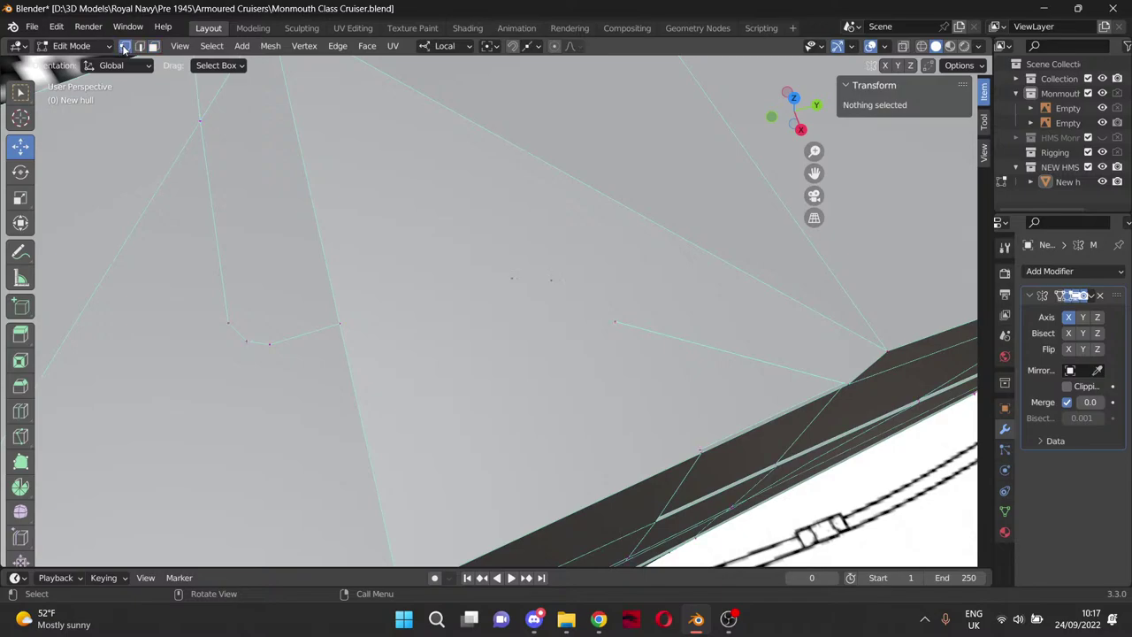
left_click(511, 279)
left_click_drag(548, 284, 626, 326)
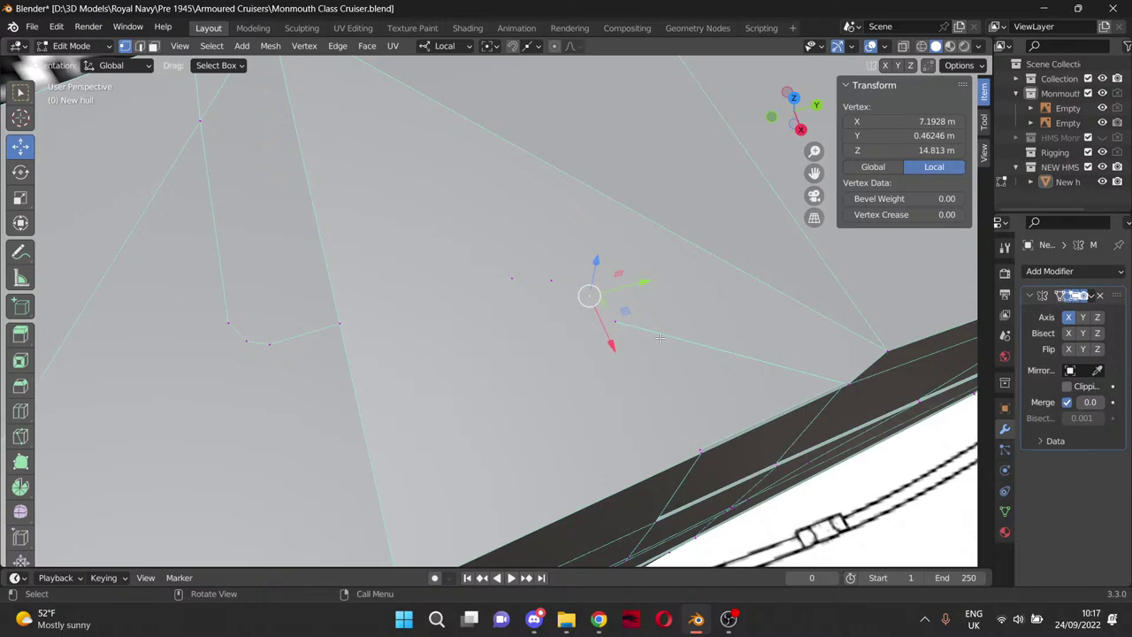
middle_click_drag(803, 363, 759, 332)
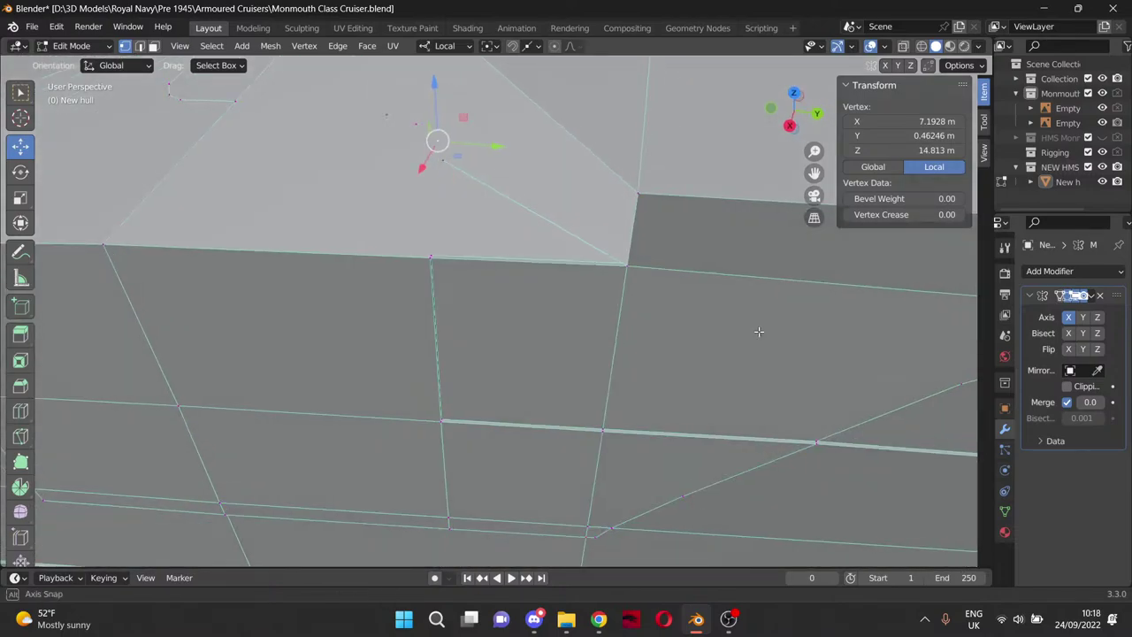
middle_click_drag(759, 332, 759, 332)
mouse_move(622, 284)
middle_mouse_down()
mouse_move(610, 285)
mouse_move(614, 302)
middle_mouse_up()
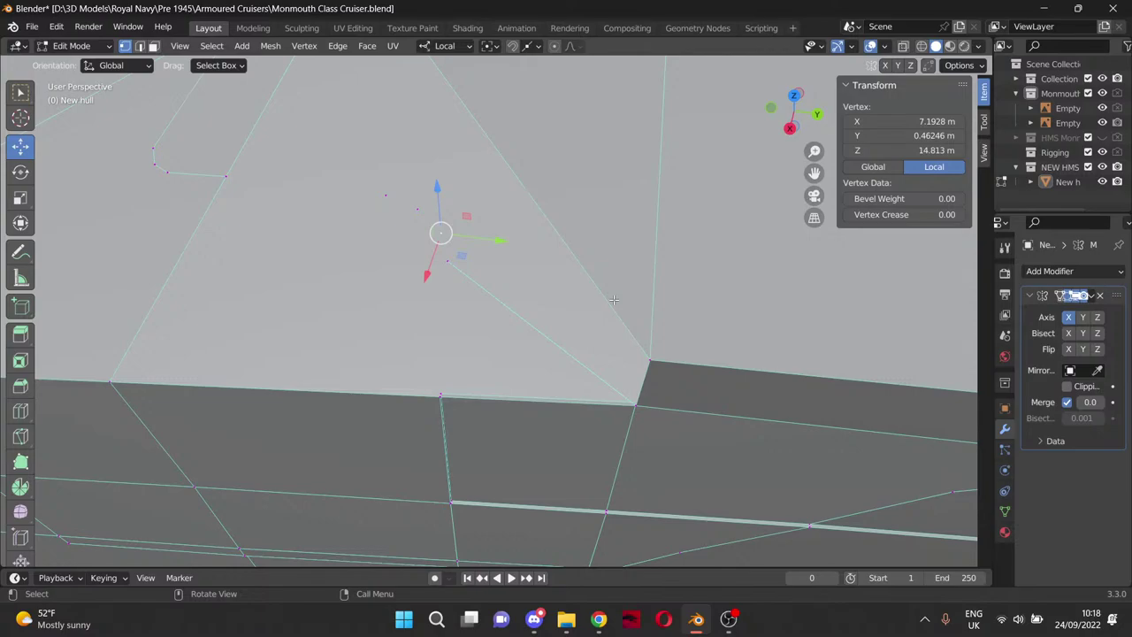
Delete the thin sliver face along the deck edge at the outer corner of the triangular deck face.
left_click(153, 46)
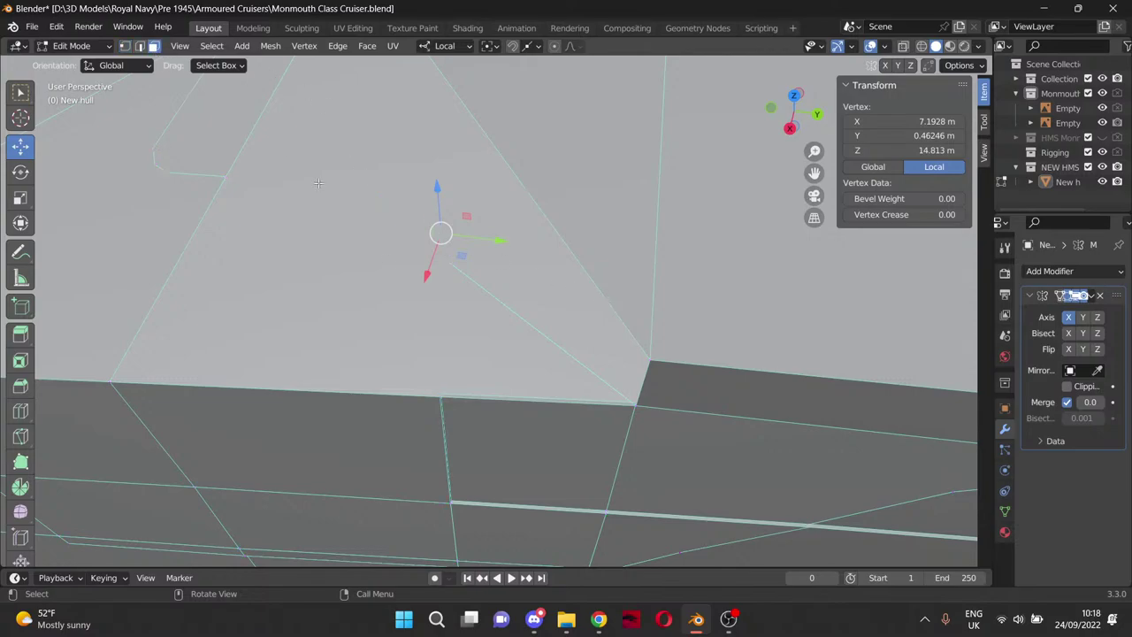
left_click(519, 398)
key("x")
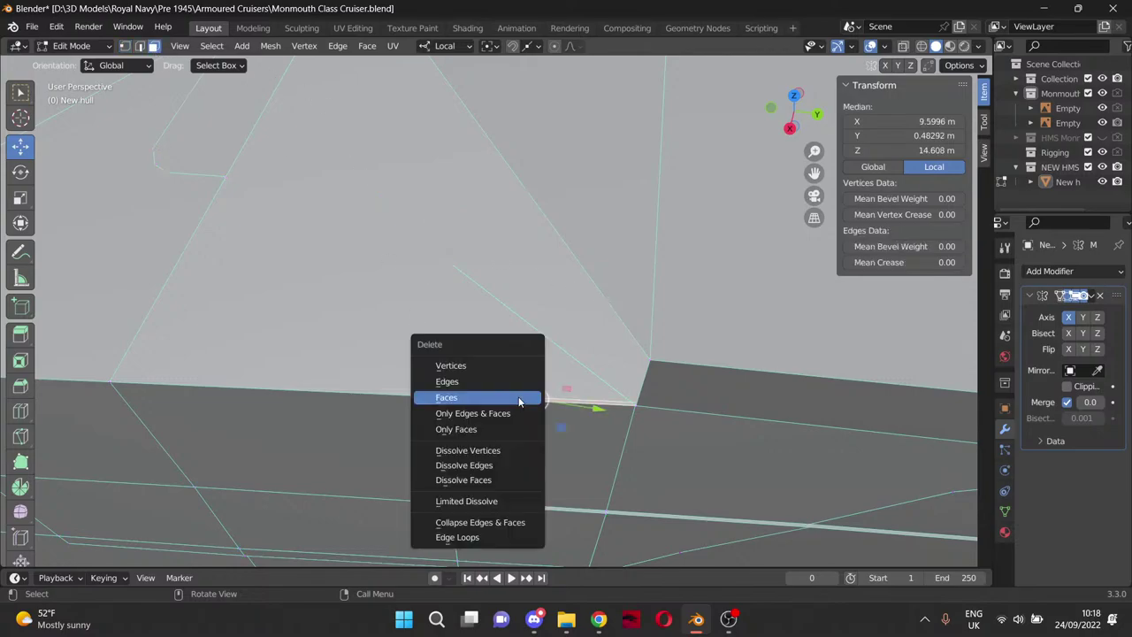
left_click(519, 398)
middle_click_drag(602, 412, 594, 417)
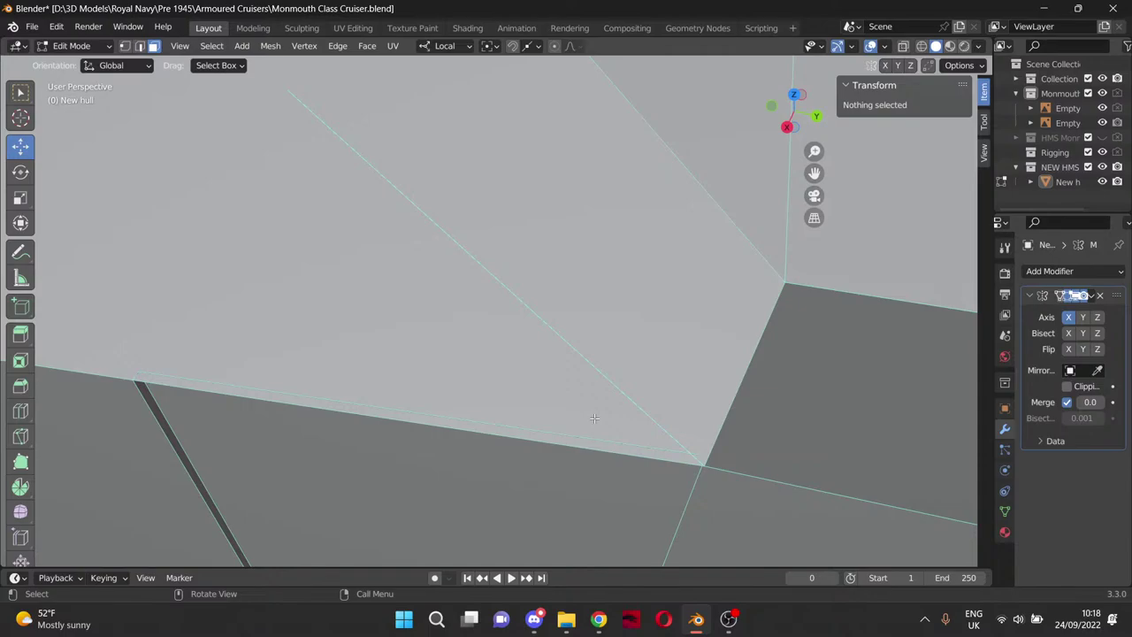
Delete the triangular deck face between the centreline and the hull side, just forward of the rounded bulkhead cut.
left_click(437, 423)
scroll(441, 423, "down", 3)
middle_click_drag(404, 404, 463, 256)
key("x")
left_click(394, 403)
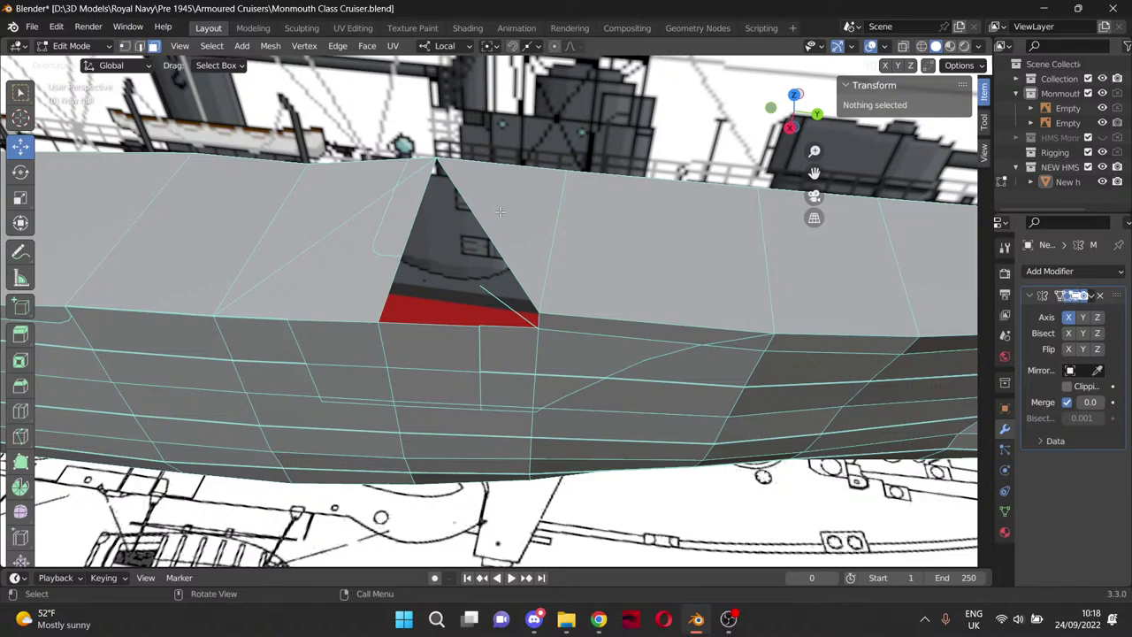
Inspect the open triangular gap in the deck up close and show it in the top orthographic view.
scroll(501, 276, "up", 6)
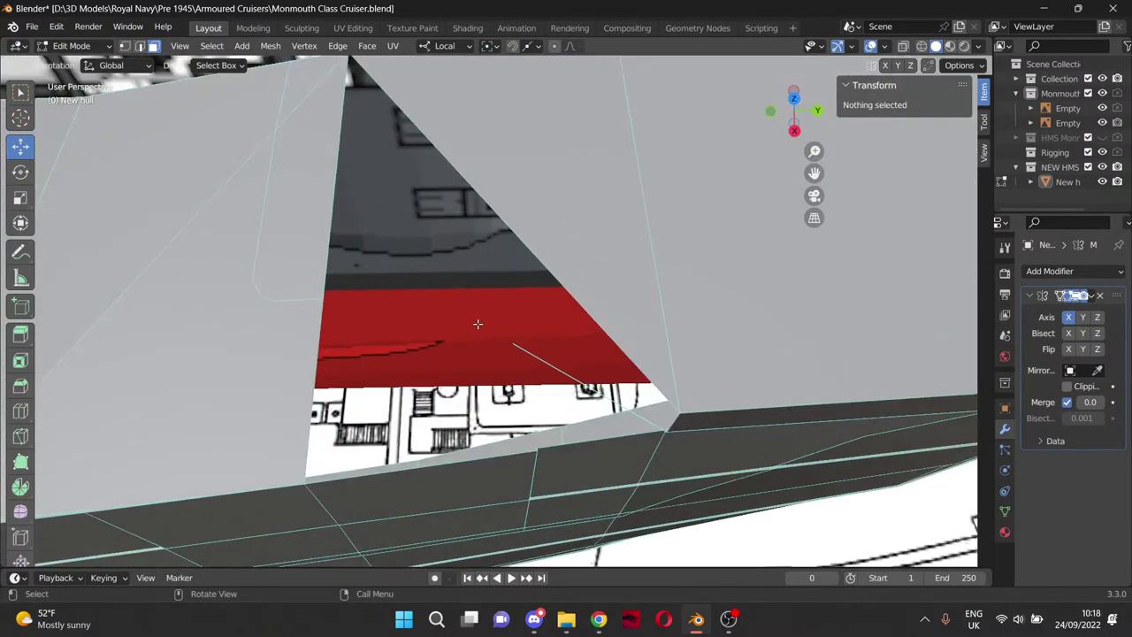
scroll(478, 324, "up", 1)
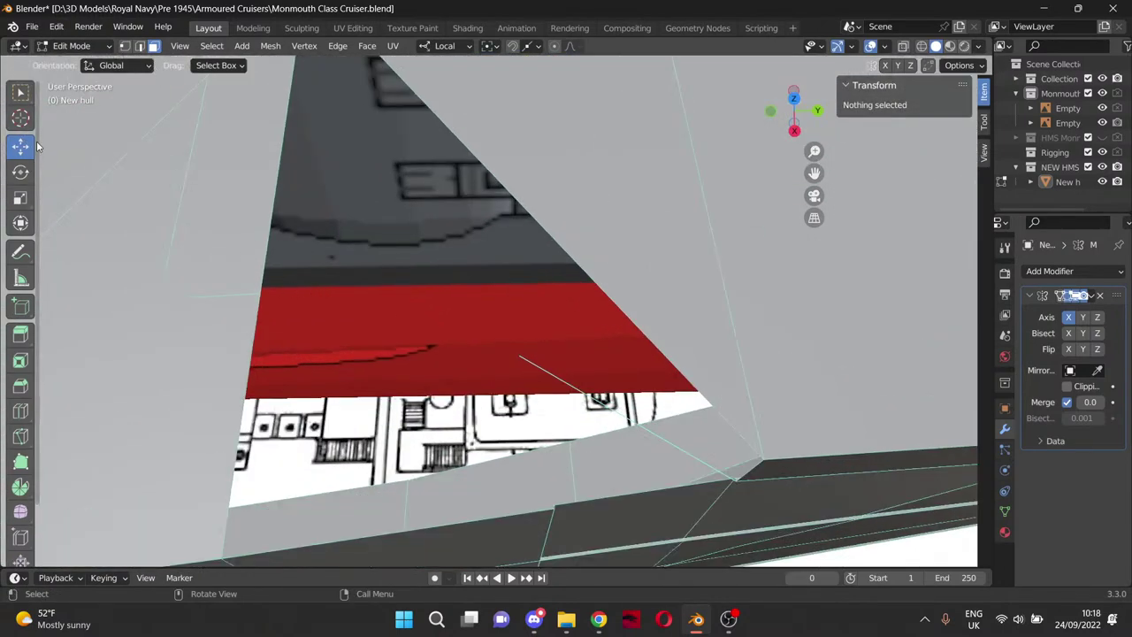
key("KP_7")
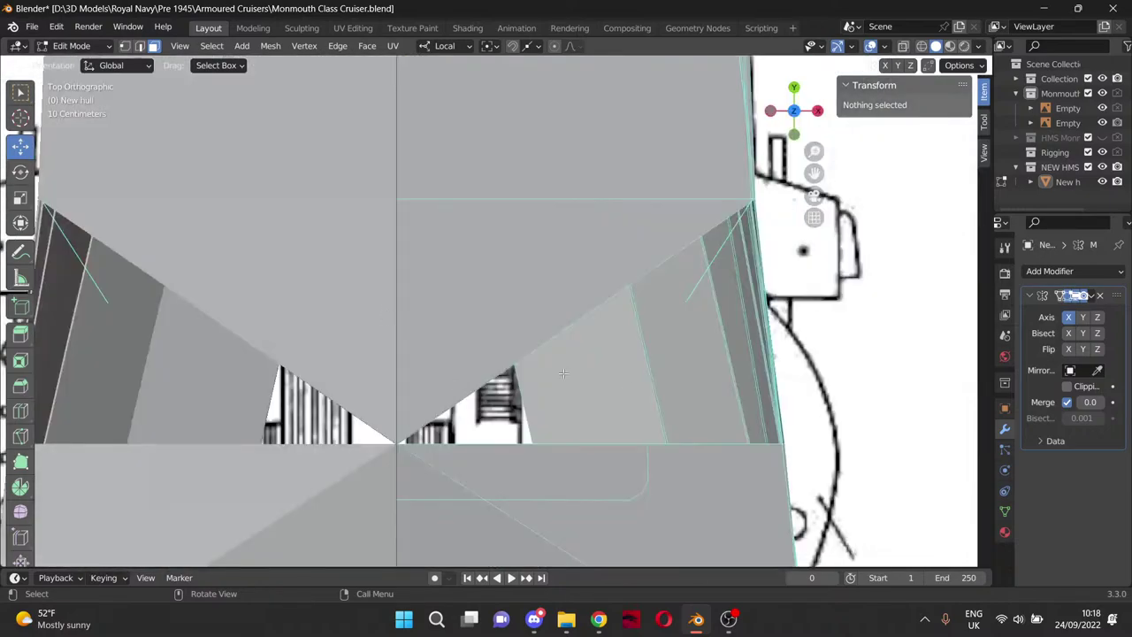
Connect the rounded bulkhead outline's end vertex on the deck's cross edge to the loose end vertex of the incomplete cut with an edge.
key("KP_5")
left_click_drag(812, 179, 576, 102)
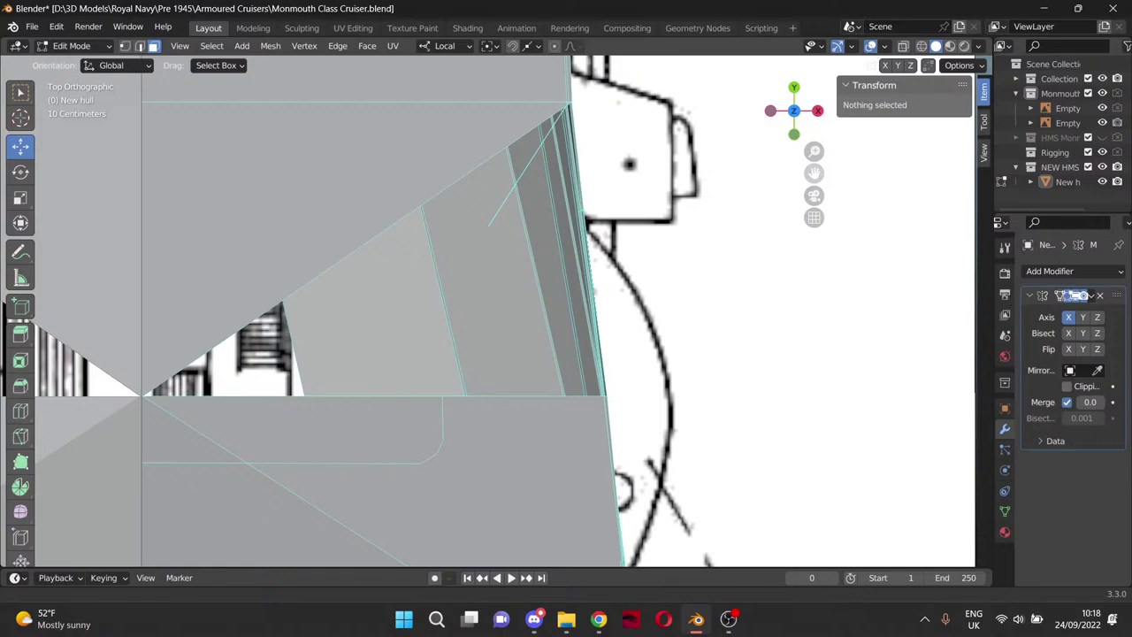
left_click(125, 46)
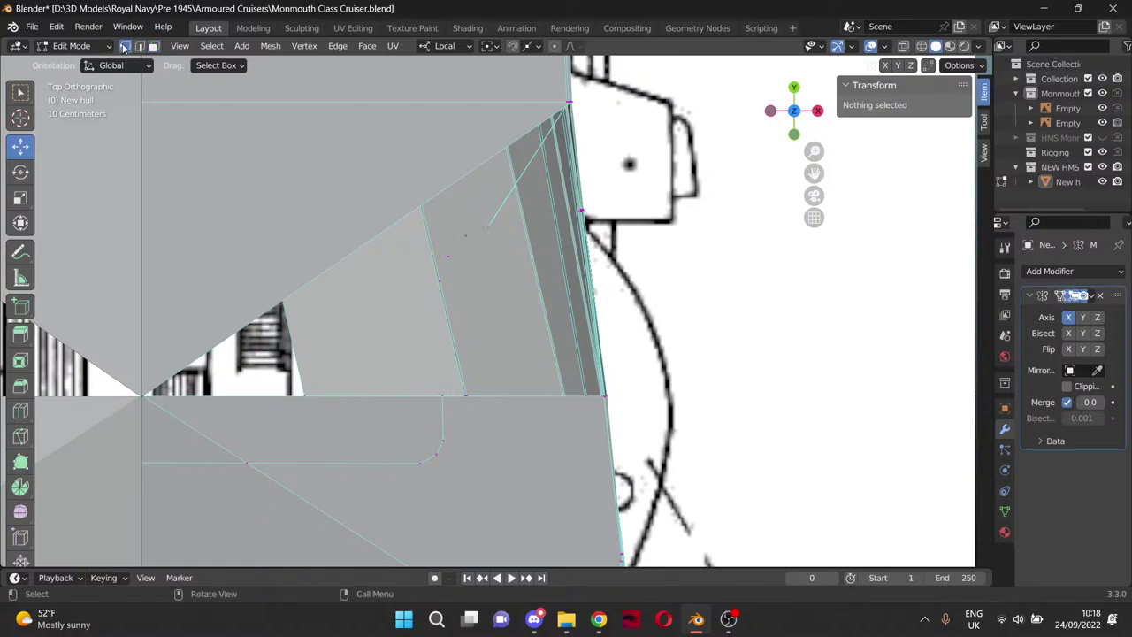
left_click(441, 396)
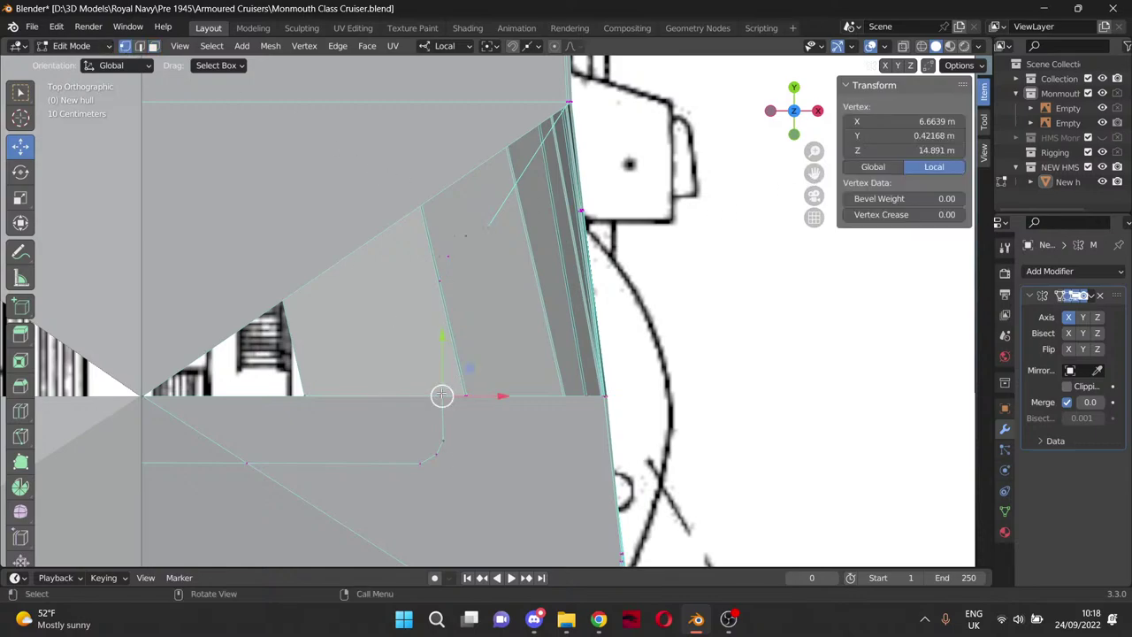
left_click(491, 222, "shift")
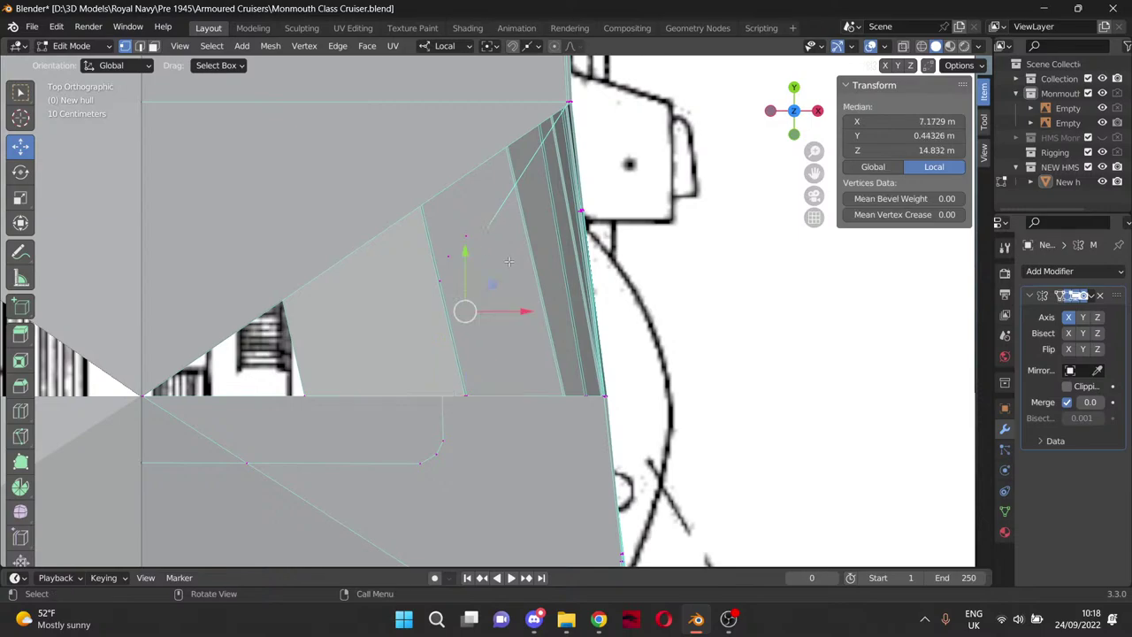
key("j")
left_click(648, 274)
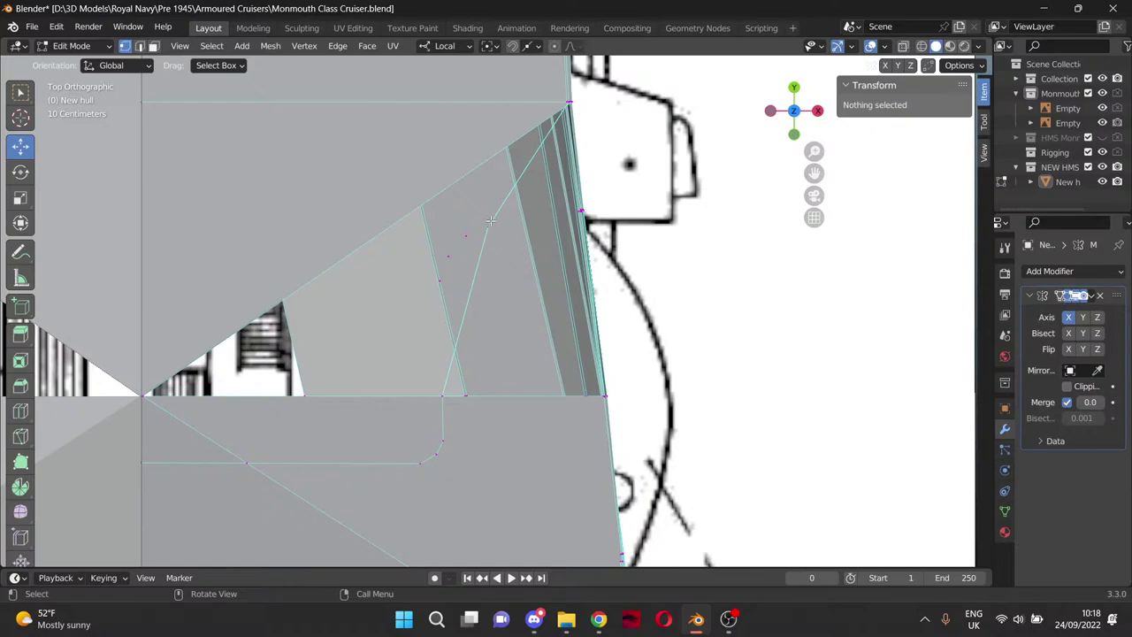
Check the new connecting edge against the deck plan in wireframe, from an angle and in the top orthographic view.
left_click(922, 46)
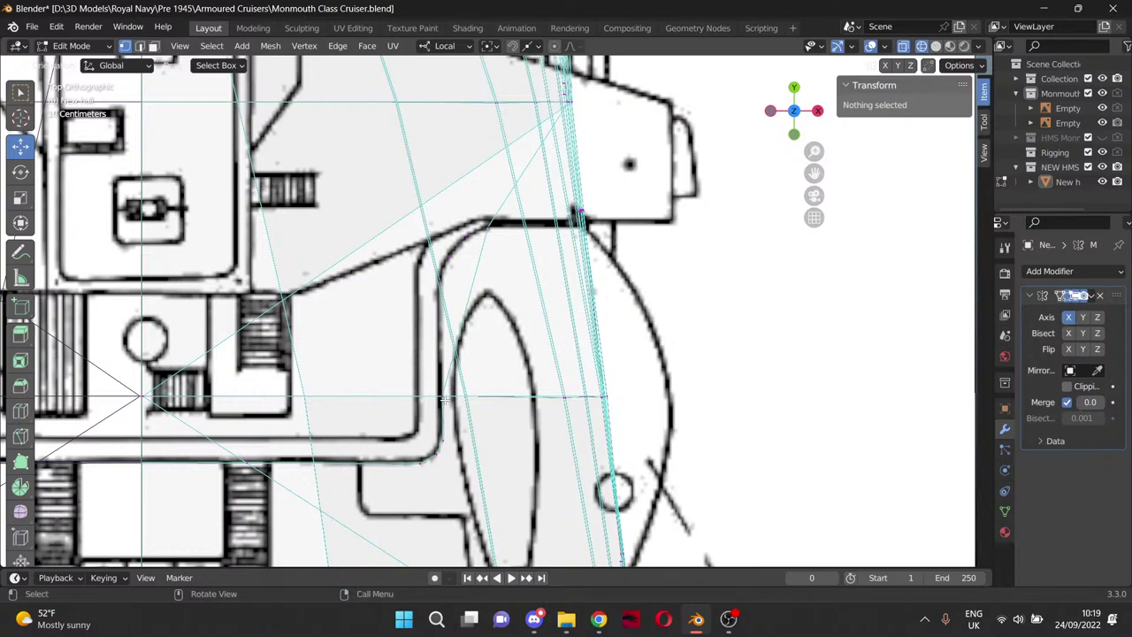
left_click(534, 632)
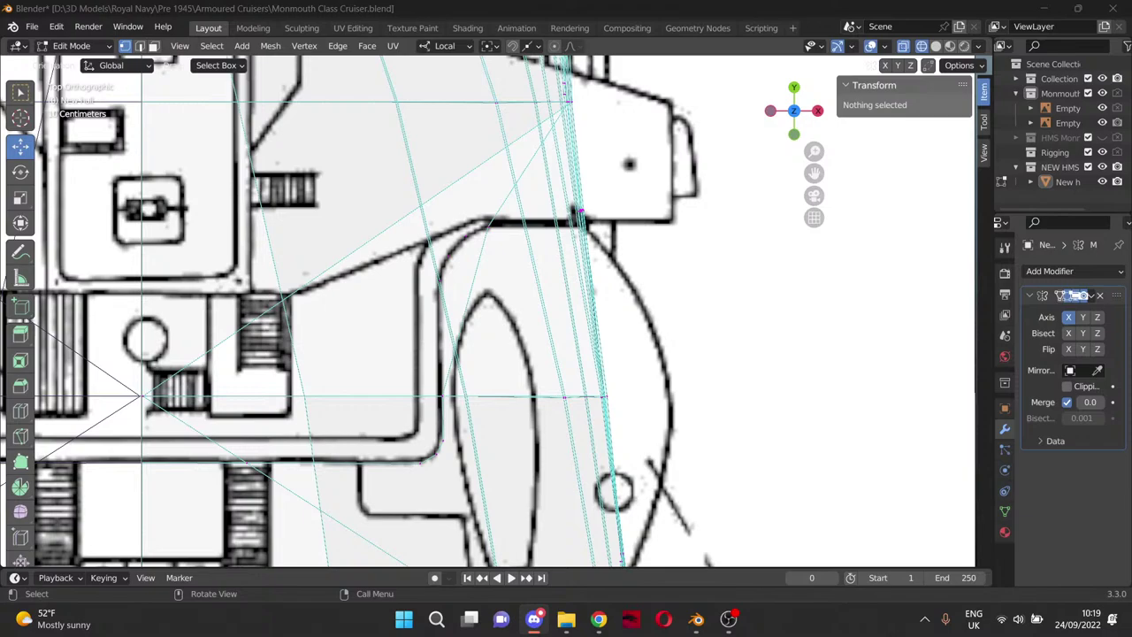
key("alt+Tab")
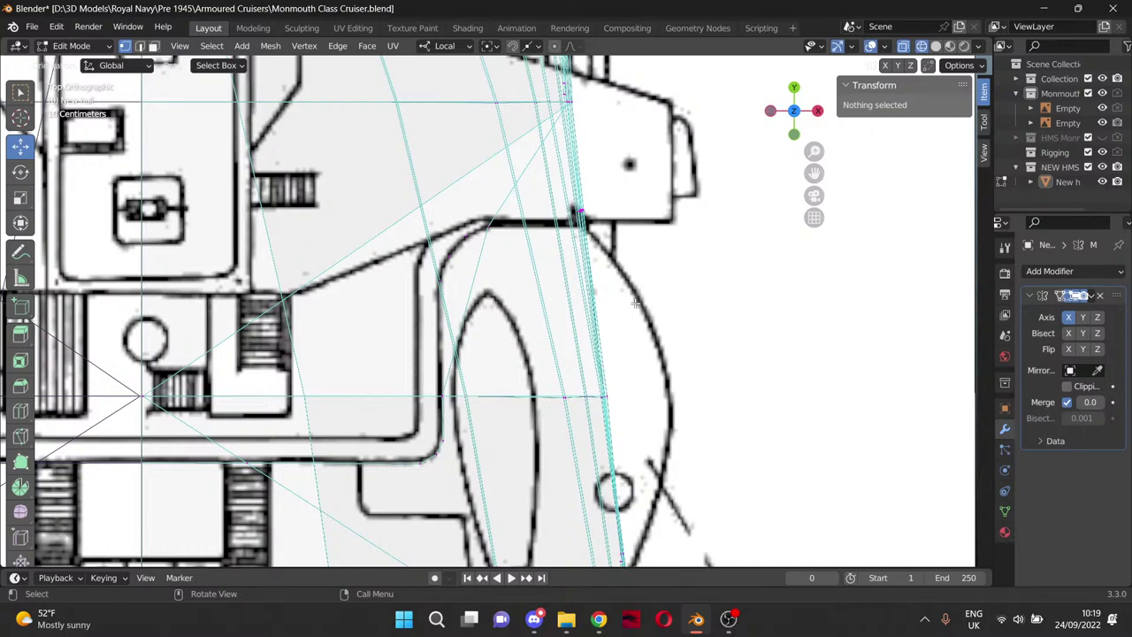
middle_click_drag(613, 310, 600, 232)
left_click_drag(816, 175, 696, 222)
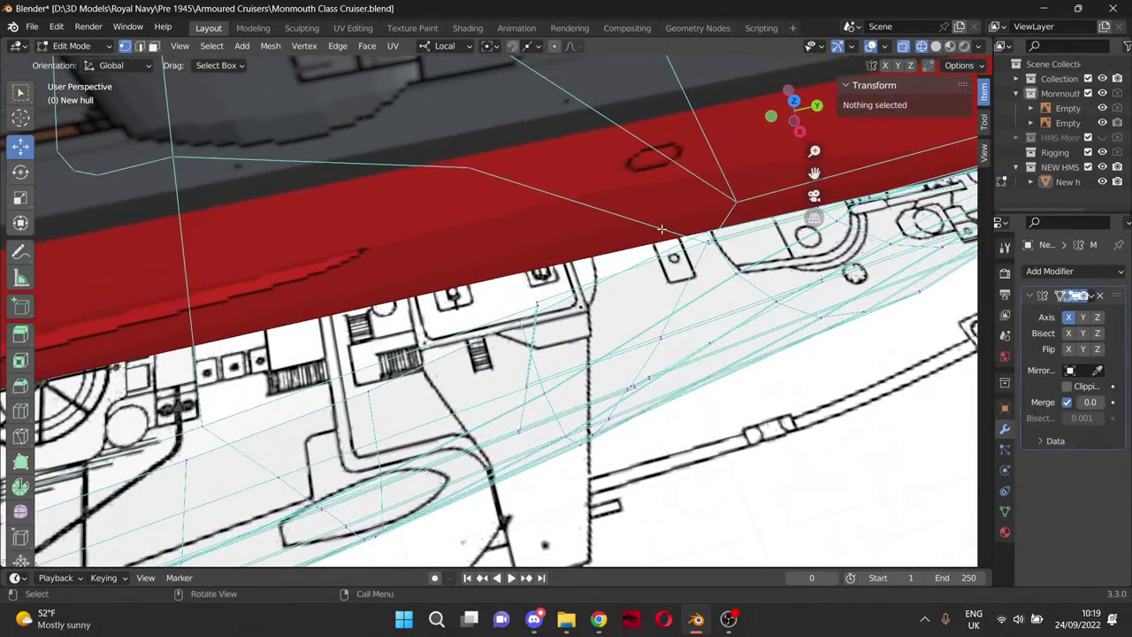
key("KP_7")
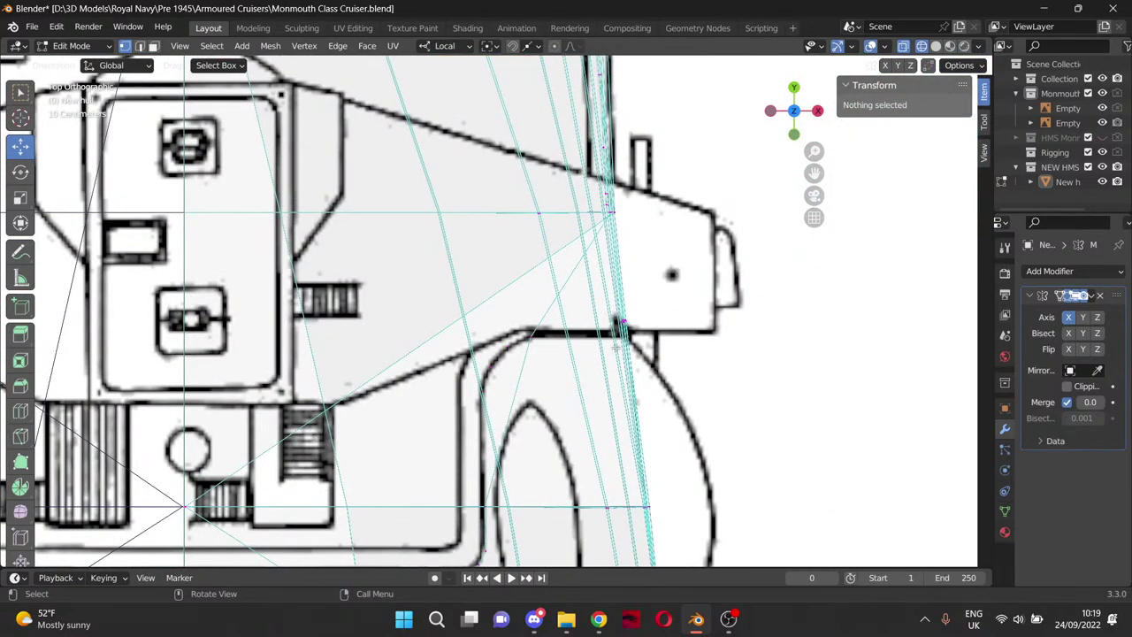
scroll(616, 347, "up", 1)
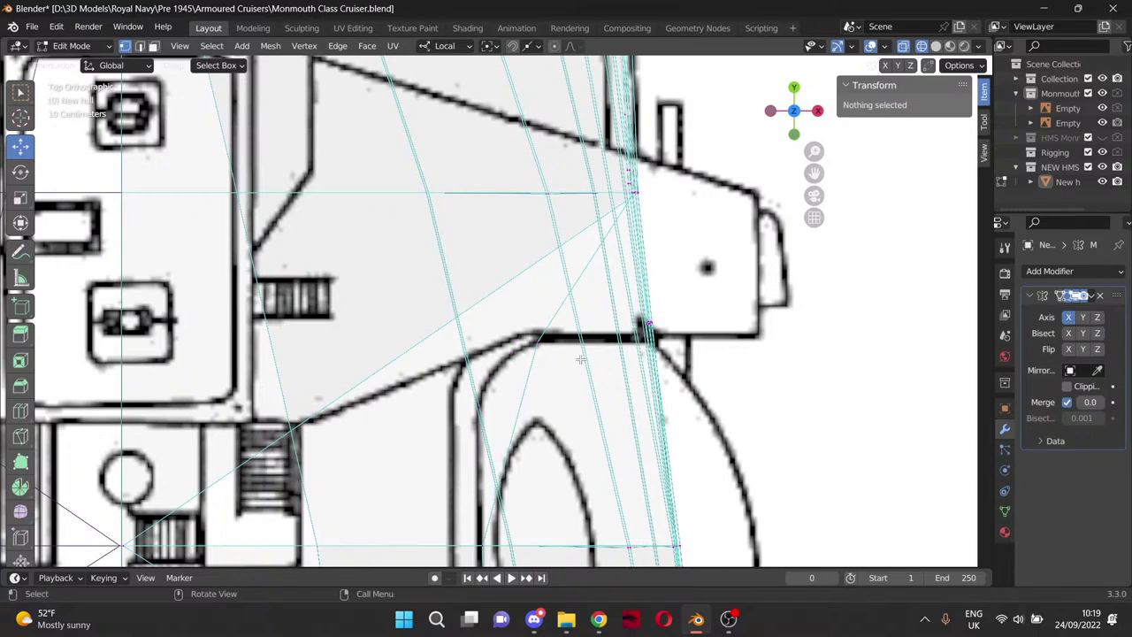
Fill a four-sided deck face between the new connecting edge and the two matching vertices on the hull's upper side edge.
left_click(537, 341)
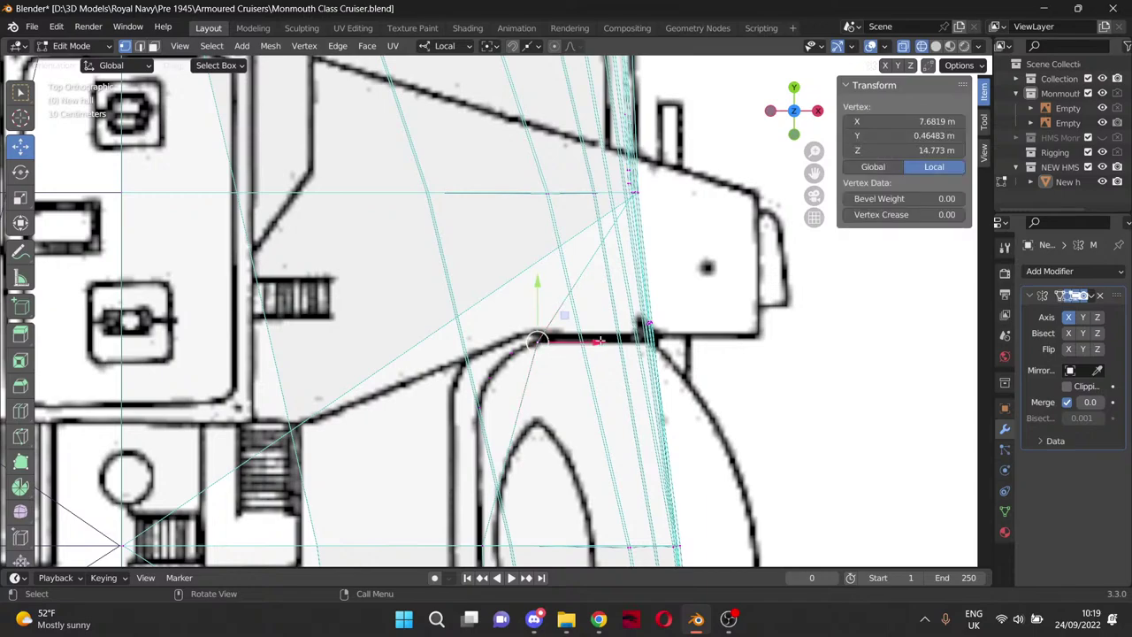
scroll(607, 391, "down", 1)
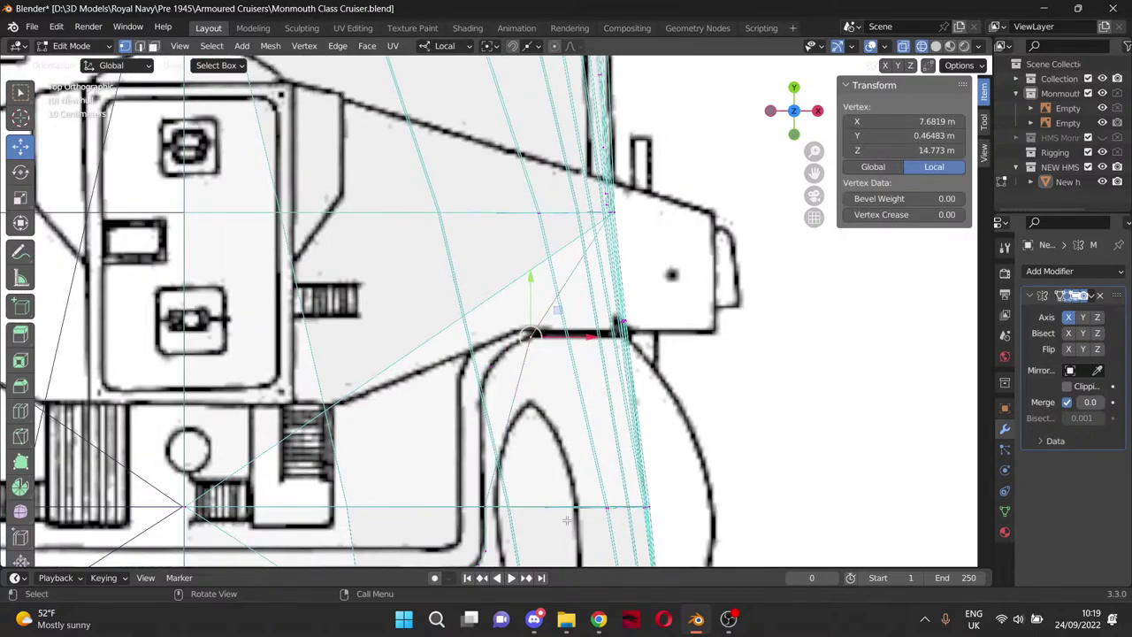
left_click(486, 509, "shift")
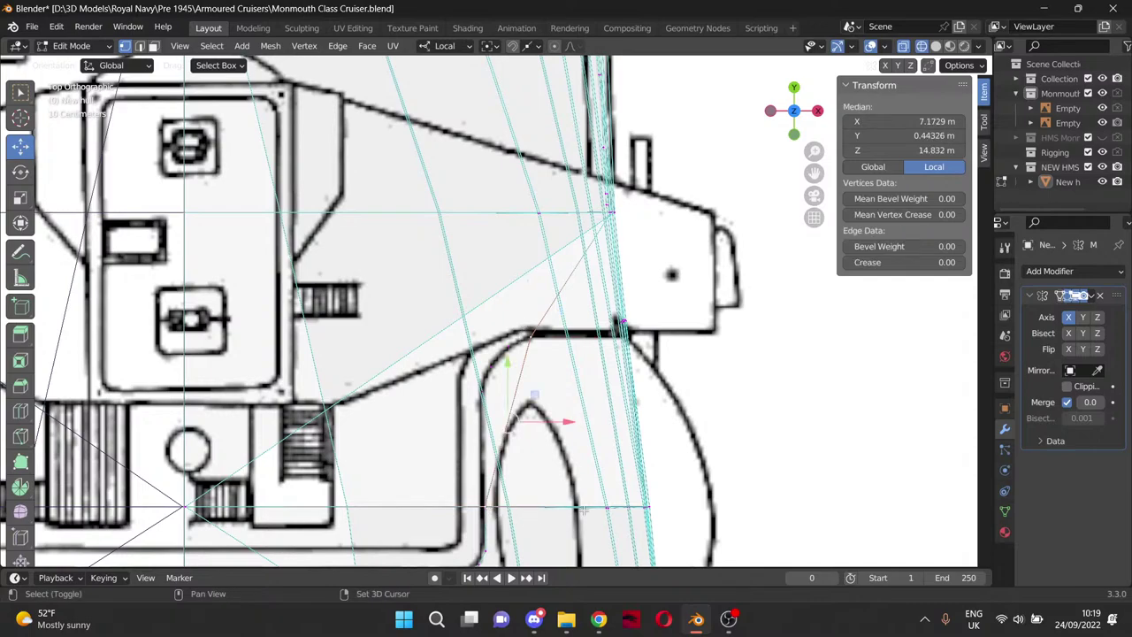
left_click(905, 44)
middle_click_drag(735, 369, 657, 287)
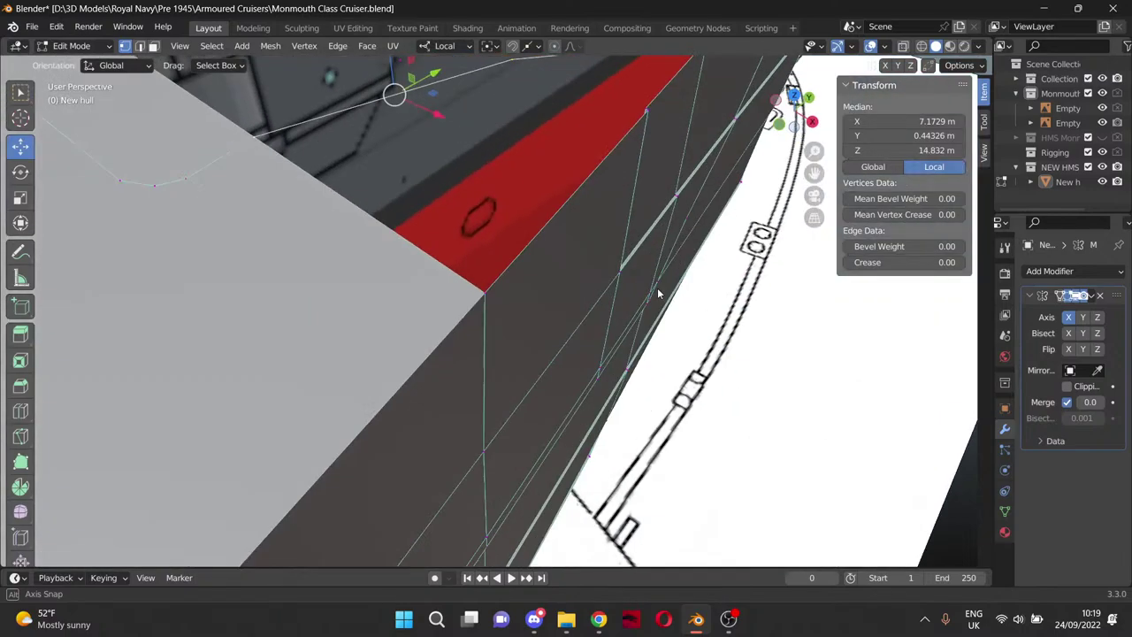
left_click(483, 294, "shift")
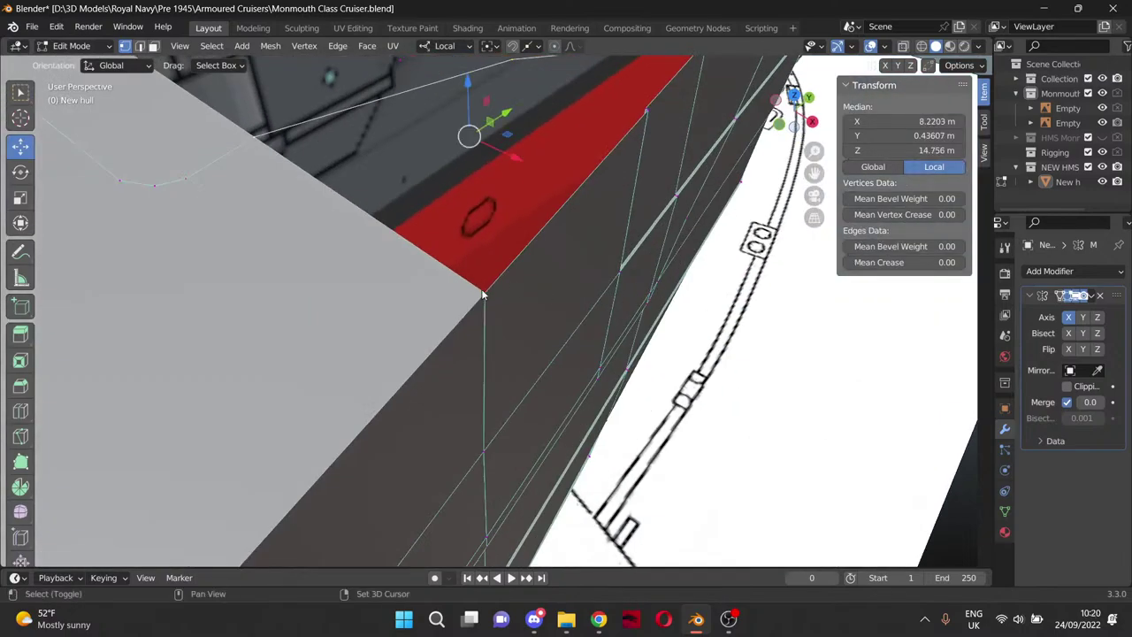
left_click(647, 111, "shift")
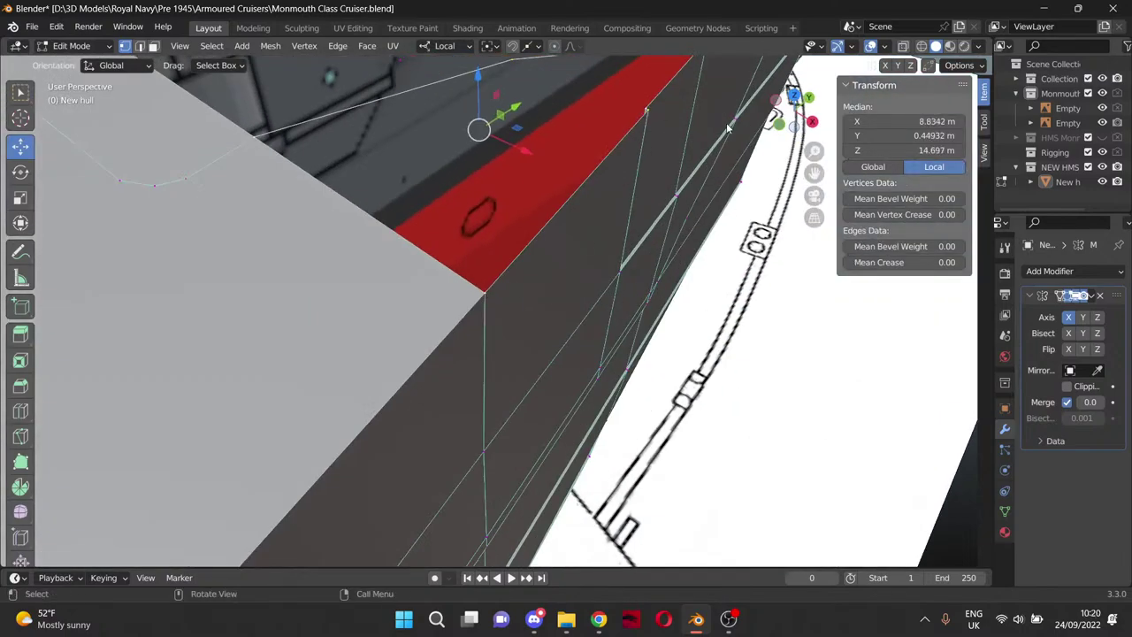
middle_click_drag(727, 129, 627, 139)
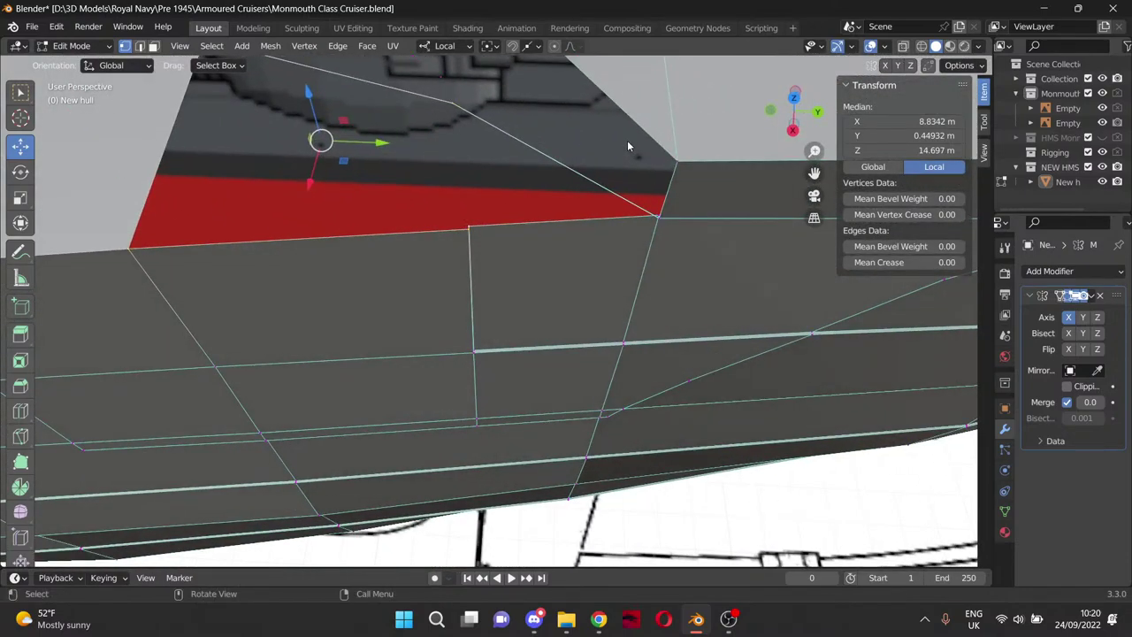
key("f")
left_click(519, 163)
scroll(518, 163, "down", 3)
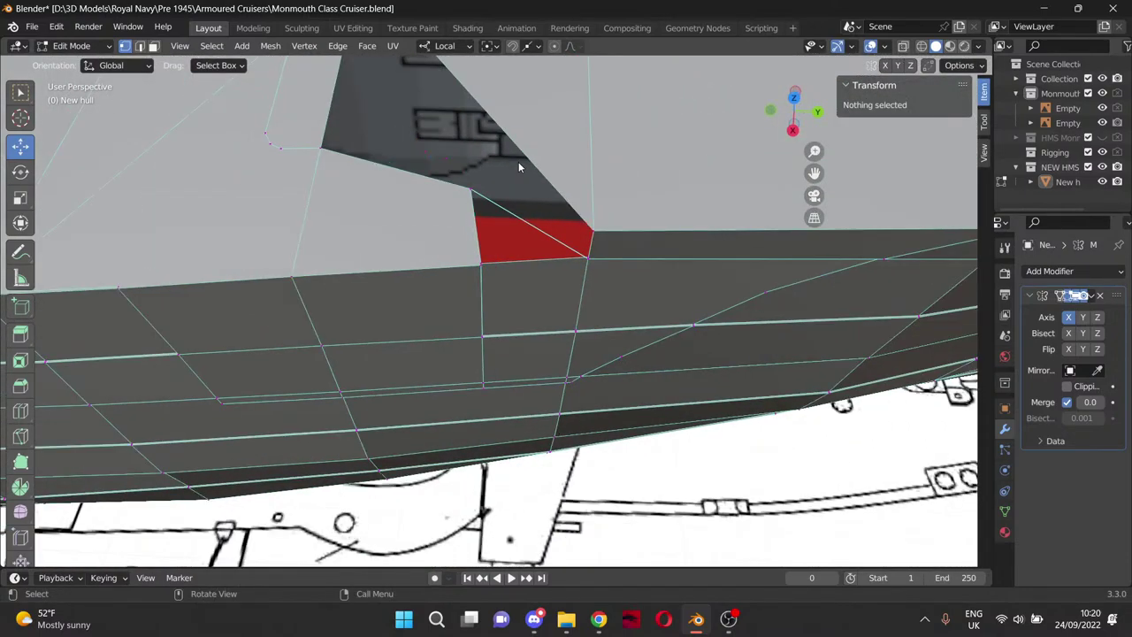
Knife-cut the new deck face straight outboard from its forward inner corner to the hull side, following the plan line in wireframe.
middle_click_drag(539, 192, 591, 214)
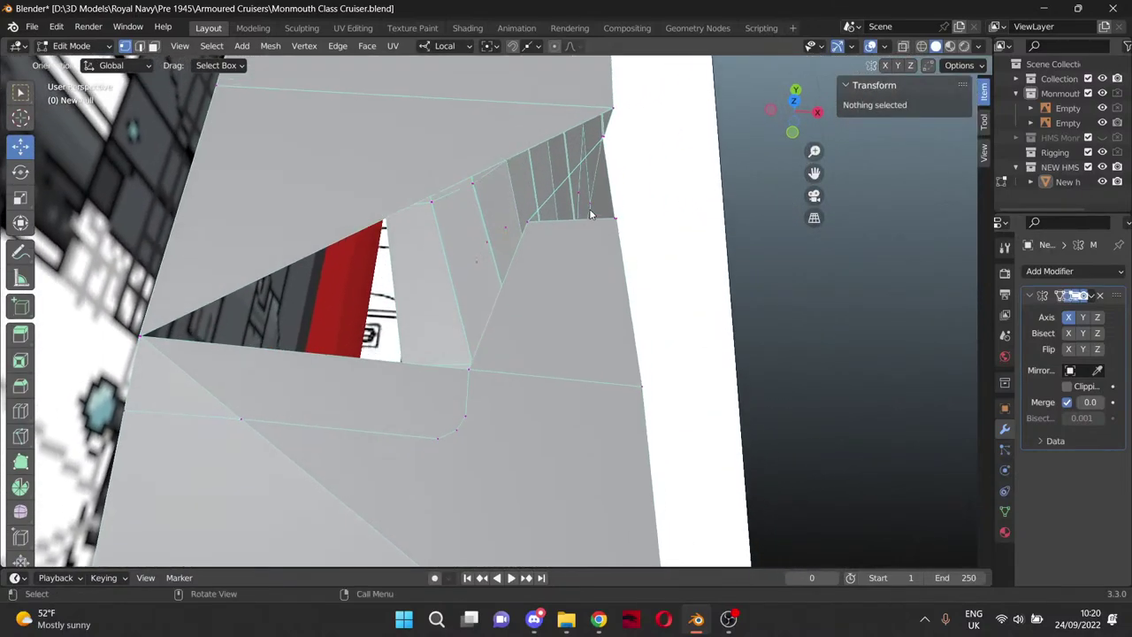
key("KP_7")
scroll(623, 337, "up", 3)
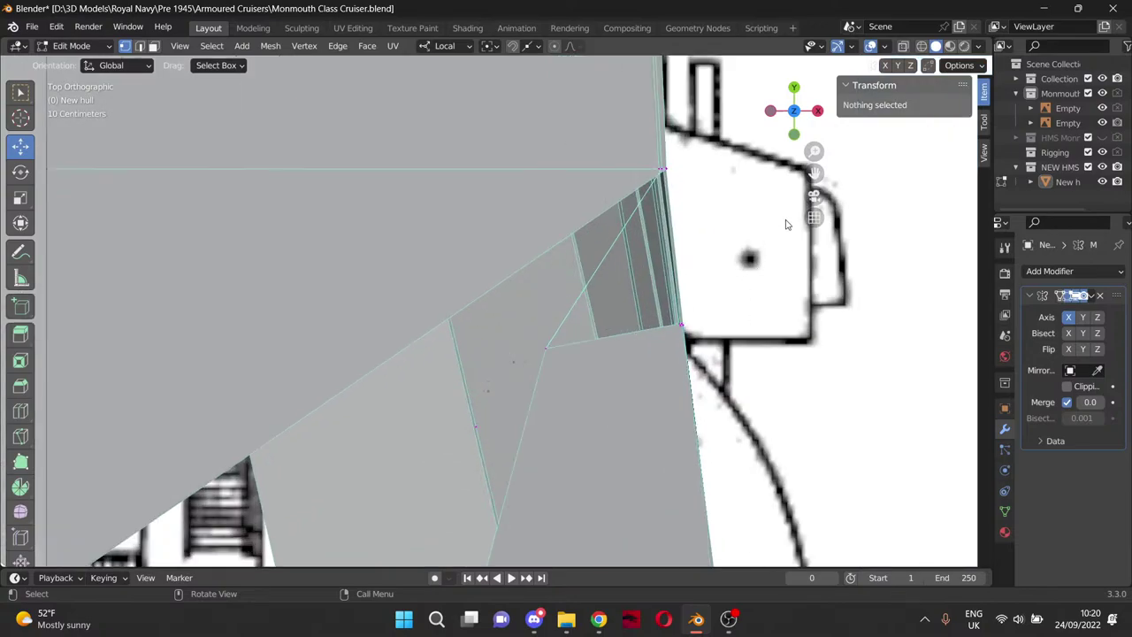
left_click_drag(814, 172, 703, 108)
left_click(922, 46)
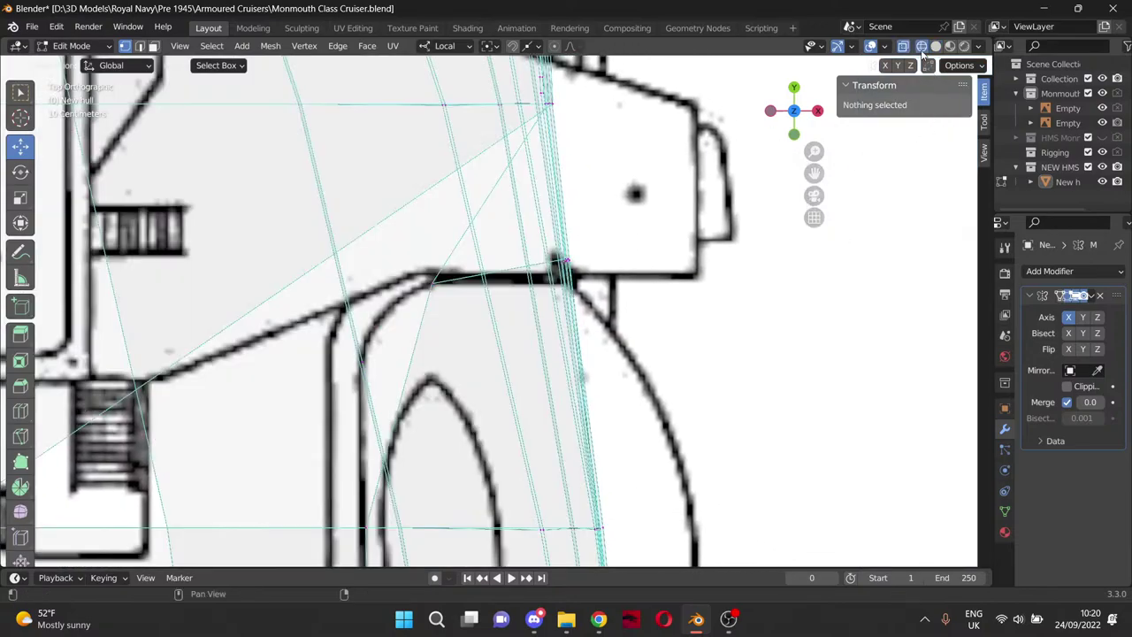
key("k")
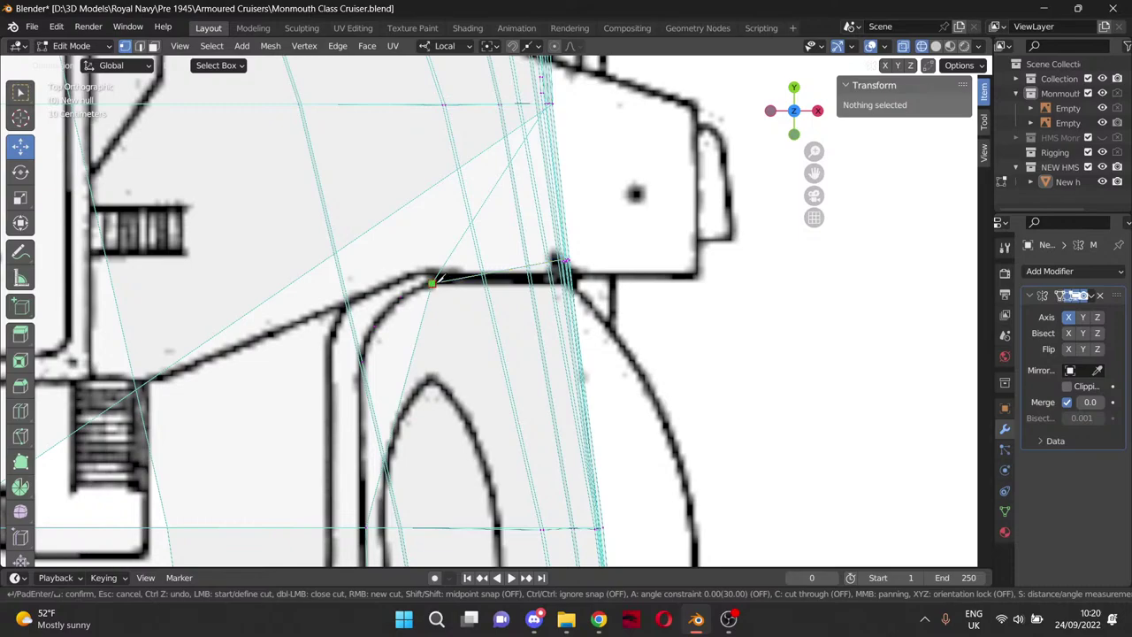
left_click(431, 283)
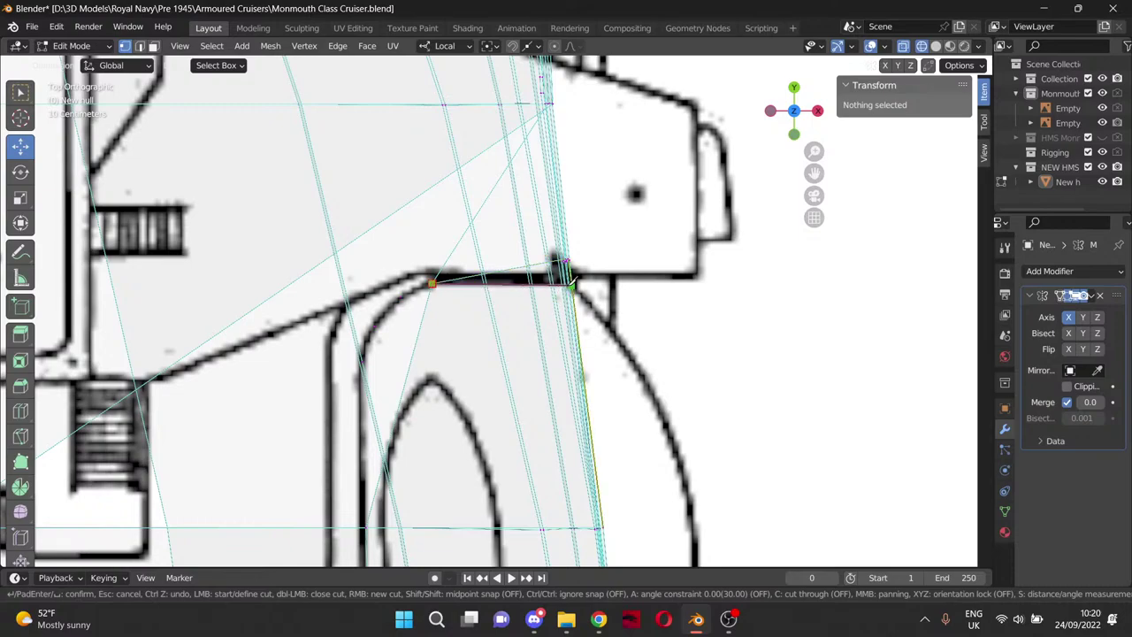
left_click(571, 283)
key("Return")
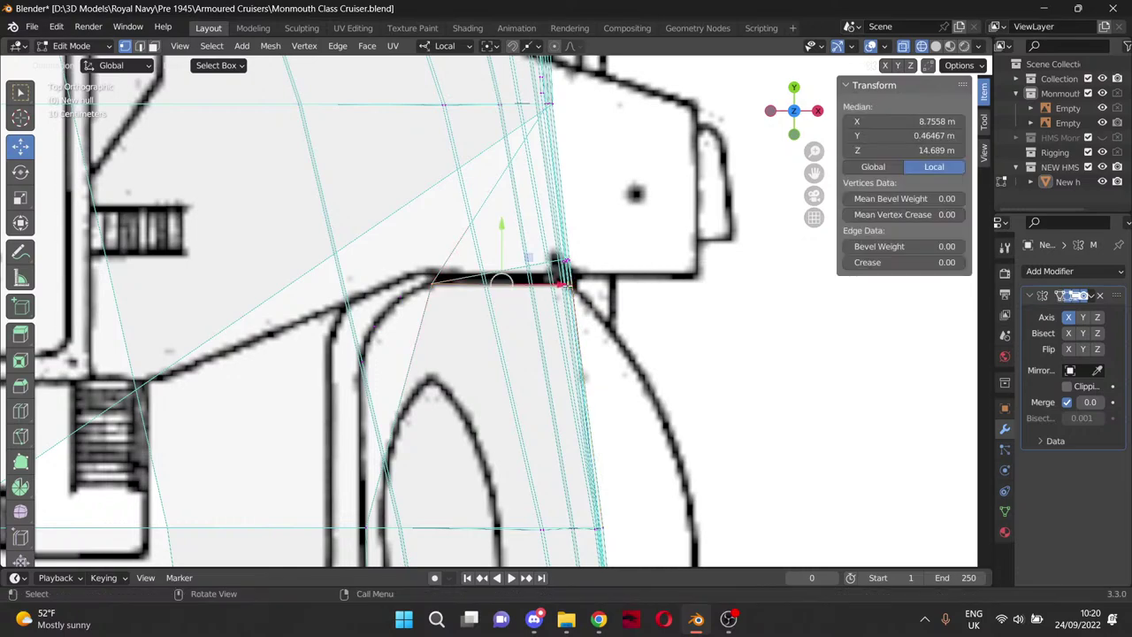
left_click(661, 292)
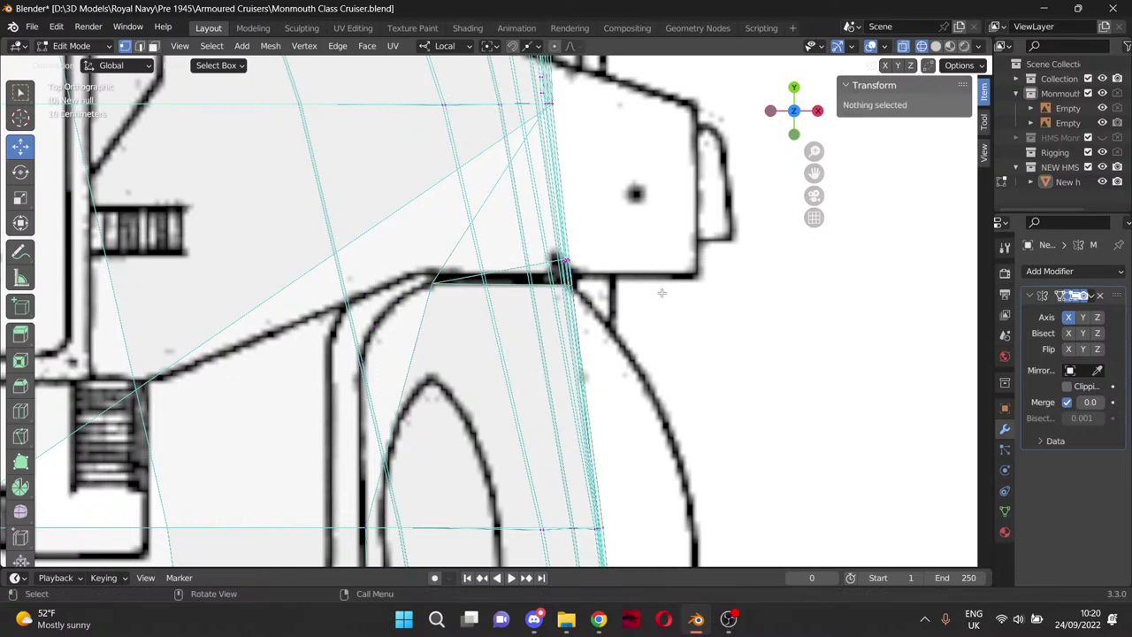
Inspect the cut deck face and the neighbouring open gap in solid shading, from an angle and from the top.
key("shift+z")
mouse_move(661, 292)
middle_mouse_down()
mouse_move(608, 252)
mouse_move(477, 228)
mouse_move(511, 217)
middle_mouse_up()
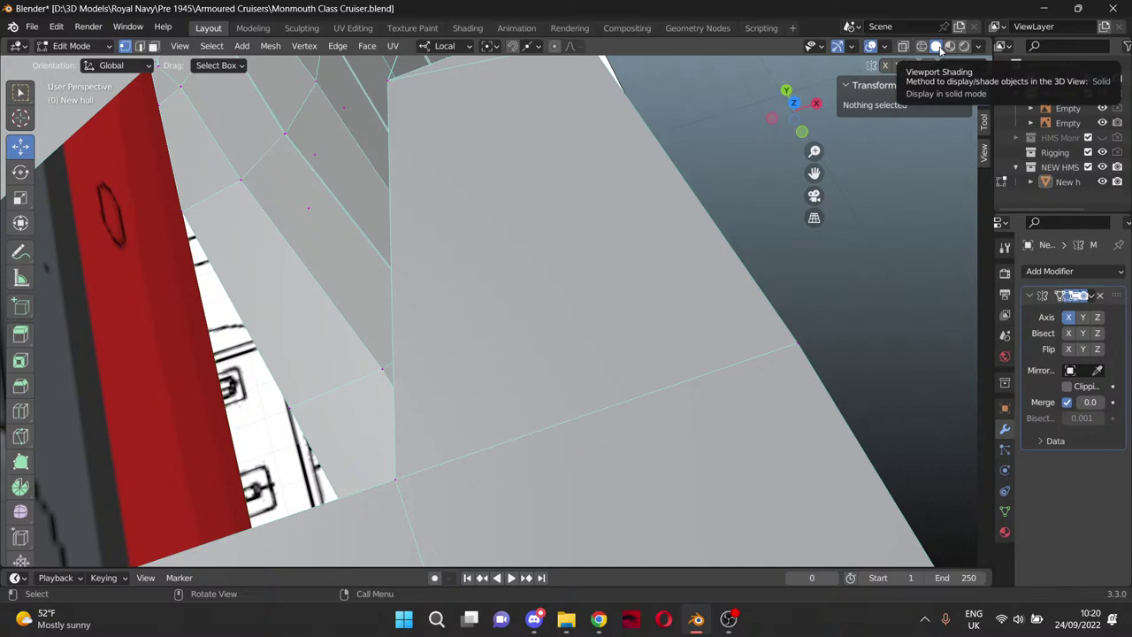
middle_click_drag(859, 116, 688, 244)
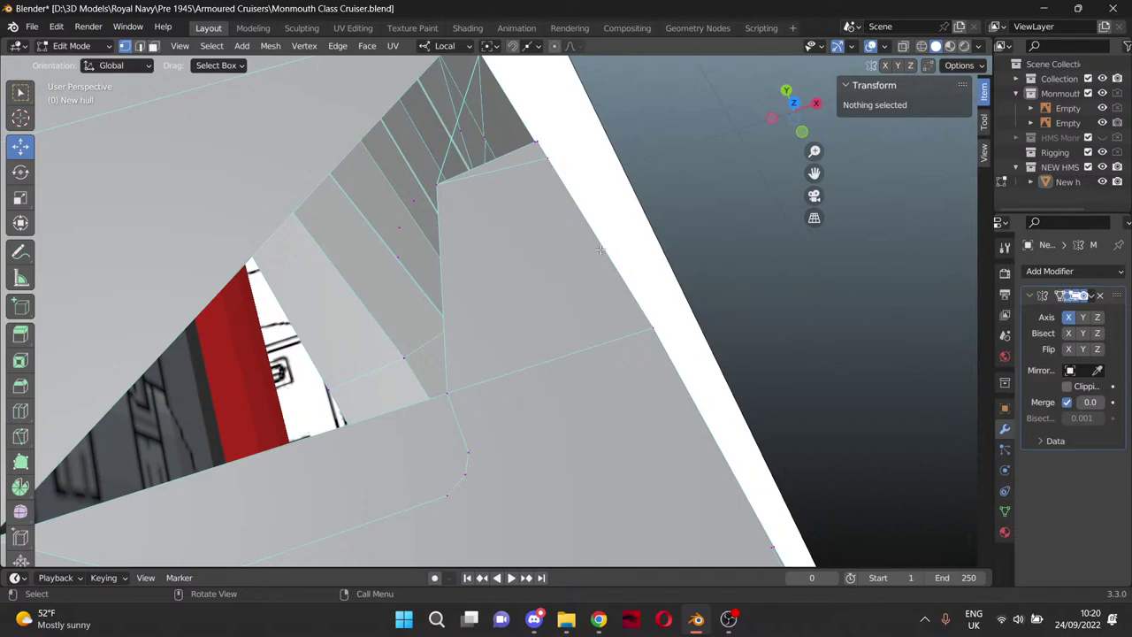
key("KP_7")
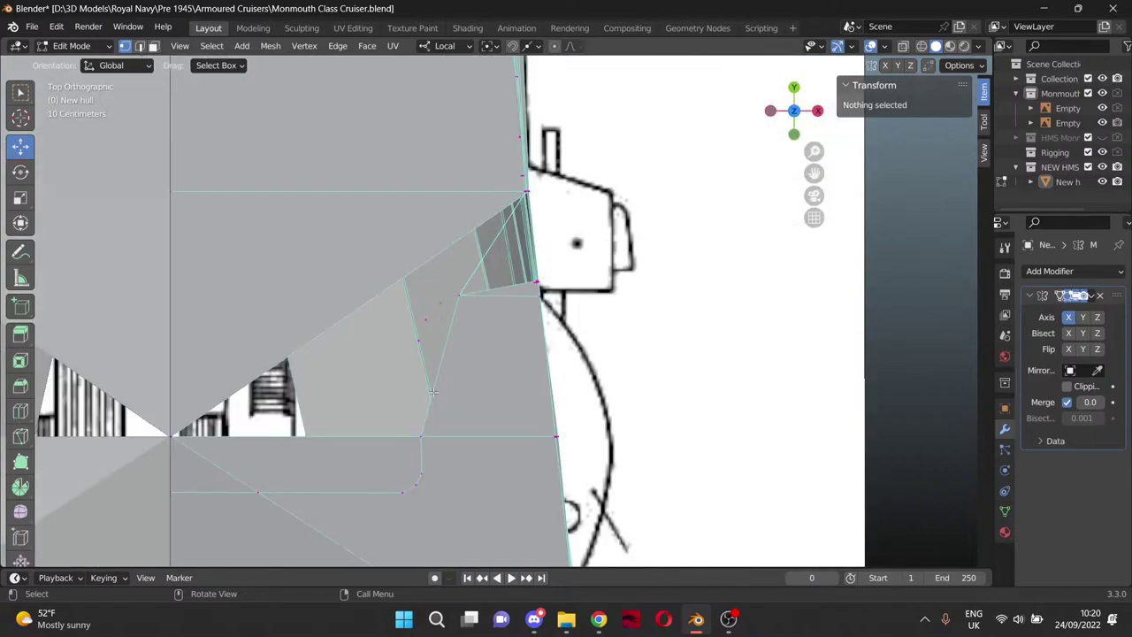
scroll(451, 363, "up", 2)
scroll(429, 314, "up", 1)
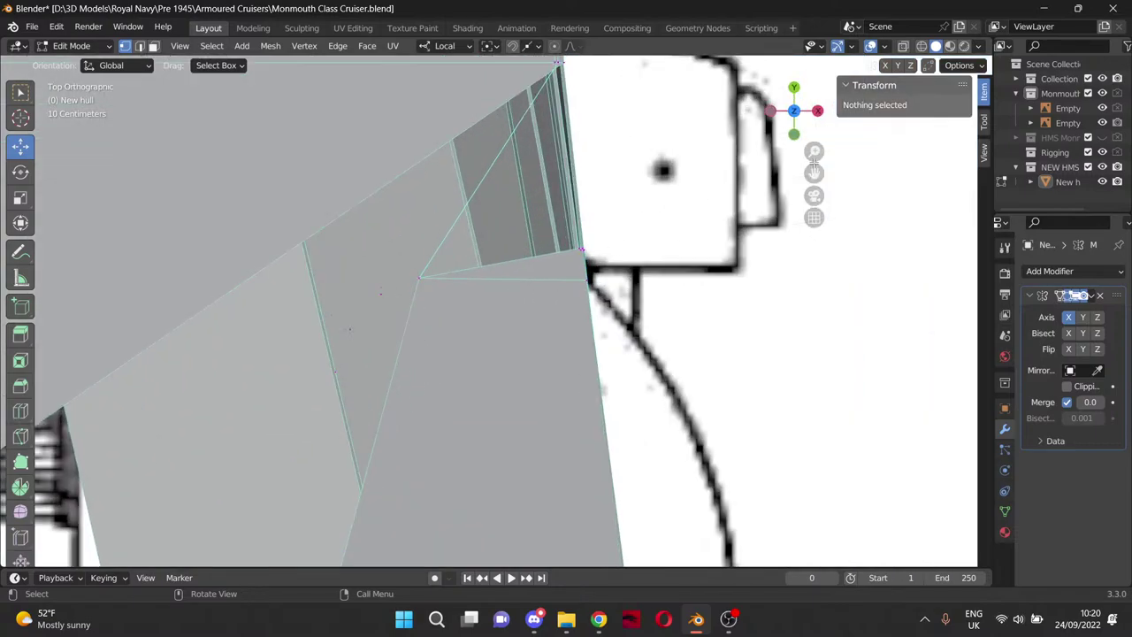
left_click_drag(814, 173, 937, 112)
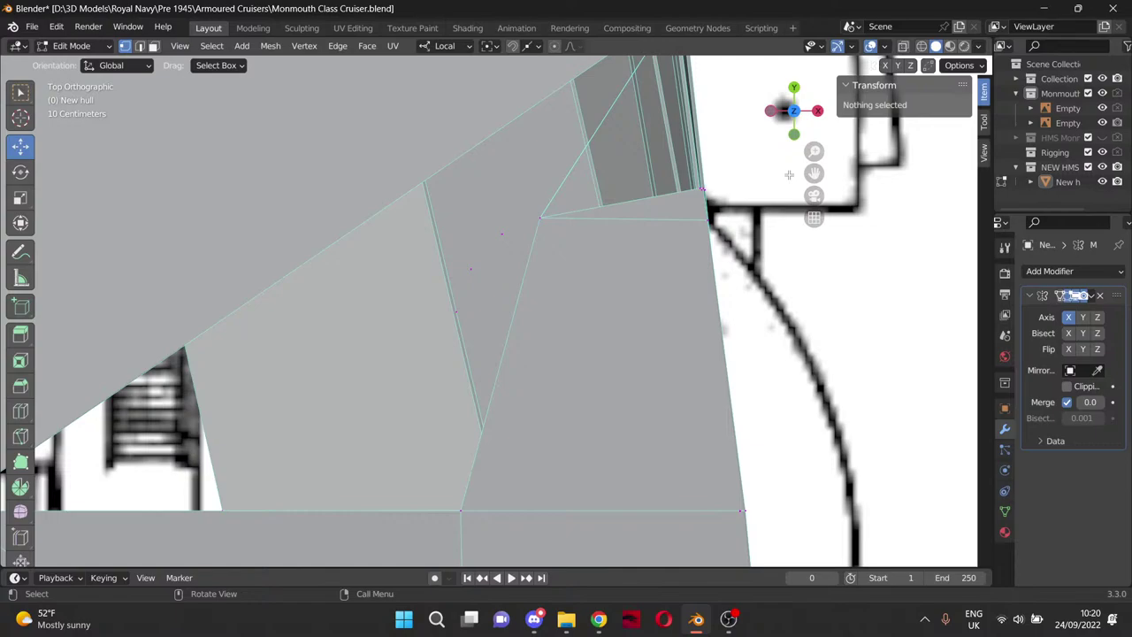
Fill a five-sided deck face from the forward inner corner, through the three loose vertices on the plan's curve, to the cross-edge vertex inboard.
left_click(922, 46)
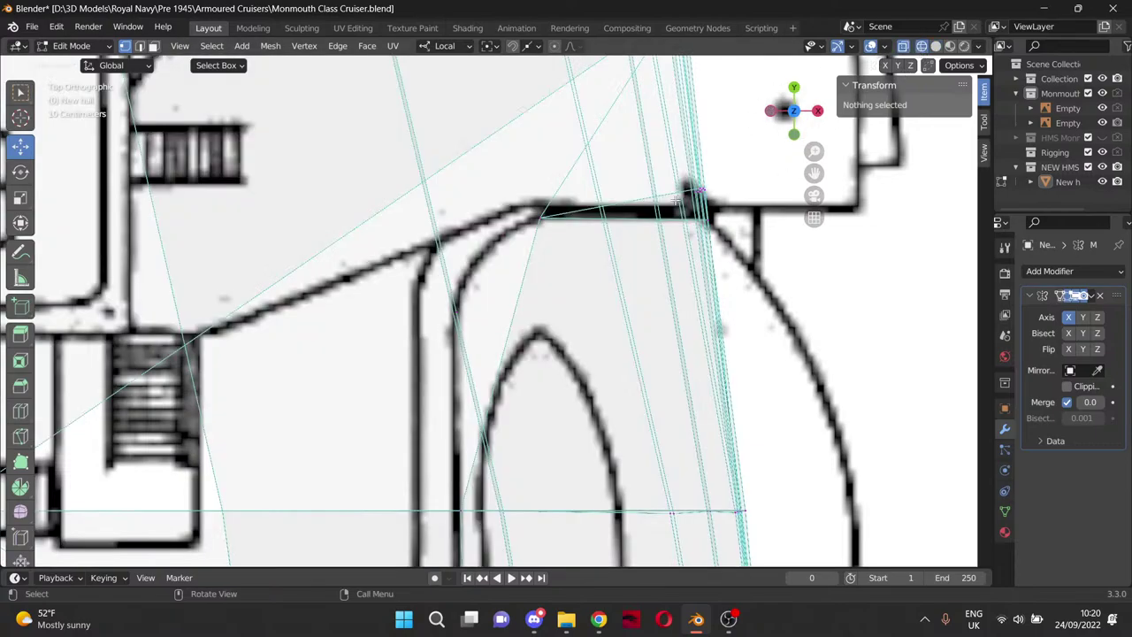
left_click(539, 216)
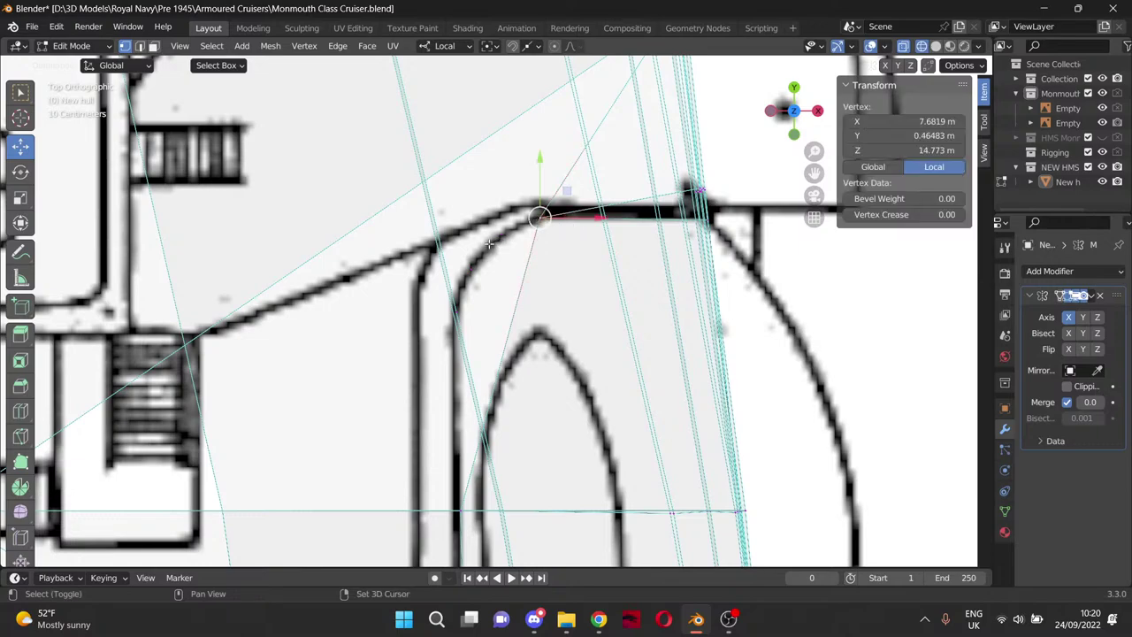
left_click(498, 237, "shift")
left_click(470, 270, "shift")
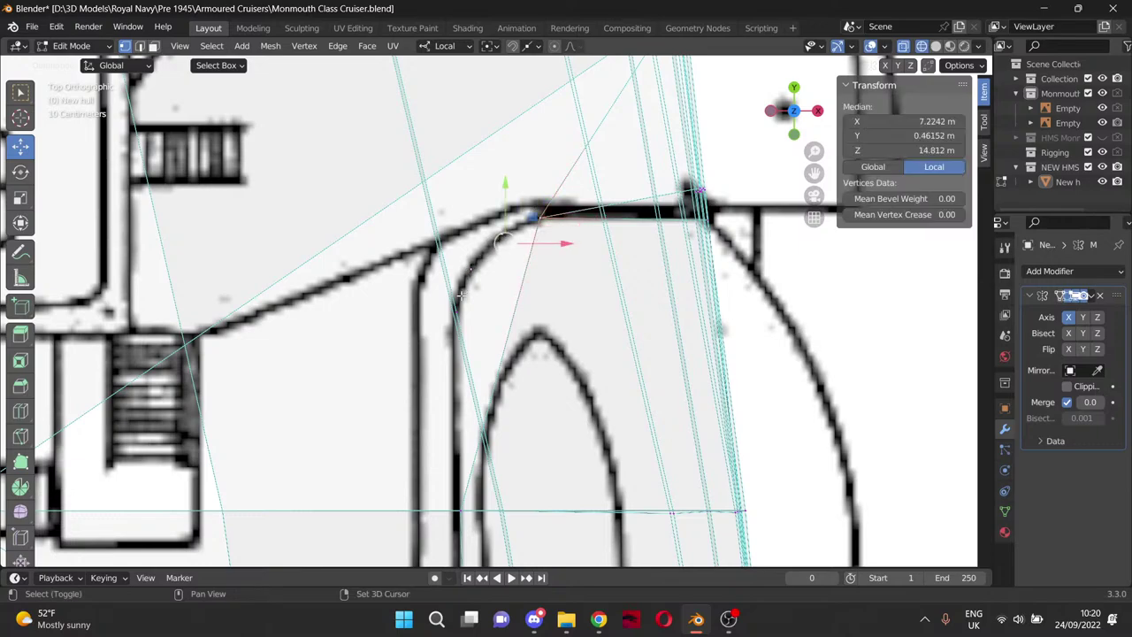
left_click(460, 297, "shift")
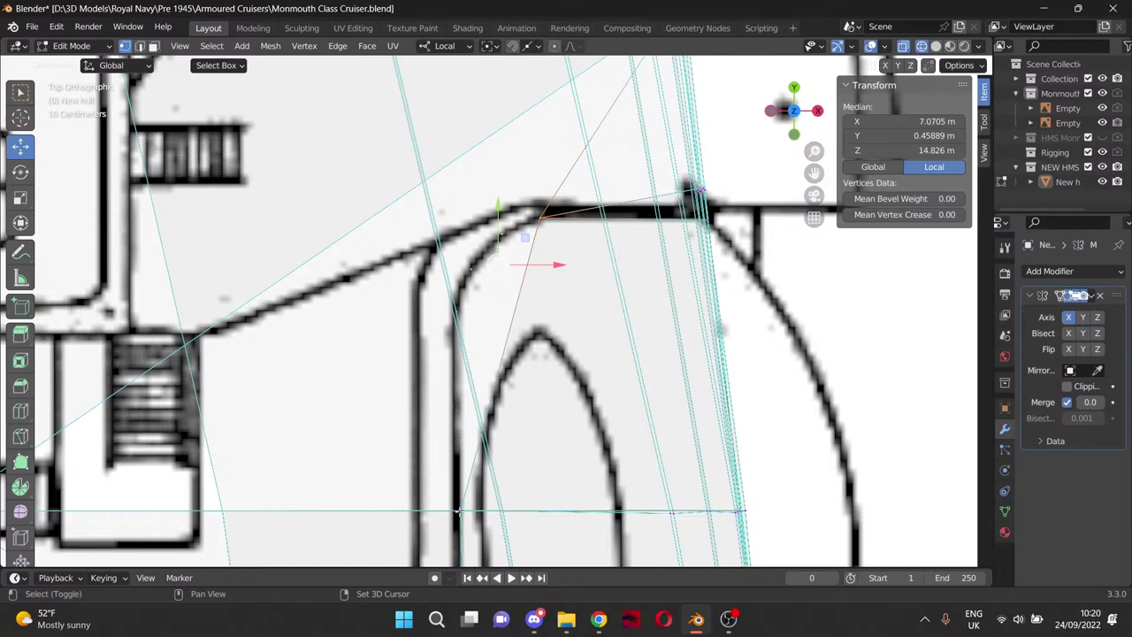
left_click(461, 510, "shift")
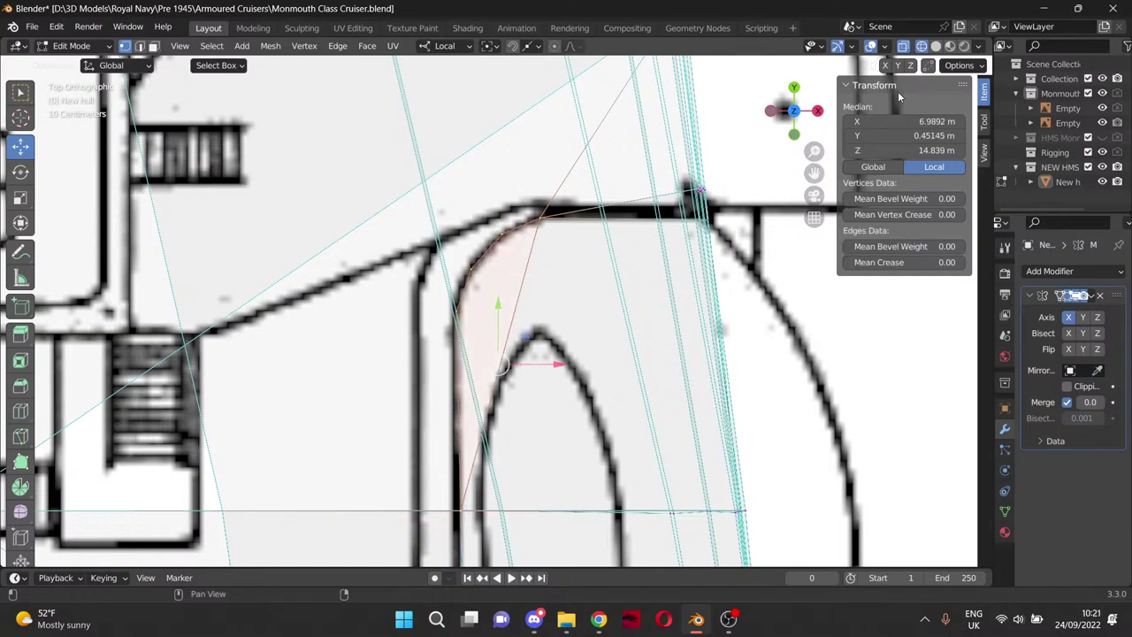
Copy the Z coordinate of the hull's upper side-edge vertex at the outboard end of the knife cut, using the right orthographic view.
left_click(936, 45)
middle_click_drag(724, 358, 509, 275)
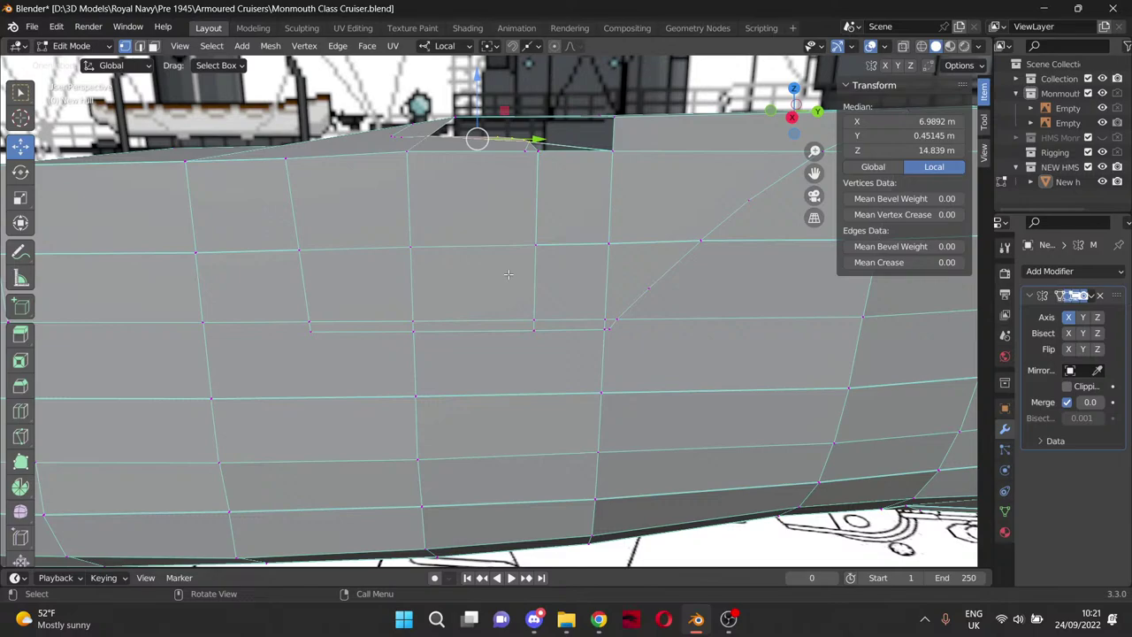
middle_click_drag(531, 324, 590, 365)
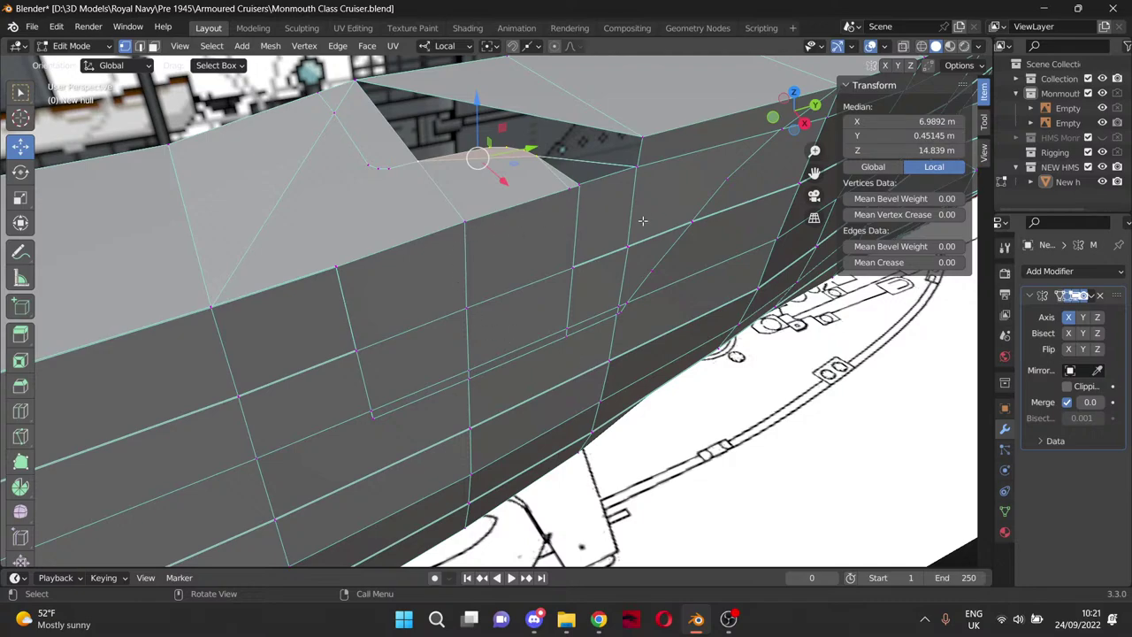
middle_click_drag(644, 221, 589, 174)
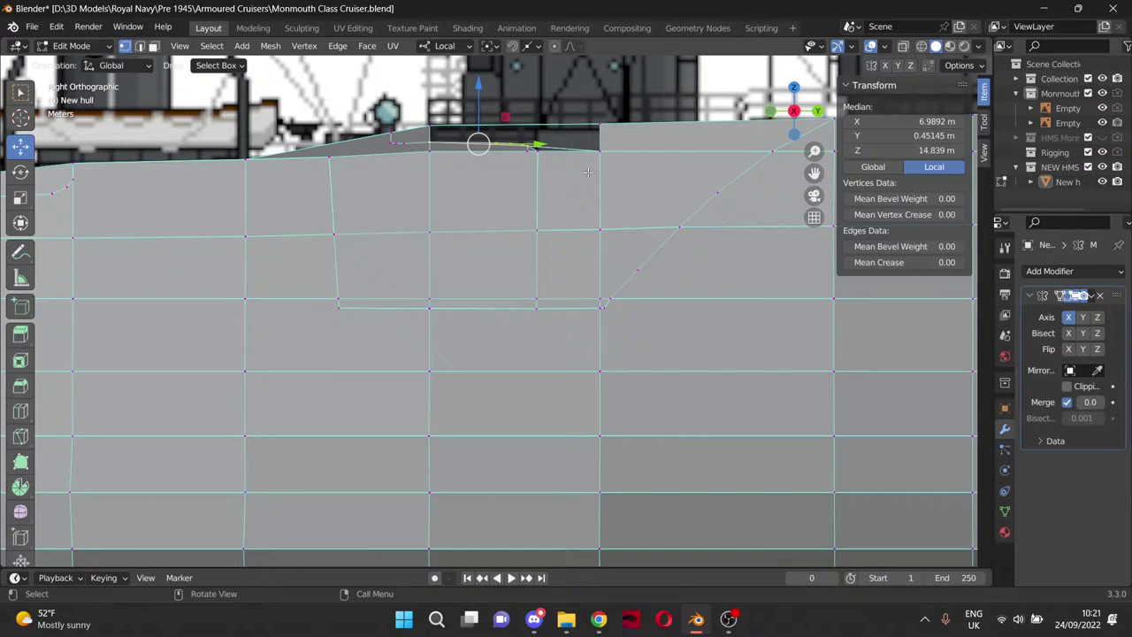
left_click(536, 150)
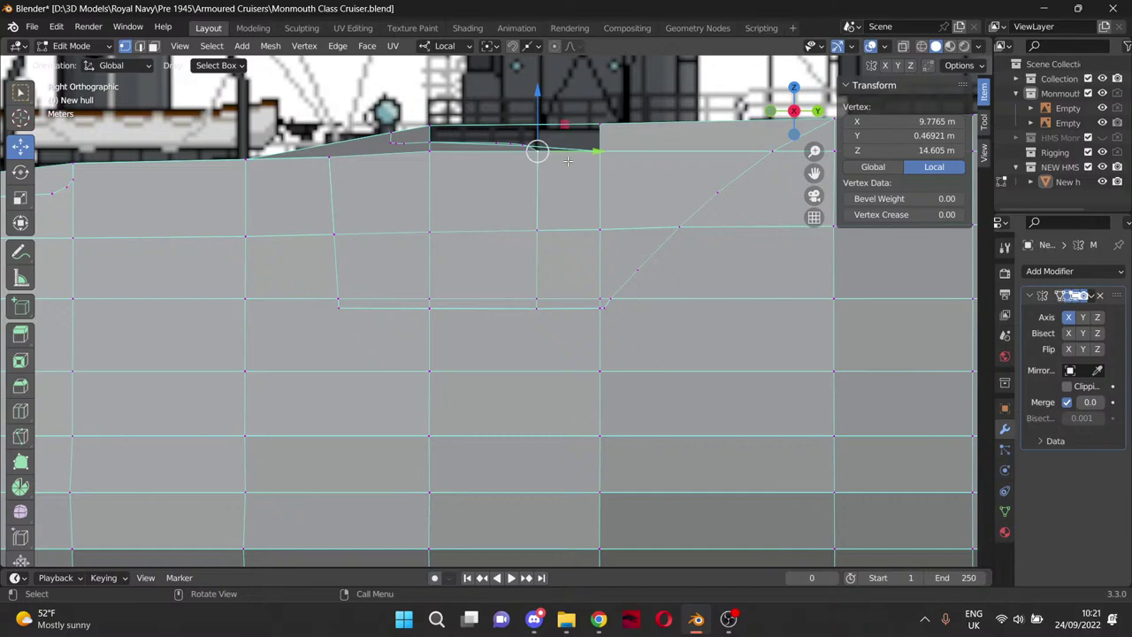
left_click(901, 152)
key("ctrl+c")
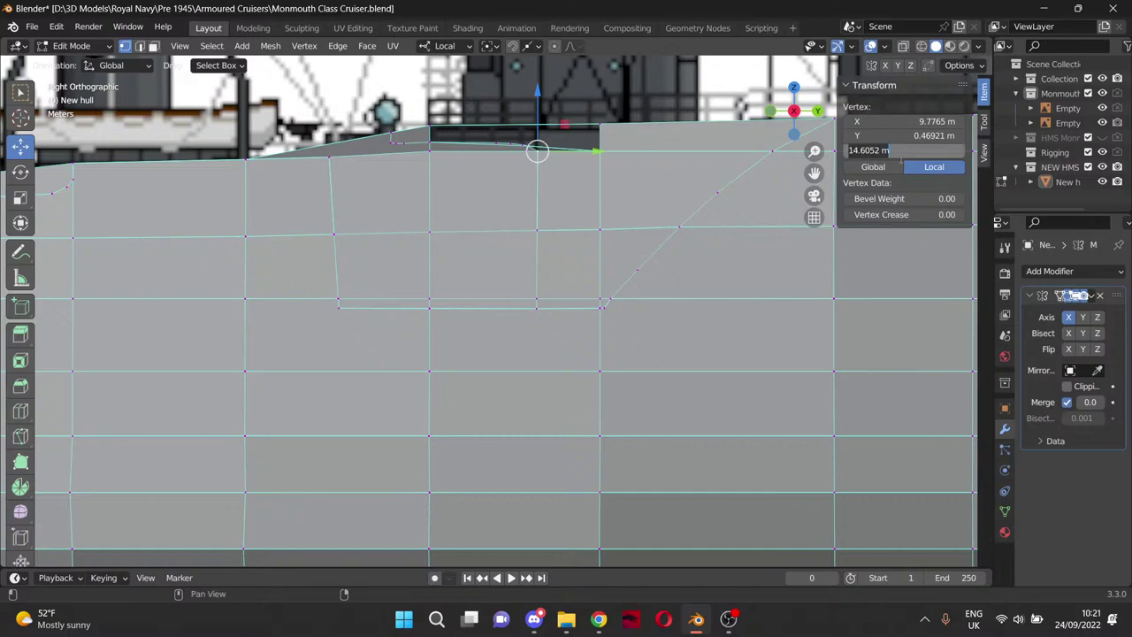
Set the Z coordinate of the curved deck face's forward inner corner vertex to 14.6052 m to match the side-edge vertex.
left_click(495, 118)
mouse_move(537, 150)
left_mouse_down()
mouse_move(510, 141)
mouse_move(522, 145)
left_mouse_up()
left_click(529, 147)
left_click(907, 151)
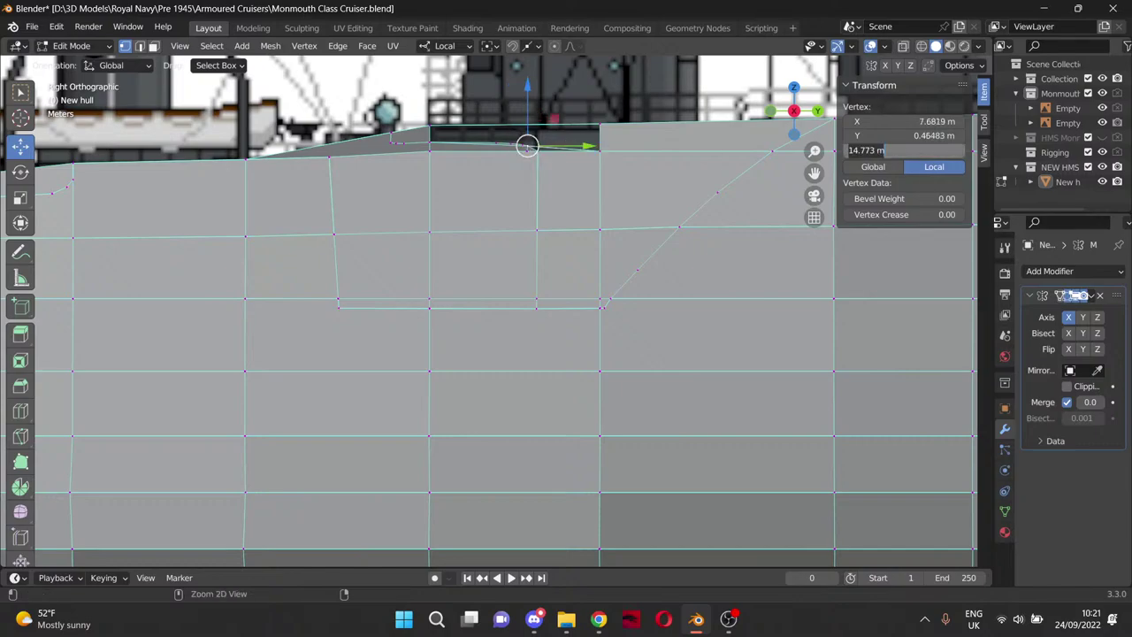
key("ctrl+v")
key("Return")
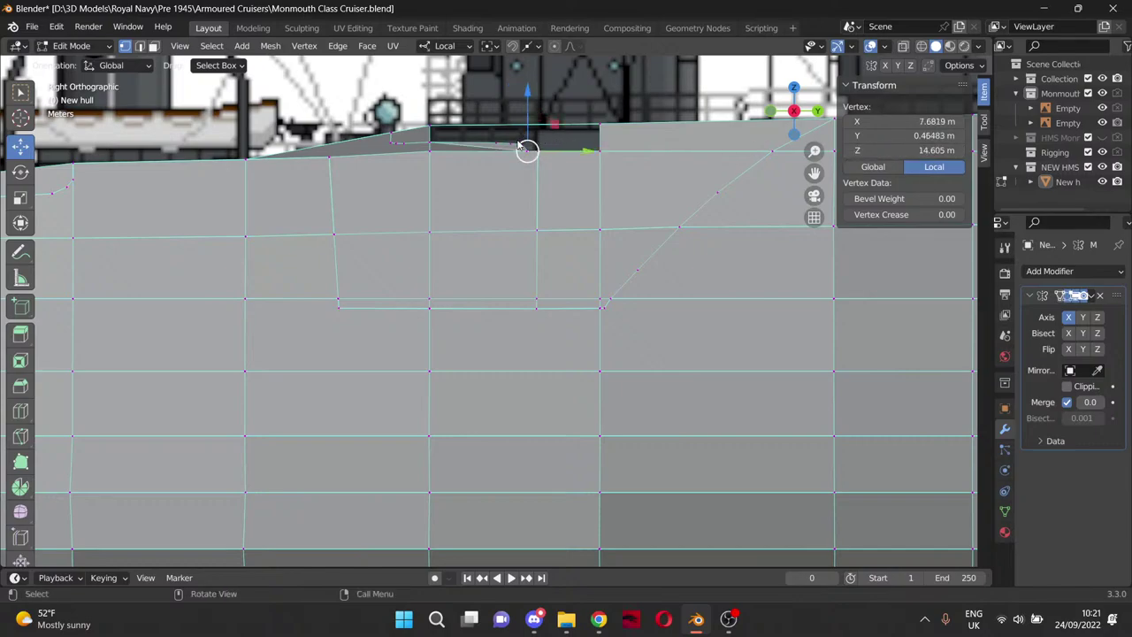
Set the Z coordinate of each of the three intermediate vertices along the deck curve to 14.6052 m.
left_click(523, 146)
left_click(911, 151)
type("14.605")
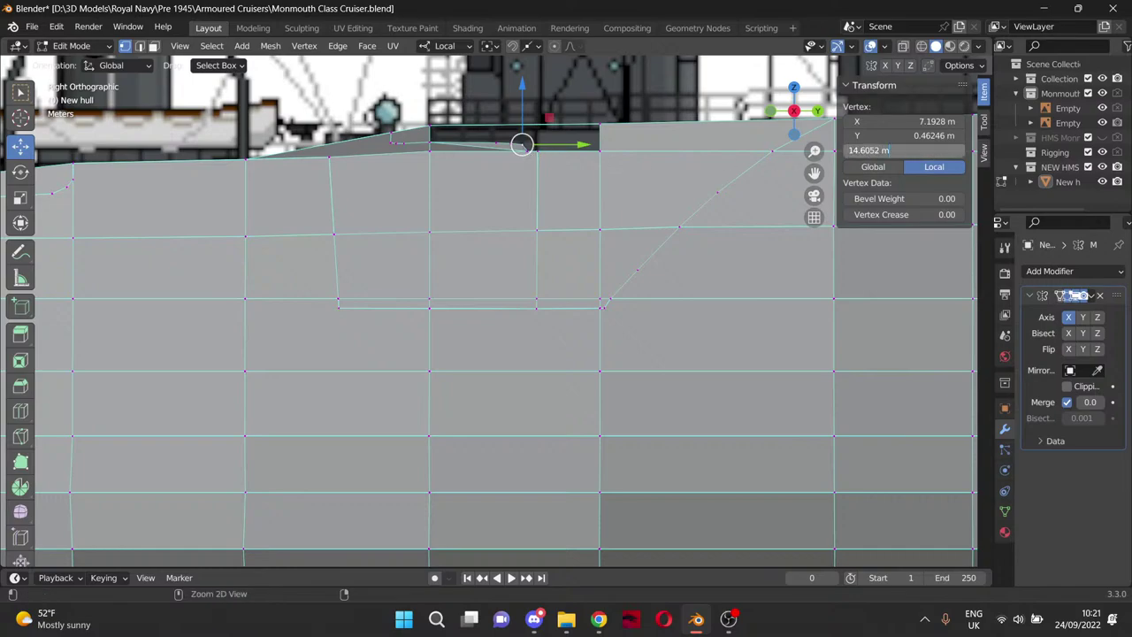
key("Return")
left_click_drag(522, 149, 510, 144)
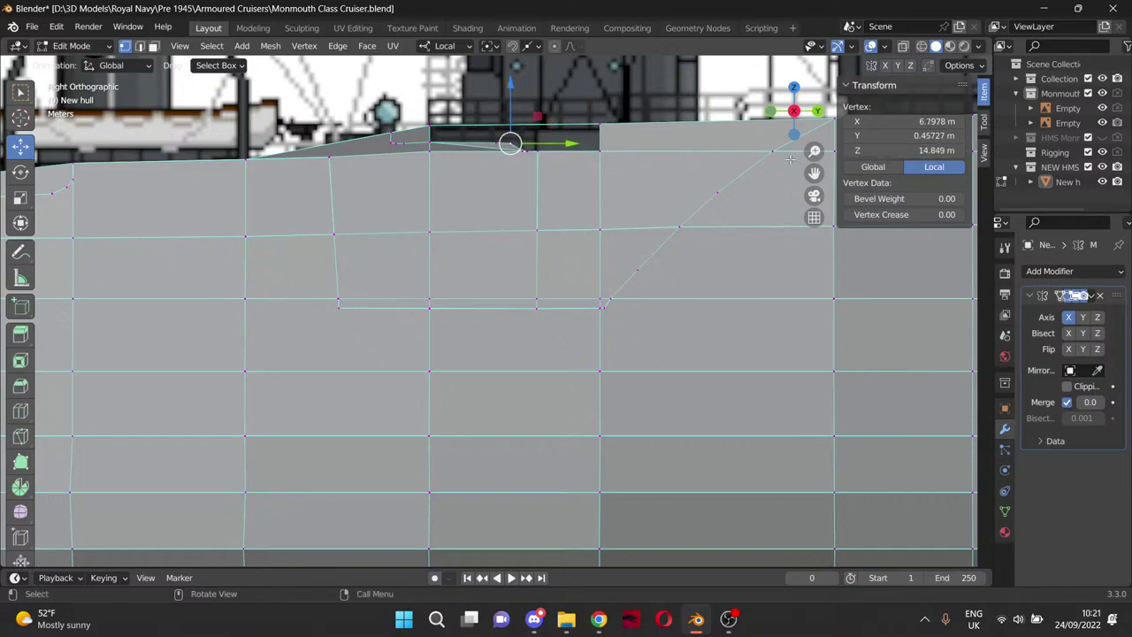
left_click(930, 151)
type("14.6051 m")
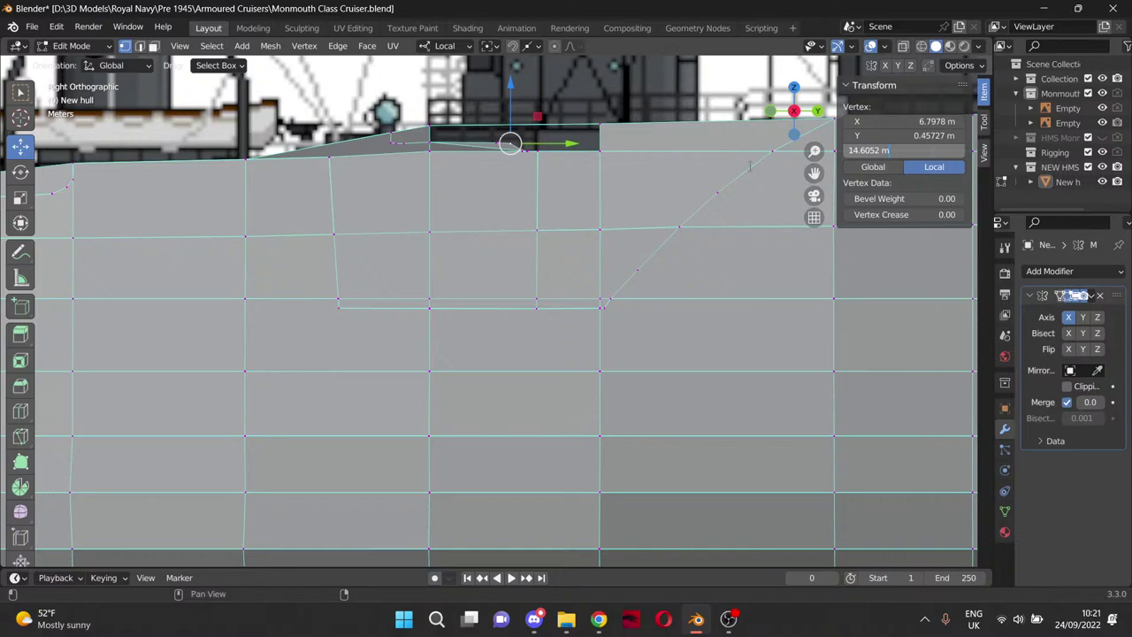
key("Return")
left_click_drag(491, 149, 477, 139)
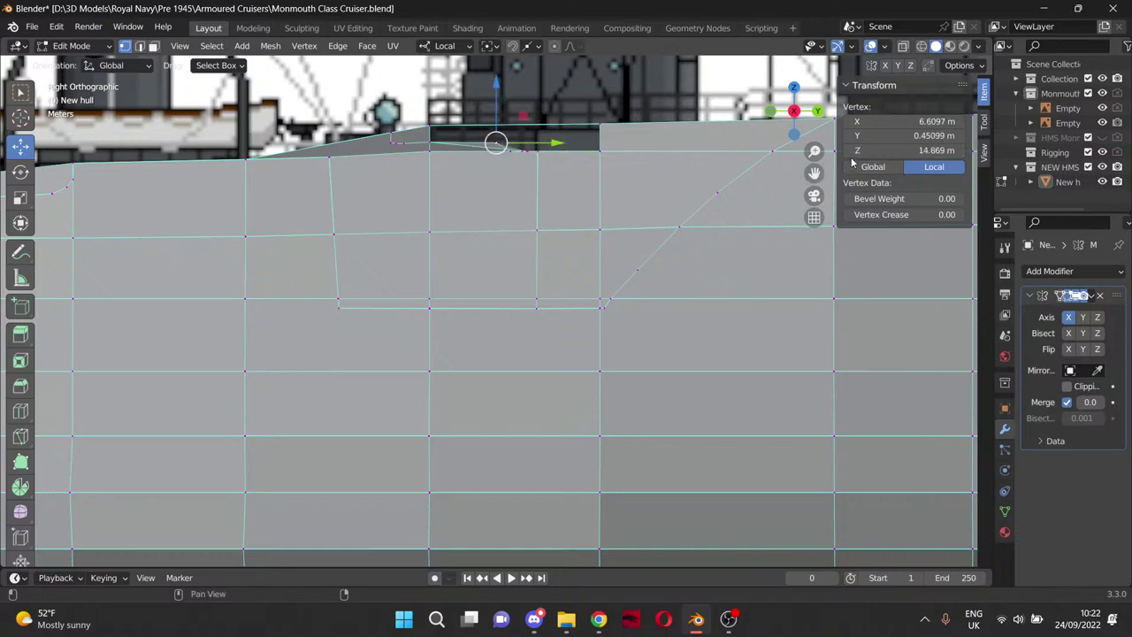
left_click(878, 148)
type("14.605")
key("Return")
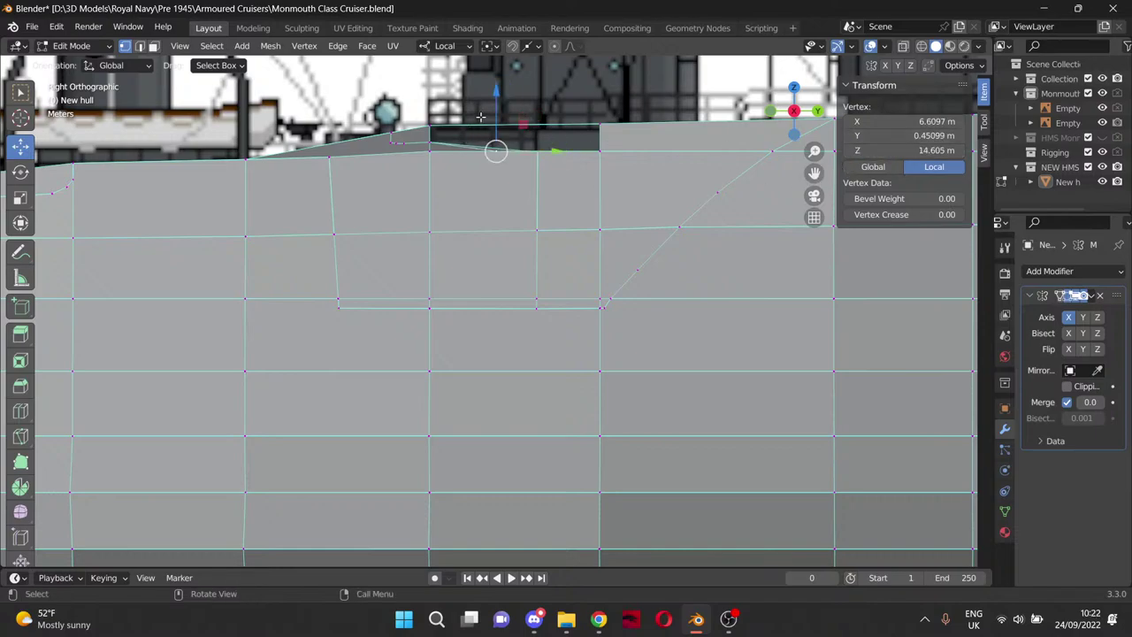
Set the Z coordinate of the inner vertex where the deck curve meets the cross edge to 14.6052 m, copied from its matching side-edge vertex.
left_click(460, 109)
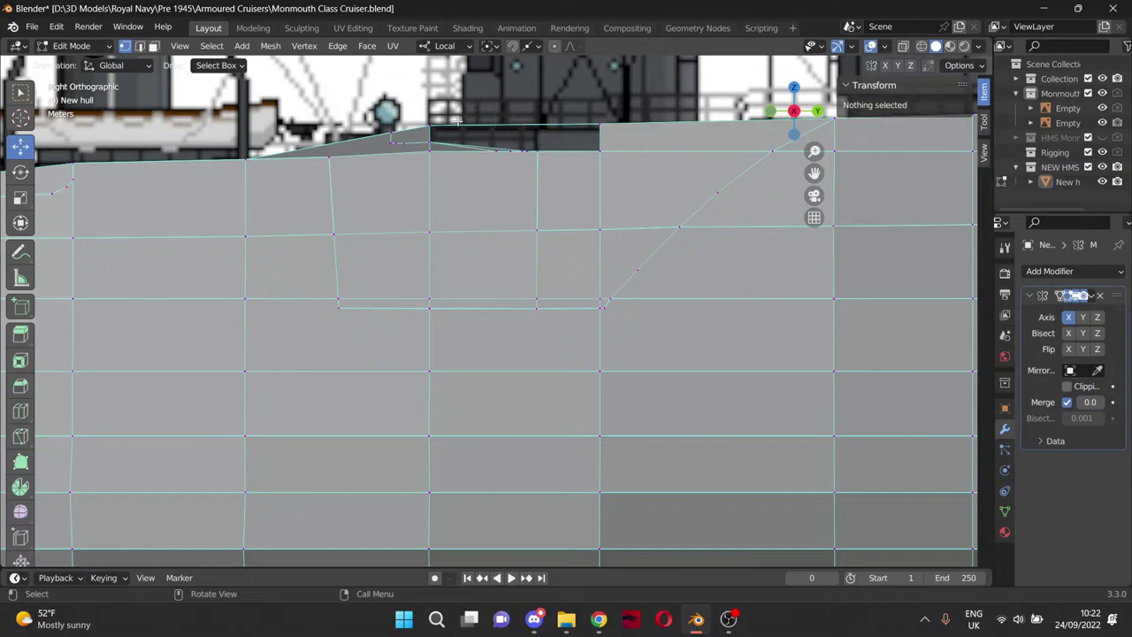
left_click(429, 150)
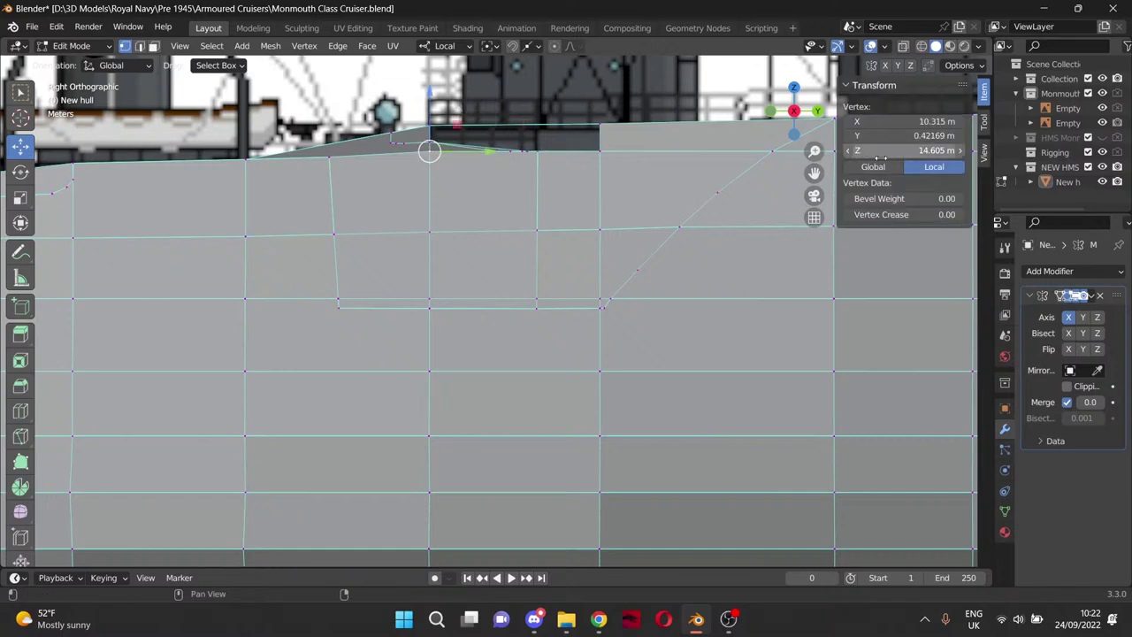
left_click(926, 149)
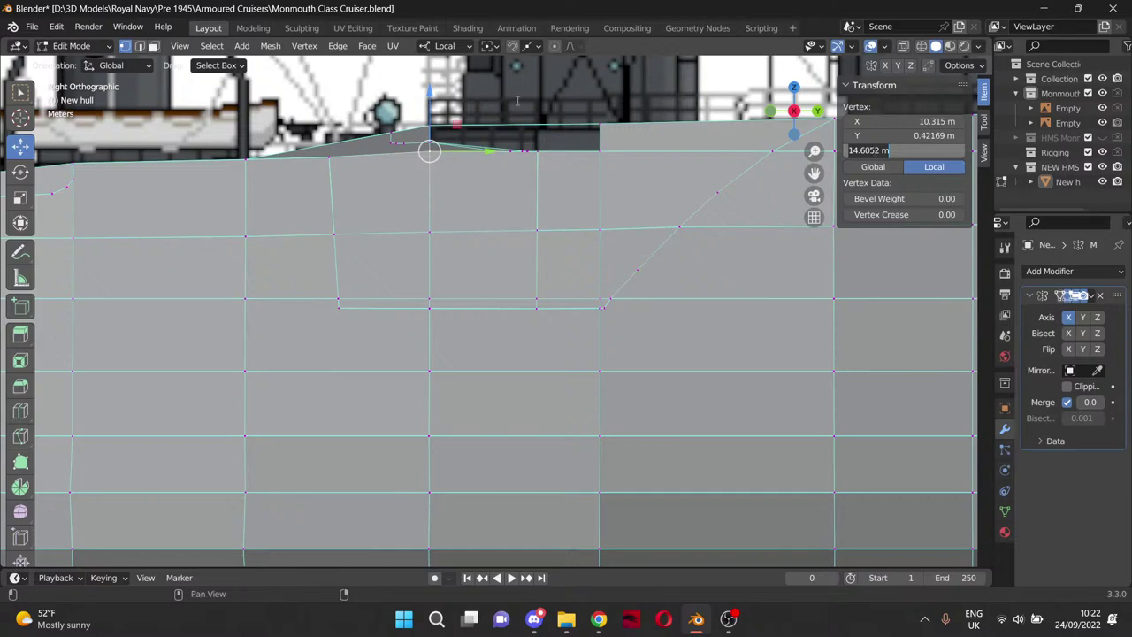
key("Return")
left_click(452, 131)
left_click(429, 141)
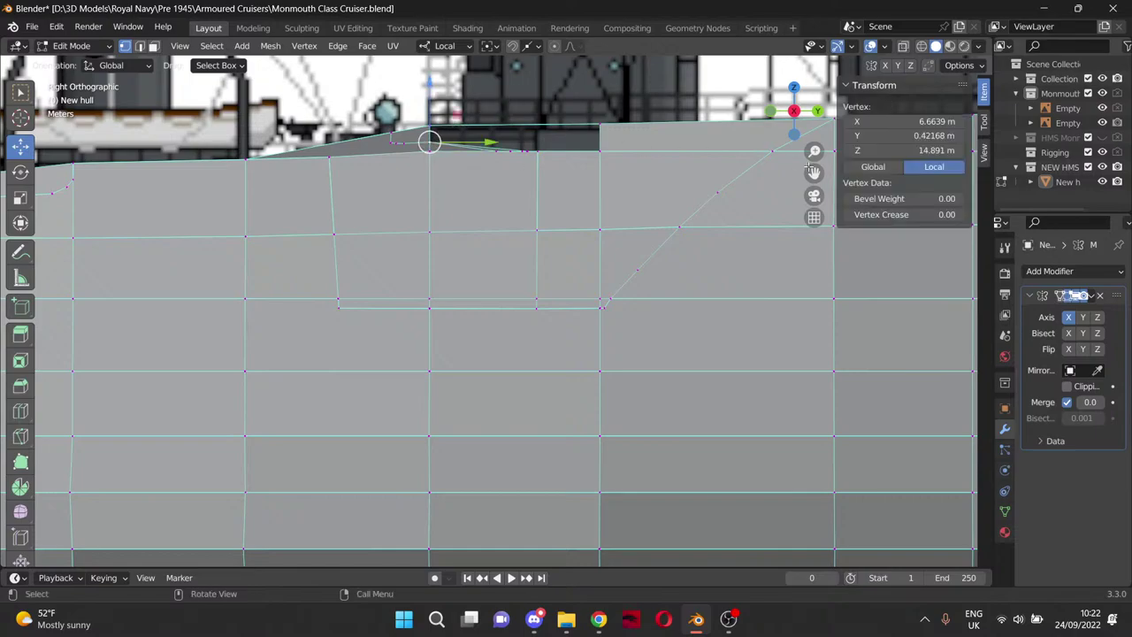
double_click(885, 151)
key("Return")
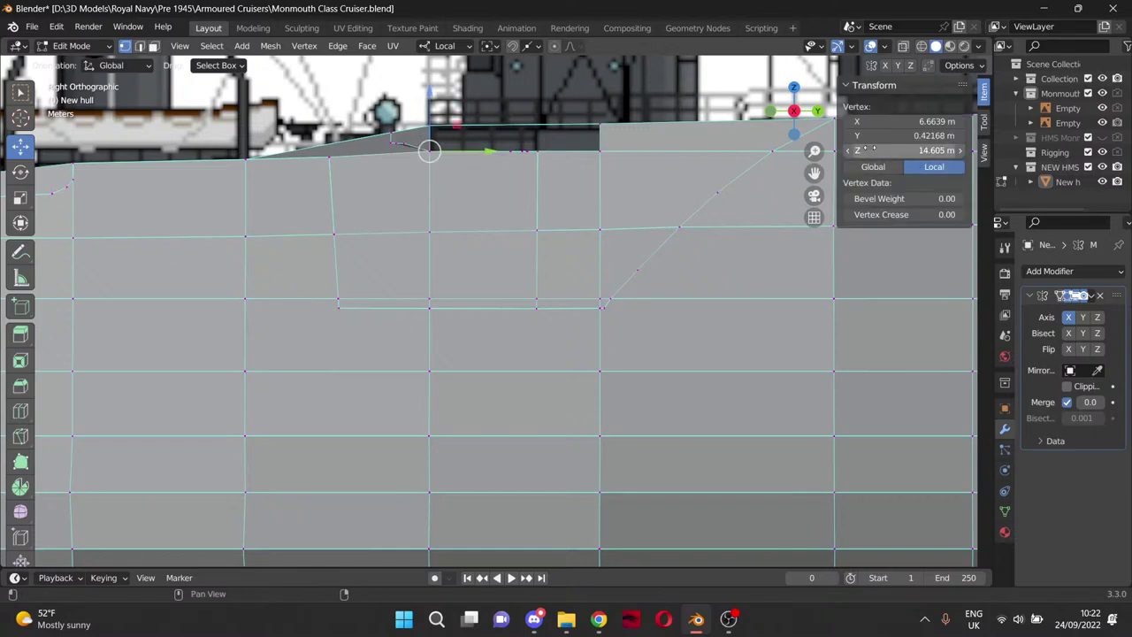
Lower the two inner deck vertices at and beside the centreline by about 0.66 m to line up with the deck's side edge.
left_click(351, 135)
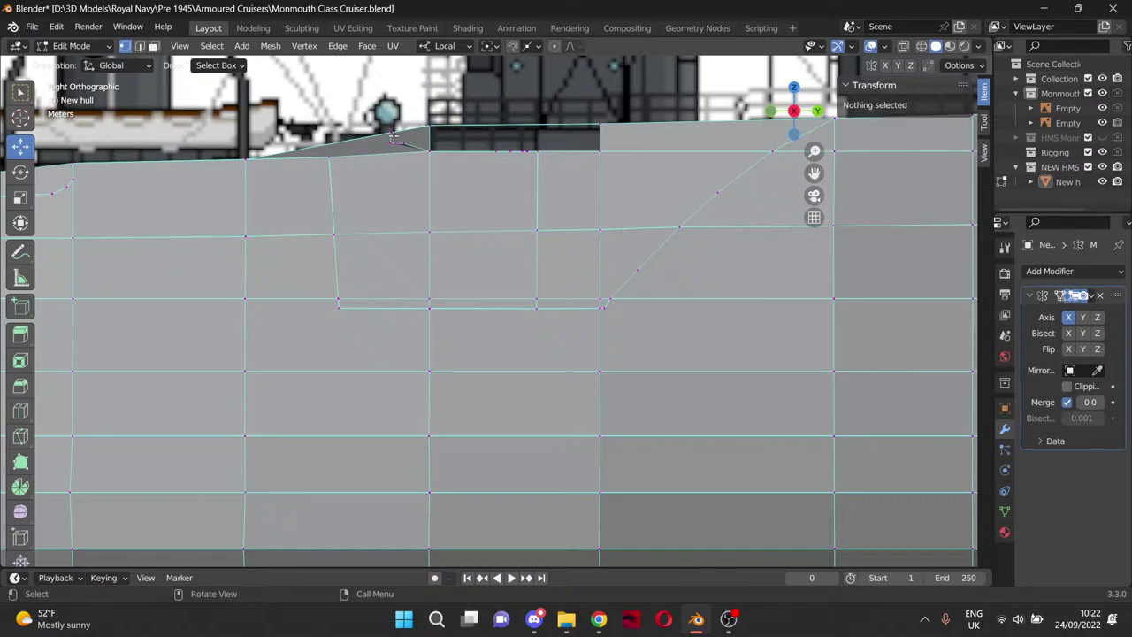
middle_click_drag(394, 138, 490, 210)
middle_click_drag(412, 210, 324, 187)
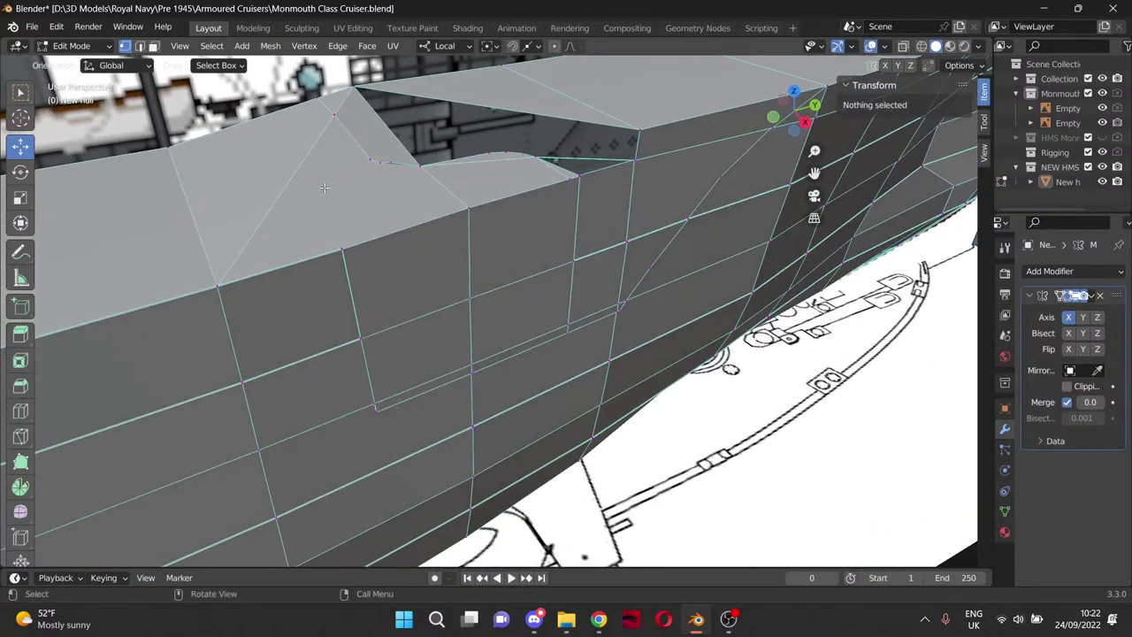
left_click(332, 114)
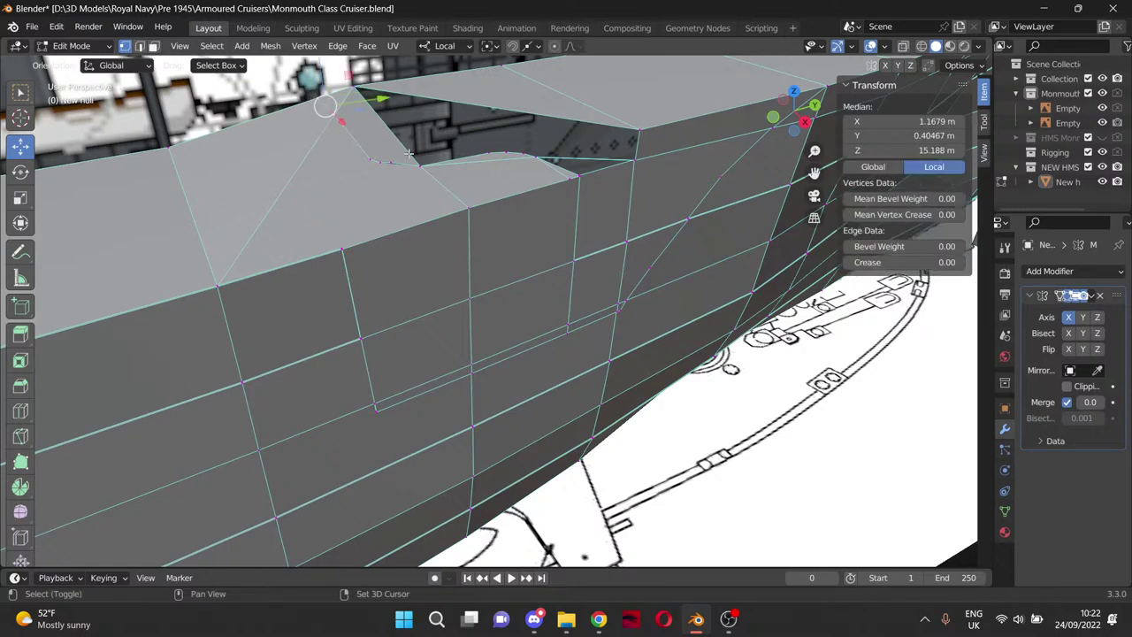
key("KP_3")
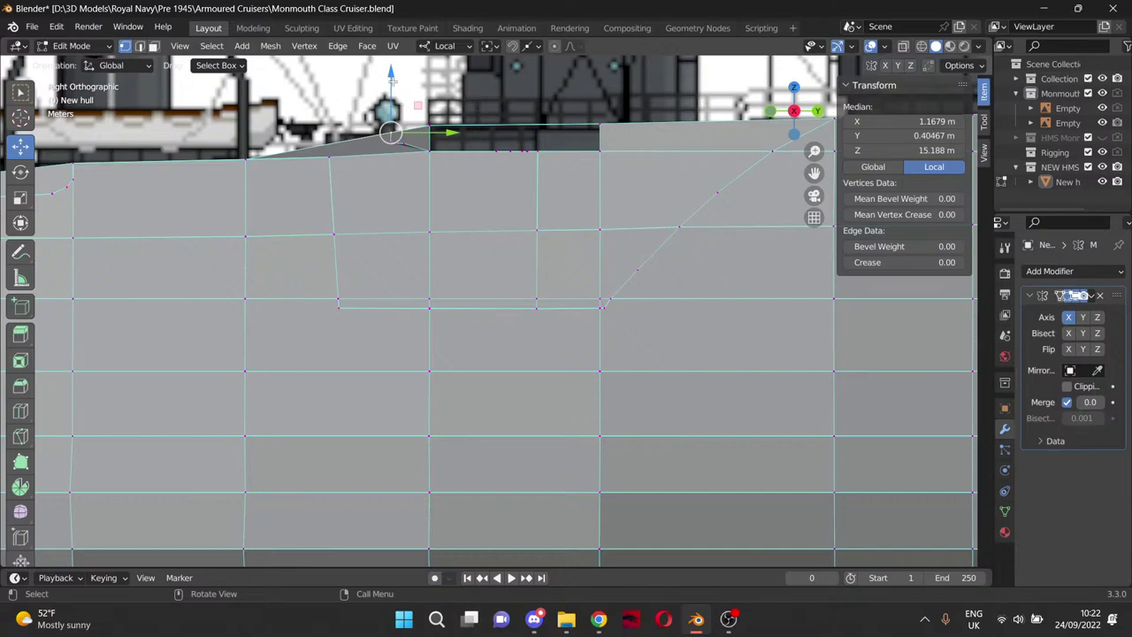
left_click_drag(392, 81, 392, 106)
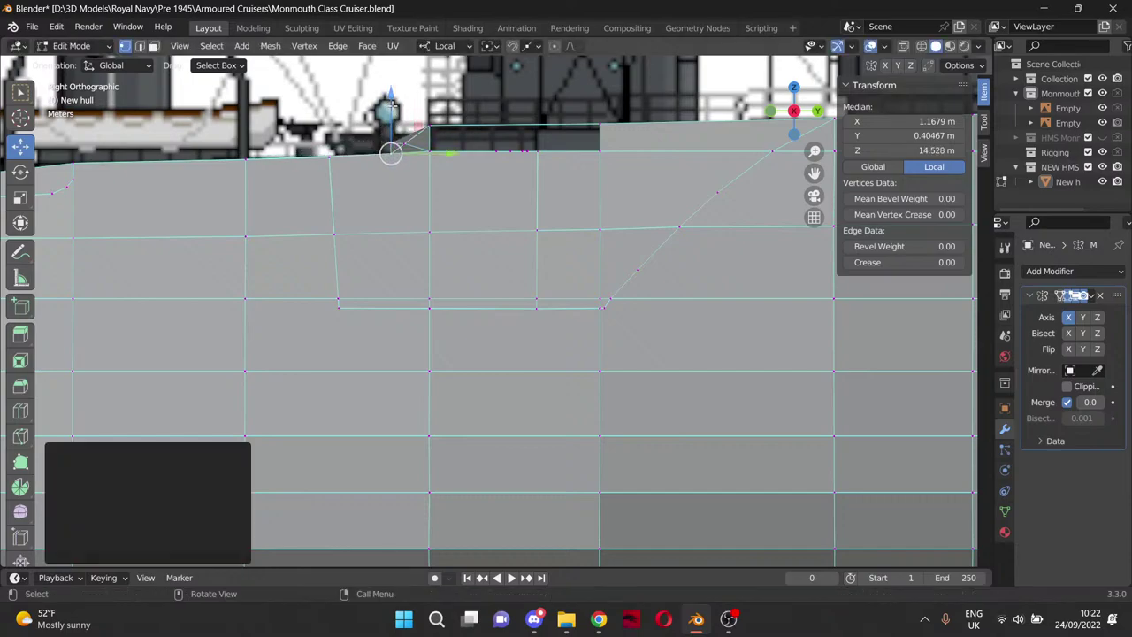
Lower the small deck corner's remaining vertices beside the gap one by one to deck-edge height, moving the last down about 0.33 m.
middle_click_drag(338, 137, 400, 217)
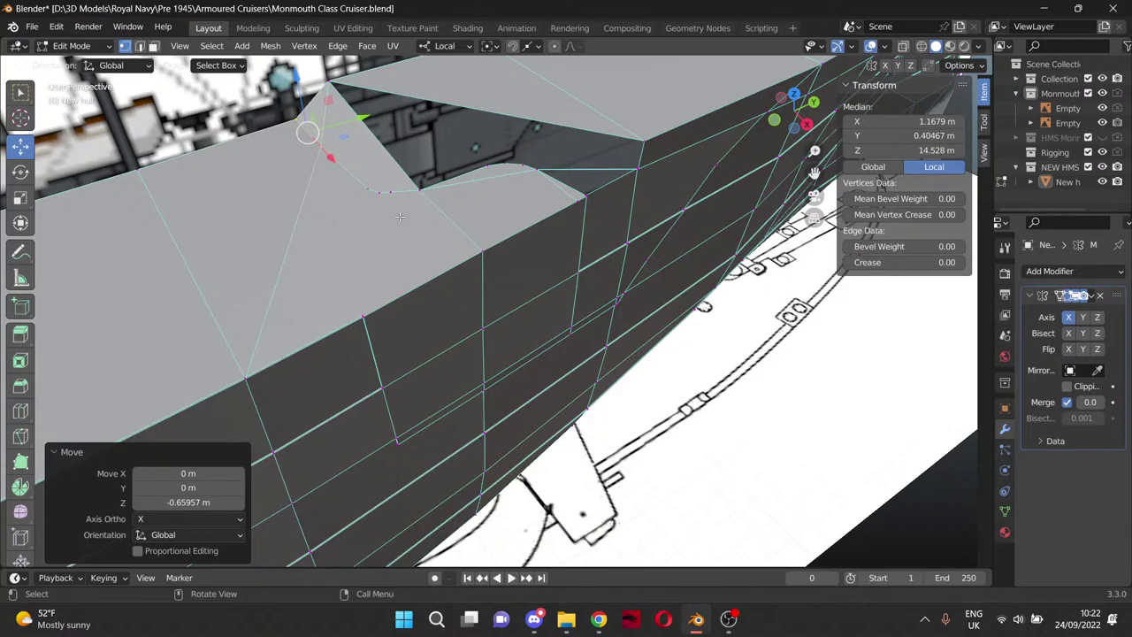
left_click(396, 191)
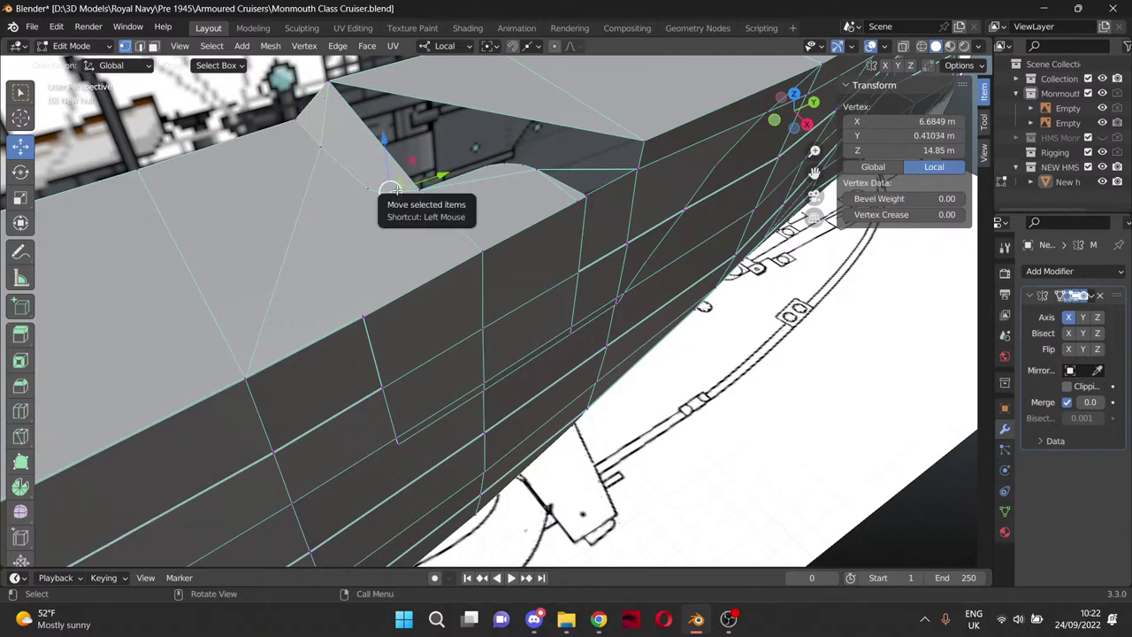
key("KP_3")
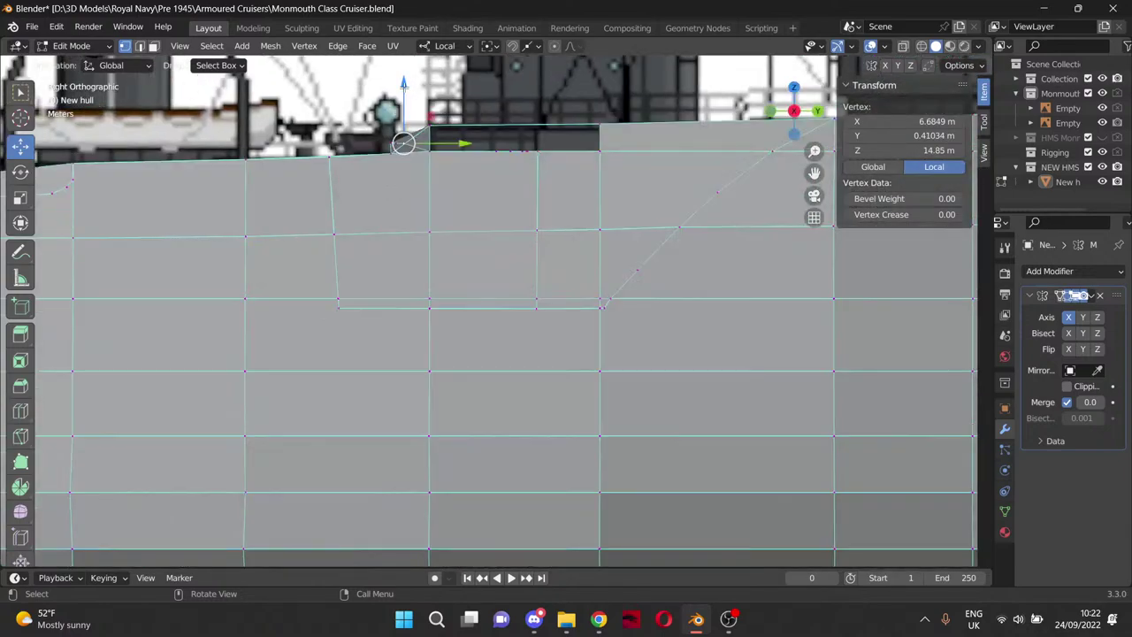
left_click_drag(403, 110, 404, 102)
left_click(390, 142)
left_click(391, 142)
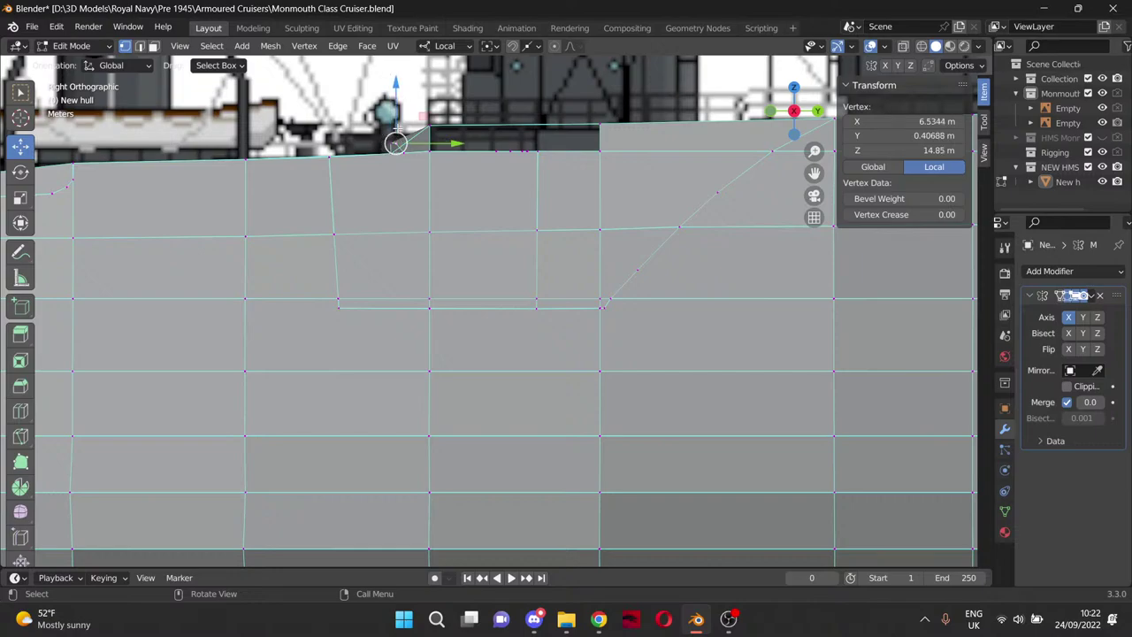
left_click_drag(396, 92, 394, 105)
left_click(390, 142)
Inspect the levelled deck faces and the open gap from above, from the side and in the right orthographic view.
middle_click_drag(394, 105, 398, 217)
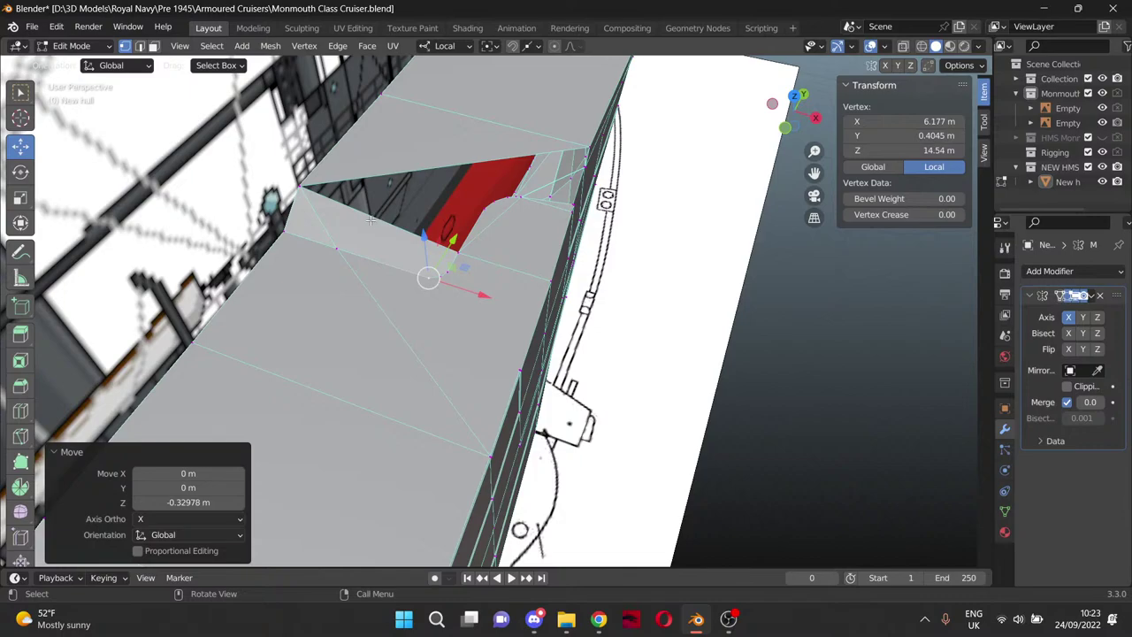
middle_click_drag(370, 220, 300, 192)
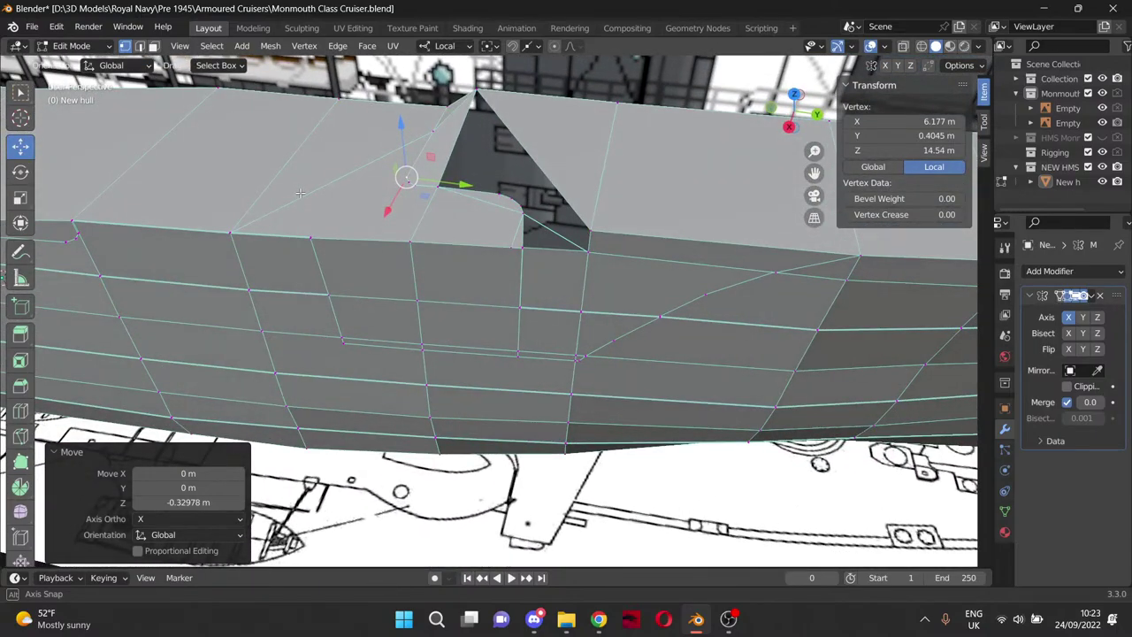
middle_click_drag(300, 192, 306, 138)
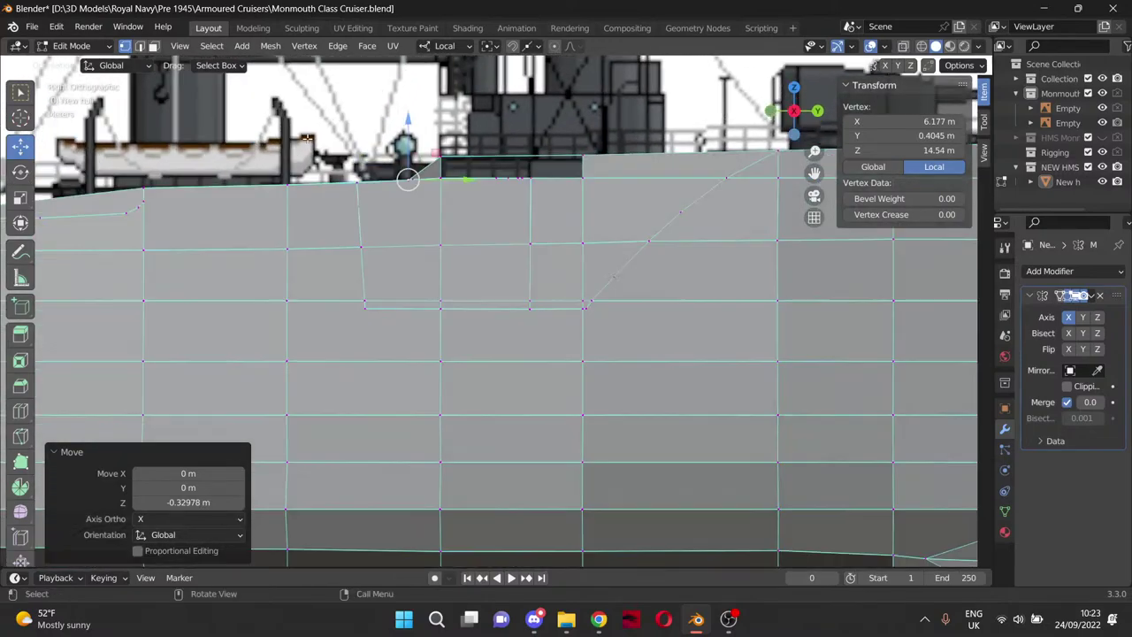
middle_click_drag(546, 186, 545, 249)
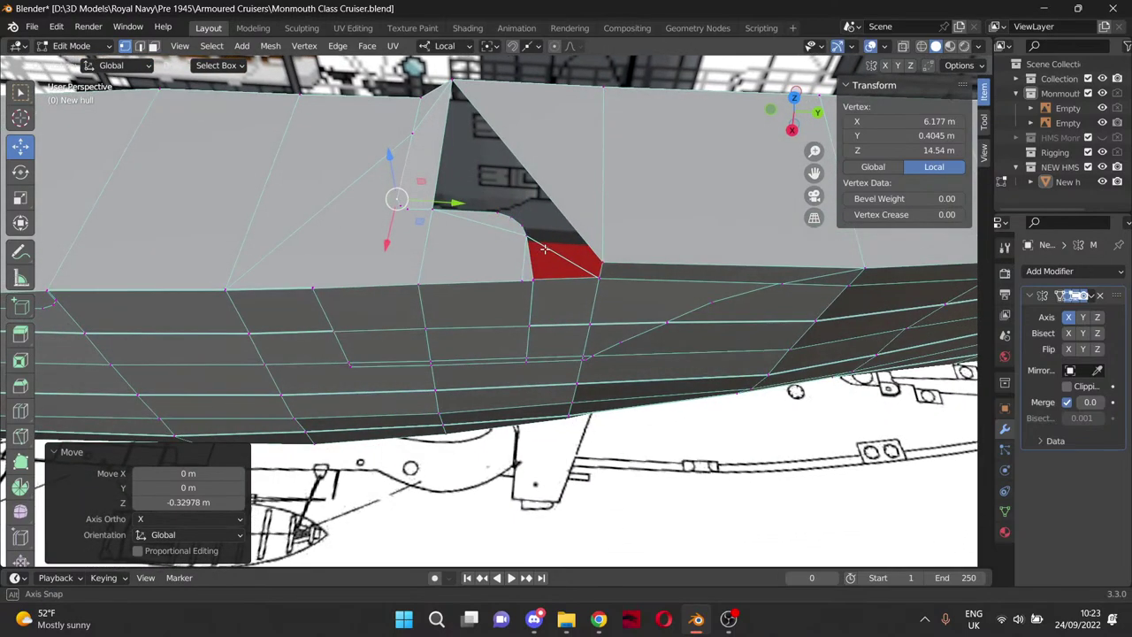
Fill the narrow slit along the hull's side edge beside the deck gap with a thin face between its side vertices.
middle_click_drag(545, 250, 545, 249)
scroll(543, 278, "up", 3)
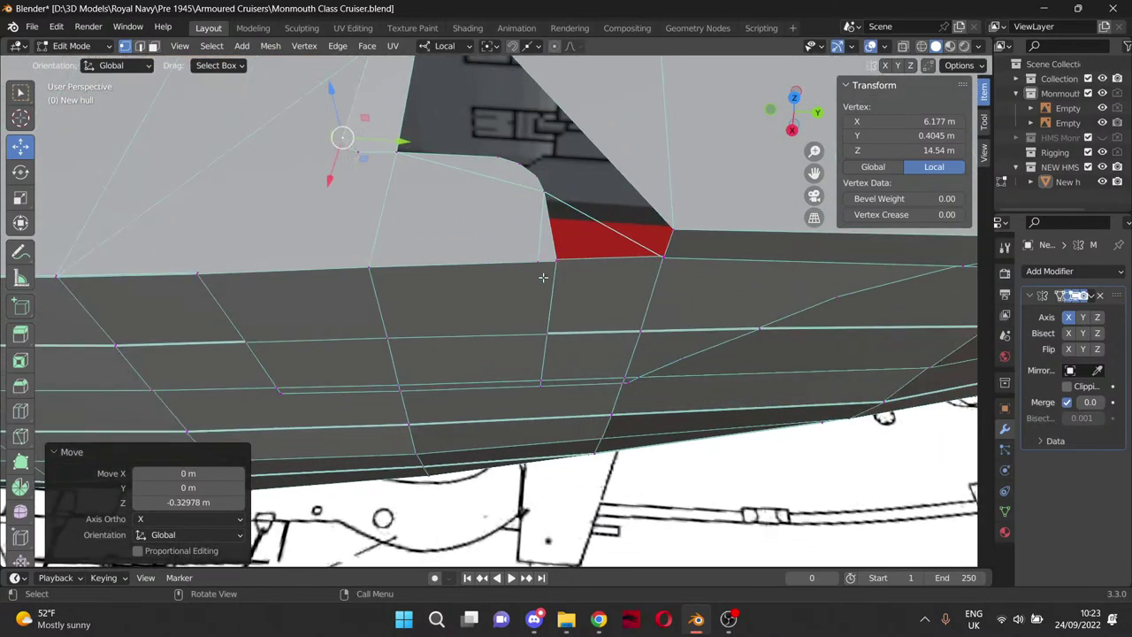
left_click(558, 258)
scroll(611, 274, "up", 6)
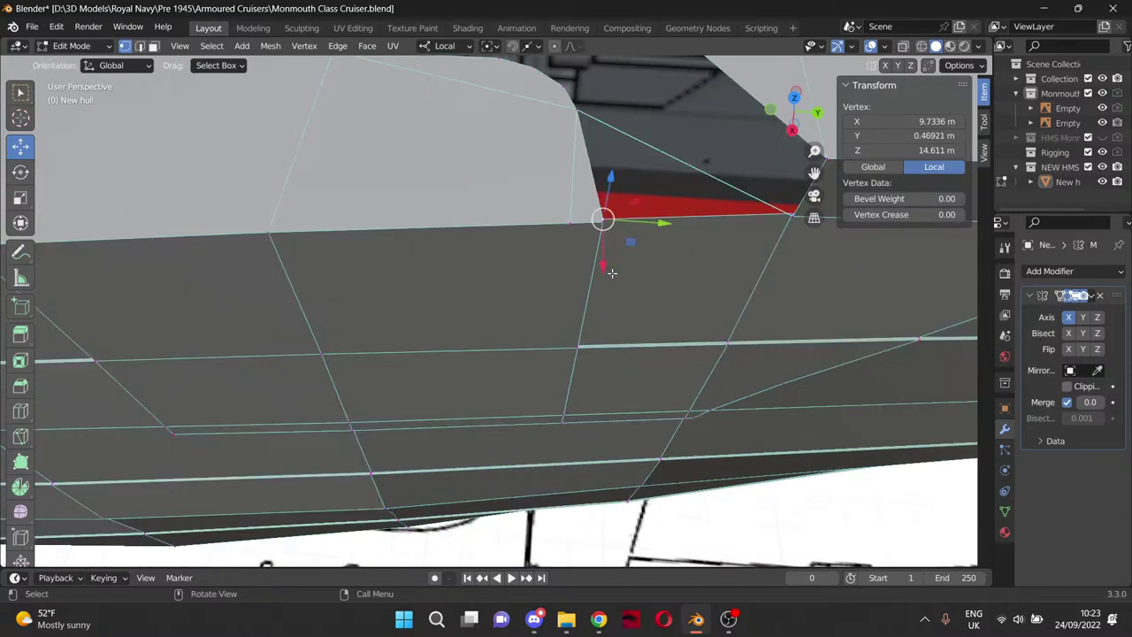
left_click_drag(813, 173, 232, 300)
scroll(723, 190, "down", 2)
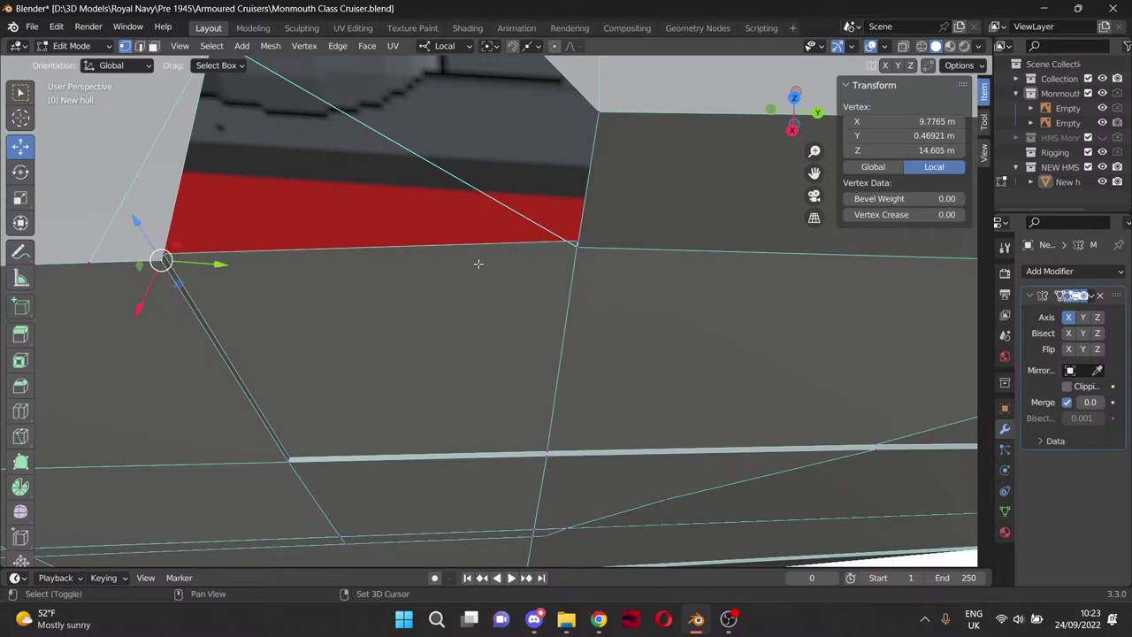
left_click(576, 244, "shift")
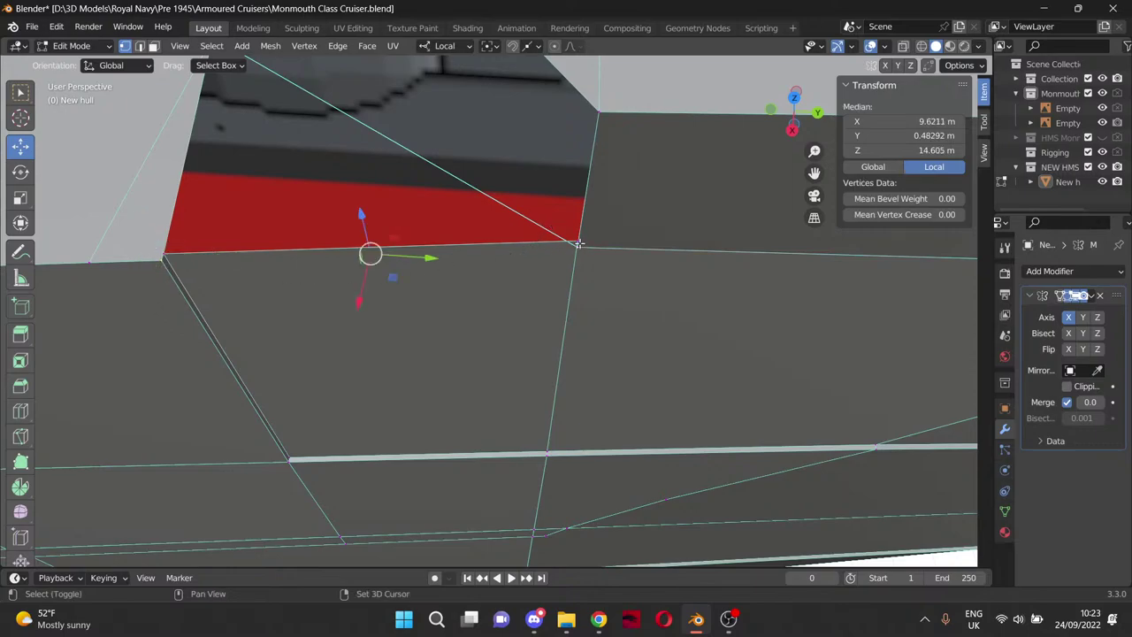
left_click(162, 258, "shift")
key("f")
middle_click_drag(421, 364, 311, 287)
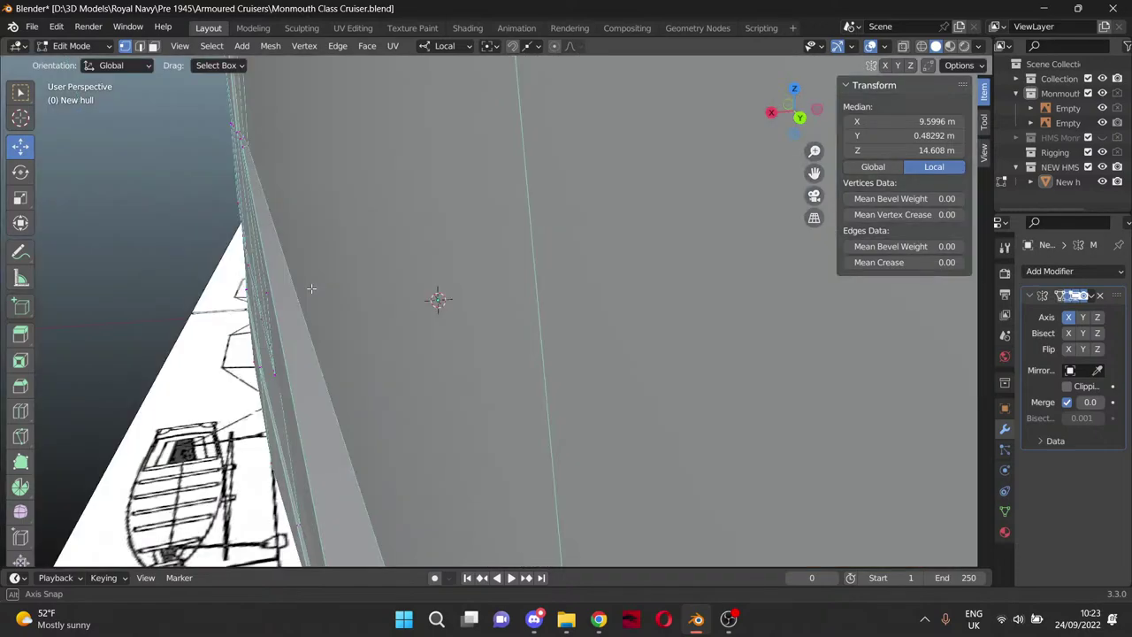
scroll(293, 218, "down", 5)
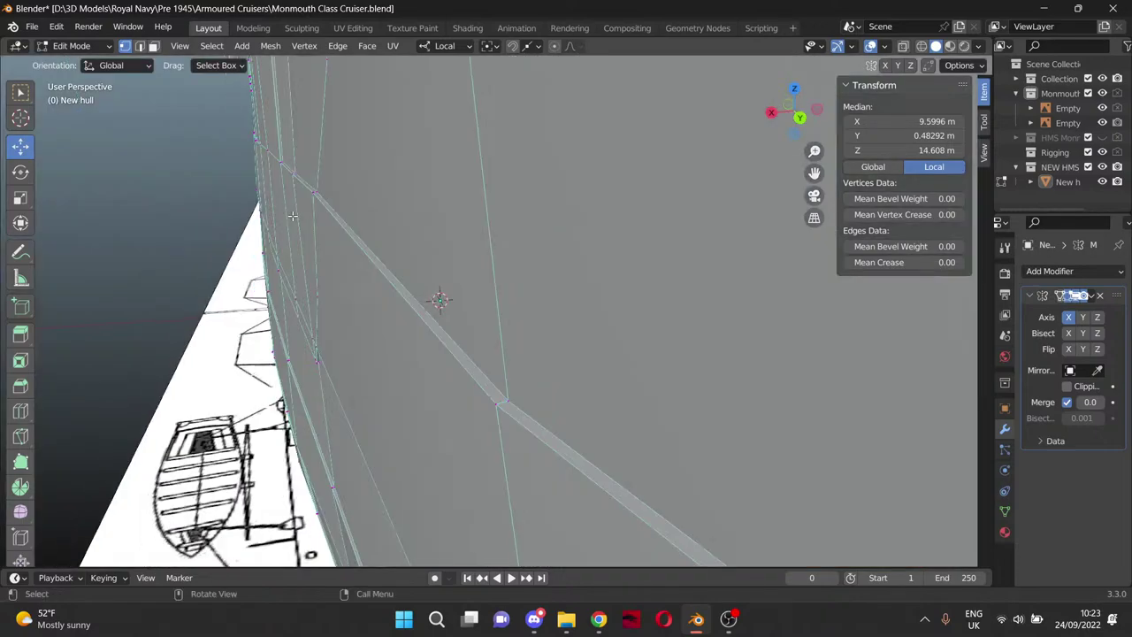
middle_click_drag(293, 218, 485, 302)
scroll(366, 263, "down", 4)
scroll(486, 301, "up", 4)
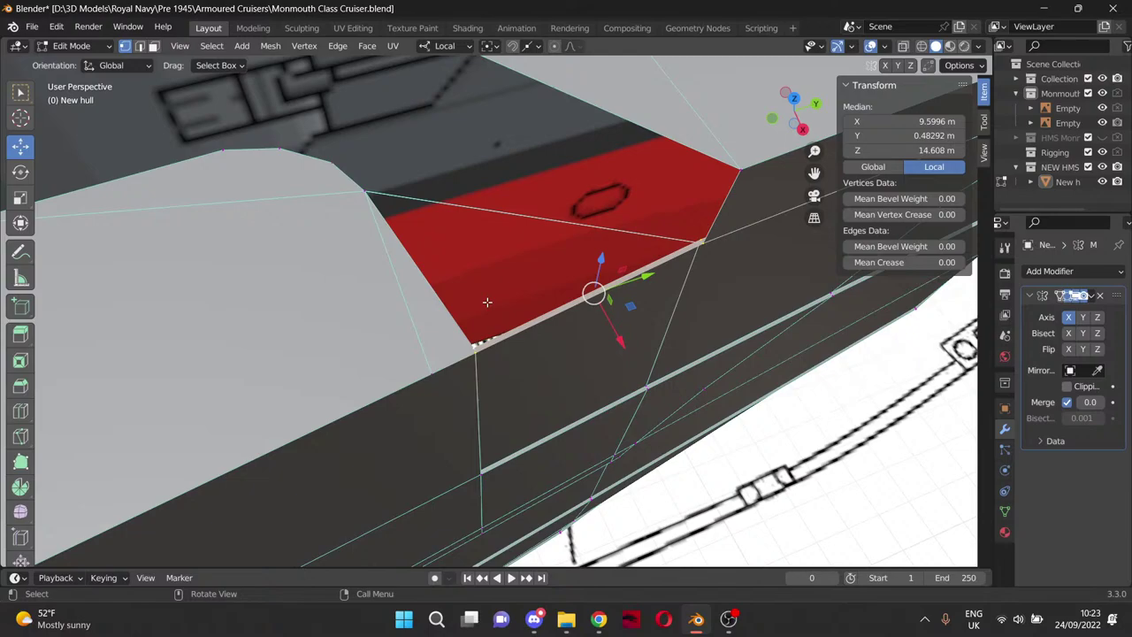
Fill a triangular face from the two lower side-edge vertices beside the gap up to the raised deck's corner vertex.
left_click(476, 351)
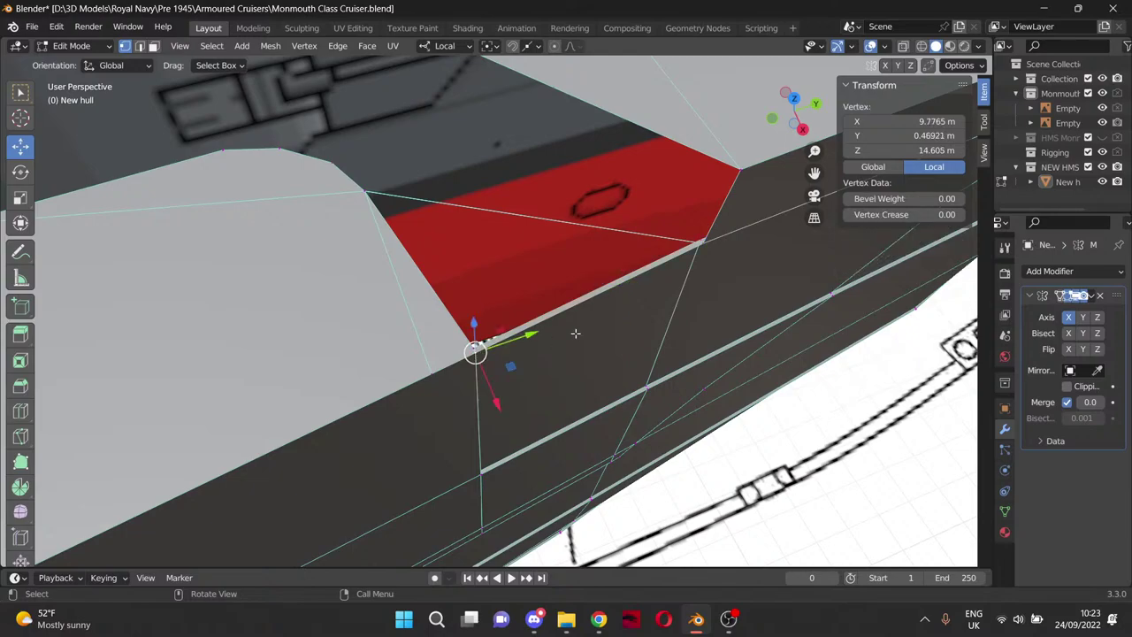
left_click(706, 250, "shift")
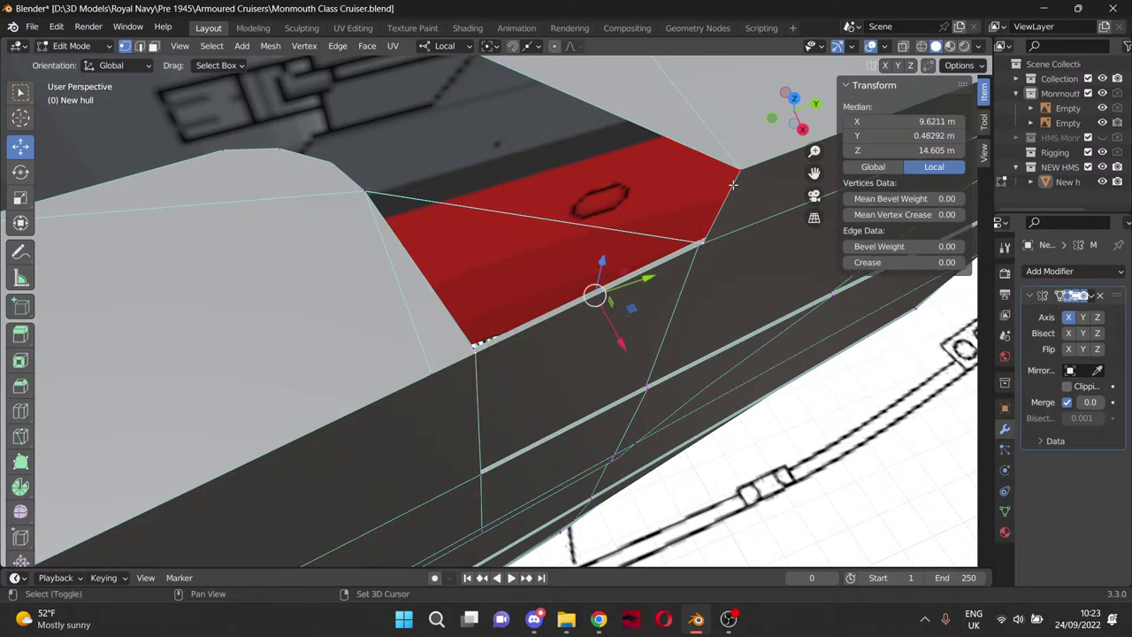
left_click(742, 171, "shift")
middle_click_drag(708, 359, 647, 331)
key("KP_3")
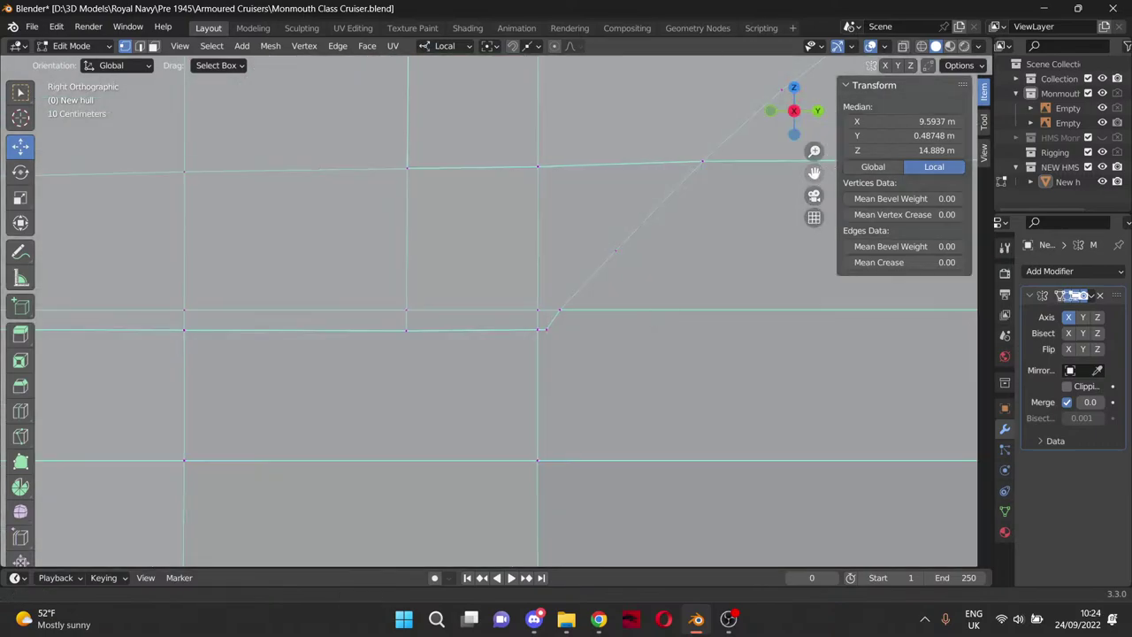
Knife-cut the new triangular face from its lower square corner to the middle of its sloping edge.
left_click_drag(815, 173, 851, 471)
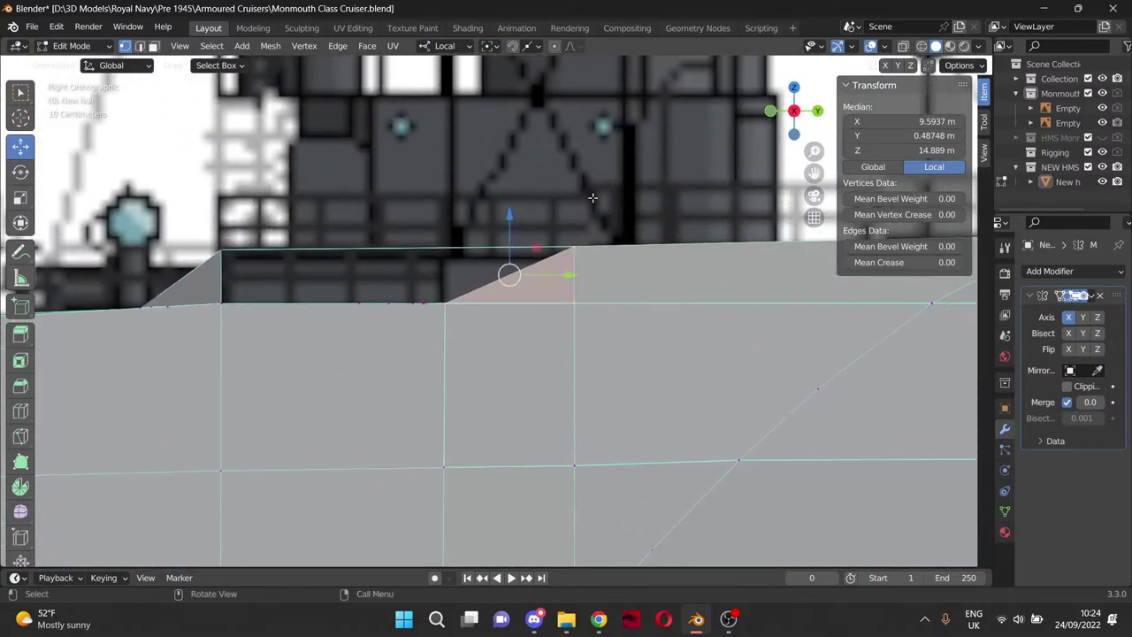
key("k")
left_click(574, 303)
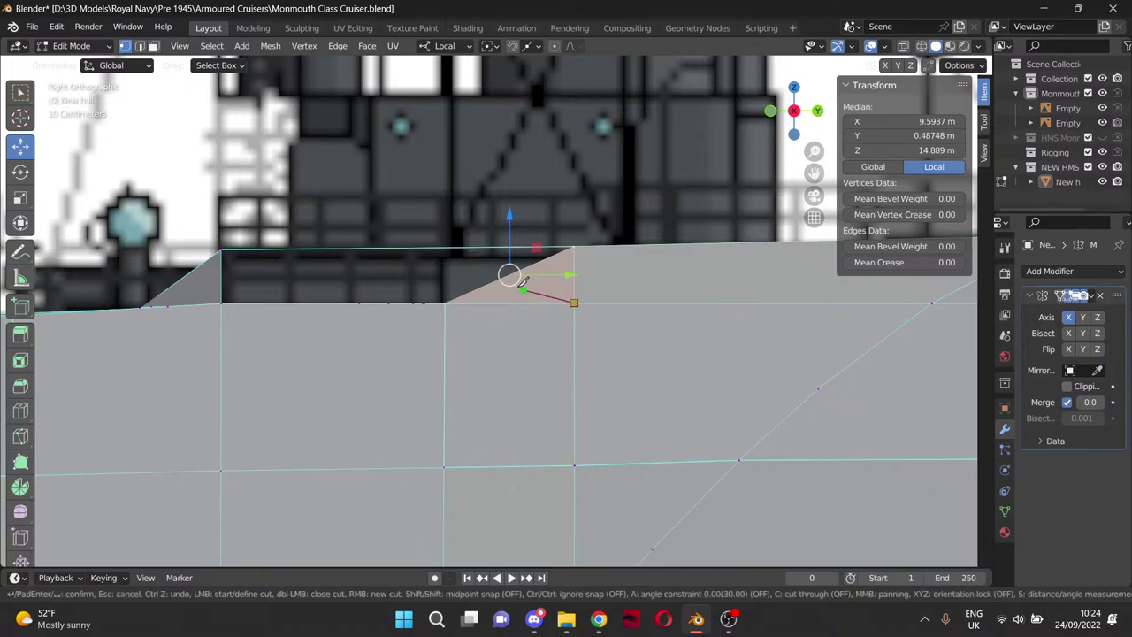
left_click(509, 275)
key("Return")
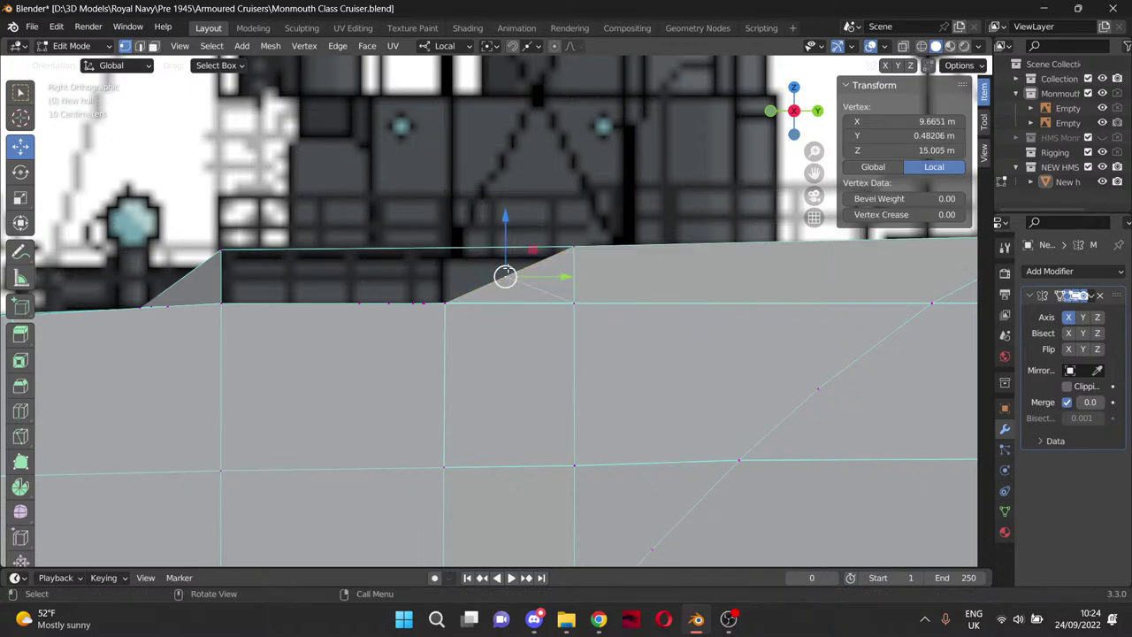
Raise the new cut vertex about 0.44 m, shift it about -0.90 m in Y above the lower corner vertex, and nudge it down 0.009 m.
left_click_drag(508, 241, 517, 213)
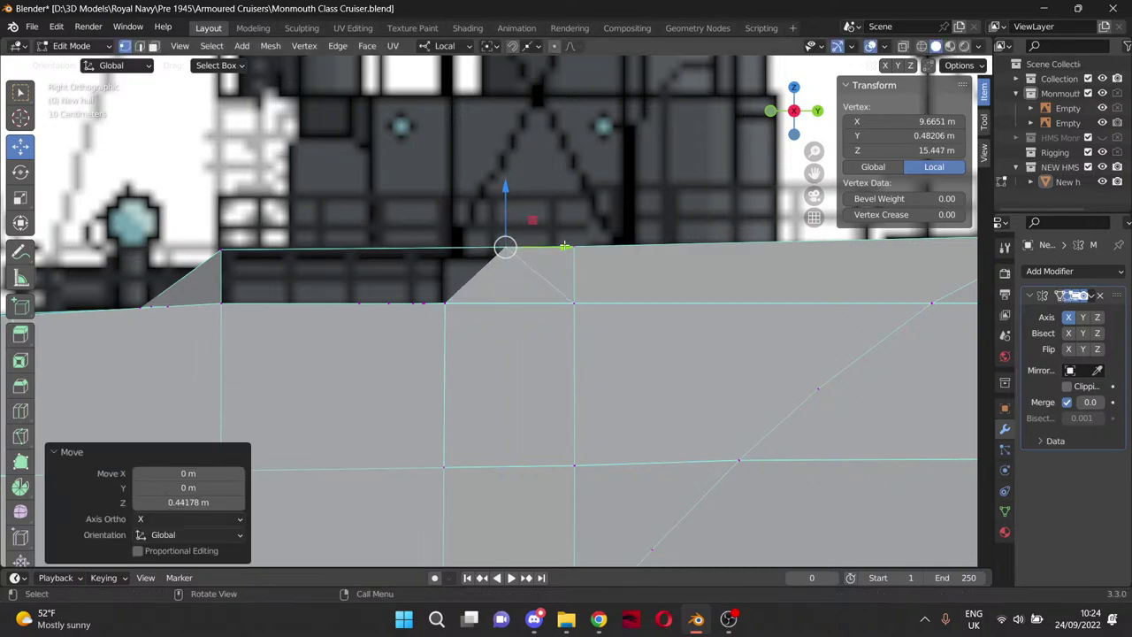
left_click_drag(565, 247, 501, 251)
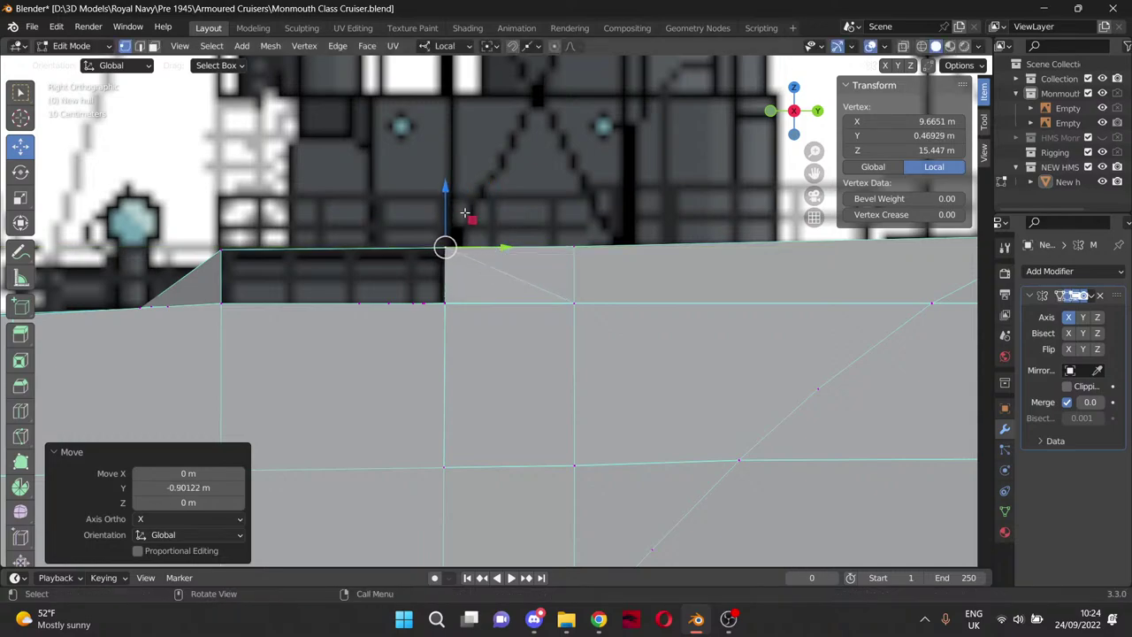
left_click_drag(446, 197, 448, 195)
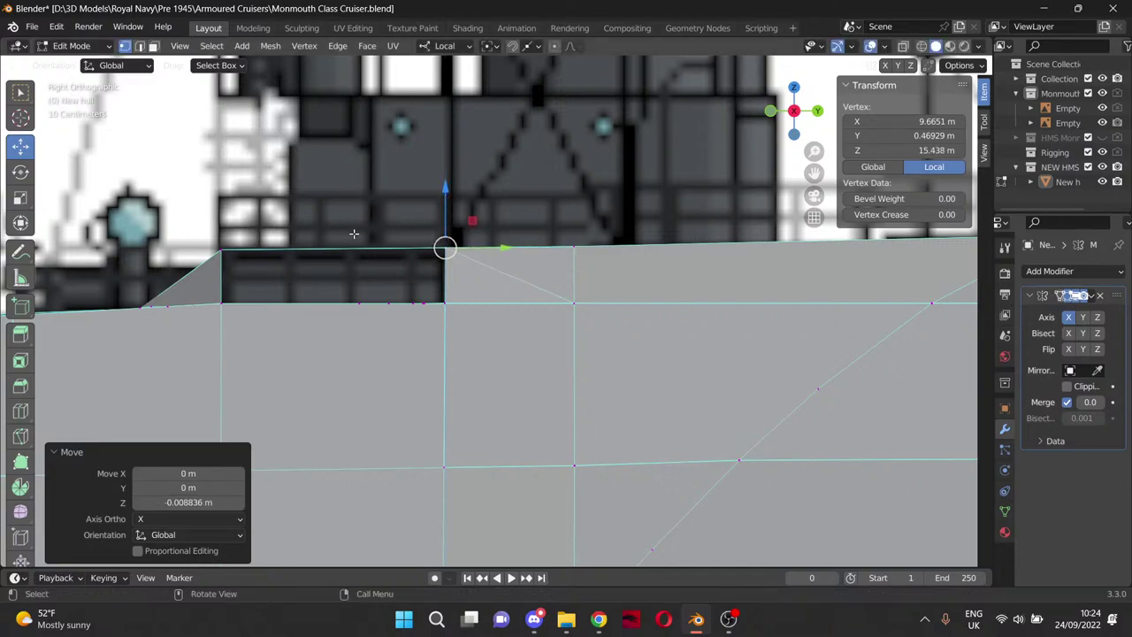
middle_click_drag(353, 235, 467, 294)
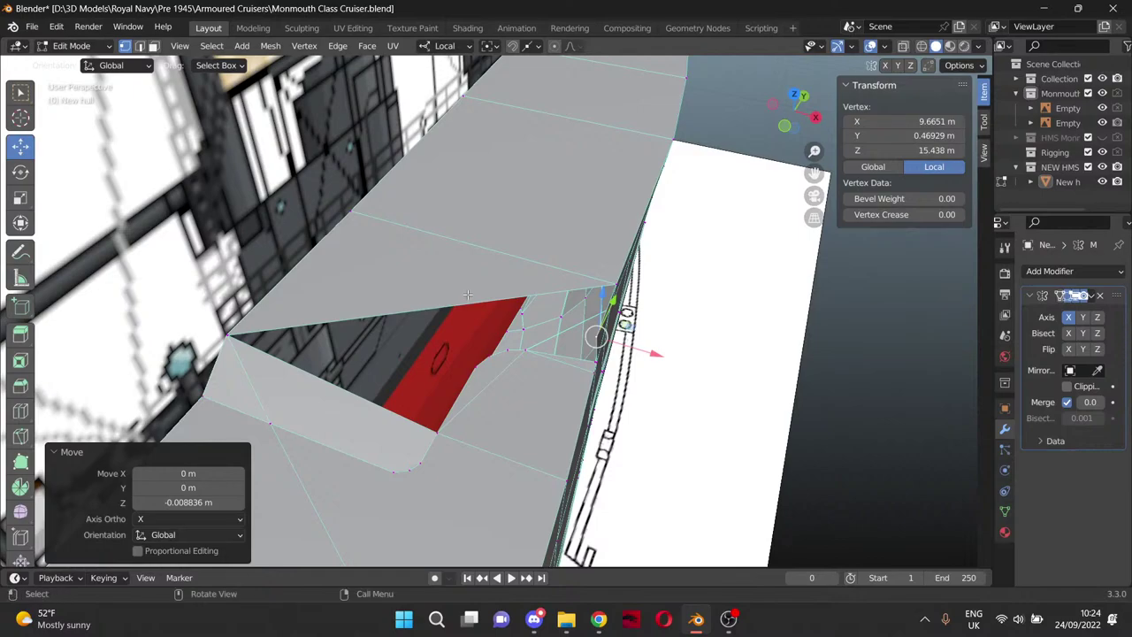
left_click(809, 339)
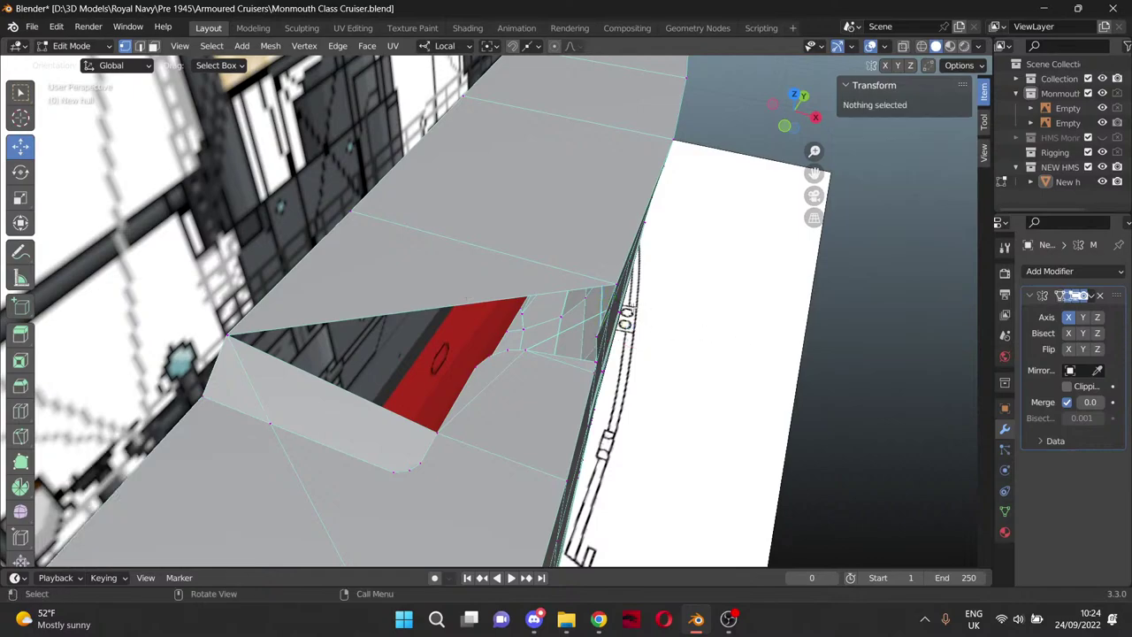
Knife-cut the raised deck face from the centreline vertex forward of the gap to the face's slanted edge along the gap.
middle_click_drag(633, 306, 561, 317)
key("k")
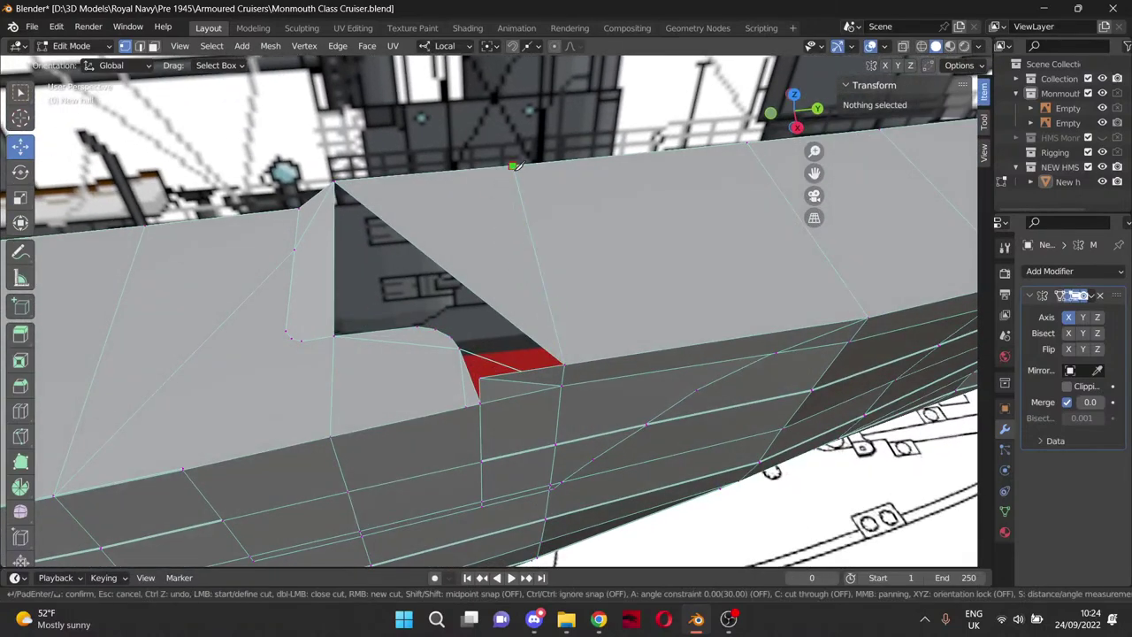
left_click(512, 165)
left_click(504, 314)
key("Return")
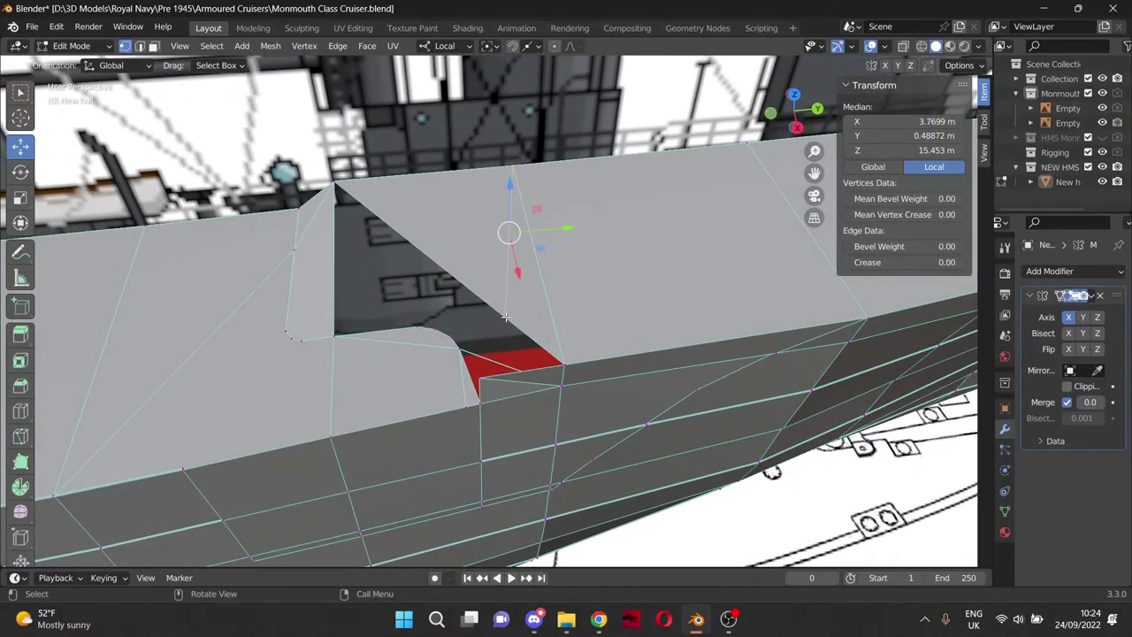
Merge the new vertex on the gap's slanted edge into the raised side corner vertex, using At Last.
left_click(504, 316)
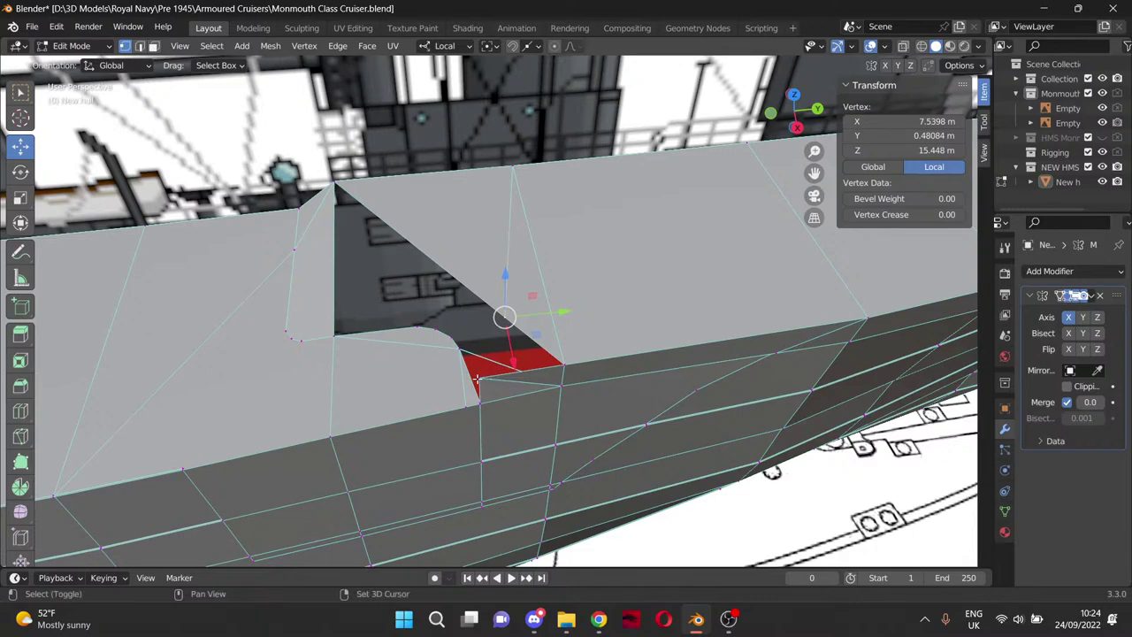
left_click(479, 378, "shift")
key("m")
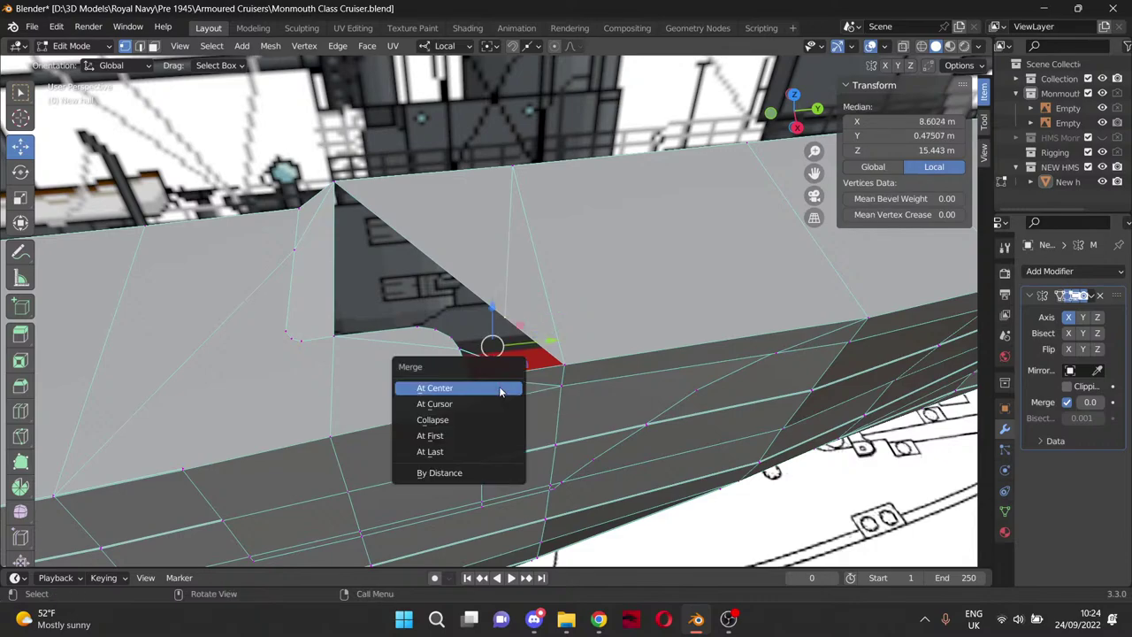
left_click(476, 451)
left_click(512, 166)
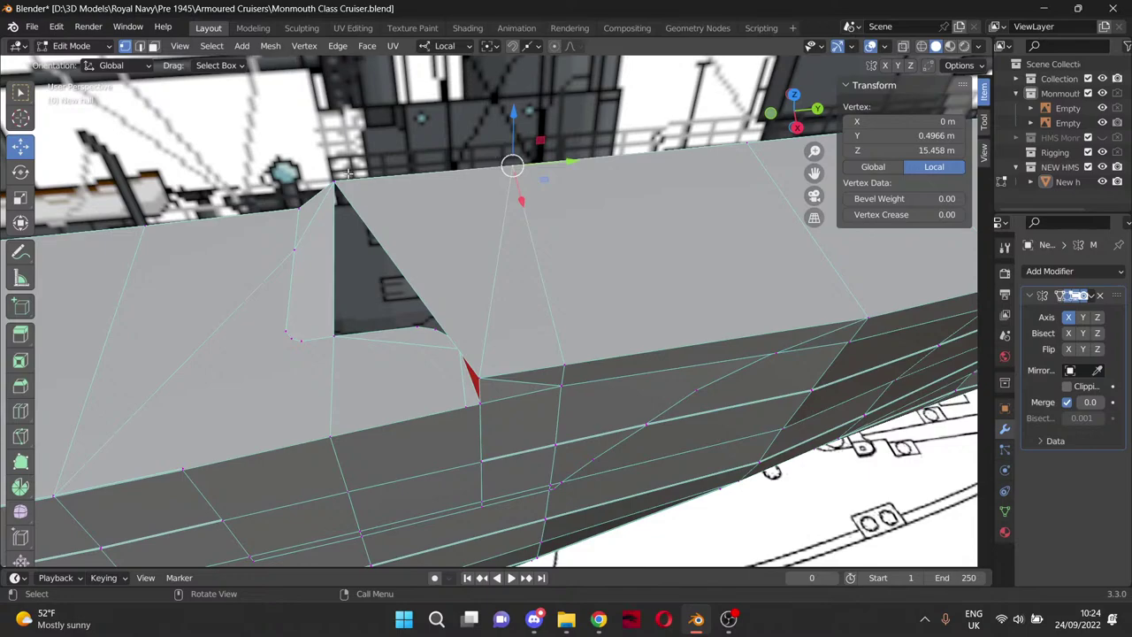
Examine the rebuilt raised deck corner, the remaining gap and the overall hull shape from the side, above and the bow.
middle_click_drag(349, 173, 634, 419)
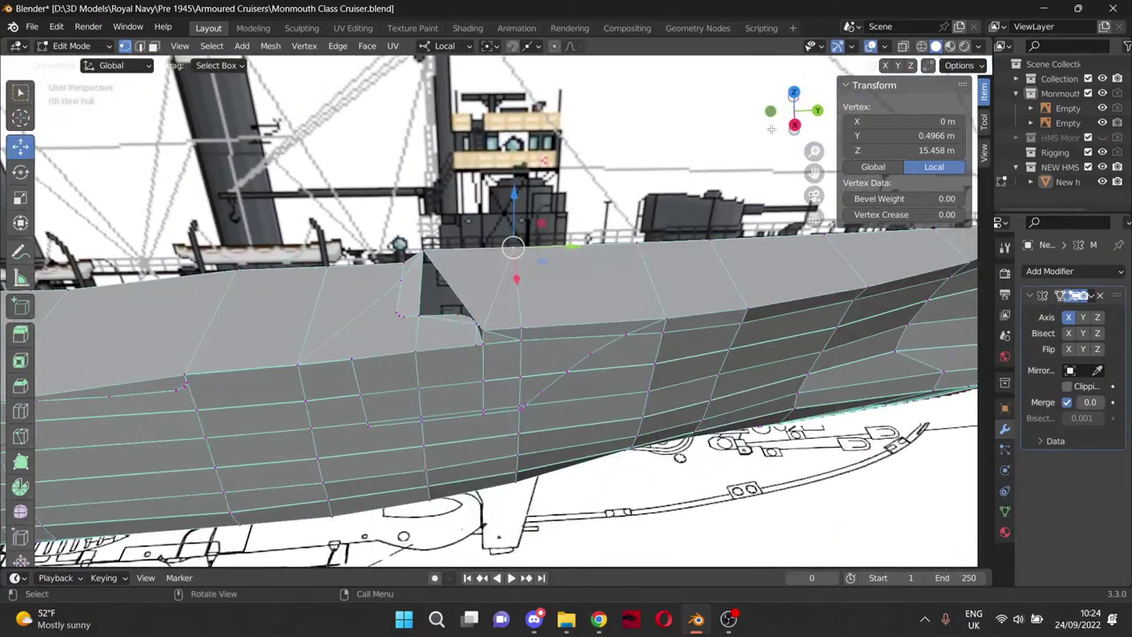
scroll(633, 419, "down", 2)
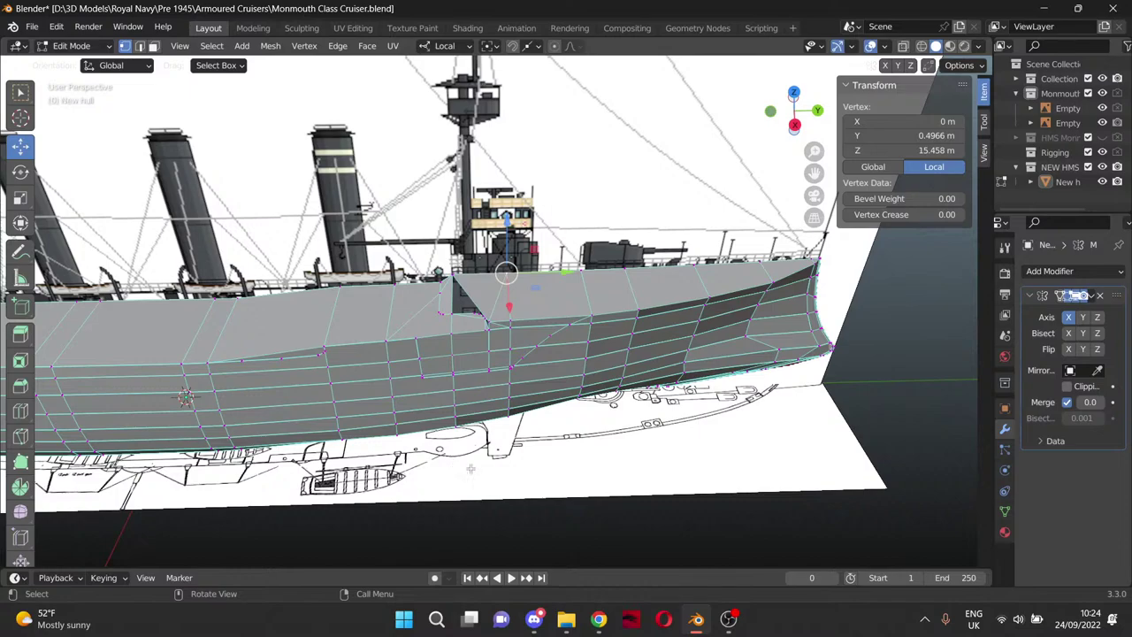
middle_click_drag(186, 395, 427, 352)
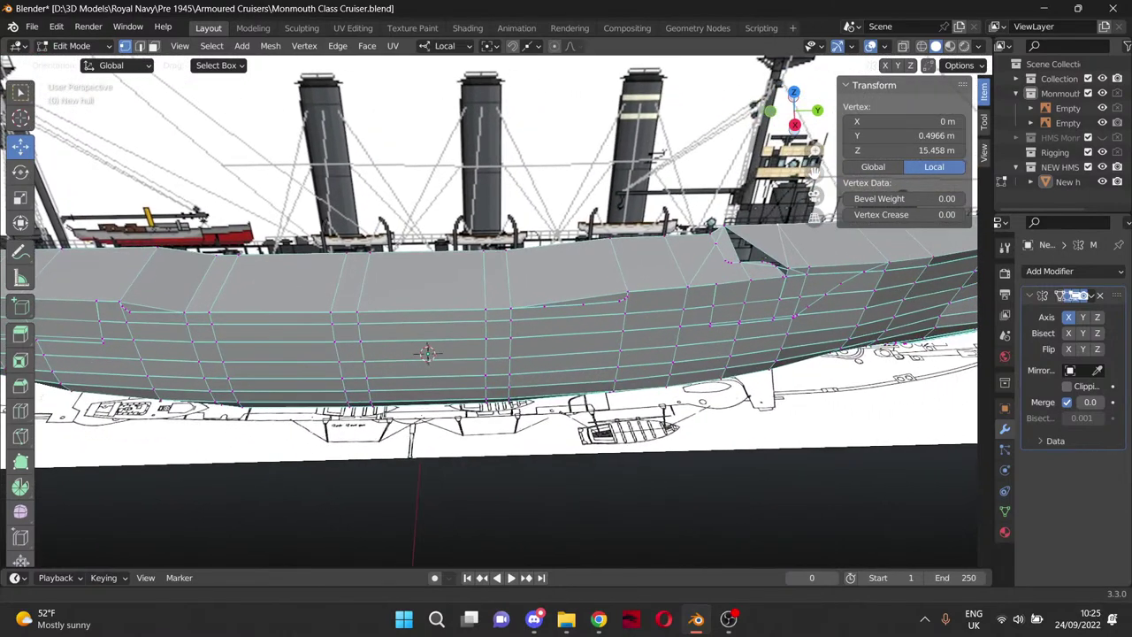
left_click_drag(815, 172, 518, 187)
scroll(355, 291, "up", 2)
scroll(353, 290, "up", 5)
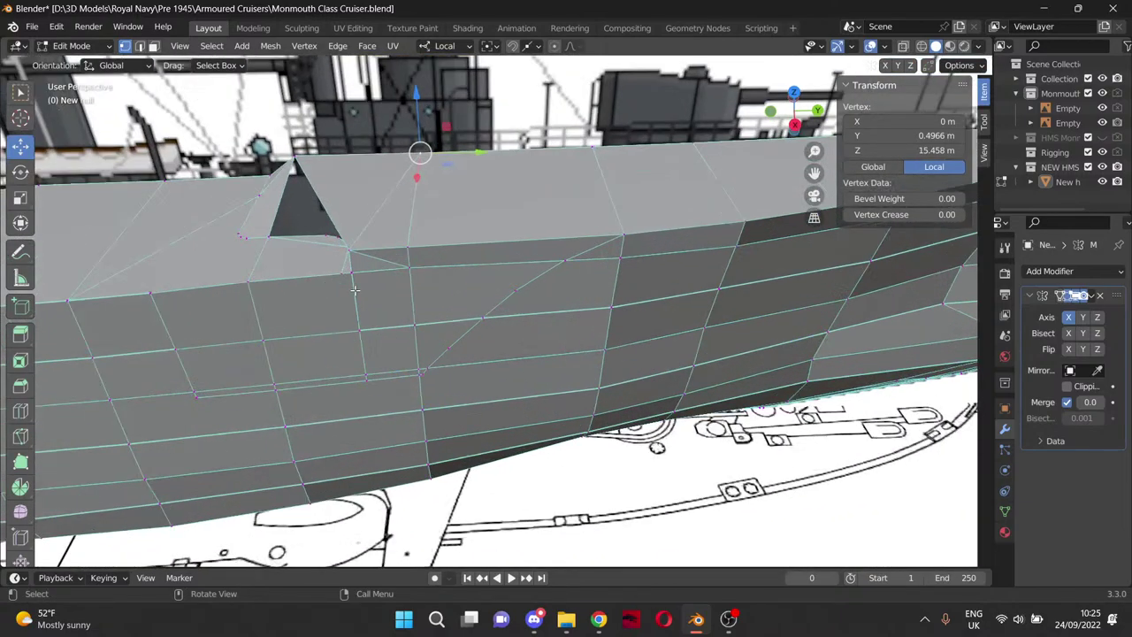
middle_click_drag(374, 295, 417, 294)
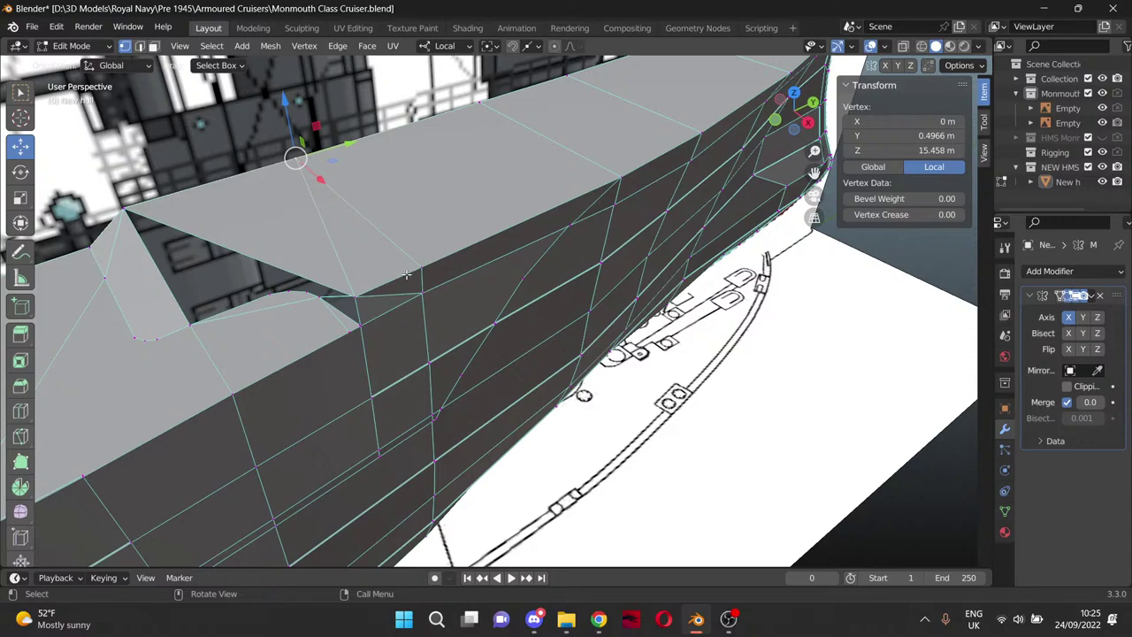
middle_click_drag(454, 265, 425, 283)
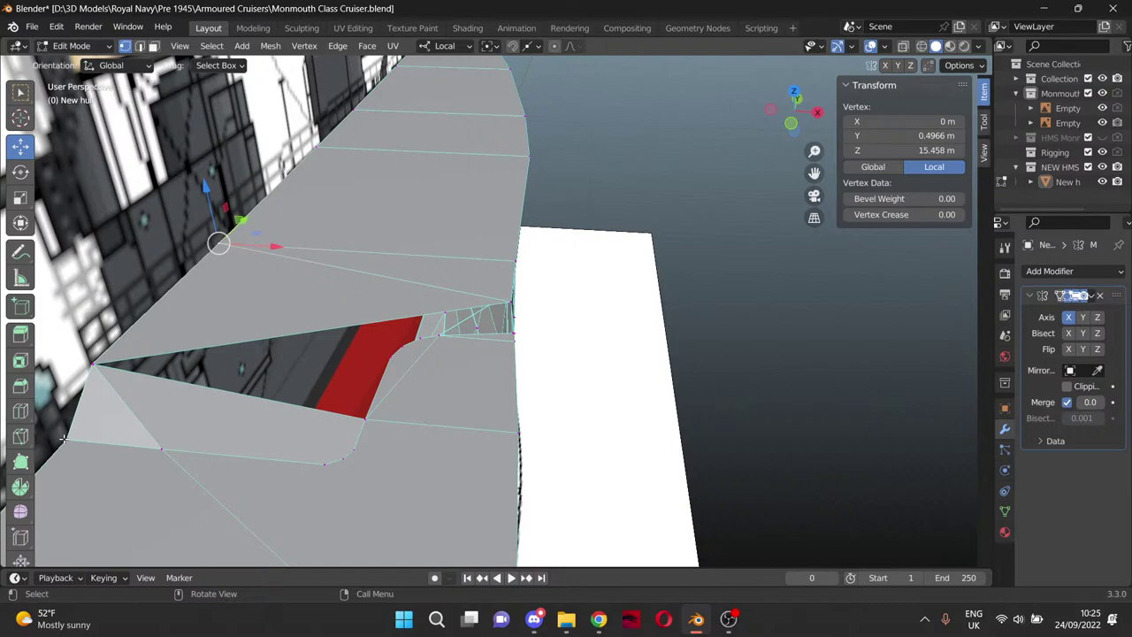
scroll(354, 407, "down", 3)
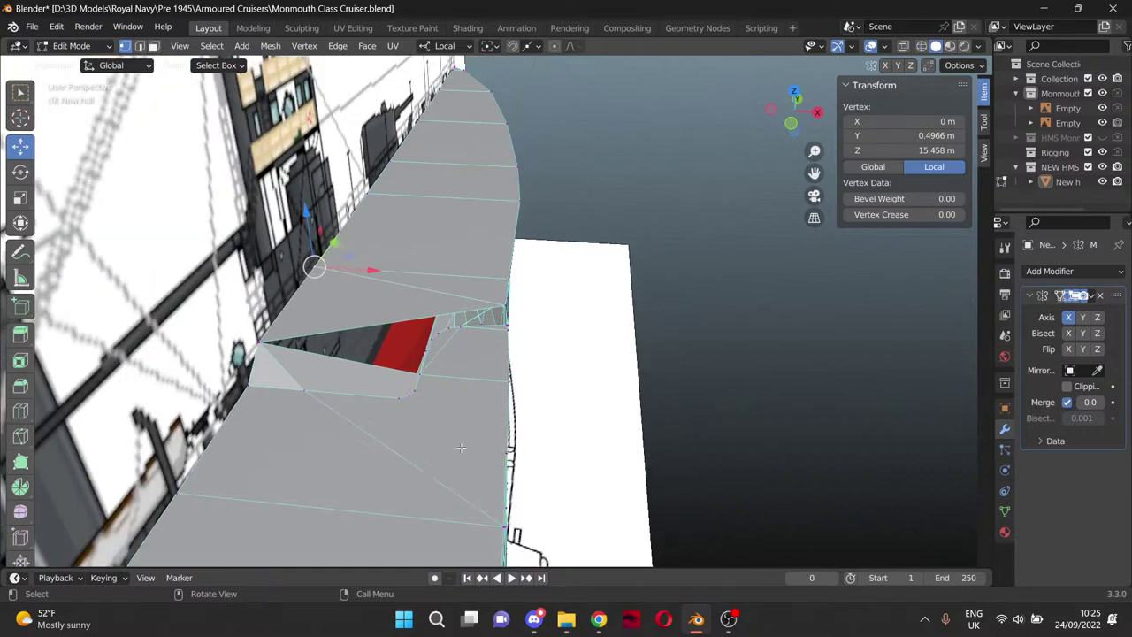
middle_click_drag(642, 374, 478, 395)
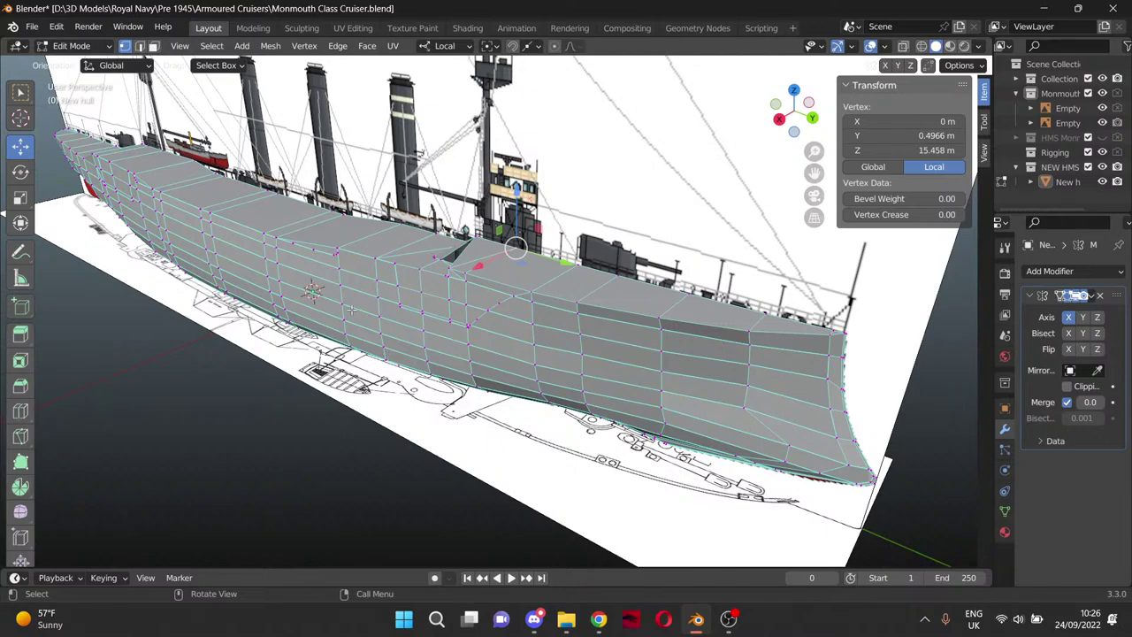
middle_click_drag(327, 334, 404, 301)
scroll(405, 301, "down", 3)
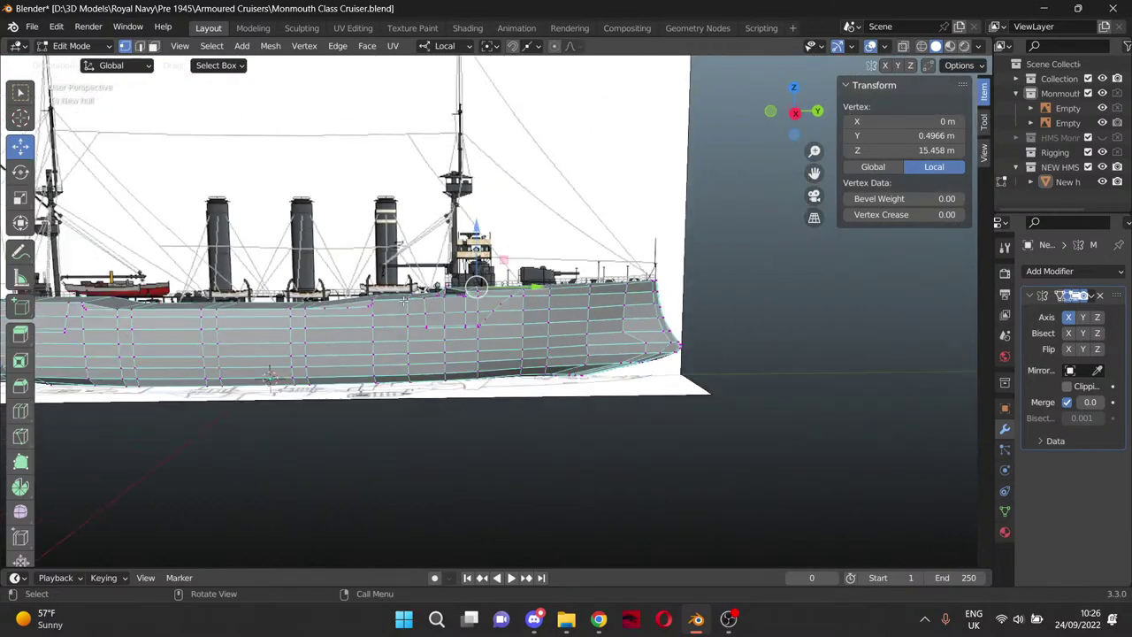
Compare the full hull mesh with the ship's side plan in wireframe shading from the right orthographic view.
key("KP_3")
left_click(921, 46)
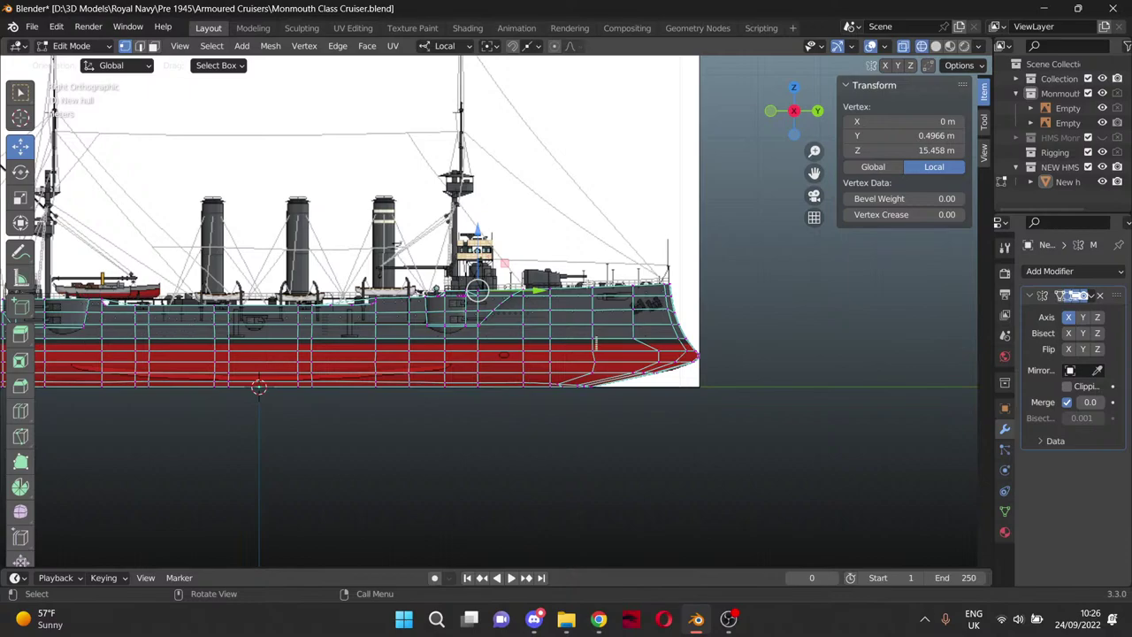
left_click_drag(815, 173, 998, 146)
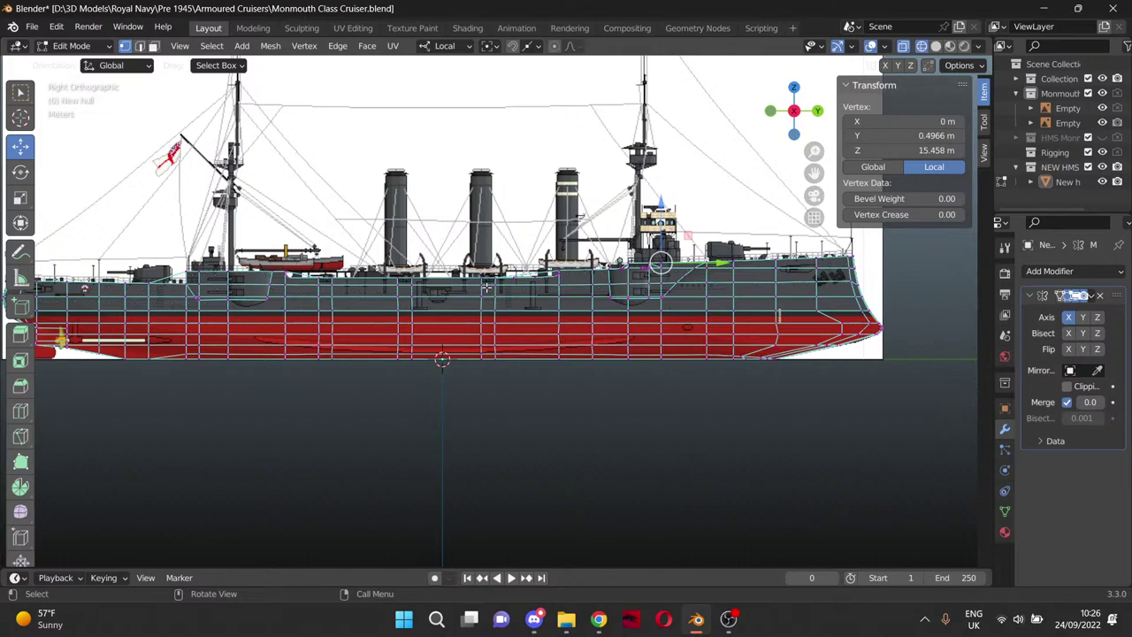
scroll(528, 295, "down", 2)
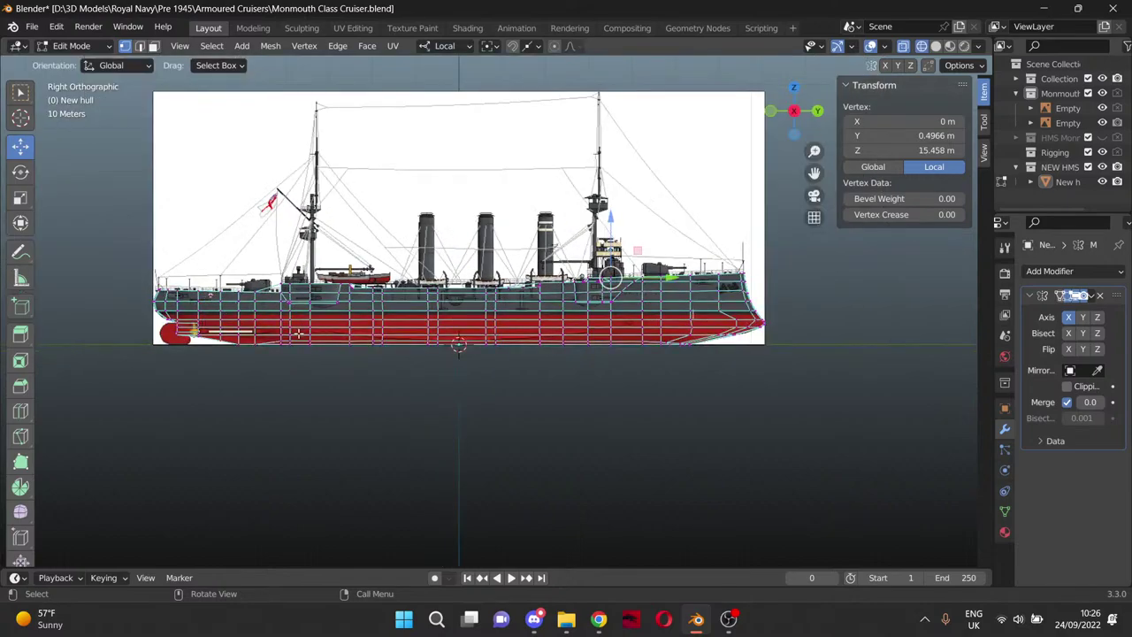
Switch the viewport to solid shading and examine the deck gap and raised side corner up close.
middle_click_drag(606, 324, 594, 380)
scroll(594, 381, "up", 5)
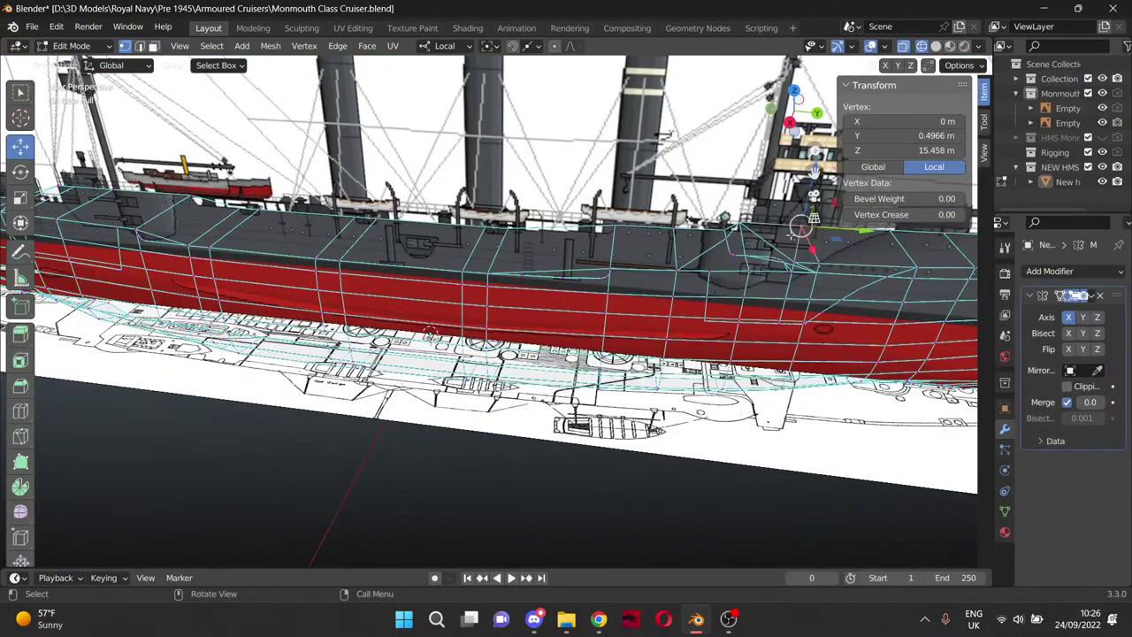
left_click_drag(815, 173, 706, 195)
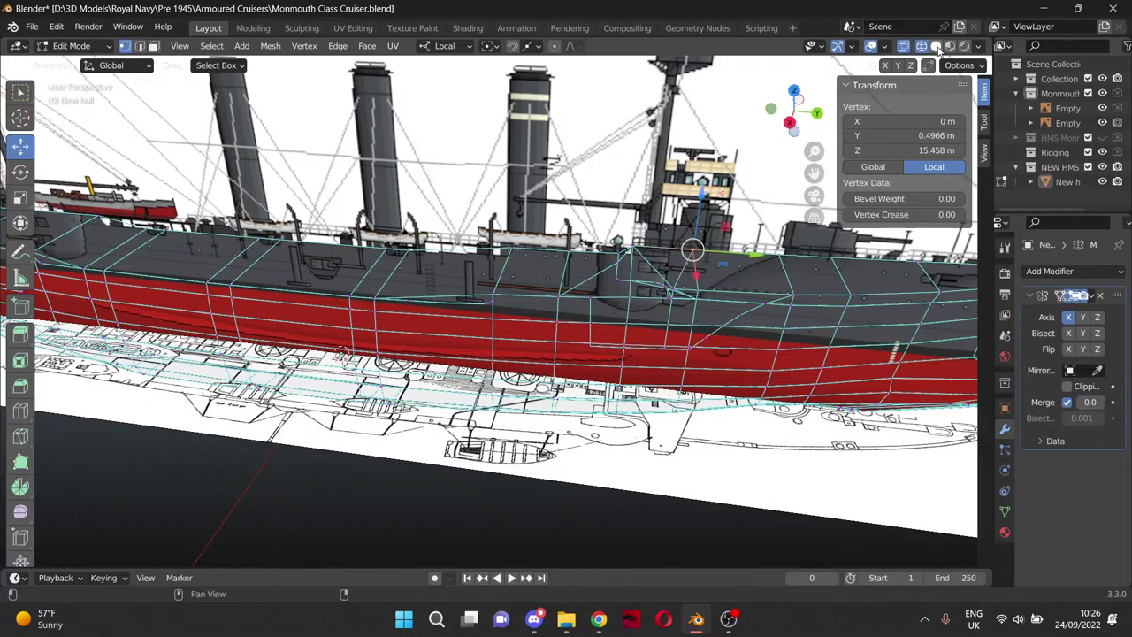
left_click(937, 46)
mouse_move(641, 306)
middle_mouse_down()
mouse_move(647, 331)
mouse_move(575, 328)
mouse_move(560, 367)
middle_mouse_up()
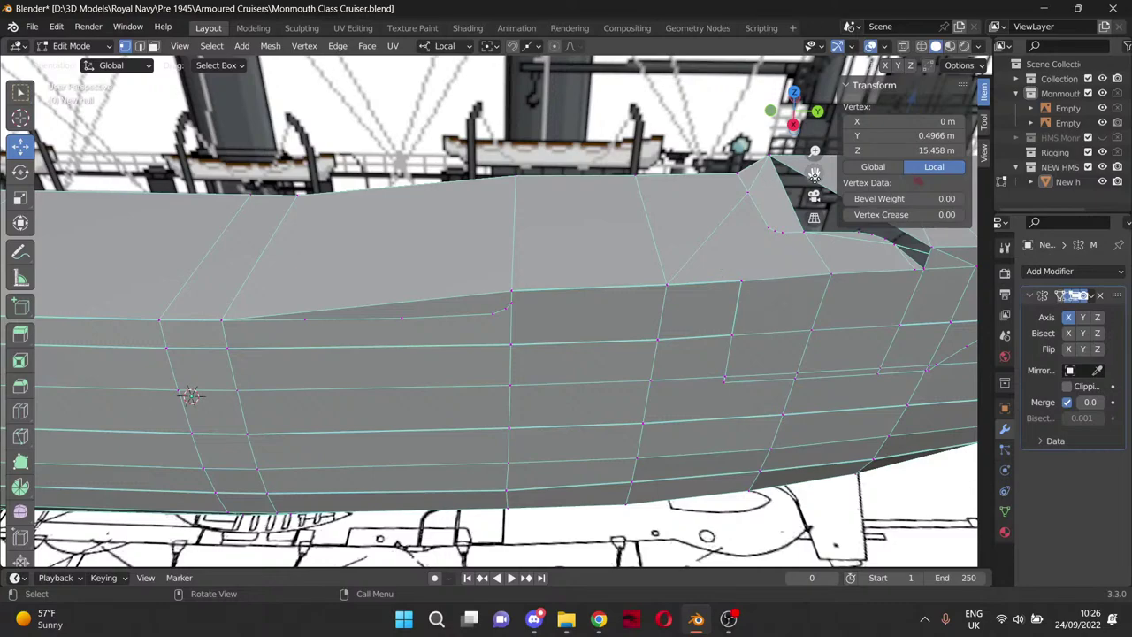
left_click_drag(815, 173, 517, 215)
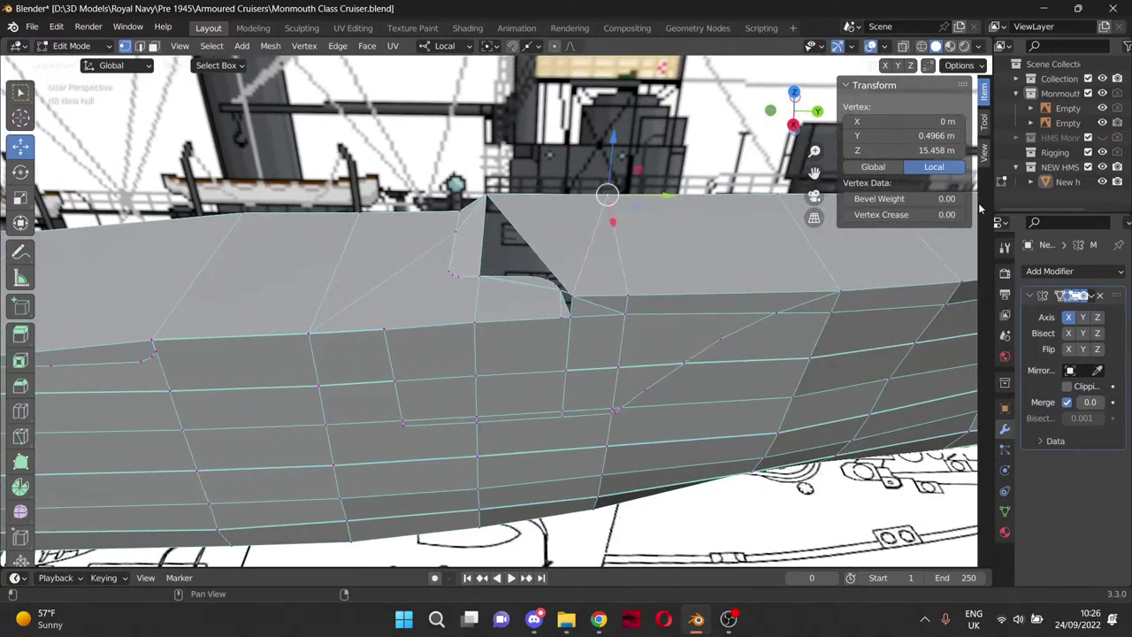
middle_click_drag(555, 225, 607, 249)
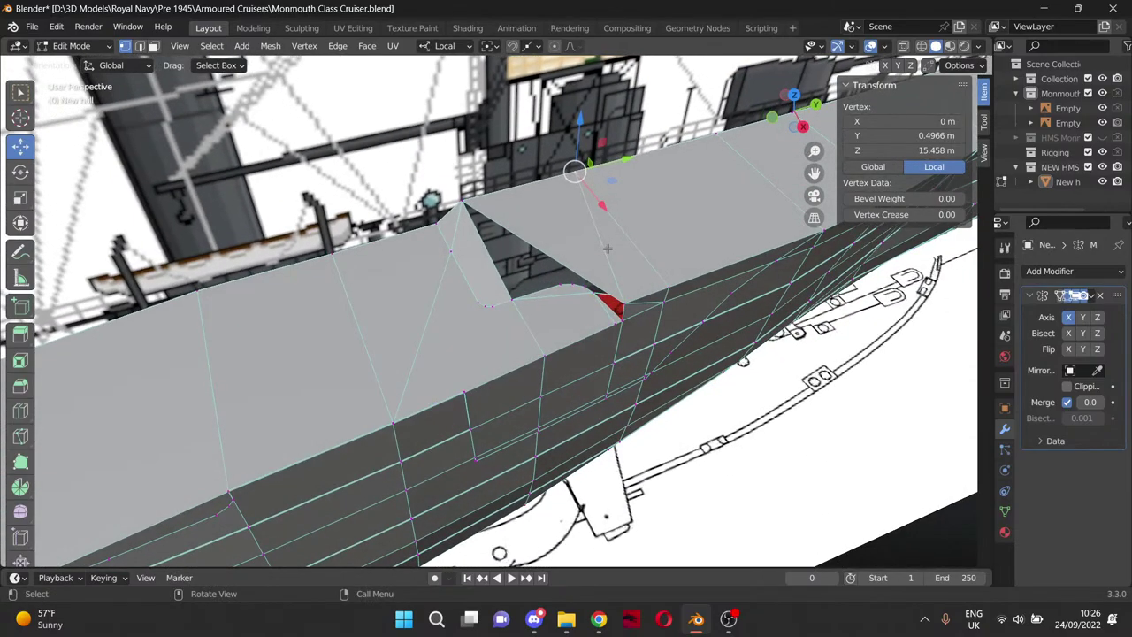
Knife-cut the raised deck from the centreline vertex to its slanted gap edge, and move the new vertex about 0.36 m forward and 0.05 m inboard.
key("KP_7")
scroll(581, 270, "up", 2)
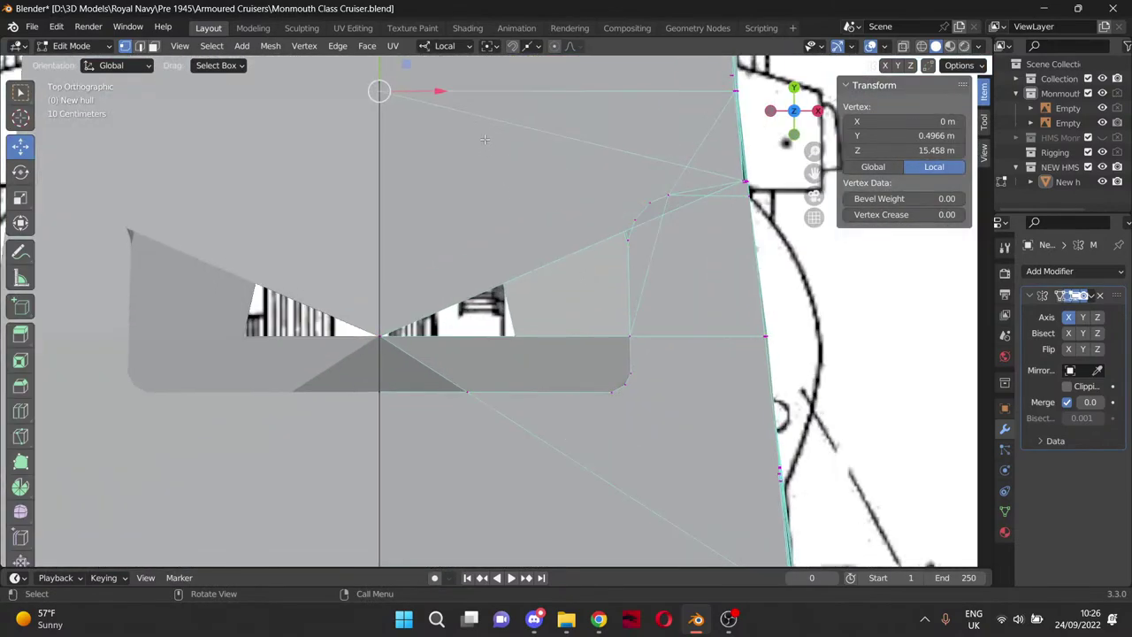
left_click(428, 125)
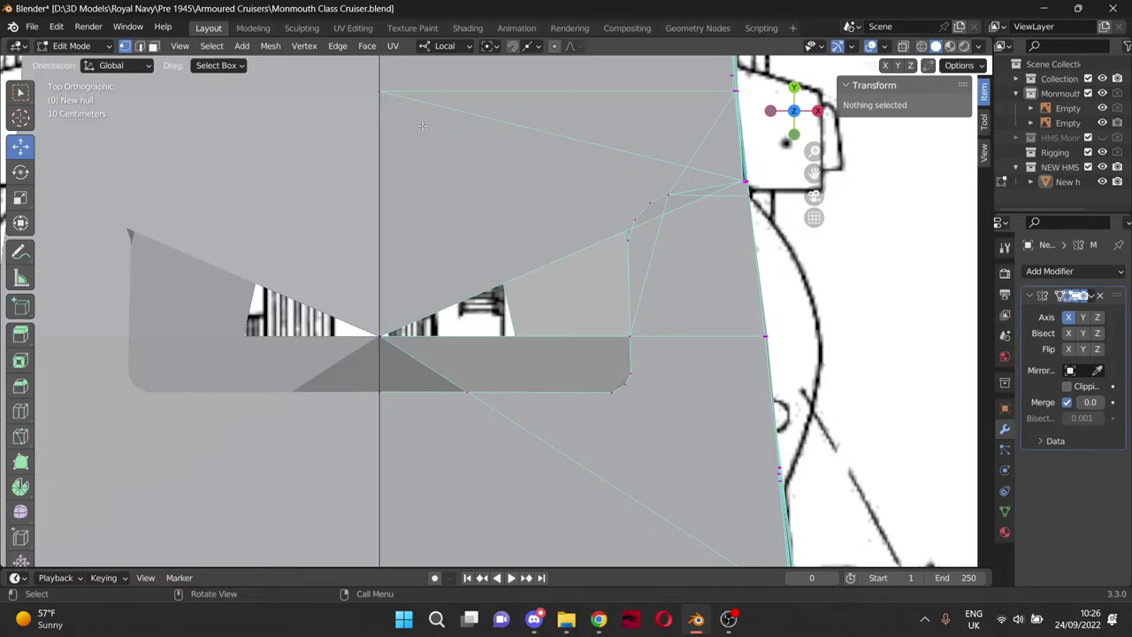
key("k")
left_click(380, 91)
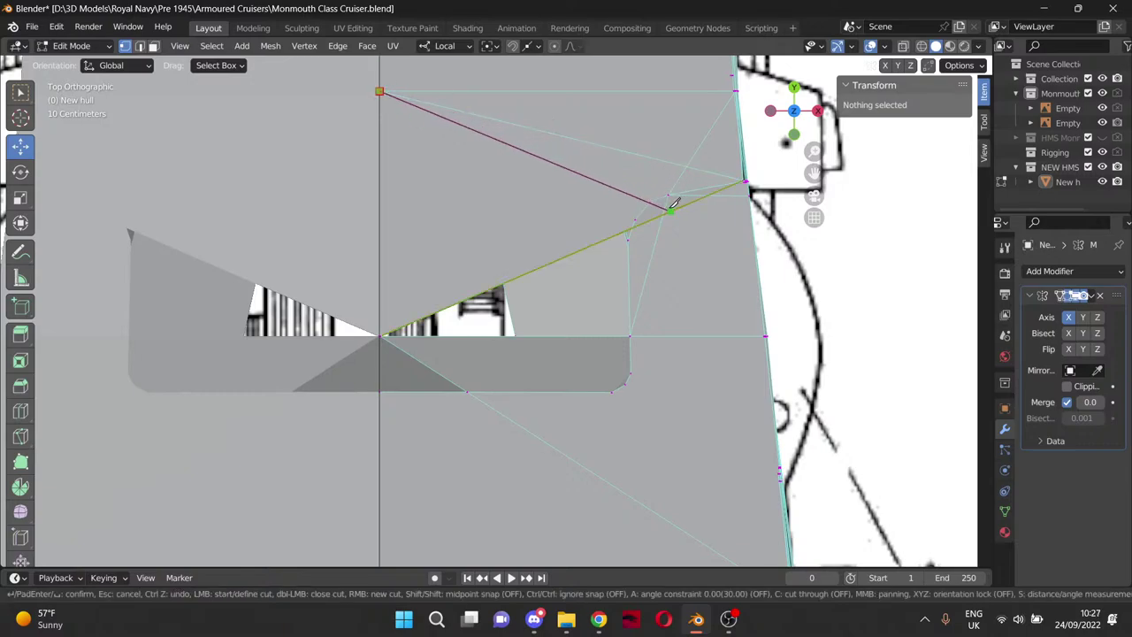
left_click(671, 206)
key("Return")
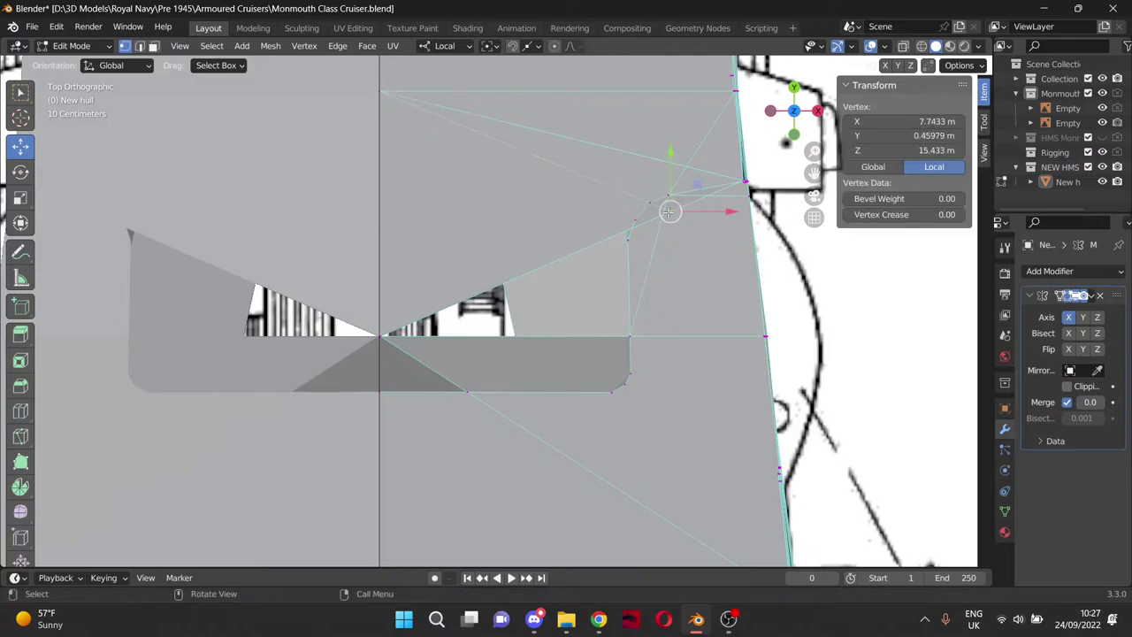
left_click_drag(668, 179, 668, 155)
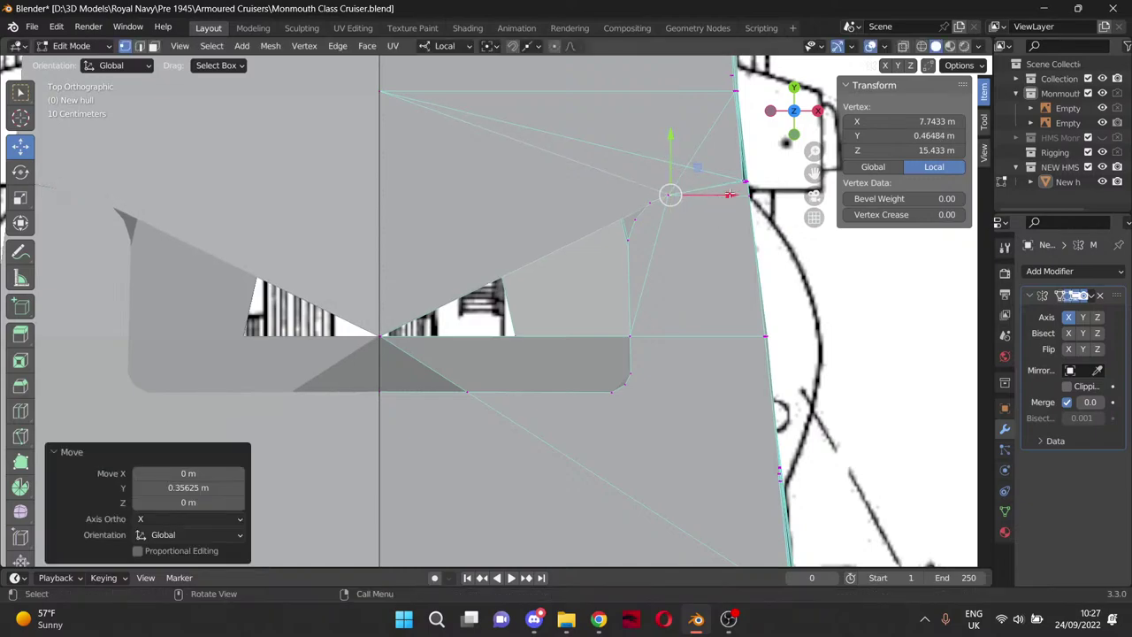
left_click_drag(729, 193, 725, 191)
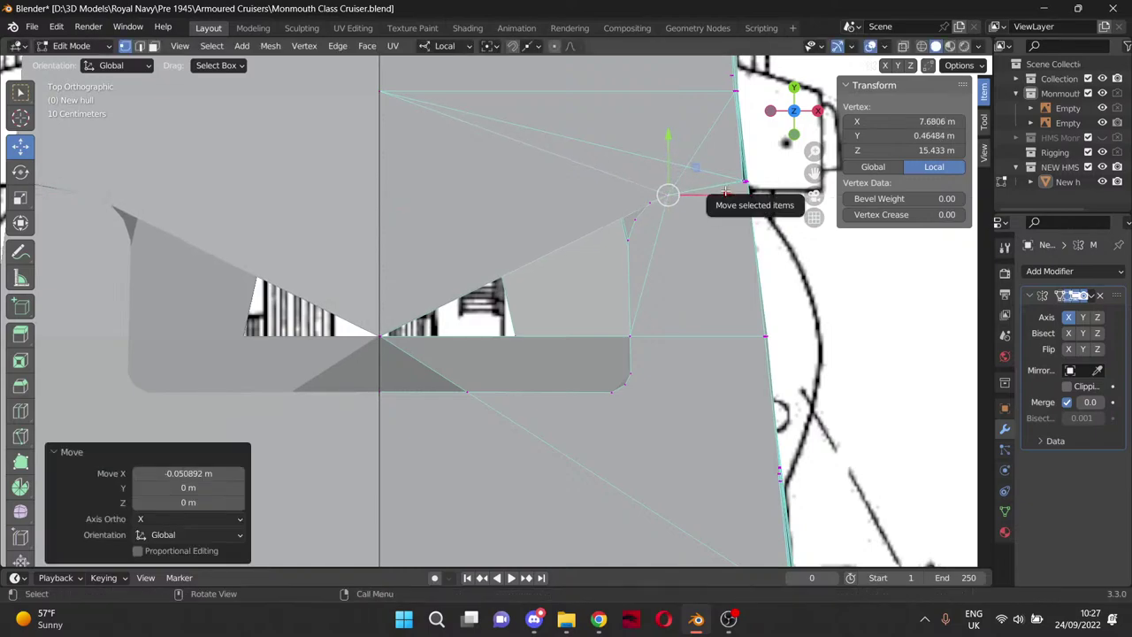
Fill a triangular face between the lower deck's edge vertex, the raised side corner vertex and the hull side vertex below it.
middle_click_drag(793, 335, 626, 217)
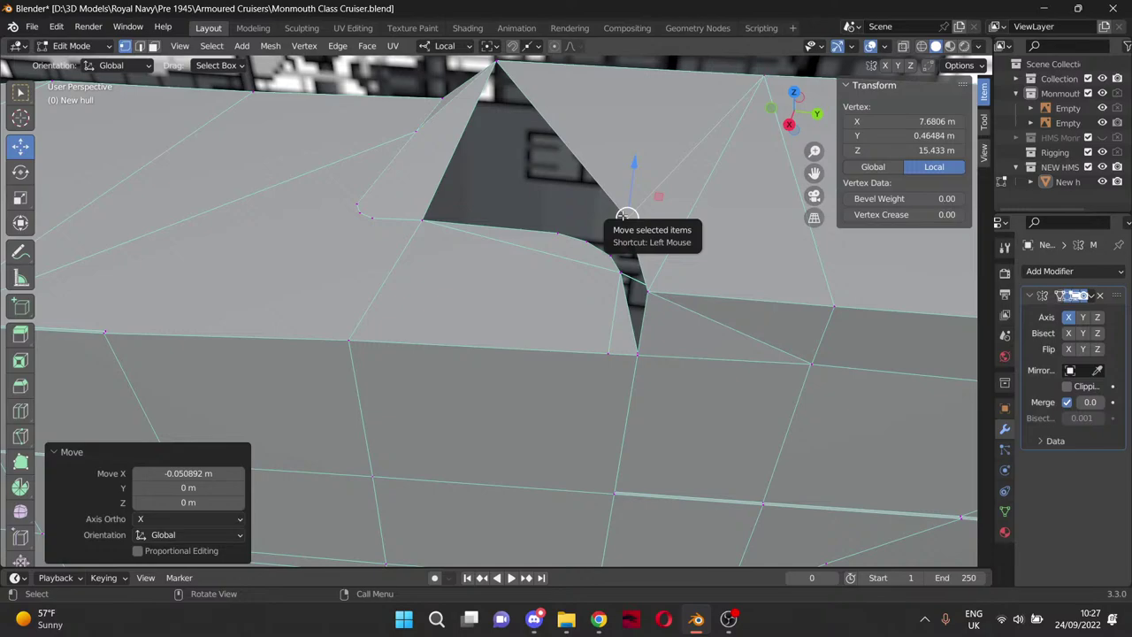
left_click(609, 352)
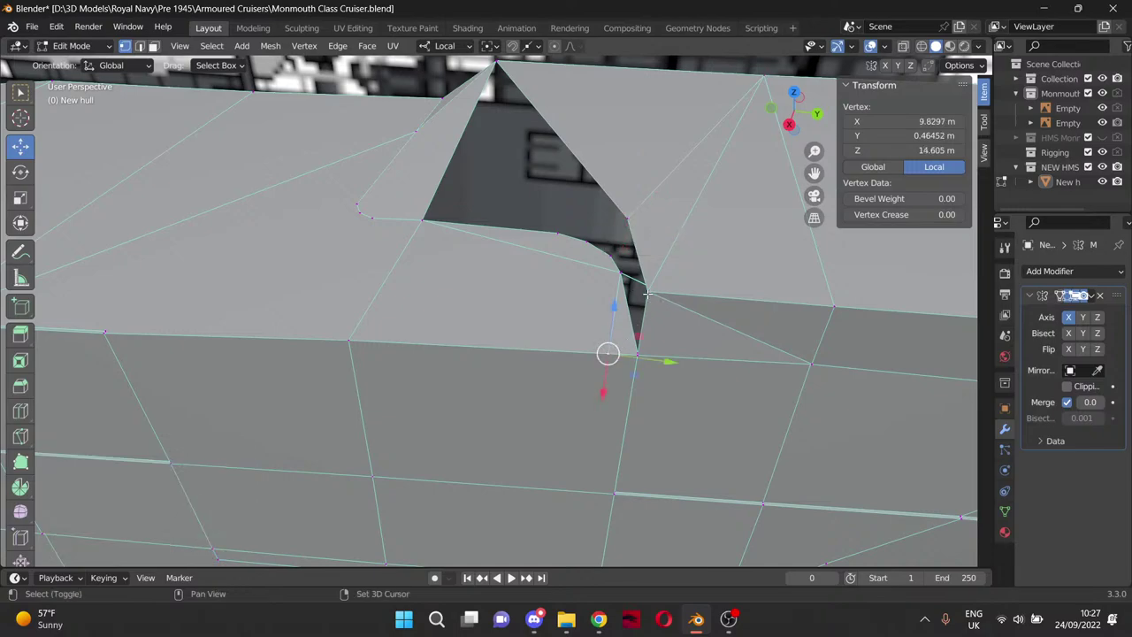
left_click(647, 293, "shift")
left_click(636, 353, "shift")
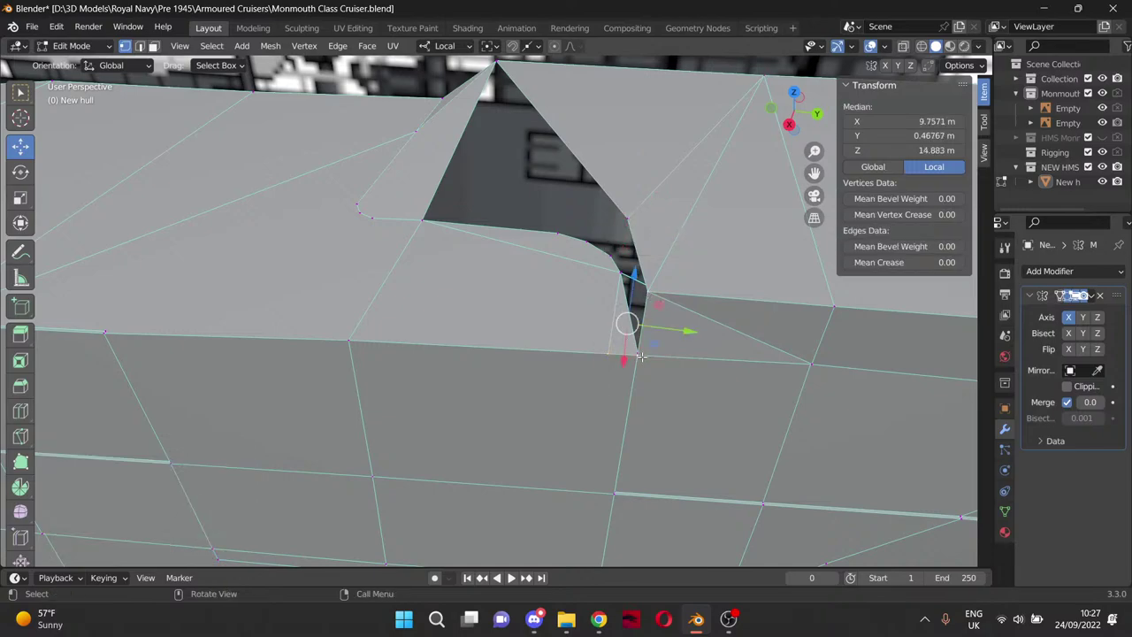
key("f")
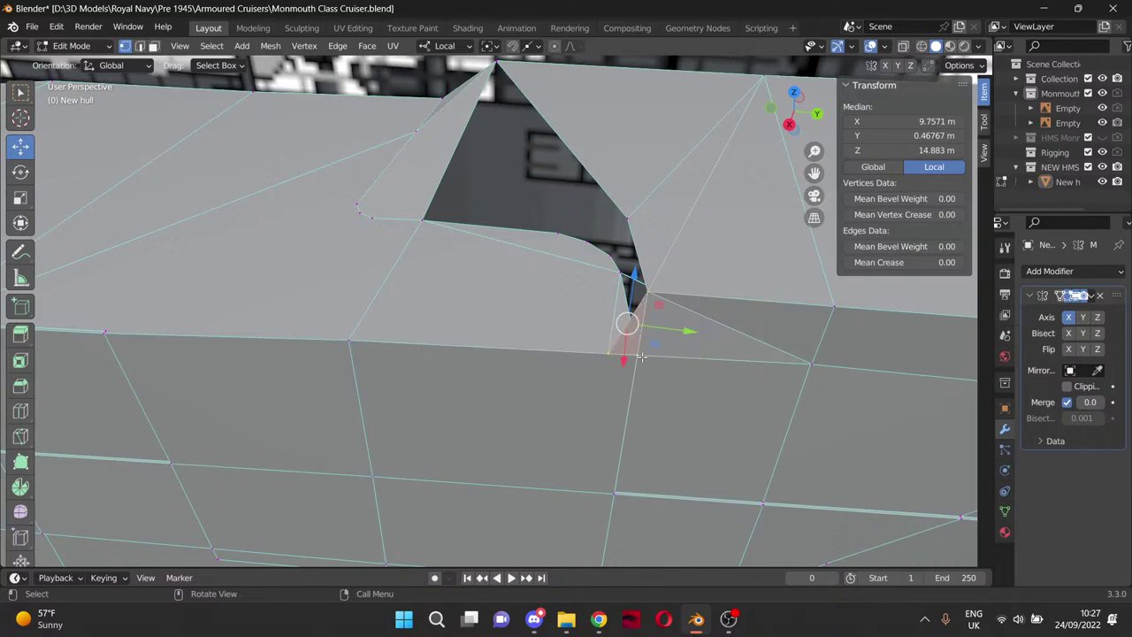
Move the raised side corner vertex outboard along X in two nudges of about 0.045 m and 0.053 m.
middle_click_drag(532, 256, 561, 292)
left_click(692, 361)
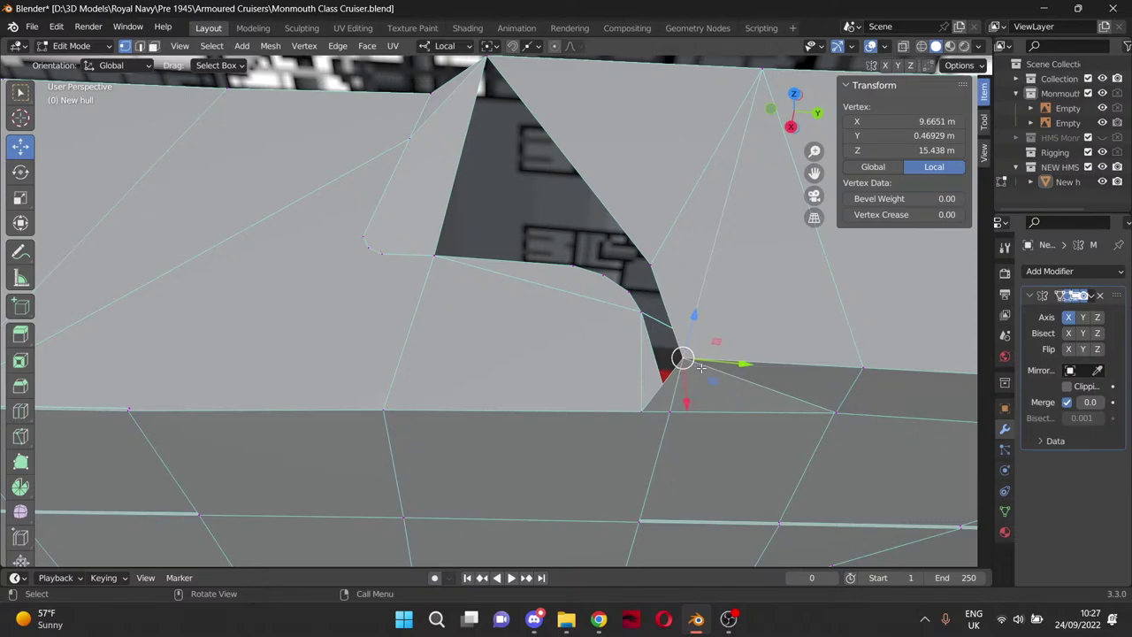
middle_click_drag(693, 361, 571, 331)
scroll(566, 266, "up", 6)
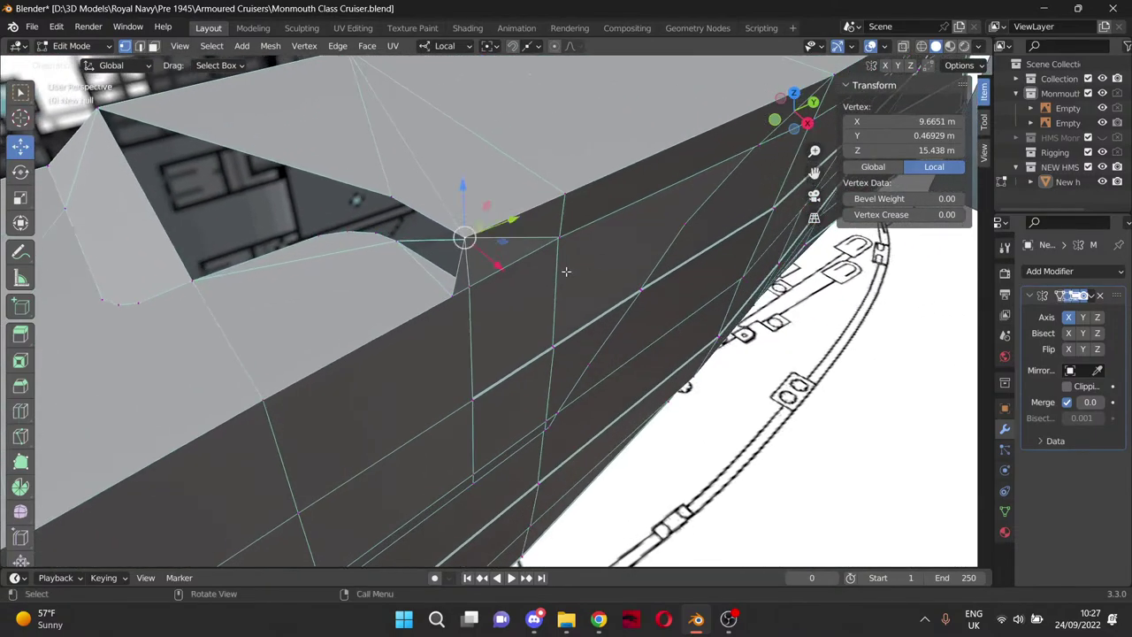
middle_click_drag(532, 252, 570, 288)
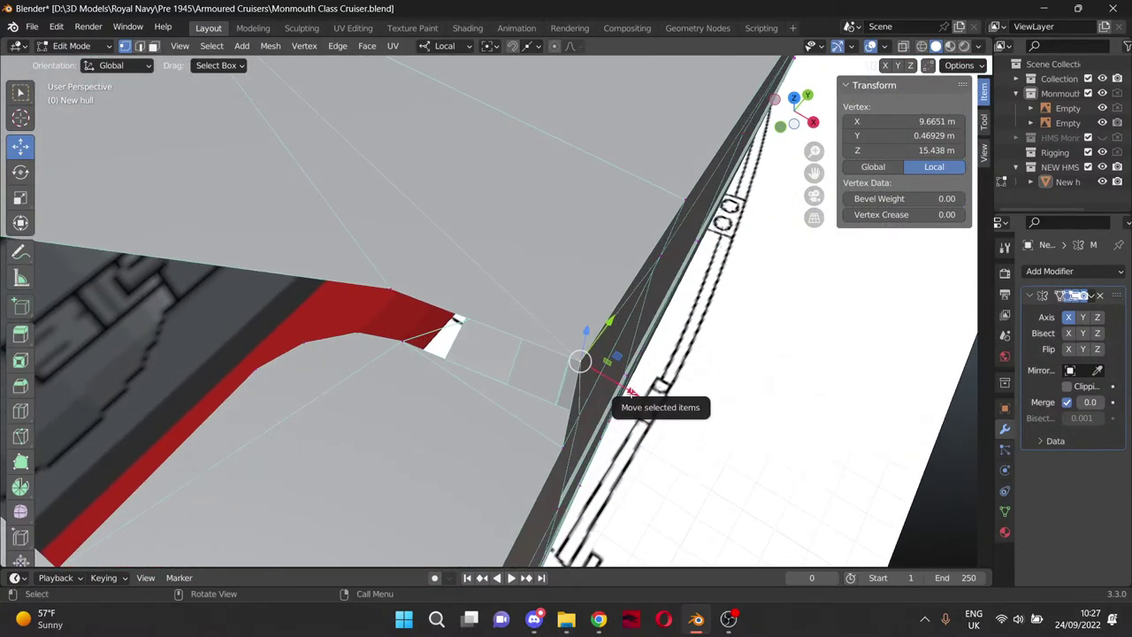
left_click_drag(633, 394, 636, 397)
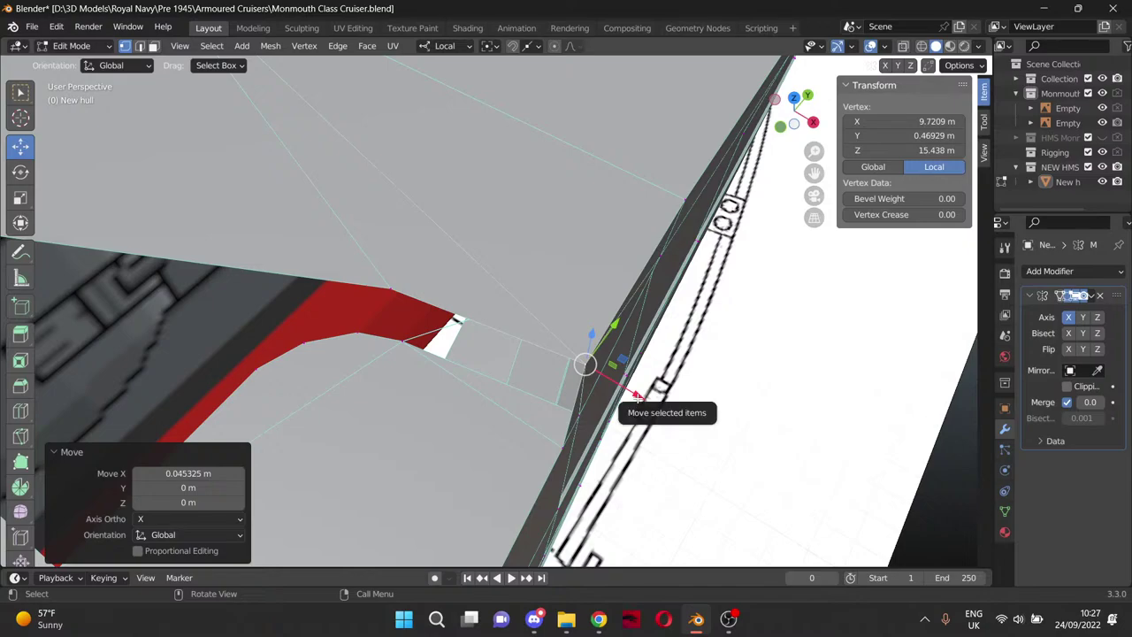
key("KP_7")
left_click_drag(691, 458, 716, 460)
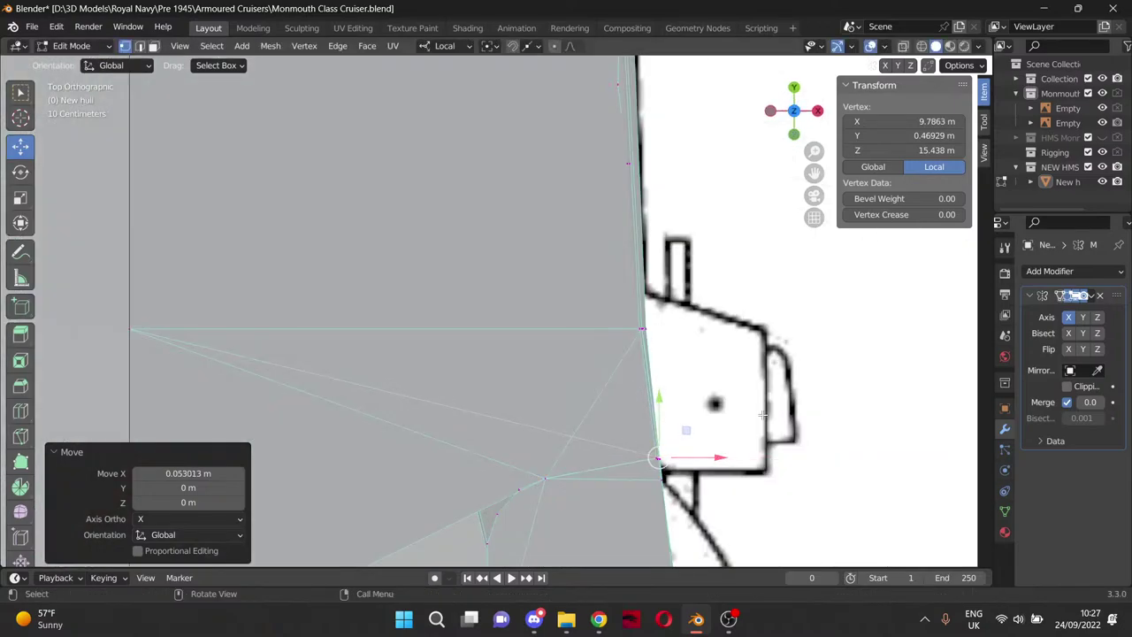
Knife-cut the new triangular side face from the hull side vertex below the raised corner to the triangle's slanted aft edge.
middle_click_drag(716, 460, 596, 286)
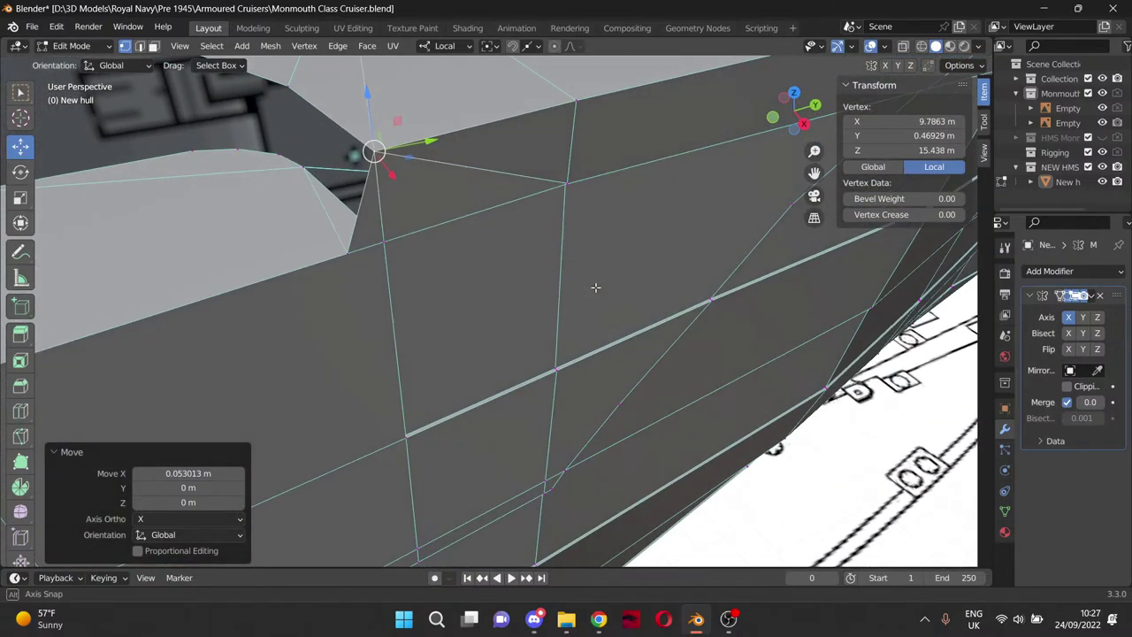
key("KP_3")
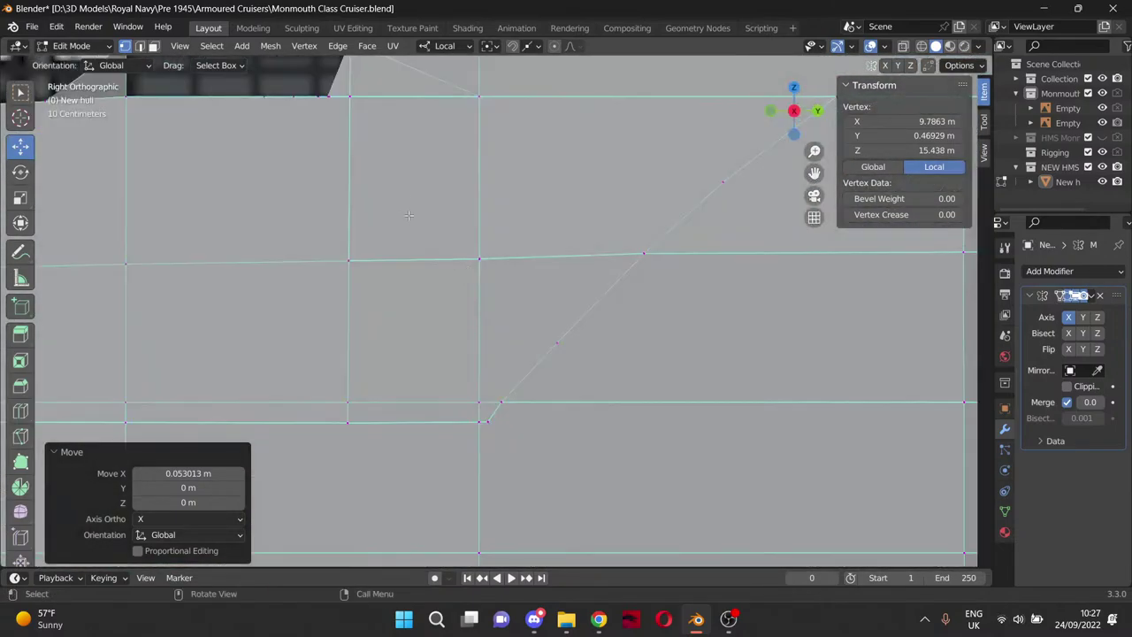
left_click_drag(814, 174, 973, 388)
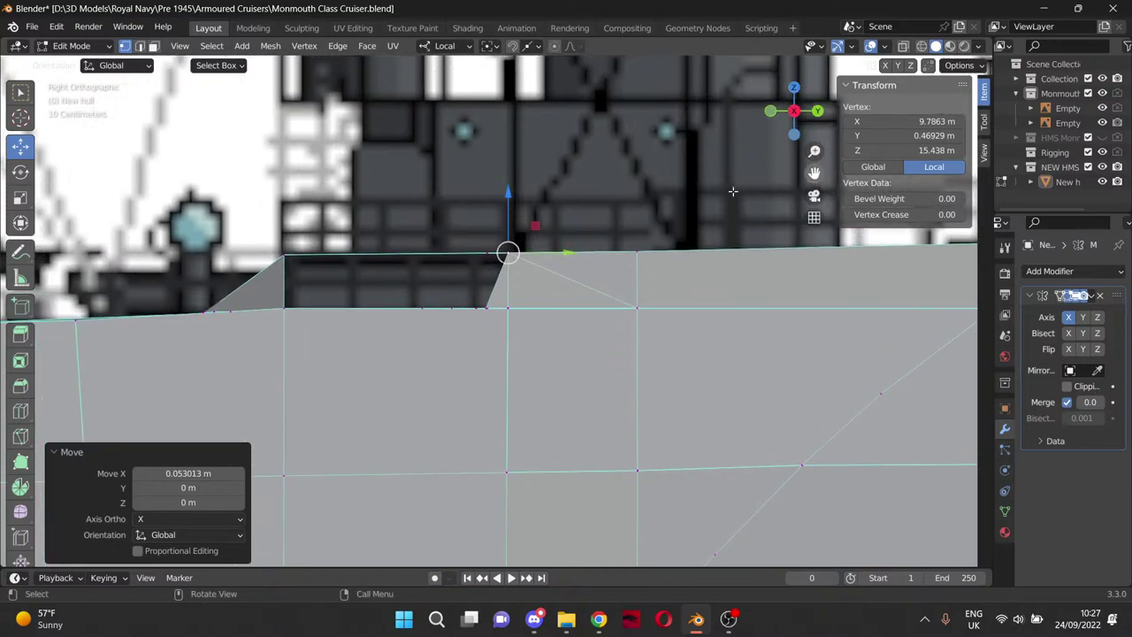
scroll(544, 255, "up", 5)
scroll(544, 256, "up", 4)
key("k")
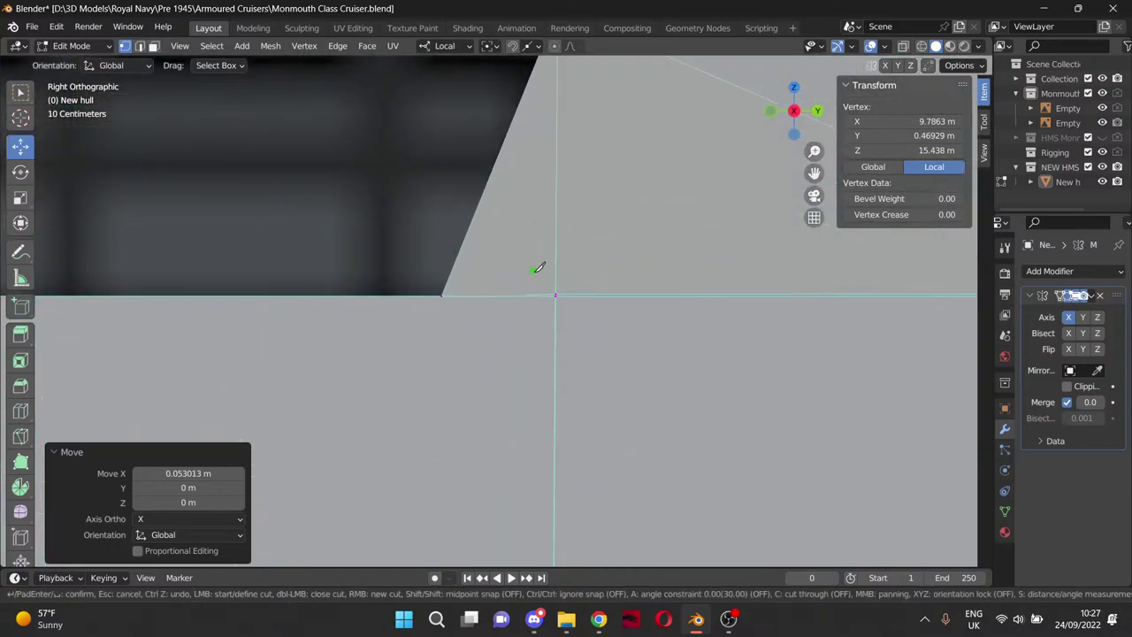
left_click(555, 296)
left_click(502, 148)
key("Return")
Raise the new side vertex about 0.41 m to raised deck level and move it about 0.18 m aft, squaring off the side's end.
scroll(529, 179, "down", 2)
left_click(500, 200)
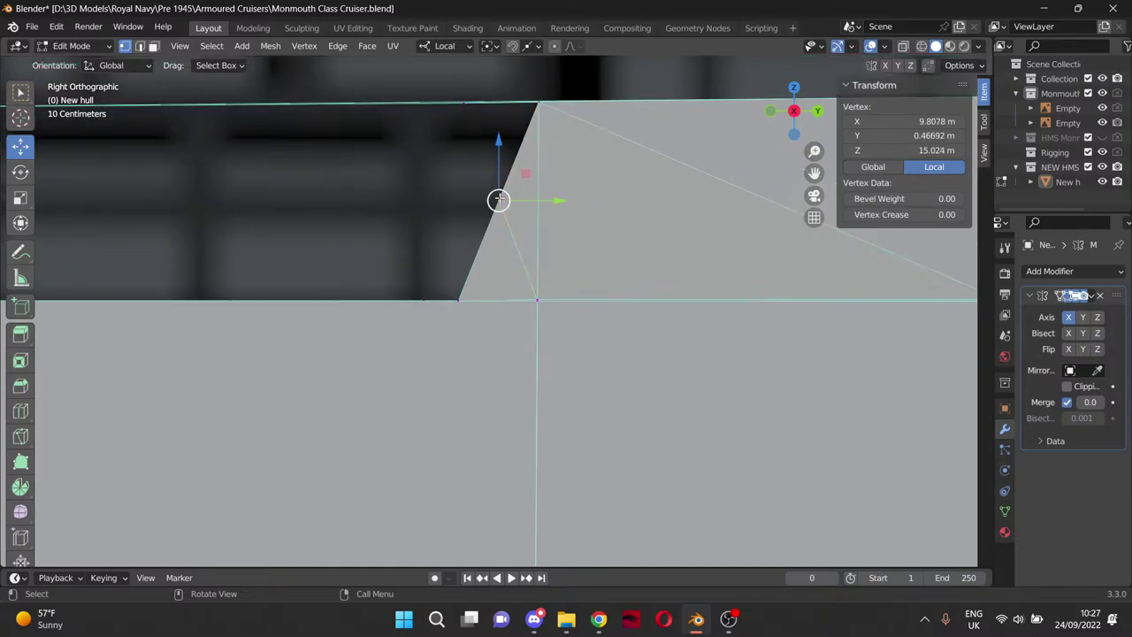
left_click_drag(498, 141, 499, 69)
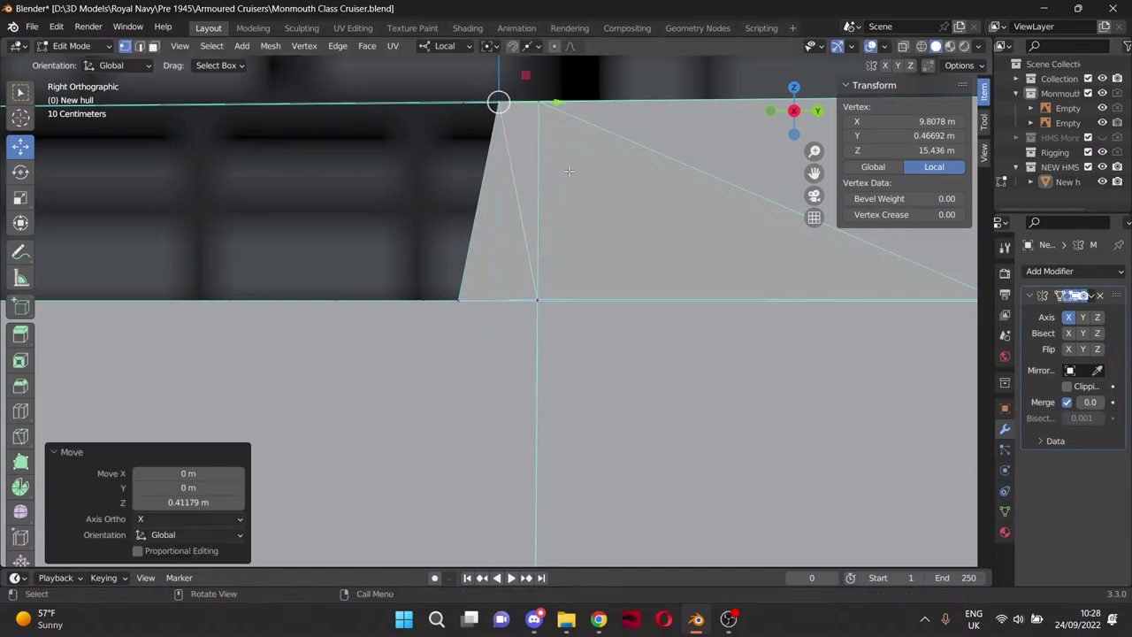
left_click_drag(552, 104, 512, 103)
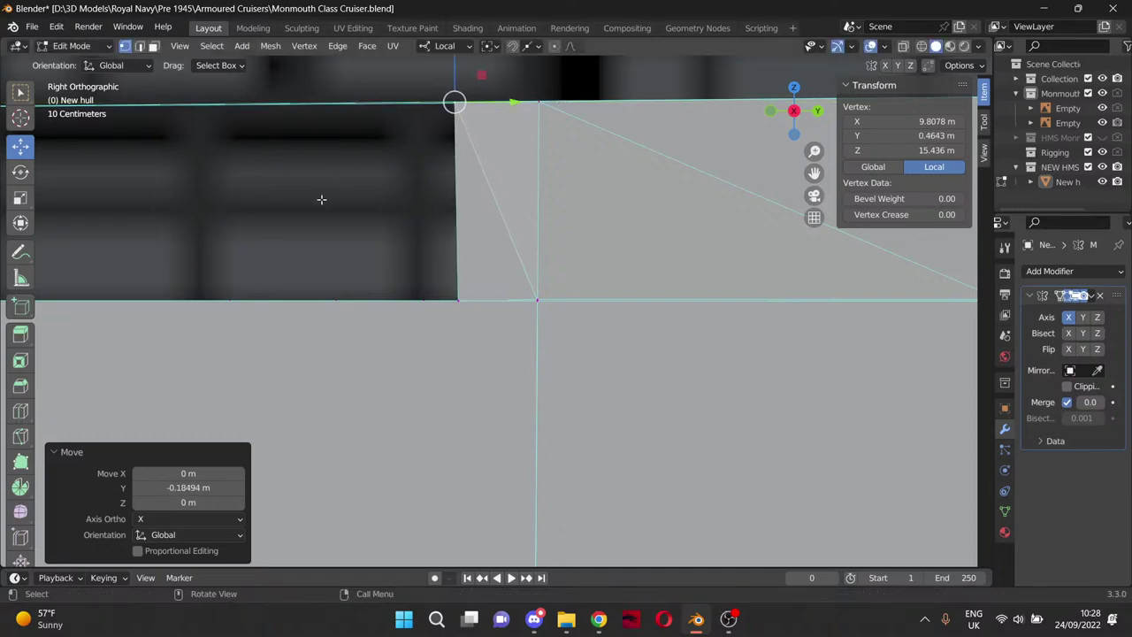
Delete the two leftover lower-deck edges beneath the raised deck, between the gap's rounded corner and the hull side.
left_click(321, 199)
middle_click_drag(321, 199, 506, 328)
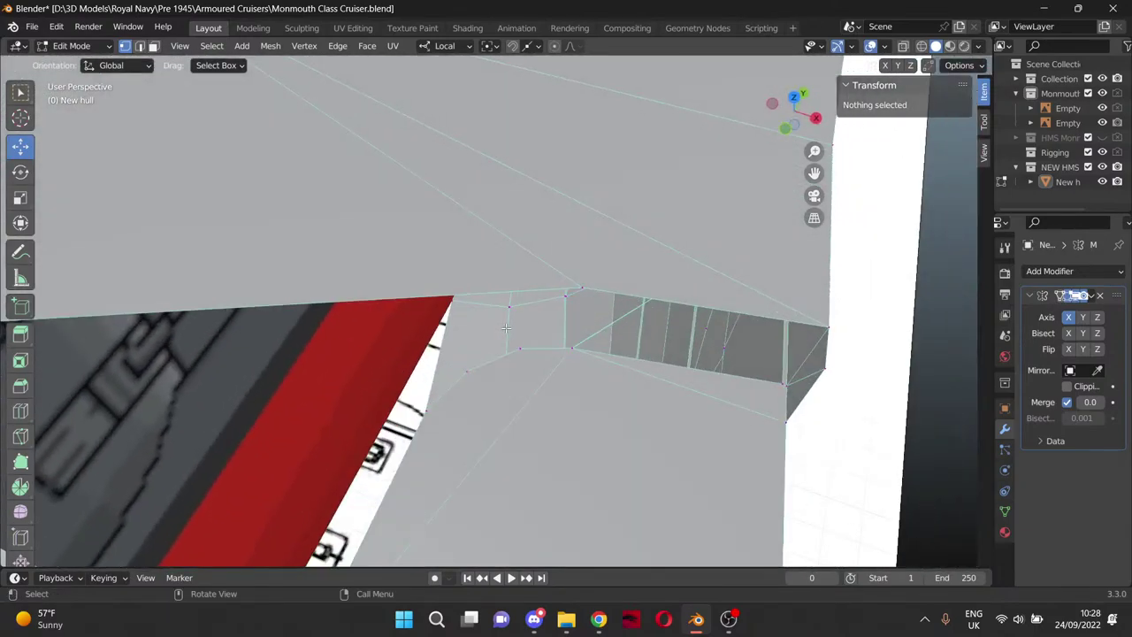
middle_click_drag(840, 261, 637, 221, "shift")
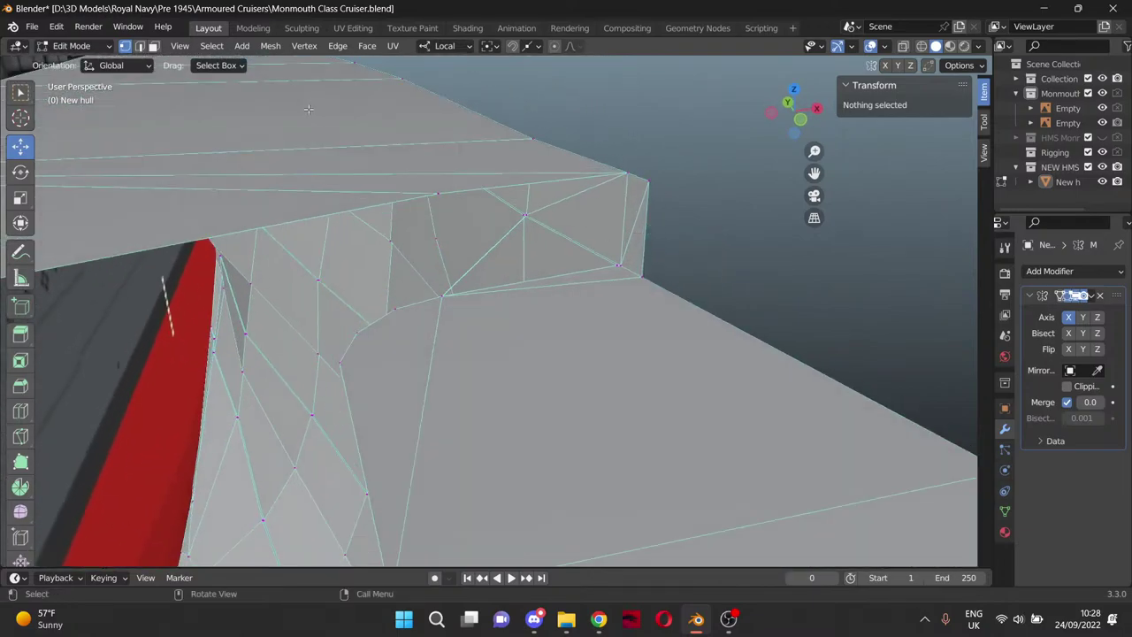
left_click(139, 46)
left_click(495, 255)
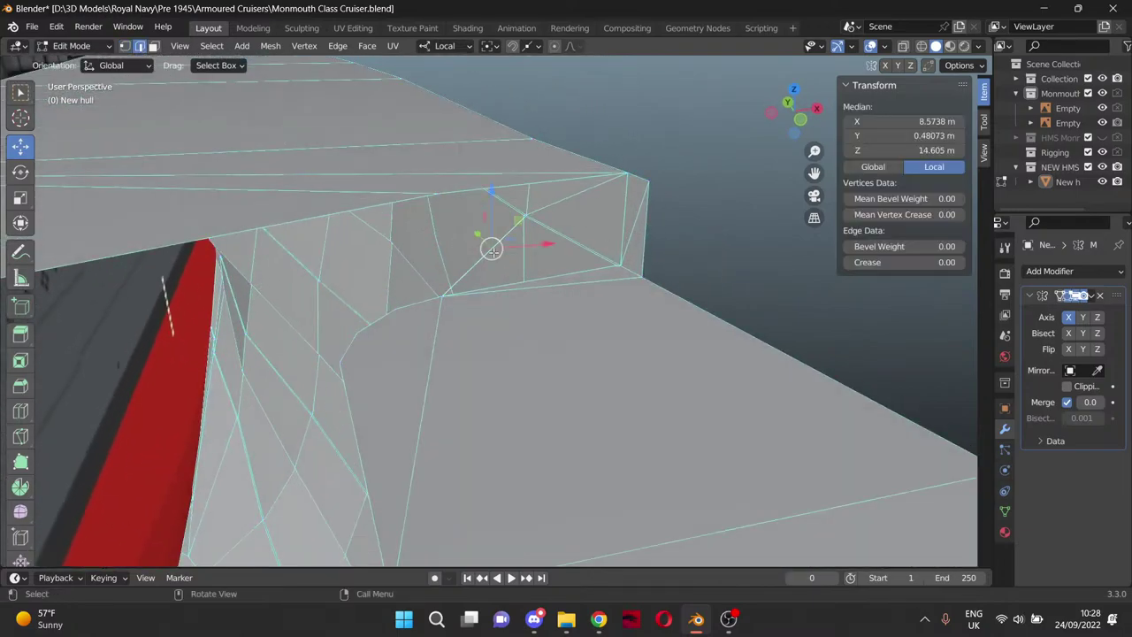
key("x")
left_click(494, 254)
key("x")
left_click(496, 236)
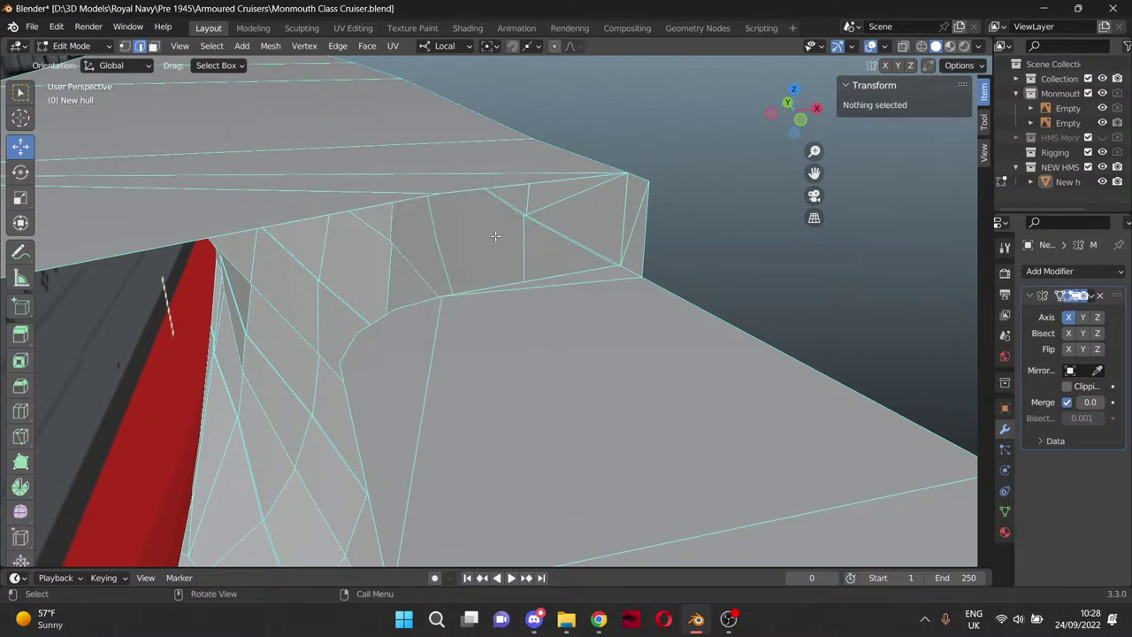
left_click(570, 268)
key("x")
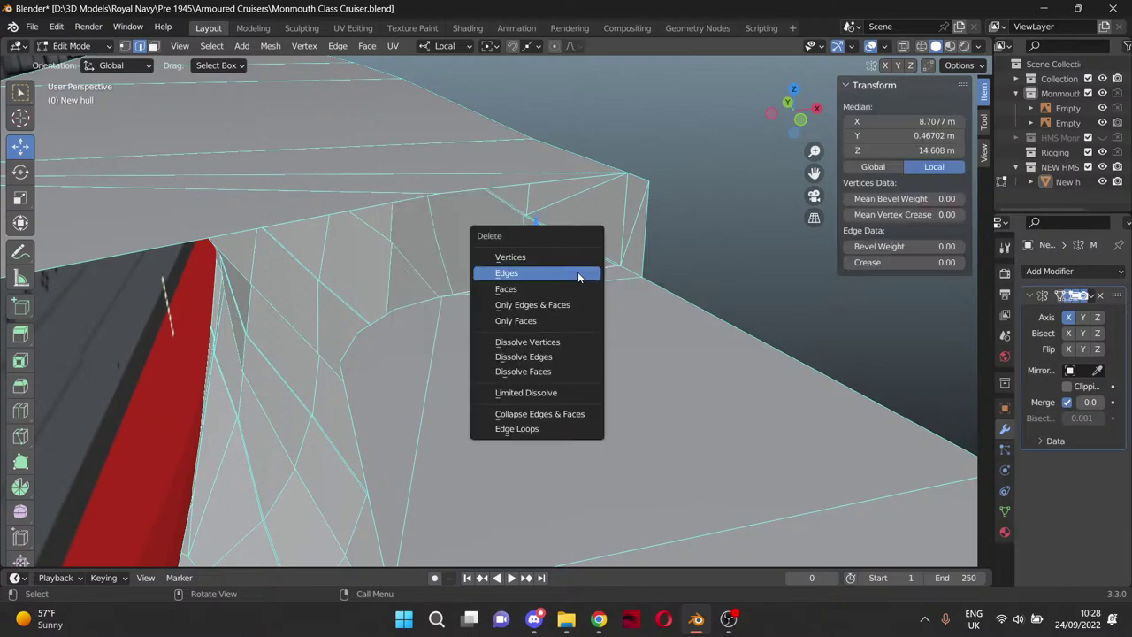
left_click(580, 276)
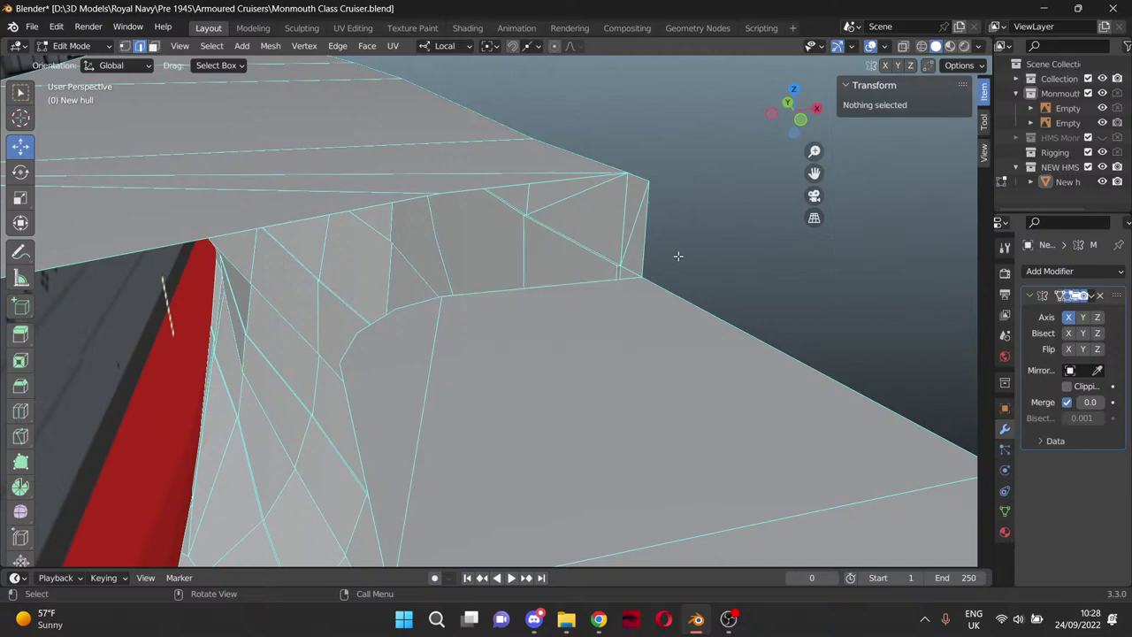
Fill a triangular deck face between the gap's raised rounded-corner vertex and the two raised vertices at the hull side.
middle_click_drag(686, 301, 648, 378)
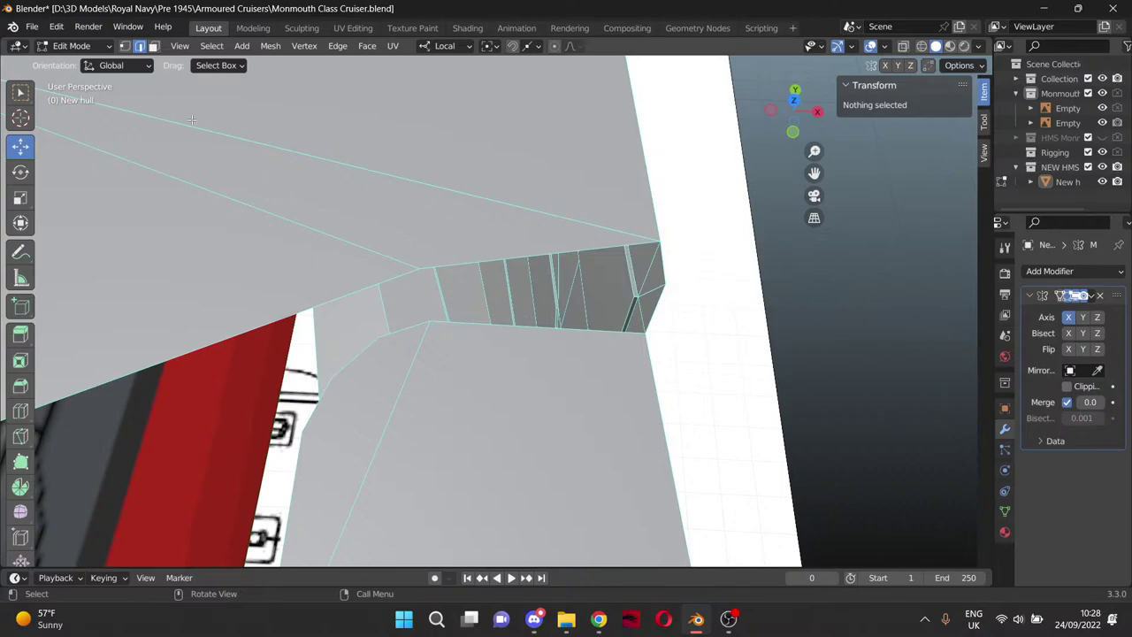
key("1")
left_click(421, 268)
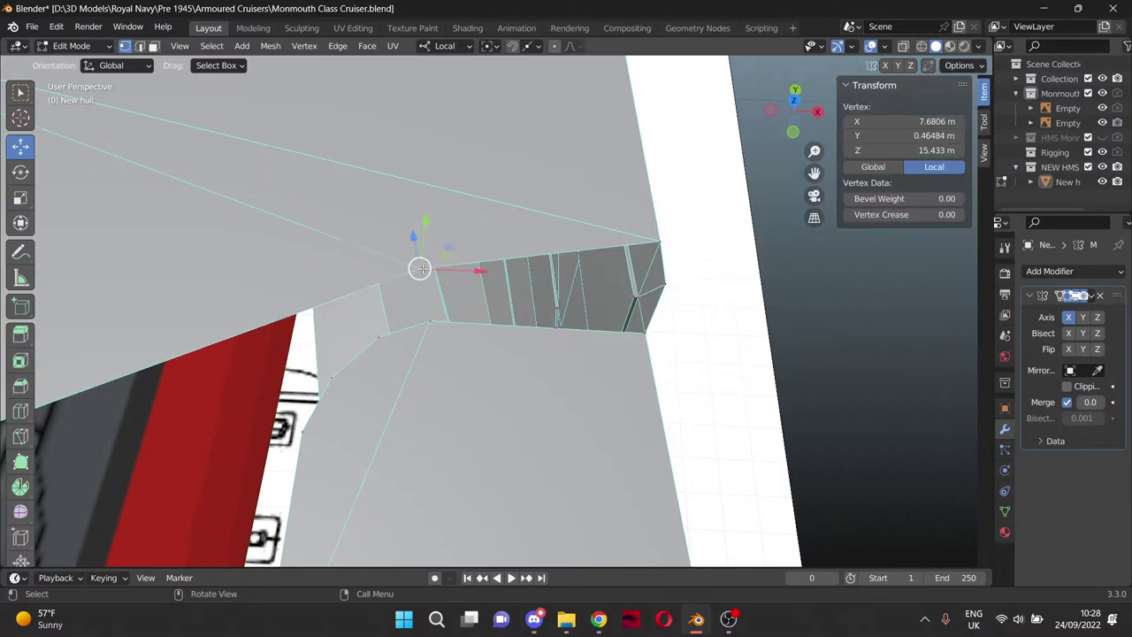
left_click(666, 284, "shift")
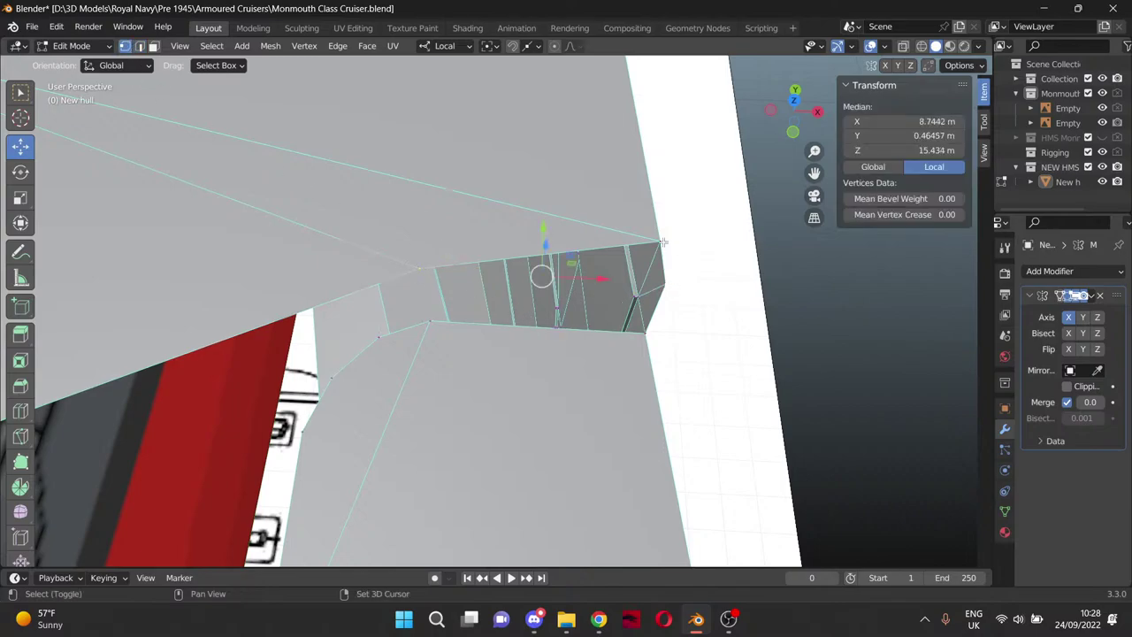
left_click(662, 243, "shift")
key("f")
left_click(723, 319)
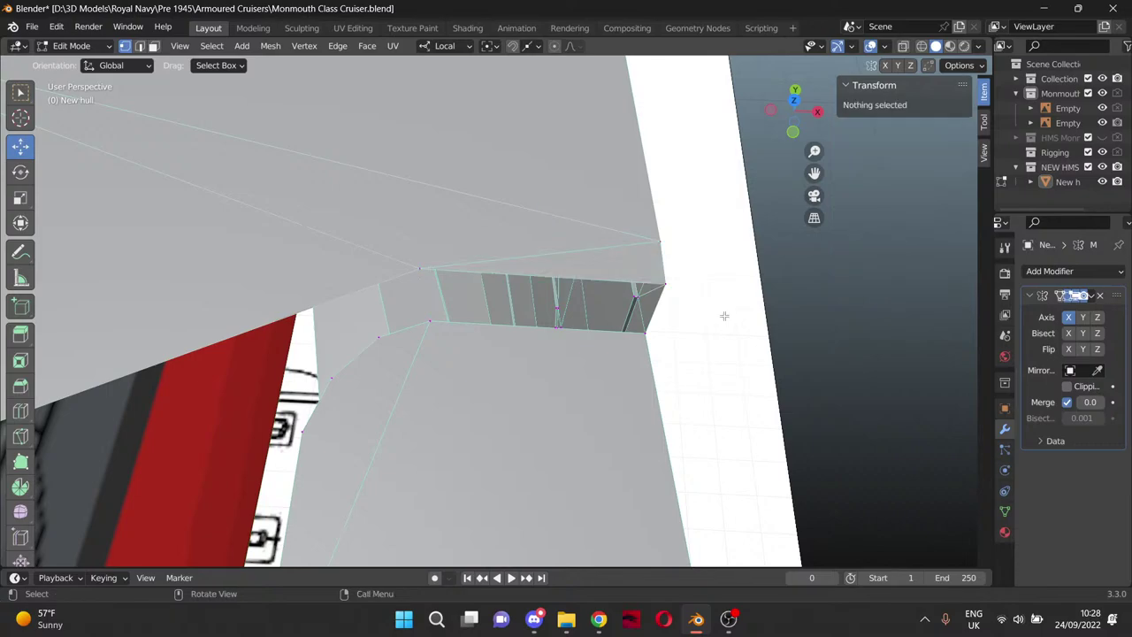
Fill a four-sided vertical face between the raised and lower deck edges, from the gap's rounded corner to the hull side.
left_click(421, 272)
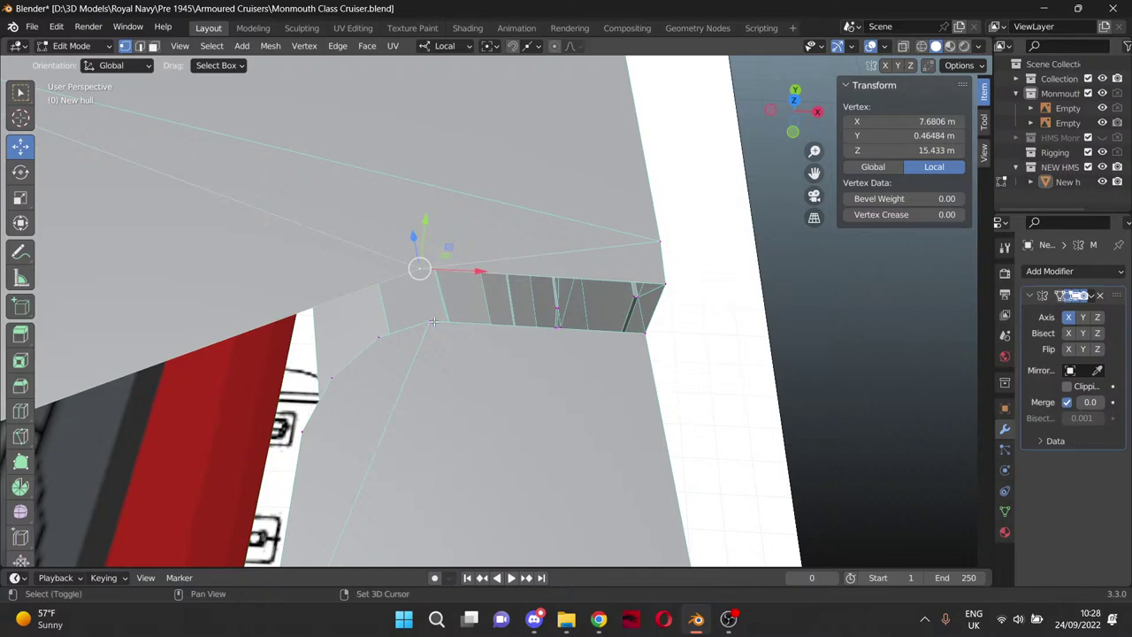
left_click(432, 322, "shift")
left_click(665, 284, "shift")
left_click(654, 332, "shift")
left_click(666, 288, "shift")
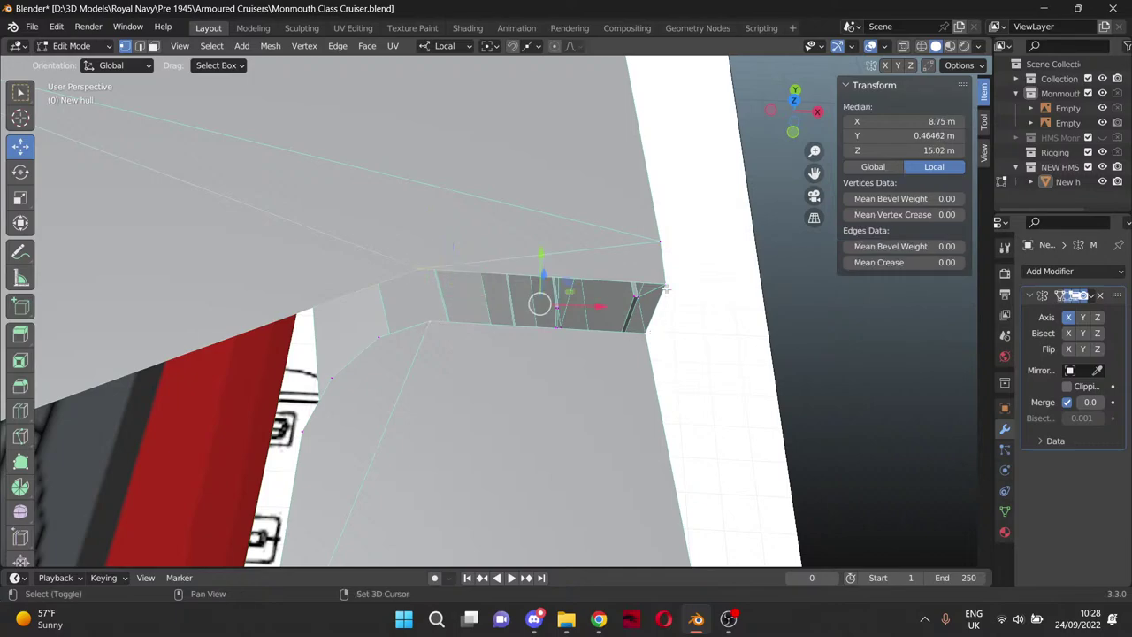
key("f")
key("alt+a")
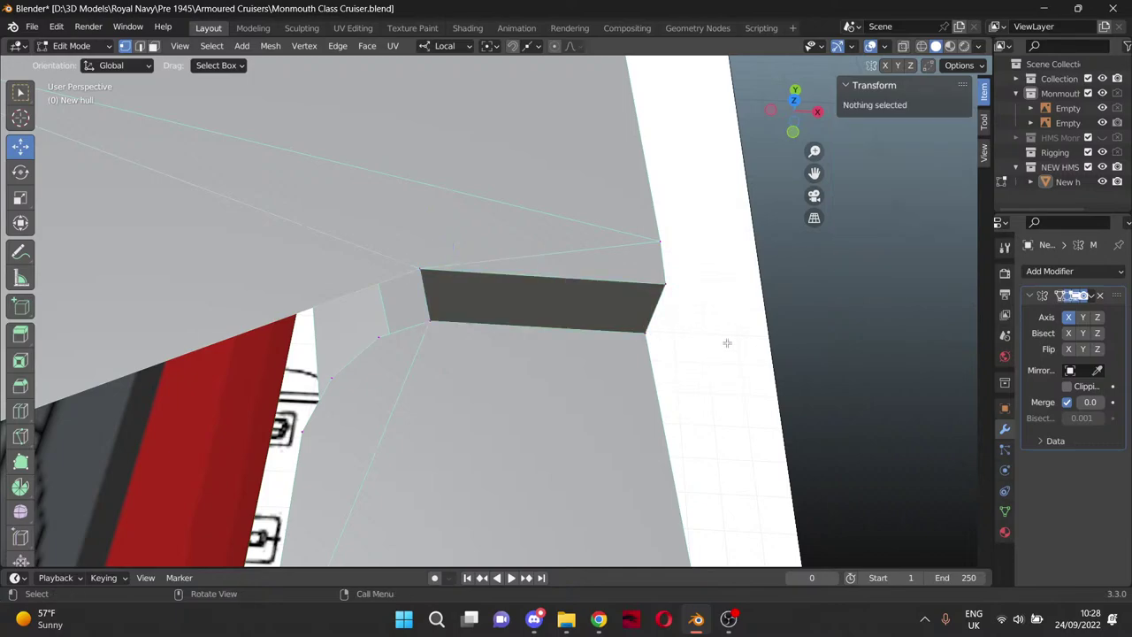
Examine the closed raised deck side and the remaining gap from the hull's side and from above.
middle_click_drag(726, 342, 718, 315)
middle_click_drag(444, 374, 298, 350)
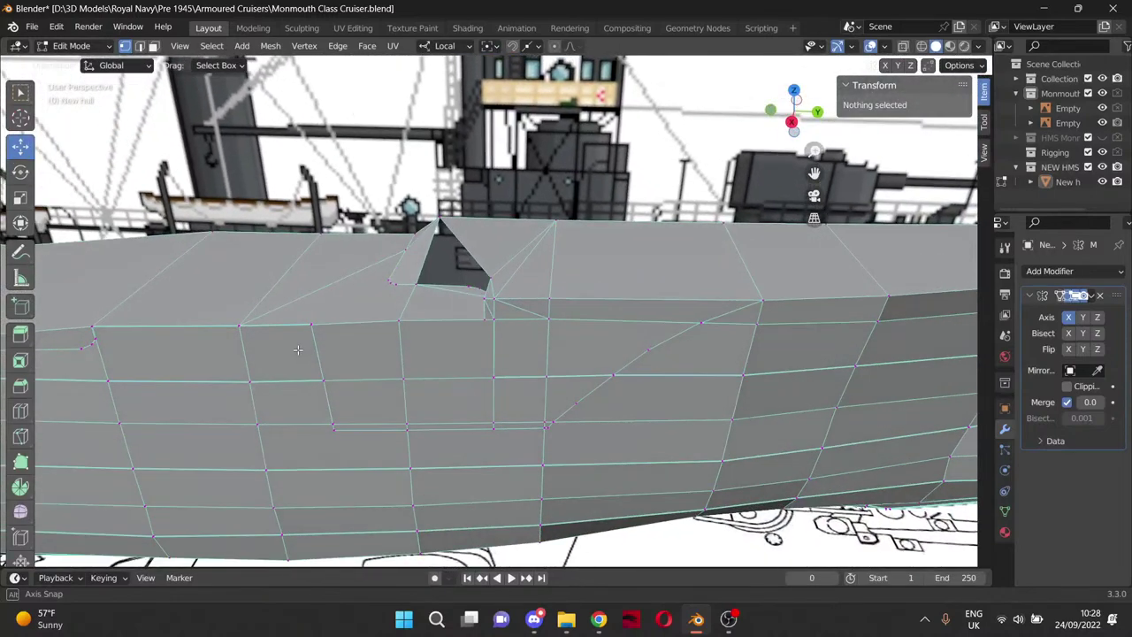
middle_click_drag(298, 350, 298, 351)
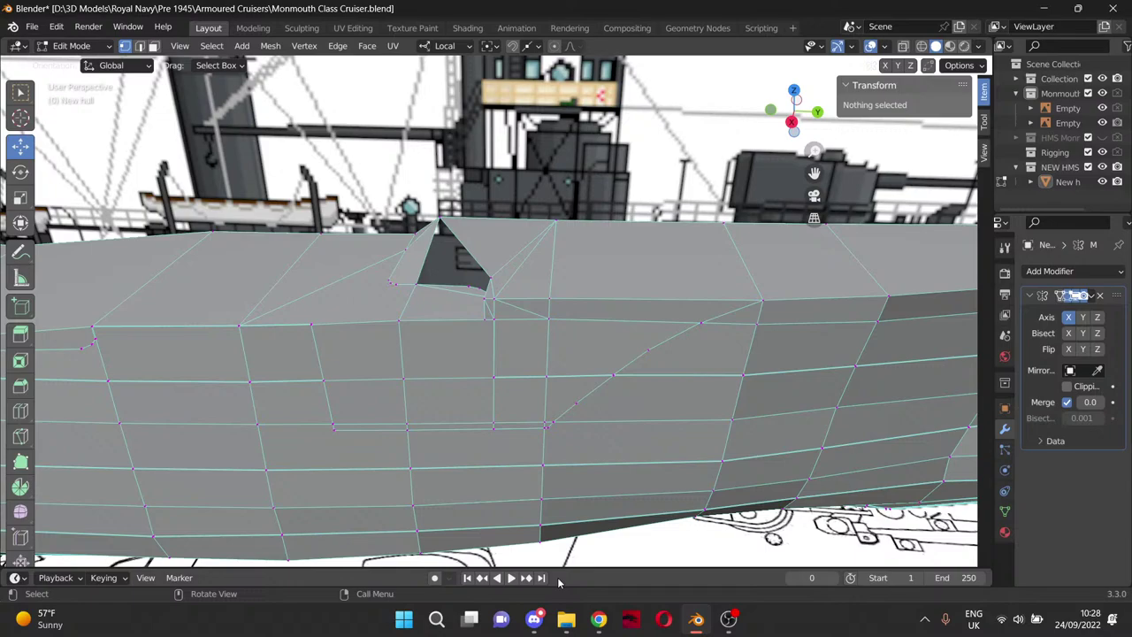
left_click(536, 627)
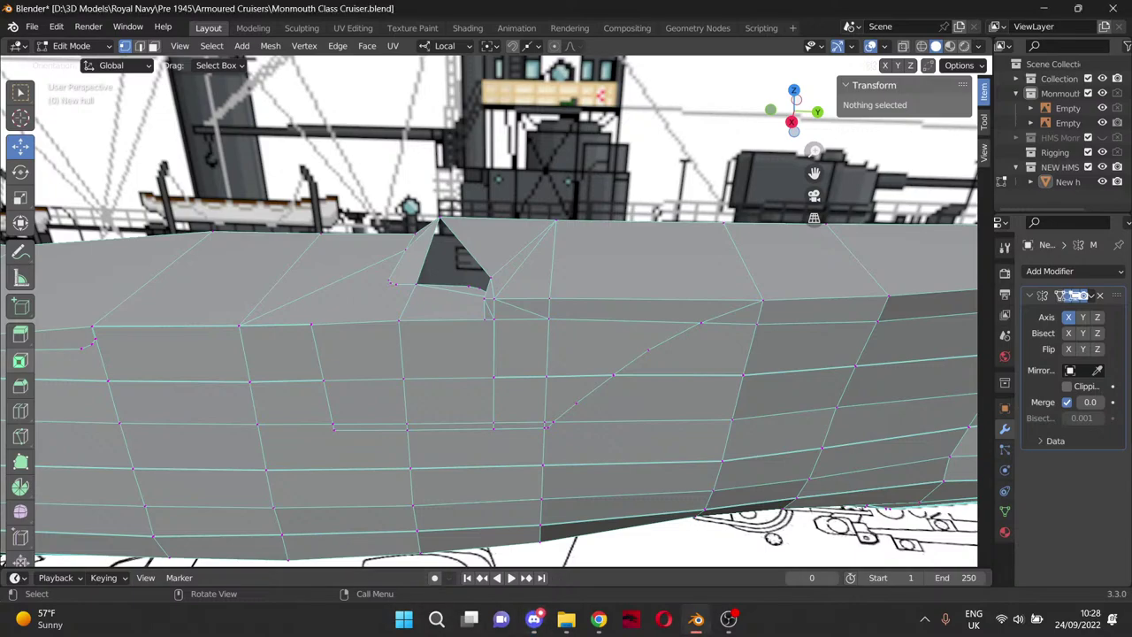
scroll(566, 422, "down", 5)
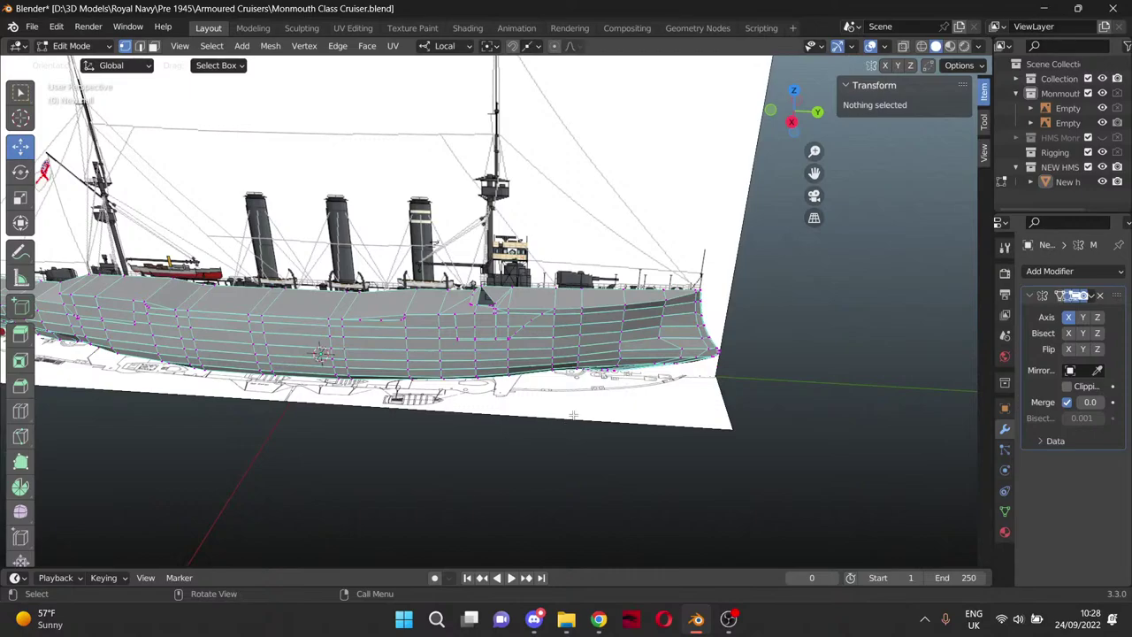
middle_click_drag(569, 423, 584, 491)
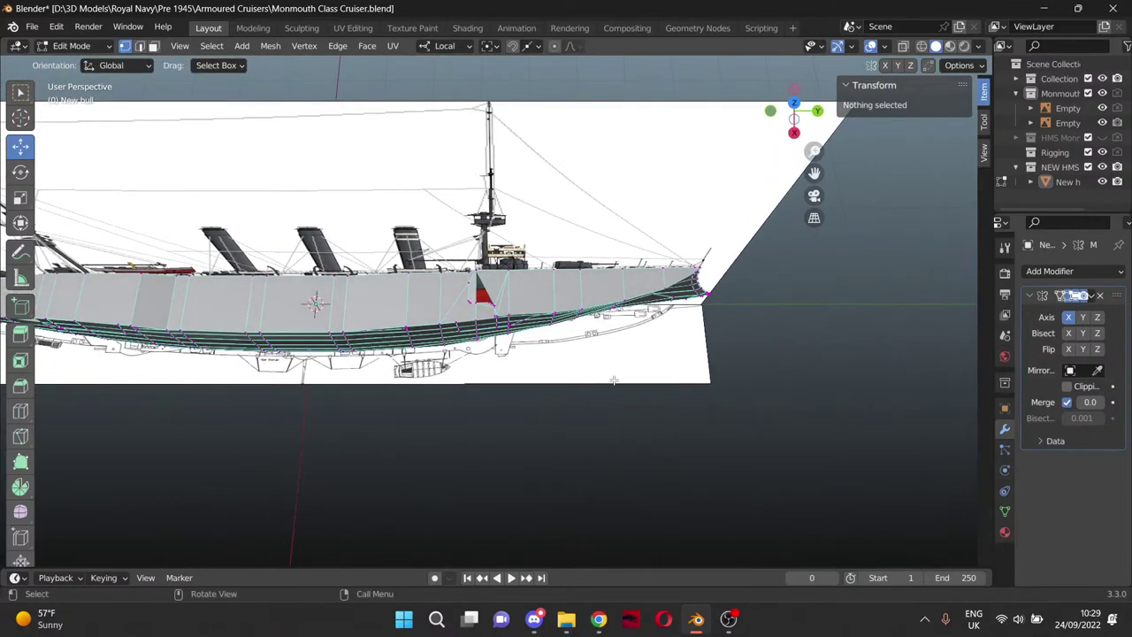
key("KP_7")
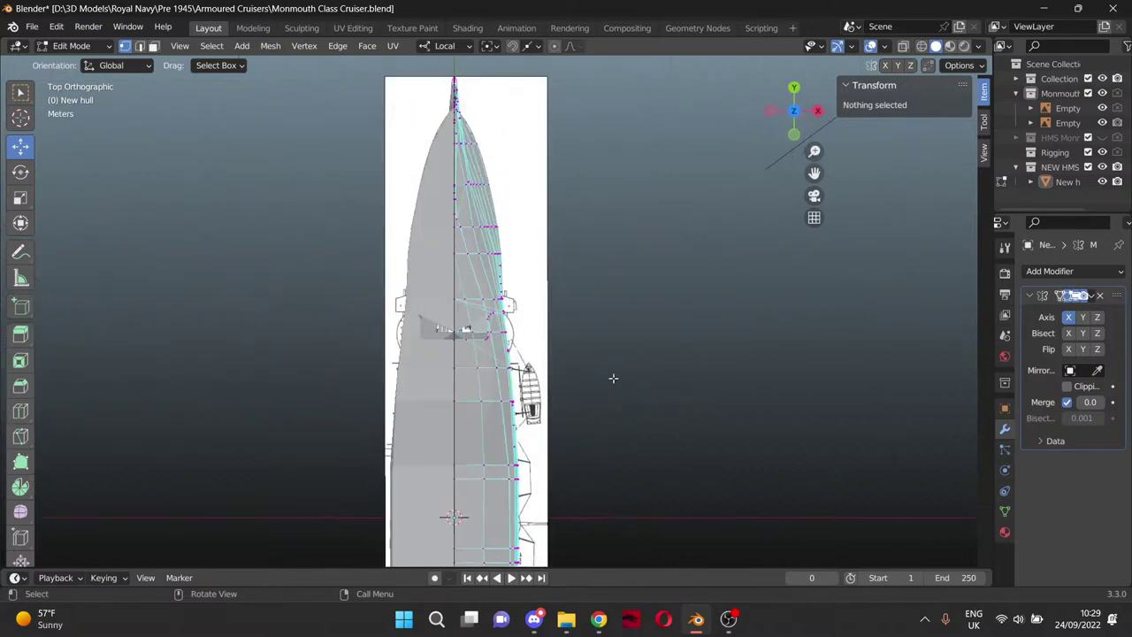
left_click_drag(814, 173, 852, 227)
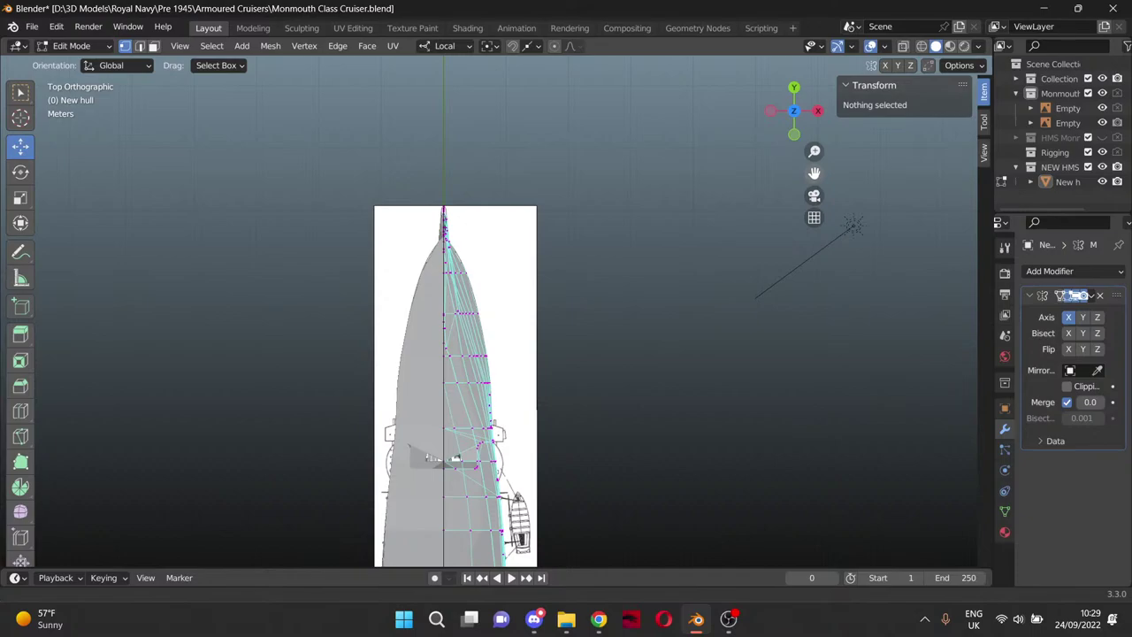
left_click_drag(814, 173, 785, 540)
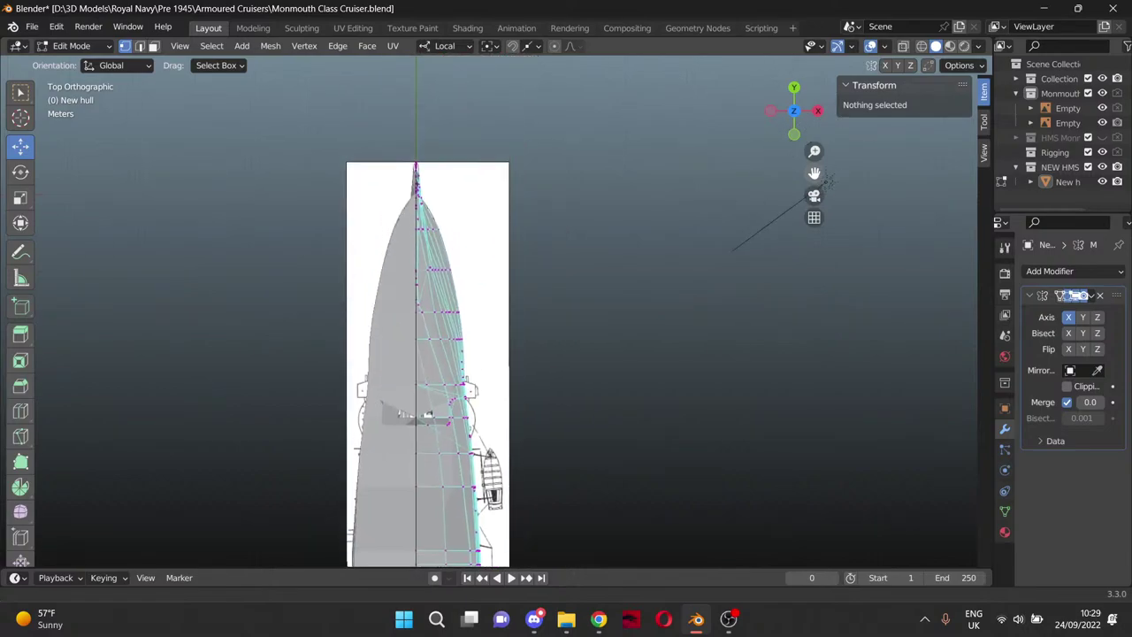
left_click_drag(814, 173, 814, 174)
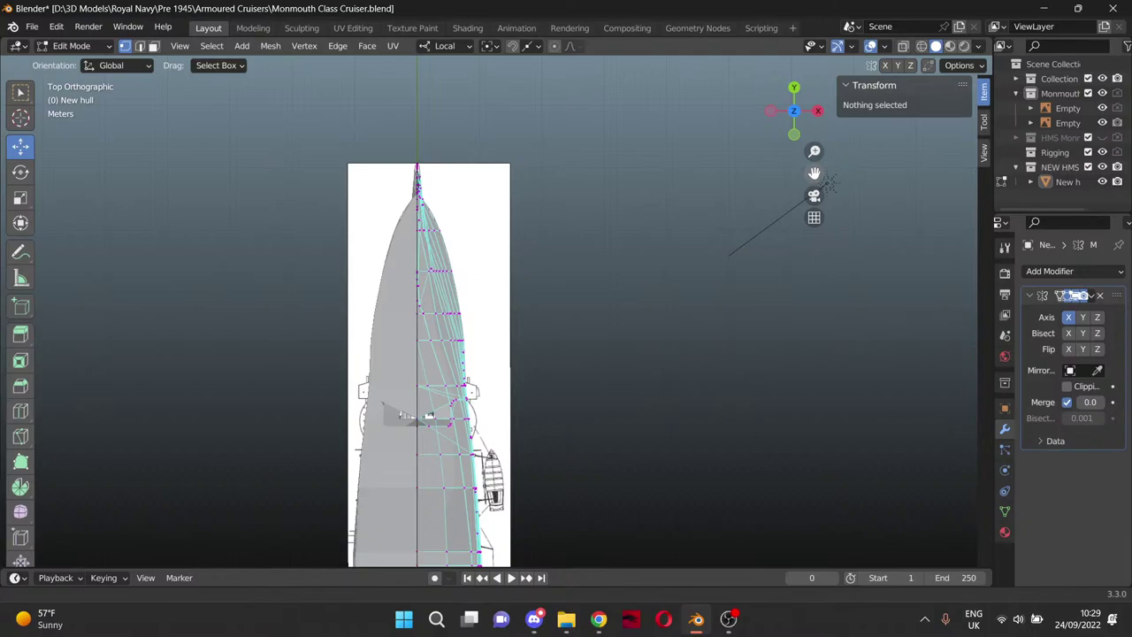
middle_click_drag(664, 281, 471, 195)
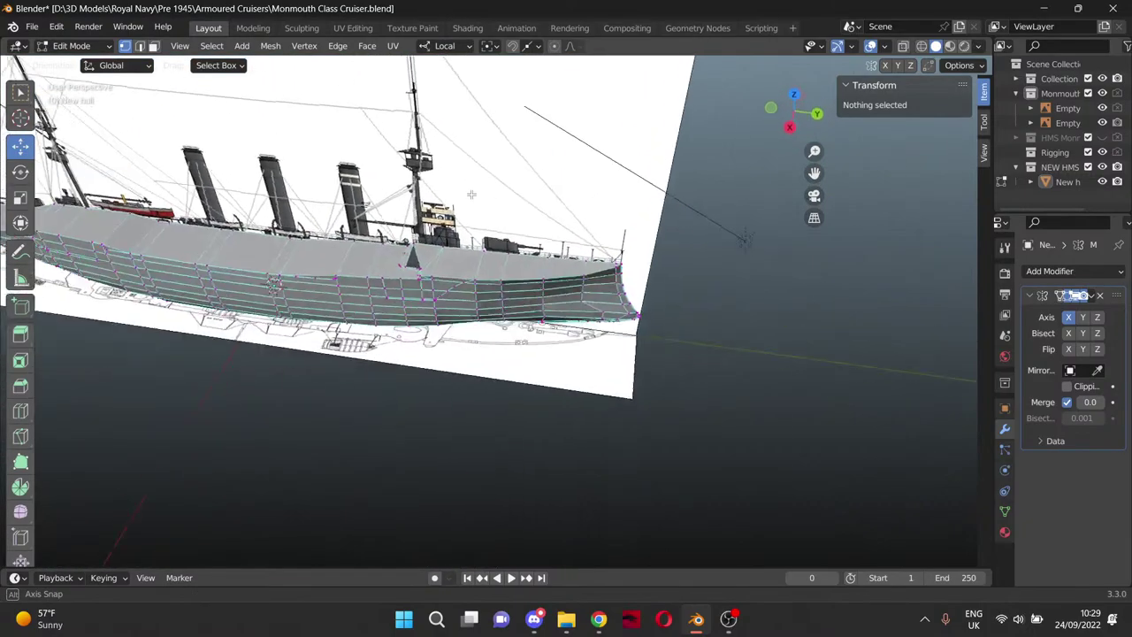
scroll(468, 288, "up", 8)
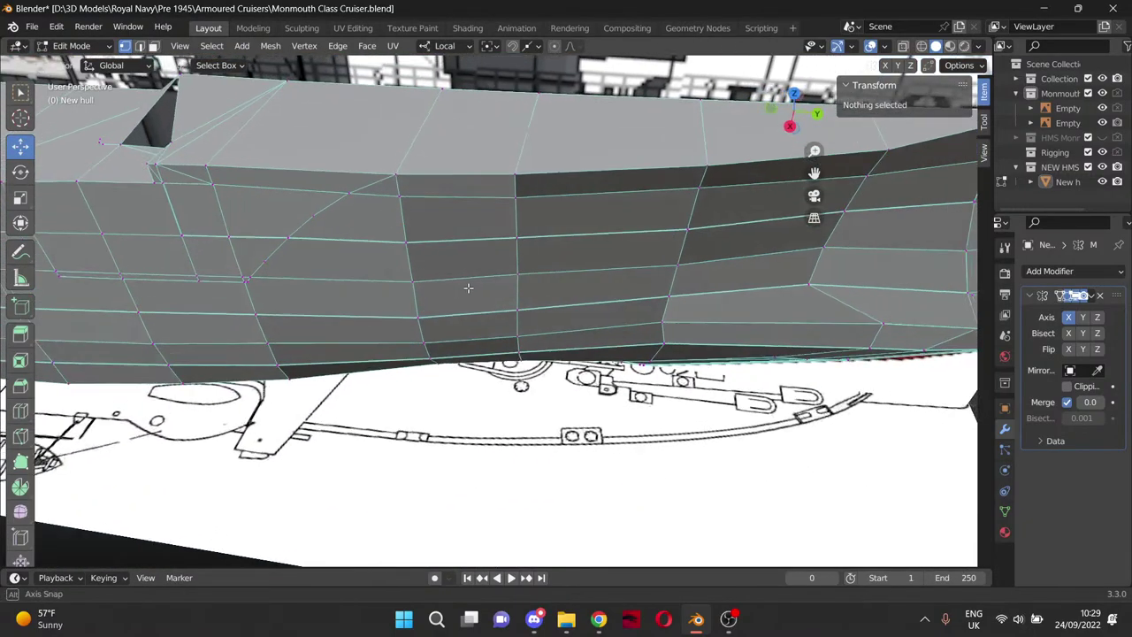
middle_click_drag(468, 287, 573, 381)
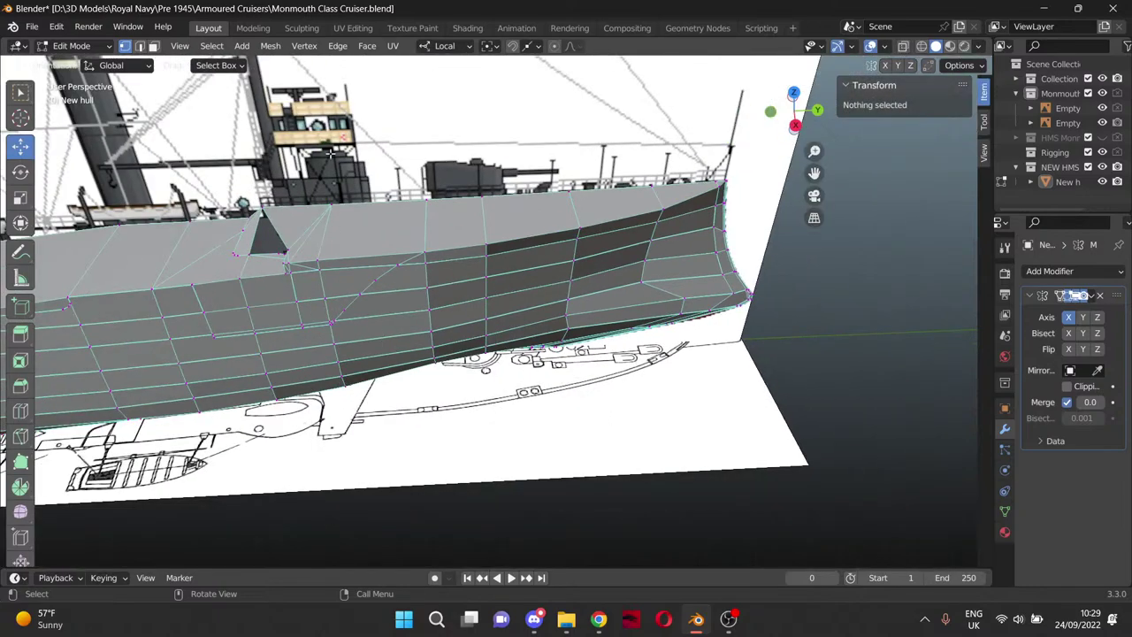
left_click_drag(814, 173, 933, 177)
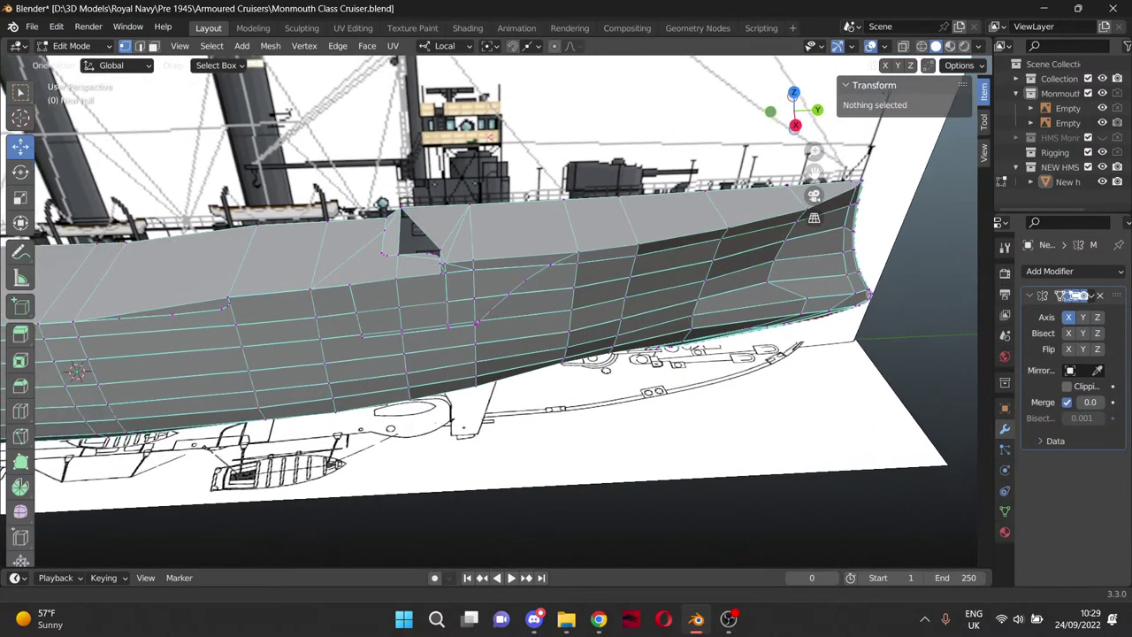
key("KP_7")
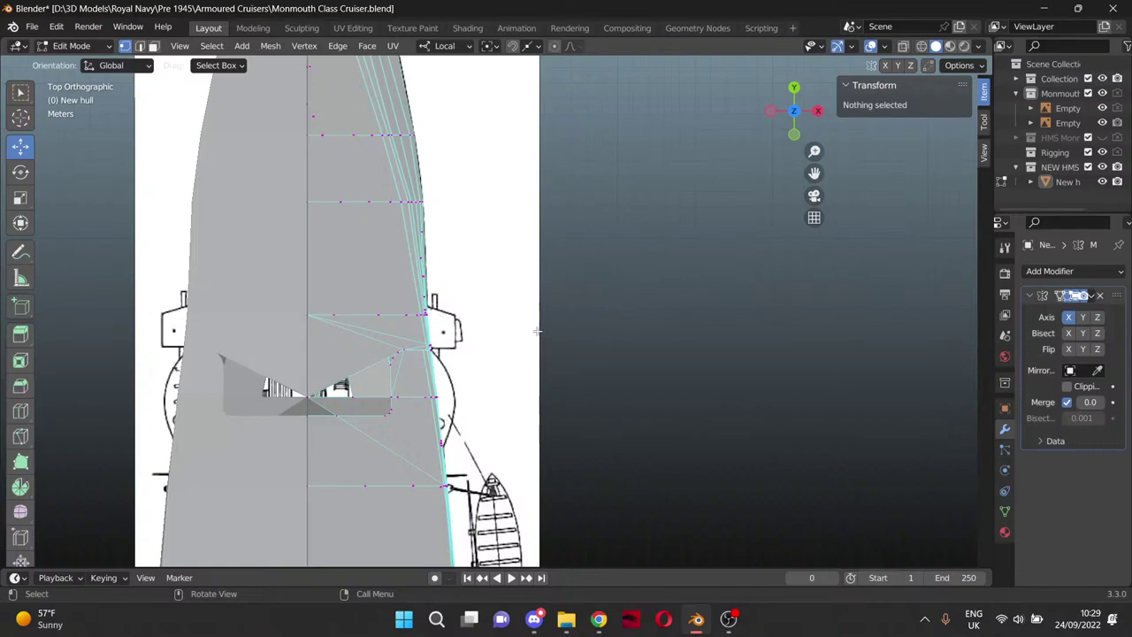
scroll(420, 357, "up", 4)
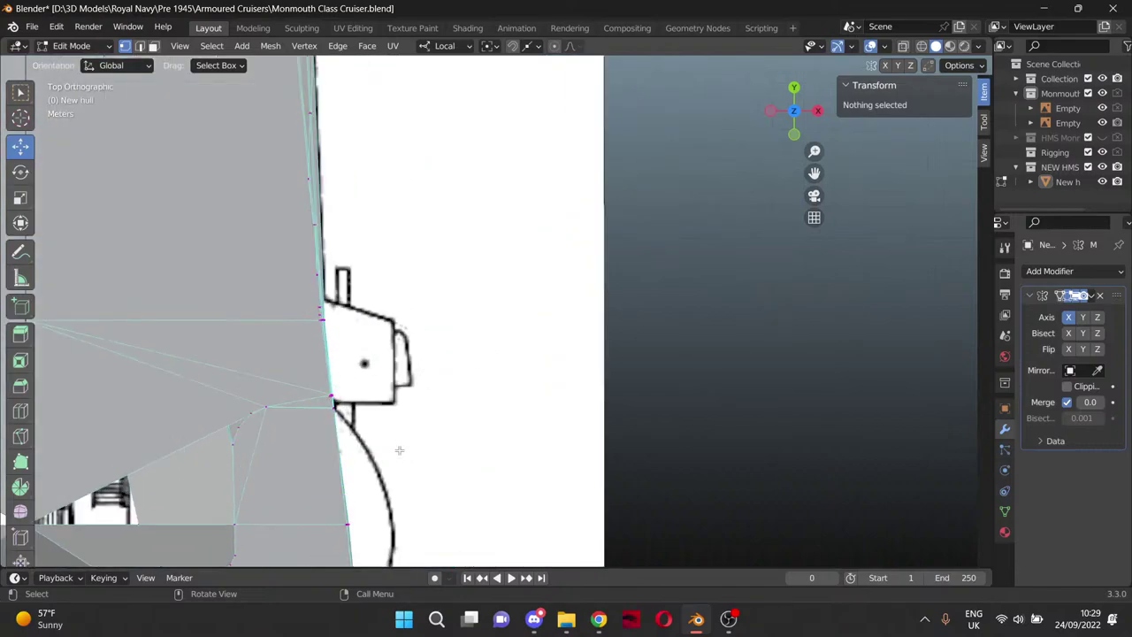
left_click_drag(810, 171, 1027, 16)
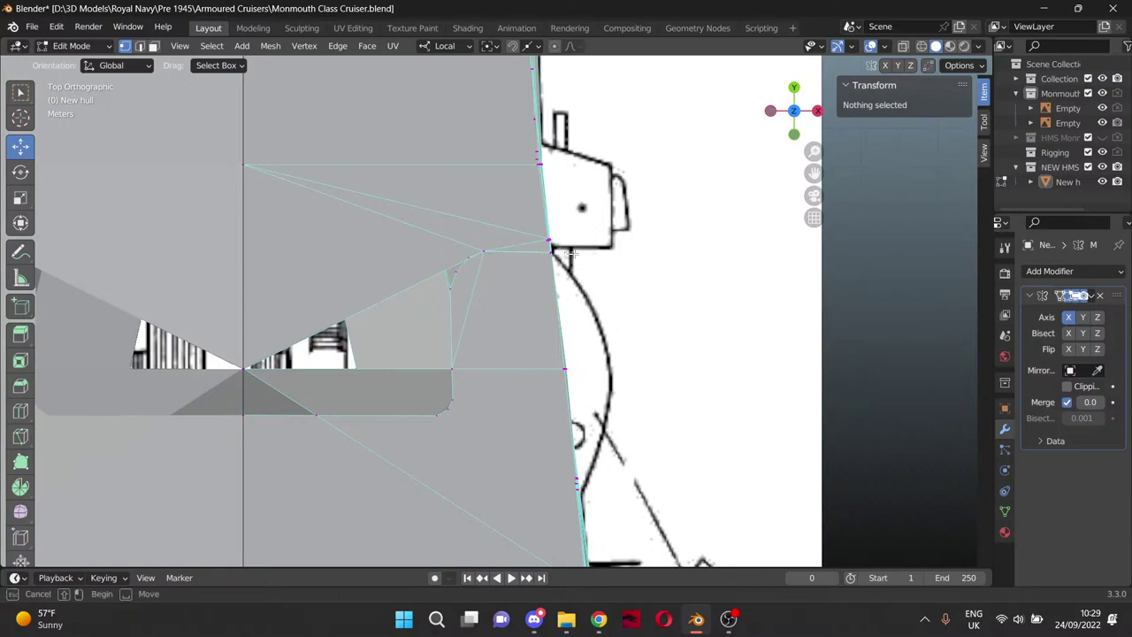
Compare the new deck step and the gap's outline with the side and deck plans, using wireframe display for the top view.
left_click_drag(561, 248, 478, 259)
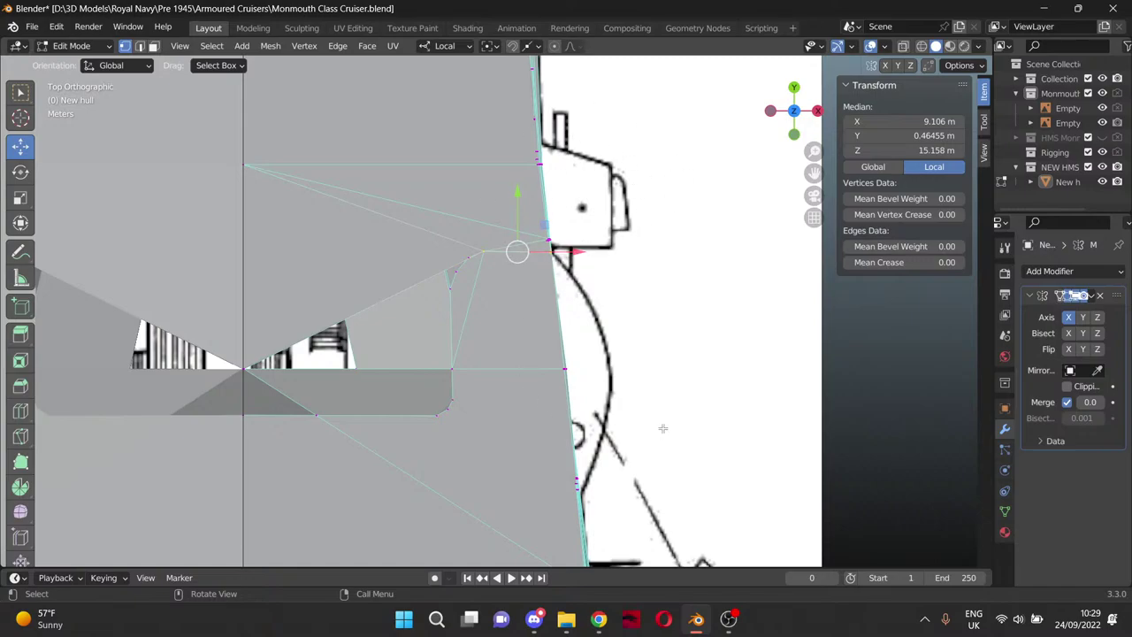
key("KP_3")
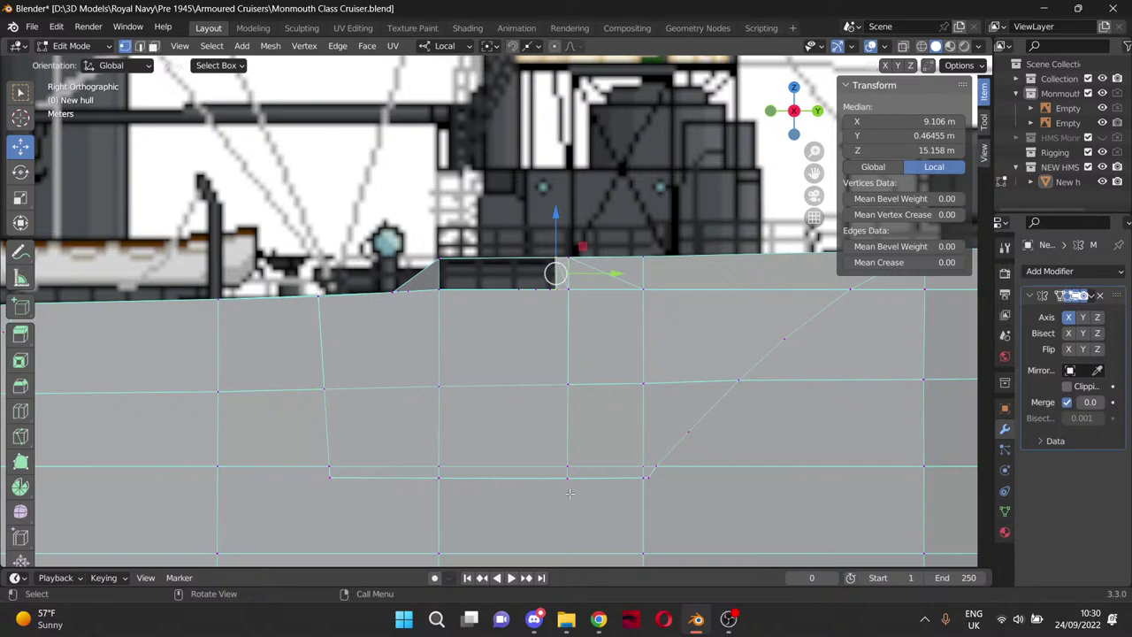
scroll(310, 409, "down", 4)
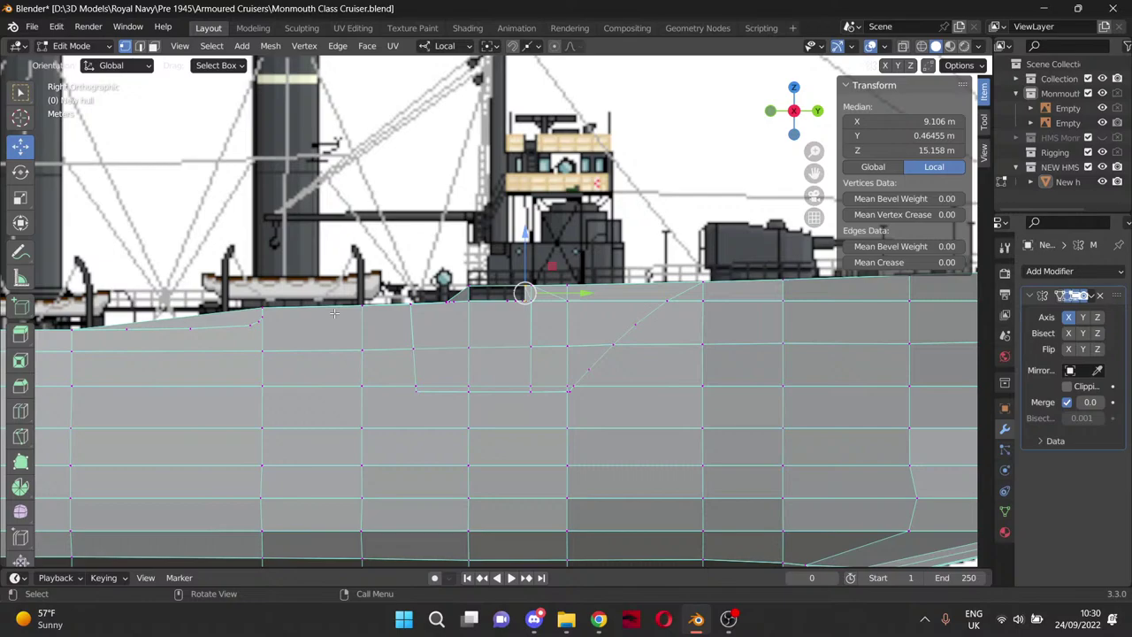
key("KP_7")
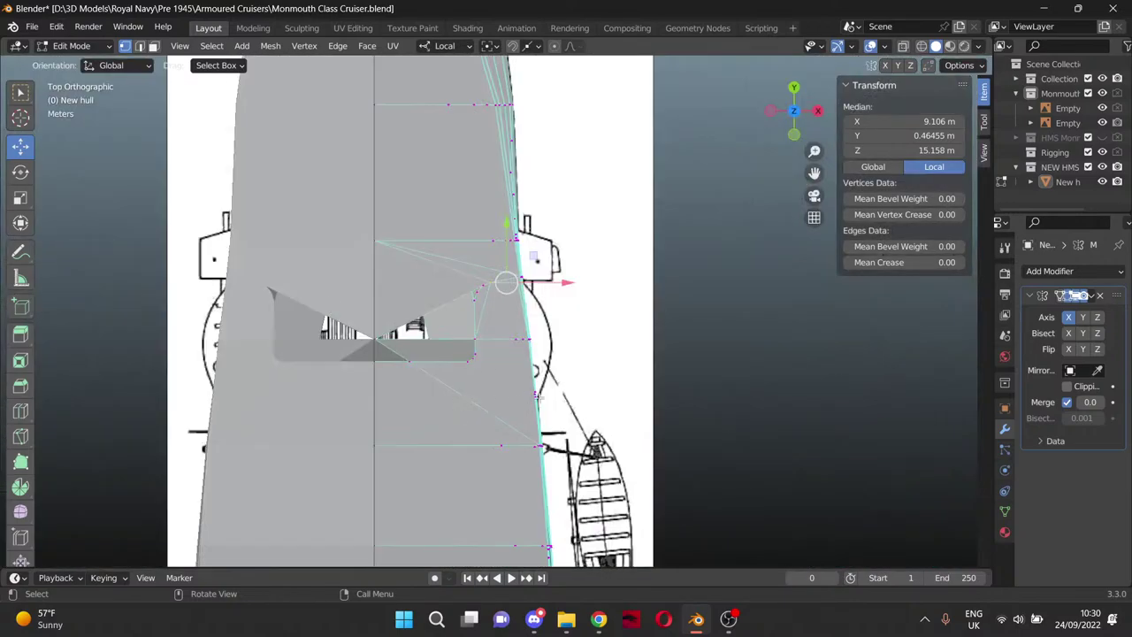
key("shift+z")
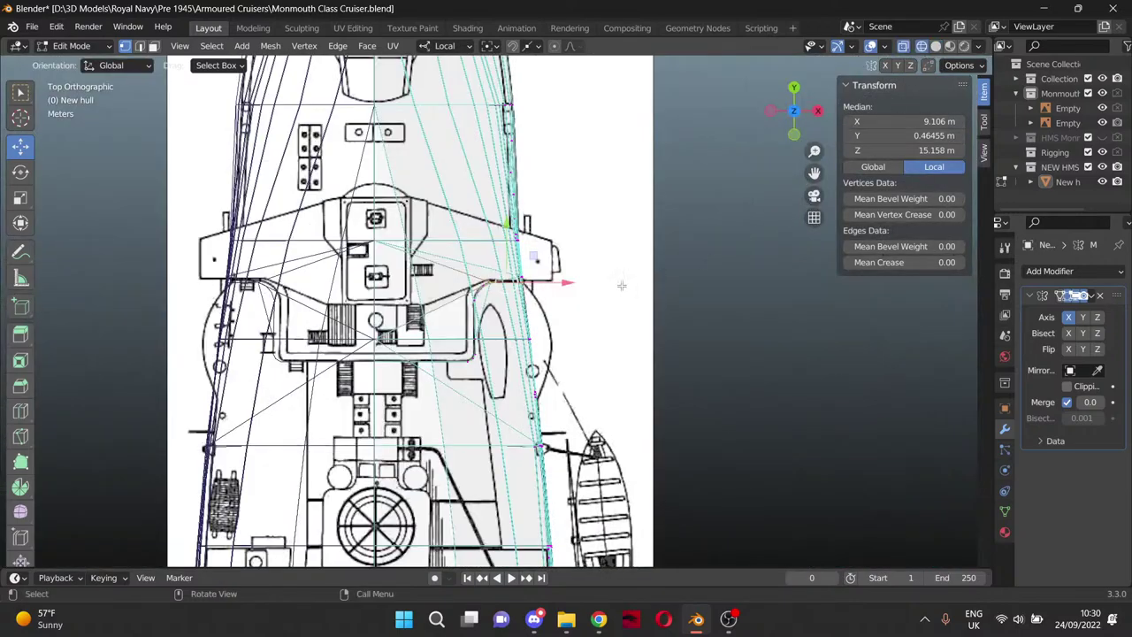
scroll(621, 286, "up", 5)
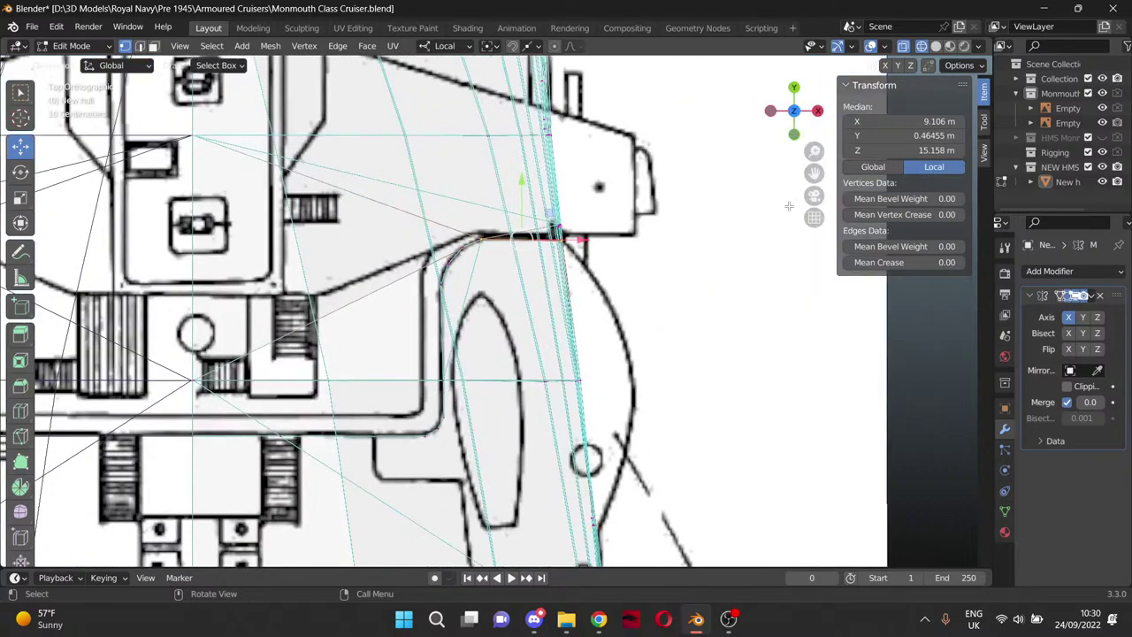
left_click_drag(814, 173, 1010, 121)
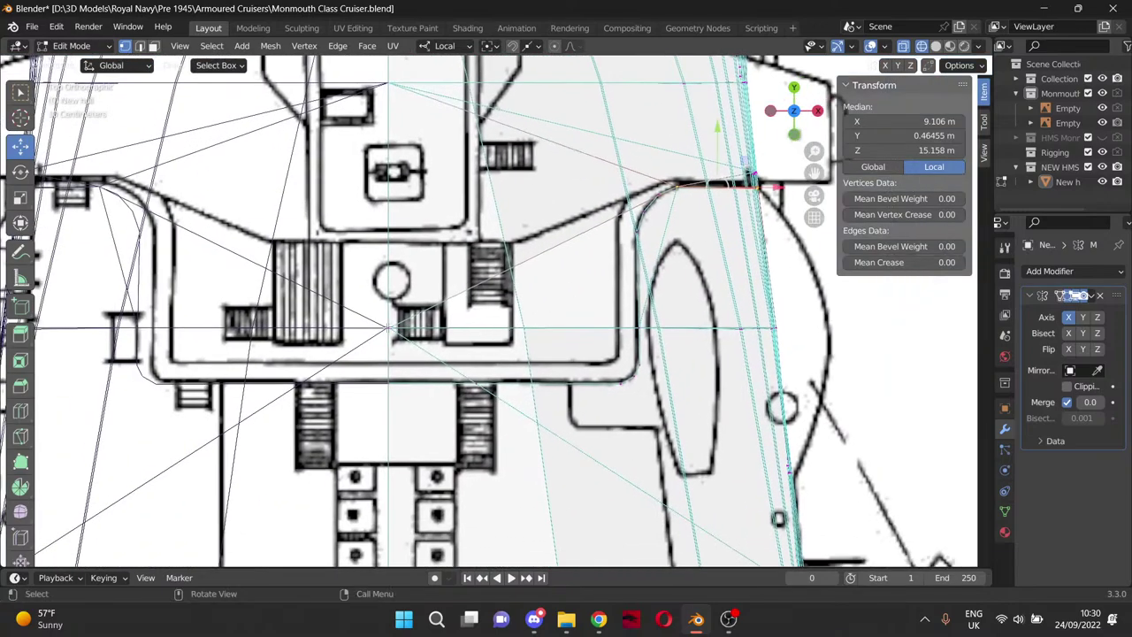
left_click(389, 327)
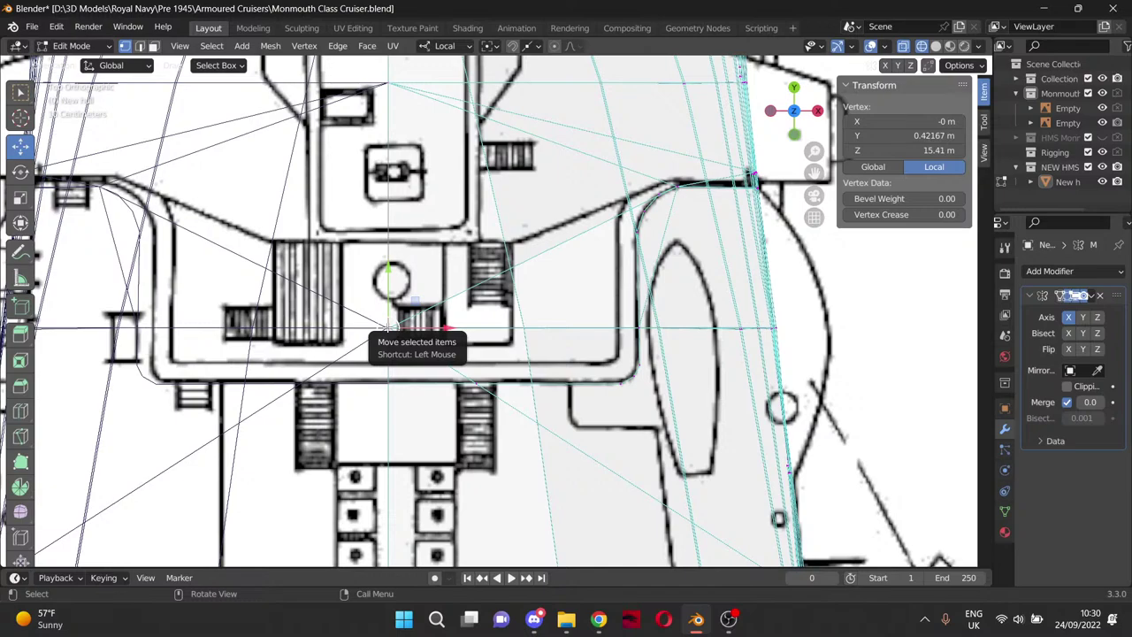
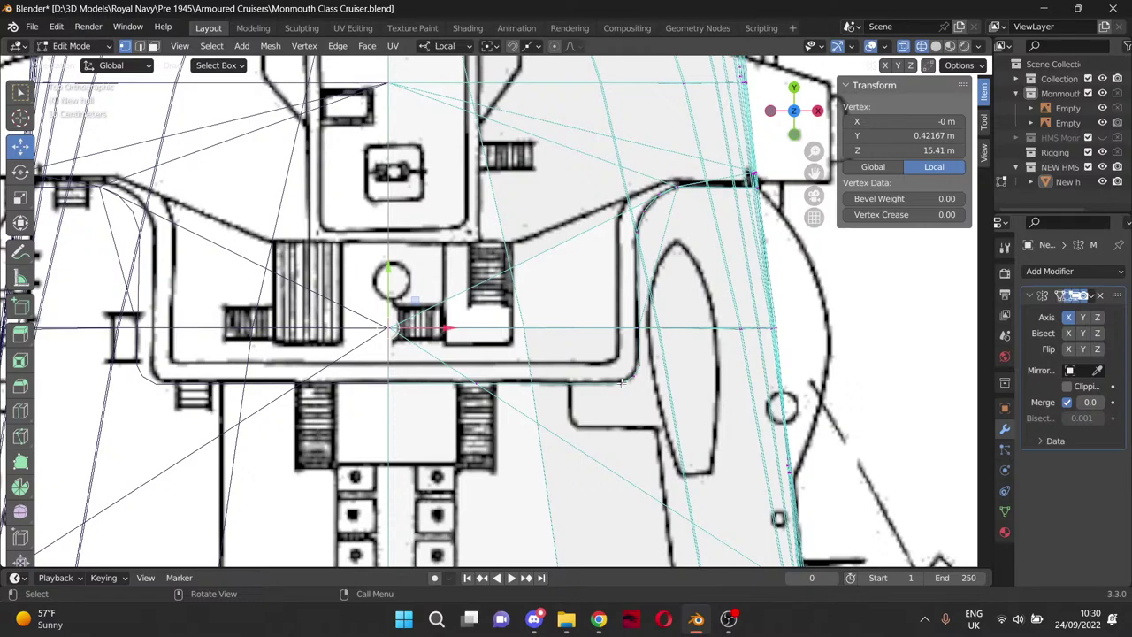
scroll(621, 382, "down", 5)
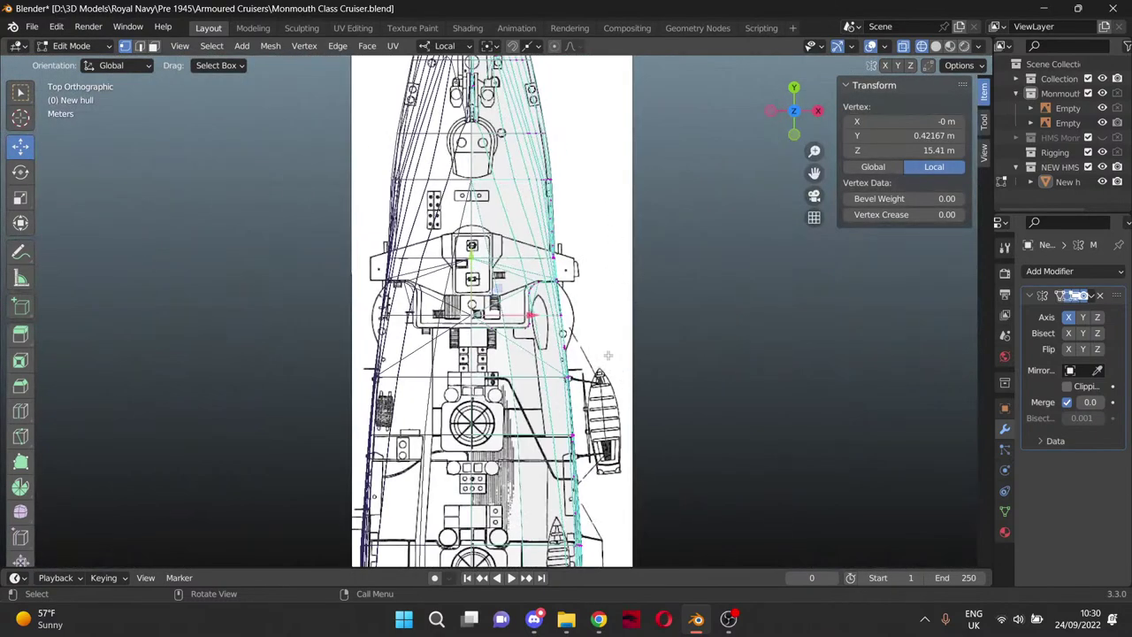
scroll(591, 251, "down", 5)
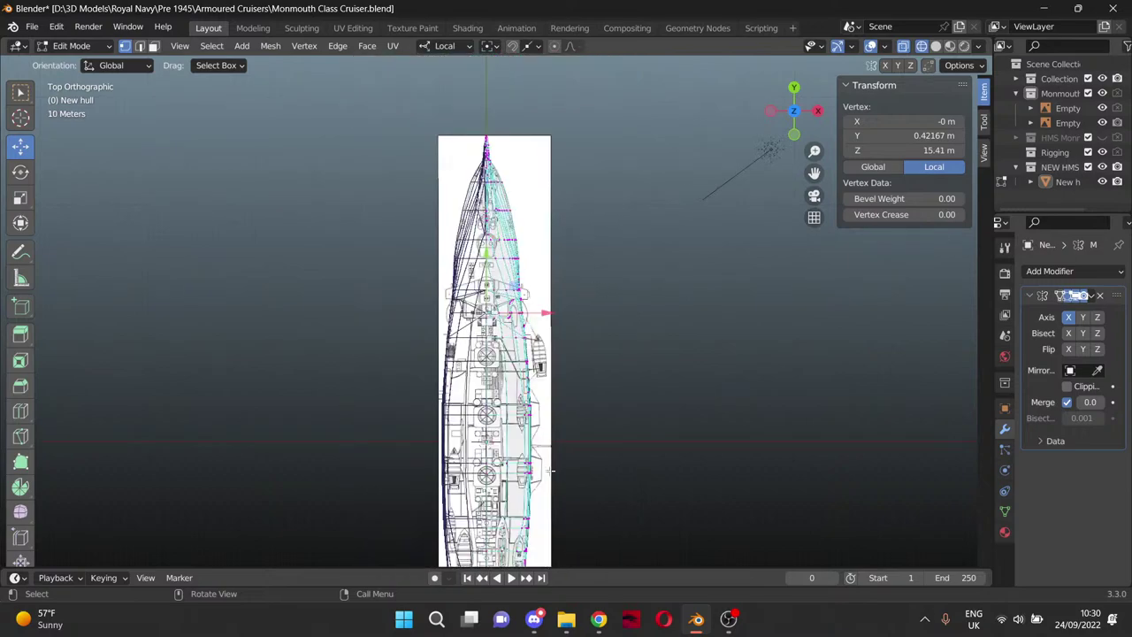
middle_click_drag(705, 276, 706, 345)
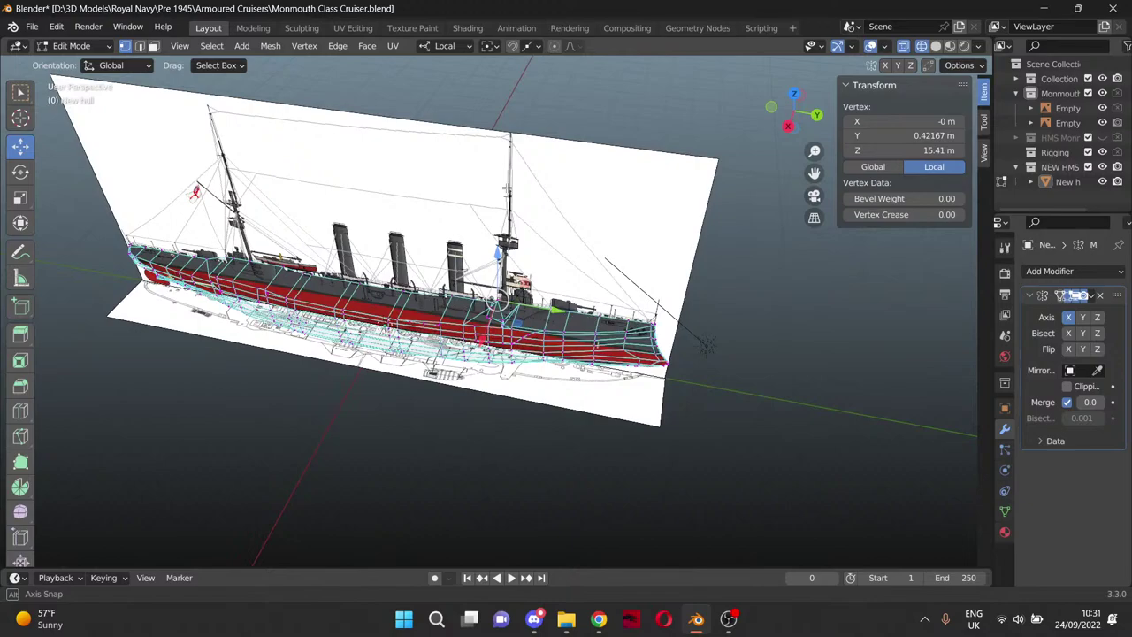
Examine the raised deck's step and the remaining gap against the side plan, alternating between solid and wireframe display.
middle_click_drag(705, 345, 690, 327)
middle_click_drag(470, 186, 513, 221)
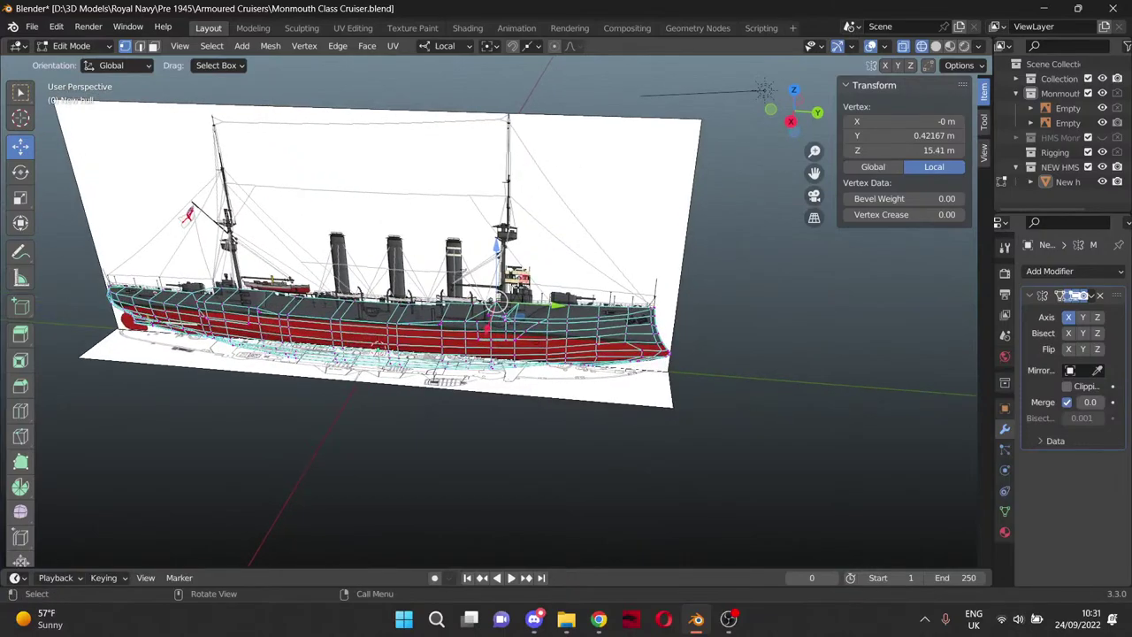
scroll(522, 407, "up", 8)
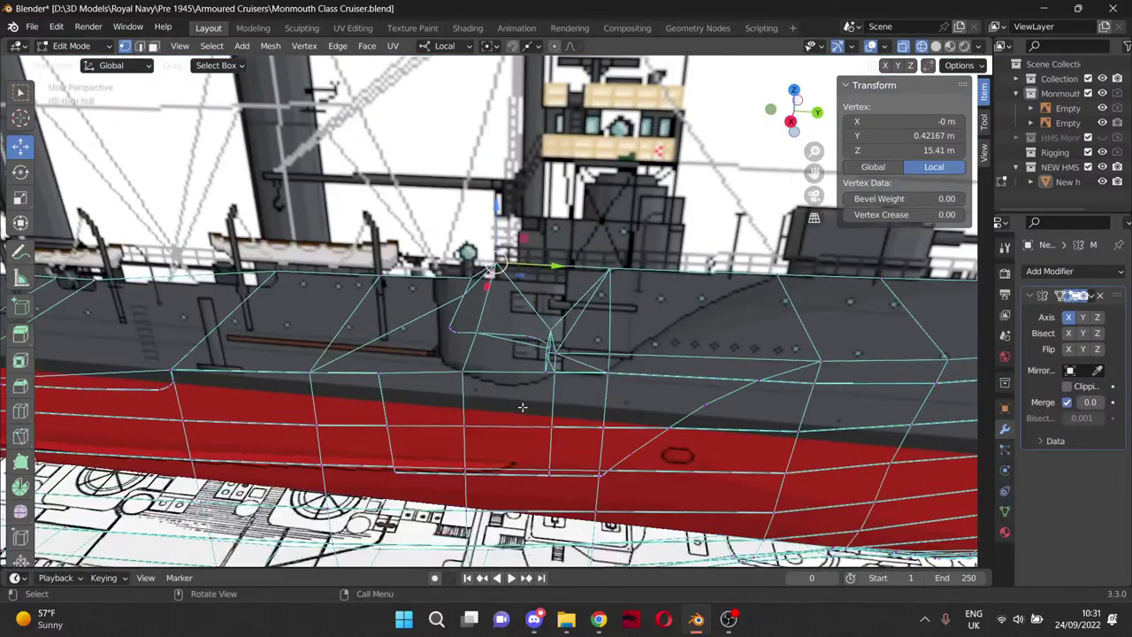
left_click(936, 46)
middle_click_drag(582, 281, 571, 363)
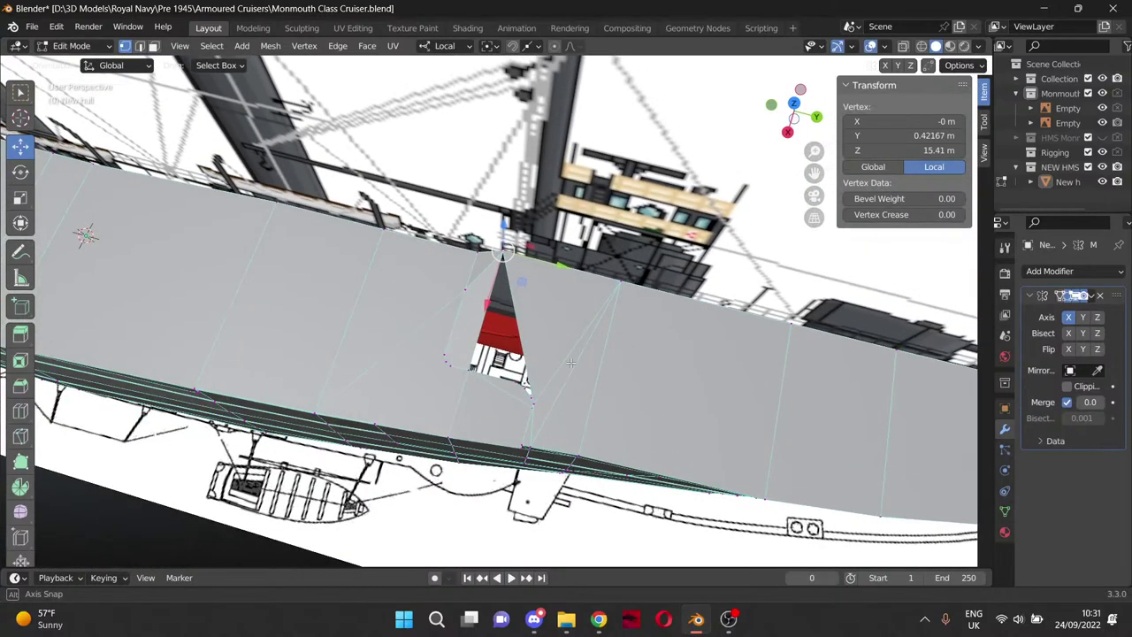
middle_click_drag(571, 363, 607, 424)
scroll(606, 424, "up", 3)
middle_click_drag(489, 392, 552, 313)
scroll(483, 326, "down", 5)
scroll(484, 325, "down", 1)
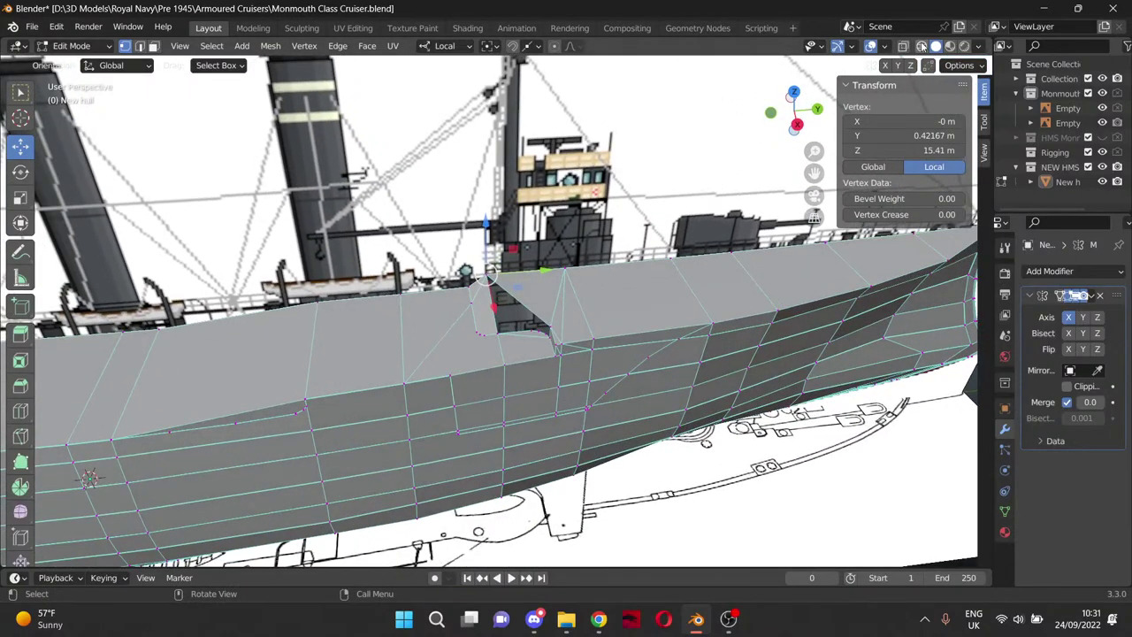
left_click(922, 47)
scroll(644, 239, "up", 4)
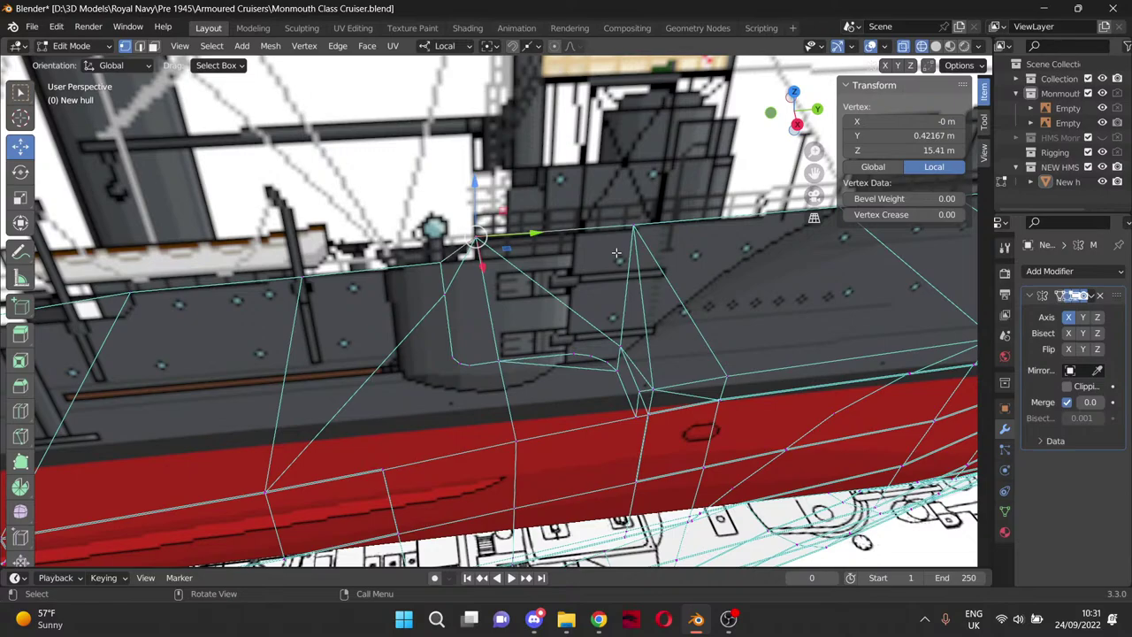
scroll(617, 253, "down", 6)
Deselect all hull vertices, hide the coloured side plan image and show the whole hull in the right orthographic view.
key("alt+a")
middle_click_drag(683, 452, 669, 397)
scroll(663, 399, "down", 2)
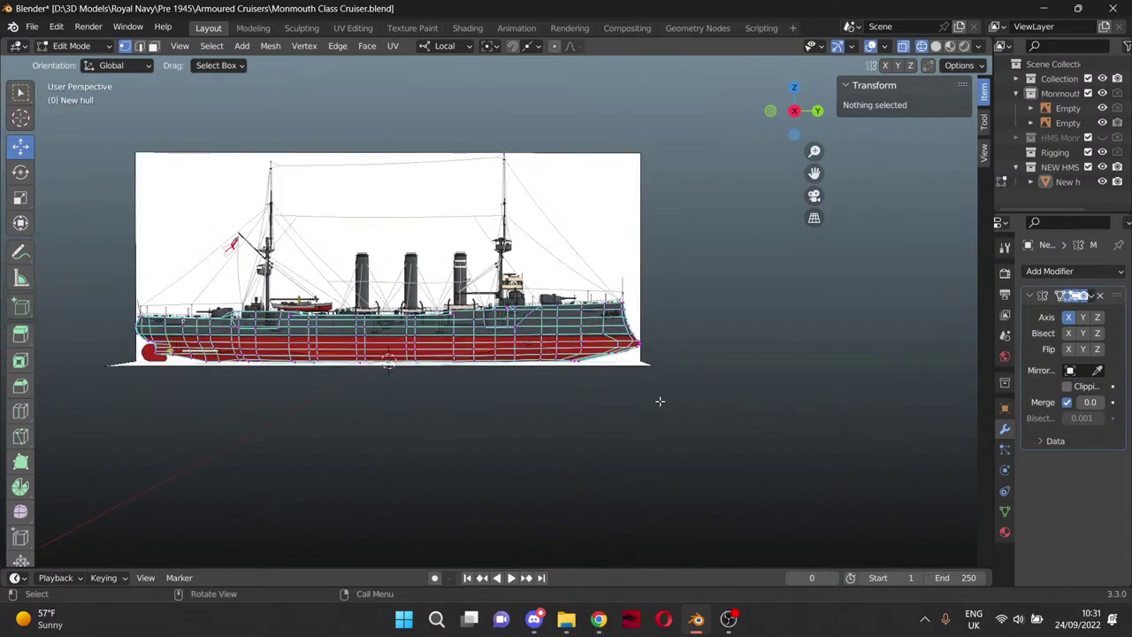
scroll(531, 273, "down", 3)
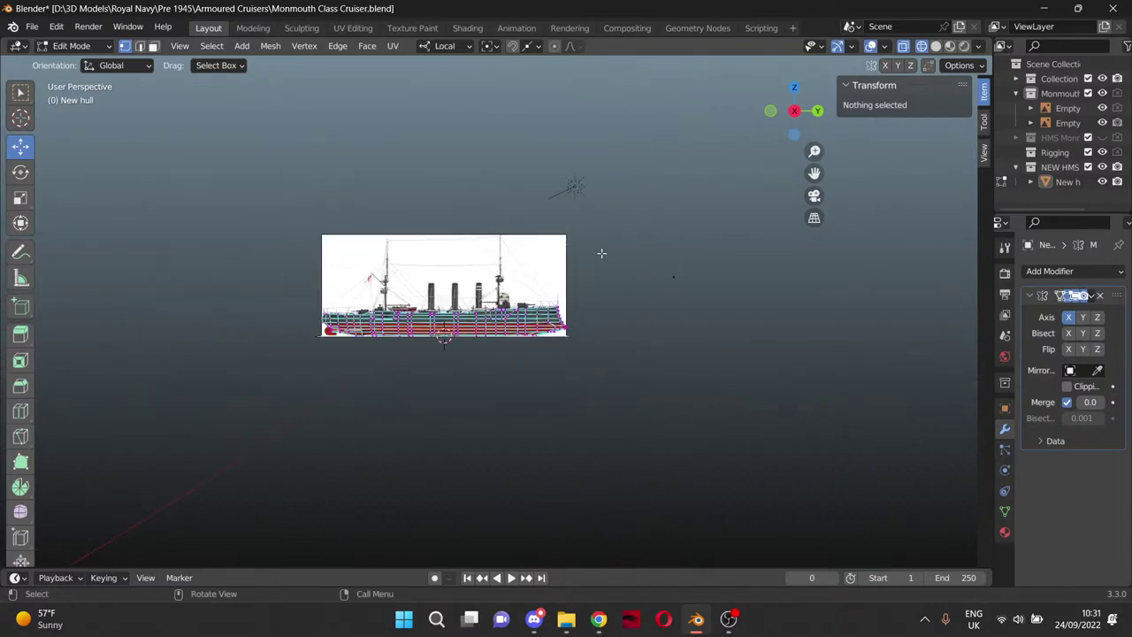
left_click(1102, 108)
middle_click_drag(619, 271, 636, 271)
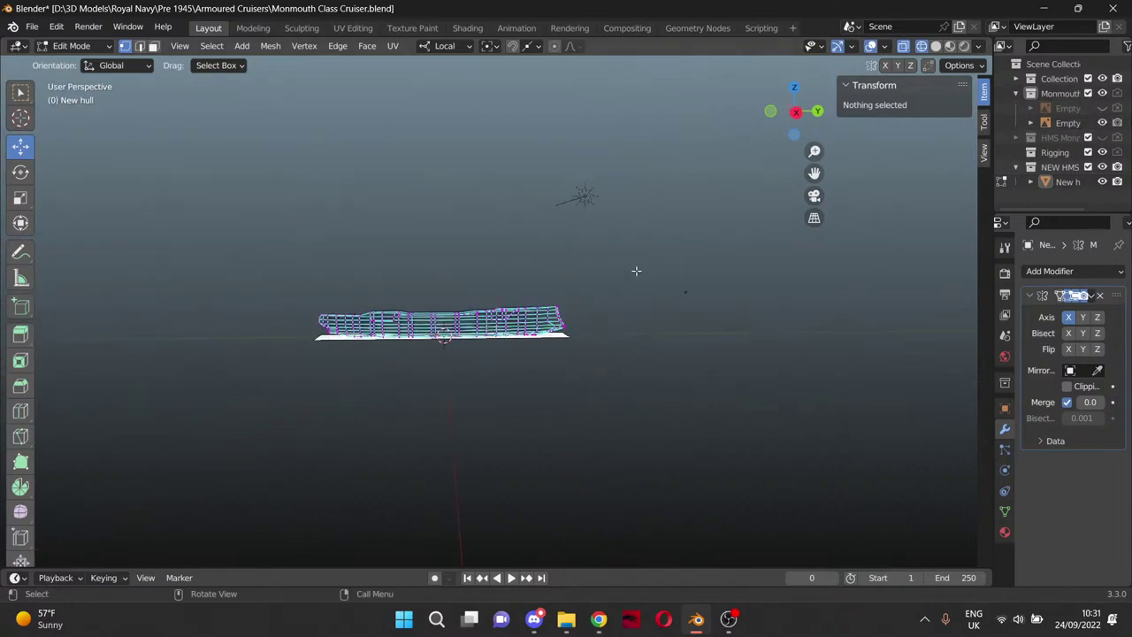
key("KP_3")
scroll(642, 260, "up", 6)
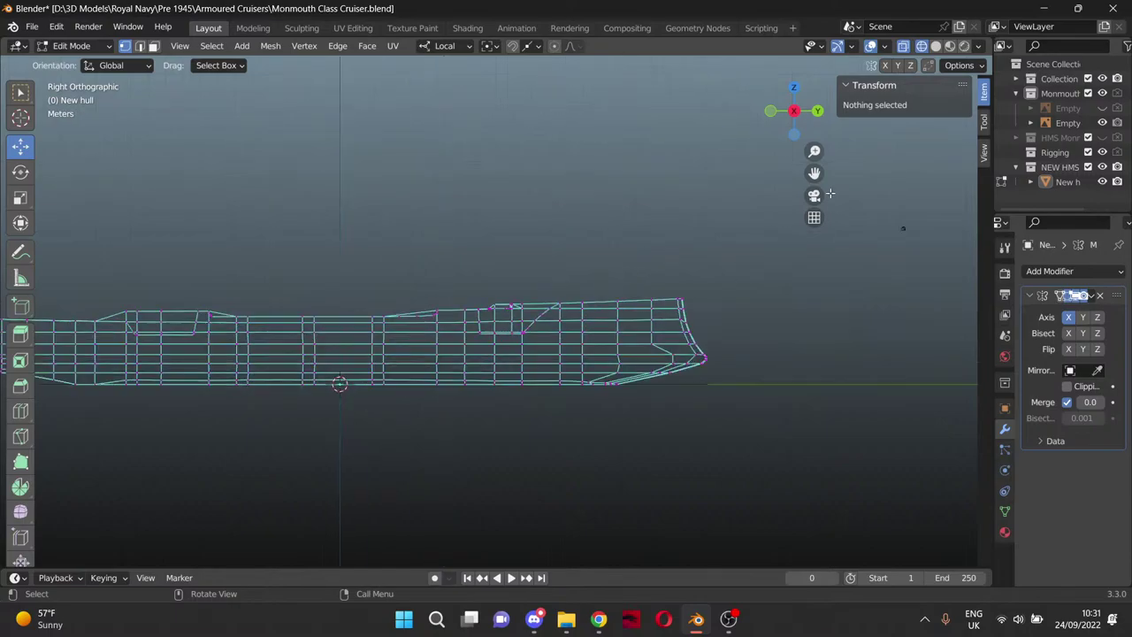
left_click_drag(814, 174, 24, 139)
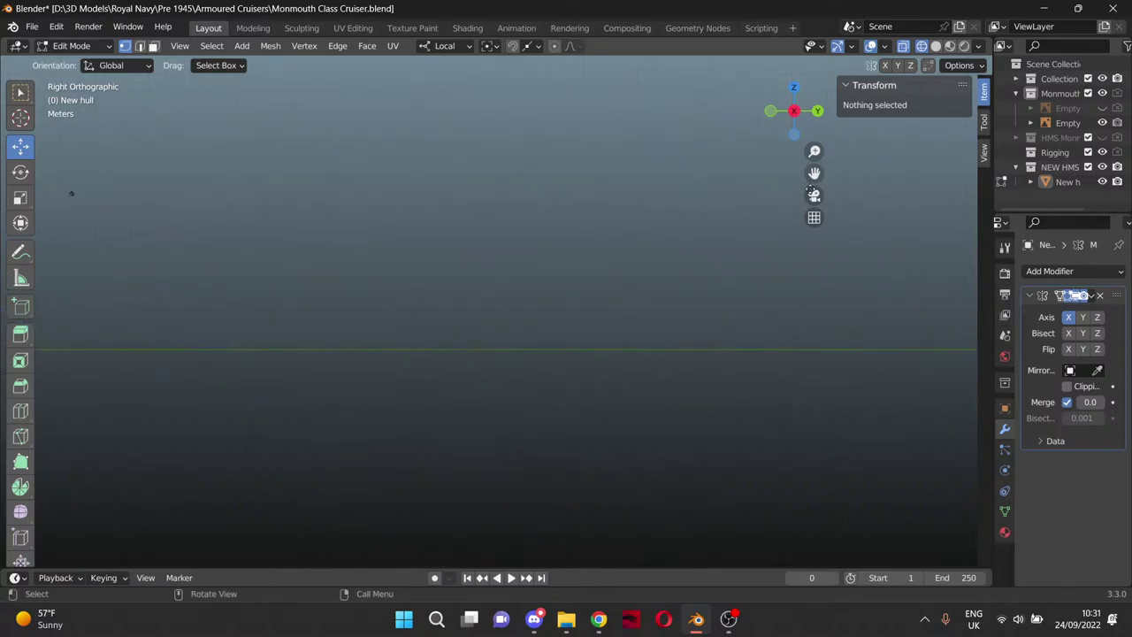
scroll(547, 351, "down", 6)
left_click_drag(814, 173, 1131, 185)
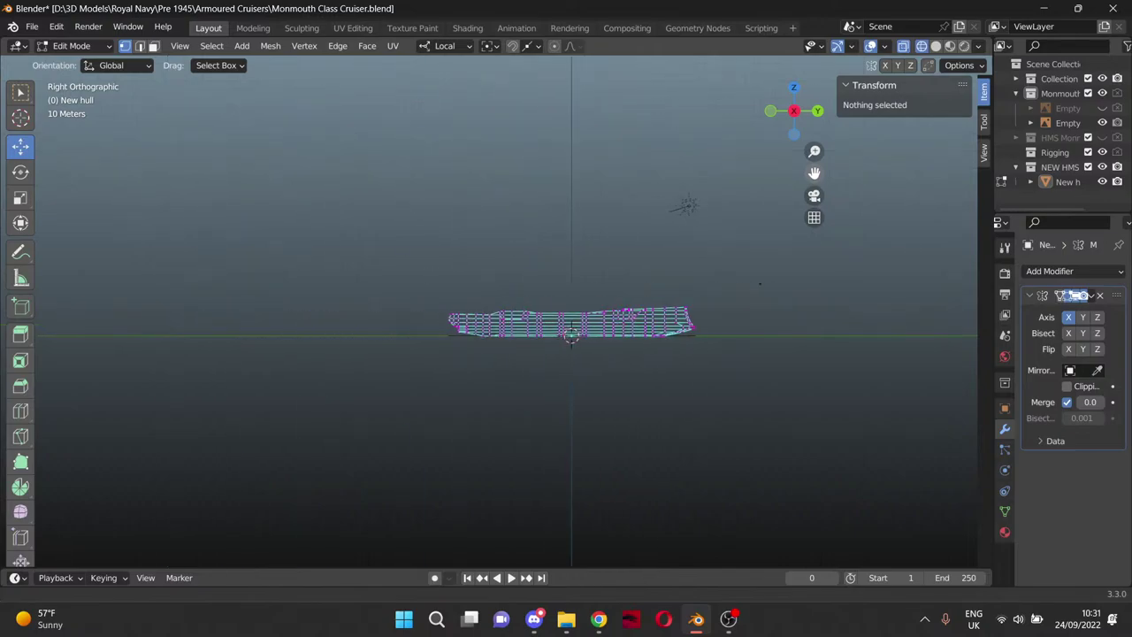
left_click_drag(760, 284, 676, 277)
scroll(521, 363, "up", 6)
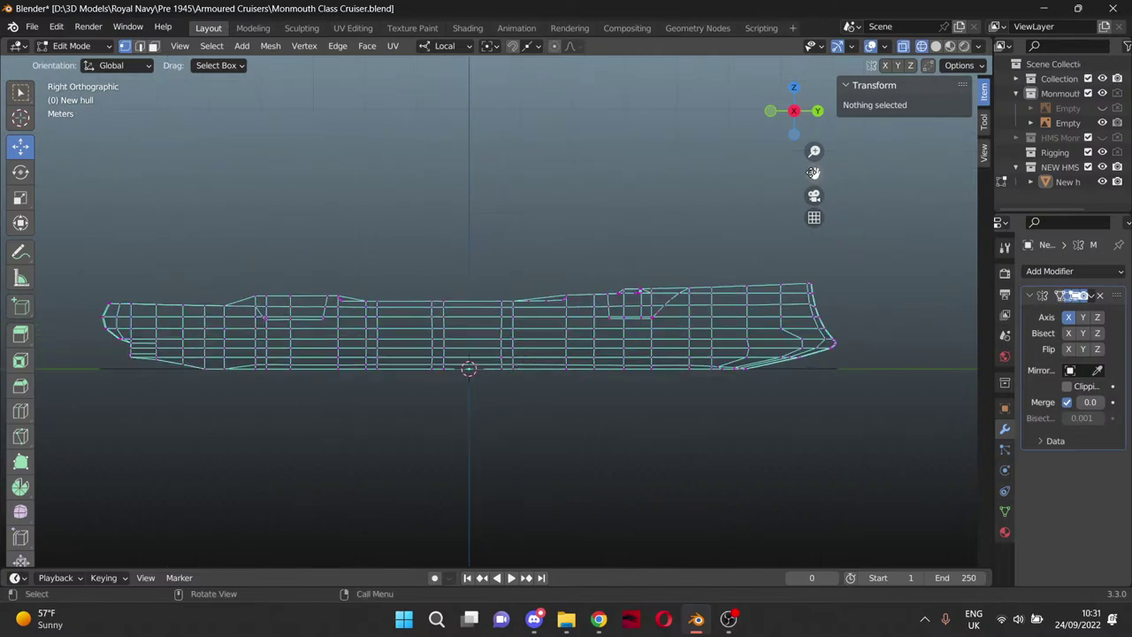
left_click_drag(814, 173, 859, 166)
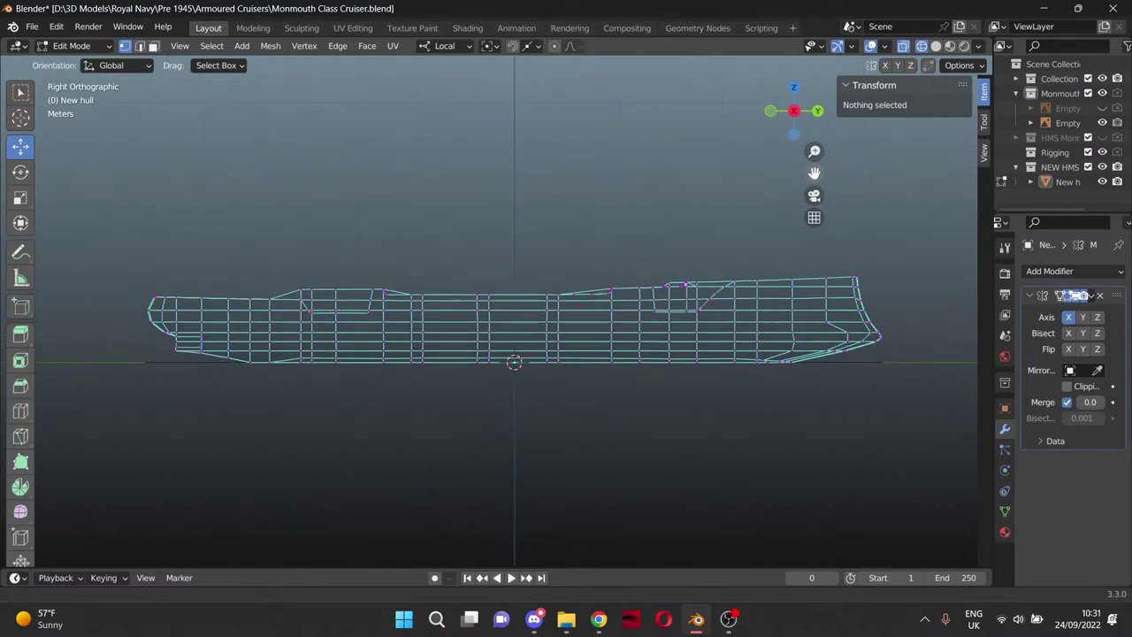
Switch to Object Mode and make the Monmouth class Plans collection active.
left_click(252, 51)
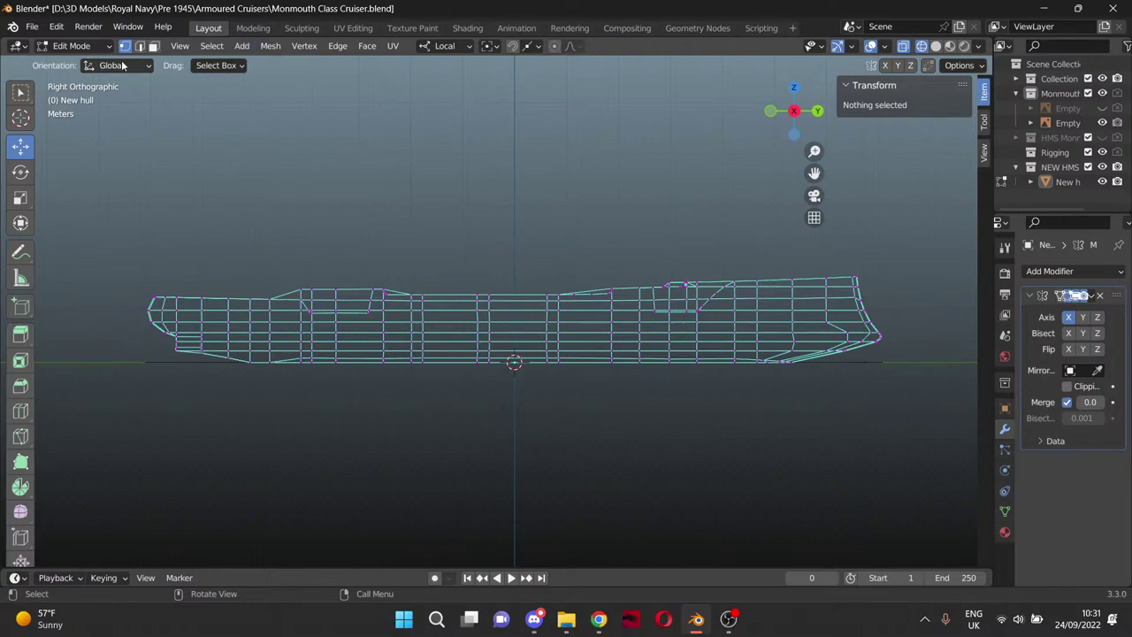
key("Tab")
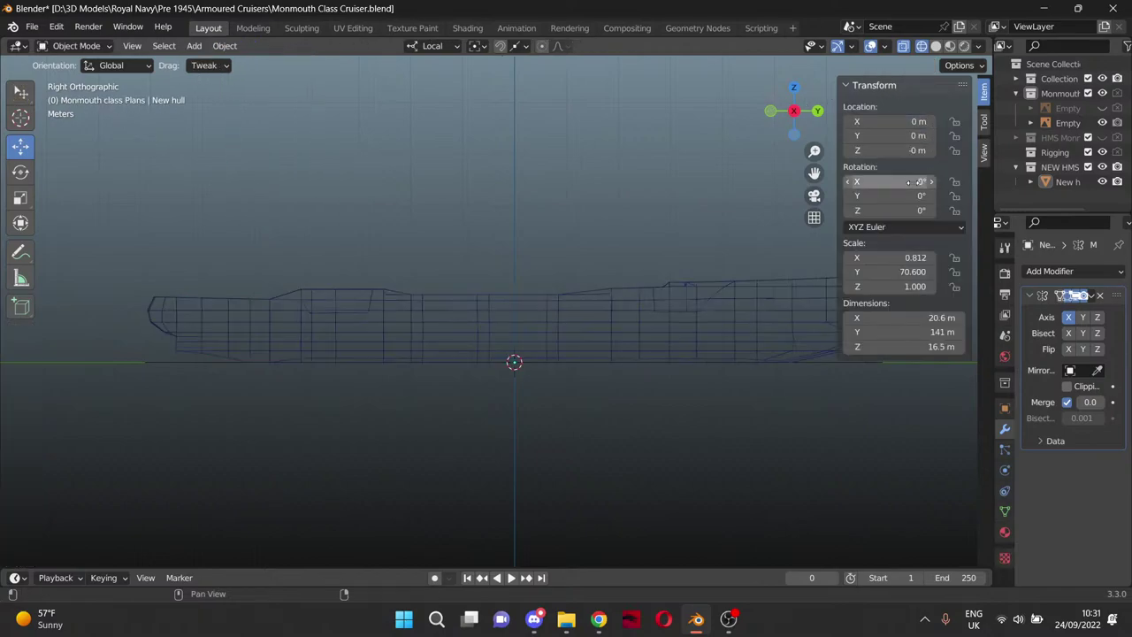
left_click(1064, 110)
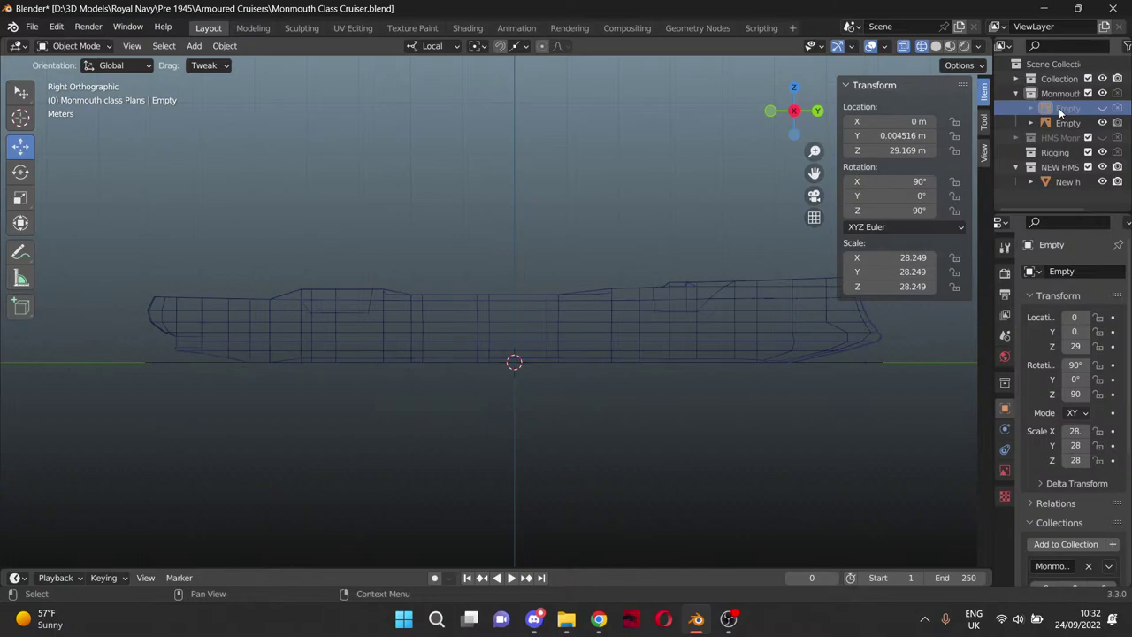
left_click(1065, 94)
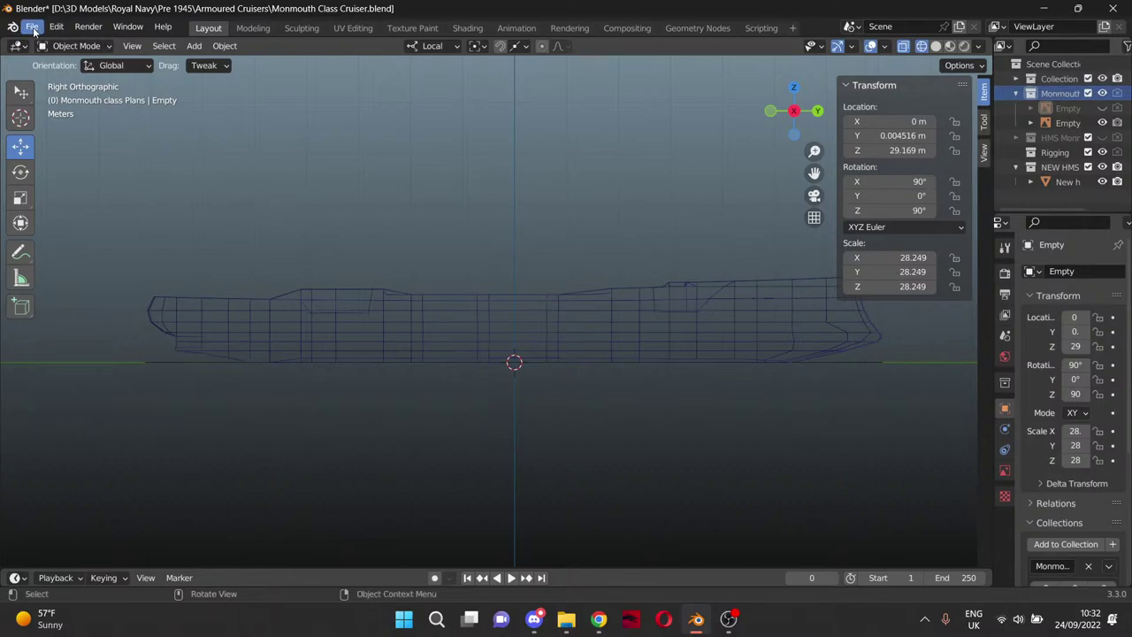
Load "Monmouth class above the water.png" from the D: drive as a reference image aligned to the side view.
left_click(194, 45)
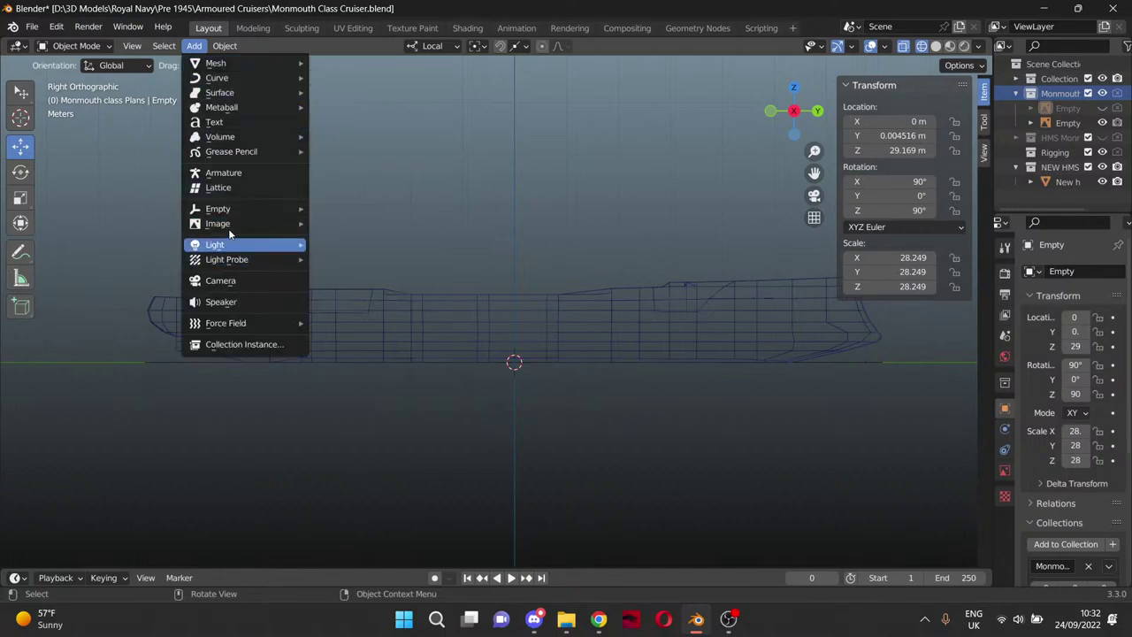
mouse_move(229, 226)
left_click(372, 224)
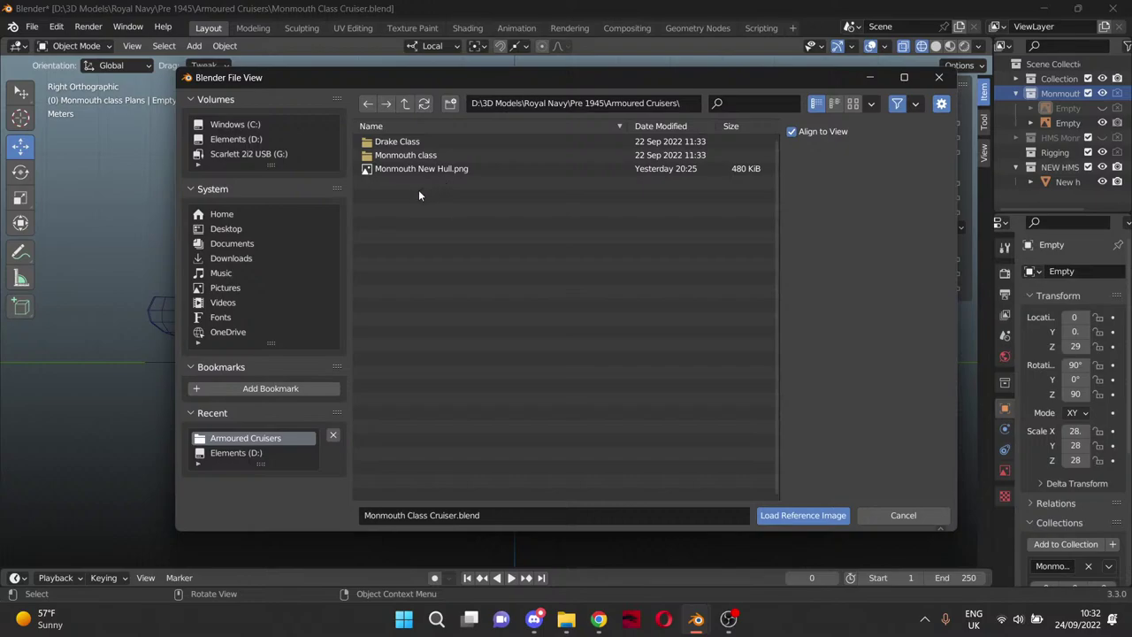
left_click(251, 141)
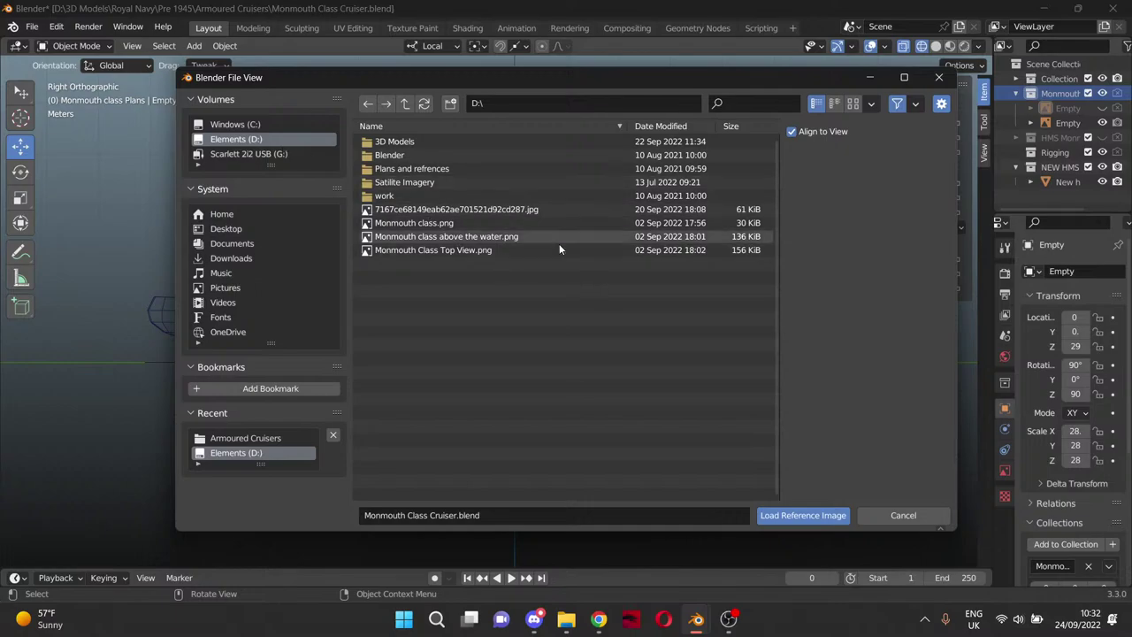
left_click(479, 237)
left_click(803, 514)
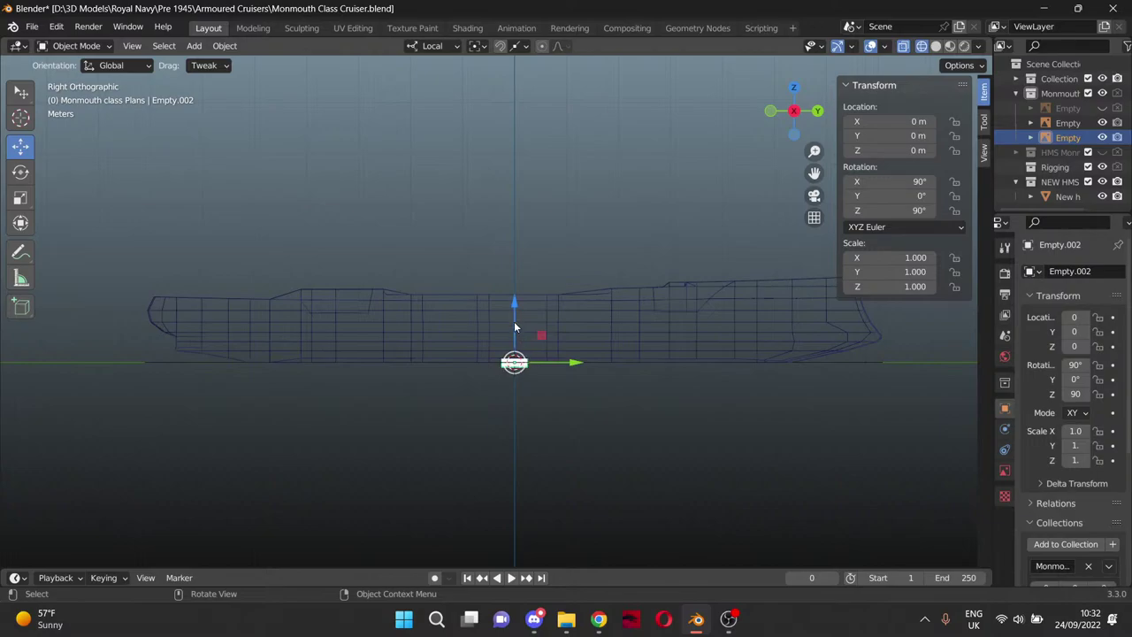
Scale the new line-drawing reference image uniformly to 28.25 and raise it to about 33.37 m on Z, over the hull.
left_click_drag(515, 307, 515, 306)
scroll(536, 309, "down", 1)
scroll(536, 309, "down", 2)
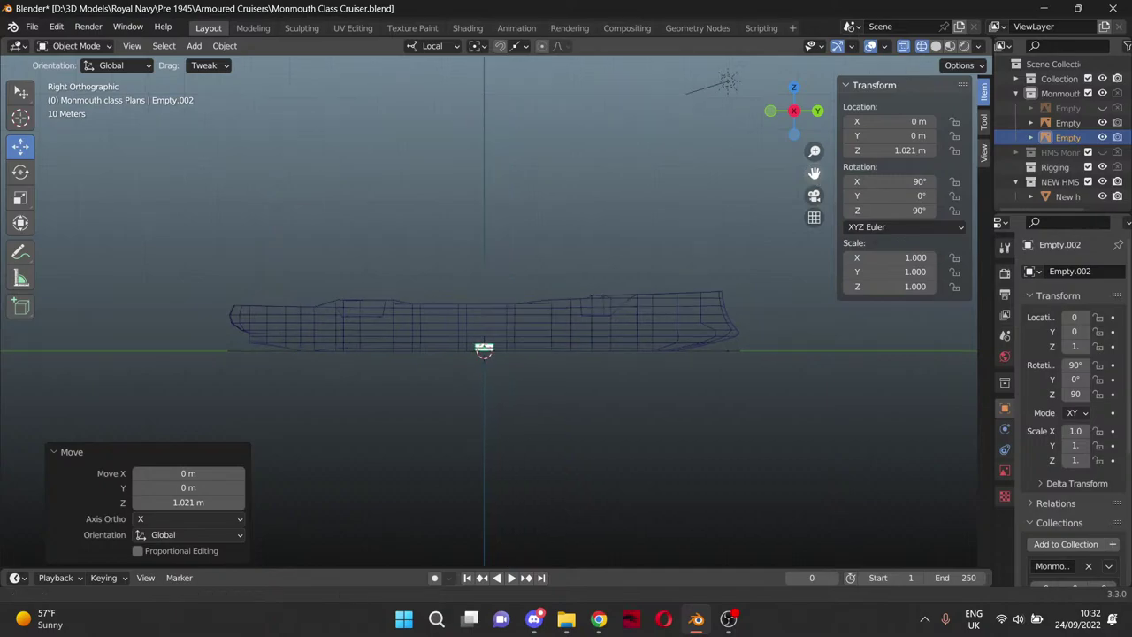
middle_click_drag(797, 220, 723, 227, "shift")
key("s")
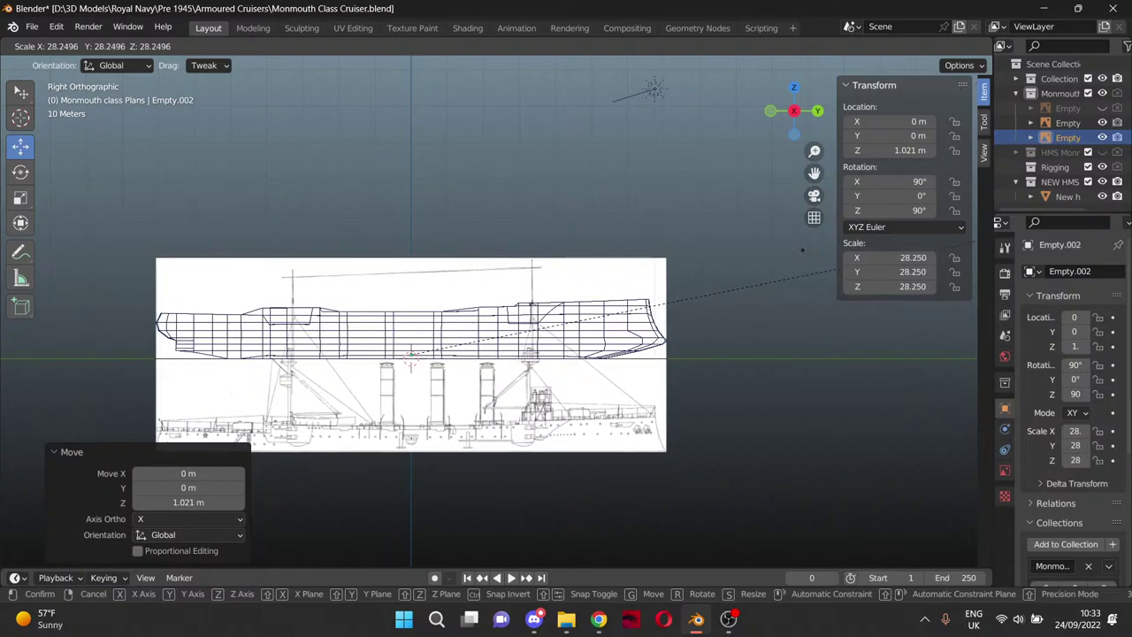
key("Return")
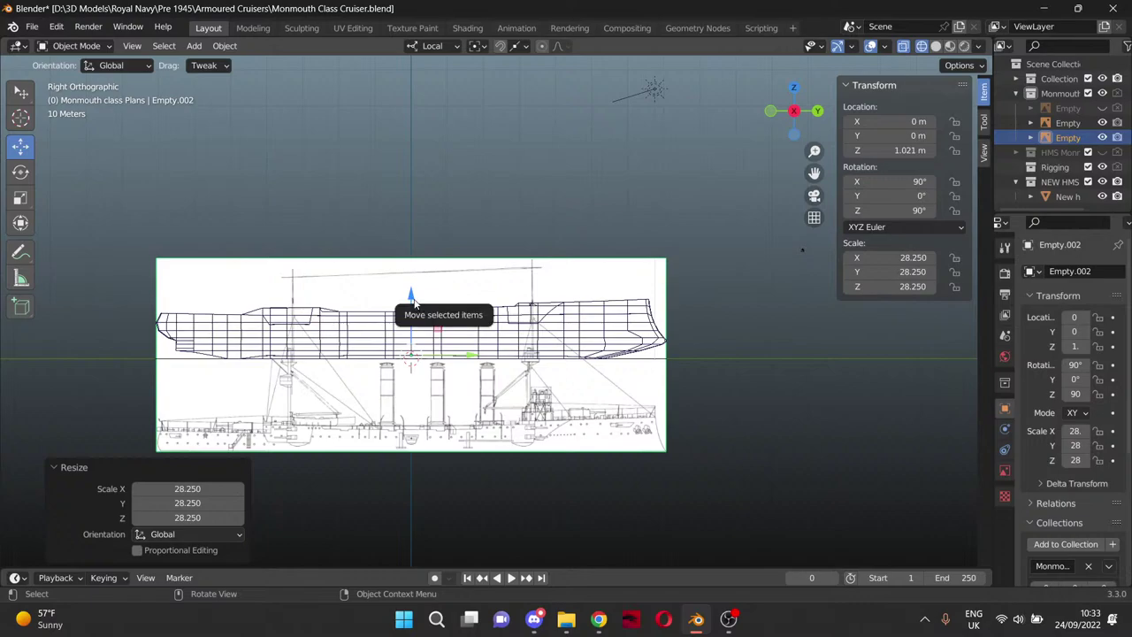
left_click_drag(411, 297, 423, 182)
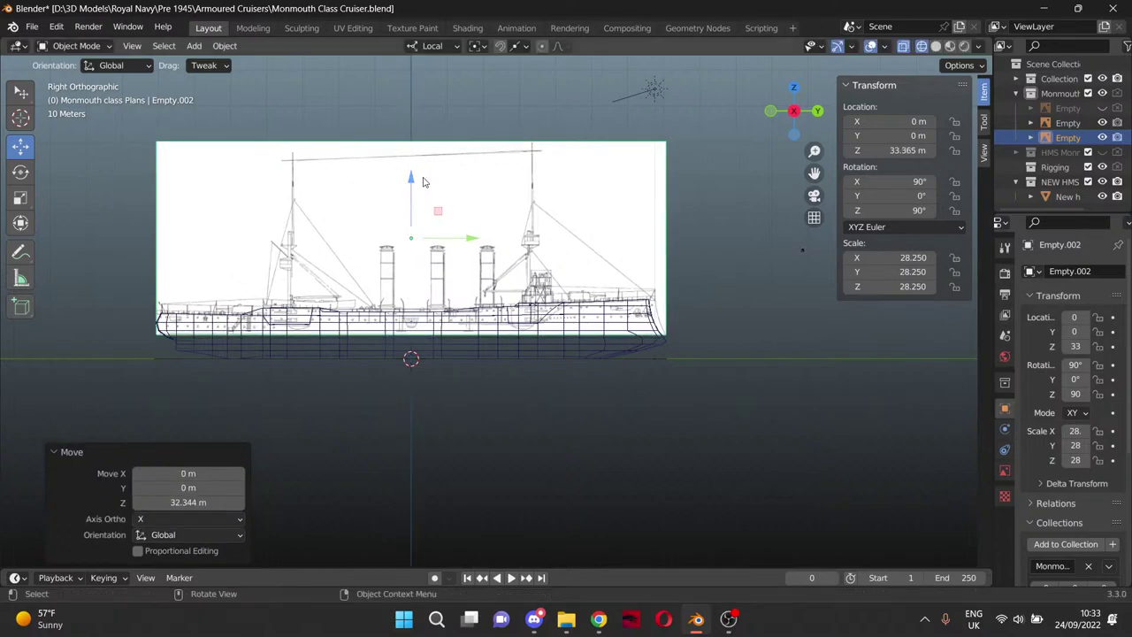
Check how the line drawing's bow, midships and stern line up with the hull wireframe.
scroll(382, 379, "up", 6)
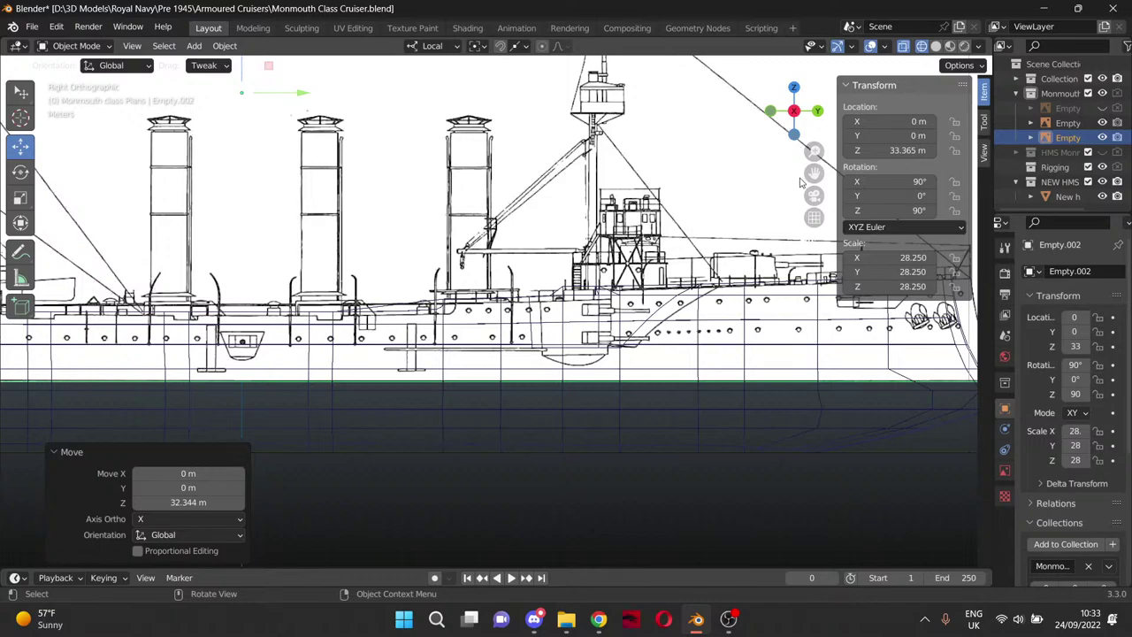
left_click_drag(808, 173, 429, 156)
scroll(603, 315, "up", 3)
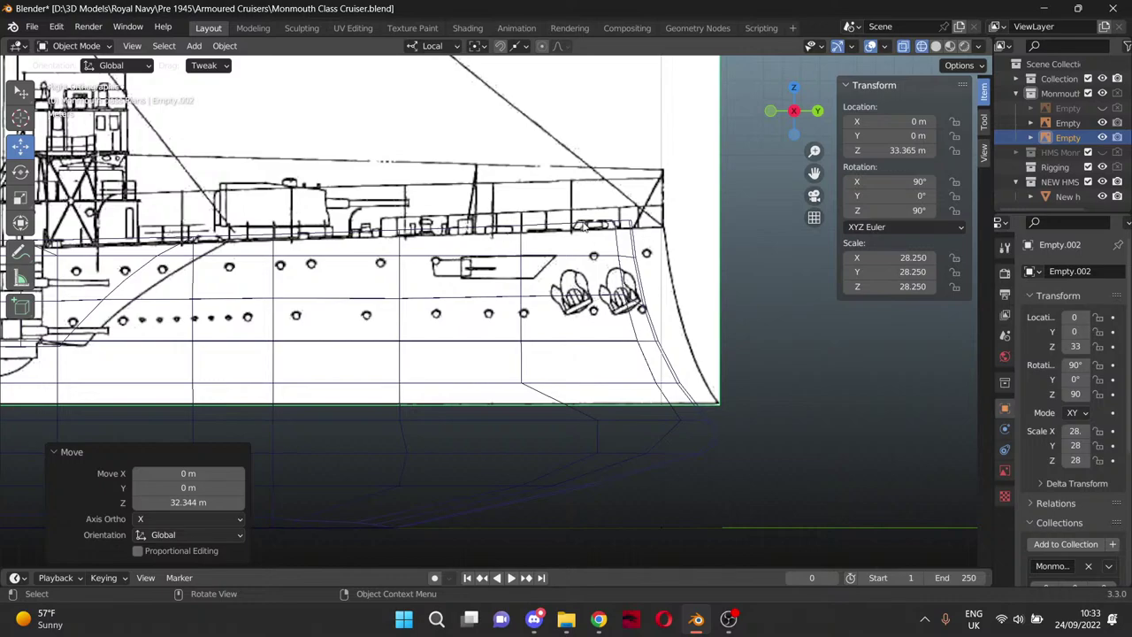
left_click_drag(814, 174, 973, 169)
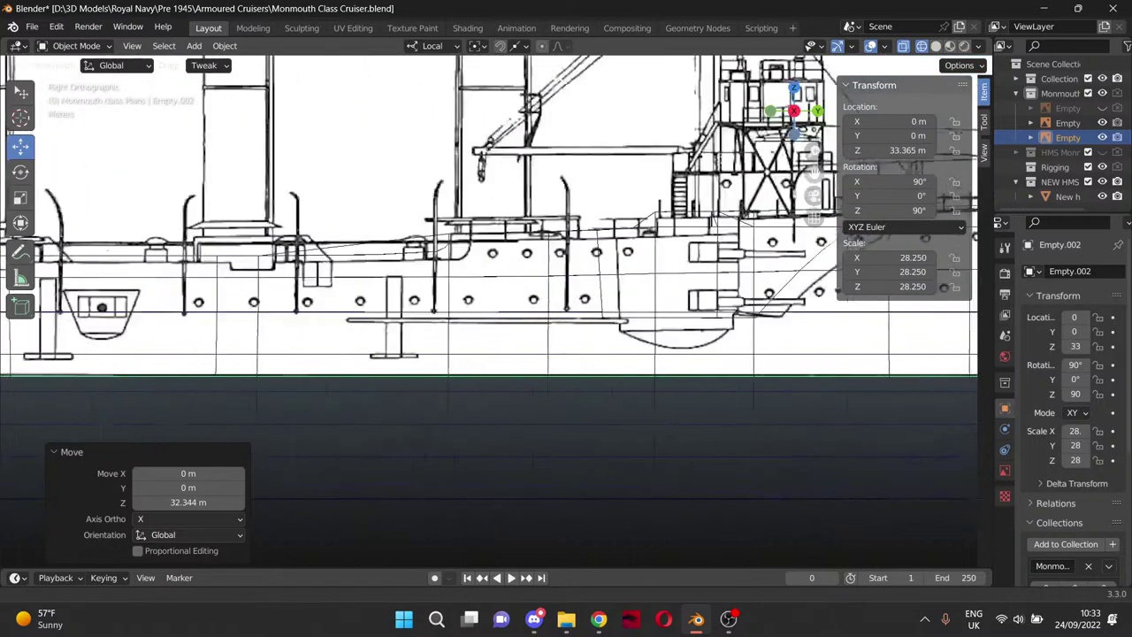
middle_click_drag(450, 206, 973, 98, "shift")
middle_click_drag(669, 215, 668, 217, "shift")
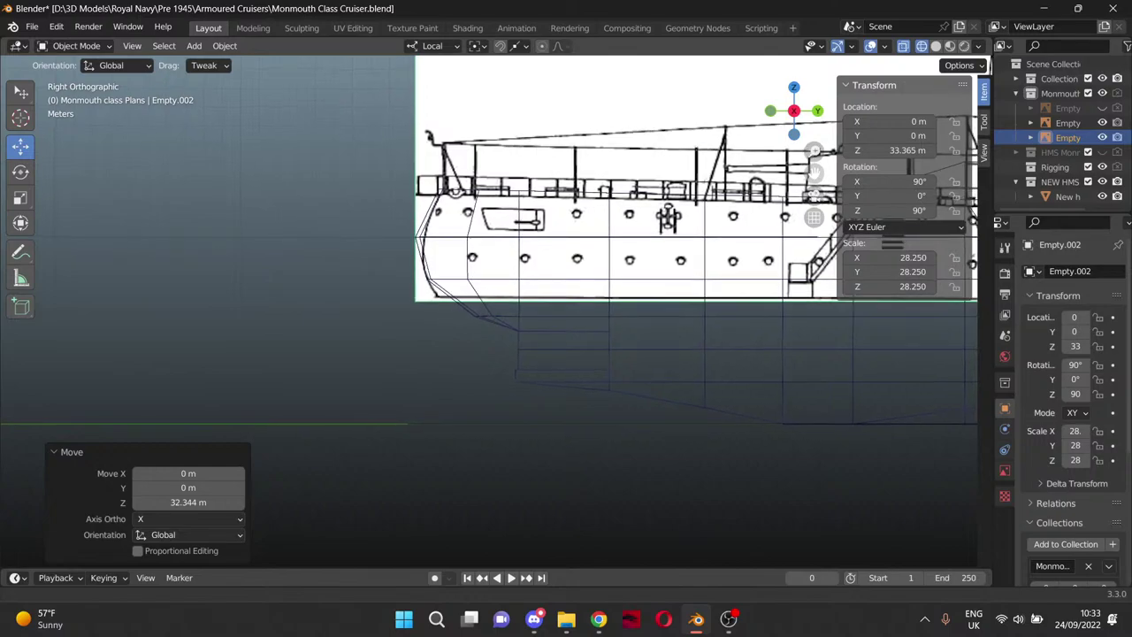
left_click_drag(815, 173, 259, 184)
scroll(617, 254, "down", 4)
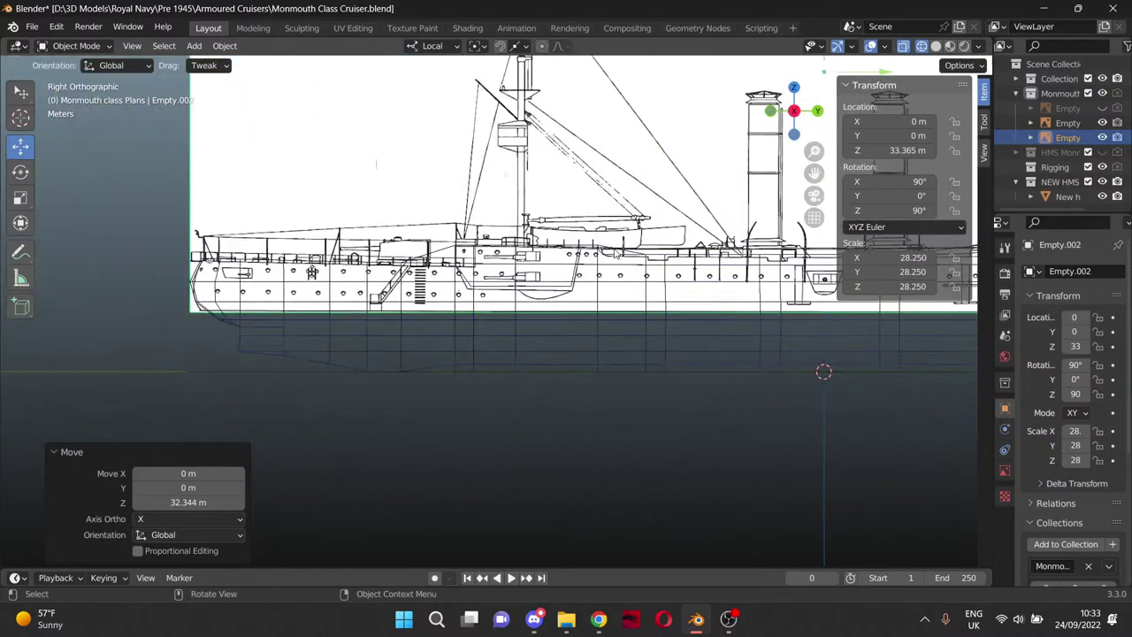
scroll(617, 254, "down", 2)
left_click_drag(814, 173, 598, 230)
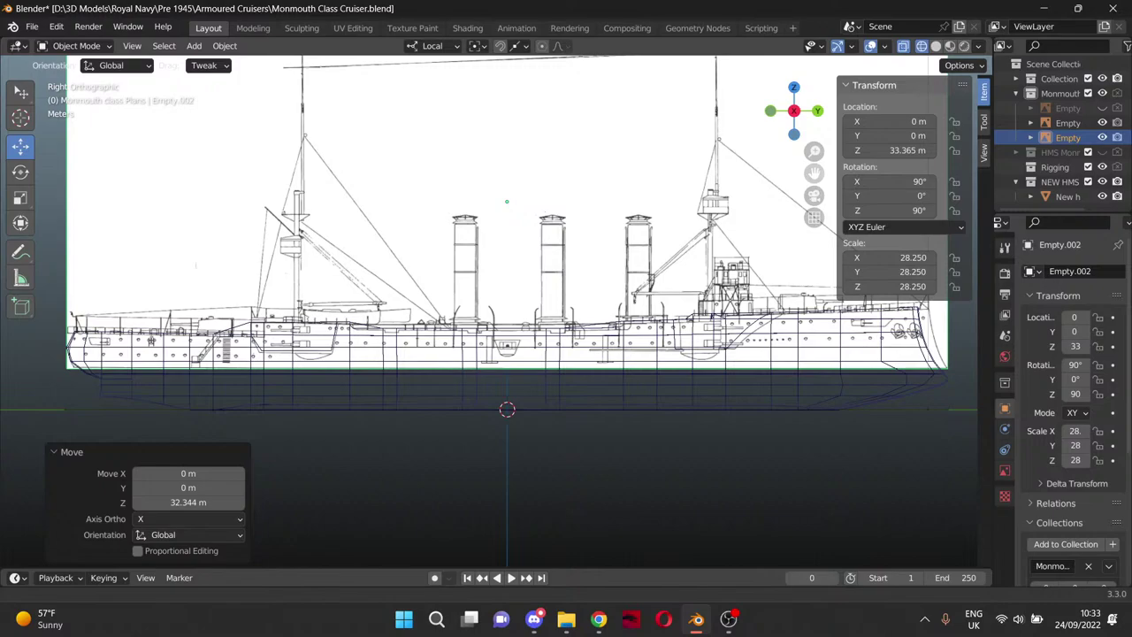
left_click_drag(595, 231, 382, 244)
left_click_drag(527, 273, 705, 279)
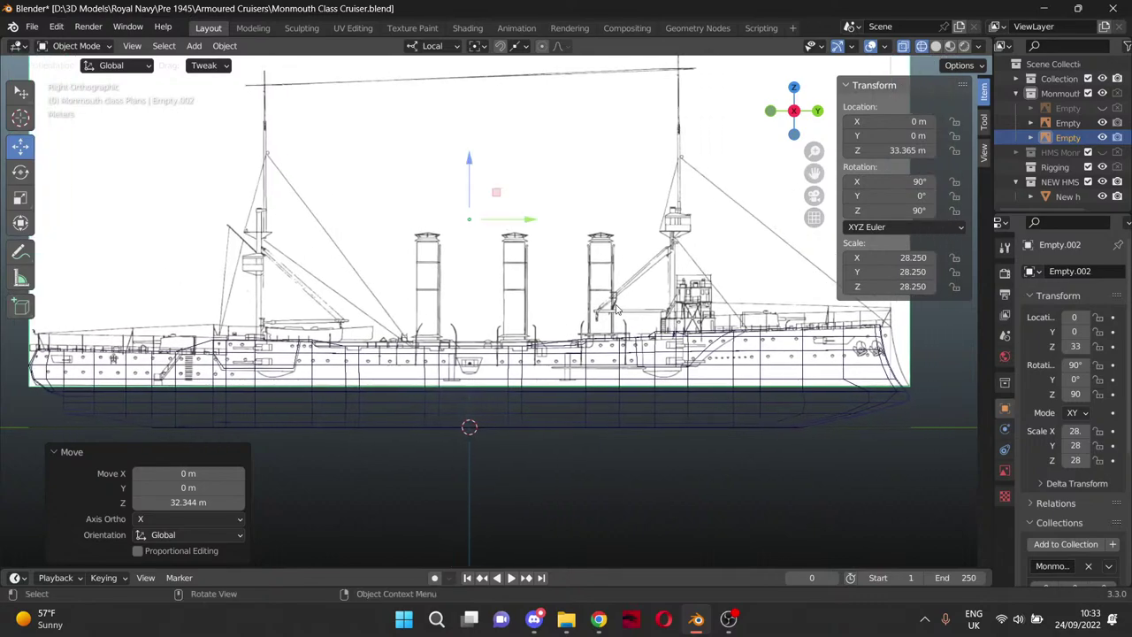
Scale the side line-drawing reference image down uniformly to about 27.89 to match the hull's length.
scroll(531, 312, "down", 1)
key("s")
mouse_move(509, 307)
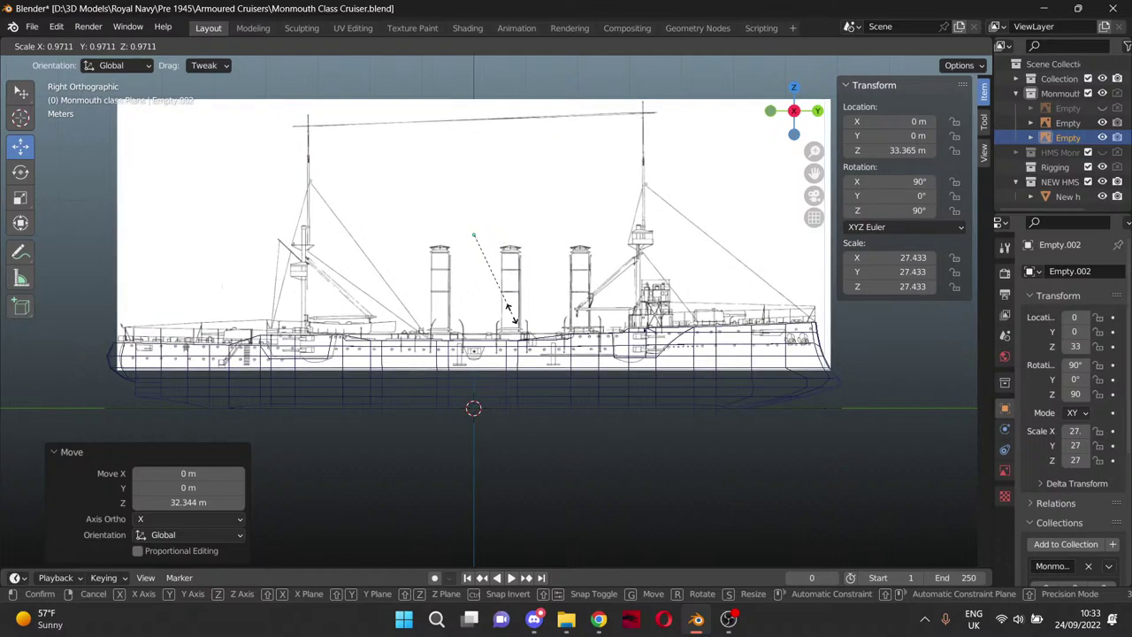
left_click(509, 312)
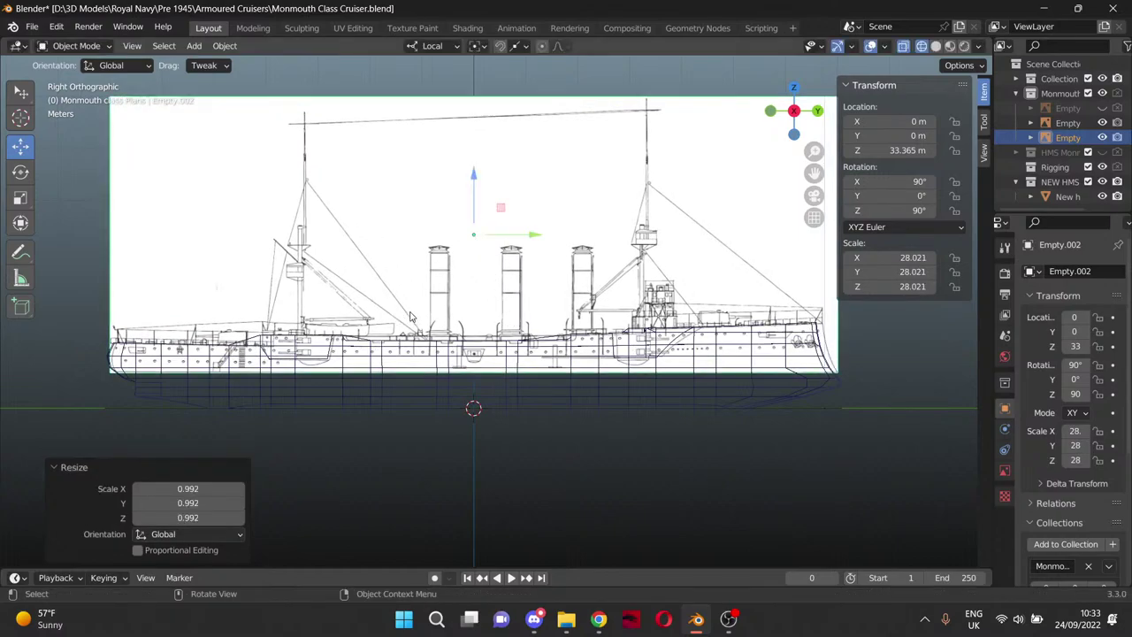
key("s")
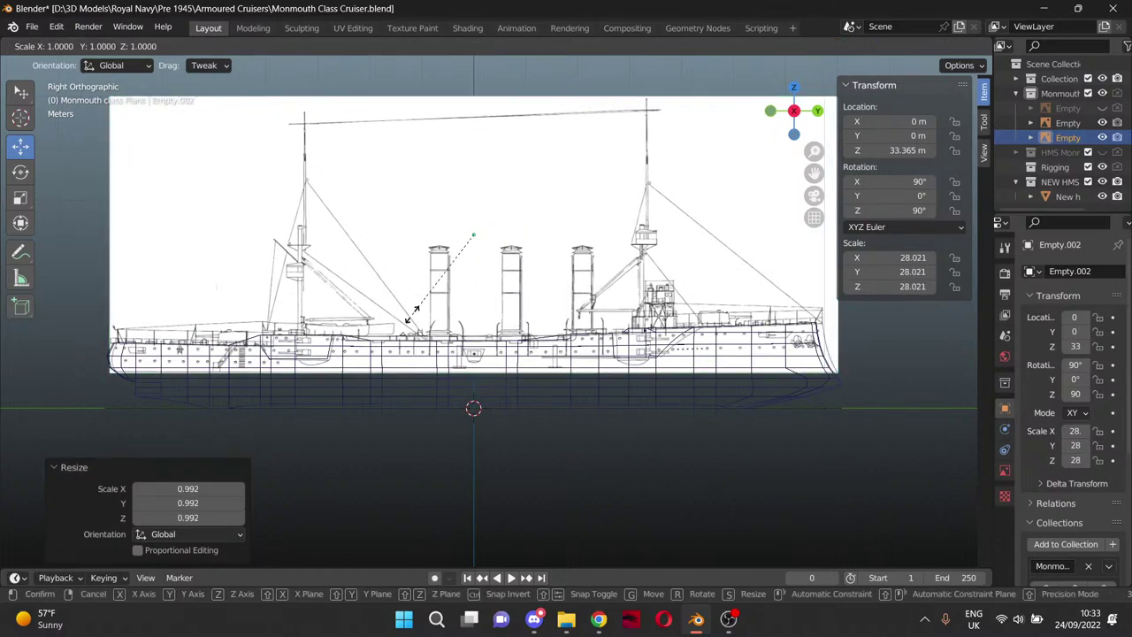
left_click(413, 314)
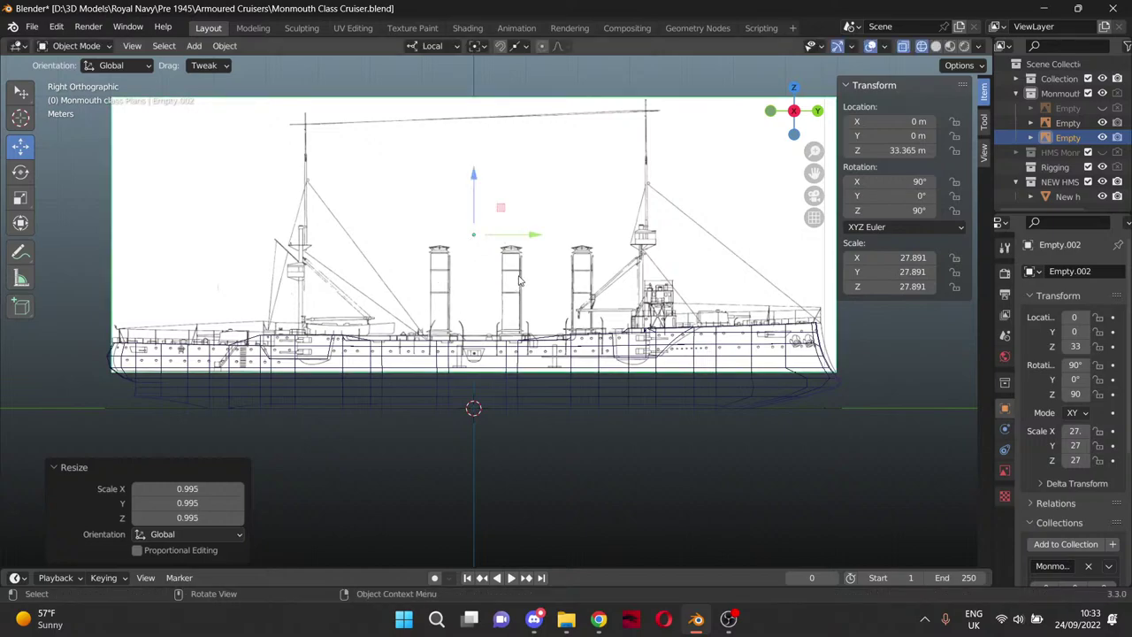
Shift the side line drawing along Y to about -0.97 m so its bow profile meets the hull wireframe.
left_click_drag(529, 235, 522, 237)
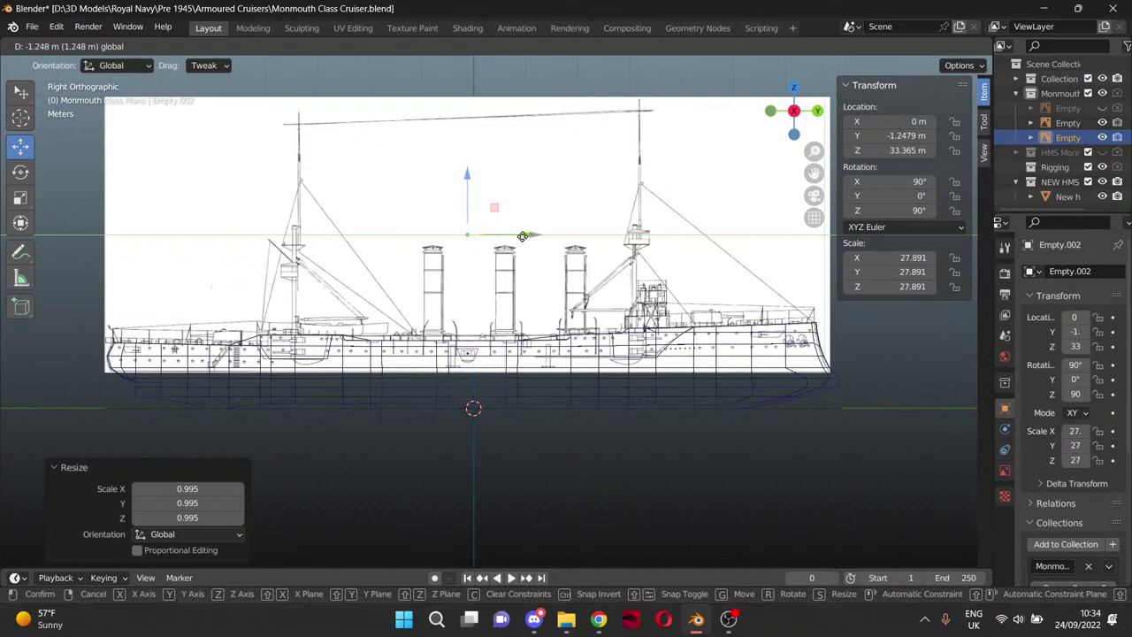
left_click_drag(523, 237, 522, 236)
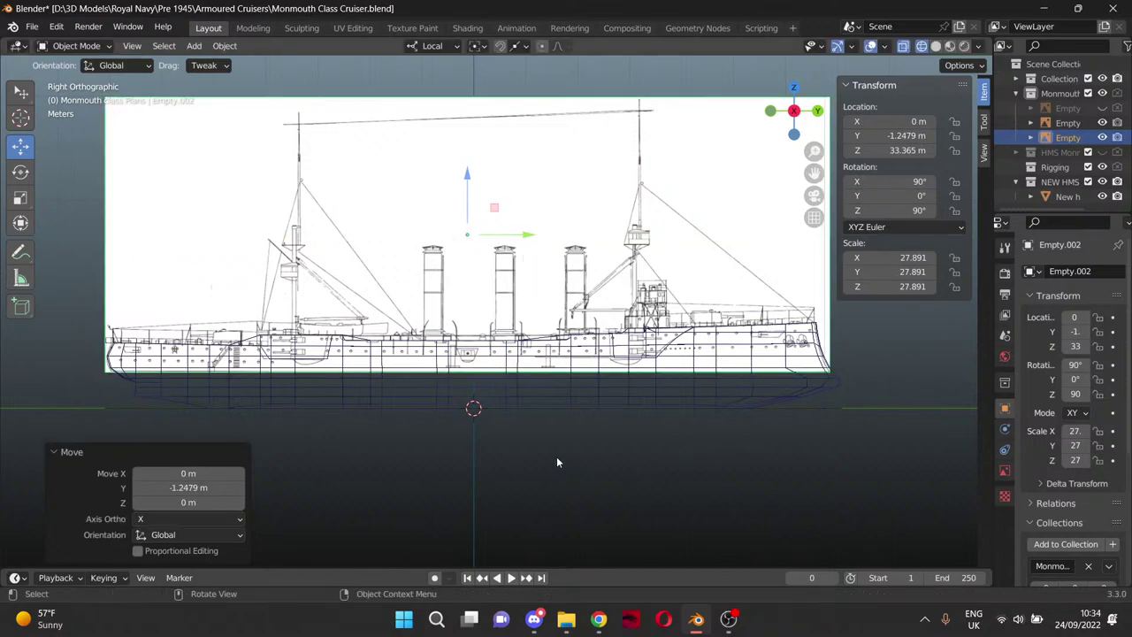
scroll(380, 447, "up", 5)
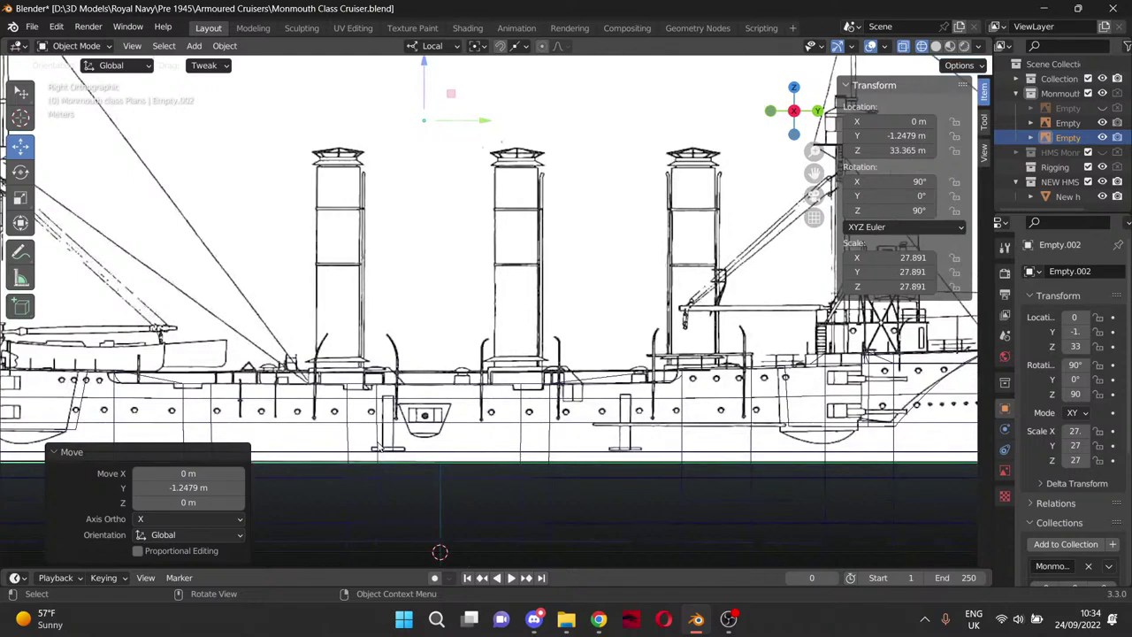
scroll(377, 447, "down", 1)
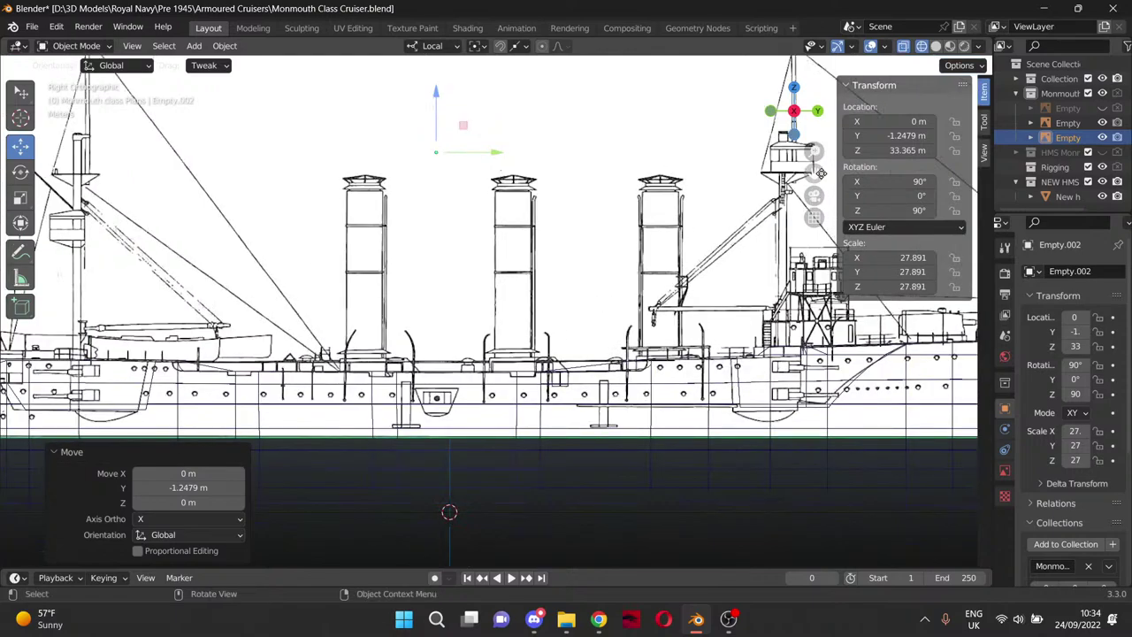
left_click_drag(821, 173, 294, 127)
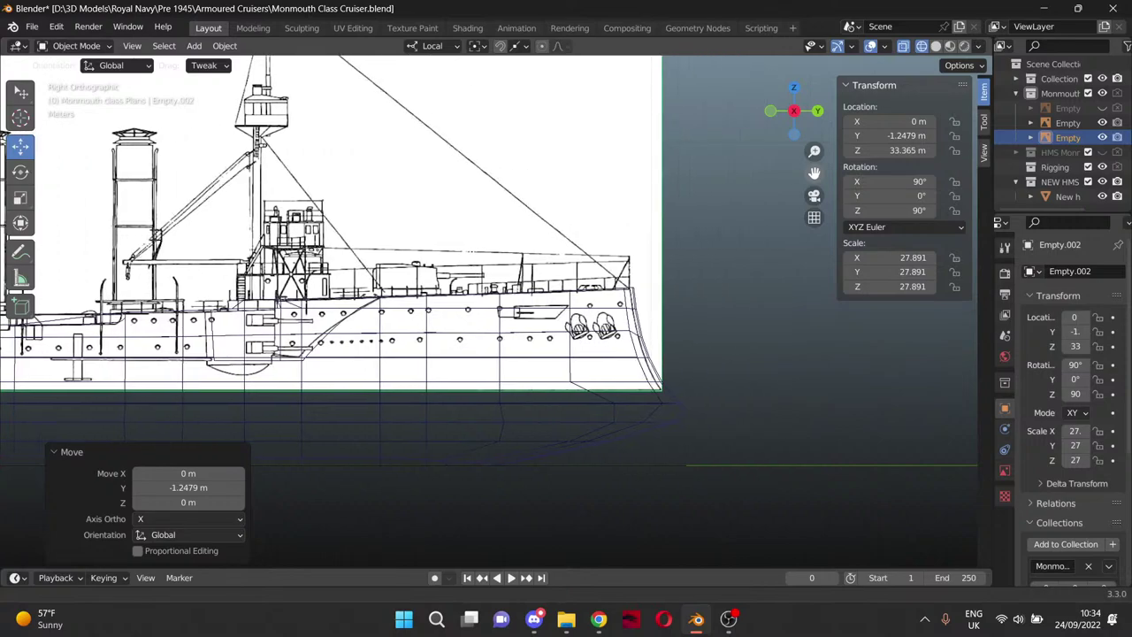
left_click(528, 222)
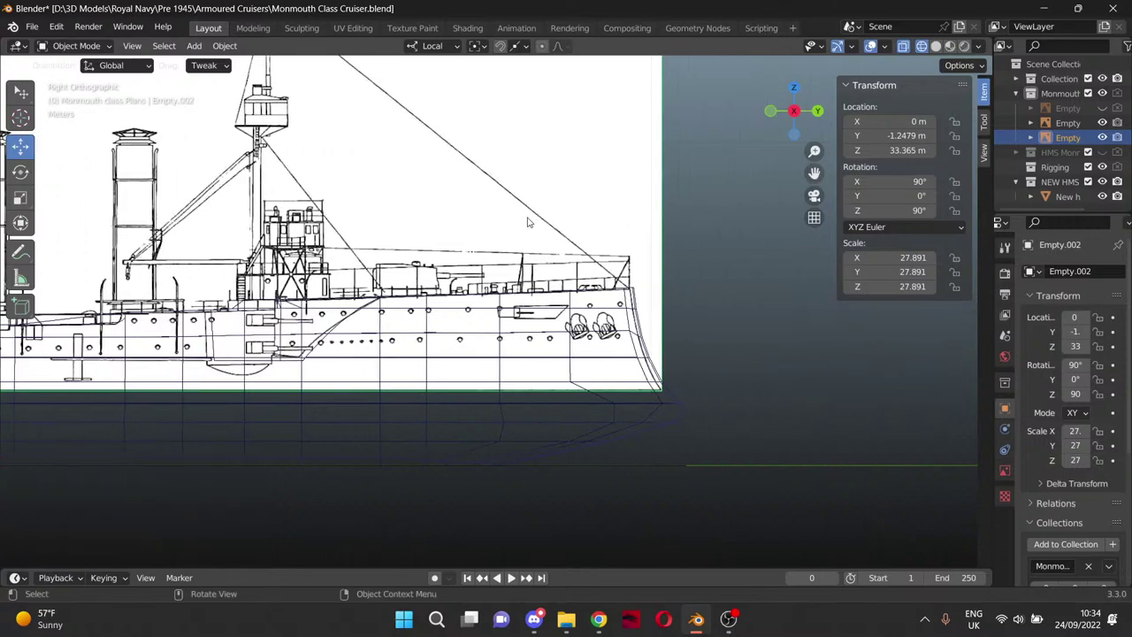
key("g")
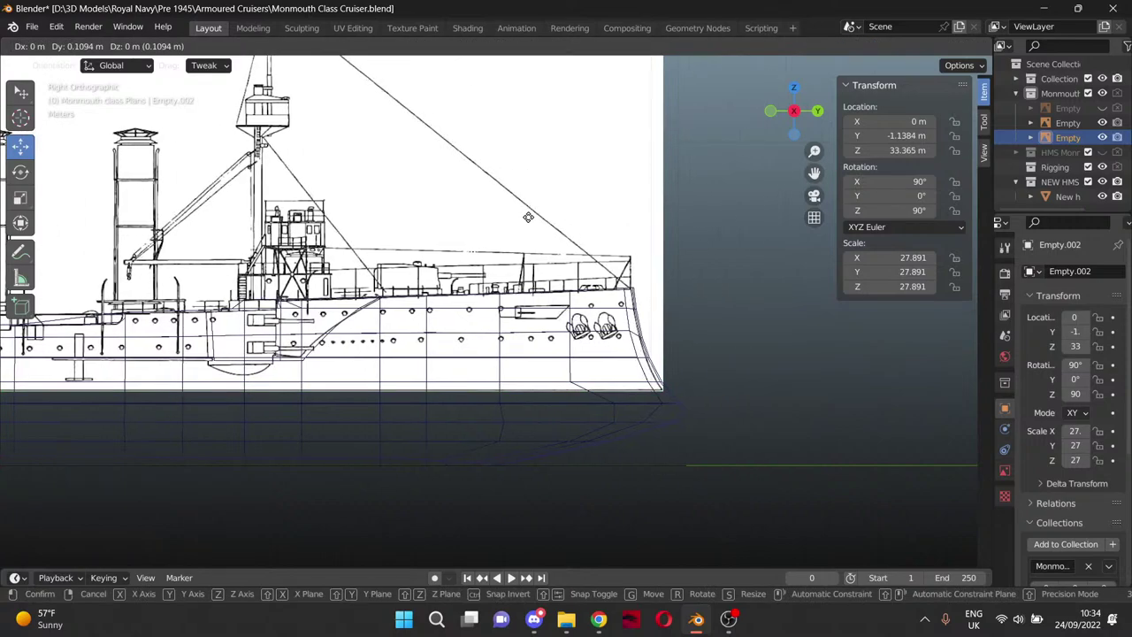
left_click(530, 217)
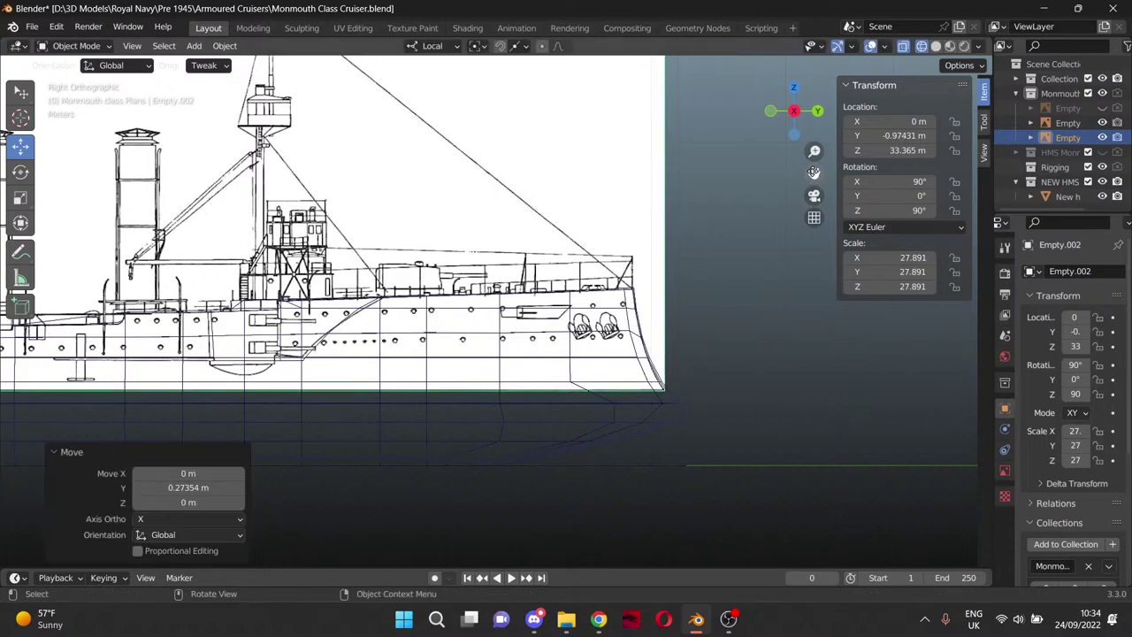
Check the rescaled line drawing against the hull wireframe from stern to bow.
mouse_move(814, 172)
left_mouse_down()
mouse_move(1131, 173)
mouse_move(1131, 159)
mouse_move(826, 168)
left_mouse_up()
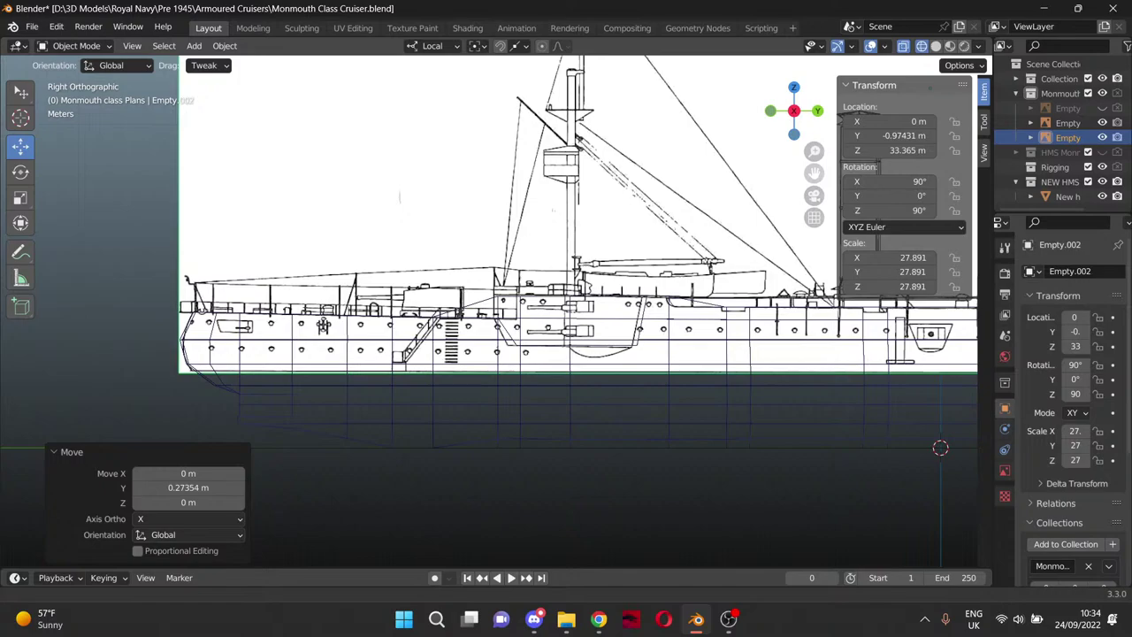
middle_click_drag(566, 265, 22, 380, "shift")
middle_click_drag(566, 319, 142, 220, "shift")
middle_click_drag(281, 215, 547, 237, "shift")
scroll(546, 237, "down", 3)
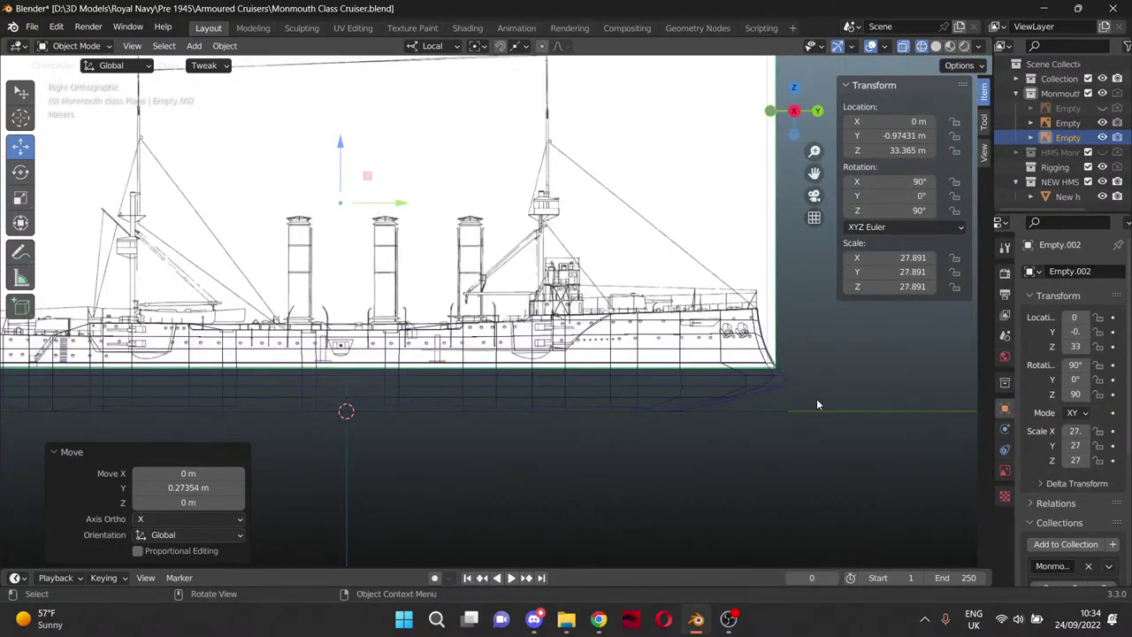
scroll(814, 354, "down", 2)
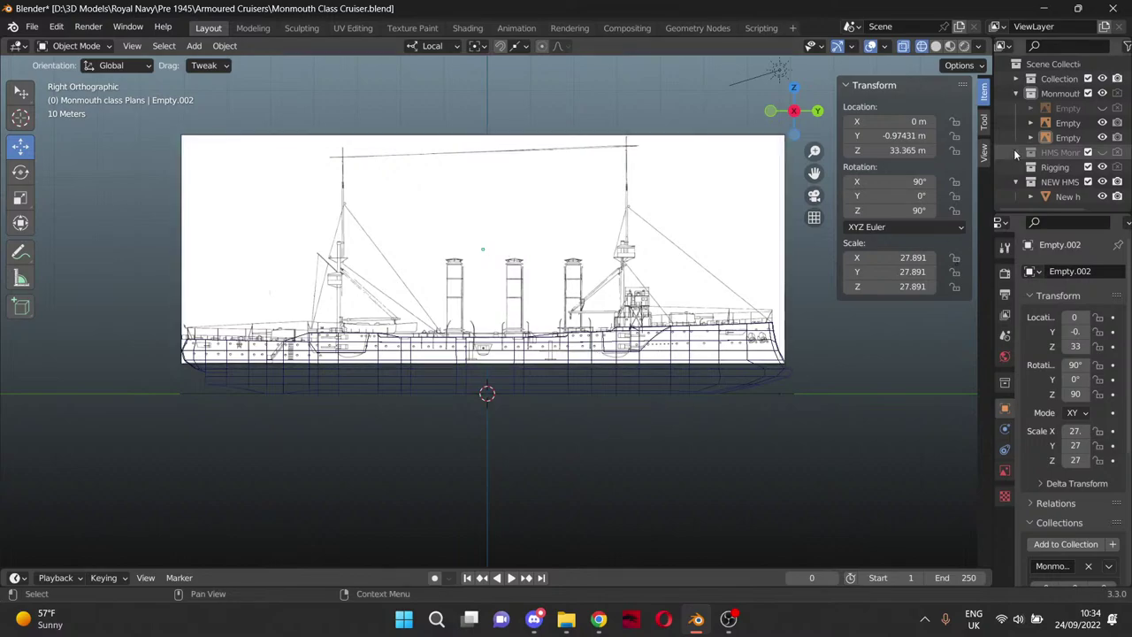
Select the horizontal deck plan reference image beneath the hull and view it from directly above.
middle_click_drag(567, 434, 684, 429)
left_click(376, 430)
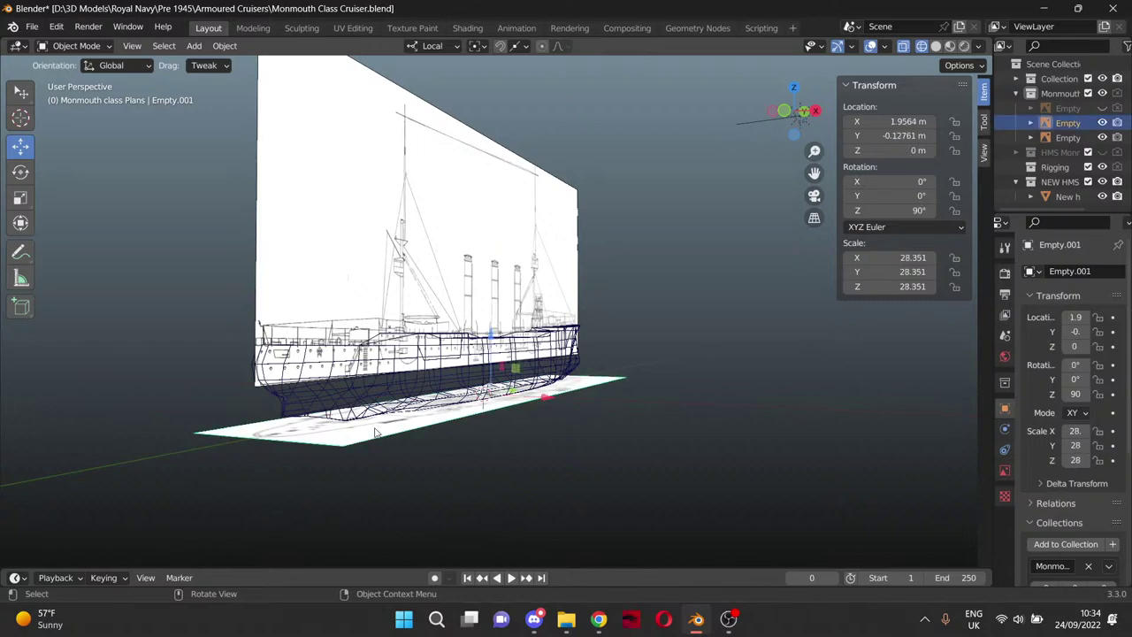
middle_click_drag(591, 451, 606, 484)
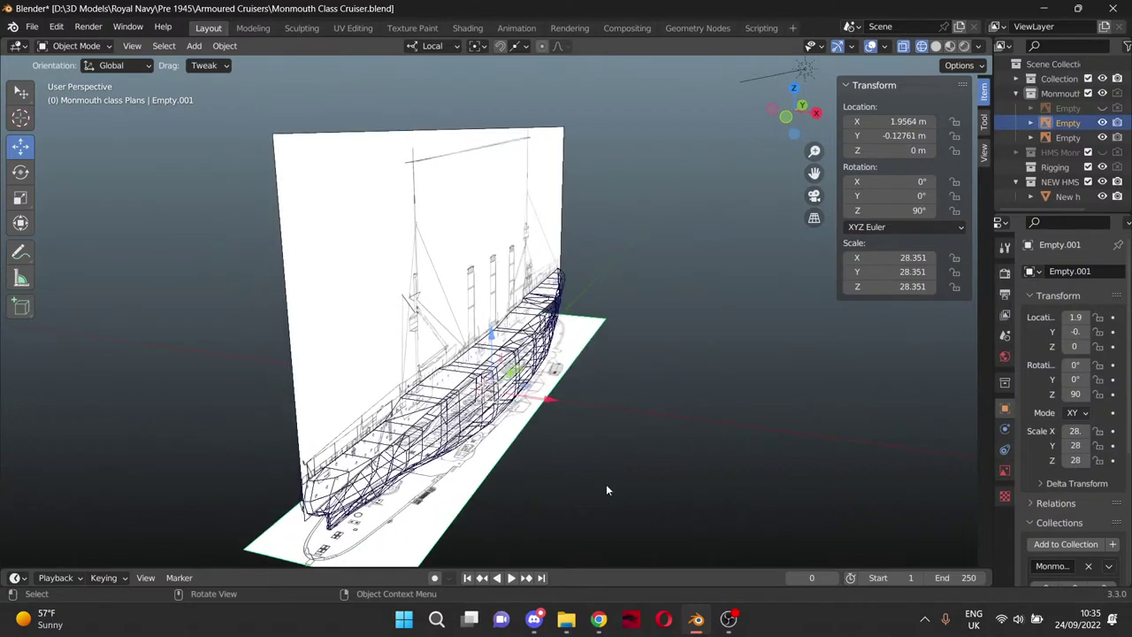
key("KP_7")
Examine how the deck plan's bow, midships and stern outlines line up with the hull wireframe.
left_click_drag(822, 176, 825, 311)
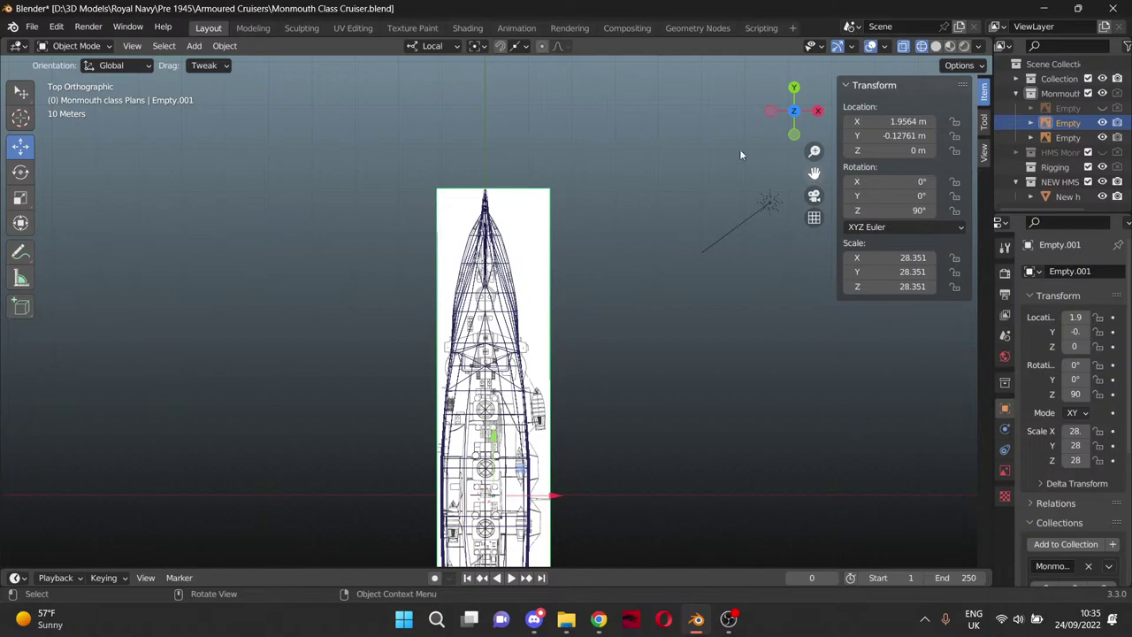
scroll(580, 162, "up", 7)
left_click_drag(813, 174, 814, 477)
scroll(491, 211, "up", 5)
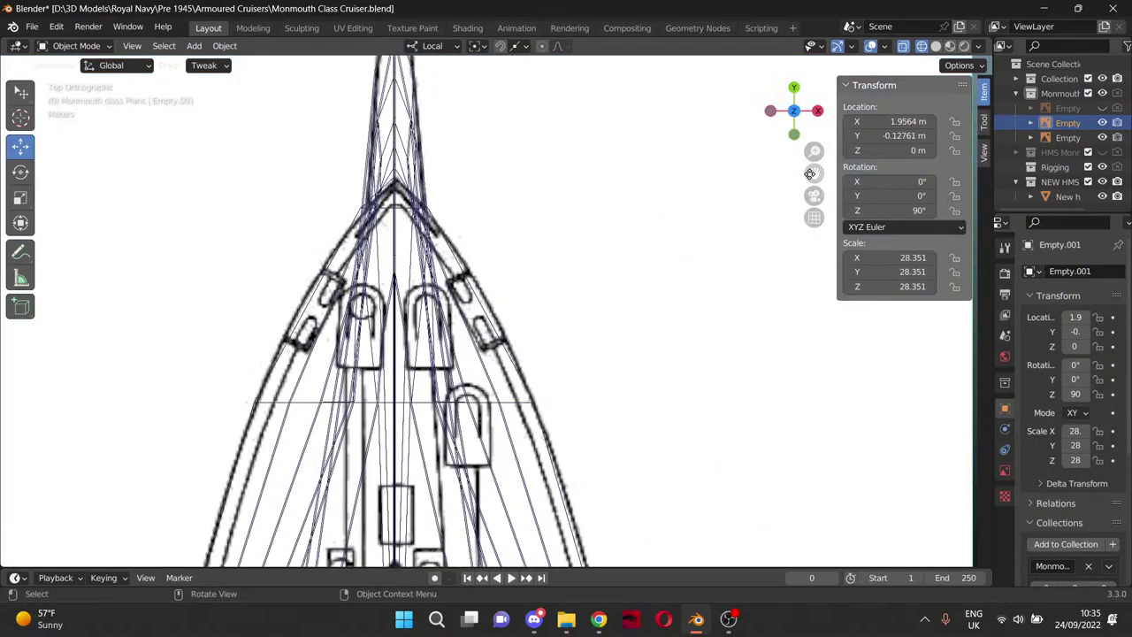
left_click_drag(814, 174, 822, 318)
left_click_drag(814, 151, 385, 123)
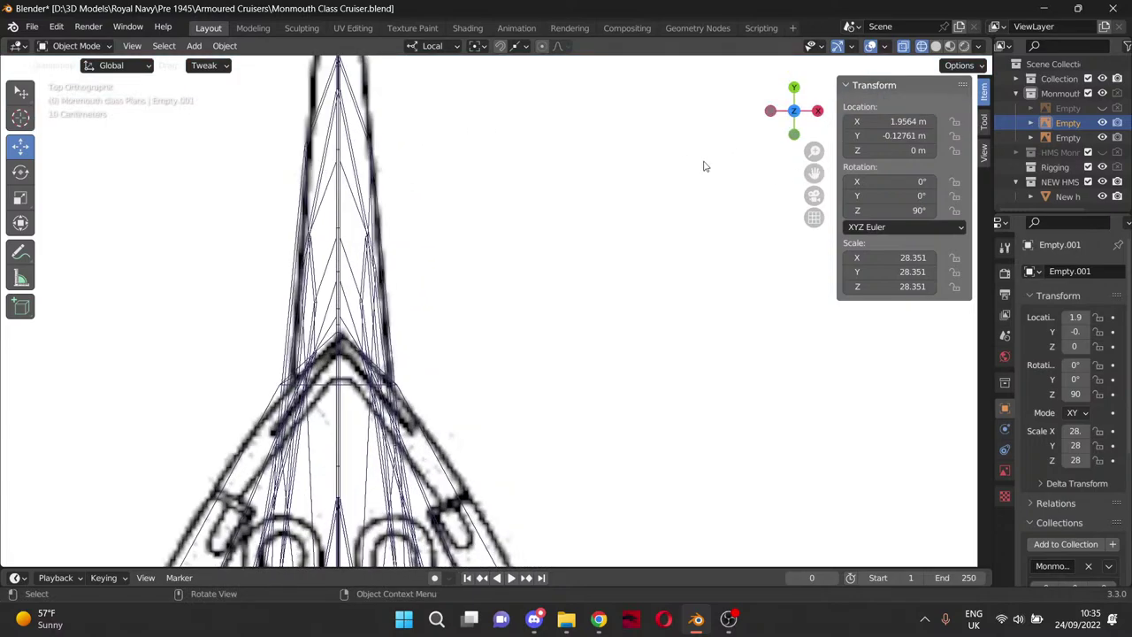
left_click_drag(813, 174, 857, 333)
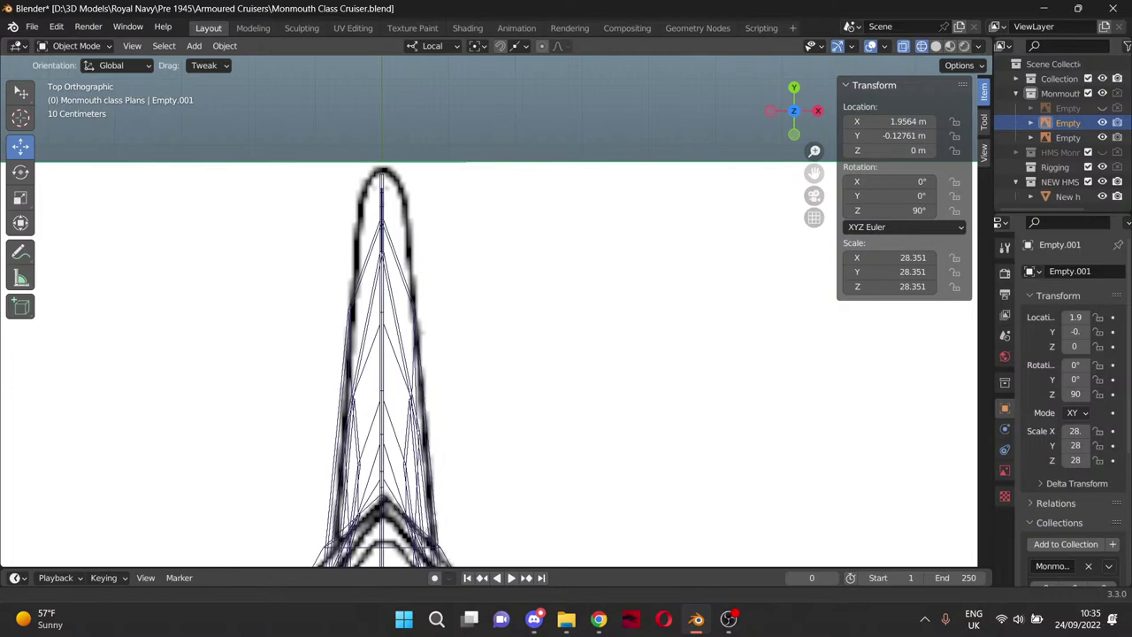
scroll(531, 217, "down", 5)
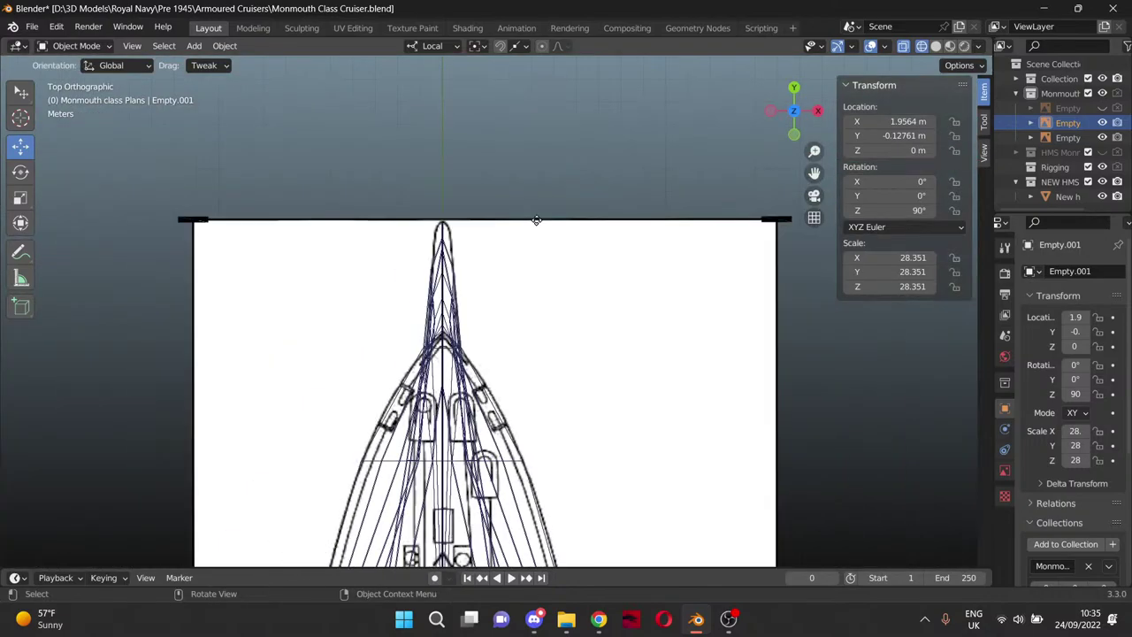
left_click_drag(814, 174, 791, 0)
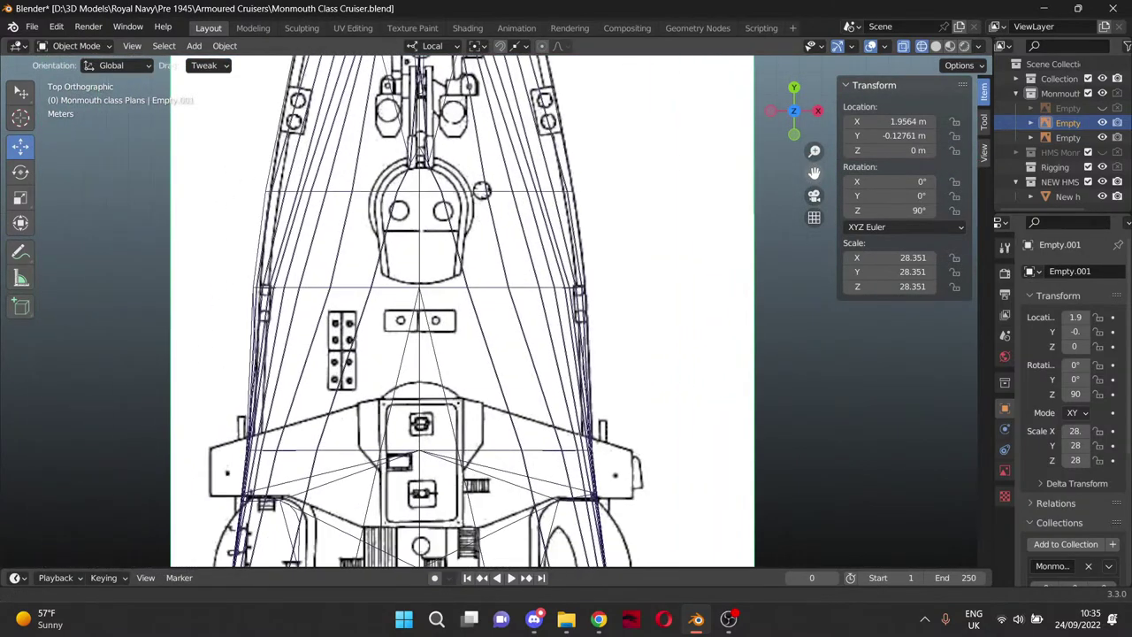
left_click_drag(791, 566, 788, 55)
left_click_drag(639, 221, 646, 337)
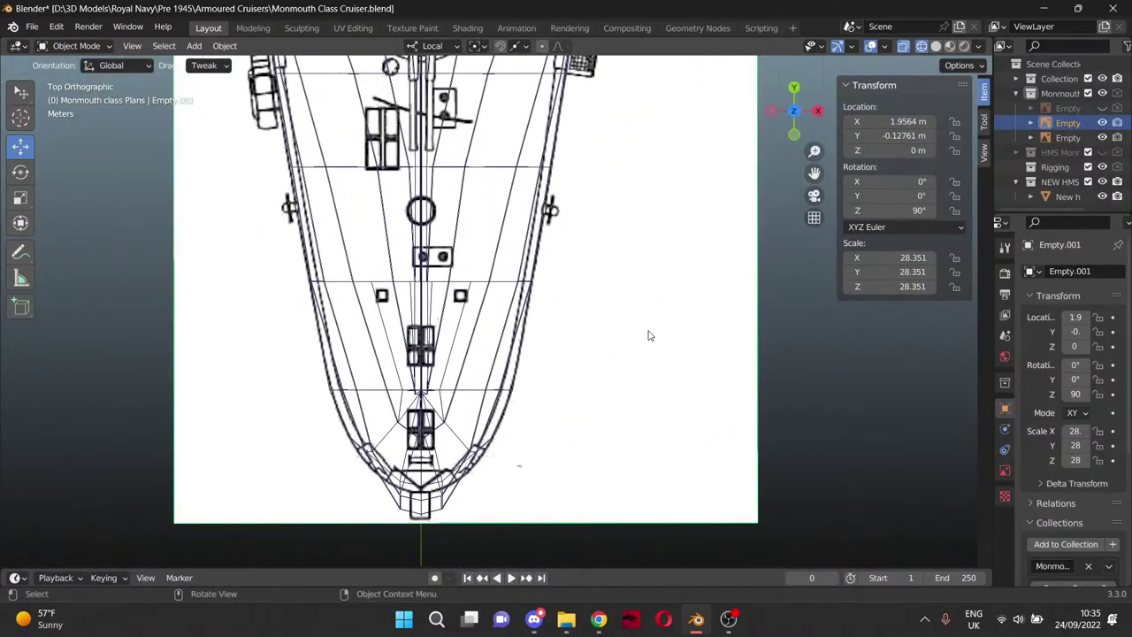
Move the deck plan reference image aft along Y to about -0.93 m, then check its fit at the bow.
scroll(646, 334, "down", 2)
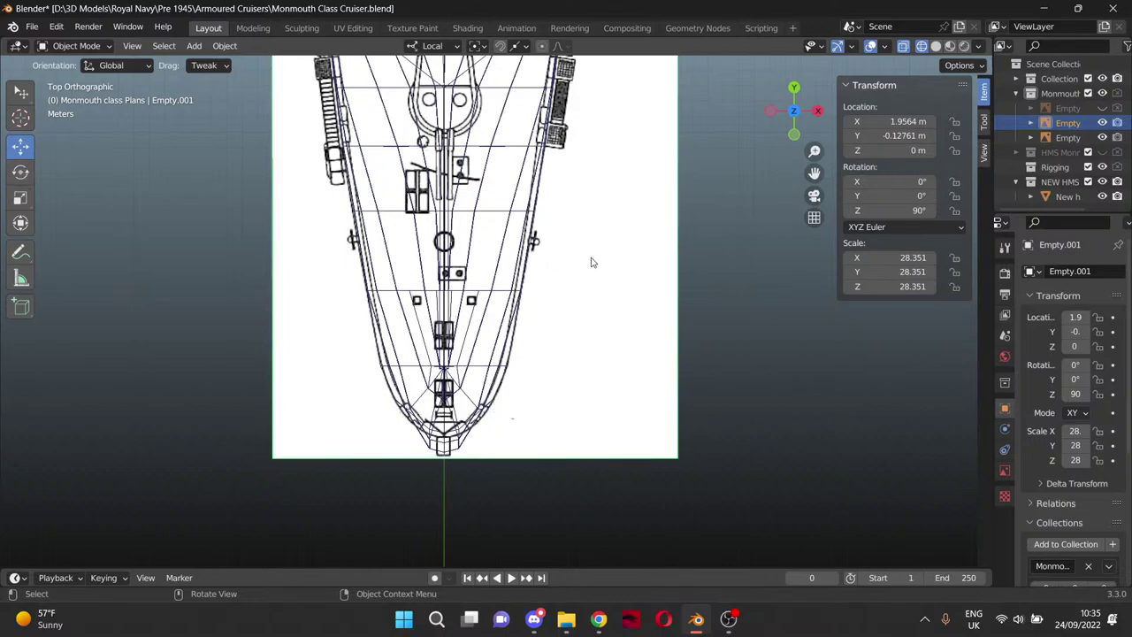
key("g")
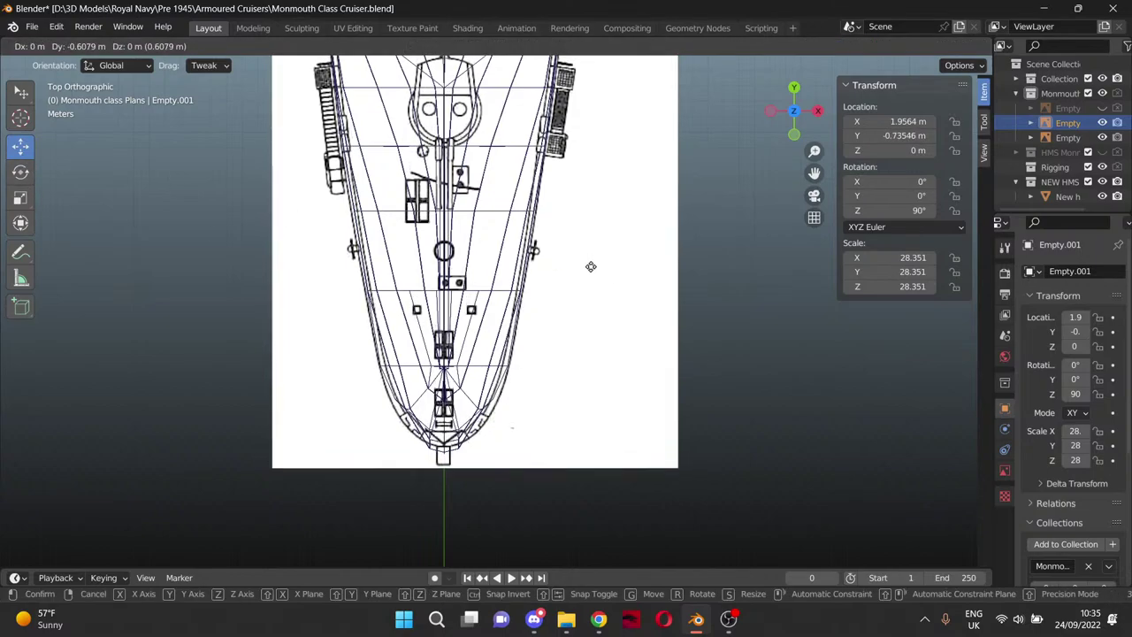
left_click(593, 274)
scroll(702, 228, "down", 3)
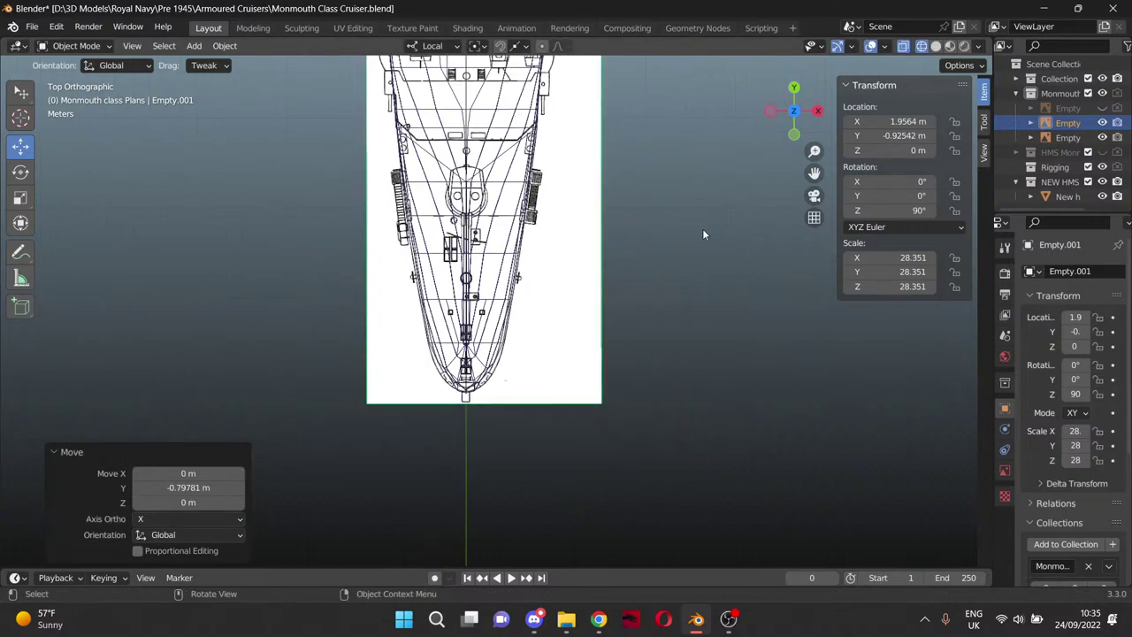
left_click_drag(816, 173, 860, 562)
left_click_drag(806, 636, 809, 636)
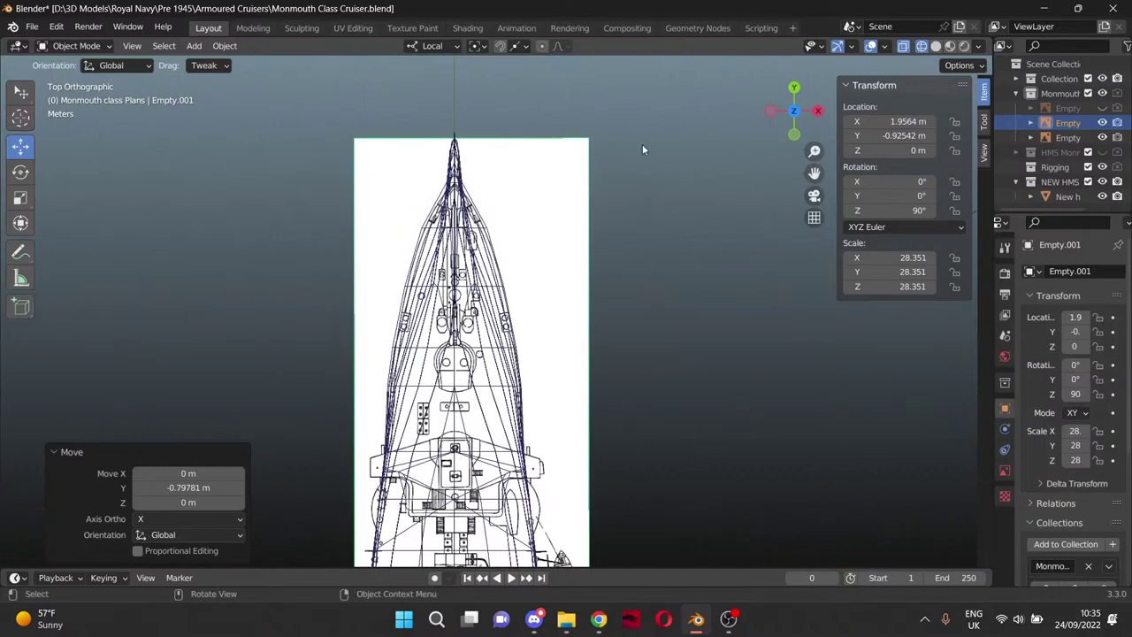
Return to a perspective view of the ship and switch the viewport to solid shading.
middle_click_drag(642, 144, 437, 498)
scroll(439, 501, "down", 3)
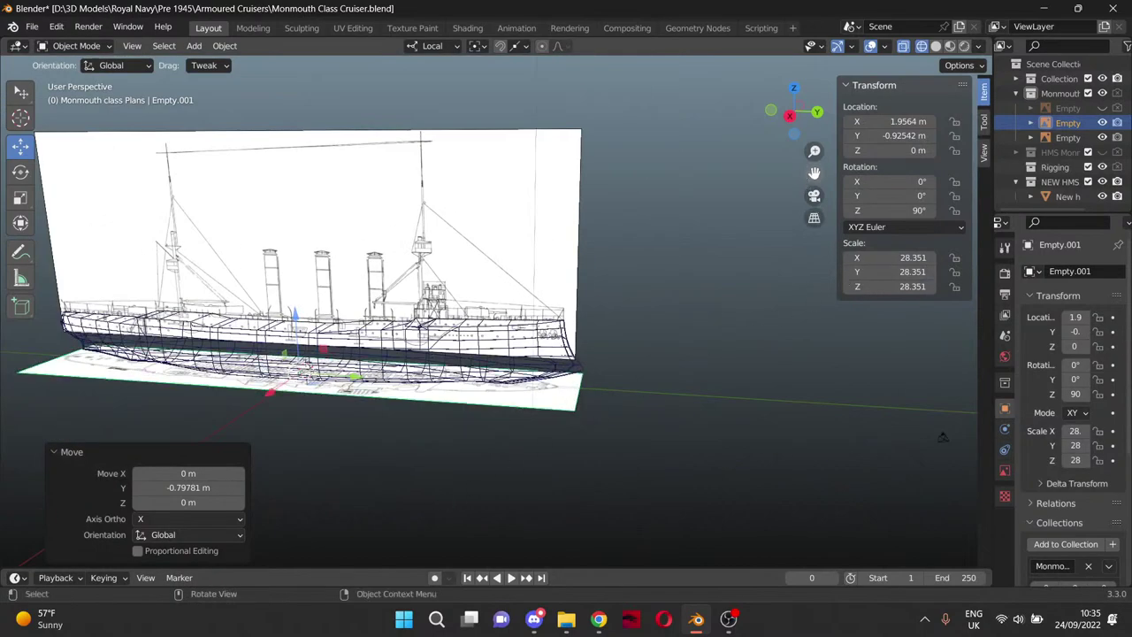
mouse_move(813, 174)
left_mouse_down()
mouse_move(969, 177)
mouse_move(909, 90)
left_mouse_up()
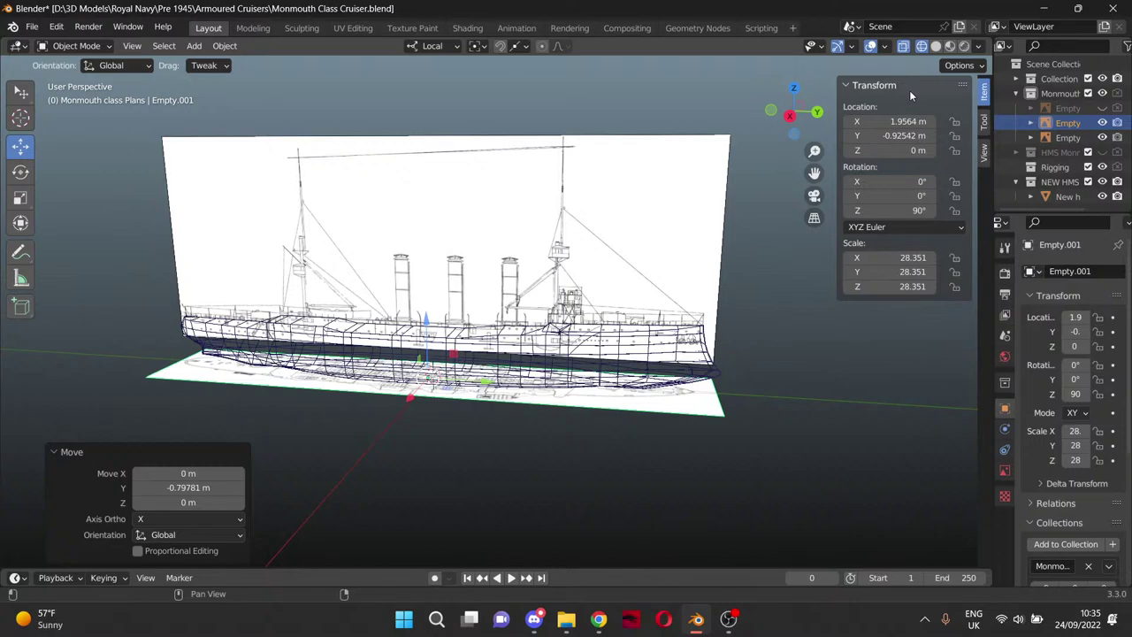
left_click(936, 46)
middle_click_drag(761, 433, 711, 456)
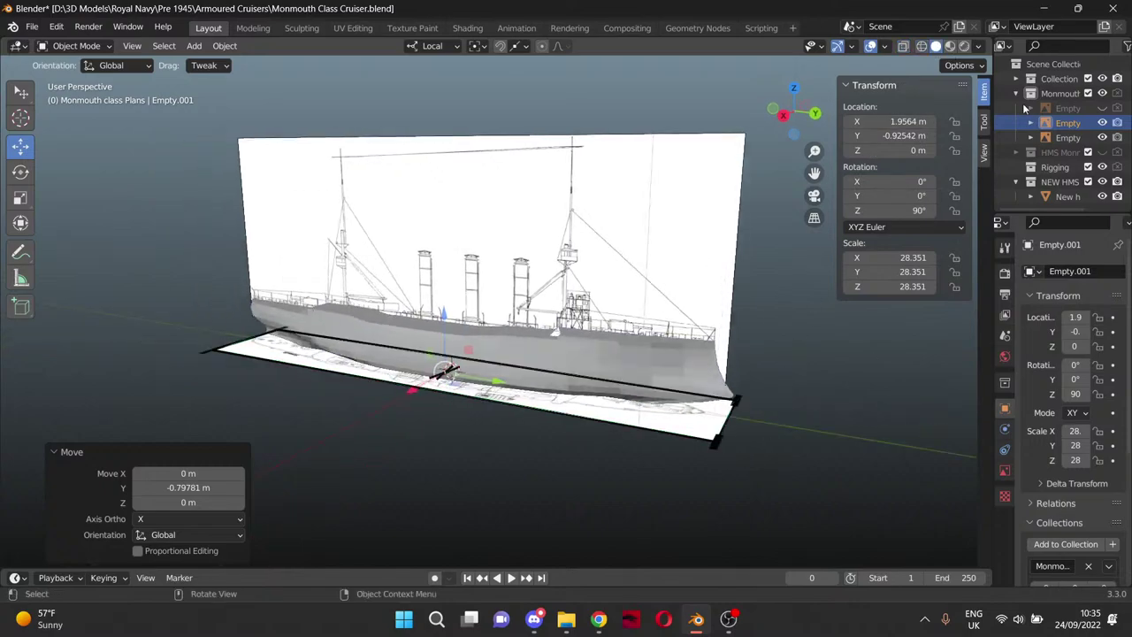
Show the old HMS Monmouth model with the new hull hidden, compare it with the reference images, and hide the old model again.
left_click(1102, 152)
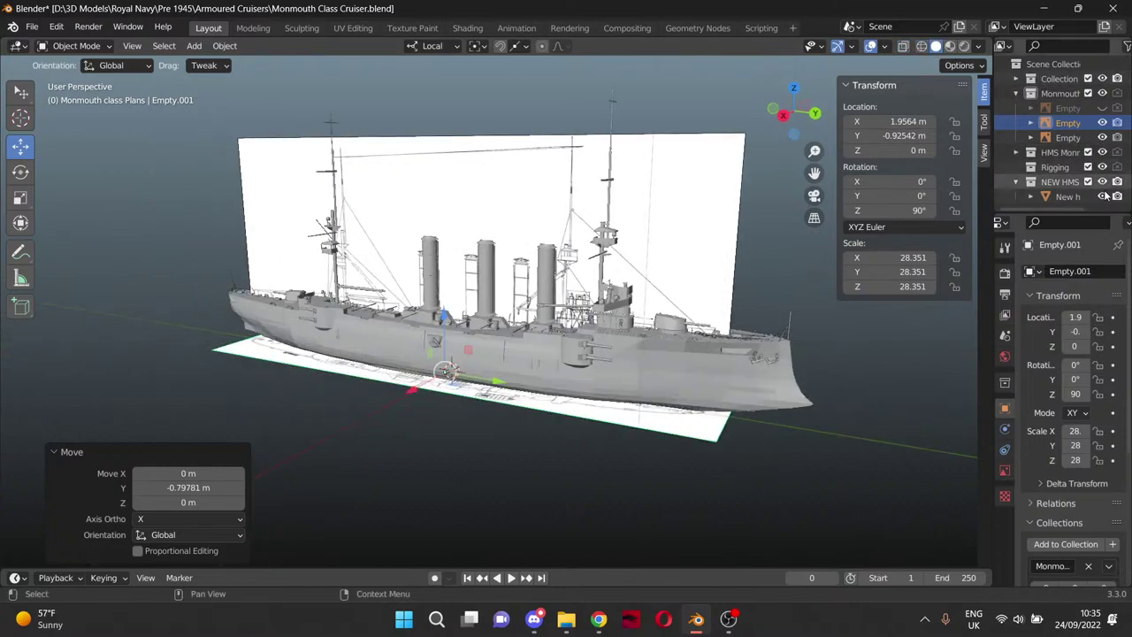
middle_click_drag(624, 494, 656, 485)
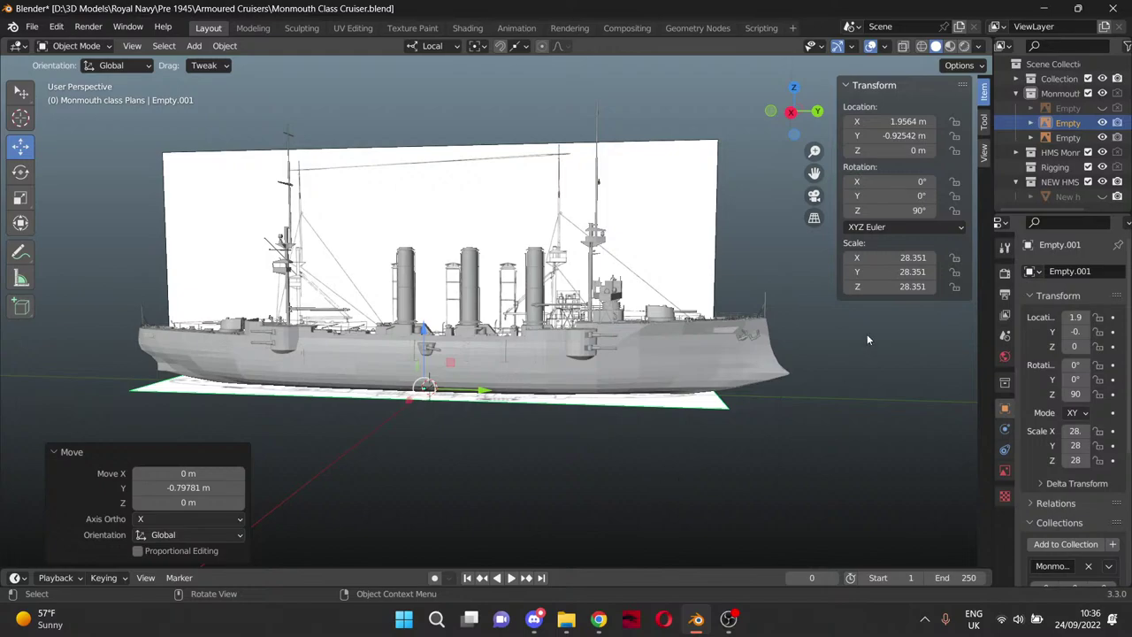
left_click(1102, 123)
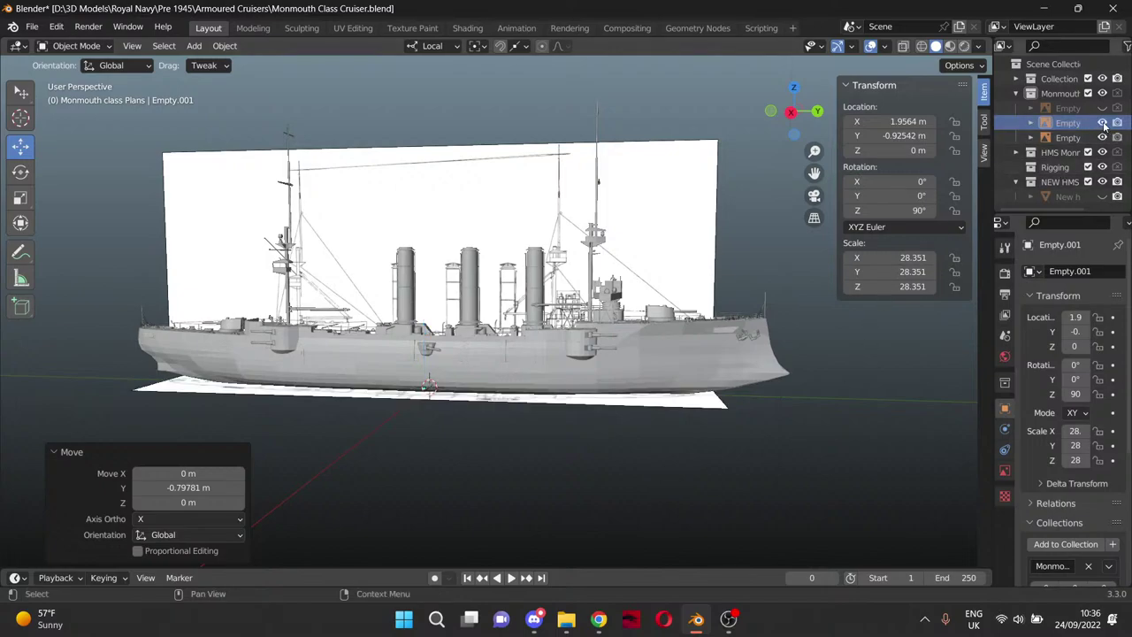
left_click(1102, 152)
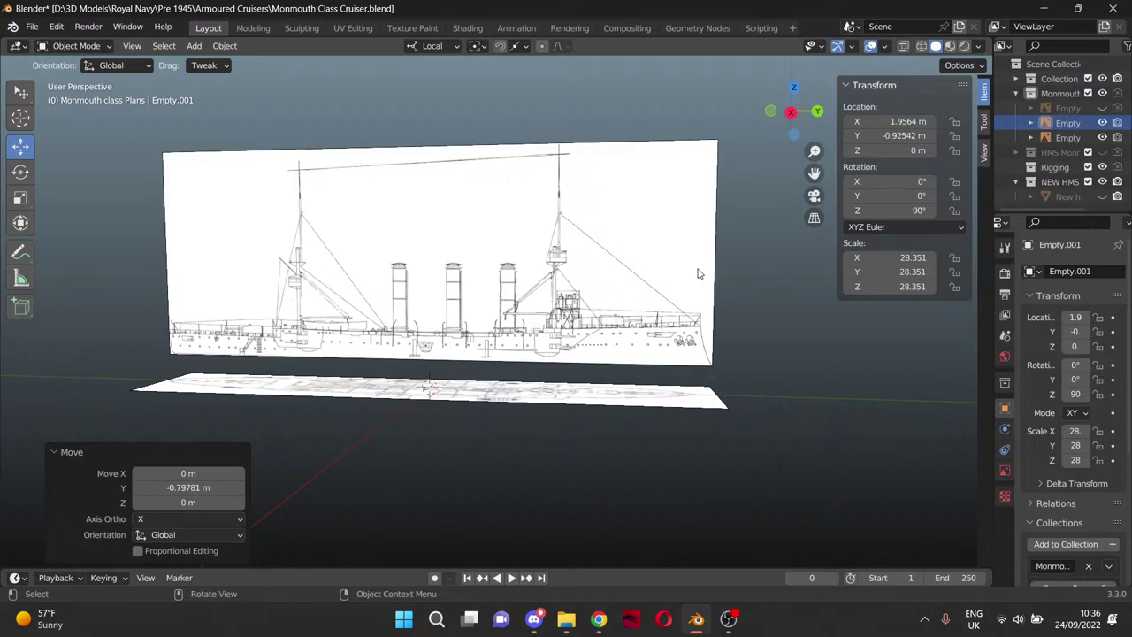
Unhide the new hull and show it as wireframe over the deck plan from above, around the bridge area.
middle_click_drag(560, 342, 572, 392)
left_click(1102, 196)
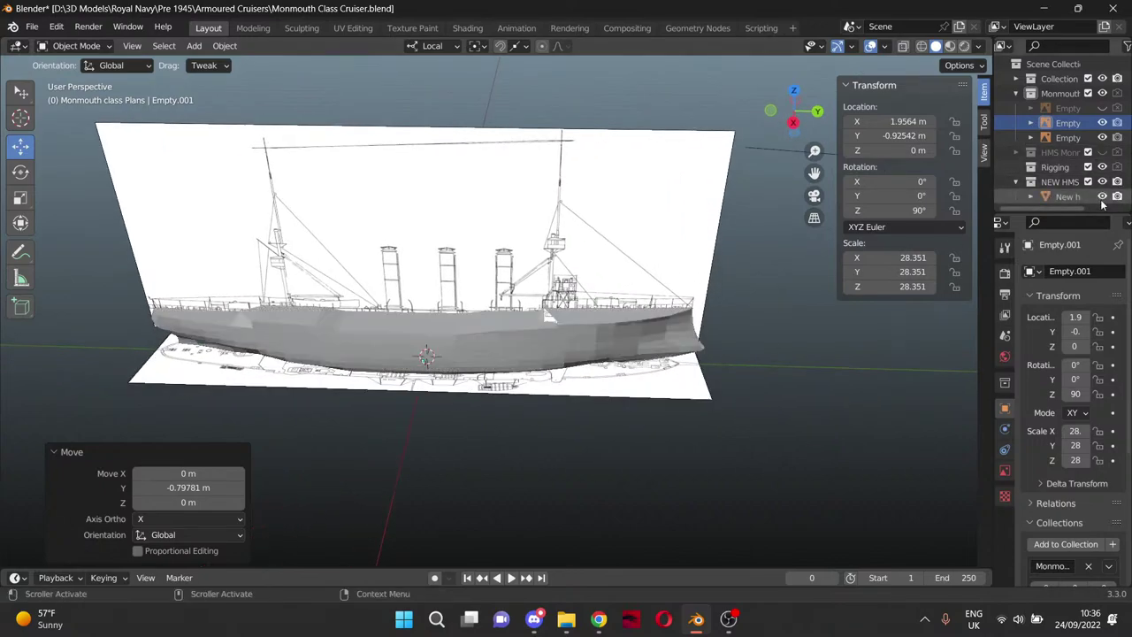
key("KP_7")
scroll(700, 329, "up", 6)
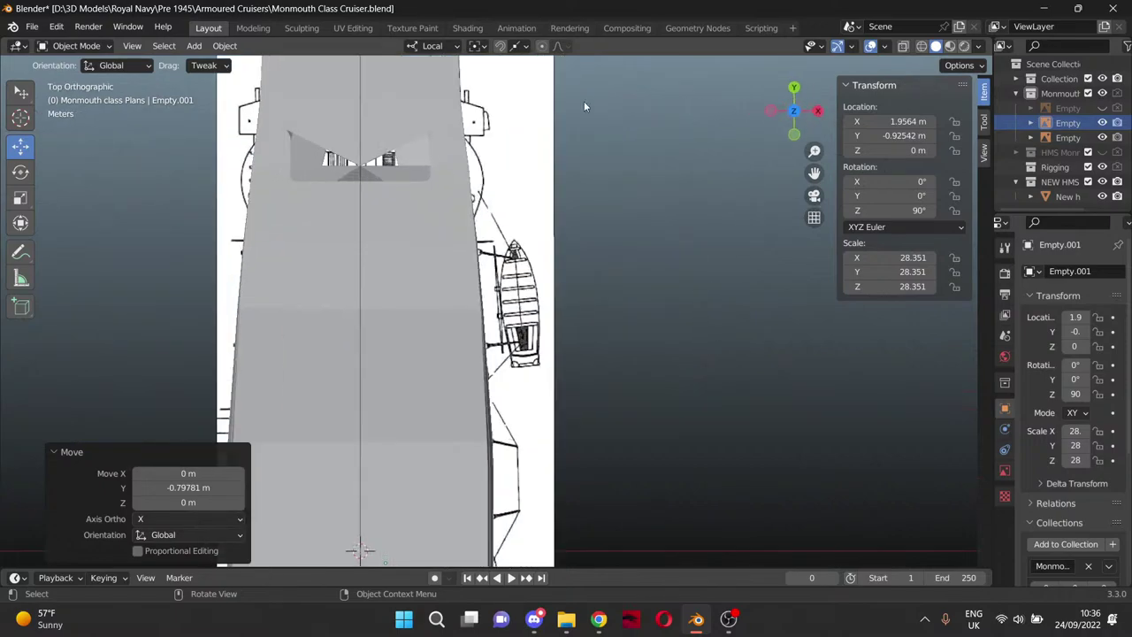
left_click_drag(812, 173, 984, 495)
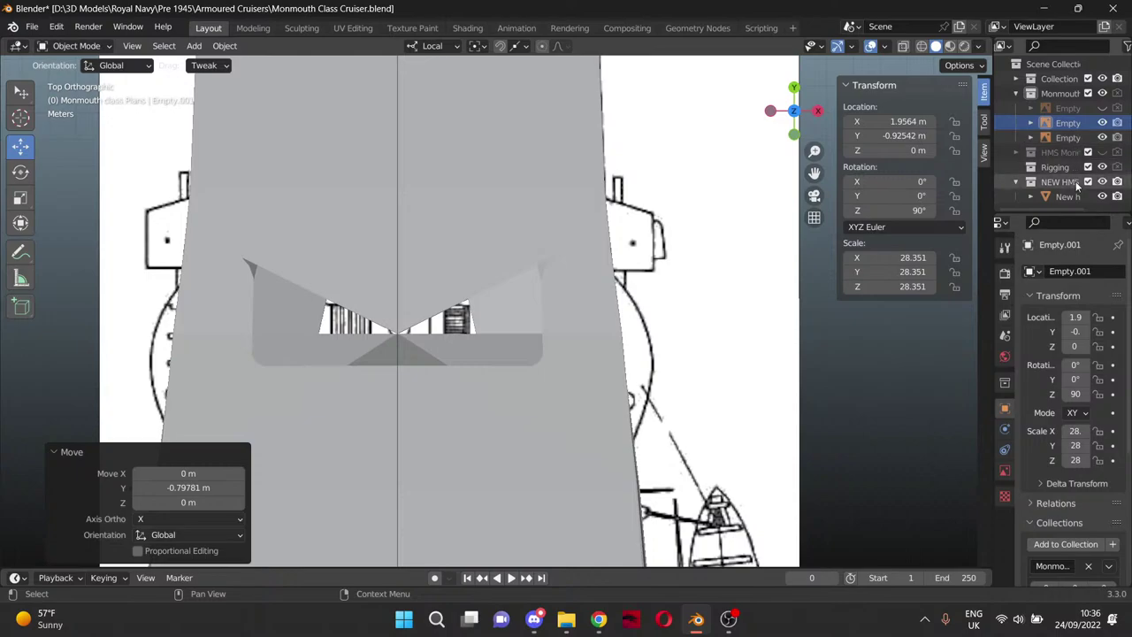
left_click(921, 46)
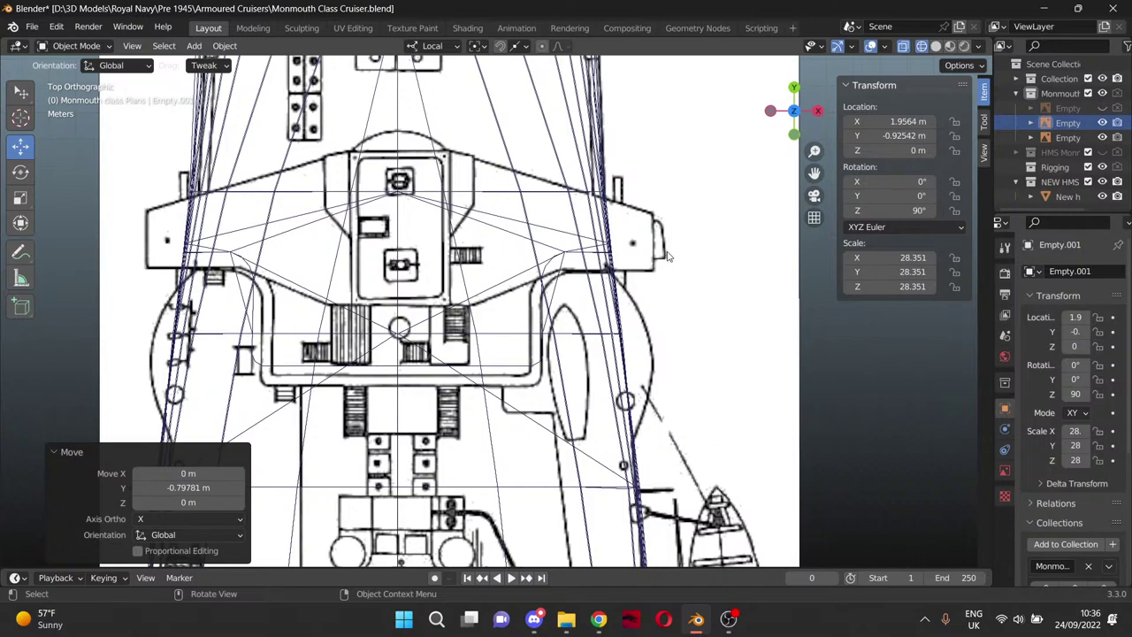
Examine from the side how the hull wireframe matches the line drawing around the forward casemates, the deck edge and the bow.
key("KP_3")
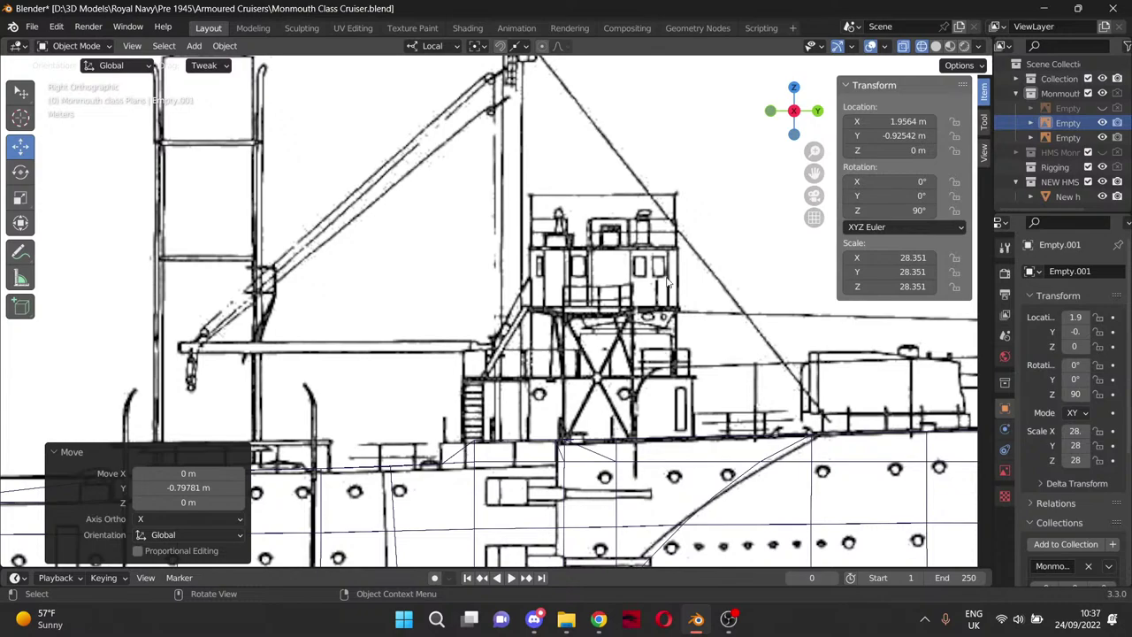
left_click_drag(814, 173, 927, 6)
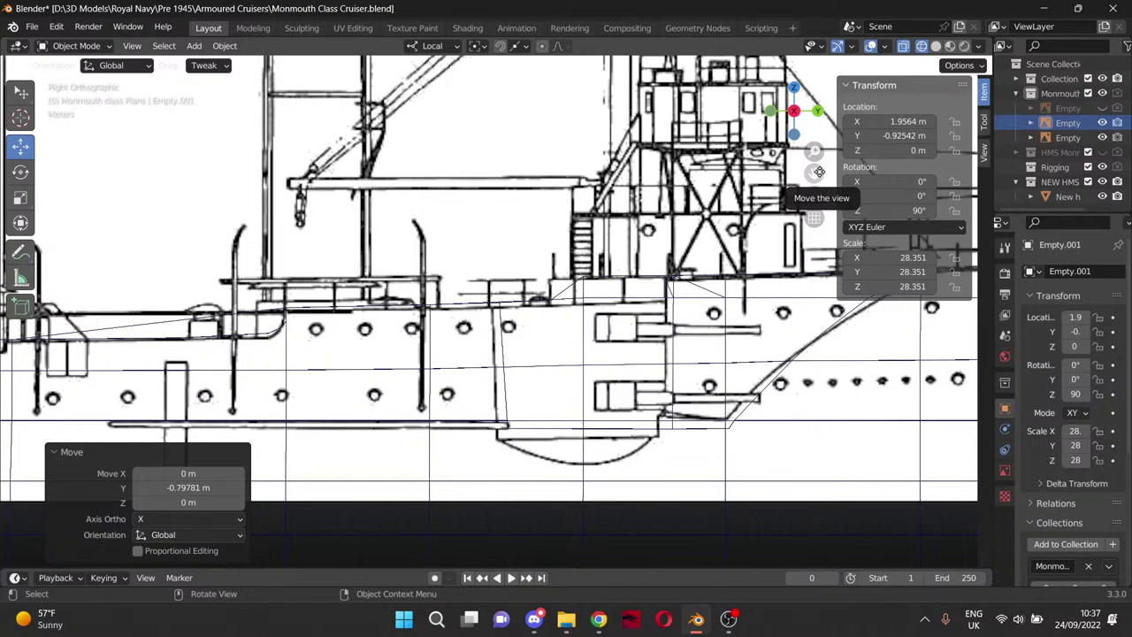
scroll(790, 229, "down", 2)
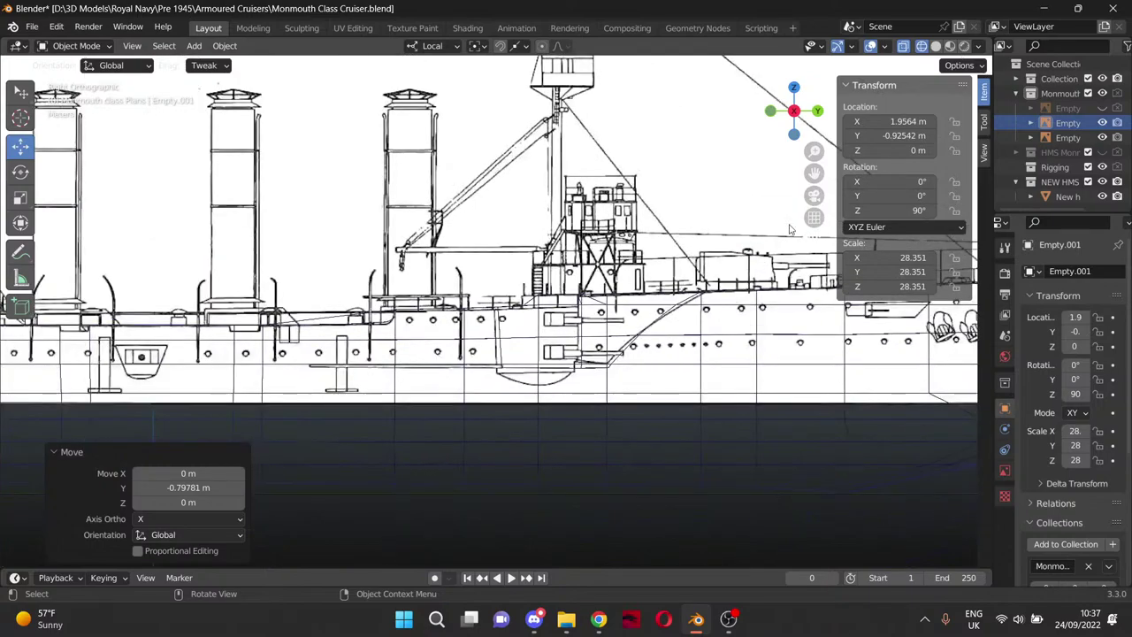
left_click_drag(813, 172, 575, 175)
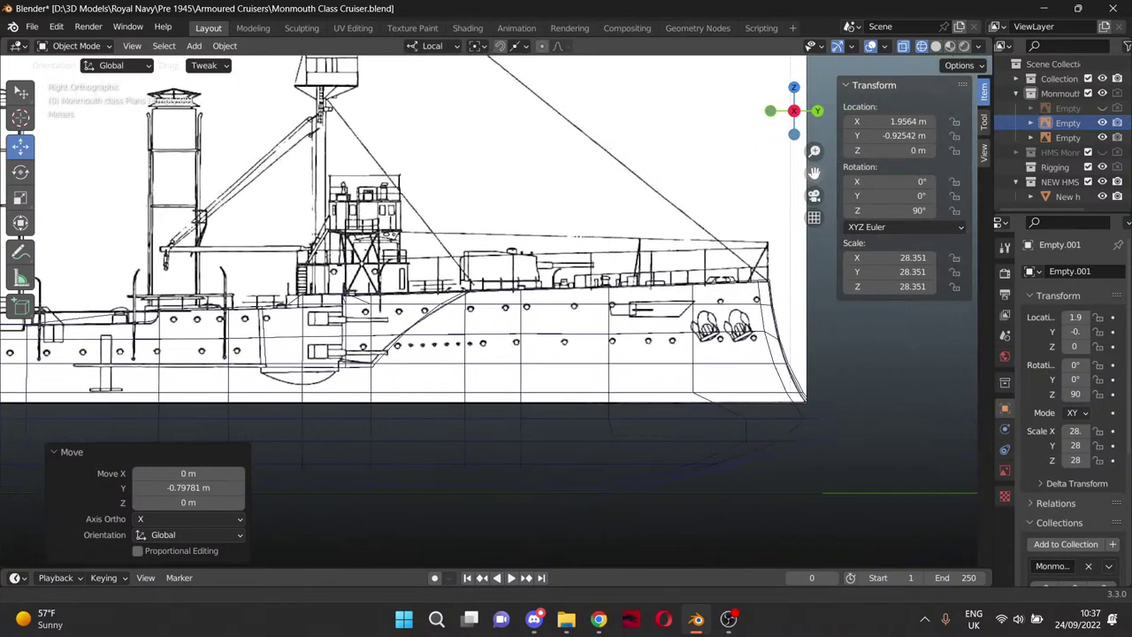
left_click_drag(577, 237, 639, 214)
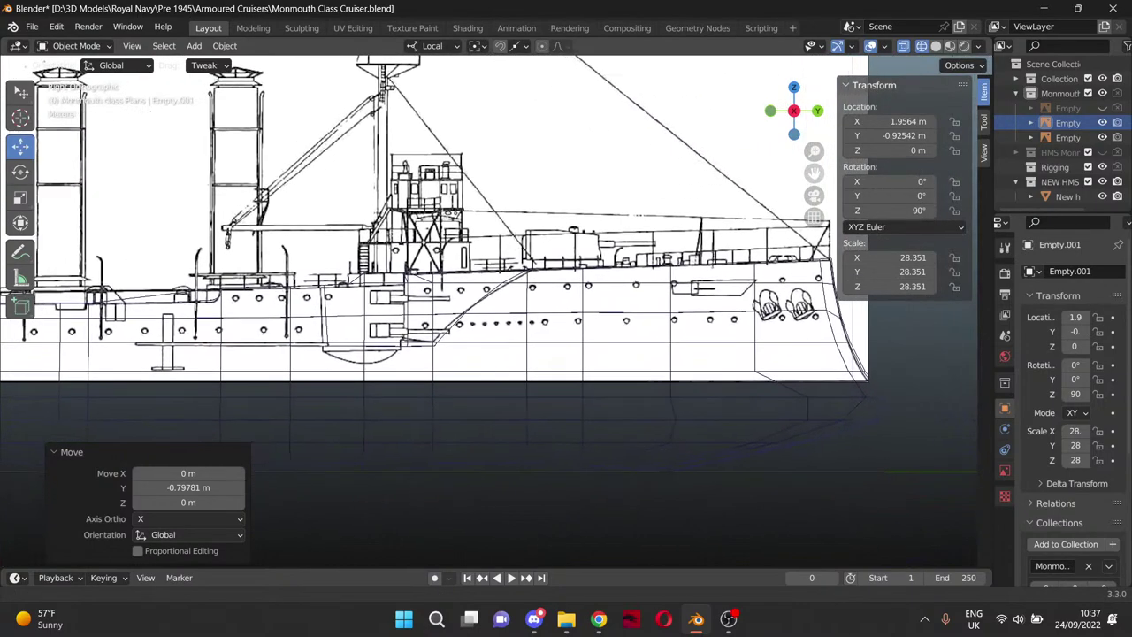
scroll(591, 483, "up", 6)
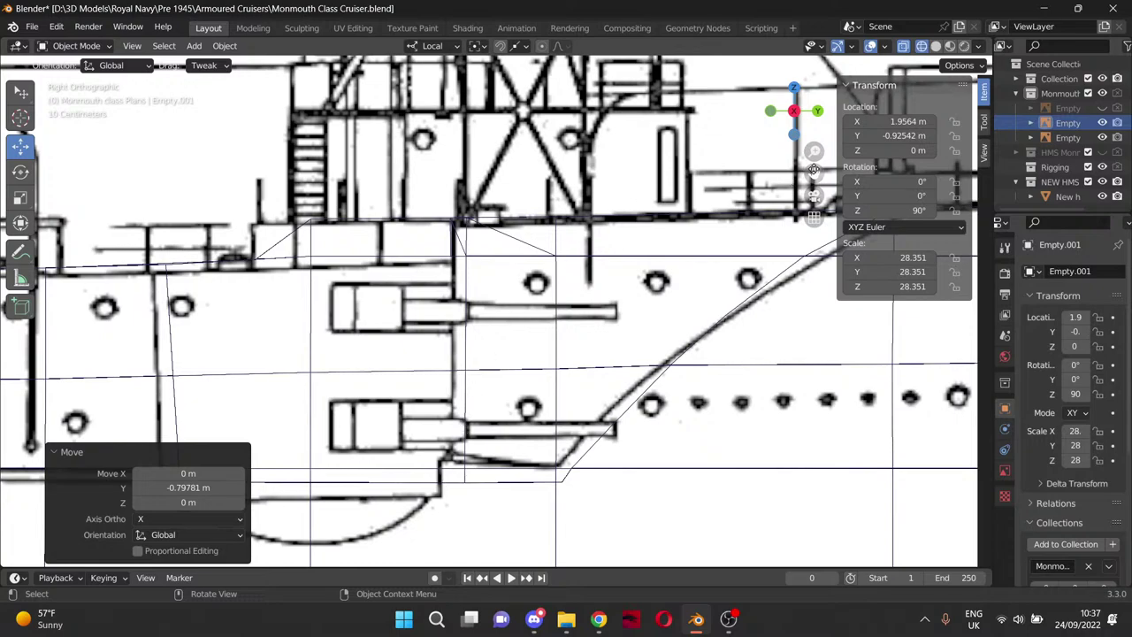
left_click_drag(814, 174, 882, 154)
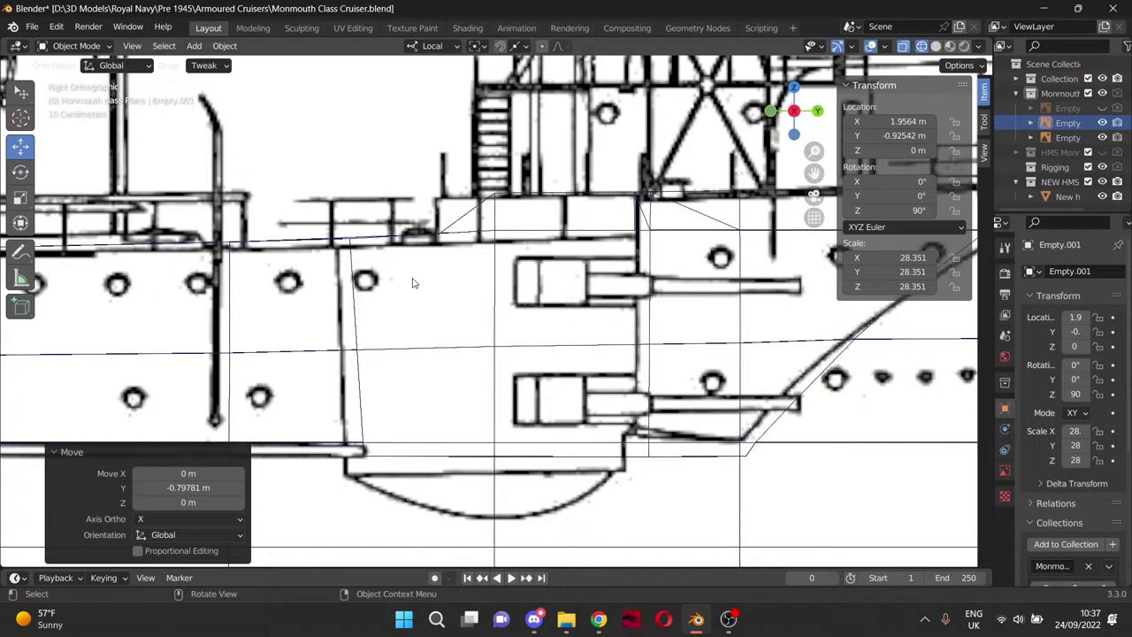
Edit the new hull's mesh, lowering the deck-edge vertices aft of the casemate slightly and those at its aft edge by about 0.18 m.
left_click(1067, 196)
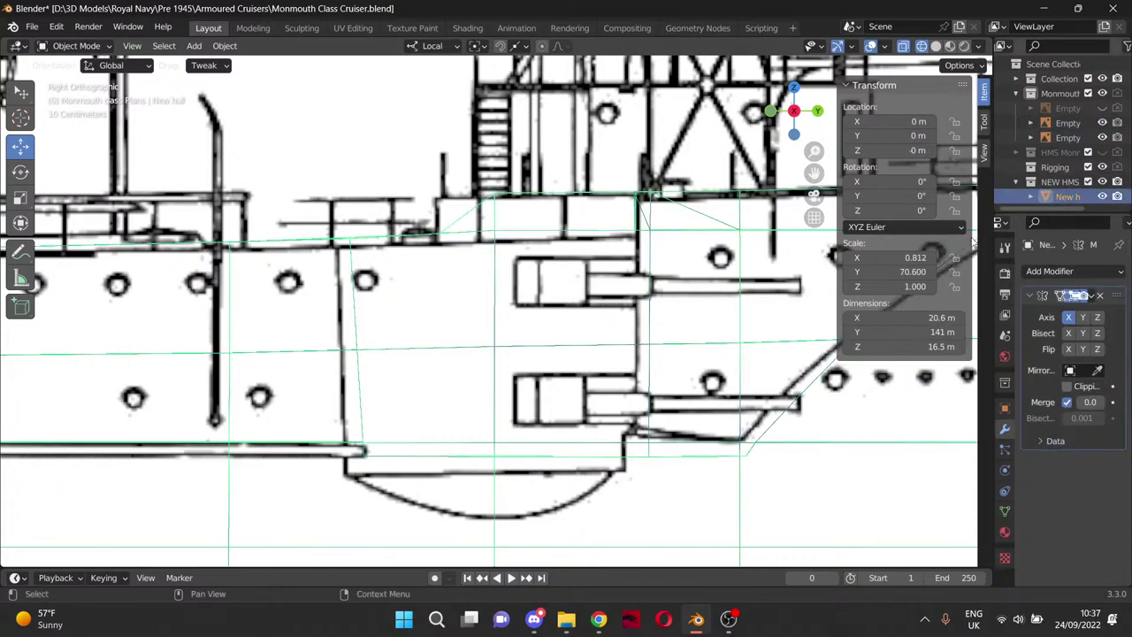
key("Tab")
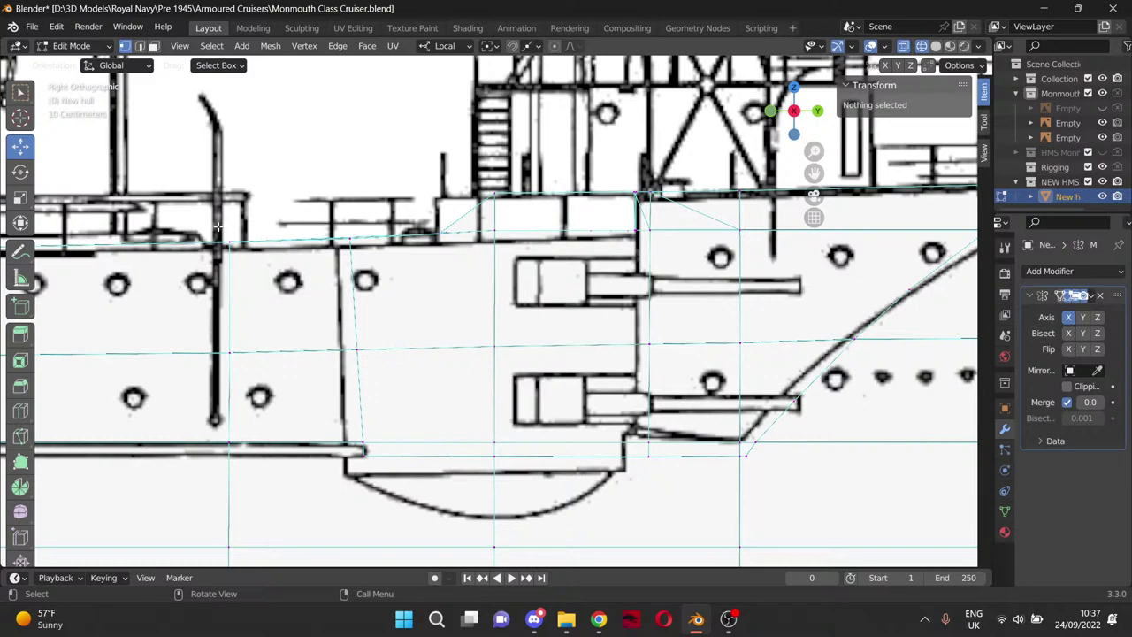
left_click(230, 242)
left_click_drag(228, 187, 229, 197)
left_click(349, 241)
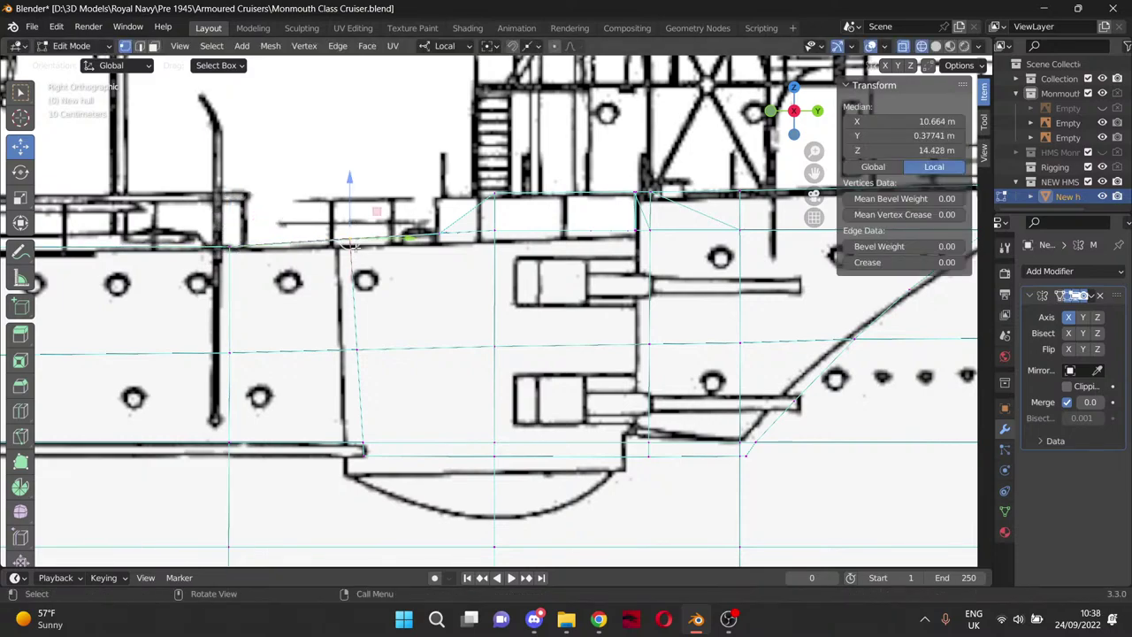
left_click_drag(350, 188, 348, 204)
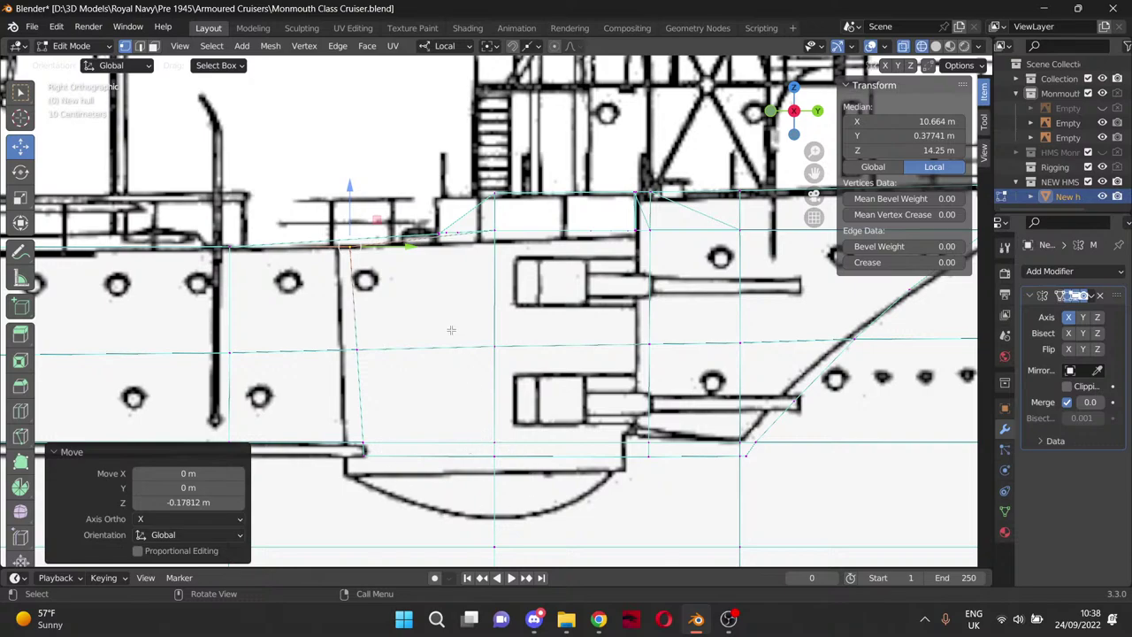
Lower the deck vertices above the forward casemate by about 0.23 m onto the drawn deck line.
scroll(451, 329, "down", 4)
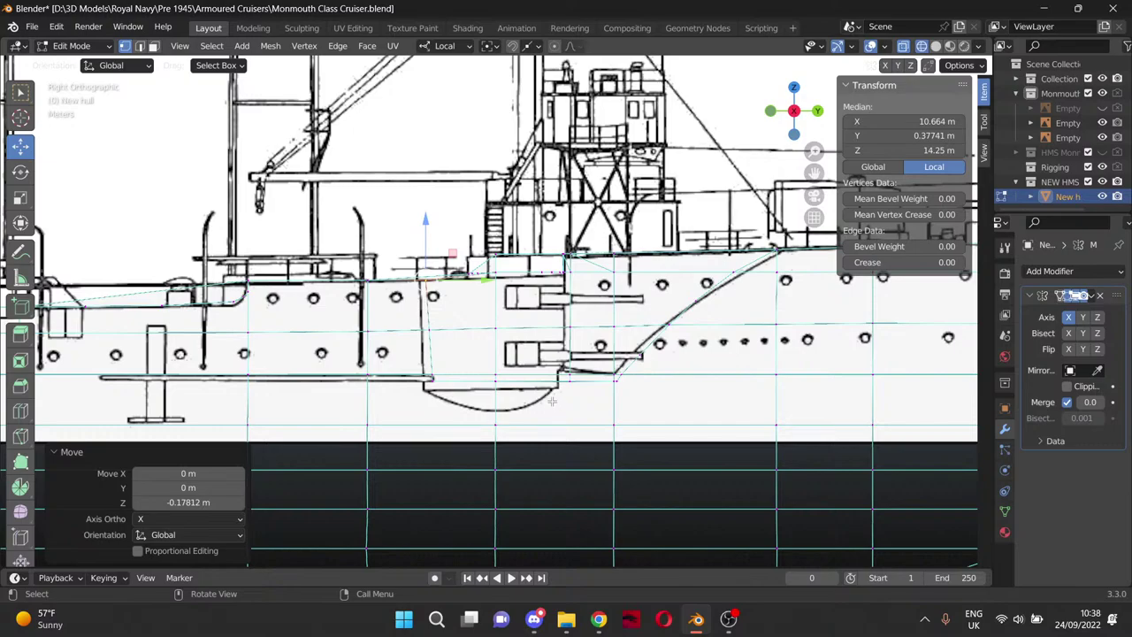
scroll(557, 406, "up", 5)
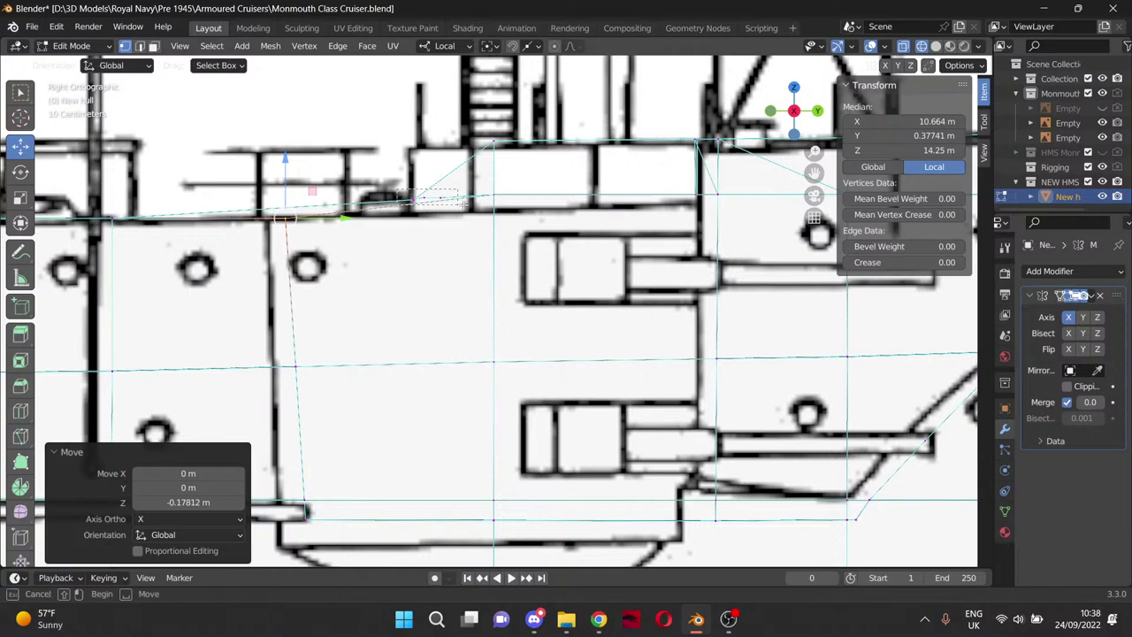
left_click(500, 201, "shift")
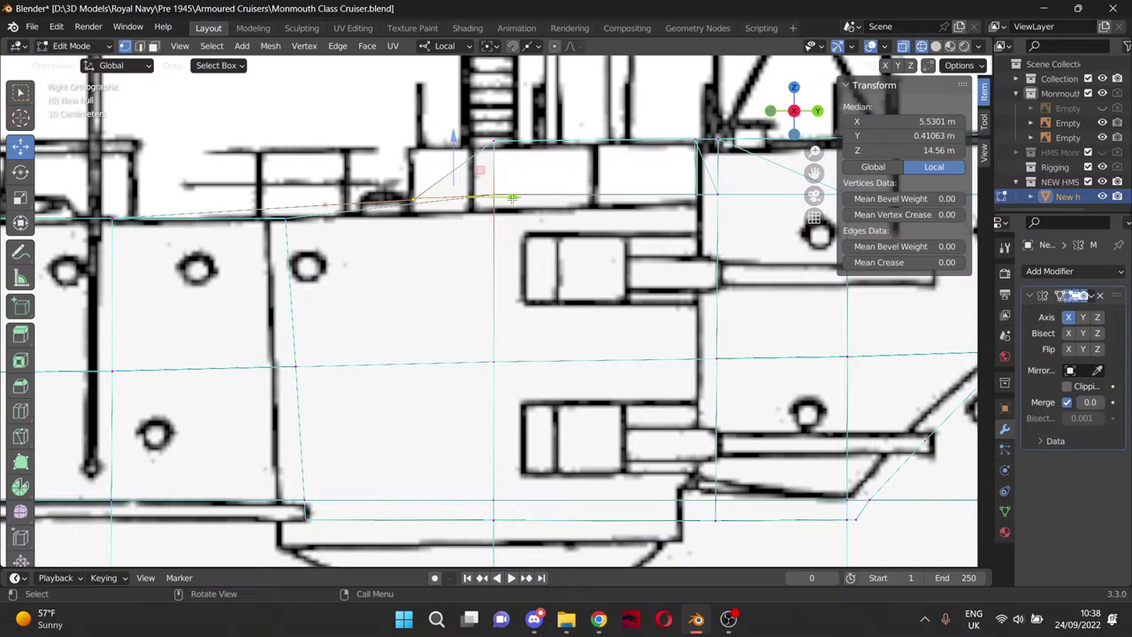
left_click_drag(502, 200, 508, 215)
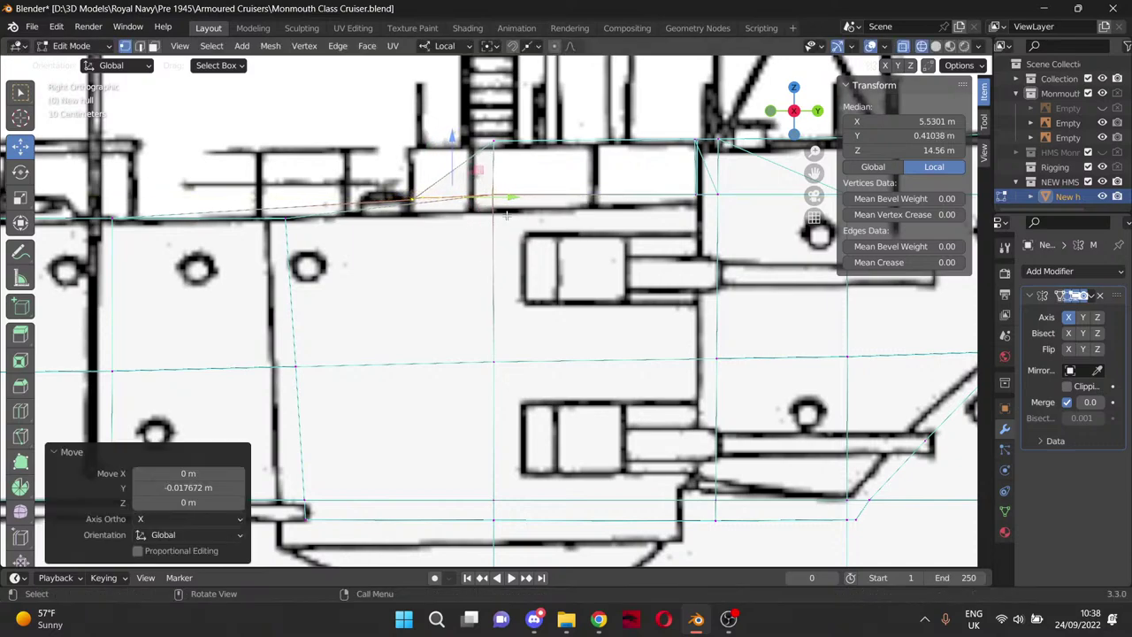
left_click_drag(450, 145, 450, 159)
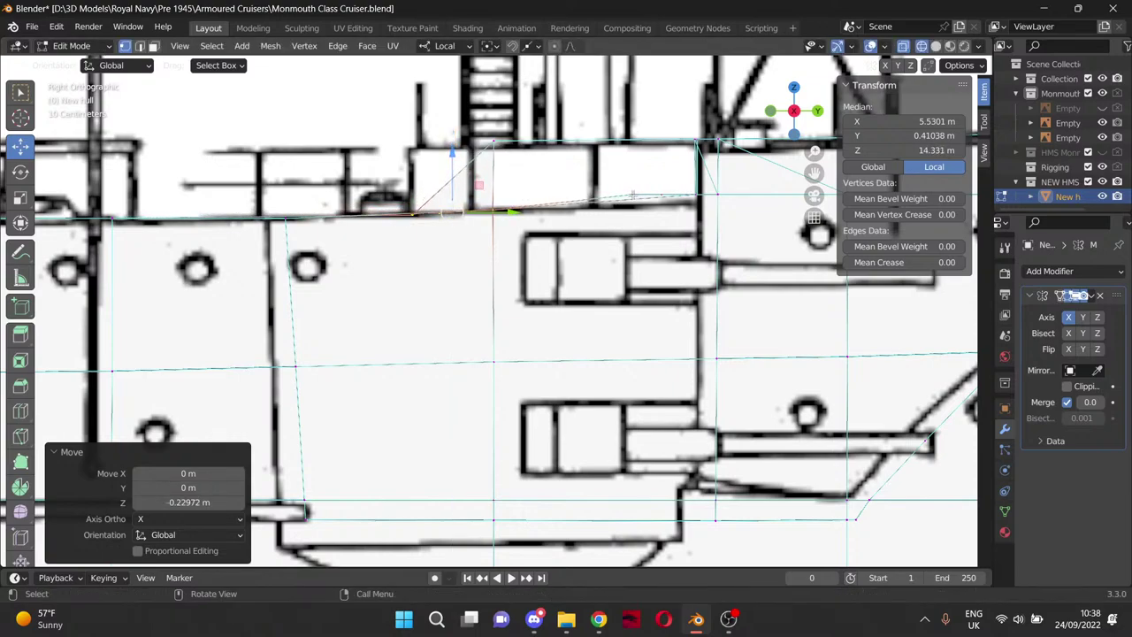
Move the casemate's aft edge vertices aft onto the drawn line, shifting the top one by about 0.24 m along Y.
scroll(504, 280, "down", 2)
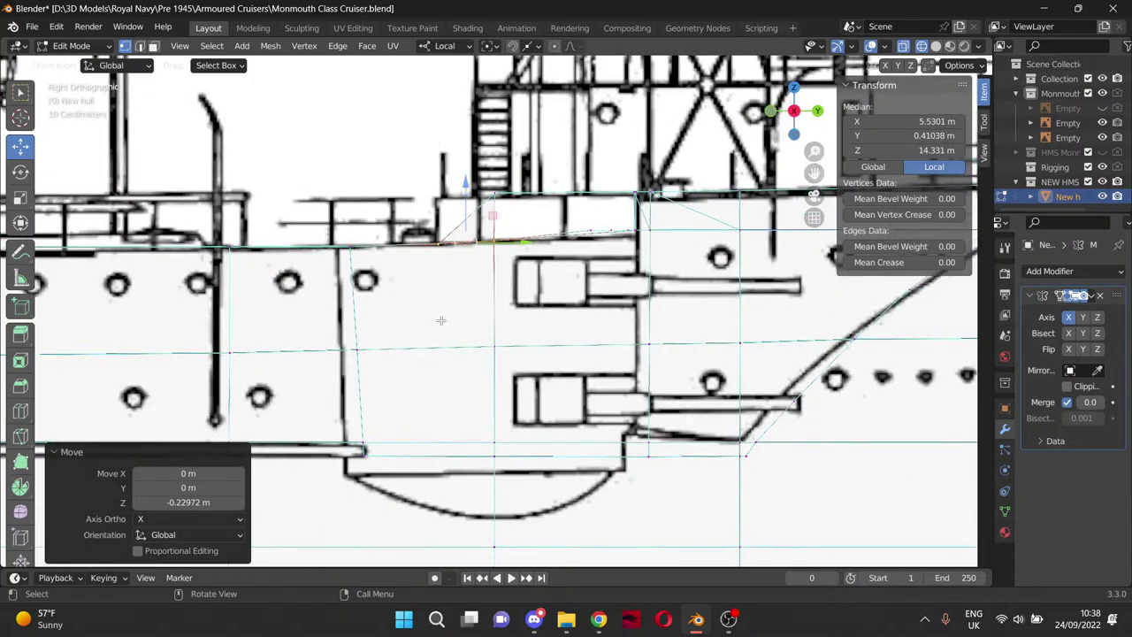
left_click(360, 447)
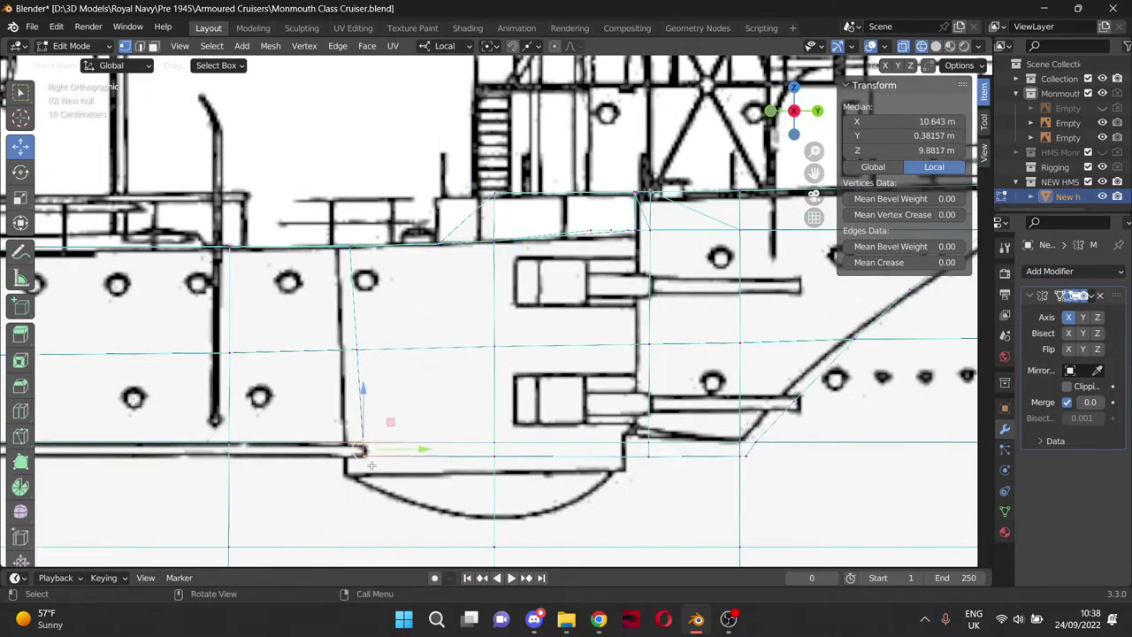
left_click(354, 338, "shift")
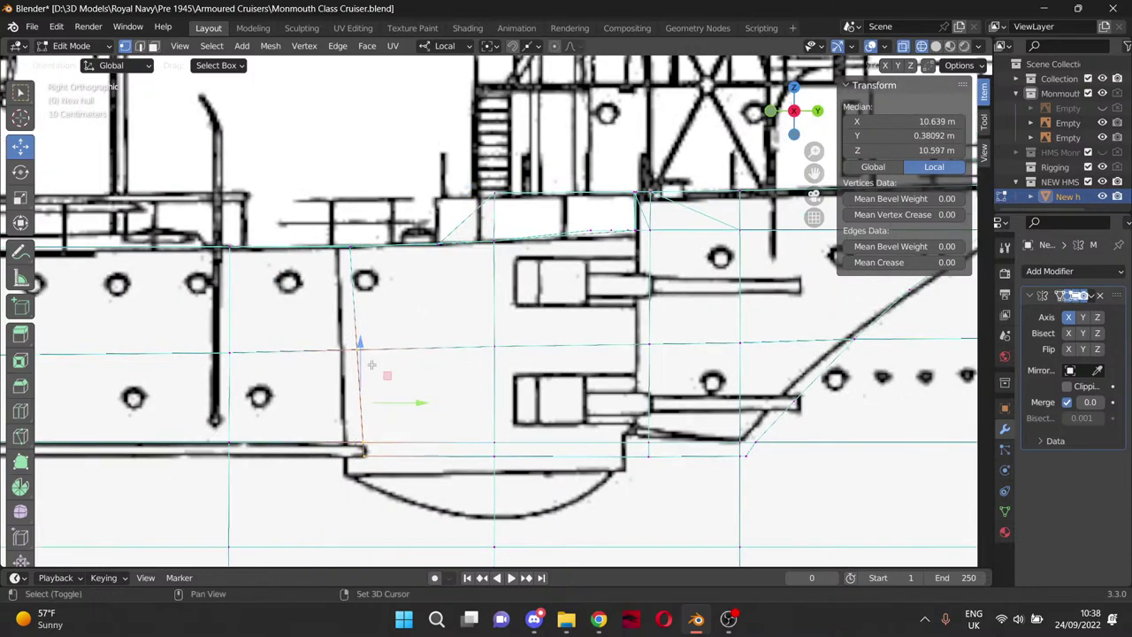
left_click_drag(418, 404, 401, 409)
left_click(347, 250)
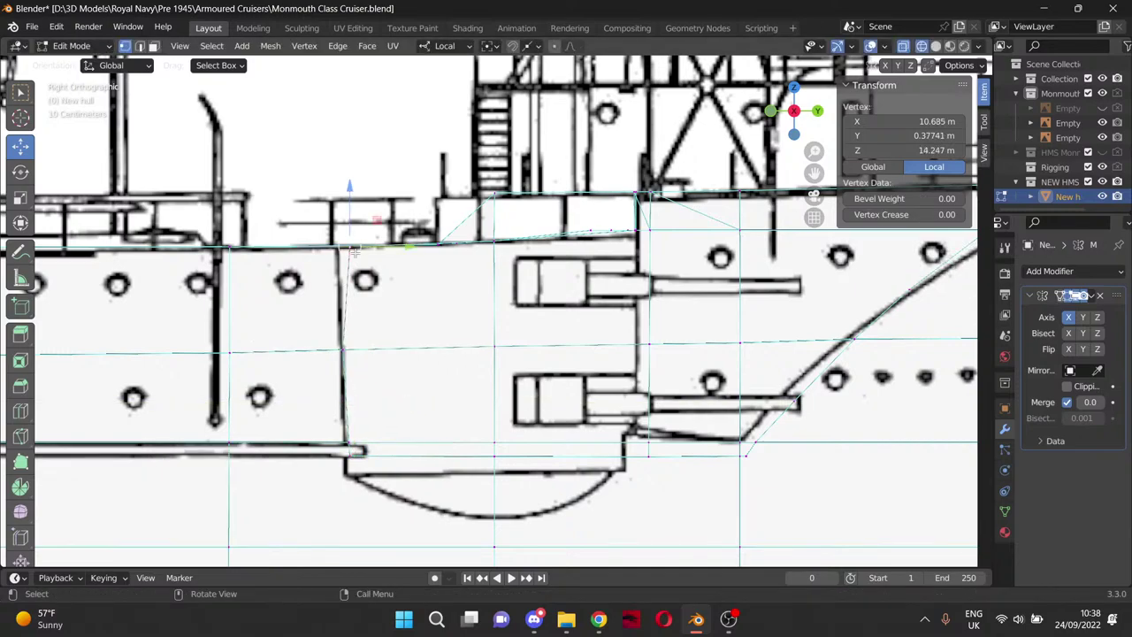
key("g")
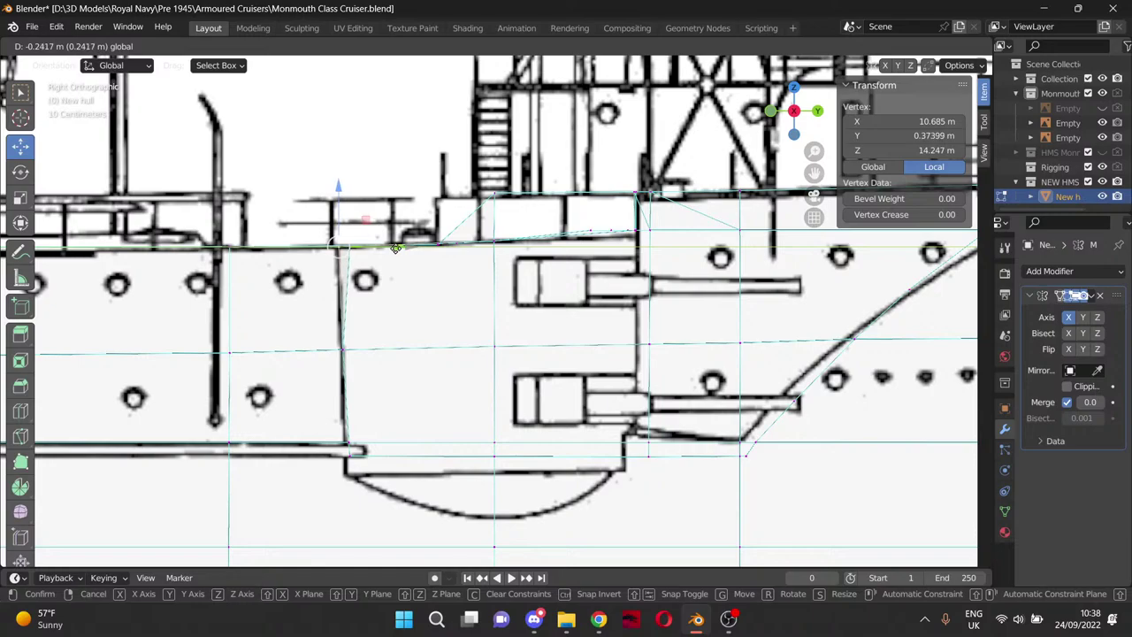
left_click(395, 265)
Set the height of the casemate's aft deck corner vertex to 14.2466 m, copied from the vertex beside it.
scroll(393, 309, "down", 1)
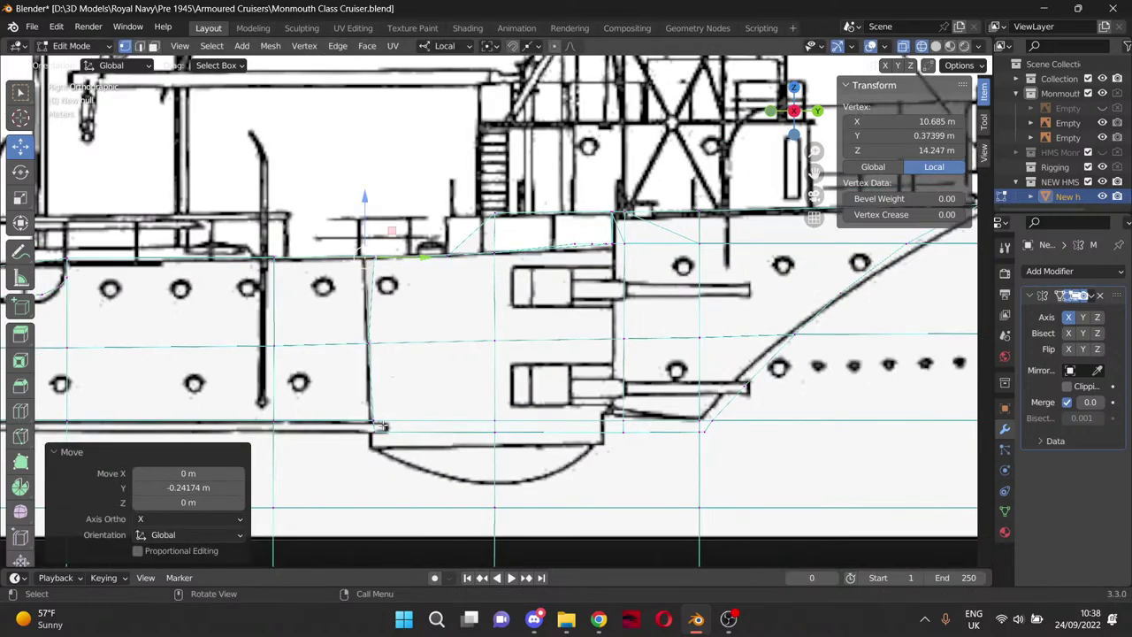
left_click(378, 424)
middle_click_drag(407, 431, 414, 344)
scroll(414, 344, "up", 5)
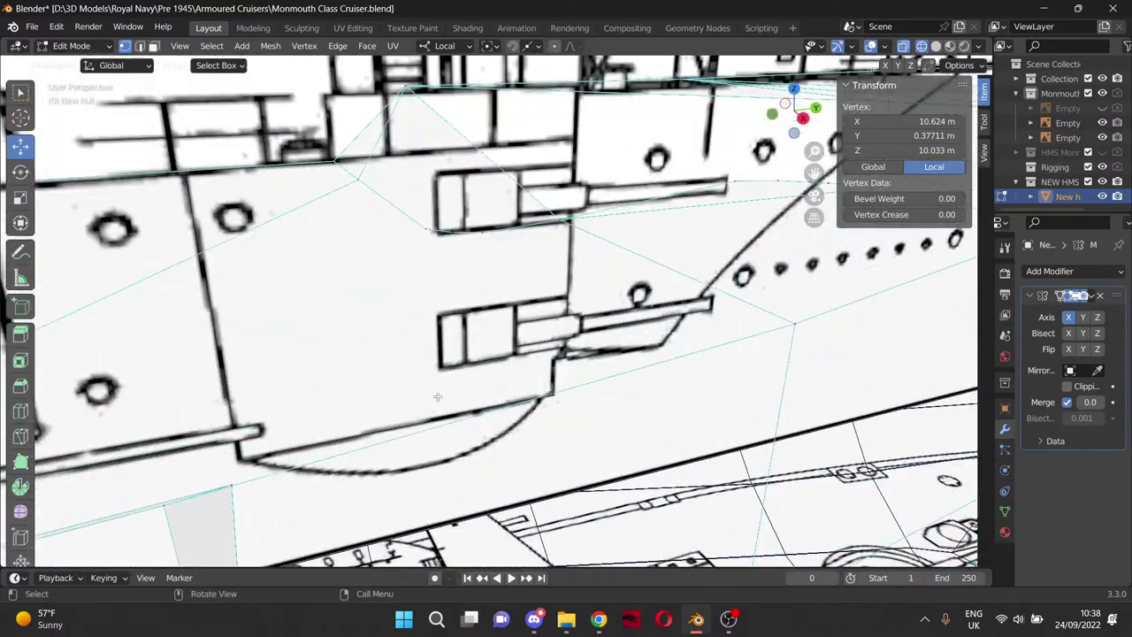
left_click(232, 486)
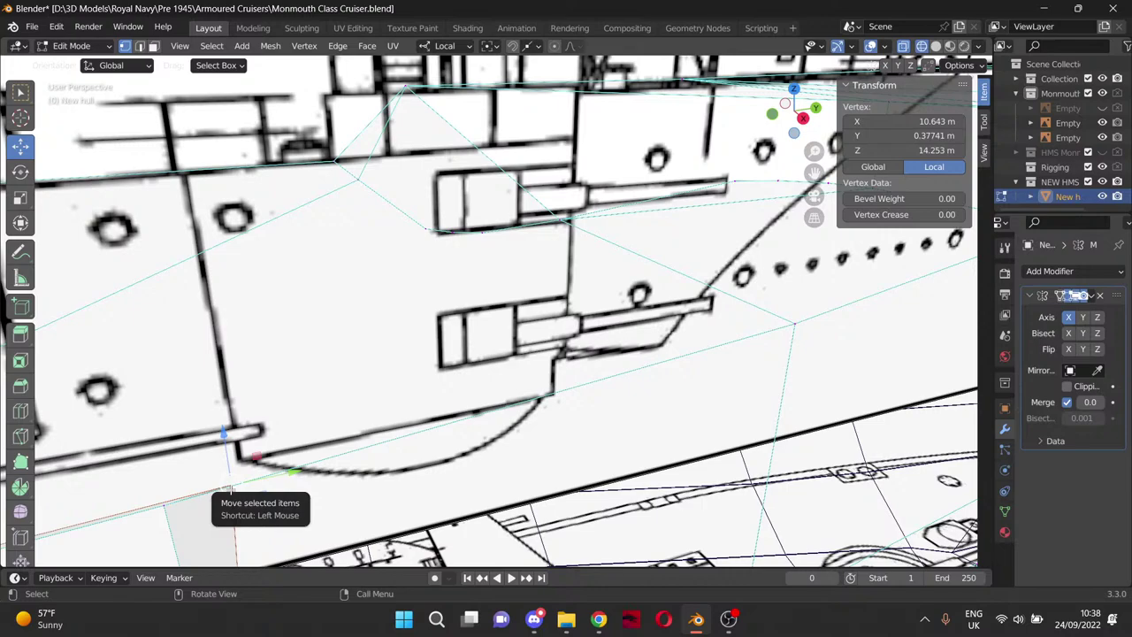
left_click(164, 510)
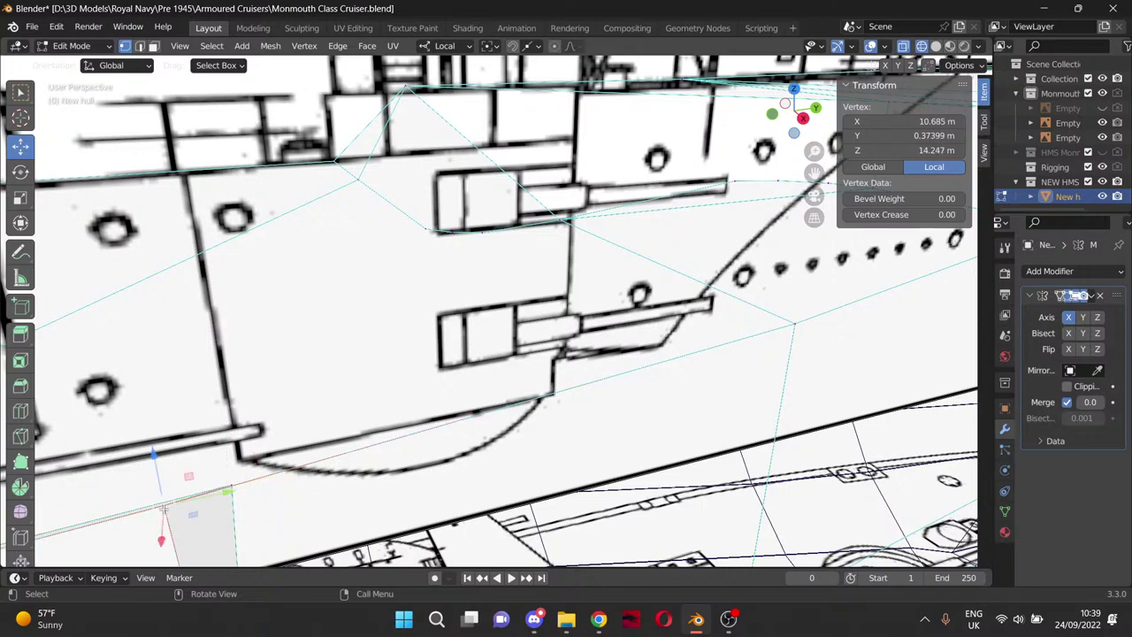
left_click(902, 150)
key("ctrl+c")
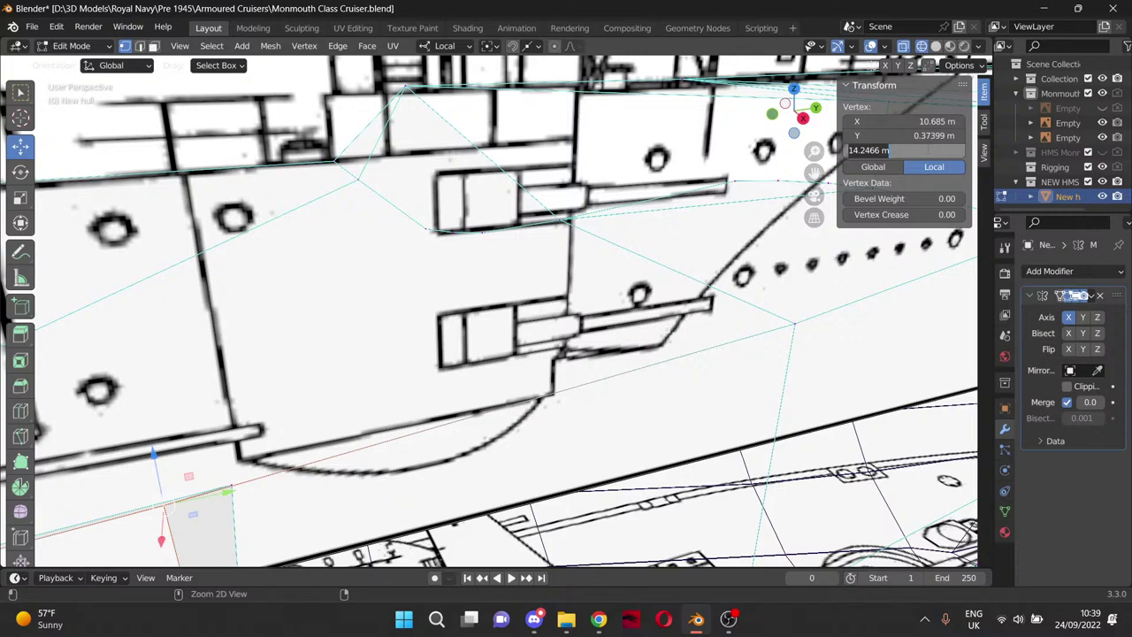
left_click(240, 476)
left_click(232, 483)
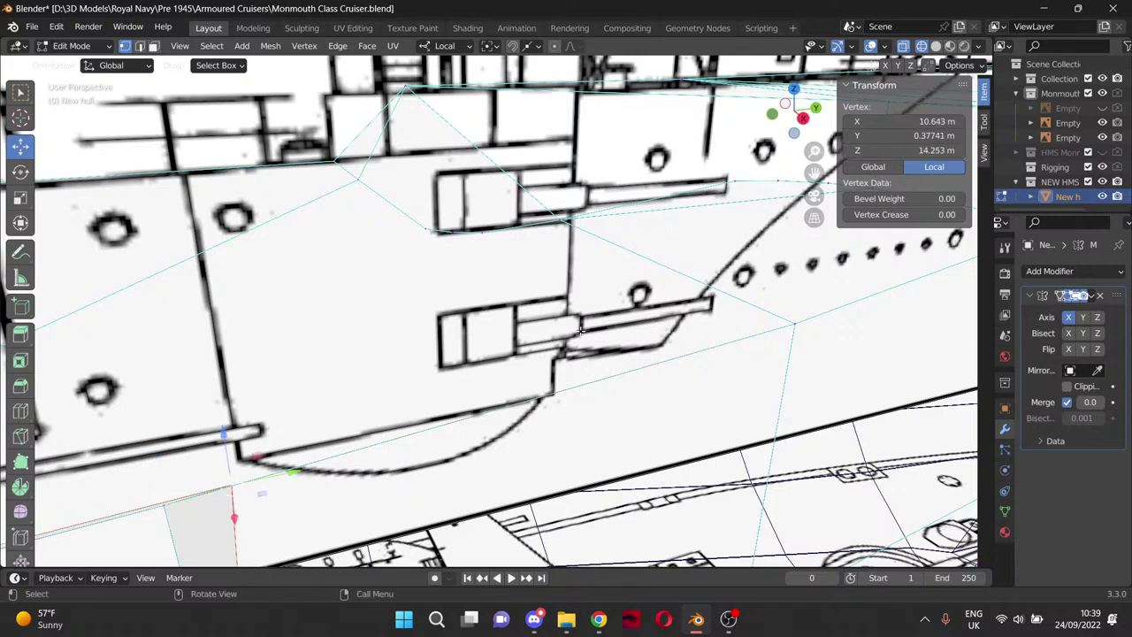
left_click(916, 150)
key("ctrl+v")
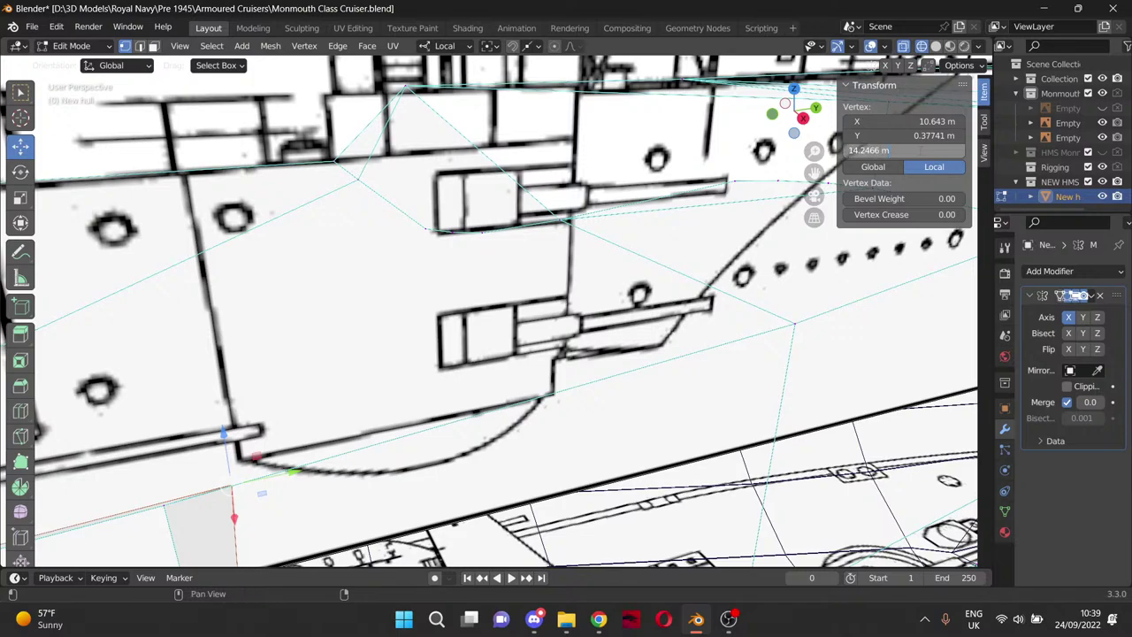
key("Return")
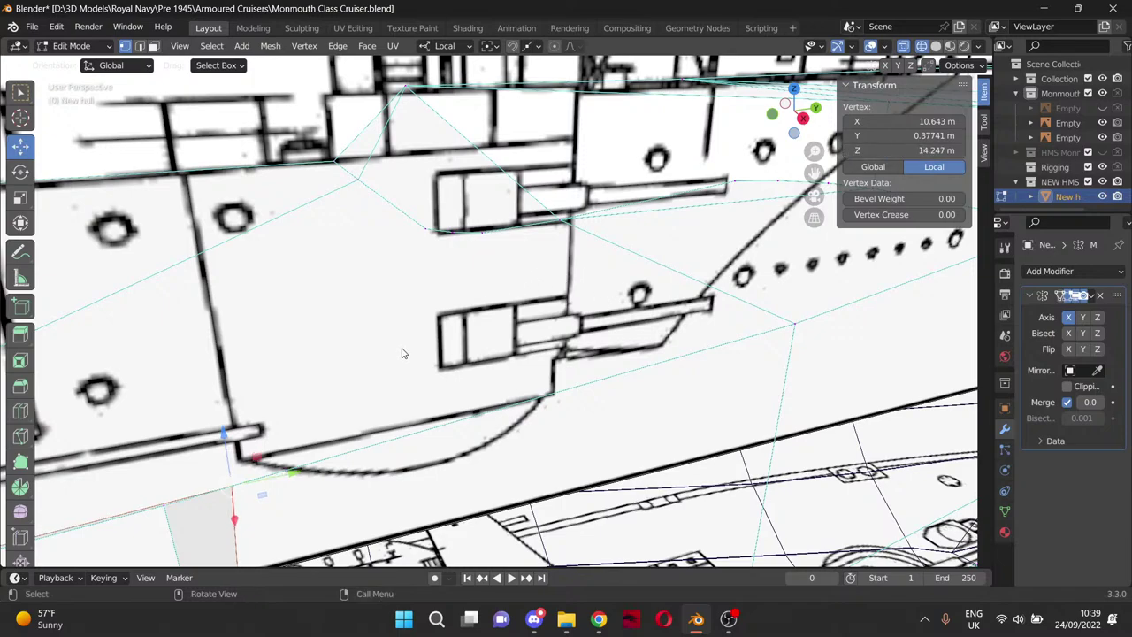
scroll(402, 353, "down", 2)
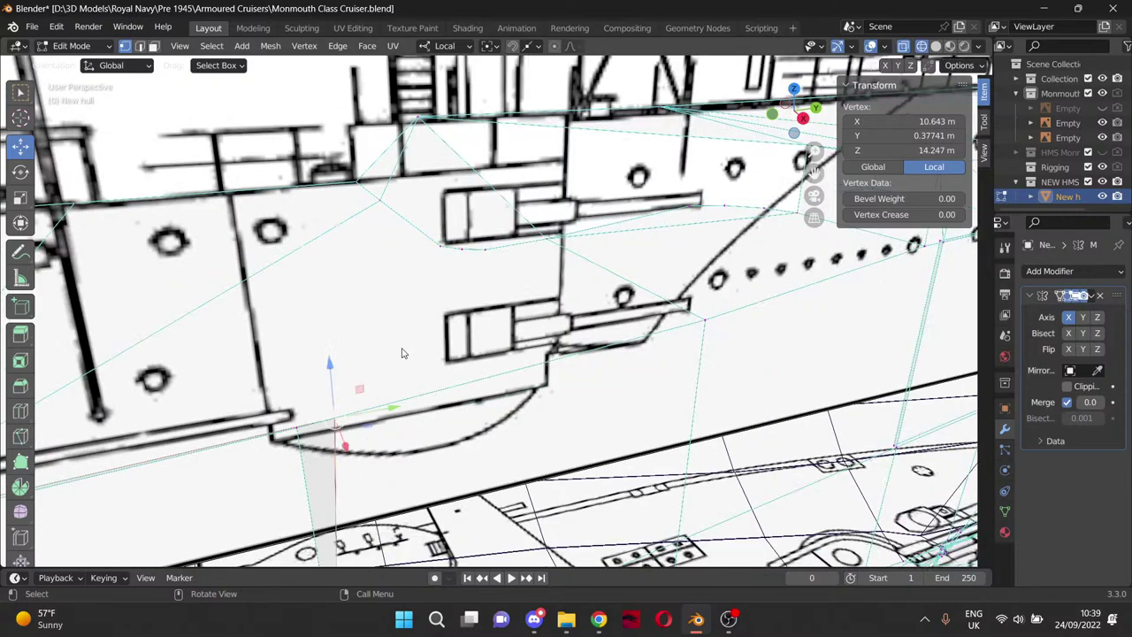
left_click_drag(814, 173, 885, 111)
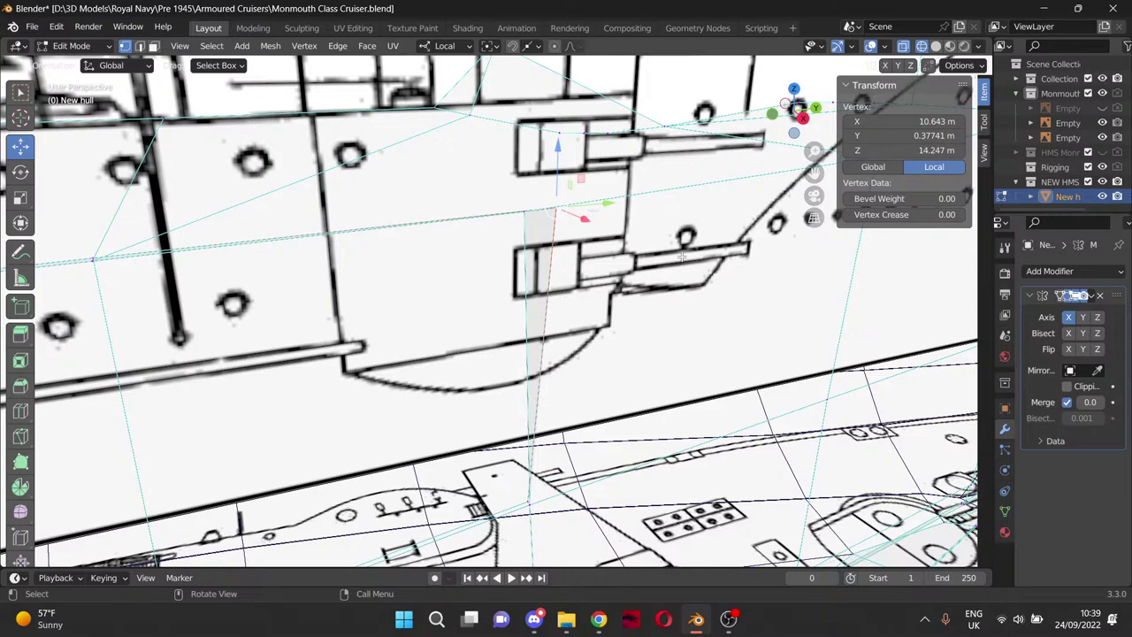
Move the casemate's aft deck corner vertex aft by about 0.24 m along Y to meet the neighbouring vertex.
middle_click_drag(638, 277, 667, 329)
left_click(935, 46)
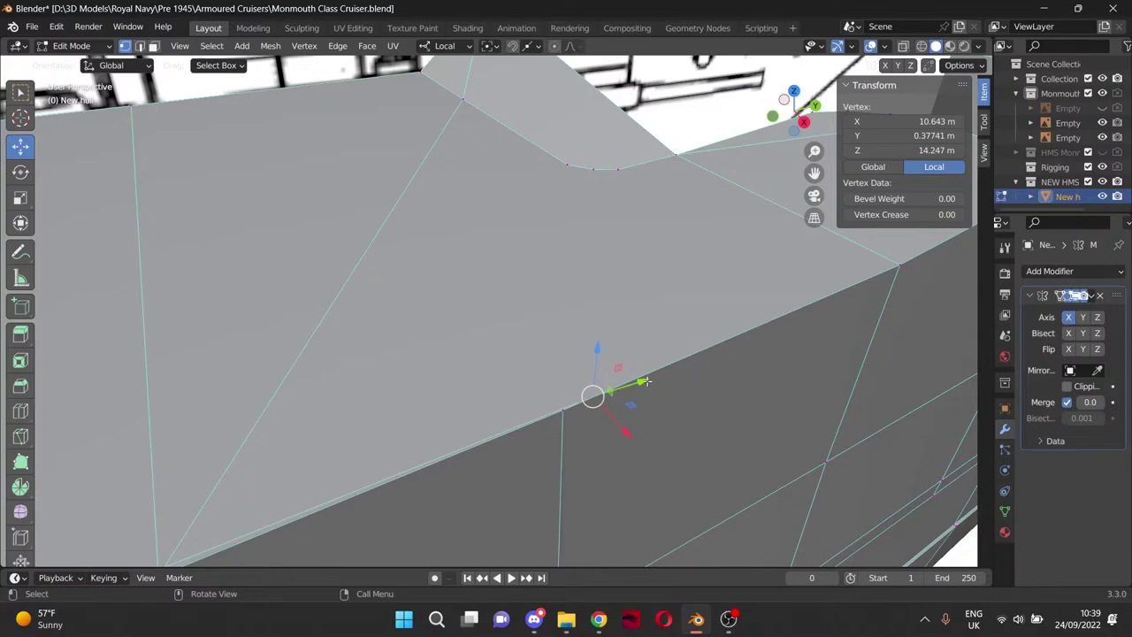
left_click_drag(642, 381, 611, 394)
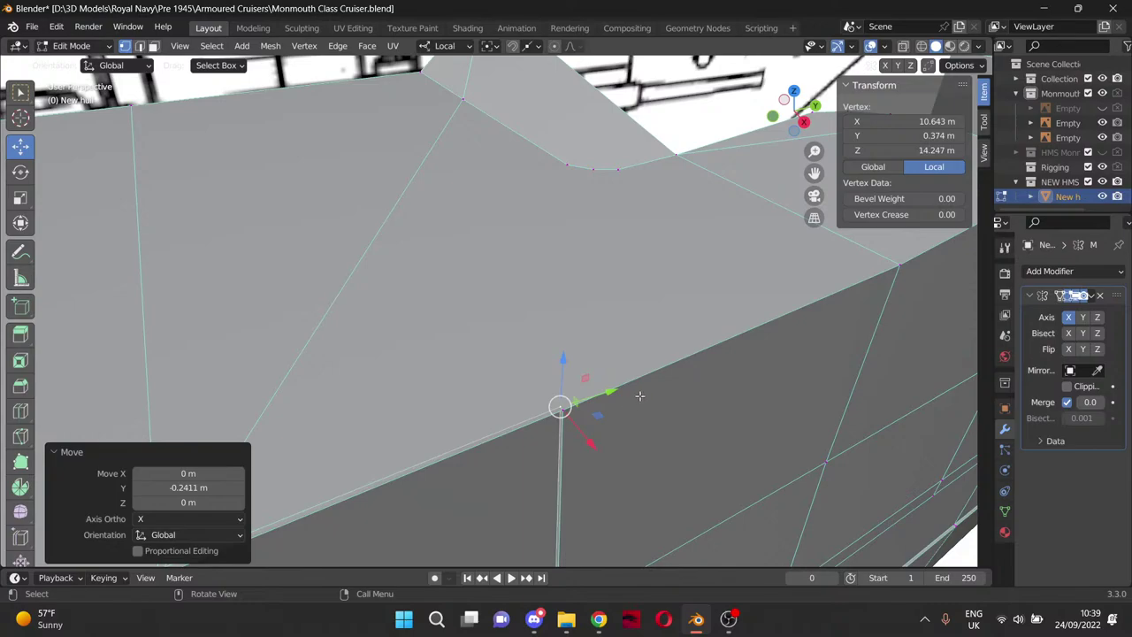
Set the aft deck corner vertex's Y position to 0.373986 m, copied from the vertex beside it.
left_click(558, 411)
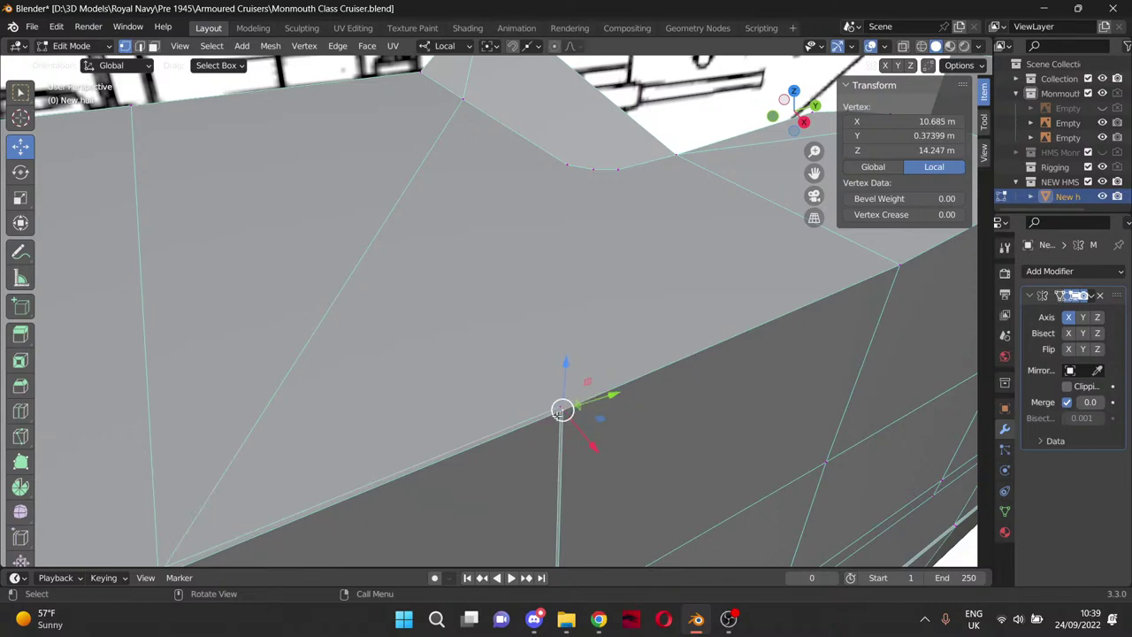
left_click(553, 408)
left_click(559, 412)
left_click(929, 135)
key("ctrl+c")
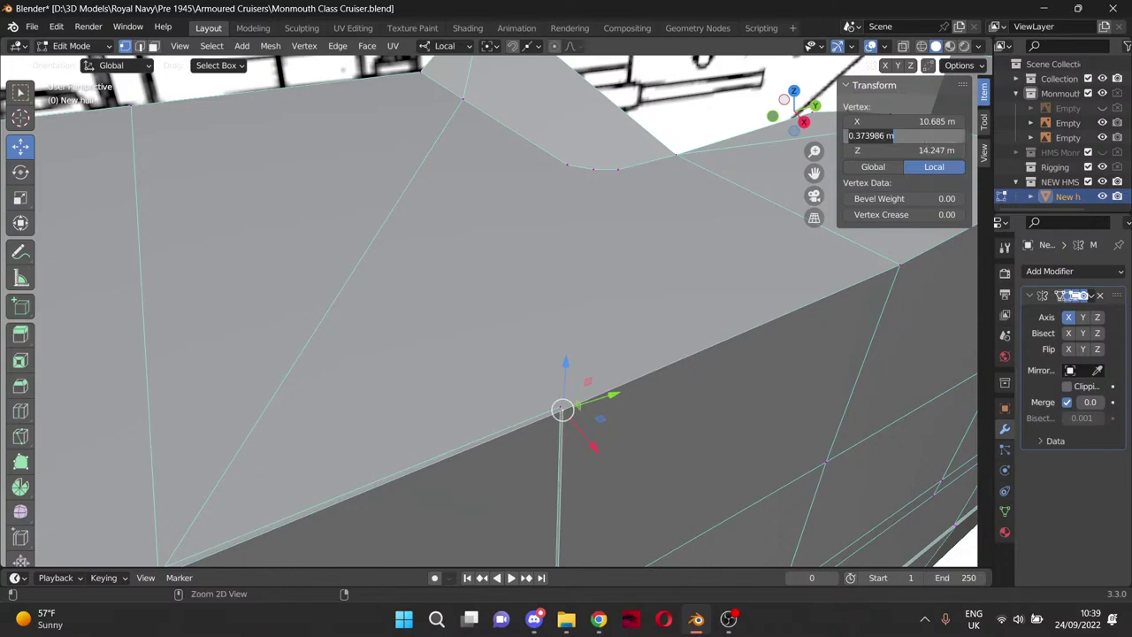
left_click(560, 408)
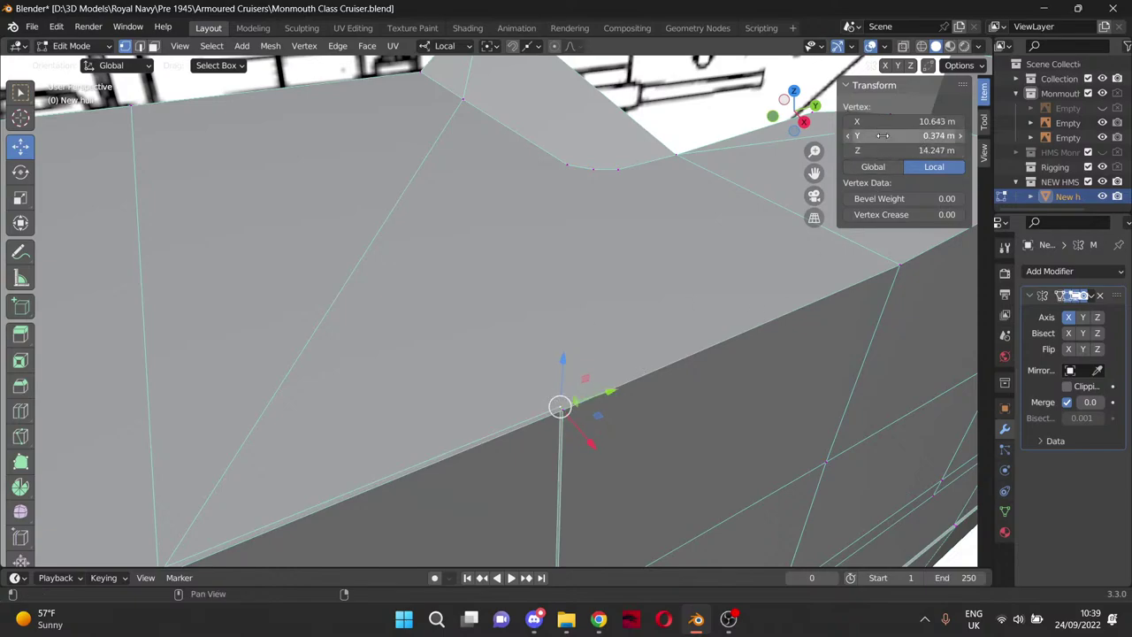
key("ctrl+v")
key("Return")
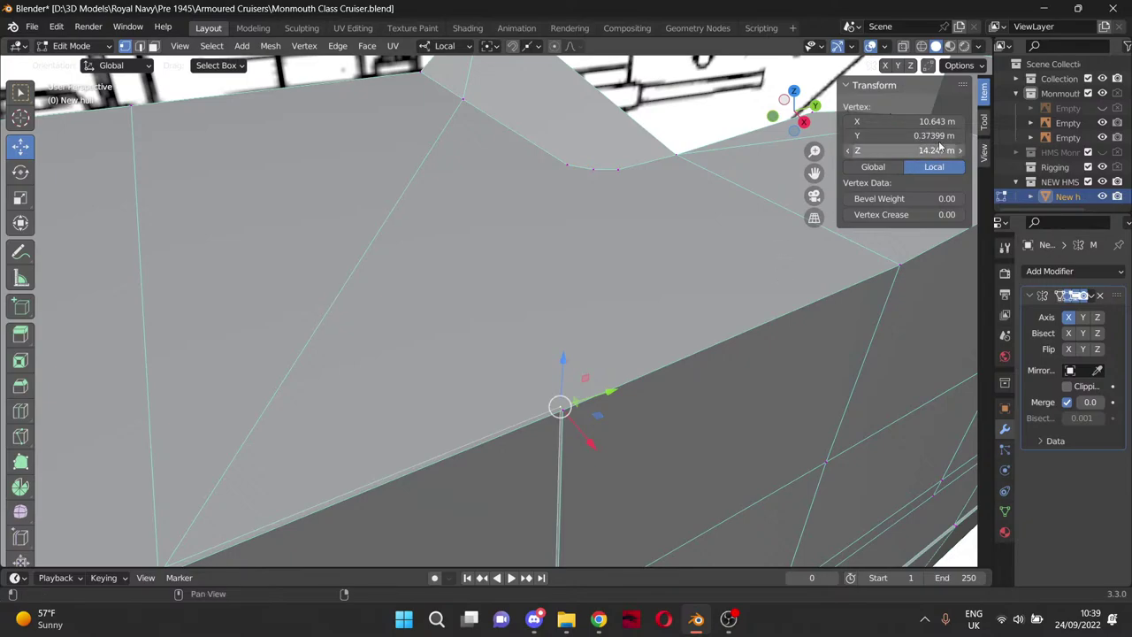
In the right side view, lower the deck vertices at the casemate's forward edge slightly onto the drawn deck line.
scroll(722, 304, "down", 7)
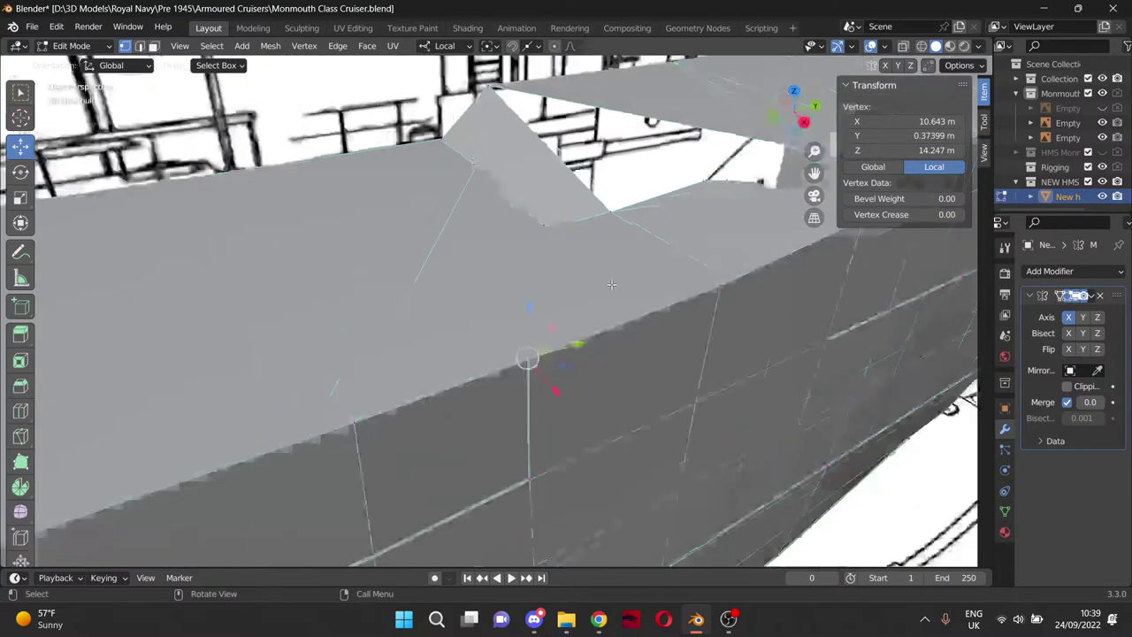
left_click(869, 421)
middle_click_drag(869, 421, 770, 396)
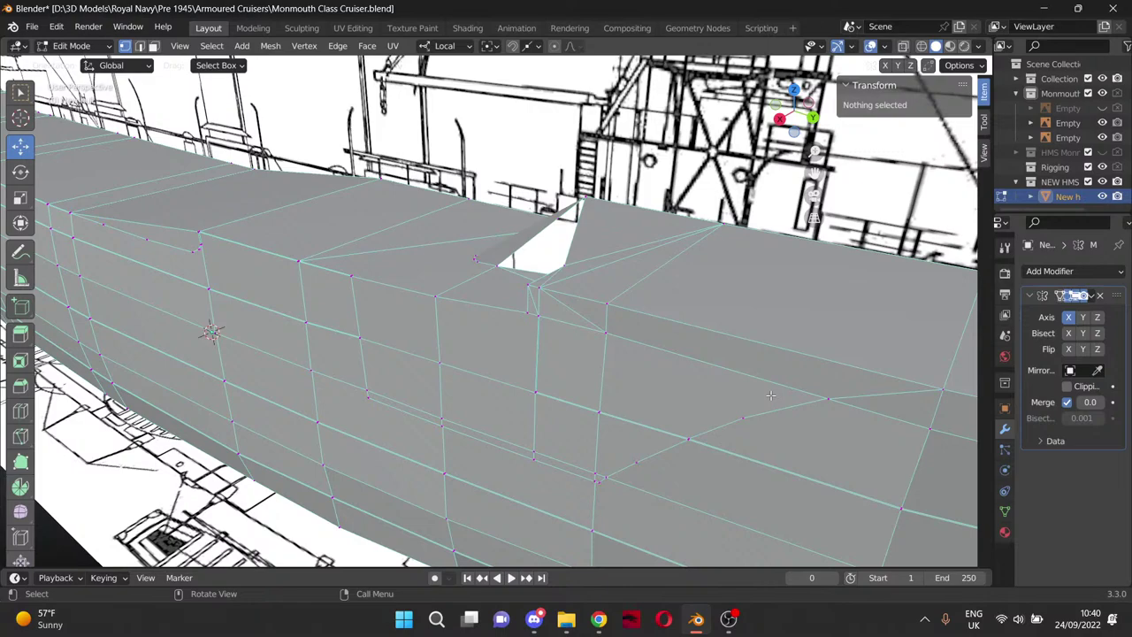
key("KP_3")
scroll(749, 376, "up", 4)
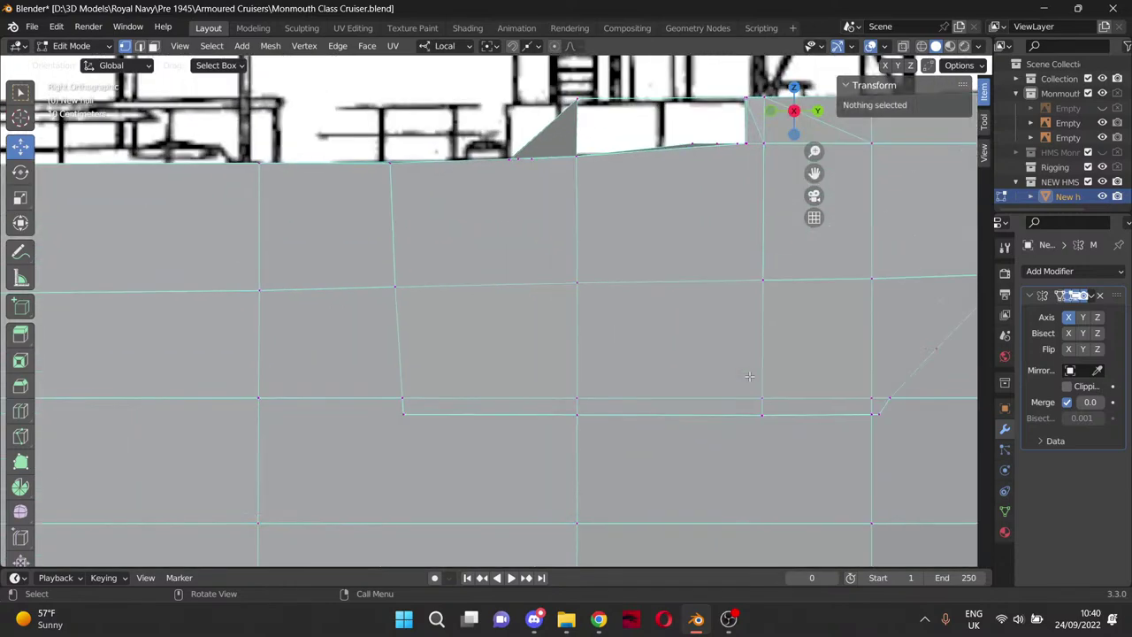
left_click_drag(814, 174, 712, 232)
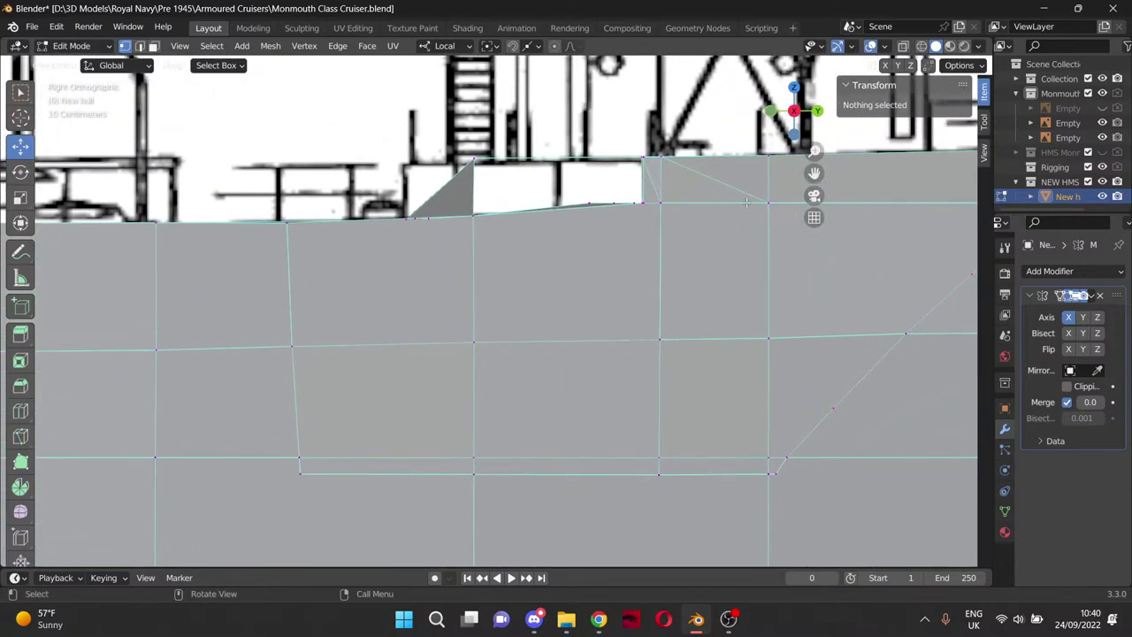
left_click(921, 46)
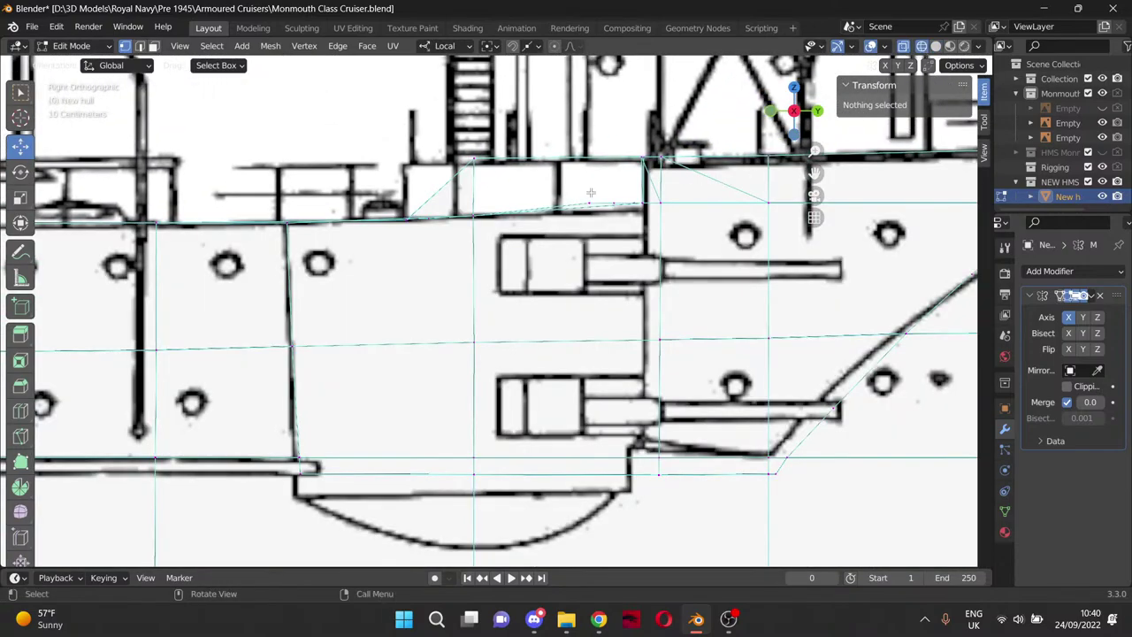
left_click_drag(569, 193, 659, 221)
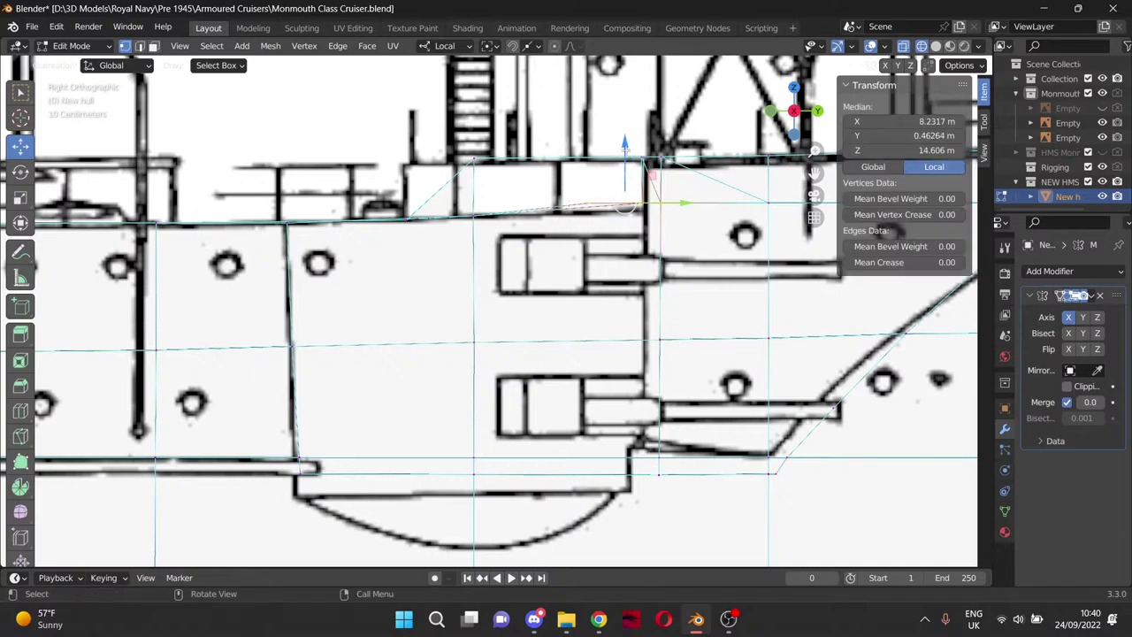
left_click_drag(624, 146, 624, 160)
left_click(741, 129)
scroll(699, 168, "down", 3)
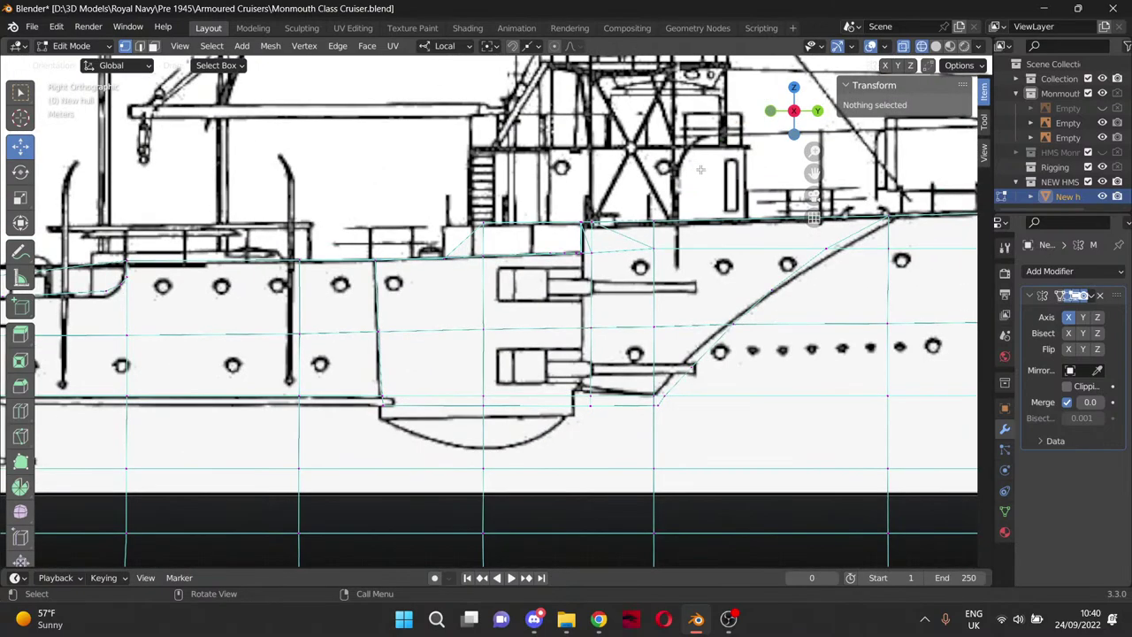
mouse_move(814, 173)
left_mouse_down()
mouse_move(280, 157)
mouse_move(675, 169)
mouse_move(661, 170)
left_mouse_up()
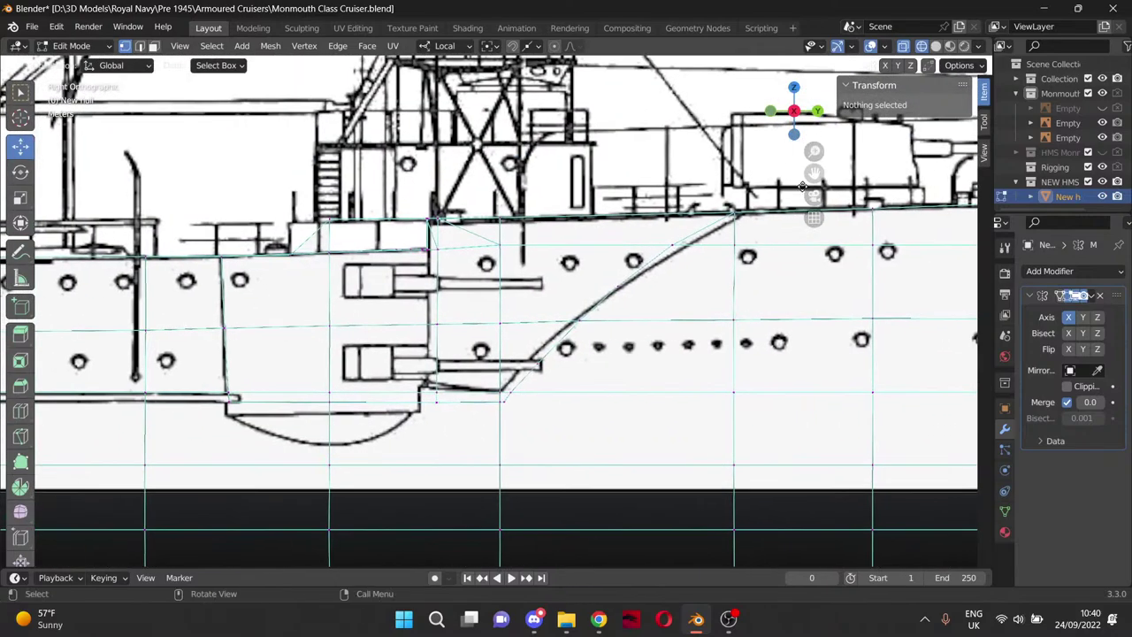
Move the vertical edge path beside the casemate guns about -0.283 m along Y onto the blueprint's vertical line.
scroll(803, 185, "up", 3)
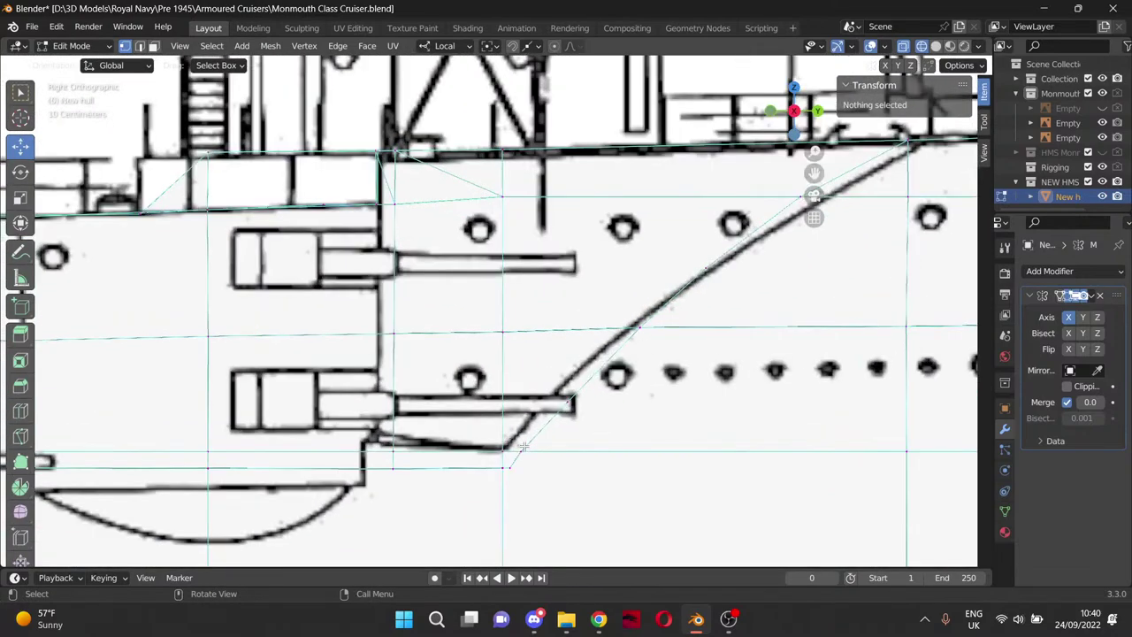
scroll(513, 472, "down", 2)
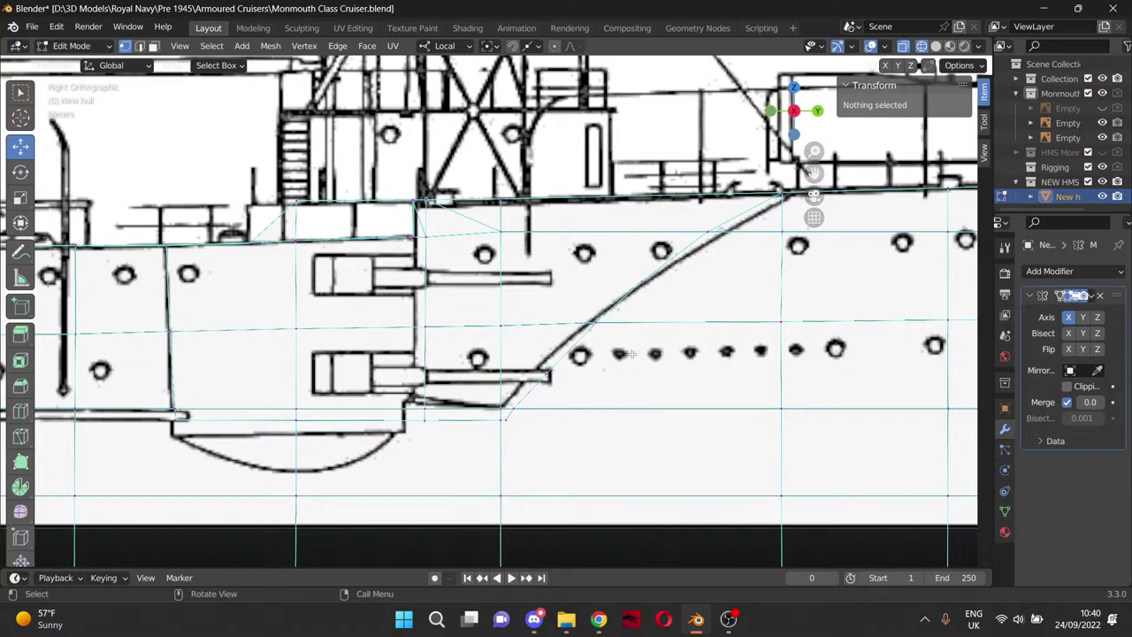
left_click(505, 420)
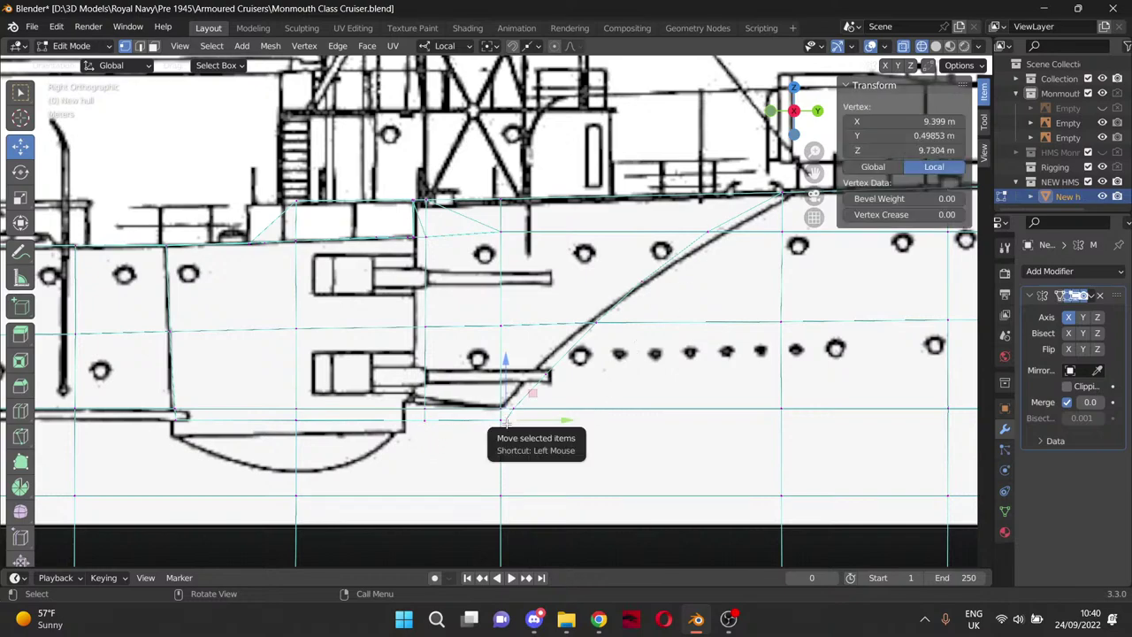
scroll(508, 429, "up", 3)
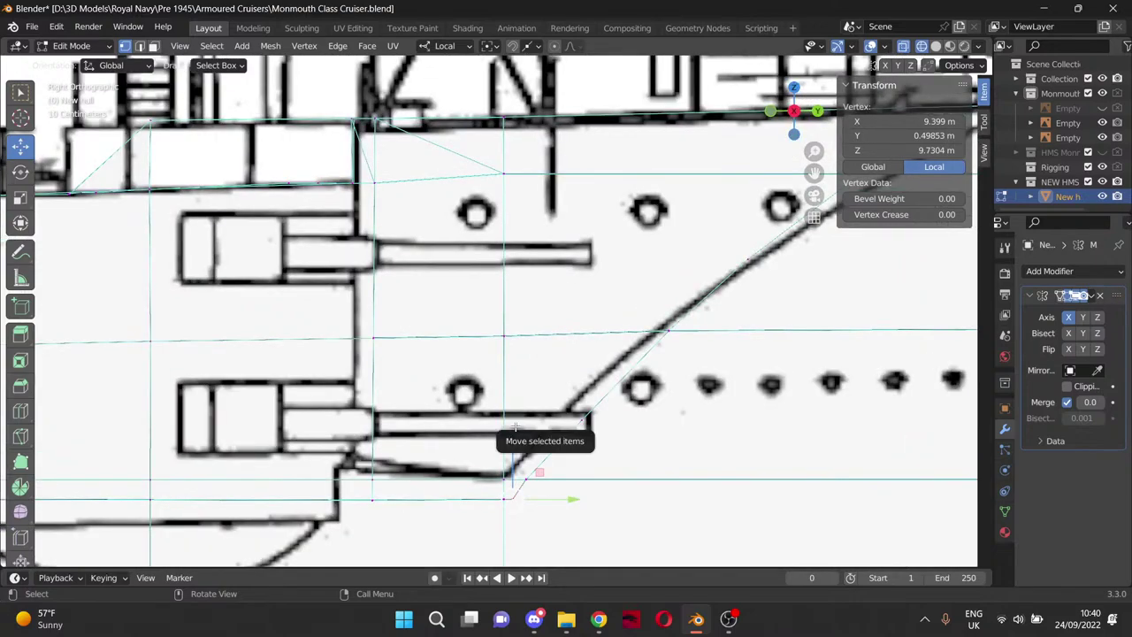
left_click_drag(515, 429, 372, 475)
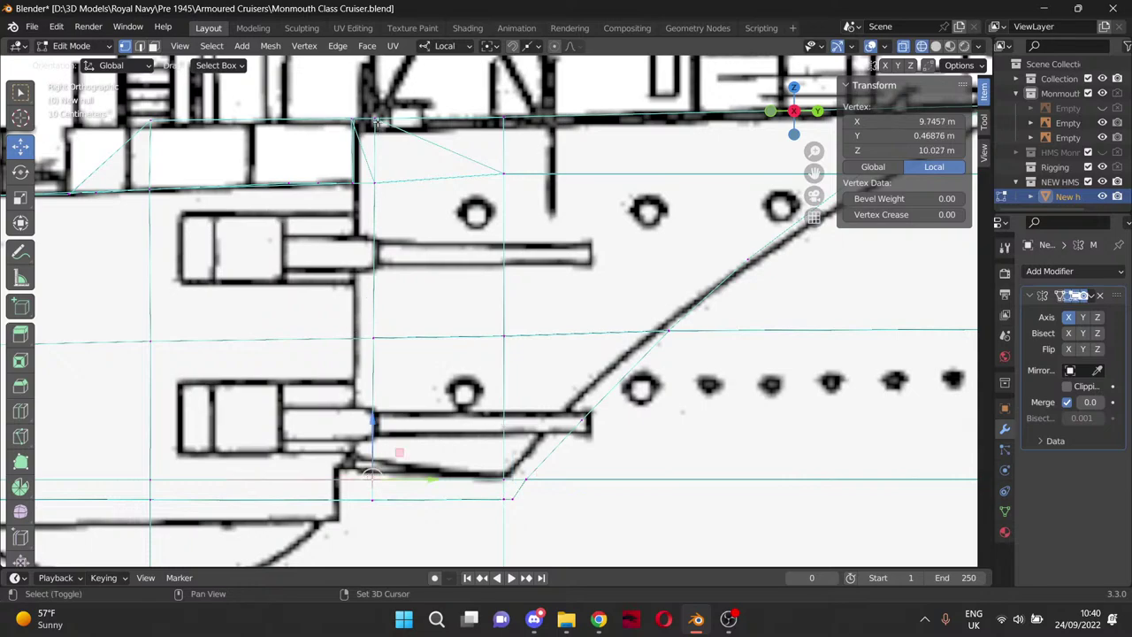
left_click(375, 120, "ctrl+shift")
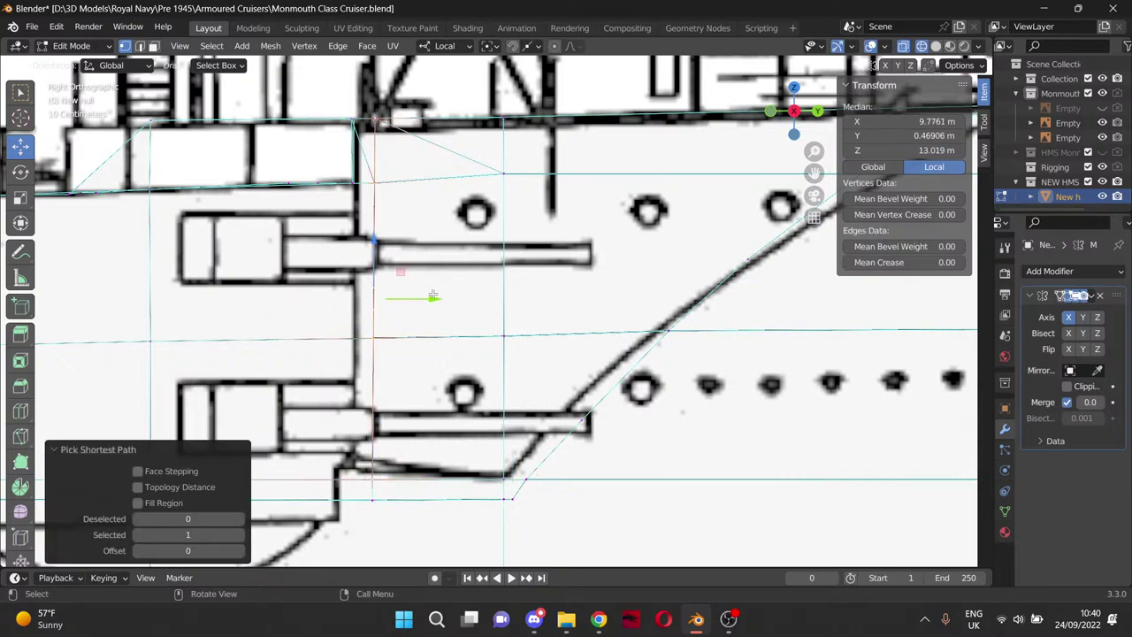
left_click_drag(433, 300, 413, 302)
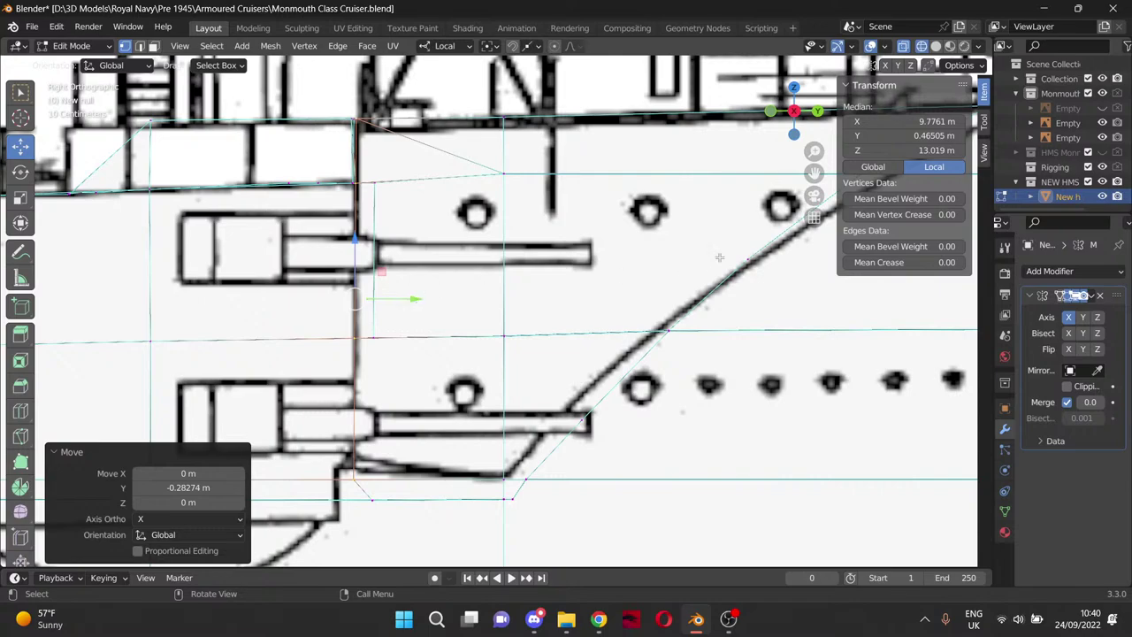
In solid shading, shift the inner upright edge's top and middle vertices along negative Y to meet the moved outer edge.
left_click_drag(809, 175, 898, 100)
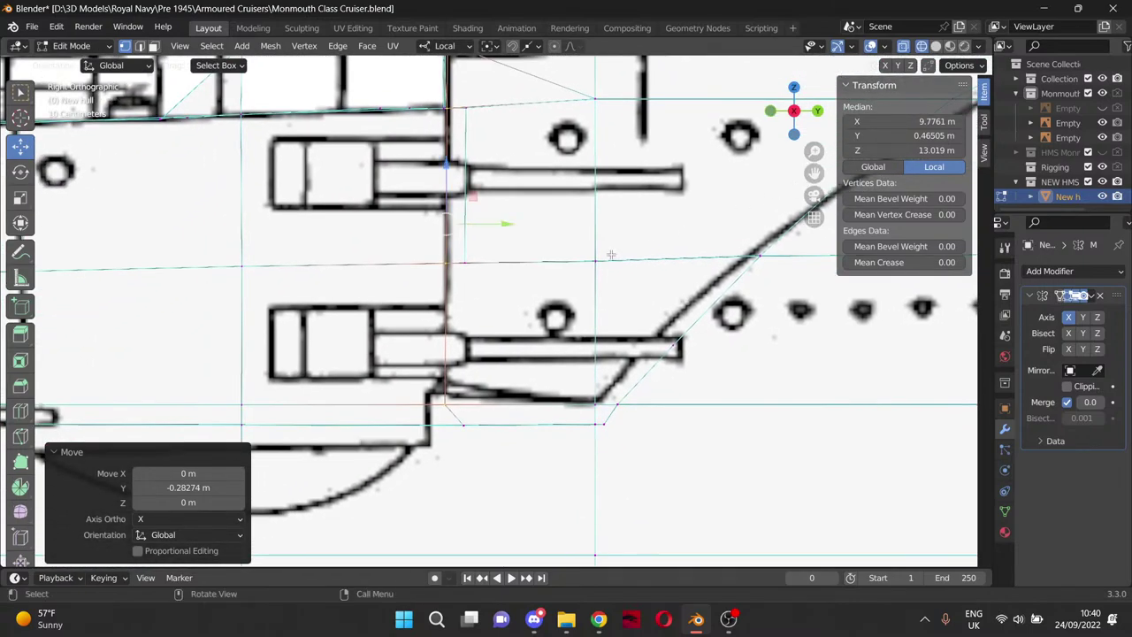
left_click(936, 46)
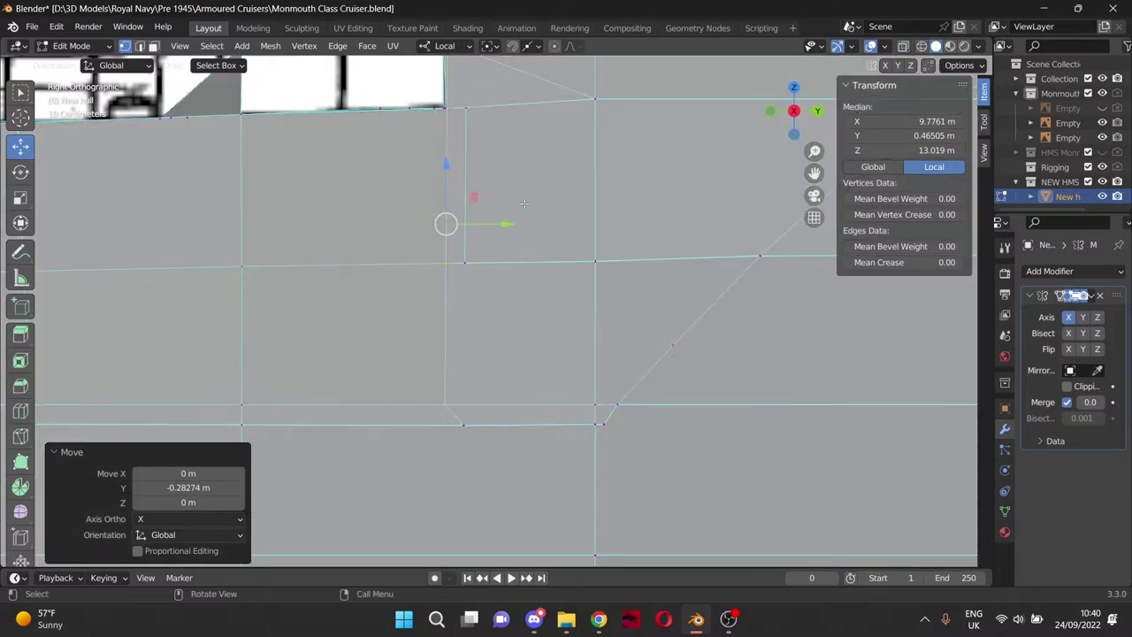
middle_click_drag(524, 204, 393, 326)
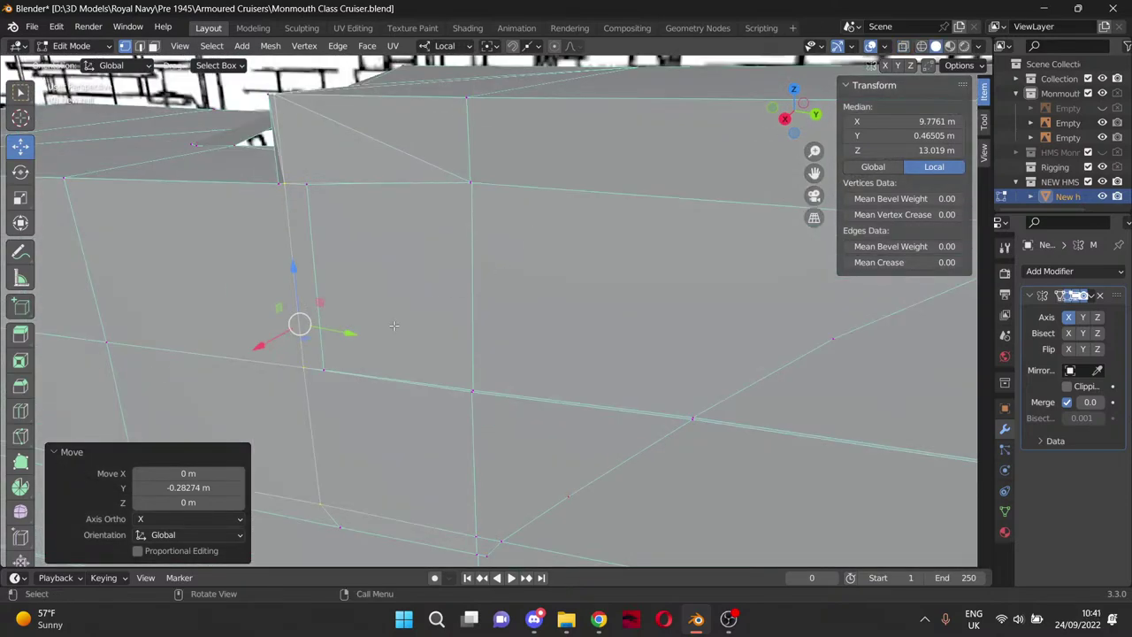
left_click(307, 189)
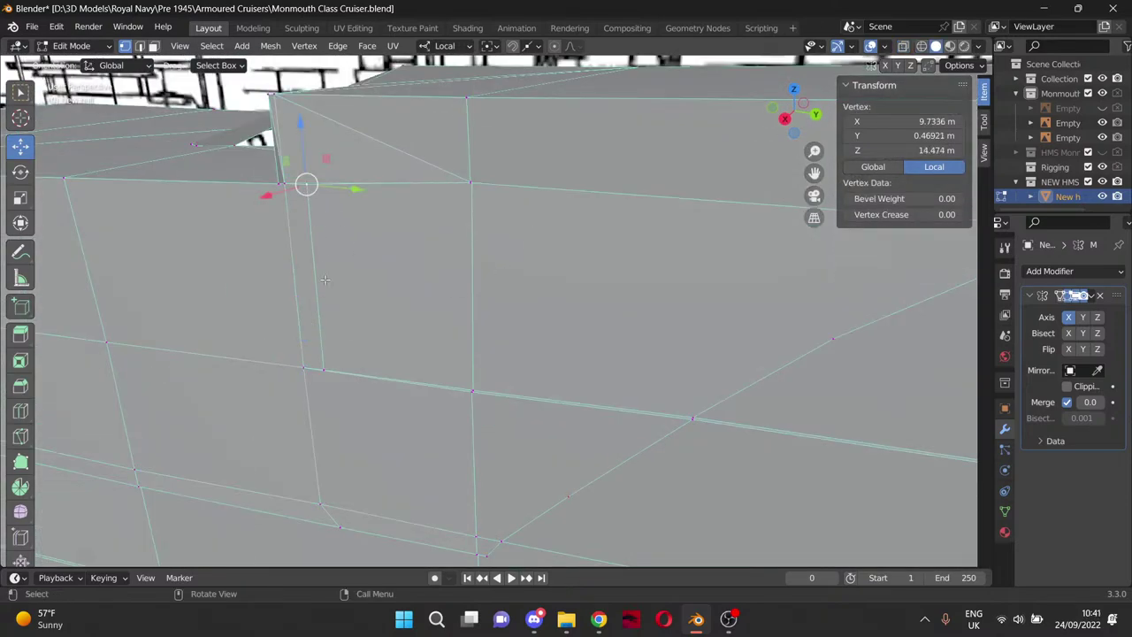
left_click(322, 366, "shift")
left_click_drag(365, 288, 344, 289)
left_click(393, 253)
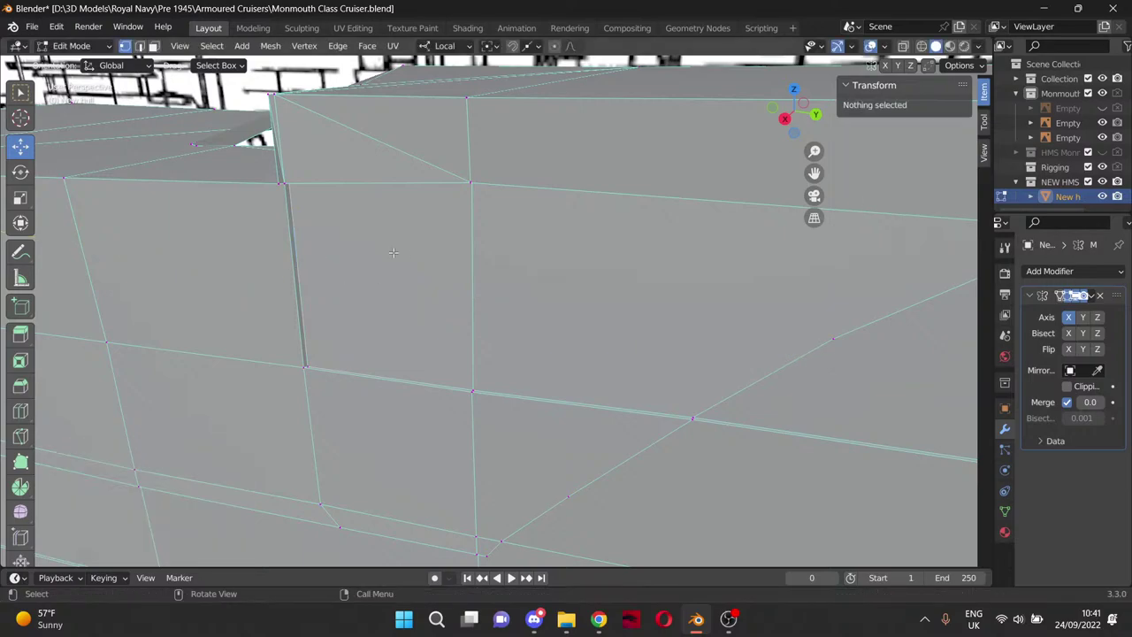
Copy the outer middle vertex's local Y of 0.464968 m to the neighbouring inner vertex at the base of the gap.
left_click(301, 367)
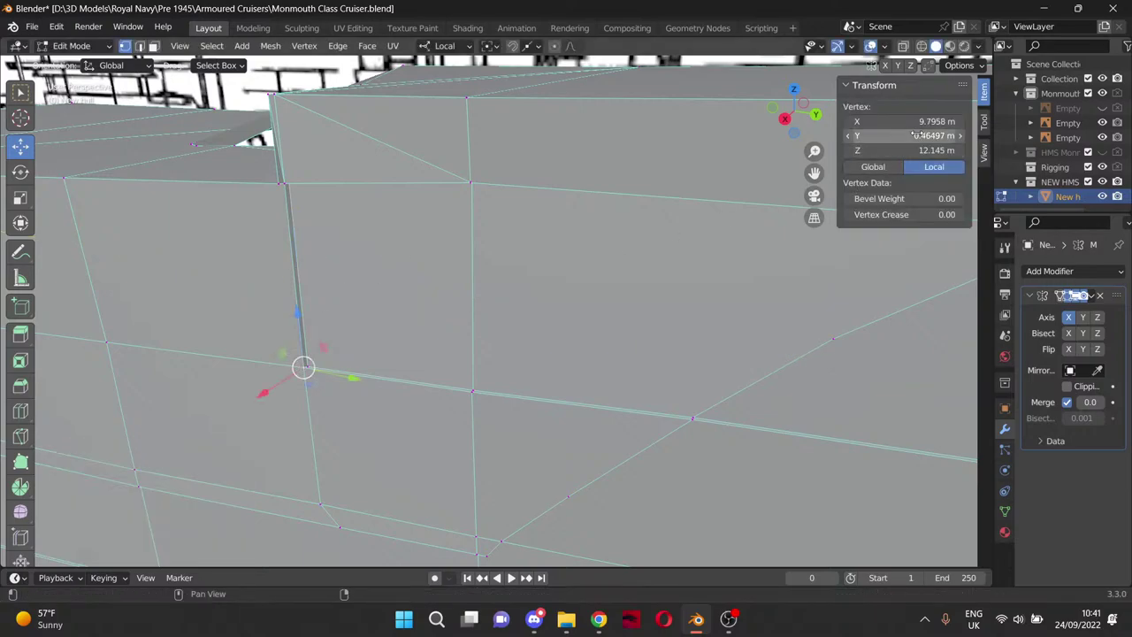
left_click(337, 361)
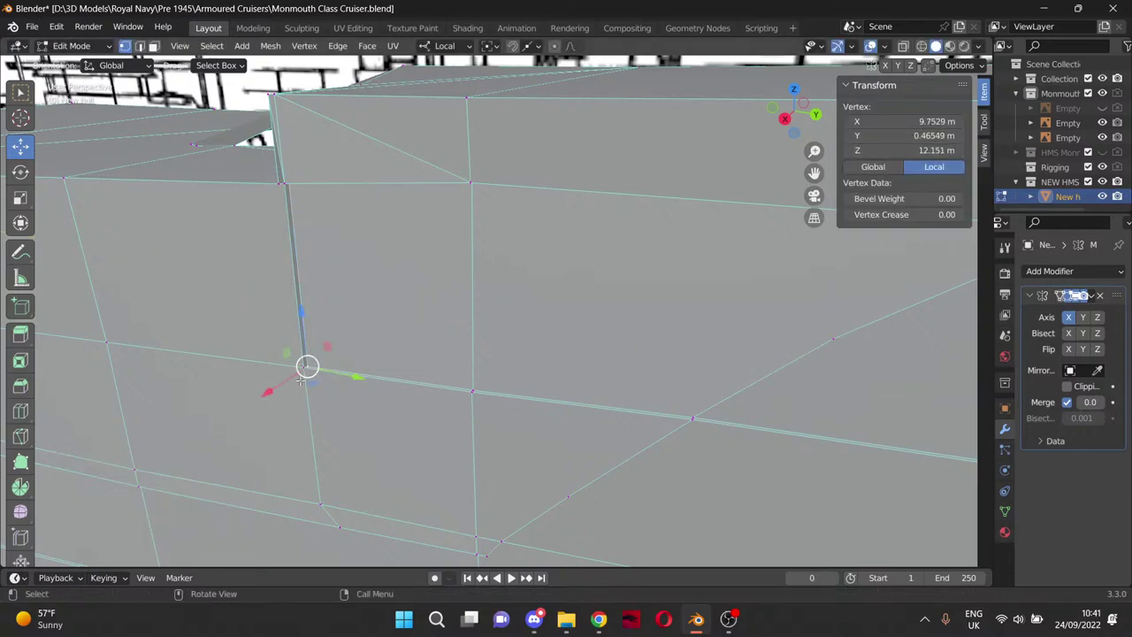
left_click_drag(307, 367, 304, 367)
left_click(923, 135)
key("ctrl+c")
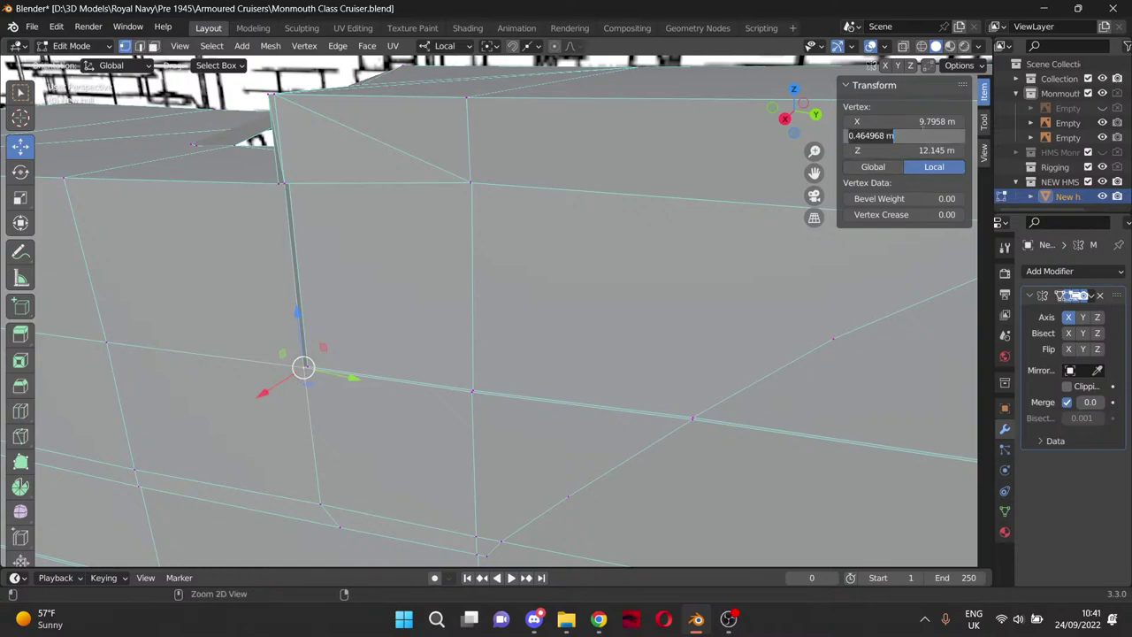
left_click(392, 287)
left_click(383, 311)
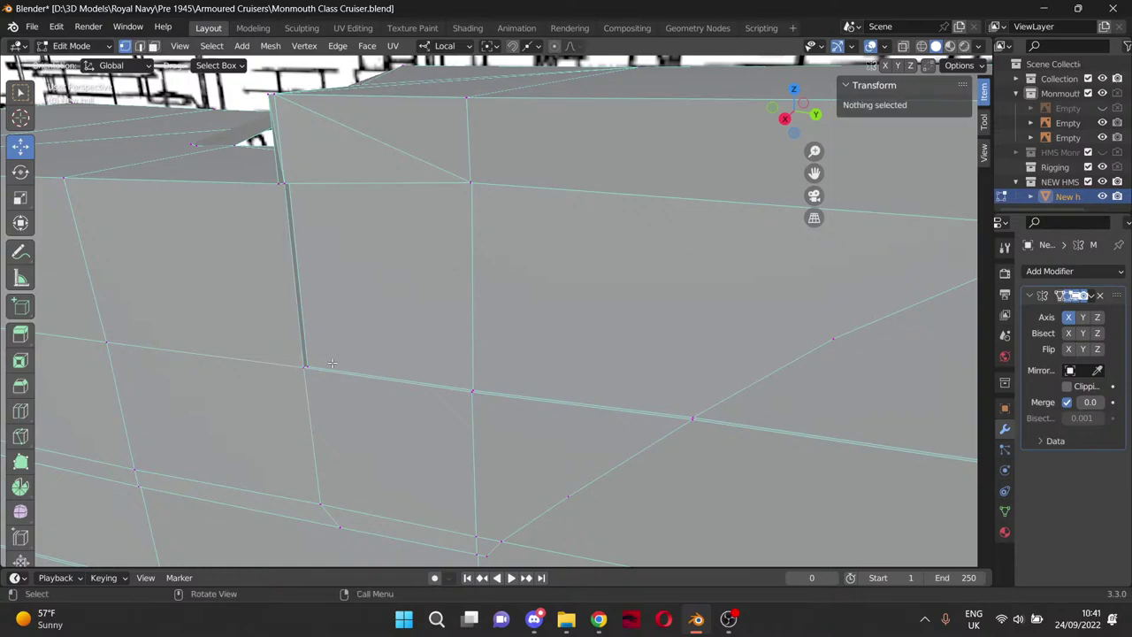
left_click(323, 361)
left_click(894, 135)
key("ctrl+v")
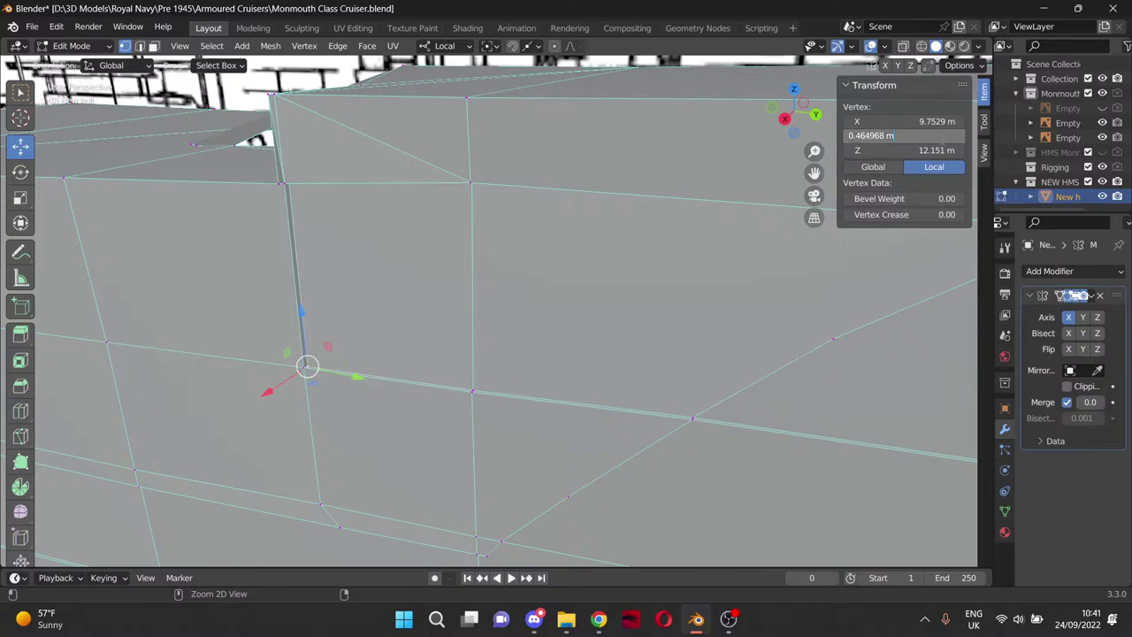
key("Return")
Copy the outer vertex's local Y of 0.465201 m to the neighbouring inner vertex at the top of the gap.
middle_click_drag(396, 240, 553, 155)
left_click_drag(814, 173, 947, 368)
middle_click_drag(619, 336, 588, 306)
left_click_drag(587, 305, 523, 294)
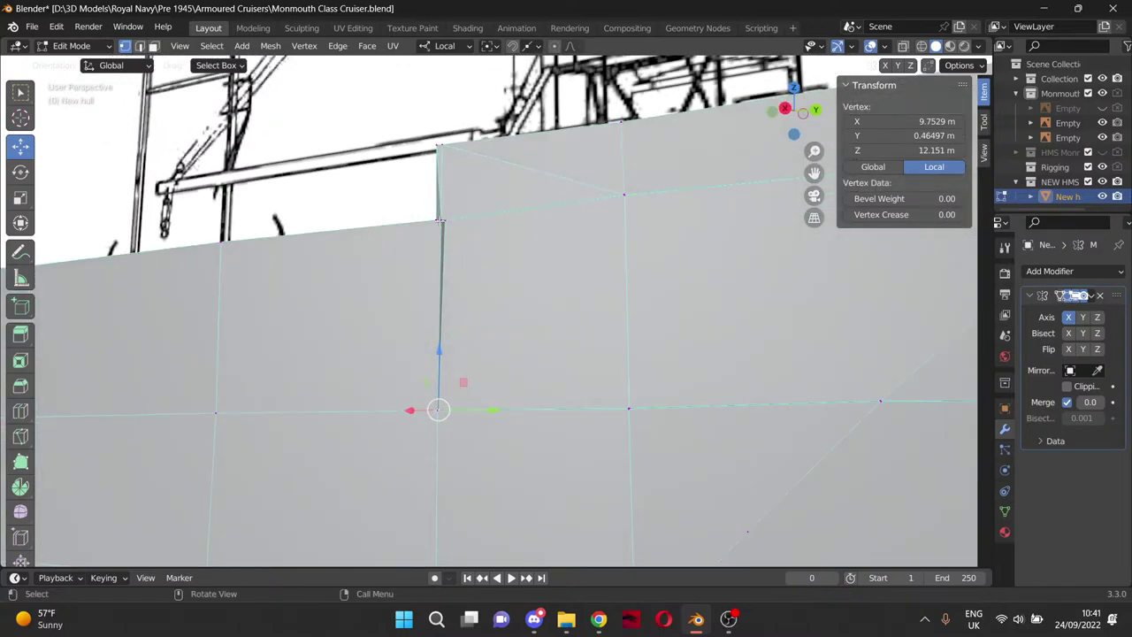
left_click(440, 220)
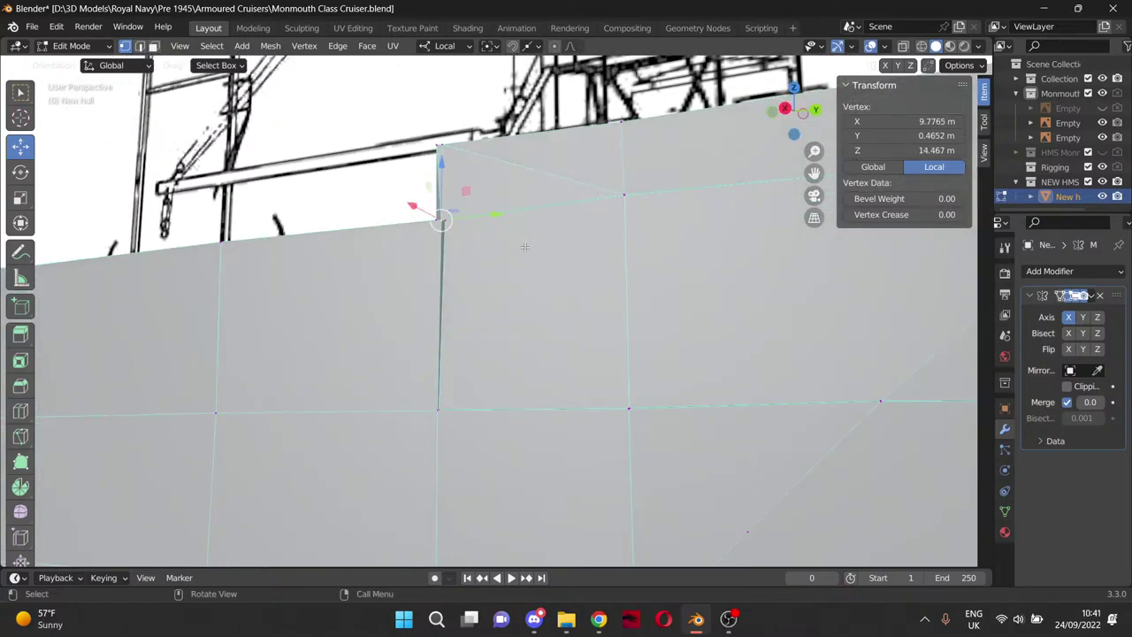
left_click(907, 137)
key("ctrl+c")
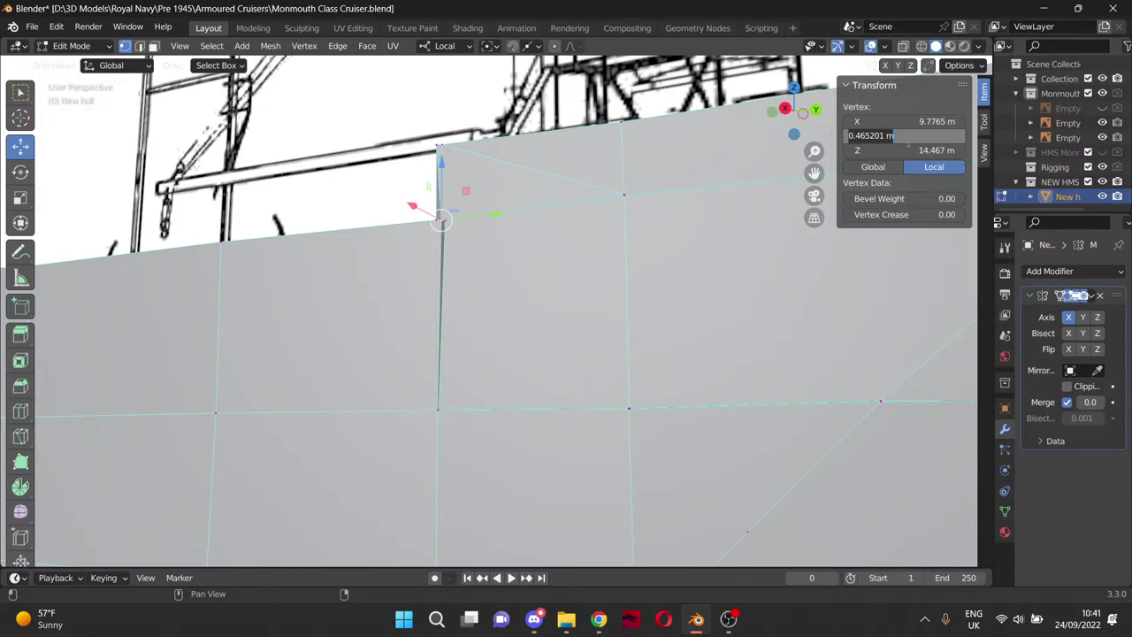
left_click(372, 258)
left_click(476, 247)
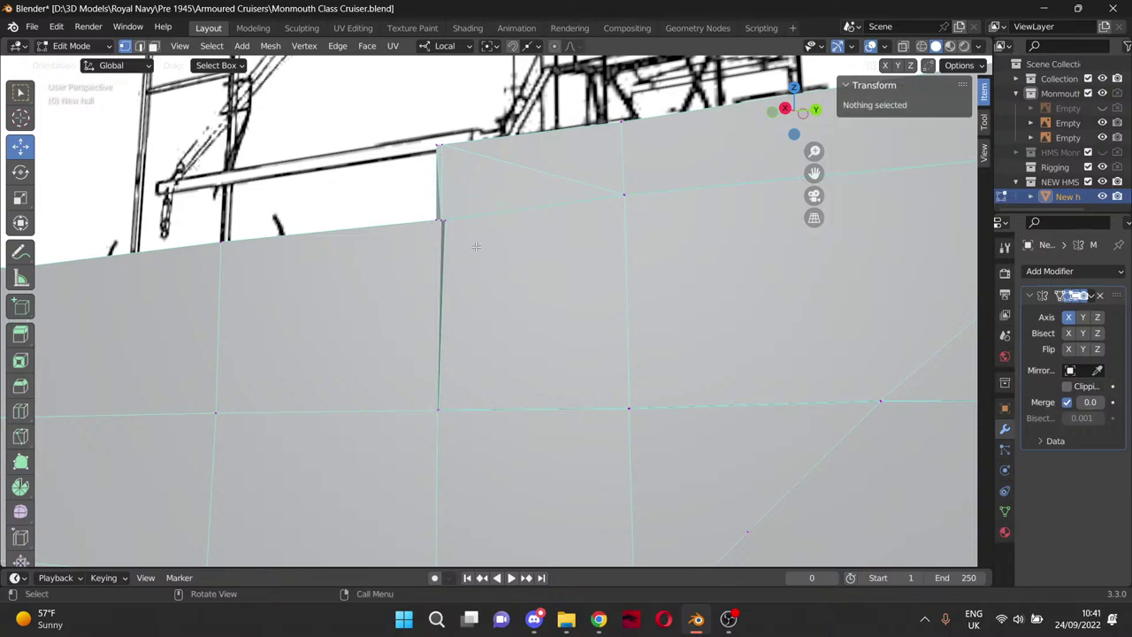
left_click(453, 225)
left_click(920, 136)
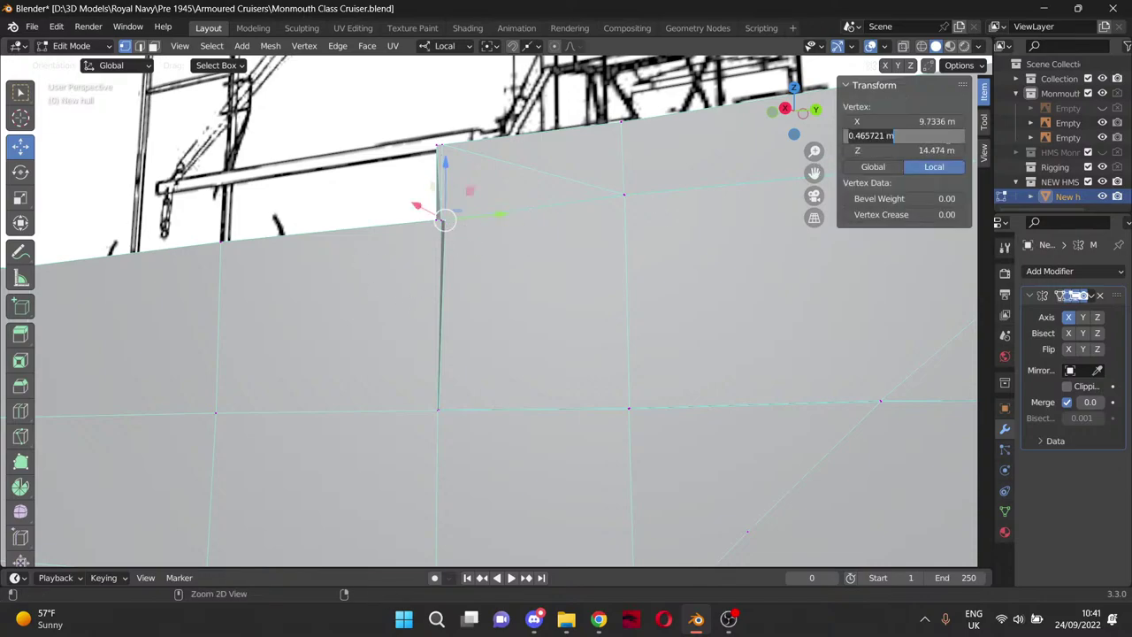
key("ctrl+v")
left_click(615, 269)
left_click(543, 262)
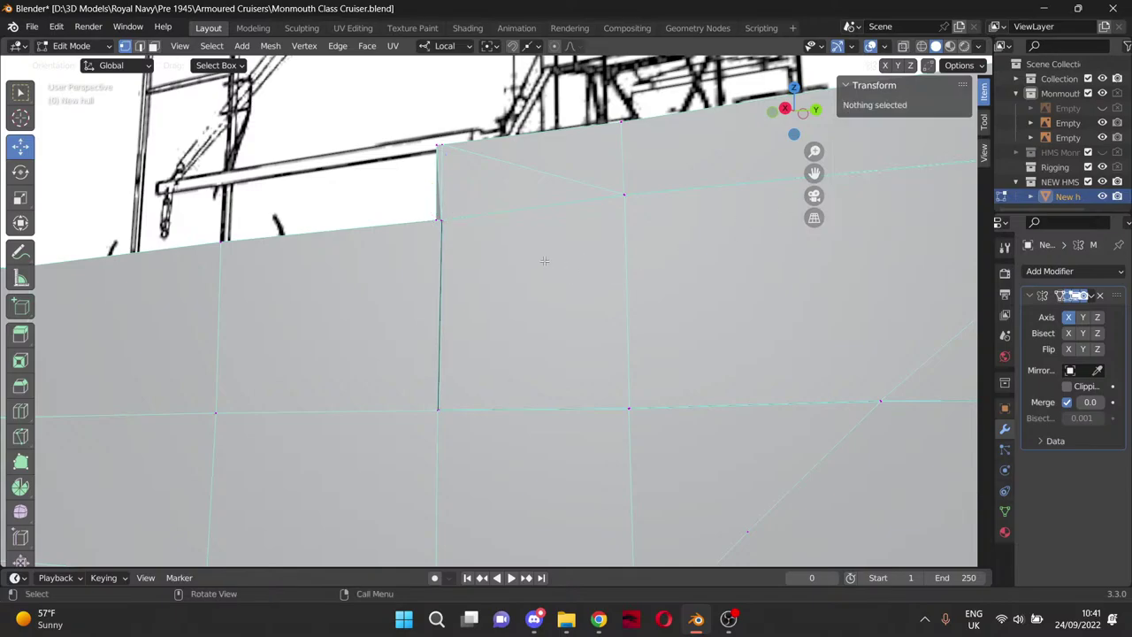
In the right-side wireframe view, lower the rear bottom corner vertex of the casemate section about 0.366 m along Z.
scroll(543, 262, "down", 4)
middle_click_drag(536, 266, 526, 405)
key("KP_3")
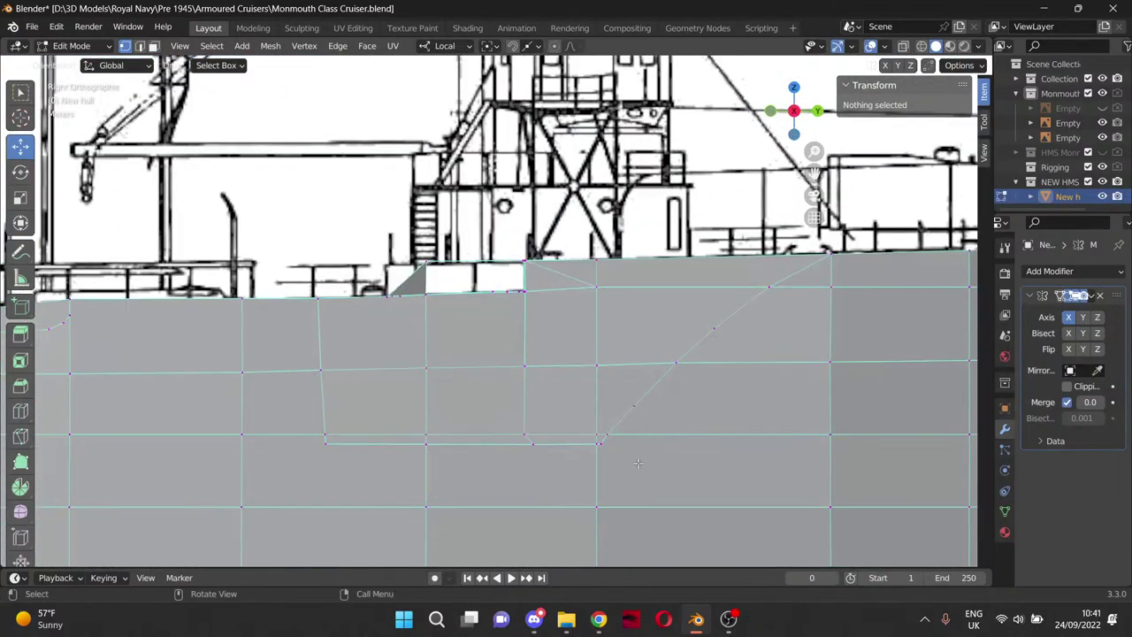
left_click(922, 46)
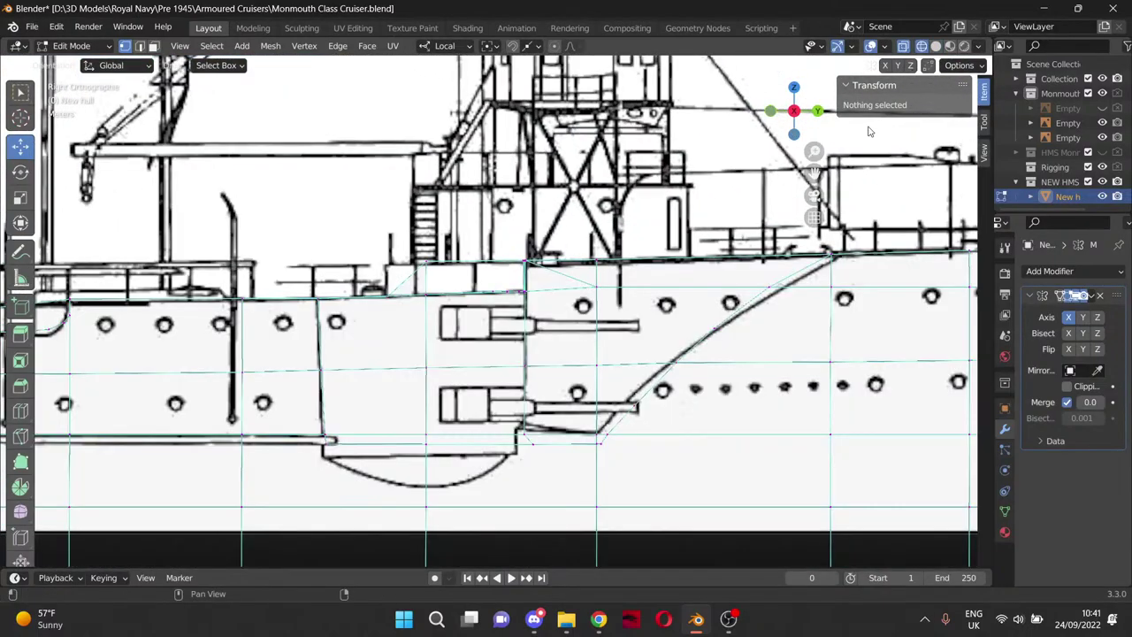
left_click(327, 440)
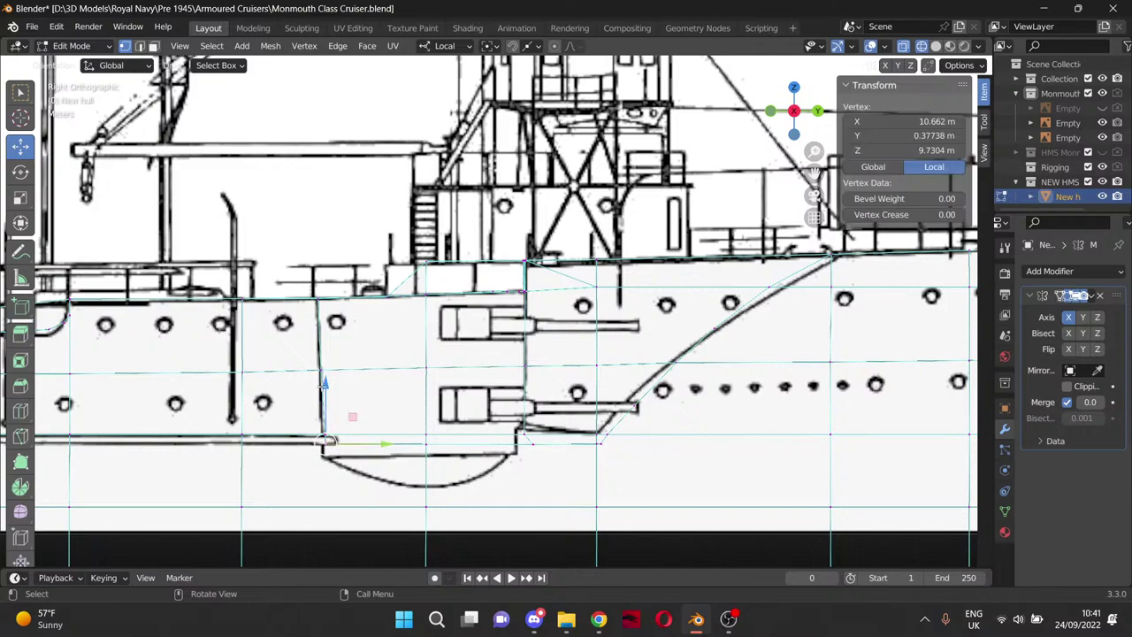
key("g")
key("z")
left_click(454, 456)
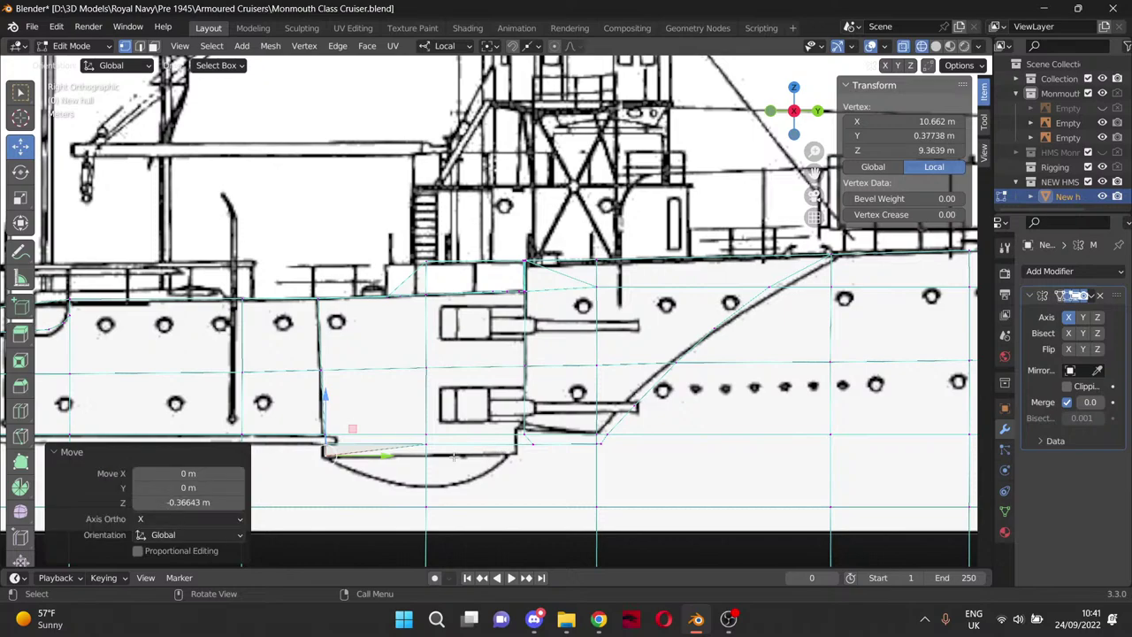
Lower the middle vertex of the casemate's bottom edge about 0.33 m along Z to the blueprint line.
left_click(428, 444)
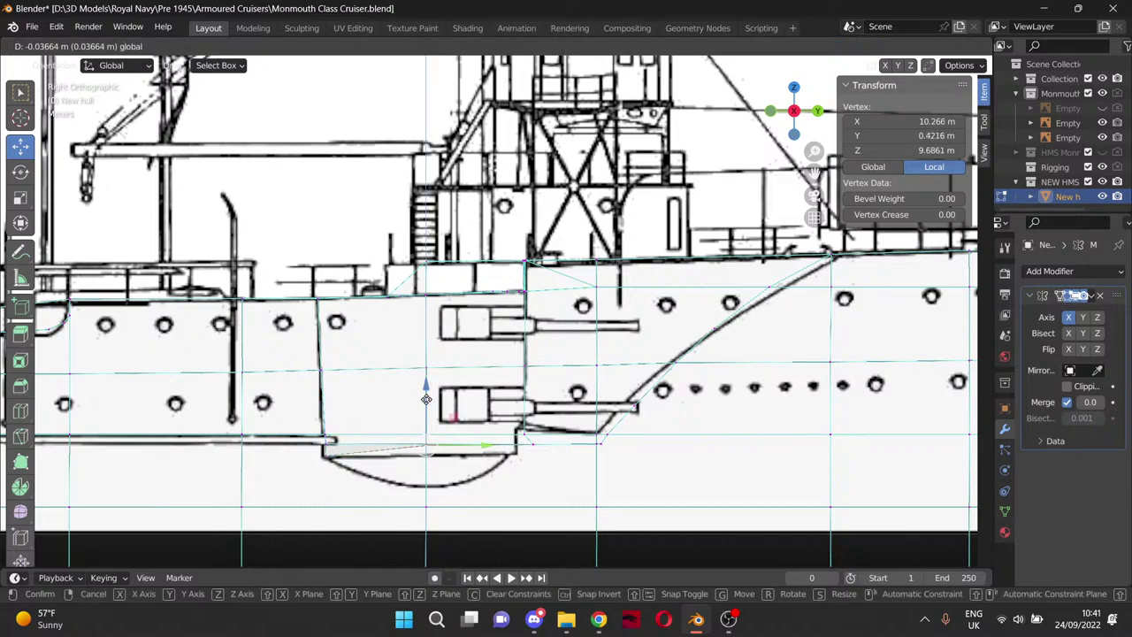
key("g")
key("z")
left_click(426, 409)
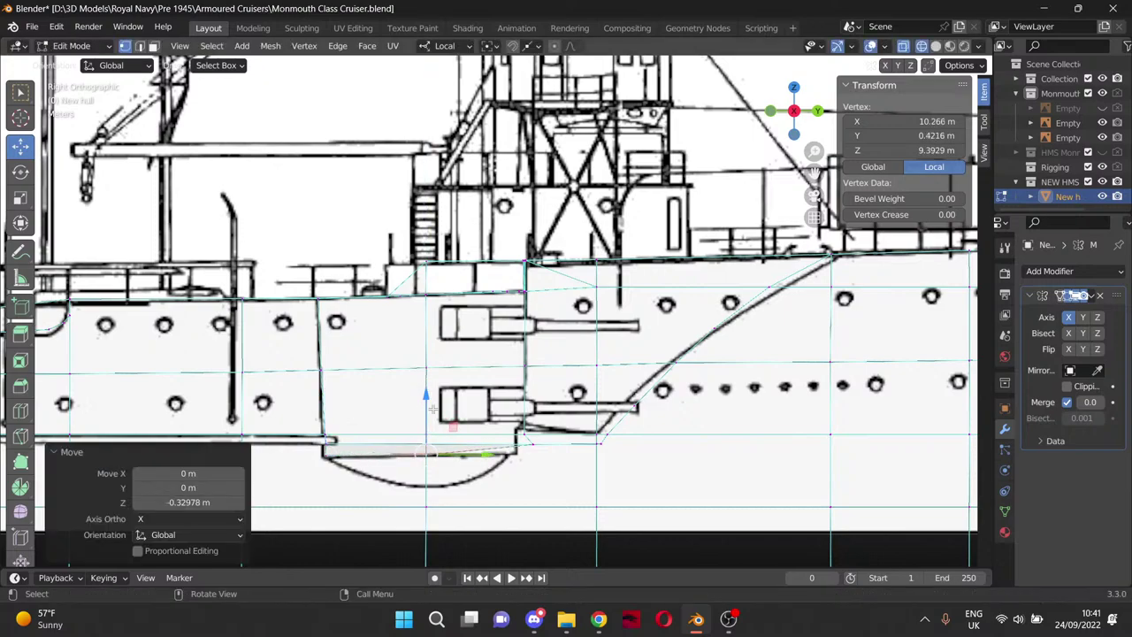
Move the casemate's front bottom vertex about -0.275 m in Z and -0.531 m in Y, and shift its overlapping vertex along negative Y.
left_click(526, 444)
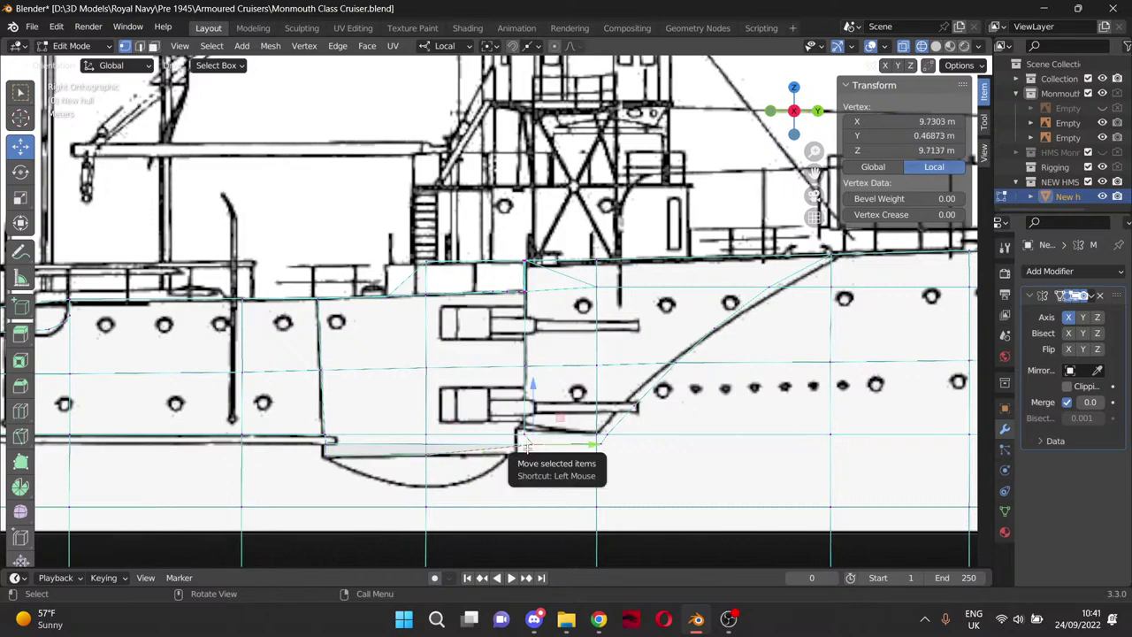
left_click_drag(532, 391, 529, 404)
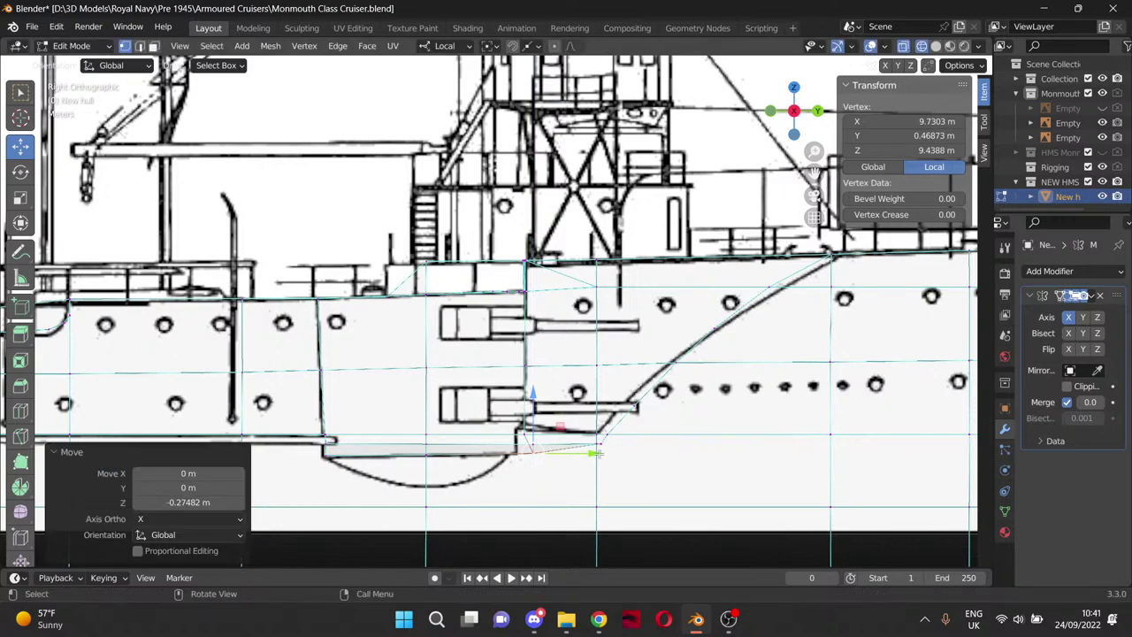
left_click_drag(578, 455, 575, 456)
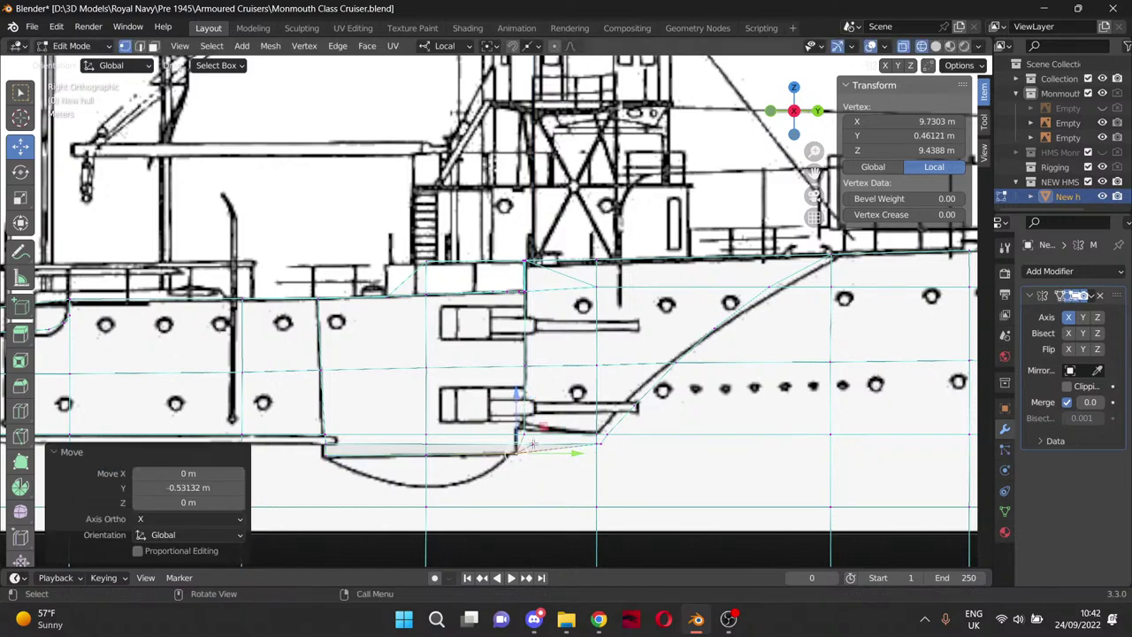
left_click(535, 444)
left_click_drag(593, 444, 576, 443)
left_click(659, 482)
In the right-side wireframe view, shift the vertex just above the casemate's front bottom corner about -0.274 m along Y to the blueprint line.
scroll(659, 482, "up", 5)
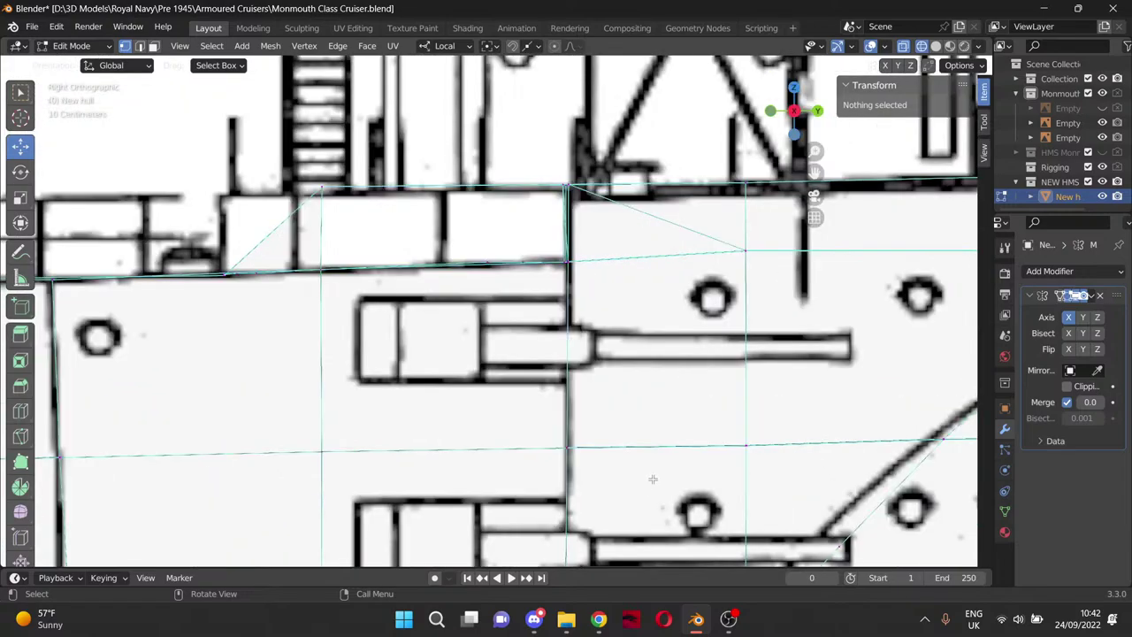
left_click_drag(814, 172, 661, 0)
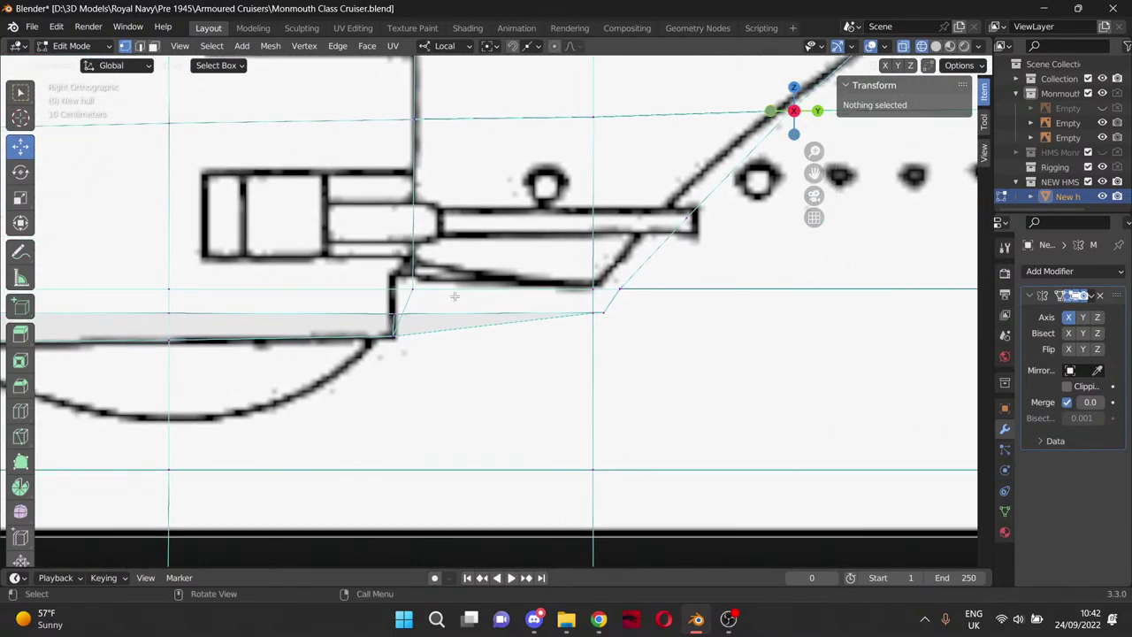
left_click(414, 292)
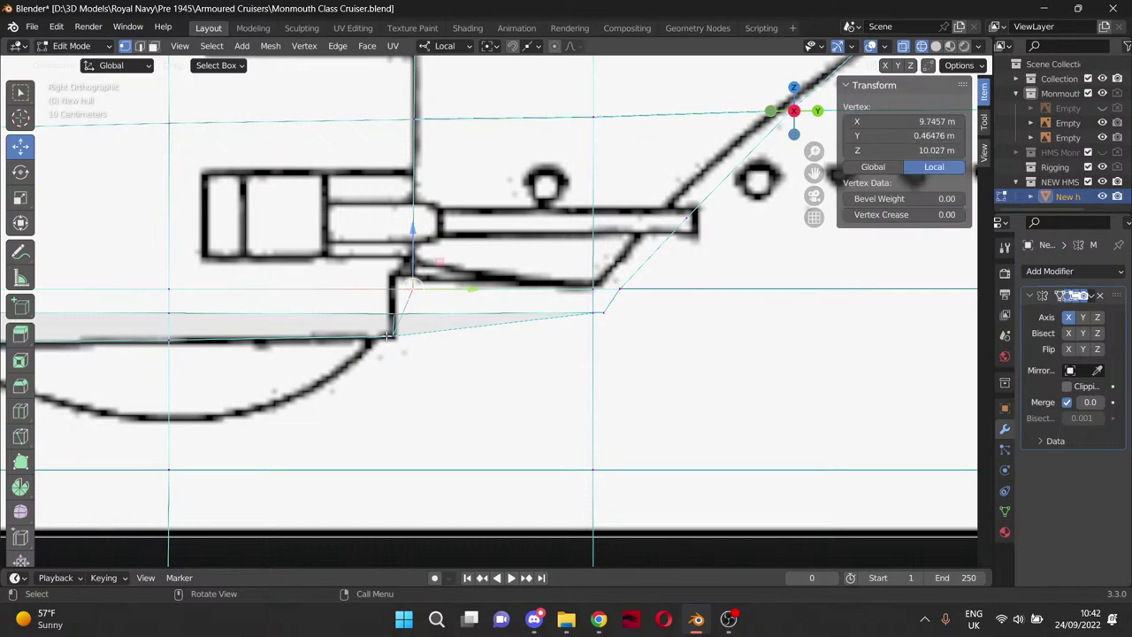
scroll(451, 403, "down", 4)
middle_click_drag(453, 393, 451, 348)
left_click(936, 46)
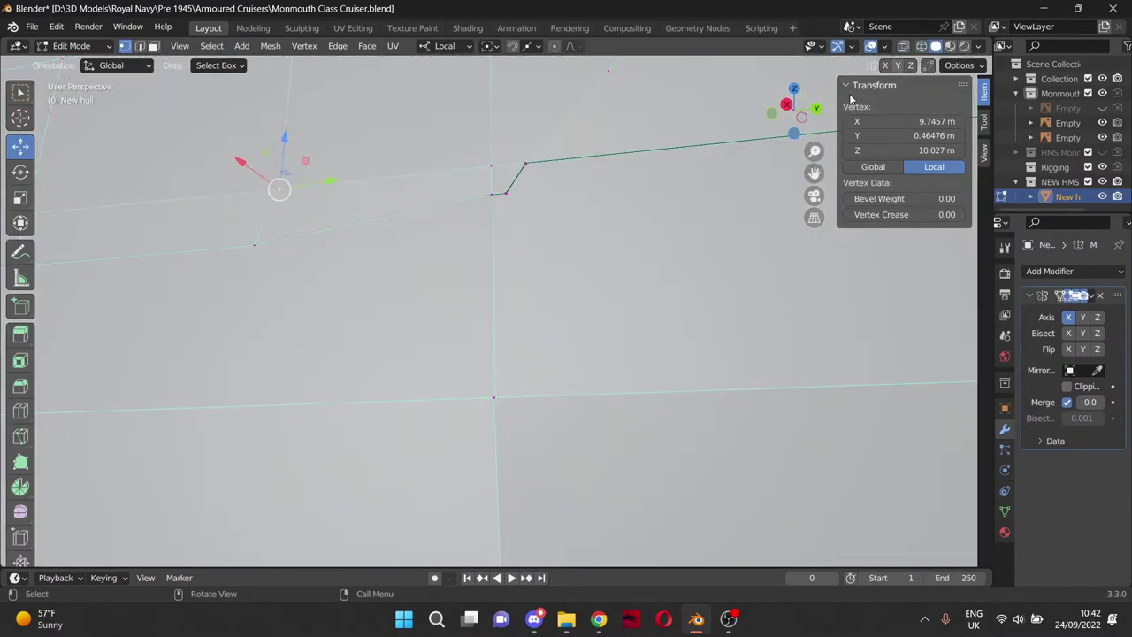
middle_click_drag(407, 266, 431, 280)
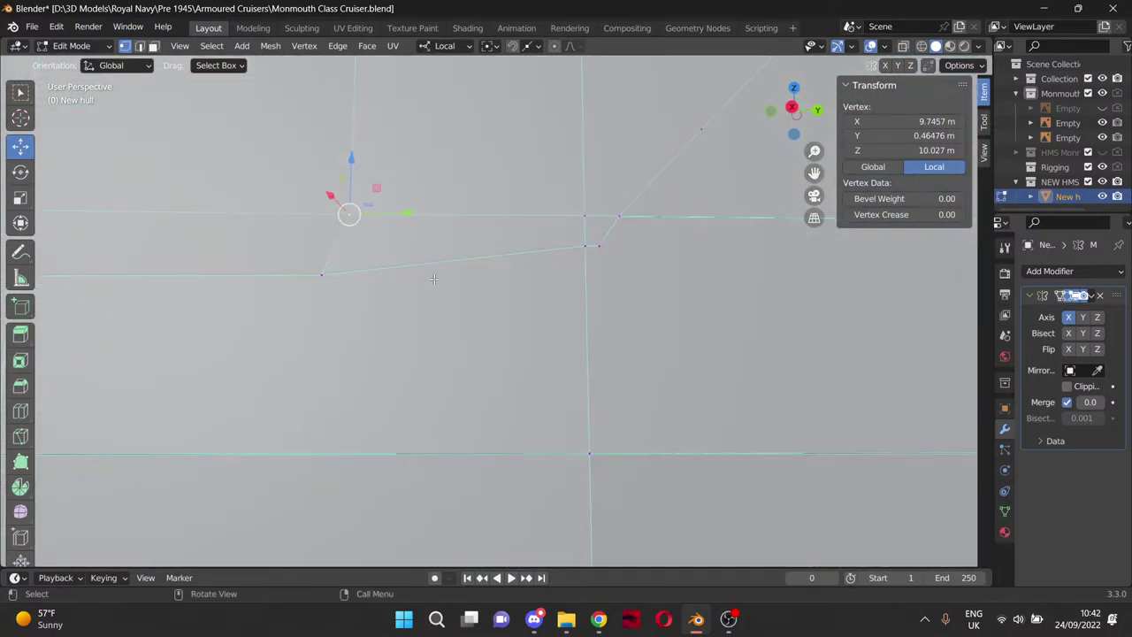
key("KP_3")
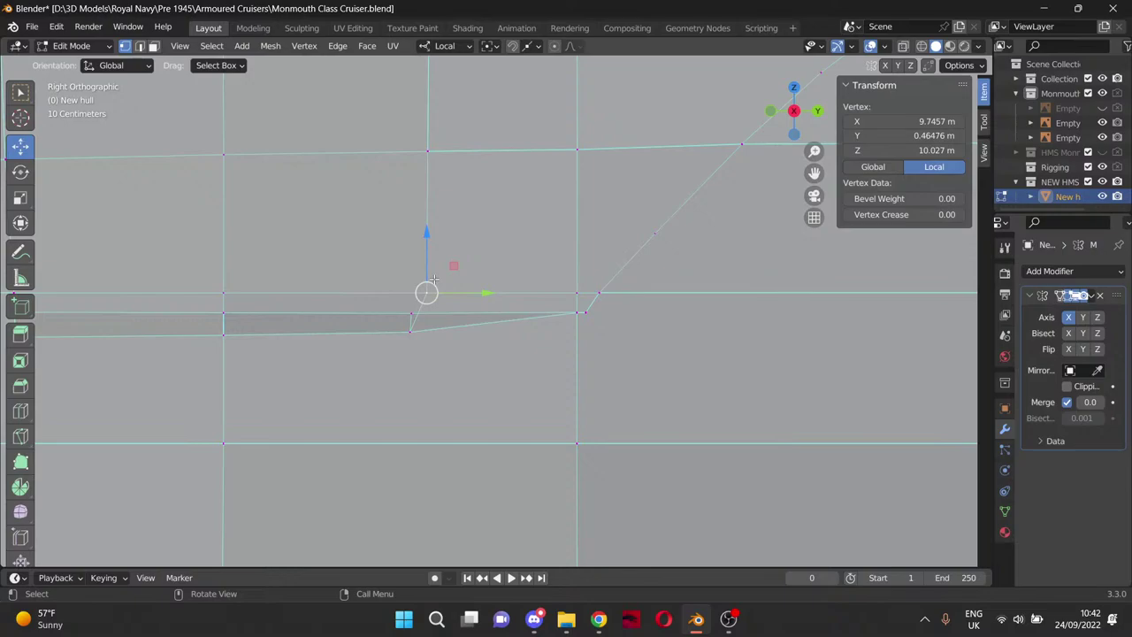
left_click(921, 47)
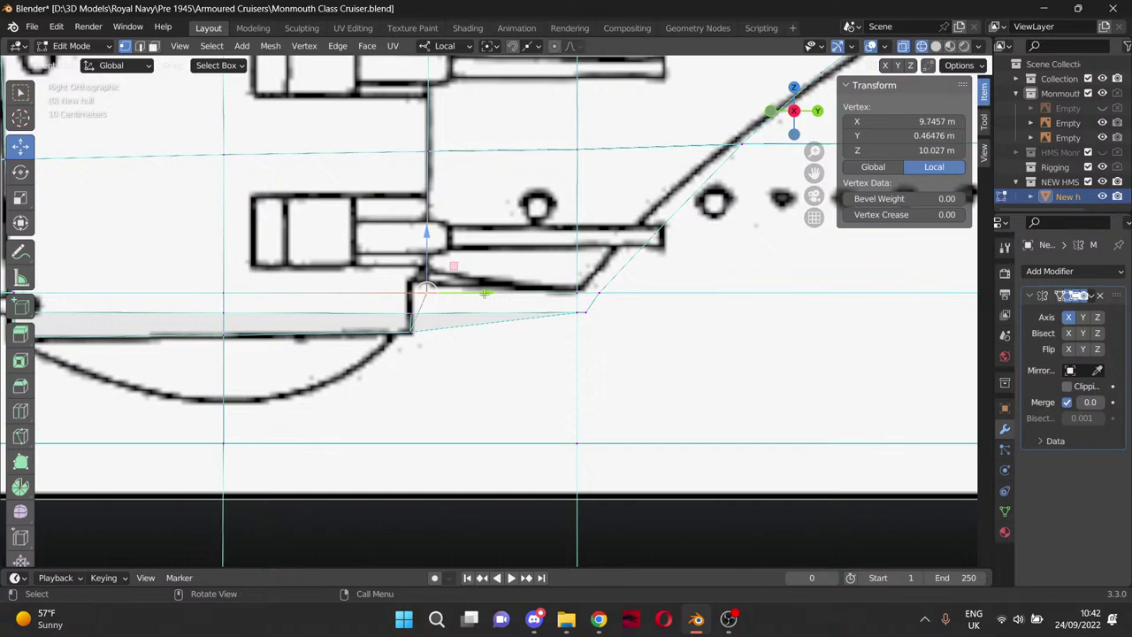
left_click_drag(485, 293, 463, 295)
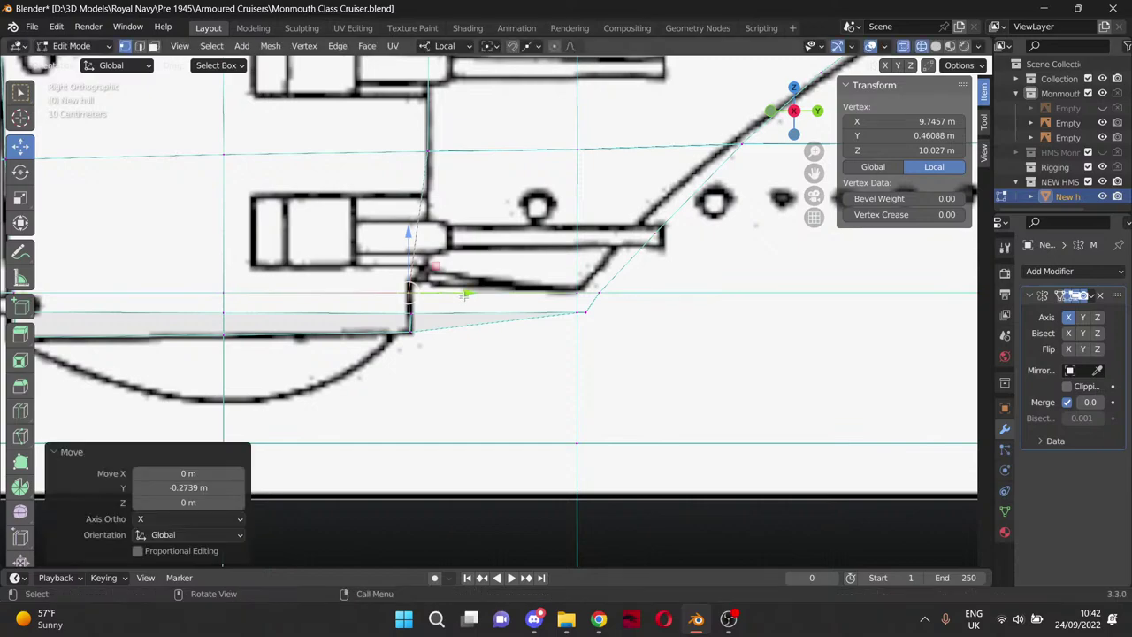
In solid shading, move the casemate's front bottom vertex outward about 0.124 m along X.
left_click(418, 314)
left_click(936, 46)
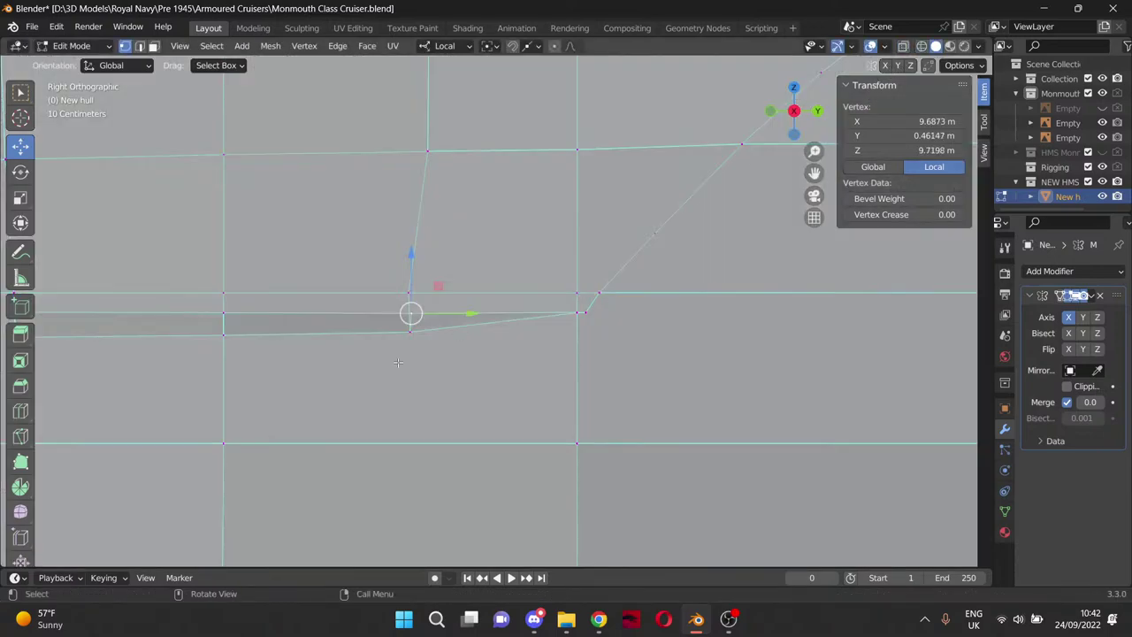
middle_click_drag(398, 363, 712, 198)
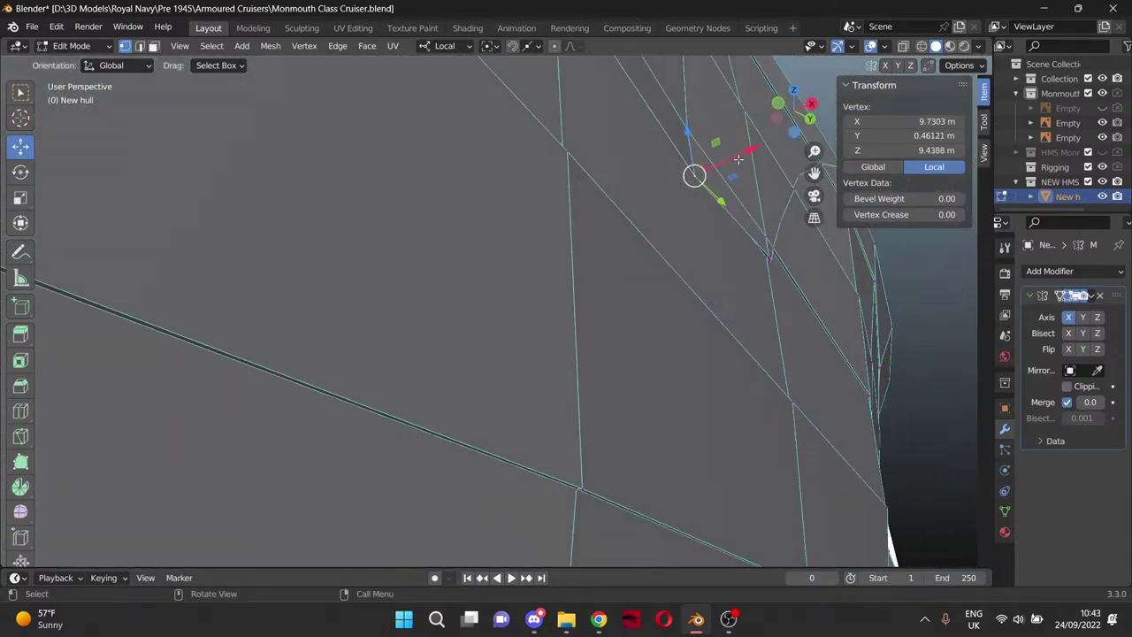
left_click_drag(752, 149, 764, 143)
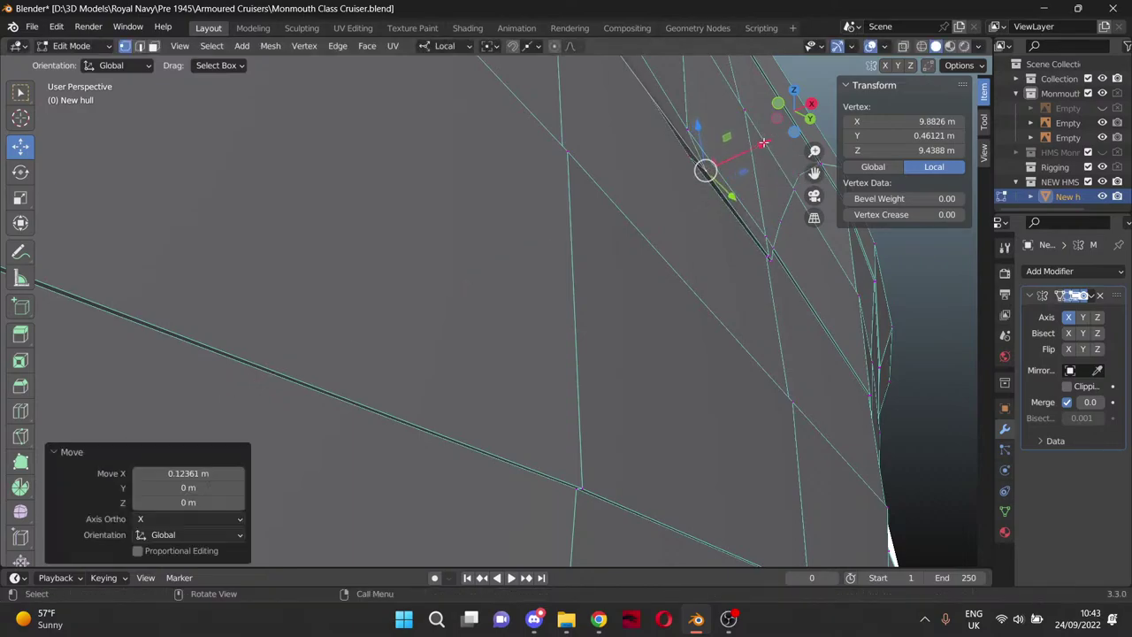
Lower the inner vertex at the casemate's rear bottom corner along Z to a local Z of about 9.369 m, level with its outer neighbour.
middle_click_drag(703, 255, 699, 320)
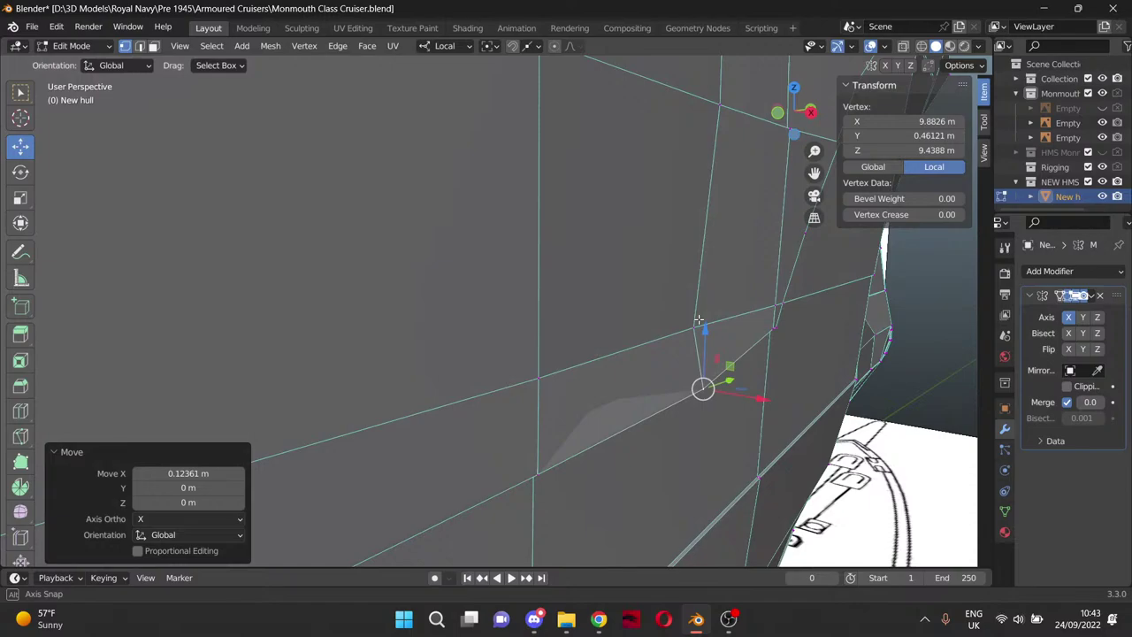
middle_click_drag(699, 320, 701, 260)
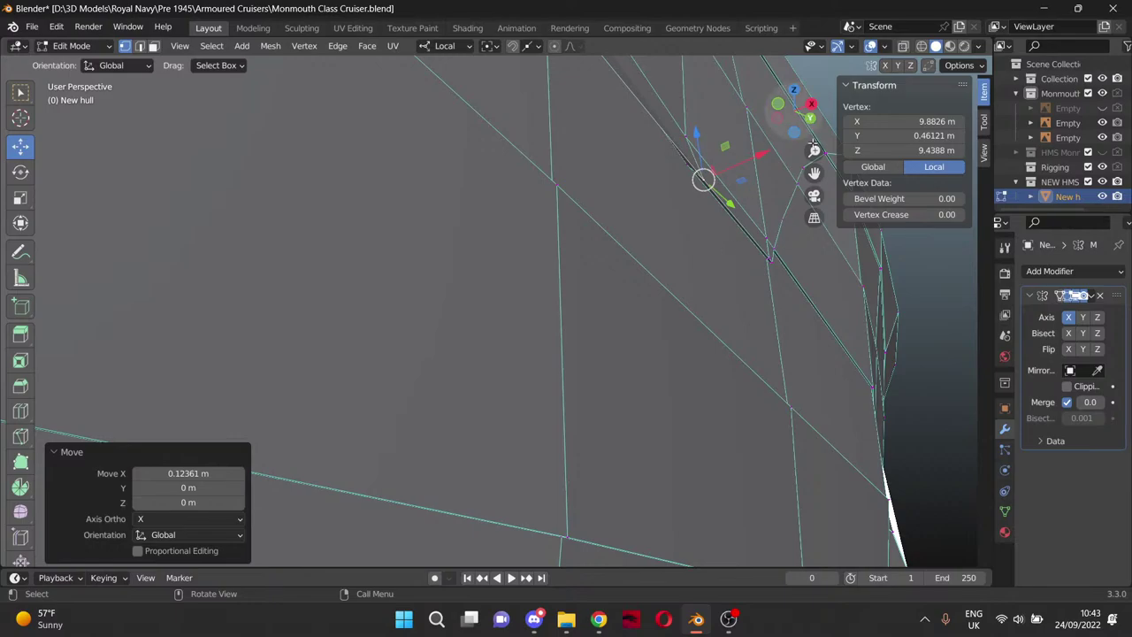
left_click_drag(814, 173, 632, 330)
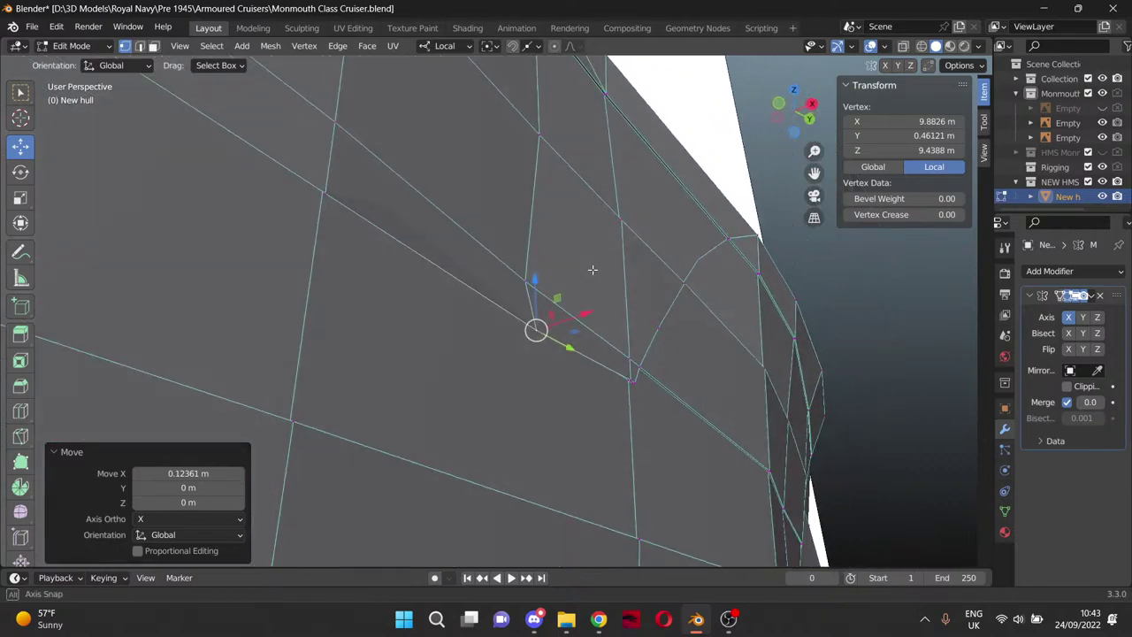
middle_click_drag(591, 270, 508, 291)
scroll(479, 295, "up", 3)
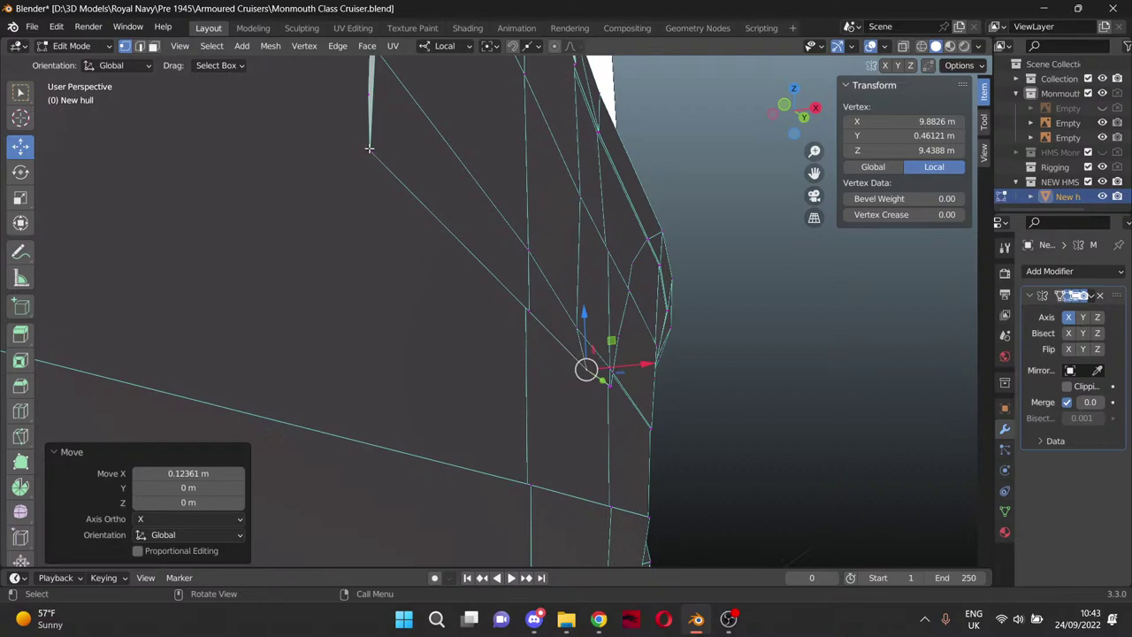
middle_click_drag(377, 164, 404, 201)
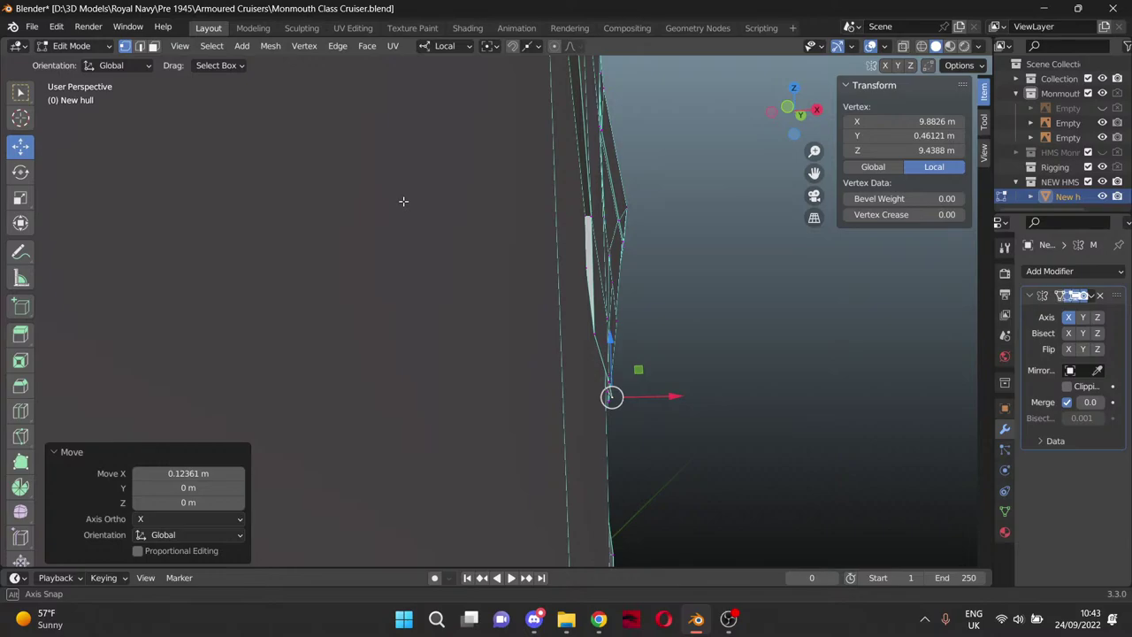
scroll(403, 202, "up", 5)
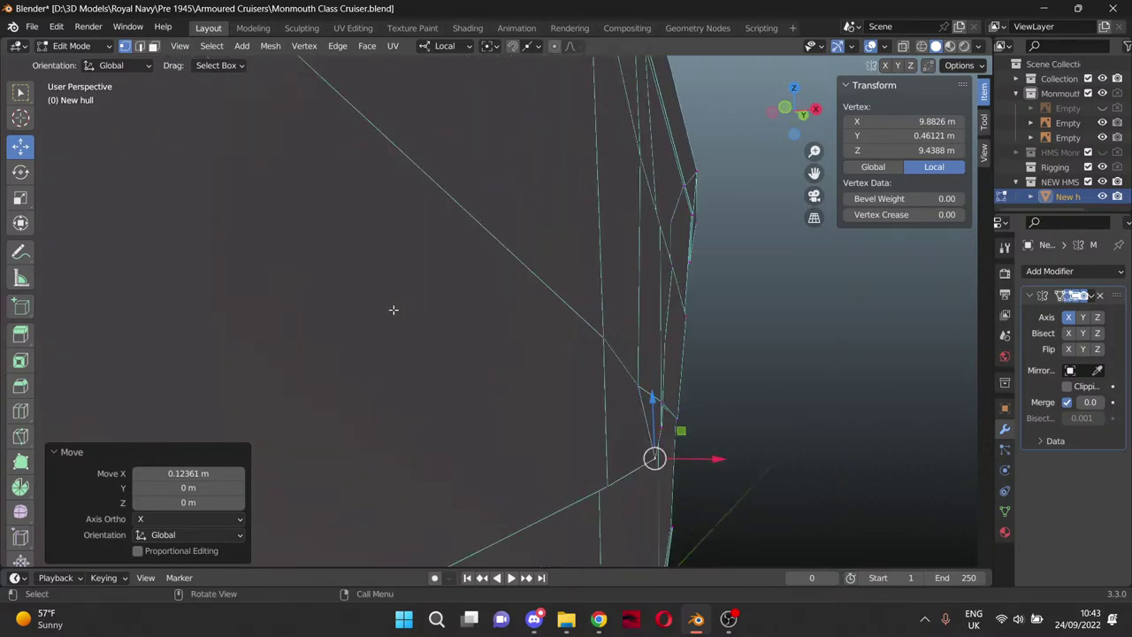
scroll(370, 314, "down", 2)
left_click(300, 257)
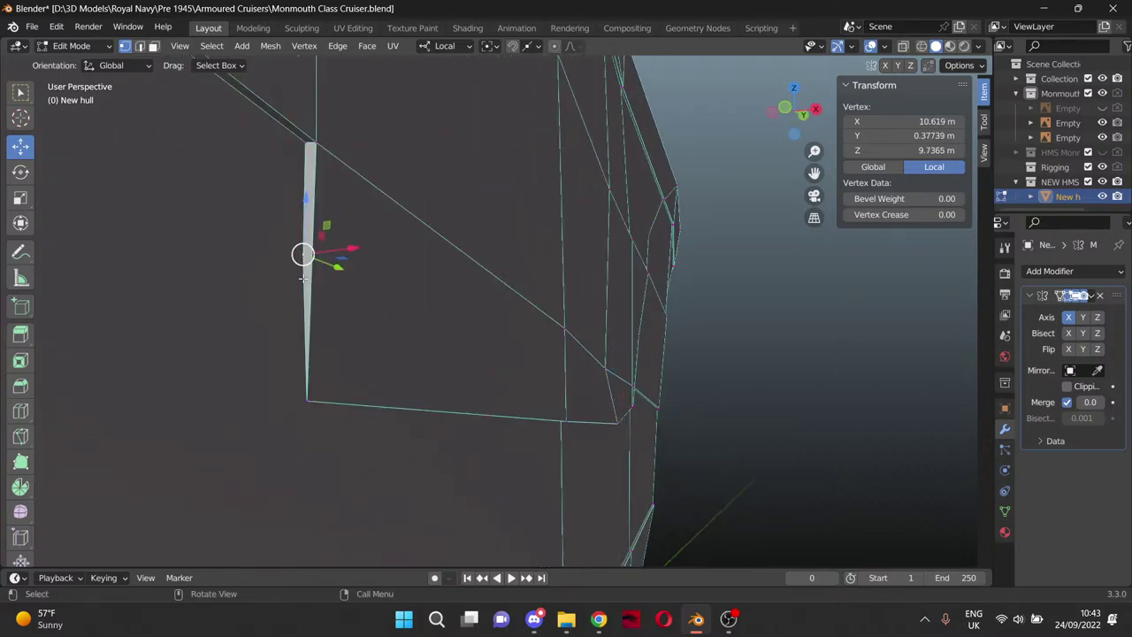
left_click_drag(305, 195, 305, 342)
left_click(293, 442)
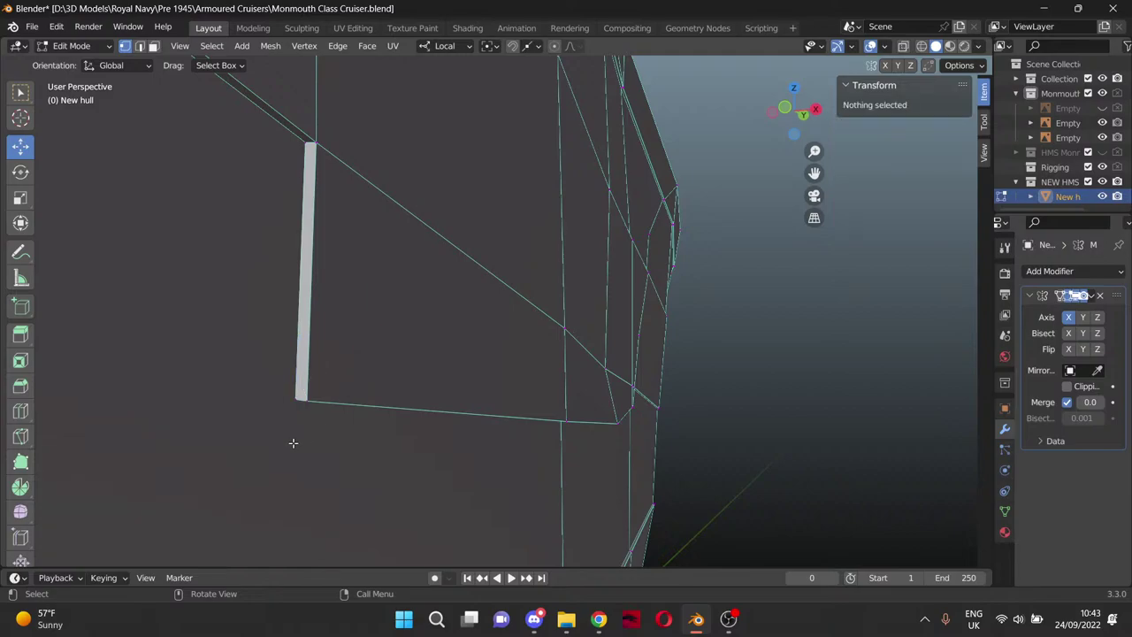
Copy the outer rear bottom vertex's local Y of 0.377383 m to the neighbouring inner vertex.
left_click(310, 403)
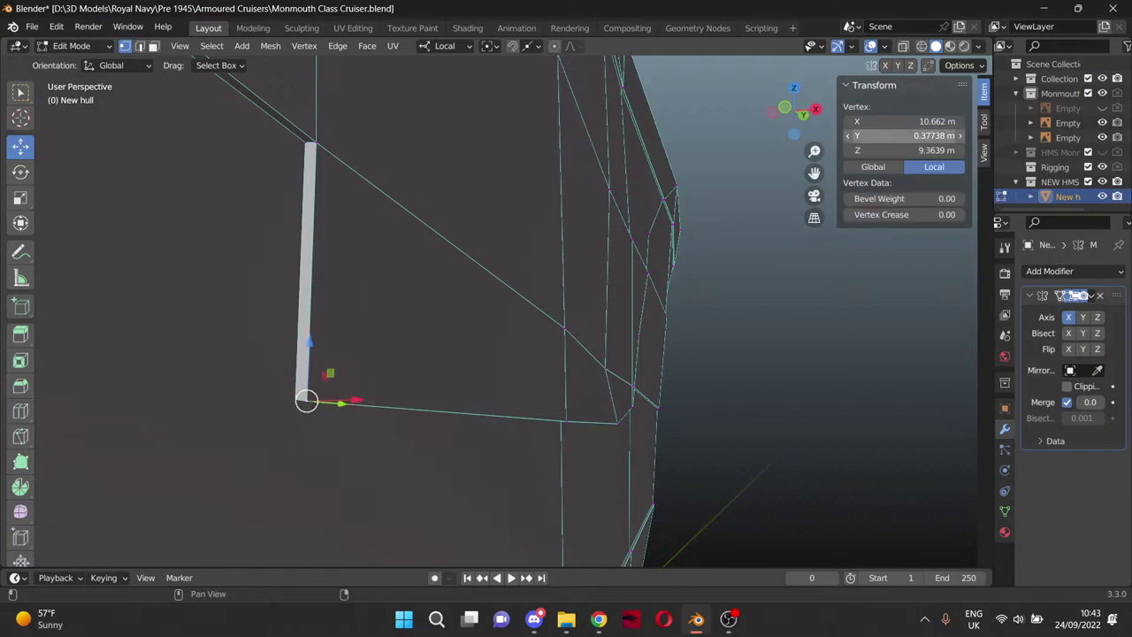
left_click(930, 134)
key("ctrl+c")
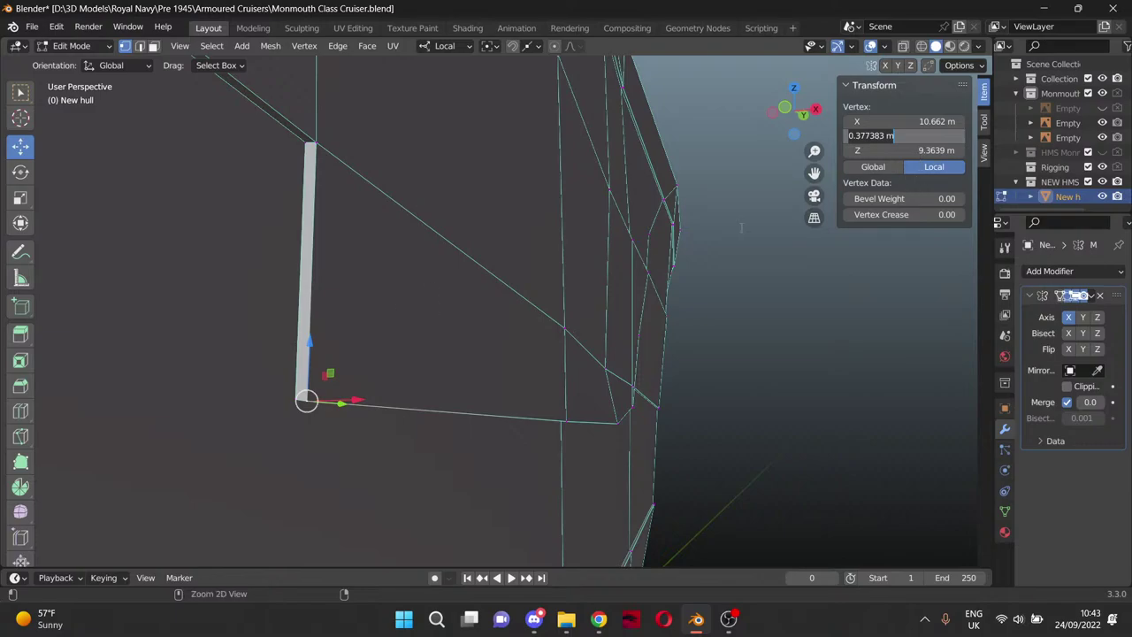
key("Return")
left_click(293, 399)
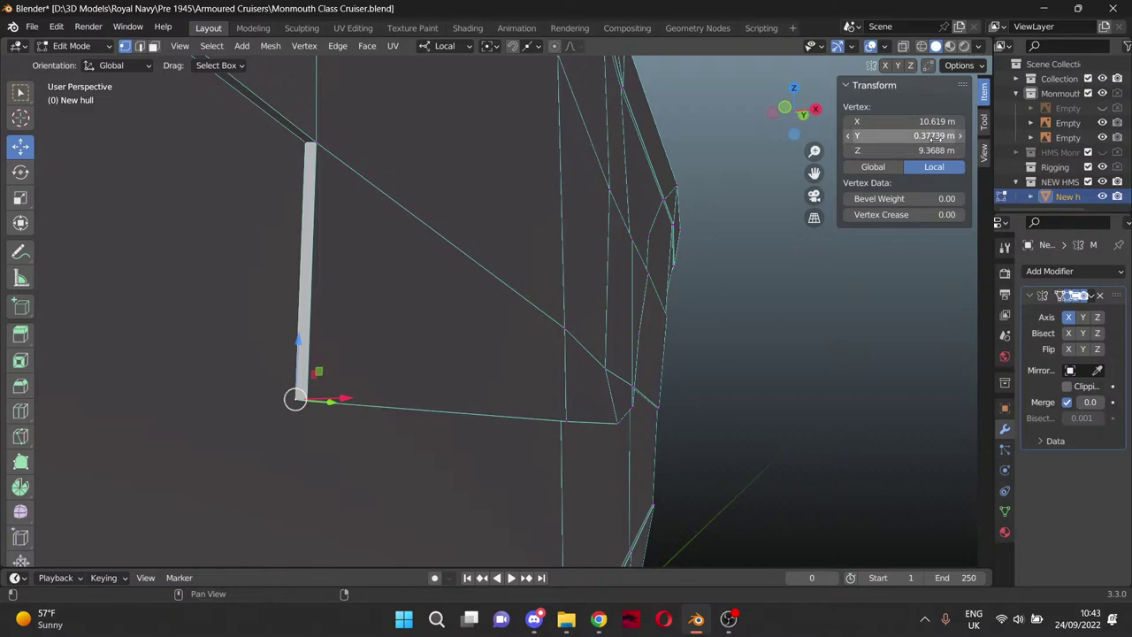
left_click(931, 136)
key("ctrl+v")
key("Return")
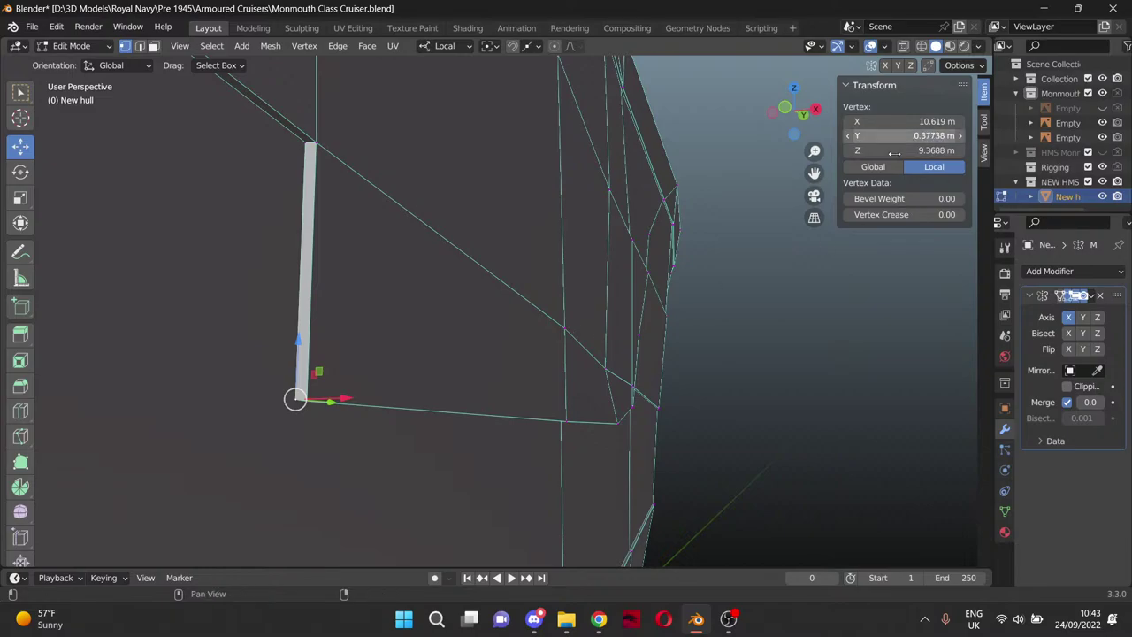
left_click(808, 340)
Move the casemate's front bottom vertex a further 0.085 m or so outward along X.
scroll(801, 367, "down", 8)
middle_click_drag(804, 369, 759, 417)
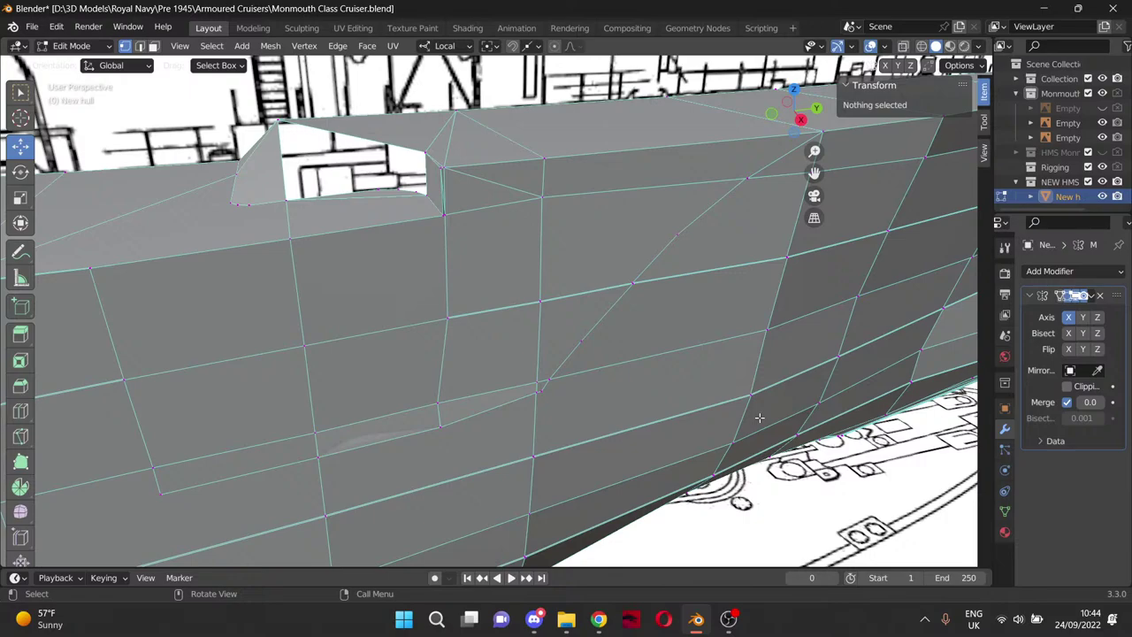
middle_click_drag(759, 417, 641, 385)
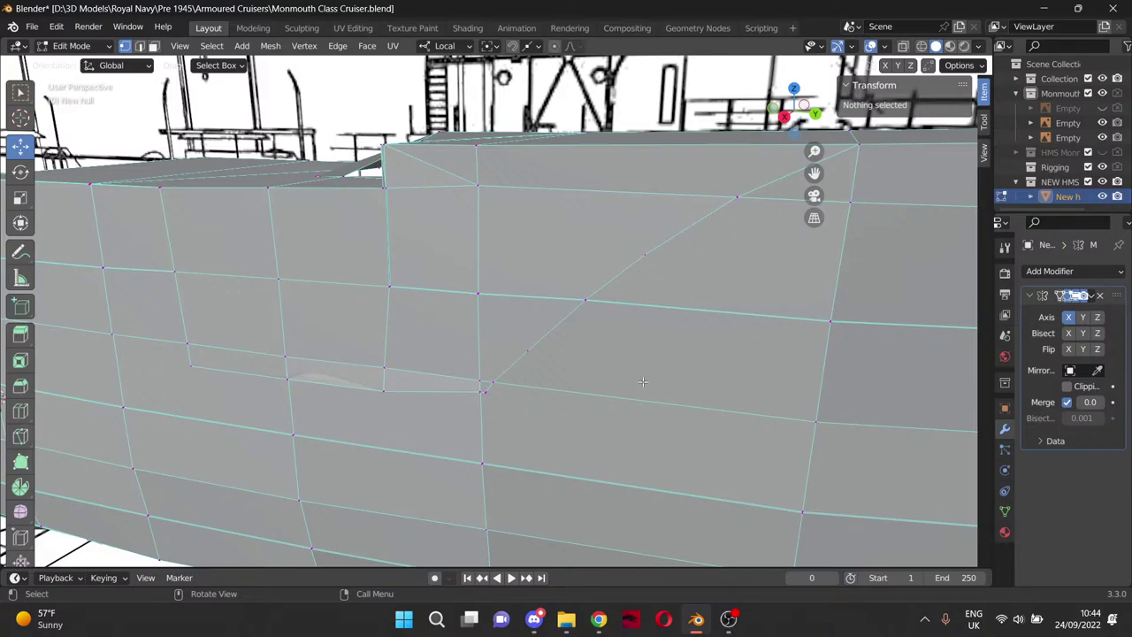
middle_click_drag(642, 382, 656, 274)
scroll(557, 300, "up", 3)
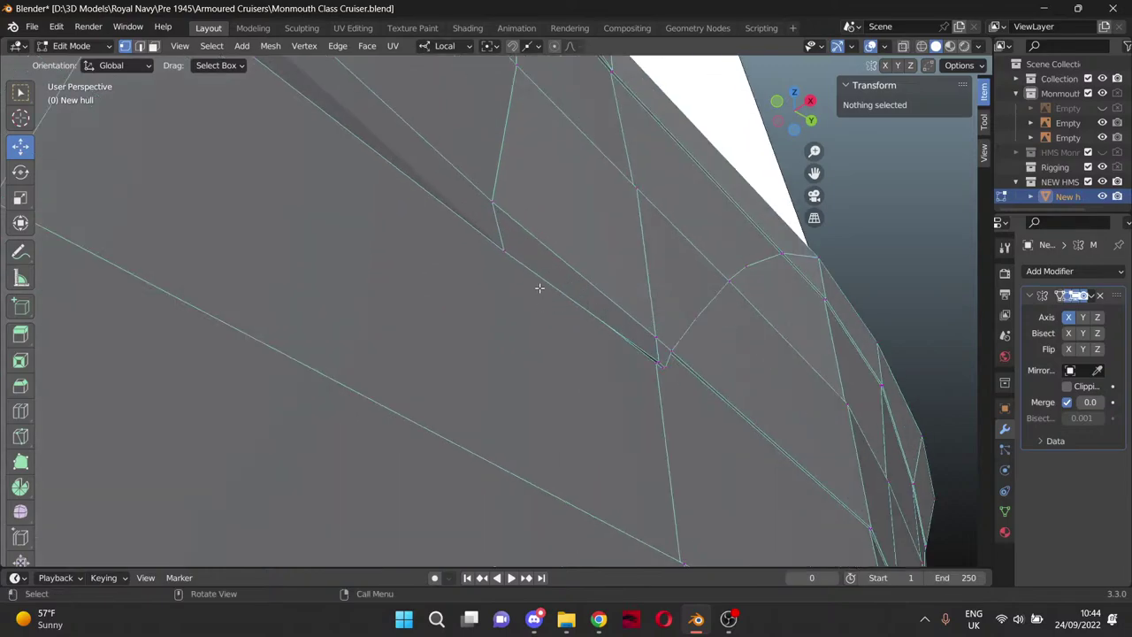
left_click(502, 251)
key("g")
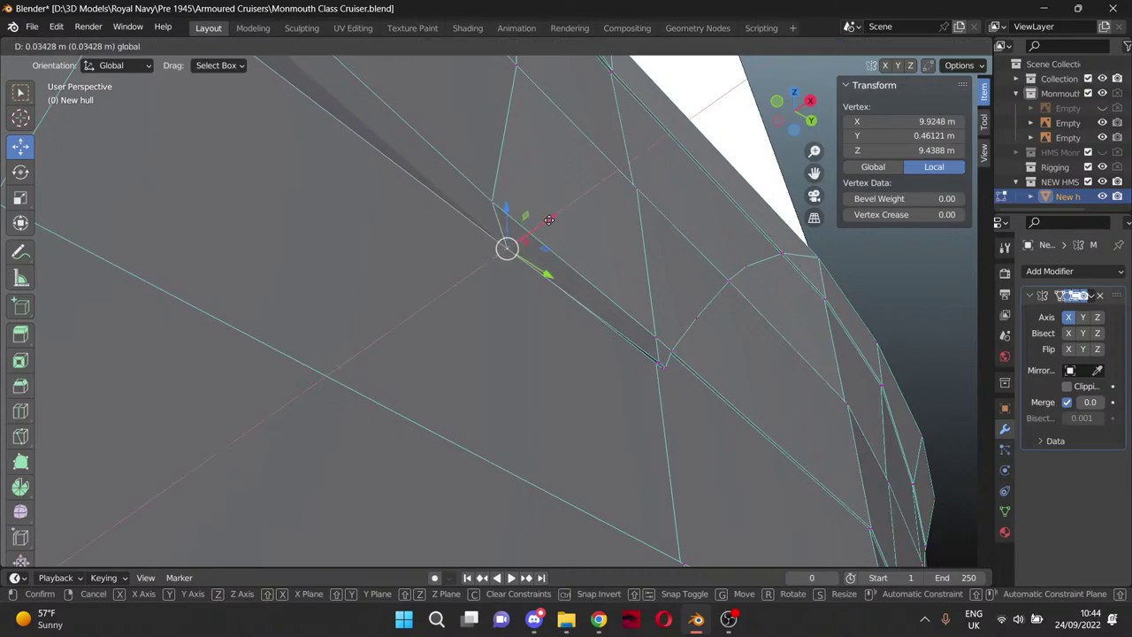
left_click_drag(555, 218, 555, 218)
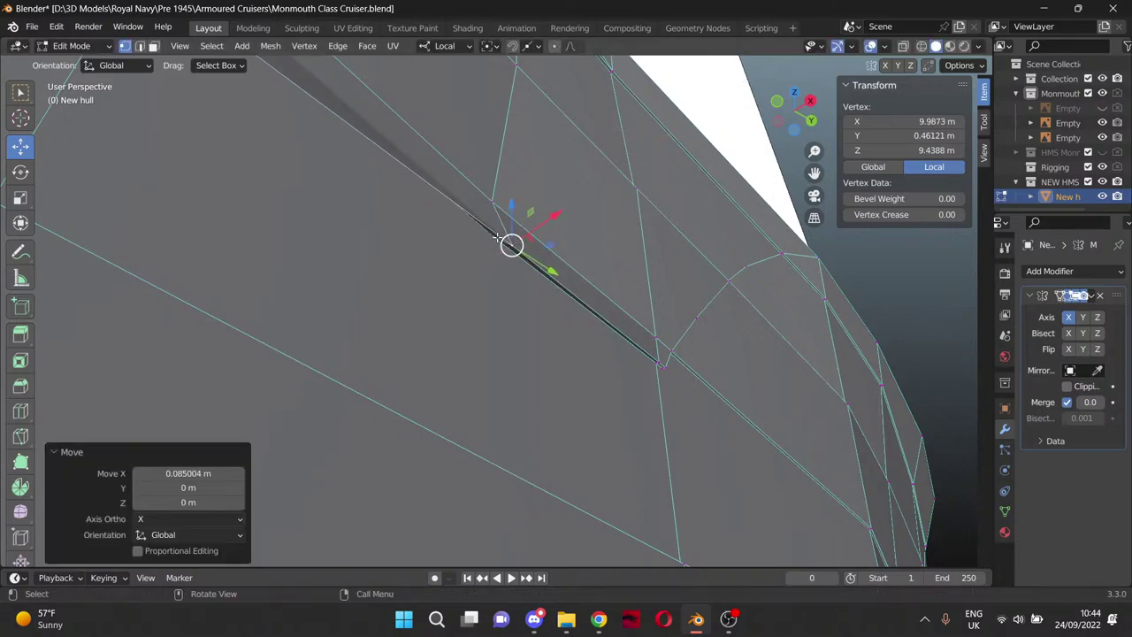
In the right-side wireframe view, shift the casemate's overlapping rear bottom corner vertices about -0.066 m along Y.
left_click(494, 234)
key("KP_3")
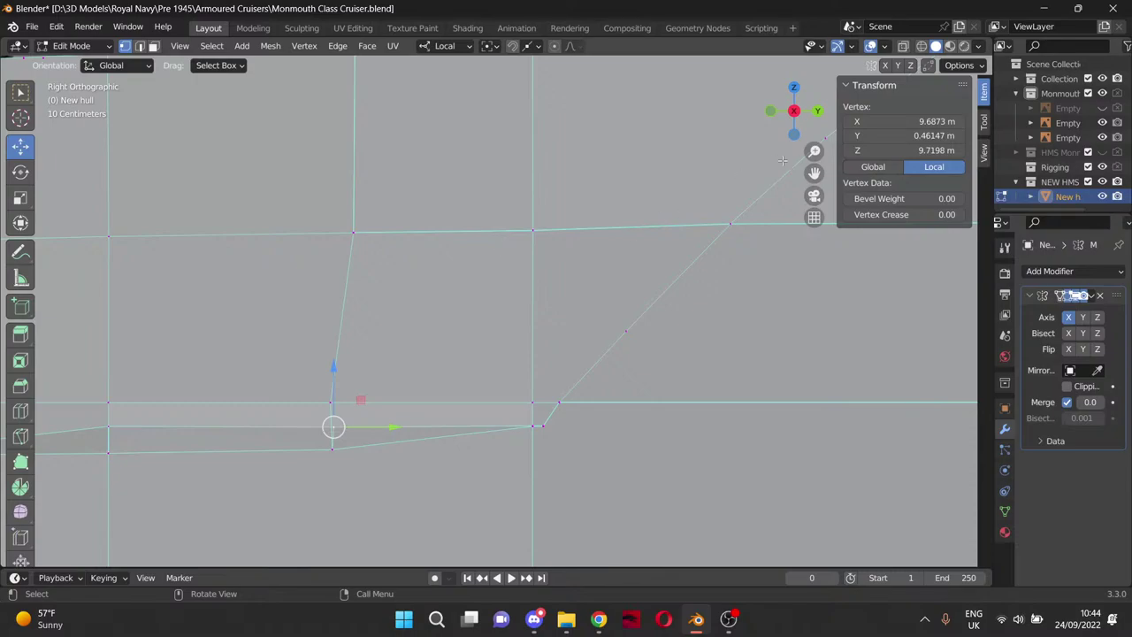
left_click_drag(814, 172, 1131, 97)
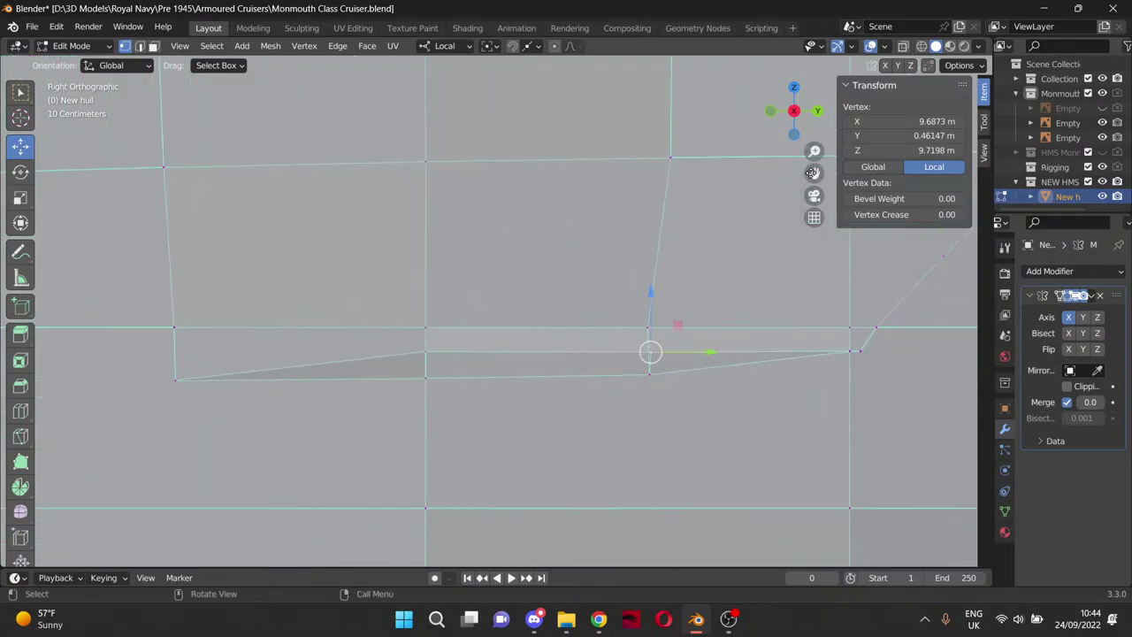
left_click(922, 46)
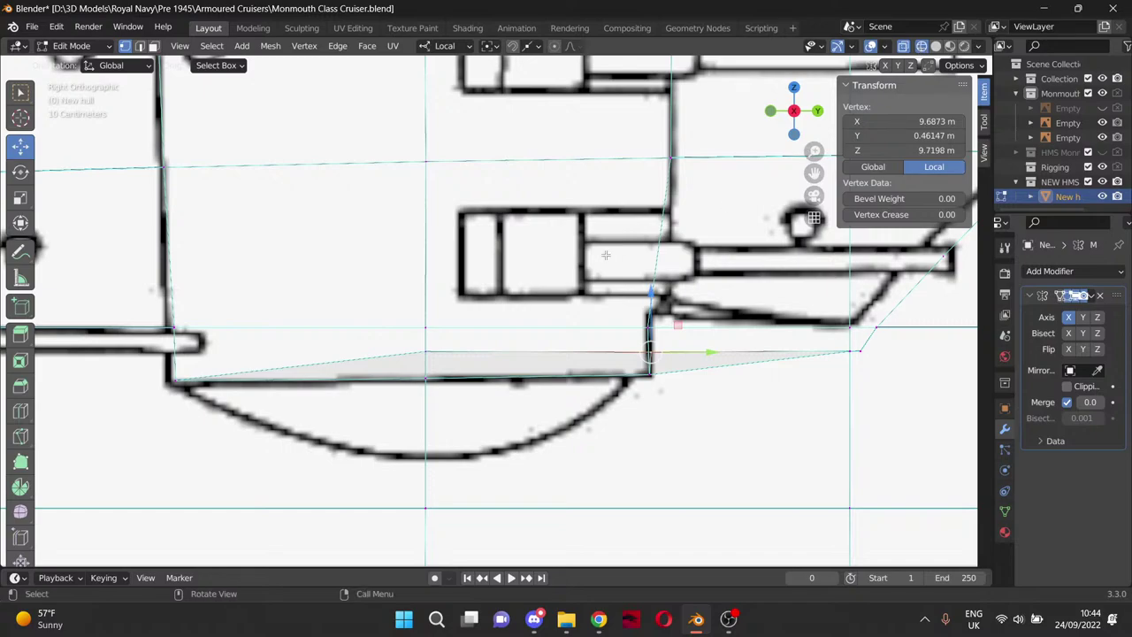
left_click(427, 365)
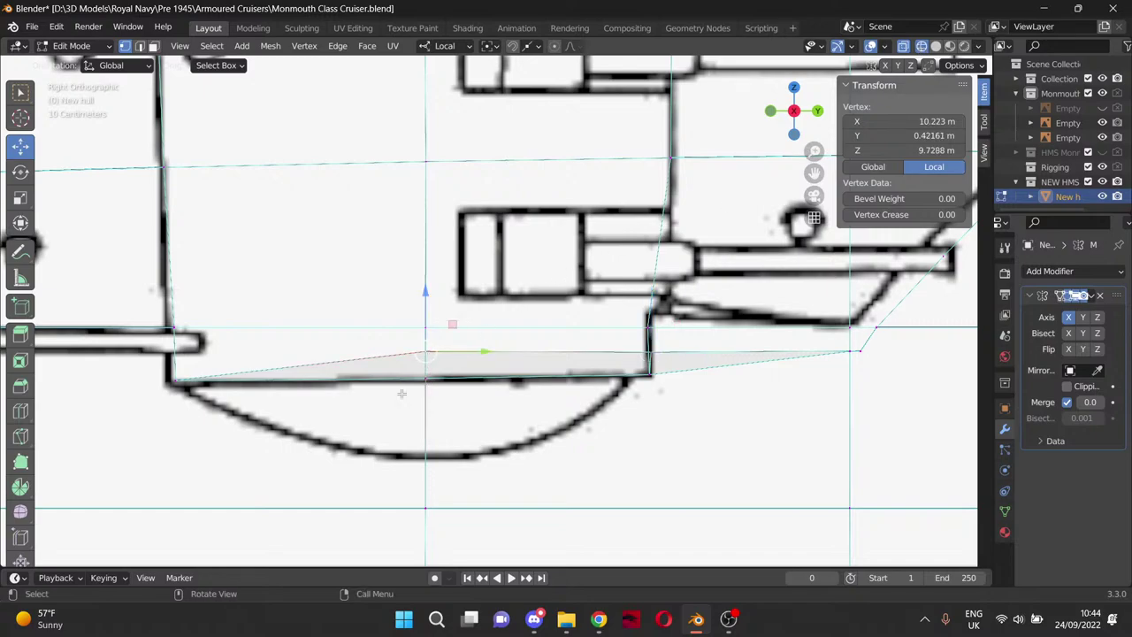
left_click_drag(158, 371, 230, 381)
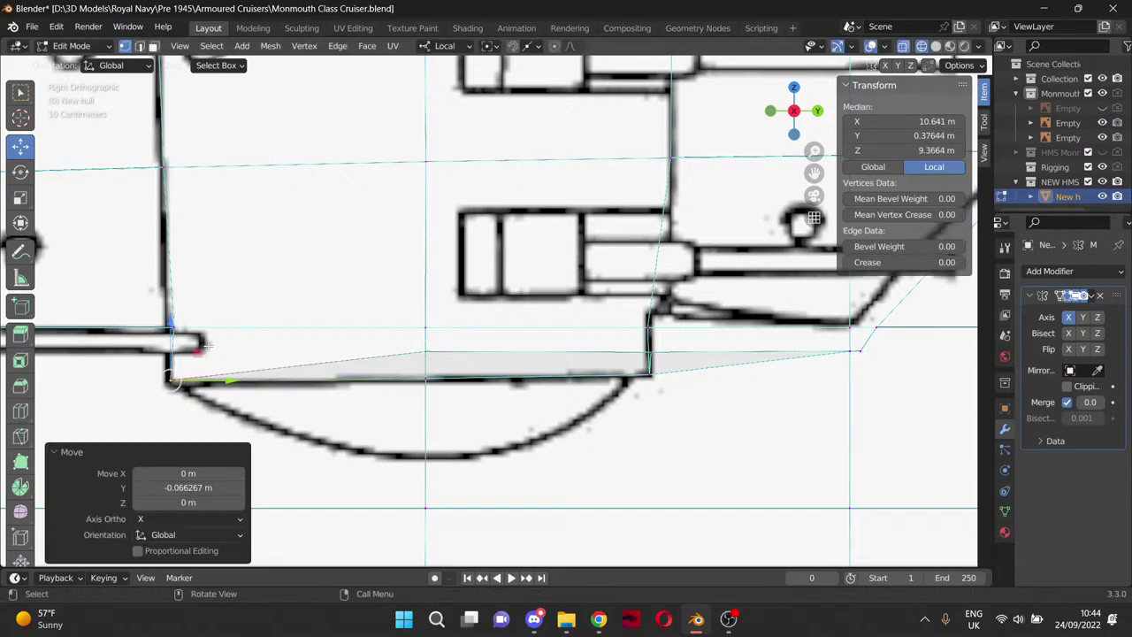
Shift the overlapping vertices just above the casemate's rear bottom corner about -0.074 m along Y to the blueprint line.
left_click(204, 309)
key("alt+a")
left_click_drag(145, 307, 225, 327)
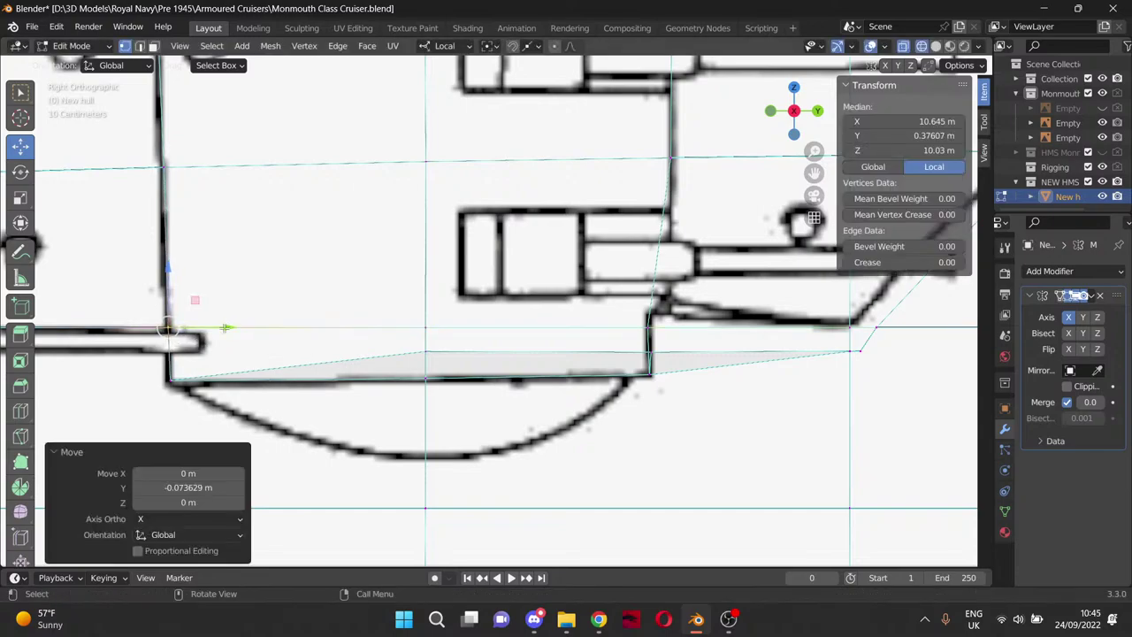
left_click(382, 280)
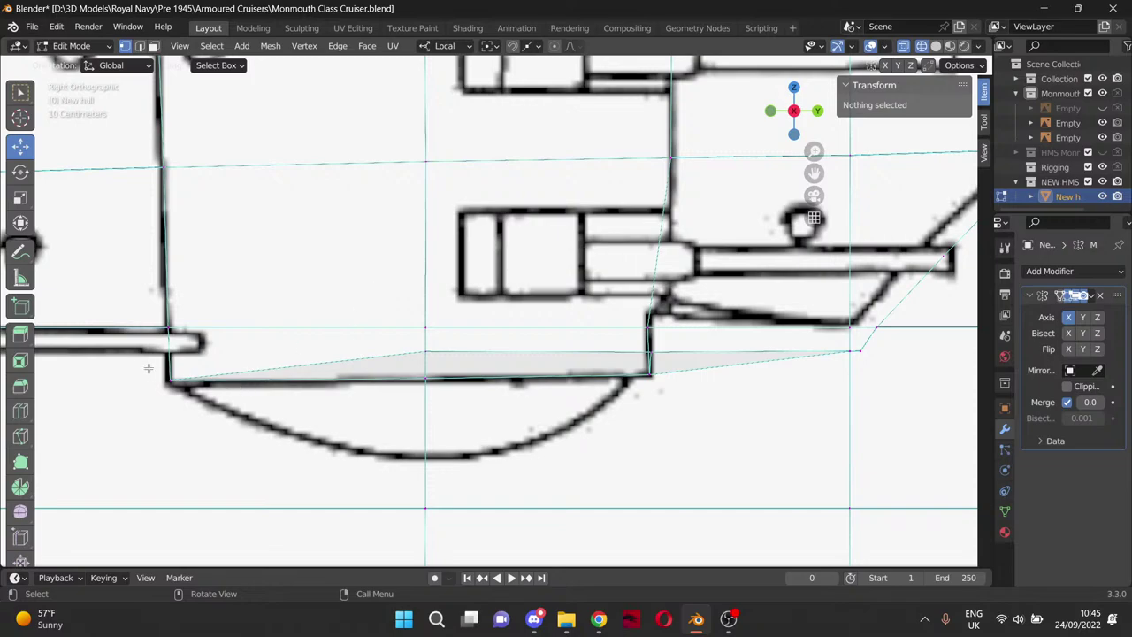
Lower the casemate's overlapping rear bottom corner vertices about 0.037 m along Z to the blueprint's bottom line.
left_click(171, 382)
left_click_drag(169, 322, 168, 329)
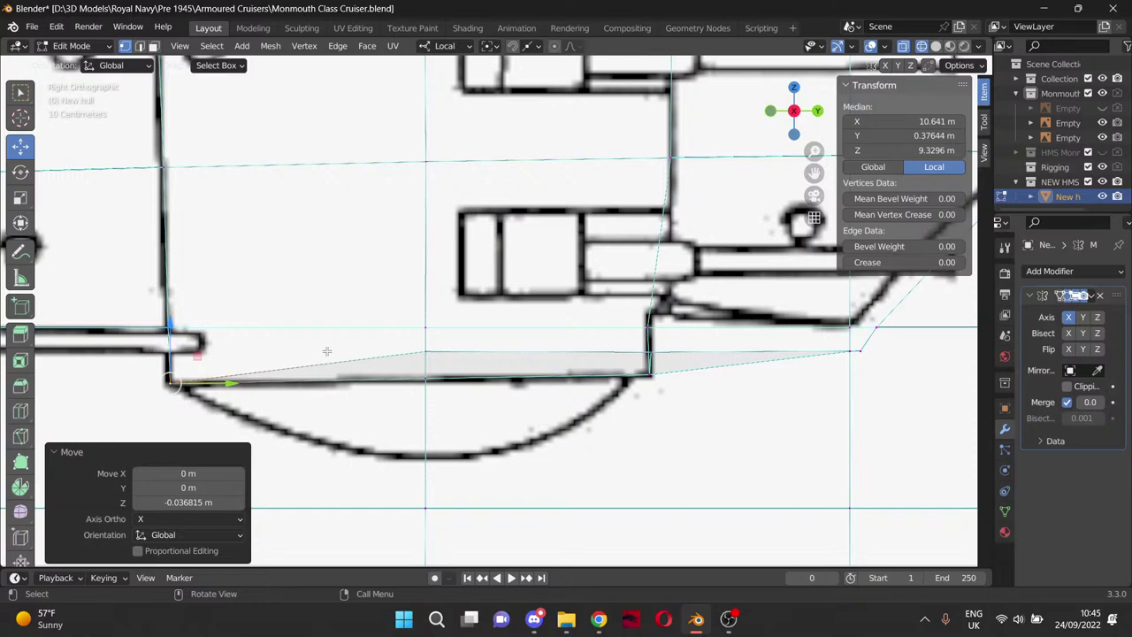
left_click(320, 320)
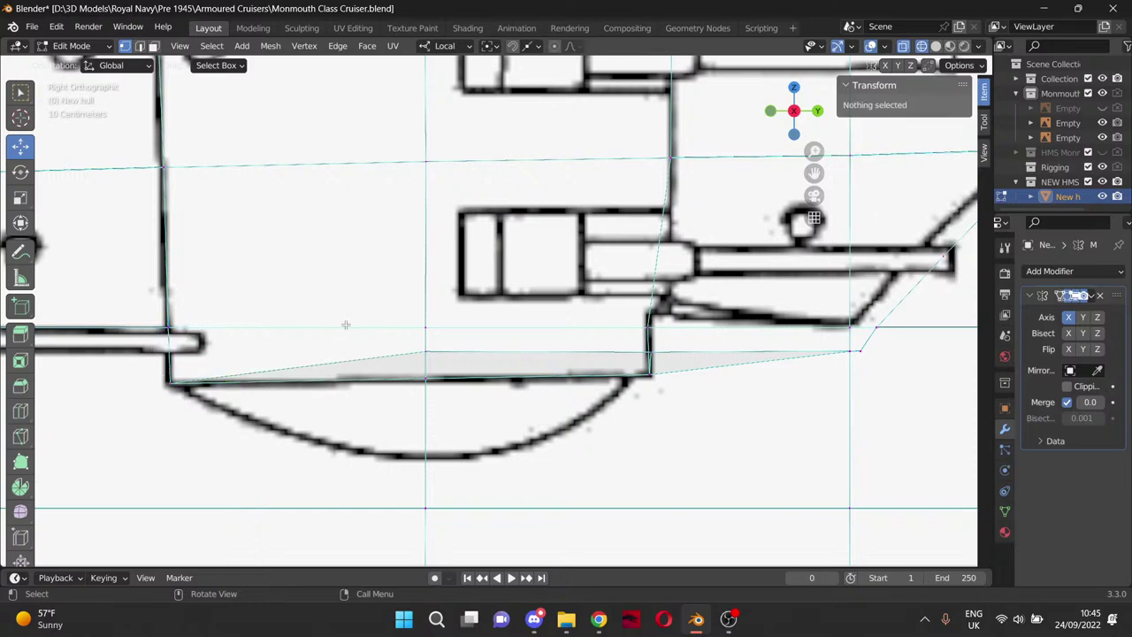
Lower the outer vertex midway along the casemate's bottom edge about 0.038 m along Z to the blueprint line.
left_click(422, 352)
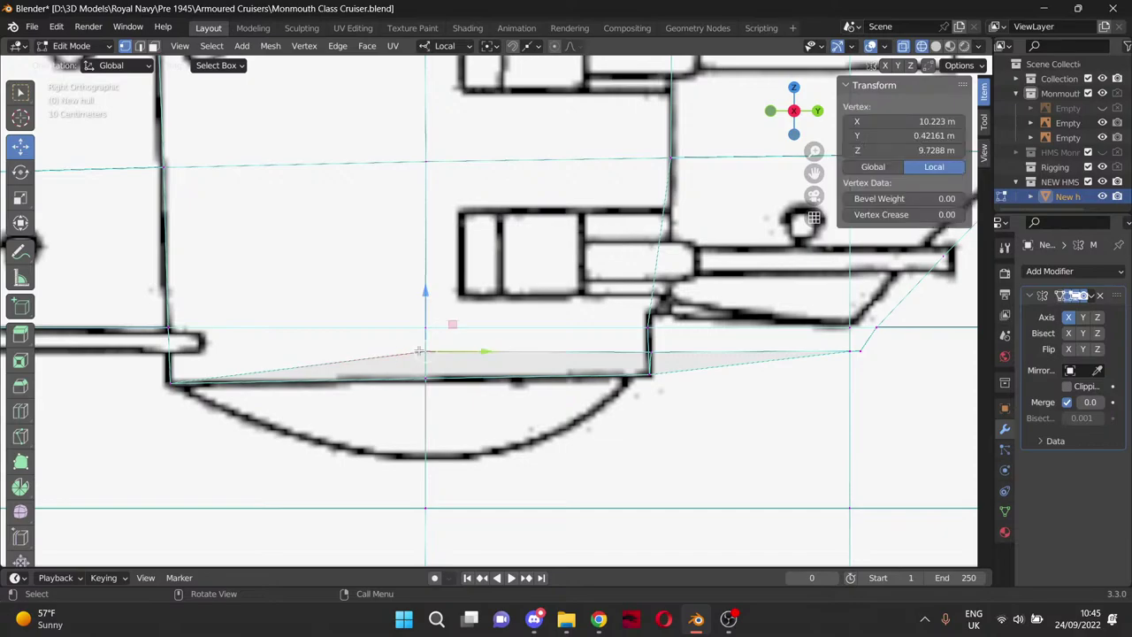
middle_click_drag(422, 352, 490, 402)
key("KP_3")
scroll(430, 408, "up", 5)
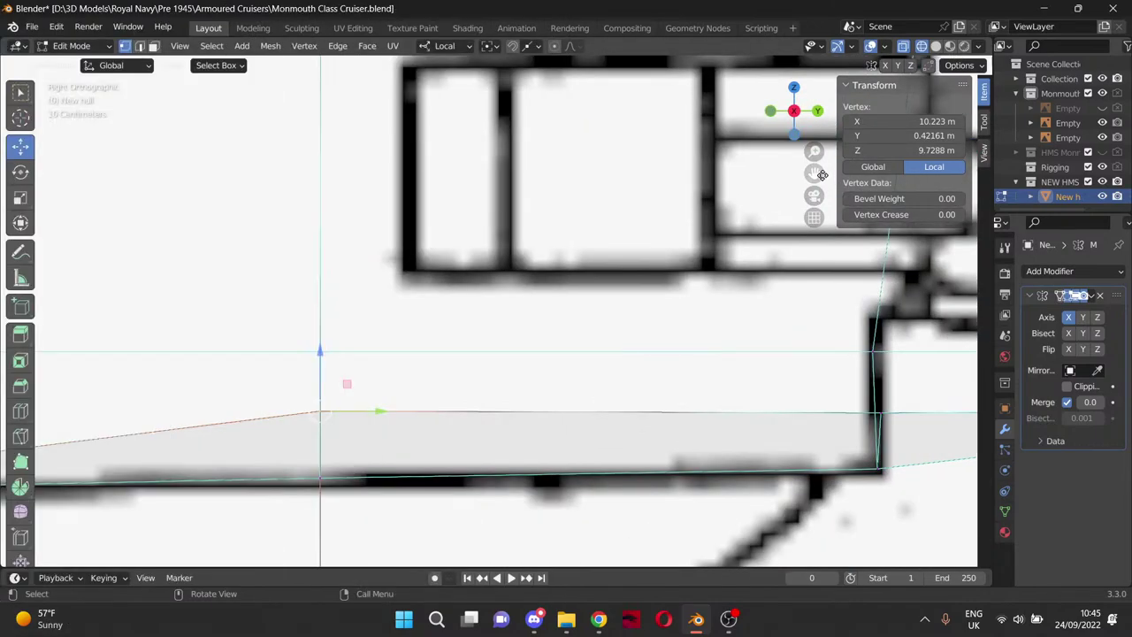
left_click_drag(815, 173, 1026, 22)
left_click(529, 325)
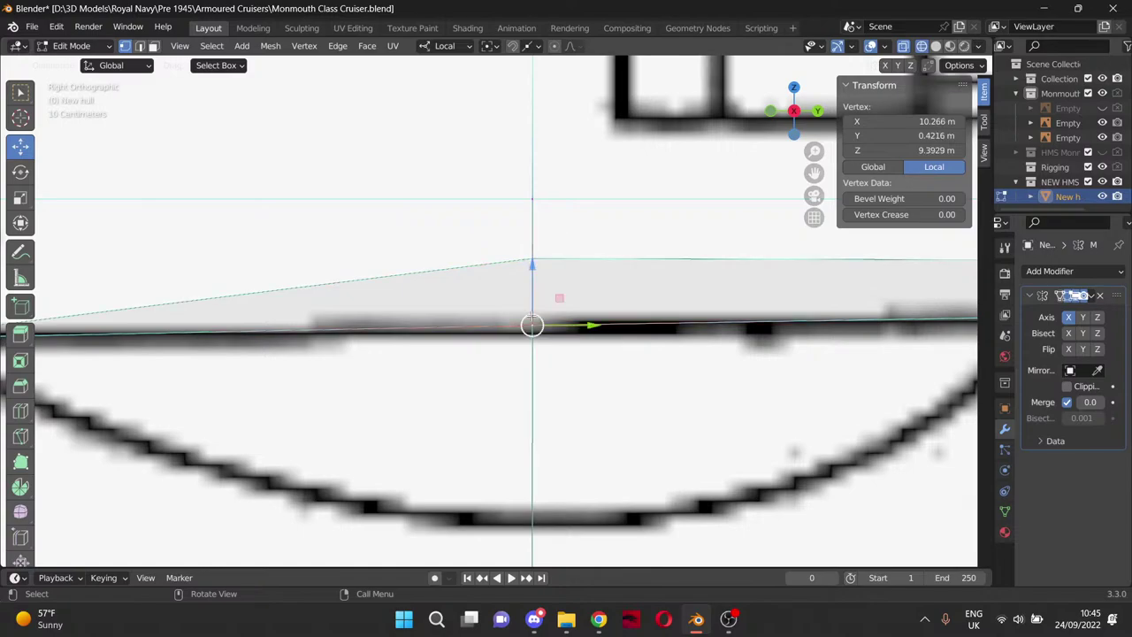
left_click_drag(532, 266, 533, 274)
Copy the outer middle bottom vertex's local Y of 0.421603 m to the inner vertex just above it.
left_click(533, 256)
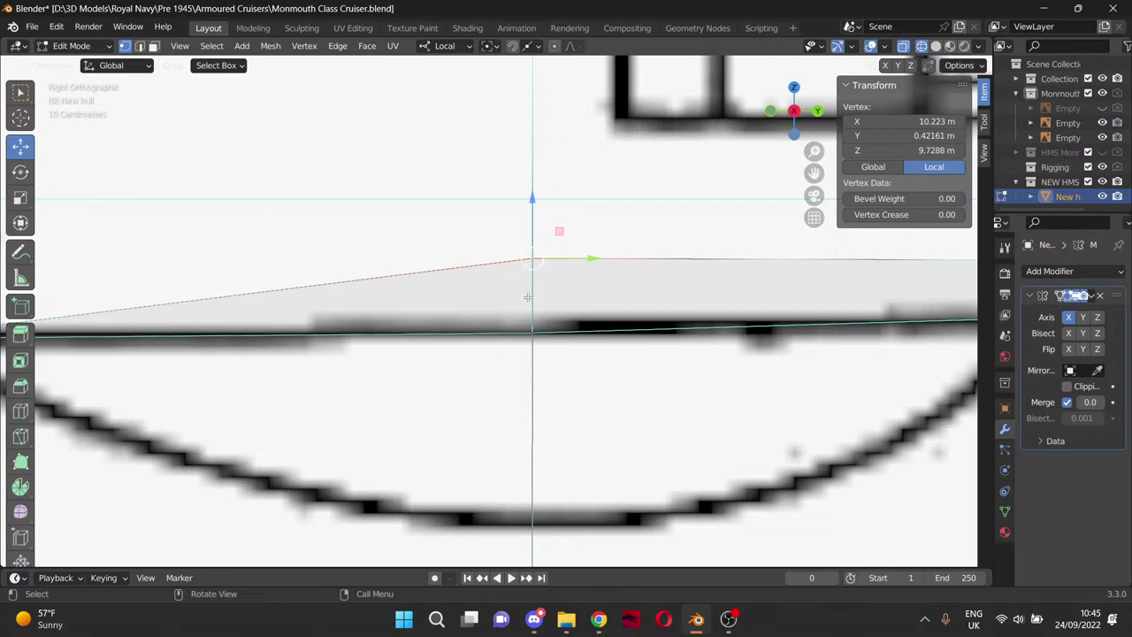
left_click(532, 331)
left_click(909, 132)
key("ctrl+c")
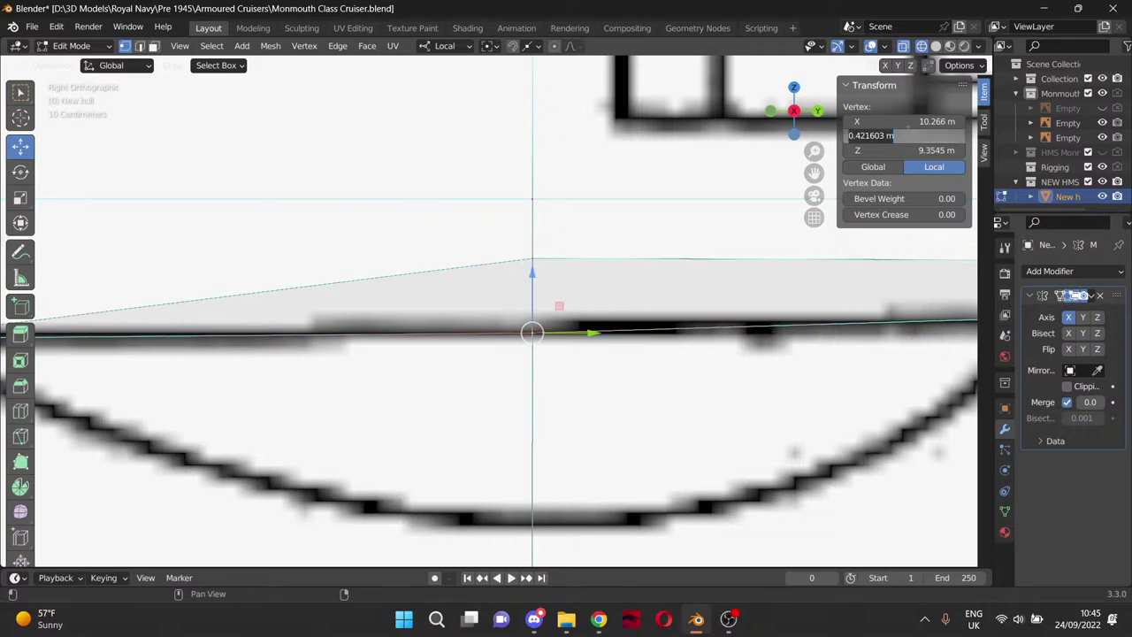
left_click(533, 259)
left_click(906, 135)
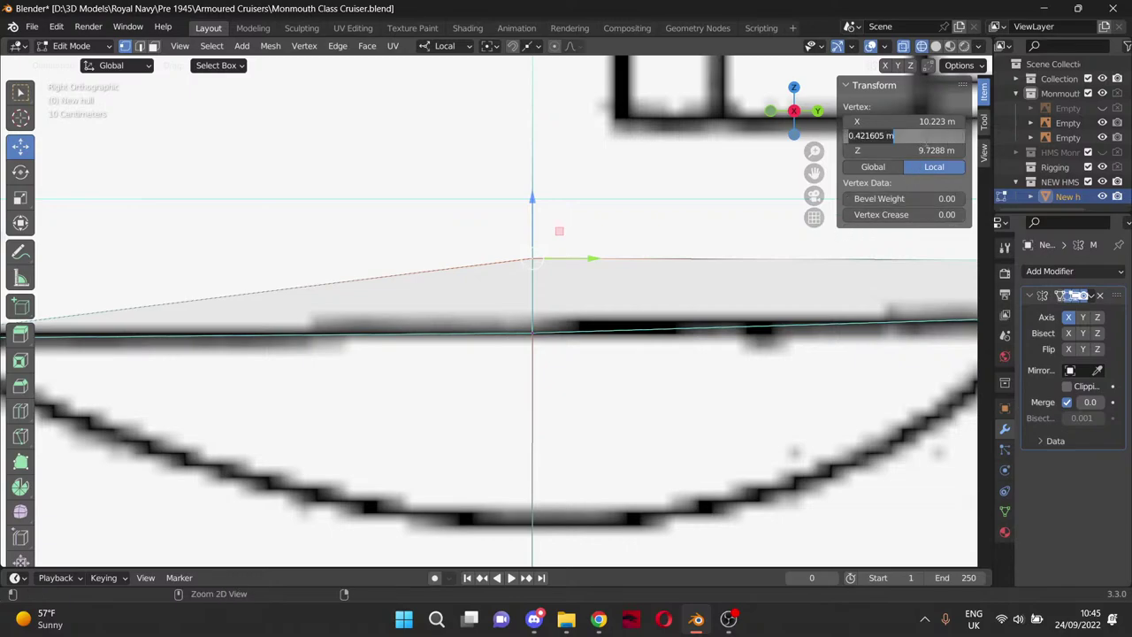
key("ctrl+v")
key("Return")
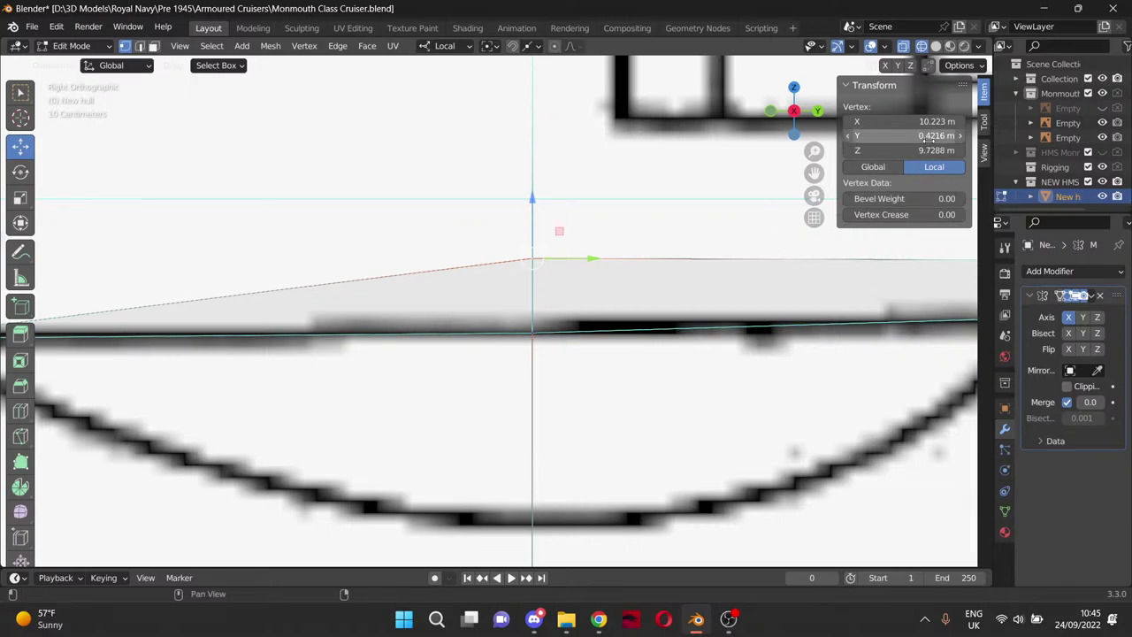
Copy the outer middle bottom vertex's local Z of 9.35446 m to the inner vertex above it.
left_click(534, 331)
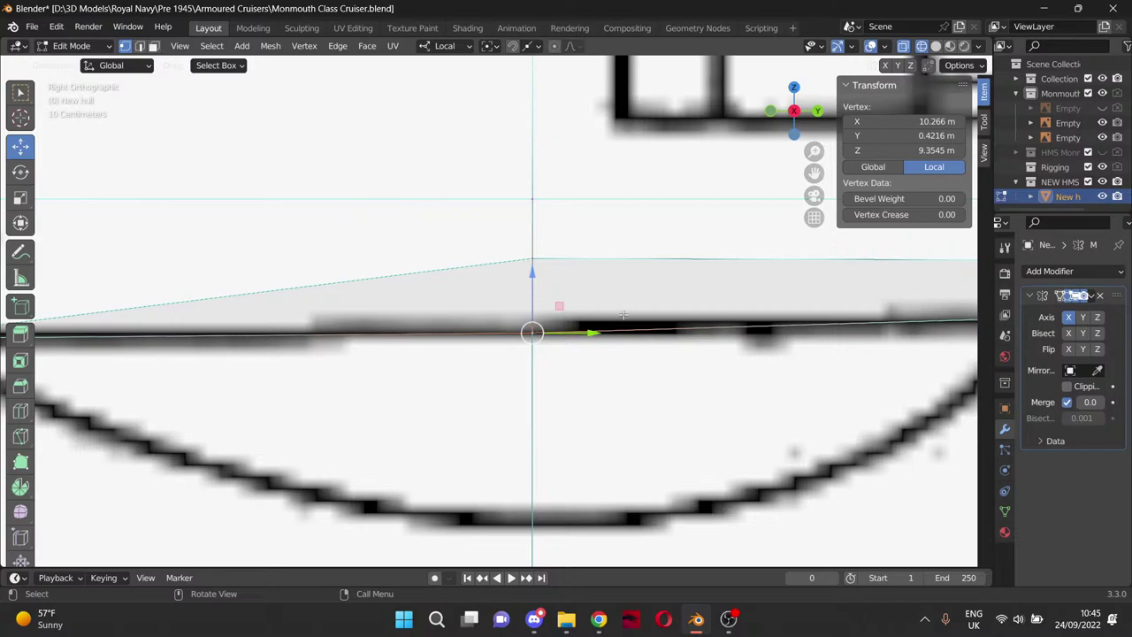
left_click(533, 262)
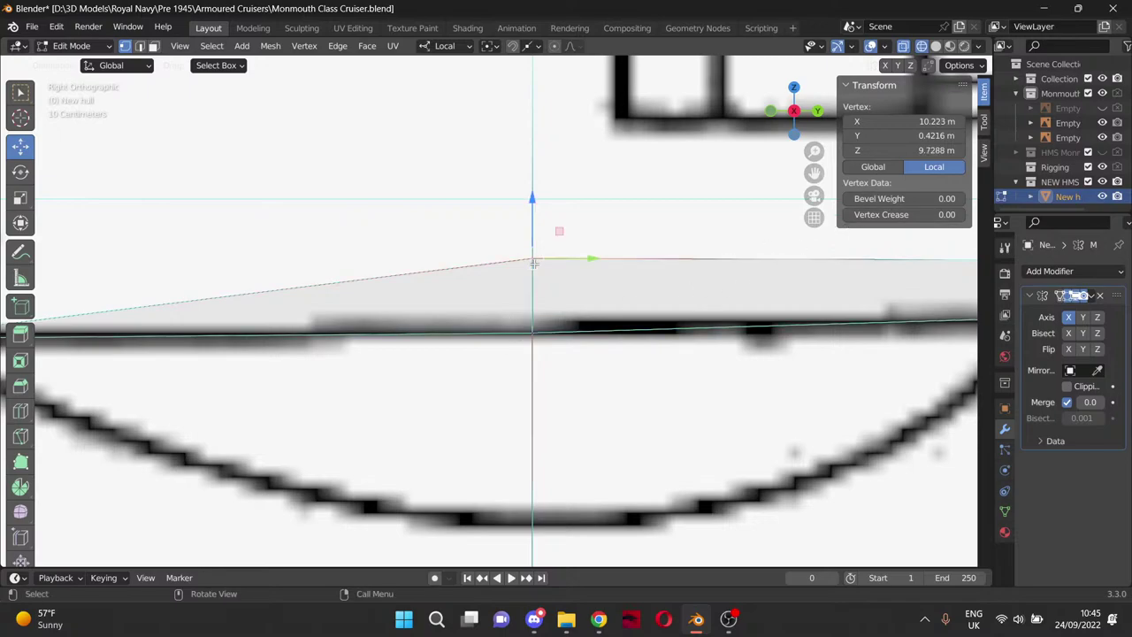
left_click(532, 331)
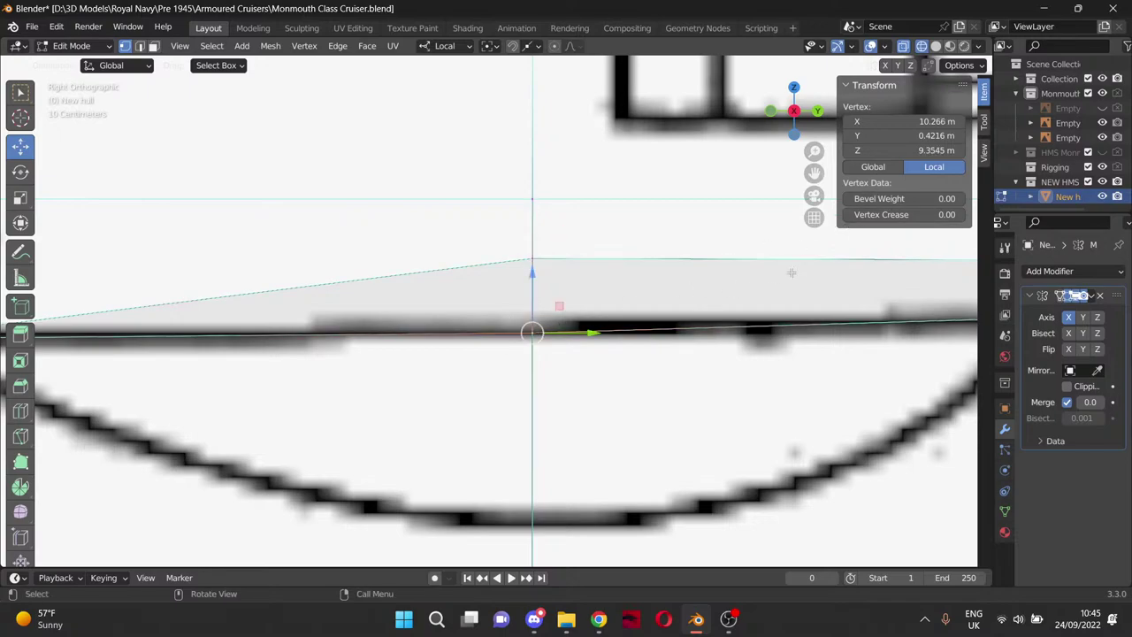
left_click(902, 150)
key("ctrl+c")
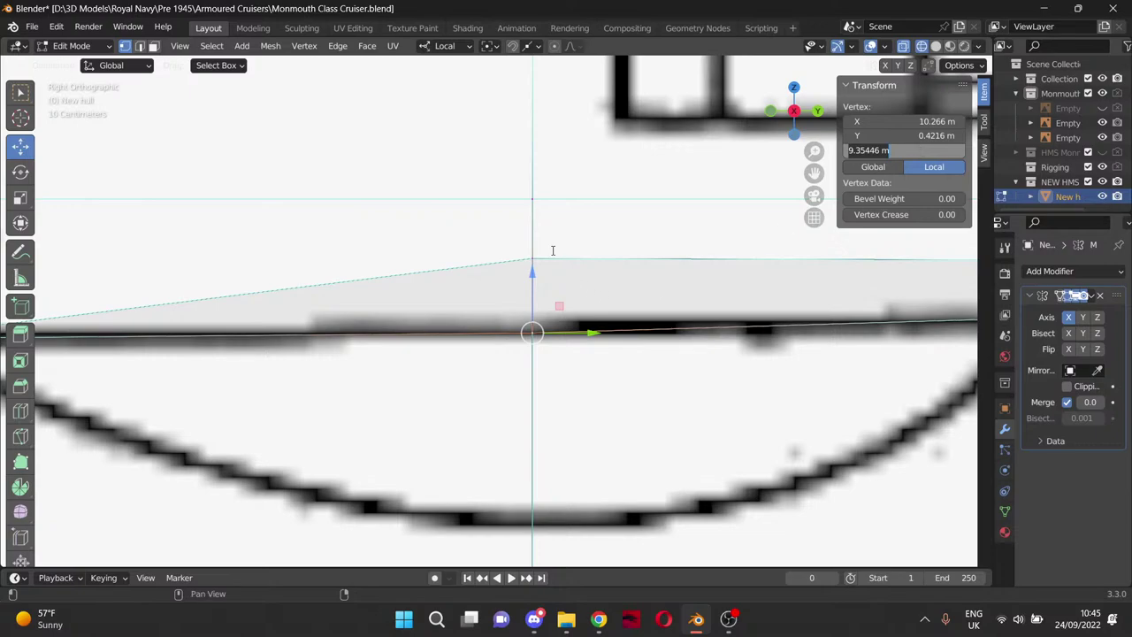
left_click(553, 250)
left_click(533, 260)
left_click(902, 150)
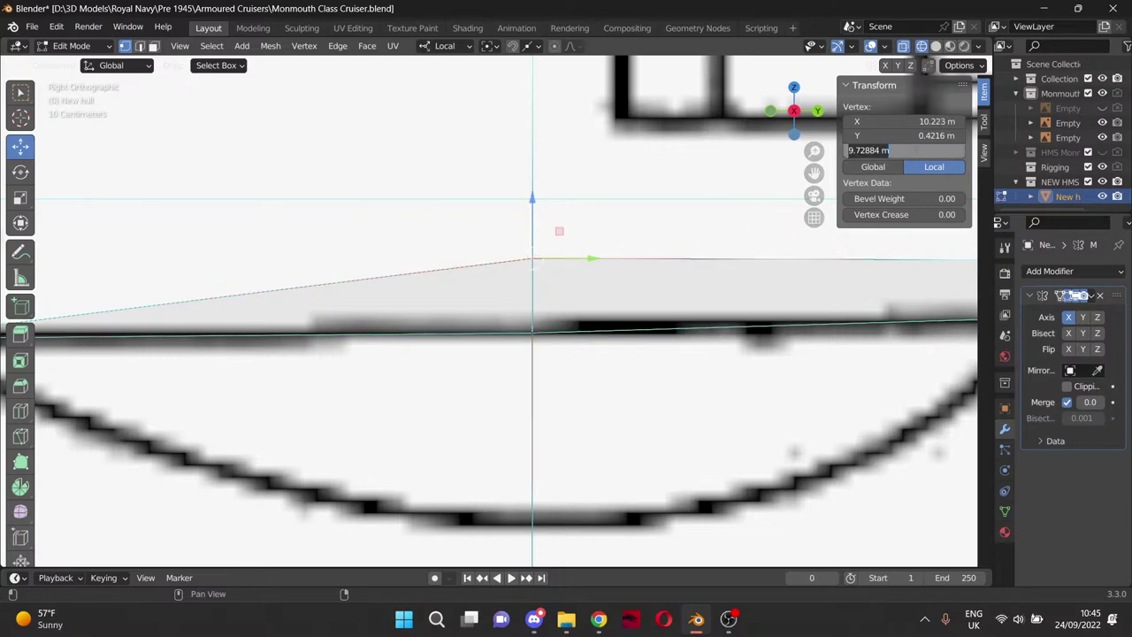
key("ctrl+v")
key("Return")
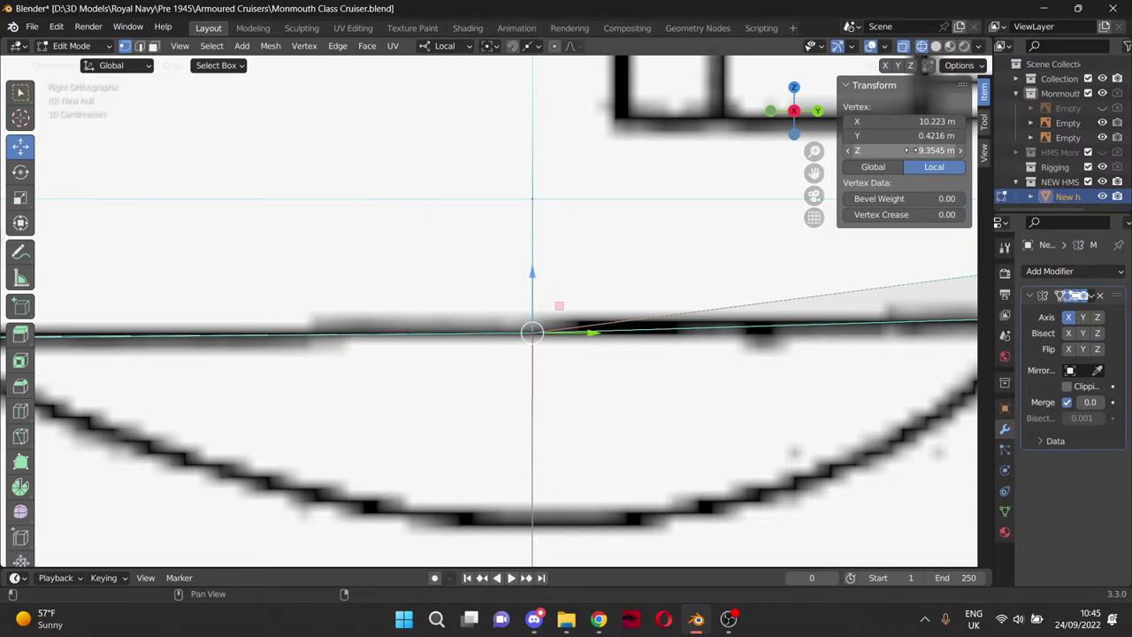
Copy the outer front bottom corner vertex's local Z of 9.43884 m to the inner vertex above it.
left_click_drag(815, 173, 252, 184)
scroll(546, 279, "down", 1)
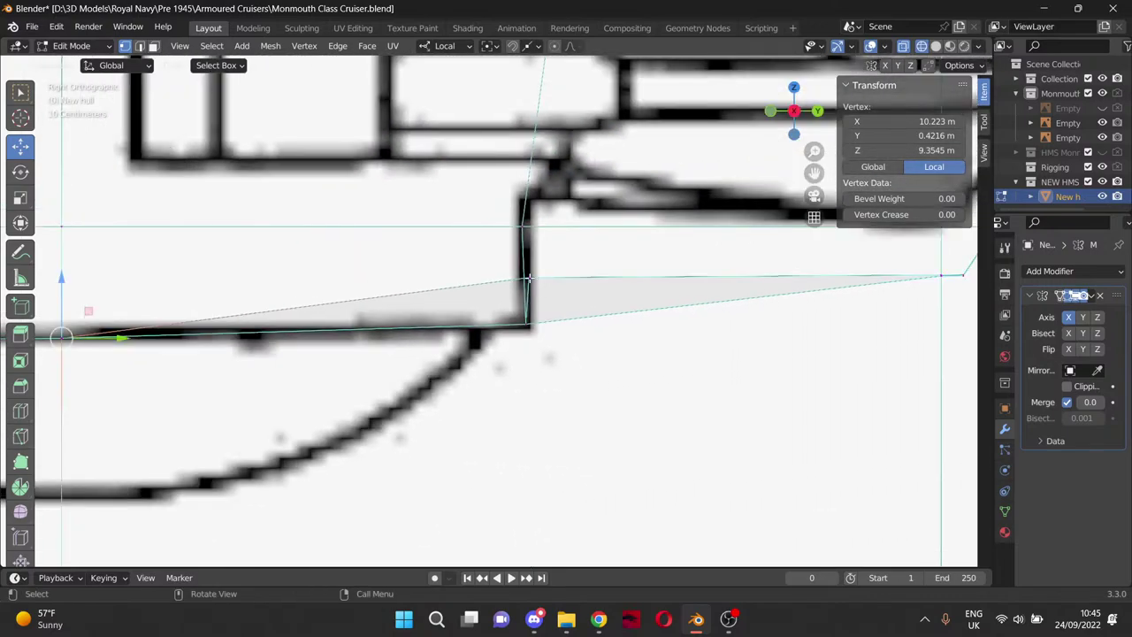
left_click(526, 277)
left_click(522, 325)
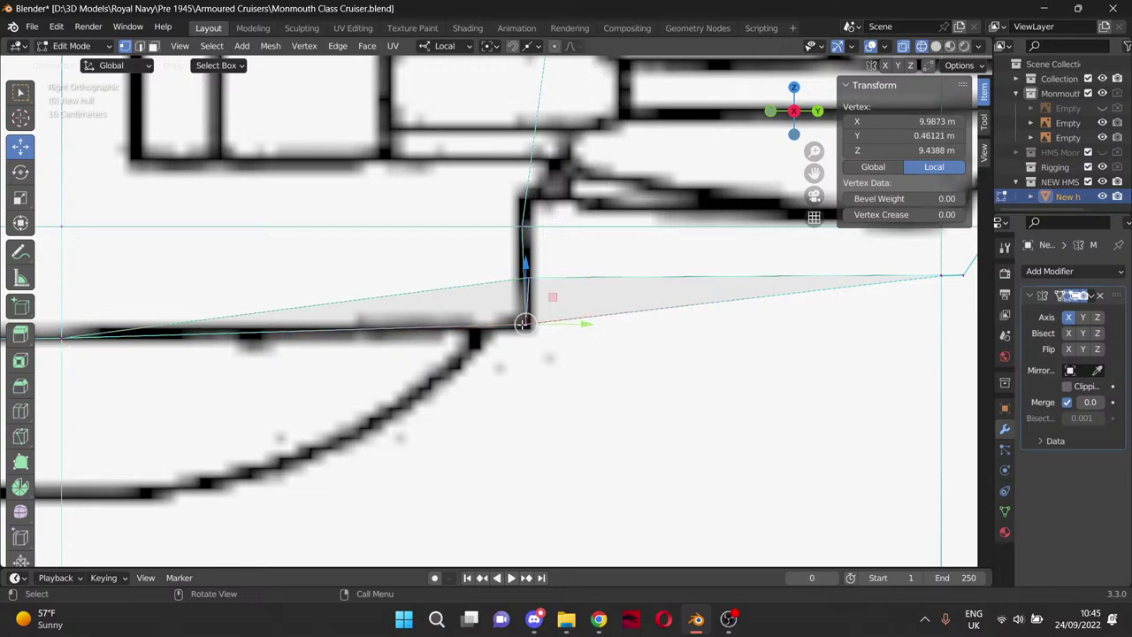
left_click(902, 151)
key("ctrl+c")
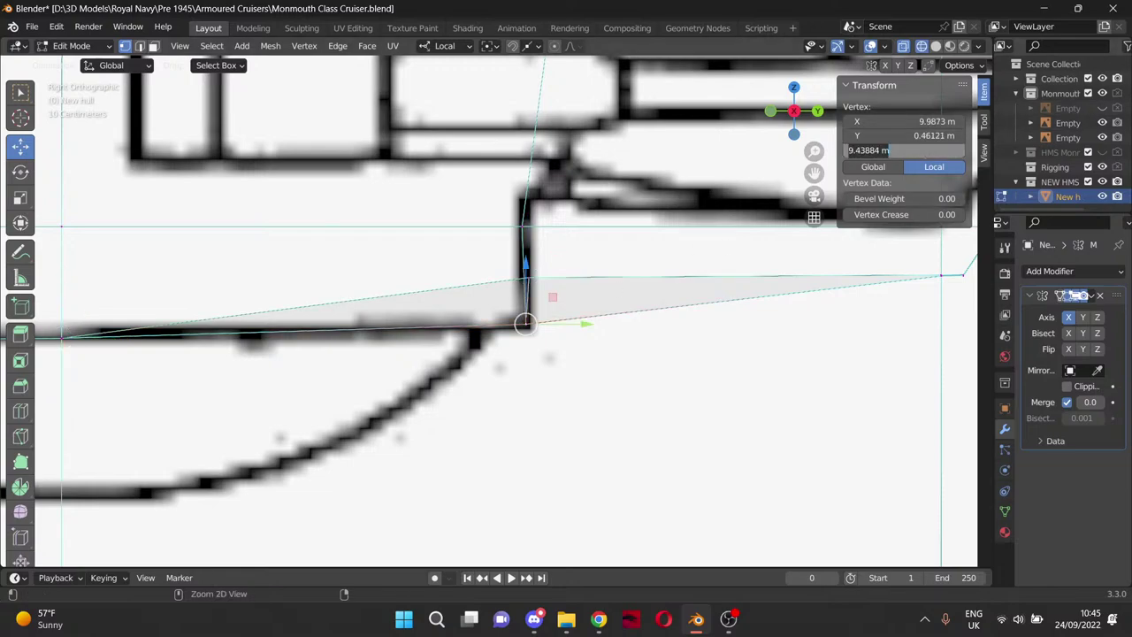
left_click(527, 278)
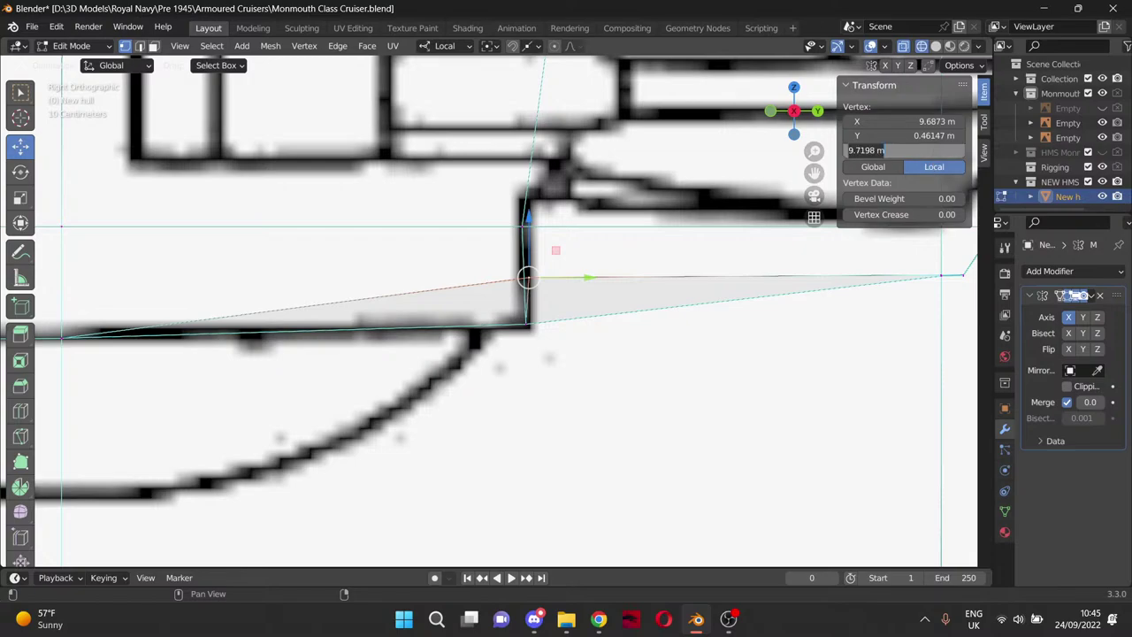
key("ctrl+v")
key("Return")
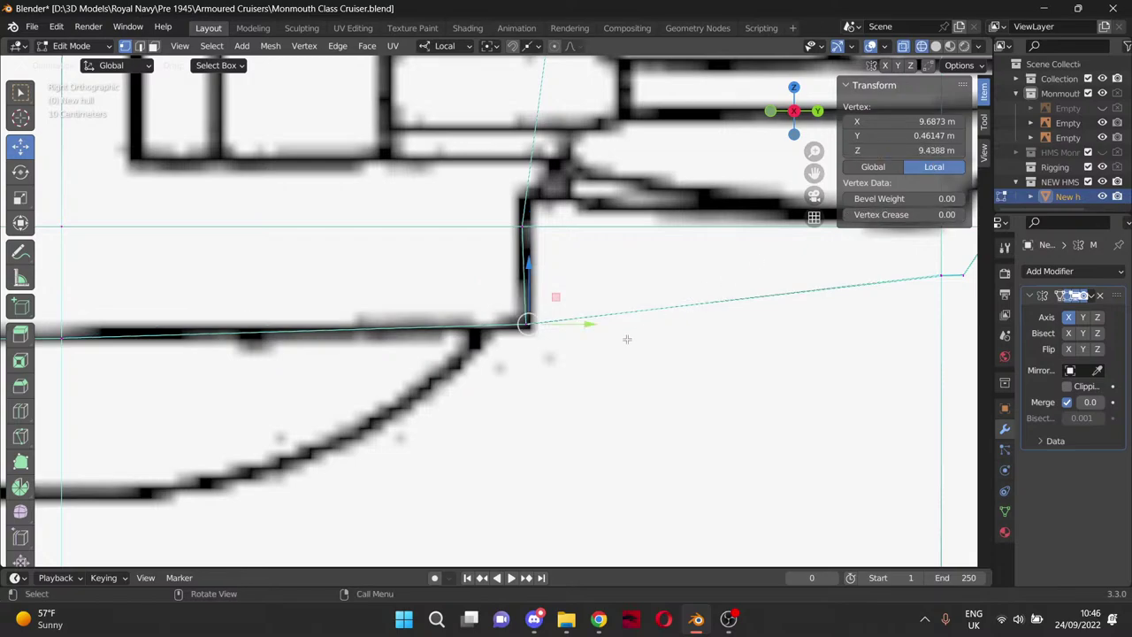
Shift the casemate's outer front bottom corner vertex about -0.032 m along Y.
left_click(545, 352)
left_click(526, 324)
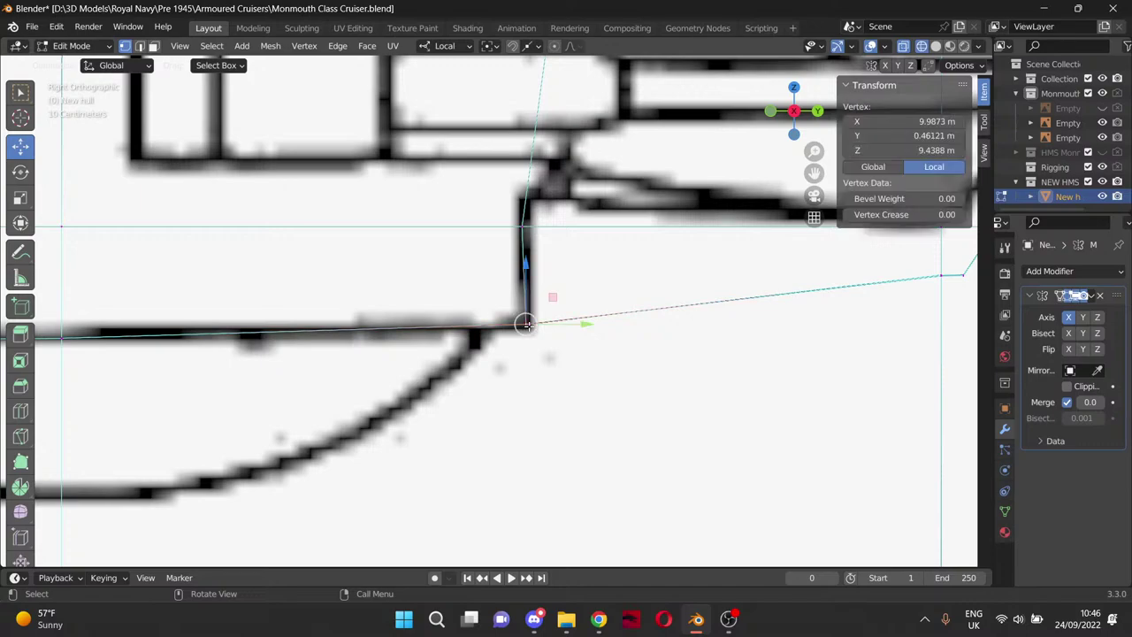
left_click_drag(587, 324, 576, 324)
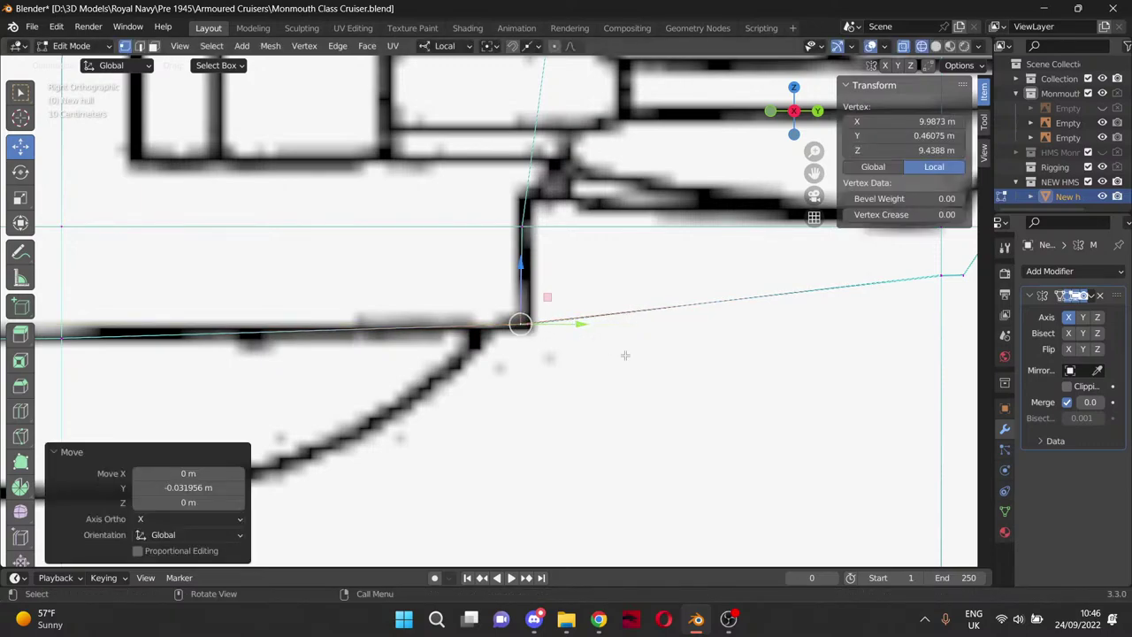
Compare the local coordinates of the outer and inner front bottom corner vertices of the casemate.
left_click(556, 352)
left_click(522, 324)
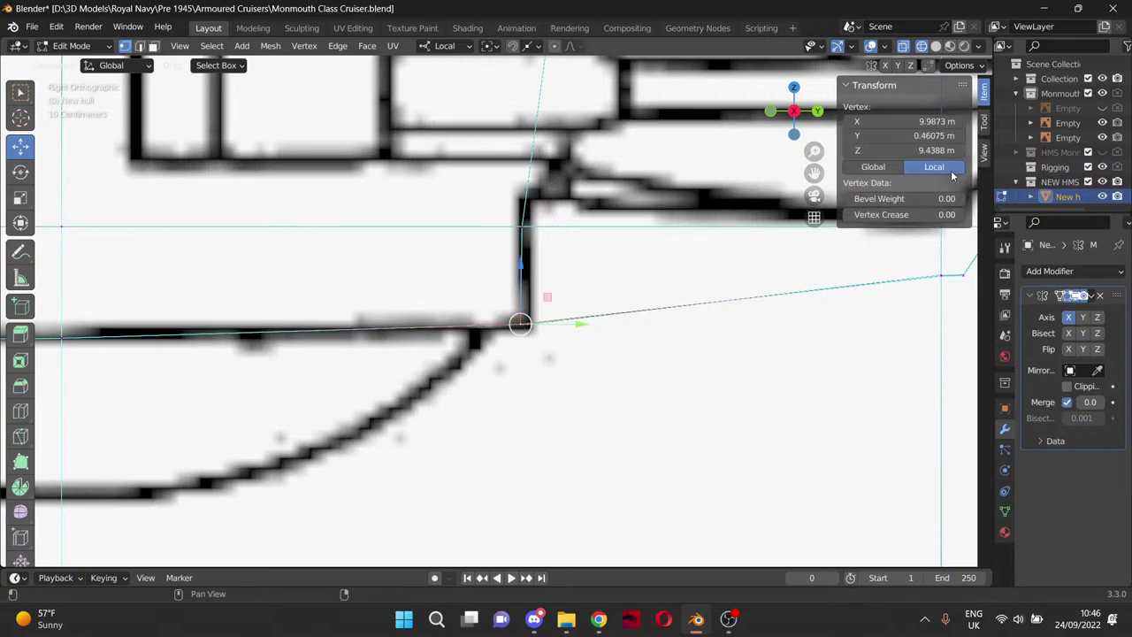
left_click(936, 151)
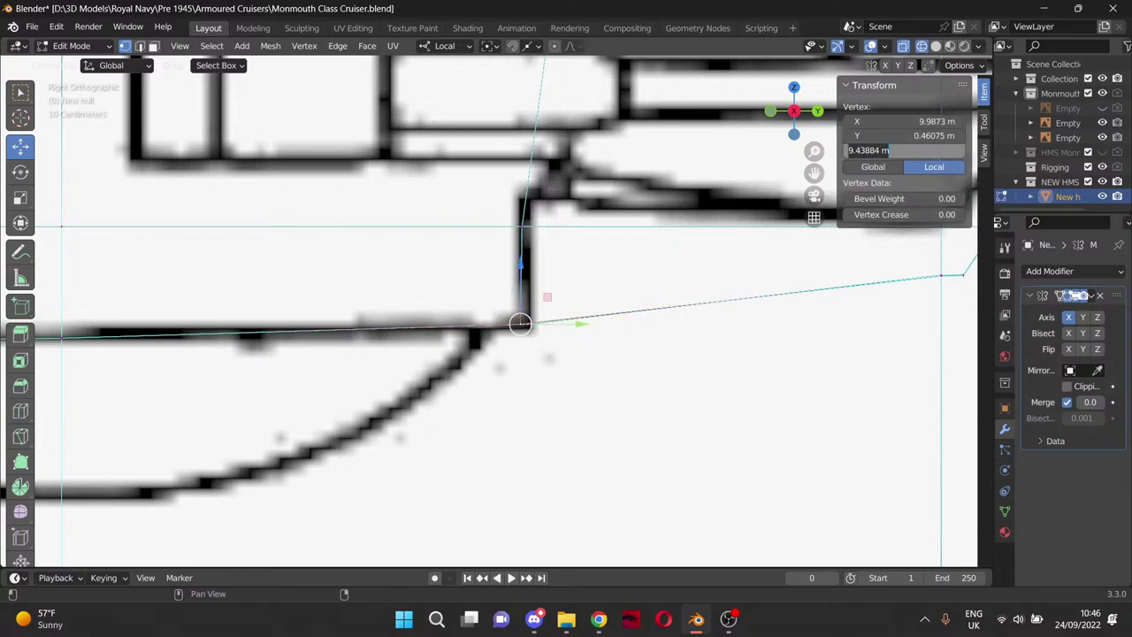
left_click(694, 293)
left_click(543, 354)
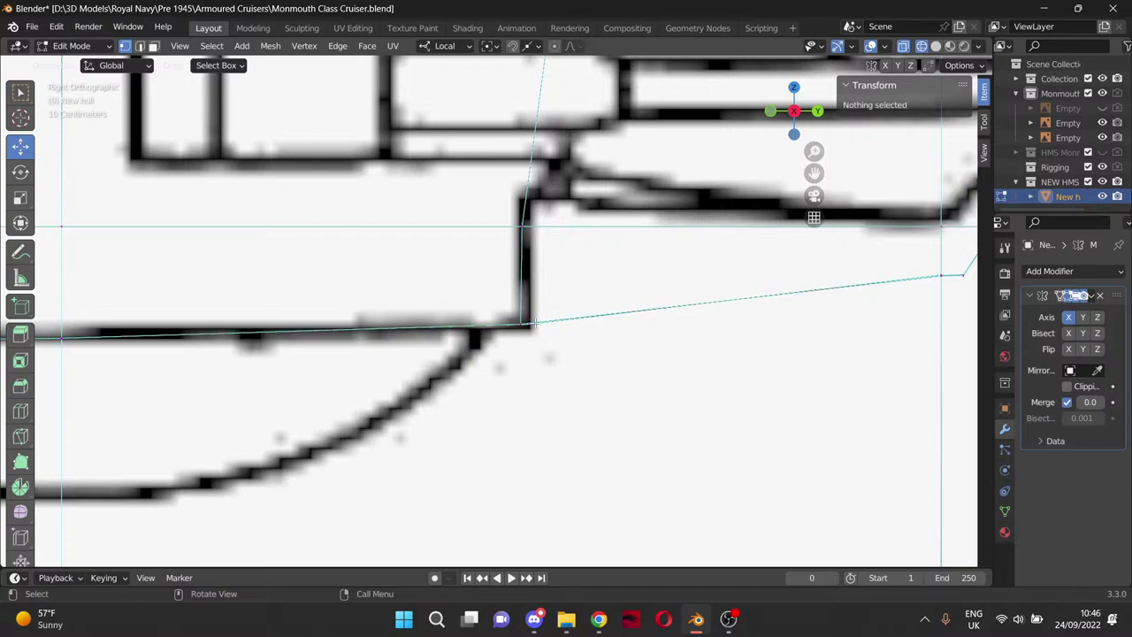
left_click(531, 324)
left_click(929, 150)
key("Return")
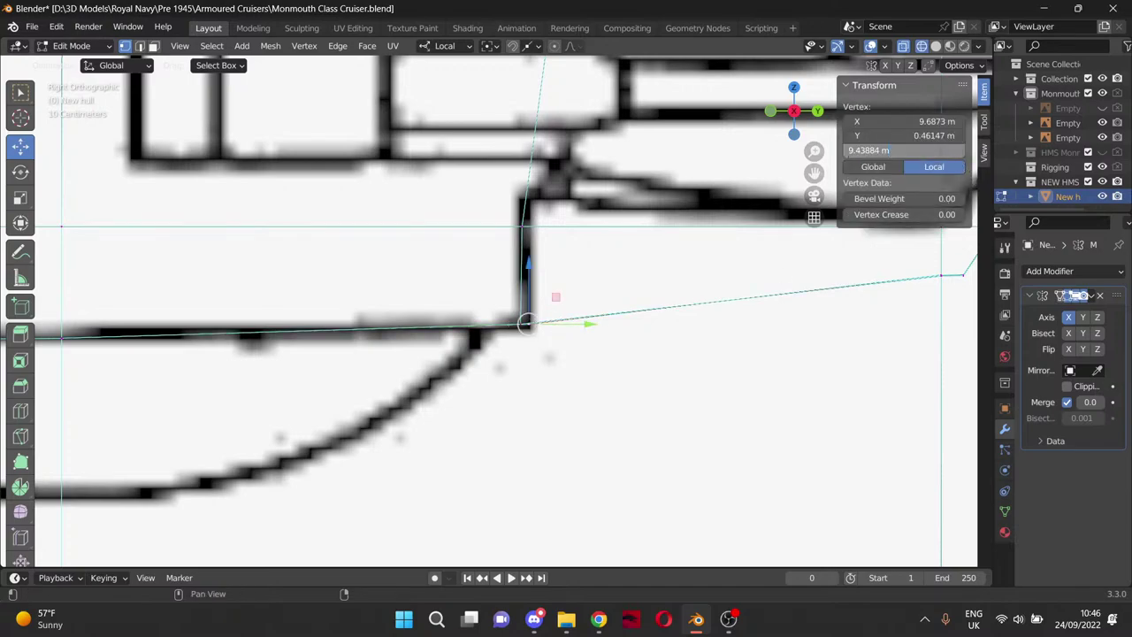
left_click(527, 379)
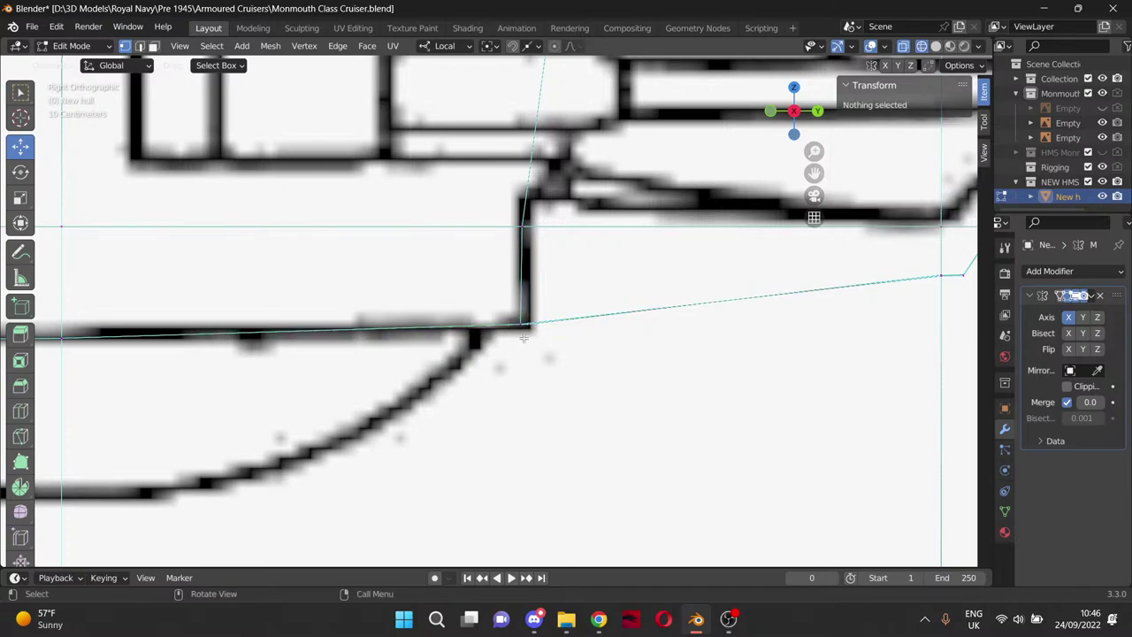
left_click(520, 325)
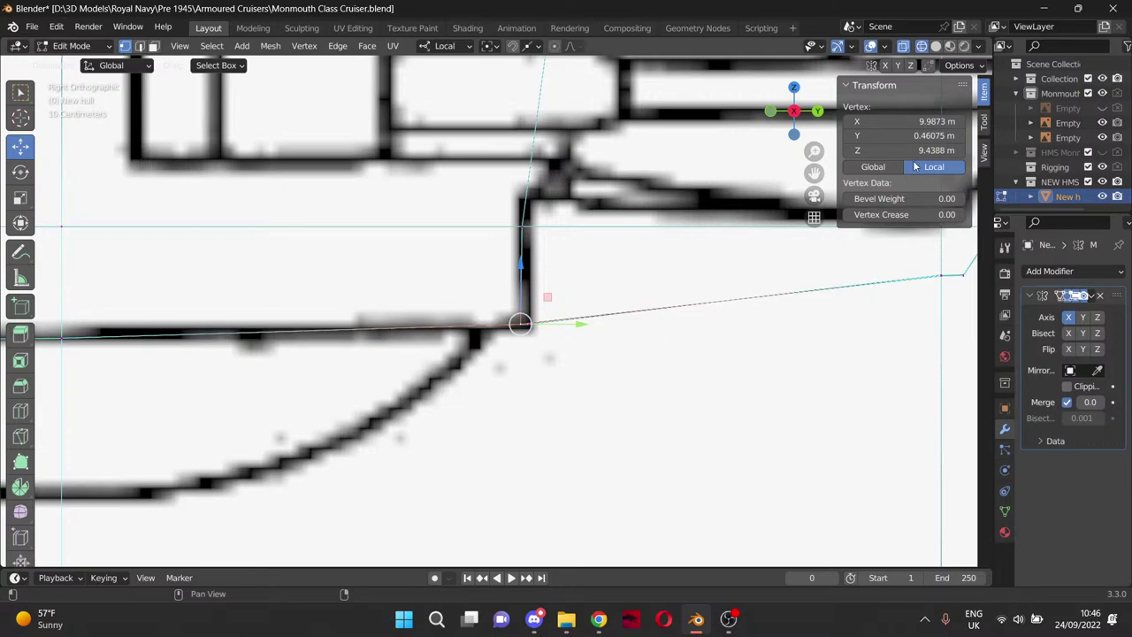
left_click(530, 337)
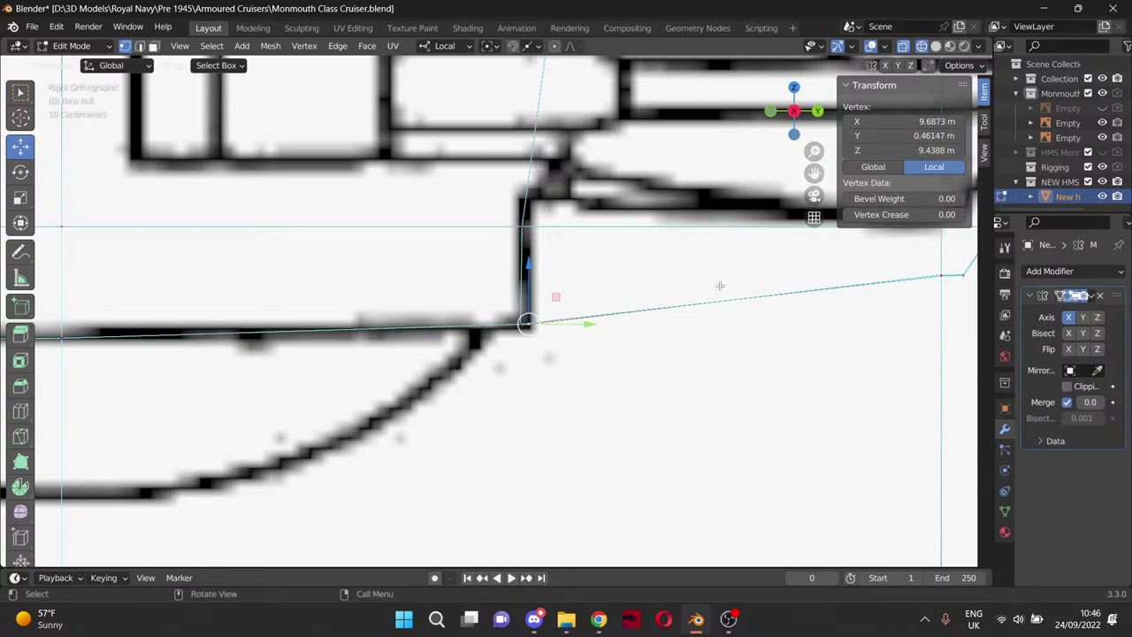
left_click(929, 124)
key("Return")
Copy the outer front bottom corner vertex's local Y of 0.460754 m to the neighbouring inner vertex.
left_click(522, 342)
left_click(923, 137)
key("ctrl+c")
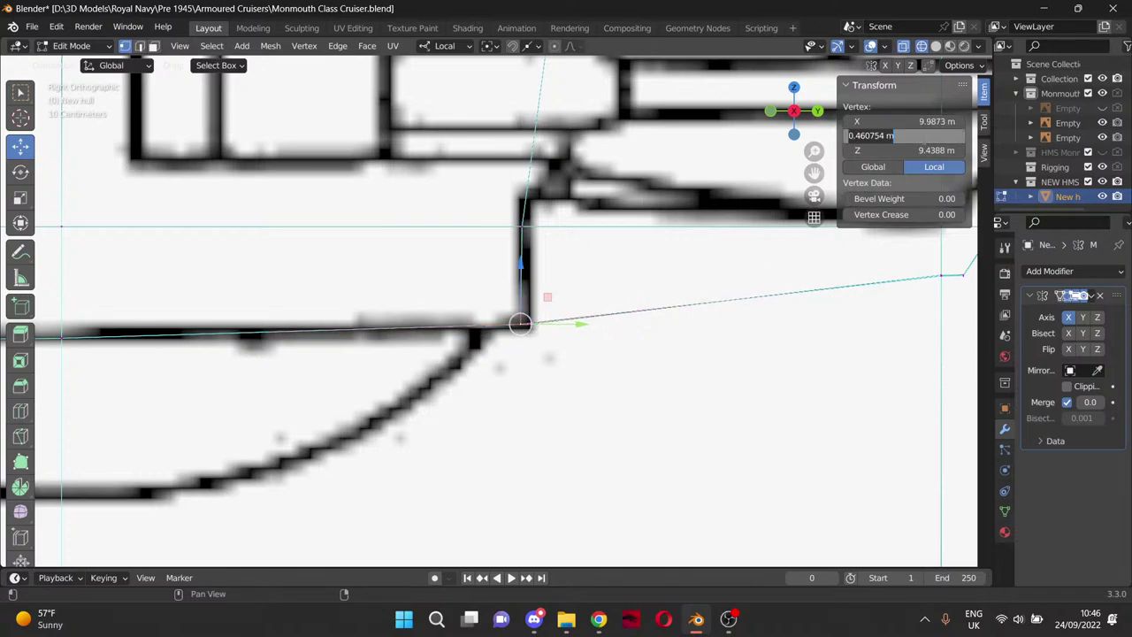
key("Escape")
key("ctrl+z")
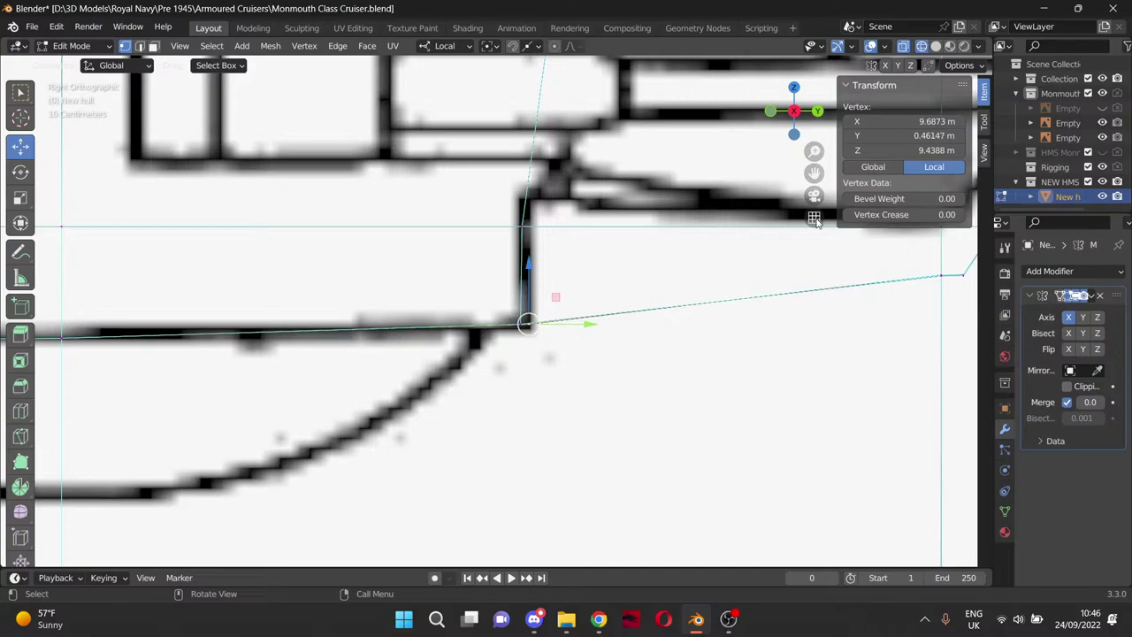
left_click(922, 135)
key("ctrl+v")
key("Return")
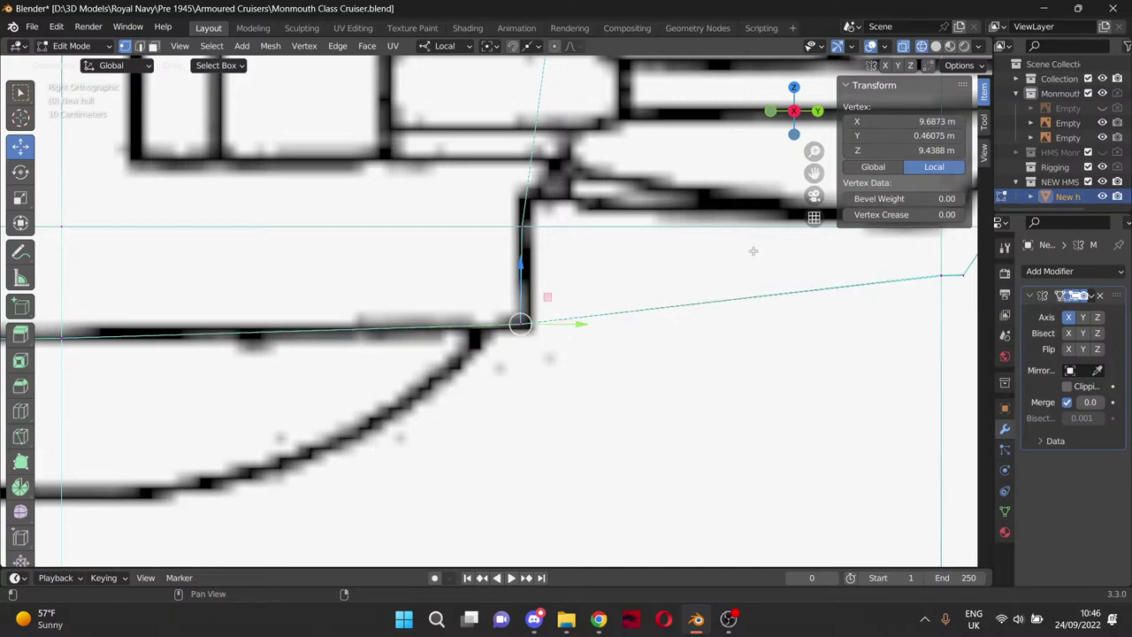
left_click(609, 403)
scroll(609, 403, "down", 11)
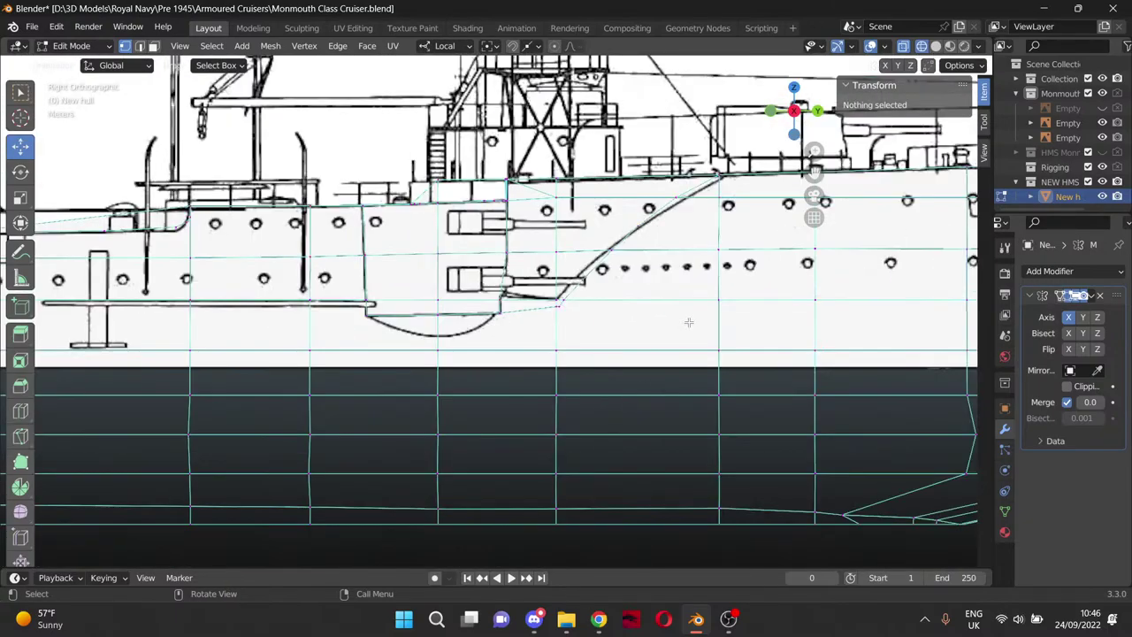
middle_click_drag(688, 322, 665, 338)
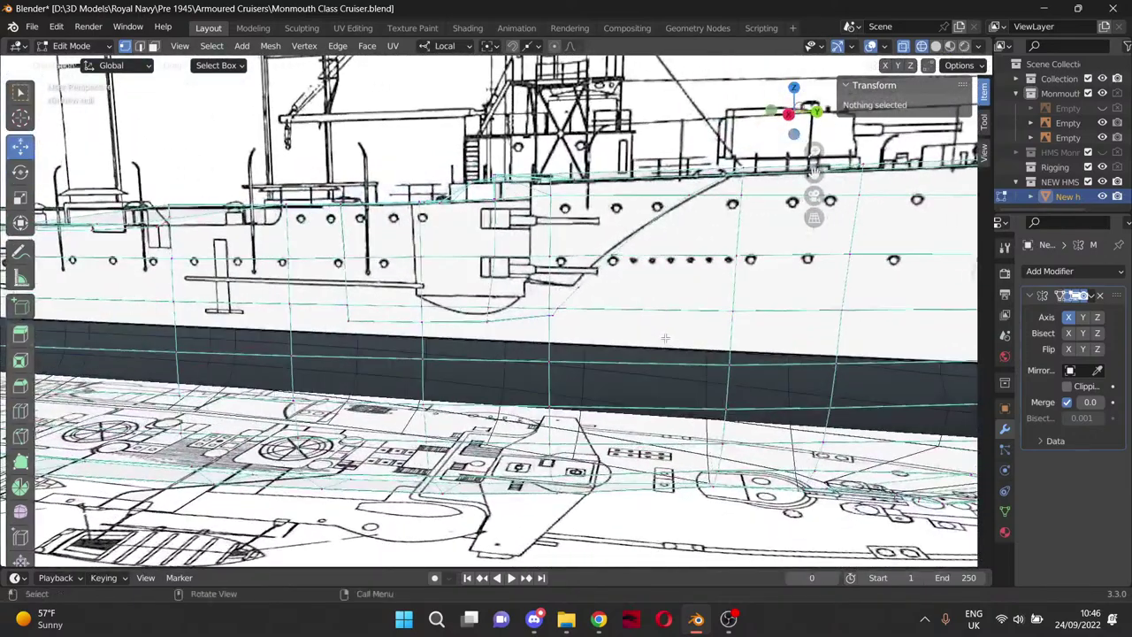
key("KP_3")
scroll(664, 338, "up", 6)
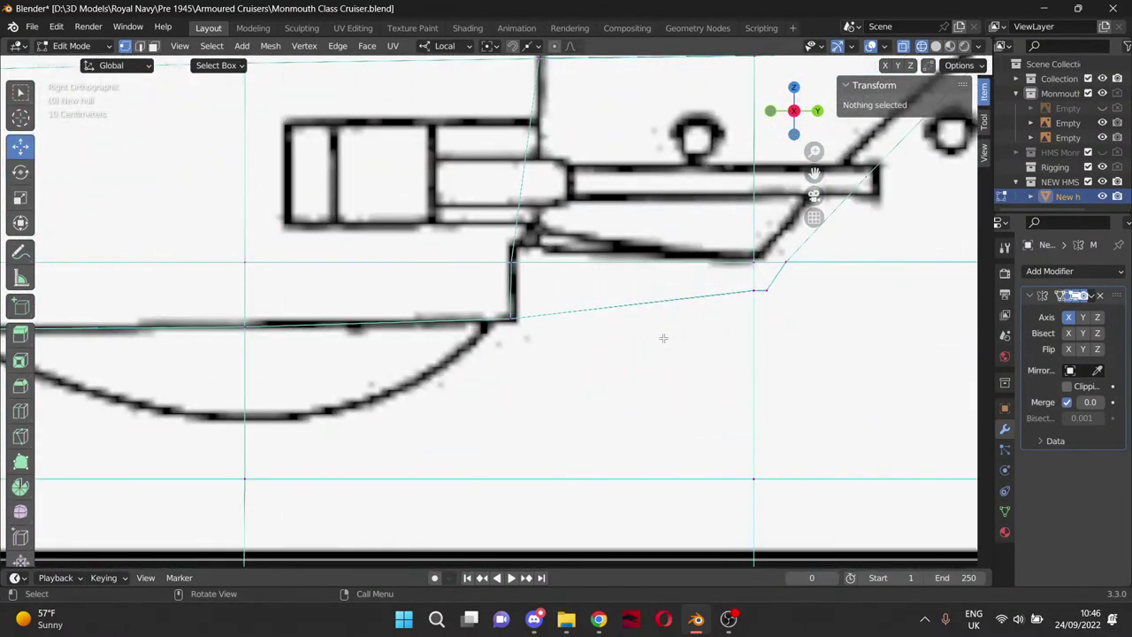
Delete the two overlapping vertices at the lower tip of the sloping recess edge forward of the casemate.
left_click(510, 262)
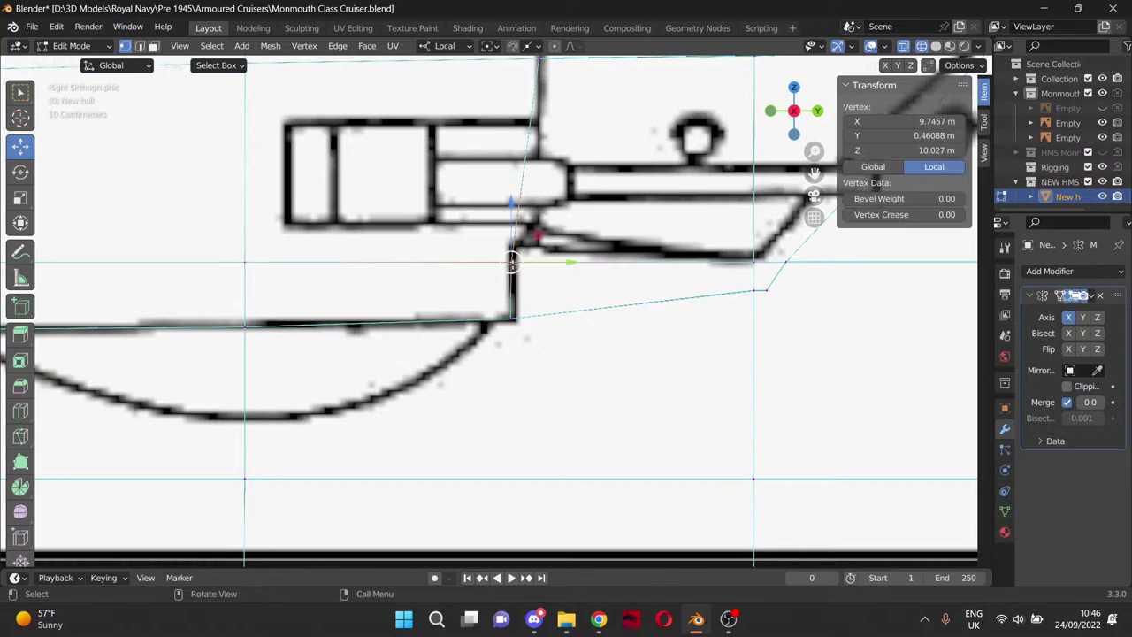
left_click_drag(813, 173, 598, 194)
left_click(549, 312)
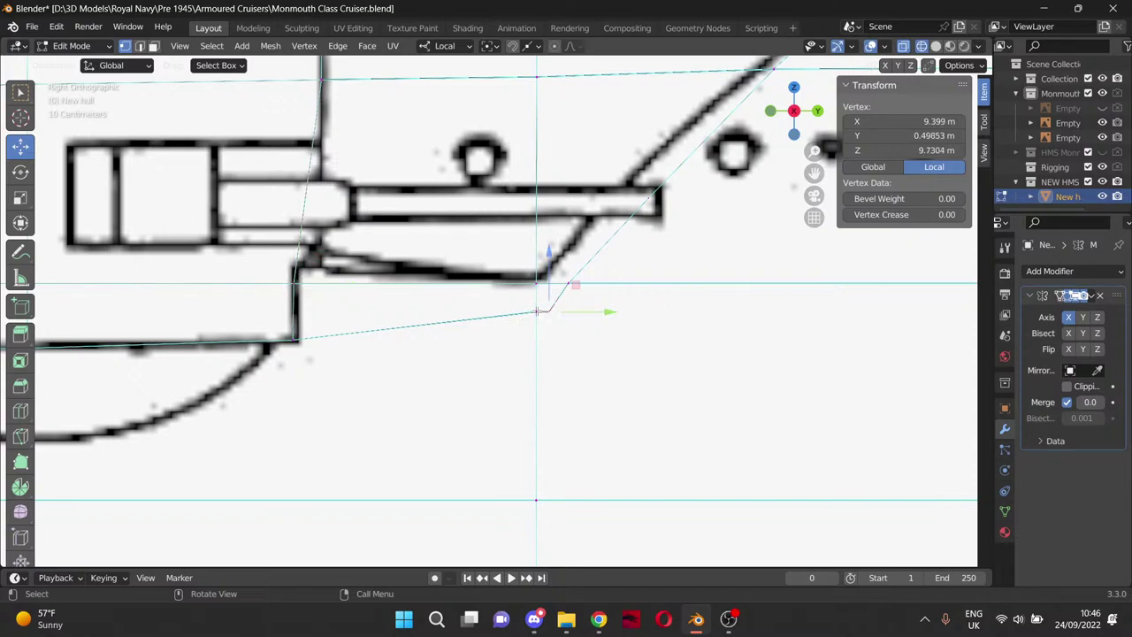
key("x")
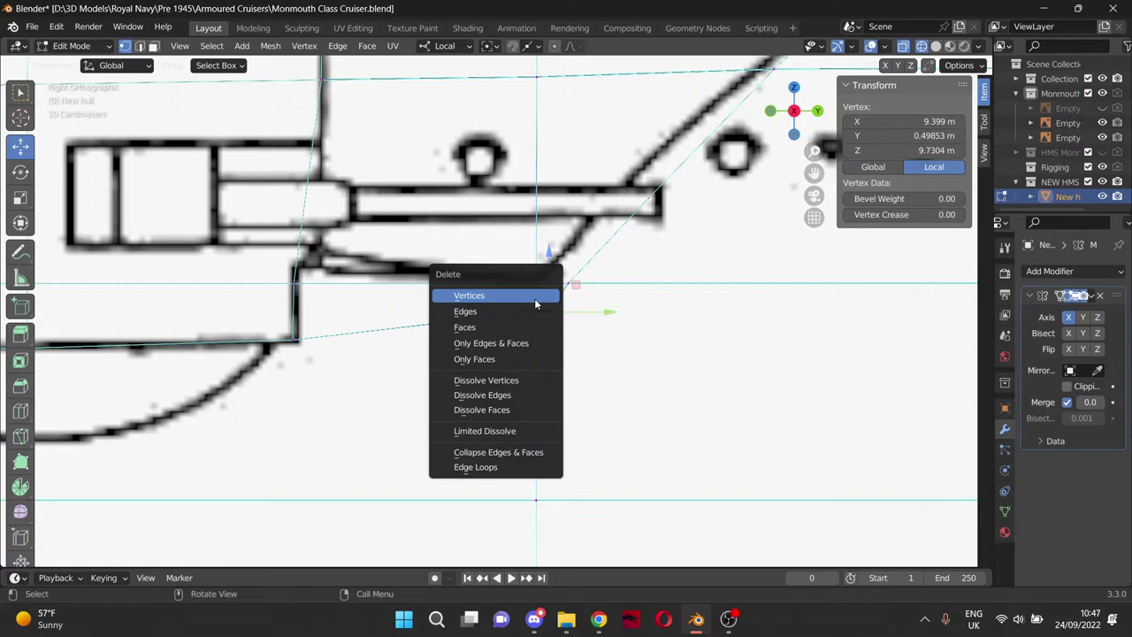
left_click(534, 298)
left_click(567, 323)
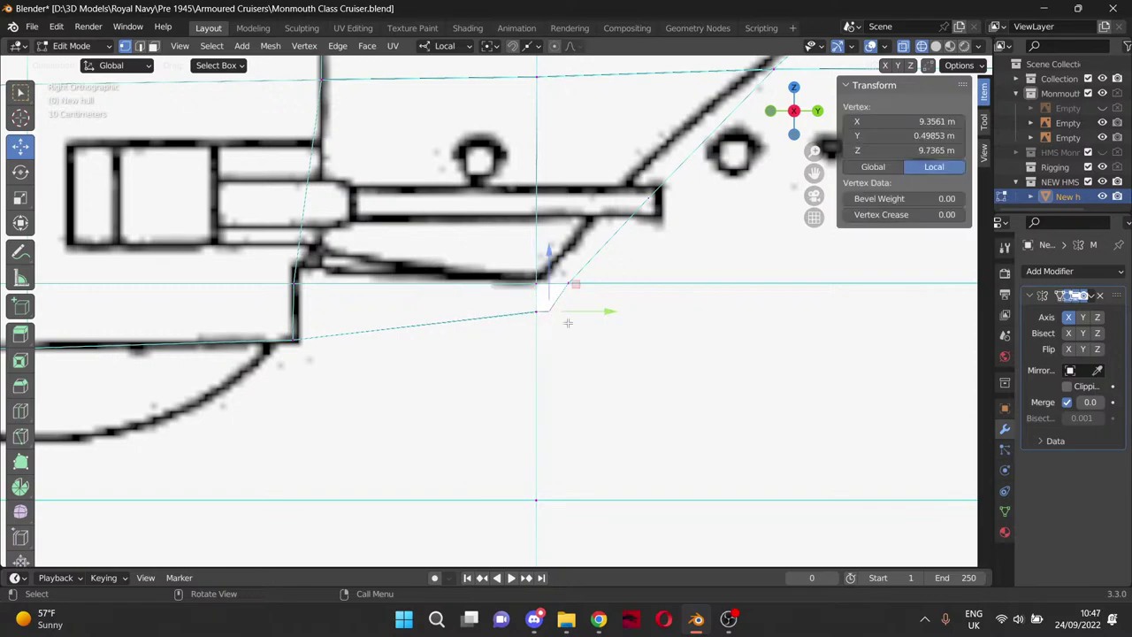
key("x")
left_click(610, 337)
scroll(701, 347, "down", 2)
scroll(701, 347, "down", 4)
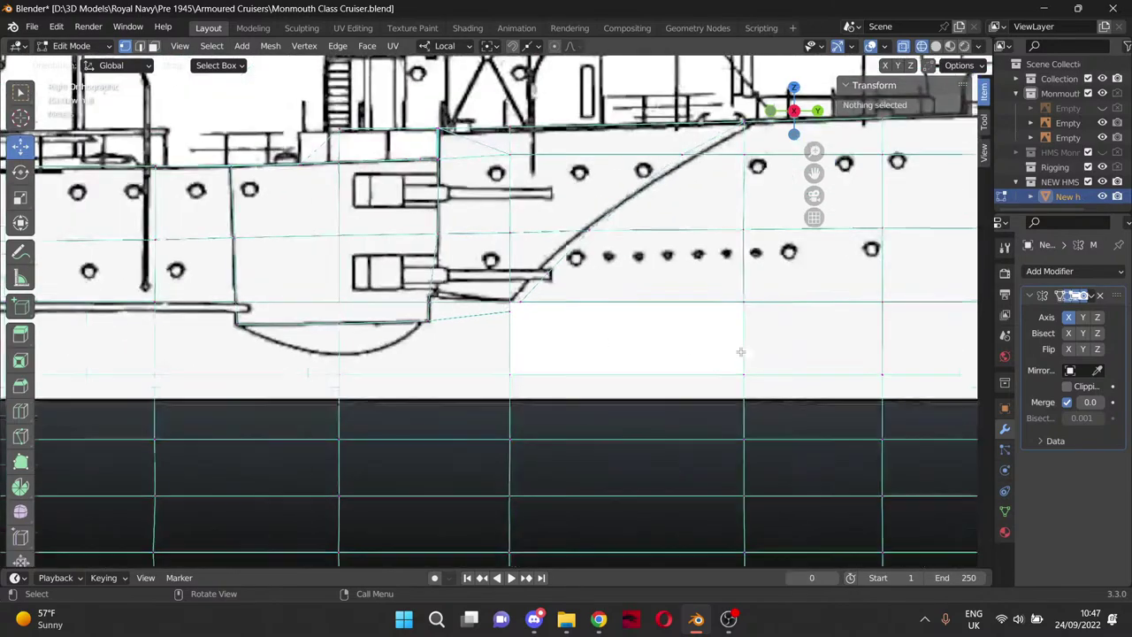
Examine the gap along the casemate's lower edge in solid shading, comparing the local coordinates of the outer bottom corner vertex and the vertex above.
left_click(935, 46)
middle_click_drag(661, 254, 460, 311)
scroll(460, 312, "up", 4)
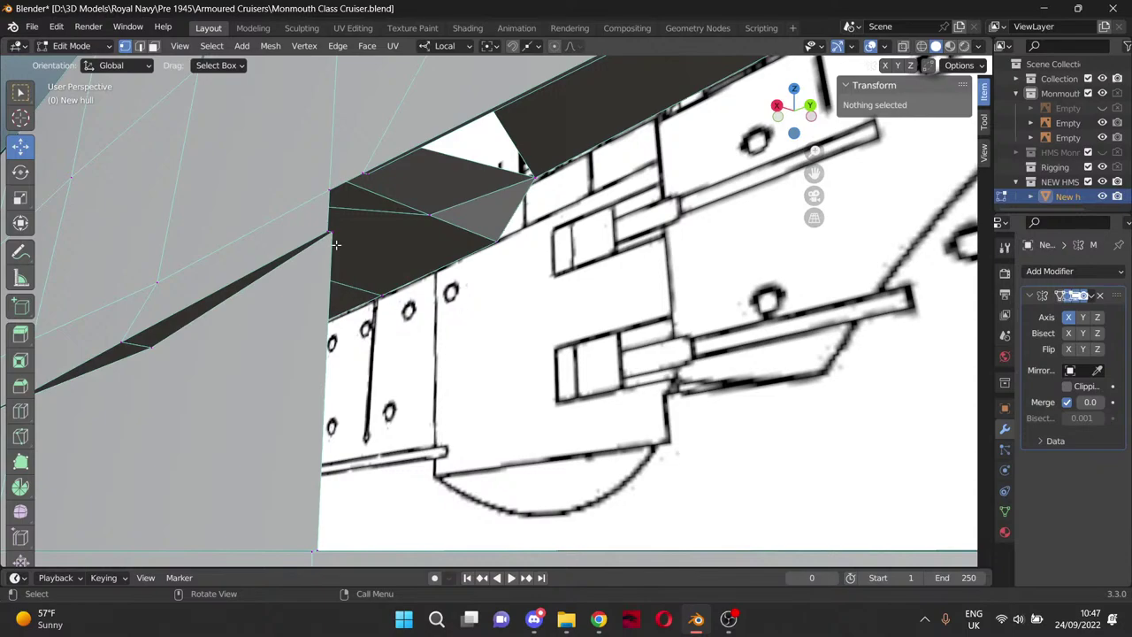
scroll(353, 230, "down", 1)
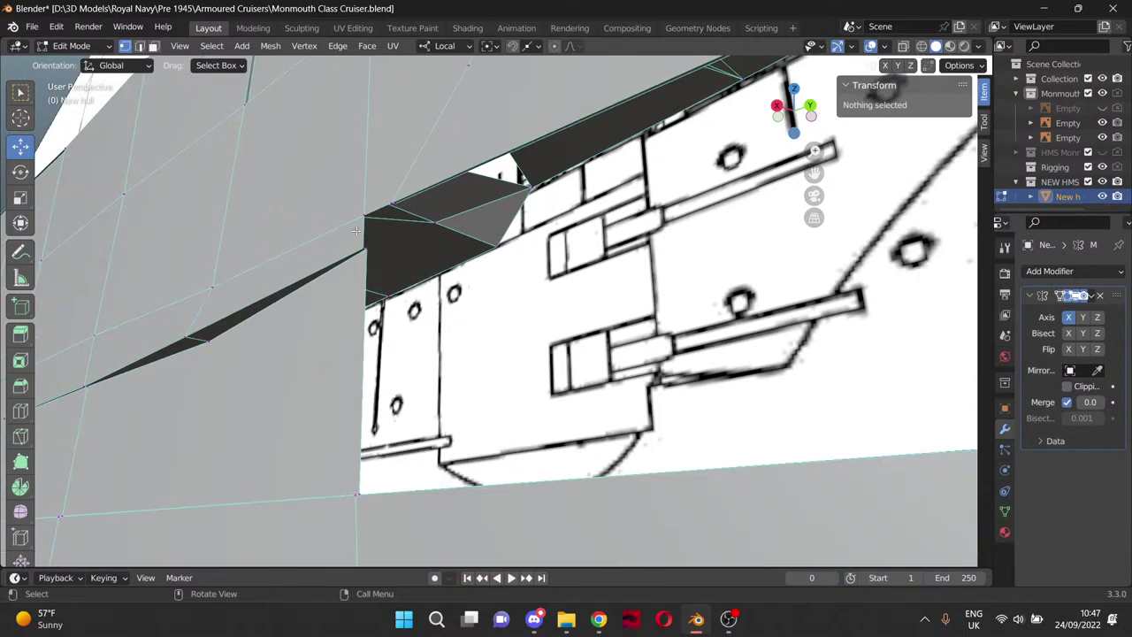
middle_click_drag(357, 231, 409, 217)
scroll(410, 218, "down", 1)
left_click_drag(817, 177, 914, 181)
scroll(329, 320, "up", 2)
left_click(300, 300)
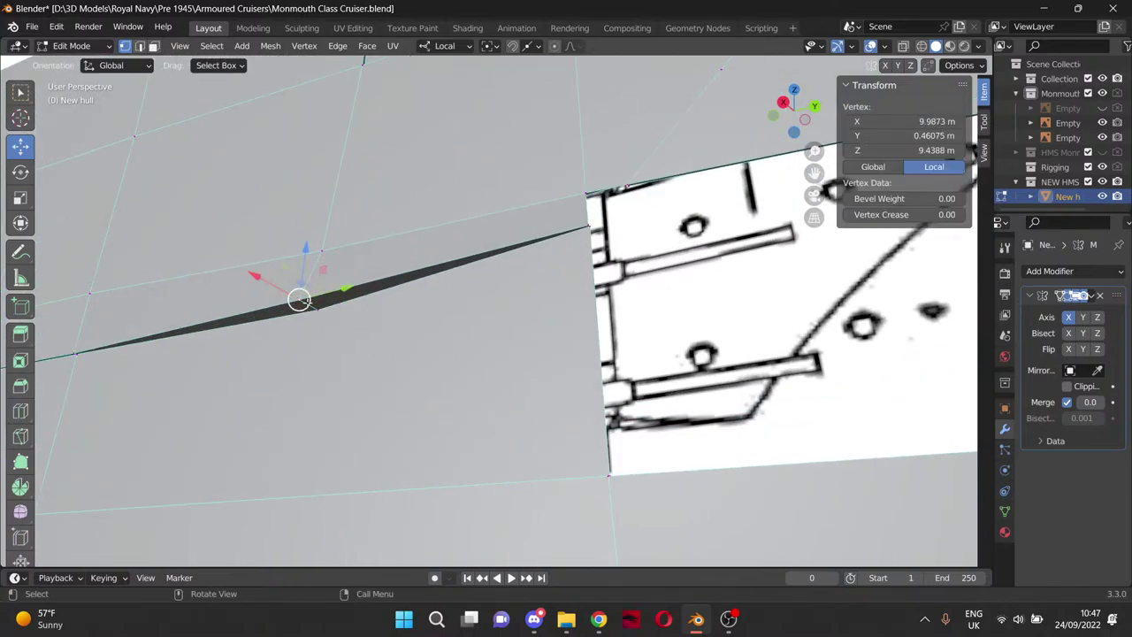
left_click(324, 249)
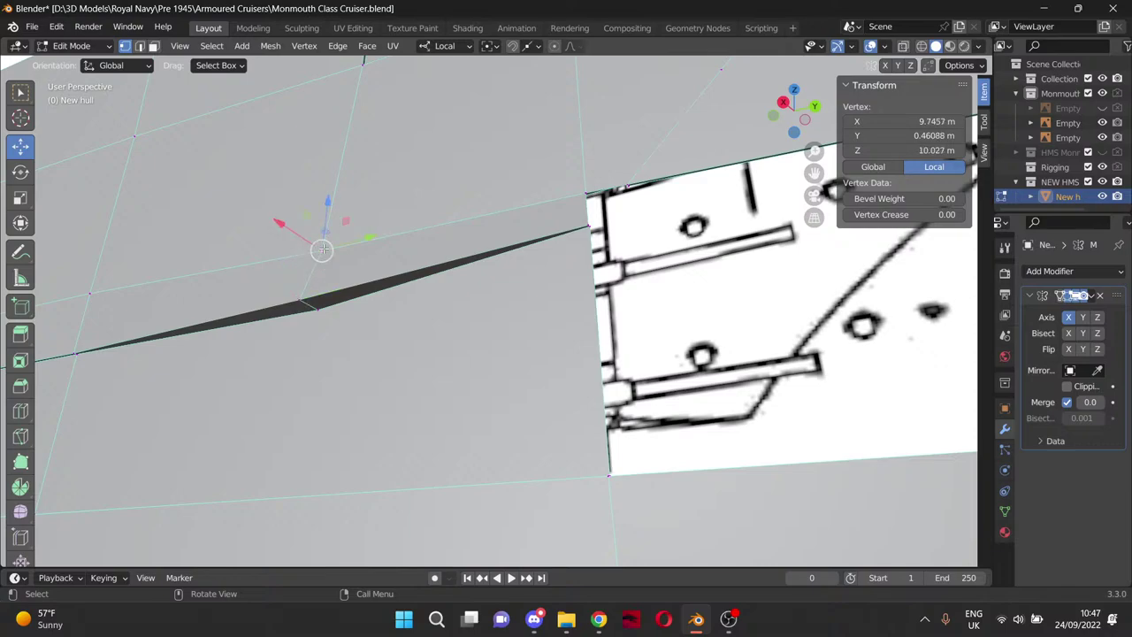
left_click(301, 302)
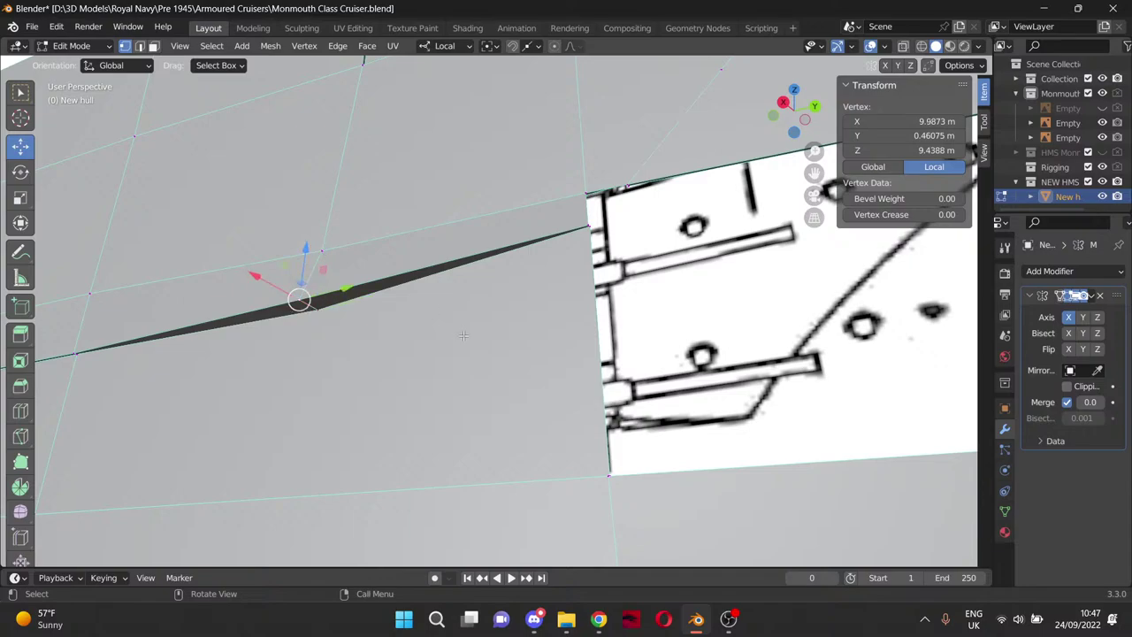
Move the casemate's outer front bottom corner vertex inward about -0.16 m along X.
middle_click_drag(464, 336, 356, 329)
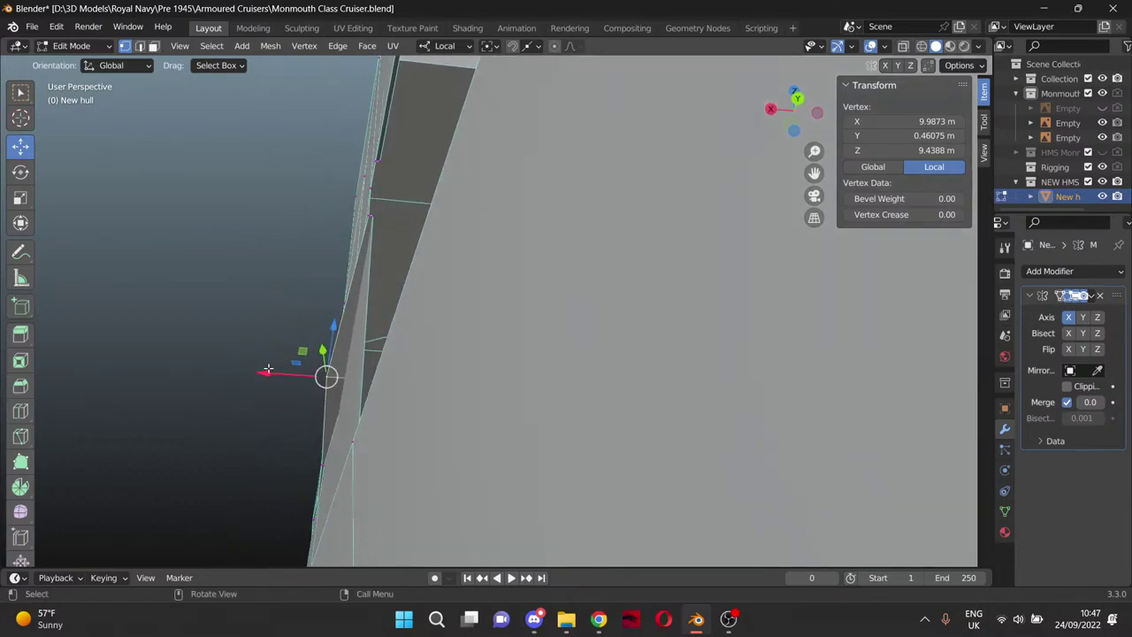
left_click_drag(268, 368, 285, 370)
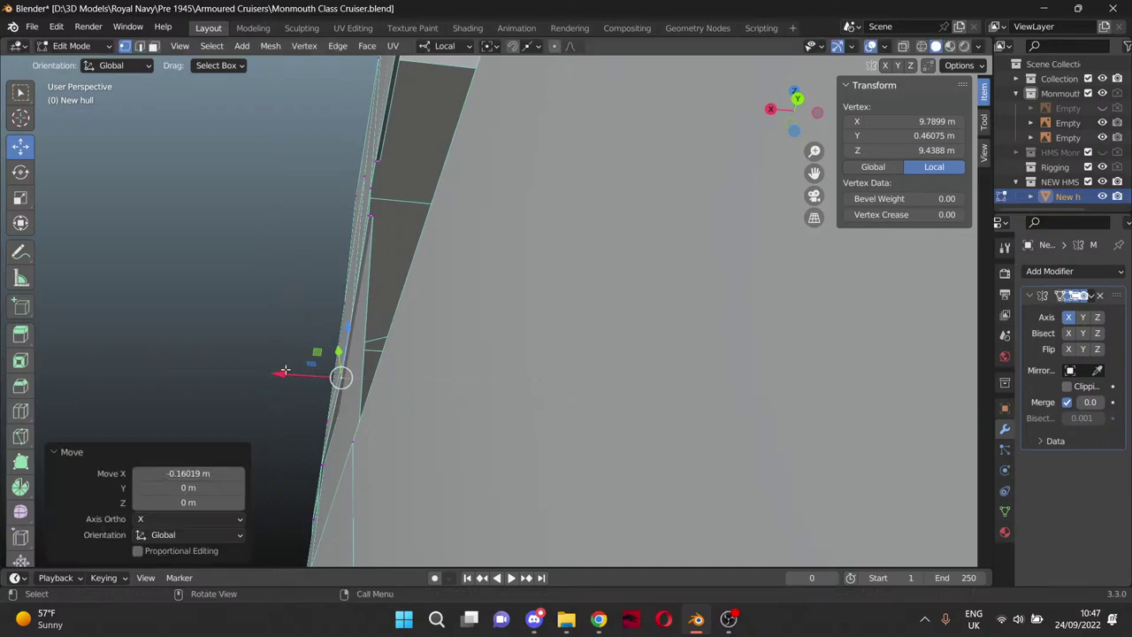
left_click(288, 209)
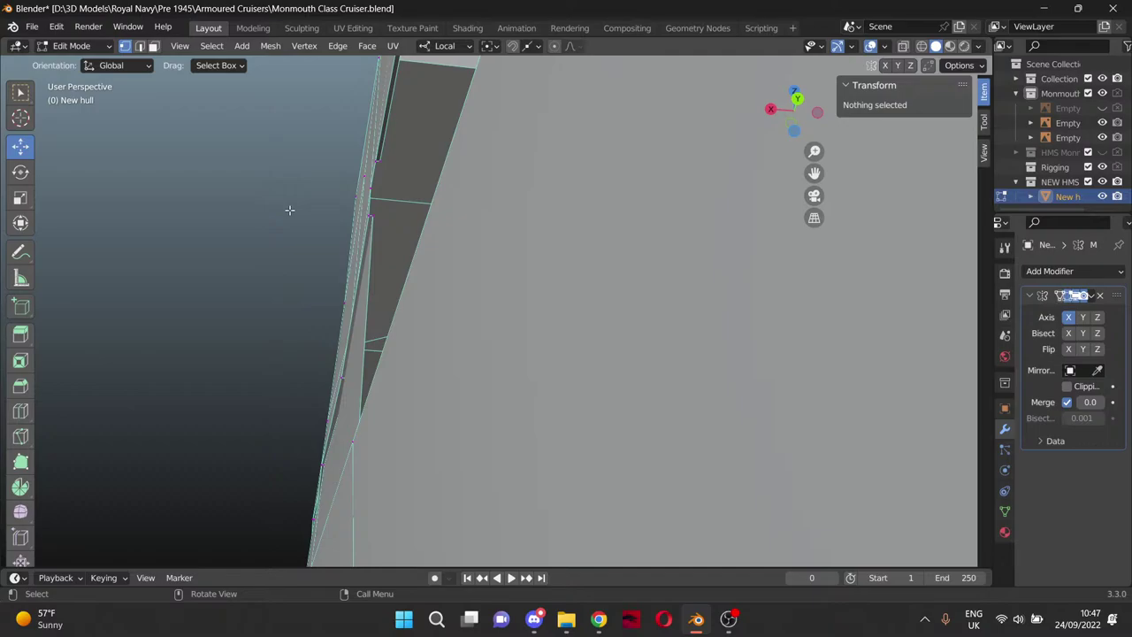
Shift the same outer bottom corner vertex a further -0.04 m or so along X to narrow the remaining gap in the hull side.
middle_click_drag(364, 283, 305, 332)
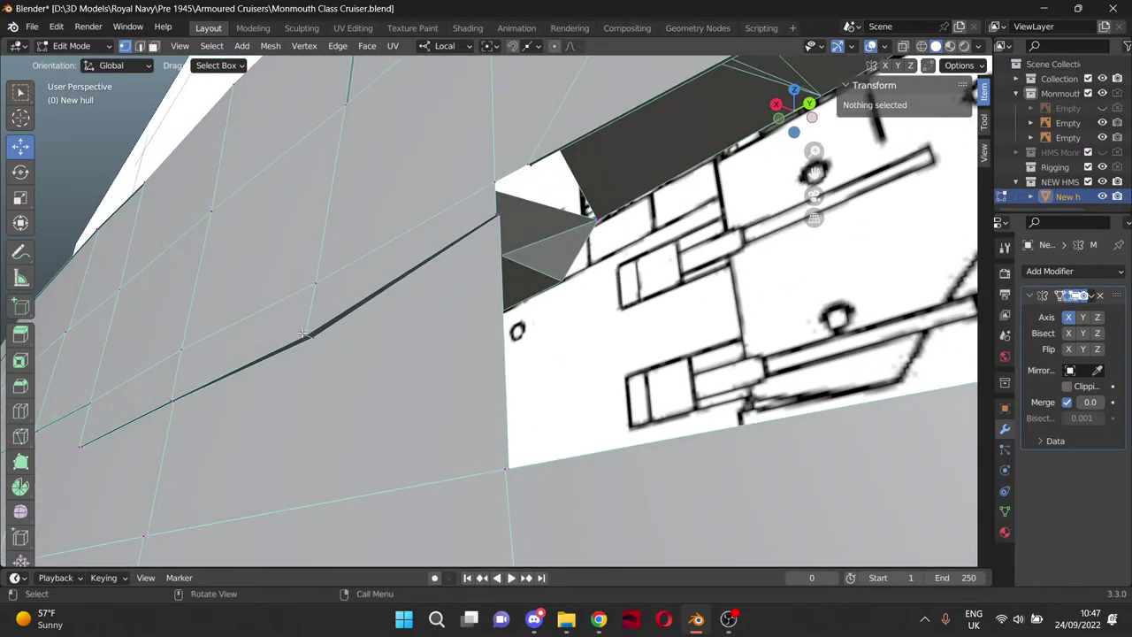
left_click(303, 333)
key("g")
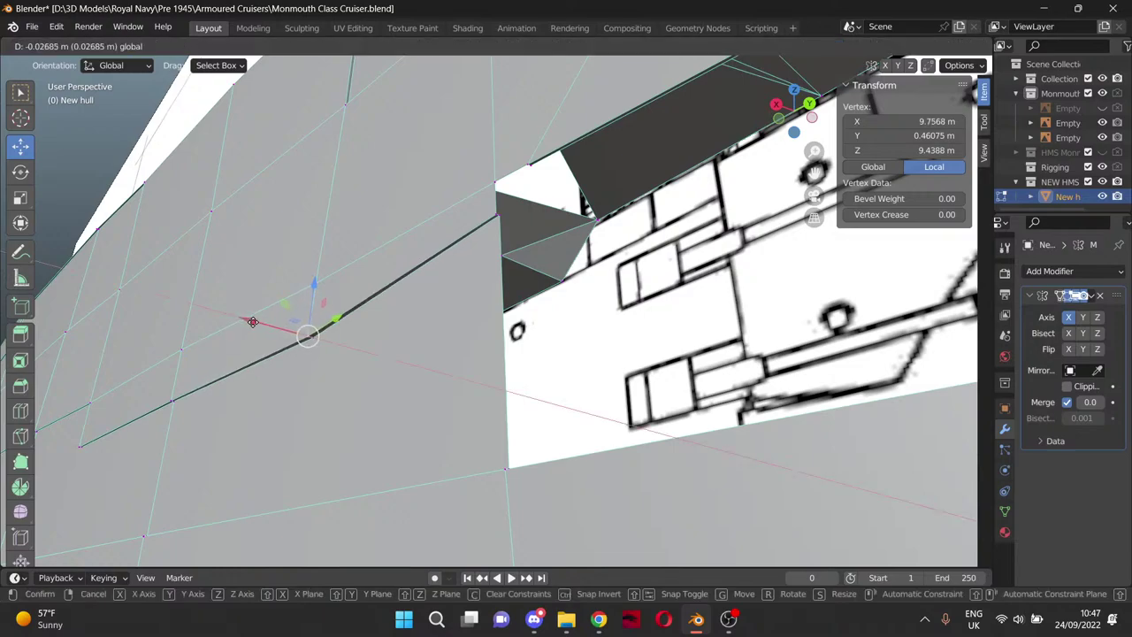
left_click(254, 323)
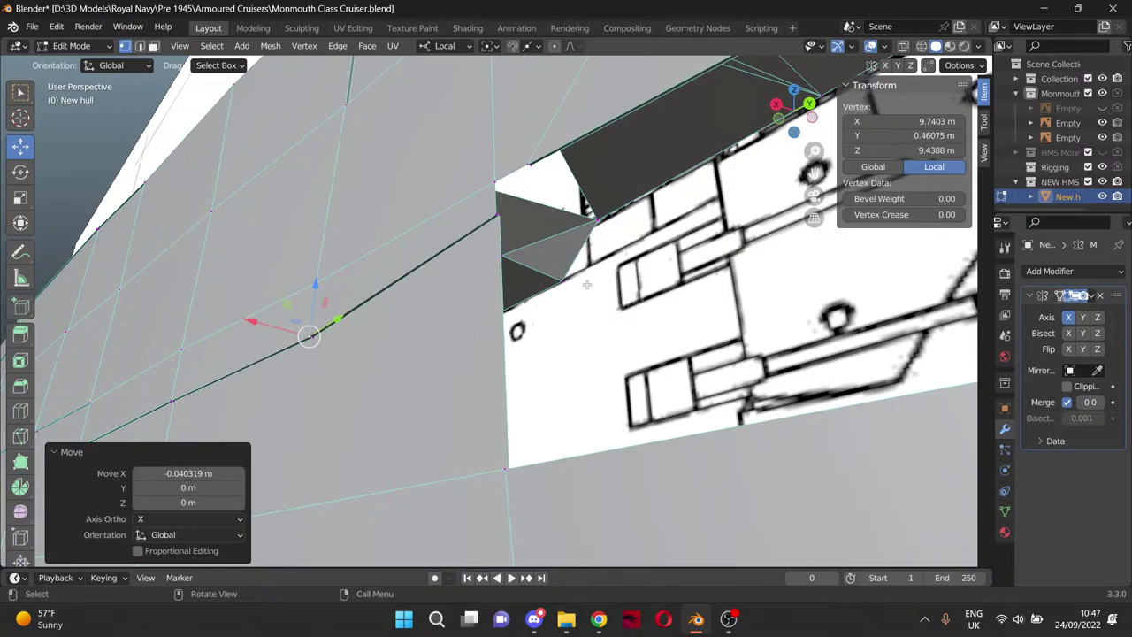
mouse_move(587, 284)
middle_mouse_down()
mouse_move(509, 319)
mouse_move(678, 326)
mouse_move(667, 336)
mouse_move(514, 285)
middle_mouse_up()
scroll(677, 327, "down", 3)
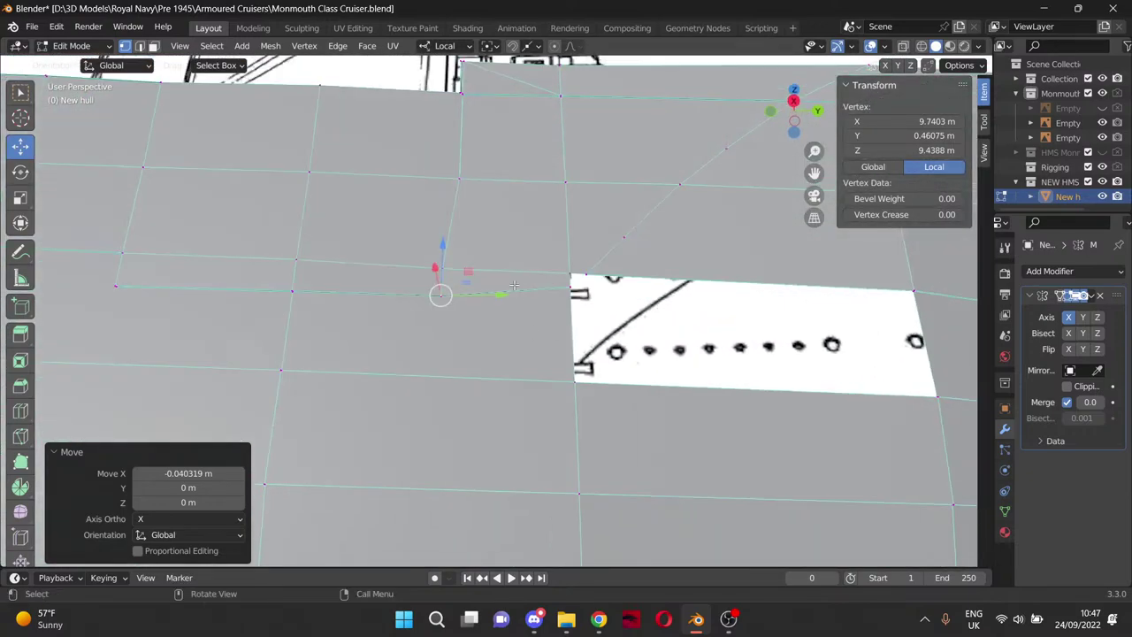
left_click(649, 331)
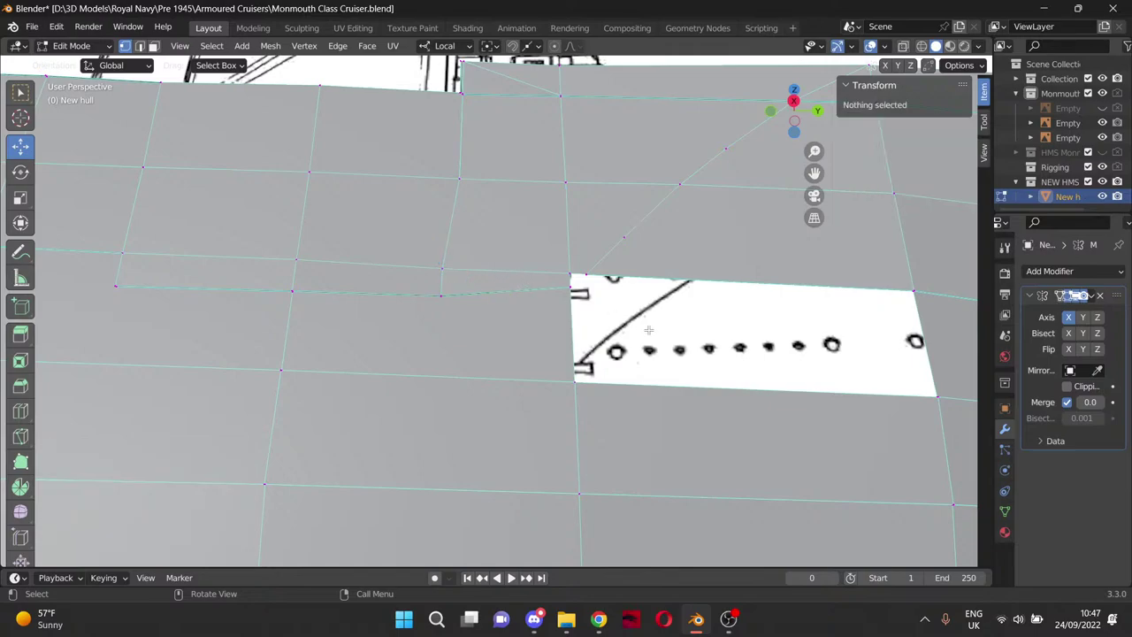
scroll(652, 331, "down", 1)
scroll(560, 287, "up", 3)
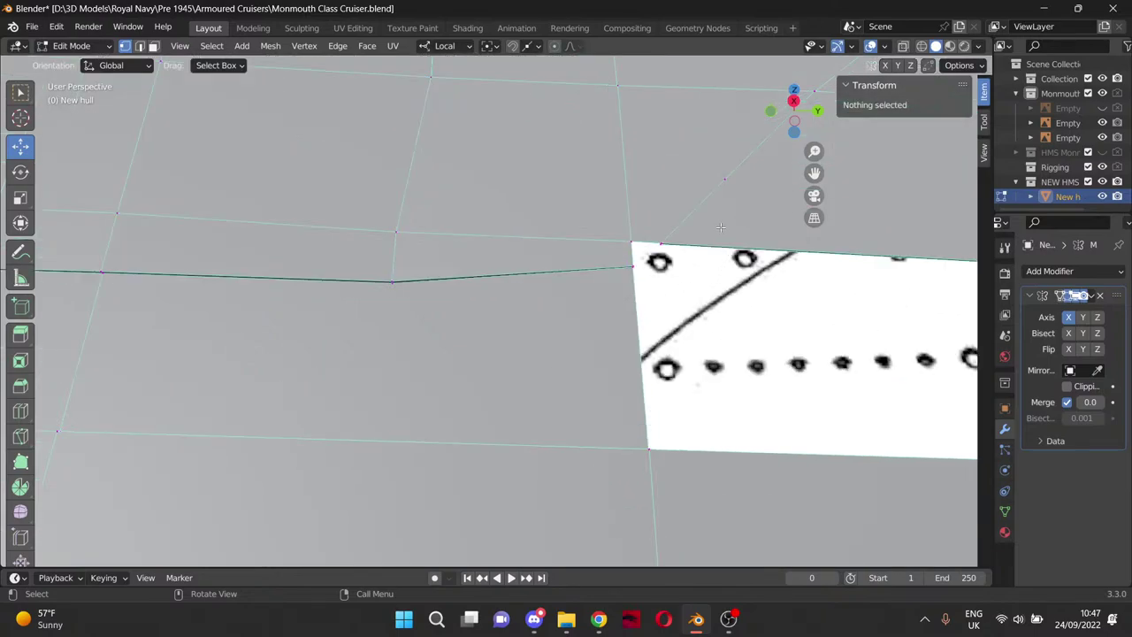
Delete only the wedge-shaped side face directly forward of the casemate's bottom corner, using the Faces option.
left_click(922, 45)
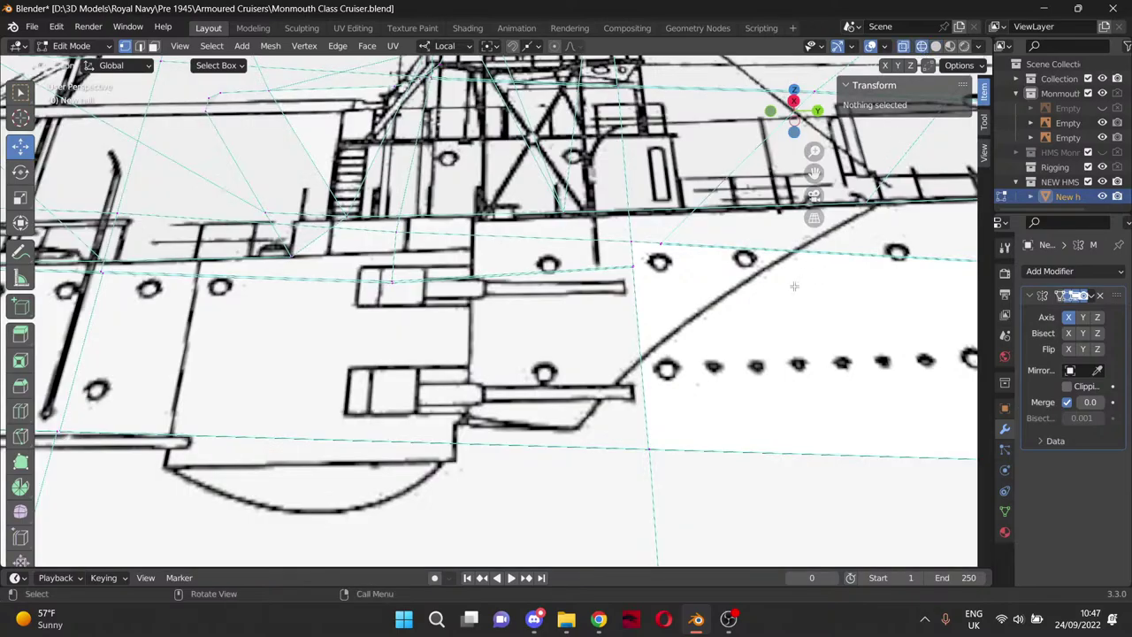
key("KP_3")
scroll(572, 334, "up", 4)
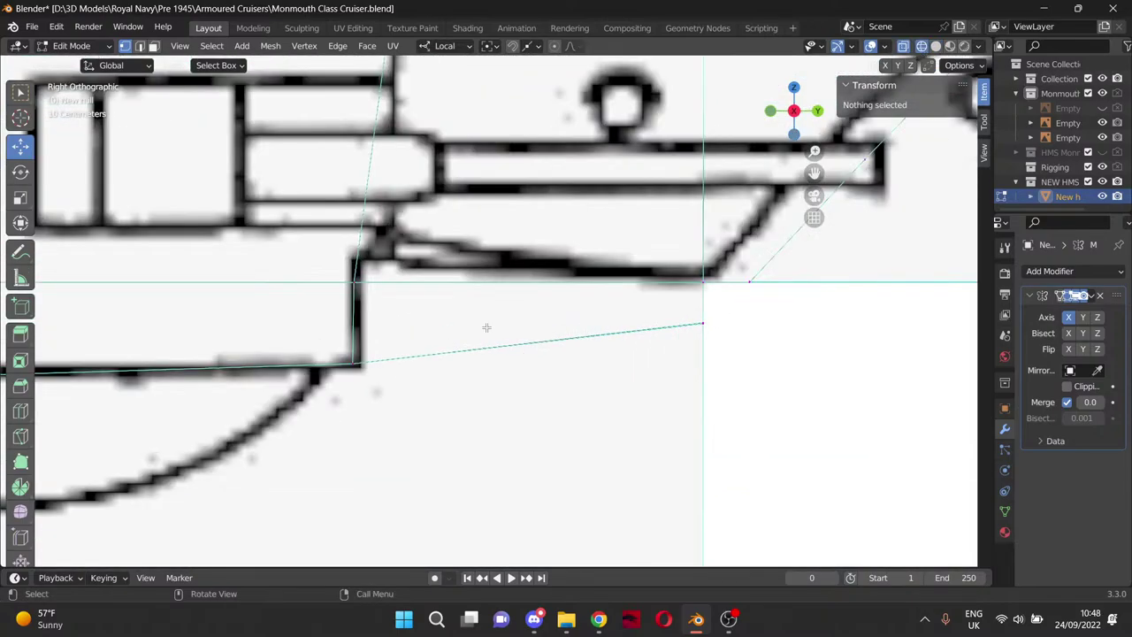
left_click(153, 46)
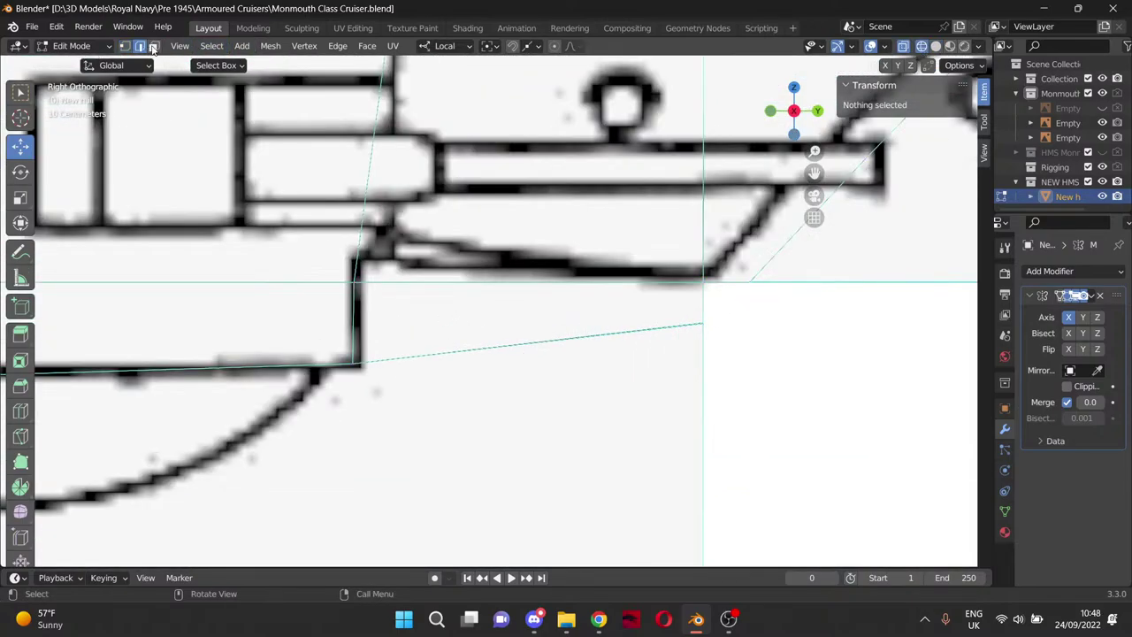
left_click(508, 326)
key("x")
left_click(508, 326)
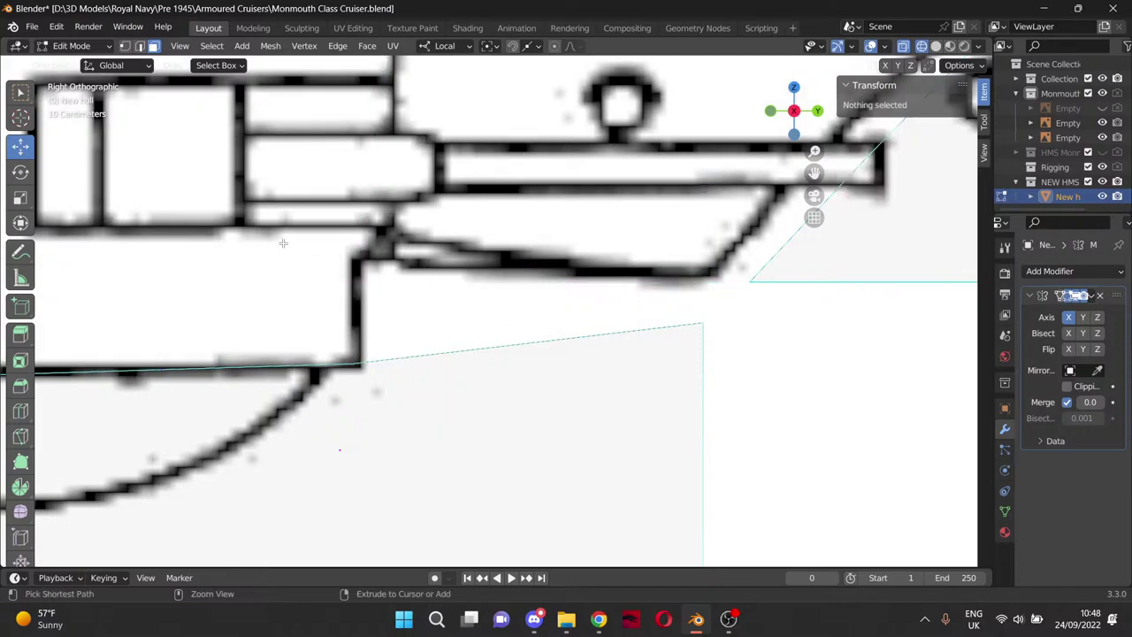
key("ctrl+z")
key("x")
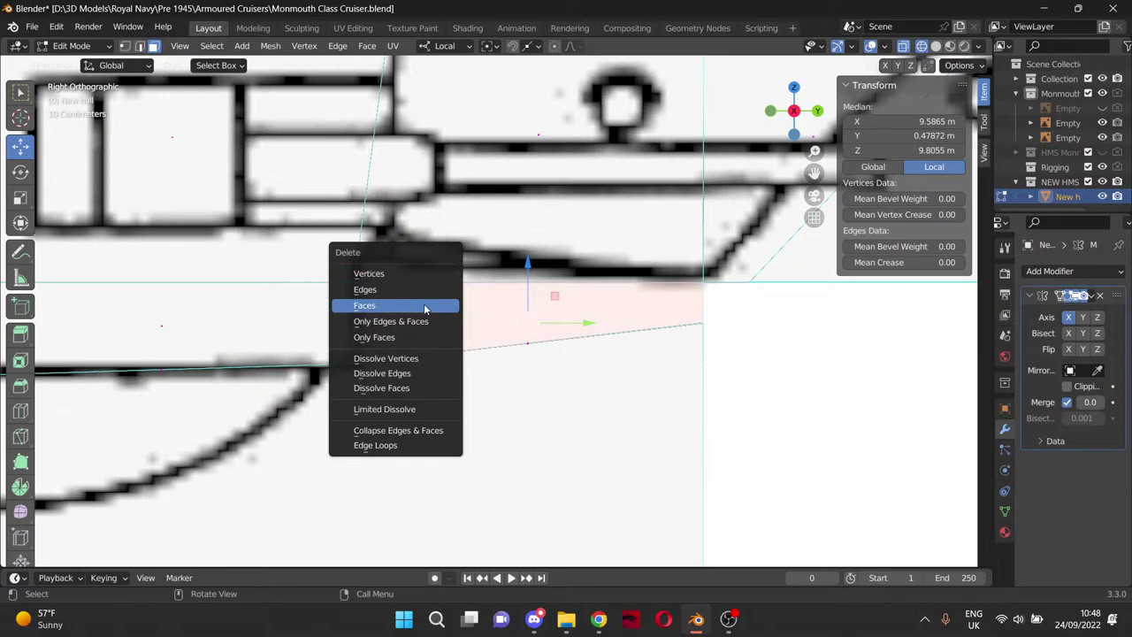
left_click(430, 306)
Delete the narrow underside face joining the inner and outer lower edges forward of the casemate.
middle_click_drag(499, 352, 506, 168)
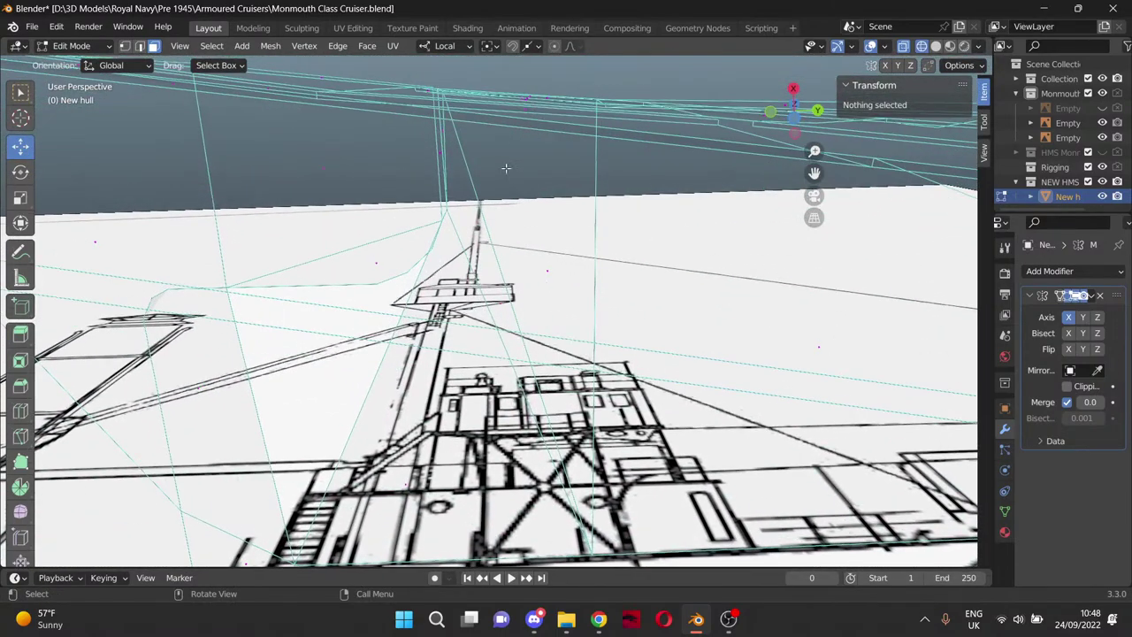
left_click(497, 107)
key("x")
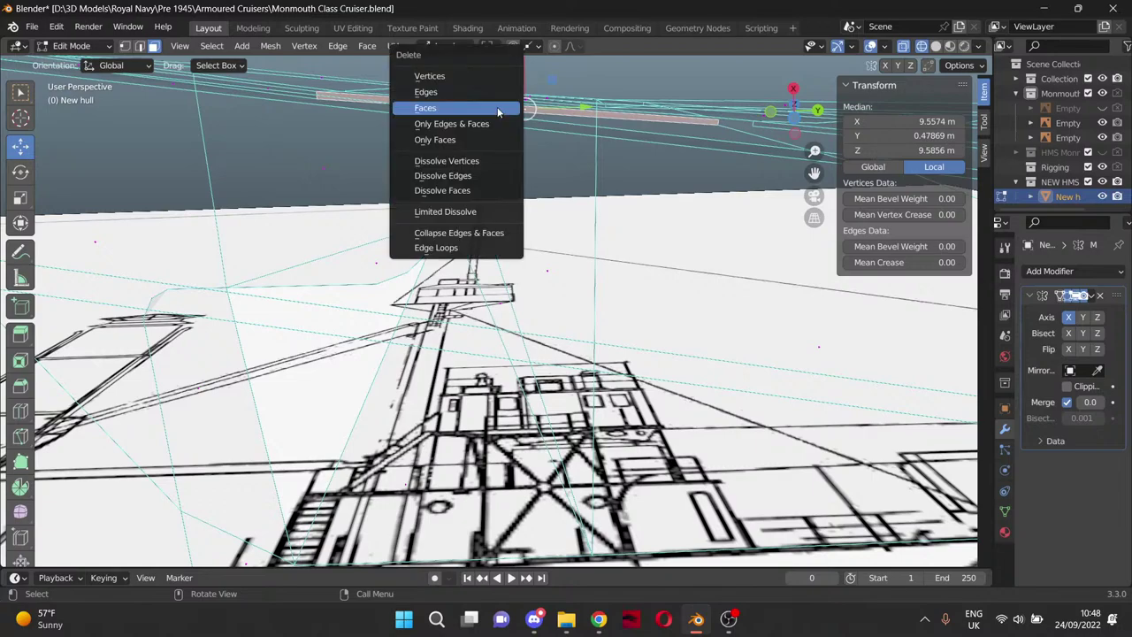
left_click(497, 107)
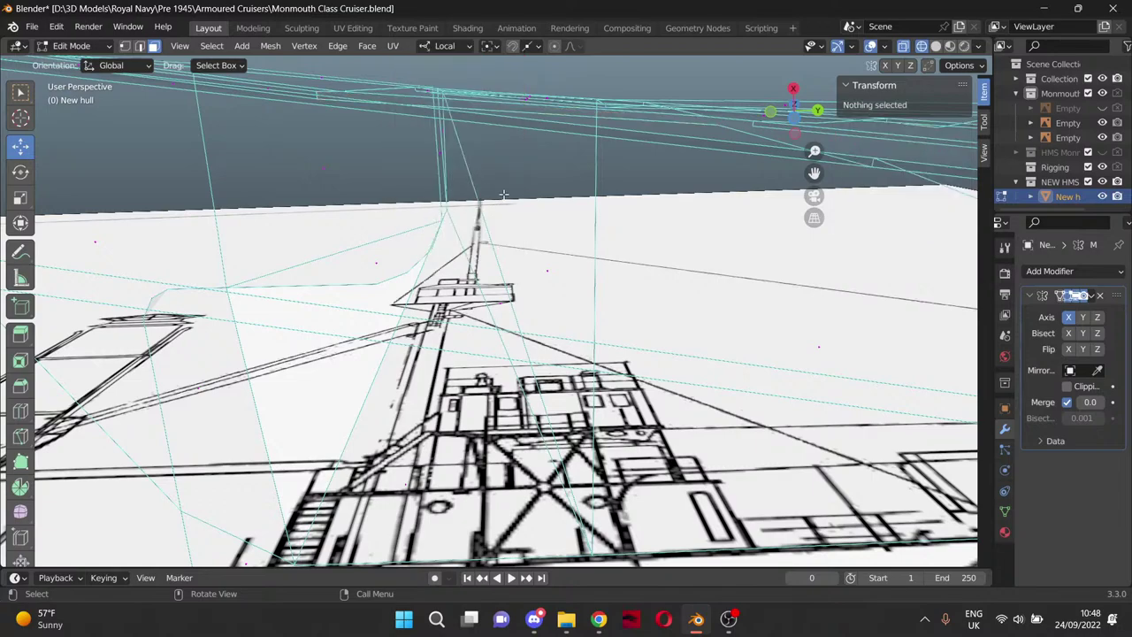
middle_click_drag(502, 195, 498, 336)
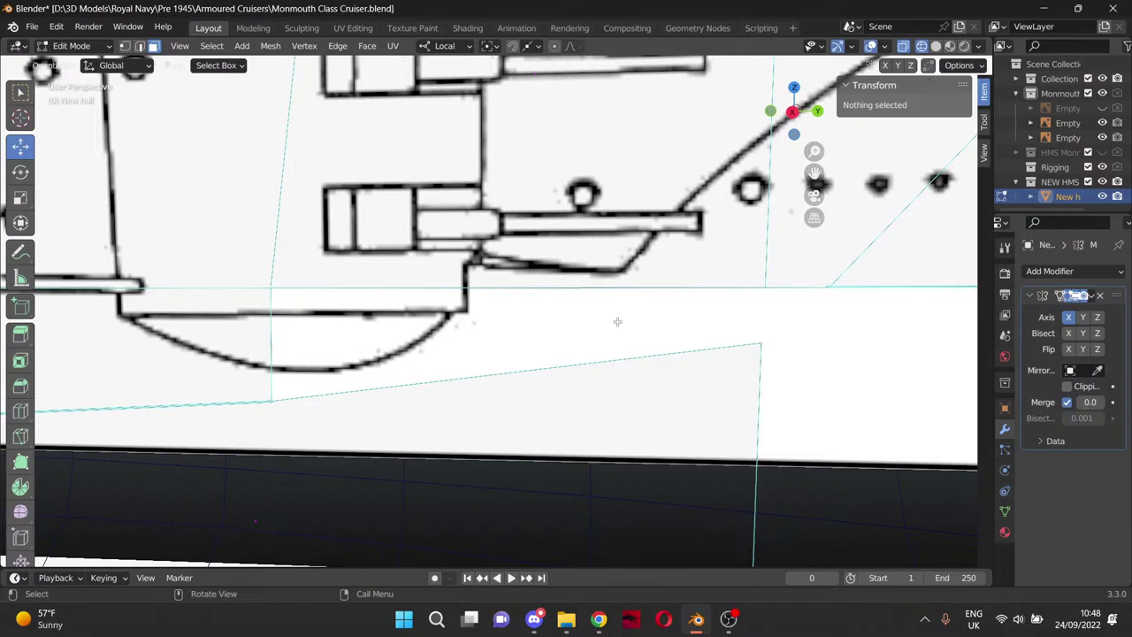
Lower the loose vertex at the forward end of the slanted edge beside the casemate about 0.305 m along Z.
scroll(618, 322, "down", 3)
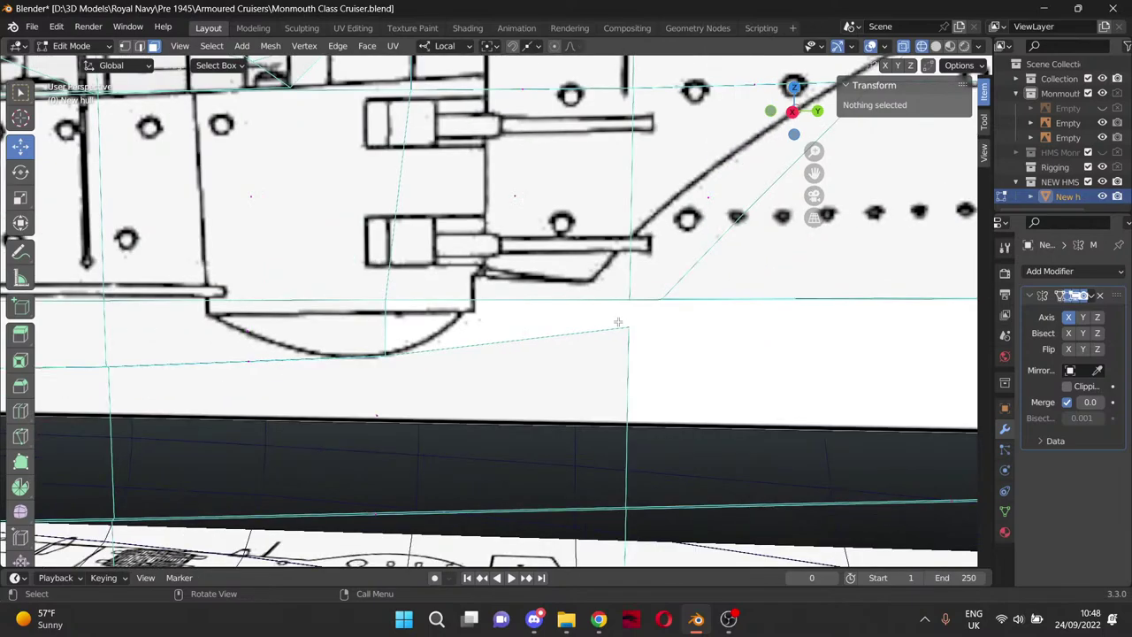
key("KP_3")
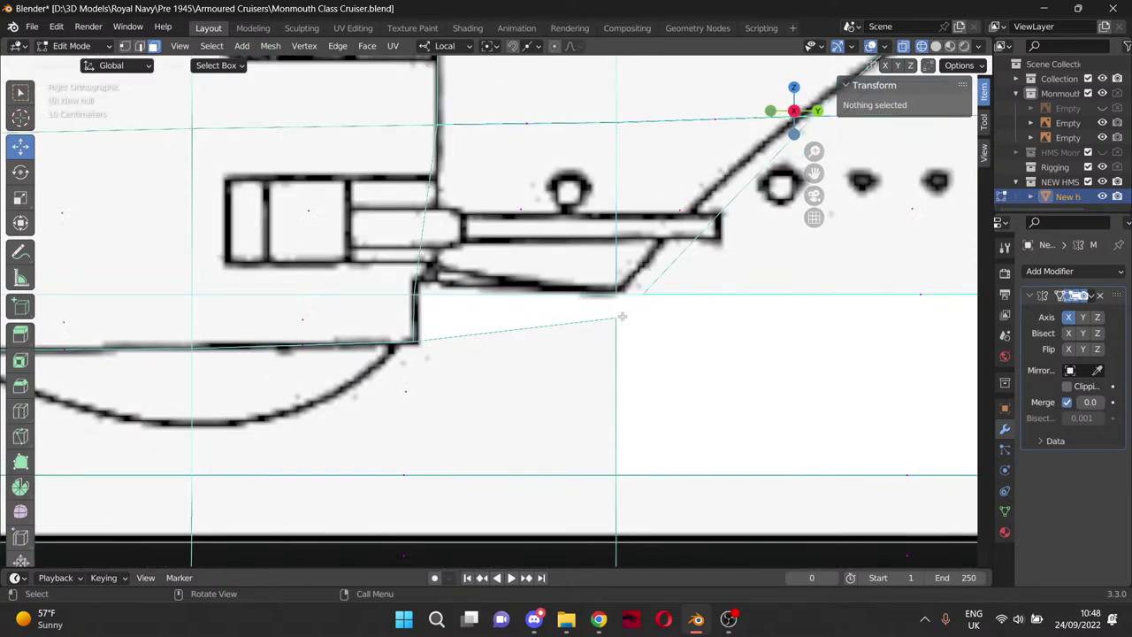
scroll(621, 316, "up", 4)
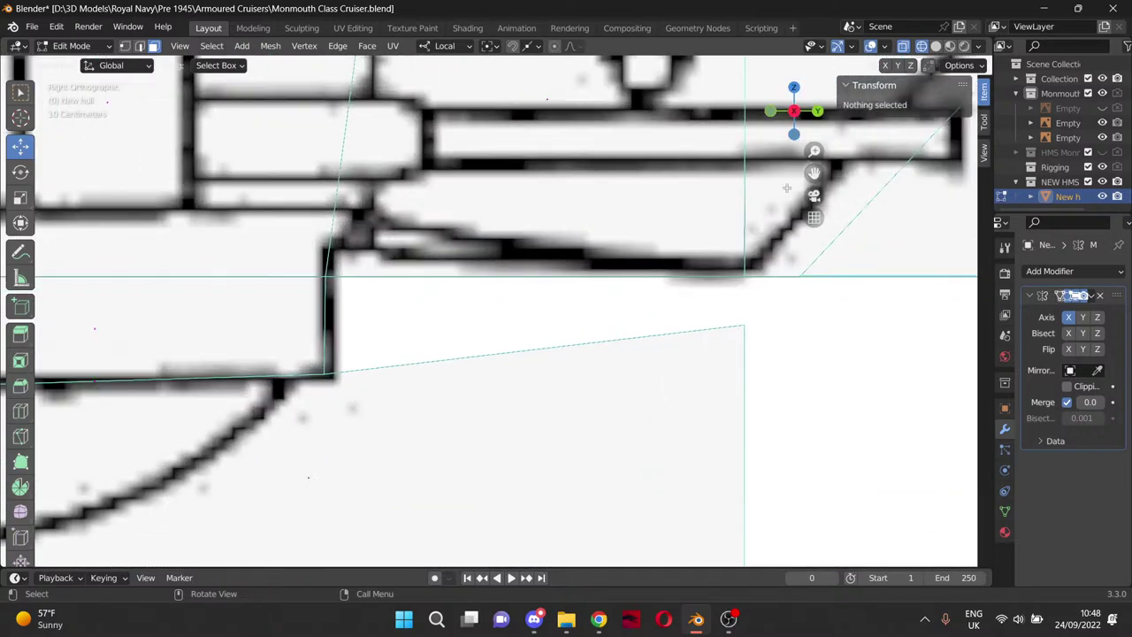
scroll(619, 283, "down", 6)
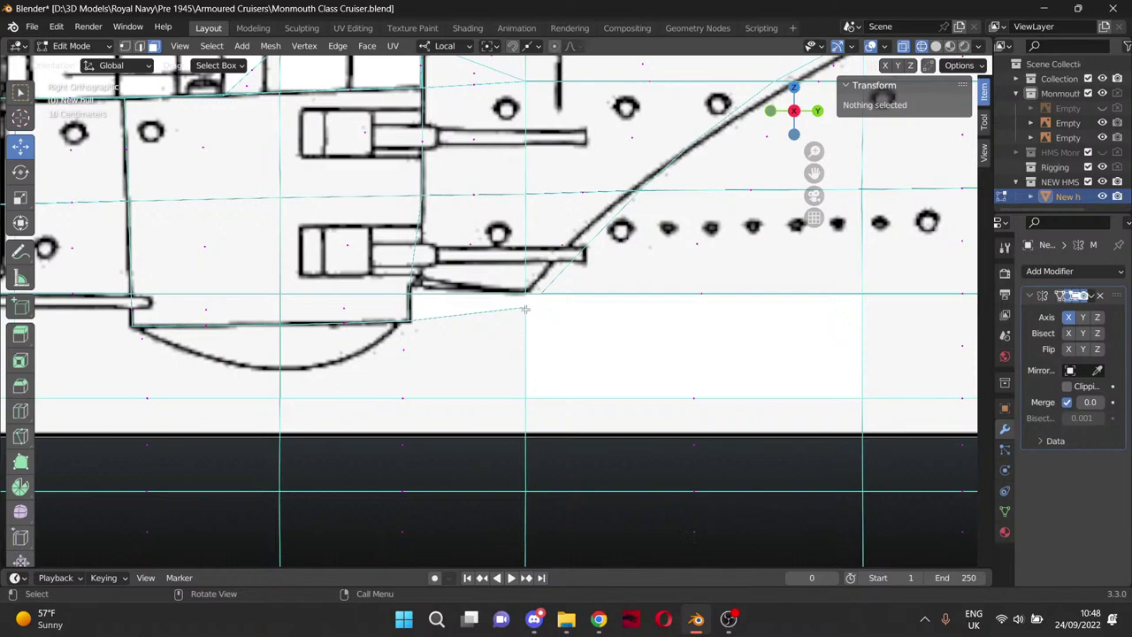
key("1")
left_click(525, 308)
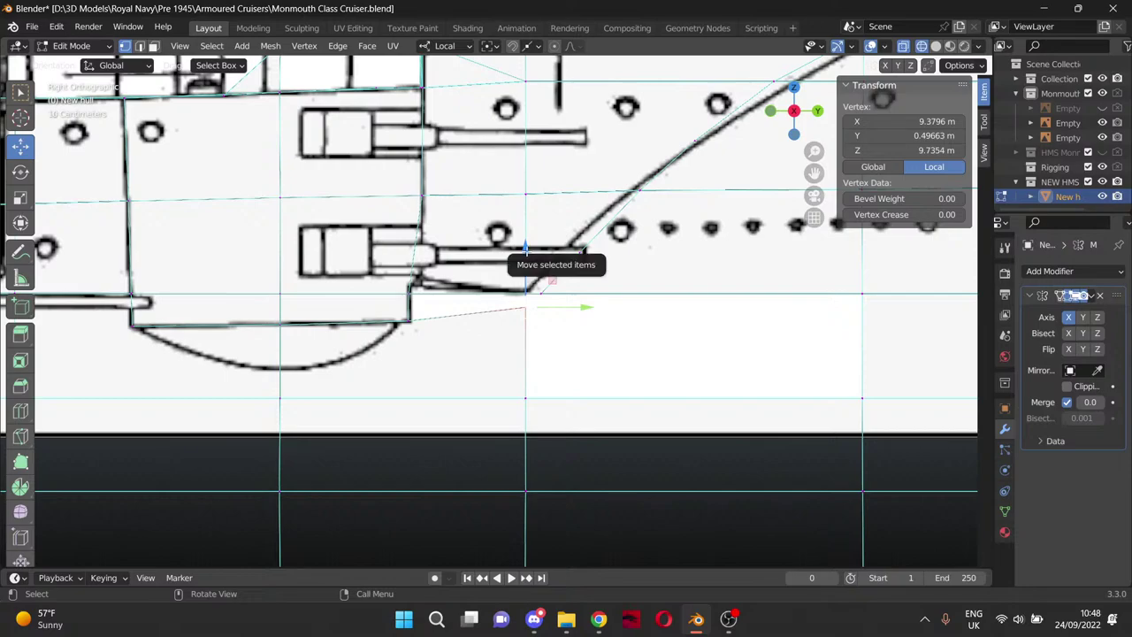
left_click_drag(526, 250, 526, 266)
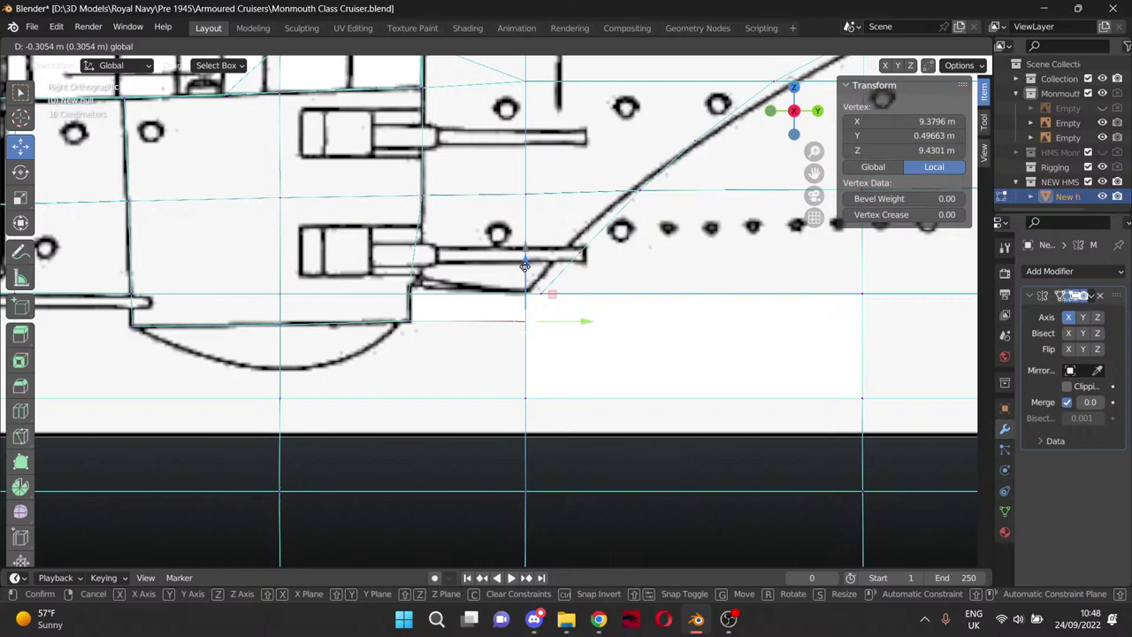
left_click_drag(526, 265, 526, 267)
Delete the loose vertex that was just lowered forward of the casemate, using the Vertices option.
key("x")
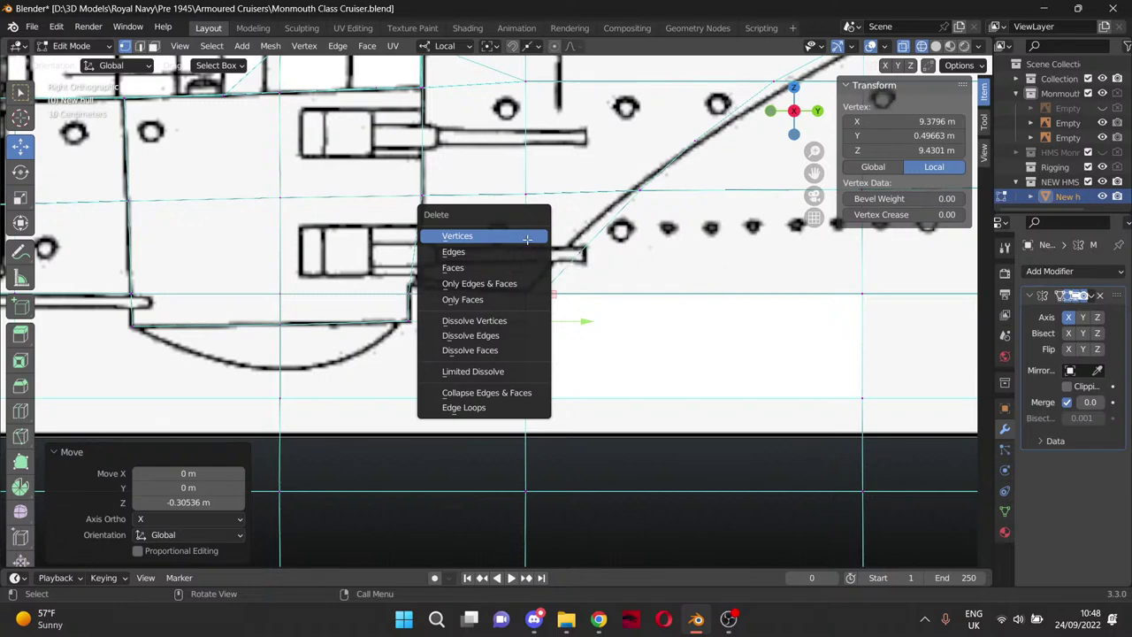
left_click(528, 244)
middle_click_drag(523, 341, 579, 204)
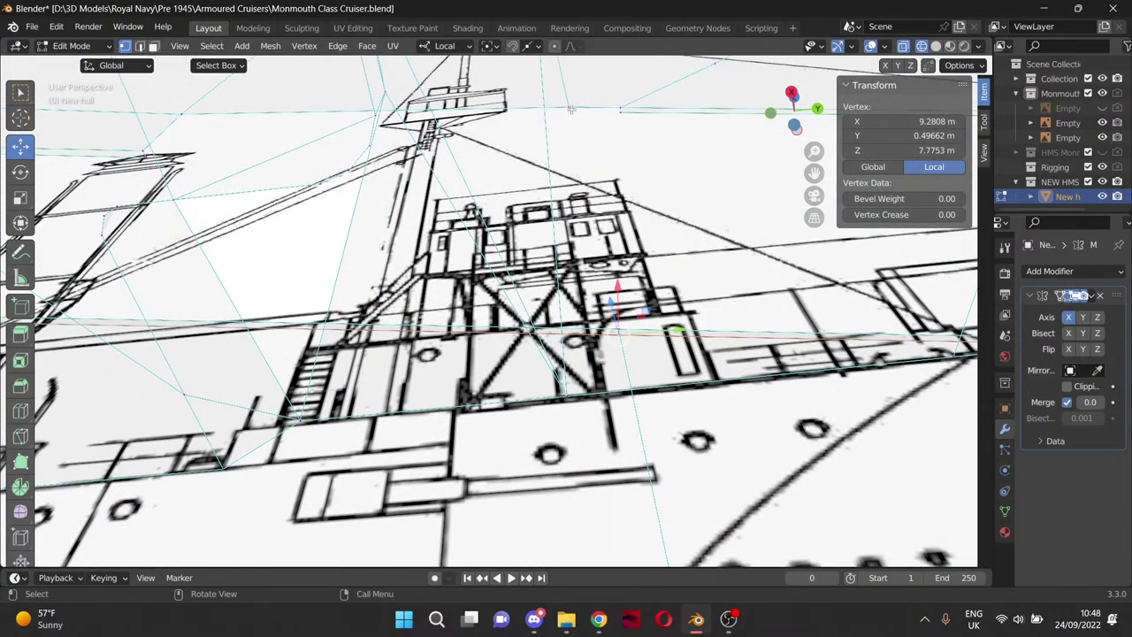
key("shift")
middle_click_drag(624, 130, 625, 224)
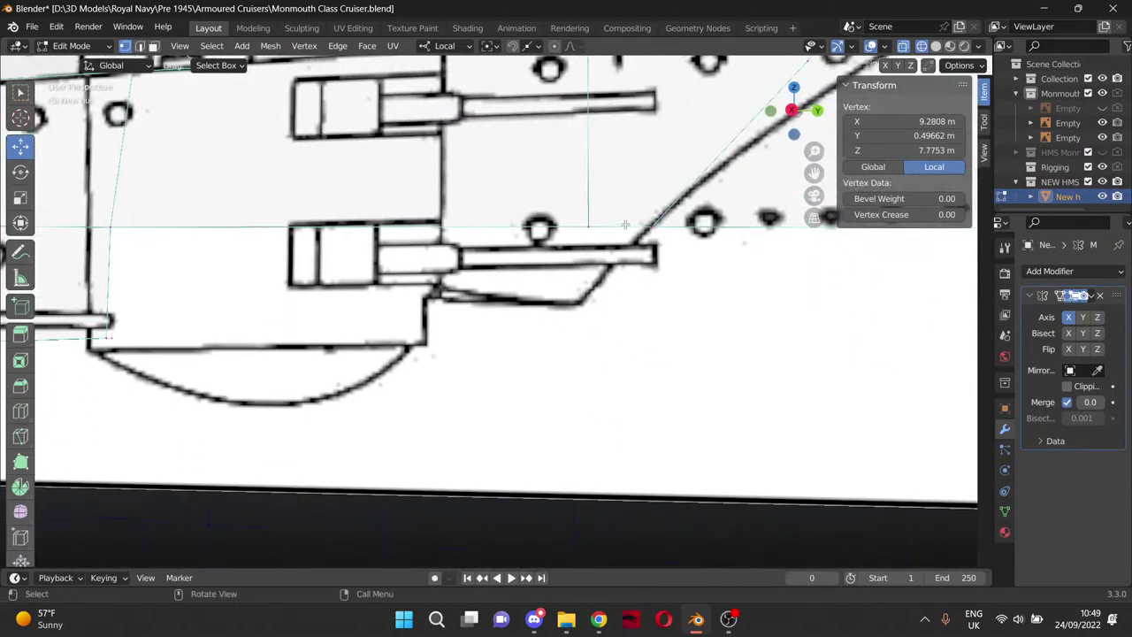
Merge the lower end vertex of the slanted edge into the adjacent corner vertex forward of the casemate, using At Last.
key("KP_3")
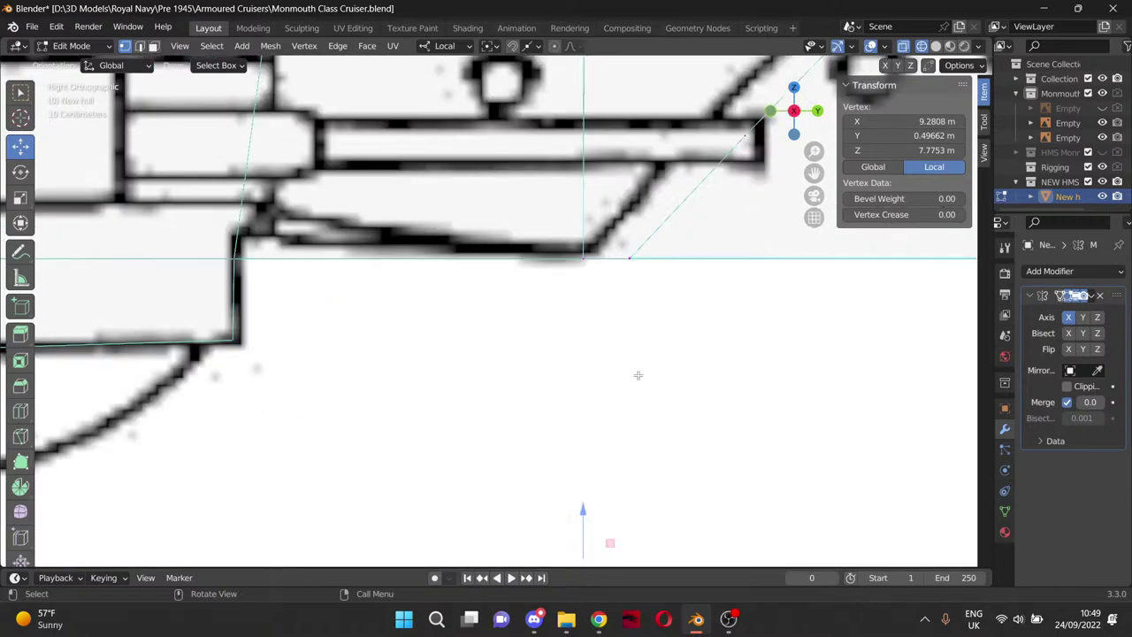
scroll(638, 375, "down", 1)
left_click(606, 267)
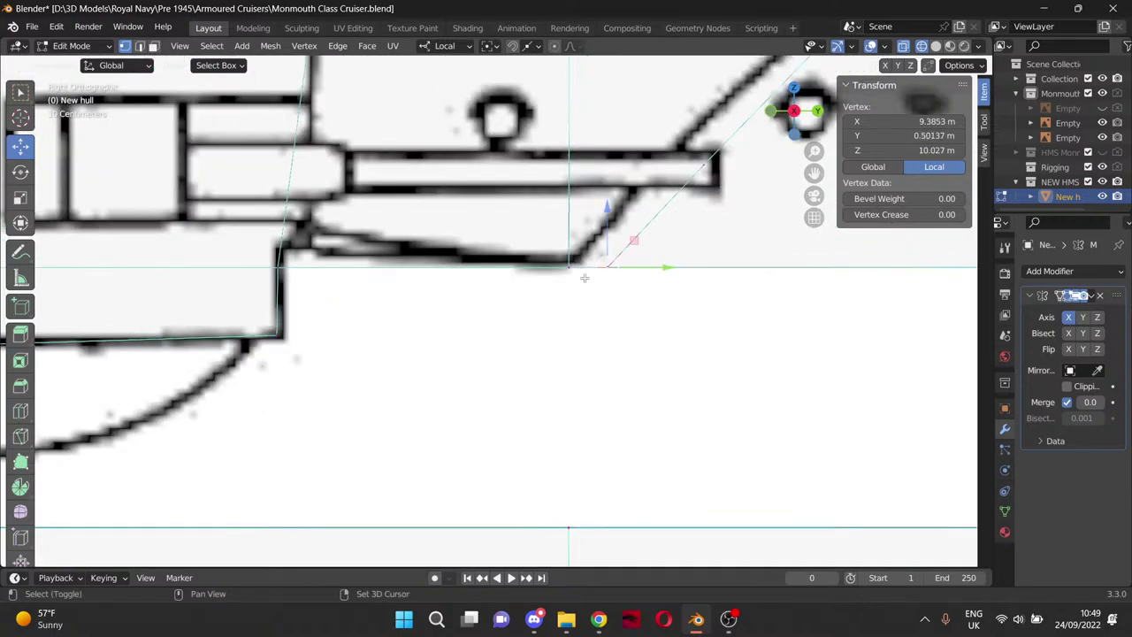
left_click(568, 268, "shift")
key("m")
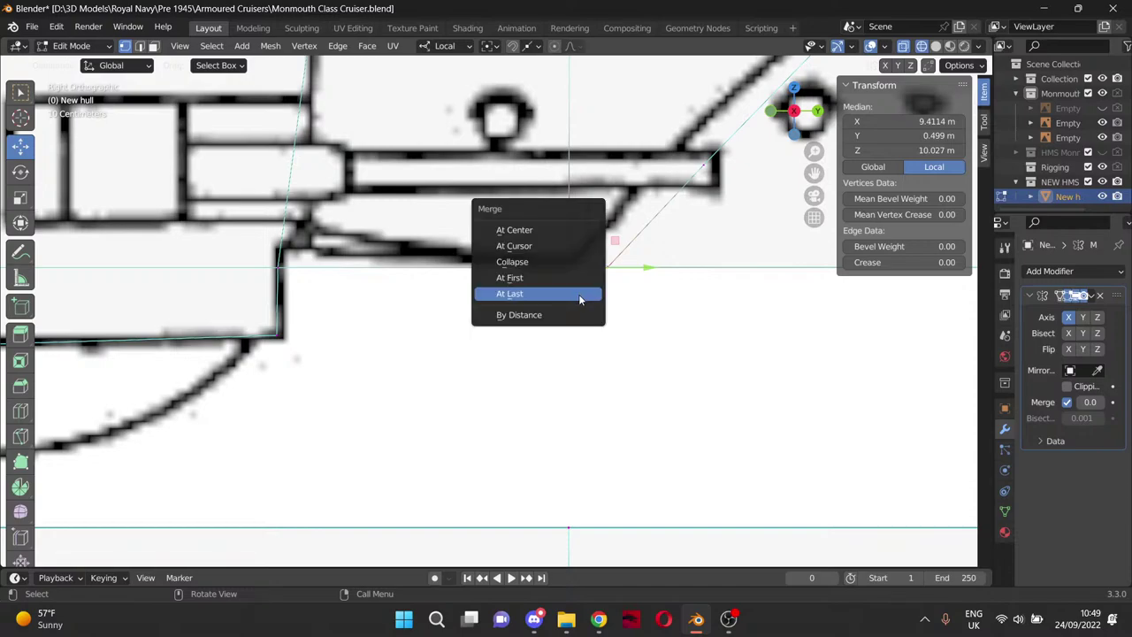
left_click(580, 298)
Copy the merged corner's Z value to the remaining vertex just forward of it, setting its Z to 10.0269 m.
left_click(604, 268)
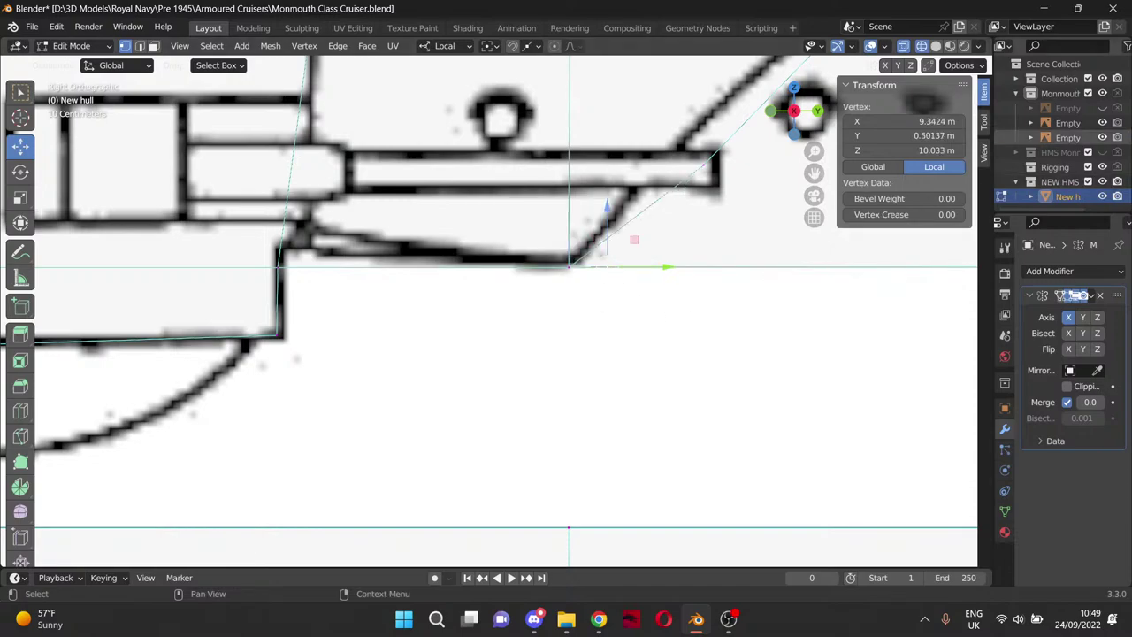
left_click(571, 265)
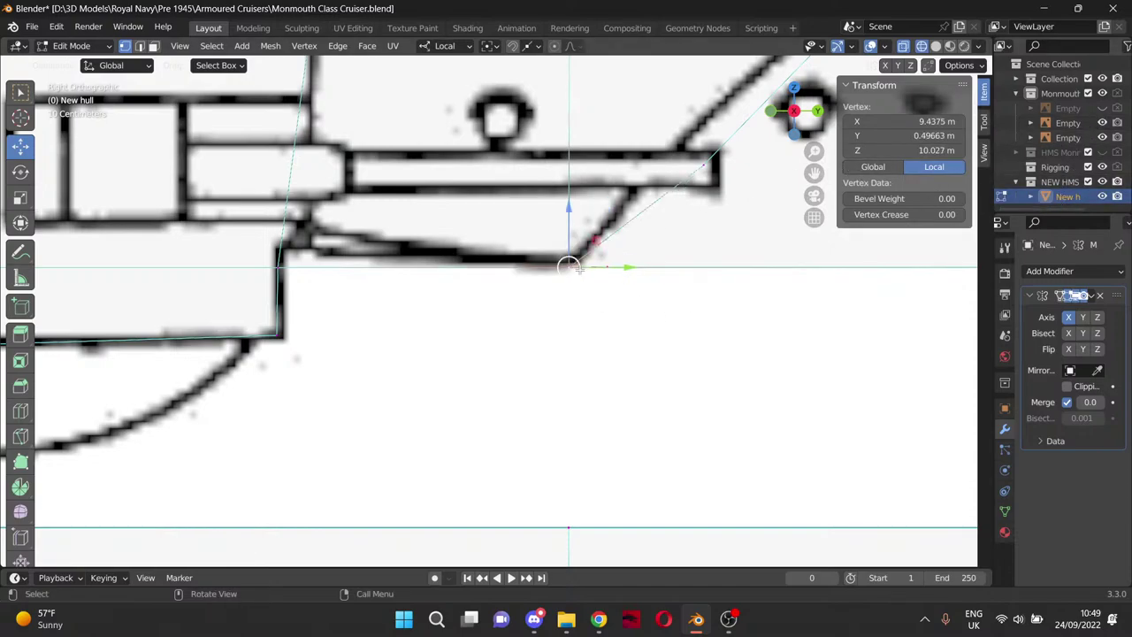
left_click(609, 274)
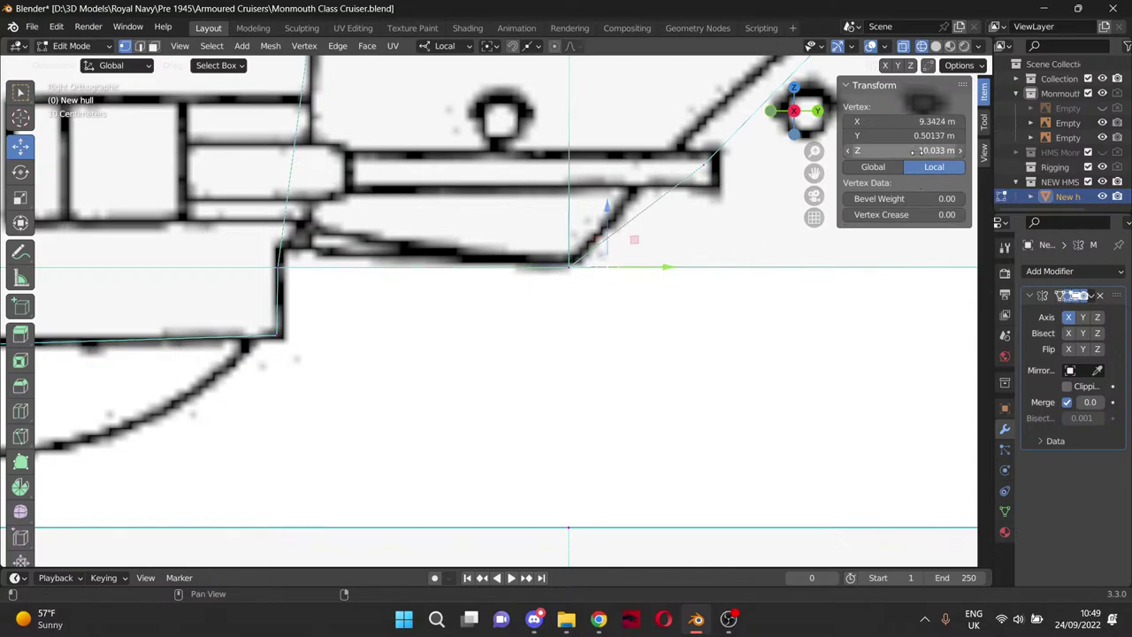
left_click(567, 267)
key("ctrl+c")
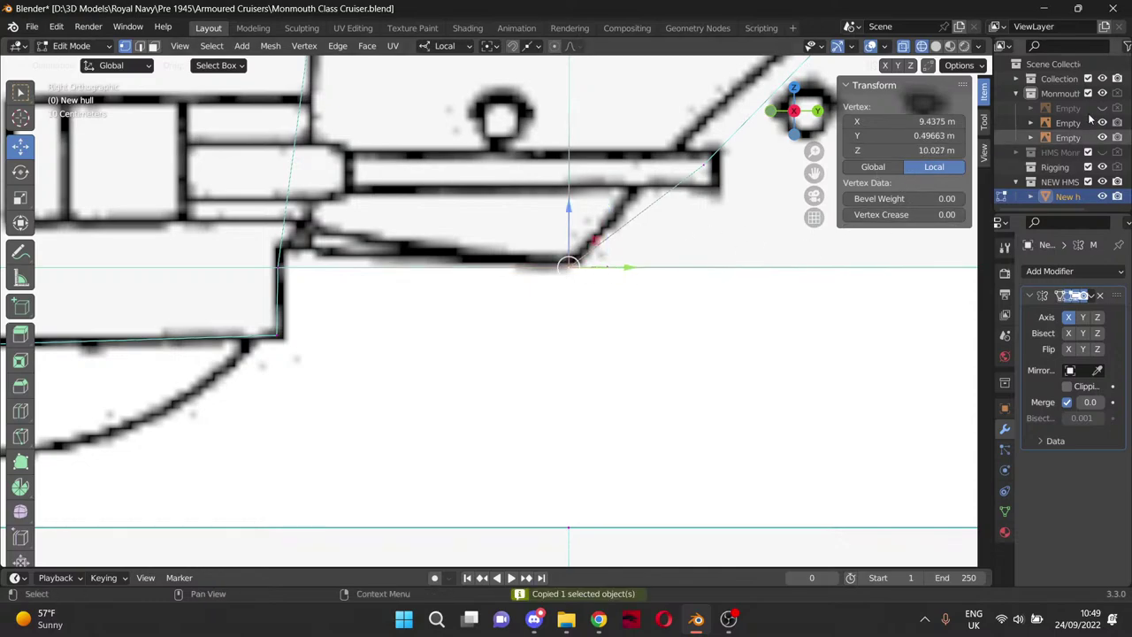
left_click(944, 152)
key("ctrl+c")
left_click(600, 297)
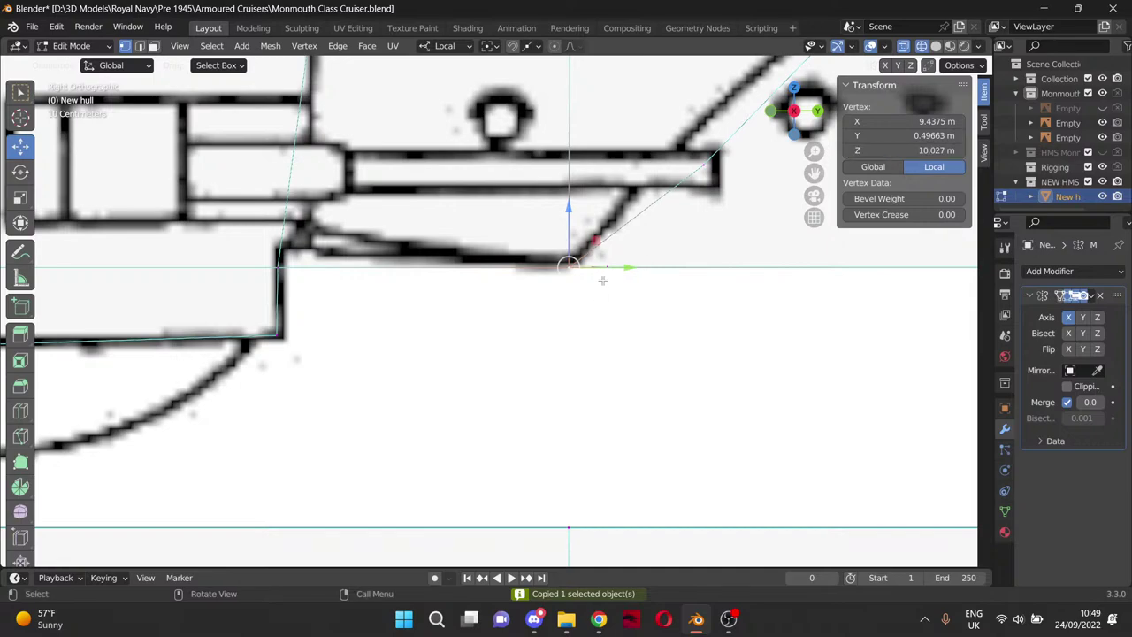
left_click(603, 278)
left_click(879, 150)
key("ctrl+v")
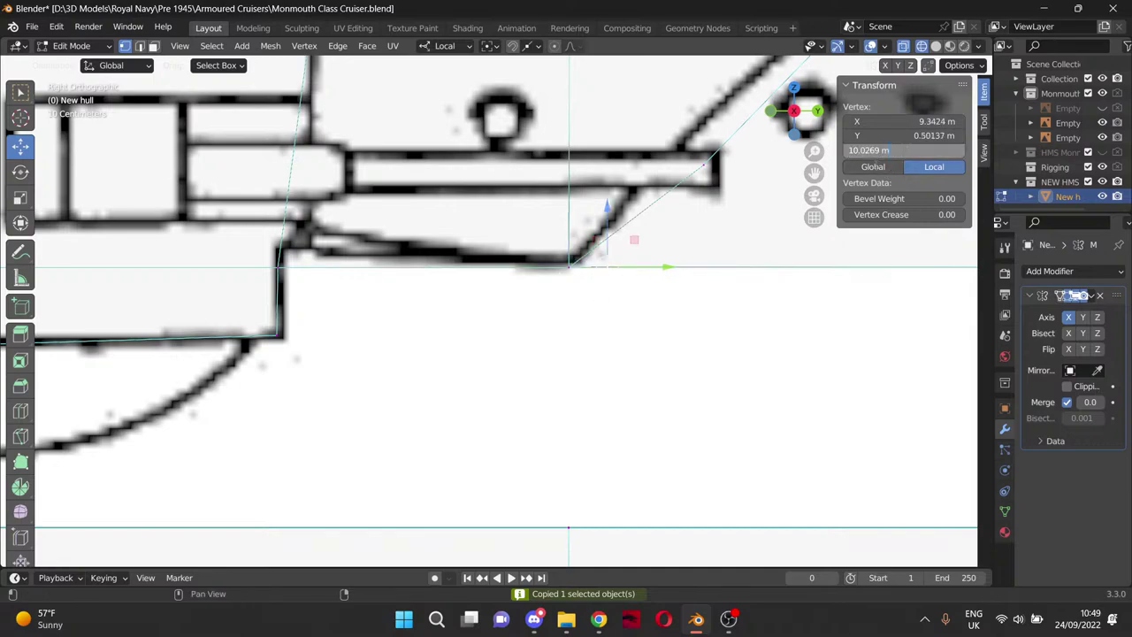
key("Return")
Set that same neighbouring vertex's Y to 0.49663 m, matching the merged corner vertex.
left_click(570, 276)
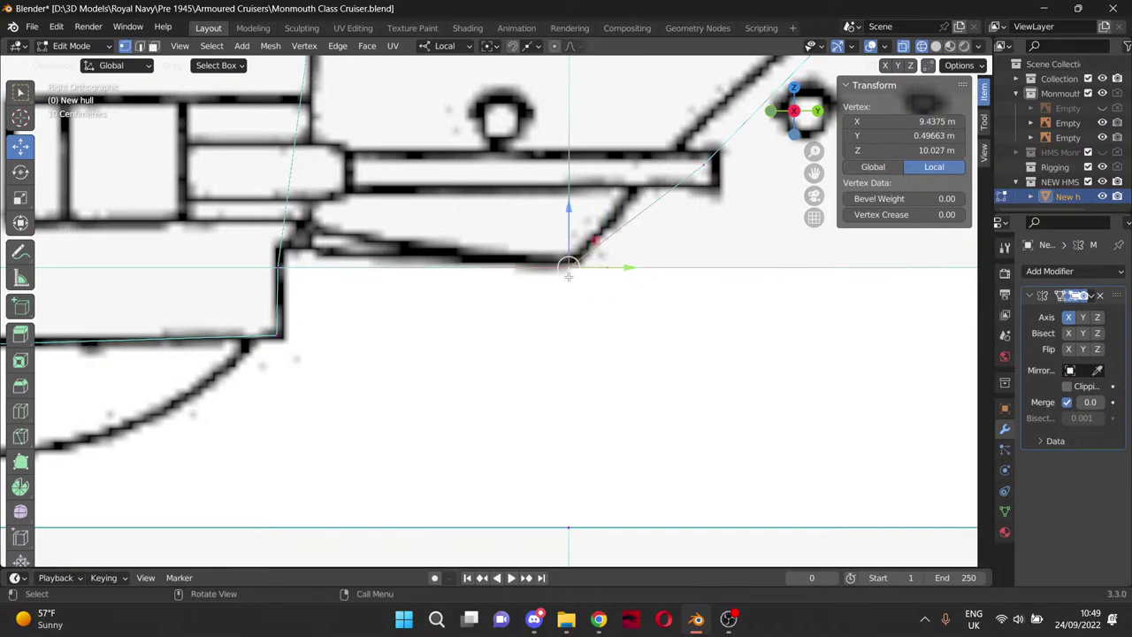
left_click(603, 289)
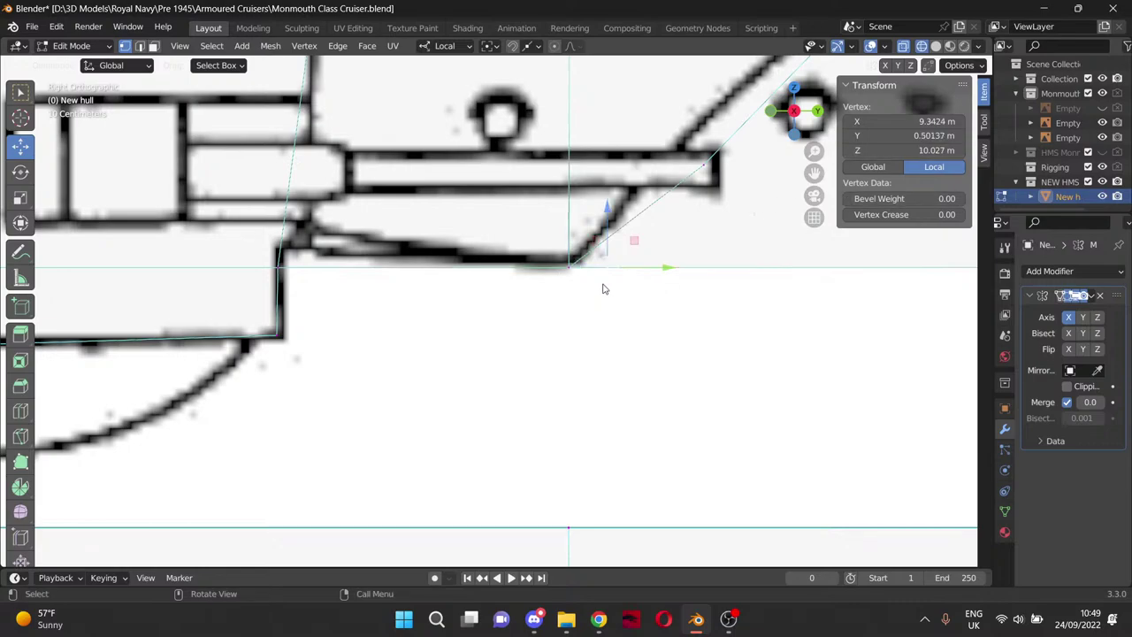
left_click(559, 285)
left_click(903, 135)
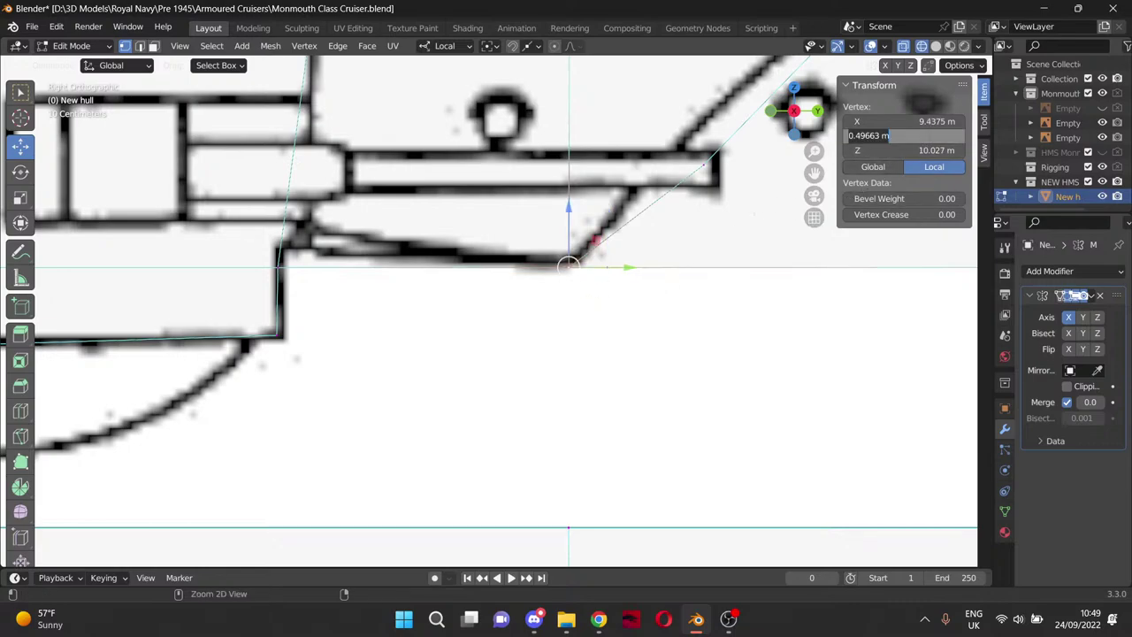
left_click(621, 275)
left_click(621, 274)
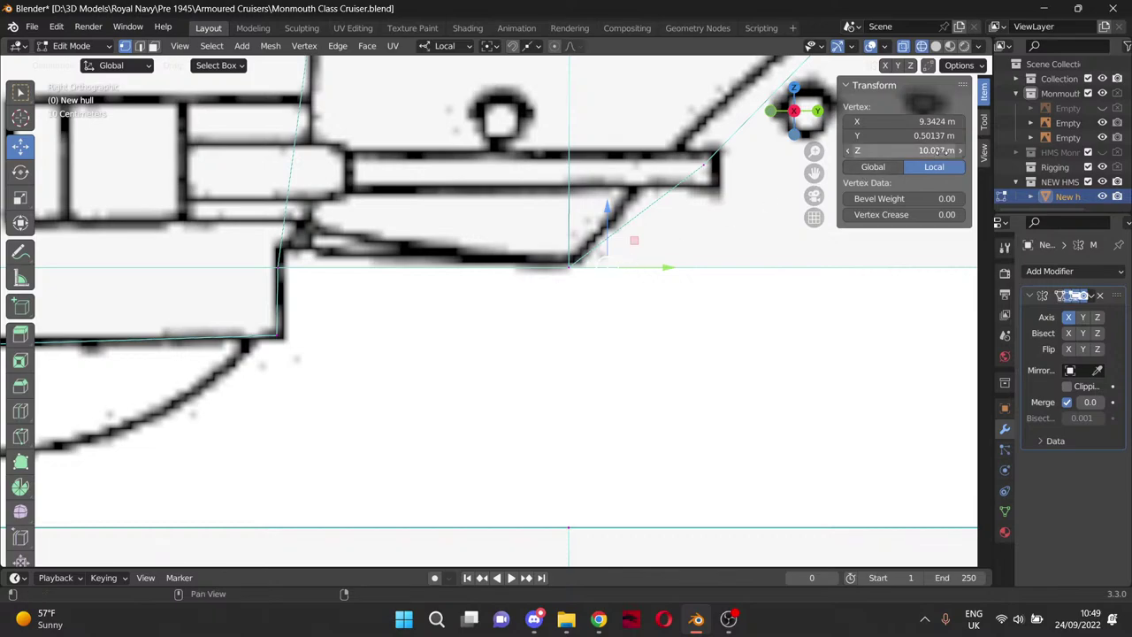
left_click(937, 138)
key("Return")
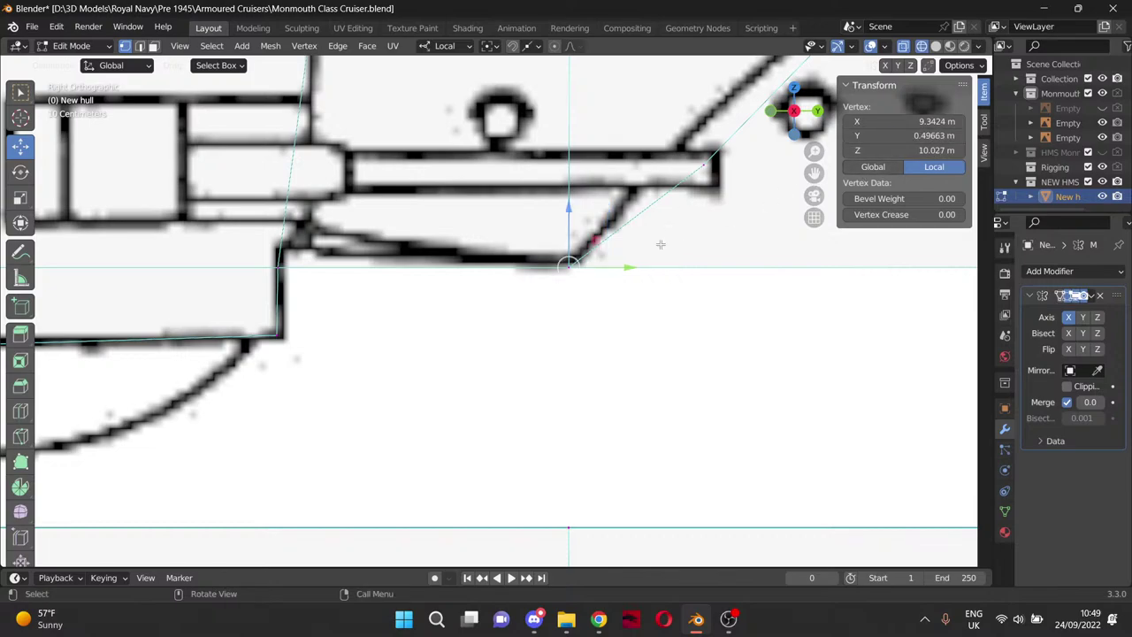
left_click(661, 339)
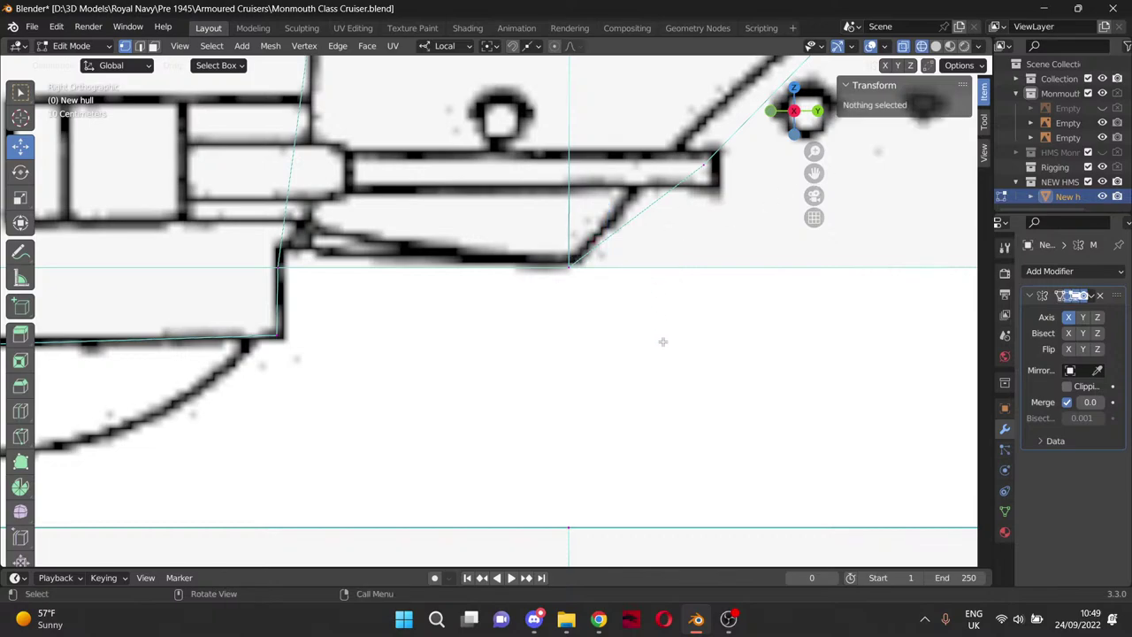
Connect the lower hull vertex to the aligned vertex directly above it with a new edge.
scroll(670, 370, "down", 2)
middle_click_drag(677, 397, 601, 413)
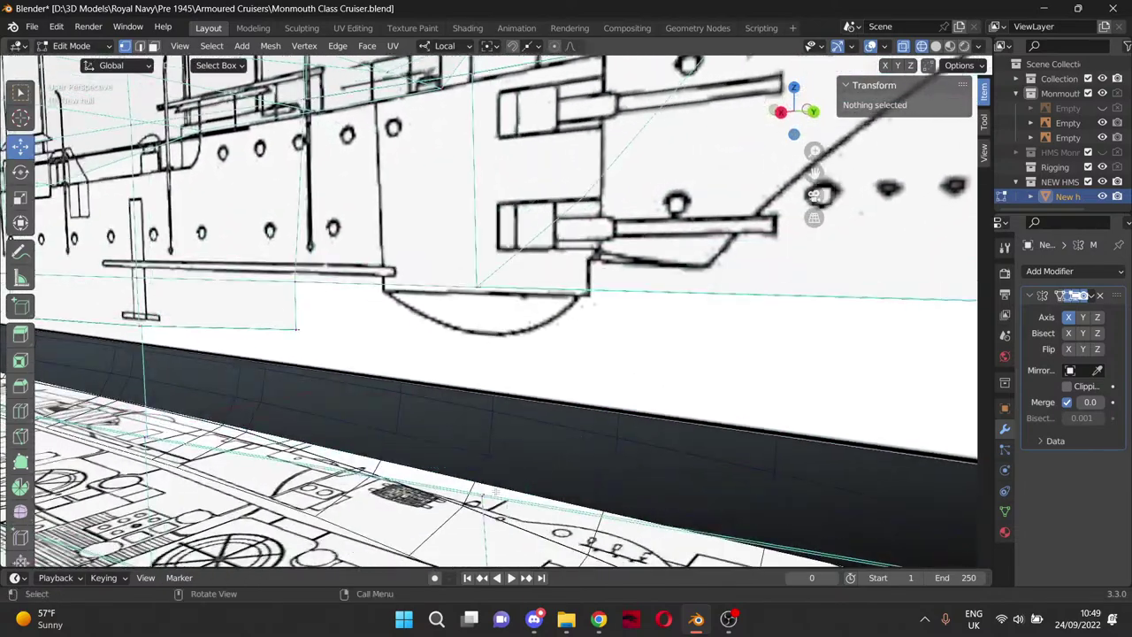
left_click(484, 493)
middle_click_drag(561, 455, 539, 330)
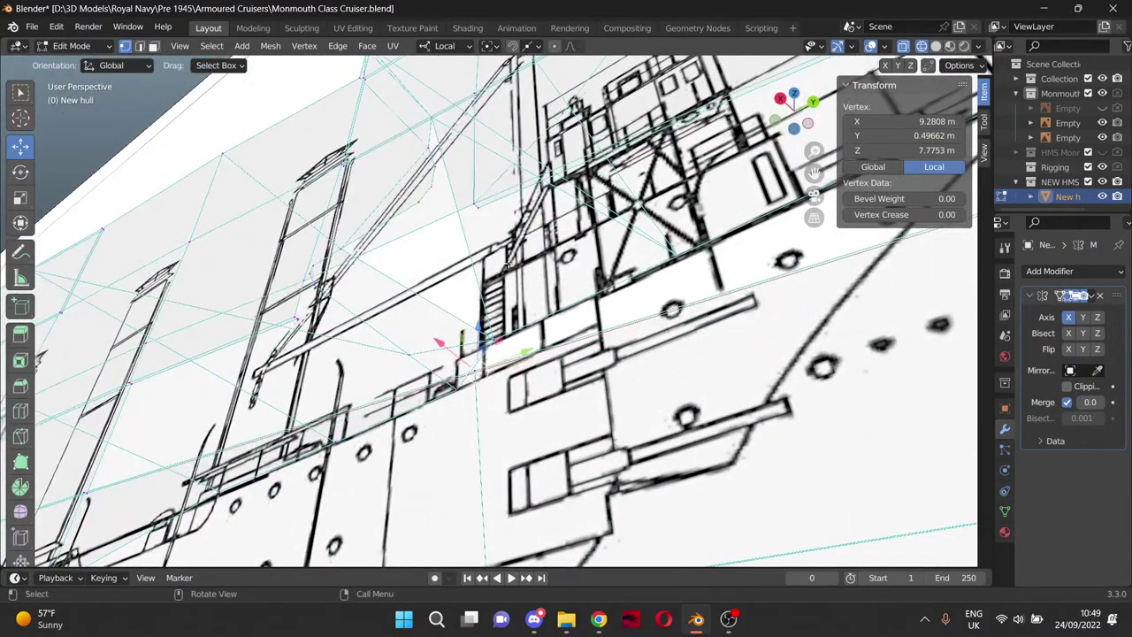
left_click(482, 210, "shift")
key("f")
Fill the open quad of the hull side forward of the new edge with a face from its four corner vertices.
middle_click_drag(518, 261, 615, 298)
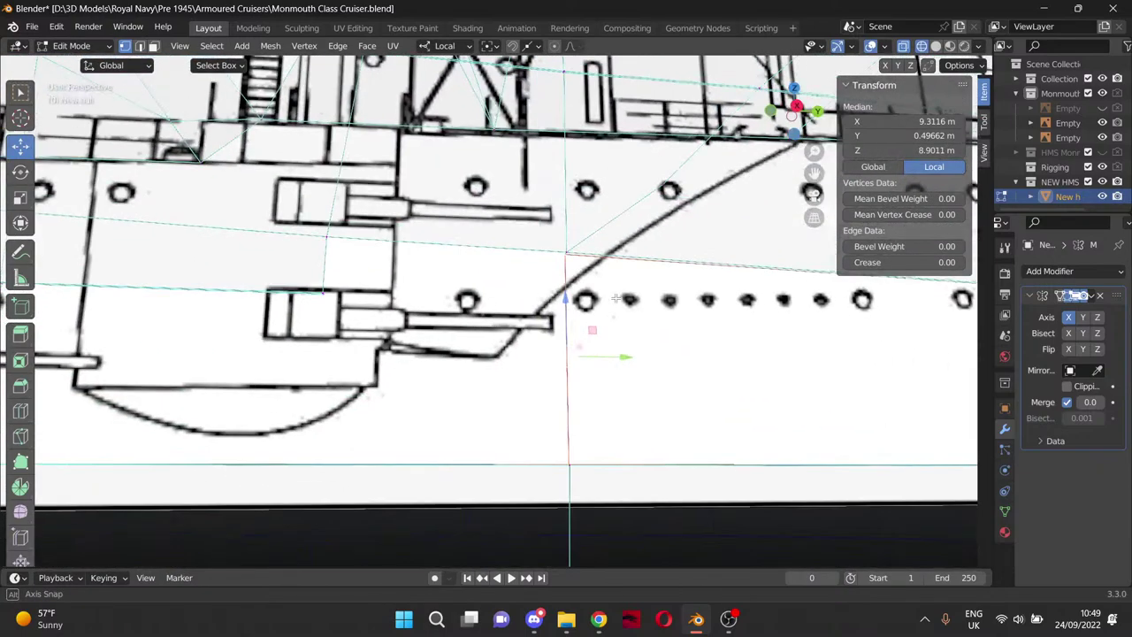
left_click_drag(814, 173, 585, 91)
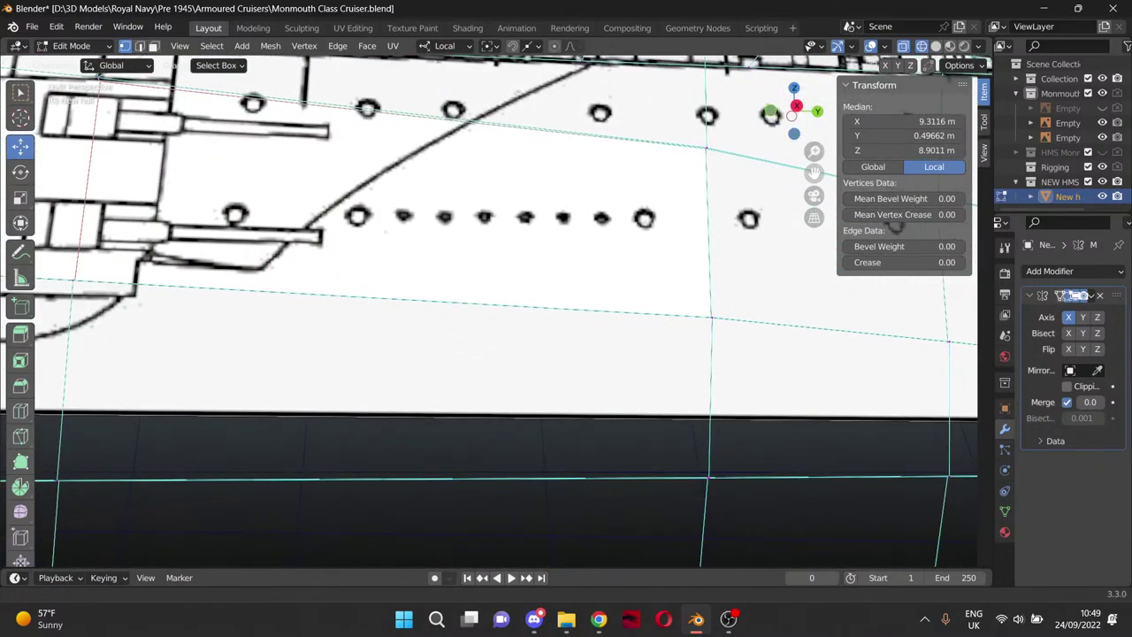
middle_click_drag(460, 248, 748, 191)
left_click(766, 153)
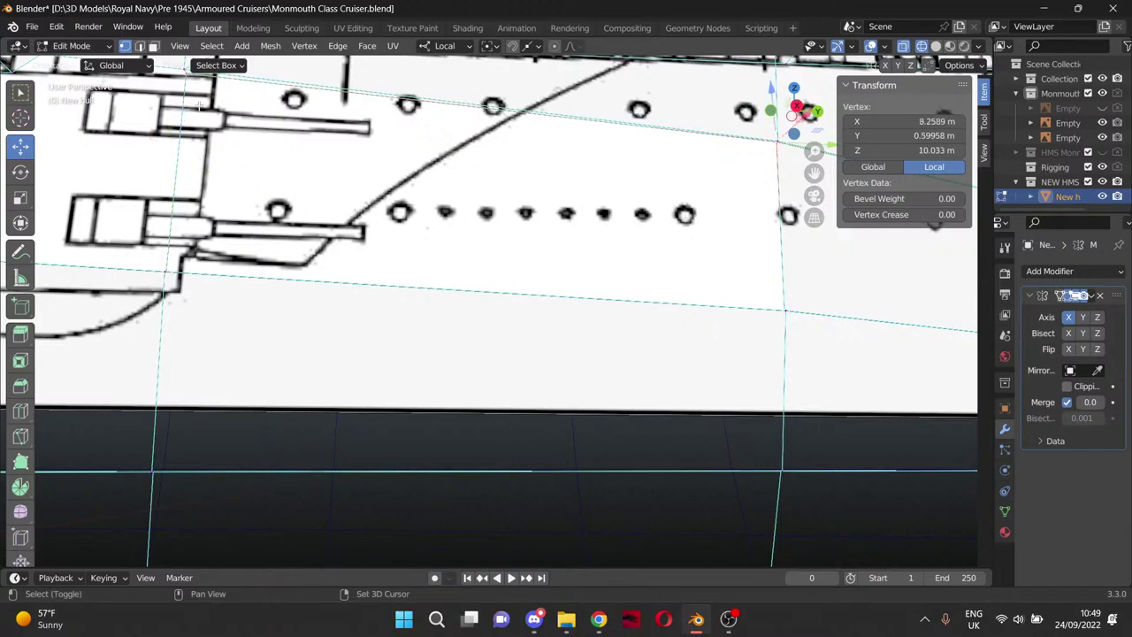
left_click(187, 84, "shift")
middle_click_drag(194, 198, 190, 275)
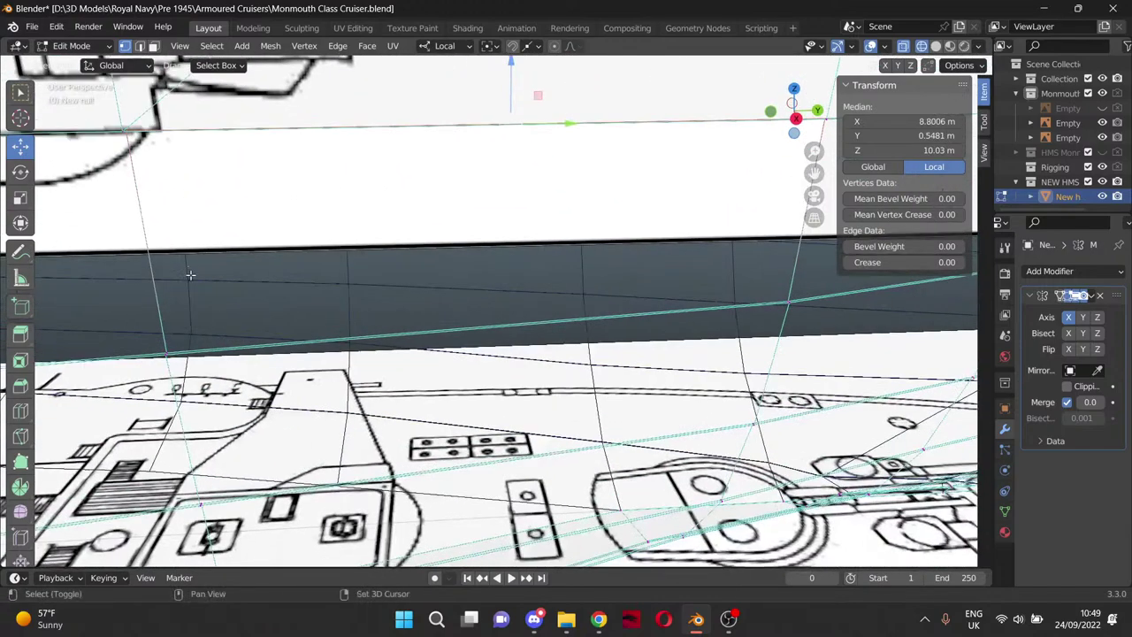
left_click(174, 343, "shift")
left_click(789, 301, "shift")
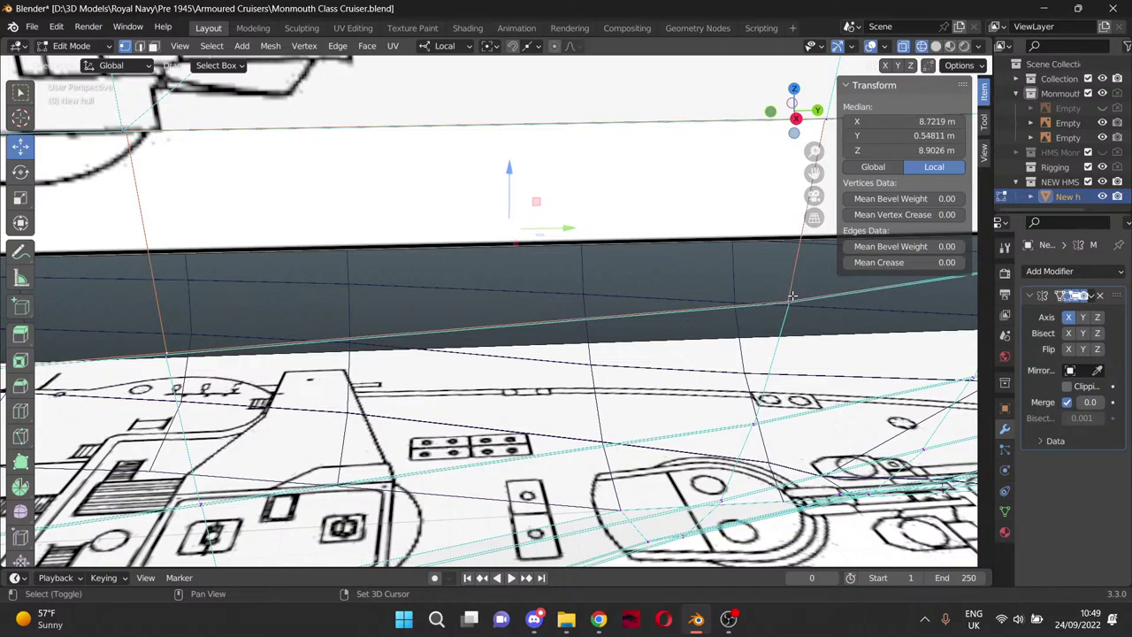
scroll(459, 405, "down", 8)
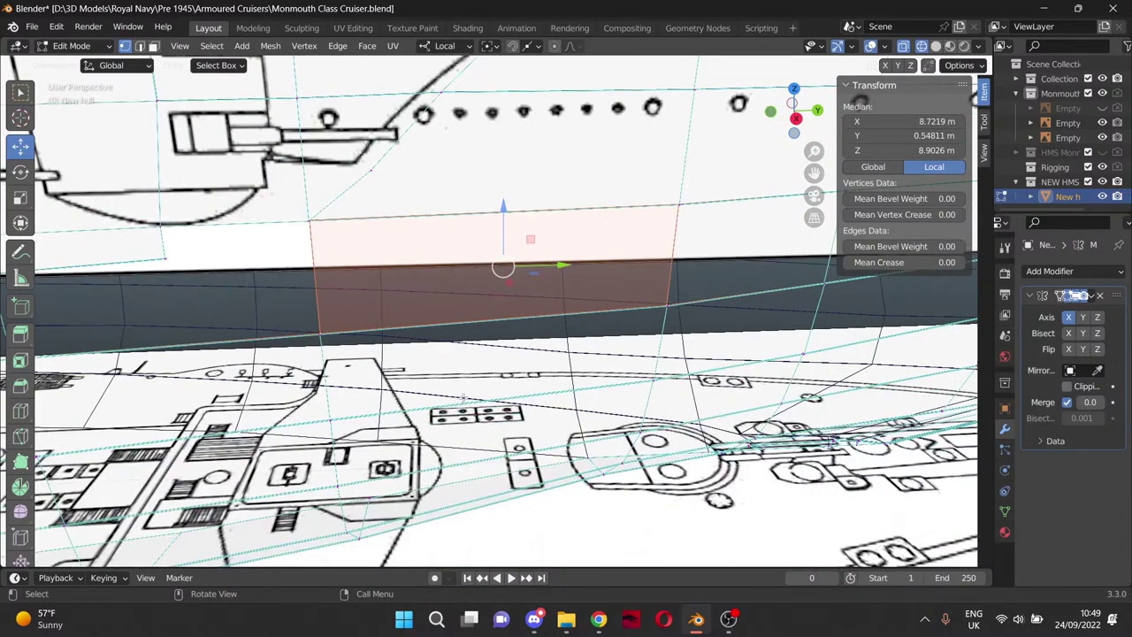
left_click(732, 508)
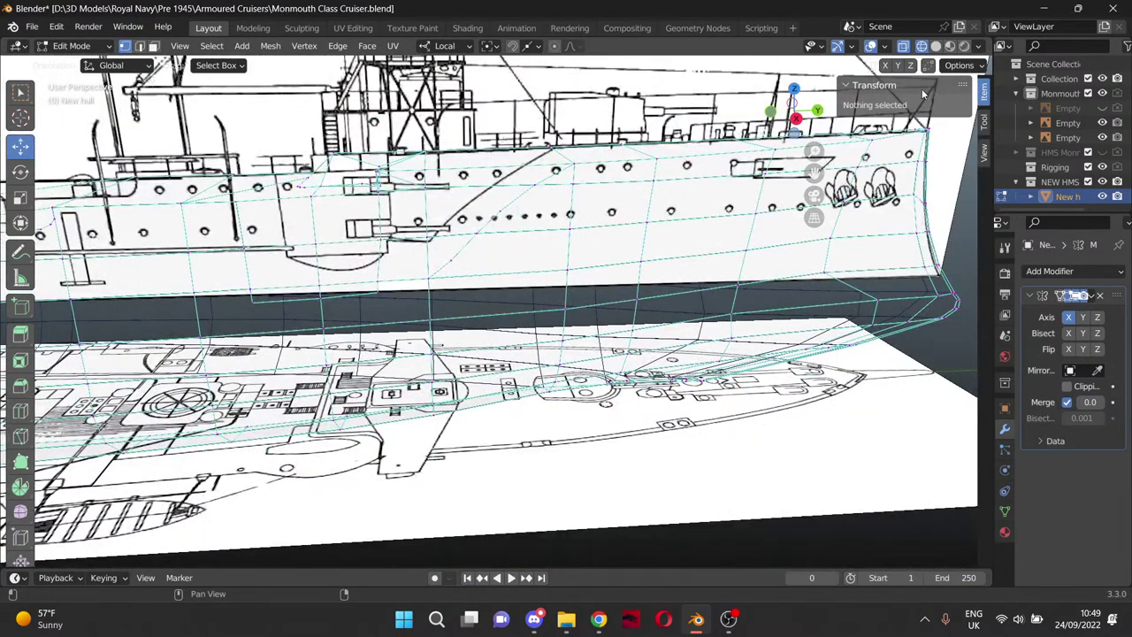
Switch the viewport to solid shading and examine the remaining opening in the hull side below the casemate.
left_click(936, 46)
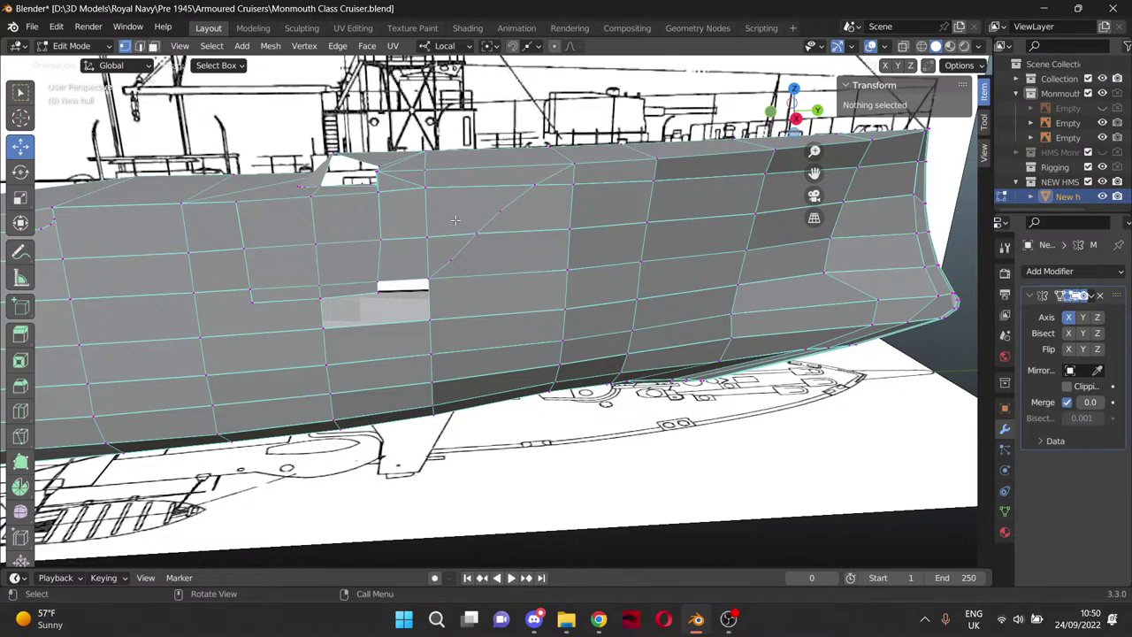
left_click_drag(812, 173, 956, 154)
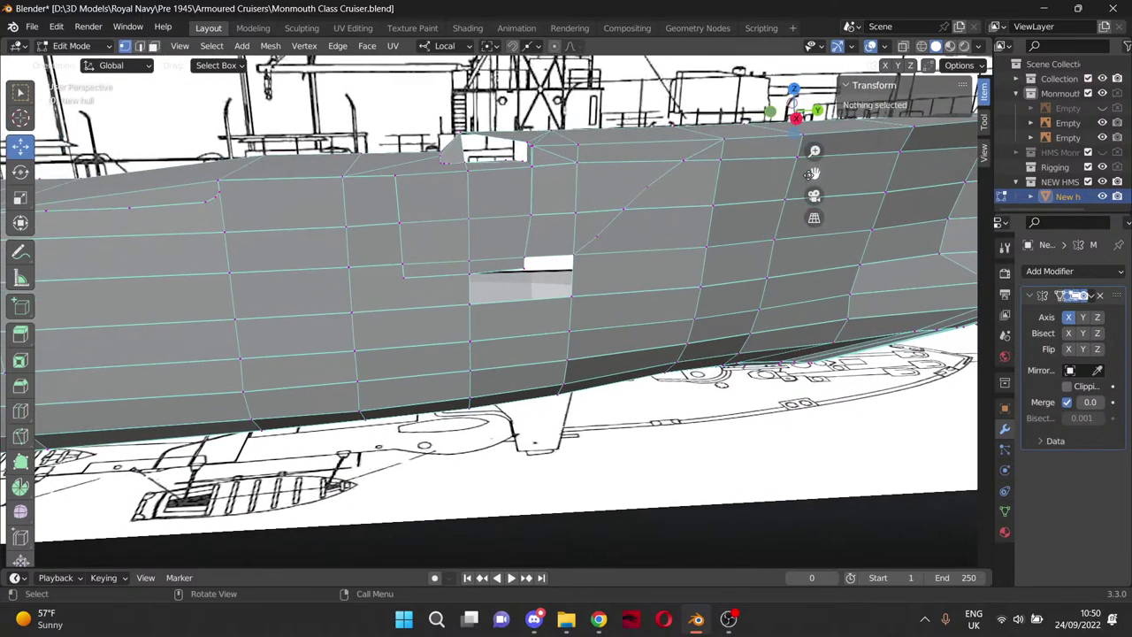
scroll(577, 290, "up", 6)
middle_click_drag(581, 258, 382, 320)
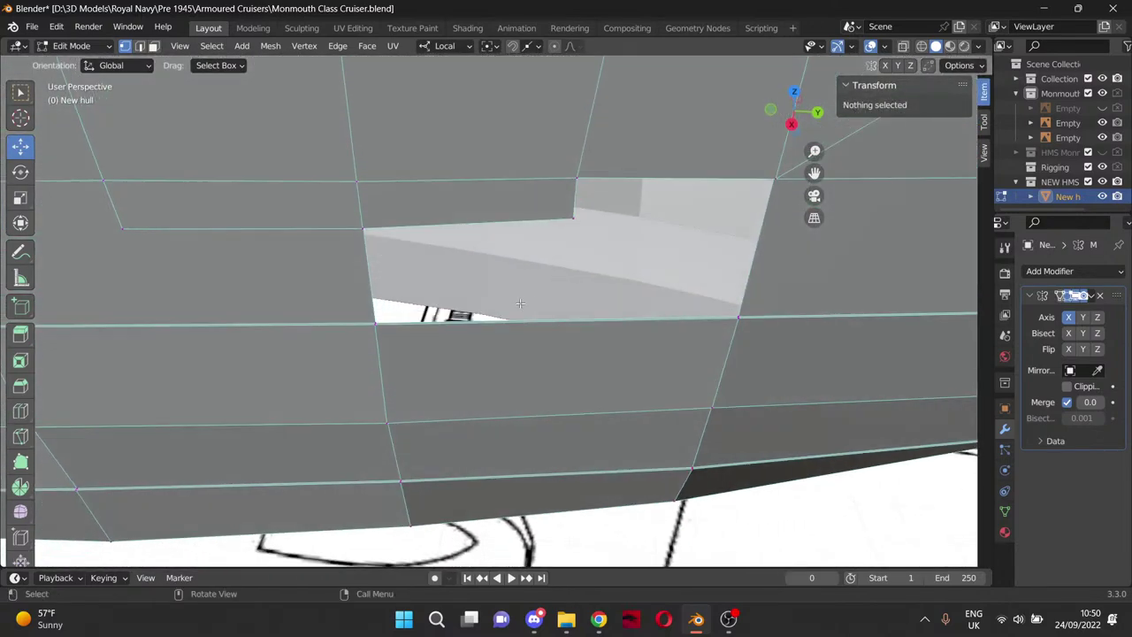
left_click(738, 310, "shift")
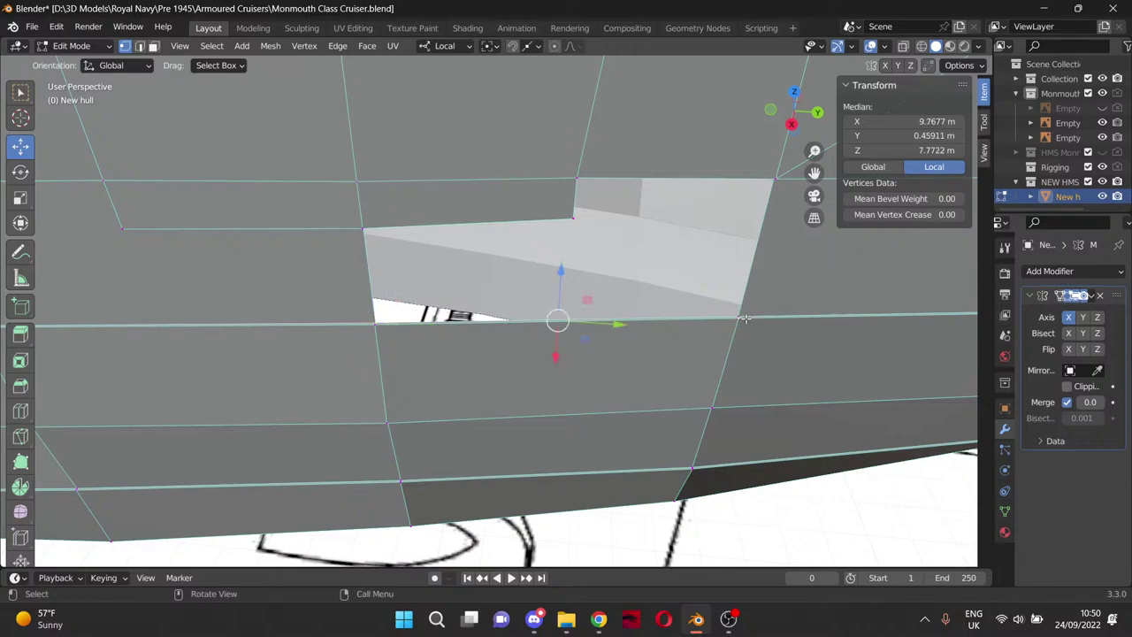
left_click(742, 321, "shift")
left_click(740, 317, "shift")
middle_click_drag(628, 337, 593, 131)
left_click(705, 103, "shift")
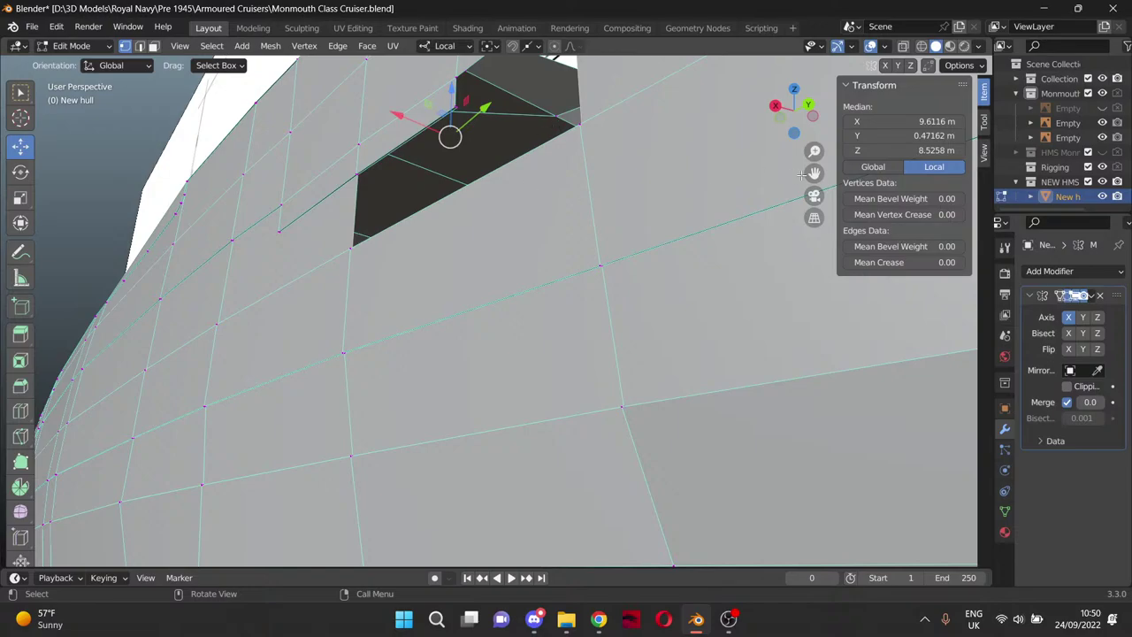
left_click_drag(811, 174, 835, 331)
left_click(538, 309)
Connect the two upper corner vertices of the remaining opening in the hull side with a new edge.
scroll(541, 306, "up", 4)
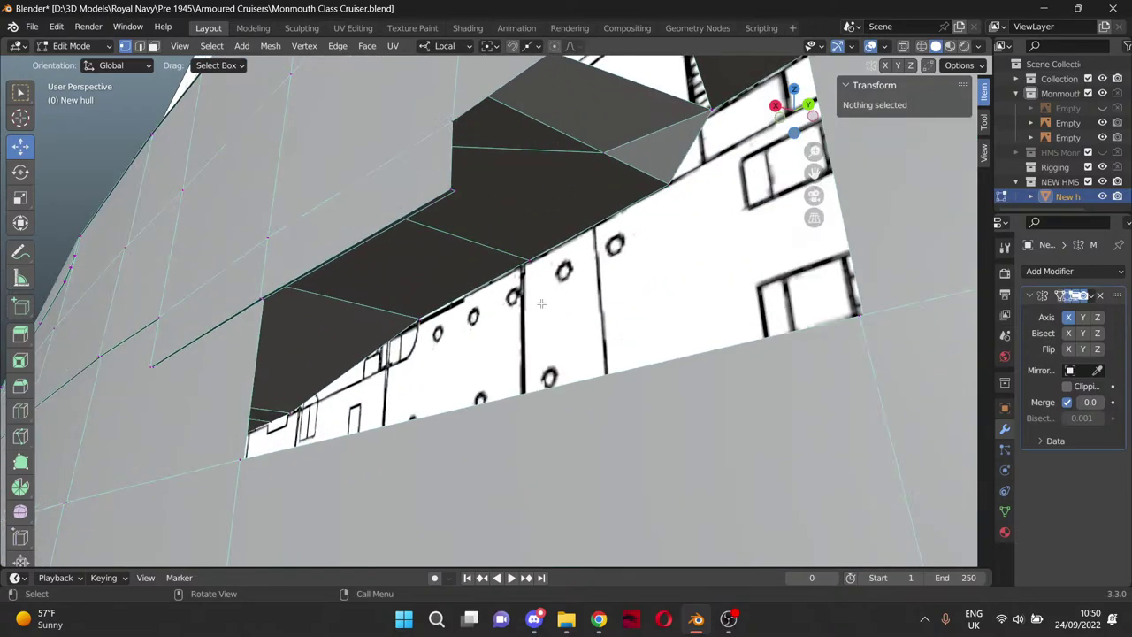
middle_click_drag(515, 192, 632, 238)
left_click(396, 140)
scroll(490, 166, "down", 3)
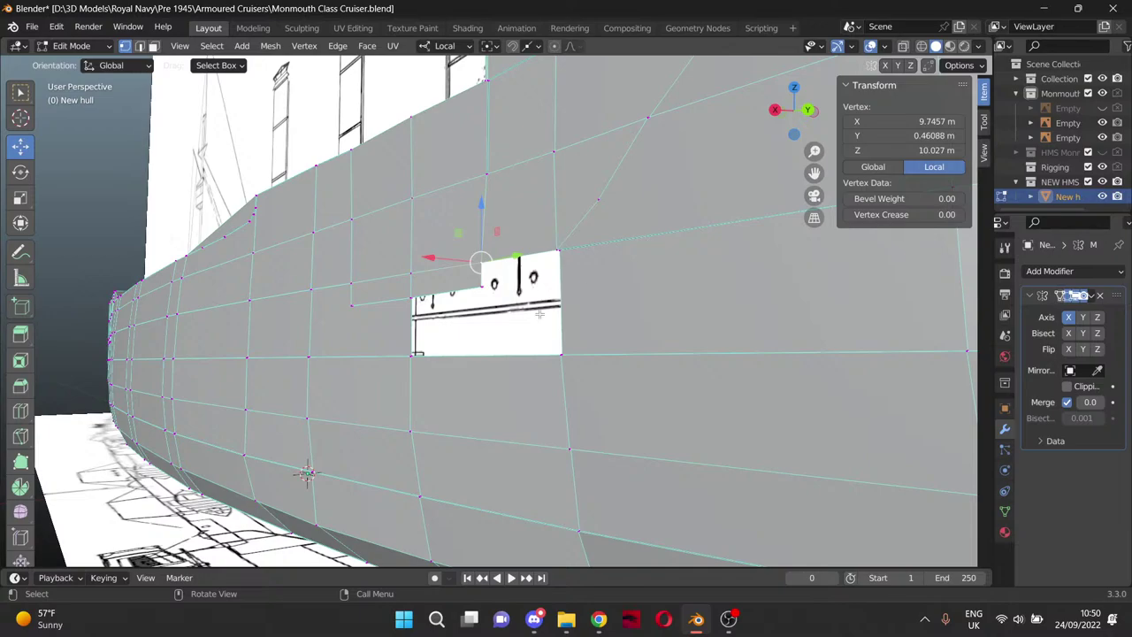
scroll(646, 244, "up", 3)
middle_click_drag(647, 244, 622, 199)
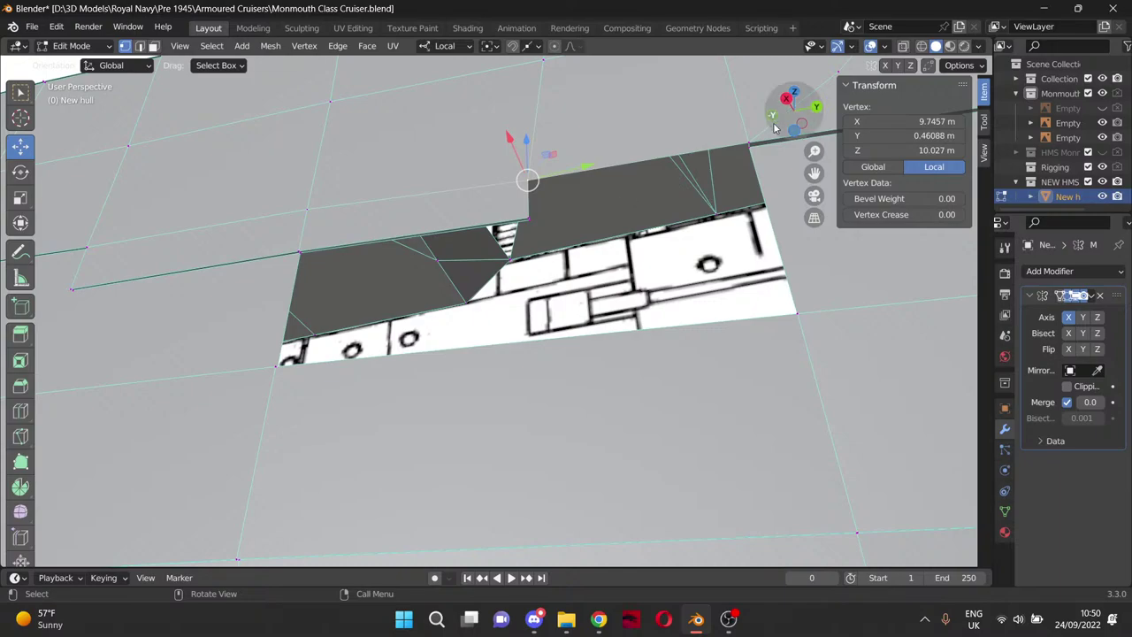
left_click(749, 147)
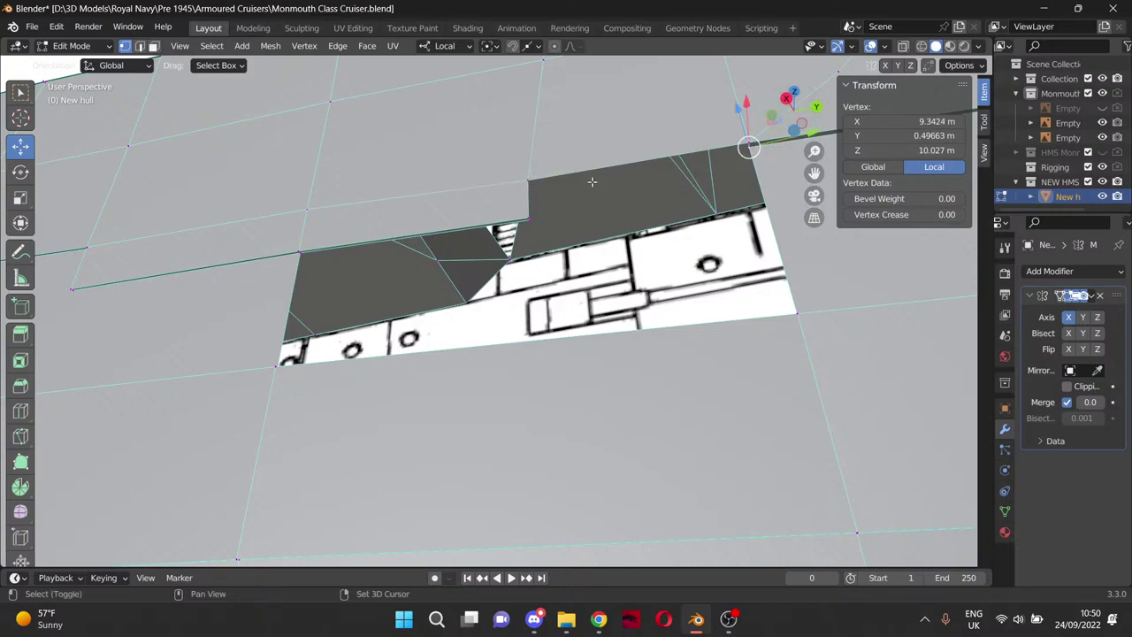
left_click(528, 181, "shift")
key("f")
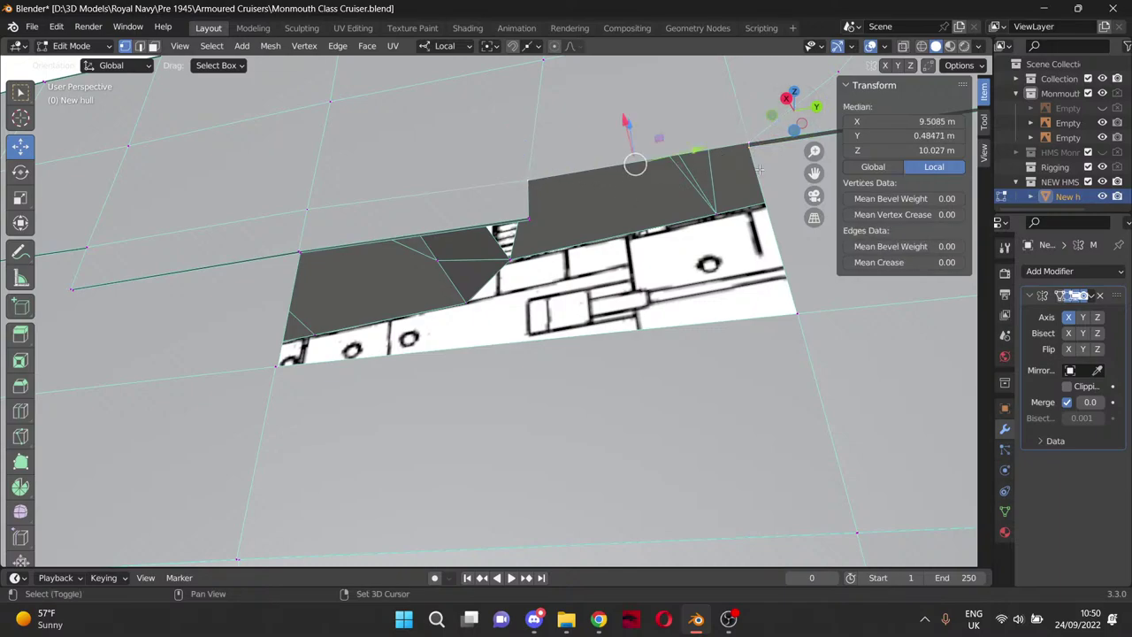
Knife-cut from the opening's upper corner vertex to a point about halfway along the new edge, adding a vertex there.
left_click(679, 277)
scroll(719, 242, "up", 3)
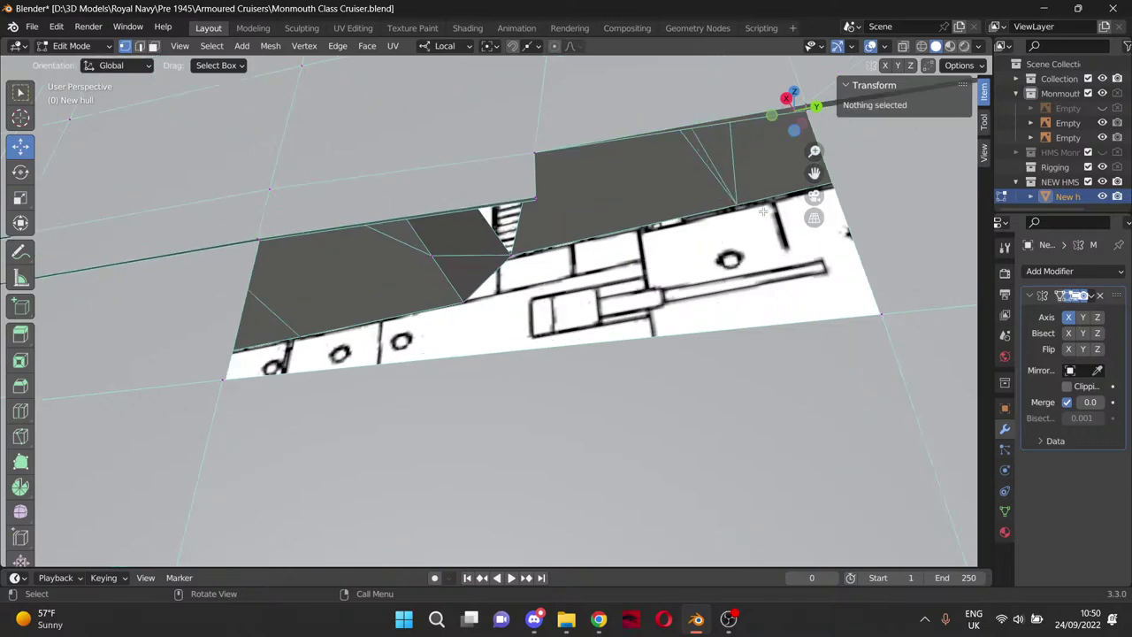
left_click_drag(814, 173, 564, 223)
middle_click_drag(564, 223, 617, 205)
key("k")
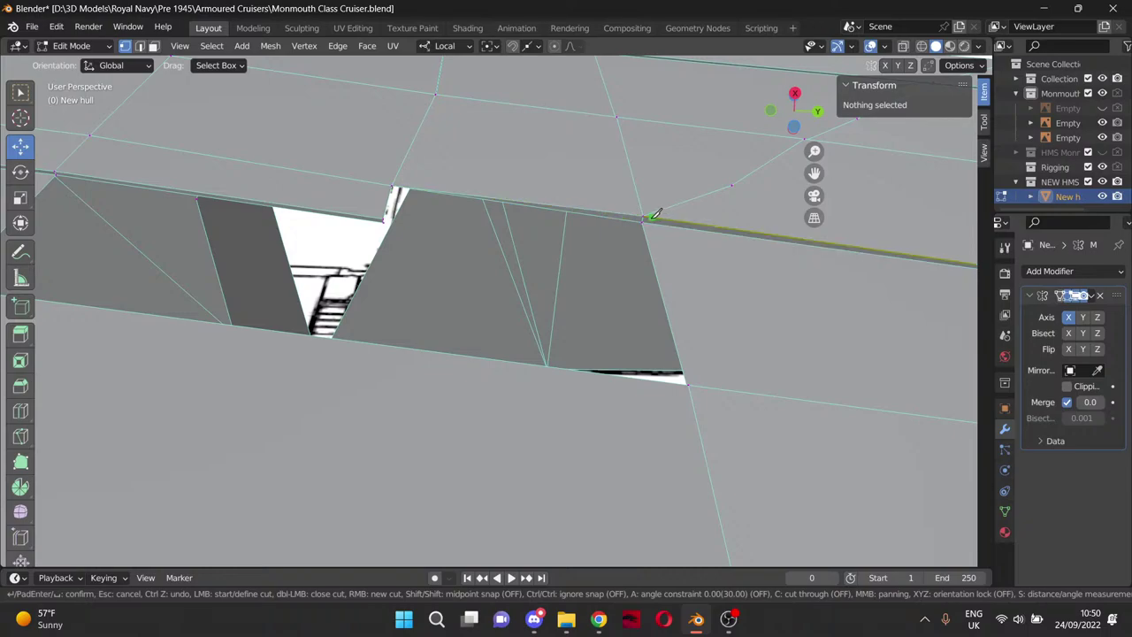
left_click(643, 216)
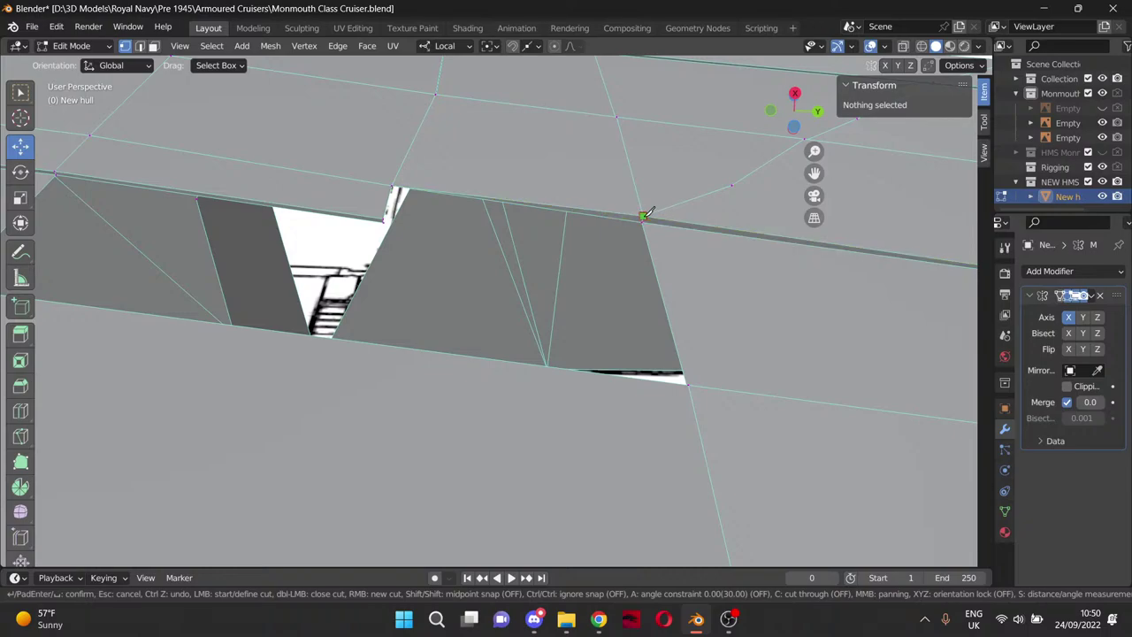
left_click(526, 205)
key("Return")
Move the newly cut vertex along Y to about 0.461 m, near the casemate edge.
middle_click_drag(542, 235, 531, 362)
left_click(529, 209)
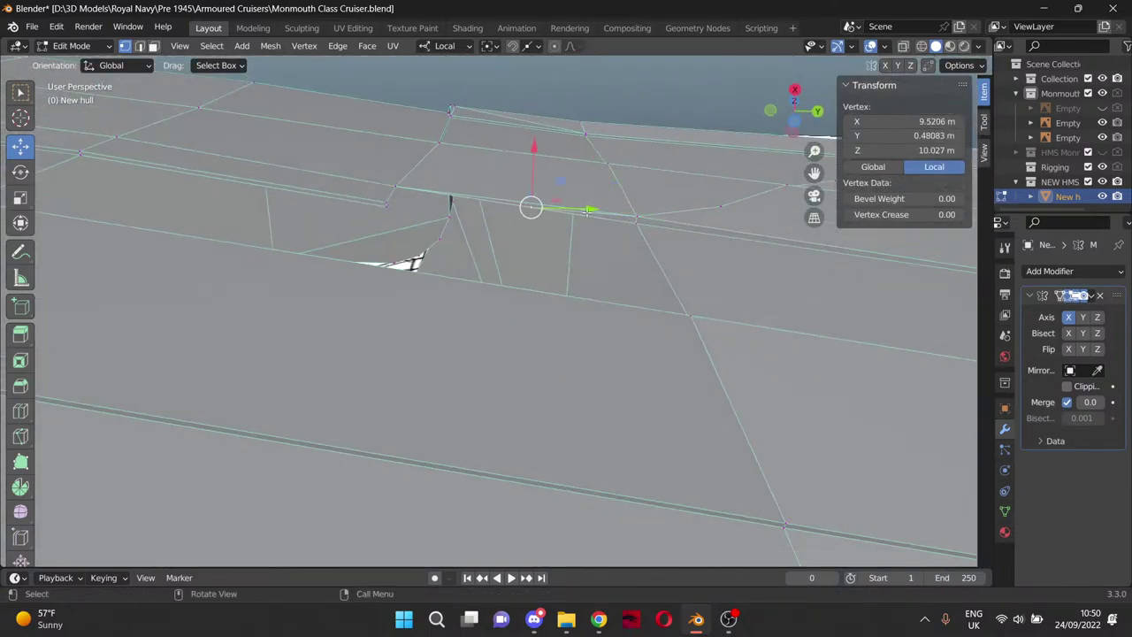
left_click_drag(588, 211, 448, 205)
Examine the X coordinates of the two nearly overlapping vertices at the opening's upper corner.
left_click(636, 221)
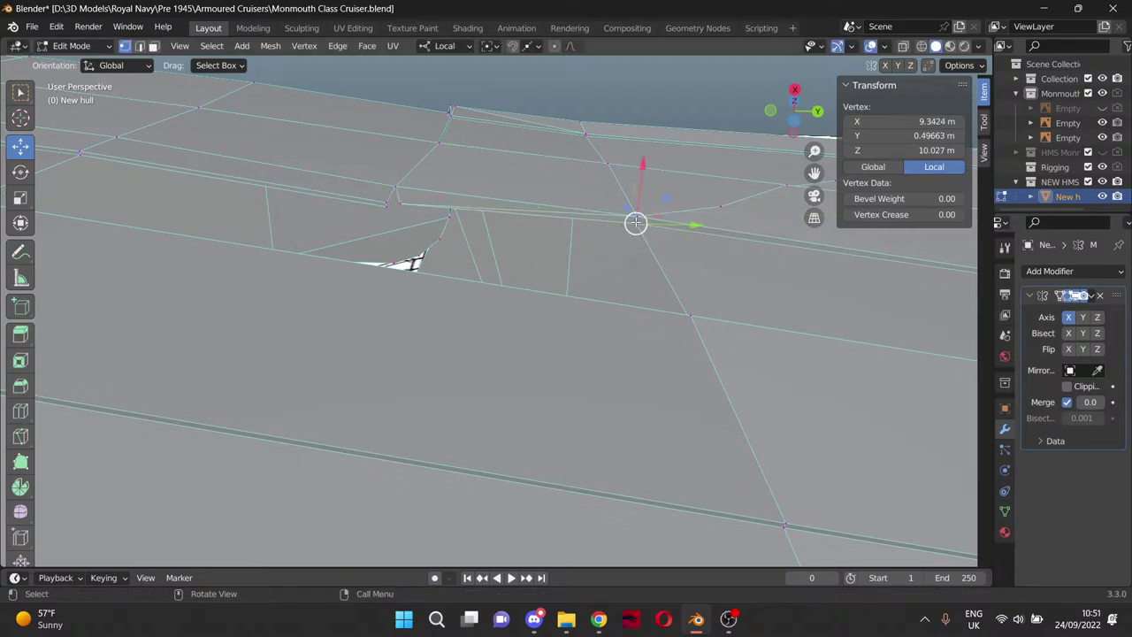
left_click(636, 222)
left_click_drag(636, 222, 636, 216)
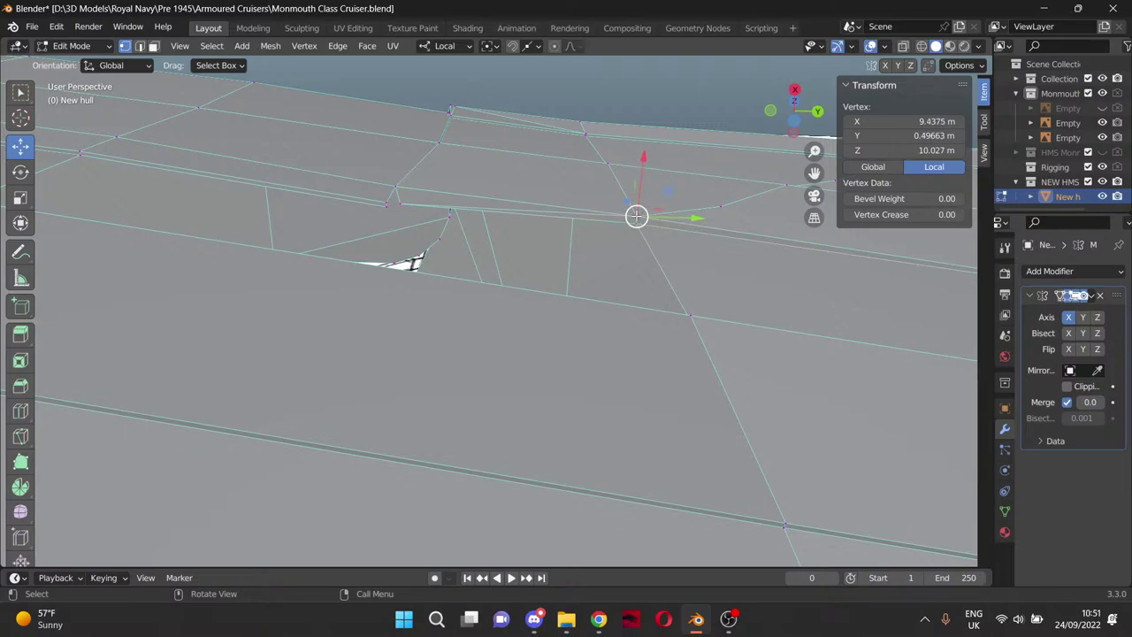
right_click(637, 216)
left_click(734, 96)
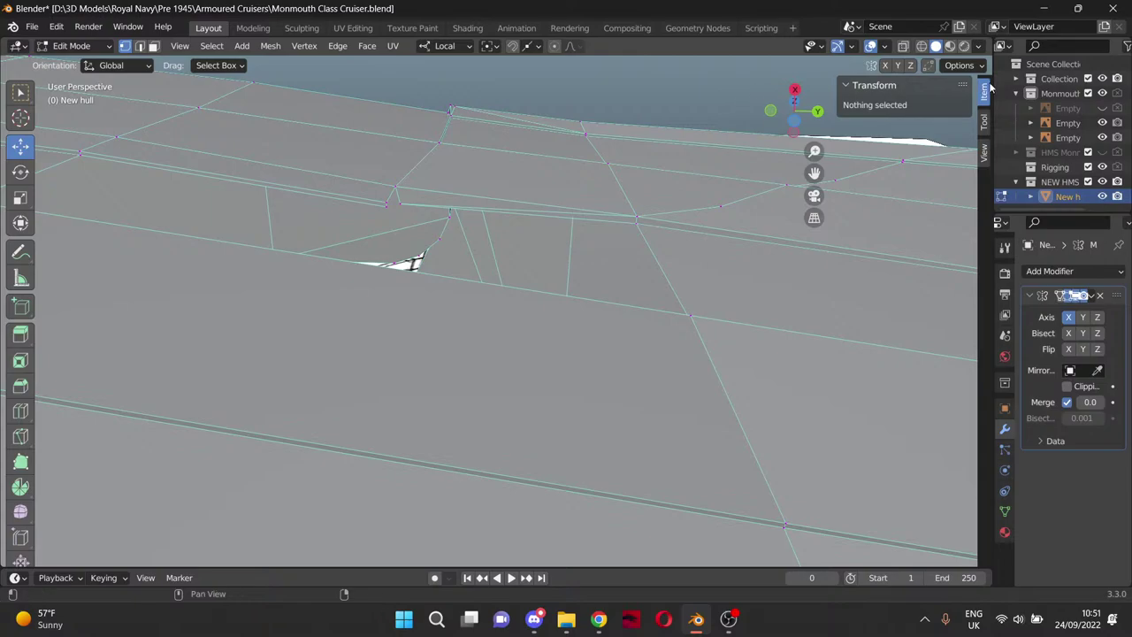
left_click(636, 216)
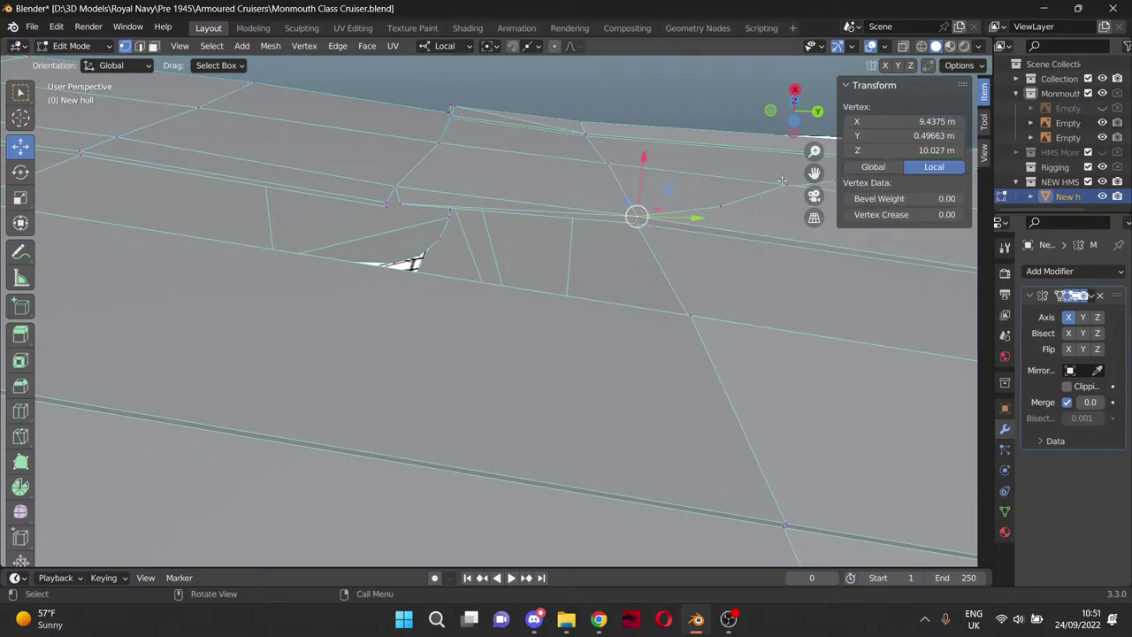
double_click(960, 122)
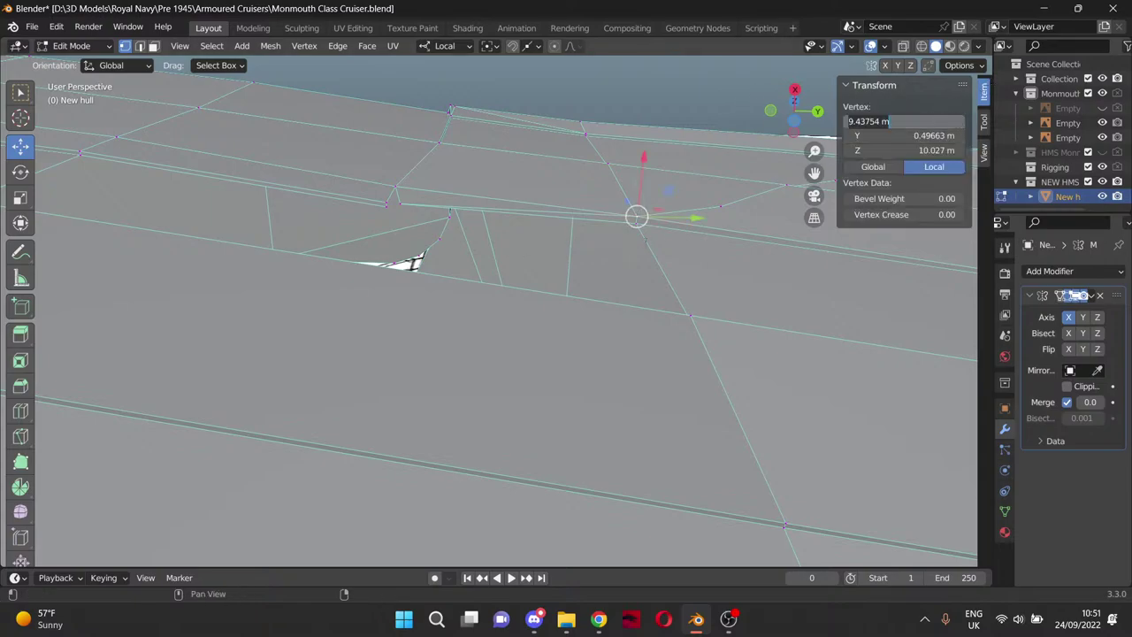
type("9.3424")
key("Return")
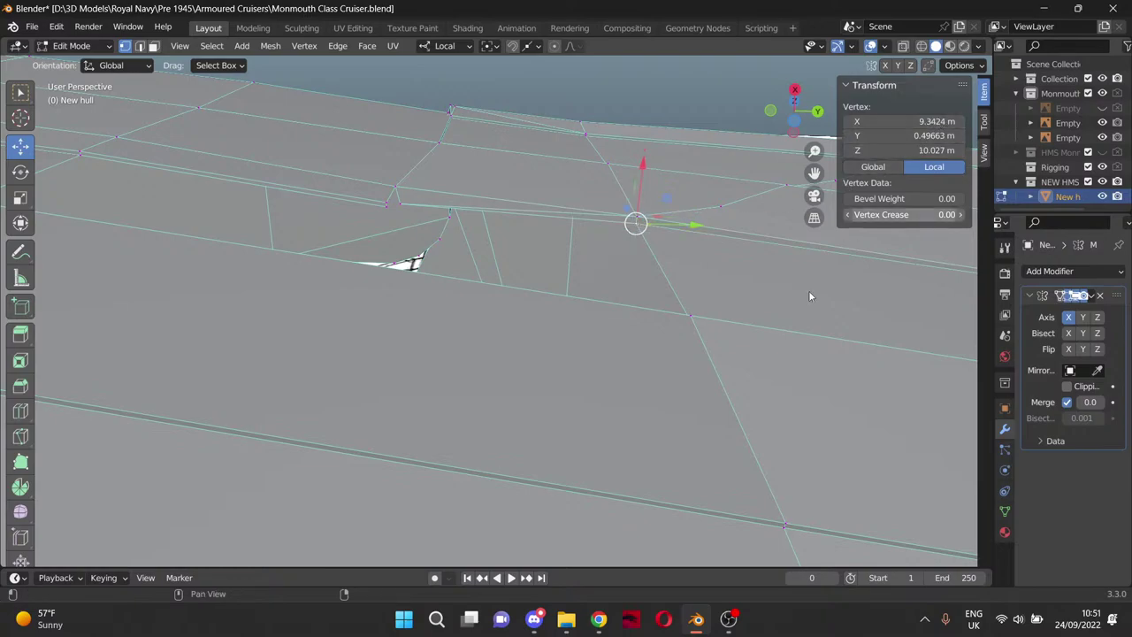
Switch to Calculator and try to paste the copied X coordinate there, closing it again.
left_click(405, 621)
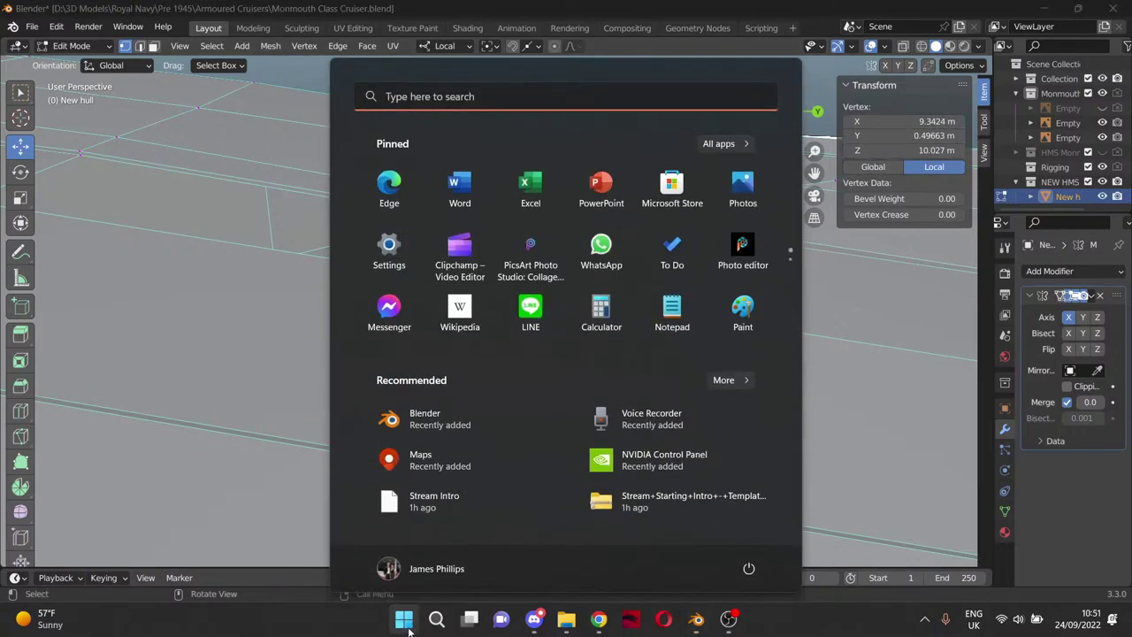
left_click(600, 95)
type("cal")
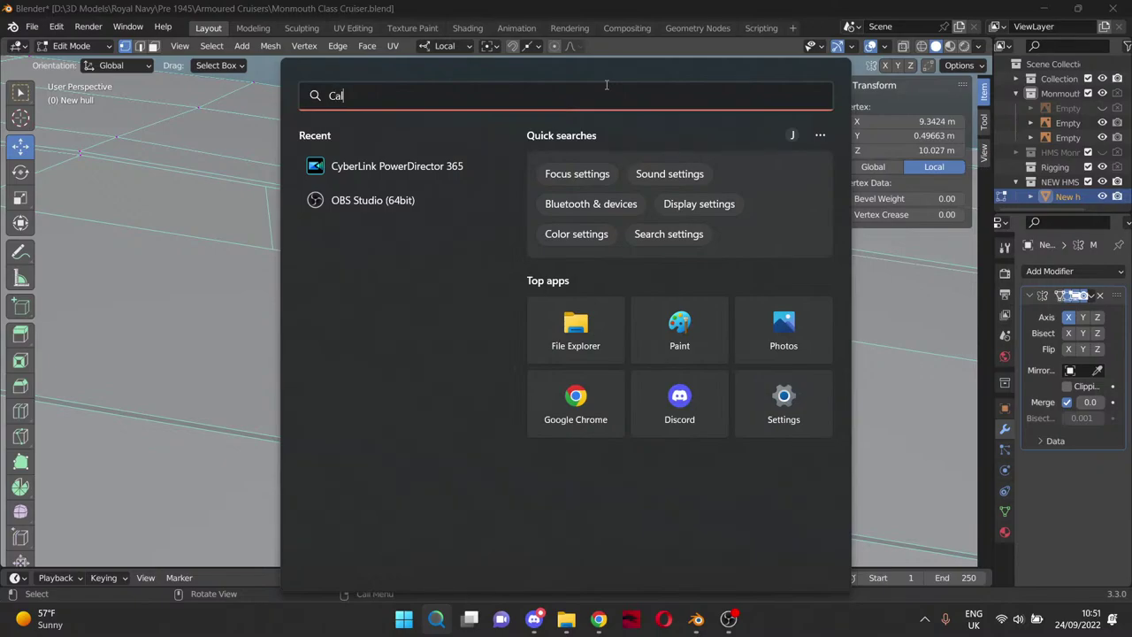
key("Return")
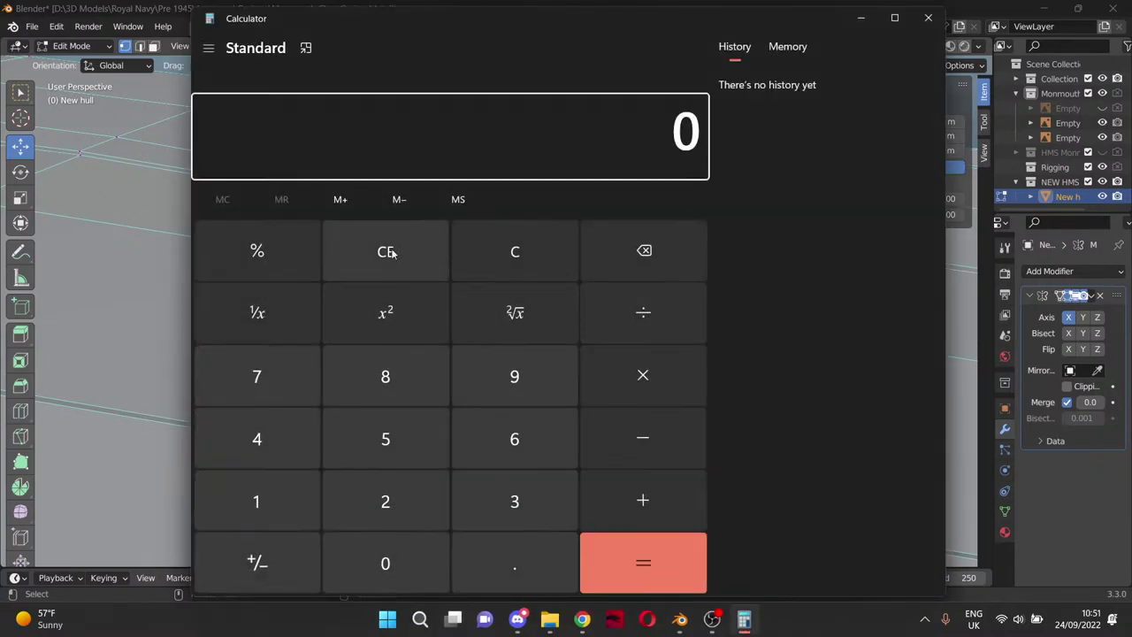
key("ctrl+v")
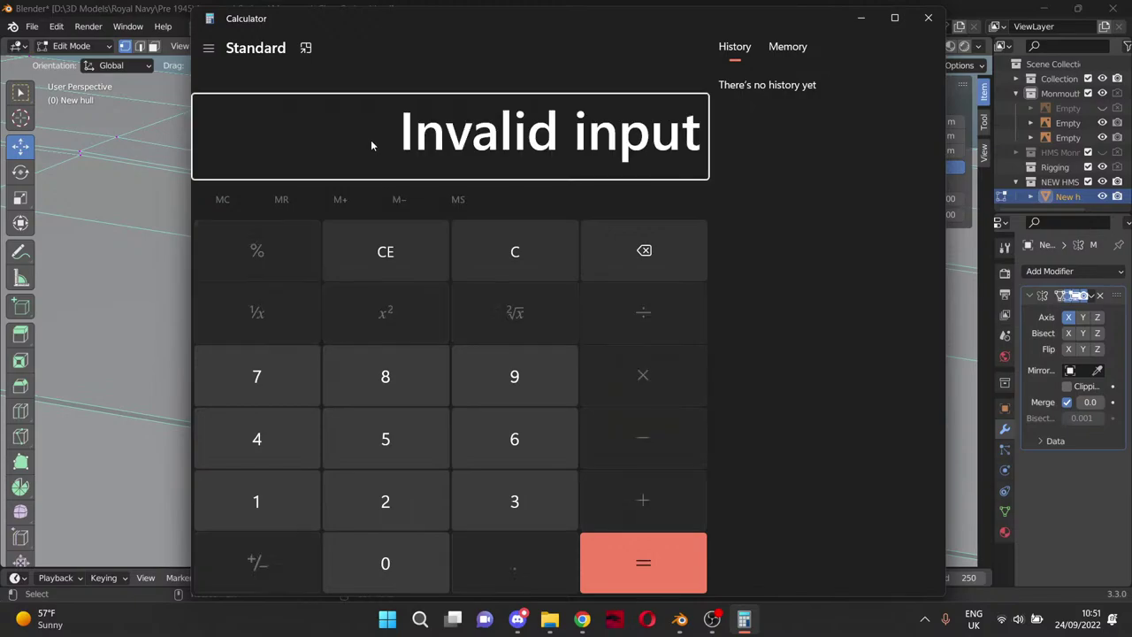
left_click(930, 19)
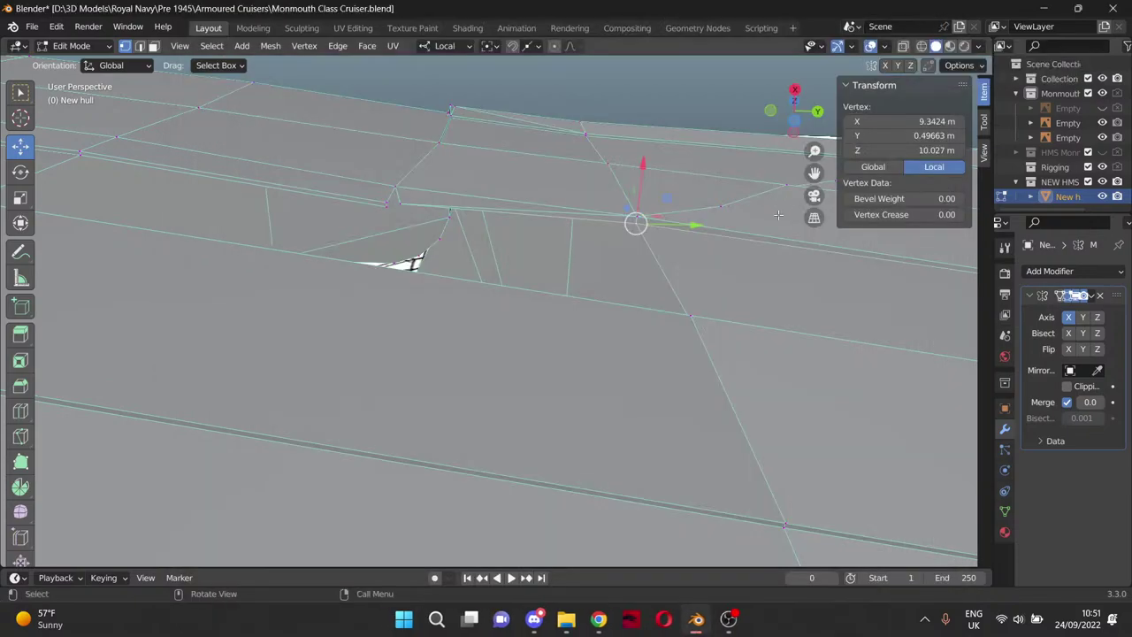
Reopen Calculator and move its window clear of the modelling viewport for working out the vertex's X position.
type("9.4375 m")
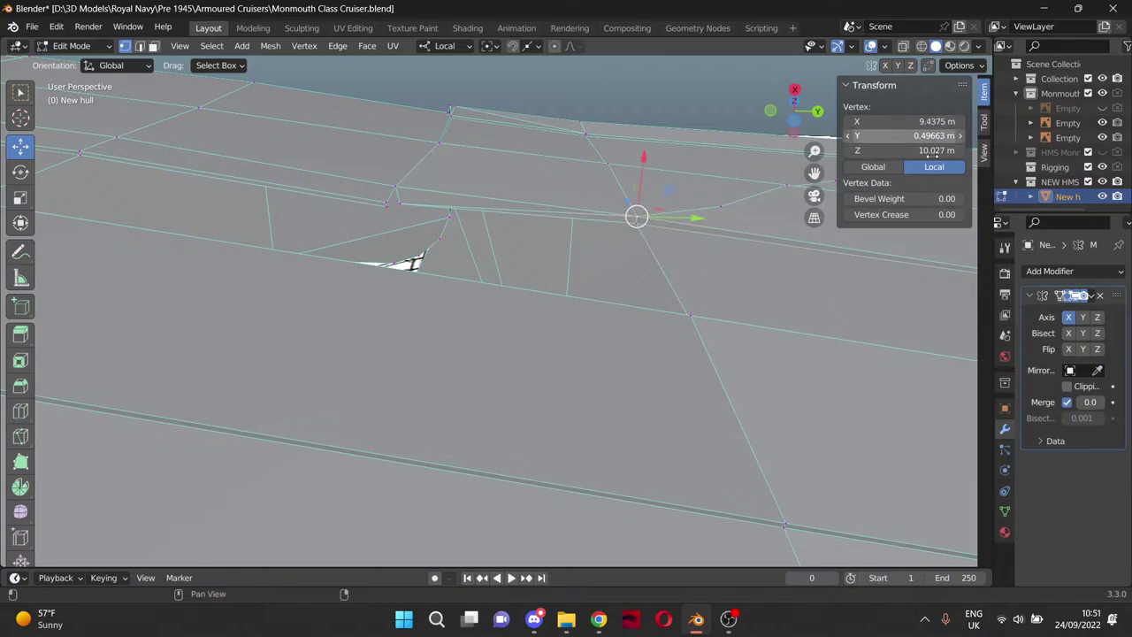
key("ctrl+z")
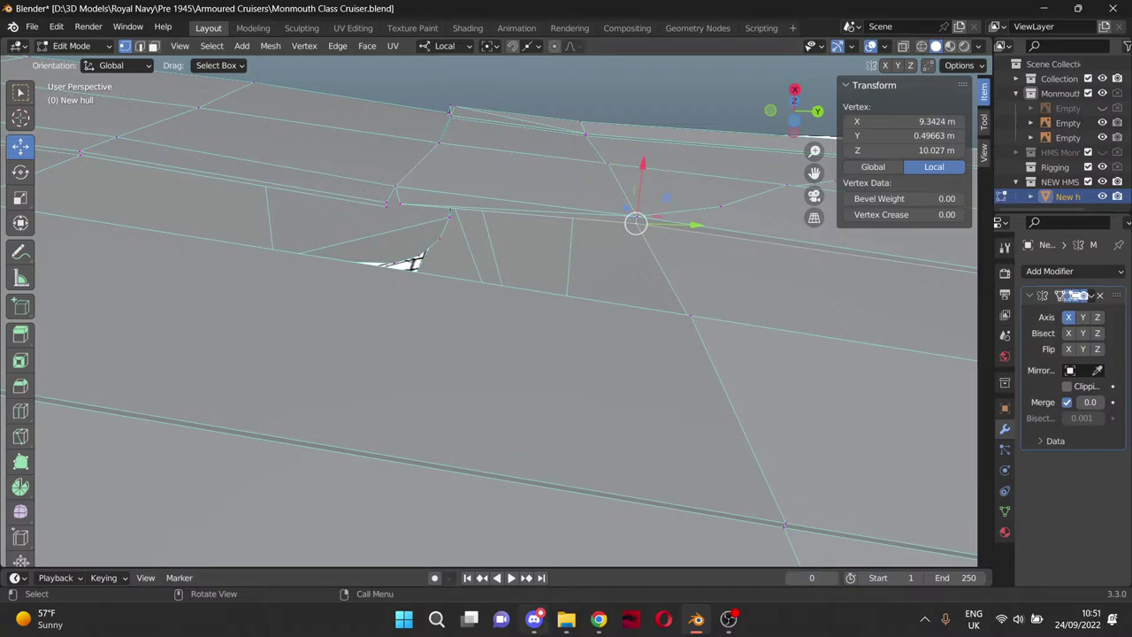
mouse_move(743, 628)
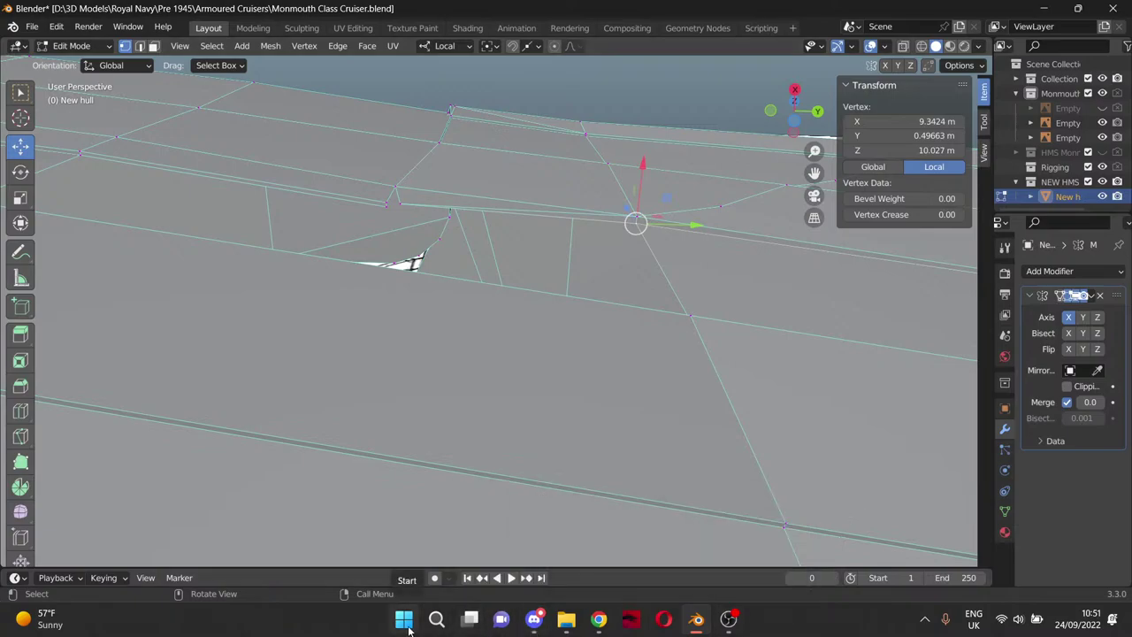
mouse_move(445, 626)
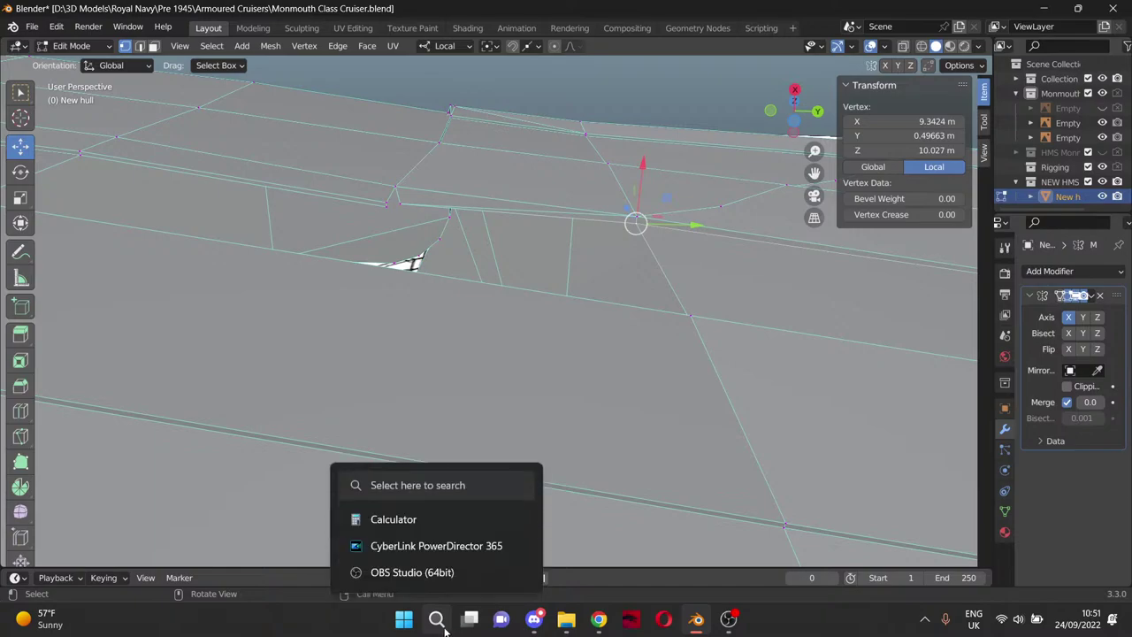
left_click(423, 529)
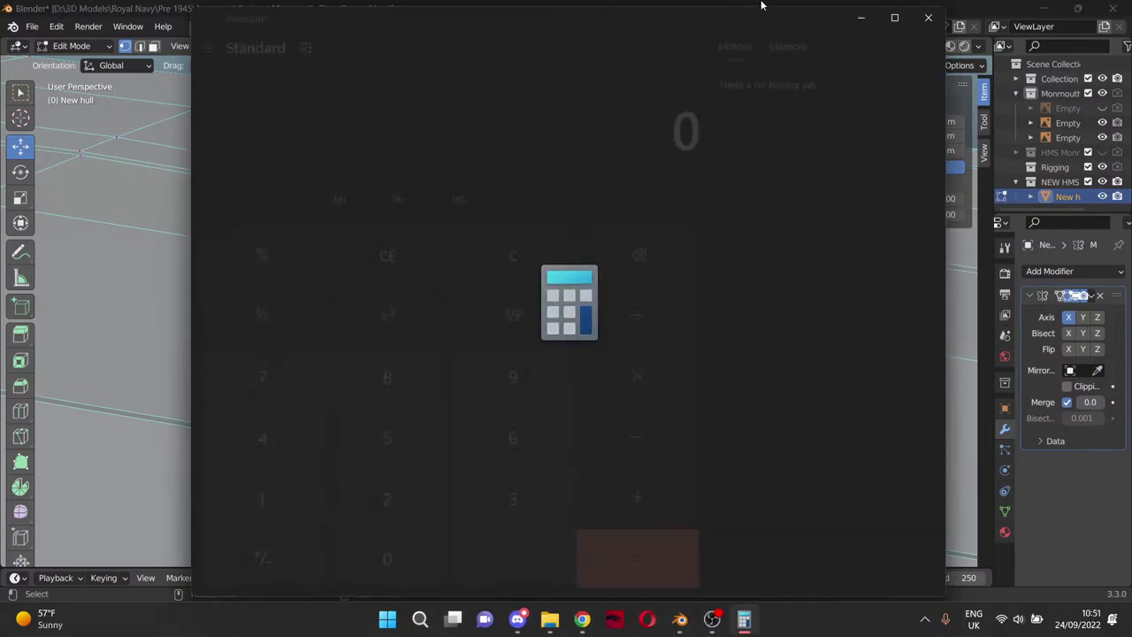
left_click_drag(761, 14, 0, 203)
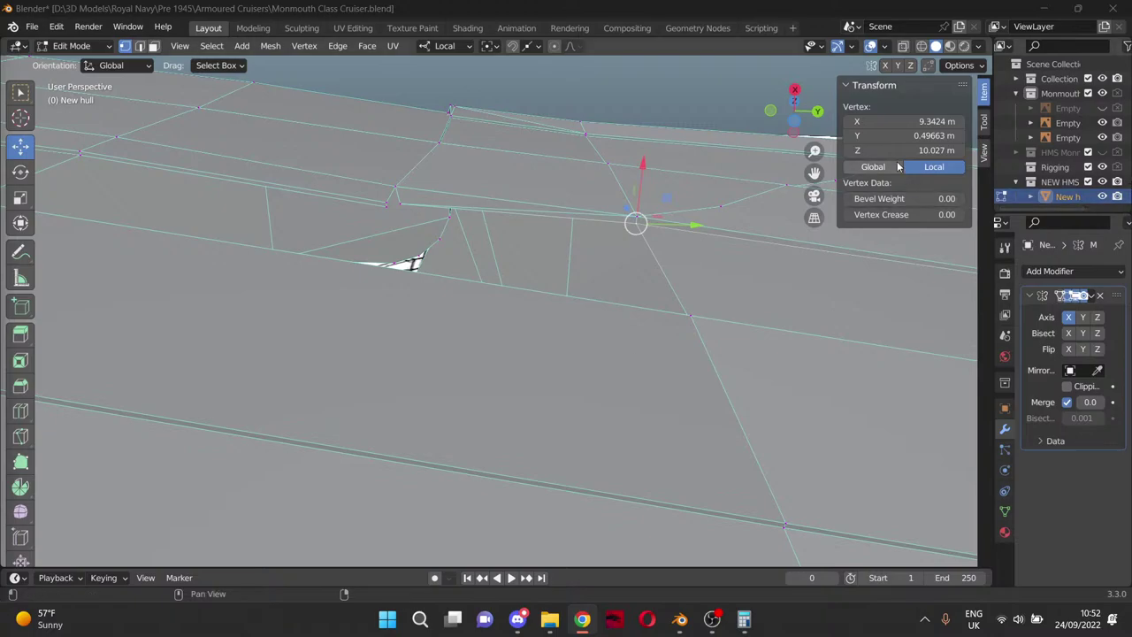
Read the X coordinates of both nearly overlapping corner vertices for the calculation, switching between Blender and Calculator.
left_click(903, 121)
type("9.4375")
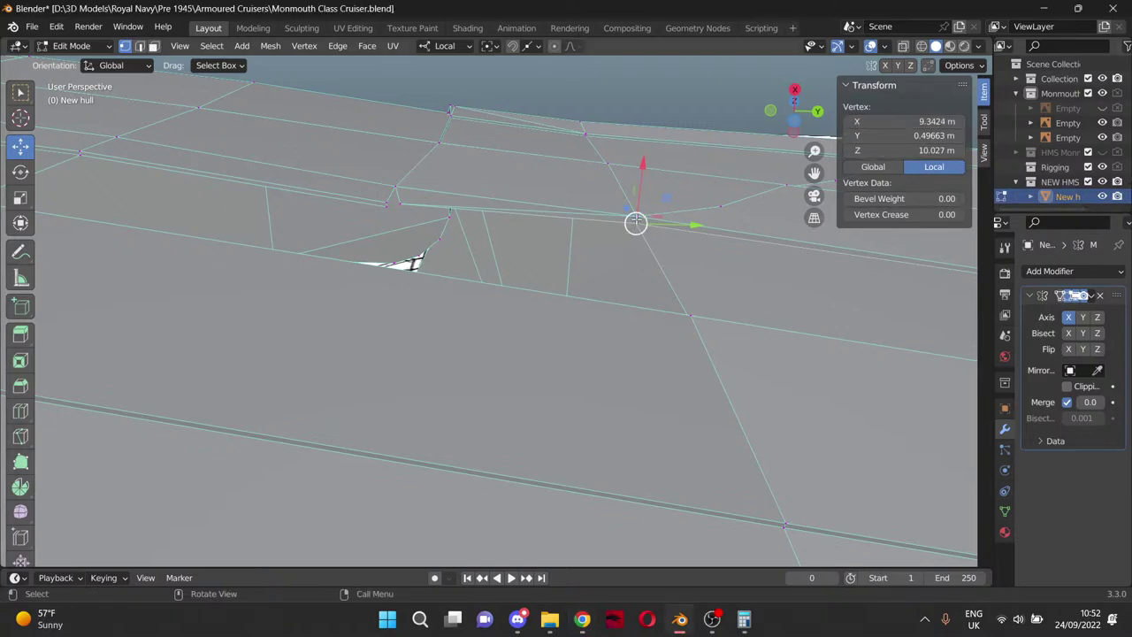
key("Return")
key("alt+Tab")
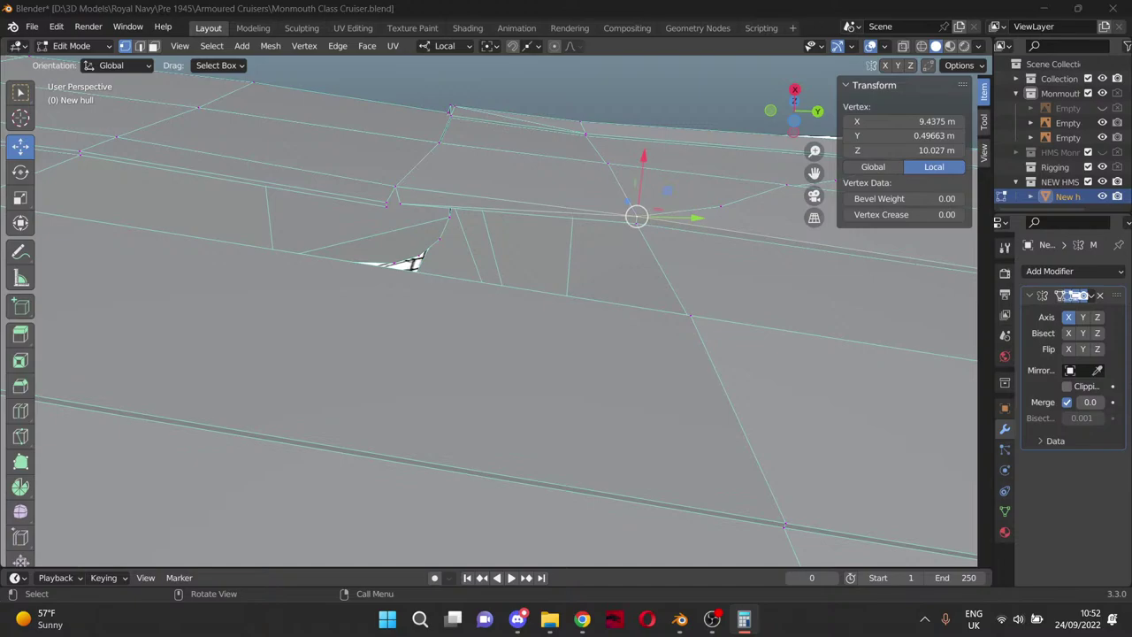
key("alt+Tab")
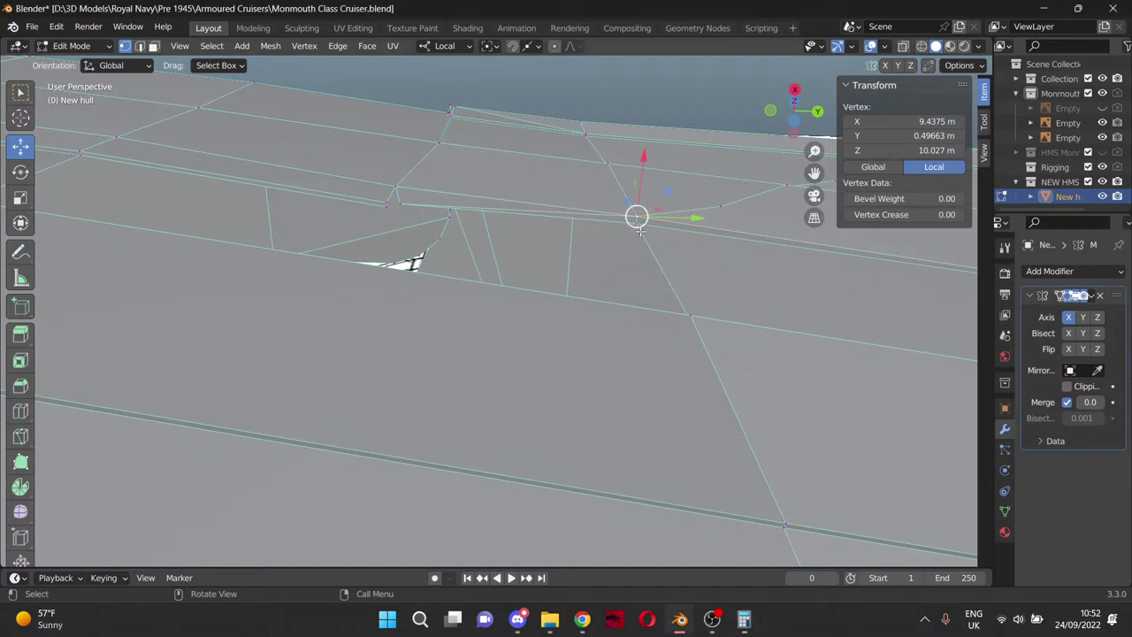
left_click(640, 231)
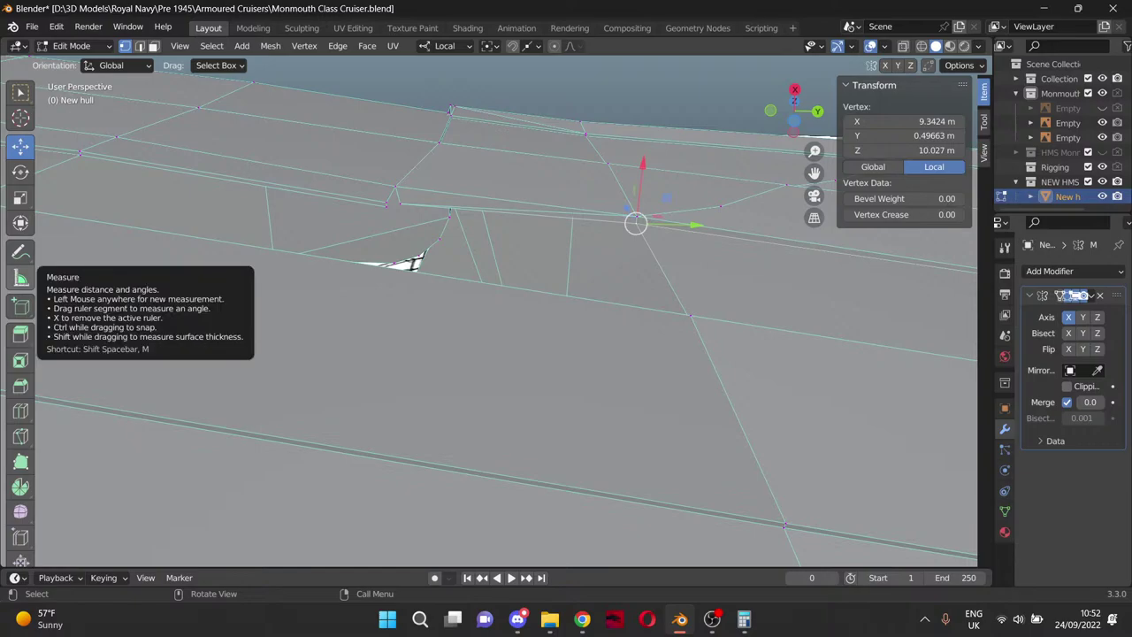
key("alt+Tab")
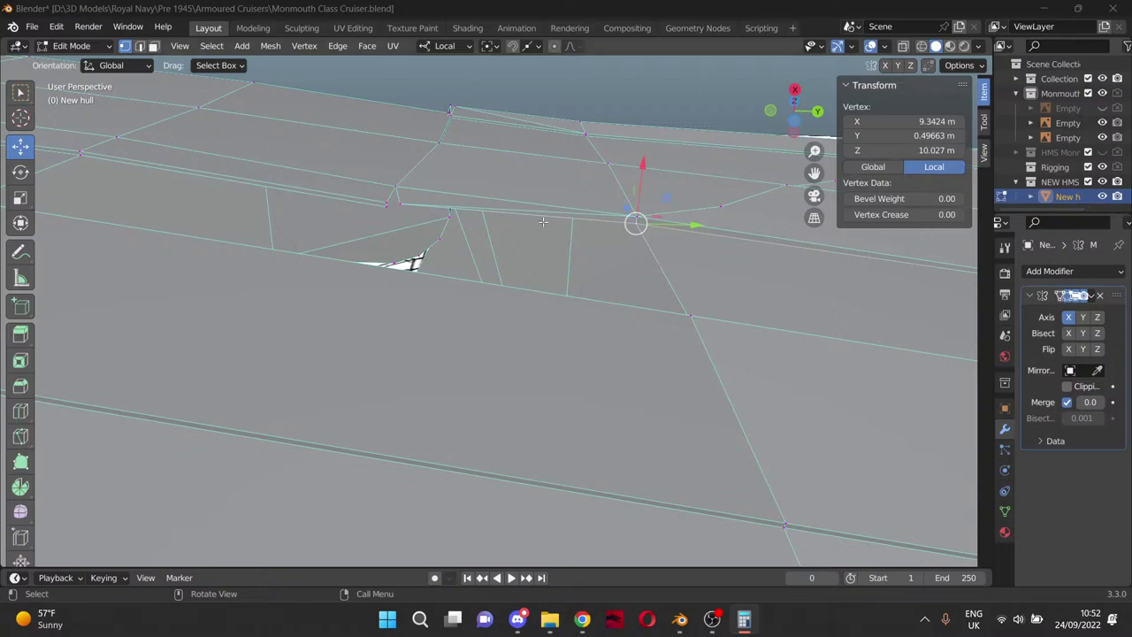
Read the full-precision X coordinate of the vertex at the opposite upper corner and return to Calculator with it.
left_click(395, 188)
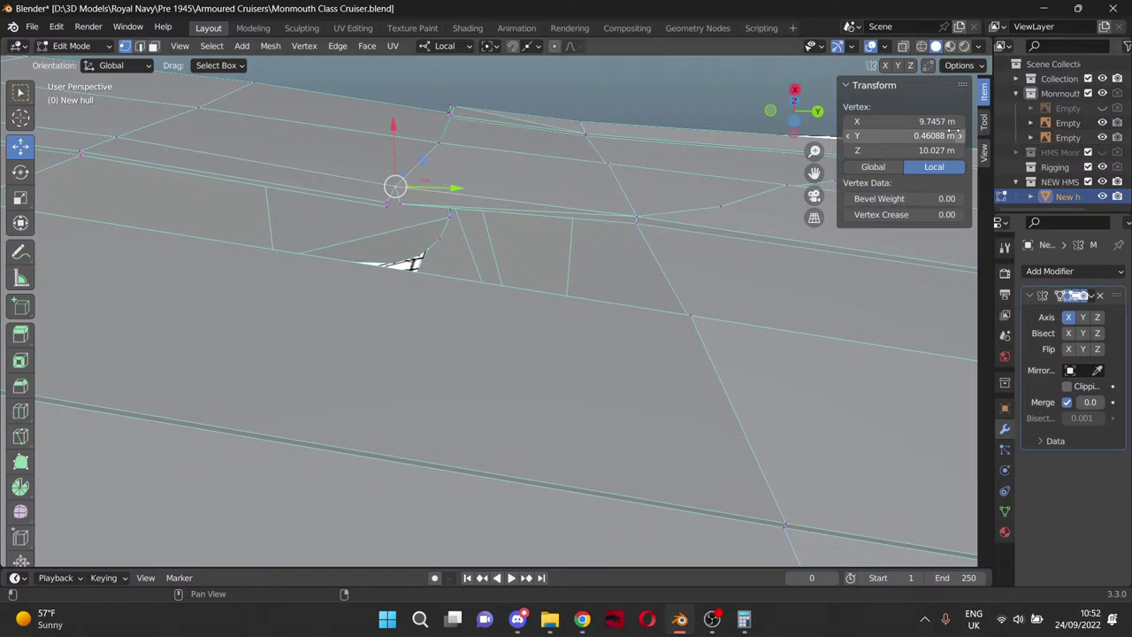
left_click(939, 122)
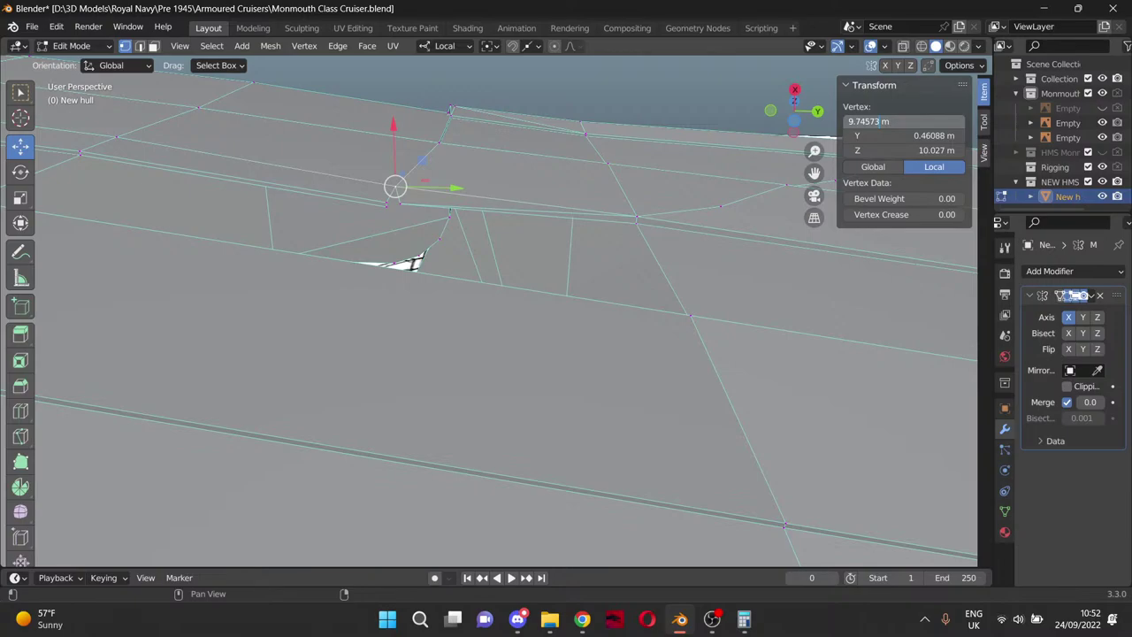
key("alt+Tab")
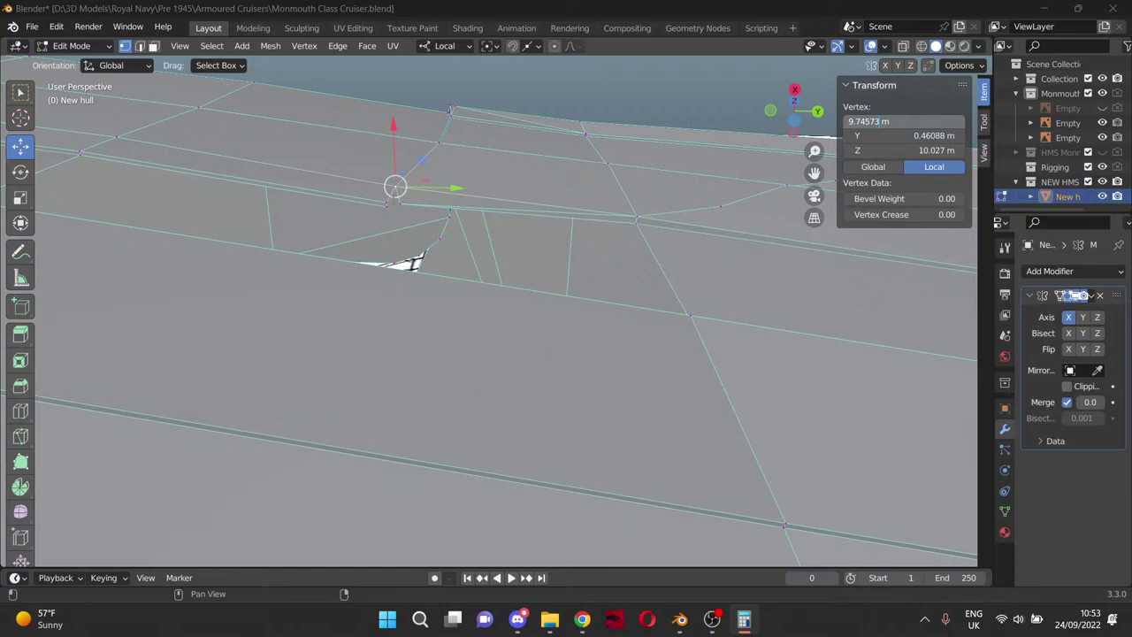
Set the X coordinate of the casemate's nearly overlapping lower corner vertex to 9.6506 m.
left_click(400, 203)
left_click(400, 203)
left_click(902, 121)
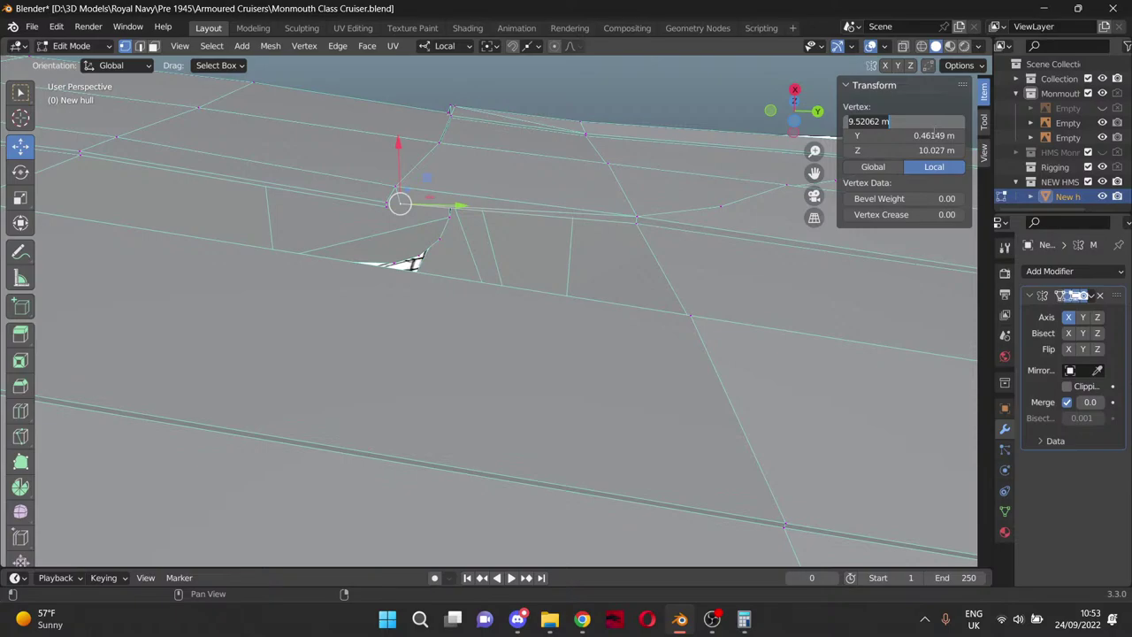
type("9.6506")
key("Return")
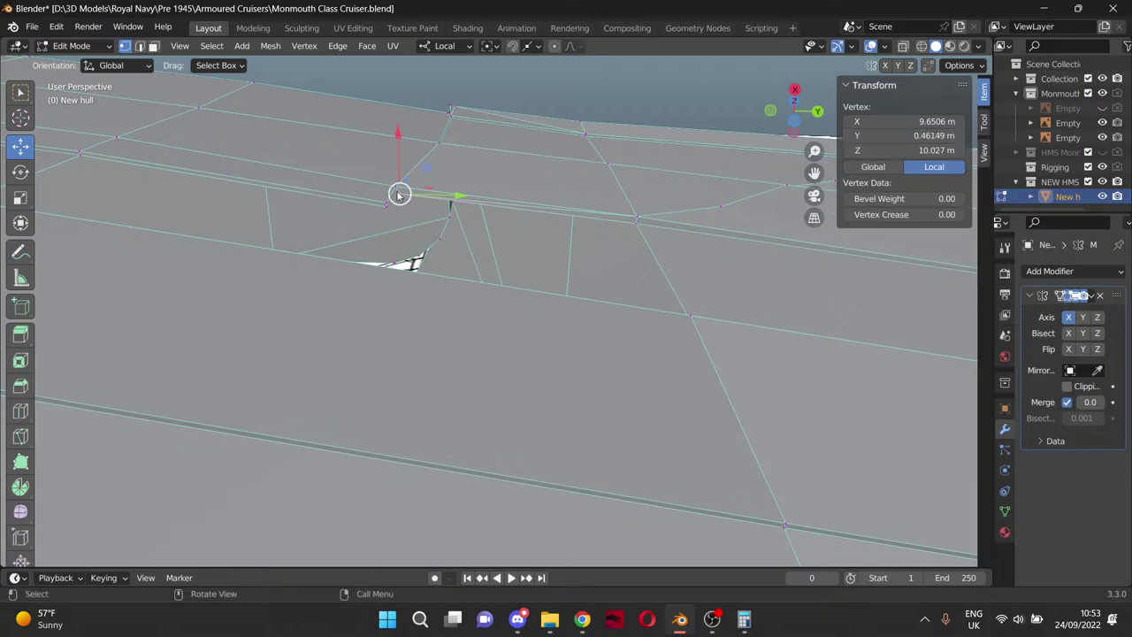
Copy the Y coordinate of the adjacent corner vertex, 0.460879 m, onto the vertex just repositioned in X.
left_click_drag(400, 193, 396, 188)
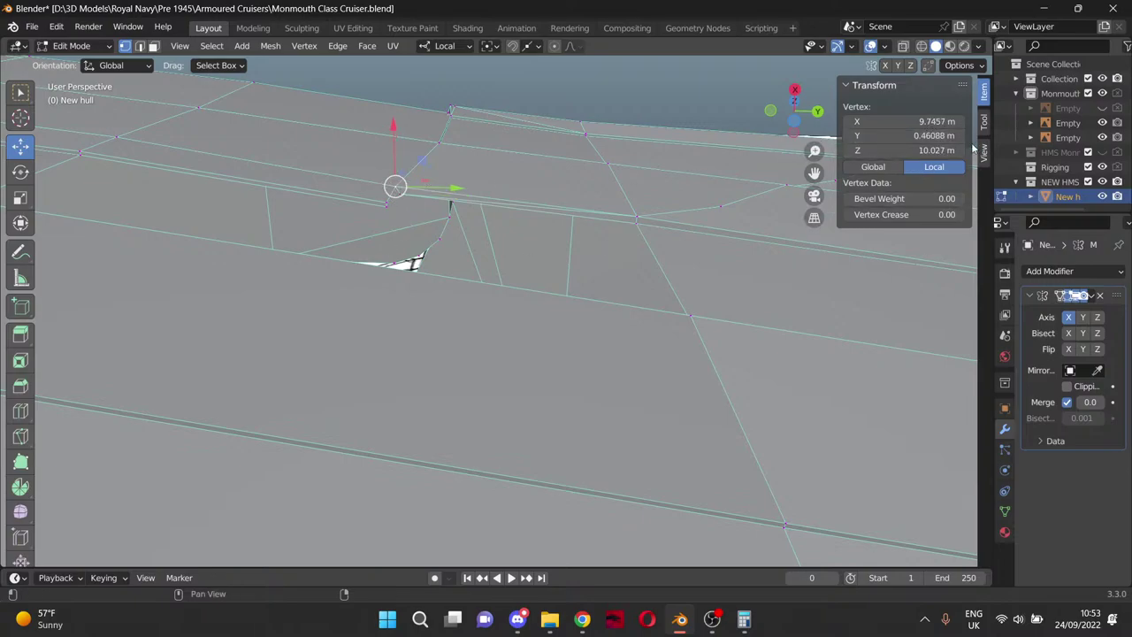
left_click_drag(396, 187, 395, 186)
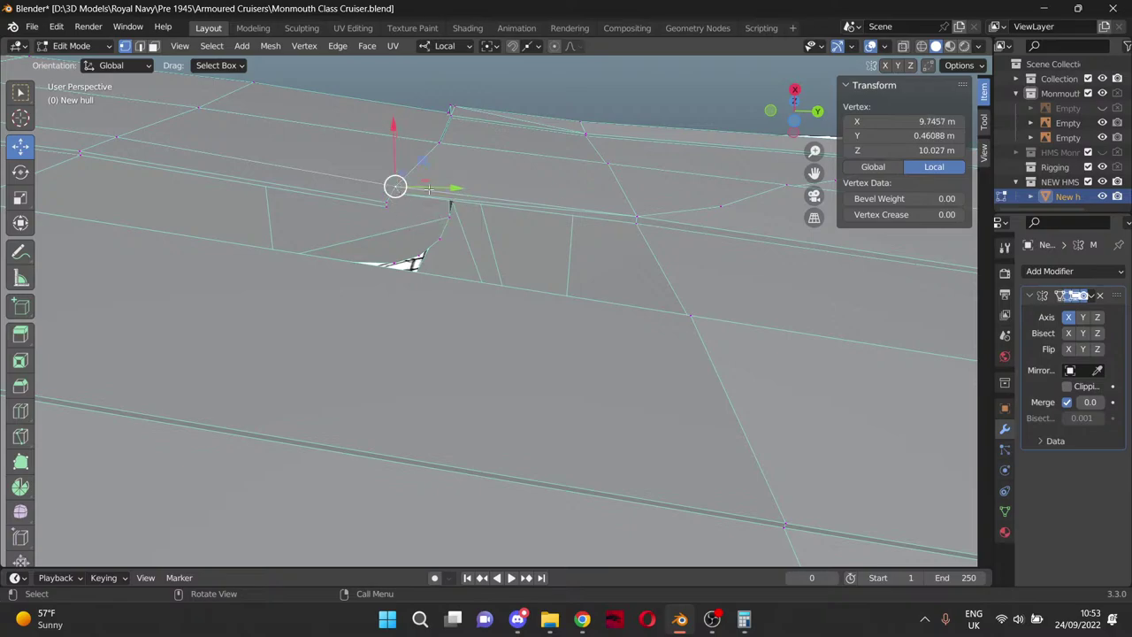
left_click(902, 135)
left_click(398, 229)
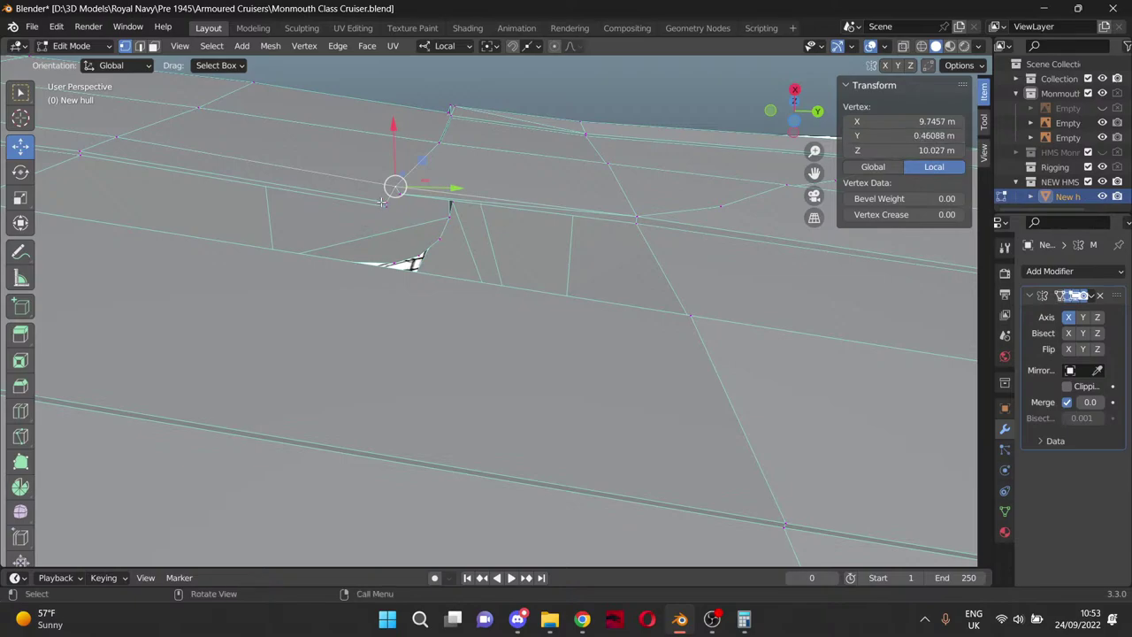
left_click(400, 193)
left_click(920, 137)
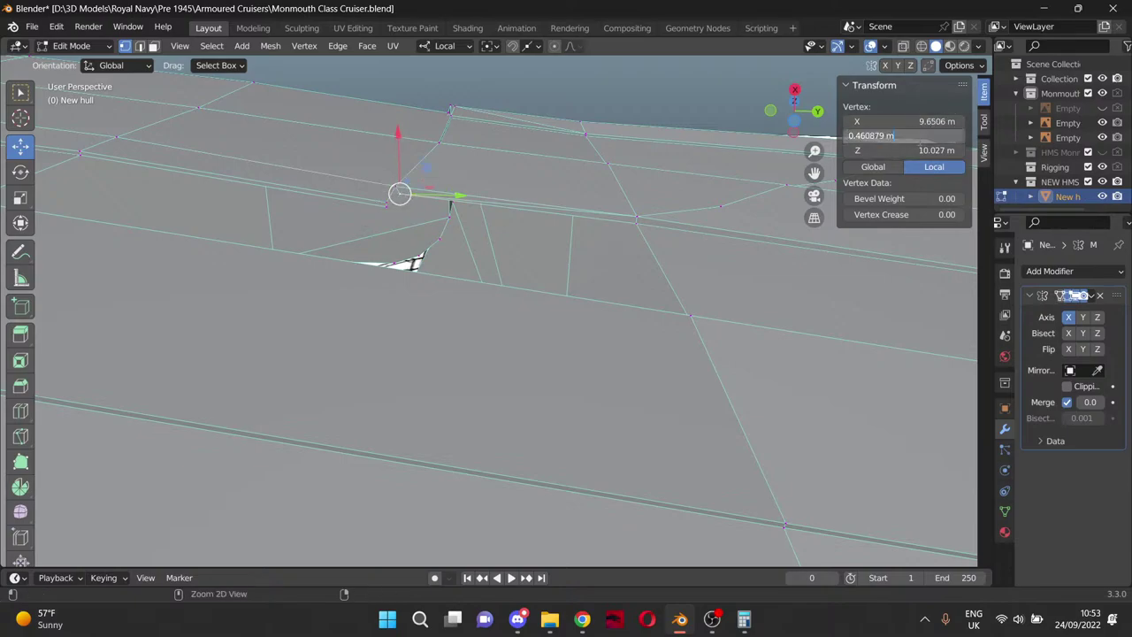
key("Escape")
Fill the narrow gap at the casemate's corner between the repositioned upper vertices and the vertices below them.
left_click(591, 129)
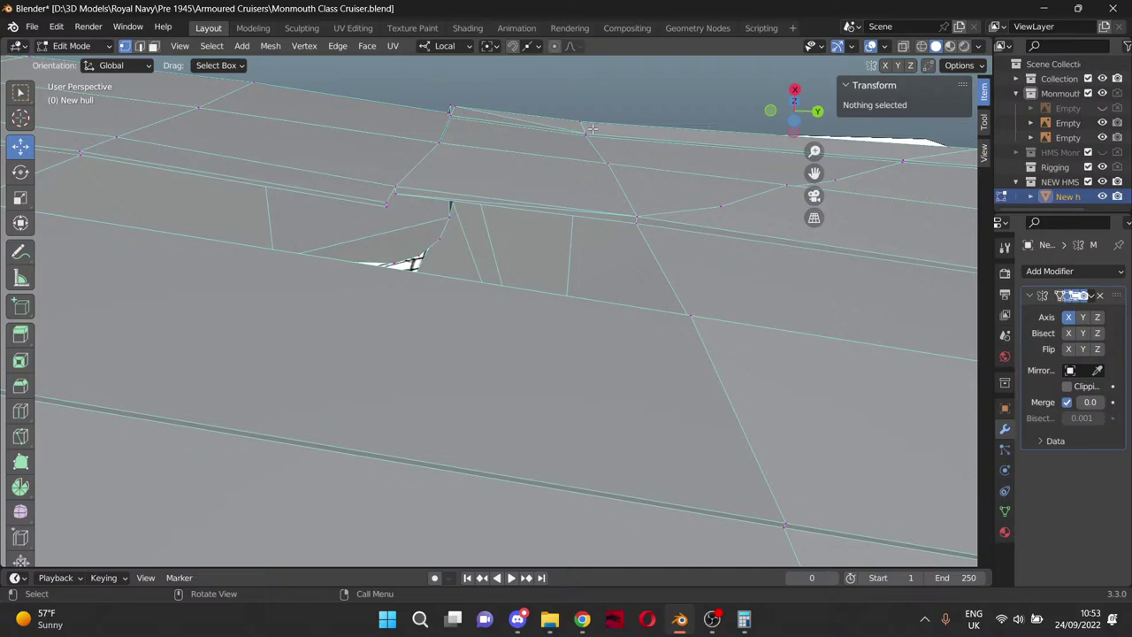
left_click(395, 193)
left_click(388, 205, "shift")
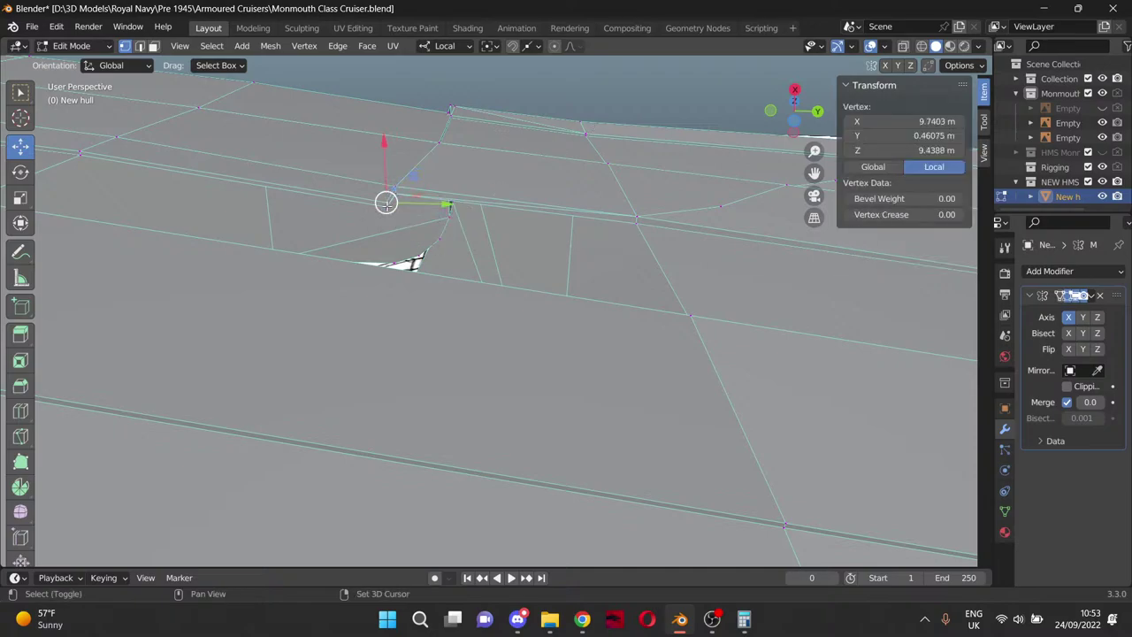
left_click(403, 233, "shift")
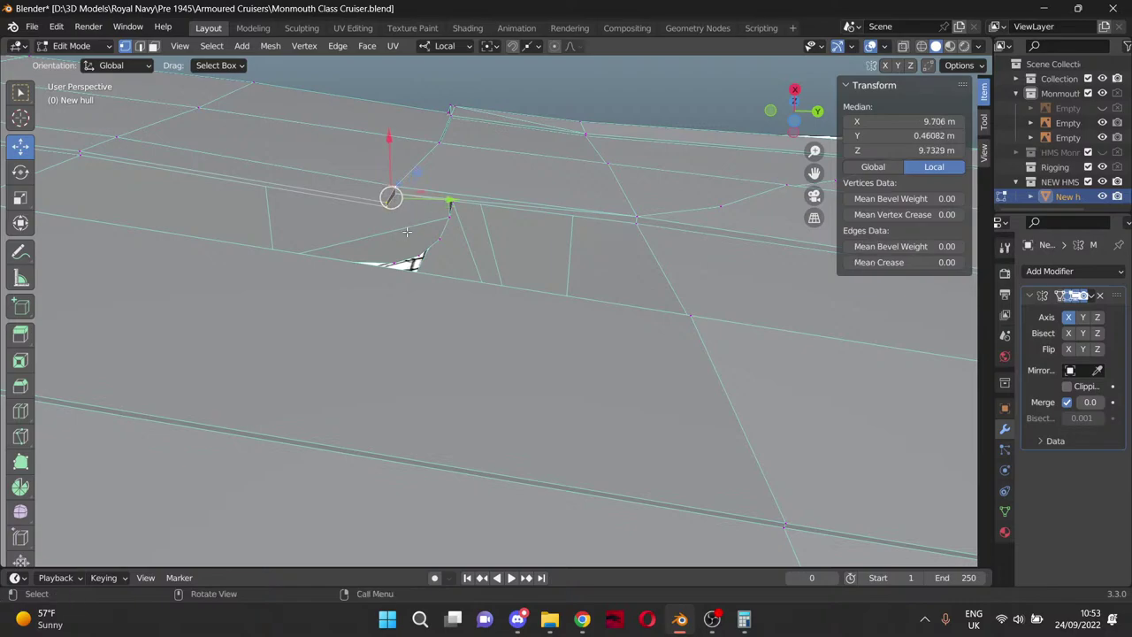
Fill the remaining L-shaped opening below and beside the casemate with one face through its surrounding vertices, and clear the selection.
left_click(626, 104)
left_click(394, 193)
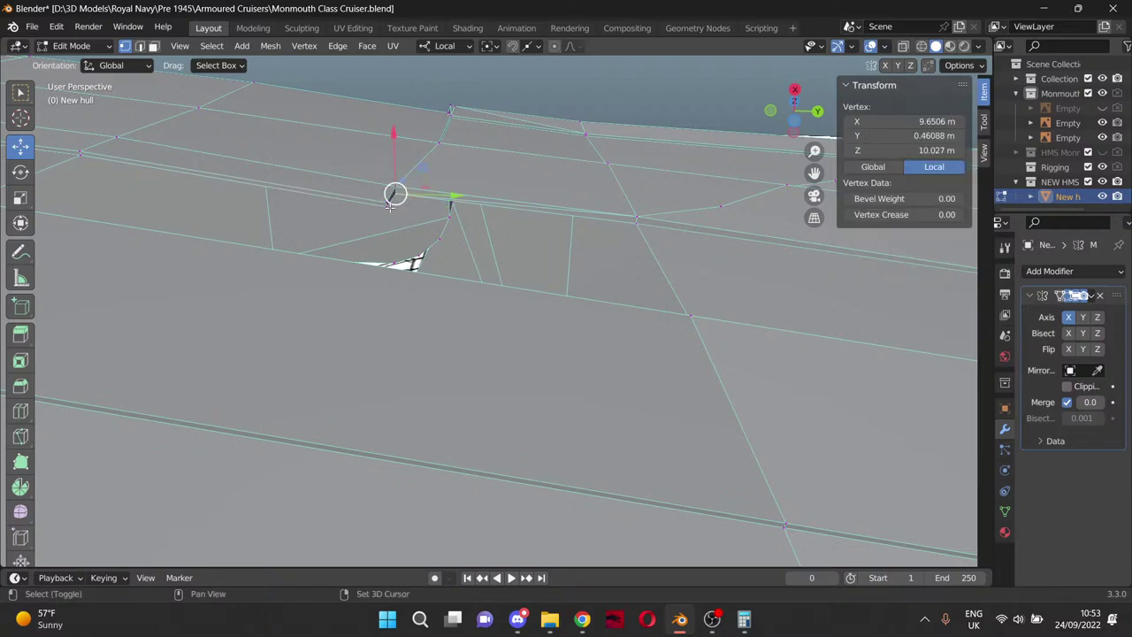
left_click(392, 195, "shift")
left_click(81, 163, "shift")
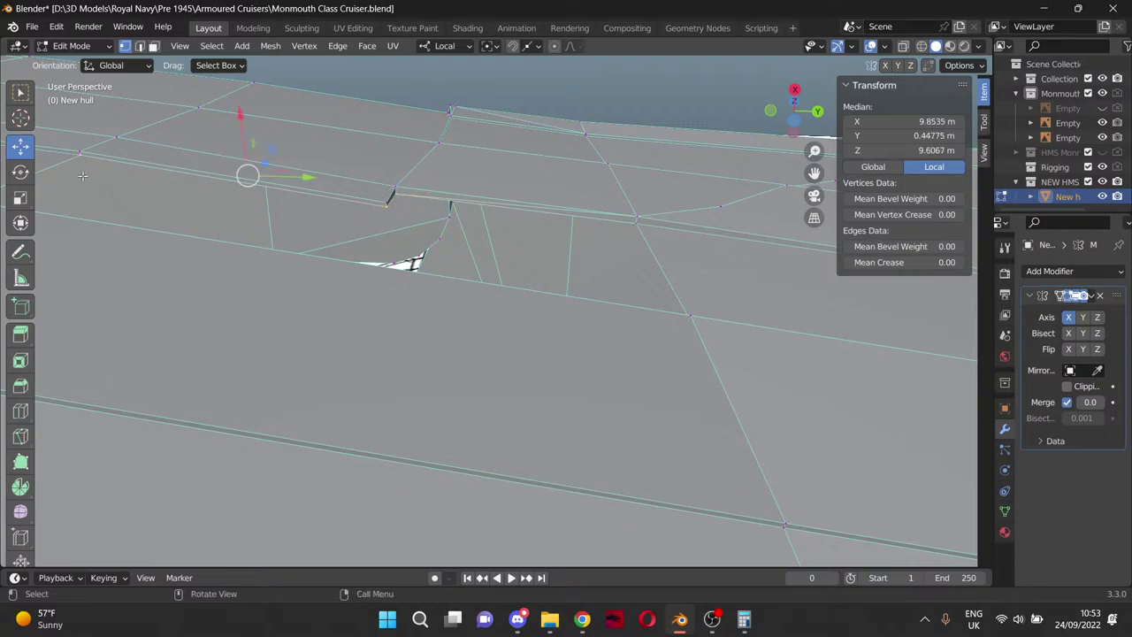
middle_click_drag(209, 195, 216, 340)
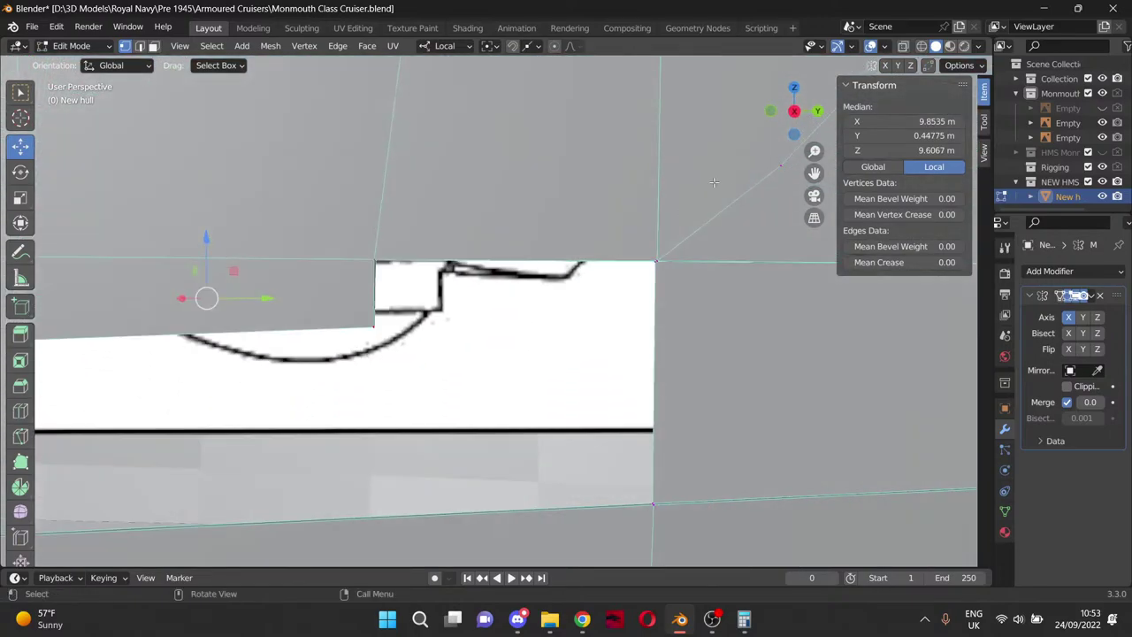
left_click_drag(806, 176, 1075, 58)
middle_click_drag(389, 393, 340, 434)
left_click(788, 452, "shift")
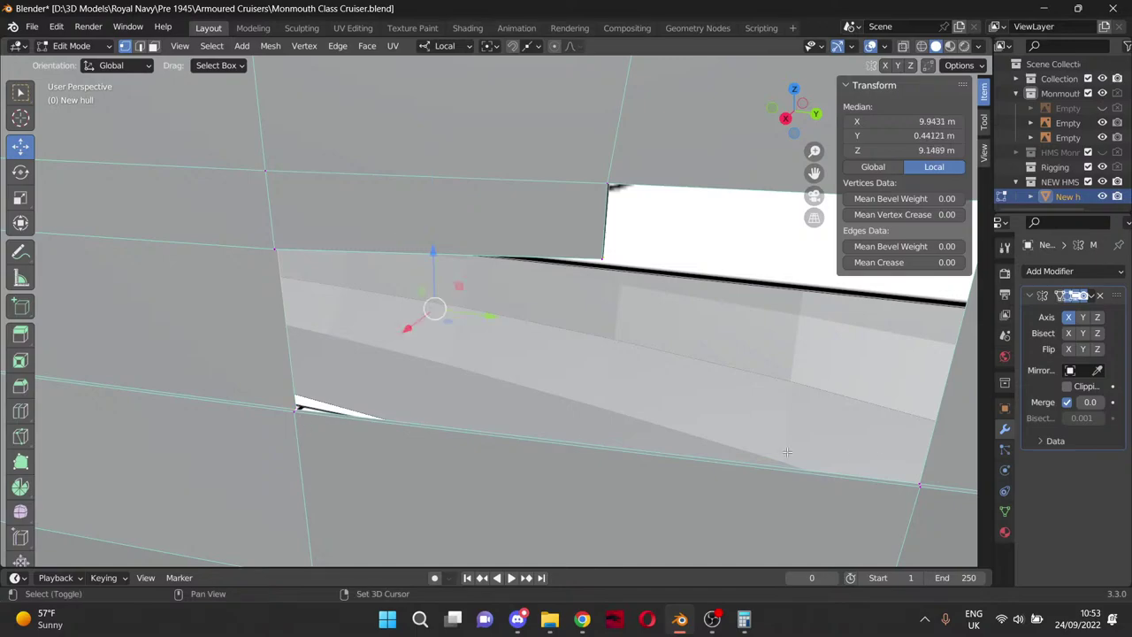
left_click(921, 481, "shift")
left_click_drag(814, 175, 530, 175)
middle_click_drag(580, 289, 642, 244)
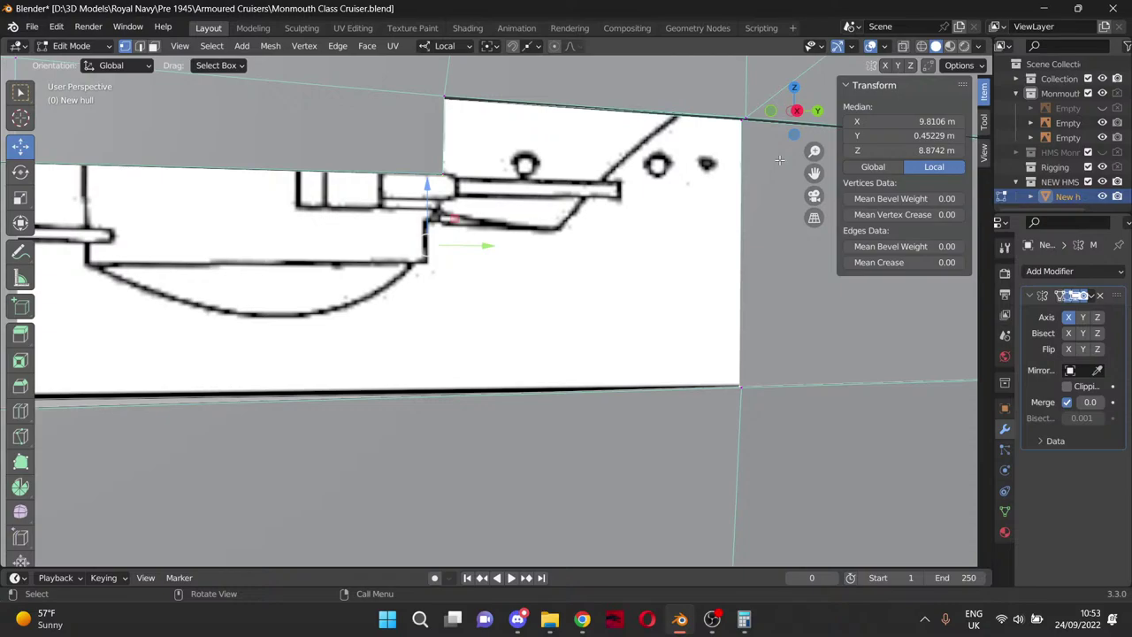
left_click(742, 121, "shift")
key("f")
scroll(656, 273, "down", 5)
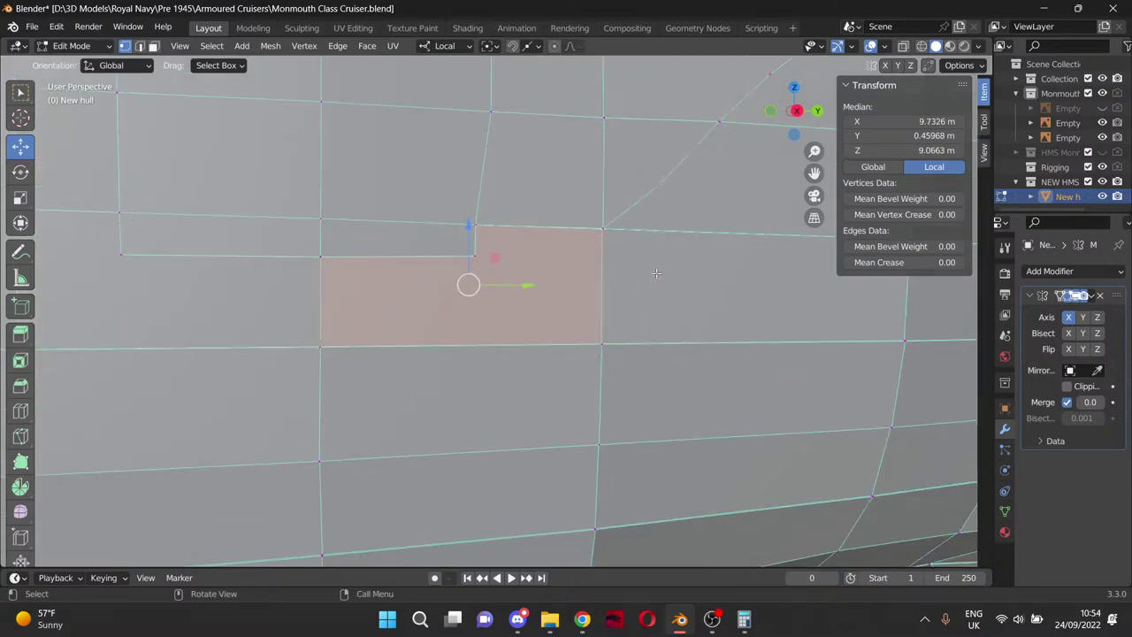
scroll(846, 521, "down", 3)
key("alt+a")
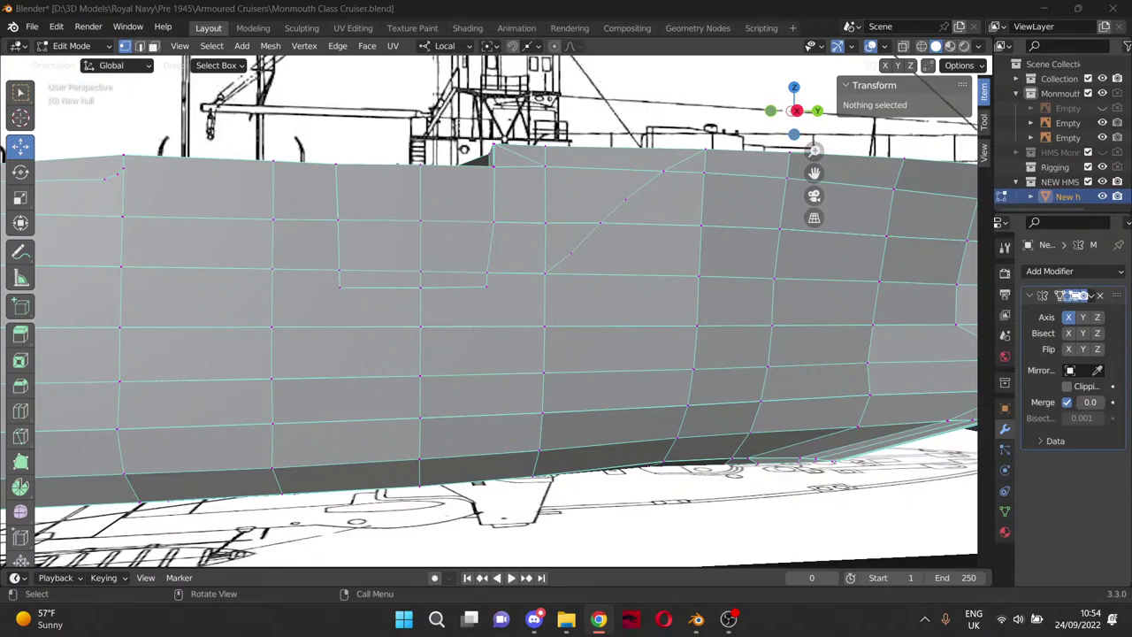
Show the hull from the side in wireframe and shift the diagonal edge's lowest intermediate vertex along Y onto the blueprint line.
middle_click_drag(481, 348, 467, 354)
key("KP_3")
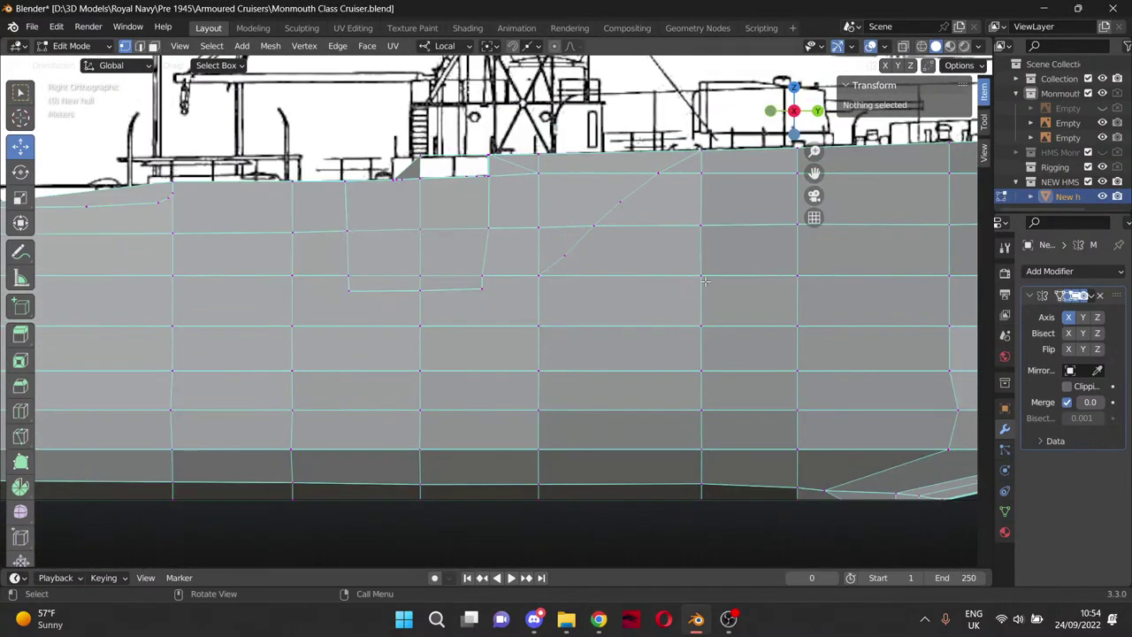
scroll(681, 282, "up", 3)
mouse_move(681, 281)
middle_mouse_down("shift")
mouse_move(514, 324)
mouse_move(511, 365)
middle_mouse_up("shift")
left_click(921, 46)
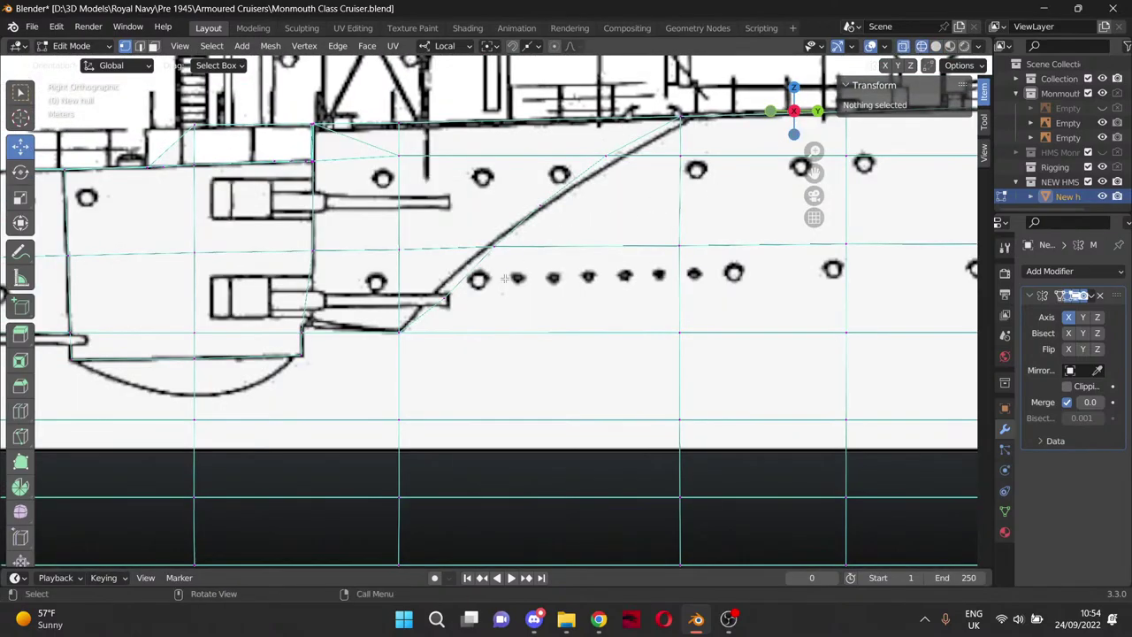
left_click(447, 299)
left_click_drag(498, 299, 487, 299)
Move the vertices where the diagonal edge crosses the first horizontal hull line -0.20452 m along Y onto the blueprint line.
left_click(493, 247)
scroll(529, 269, "up", 6)
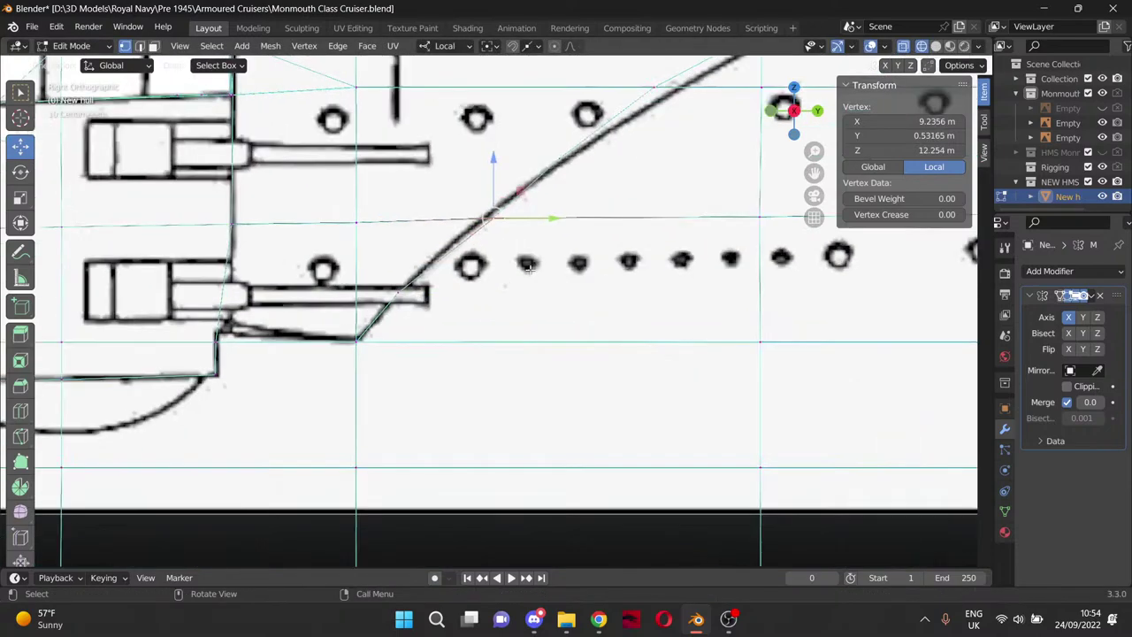
scroll(529, 269, "up", 1)
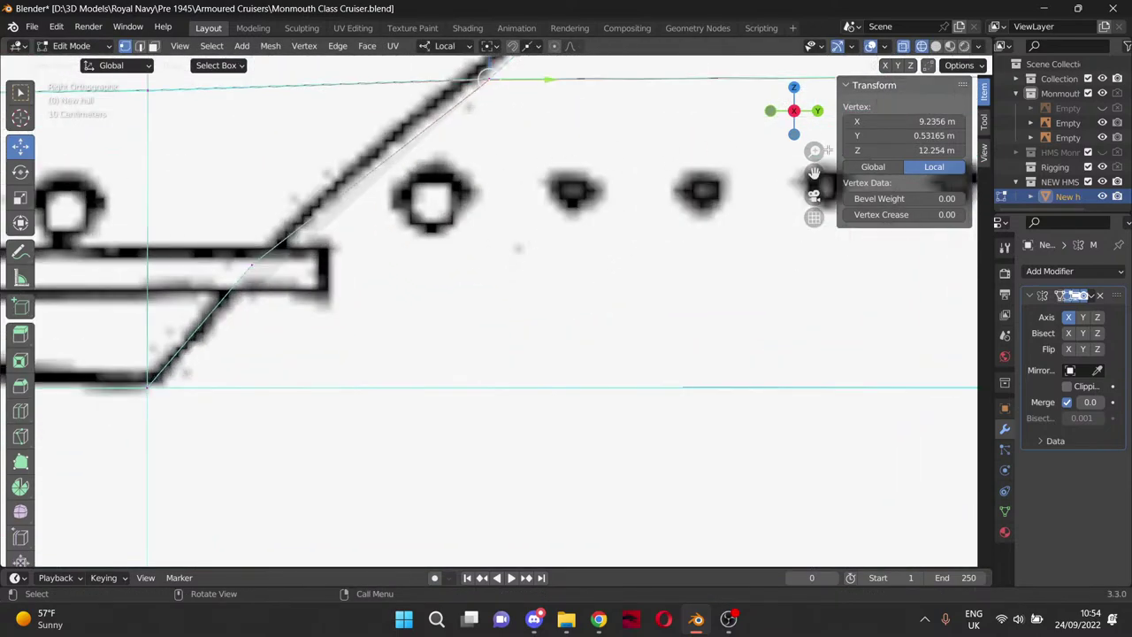
left_click_drag(813, 172, 902, 299)
left_click(555, 159)
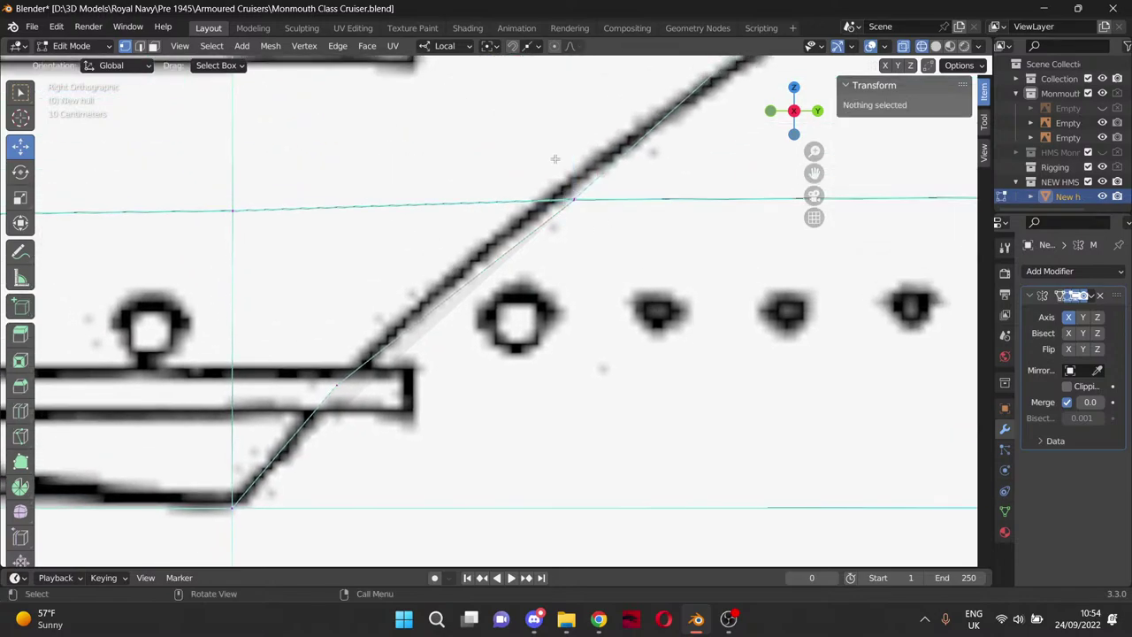
left_click_drag(555, 166, 605, 199)
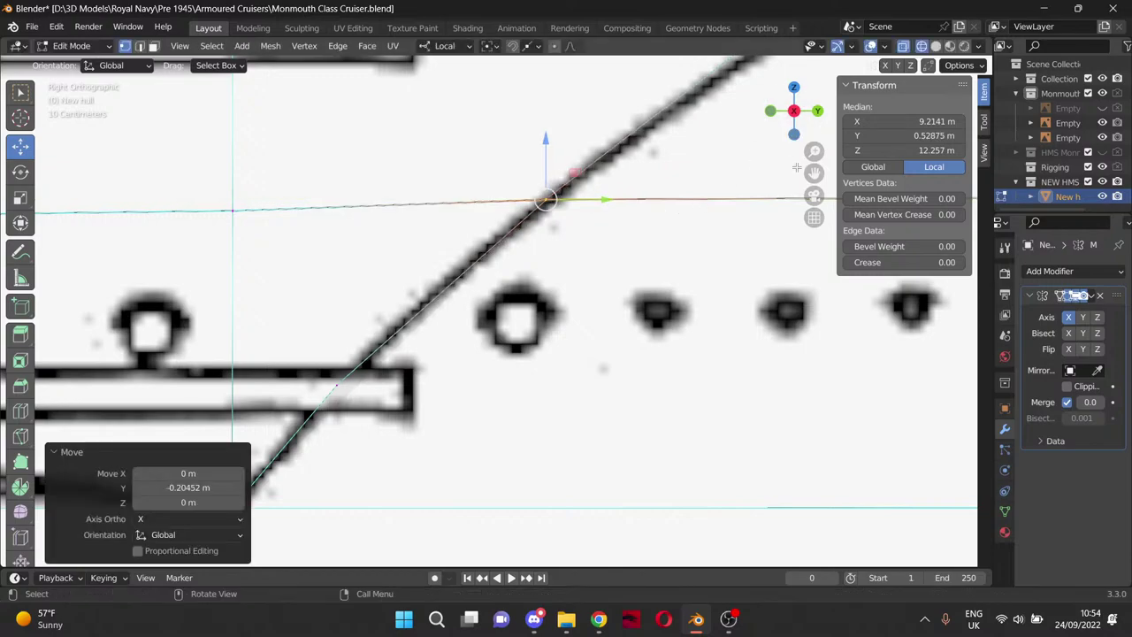
Move the diagonal edge's next vertex up 0.14914 m along Y onto the blueprint line.
left_click_drag(814, 172, 533, 353)
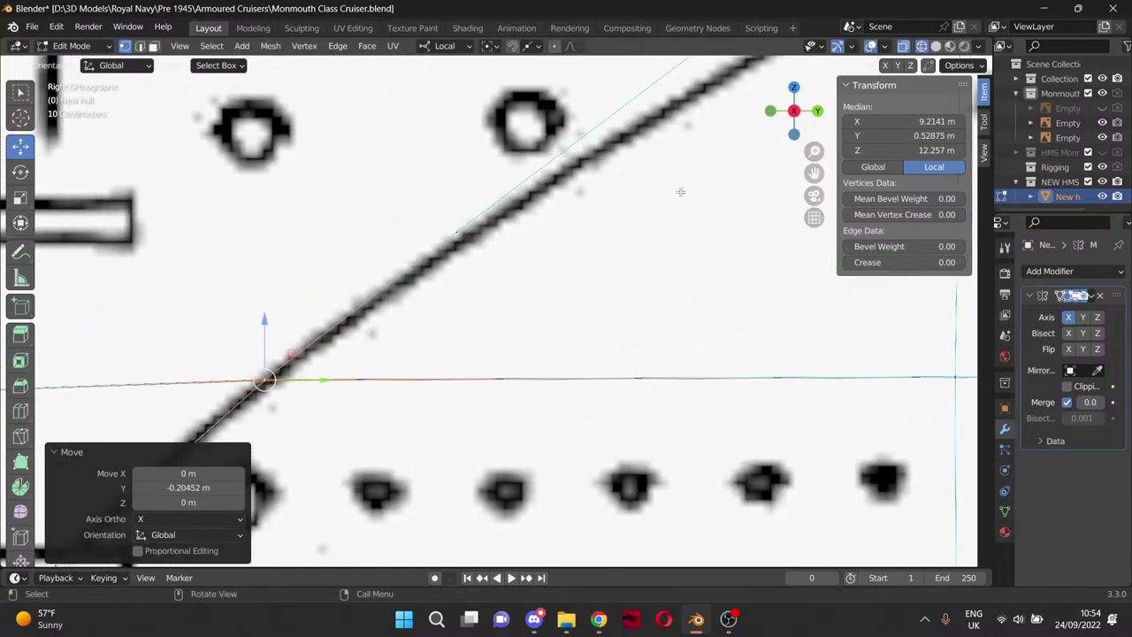
left_click(458, 231)
left_click_drag(518, 232, 537, 232)
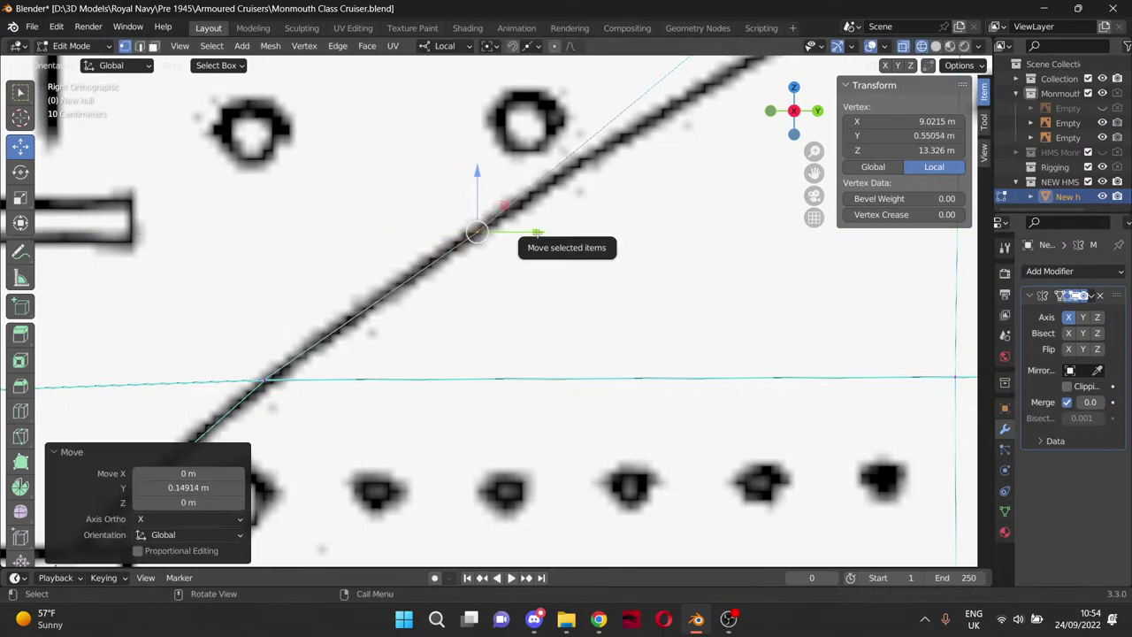
left_click(668, 234)
Move the vertices where the diagonal edge crosses the upper horizontal hull line 0.49001 m along Y onto the blueprint line.
left_click_drag(806, 174, 584, 351)
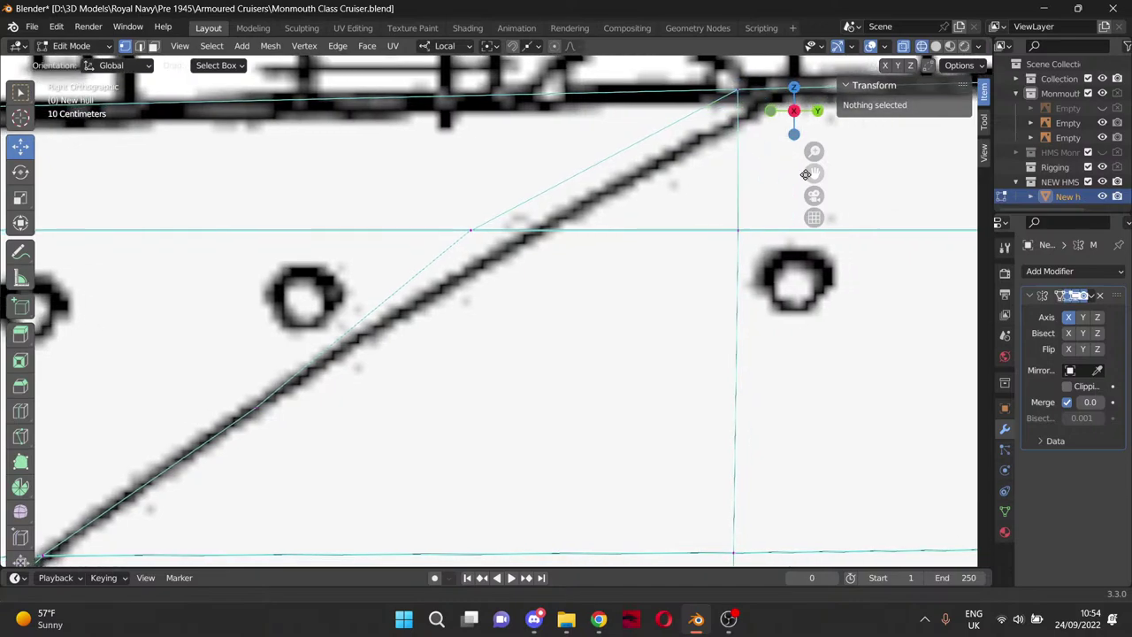
left_click(470, 230)
left_click_drag(536, 235, 603, 235)
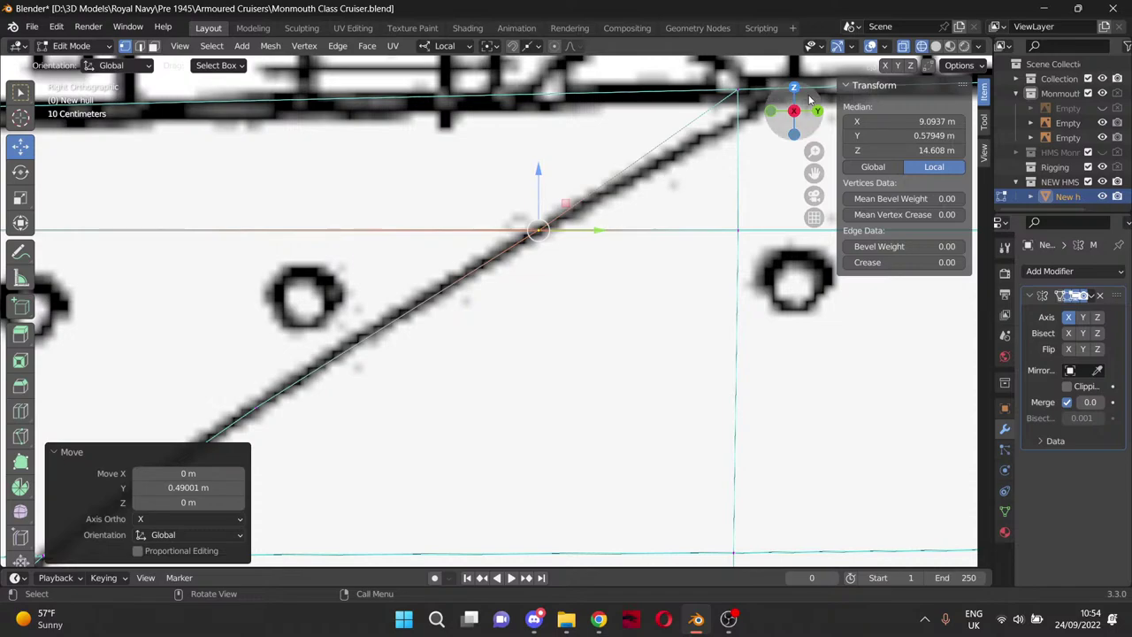
Lower the vertices at the diagonal edge's deck end slightly and move them 0.32383 m along Y to match the blueprint corner.
left_click_drag(814, 173, 517, 202)
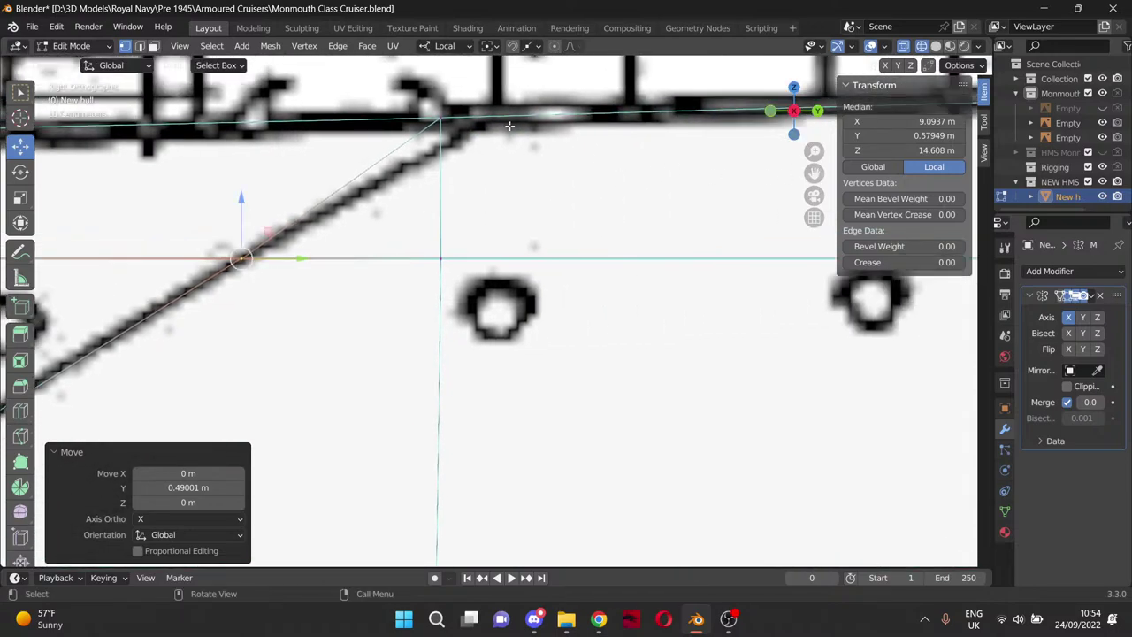
left_click(451, 120)
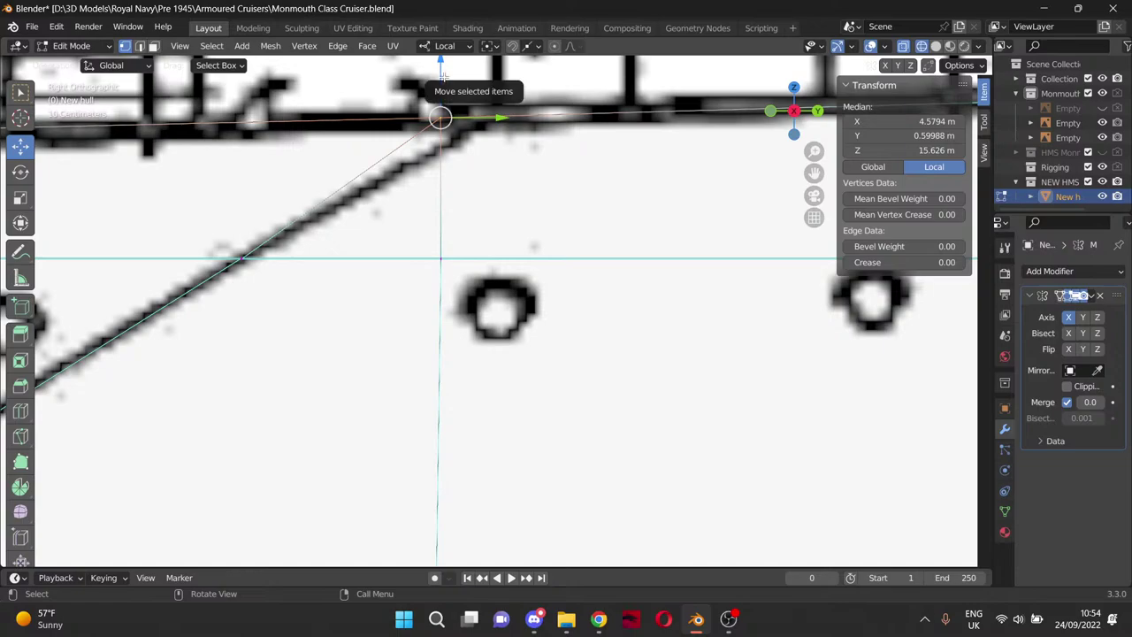
left_click_drag(443, 75, 443, 82)
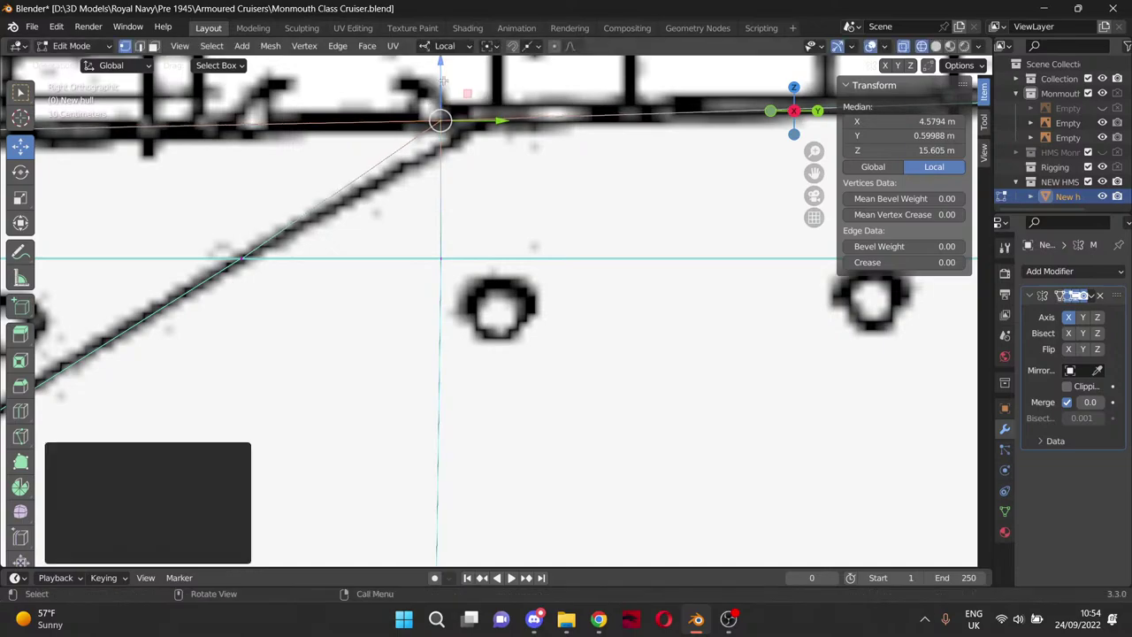
left_click_drag(500, 123, 558, 169)
scroll(558, 169, "down", 6)
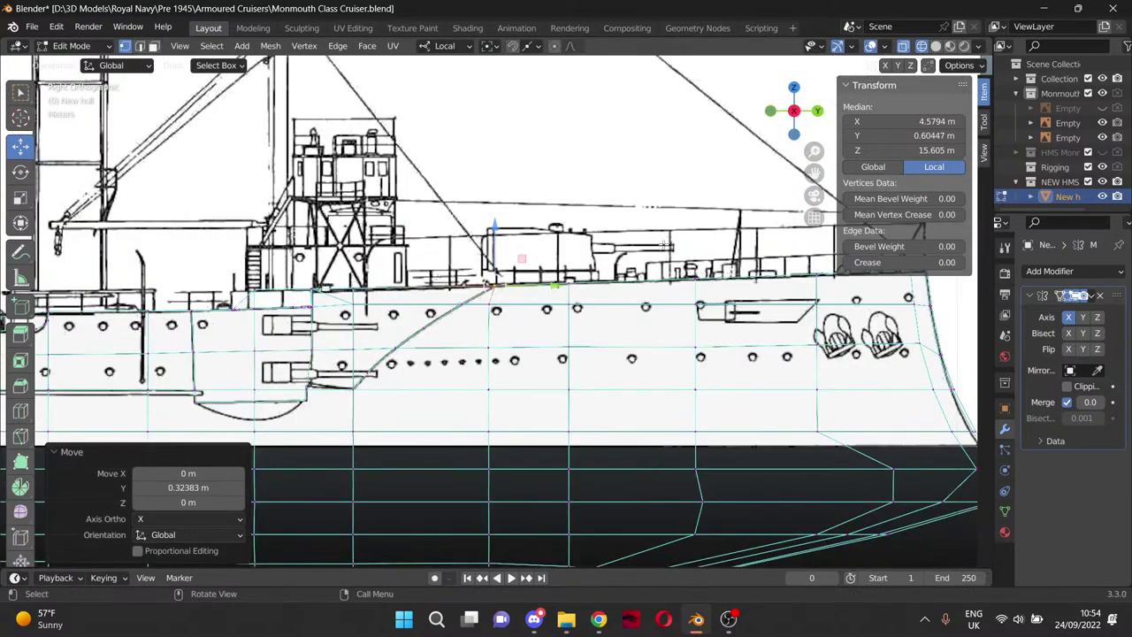
key("alt+a")
Return to solid shading and examine the bow and overall hull shape against the reference plans.
left_click_drag(814, 173, 486, 20)
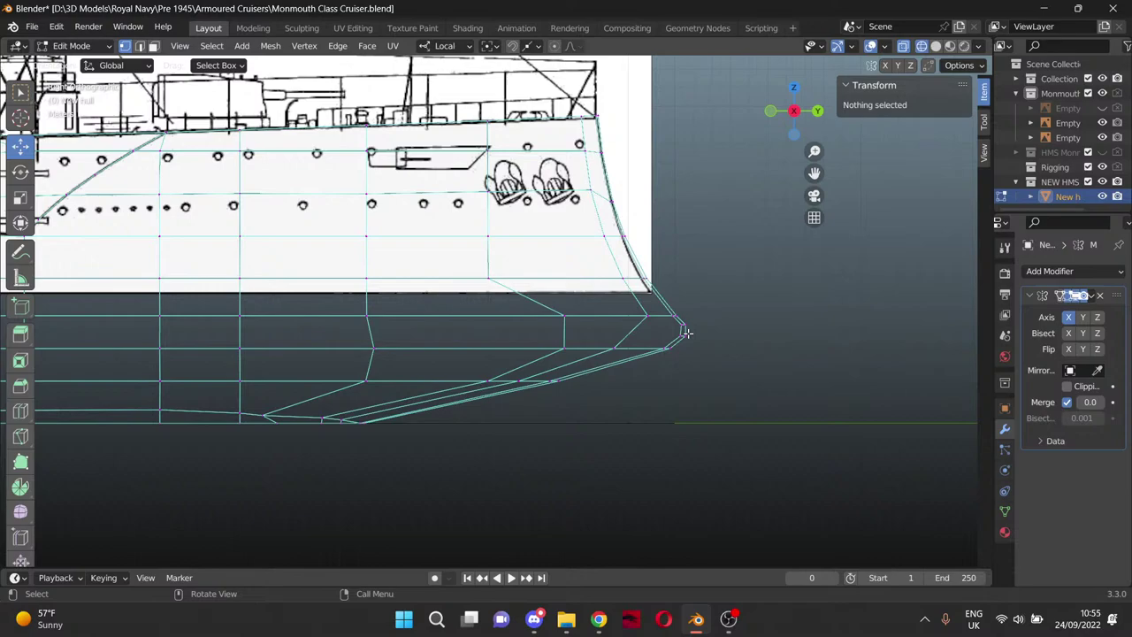
left_click(935, 46)
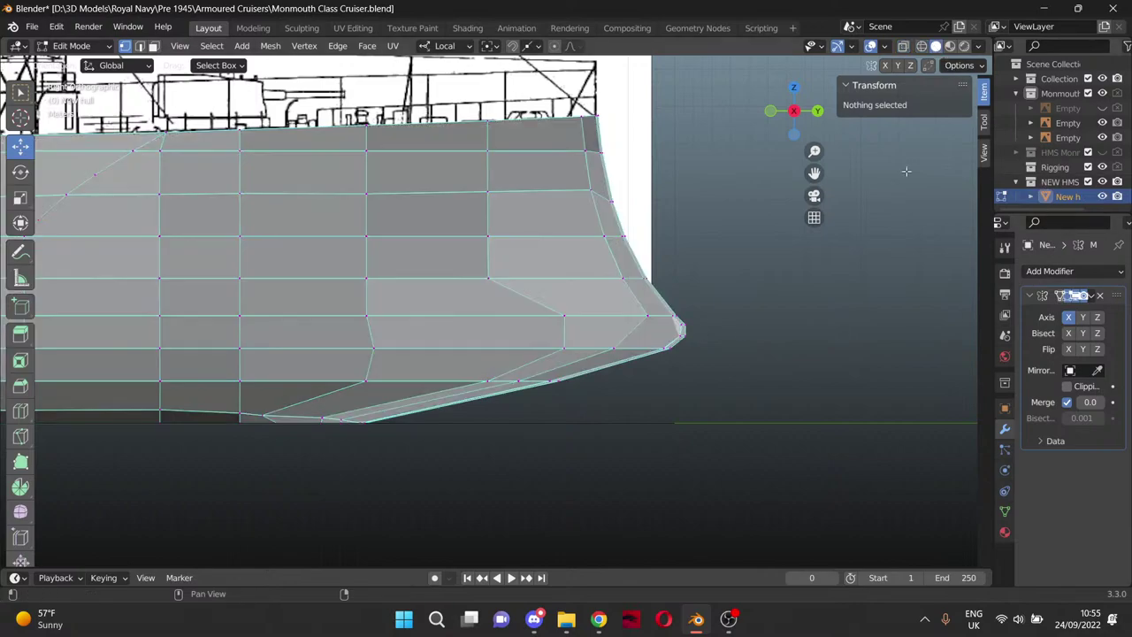
mouse_move(862, 239)
middle_mouse_down()
mouse_move(641, 269)
mouse_move(559, 121)
mouse_move(635, 258)
middle_mouse_up()
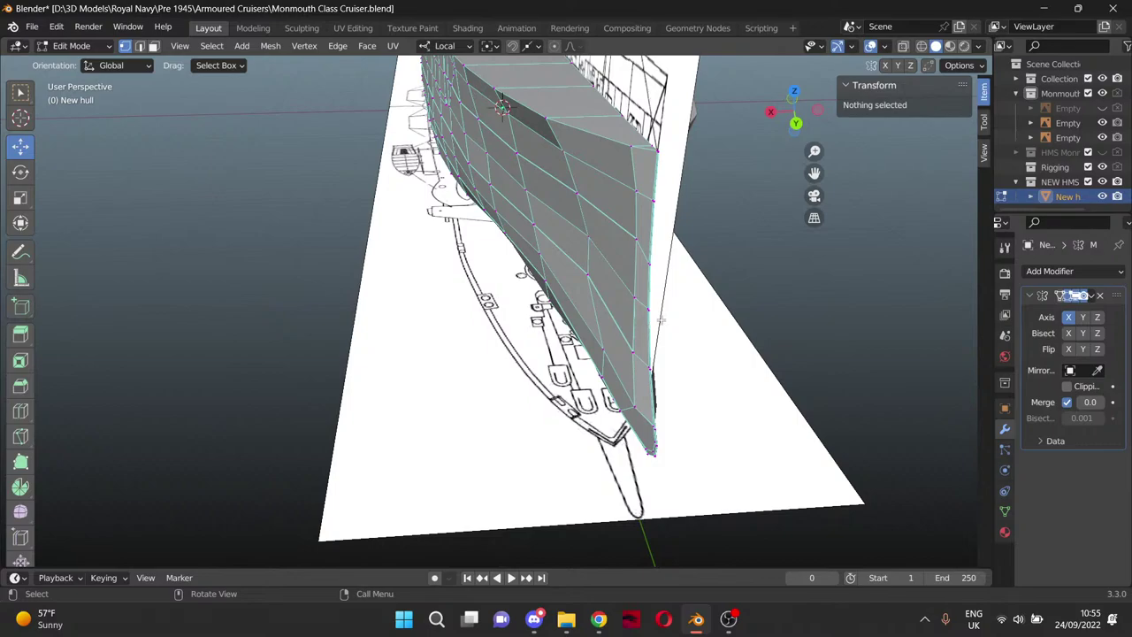
middle_click_drag(424, 278, 477, 114)
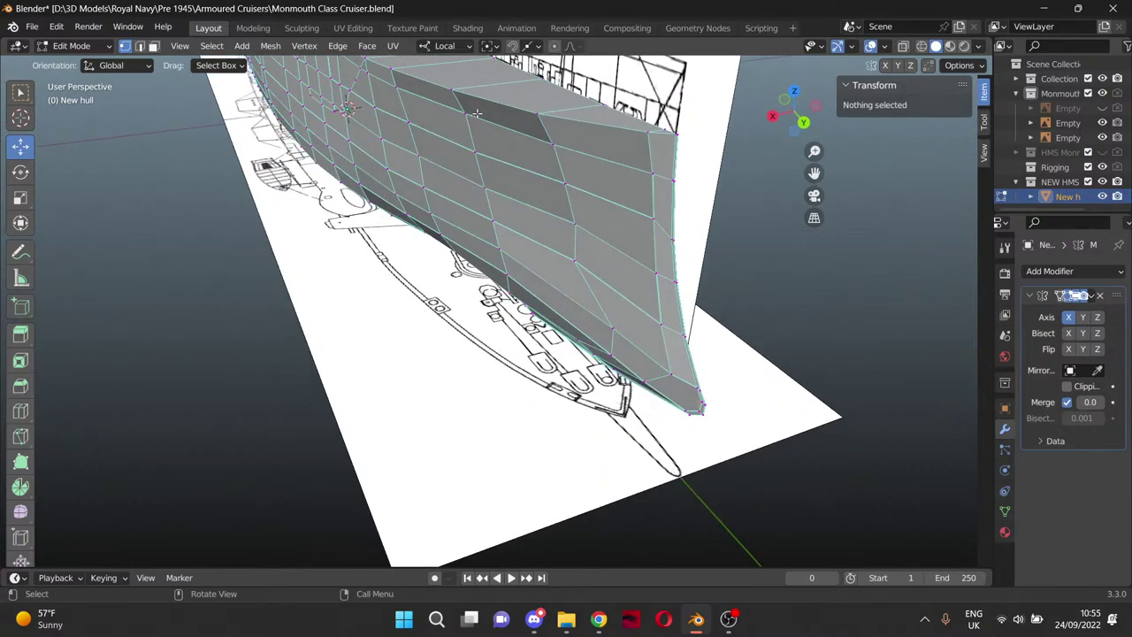
scroll(580, 202, "down", 6)
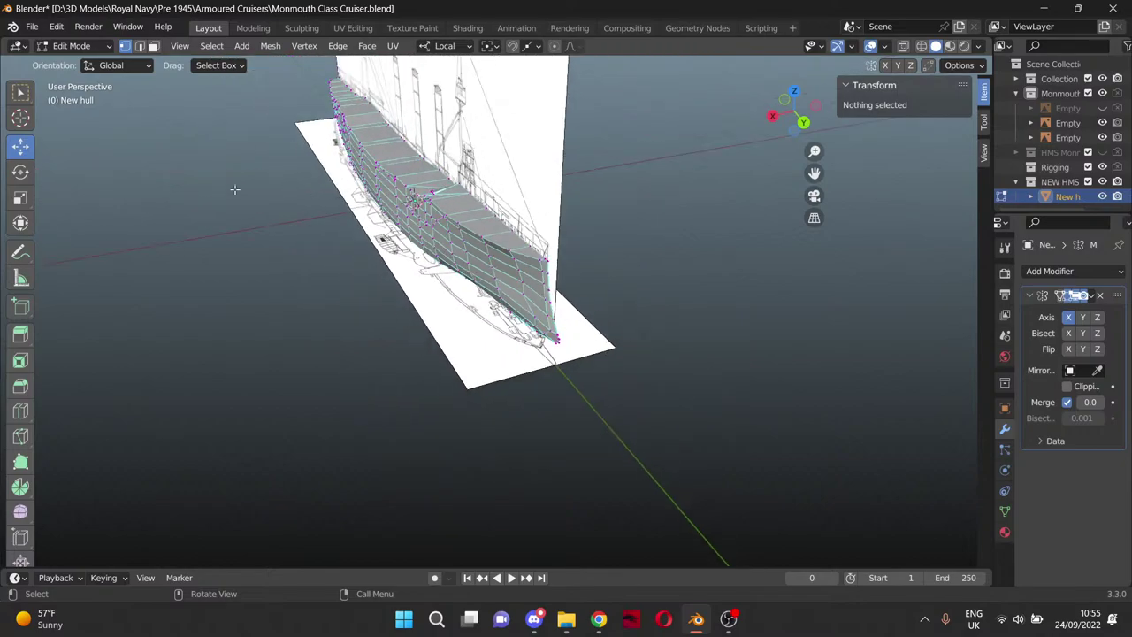
Merge the doubled vertices at the outer deck corner on the forward side of the casemate recess.
middle_click_drag(361, 345, 494, 327)
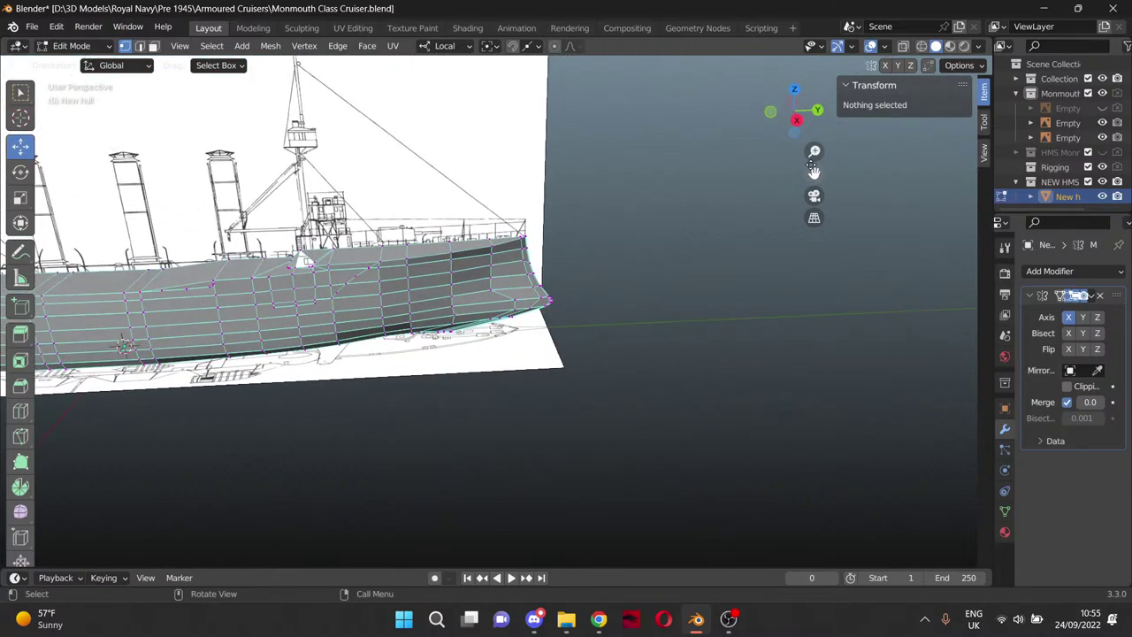
left_click_drag(814, 172, 1131, 173)
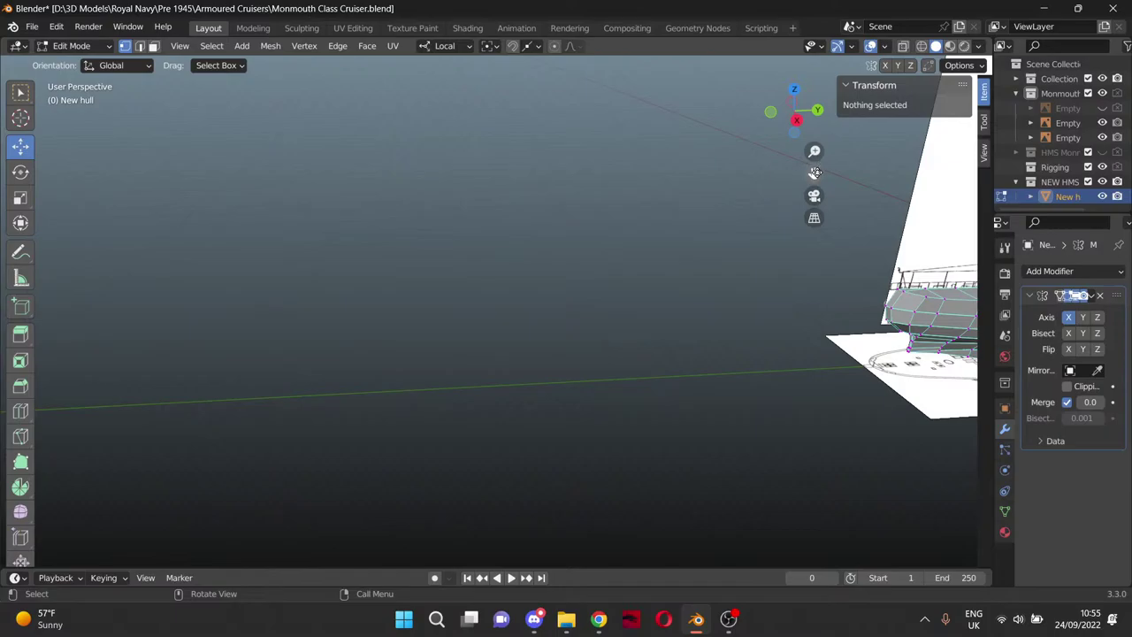
left_click_drag(814, 171, 354, 172)
middle_click_drag(498, 215, 2, 265, "shift")
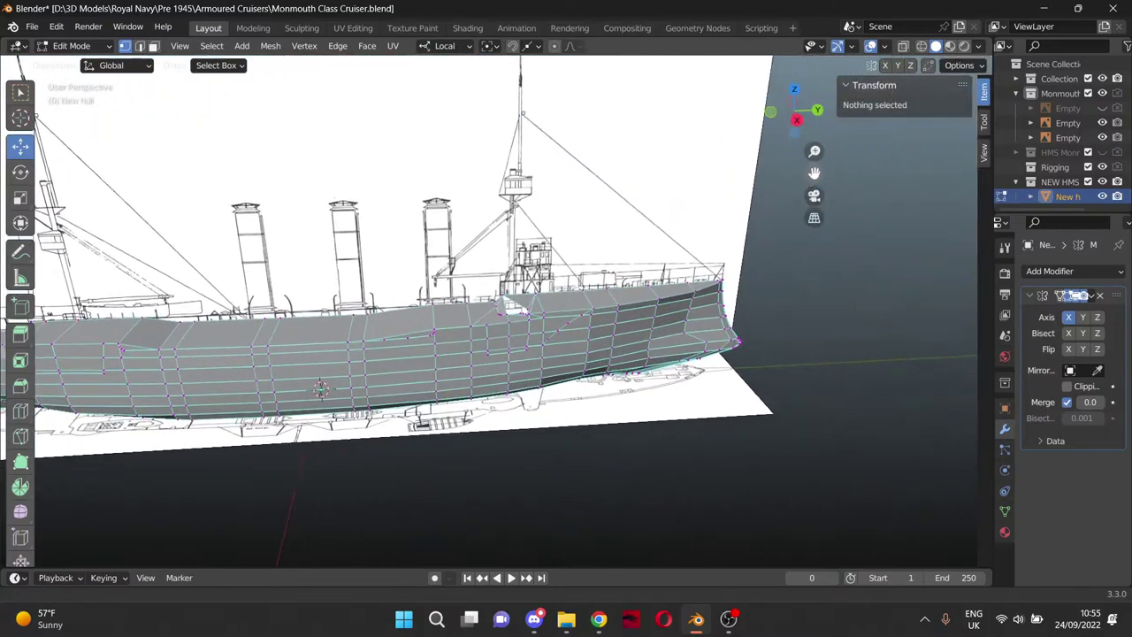
scroll(697, 306, "up", 1)
scroll(697, 305, "up", 6)
middle_click_drag(669, 293, 684, 315)
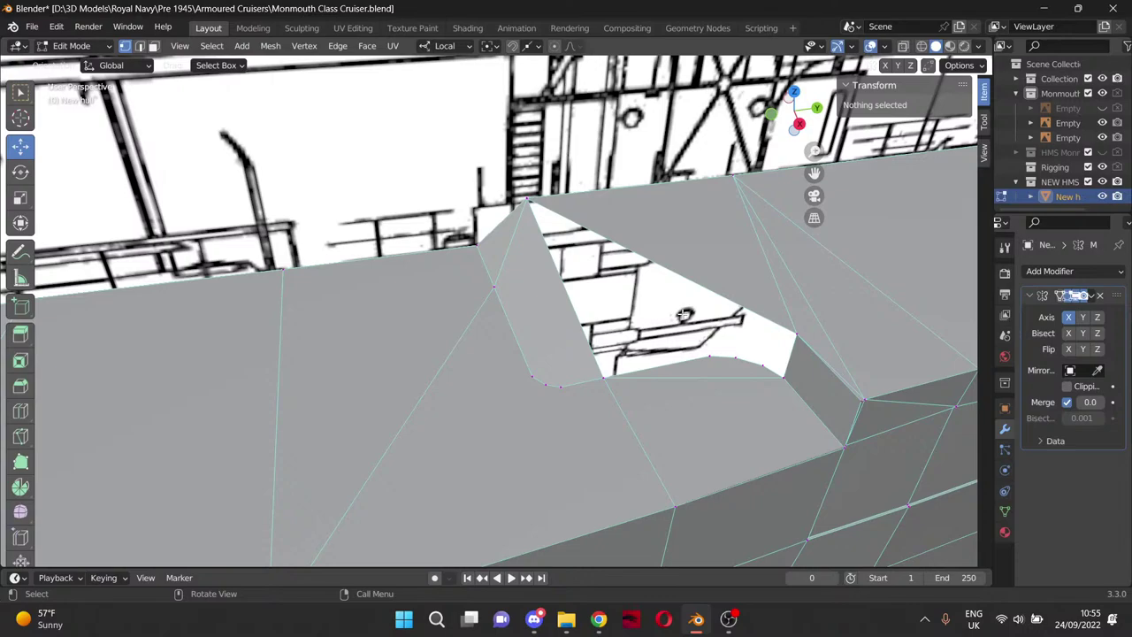
left_click_drag(814, 173, 720, 156)
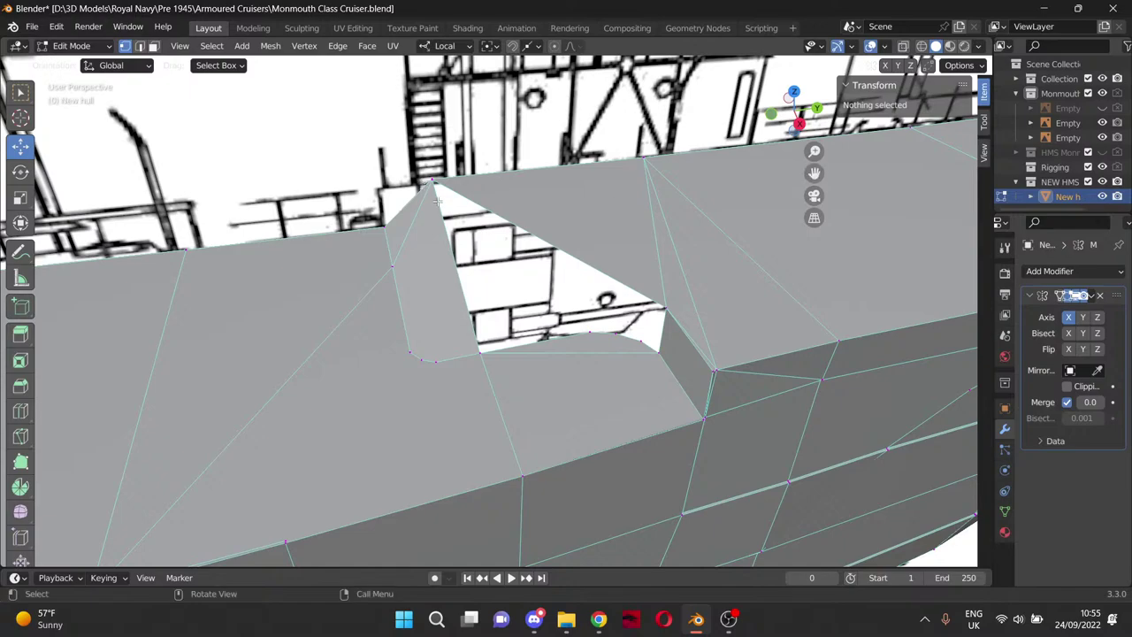
left_click(715, 370)
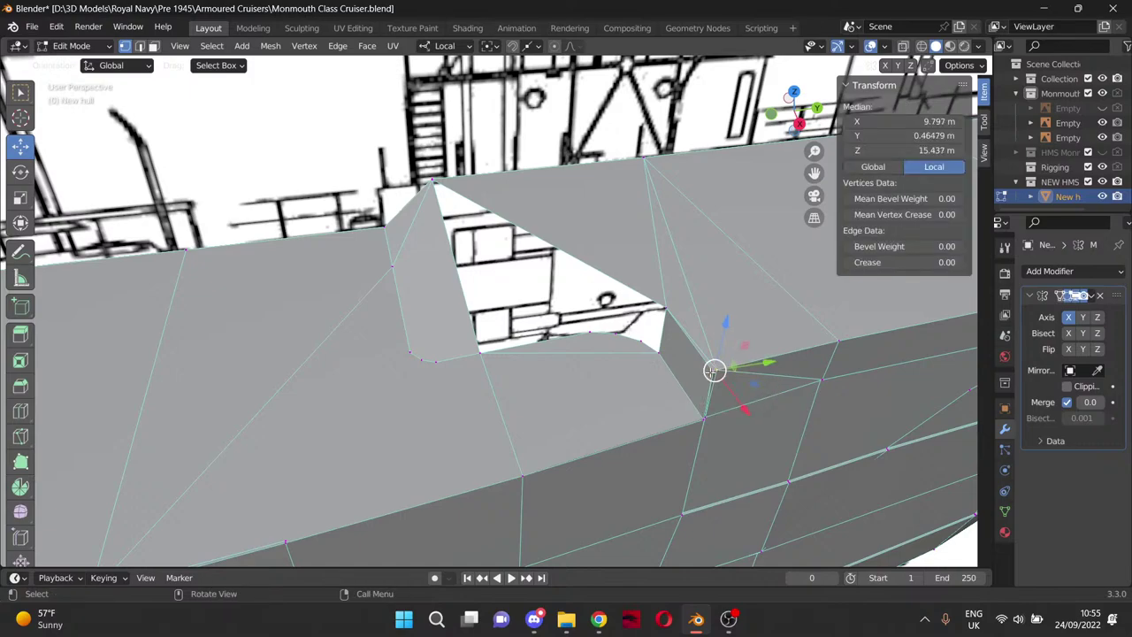
key("m")
left_click(715, 371)
left_click(509, 288)
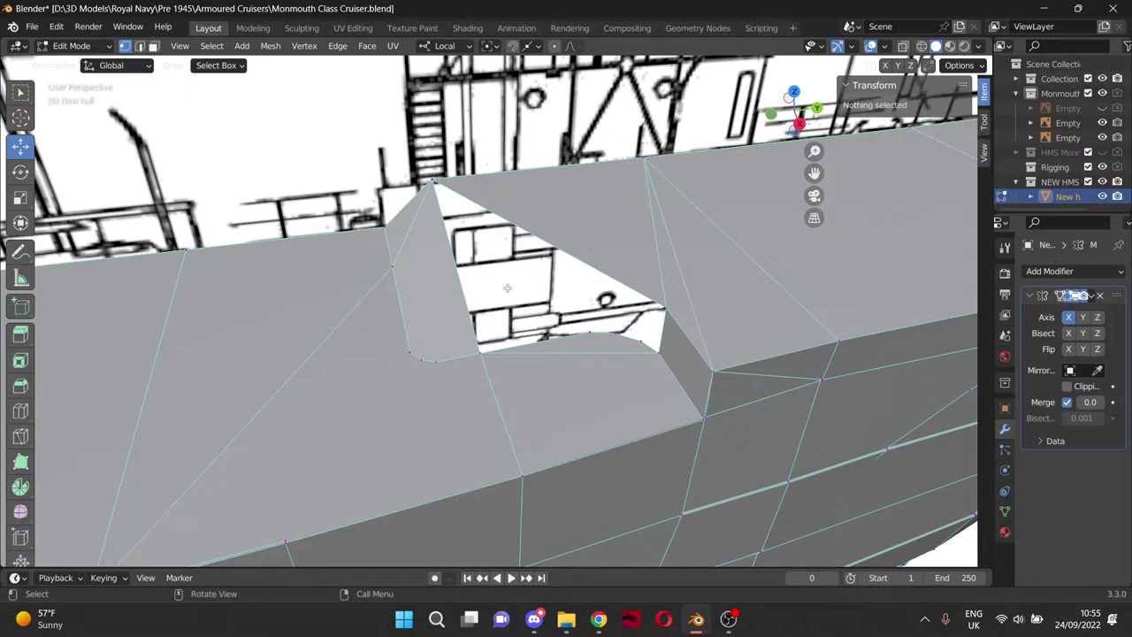
Delete the upper deck faces running from the centreline to the hull side just ahead of the casemate opening.
left_click(153, 45)
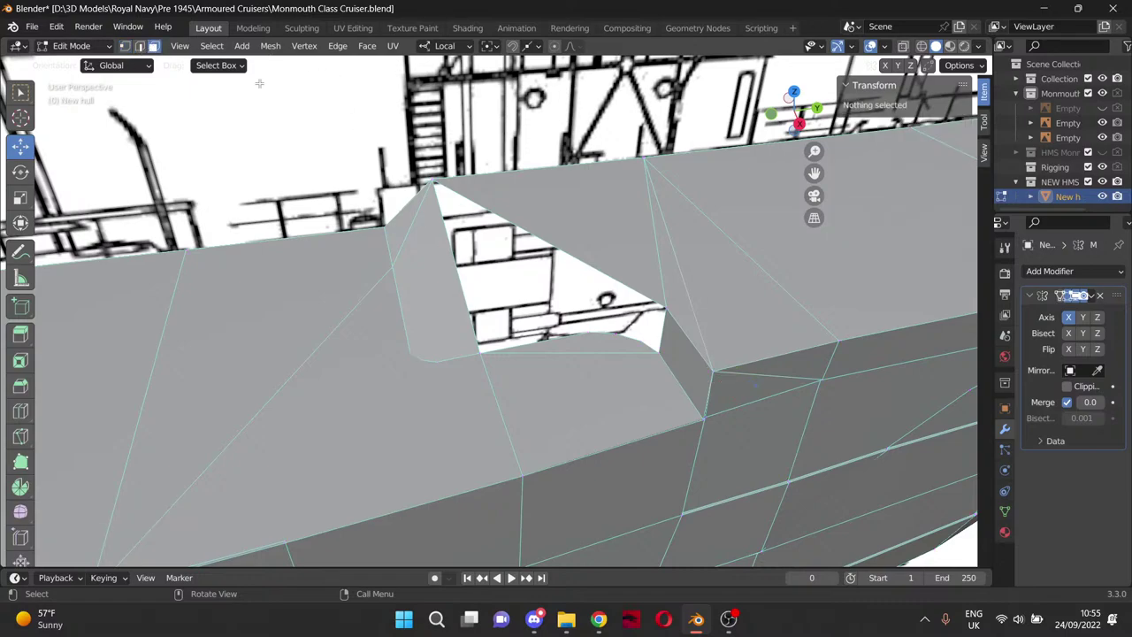
left_click(580, 217, "shift")
left_click(696, 264, "shift")
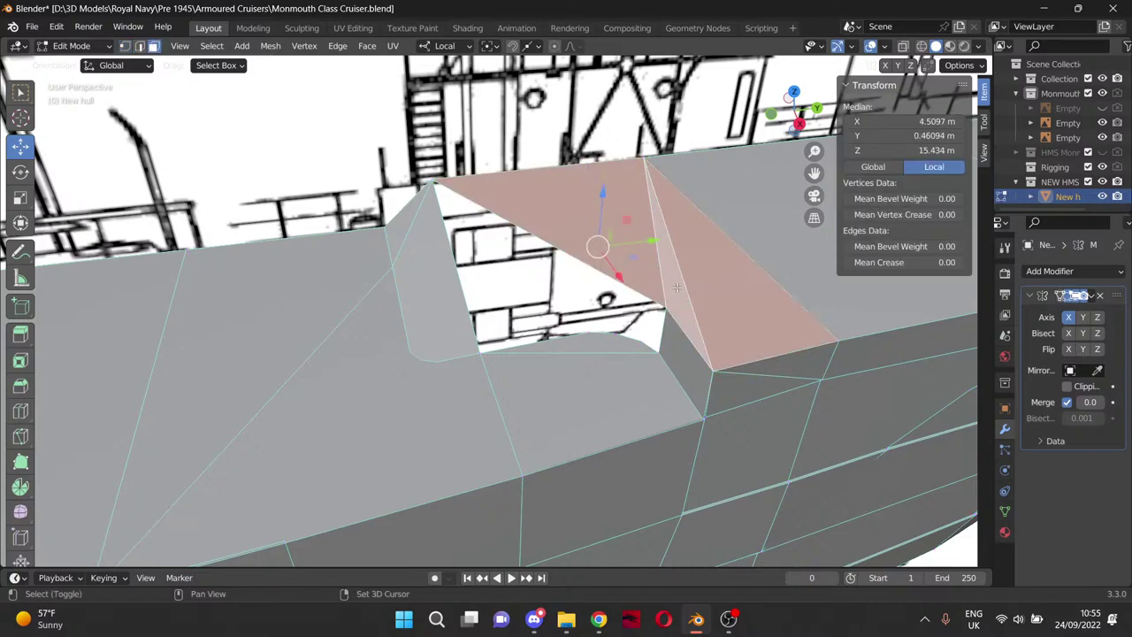
key("x")
left_click(652, 320)
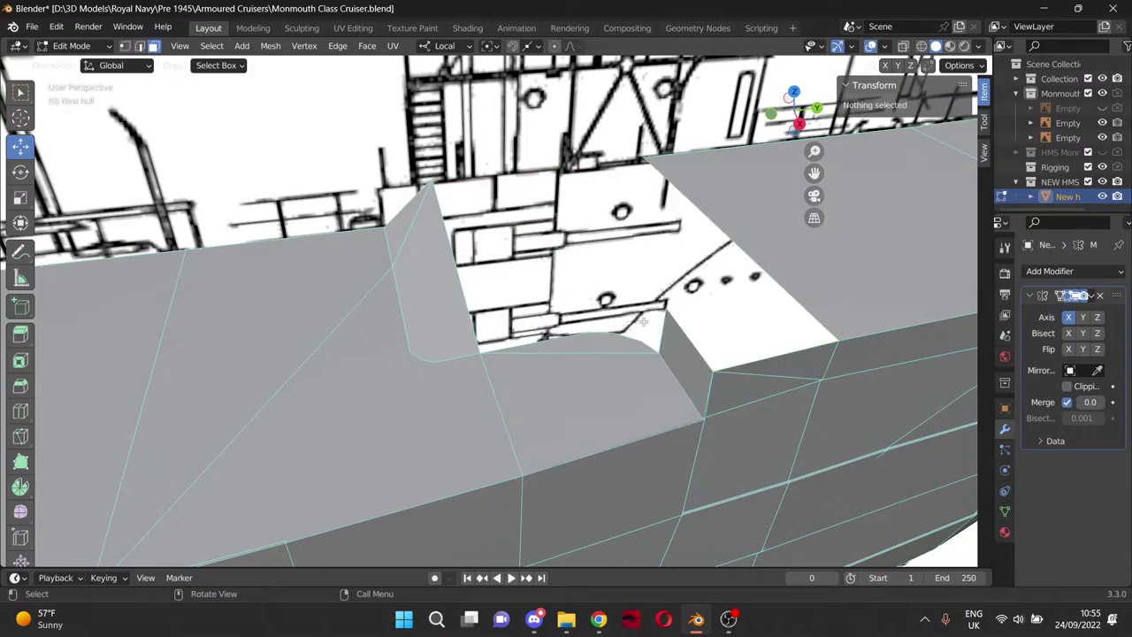
Delete the two upright wall faces along the aft side of the casemate opening.
left_click(459, 307)
key("x")
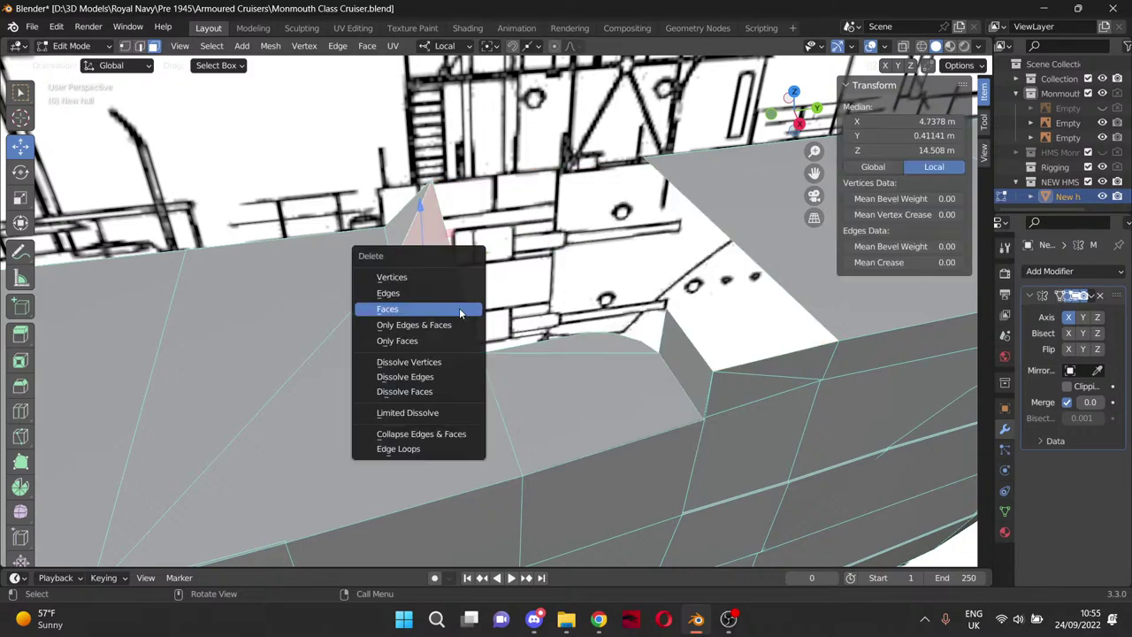
left_click(459, 310)
left_click(393, 215)
key("x")
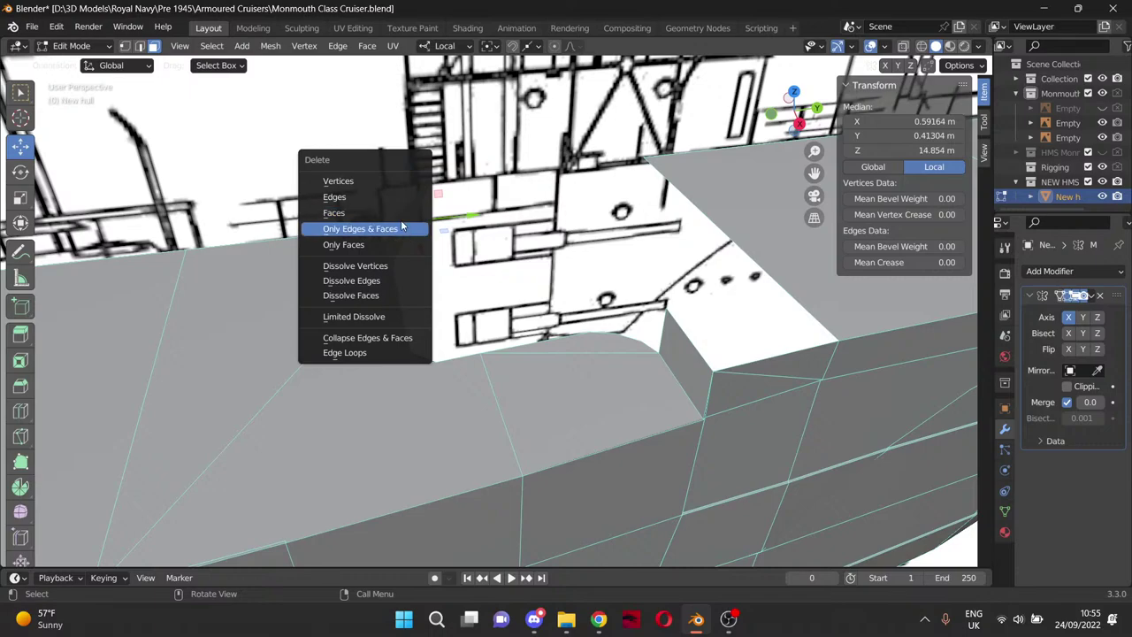
left_click(394, 215)
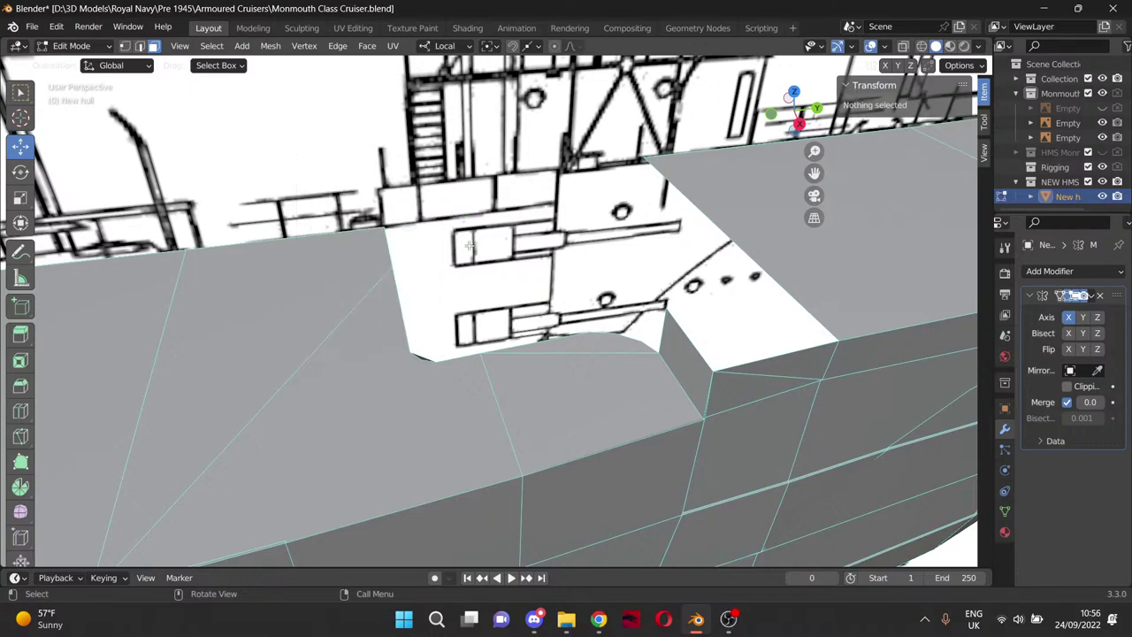
Examine the small leftover faces and edges at the rounded aft corner of the casemate opening from several angles.
middle_click_drag(468, 246, 336, 390)
scroll(339, 390, "up", 2)
scroll(339, 390, "up", 1)
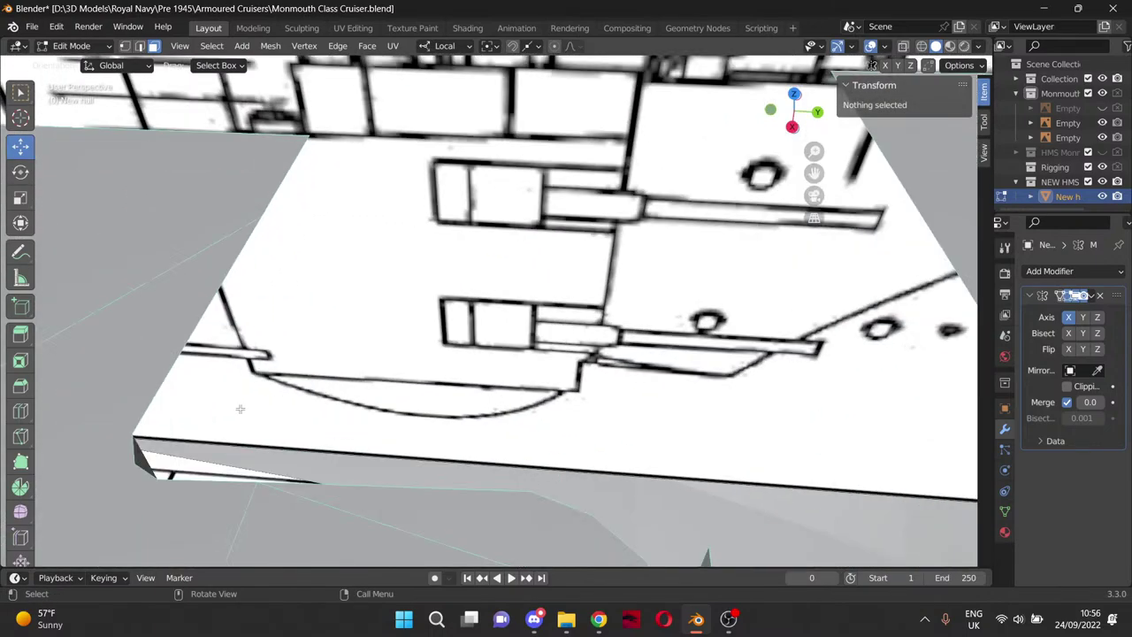
left_click(139, 461)
middle_click_drag(138, 461, 262, 283)
scroll(263, 284, "up", 1)
left_click_drag(811, 173, 796, 177)
middle_click_drag(795, 177, 602, 288)
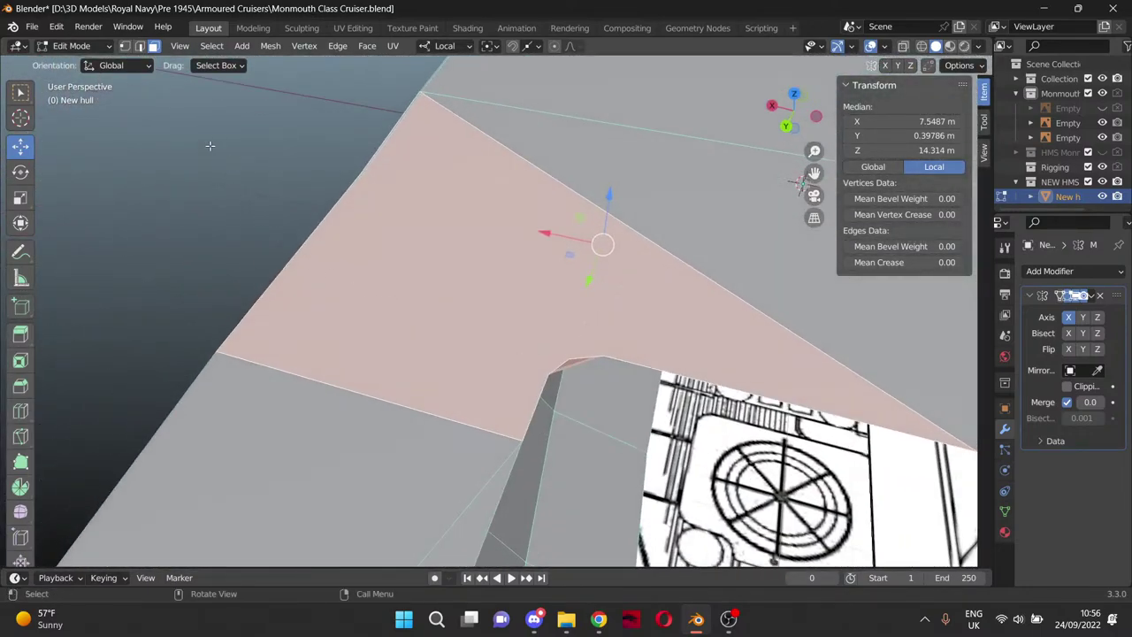
left_click(139, 45)
left_click(586, 362)
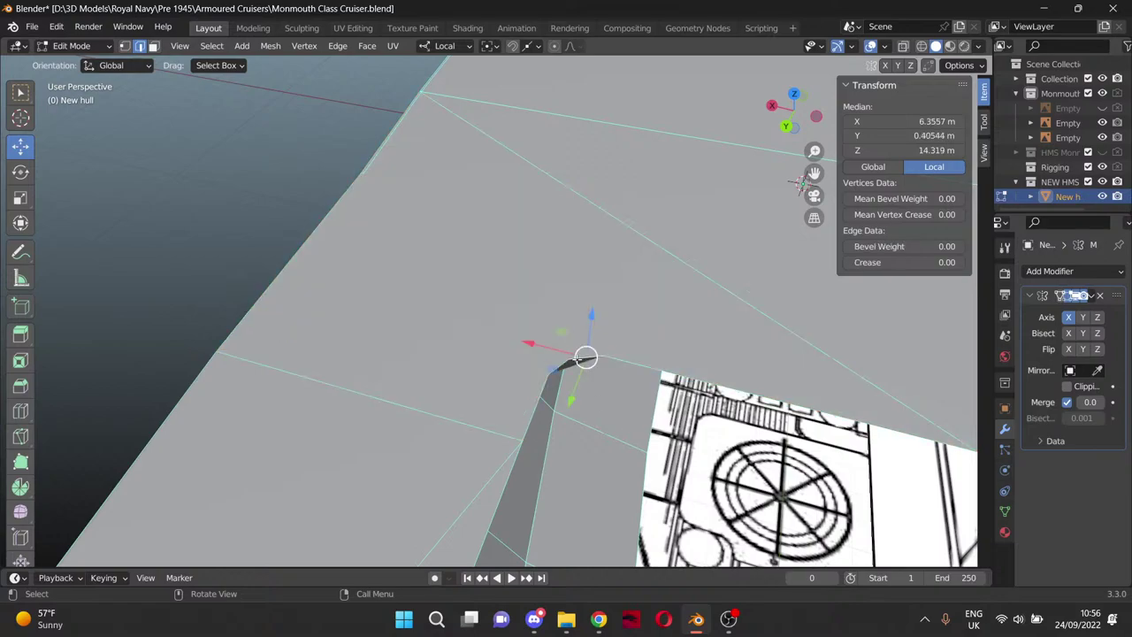
middle_click_drag(569, 363, 809, 366)
middle_click_drag(461, 178, 683, 218, "shift")
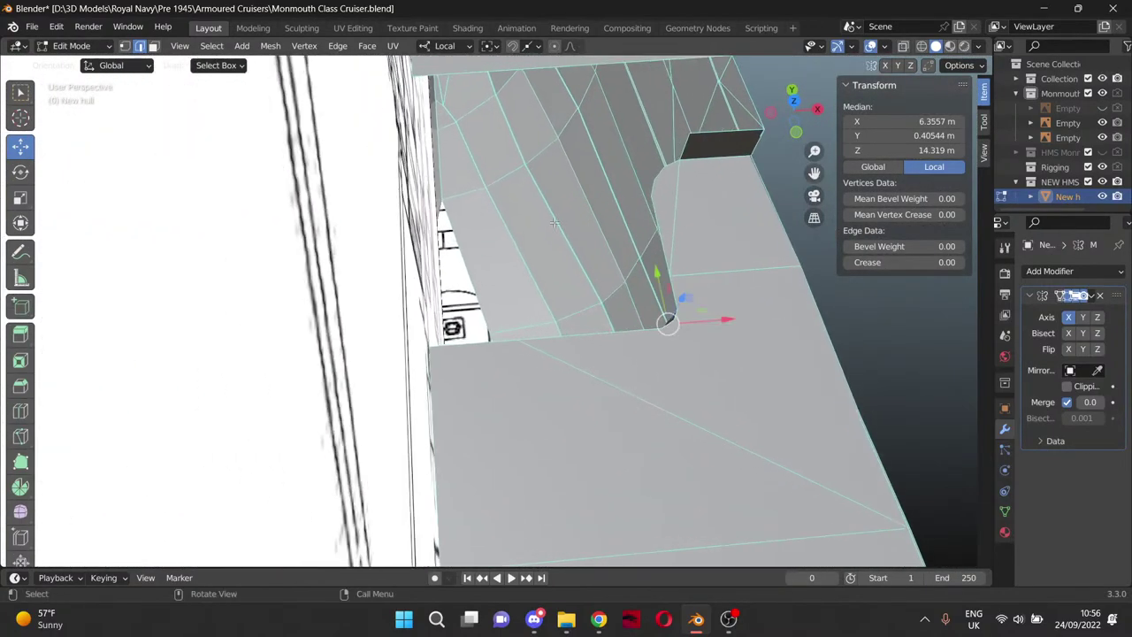
middle_click_drag(555, 223, 581, 381)
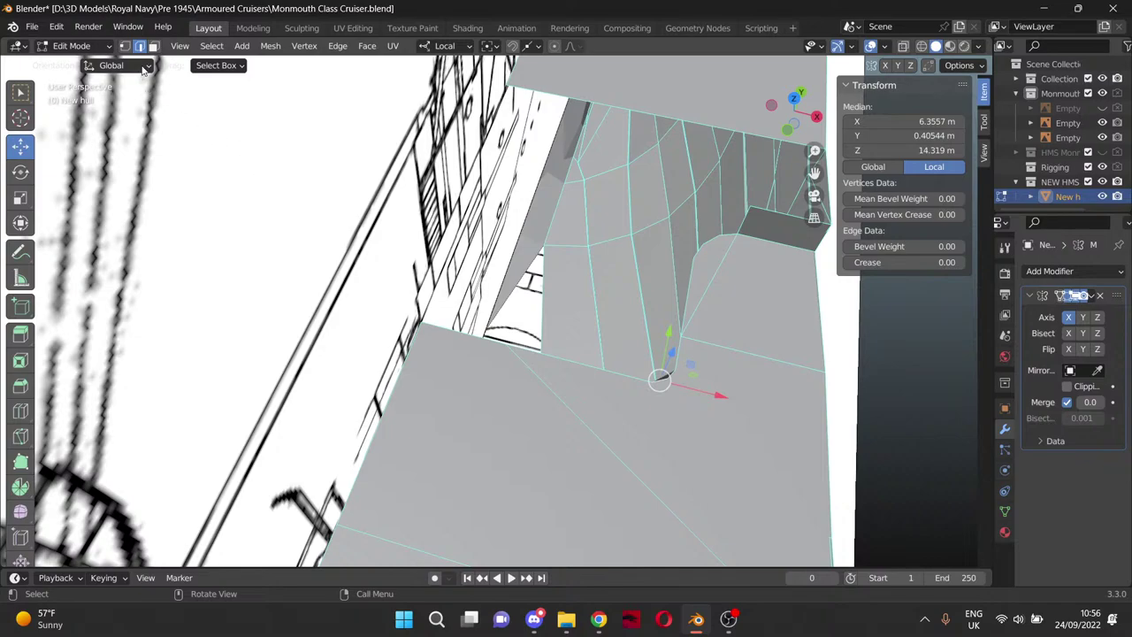
Try to fill the lower deck gap from the centreline vertex to the vertices around the rounded recess edge.
left_click(125, 46)
left_click(426, 328)
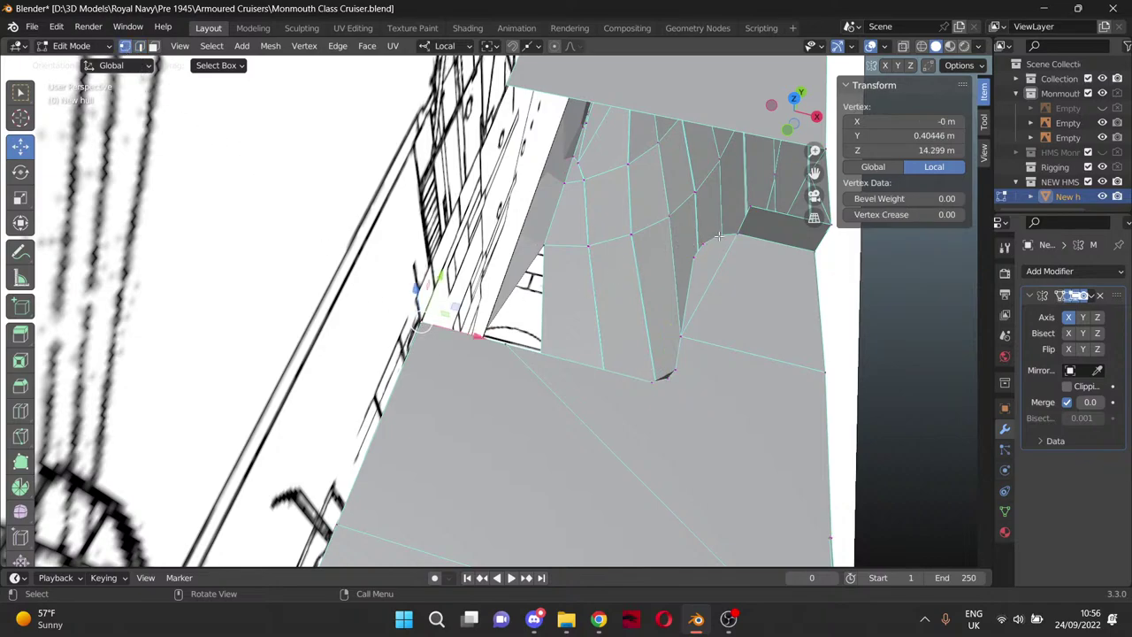
left_click(719, 236, "shift")
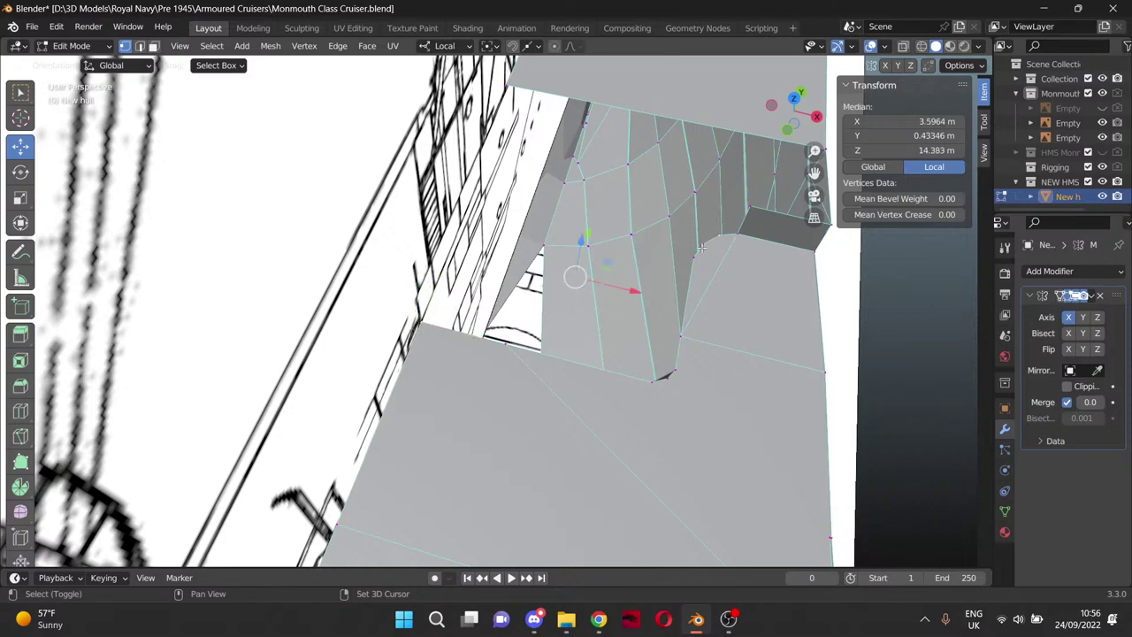
left_click(675, 371, "shift")
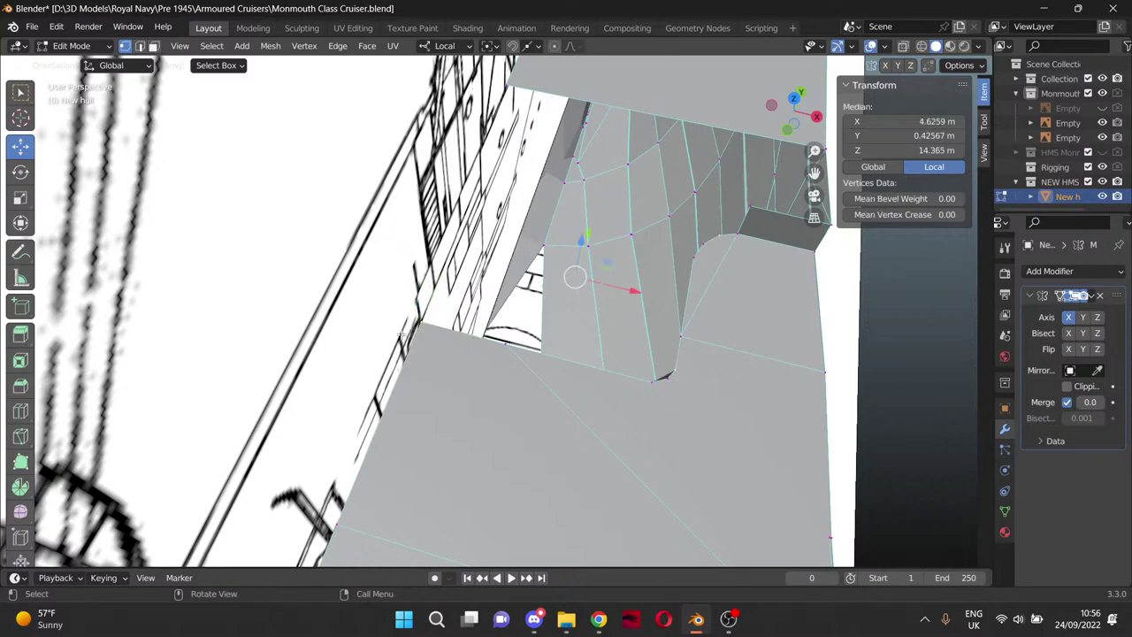
left_click(424, 327)
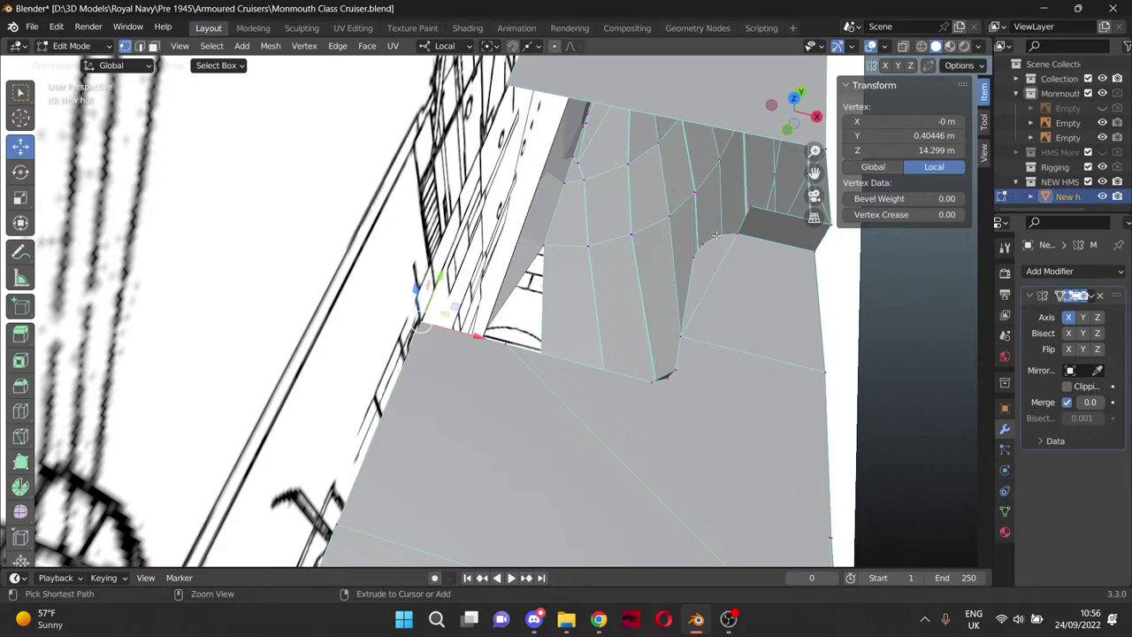
left_click(665, 376, "ctrl")
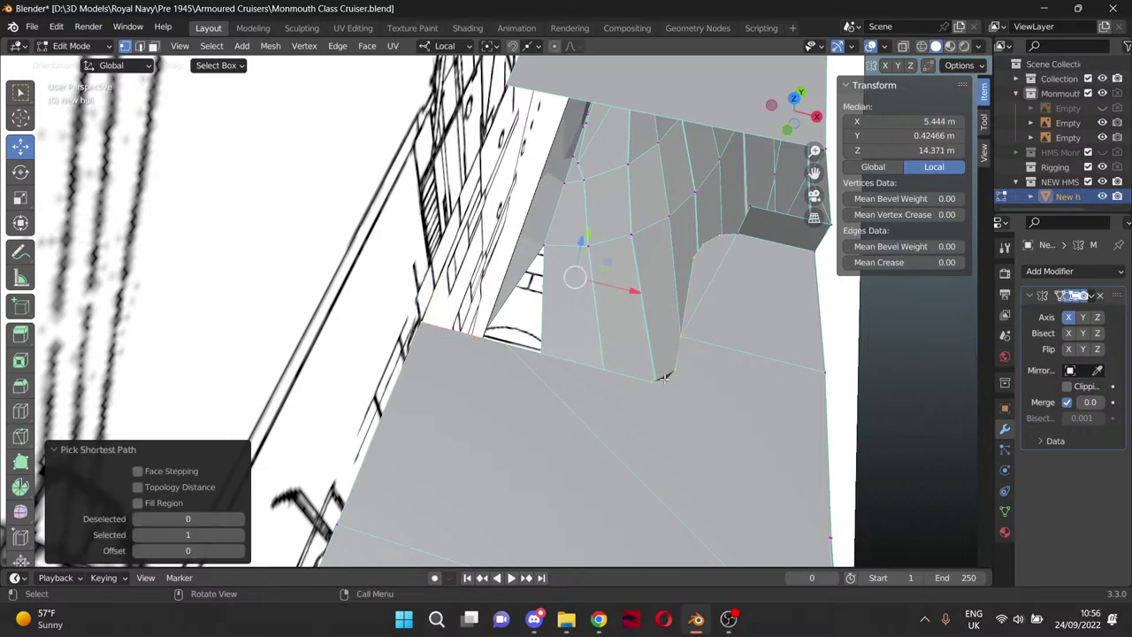
key("f")
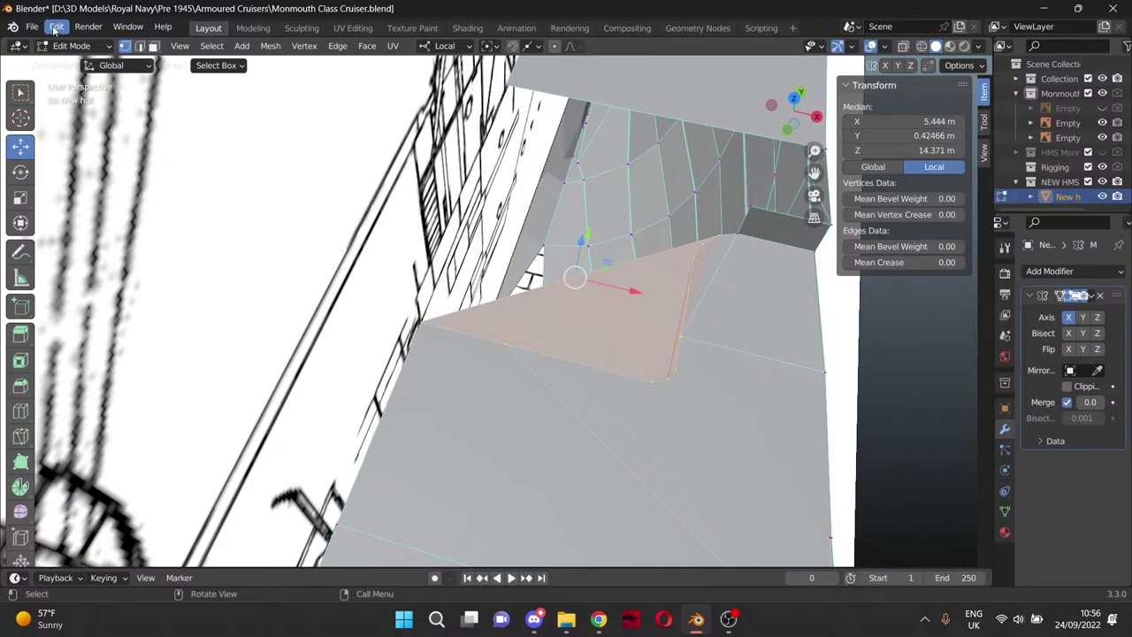
key("ctrl+z")
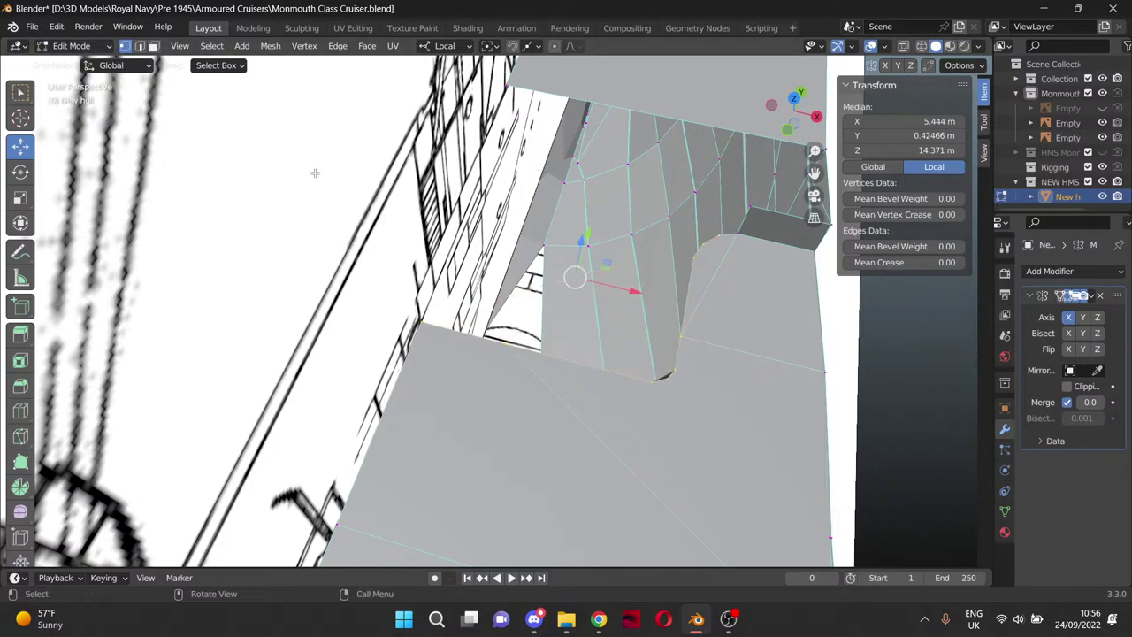
Fill a lower deck face between the centreline vertex and the recess edge vertices around the rounded aft corner.
left_click(419, 321)
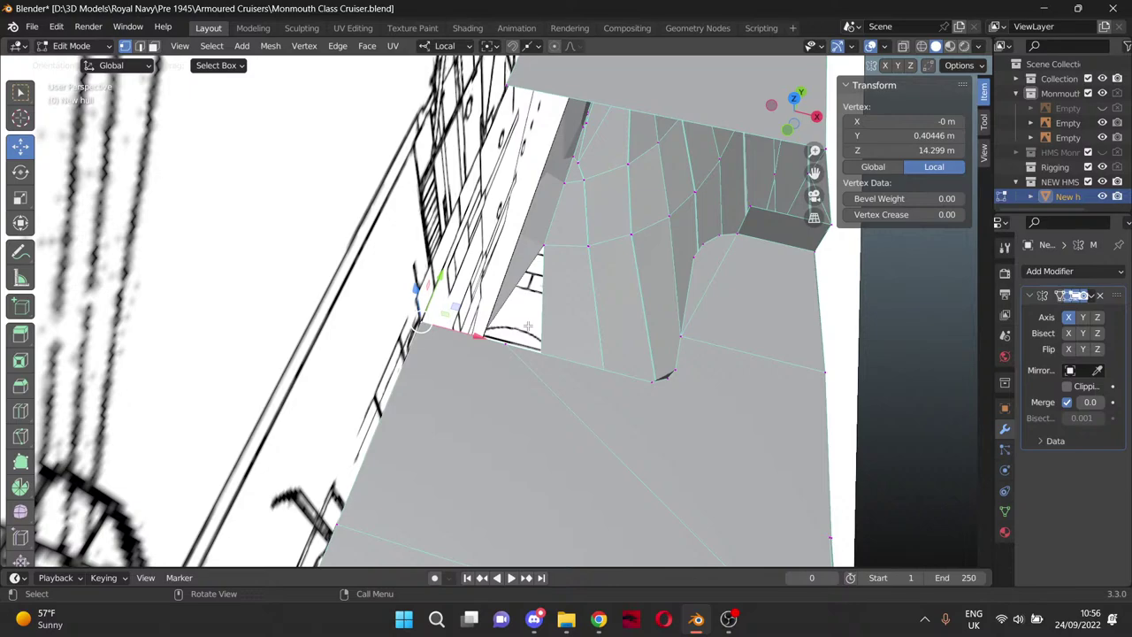
left_click(696, 259, "shift")
left_click(682, 336, "shift")
left_click(676, 372, "shift")
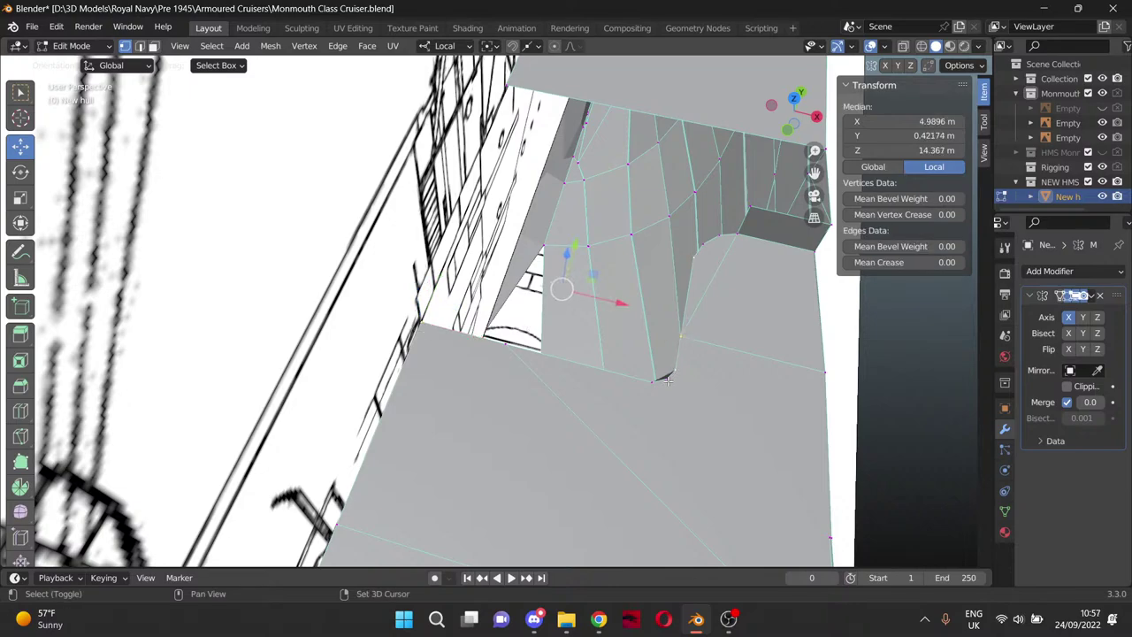
left_click(668, 379, "shift")
left_click(651, 383, "shift")
key("f")
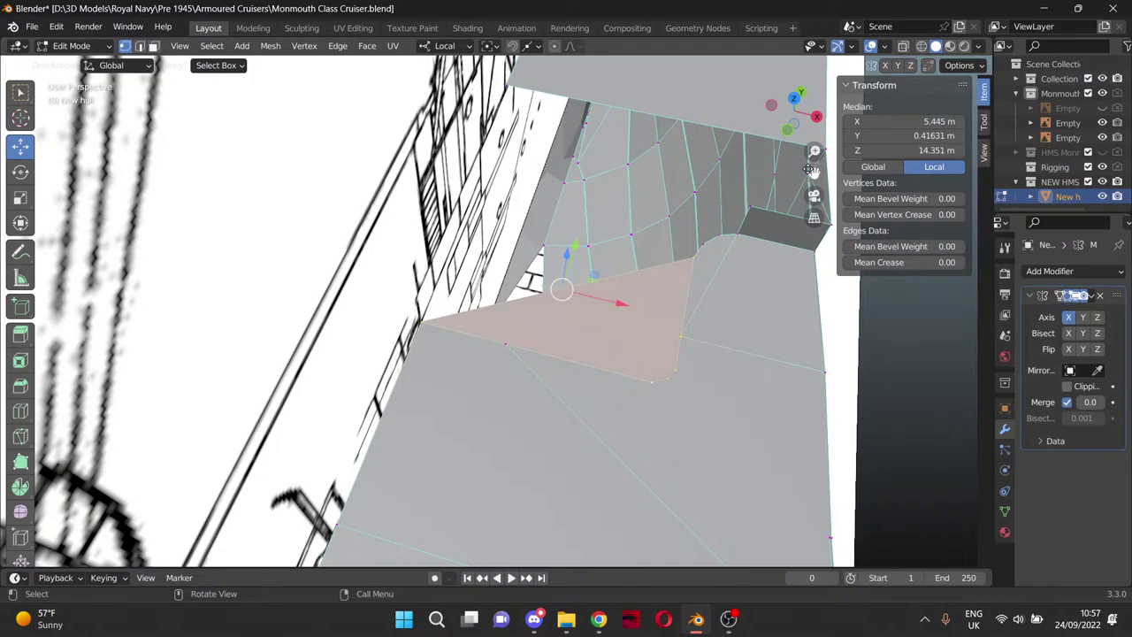
Fill a narrow face from the centreline vertex to the next curved recess edge vertices beside the new deck face.
middle_click_drag(776, 162, 601, 301, "shift")
left_click(601, 297)
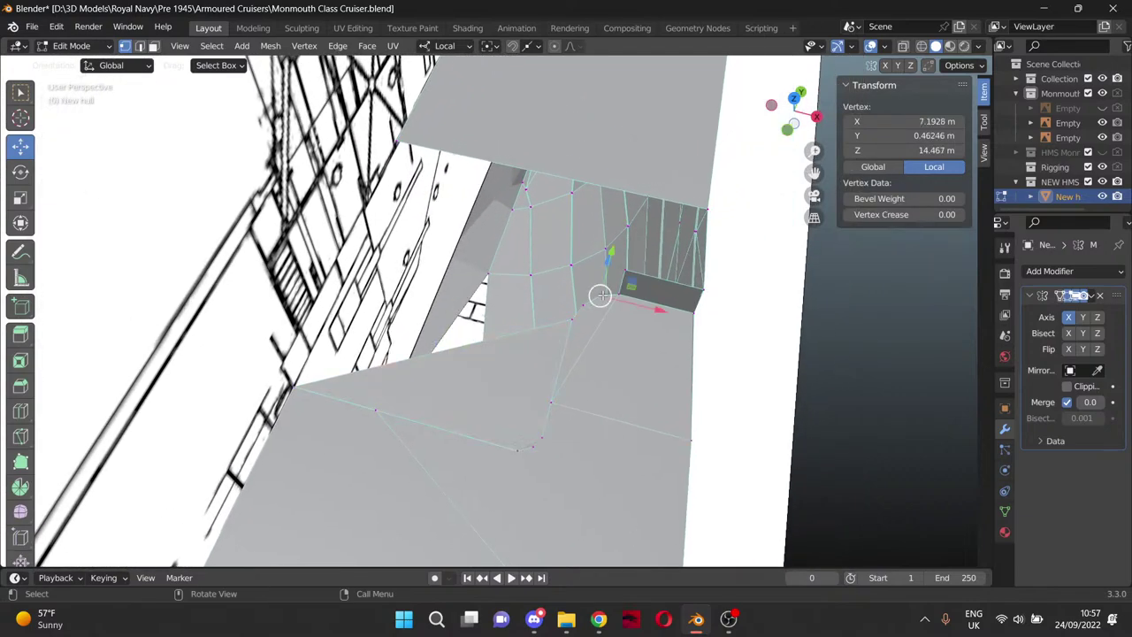
left_click(573, 320, "ctrl")
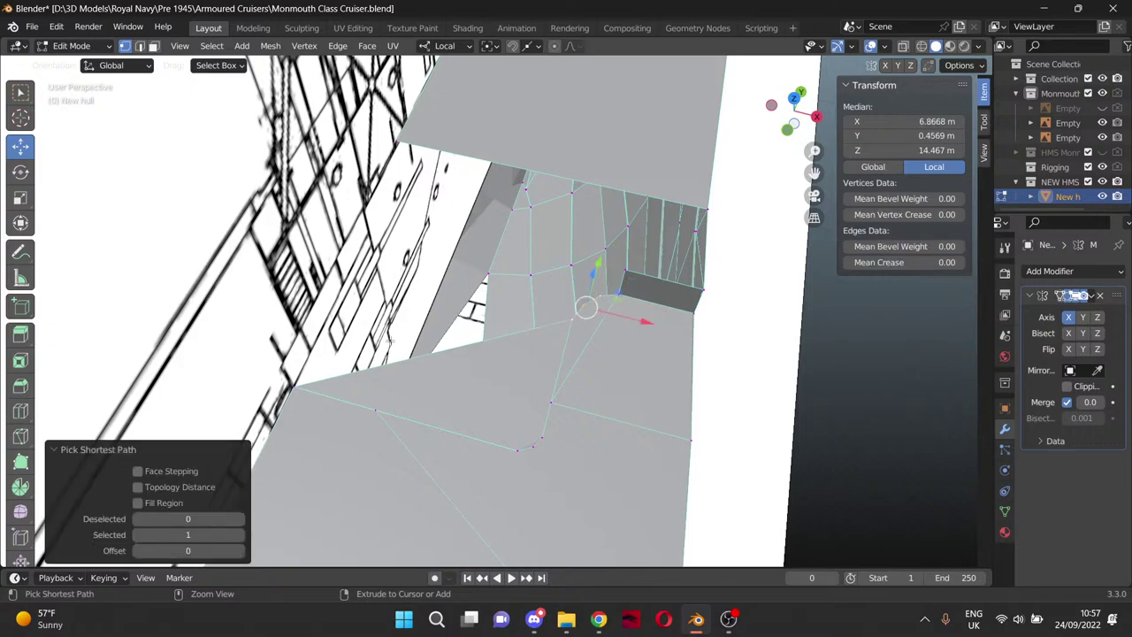
left_click(292, 387, "shift")
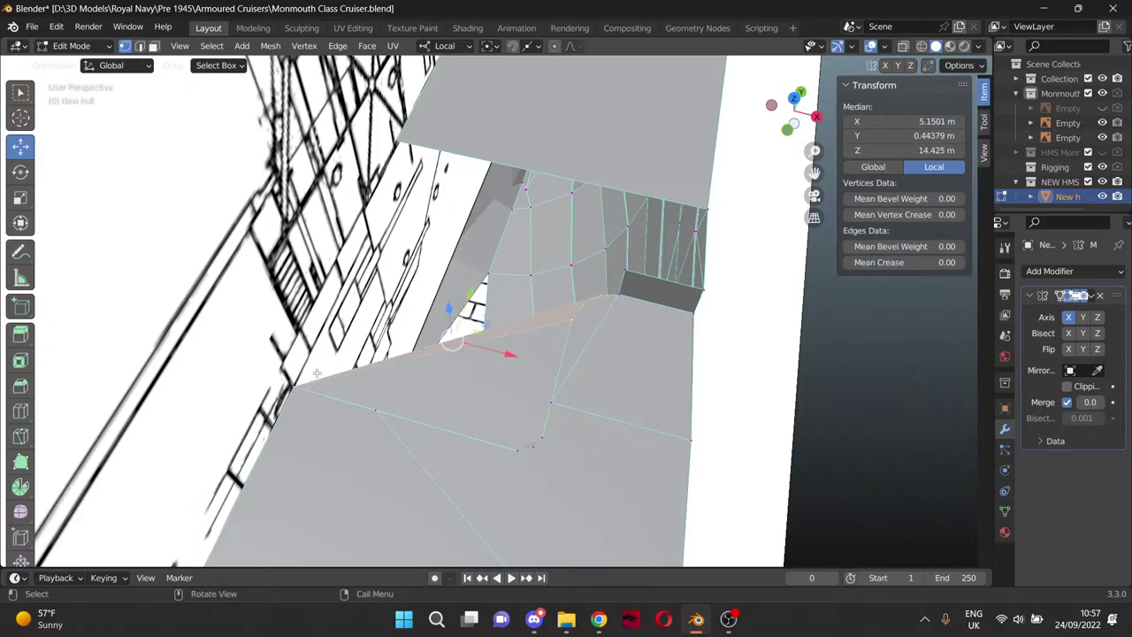
Knife a cut across the new deck faces from the rounded aft corner to their open forward edge.
middle_click_drag(589, 281, 473, 338)
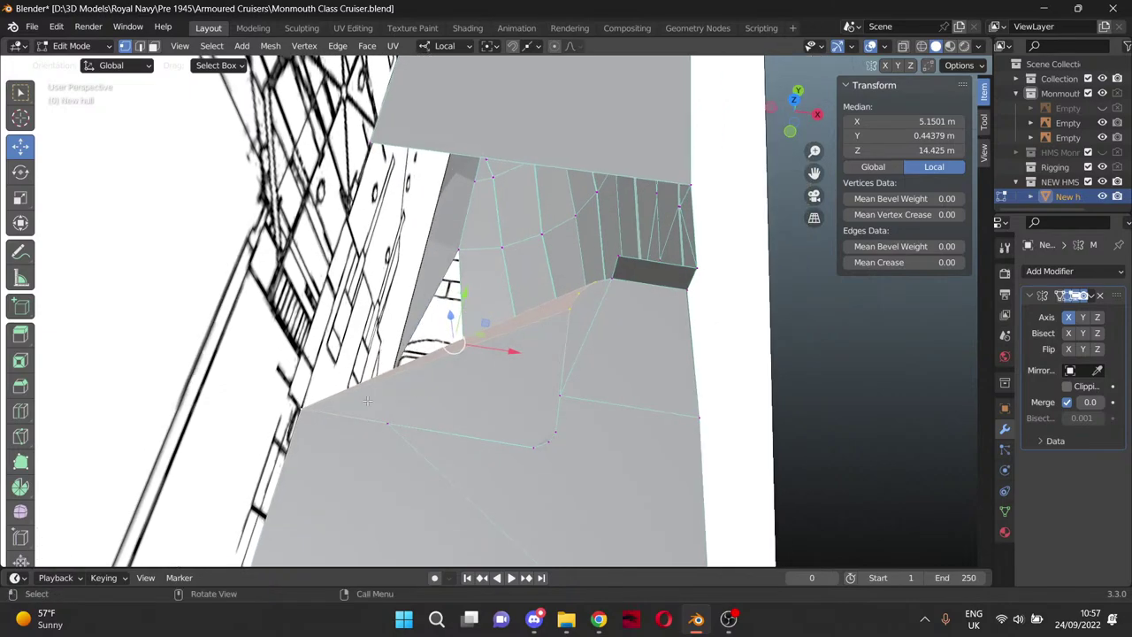
key("k")
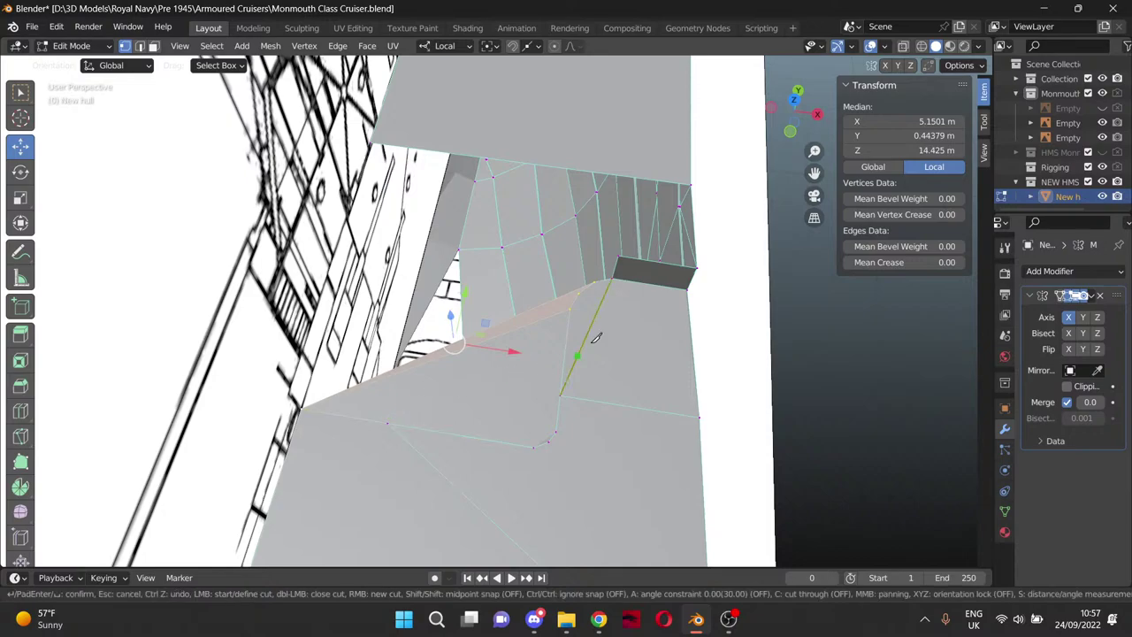
left_click(548, 440)
left_click(429, 353)
key("Return")
Enable clipping on the Mirror modifier and move the new open-edge vertex -0.3009 m along X onto the centreline.
left_click(436, 351)
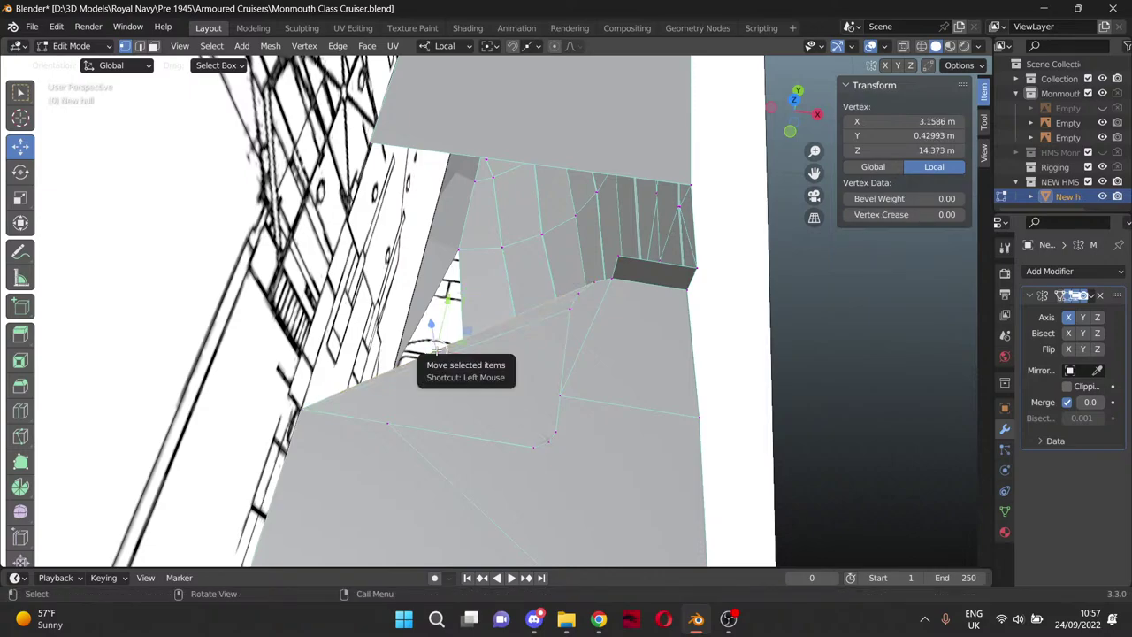
left_click_drag(493, 358, 378, 341)
left_click(1066, 386)
middle_click_drag(378, 341, 400, 365)
scroll(450, 259, "up", 4)
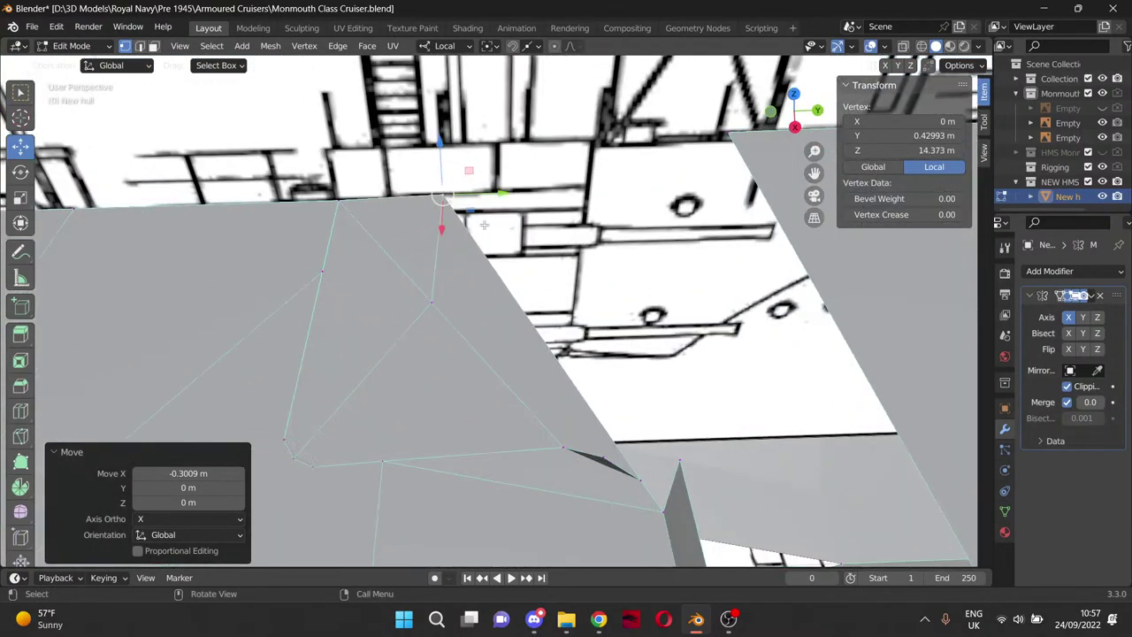
Move the centreline vertex 2.994 m along Y and fill a narrow triangular face from it to the two vertices at the recess's forward outer corner.
left_click_drag(502, 194, 616, 195)
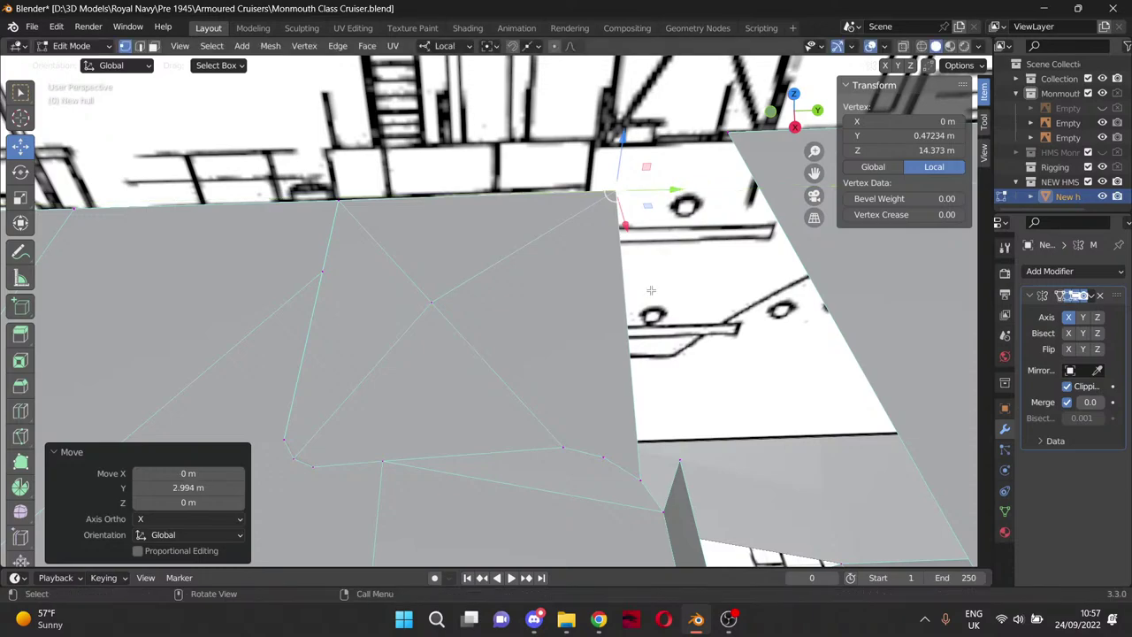
key("alt+a")
left_click(617, 195)
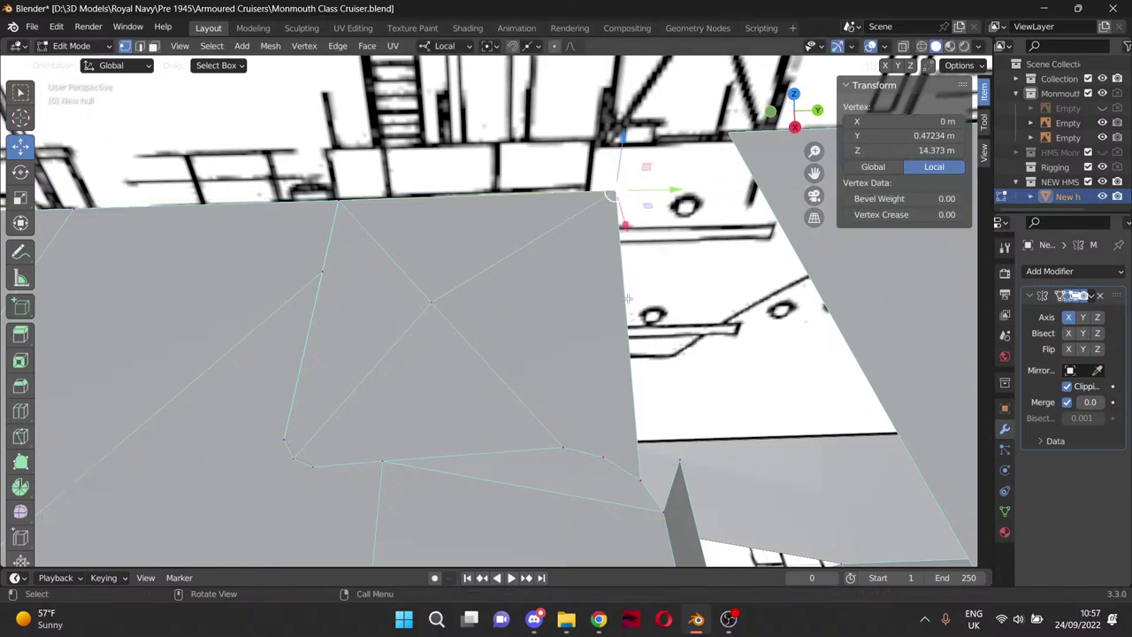
left_click(664, 511, "shift")
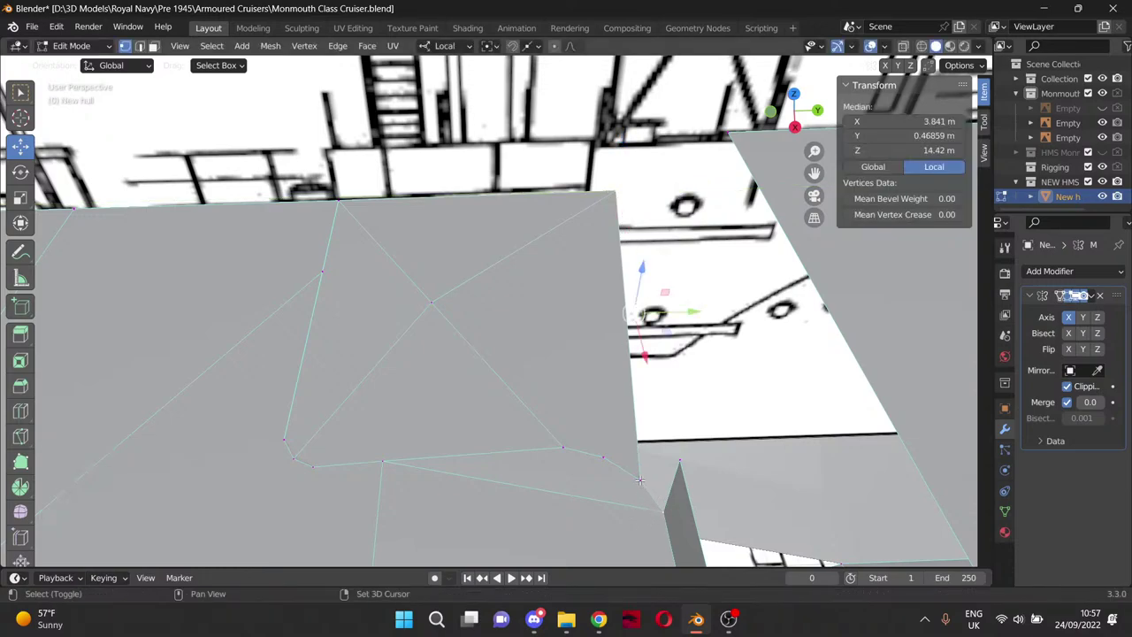
left_click(641, 480, "shift")
key("f")
left_click(707, 427)
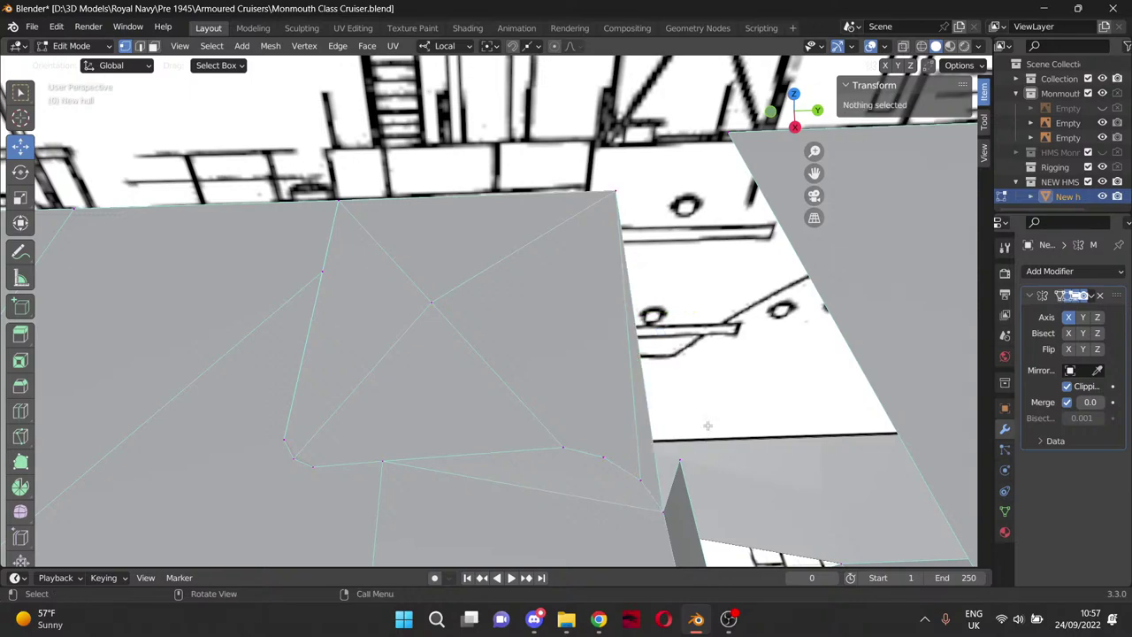
Move the forward centreline vertex -0.52277 m along Y in top view to straighten the deck's forward edge.
middle_click_drag(732, 371, 696, 379)
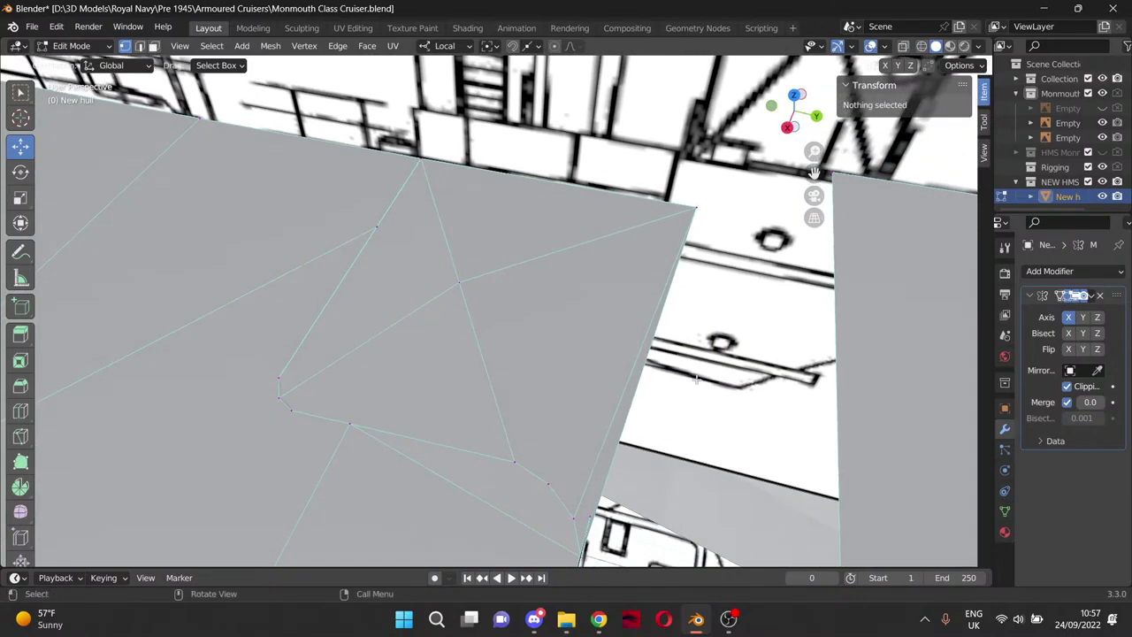
key("KP_7")
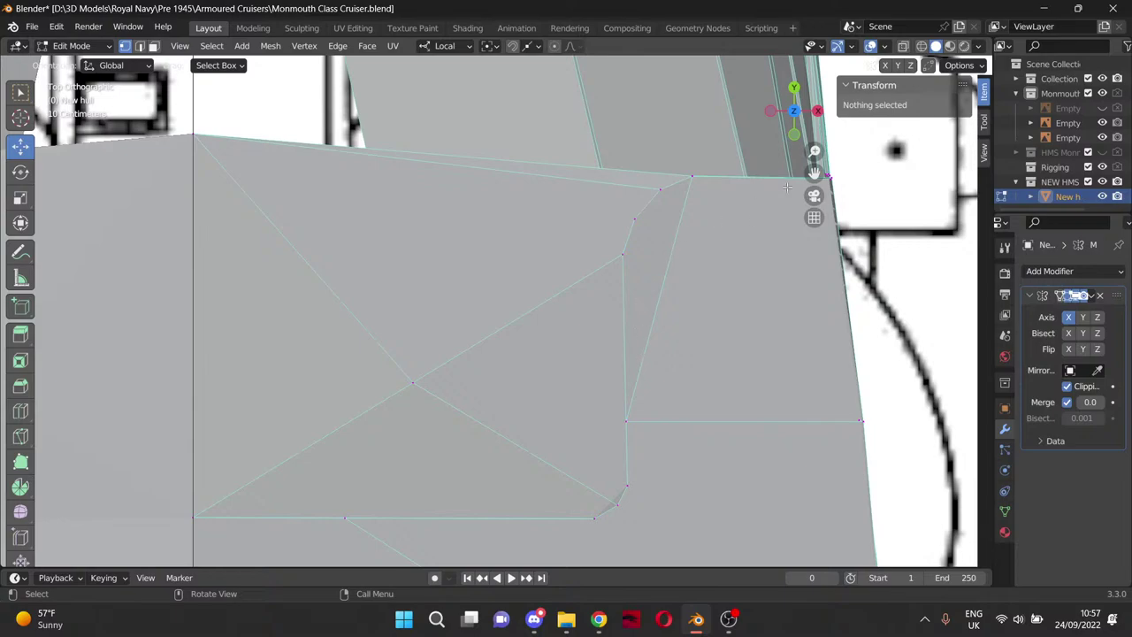
left_click_drag(814, 173, 341, 213)
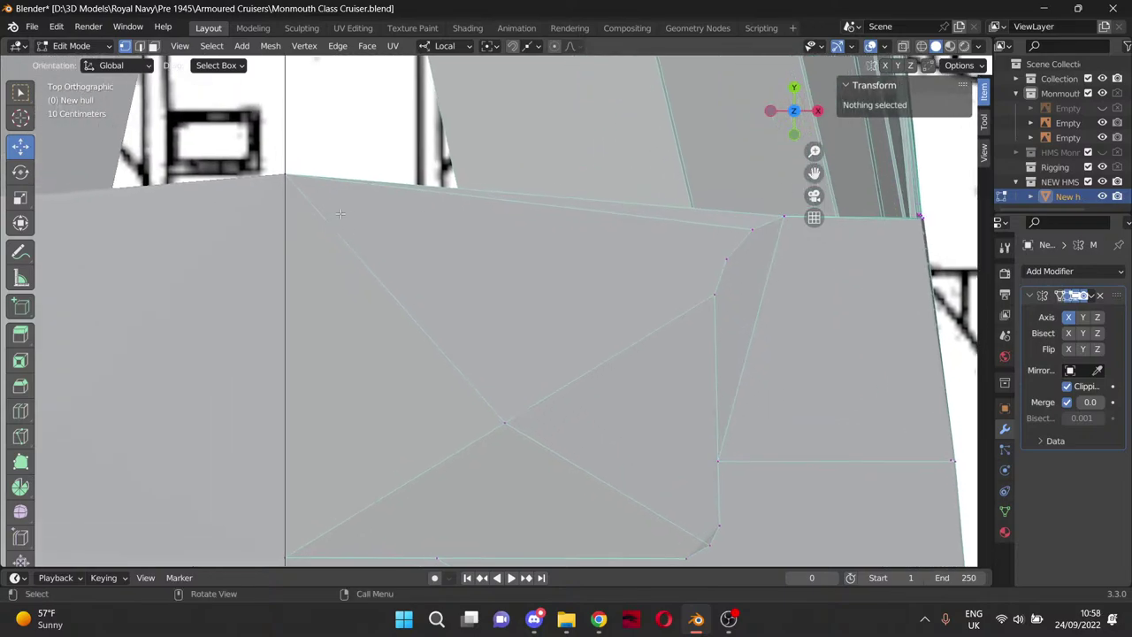
left_click(285, 174)
left_click_drag(286, 118, 284, 161)
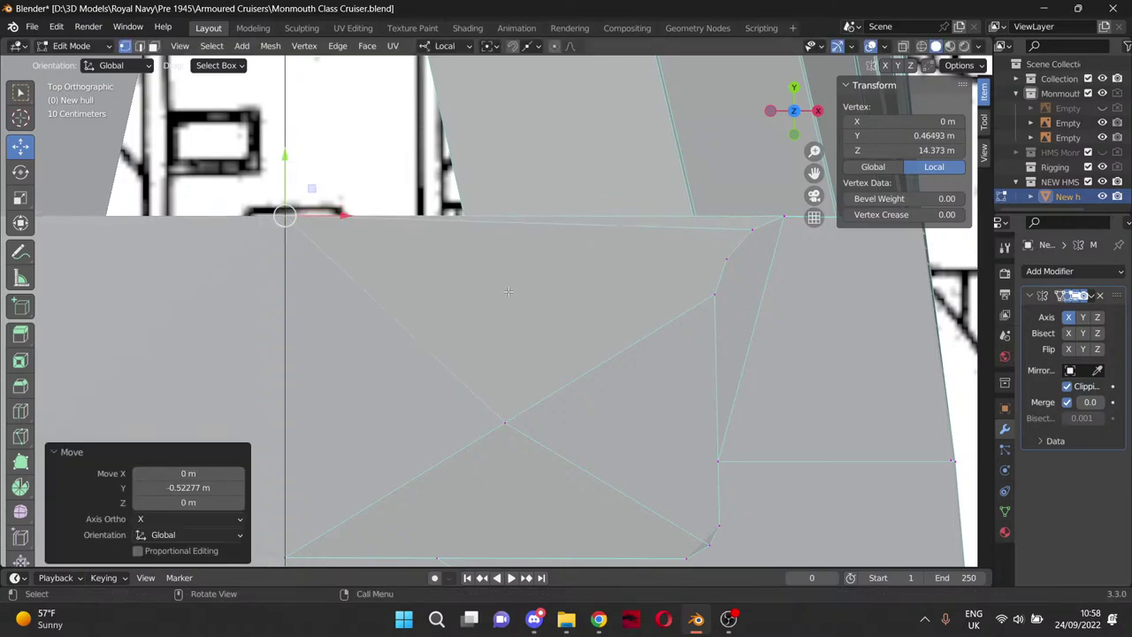
Move the vertex in the middle of the recess faces 0.32868 m along Y.
scroll(728, 370, "down", 2)
middle_click_drag(749, 375, 461, 403)
left_click(480, 397)
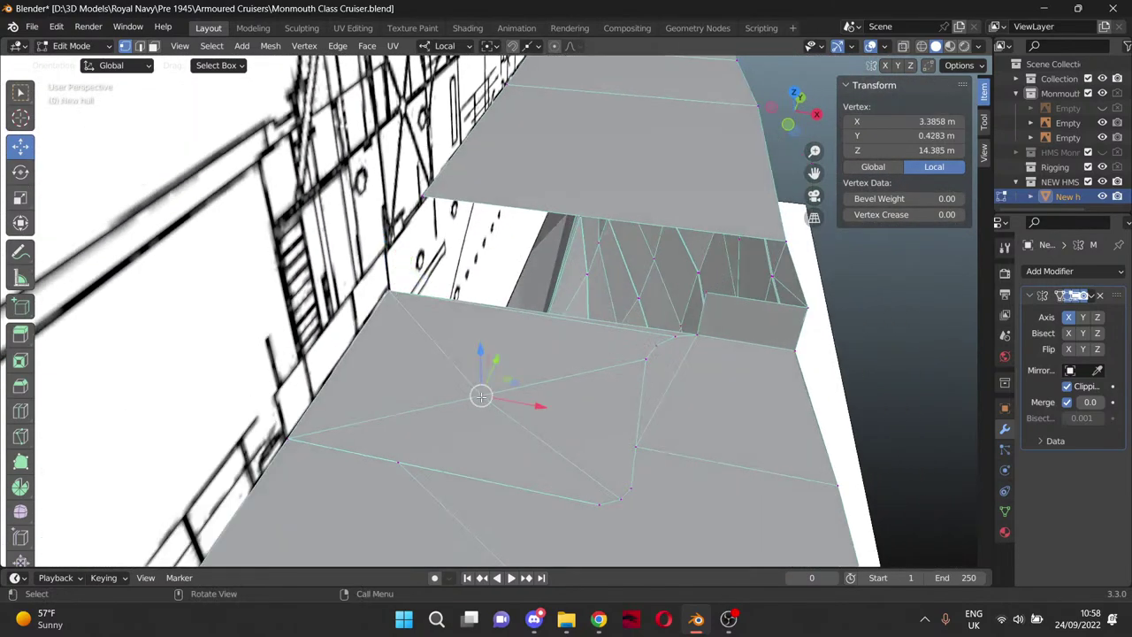
key("KP_7")
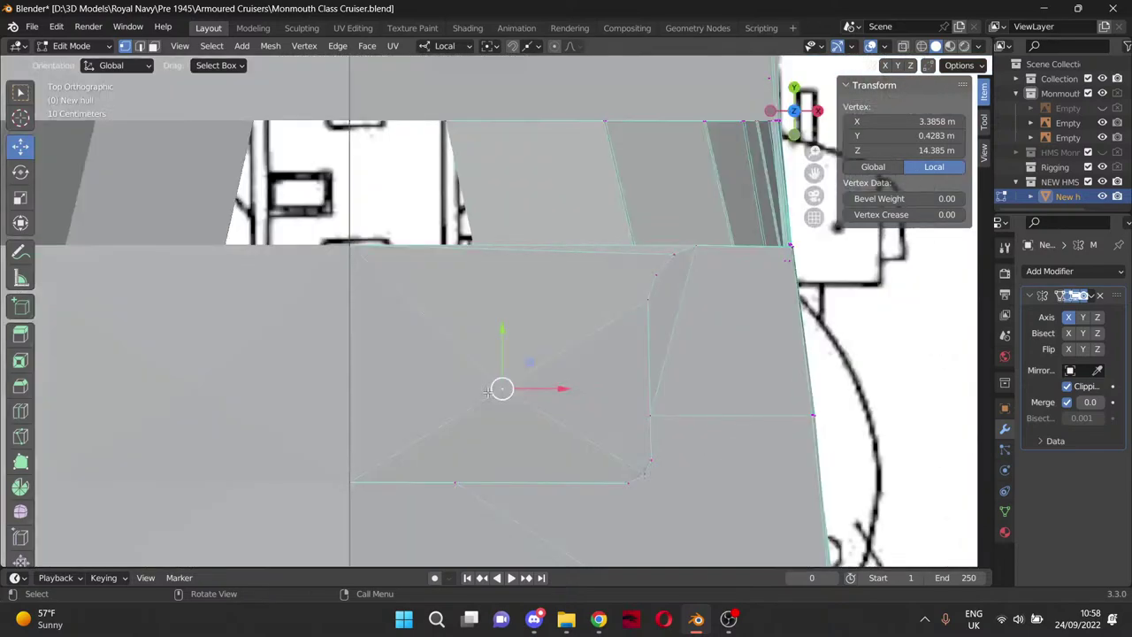
left_click_drag(501, 334, 505, 312)
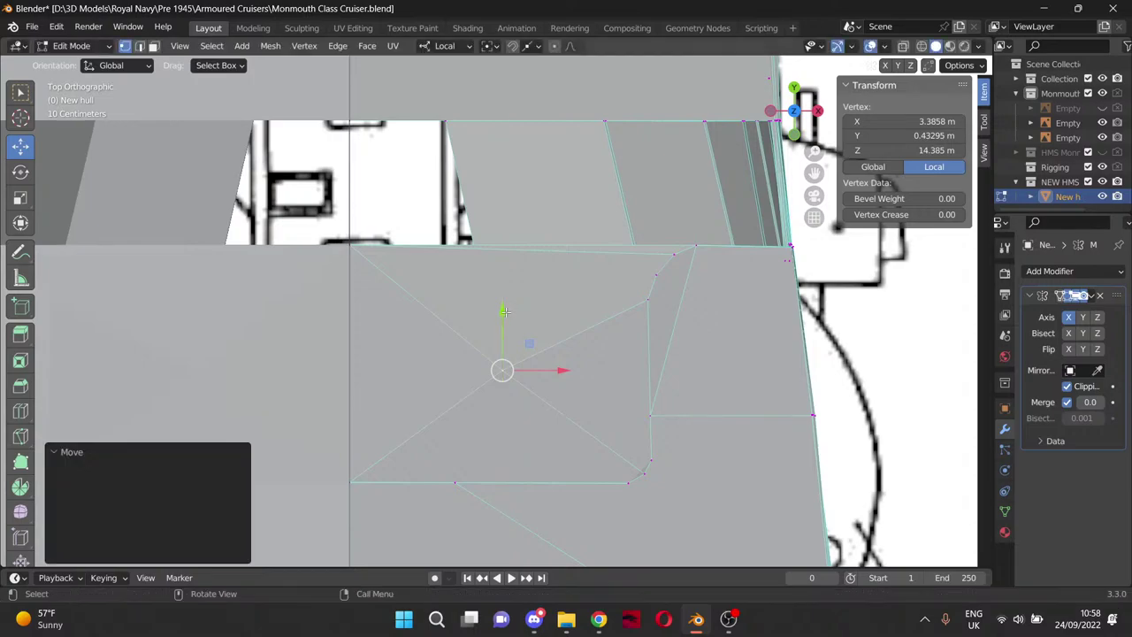
Check the recess deck's height and edge vertices against the side blueprint, in side view and at an angle.
key("KP_3")
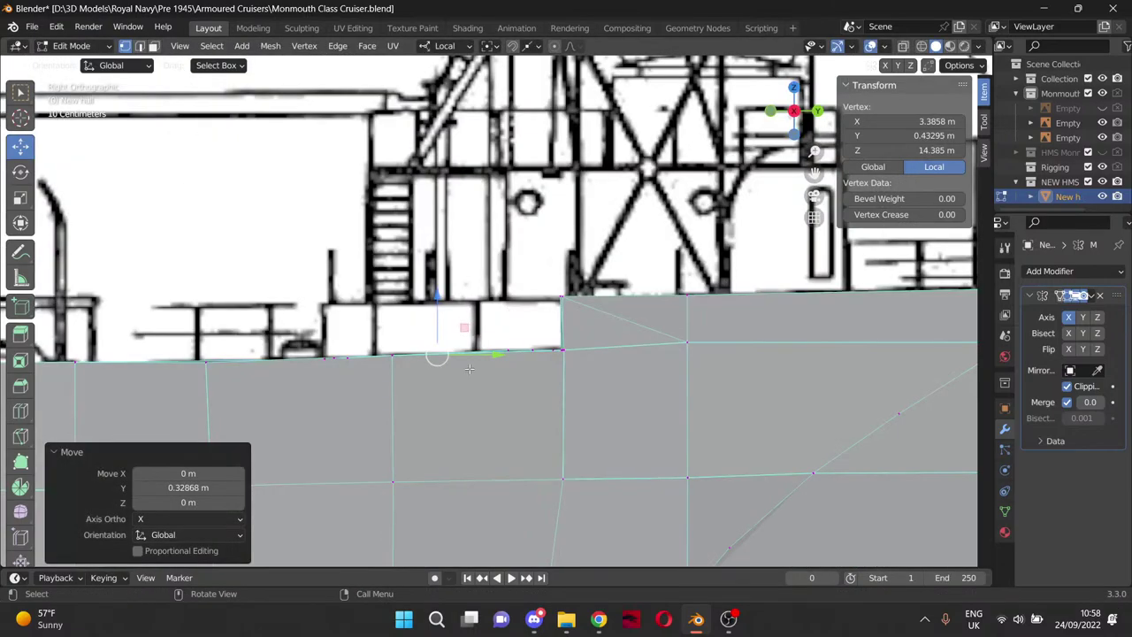
scroll(469, 369, "up", 4)
left_click(526, 392)
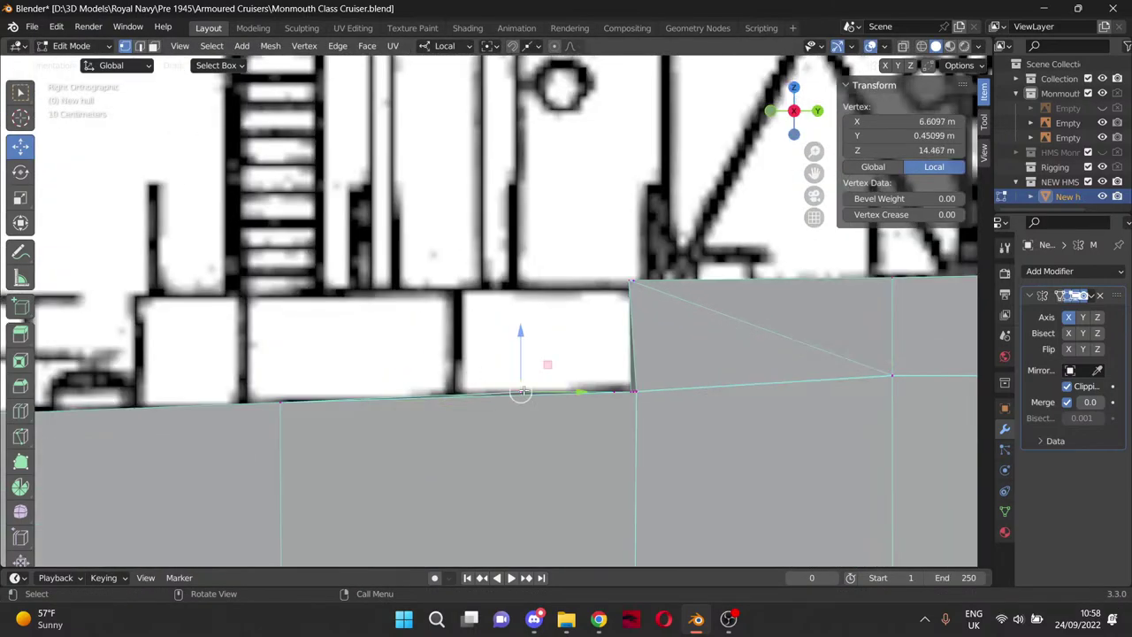
middle_click_drag(525, 392, 483, 351)
scroll(391, 338, "down", 3)
middle_click_drag(389, 338, 414, 377)
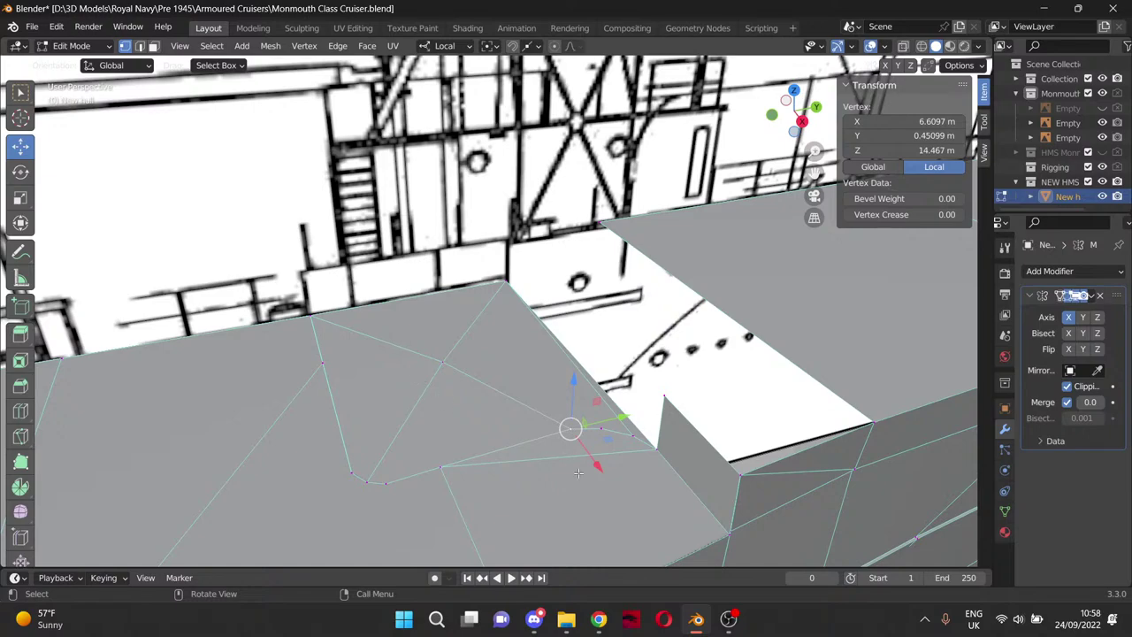
left_click(628, 351)
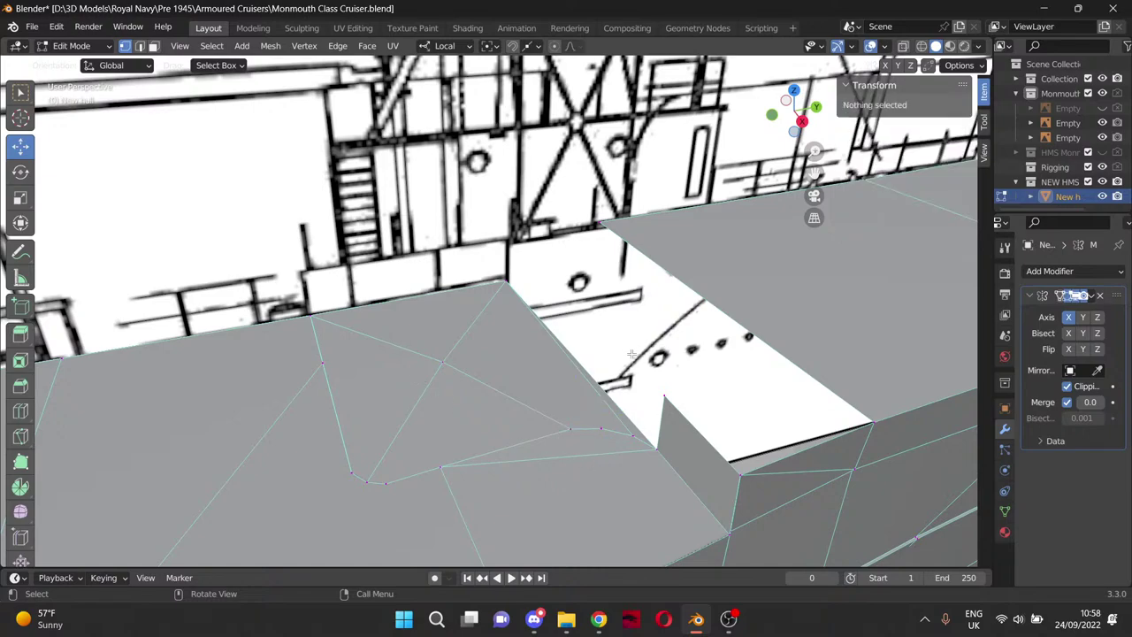
Examine from above in wireframe how the recess outline and hull edges line up with the plan blueprint.
key("KP_7")
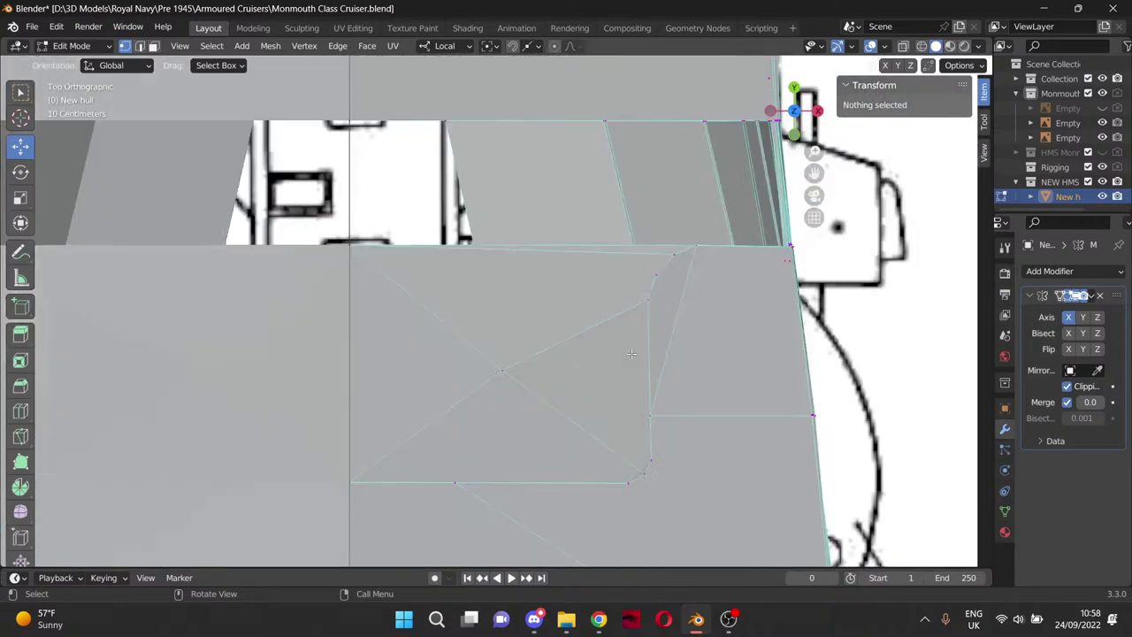
left_click(922, 46)
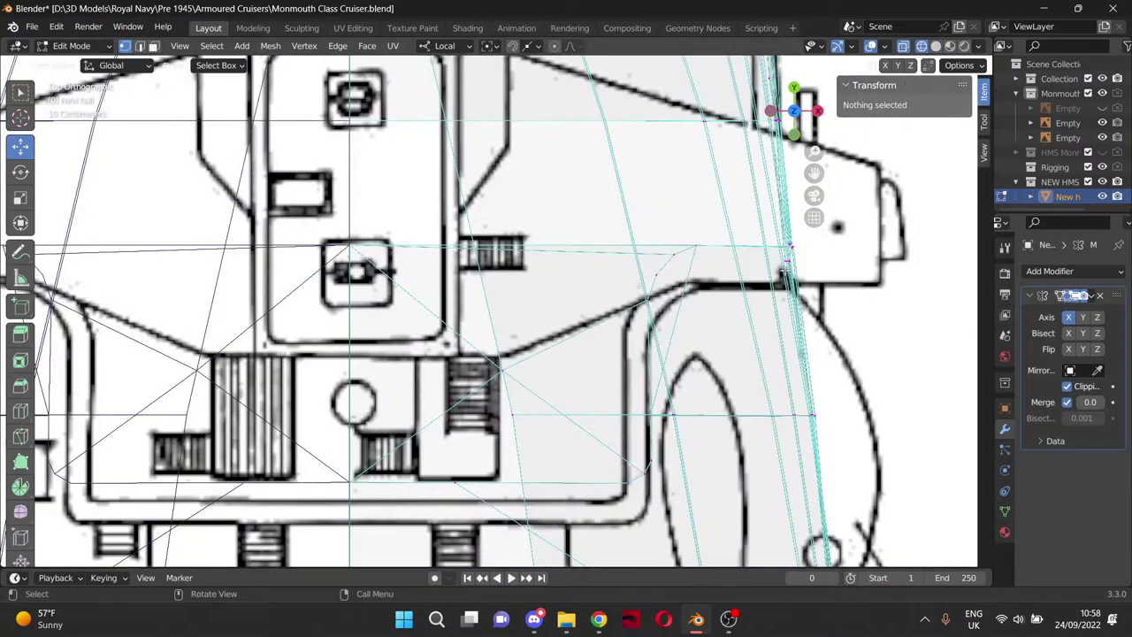
scroll(785, 269, "down", 3)
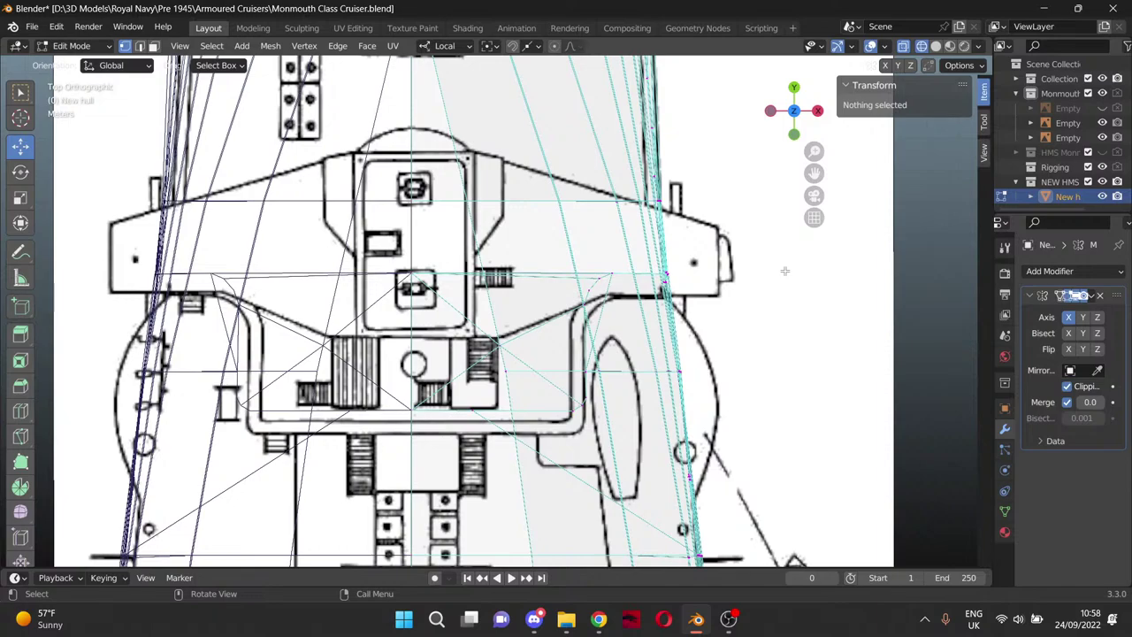
scroll(784, 270, "down", 5)
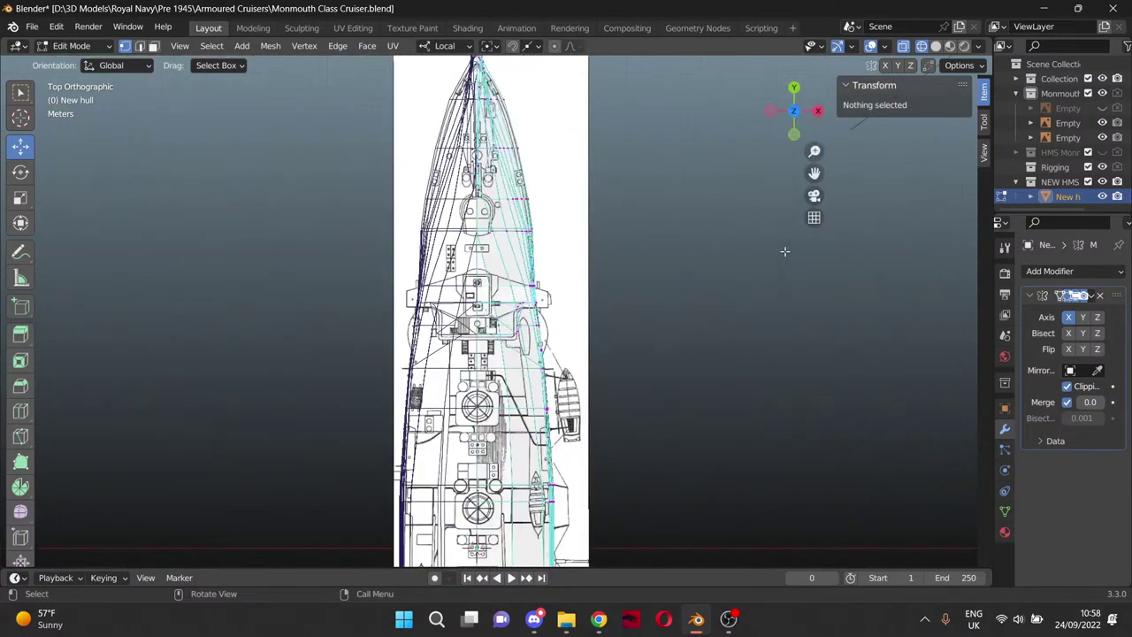
left_click_drag(813, 173, 812, 272)
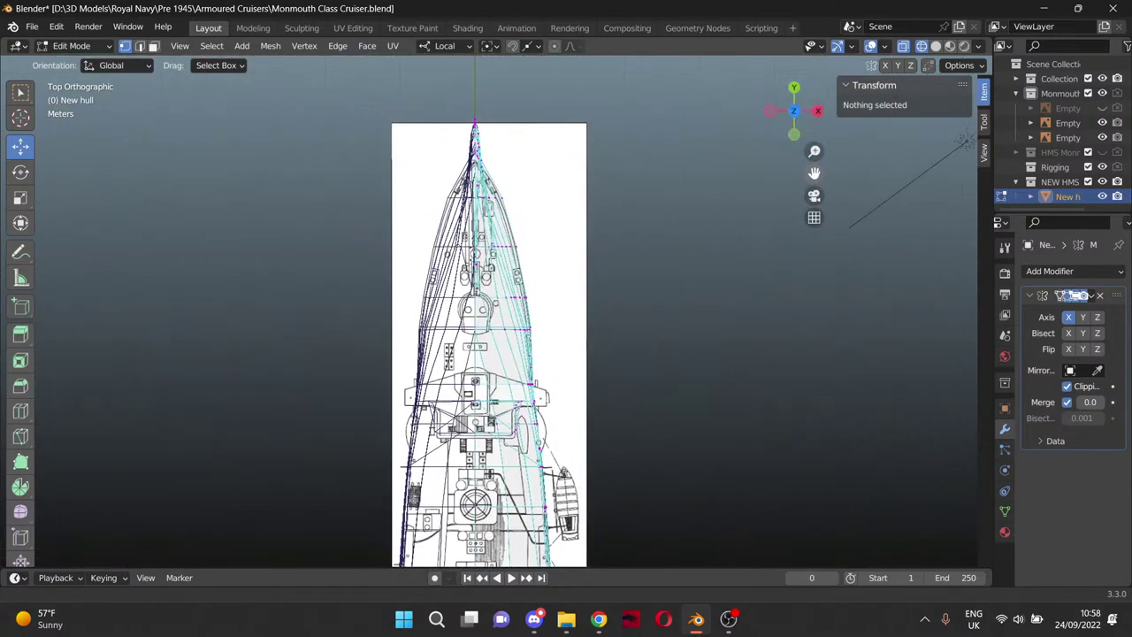
left_click_drag(814, 173, 818, 635)
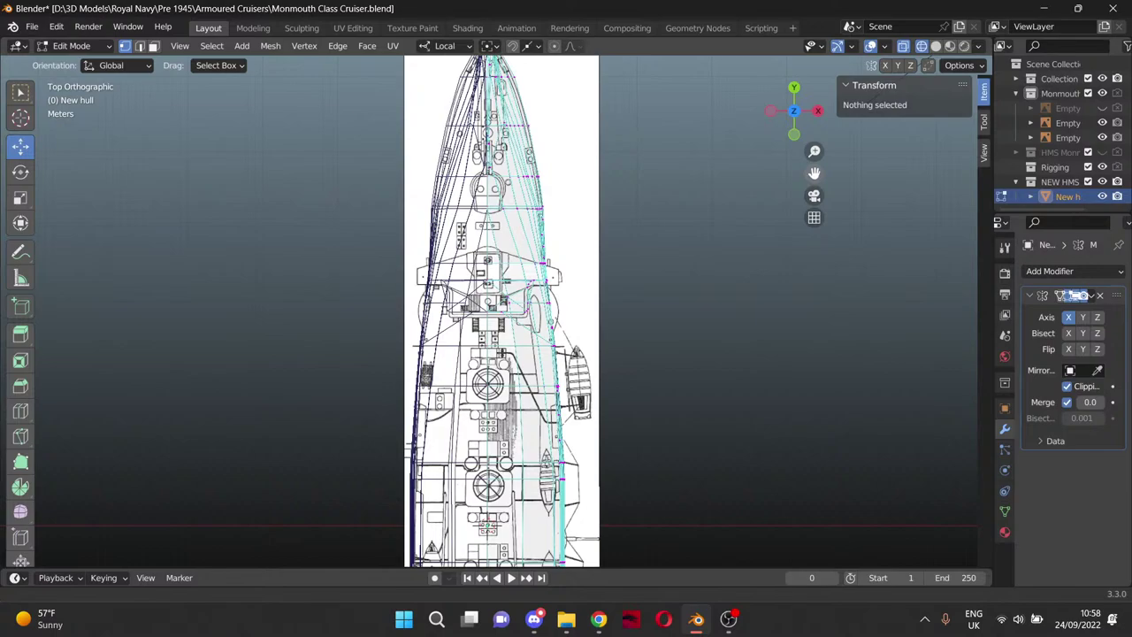
left_click_drag(823, 353, 823, 425)
scroll(611, 306, "up", 5)
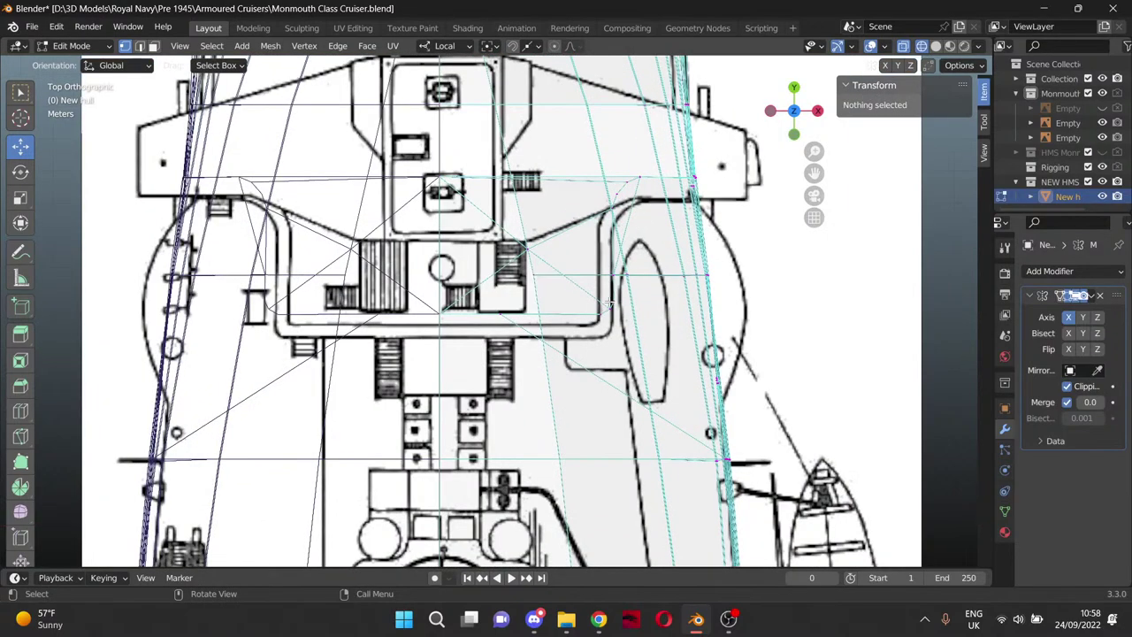
left_click_drag(814, 173, 736, 191)
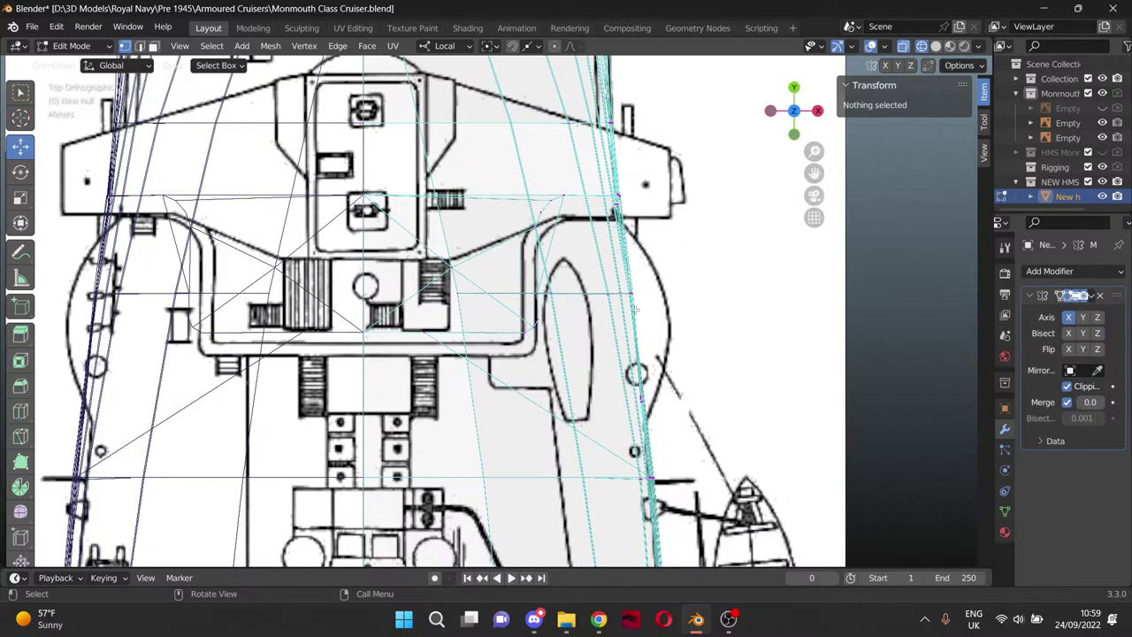
Compare the bridge and casemate area between the side elevation and the plan blueprint.
middle_click_drag(646, 308, 480, 165)
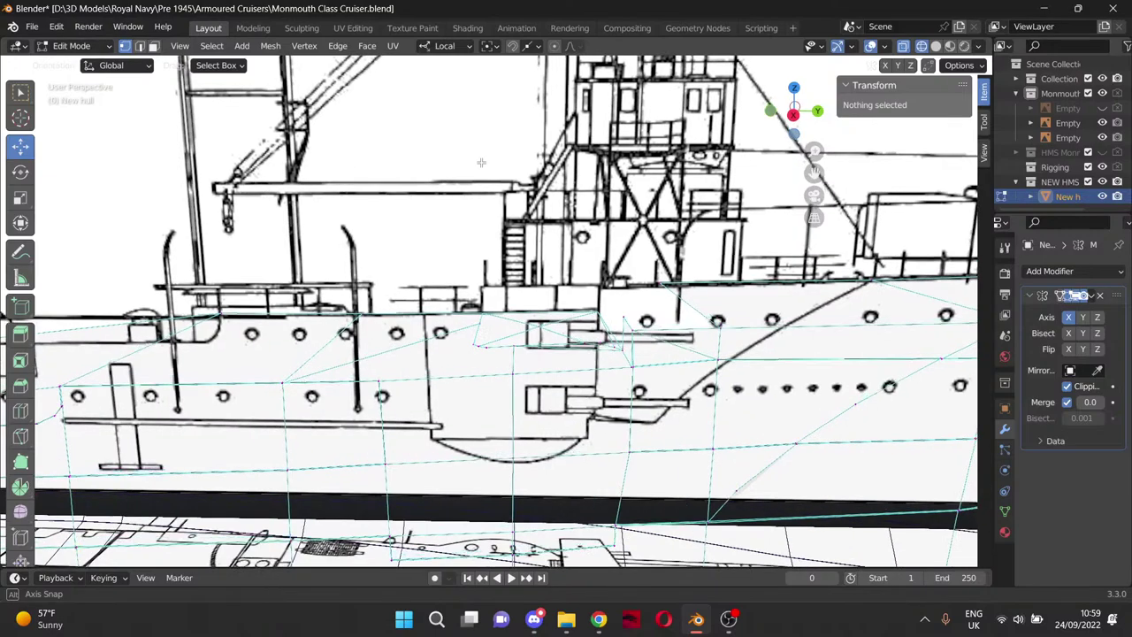
scroll(481, 165, "down", 8)
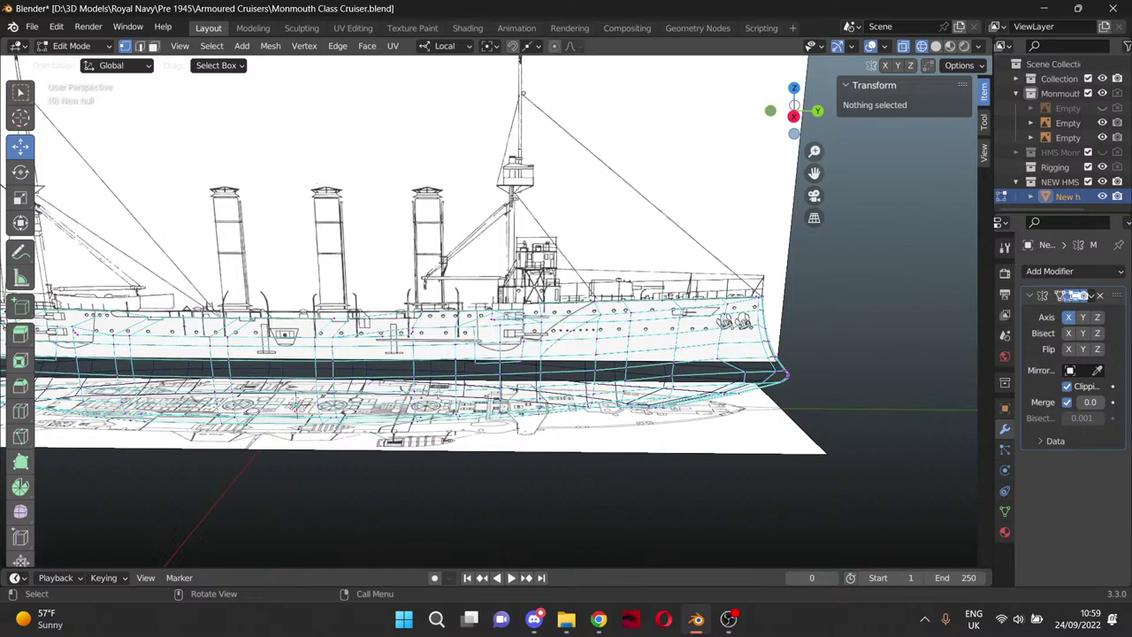
middle_click_drag(359, 389, 365, 524)
scroll(569, 478, "up", 5)
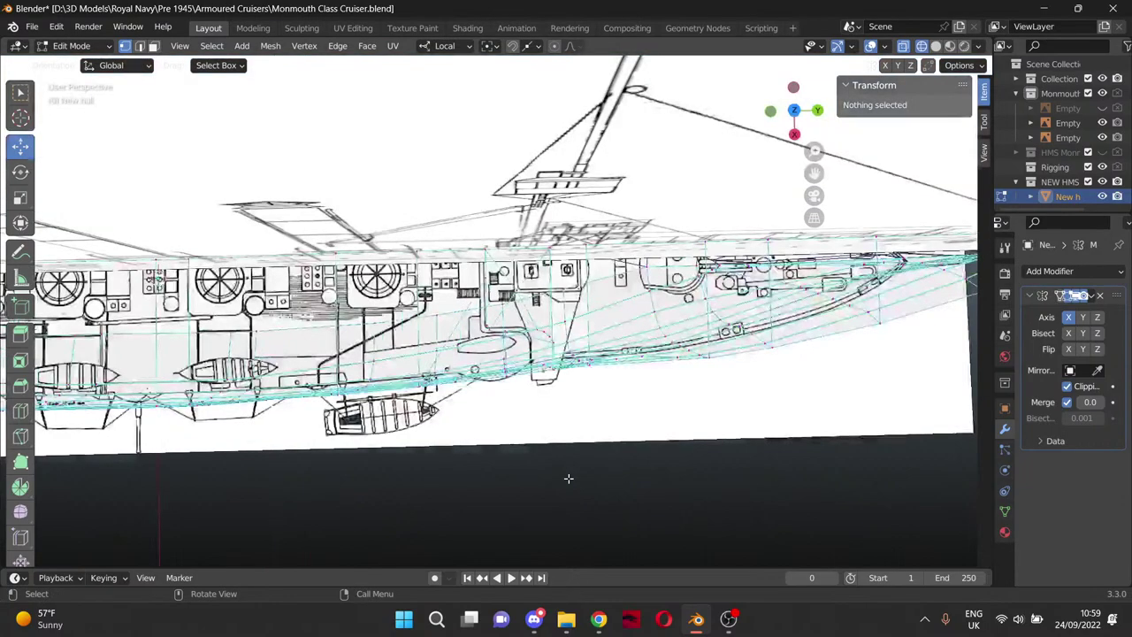
key("KP_7")
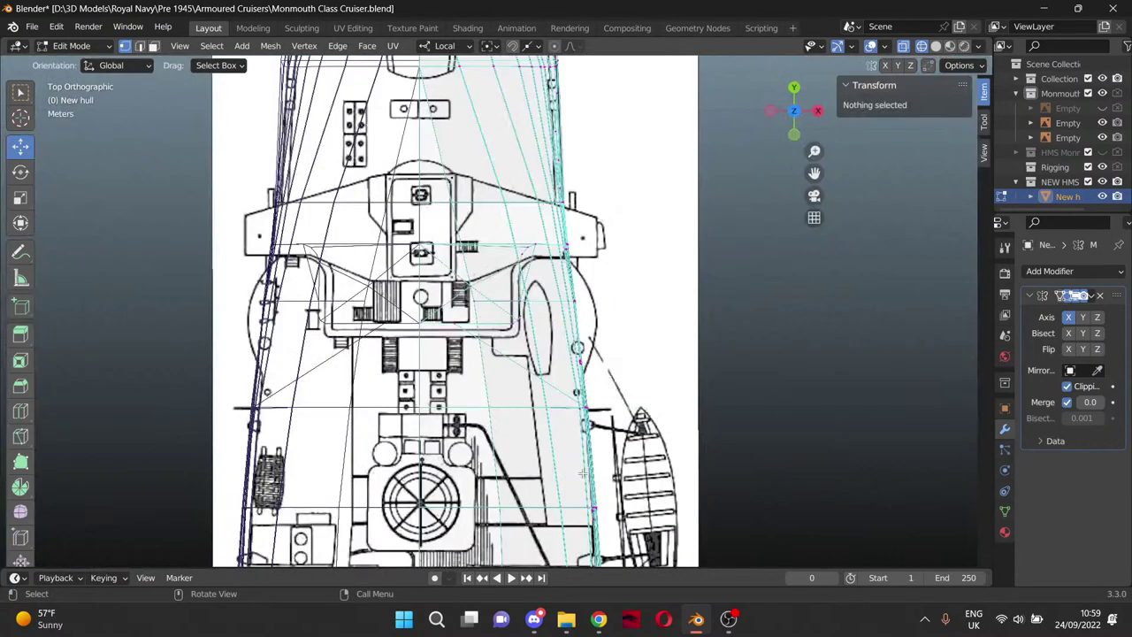
scroll(582, 474, "up", 3)
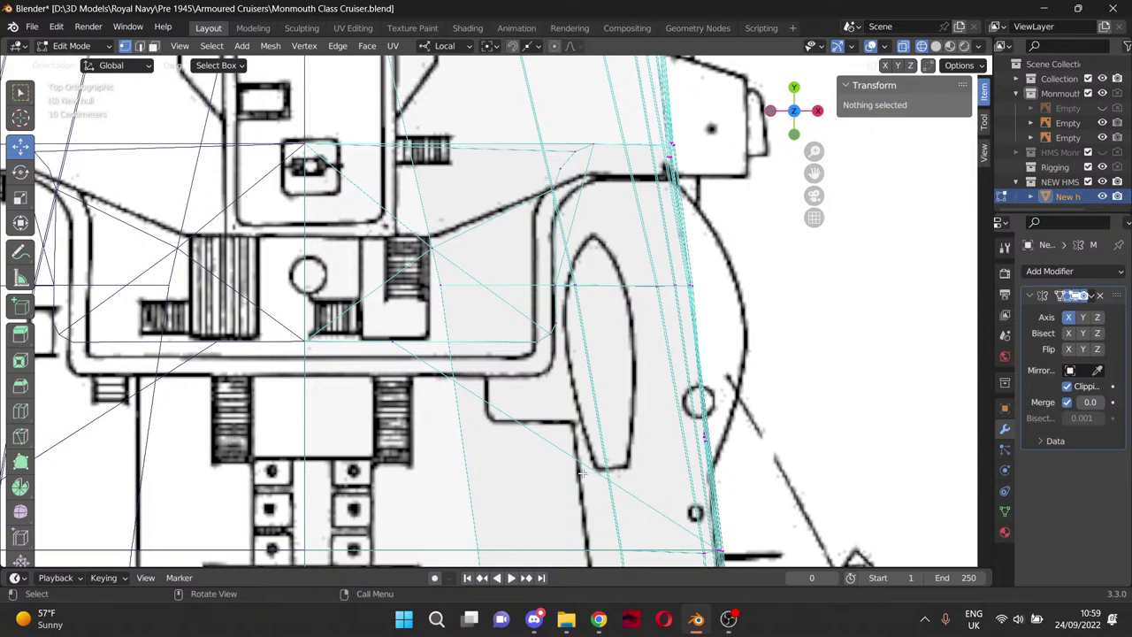
Inspect the recess deck faces in solid shading from above, along the hull side and close up at an angle.
left_click(936, 46)
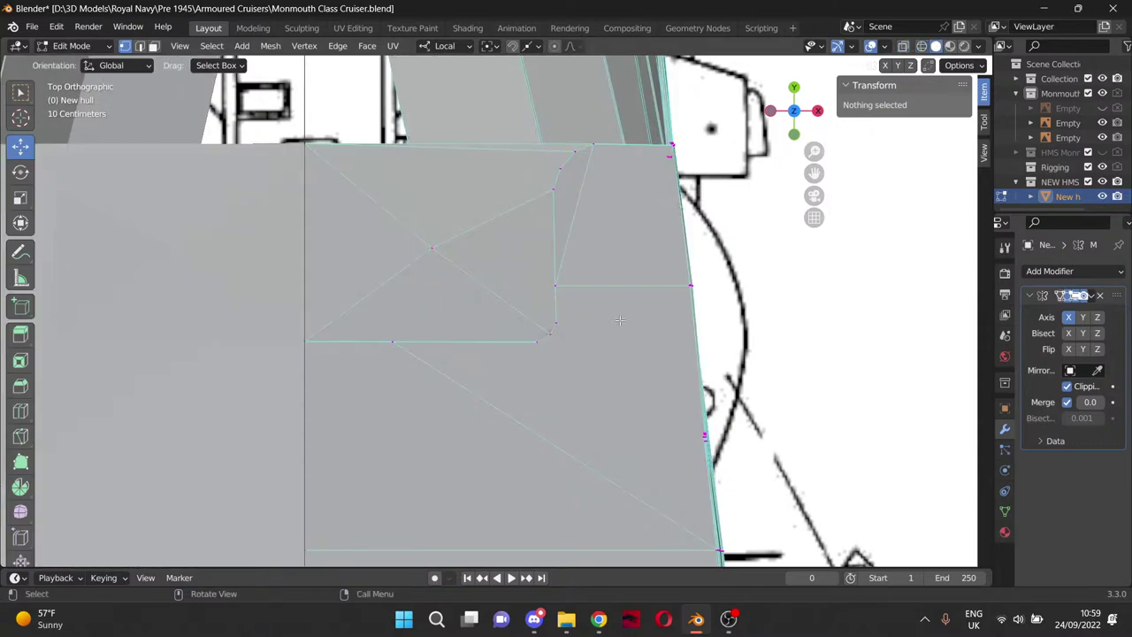
scroll(604, 337, "up", 3)
scroll(603, 338, "down", 2)
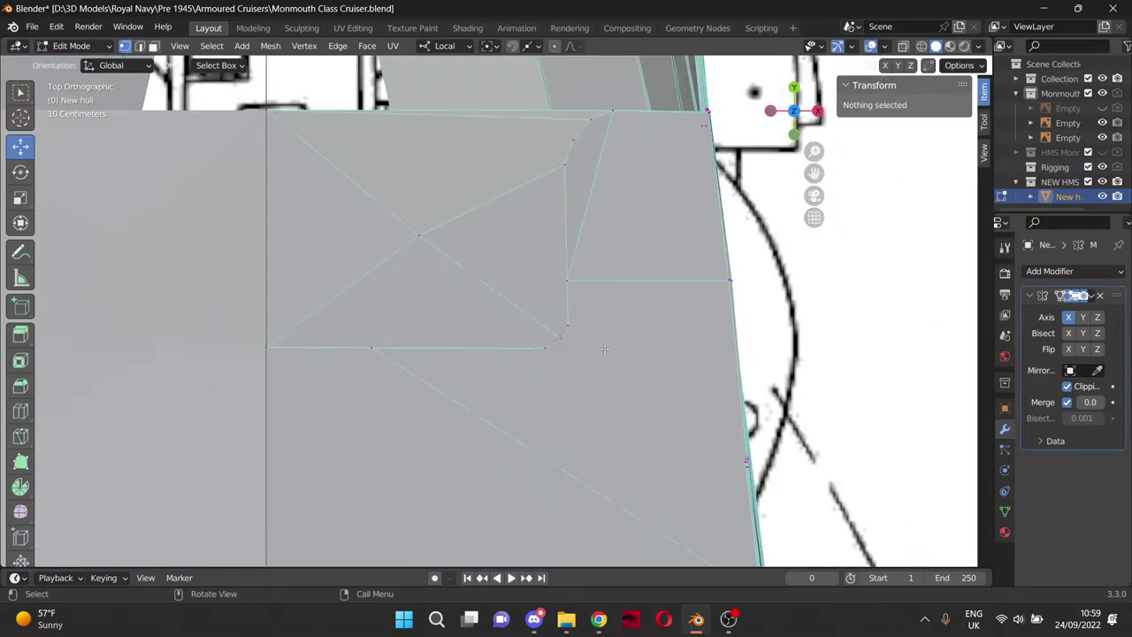
middle_click_drag(603, 348, 420, 211)
scroll(419, 212, "down", 6)
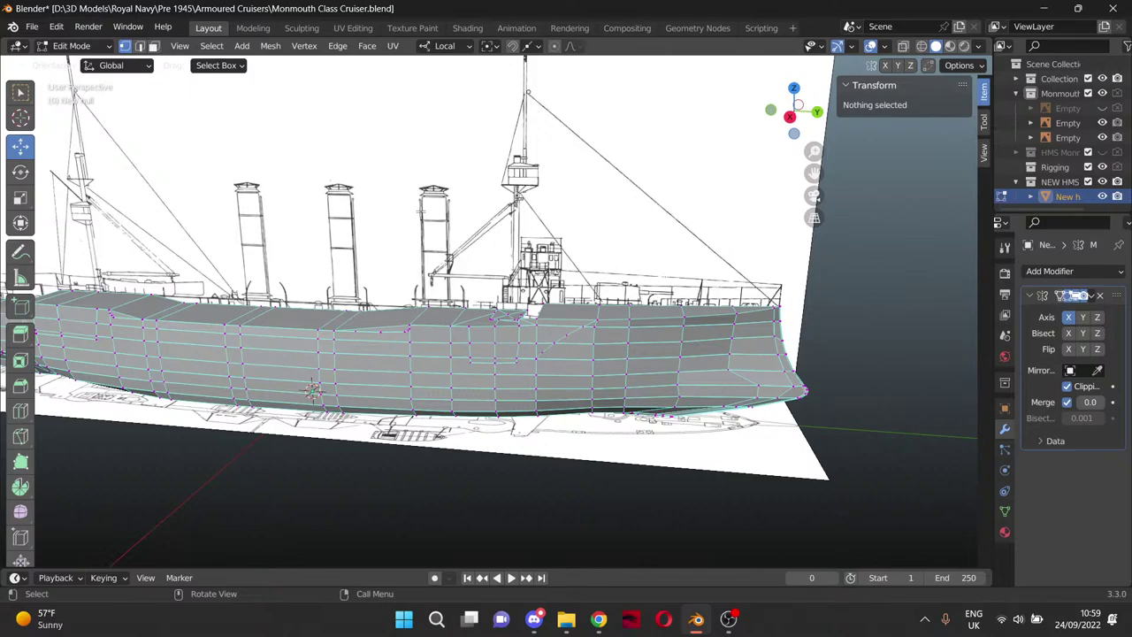
middle_click_drag(511, 287, 603, 340)
scroll(535, 341, "up", 8)
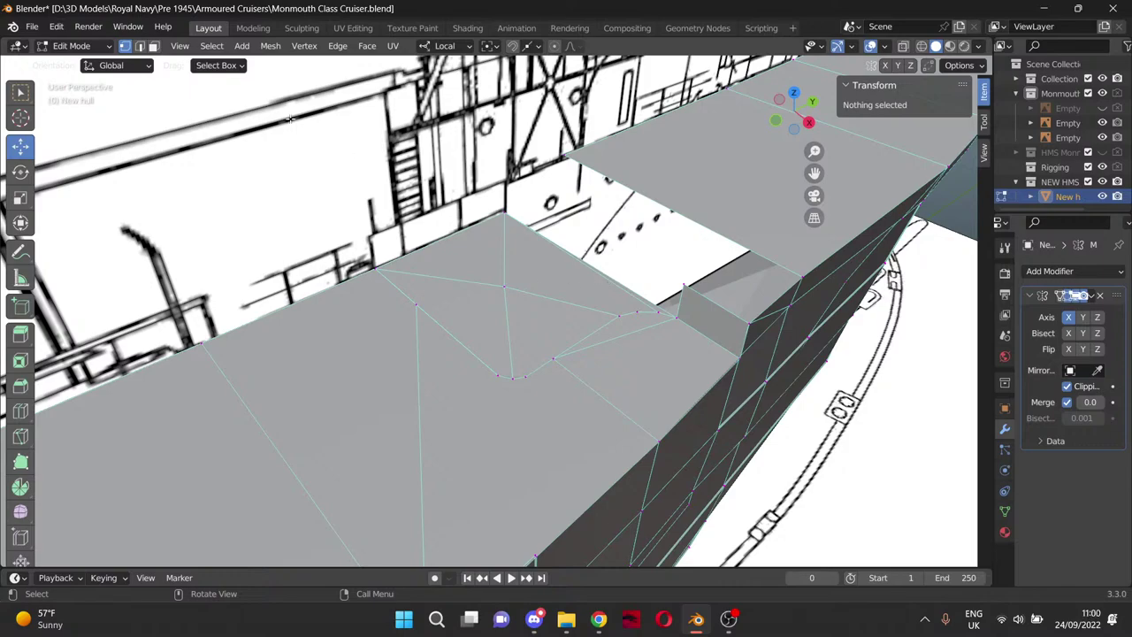
Delete all the triangular deck faces that fill the recess beside the casemate opening.
left_click(153, 49)
left_click(495, 337)
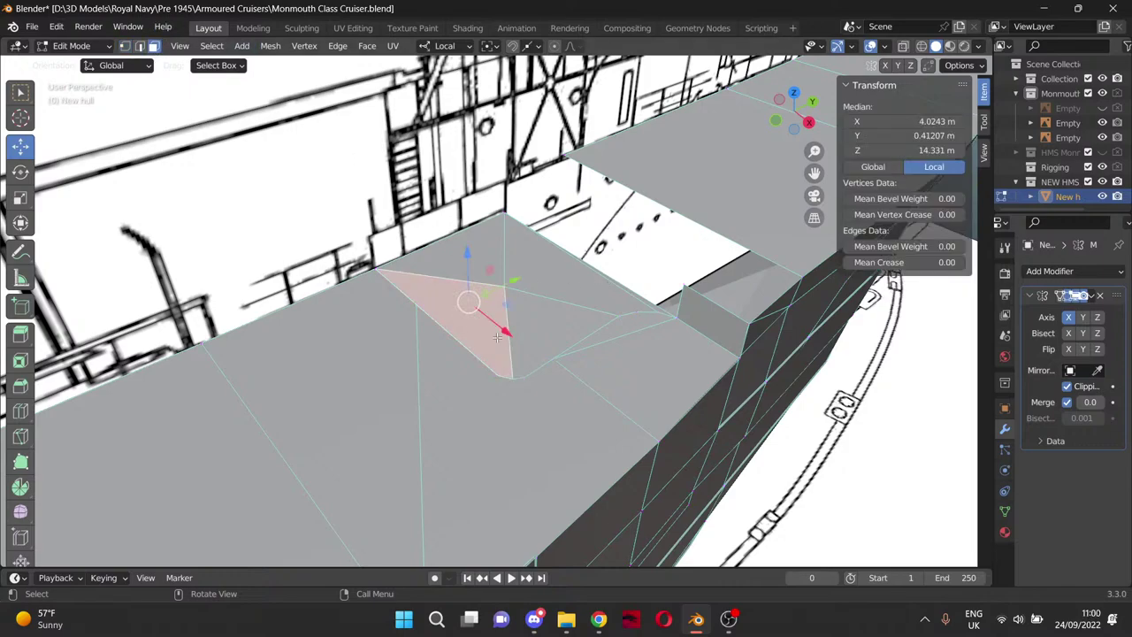
left_click(549, 324, "shift")
left_click(574, 277, "shift")
left_click(456, 253, "shift")
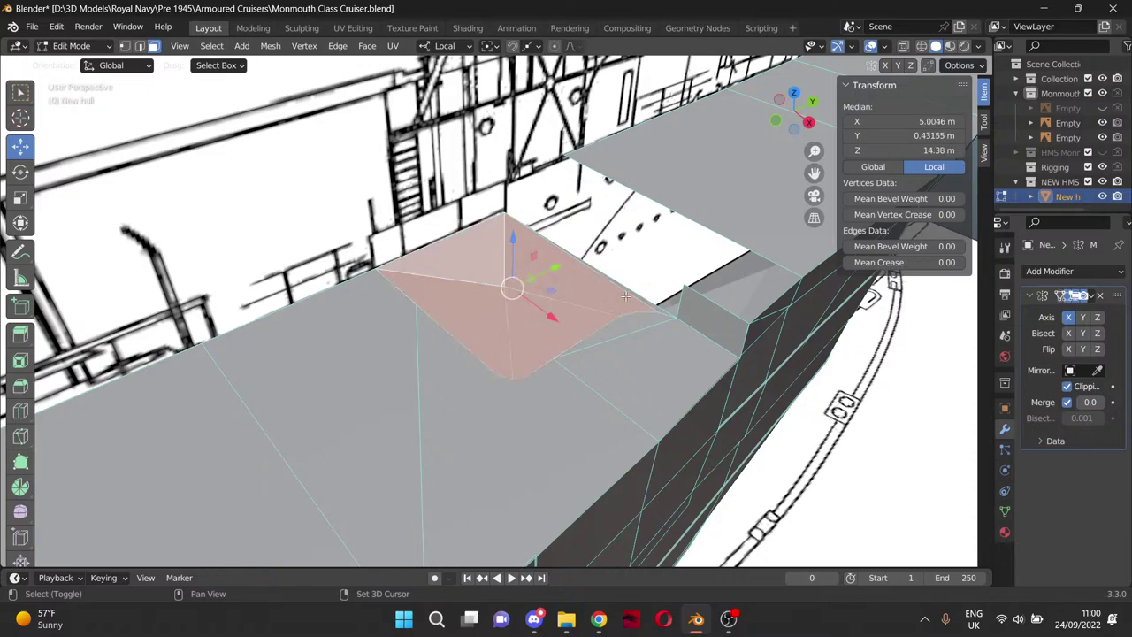
left_click(644, 297, "shift")
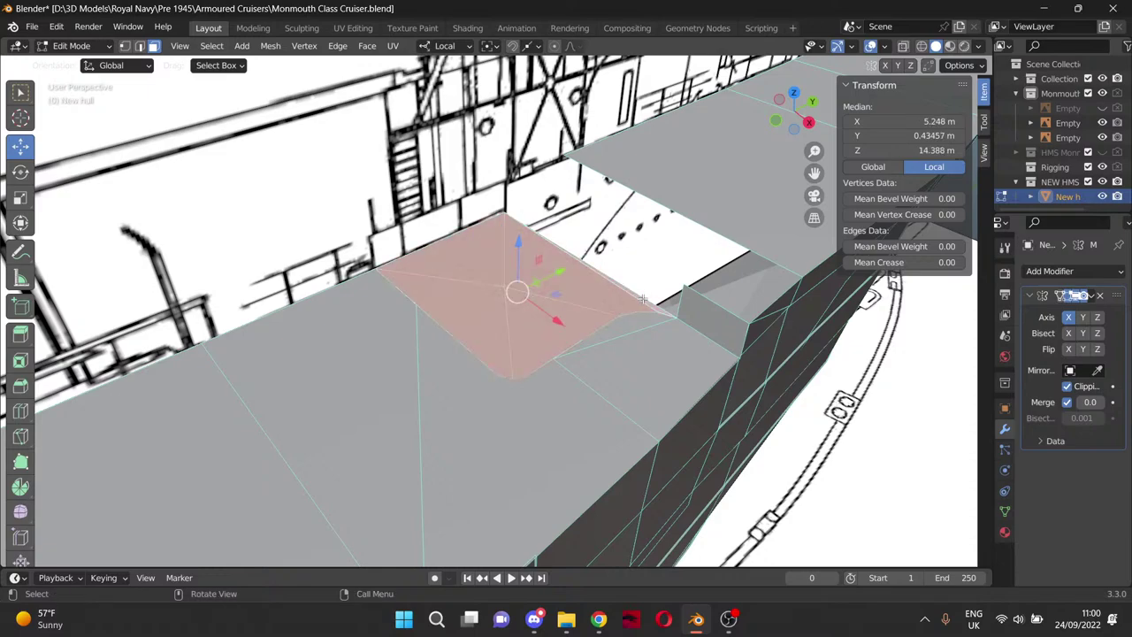
key("x")
middle_click_drag(601, 312, 685, 351)
scroll(685, 351, "up", 2)
scroll(684, 351, "down", 1)
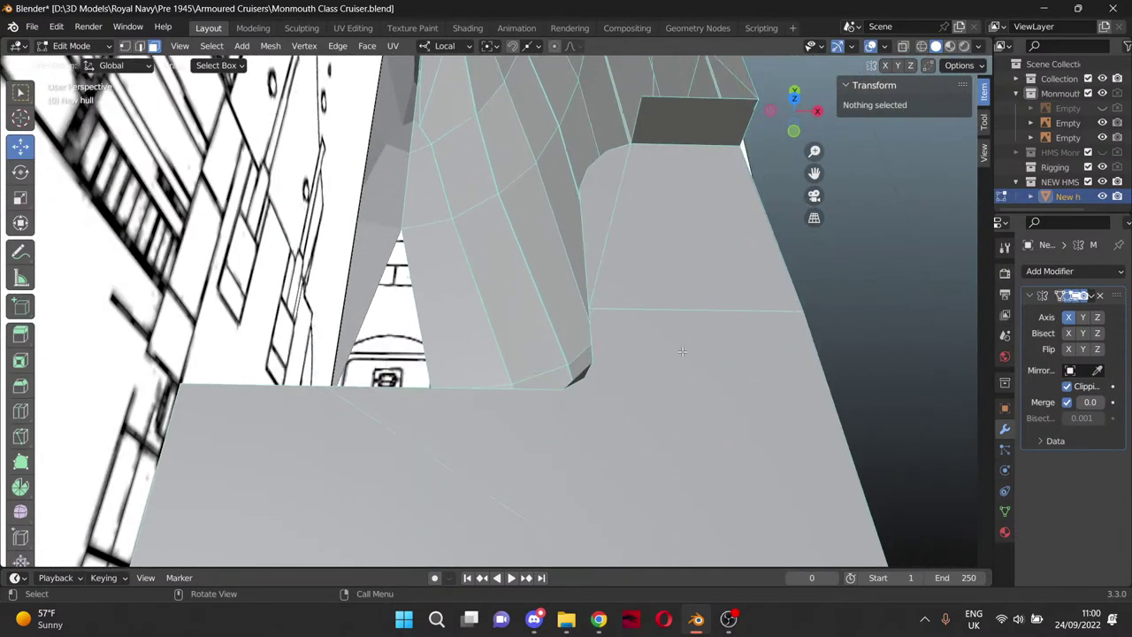
Undo the deletion of the recess deck faces.
left_click(124, 46)
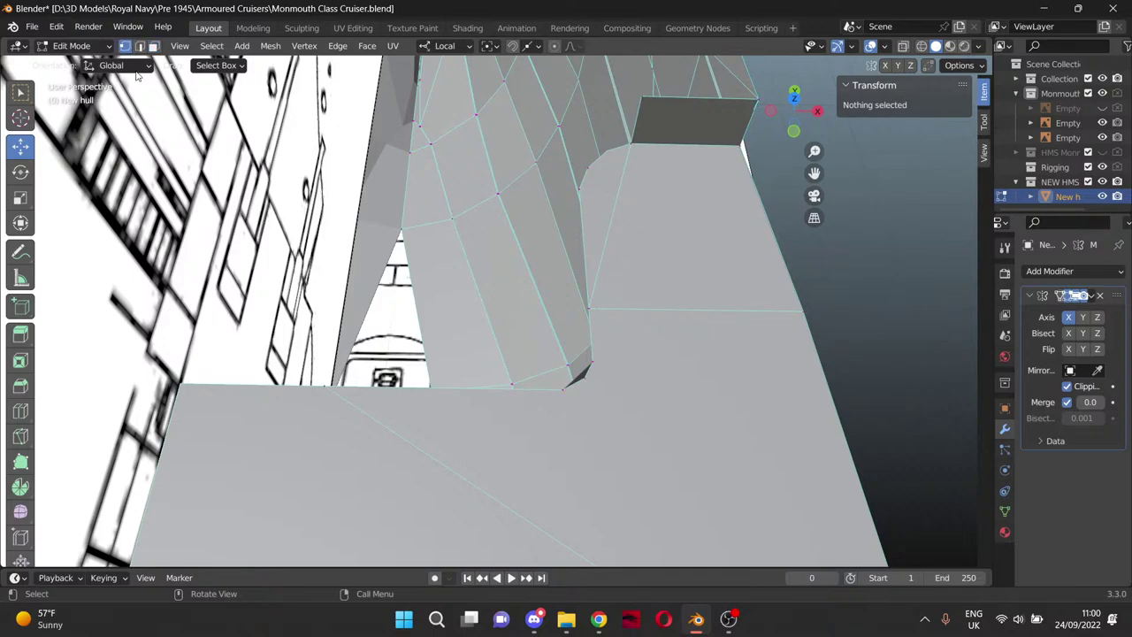
left_click(180, 385)
middle_click_drag(180, 385, 235, 375)
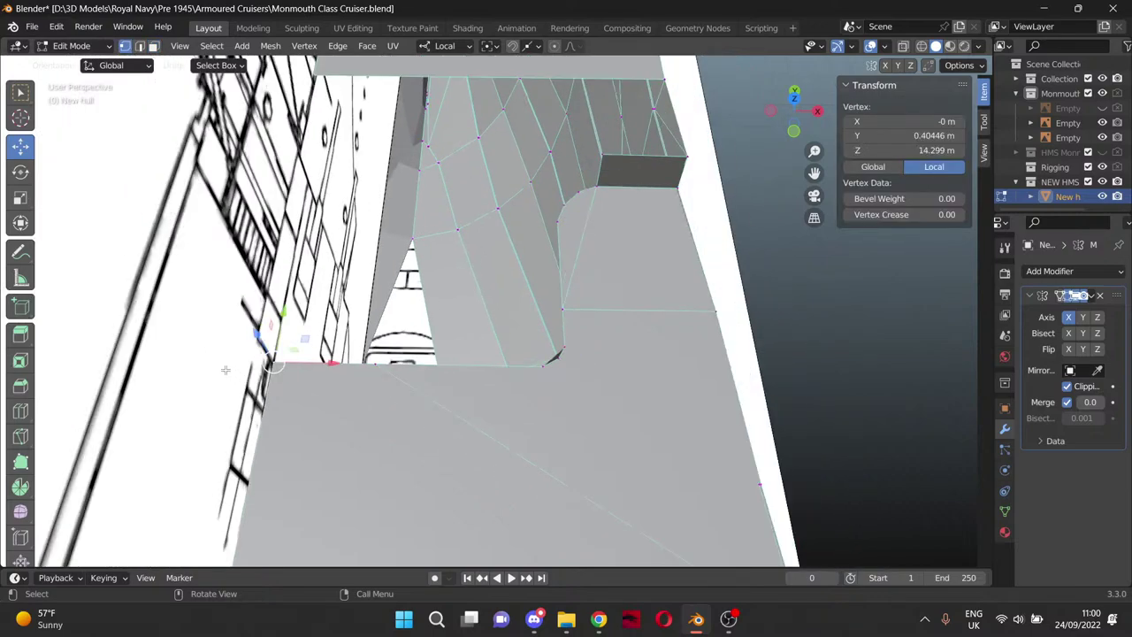
key("ctrl+z")
key("ctrl+z")
key("ctrl+z")
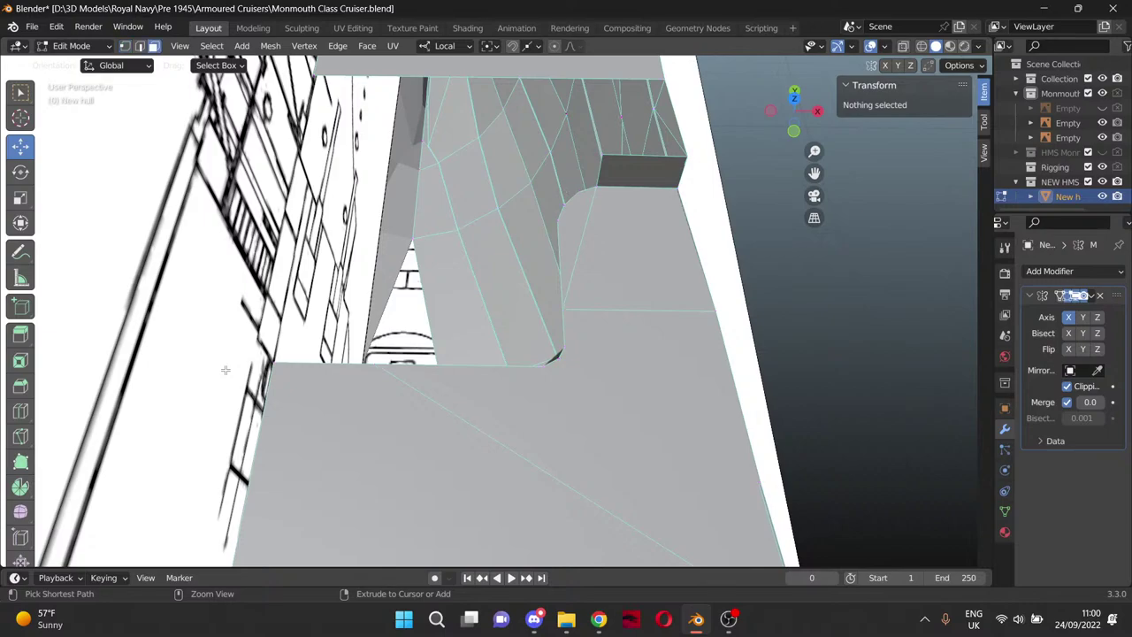
Merge the vertex in the middle of the recess faces into the recess's rear centreline vertex, using At Last.
left_click(607, 317)
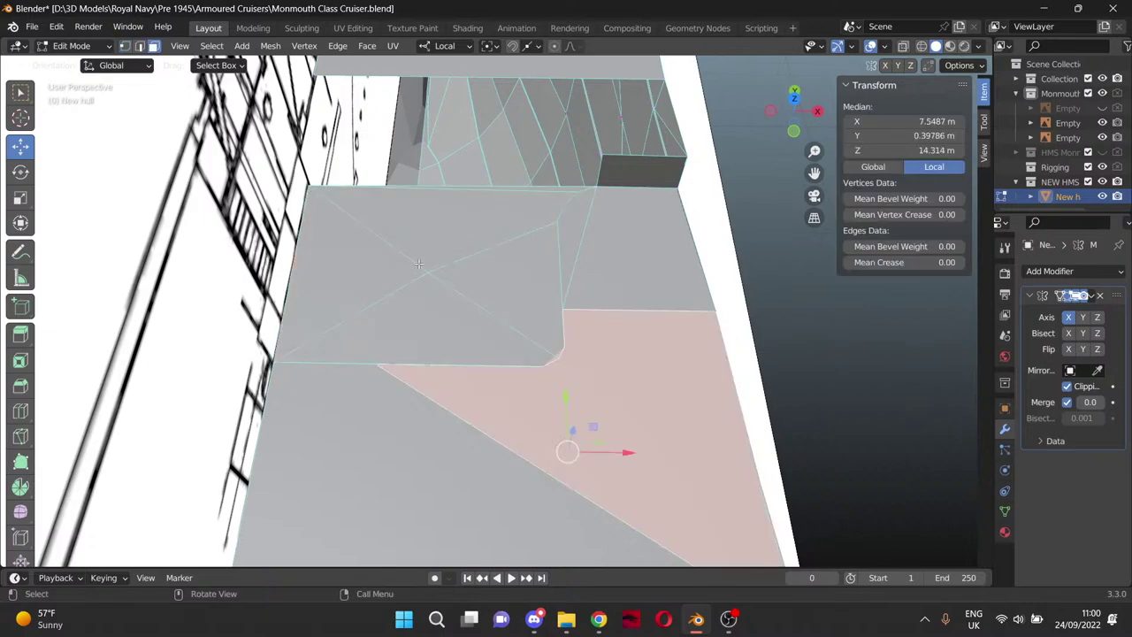
left_click(124, 45)
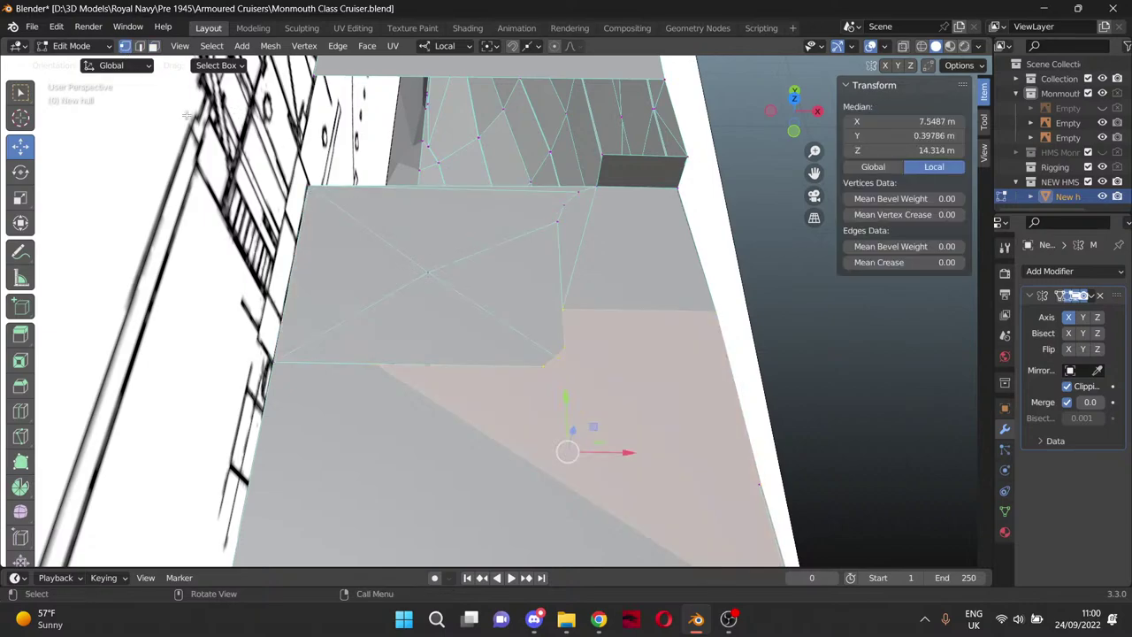
left_click(429, 272)
left_click(271, 363, "shift")
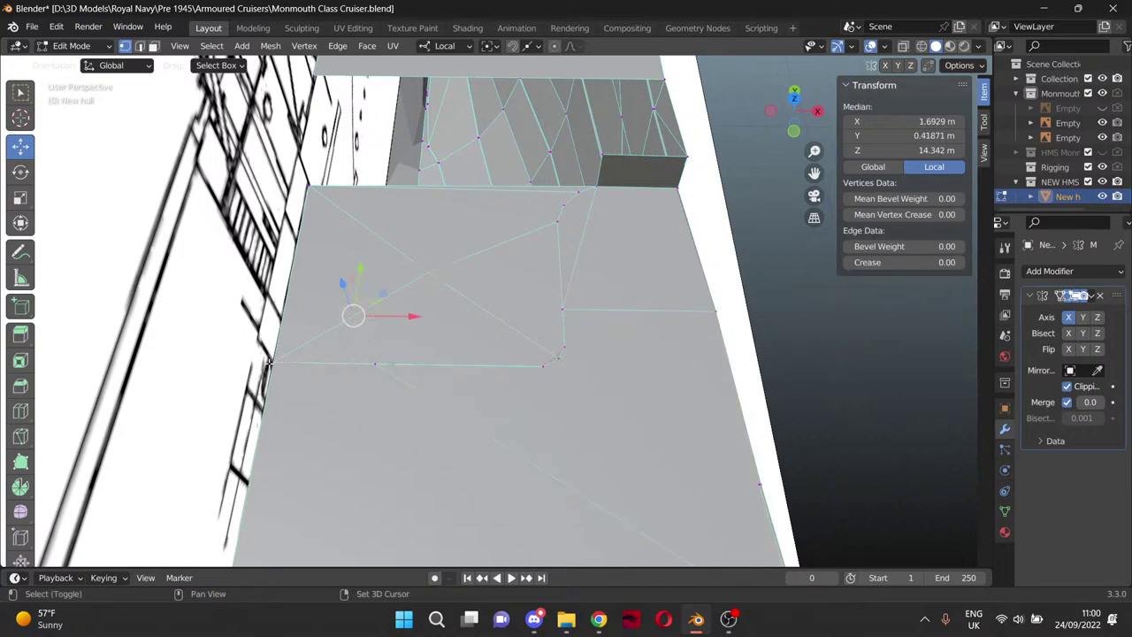
key("m")
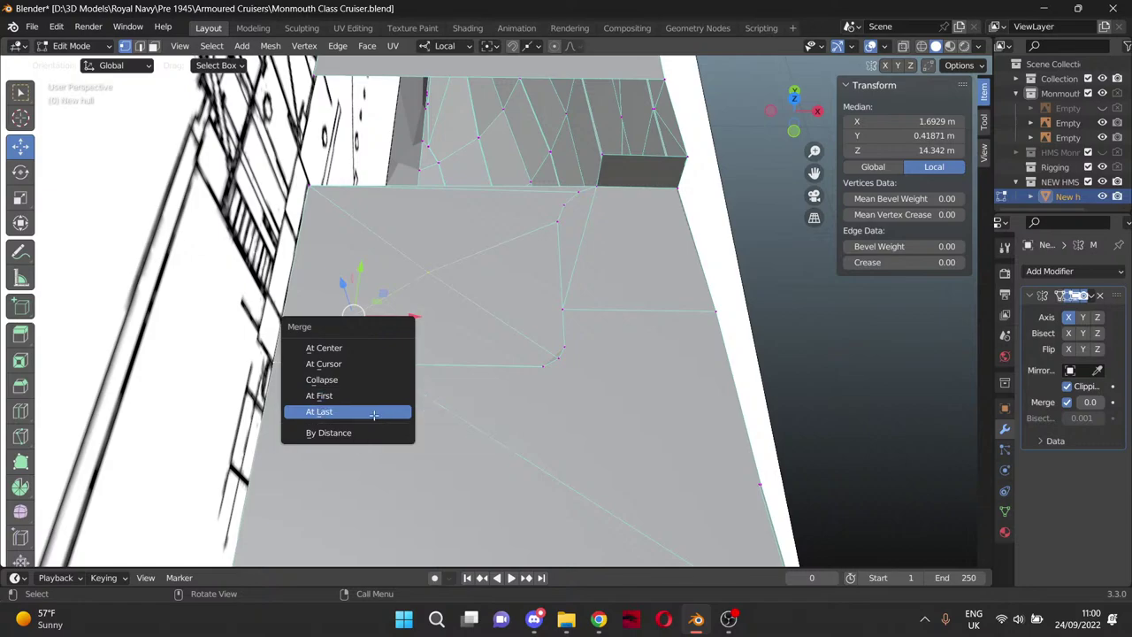
left_click(374, 418)
left_click(506, 318)
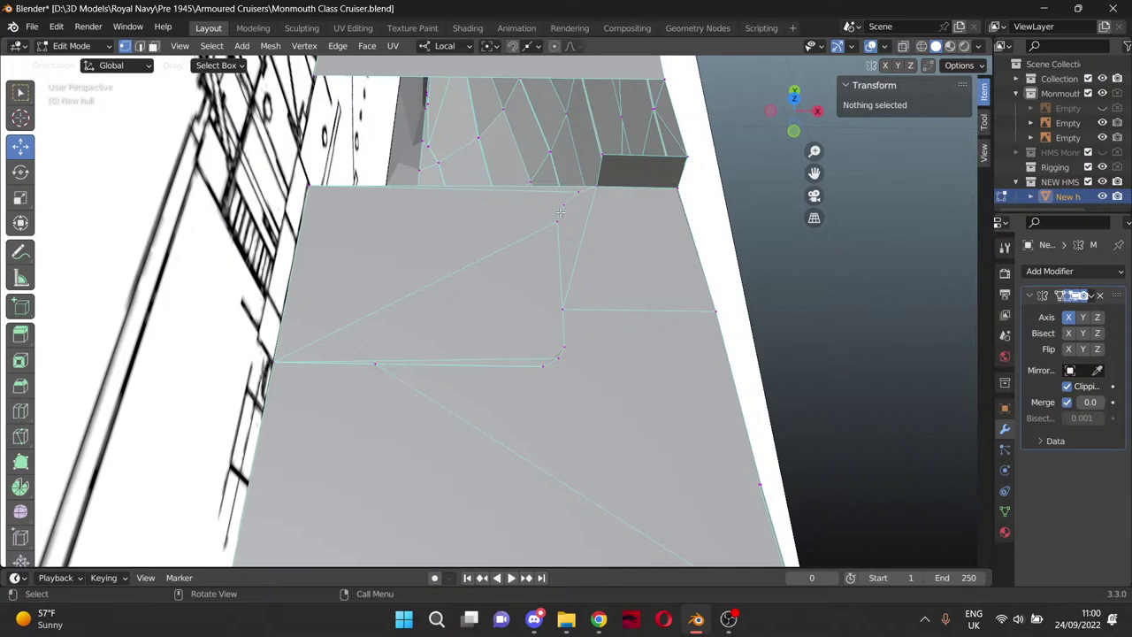
Delete the deck faces on the forward side of the recess that reach the centreline.
left_click(525, 189)
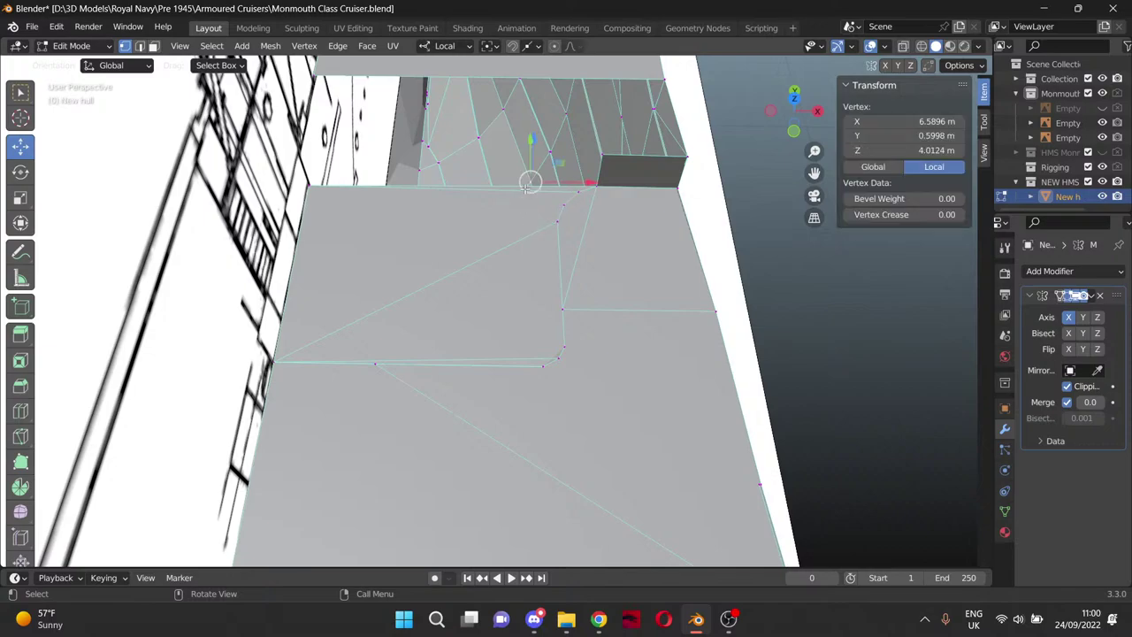
left_click(155, 46)
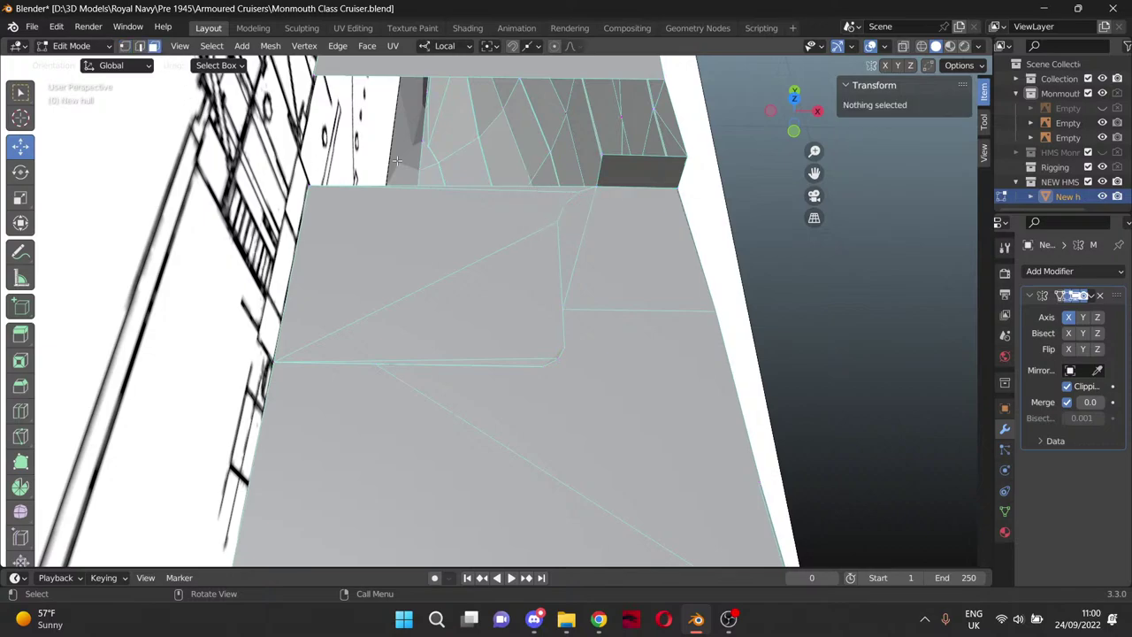
left_click(547, 189)
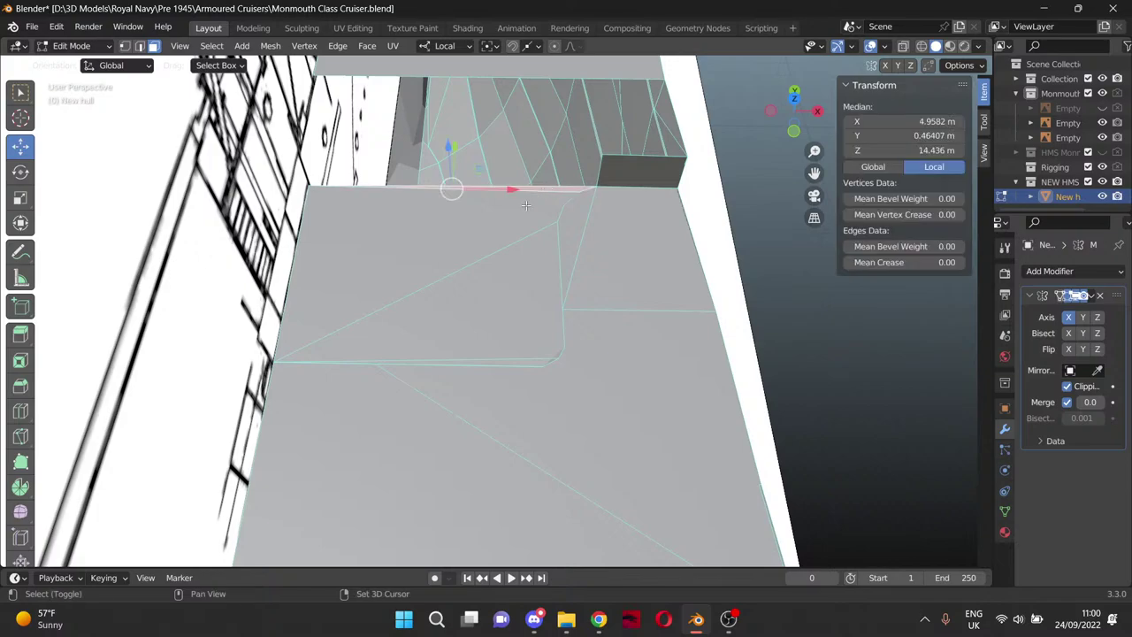
left_click(526, 205)
key("x")
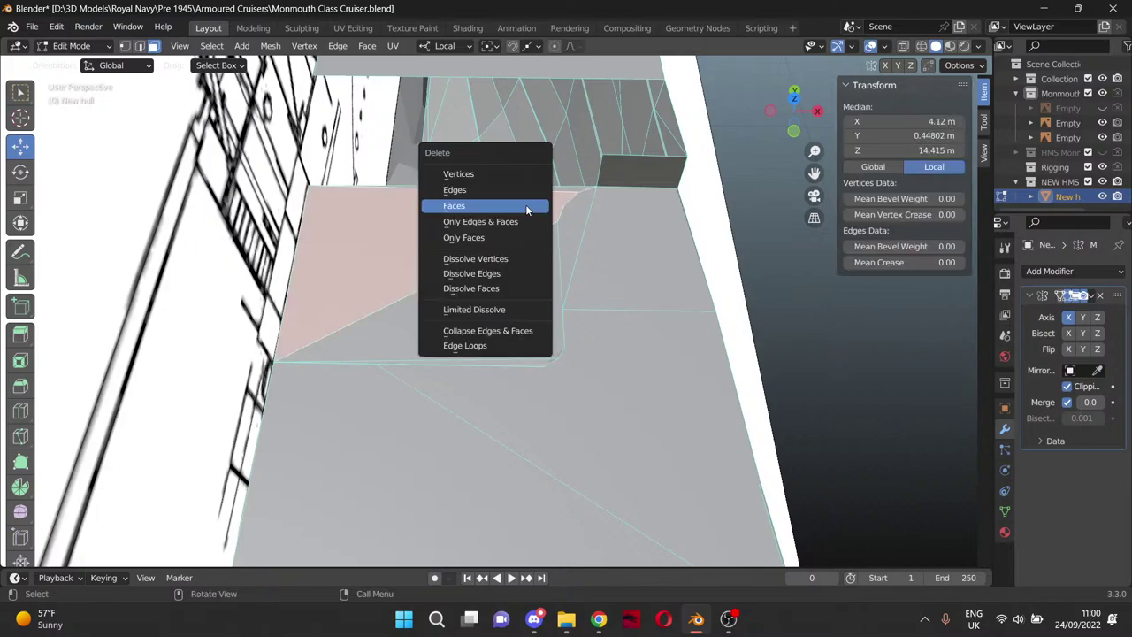
left_click(527, 209)
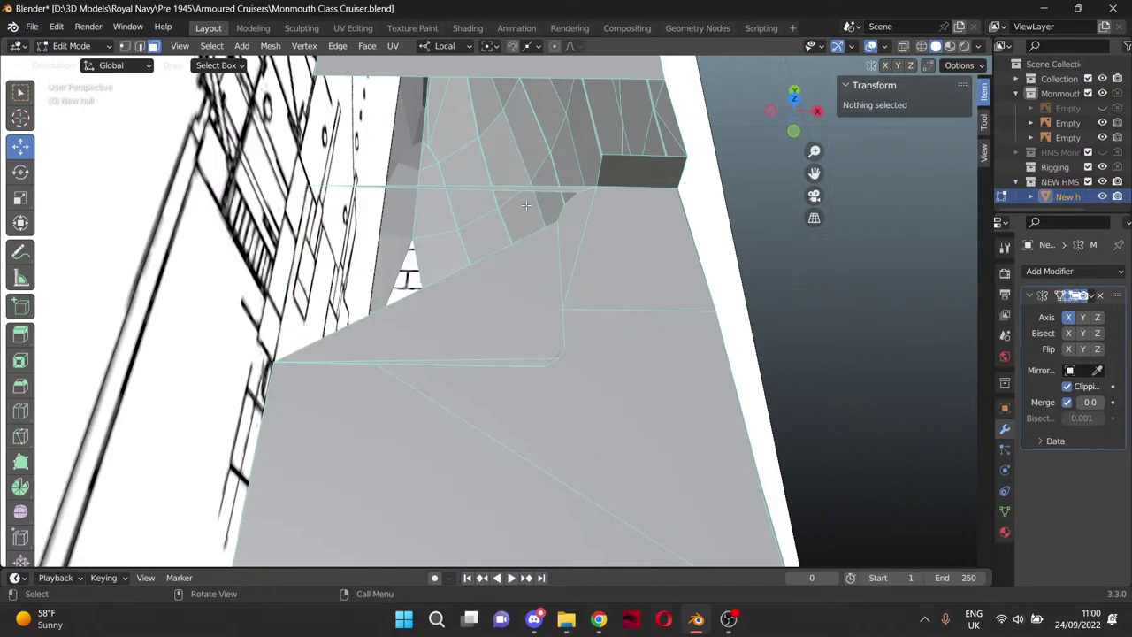
Connect the rear and forward centreline vertices of the recess with an edge.
left_click(125, 45)
left_click(268, 358)
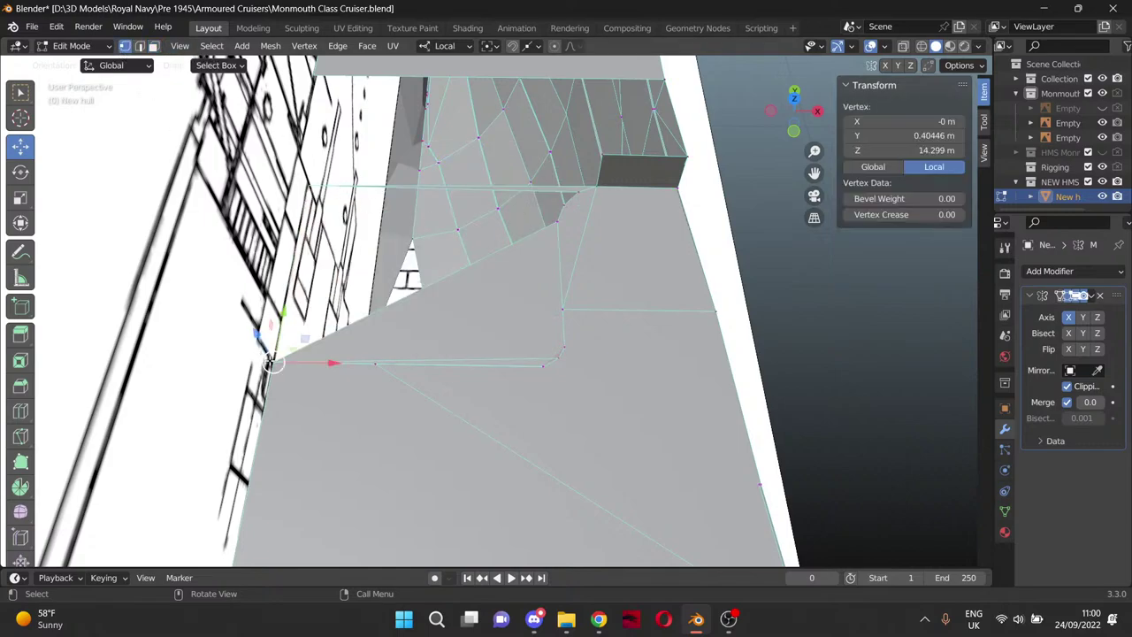
left_click(305, 185, "shift")
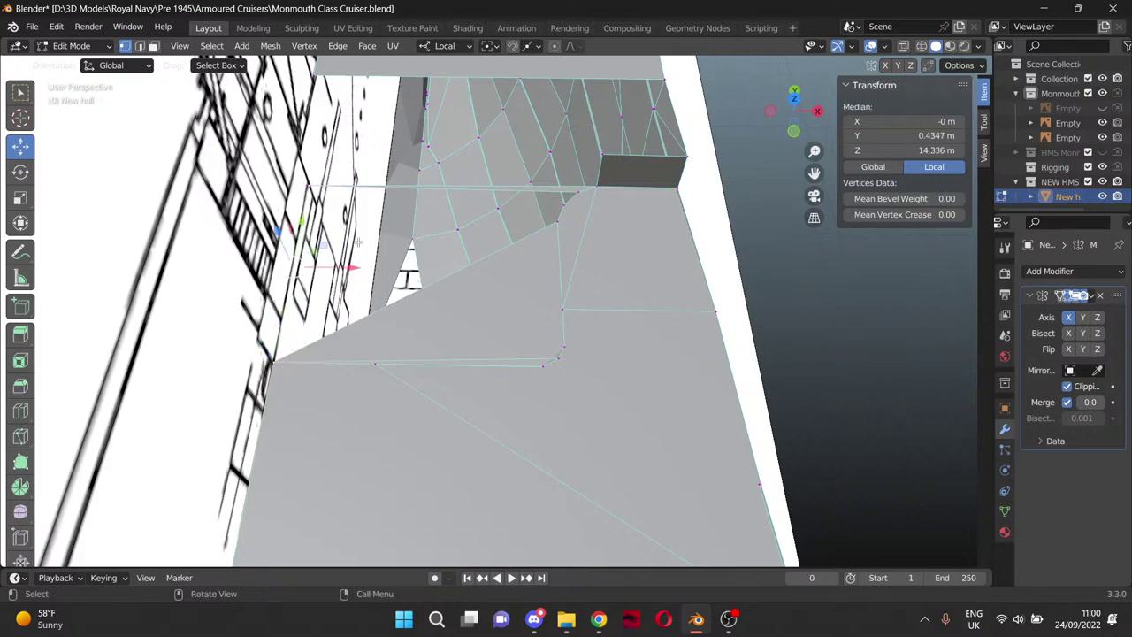
key("f")
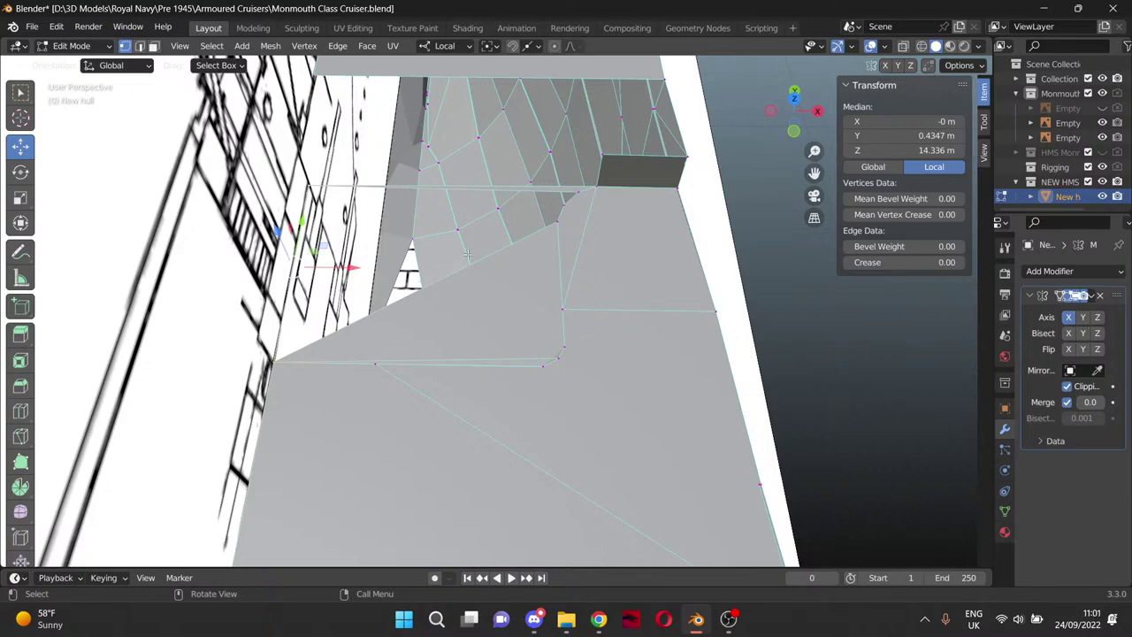
Delete the remaining recess deck faces, including the thin strips along its rear and forward edges.
left_click(153, 45)
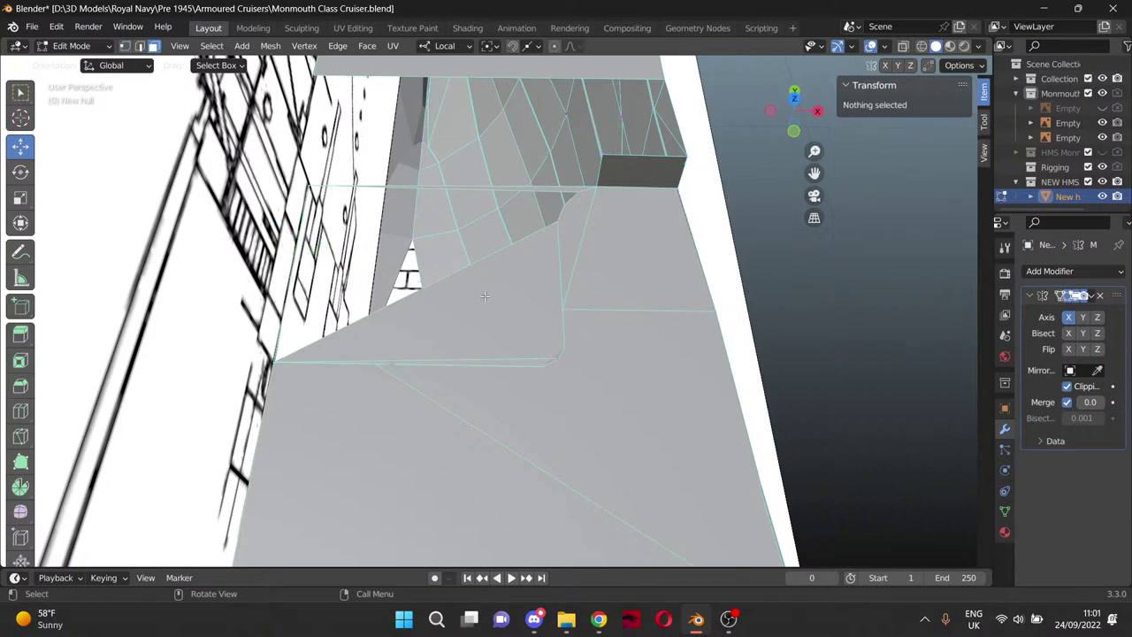
left_click(506, 360)
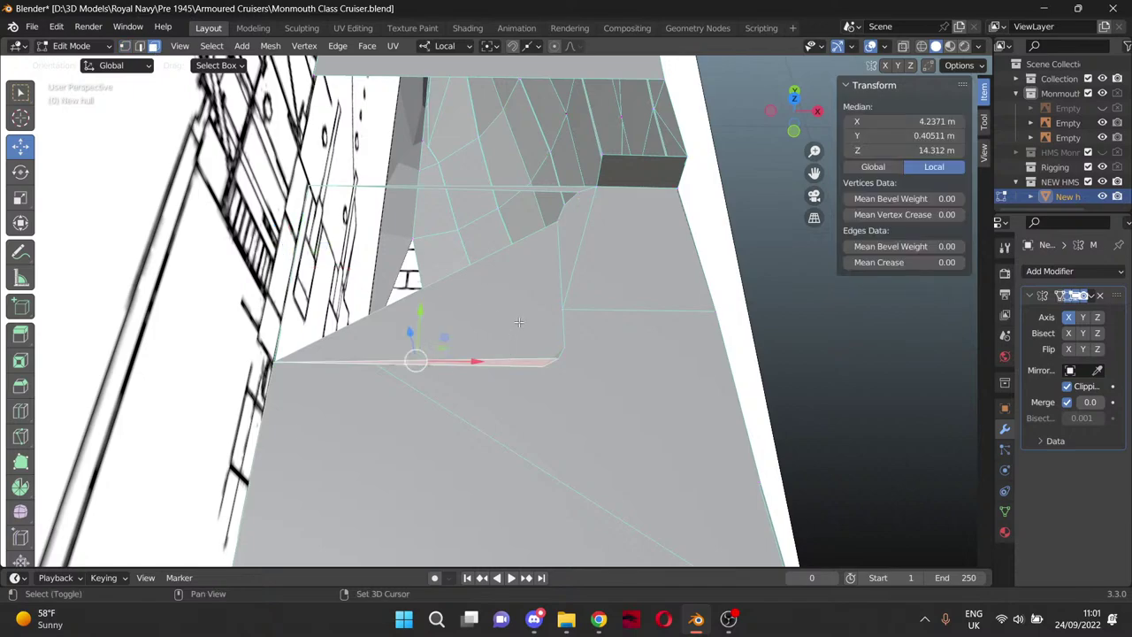
left_click(520, 324)
key("x")
left_click(520, 322)
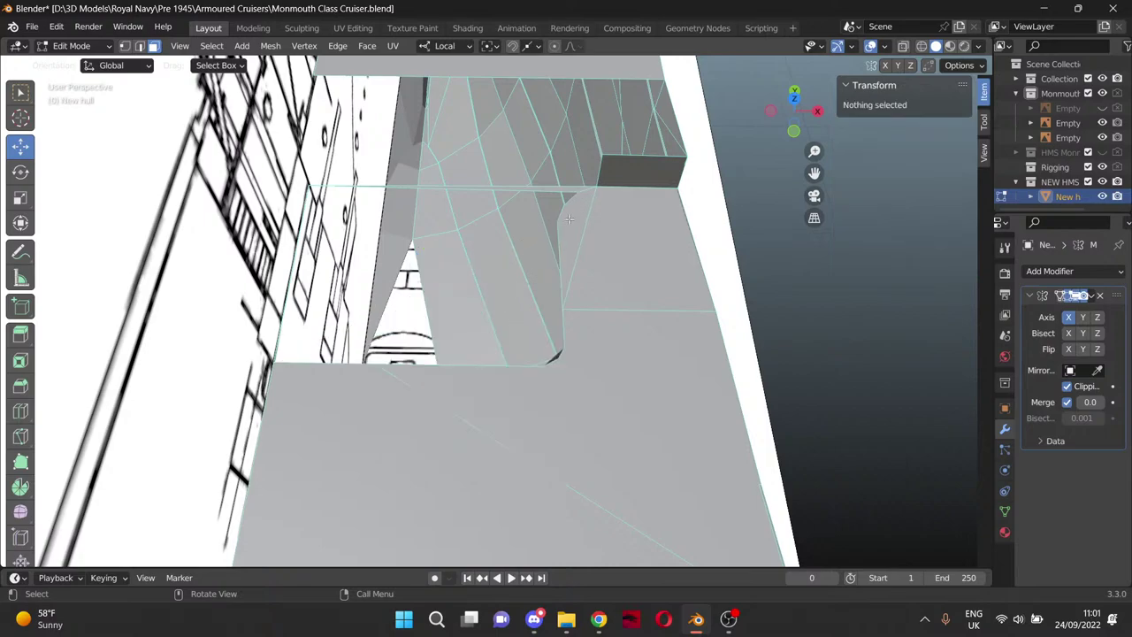
left_click(576, 188)
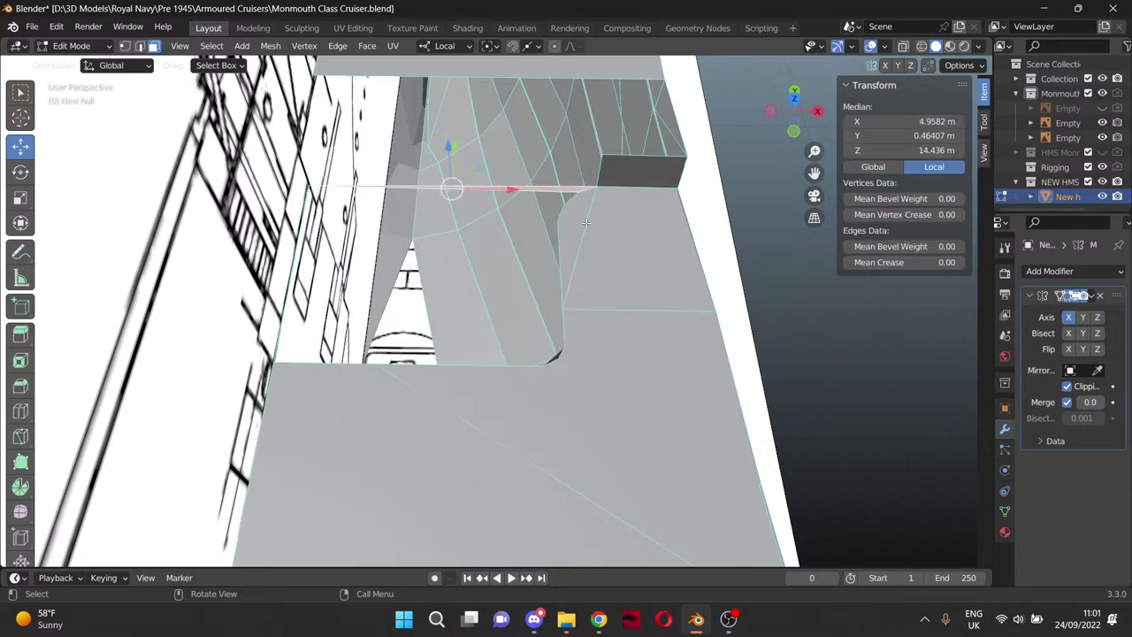
key("x")
left_click(586, 223)
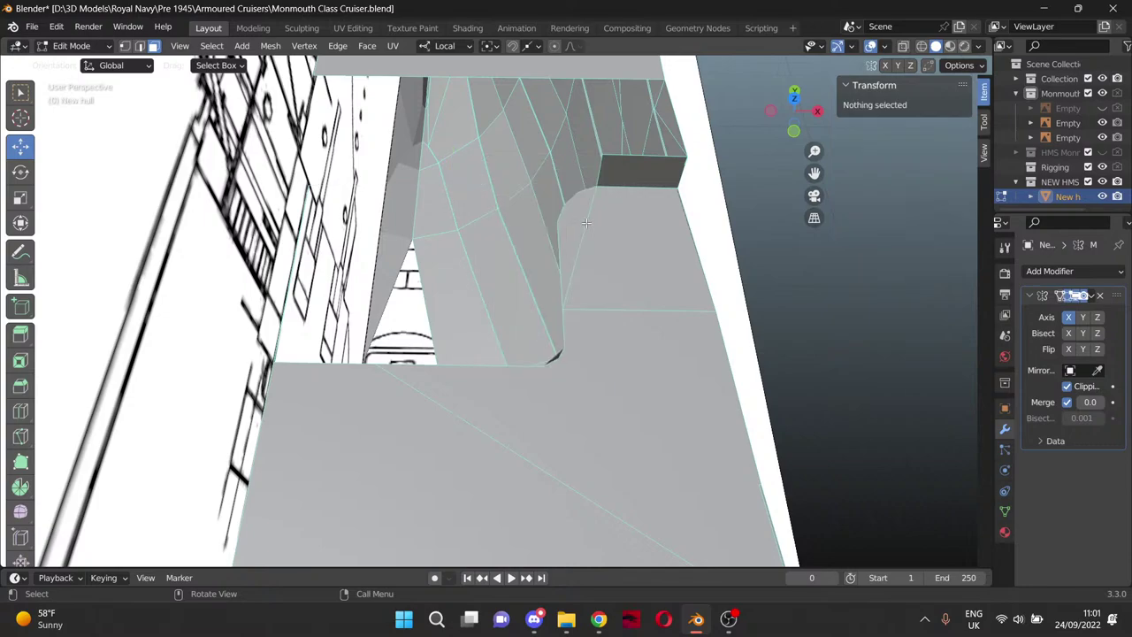
Examine the opened deck recess and the whole hull against the side blueprint from several angles.
middle_click_drag(585, 223, 413, 159)
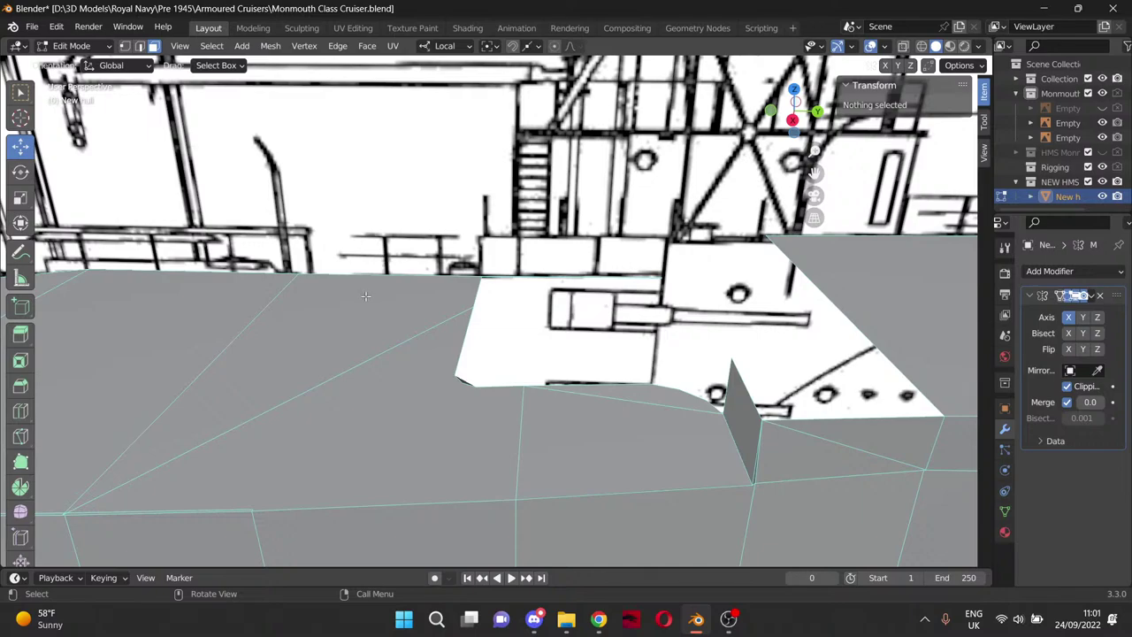
scroll(348, 302, "down", 8)
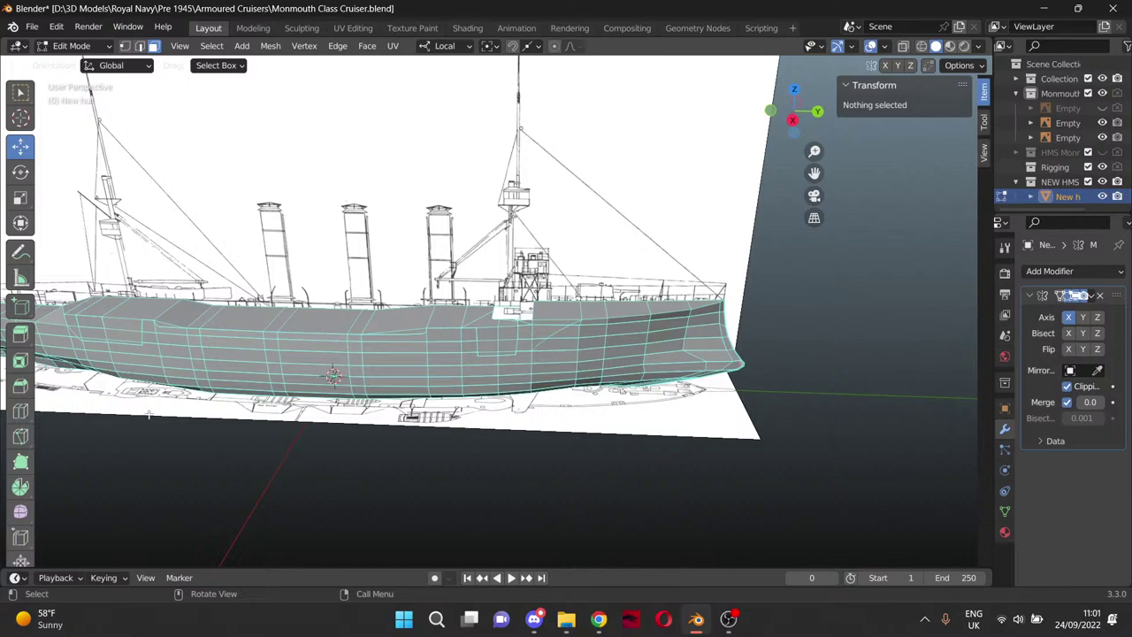
scroll(487, 324, "up", 8)
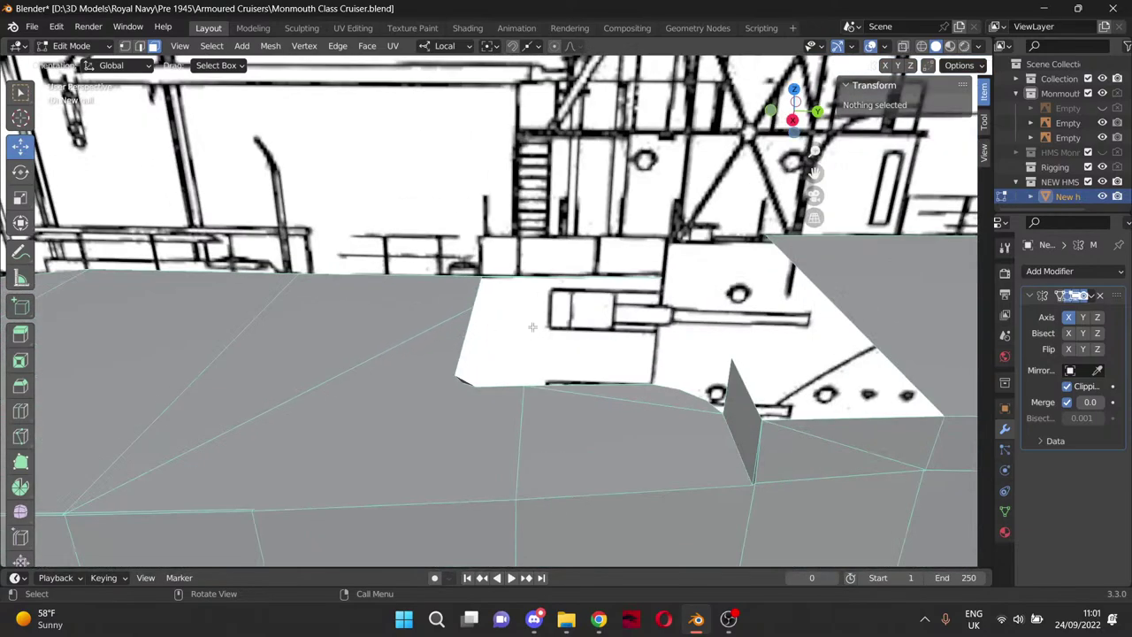
middle_click_drag(491, 301, 612, 320)
left_click_drag(814, 173, 631, 233)
scroll(628, 264, "down", 1)
middle_click_drag(593, 283, 648, 288)
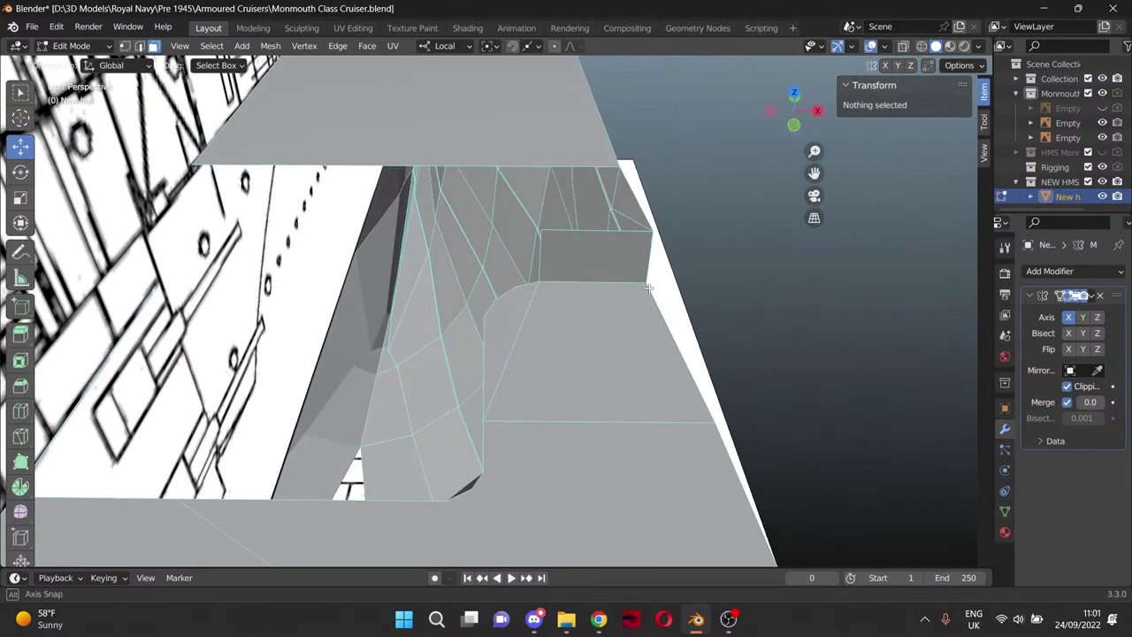
left_click_drag(814, 173, 918, 152)
left_click(125, 46)
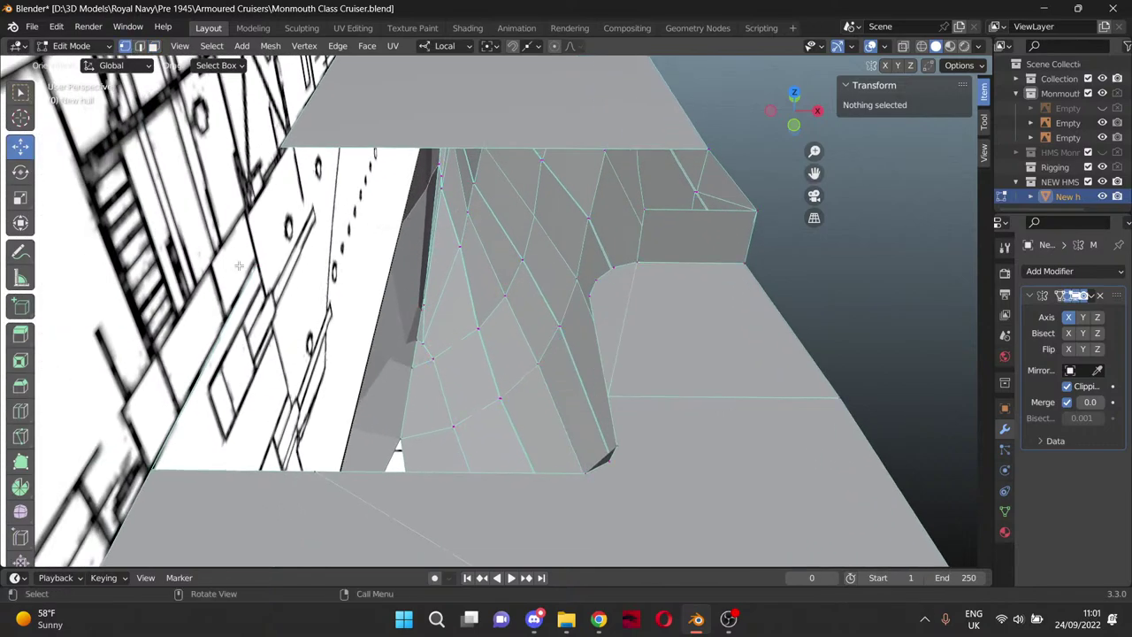
left_click(257, 265)
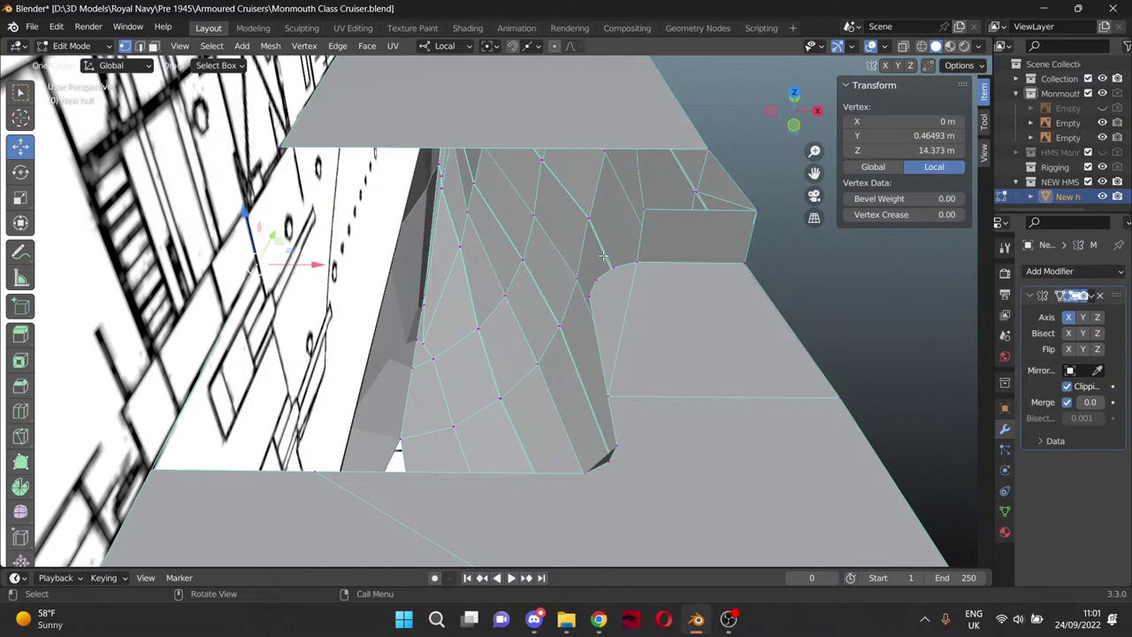
left_click(634, 262)
left_click(583, 472, "ctrl")
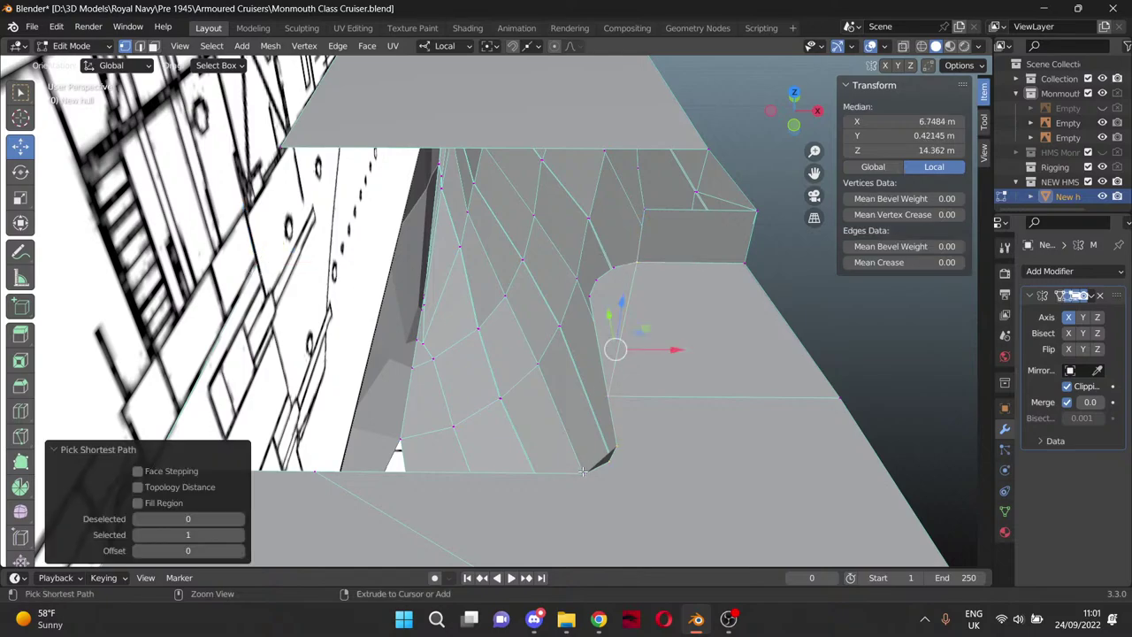
scroll(402, 433, "down", 2)
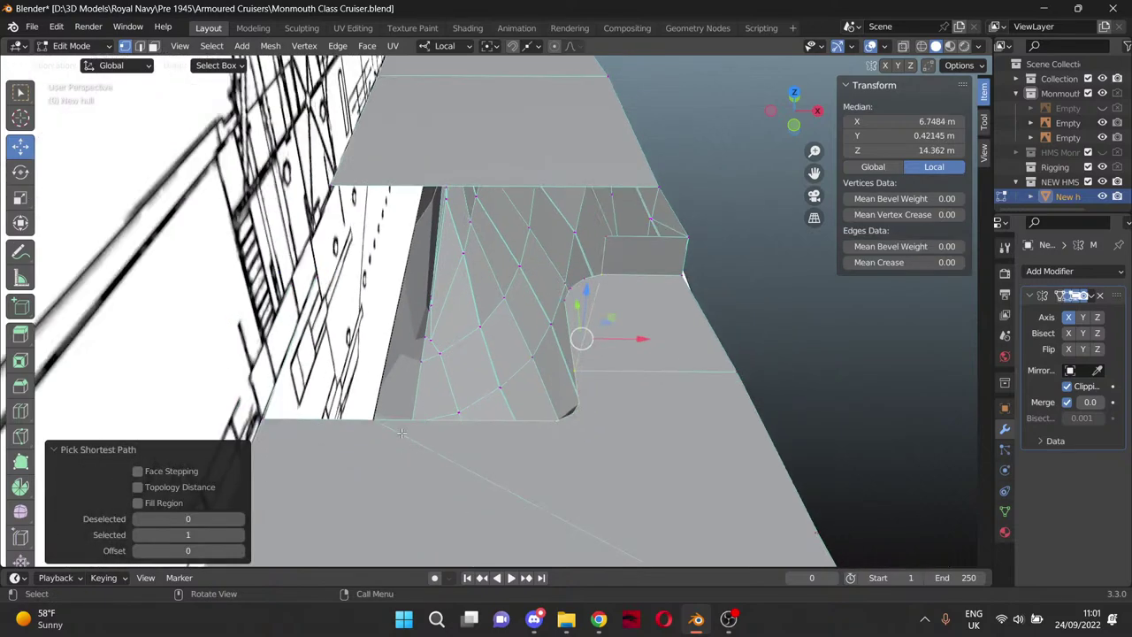
left_click(774, 341)
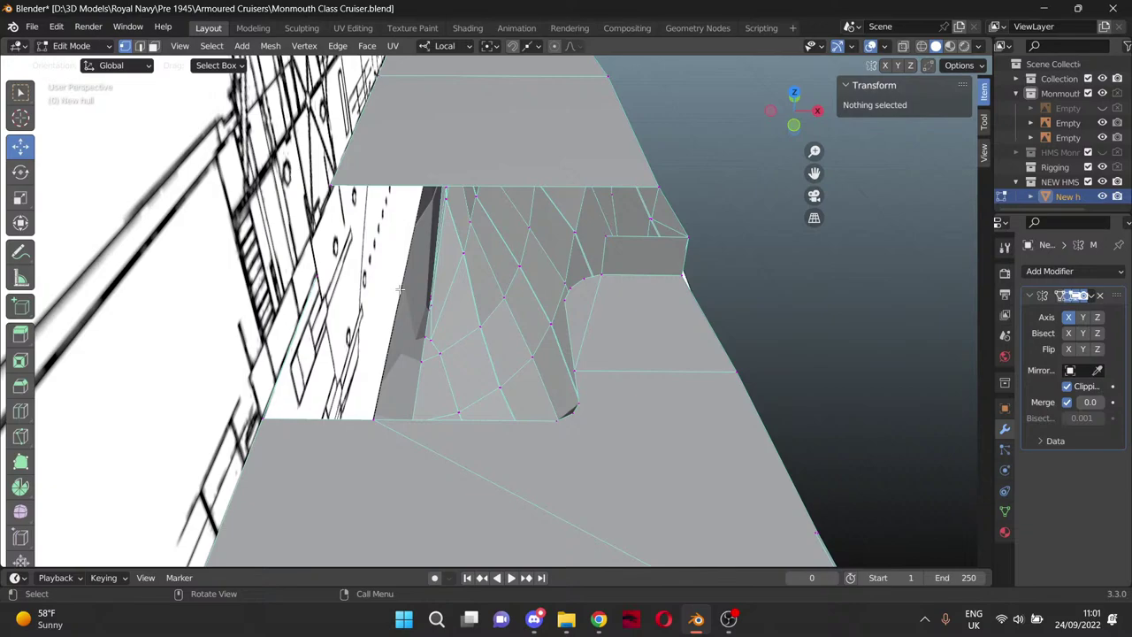
Try to fill the lower deck recess with a face spanning its curved edge and two centreline vertices.
left_click(554, 419)
left_click(606, 277, "ctrl")
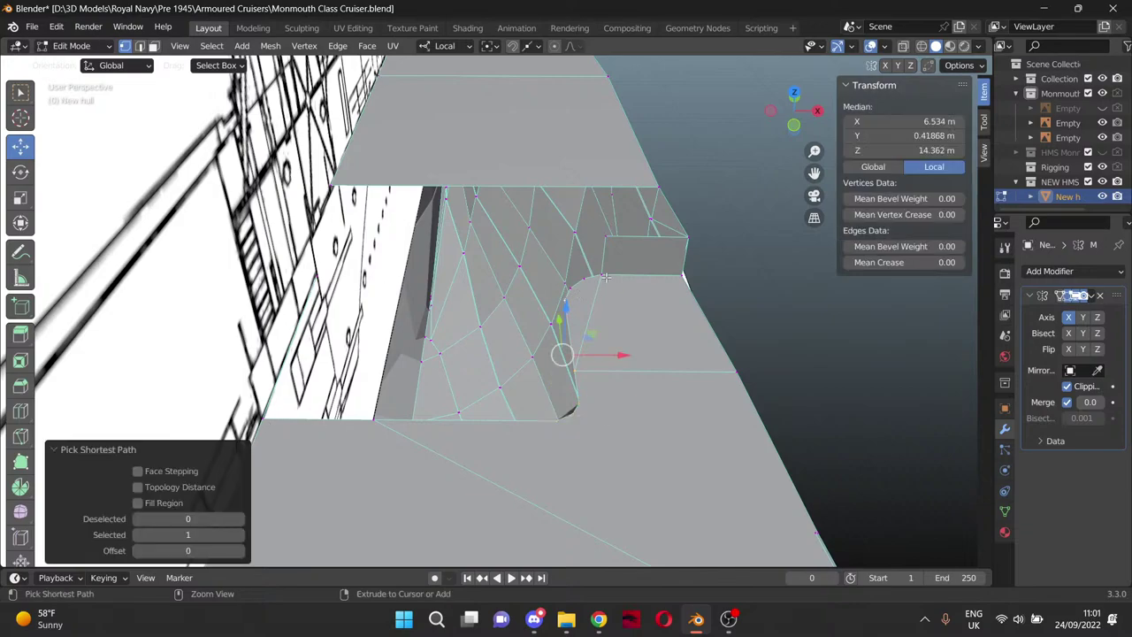
left_click(601, 275, "ctrl")
left_click(316, 275, "shift")
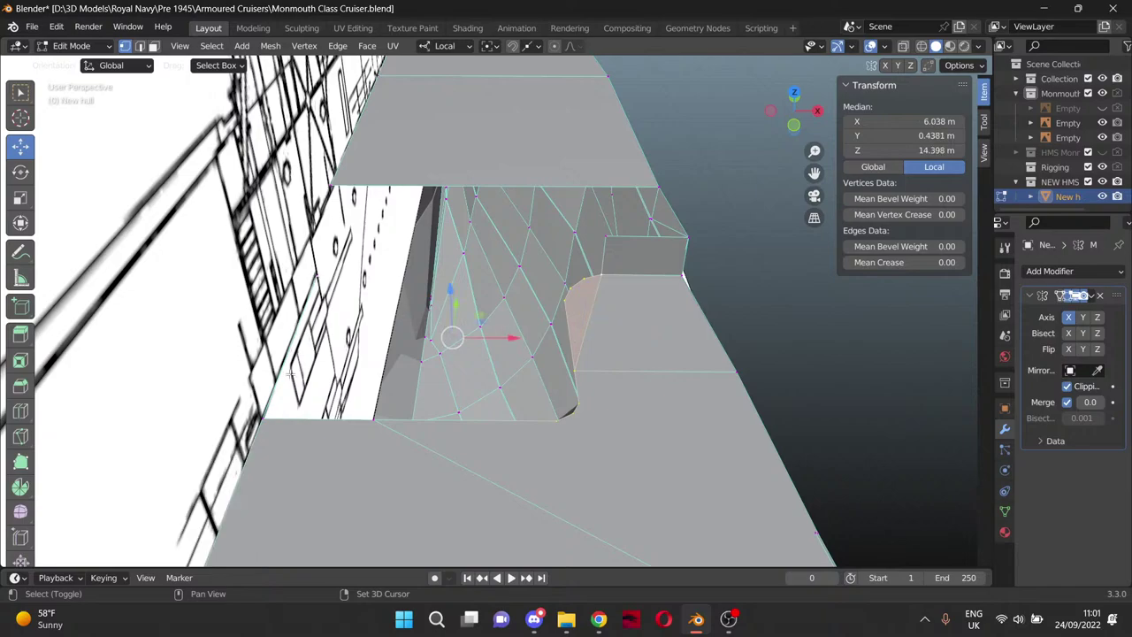
left_click(260, 416, "shift")
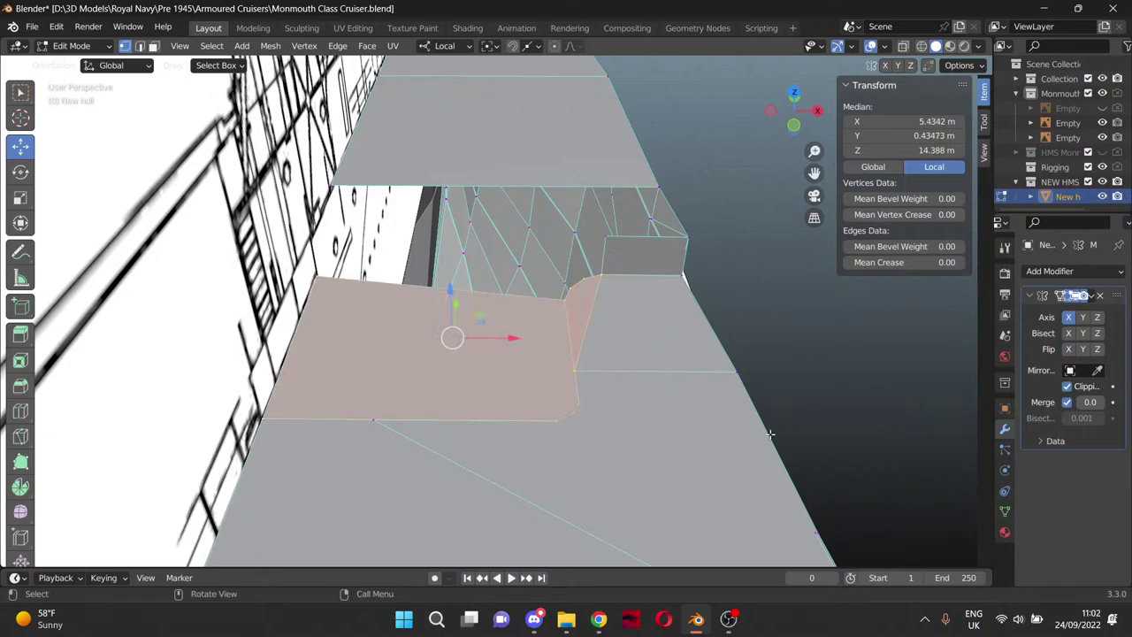
middle_click_drag(557, 207, 675, 303)
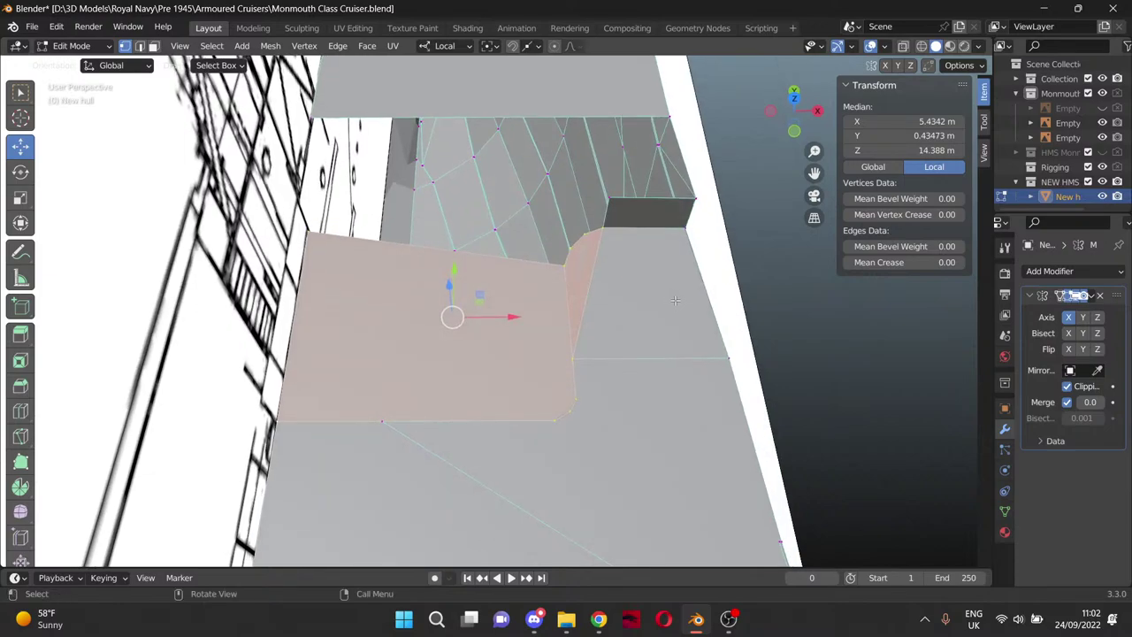
key("ctrl+z")
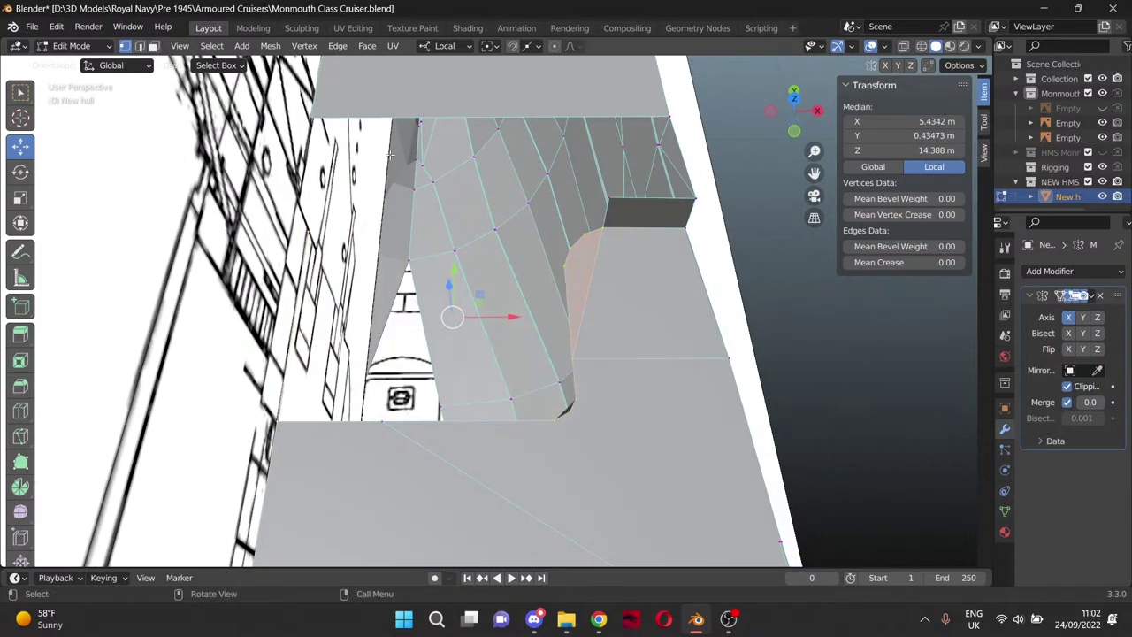
left_click(826, 311)
middle_click_drag(826, 314, 755, 292)
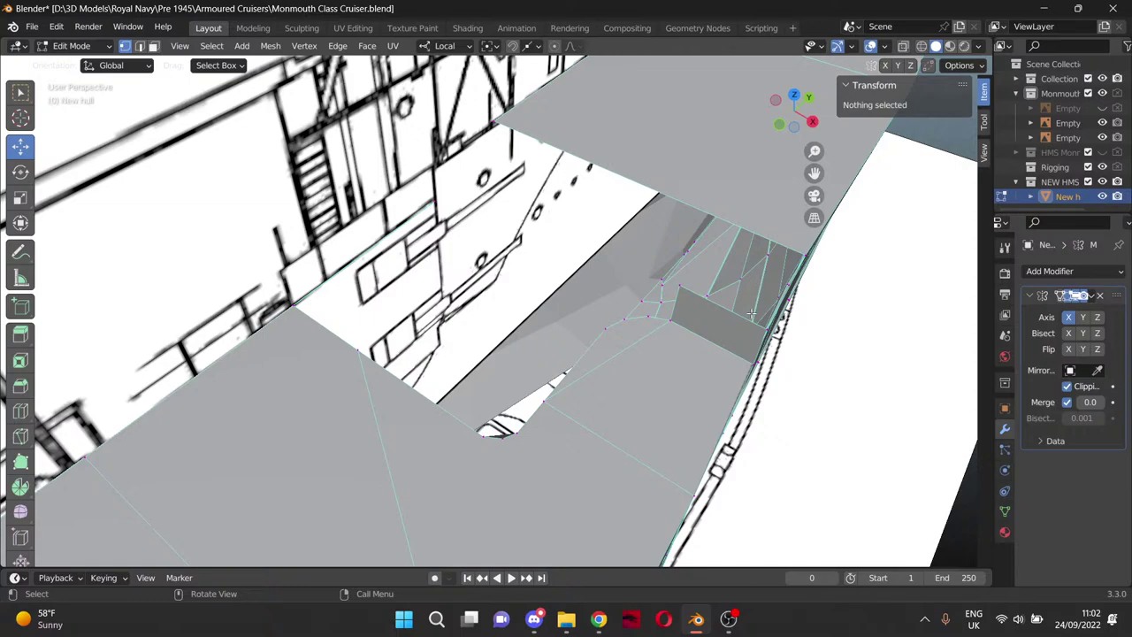
scroll(666, 405, "down", 5)
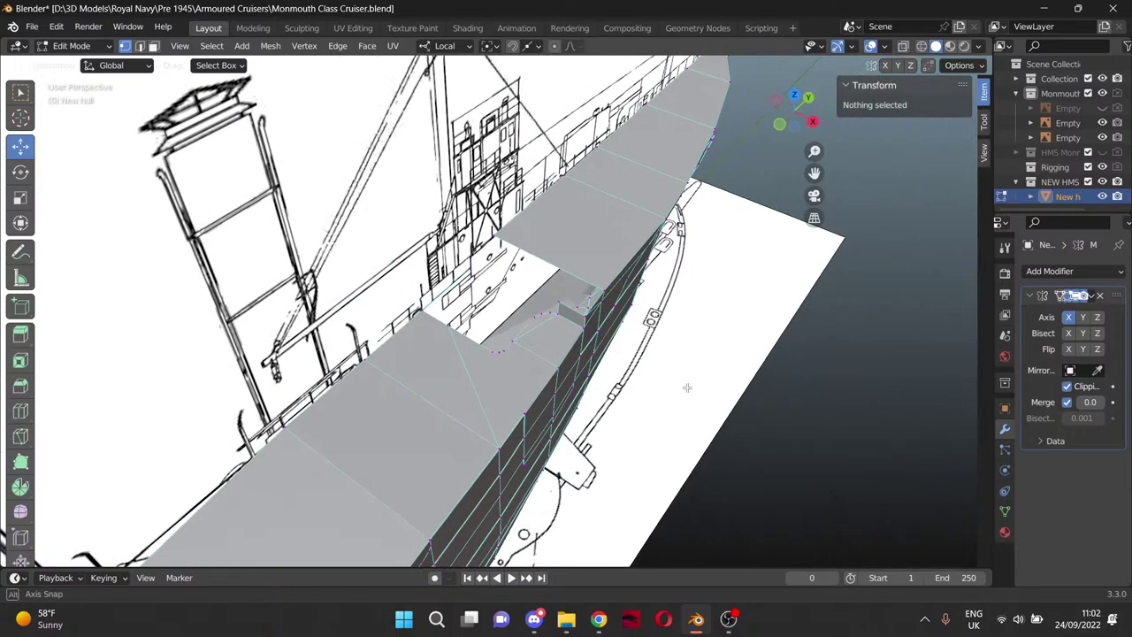
scroll(680, 385, "up", 5)
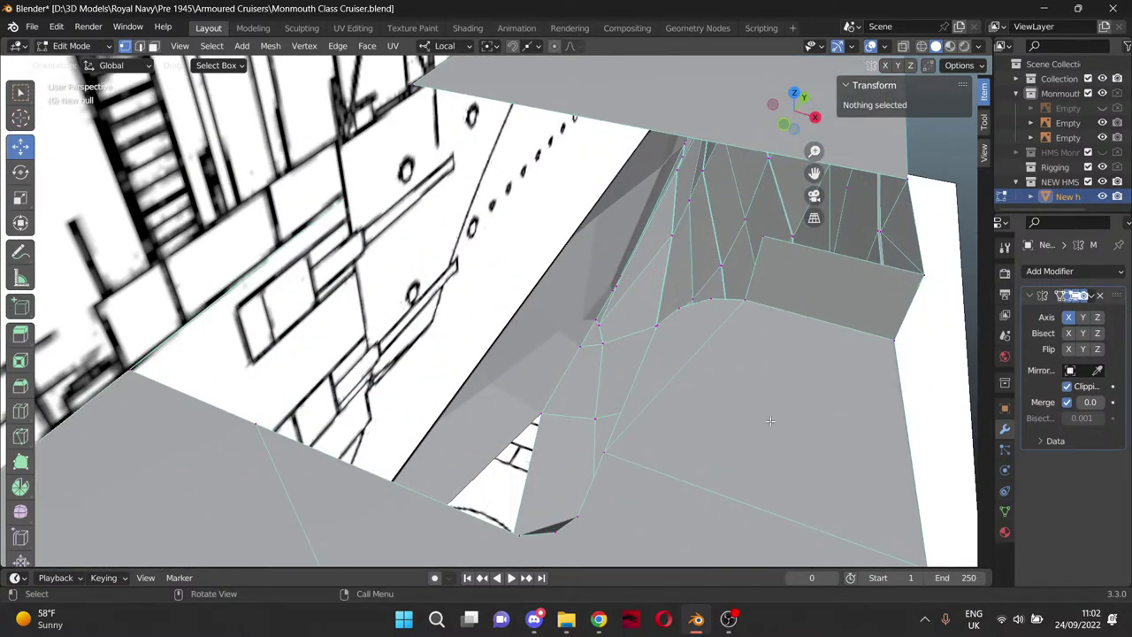
left_click(154, 48)
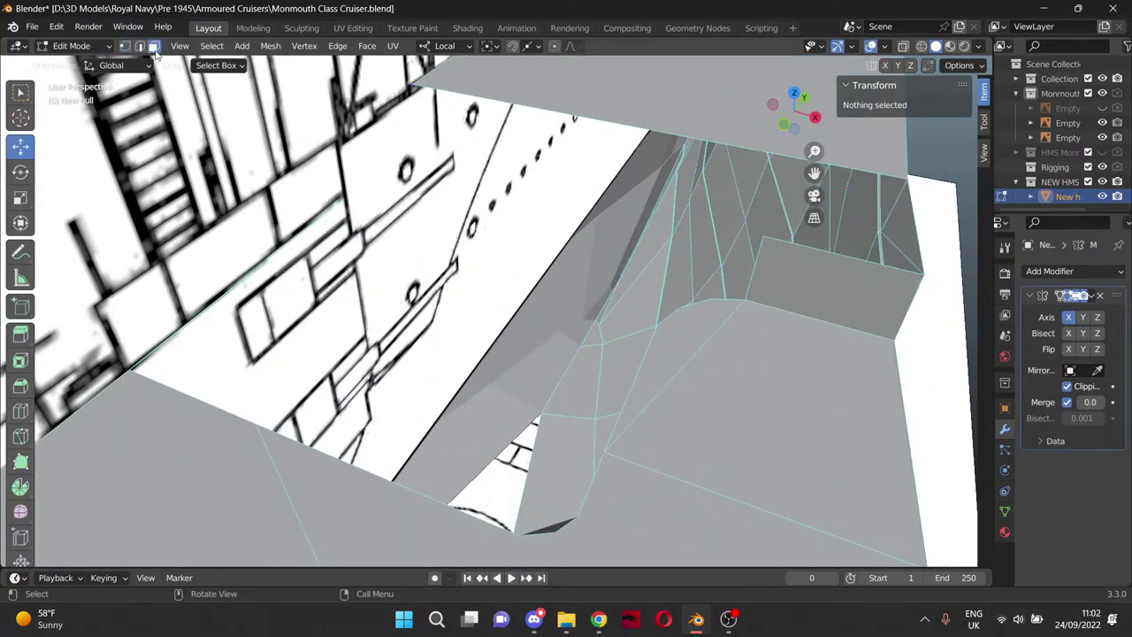
left_click(708, 340)
left_click(794, 429, "shift")
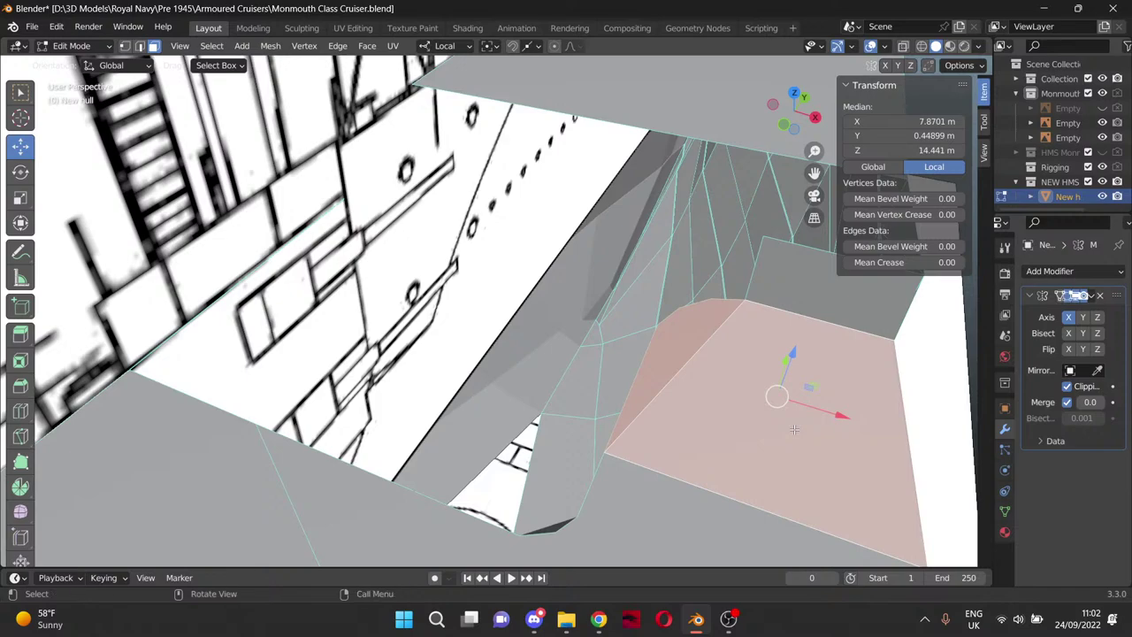
left_click(794, 429)
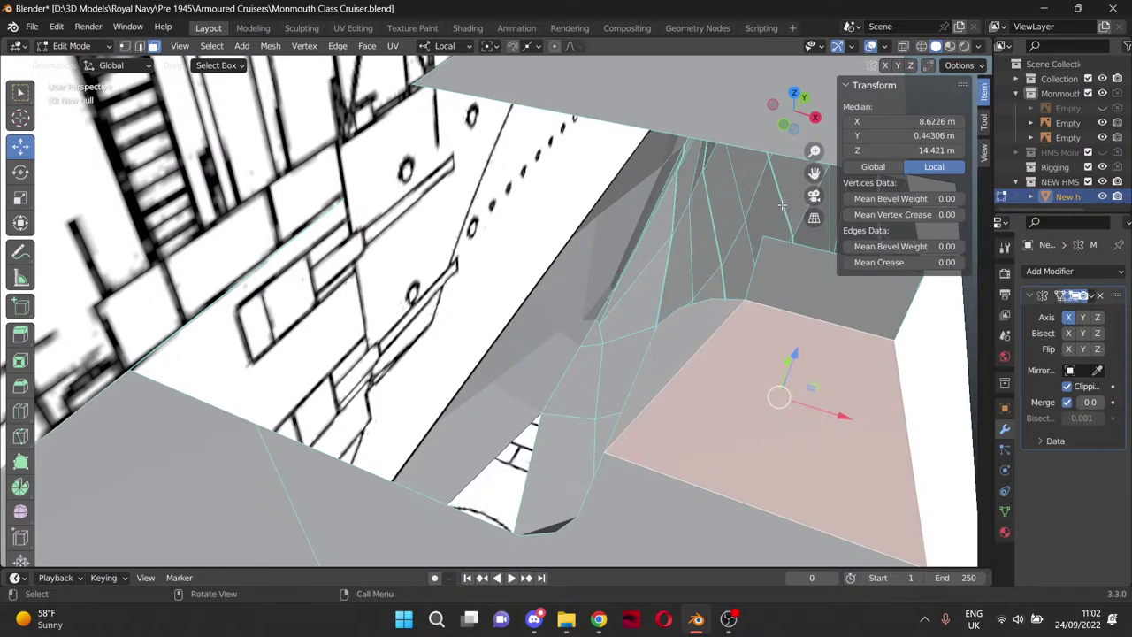
left_click_drag(812, 175, 672, 118)
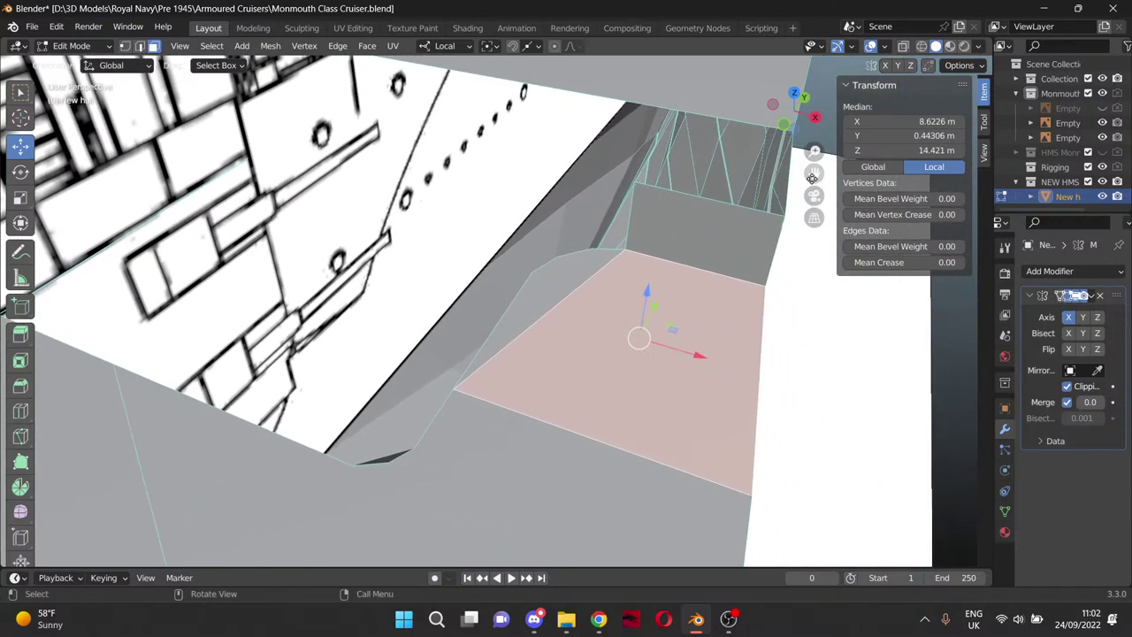
key("x")
Delete the diagonal edge dividing the deck faces beside the recess's rounded corner, using the Edges option.
left_click(142, 48)
left_click(549, 311)
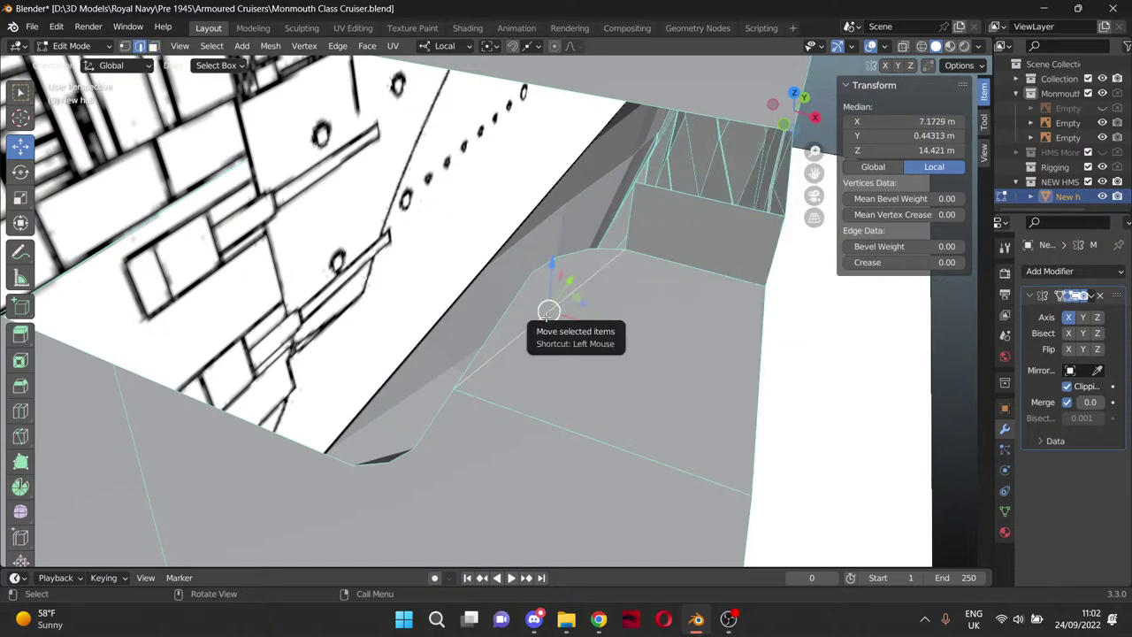
key("x")
key("Escape")
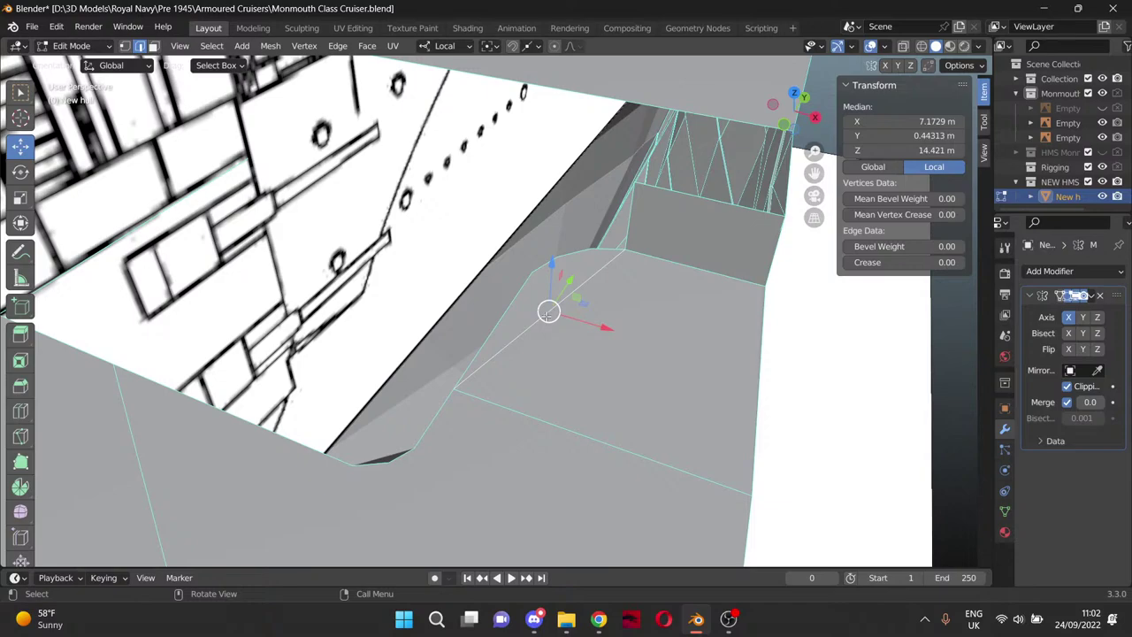
key("x")
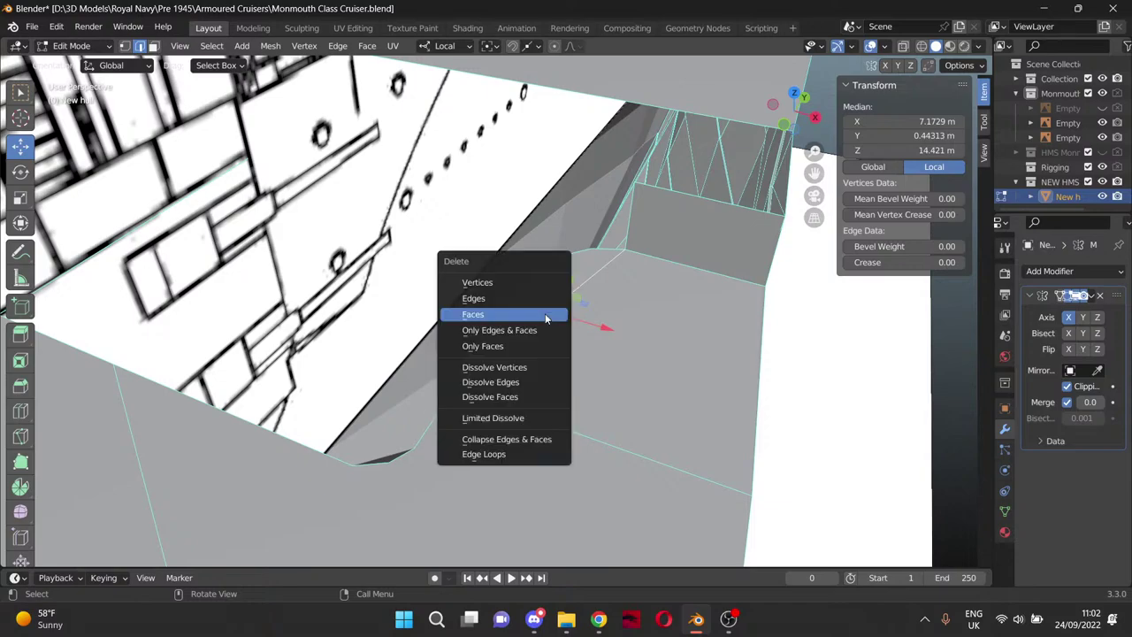
left_click(537, 300)
Fill the opened deck area between the hull side and the recess's rounded corner with a single face.
middle_click_drag(537, 301, 586, 324)
left_click(125, 48)
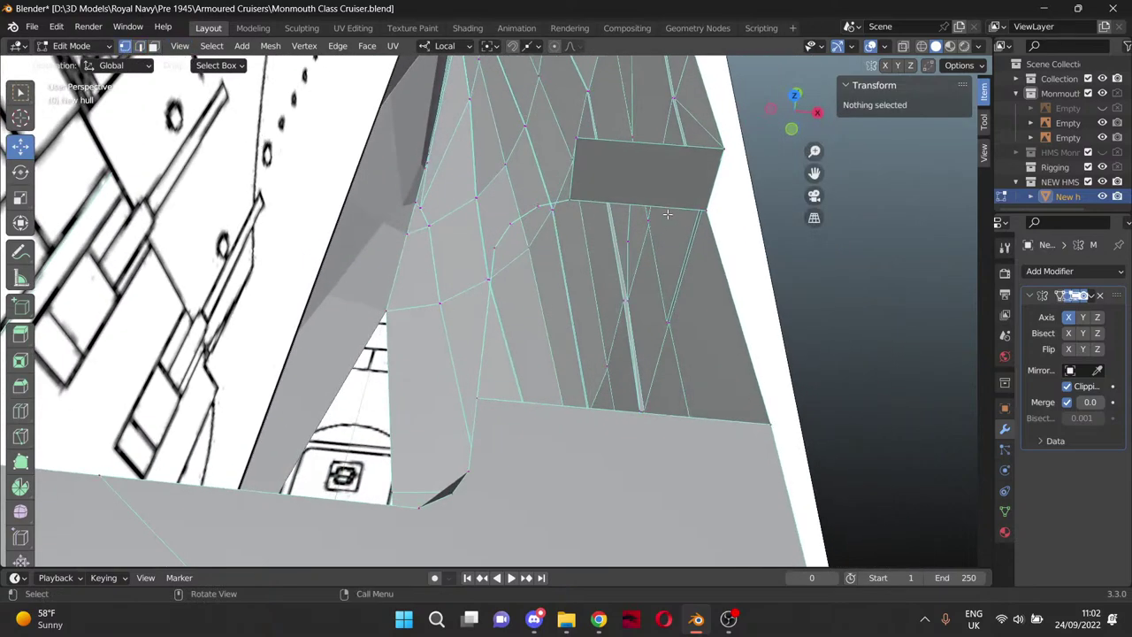
left_click(705, 210)
left_click(771, 424, "ctrl")
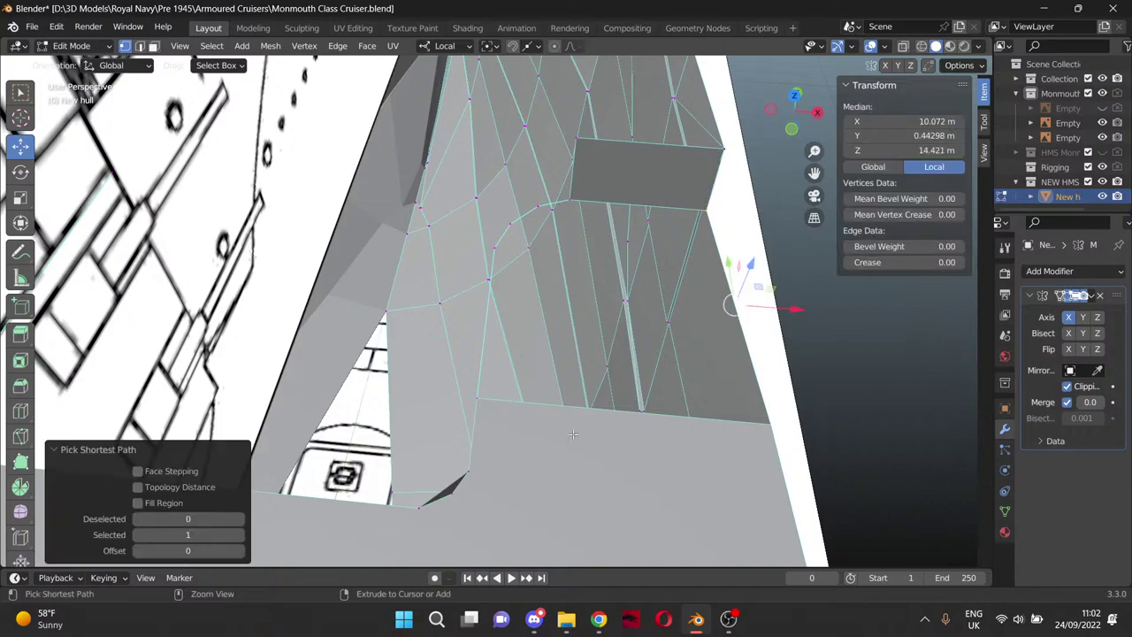
left_click(476, 399, "ctrl")
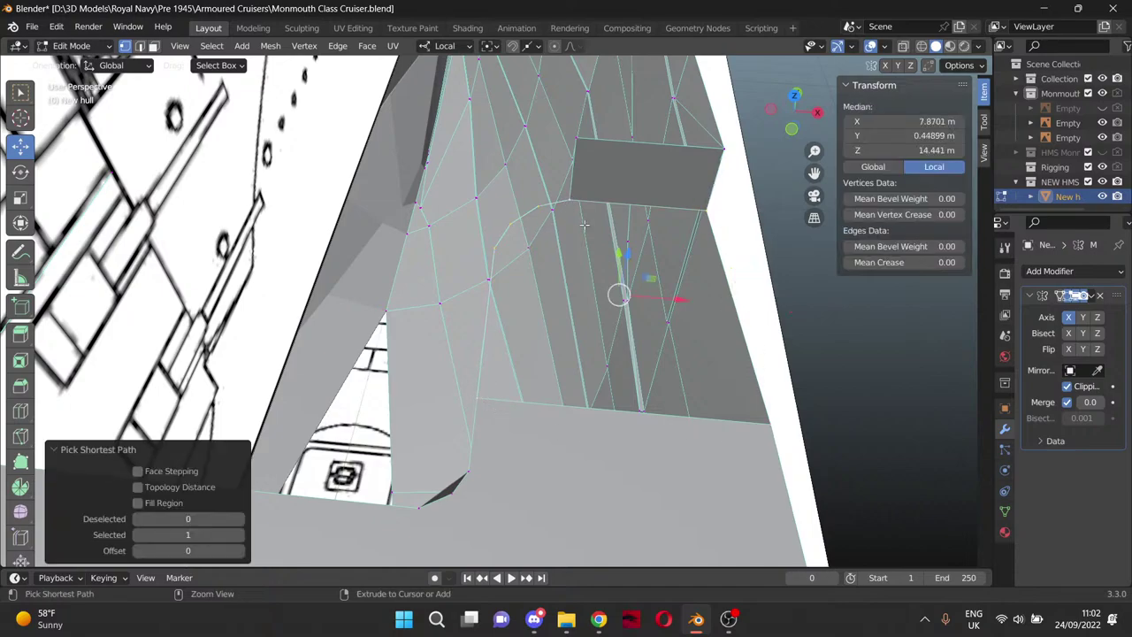
key("ctrl+x")
left_click(776, 282)
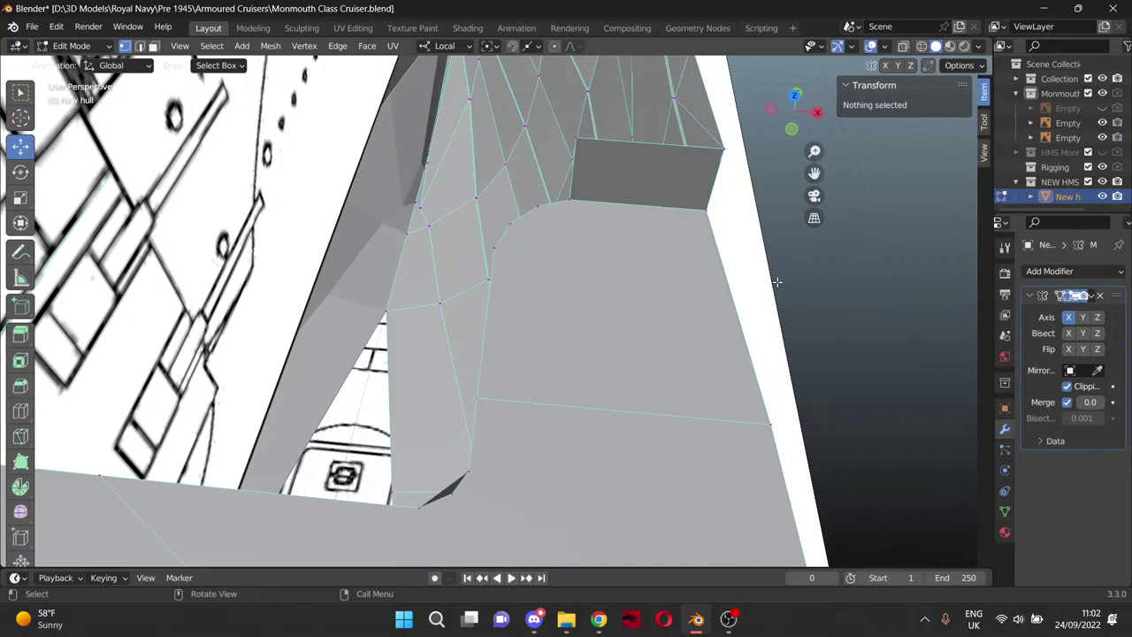
Fill the lower deck opening with a face through the centreline vertices, the straight deck edge and both rounded corners.
left_click(572, 201)
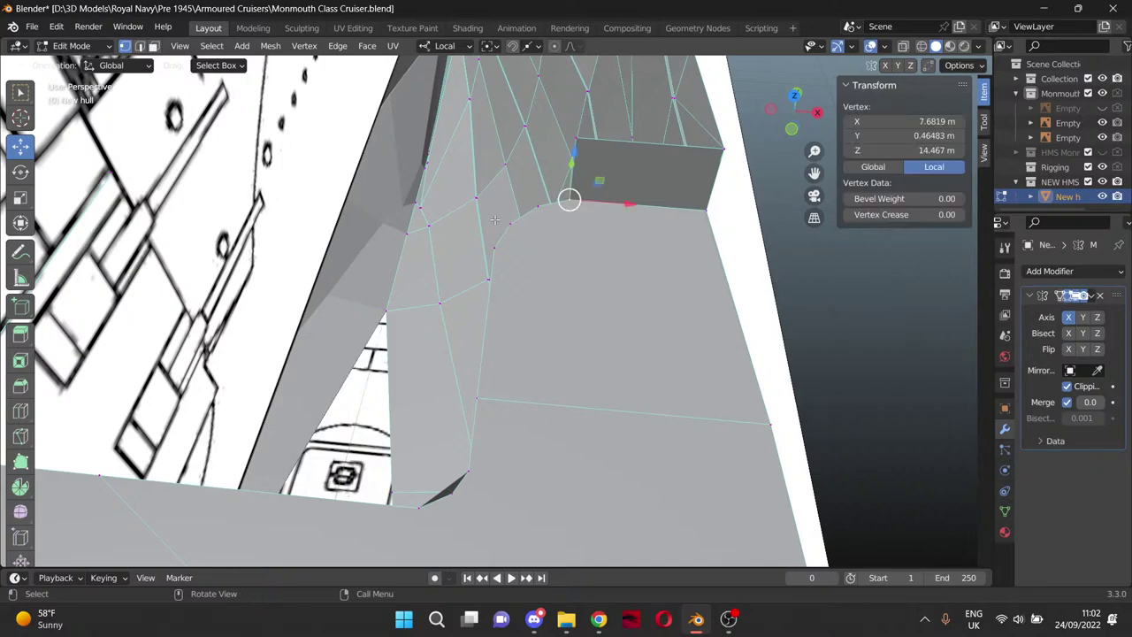
scroll(571, 201, "down", 1)
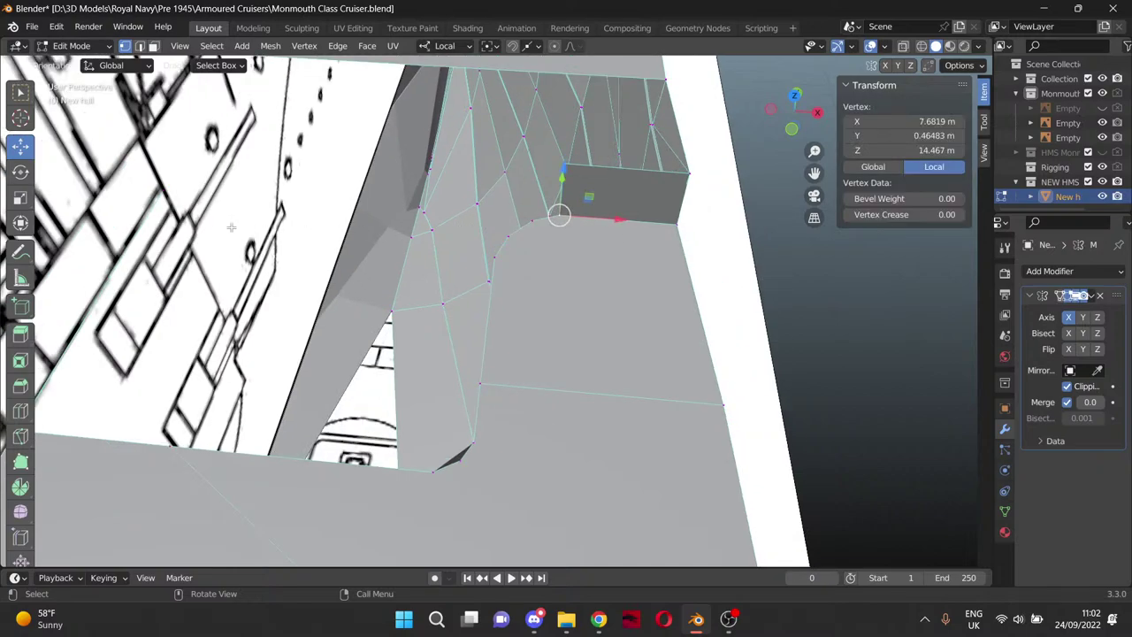
left_click(160, 191, "shift")
scroll(160, 191, "down", 2)
left_click(172, 393, "shift")
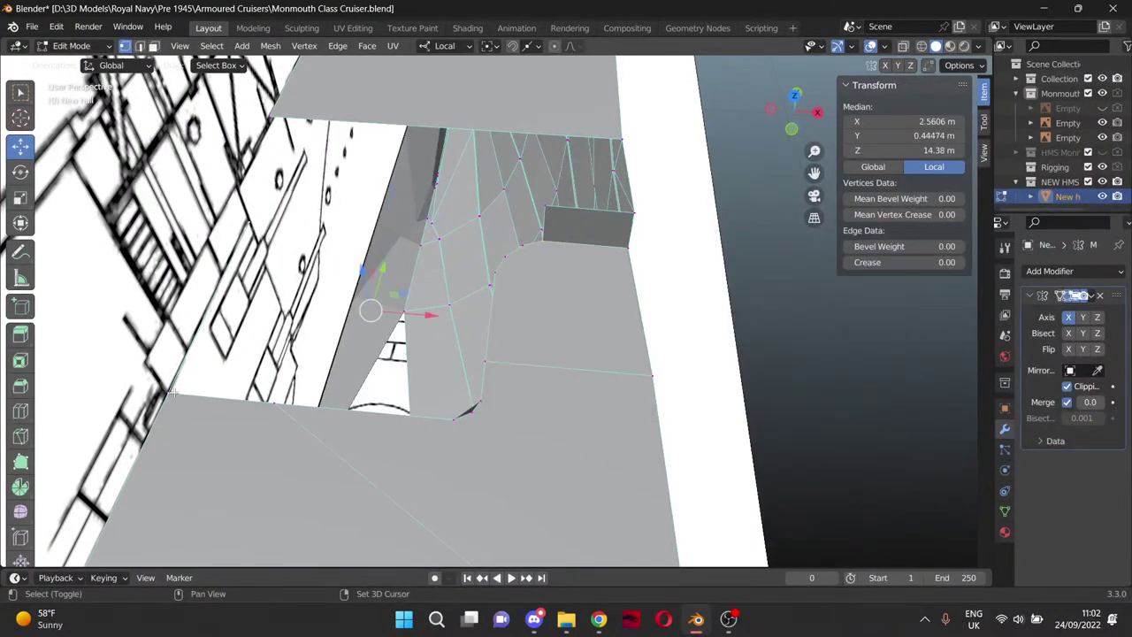
left_click(280, 405, "shift")
left_click(454, 419, "shift")
left_click(472, 412, "shift")
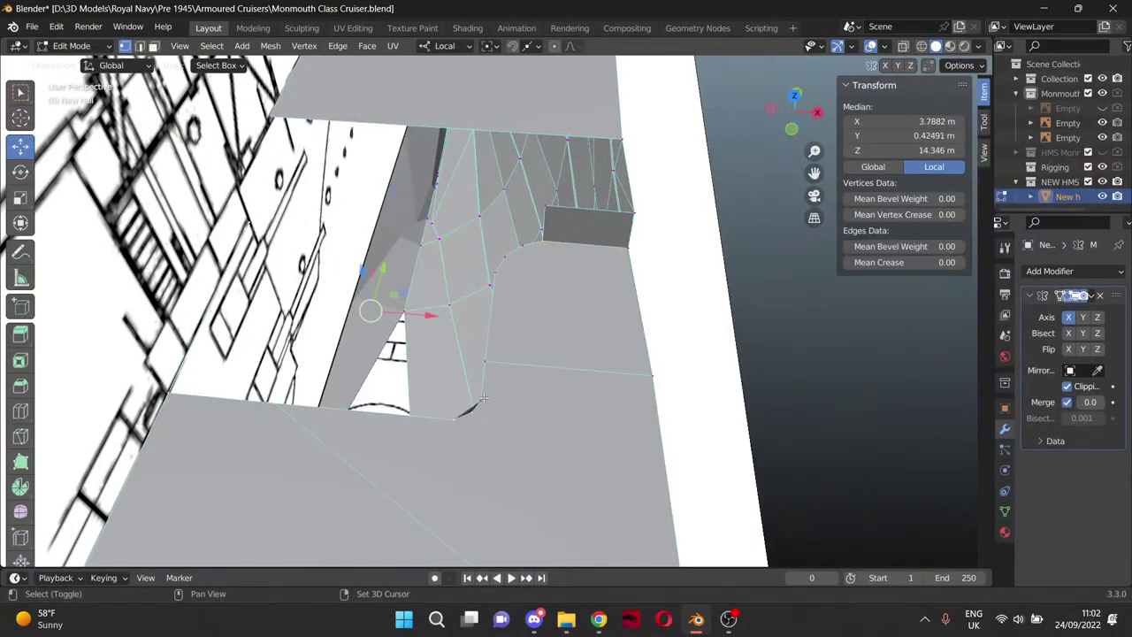
left_click(485, 358, "shift")
left_click(503, 259, "shift")
left_click(526, 248, "shift")
left_click(529, 246, "shift")
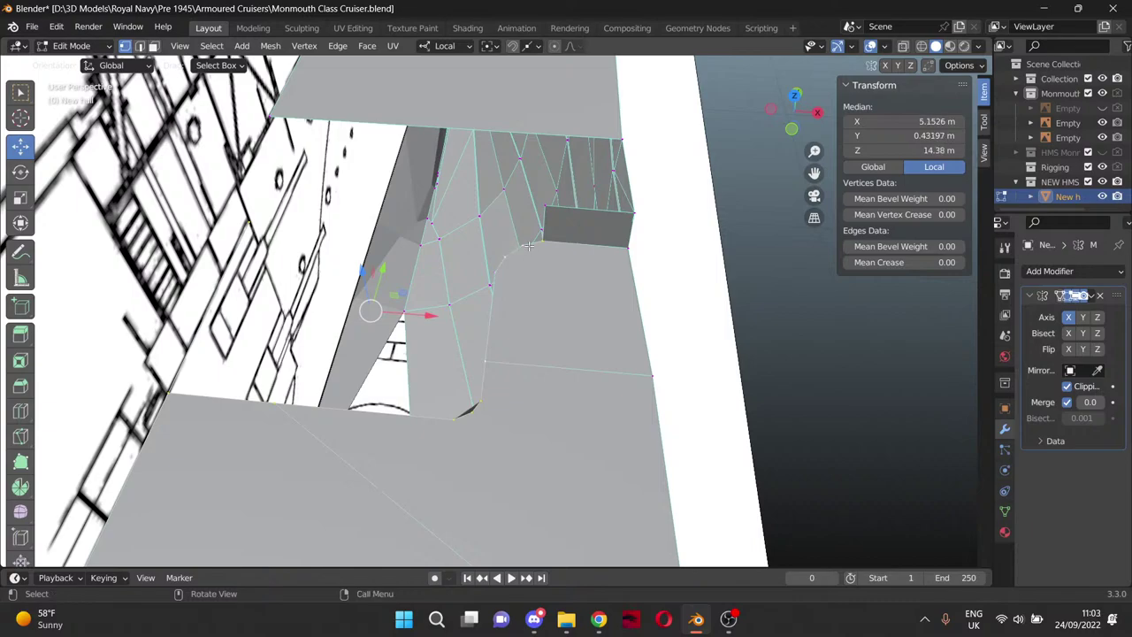
key("f")
left_click(785, 361)
Merge the two nearly coincident vertices at the foot of the deck step on the hull side, using At Last.
scroll(618, 419, "up", 3)
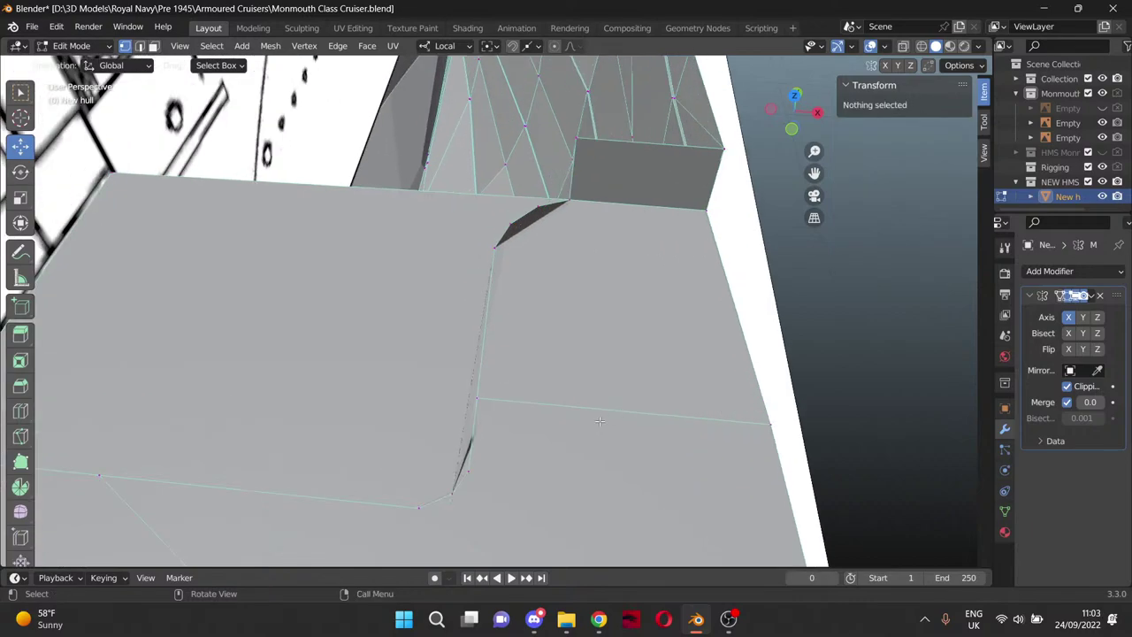
middle_click_drag(600, 421, 545, 352)
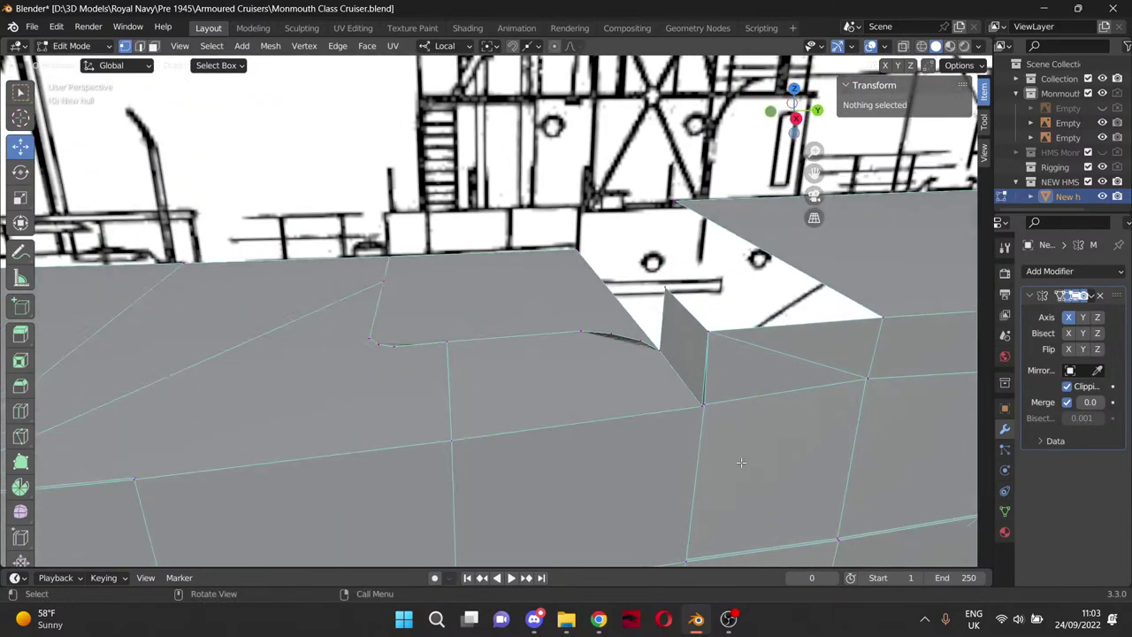
scroll(741, 461, "up", 3)
left_click_drag(813, 172, 560, 72)
scroll(665, 398, "up", 2)
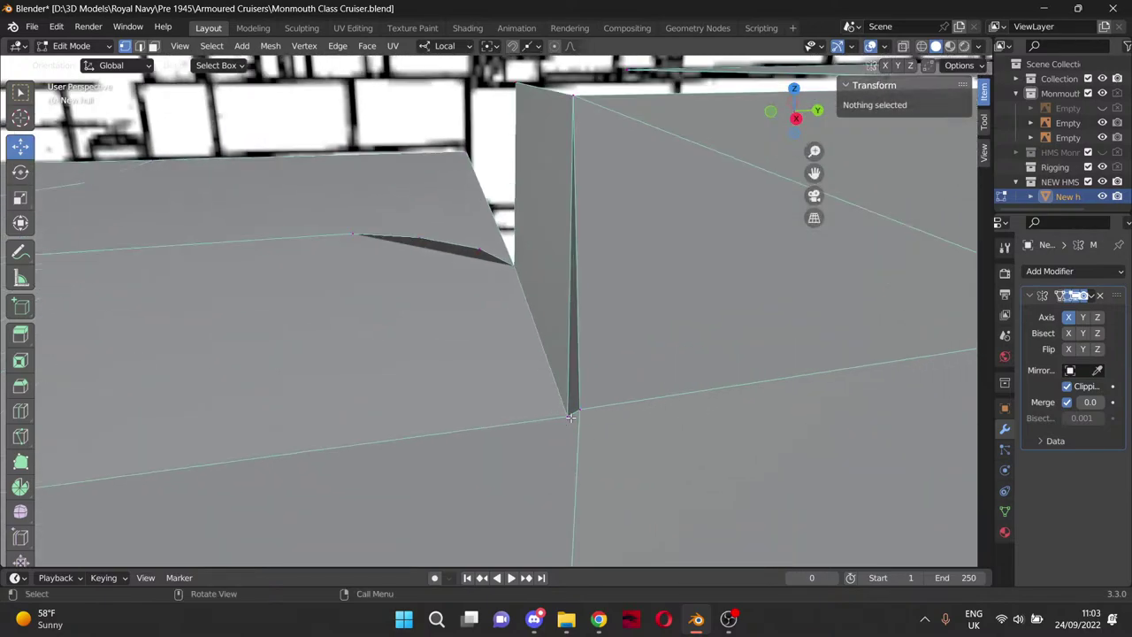
left_click(570, 416)
left_click(573, 411, "shift")
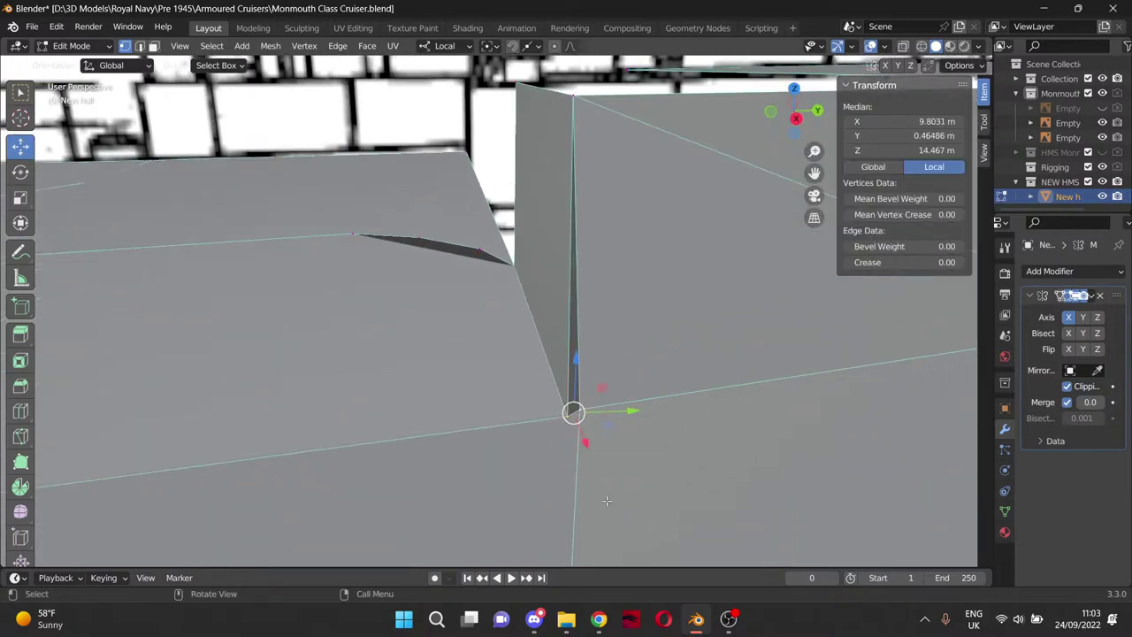
key("m")
left_click(541, 500)
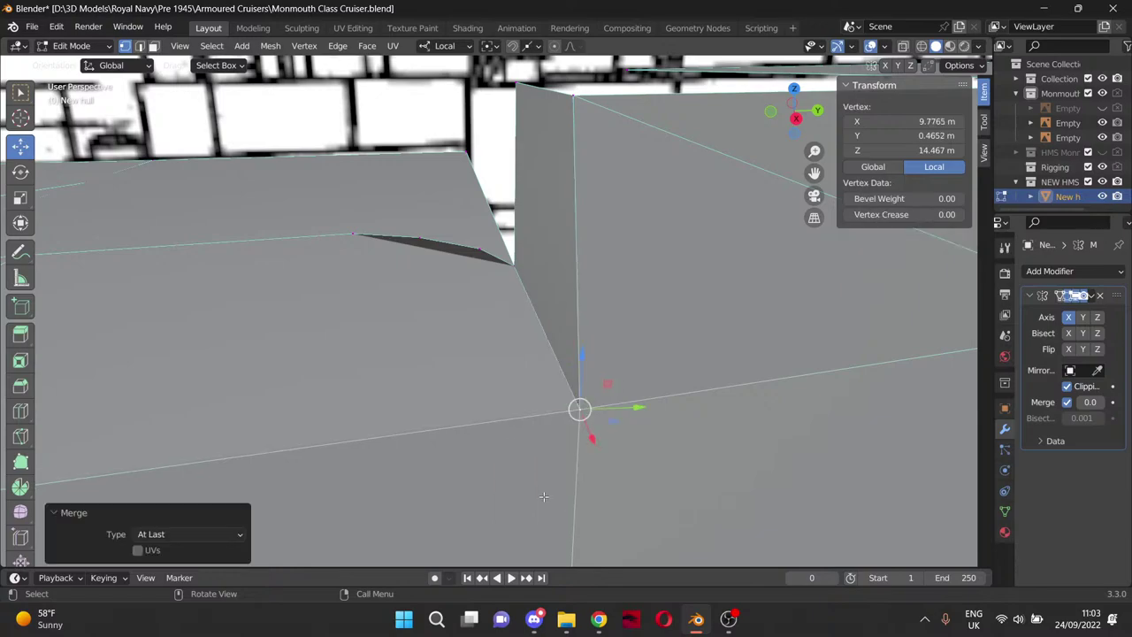
left_click(509, 198)
scroll(509, 197, "down", 3)
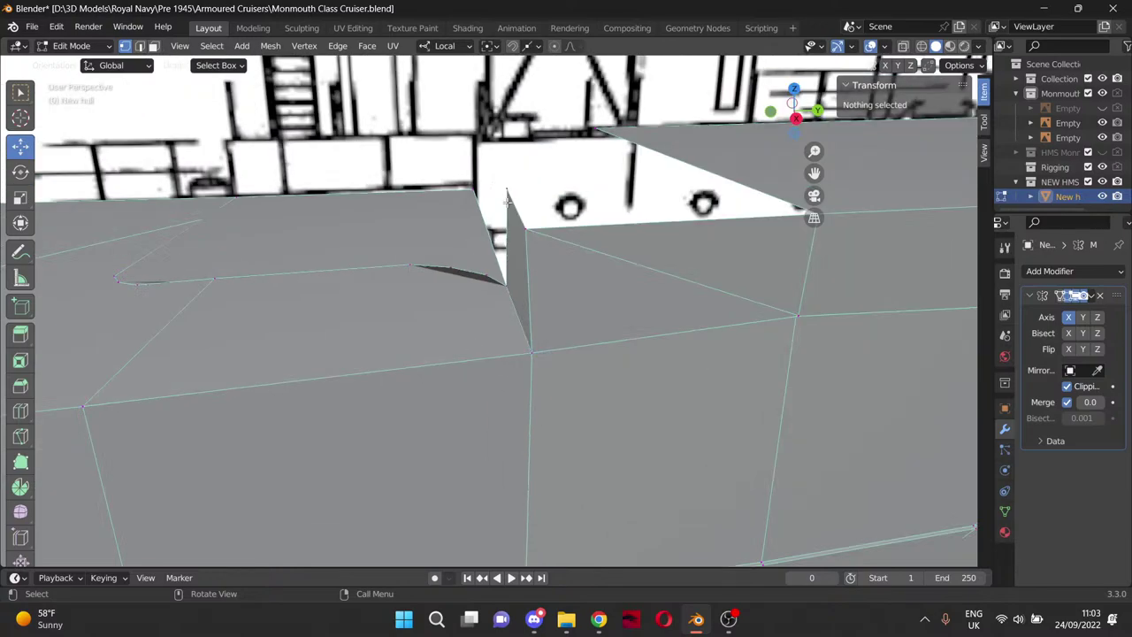
Move the outer top vertex of the deck step slightly forward along Y to align it with the blueprint's vertical edge.
middle_click_drag(508, 201, 498, 217)
mouse_move(498, 218)
middle_mouse_down()
mouse_move(606, 242)
mouse_move(545, 126)
mouse_move(479, 98)
mouse_move(501, 226)
middle_mouse_up()
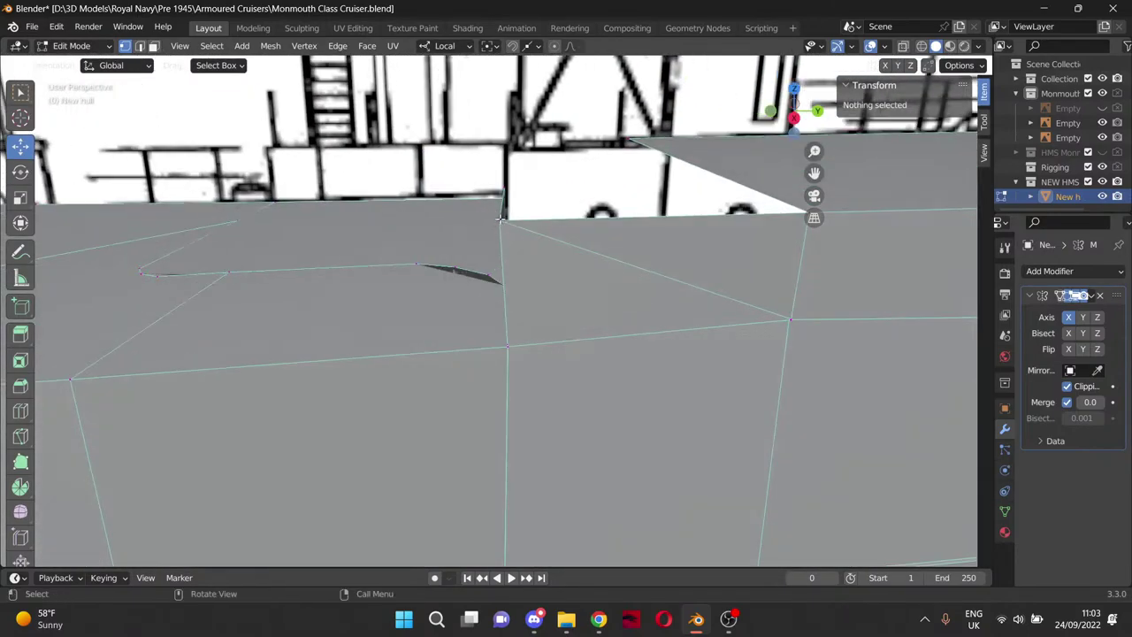
left_click(500, 218)
key("KP_3")
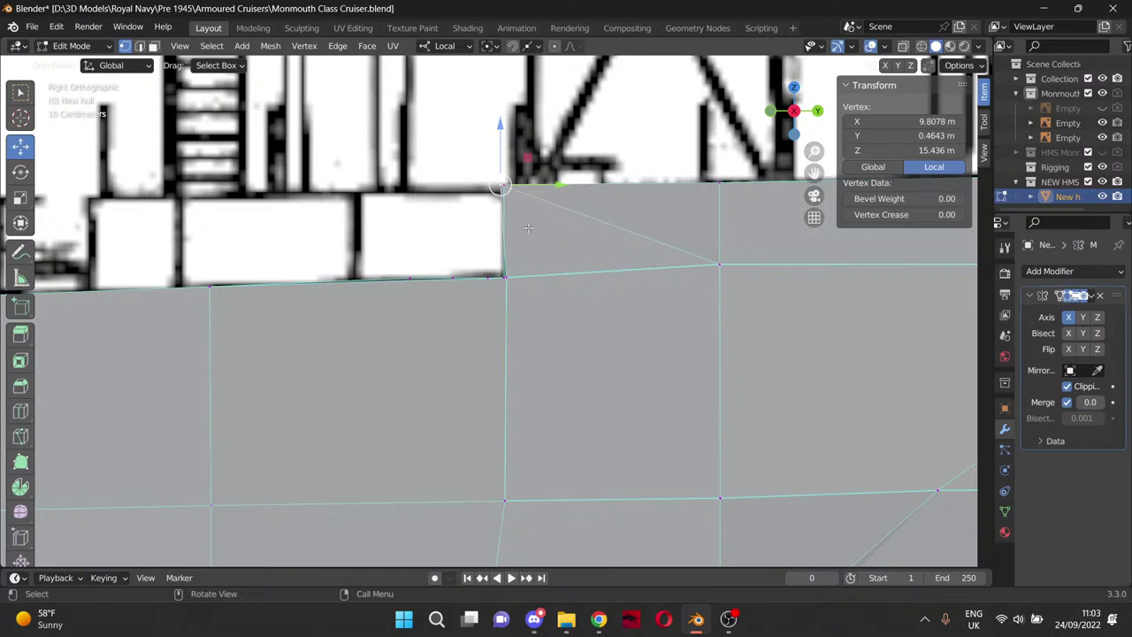
key("g")
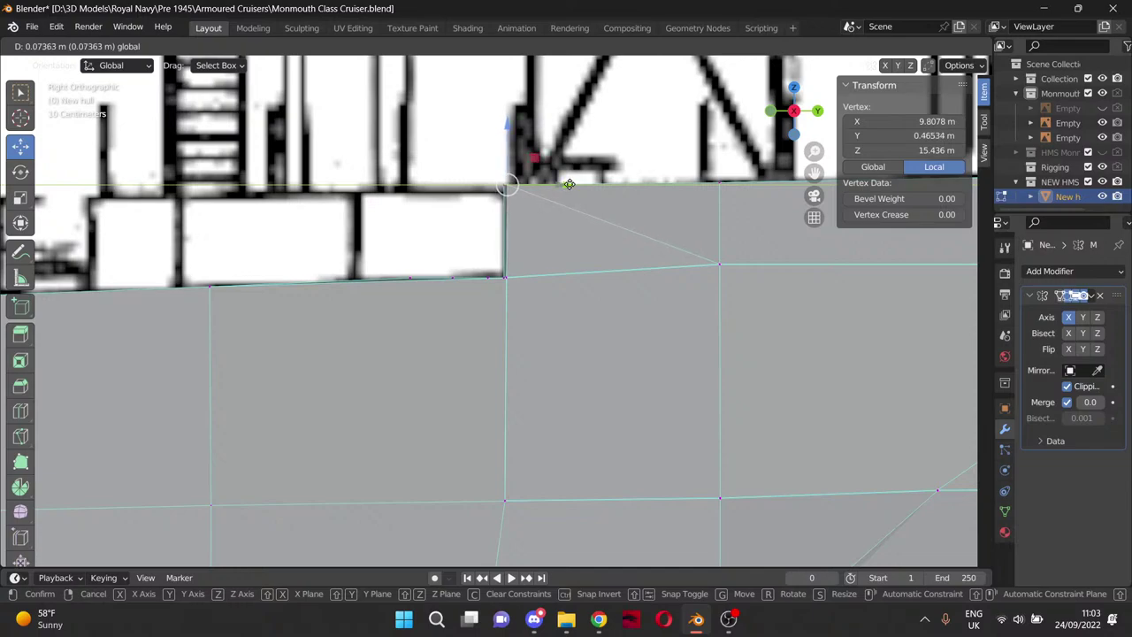
left_click(569, 184)
Add the step wall's two inner vertices to the selection and nudge all three slightly forward along Y.
middle_click_drag(499, 262, 512, 291)
left_click(511, 282, "shift")
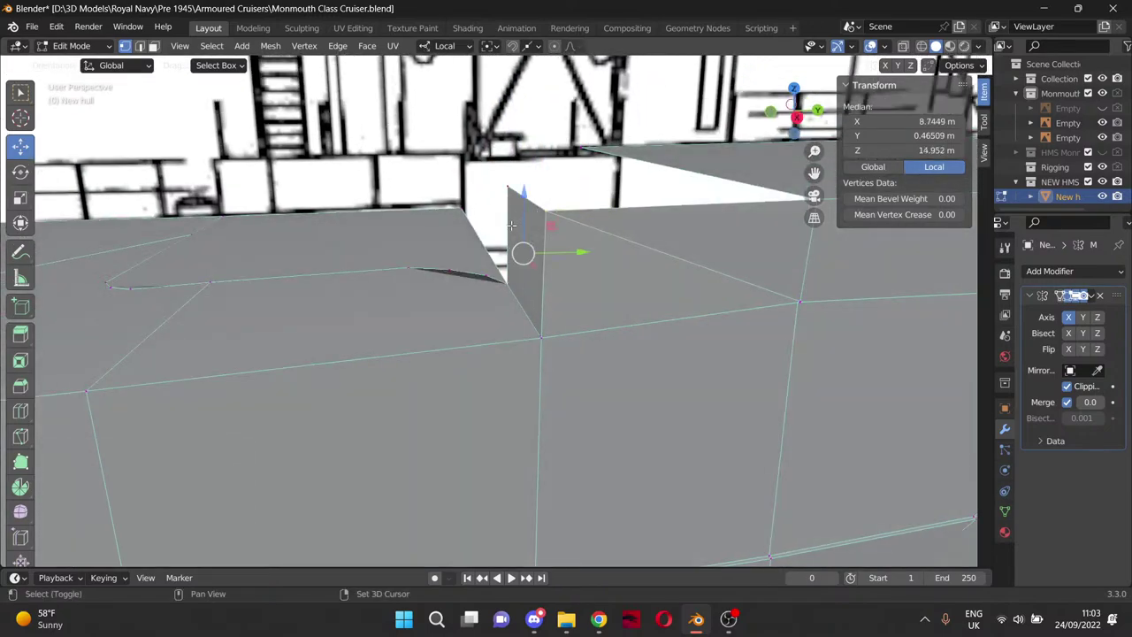
left_click(511, 183, "shift")
key("KP_3")
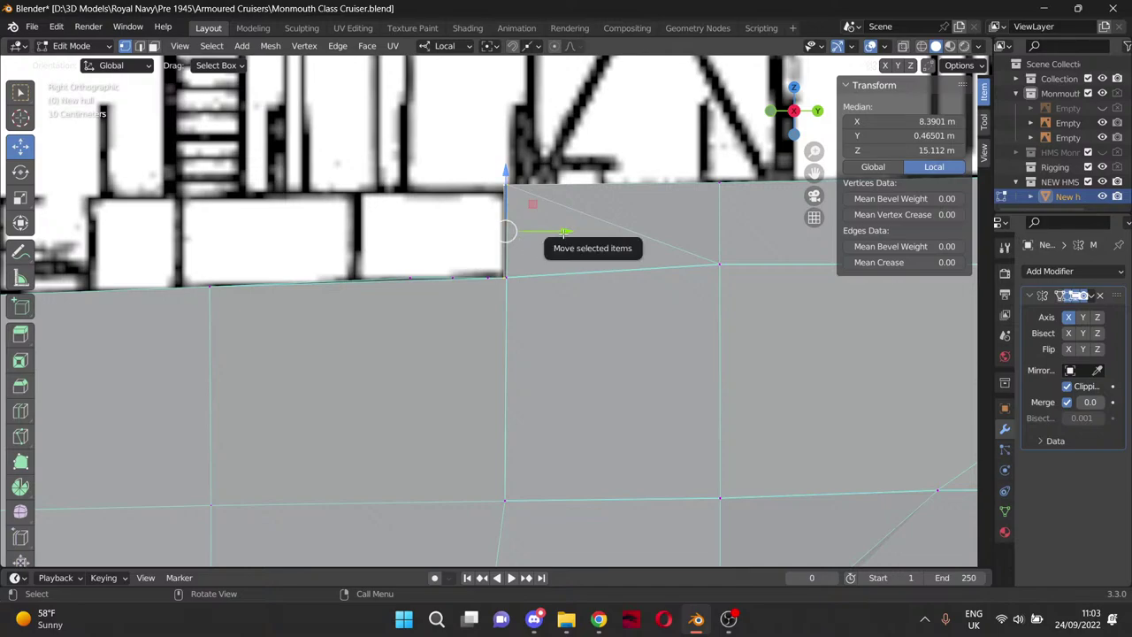
left_click_drag(563, 233, 568, 233)
Inspect the closely spaced vertices at the outer foot of the deck step up close.
middle_click_drag(568, 233, 553, 352)
left_click(557, 349)
scroll(558, 354, "up", 6)
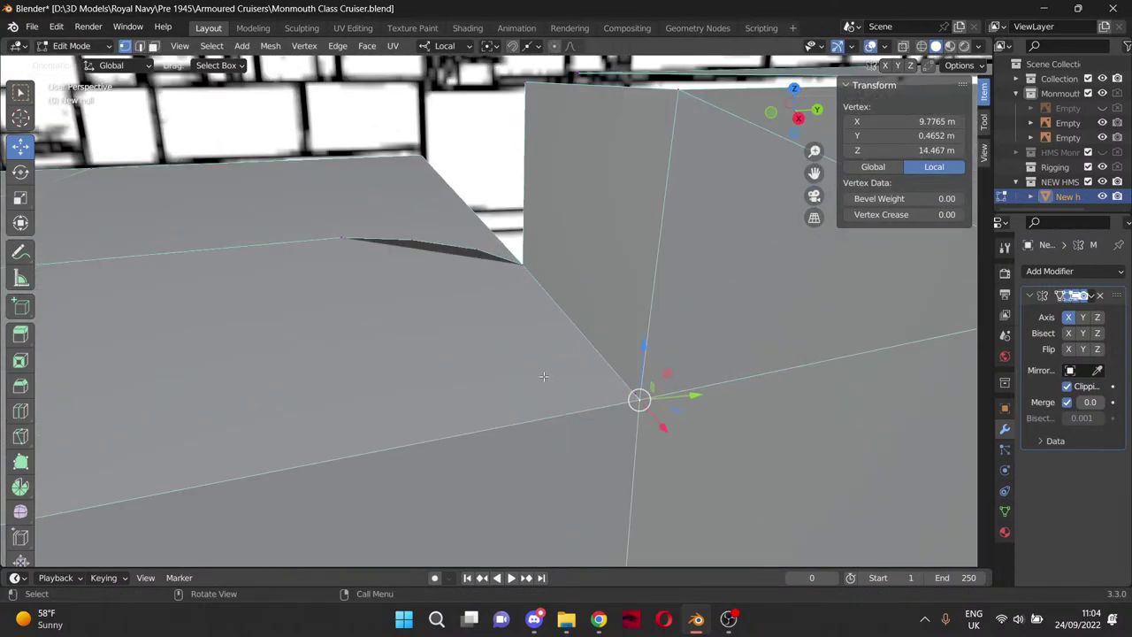
left_click_drag(695, 428, 768, 489)
left_click(768, 489)
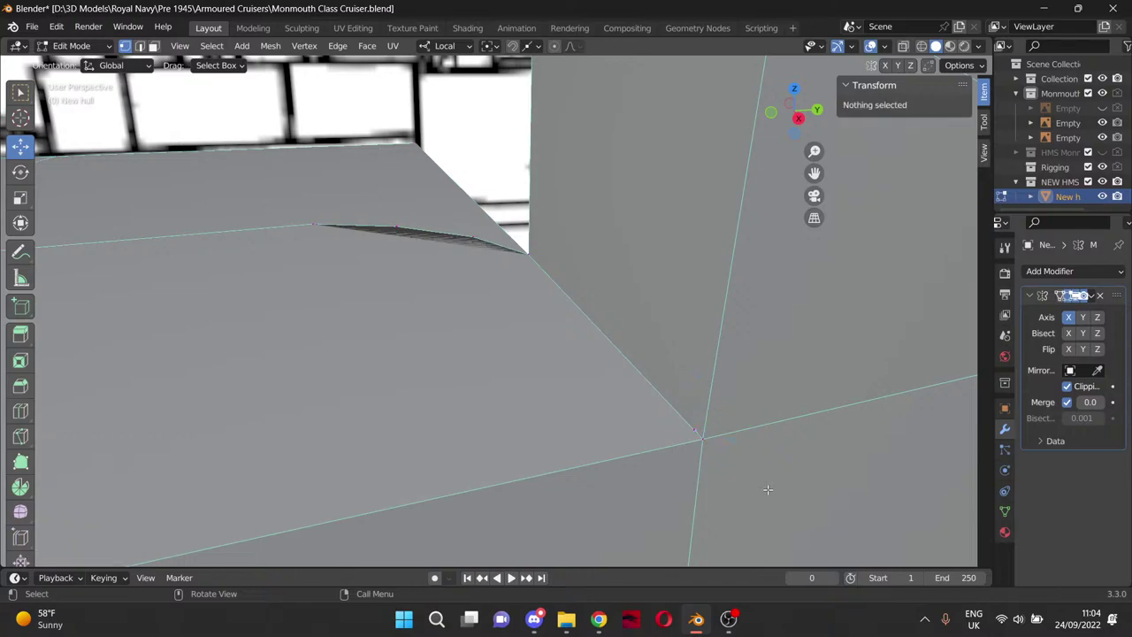
middle_click_drag(765, 485, 665, 476)
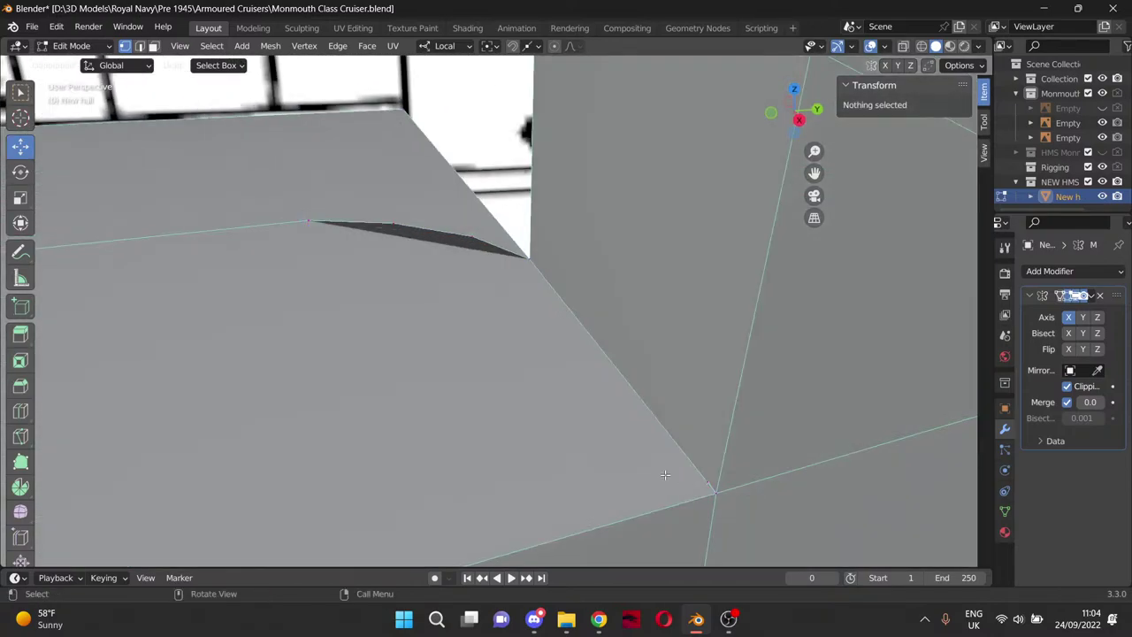
left_click(709, 479)
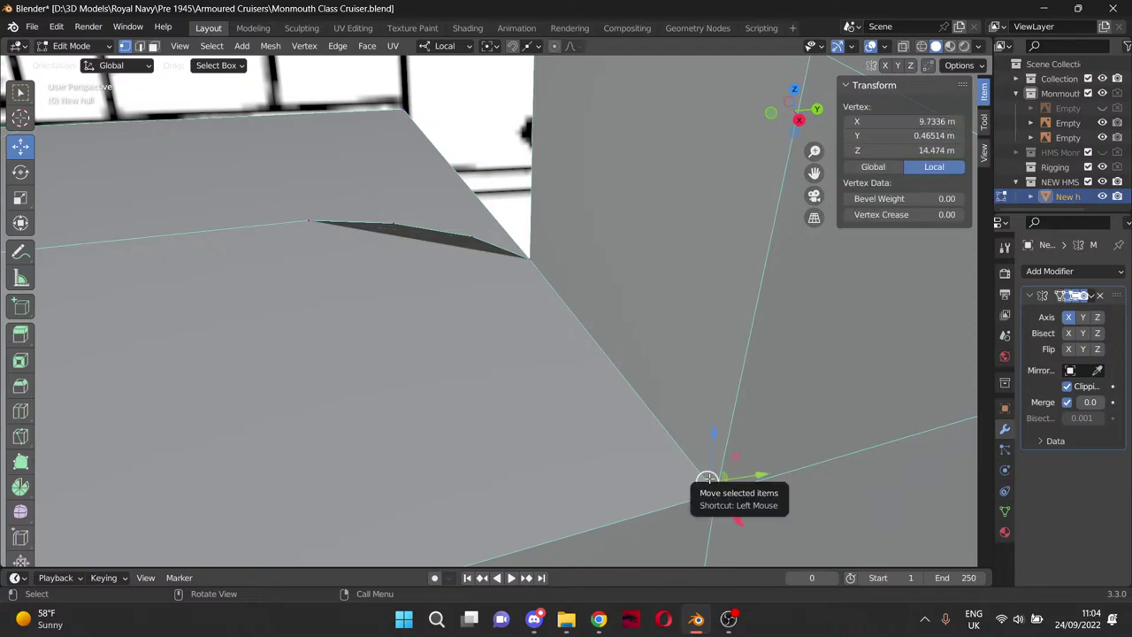
scroll(587, 430, "down", 2)
scroll(588, 430, "down", 2)
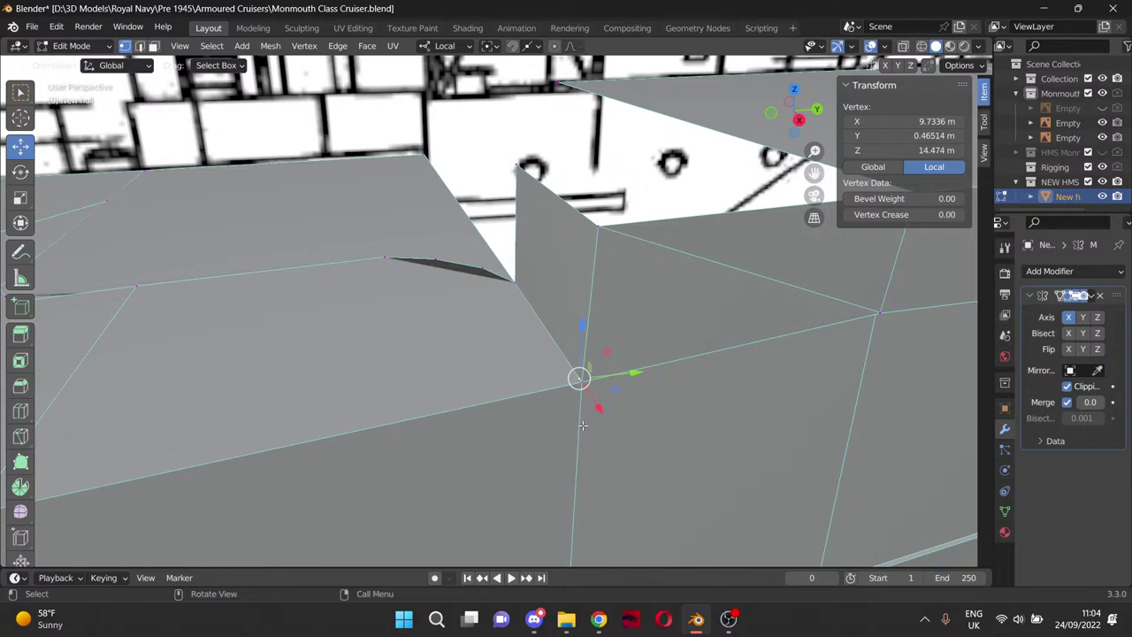
left_click(461, 375)
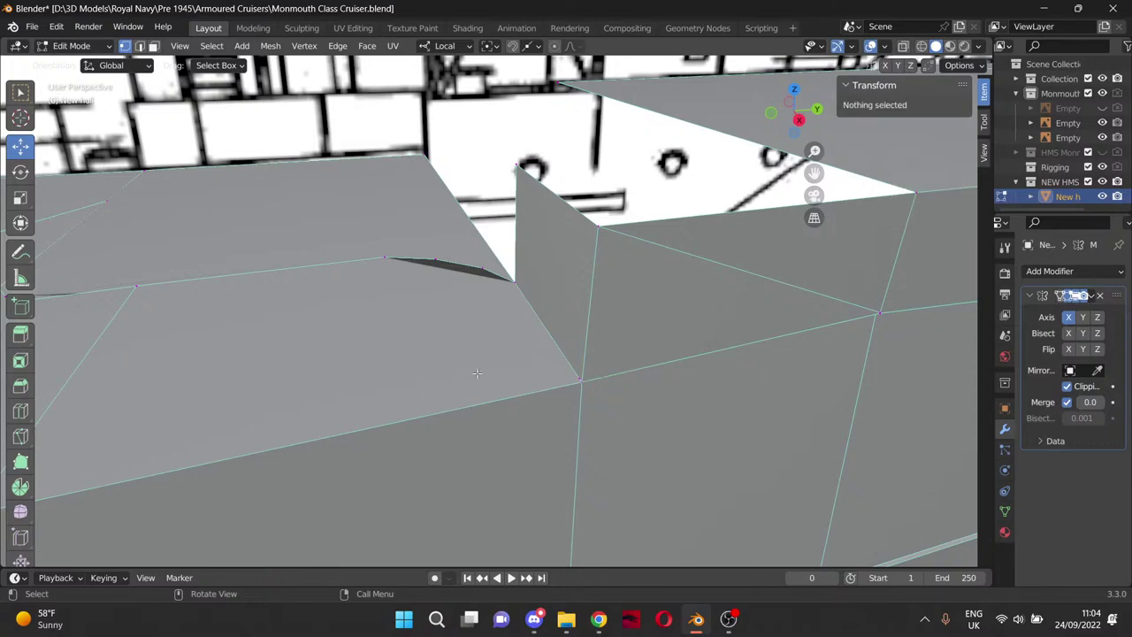
Compare the coordinates of the deck step's outer top and foot vertices in the right side view.
scroll(477, 374, "up", 3)
left_click(694, 142)
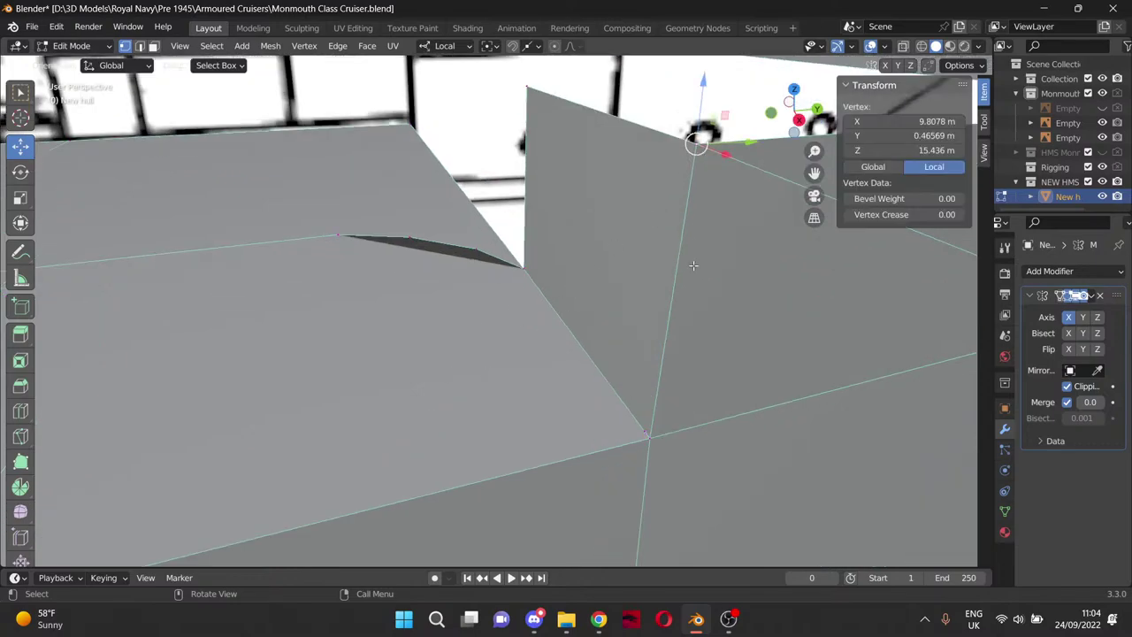
key("KP_3")
left_click(513, 256)
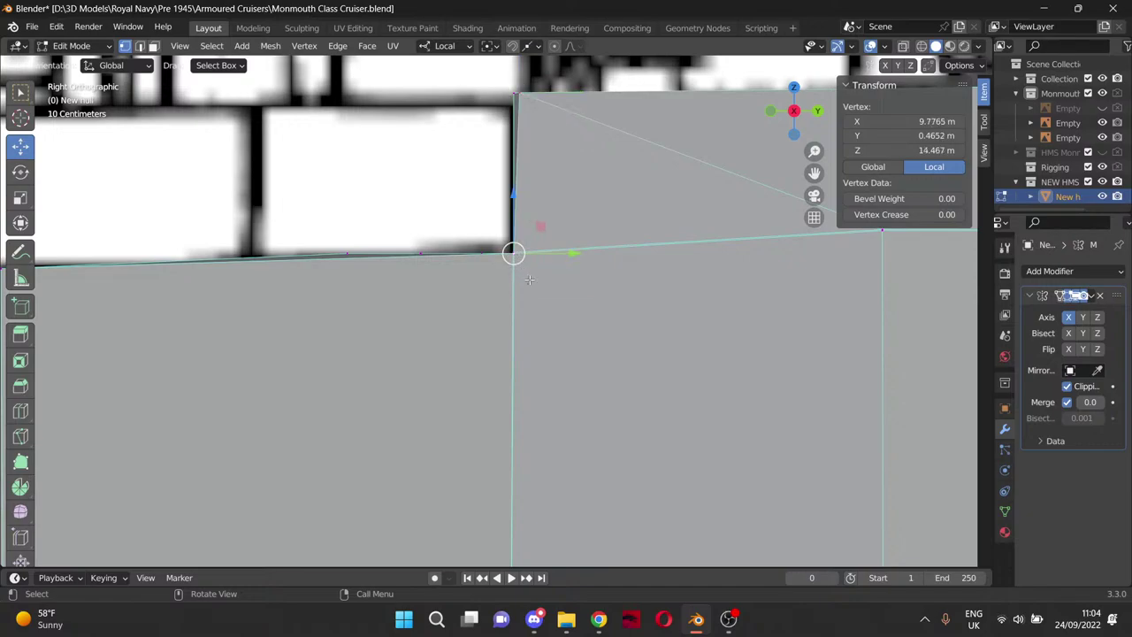
left_click(520, 92)
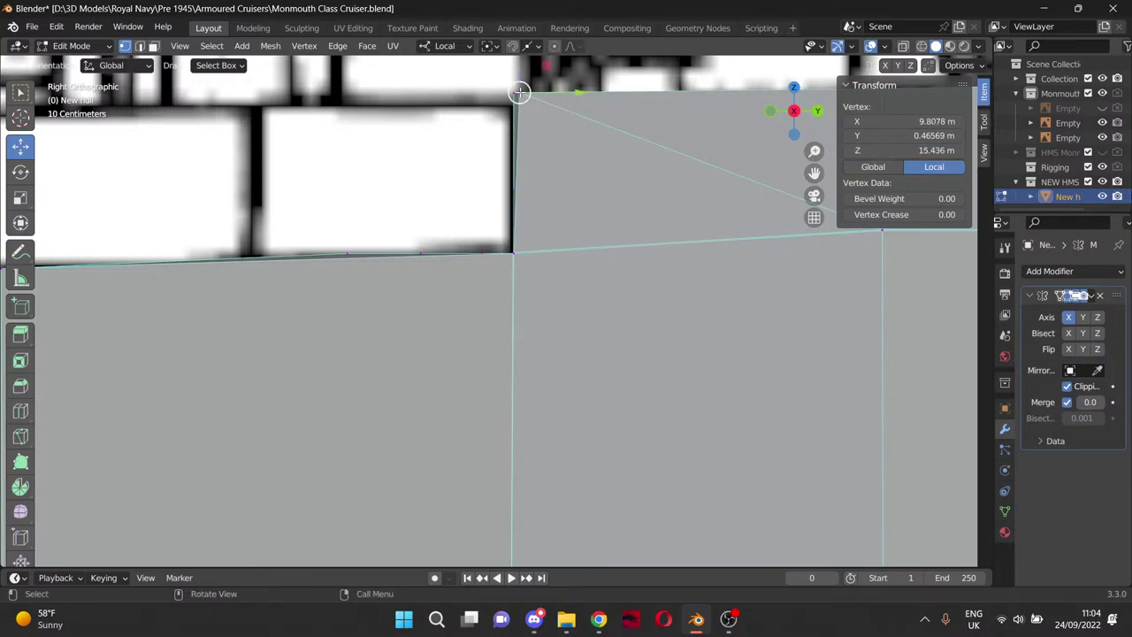
left_click(514, 254)
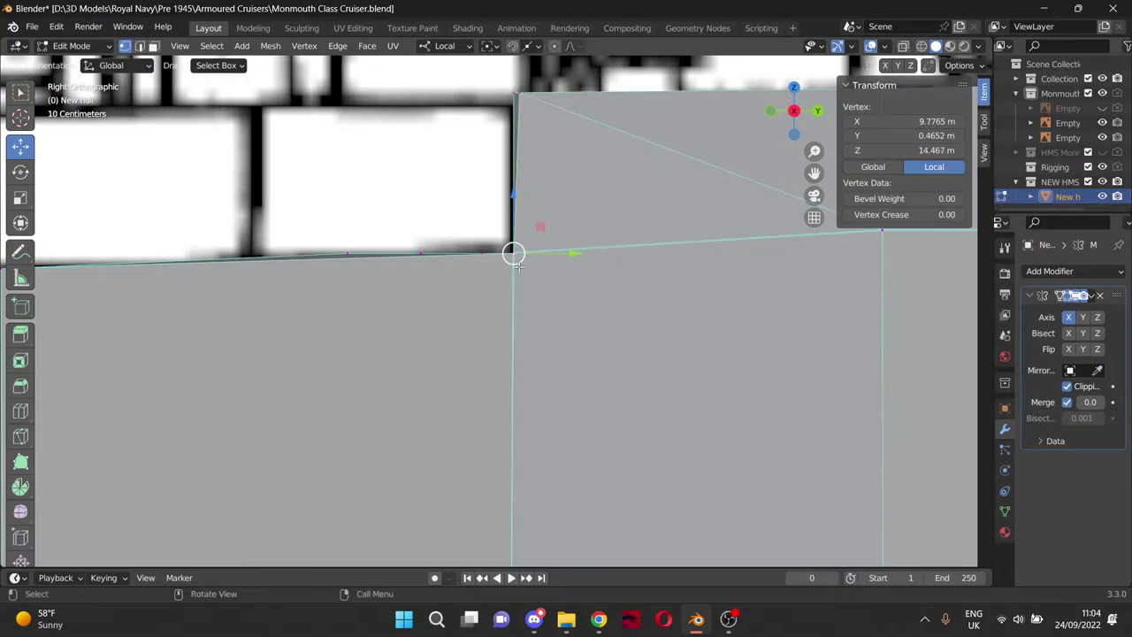
left_click(865, 121)
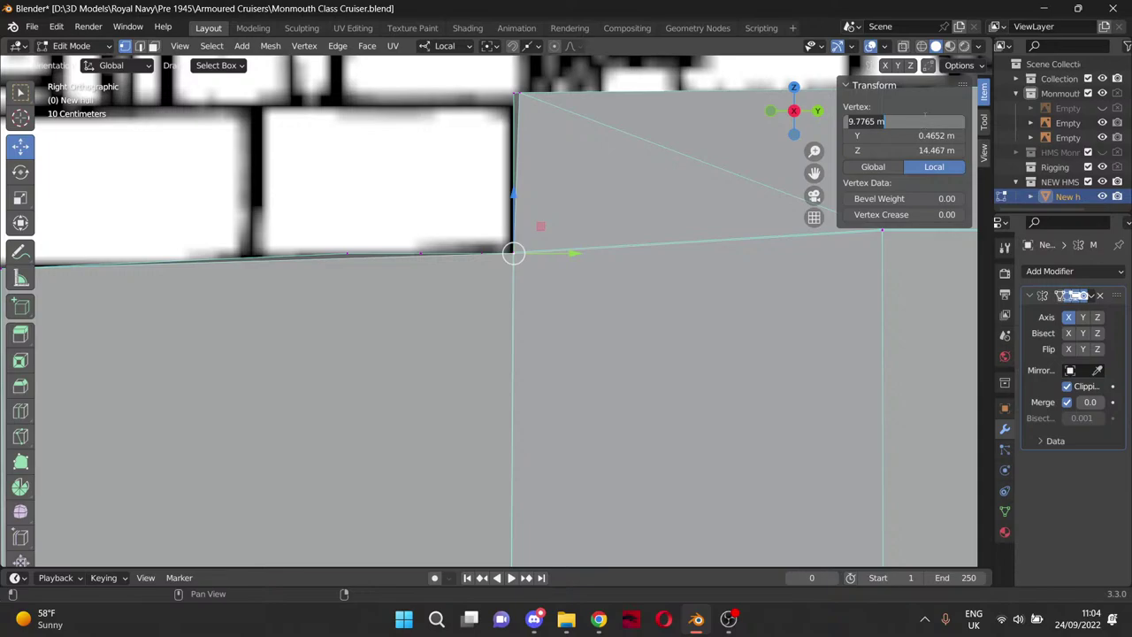
left_click(520, 94)
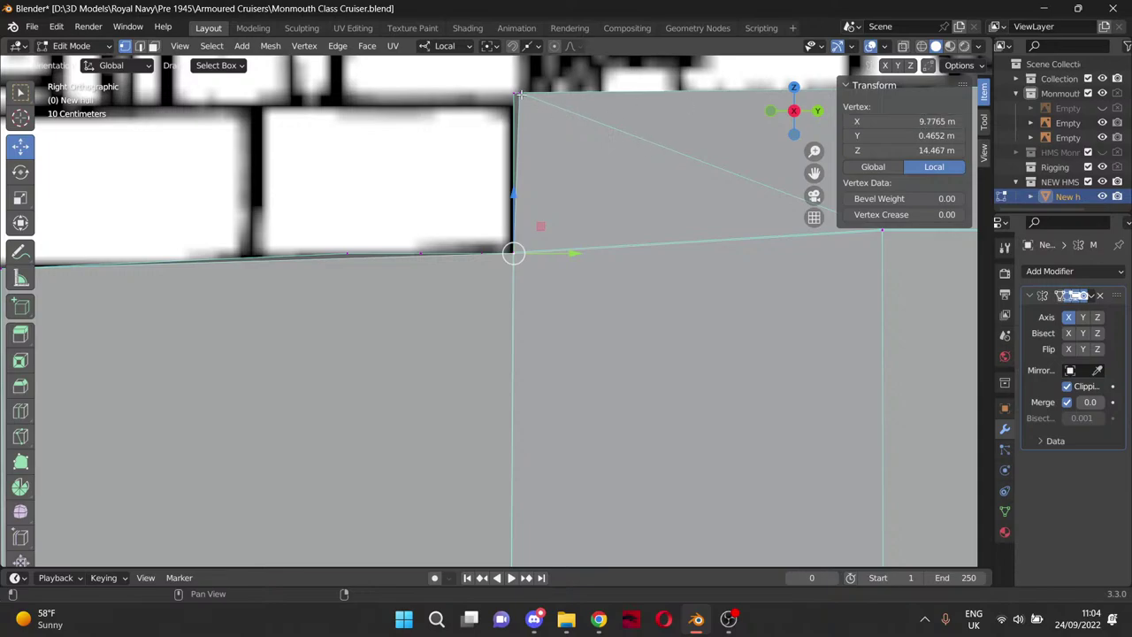
left_click(520, 93)
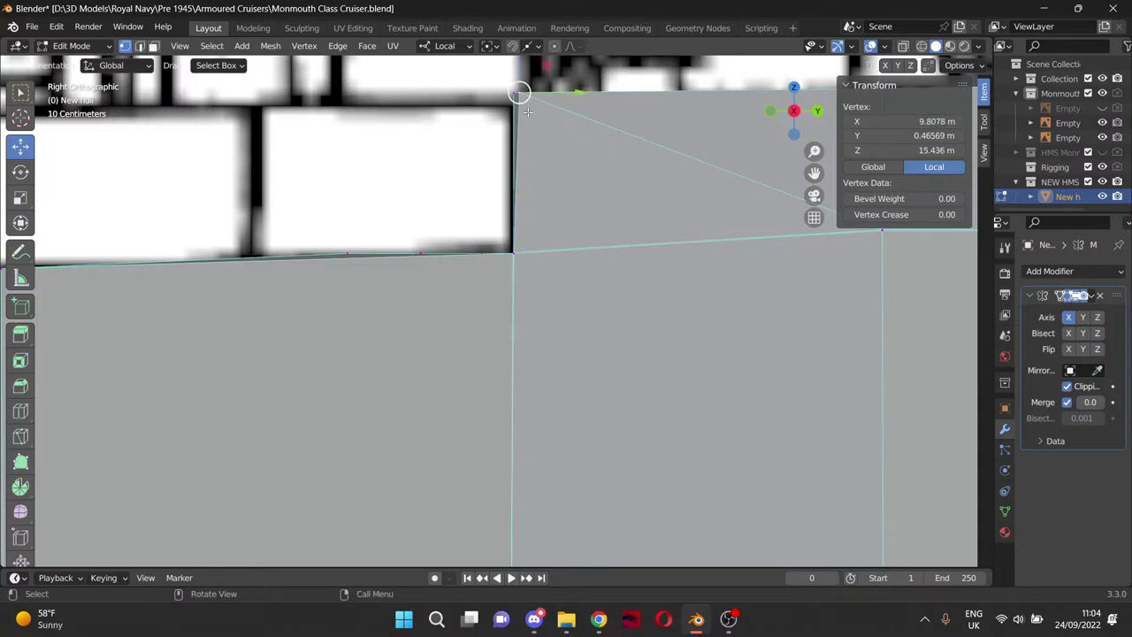
Copy the foot vertex's local Y coordinate to the step's outer top vertex, setting it to 0.465201 m.
left_click(514, 254)
left_click(920, 136)
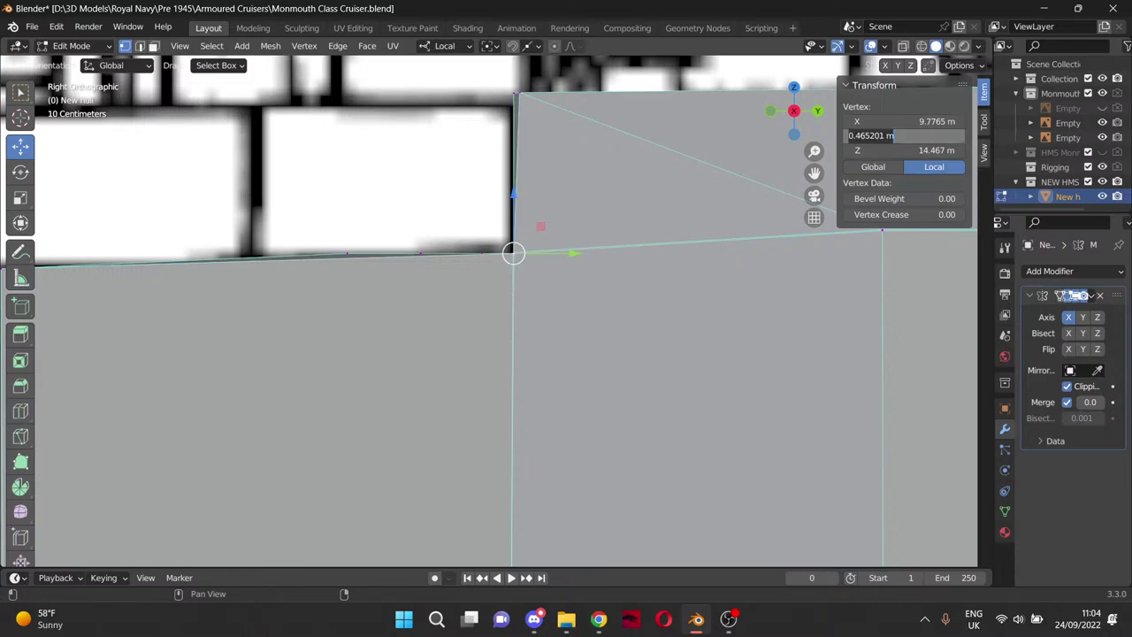
left_click(631, 128)
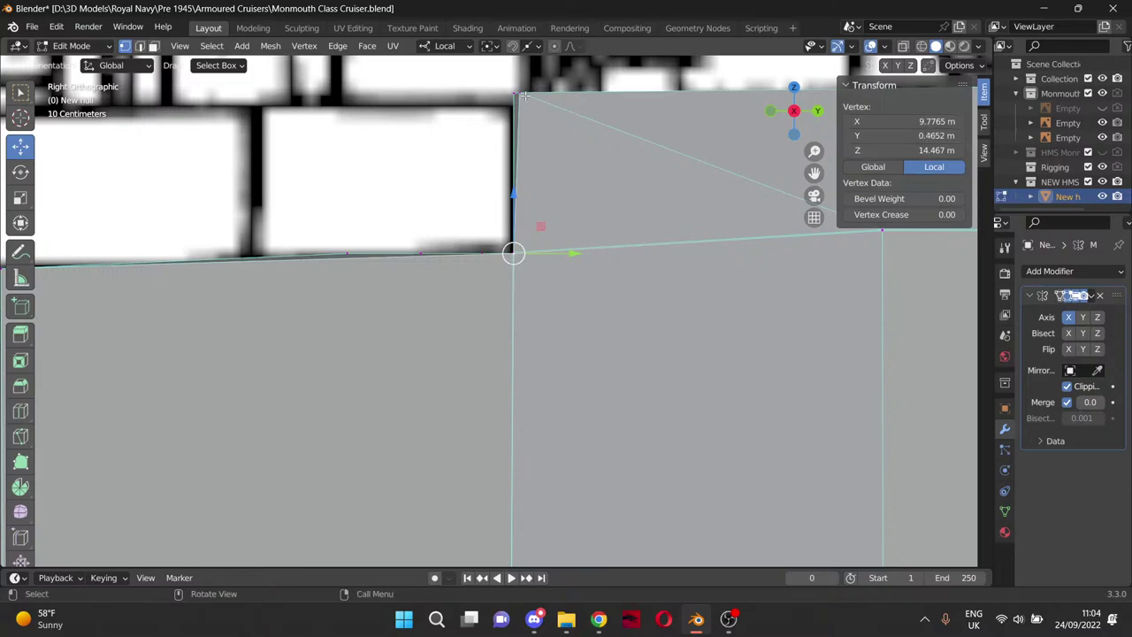
left_click(520, 93)
left_click(897, 136)
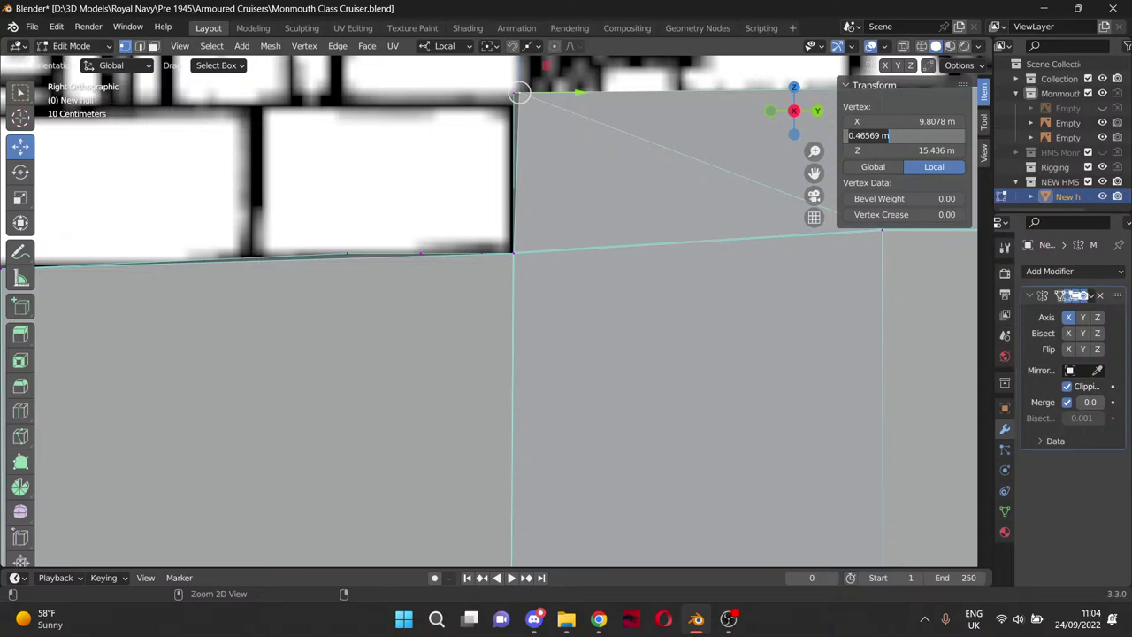
type("0.465201")
key("Return")
left_click(645, 137)
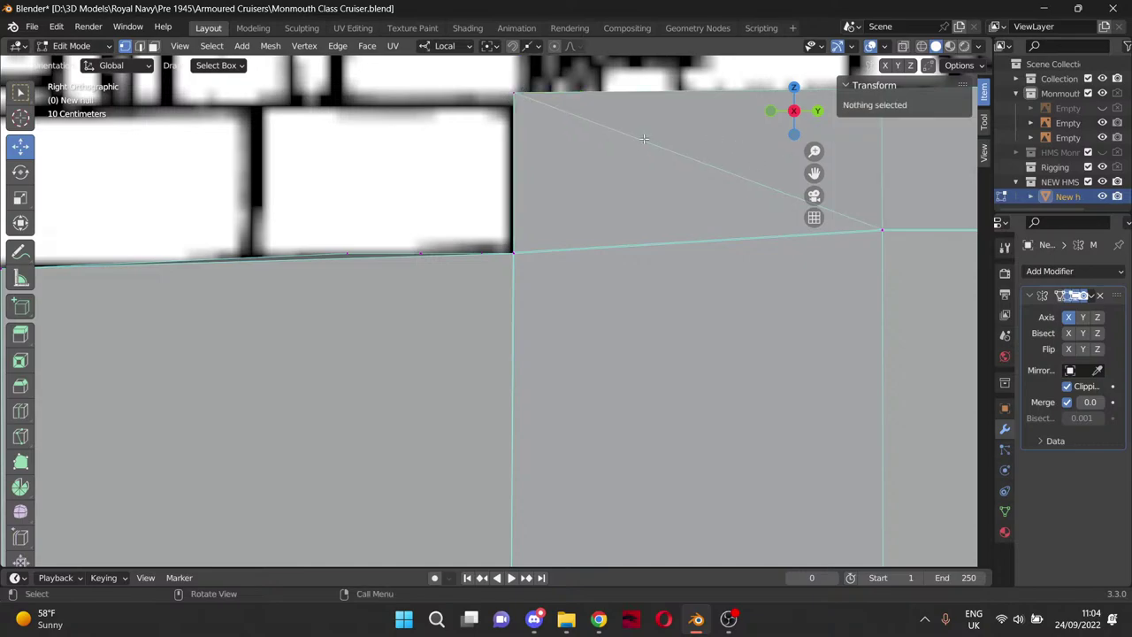
scroll(646, 146, "down", 5)
scroll(646, 156, "down", 3)
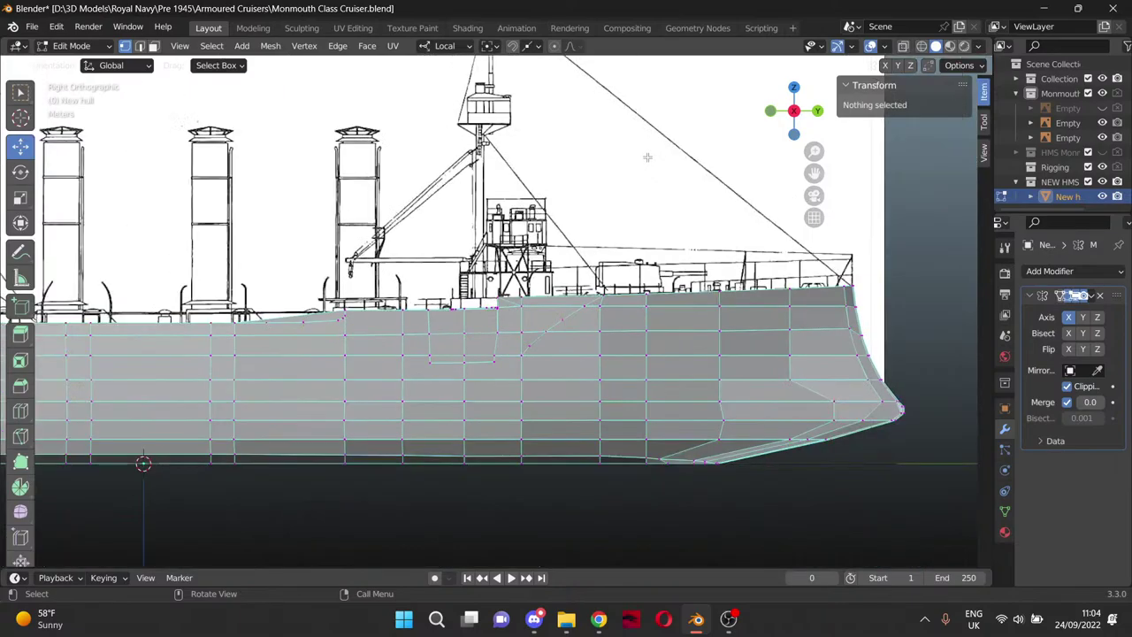
Try to extrude the curved-edge deck face behind the raised forward deck upward by about 0.95 m.
middle_click_drag(646, 156, 699, 244)
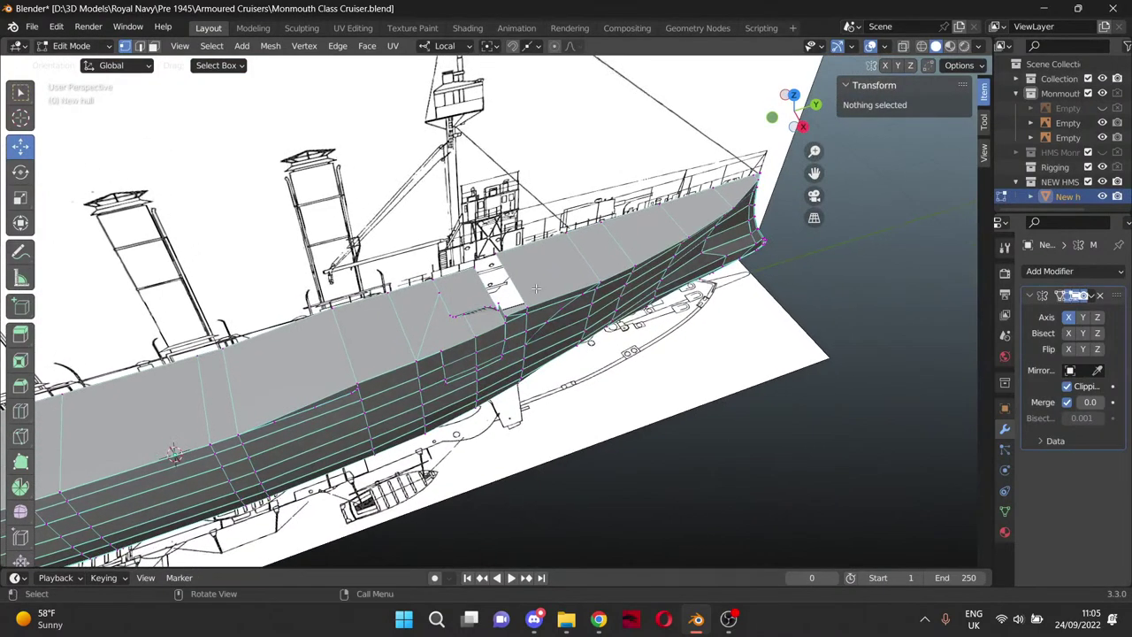
scroll(531, 292, "up", 10)
scroll(524, 325, "up", 2)
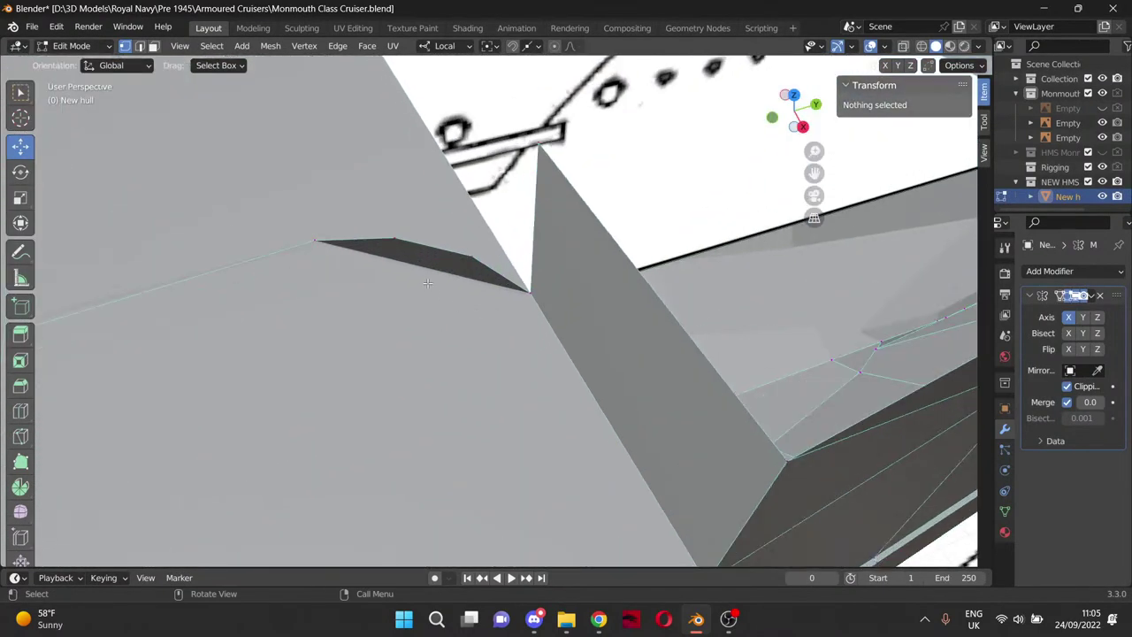
scroll(408, 284, "down", 4)
middle_click_drag(405, 280, 421, 276)
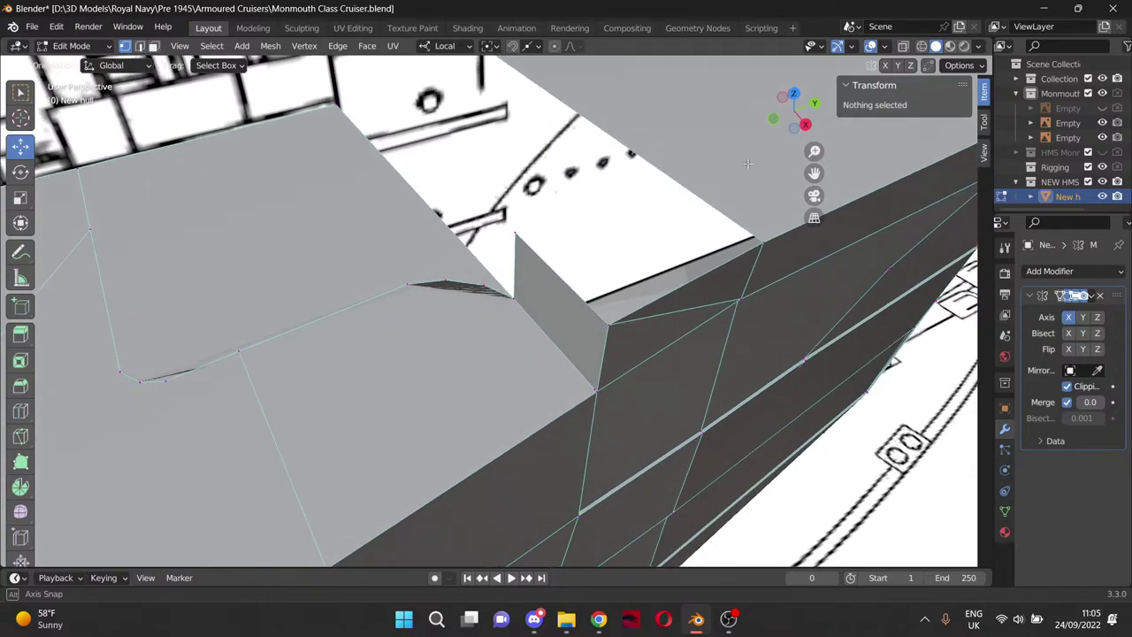
middle_click_drag(259, 258, 383, 257, "shift")
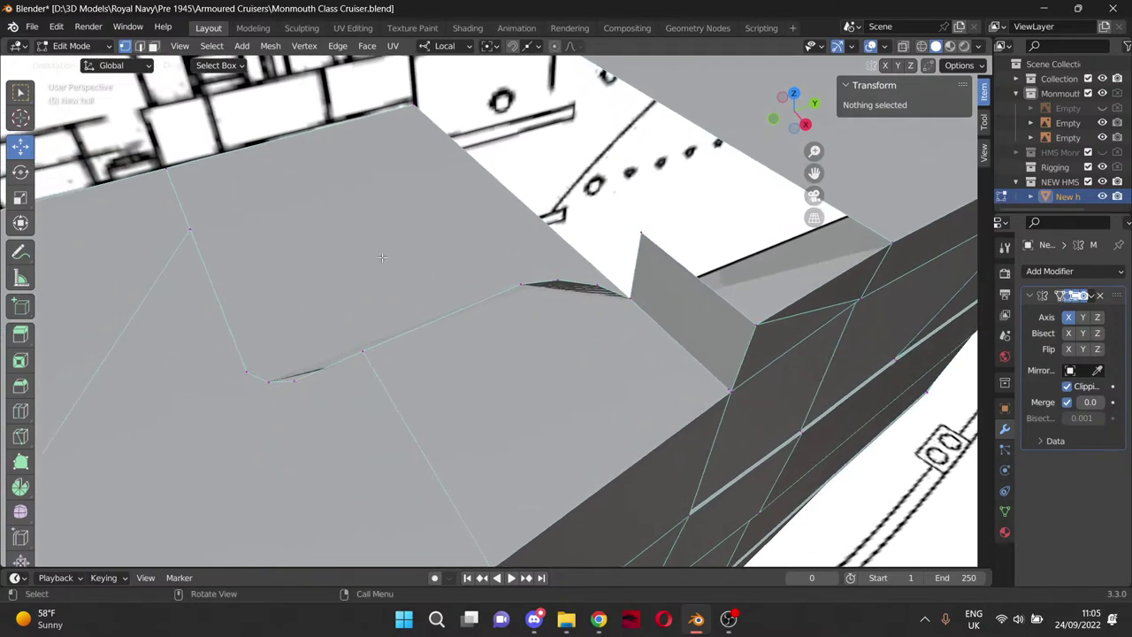
left_click(154, 47)
left_click(306, 231)
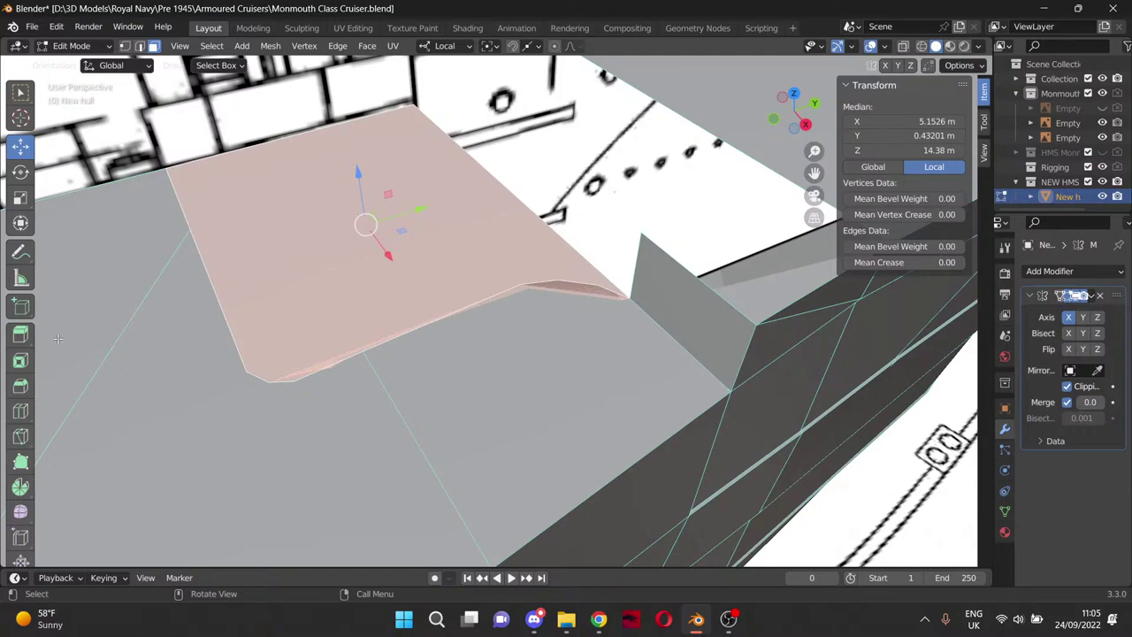
left_click(20, 333)
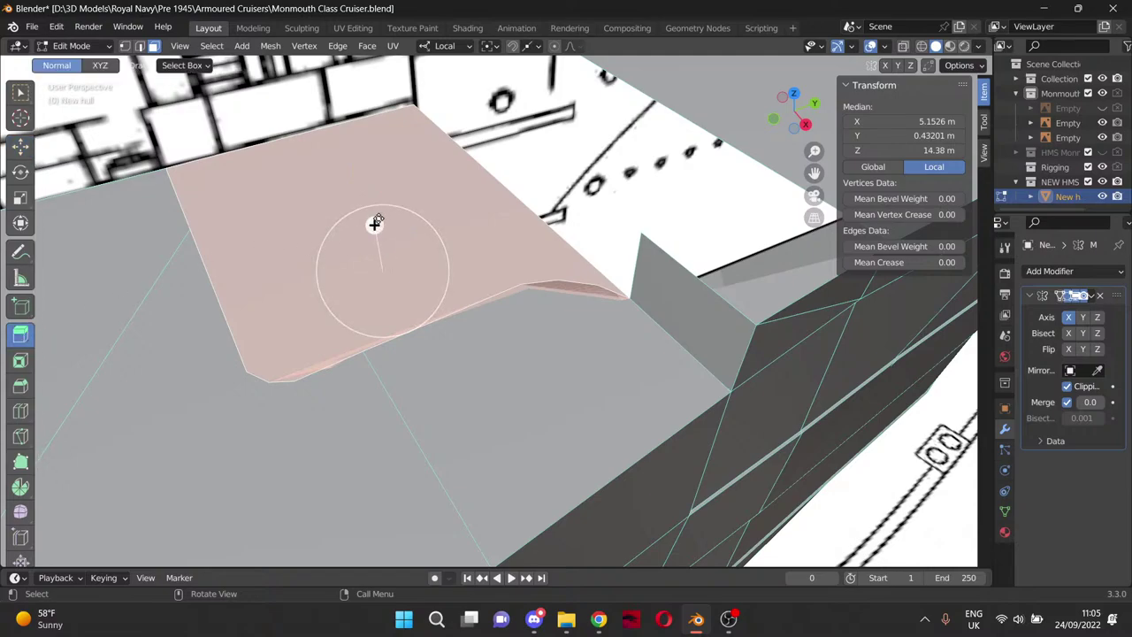
left_click_drag(375, 223, 398, 157)
key("KP_3")
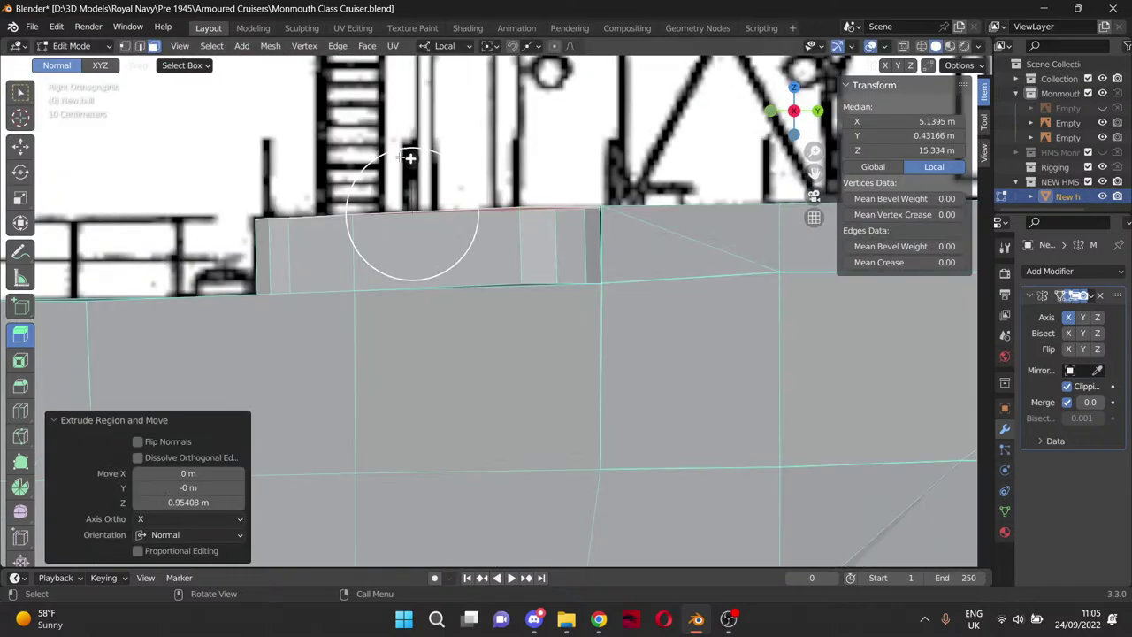
scroll(402, 184, "up", 3)
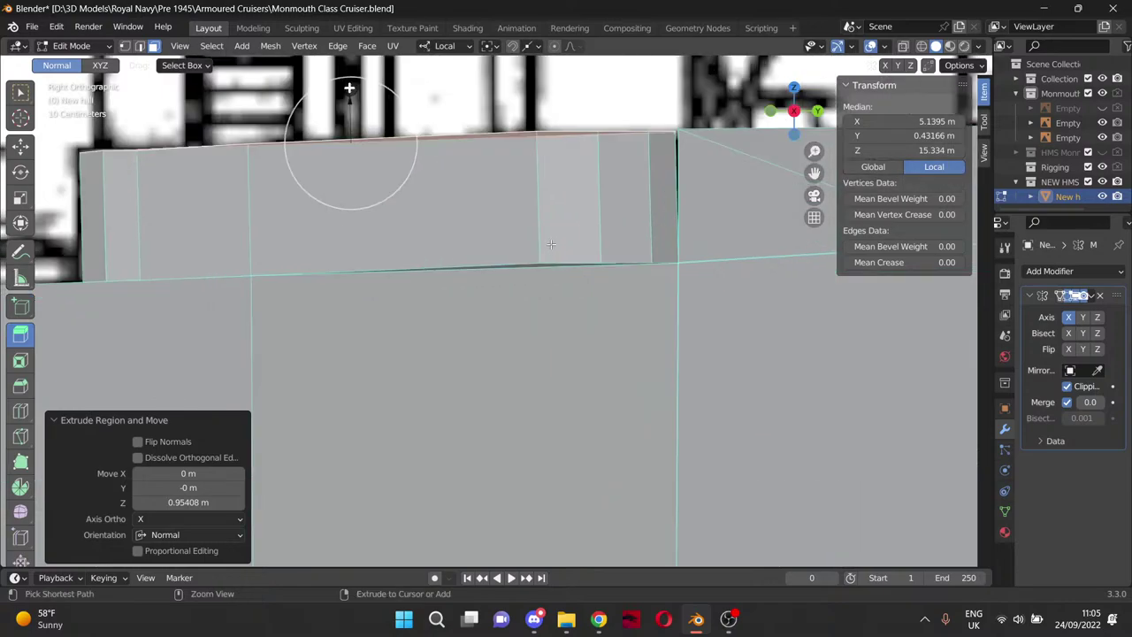
key("ctrl+z")
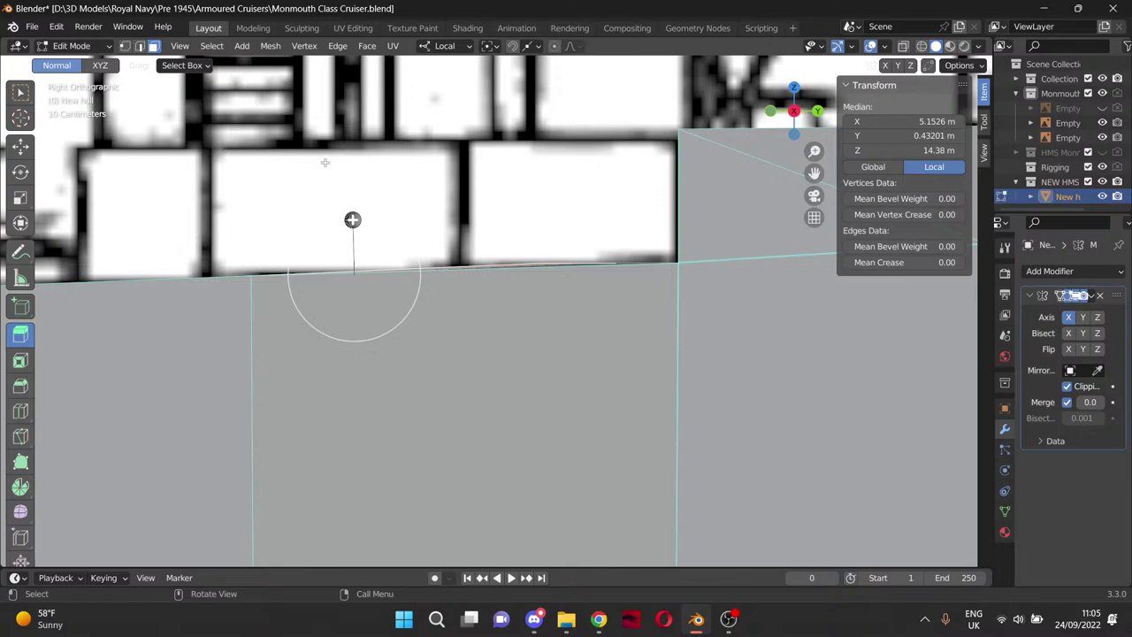
Lower the two aft vertices of the deck face's forward curve onto the deck line, the aftmost to about Z 14.44 m.
left_click(126, 46)
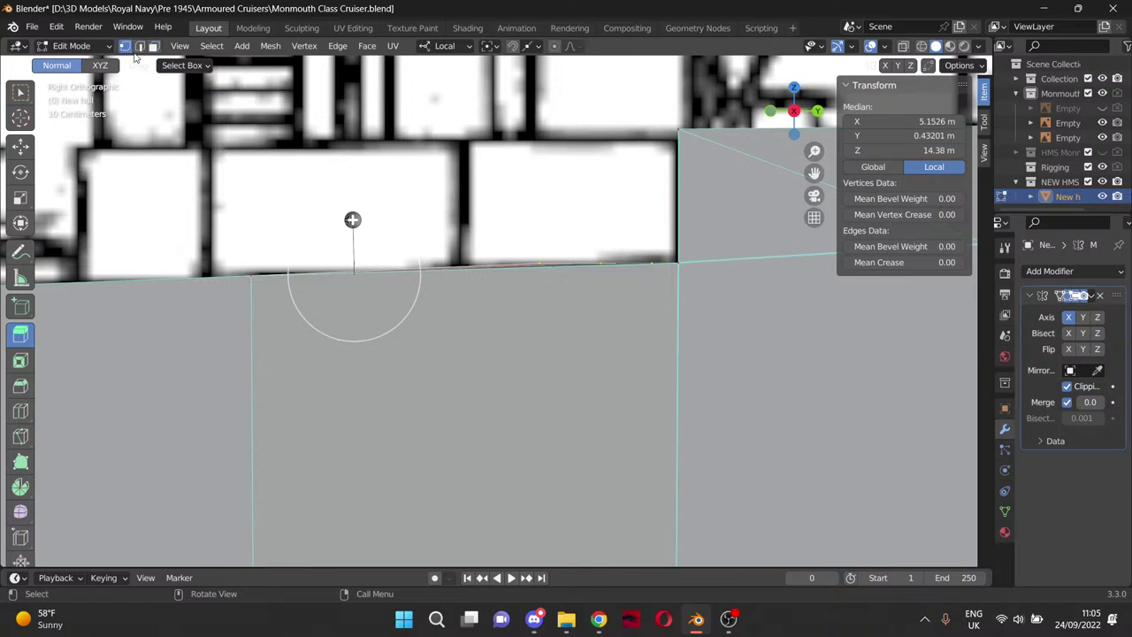
left_click(541, 262)
key("KP_Decimal")
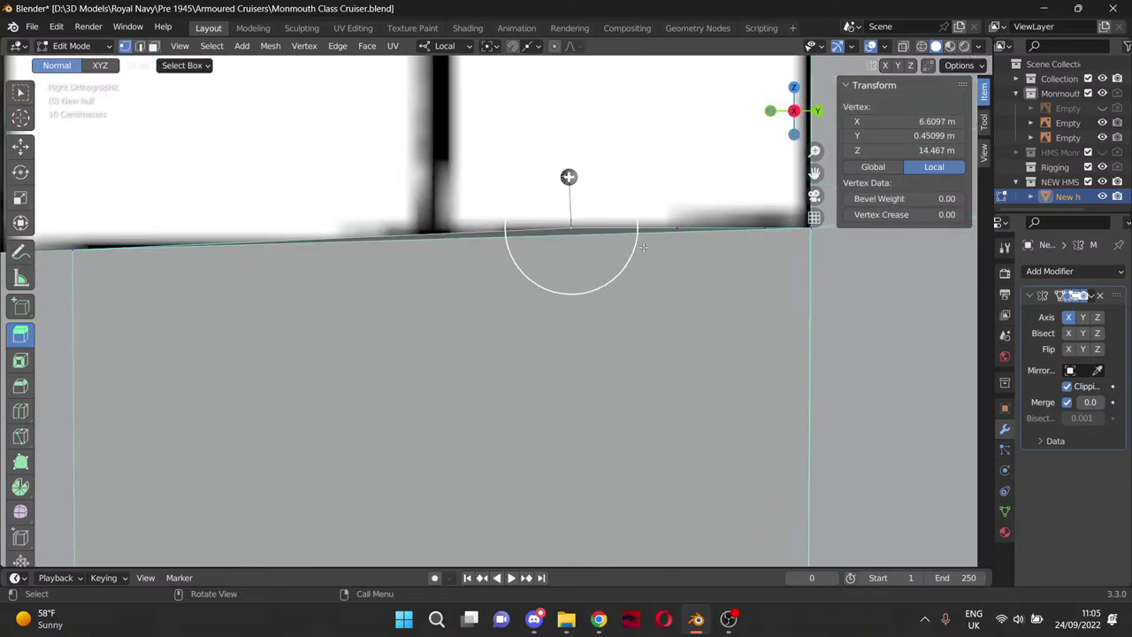
left_click(19, 148)
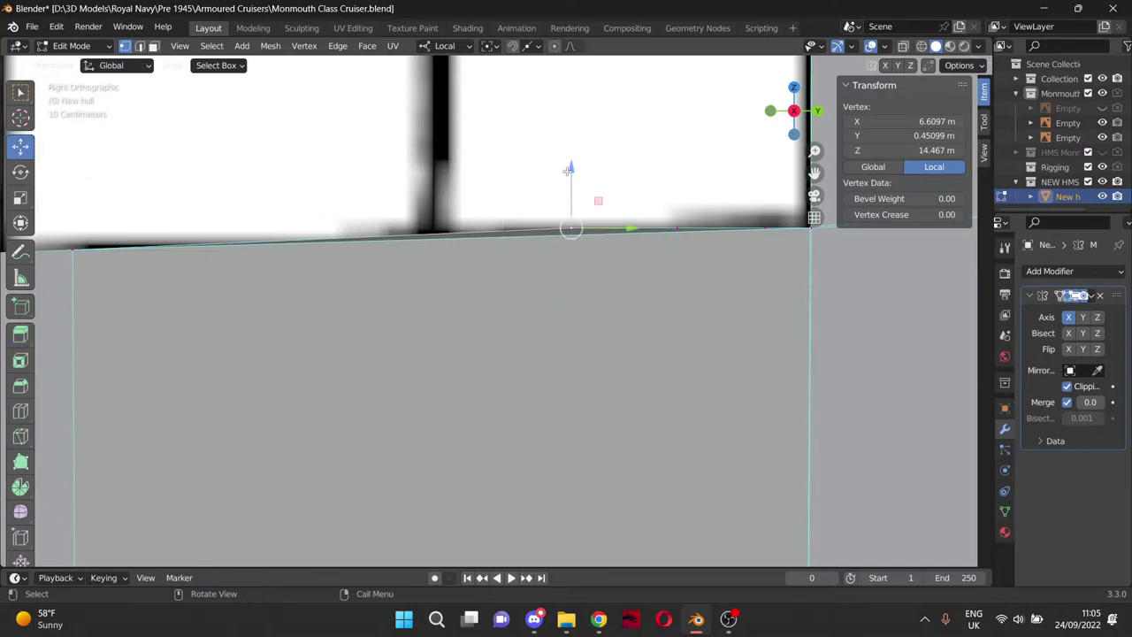
left_click_drag(568, 171, 572, 177)
left_click(677, 229)
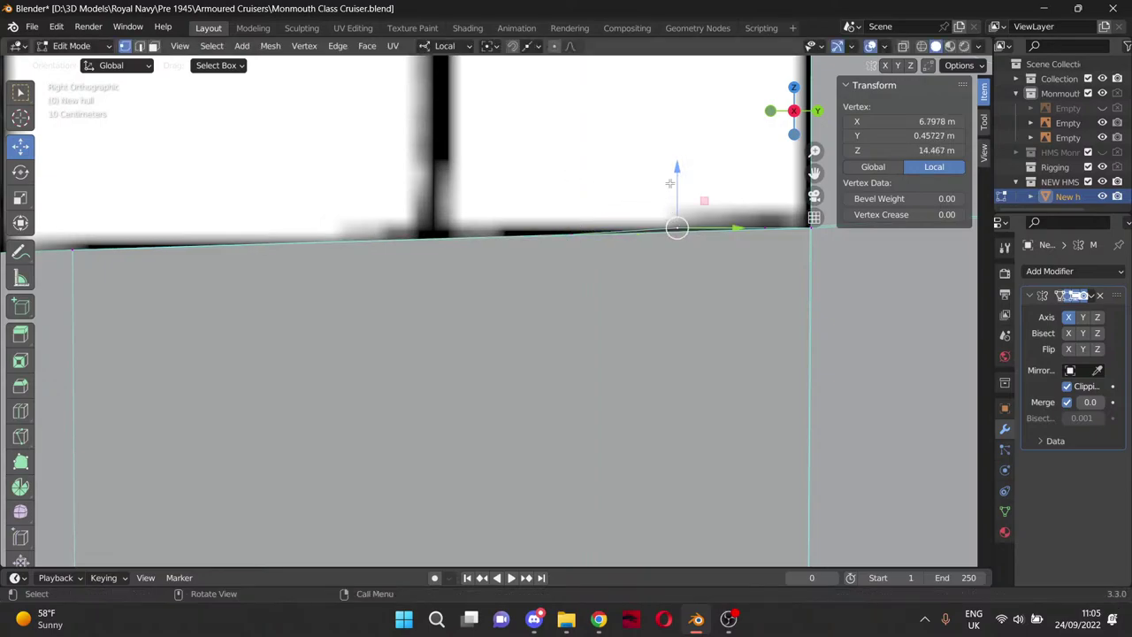
left_click_drag(676, 172, 677, 177)
Lower the curve's foremost intermediate vertex to Z 14.462 m and fine-tune the other two, setting the aftmost to Z 14.438 m.
left_click(762, 226)
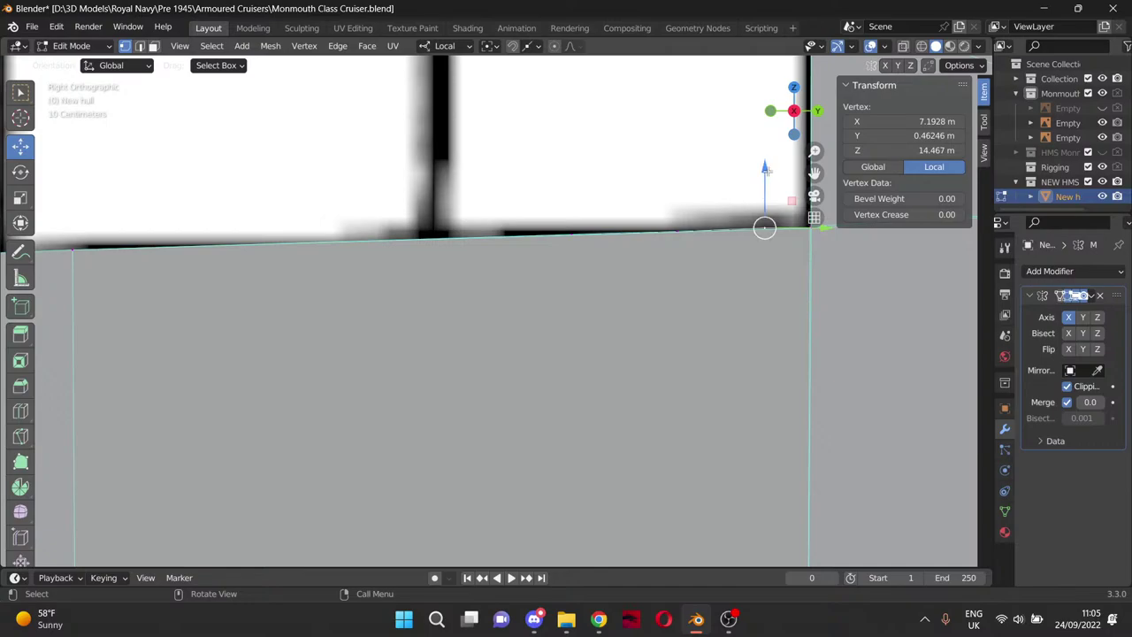
left_click_drag(765, 173, 766, 174)
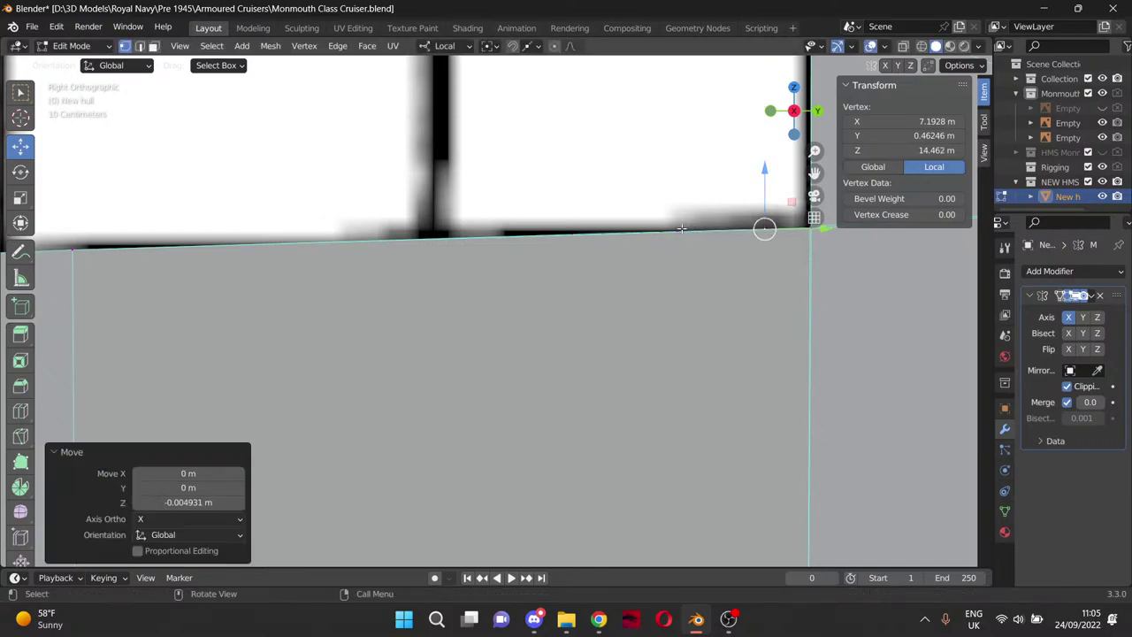
left_click(677, 231)
left_click_drag(676, 172, 677, 172)
left_click(571, 233)
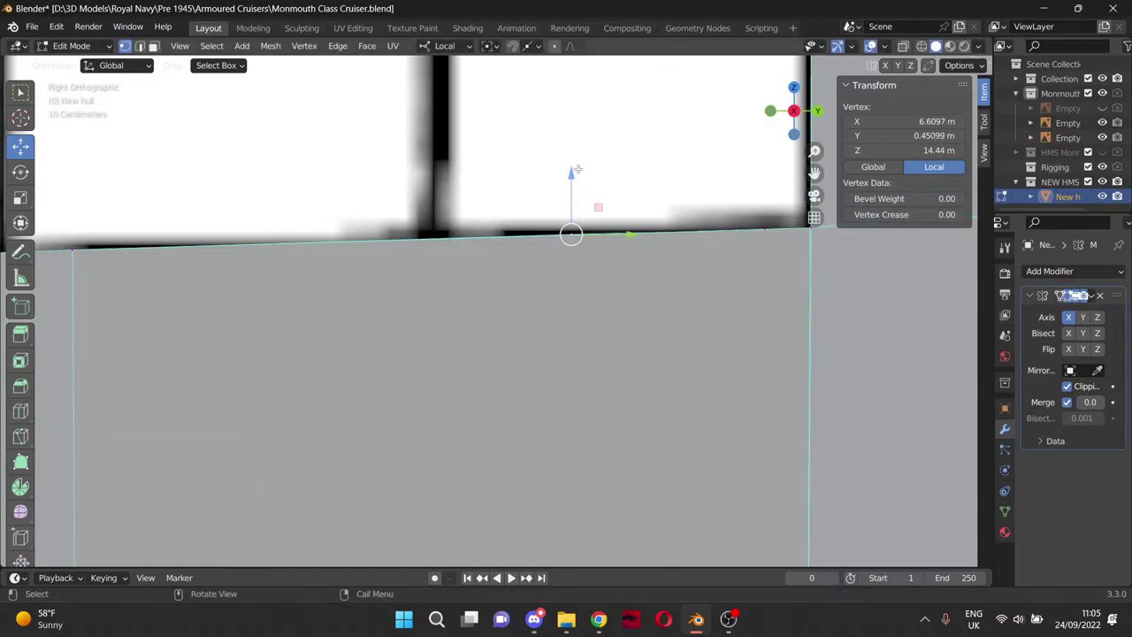
left_click_drag(572, 173, 573, 176)
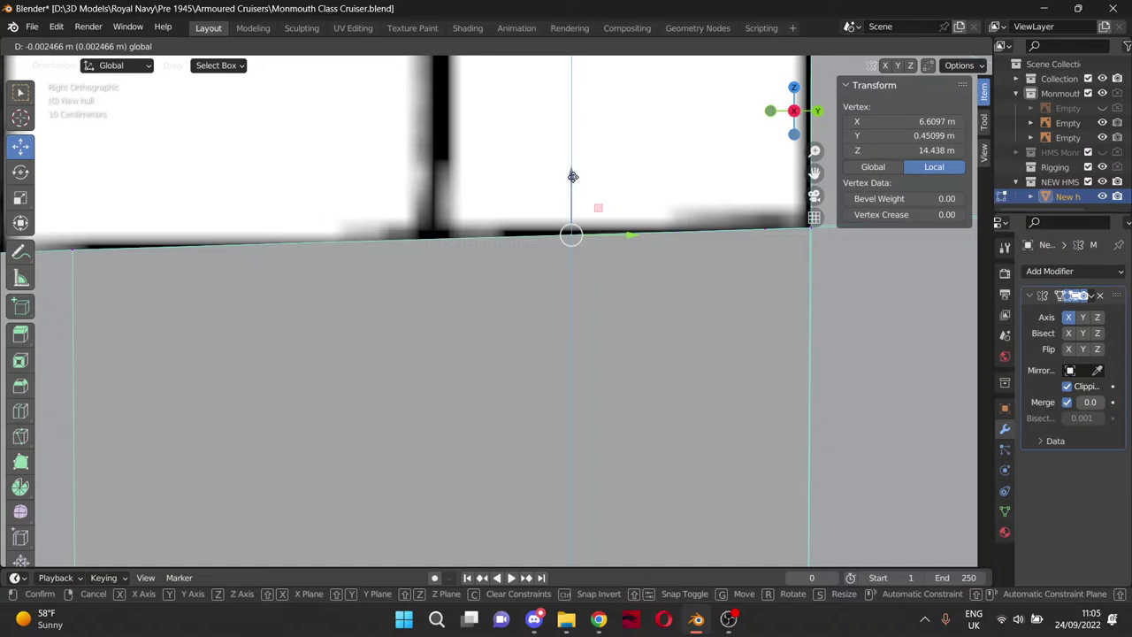
left_click_drag(573, 177, 573, 177)
Extrude the levelled curved-edge deck face upward by about 0.987 m to match the structure in the side-view blueprint.
scroll(415, 209, "down", 4)
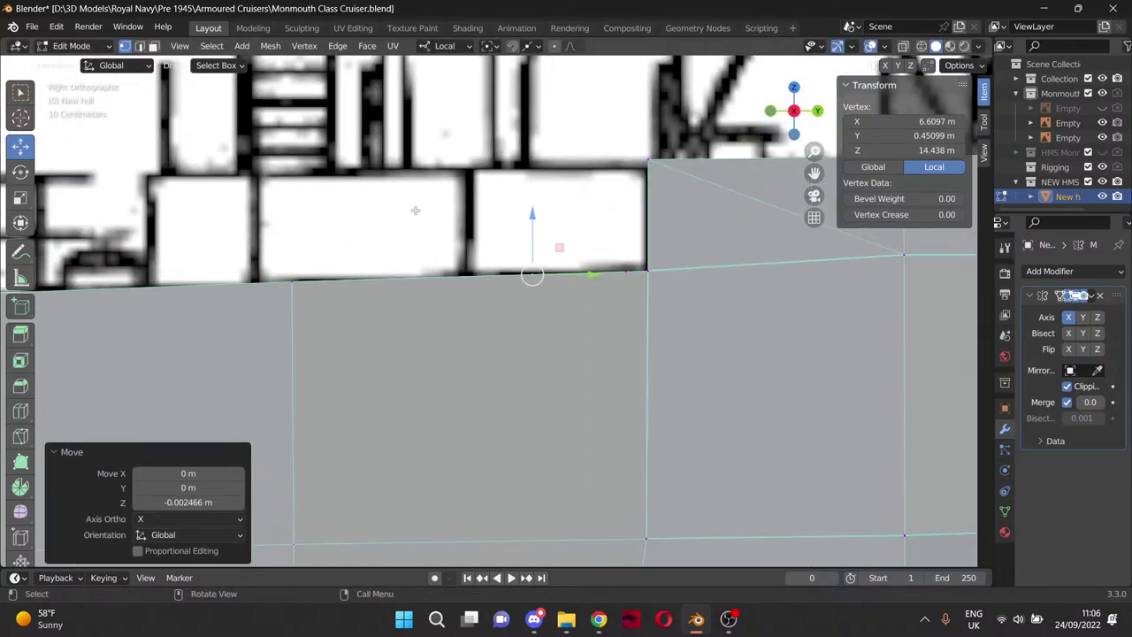
middle_click_drag(415, 210, 300, 290)
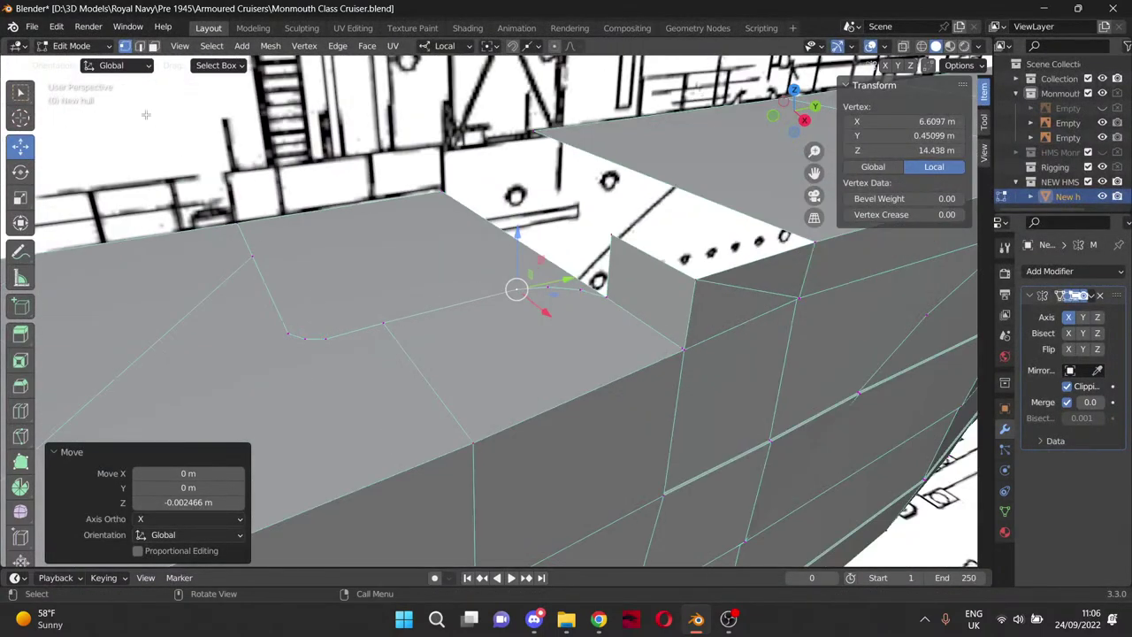
left_click(152, 48)
left_click(370, 281)
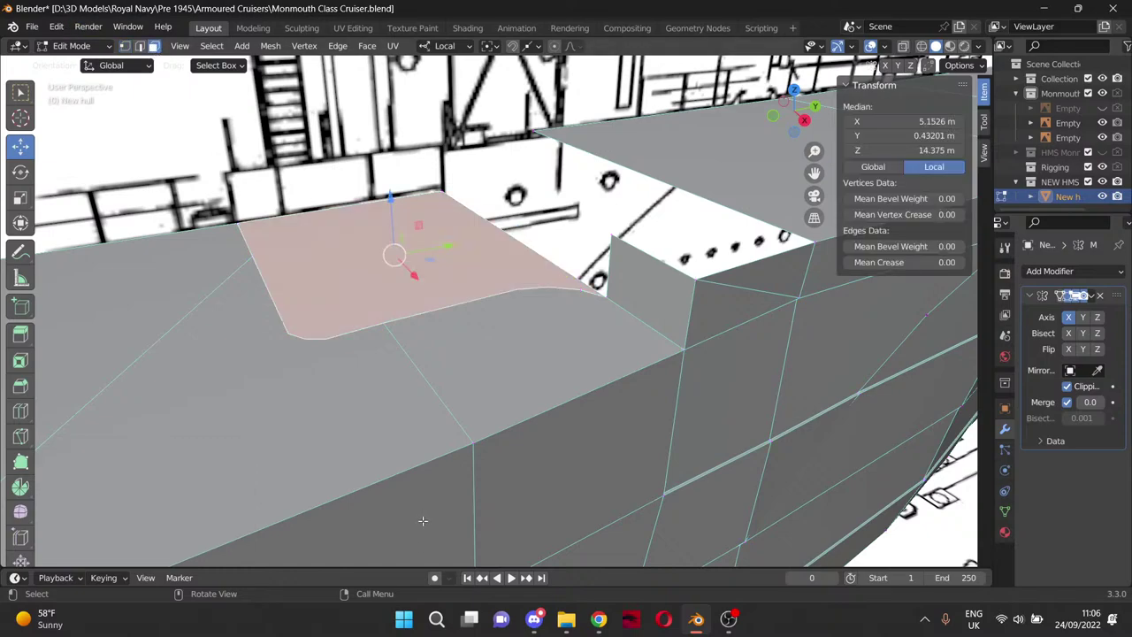
key("KP_3")
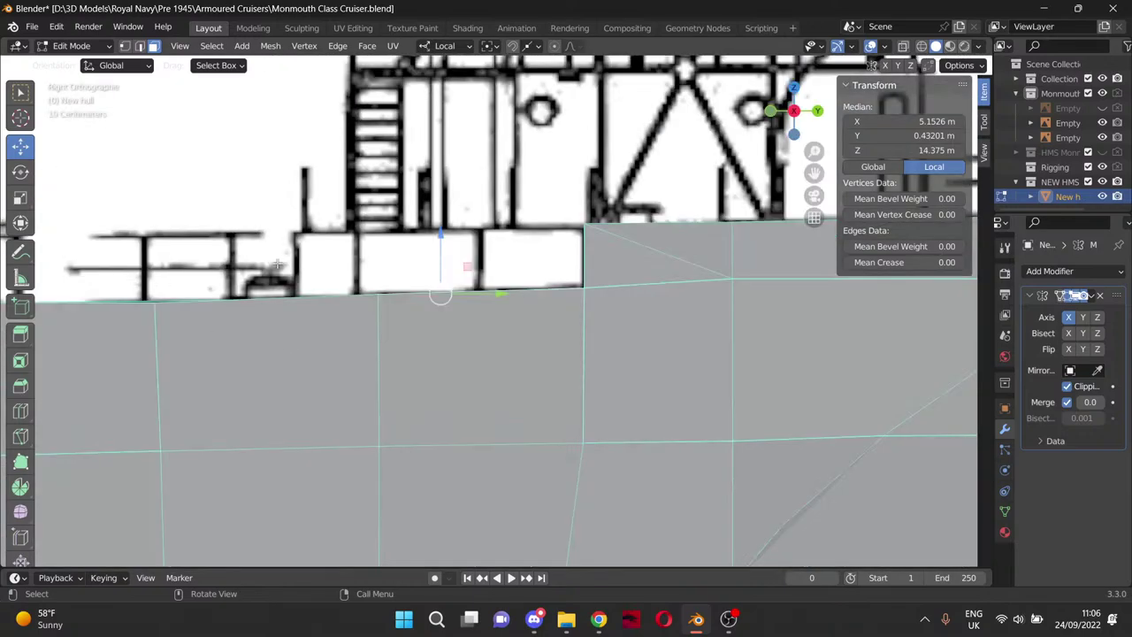
middle_click_drag(280, 264, 309, 306)
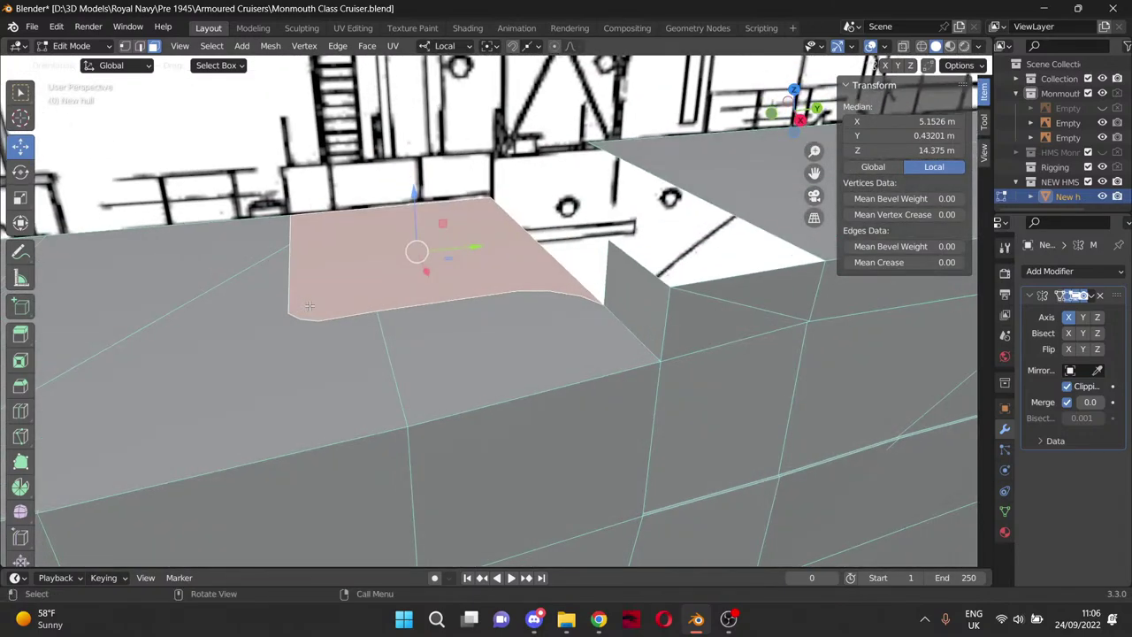
key("KP_3")
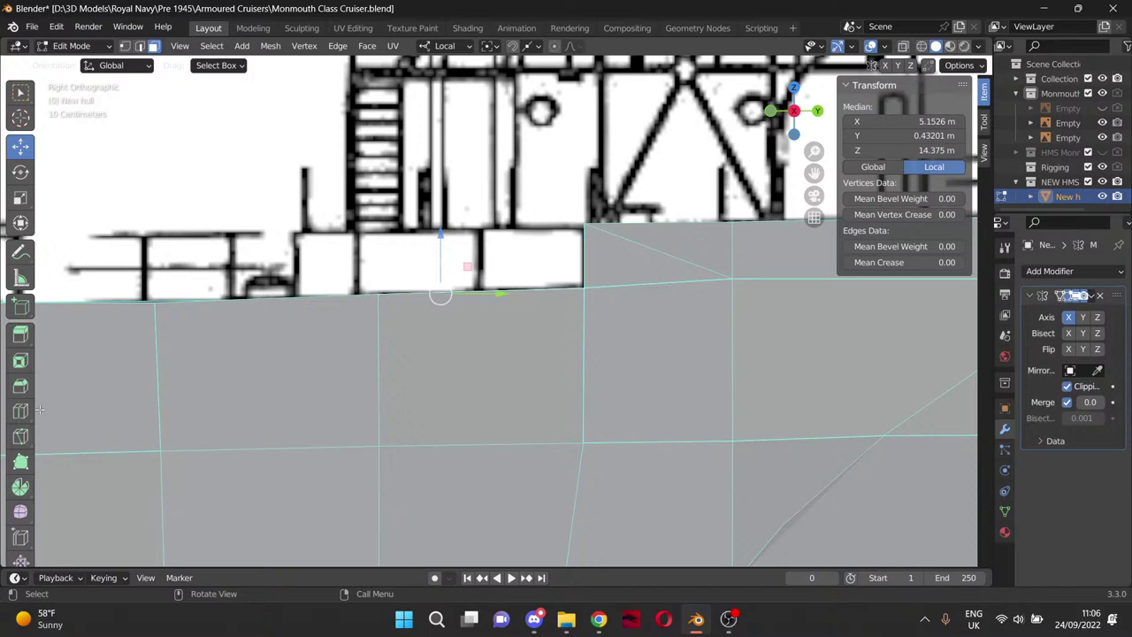
left_click(20, 333)
left_click_drag(425, 240, 429, 176)
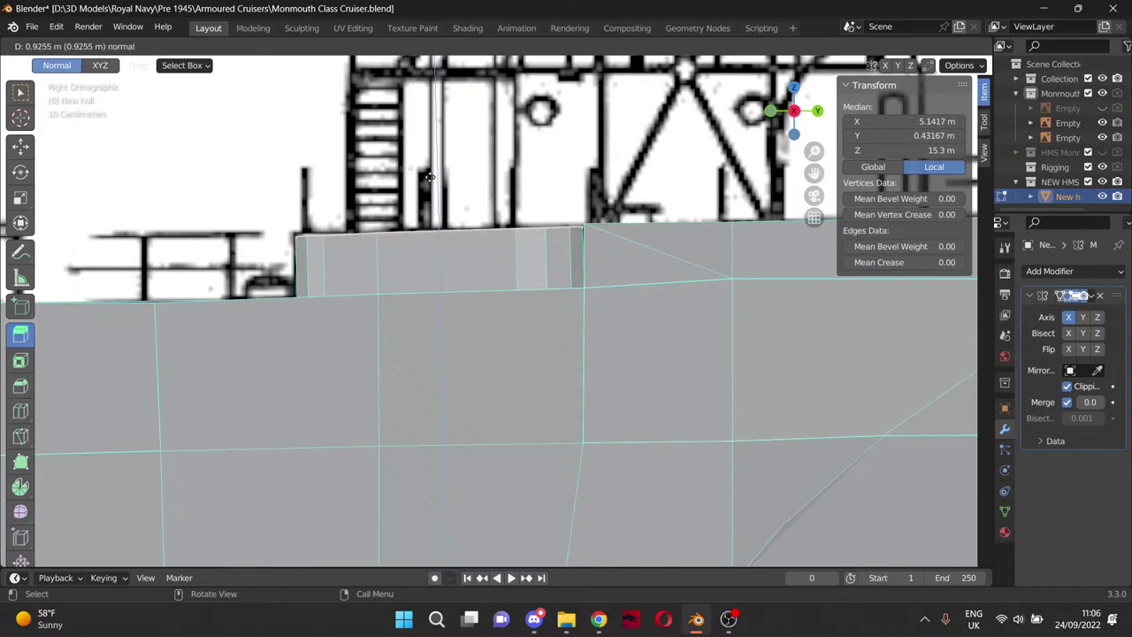
left_click_drag(429, 176, 431, 172)
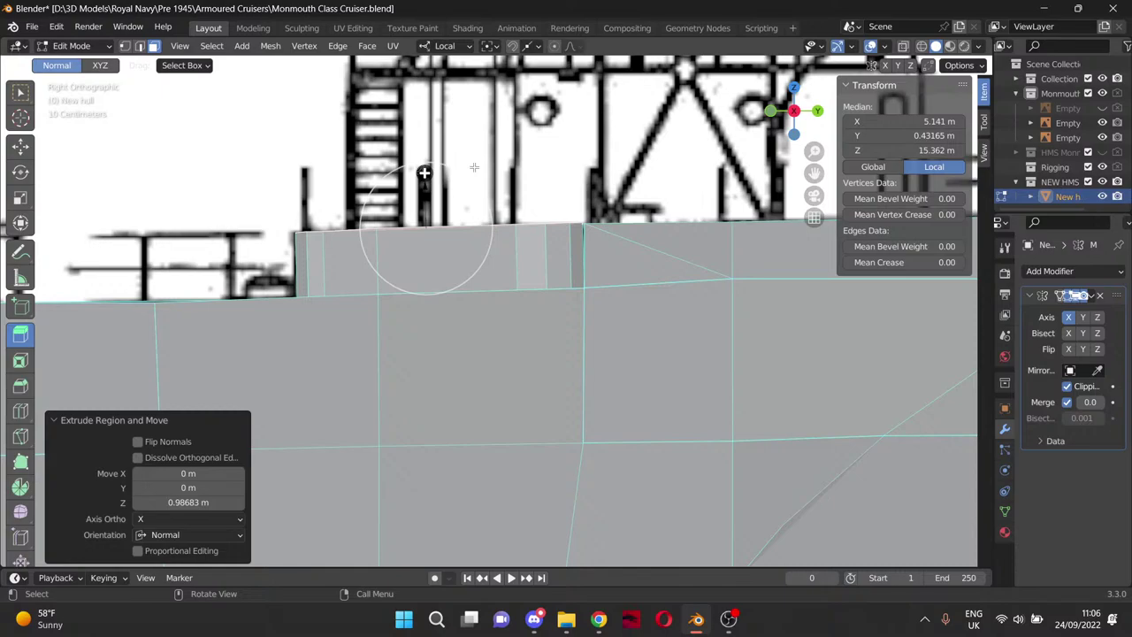
Merge the extruded face's forward corner vertex into the adjacent upper vertex of the deck wall, using At Last.
middle_click_drag(521, 179, 670, 248)
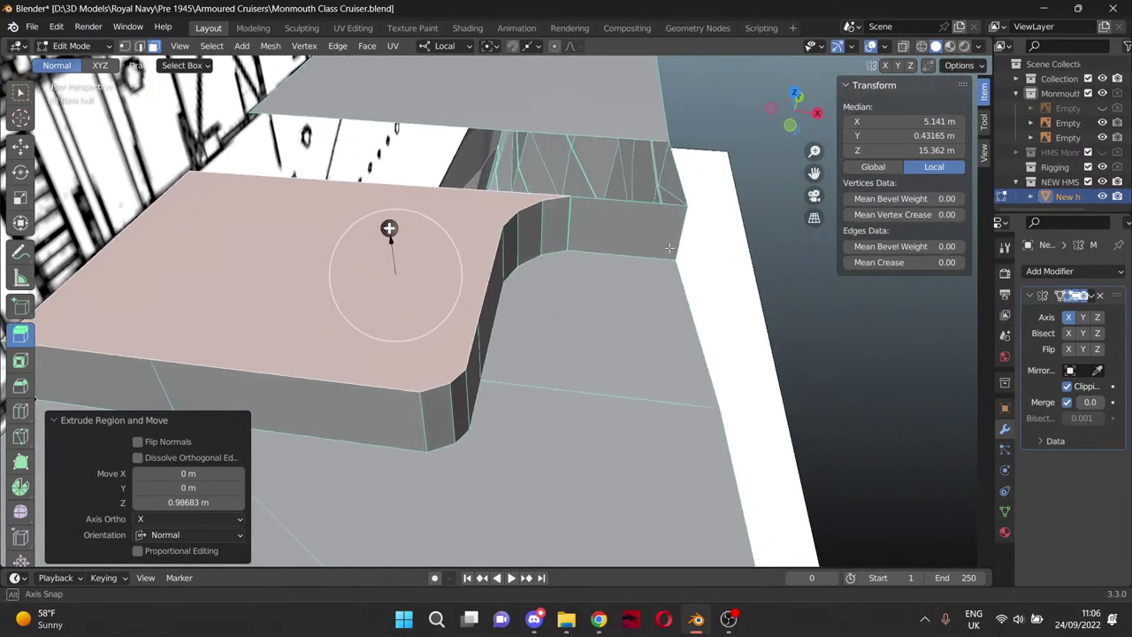
scroll(669, 247, "up", 5)
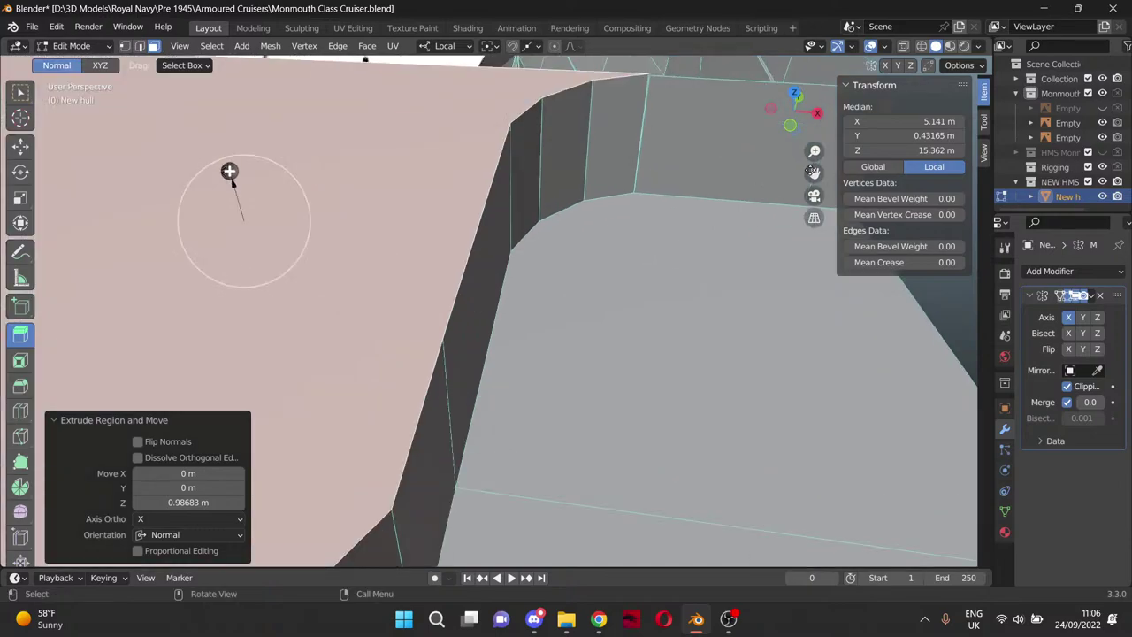
middle_click_drag(670, 247, 515, 319, "shift")
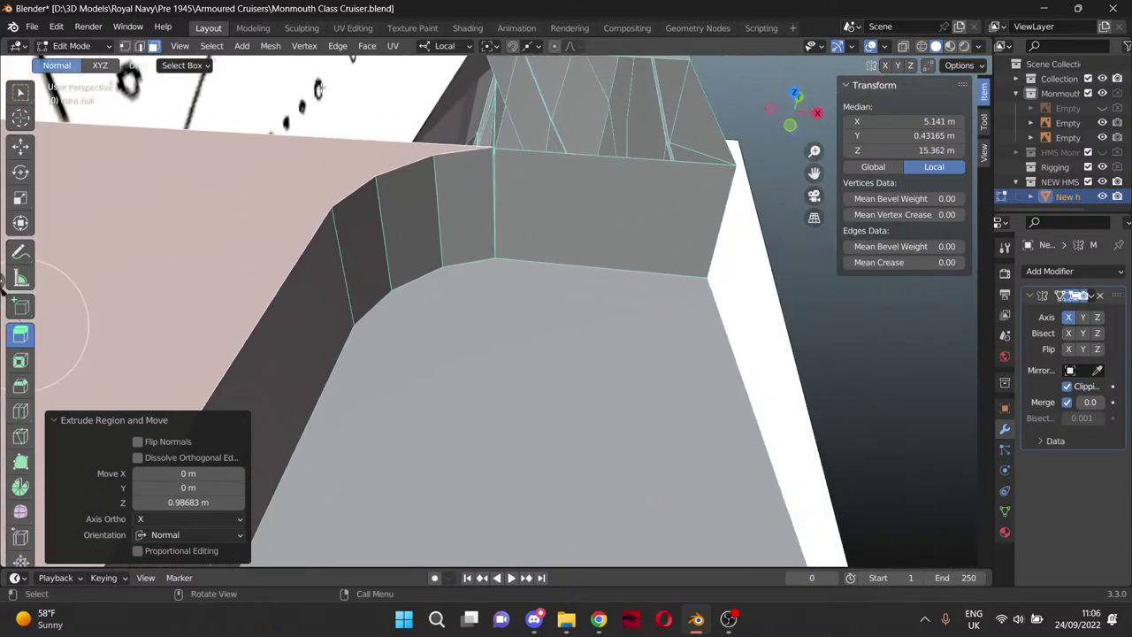
left_click(125, 46)
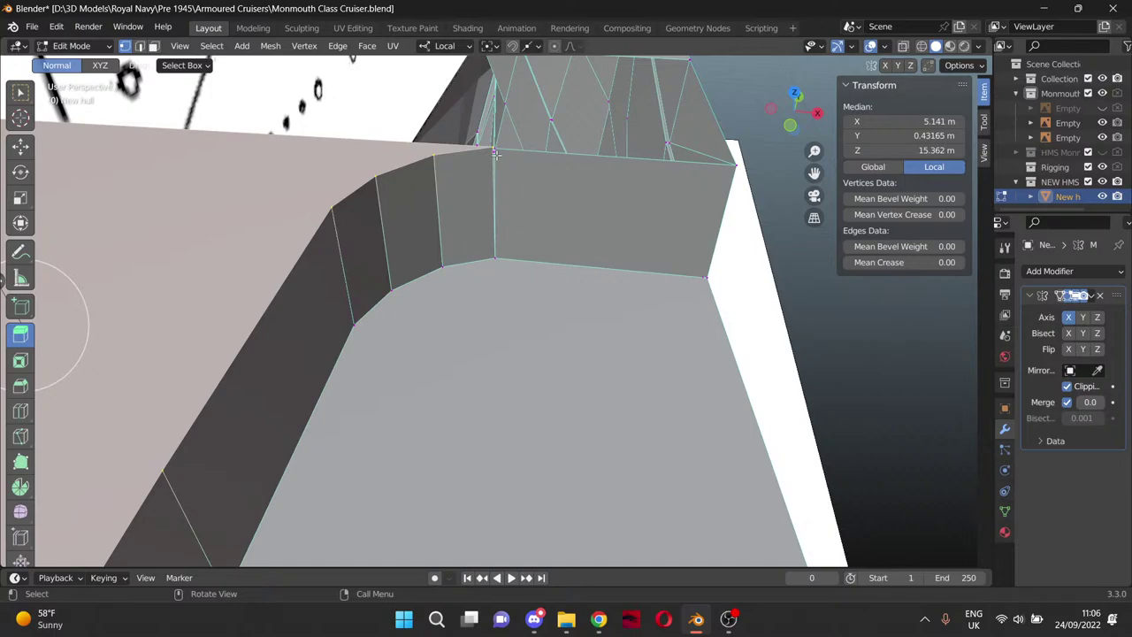
scroll(499, 151, "up", 3)
mouse_move(483, 157)
middle_mouse_down()
mouse_move(465, 174)
mouse_move(398, 177)
mouse_move(483, 173)
middle_mouse_up()
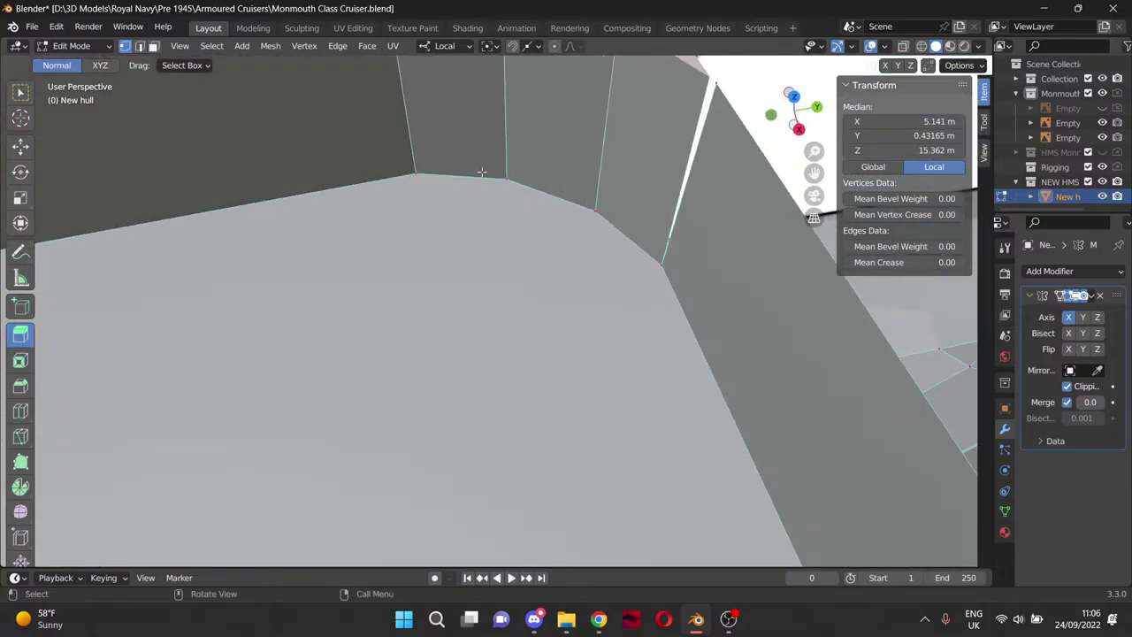
left_click(735, 92, "shift")
key("m")
left_click(735, 96)
middle_click_drag(799, 164, 639, 307, "shift")
left_click(20, 148)
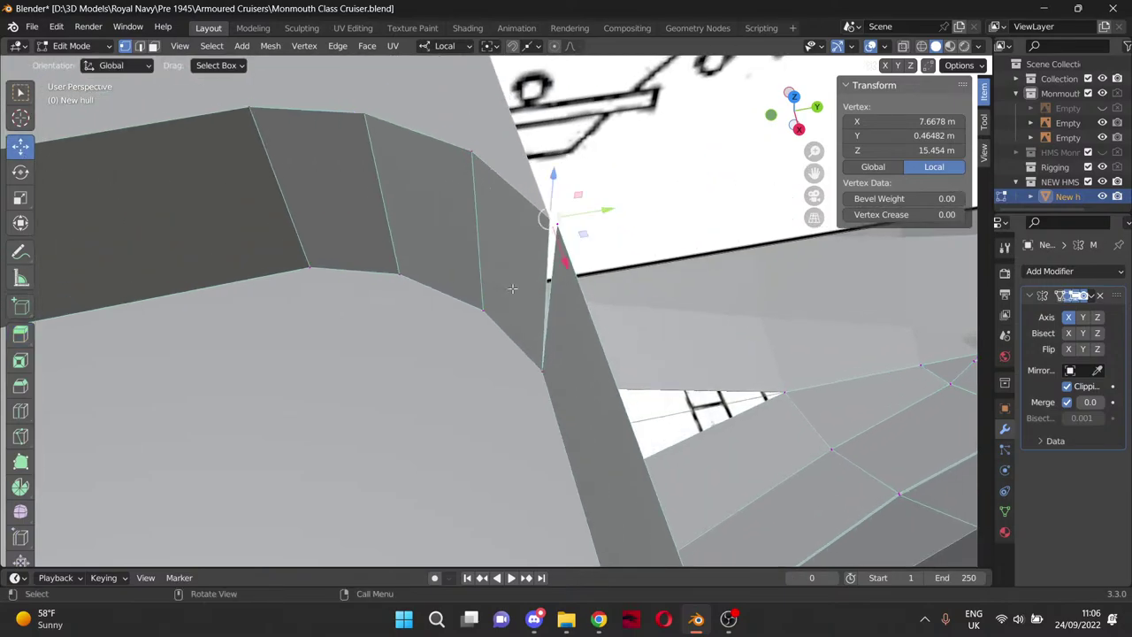
left_click(561, 228, "shift")
key("m")
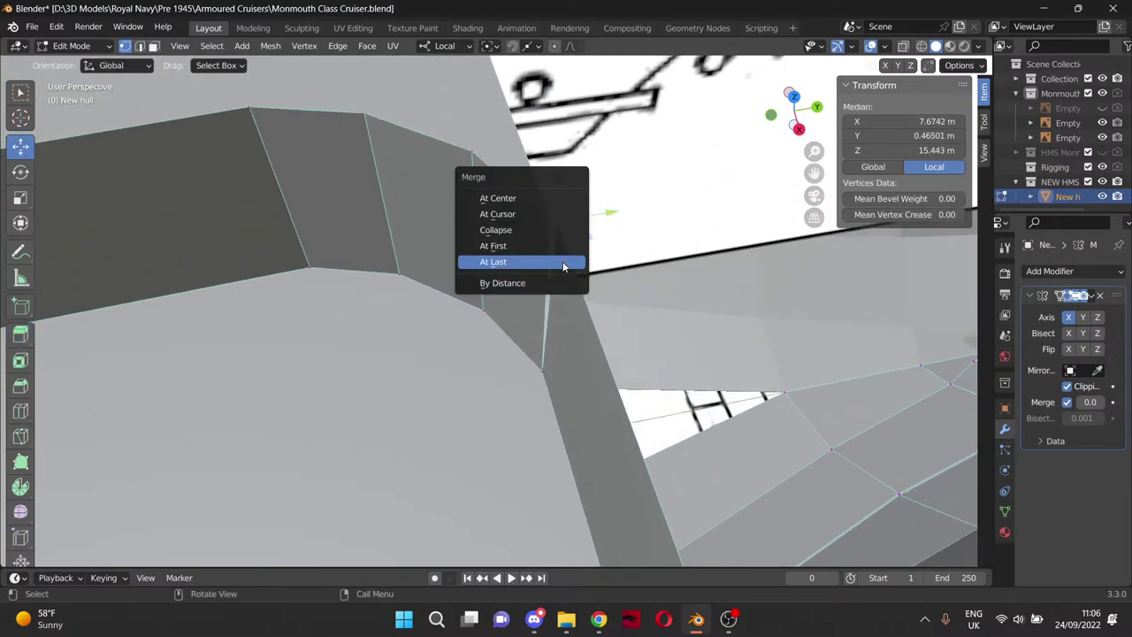
left_click(557, 264)
left_click(592, 245)
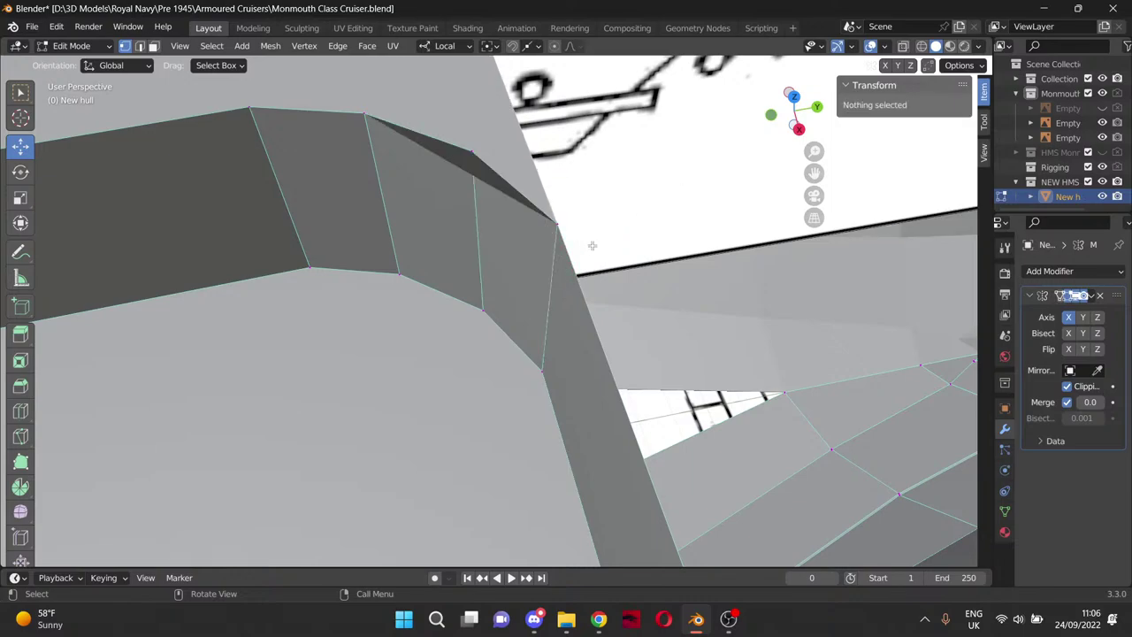
In the right side view with X-ray on, lower the foremost intermediate vertex of the raised section's upper forward curve to Z 15.355 m.
middle_click_drag(587, 248, 553, 251)
left_click(424, 186)
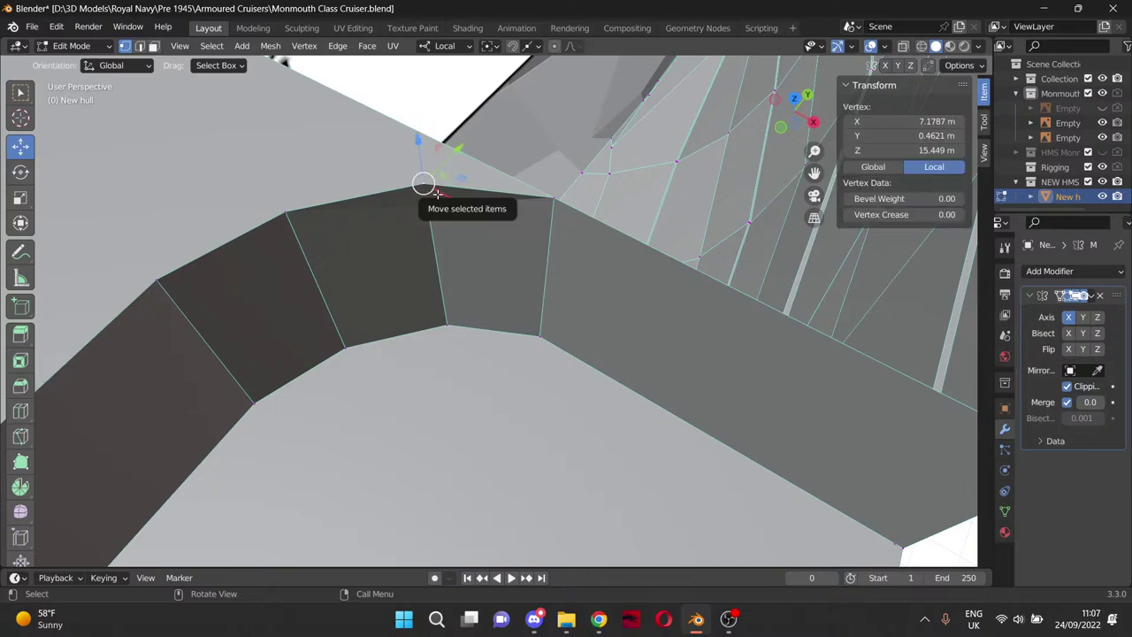
key("KP_3")
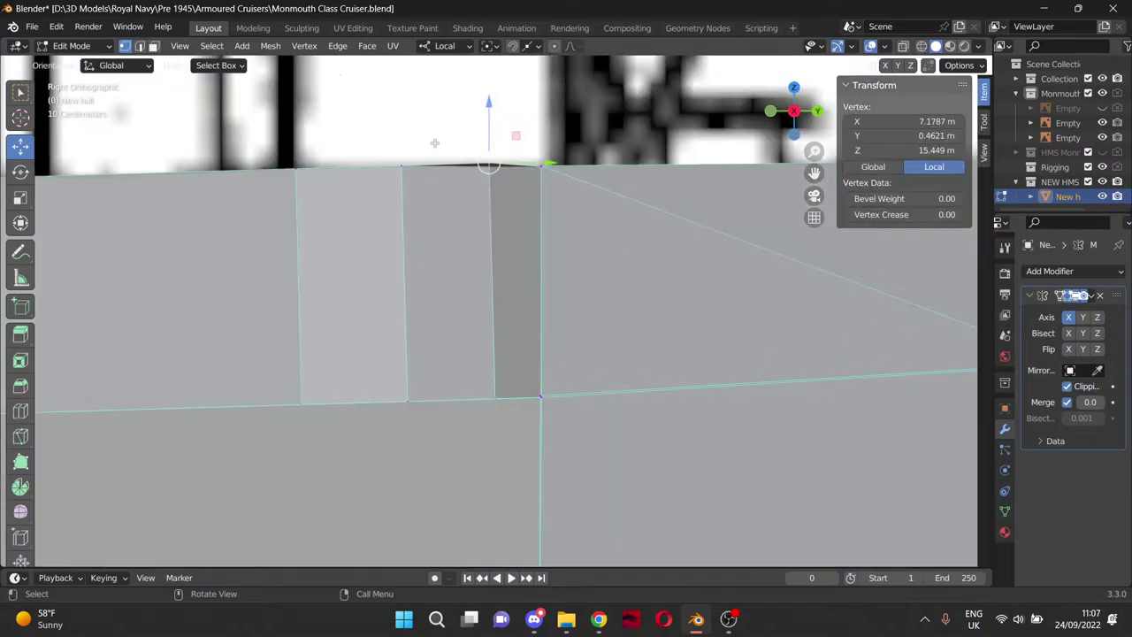
left_click(903, 45)
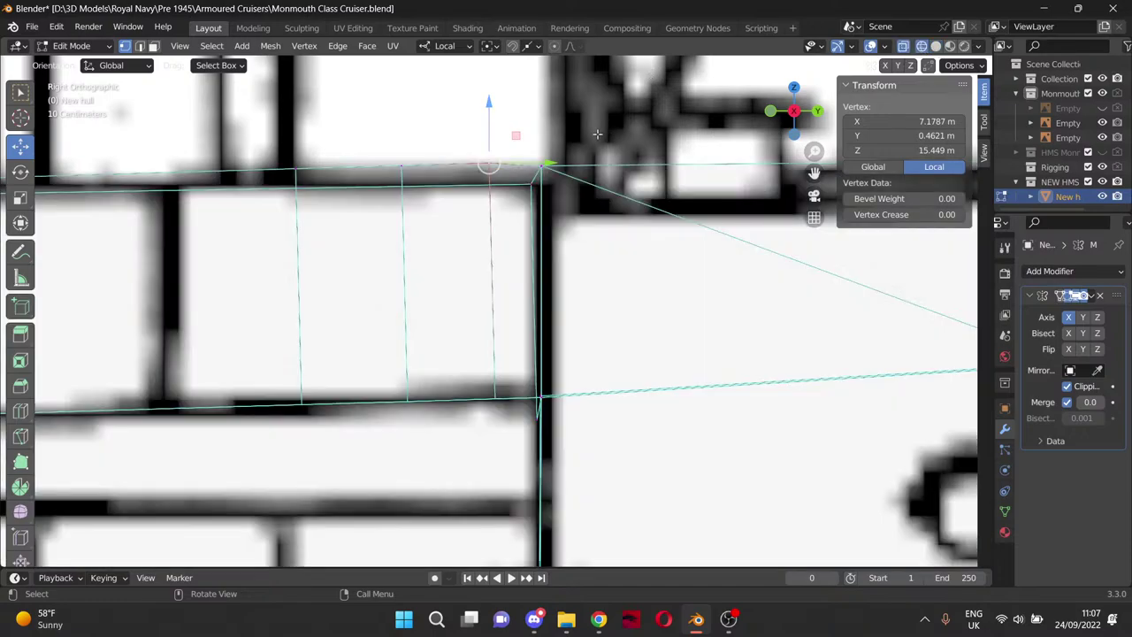
left_click_drag(487, 120, 487, 130)
scroll(437, 279, "down", 3)
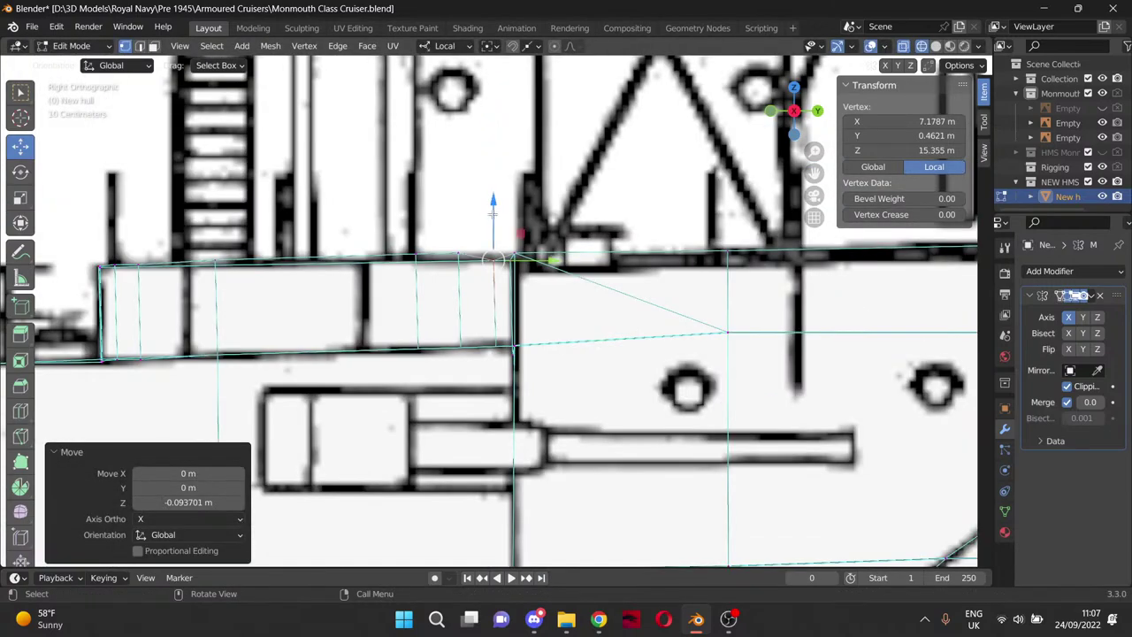
scroll(437, 279, "up", 1)
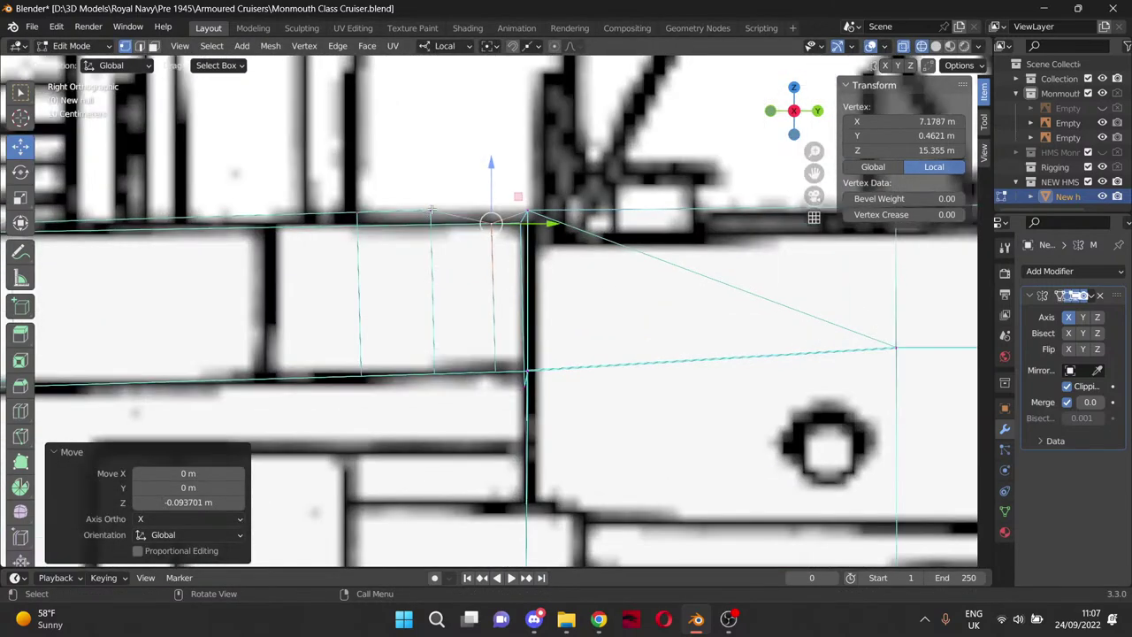
Lower the next two upper vertices aft along the forward curve, to Z 15.351 m and 15.343 m respectively.
left_click(431, 211)
left_click_drag(430, 152, 430, 169)
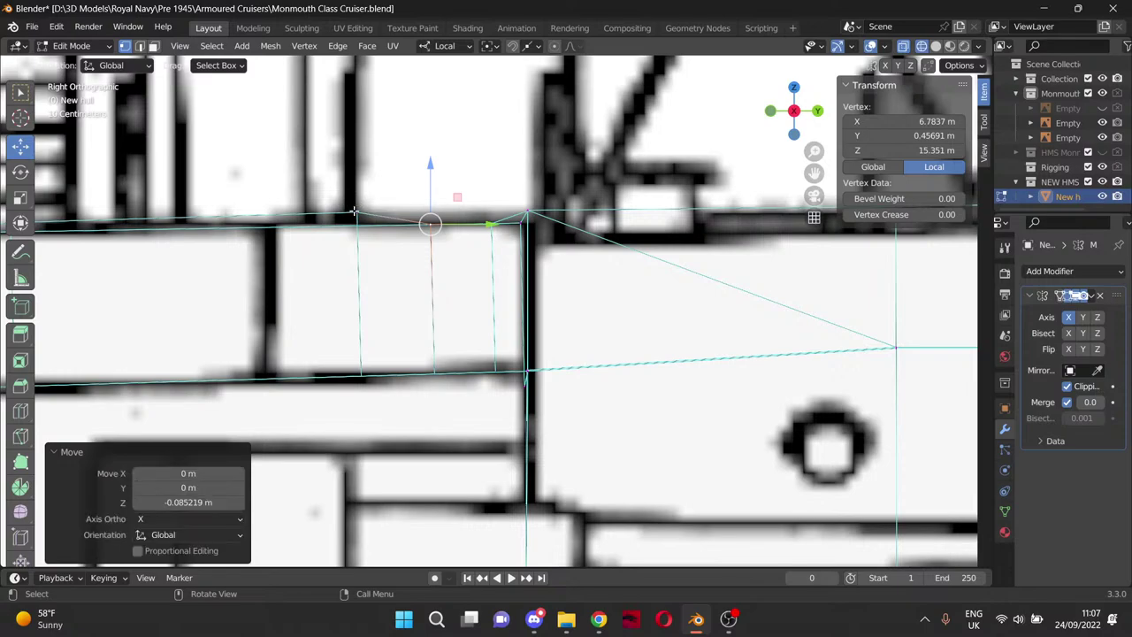
left_click(356, 213)
left_click_drag(357, 154, 359, 171)
left_click_drag(814, 172, 1046, 175)
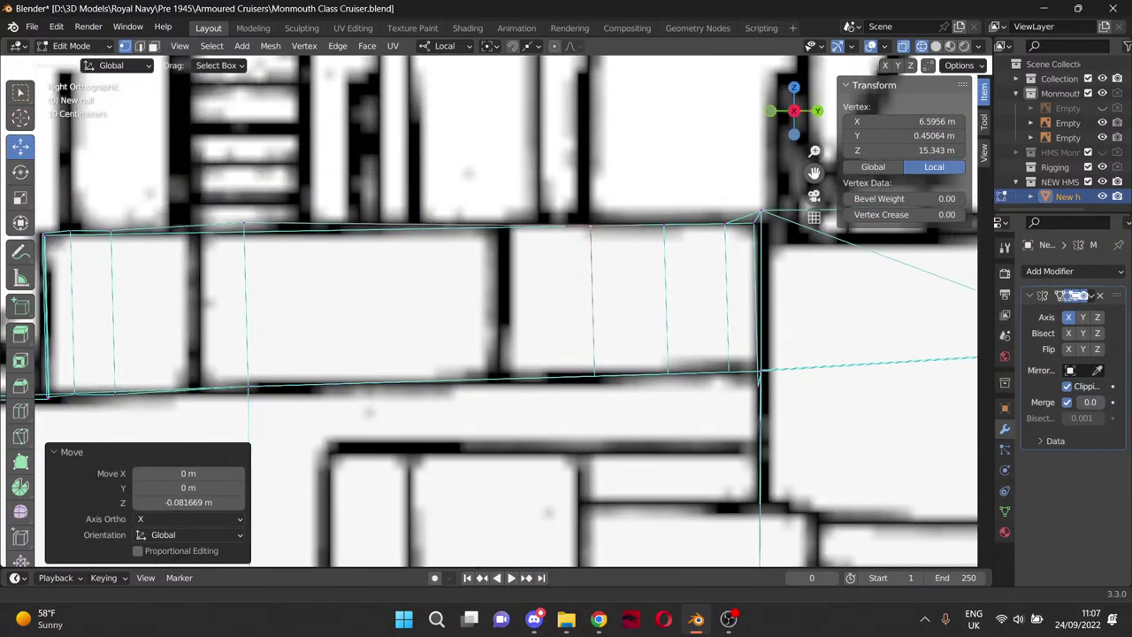
Lower the upper edge's midsection vertex to Z 15.309 m and the aft curve's foremost upper vertex to Z 15.293 m.
middle_click_drag(292, 249, 444, 240, "shift")
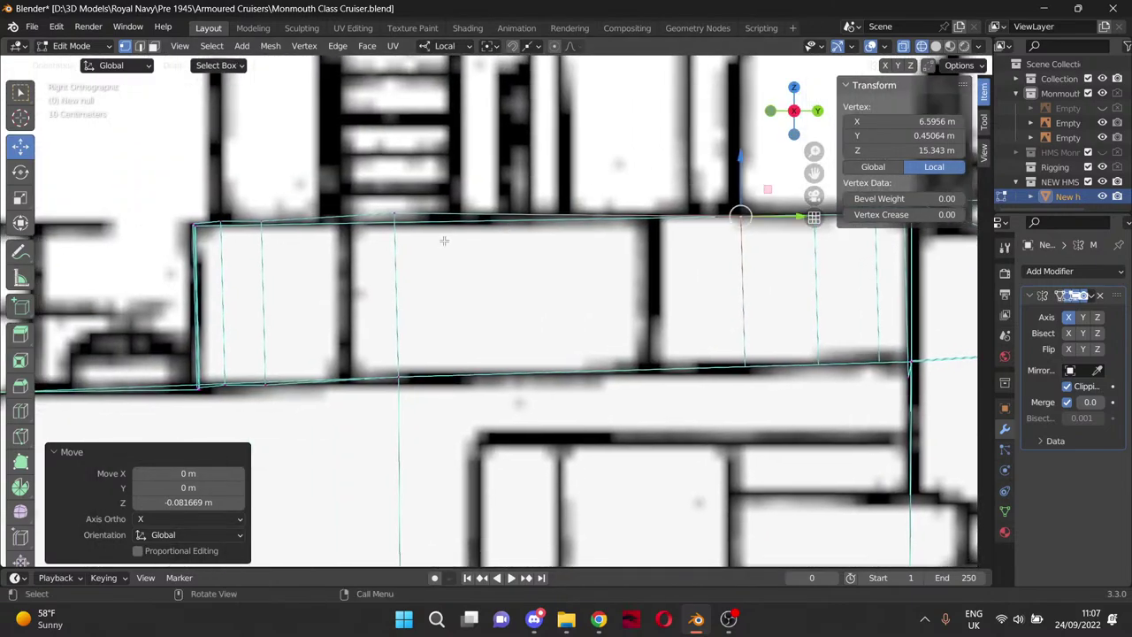
left_click(389, 213)
left_click_drag(393, 163, 392, 167)
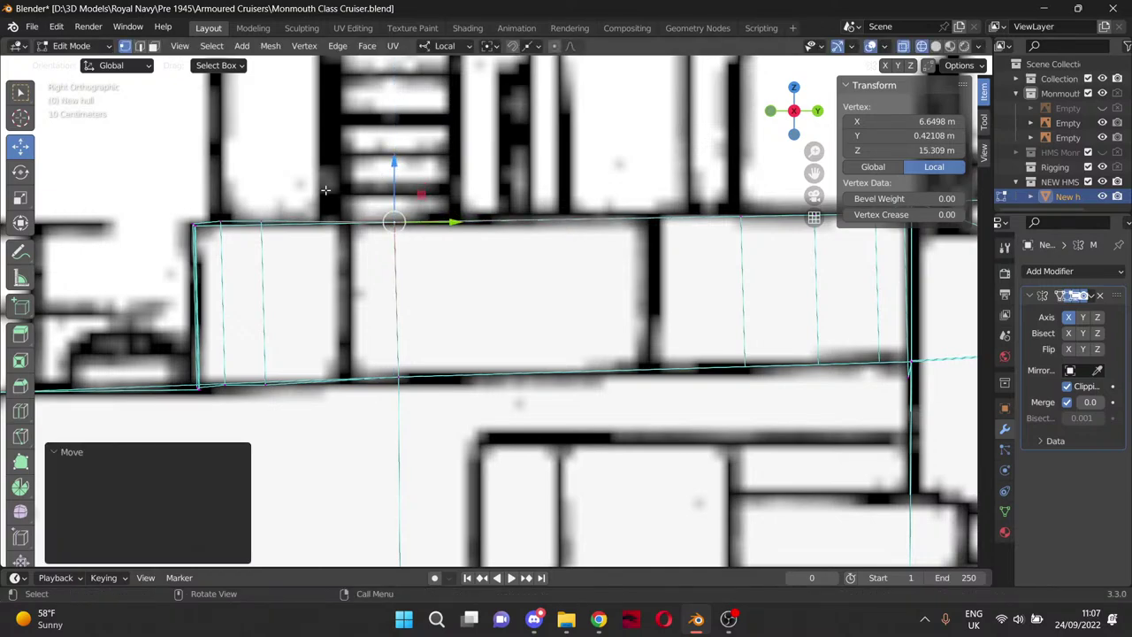
left_click(261, 222)
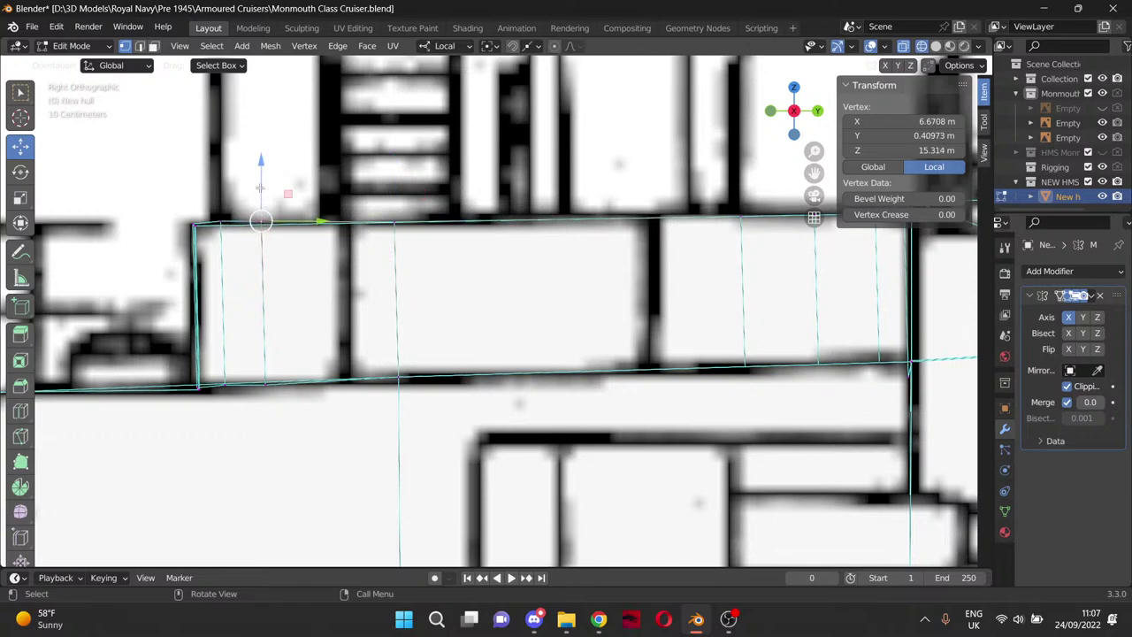
left_click_drag(261, 172, 262, 179)
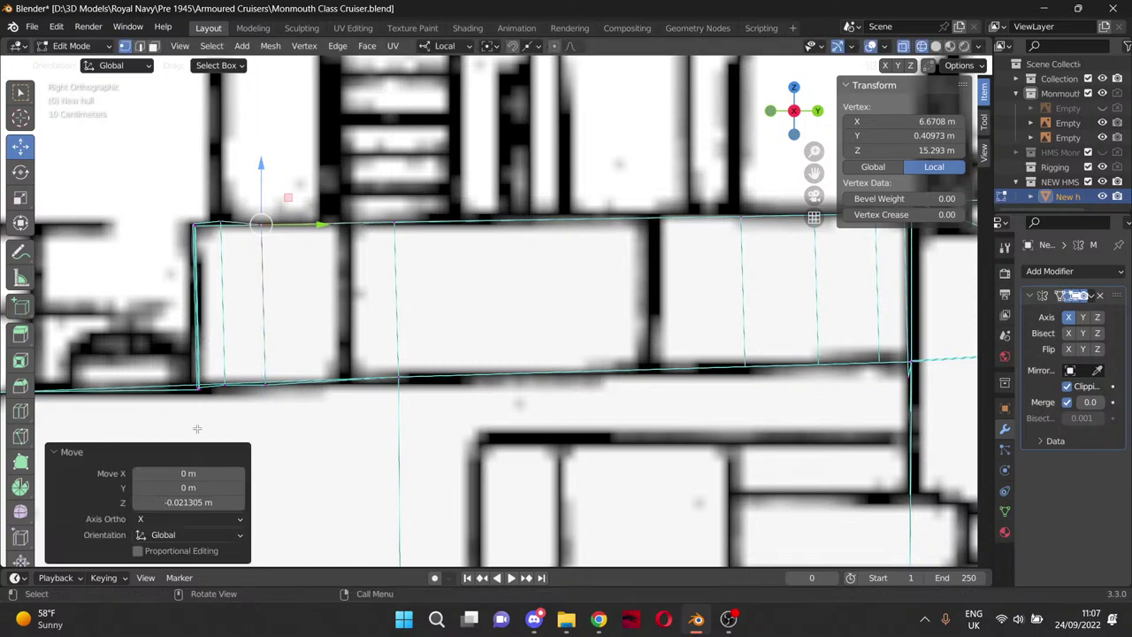
Raise two lower vertices of the aft curve onto the deck line, the forward one to Z 14.345 m and the other to Z 14.336 m.
scroll(250, 386, "down", 1)
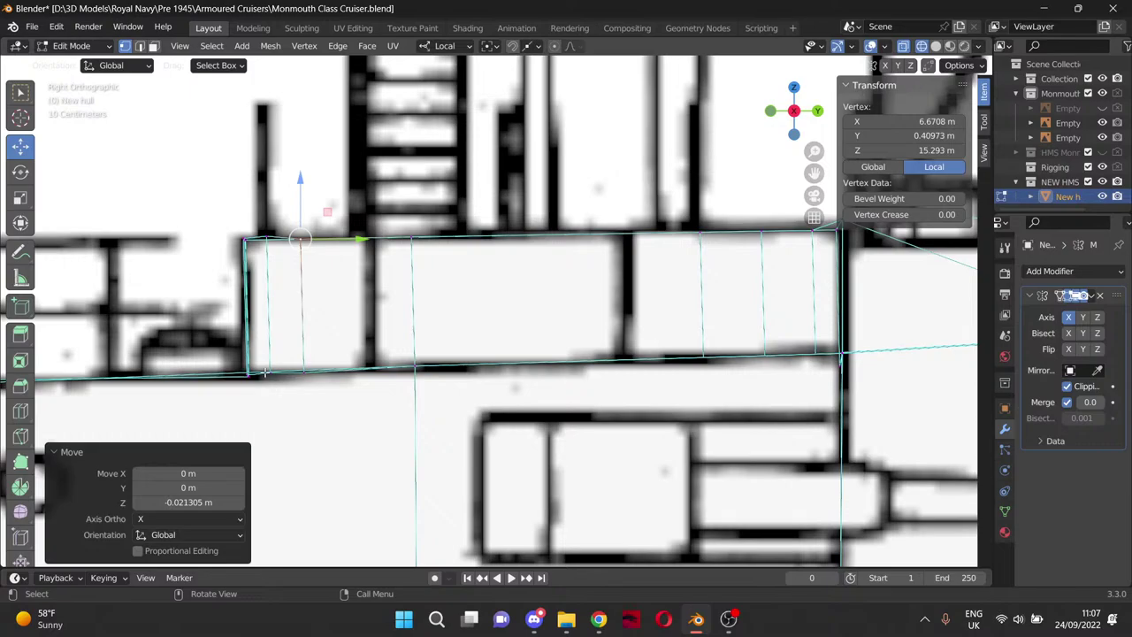
mouse_move(263, 373)
middle_mouse_down()
mouse_move(338, 395)
mouse_move(282, 363)
middle_mouse_up()
scroll(282, 363, "up", 3)
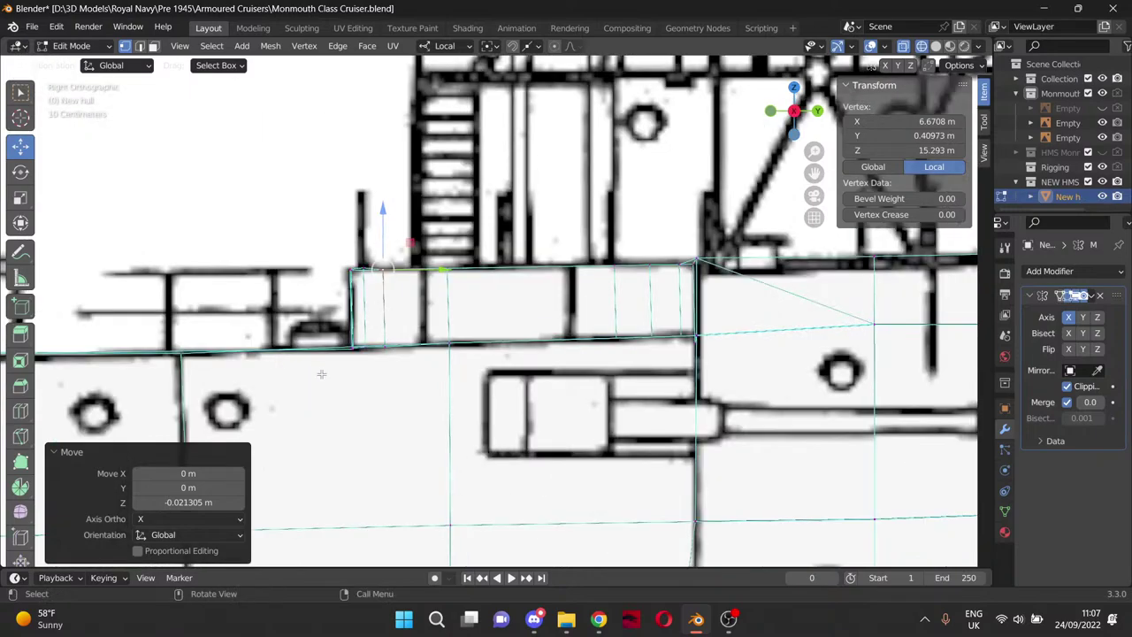
scroll(321, 374, "up", 2)
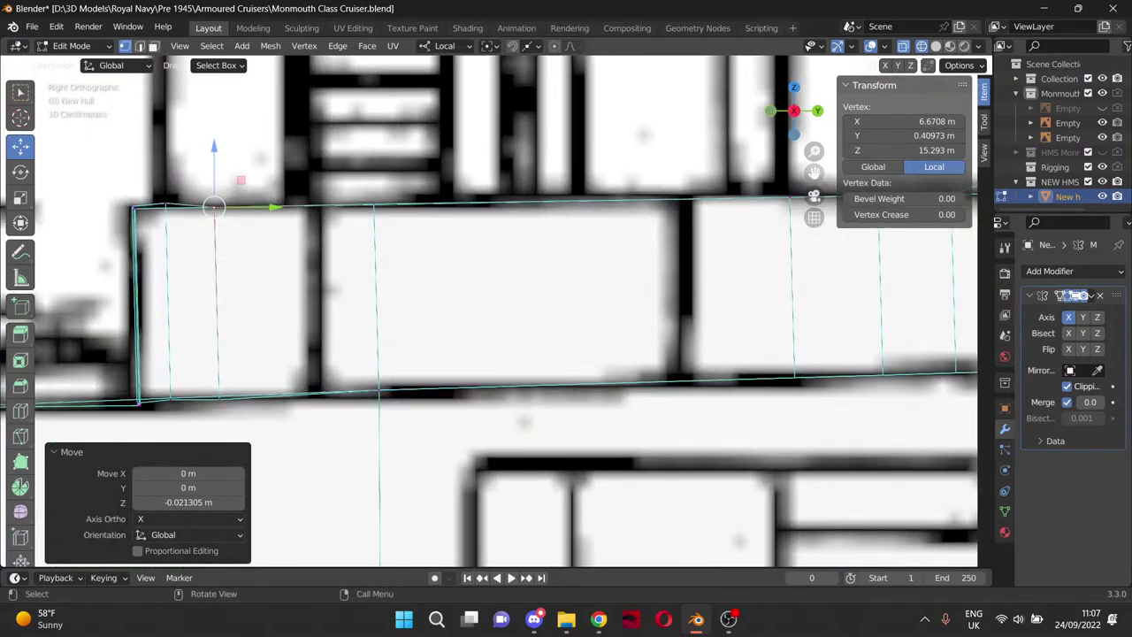
left_click_drag(815, 173, 911, 162)
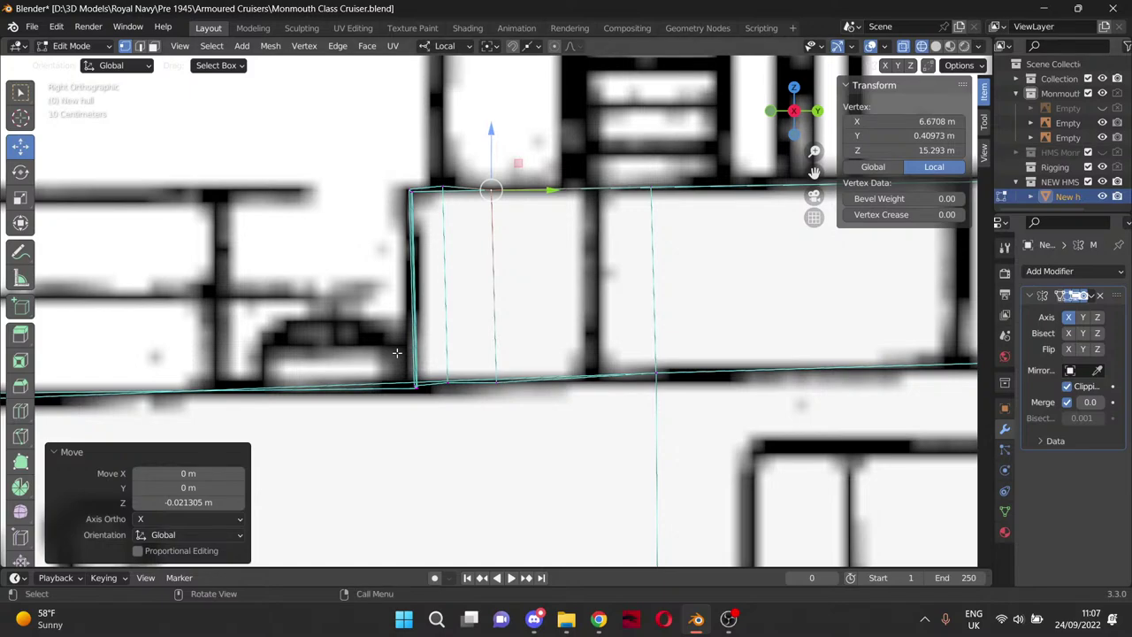
scroll(398, 353, "up", 4)
scroll(398, 353, "down", 1)
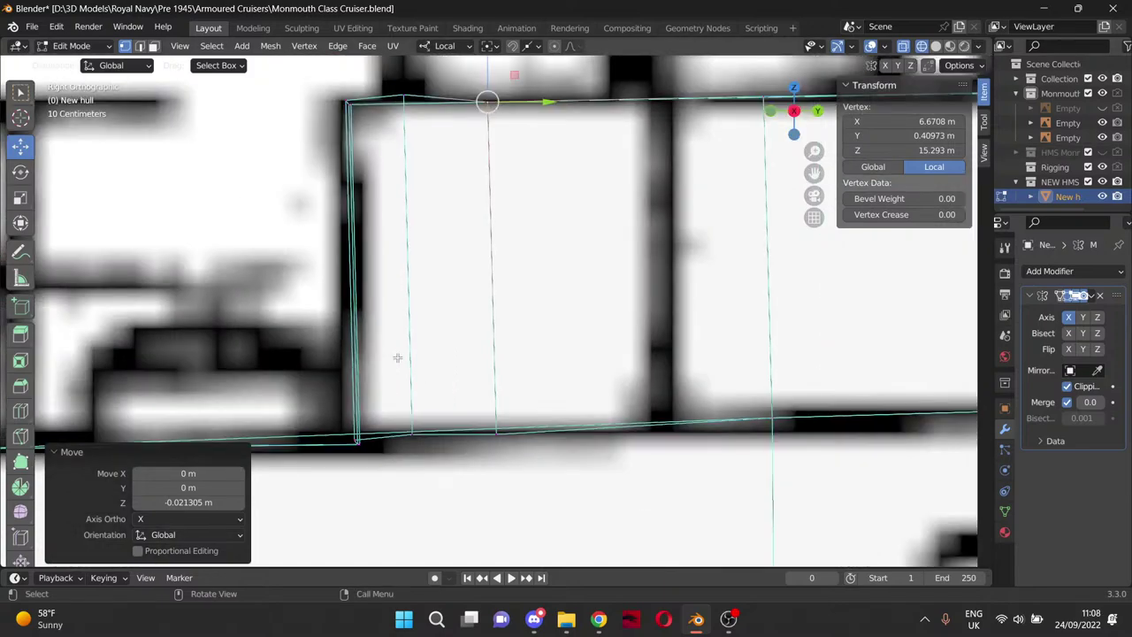
left_click(412, 433)
left_click_drag(488, 433, 571, 431)
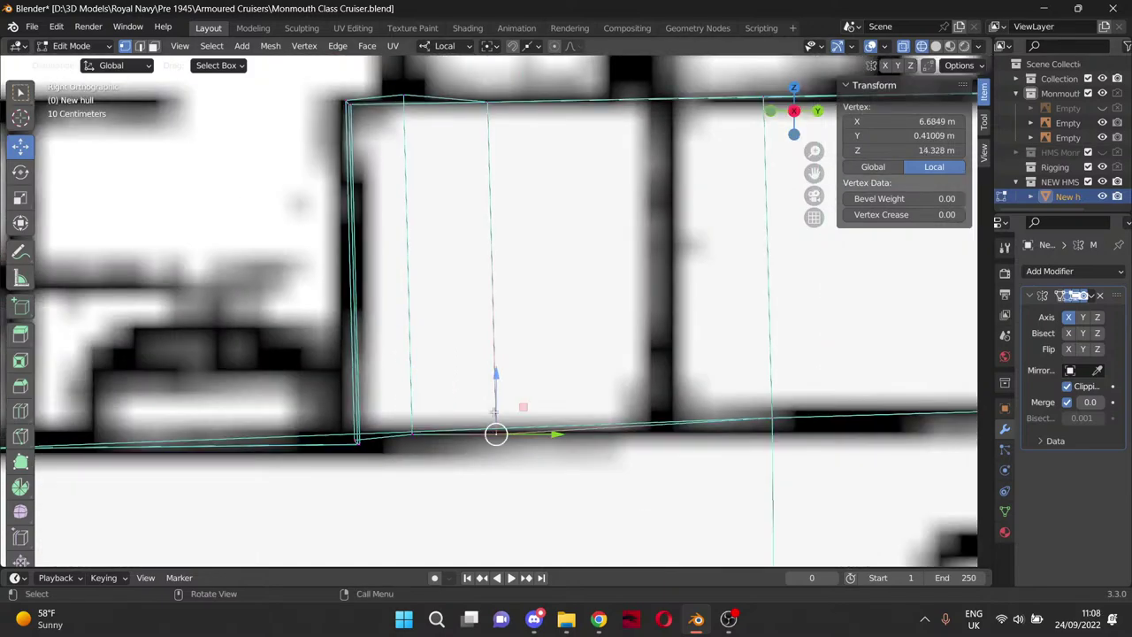
left_click_drag(496, 389, 498, 380)
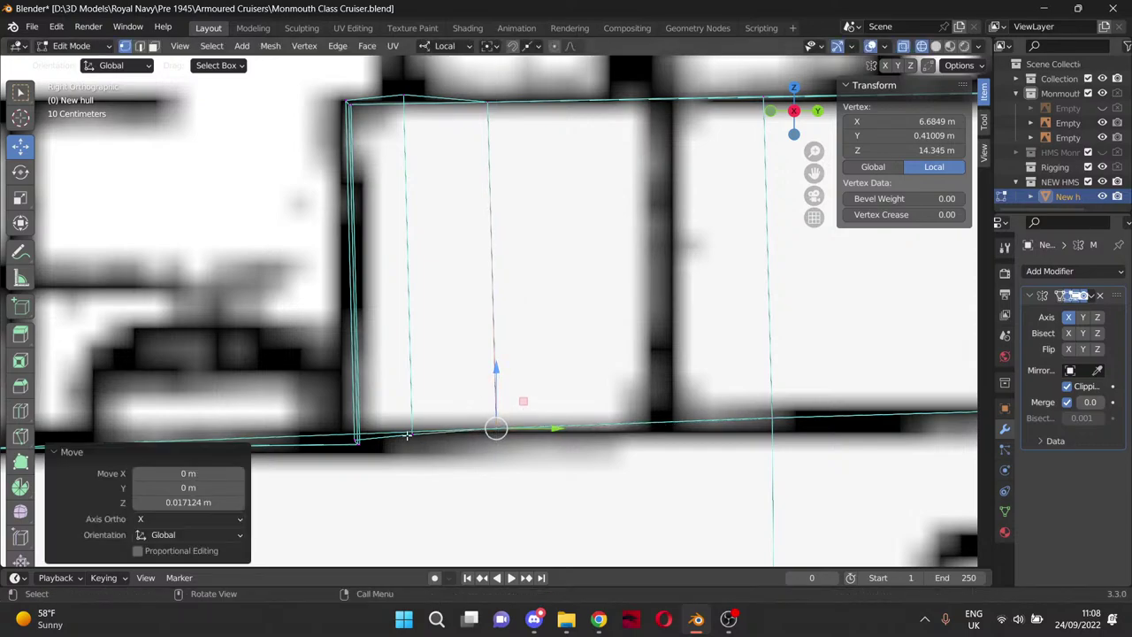
left_click(412, 433)
left_click_drag(412, 400, 410, 400)
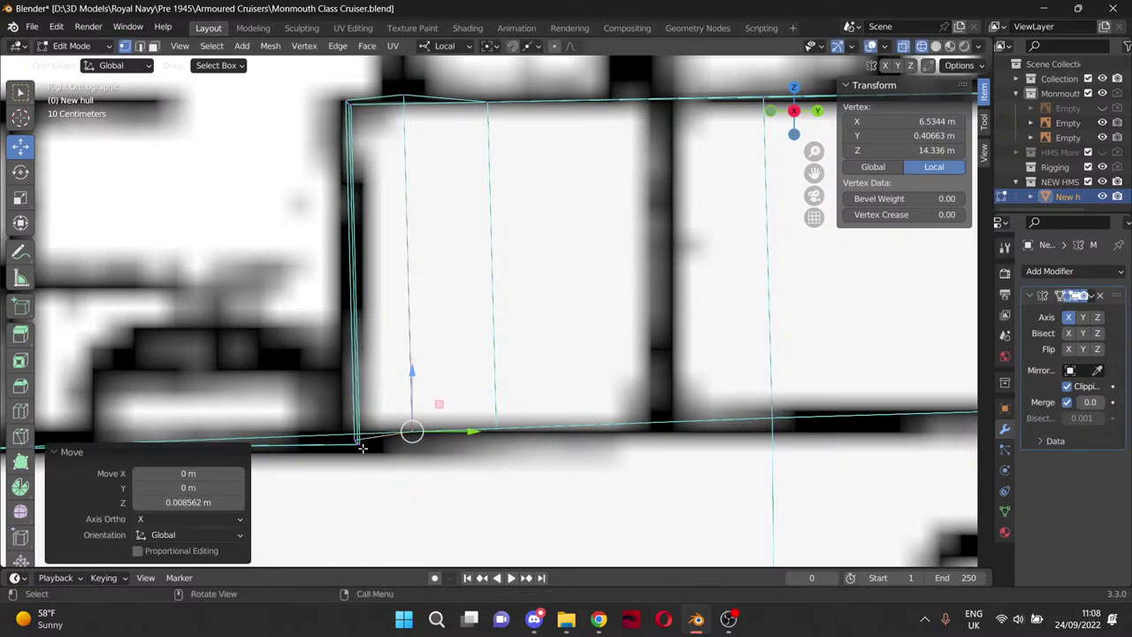
Lower the last two upper vertices of the aft curve onto the blueprint's top line, the aftmost to Z 15.285 m.
left_click(398, 94)
left_click_drag(398, 93, 323, 131)
left_click(342, 100)
middle_click_drag(290, 215, 311, 241)
key("KP_3")
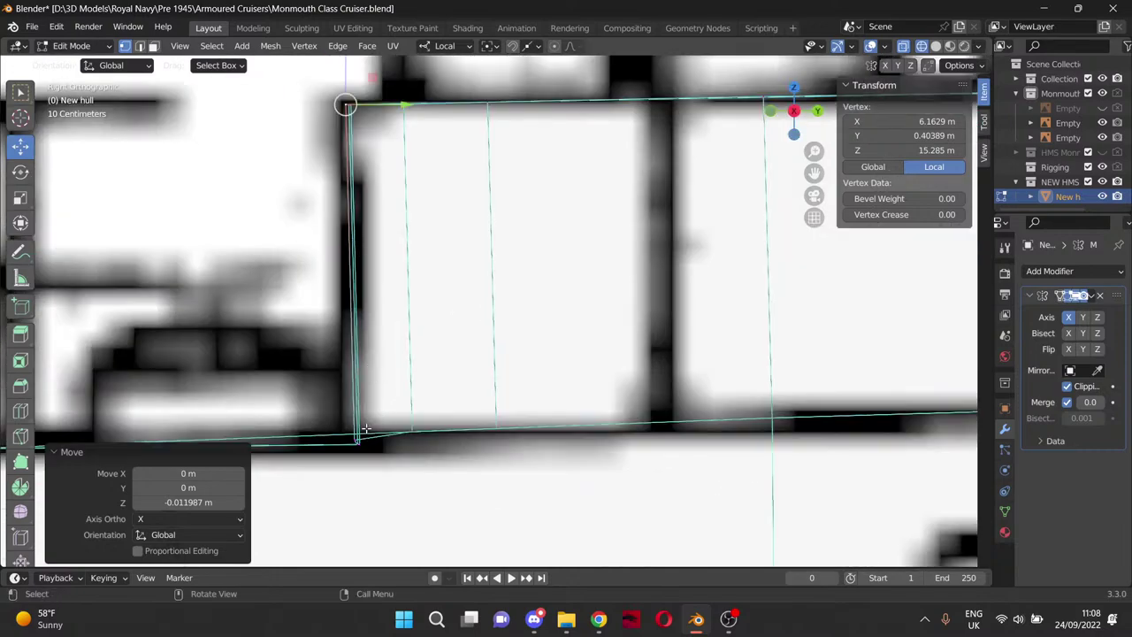
Shift the three vertices along the foot of the raised section's aft wall slightly aft, to a median Y of 0.4039 m.
key("shift")
left_click(355, 439, "shift")
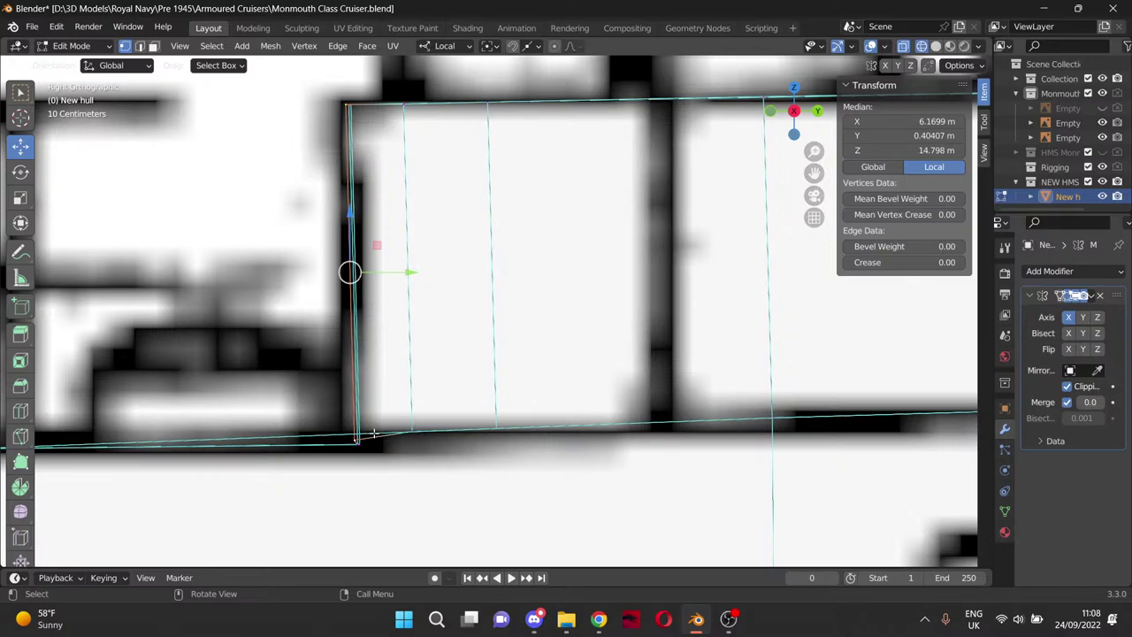
scroll(373, 434, "down", 6)
middle_click_drag(400, 421, 481, 462)
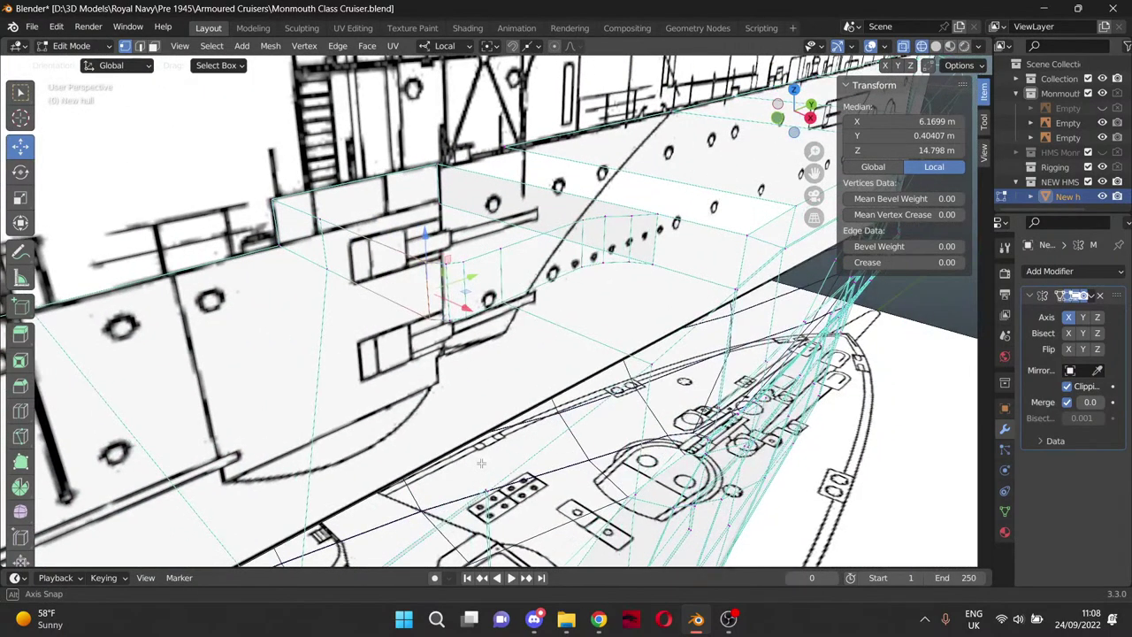
left_click(280, 247)
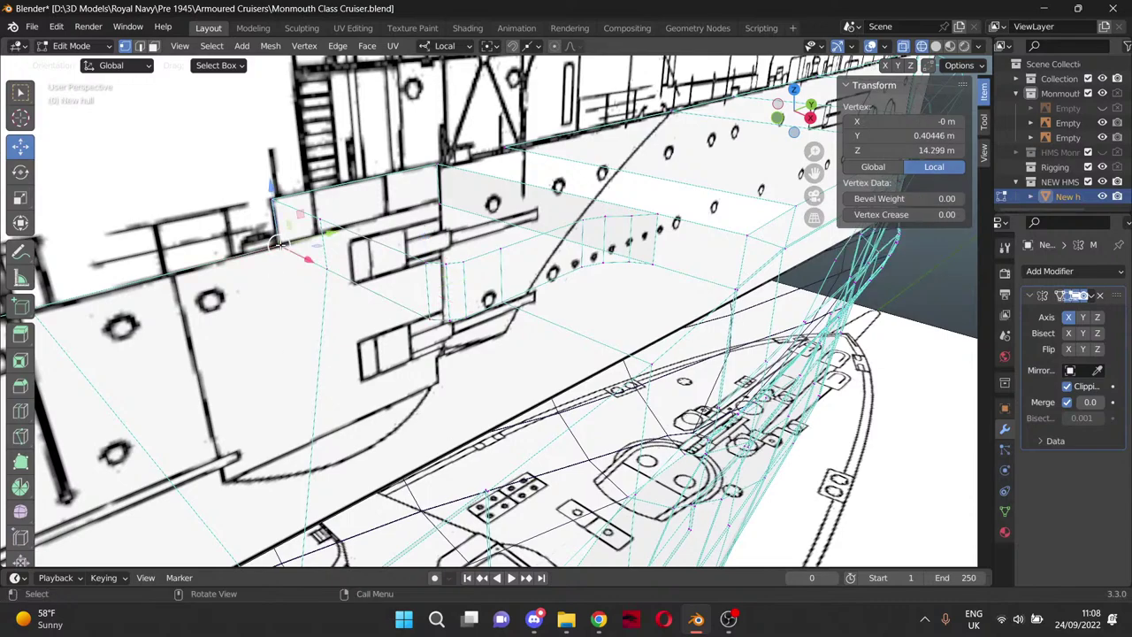
left_click(330, 271, "shift")
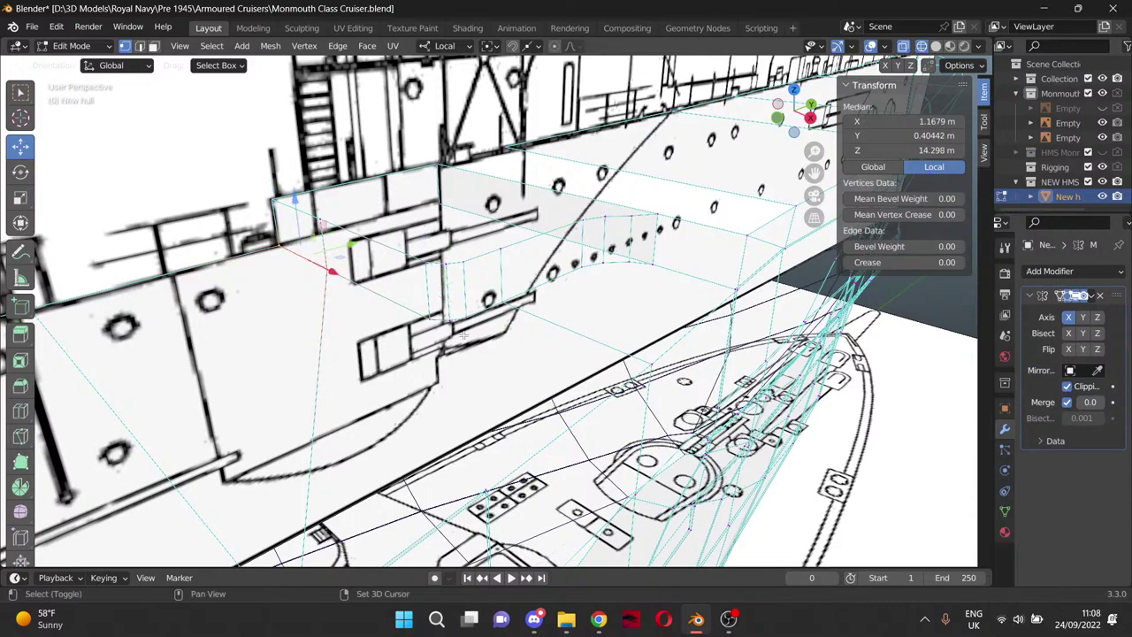
left_click(428, 321, "shift")
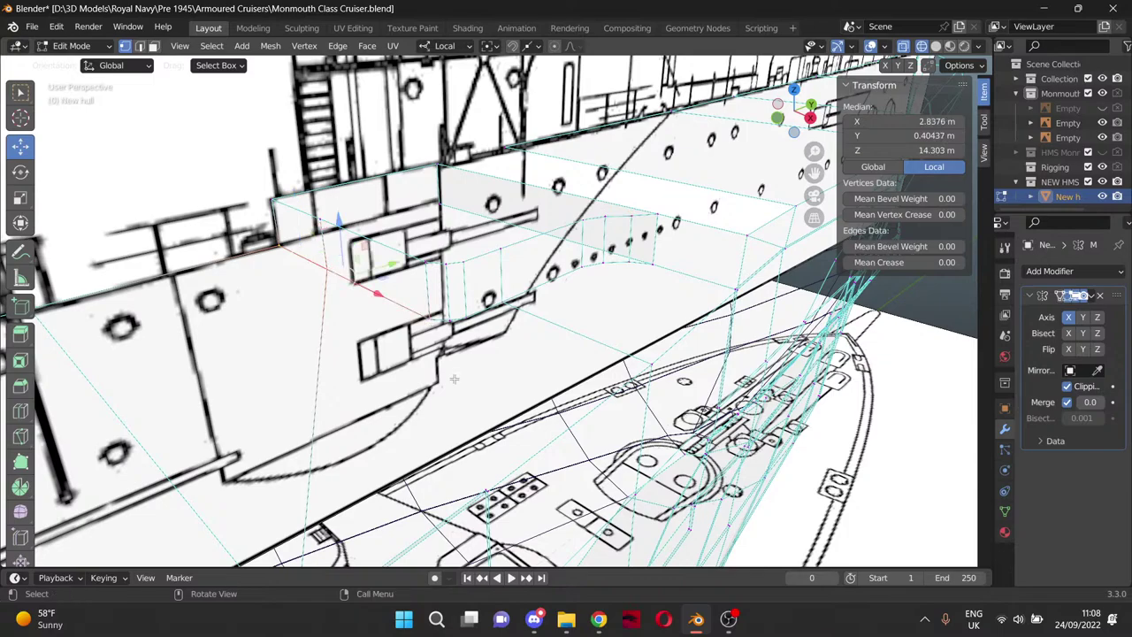
key("KP_3")
scroll(440, 382, "up", 4)
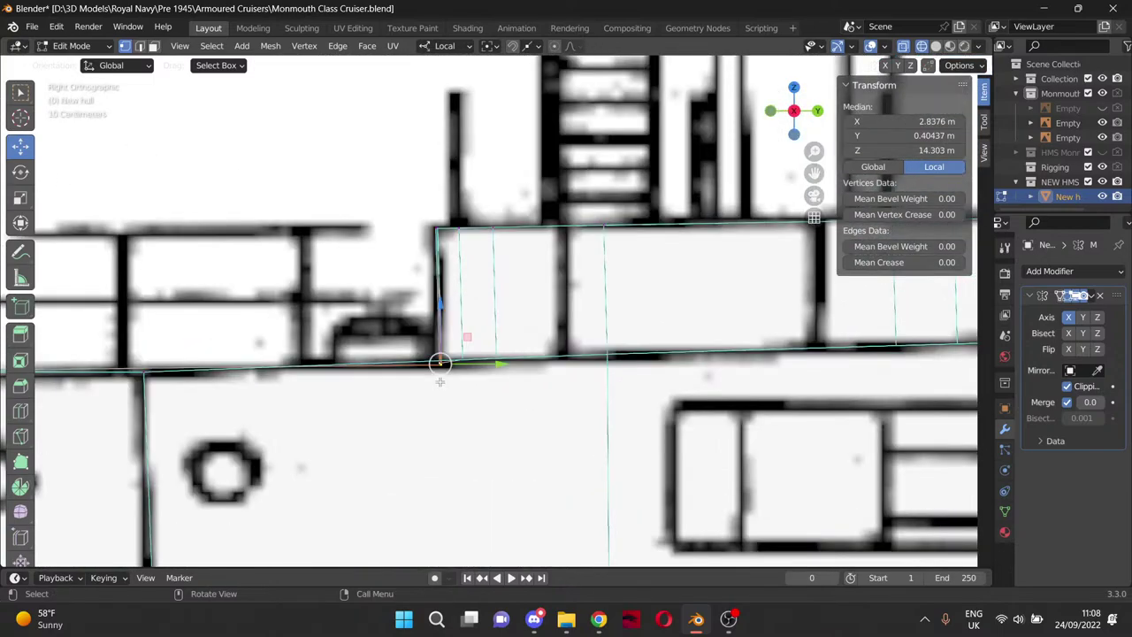
left_click_drag(474, 387, 467, 387)
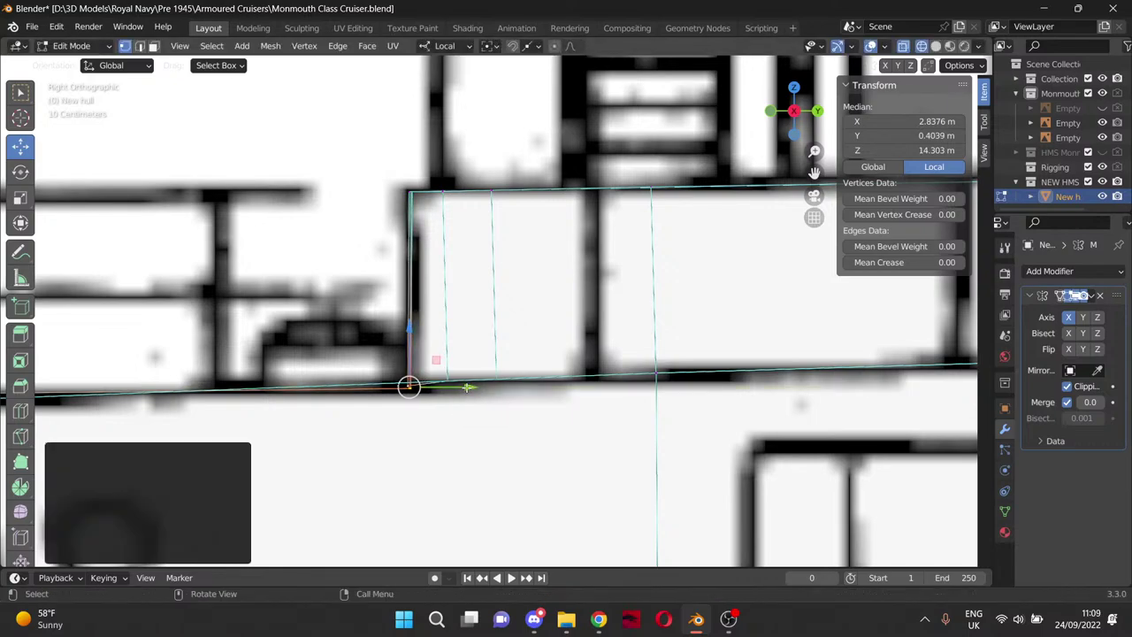
left_click(350, 283)
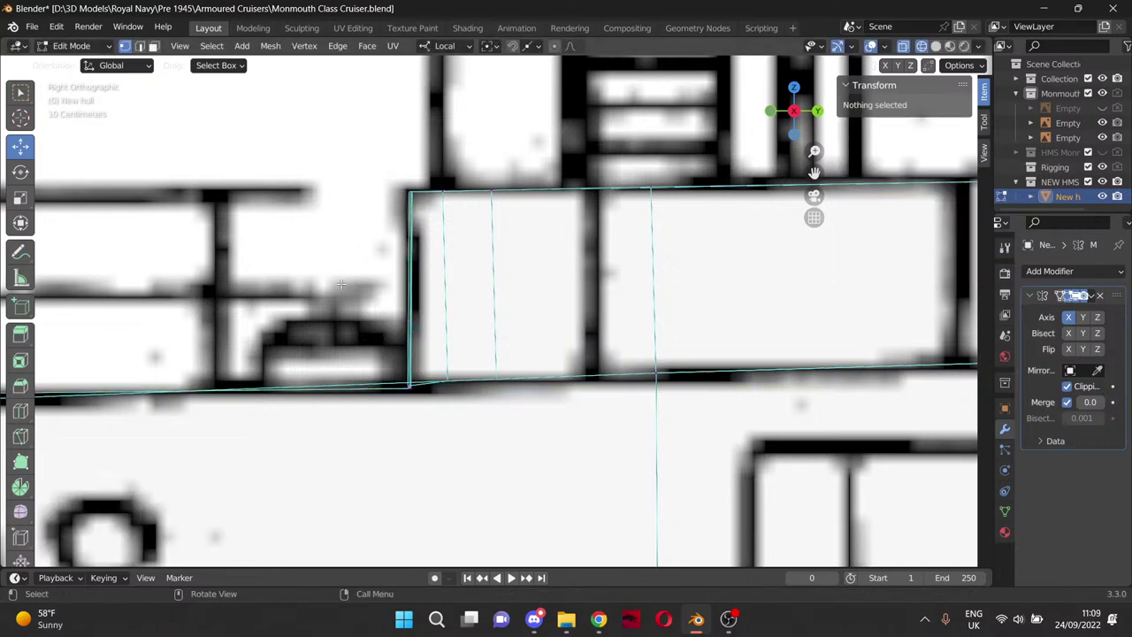
Check the alignment of the lower and upper vertices at the aft wall's outer corner against the side-view blueprint.
middle_click_drag(355, 293, 383, 337)
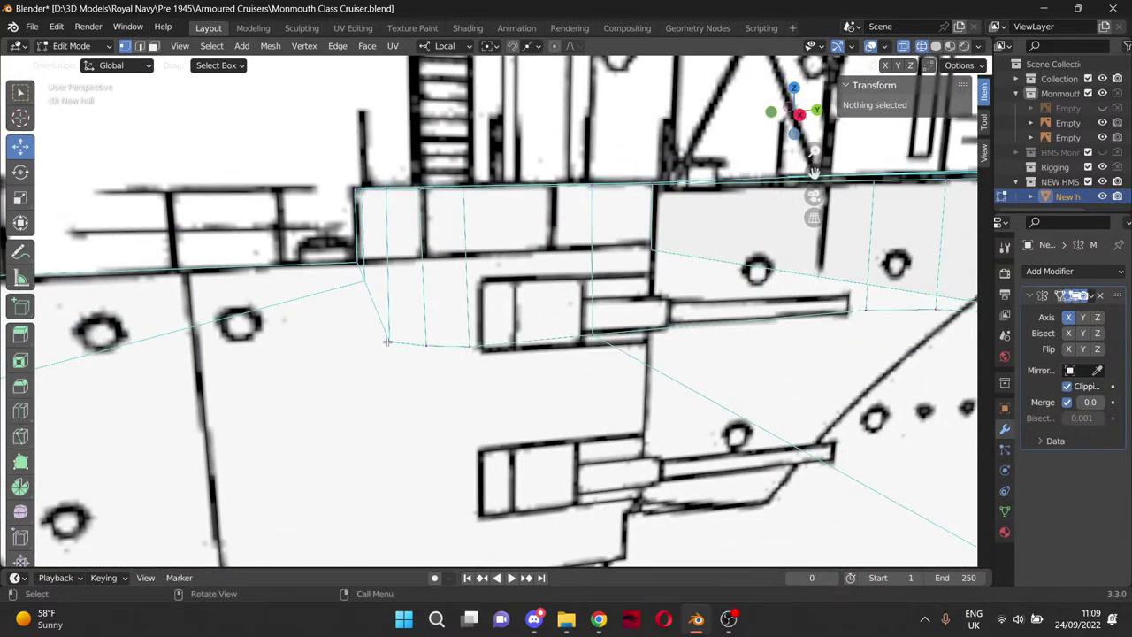
left_click(387, 341)
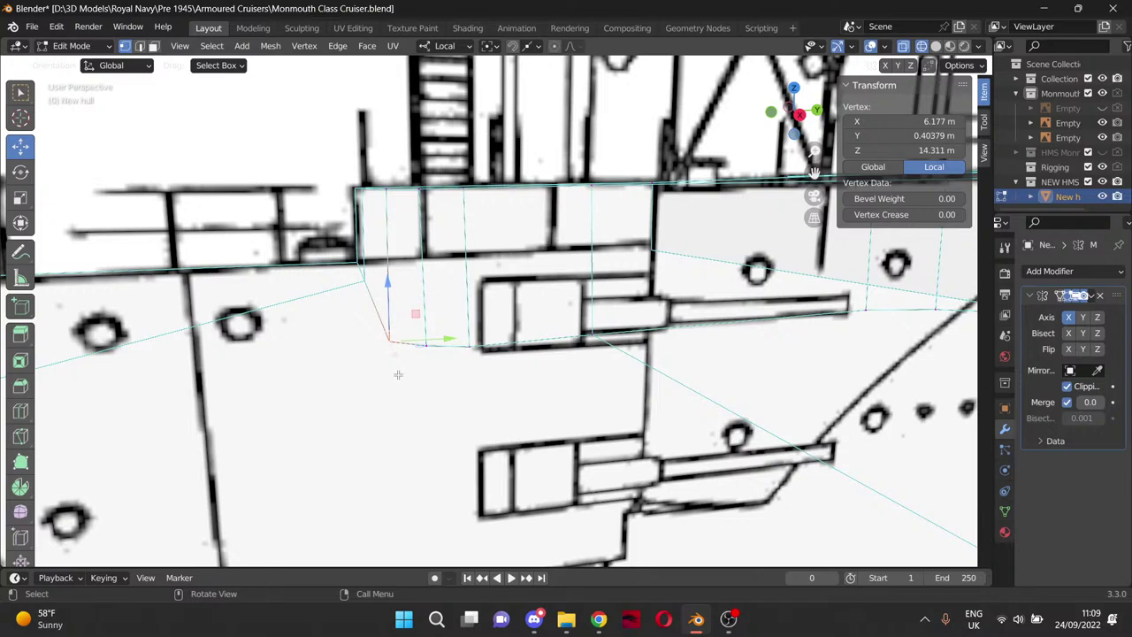
key("KP_3")
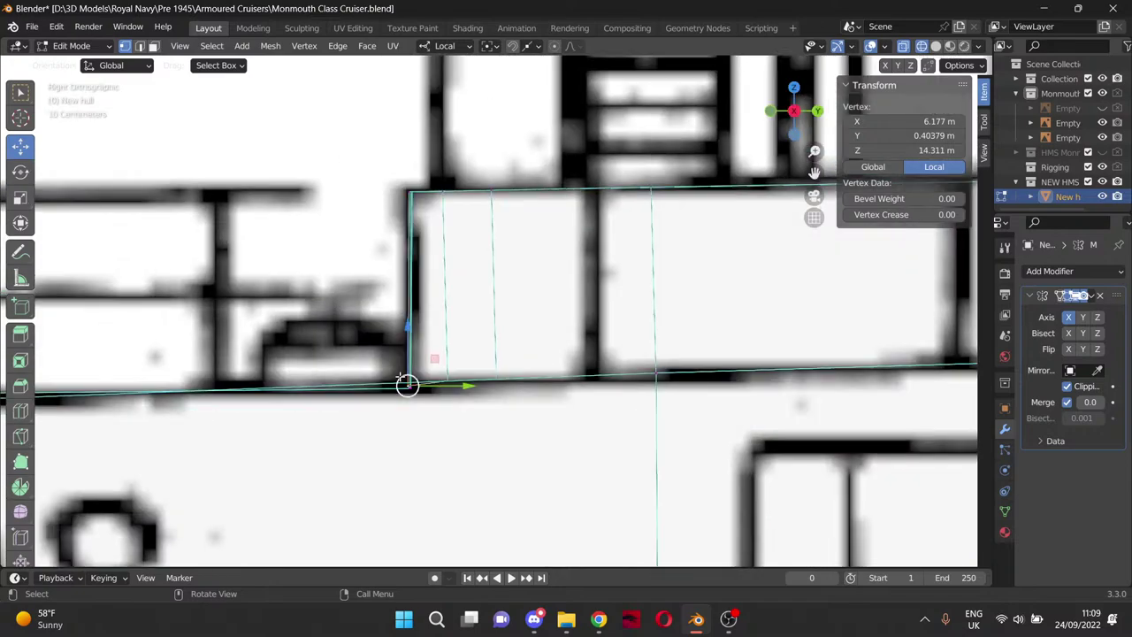
scroll(401, 376, "up", 3)
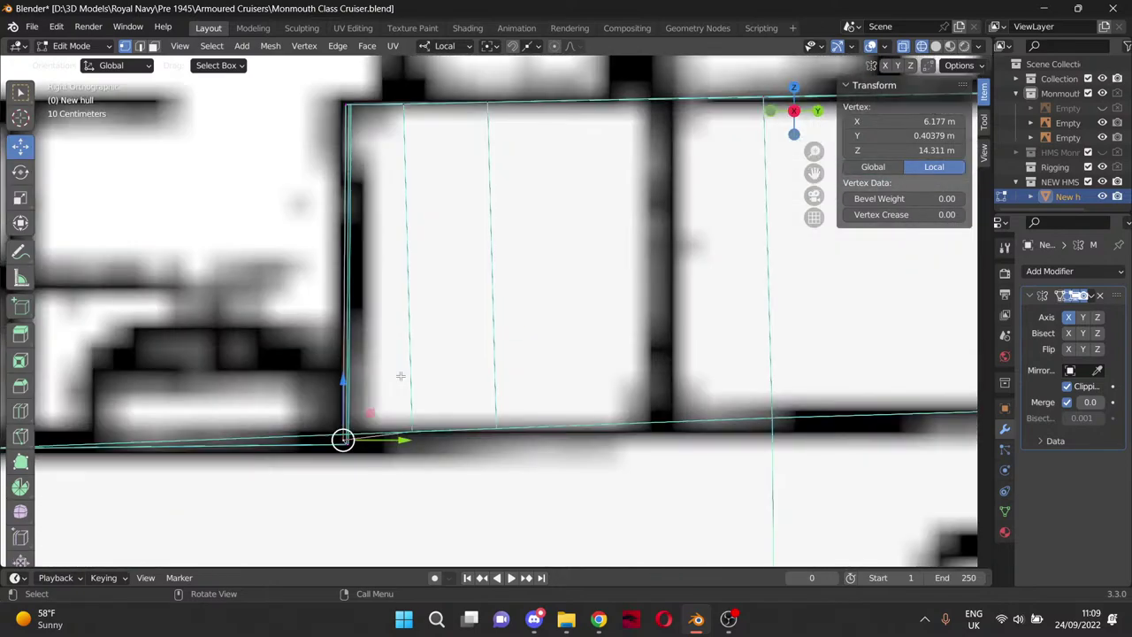
left_click(342, 103)
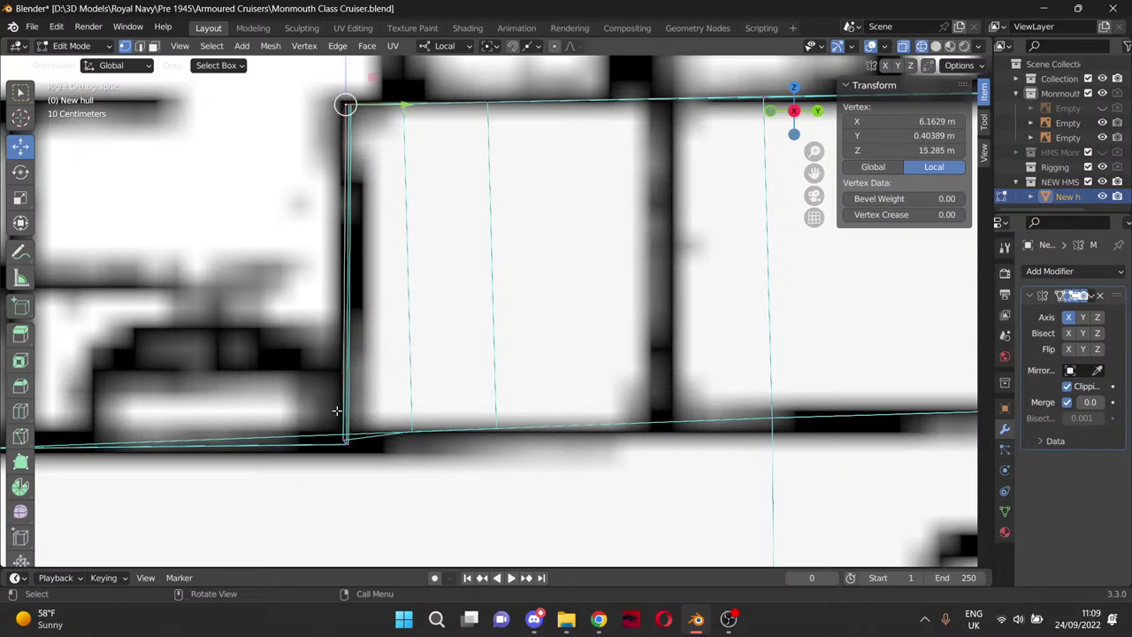
middle_click_drag(294, 359, 332, 375)
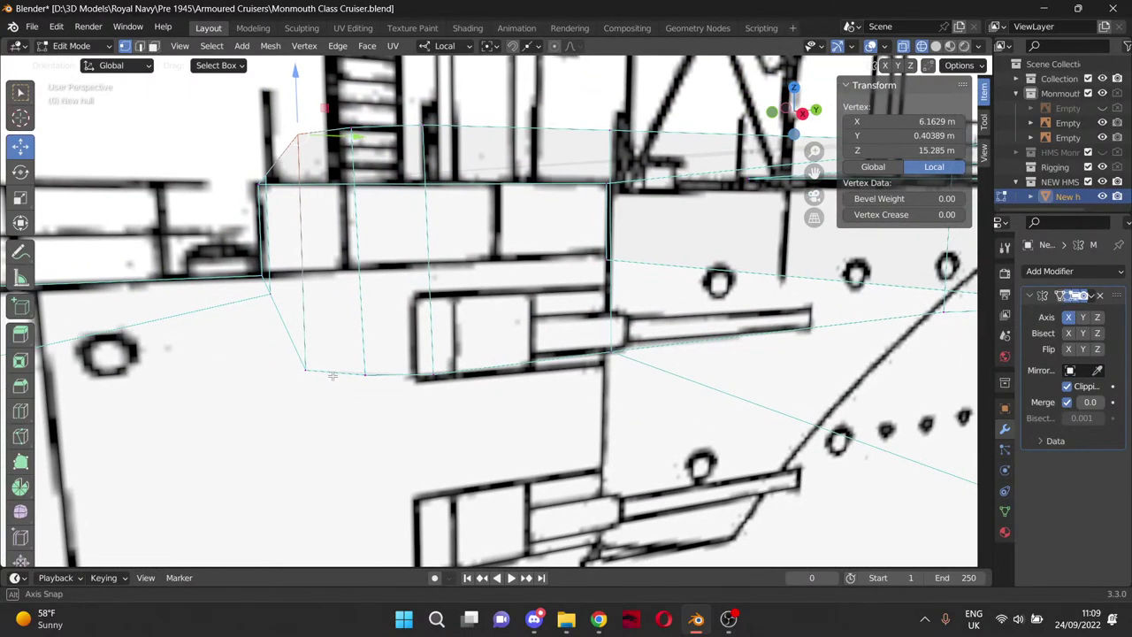
scroll(332, 375, "down", 4)
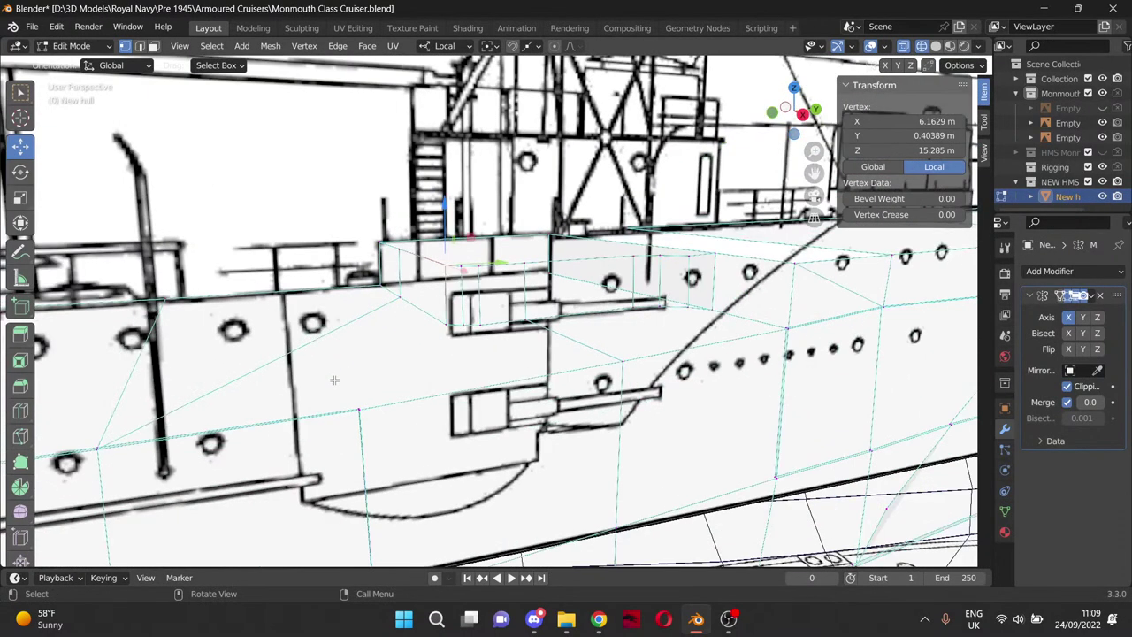
Shift the centreline vertex at the top of the raised section's aft wall slightly aft, to Y 0.40391 m.
middle_click_drag(357, 362, 385, 370)
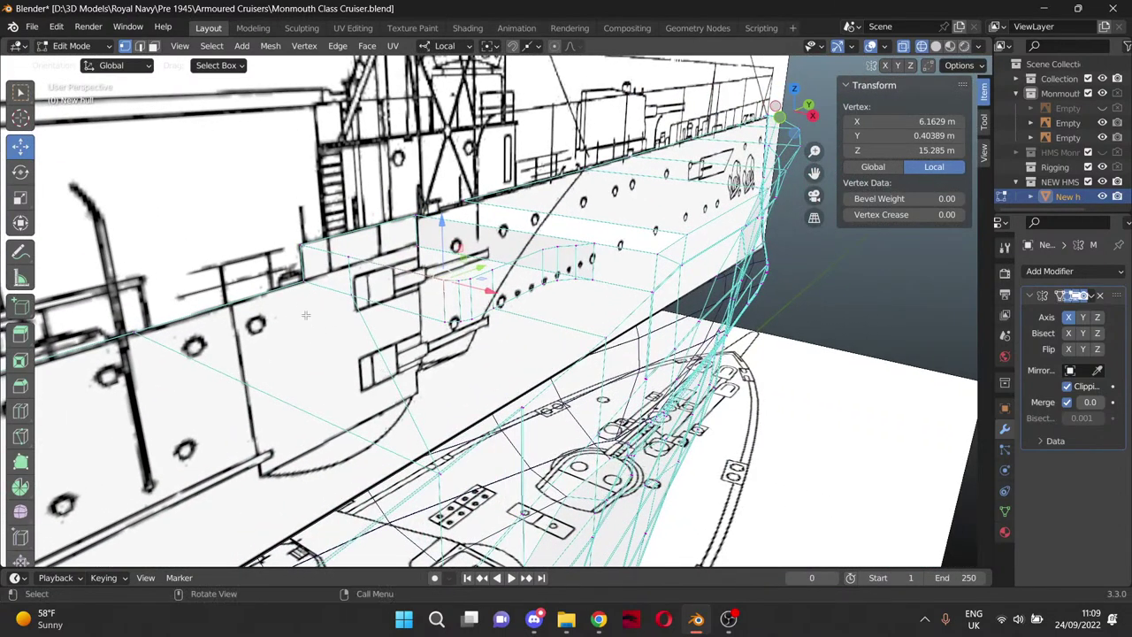
left_click(298, 245)
key("KP_3")
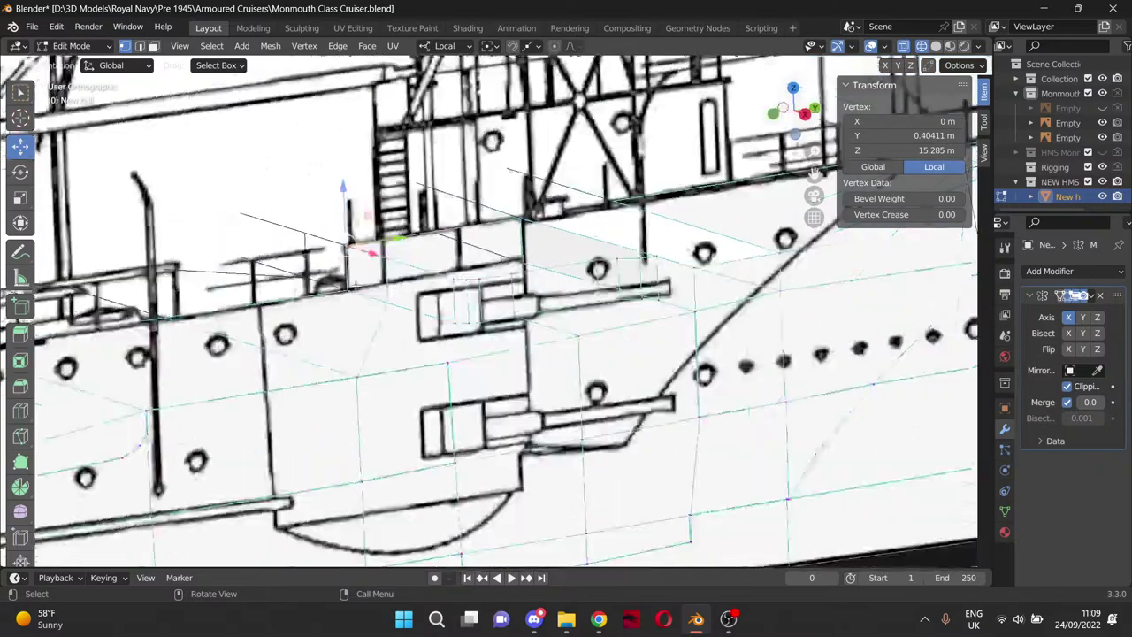
scroll(459, 281, "up", 6)
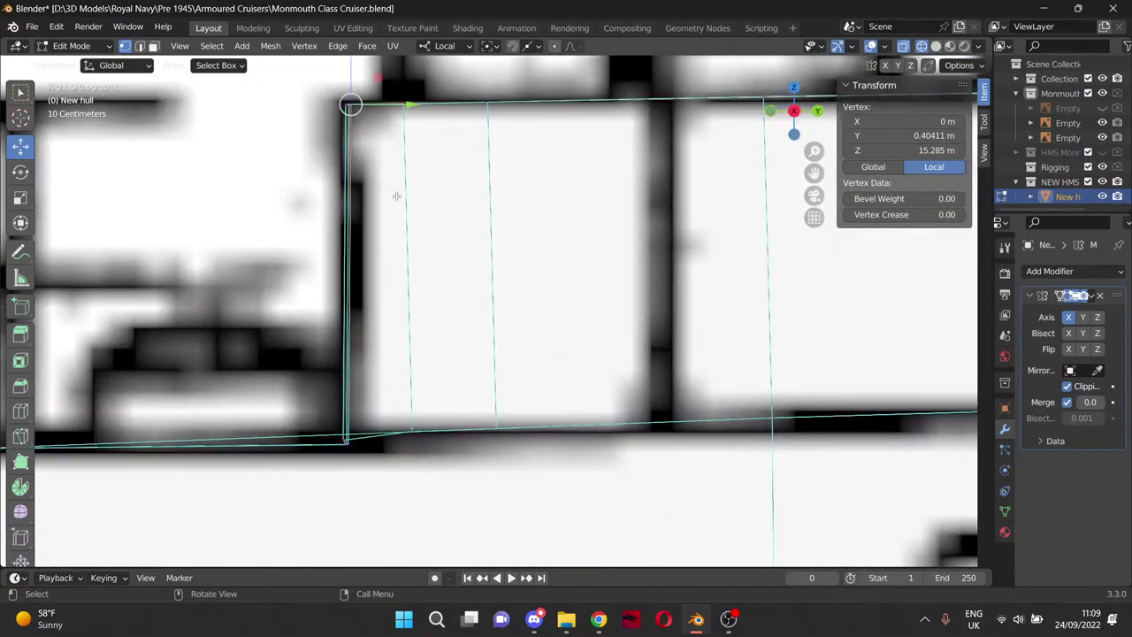
left_click_drag(815, 174, 897, 244)
left_click_drag(488, 174, 484, 174)
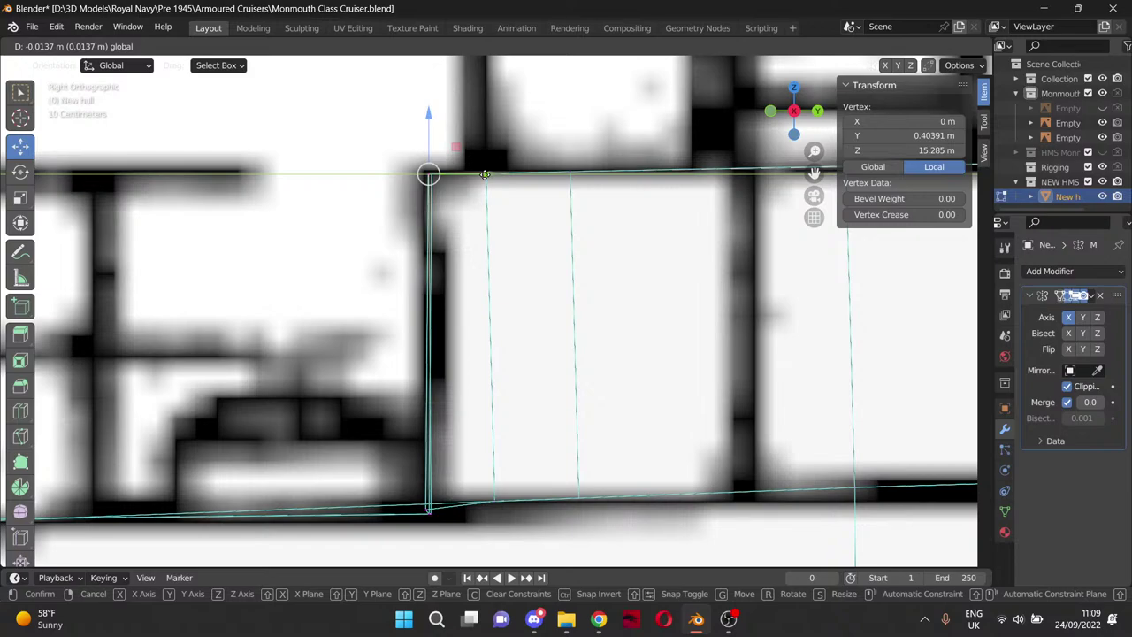
left_click_drag(484, 174, 484, 174)
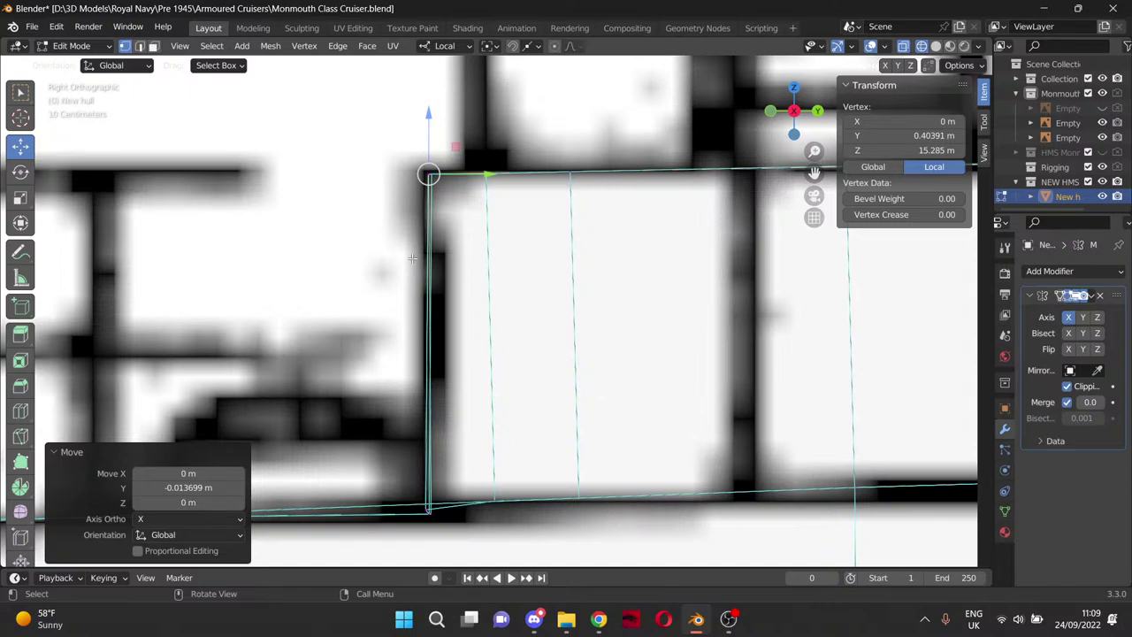
left_click(392, 155)
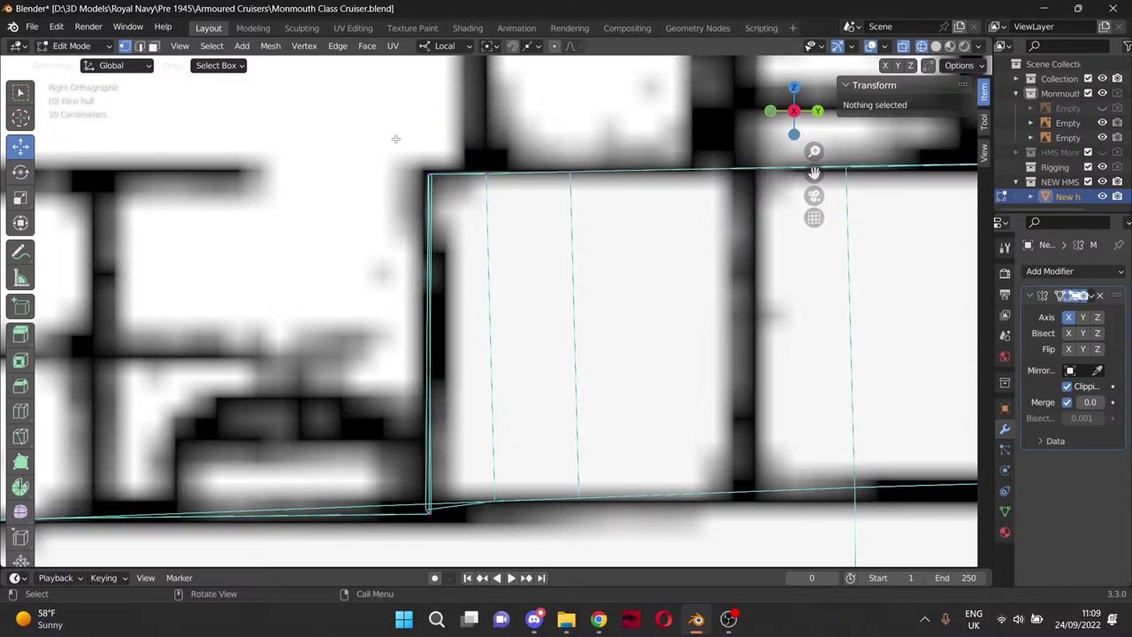
left_click_drag(395, 136, 444, 535)
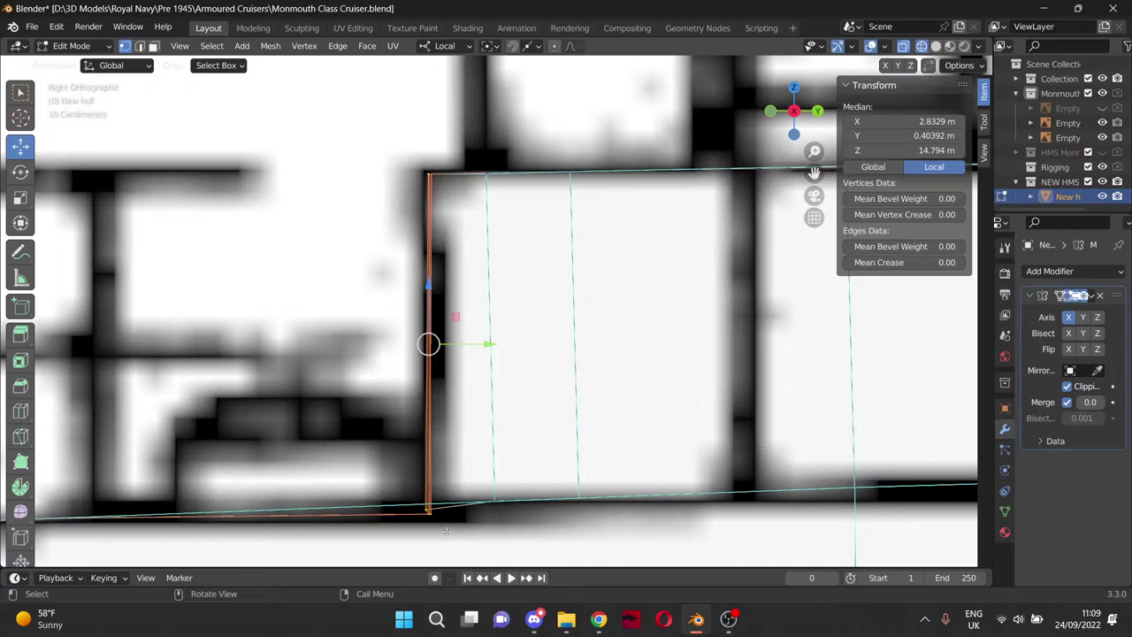
key("s")
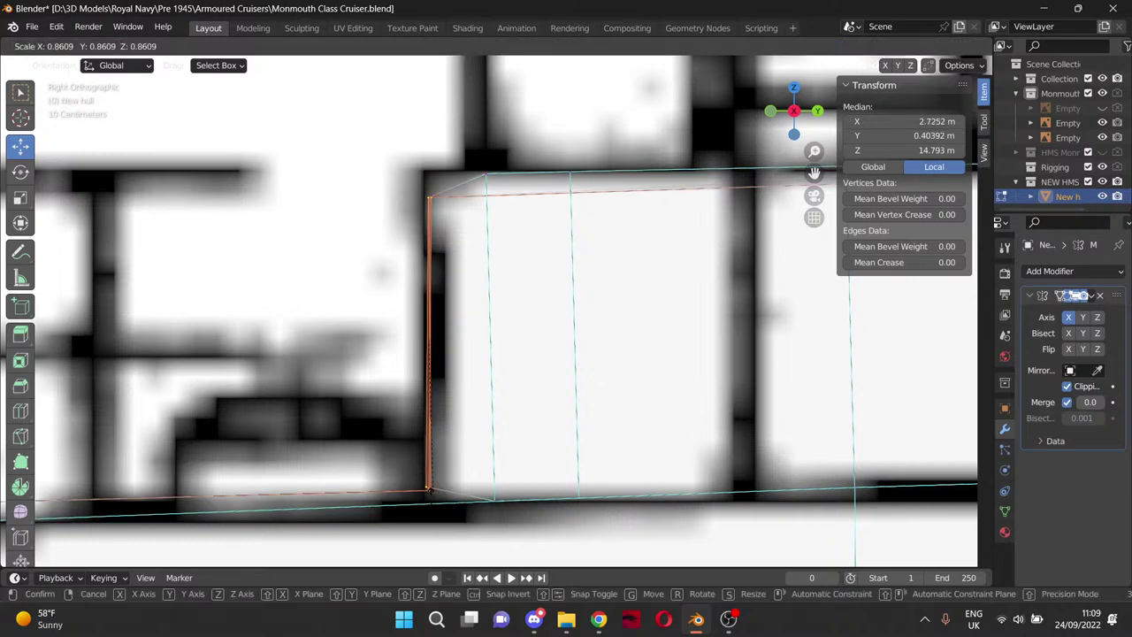
key("x")
key("x")
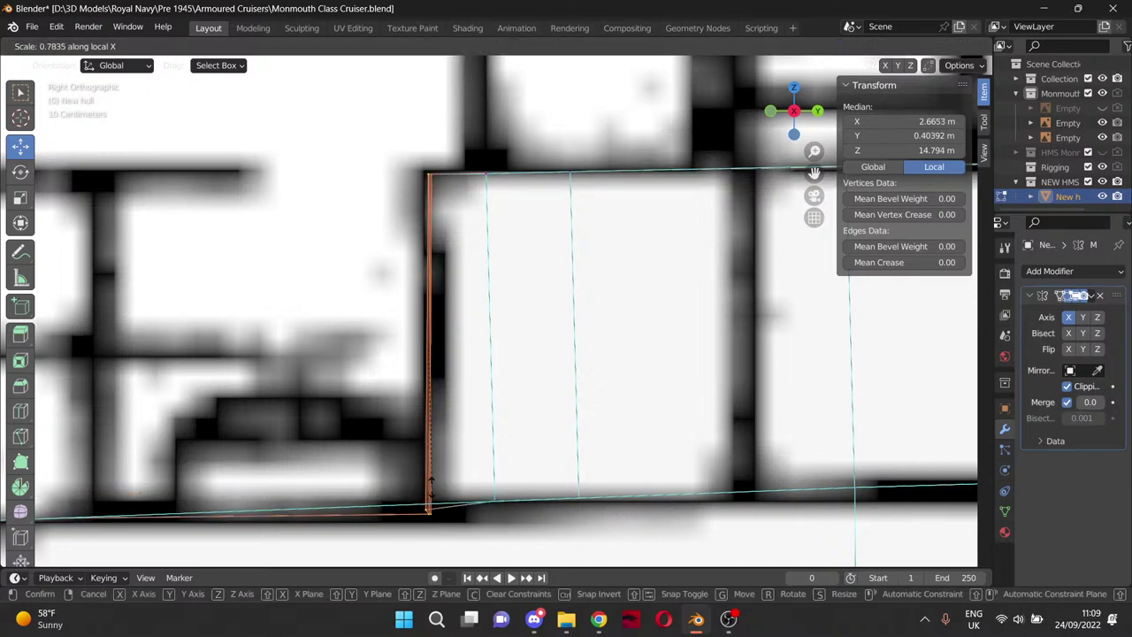
left_click(456, 467)
Copy the centreline top vertex's Y of 0.403912 m to the middle vertex on the aft wall's upper edge.
middle_click_drag(361, 423, 409, 434)
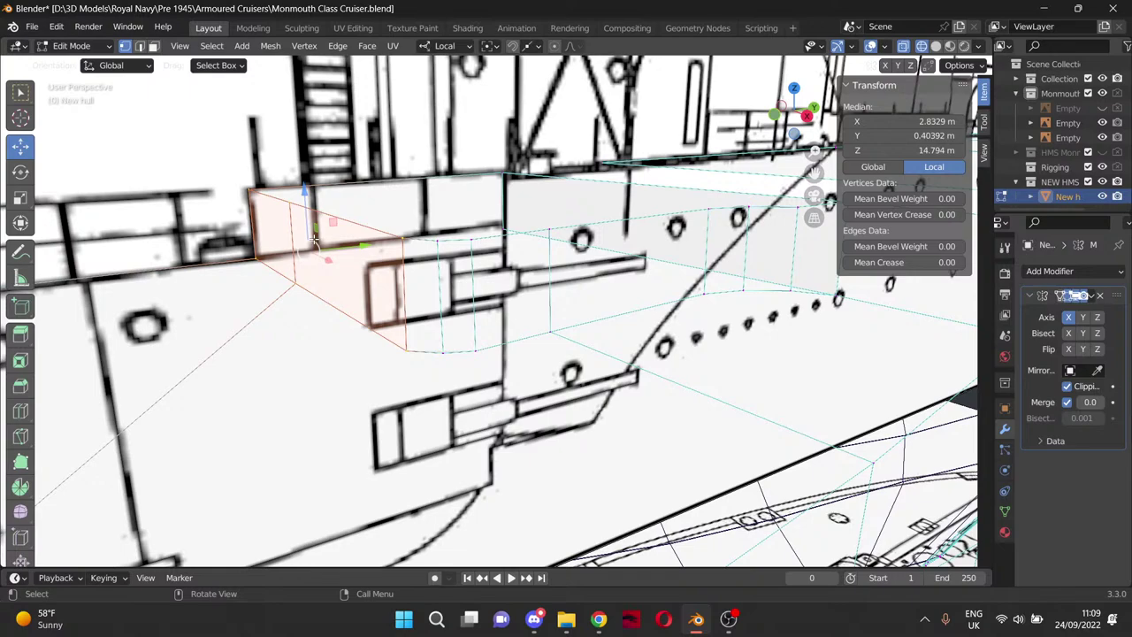
left_click(250, 190)
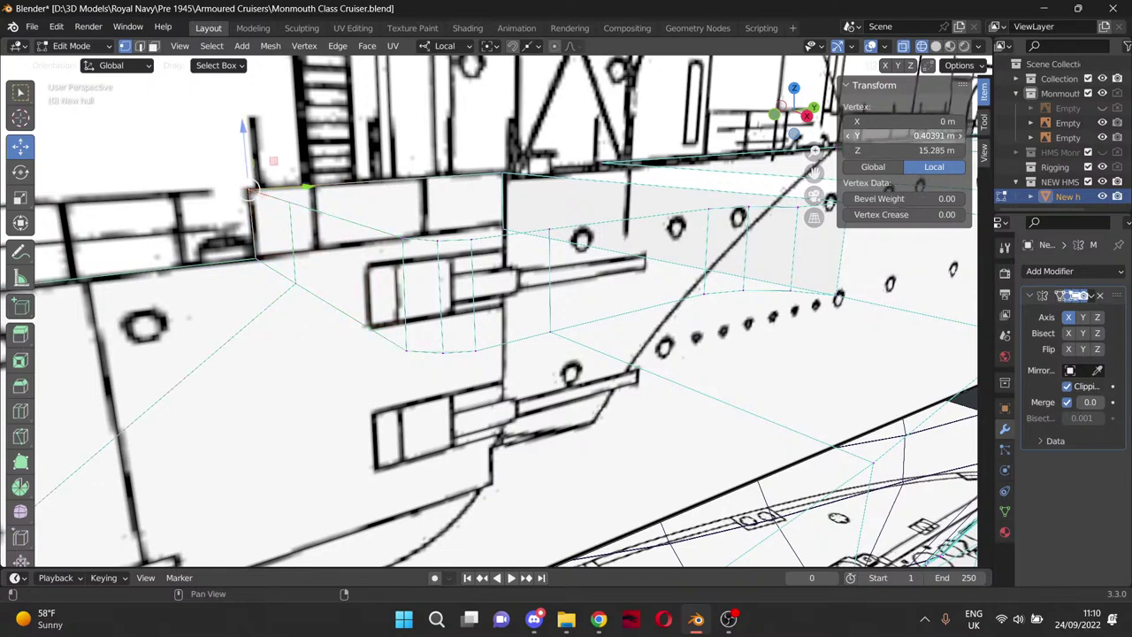
left_click(893, 135)
key("ctrl+c")
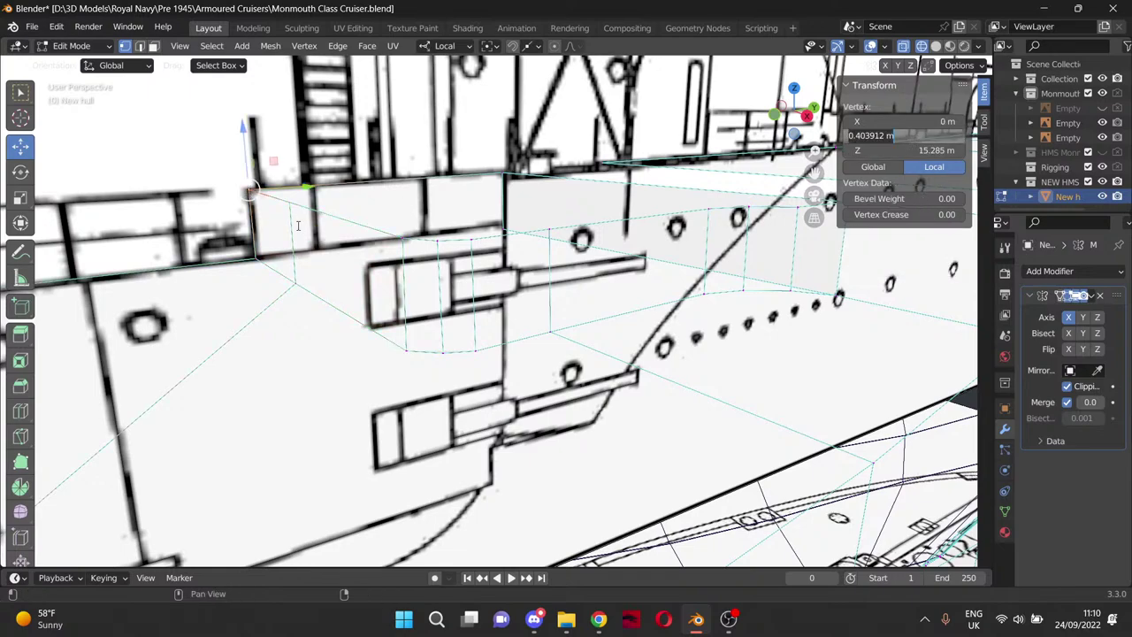
left_click(293, 203)
left_click(291, 203)
left_click(924, 149)
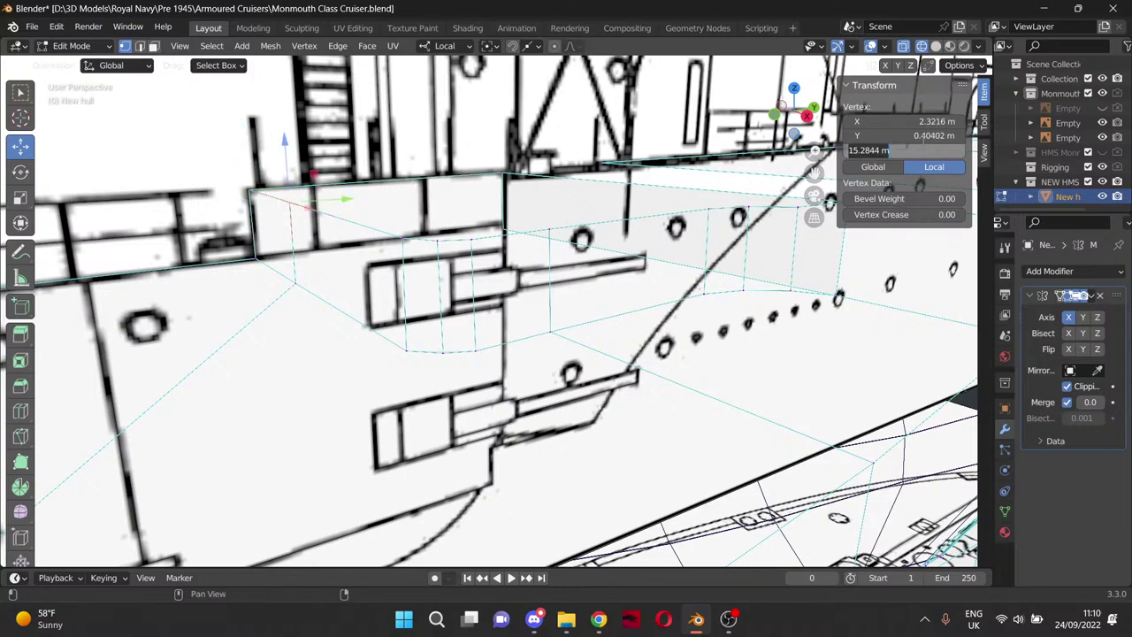
left_click(923, 137)
left_click(925, 136)
key("ctrl+v")
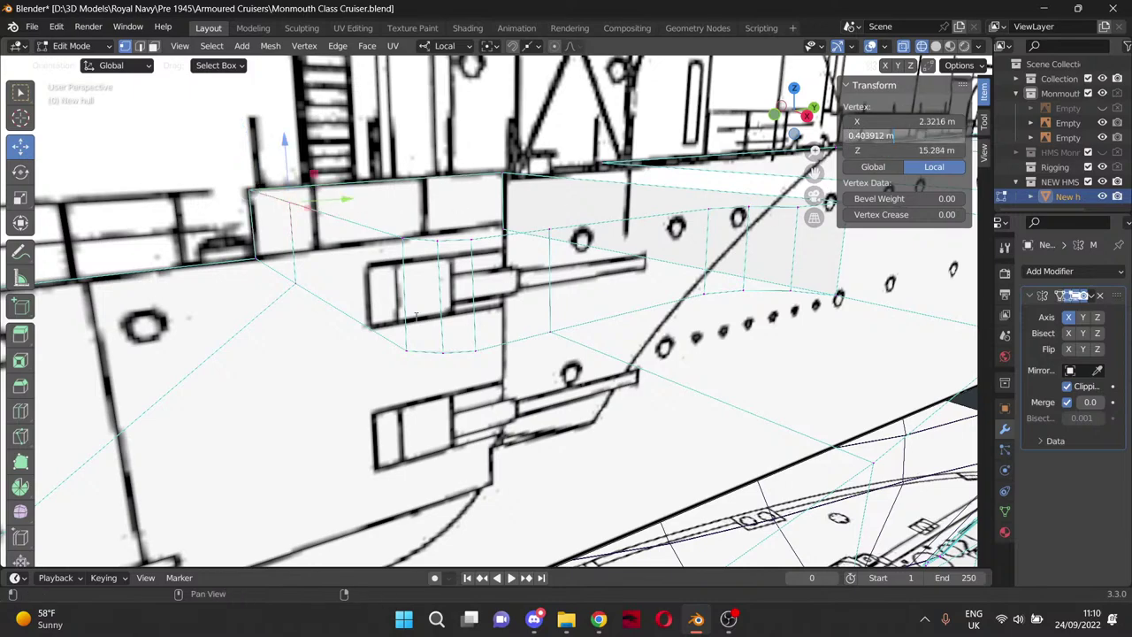
left_click(352, 317)
Set the Y of the aft wall's outer upper corner vertex to 0.40391 m.
left_click(405, 237)
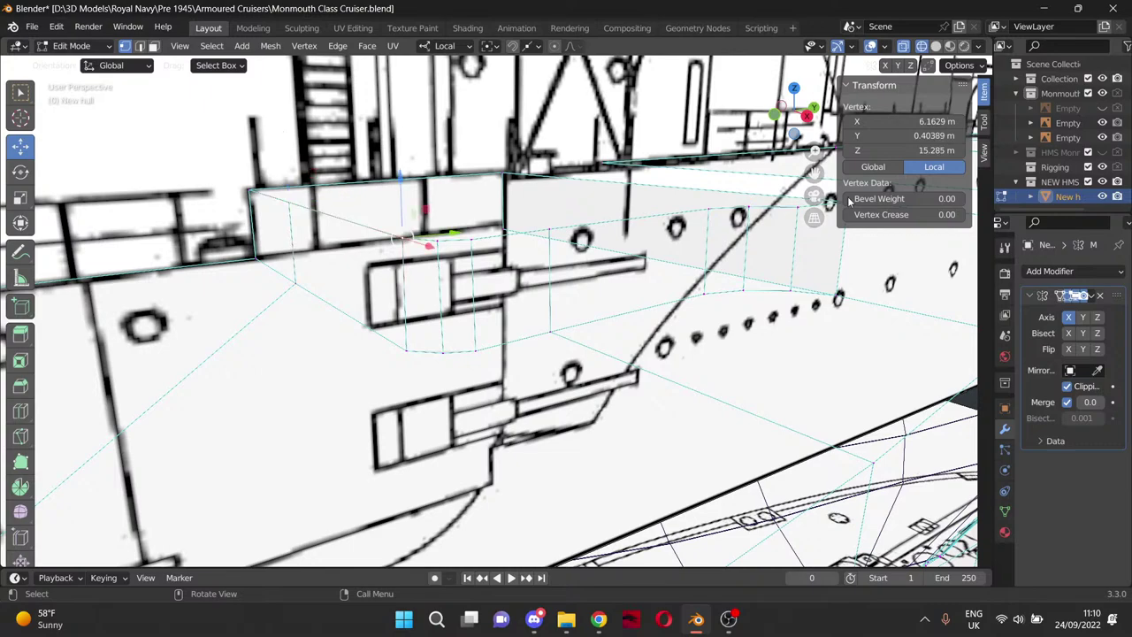
left_click(885, 135)
key("Return")
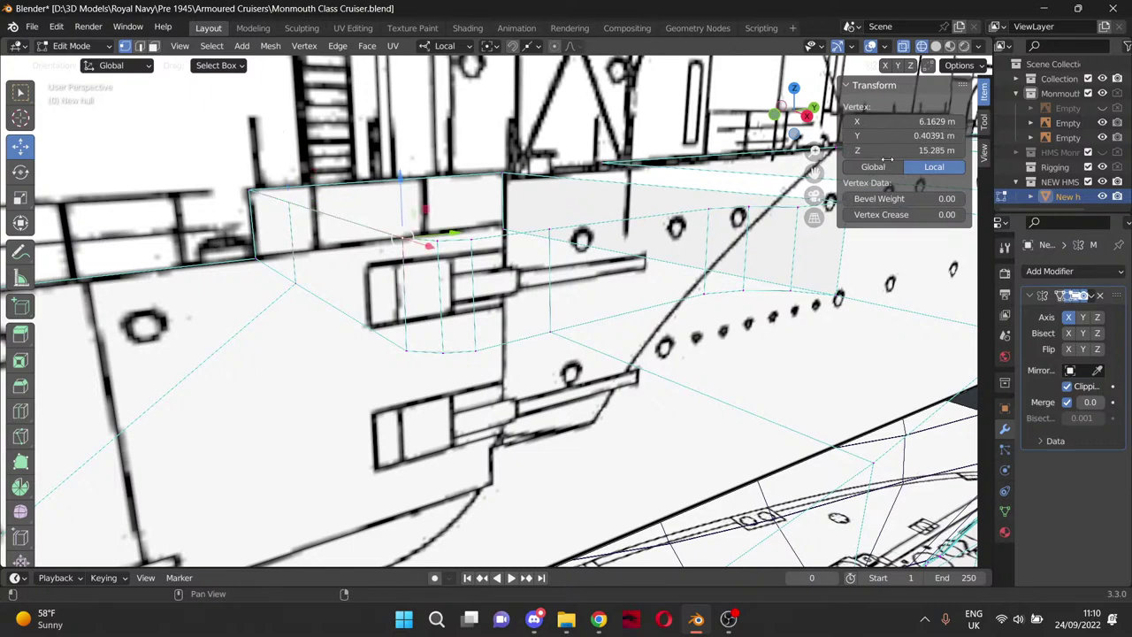
Give the middle vertex at the aft wall's foot the same Y as the centreline foot vertex, 0.404 m.
left_click(253, 257)
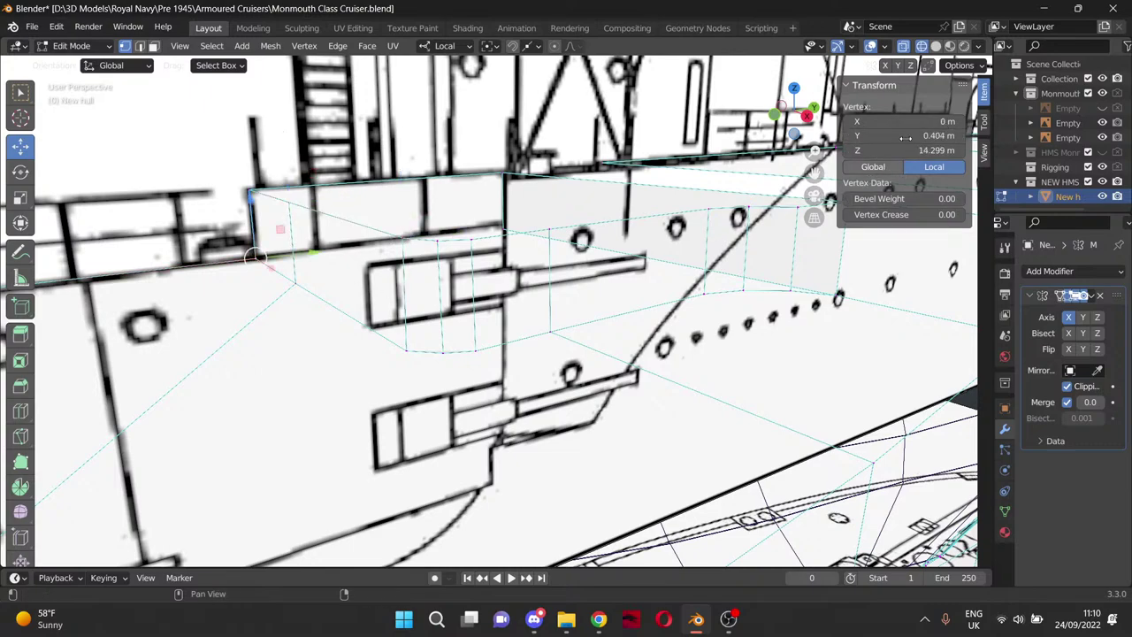
left_click(885, 135)
key("ctrl+c")
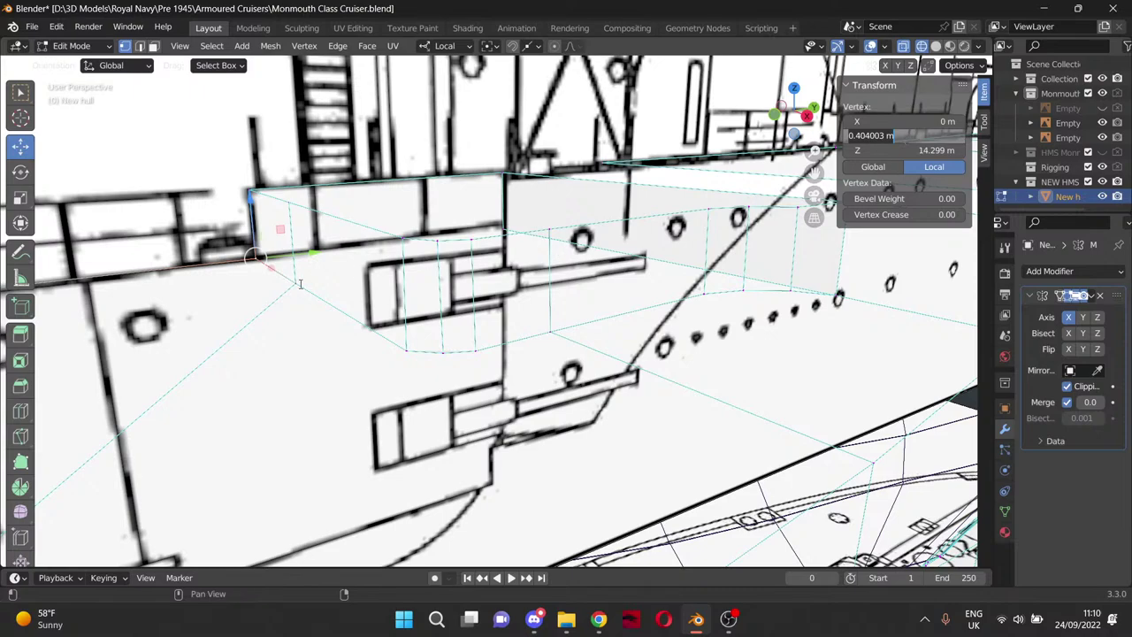
key("Return")
left_click(294, 281)
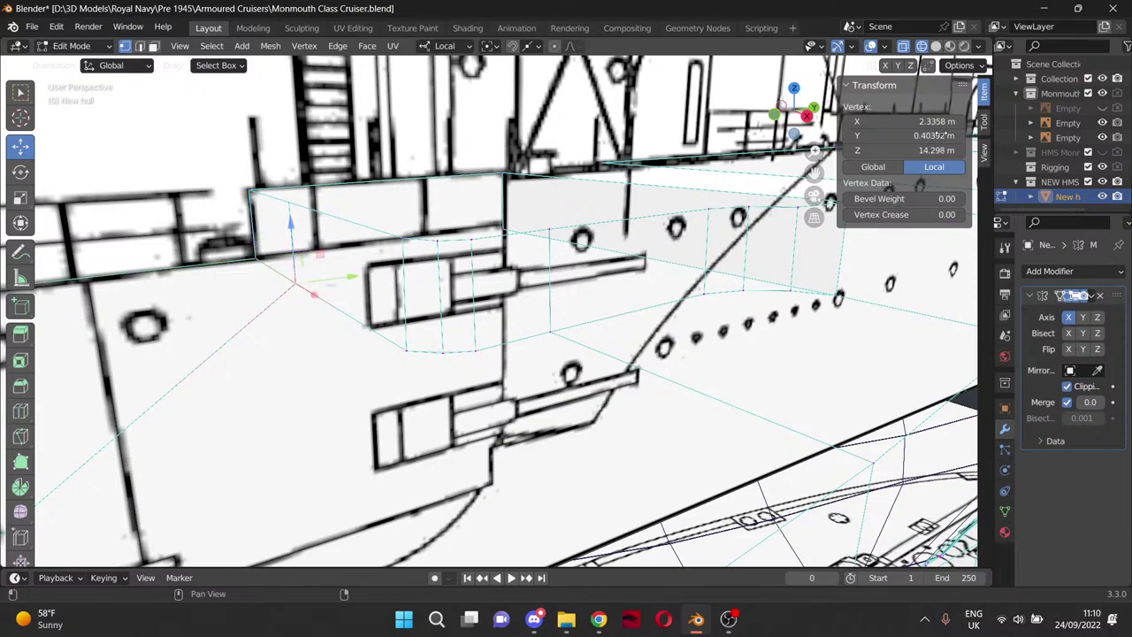
left_click(938, 135)
type("0.404")
key("Return")
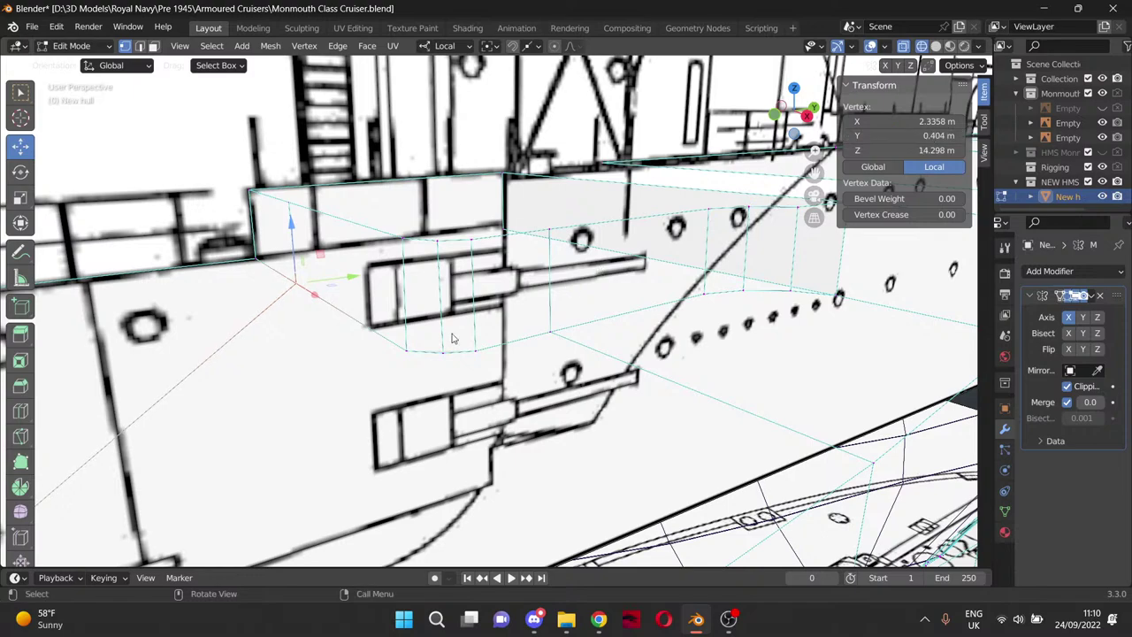
Apply the centreline foot vertex's Y of 0.404003 m to the outer vertex at the aft wall's foot.
left_click(409, 348)
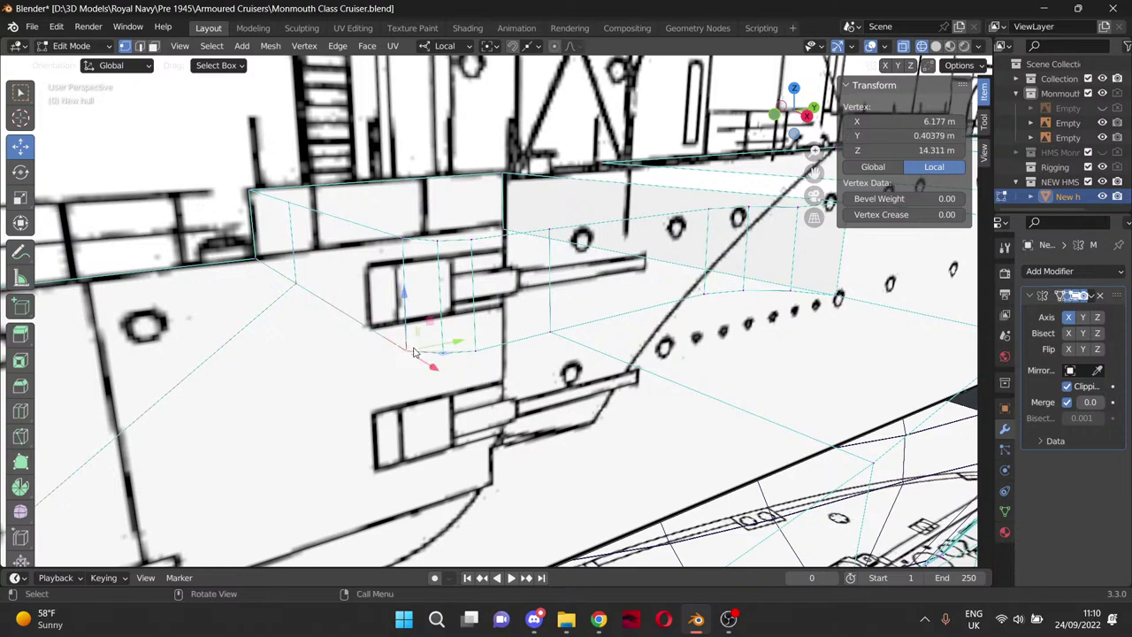
left_click(904, 121)
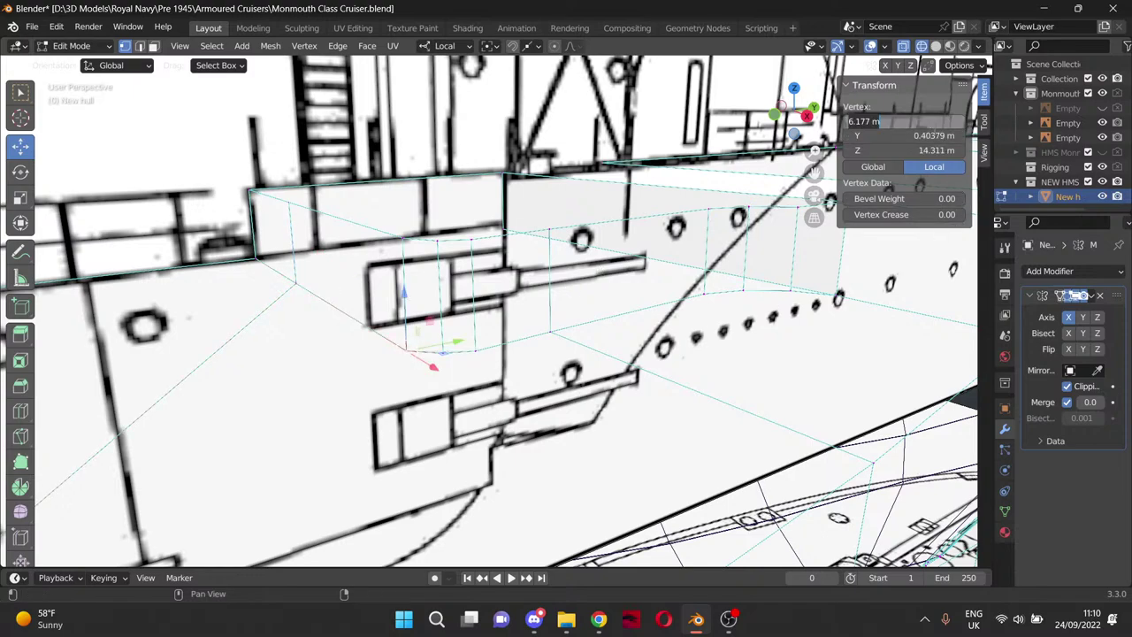
left_click(935, 142)
left_click(934, 136)
key("ctrl+v")
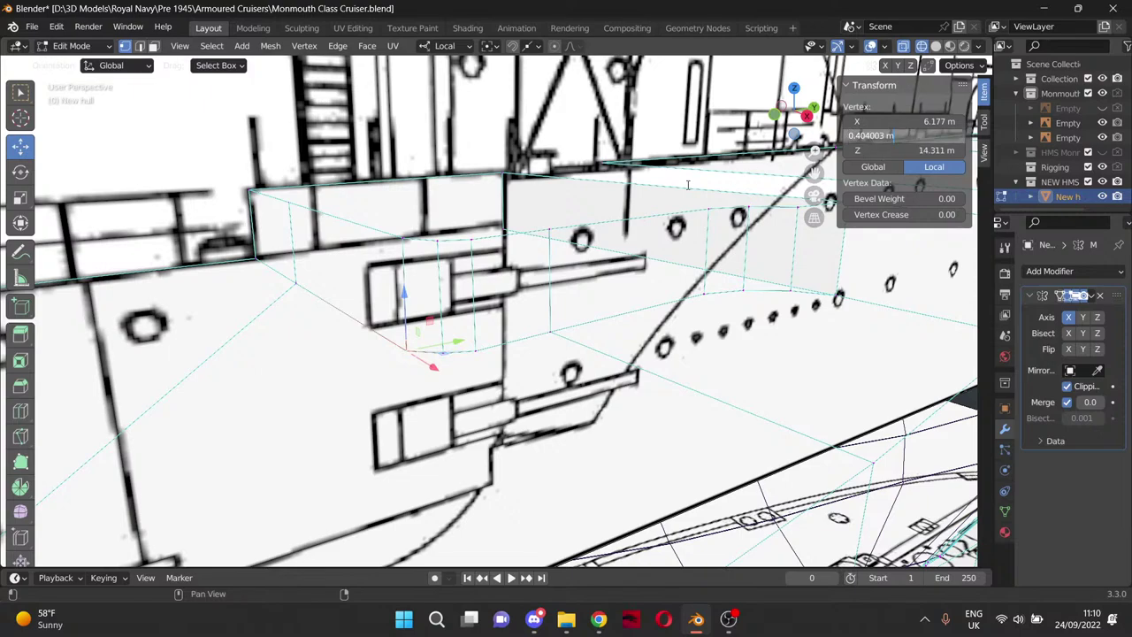
key("Return")
left_click(299, 381)
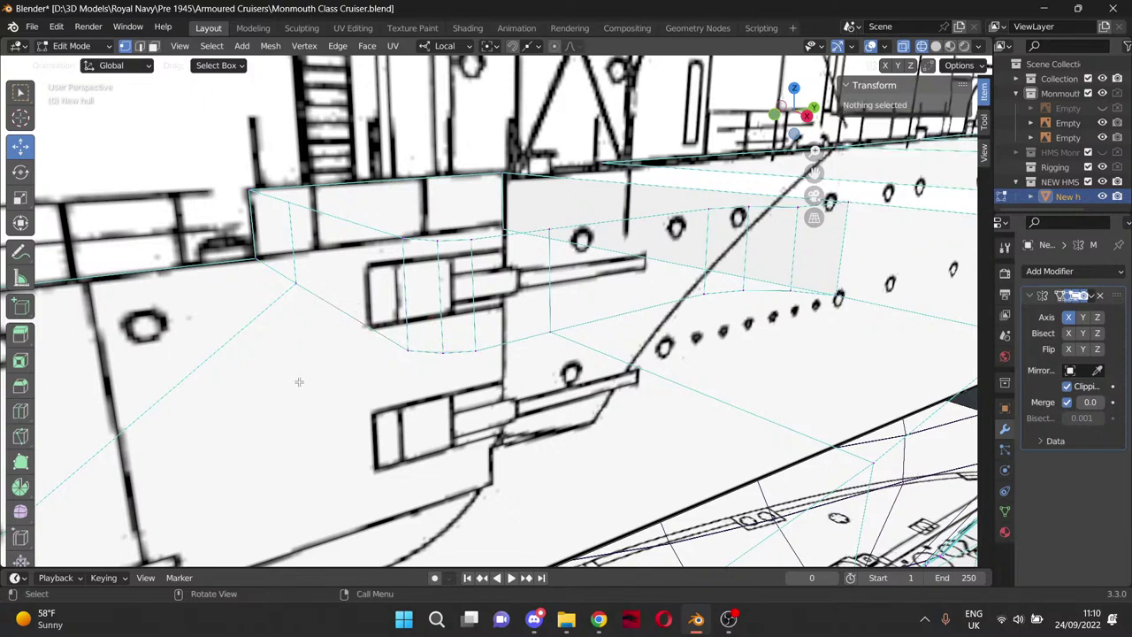
Dissolve the two faces of the raised section's aft wall into a single face.
middle_click_drag(299, 381, 295, 361)
left_click_drag(284, 199, 434, 357)
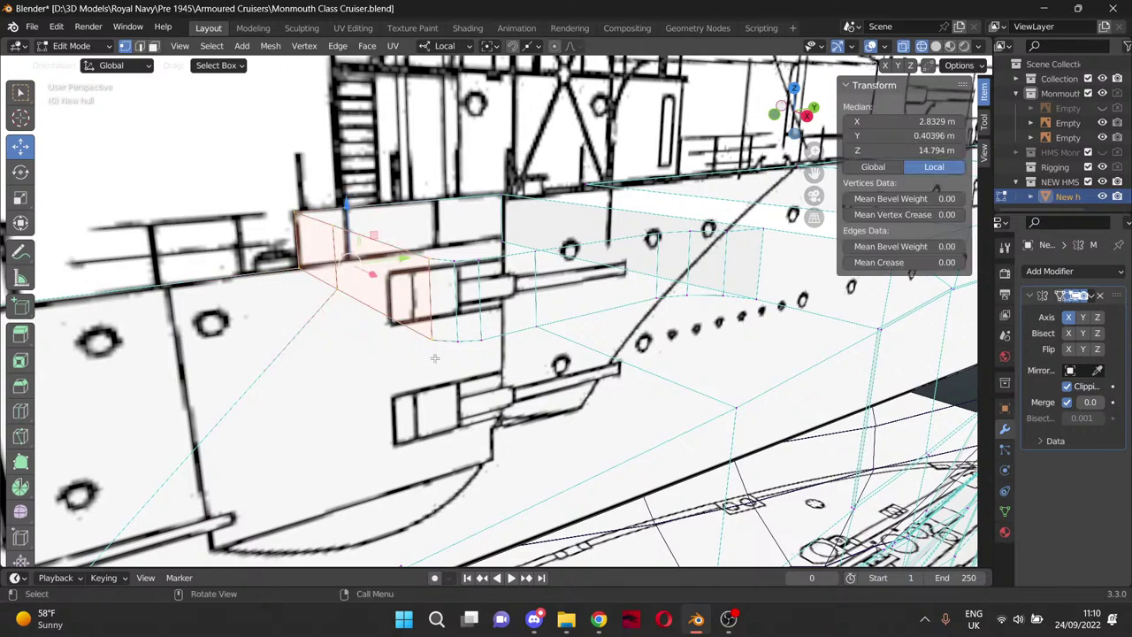
key("x")
left_click(357, 336)
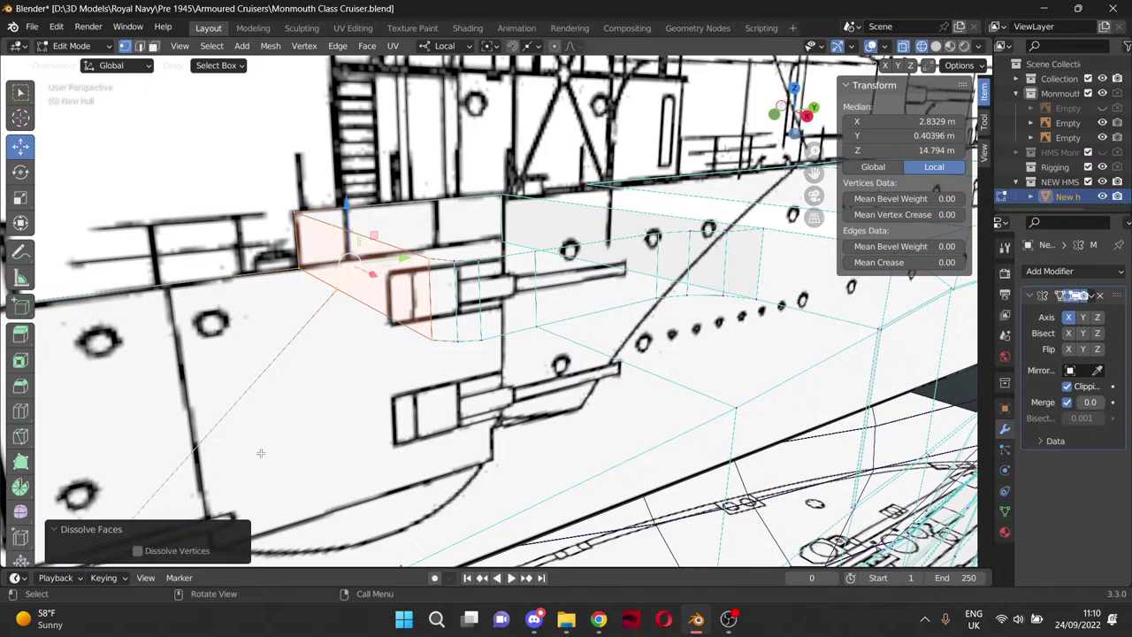
middle_click_drag(387, 384, 453, 406)
key("alt+a")
Switch the viewport to solid shading and inspect the deck around the raised section and the gap forward of it.
scroll(551, 379, "down", 1)
middle_click_drag(551, 379, 473, 379)
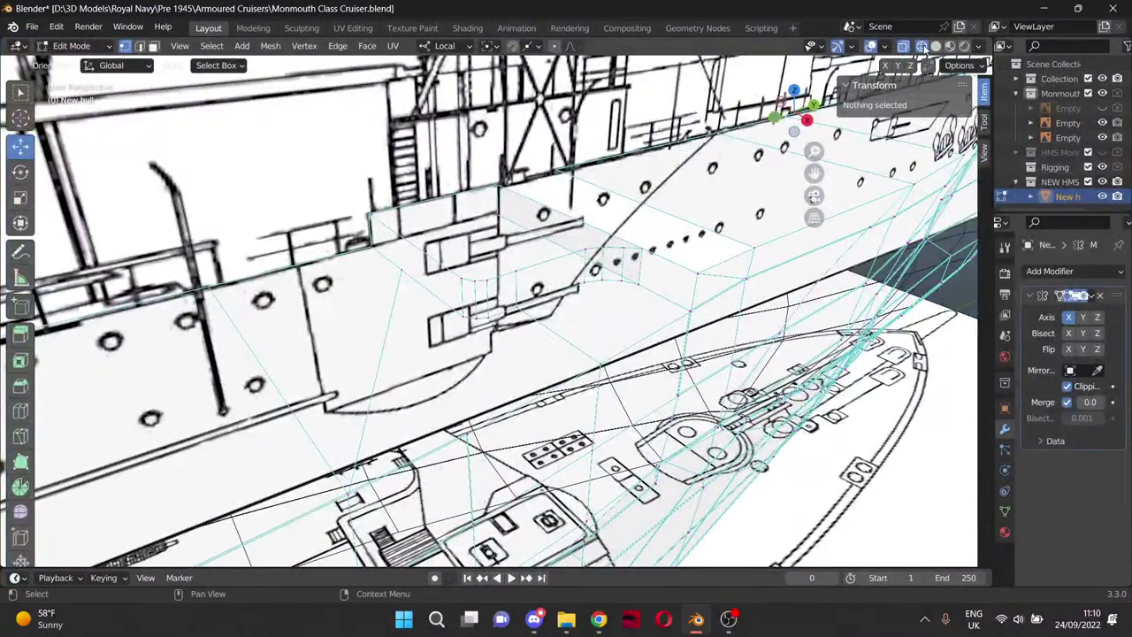
left_click(936, 46)
middle_click_drag(530, 265, 564, 312)
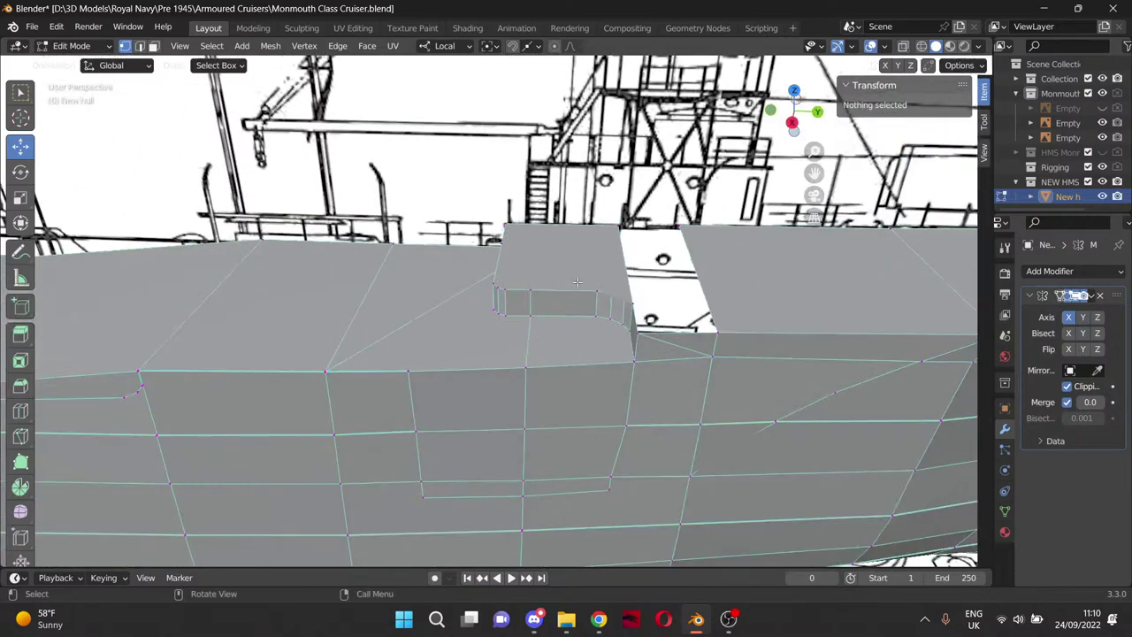
mouse_move(672, 241)
middle_mouse_down("shift")
mouse_move(510, 236)
mouse_move(504, 263)
mouse_move(561, 289)
middle_mouse_up("shift")
scroll(510, 235, "up", 2)
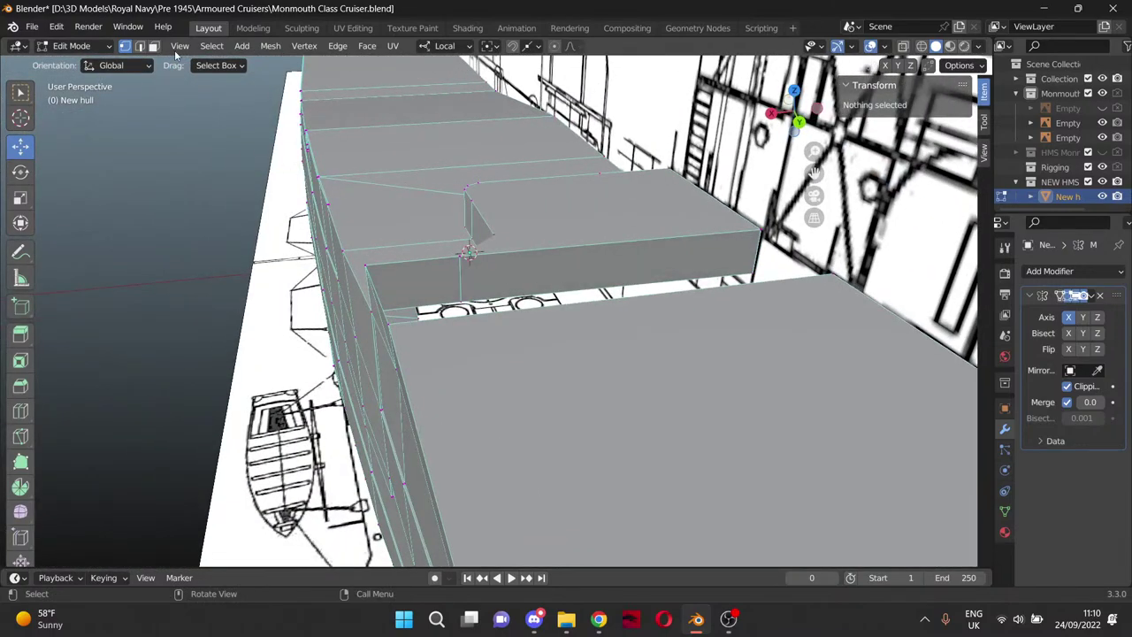
Delete the inboard vertical face beneath the raised section's forward edge, beside the deck gap.
left_click(153, 46)
left_click(576, 283)
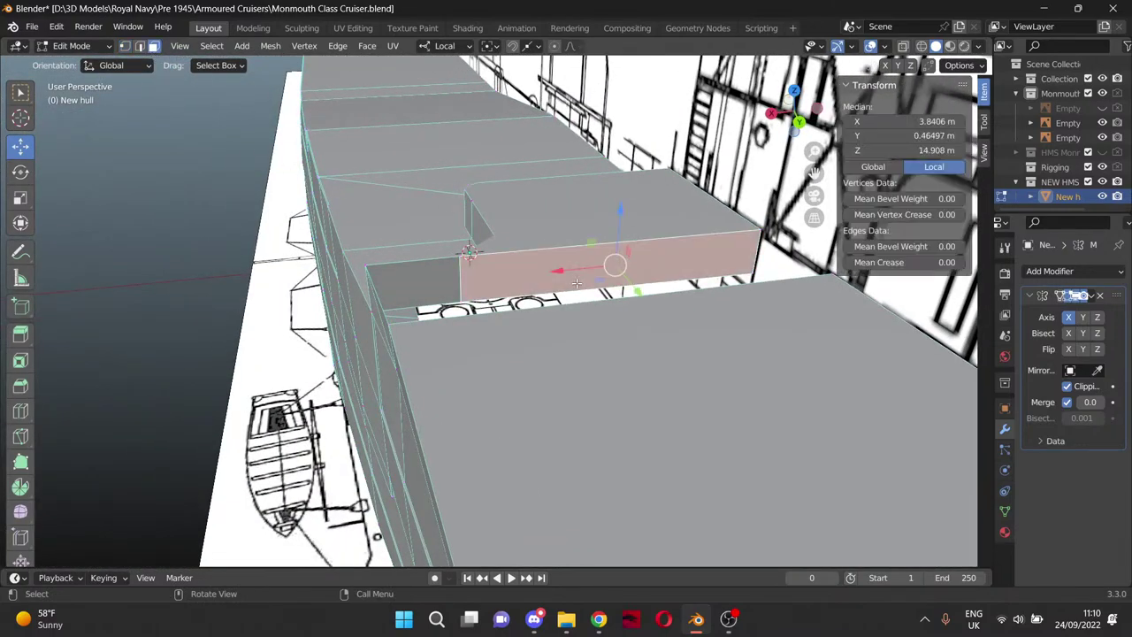
key("x")
left_click(559, 300)
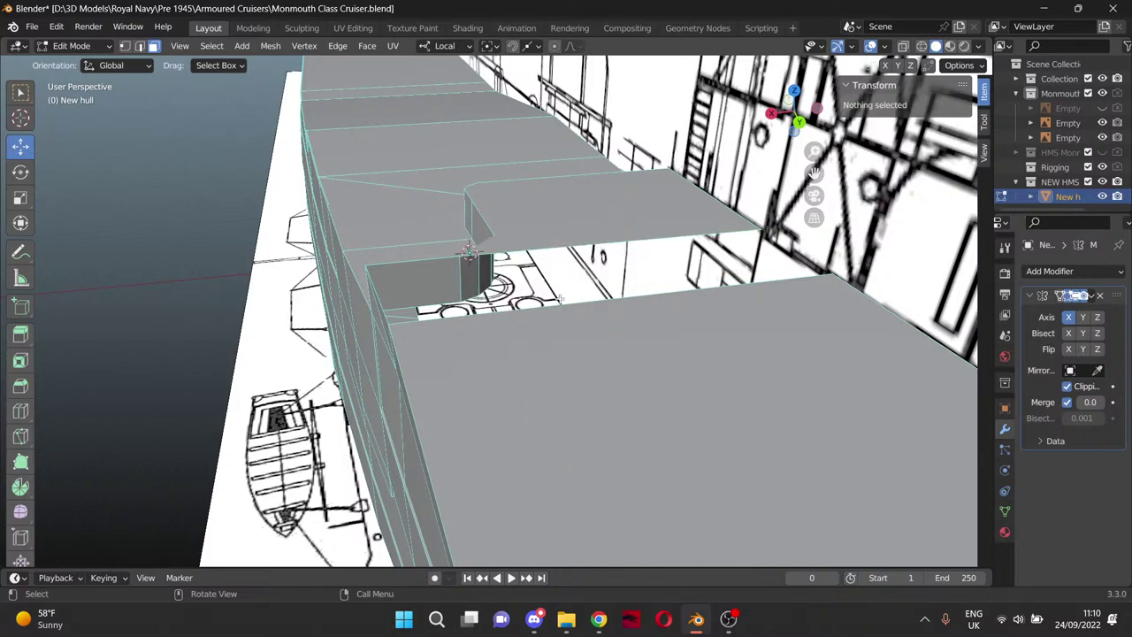
Fill the upper deck gap forward of the raised section with a face spanning its four corner vertices.
left_click(125, 46)
left_click(833, 276)
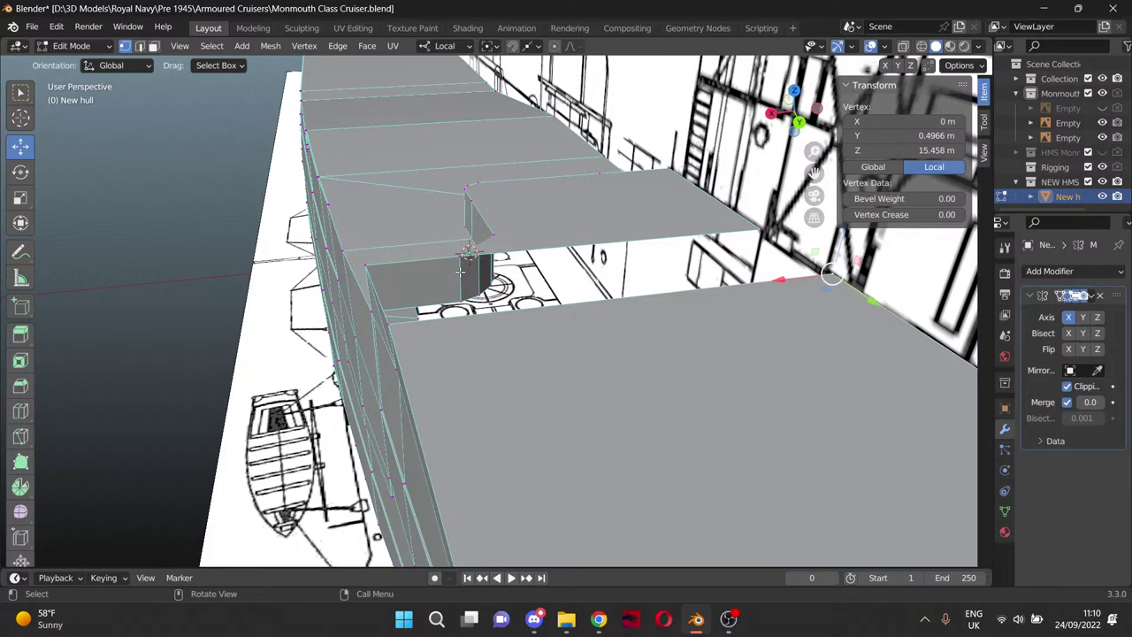
key("g")
left_click(367, 265)
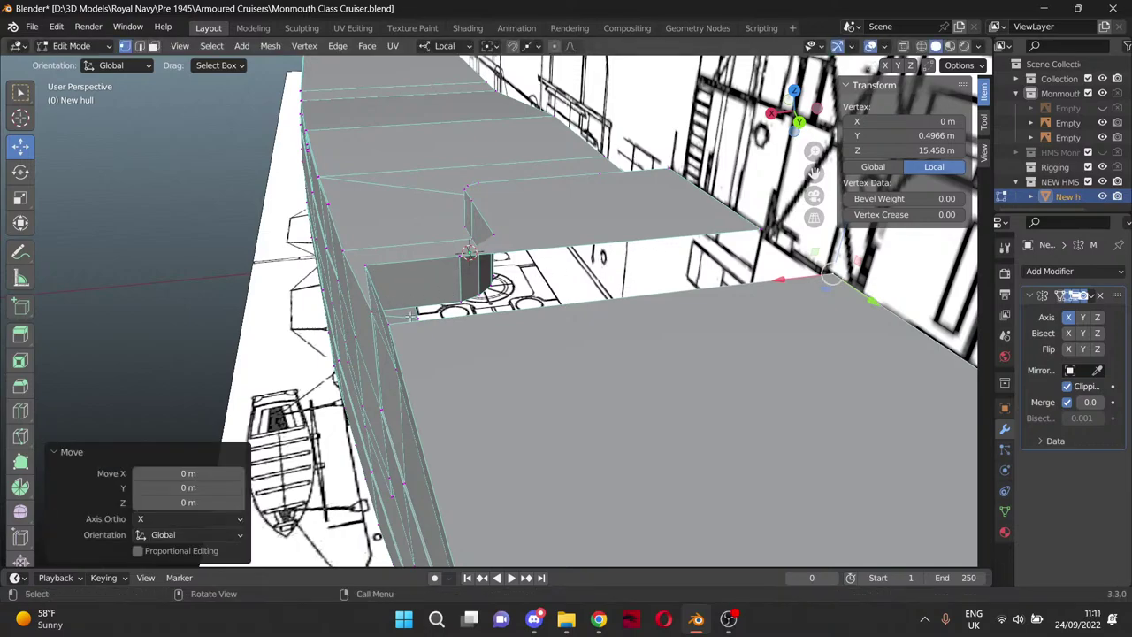
key("ctrl")
left_click(364, 265, "ctrl")
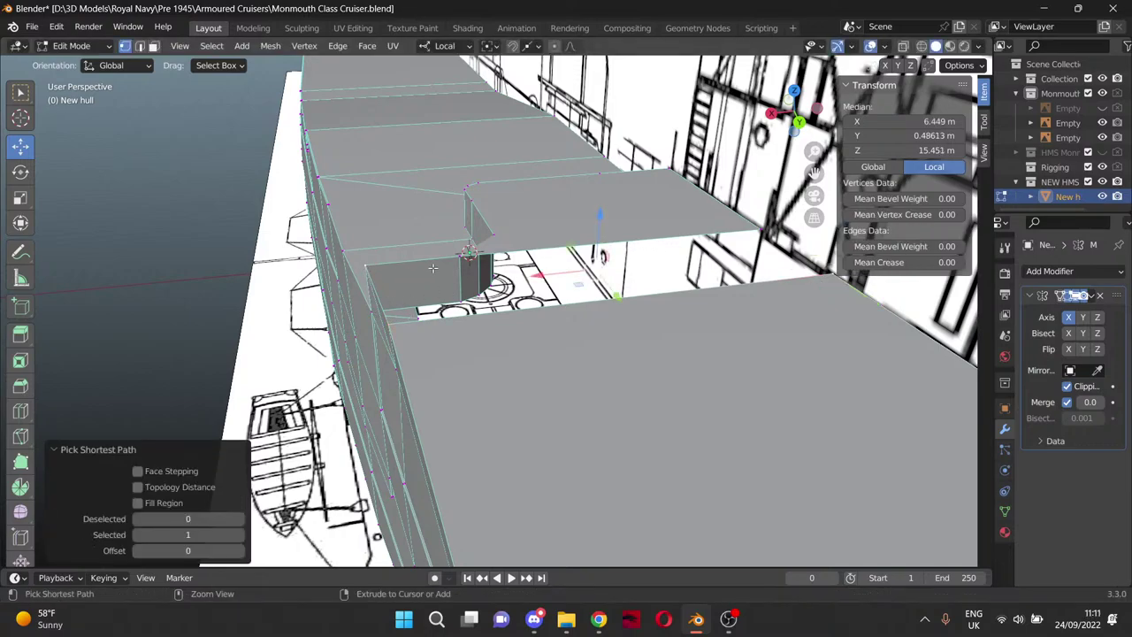
left_click(761, 229, "ctrl")
key("f")
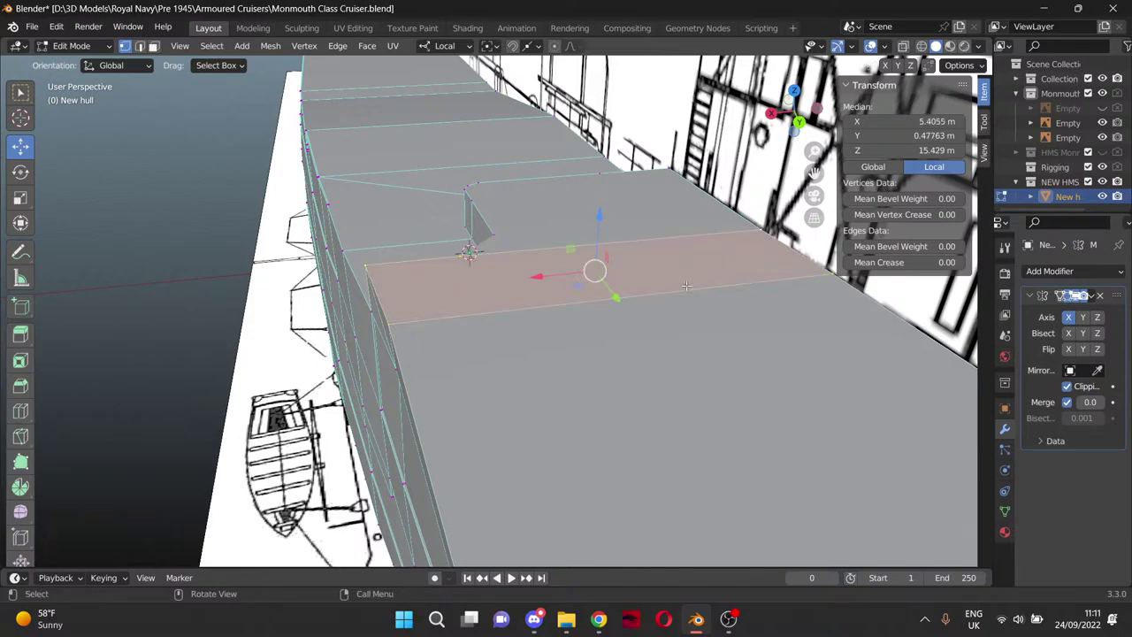
Show the aft gun casemate in right orthographic view with wireframe shading, against the side blueprint.
left_click(119, 322)
scroll(121, 321, "down", 2)
middle_click_drag(127, 319, 236, 306)
scroll(236, 306, "down", 7)
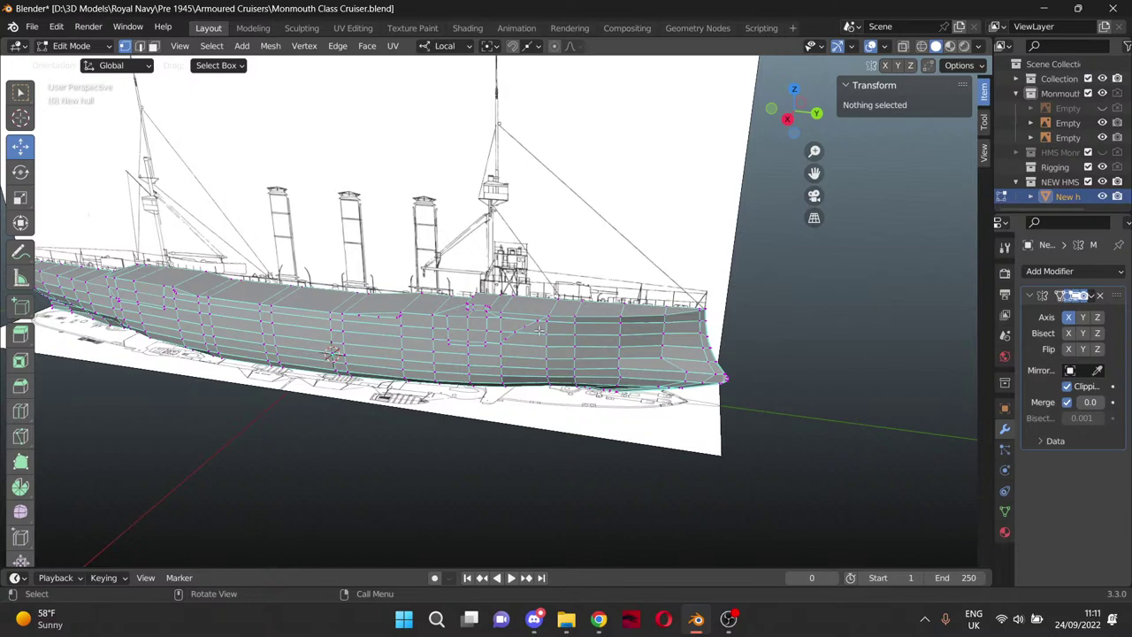
middle_click_drag(539, 330, 595, 352)
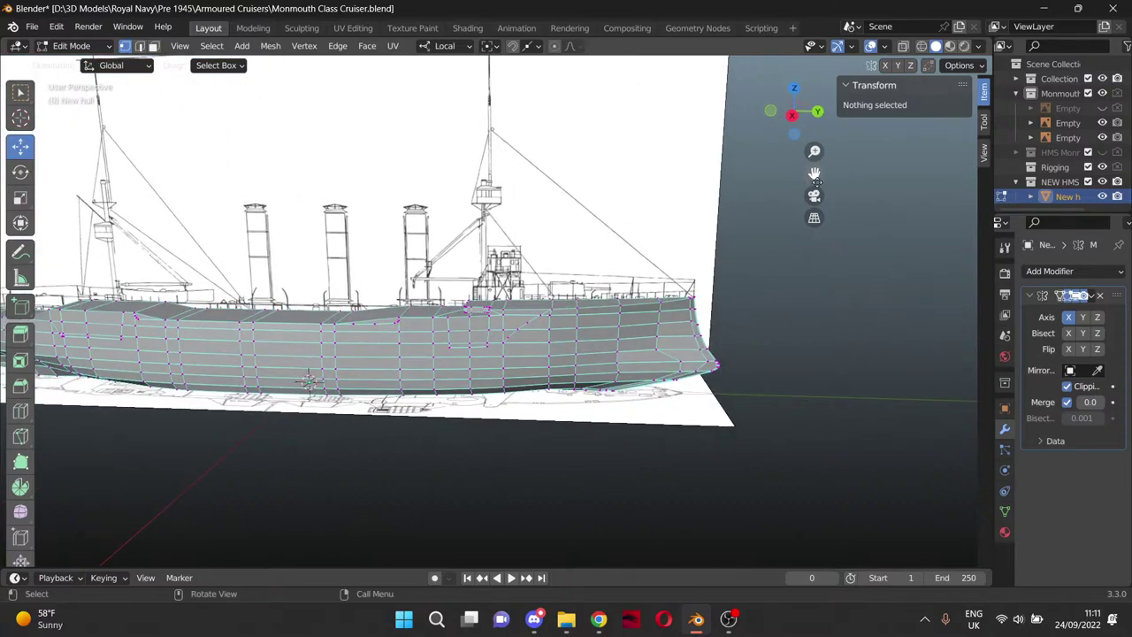
left_click_drag(815, 174, 977, 177)
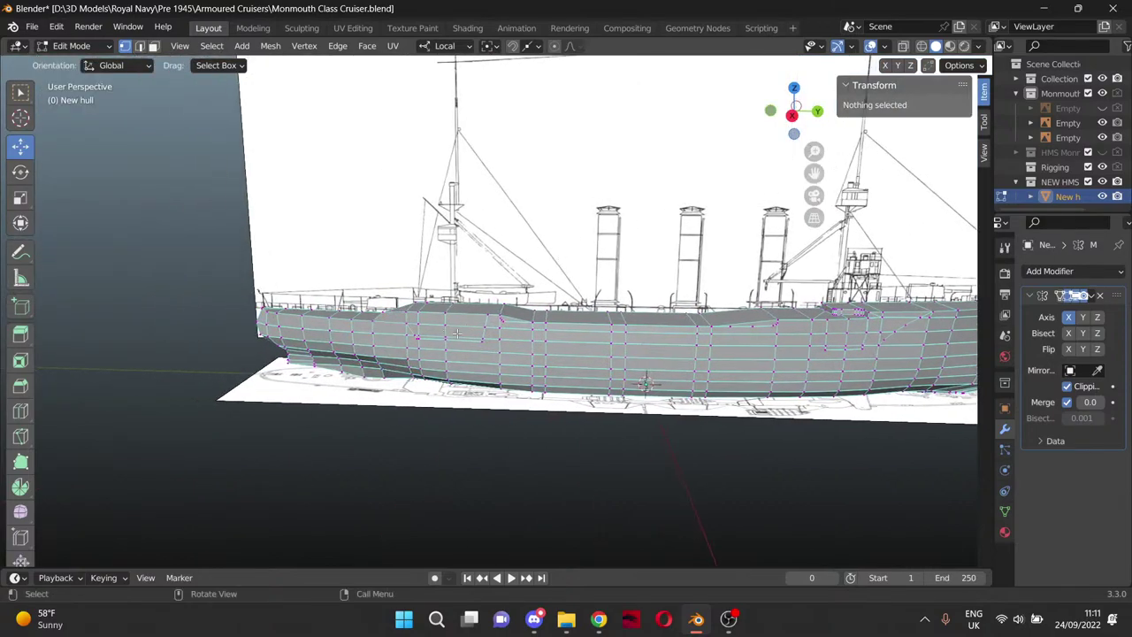
key("KP_3")
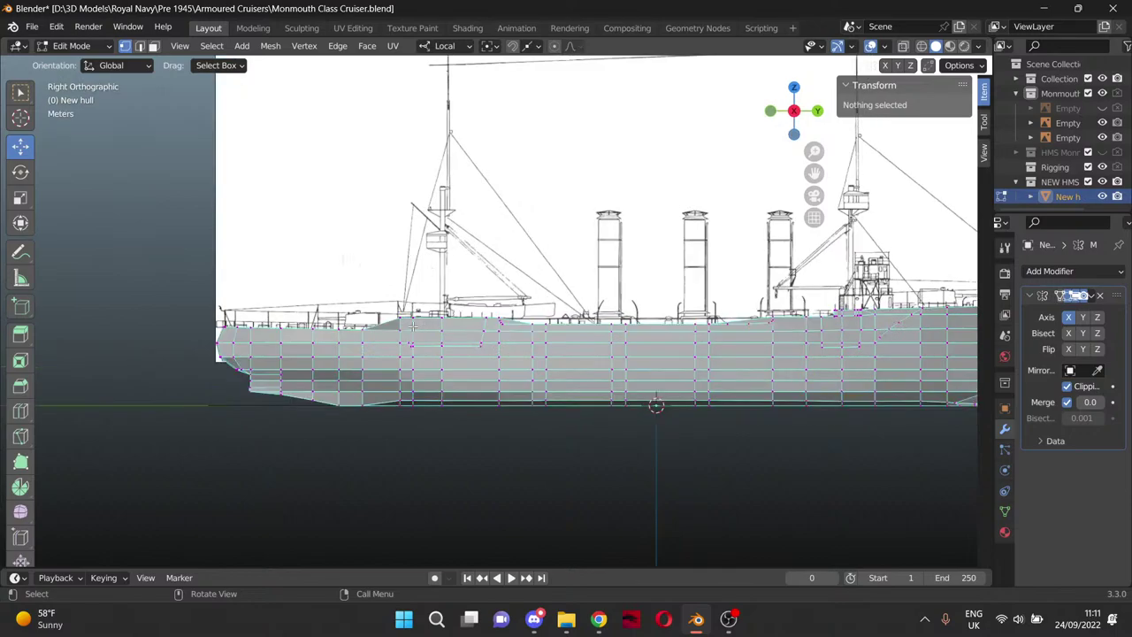
scroll(415, 327, "up", 5)
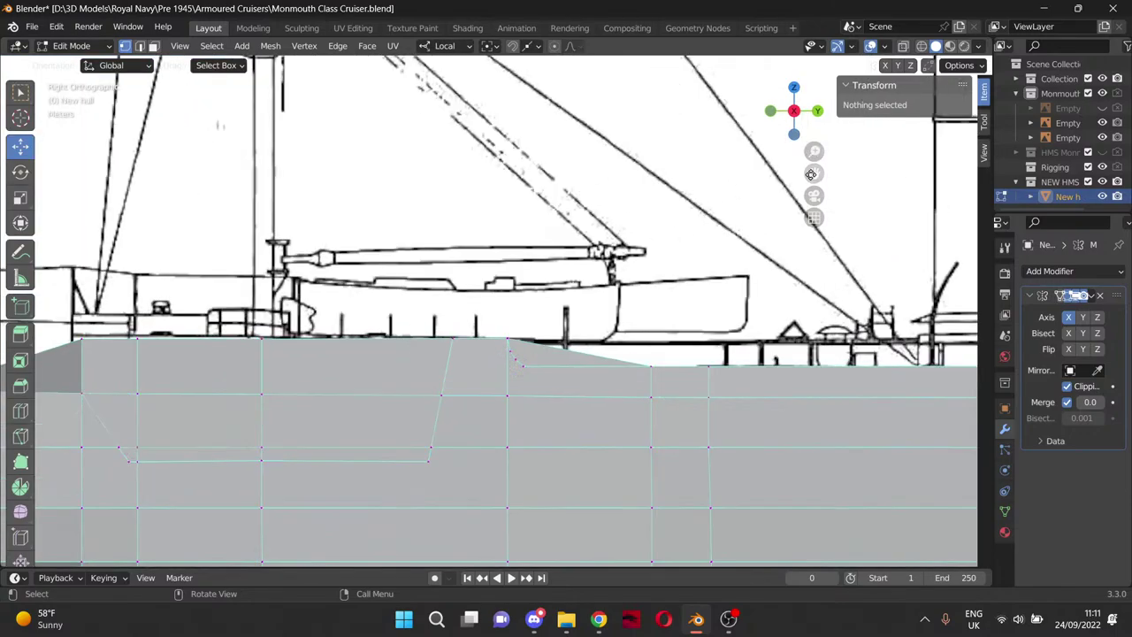
left_click_drag(814, 173, 1079, 123)
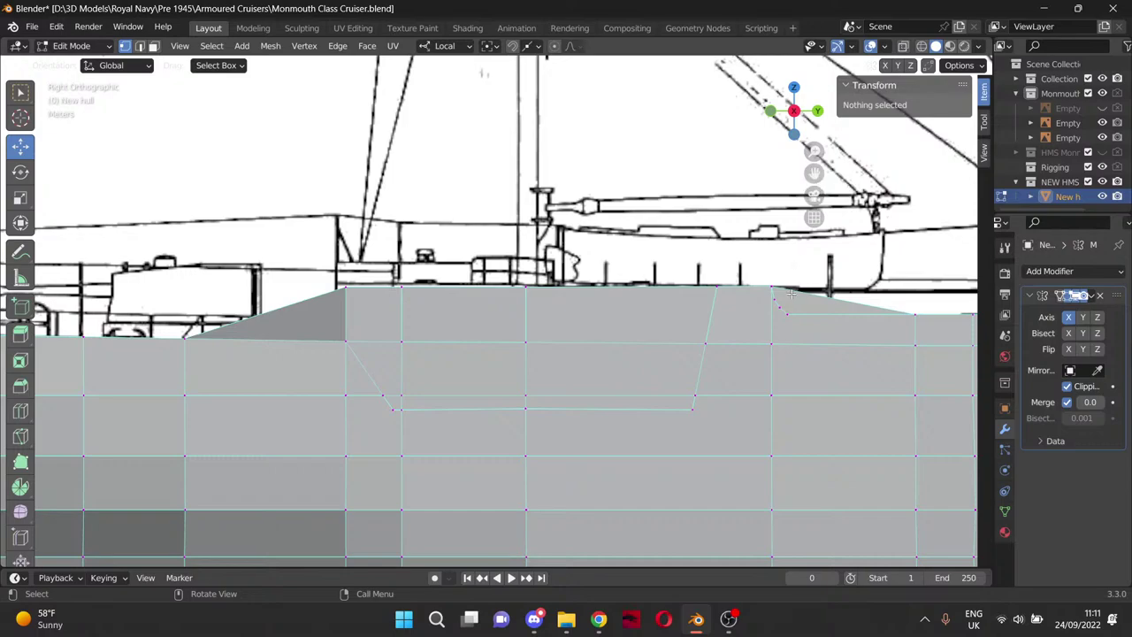
left_click(920, 46)
scroll(726, 362, "up", 3)
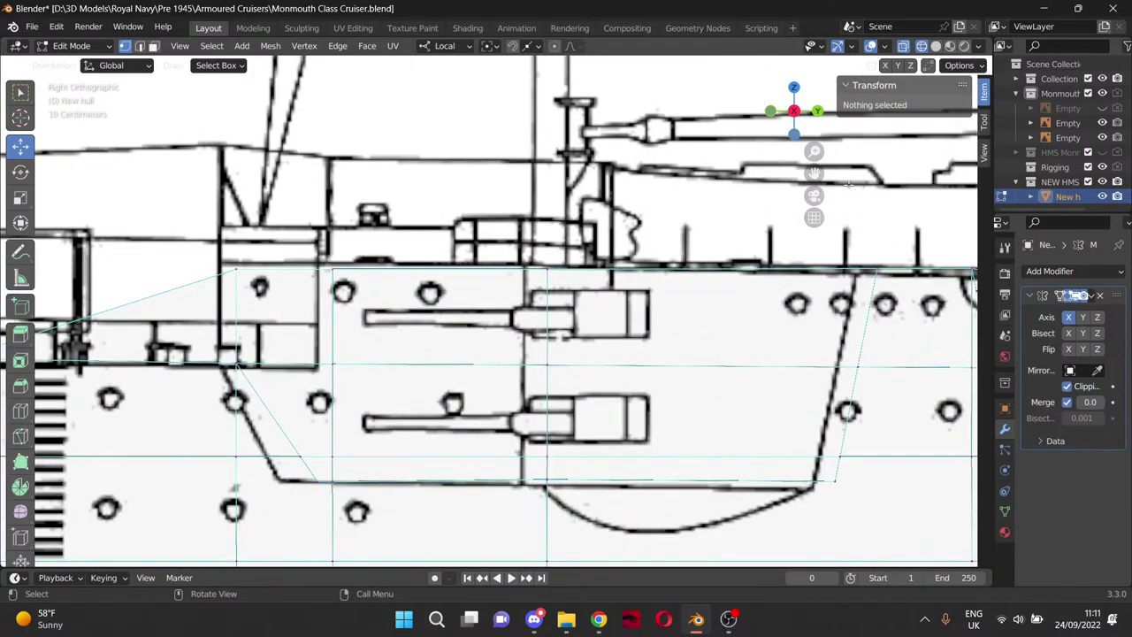
left_click_drag(812, 170, 638, 138)
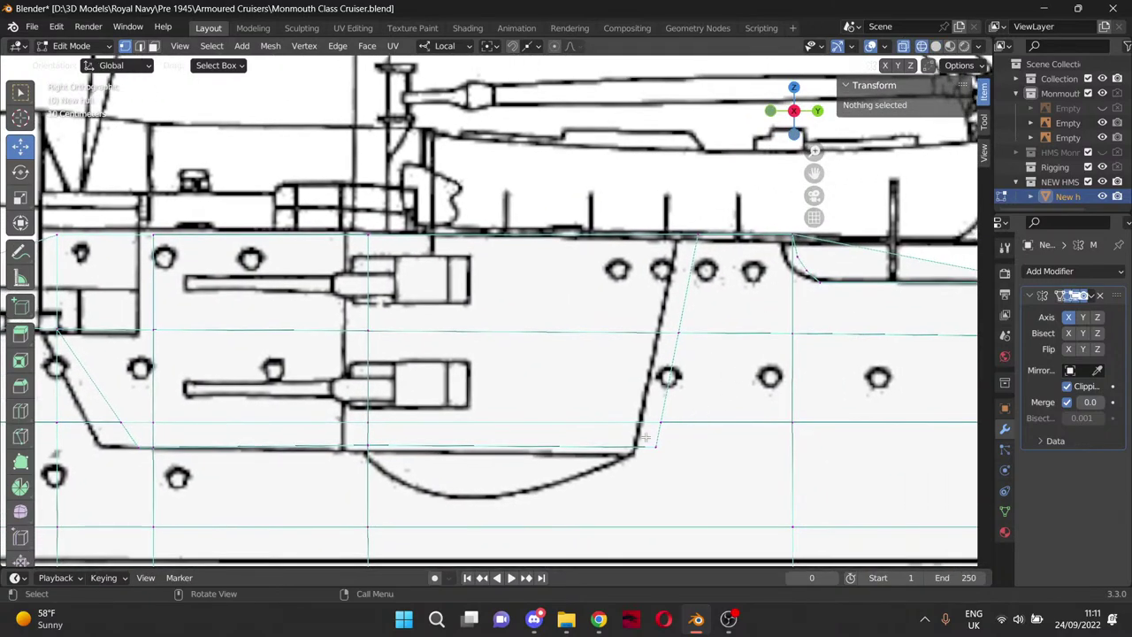
Move the lower and middle vertices of the casemate's forward edge aft onto the blueprint line, the middle ones by about 0.43 m.
left_click_drag(646, 449, 687, 449)
left_click_drag(635, 391, 688, 384)
left_click(652, 411)
left_click_drag(689, 326, 667, 339)
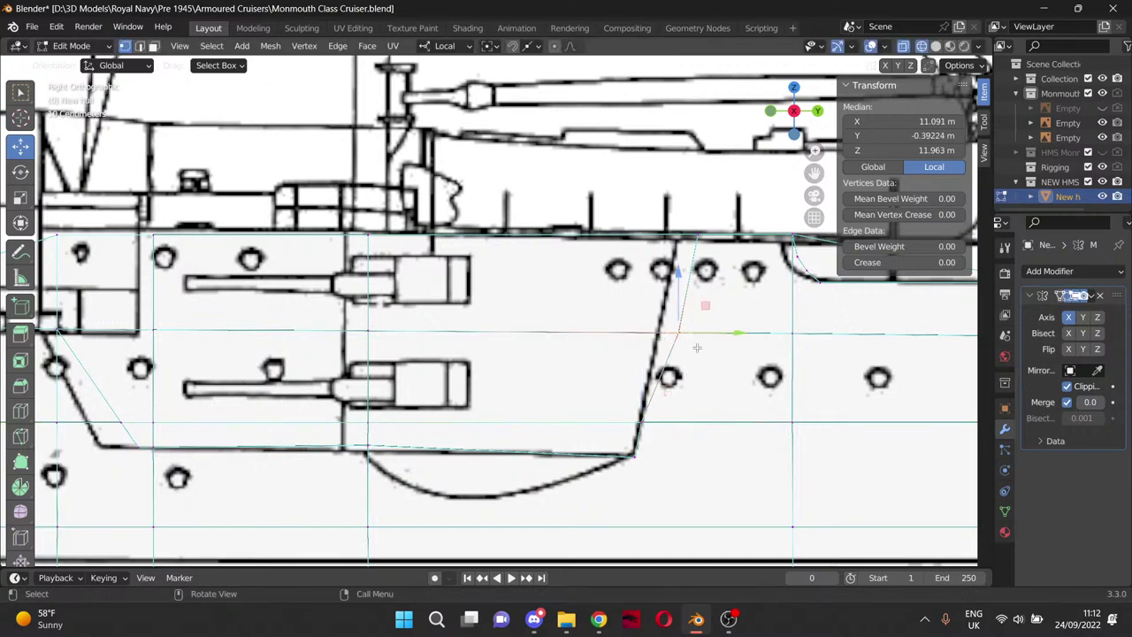
left_click_drag(738, 333, 715, 331)
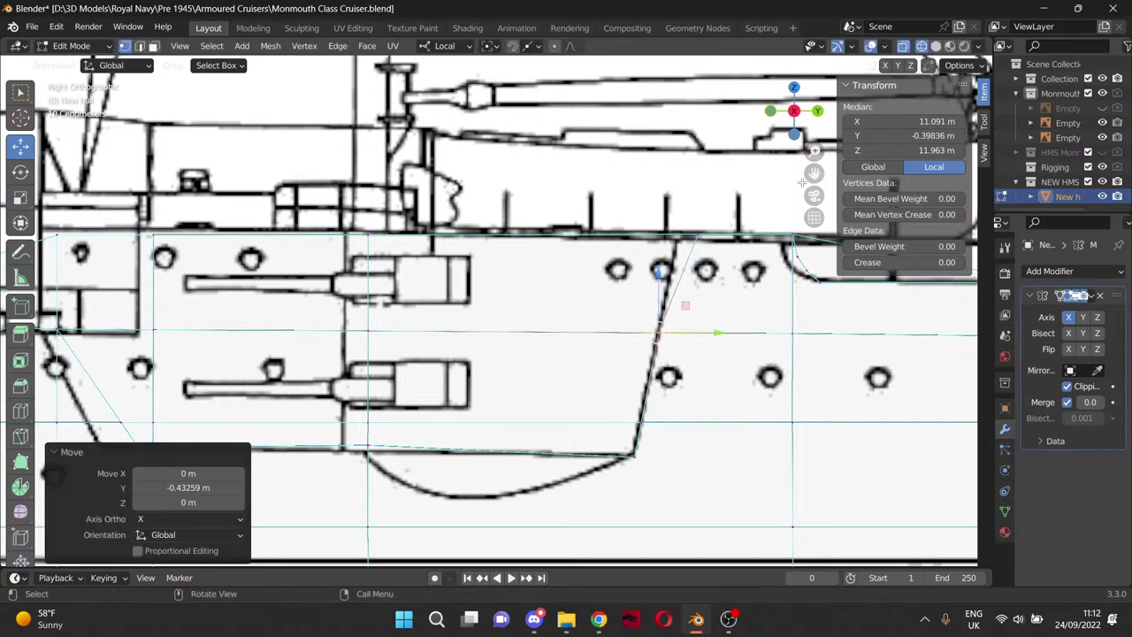
Move the top vertices of the casemate's forward edge about 0.42 m aft along Y onto the blueprint line.
mouse_move(814, 173)
left_mouse_down()
mouse_move(658, 173)
mouse_move(796, 170)
left_mouse_up()
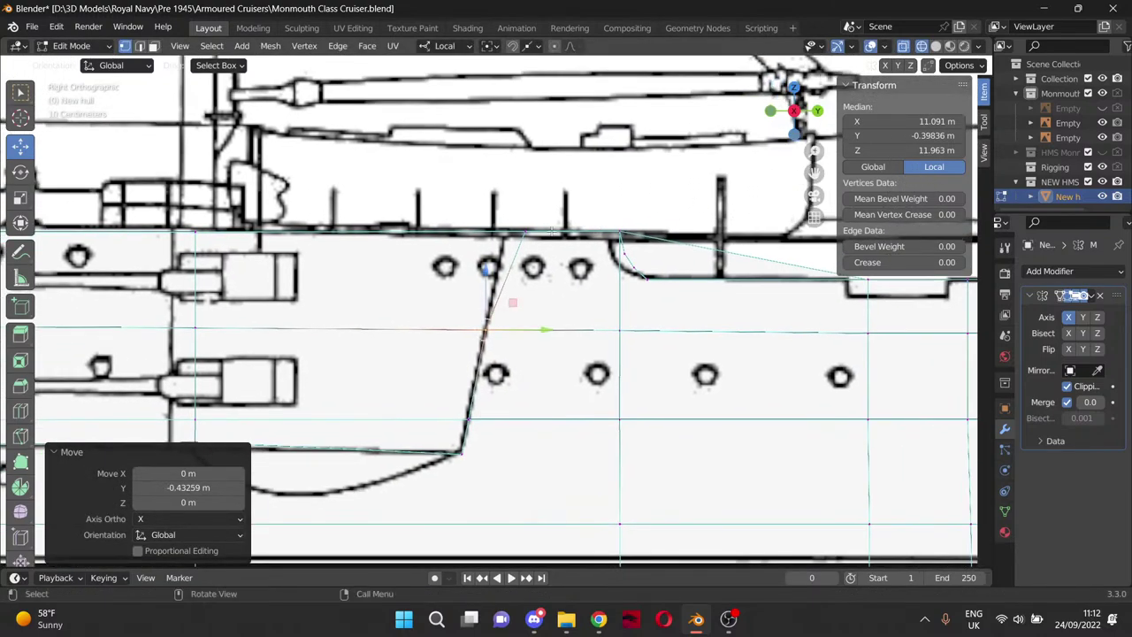
left_click(523, 230)
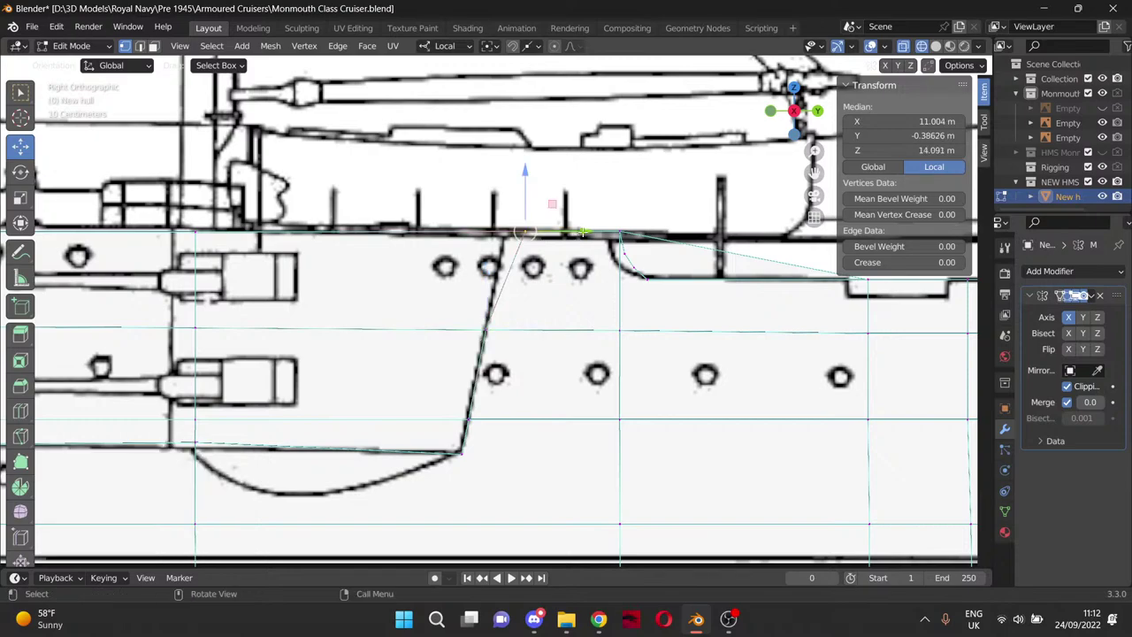
key("g")
key("y")
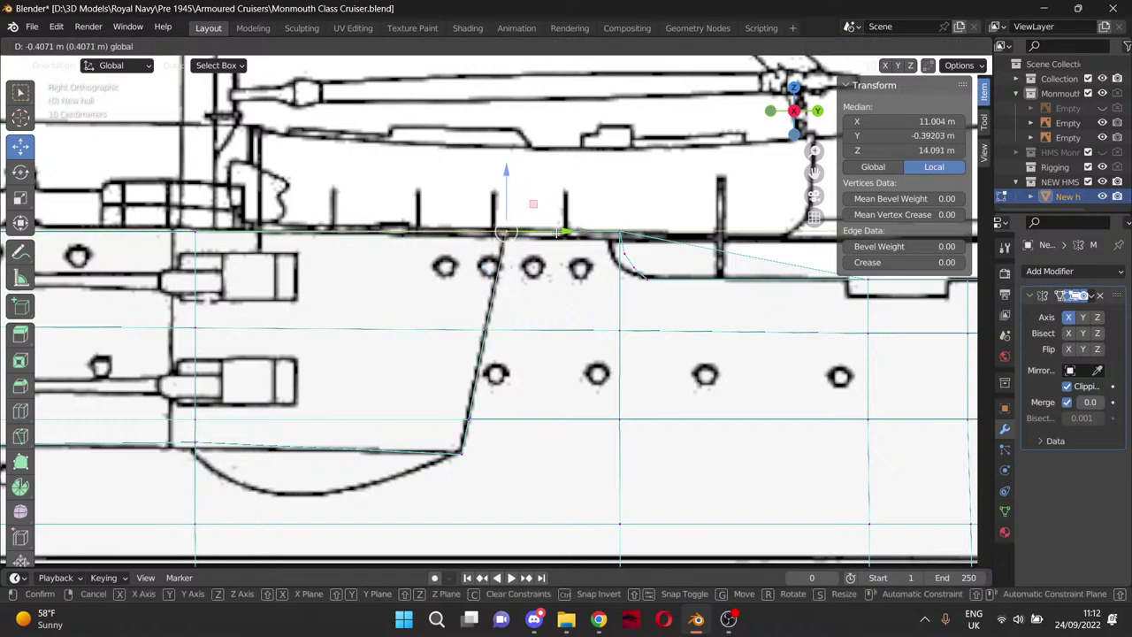
left_click(559, 233)
Move the casemate's central vertical column of vertices about 0.52 m aft along Y onto the blueprint's dividing line.
scroll(334, 324, "down", 3)
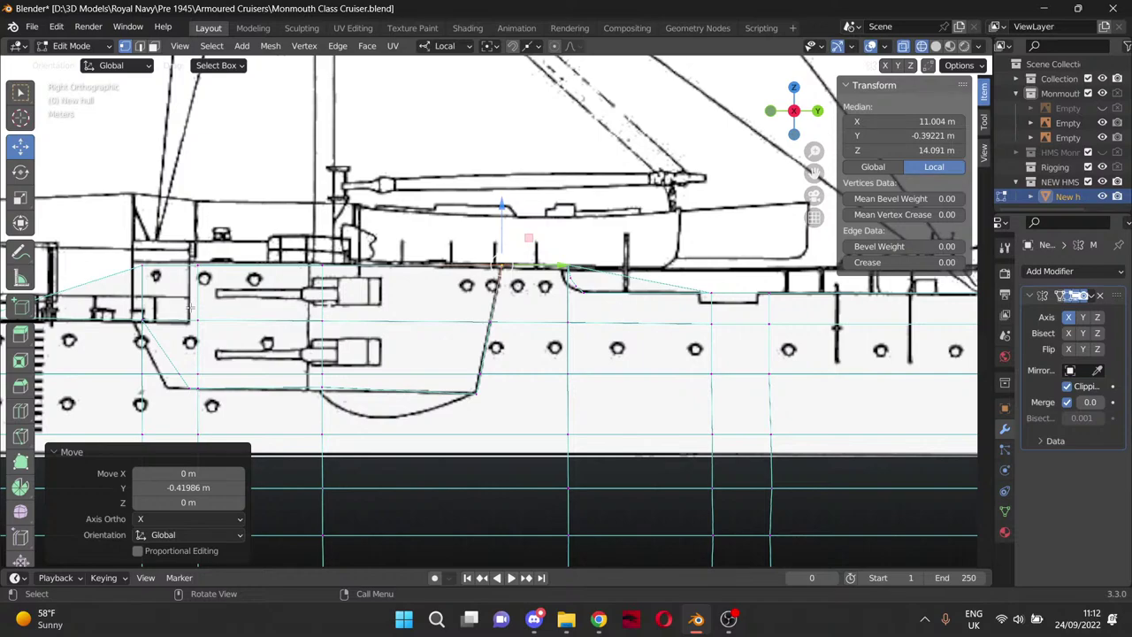
scroll(430, 383, "up", 2)
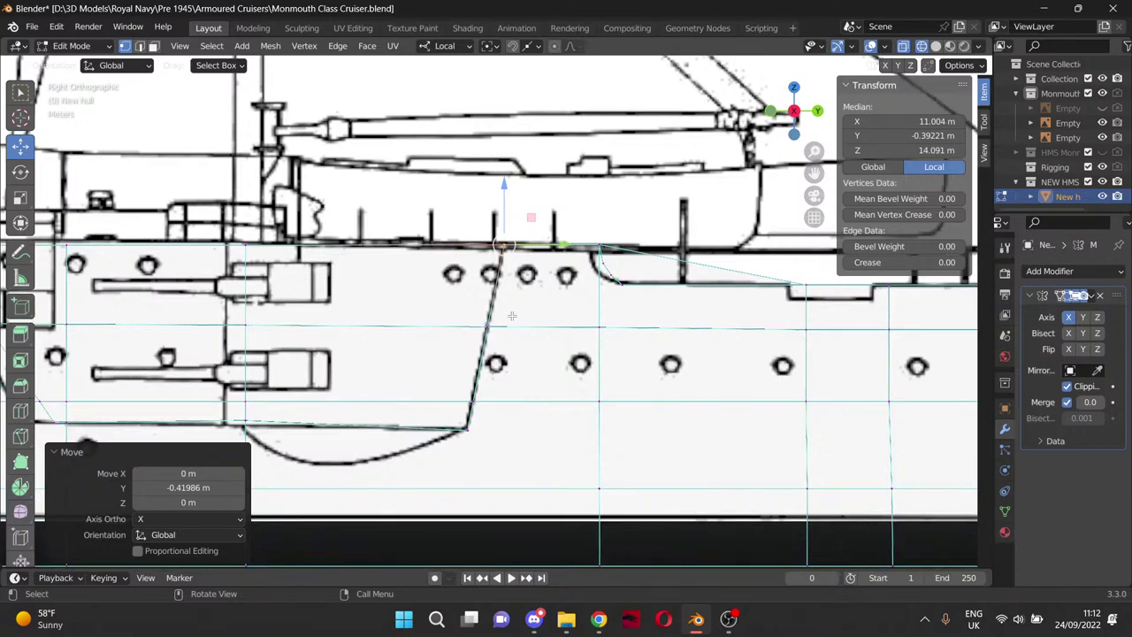
middle_click_drag(391, 244, 543, 220, "shift")
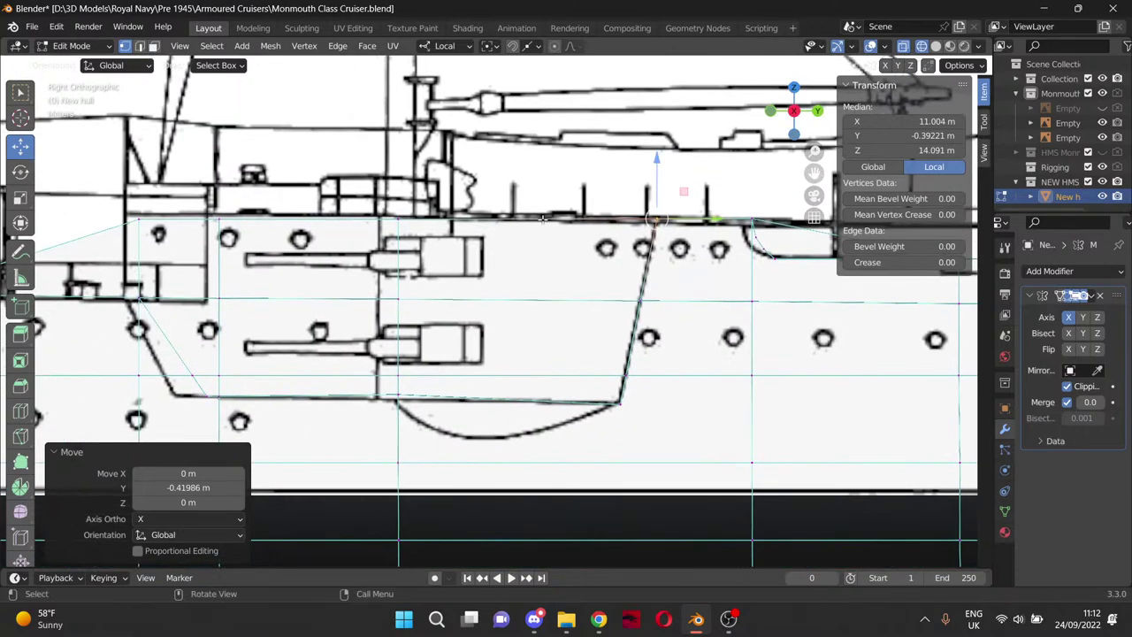
left_click_drag(382, 215, 462, 398)
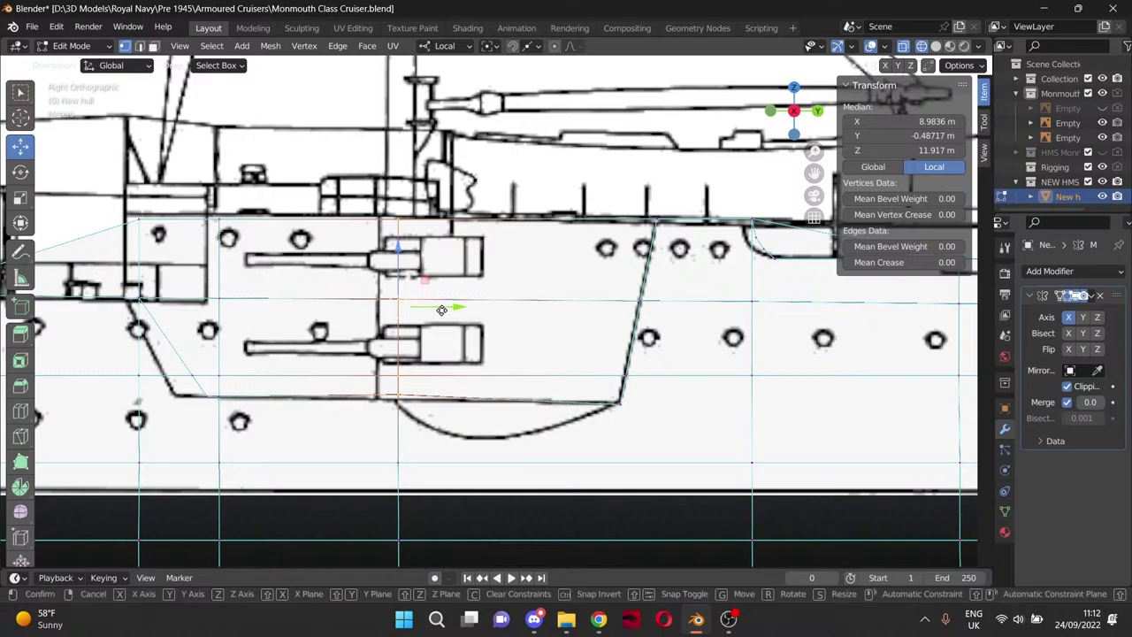
left_click_drag(444, 311, 435, 310)
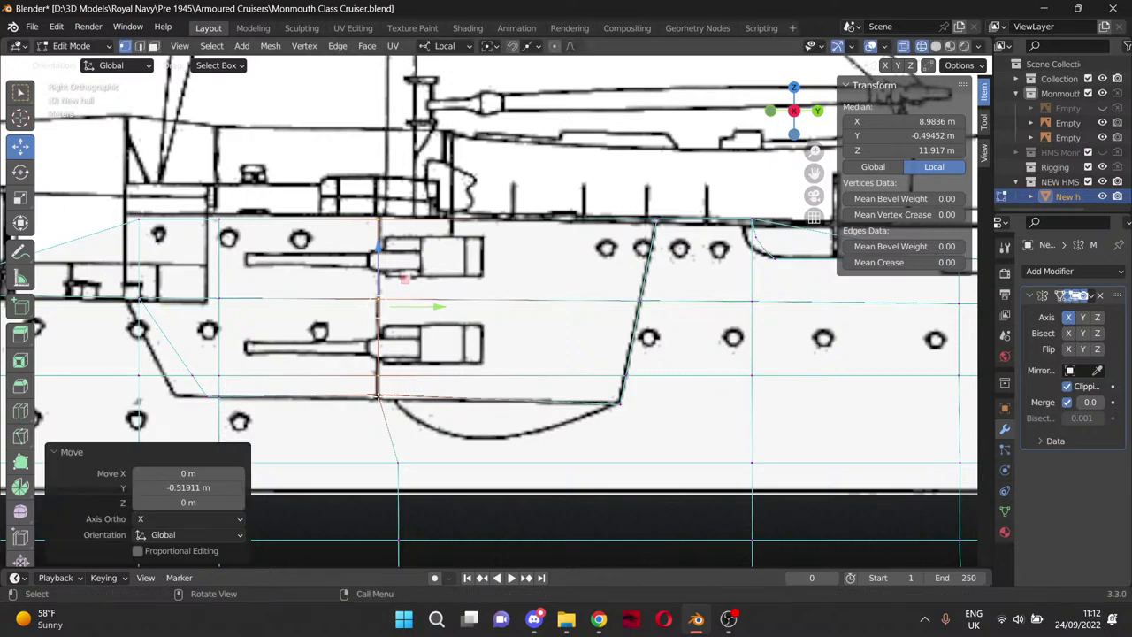
left_click(377, 396)
left_click_drag(378, 338, 377, 343)
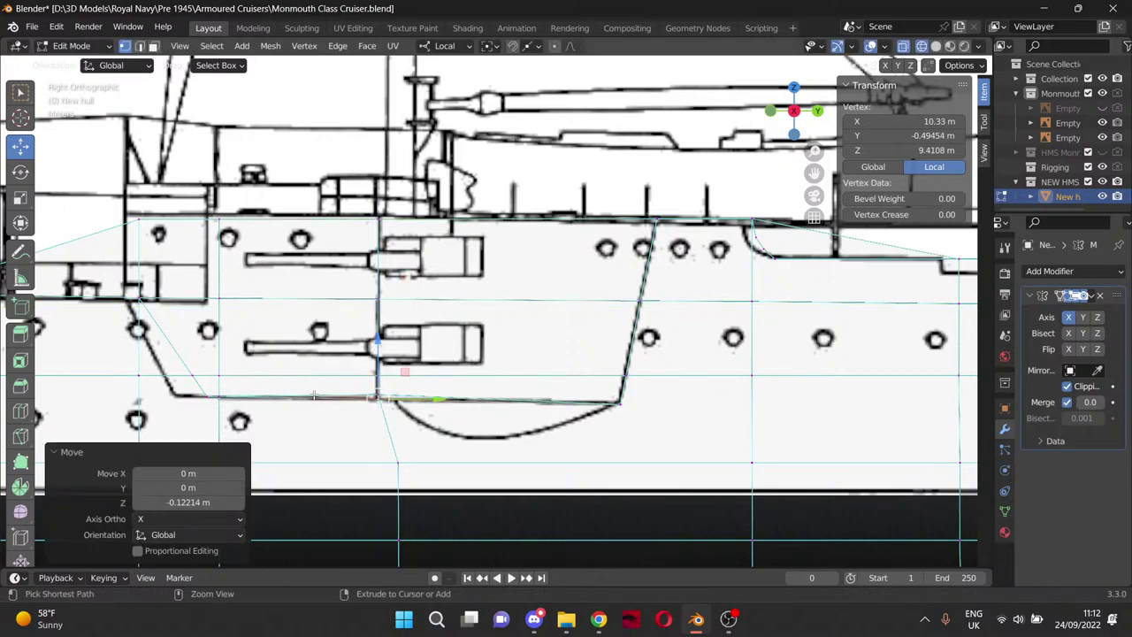
key("ctrl+z")
Lower the bottom vertices of the casemate's central column by about 0.14 m to the blueprint's lower edge.
left_click_drag(336, 380, 395, 413)
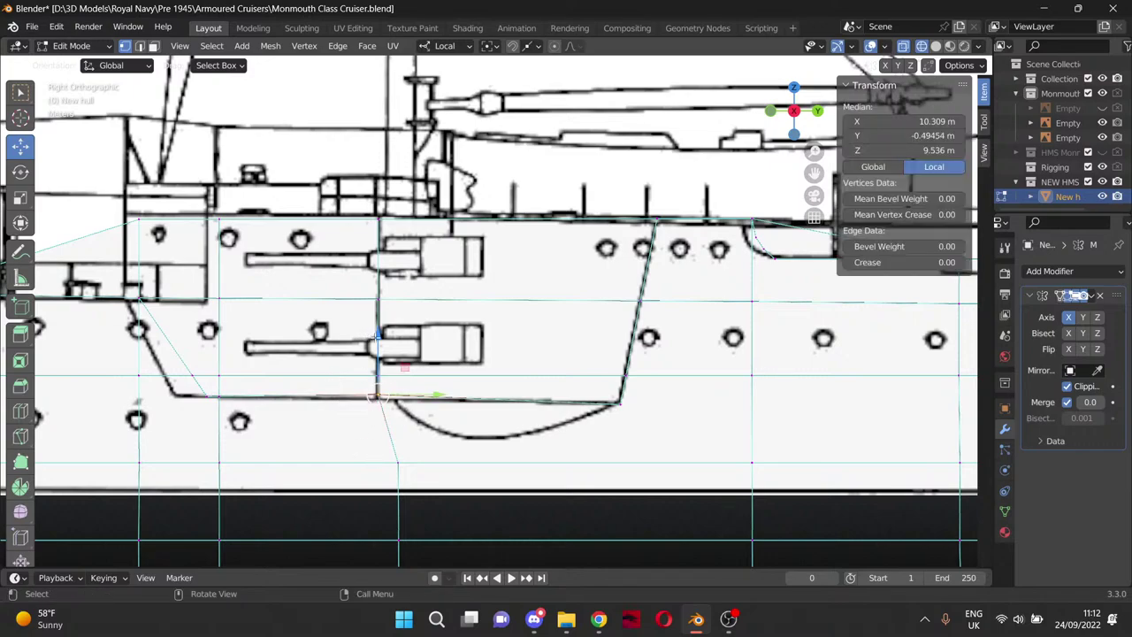
left_click_drag(376, 337, 374, 344)
left_click(375, 344)
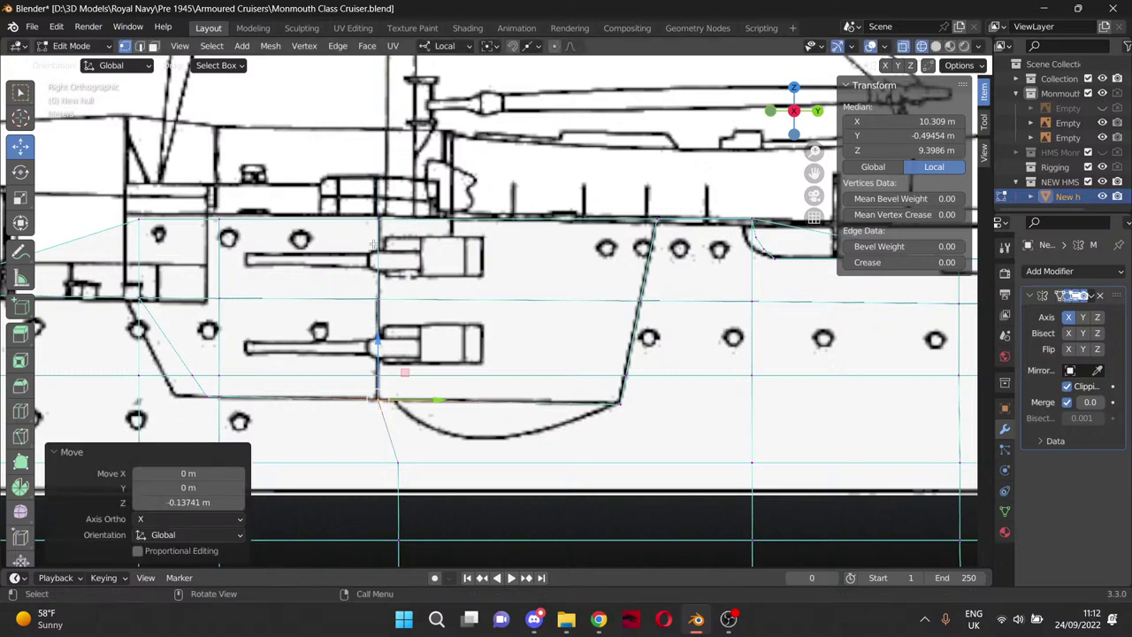
Match the casemate's upper edge to the blueprint, raising the central top vertices about 0.09 m and lowering the forward top vertices about 0.08 m.
left_click(378, 217)
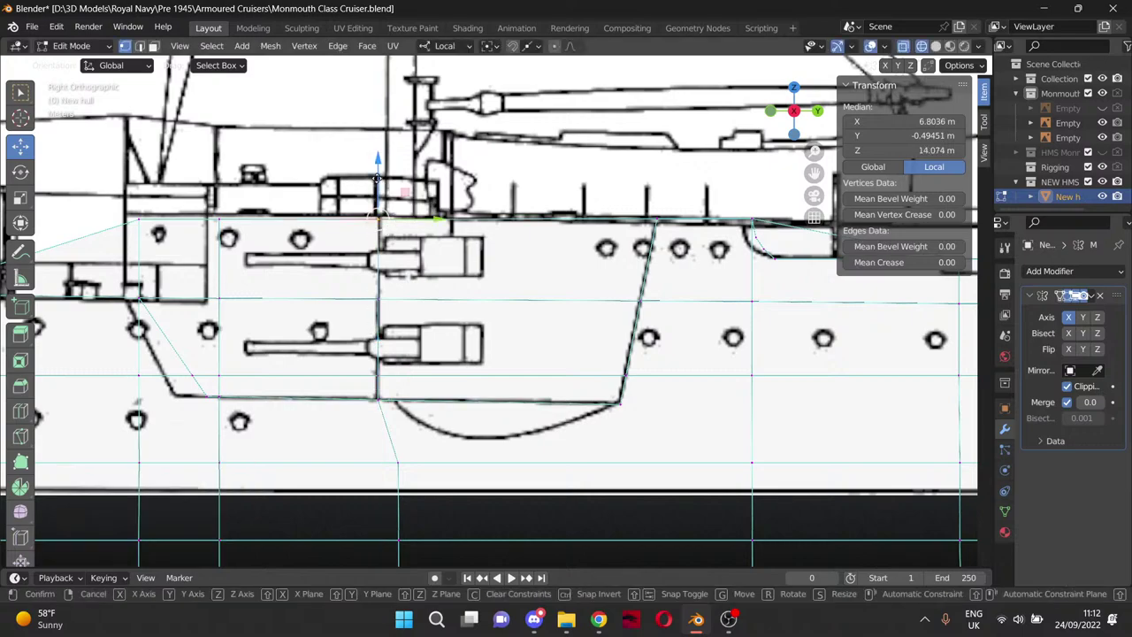
left_click_drag(377, 185, 378, 175)
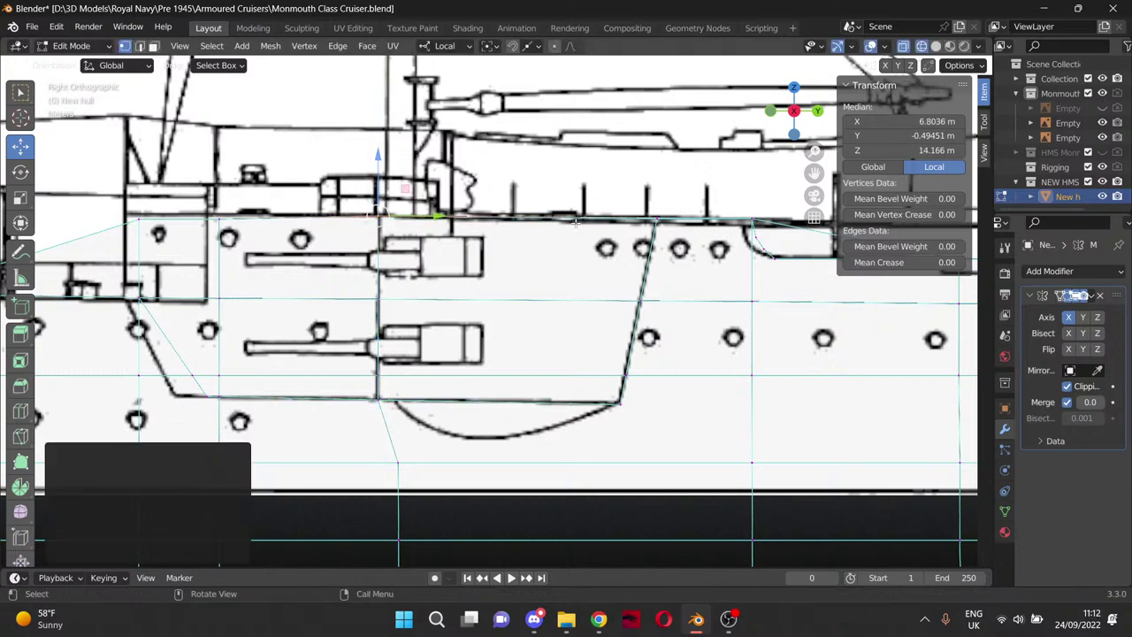
left_click_drag(814, 172, 705, 183)
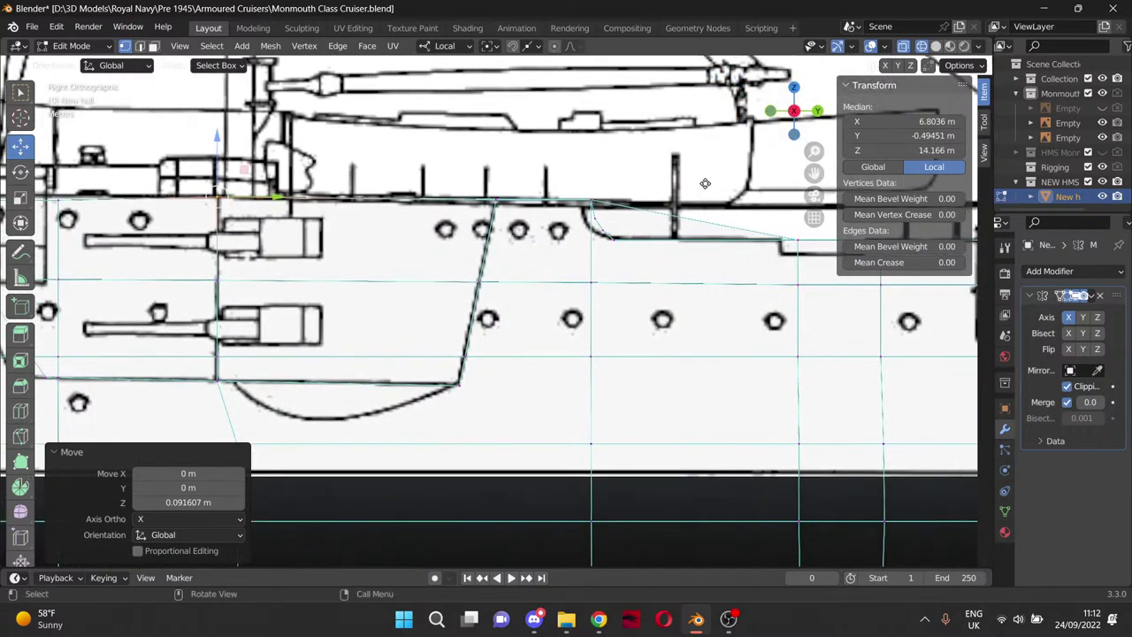
left_click(493, 200)
left_click_drag(497, 142, 496, 147)
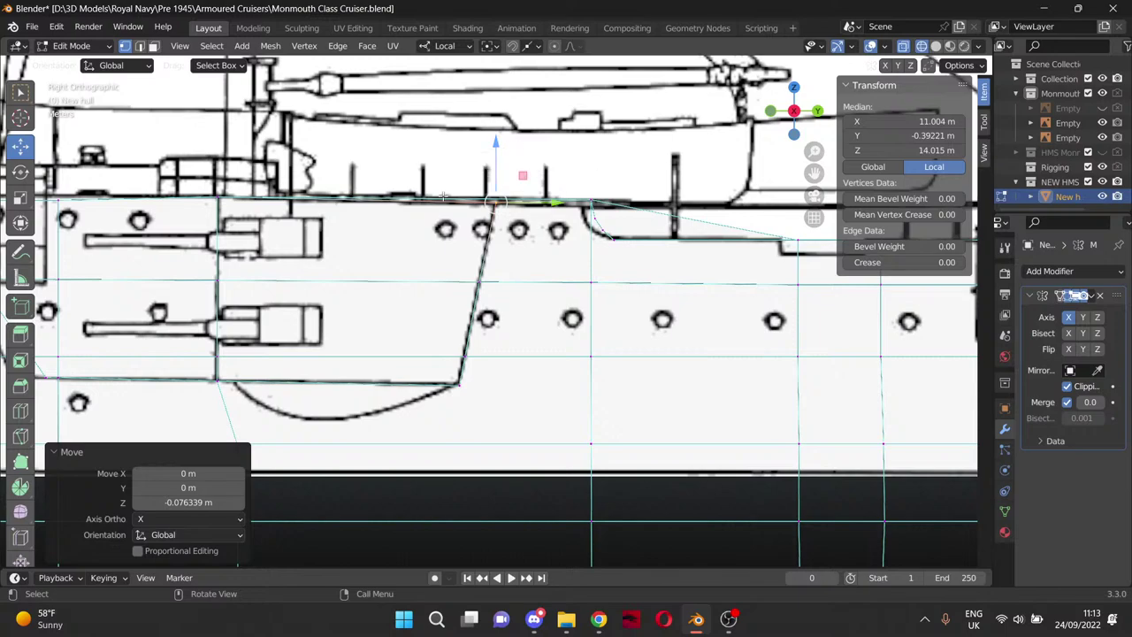
Move the vertices along the casemate's slanted aft edge about 0.35 m aft along Y towards the blueprint line.
left_click_drag(814, 173, 1022, 184)
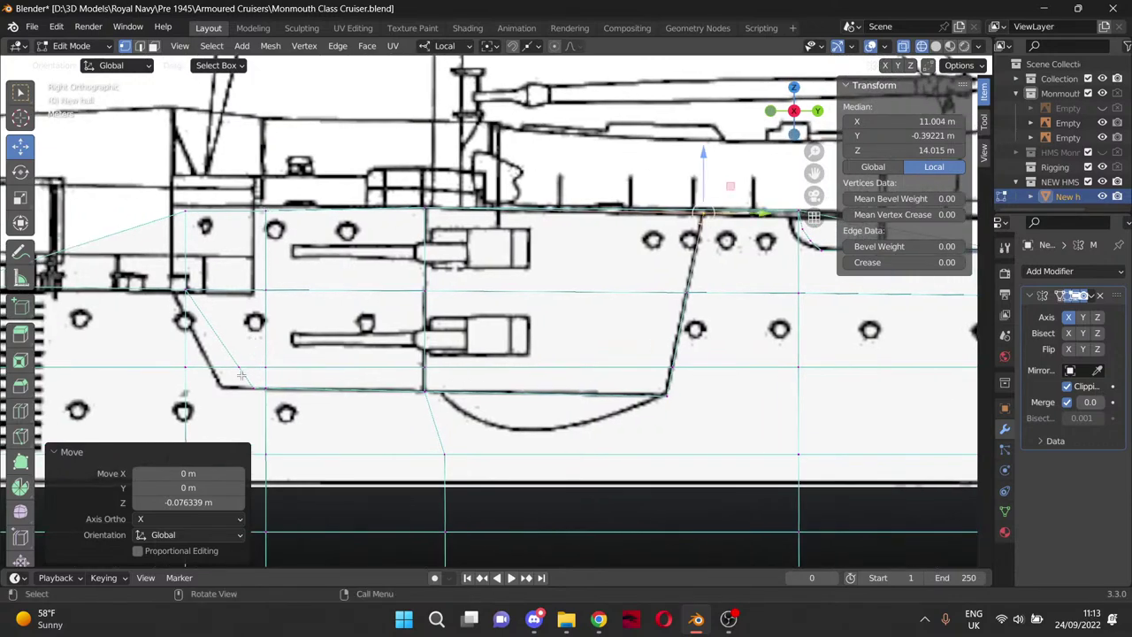
mouse_move(242, 383)
left_mouse_down()
mouse_move(257, 390)
mouse_move(249, 384)
left_mouse_up()
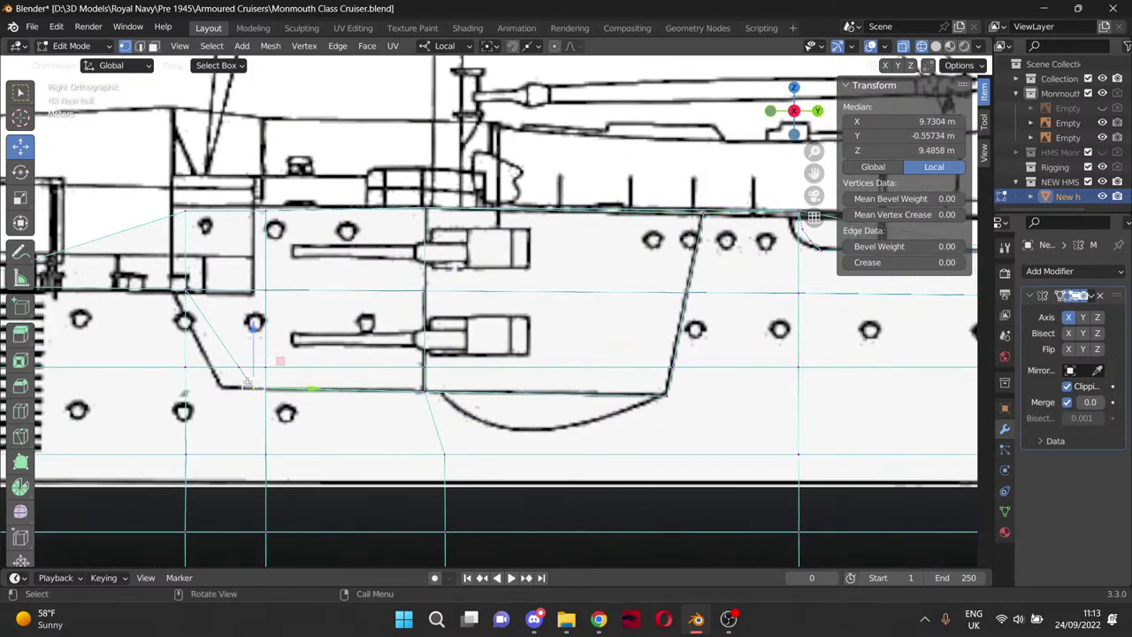
left_click(237, 368, "shift")
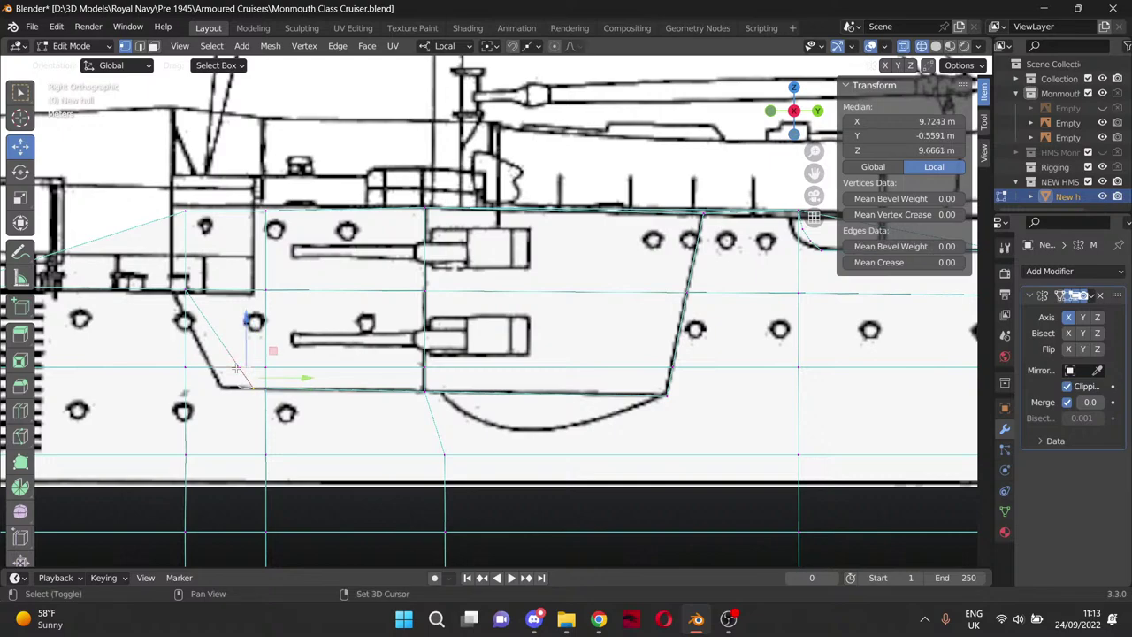
left_click(186, 291, "shift")
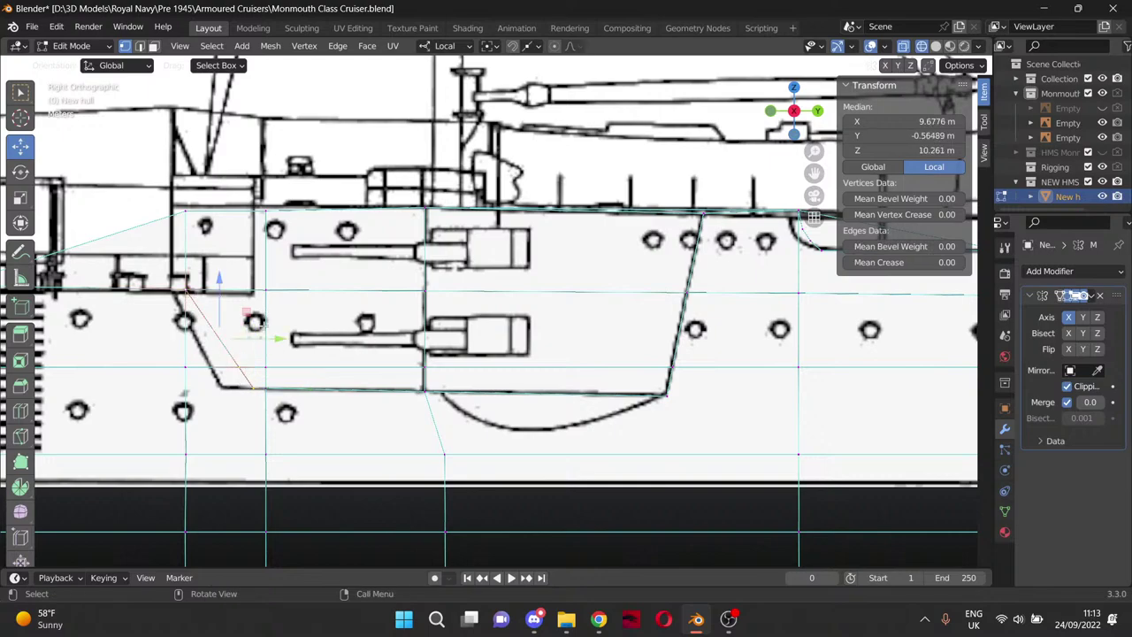
key("g")
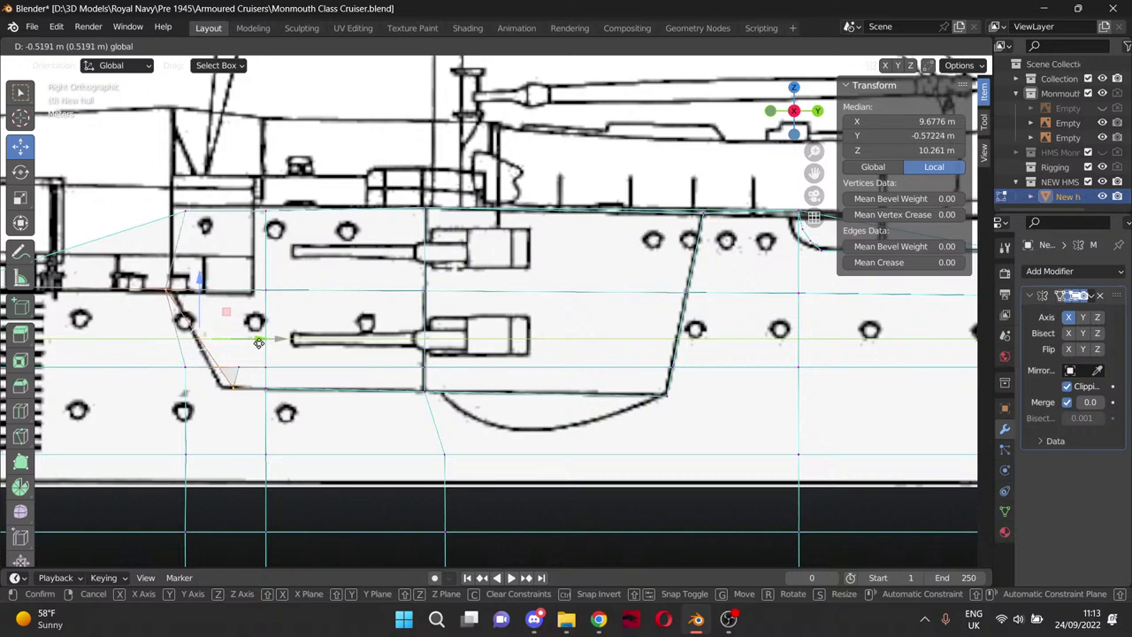
left_click(261, 344)
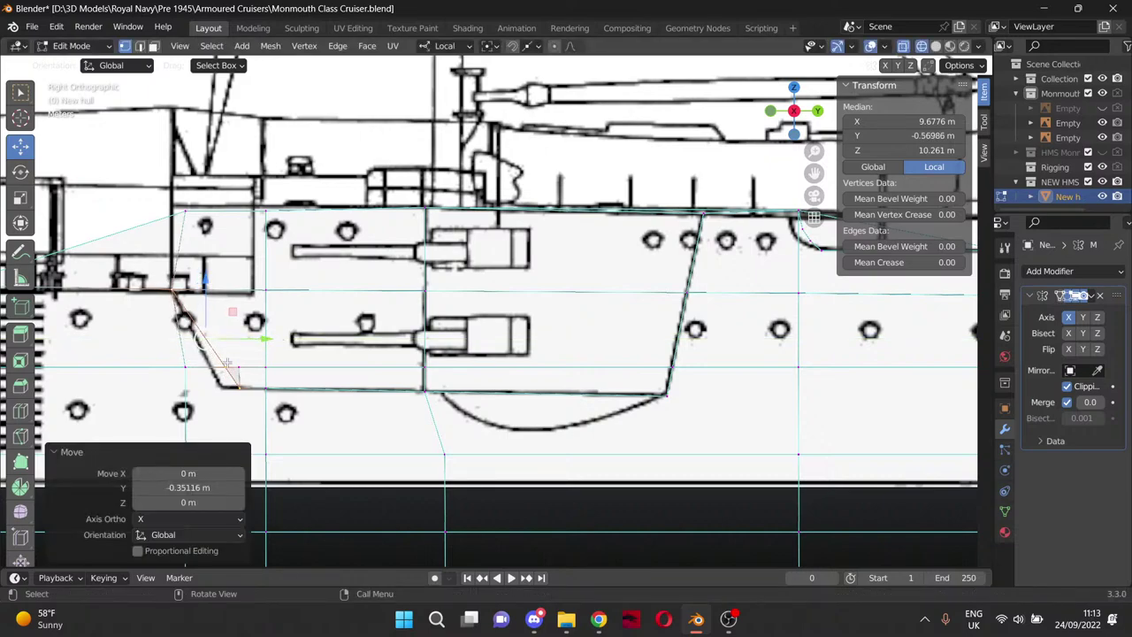
Shift the lower vertices of the slanted aft edge further aft onto the blueprint line, nudging a bottom corner vertex about 0.06 m.
left_click(227, 367)
left_click(237, 386, "shift")
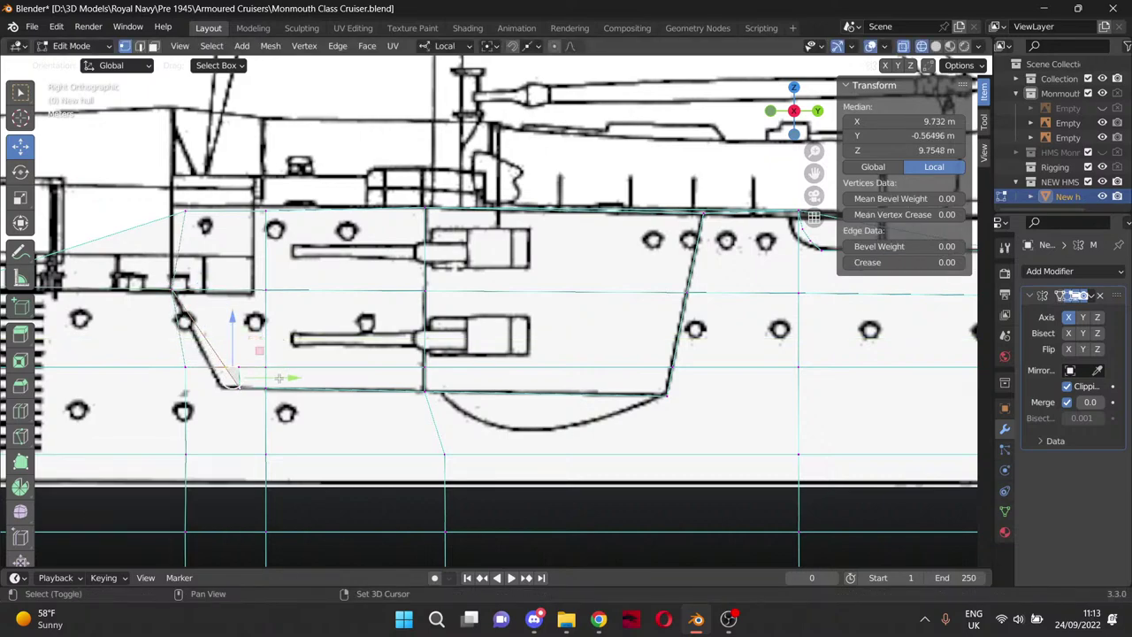
mouse_move(290, 378)
left_mouse_down()
mouse_move(268, 379)
mouse_move(273, 386)
left_mouse_up()
left_click(229, 386)
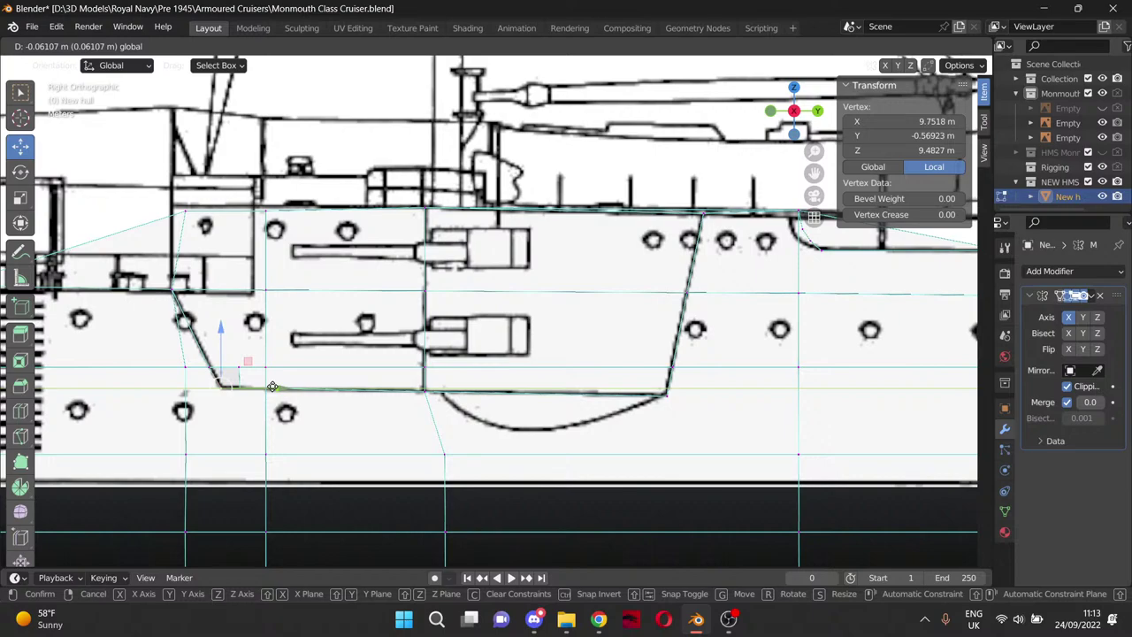
left_click(272, 388)
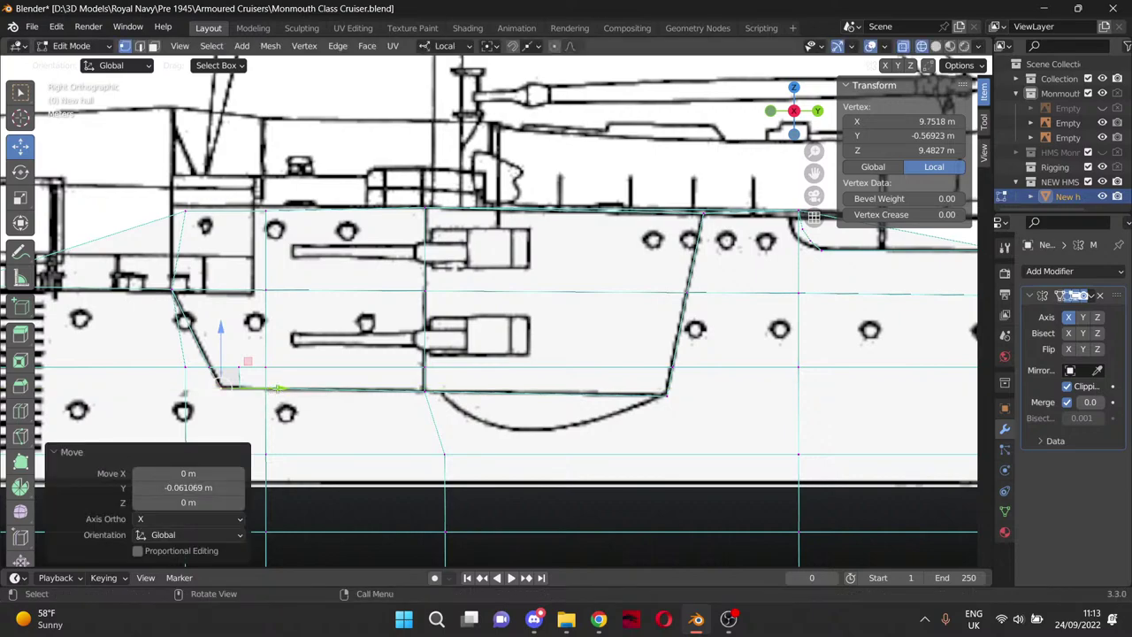
left_click(346, 356)
scroll(345, 356, "down", 1)
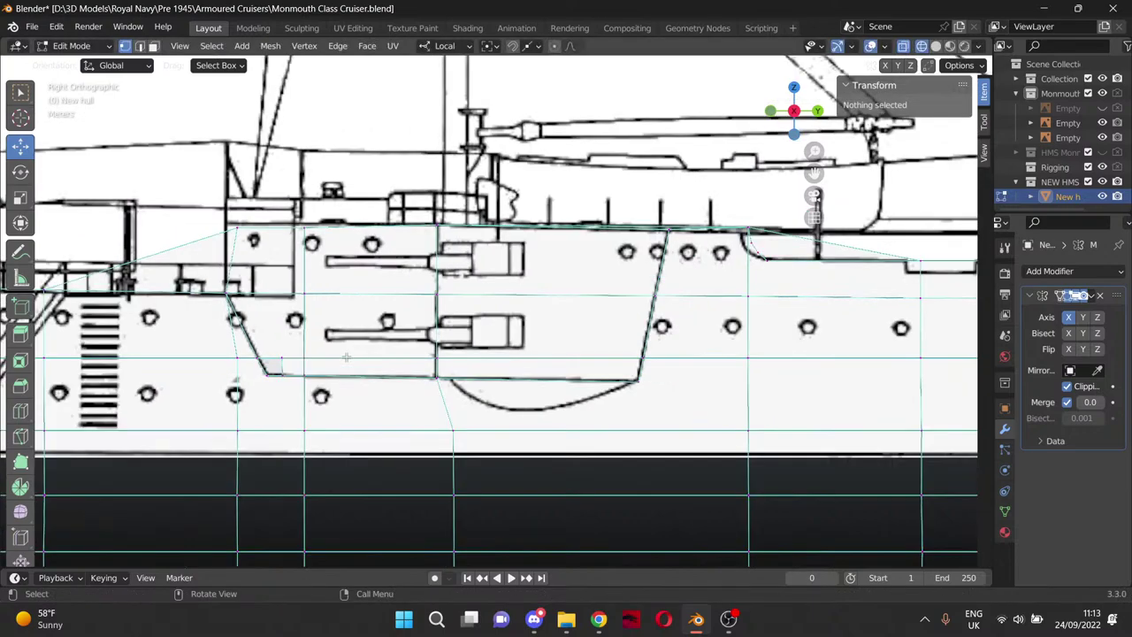
Move the casemate's aft top corner vertices slightly aft and up onto the blueprint, and raise the neighbouring top vertices about 0.09 m.
left_click(236, 232)
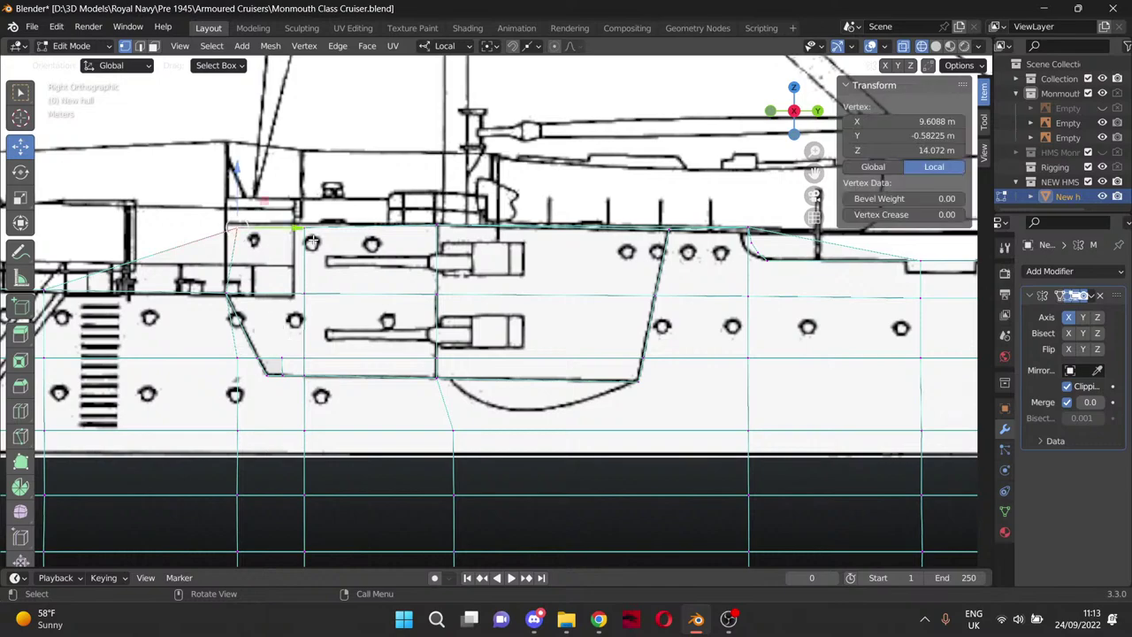
left_click(204, 210)
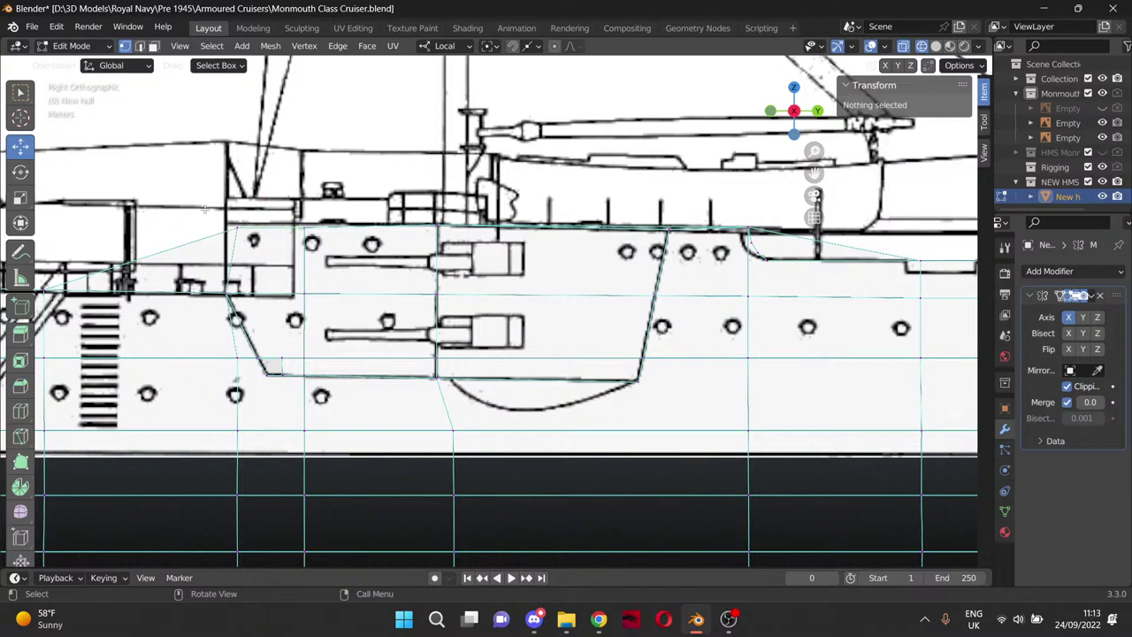
left_click_drag(204, 209, 280, 231)
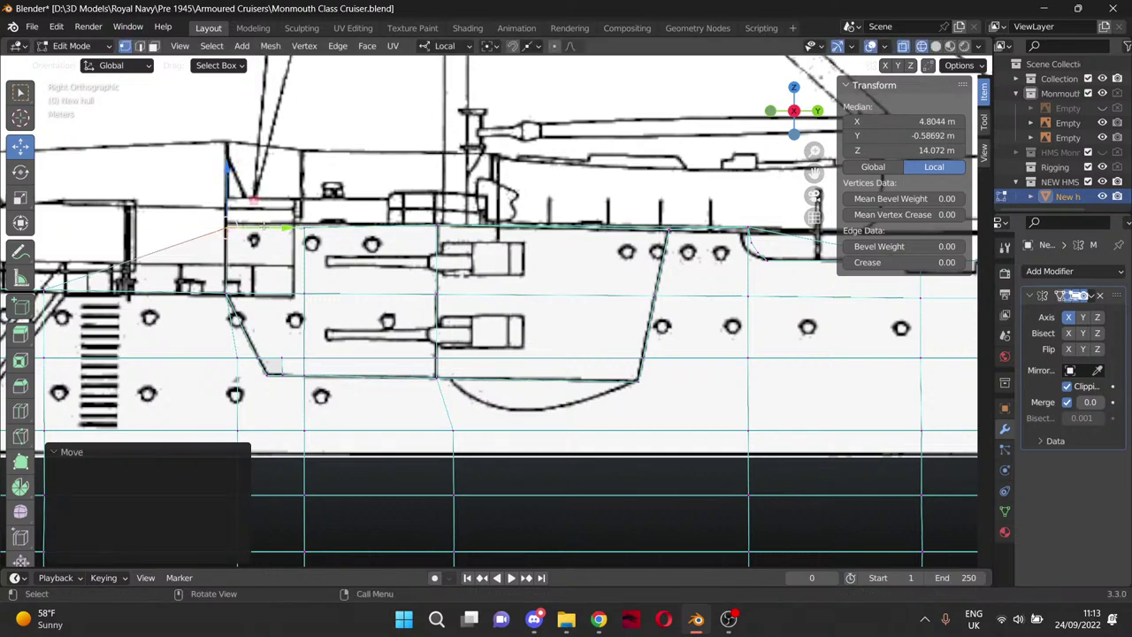
left_click_drag(228, 191, 230, 186)
left_click(355, 207)
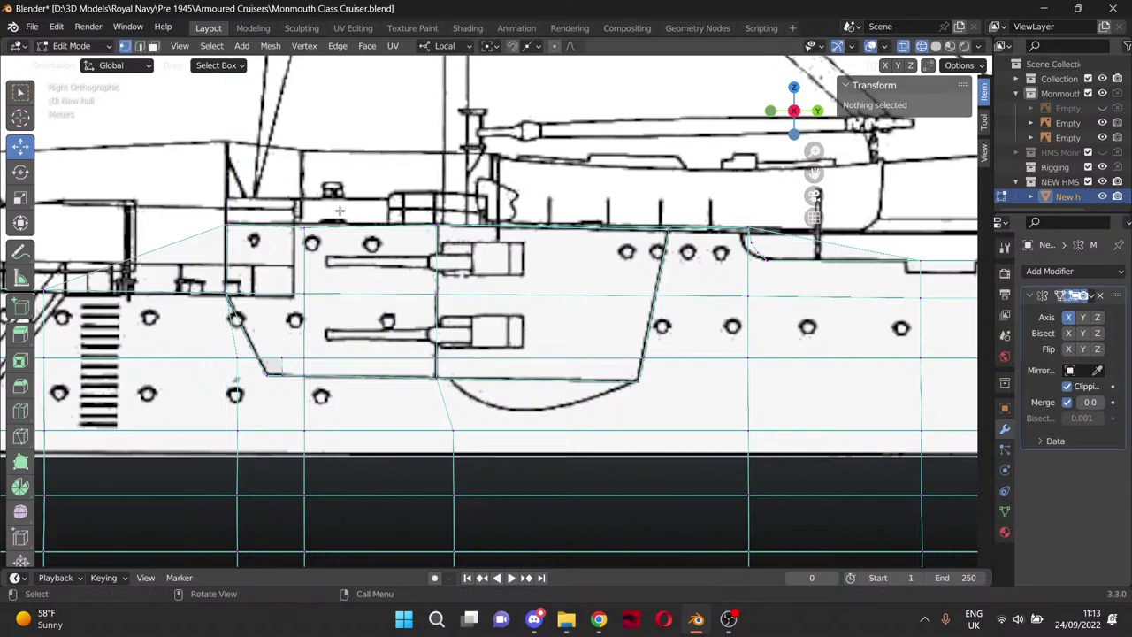
left_click_drag(339, 211, 301, 200)
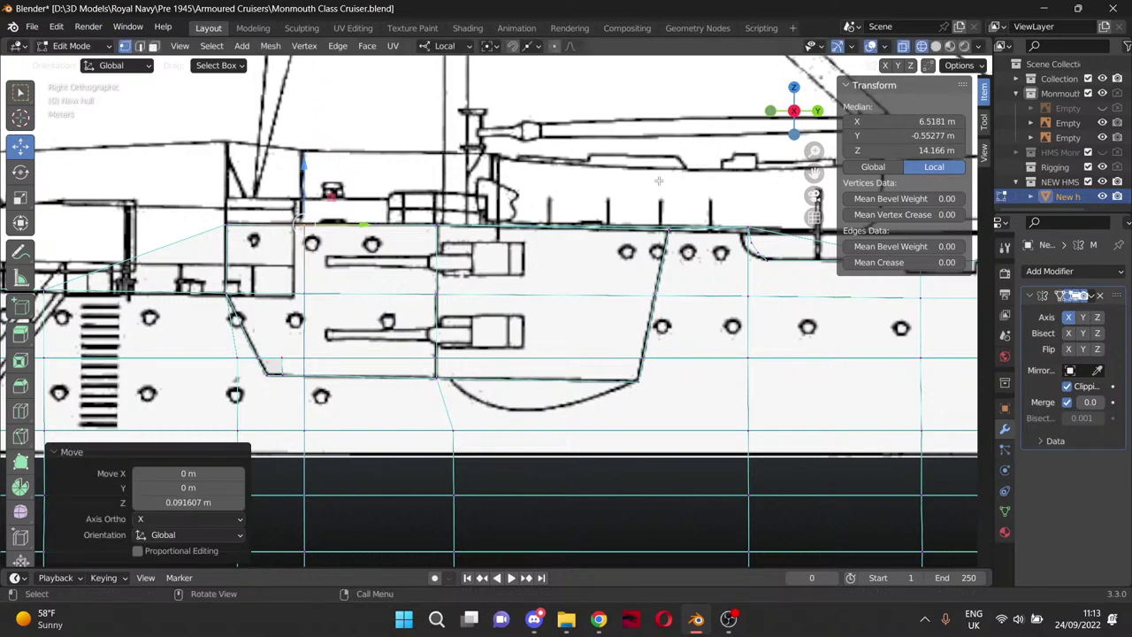
Lower the deck-edge vertices above the curved notch about 0.23 m and those atop the casemate's forward edge about 0.05 m to the blueprint.
left_click_drag(815, 174, 598, 182)
scroll(537, 177, "up", 5)
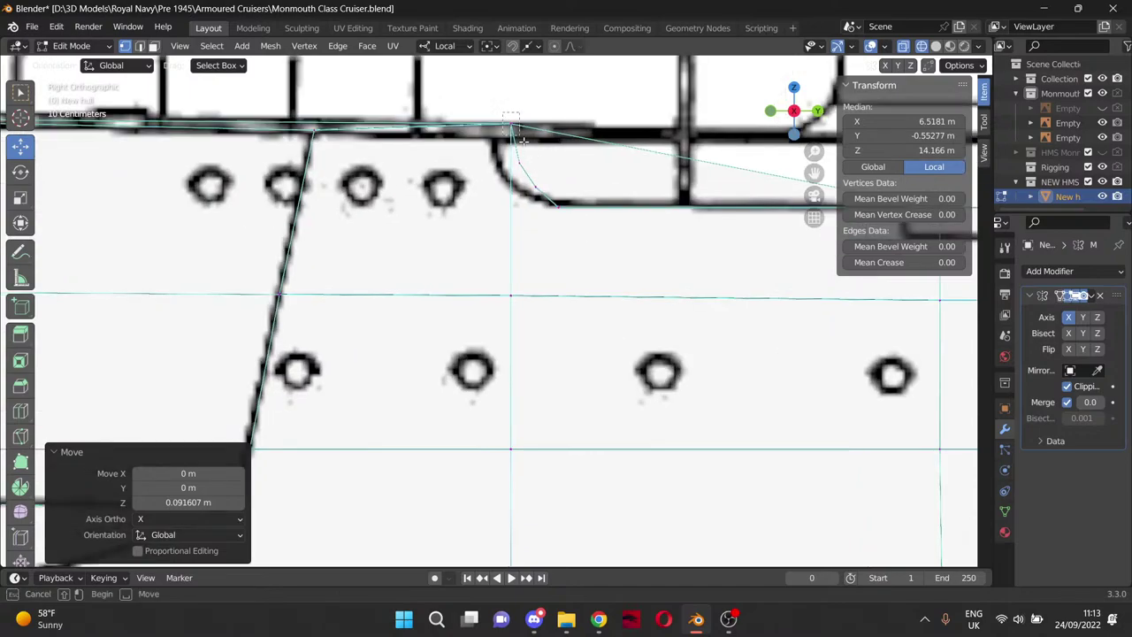
left_click(510, 116)
mouse_move(511, 99)
left_mouse_down()
mouse_move(511, 115)
mouse_move(495, 113)
left_mouse_up()
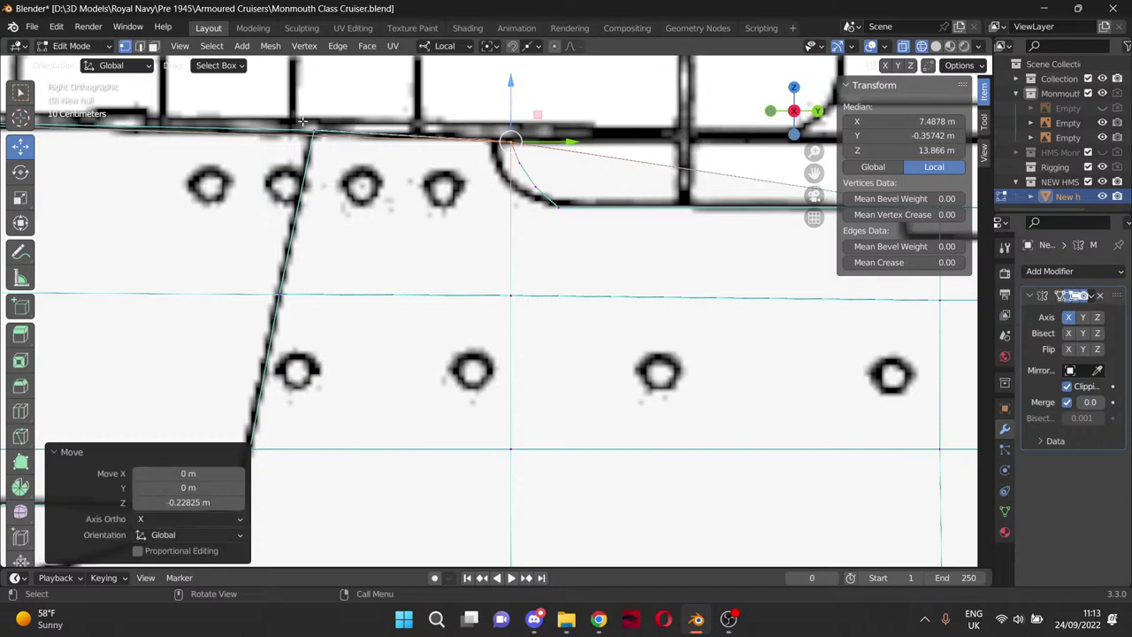
left_click(313, 129)
left_click_drag(314, 105, 315, 112)
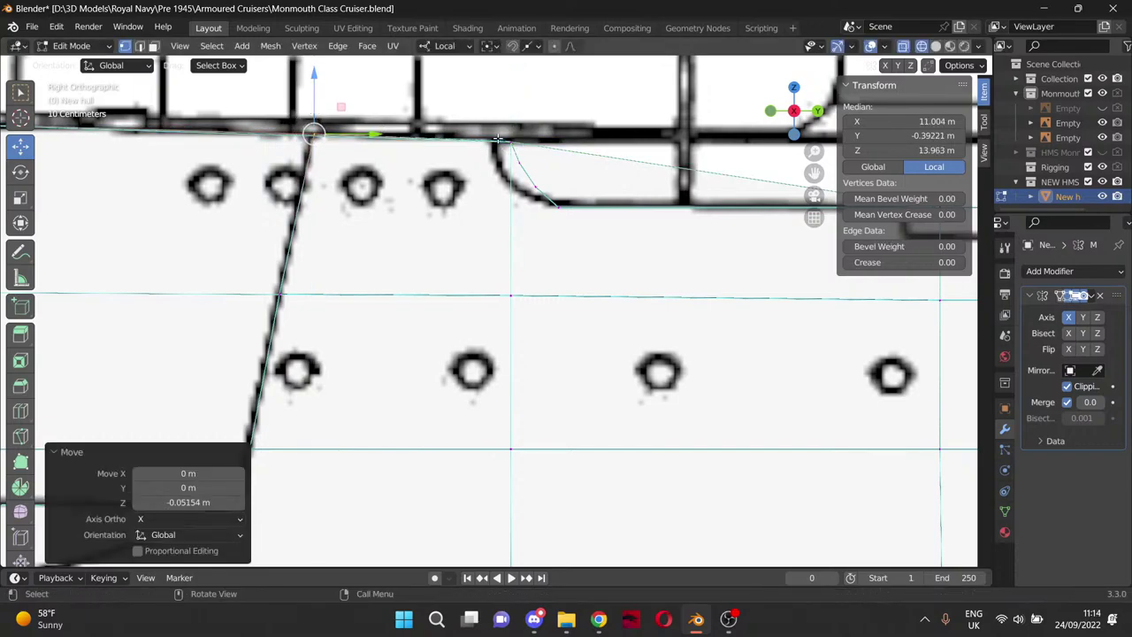
Shift the upper vertices of the curved deck notch aft onto the blueprint's curve and adjust its top corner along Y.
left_click_drag(502, 130, 558, 164)
left_click(513, 141)
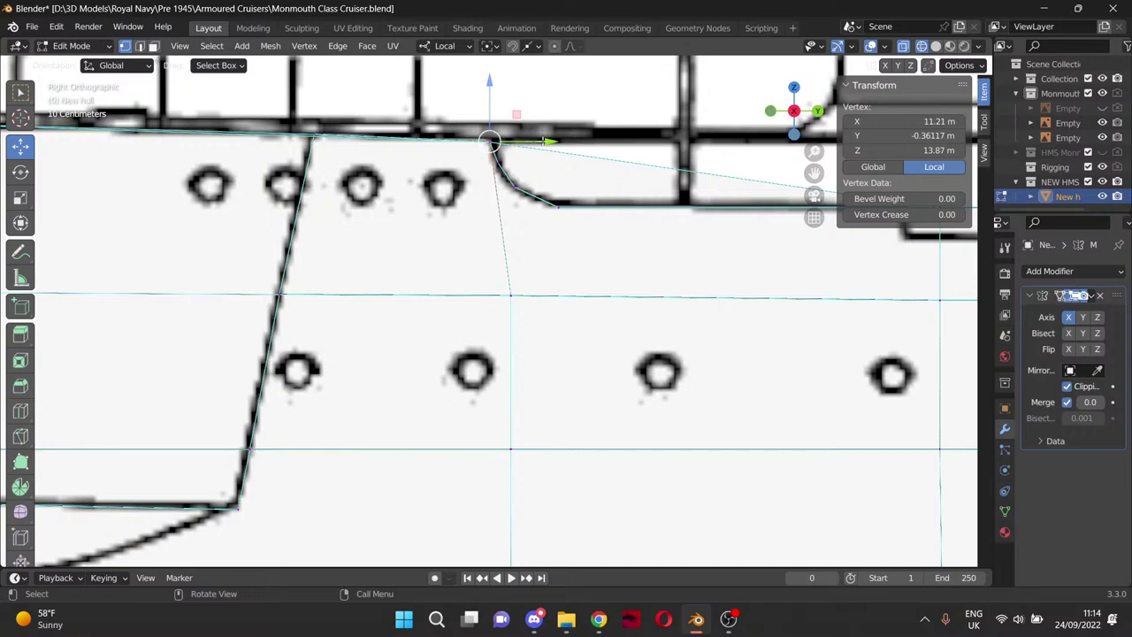
left_click_drag(491, 140, 497, 117)
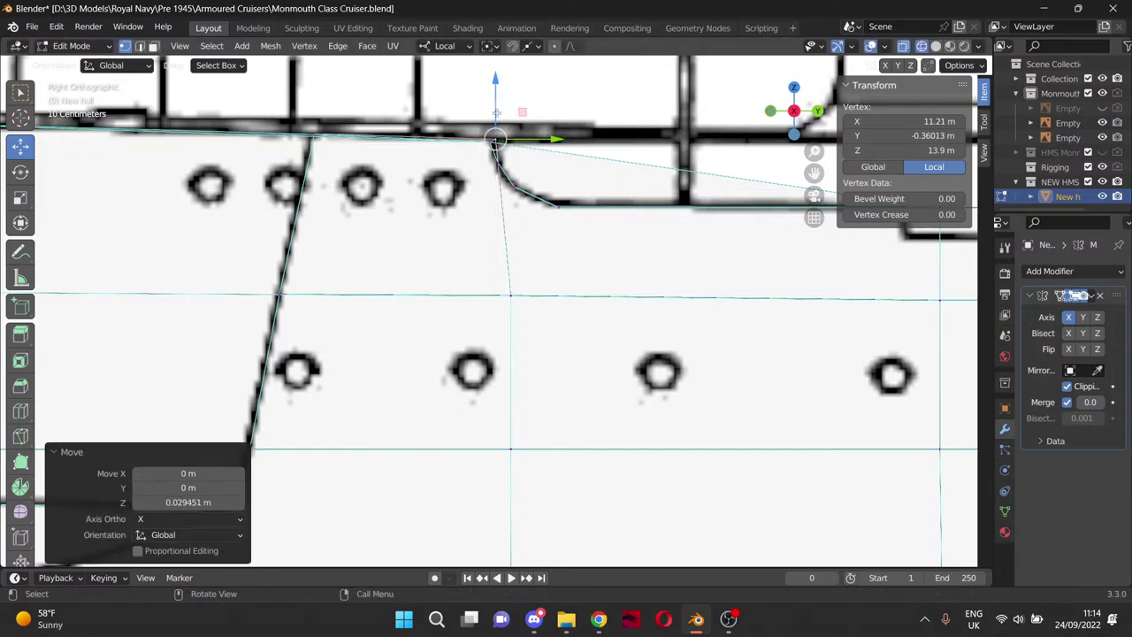
key("ctrl+z")
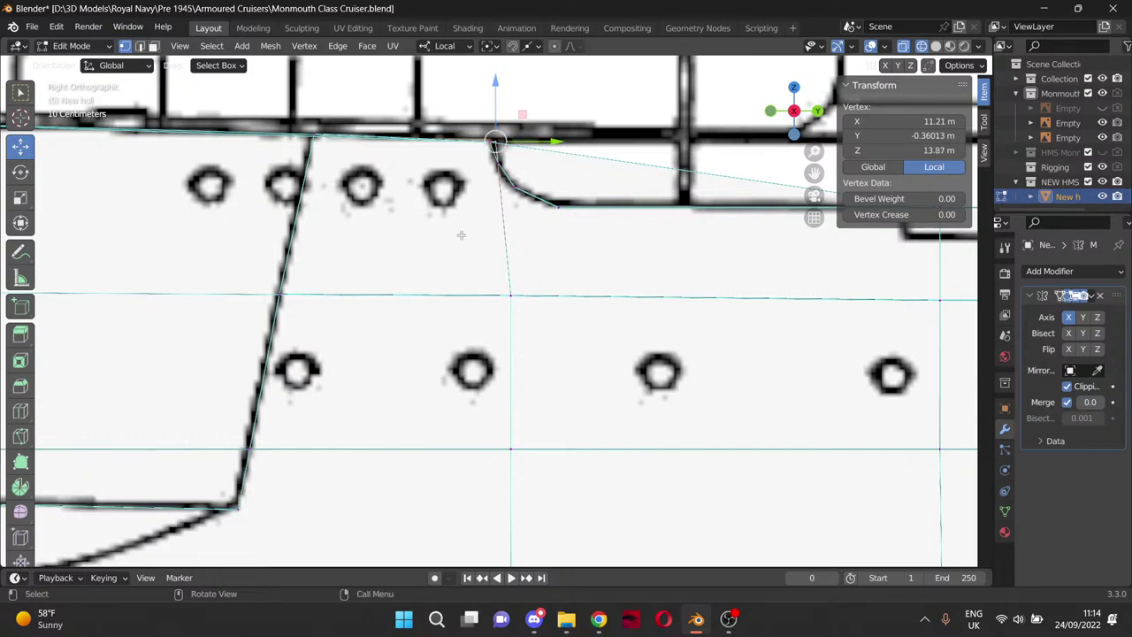
key("ctrl+z")
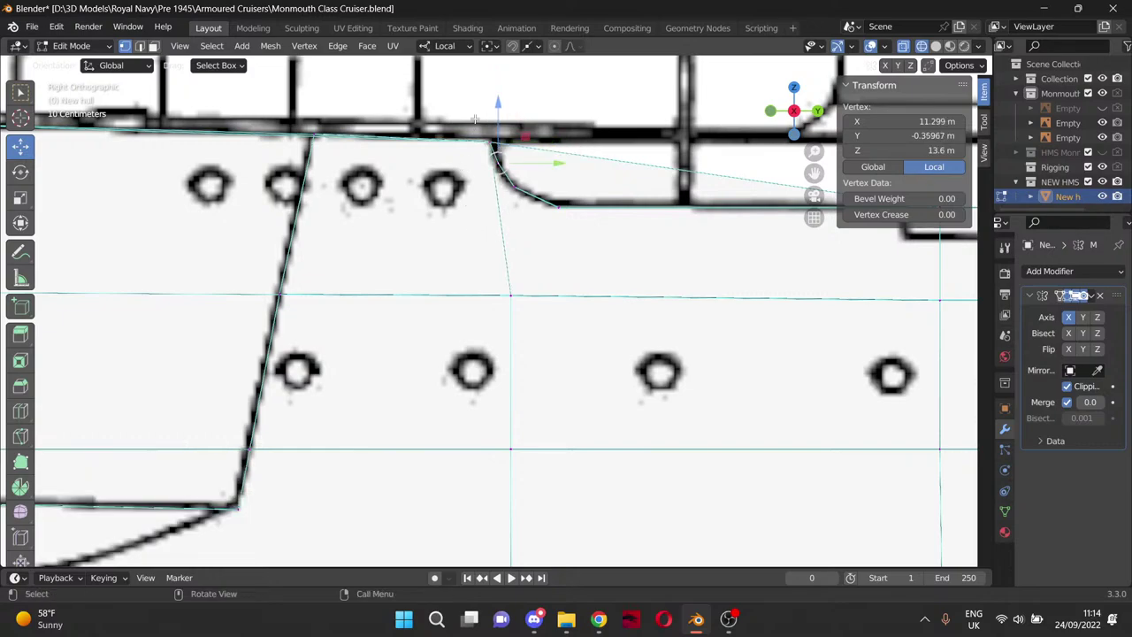
left_click_drag(475, 118, 496, 103)
Try to align the paired vertices atop the casemate's forward edge by lowering the inner one about 0.01 m.
left_click(312, 133)
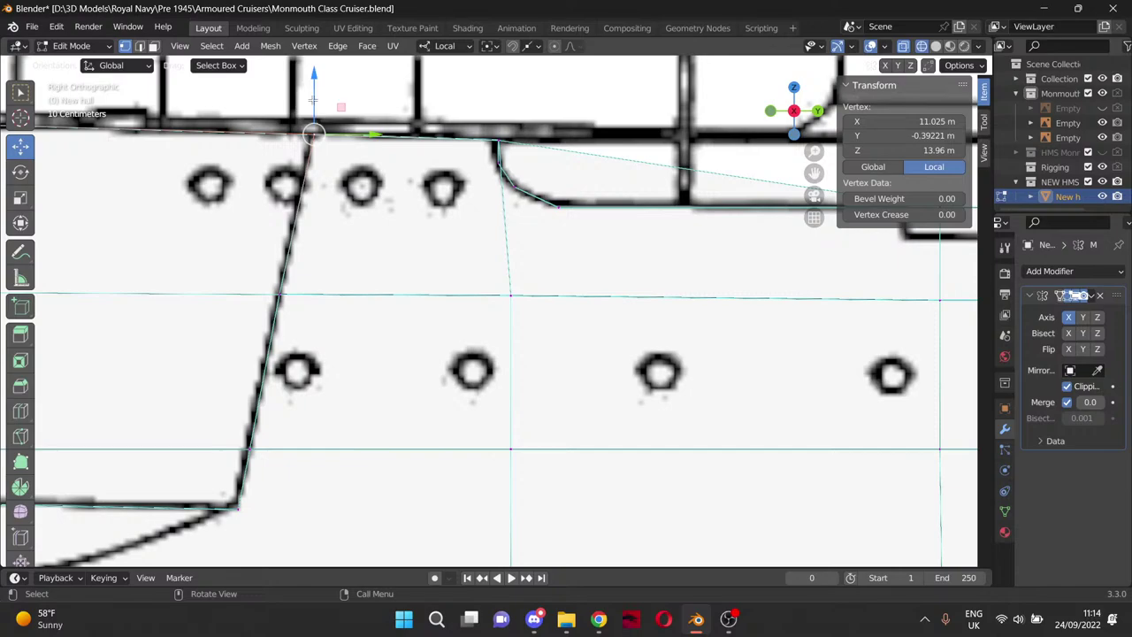
left_click_drag(312, 102, 314, 103)
scroll(447, 169, "up", 5)
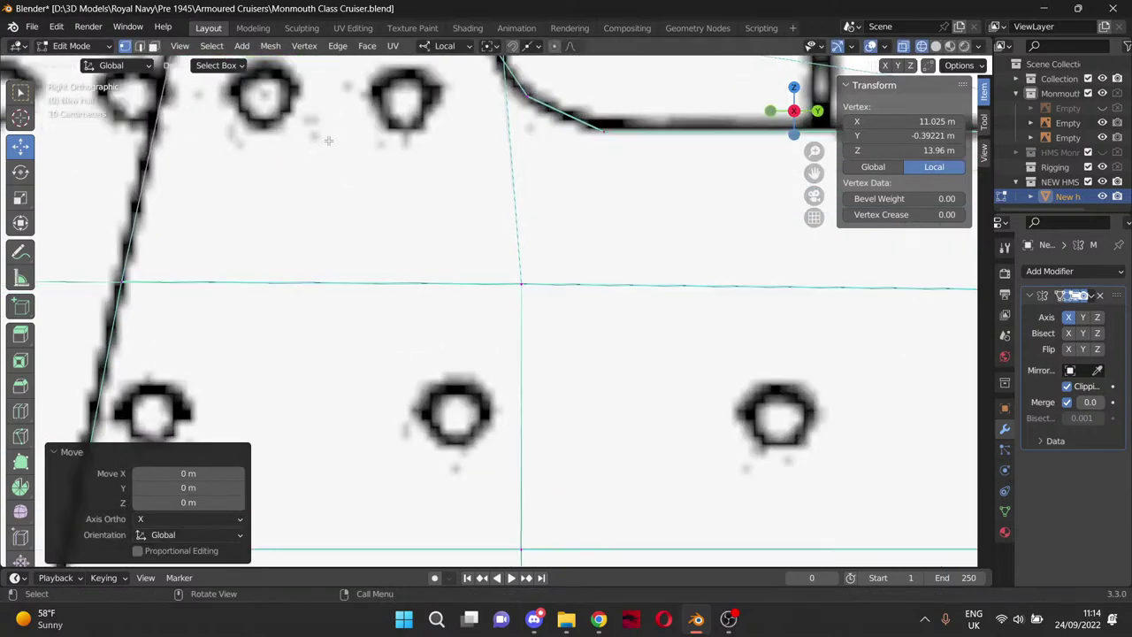
left_click_drag(814, 173, 1103, 483)
scroll(436, 265, "up", 8)
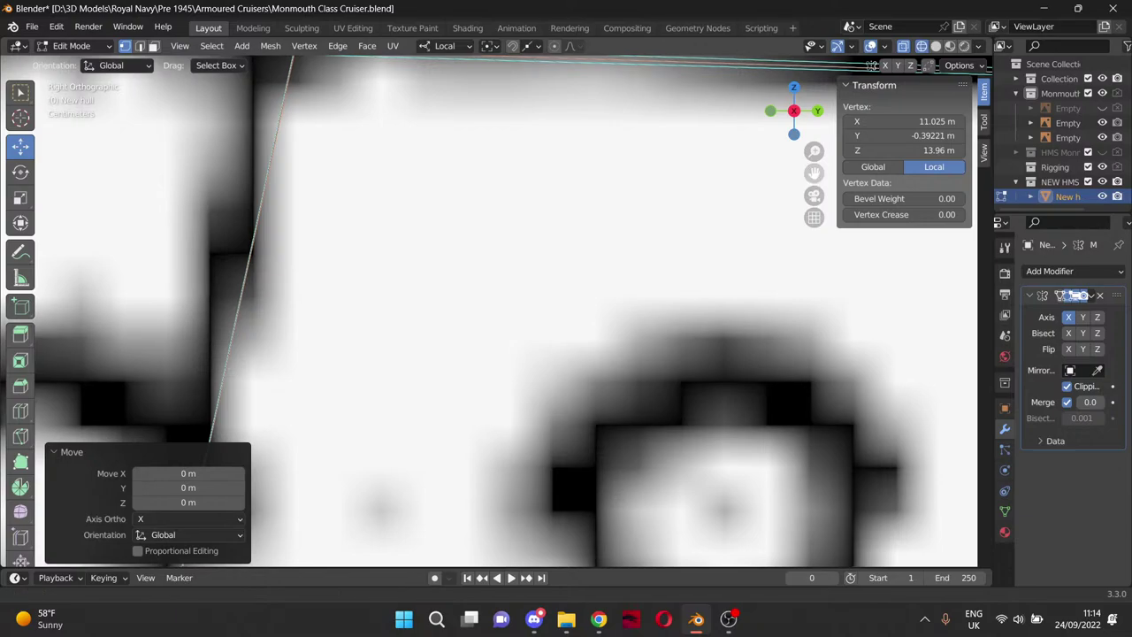
scroll(423, 224, "down", 5)
left_click(383, 209)
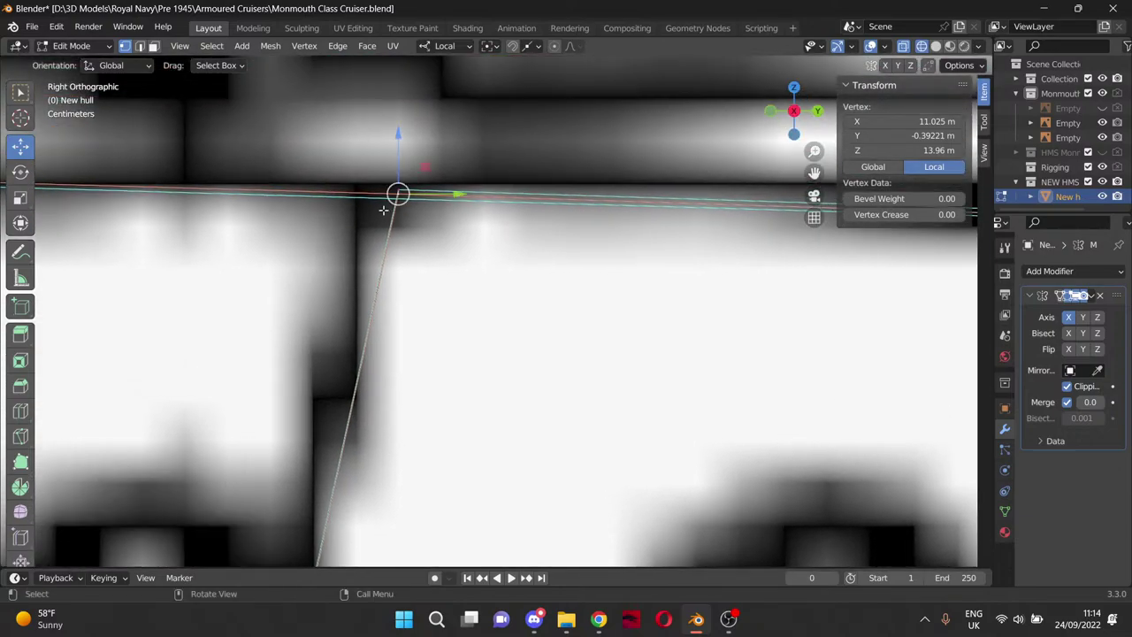
left_click(597, 156)
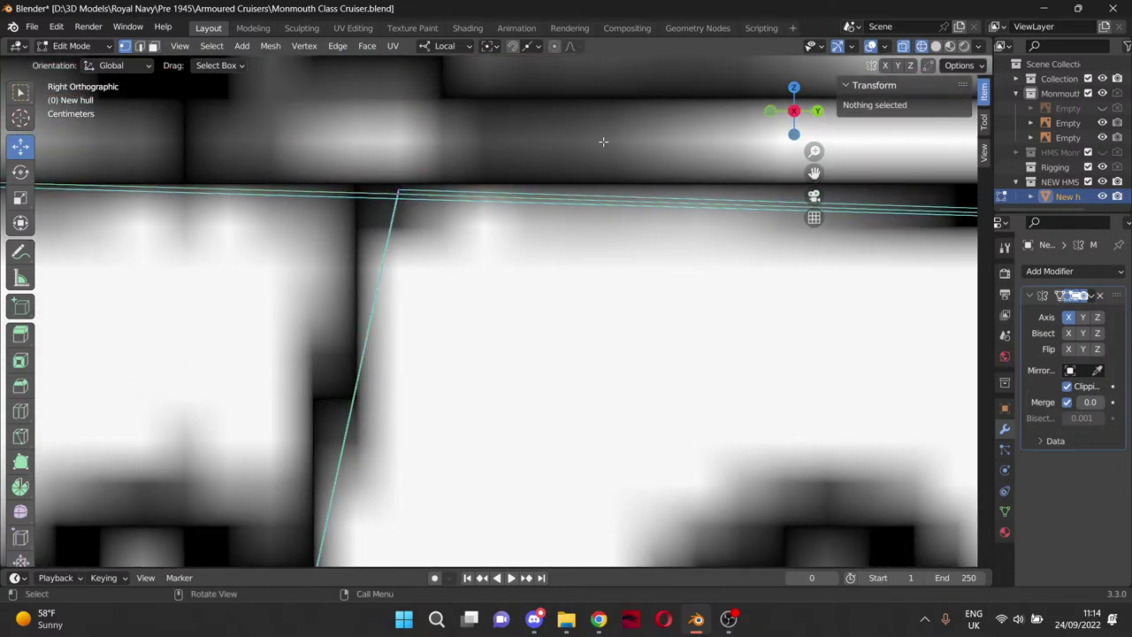
left_click(400, 186)
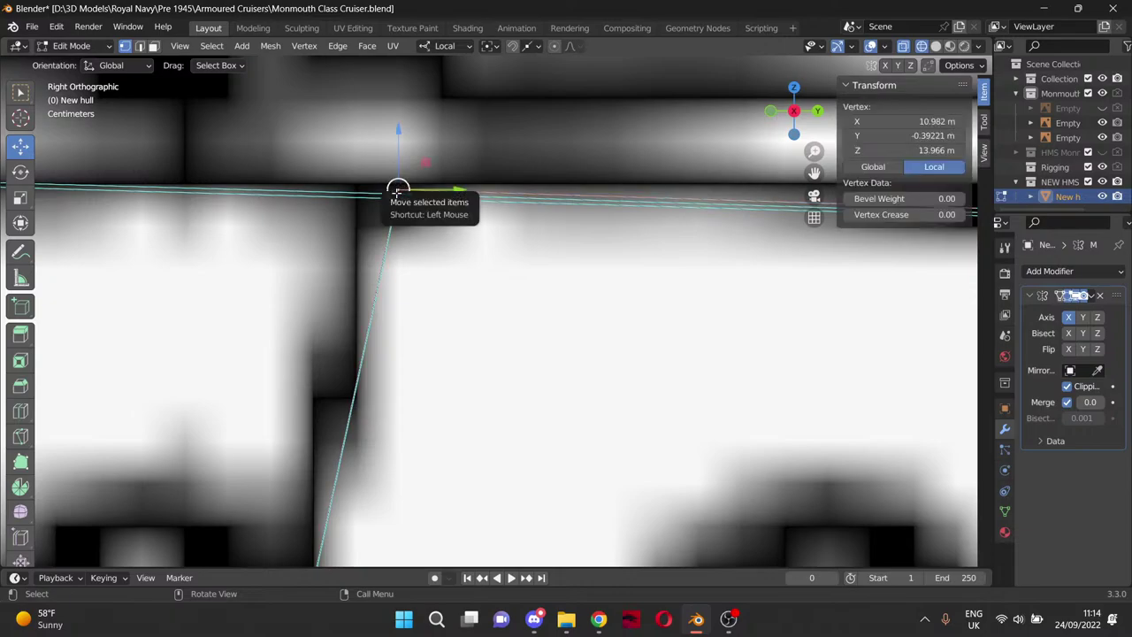
left_click_drag(396, 133, 394, 146)
key("alt+a")
scroll(471, 200, "up", 2)
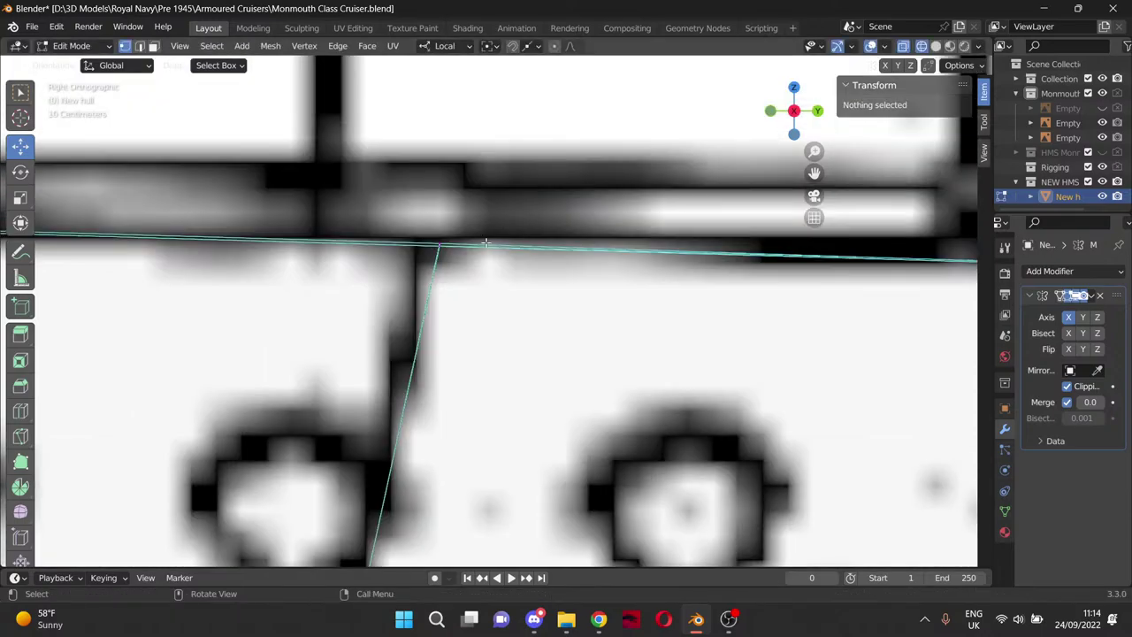
Compare the coordinates of the two closely spaced vertices at the casemate's forward top corner.
scroll(486, 242, "down", 10)
middle_click_drag(486, 243, 550, 282)
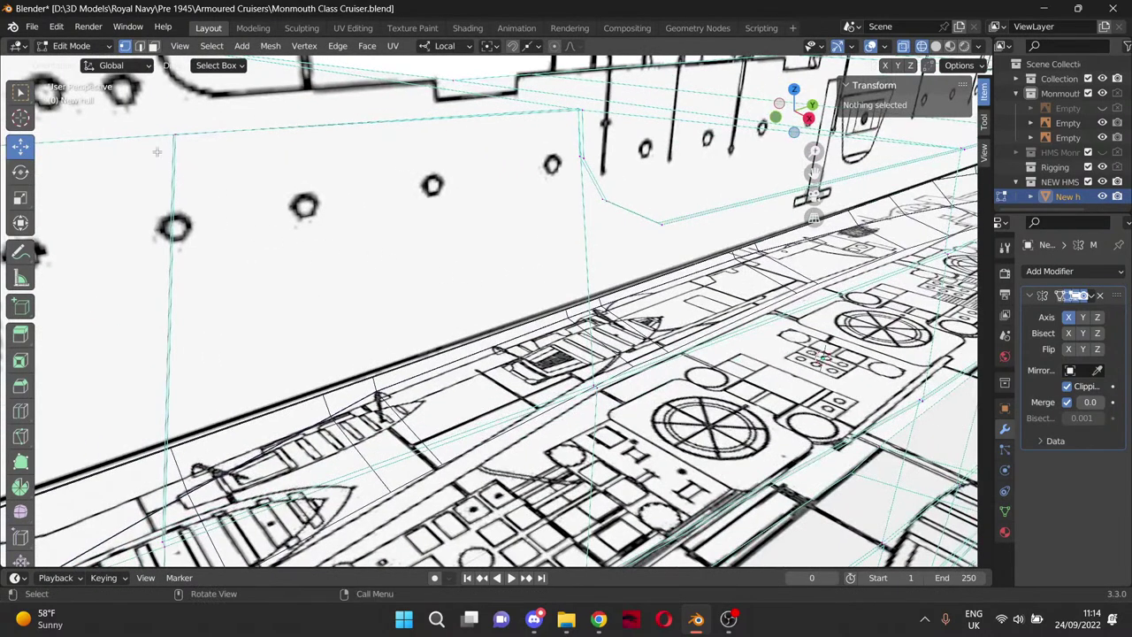
left_click_drag(815, 172, 902, 203)
middle_click_drag(314, 229, 525, 253, "shift")
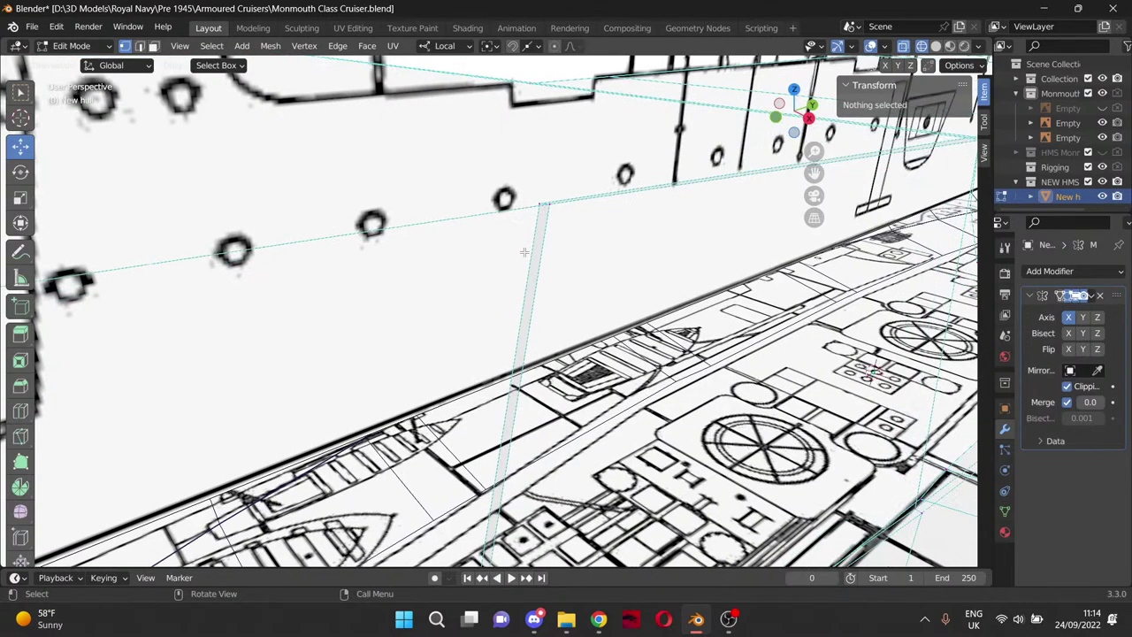
left_click(544, 204)
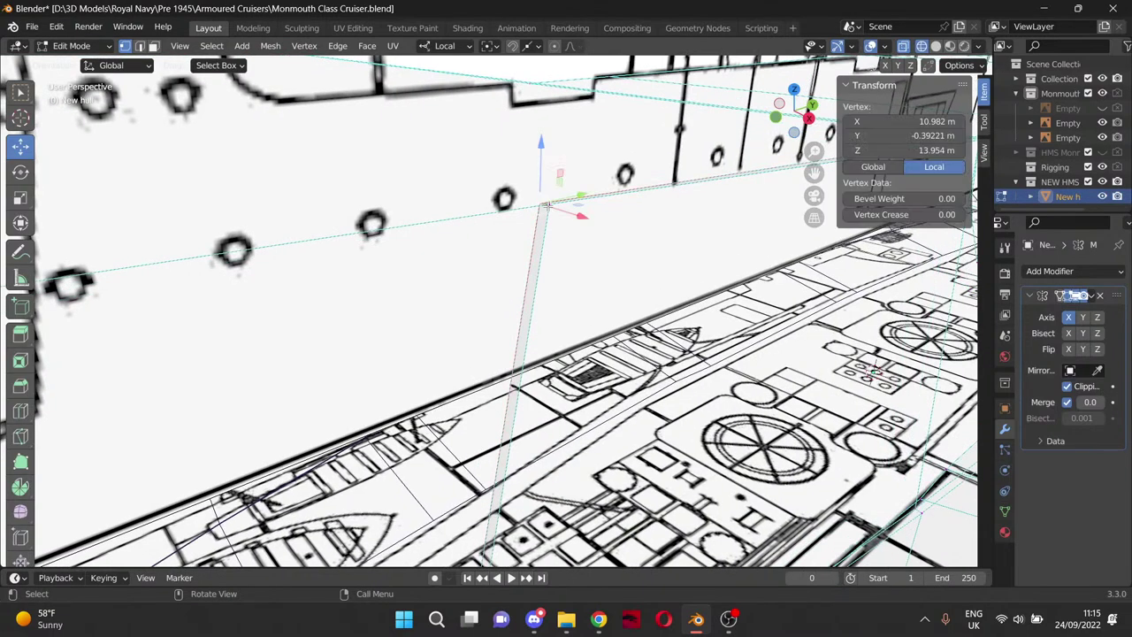
left_click(546, 206, "shift")
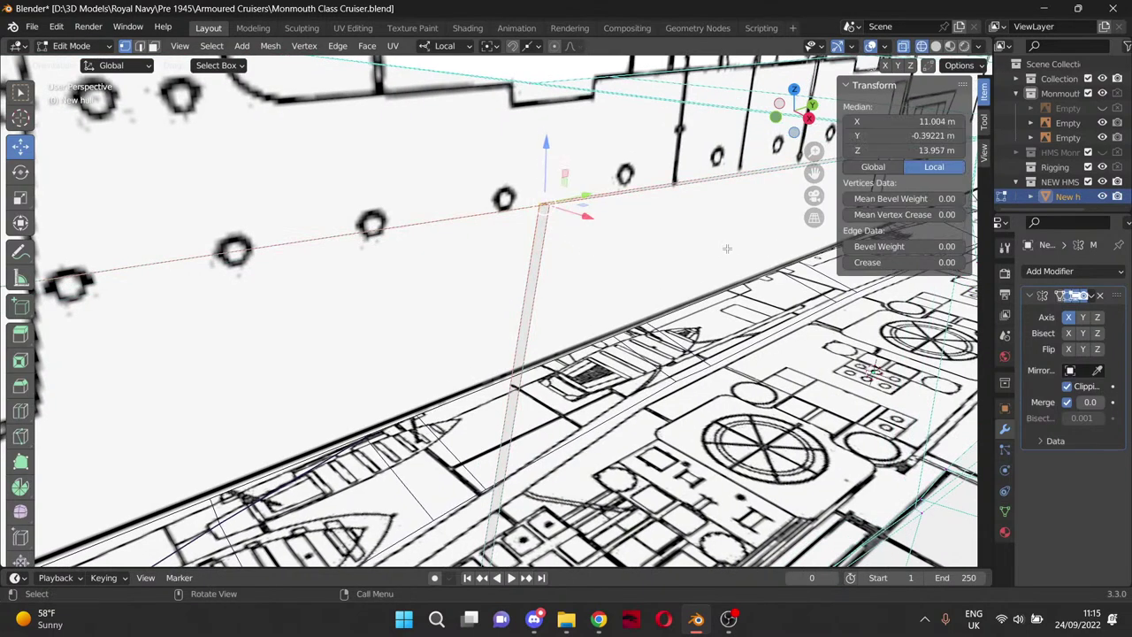
left_click(534, 204)
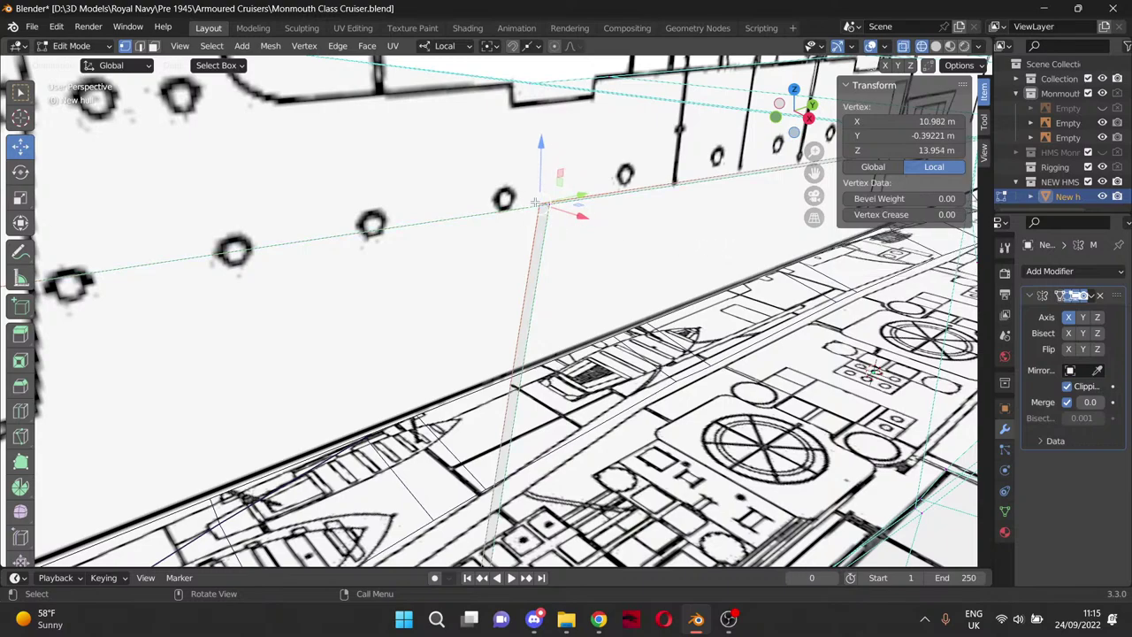
left_click(549, 209)
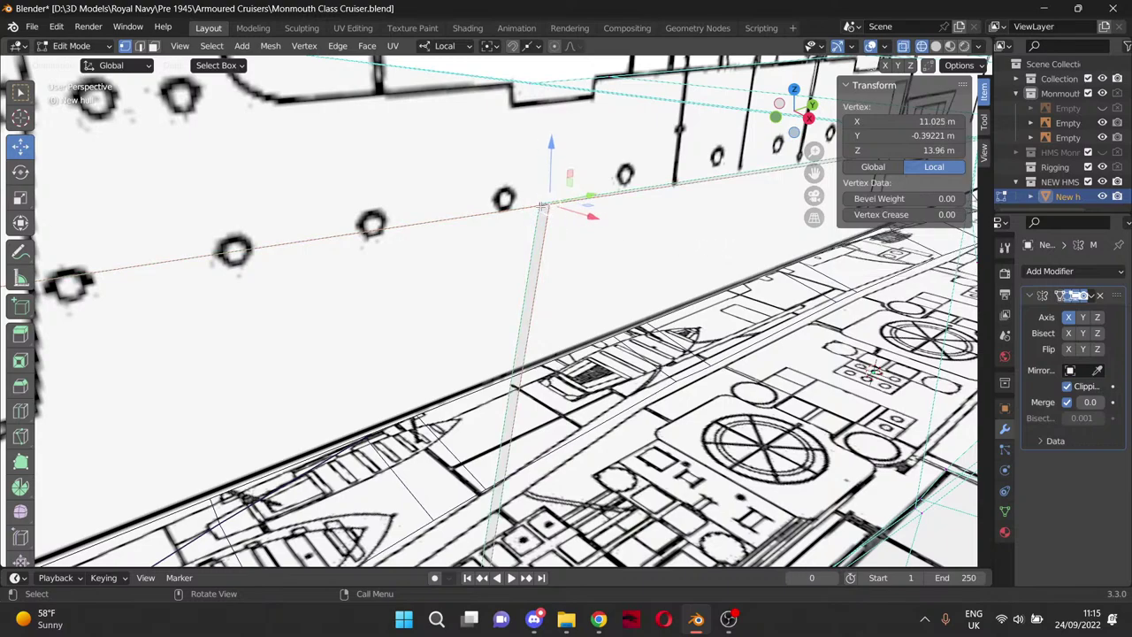
left_click(546, 207)
left_click(548, 210)
left_click(544, 205)
Copy the outer forward top corner vertex's Z value and apply 13.96 m to the inner vertex beside it.
left_click(548, 210)
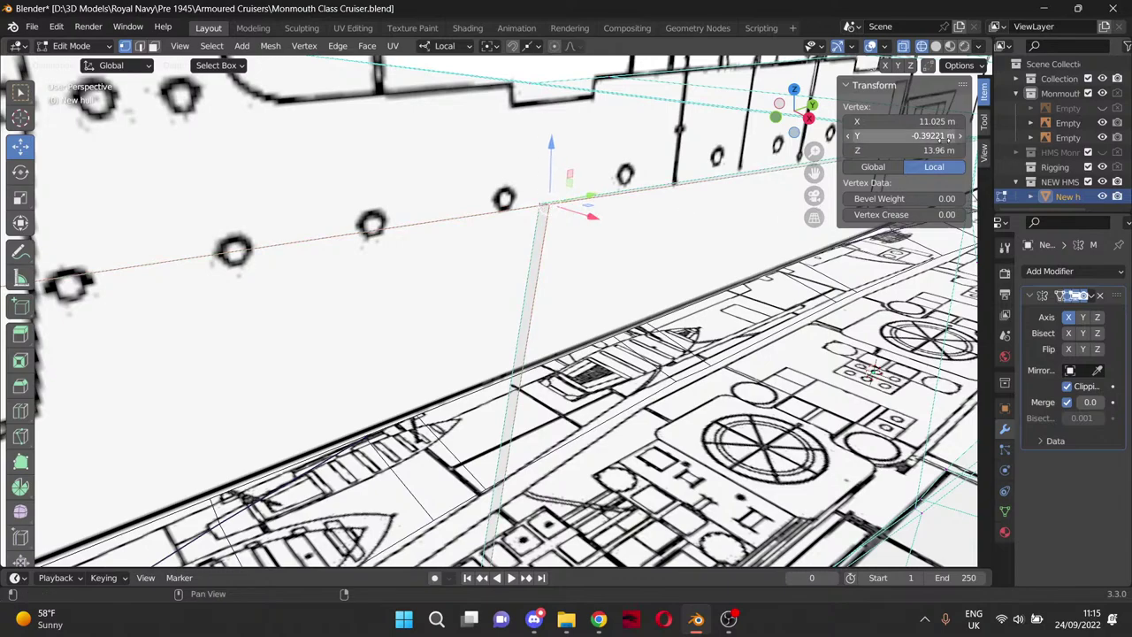
left_click(907, 150)
key("ctrl+c")
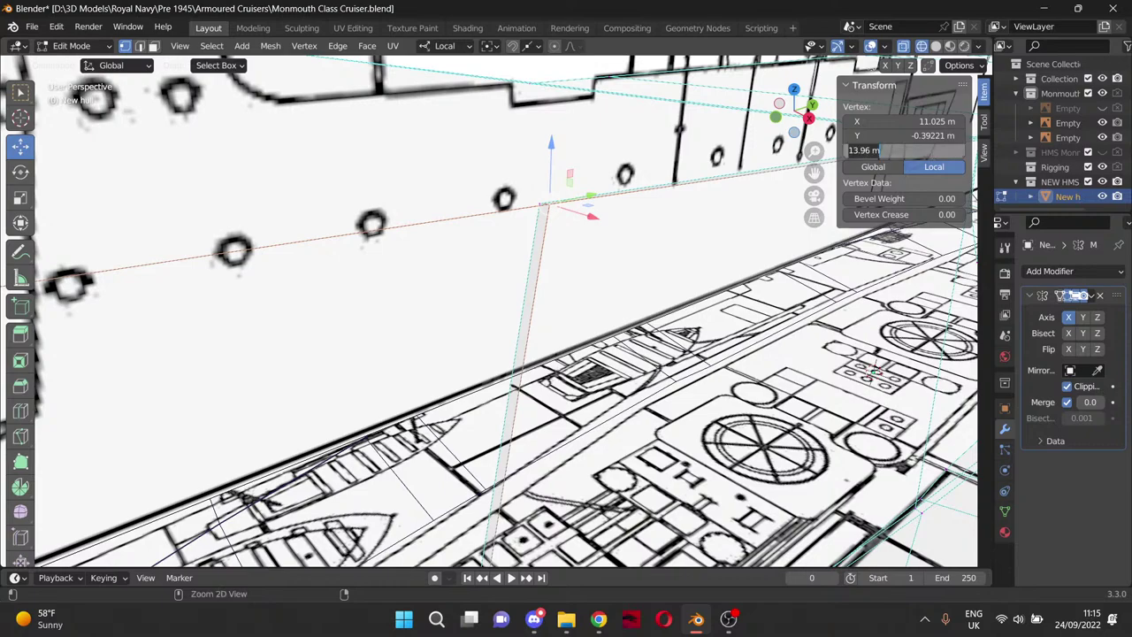
left_click(660, 273)
left_click(660, 268)
left_click(536, 206)
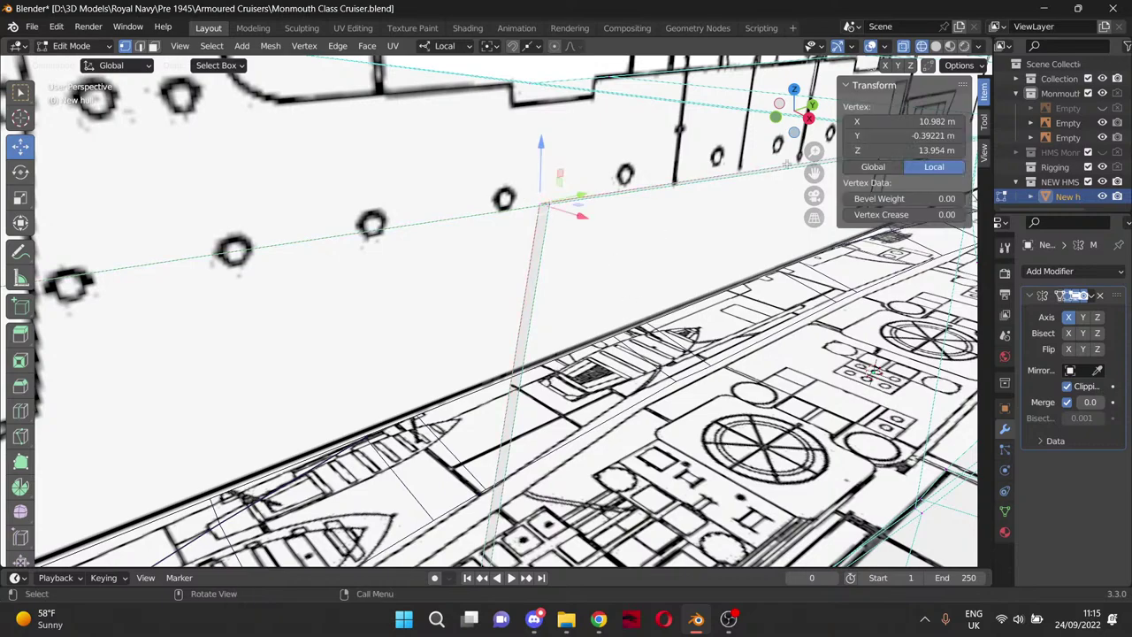
left_click(920, 153)
key("Return")
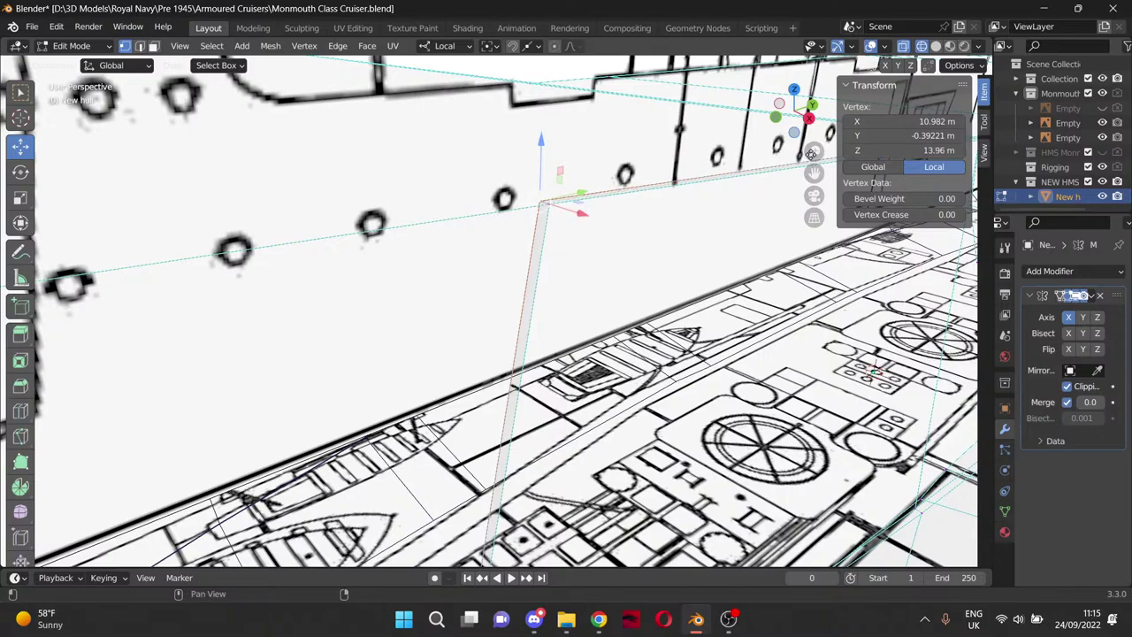
left_click(663, 253)
Switch the viewport to solid shading and inspect the deck edge and hull side around the casemate's forward corner.
scroll(662, 253, "down", 1)
scroll(663, 253, "down", 1)
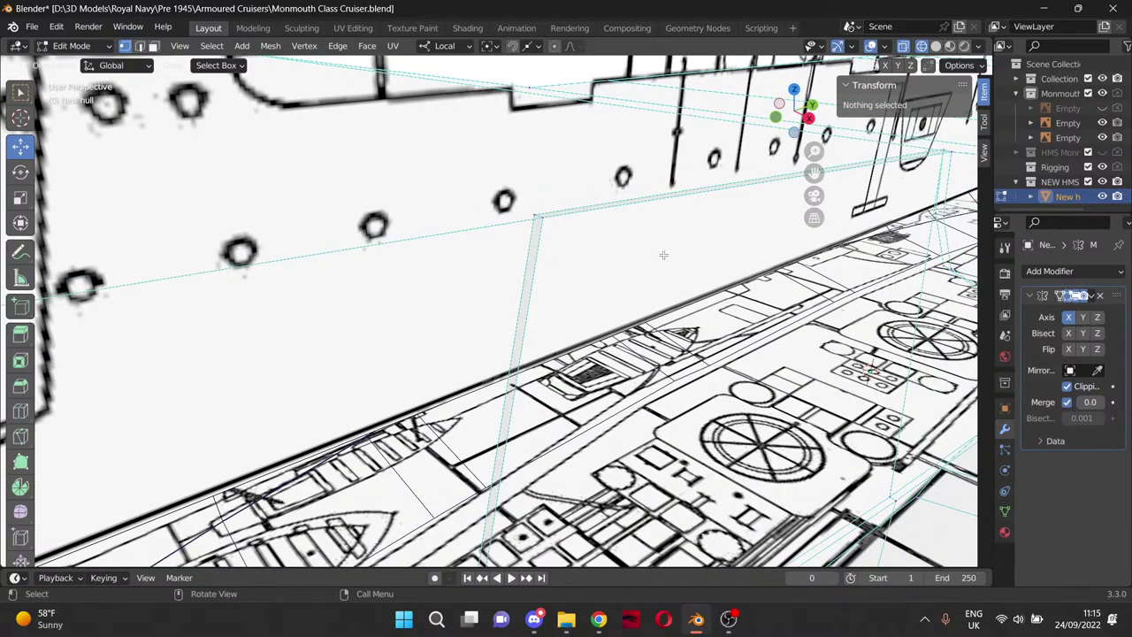
scroll(663, 255, "down", 2)
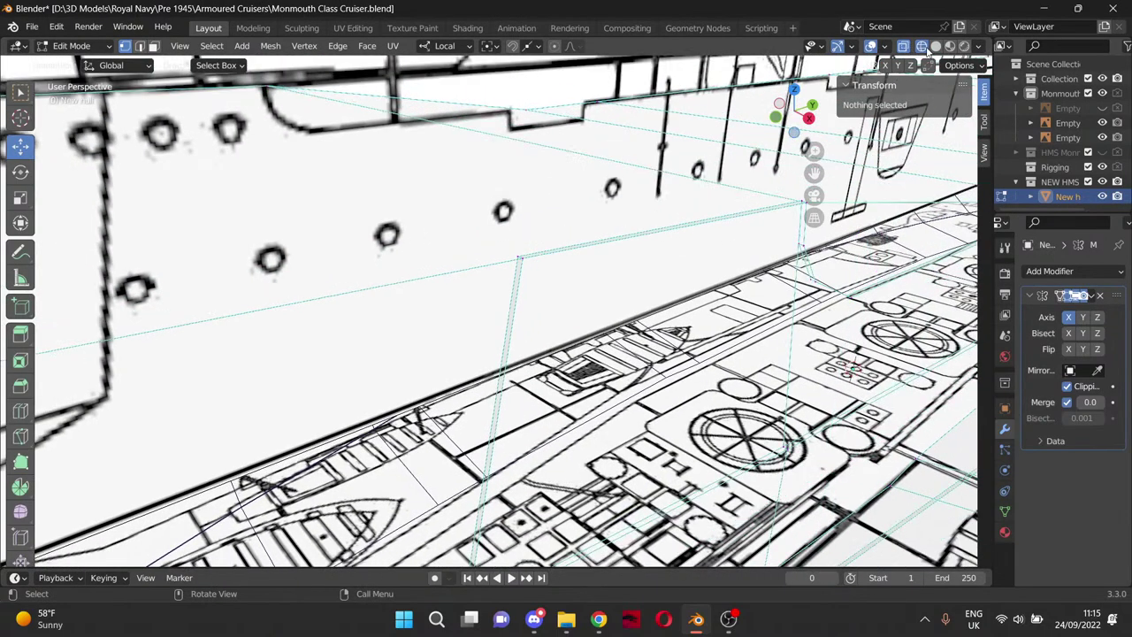
left_click(936, 46)
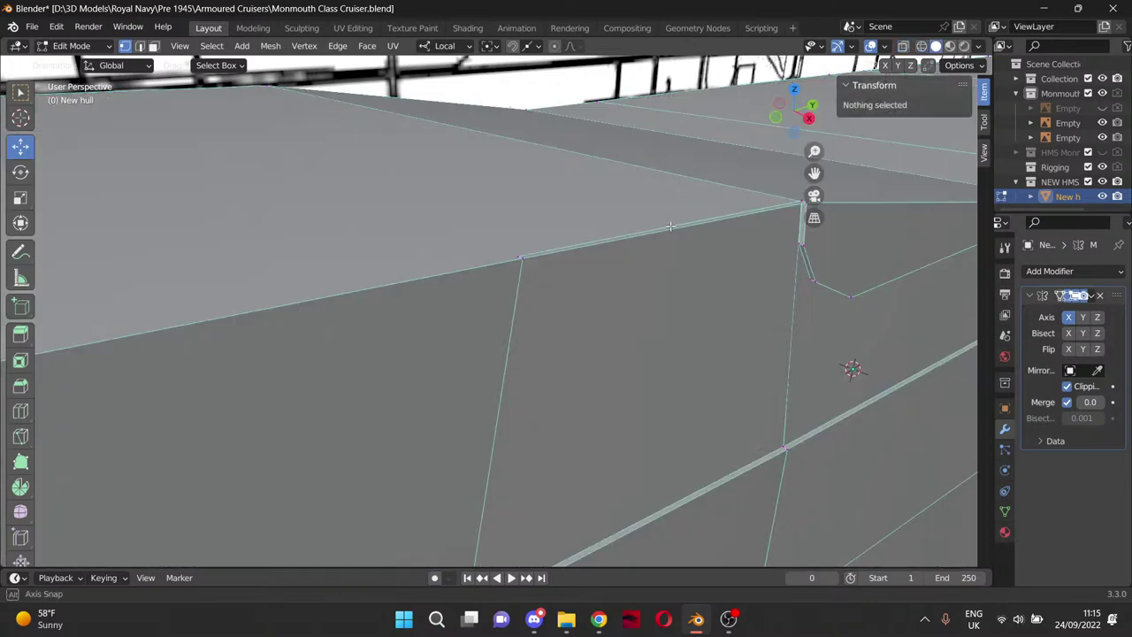
middle_click_drag(671, 227, 625, 233)
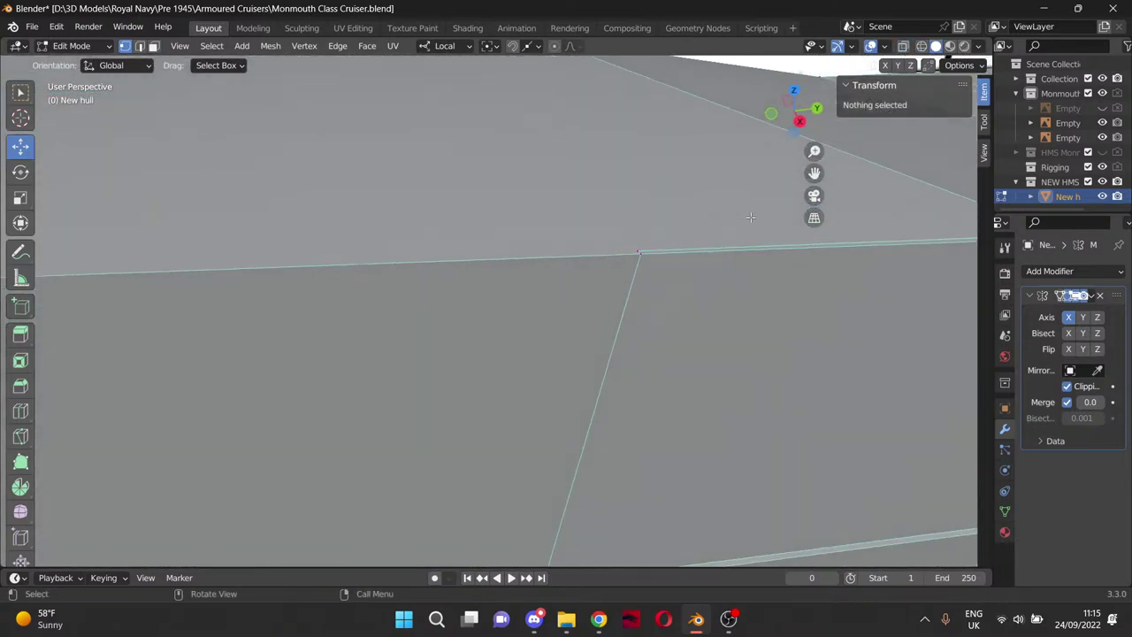
left_click_drag(805, 174, 311, 69)
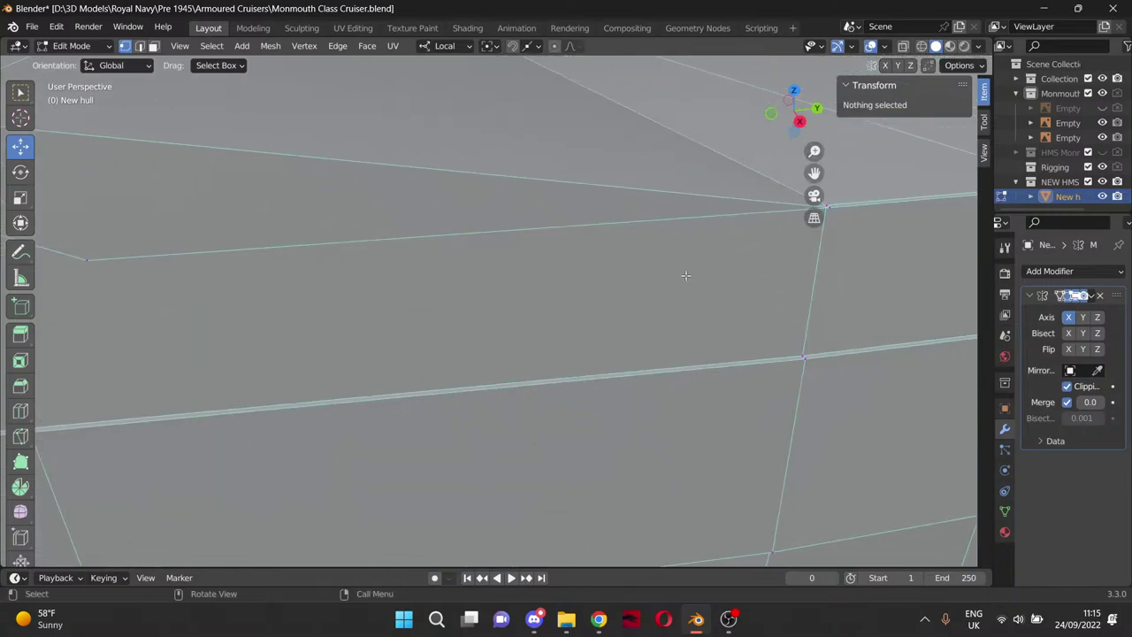
middle_click_drag(705, 271, 779, 238)
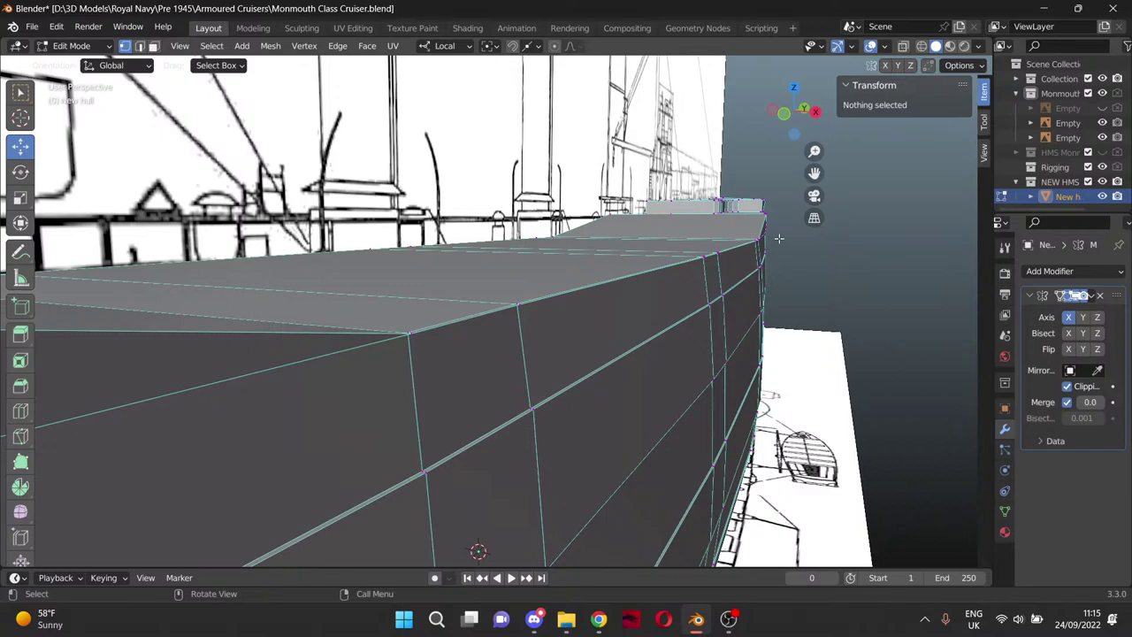
Delete the stray vertex just inside the aft casemate's lower aft corner on the hull side.
scroll(585, 255, "down", 10)
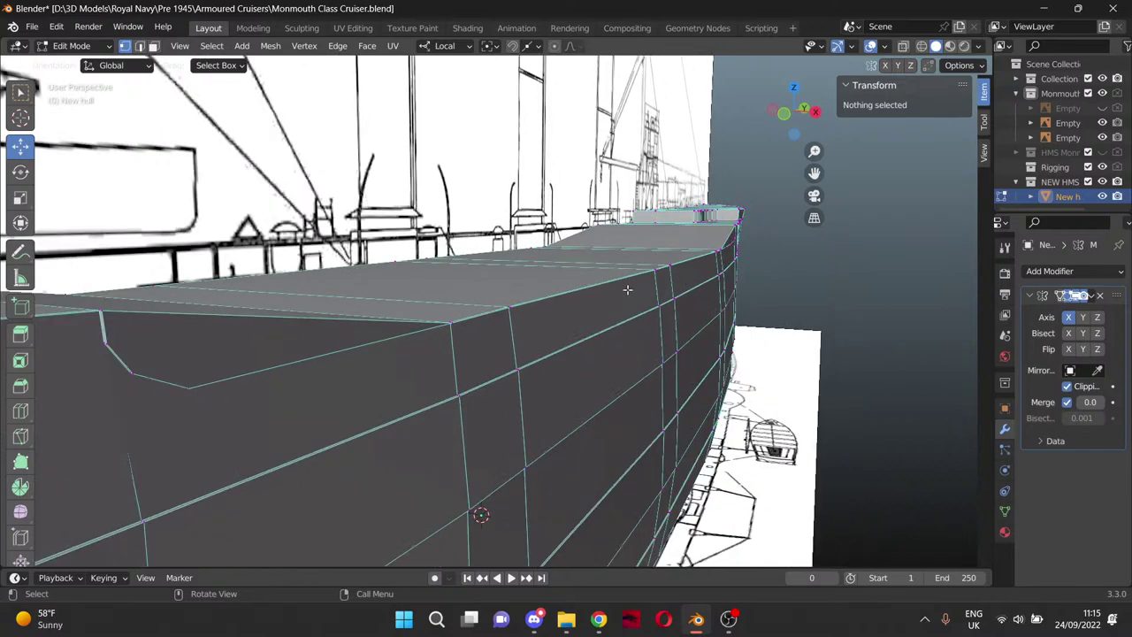
middle_click_drag(644, 306, 514, 315)
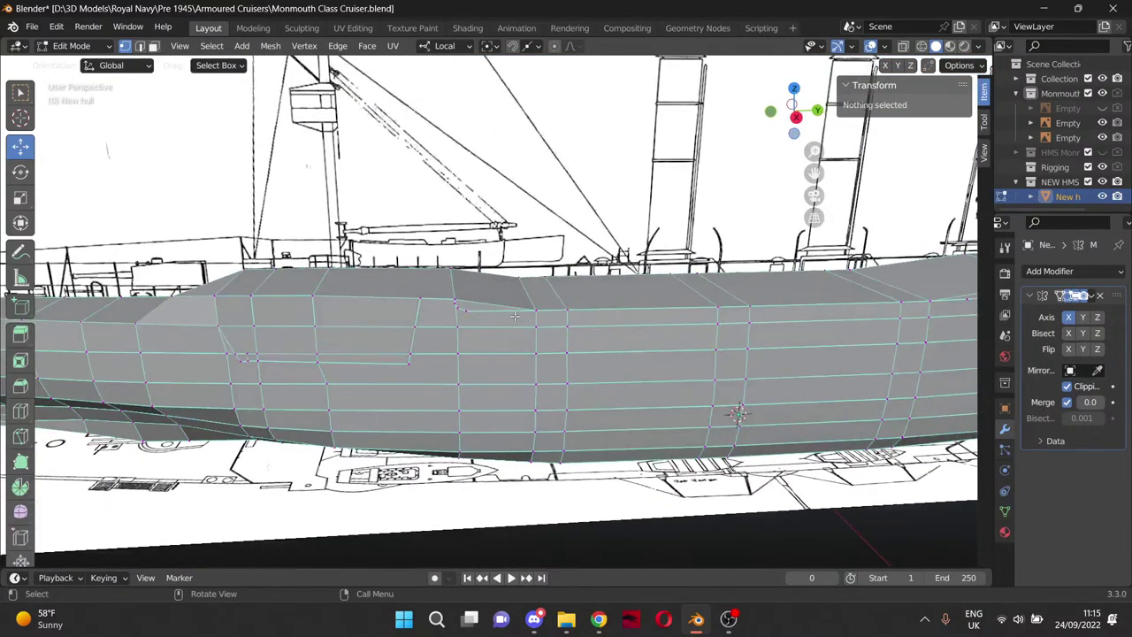
key("KP_3")
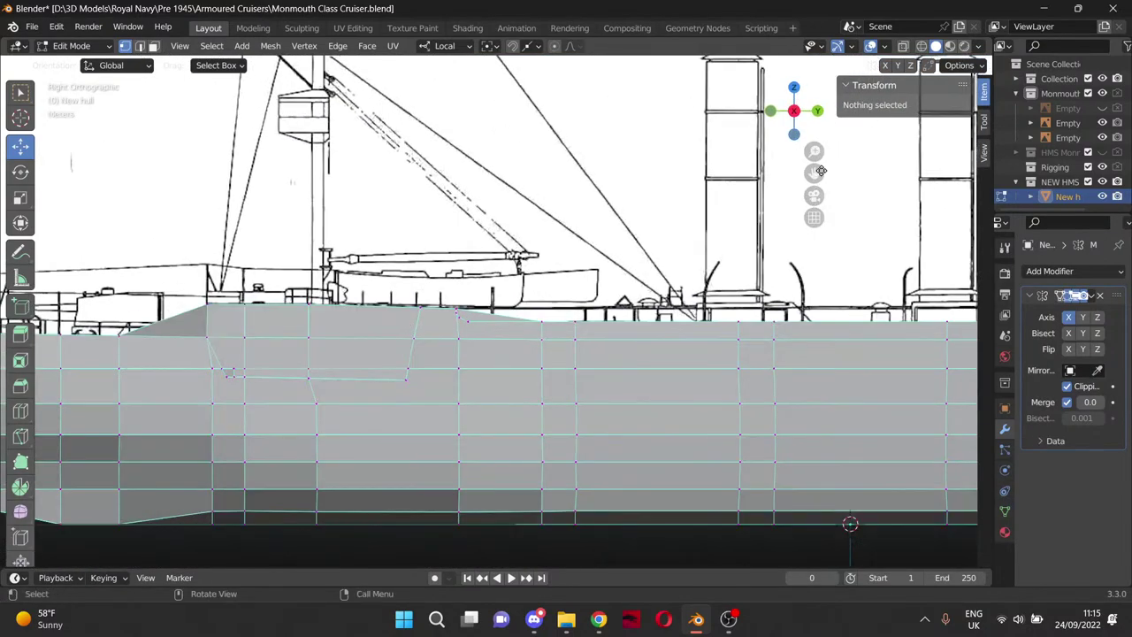
middle_click_drag(301, 368, 449, 349, "shift")
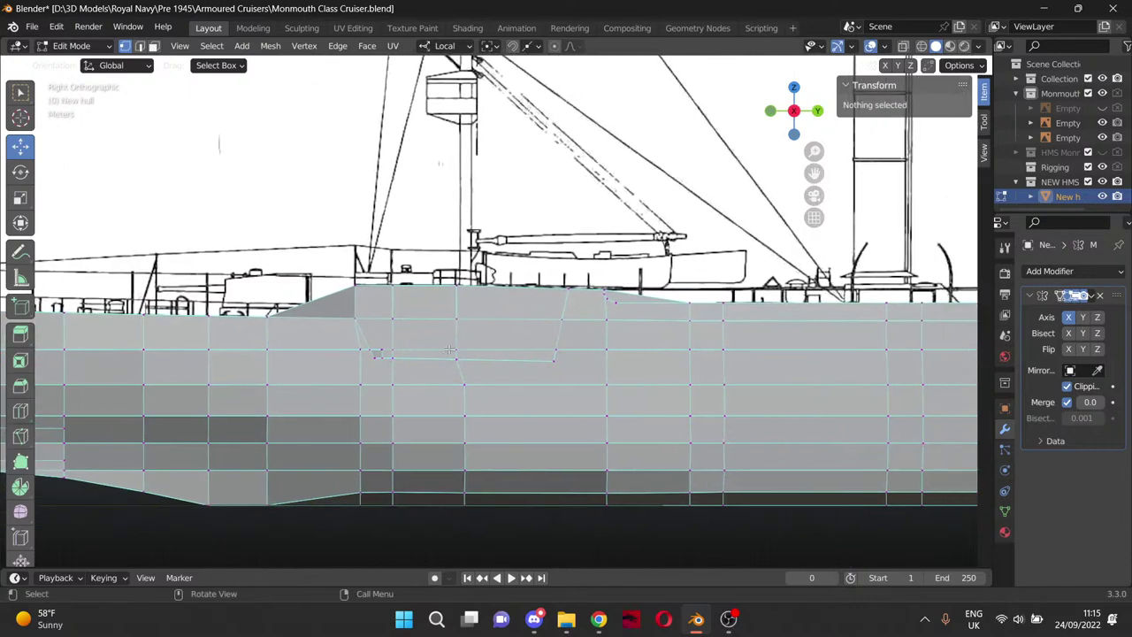
scroll(449, 350, "up", 5)
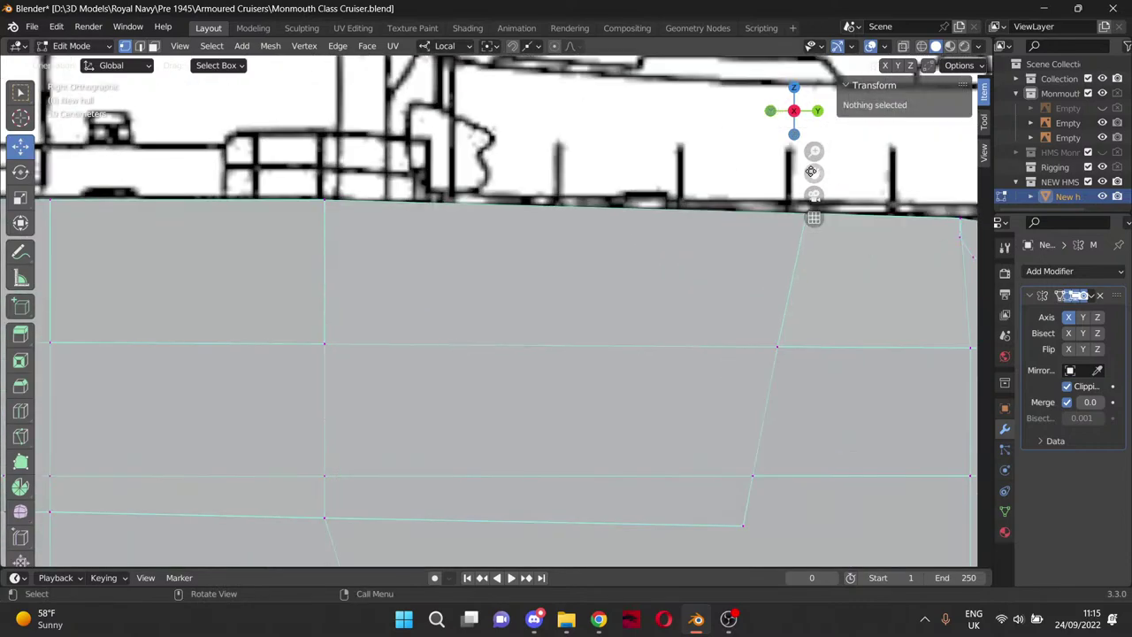
mouse_move(812, 171)
left_mouse_down()
mouse_move(800, 141)
mouse_move(815, 138)
mouse_move(811, 170)
left_mouse_up()
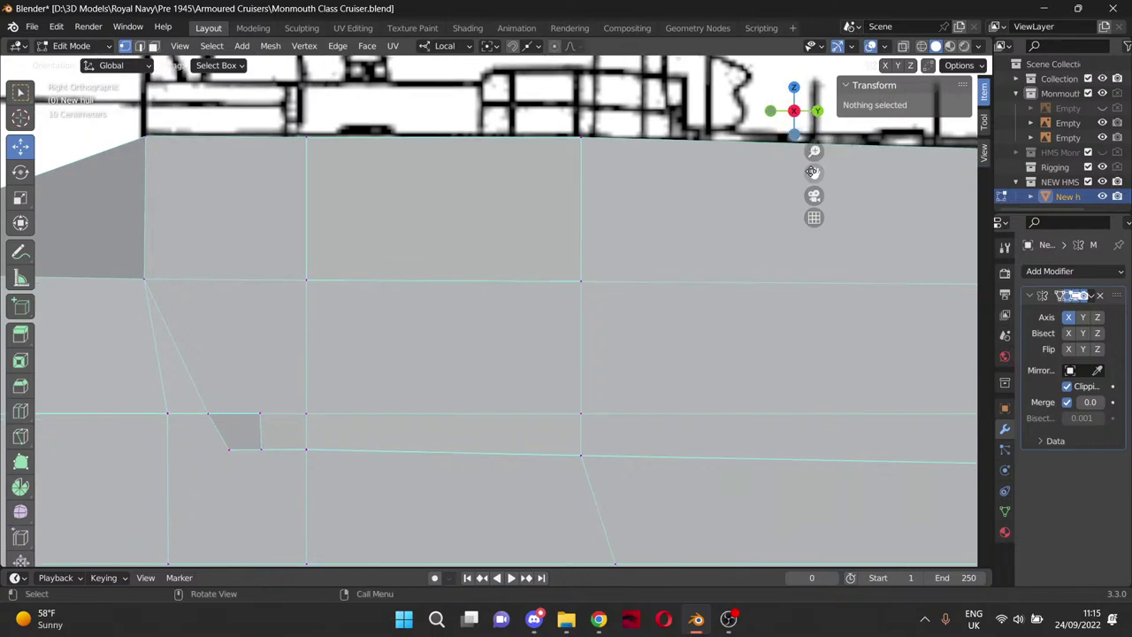
left_click(257, 413)
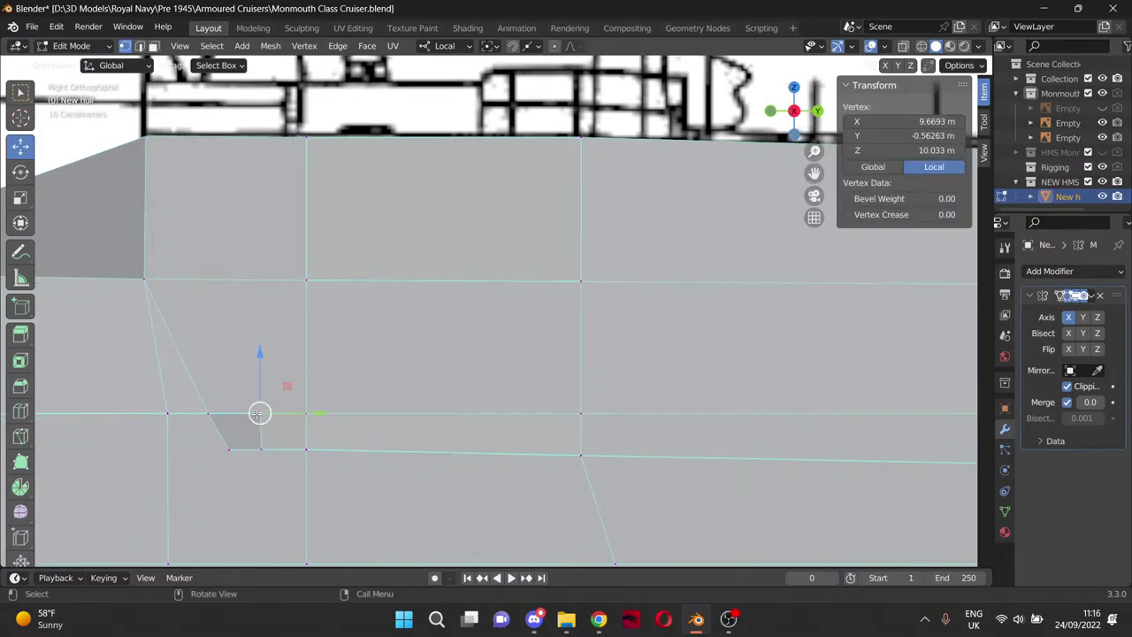
key("x")
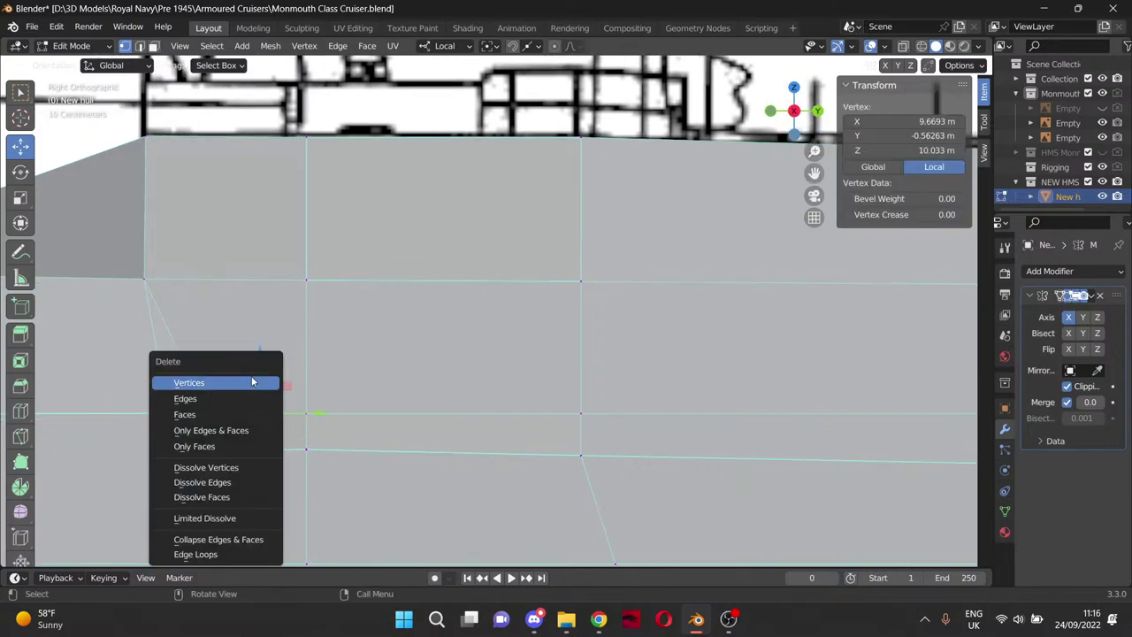
left_click(251, 382)
scroll(252, 390, "down", 5)
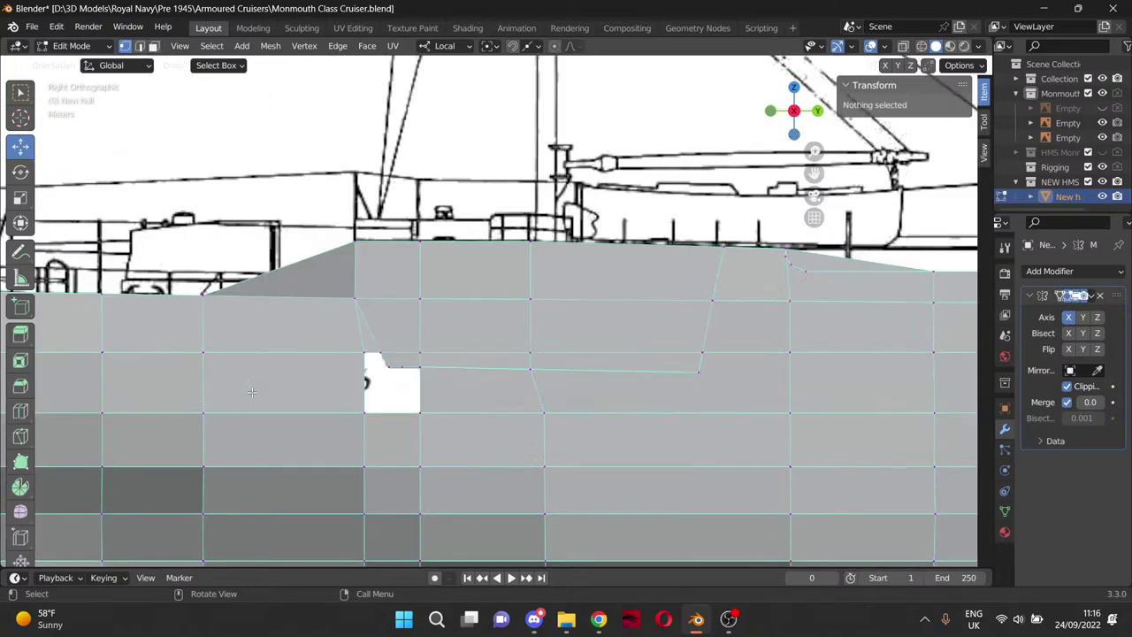
scroll(252, 392, "up", 3)
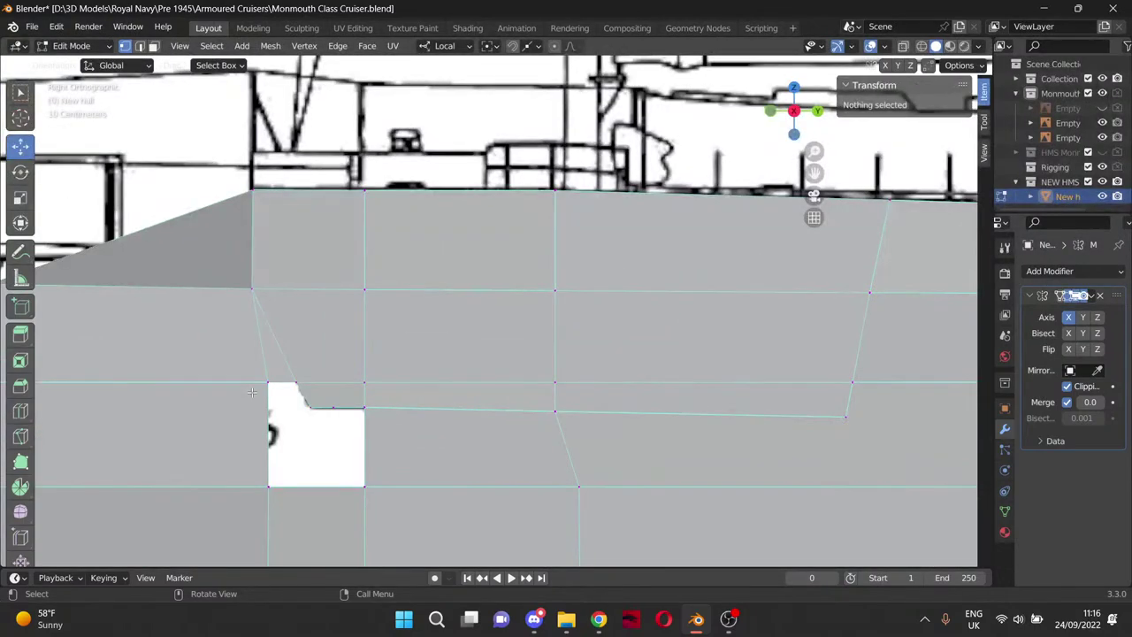
Try to fill the opening at the casemate's lower aft corner with a face from five of its surrounding vertices.
left_click(268, 384)
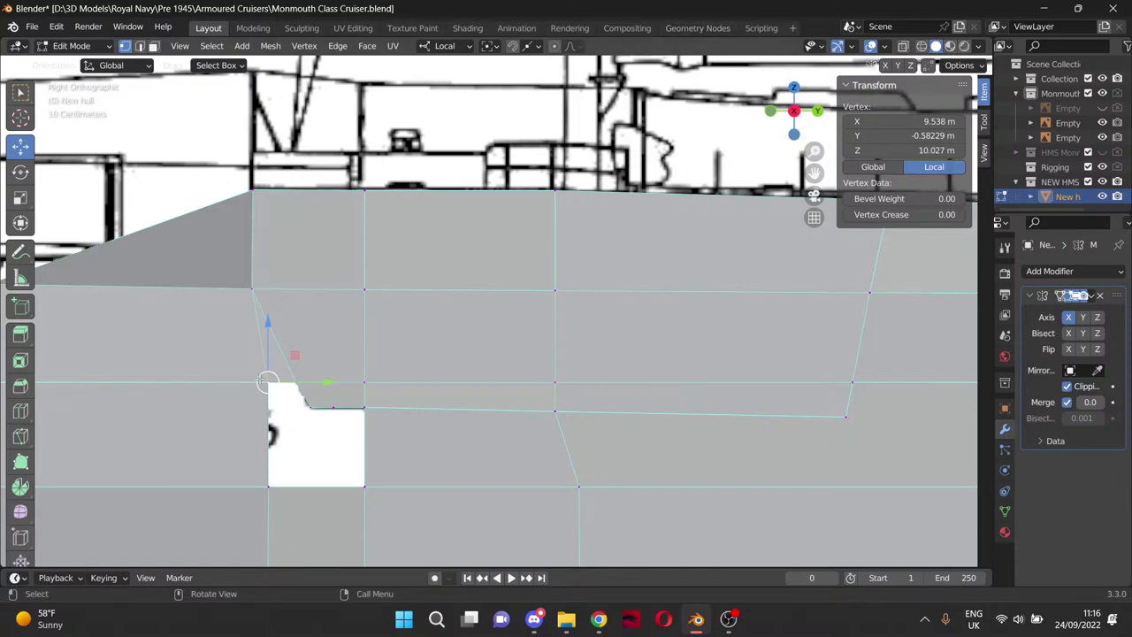
middle_click_drag(347, 287, 336, 393)
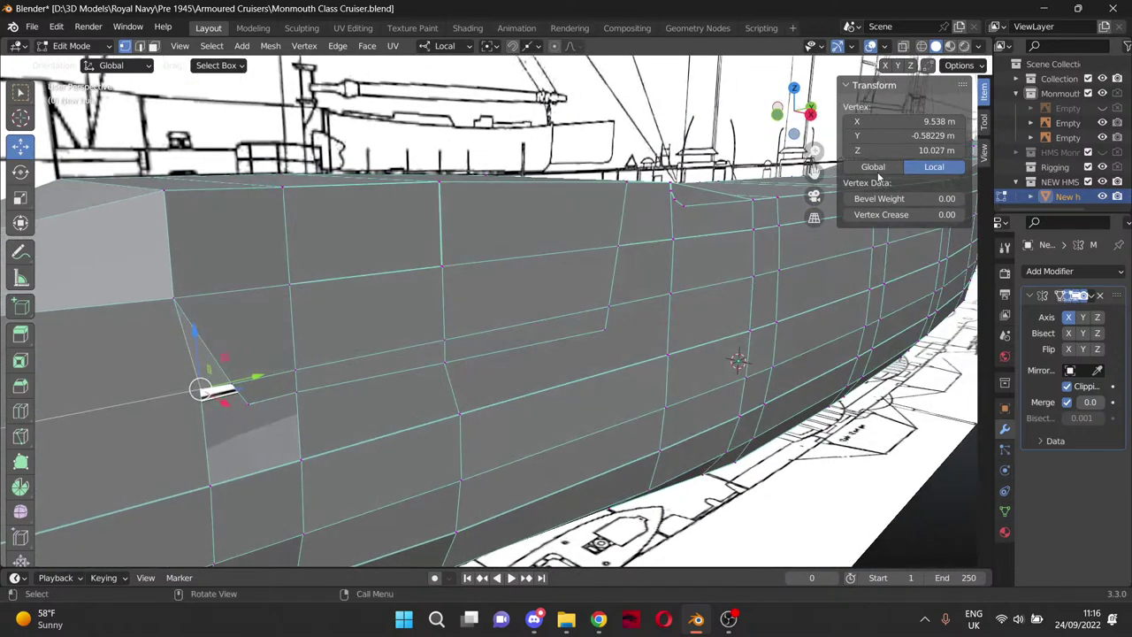
left_click_drag(816, 173, 920, 138)
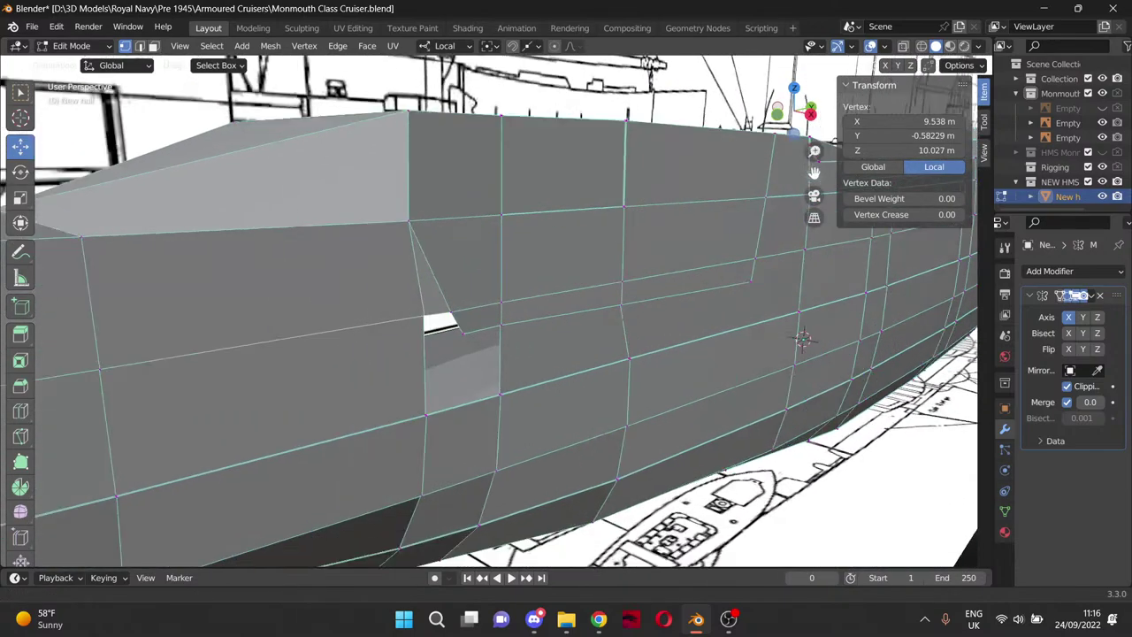
scroll(457, 380, "up", 4)
middle_click_drag(379, 390, 478, 437)
left_click(477, 390)
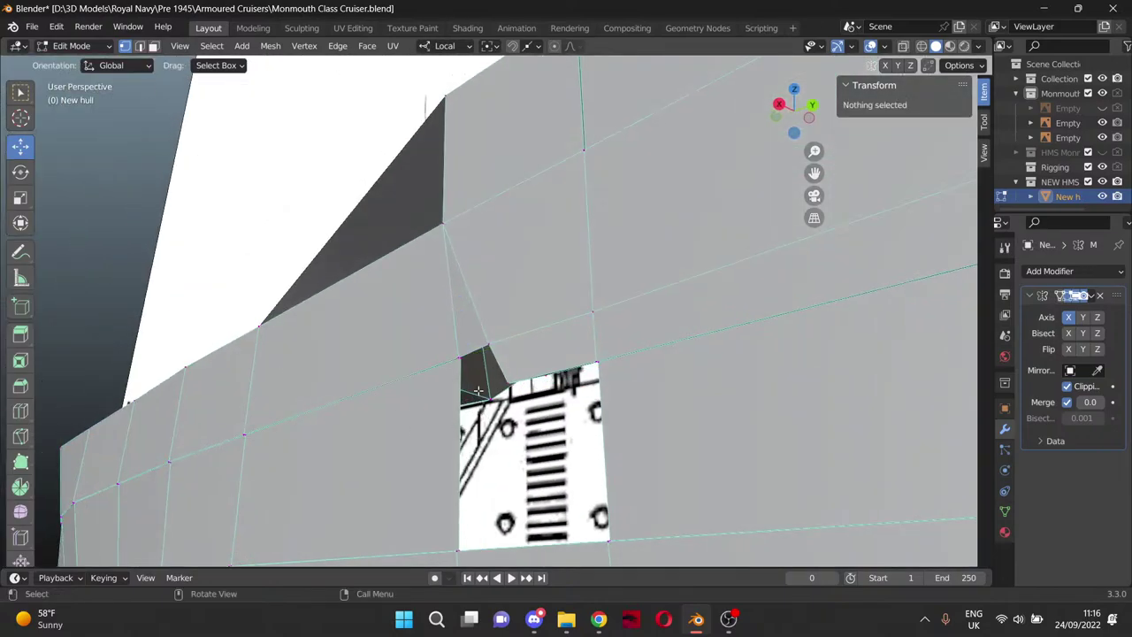
left_click(467, 363)
left_click(460, 544, "shift")
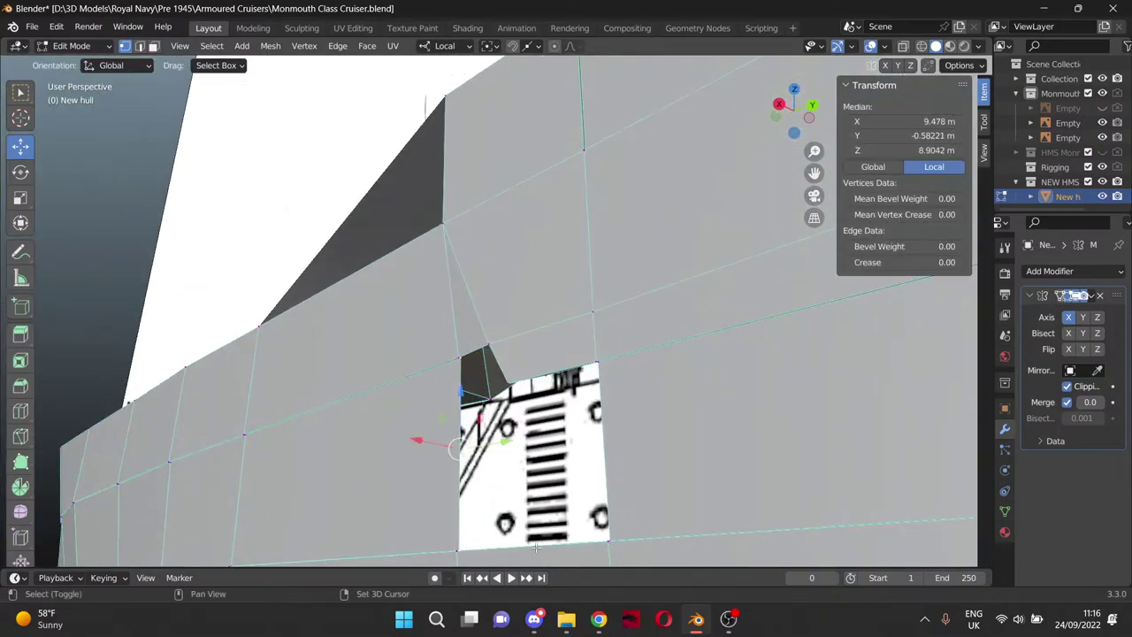
left_click(616, 536, "shift")
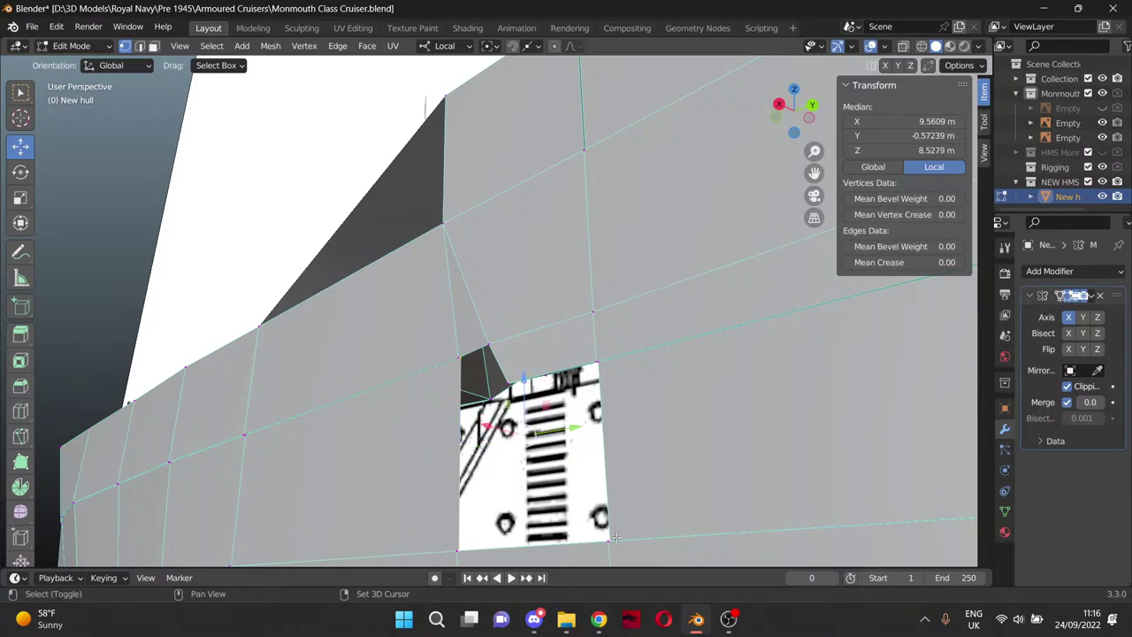
left_click(610, 362, "shift")
left_click(515, 387, "shift")
key("f")
middle_click_drag(567, 315, 715, 302)
key("ctrl+z")
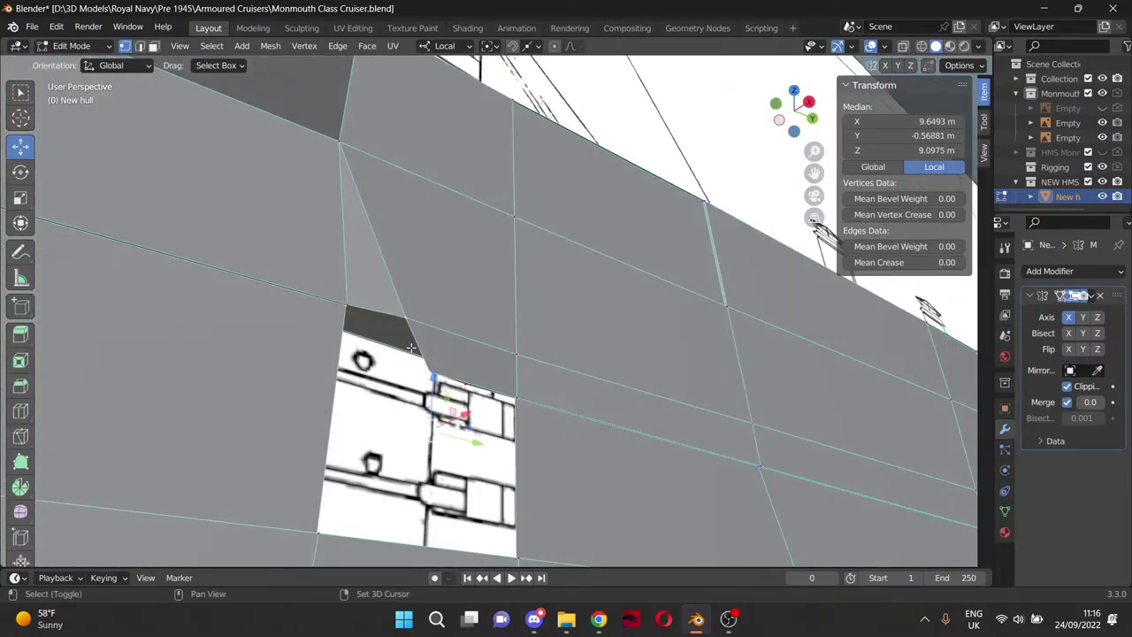
Compare the coordinates of the casemate's lower aft corner vertex and the vertex just forward of it on the lower edge.
middle_click_drag(411, 348, 515, 348)
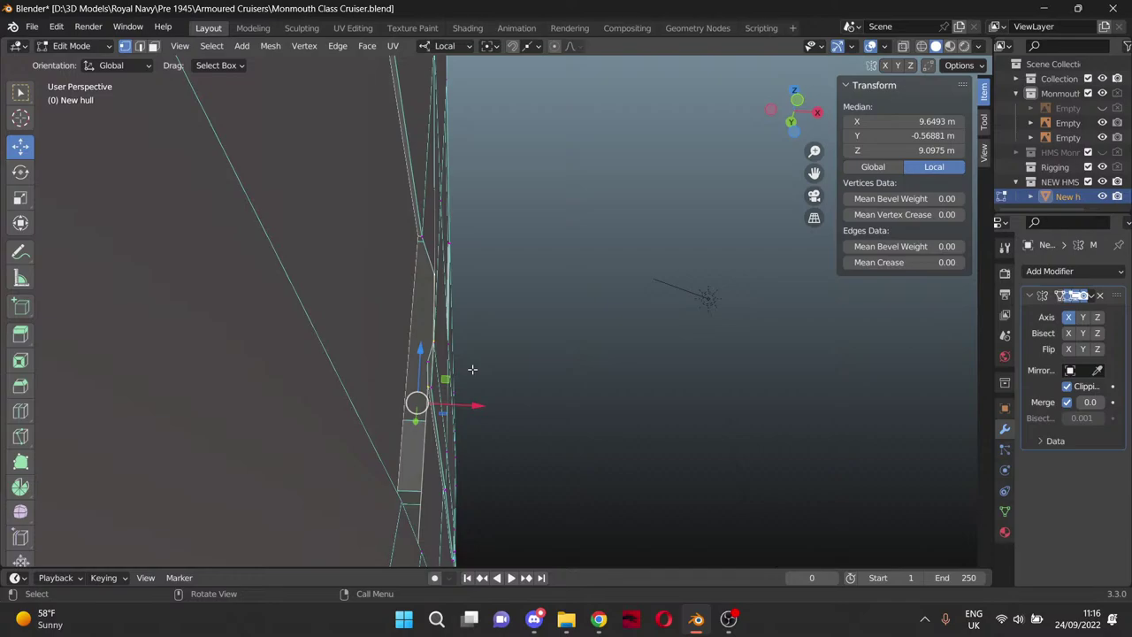
left_click(427, 361)
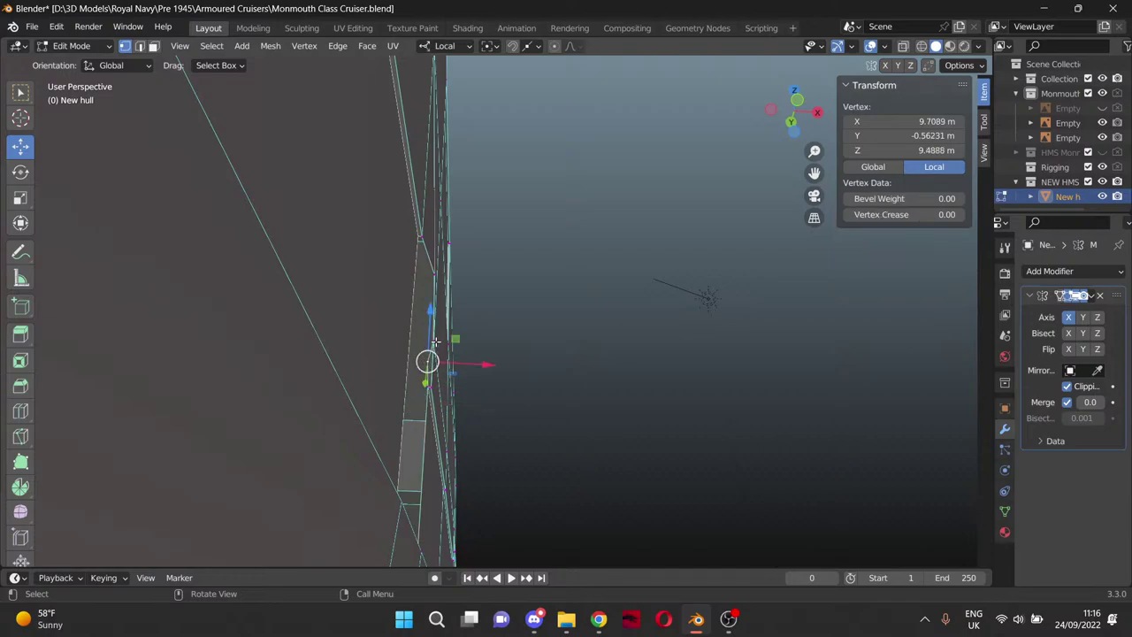
left_click_drag(427, 361, 434, 341)
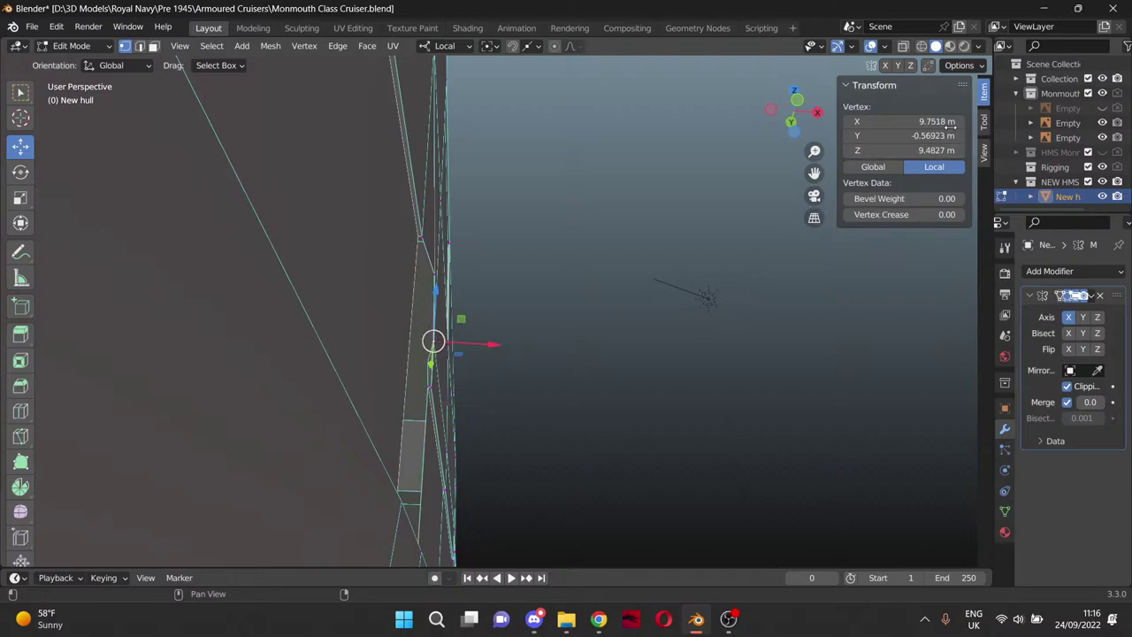
key("ctrl+z")
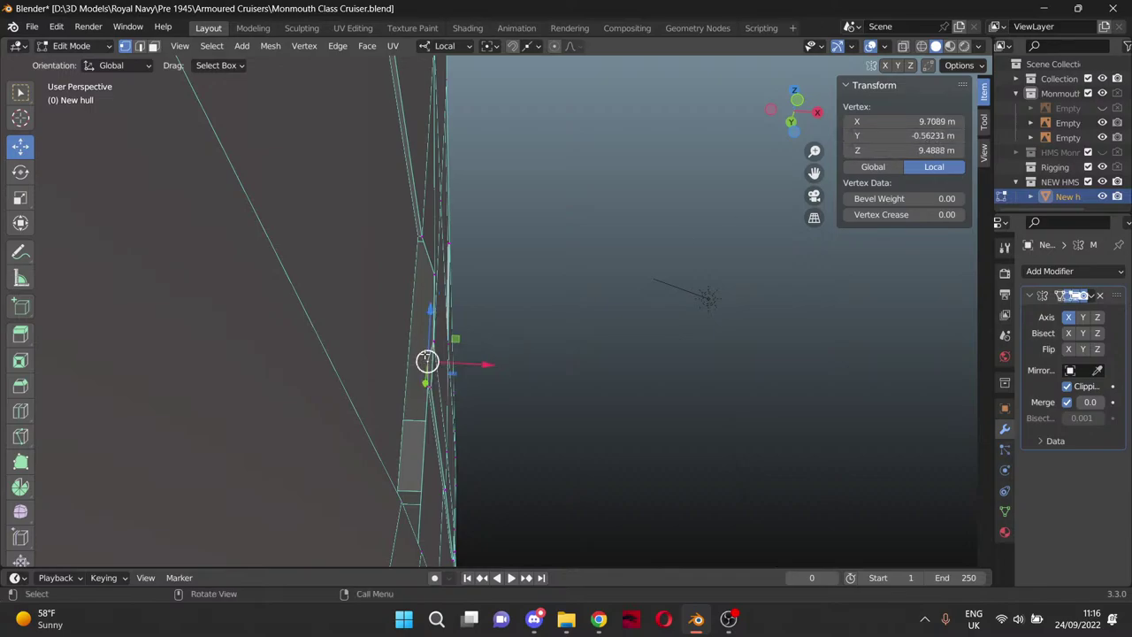
Try to apply the lower edge vertex's Y value, -0.562312 m, to the nearby vertex above the casemate's lower edge.
left_click(931, 141)
key("ctrl+c")
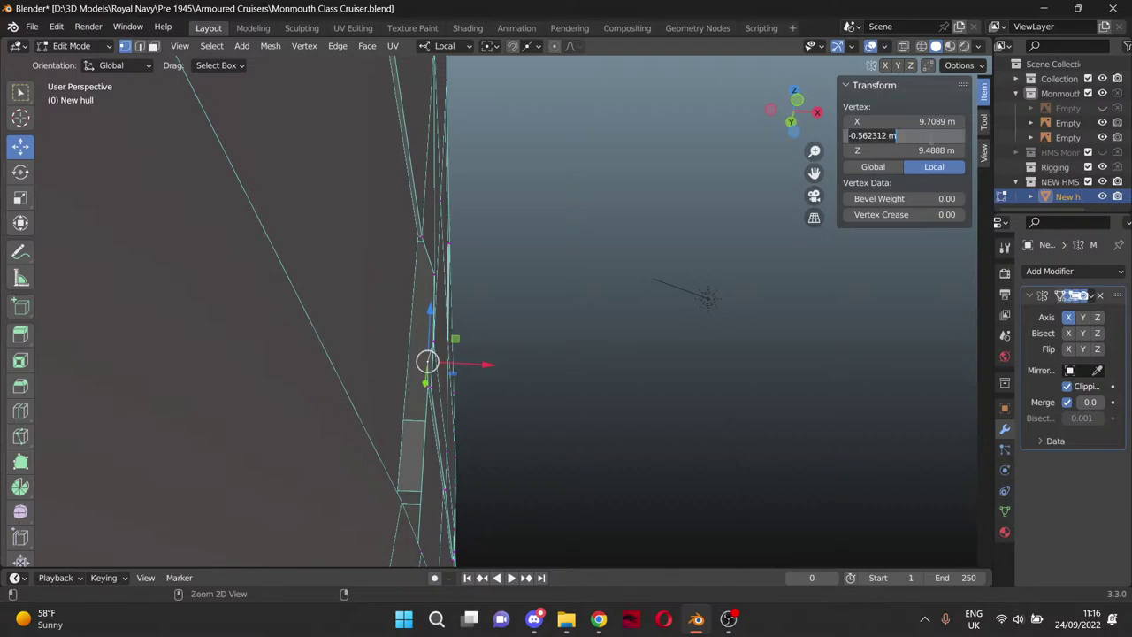
left_click(453, 349)
left_click(433, 343)
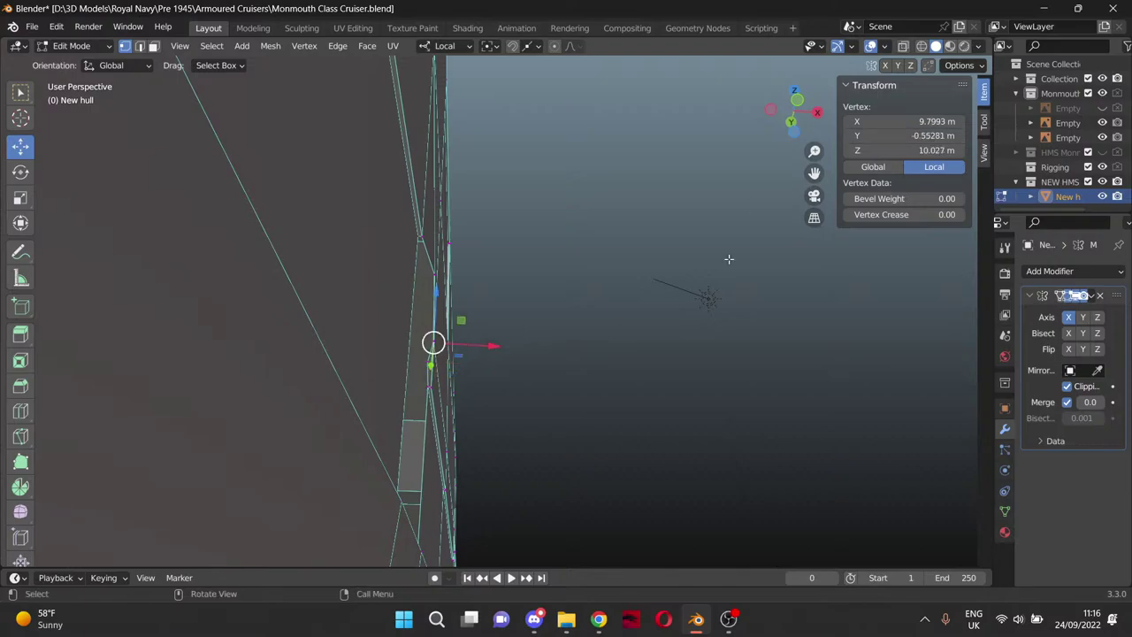
left_click(930, 138)
key("ctrl+v")
left_click(620, 265)
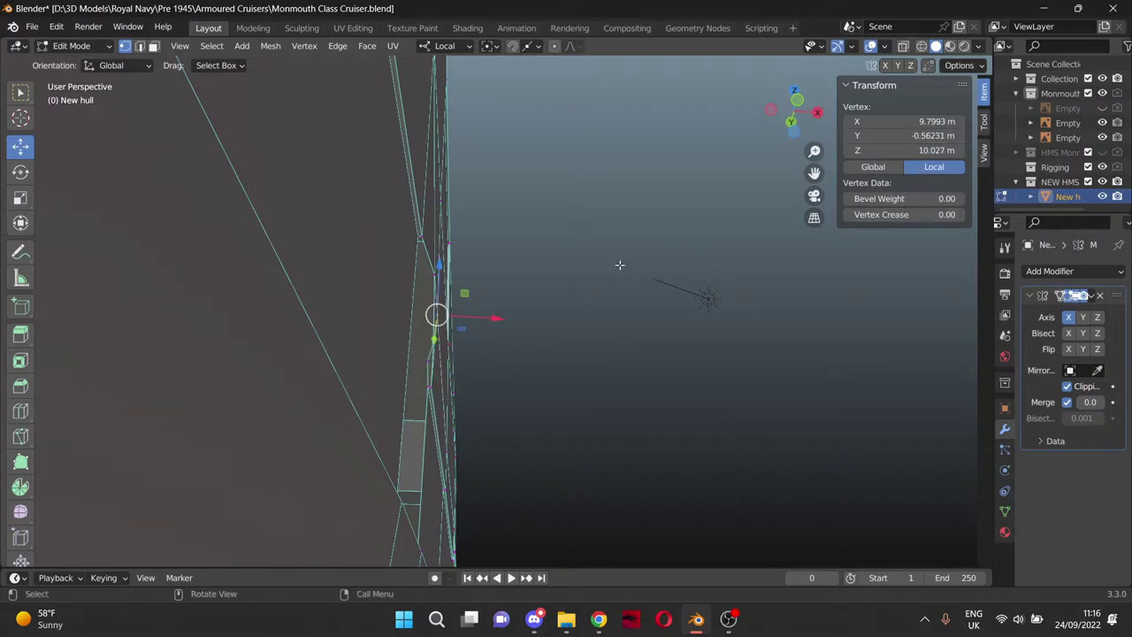
middle_click_drag(616, 315, 586, 331)
key("ctrl+z")
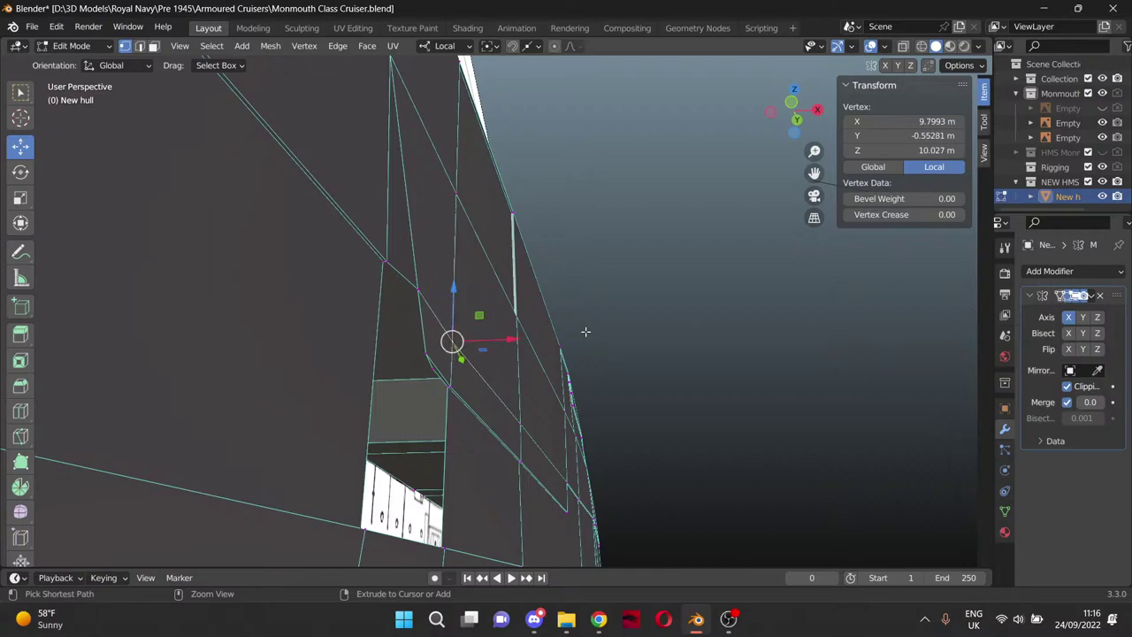
Recheck the heights of the two neighbouring vertices at the casemate's lower aft corner.
left_click(720, 355)
left_click(430, 370)
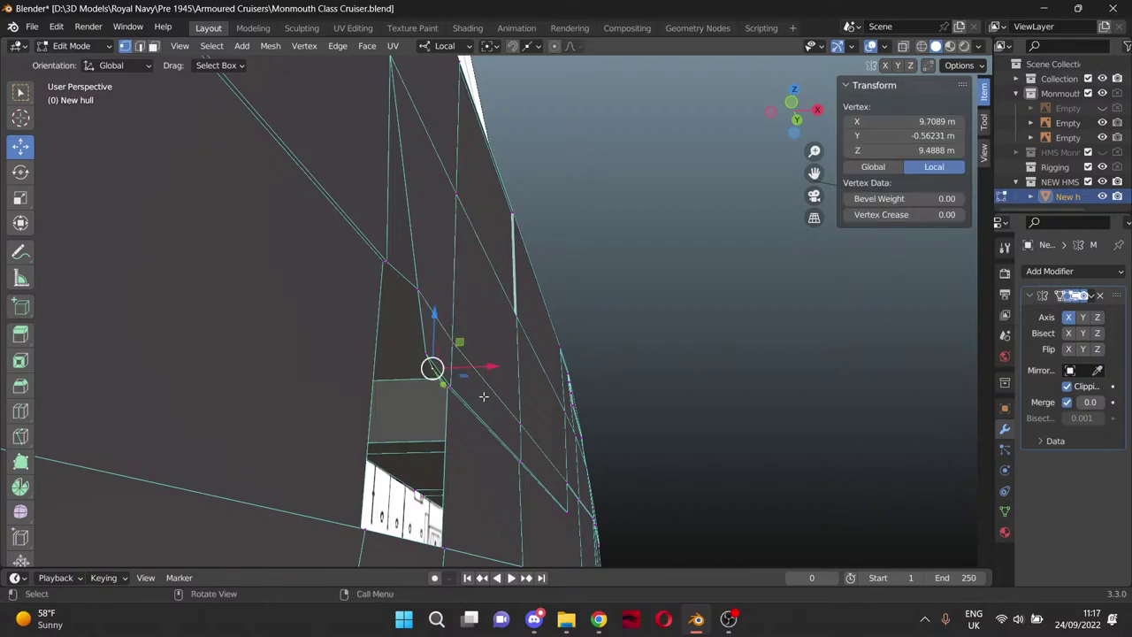
left_click_drag(424, 354, 426, 353)
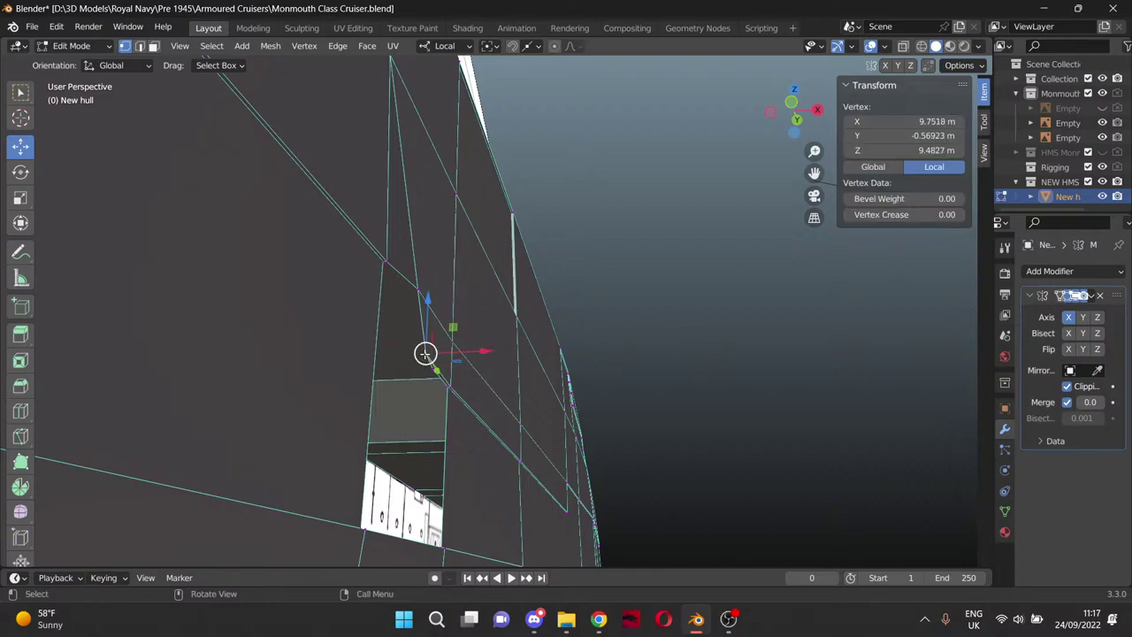
key("ctrl+z")
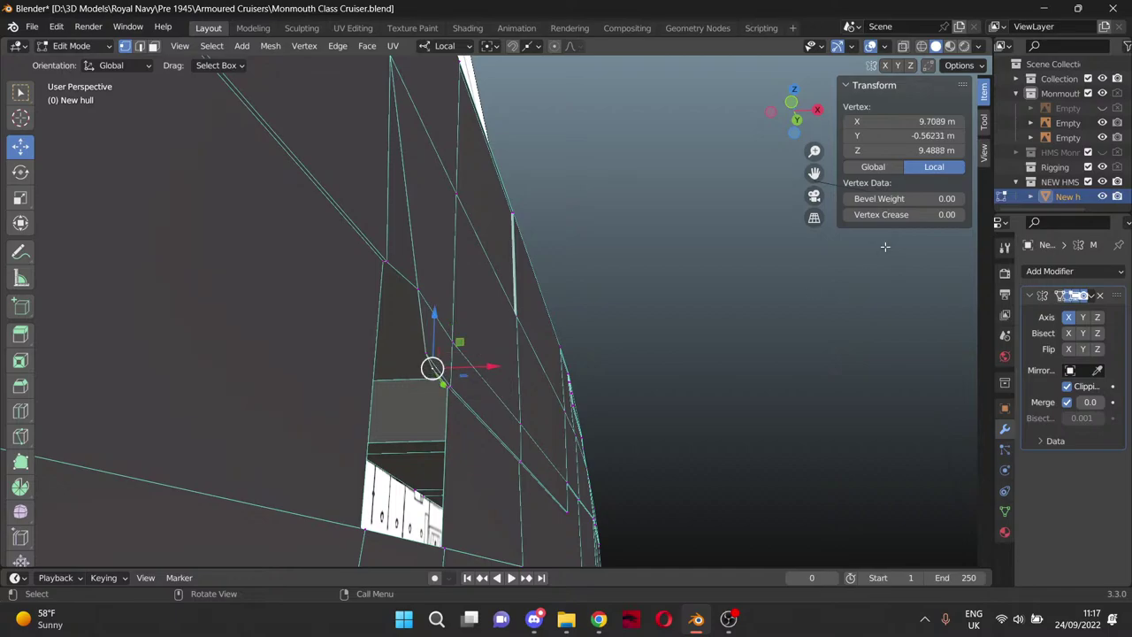
left_click(934, 150)
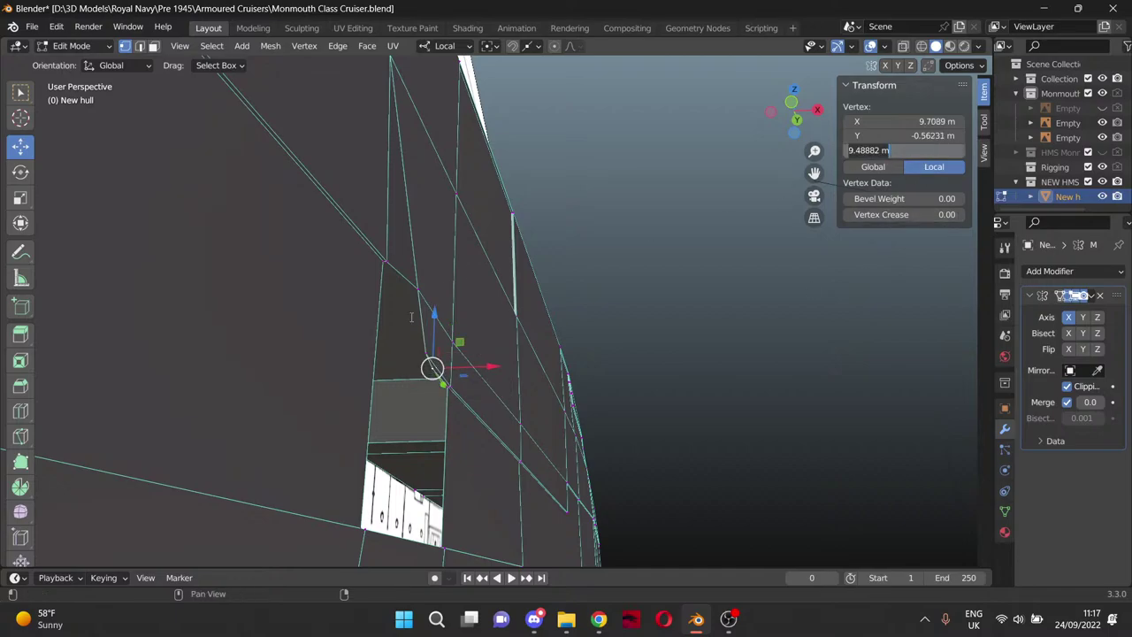
left_click(419, 354)
Copy the lower aft corner vertex's Z value, 9.48269 m, to the vertex just forward of it on the casemate's lower edge.
left_click(422, 354)
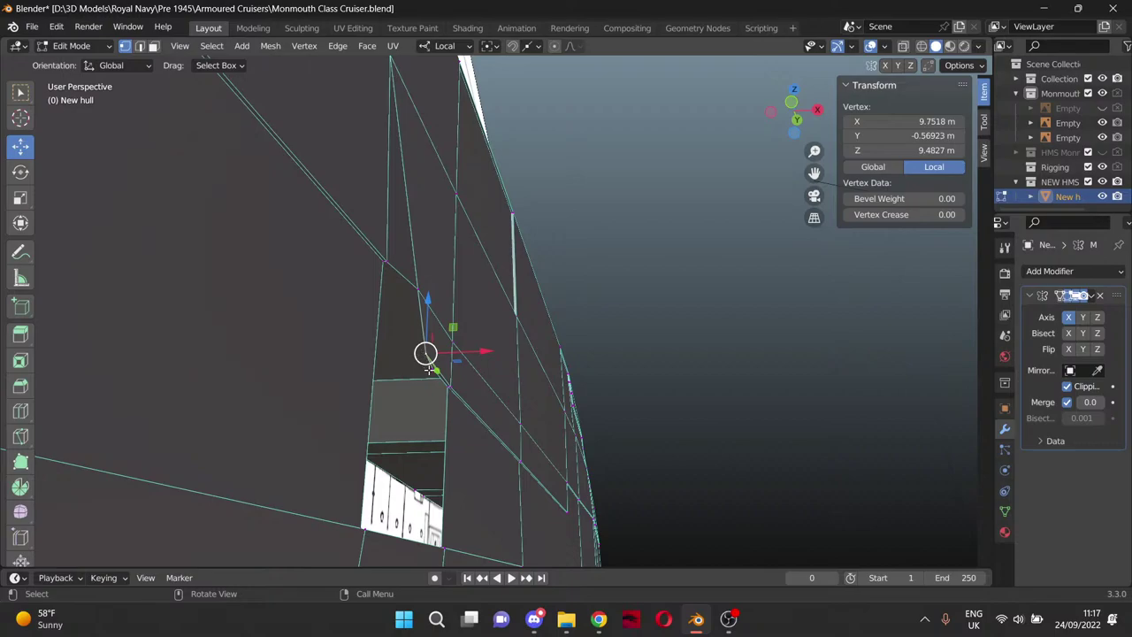
left_click(930, 150)
key("ctrl+c")
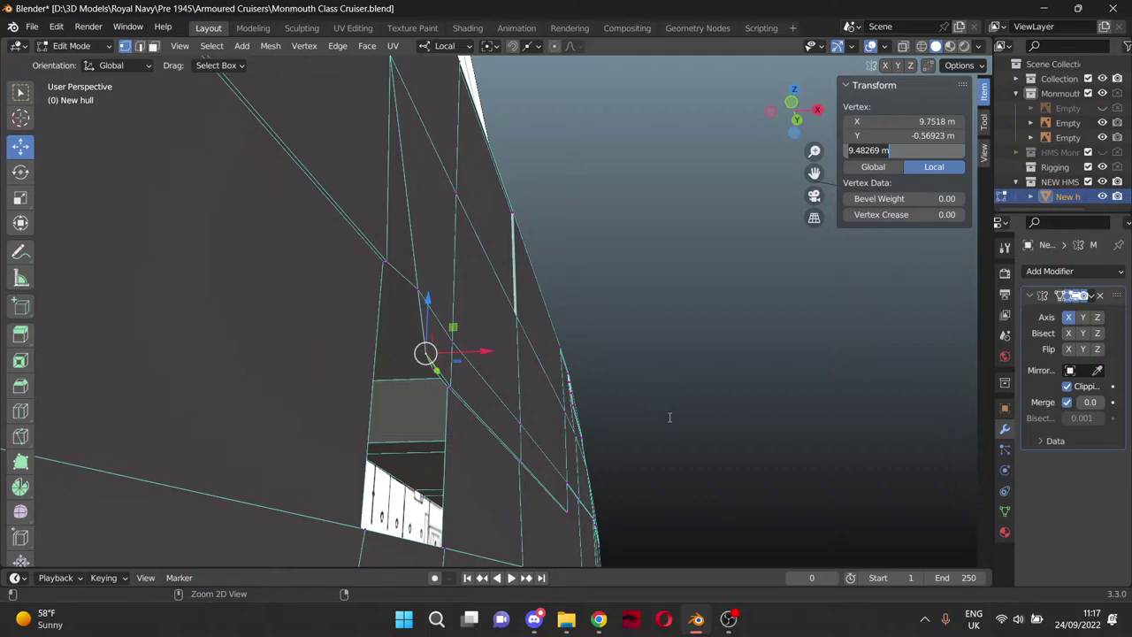
left_click(432, 372)
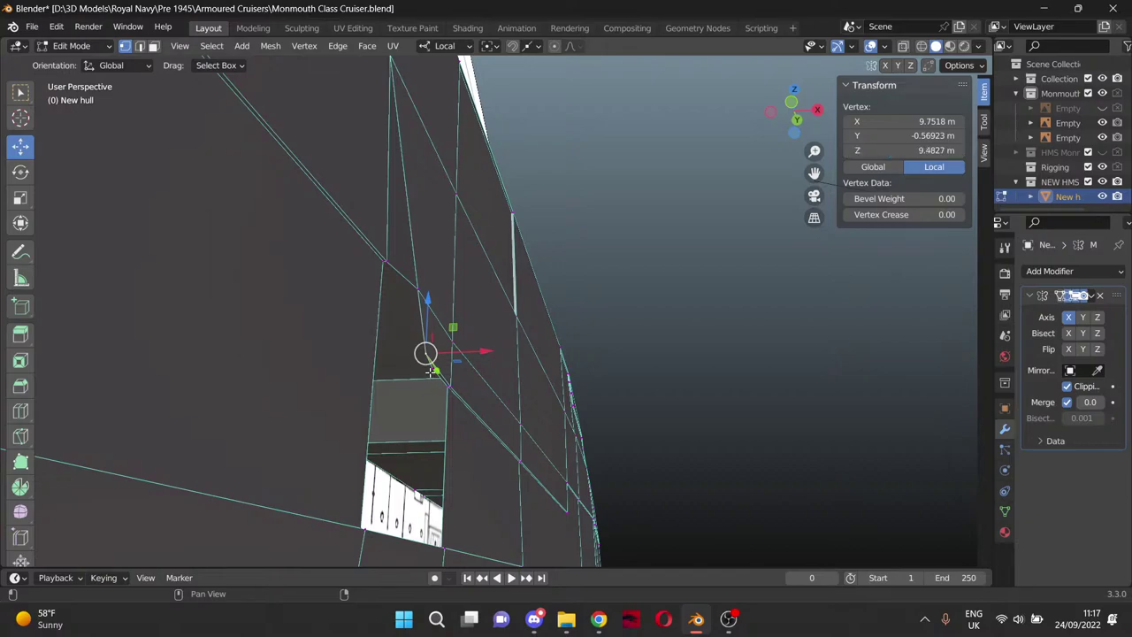
left_click(433, 370)
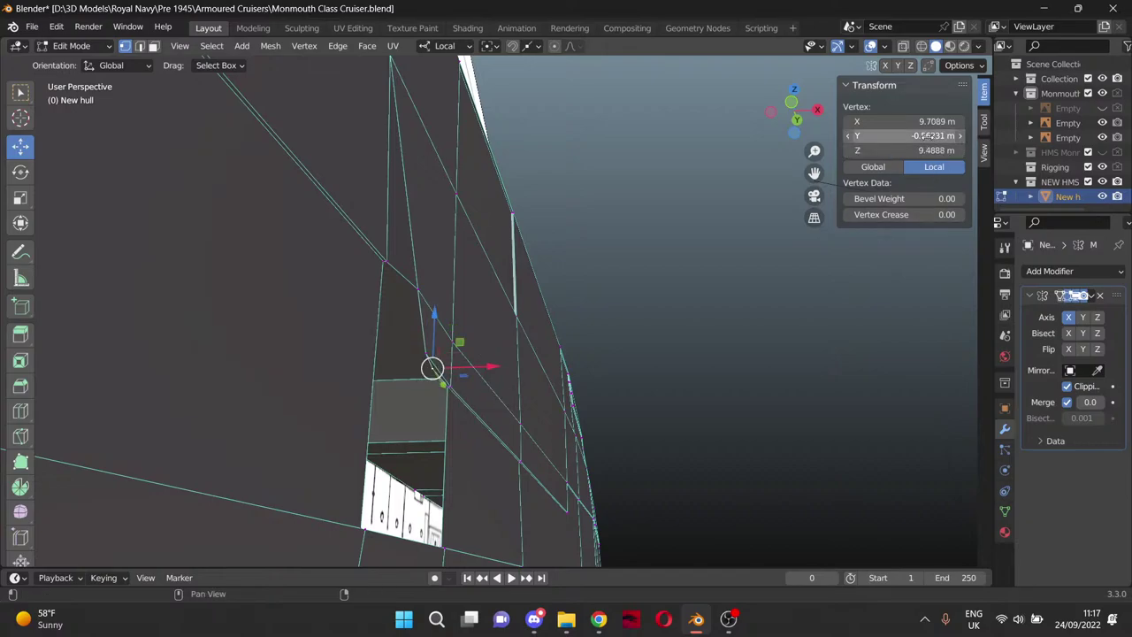
left_click(884, 150)
key("ctrl+v")
key("Return")
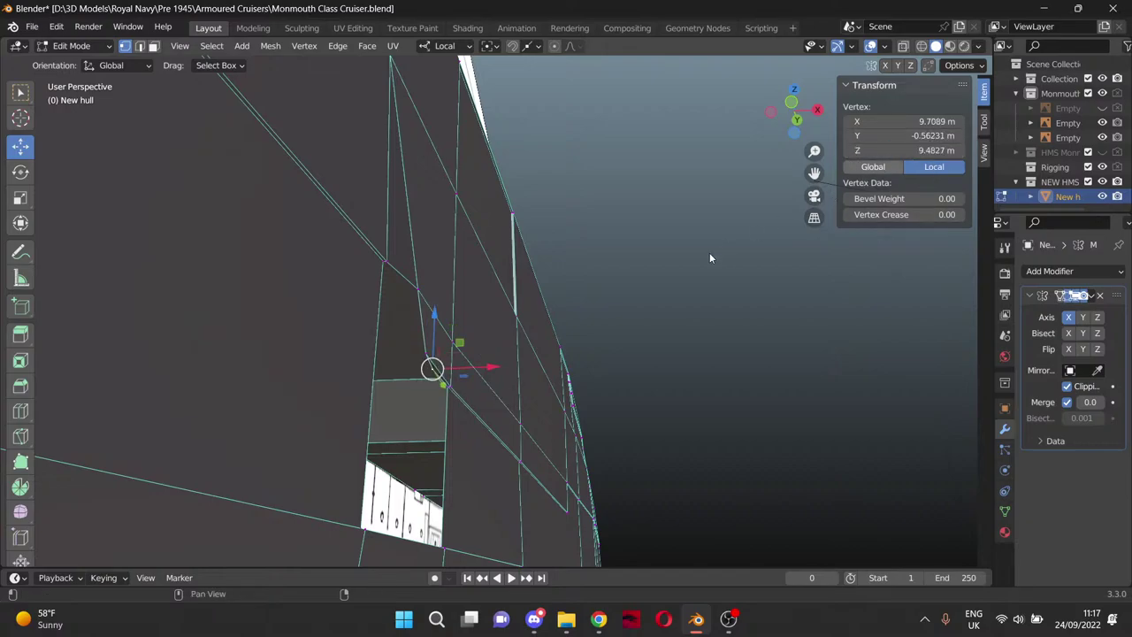
left_click(426, 352)
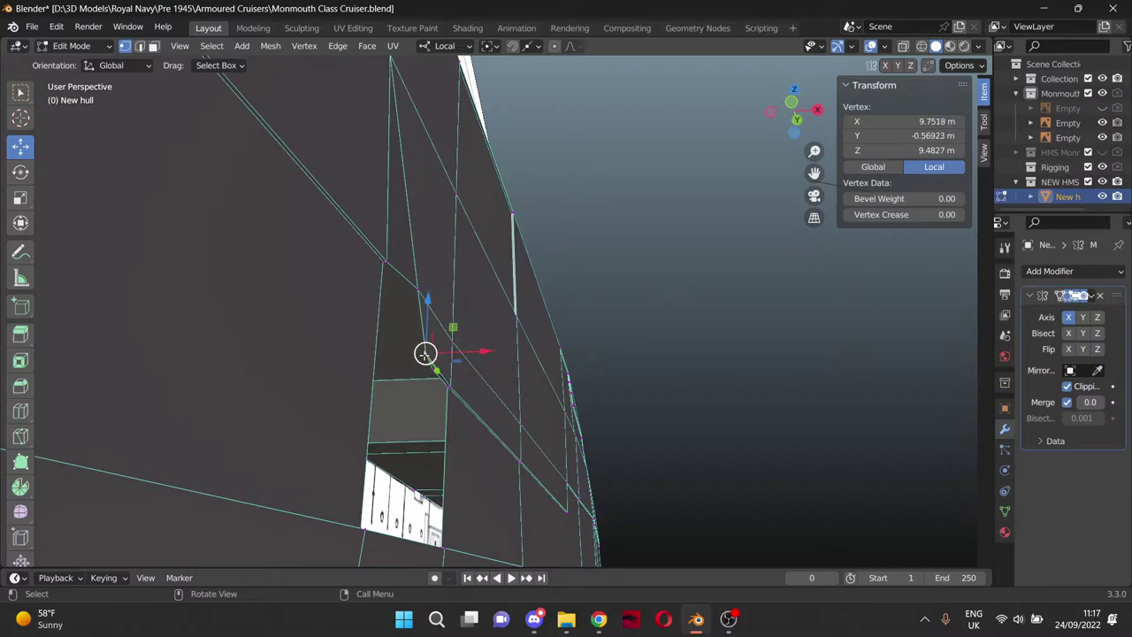
Copy the lower aft corner vertex's Y value, -0.569234 m, to the vertex just forward of it on the casemate's lower edge.
left_click(936, 137)
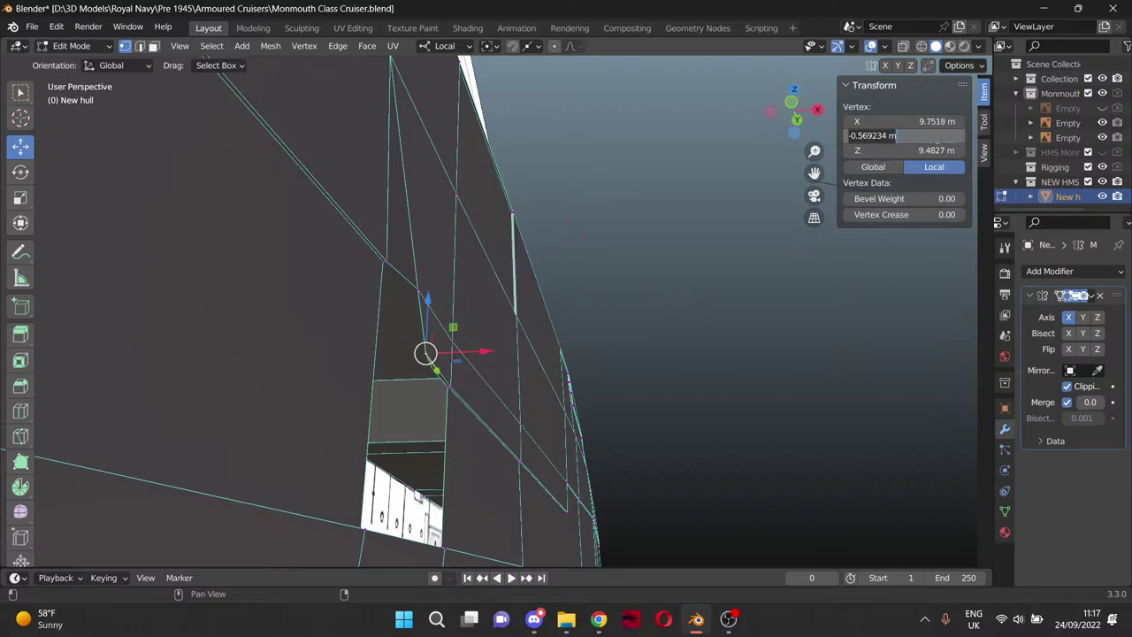
key("Return")
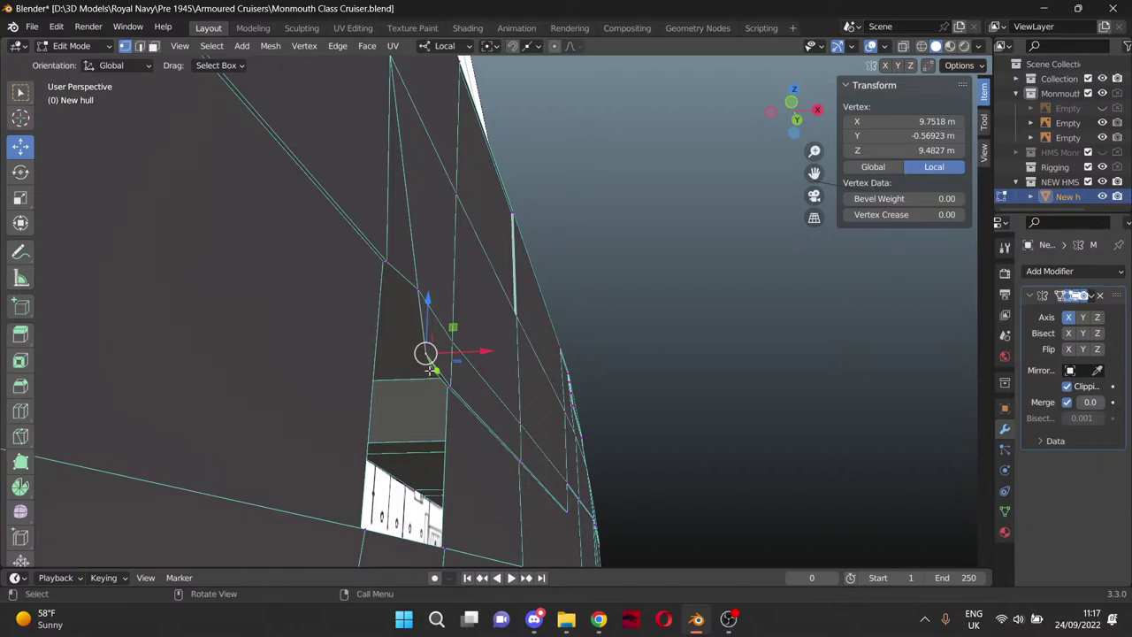
left_click(432, 369)
left_click(906, 138)
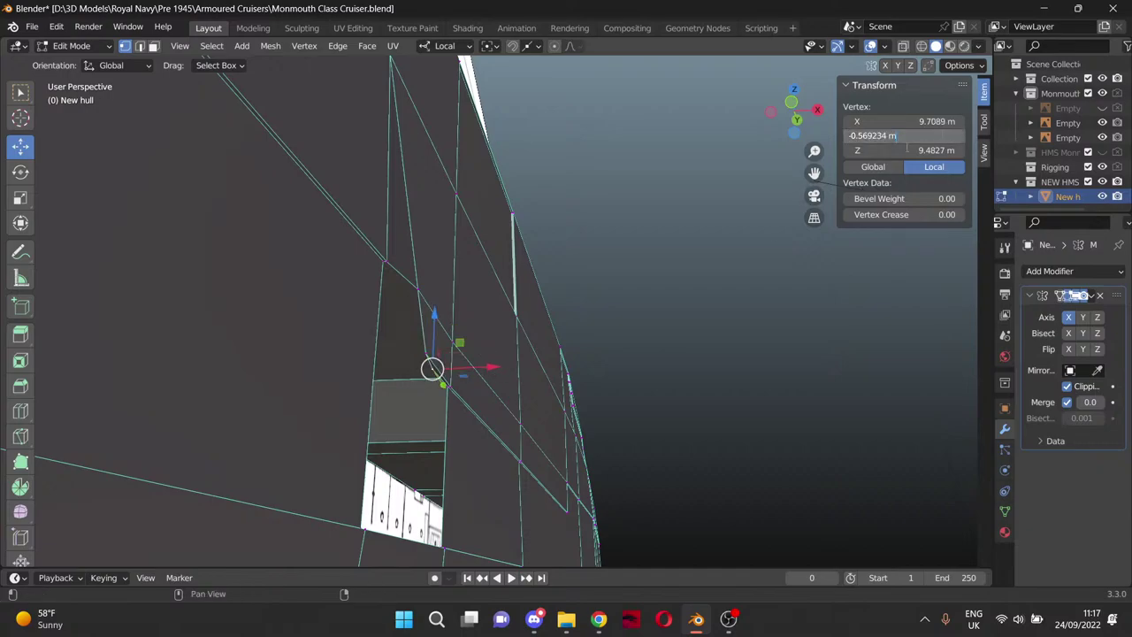
key("Return")
left_click(691, 245)
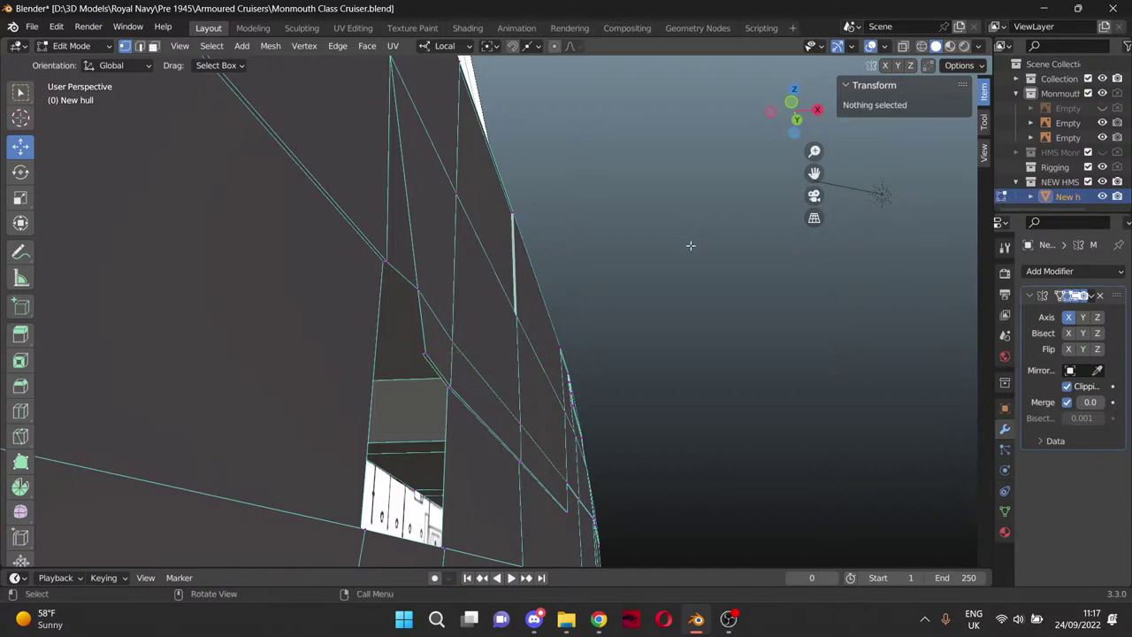
Shift the three vertices at the casemate's aft corner inboard against the plan blueprint, to a median X of about 9.693 m.
middle_click_drag(691, 245, 563, 316)
scroll(572, 316, "down", 1)
scroll(571, 317, "down", 5)
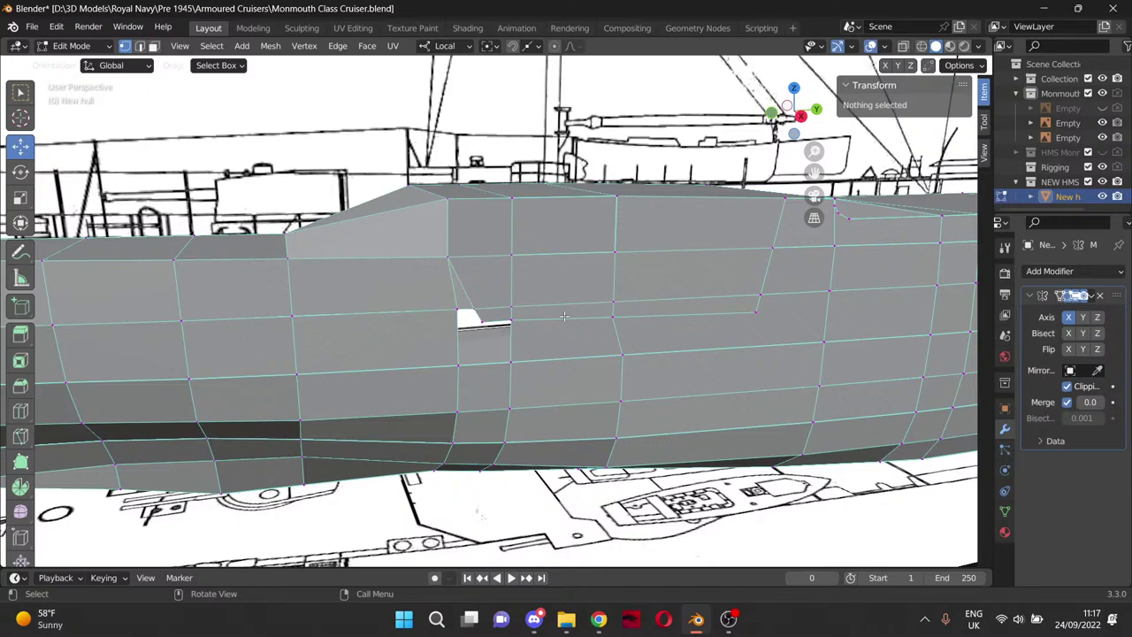
key("KP_3")
scroll(560, 337, "up", 8)
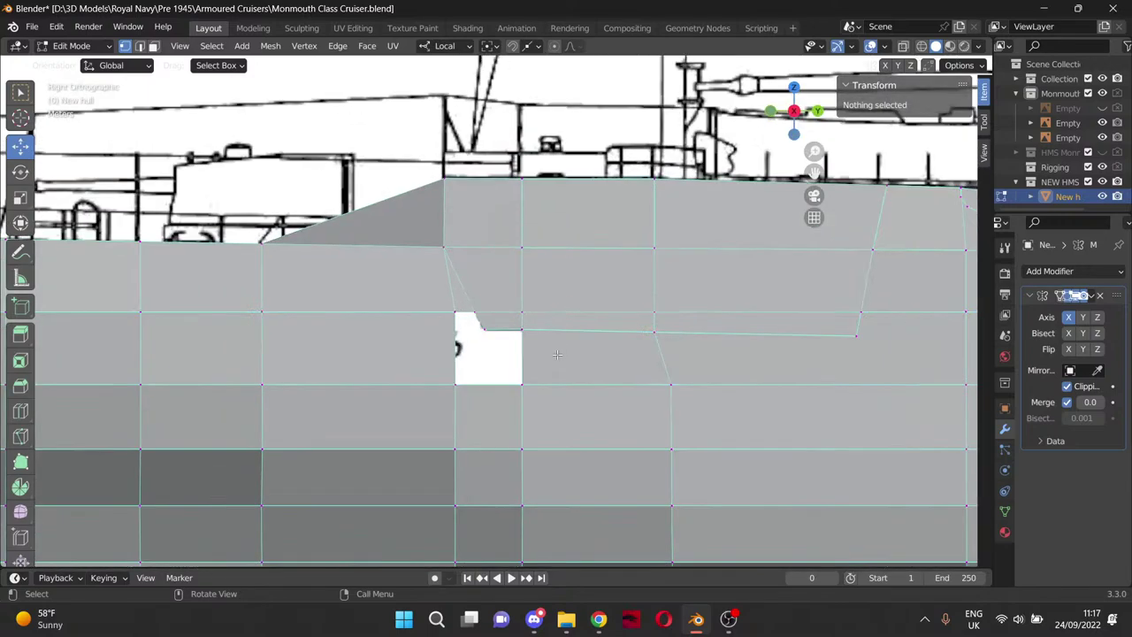
middle_click_drag(388, 361, 418, 344)
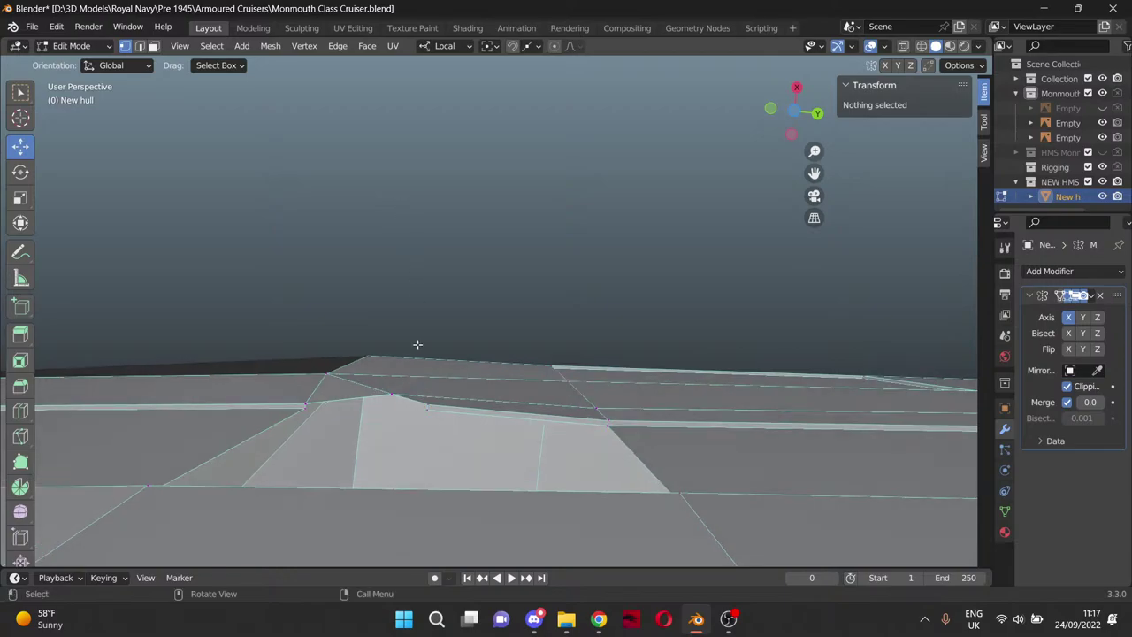
left_click(454, 431)
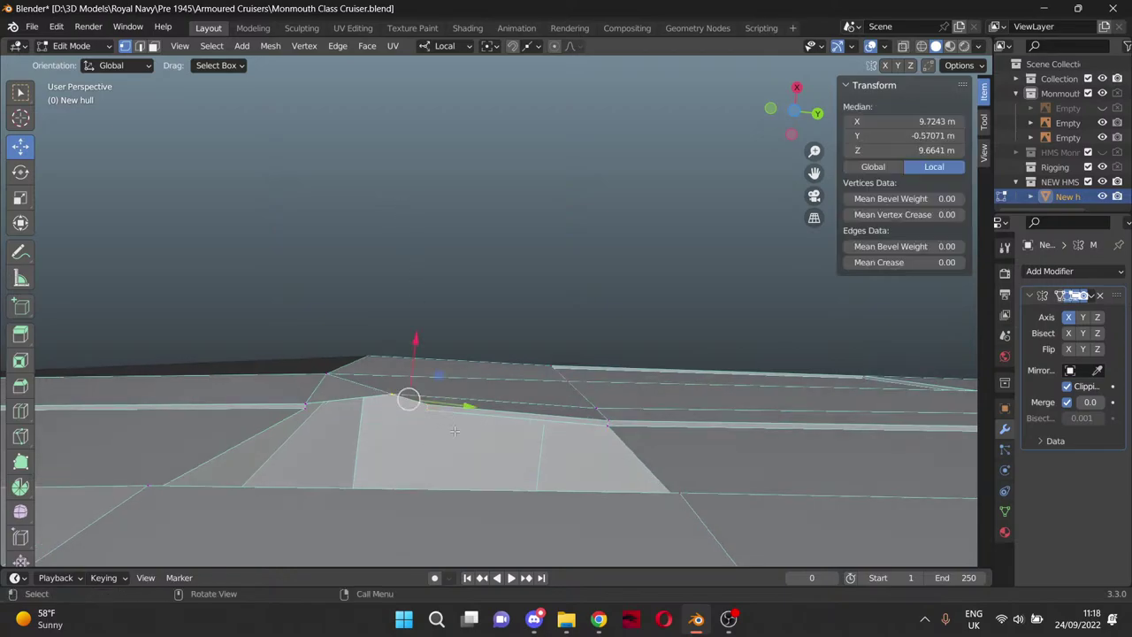
key("KP_7")
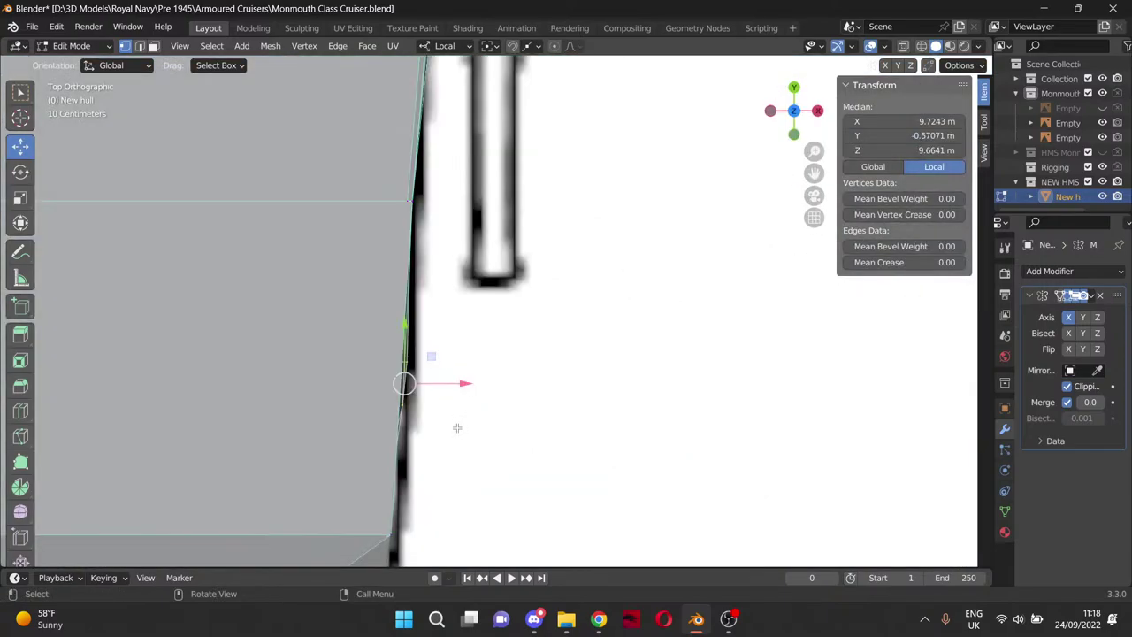
left_click(903, 46)
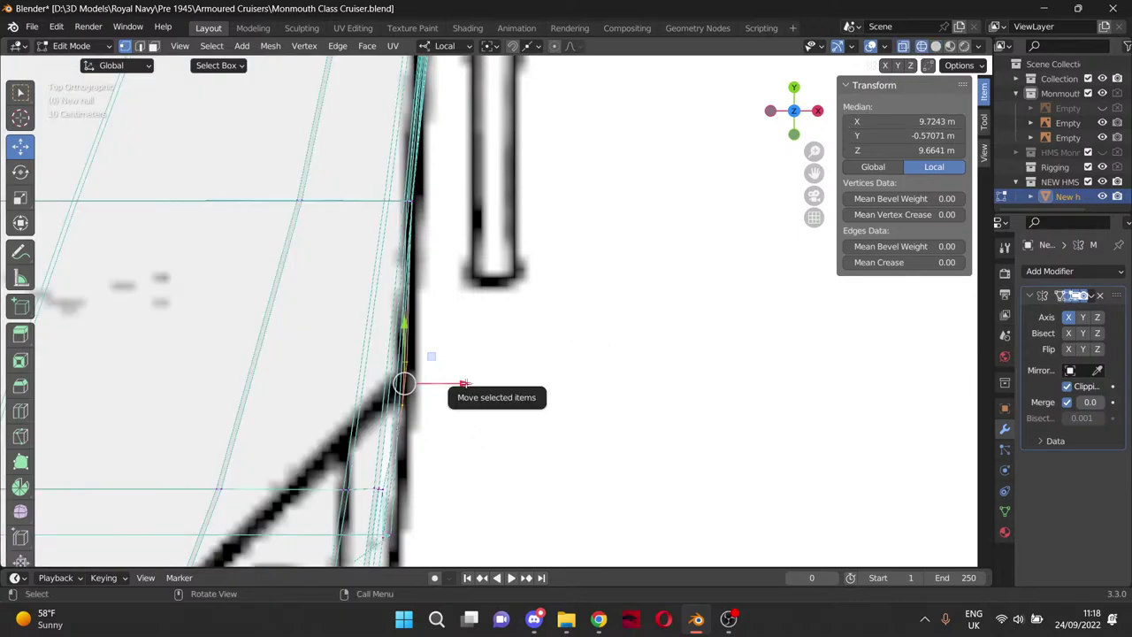
left_click_drag(463, 383, 459, 382)
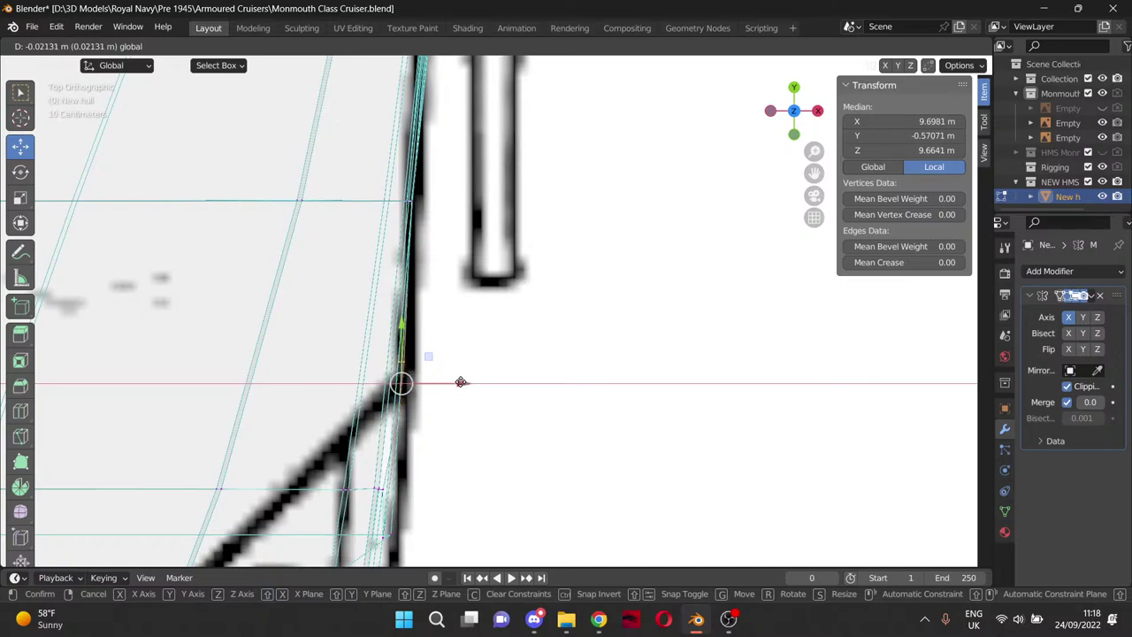
left_click_drag(459, 382, 460, 383)
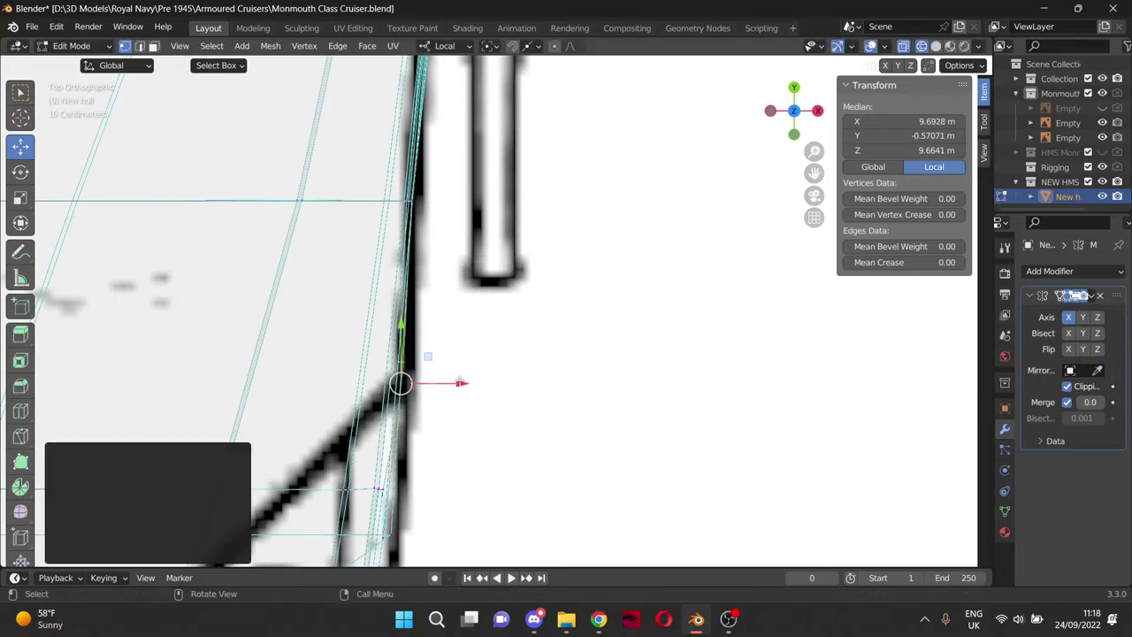
left_click(547, 386)
Fill the narrow gap between the casemate's upper aft corner vertex and the two lower corner vertices with a triangular face.
mouse_move(565, 411)
middle_mouse_down()
mouse_move(546, 348)
mouse_move(416, 146)
middle_mouse_up()
left_click(936, 47)
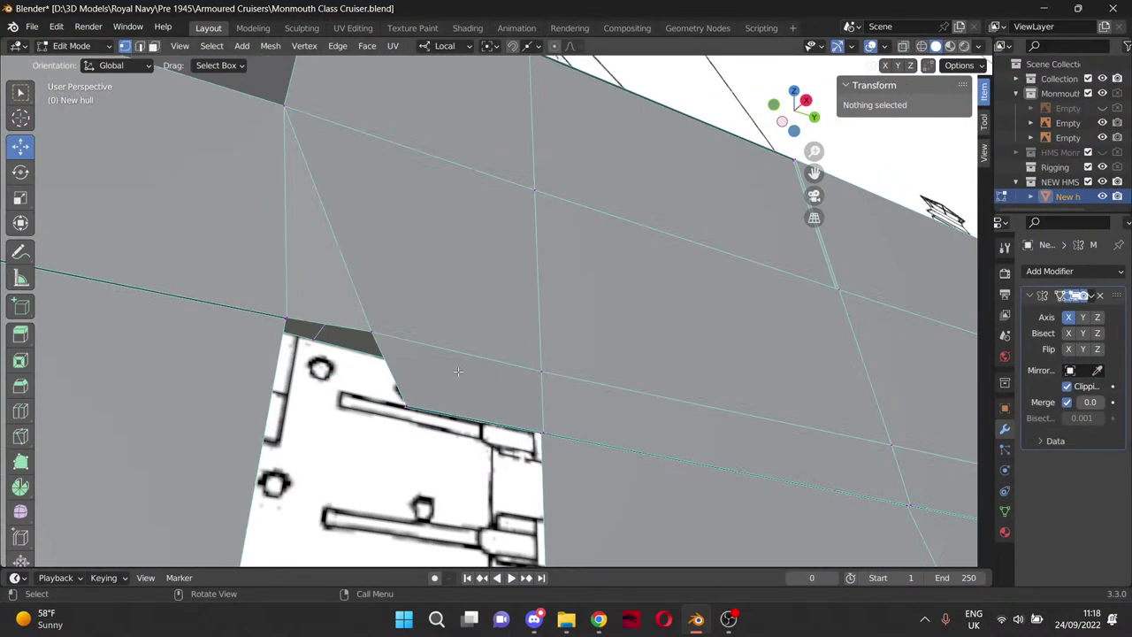
mouse_move(457, 371)
middle_mouse_down()
mouse_move(450, 356)
mouse_move(474, 356)
middle_mouse_up()
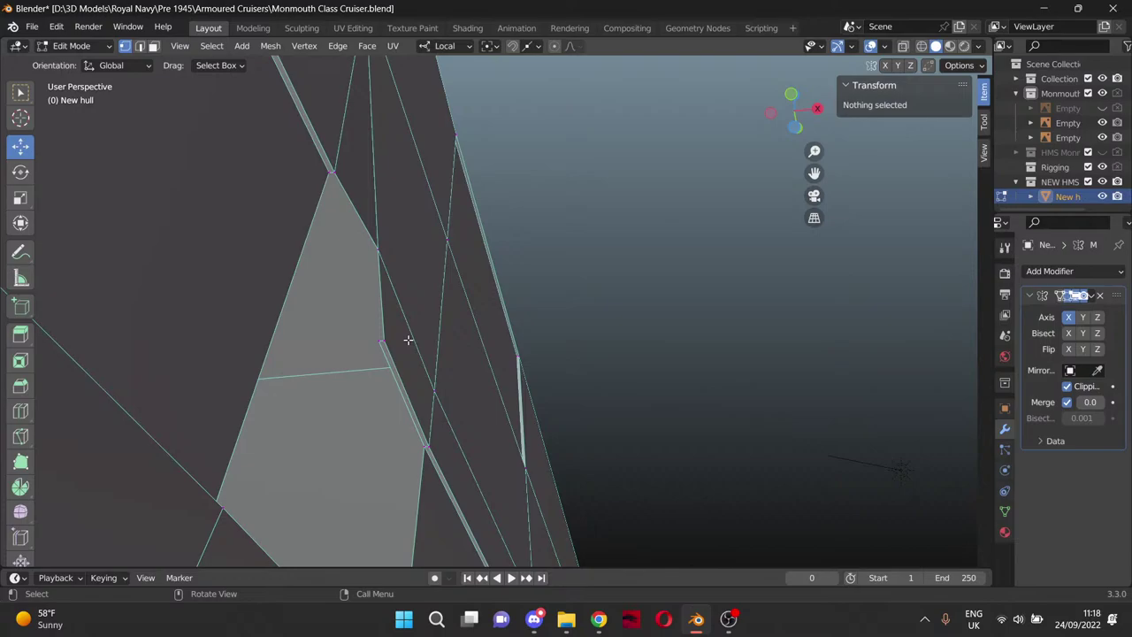
left_click(377, 250)
left_click(385, 341, "shift")
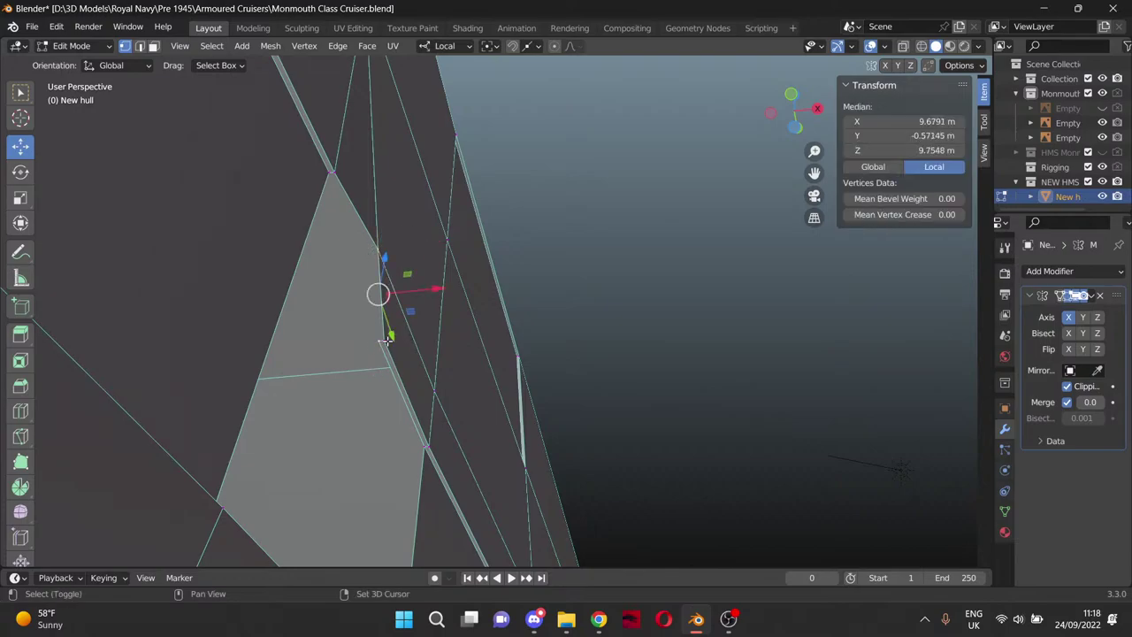
left_click(385, 341, "shift")
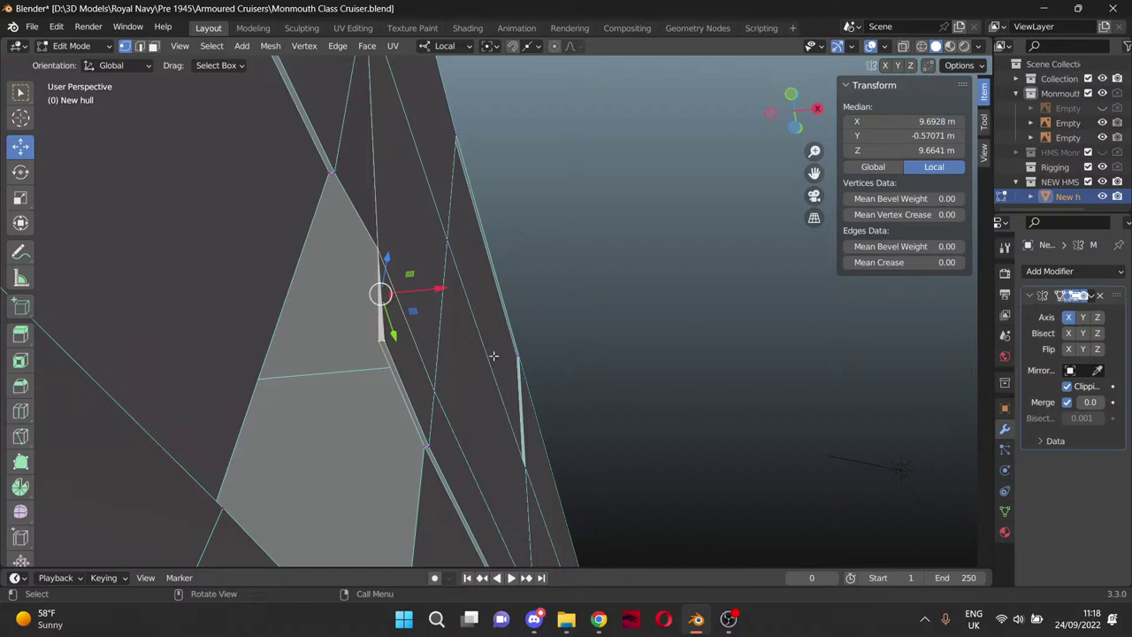
left_click(630, 300)
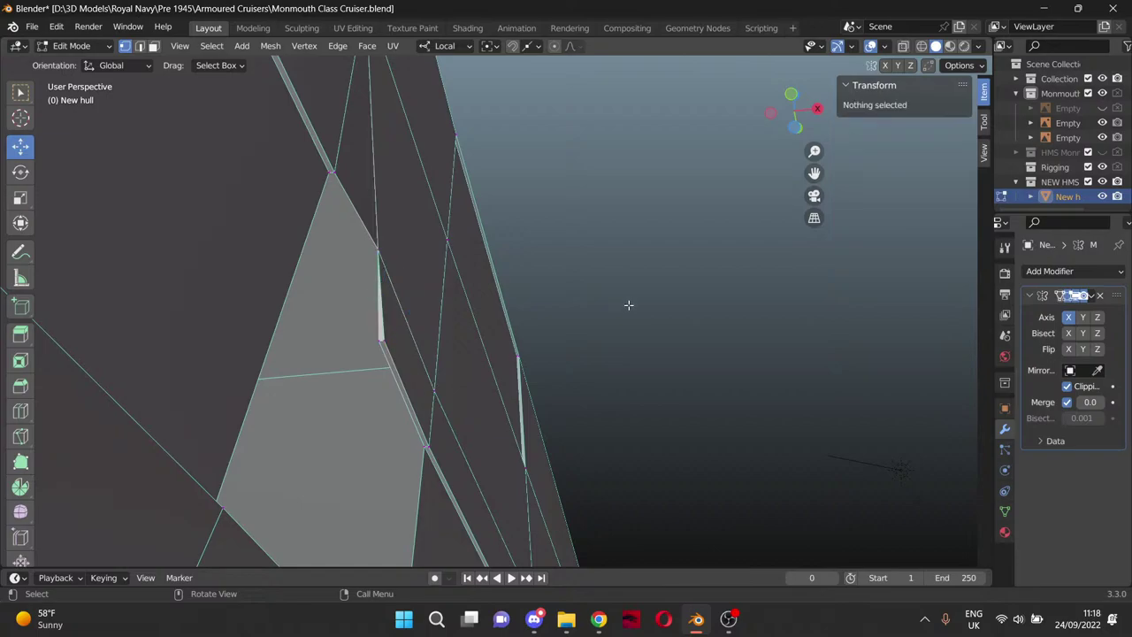
Move the short edge at the casemate's lower aft corner inboard by -0.02112 m along X.
middle_click_drag(593, 329, 556, 358)
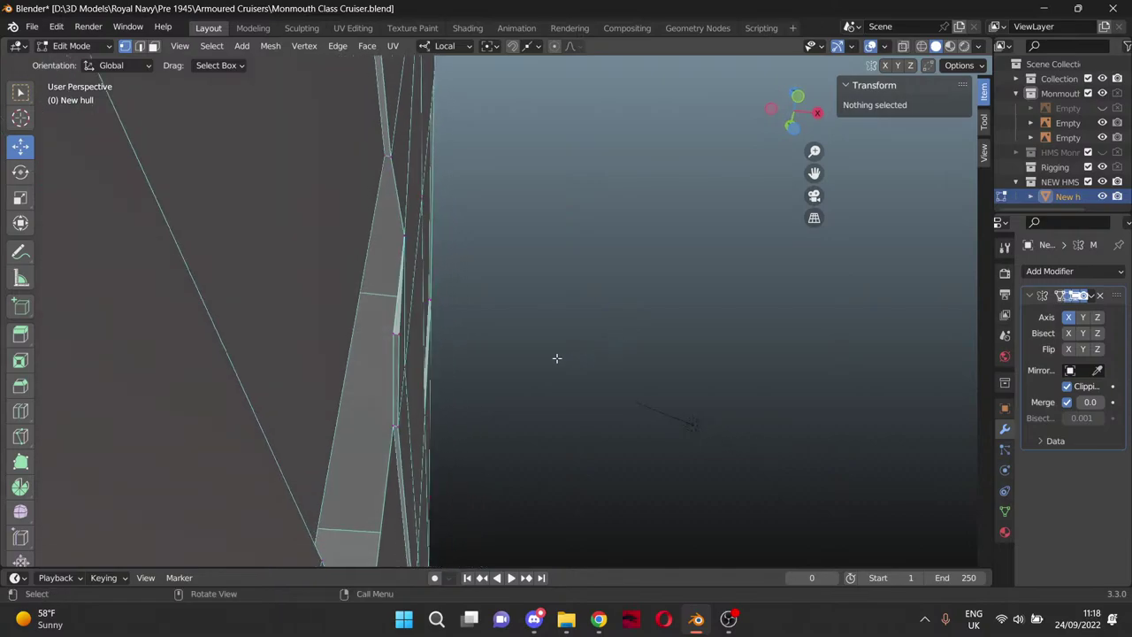
left_click(390, 331)
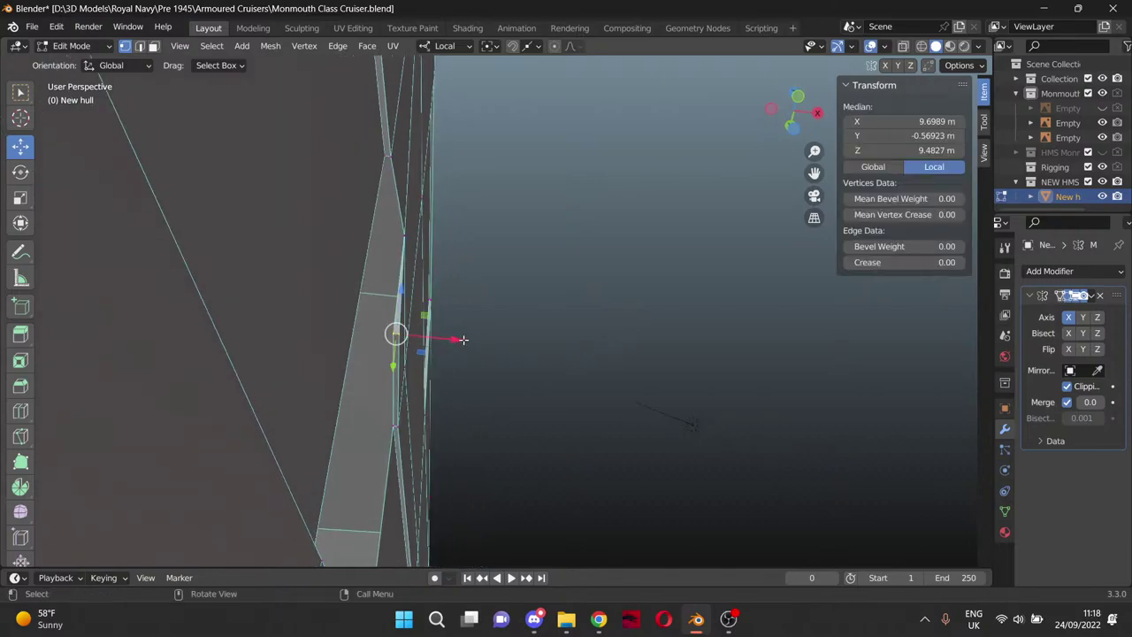
left_click_drag(458, 339, 454, 341)
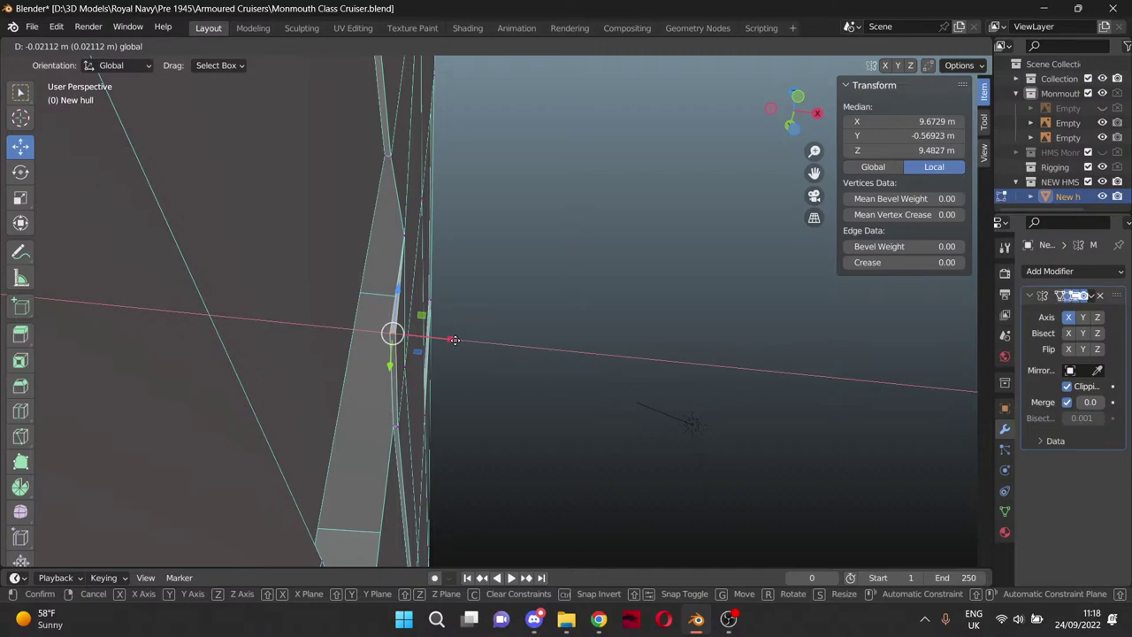
left_click_drag(453, 340, 453, 340)
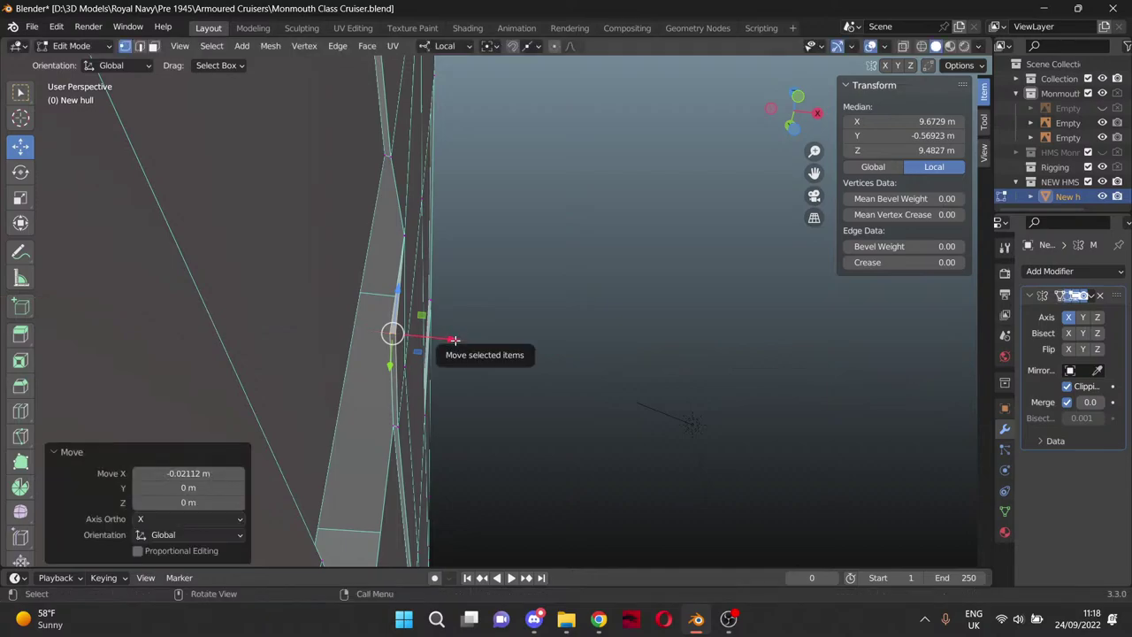
middle_click_drag(533, 311, 470, 300)
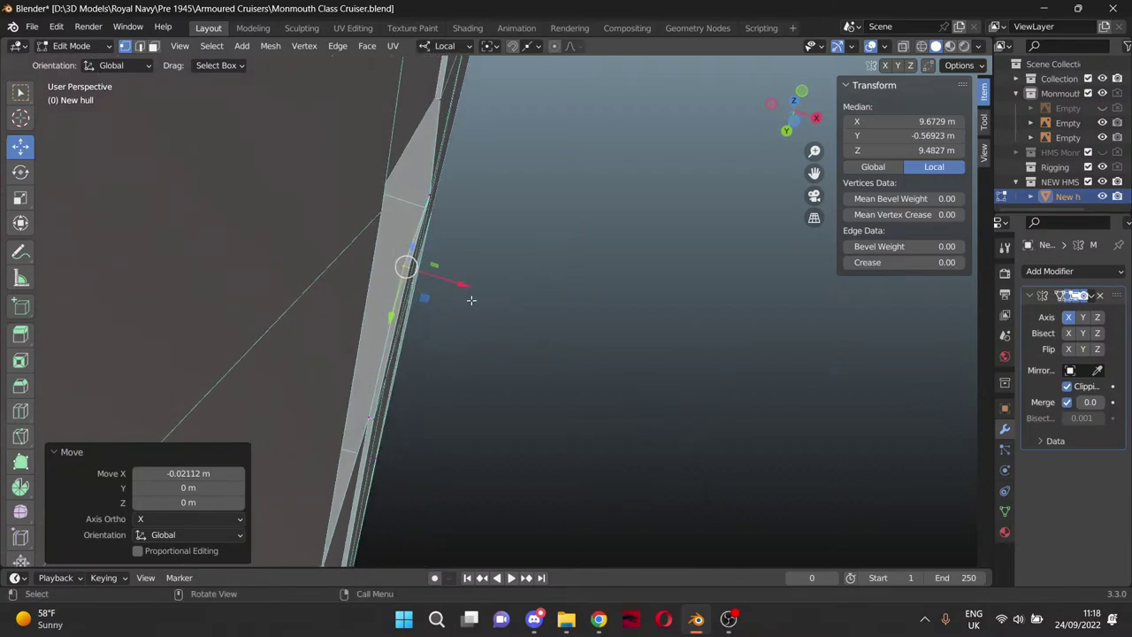
Hide the plan blueprint and move the short lower corner edge a further -0.021405 m along X in the bottom view.
key("KP_9")
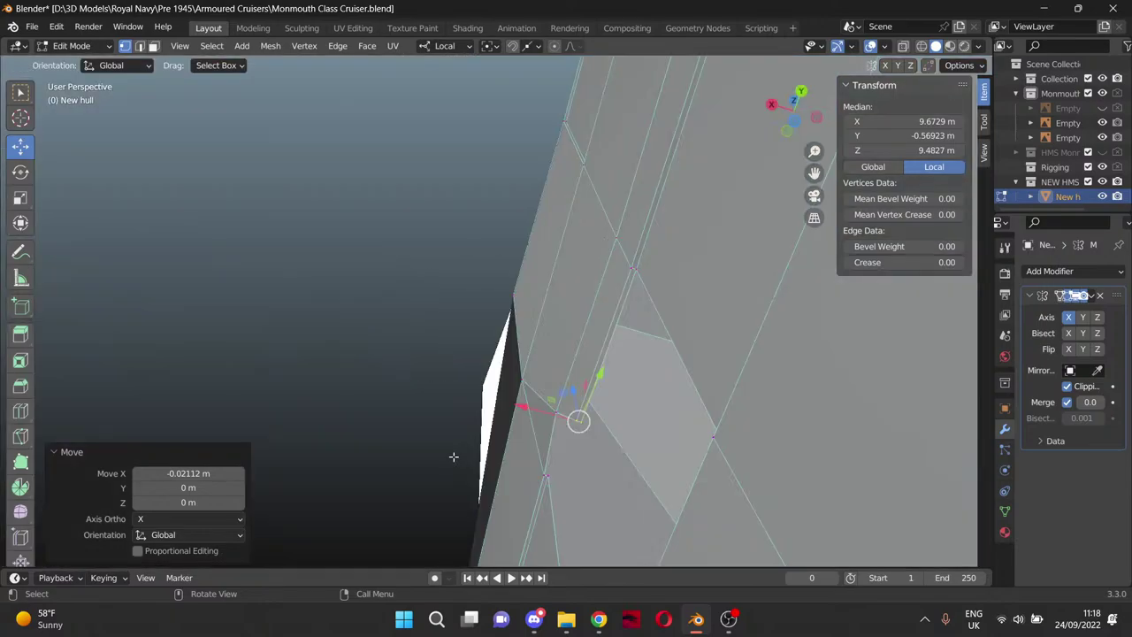
key("KP_7")
key("ctrl+KP_7")
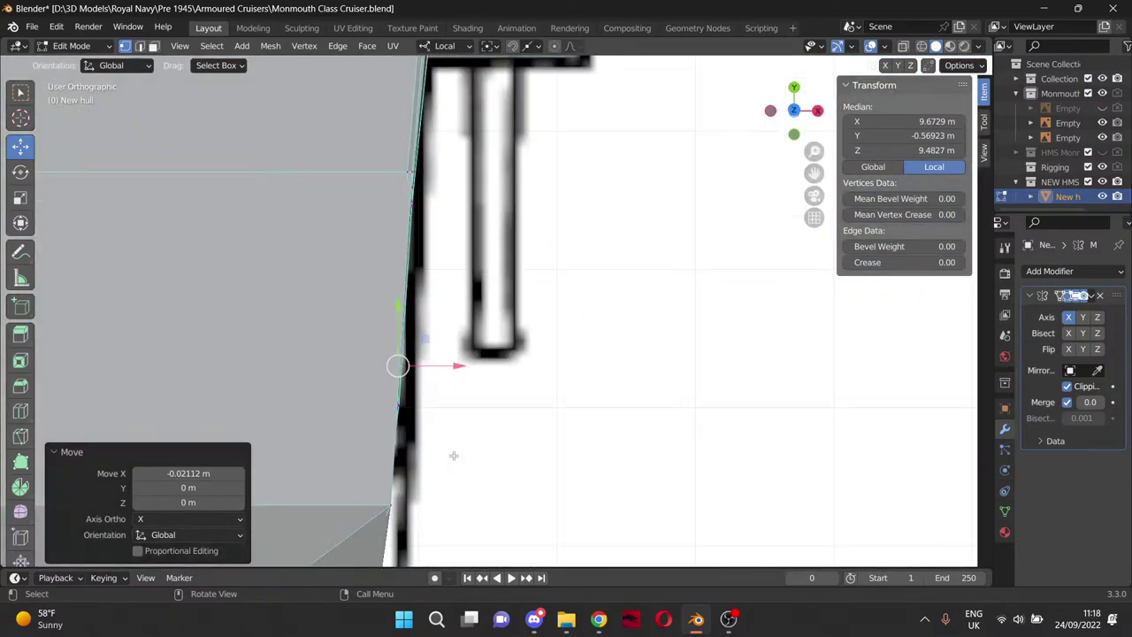
left_click(1102, 123)
scroll(531, 329, "up", 3)
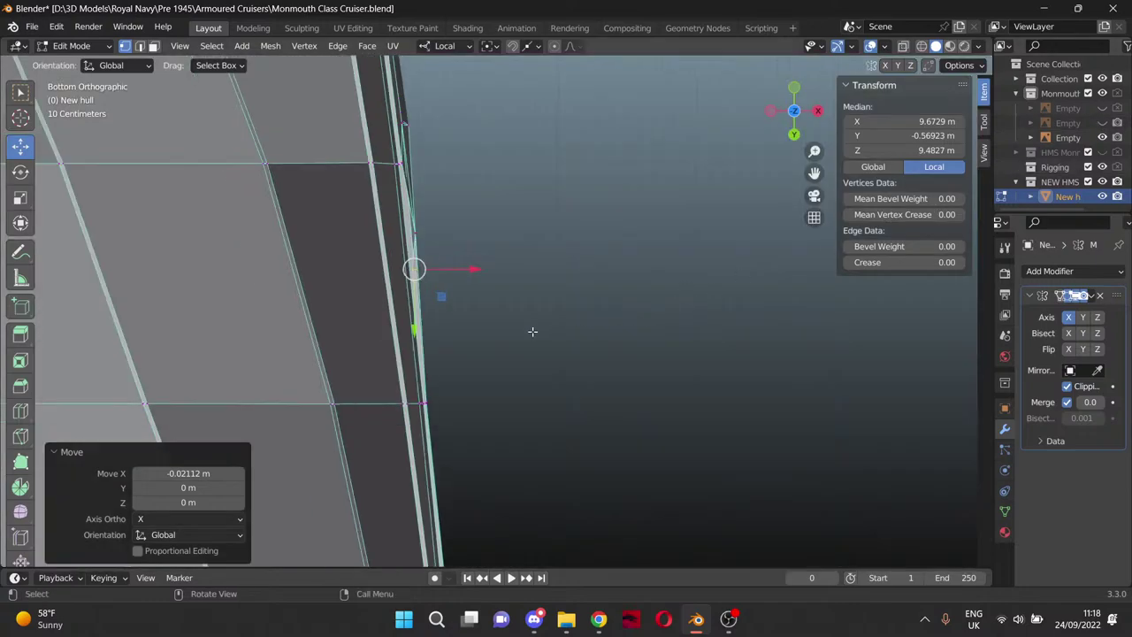
scroll(533, 331, "down", 1)
scroll(532, 329, "up", 5)
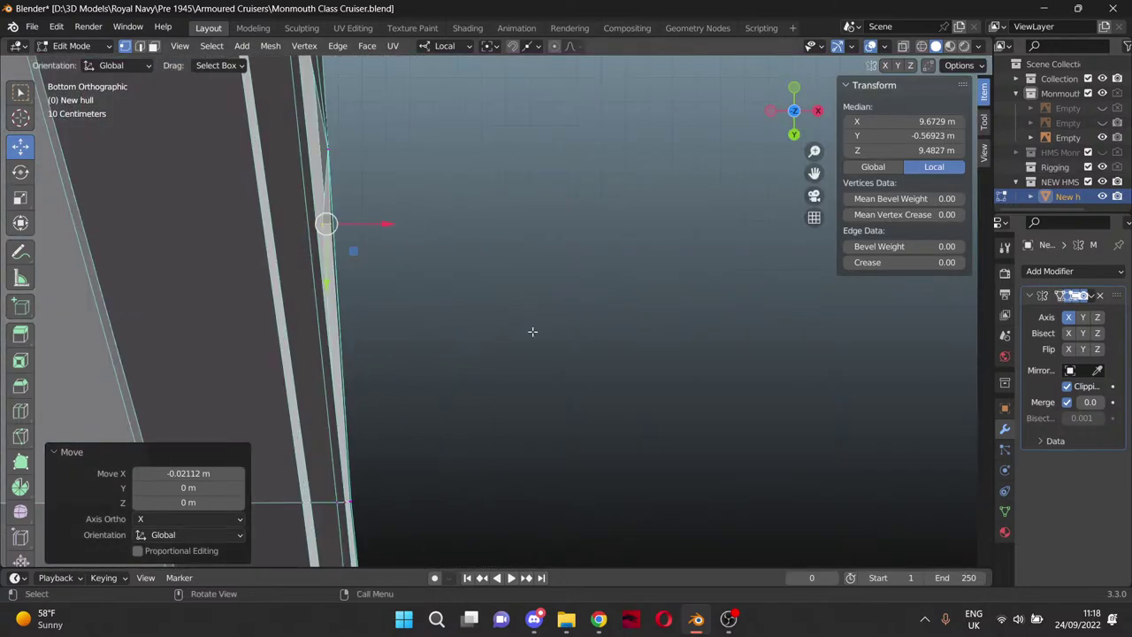
left_click_drag(814, 174, 1014, 268)
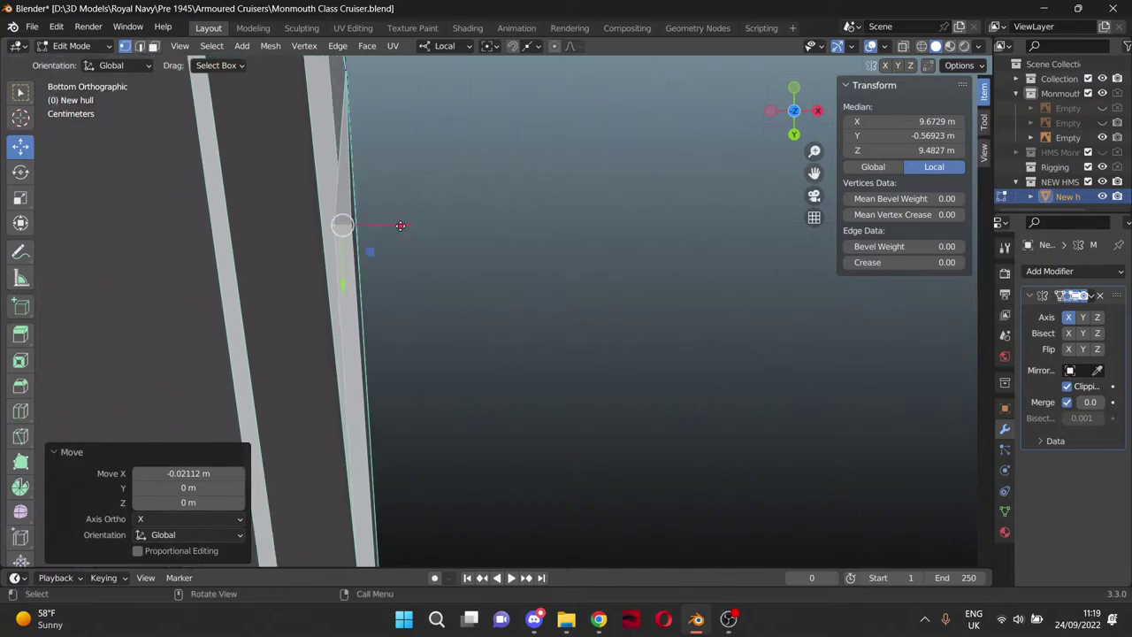
left_click_drag(401, 225, 390, 227)
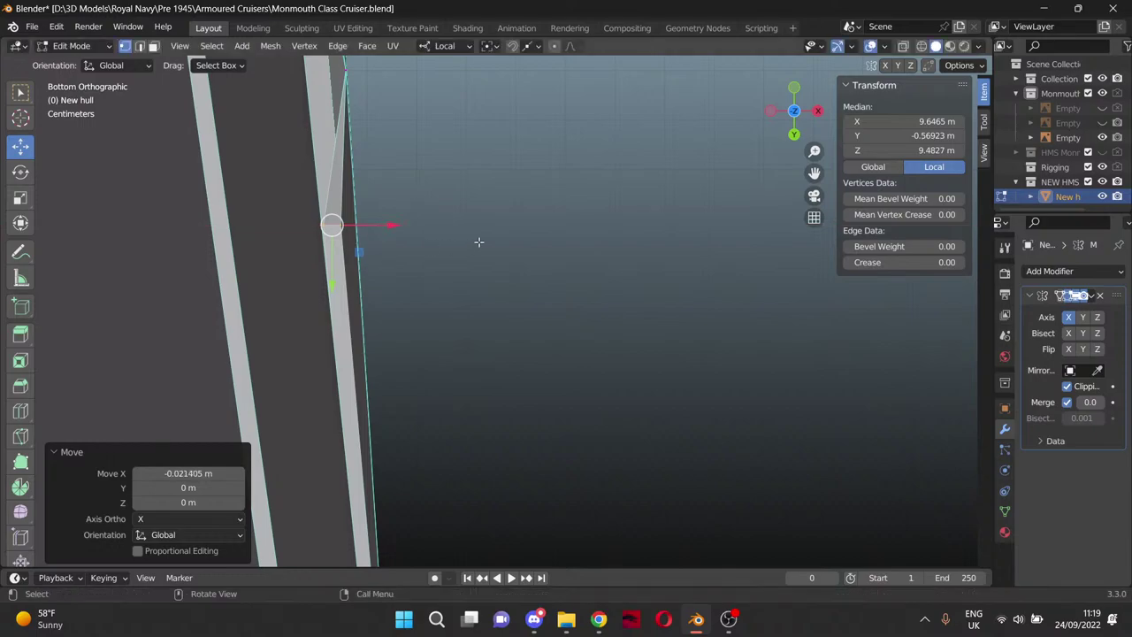
Cut the corner's narrow triangular face with the Knife from its outer lower vertex up to the opposite long edge.
middle_click_drag(467, 196, 432, 331)
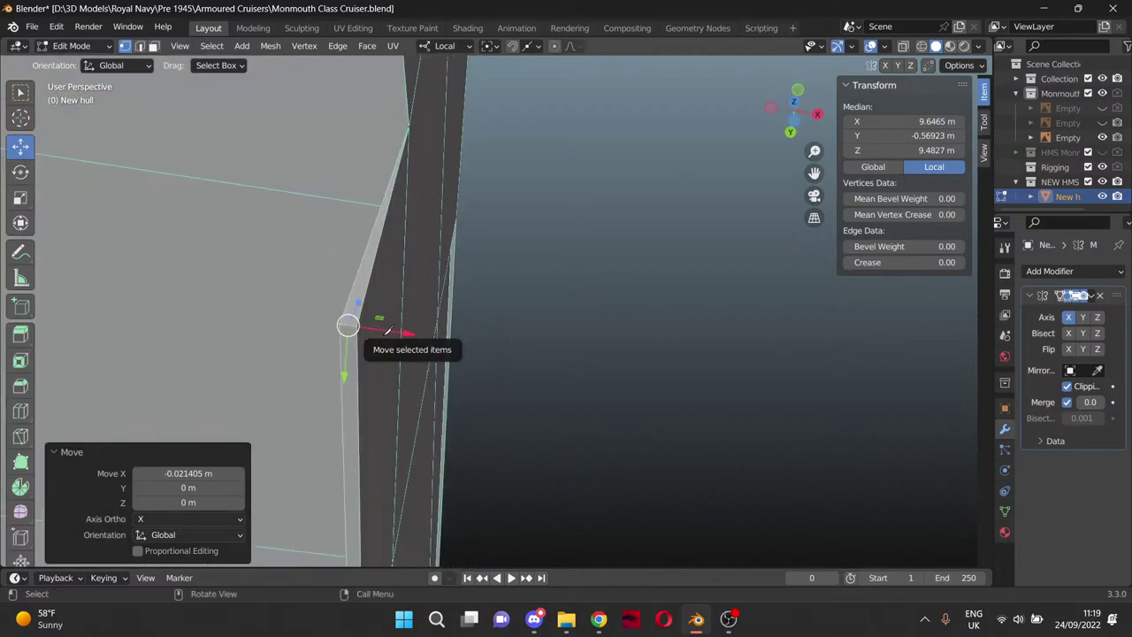
key("k")
left_click(372, 304)
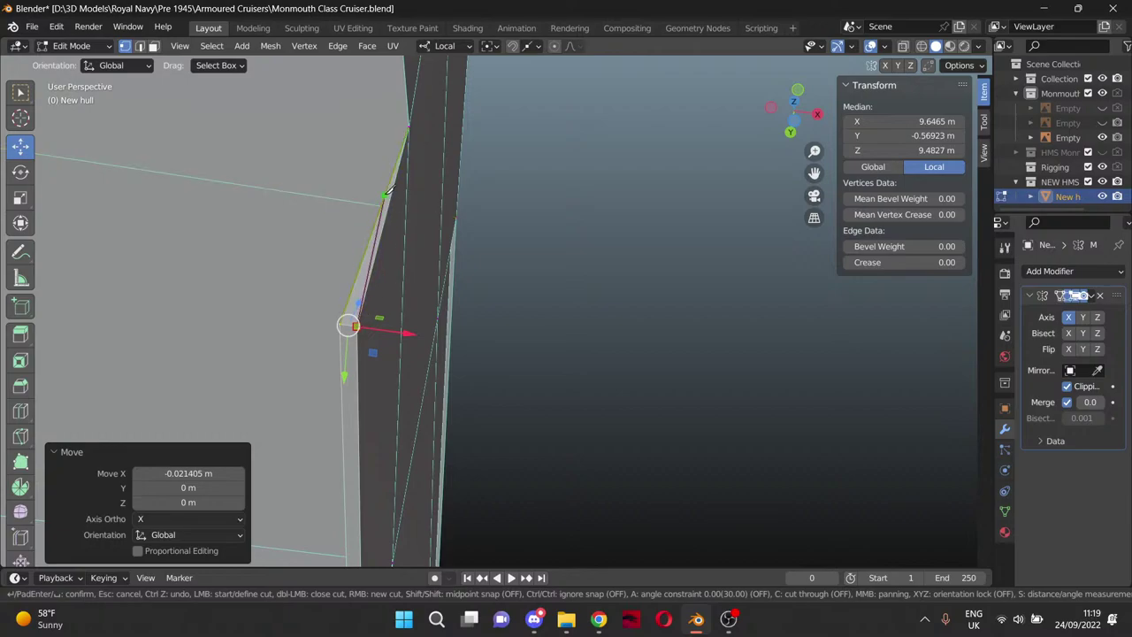
left_click(389, 190)
key("Return")
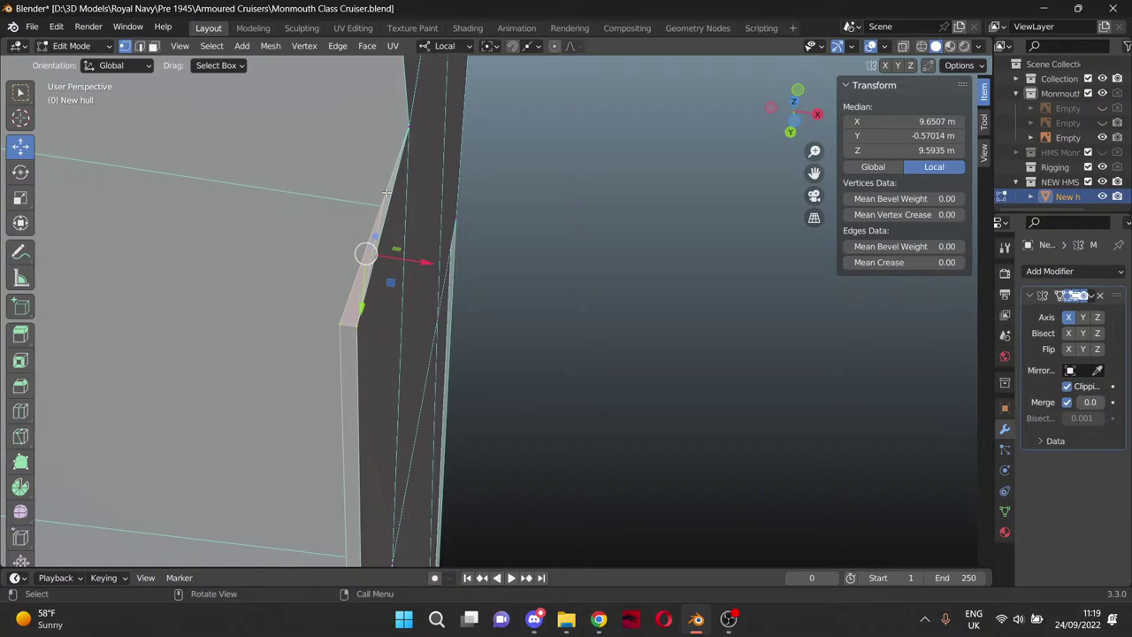
Raise the new cut vertex about 0.211 m along Z, level with the neighbouring upper corner vertex, and check that vertex's height.
left_click(387, 192)
key("KP_1")
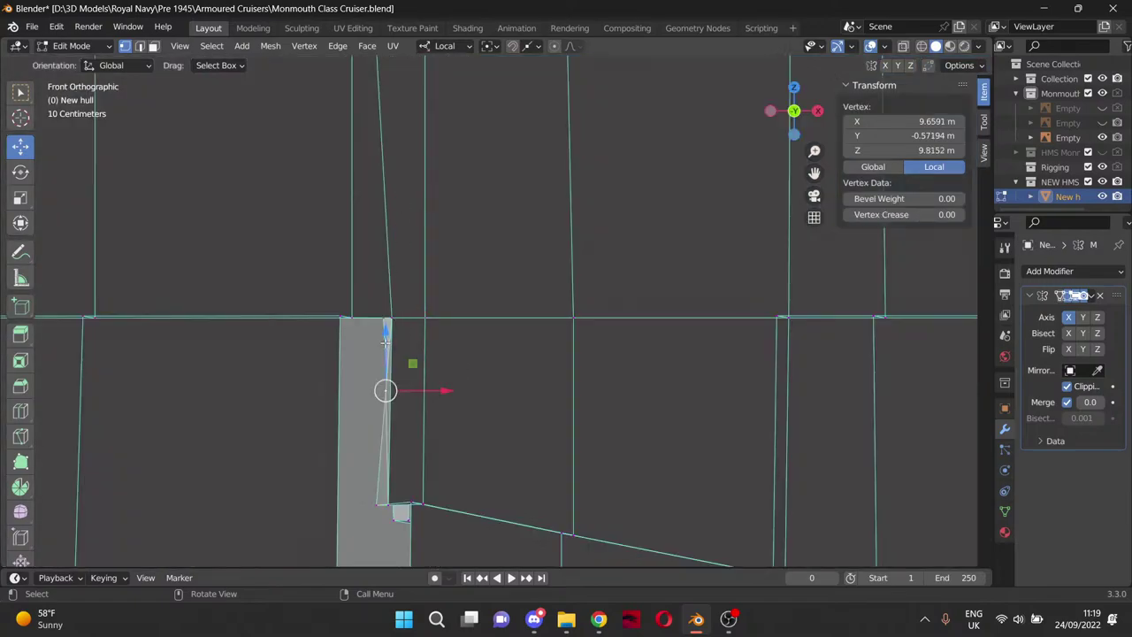
left_click_drag(385, 340, 395, 266)
scroll(383, 394, "up", 1)
scroll(383, 393, "up", 3)
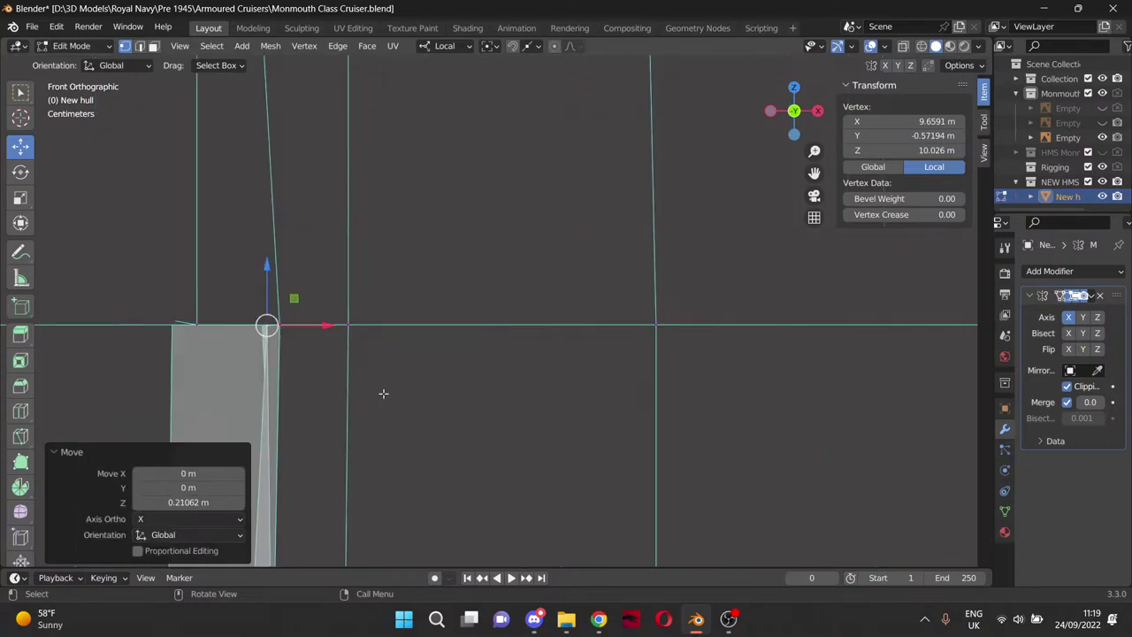
left_click_drag(815, 174, 738, 288)
left_click_drag(1044, 349, 1062, 494)
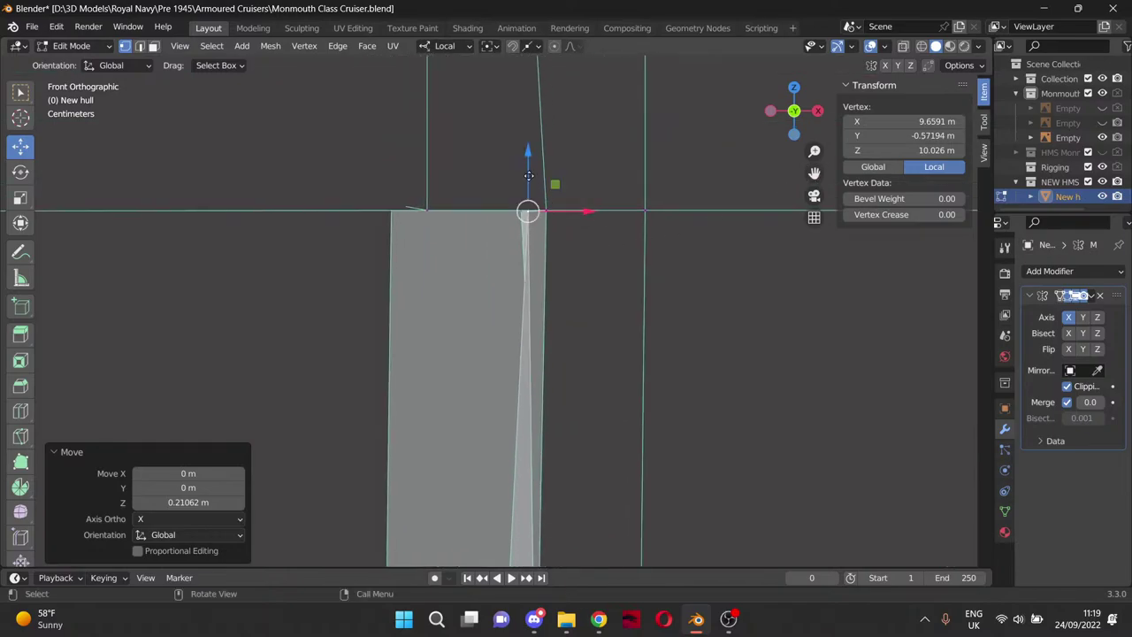
left_click_drag(528, 175, 528, 175)
left_click(555, 229)
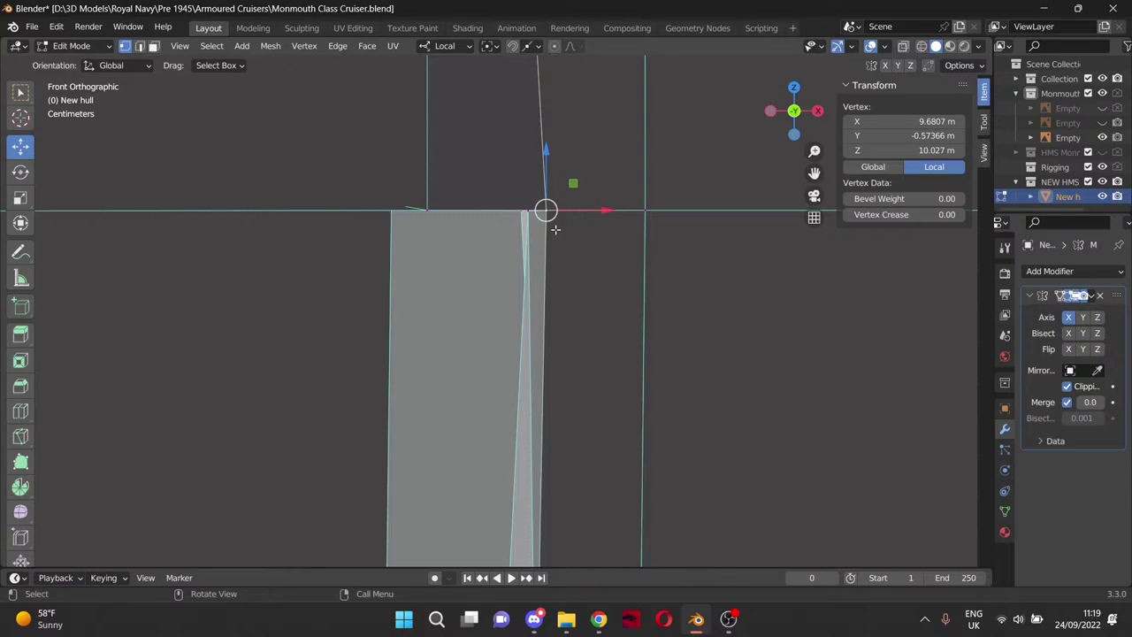
Compare the two upper corner vertices of the casemate's narrow face and copy the outer vertex's Y coordinate.
left_click(528, 213)
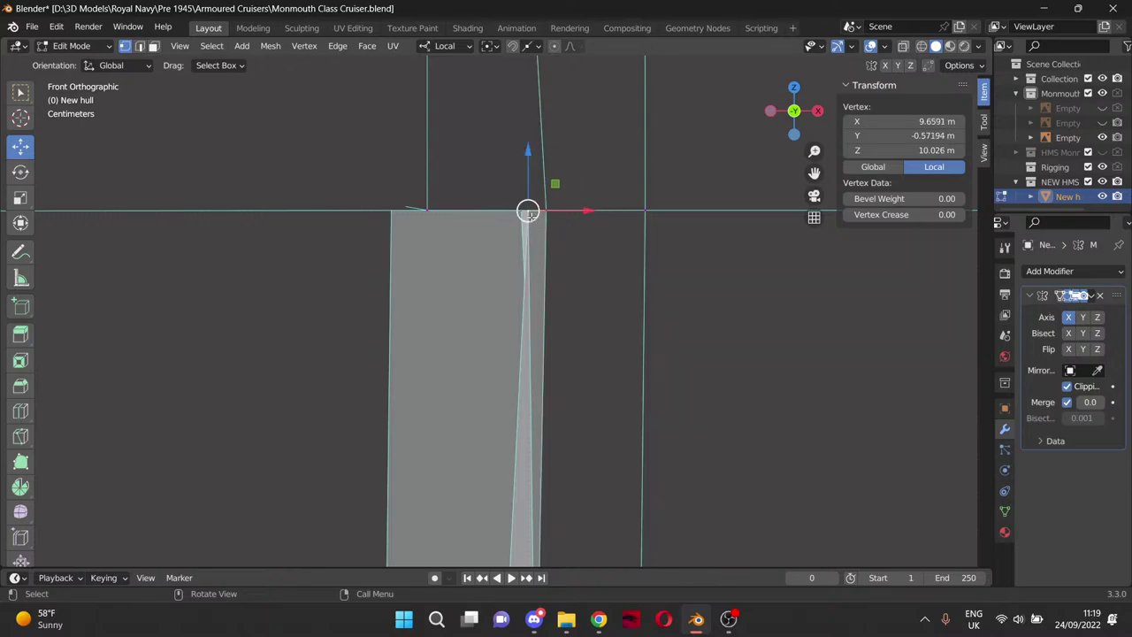
left_click(546, 213)
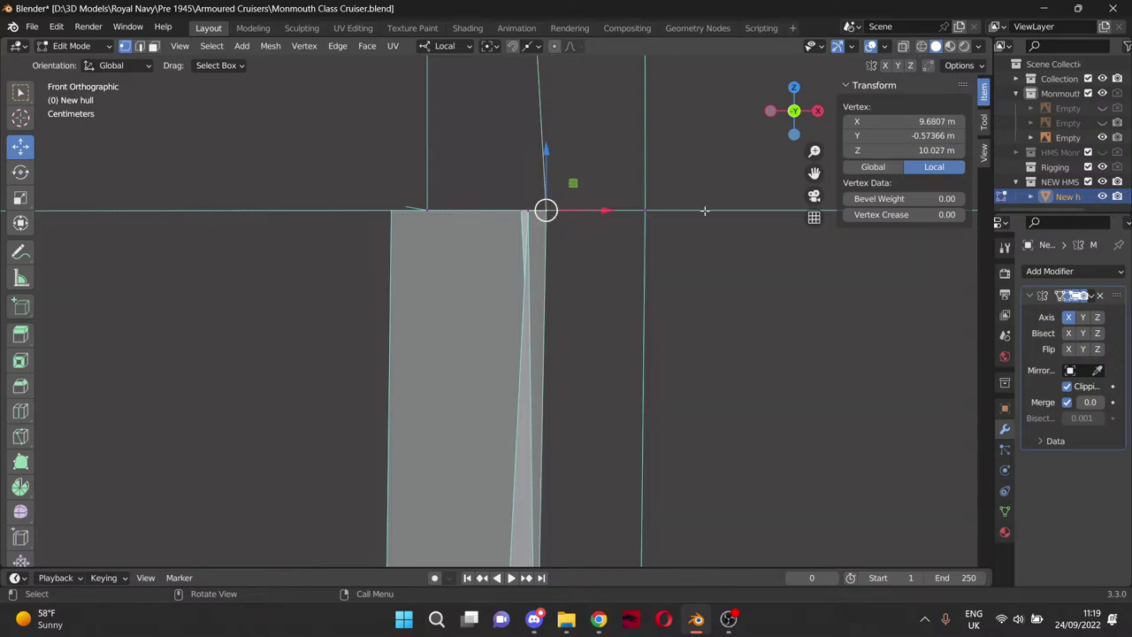
left_click(935, 138)
key("ctrl+c")
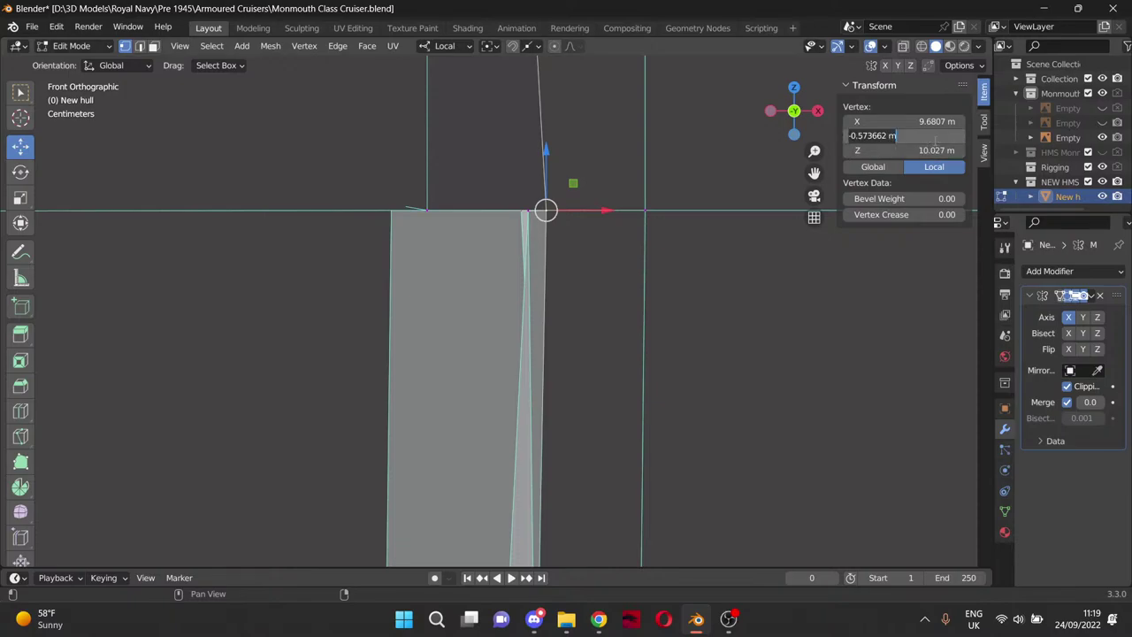
left_click(523, 210)
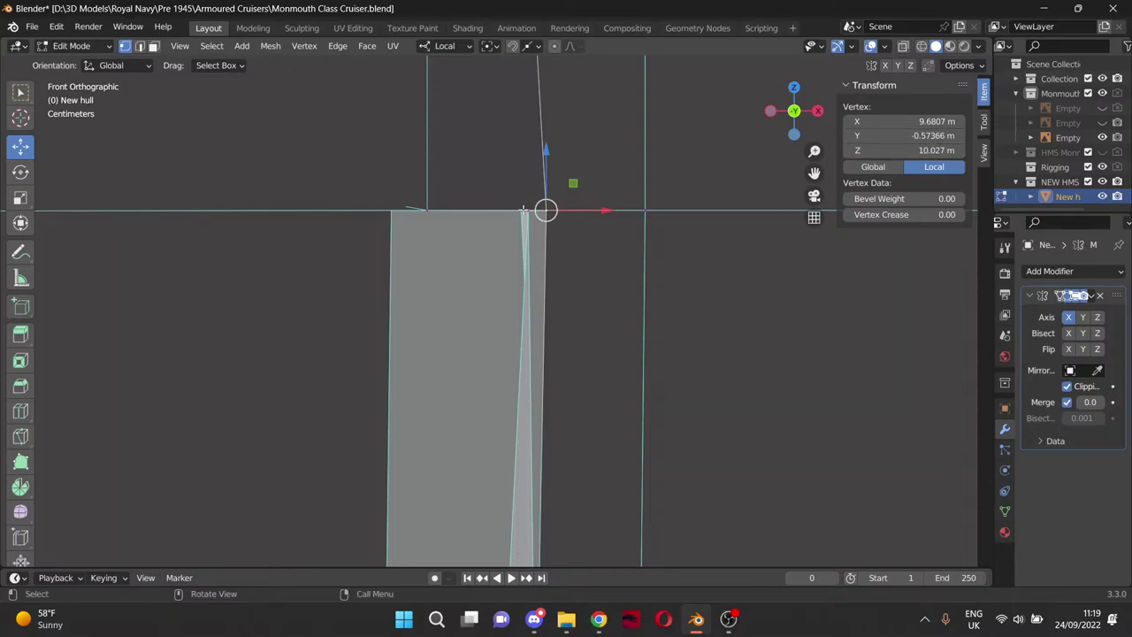
left_click(522, 210)
left_click(917, 135)
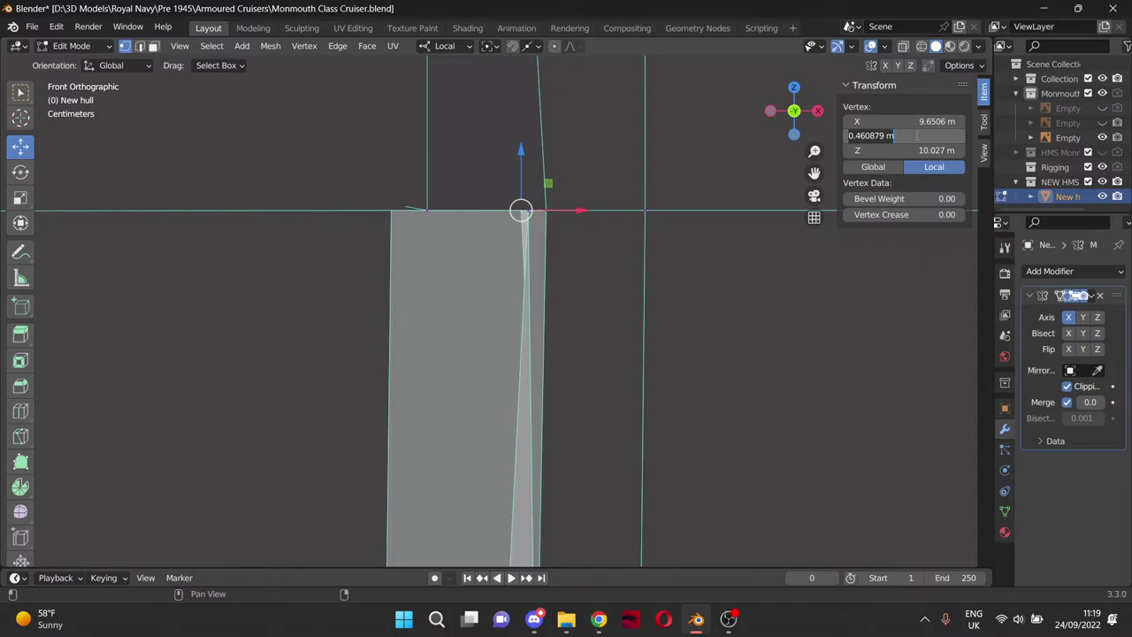
key("ctrl+v")
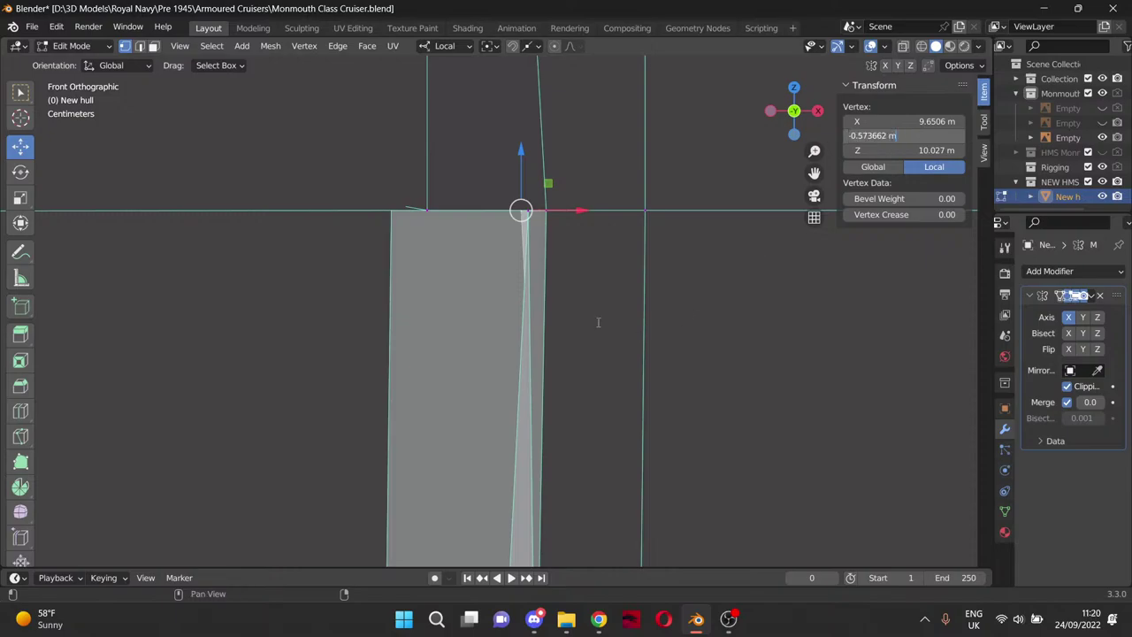
key("Return")
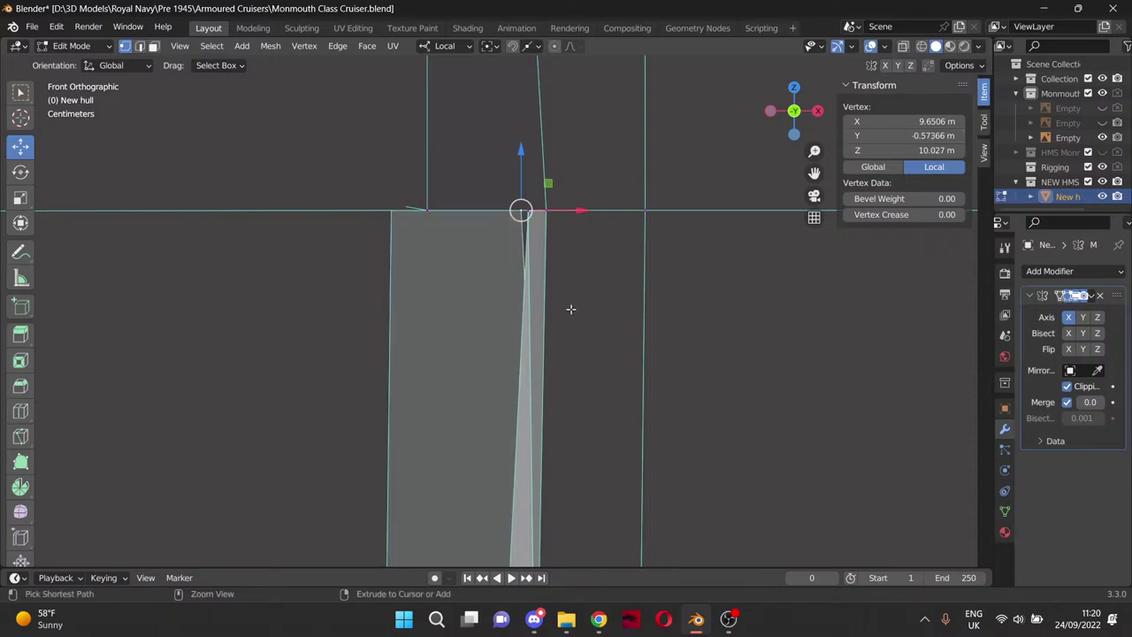
key("ctrl+z")
Set the Y coordinate of the narrow face's new upper cut vertex to -0.573662 m.
left_click(585, 278)
left_click(564, 218)
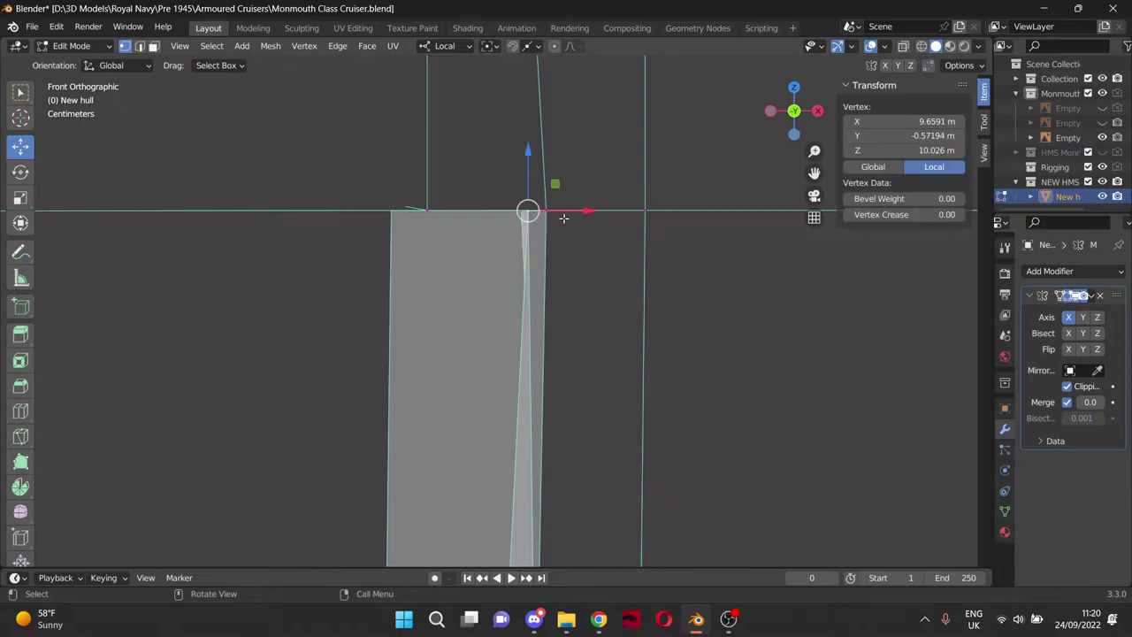
left_click(920, 136)
type("-0.57366 m")
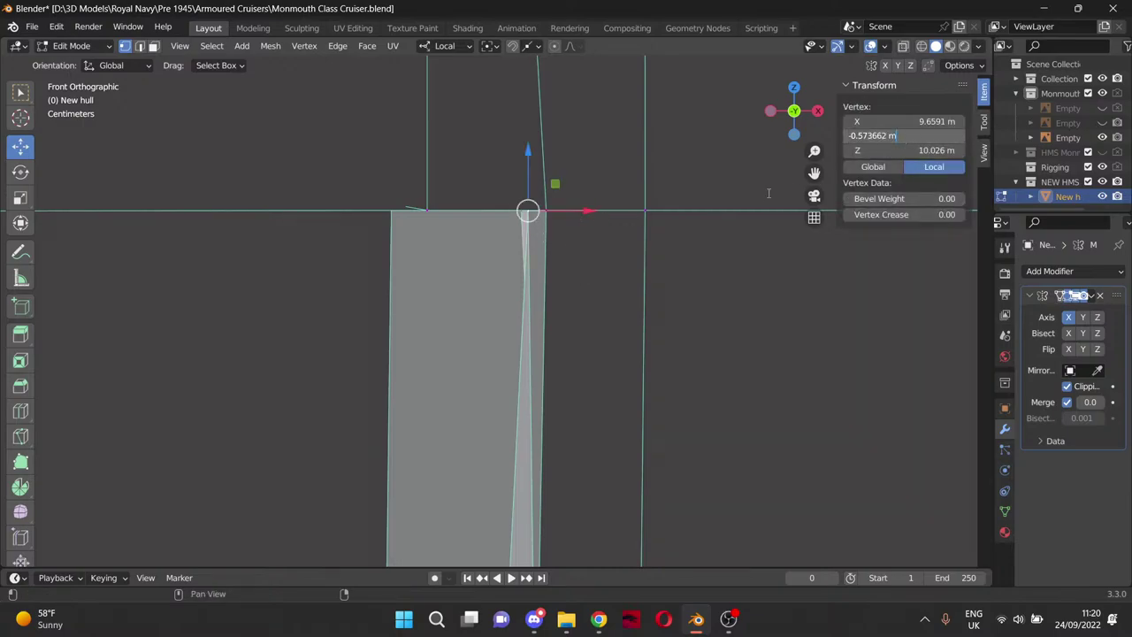
key("Return")
Move the upper cut vertex slightly inboard, about -0.003236 m along X.
scroll(585, 276, "down", 4)
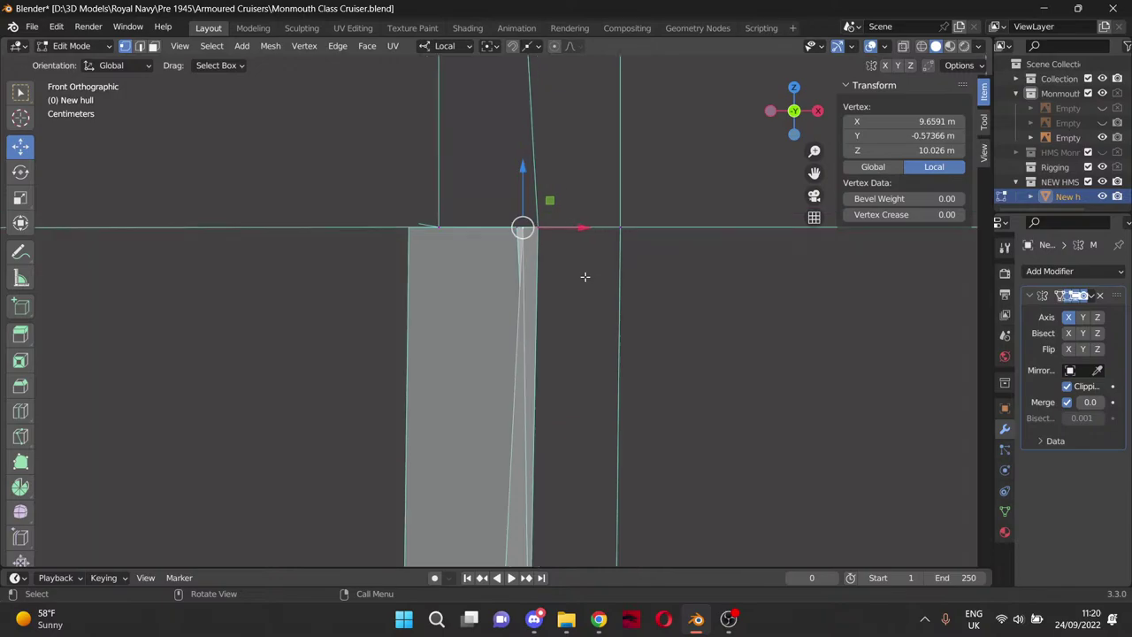
middle_click_drag(634, 273, 626, 245)
scroll(528, 276, "up", 3)
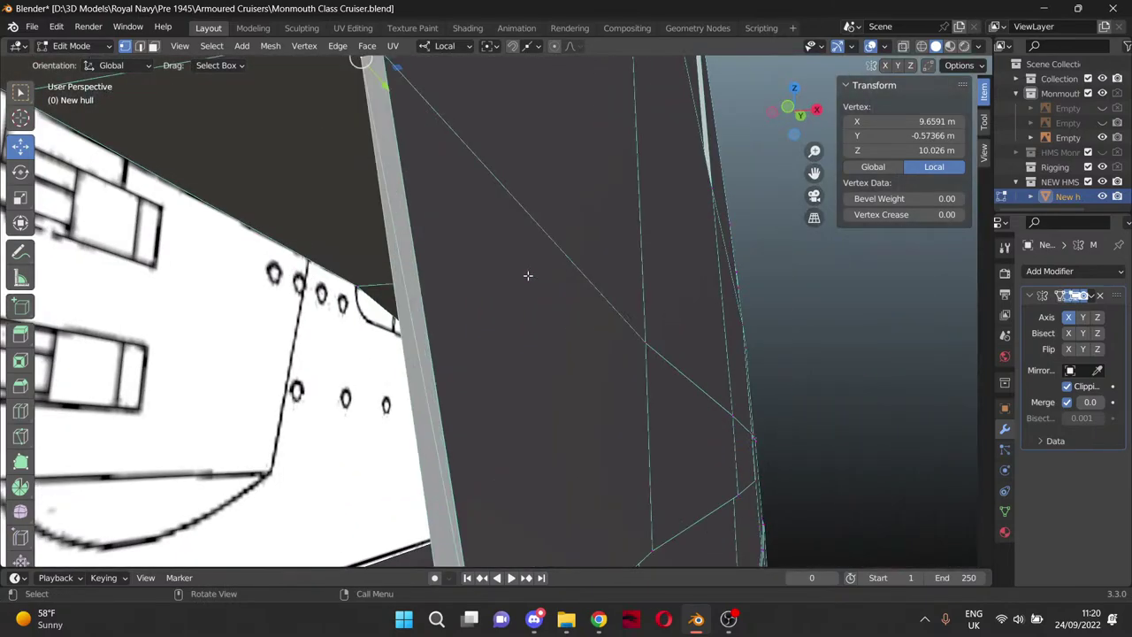
scroll(526, 275, "down", 2)
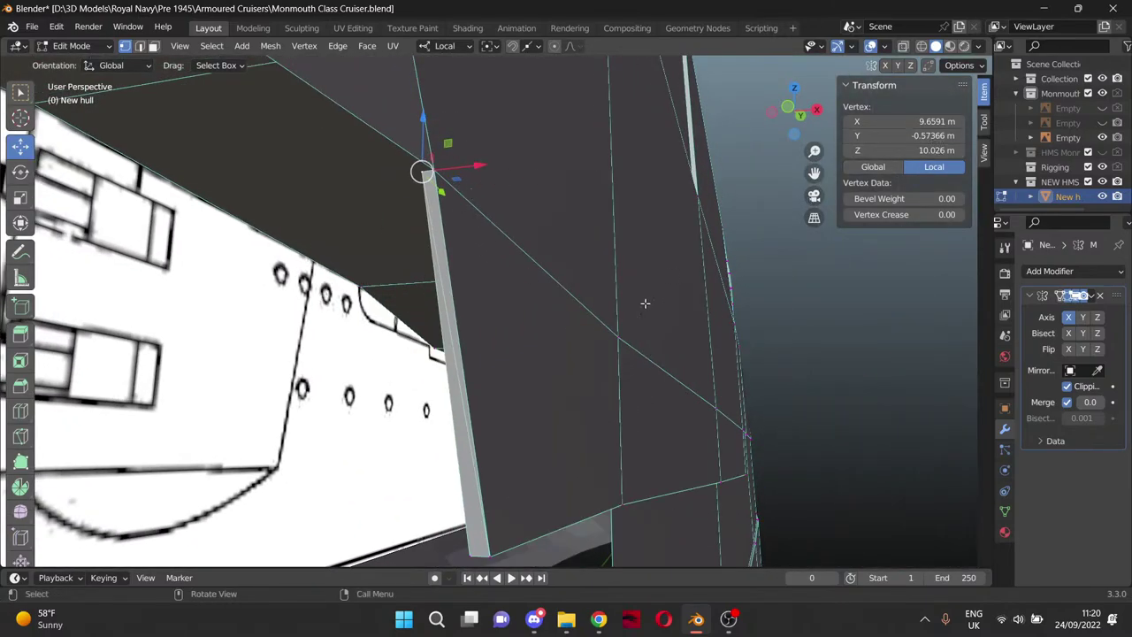
middle_click_drag(516, 356, 547, 347)
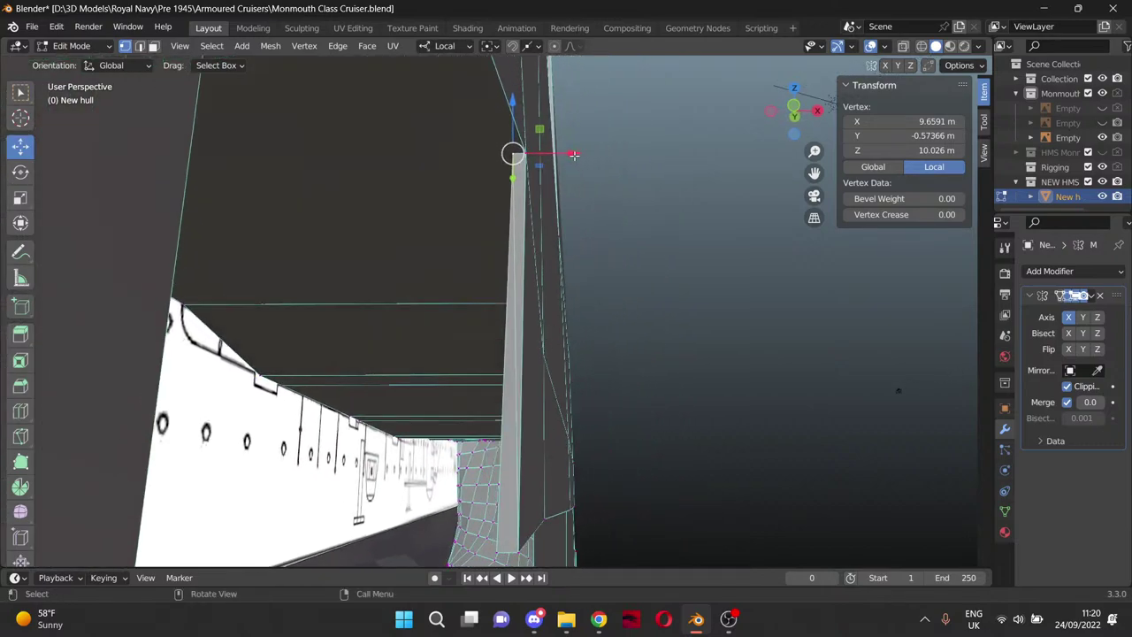
left_click_drag(574, 153, 569, 154)
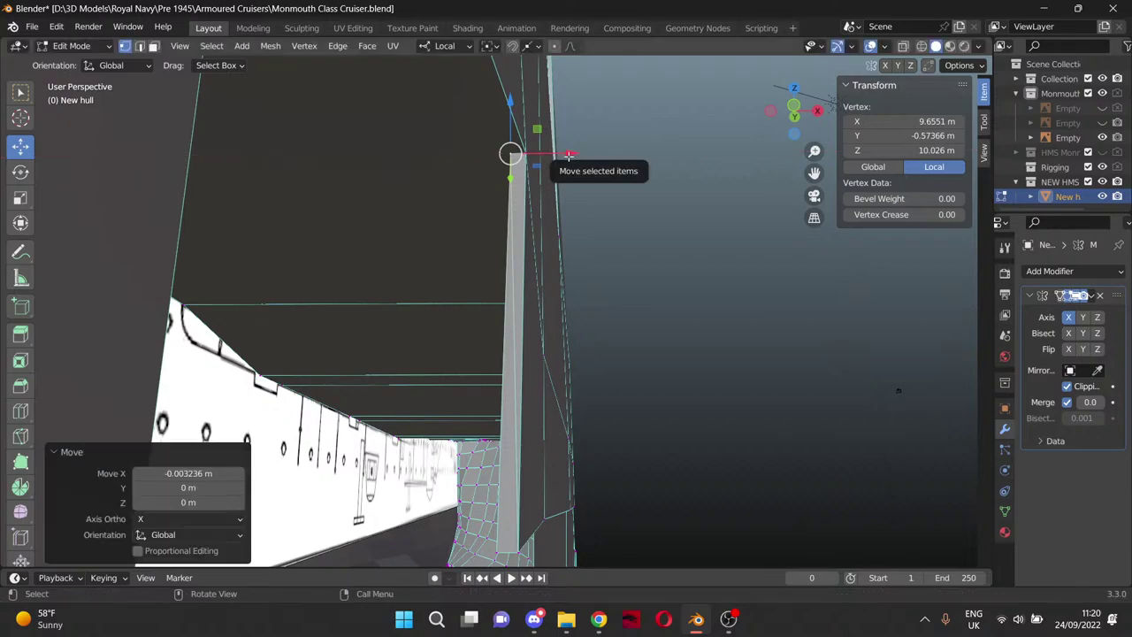
Fill the thin gap along the upper edge of the opening between its aft corner and the casemate's corner vertices.
middle_click_drag(610, 198, 551, 158)
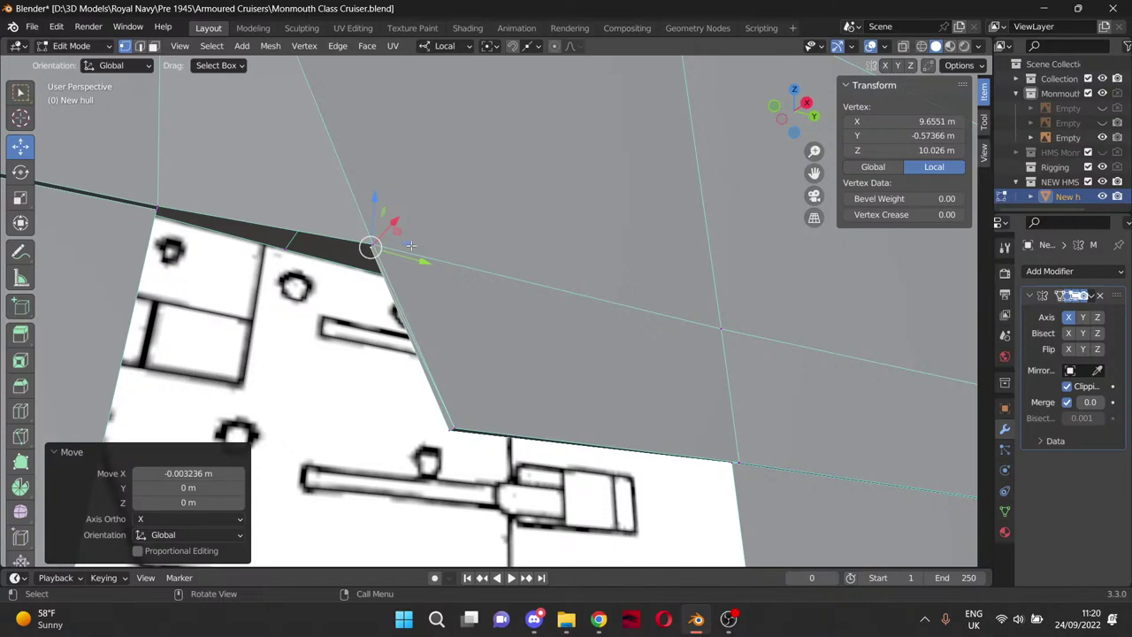
key("shift")
left_click(160, 212, "shift")
left_click(155, 213, "shift")
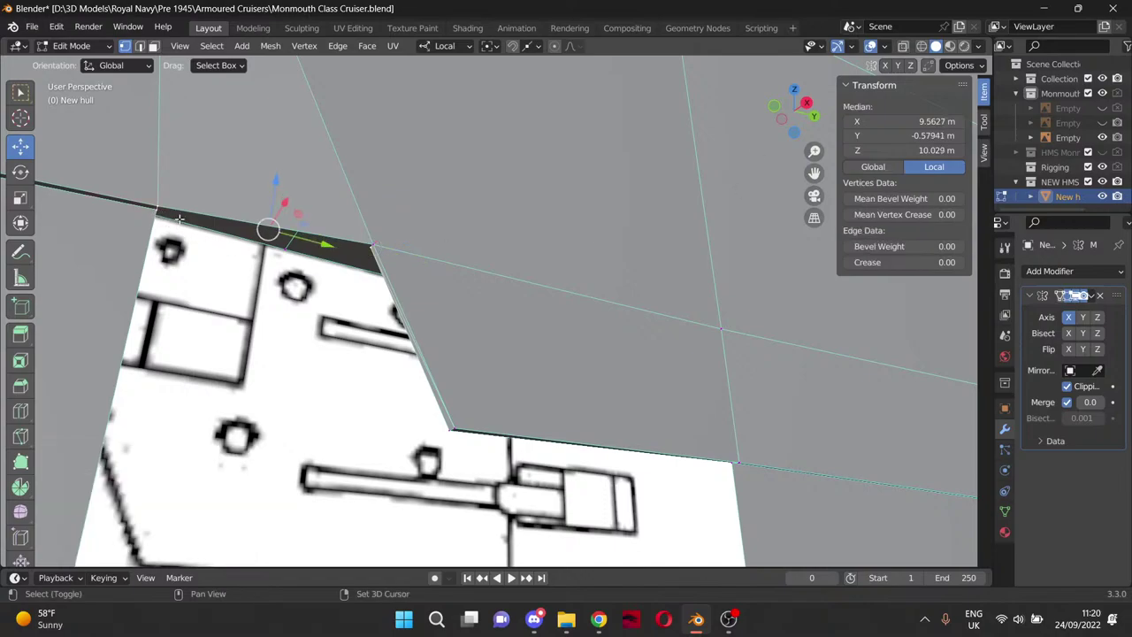
left_click(379, 243, "shift")
key("f")
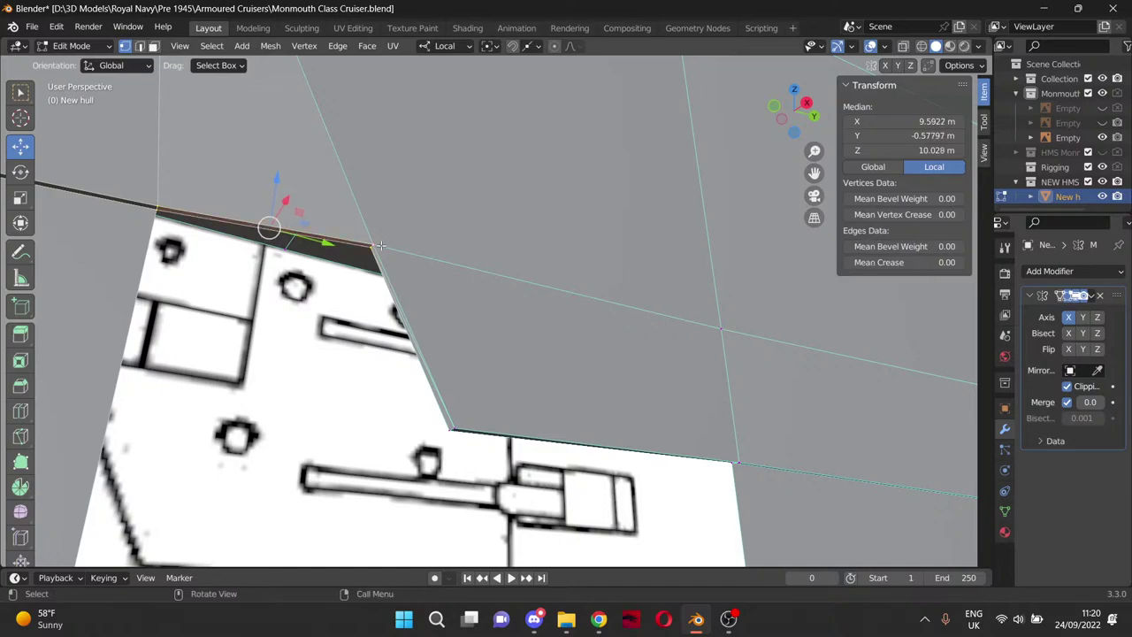
left_click(468, 218)
Fill the six-cornered hole in the hull side beneath the casemate's lower aft corner with one face.
scroll(314, 255, "down", 1)
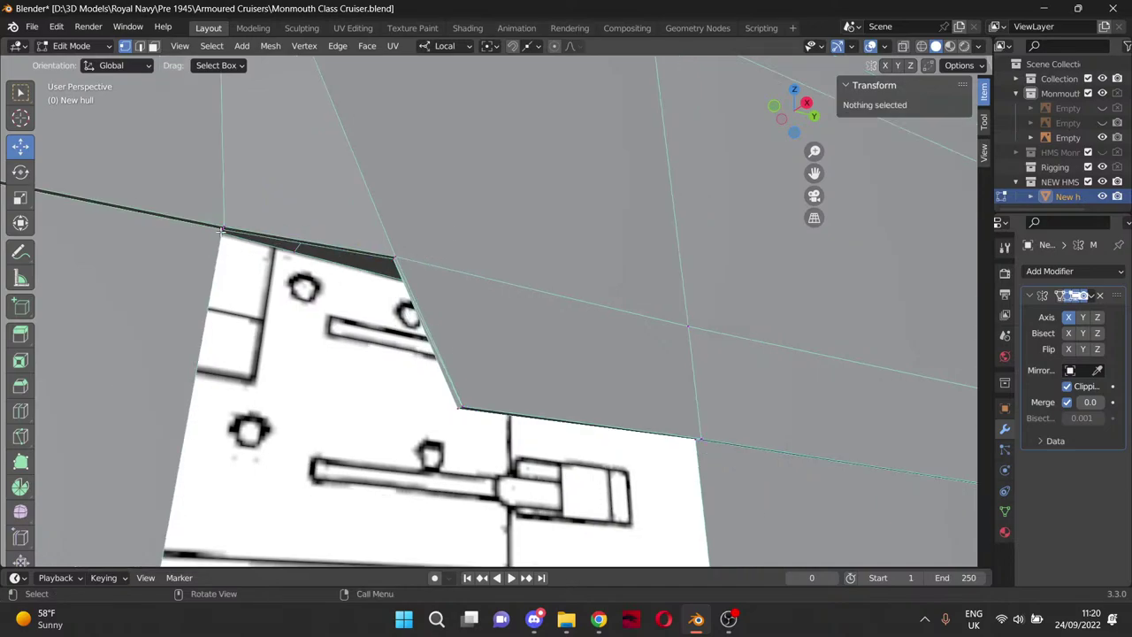
left_click(222, 229)
scroll(250, 269, "down", 4)
middle_click_drag(275, 304, 292, 338)
scroll(361, 413, "down", 4)
middle_click_drag(362, 413, 458, 421)
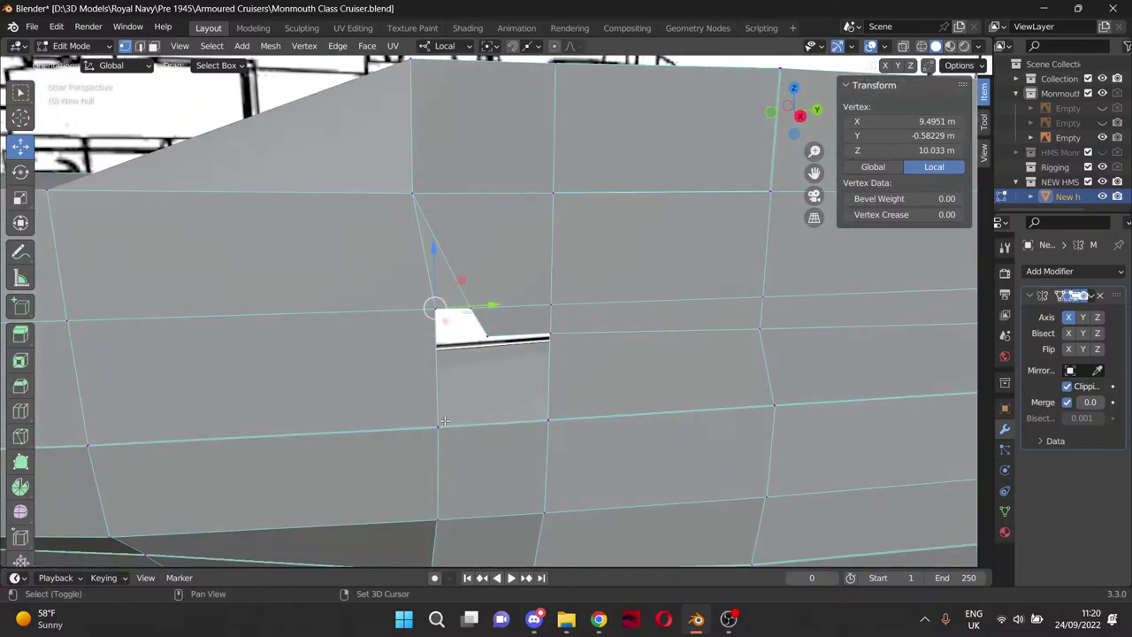
left_click(457, 421, "shift")
left_click(432, 423, "shift")
left_click(430, 420, "shift")
left_click(546, 409, "shift")
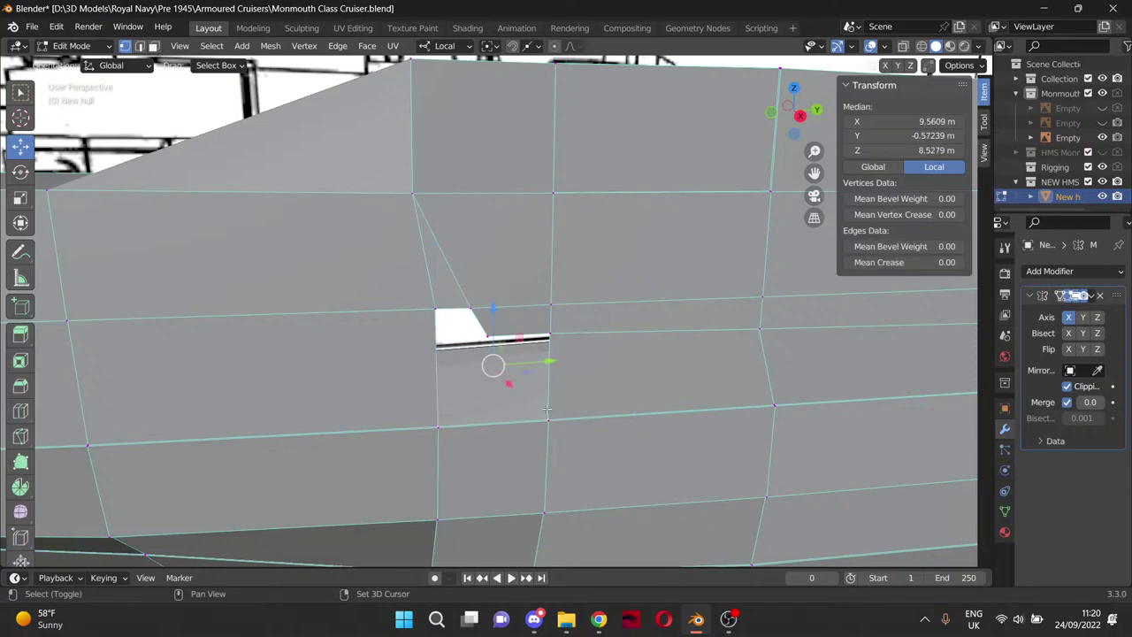
middle_click_drag(576, 391, 542, 345)
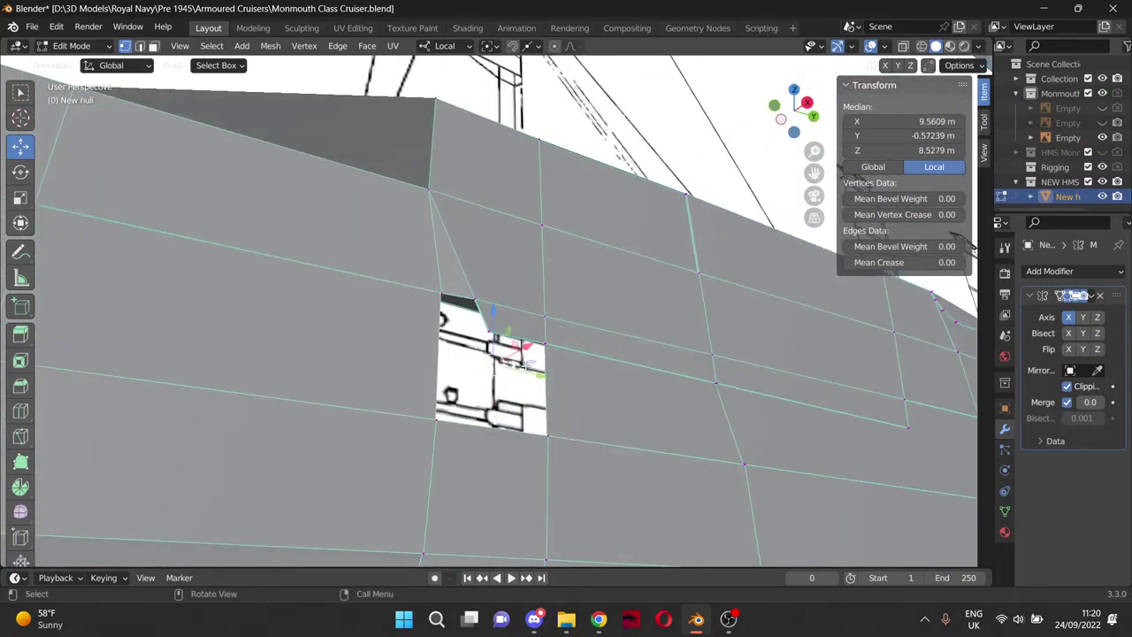
left_click(541, 355, "shift")
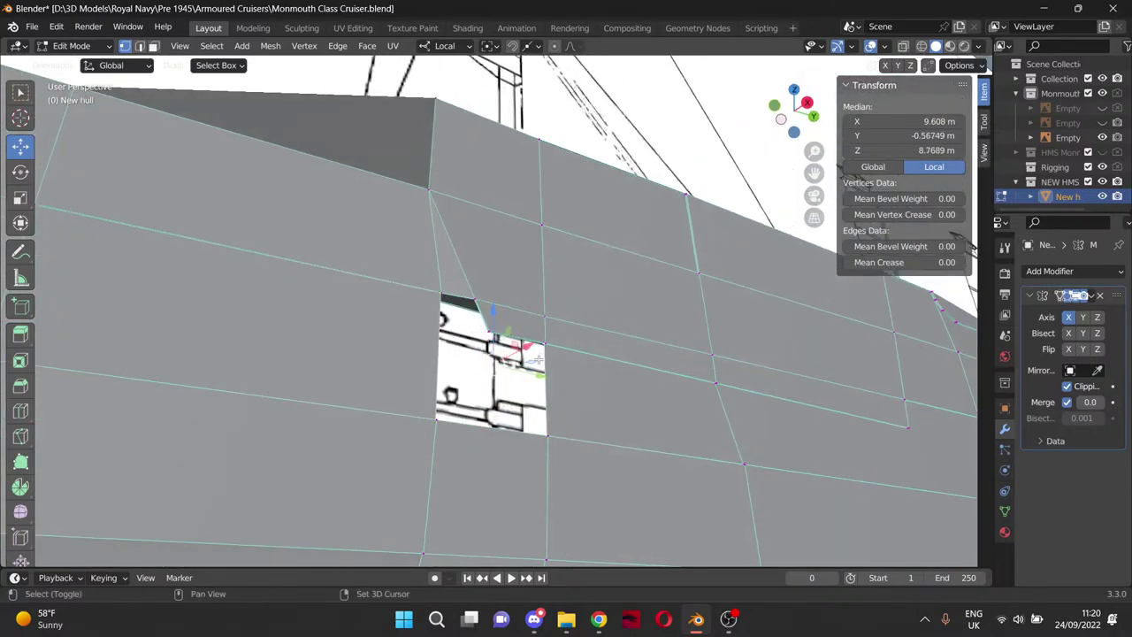
left_click(485, 338, "shift")
left_click(474, 301, "shift")
key("f")
left_click(660, 159)
scroll(660, 160, "down", 4)
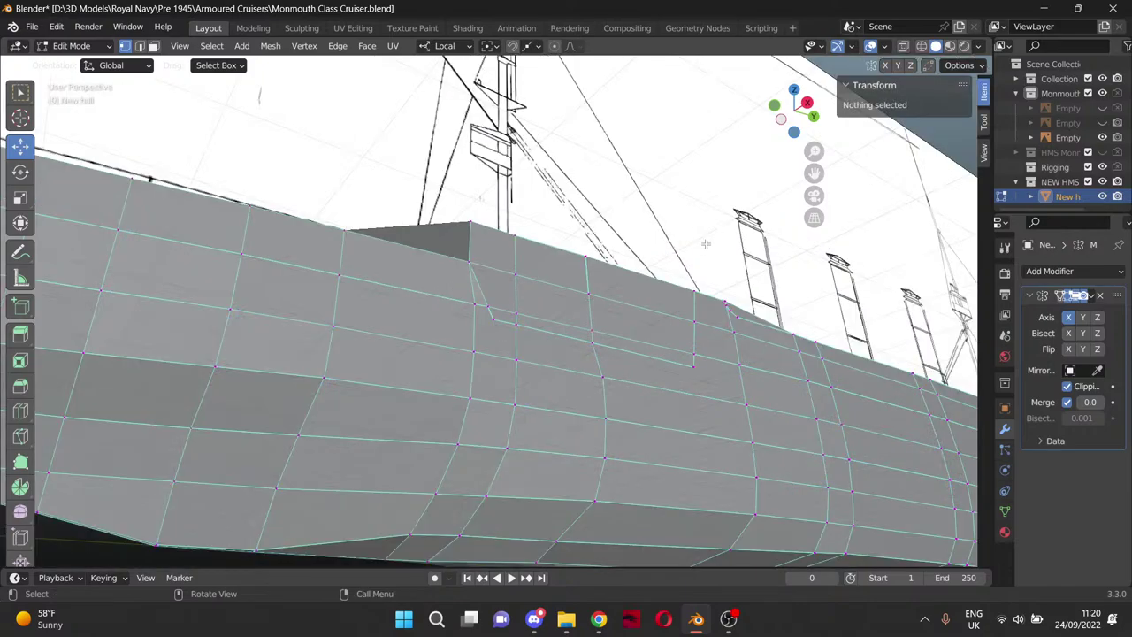
In the see-through right side view, move the casemate's aft vertical edge column by -0.35177 m along Y to match the blueprint.
middle_click_drag(710, 258, 652, 352)
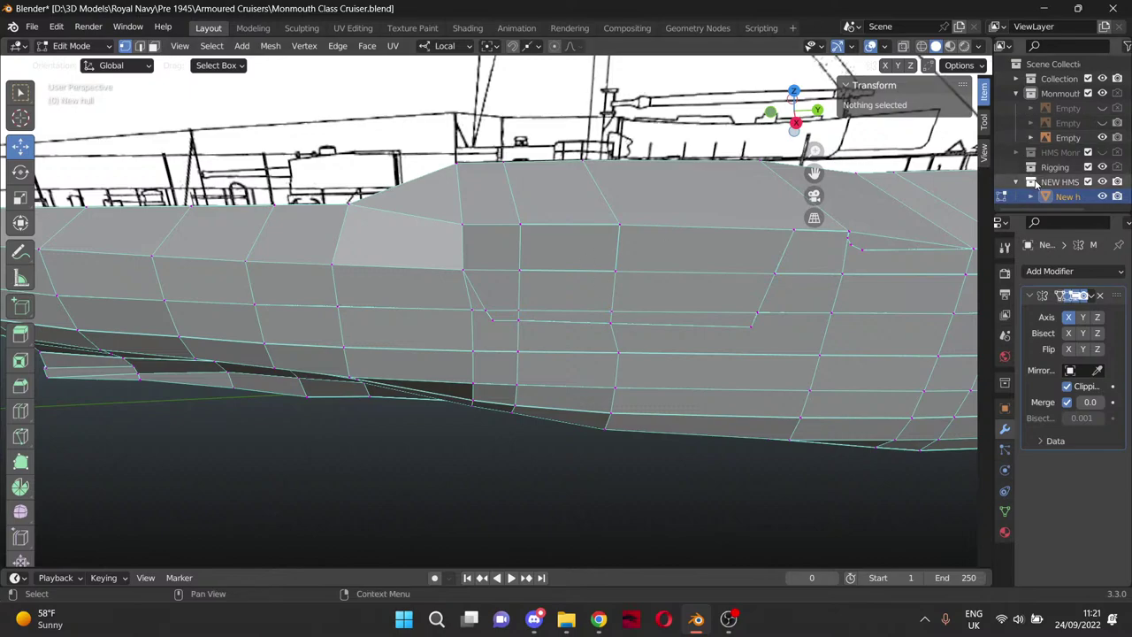
mouse_move(501, 260)
middle_mouse_down()
mouse_move(547, 268)
mouse_move(487, 253)
mouse_move(537, 236)
middle_mouse_up()
key("KP_1")
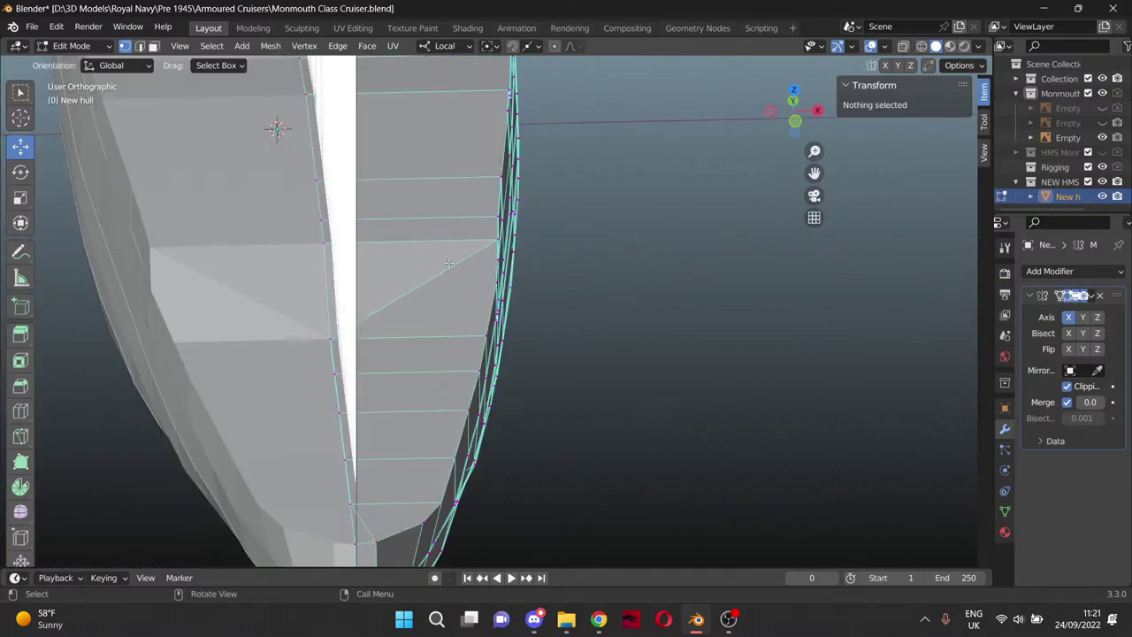
scroll(475, 244, "up", 4)
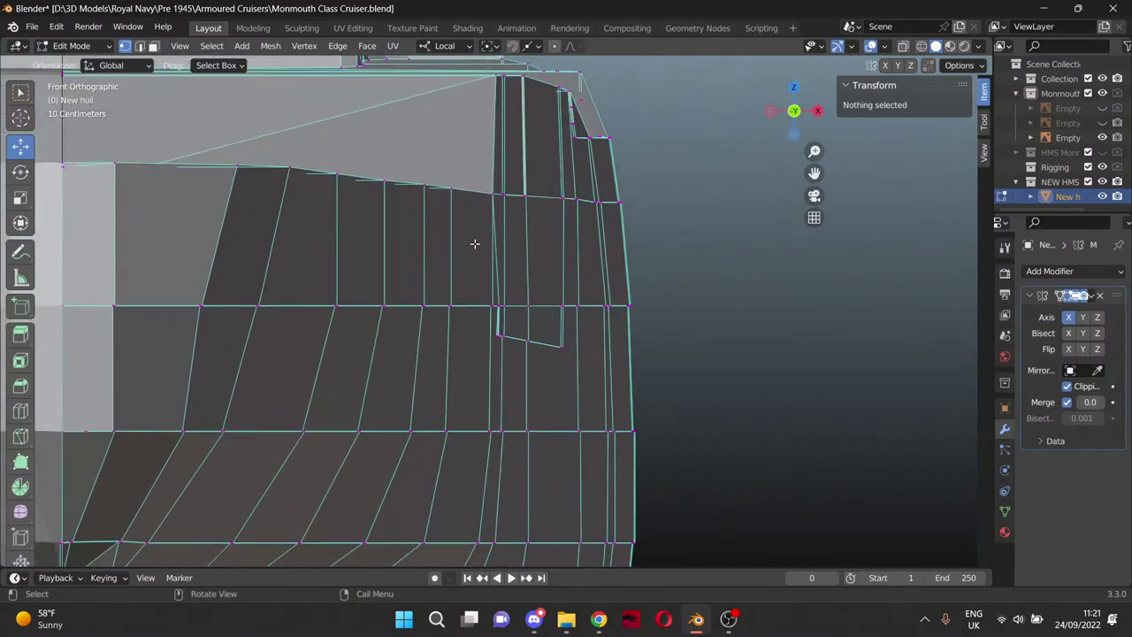
scroll(475, 242, "down", 3)
scroll(534, 250, "down", 5)
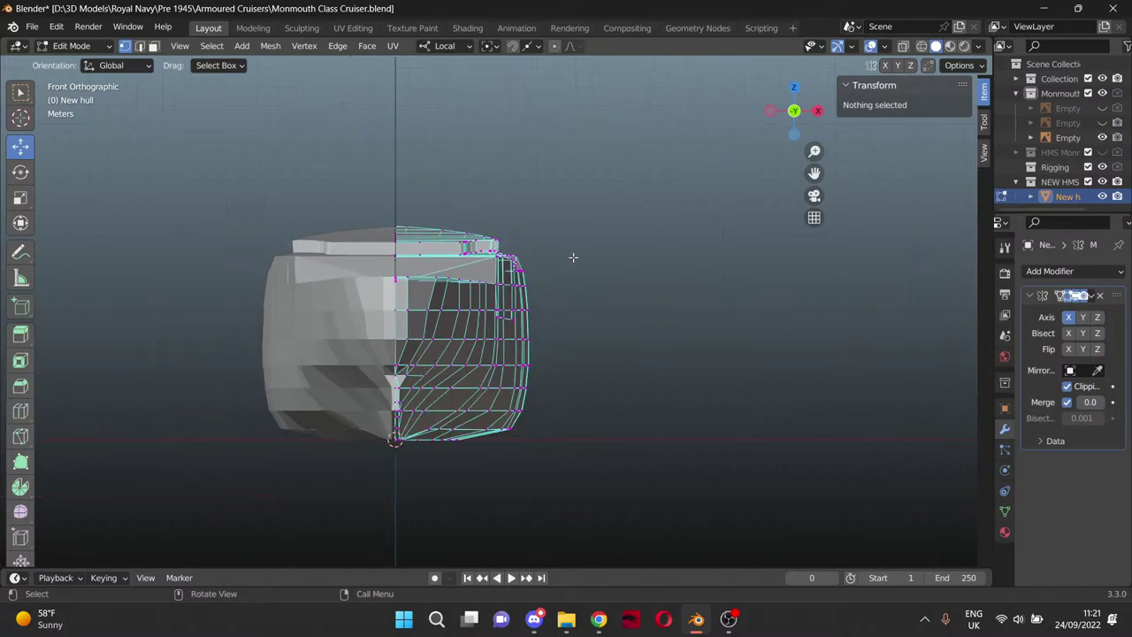
middle_click_drag(573, 256, 388, 256)
left_click(903, 46)
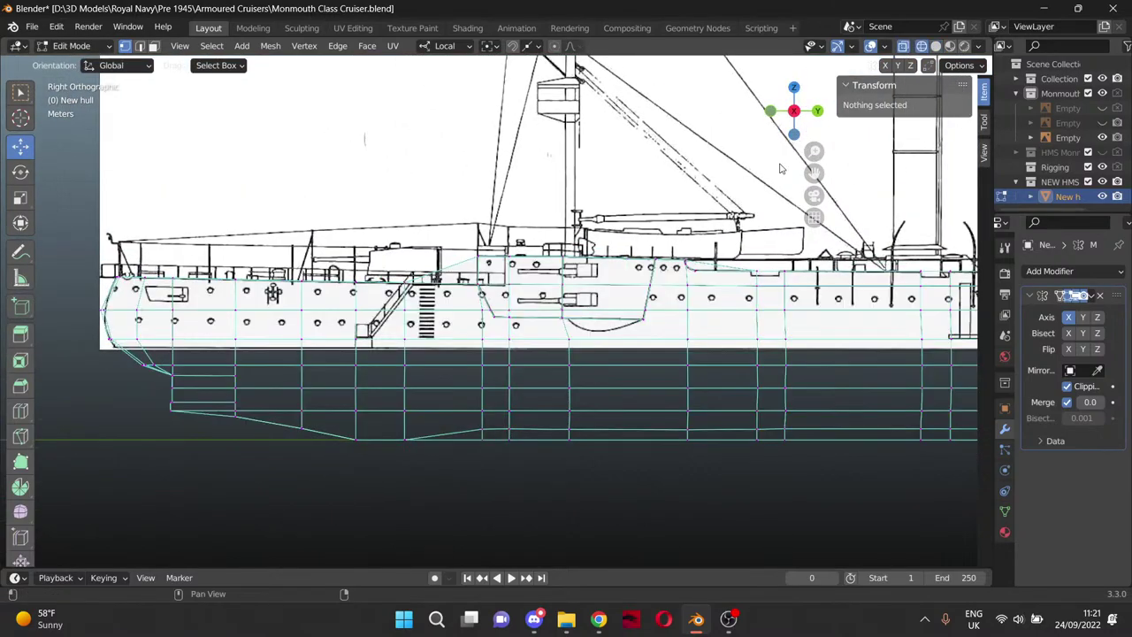
scroll(680, 292, "up", 5)
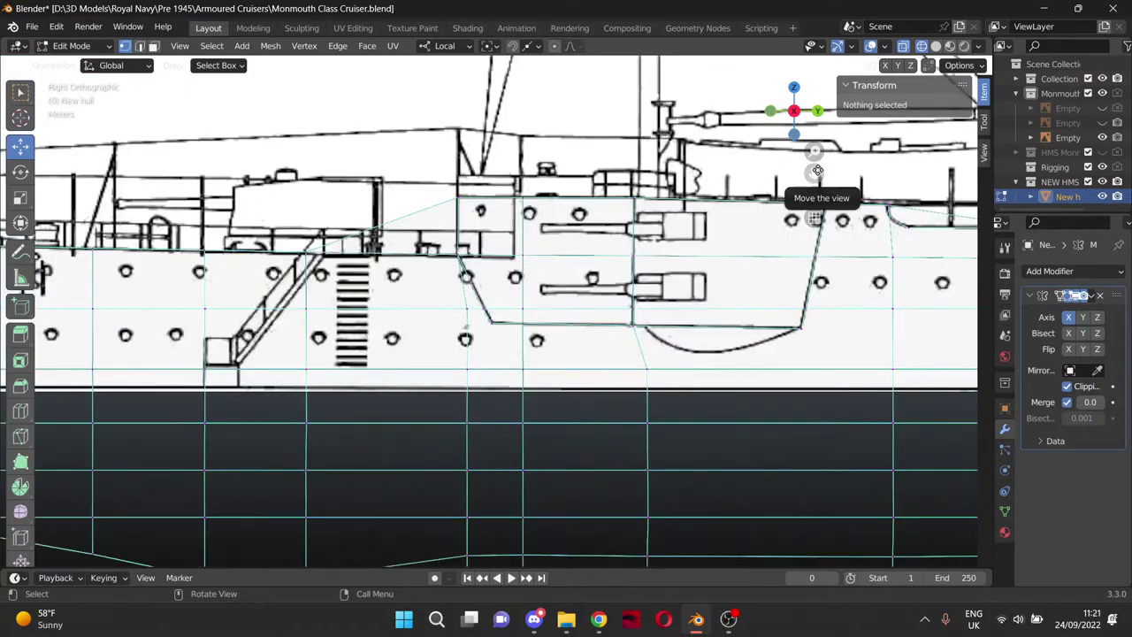
left_click_drag(814, 173, 673, 180)
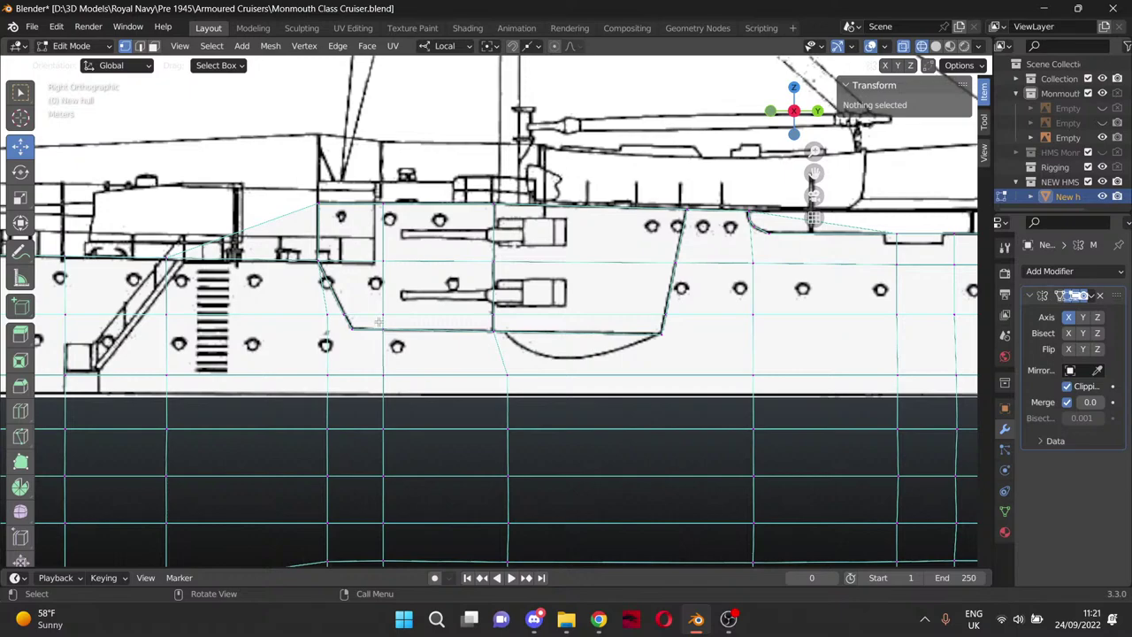
left_click_drag(379, 202, 391, 340)
left_click_drag(439, 265, 430, 265)
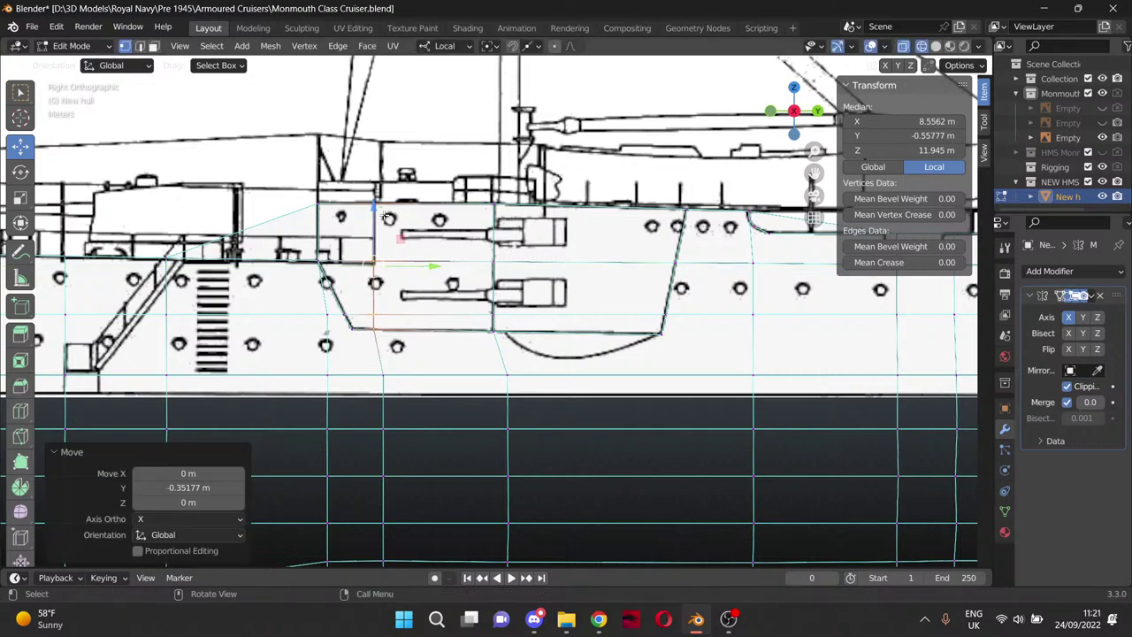
Restore solid shading and show the plan blueprint in the top view.
middle_click_drag(361, 220, 884, 78)
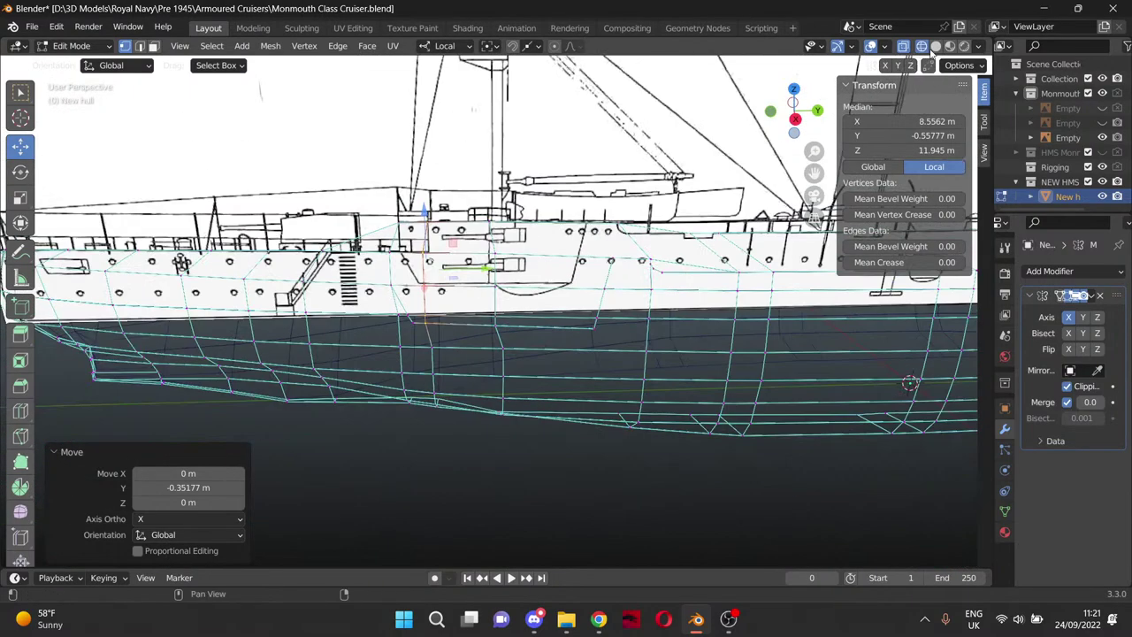
left_click(936, 45)
middle_click_drag(490, 244, 550, 246)
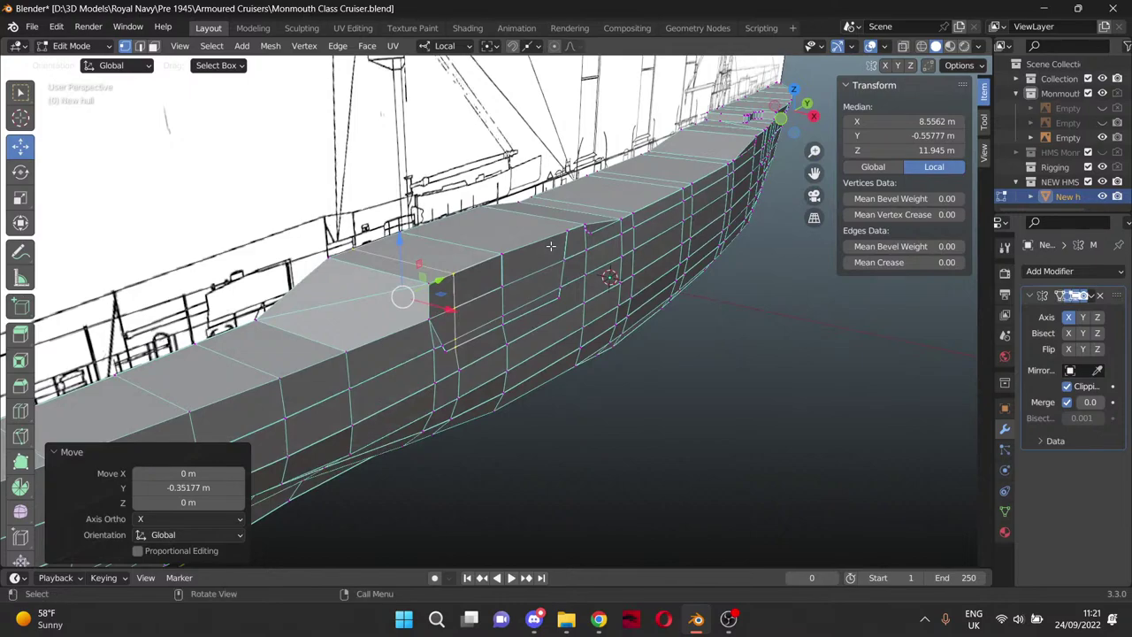
key("KP_7")
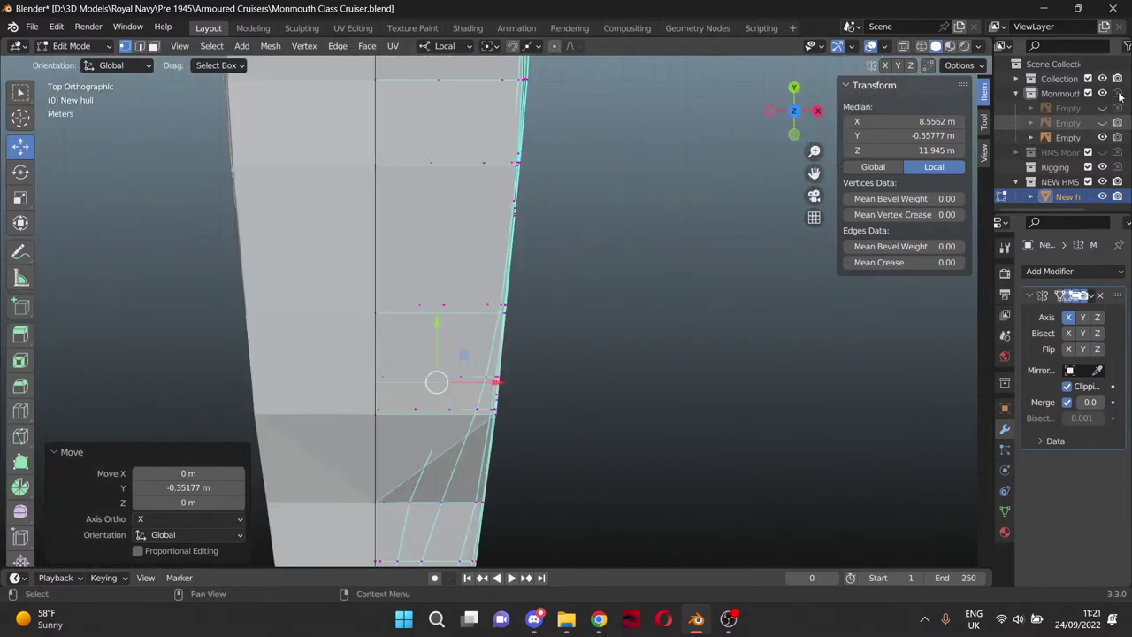
left_click(1102, 123)
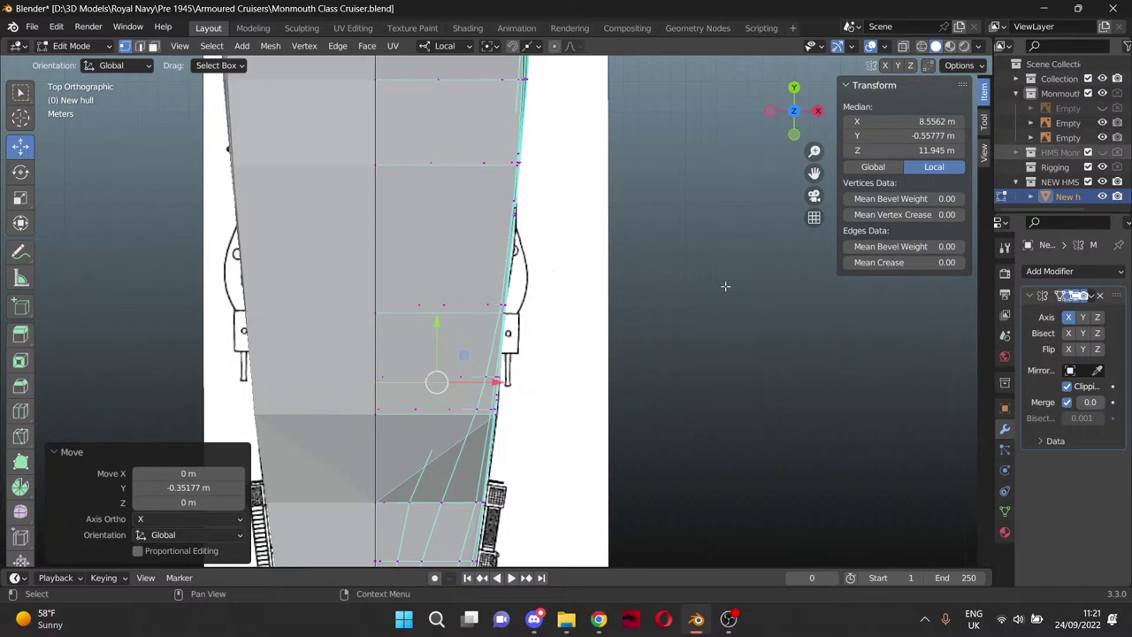
Over the see-through plan blueprint, knife-cut a diagonal across the deck from the casemate's aft side corner to the raised deck's aft edge.
left_click(922, 46)
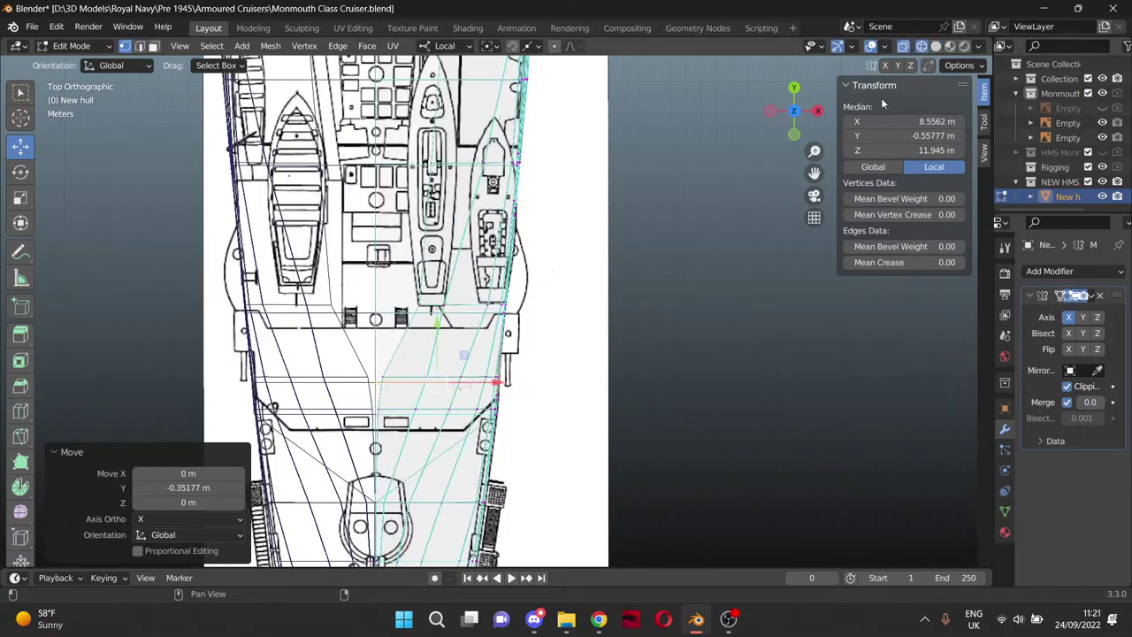
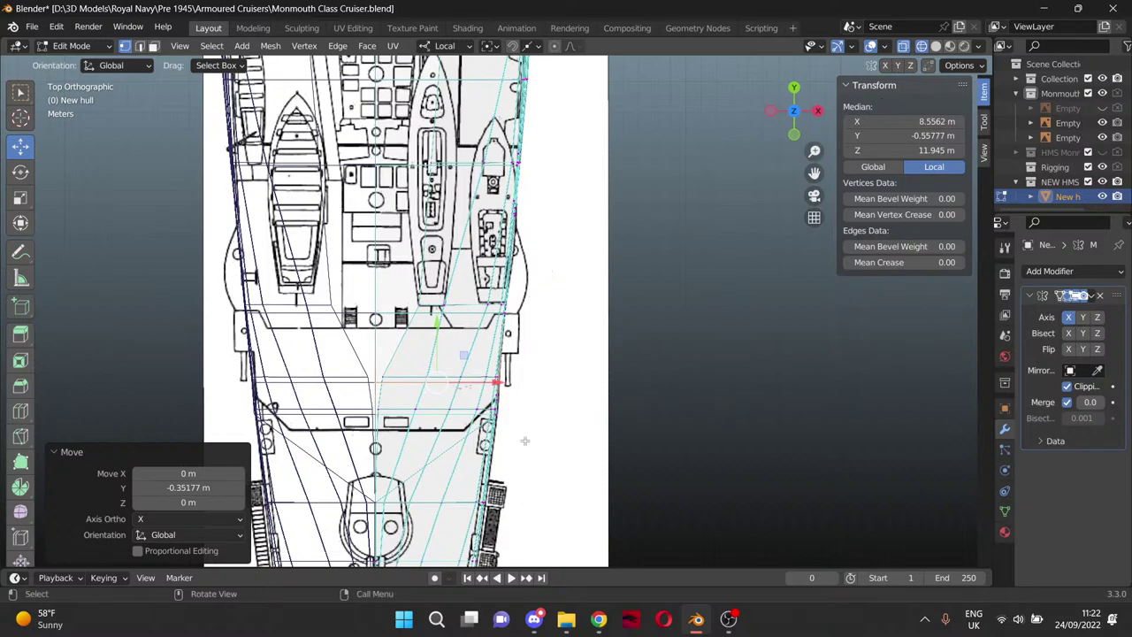
scroll(525, 441, "up", 3)
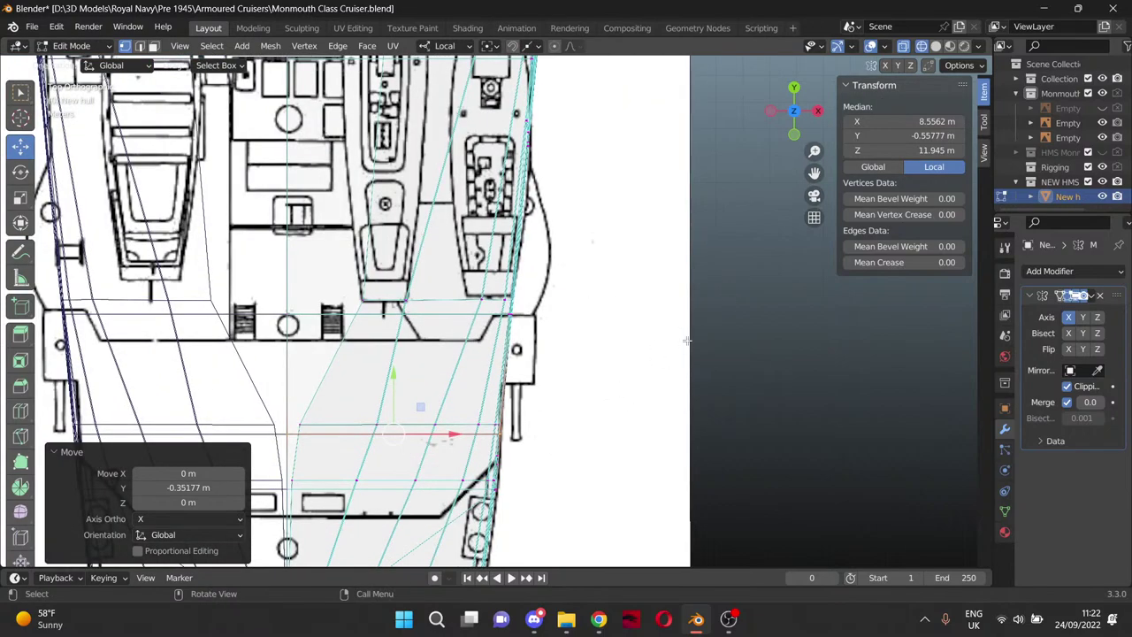
mouse_move(727, 331)
middle_mouse_down("shift")
mouse_move(771, 227)
mouse_move(724, 244)
middle_mouse_up("shift")
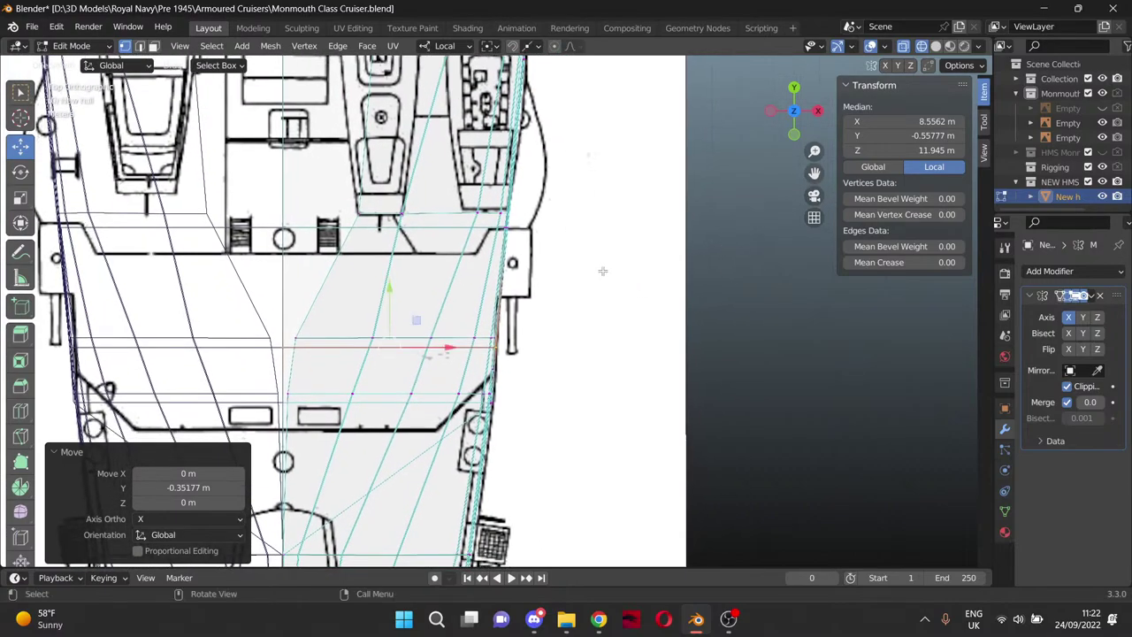
middle_click_drag(602, 265, 540, 319)
middle_click_drag(538, 193, 538, 196)
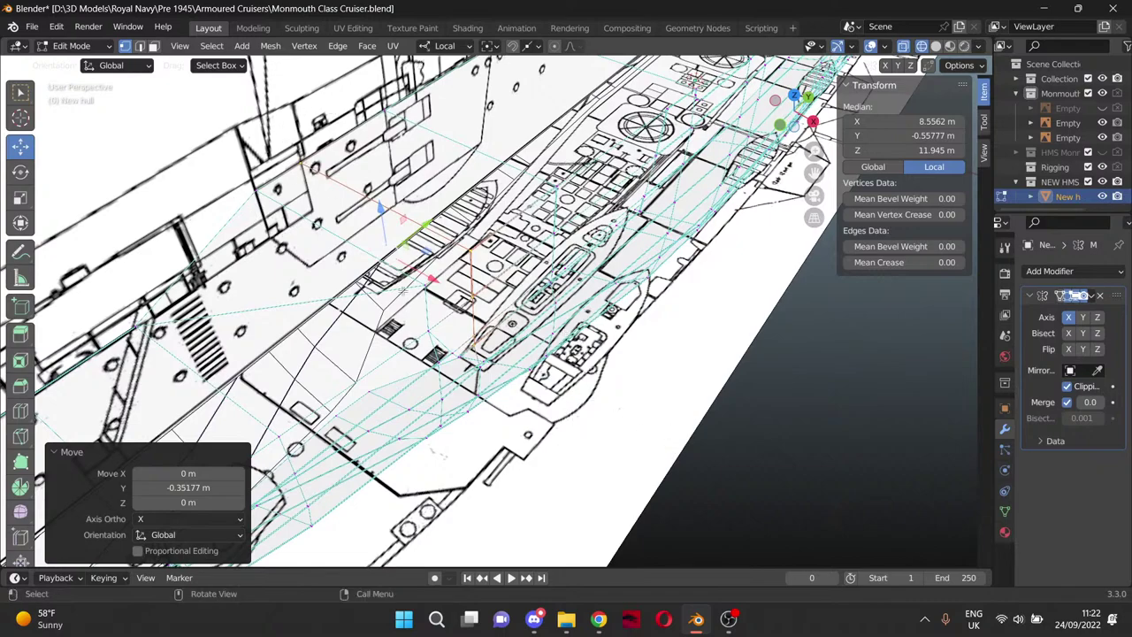
left_click(936, 45)
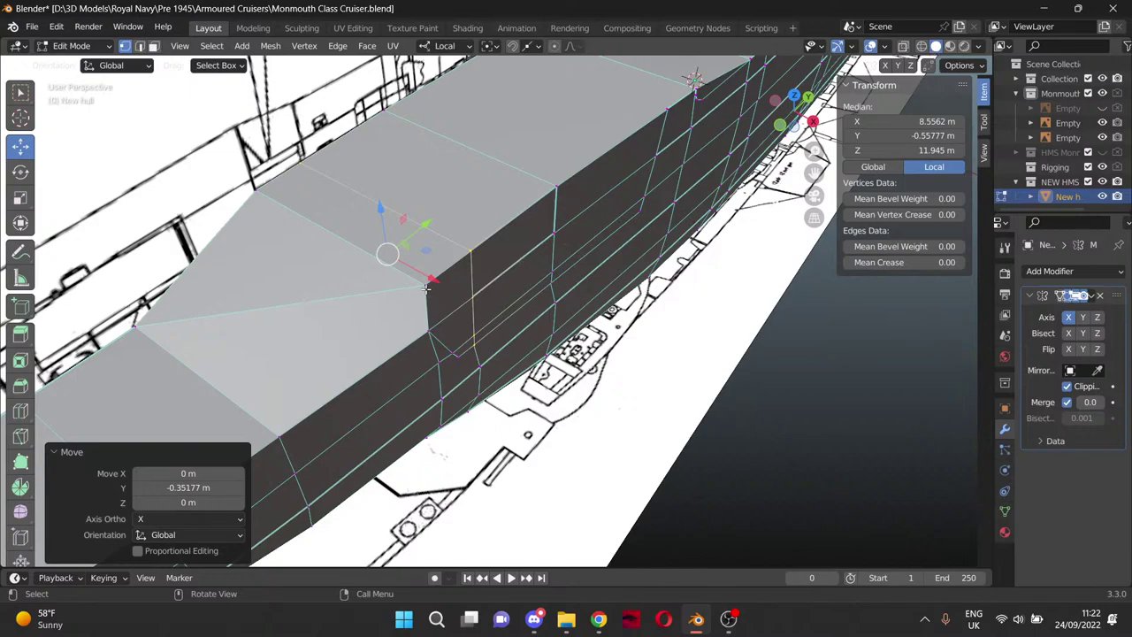
key("KP_7")
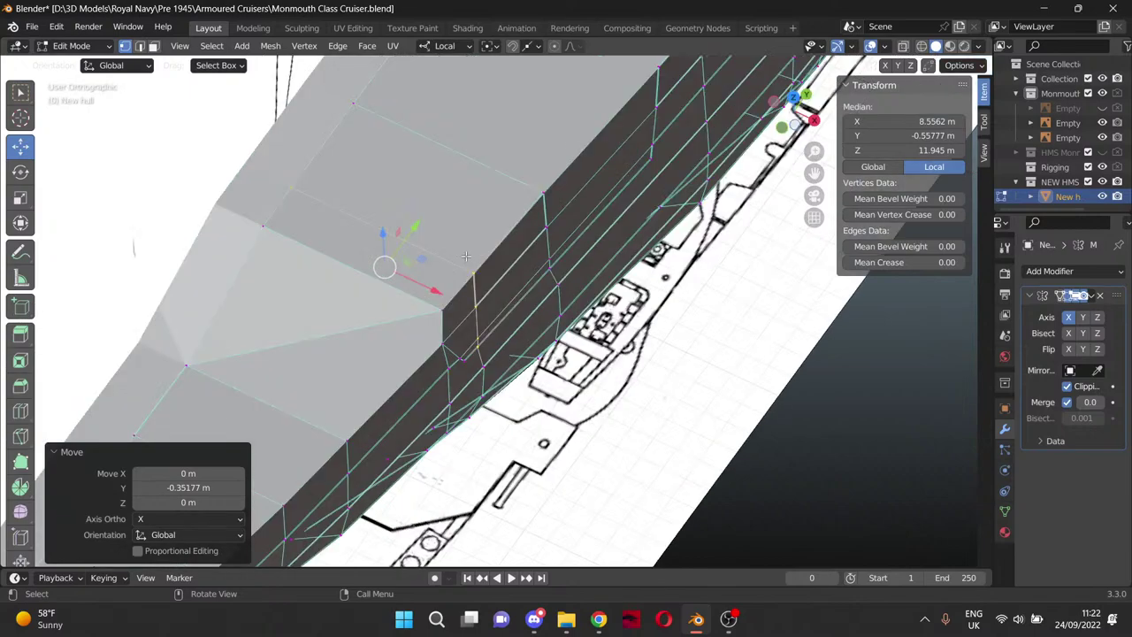
left_click(923, 46)
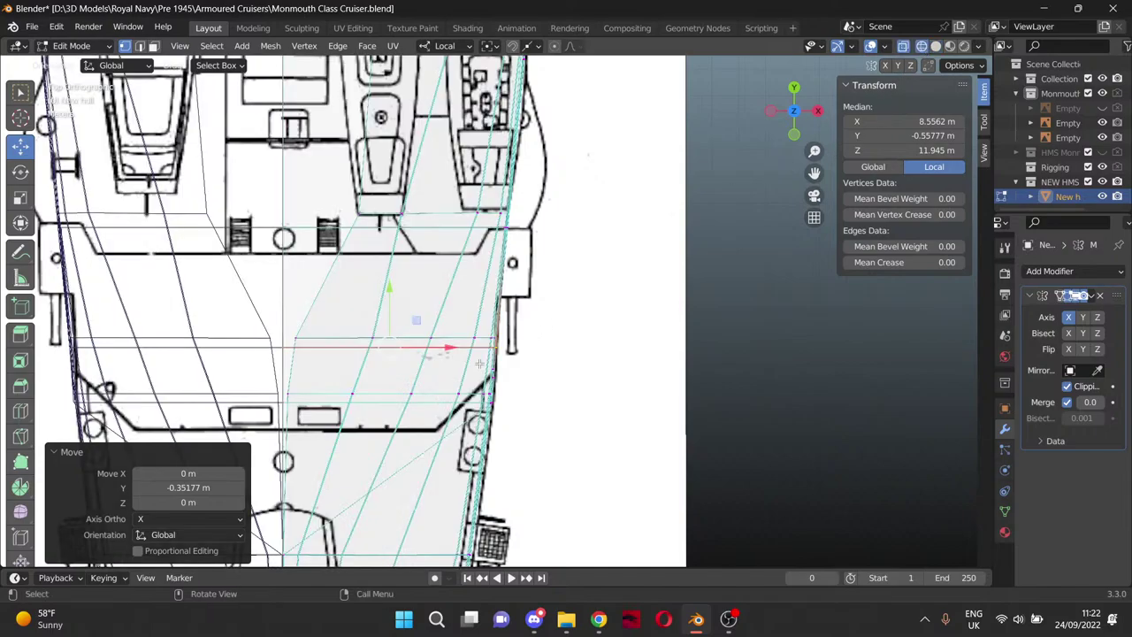
key("k")
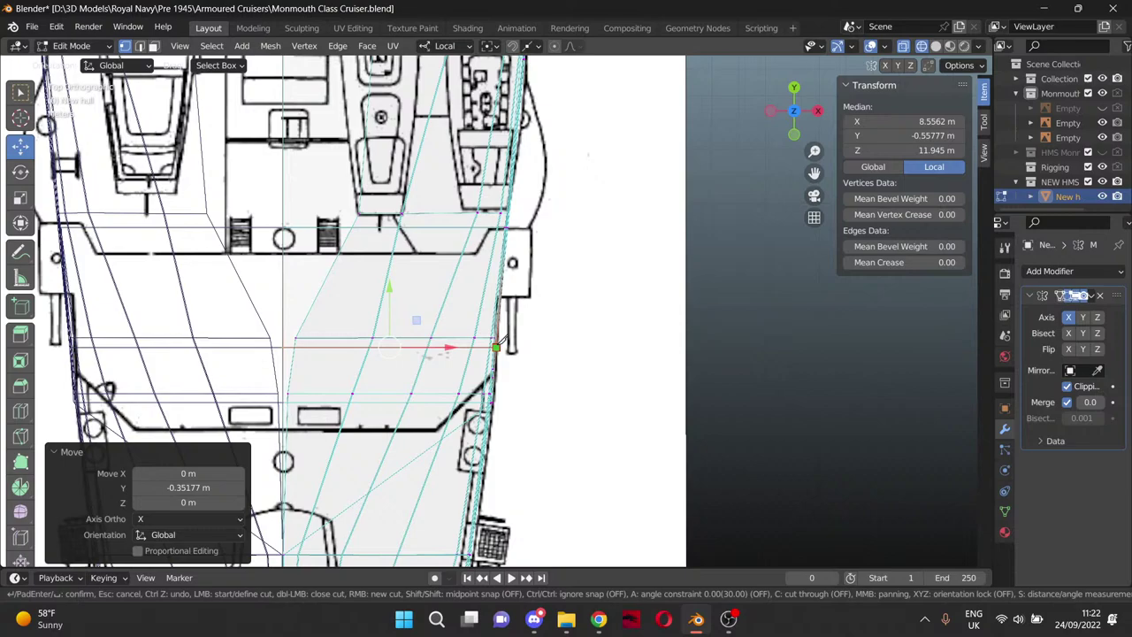
left_click(496, 348)
left_click(431, 403)
key("Return")
left_click(430, 406)
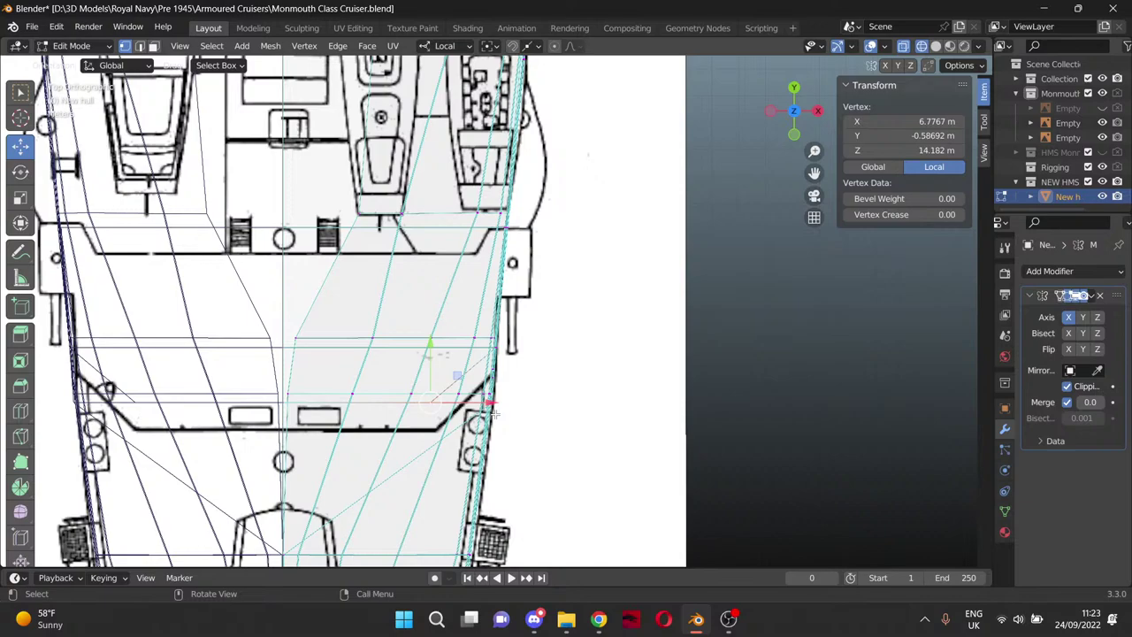
Restore solid shading and delete the two sloping faces joining the raised deck's aft edge to the lower aft deck.
key("KP_3")
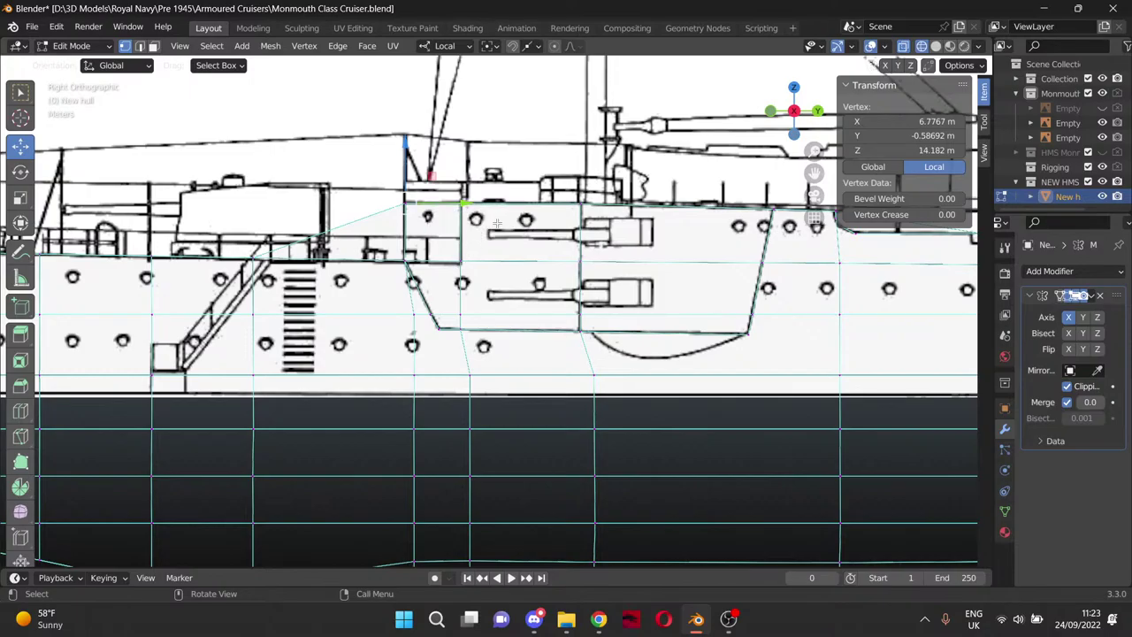
mouse_move(505, 223)
middle_mouse_down()
mouse_move(645, 290)
mouse_move(778, 194)
middle_mouse_up()
left_click(935, 46)
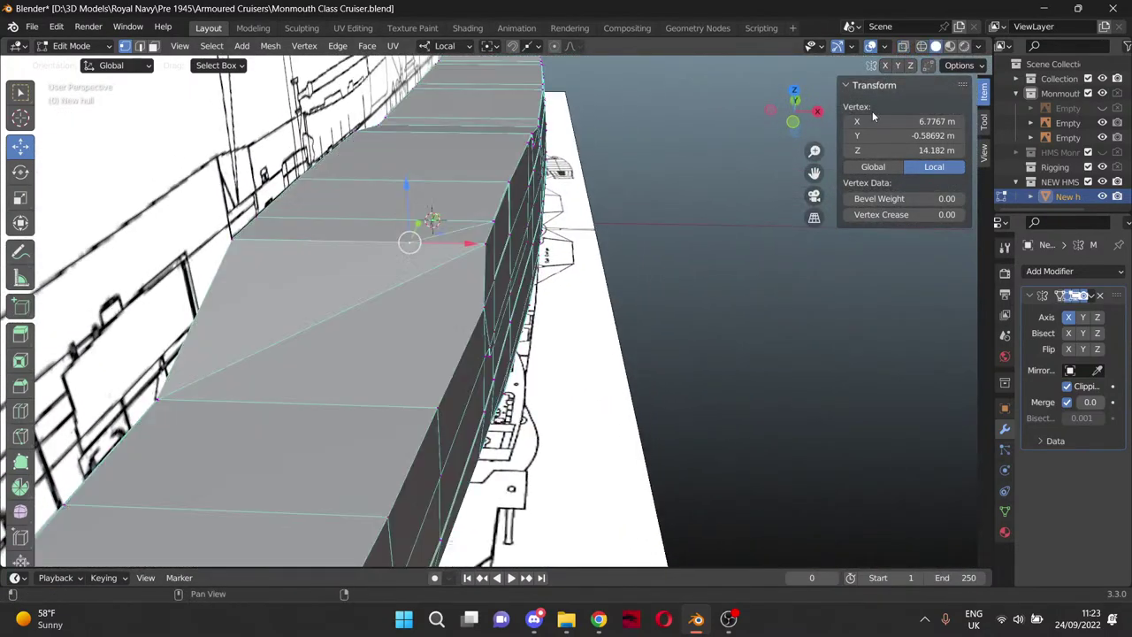
middle_click_drag(432, 218, 392, 365)
middle_click_drag(515, 318, 376, 328)
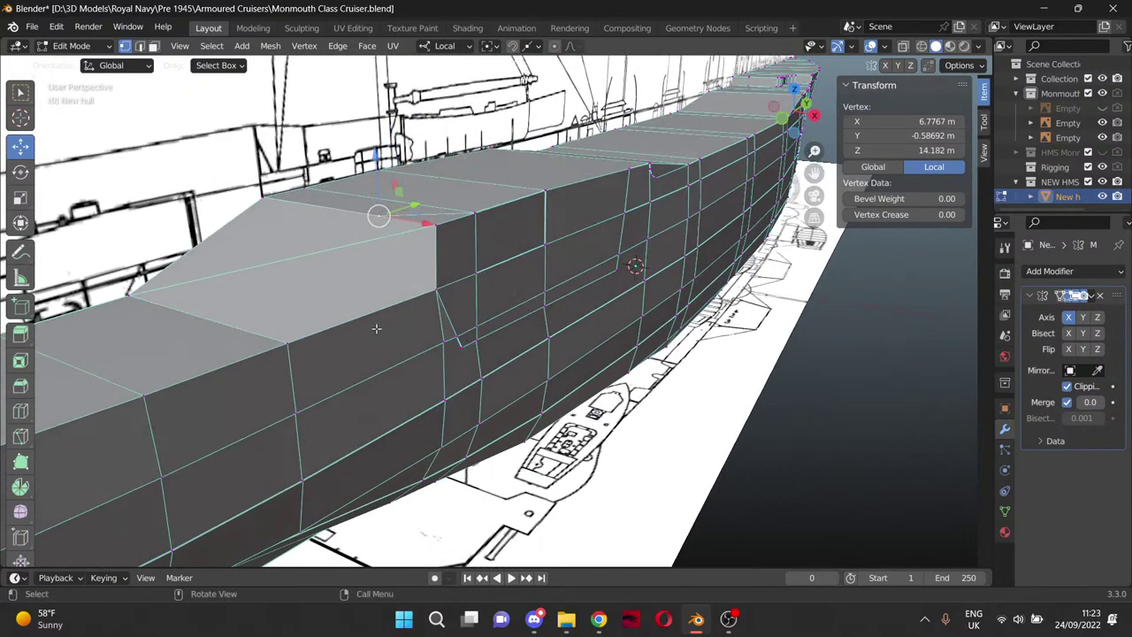
left_click(153, 46)
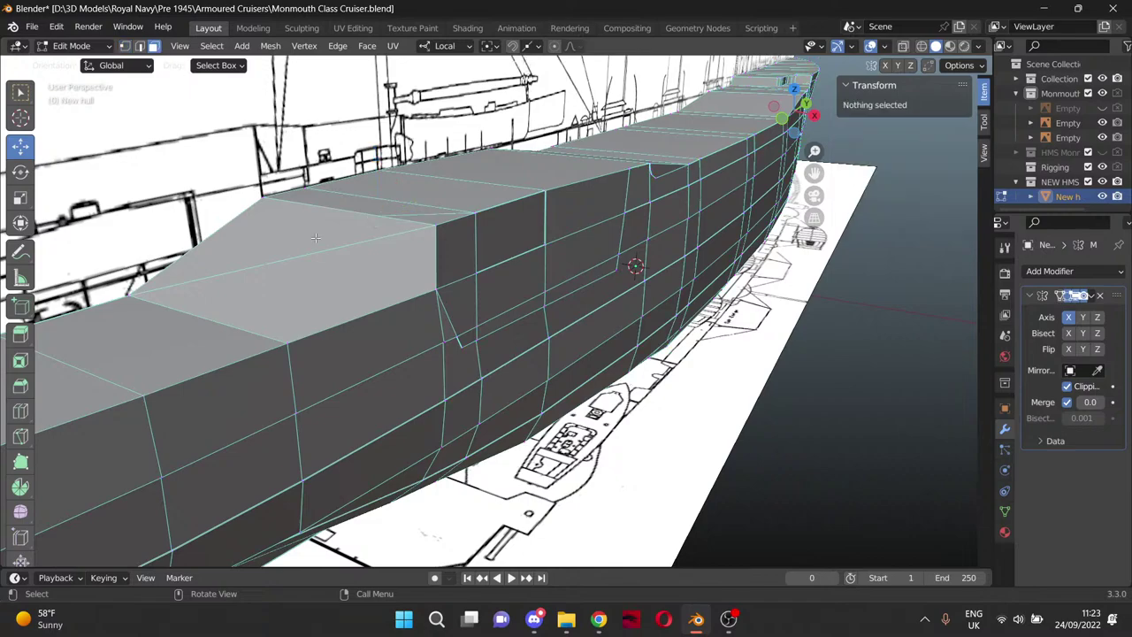
left_click(325, 234)
left_click(341, 285, "shift")
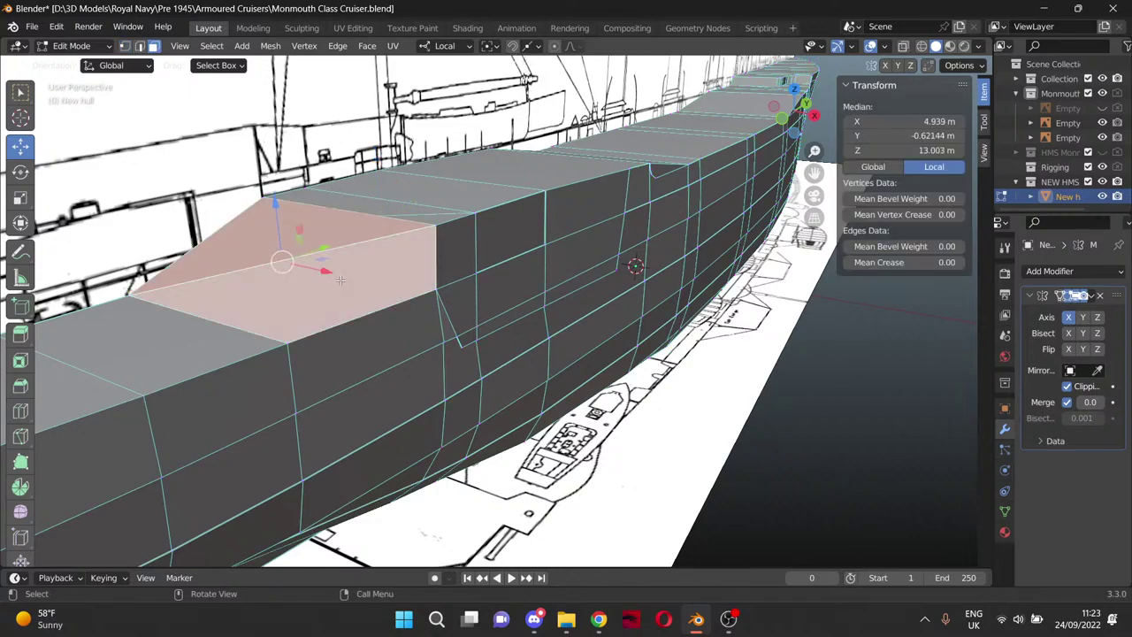
key("x")
left_click(340, 313)
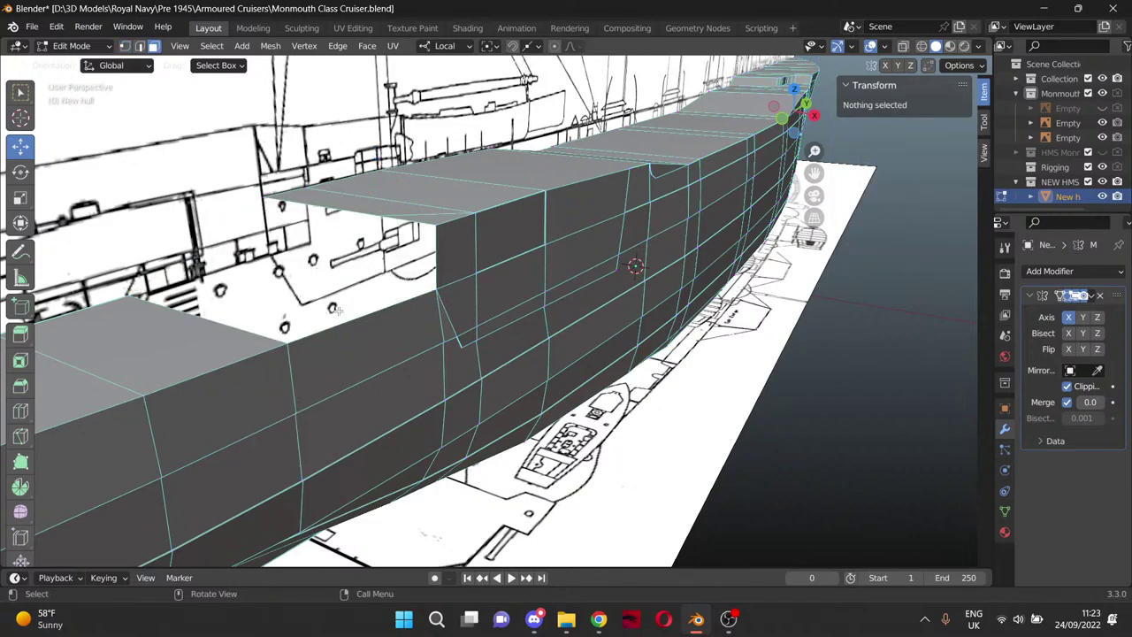
Extrude the aftmost strip of the raised deck by -2.2359 m along its normal, down towards the lower deck level.
middle_click_drag(336, 253, 402, 257)
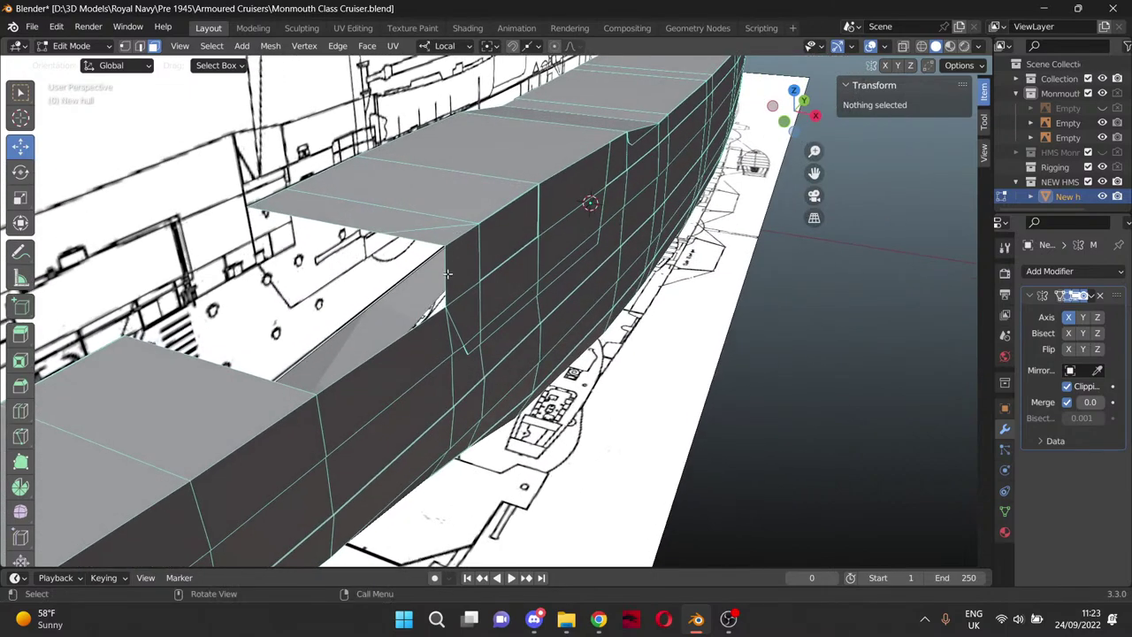
scroll(448, 274, "up", 3)
middle_click_drag(441, 267, 362, 220)
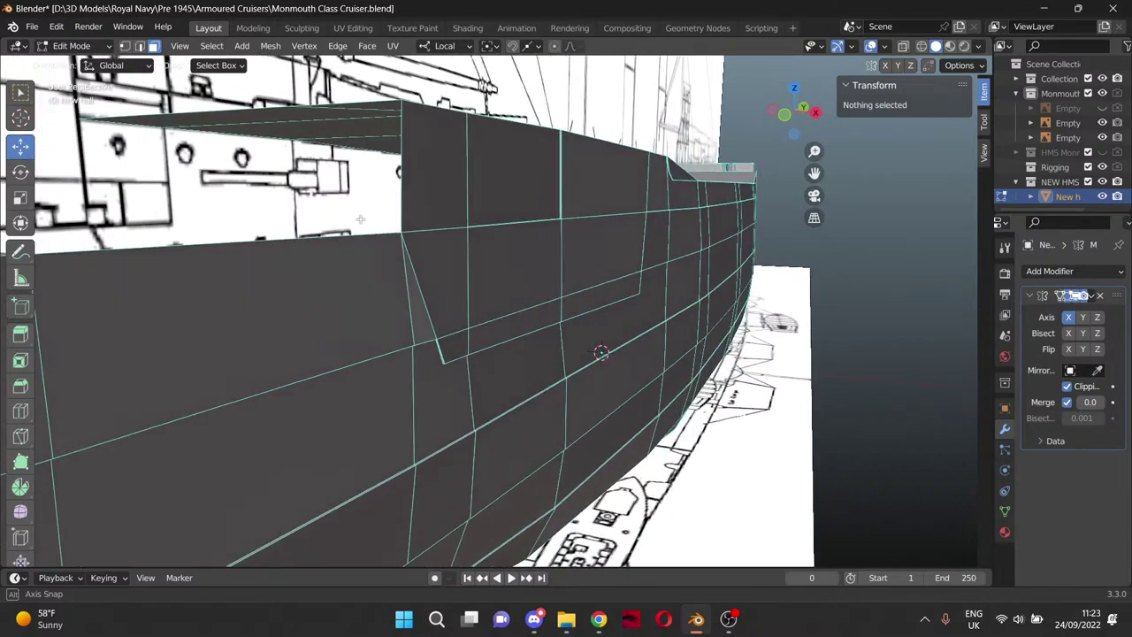
left_click(253, 117)
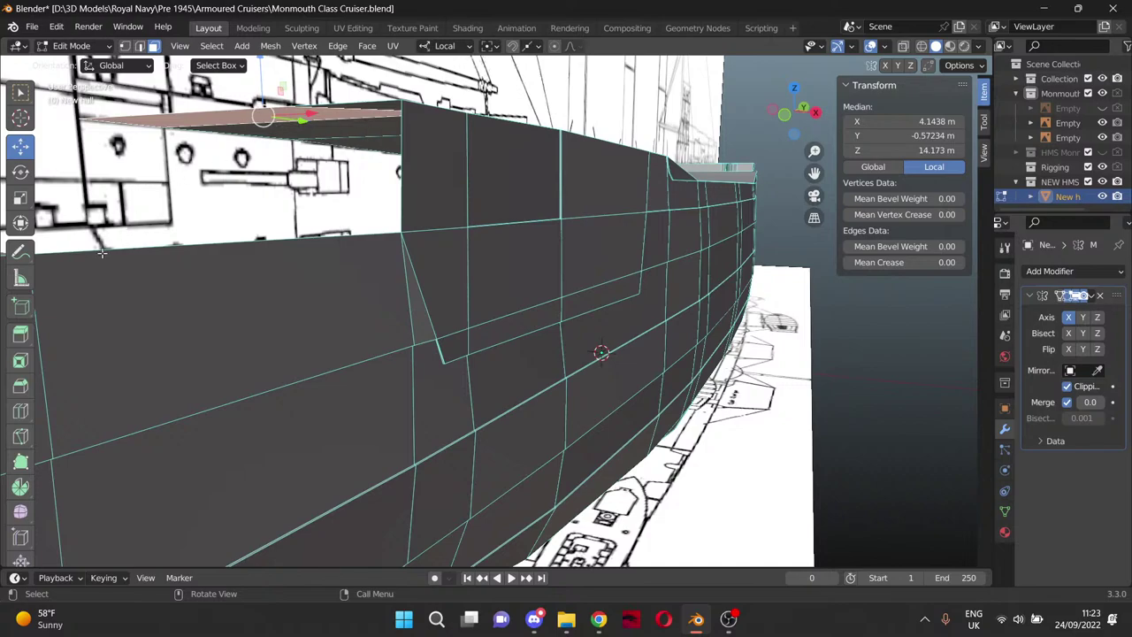
left_click(20, 334)
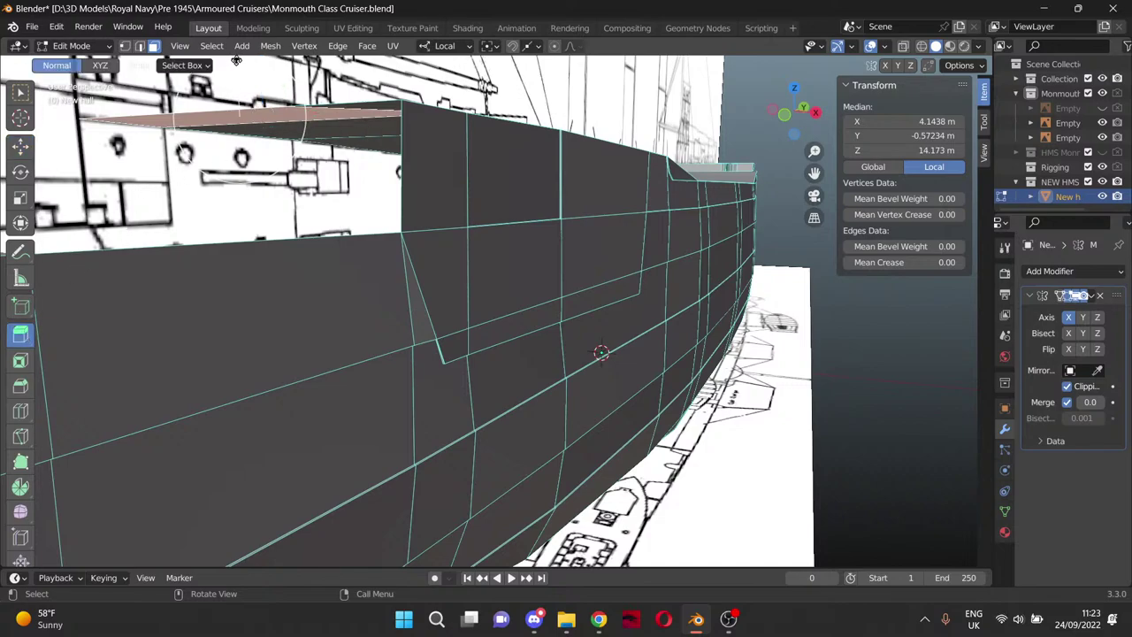
left_click_drag(234, 61, 236, 177)
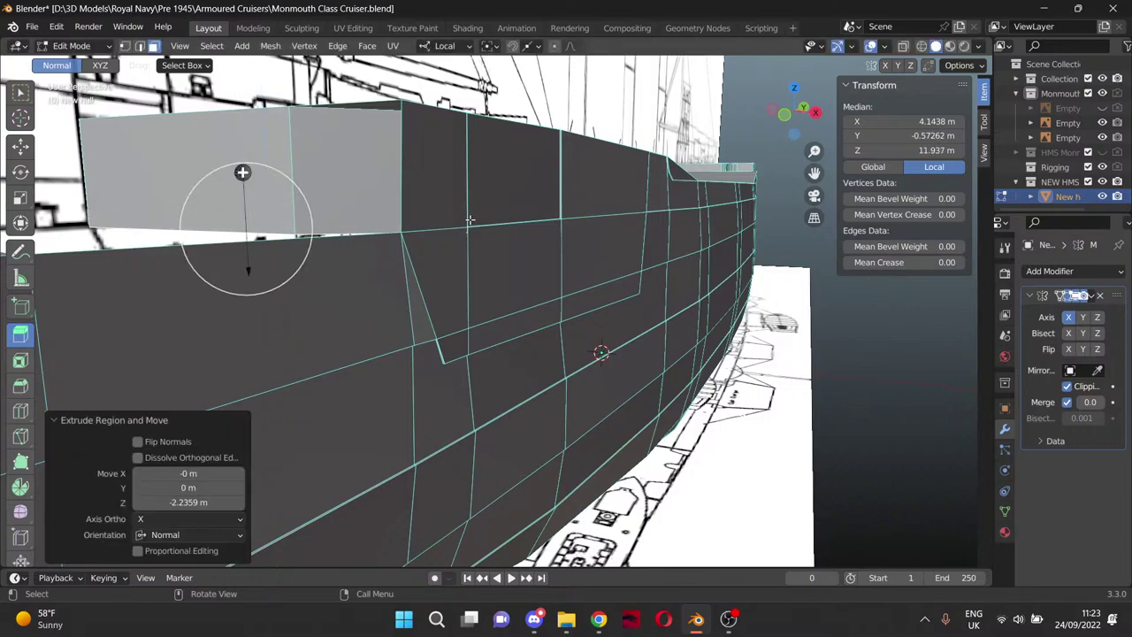
Delete the triangular deck face and the hull side face outside the extruded block's diagonal corner wall.
middle_click_drag(460, 222, 607, 274)
scroll(514, 243, "up", 3)
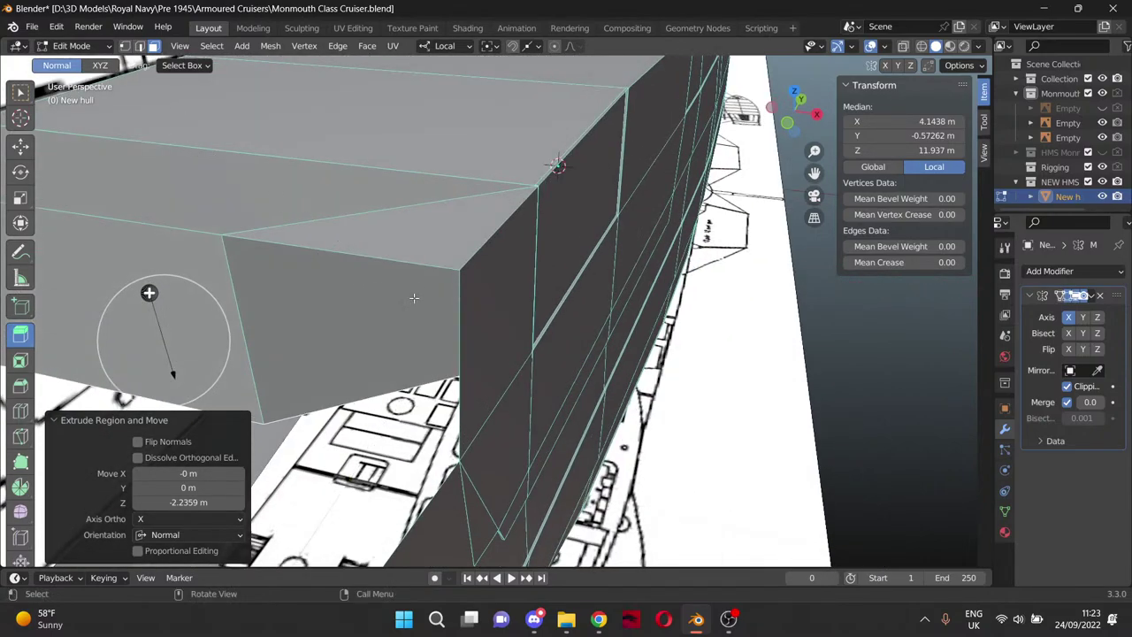
left_click(21, 147)
left_click(511, 347)
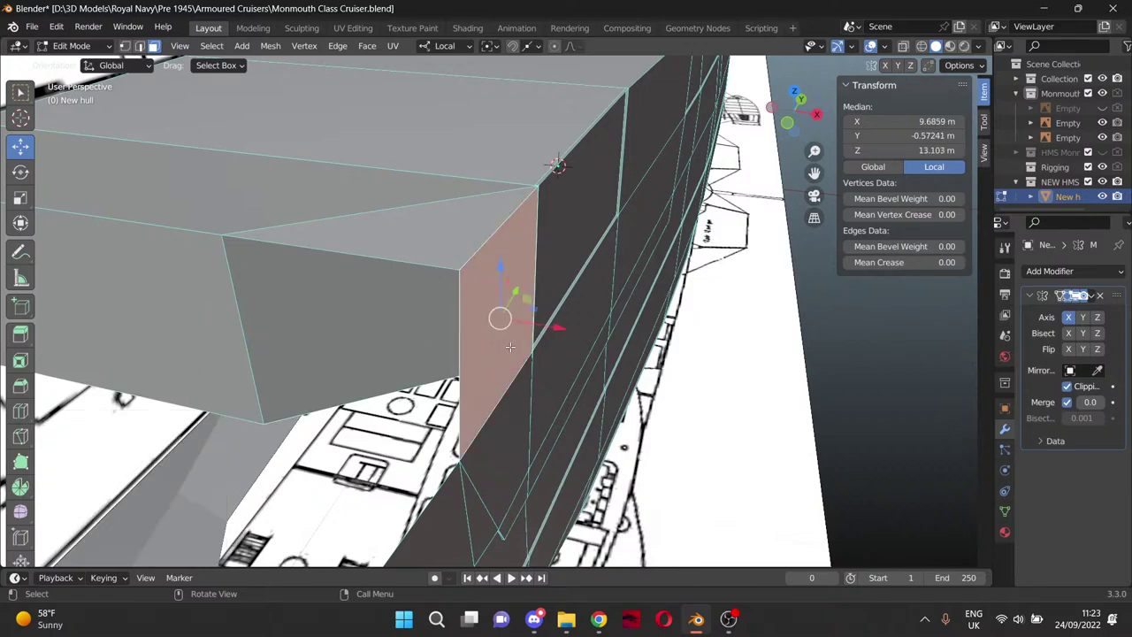
left_click(452, 263, "shift")
key("x")
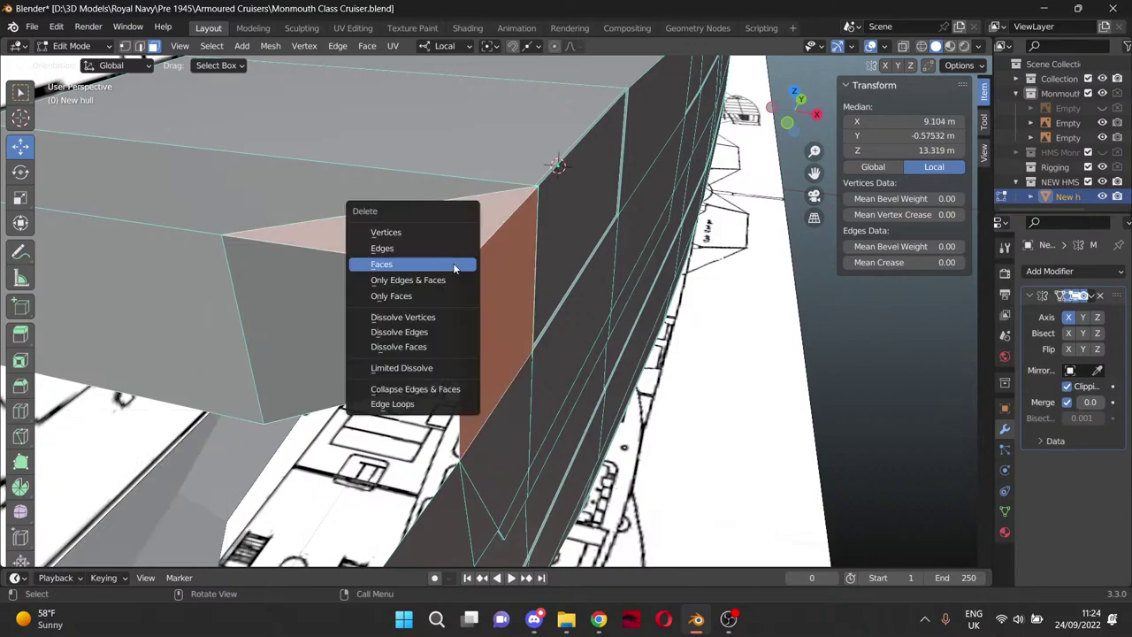
left_click(453, 263)
Delete the extruded block's bottom face and its forward inner wall, keeping the aft and diagonal walls.
middle_click_drag(491, 294, 467, 291)
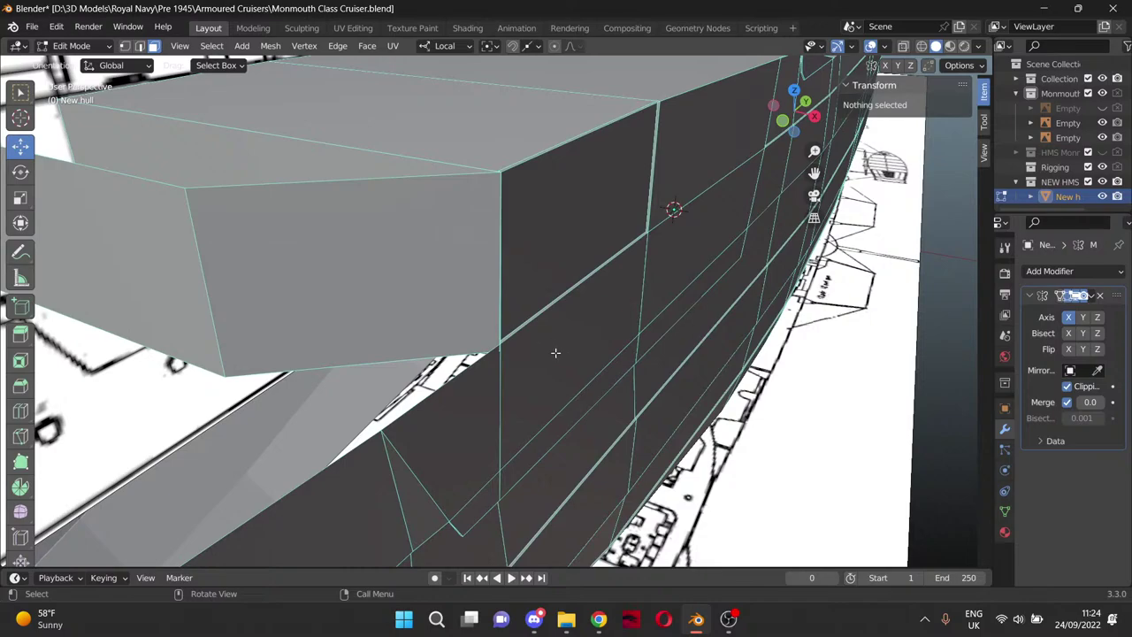
scroll(555, 353, "up", 4)
middle_click_drag(525, 394, 482, 424)
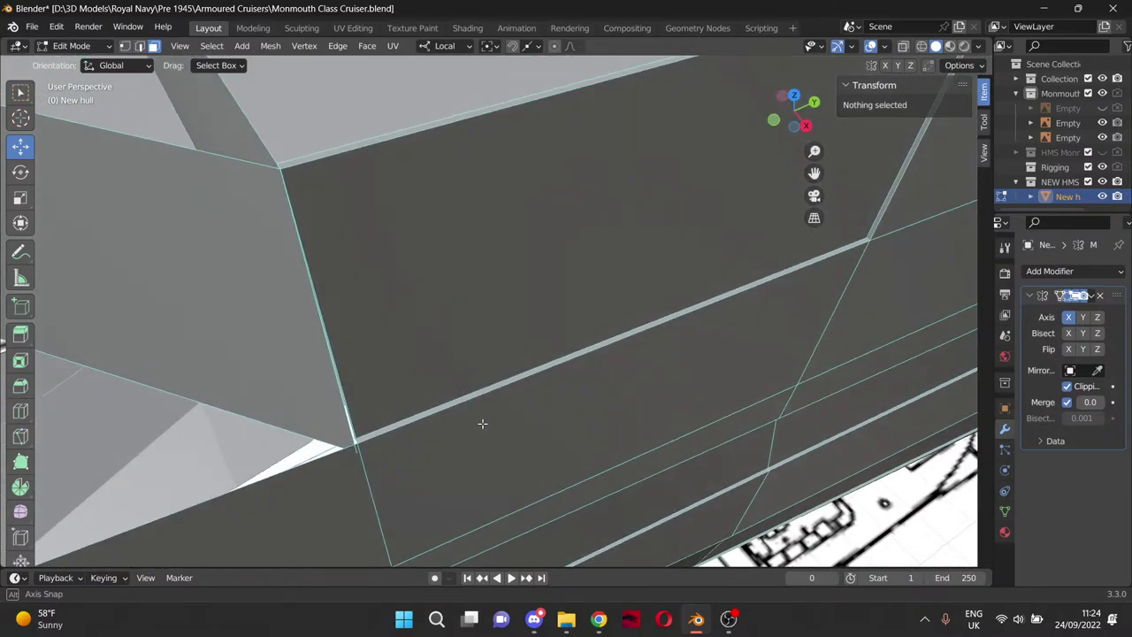
scroll(486, 420, "down", 2)
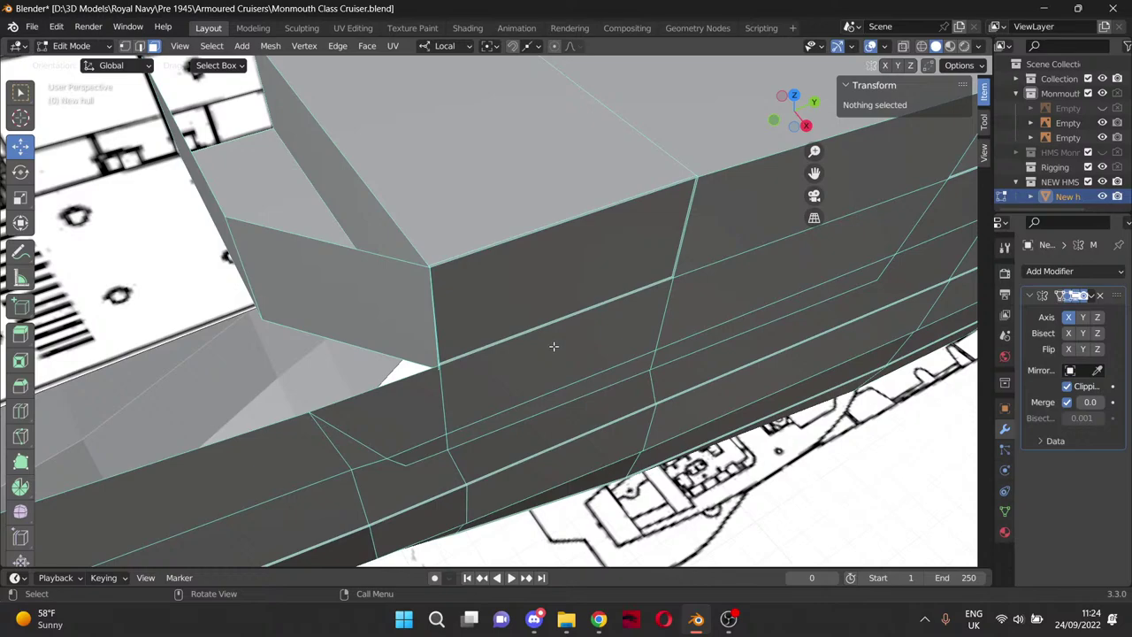
scroll(470, 332, "up", 2)
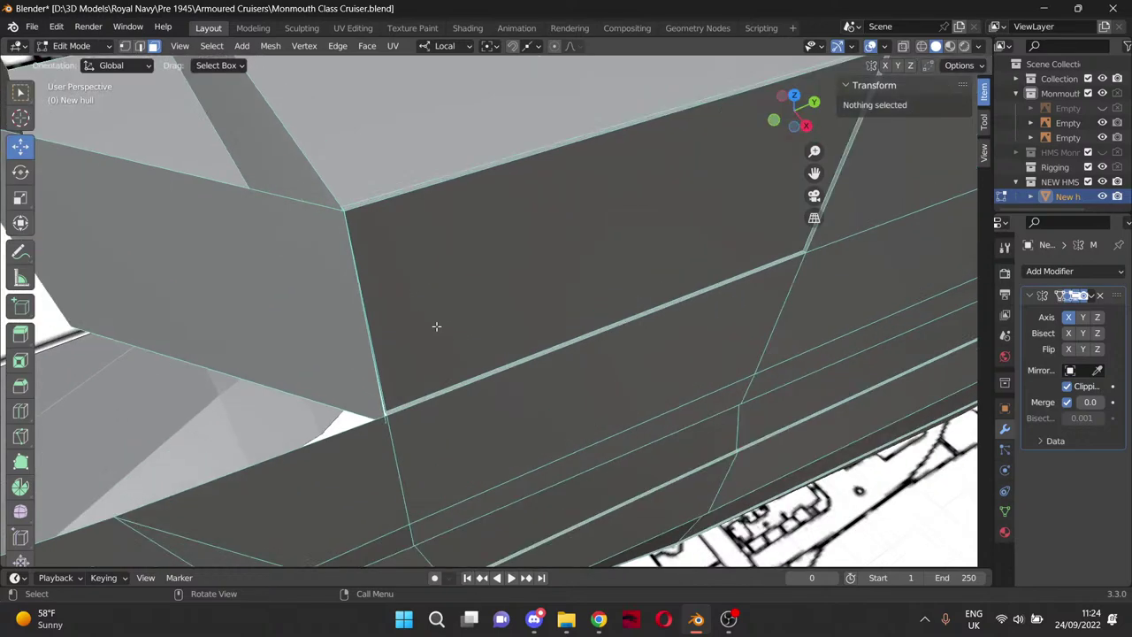
scroll(436, 326, "down", 1)
left_click(188, 156)
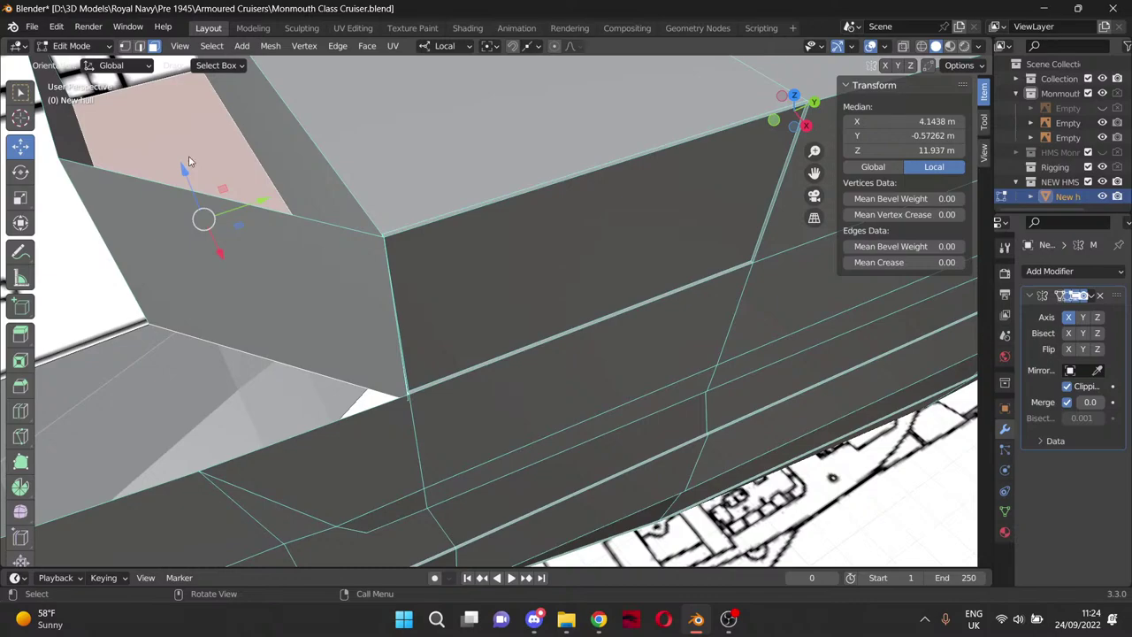
key("x")
left_click(188, 156)
left_click(294, 159)
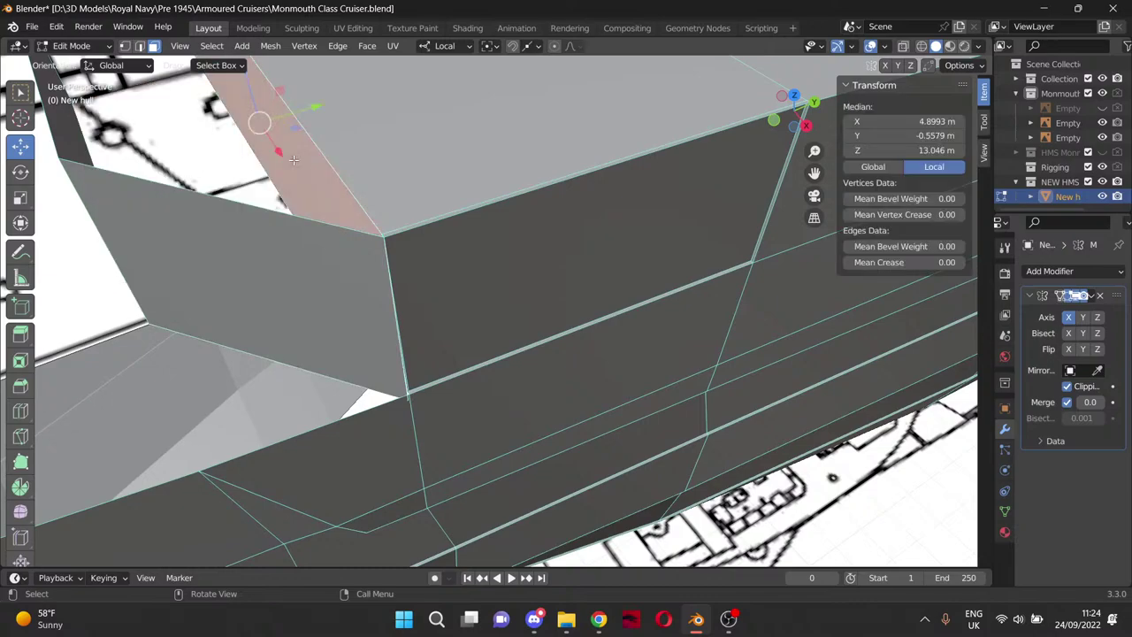
key("x")
left_click(294, 159)
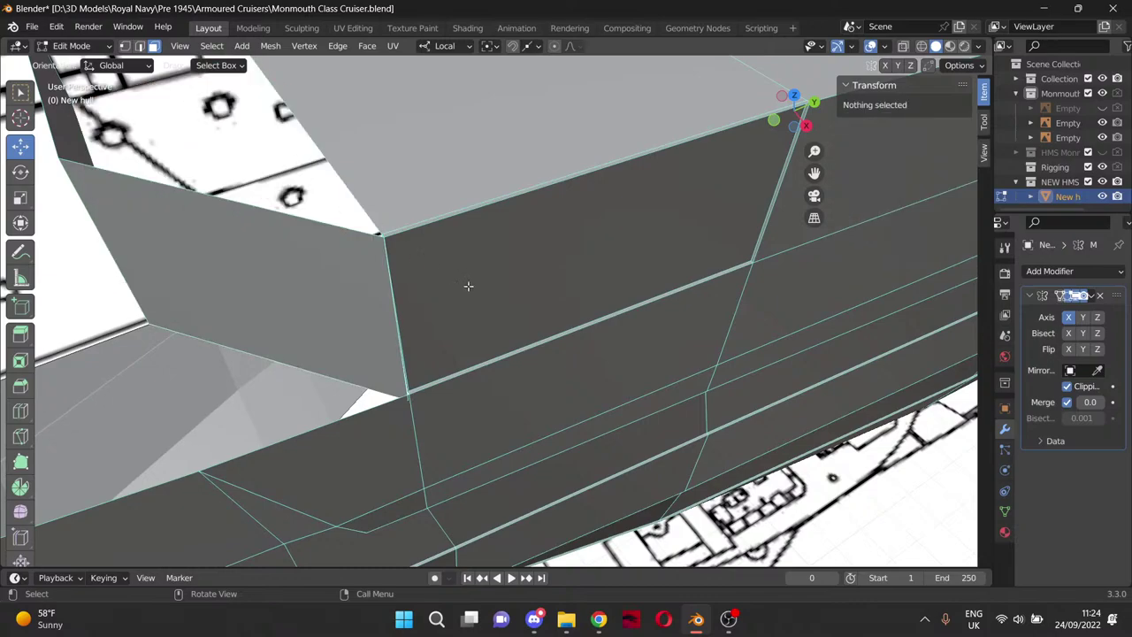
Merge the diagonal wall's lower outer corner vertex into the hull side vertex just above it, using At Last.
middle_click_drag(467, 286, 510, 260)
scroll(510, 260, "down", 1)
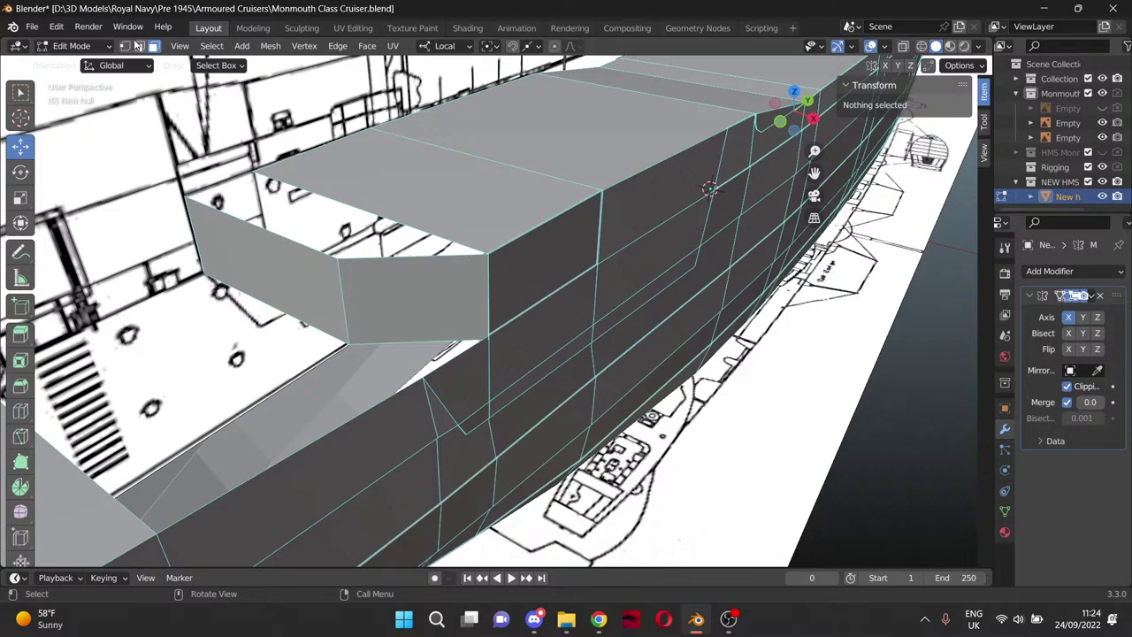
scroll(471, 454, "up", 5)
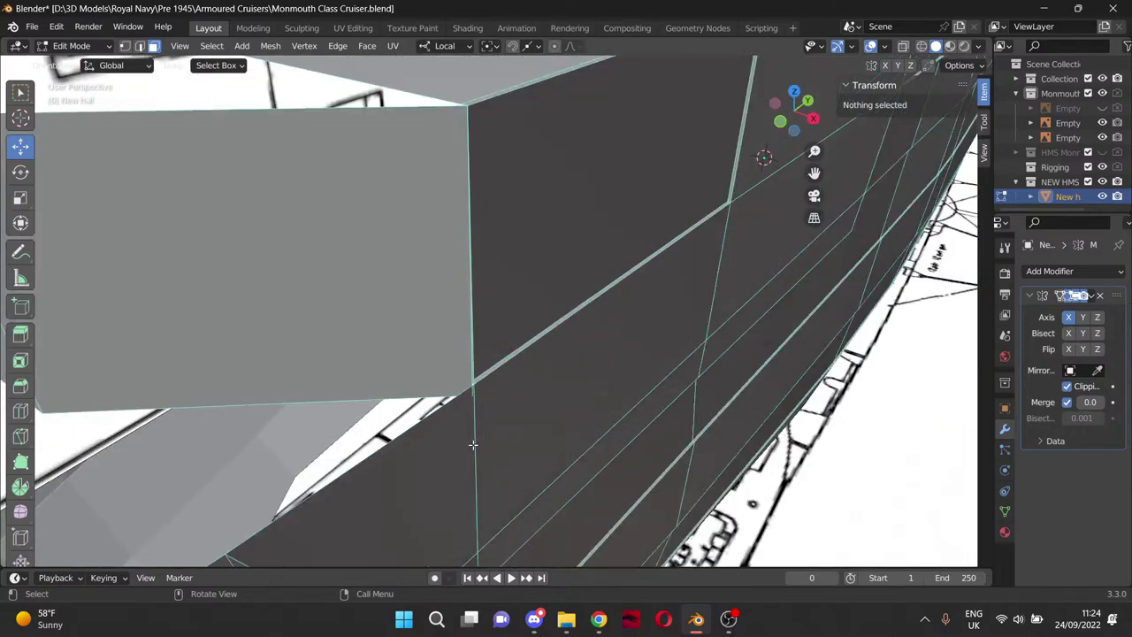
left_click(437, 506)
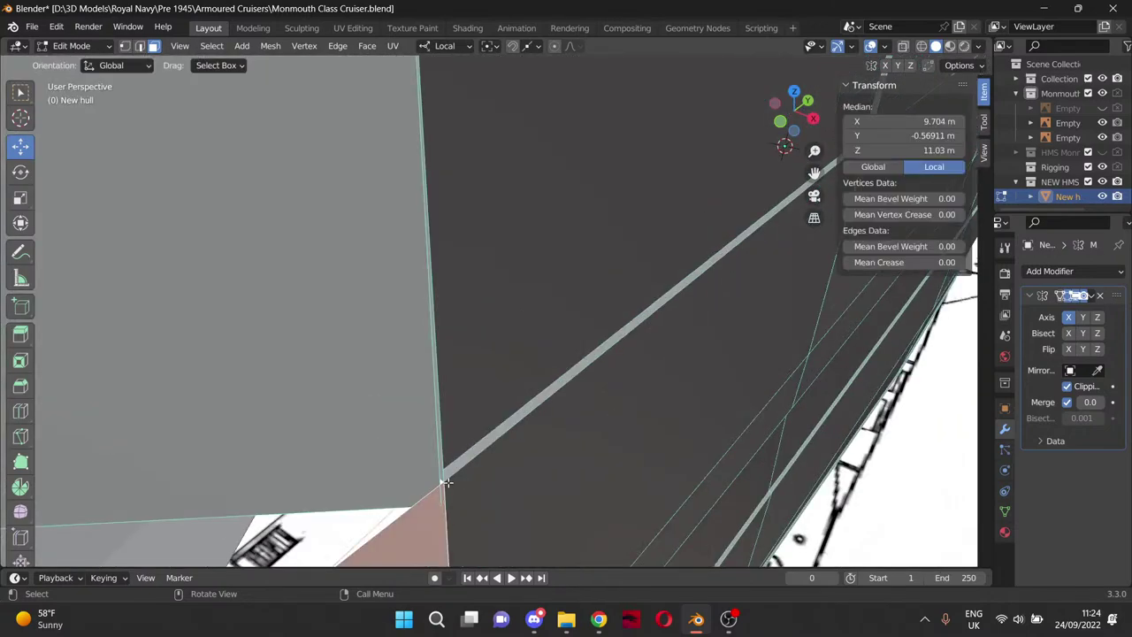
left_click(125, 46)
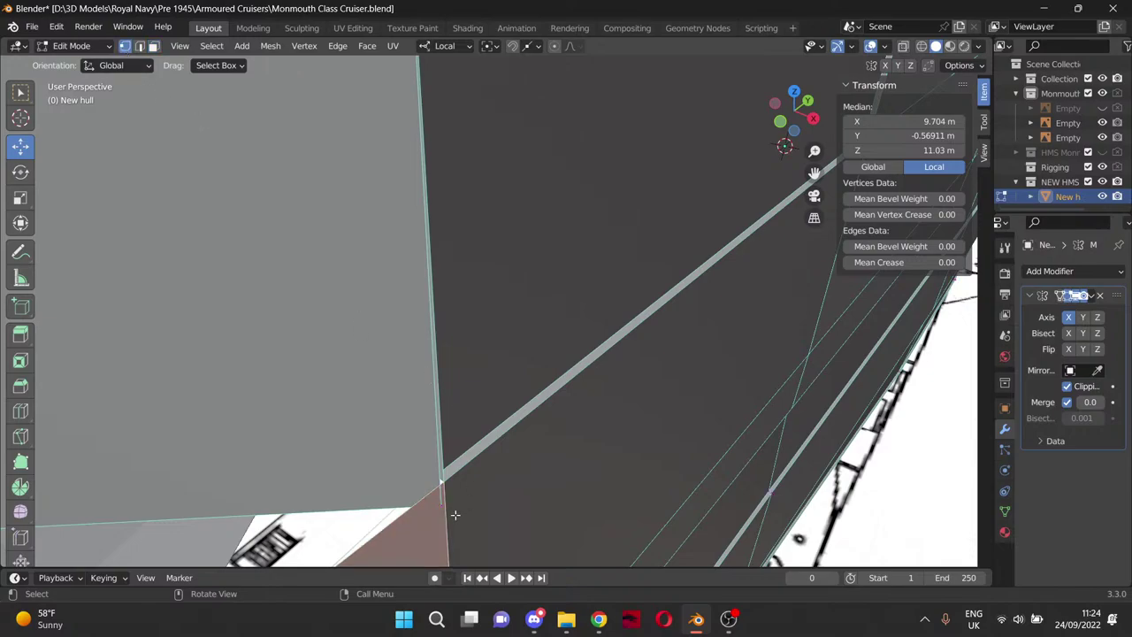
left_click(442, 507)
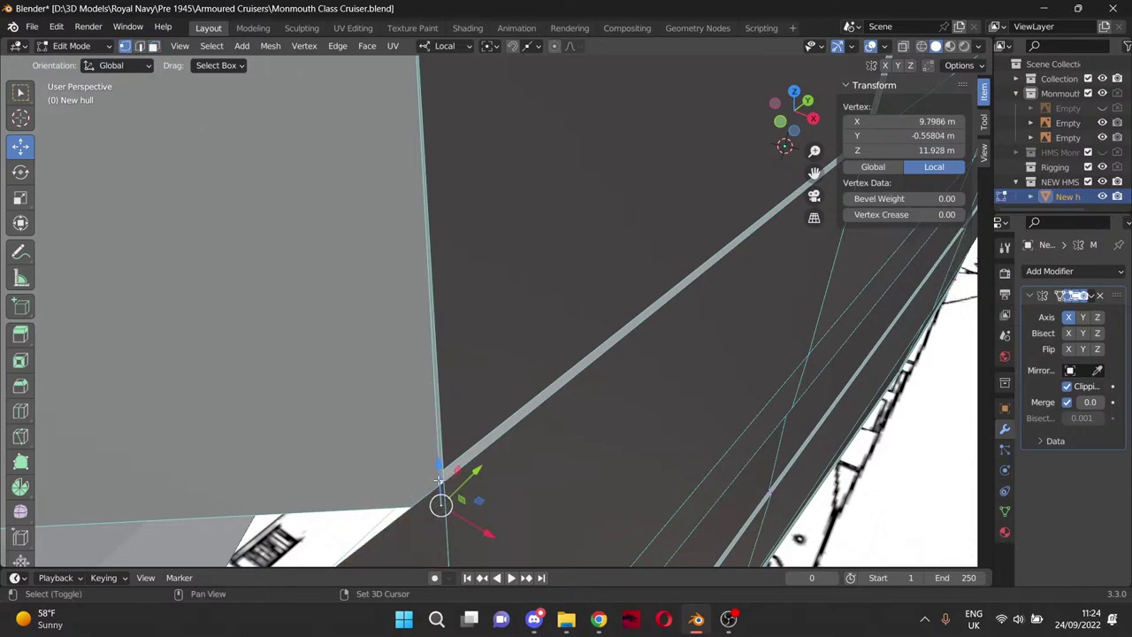
left_click(441, 482, "shift")
key("m")
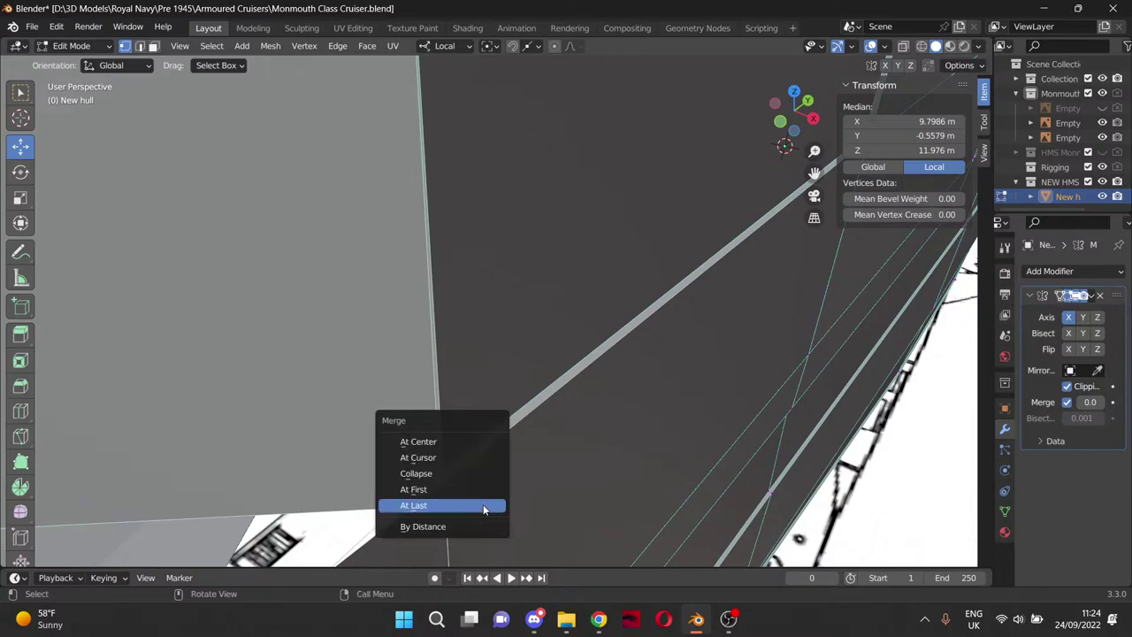
left_click(469, 508)
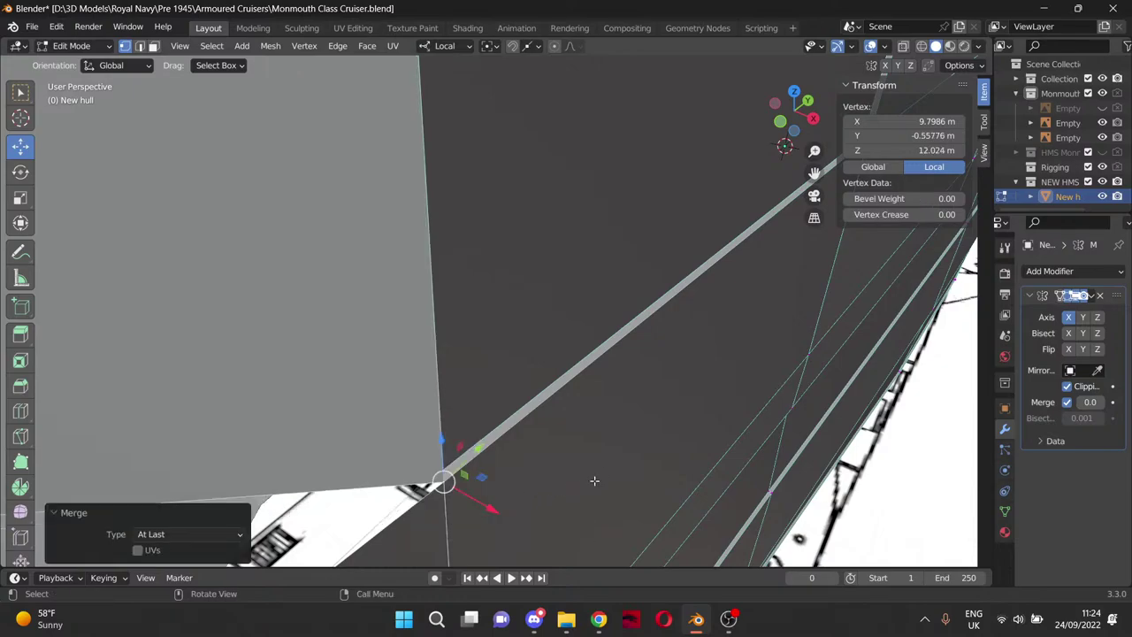
Fill a triangular deck face between the diagonal wall's lower edge and the next hull-edge vertex aft.
middle_click_drag(593, 468, 513, 465)
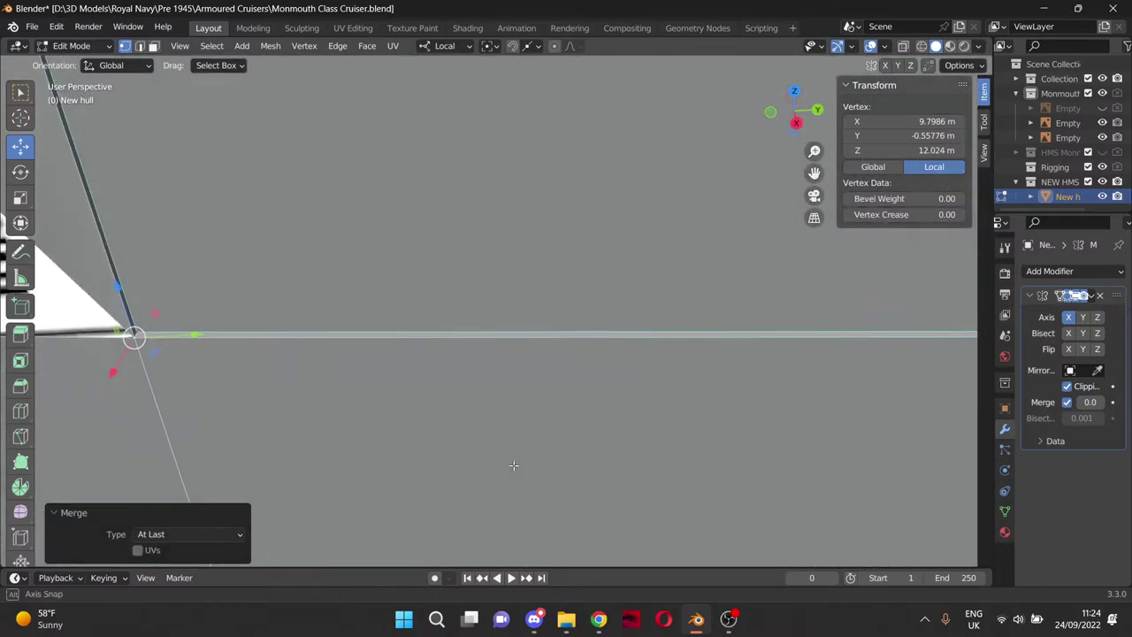
scroll(513, 465, "down", 2)
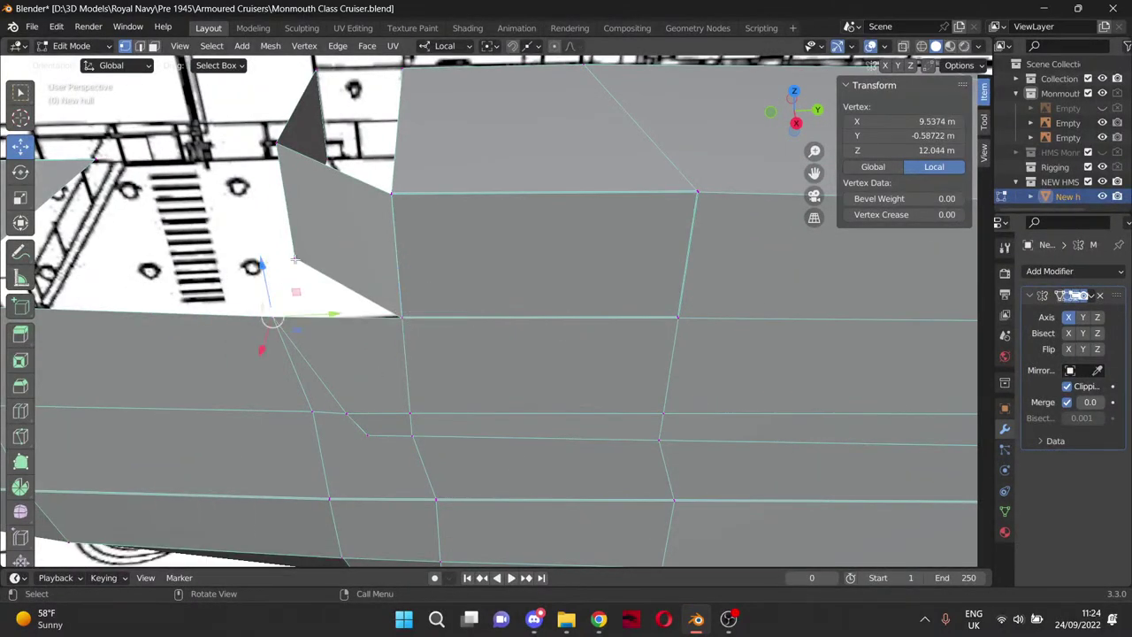
left_click(297, 258)
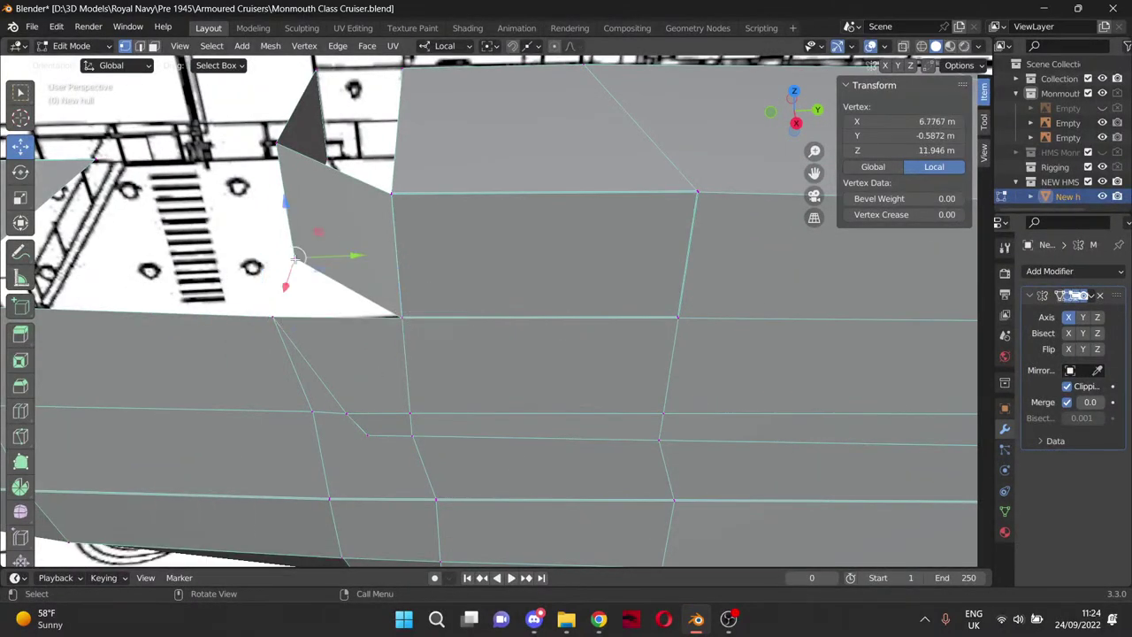
left_click(275, 315, "shift")
left_click(400, 317, "shift")
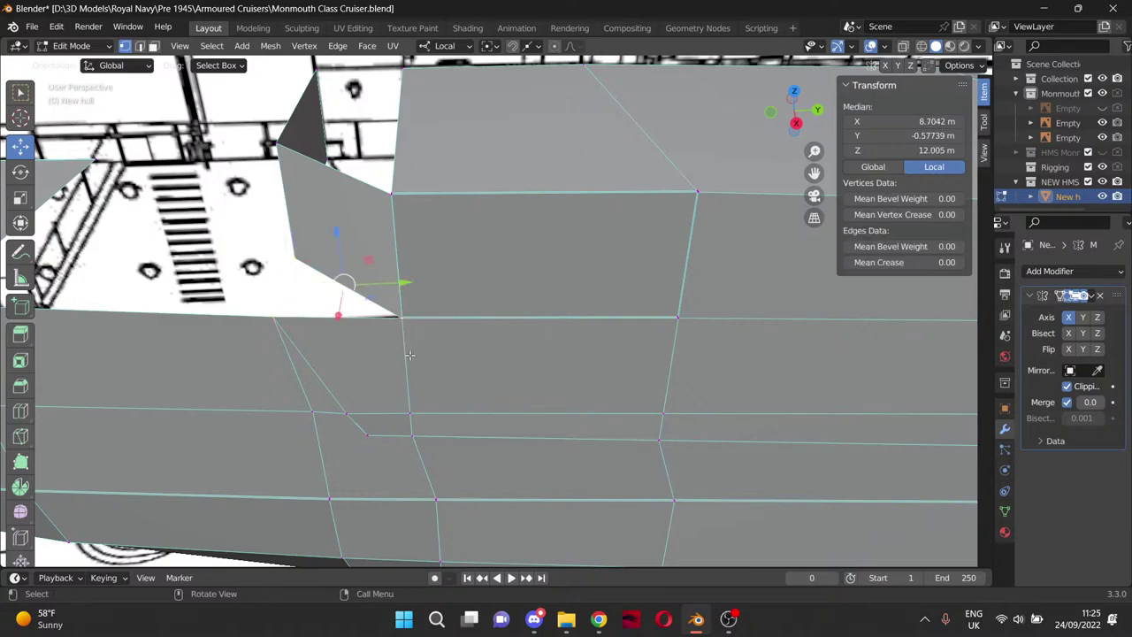
key("f")
key("alt+a")
middle_click_drag(534, 378, 726, 308)
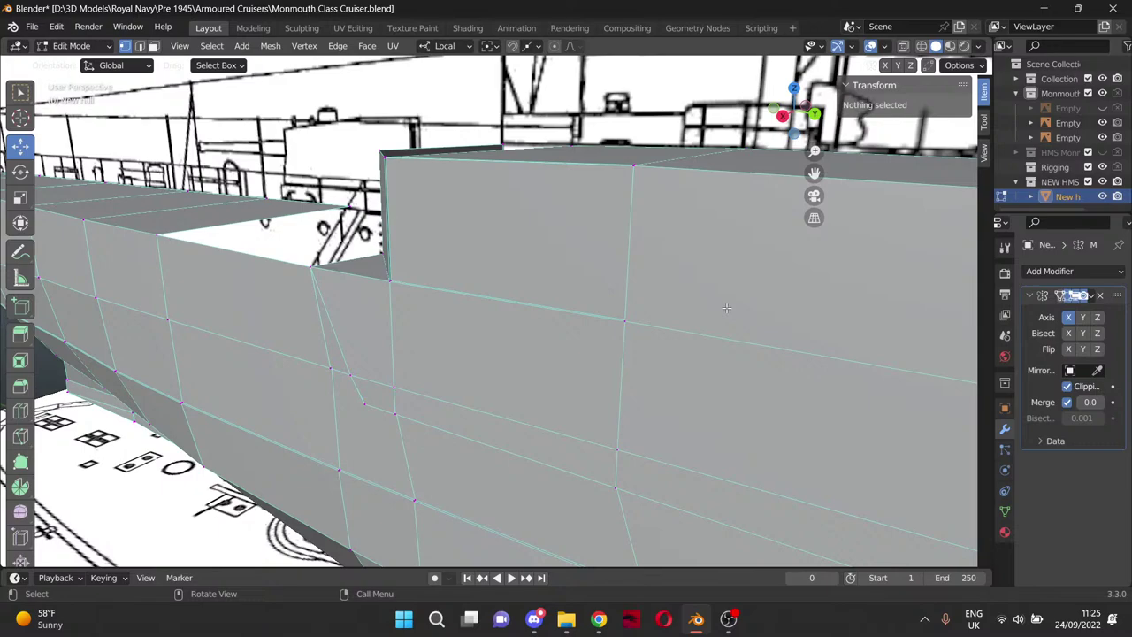
Delete the narrow sliver face along the raised deck's outer edge, forward of the diagonal wall.
middle_click_drag(721, 312, 920, 336)
scroll(672, 336, "up", 4)
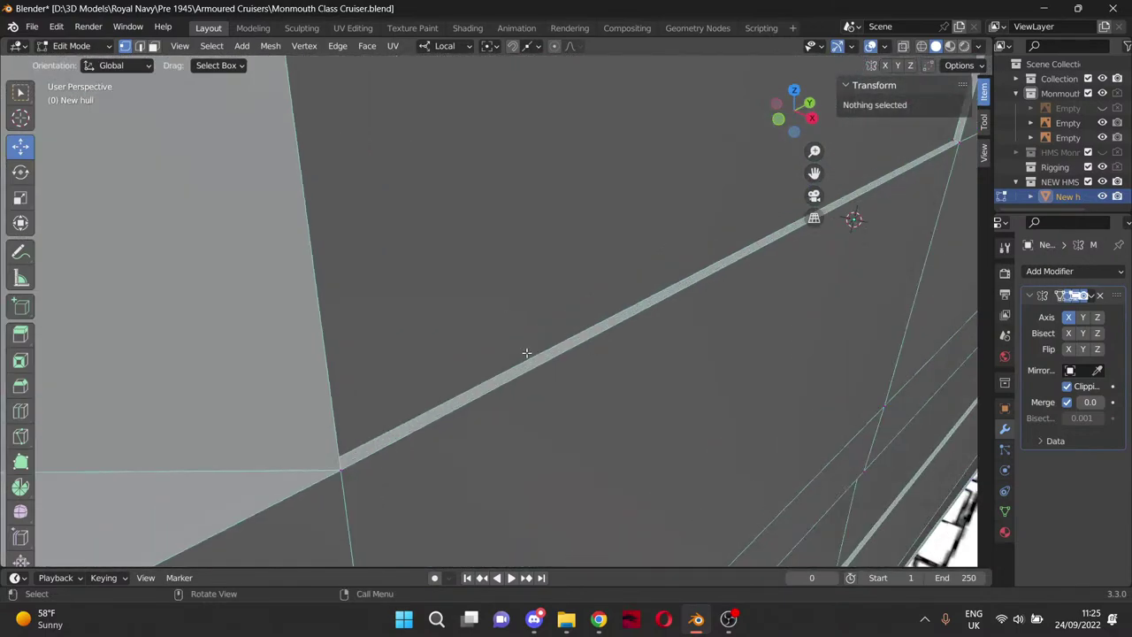
scroll(528, 346, "down", 2)
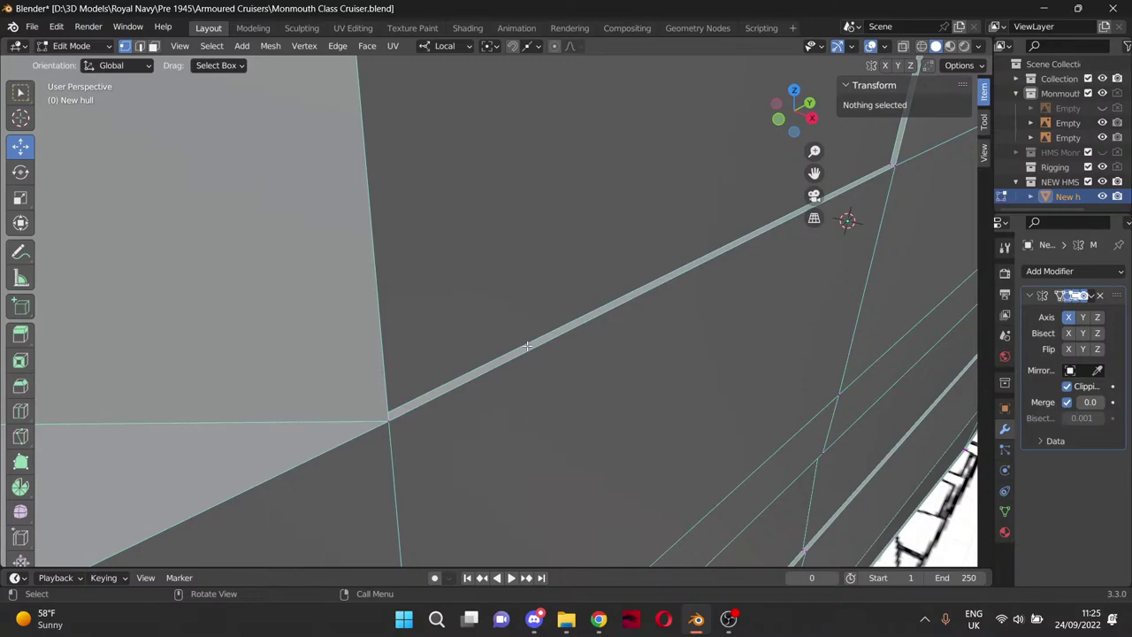
scroll(527, 346, "down", 2)
scroll(548, 315, "down", 3)
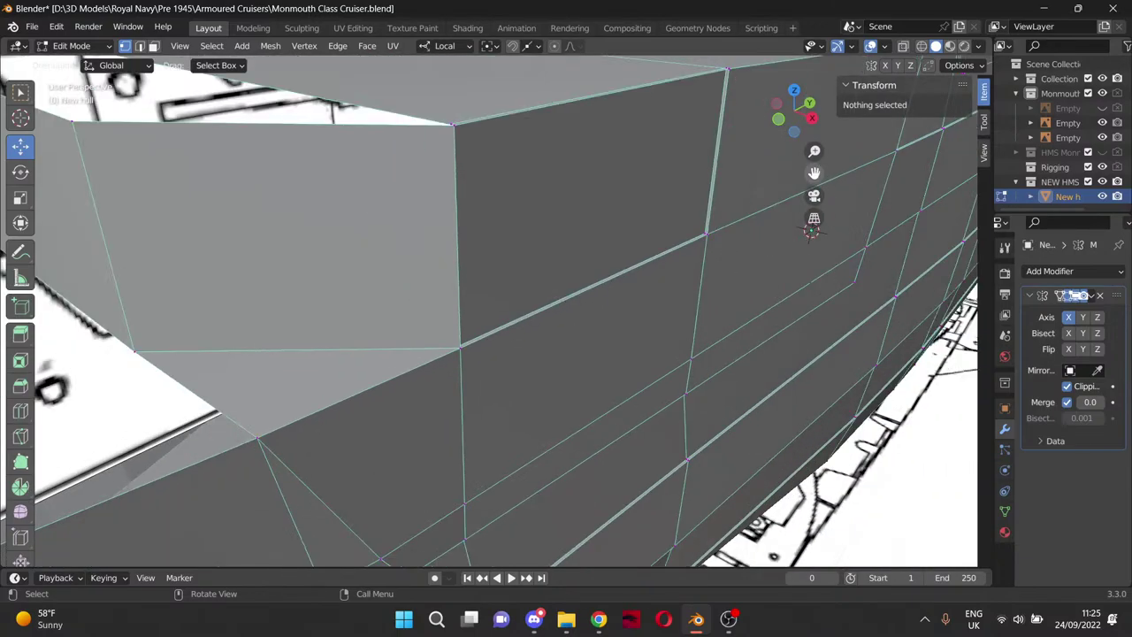
left_click_drag(813, 173, 833, 209)
scroll(606, 230, "up", 1)
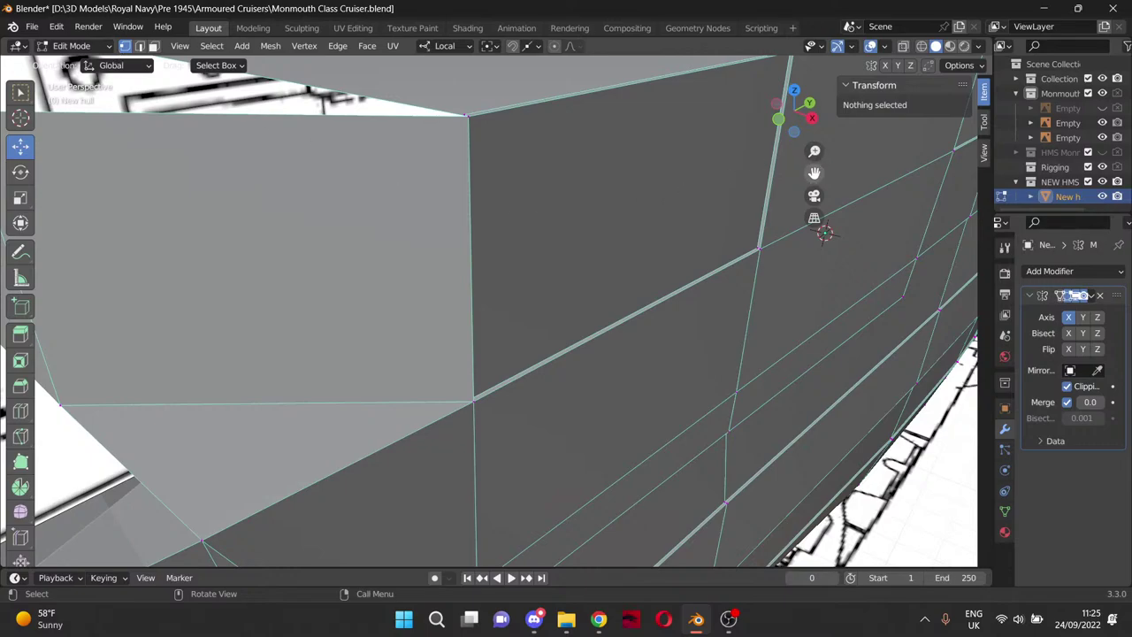
left_click_drag(813, 173, 728, 177)
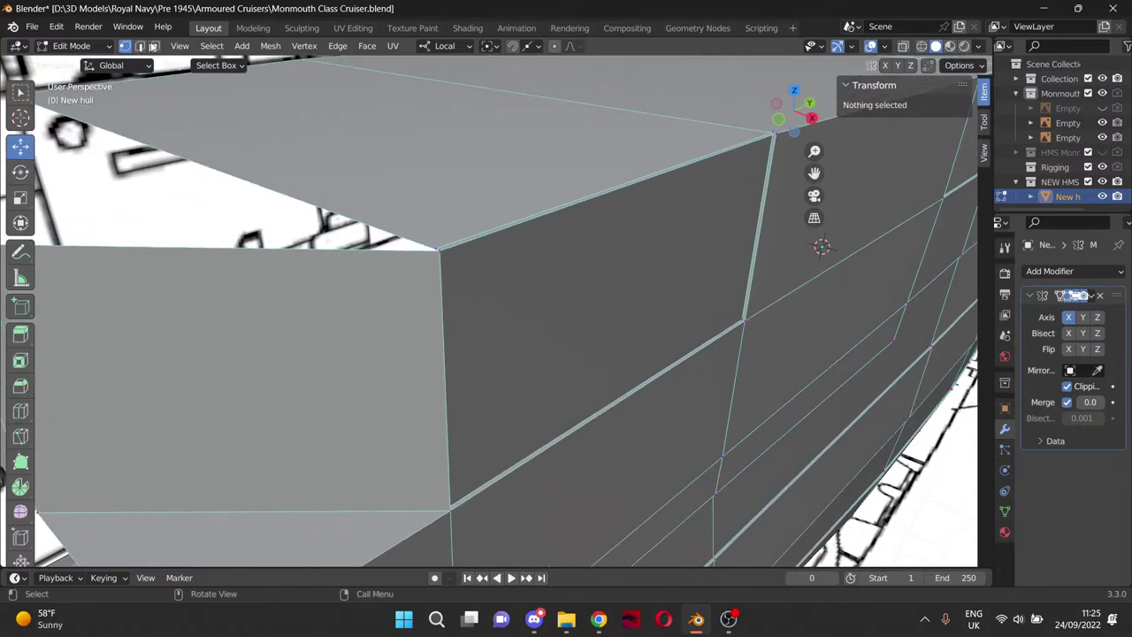
left_click(153, 46)
left_click(599, 192)
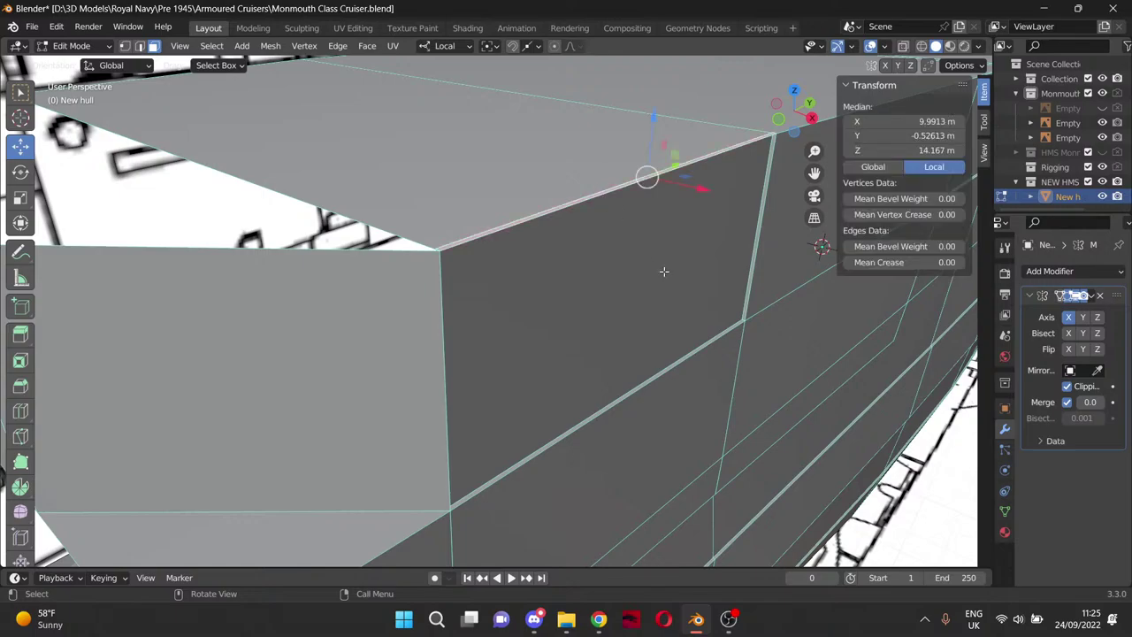
key("x")
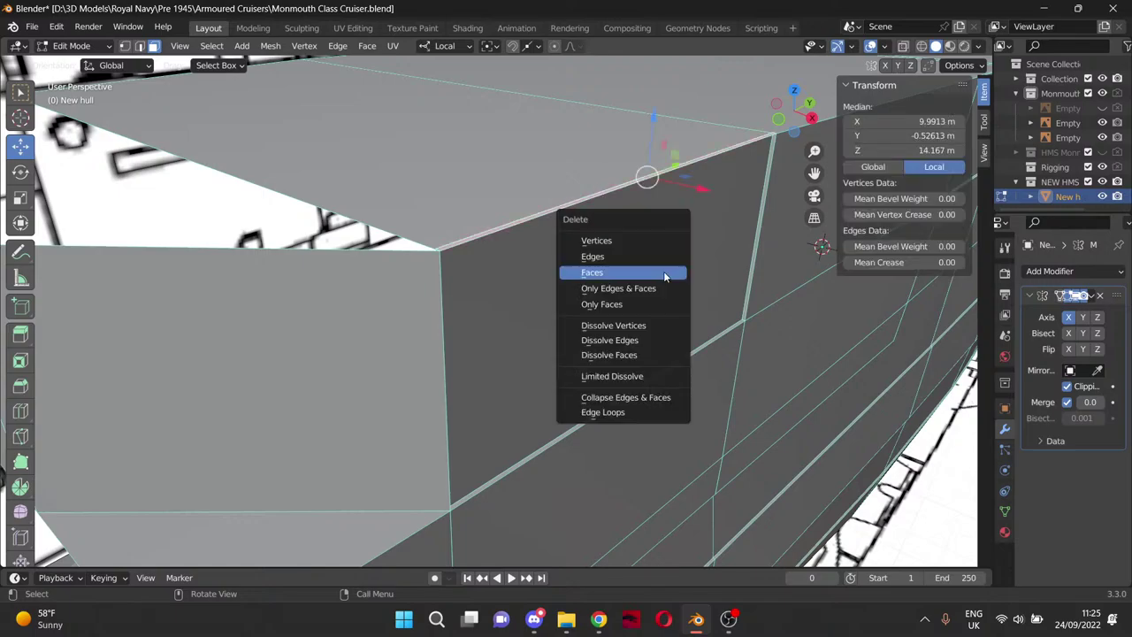
left_click(665, 277)
left_click(430, 128)
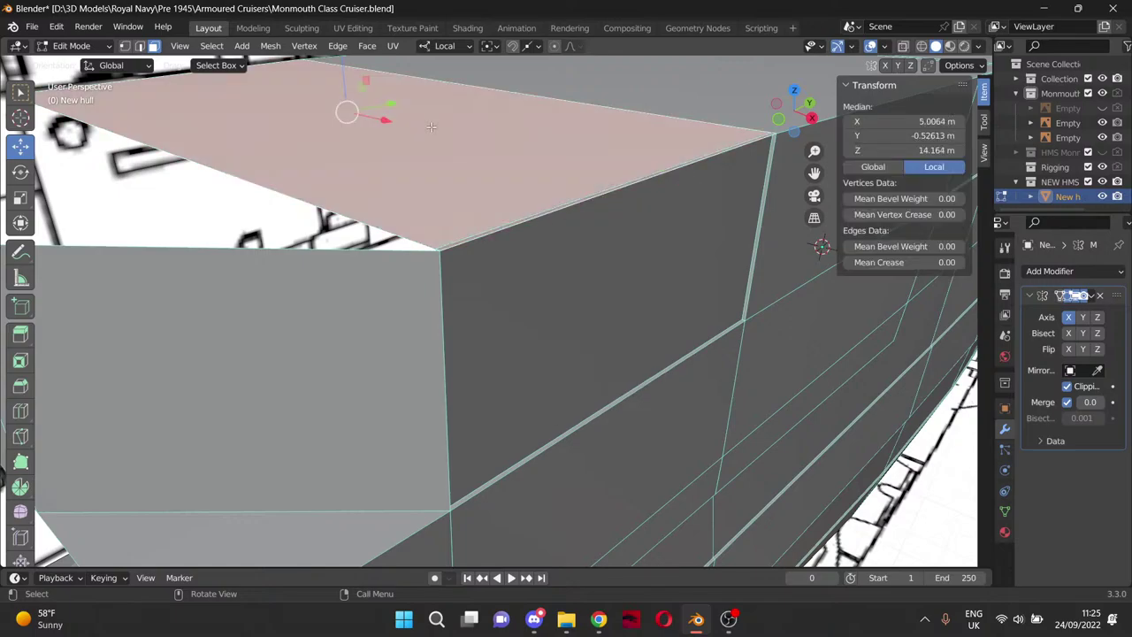
left_click(224, 211)
Undo the sliver face deletion, the triangular deck face and the merge at the diagonal wall's lower corner.
key("ctrl+z")
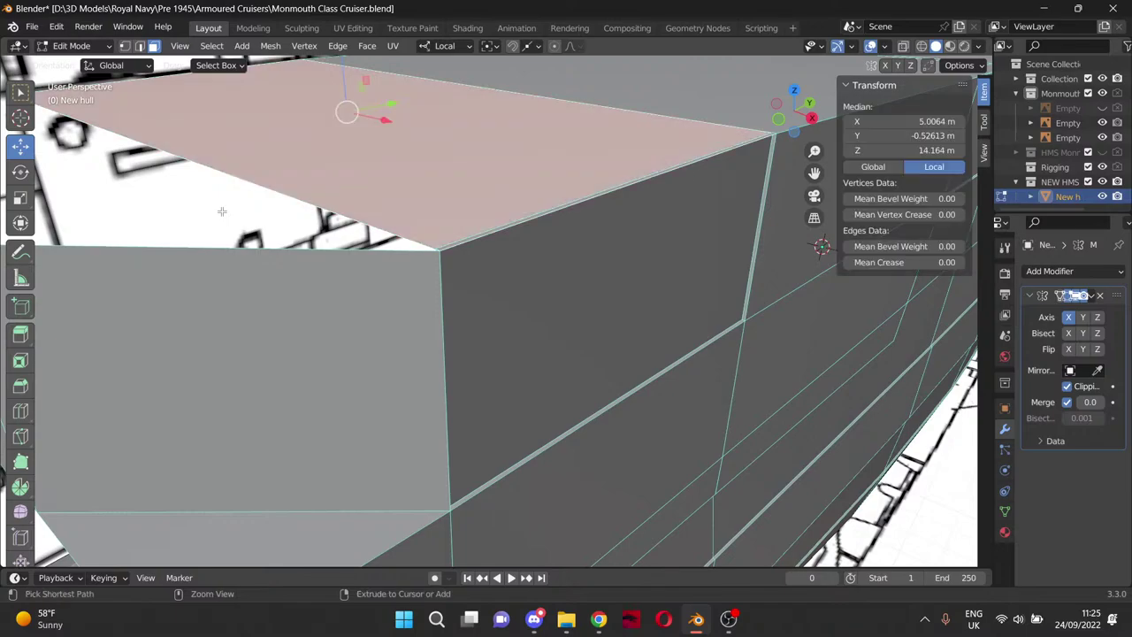
key("ctrl+z")
key("ctrl+z")
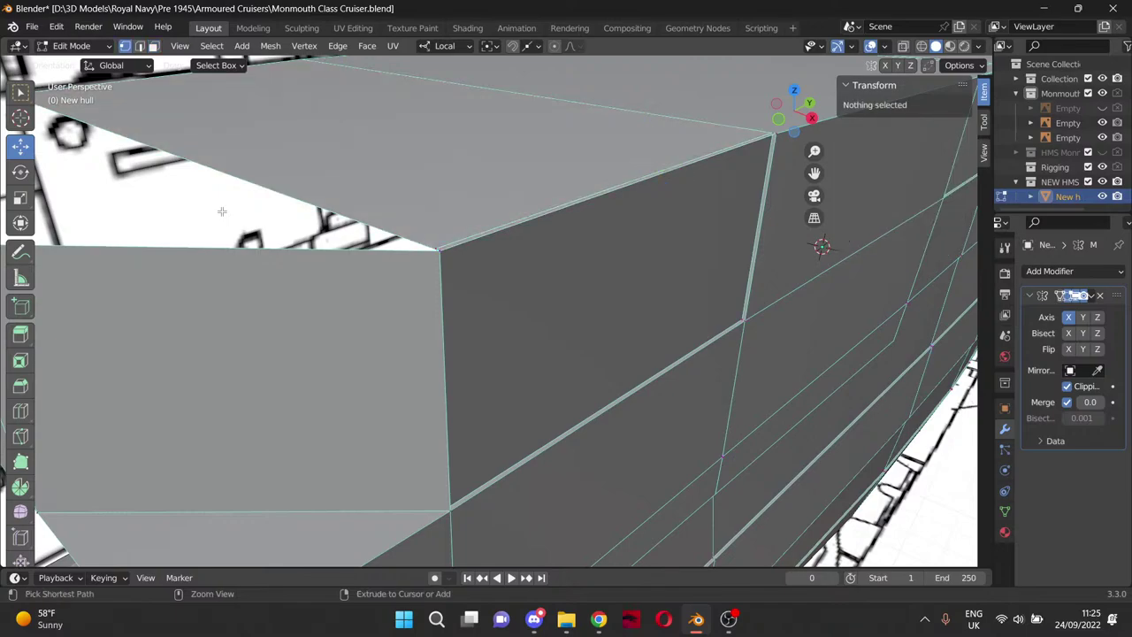
key("ctrl+z")
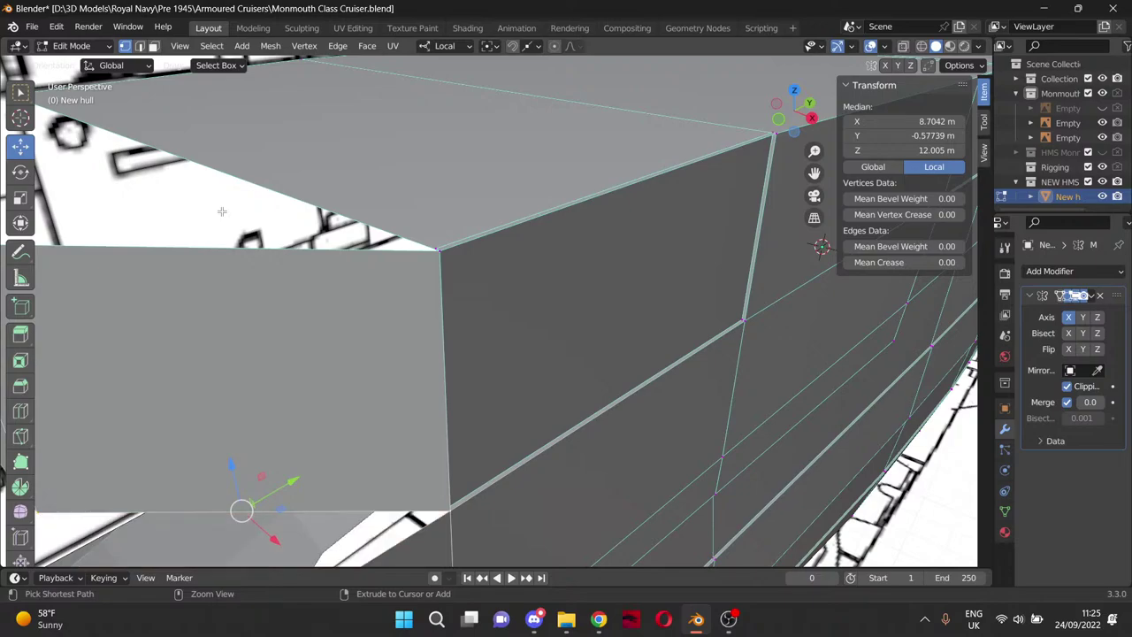
key("ctrl+z")
key("ctrl+z")
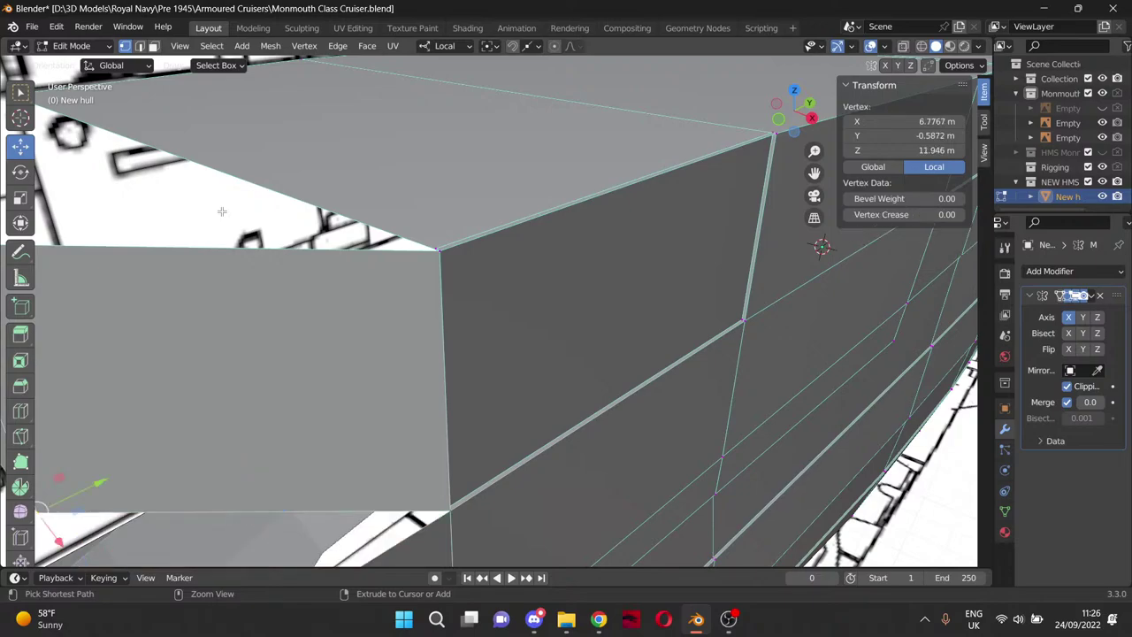
key("ctrl+z")
key("ctrl+z")
key("ctrl+z")
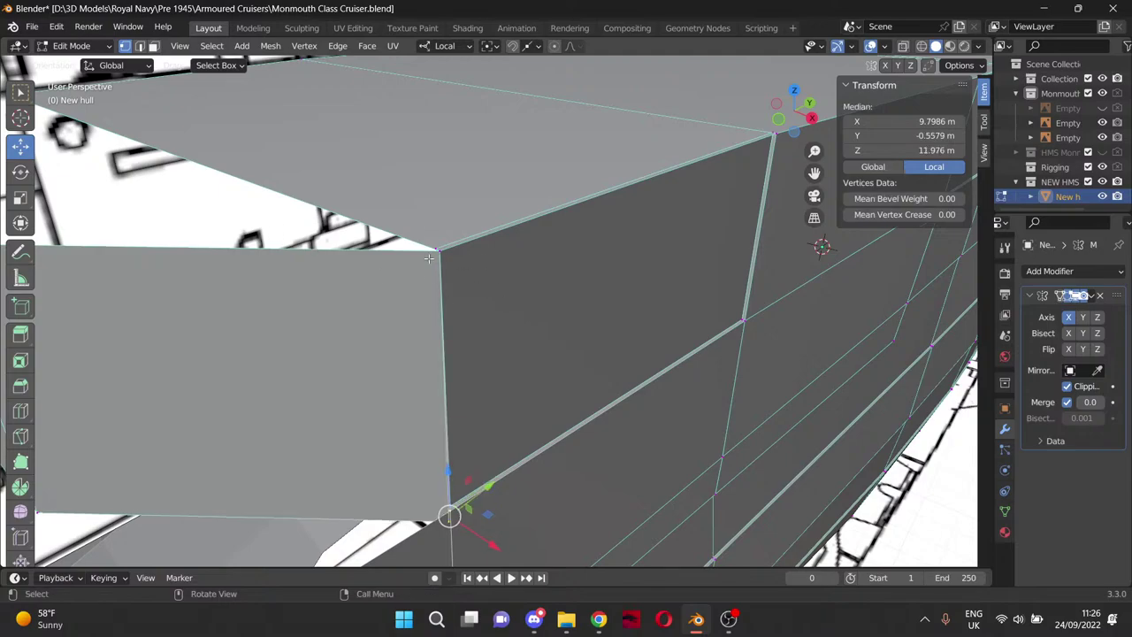
key("ctrl+z")
key("ctrl+z")
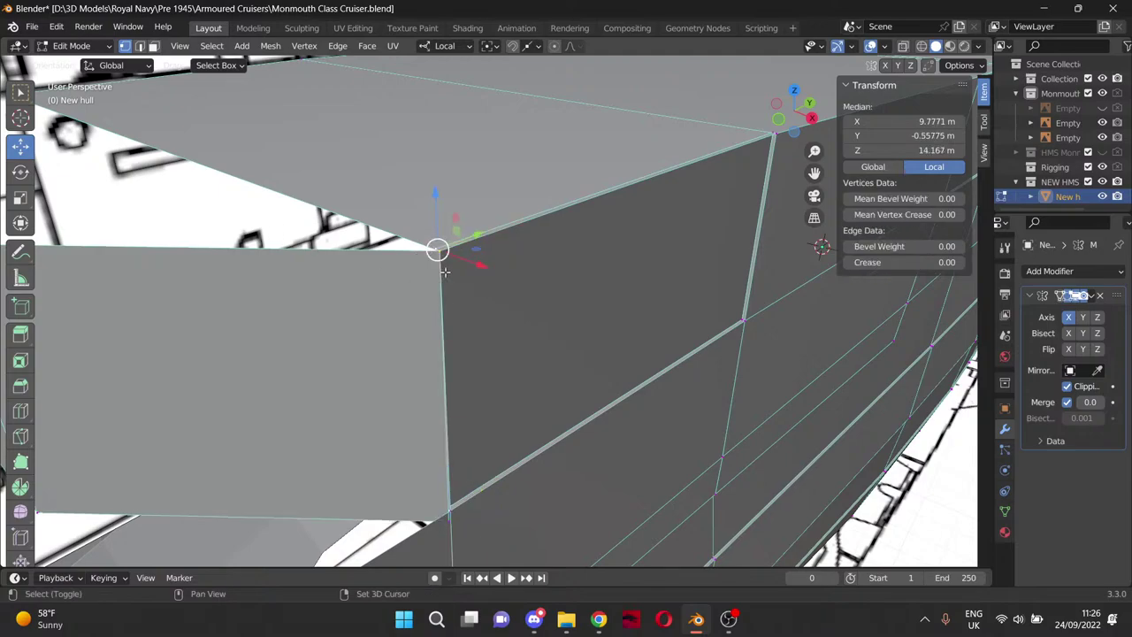
Try merging the two vertices at the raised deck's outer aft corner with At Last, then undo the merge.
key("m")
left_click(468, 298)
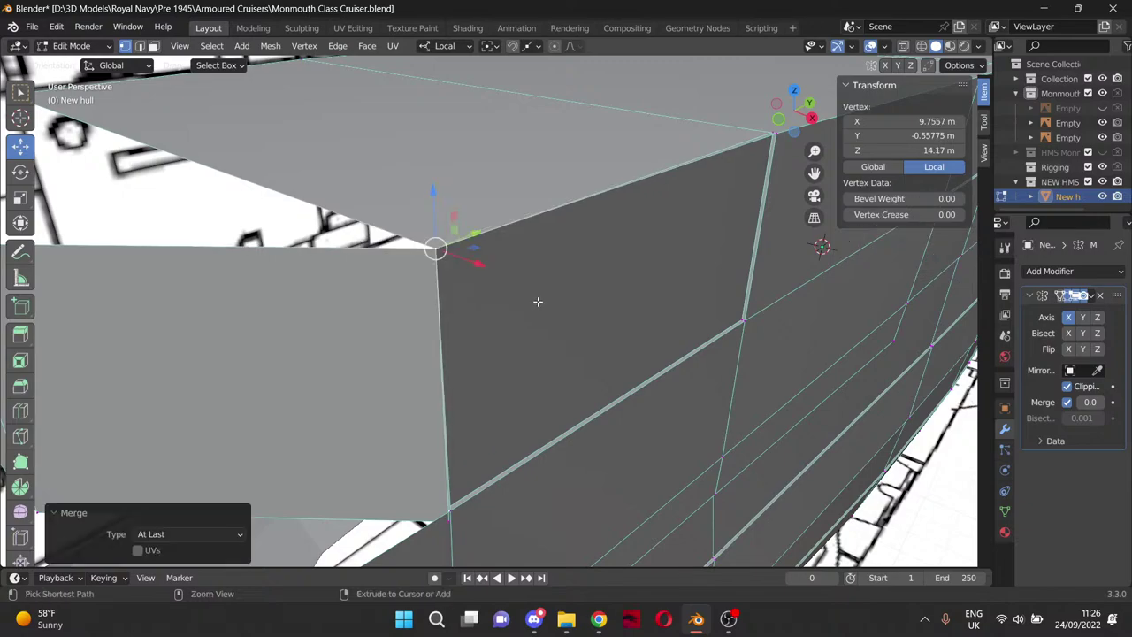
key("ctrl+z")
key("ctrl+z")
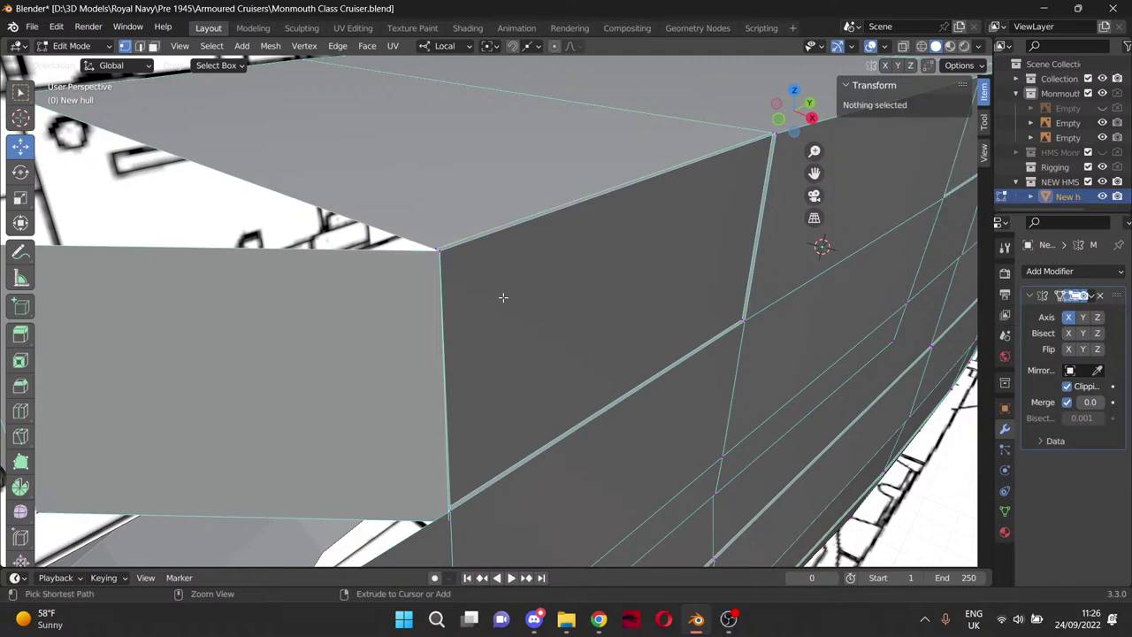
key("ctrl+z")
key("ctrl+z")
key("ctrl+z")
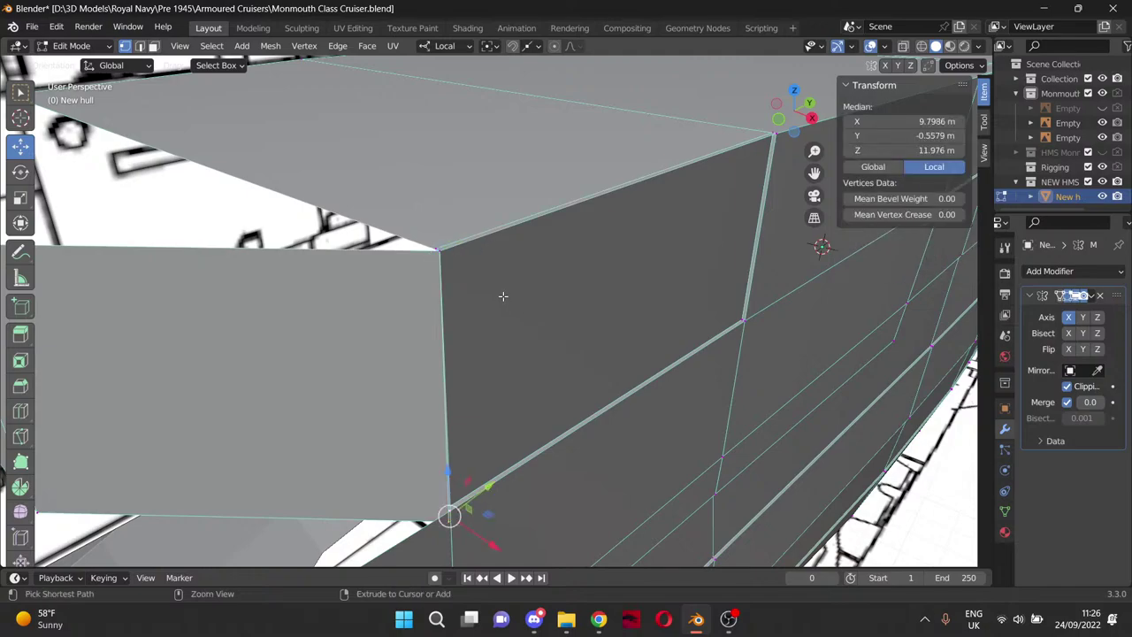
Merge the diagonal wall's lower outer corner vertex into the inner vertex of the hull side's thin ledge, using At Last.
middle_click_drag(503, 309, 414, 310)
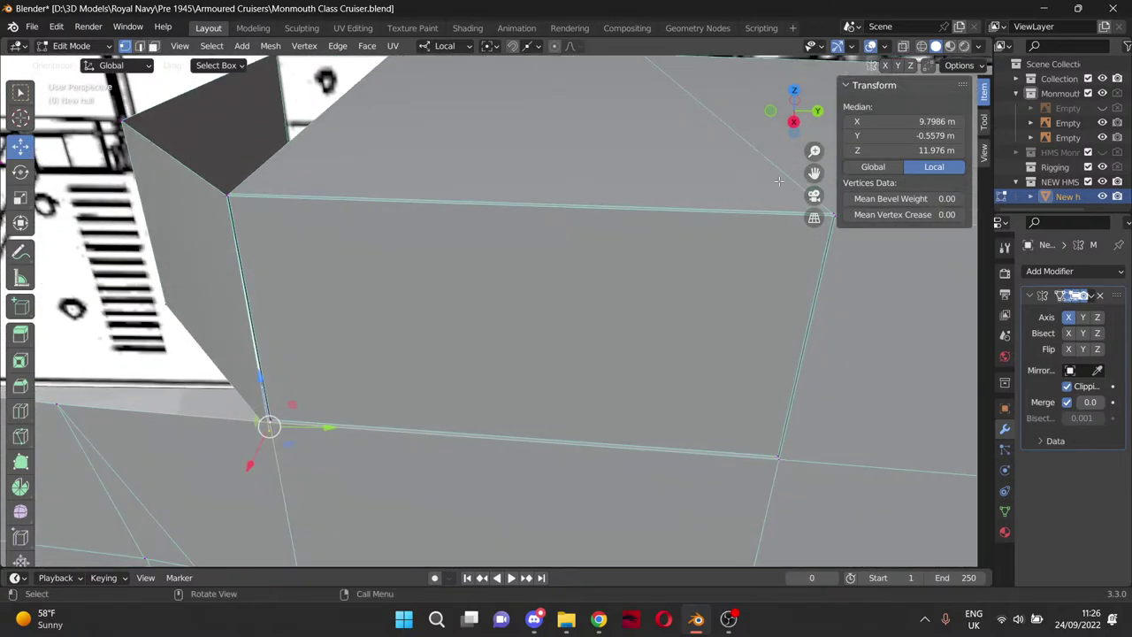
left_click_drag(814, 175, 965, 68)
middle_click_drag(610, 268, 391, 325)
scroll(391, 326, "up", 6)
left_click(331, 286)
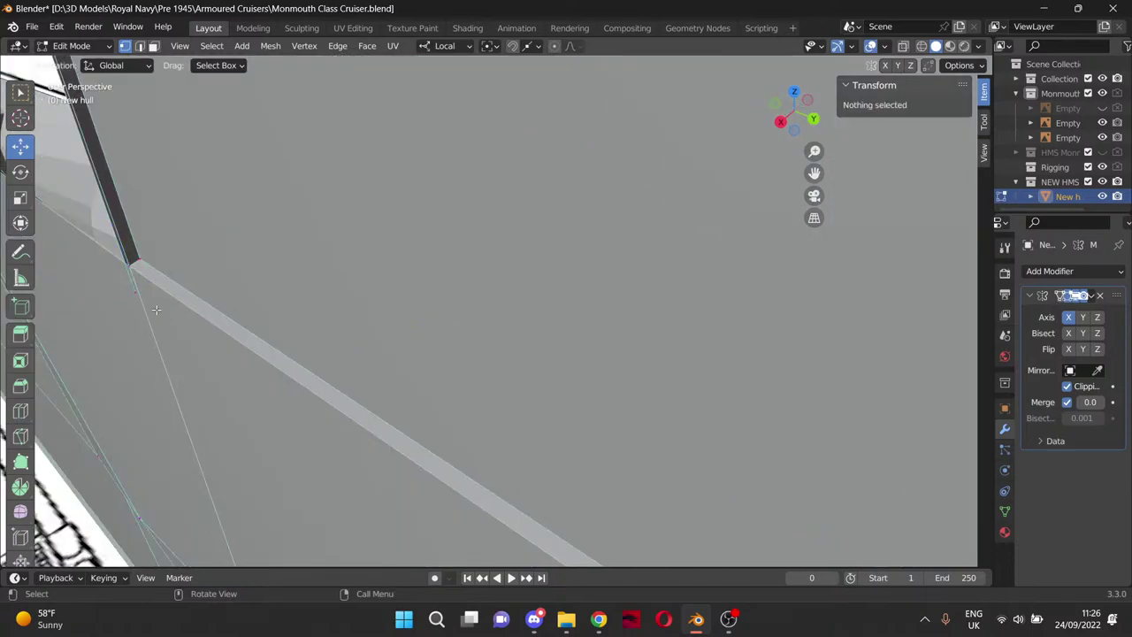
left_click(132, 287)
left_click(140, 257, "shift")
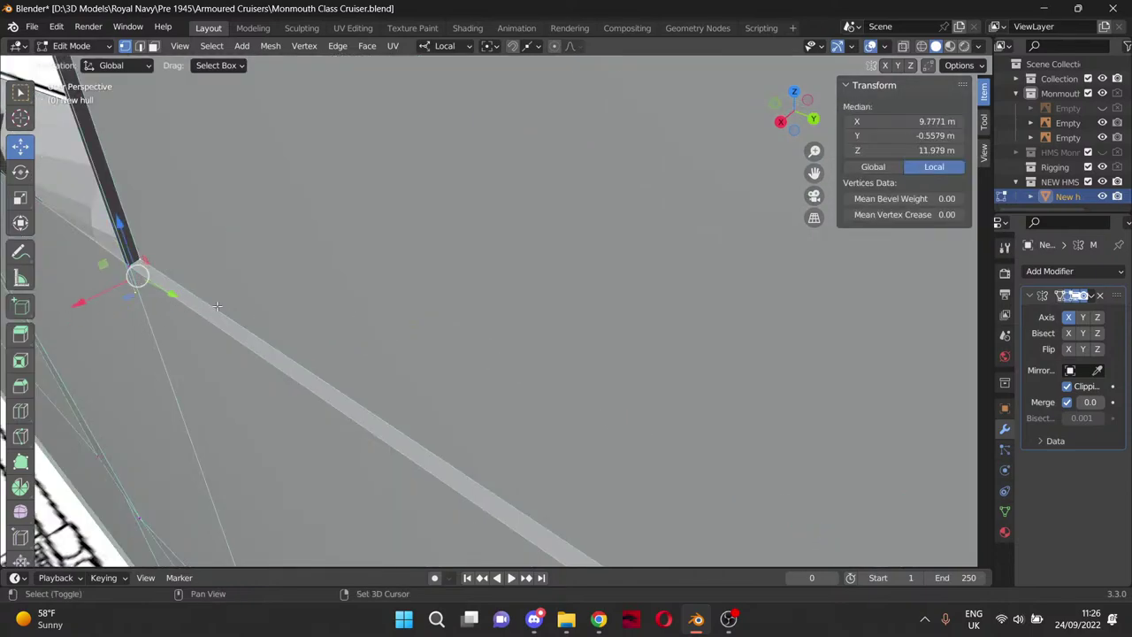
key("m")
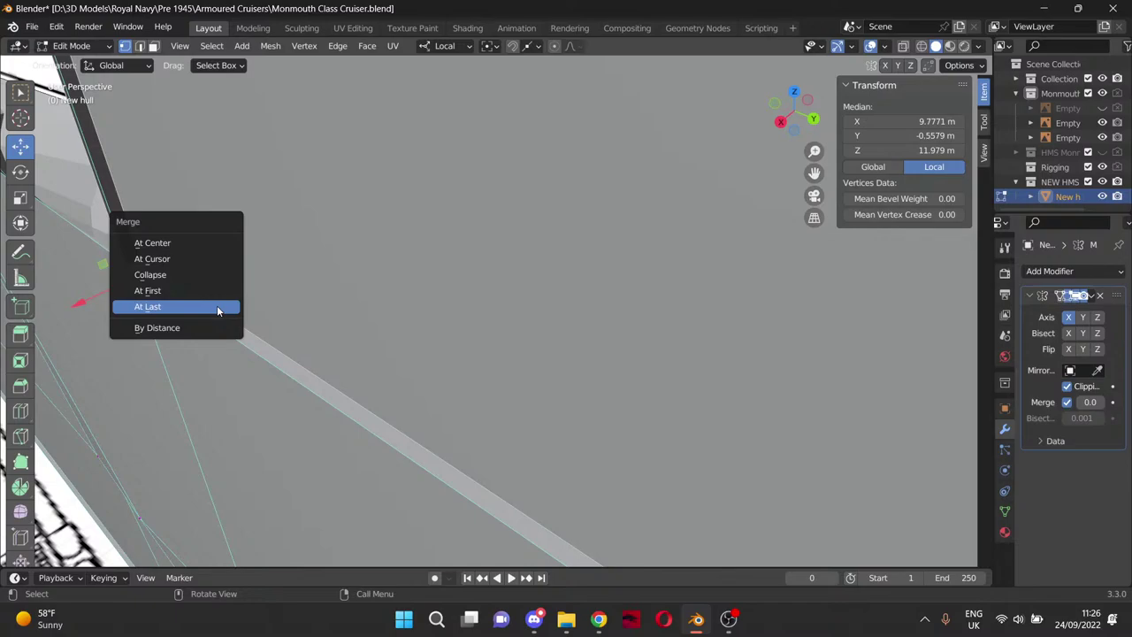
left_click(216, 305)
Delete the narrow sliver face along the raised deck's outer edge, forward of the angled bulkhead's upper corner.
scroll(245, 174, "up", 2)
middle_click_drag(245, 174, 354, 222)
scroll(525, 363, "up", 1)
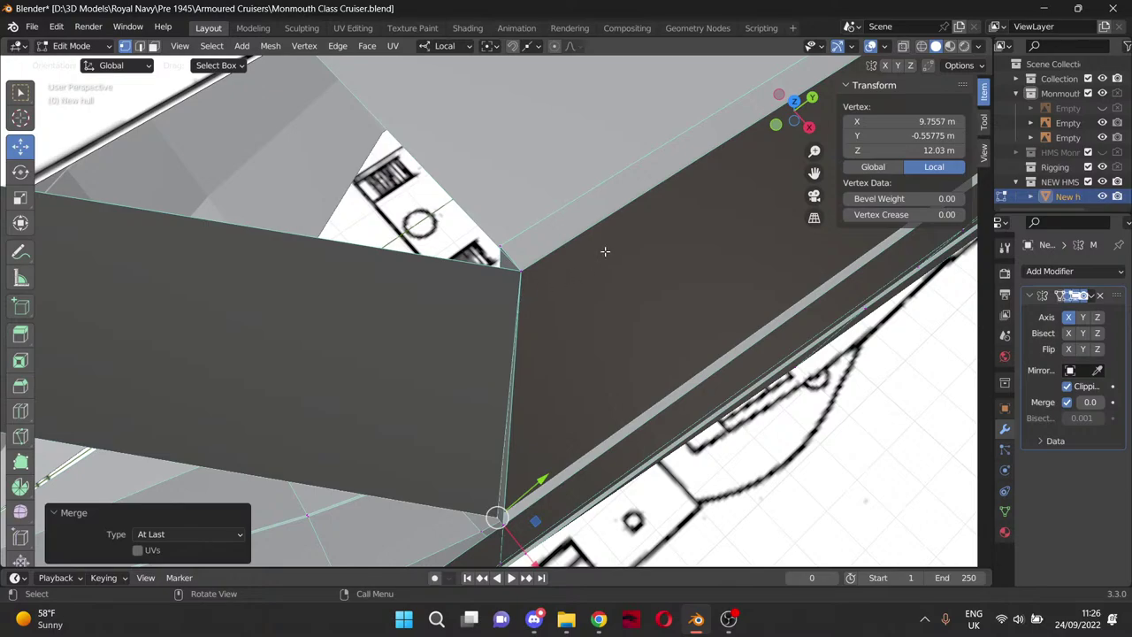
left_click(153, 45)
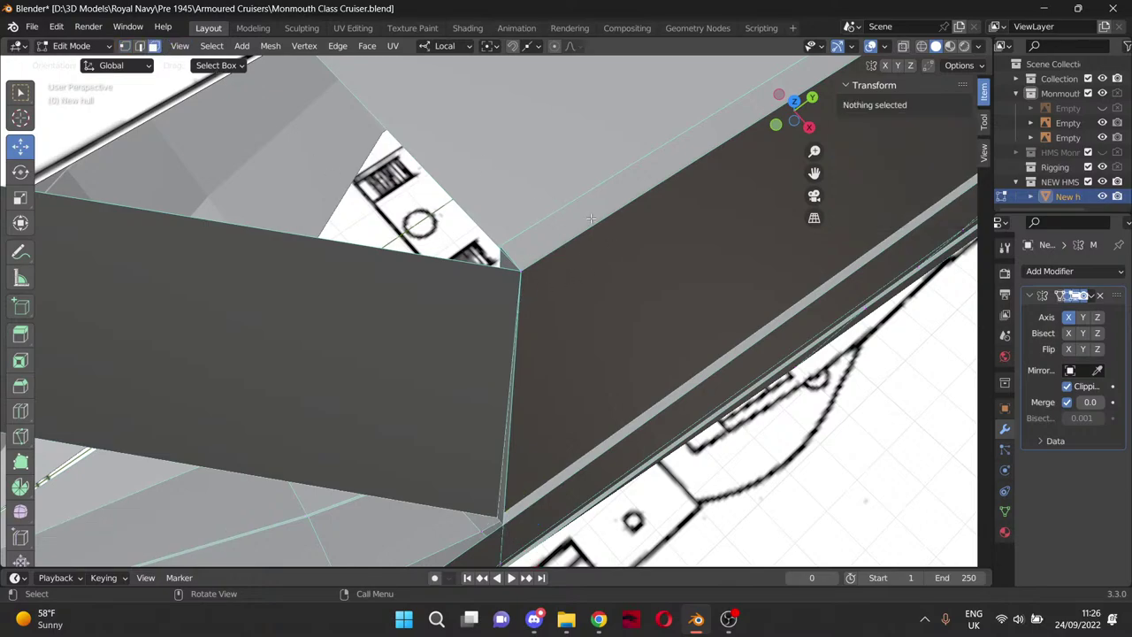
left_click(590, 219)
key("x")
left_click(585, 330)
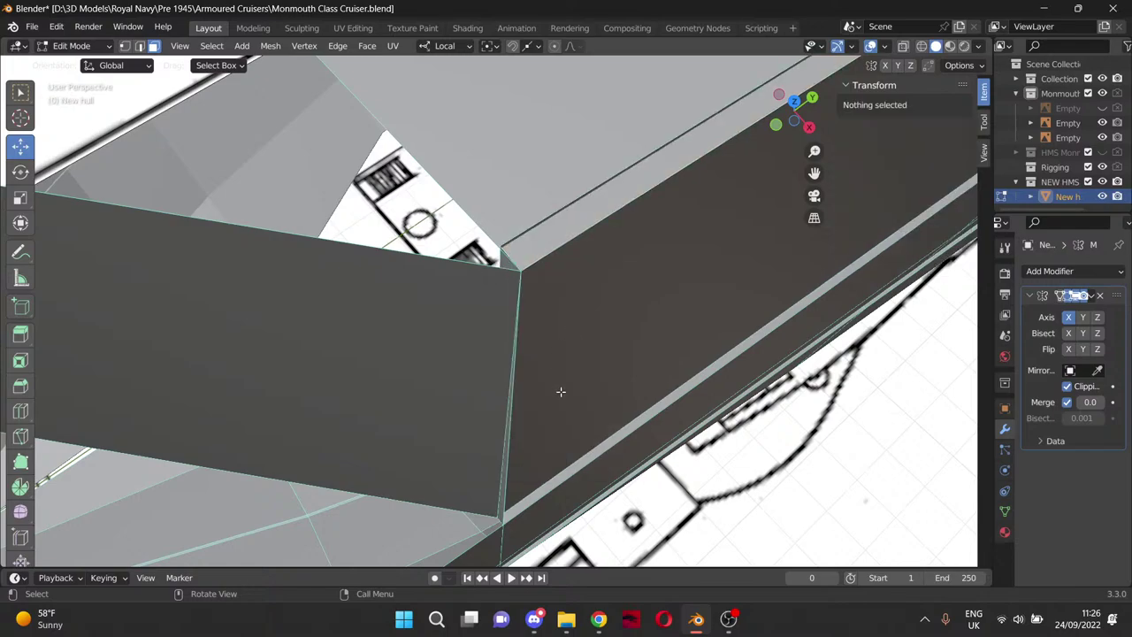
Examine the gap along the raised deck's outer edge and check the outer and inner vertices at its aft corner.
middle_click_drag(573, 333, 526, 319)
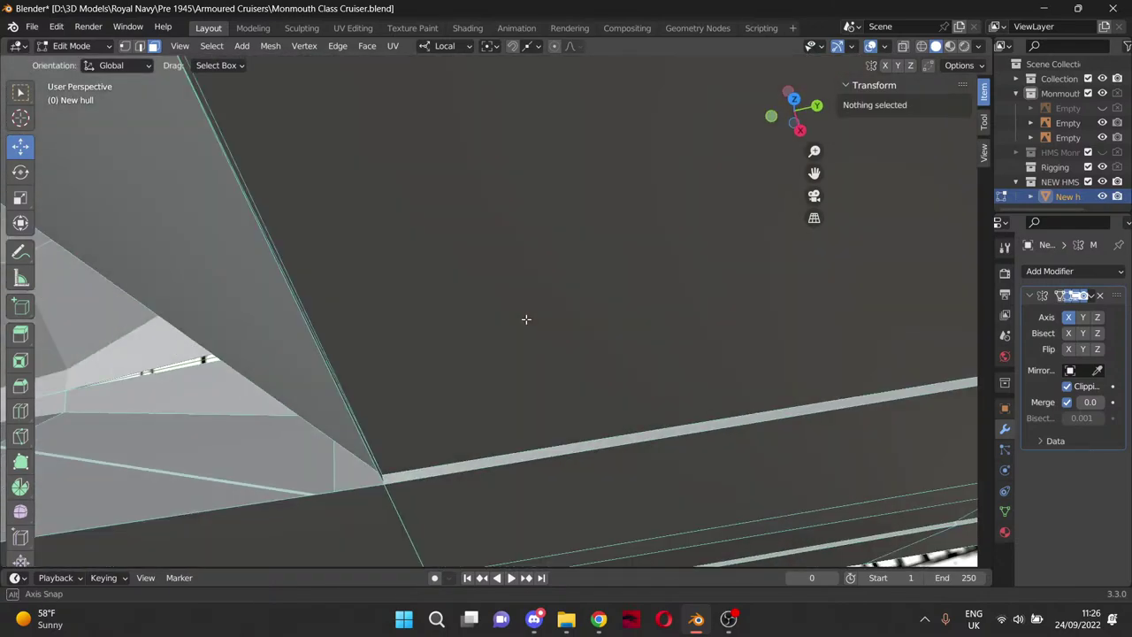
scroll(526, 319, "down", 4)
middle_click_drag(616, 312, 753, 177)
left_click_drag(814, 173, 696, 386)
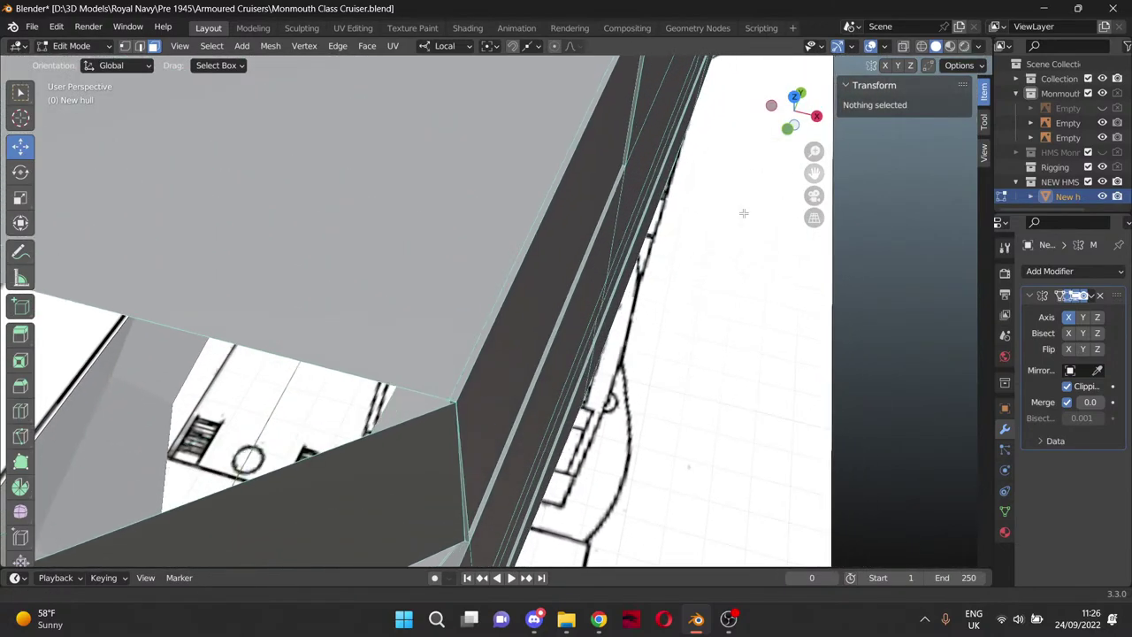
scroll(536, 349, "up", 1)
middle_click_drag(538, 345, 560, 322)
scroll(517, 361, "up", 2)
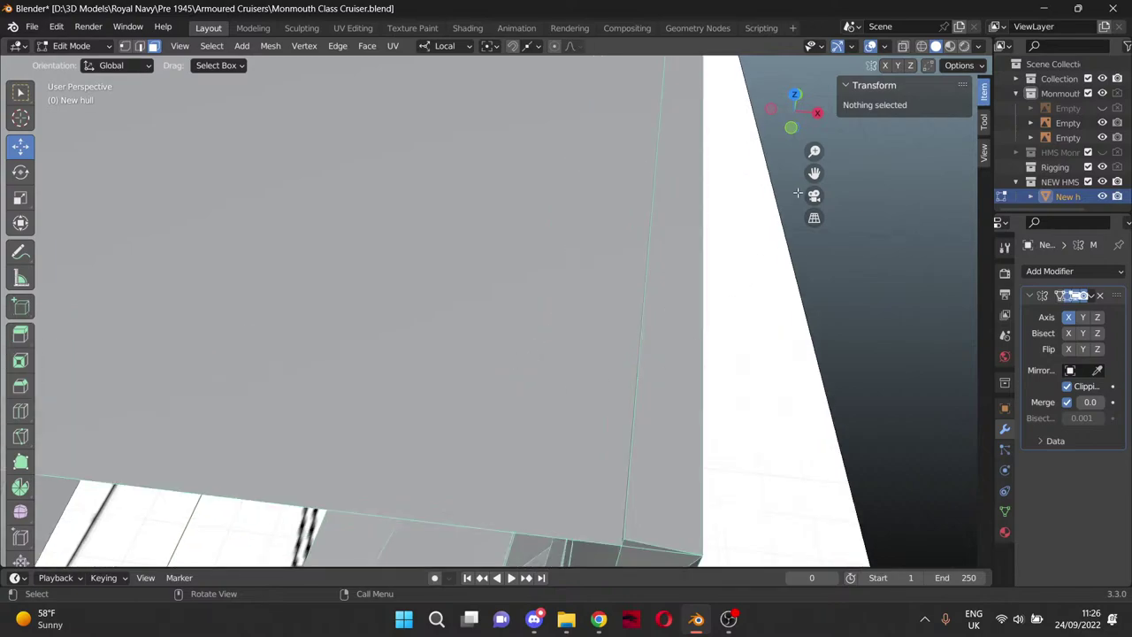
left_click_drag(814, 173, 842, 176)
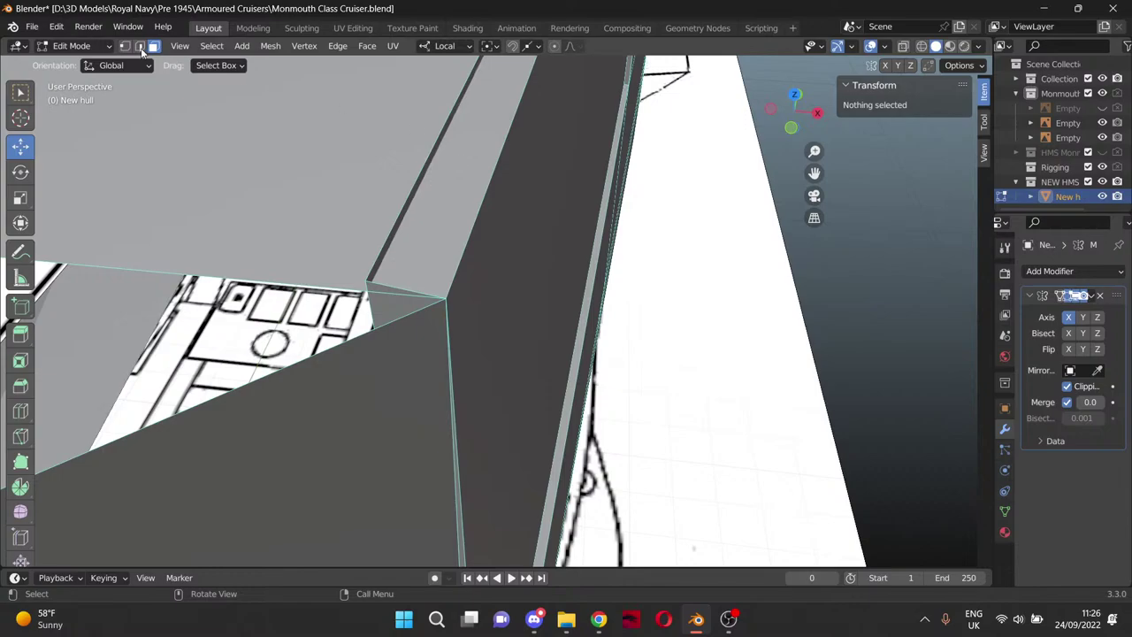
left_click(125, 46)
left_click(443, 299)
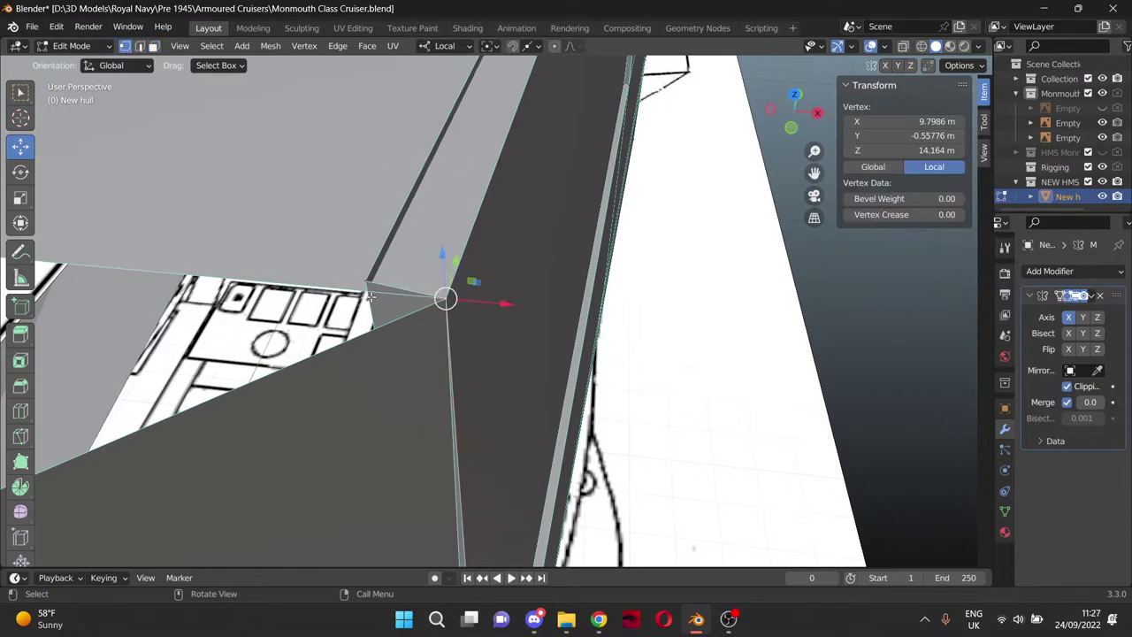
left_click(366, 283)
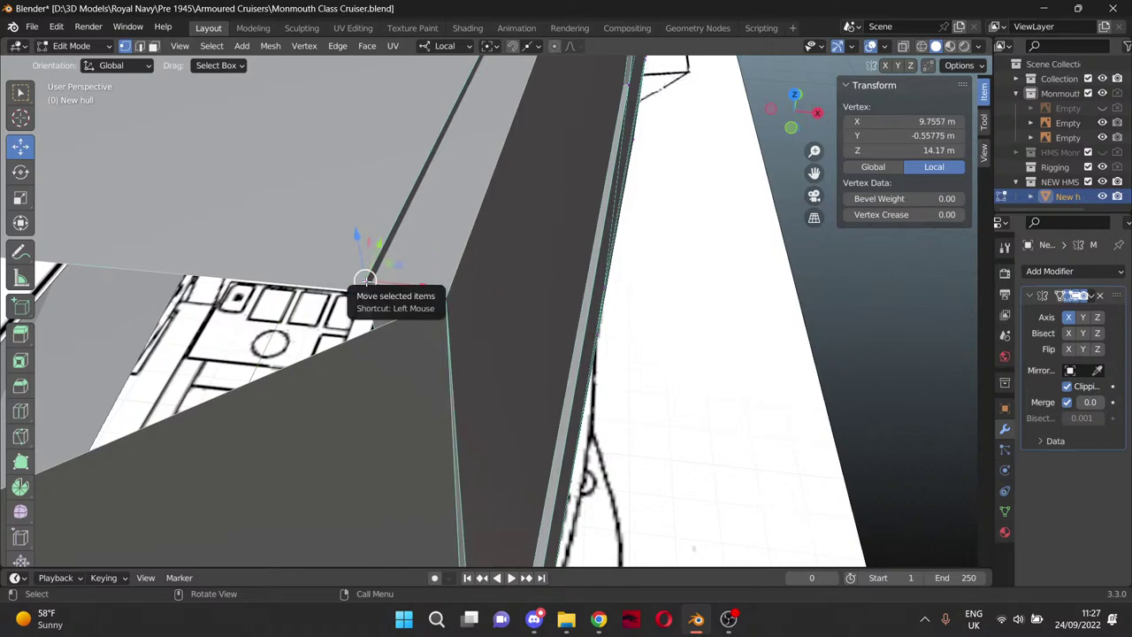
Compare the inner and outer aft corner vertices' coordinates in the right orthographic view.
middle_click_drag(453, 295, 484, 278)
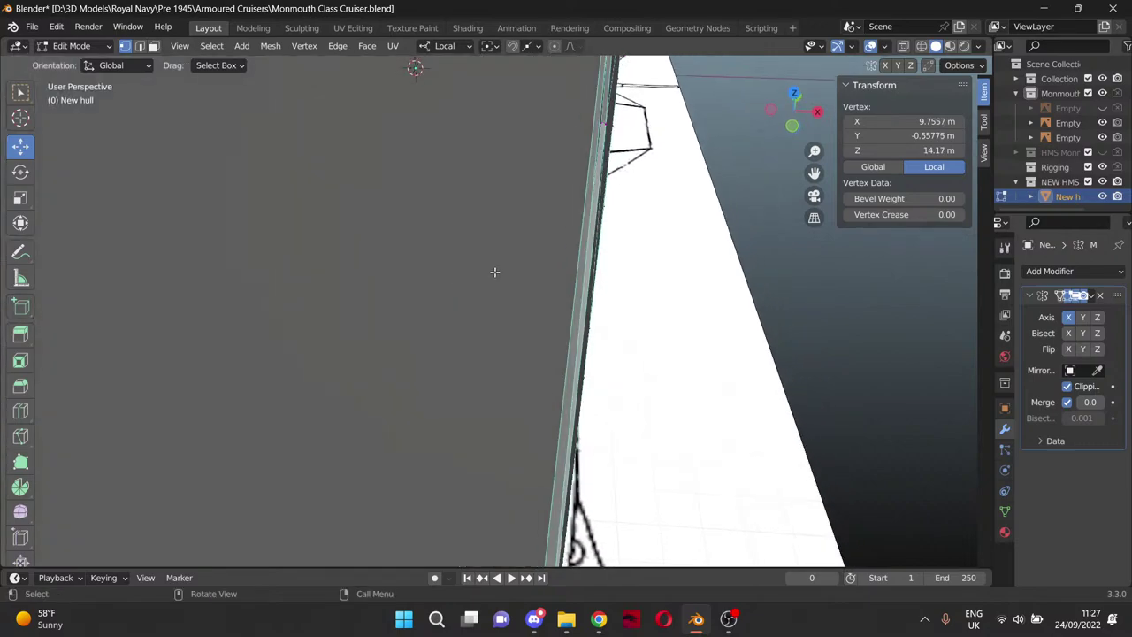
scroll(495, 273, "down", 2)
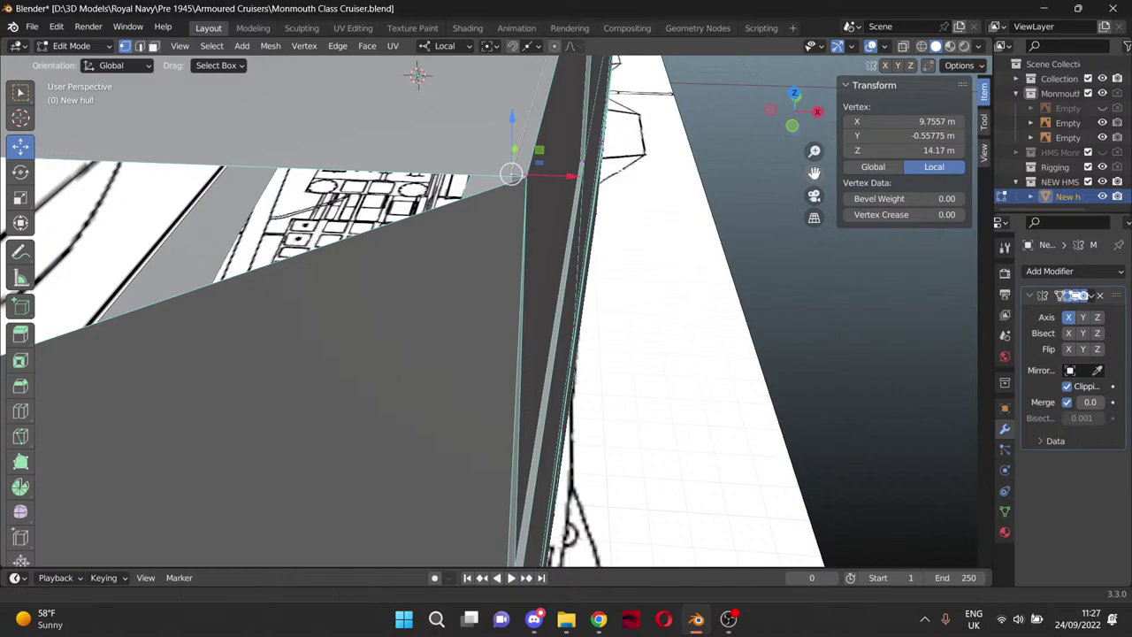
left_click_drag(812, 173, 812, 172)
middle_click_drag(492, 329, 410, 250)
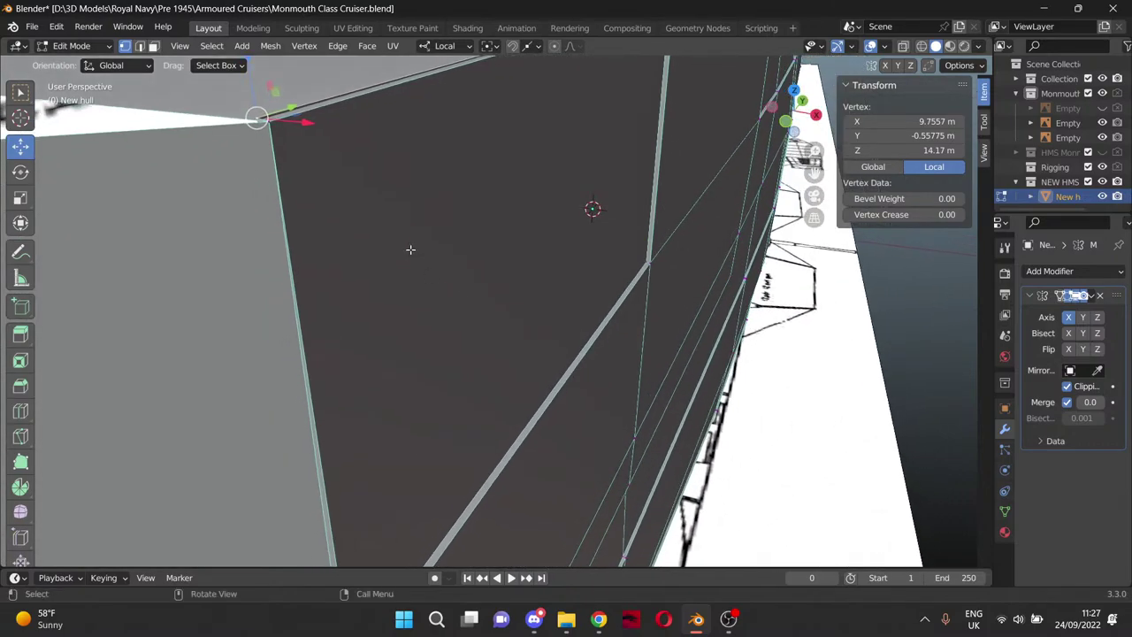
left_click(273, 152)
key("KP_3")
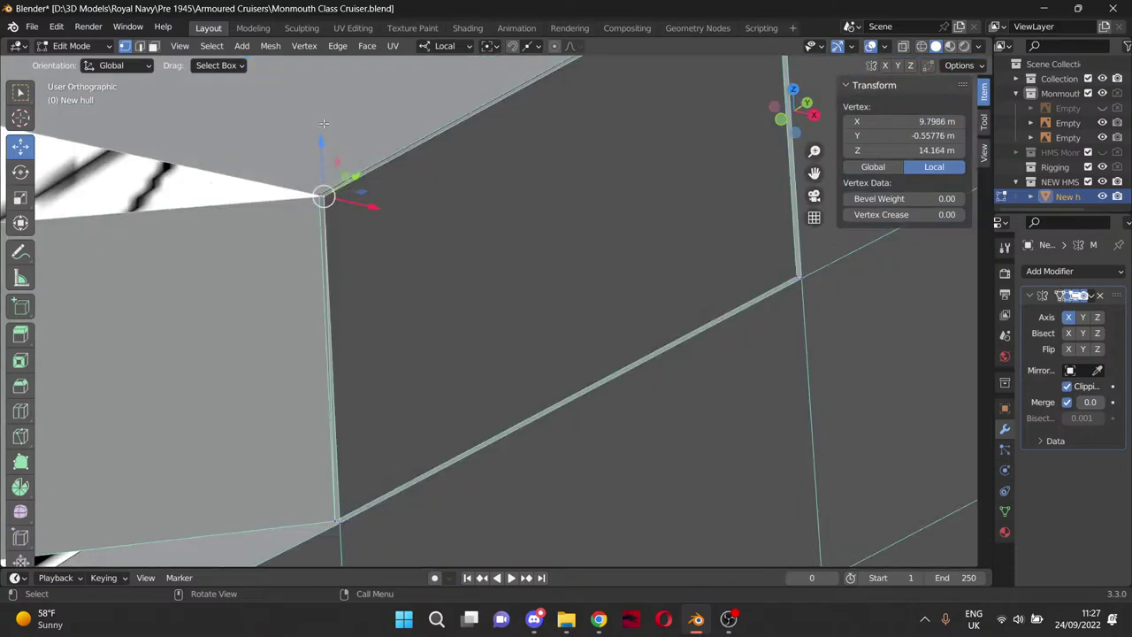
left_click_drag(814, 174, 959, 386)
scroll(330, 272, "up", 4)
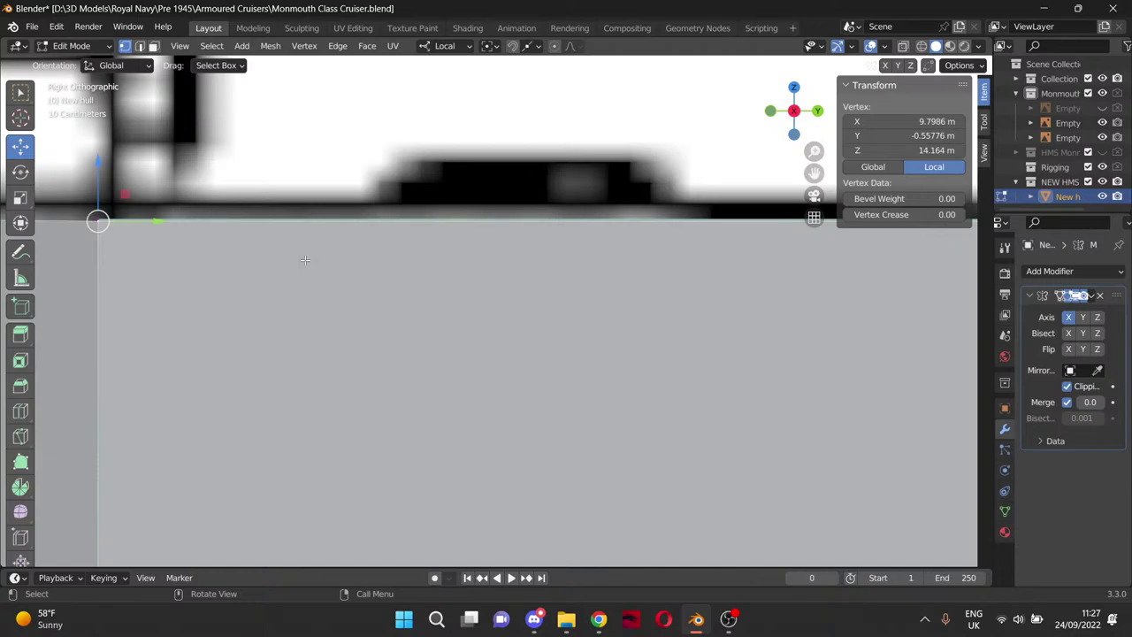
left_click_drag(814, 173, 1062, 214)
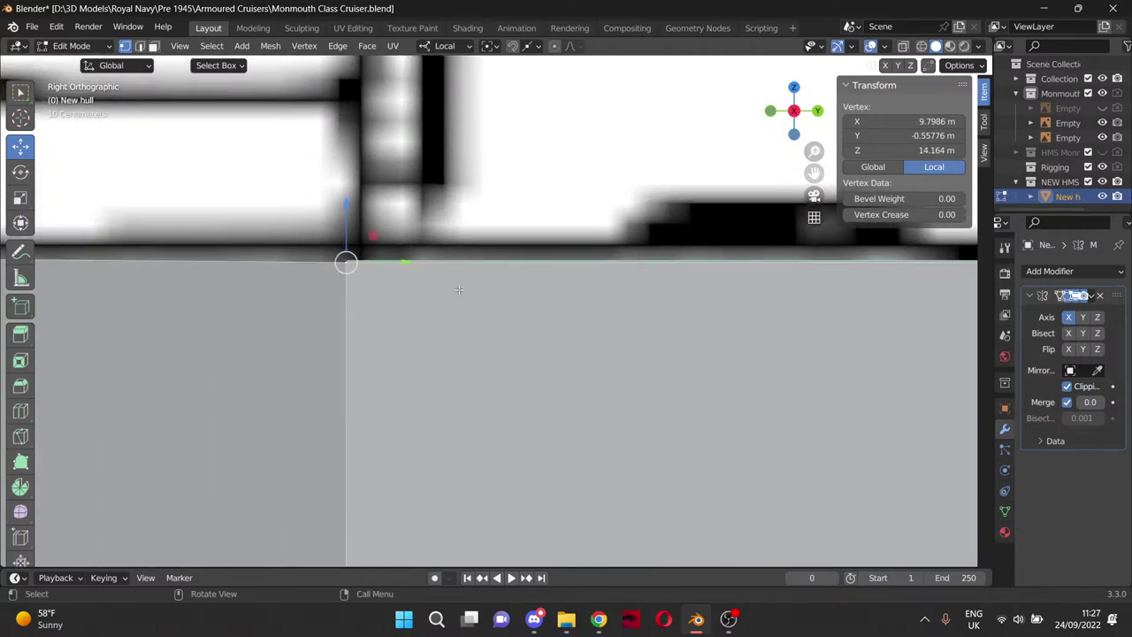
left_click(345, 259)
left_click(928, 134)
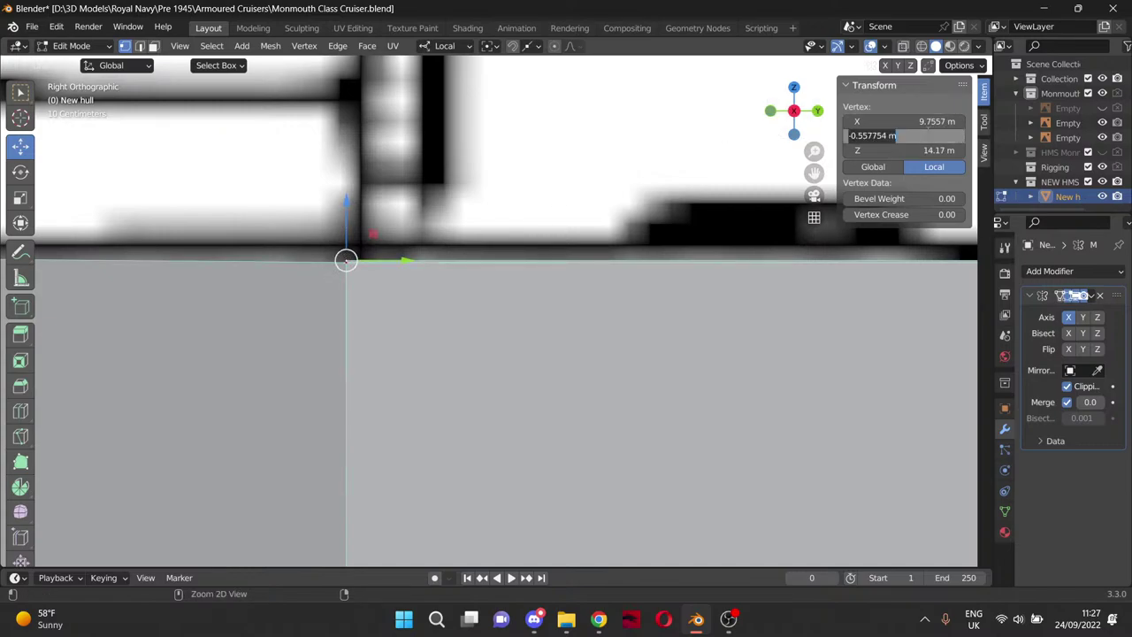
left_click(498, 313)
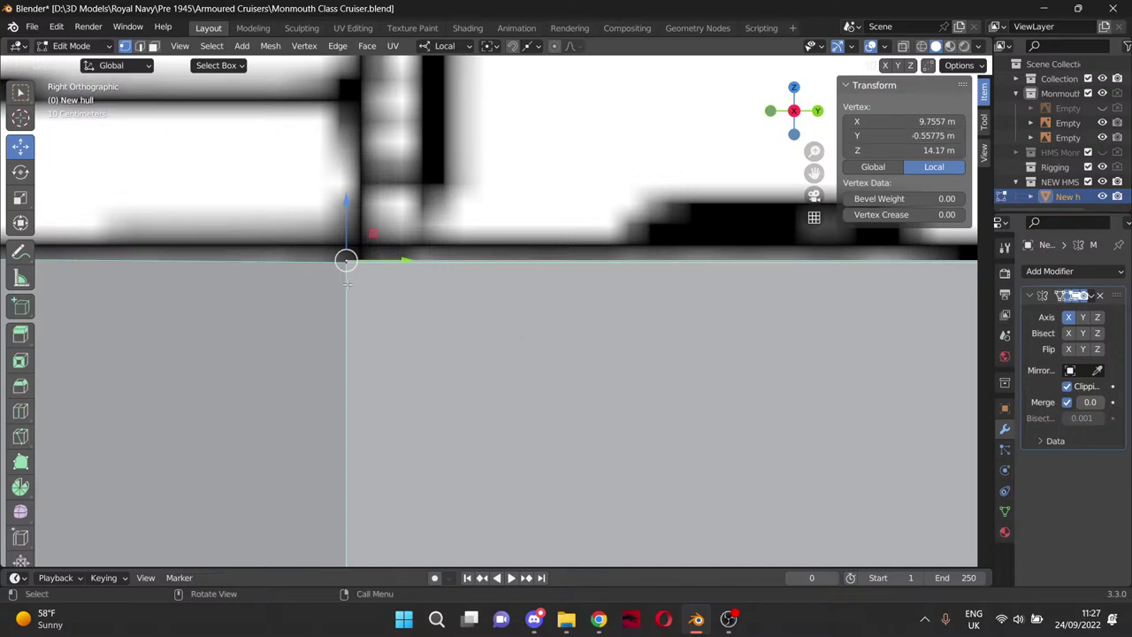
left_click(346, 268)
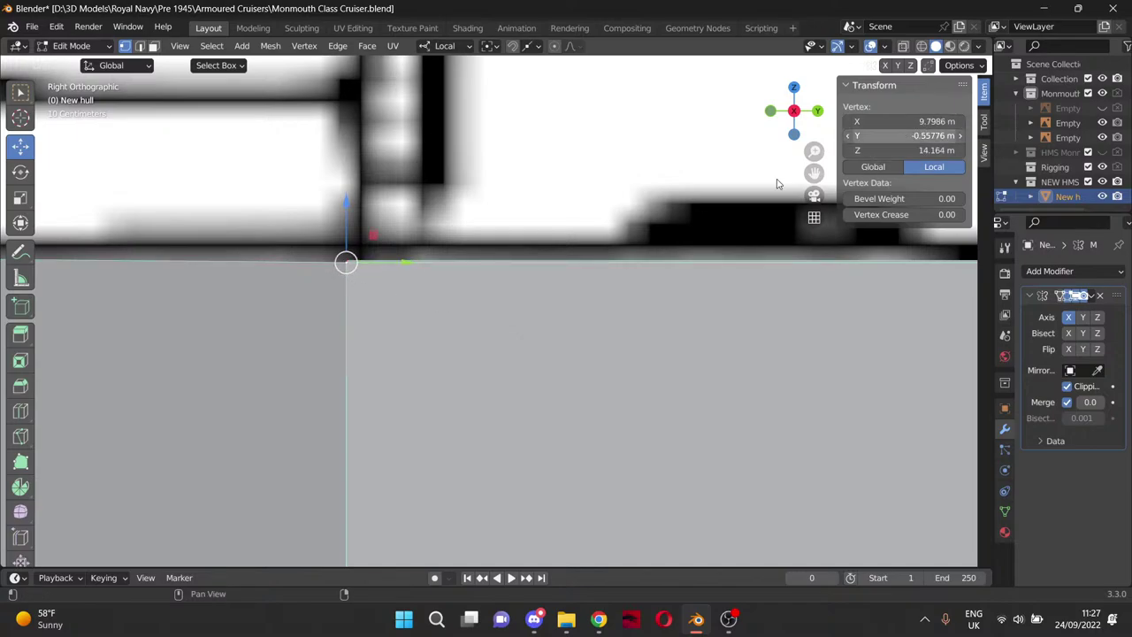
Set the outer corner vertex's X coordinate to 9.75569 m, copying the value from the inner corner vertex.
left_click(373, 247)
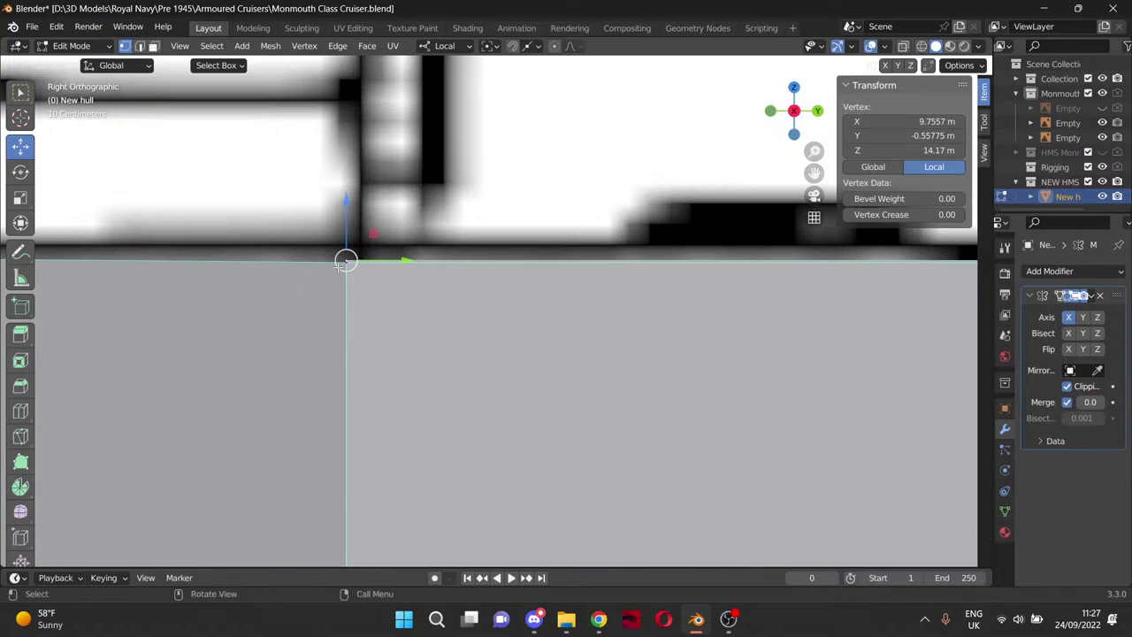
key("ctrl+shift+z")
double_click(920, 122)
type("9.75569 m")
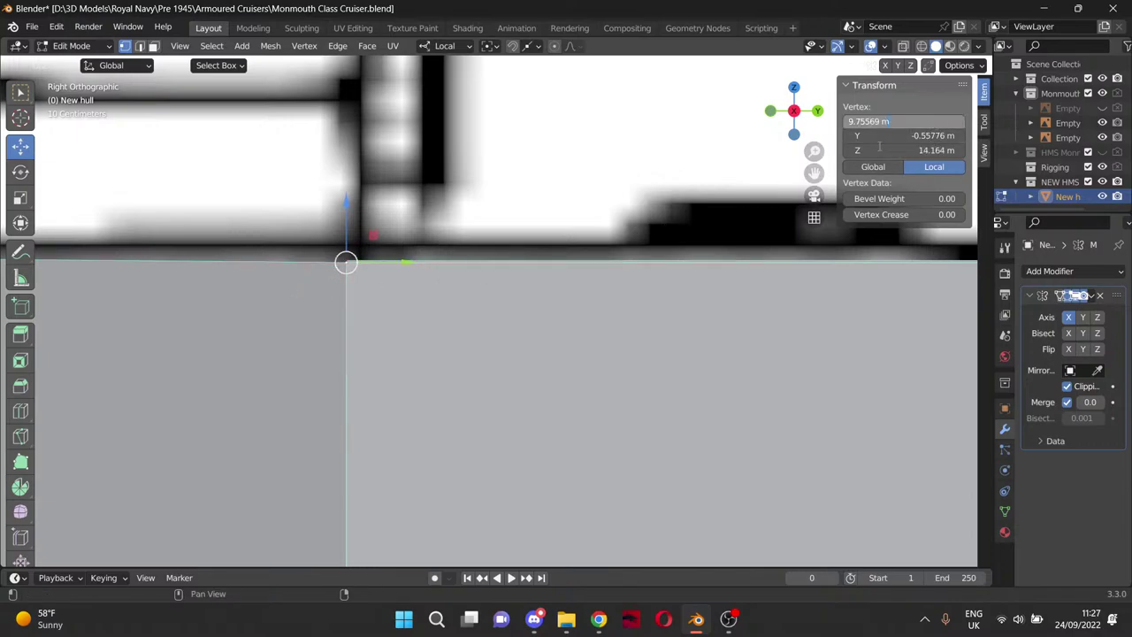
key("Return")
double_click(920, 121)
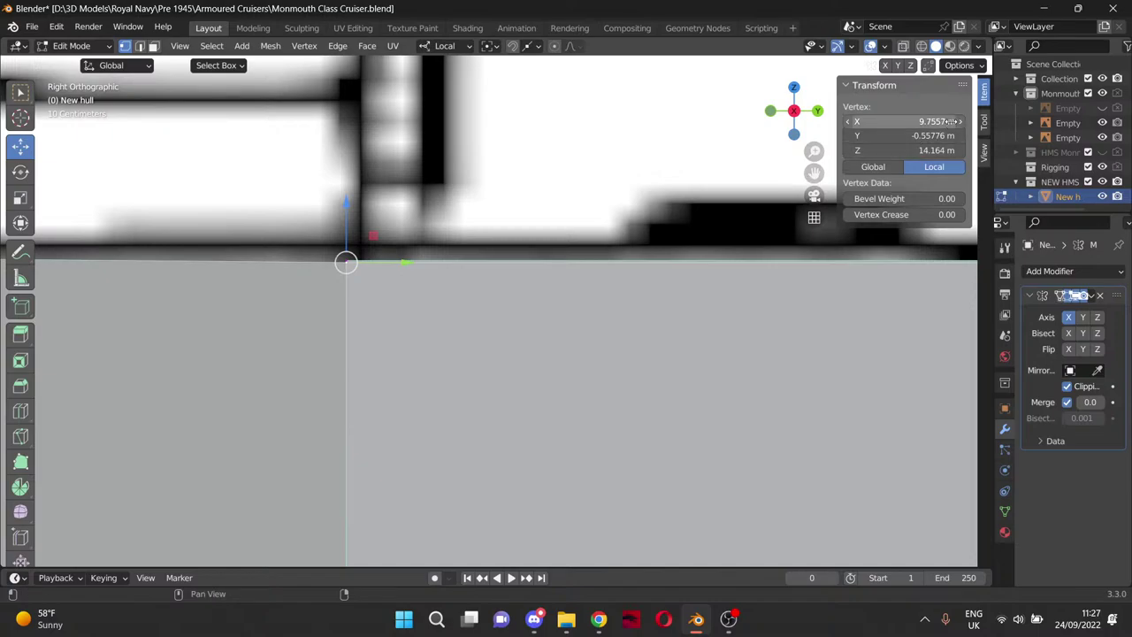
key("Return")
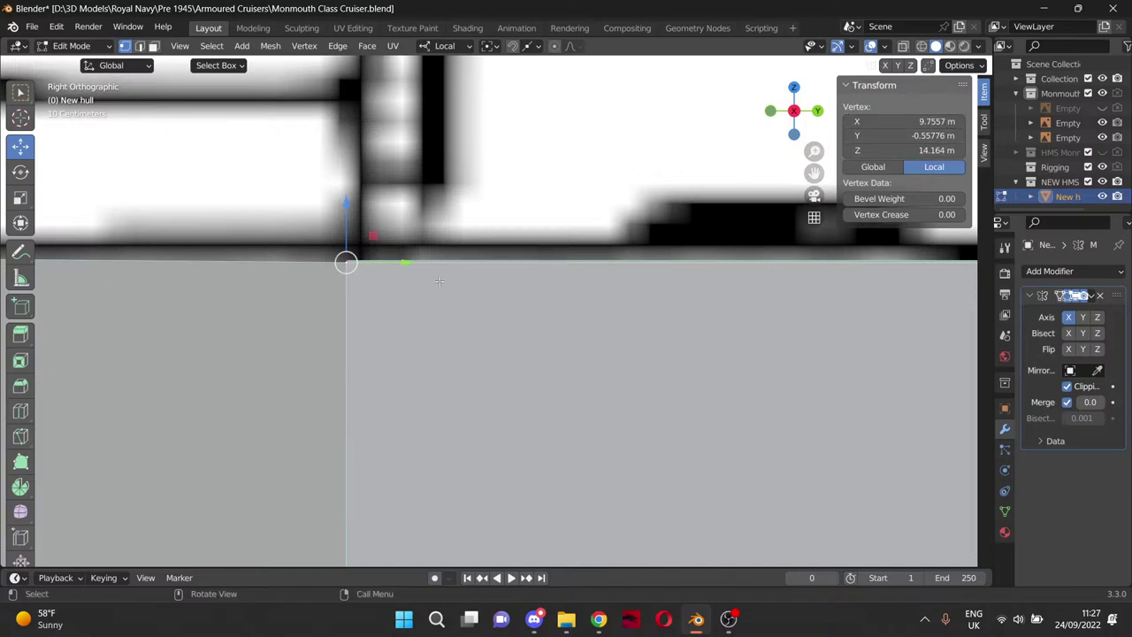
Check the raised deck's aft corner in perspective and undo the outer vertex's X coordinate change.
left_click(403, 282)
middle_click_drag(412, 245, 558, 294)
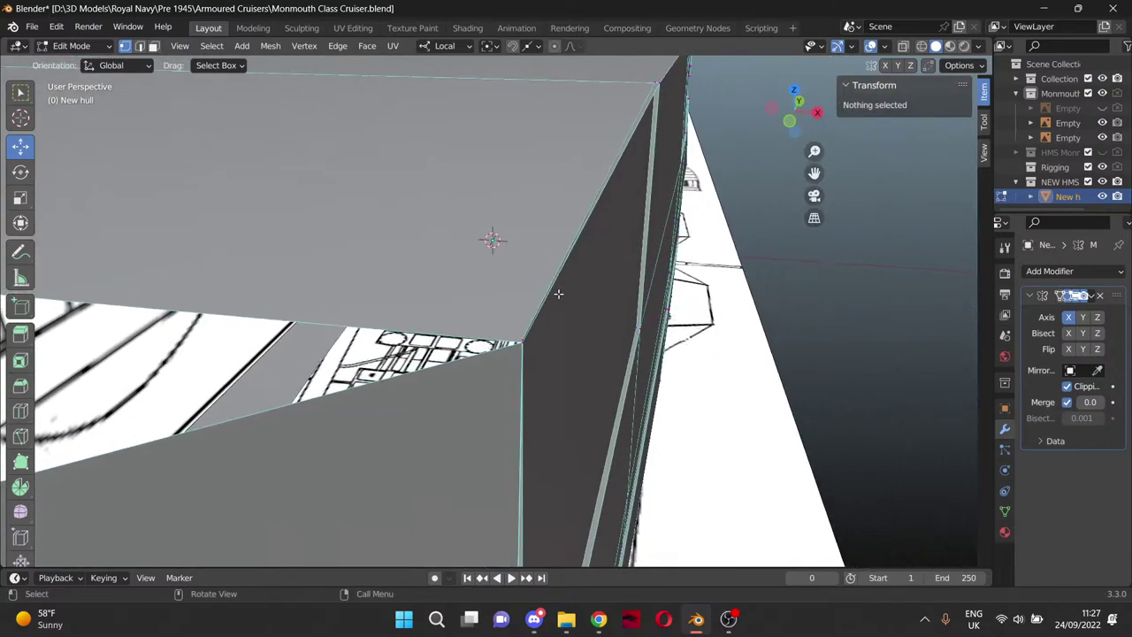
left_click(559, 290)
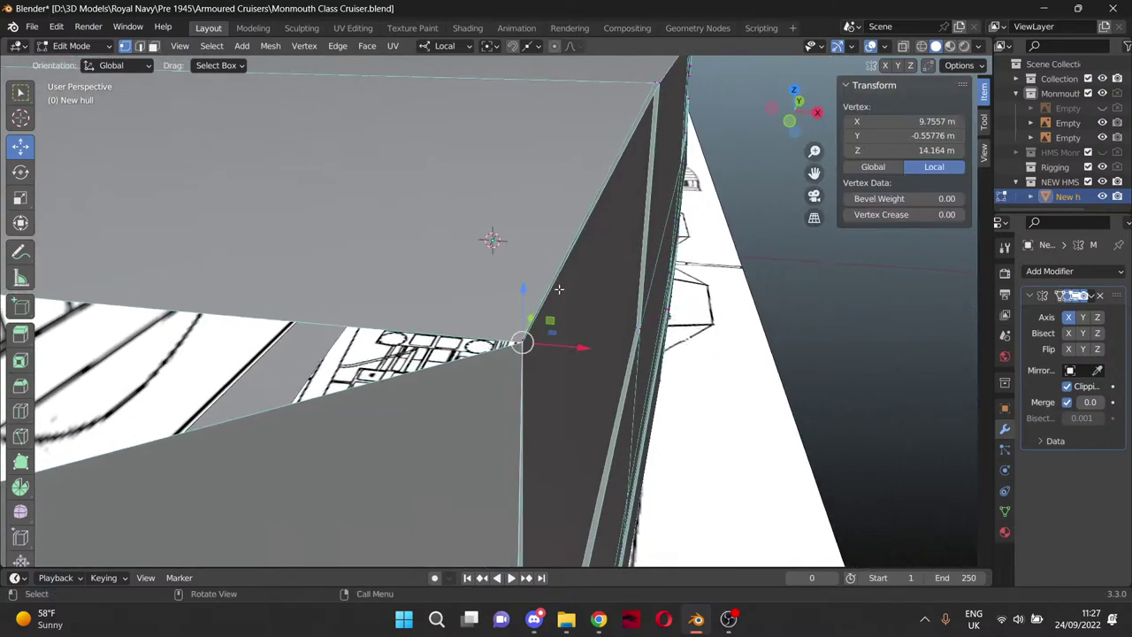
scroll(534, 378, "up", 1)
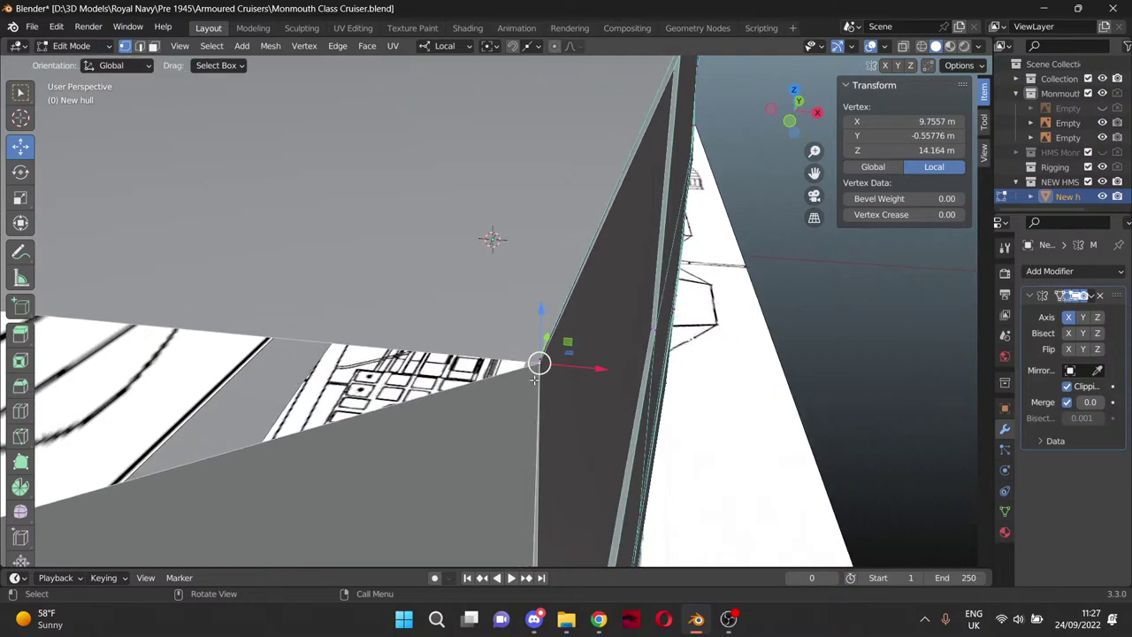
scroll(534, 379, "up", 1)
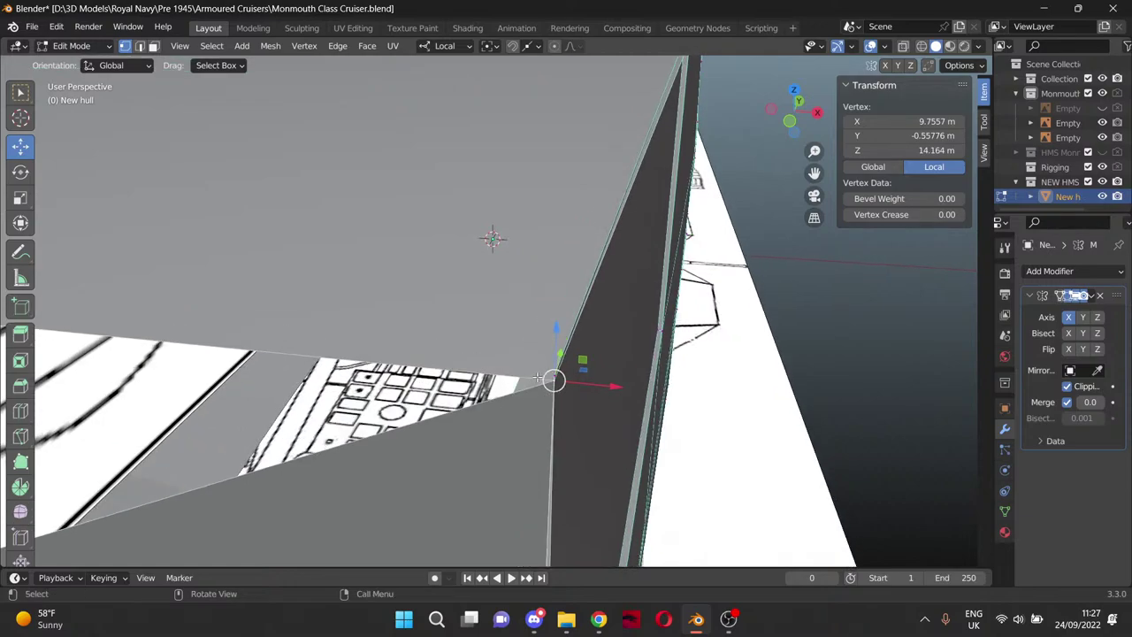
right_click(588, 381, "ctrl")
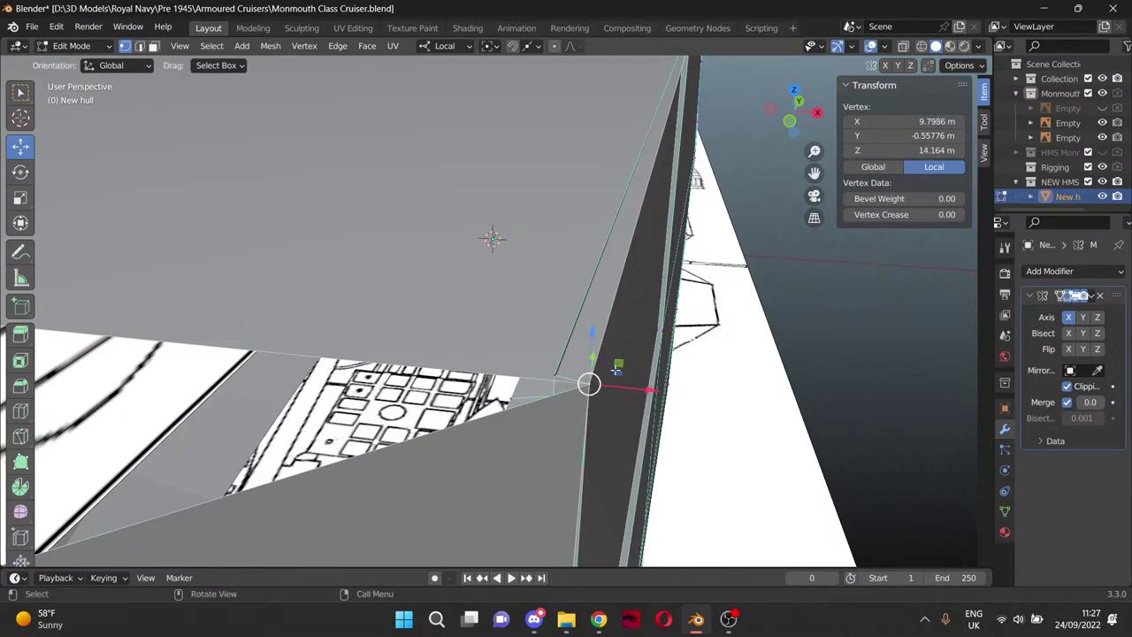
Set the outer corner vertex's Z coordinate to 14.17 m, copied from the inner corner vertex, and clear the selection.
left_click(552, 376)
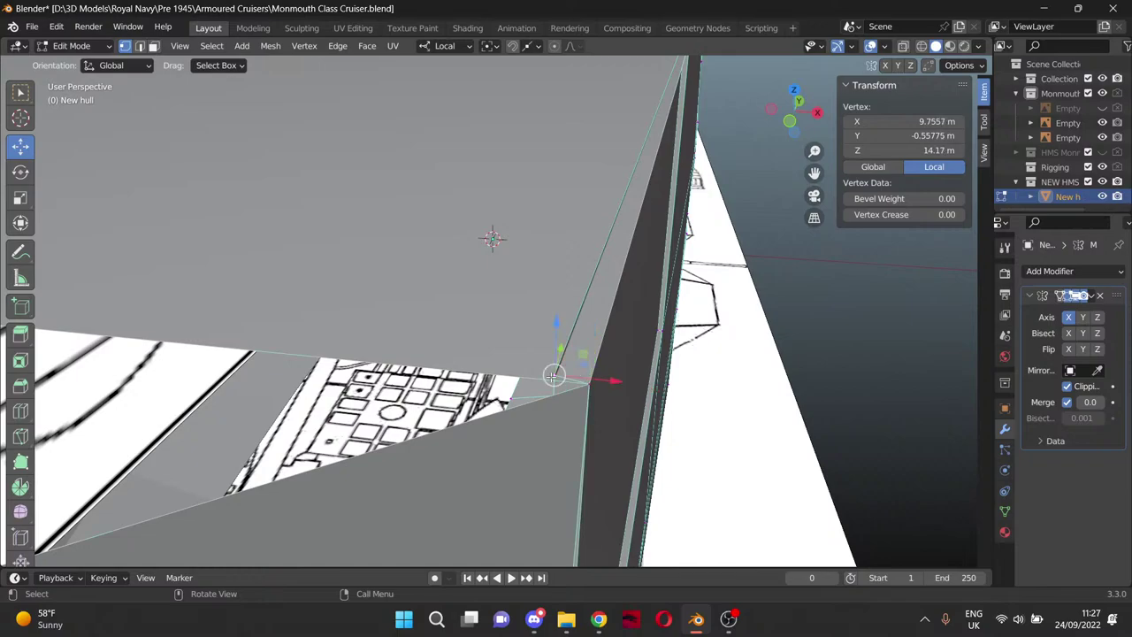
left_click(927, 152)
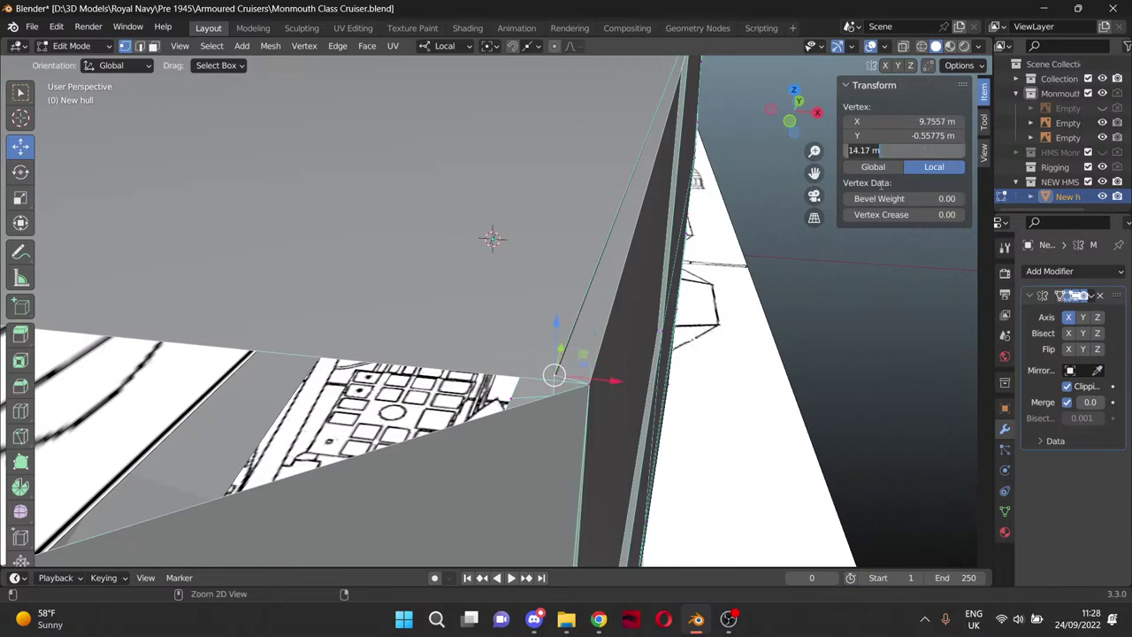
left_click(570, 402)
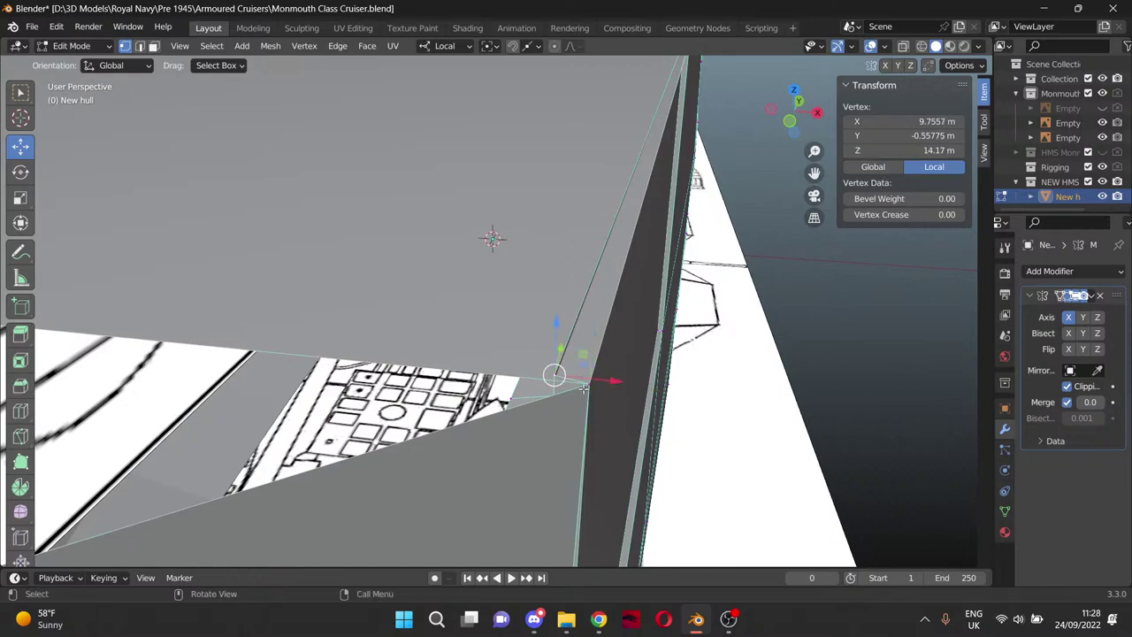
left_click(587, 385)
left_click(925, 150)
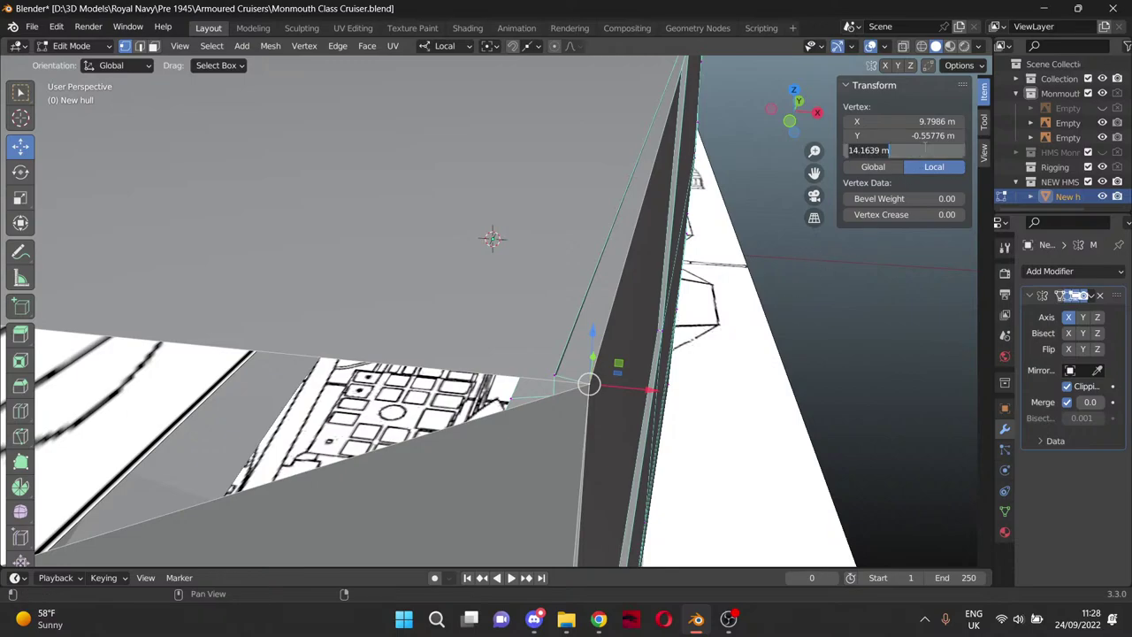
key("Return")
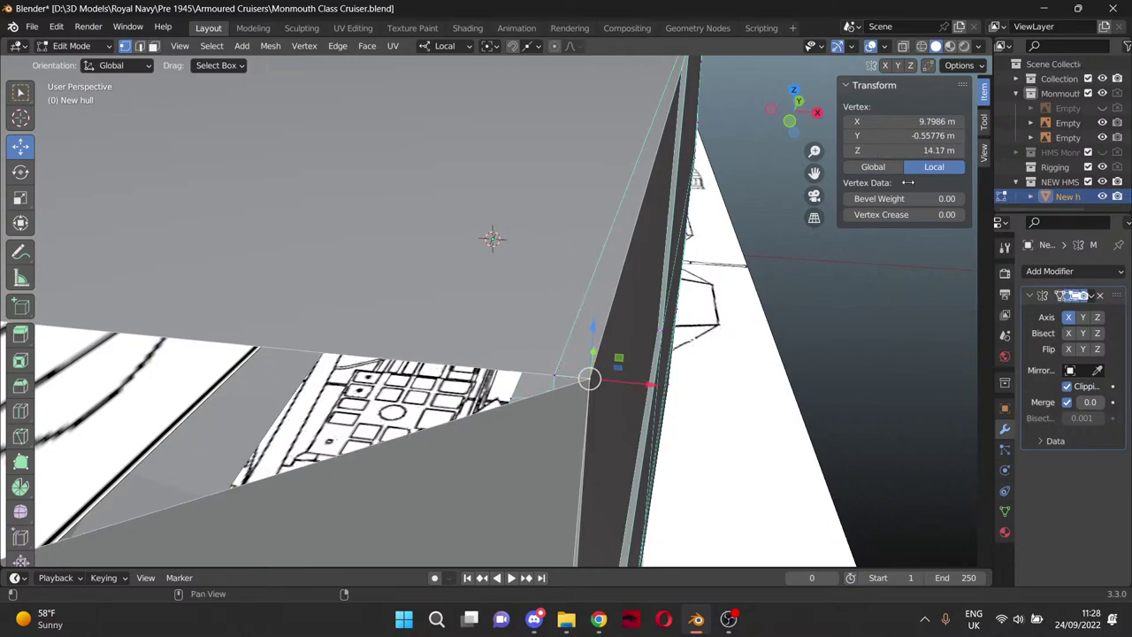
left_click(862, 330)
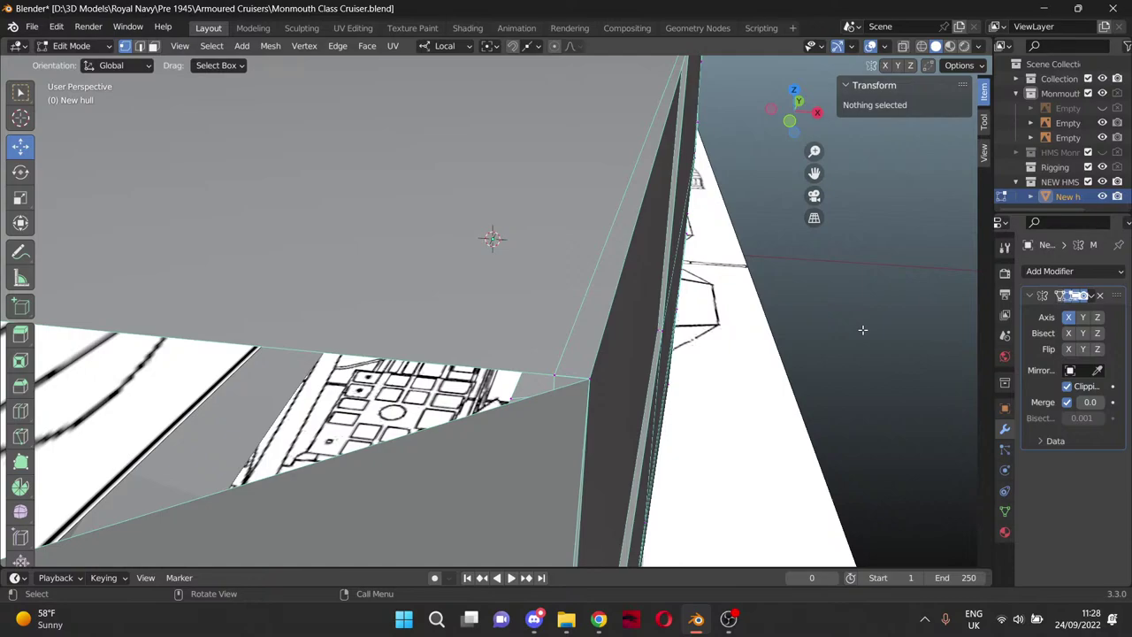
middle_click_drag(862, 330, 812, 330)
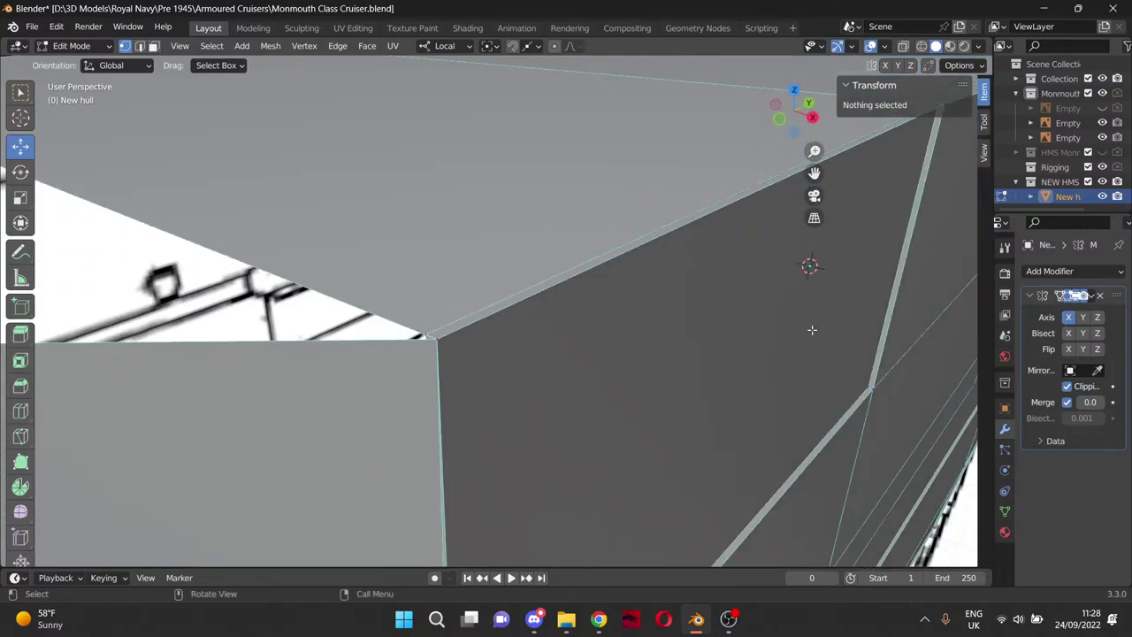
scroll(812, 330, "down", 1)
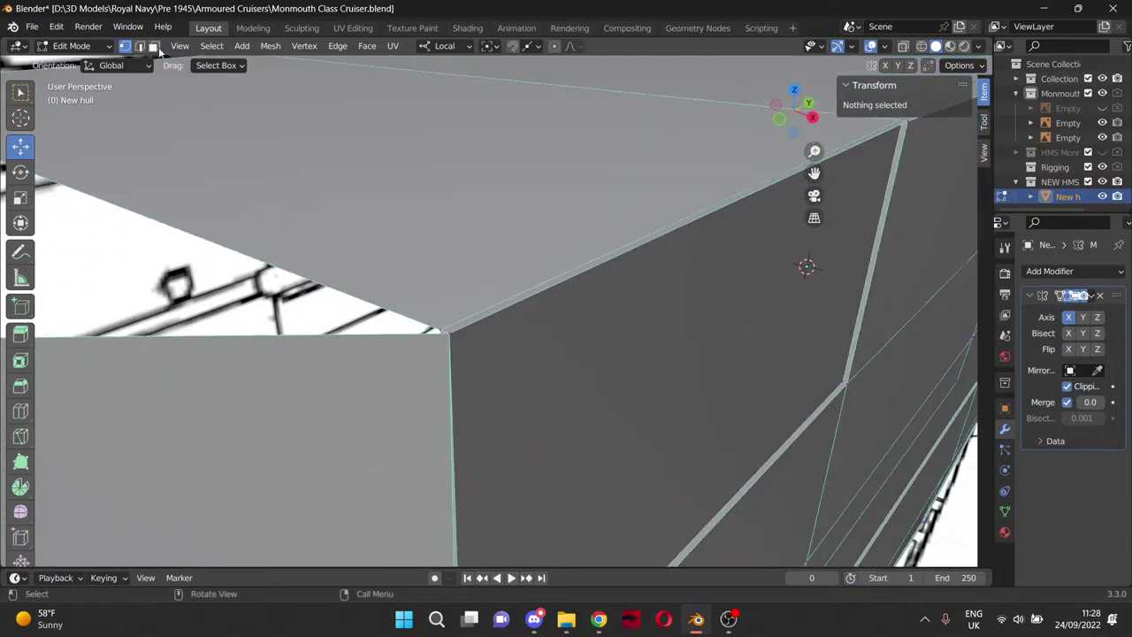
Delete the raised deck's aftmost top face that borders the outer aft corner.
left_click(154, 46)
left_click(513, 302)
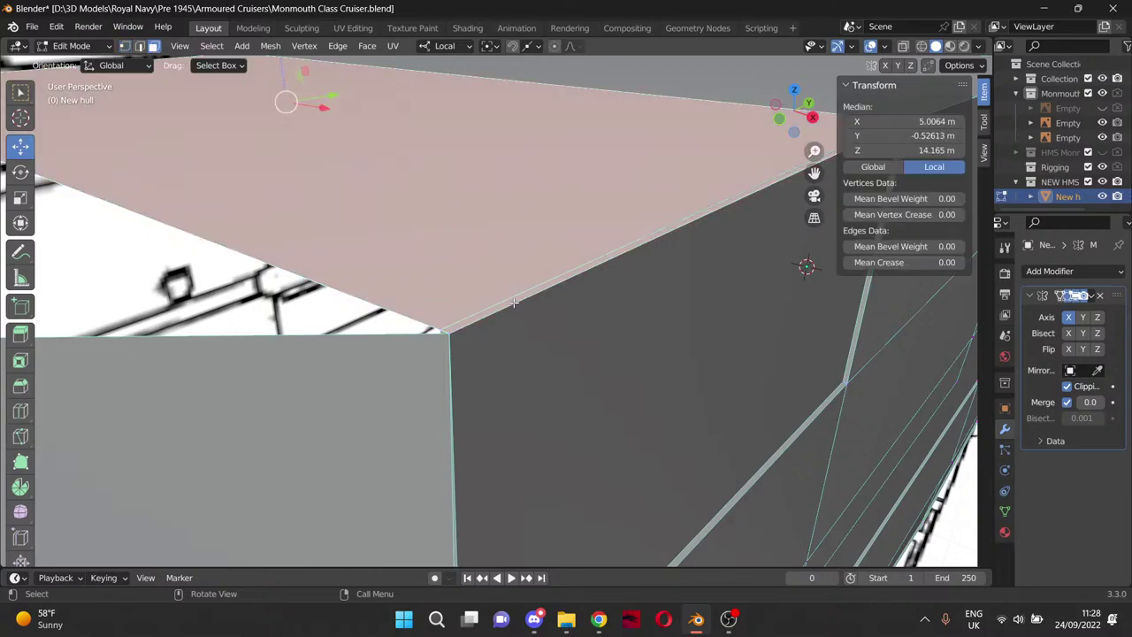
scroll(513, 302, "down", 1)
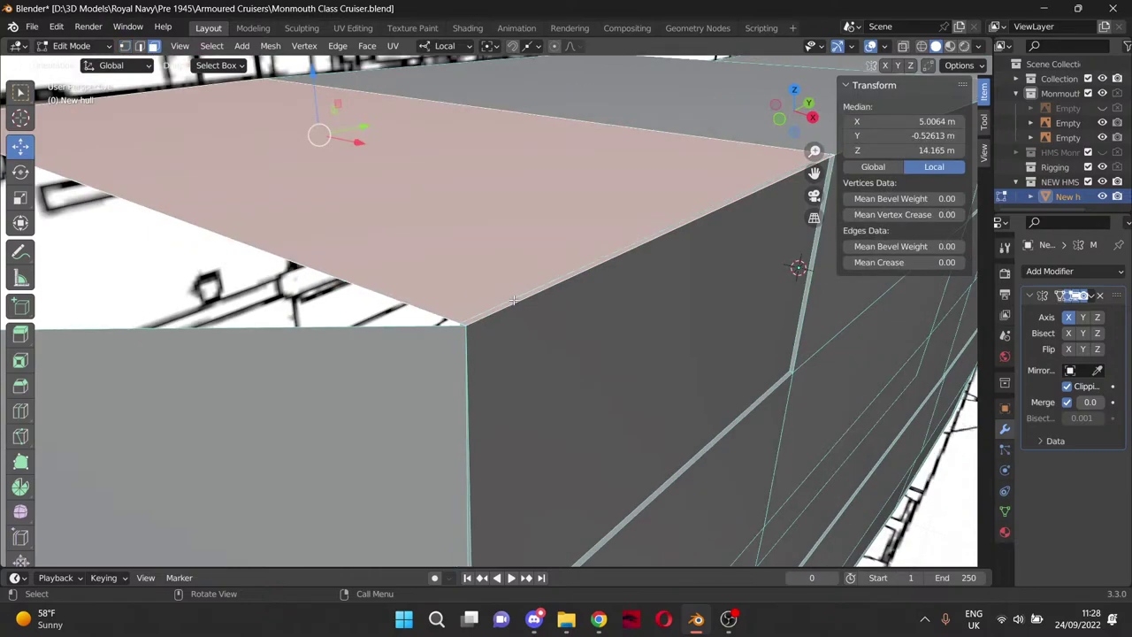
scroll(513, 301, "down", 1)
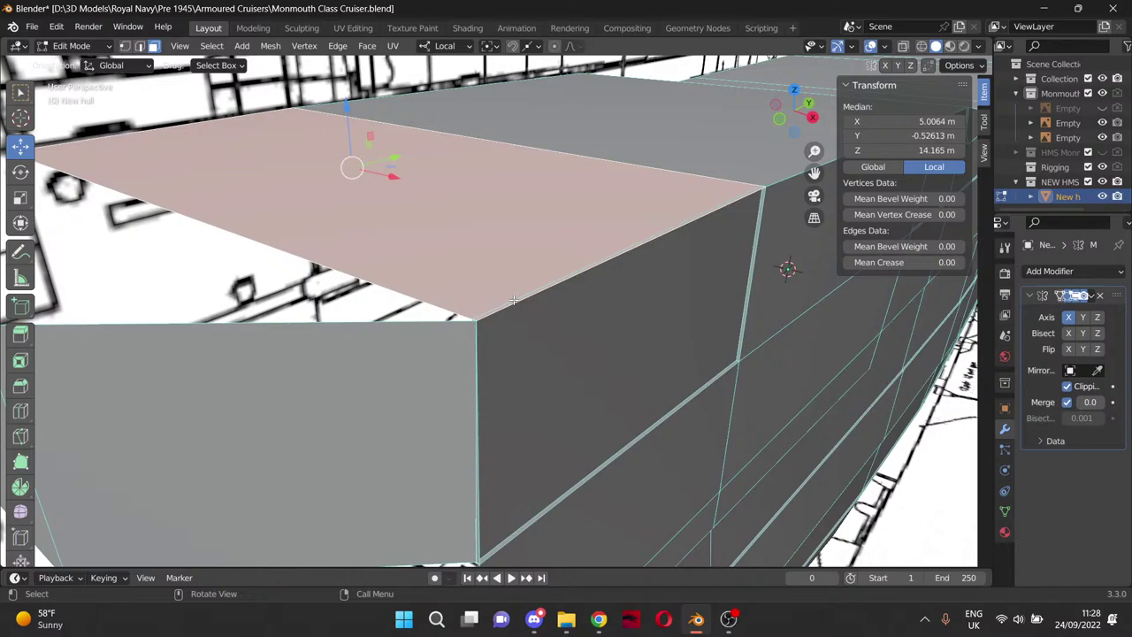
key("x")
left_click(513, 300)
scroll(487, 320, "up", 3)
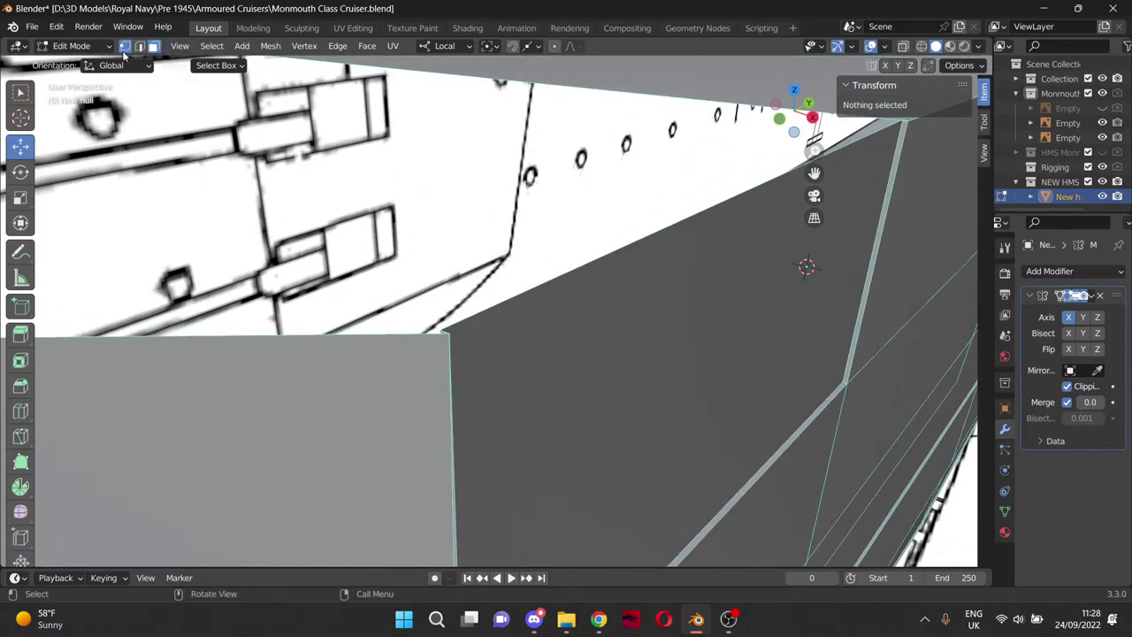
Merge the two nearly coincident vertices at the raised deck's outer aft corner using At Last, and clear the selection.
left_click(125, 46)
left_click(448, 334)
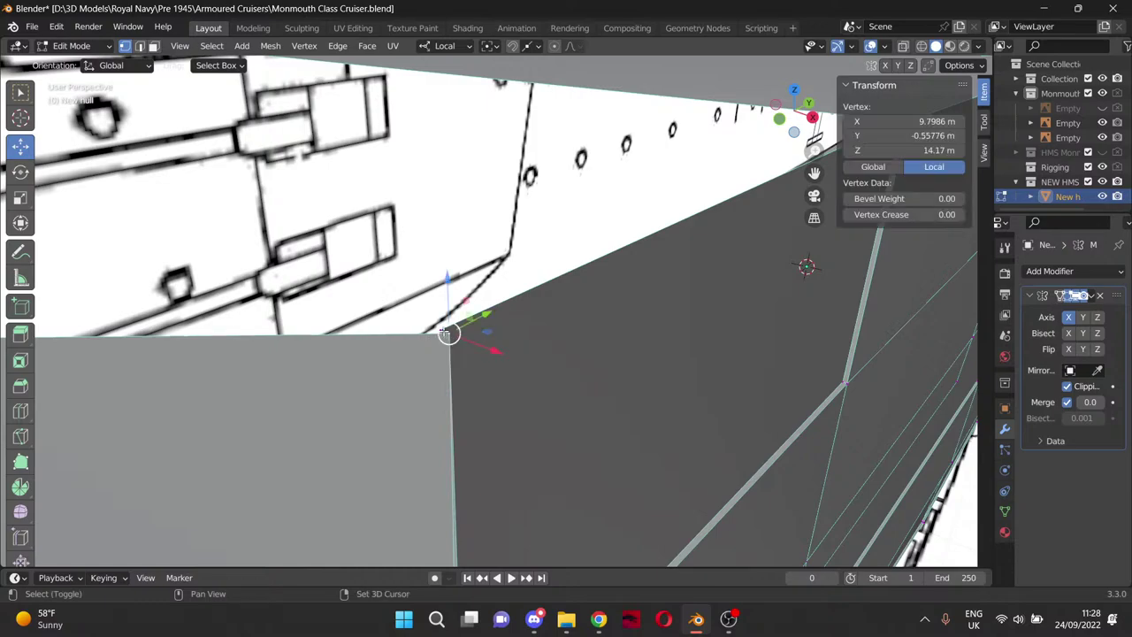
left_click(444, 332, "shift")
key("m")
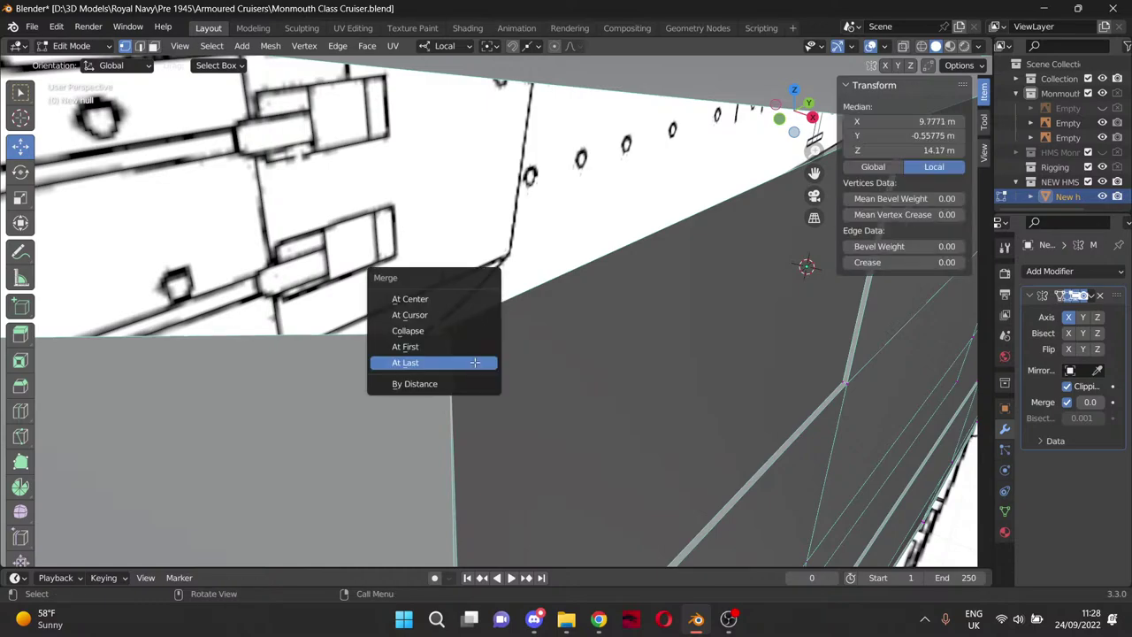
left_click(475, 363)
left_click(444, 248)
scroll(444, 249, "down", 5)
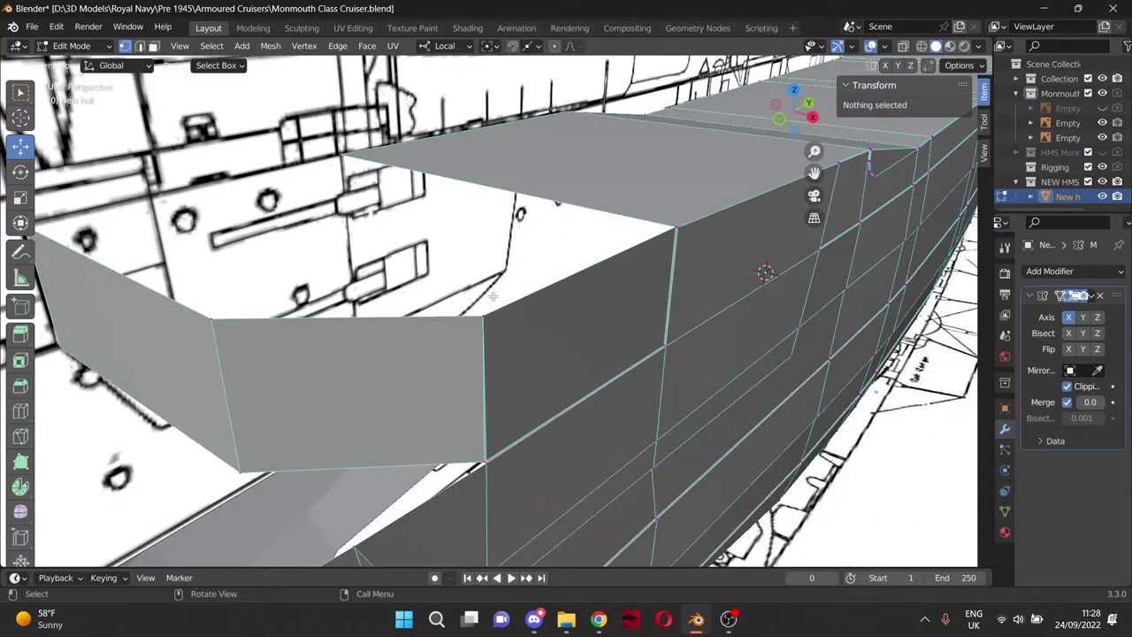
Fill the triangular deck gap between the angled bulkhead's lower edge and the hull side's top edge with a face.
middle_click_drag(493, 297, 534, 309)
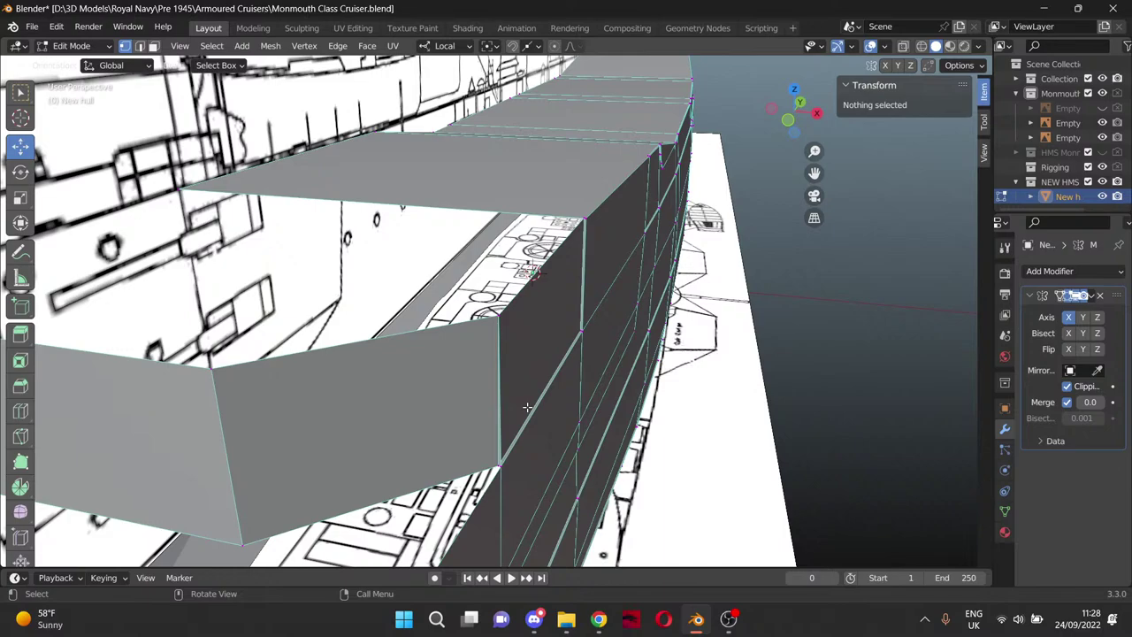
scroll(528, 407, "down", 2)
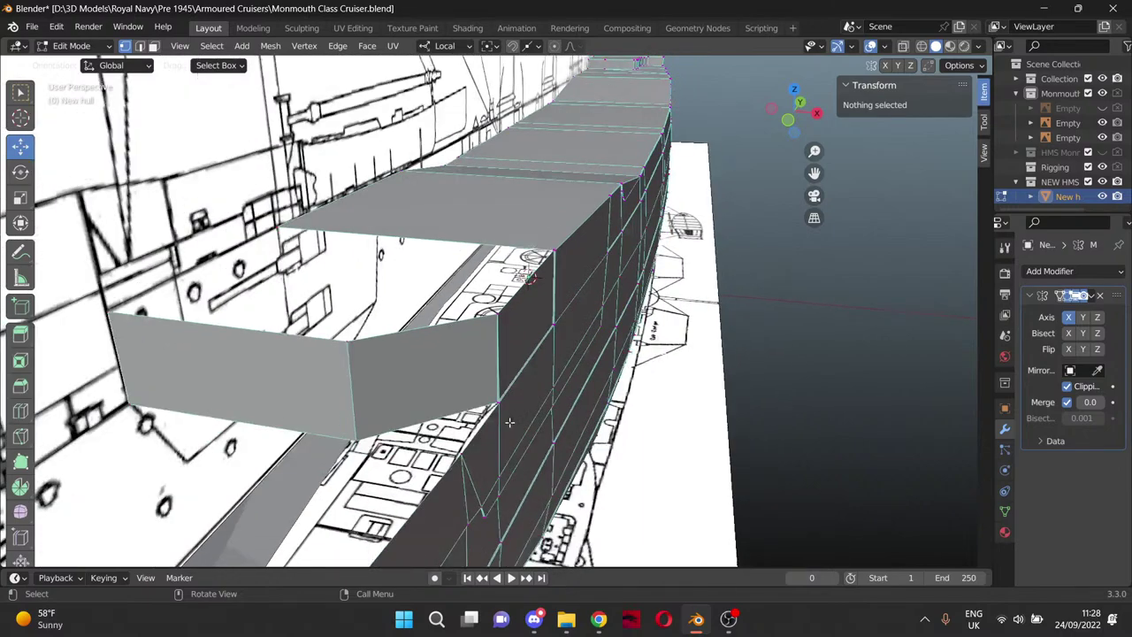
left_click(358, 439)
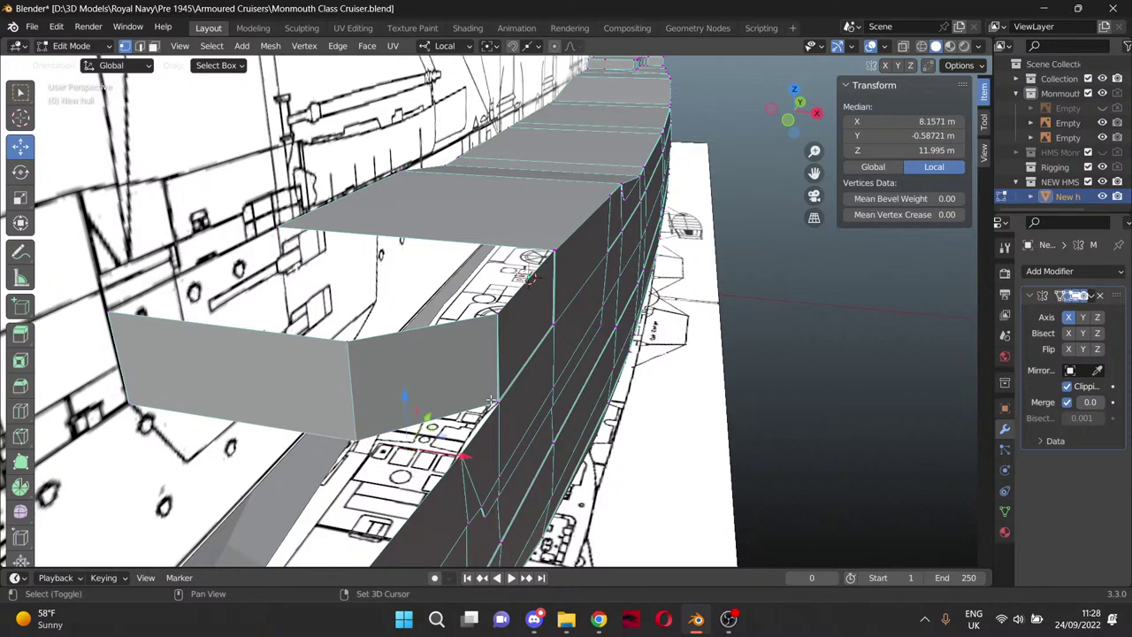
left_click_drag(491, 400, 462, 456)
left_click(460, 456, "shift")
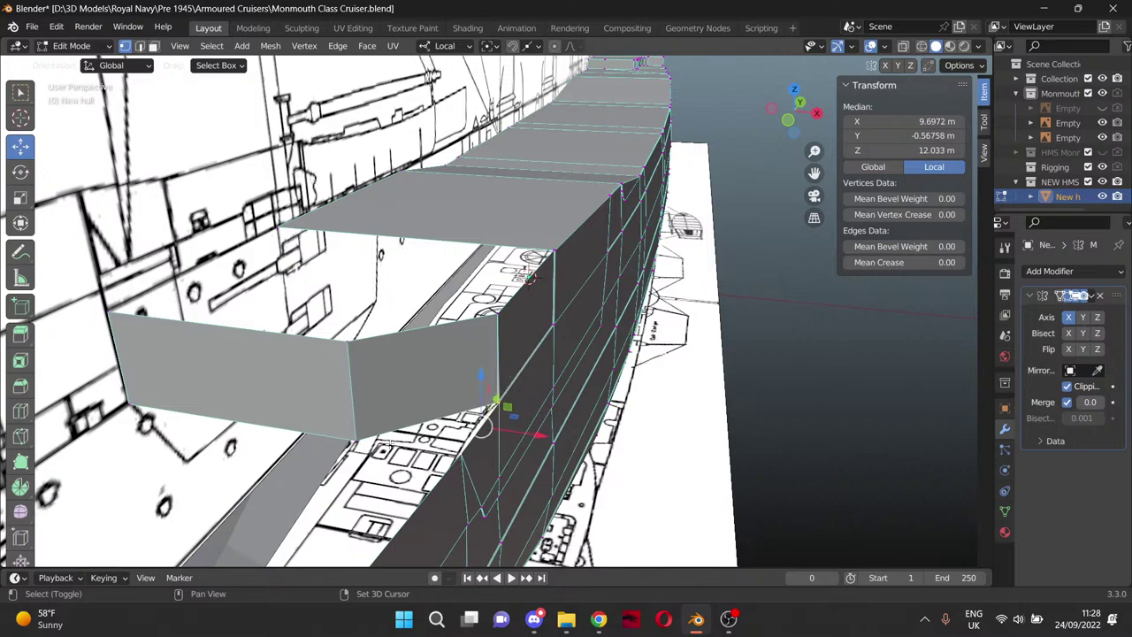
left_click(678, 441)
Select the two hull-side top-edge vertices bordering the open lower deck gap between the new triangular face and the aft deck.
middle_click_drag(672, 444, 707, 462)
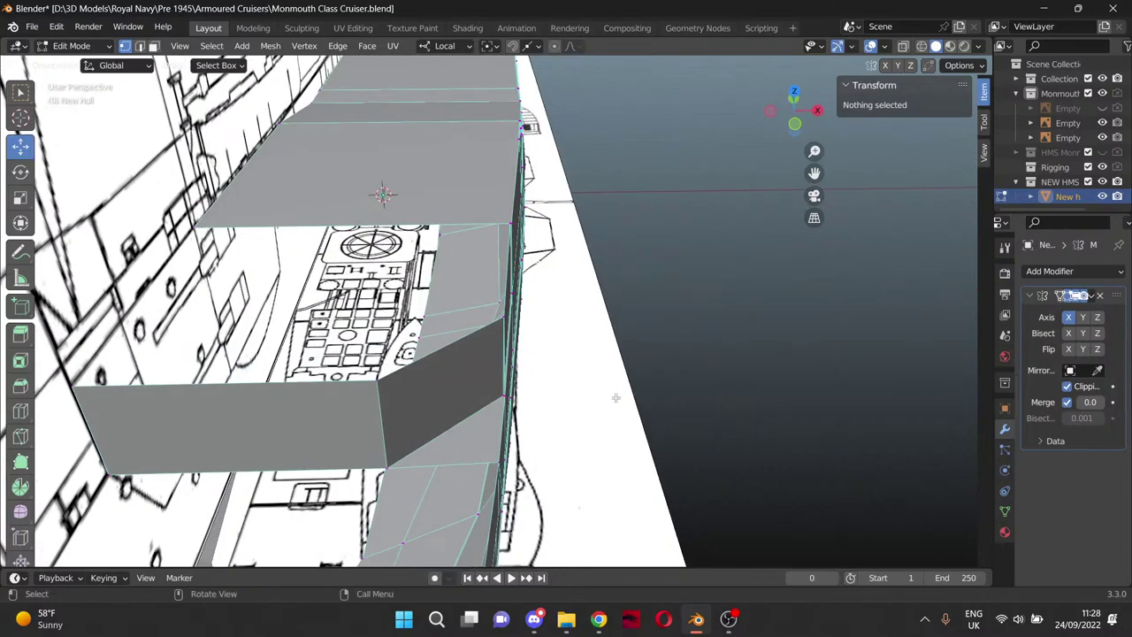
middle_click_drag(514, 223, 307, 238)
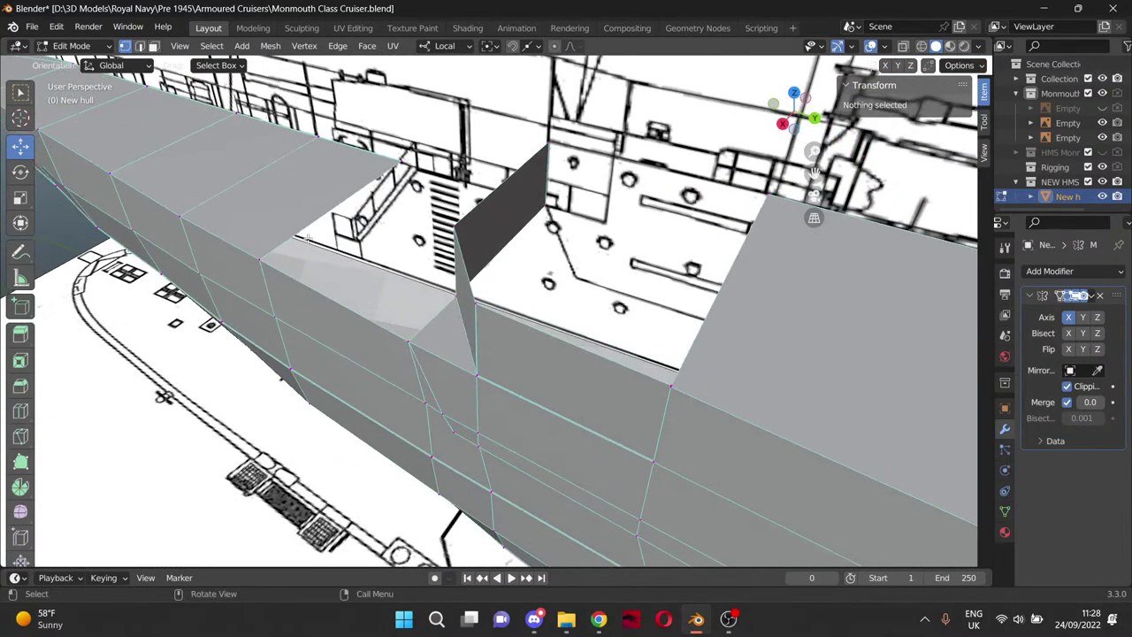
left_click(259, 262)
left_click(409, 326, "shift")
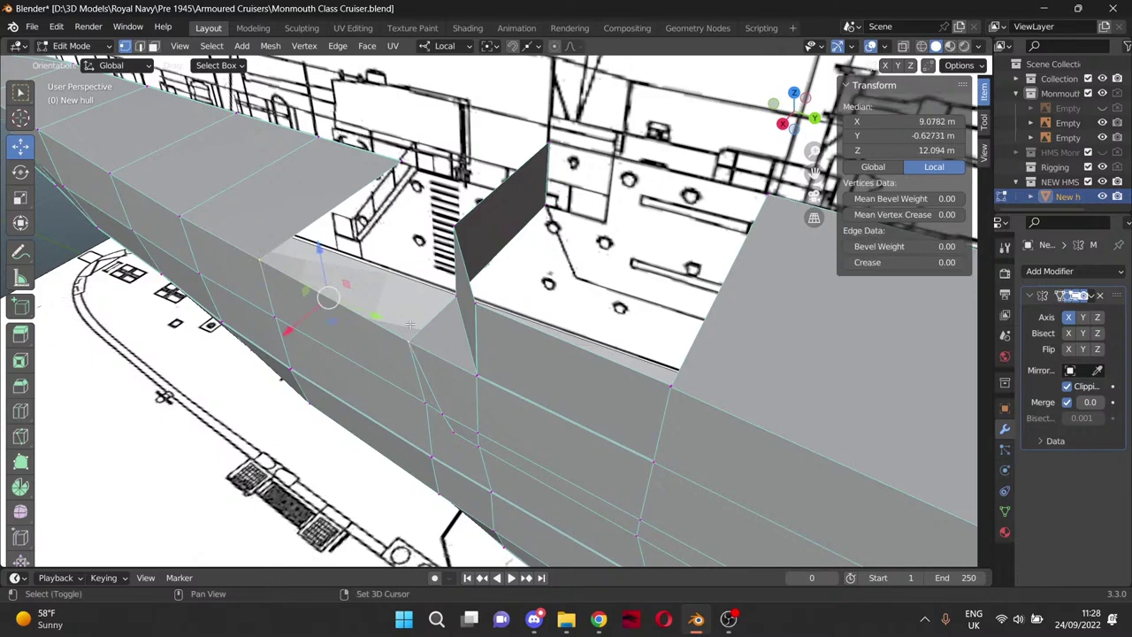
Fill the gap in the lower aft deck beside the raised deck's angled end wall with a new face.
middle_click_drag(409, 325, 256, 321)
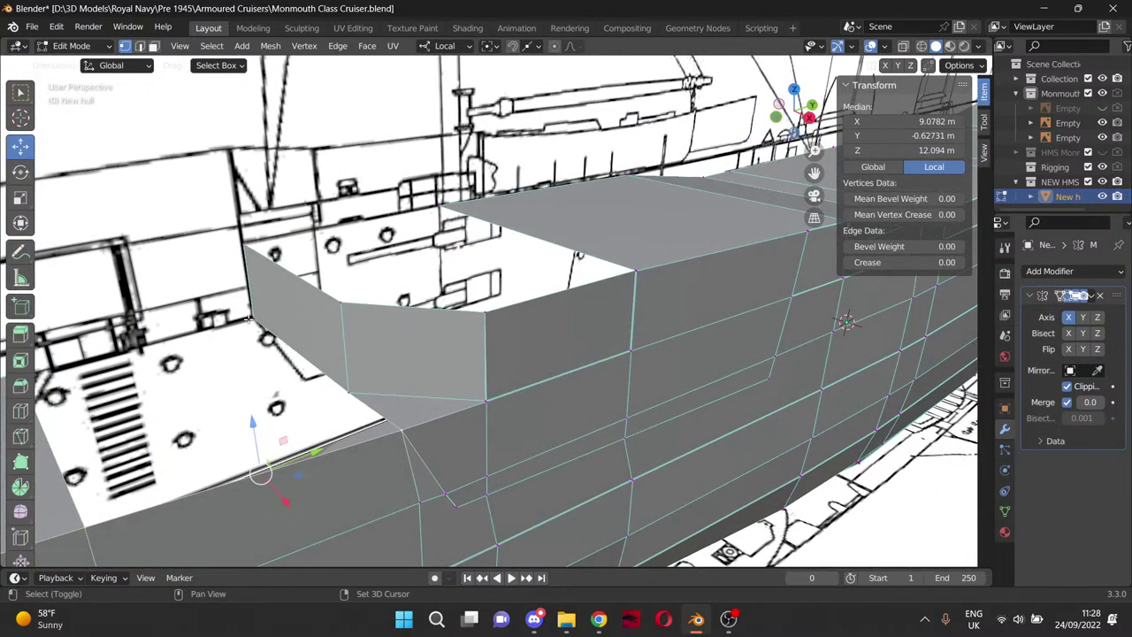
left_click(351, 392, "shift")
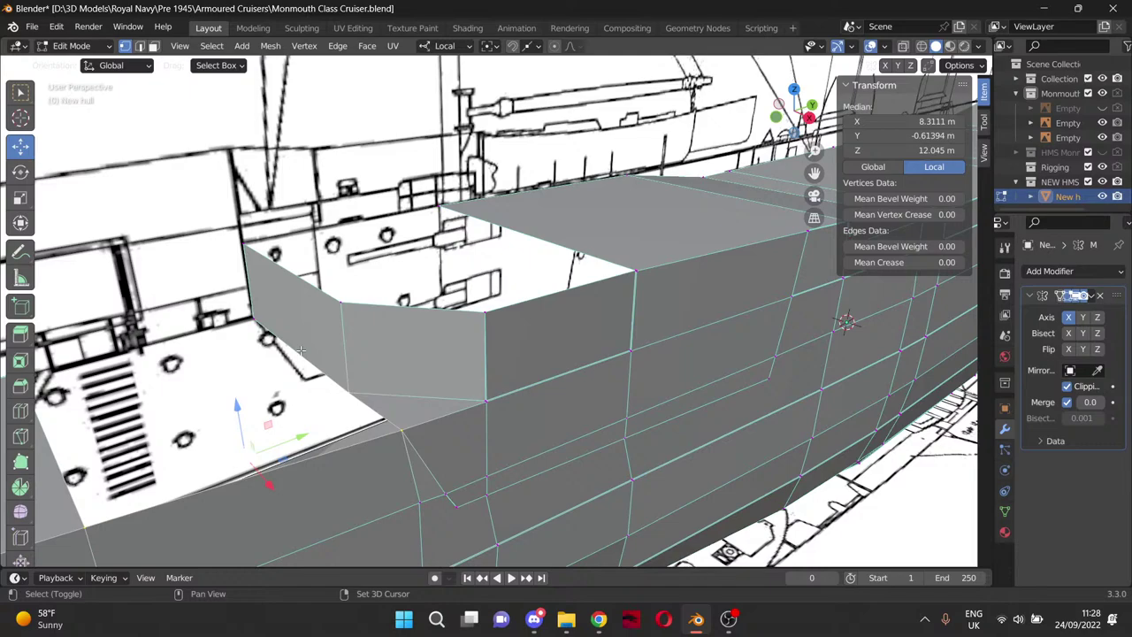
left_click(255, 321, "shift")
scroll(236, 362, "down", 1)
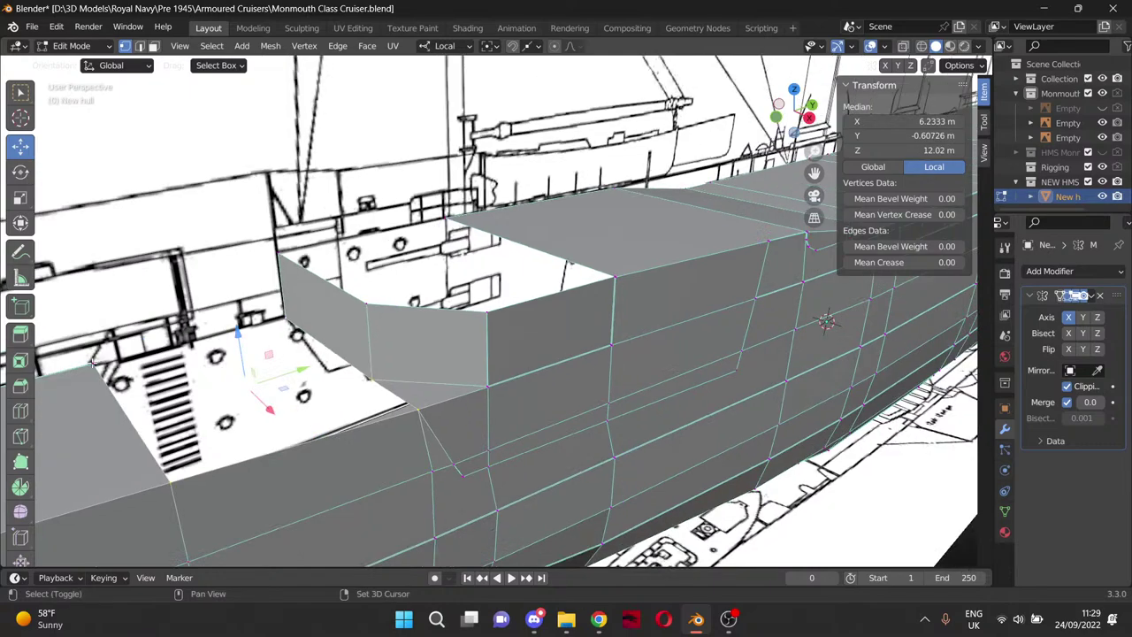
left_click(92, 362, "shift")
key("f")
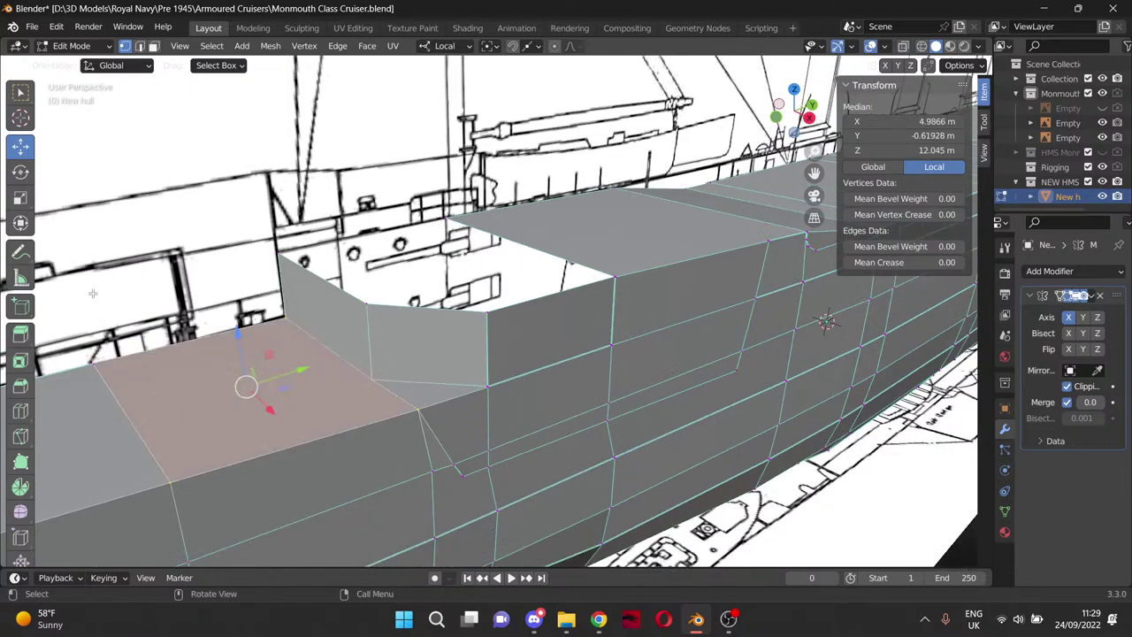
key("alt+a")
Fill the open section at the aft end of the raised deck with a face.
middle_click_drag(92, 292, 362, 364)
scroll(453, 320, "up", 3)
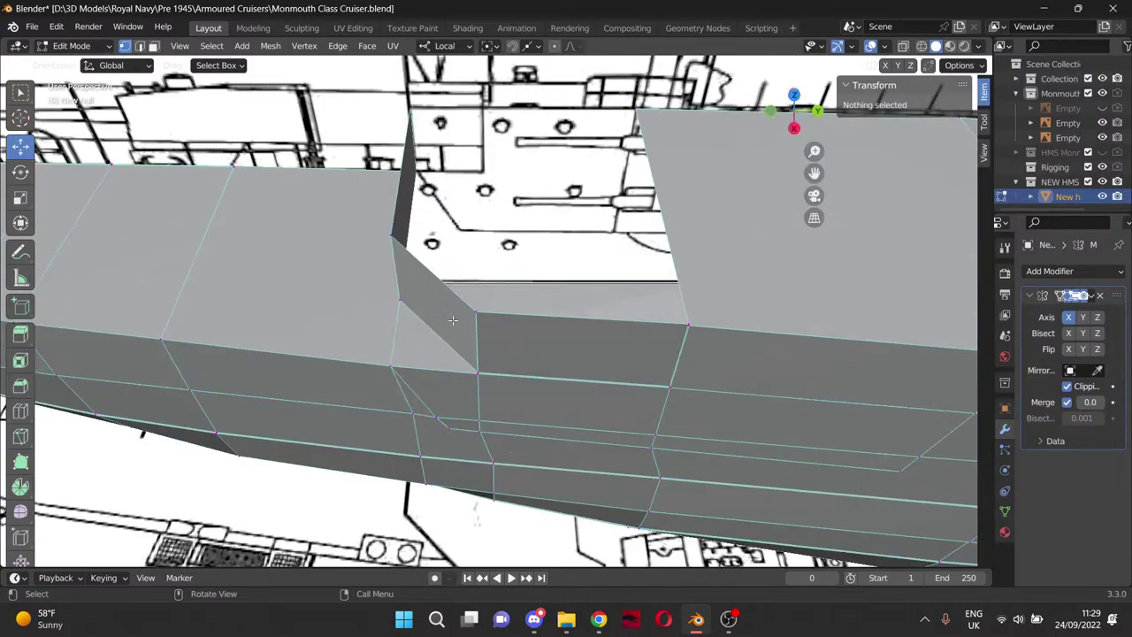
scroll(453, 320, "up", 2)
left_click_drag(814, 173, 355, 161)
left_click(353, 157)
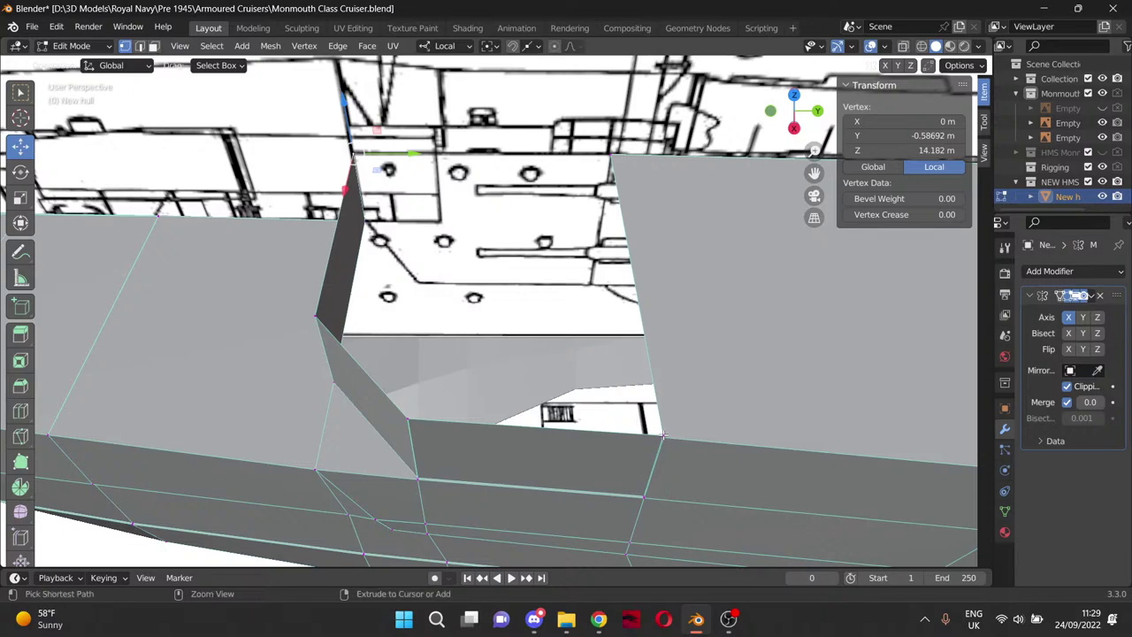
left_click(619, 160, "ctrl")
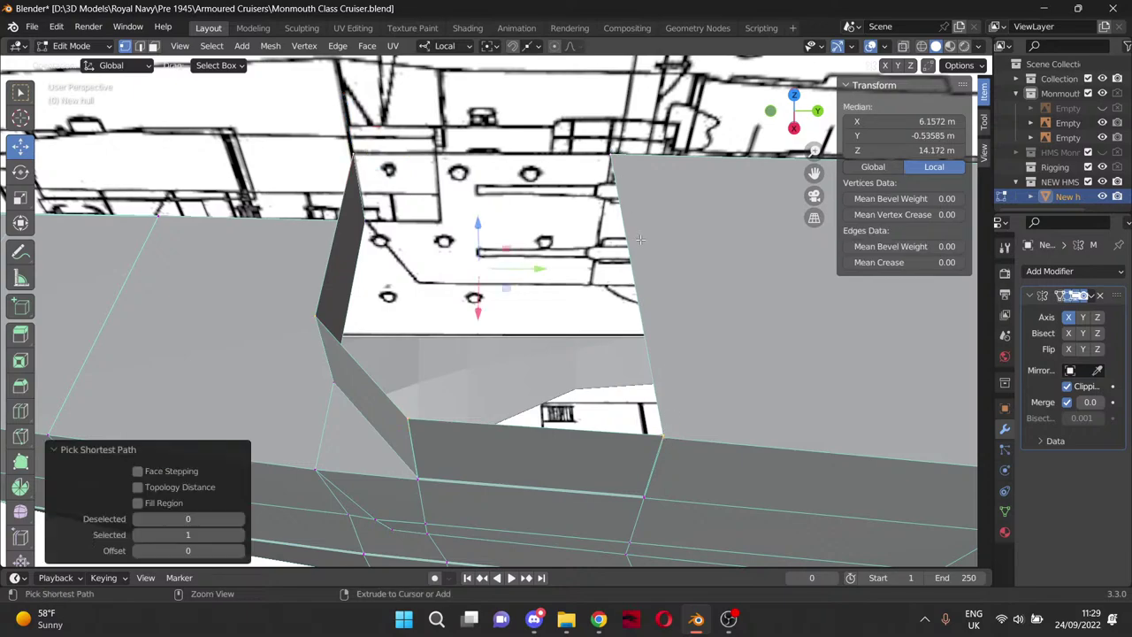
key("f")
left_click(421, 131)
scroll(448, 160, "down", 7)
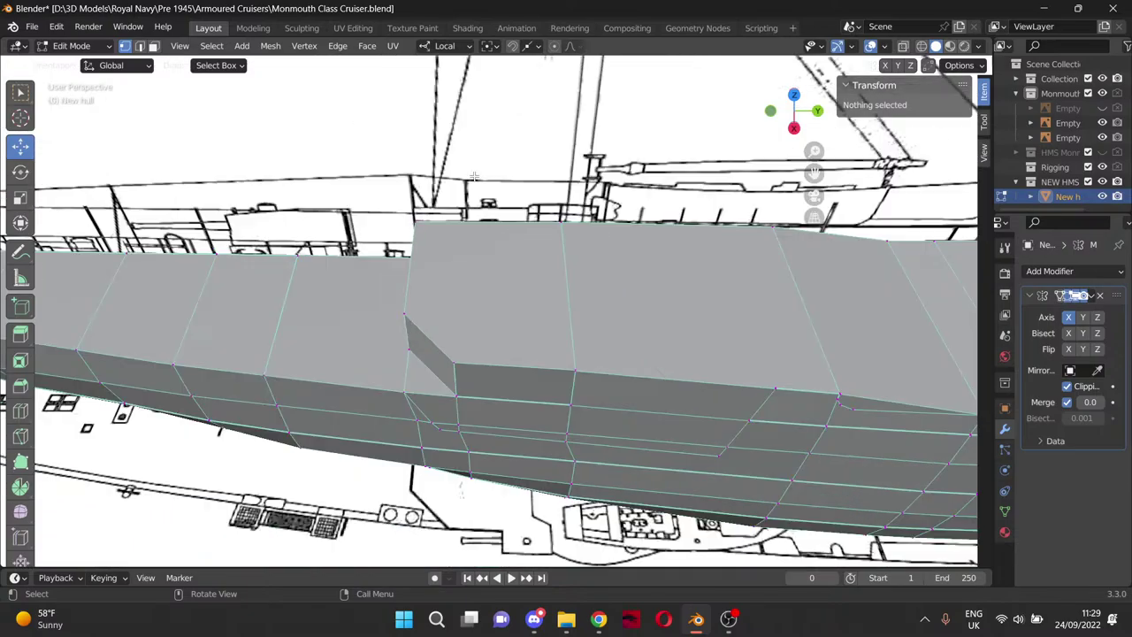
Match the Z heights of the two nearly coincident deck-edge vertices by copying 14.1639 m from one to the other.
middle_click_drag(565, 276, 674, 241)
scroll(560, 360, "up", 4)
scroll(559, 359, "up", 2)
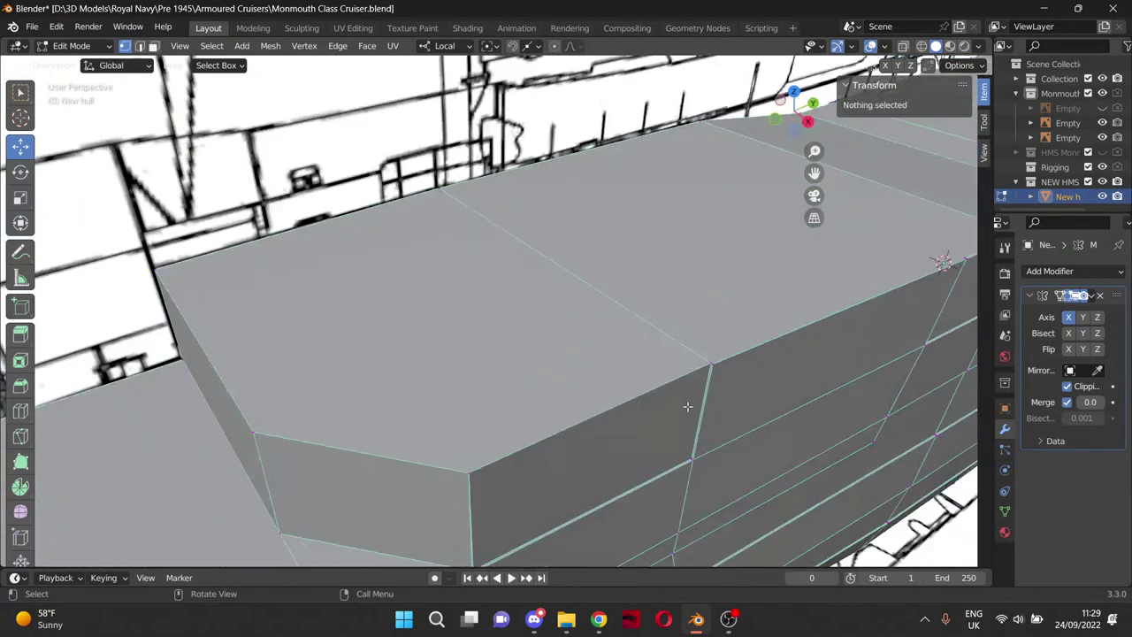
scroll(688, 406, "up", 2)
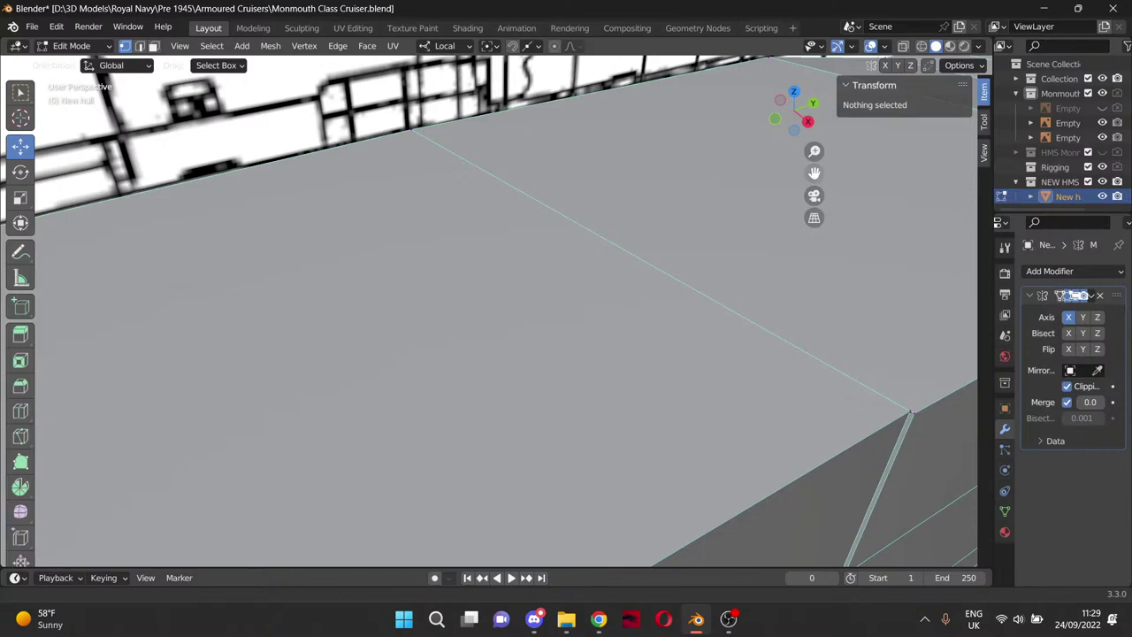
left_click_drag(814, 173, 628, 146)
scroll(780, 365, "up", 2)
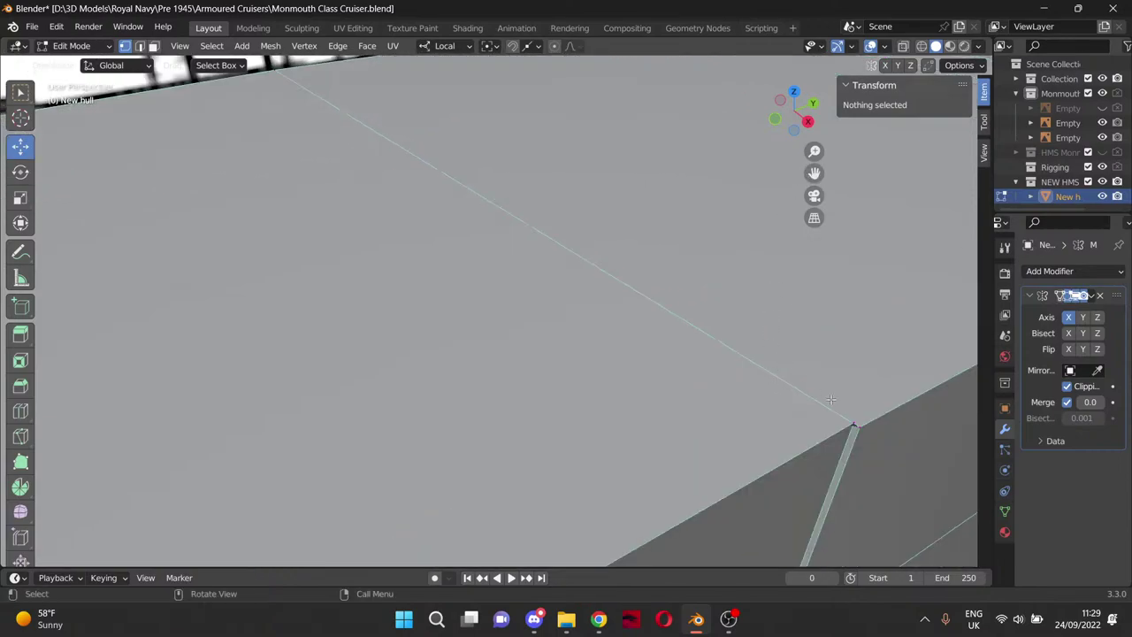
left_click(857, 429)
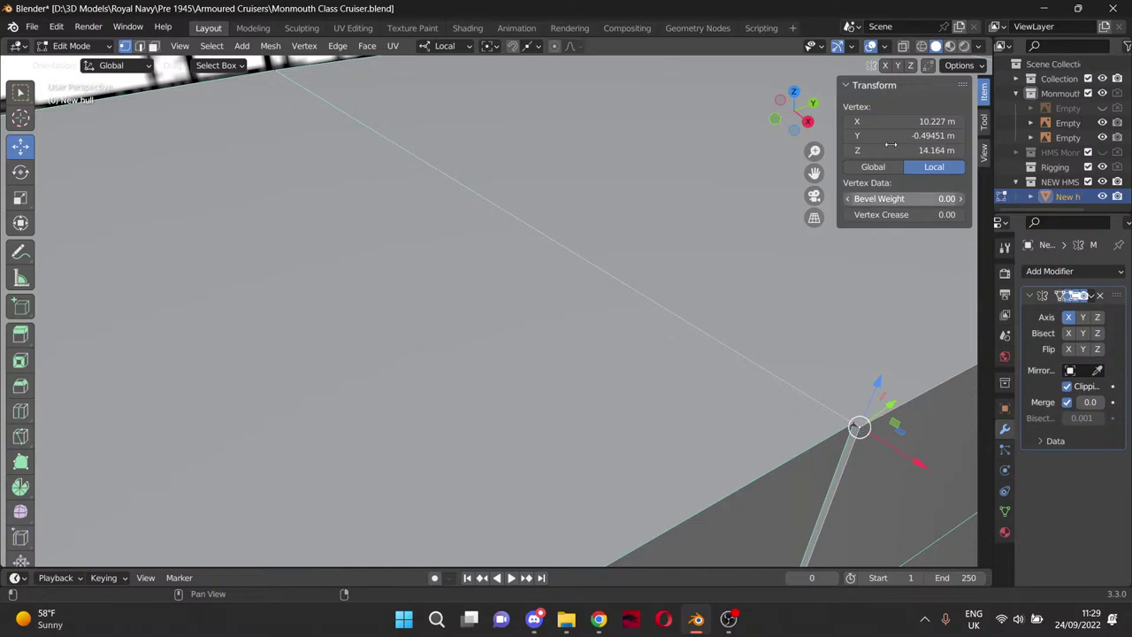
left_click(929, 150)
key("ctrl+c")
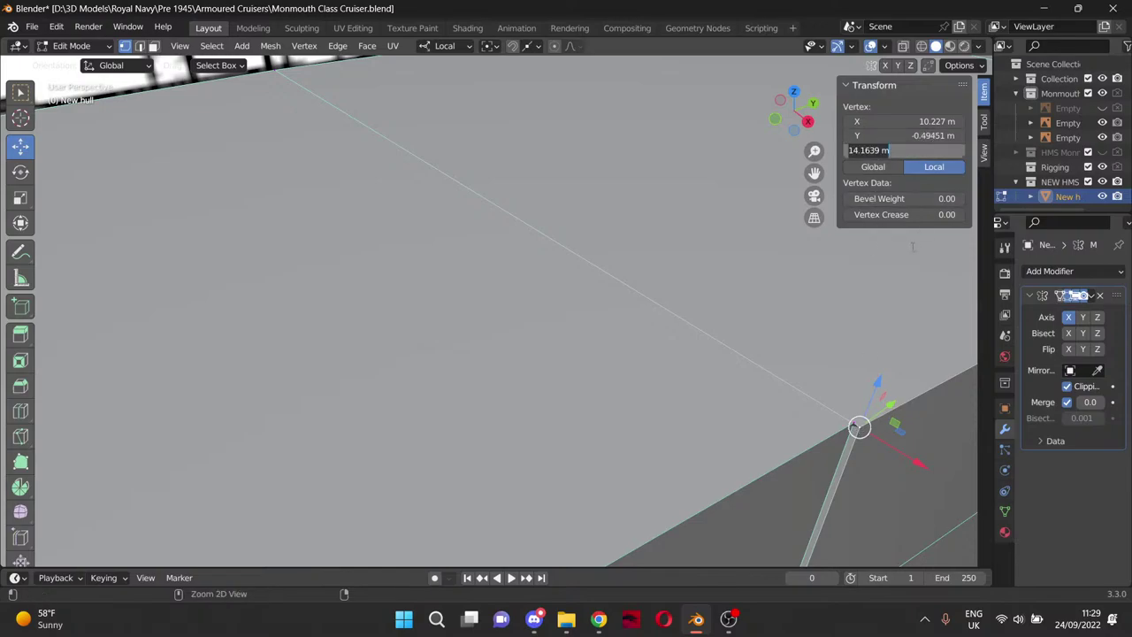
left_click(849, 434)
left_click(853, 423)
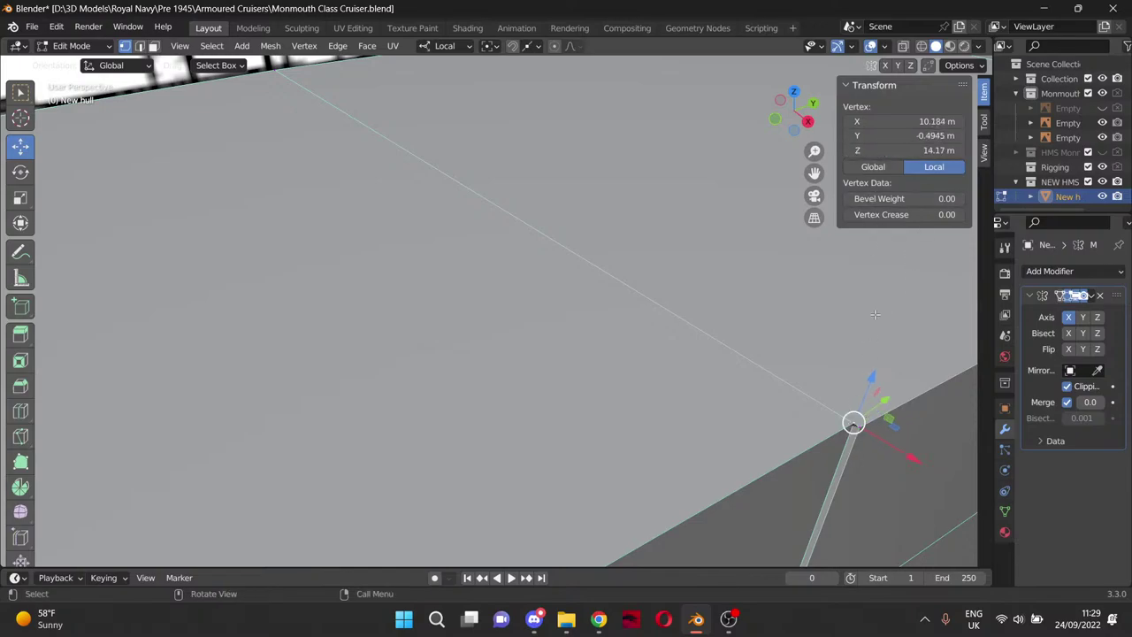
left_click(917, 152)
key("ctrl+v")
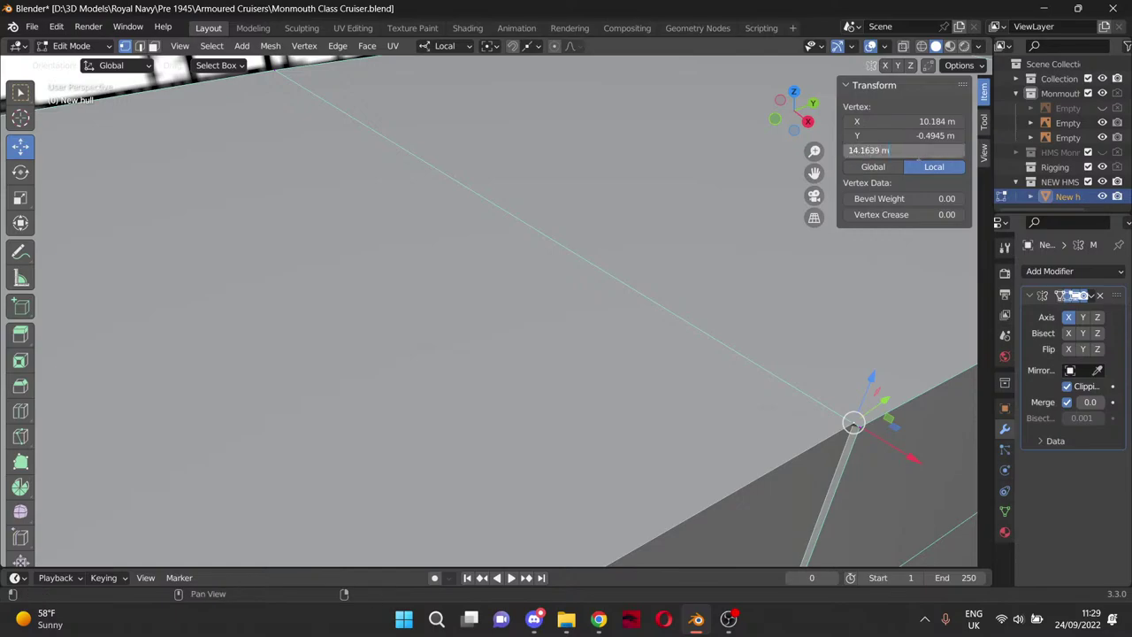
key("Return")
left_click(696, 261)
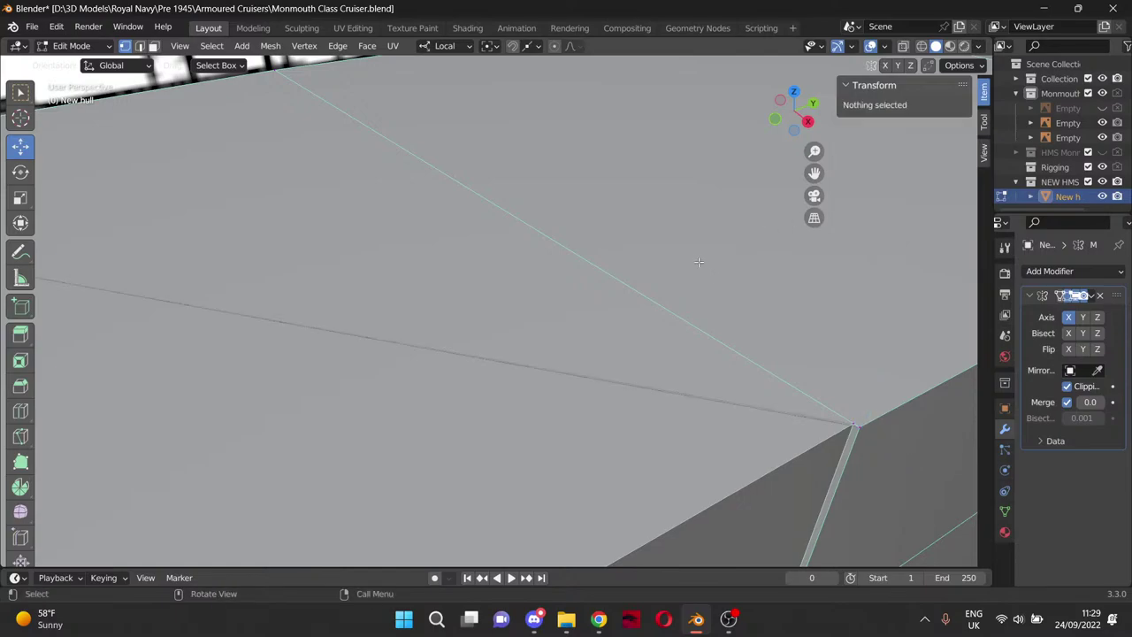
Delete the creased face at the aft end of the raised deck.
middle_click_drag(696, 261, 690, 259)
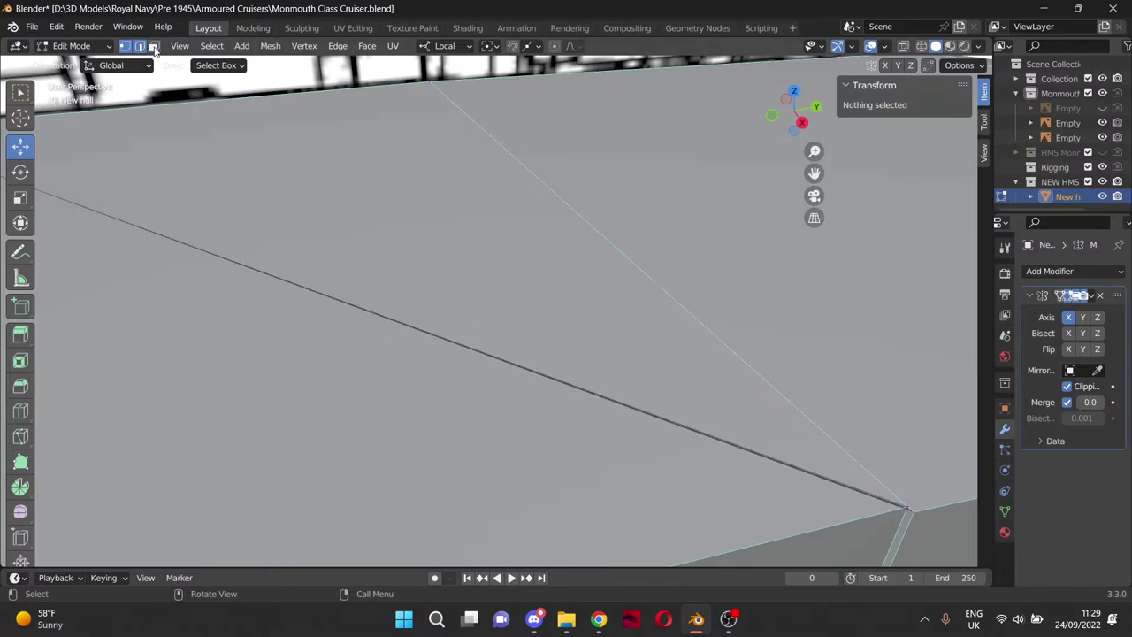
left_click(140, 46)
left_click(154, 46)
left_click(314, 244)
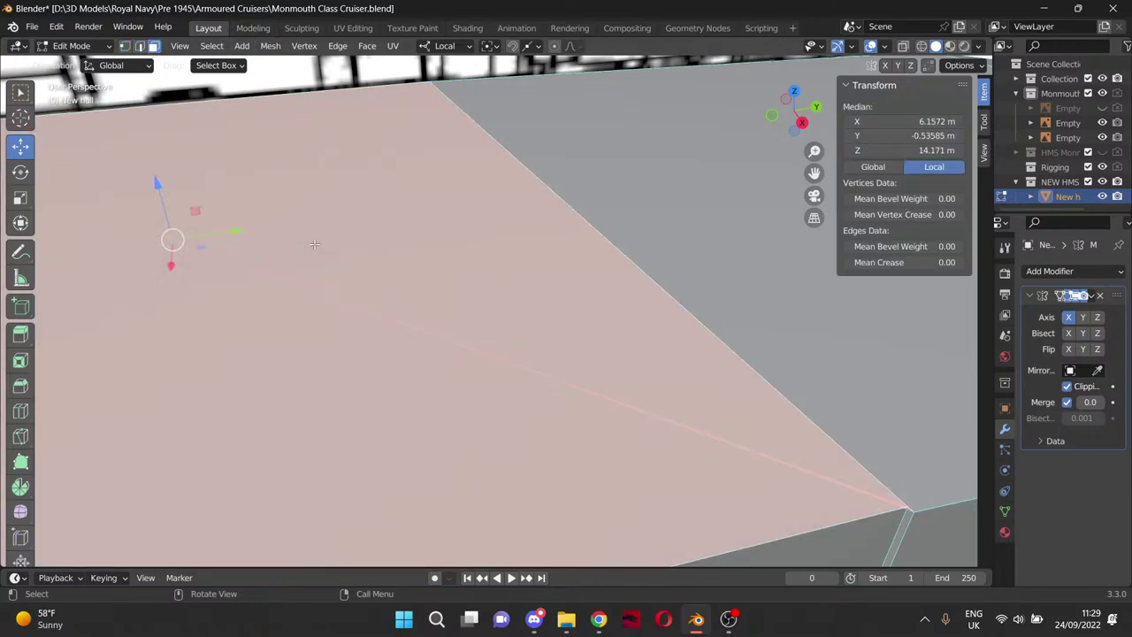
key("x")
left_click(314, 245)
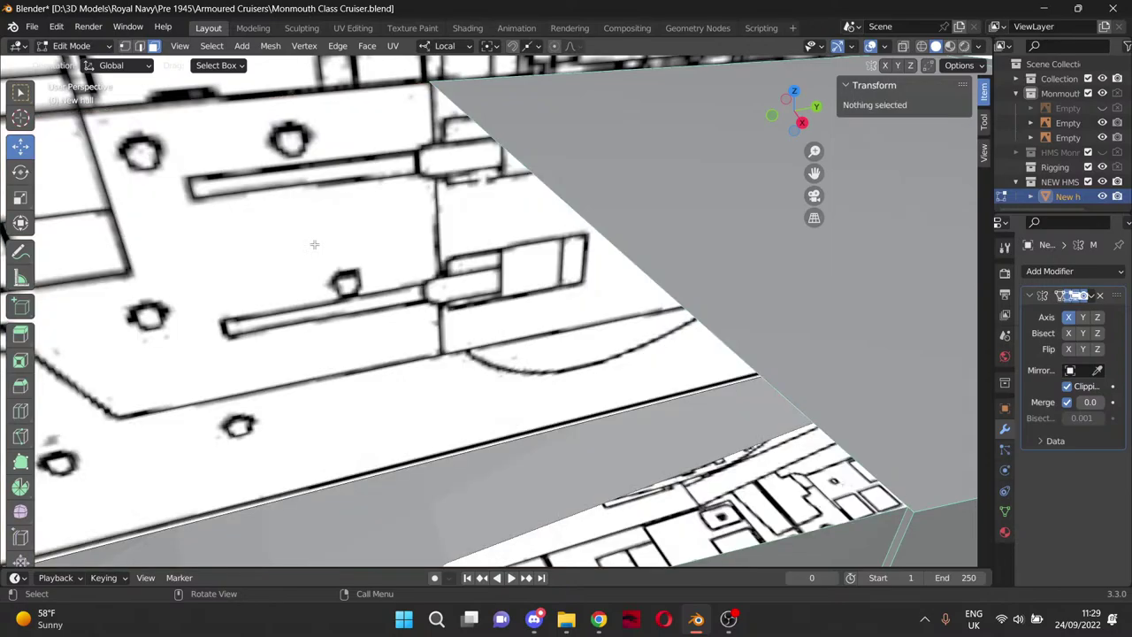
Build a face across the aft end of the raised deck from the wall's upper vertices and the neighbouring deck's edge vertices.
scroll(314, 244, "down", 6)
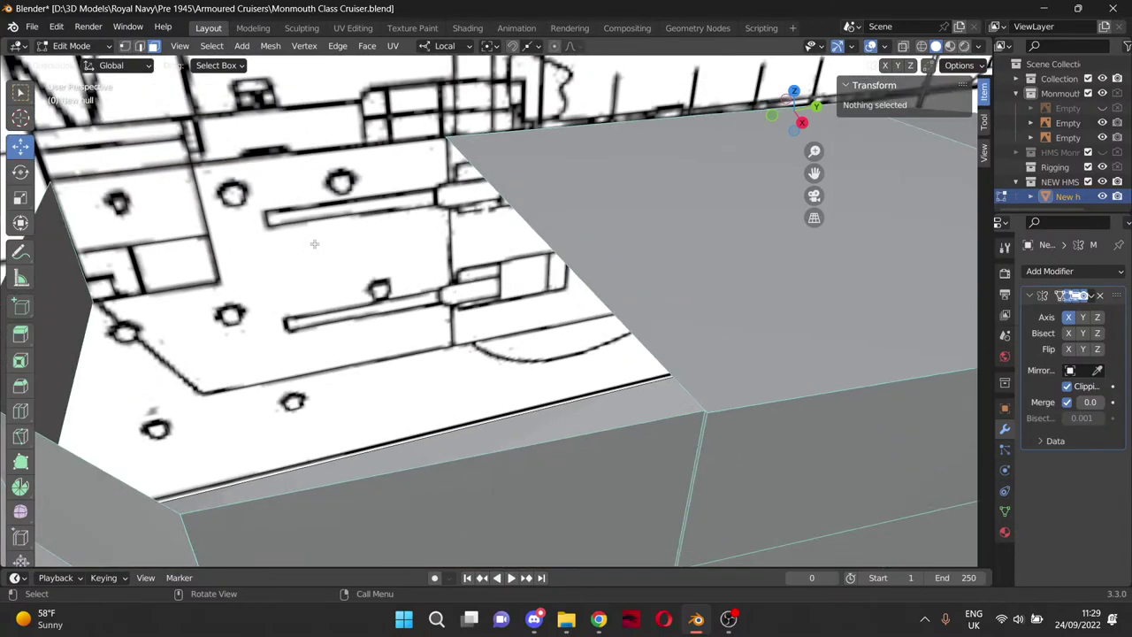
left_click(124, 45)
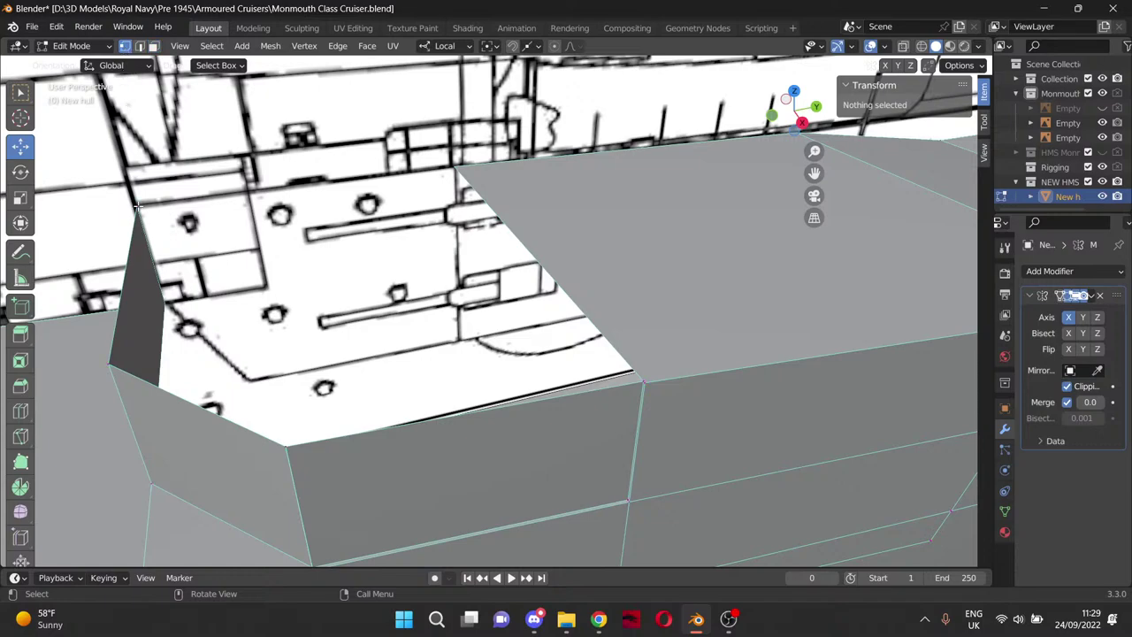
left_click(138, 208)
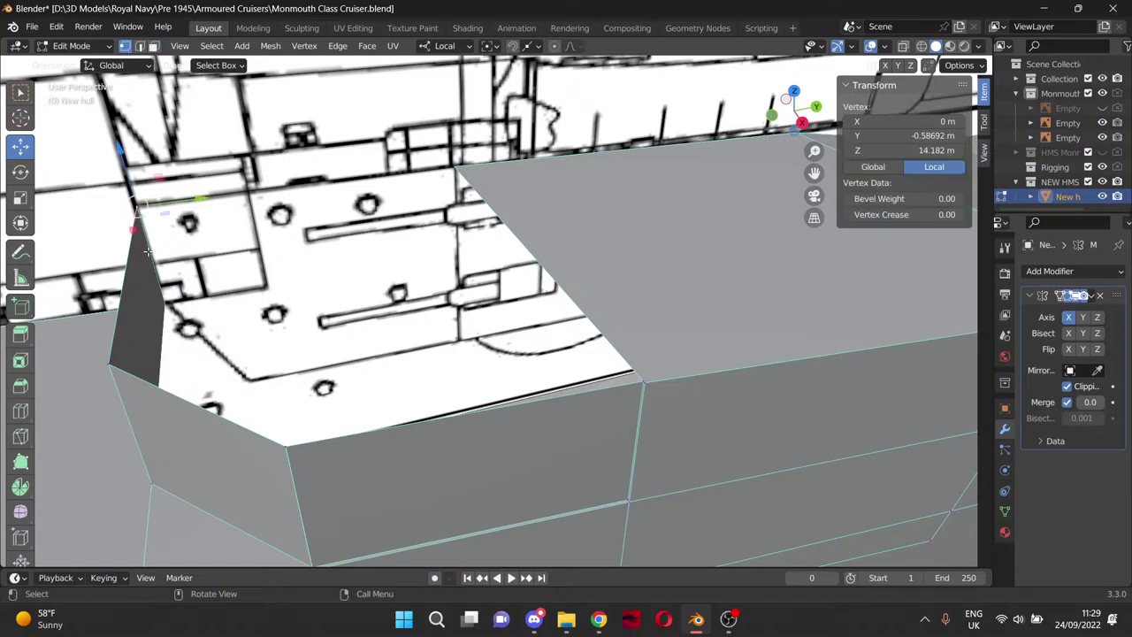
left_click(630, 374, "ctrl")
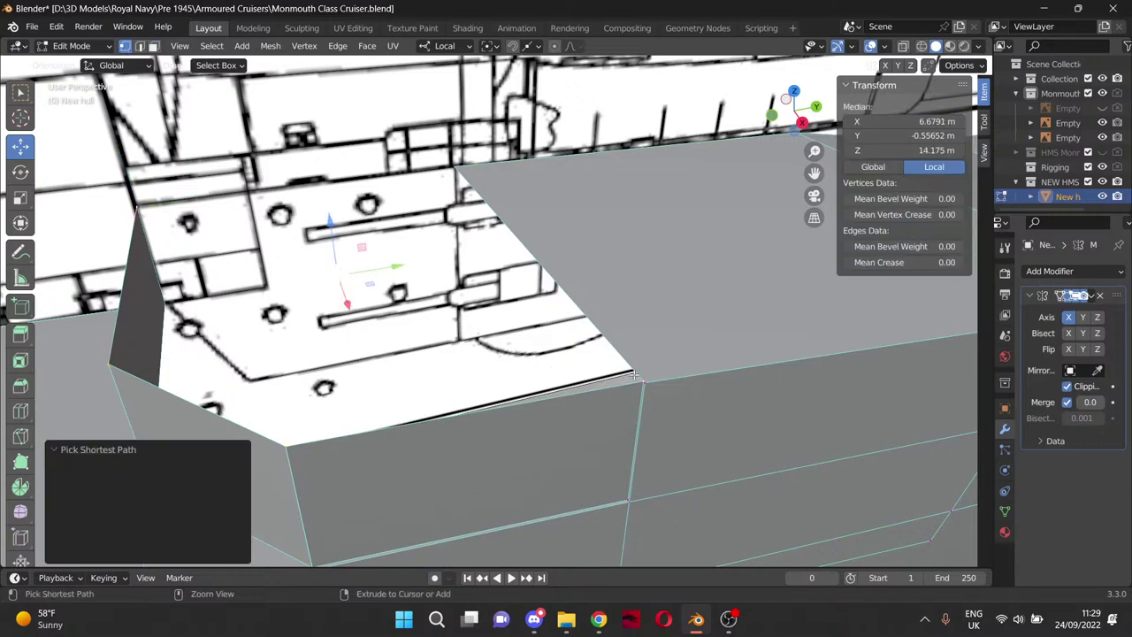
left_click(453, 166, "shift")
key("f")
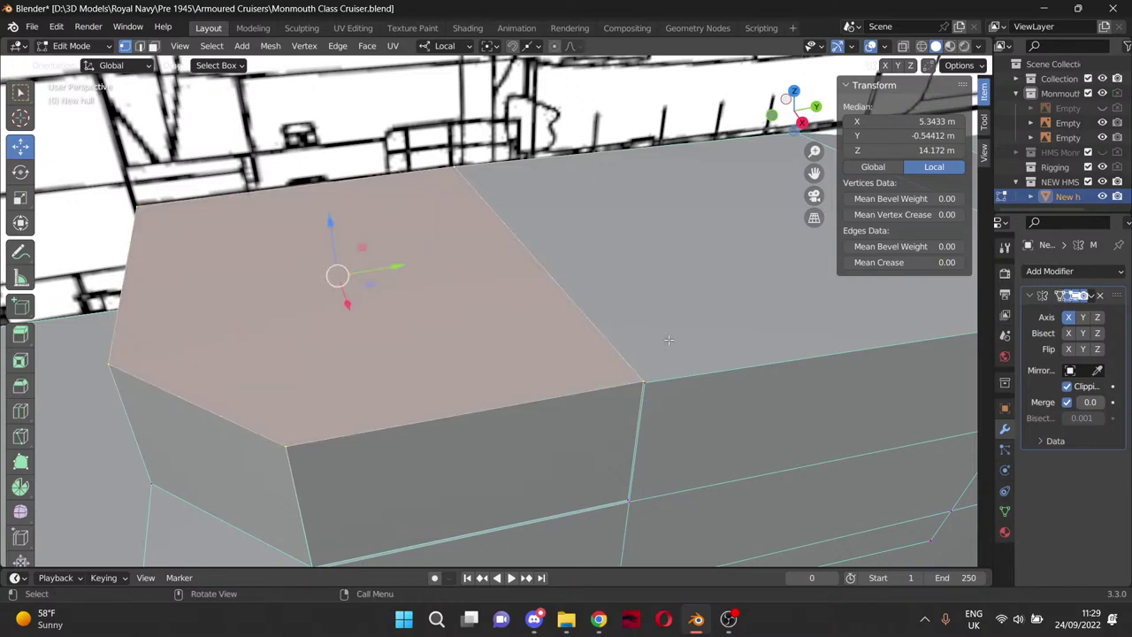
left_click(714, 345)
Inspect the hull's decks and sides from stern to bow against the blueprints.
scroll(715, 344, "down", 6)
middle_click_drag(719, 398, 775, 375)
middle_click_drag(718, 333, 807, 351)
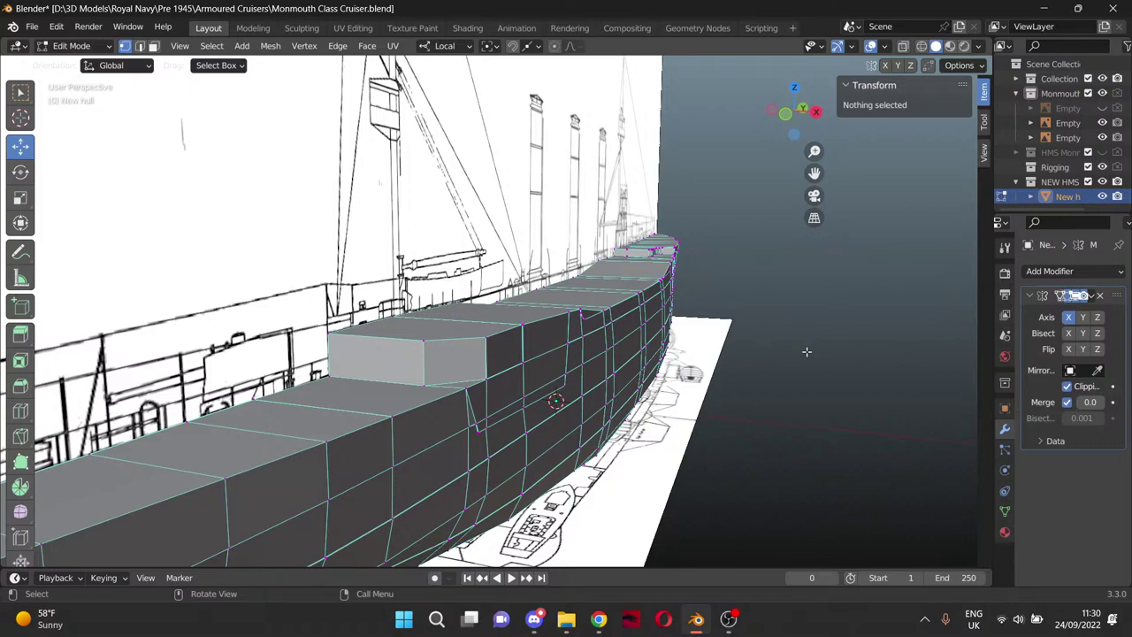
middle_click_drag(736, 359, 609, 373)
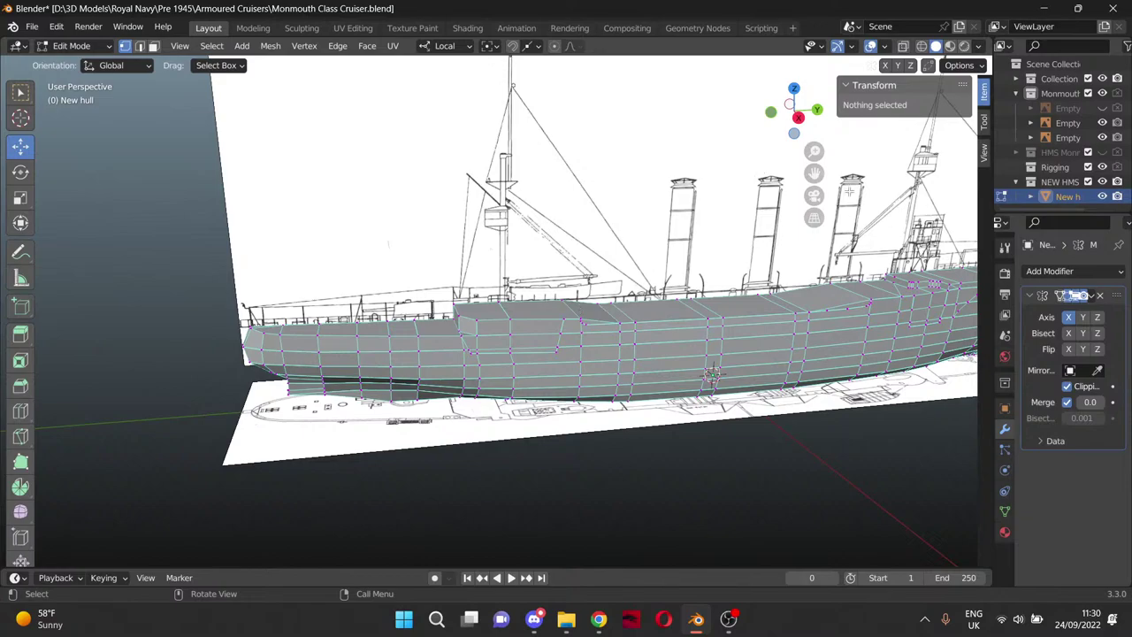
left_click_drag(814, 174, 617, 193)
middle_click_drag(460, 323, 383, 313)
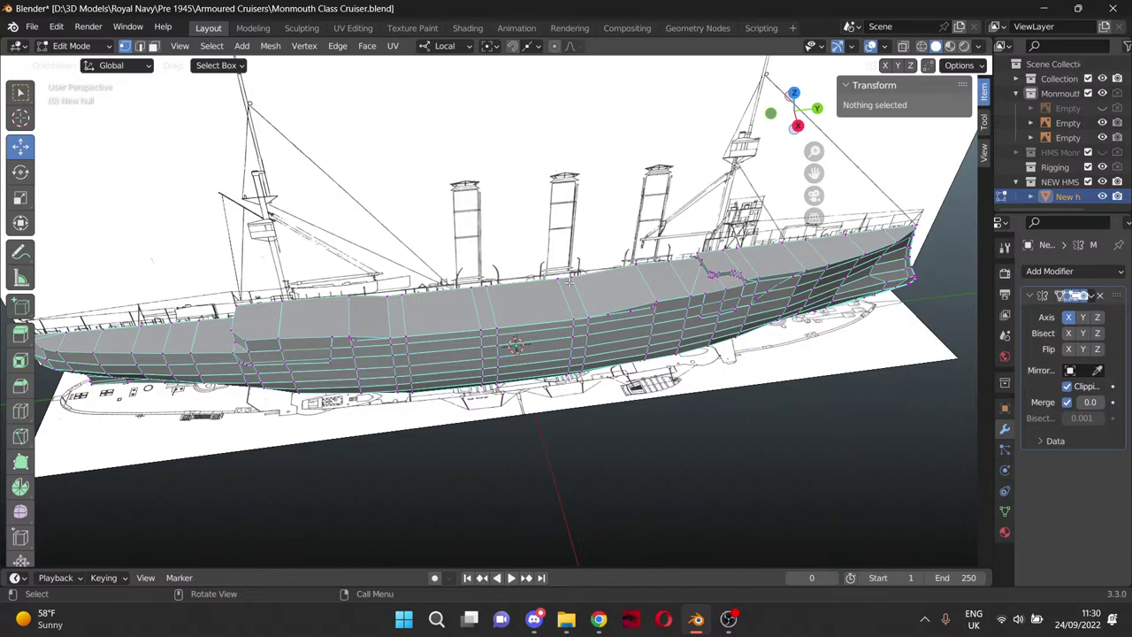
left_click_drag(814, 174, 991, 171)
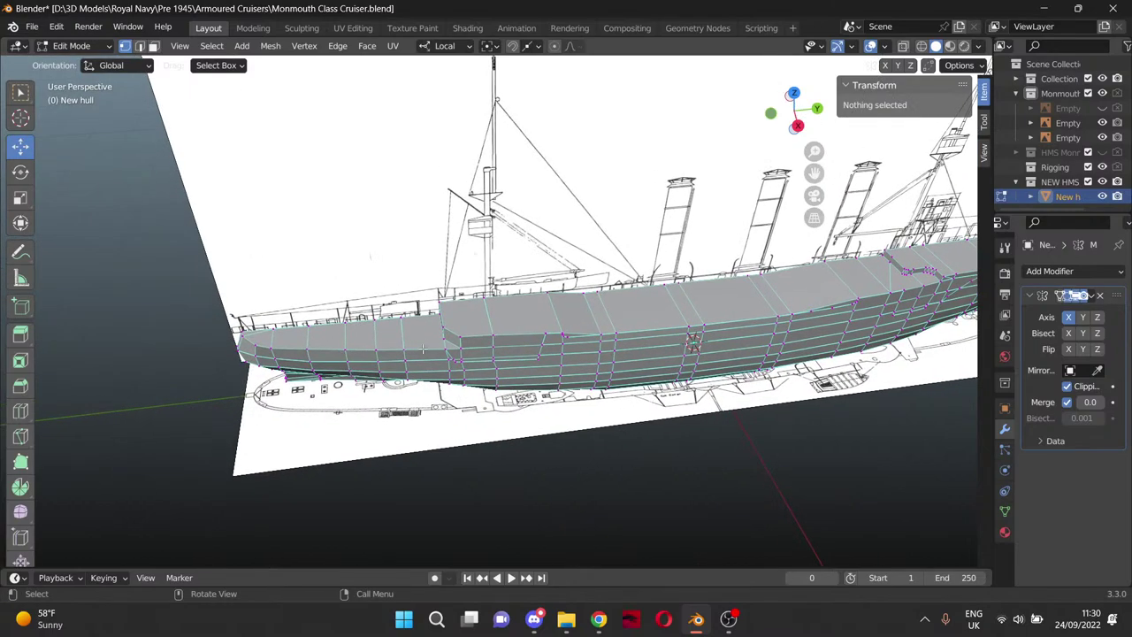
In the top orthographic view, move the deck-edge vertex where the stern begins to curve outward along X to the plan outline.
scroll(227, 363, "up", 3)
left_click_drag(820, 174, 245, 353)
scroll(253, 354, "up", 2)
left_click(195, 338)
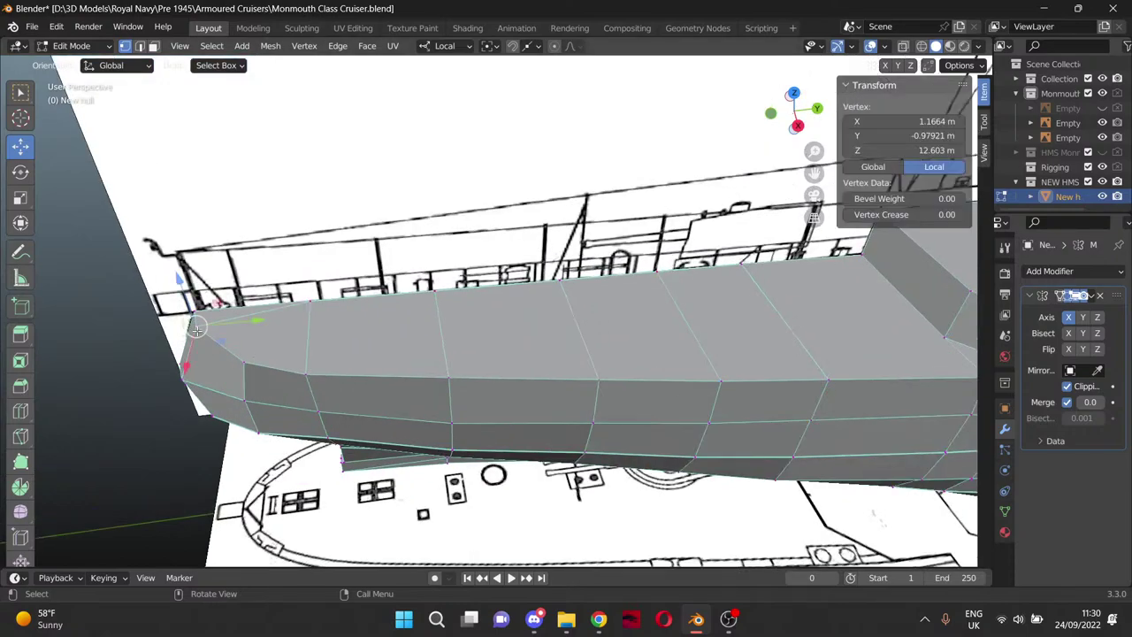
key("KP_7")
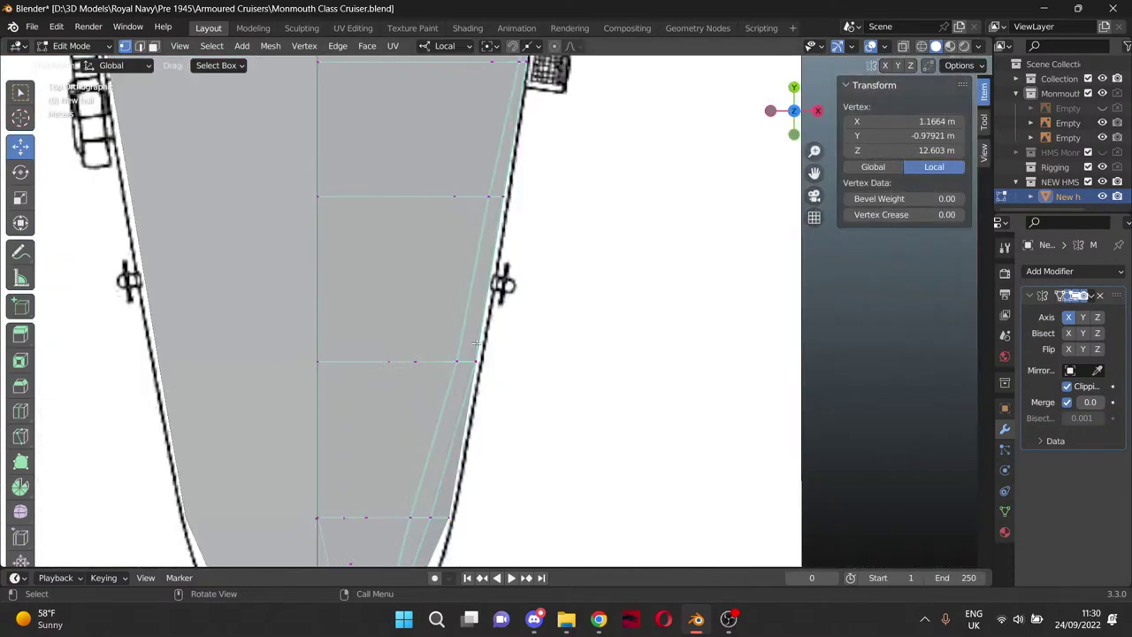
scroll(476, 342, "down", 2)
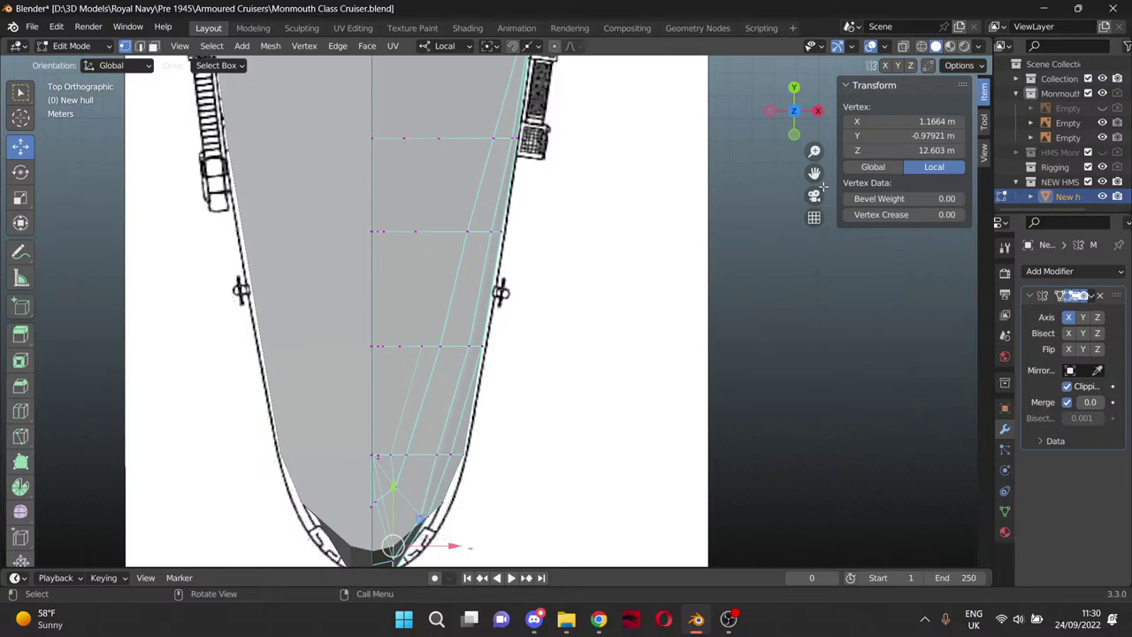
left_click_drag(814, 173, 726, 319)
scroll(725, 320, "up", 5)
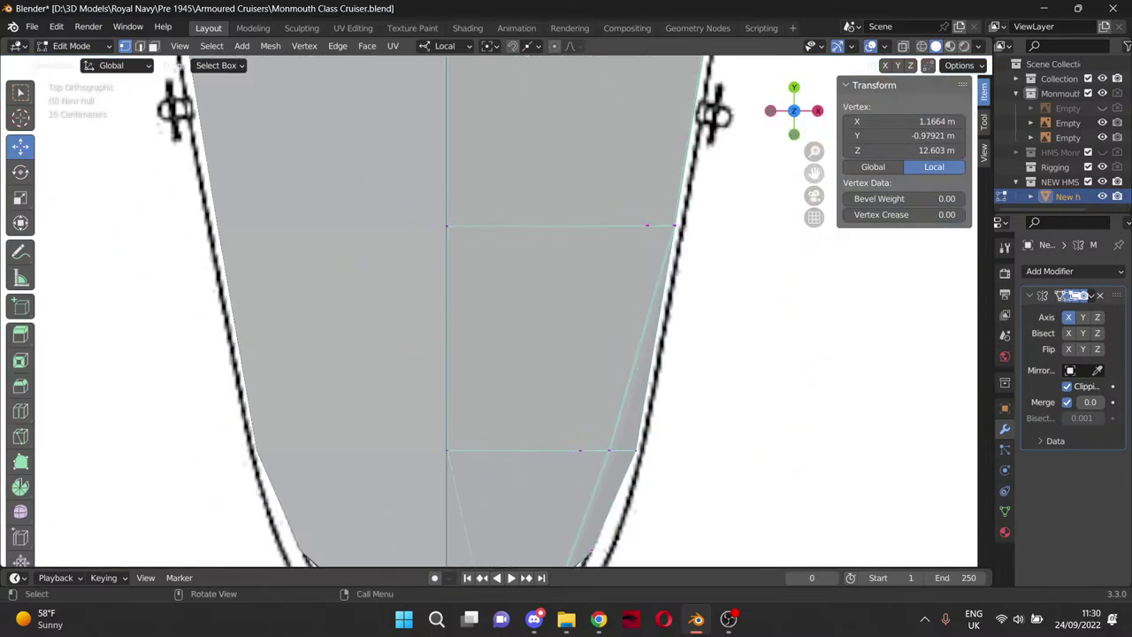
scroll(587, 287, "down", 3)
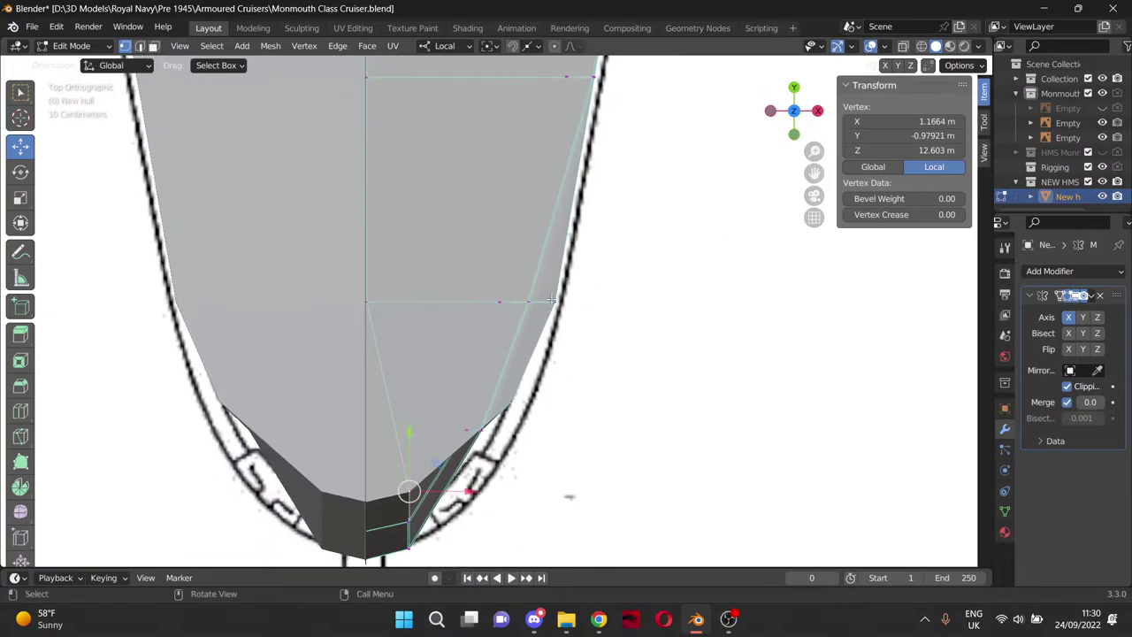
left_click(555, 302)
left_click_drag(615, 301, 620, 301)
Move the next deck-edge vertex toward the stern outward onto the plan outline, at about X 4.41 m.
left_click(482, 431)
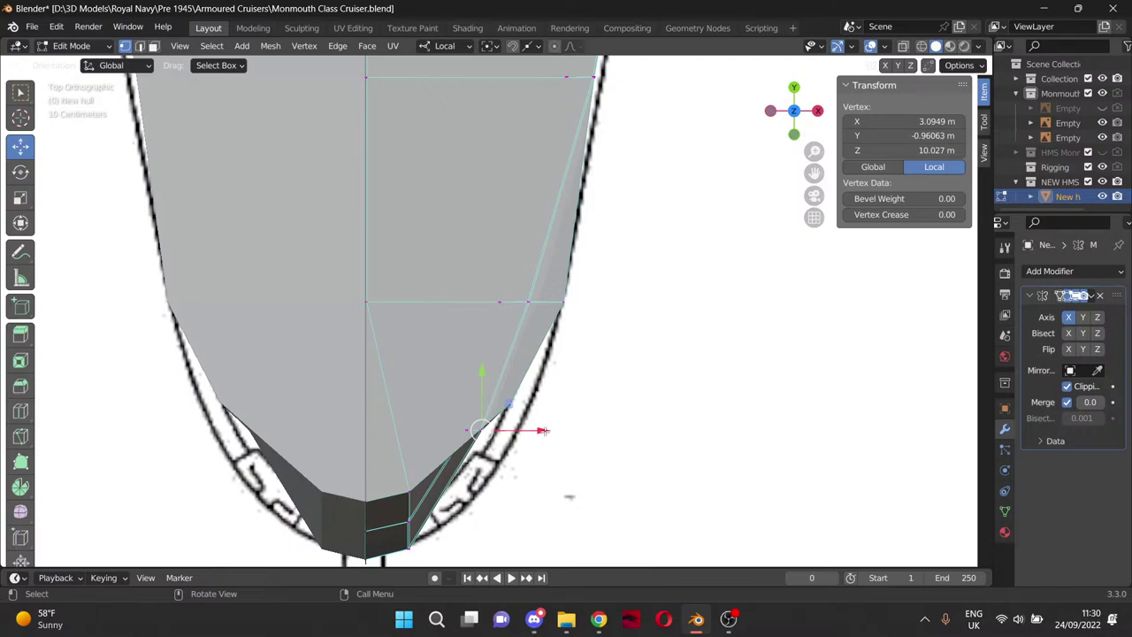
left_click_drag(542, 430, 587, 405)
left_click(513, 404)
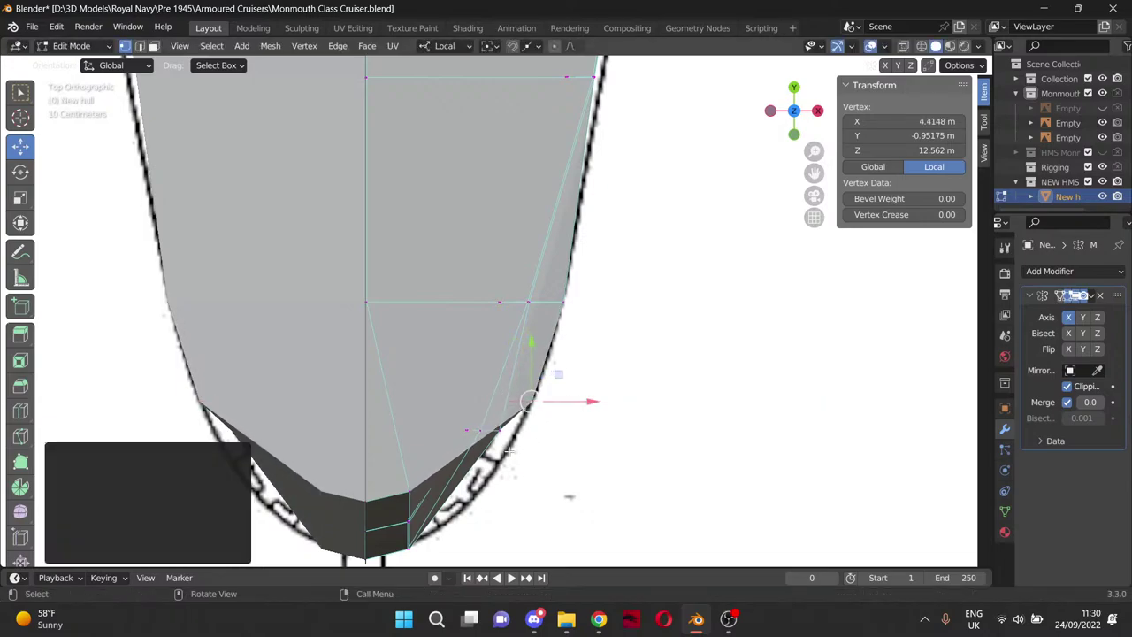
Move the aft deck-corner vertex outward to about X 3.06 m and the hull-side vertex below it outward to about X 3.49 m.
left_click(409, 492)
left_click_drag(458, 490, 547, 502)
middle_click_drag(597, 498, 585, 294)
left_click(504, 433)
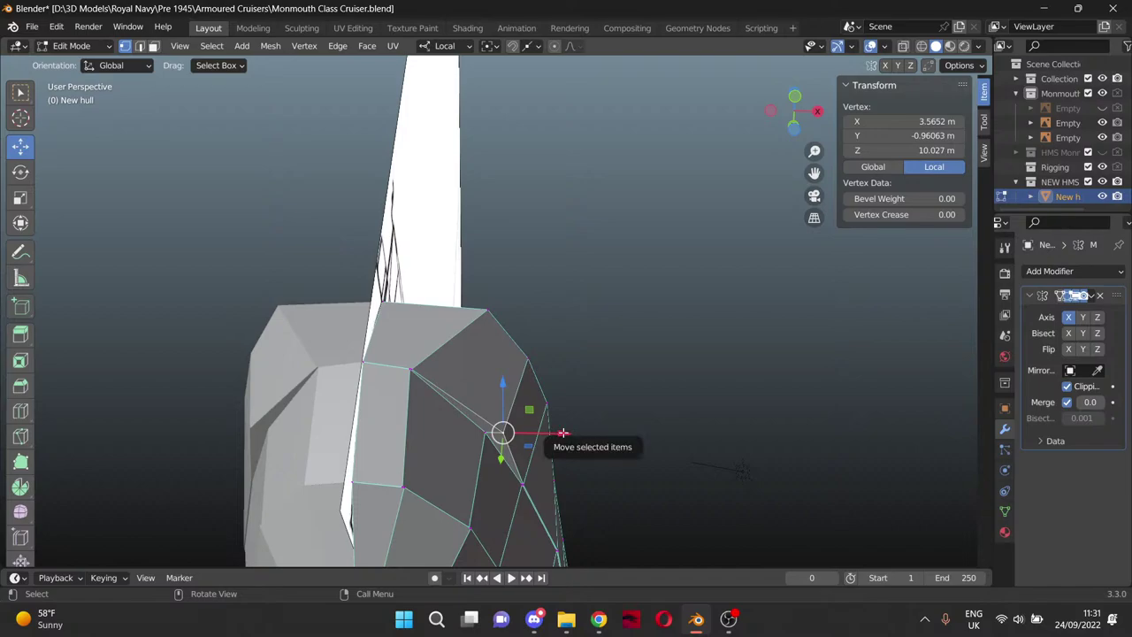
left_click_drag(552, 434, 571, 430)
scroll(674, 414, "down", 2)
middle_click_drag(674, 410, 479, 463)
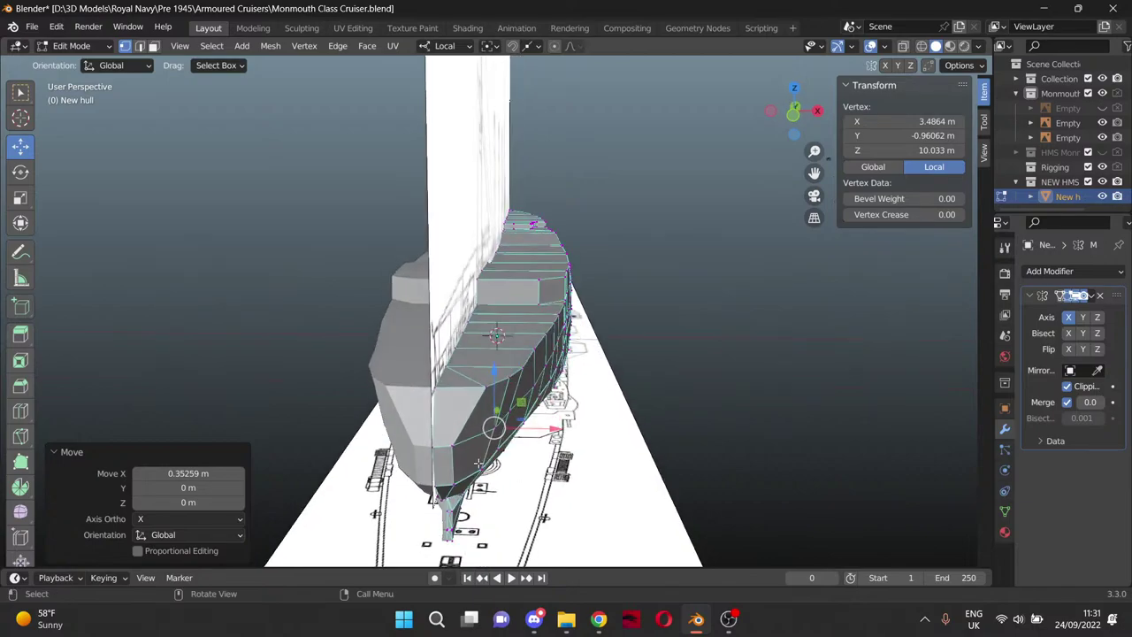
Knife-cut a new edge up the stern face, from its lower outer corner vertex to the deck edge.
key("k")
left_click(452, 445)
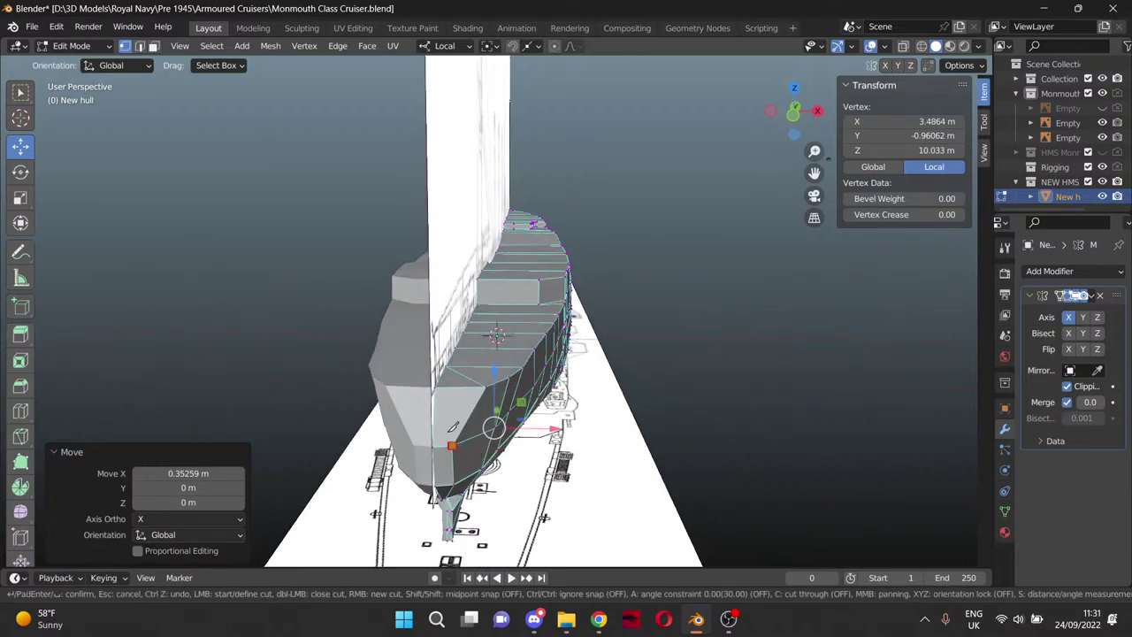
right_click(447, 392)
left_click(448, 388)
left_click(452, 445)
key("Return")
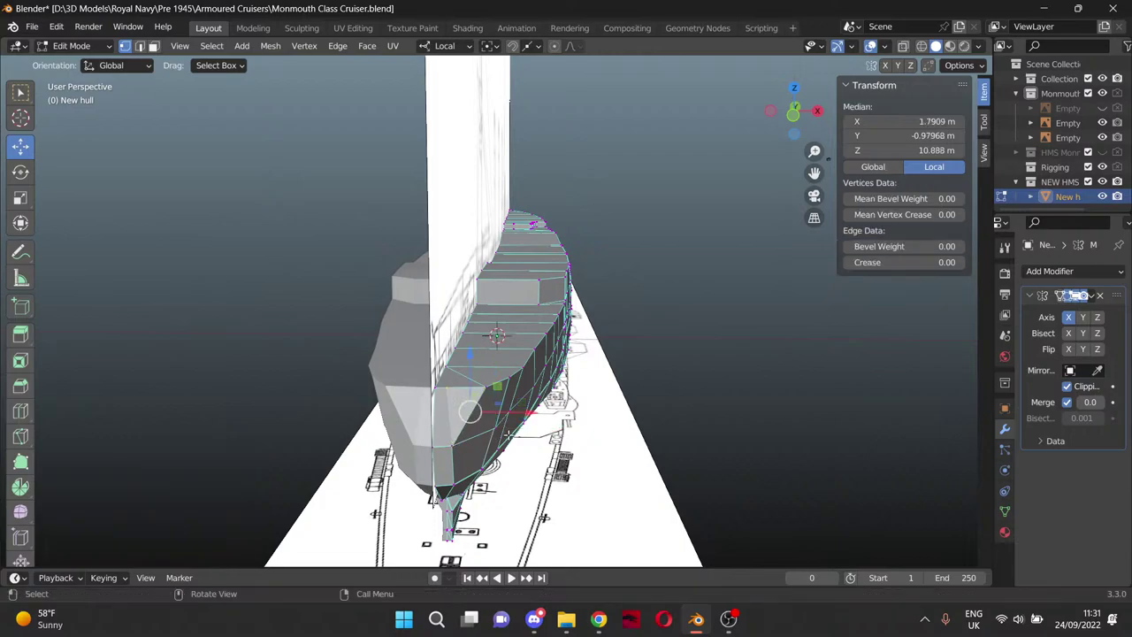
Move the stern cut's new deck-edge vertex about 0.015 m along Y, using a top wireframe view of the plan, and restore solid shading.
left_click(440, 391)
left_click(452, 394)
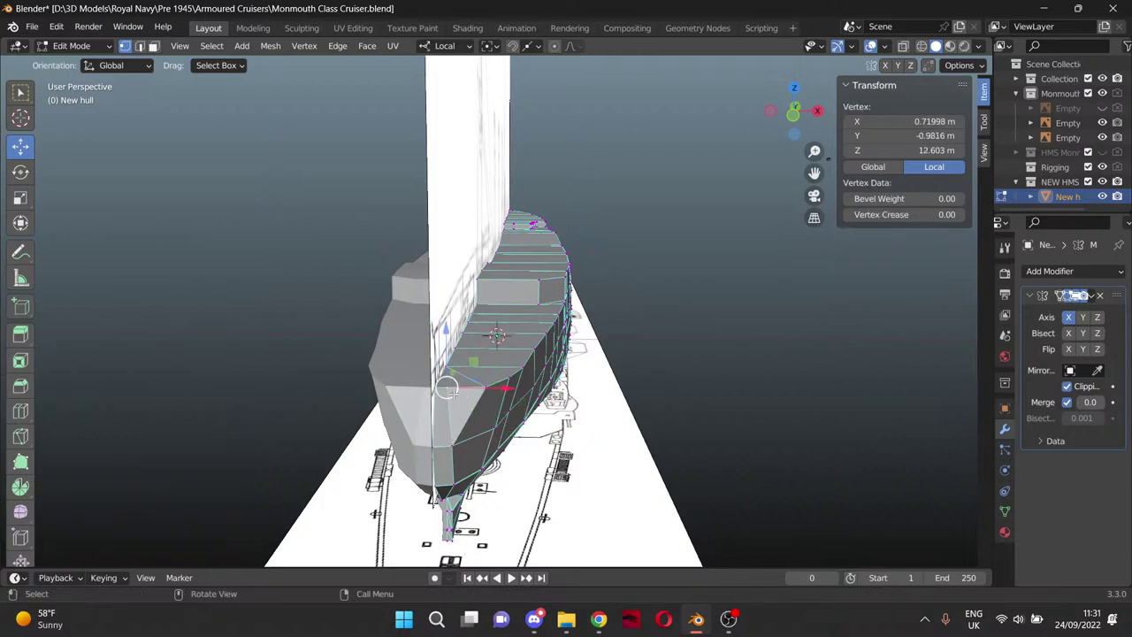
key("KP_7")
scroll(432, 417, "up", 3)
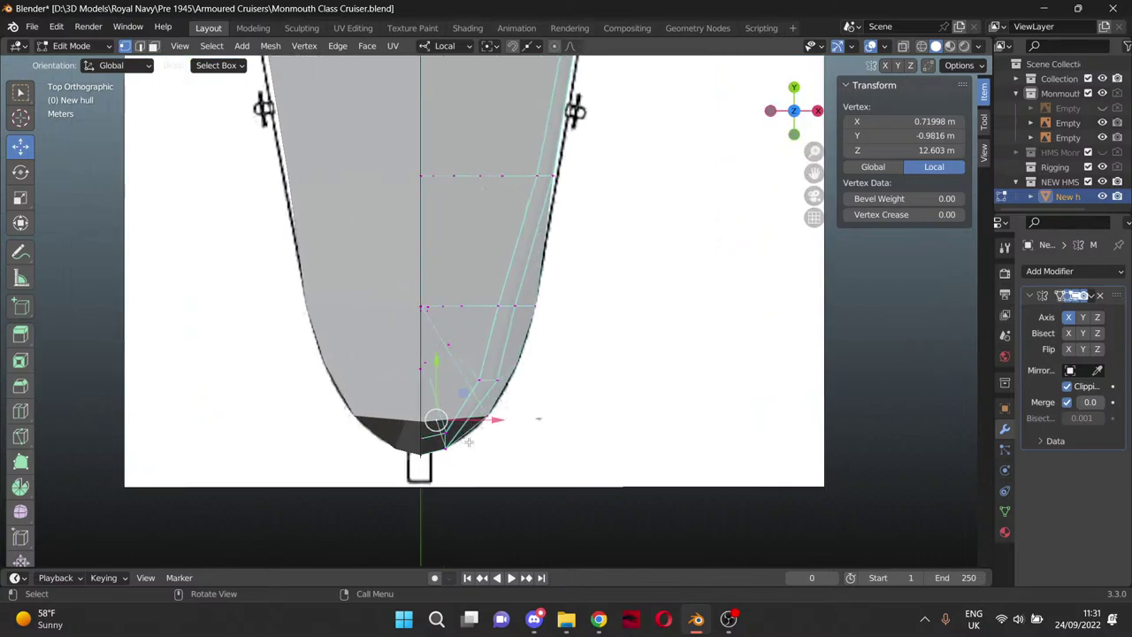
left_click(922, 46)
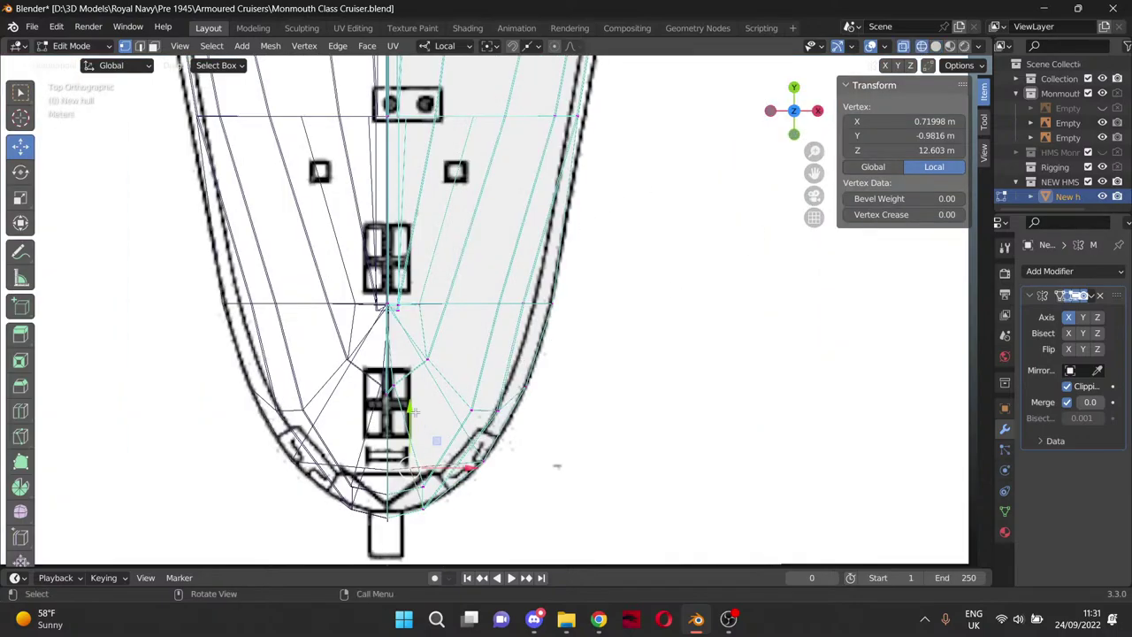
mouse_move(410, 409)
left_mouse_down()
mouse_move(411, 435)
mouse_move(418, 412)
left_mouse_up()
middle_click_drag(551, 412, 602, 426)
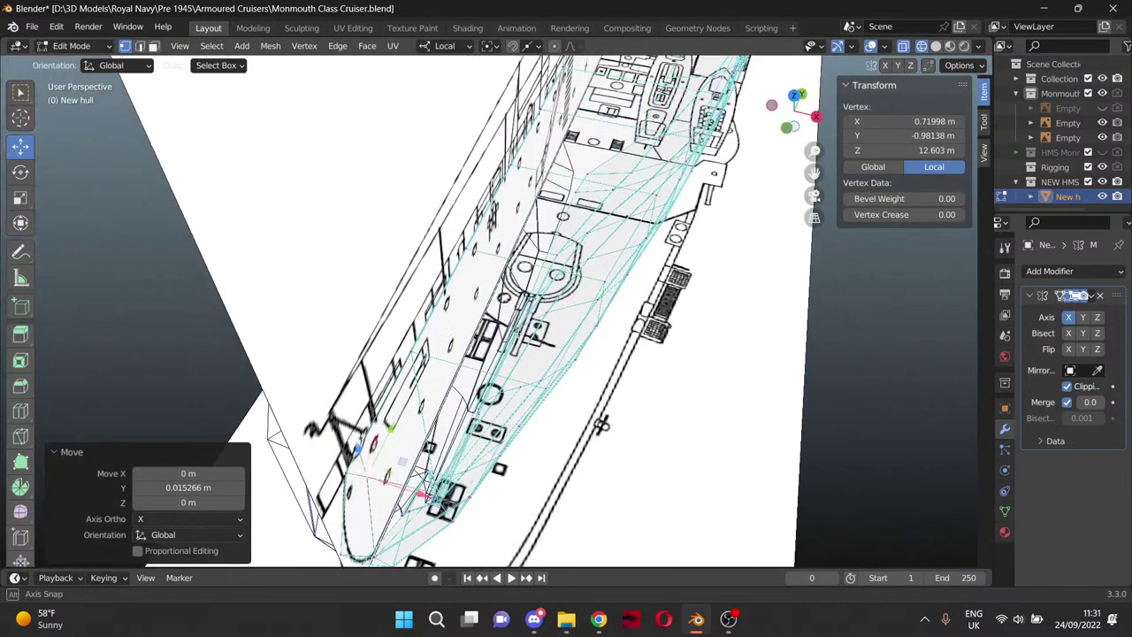
middle_click_drag(518, 333, 519, 323)
left_click(936, 46)
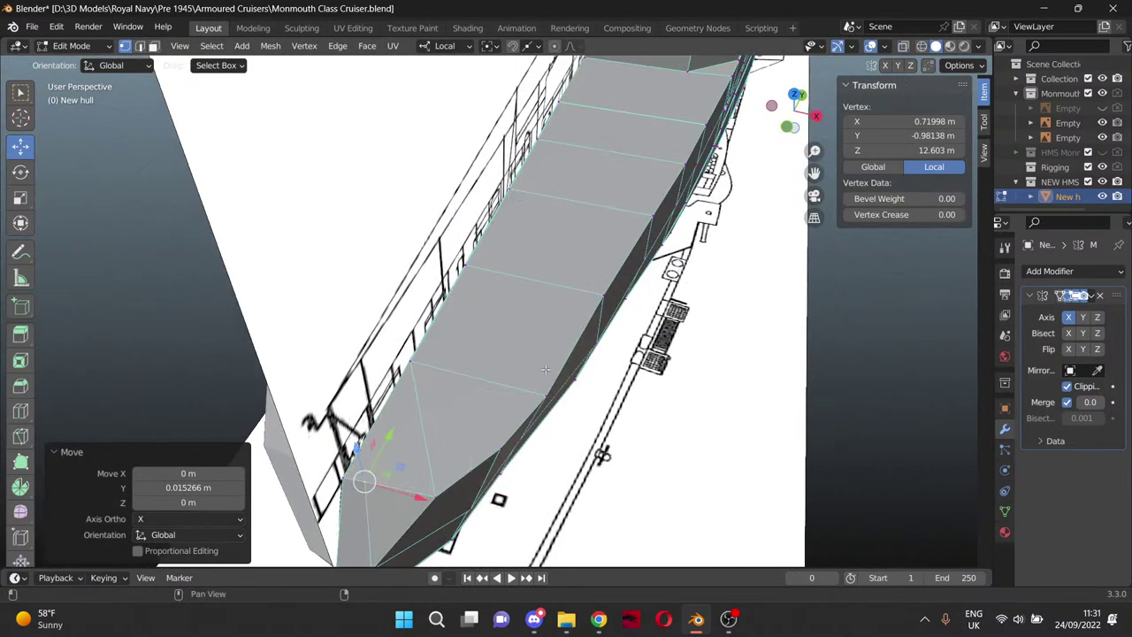
Move the aft deck-corner vertex beside the stern cut inward along X to about 2.35 m.
middle_click_drag(546, 370, 363, 451)
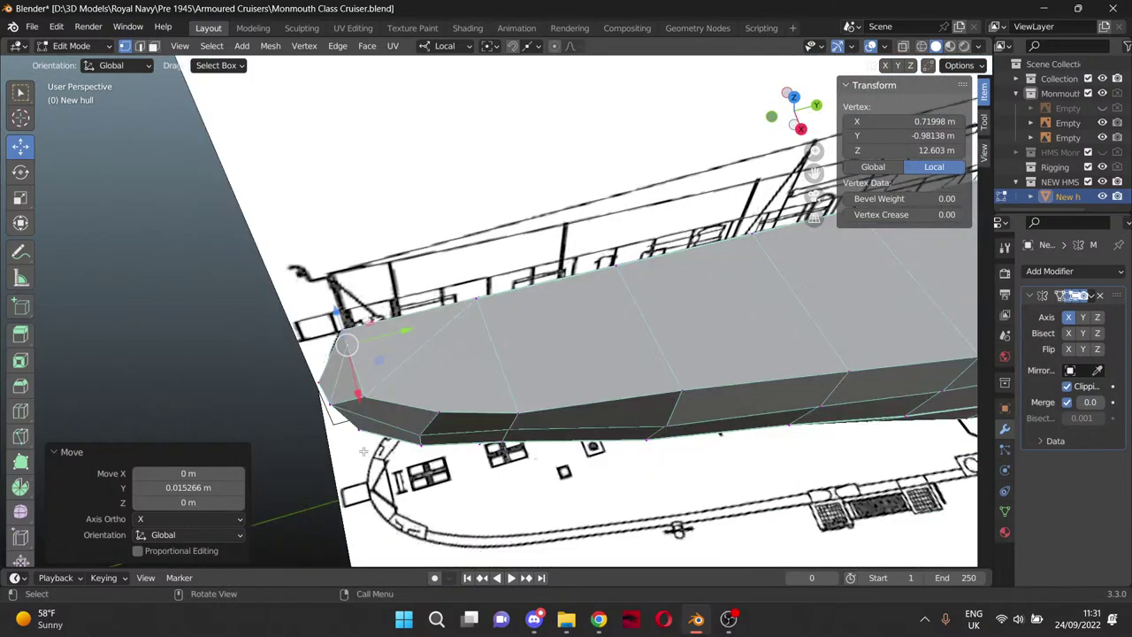
left_click(363, 426)
left_click(364, 398)
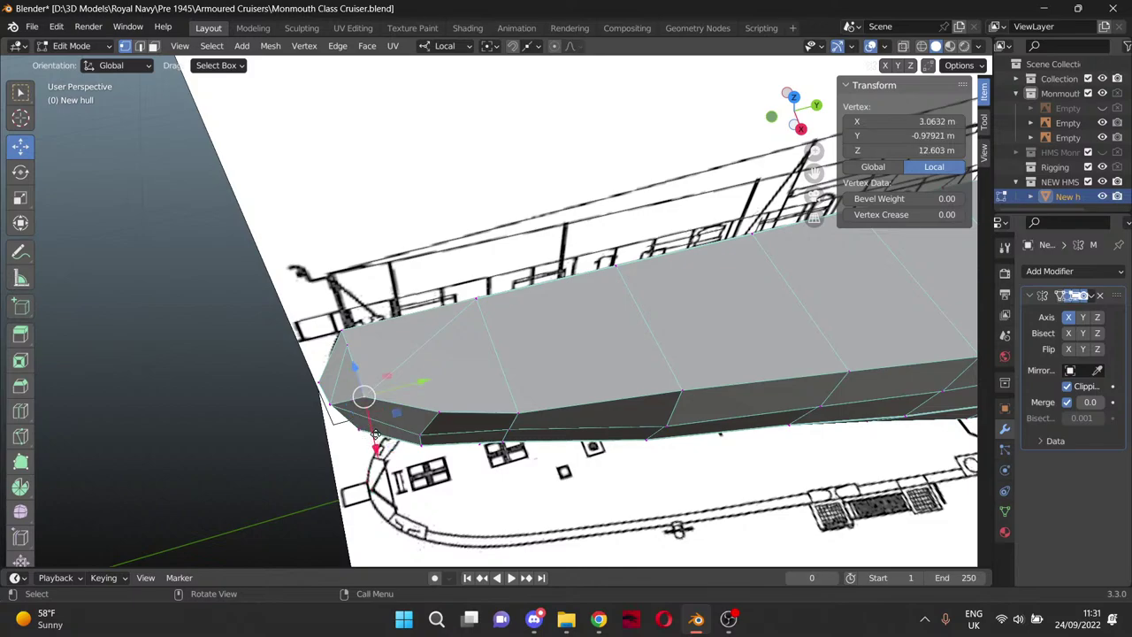
left_click_drag(376, 433, 415, 367)
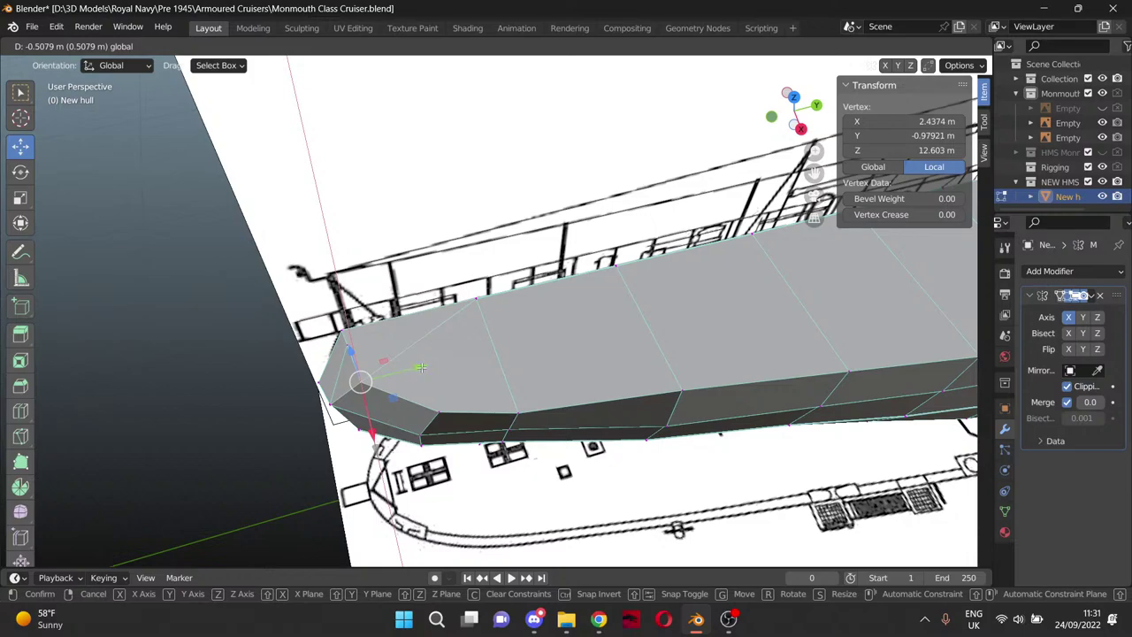
left_click_drag(432, 365, 433, 364)
left_click_drag(434, 365, 417, 364)
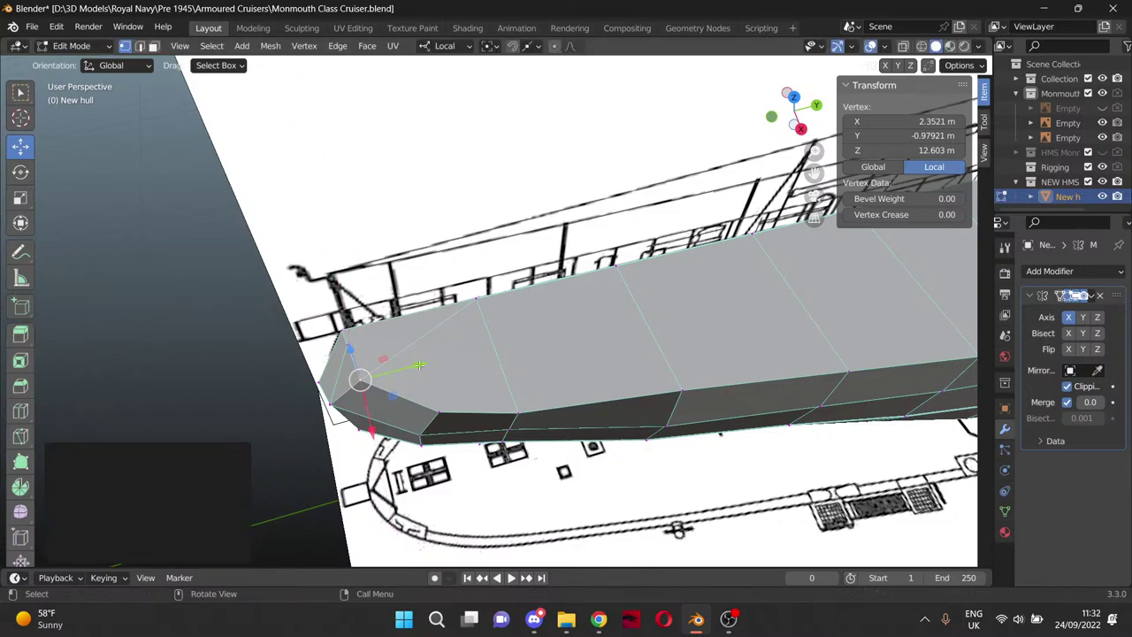
left_click(419, 364)
key("b")
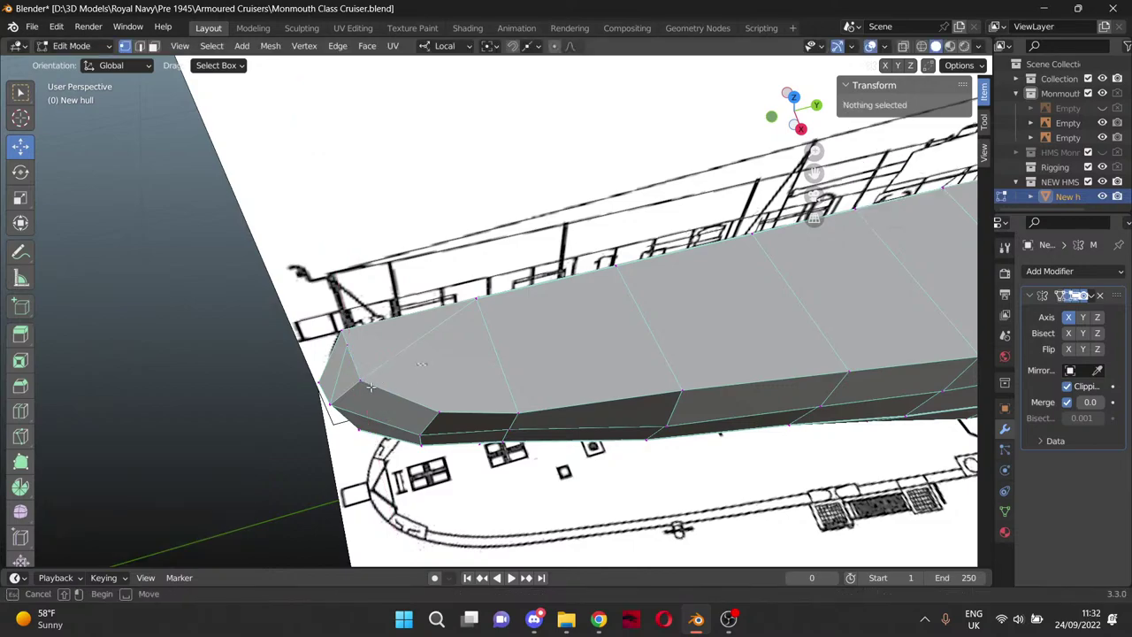
key("Escape")
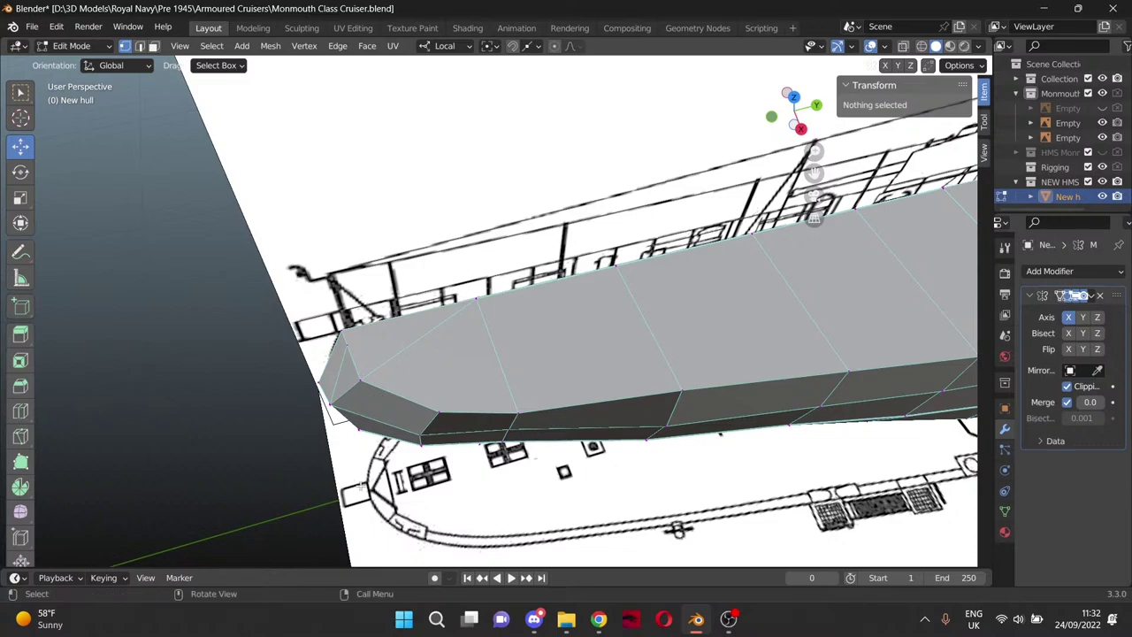
left_click(423, 452)
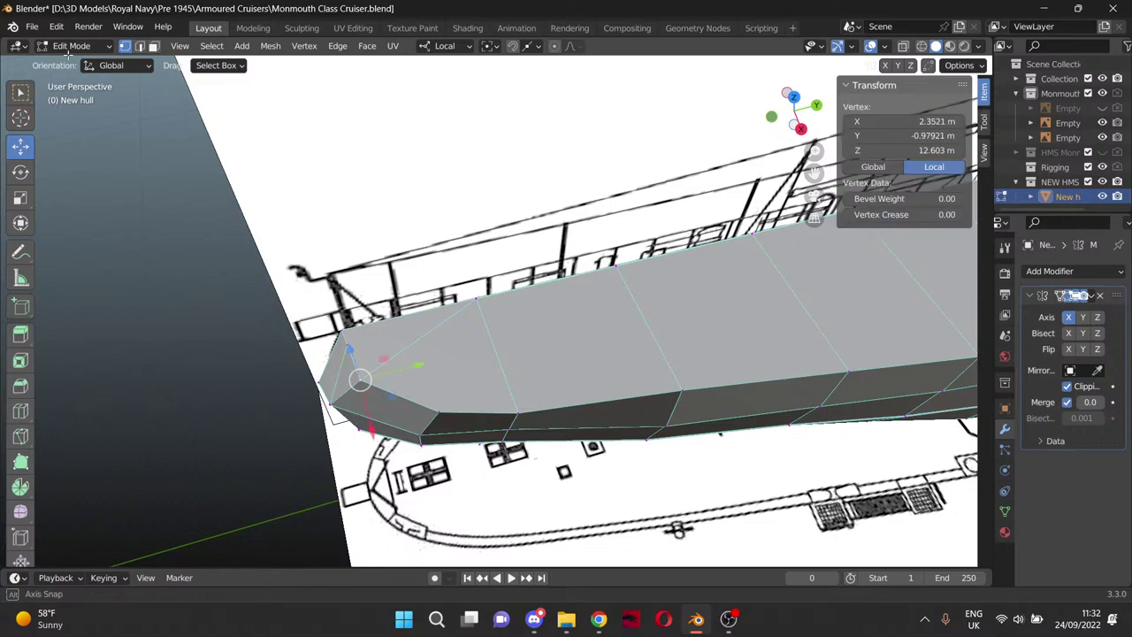
Save the Monmouth Class Cruiser file.
middle_click_drag(67, 55, 34, 33)
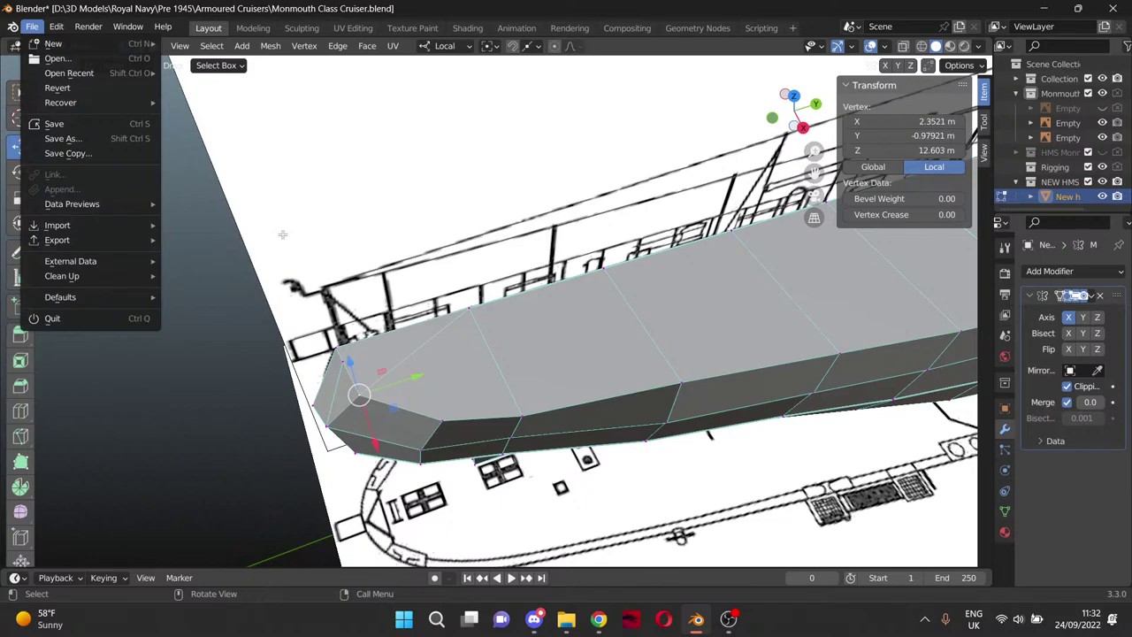
left_click(181, 172)
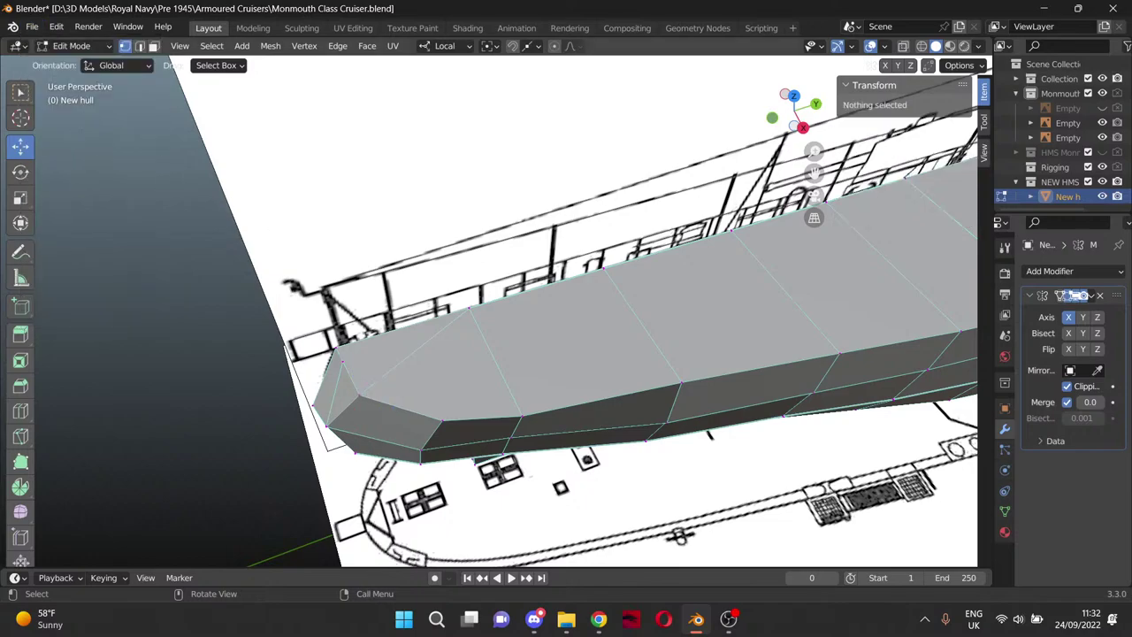
key("ctrl")
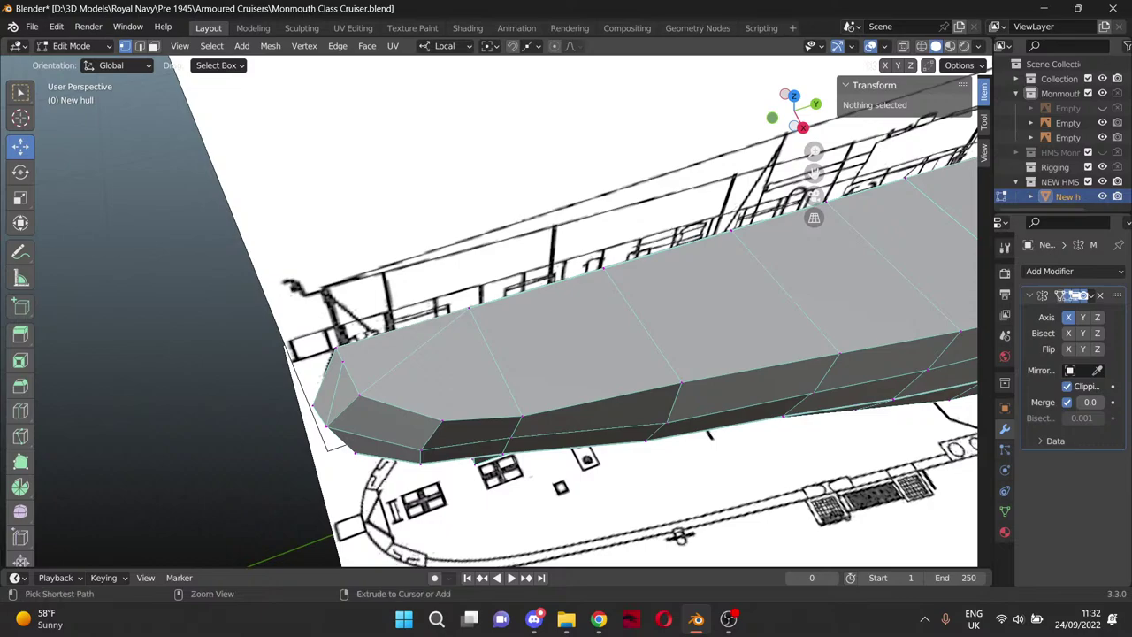
key("alt+Tab")
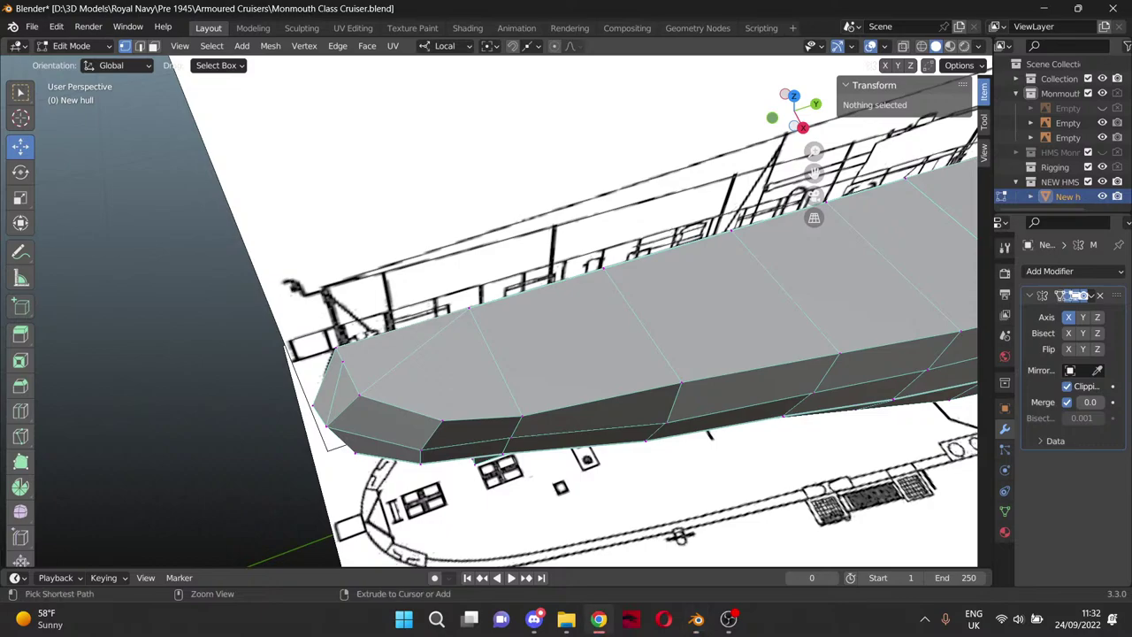
key("ctrl+s")
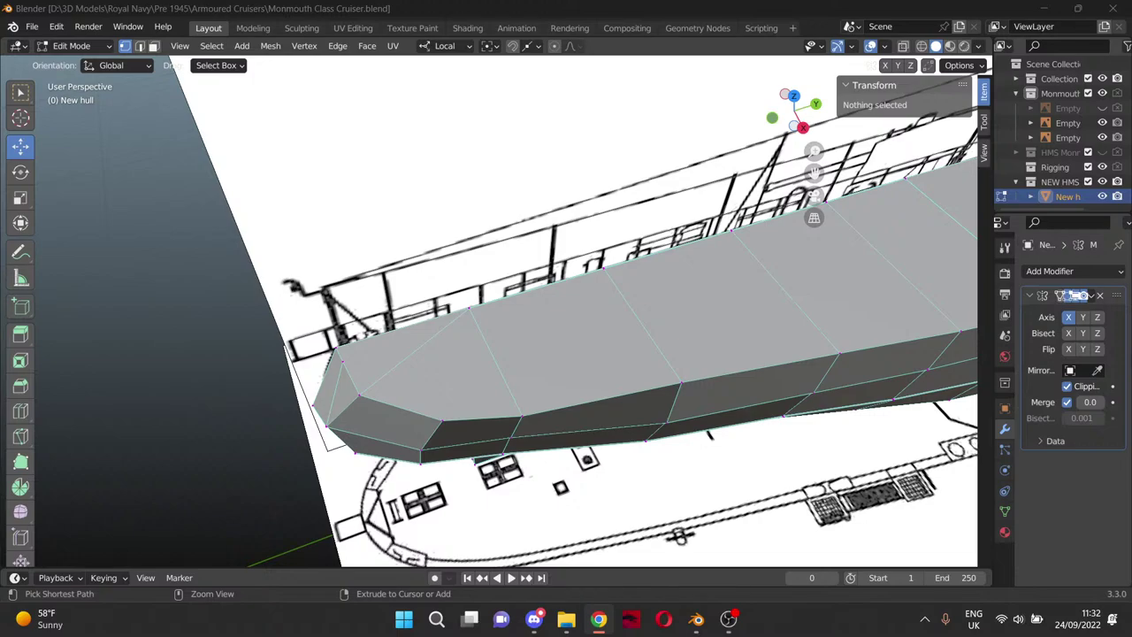
middle_click_drag(167, 378, 376, 382)
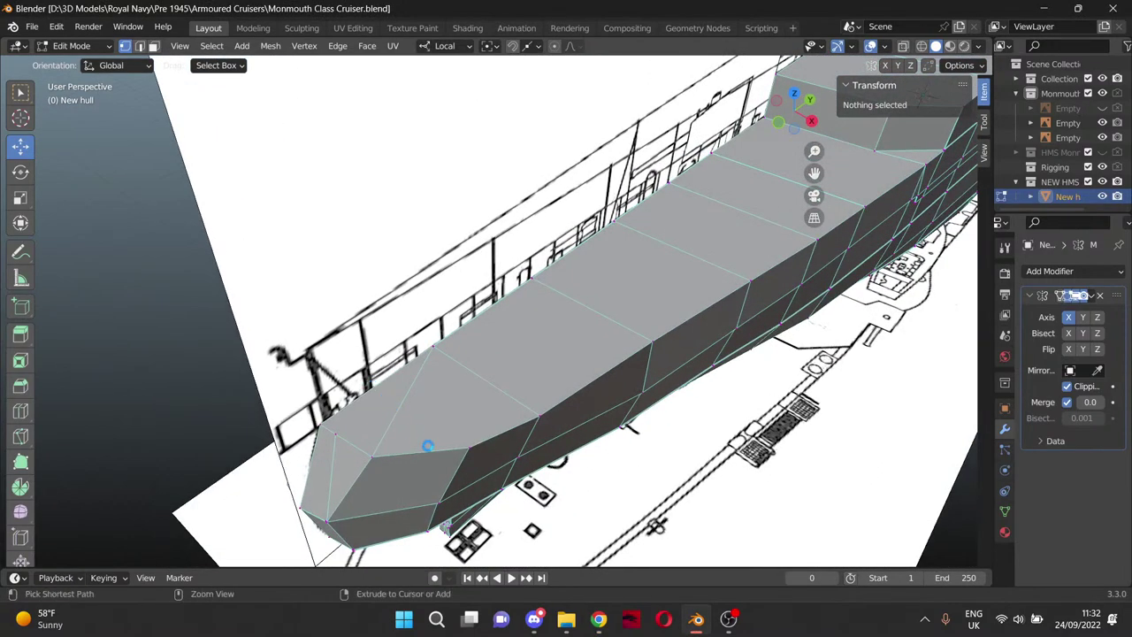
key("ctrl+s")
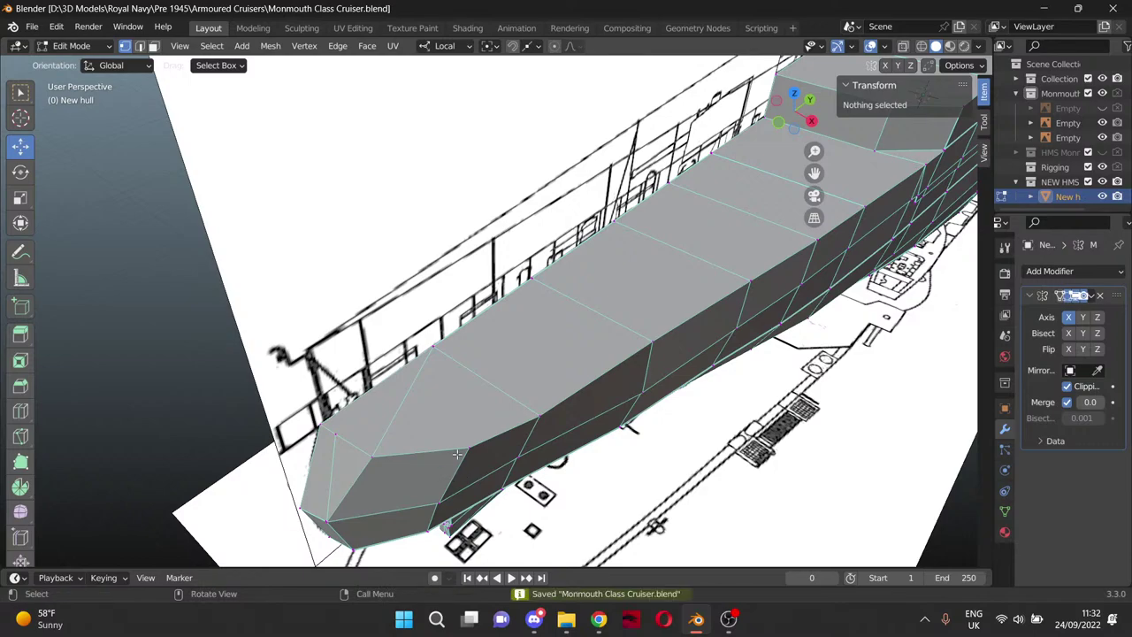
Narrow the stern deck by moving its aft corner vertex further inward along X to about 1.96 m.
left_click(458, 454)
middle_click_drag(457, 454, 610, 473)
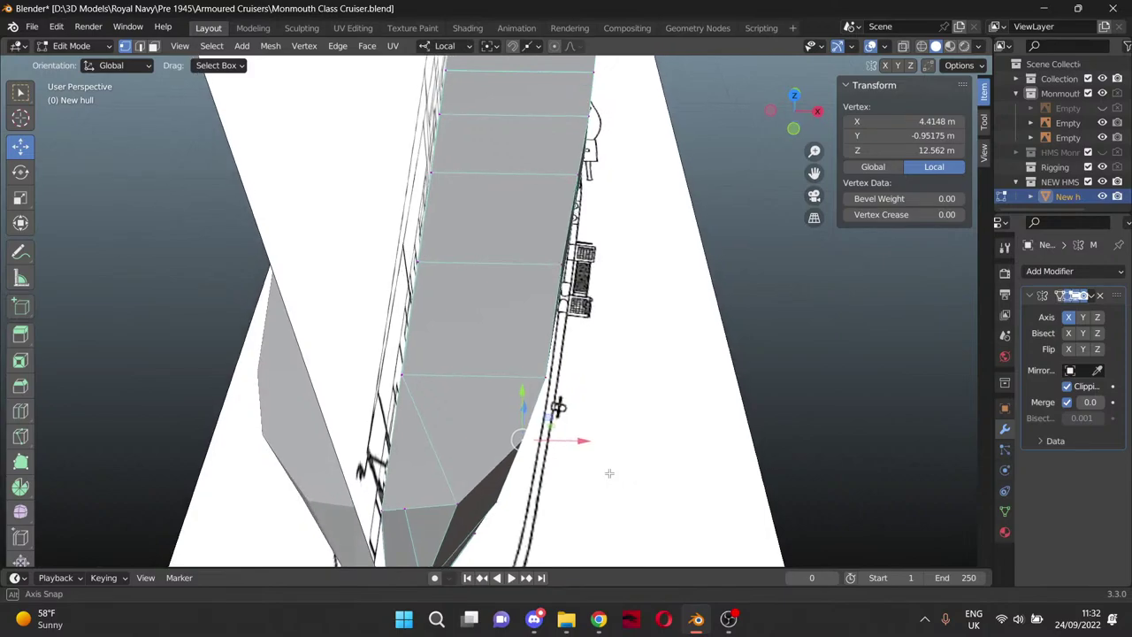
left_click(453, 504)
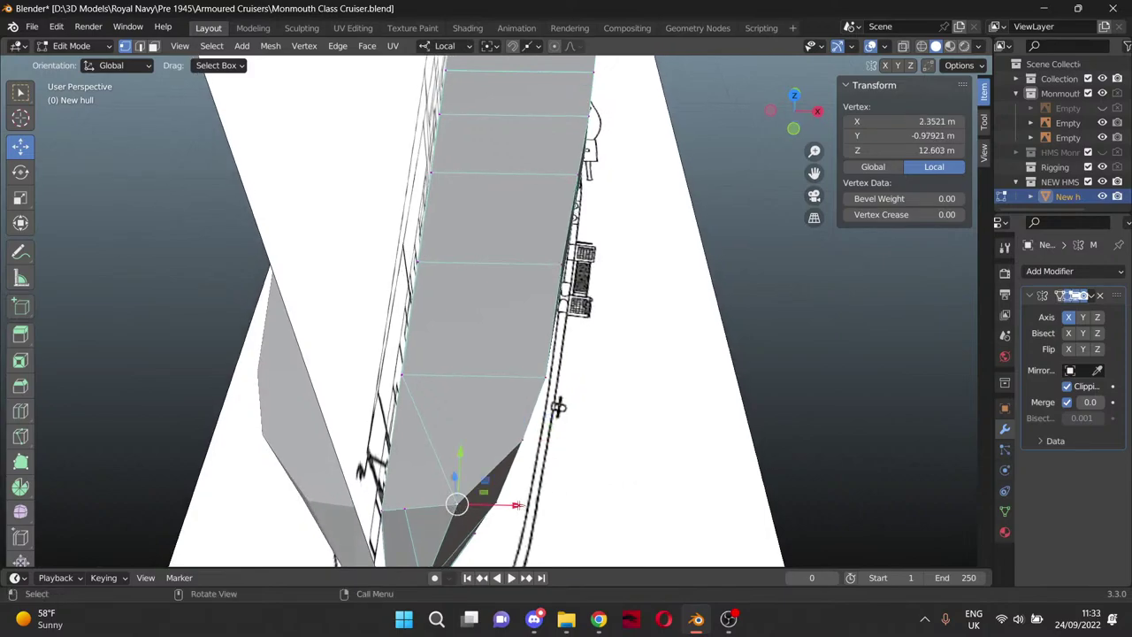
left_click_drag(517, 504, 503, 505)
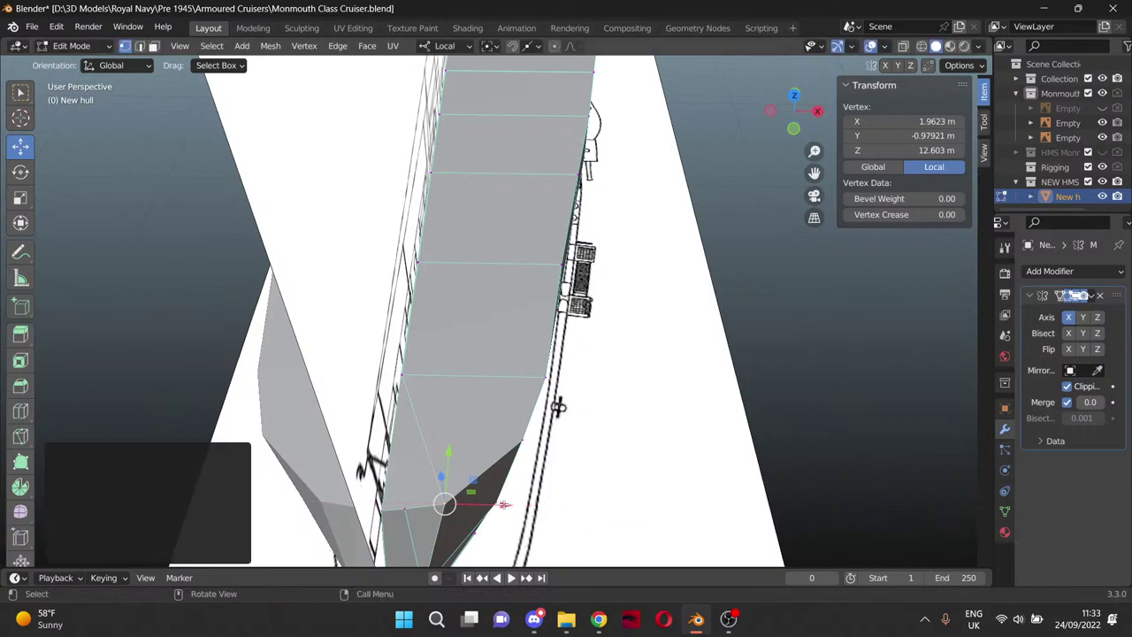
Examine the reshaped stern and the hull side along its length to the bow against the blueprints.
left_click(406, 510)
middle_click_drag(591, 493, 557, 396)
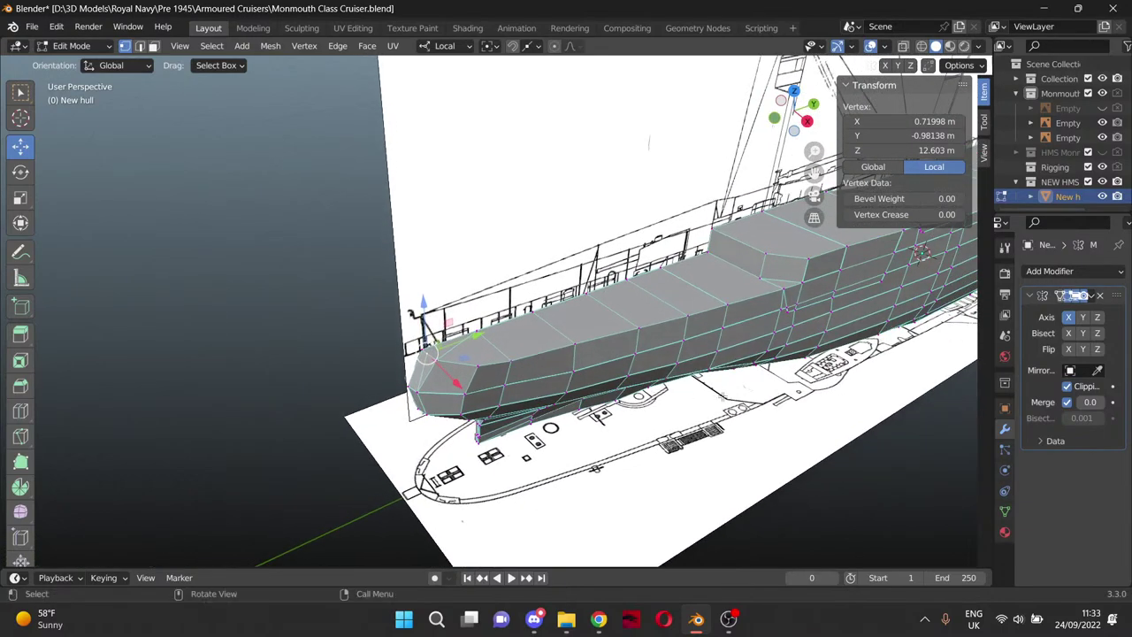
middle_click_drag(748, 381, 796, 230)
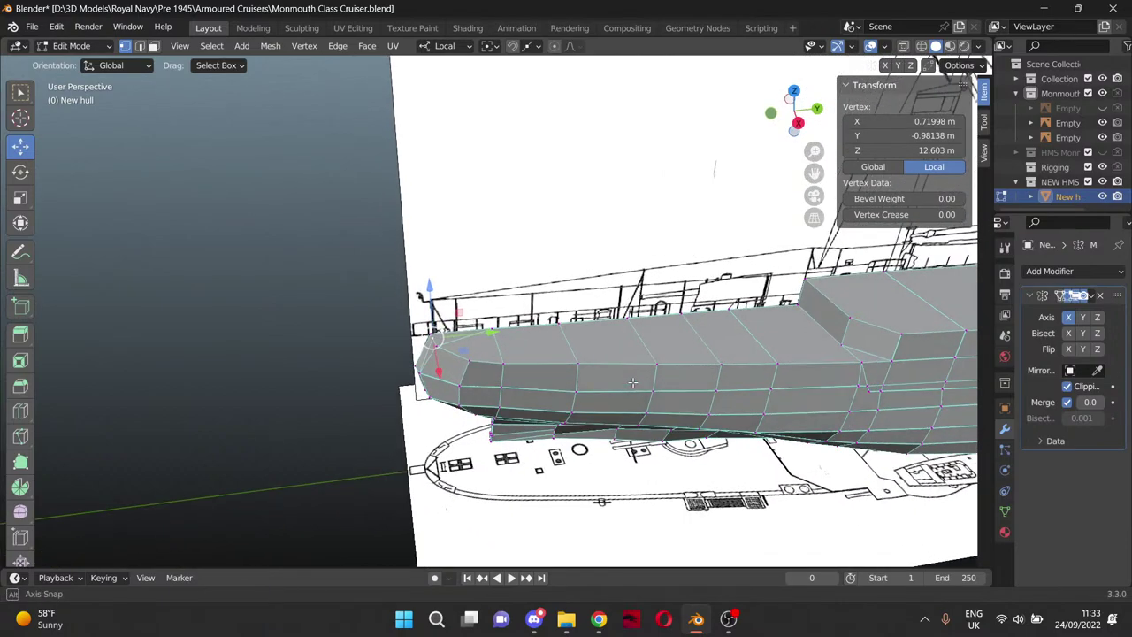
middle_click_drag(832, 181, 43, 208, "shift")
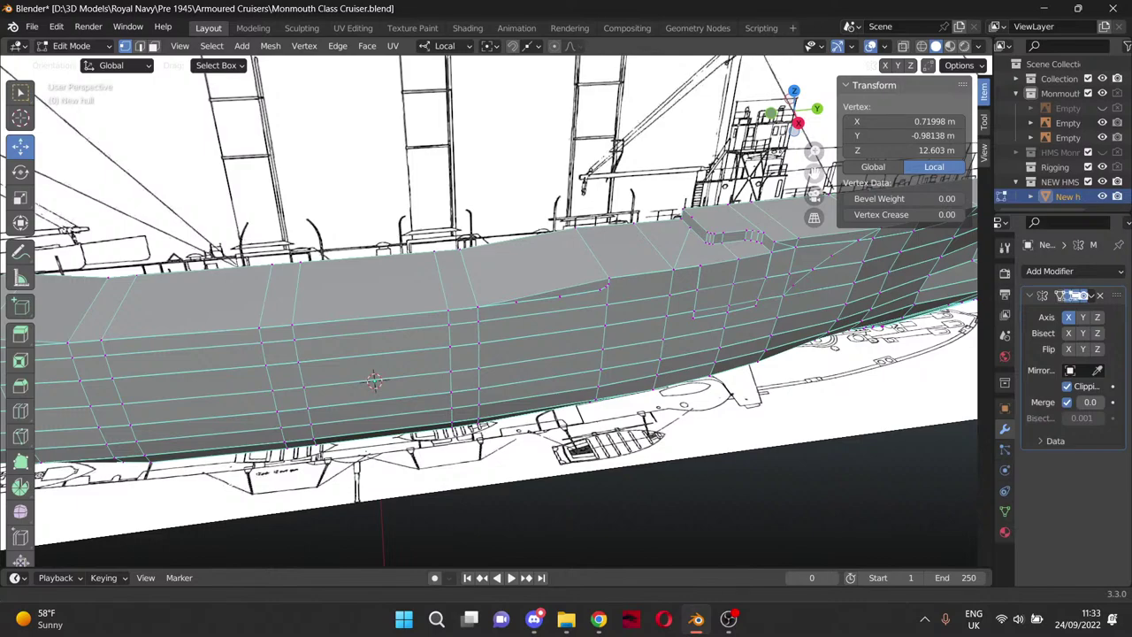
middle_click_drag(608, 282, 475, 278, "shift")
middle_click_drag(943, 152, 797, 170, "shift")
middle_click_drag(716, 277, 673, 284, "shift")
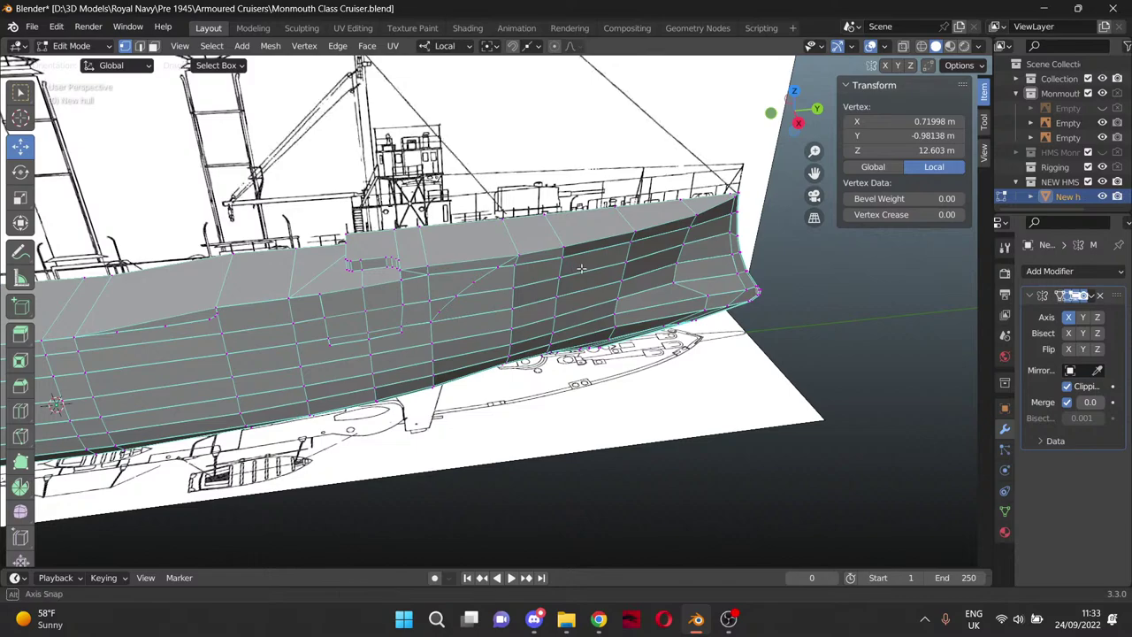
middle_click_drag(605, 275, 694, 371)
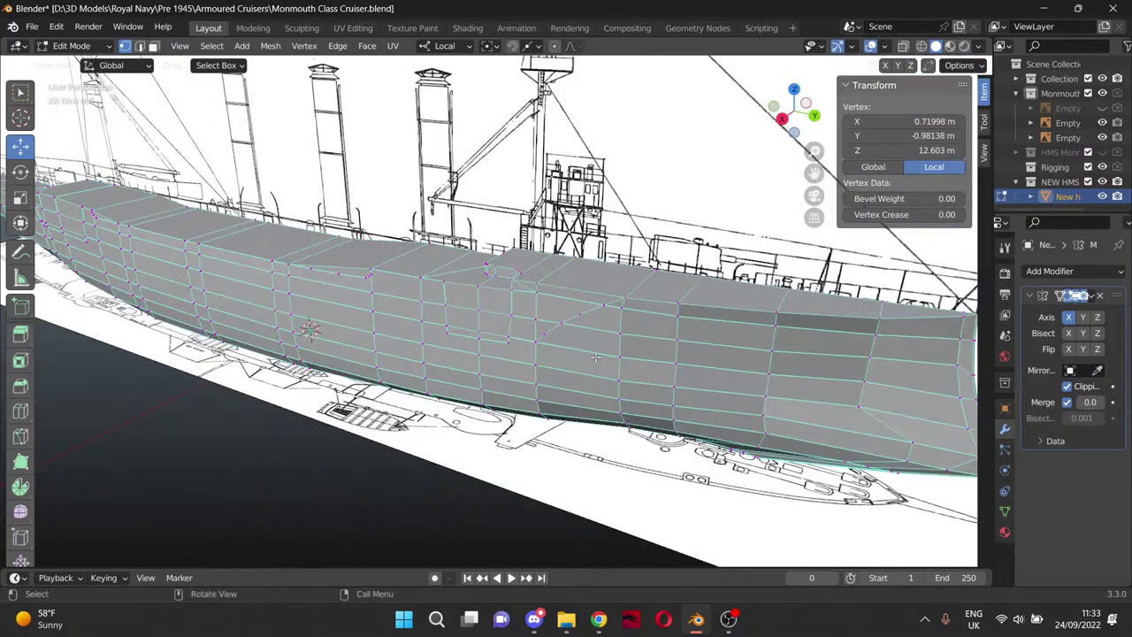
scroll(595, 356, "down", 2)
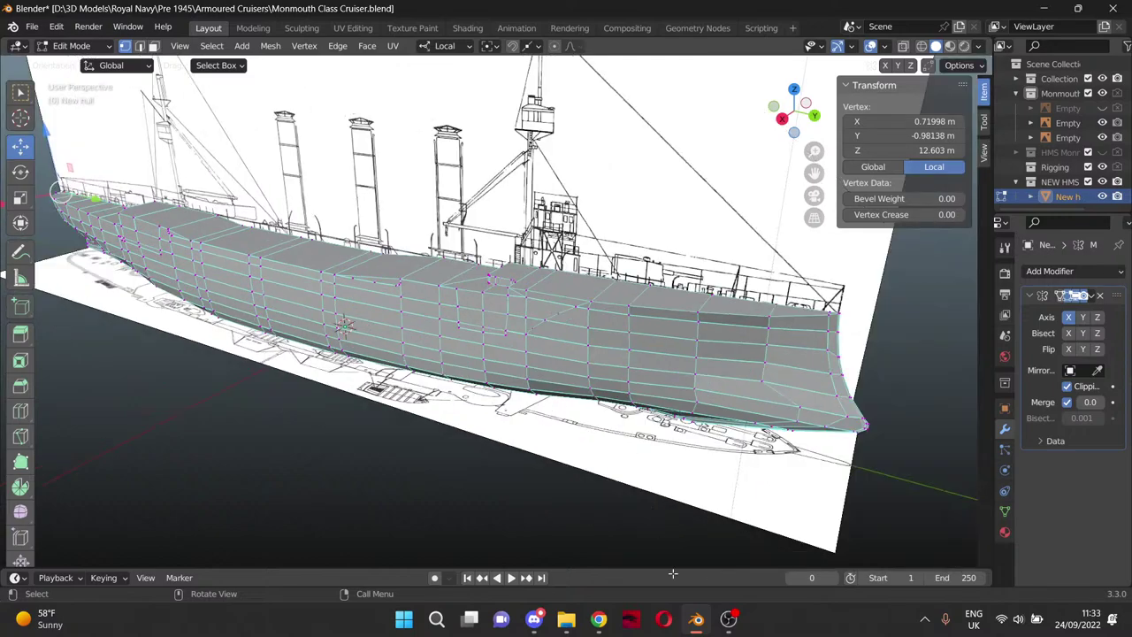
left_click(536, 625)
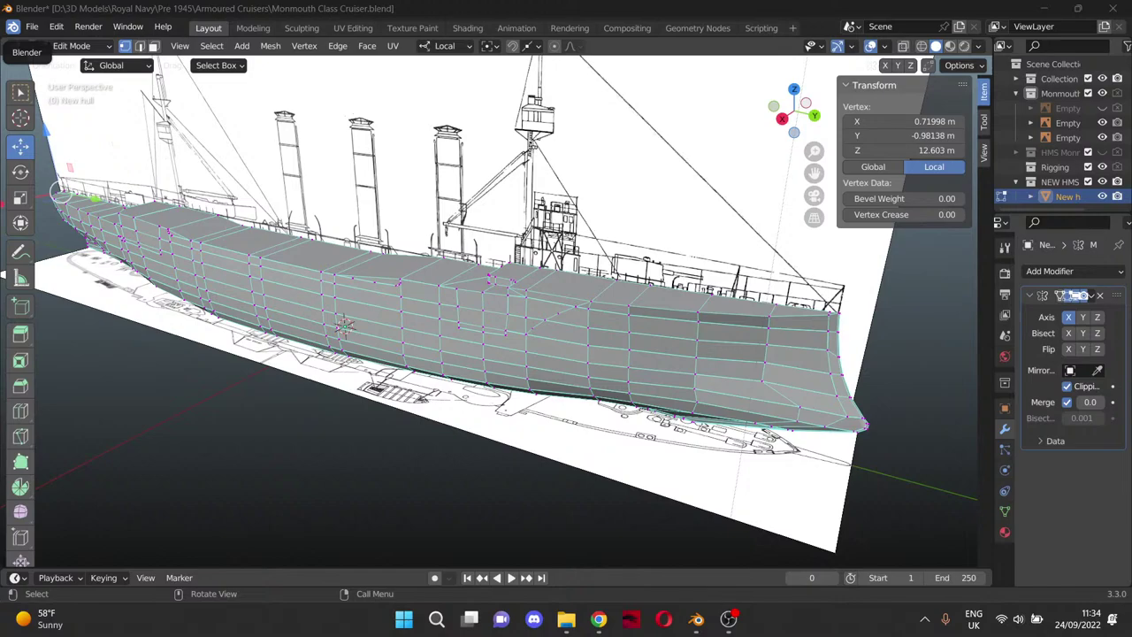
left_click(277, 387)
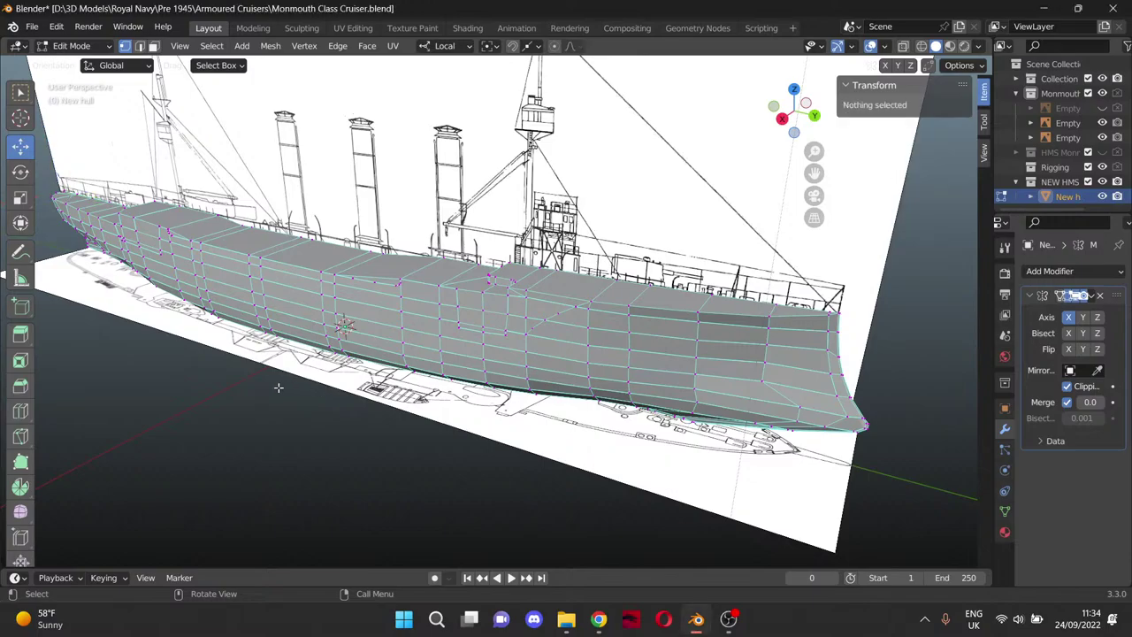
middle_click_drag(415, 409, 538, 419)
left_click_drag(815, 173, 1131, 180)
middle_click_drag(686, 327, 589, 255)
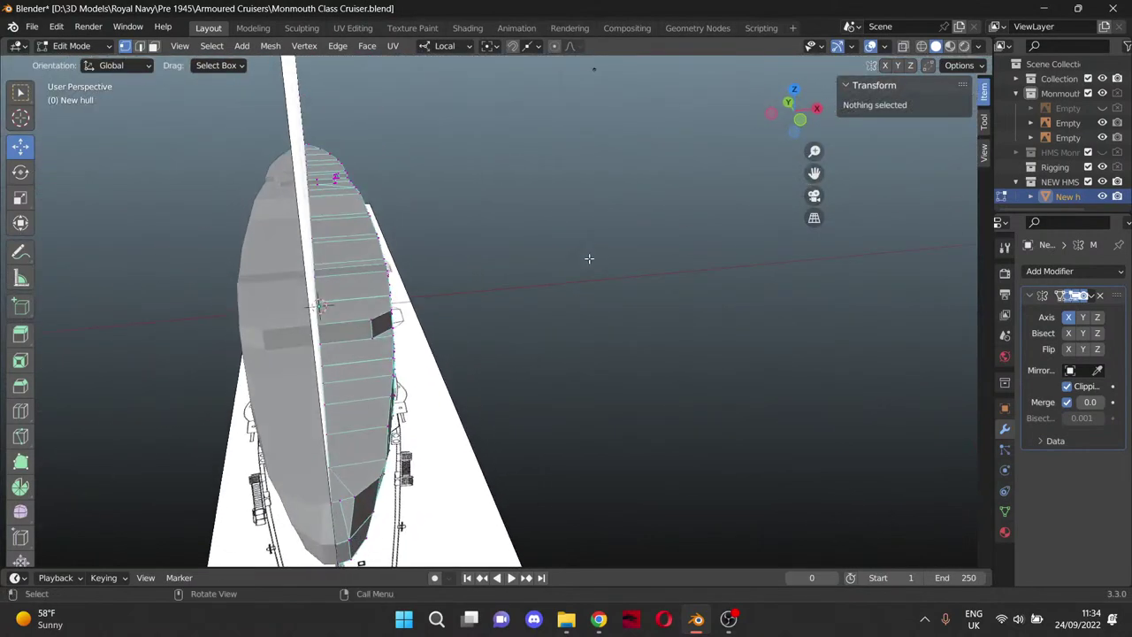
In the wireframe top view, move the deck-edge vertex ahead of the stern curve outward along X to about 6.28 m on the blueprint outline.
key("KP_7")
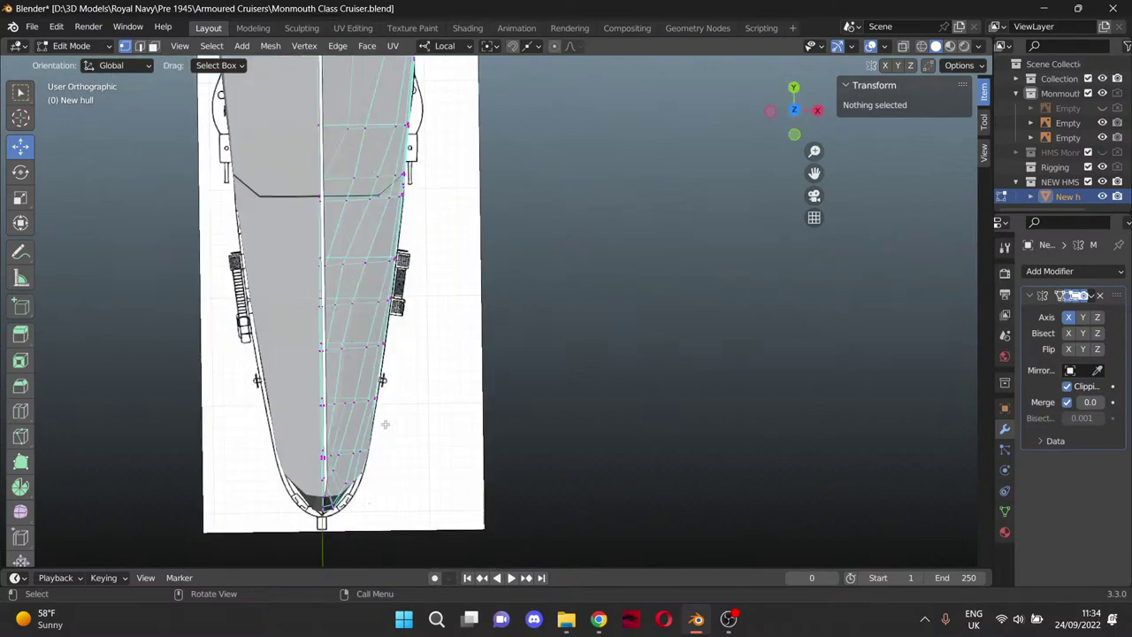
scroll(394, 407, "up", 5)
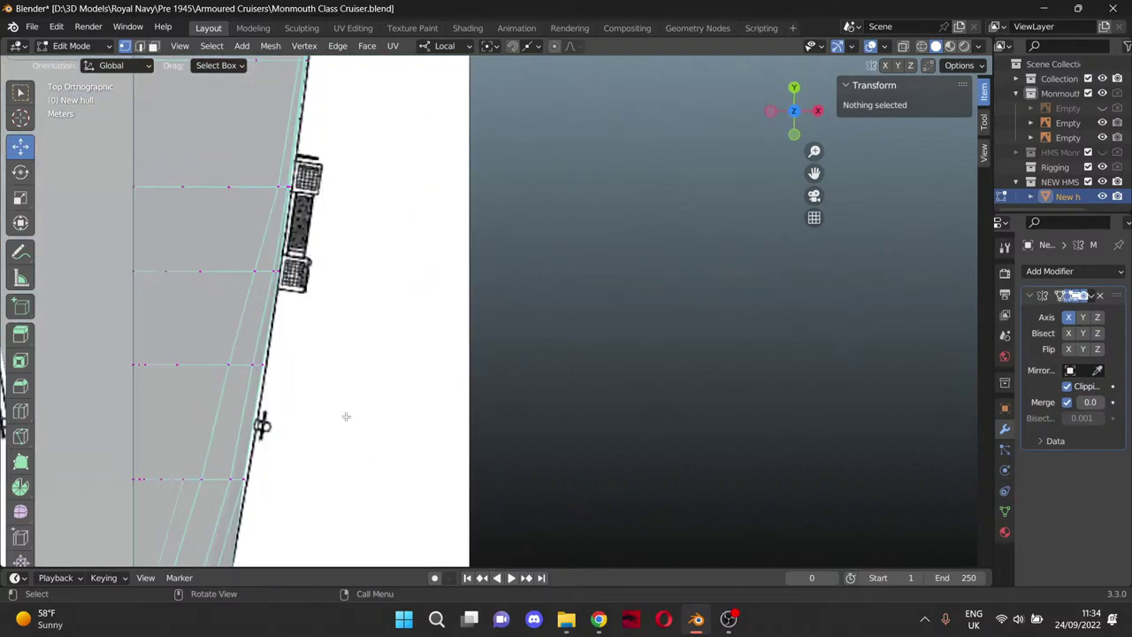
left_click_drag(813, 172, 1072, 0)
left_click_drag(1061, 39, 929, 66)
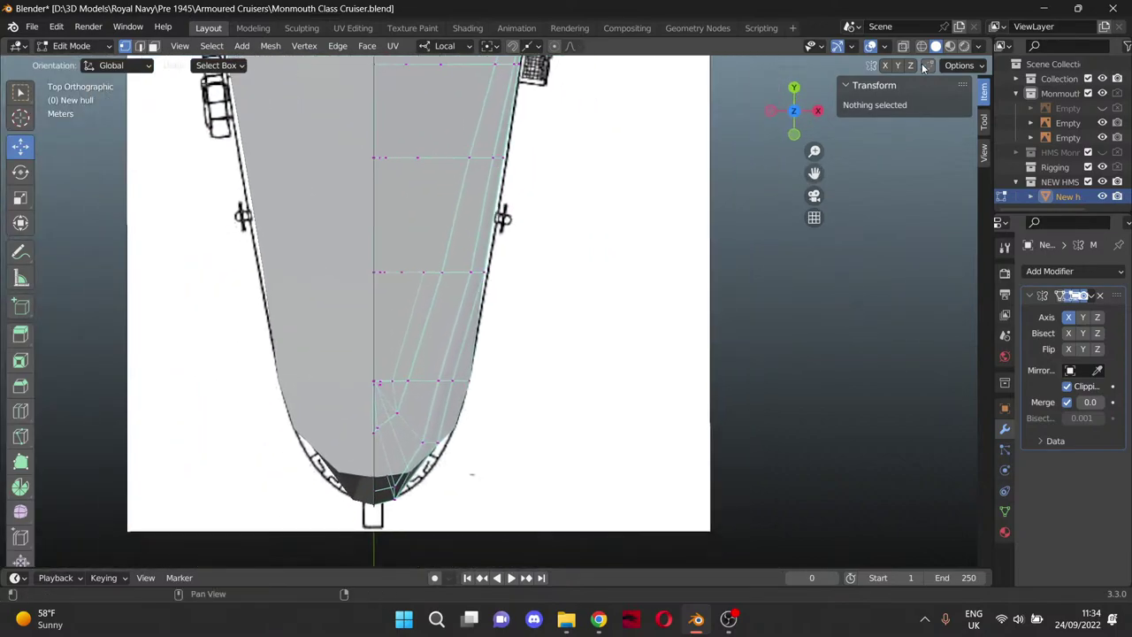
left_click(923, 50)
left_click(517, 274)
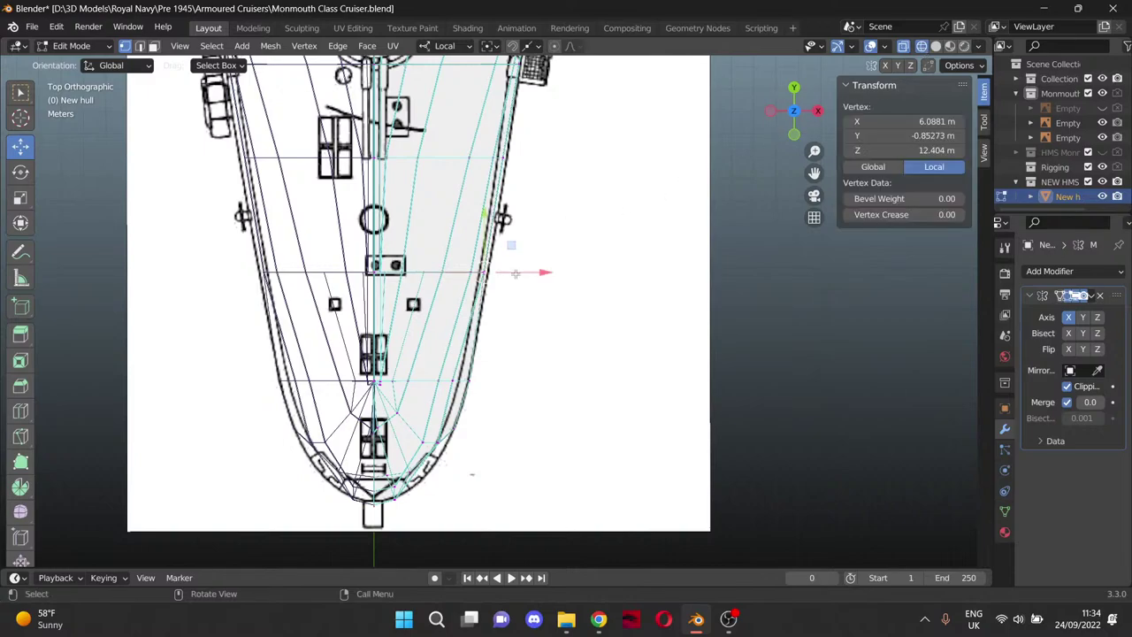
left_click_drag(541, 273, 547, 273)
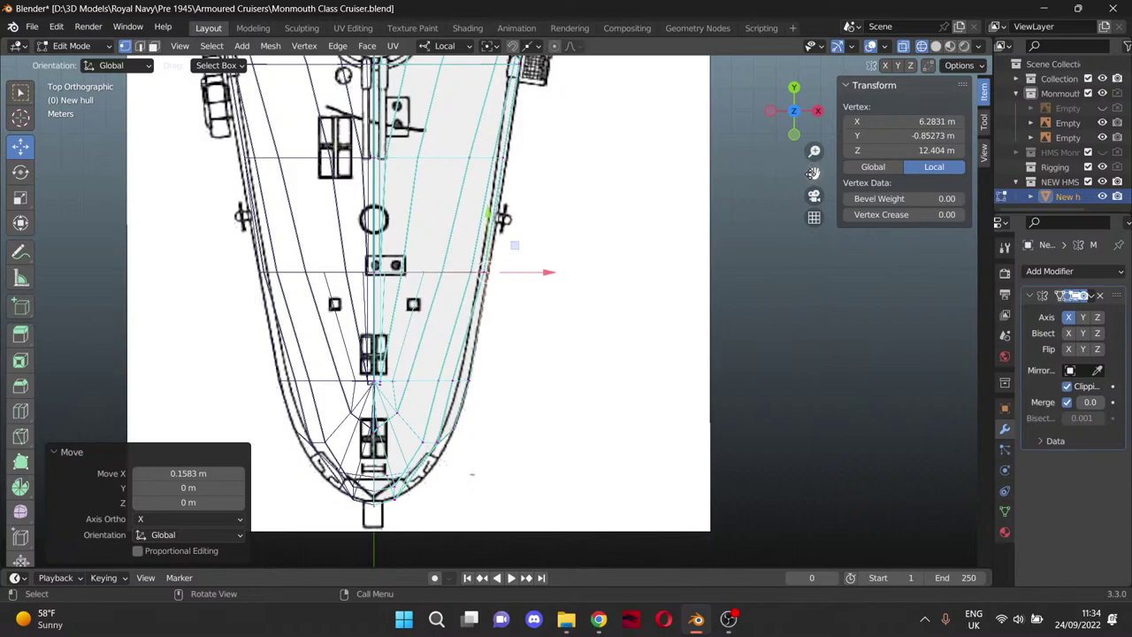
Examine the stern outline from above against the plan blueprint, in wireframe and then in solid shading.
left_click_drag(814, 173, 814, 53)
scroll(470, 384, "up", 6)
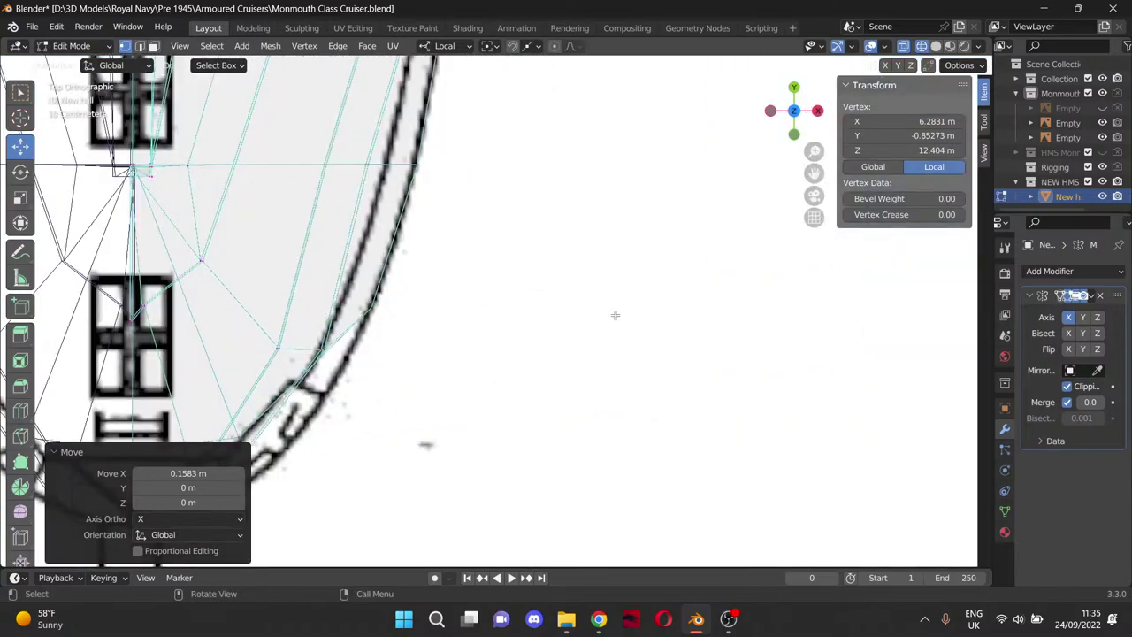
left_click_drag(813, 174, 1090, 33)
scroll(702, 305, "up", 1)
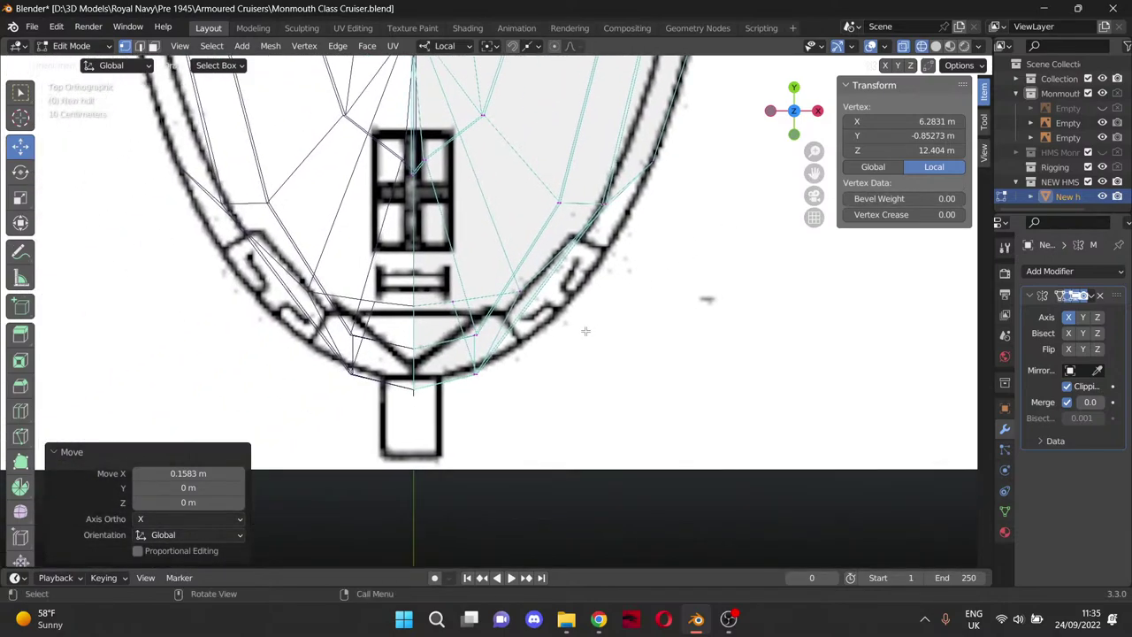
scroll(685, 257, "up", 4)
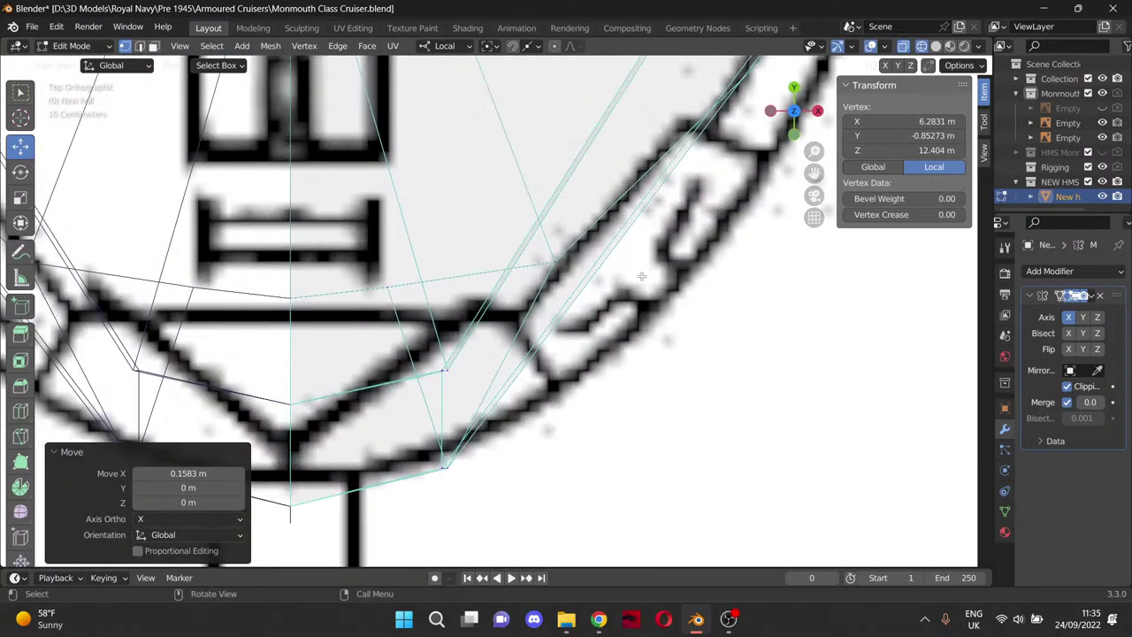
scroll(641, 278, "down", 1)
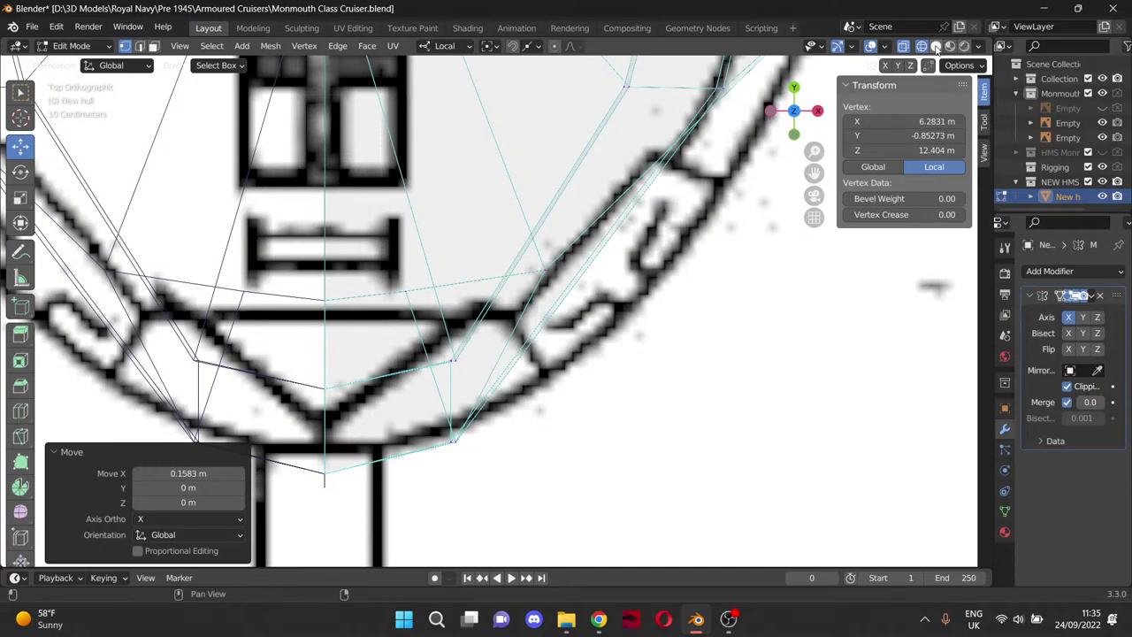
key("shift+z")
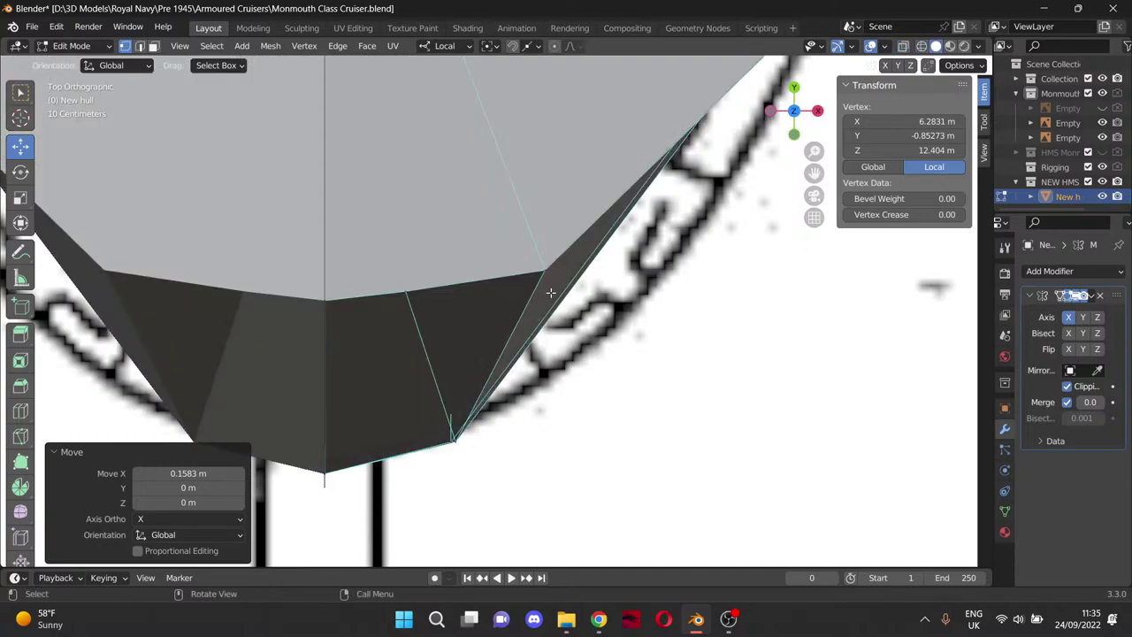
scroll(543, 347, "down", 3)
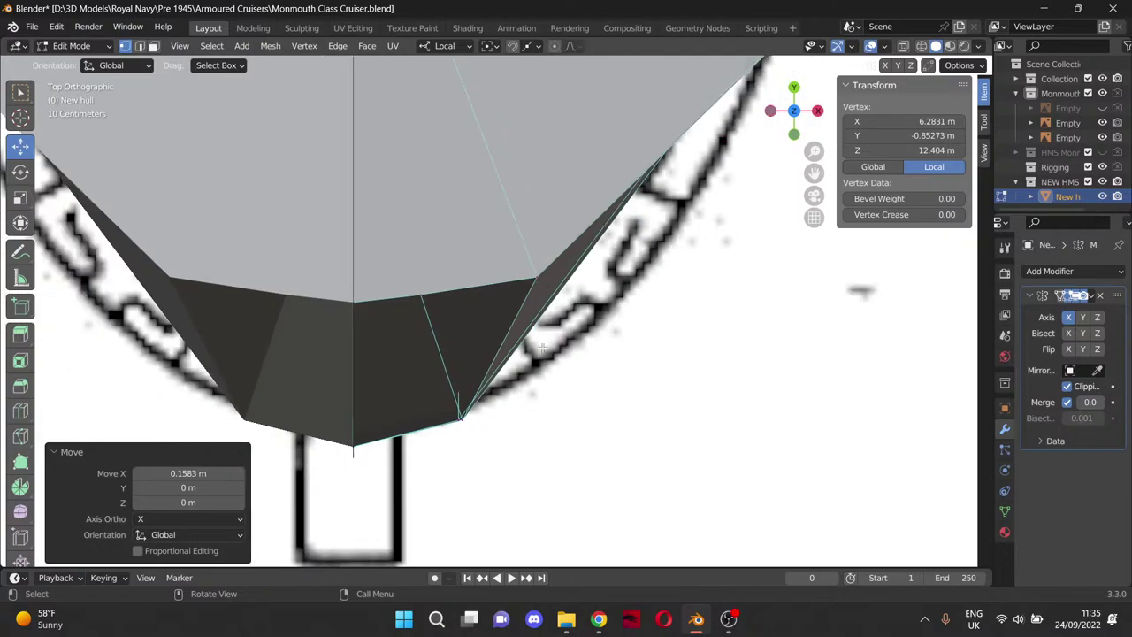
Move the overlapping mid-height vertices on the aft hull side outward along X to about 4.98 m.
middle_click_drag(546, 346, 498, 252)
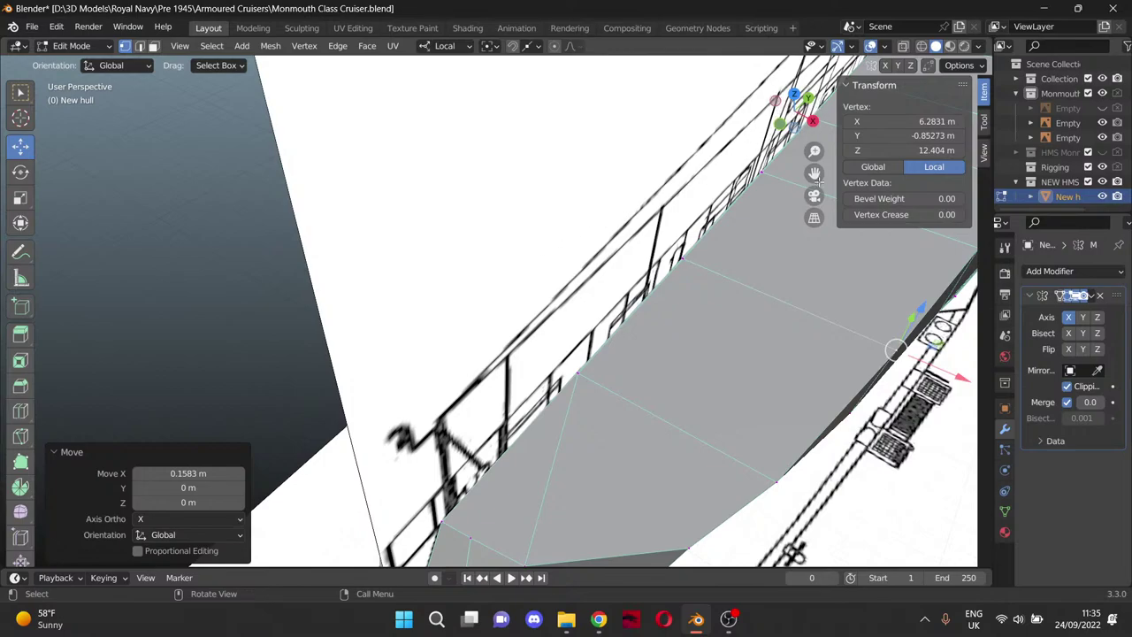
mouse_move(814, 173)
left_mouse_down()
mouse_move(778, 75)
mouse_move(715, 5)
left_mouse_up()
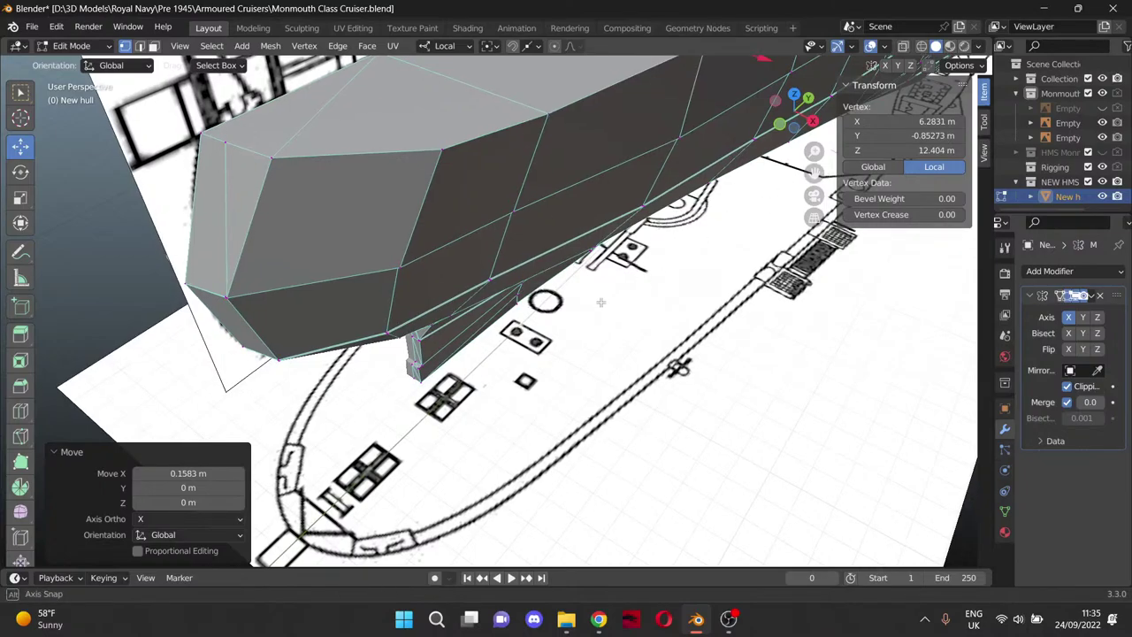
middle_click_drag(599, 301, 560, 327)
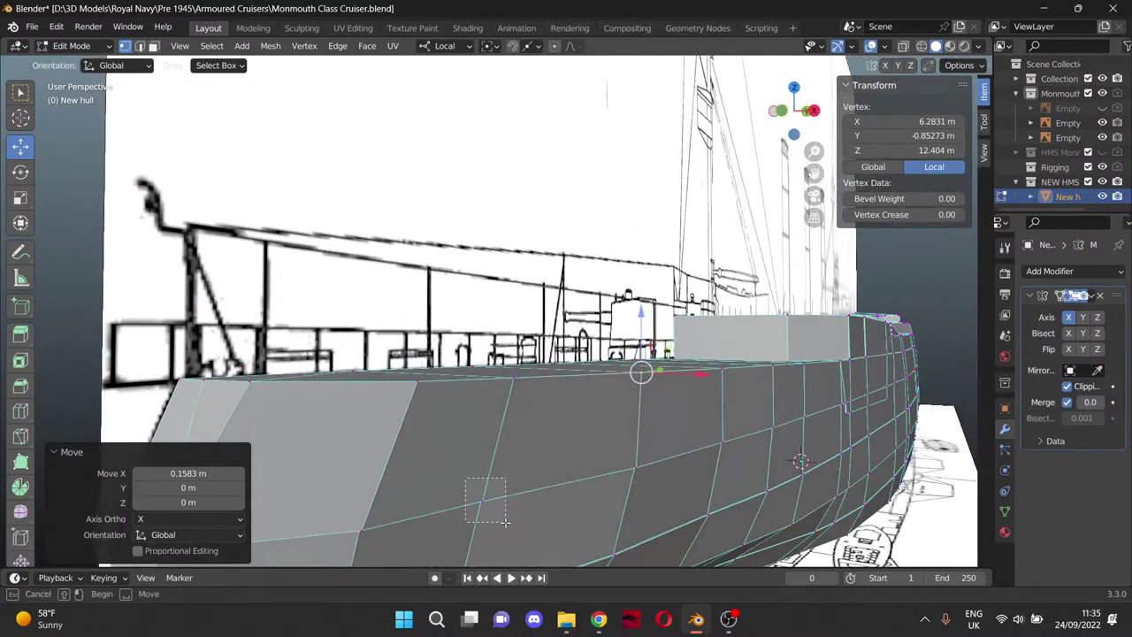
left_click(482, 504)
key("KP_7")
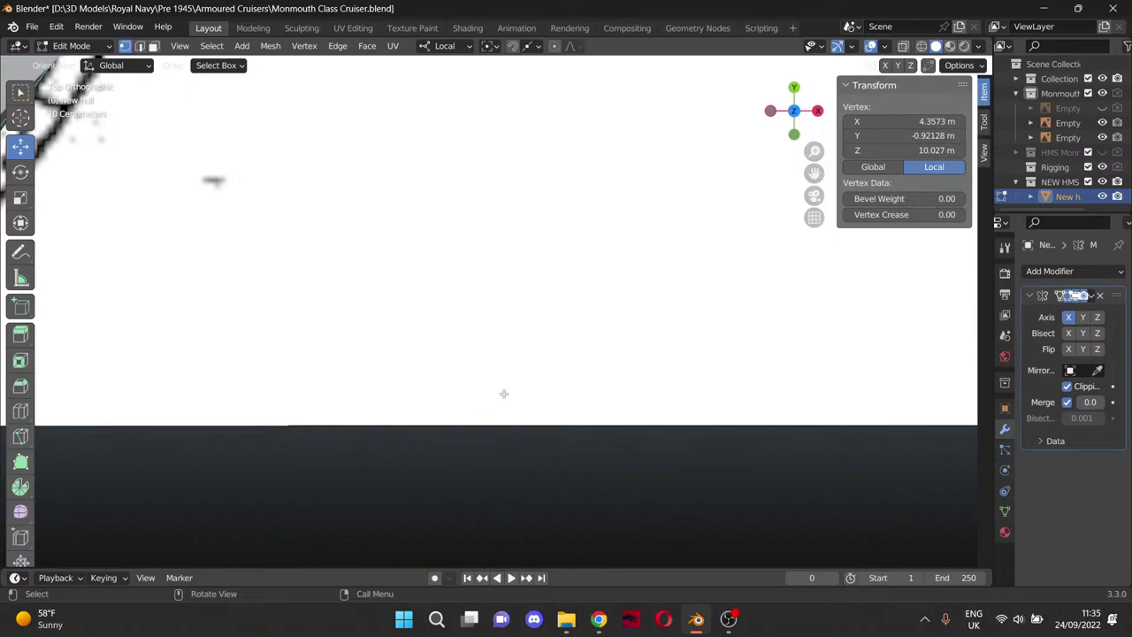
scroll(505, 392, "down", 4)
key("KP_Decimal")
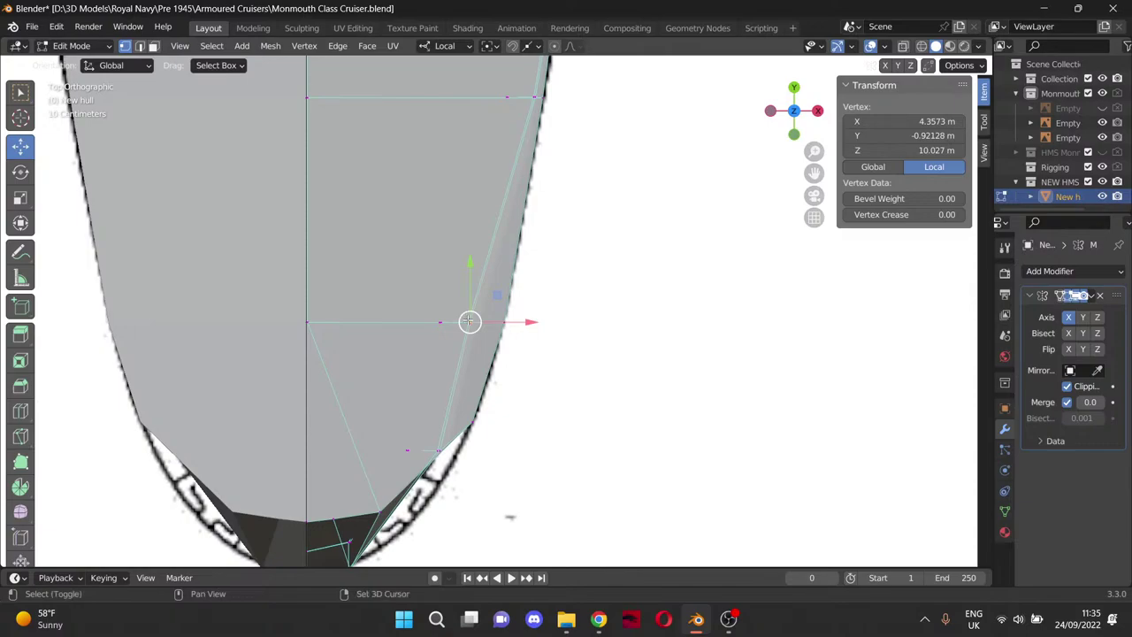
left_click(469, 322, "shift")
left_click_drag(530, 323, 554, 324)
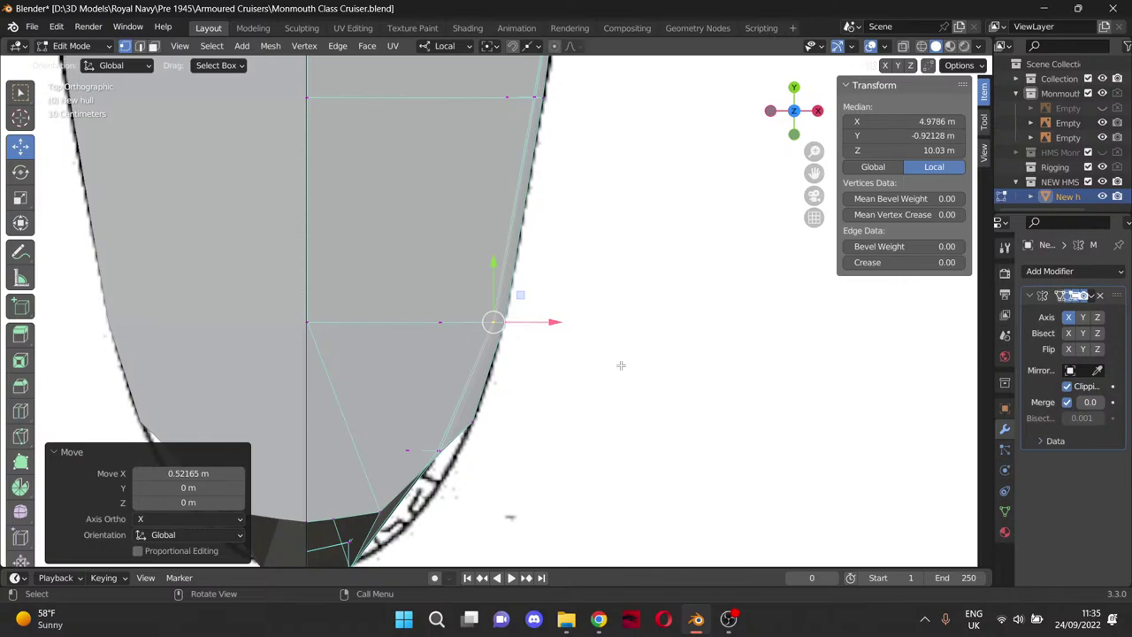
Move the lower hull-side vertex beneath the widened pair outward along X to about 3.76 m.
scroll(621, 366, "down", 2)
middle_click_drag(621, 366, 606, 111)
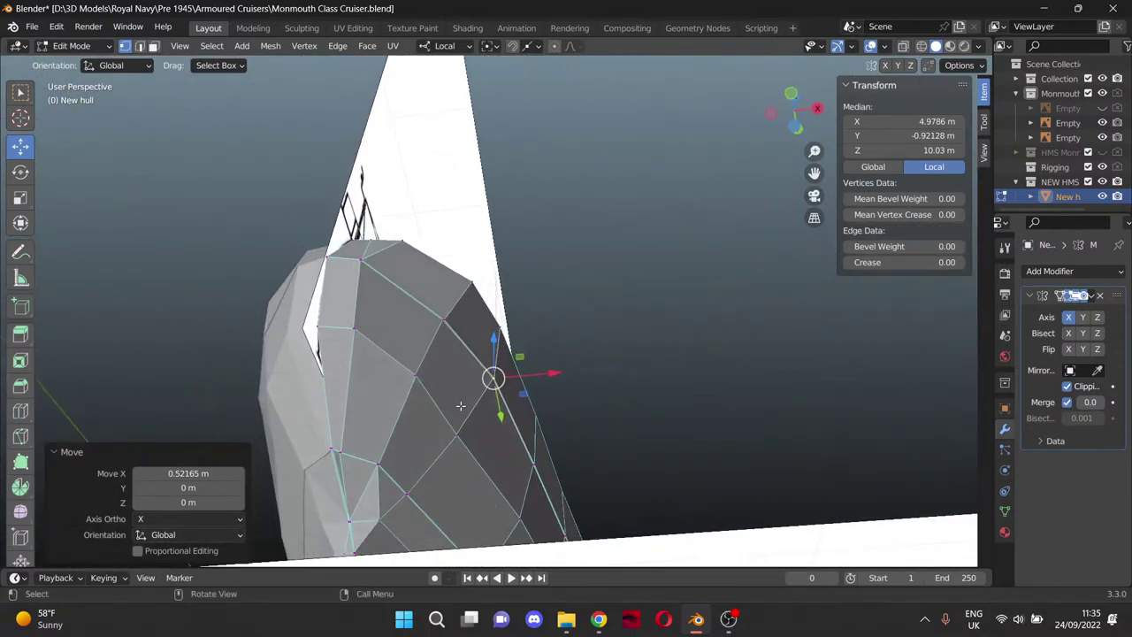
left_click(456, 434)
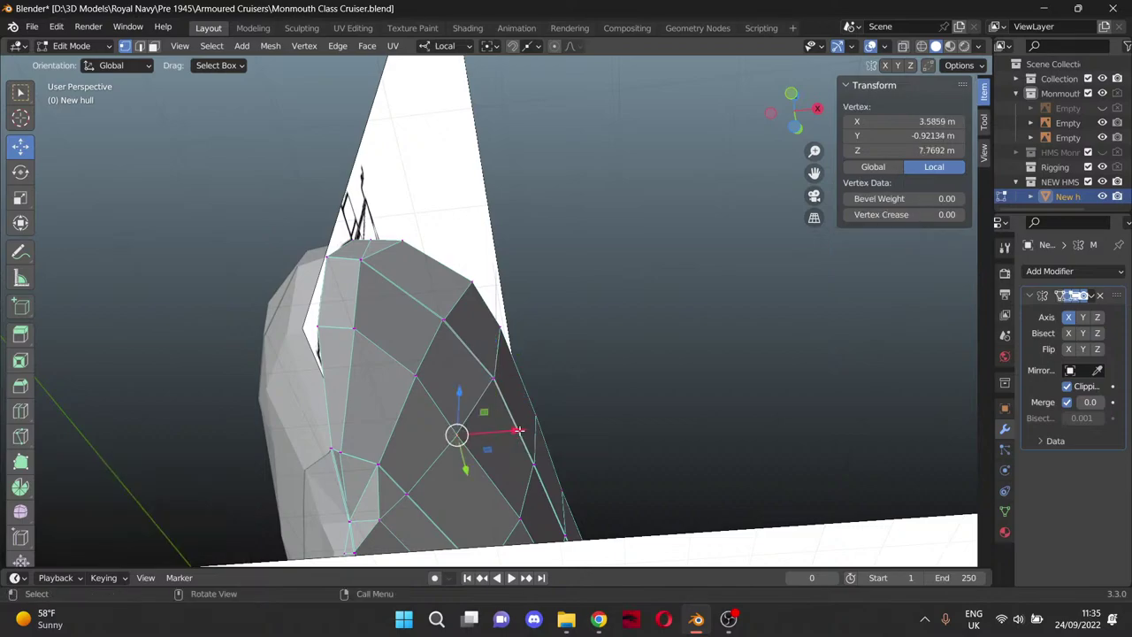
left_click_drag(517, 429, 527, 431)
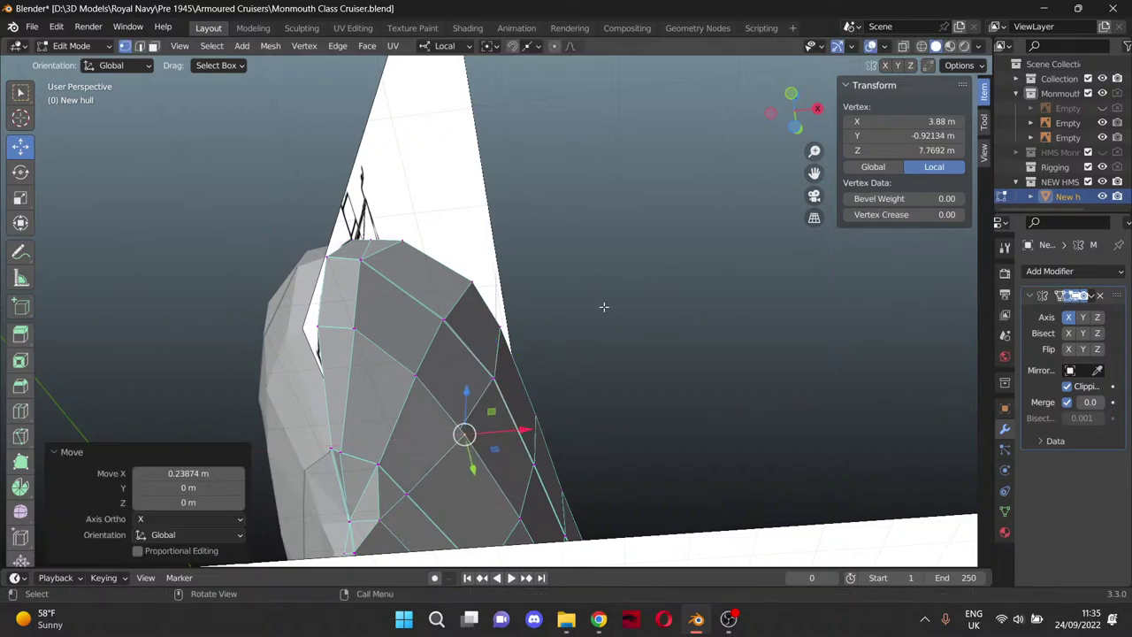
middle_click_drag(604, 307, 490, 471)
key("ctrl+z")
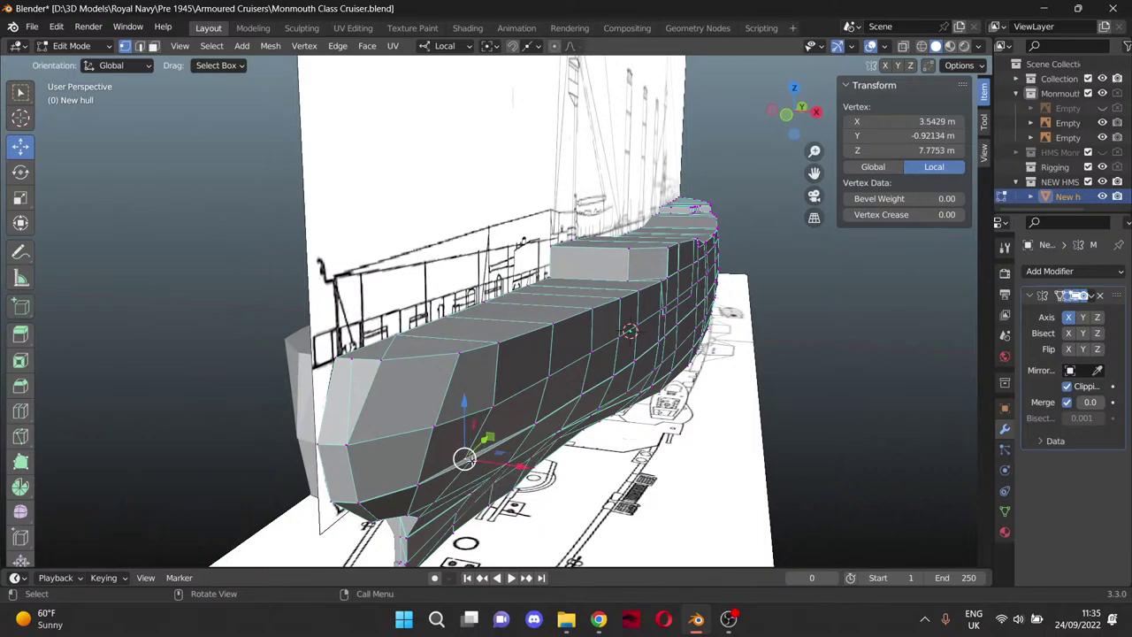
left_click_drag(521, 470, 528, 475)
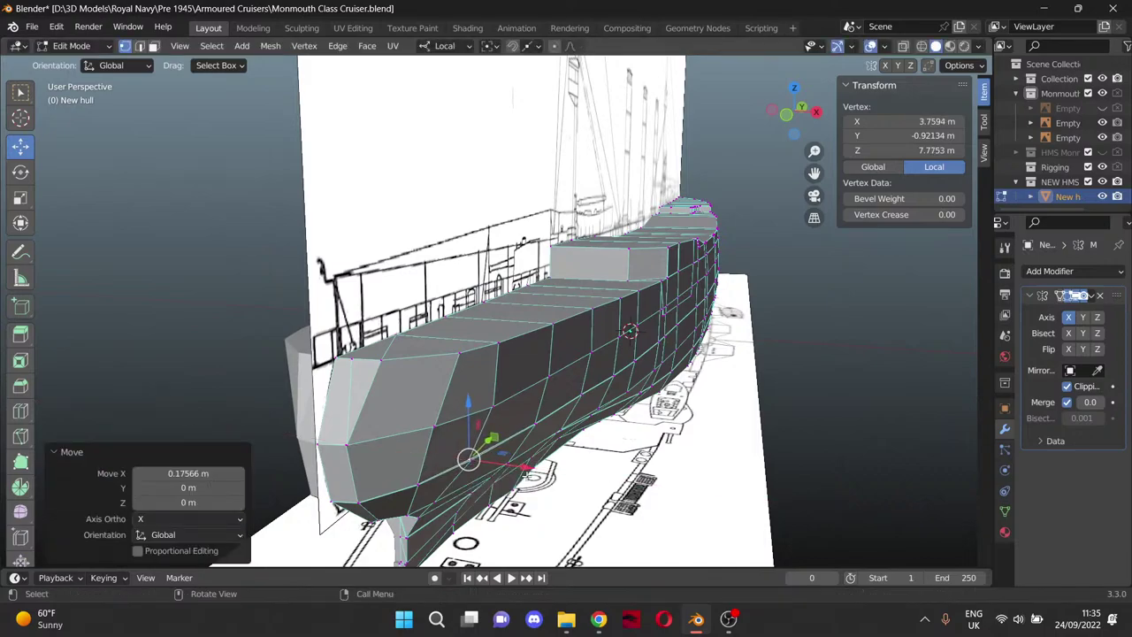
left_click(829, 434)
Move the aft deck-corner vertex outward along X to about 2.96 m to meet the blueprint's stern outline.
scroll(828, 434, "down", 3)
middle_click_drag(829, 434, 743, 497)
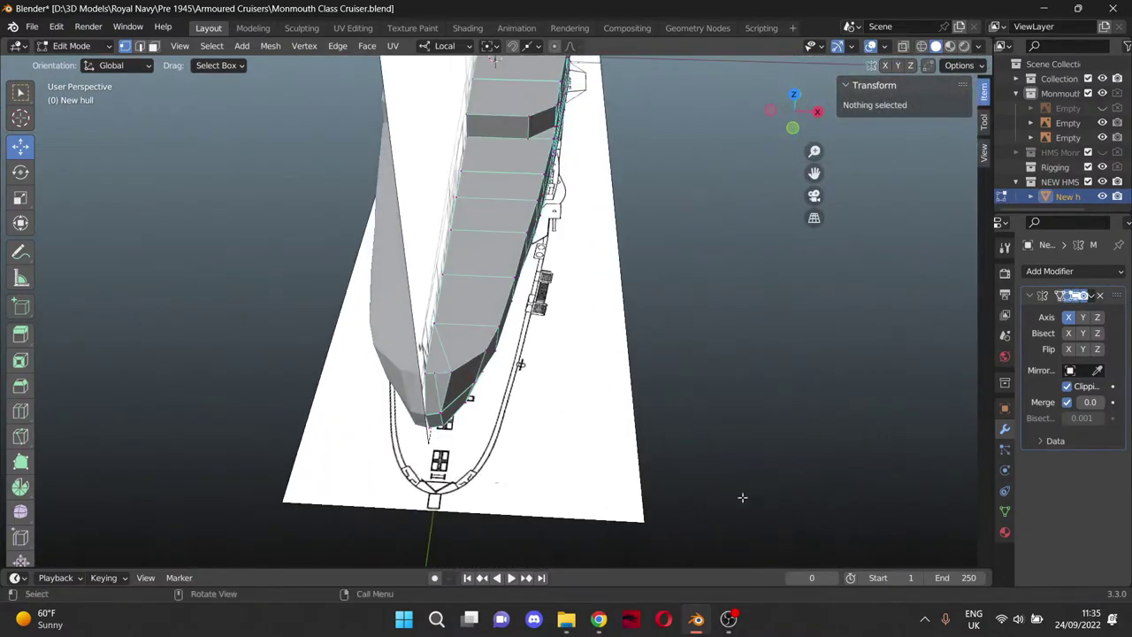
left_click(451, 373)
key("KP_7")
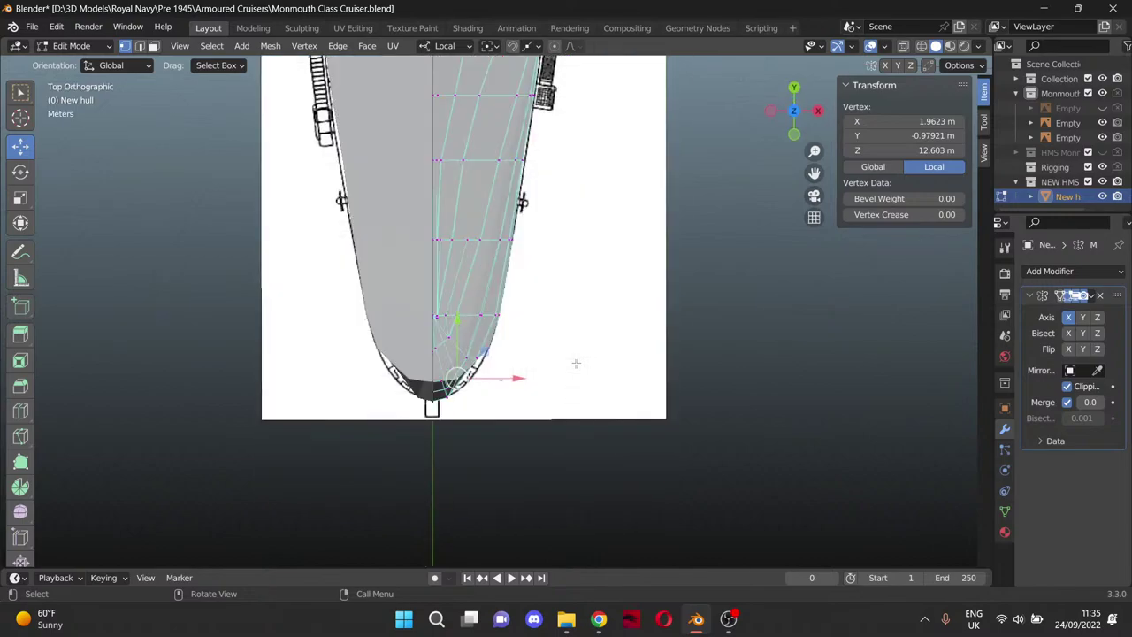
scroll(576, 363, "up", 6)
left_click_drag(455, 478, 489, 479)
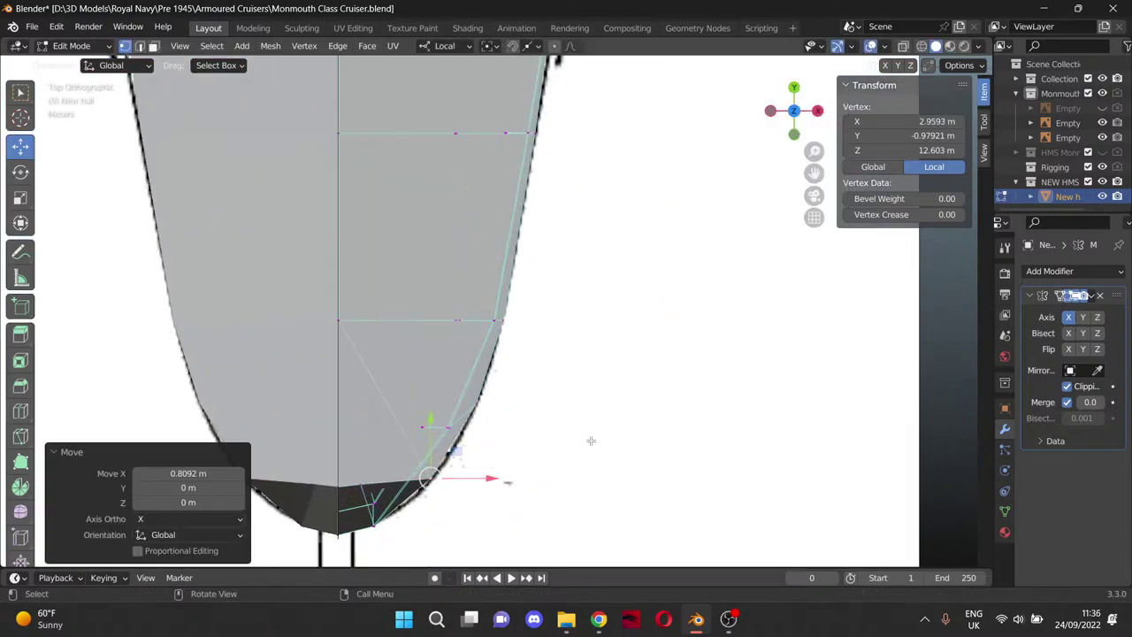
Knife two edges down from the aft deck-corner vertex, one to the side vertex below and one to the adjacent horizontal hull edge.
middle_click_drag(592, 455, 529, 254)
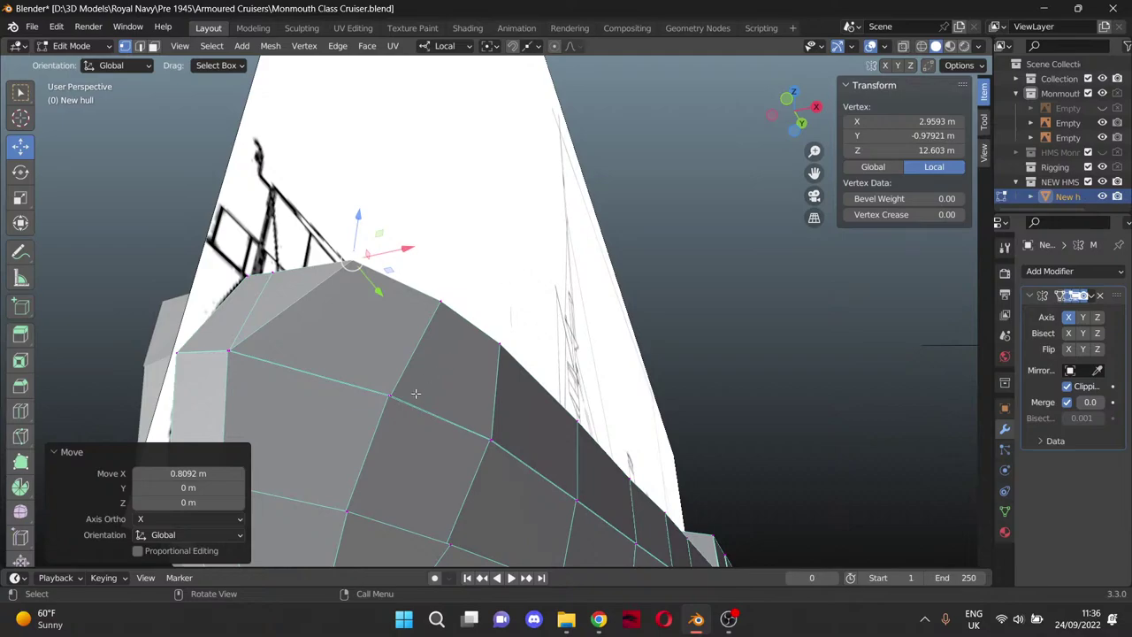
key("k")
left_click(389, 395)
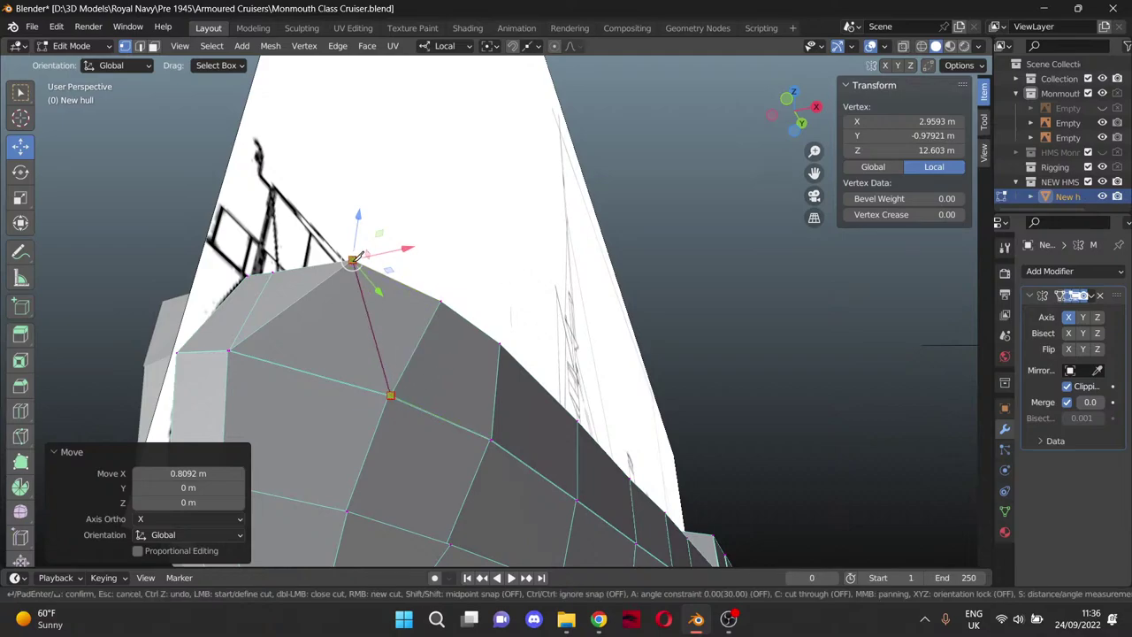
left_click(352, 259)
key("Return")
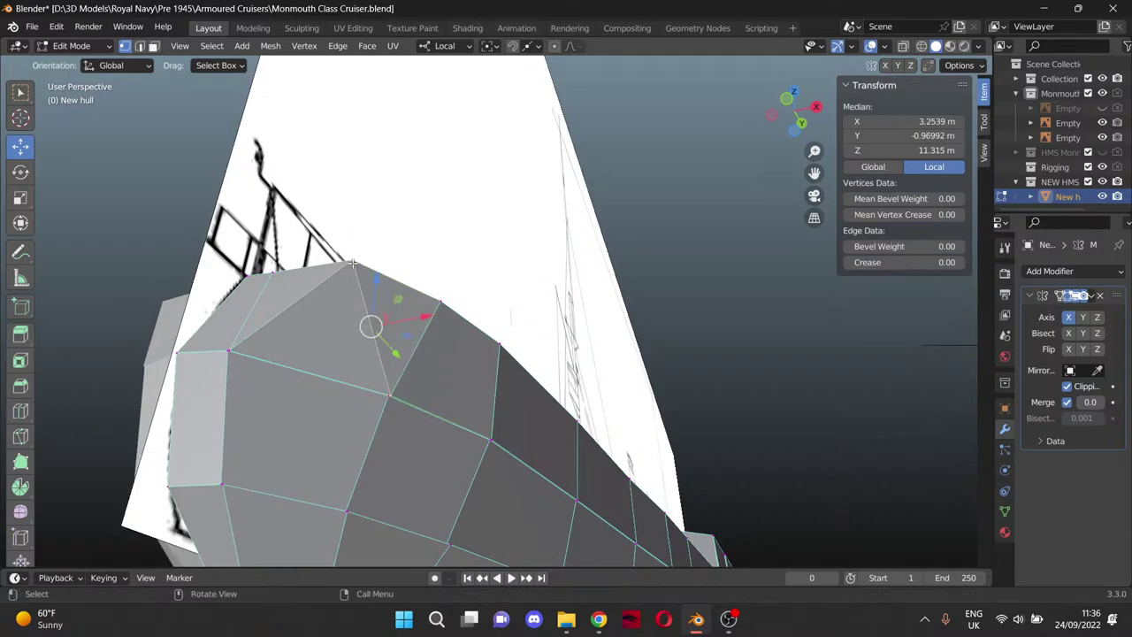
key("k")
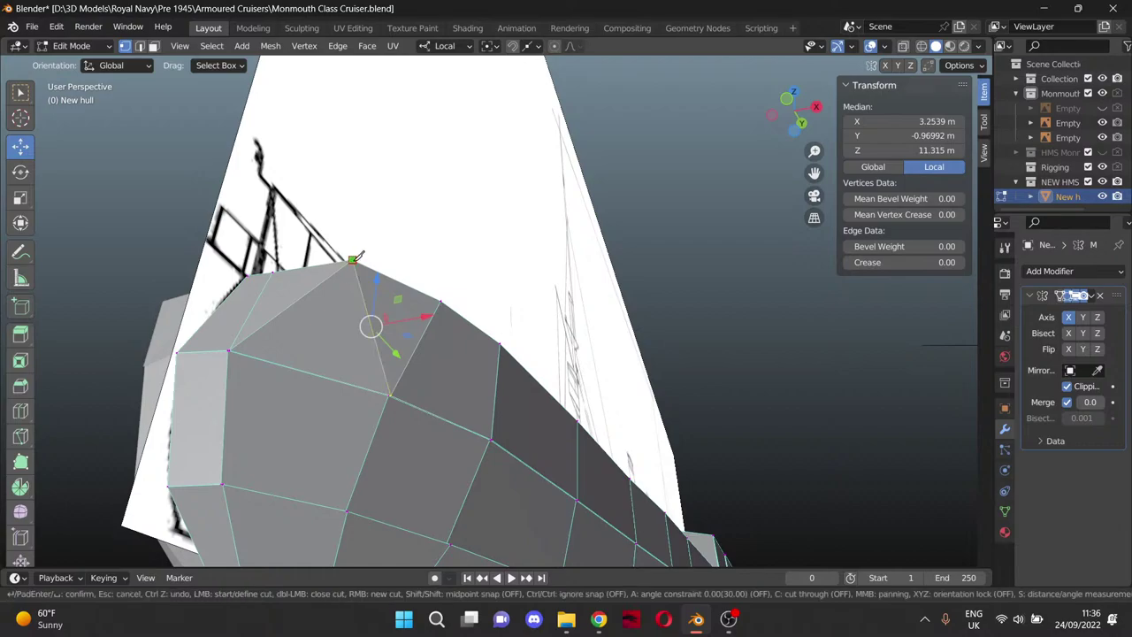
left_click(352, 260)
left_click(316, 375)
key("Return")
In the top view, move the stern deck-edge vertex beside the centreline aft along Y by about 0.06 m.
middle_click_drag(402, 228, 338, 411)
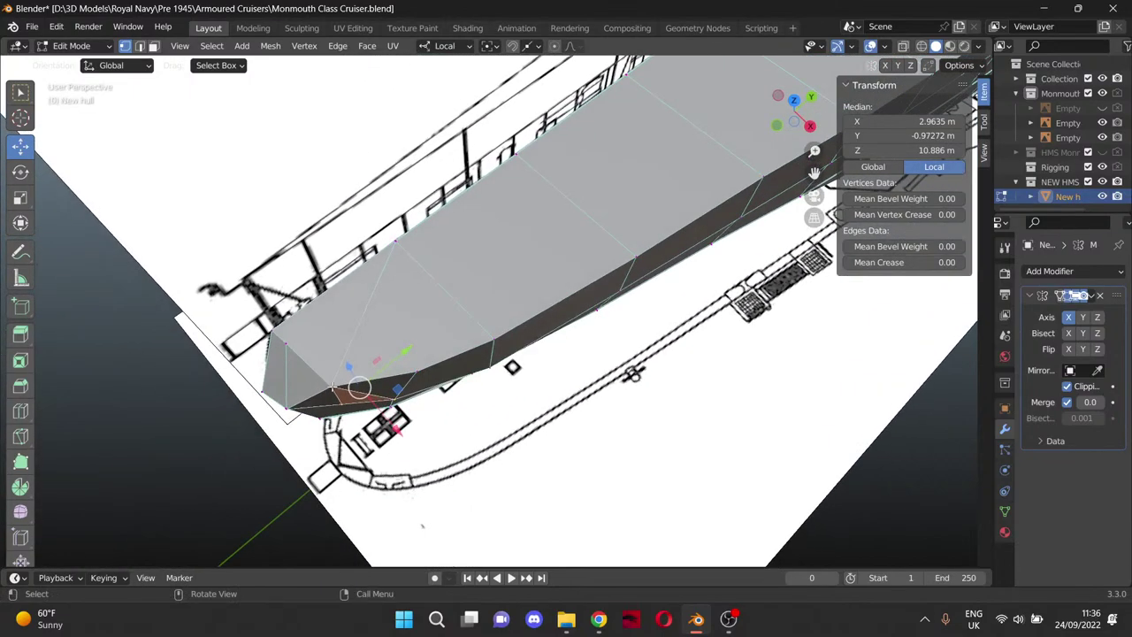
left_click(333, 388)
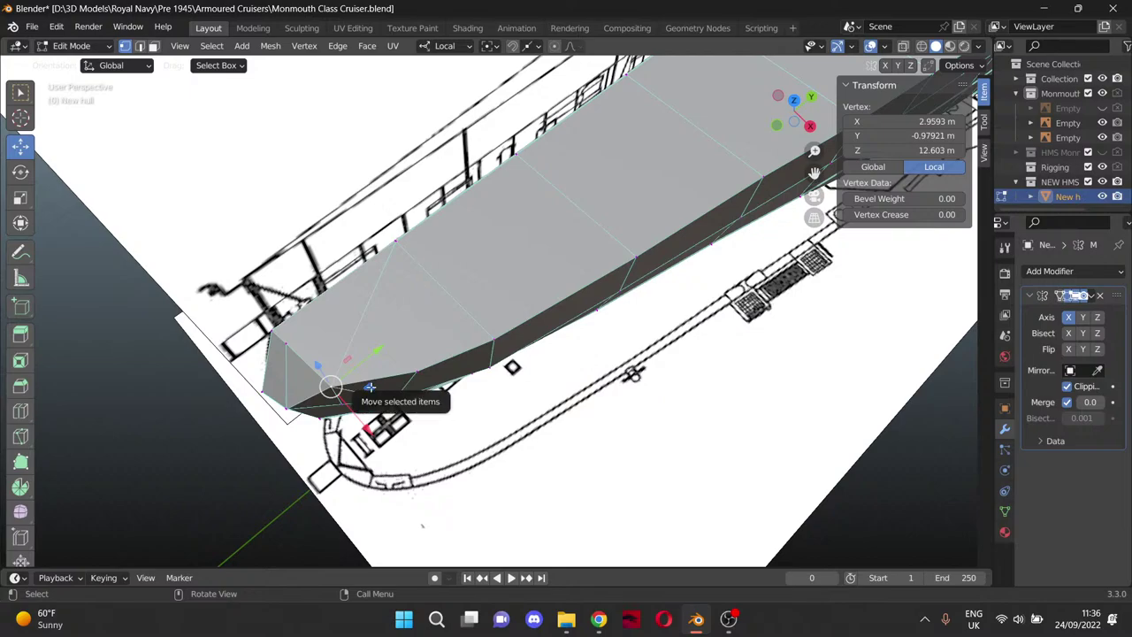
key("KP_7")
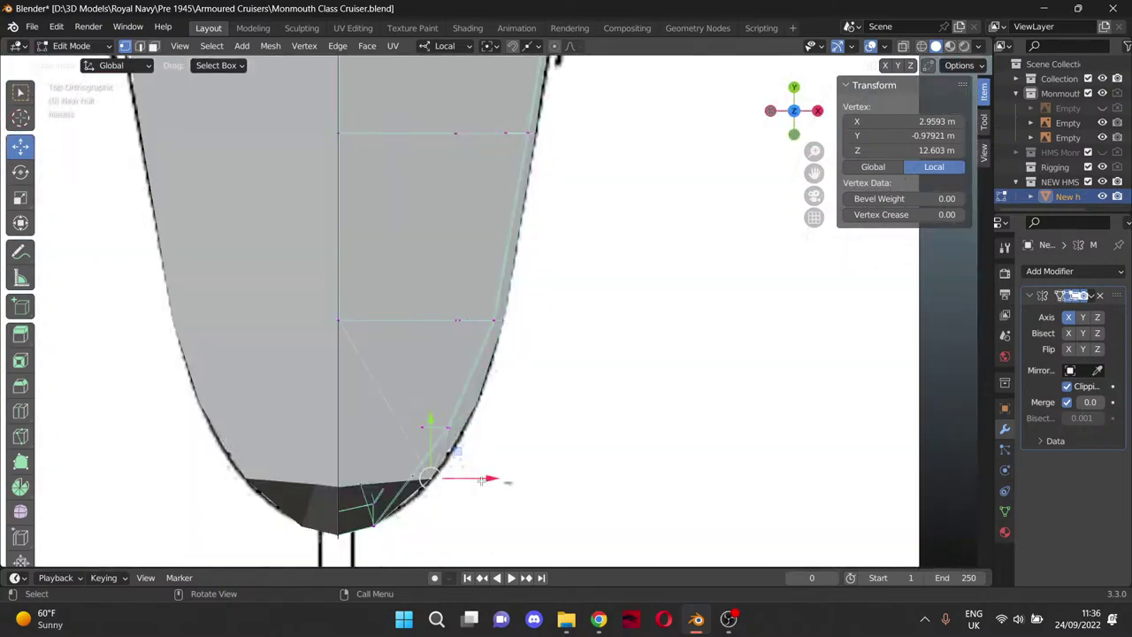
left_click(360, 484)
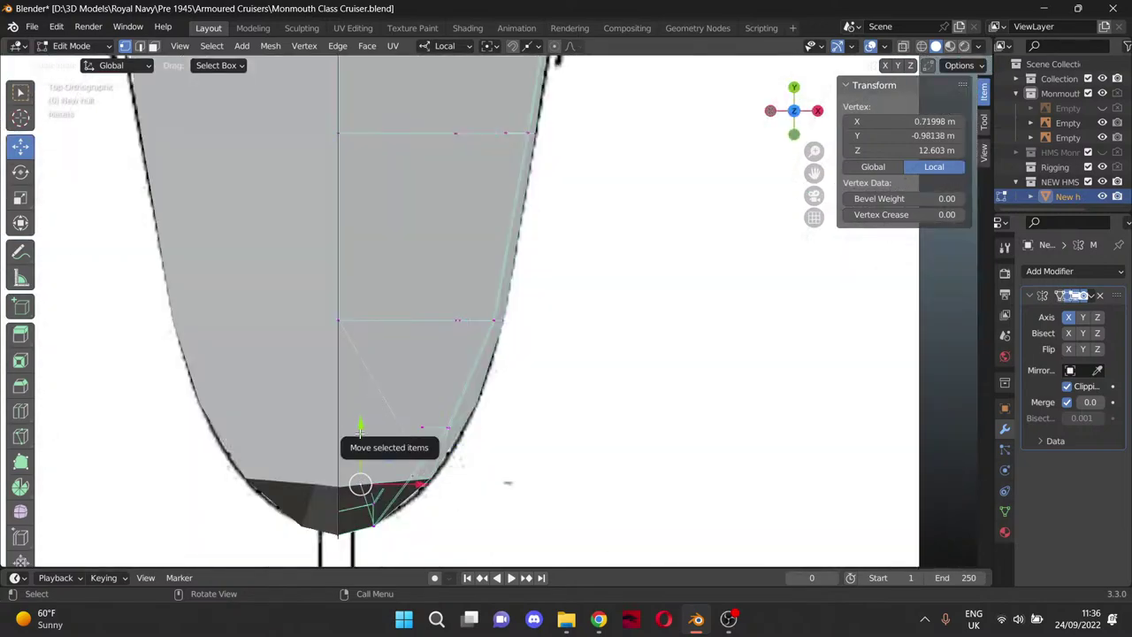
left_click_drag(360, 443, 437, 484)
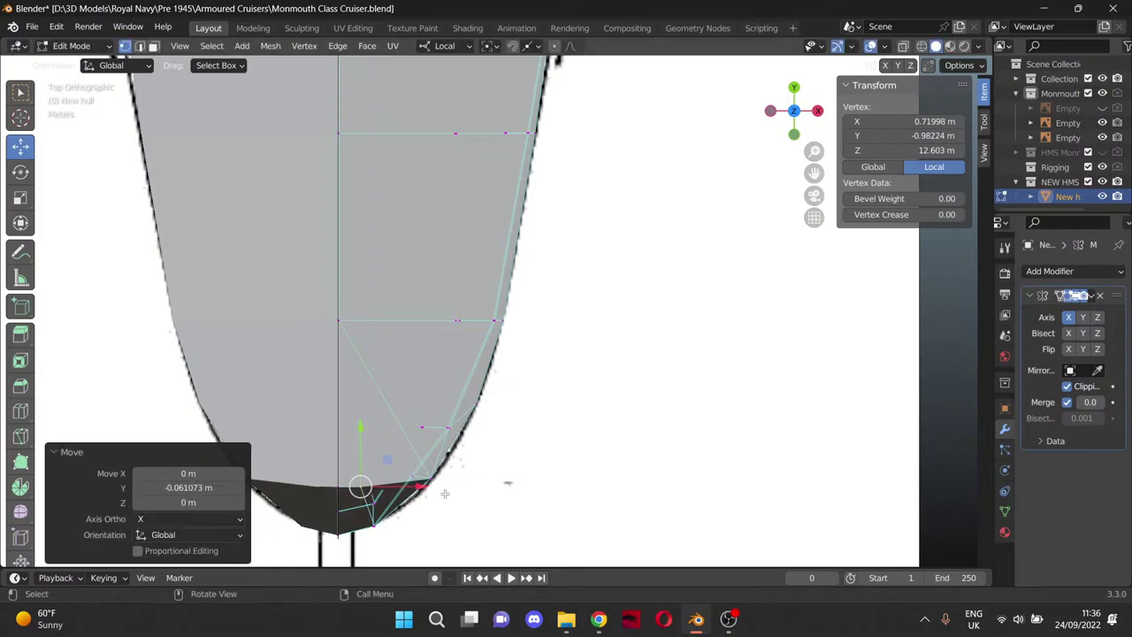
Move the aft deck-corner vertex inboard along X to about 2.77 m.
left_click(430, 478)
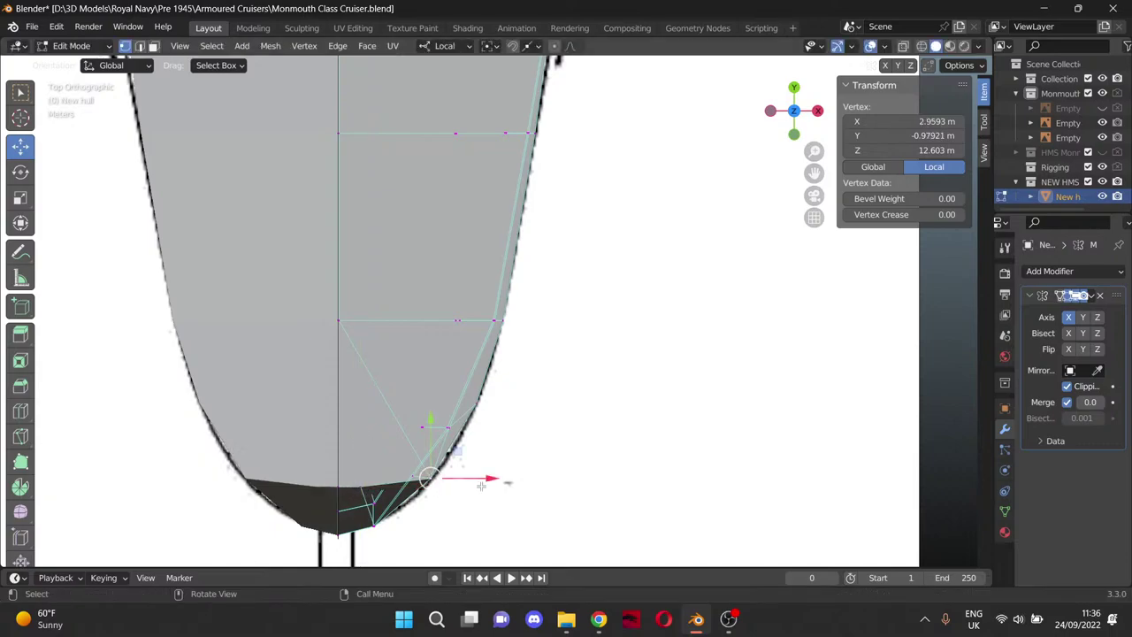
mouse_move(491, 478)
left_mouse_down()
mouse_move(450, 472)
mouse_move(484, 475)
left_mouse_up()
middle_click_drag(484, 475, 466, 337)
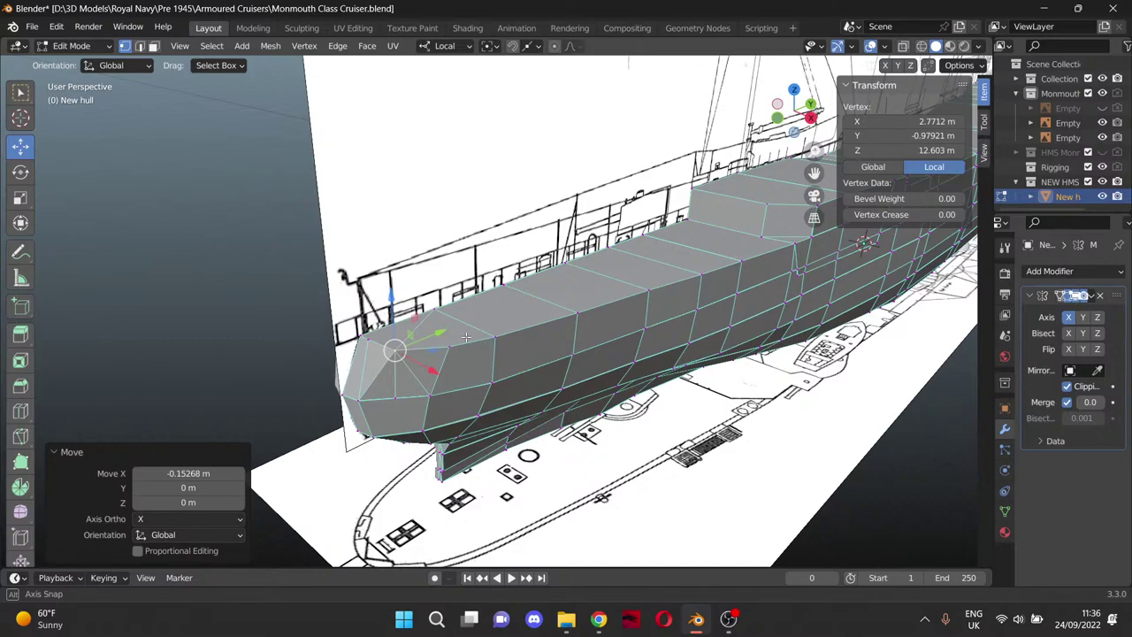
middle_click_drag(466, 337, 478, 362)
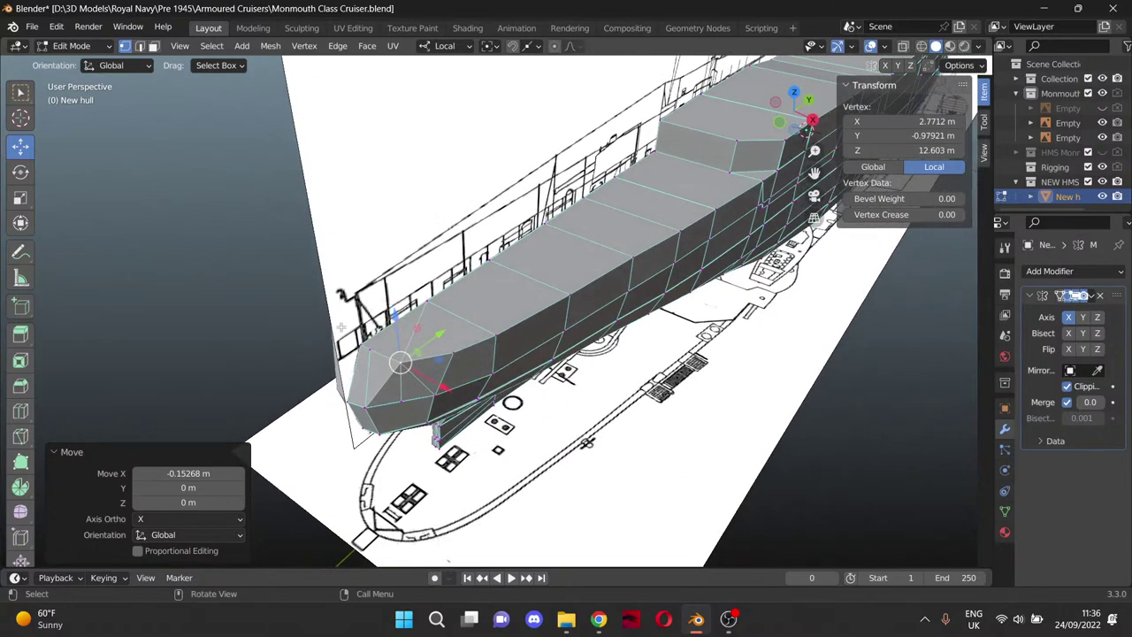
middle_click_drag(372, 404, 385, 469)
middle_click_drag(514, 442, 433, 419)
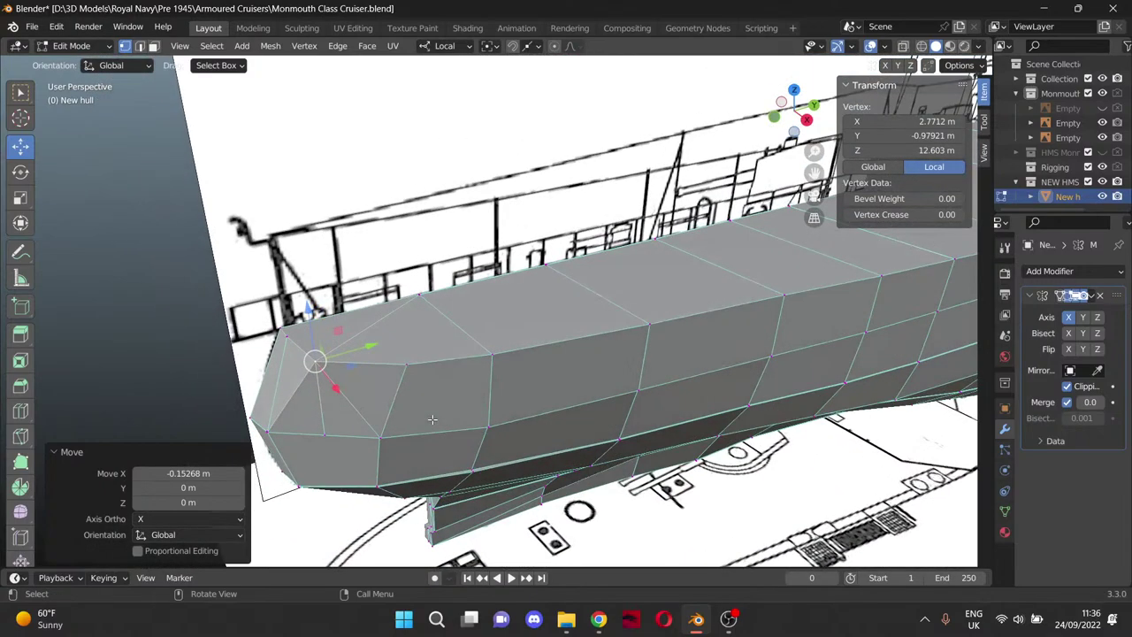
scroll(298, 334, "down", 2)
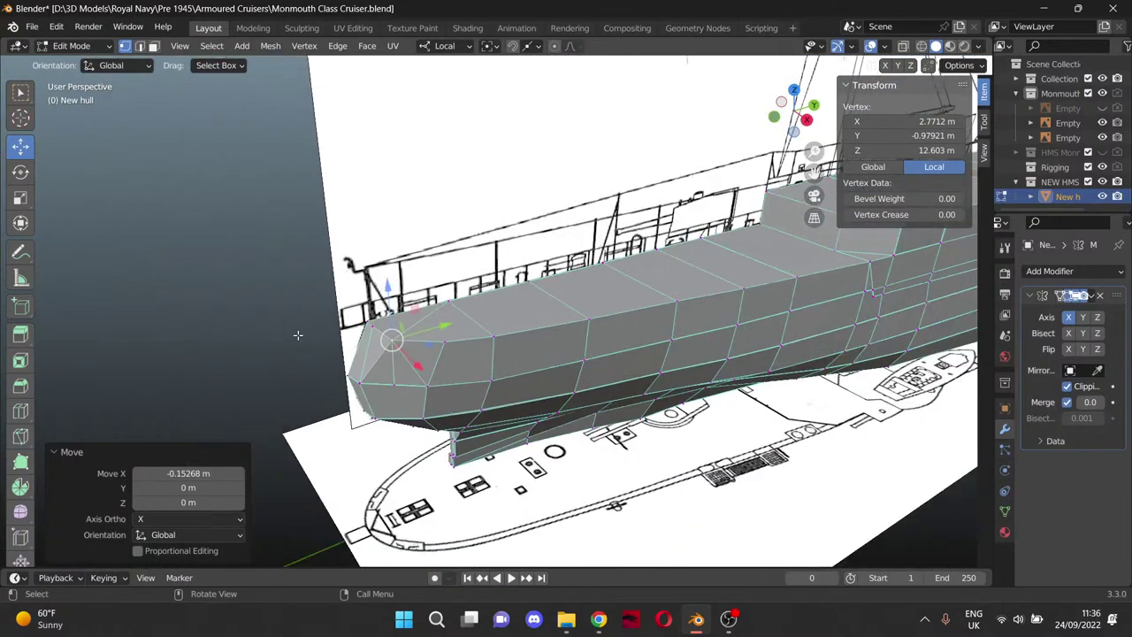
Select the deck-edge vertices from the stern centreline forward to the raised deck, including the corner vertices of its aft step.
left_click(366, 321)
middle_click_drag(630, 341, 611, 330)
scroll(612, 330, "down", 2)
left_click(779, 294, "ctrl")
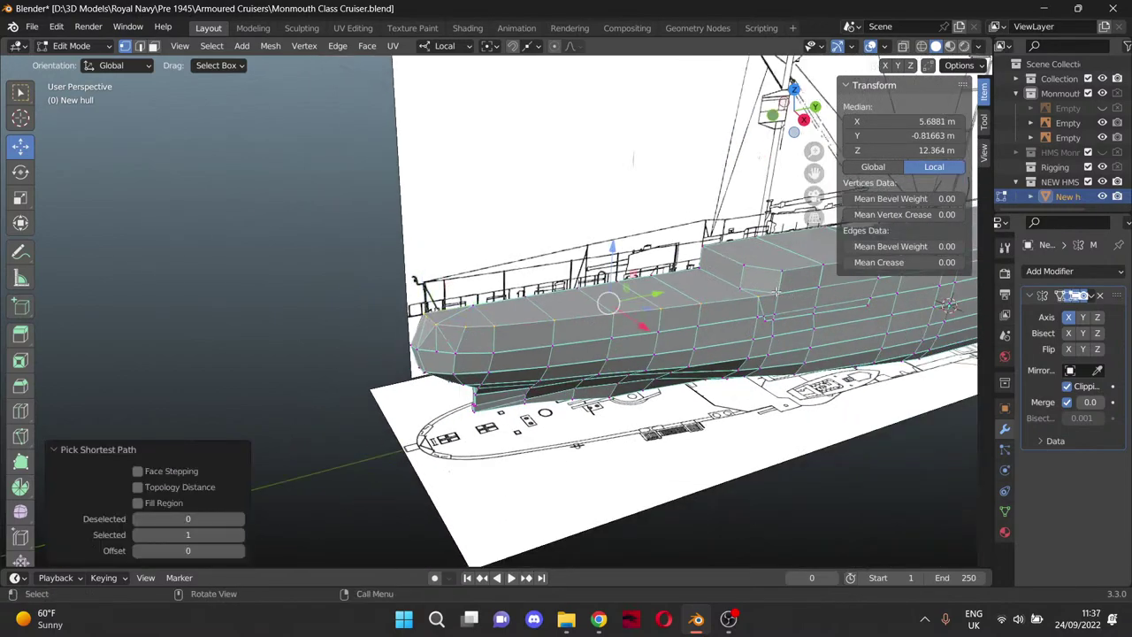
left_click(776, 292, "shift")
left_click(743, 279, "shift")
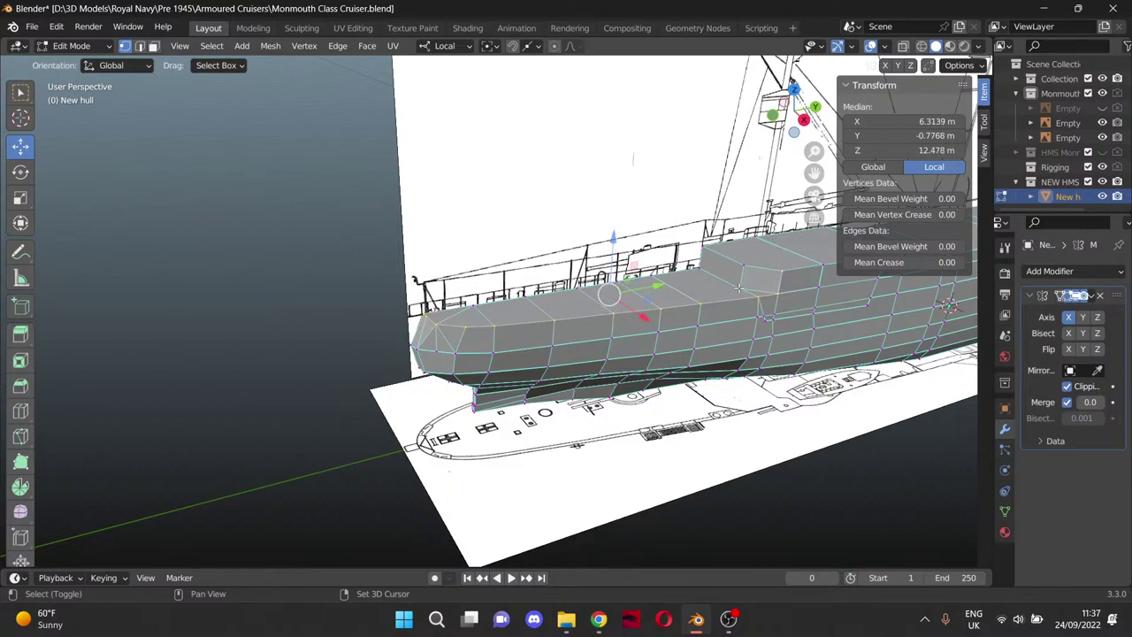
left_click(726, 278, "shift")
left_click(697, 269, "shift")
left_click(702, 246, "shift")
left_click(744, 264, "shift")
Add the hull-side vertices along the slanted edge and short lower edge below the raised deck's aft step to the selection.
left_click_drag(808, 173, 525, 190)
scroll(477, 379, "up", 3)
middle_click_drag(477, 379, 446, 360)
scroll(446, 359, "down", 2)
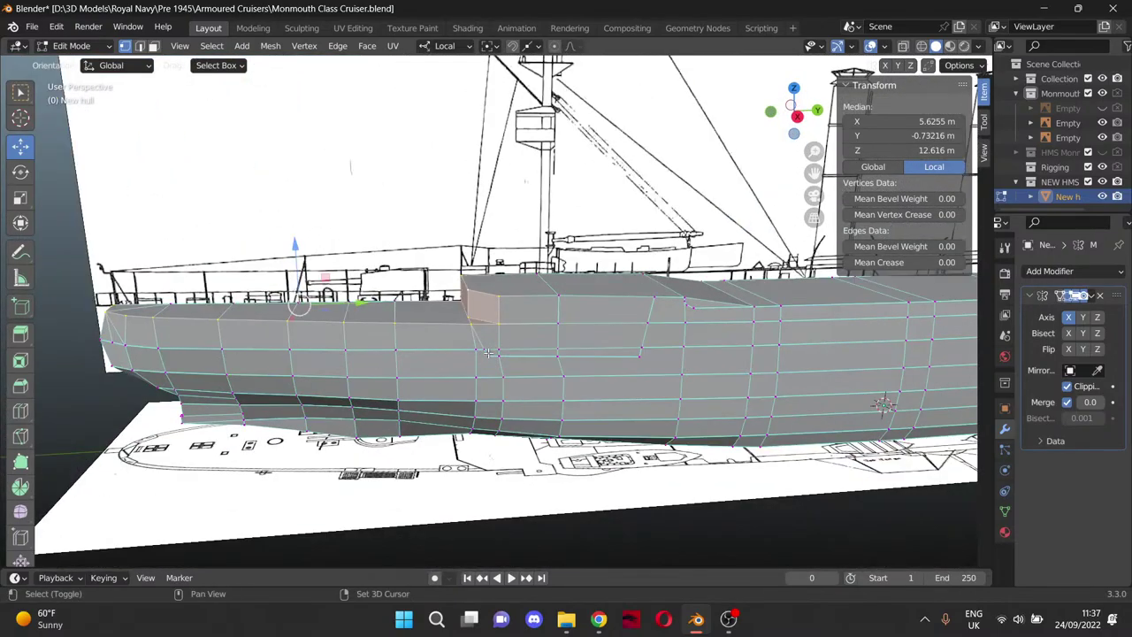
left_click(483, 351, "shift")
left_click(489, 357, "shift")
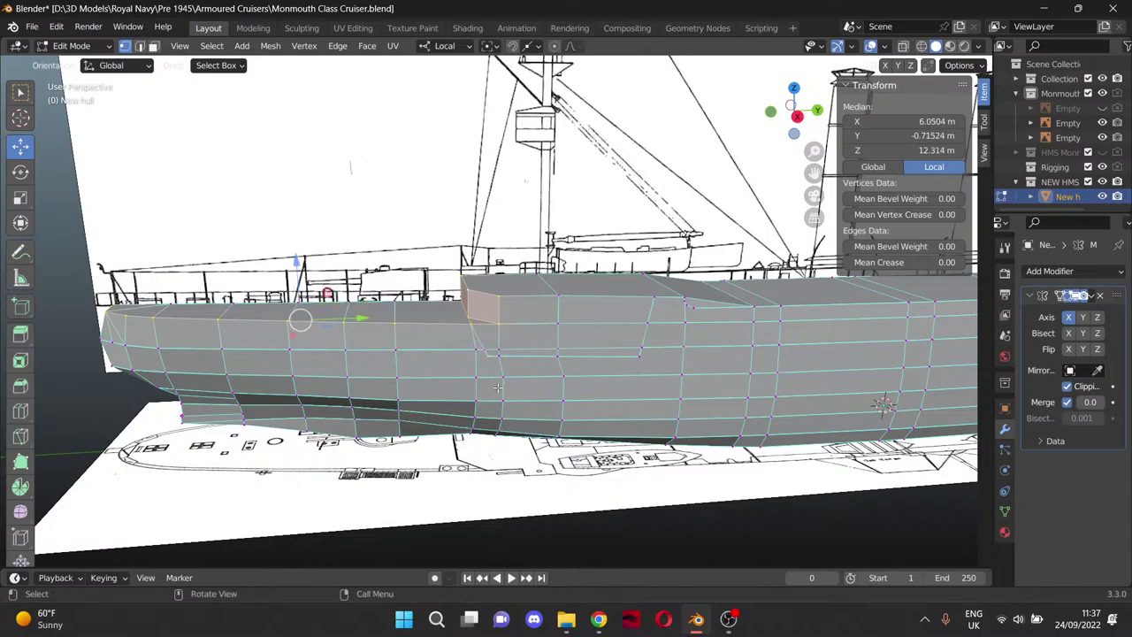
scroll(494, 358, "up", 5)
left_click(452, 461, "shift")
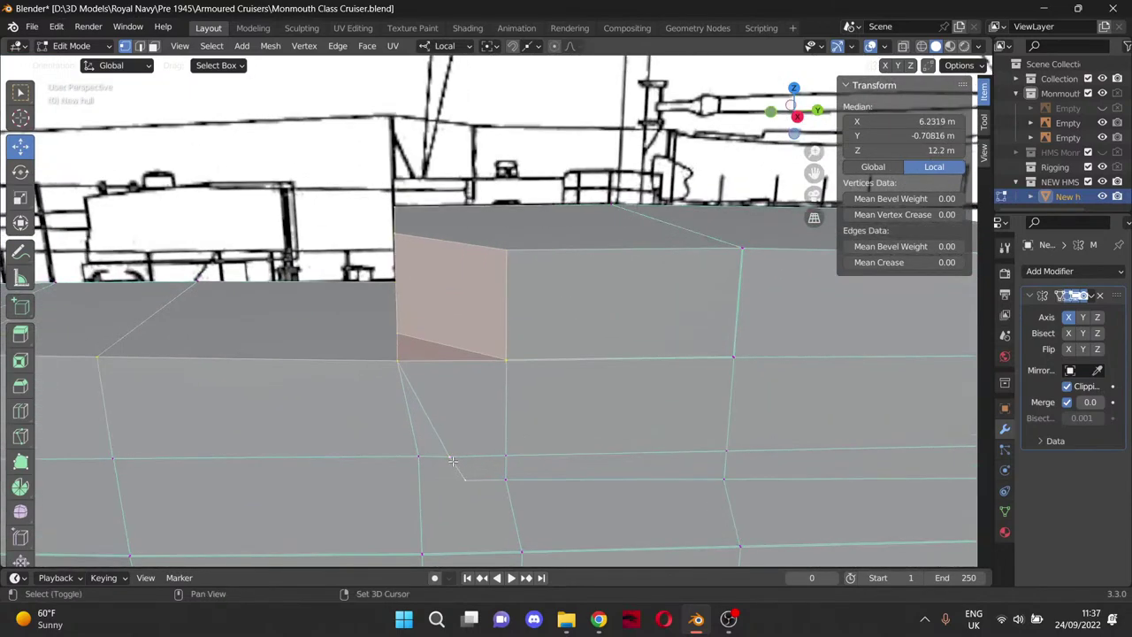
left_click(507, 477, "shift")
Extend the selection up the next vertical column of hull-side vertices below the raised deck, restoring it after an accidental deselection.
middle_click_drag(572, 483, 643, 486)
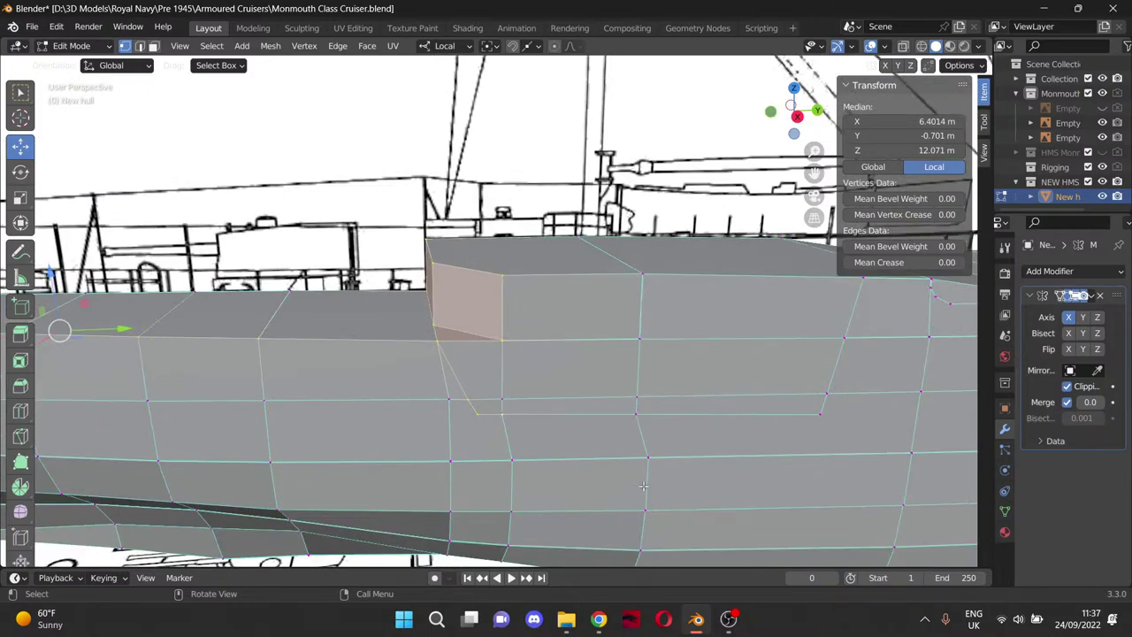
left_click(636, 415, "shift")
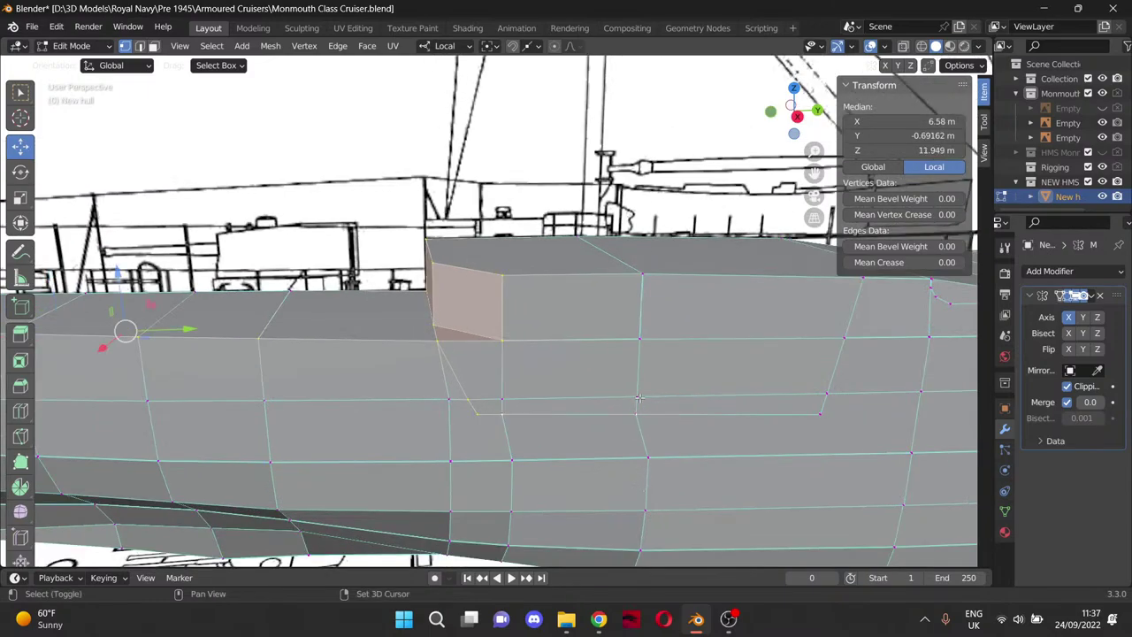
left_click(636, 397, "shift")
left_click(640, 339, "shift")
left_click(641, 280, "shift")
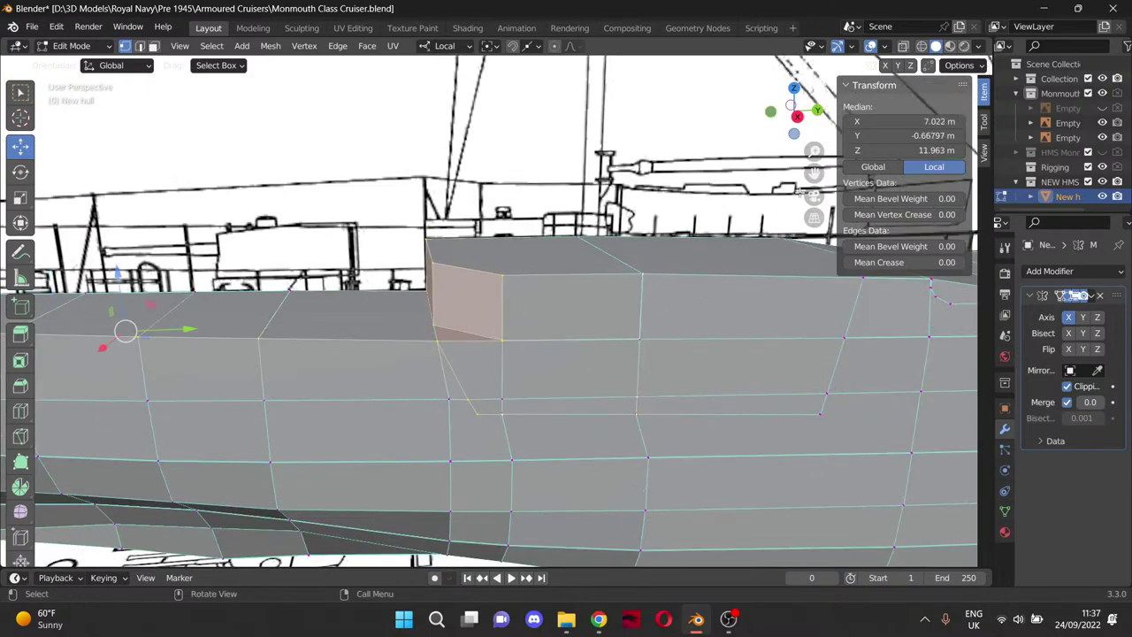
left_click(769, 185)
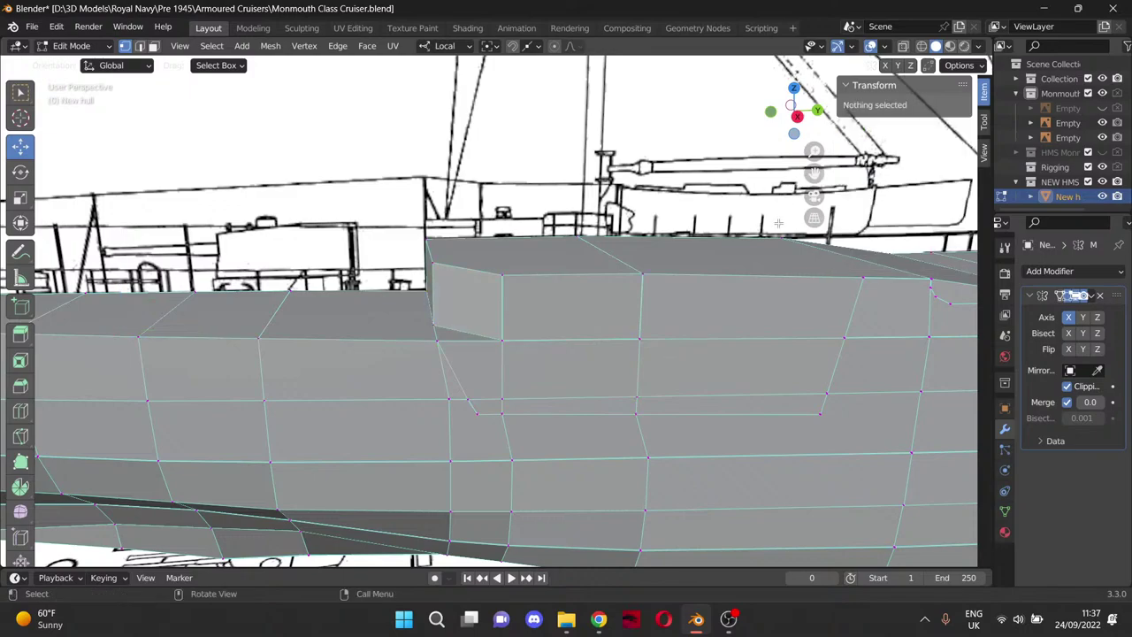
key("ctrl+z")
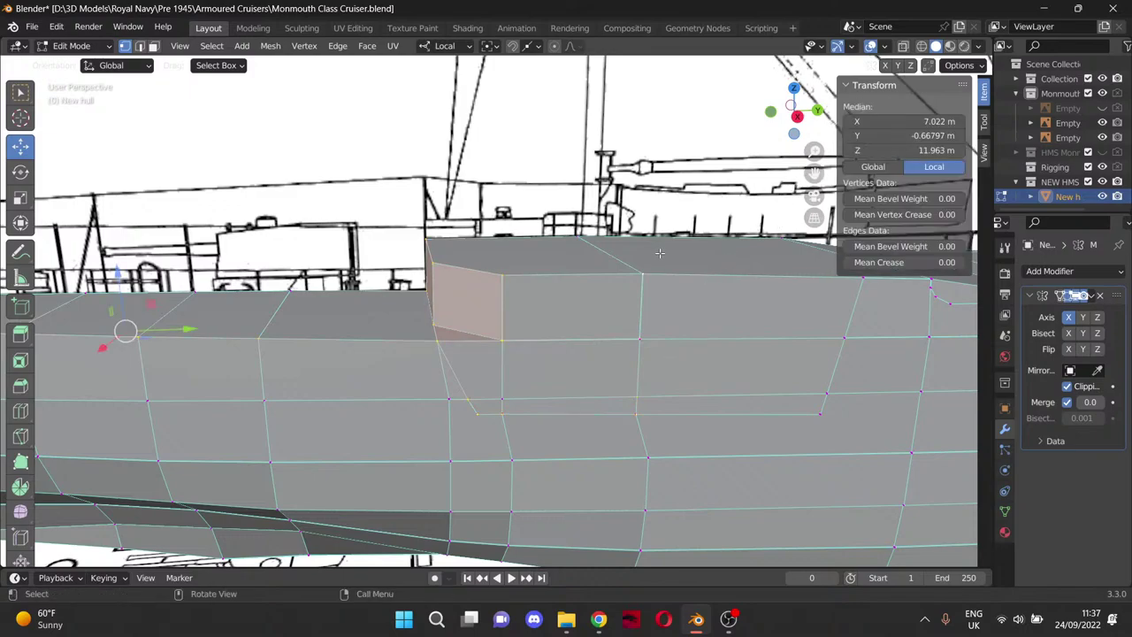
Add the raised deck-edge vertex at the second column and the side vertex directly below it to the selection.
middle_click_drag(659, 253, 698, 338)
left_click_drag(815, 174, 851, 350)
left_click(596, 243, "shift")
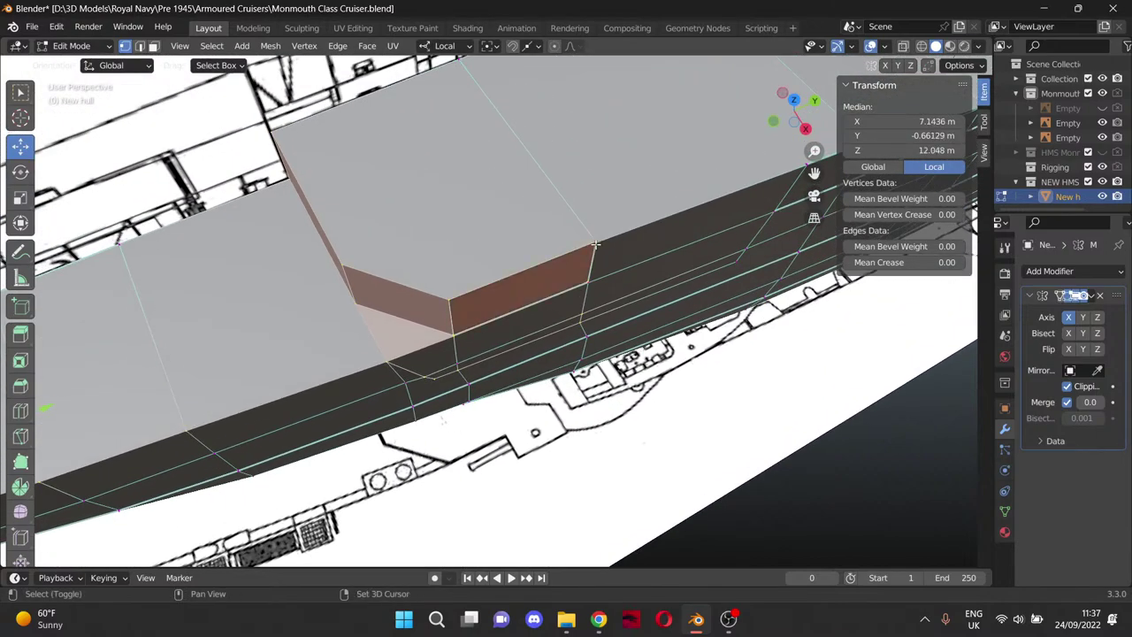
left_click(588, 286, "shift")
scroll(596, 289, "down", 2)
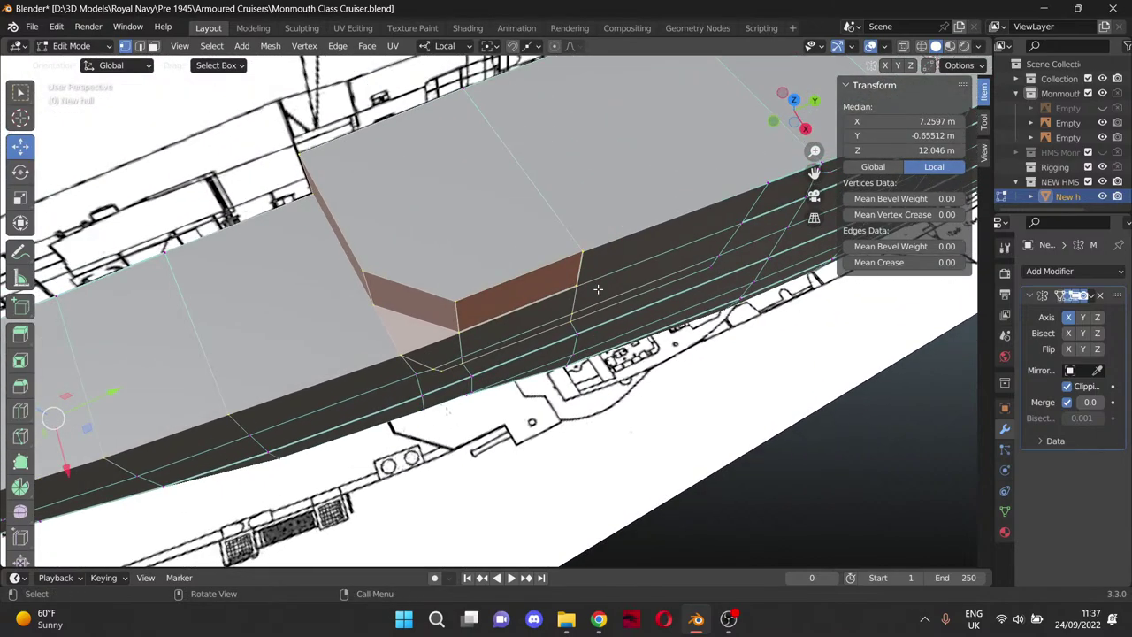
Add the vertices down the side panel's slanted forward edge, from the raised deck edge to its lower corner, to the selection.
left_click_drag(817, 172, 625, 222)
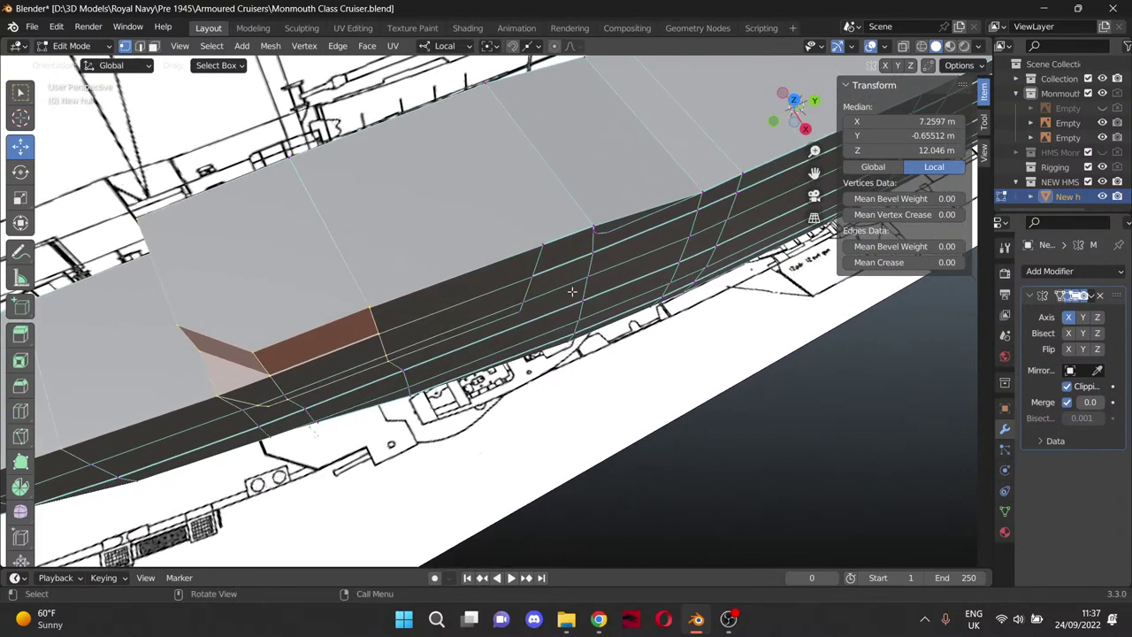
scroll(571, 291, "up", 6)
left_click(618, 124, "shift")
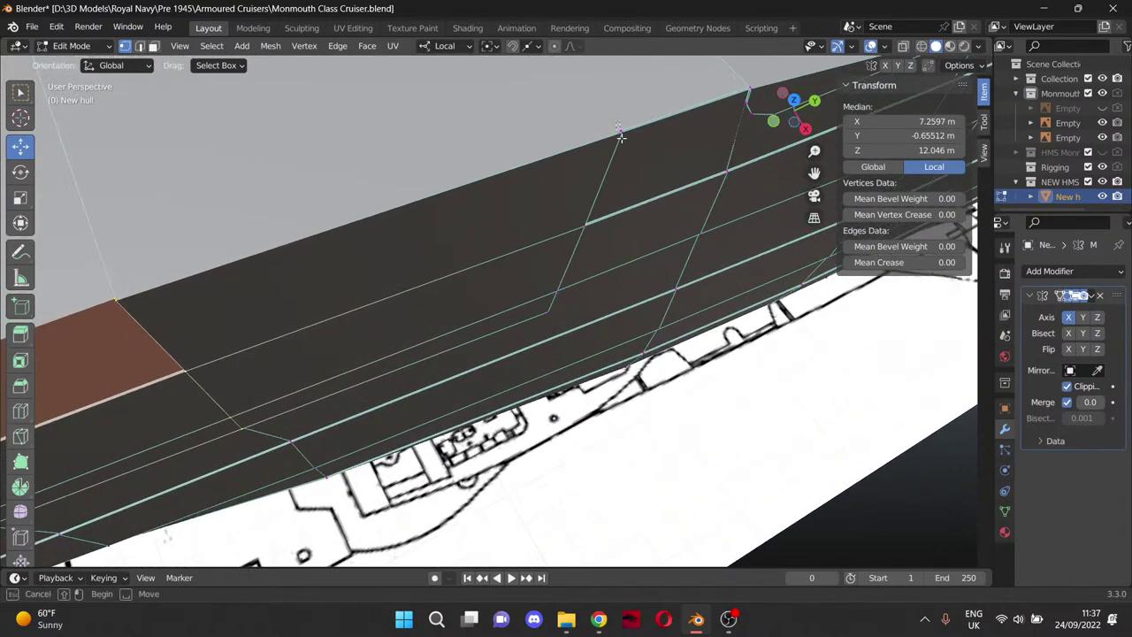
left_click(585, 221, "shift")
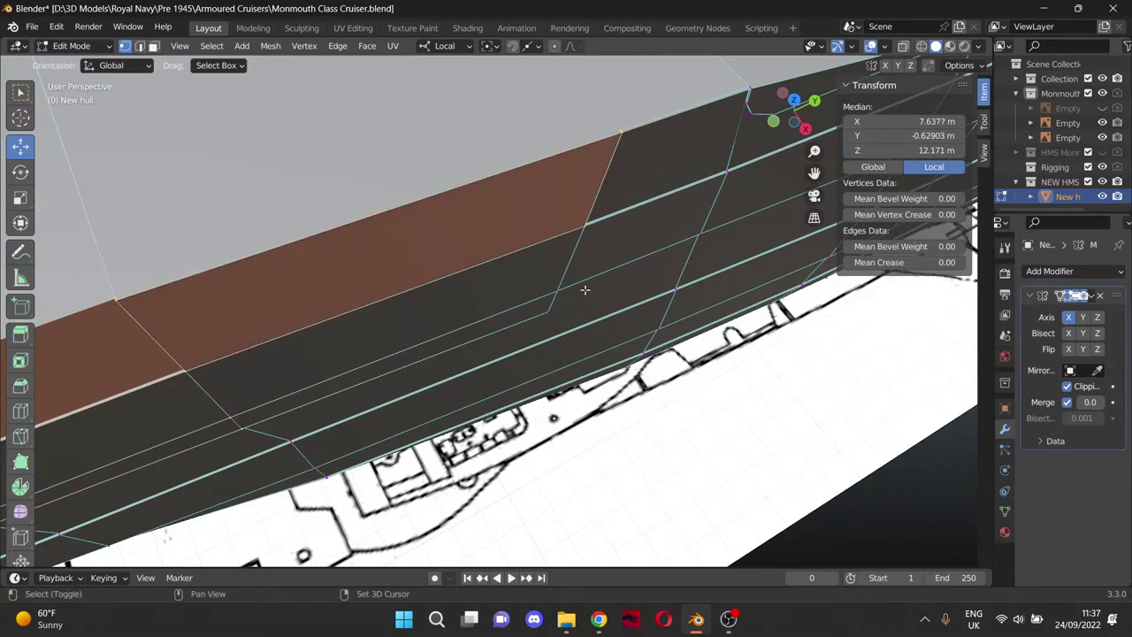
left_click(549, 312, "shift")
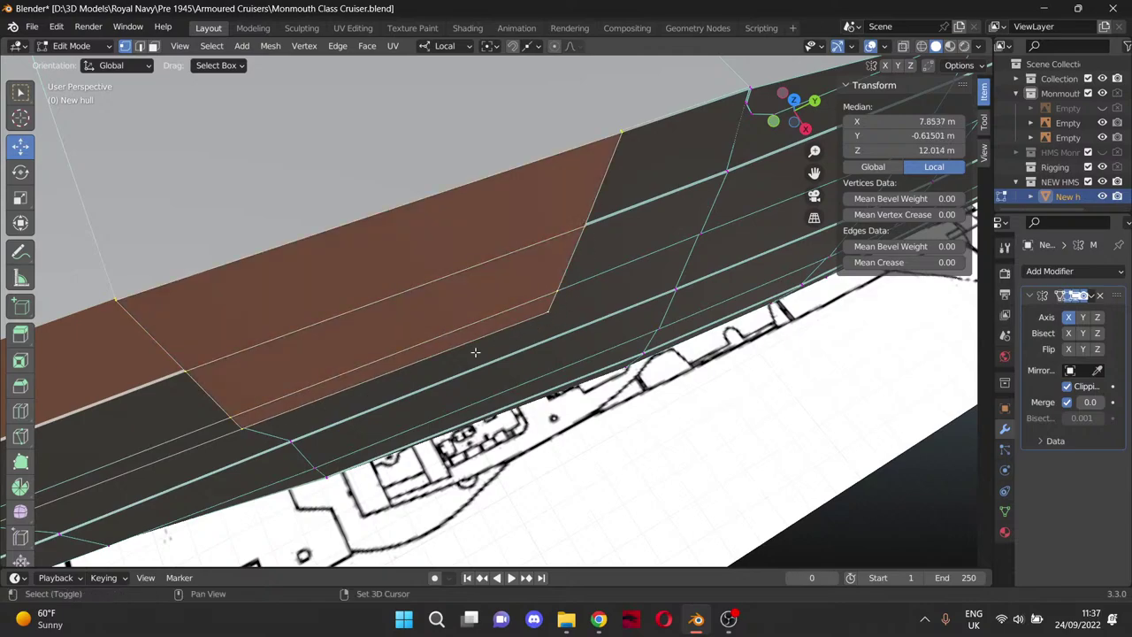
Extend the selection forward of the slanted edge to the deck-edge notch vertices and the hull-side vertex below them.
mouse_move(385, 408)
middle_mouse_down()
mouse_move(562, 255)
mouse_move(642, 401)
middle_mouse_up()
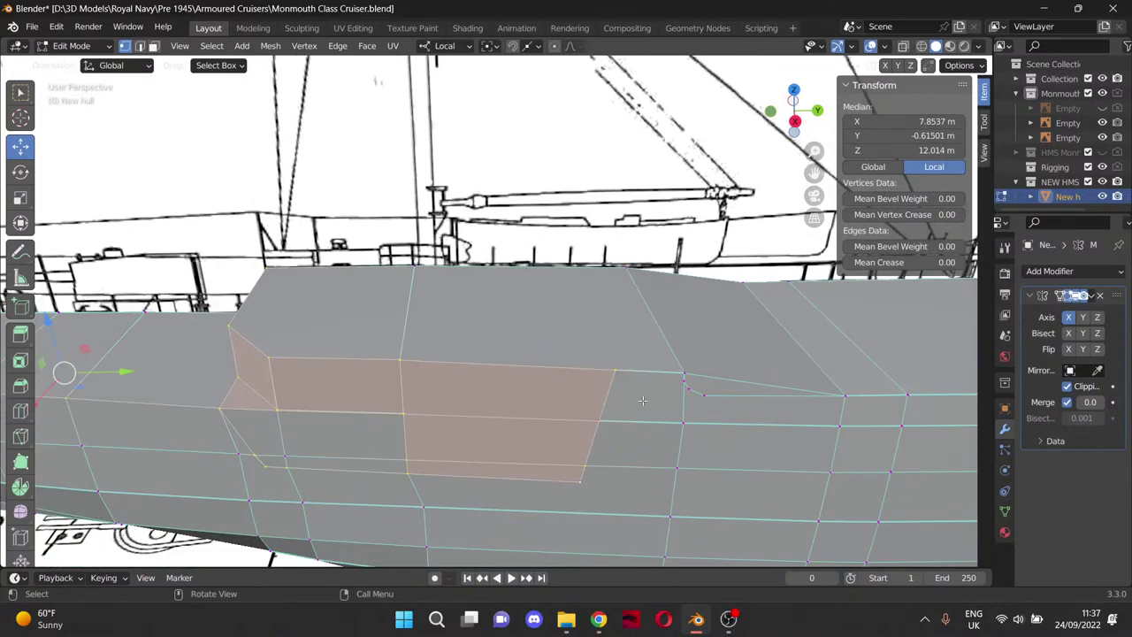
left_click(684, 376, "shift")
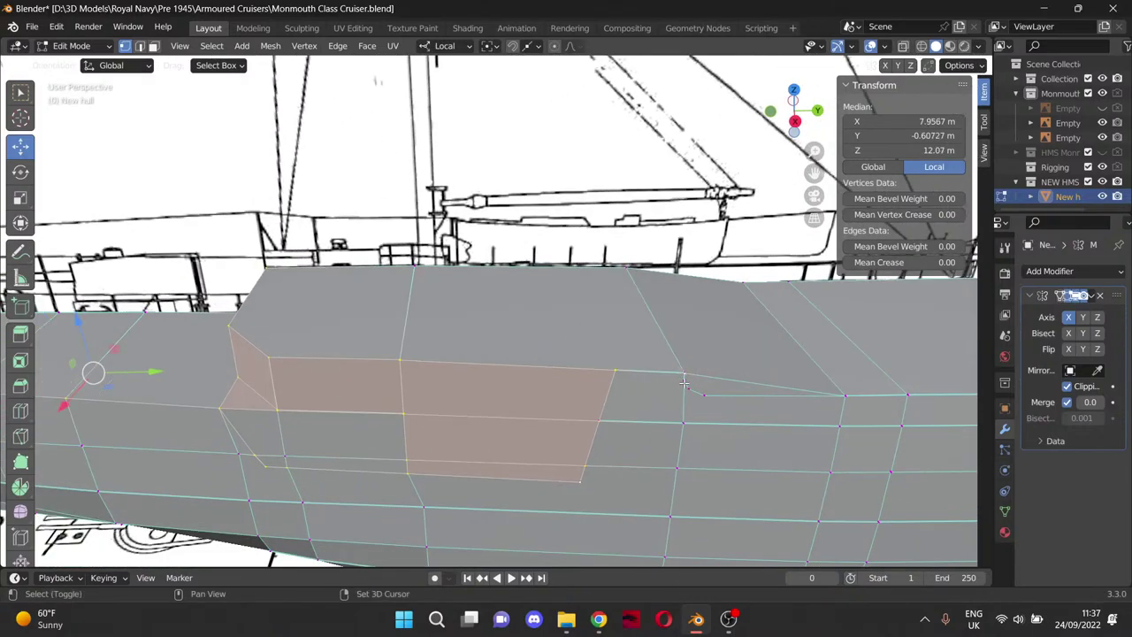
left_click(684, 382, "shift")
scroll(684, 406, "up", 5)
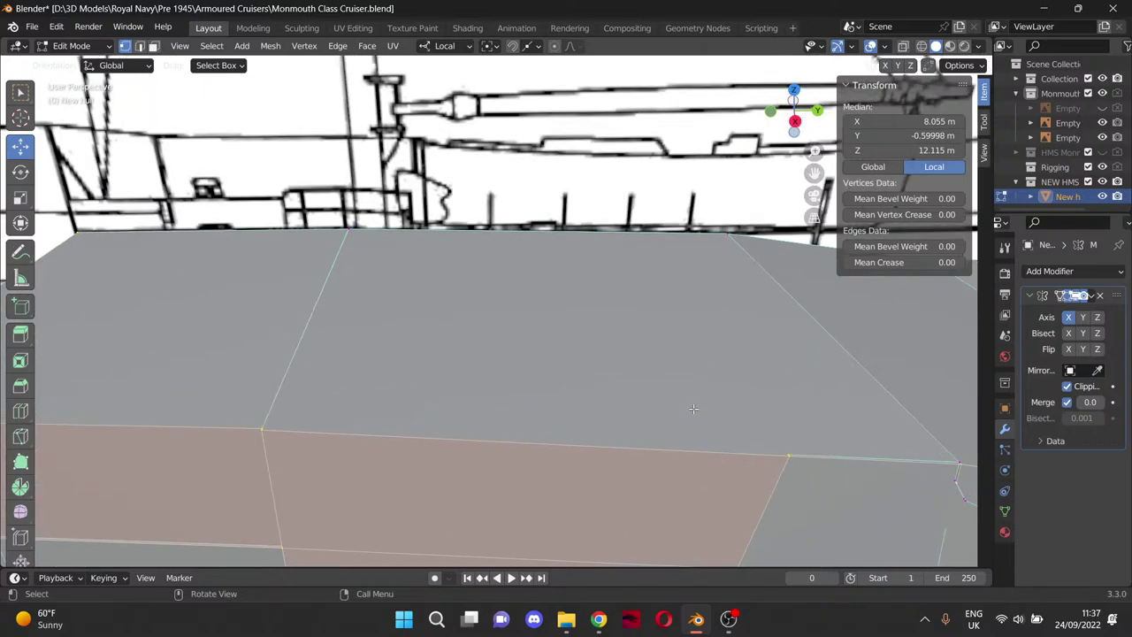
middle_click_drag(973, 471, 696, 346, "shift")
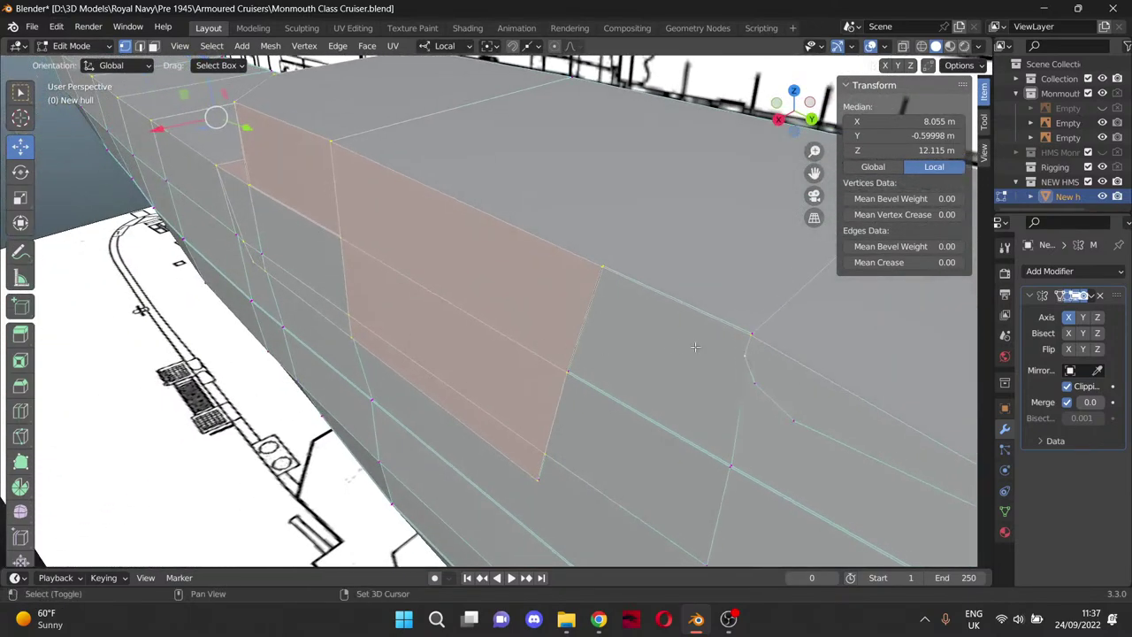
left_click_drag(767, 314, 711, 475, "shift")
left_click(732, 467, "shift")
Add the slanted panel's lower corner and the neighbouring forward side vertex to the selection, and clear the whole selection.
left_click_drag(814, 172, 690, 29)
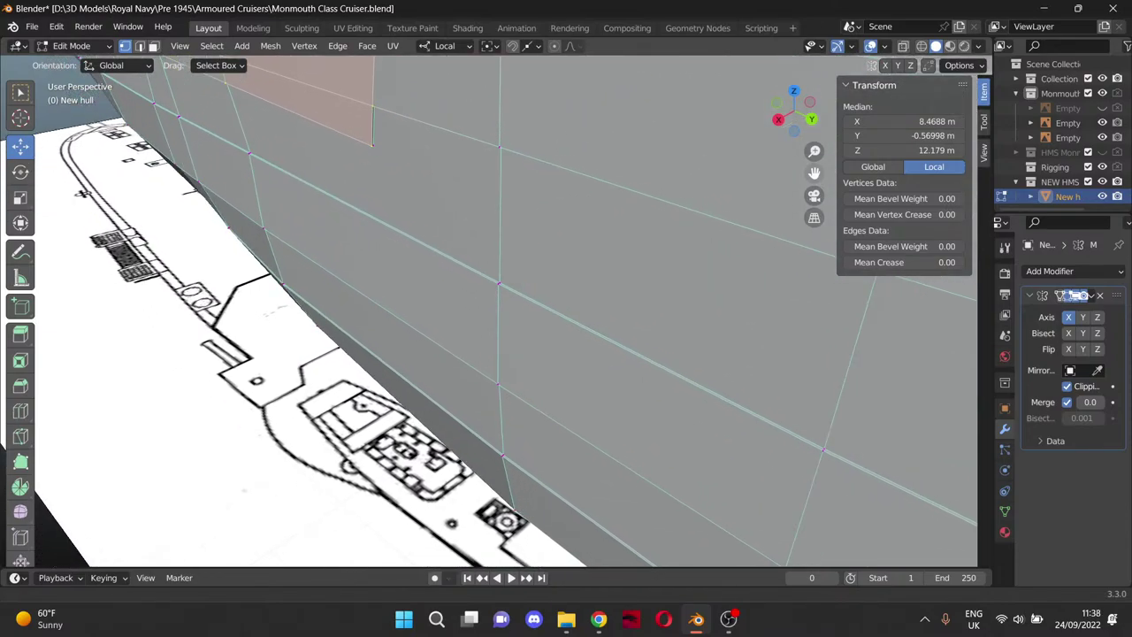
left_click(377, 147, "shift")
left_click(498, 161, "shift")
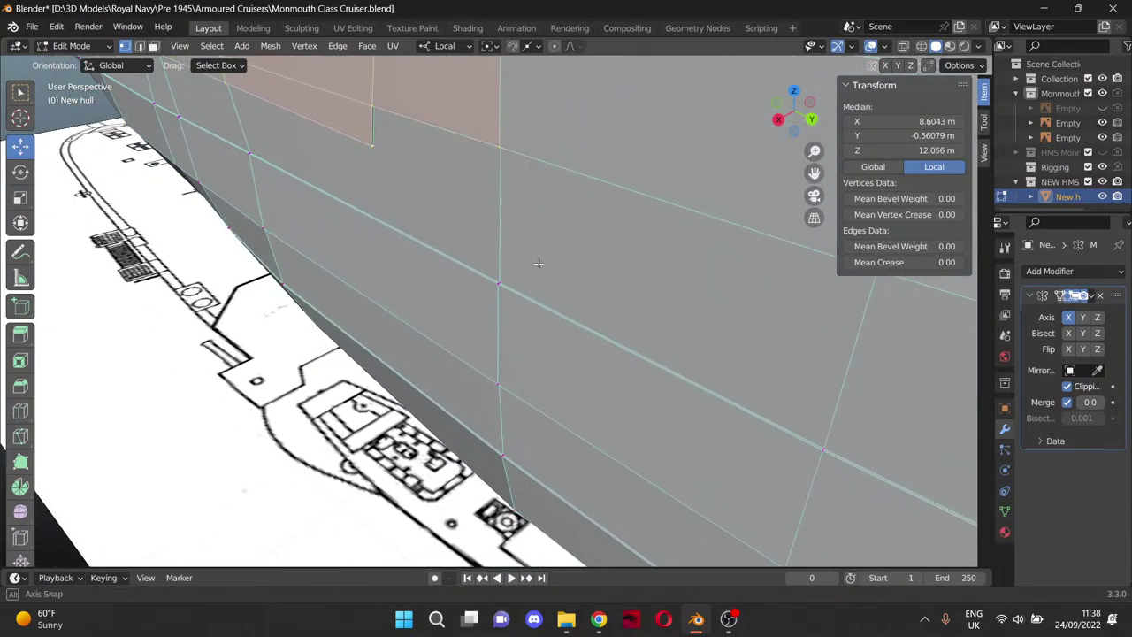
middle_click_drag(497, 162, 599, 270)
scroll(603, 255, "down", 5)
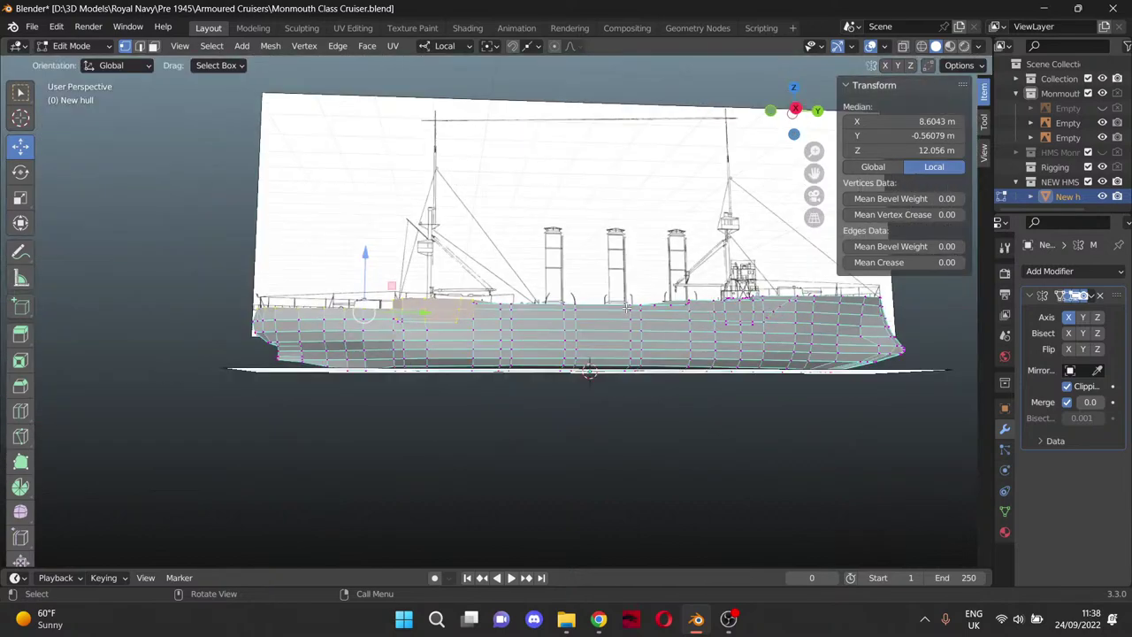
left_click(195, 288)
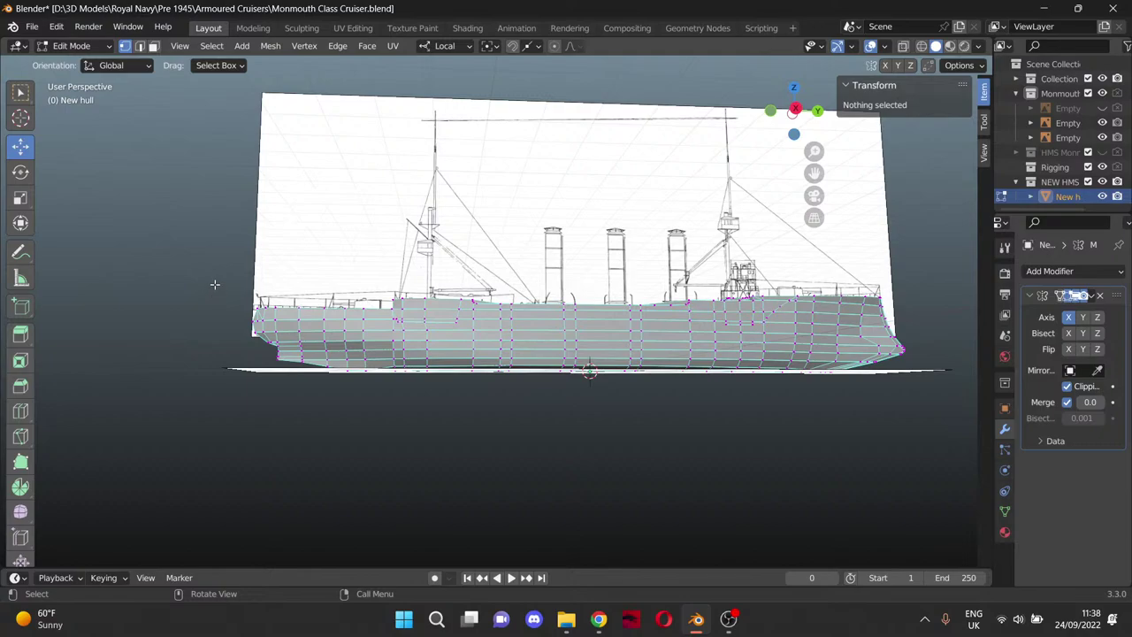
Select the deck-edge vertices from the stern centreline forward to the raised deck's lower and upper side corners.
middle_click_drag(438, 350, 483, 389)
scroll(311, 387, "up", 5)
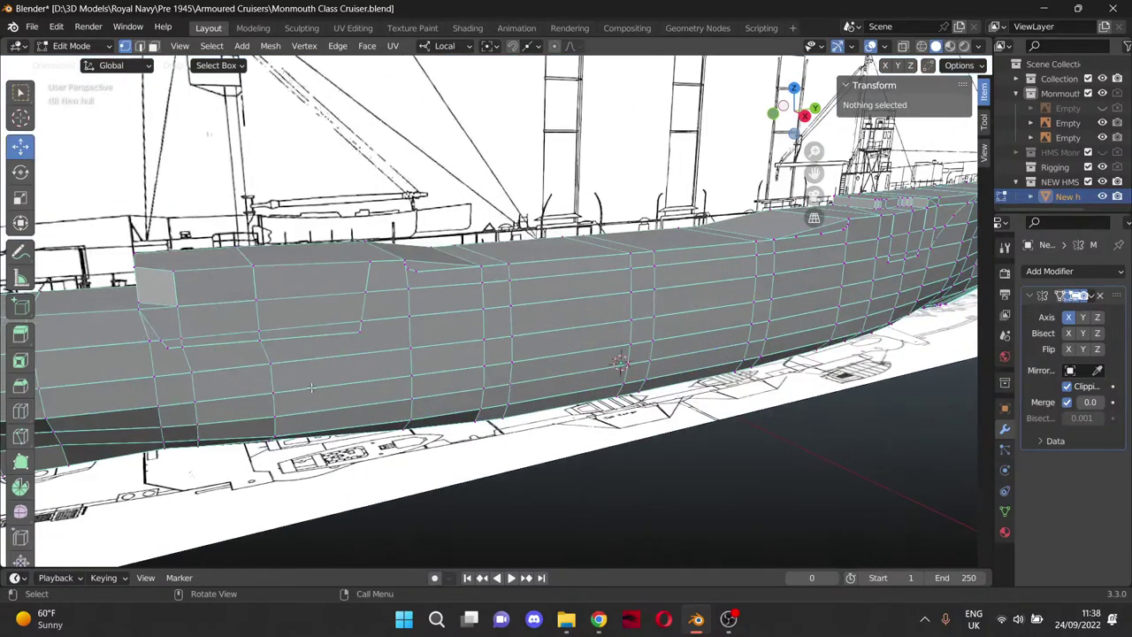
left_click_drag(815, 172, 566, 141)
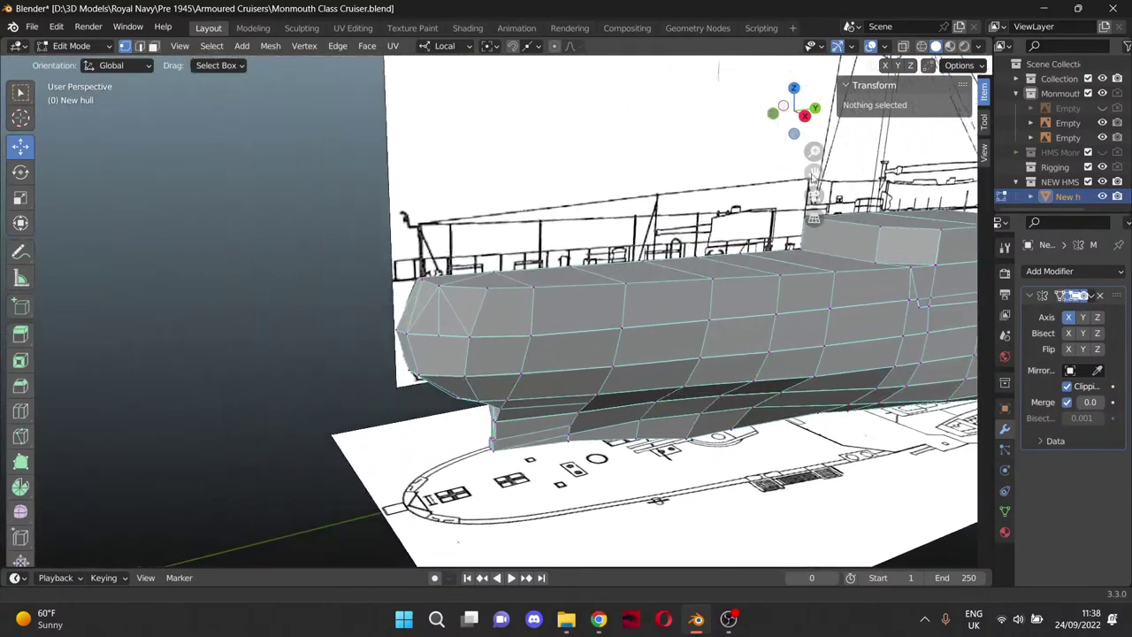
middle_click_drag(498, 304, 461, 335)
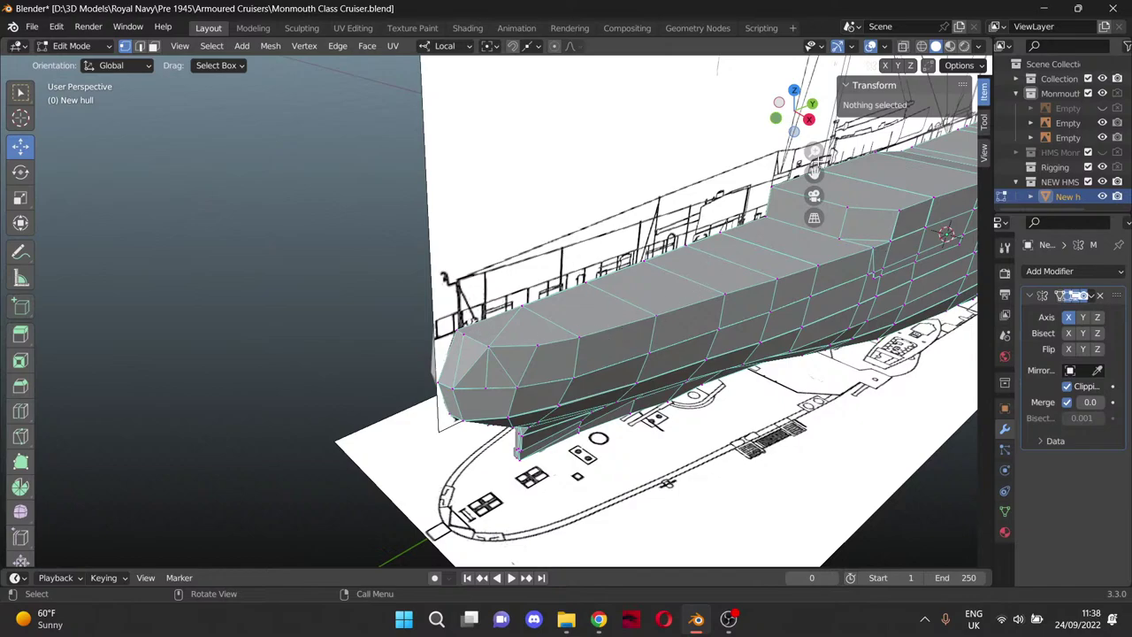
left_click_drag(815, 169, 682, 183)
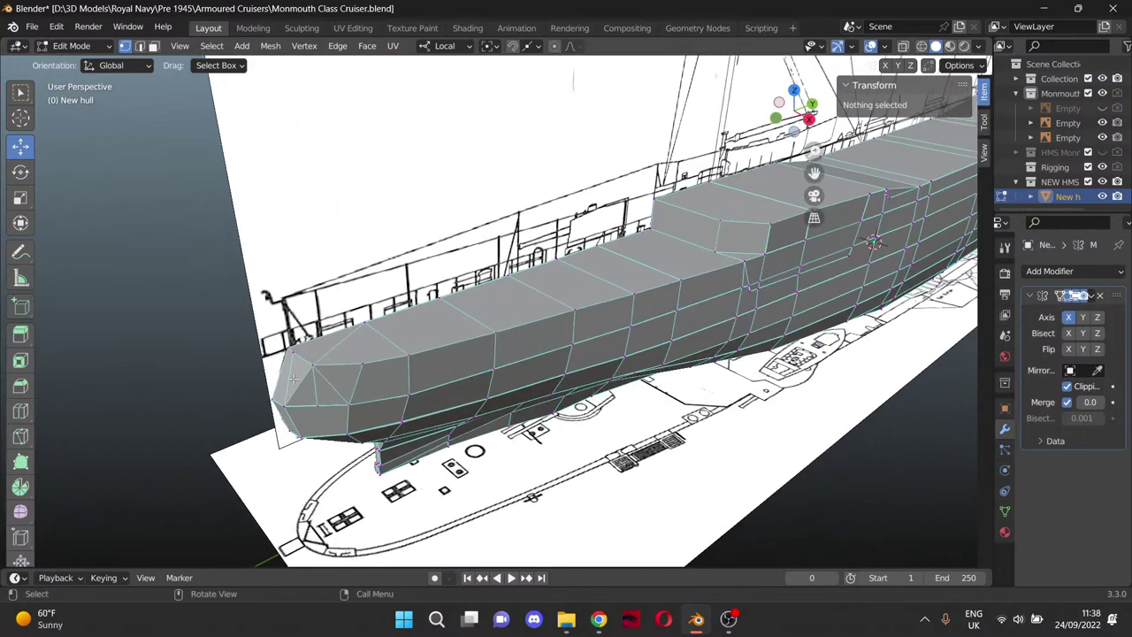
left_click(289, 349)
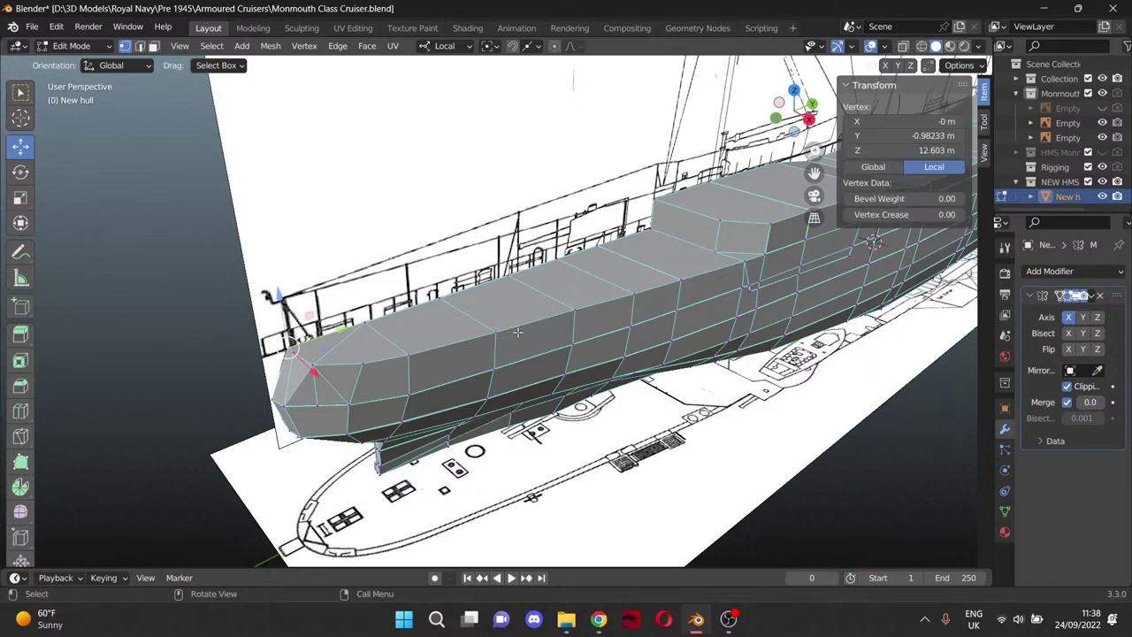
middle_click_drag(517, 332, 457, 341)
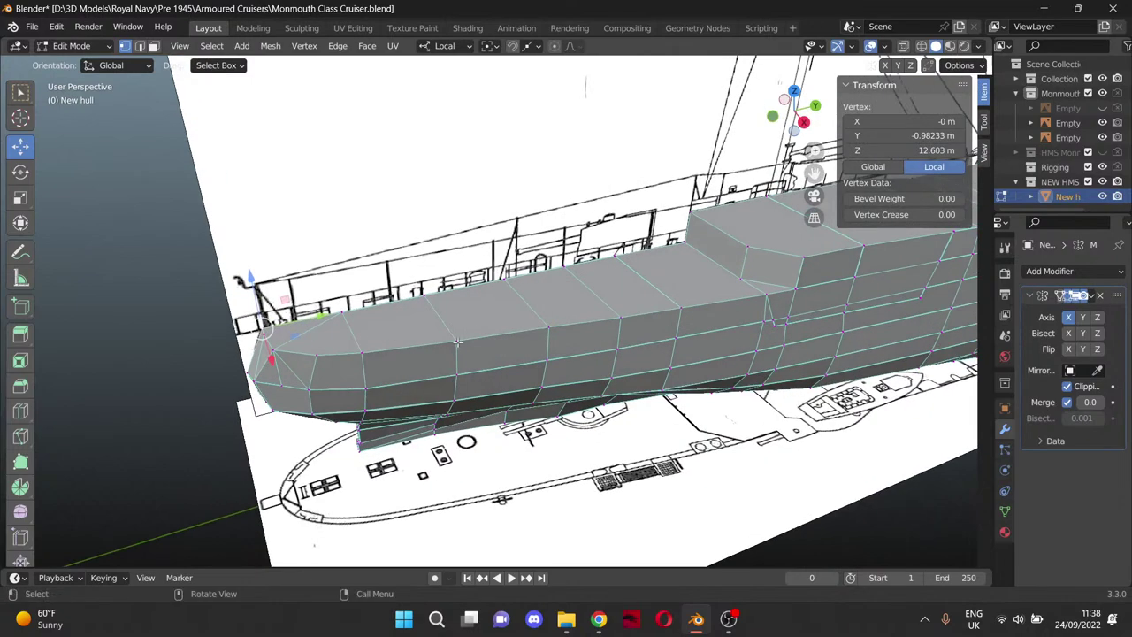
left_click(322, 358, "ctrl")
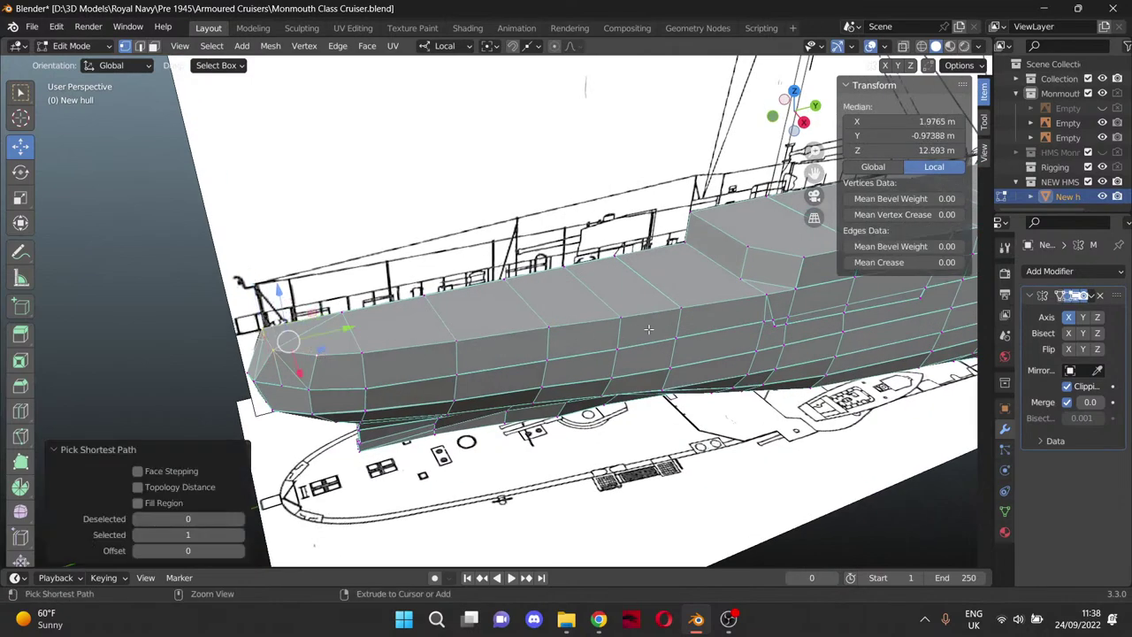
left_click(763, 297, "ctrl")
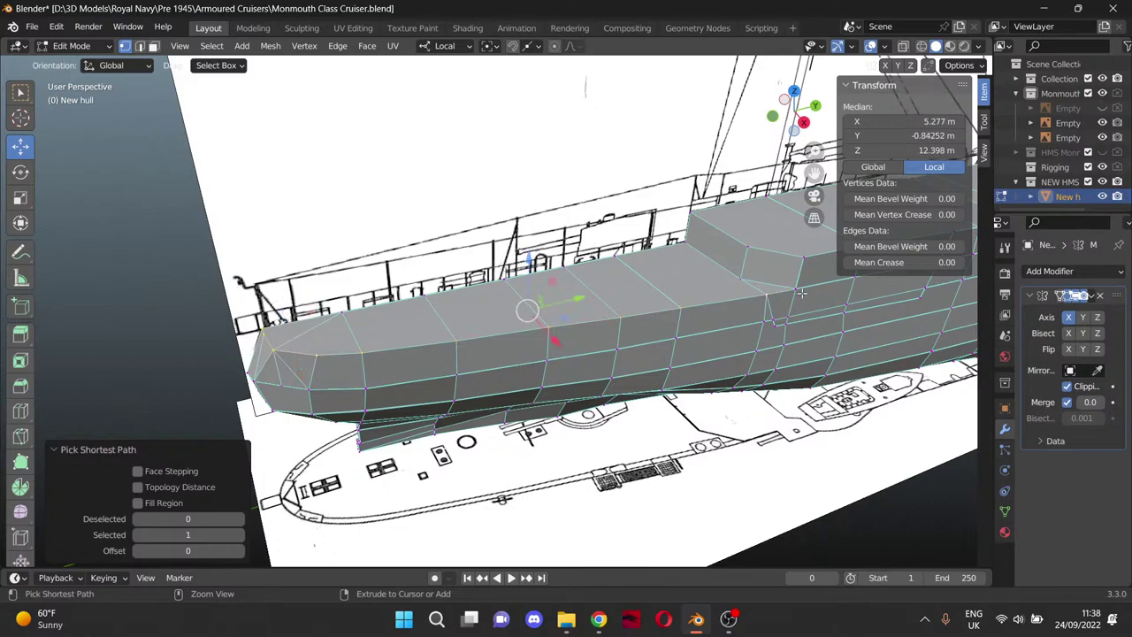
left_click(800, 290, "ctrl")
left_click(804, 257, "ctrl")
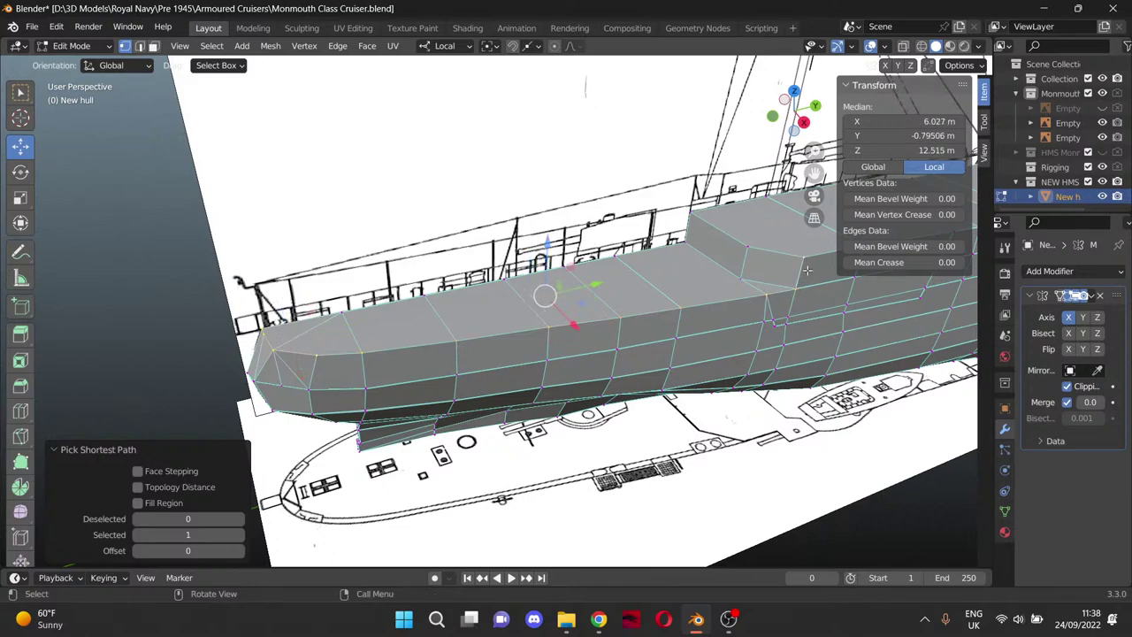
Add the raised deck's side vertex and the corner vertices of its aft faces to the selection, and clear the whole selection.
left_click_drag(814, 173, 621, 195)
middle_click_drag(697, 286, 690, 288, "shift")
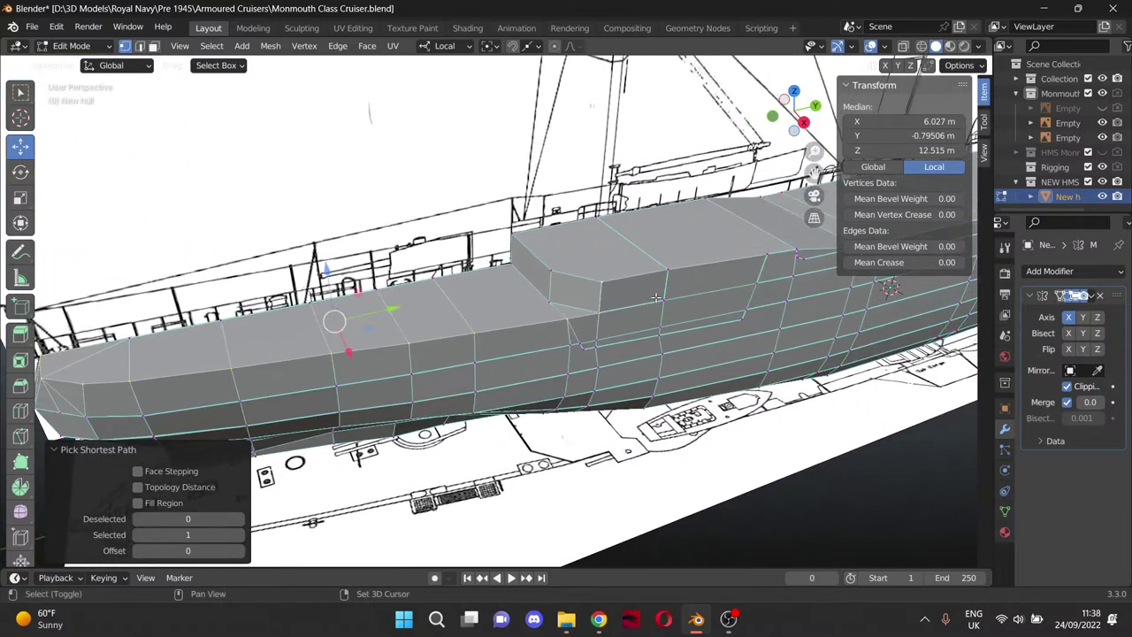
left_click(664, 300, "shift")
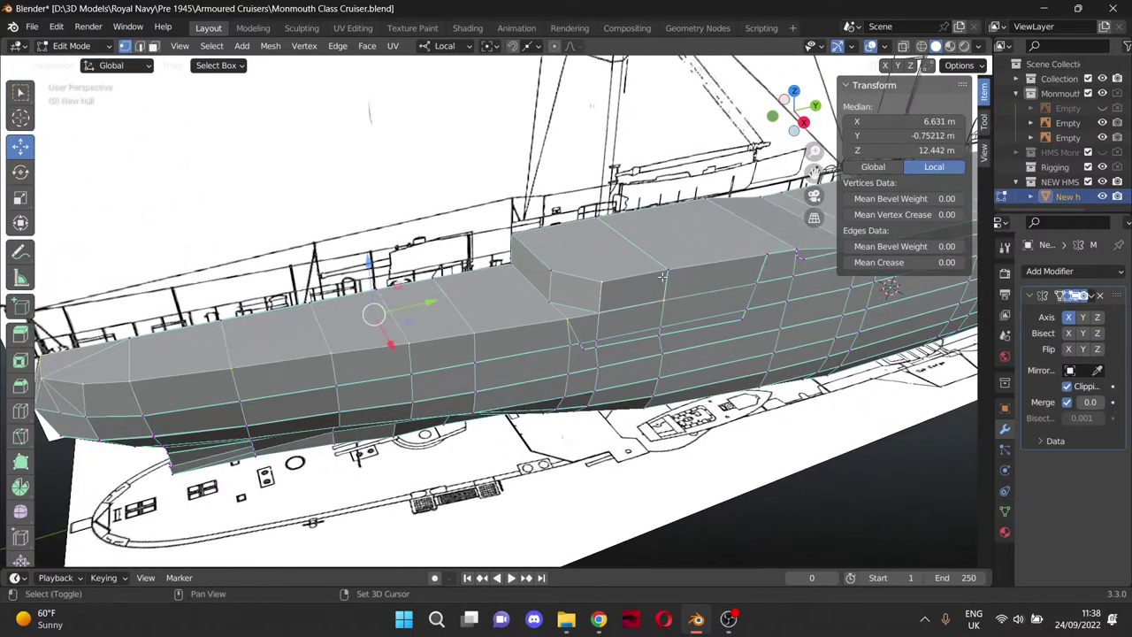
left_click(551, 271, "shift")
left_click(547, 304, "shift")
left_click(513, 263, "shift")
left_click(510, 236, "shift")
middle_click_drag(598, 343, 650, 308)
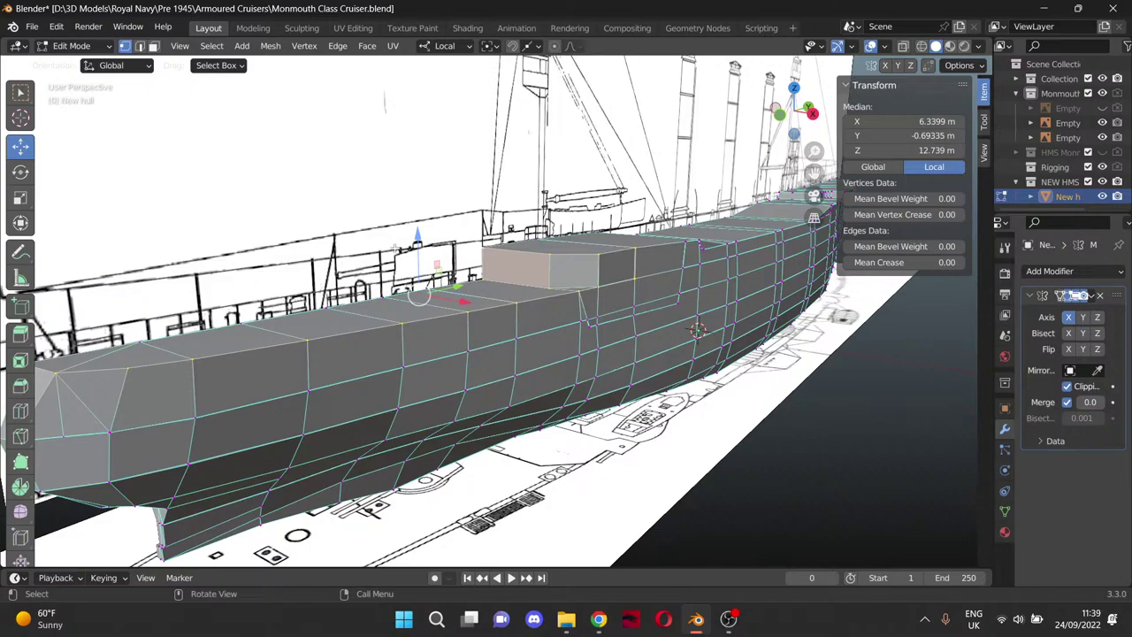
left_click(354, 213)
Switch to edge selection and select the deck-edge segments around the stern, from the transom top onto the hull side.
left_click(139, 46)
scroll(222, 264, "down", 1)
middle_click_drag(222, 264, 214, 399)
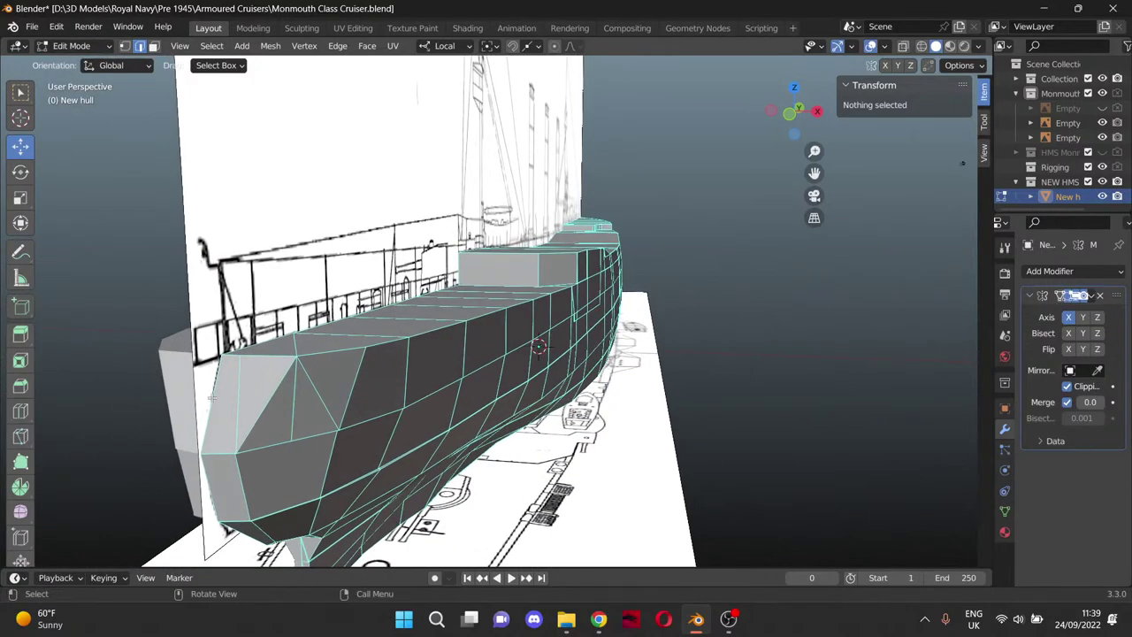
left_click(250, 361)
left_click(234, 362)
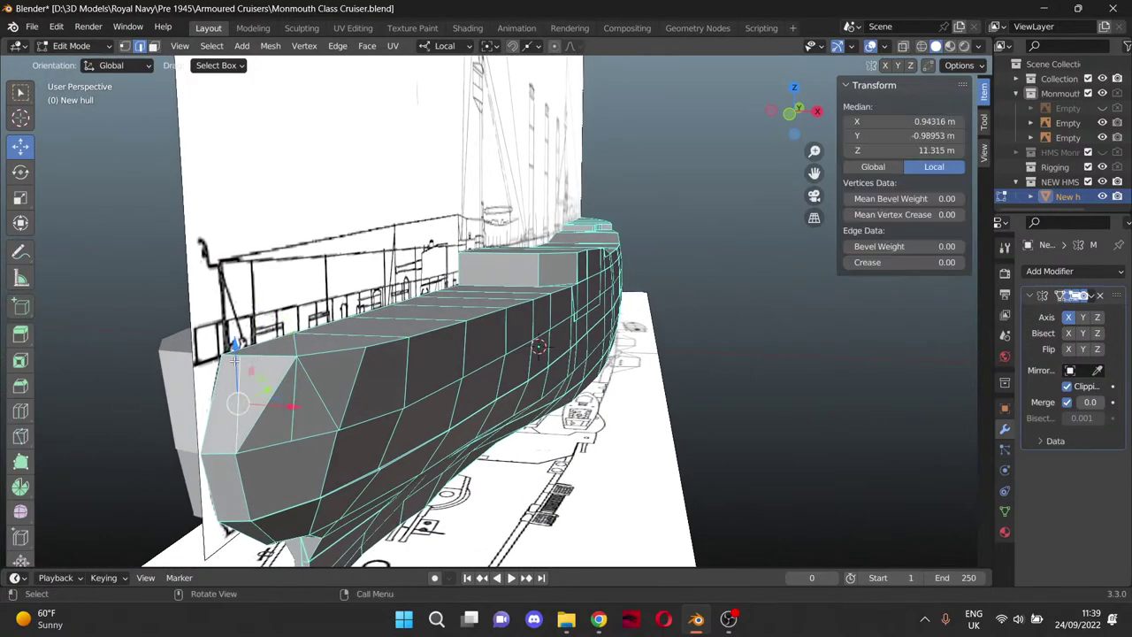
left_click(228, 359)
left_click(284, 357, "shift")
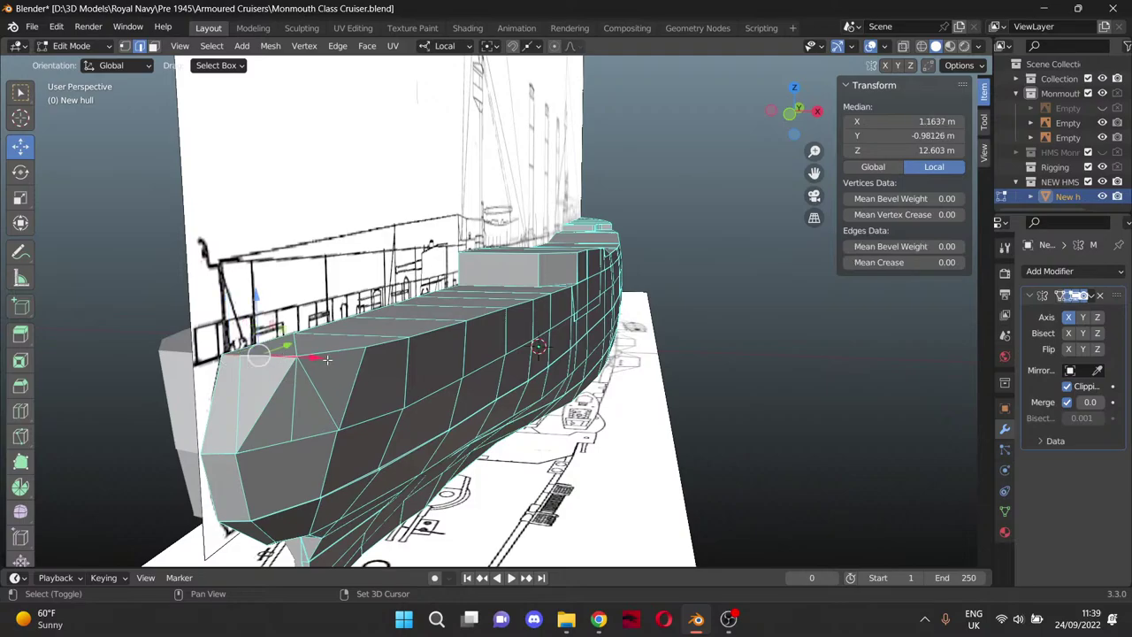
left_click(344, 355, "shift")
left_click(379, 348, "shift")
Extend the edge selection forward along the aft deck edge and the base of the raised deck's side panel.
middle_click_drag(446, 341, 549, 349)
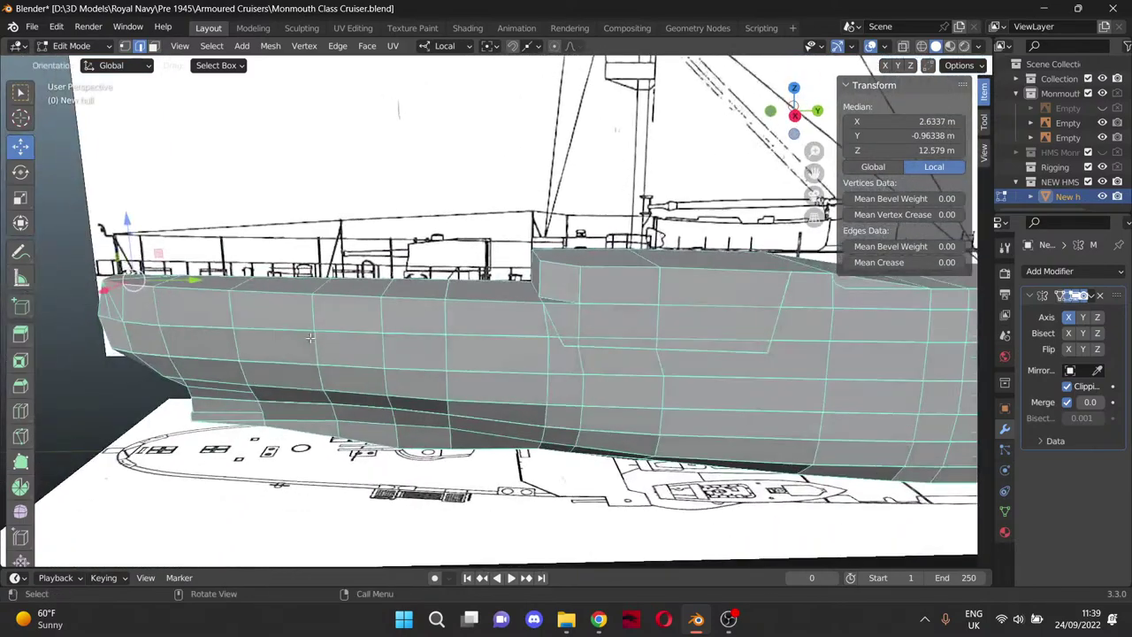
scroll(552, 351, "up", 6)
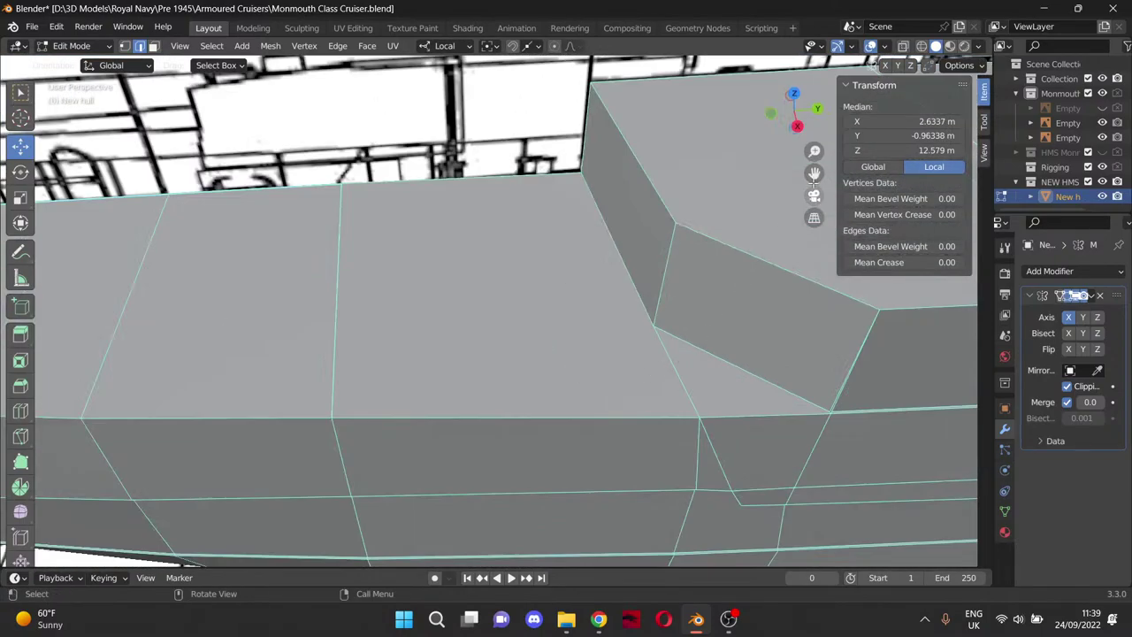
left_click_drag(814, 174, 595, 142)
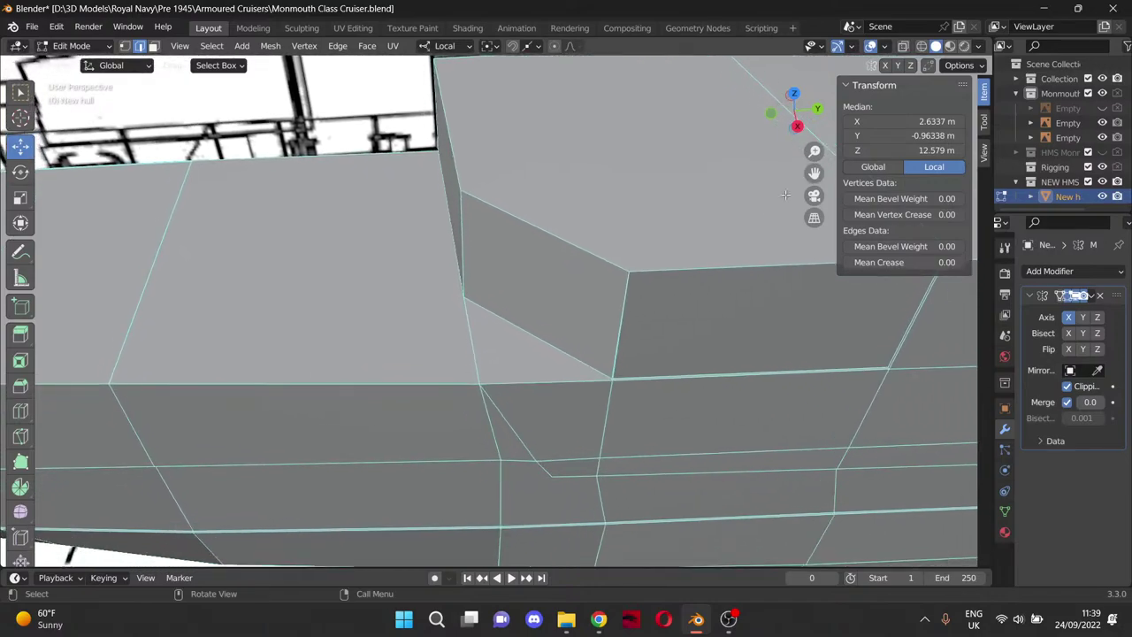
left_click(602, 385, "ctrl")
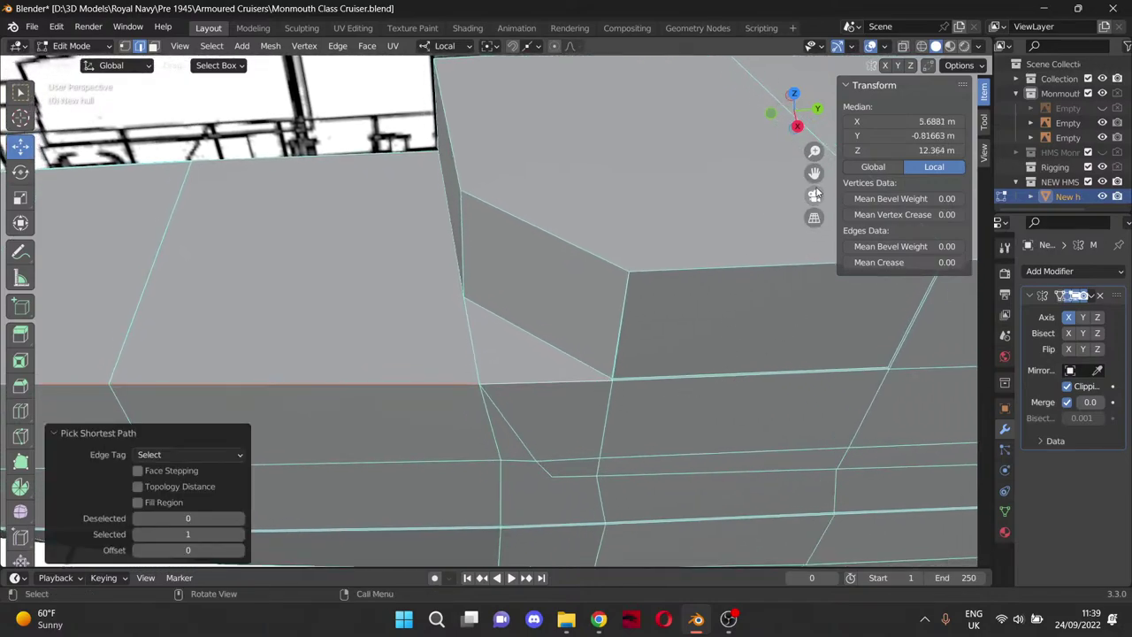
left_click_drag(813, 173, 522, 159)
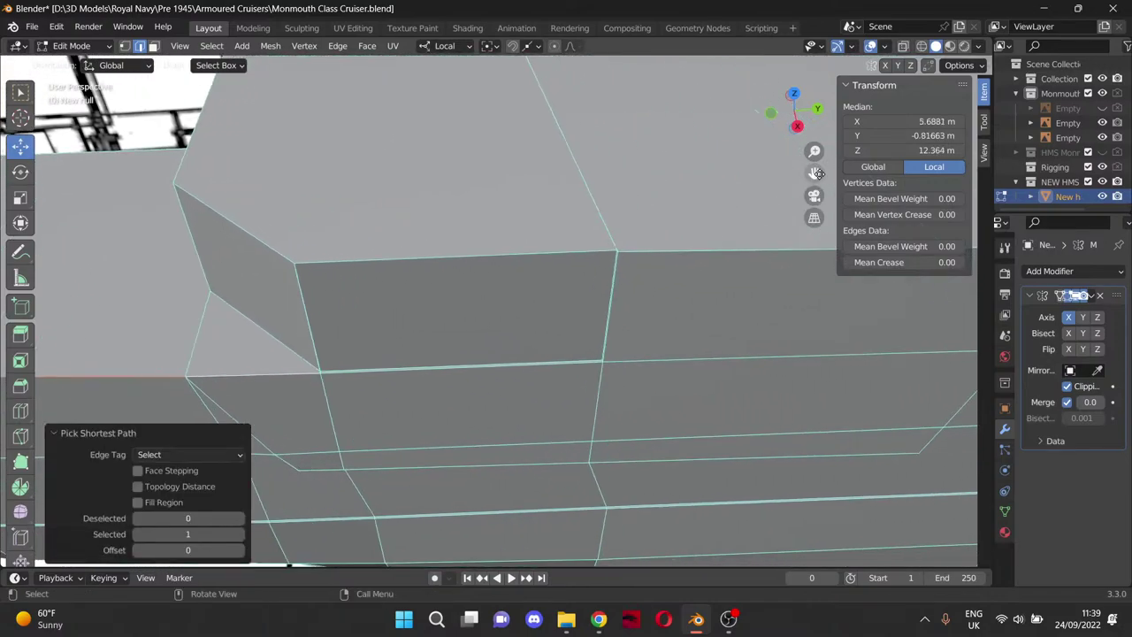
left_click(598, 366, "ctrl")
Add the vertical seam at the front of the raised side panel and the adjoining upper deck edges to the selection.
left_click(608, 330, "ctrl")
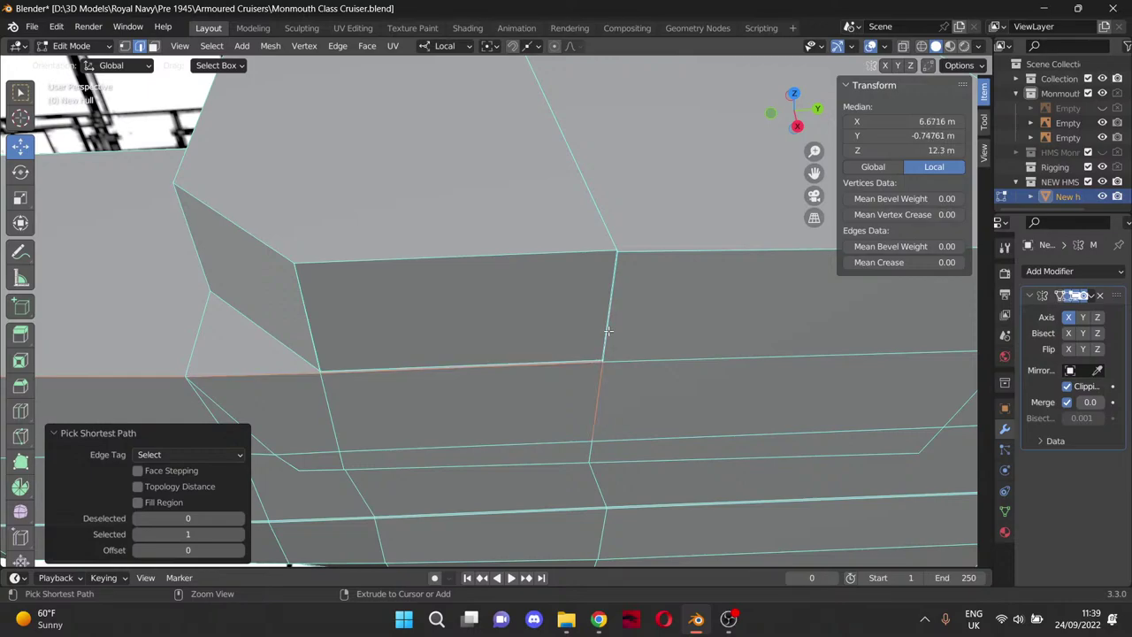
left_click(617, 253, "ctrl")
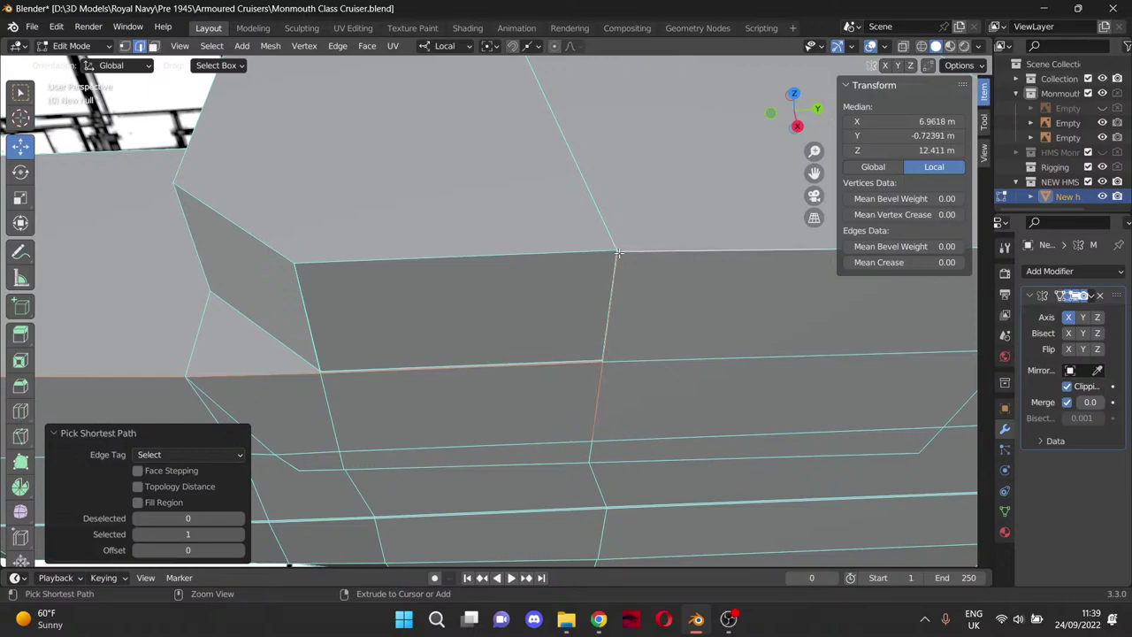
left_click(569, 253, "ctrl")
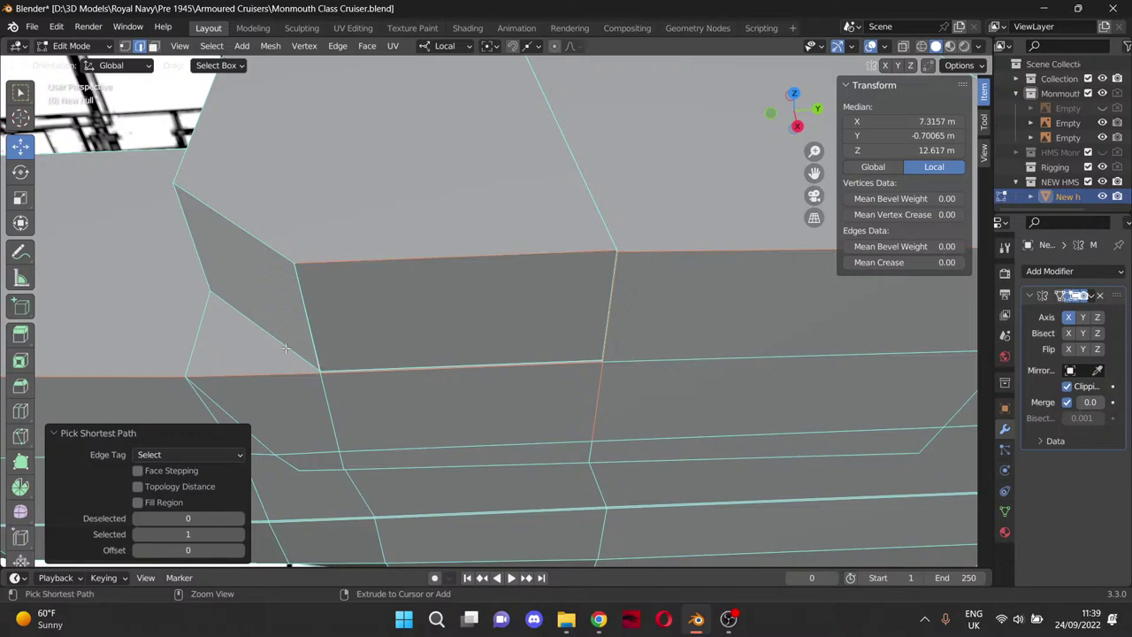
Add the vertical corner, base and top edges of the raised deck's aft and angled faces to the selection.
middle_click_drag(319, 367, 390, 297)
left_click(391, 293, "shift")
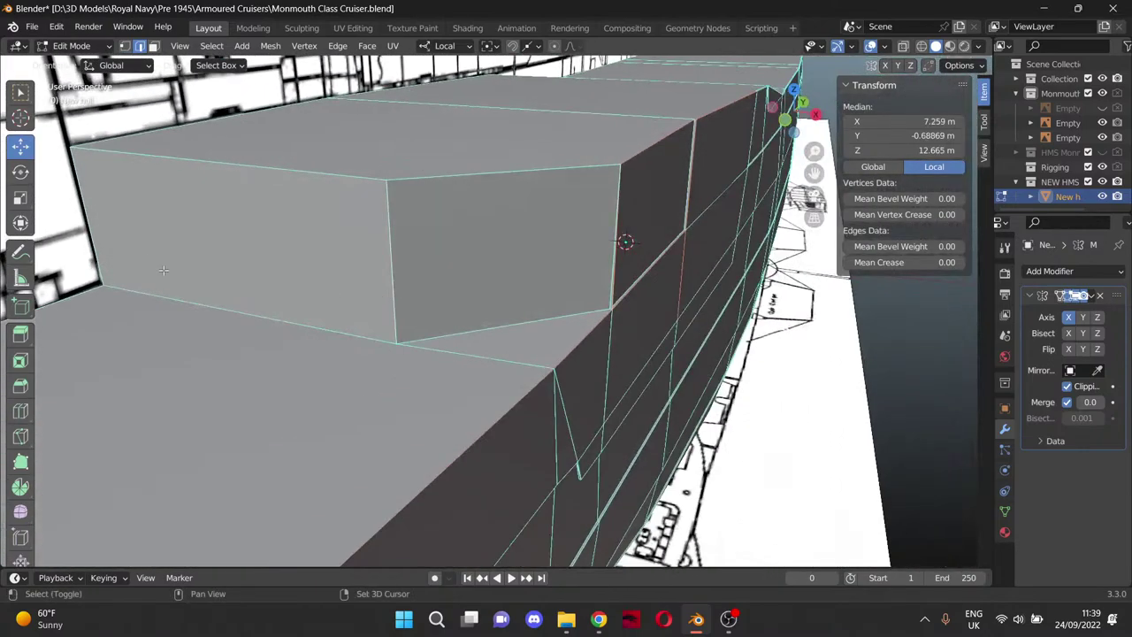
left_click(93, 248, "shift")
left_click(238, 313, "shift")
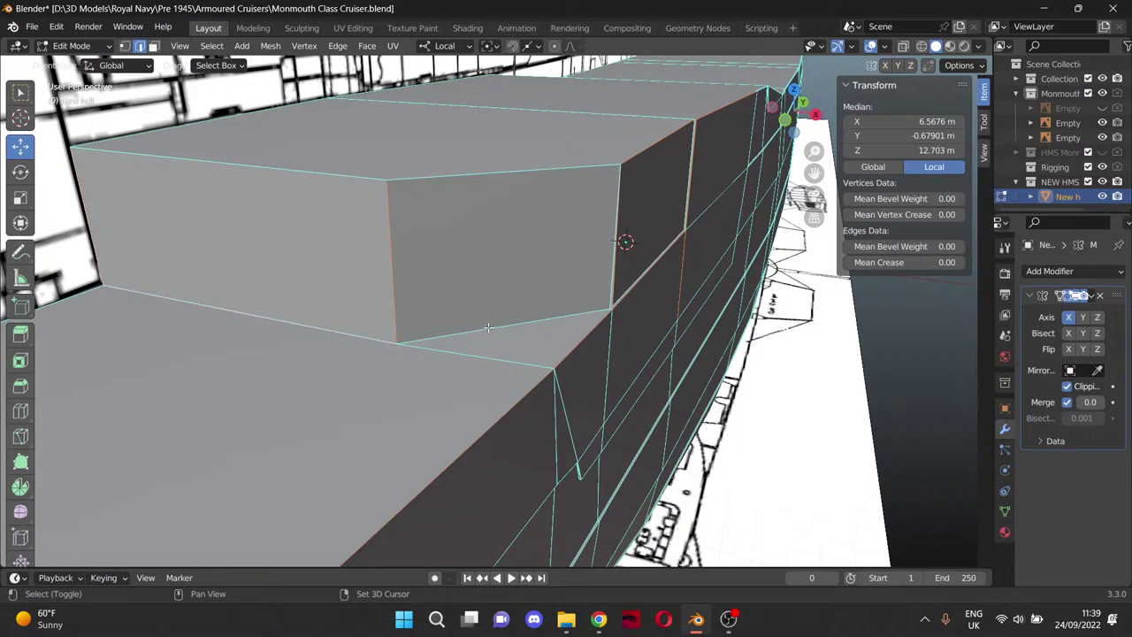
left_click(489, 327, "shift")
left_click(496, 173, "shift")
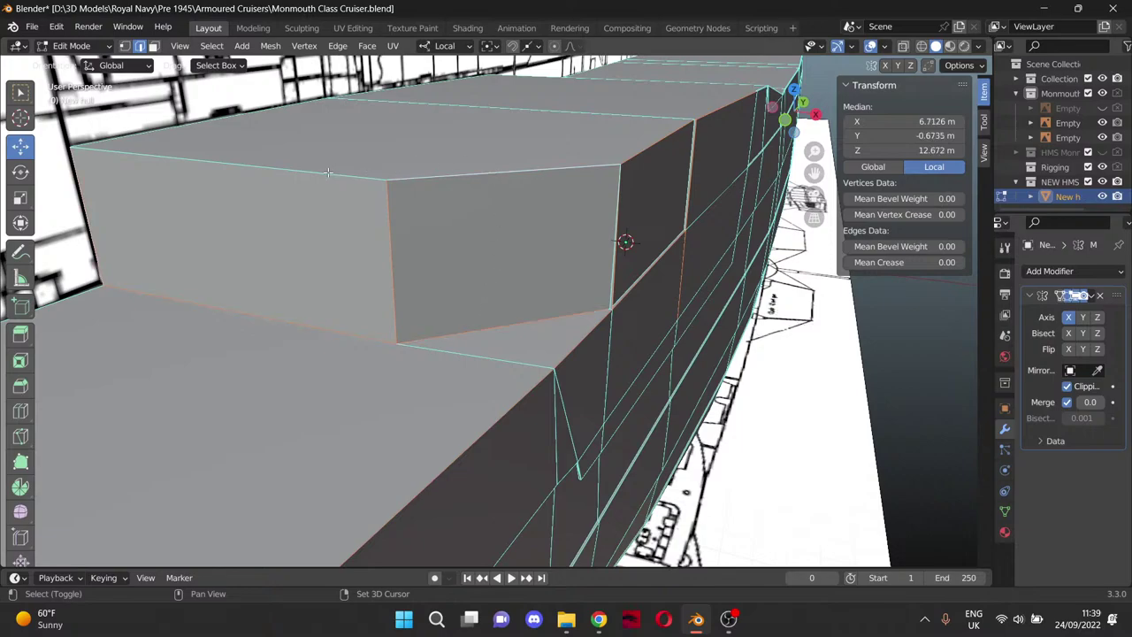
left_click(345, 171, "shift")
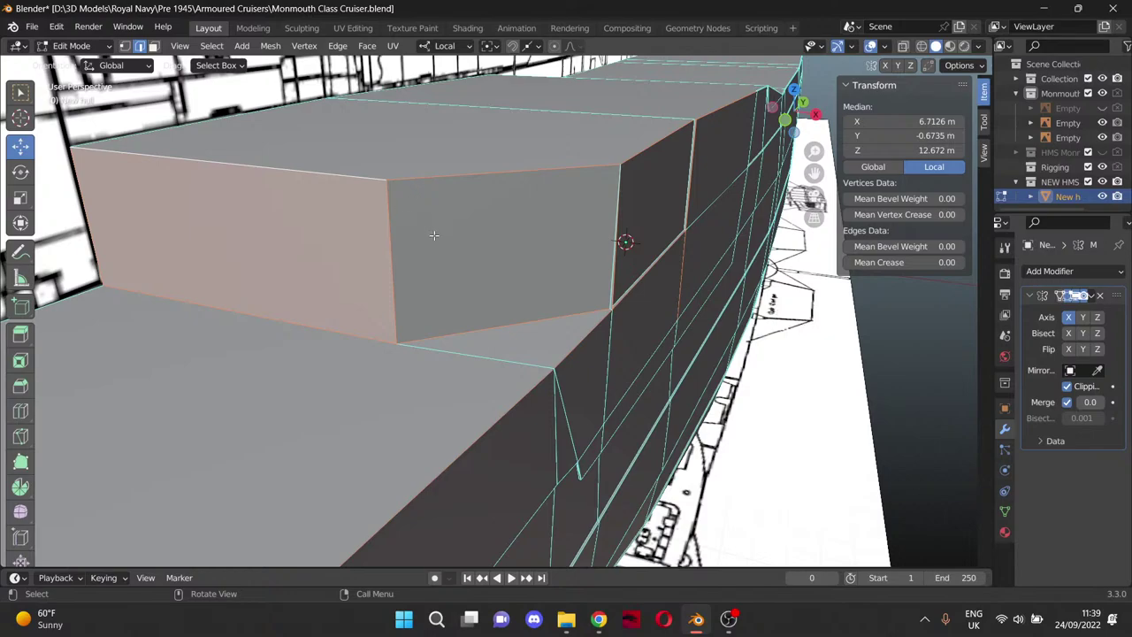
Add the doubled base and vertical edges of the raised side panel and the next upper deck-edge segments to the selection.
scroll(550, 257, "up", 8)
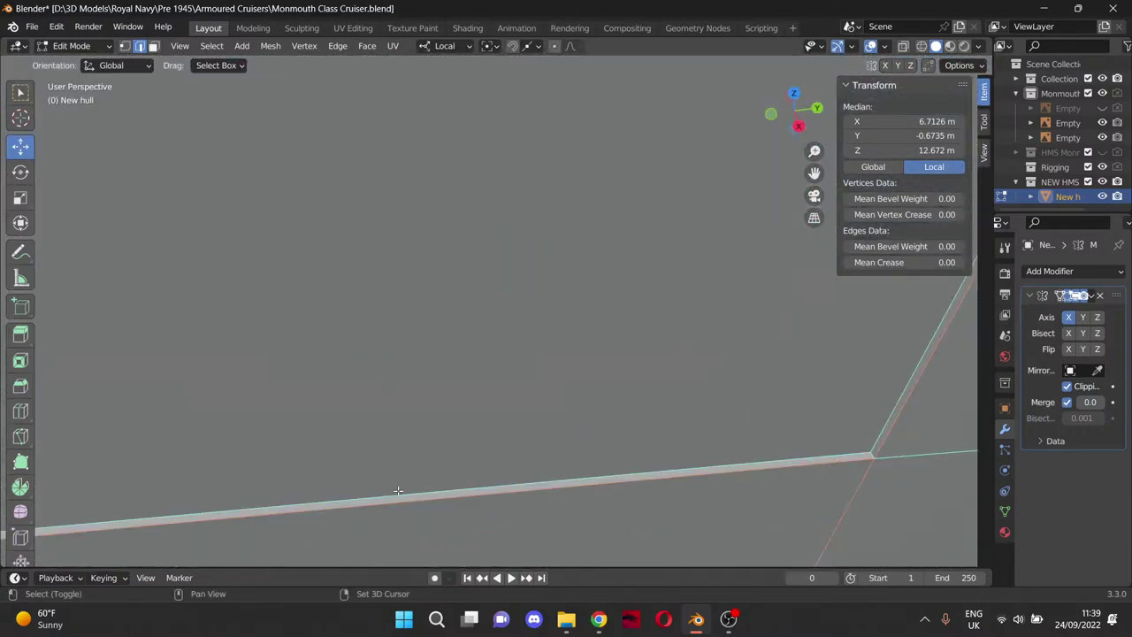
left_click(398, 493)
scroll(423, 490, "down", 5)
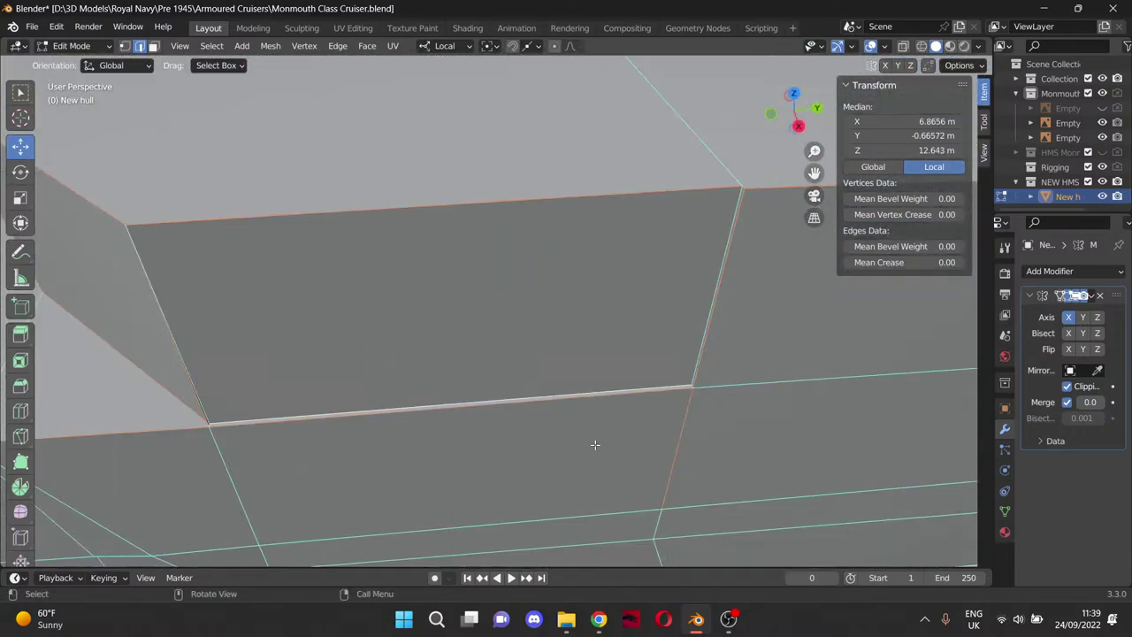
left_click(694, 375, "shift")
left_click_drag(814, 174, 133, 156)
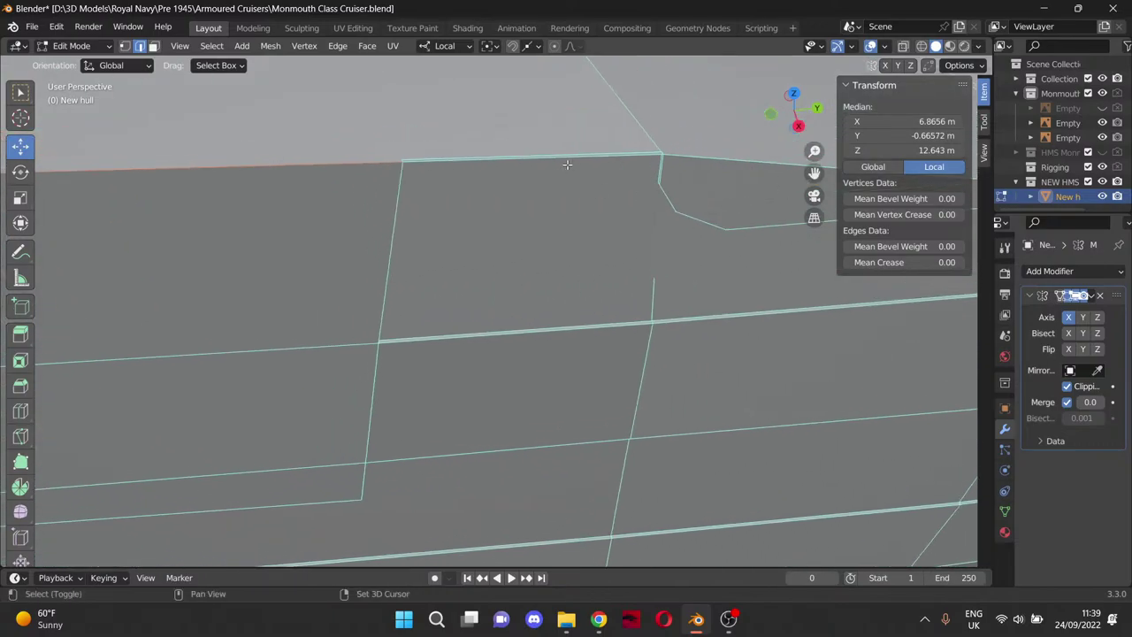
left_click(605, 155, "shift")
left_click(605, 158, "shift")
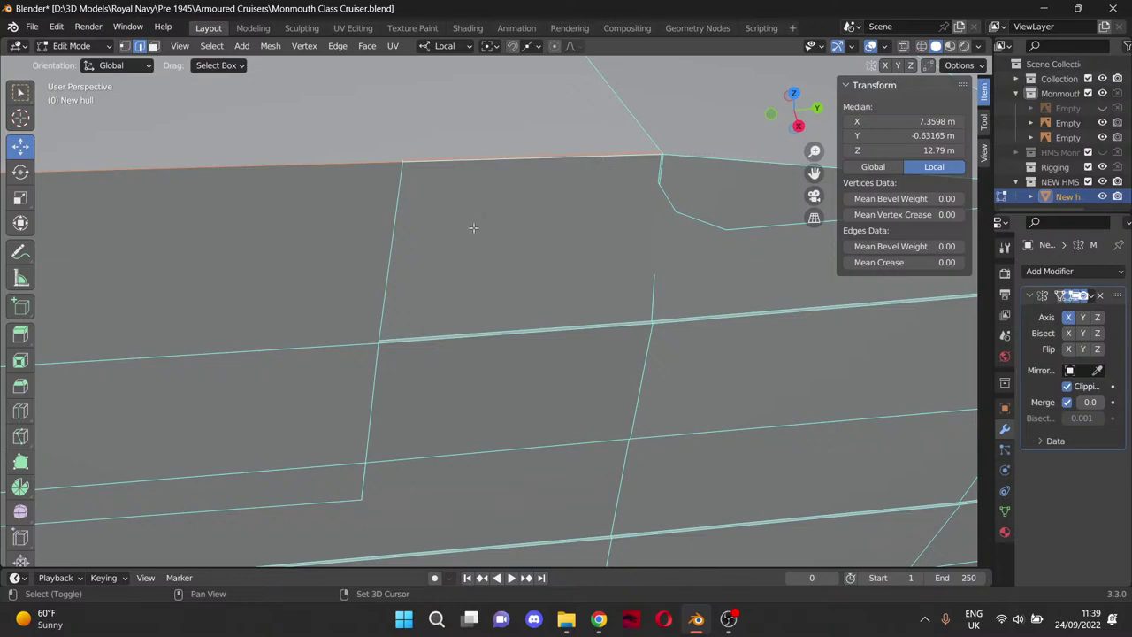
Add the raised side panel's vertical edge and the doubled horizontal edges running forward from its lower end to the selection.
middle_click_drag(516, 255, 276, 221)
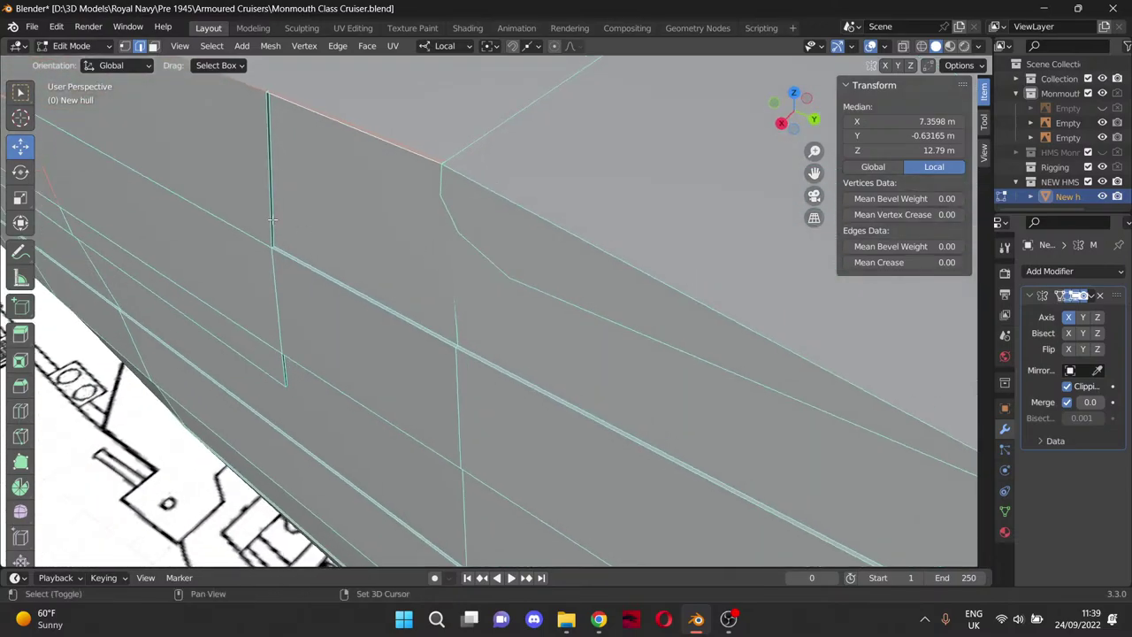
left_click(273, 229, "shift")
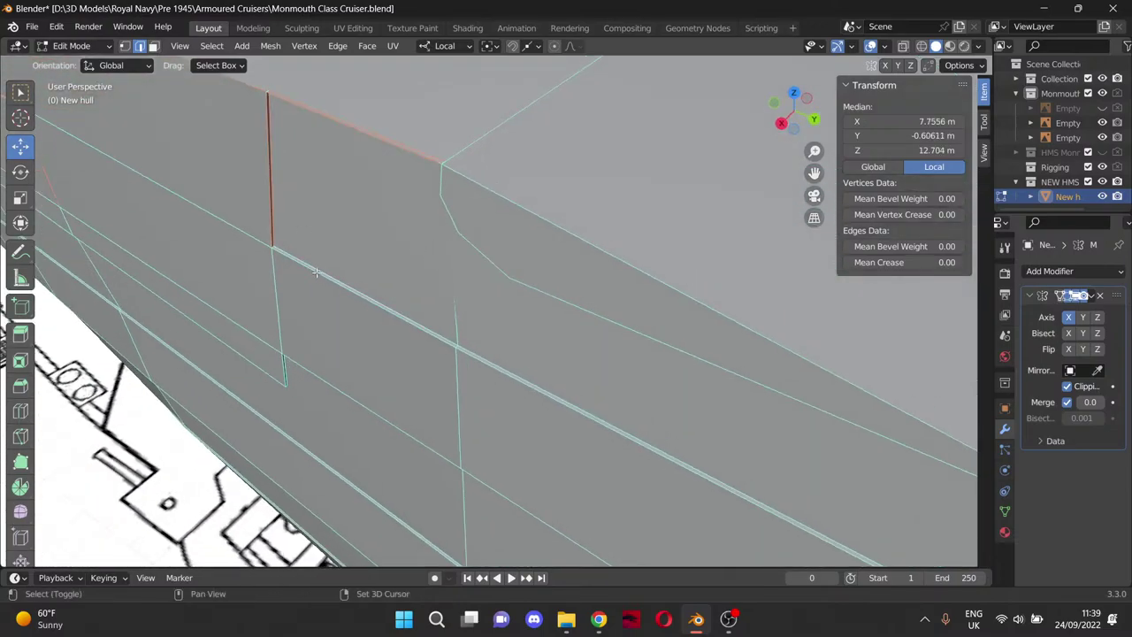
left_click(316, 272, "shift")
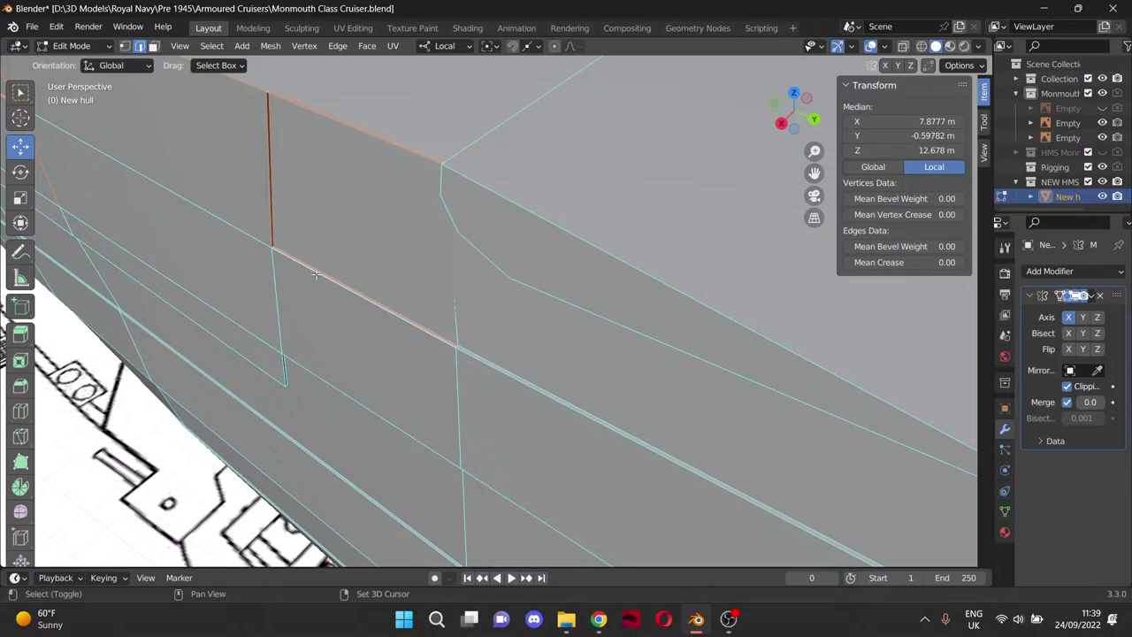
left_click(485, 359, "shift")
Extend the selection forward along the uppermost horizontal hull line and the deck-edge segments above it amidships.
middle_click_drag(382, 398, 425, 373)
middle_click_drag(539, 345, 630, 286)
left_click_drag(815, 173, 255, 113)
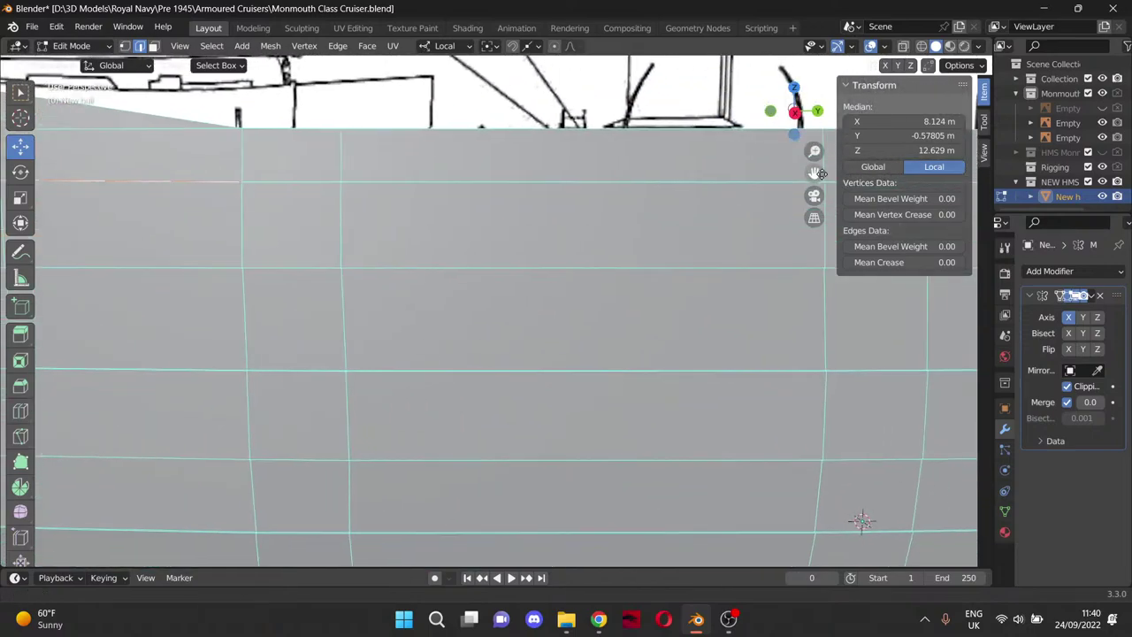
middle_click_drag(376, 160, 313, 329)
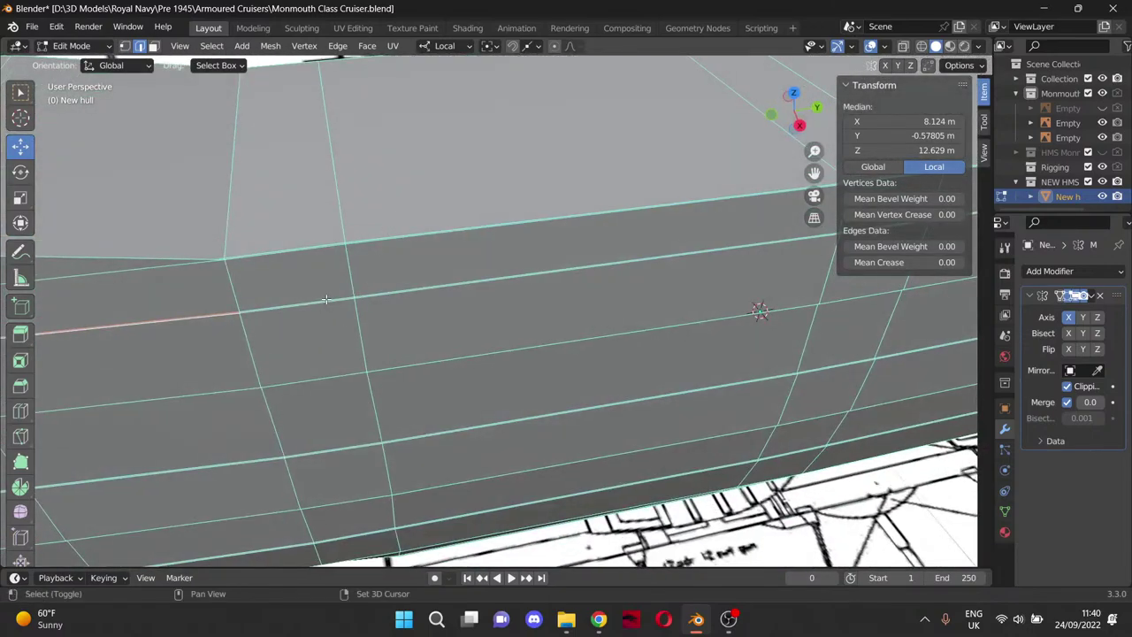
left_click(326, 301, "shift")
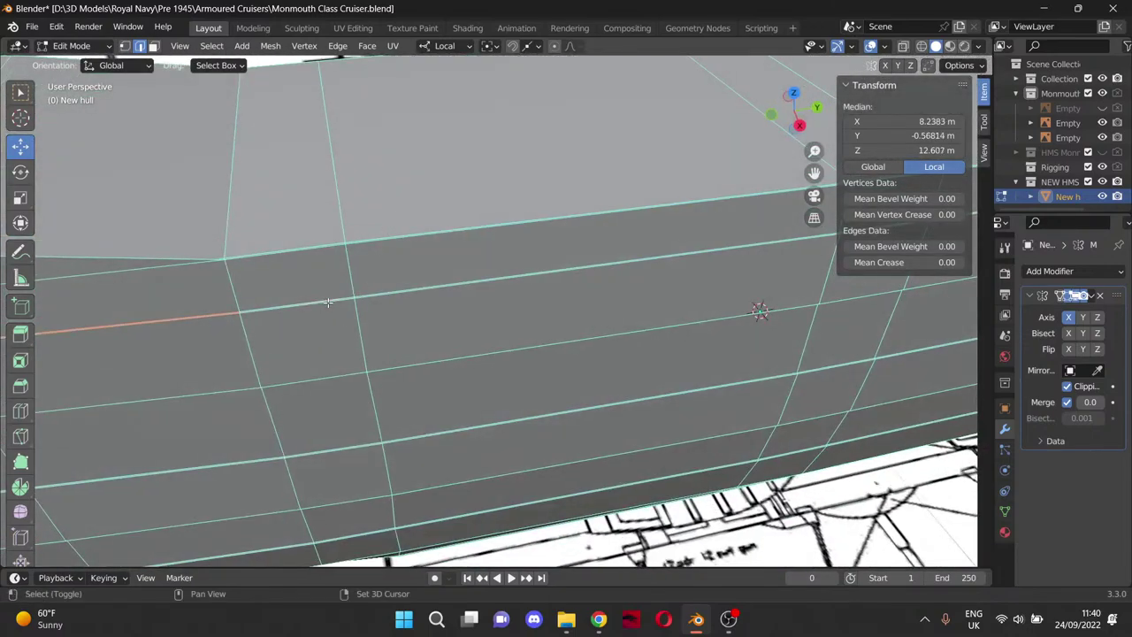
left_click(515, 273, "shift")
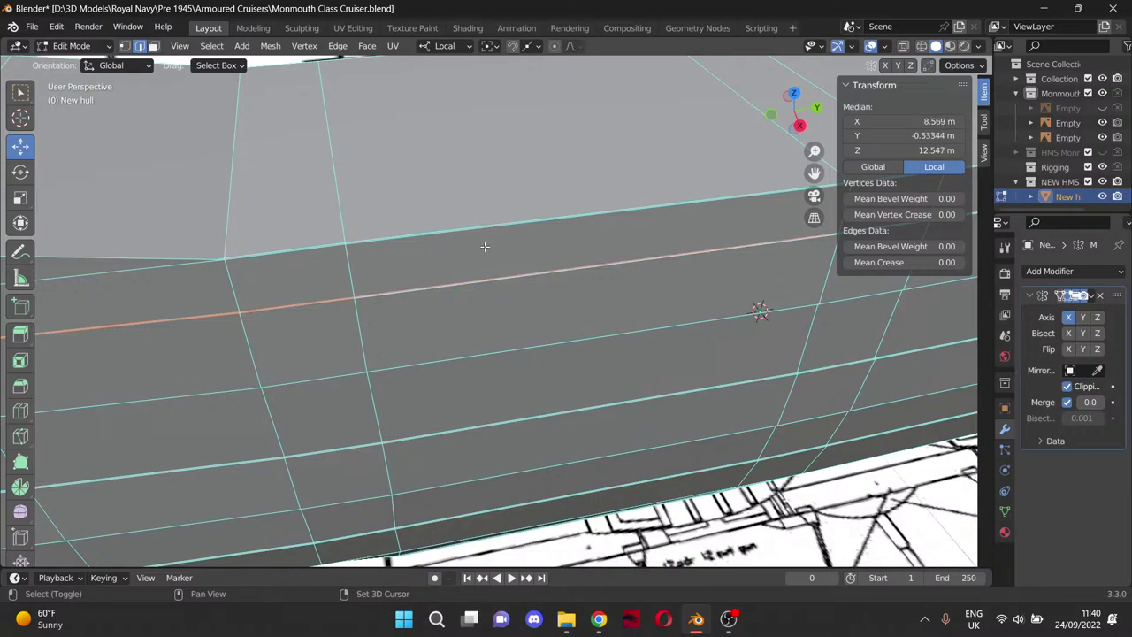
left_click(212, 262, "shift")
left_click(283, 252, "shift")
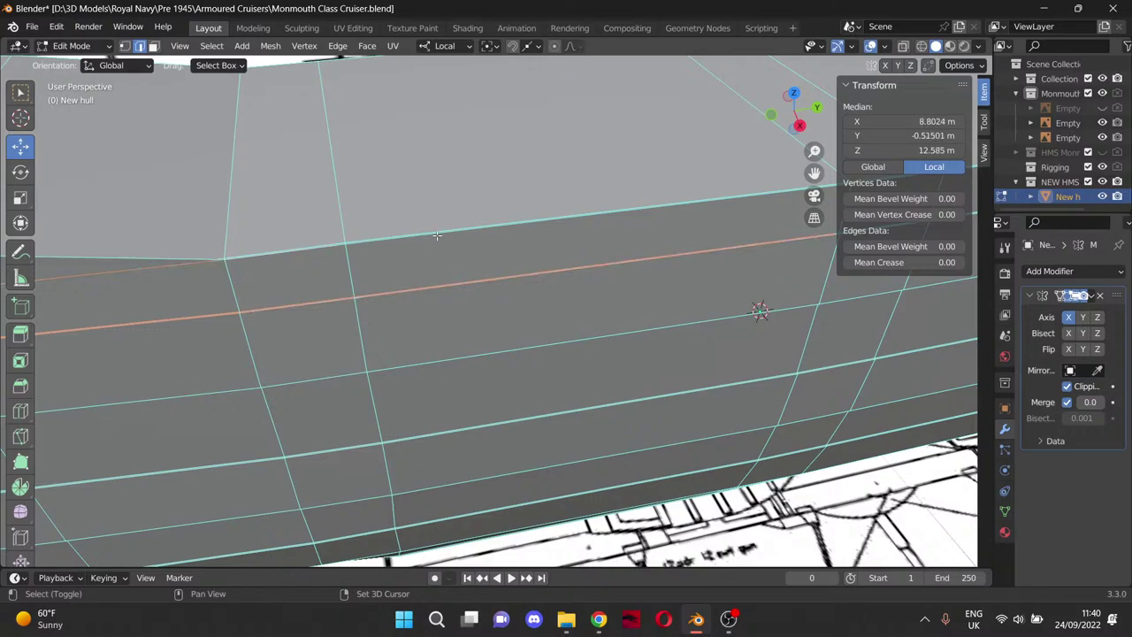
Add the next pairs of deck-edge and upper hull-line segments further forward amidships to the selection.
left_click_drag(814, 172, 389, 295)
left_click(404, 286, "shift")
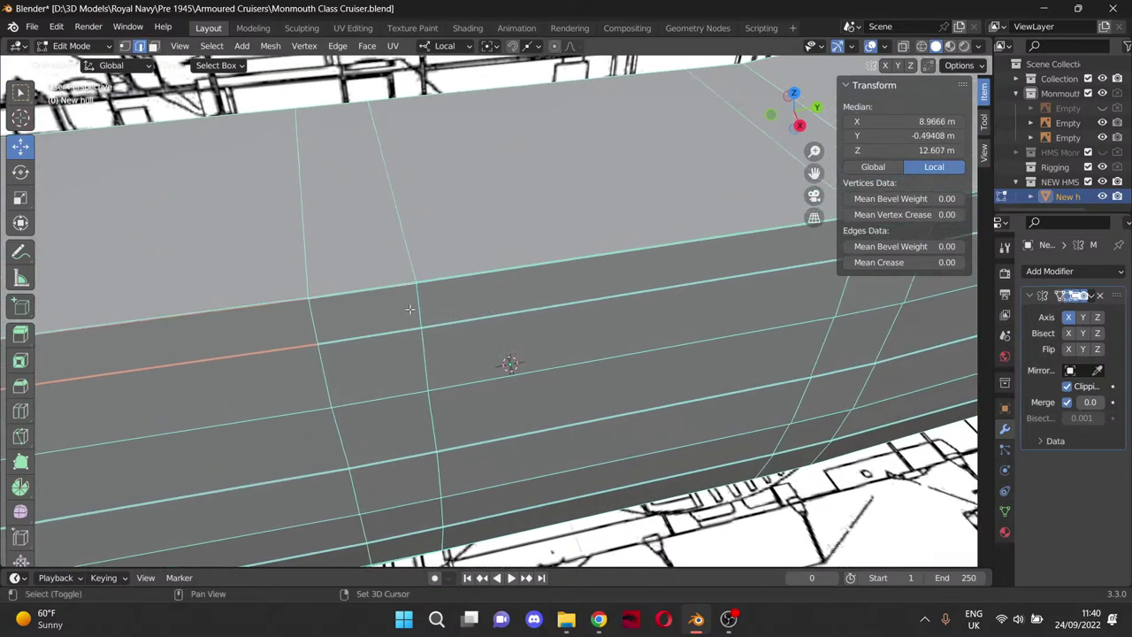
left_click(413, 330, "shift")
left_click(483, 318, "shift")
left_click(597, 257, "shift")
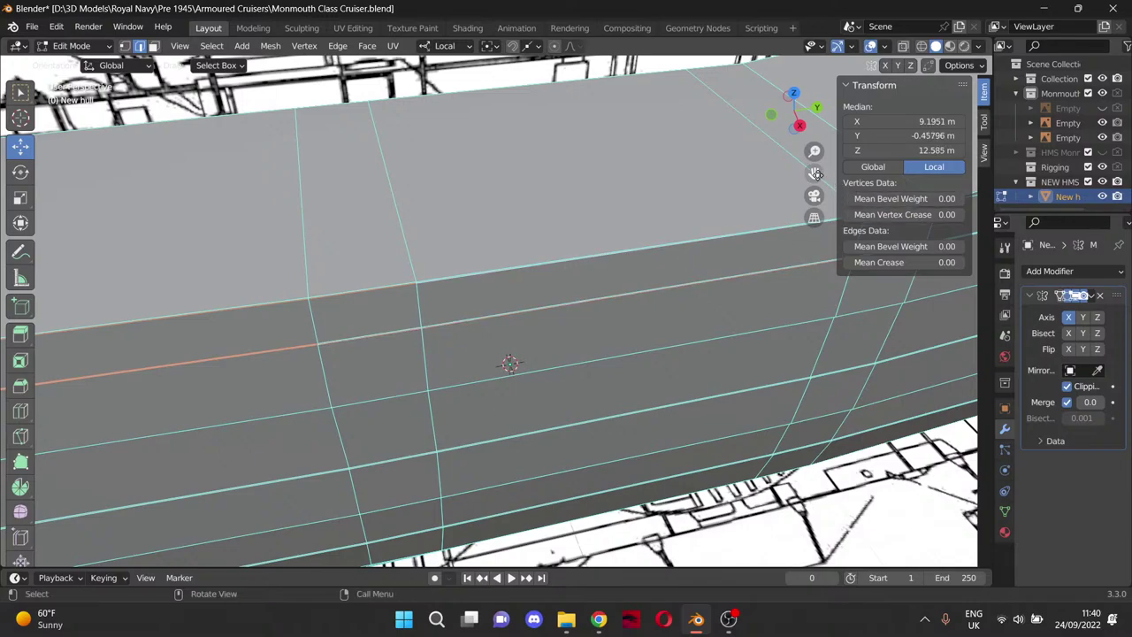
Continue selecting the upper hull-line edges below the point where the deck edge splits into two diverging lines.
left_click_drag(814, 172, 449, 231)
scroll(541, 311, "up", 4)
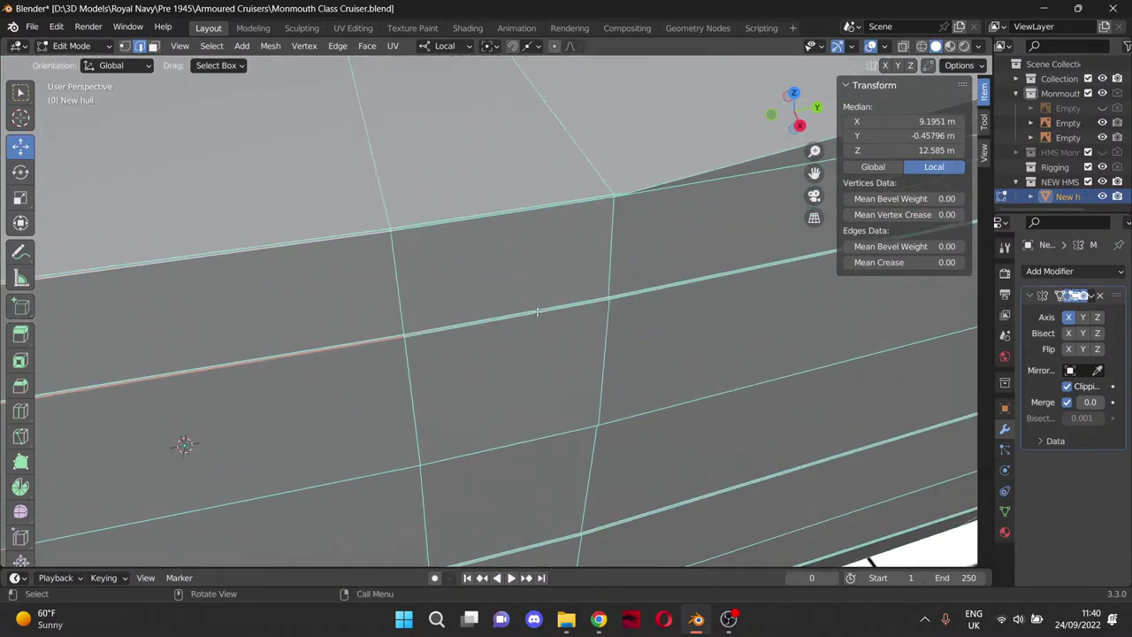
left_click(534, 313, "shift")
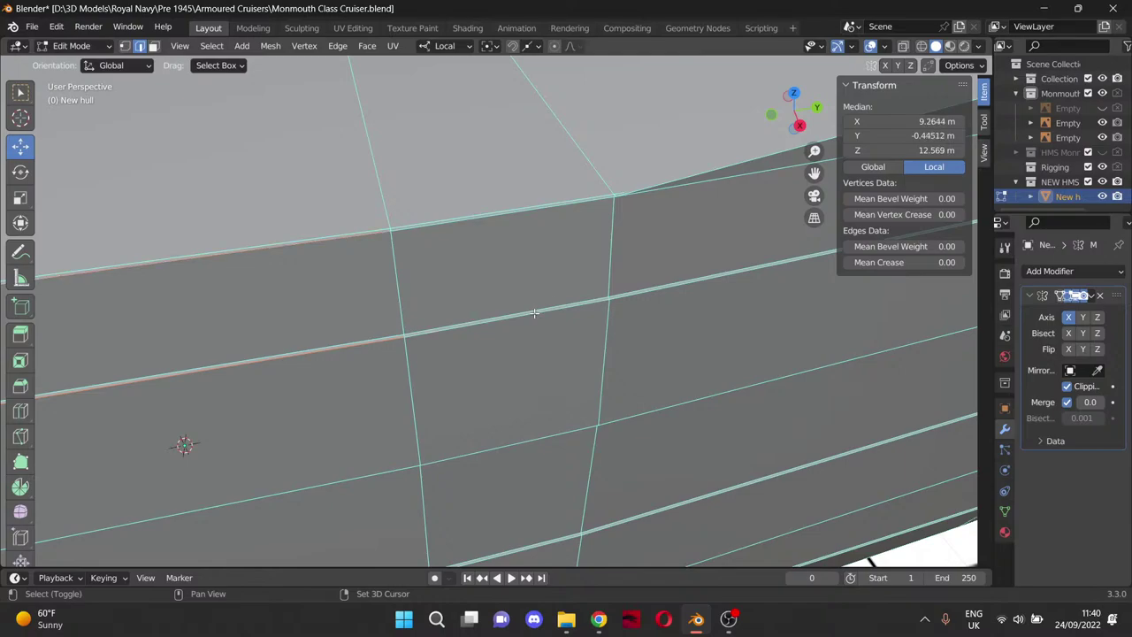
left_click(699, 280, "shift")
Extend the upper hull-line selection forward to the side panel's vertical seam, including the doubled edges along it.
left_click_drag(814, 173, 424, 168)
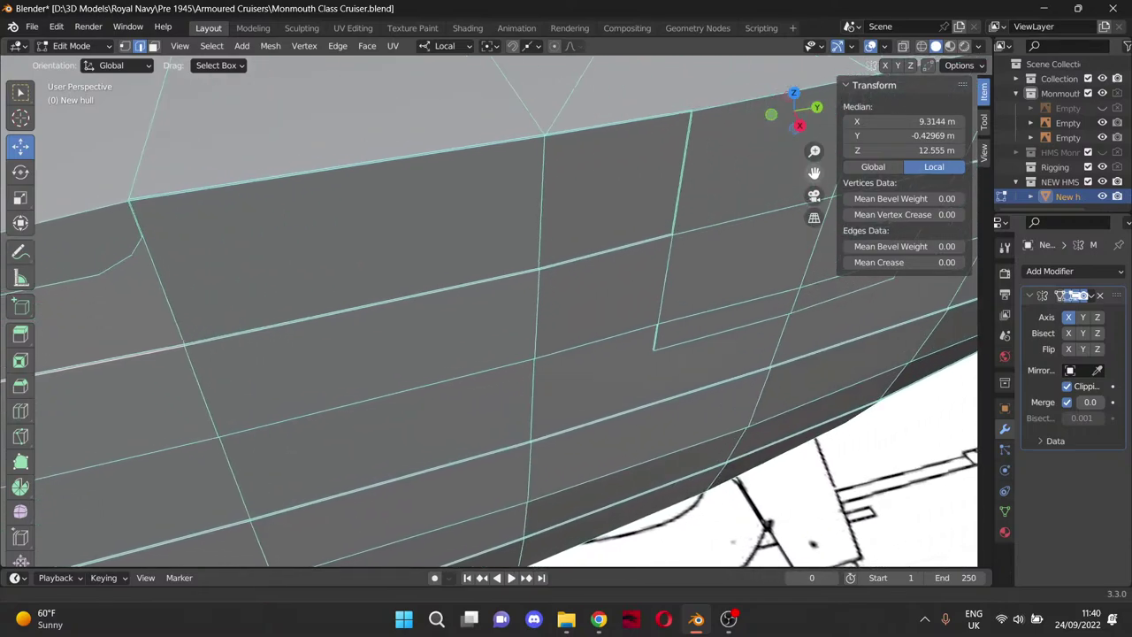
left_click(502, 280, "shift")
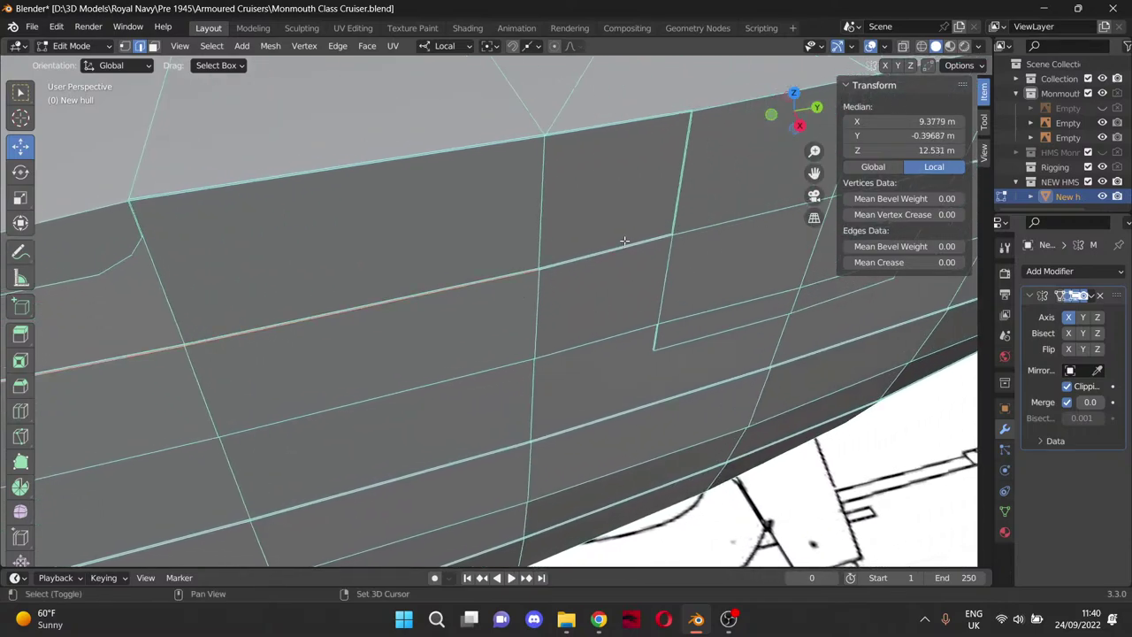
left_click(625, 240, "shift")
left_click(486, 269, "shift")
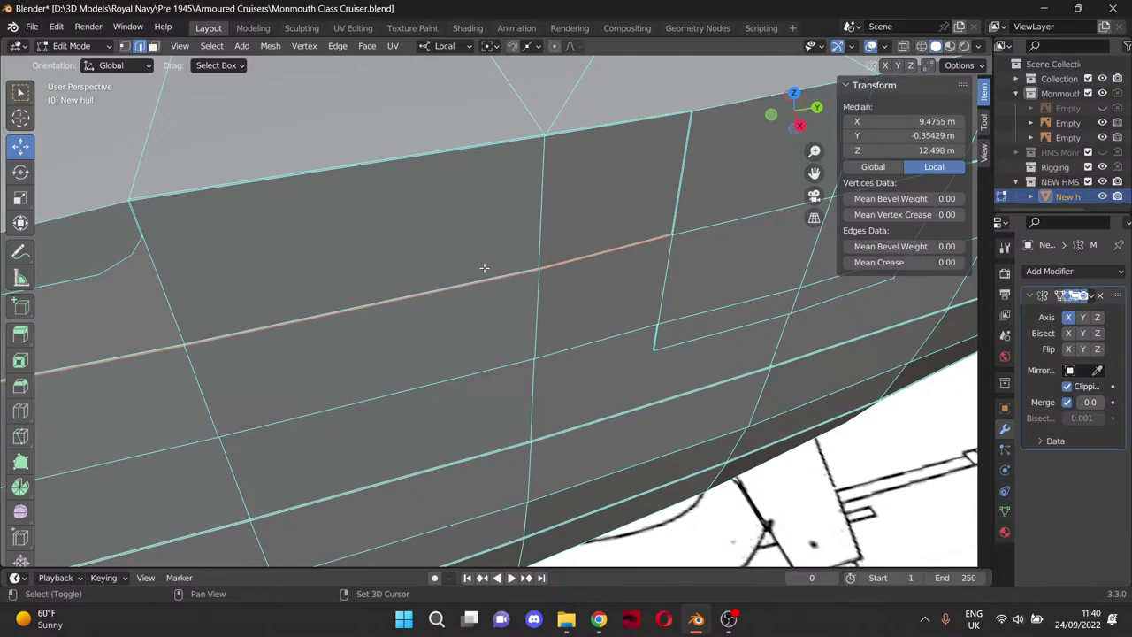
left_click(138, 348, "shift")
Add the deck-edge segment meeting the split corner and the lower of the two edges diverging forward from it.
left_click_drag(813, 175, 1130, 115)
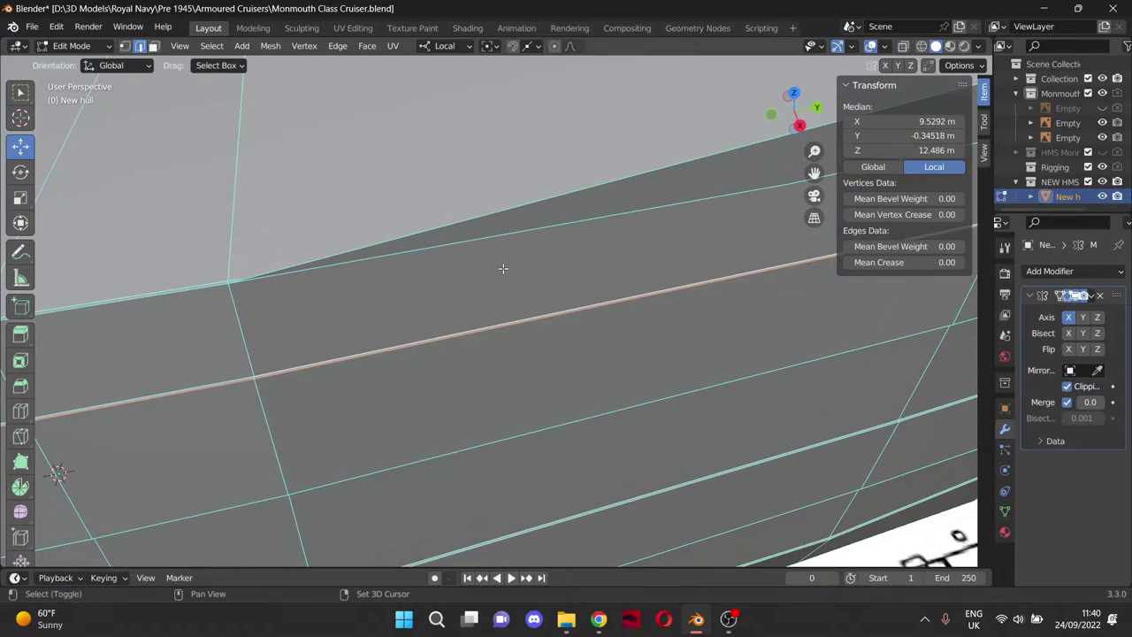
left_click(217, 284, "shift")
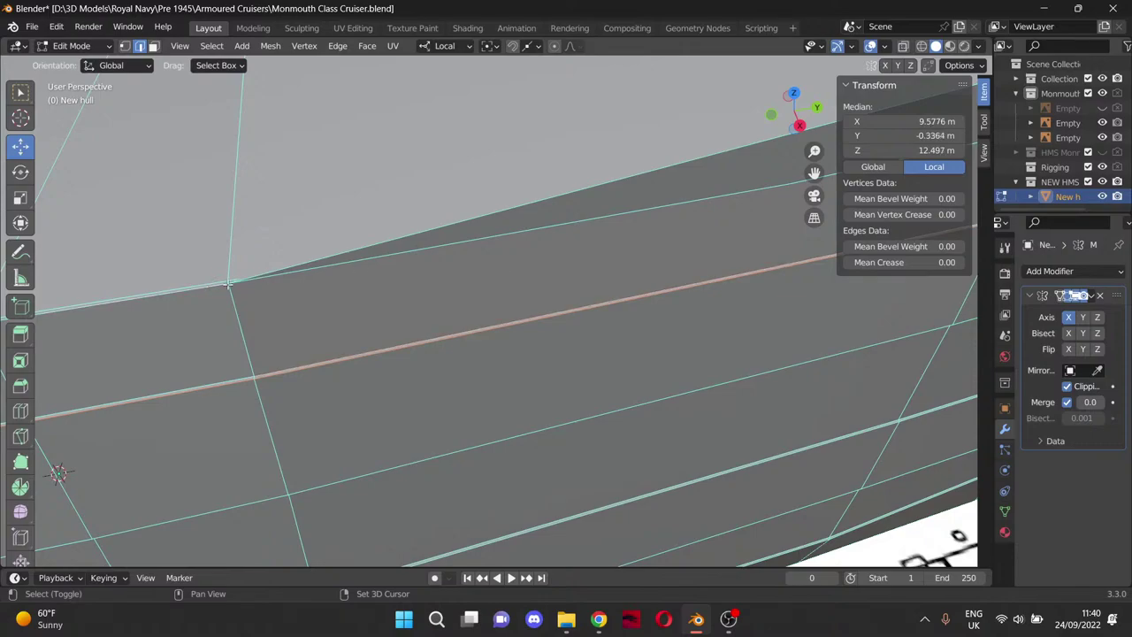
left_click(351, 261, "shift")
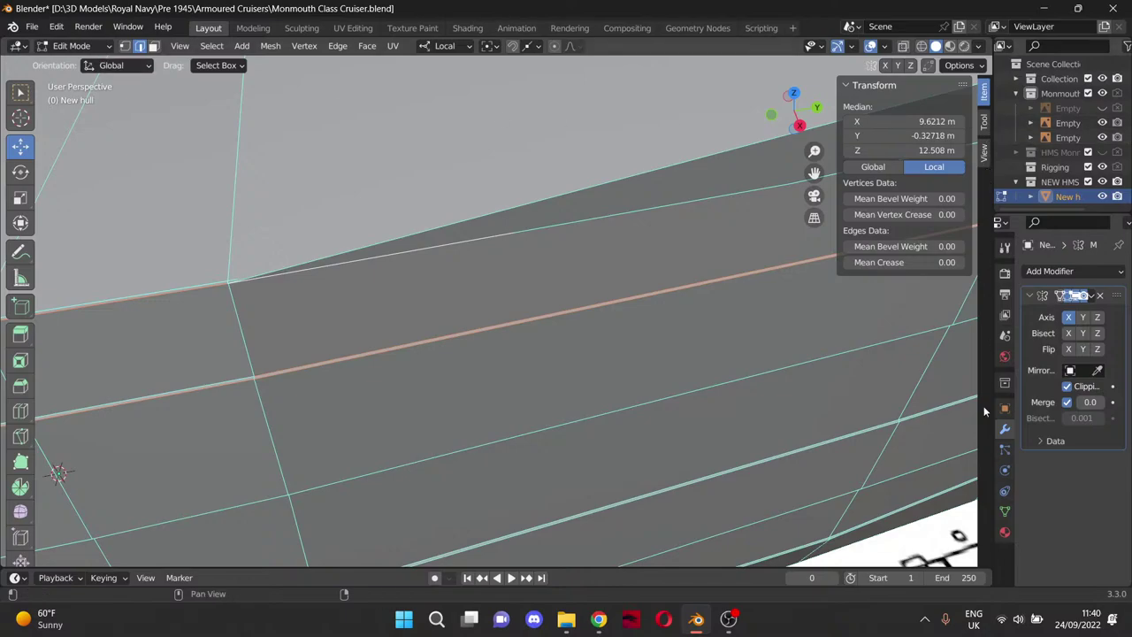
left_click(1104, 272)
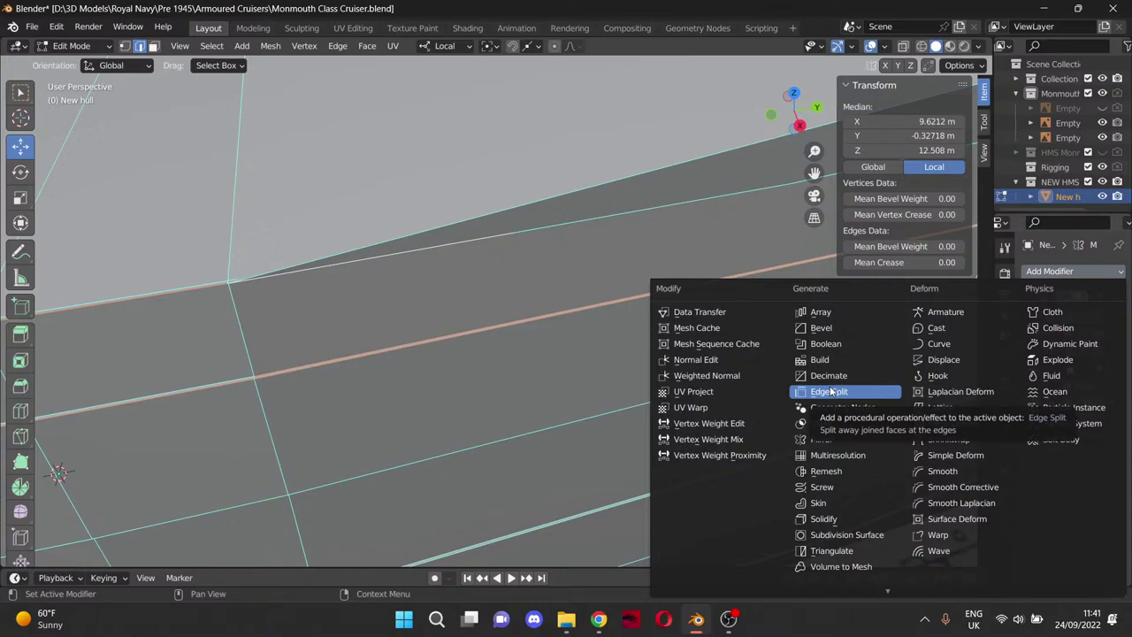
key("i")
Extend the selection along the deck edge from the forward end of the curved line toward the raised forecastle.
scroll(508, 387, "down", 3)
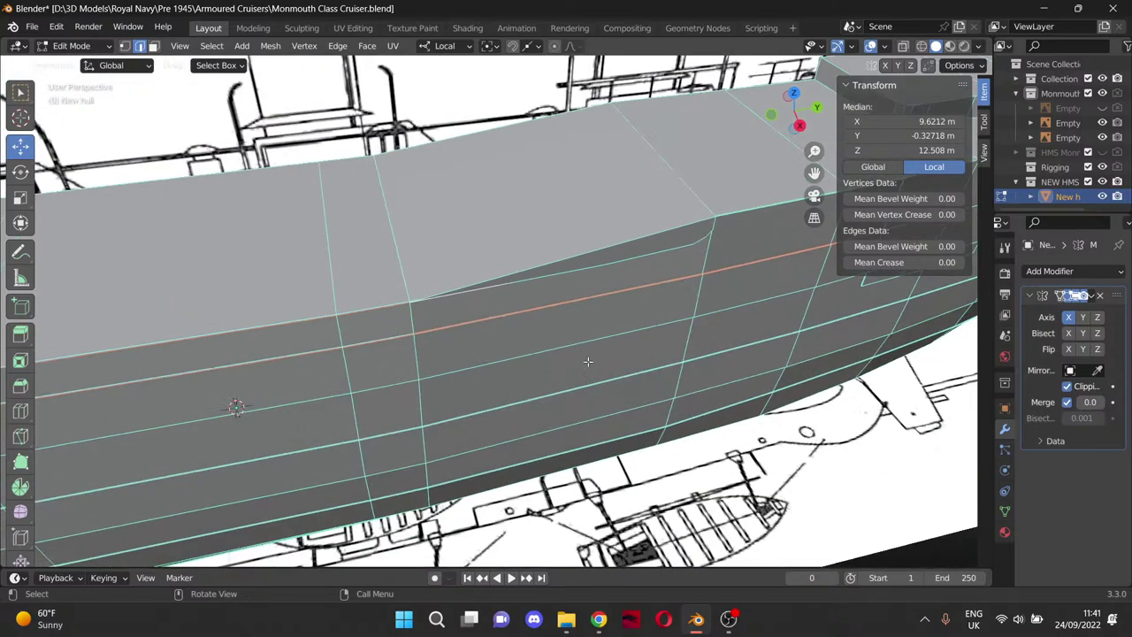
middle_click_drag(589, 362, 622, 348)
left_click_drag(813, 175, 318, 174)
scroll(520, 230, "up", 5)
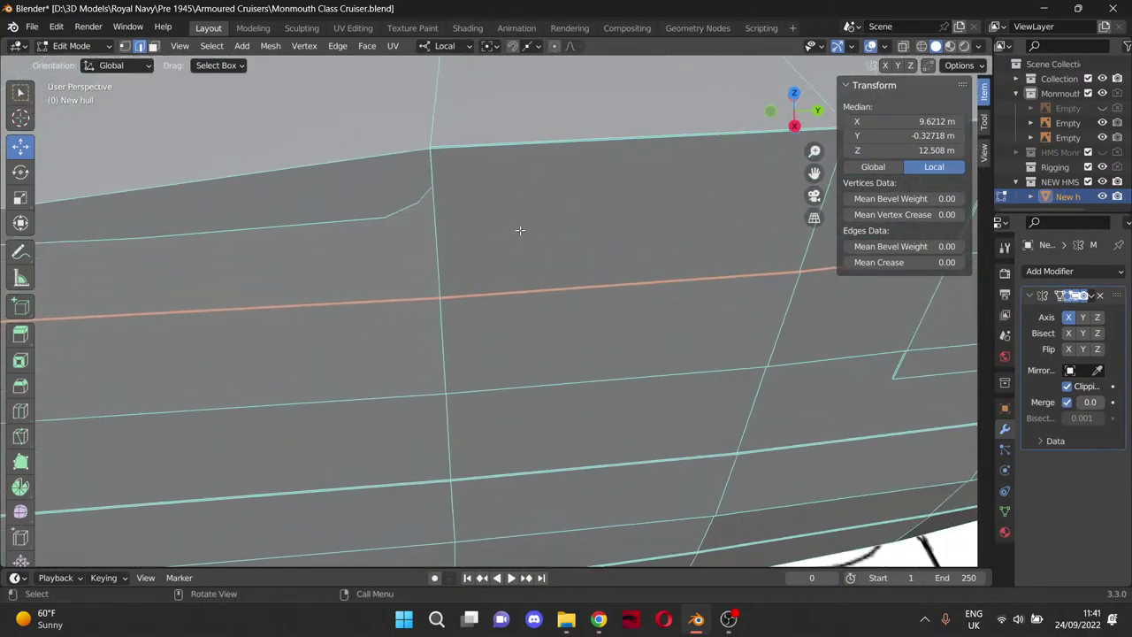
left_click(528, 145, "shift")
left_click_drag(814, 174, 504, 270)
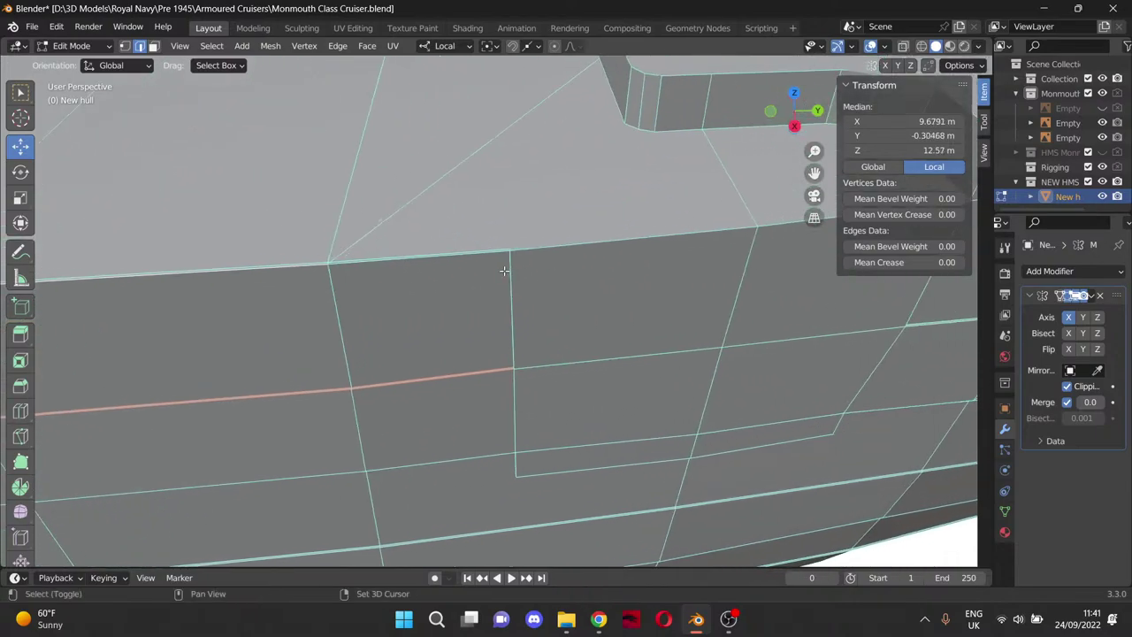
left_click(481, 256, "shift")
left_click(674, 235, "shift")
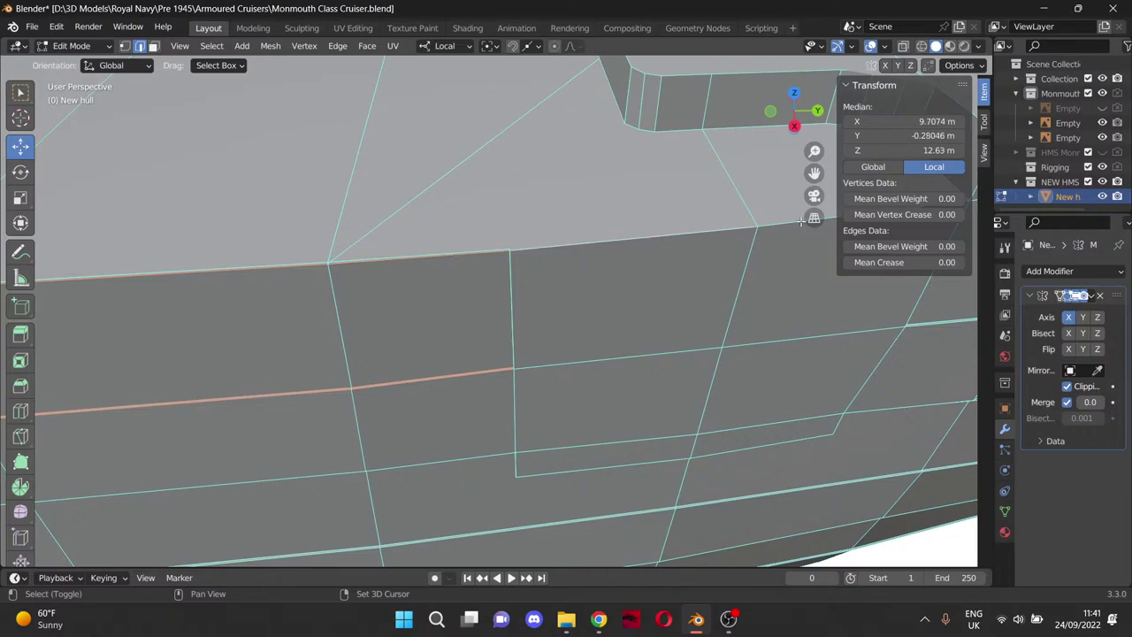
left_click(792, 223, "shift")
Add the vertical edge at the forecastle break and the first forecastle deck-edge segments to the selection.
left_click_drag(814, 173, 518, 283)
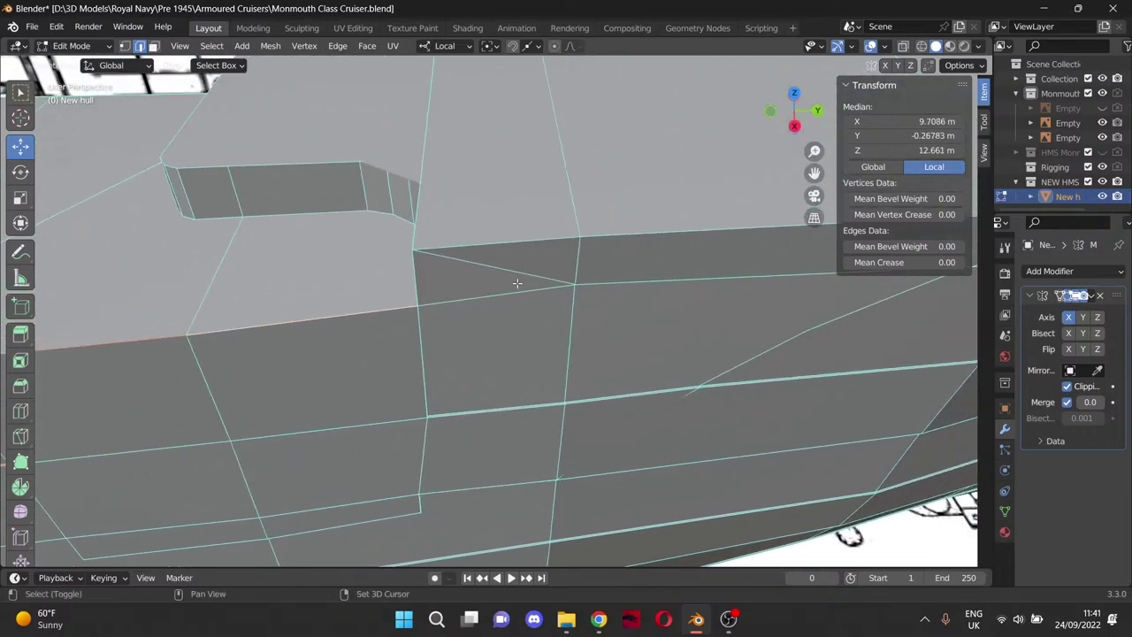
left_click(513, 294, "shift")
left_click(512, 292, "shift")
left_click(412, 281, "shift")
left_click(443, 248, "shift")
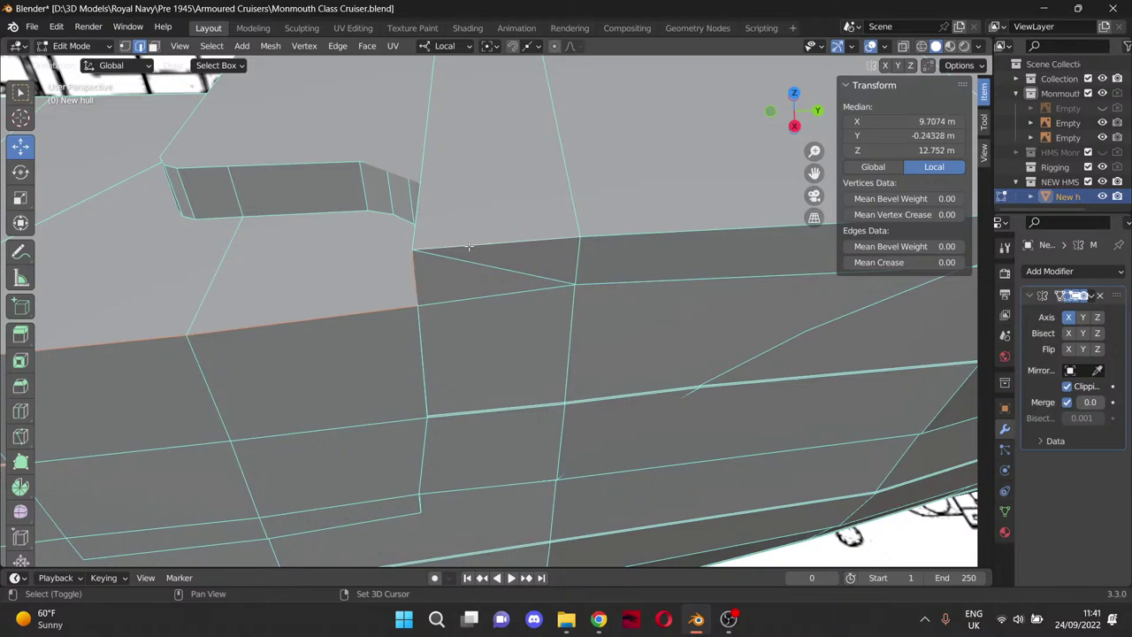
left_click(673, 235, "shift")
Extend the selection along the forecastle deck edge to the tip of the bow.
middle_click_drag(818, 175, 784, 180, "shift")
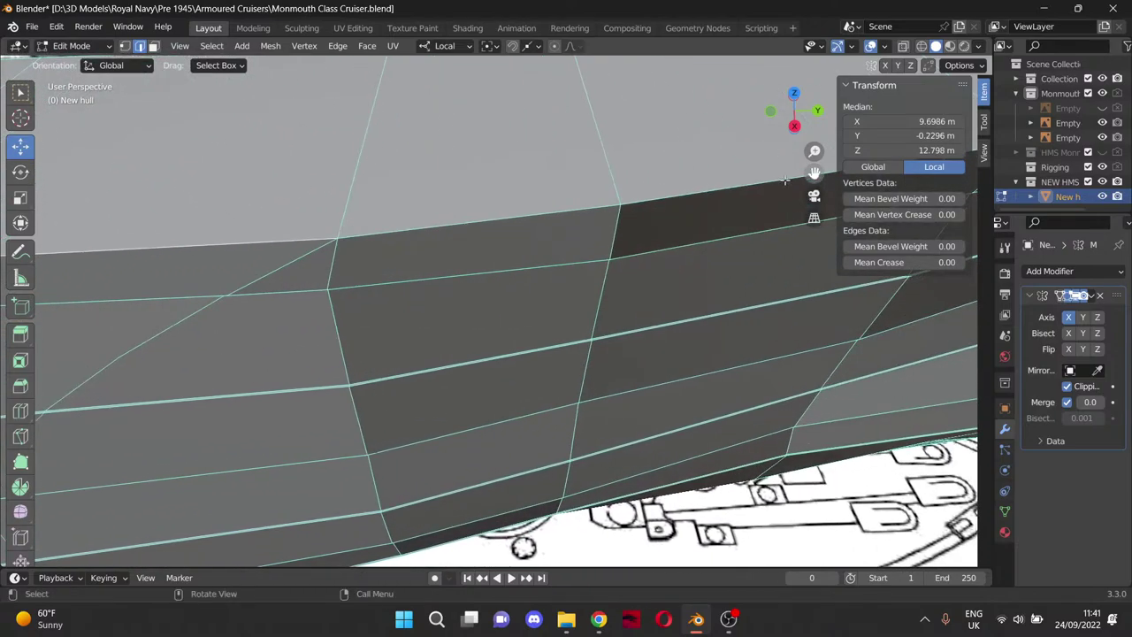
left_click(552, 214, "shift")
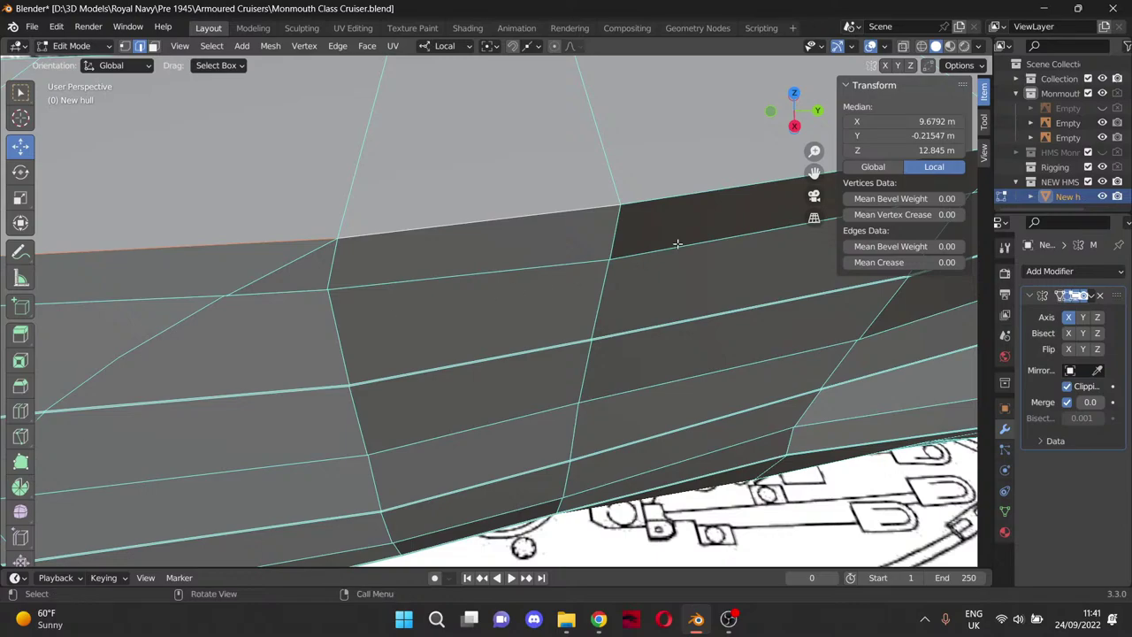
middle_click_drag(814, 174, 516, 234, "shift")
left_click(494, 246, "shift")
left_click(614, 224, "shift")
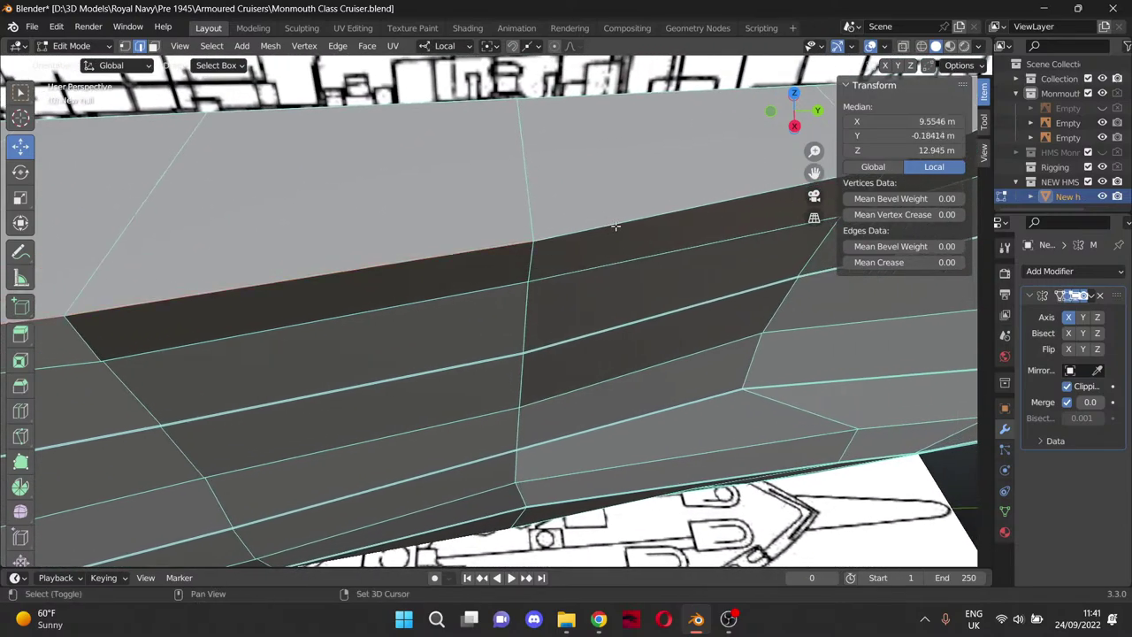
left_click_drag(815, 173, 759, 185)
scroll(629, 205, "down", 3)
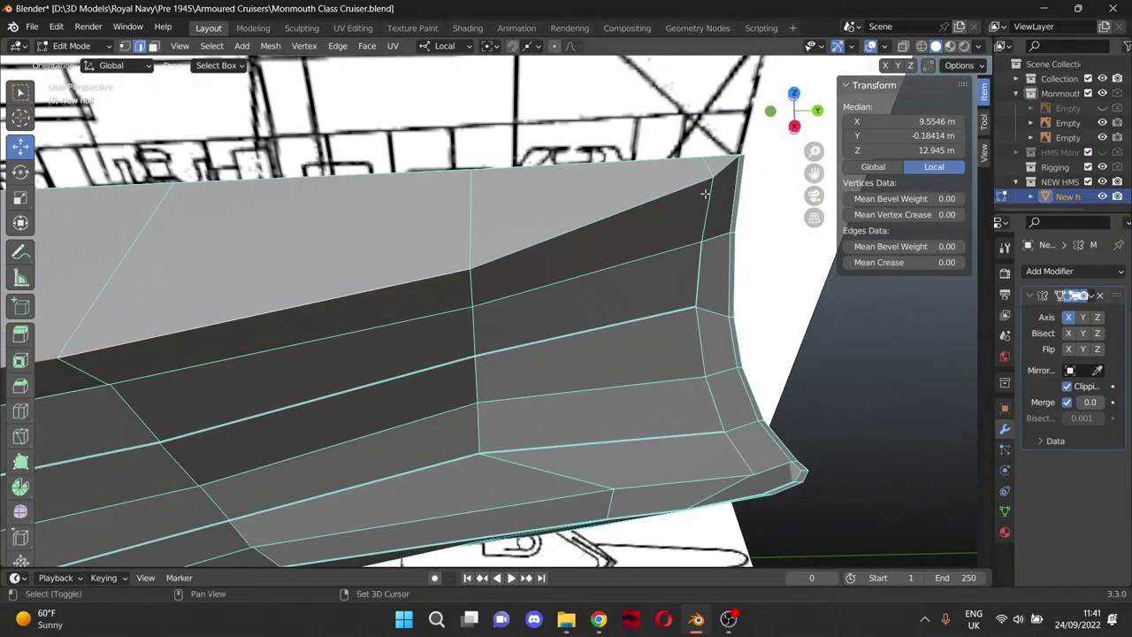
left_click(629, 205, "shift")
left_click(720, 169, "shift")
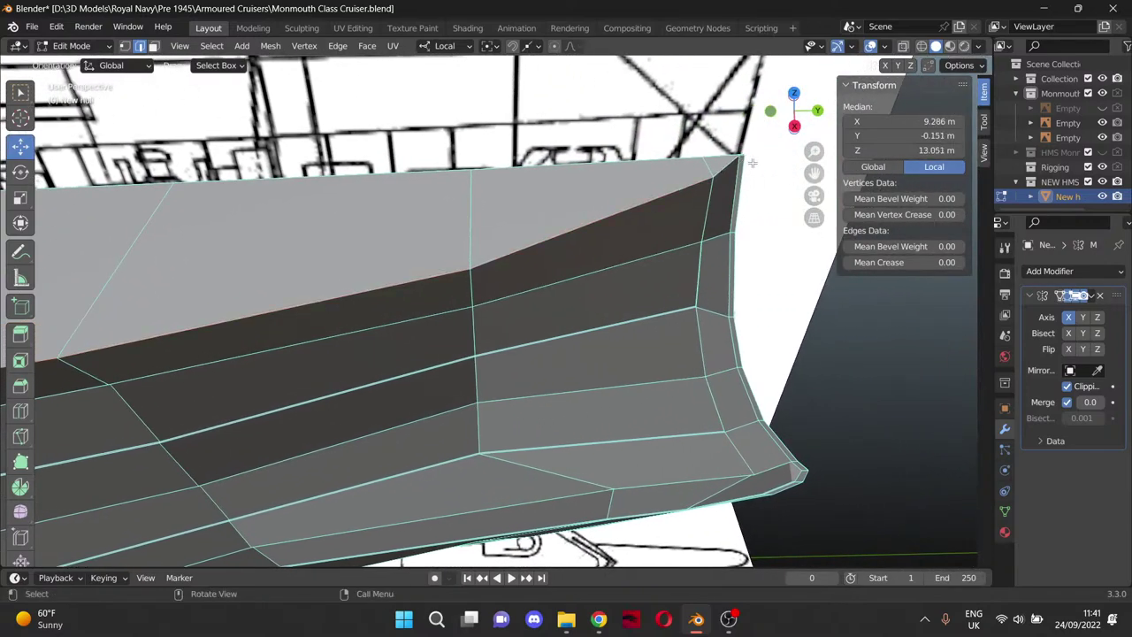
Add the uppermost vertical edge of the stem at the bow to the selection.
scroll(754, 162, "up", 3)
left_click_drag(815, 173, 471, 368)
scroll(463, 310, "up", 4)
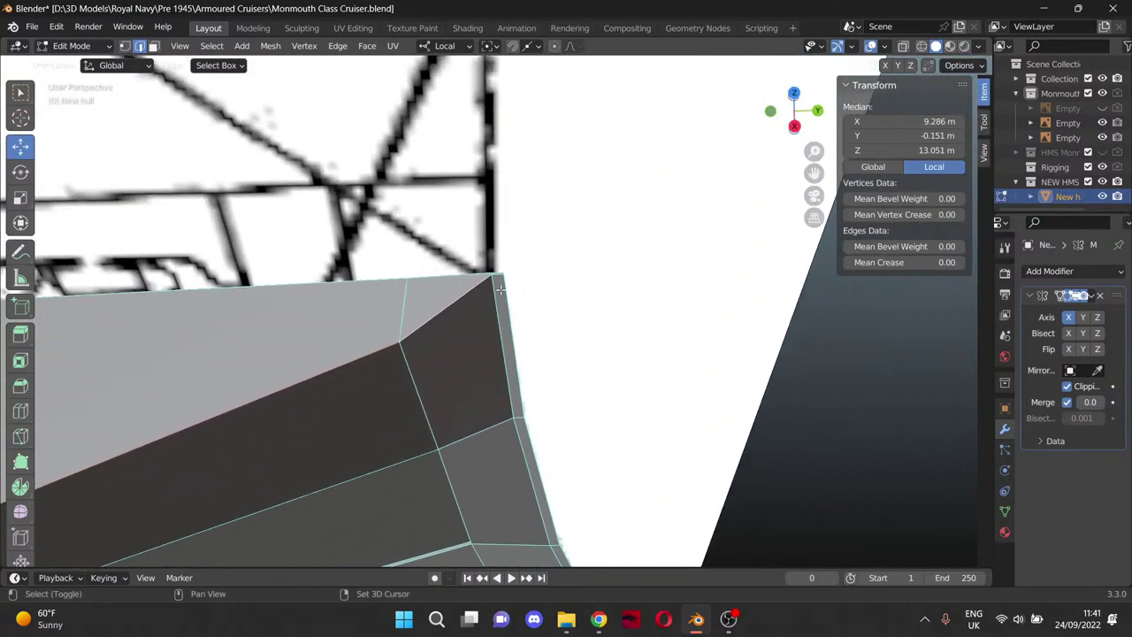
left_click(501, 277, "shift")
middle_click_drag(543, 291, 735, 259)
left_click_drag(815, 173, 500, 0)
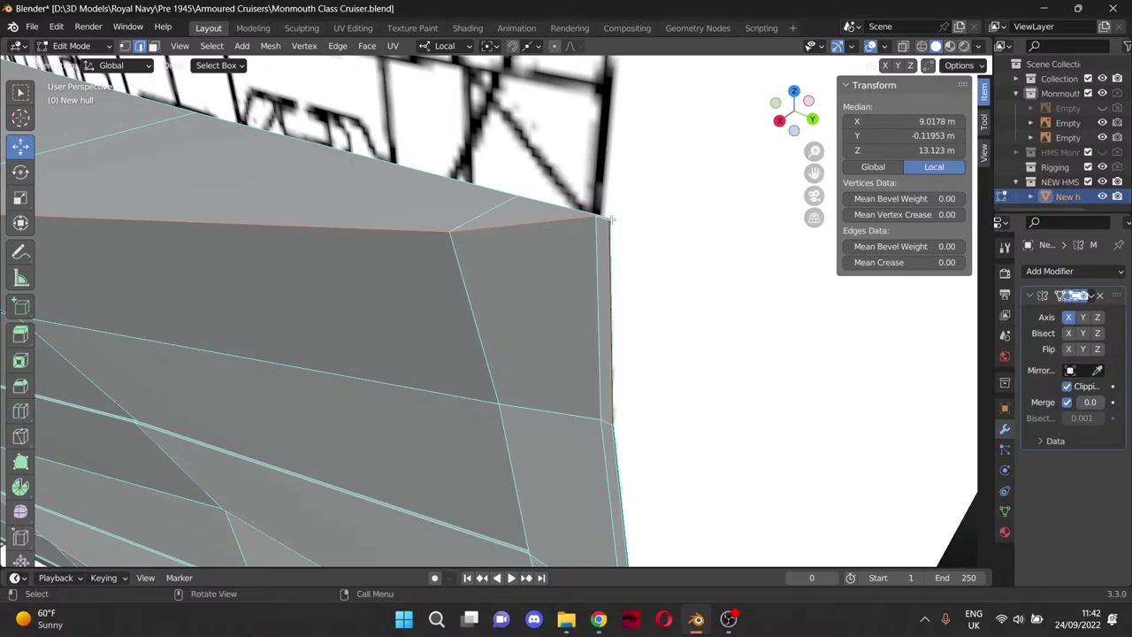
Add an Edge Split modifier to the new hull and set its edge angle to 70°.
left_click(1114, 274)
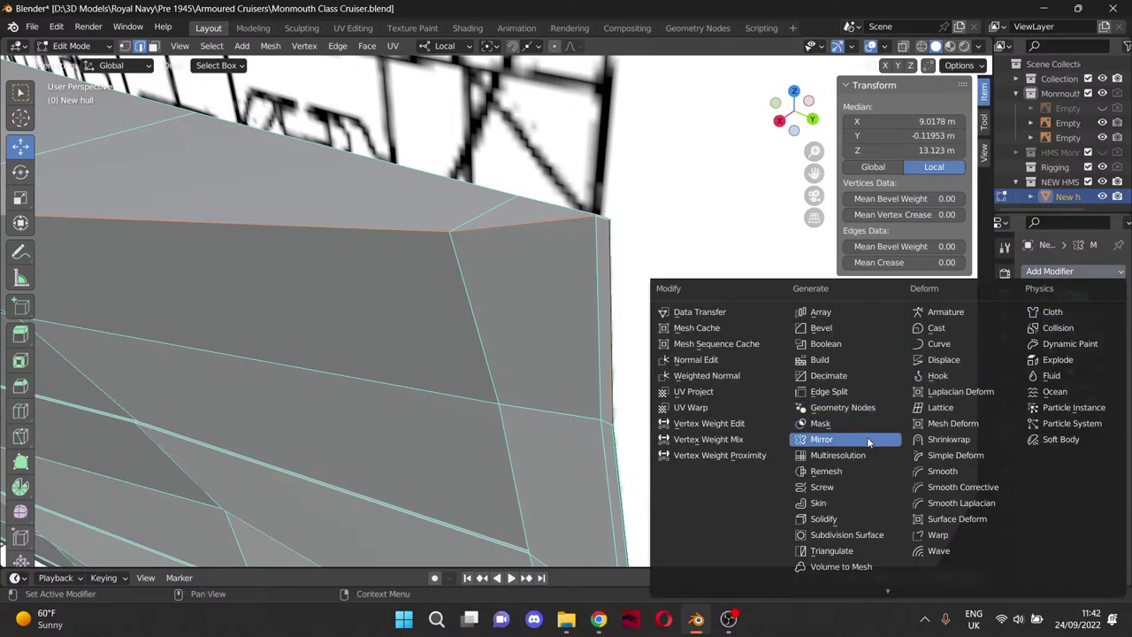
left_click(821, 439)
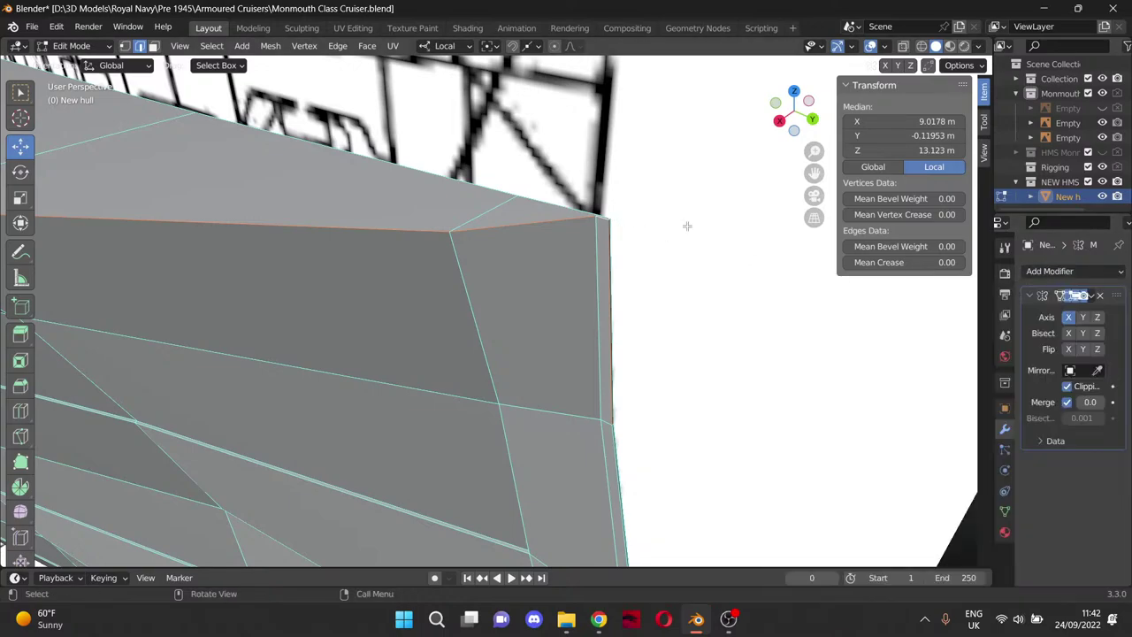
left_click(1090, 271)
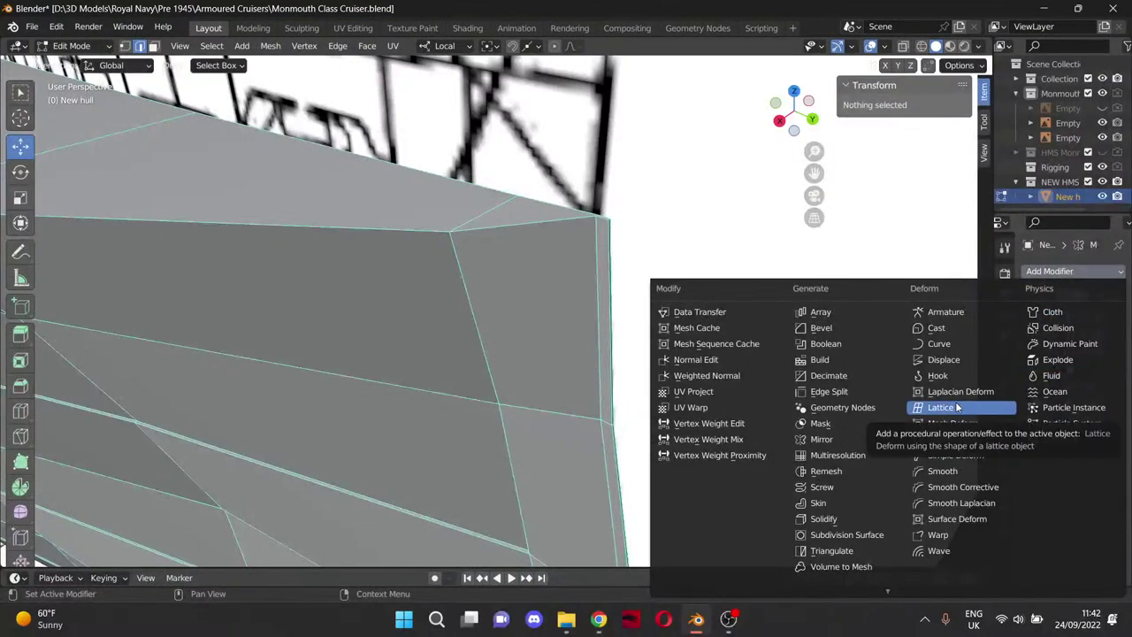
left_click(843, 400)
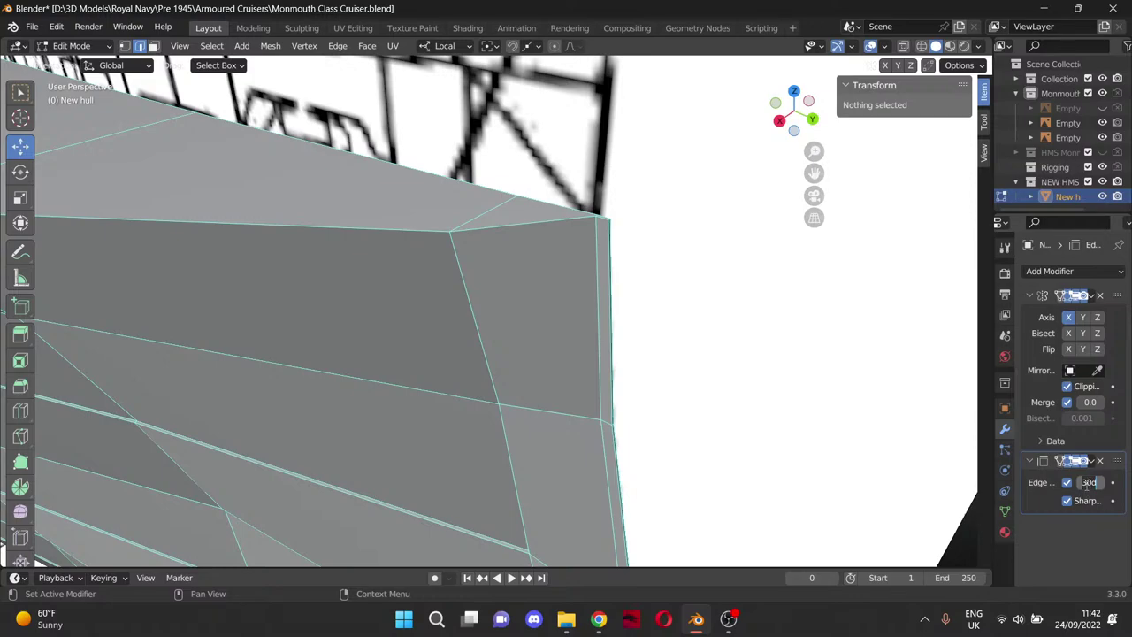
type("70")
key("Return")
Inspect the hull's shading and edges at the bow, around the forecastle recess and along the full side.
scroll(838, 425, "down", 10)
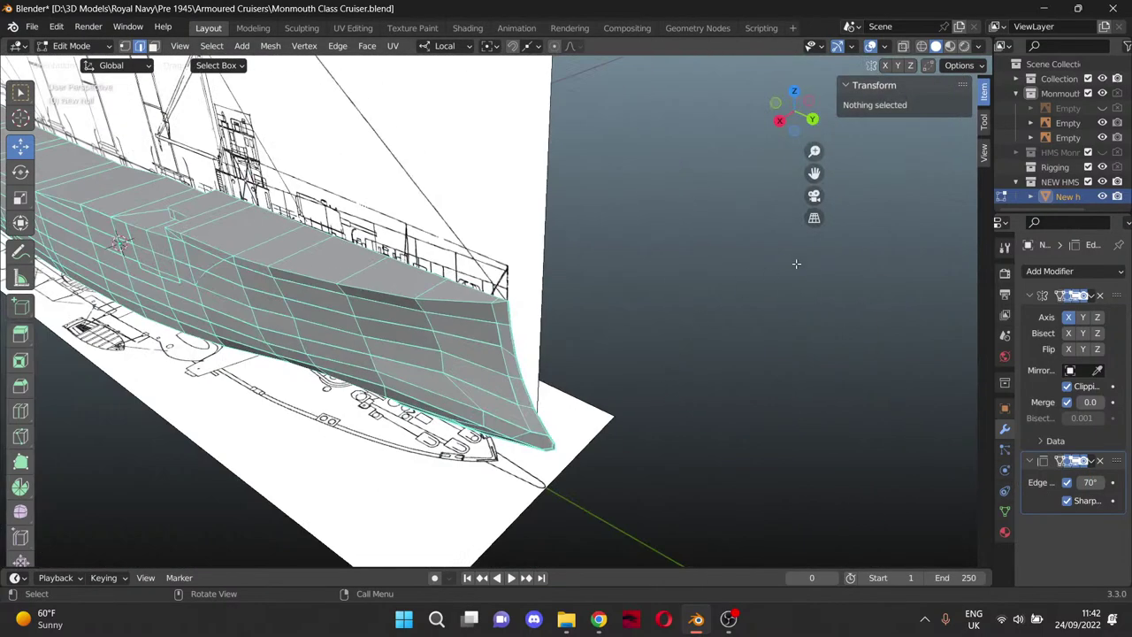
left_click_drag(808, 168, 241, 273)
middle_click_drag(241, 273, 300, 286)
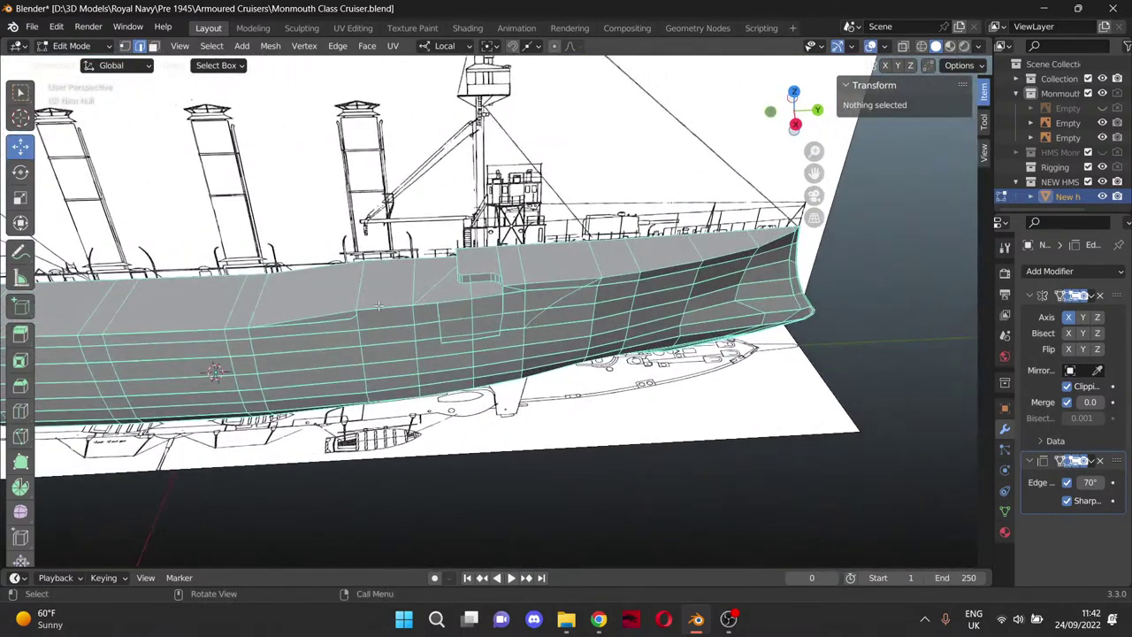
left_click_drag(809, 180, 221, 175)
scroll(541, 366, "up", 6)
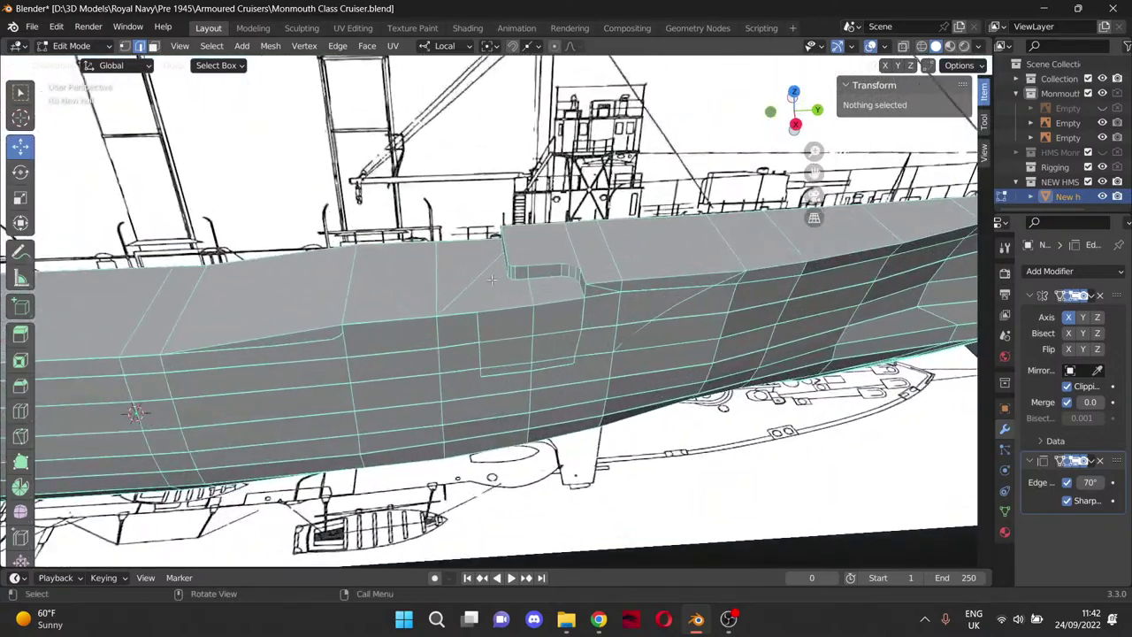
scroll(558, 267, "down", 6)
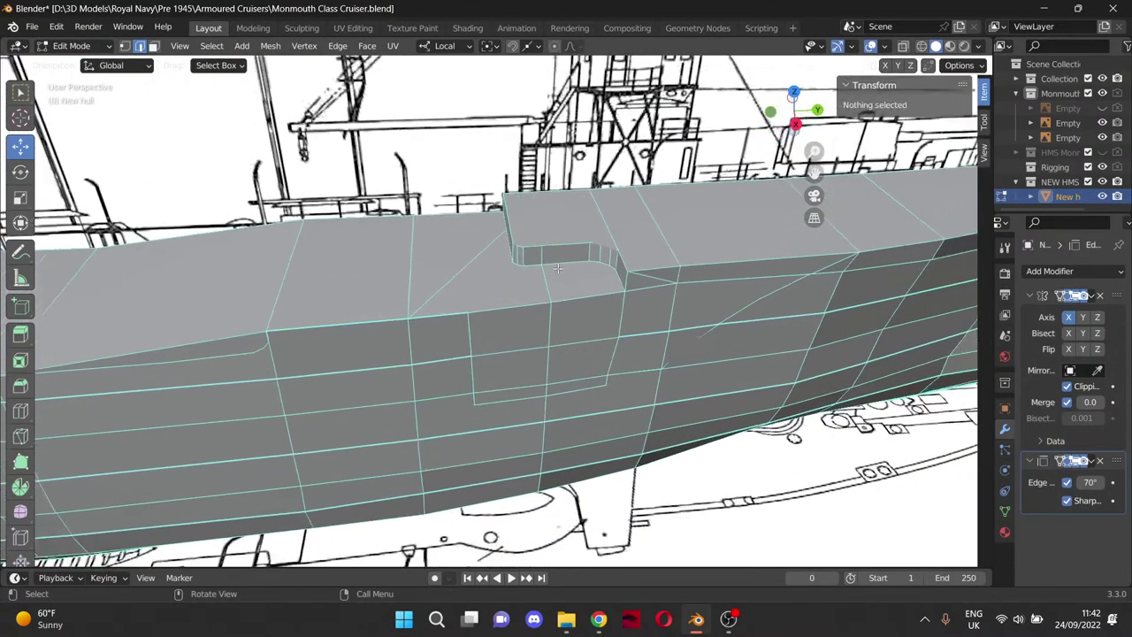
middle_click_drag(696, 352, 674, 319)
scroll(674, 319, "down", 2)
left_click_drag(812, 174, 923, 59)
scroll(518, 439, "down", 2)
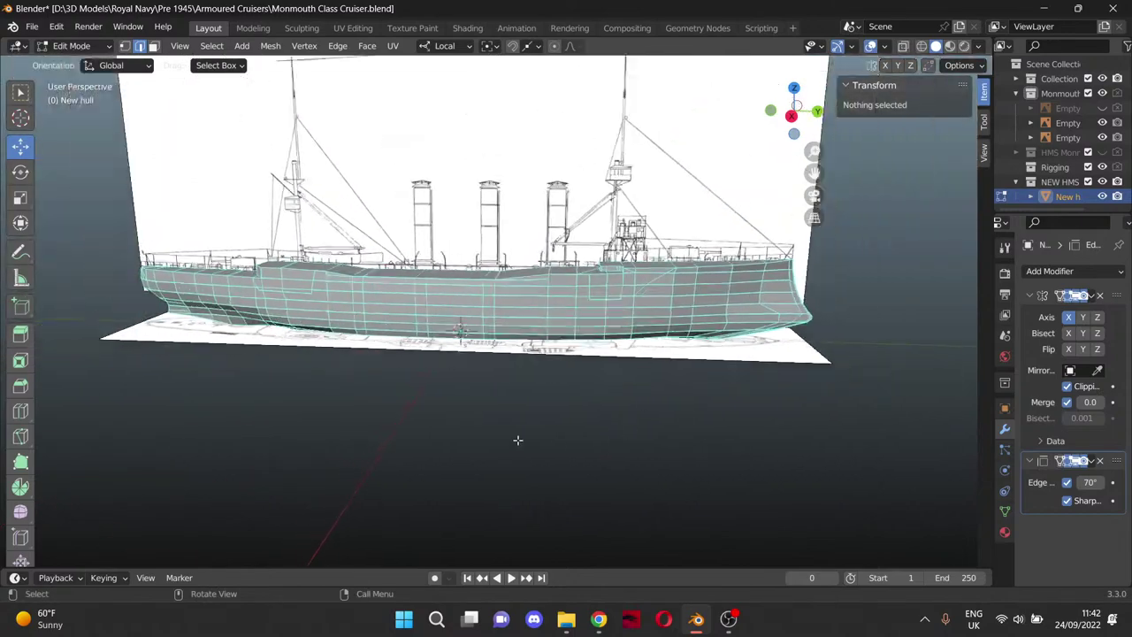
middle_click_drag(518, 440, 499, 431, "alt")
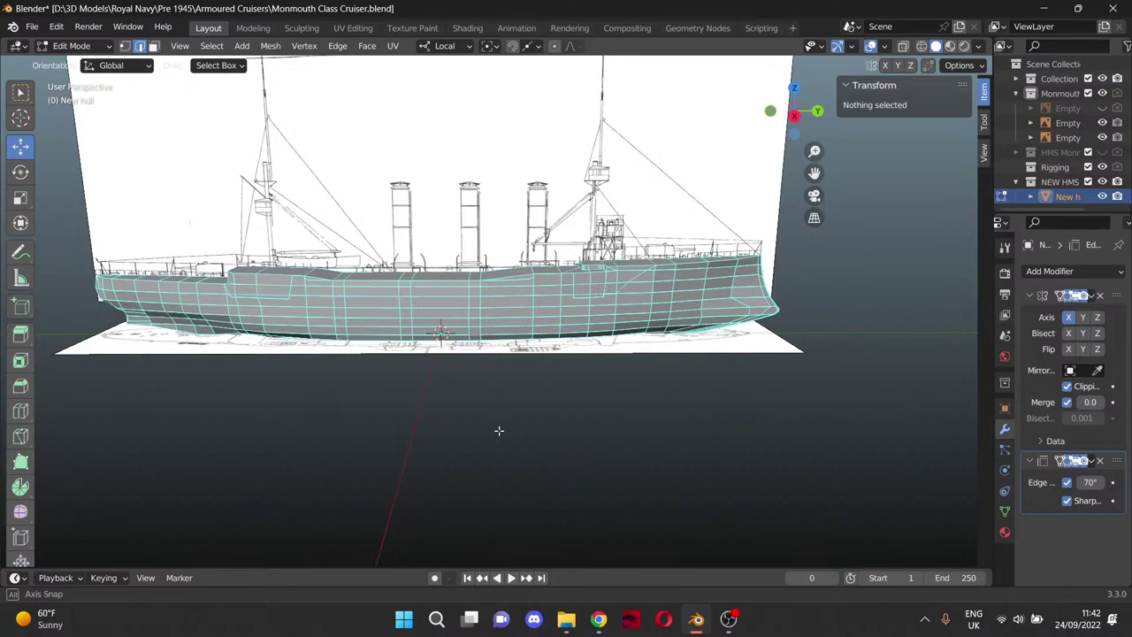
middle_click_drag(499, 431, 499, 431, "alt")
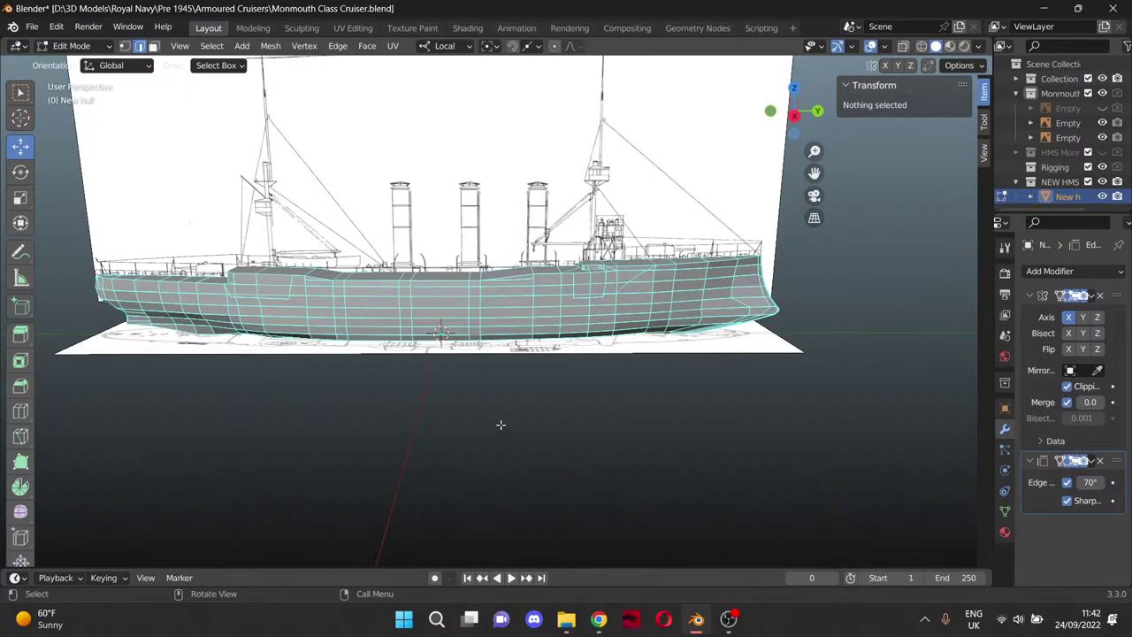
Check the stern in the right orthographic view with rendered shading, and return to solid shading.
key("KP_3")
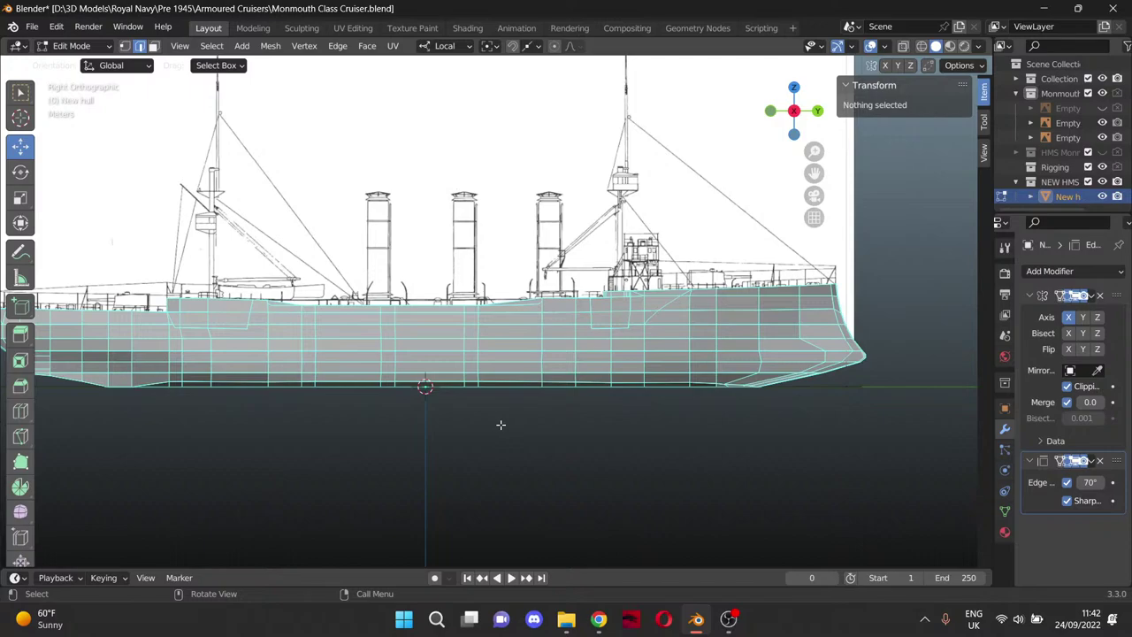
left_click_drag(811, 175, 844, 139)
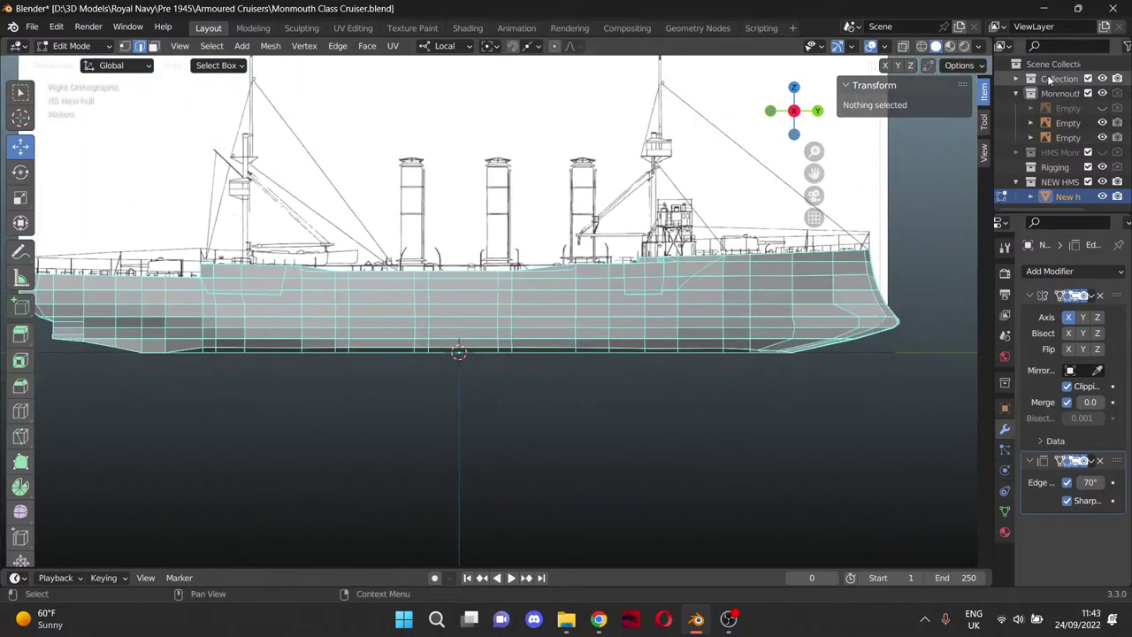
left_click(964, 46)
left_click_drag(815, 174, 1131, 173)
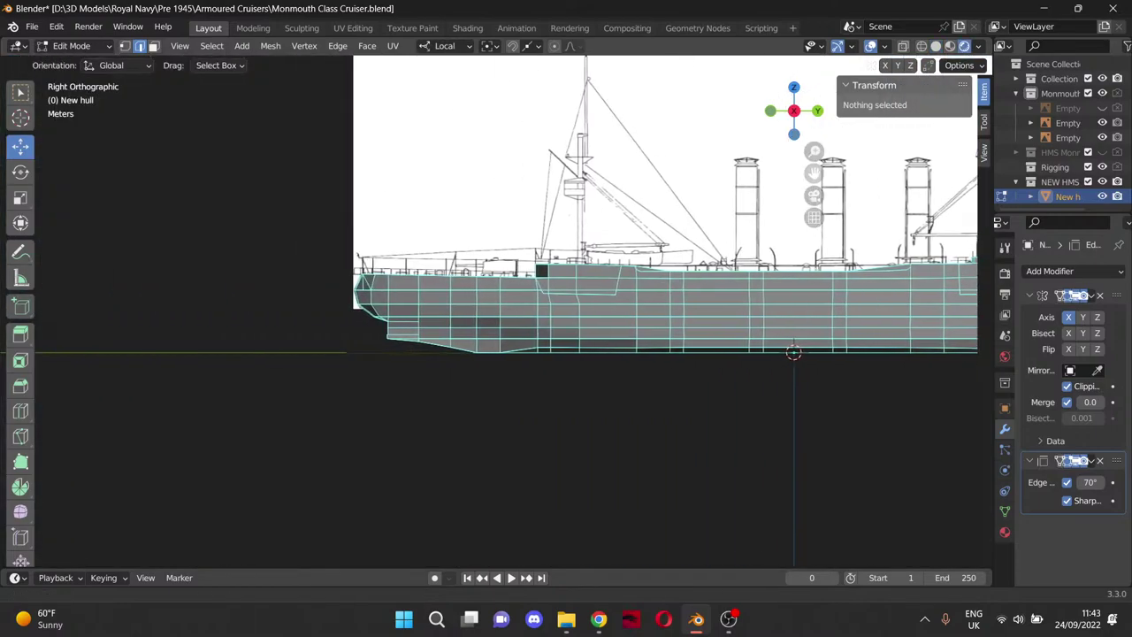
scroll(460, 355, "up", 10)
scroll(460, 354, "down", 6)
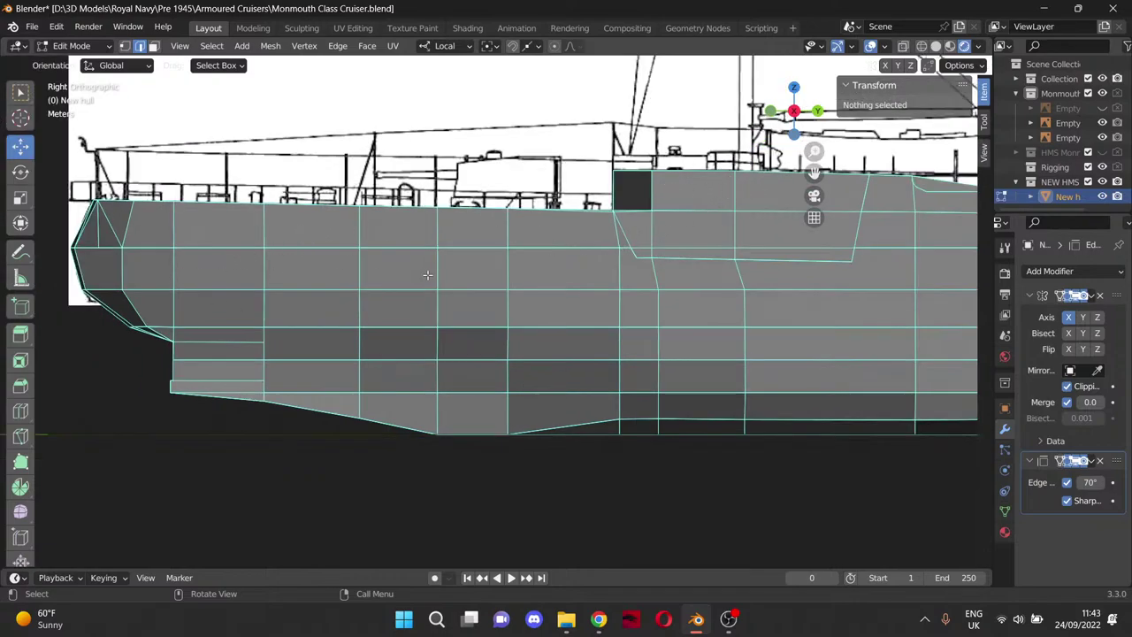
left_click(936, 46)
left_click(936, 46)
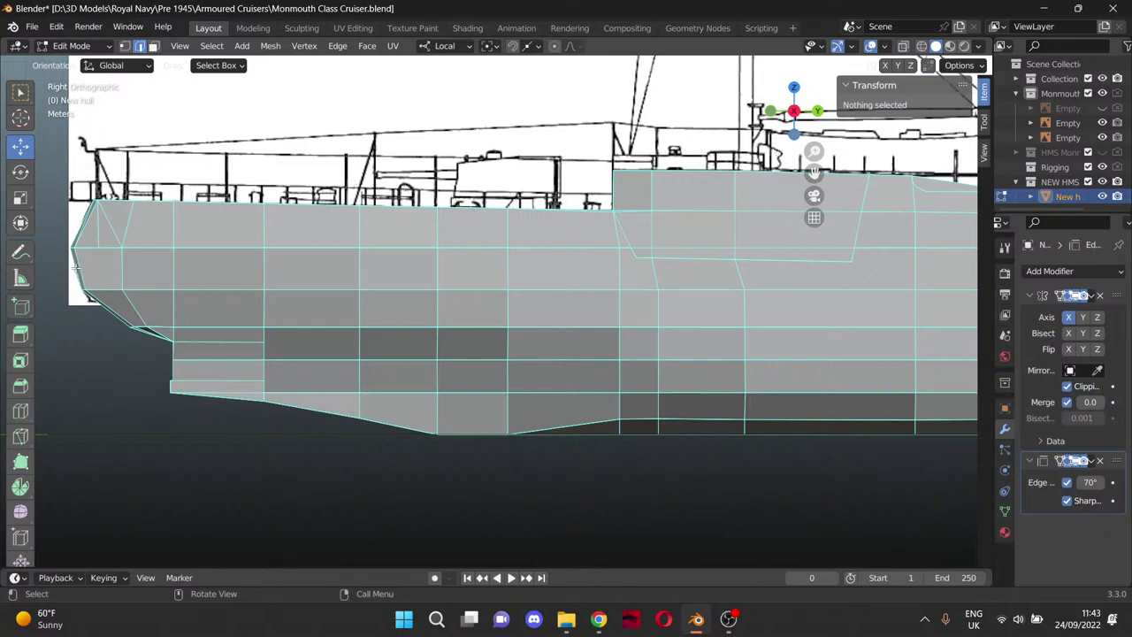
scroll(71, 266, "down", 4)
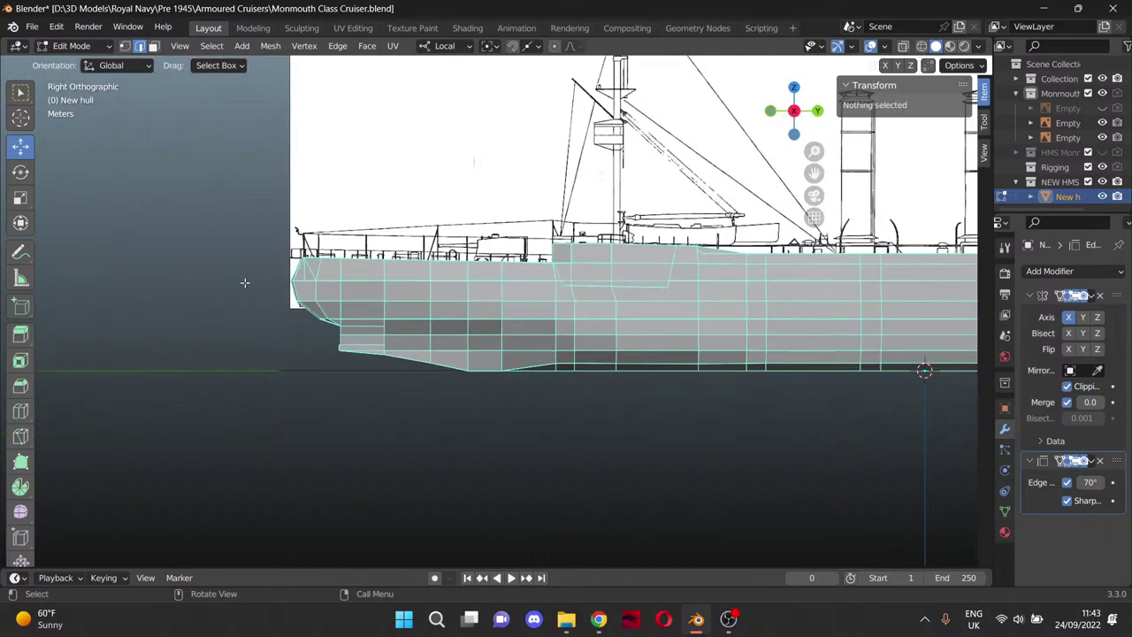
left_click_drag(277, 284, 558, 295)
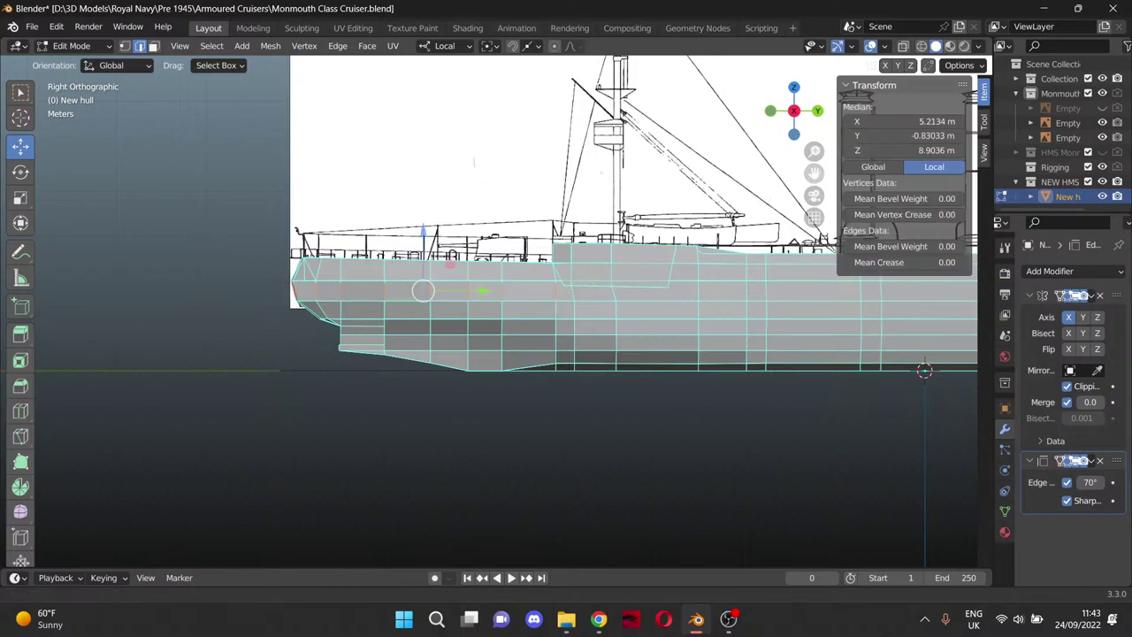
middle_click_drag(530, 332, 116, 318, "shift")
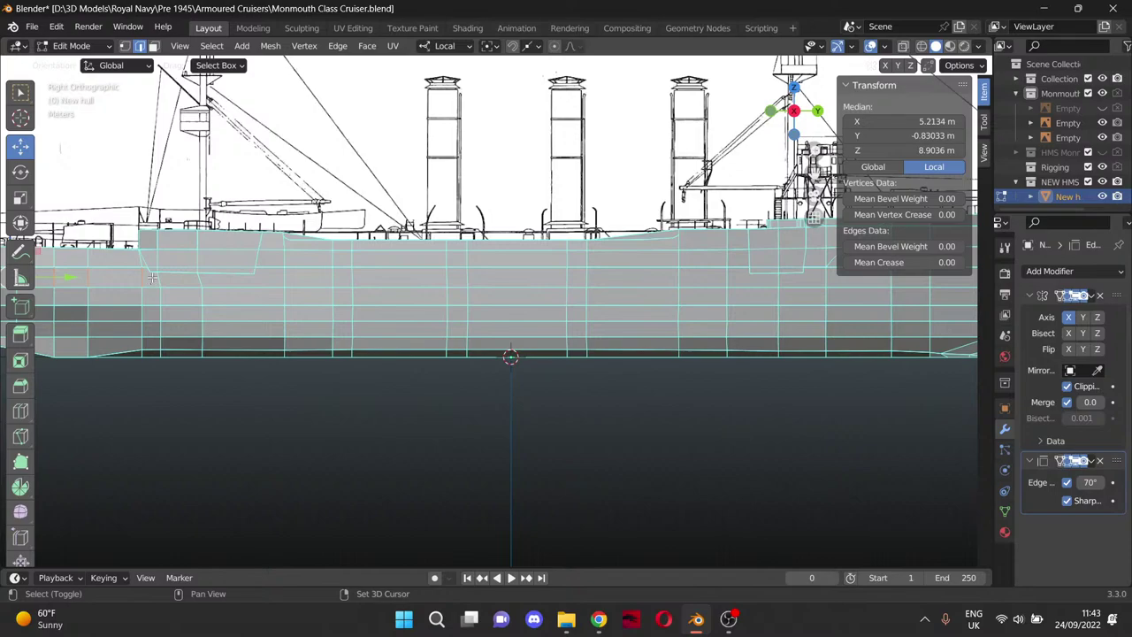
left_click_drag(152, 278, 948, 283)
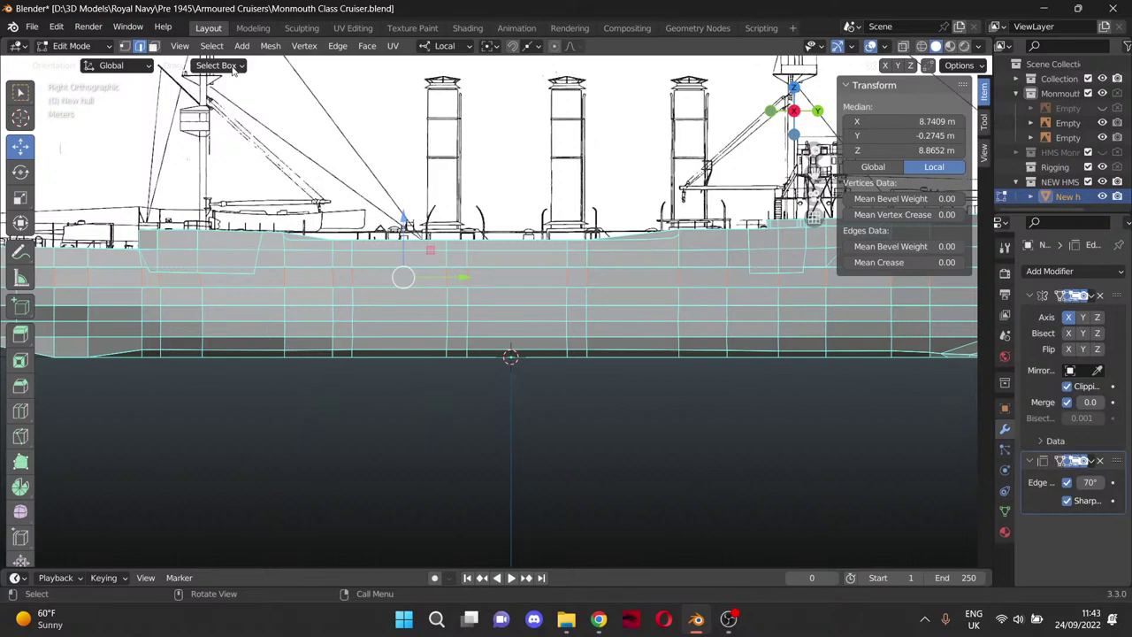
Select the full-length band of side faces below the casemate panels in face mode, correcting the aft casemate face's selection.
left_click(153, 46)
scroll(329, 319, "down", 4)
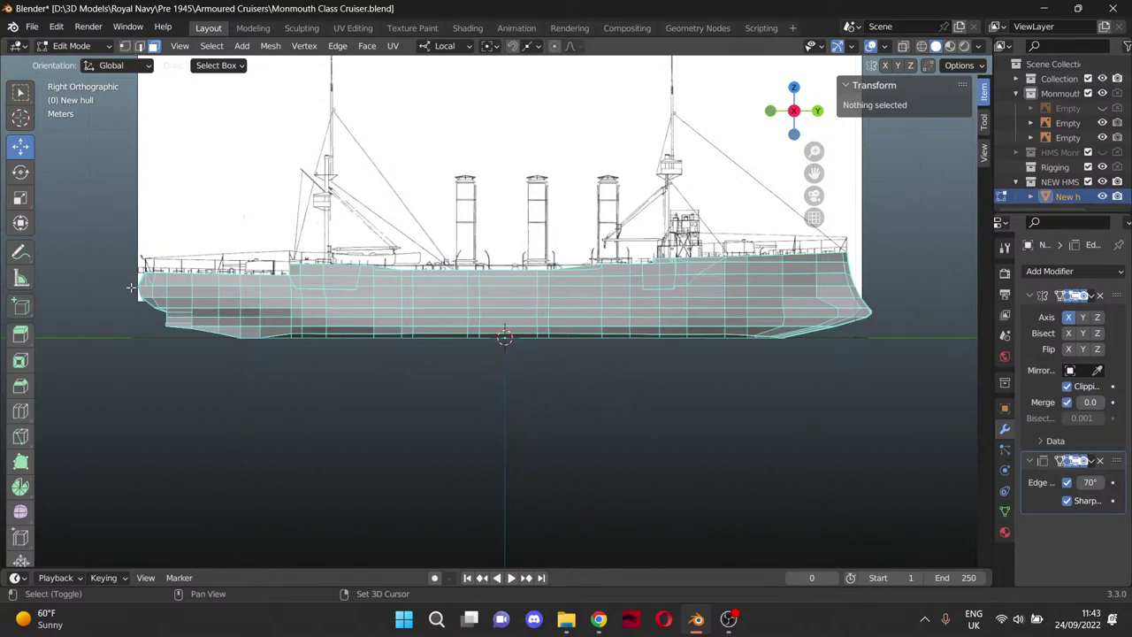
left_click_drag(131, 289, 202, 290)
left_click_drag(463, 293, 831, 291)
scroll(263, 298, "up", 3)
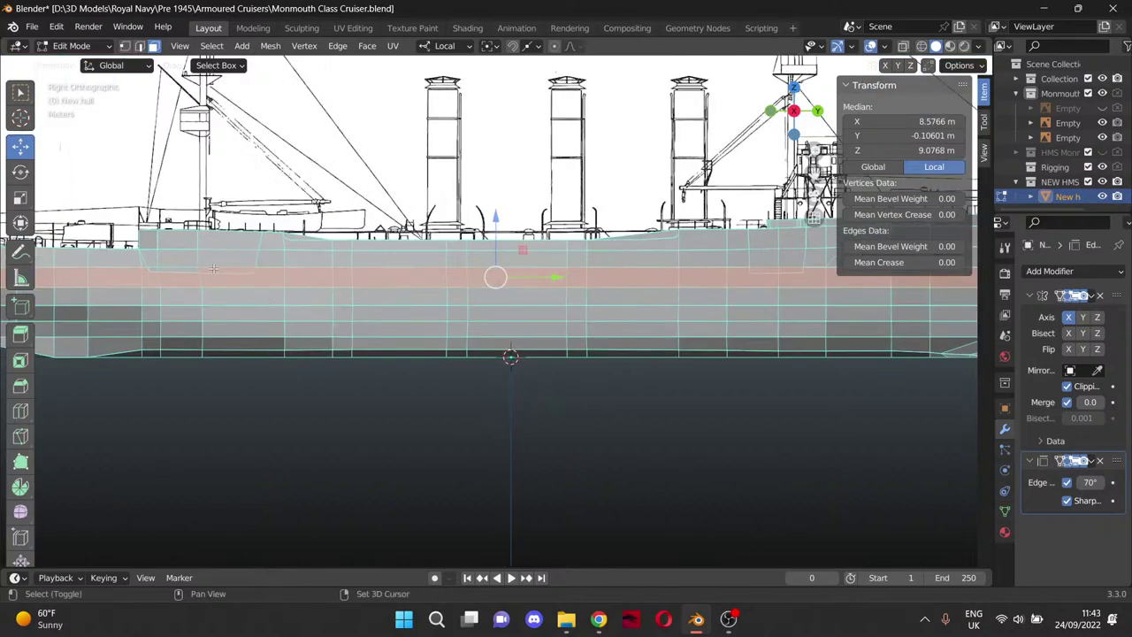
left_click(215, 270, "shift")
Add two more full-length bands of lower side faces to the selection, leaving every other band unselected.
scroll(284, 290, "down", 1)
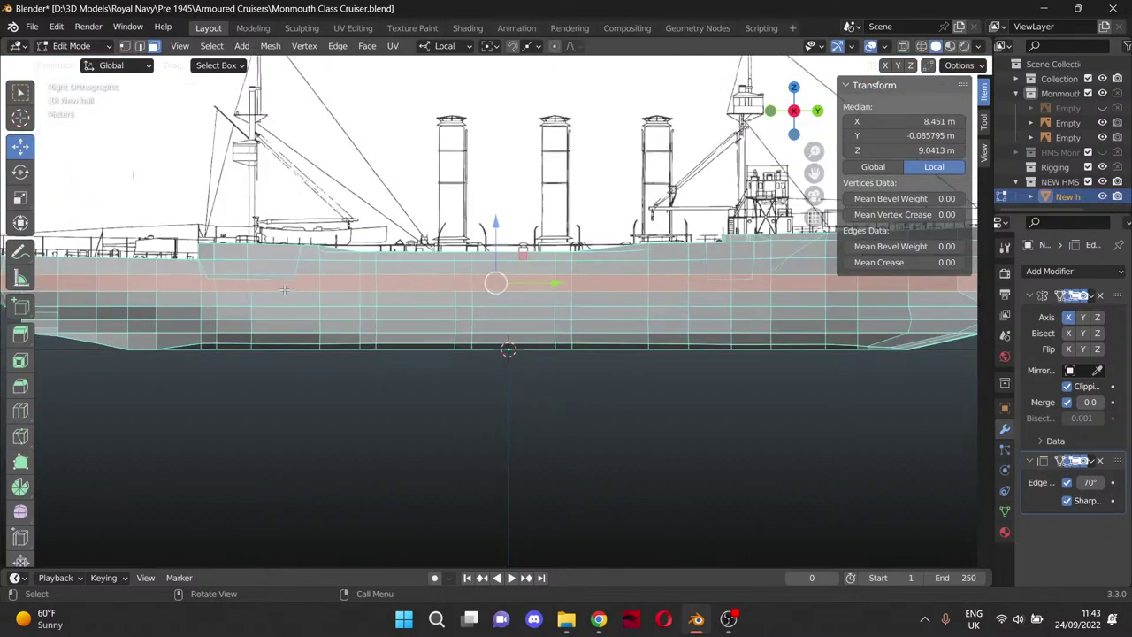
scroll(259, 311, "down", 1)
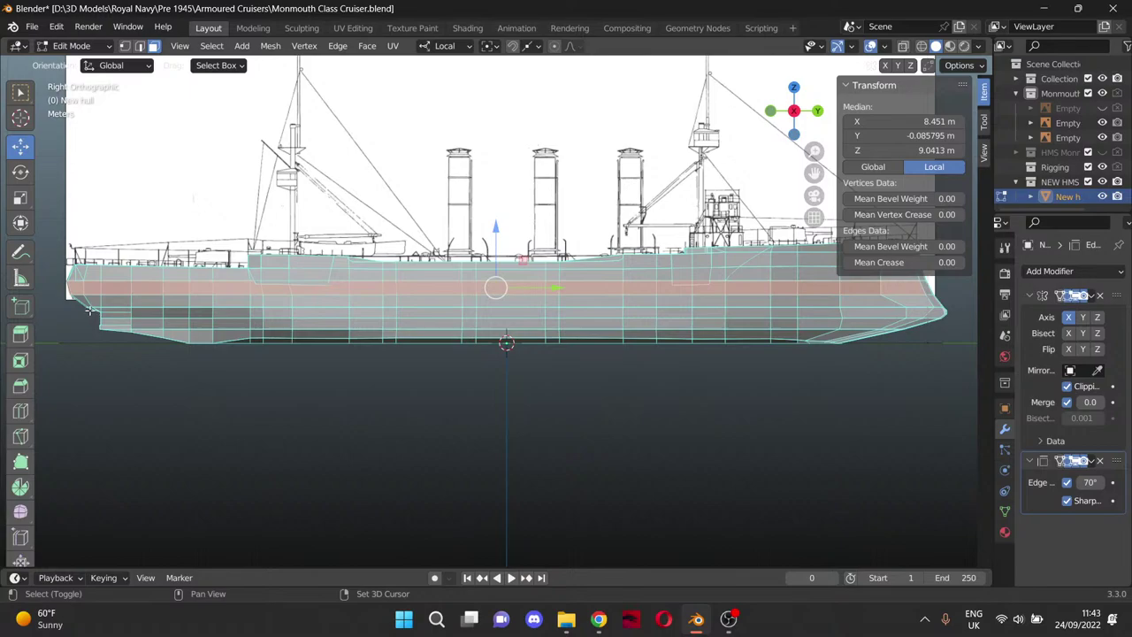
left_click_drag(85, 308, 933, 312, "shift")
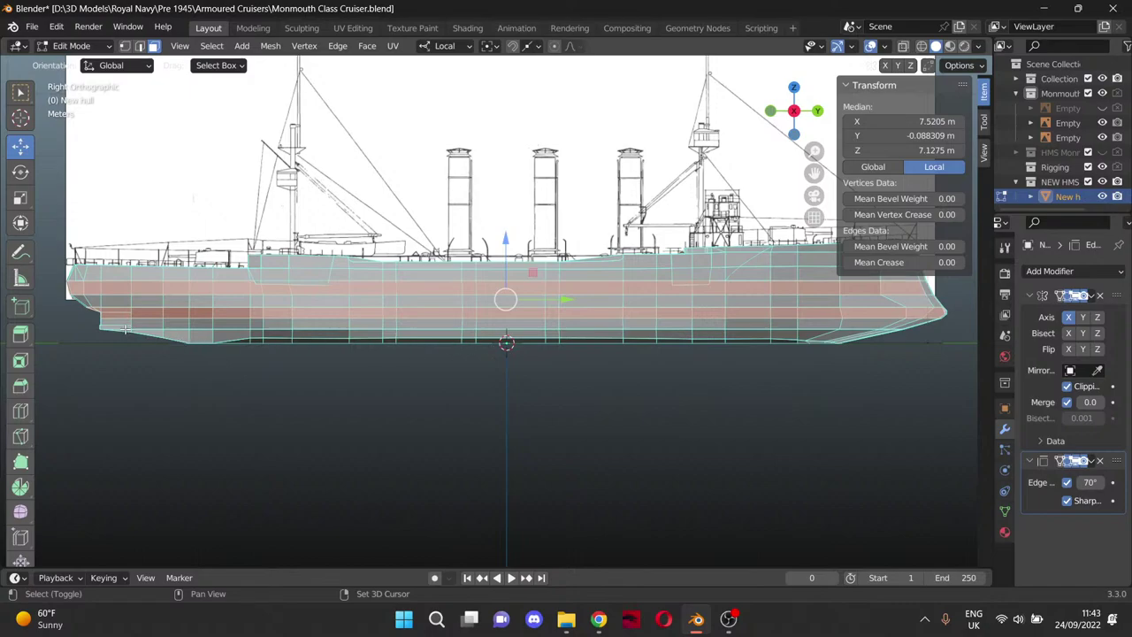
left_click_drag(121, 331, 856, 336, "shift")
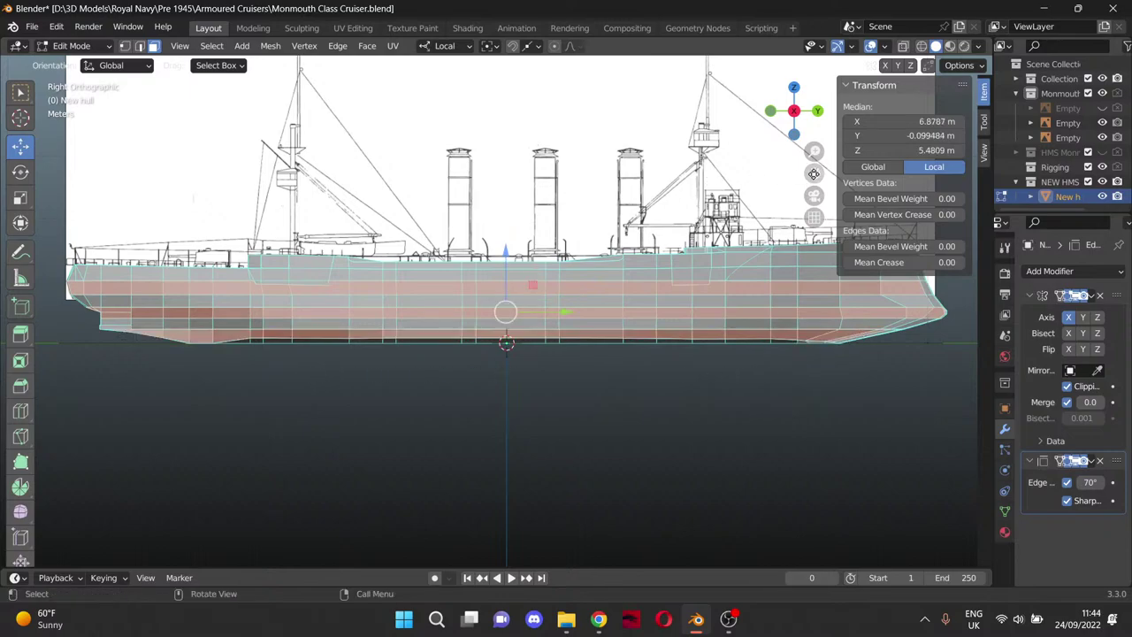
Add the missed narrow faces under the bow to the lowest selected band.
left_click_drag(814, 174, 414, 151)
scroll(442, 367, "up", 11)
scroll(437, 367, "up", 2)
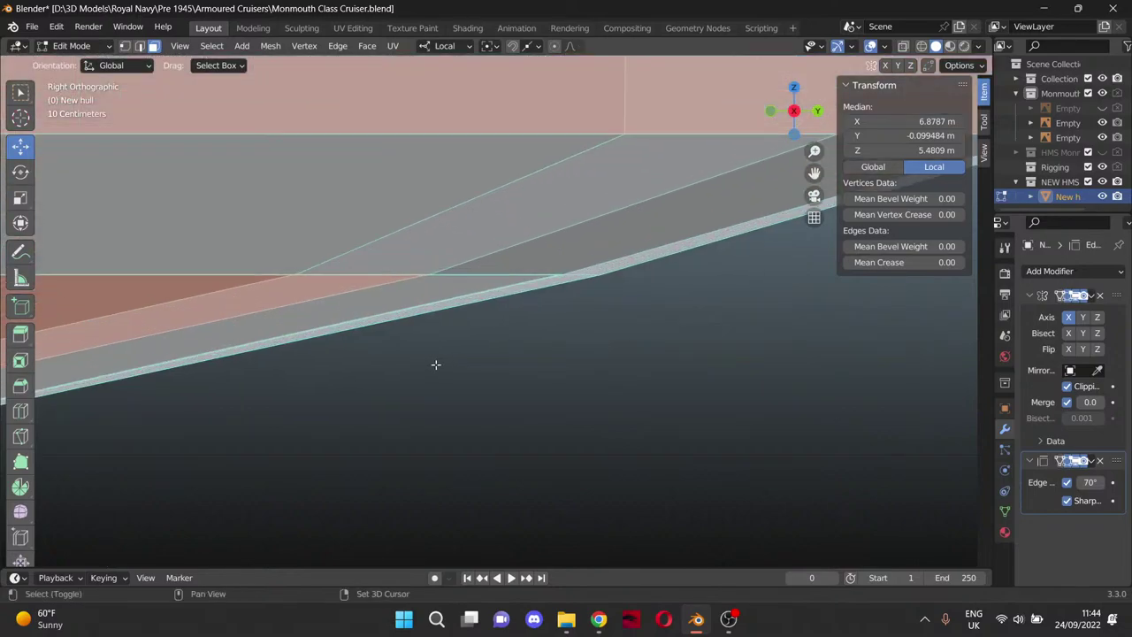
scroll(466, 341, "down", 6)
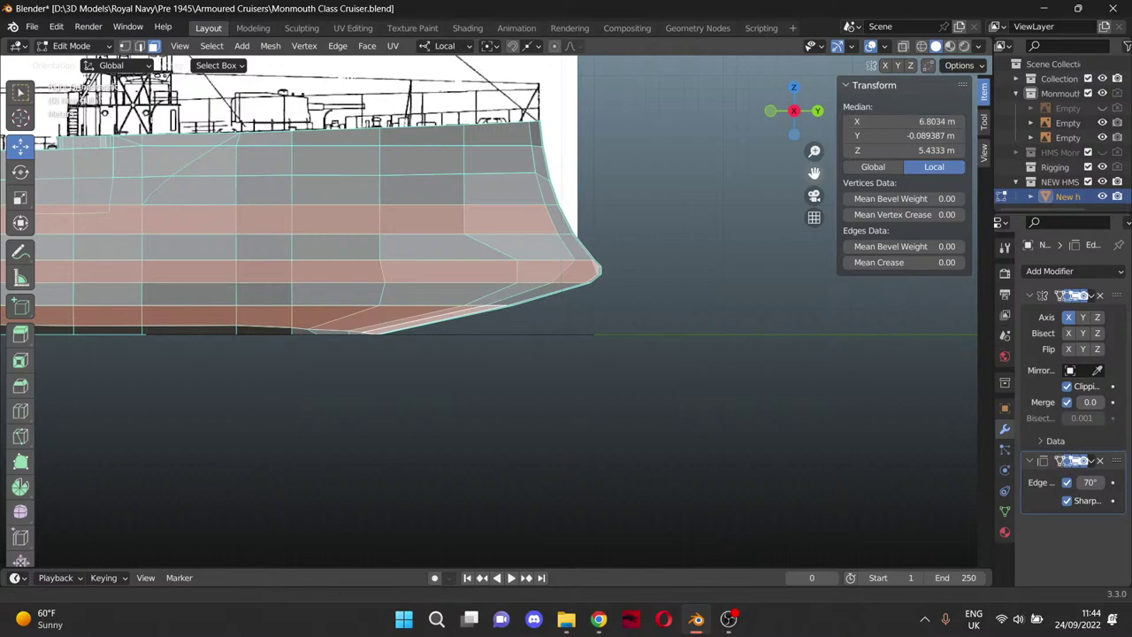
Add the upper side faces just forward of the aft casemate to the selection, leaving the casemate panel itself unselected.
left_click_drag(814, 173, 909, 184)
scroll(505, 242, "down", 1)
scroll(410, 257, "down", 2)
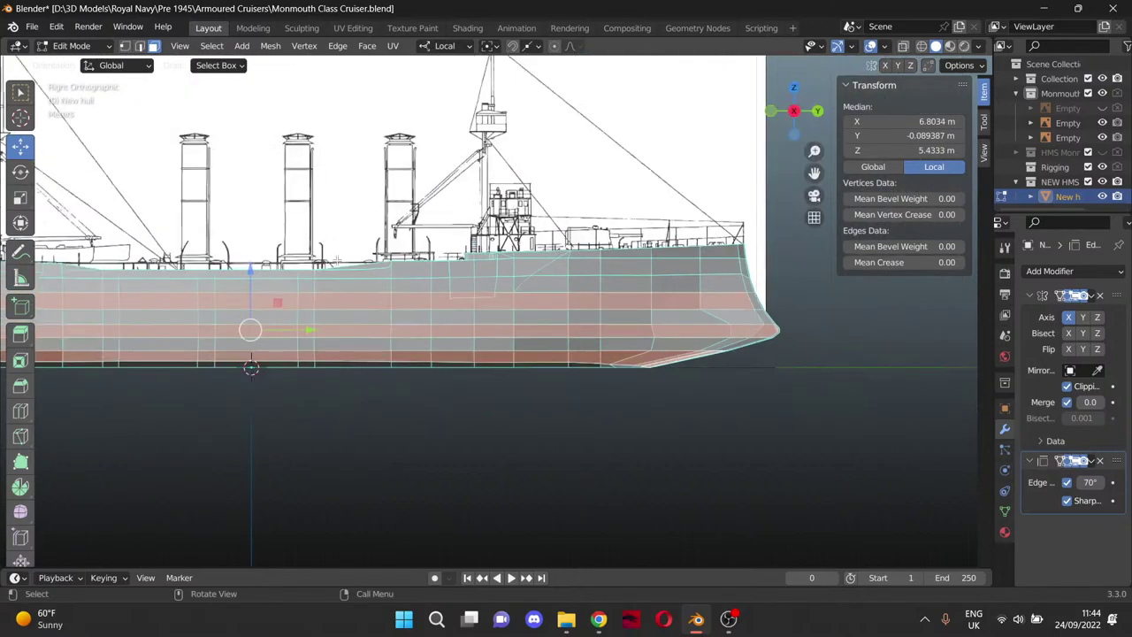
scroll(166, 283, "down", 1)
scroll(125, 283, "down", 1)
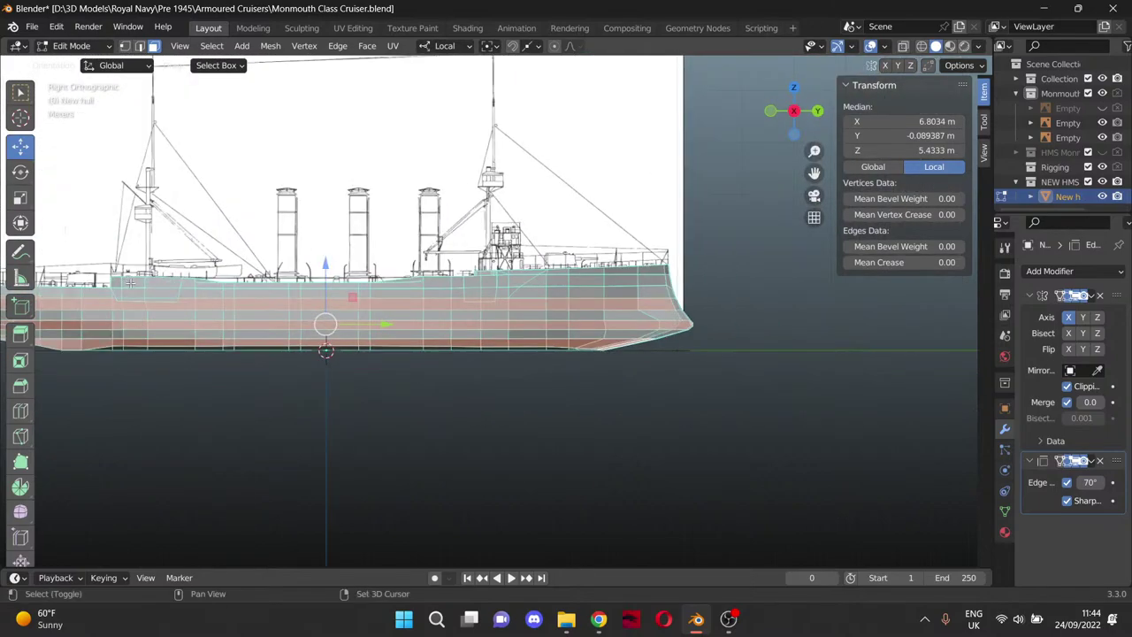
left_click(119, 282, "shift")
left_click(201, 282, "shift")
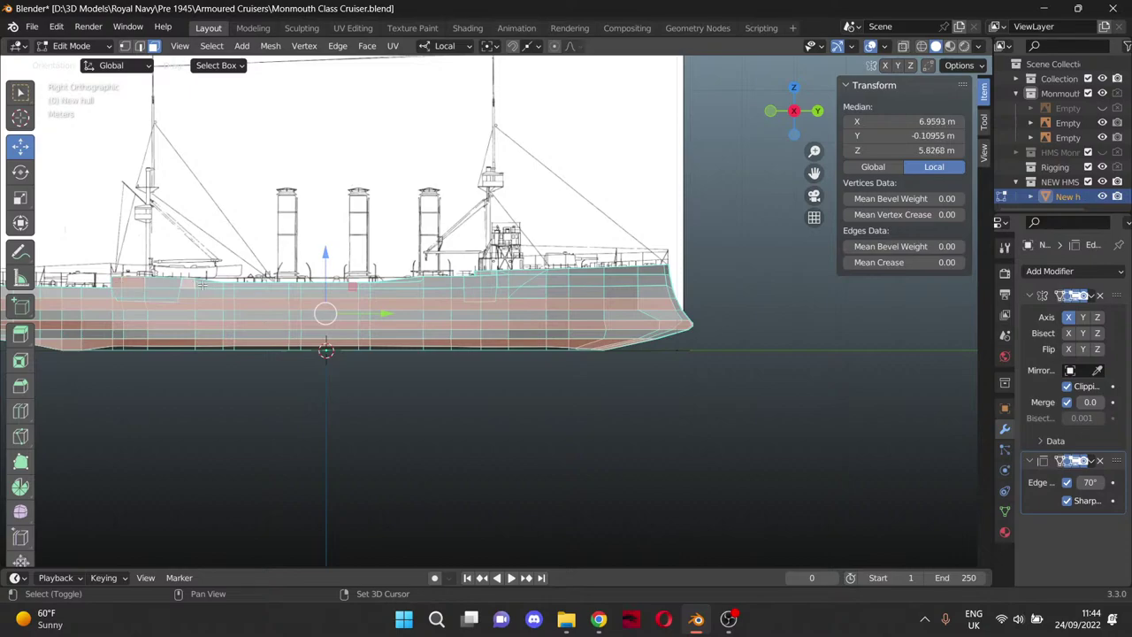
left_click(117, 283, "shift")
left_click(137, 283, "shift")
left_click(214, 286, "shift")
left_click(232, 285, "shift")
Add the remaining upper side faces amidships, up to the forward casemate, to the selection.
left_click_drag(237, 286, 459, 284, "shift")
left_click(453, 281, "shift")
left_click(436, 282, "shift")
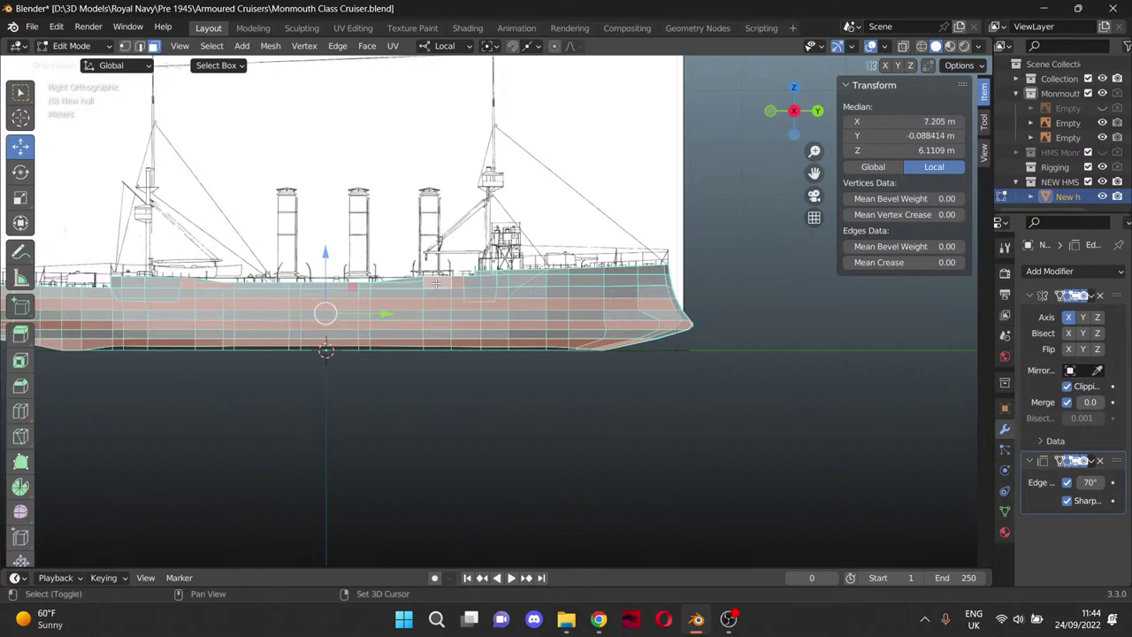
left_click(398, 284, "shift")
left_click(366, 285, "shift")
left_click(328, 285, "shift")
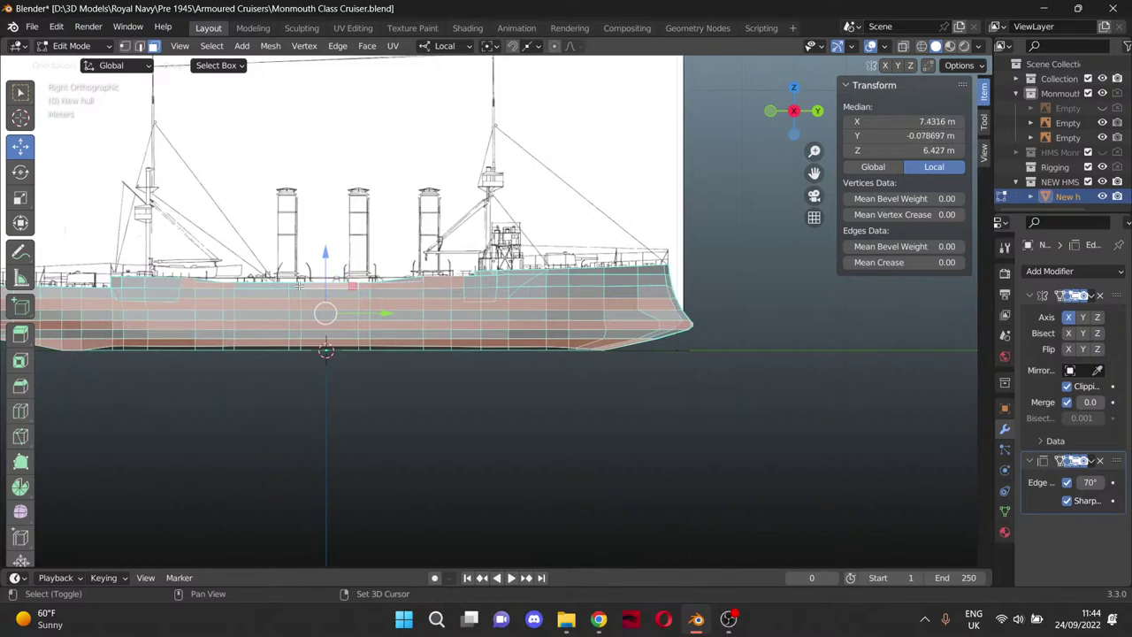
left_click(292, 286, "shift")
left_click(281, 285, "shift")
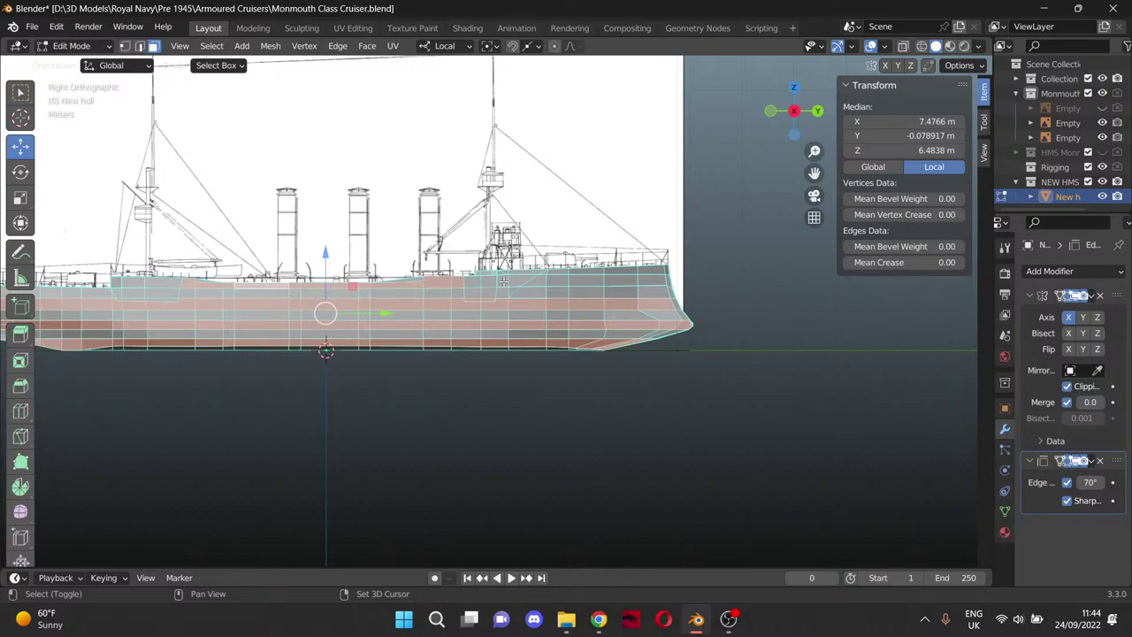
Add the upper side faces from just forward of the forward casemate to the bow to the selection.
left_click(535, 283, "shift")
left_click(563, 282, "shift")
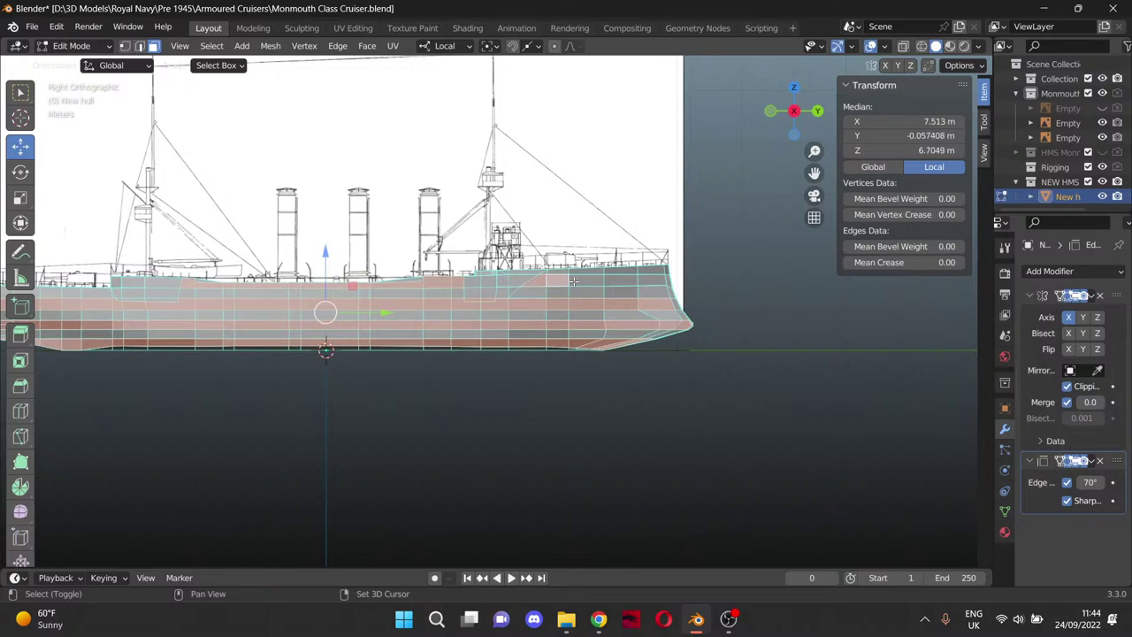
left_click(589, 282, "shift")
left_click(621, 282, "shift")
left_click(650, 281, "shift")
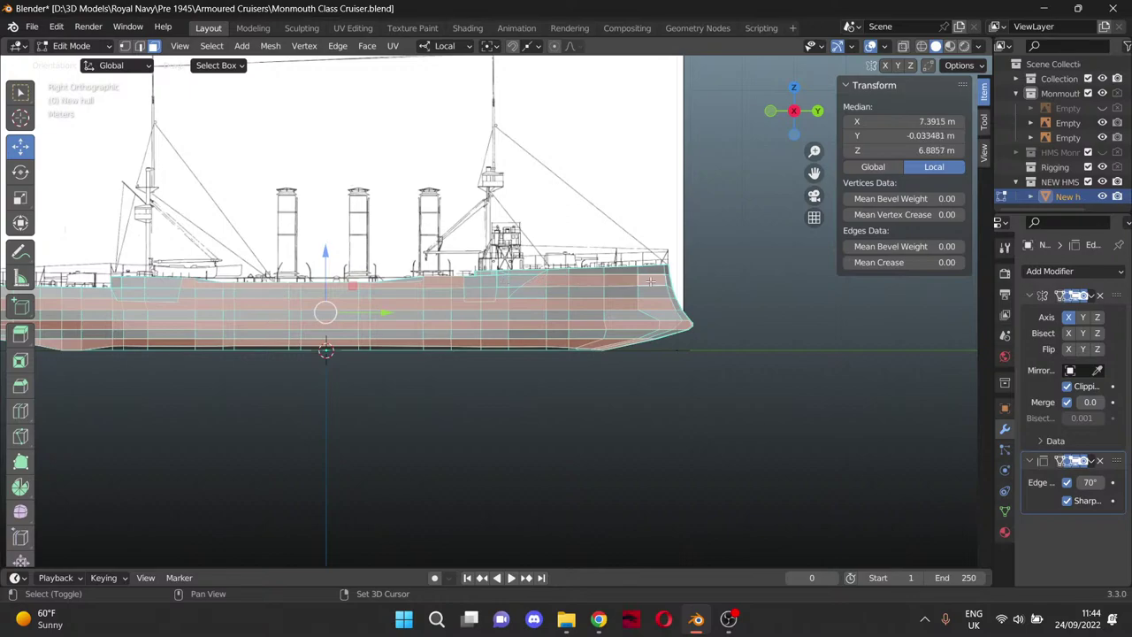
left_click(507, 281, "shift")
scroll(521, 282, "up", 6)
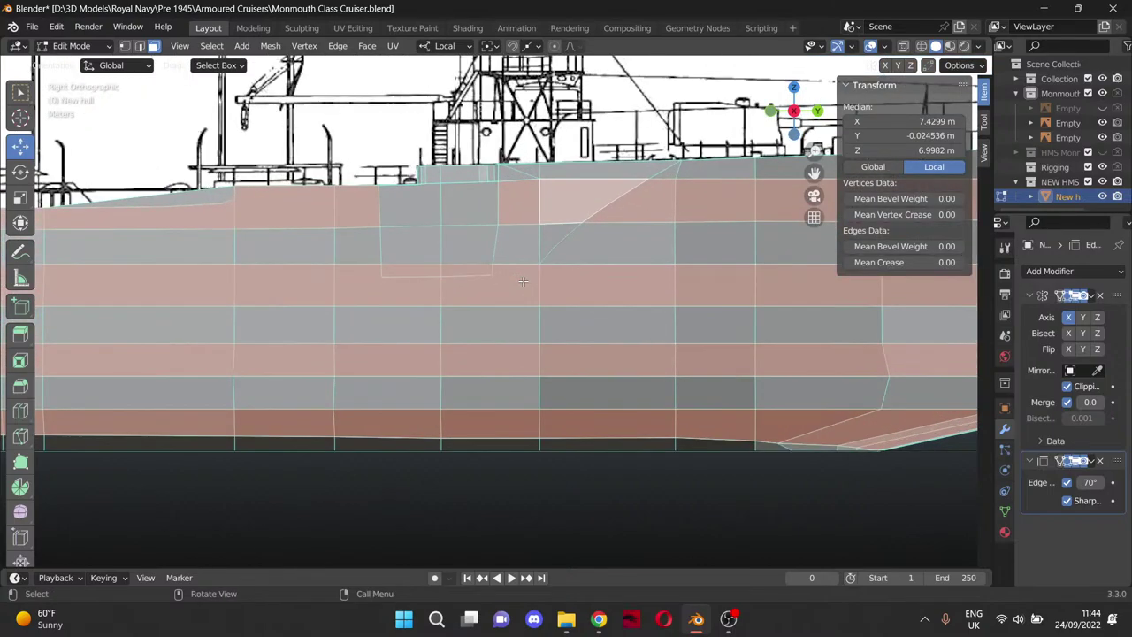
left_click(583, 194, "shift")
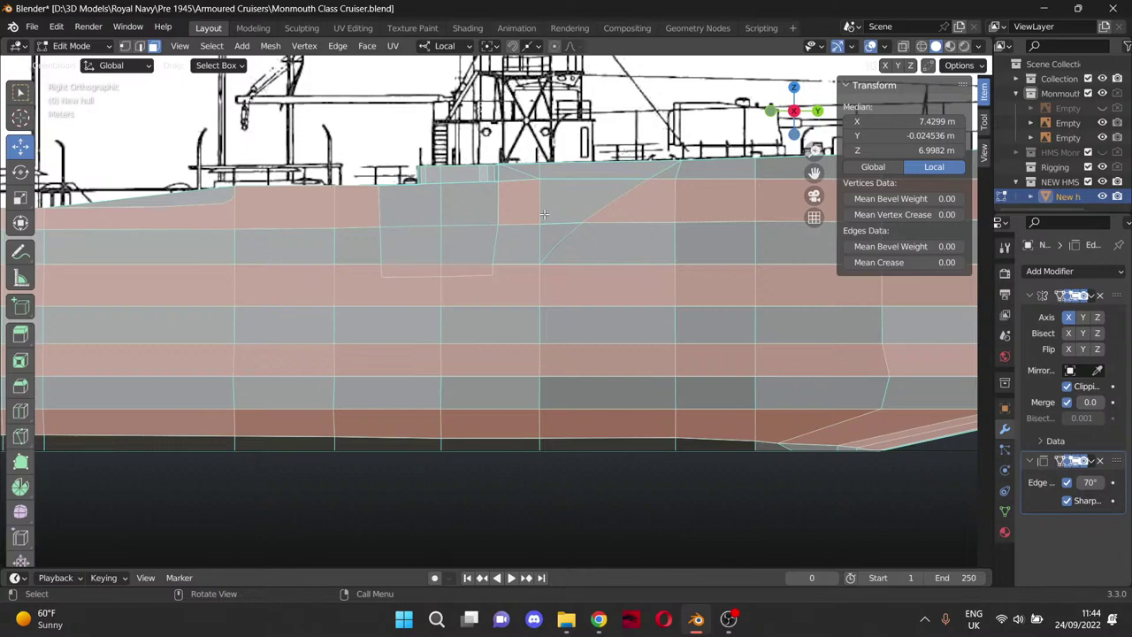
scroll(544, 214, "down", 8)
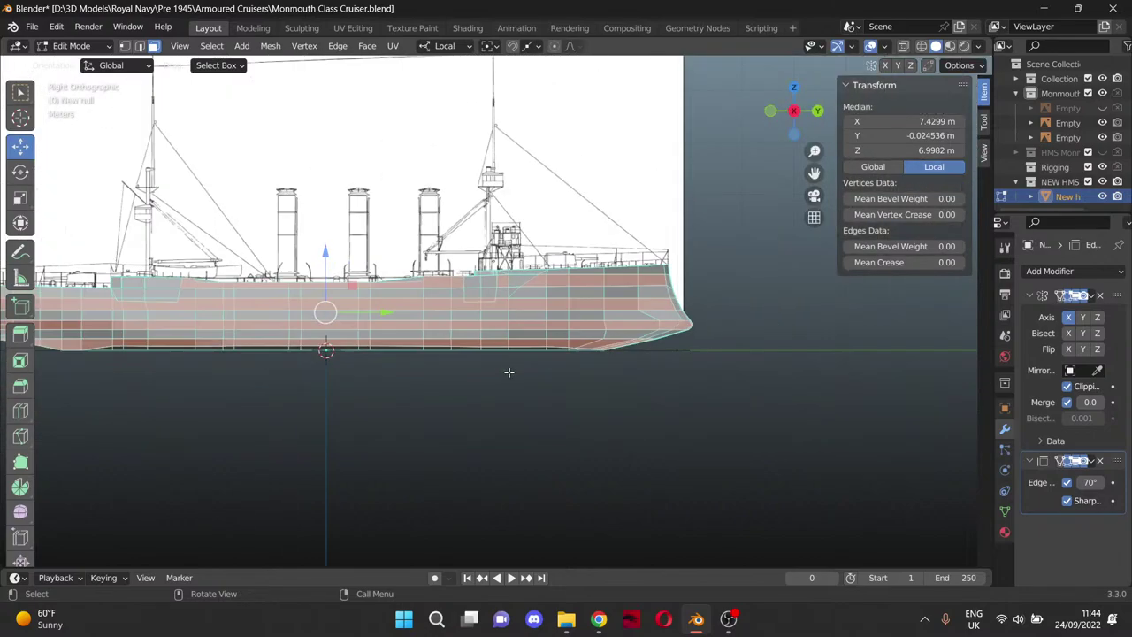
Inspect the alternating face bands around the bow and along the lower hull for missed or stray faces.
middle_click_drag(508, 375, 575, 413)
scroll(579, 413, "up", 5)
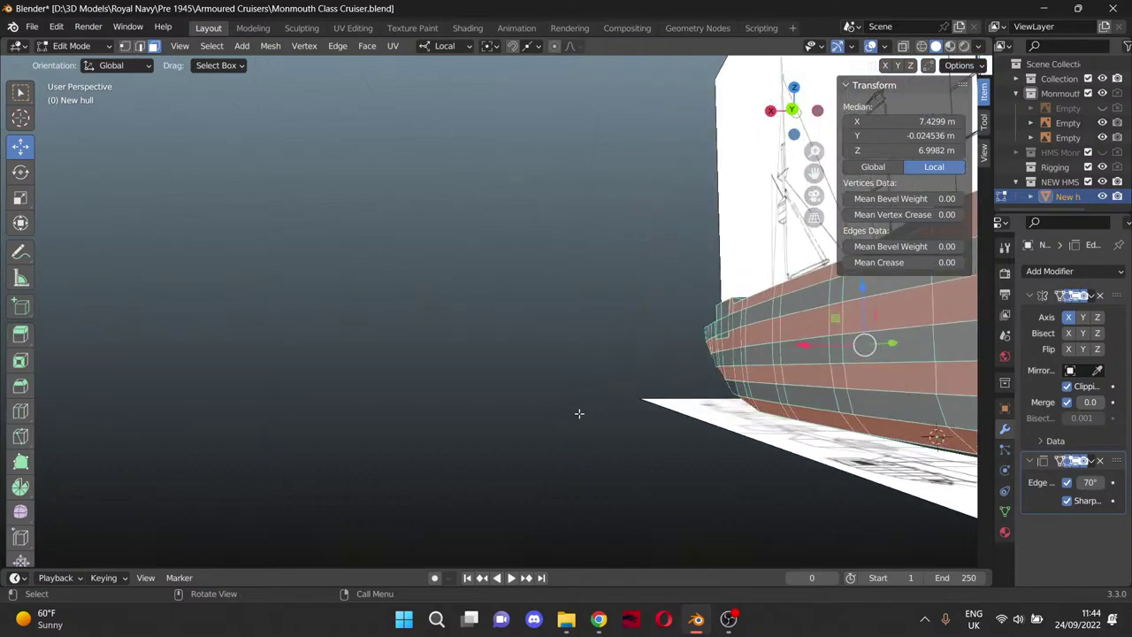
scroll(818, 174, "up", 8)
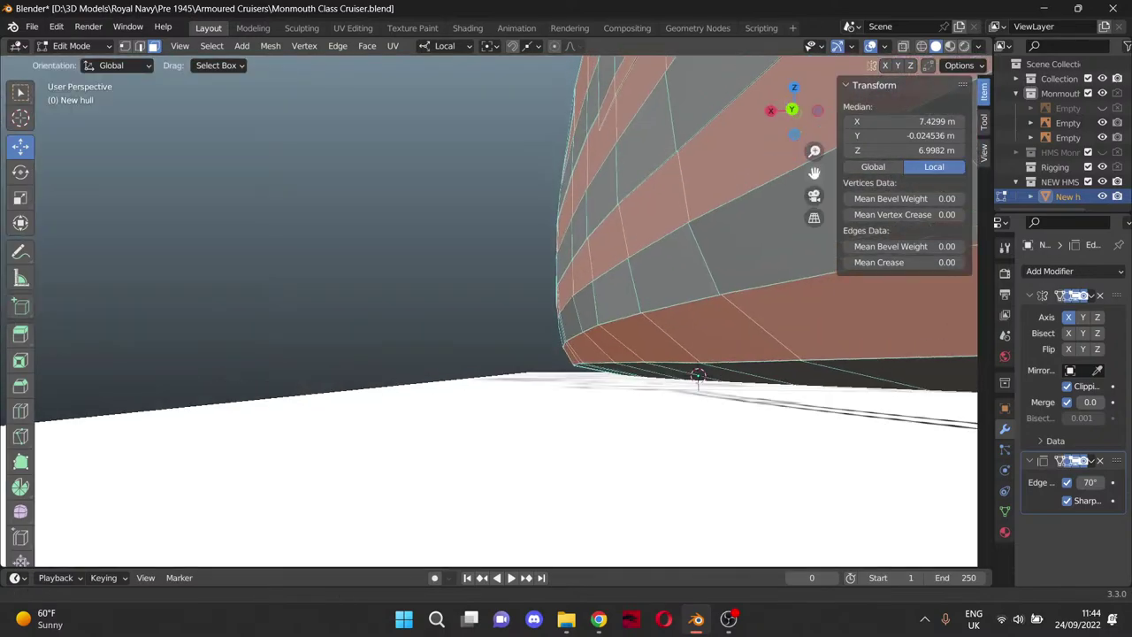
middle_click_drag(630, 370, 574, 380, "shift")
left_click_drag(814, 173, 863, 199)
middle_click_drag(628, 375, 430, 384)
scroll(524, 360, "up", 2)
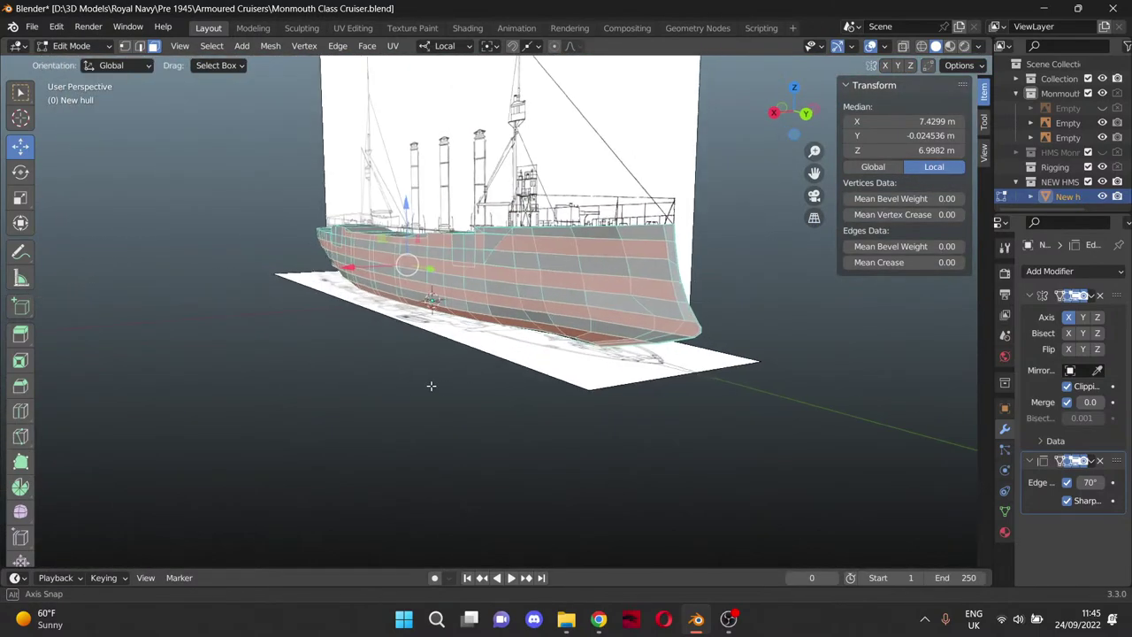
scroll(665, 402, "up", 5)
left_click_drag(817, 174, 620, 155)
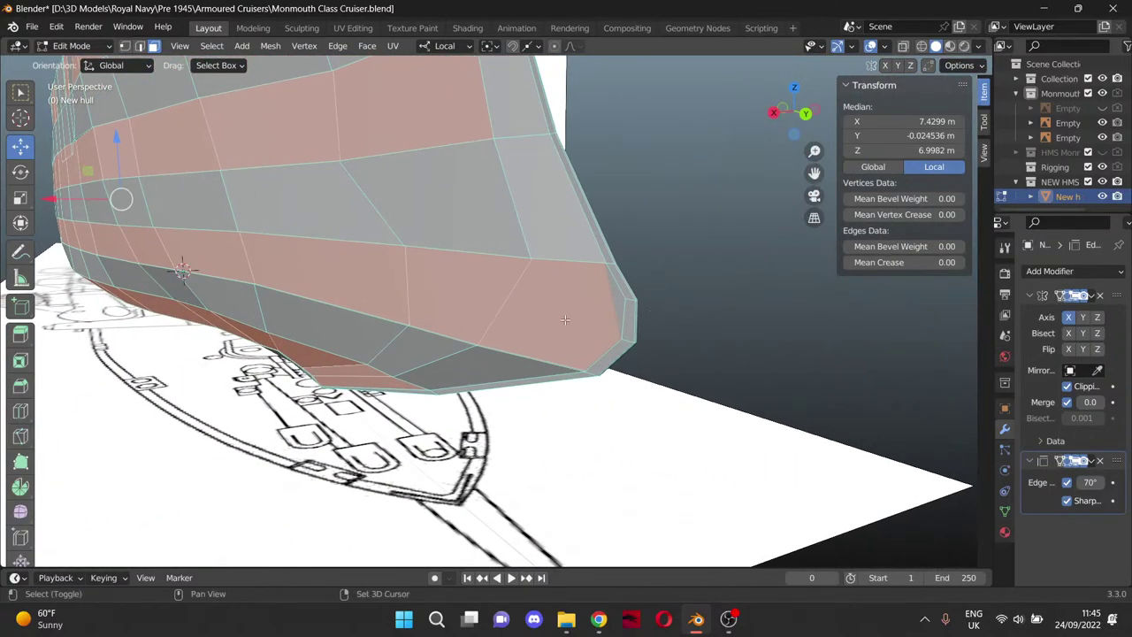
middle_click_drag(652, 346, 755, 348)
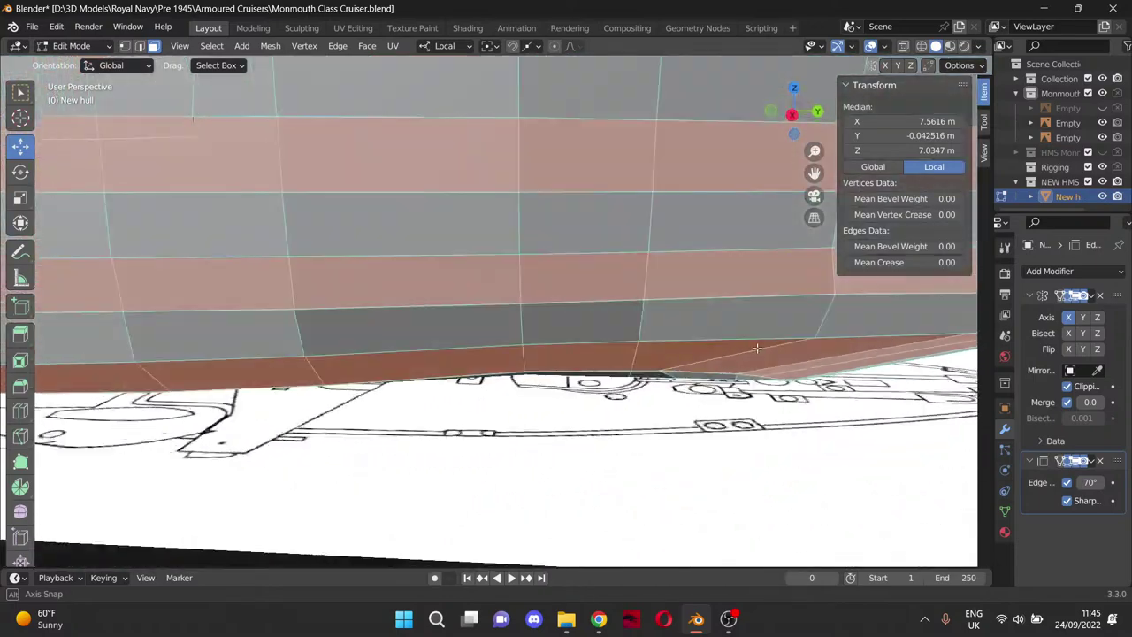
scroll(755, 348, "down", 6)
scroll(587, 371, "down", 4)
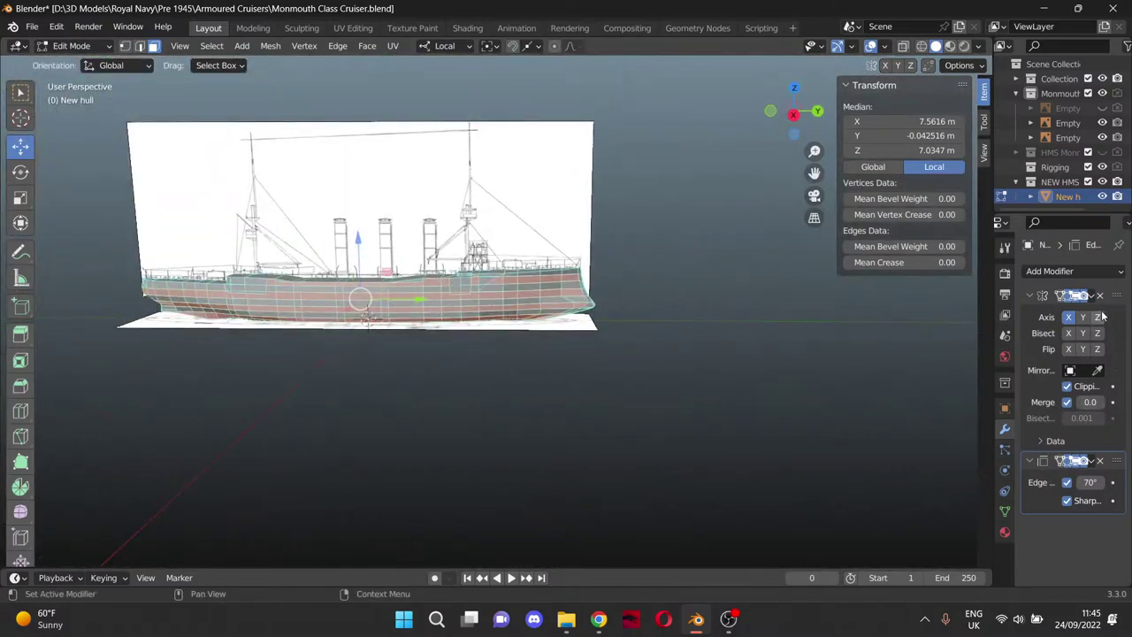
Add a Subdivision Surface modifier to the hull and check its effect from the bow to the stern.
left_click(1106, 274)
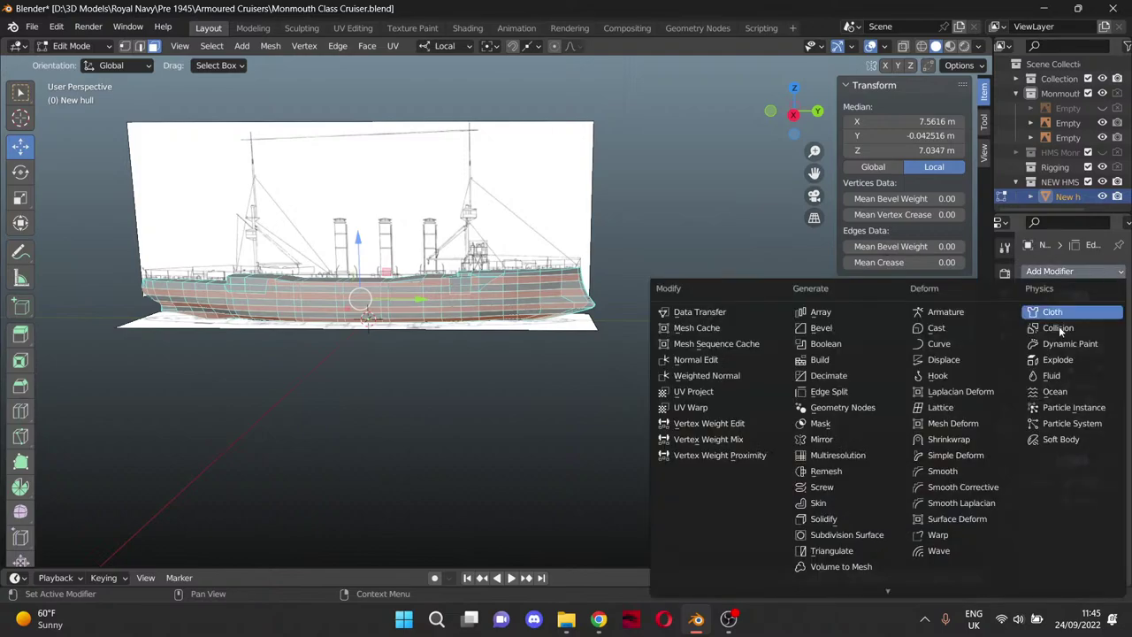
left_click(844, 536)
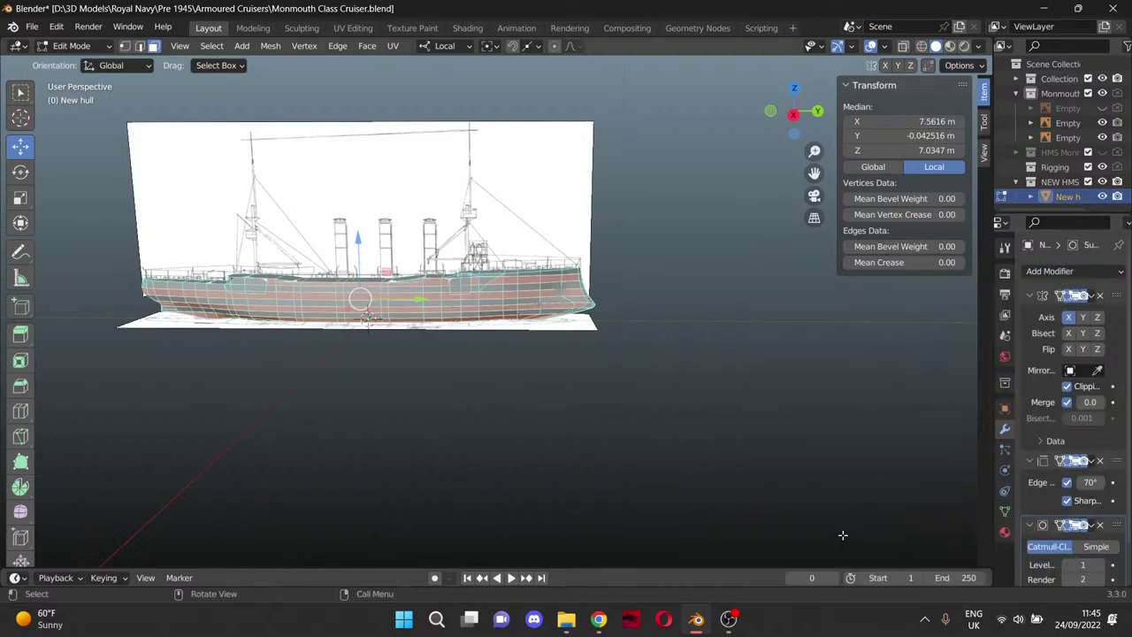
scroll(573, 323, "up", 6)
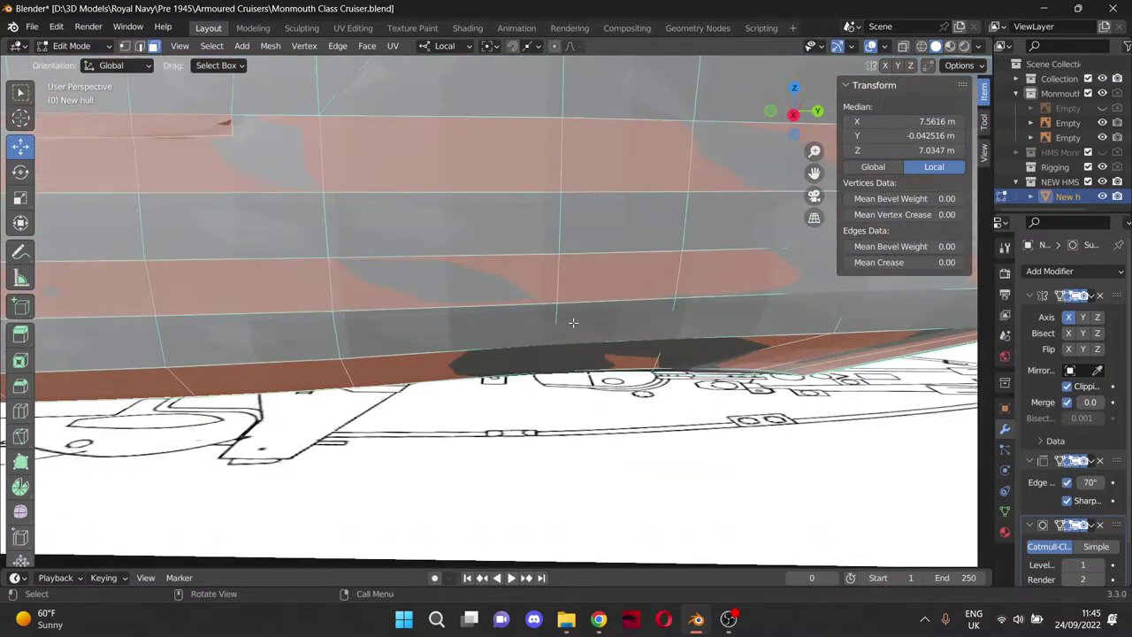
scroll(617, 343, "down", 5)
middle_click_drag(617, 342, 692, 393)
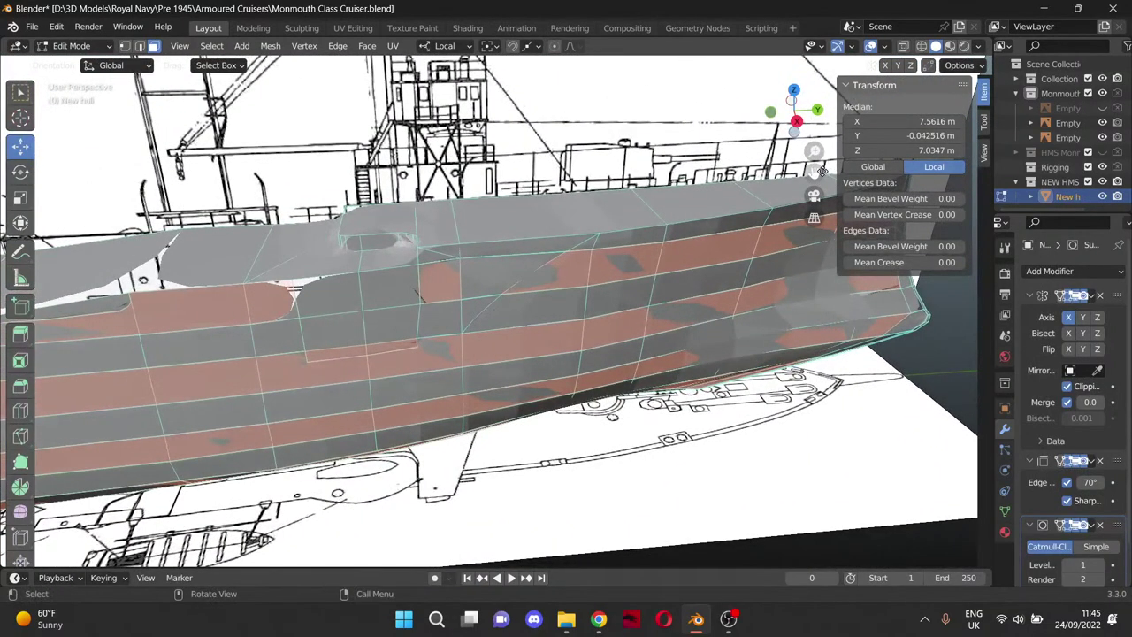
left_click_drag(815, 173, 1121, 183)
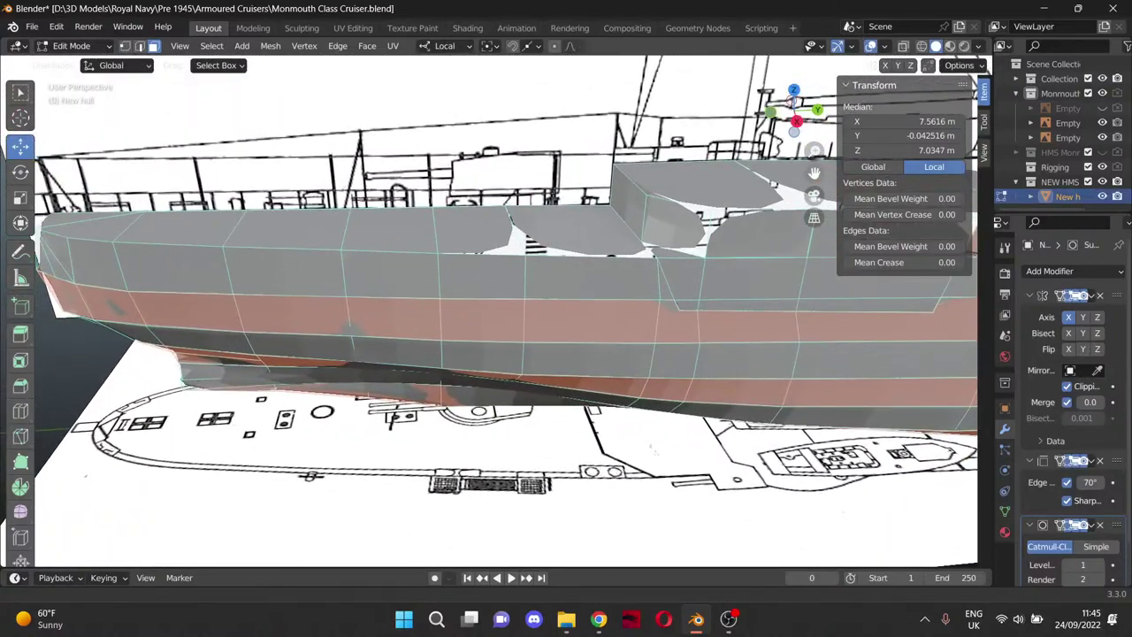
middle_click_drag(390, 380, 268, 297)
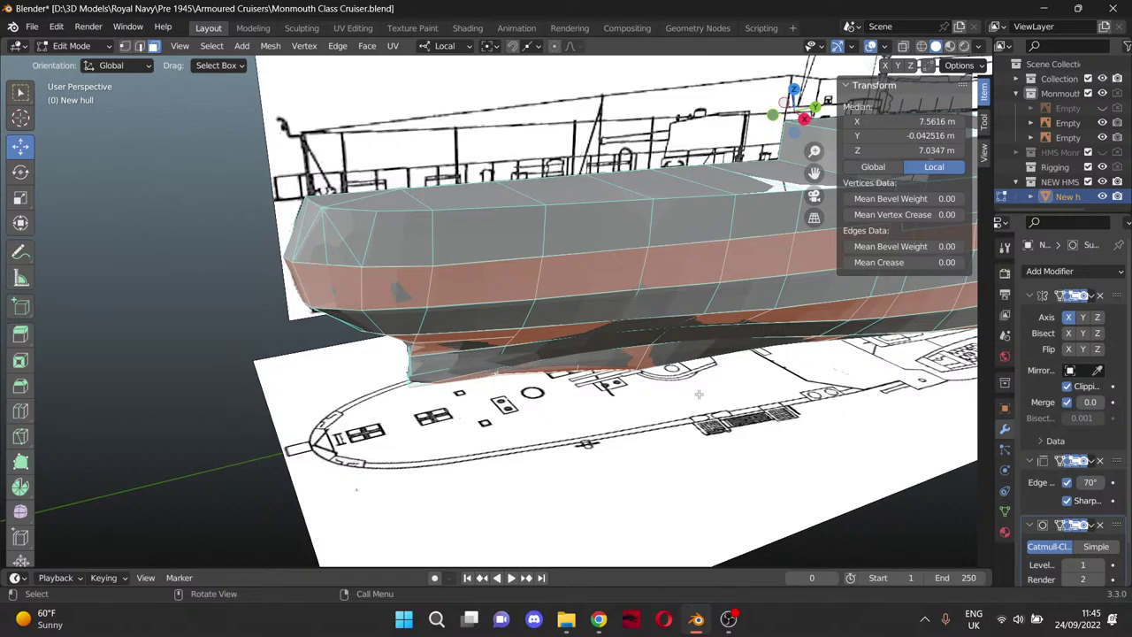
Switch the Subdivision Surface modifier to Simple and check the hull side and forward casemate surfaces up close.
left_click(1097, 546)
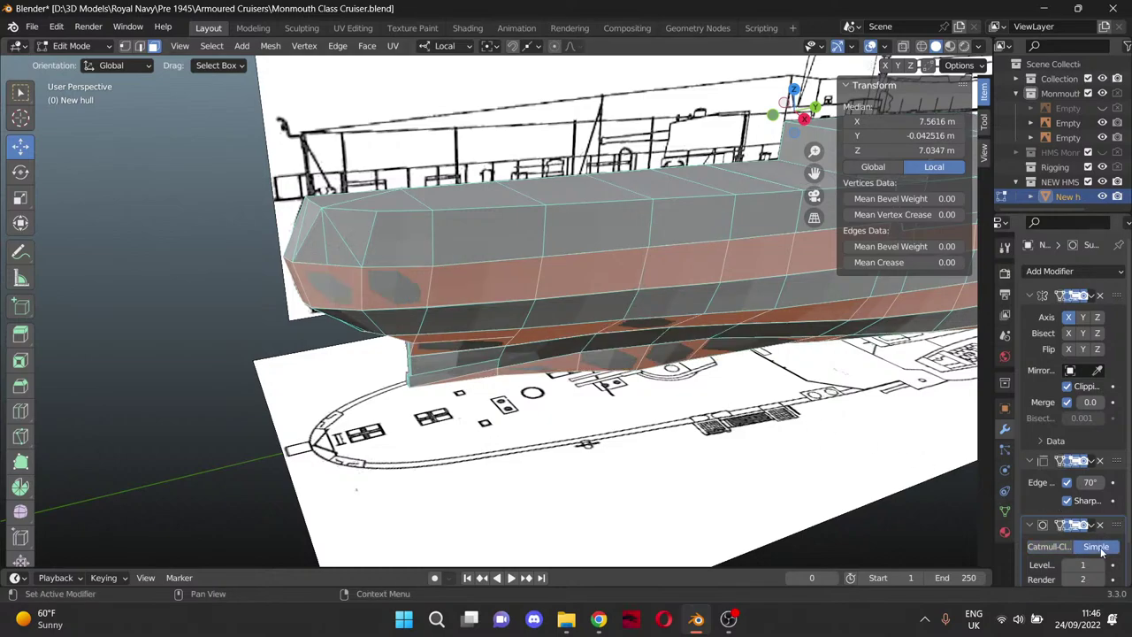
scroll(646, 435, "down", 5)
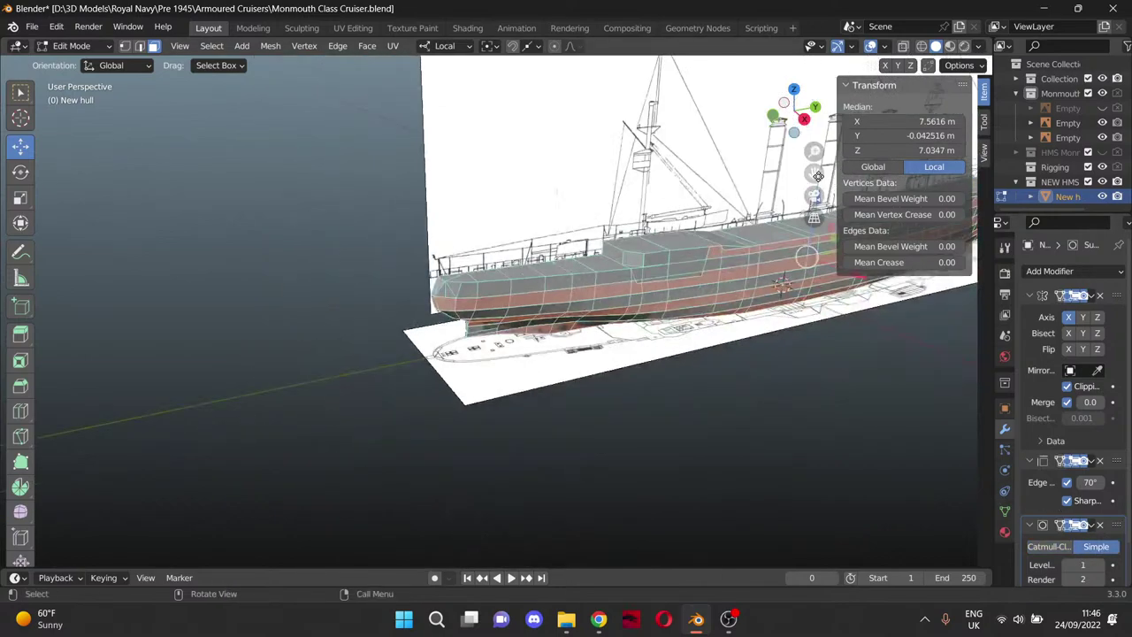
left_click_drag(815, 174, 424, 294)
middle_click_drag(593, 281, 522, 315)
scroll(571, 354, "up", 8)
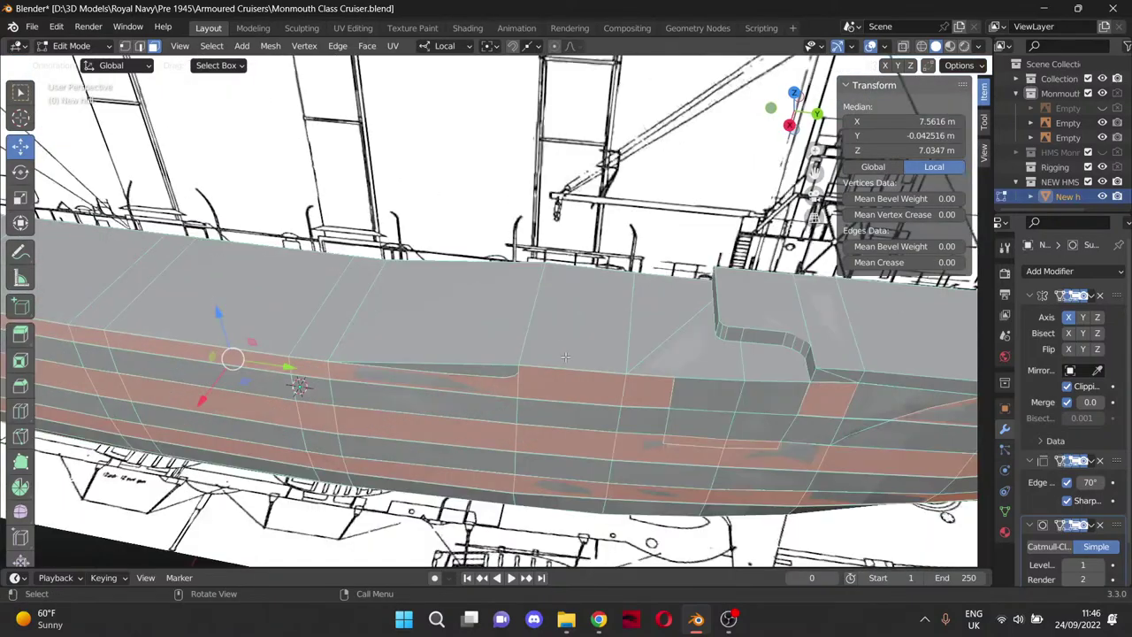
middle_click_drag(593, 372, 523, 363)
scroll(498, 357, "up", 5)
scroll(506, 367, "down", 1)
scroll(1059, 536, "down", 2)
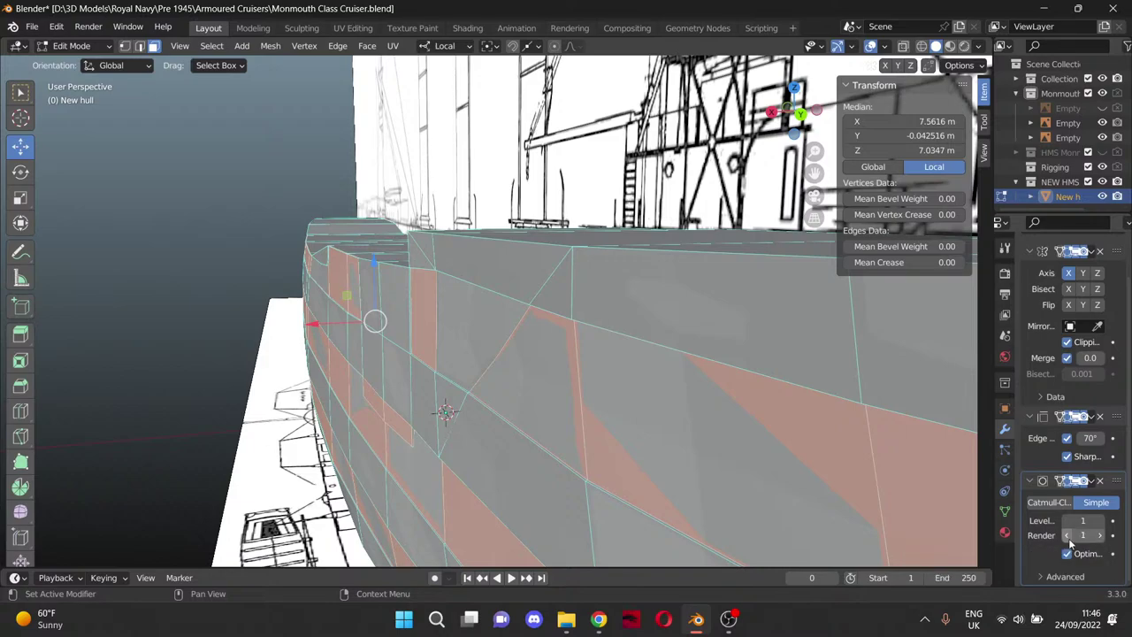
Try higher viewport subdivision levels on the hull, finishing with both the viewport and render levels set to 0.
left_click(1099, 521)
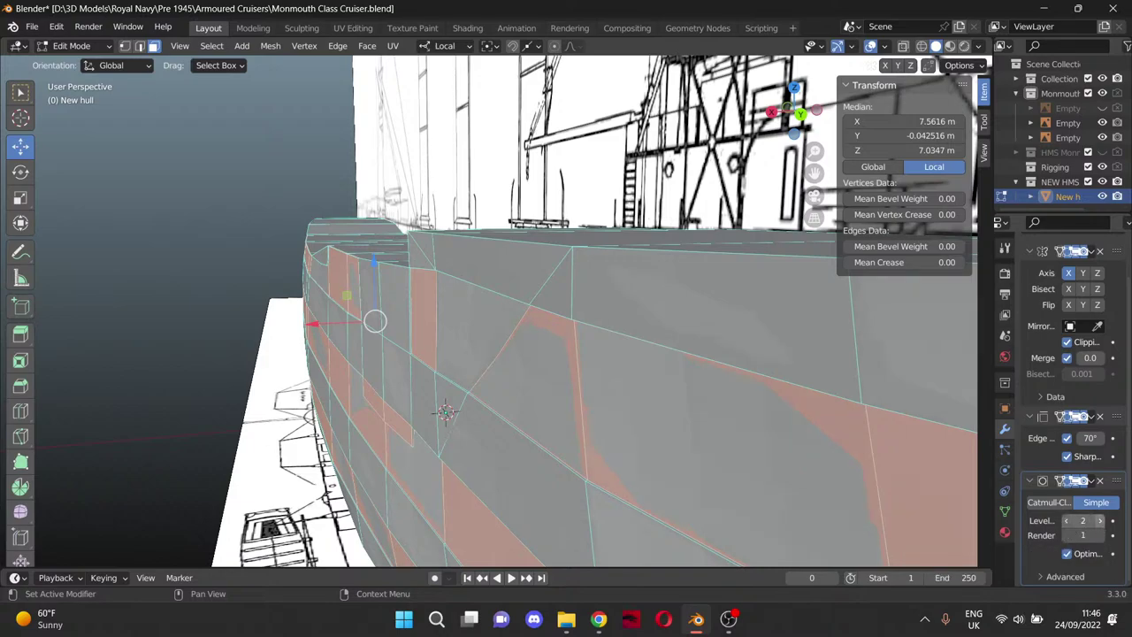
left_click(1099, 522)
left_click(1069, 523)
left_click(1069, 523)
left_click(1069, 523)
left_click(1068, 523)
left_click(1069, 522)
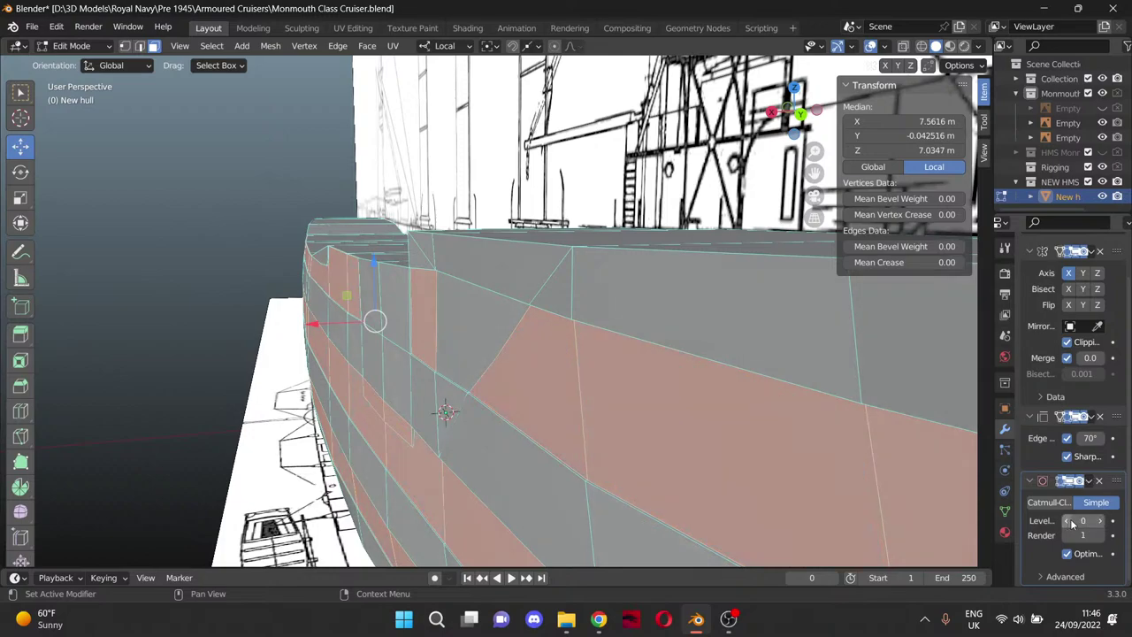
left_click(1102, 522)
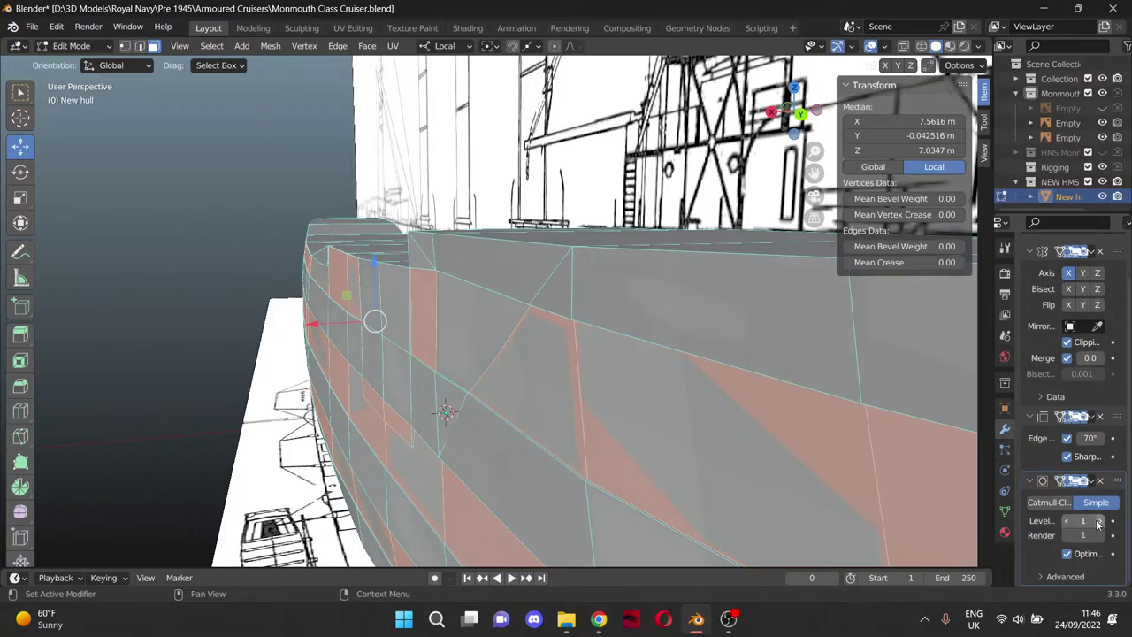
left_click(1066, 522)
left_click(1068, 536)
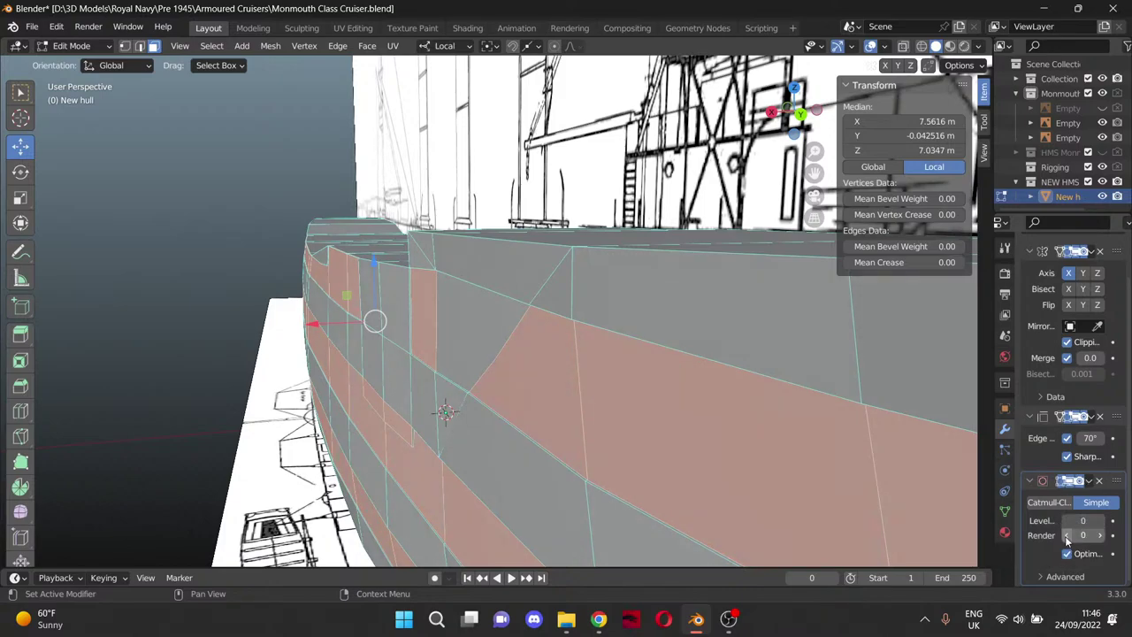
Deselect the thin faces along the forward casemate's lower edge and the sloping upper side face just forward of it.
scroll(633, 448, "down", 7)
middle_click_drag(523, 405, 557, 410)
scroll(662, 431, "up", 8)
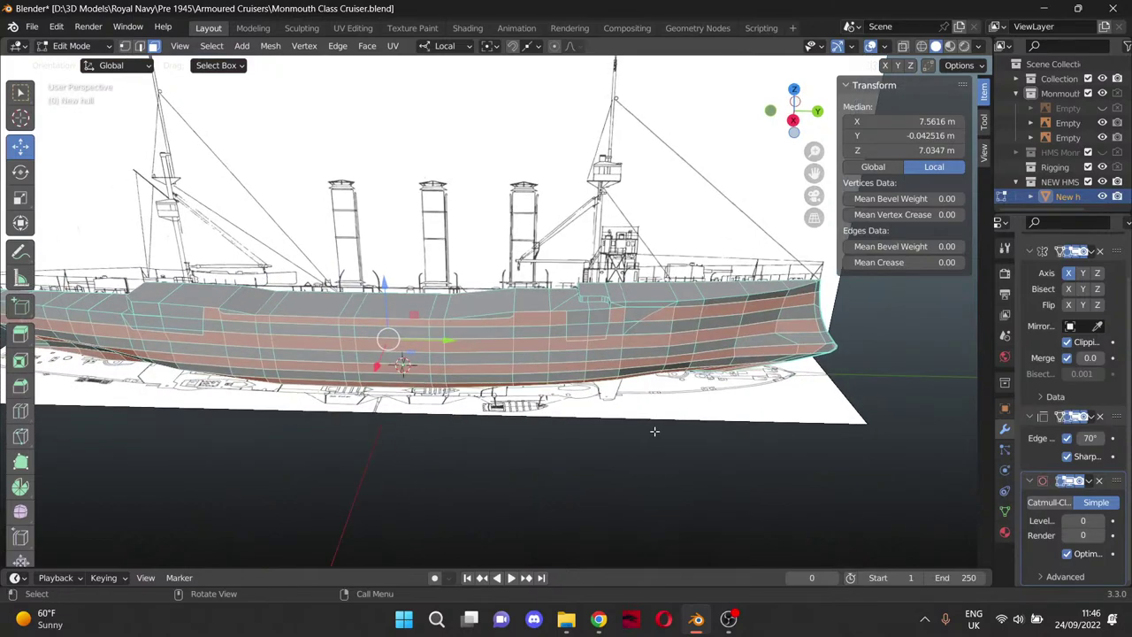
left_click_drag(812, 169, 419, 340)
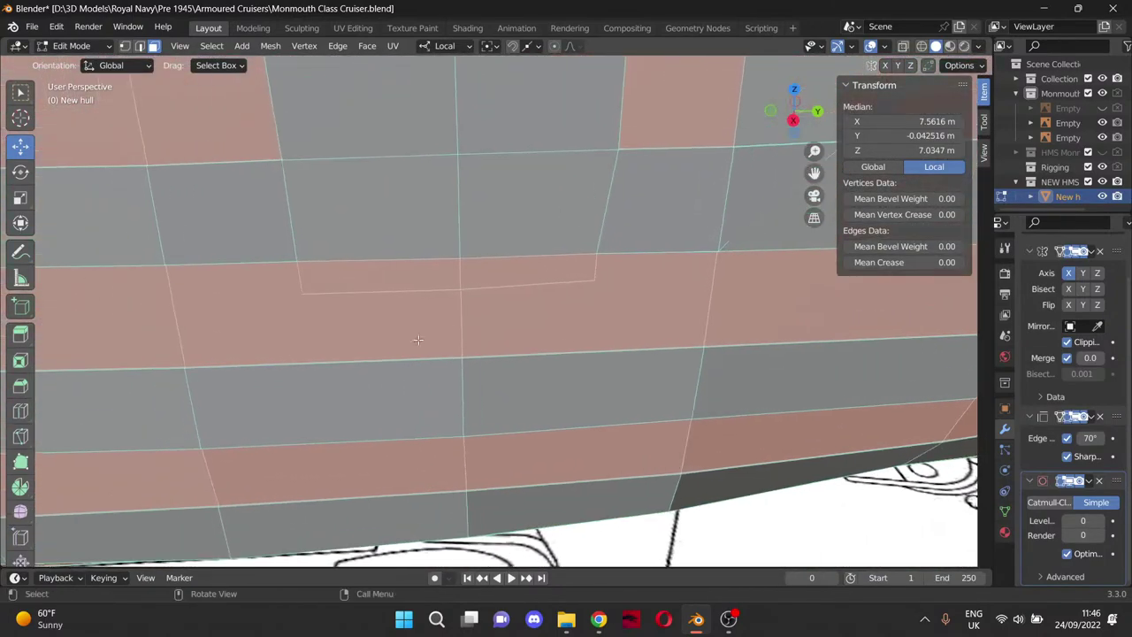
left_click(404, 282, "shift")
left_click(508, 281, "shift")
scroll(718, 359, "down", 5)
middle_click_drag(718, 358, 659, 197)
scroll(606, 233, "up", 3)
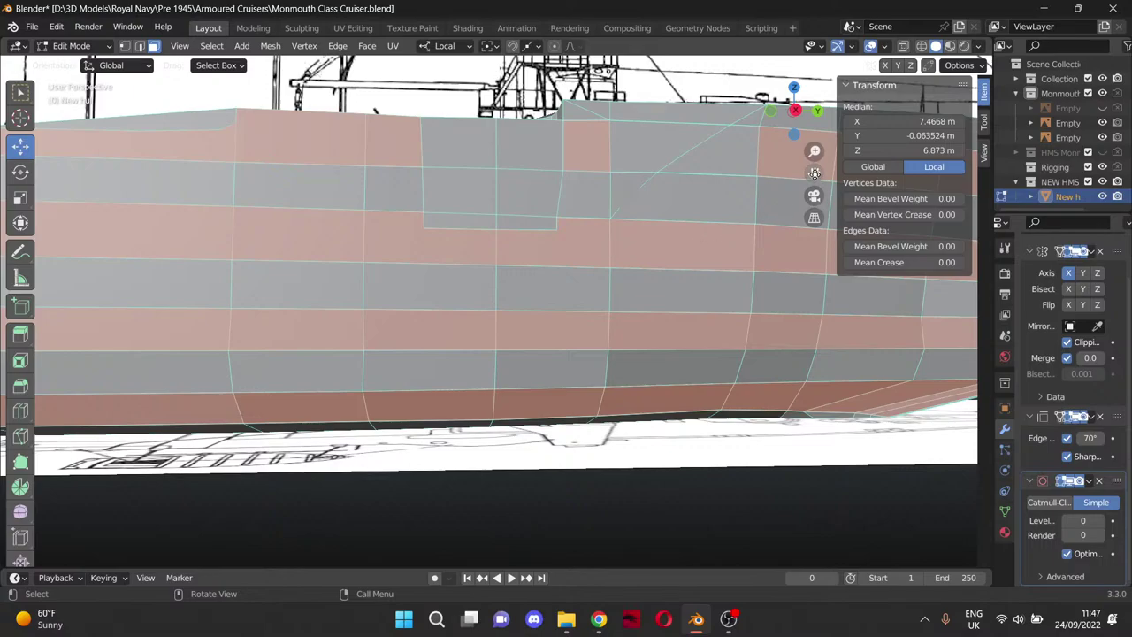
Examine the selected face bands around the bow, along the hull side and at the stern.
left_click_drag(815, 173, 259, 151)
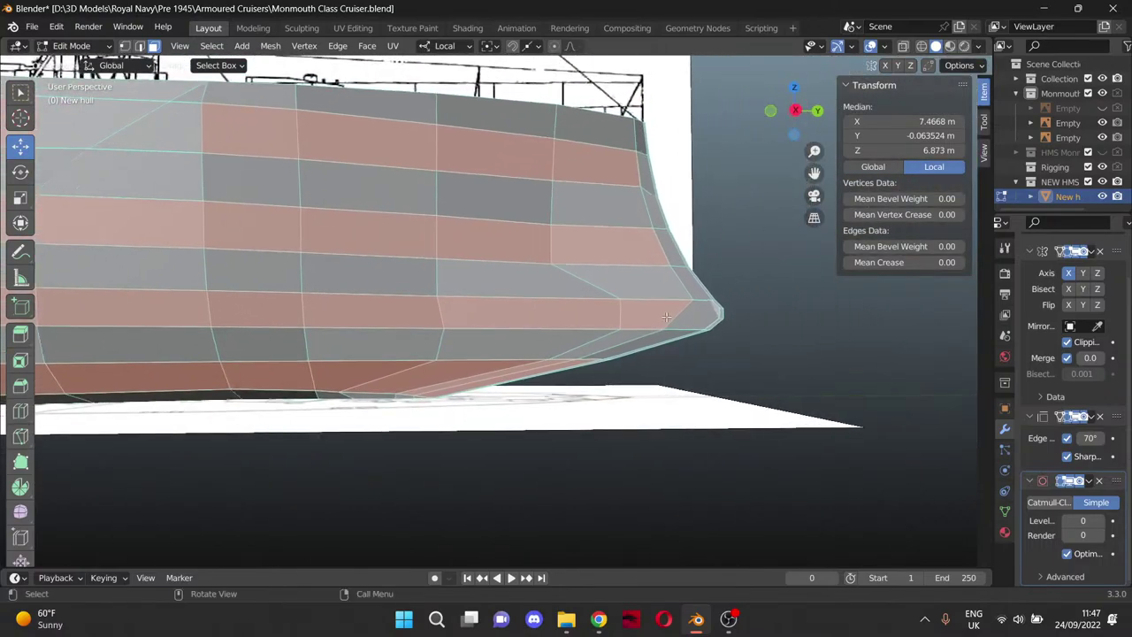
middle_click_drag(666, 317, 665, 288)
left_click_drag(814, 173, 795, 395)
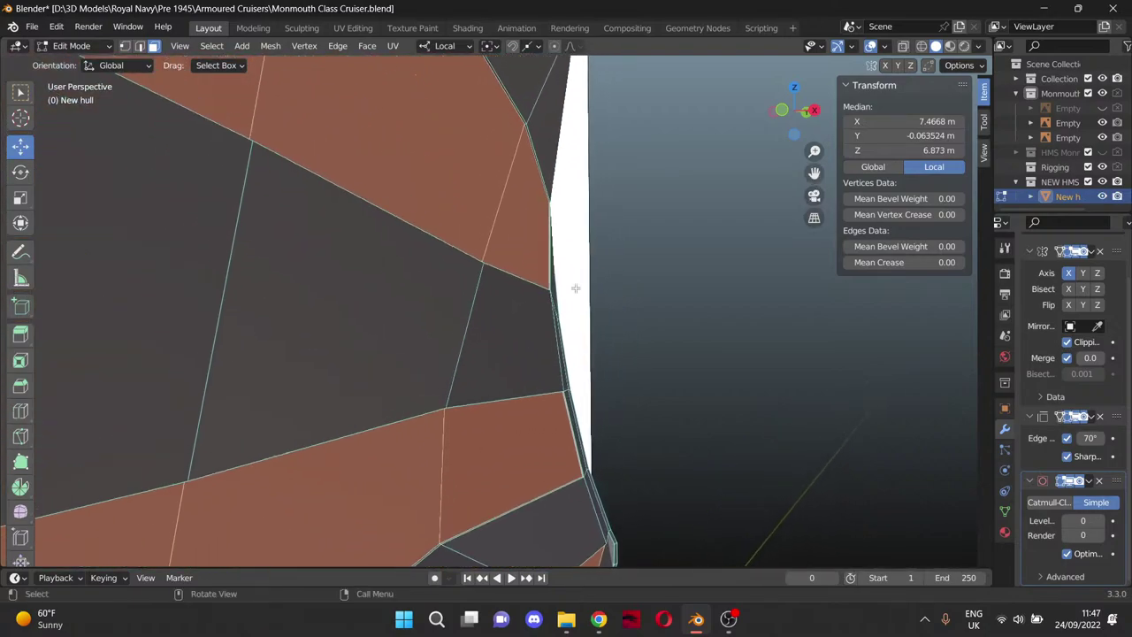
middle_click_drag(601, 285, 716, 302)
scroll(716, 303, "down", 3)
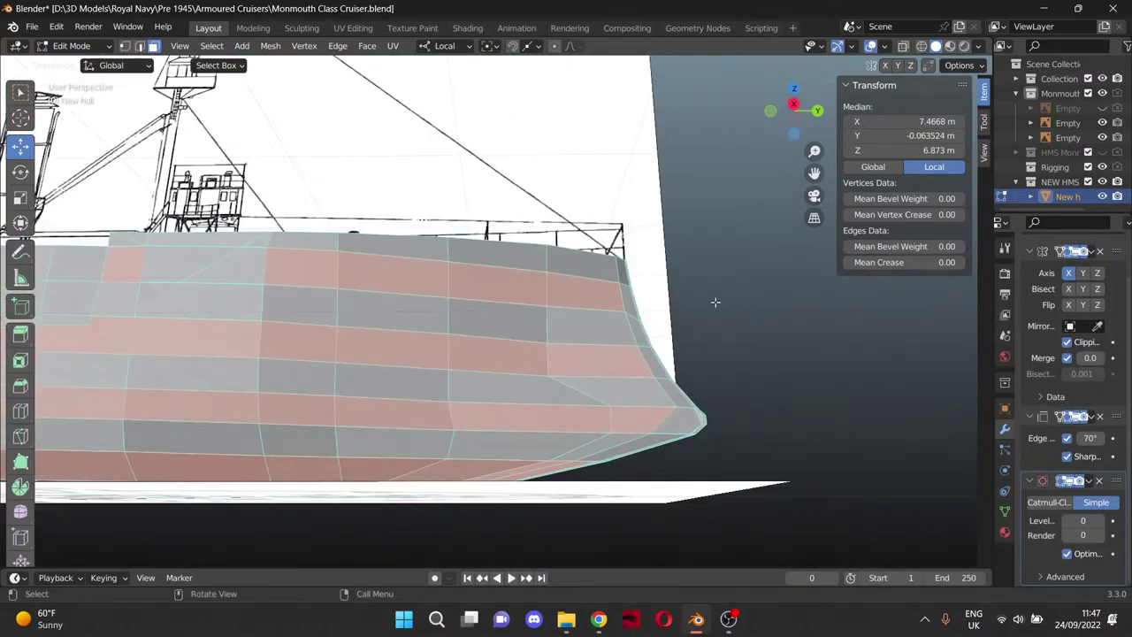
left_click_drag(815, 172, 1123, 160)
middle_click_drag(452, 374, 507, 404, "shift")
scroll(312, 347, "down", 2)
scroll(423, 438, "up", 4)
scroll(423, 438, "down", 1)
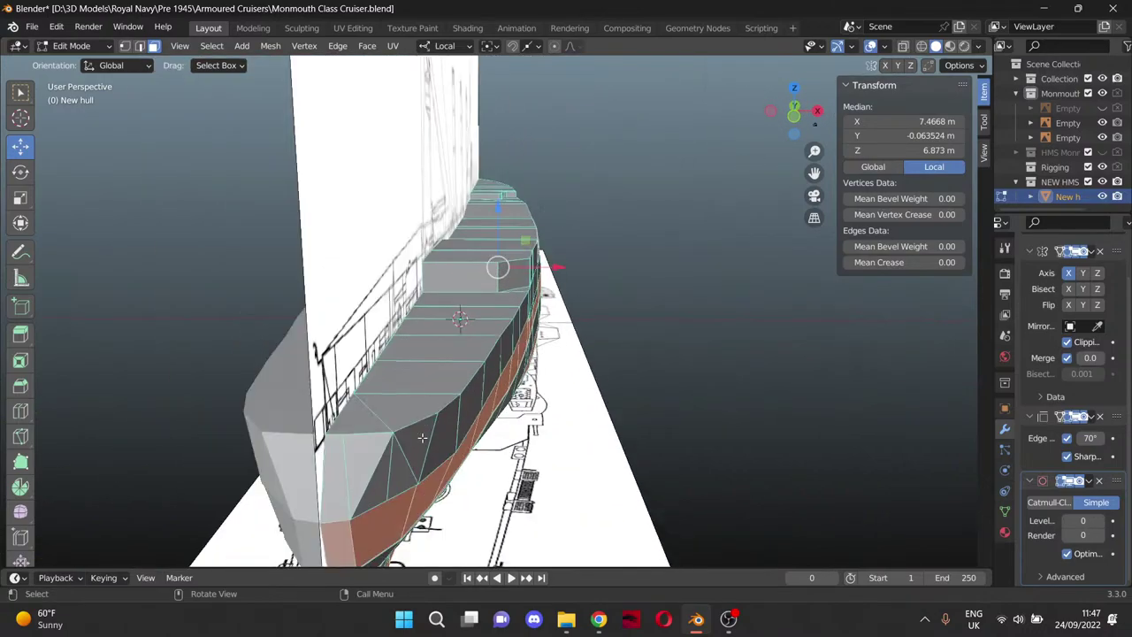
Box-select the upper stern face beside the centreline, replacing the banded selection, and view the stern and aft hull side.
left_click_drag(332, 498, 387, 489)
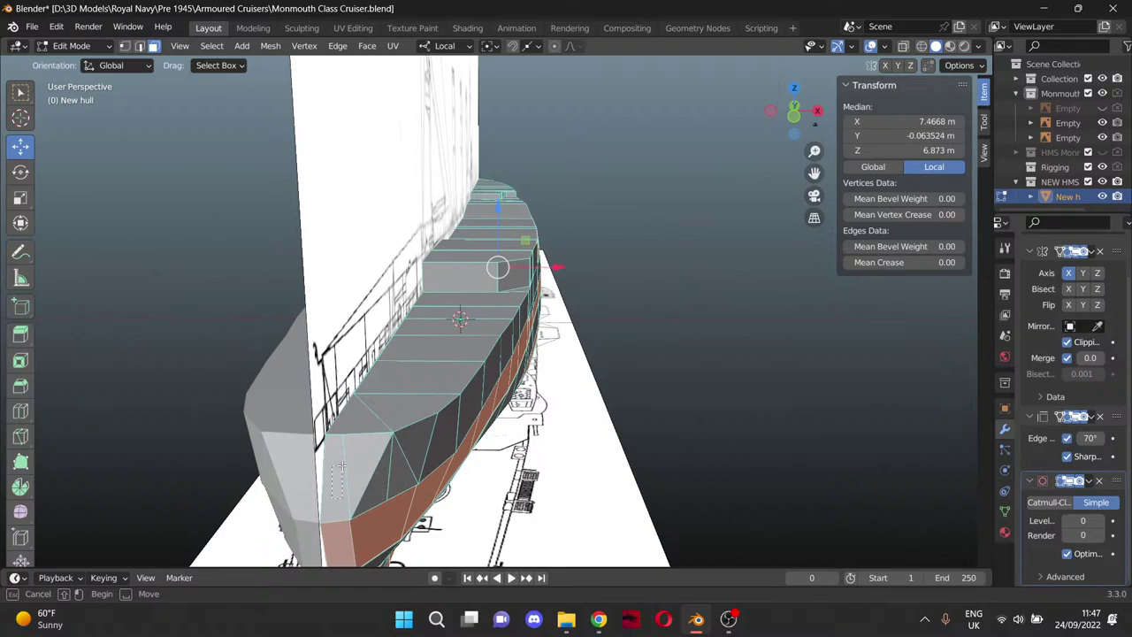
left_click_drag(342, 466, 341, 466)
middle_click_drag(341, 466, 541, 429)
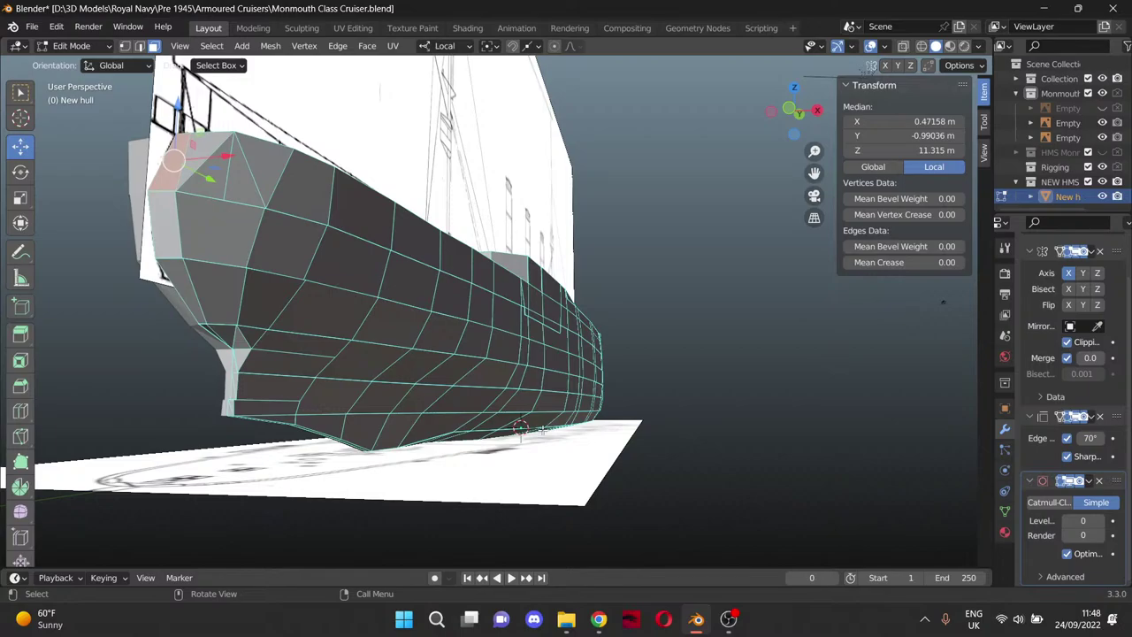
middle_click_drag(545, 421, 525, 449)
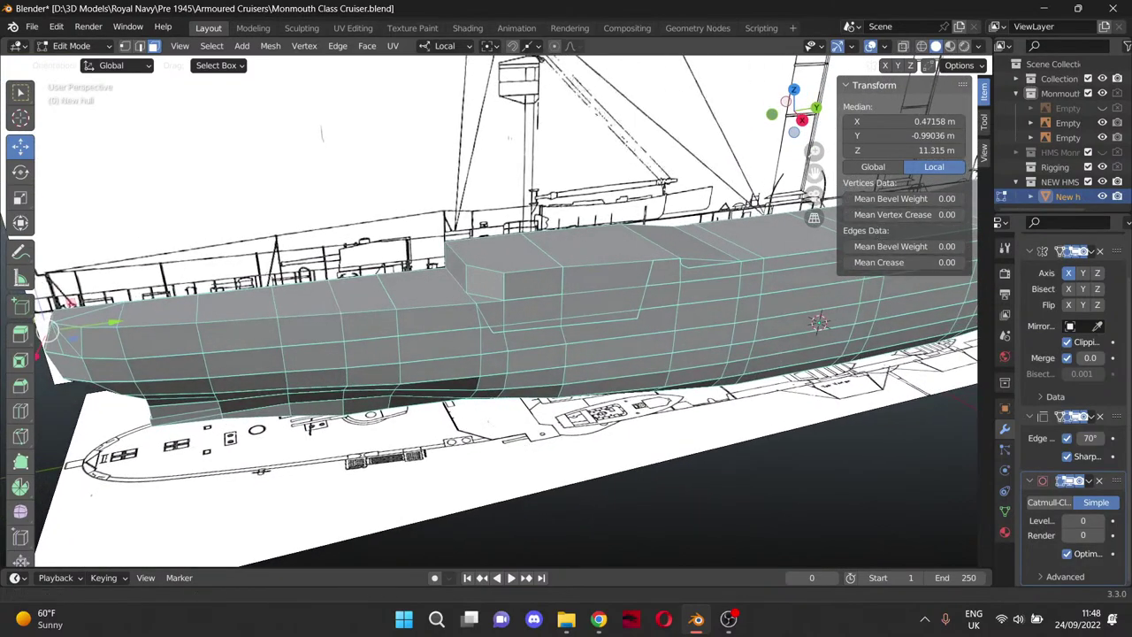
Select the two long edges beside the gap on the lower stern and move them about 0.067 m along X onto the centreline.
left_click_drag(815, 172, 682, 225)
mouse_move(652, 315)
middle_mouse_down()
mouse_move(620, 347)
mouse_move(633, 311)
middle_mouse_up()
left_click_drag(820, 168, 1131, 90)
scroll(472, 341, "up", 4)
middle_click_drag(382, 319, 343, 253)
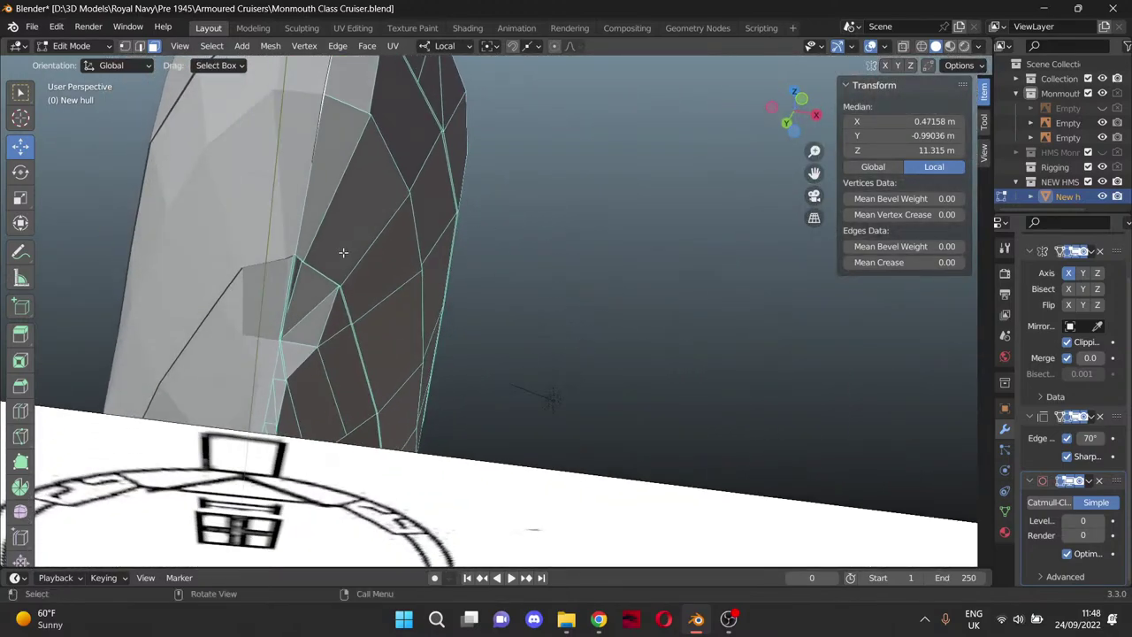
scroll(344, 252, "up", 3)
left_click_drag(815, 173, 1131, 255)
middle_click_drag(654, 230, 584, 235)
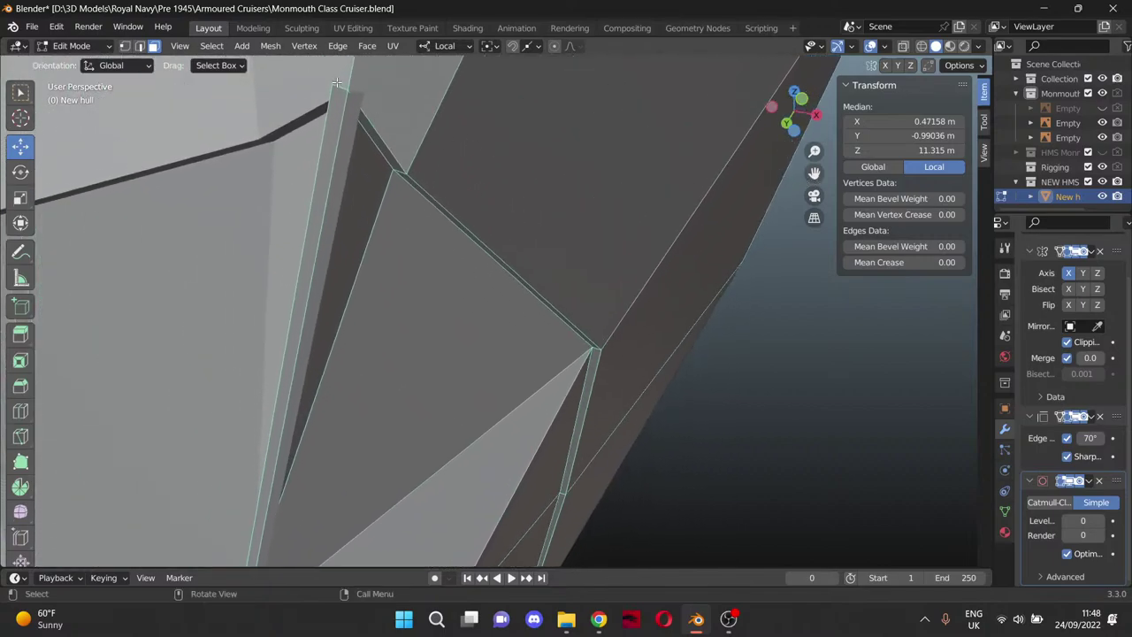
scroll(291, 308, "down", 7)
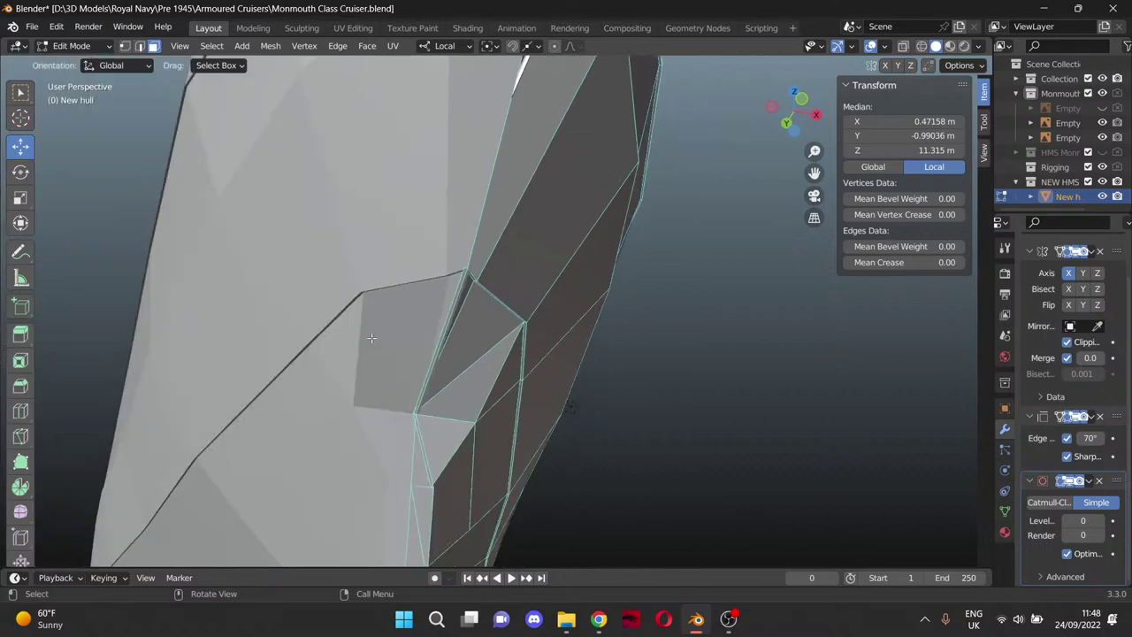
middle_click_drag(374, 339, 353, 347)
scroll(384, 416, "up", 2)
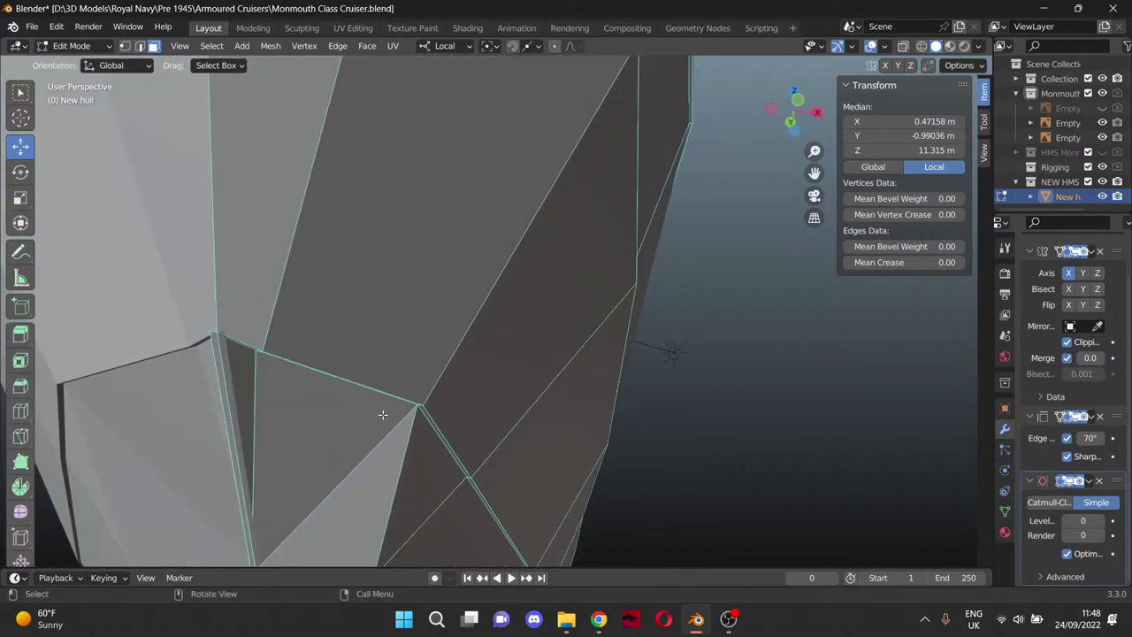
left_click_drag(816, 174, 949, 33)
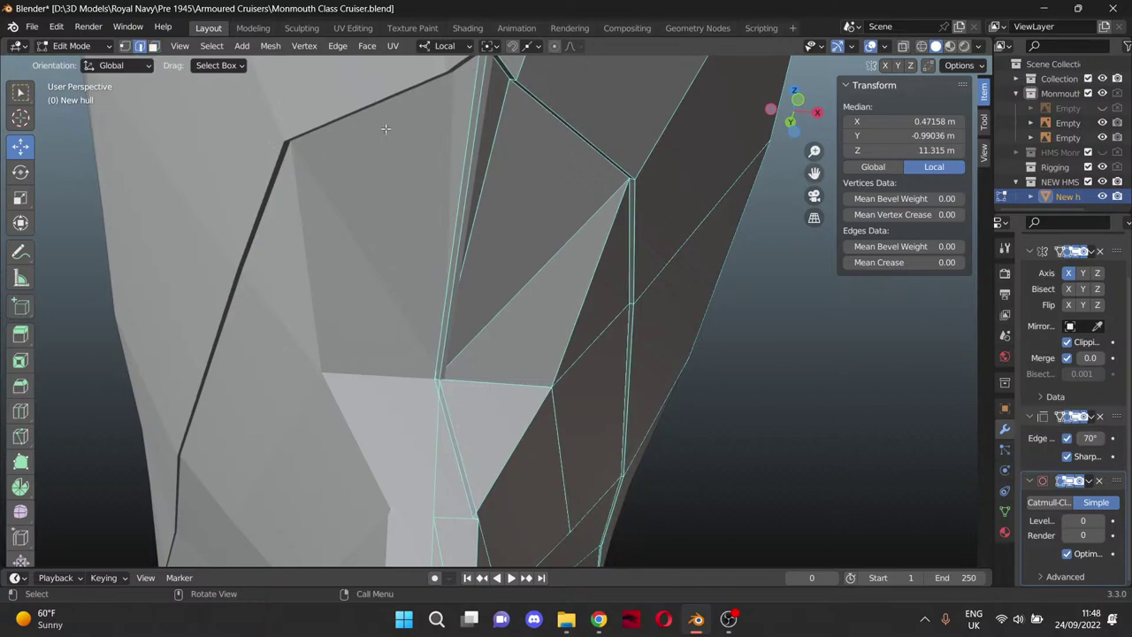
left_click(464, 139)
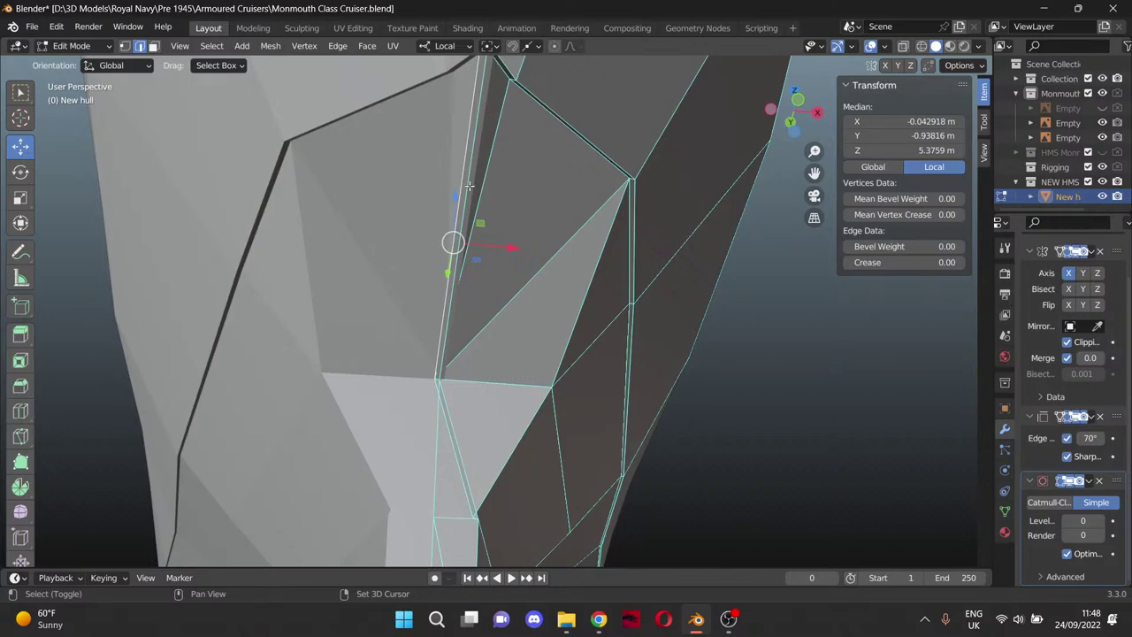
left_click(469, 185, "shift")
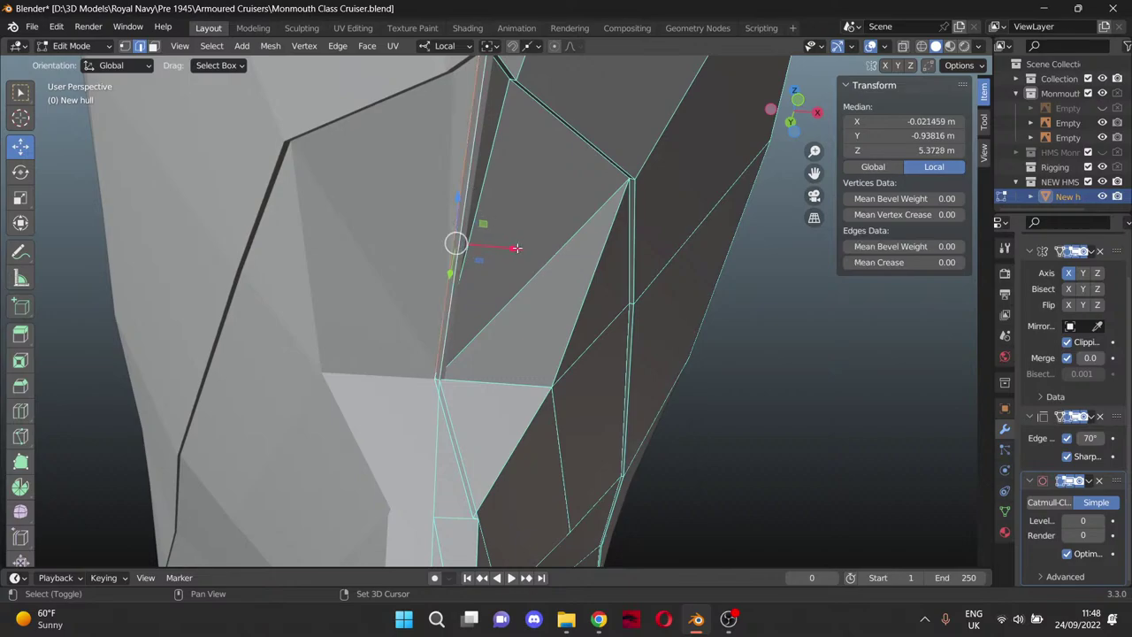
key("g")
key("x")
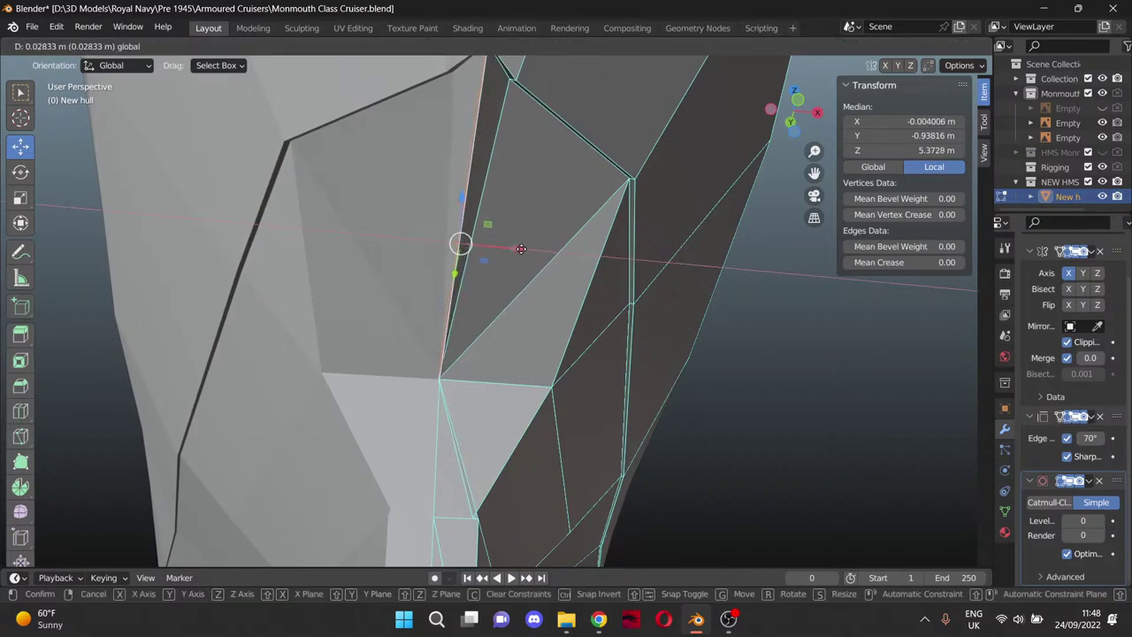
left_click(528, 249)
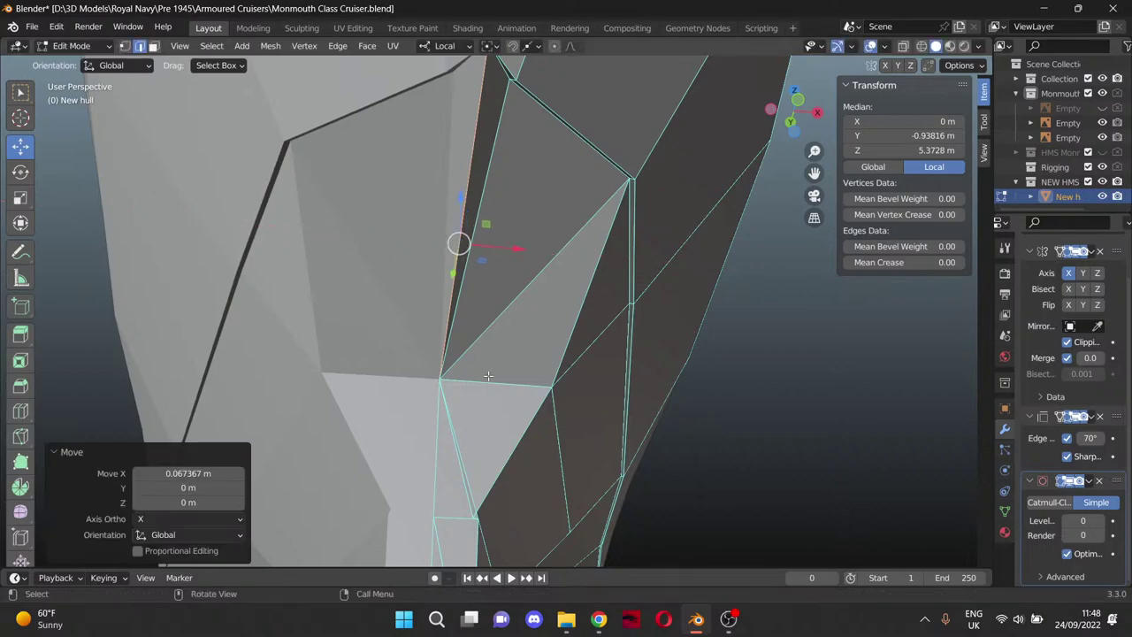
Remove the Subdivision modifier from the hull, leaving the Mirror and Edge Split modifiers in place.
middle_click_drag(527, 249, 685, 398)
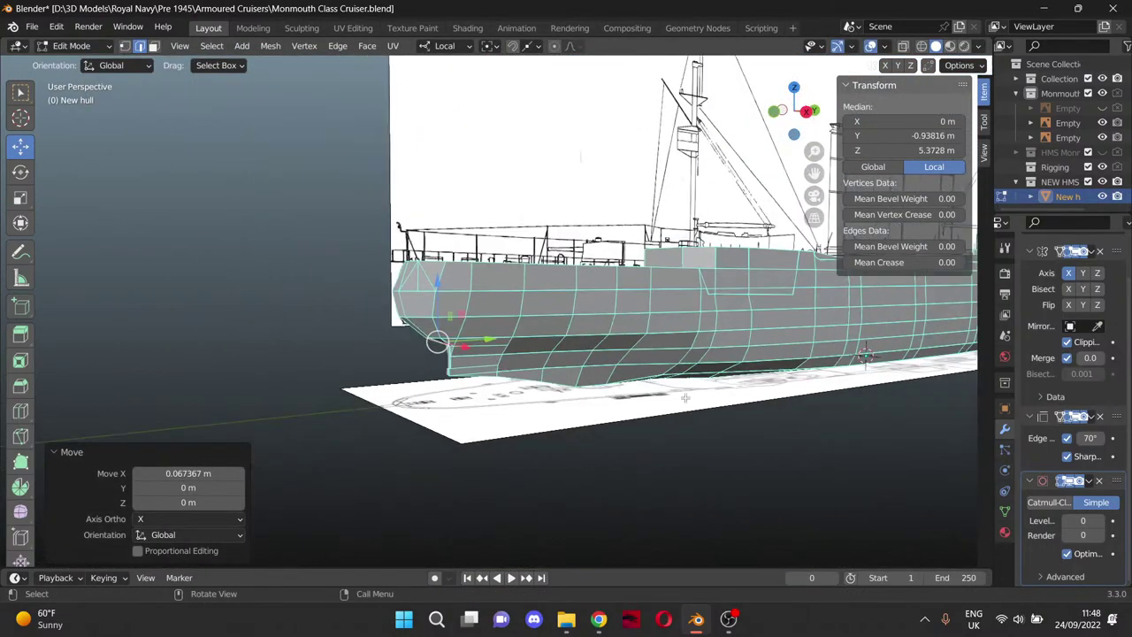
left_click(1100, 482)
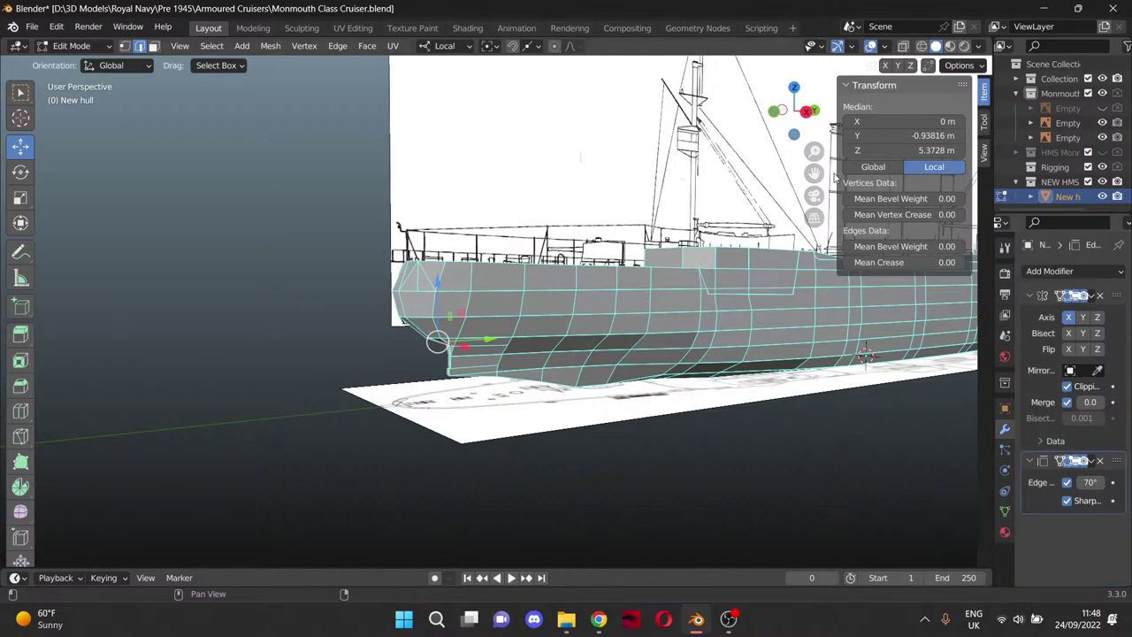
left_click_drag(815, 174, 619, 173)
scroll(636, 281, "down", 6)
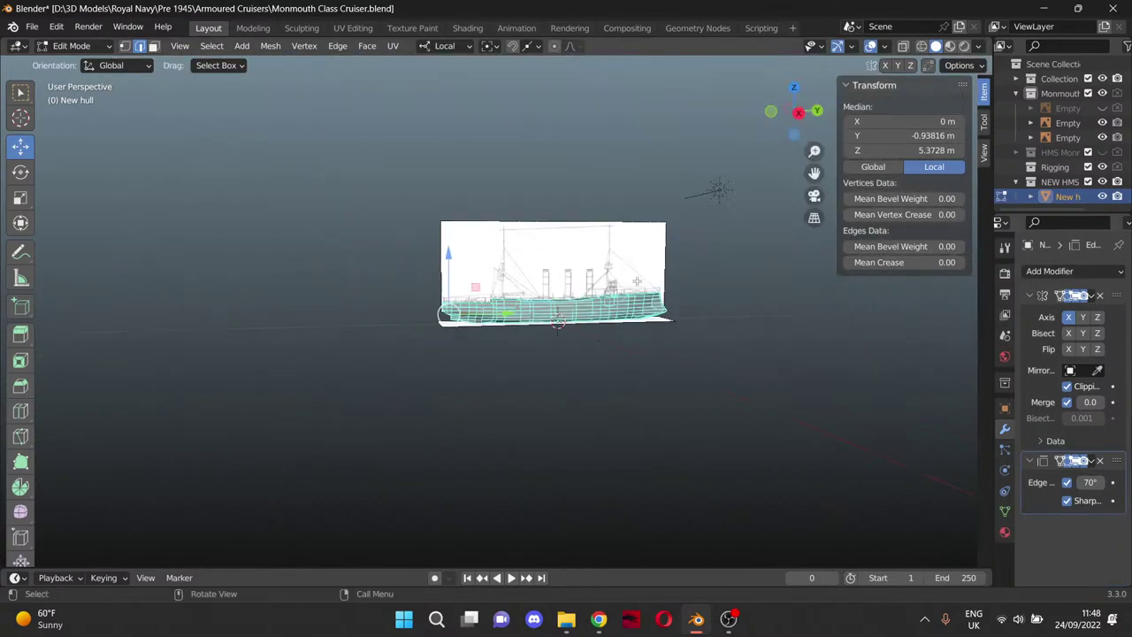
Box-select all of the hull's side faces from bow to stern in the right orthographic view, using face selection.
mouse_move(814, 174)
left_mouse_down()
mouse_move(189, 192)
mouse_move(991, 485)
left_mouse_up()
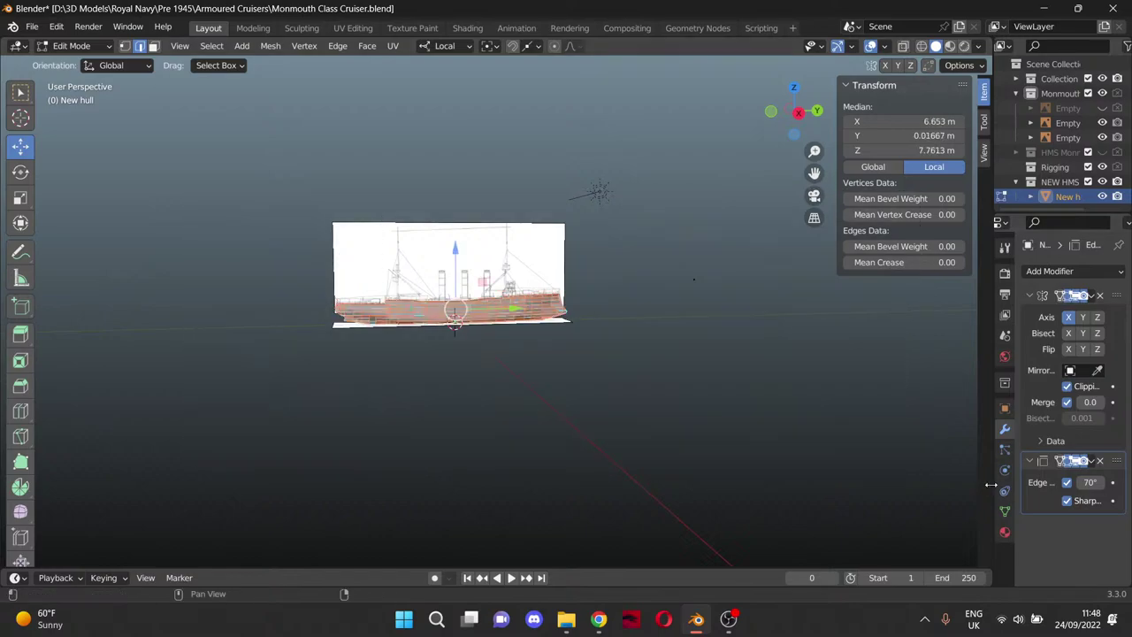
middle_click_drag(568, 378, 664, 374)
scroll(646, 372, "up", 5)
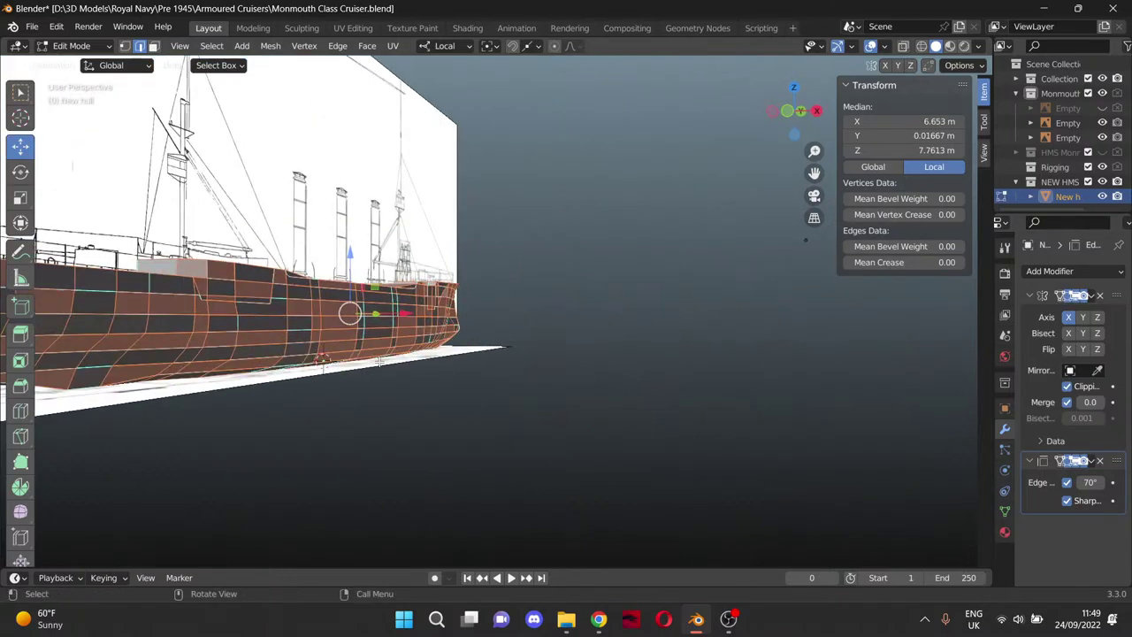
middle_click_drag(524, 382, 358, 394)
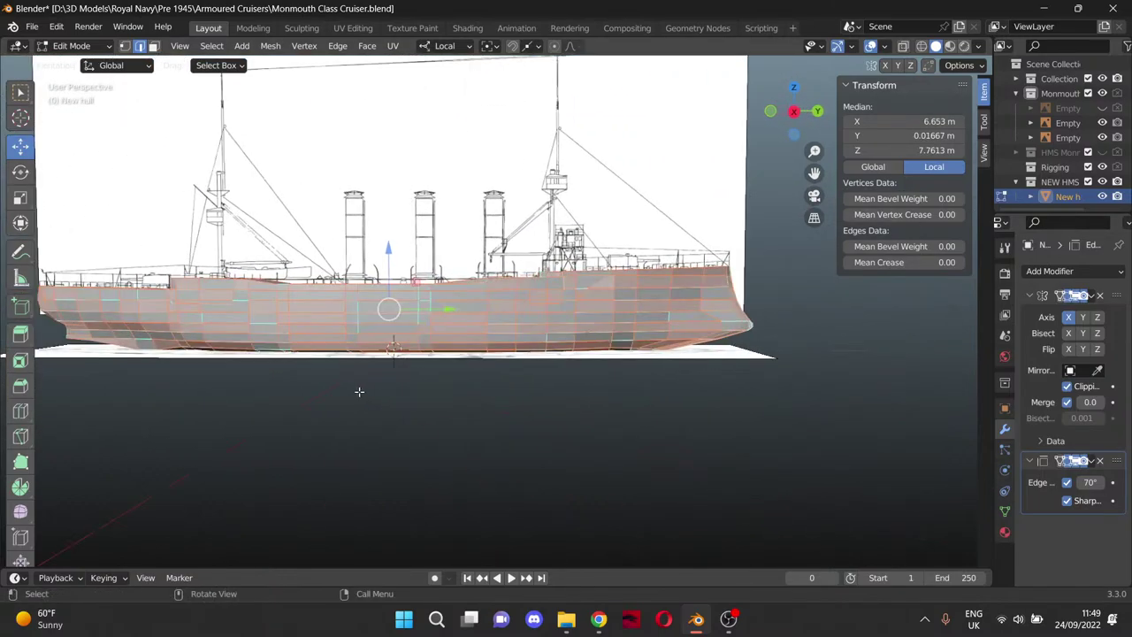
key("KP_3")
left_click_drag(815, 173, 960, 246)
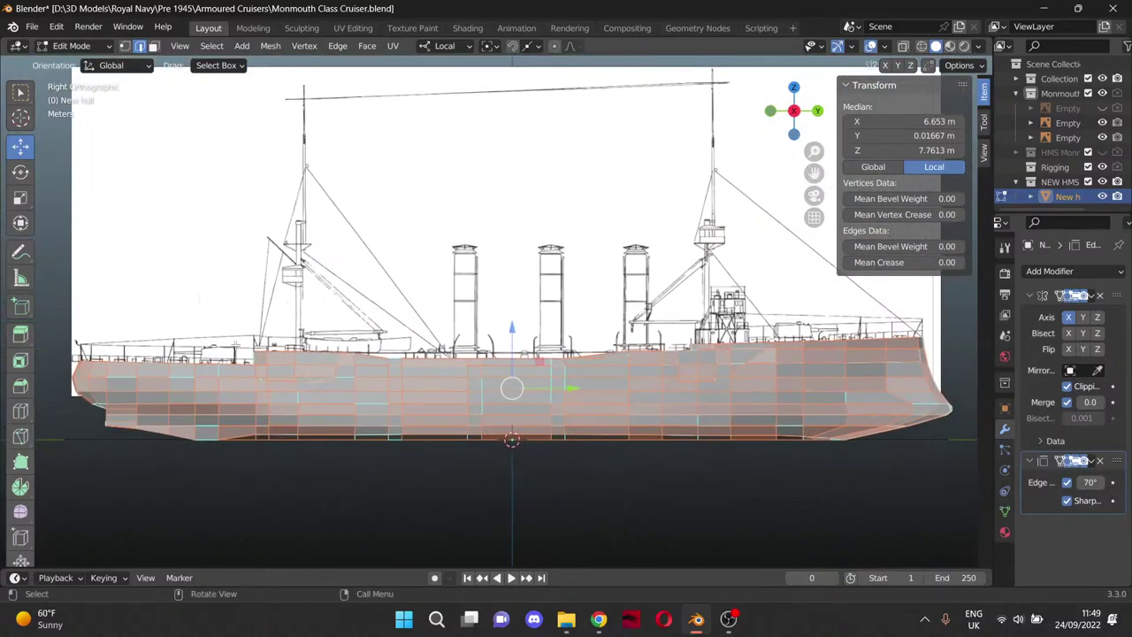
left_click(154, 47)
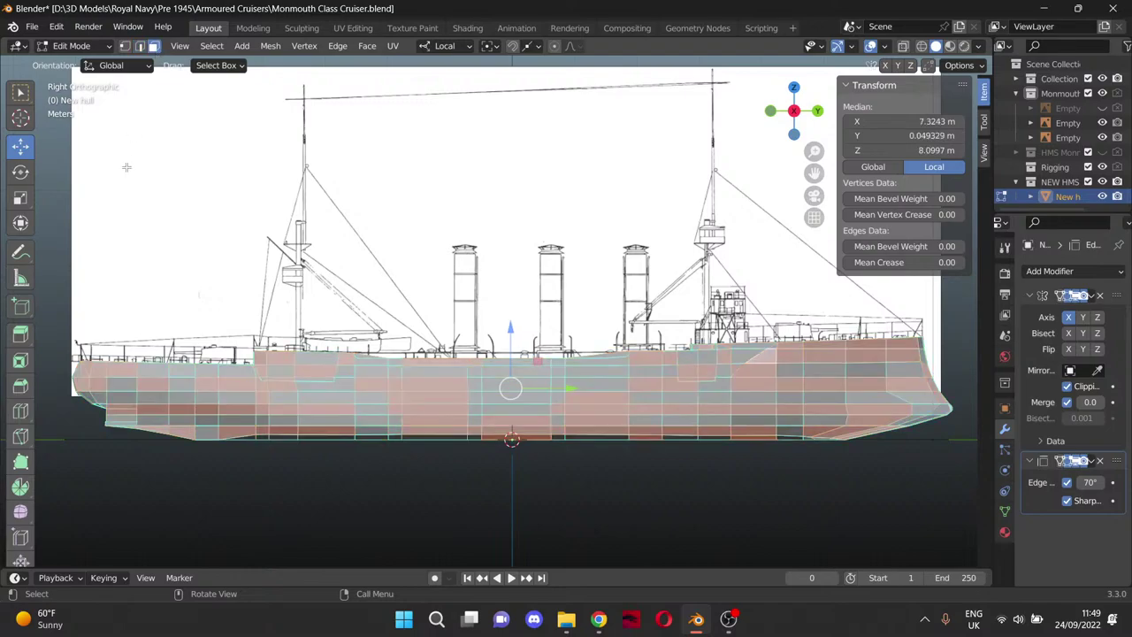
left_click_drag(55, 311, 997, 489)
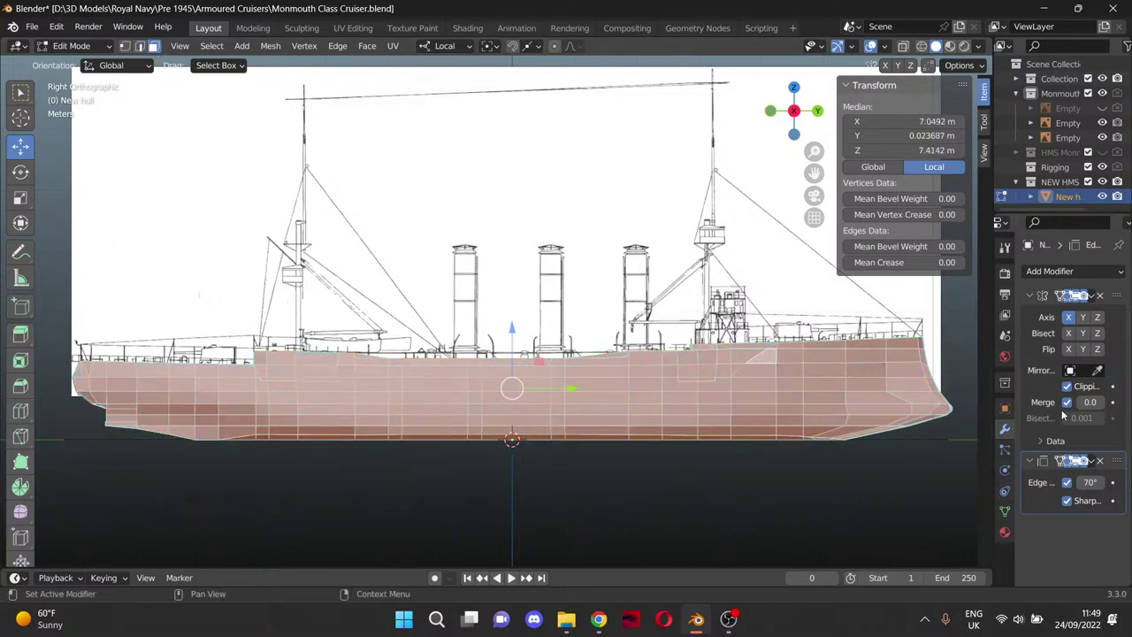
Add a Smooth modifier to the hull and view its effect along the side towards the bow and stern.
left_click(1053, 271)
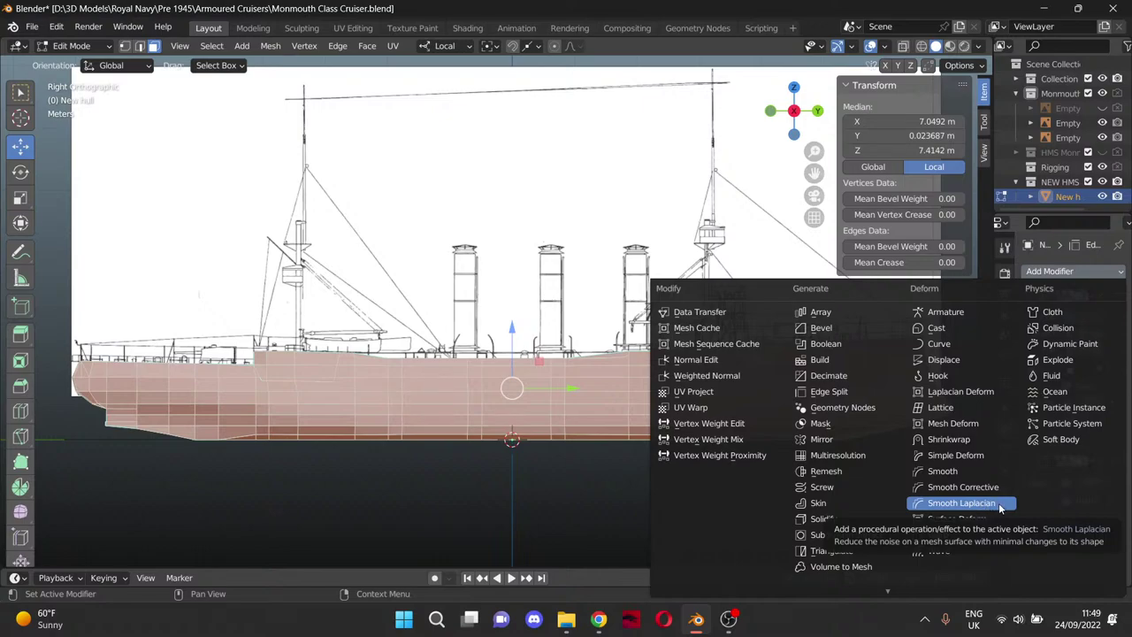
left_click(991, 478)
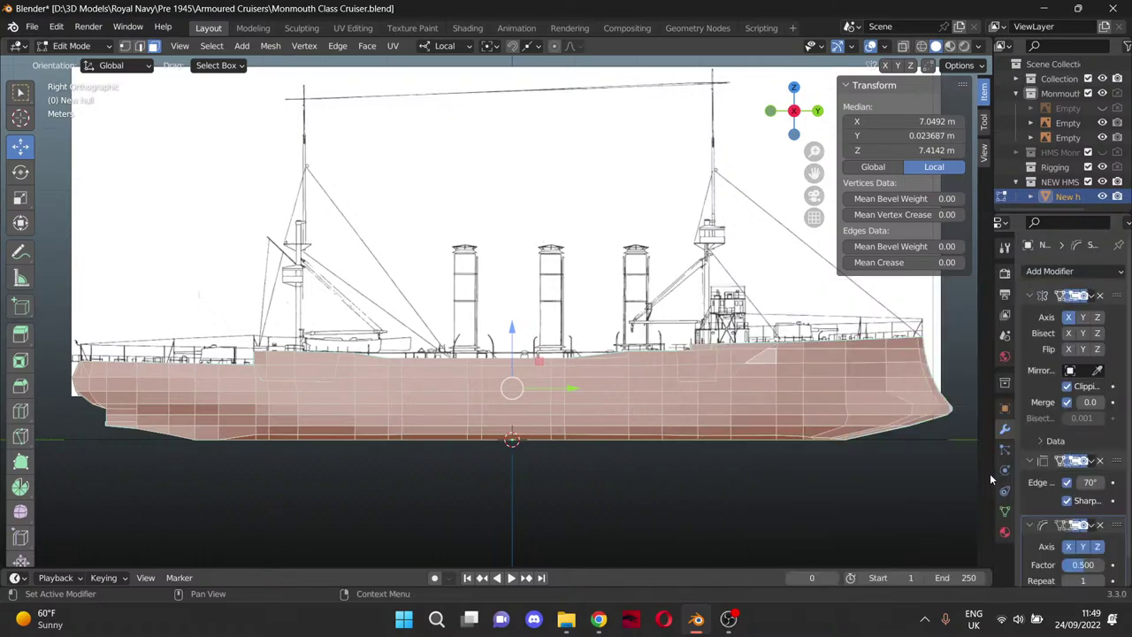
middle_click_drag(867, 480, 423, 445)
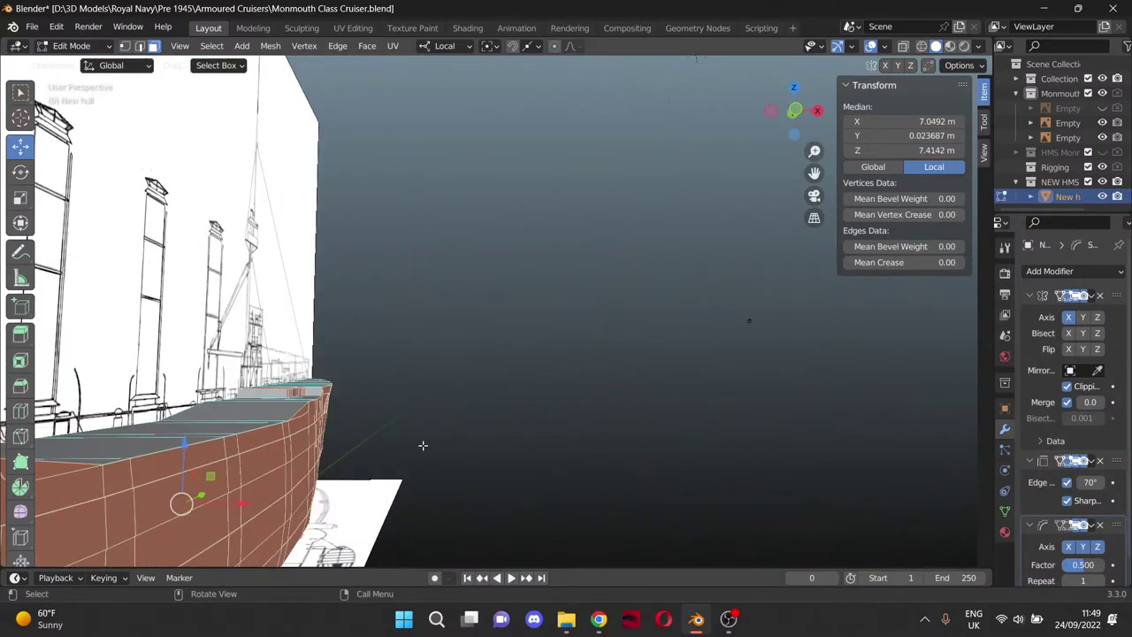
left_click_drag(813, 172, 873, 139)
middle_click_drag(647, 375, 432, 401)
scroll(432, 400, "down", 2)
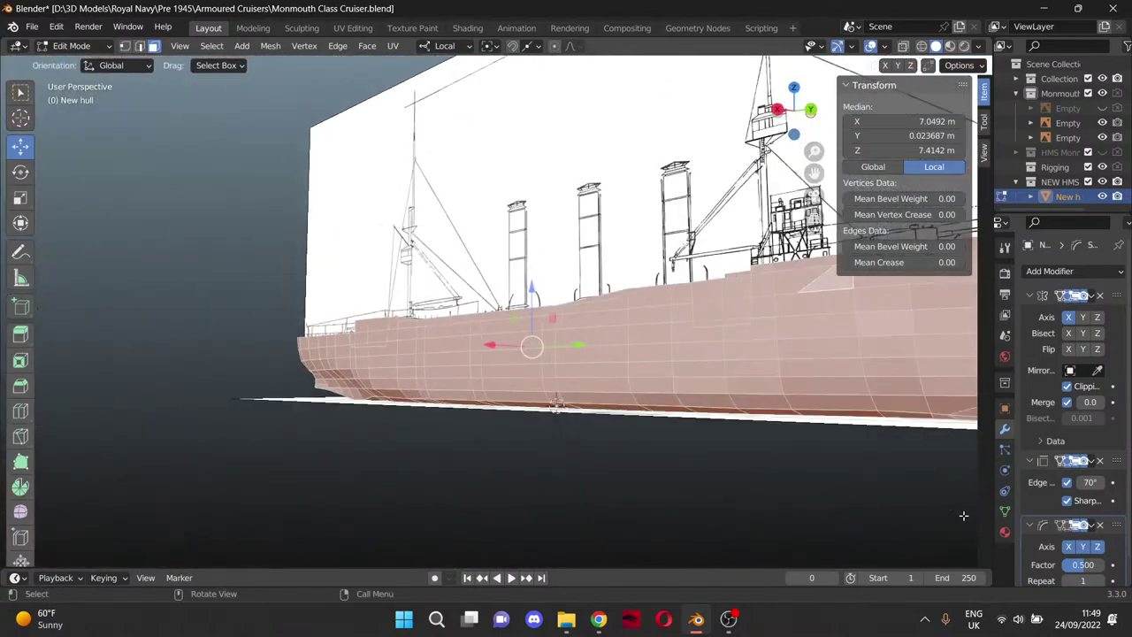
scroll(1059, 561, "down", 1)
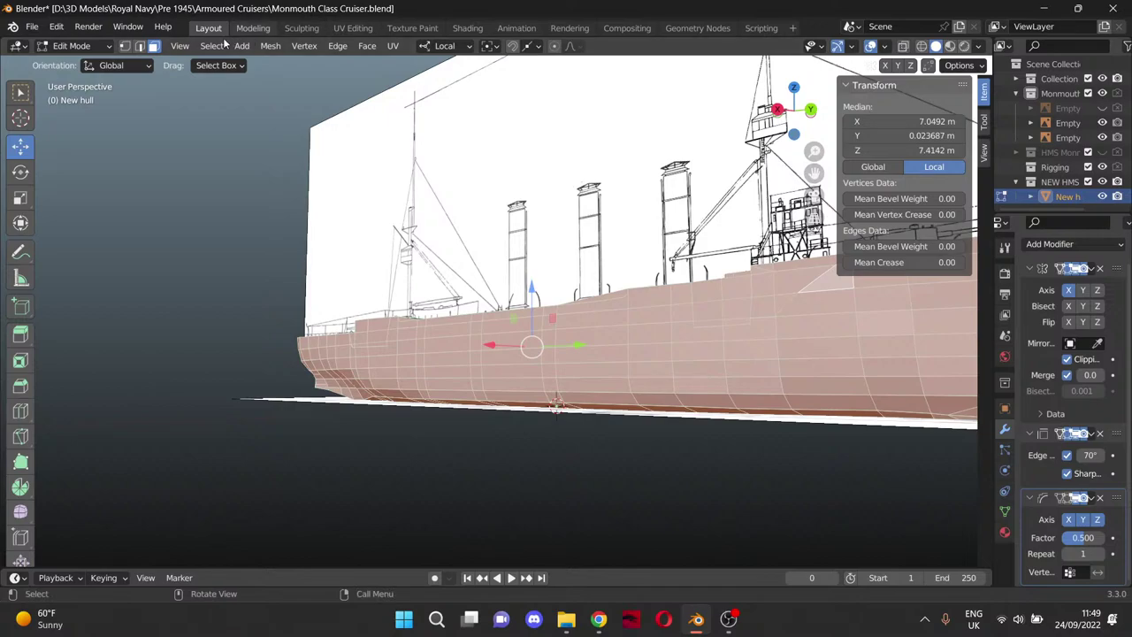
Render the image and inspect the shading along the hull side and bow, closing the render window when done.
left_click(98, 30)
left_click(107, 45)
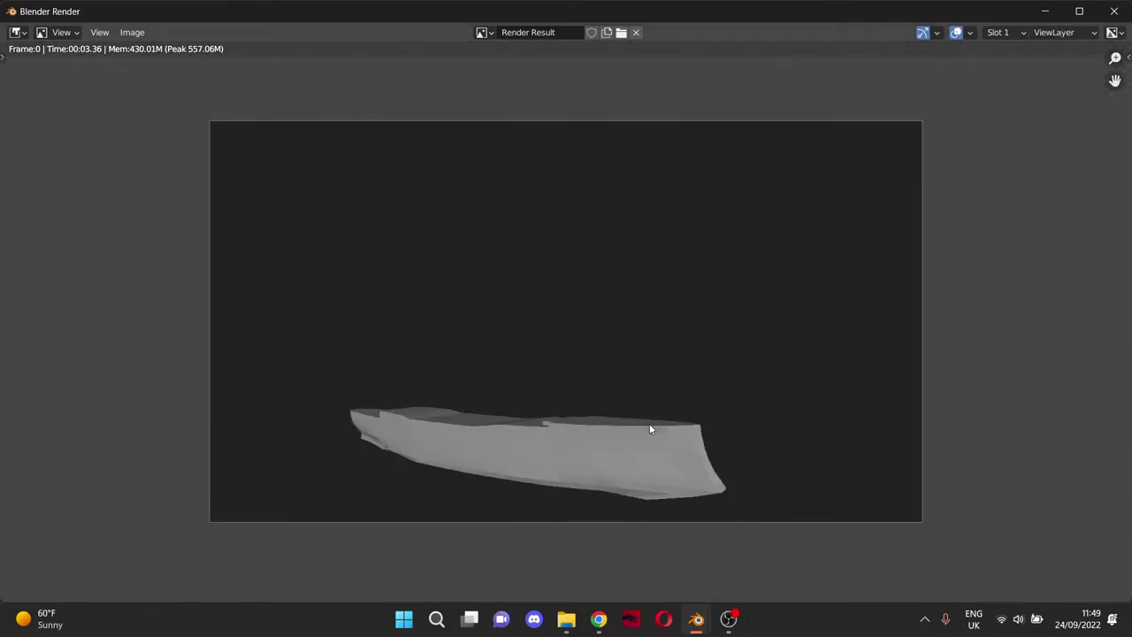
scroll(650, 429, "up", 5)
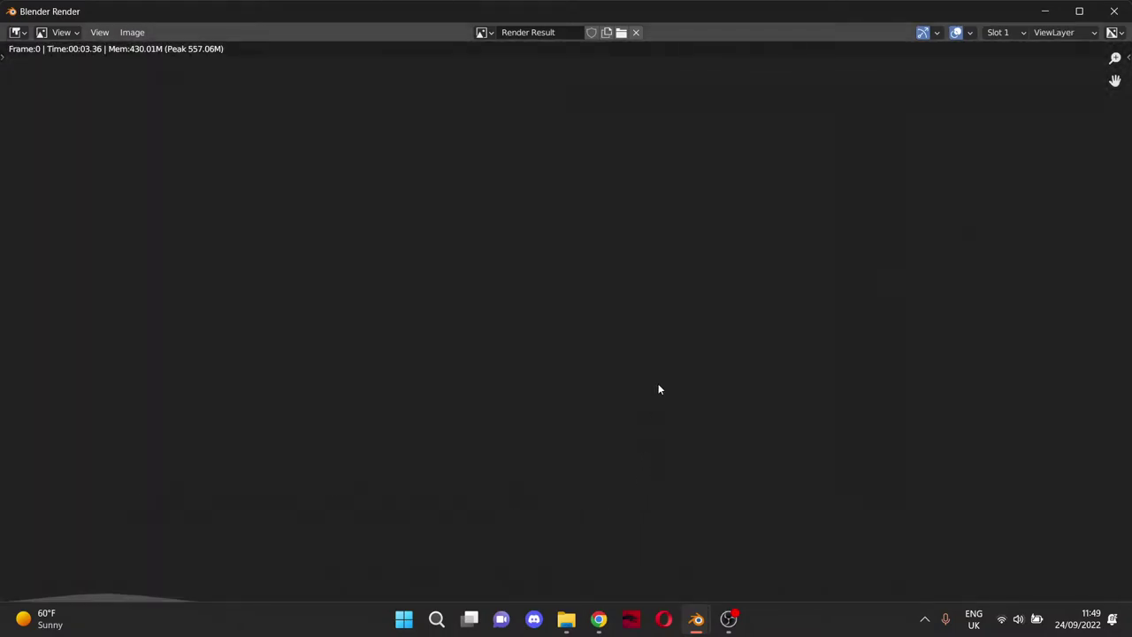
left_click_drag(1114, 81, 1091, 133)
middle_click_drag(973, 225, 686, 271)
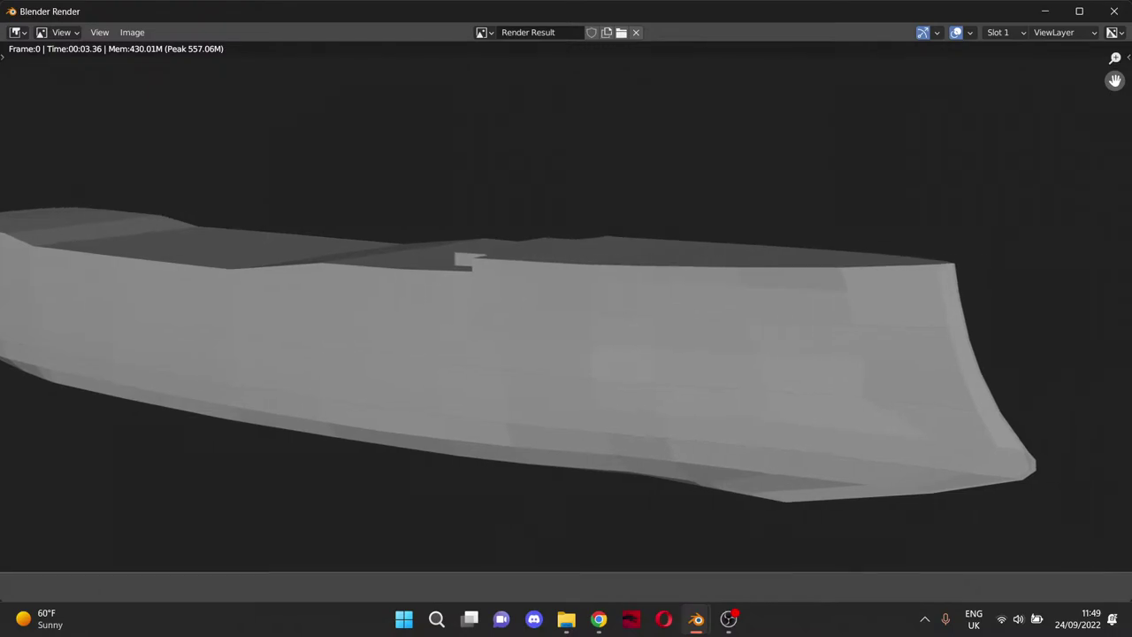
middle_click_drag(315, 126, 456, 148)
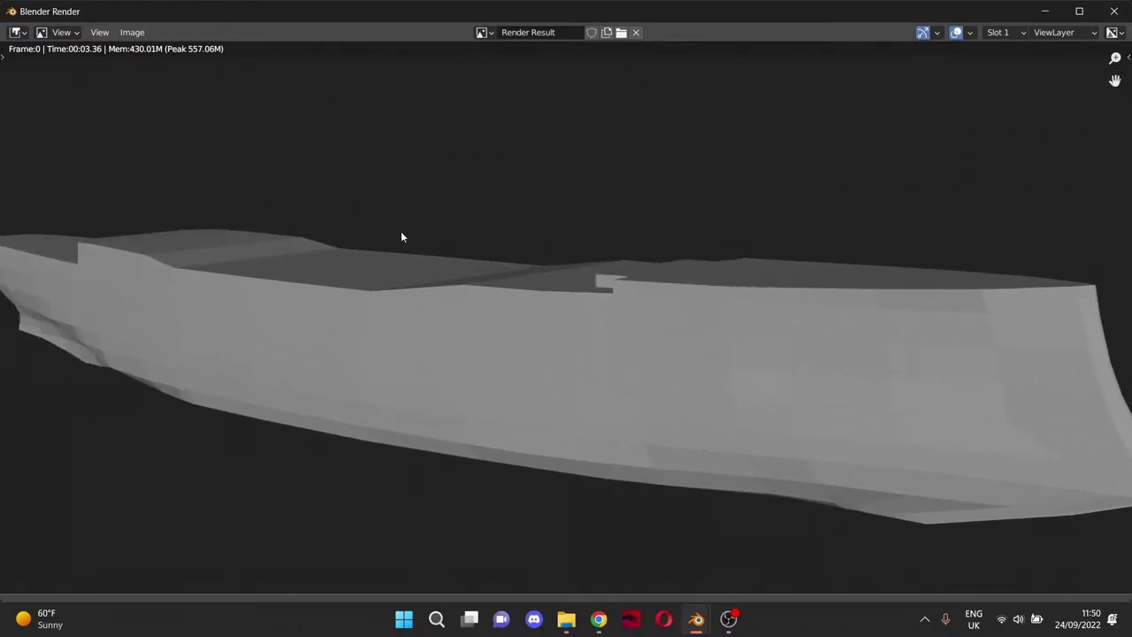
left_click(1114, 11)
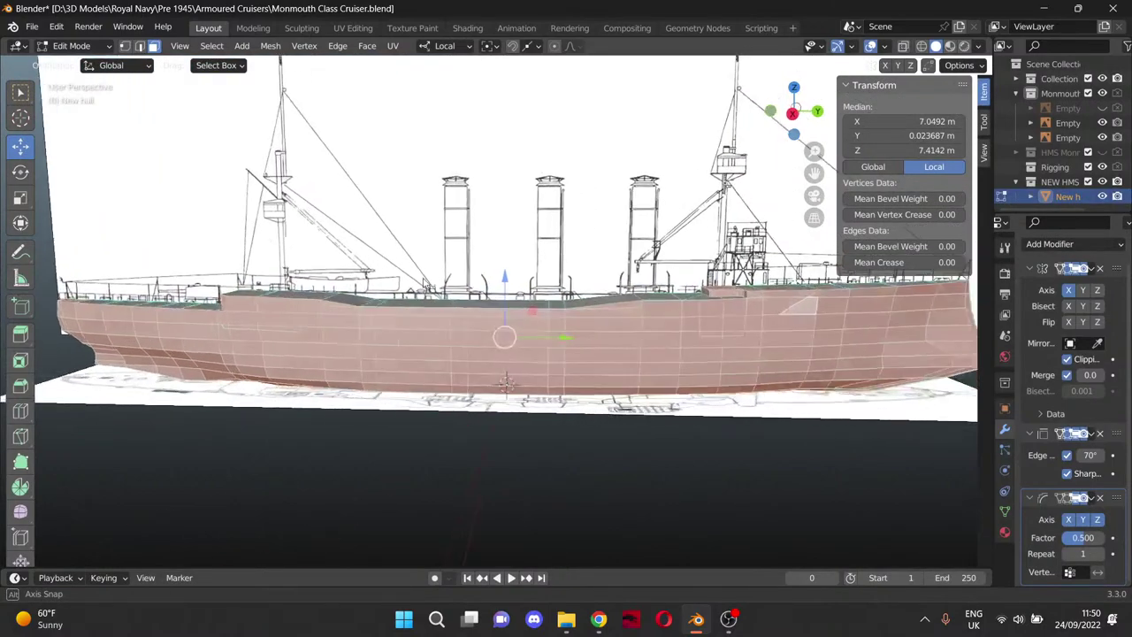
Set the Smooth modifier's factor to 10 and its repeat count to 10, and check the hull from several angles.
mouse_move(782, 440)
middle_mouse_down()
mouse_move(712, 462)
mouse_move(784, 451)
middle_mouse_up()
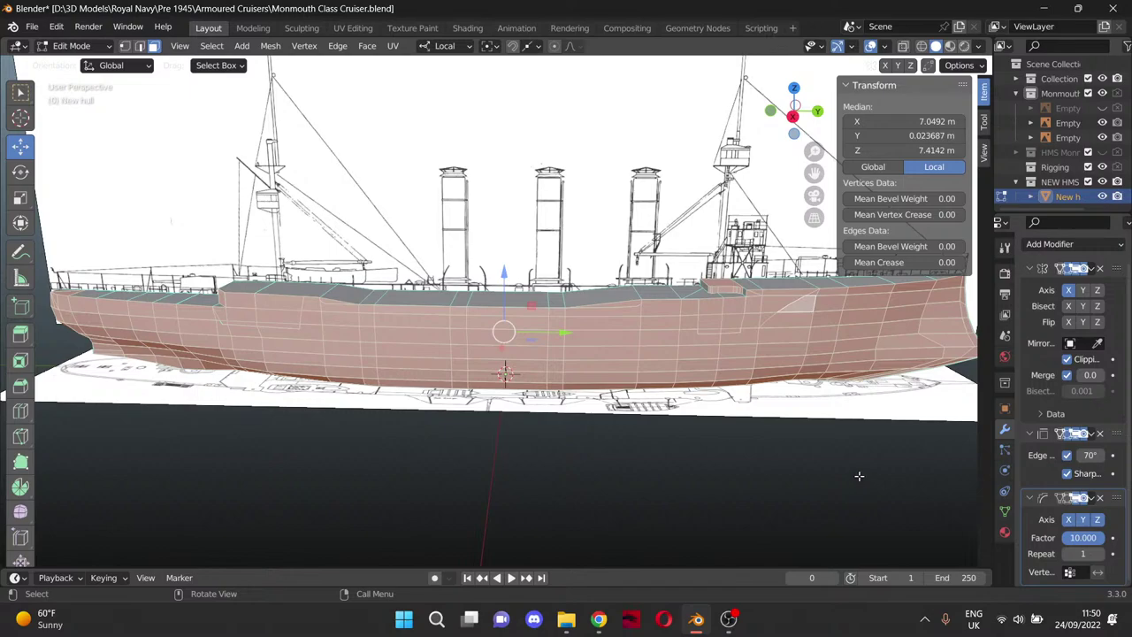
left_click(1100, 554)
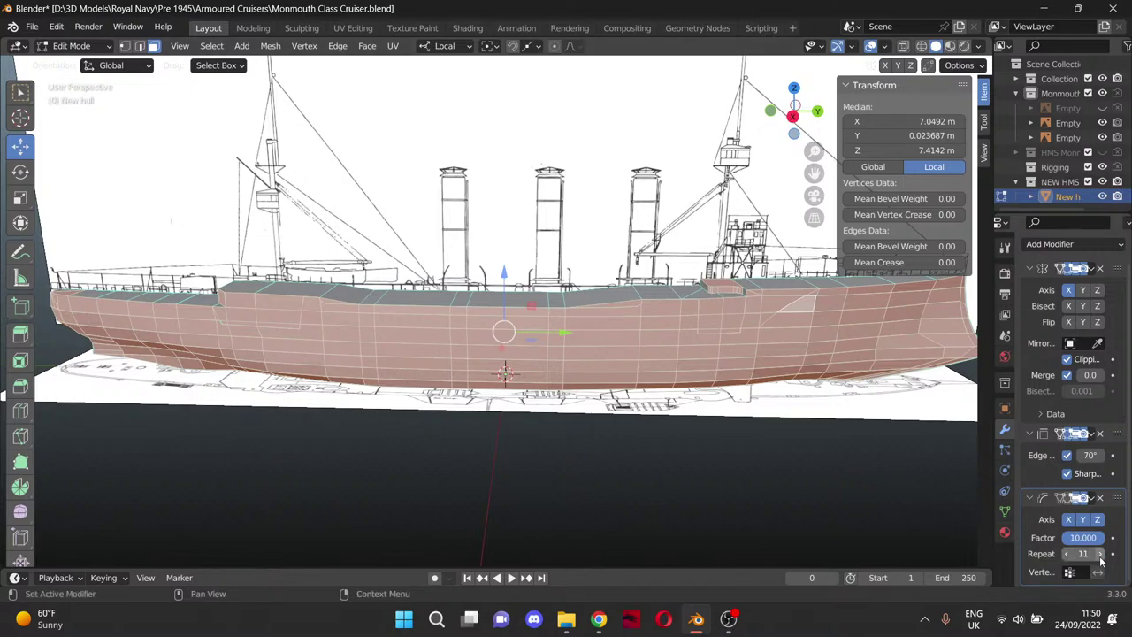
left_click(1067, 555)
left_click(1079, 573)
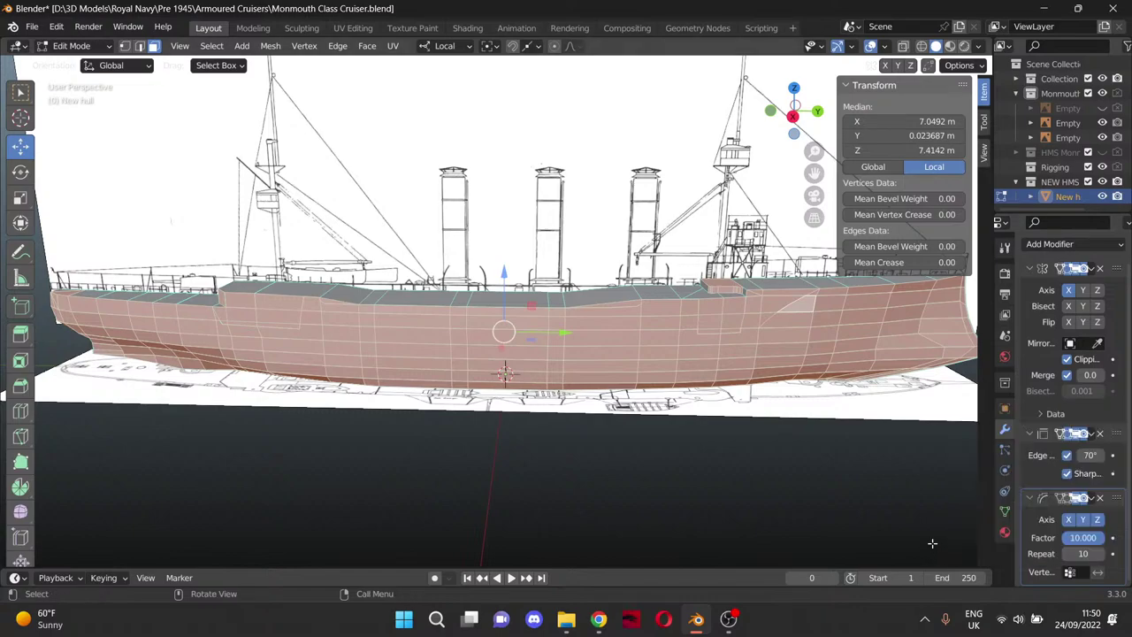
mouse_move(933, 544)
middle_mouse_down()
mouse_move(897, 523)
mouse_move(720, 487)
mouse_move(629, 498)
mouse_move(660, 523)
mouse_move(696, 518)
mouse_move(710, 487)
mouse_move(547, 470)
mouse_move(450, 478)
mouse_move(758, 487)
mouse_move(889, 504)
mouse_move(847, 528)
mouse_move(929, 528)
middle_mouse_up()
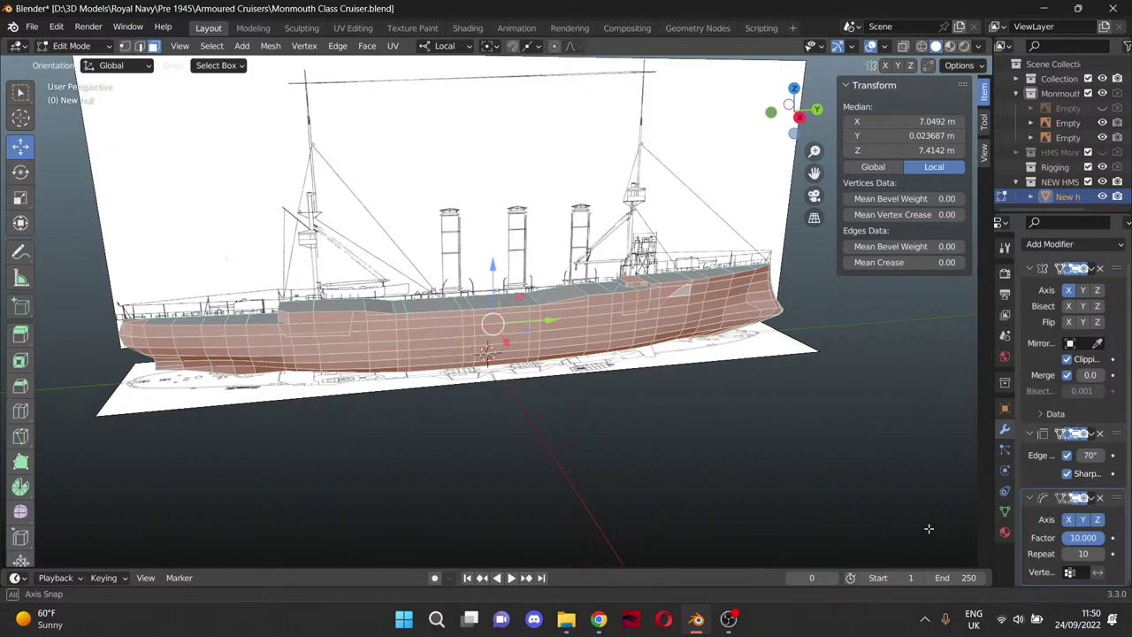
middle_click_drag(929, 528, 905, 513)
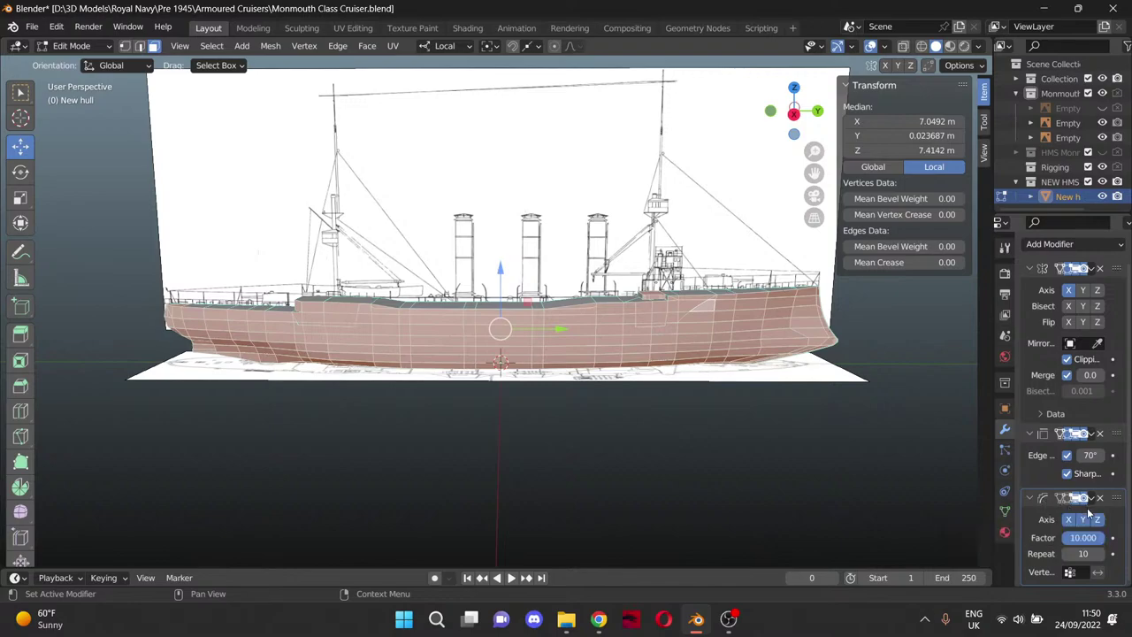
left_click(1097, 520)
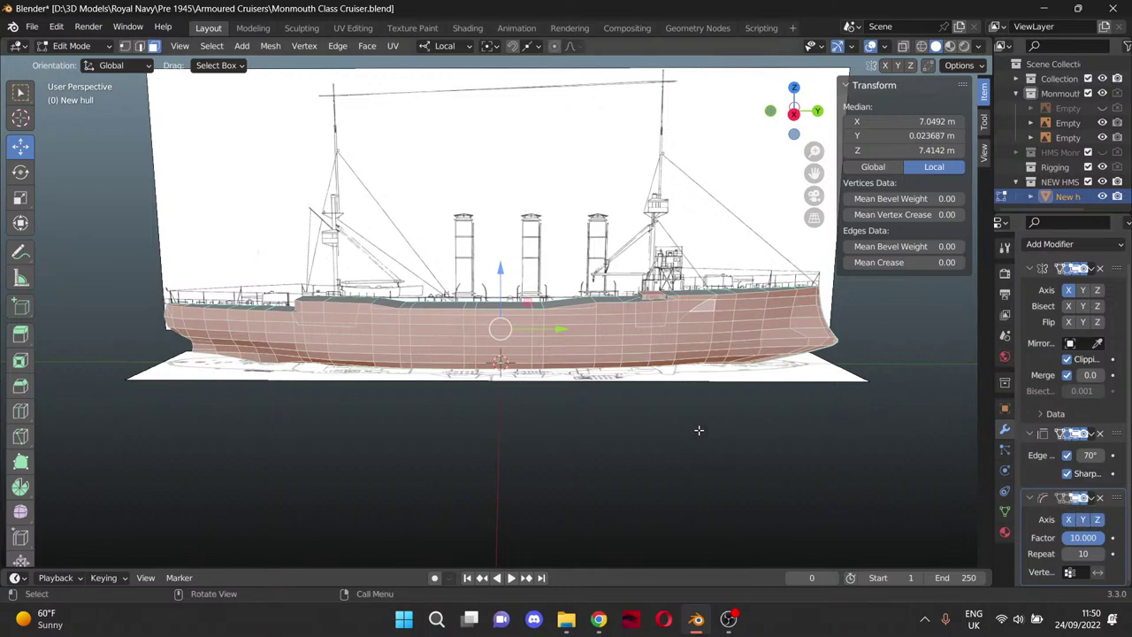
middle_click_drag(699, 430, 611, 417)
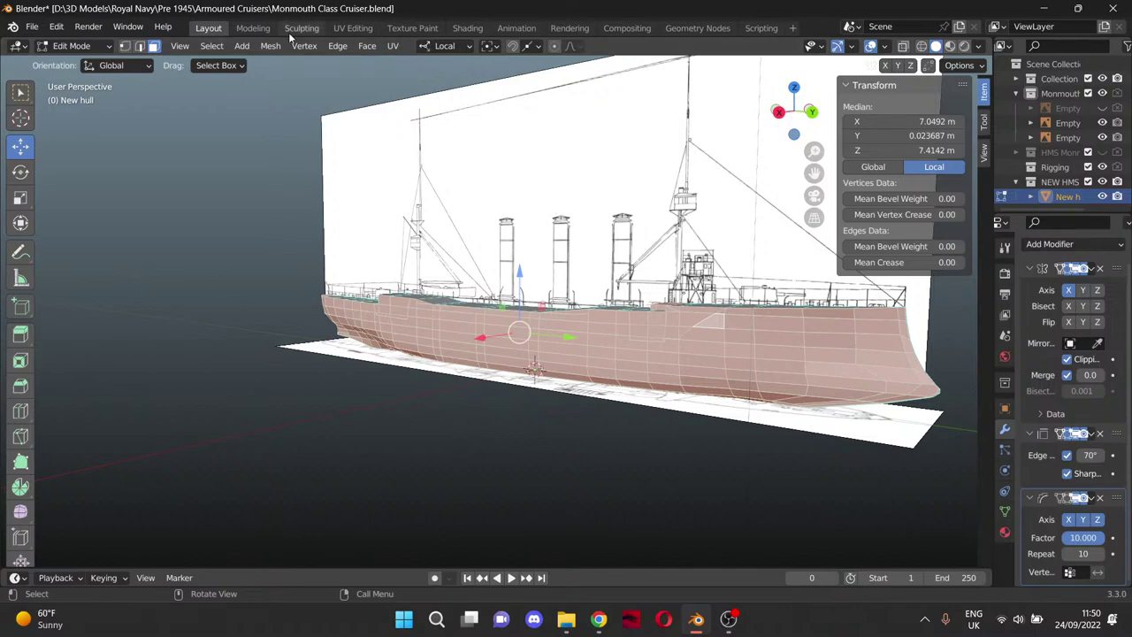
In the right orthographic view, deselect the faces of the aft gun recess below the mainmast, keeping the other hull side faces selected.
middle_click_drag(382, 334, 426, 341)
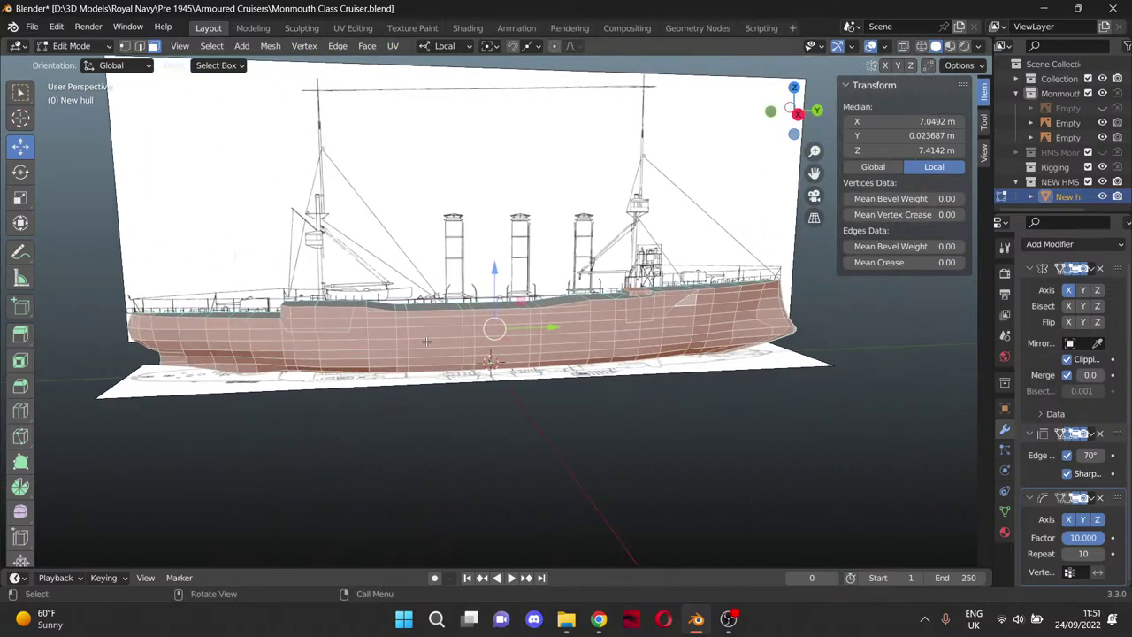
key("KP_3")
scroll(277, 292, "up", 4)
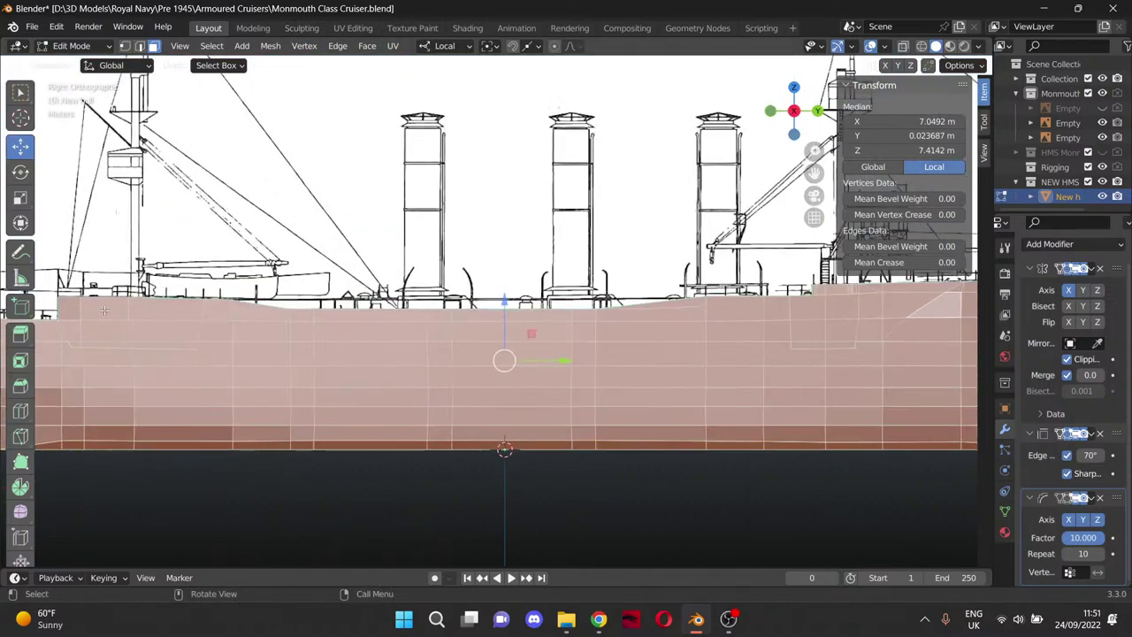
scroll(104, 310, "down", 1)
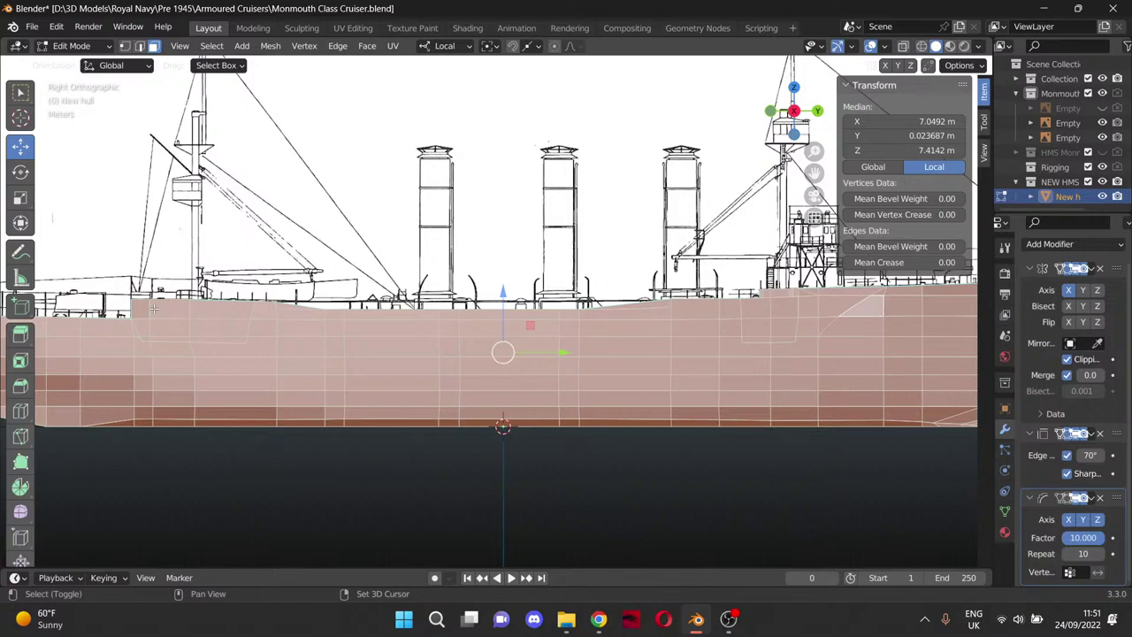
left_click(201, 313, "shift")
left_click(182, 313, "shift")
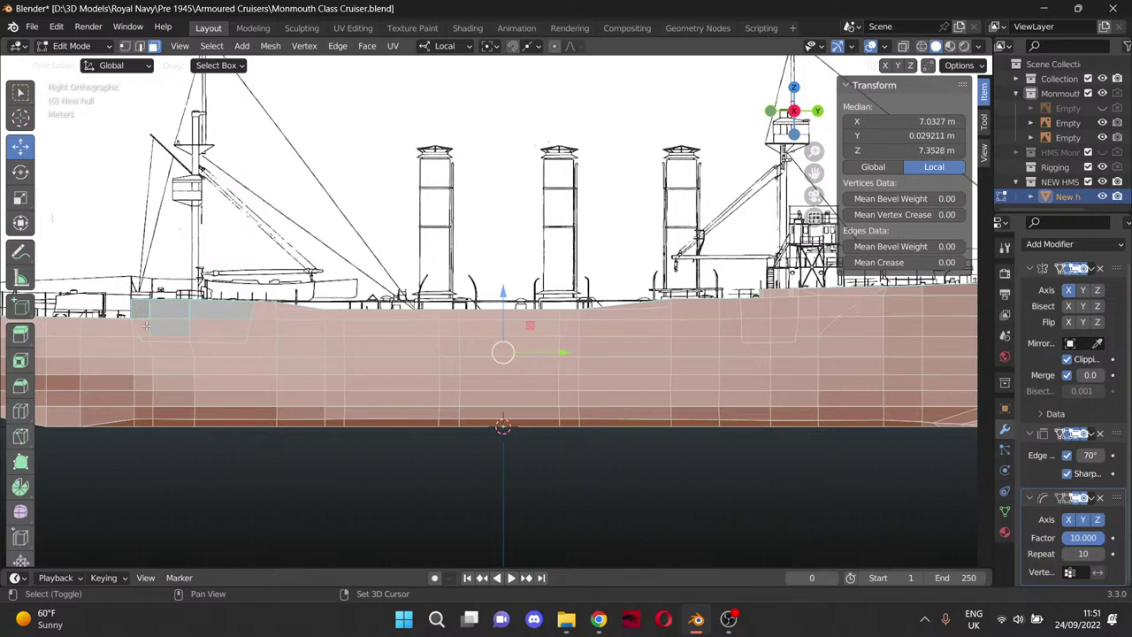
left_click(147, 338, "shift")
left_click(170, 338, "shift")
left_click(209, 338, "shift")
left_click(219, 326, "shift")
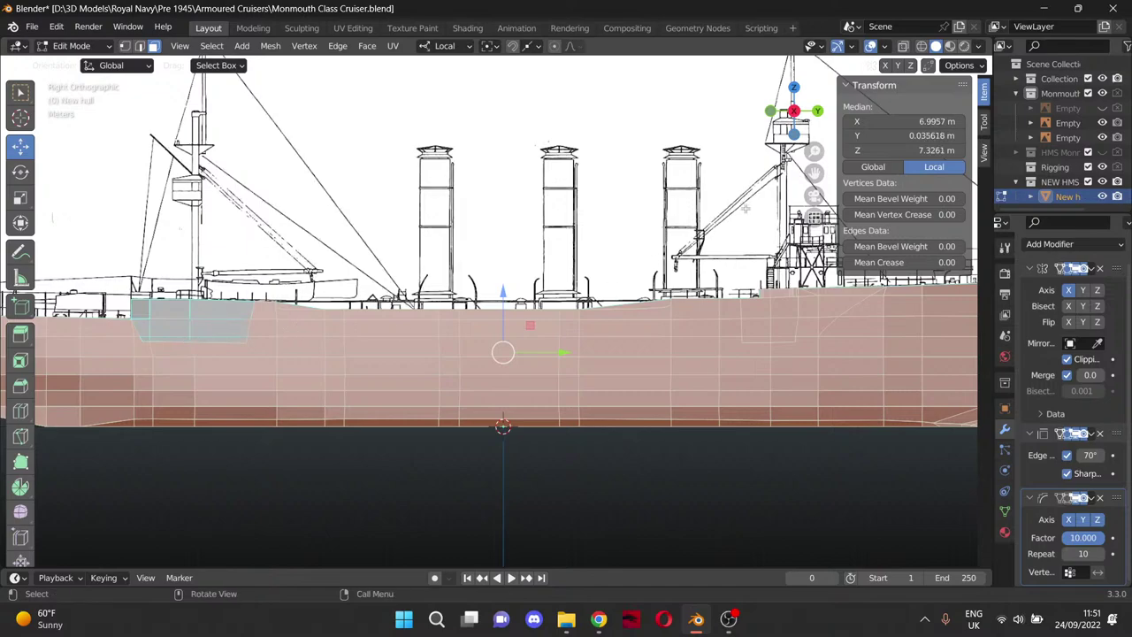
Deselect the faces of the forward gun recess below the bridge, including the tapered faces running towards the bow.
left_click_drag(813, 173, 575, 175)
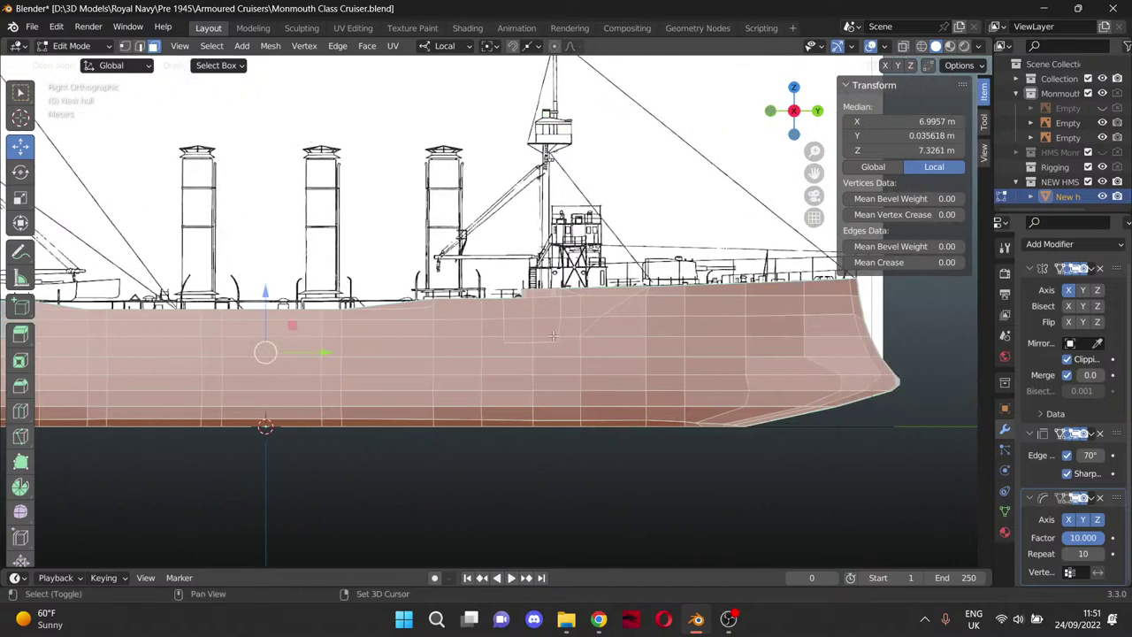
left_click(516, 310, "shift")
left_click(518, 337, "shift")
left_click(537, 337, "shift")
left_click(543, 326, "shift")
left_click(550, 307, "shift")
left_click(565, 331, "shift")
left_click(573, 306, "shift")
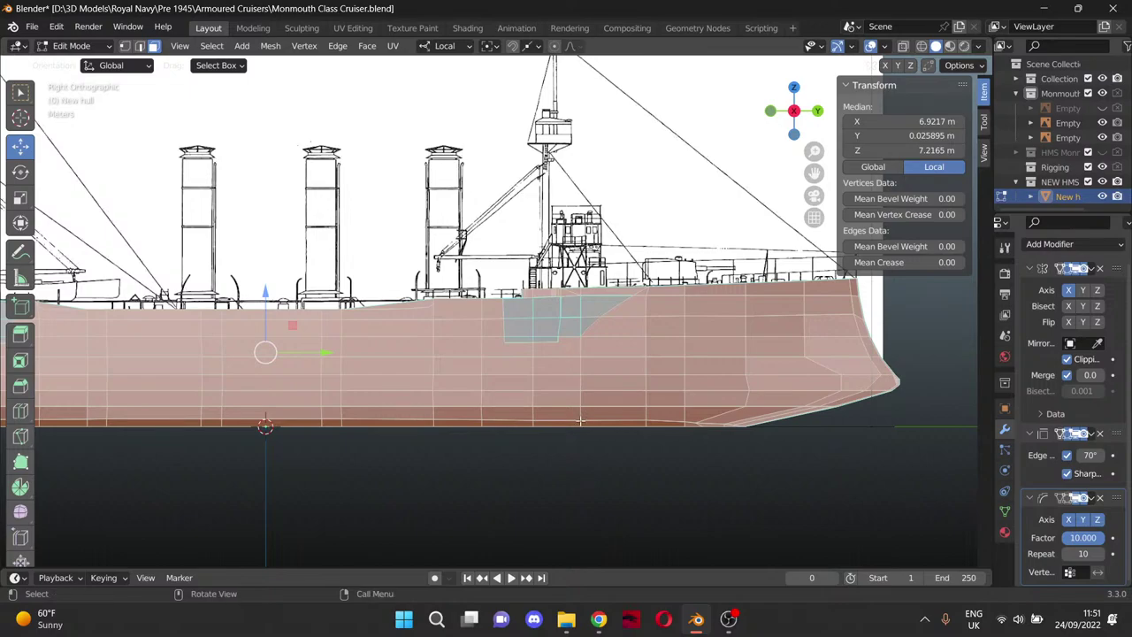
Try a Subdivision Surface modifier on the hull and view its effect from the stern.
scroll(580, 420, "down", 3)
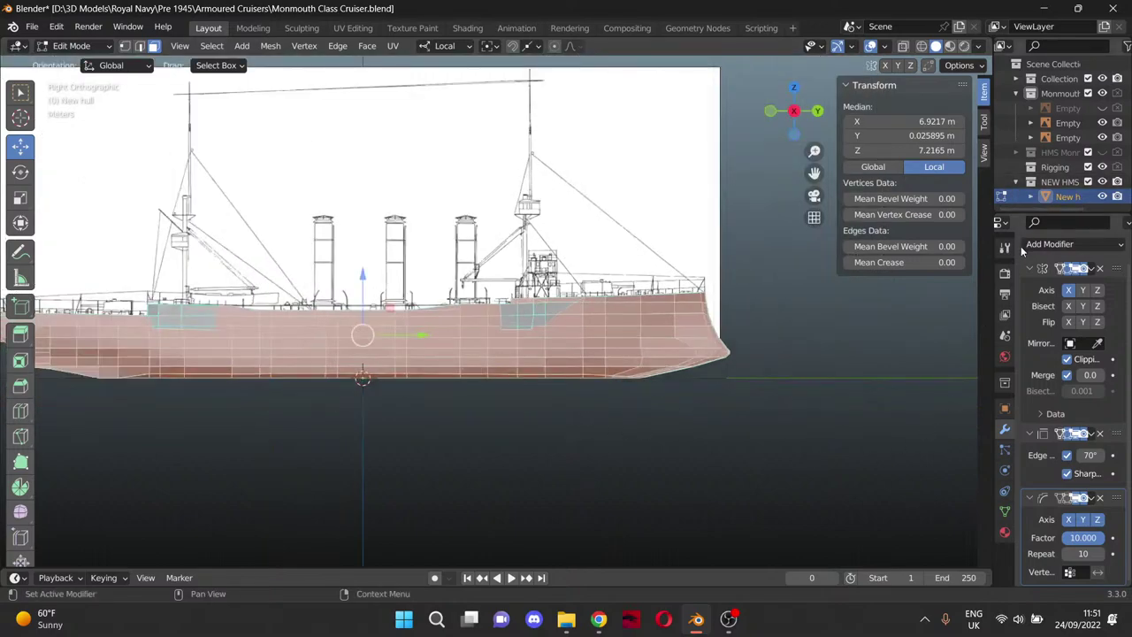
left_click(1075, 245)
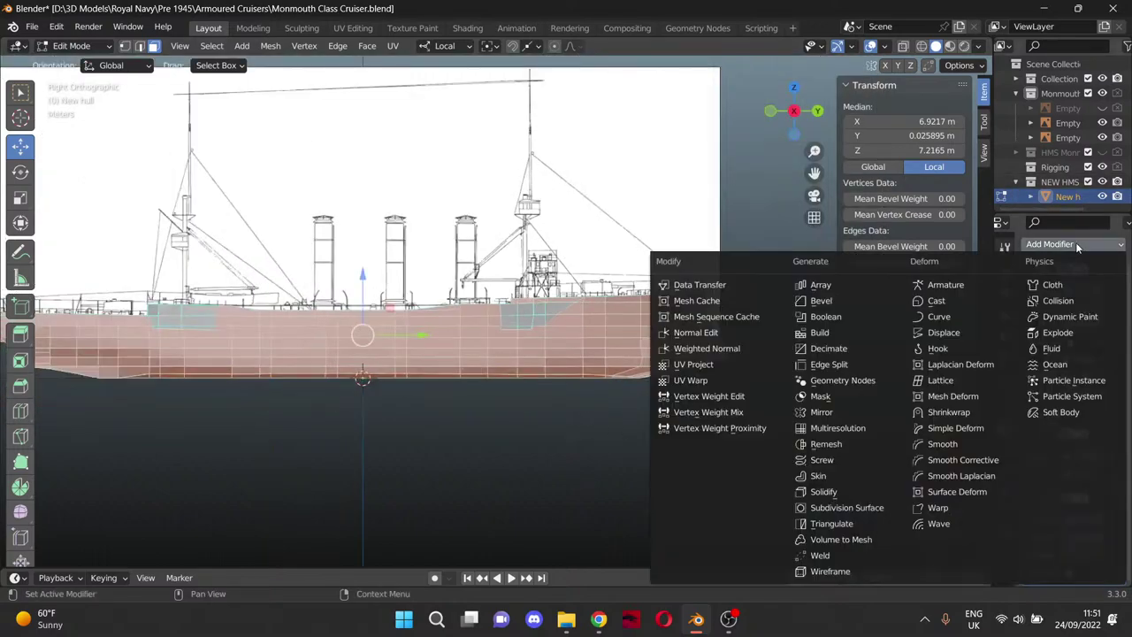
left_click(881, 511)
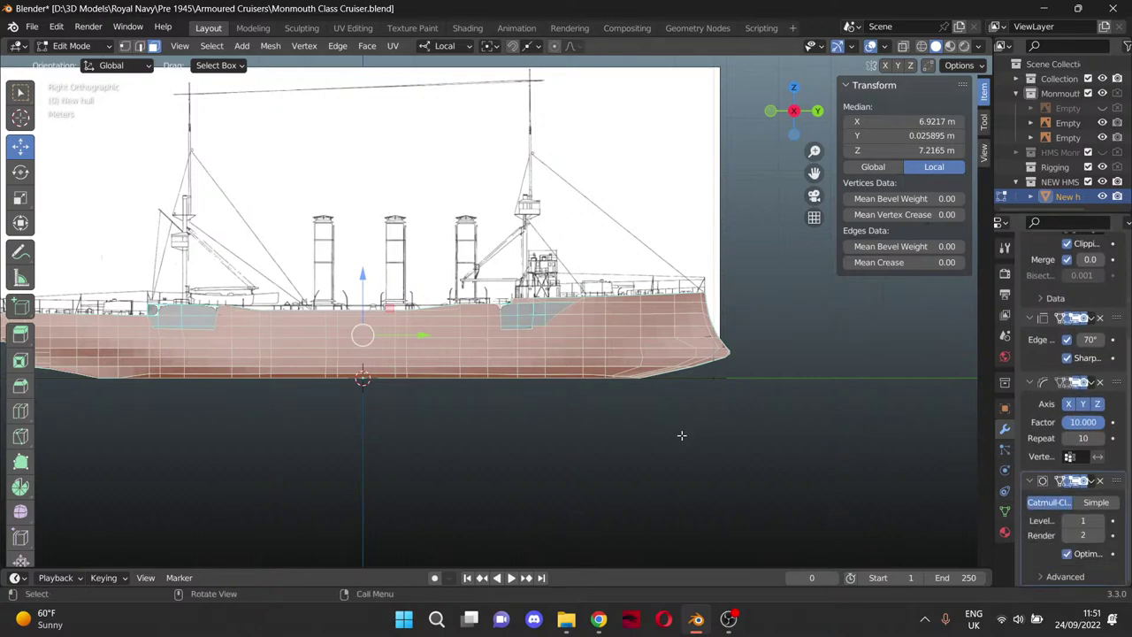
middle_click_drag(681, 435, 221, 451)
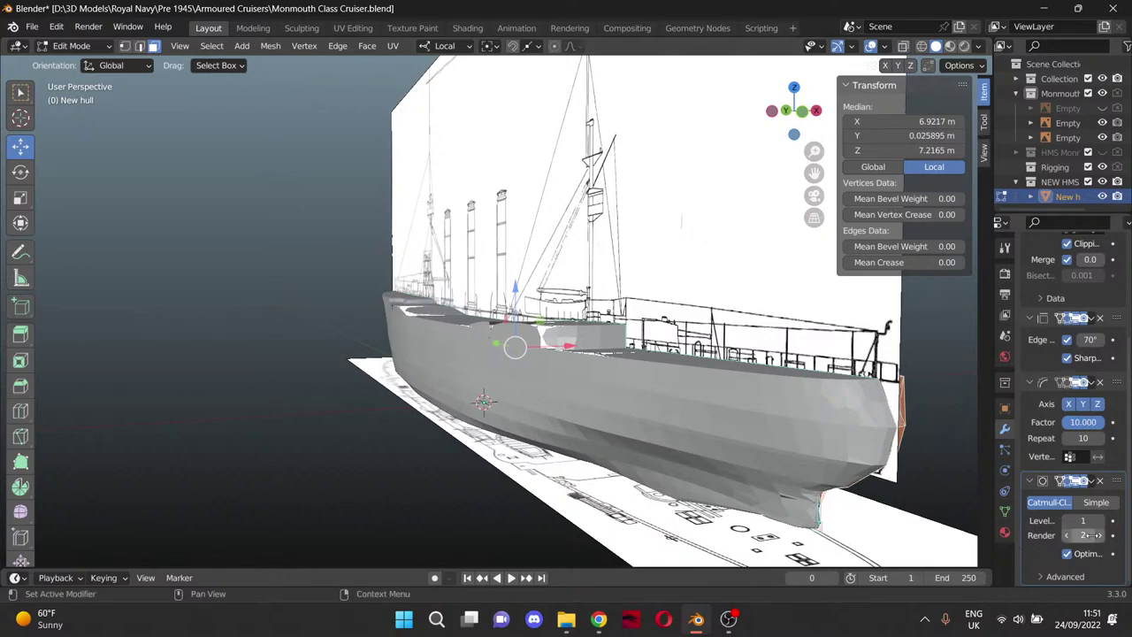
Switch the Subdivision modifier to Simple and inspect the hull side and forward gun recess from both sides.
left_click(1096, 502)
middle_click_drag(522, 415, 540, 380)
scroll(540, 380, "up", 5)
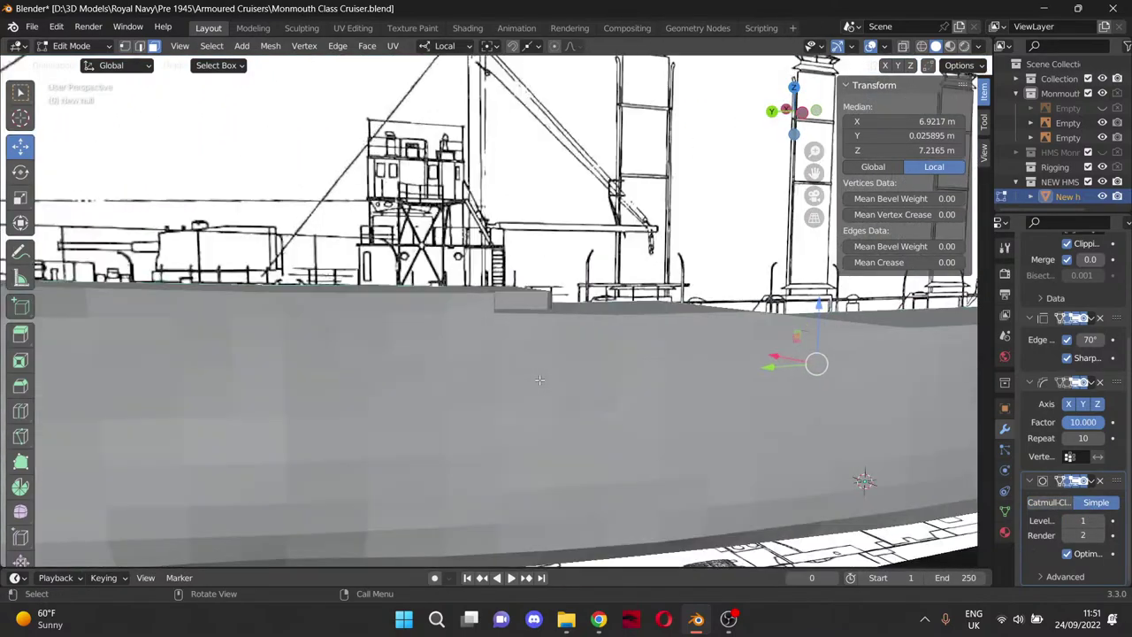
scroll(499, 400, "up", 2)
mouse_move(480, 423)
middle_mouse_down()
mouse_move(575, 424)
mouse_move(802, 470)
mouse_move(638, 421)
mouse_move(756, 459)
middle_mouse_up()
scroll(756, 459, "down", 10)
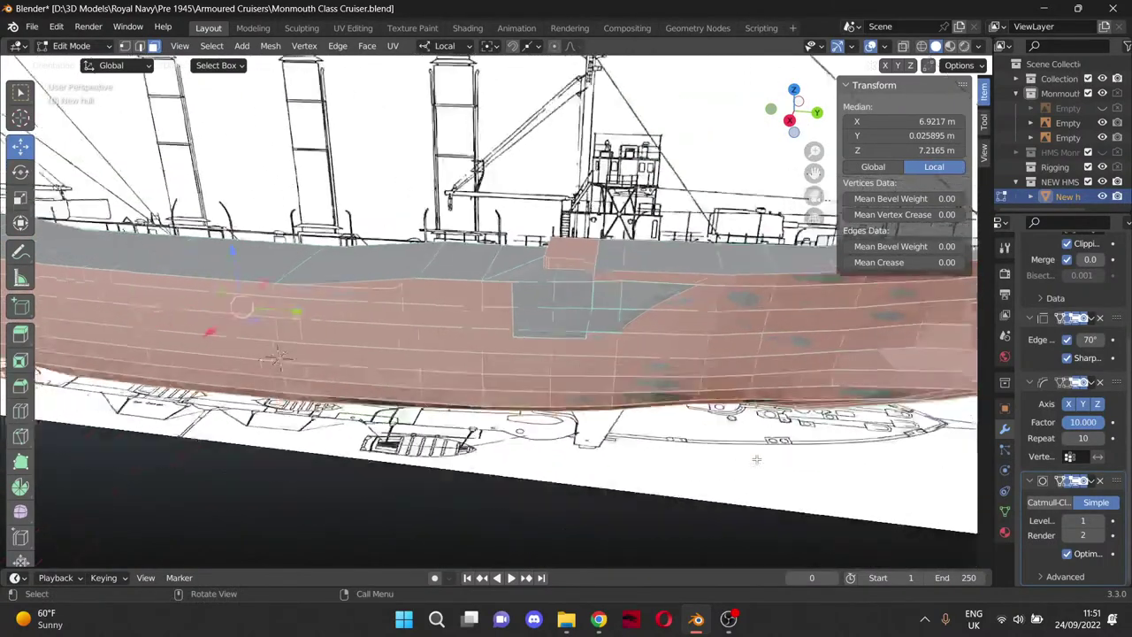
middle_click_drag(681, 453, 727, 436)
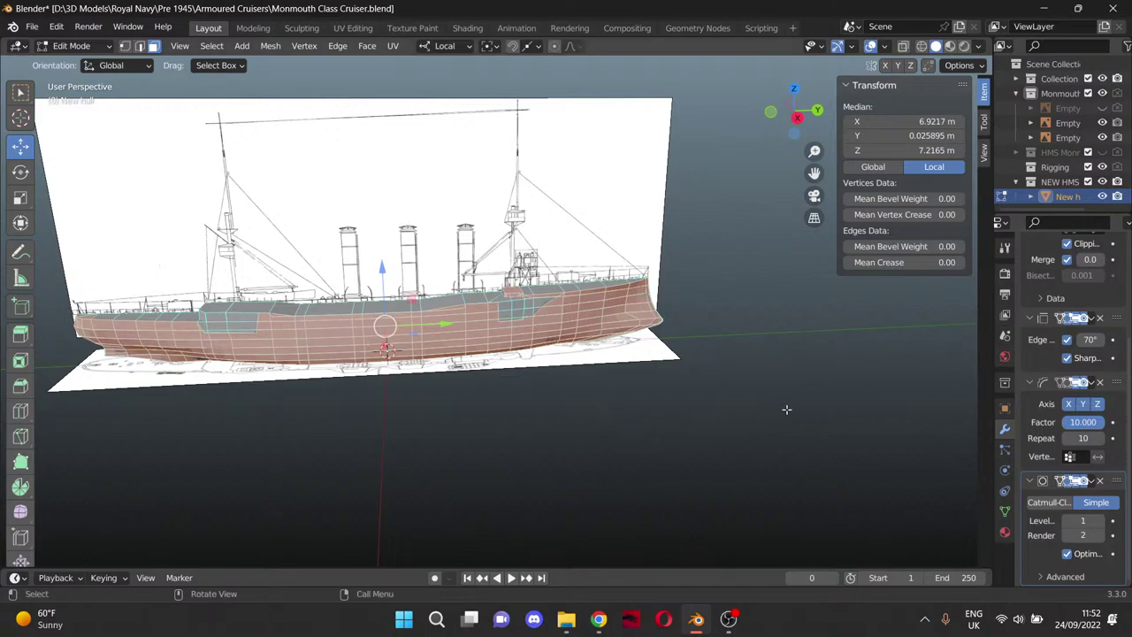
Widen the properties editor to read the full modifier stack and remove the EdgeSplit modifier from the hull.
left_click_drag(994, 310, 777, 308)
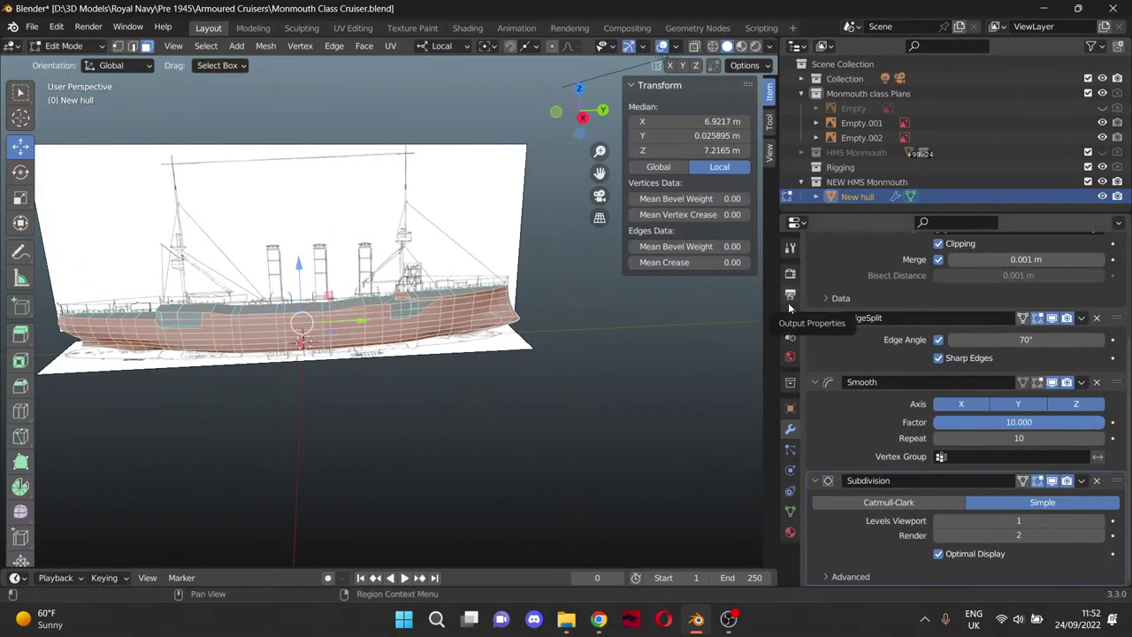
scroll(915, 422, "up", 1)
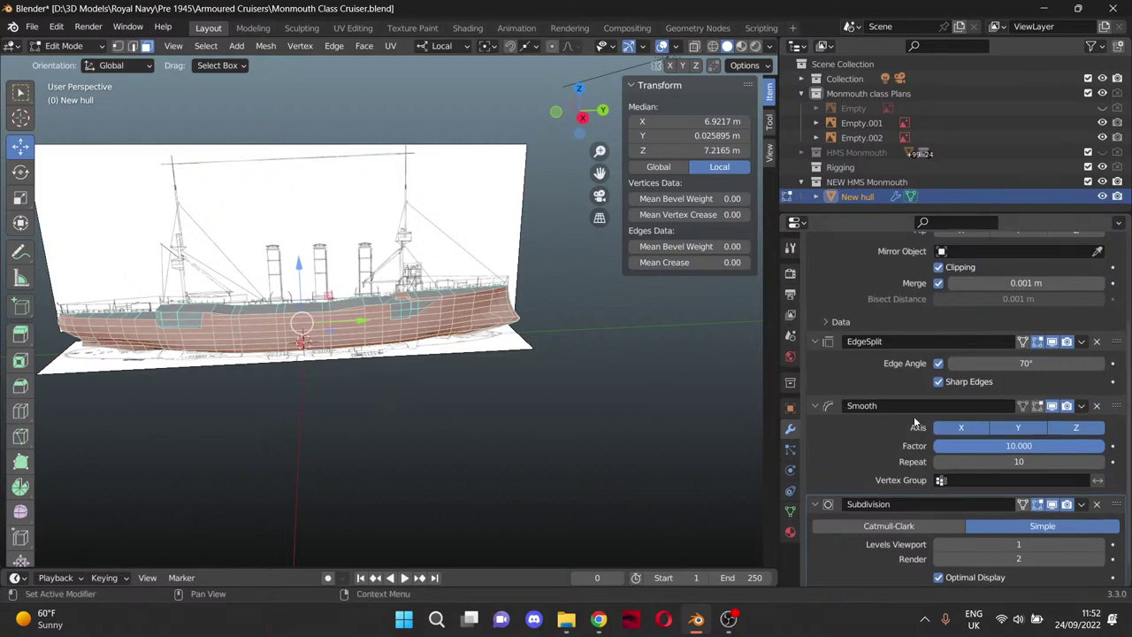
scroll(915, 427, "up", 5)
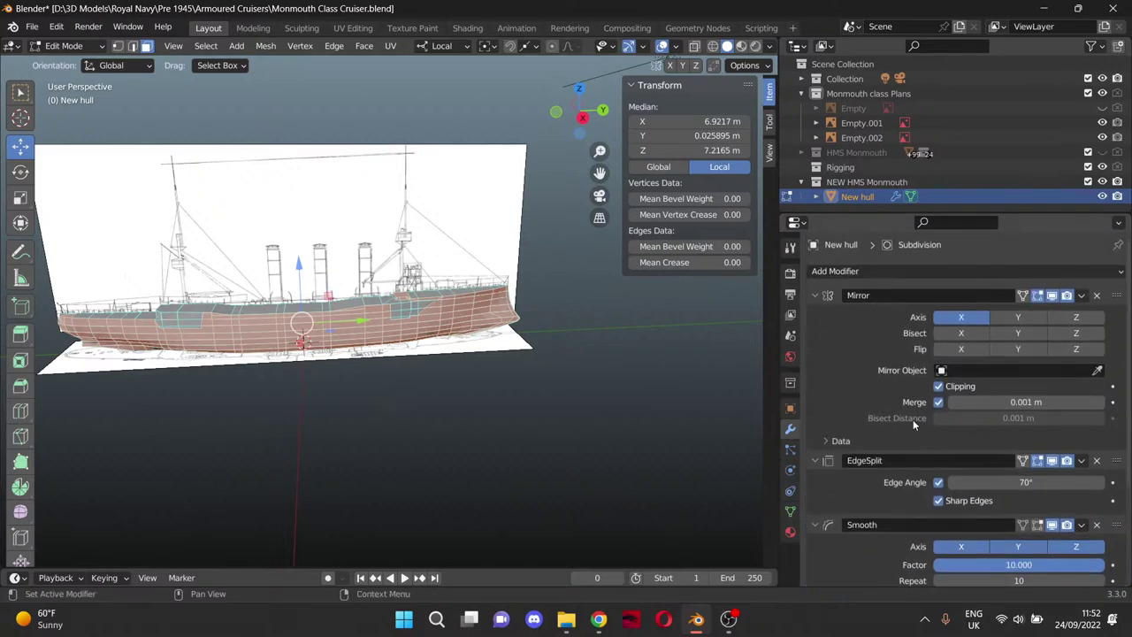
scroll(363, 355, "up", 6)
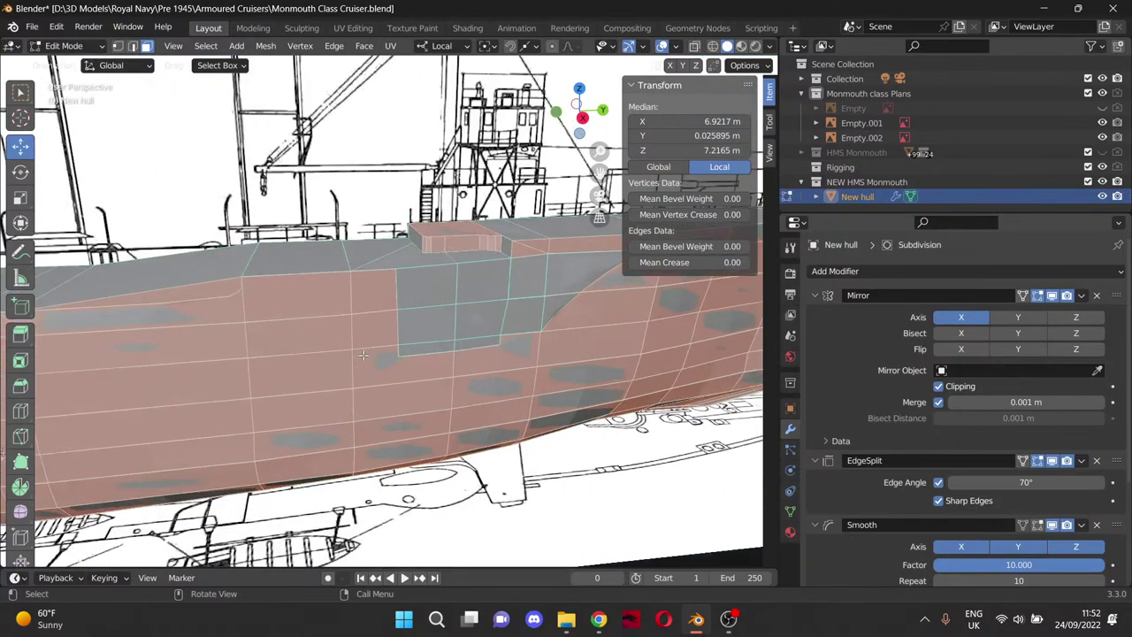
middle_click_drag(501, 353, 585, 355)
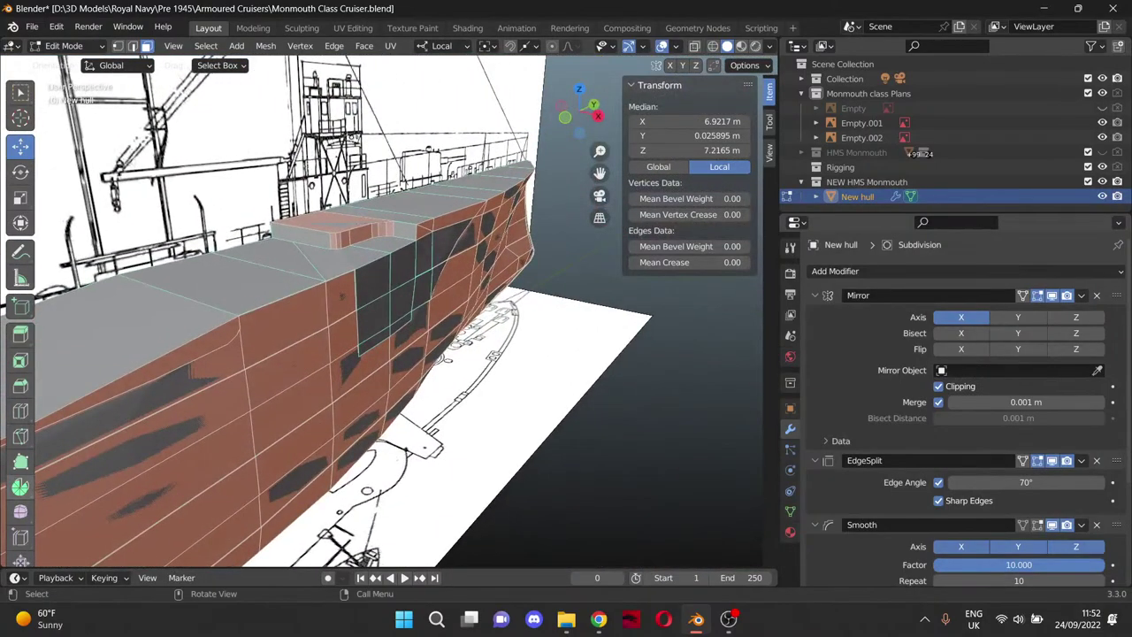
scroll(452, 386, "down", 5)
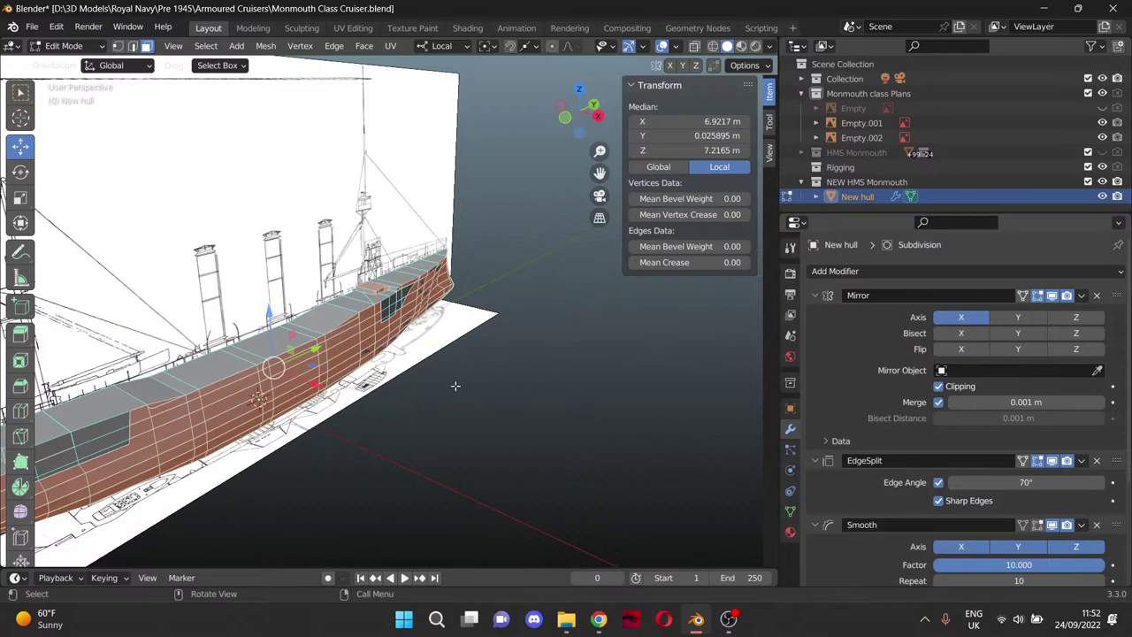
left_click(1097, 462)
Set the Subdivision modifier's advanced quality to 1 and check the shading from the bow.
scroll(1008, 501, "down", 2)
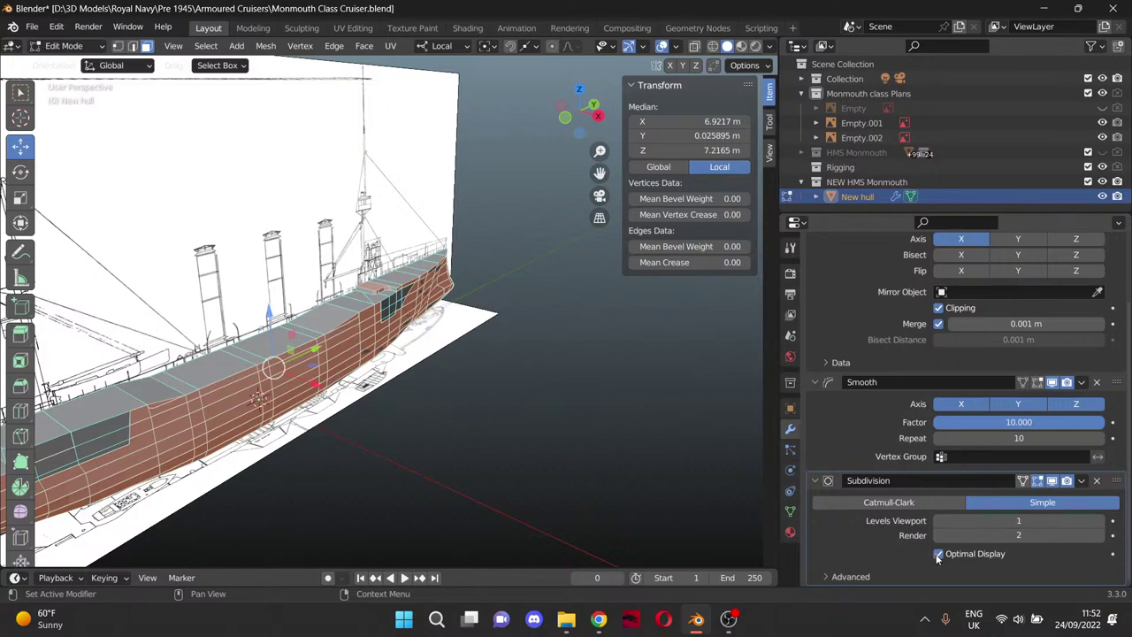
left_click(823, 578)
scroll(860, 556, "down", 3)
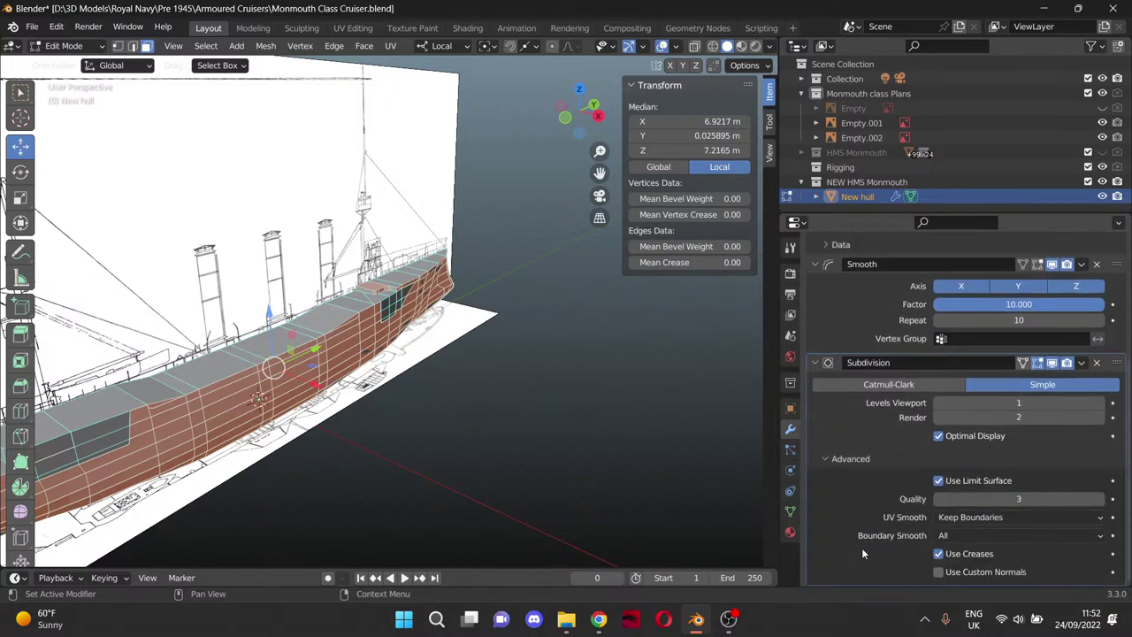
left_click(939, 499)
left_click(938, 499)
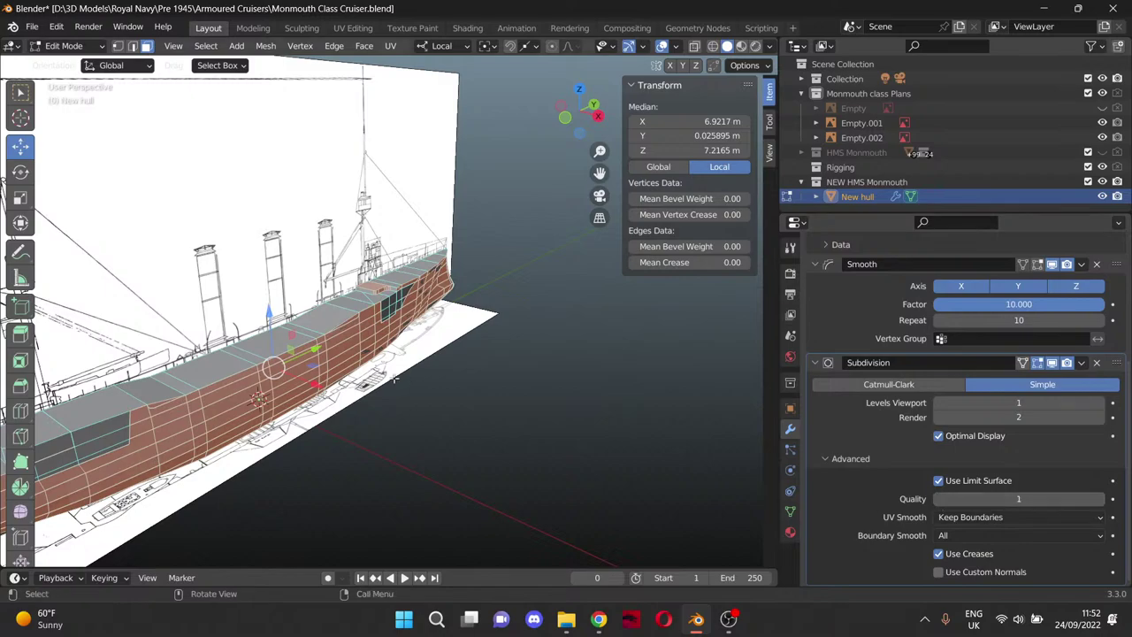
middle_click_drag(402, 398, 374, 341)
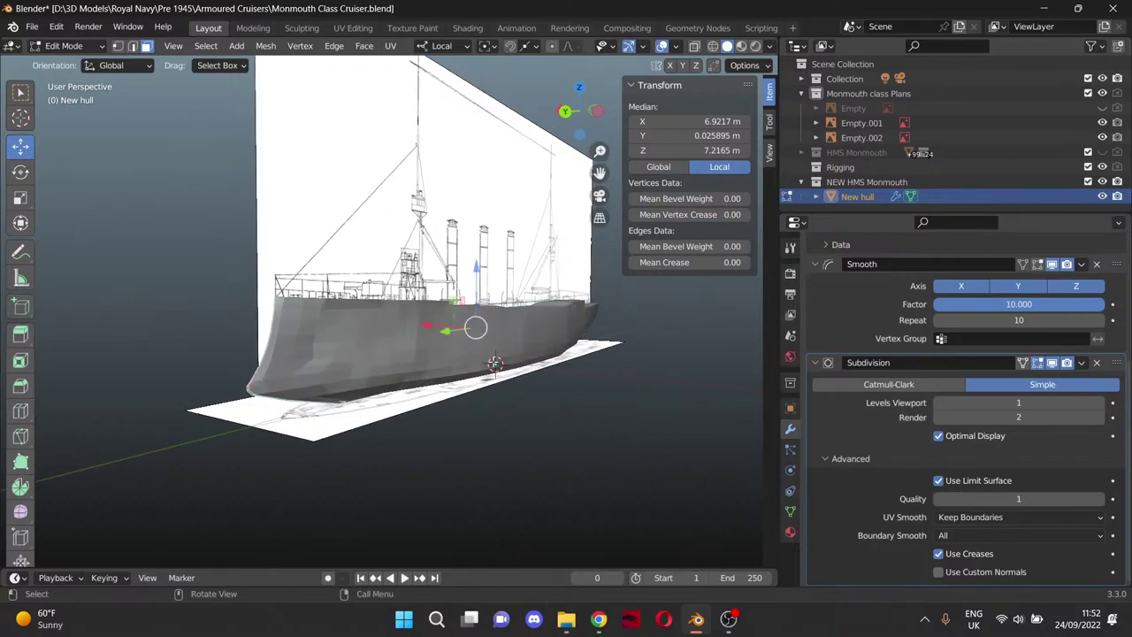
Remove the Subdivision modifier from the hull and view the selected side faces again.
left_click(1097, 363)
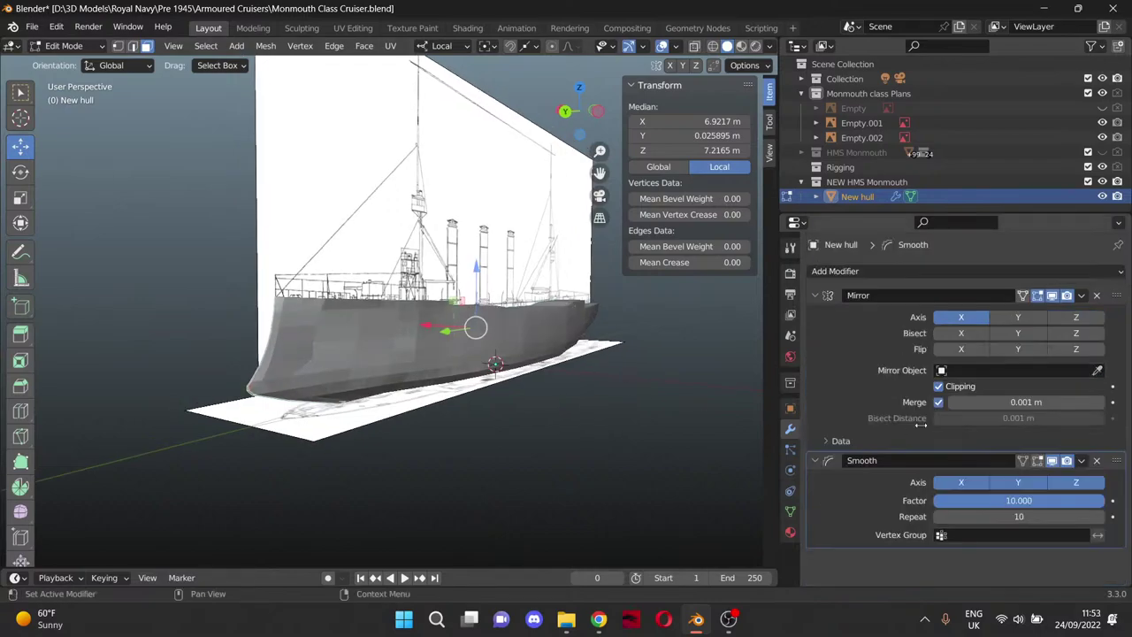
middle_click_drag(271, 401, 371, 435)
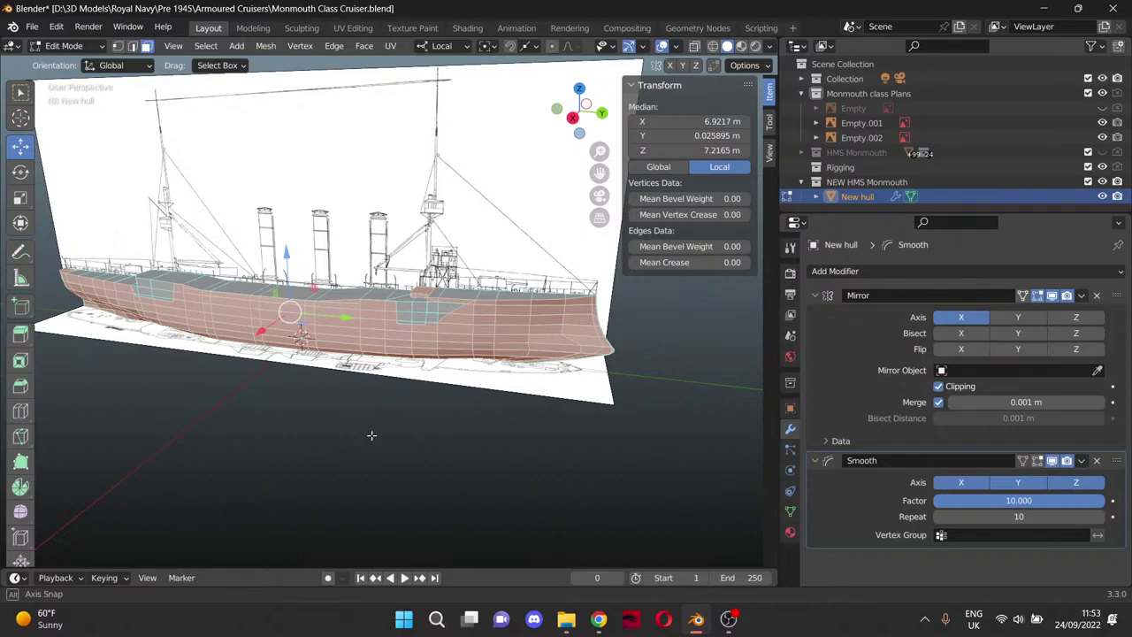
middle_click_drag(371, 436, 382, 450)
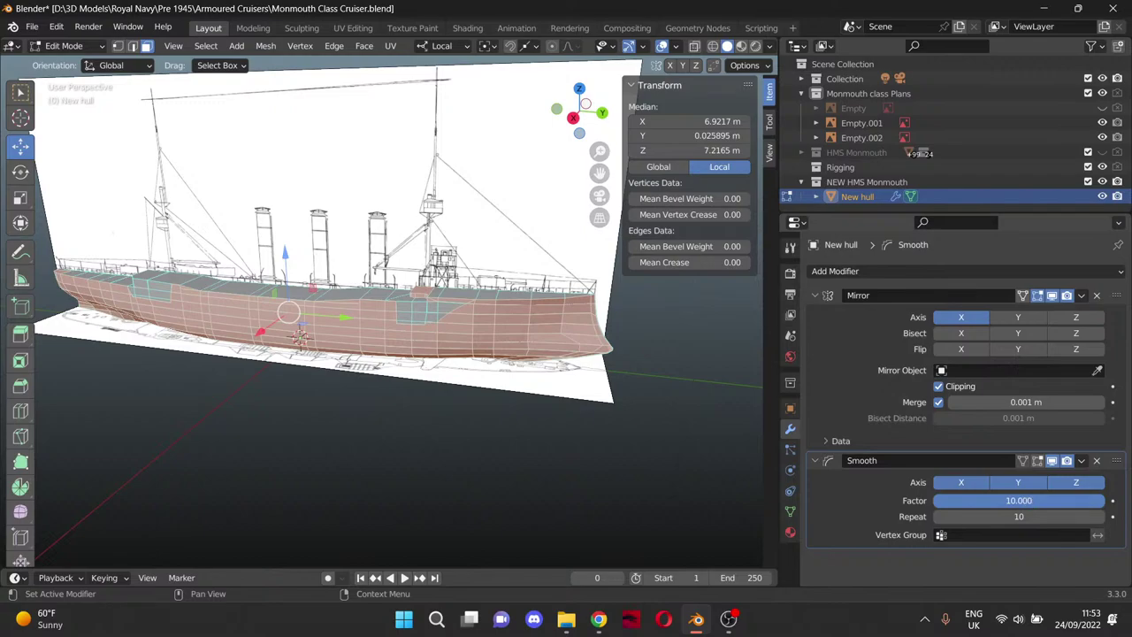
Lower the Smooth modifier's factor to 4.198 and check its vertex group choices without assigning one.
left_click_drag(1019, 500, 970, 501)
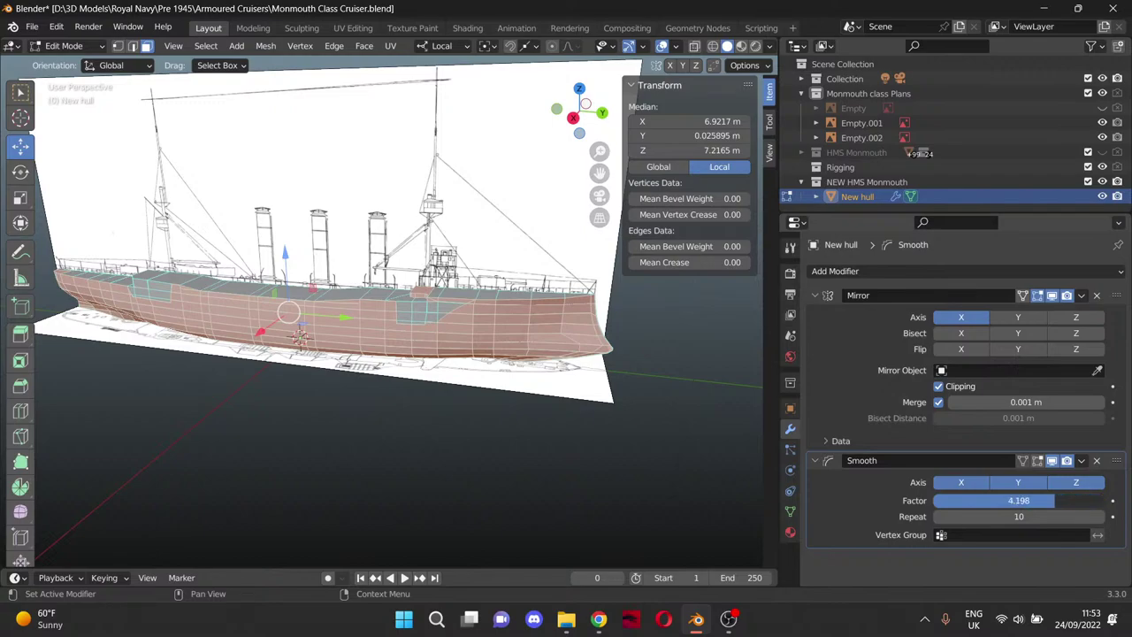
left_click(1074, 535)
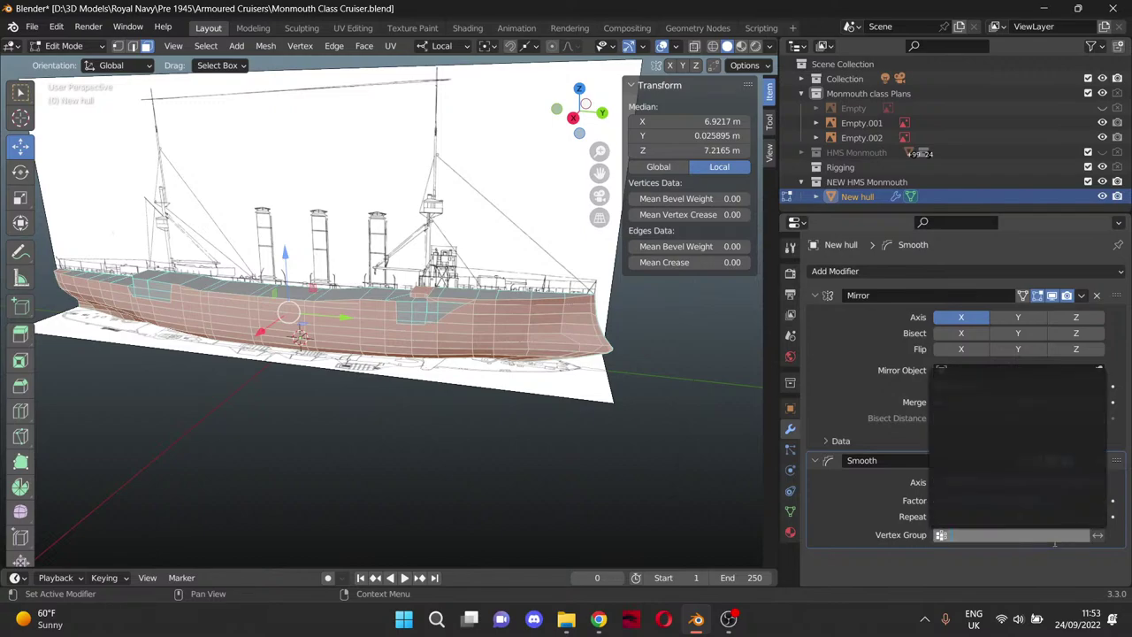
left_click(965, 578)
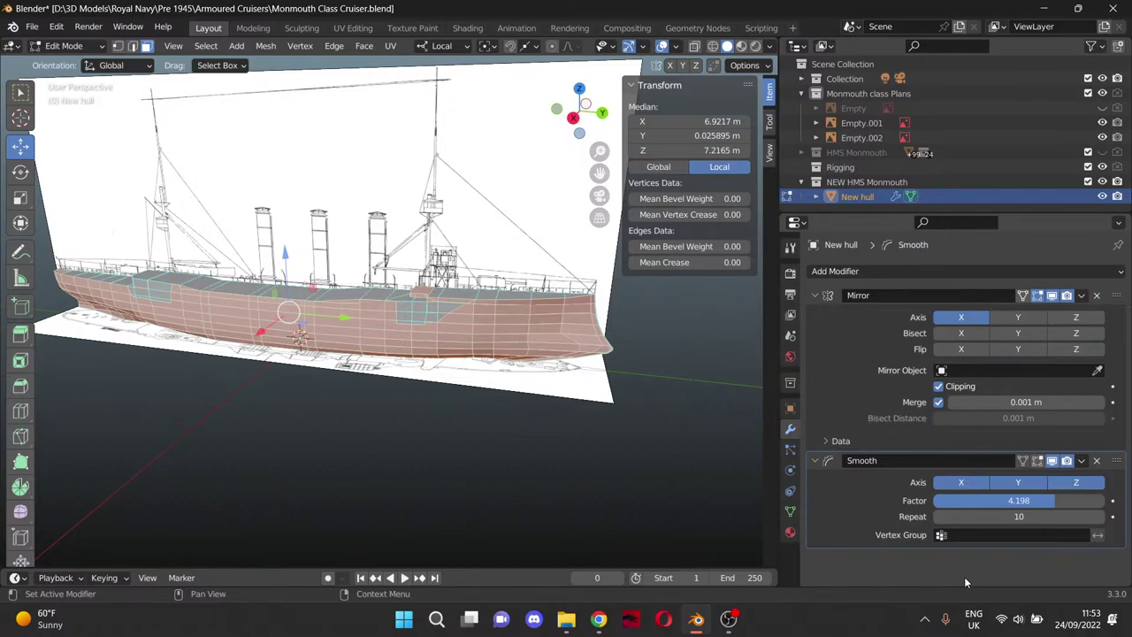
Deselect the narrow ledge face running forward from the middle of the forward gun recess.
middle_click_drag(247, 355, 220, 352)
scroll(220, 351, "up", 8)
middle_click_drag(477, 363, 429, 349)
scroll(469, 350, "up", 6)
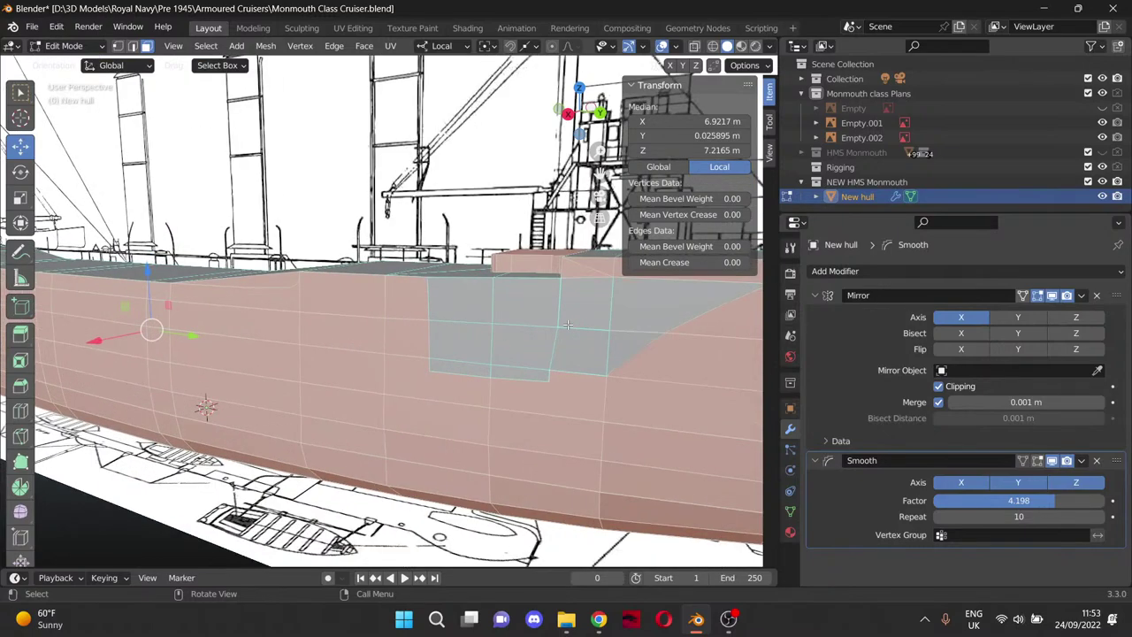
left_click_drag(606, 179, 385, 282)
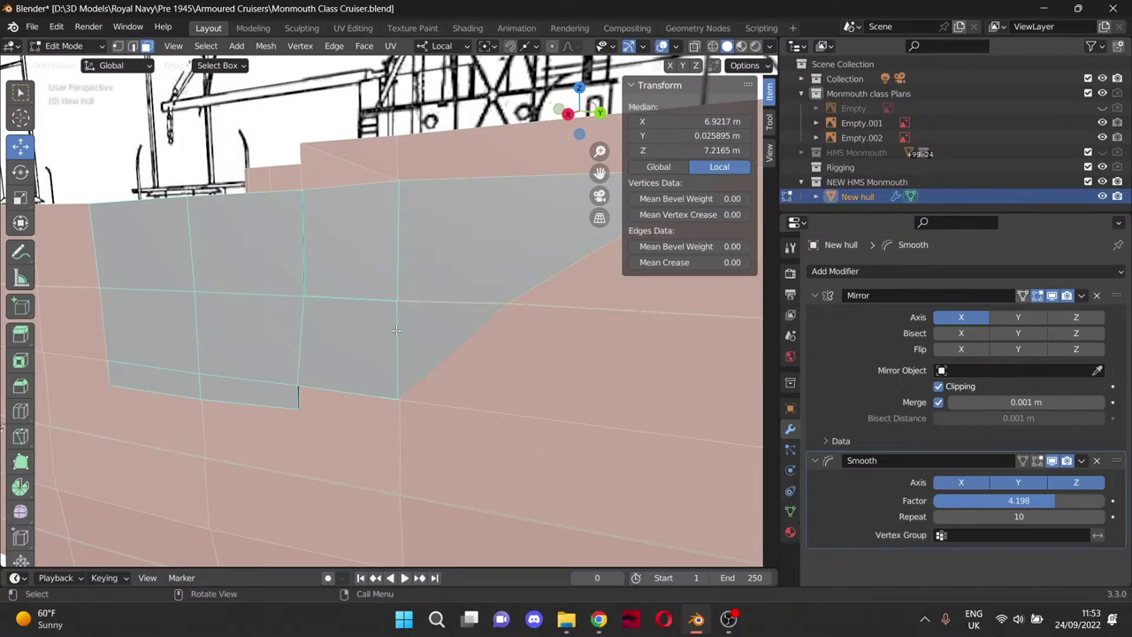
middle_click_drag(398, 326, 462, 399)
scroll(499, 407, "up", 2)
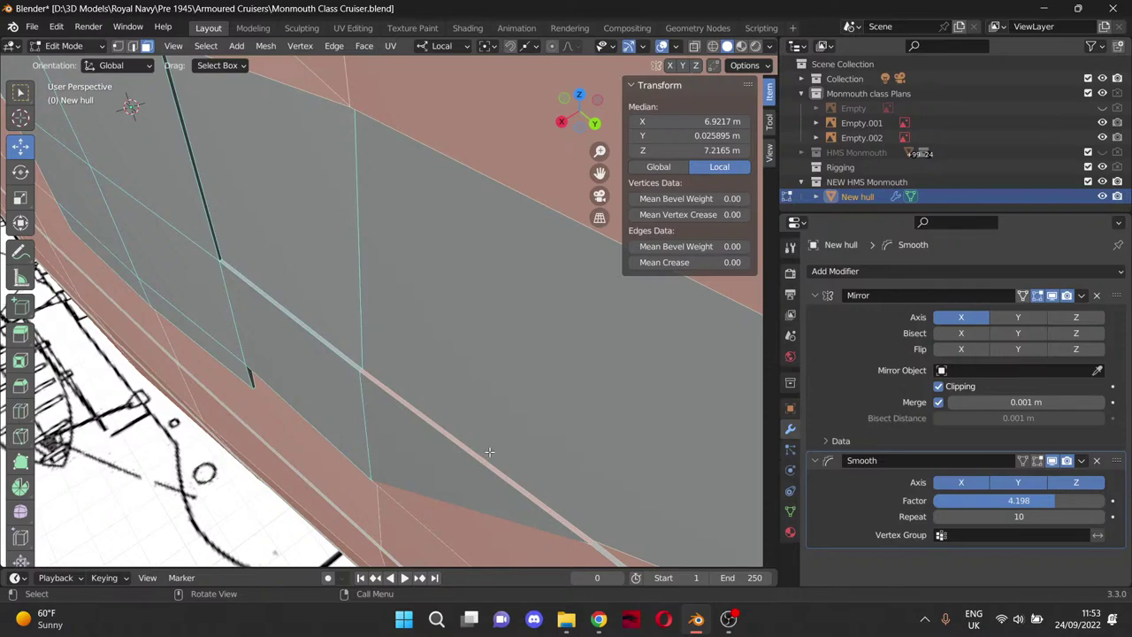
left_click(478, 457, "shift")
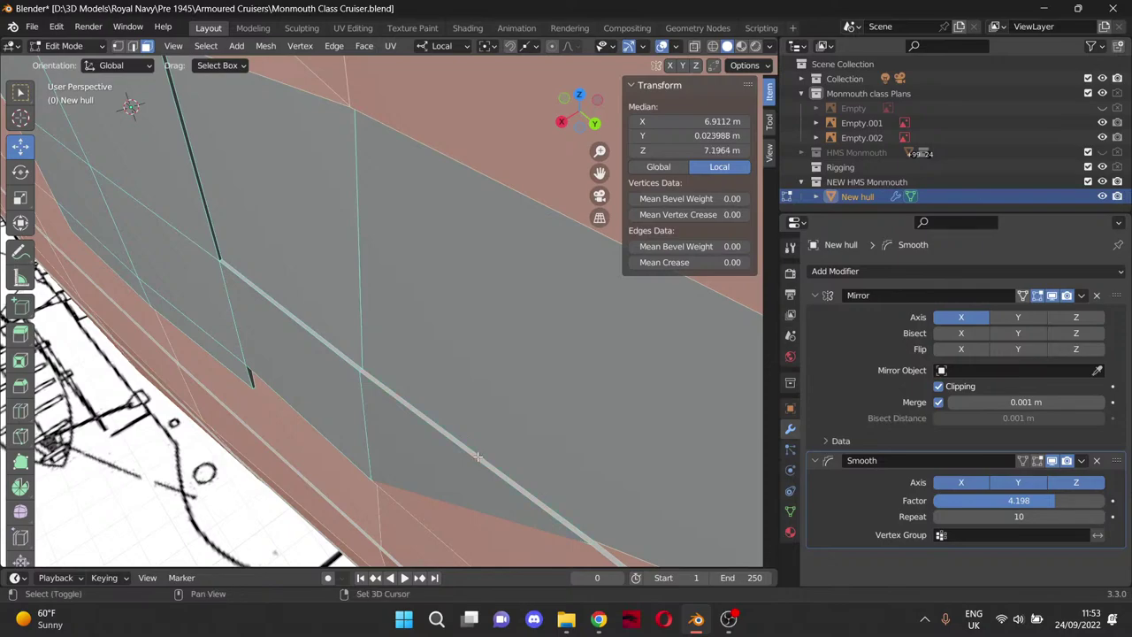
scroll(478, 456, "down", 6)
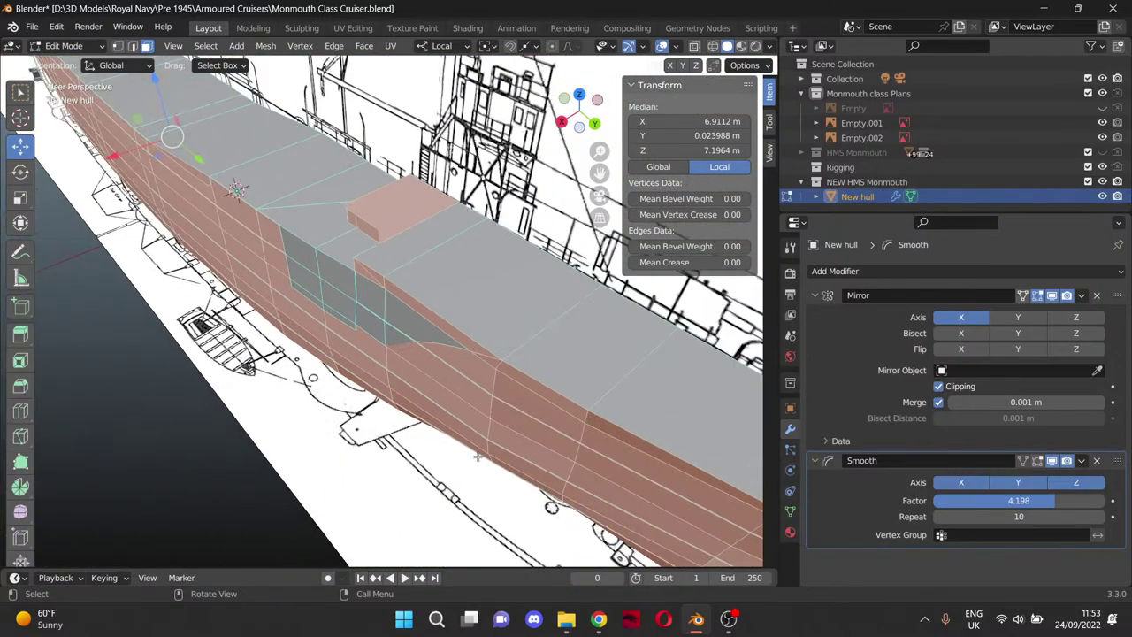
Deselect the side and top faces of the raised deck block above the forward gun recess.
middle_click_drag(446, 472, 310, 464)
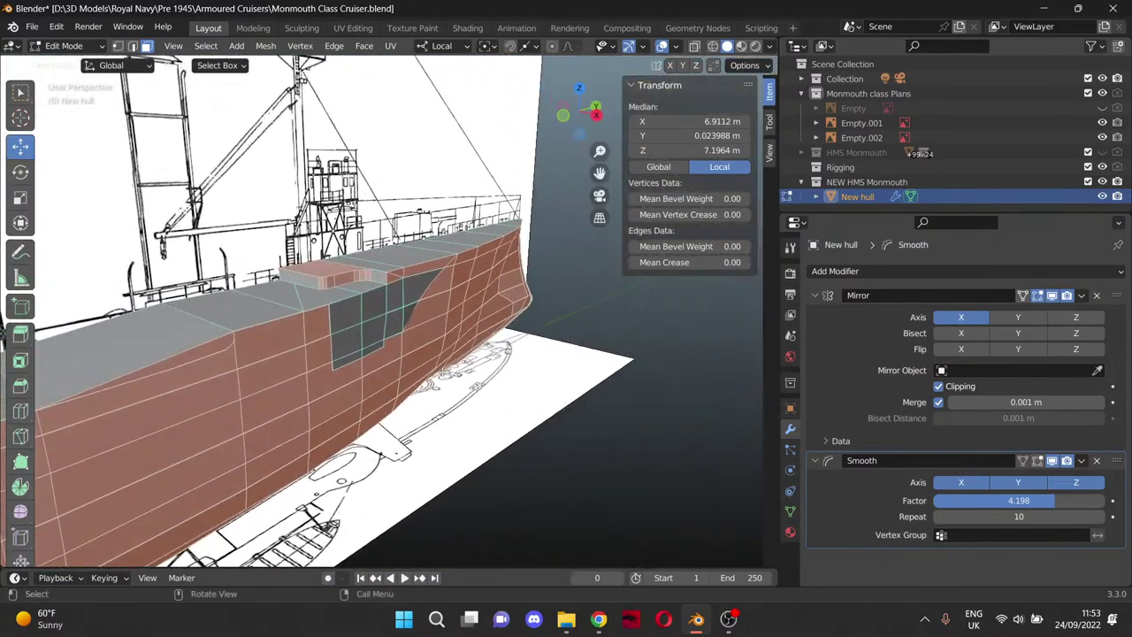
scroll(443, 372, "up", 4)
left_click_drag(221, 242, 347, 232, "shift")
left_click(215, 245, "shift")
left_click(241, 245, "shift")
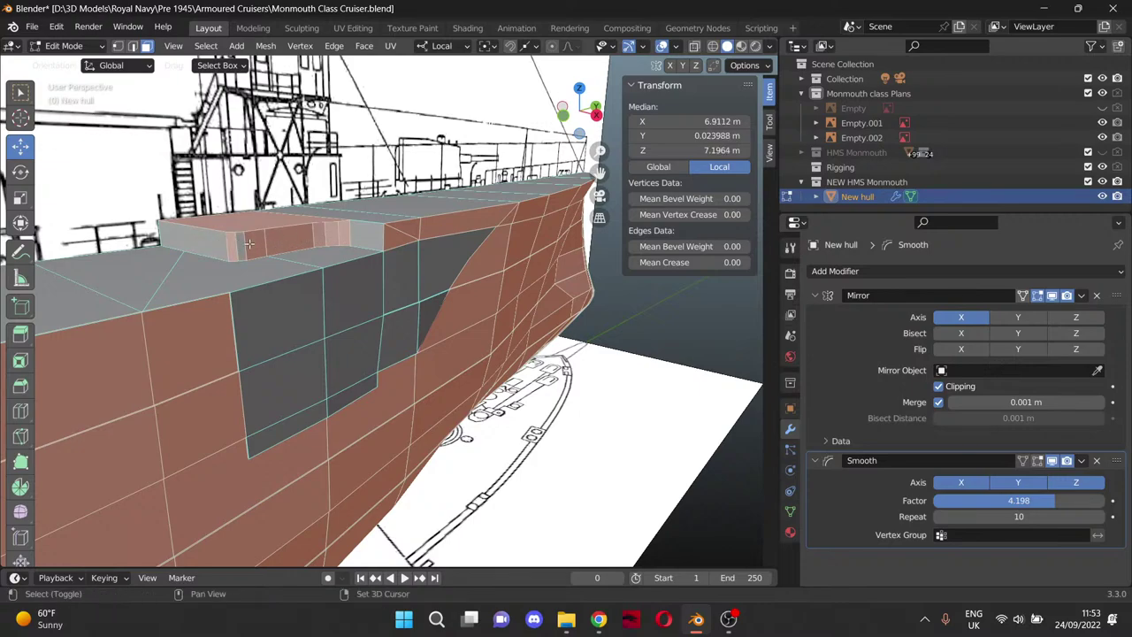
left_click(250, 243, "shift")
left_click(234, 245, "shift")
left_click(308, 240, "shift")
left_click(323, 234, "shift")
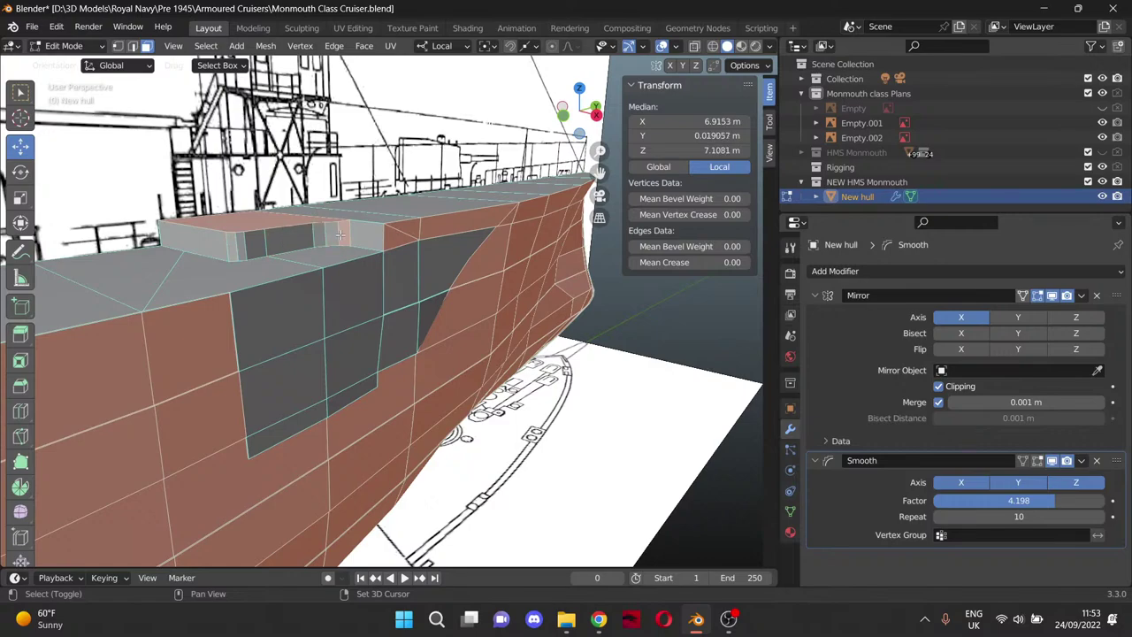
left_click(340, 234, "shift")
left_click(280, 225, "shift")
From the right orthographic view, add a Smooth Laplacian modifier to the hull and remove the plain Smooth modifier.
middle_click_drag(352, 263, 260, 269)
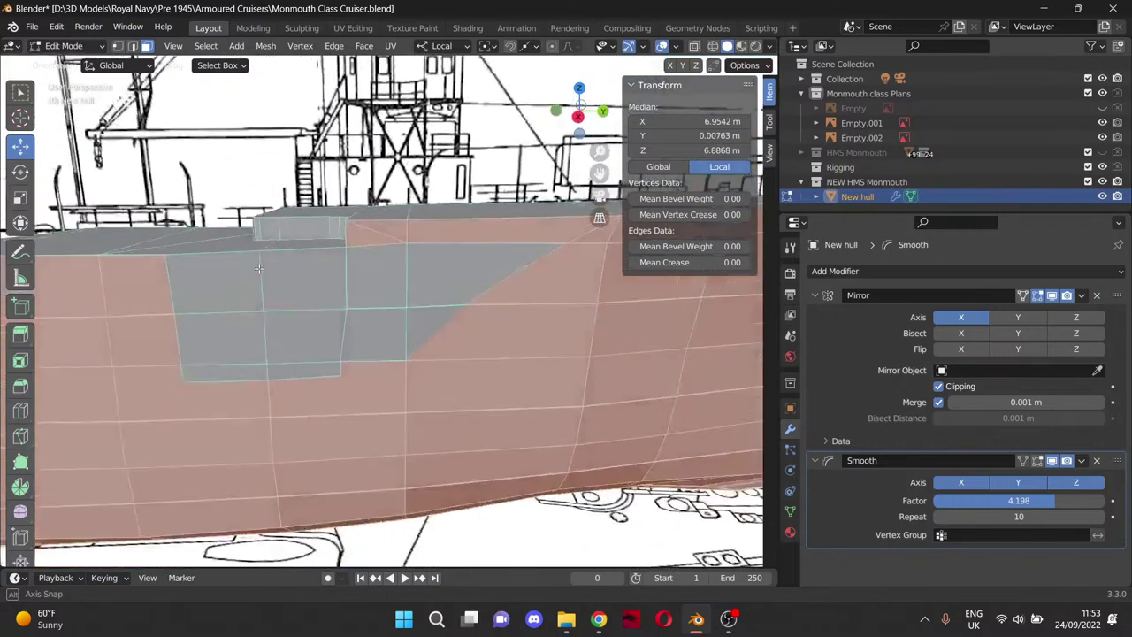
scroll(328, 267, "down", 8)
middle_click_drag(341, 268, 290, 252)
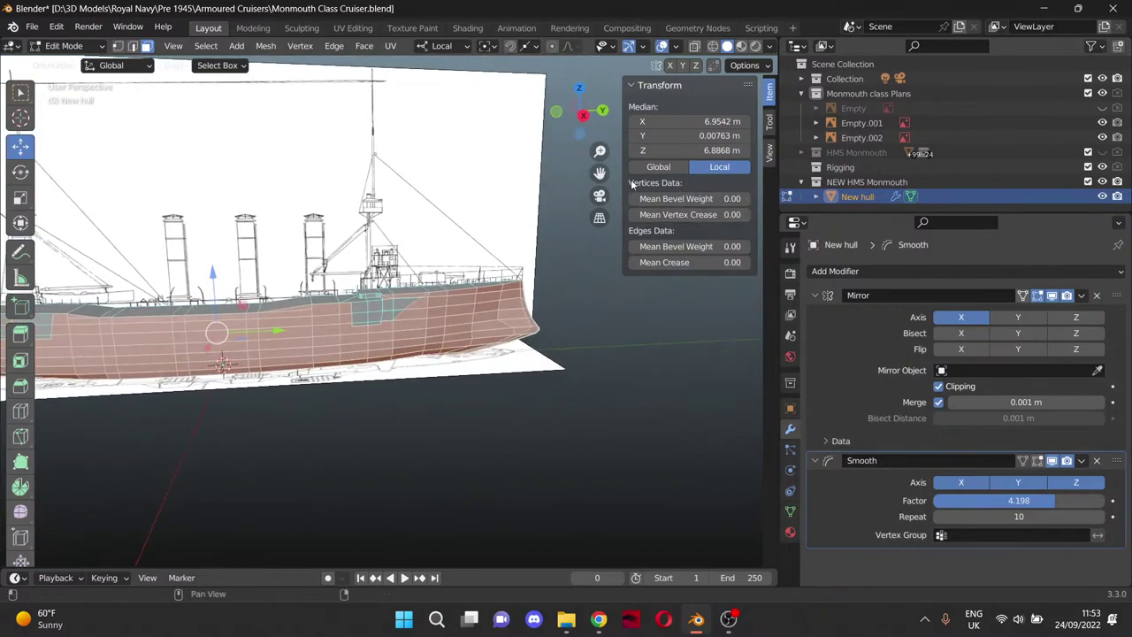
left_click_drag(600, 173, 661, 157)
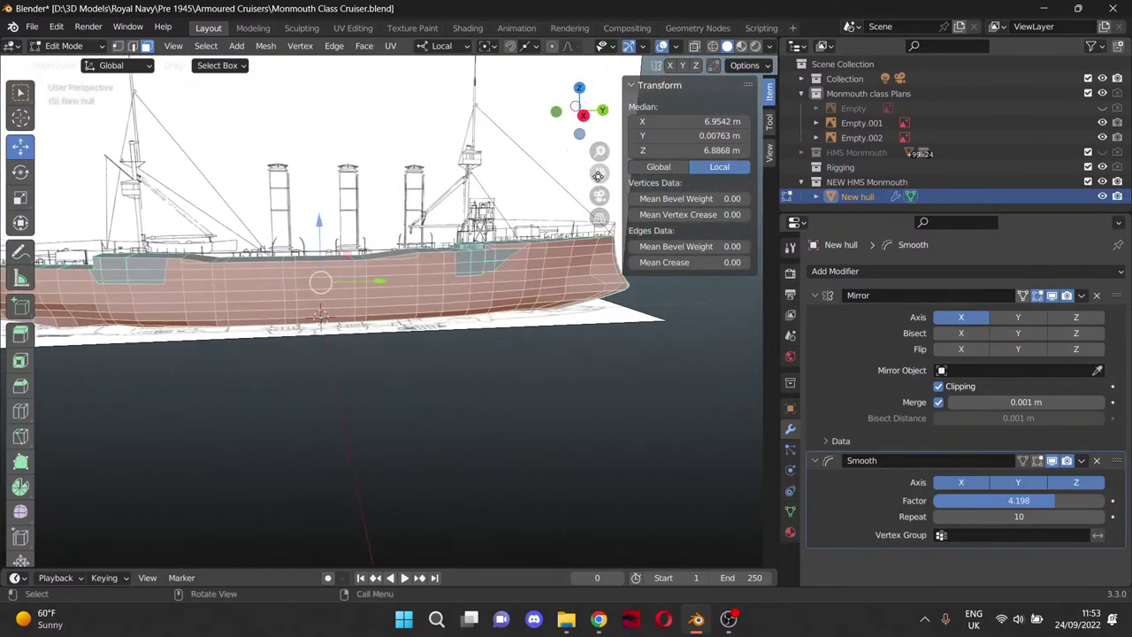
key("KP_3")
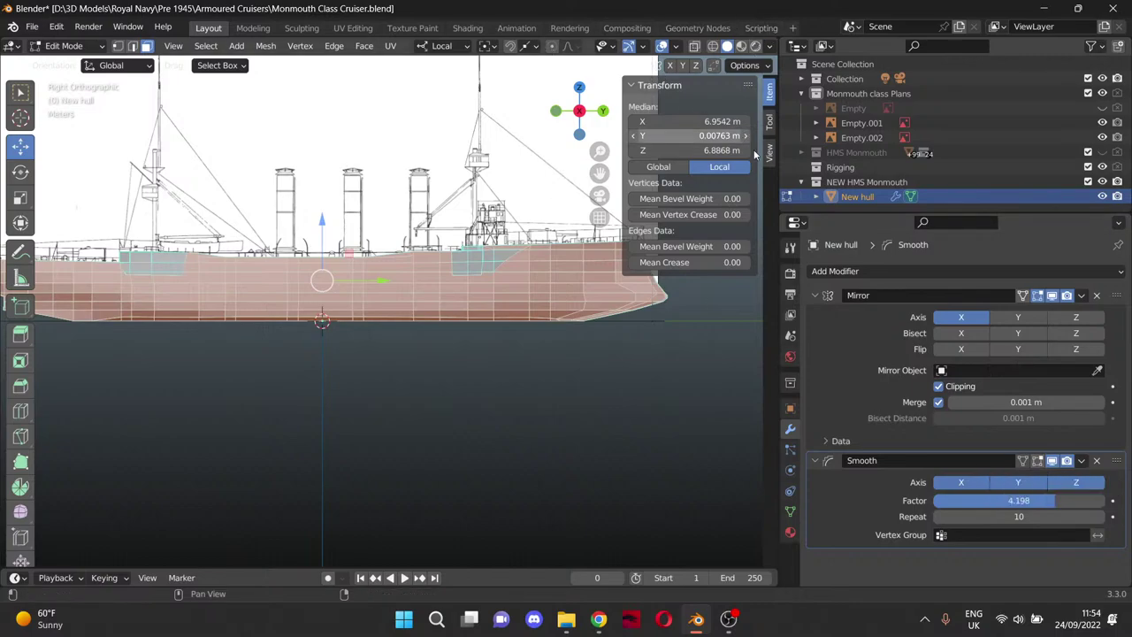
left_click(955, 270)
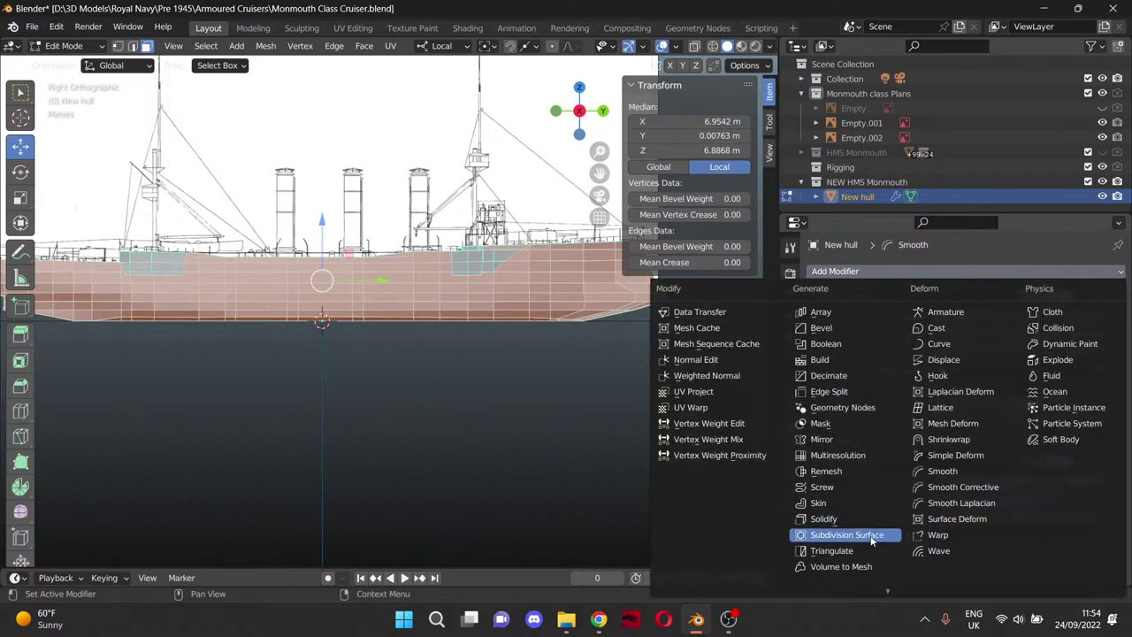
scroll(889, 587, "down", 1)
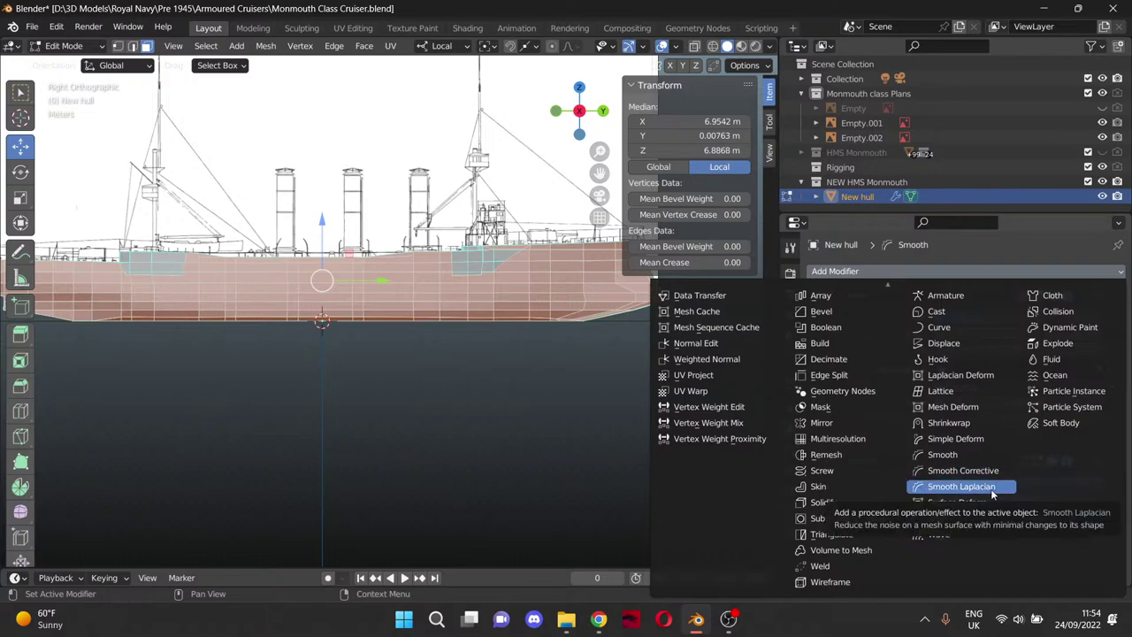
left_click(962, 486)
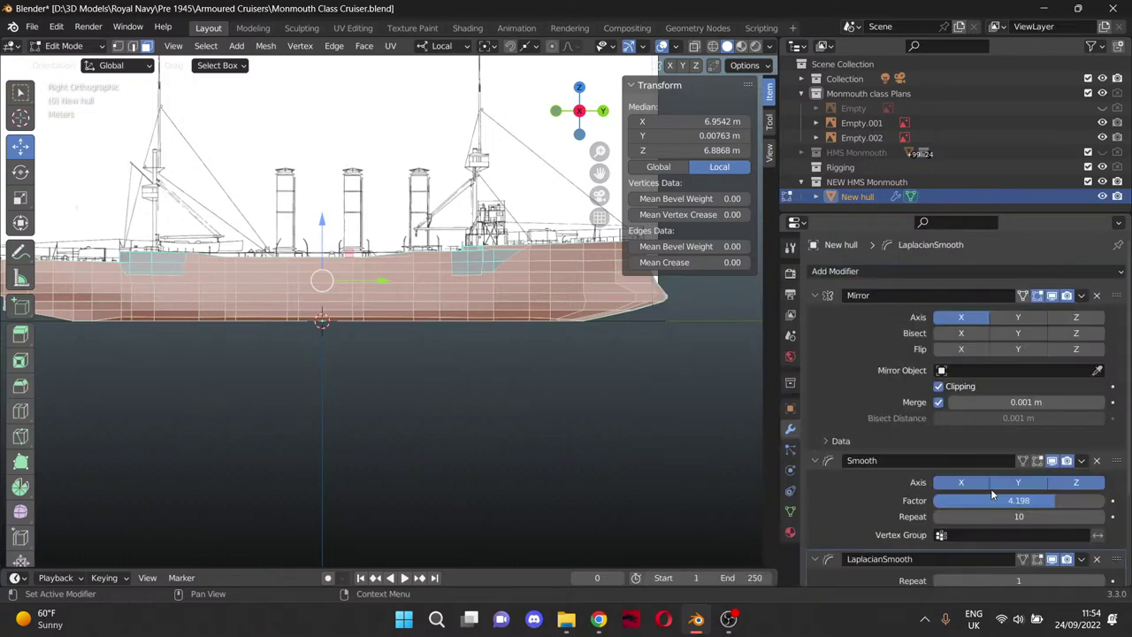
scroll(1061, 442, "down", 3)
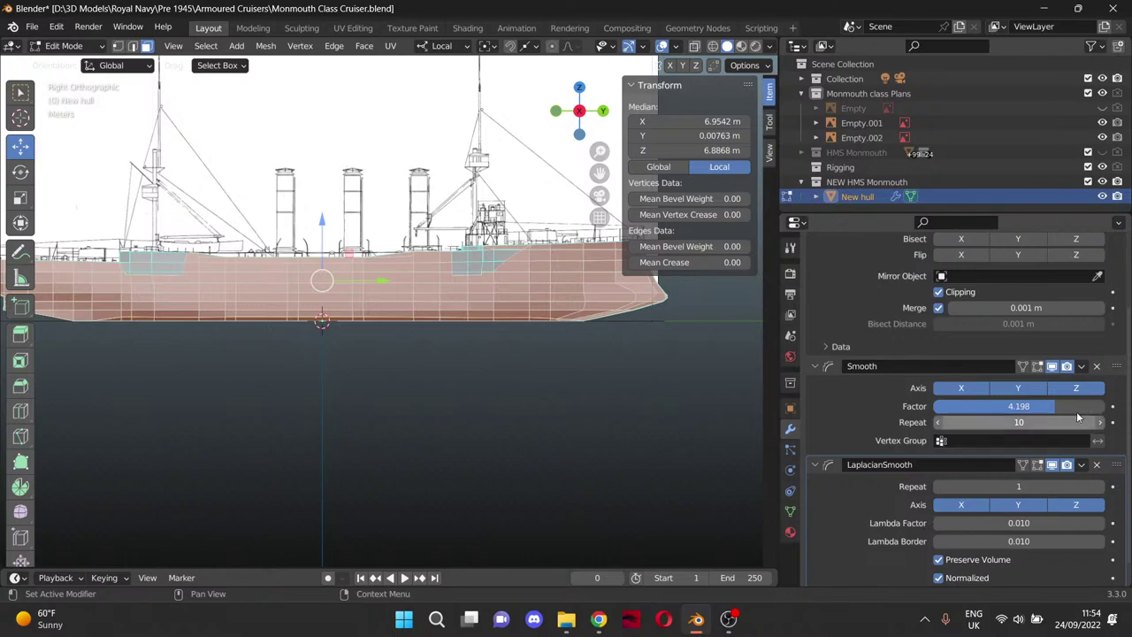
left_click(1097, 365)
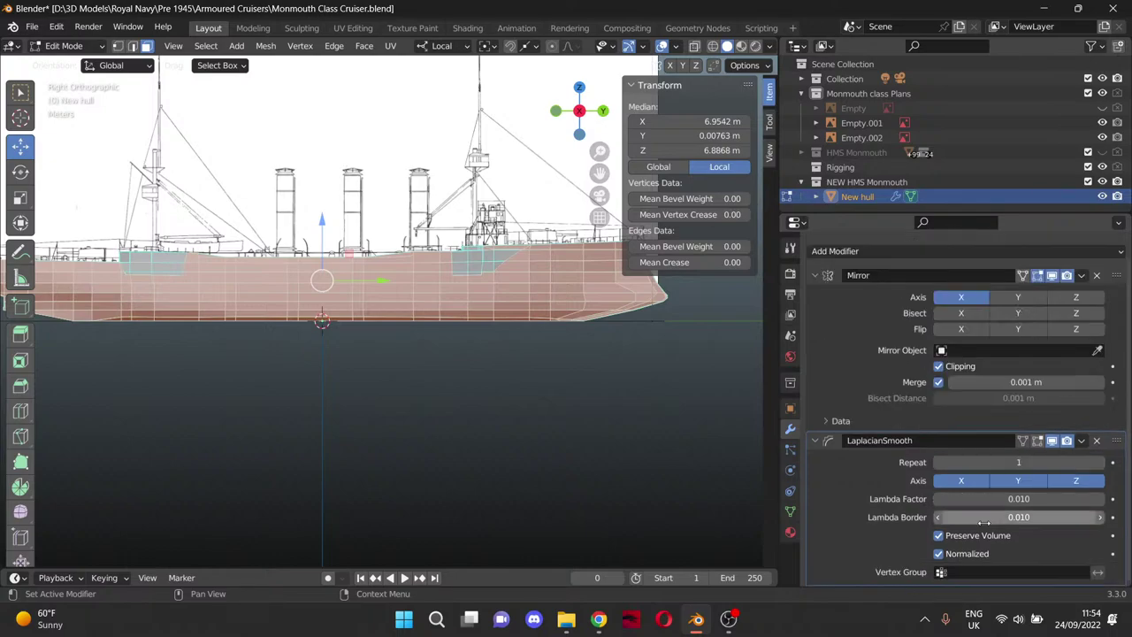
Set the LaplacianSmooth modifier's repeat to 10 and its lambda factor to 0.260.
left_click(1102, 463)
left_click(1101, 463)
left_click(1101, 463)
left_click(1101, 463)
left_click(1101, 462)
left_click(1101, 463)
left_click(1102, 463)
left_click(1101, 462)
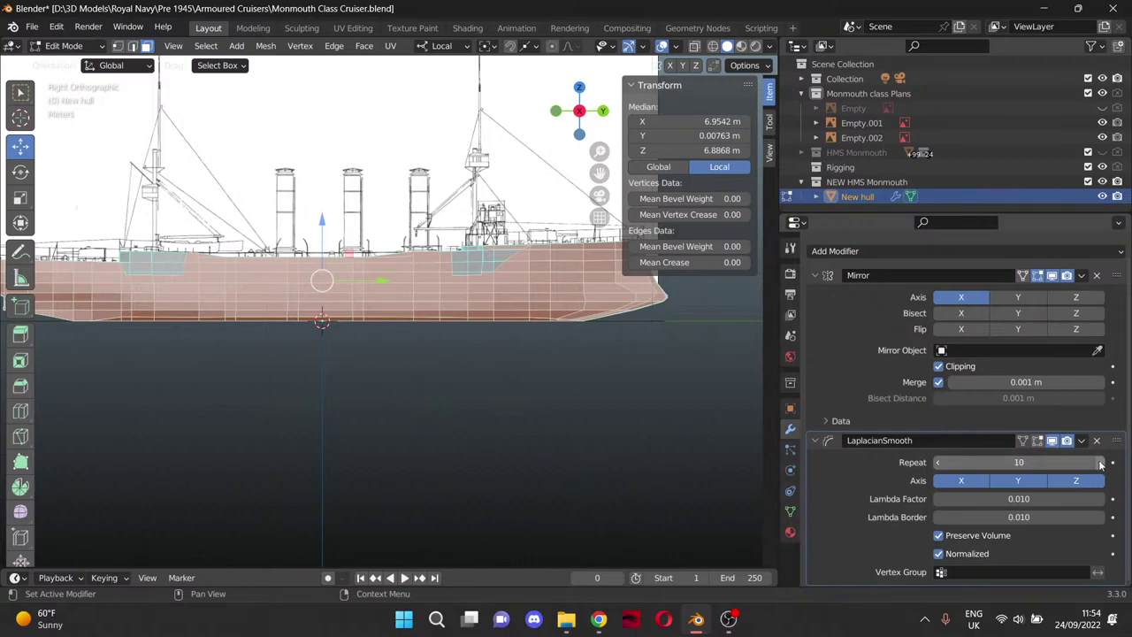
left_click_drag(1054, 500, 1017, 499)
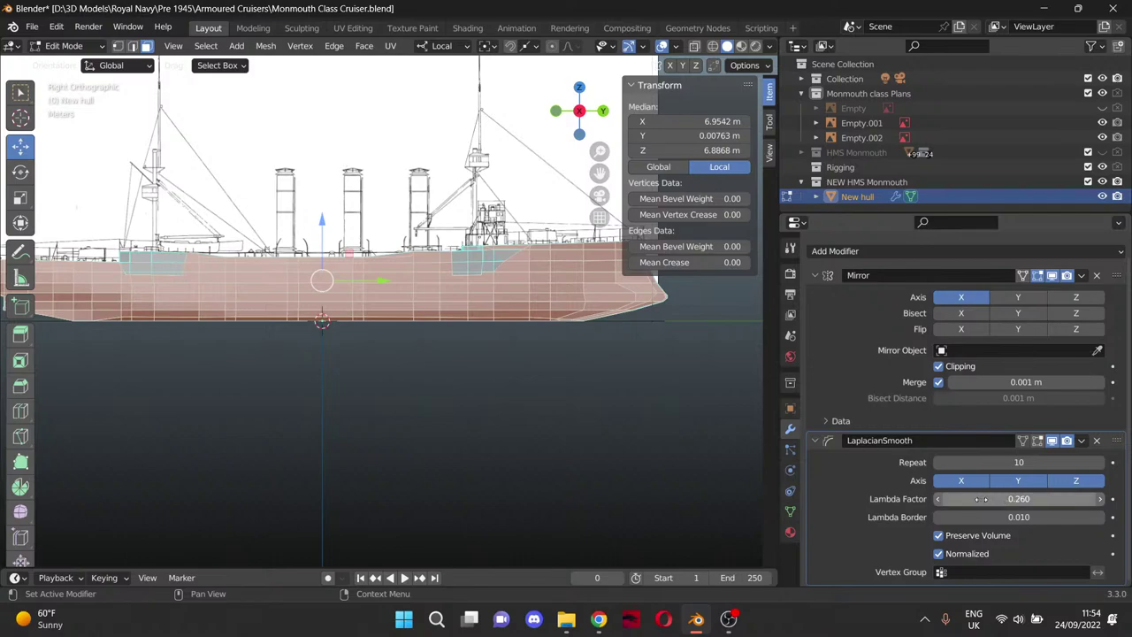
Remove the LaplacianSmooth modifier and show the HMS Monmouth collection alongside the new hull in side view.
left_click(1097, 439)
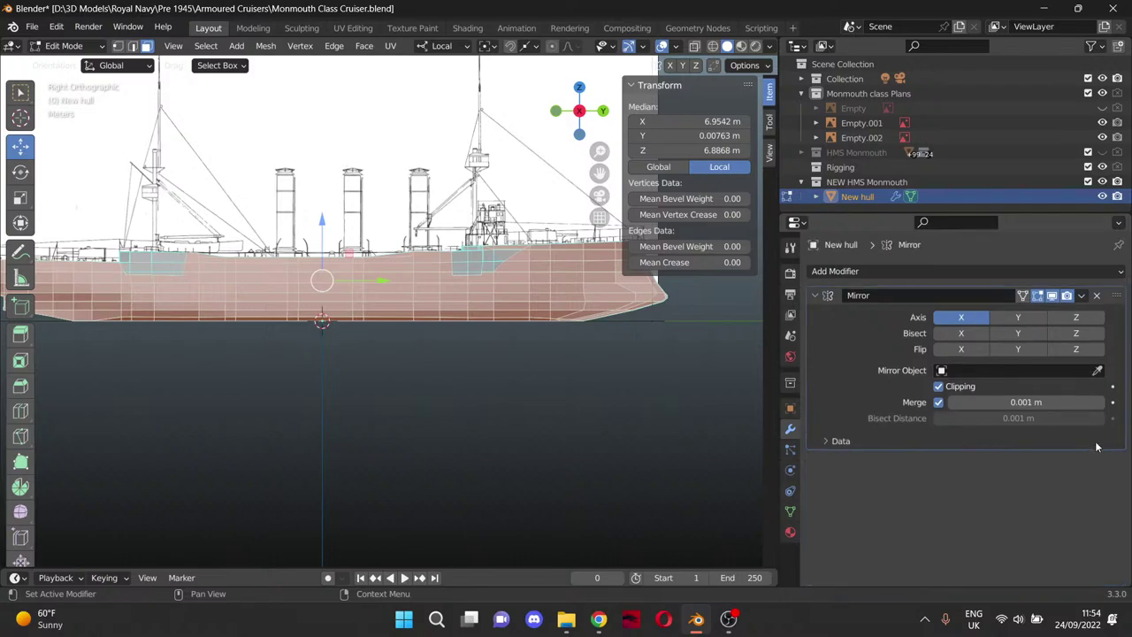
scroll(446, 393, "down", 2)
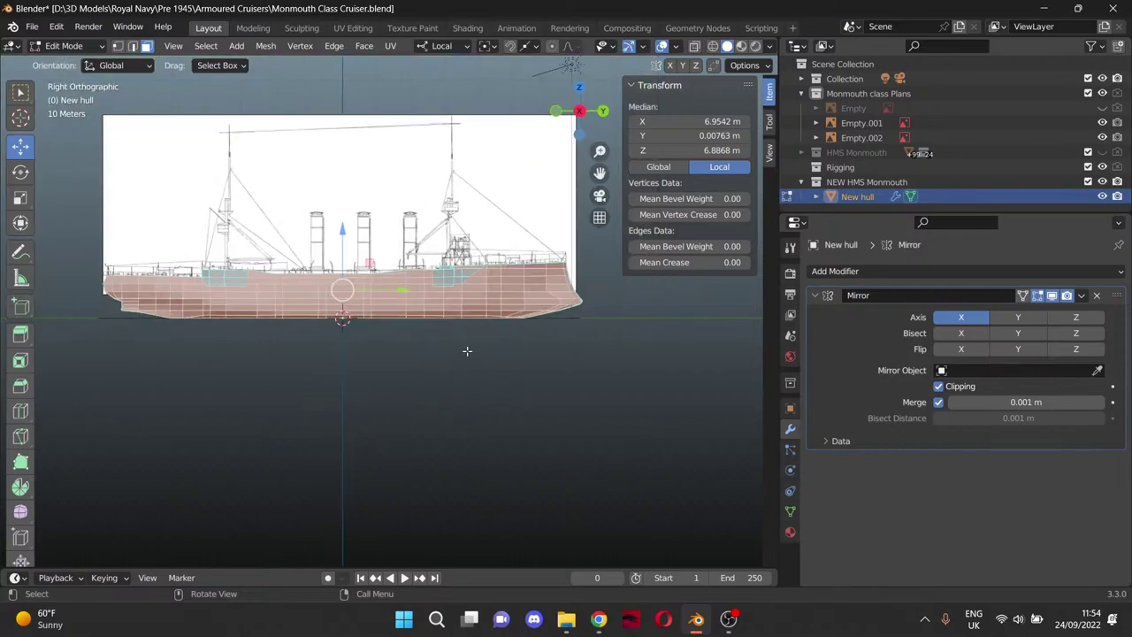
left_click_drag(600, 172, 646, 249)
left_click_drag(613, 140, 624, 121)
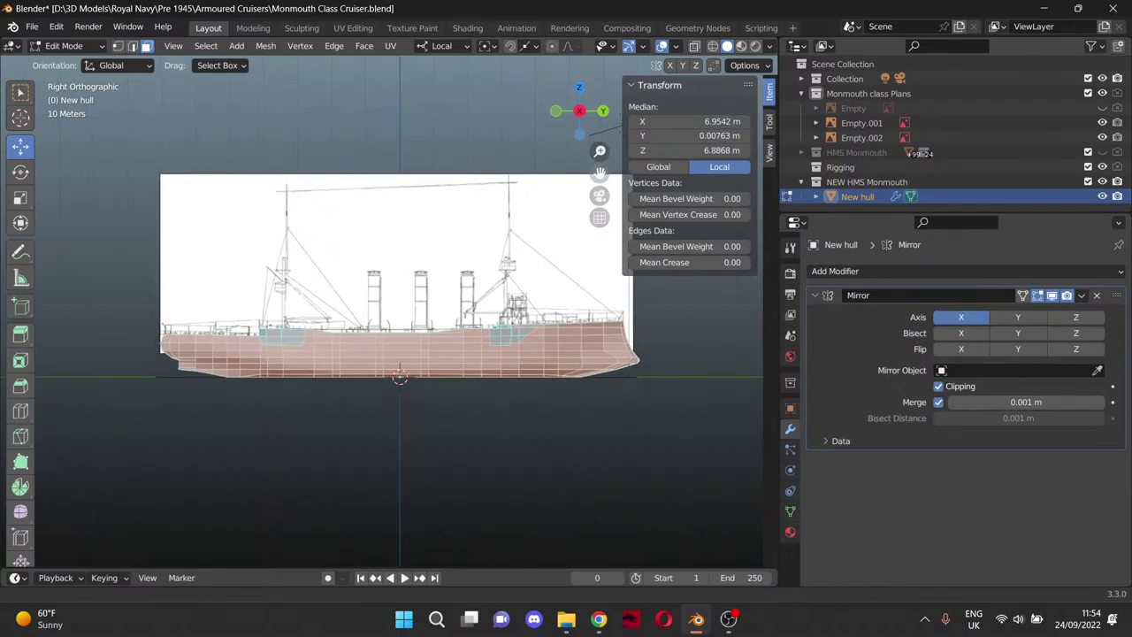
left_click(1102, 152)
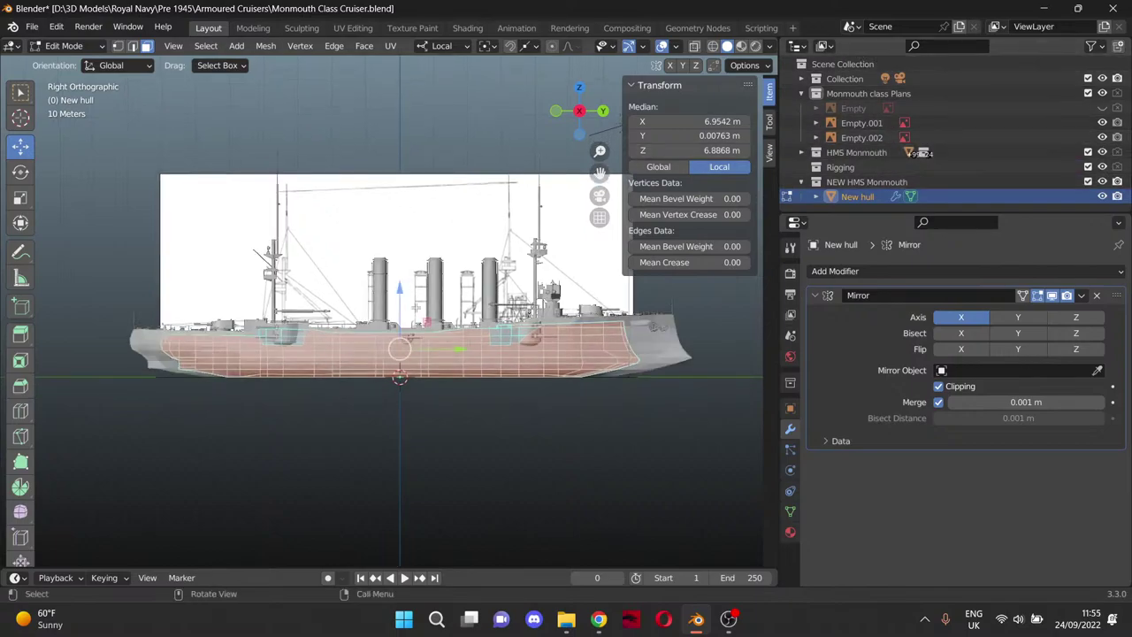
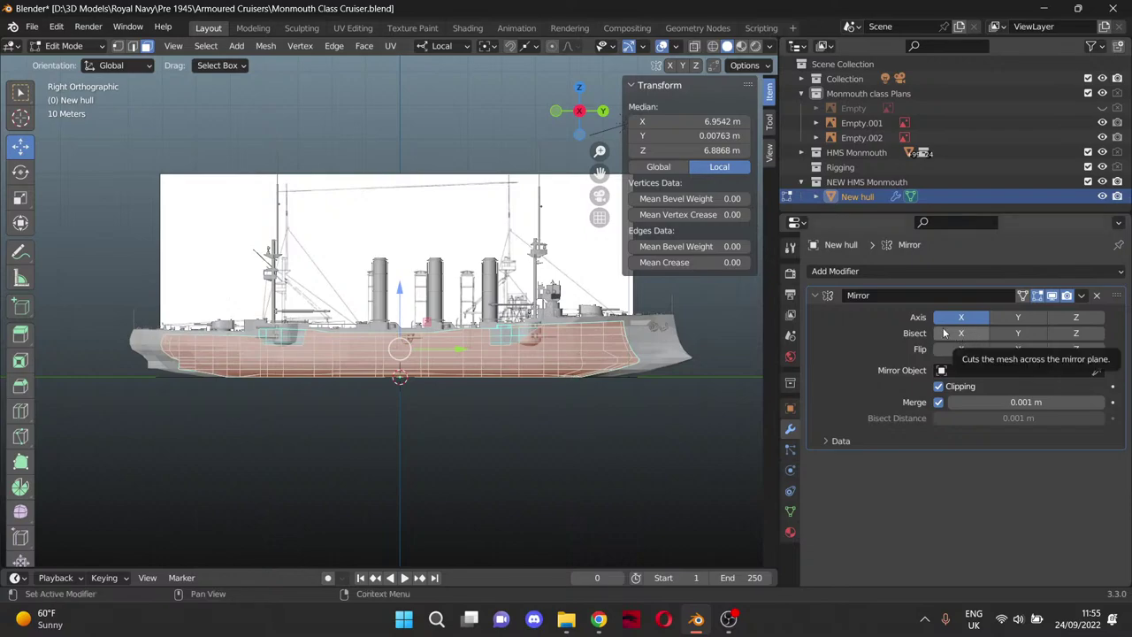
Add a Subdivision Surface modifier to the new hull and set its type to Simple.
left_click(998, 271)
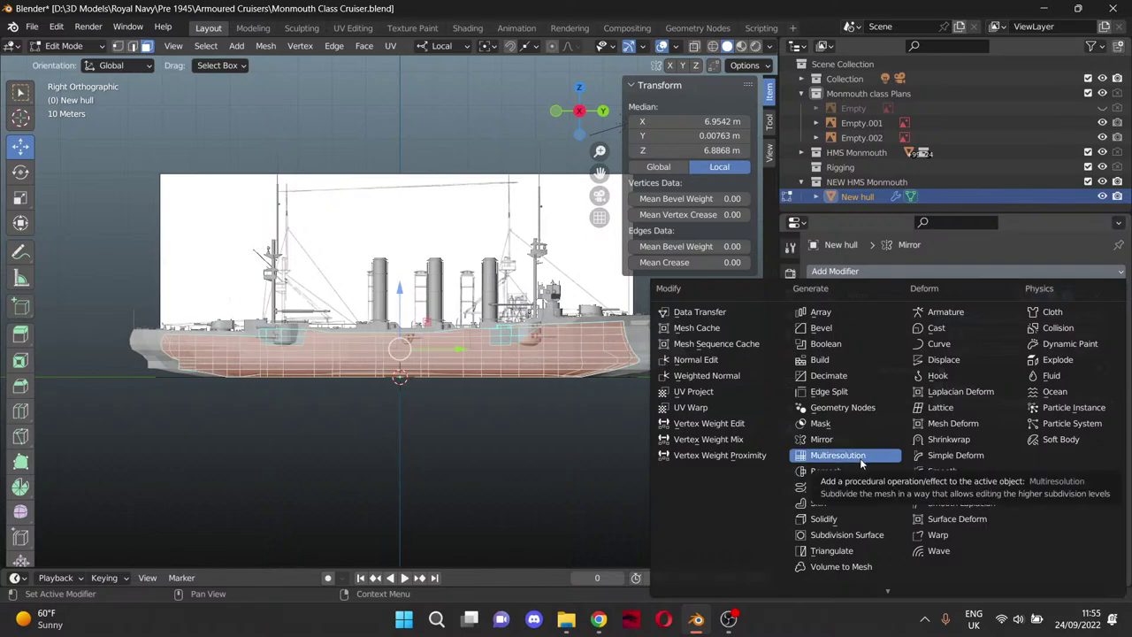
left_click(857, 536)
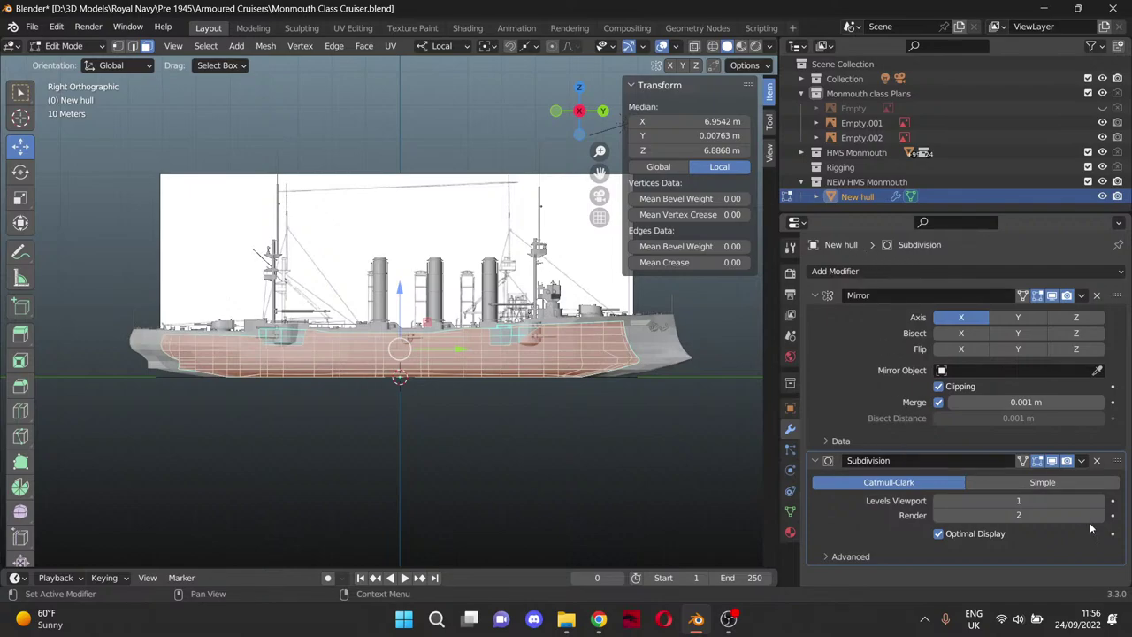
left_click(1039, 482)
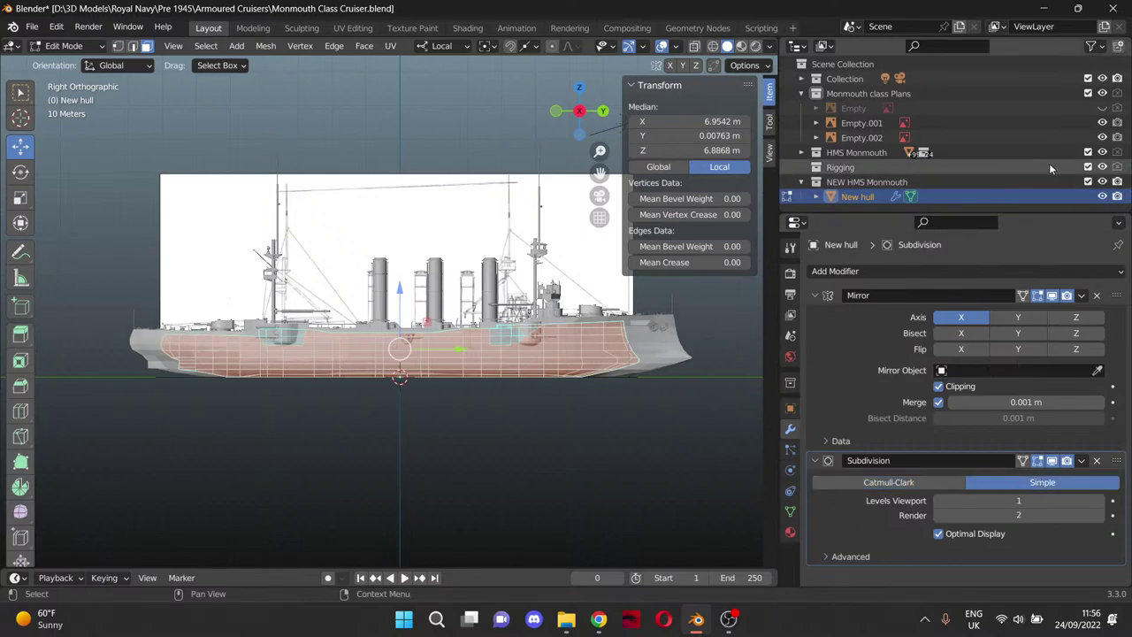
Hide the HMS Monmouth collection and check the new hull's shading from the bow and both sides.
left_click(1102, 152)
scroll(498, 433, "up", 5)
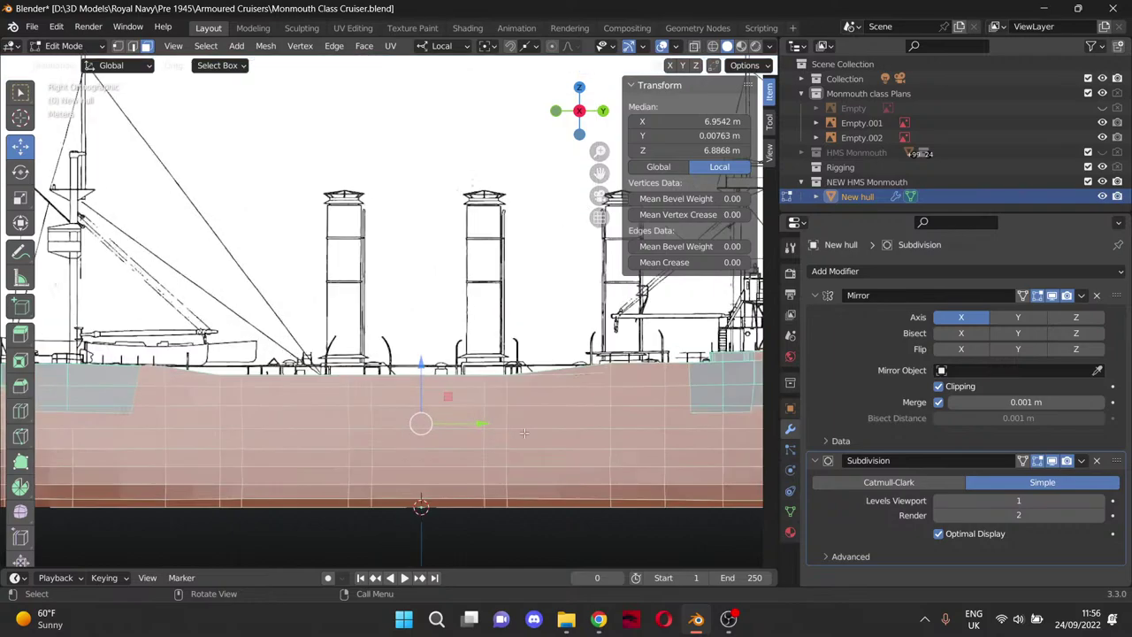
middle_click_drag(605, 442, 343, 401)
scroll(343, 401, "down", 4)
middle_click_drag(550, 290, 525, 280)
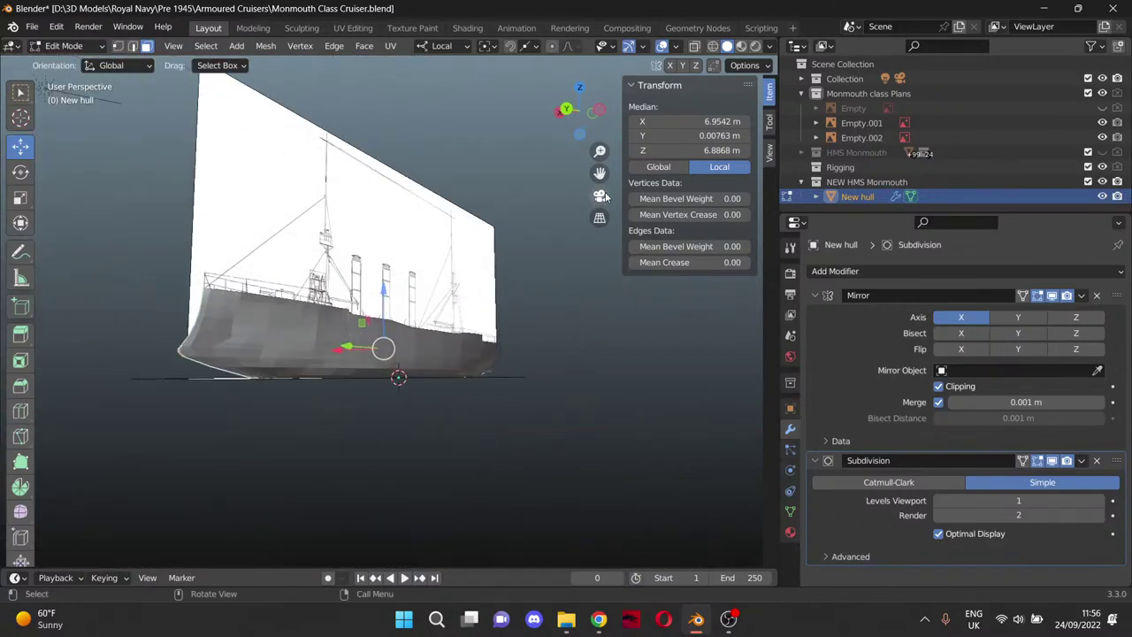
middle_click_drag(414, 248, 596, 279)
Render a still image of the hull, examine the smoothness of its side and bow up close, and close the render.
left_click(87, 27)
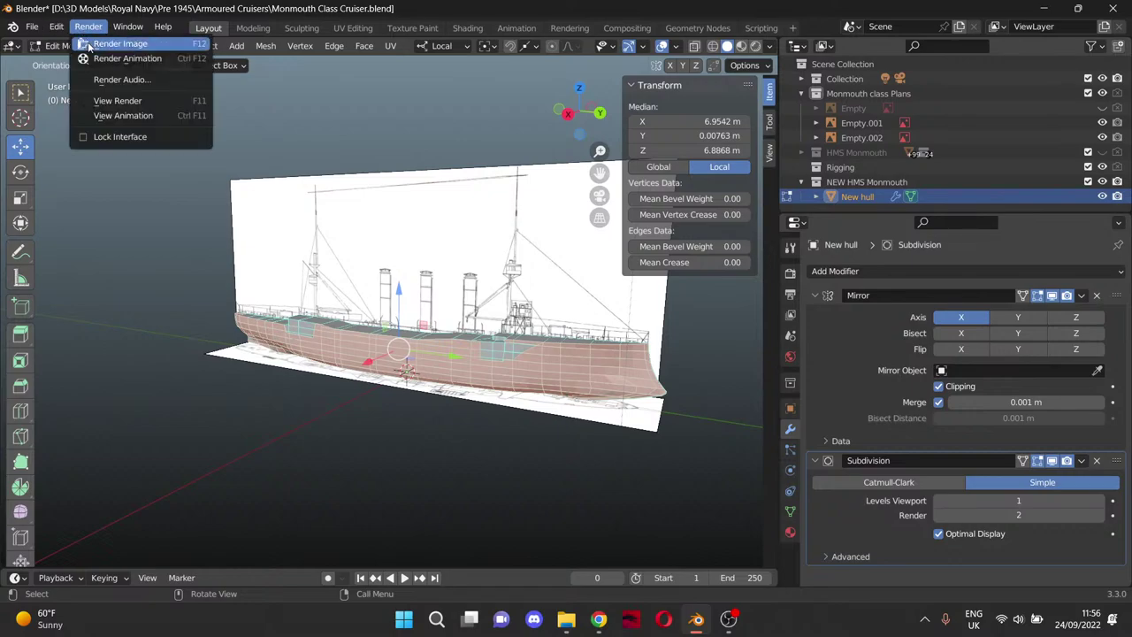
left_click(90, 42)
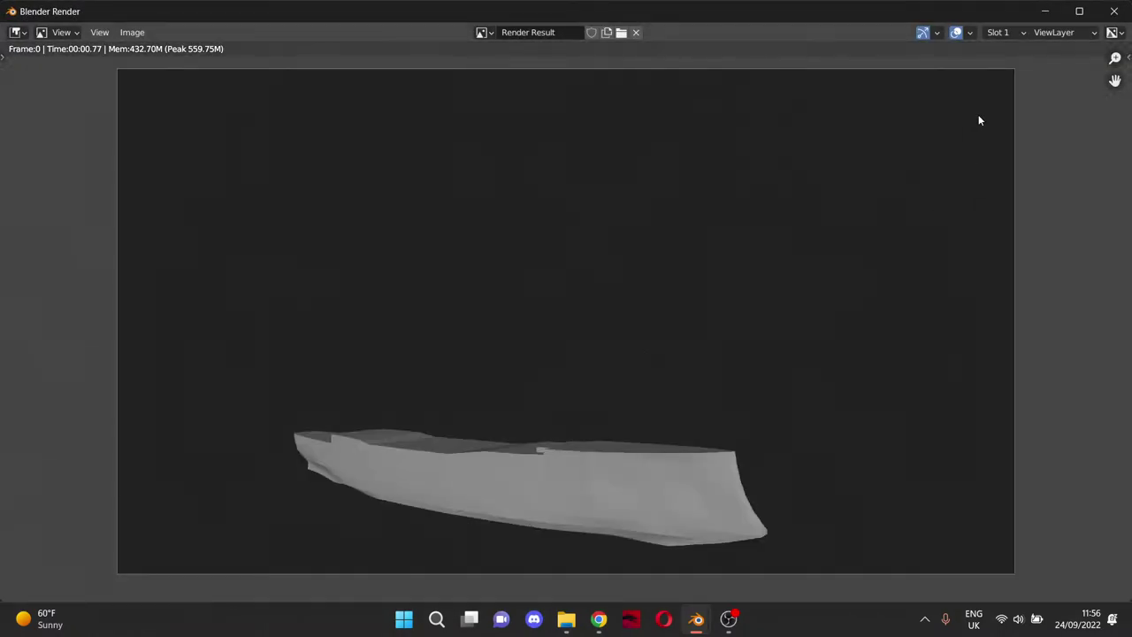
left_click_drag(1115, 80, 1118, 0)
scroll(756, 258, "up", 4)
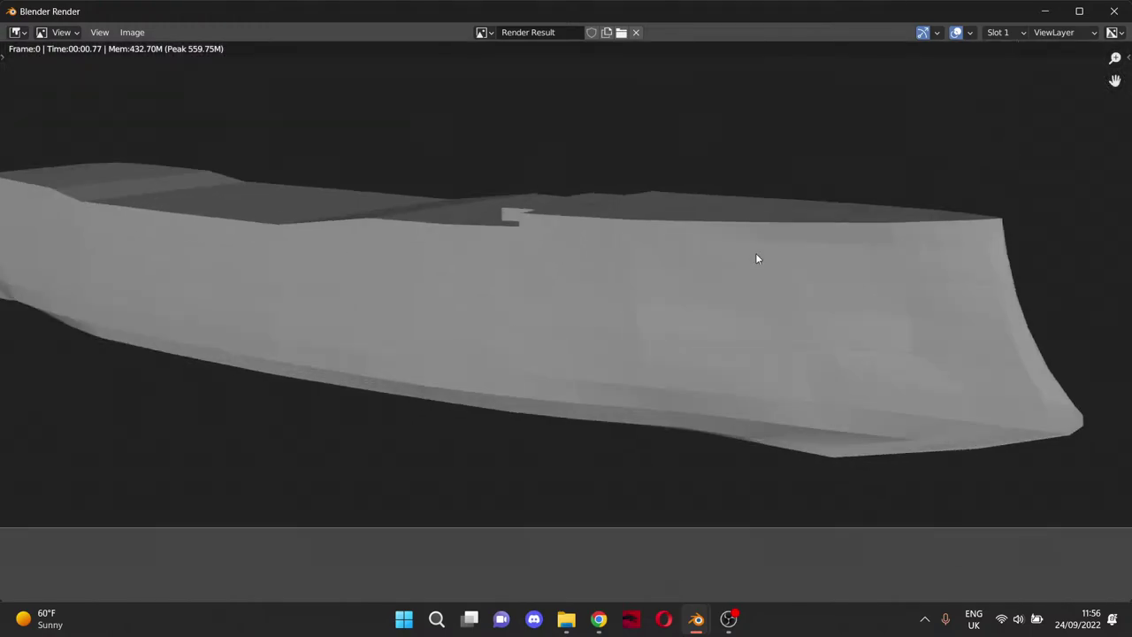
scroll(753, 317, "up", 4)
scroll(895, 333, "down", 1)
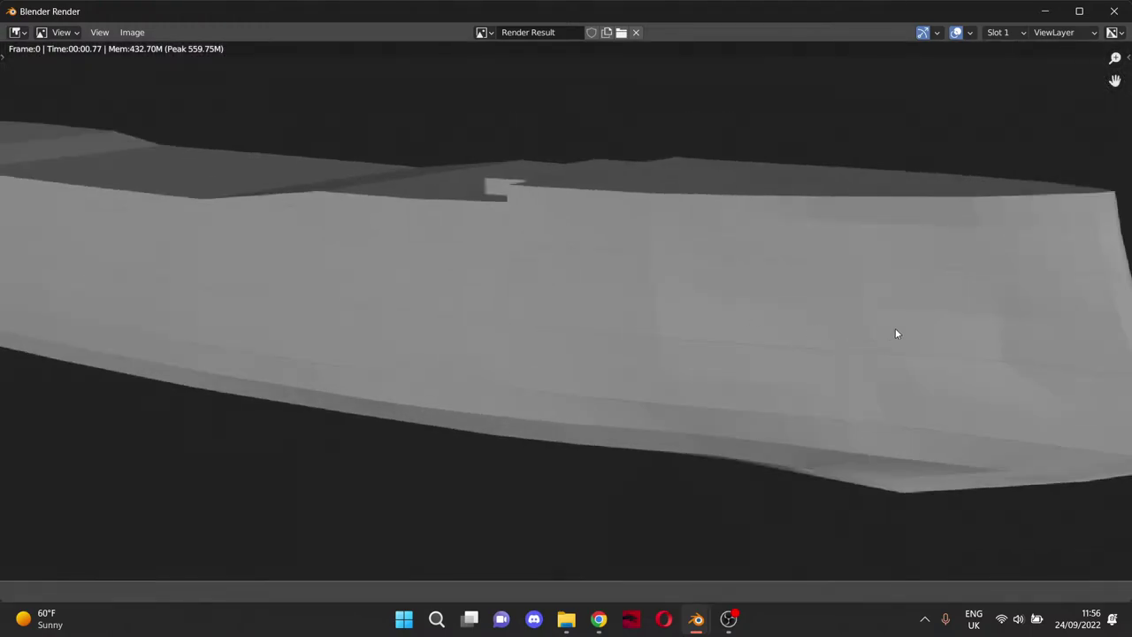
scroll(1005, 322, "down", 1)
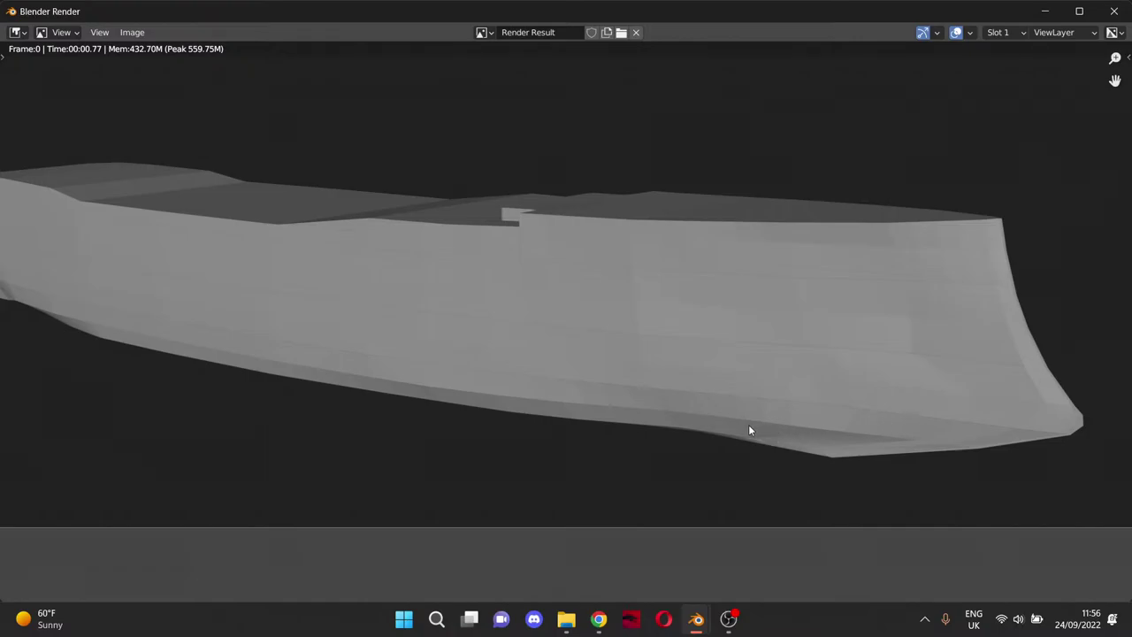
left_click(1114, 11)
Box-select the hull's faces from the right side view and check the selection from above.
scroll(510, 437, "up", 3)
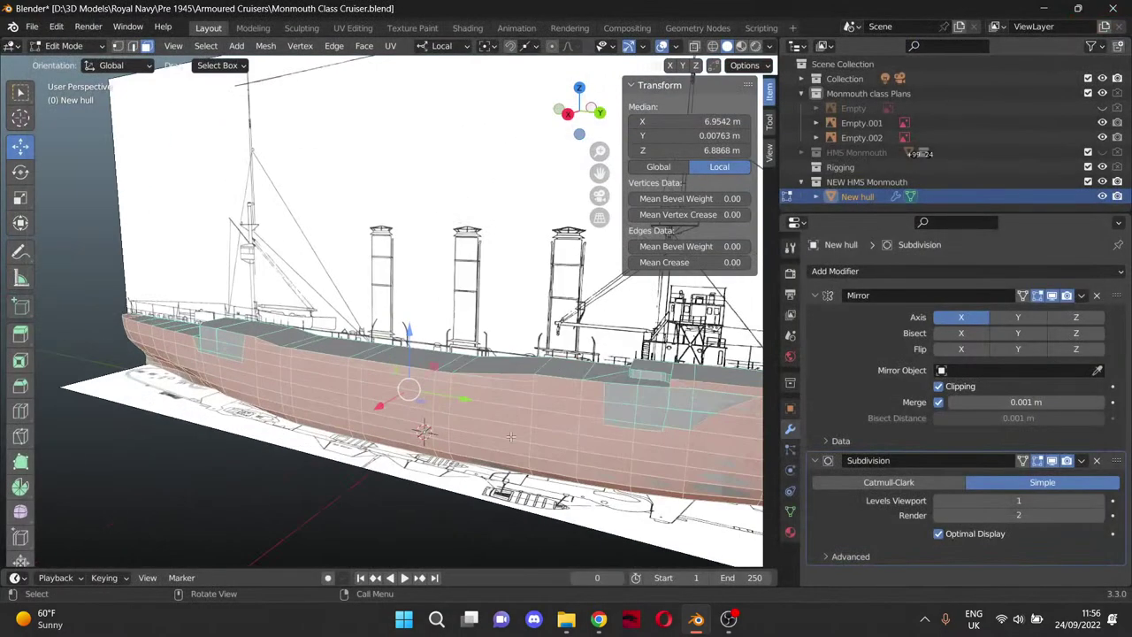
scroll(510, 437, "down", 4)
middle_click_drag(378, 442, 431, 440)
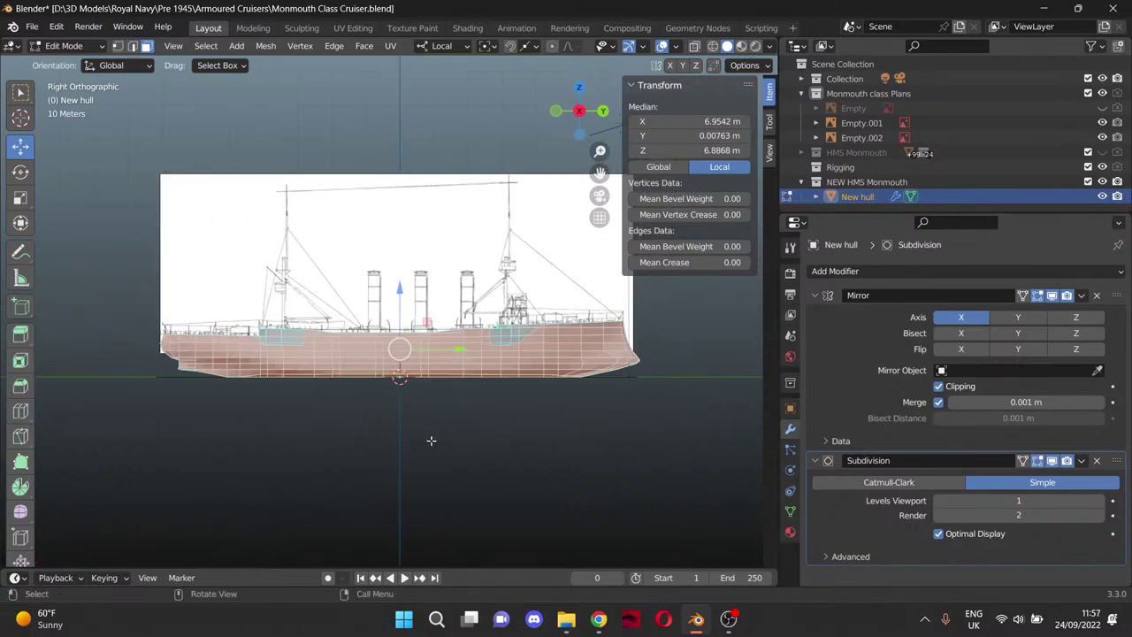
left_click_drag(127, 230, 700, 432)
middle_click_drag(352, 386, 379, 489)
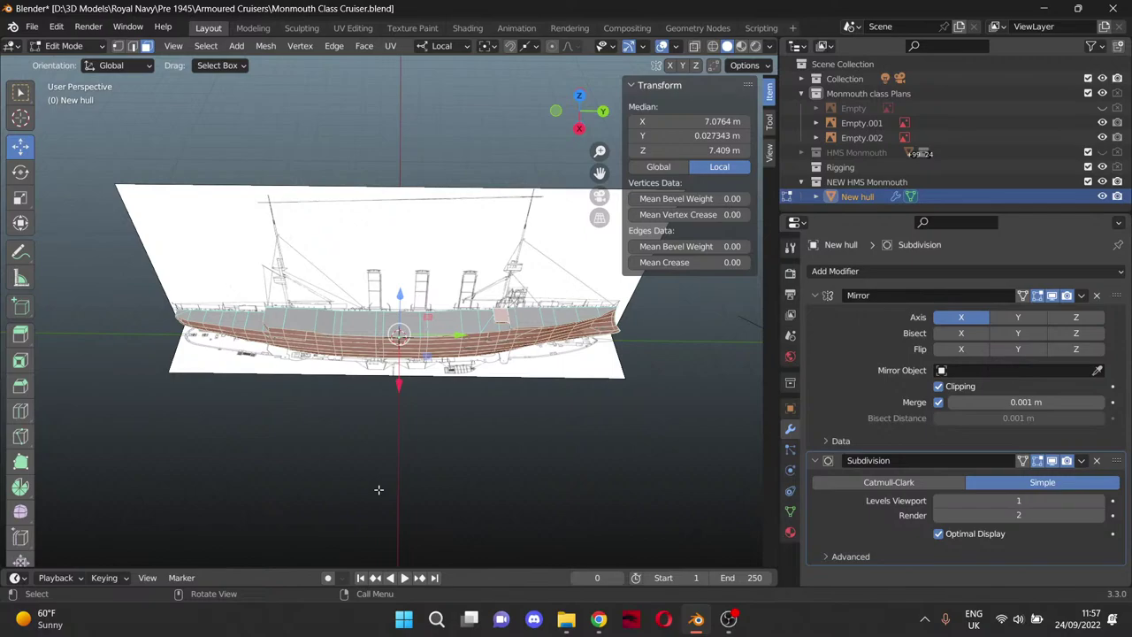
Return to Object Mode and remove the Subdivision modifier from the new hull.
key("Tab")
scroll(469, 473, "up", 4)
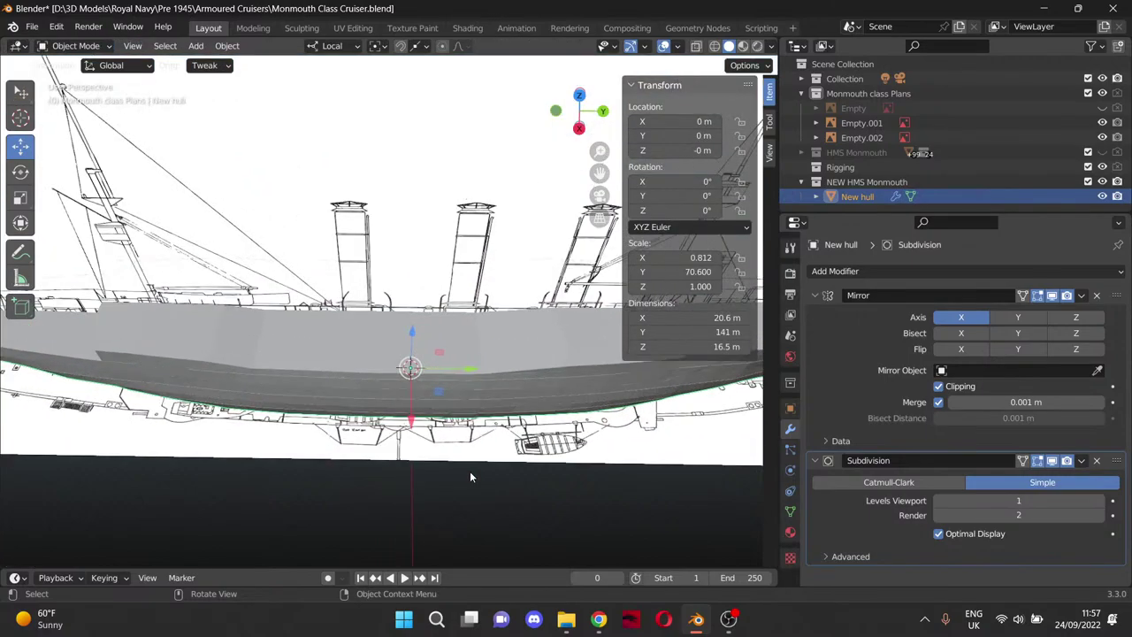
left_click(1097, 461)
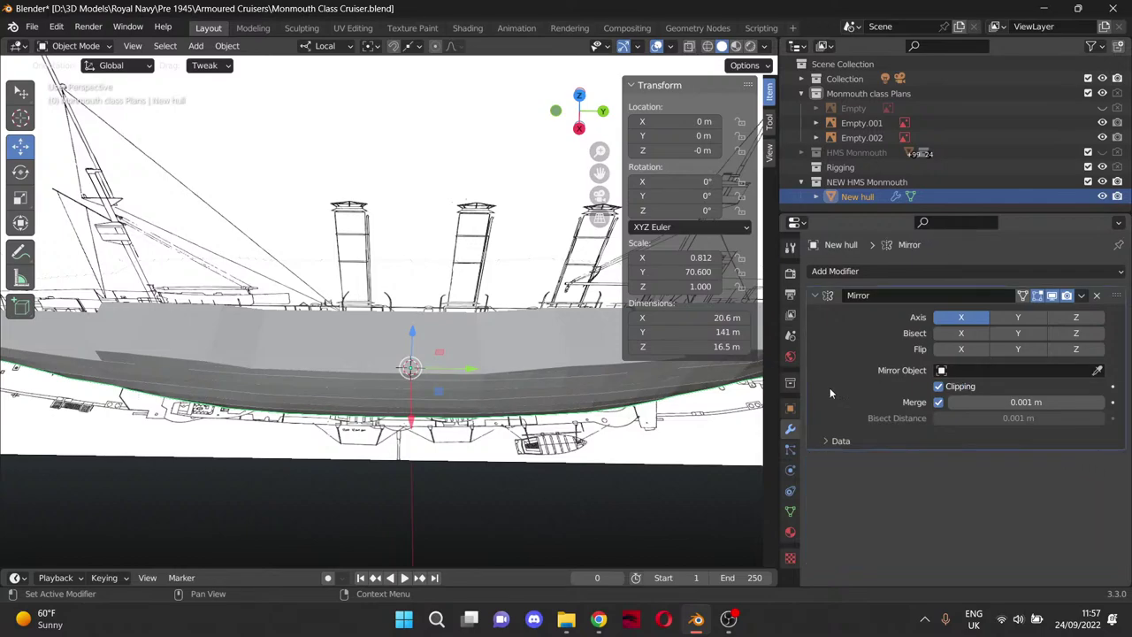
scroll(327, 462, "down", 3)
scroll(333, 456, "up", 4)
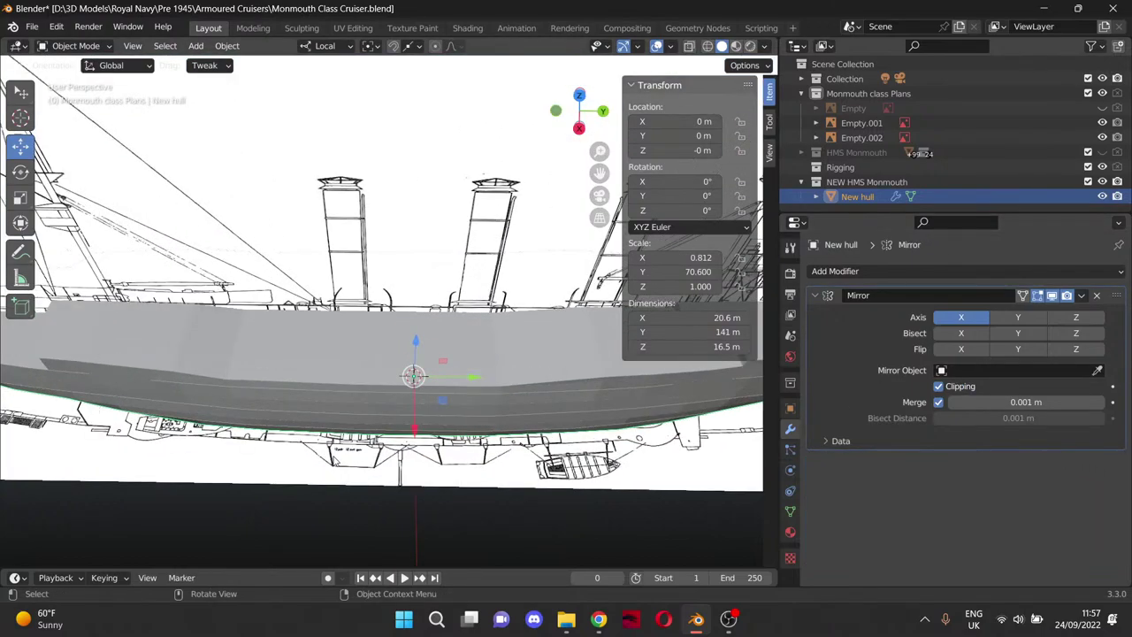
Enter Edit Mode on the new hull and examine its mesh from the bow and the side.
middle_click_drag(336, 457, 330, 422)
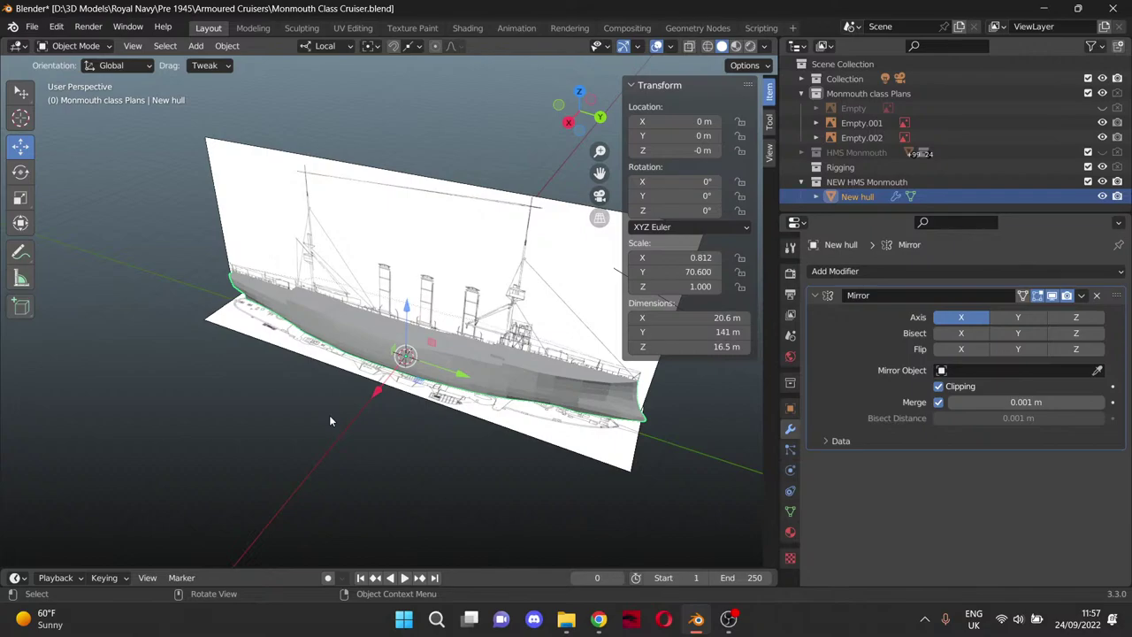
key("Tab")
key("Tab")
key("Tab")
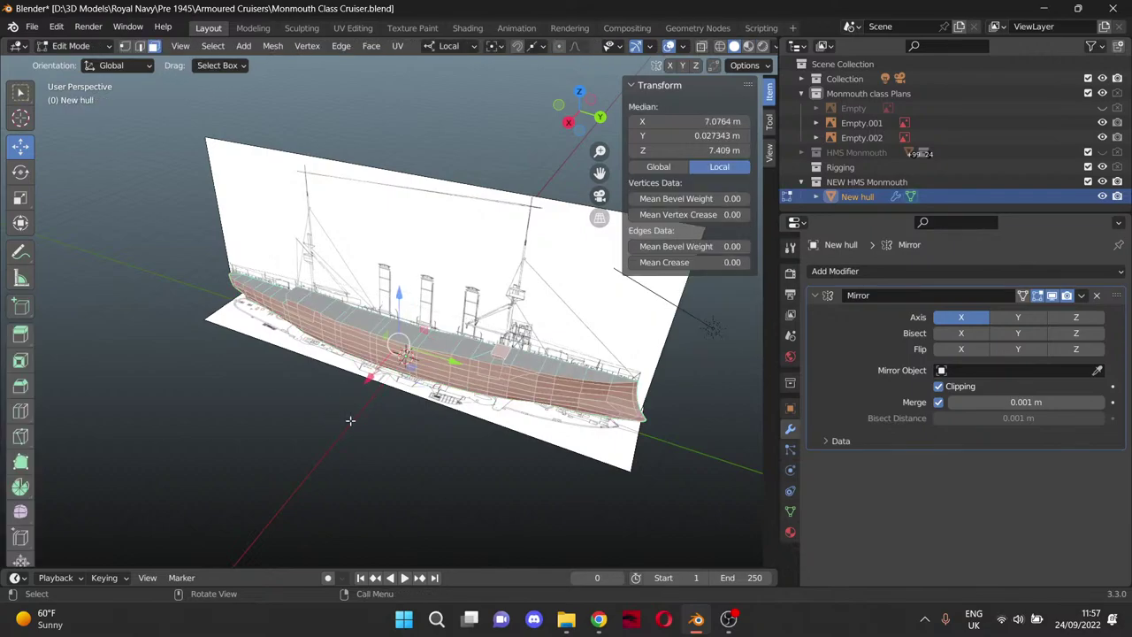
middle_click_drag(349, 417, 520, 440)
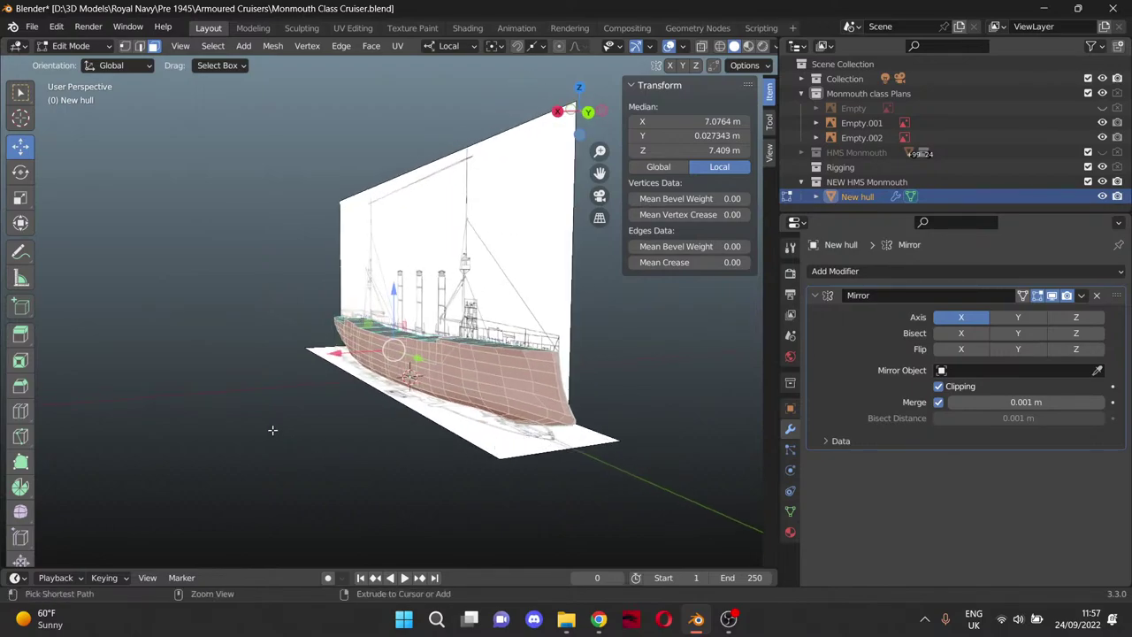
middle_click_drag(235, 407, 318, 442)
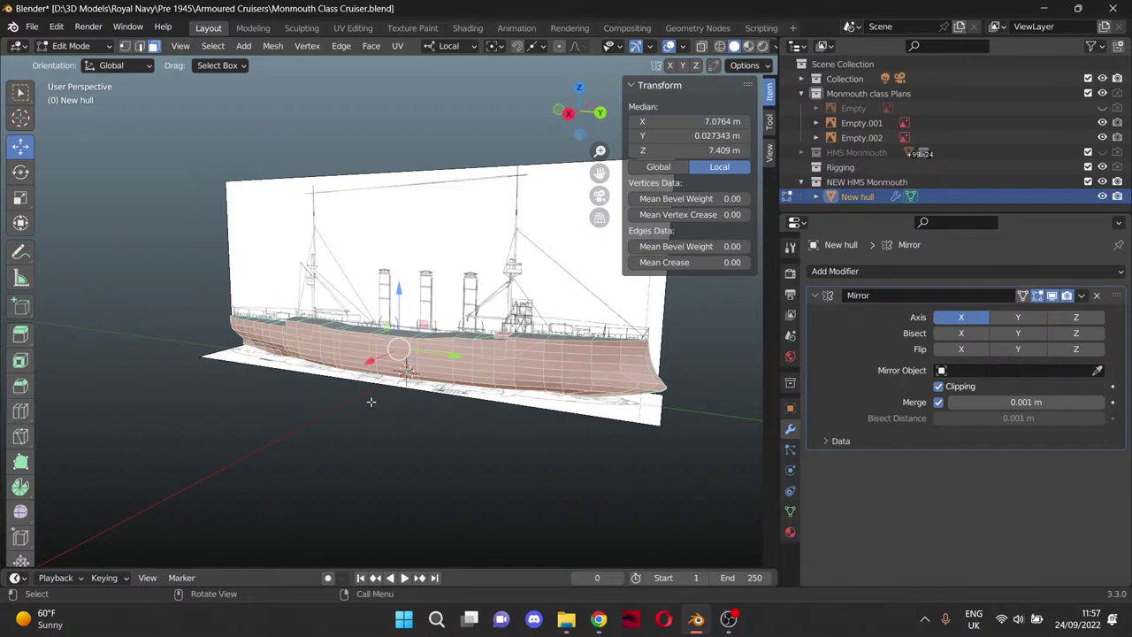
middle_click_drag(371, 402, 377, 442)
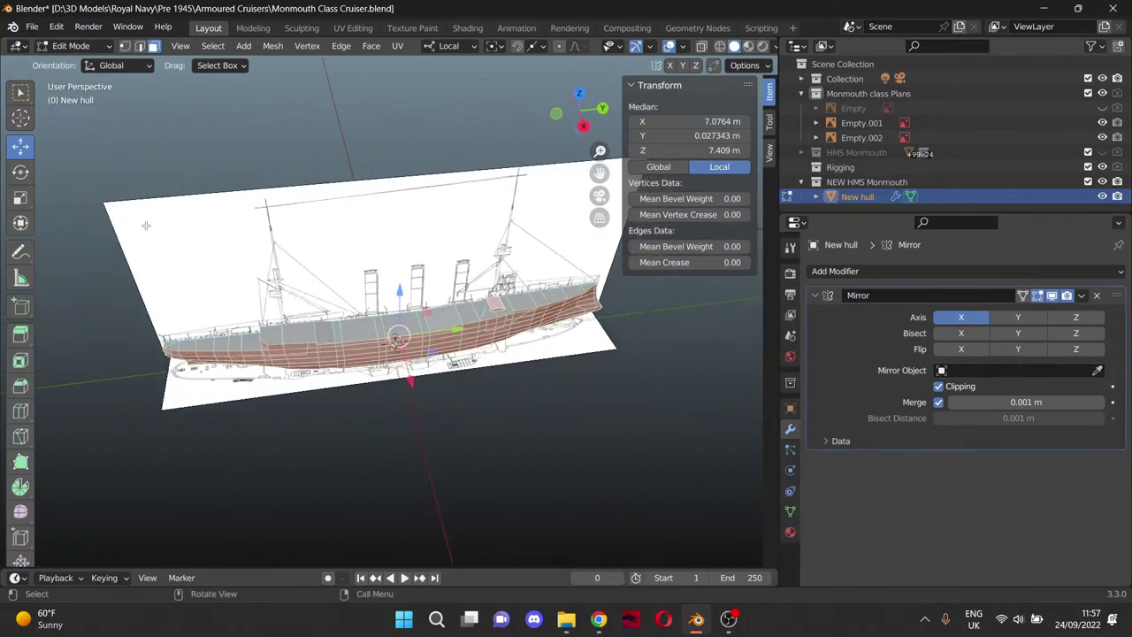
Box-select the hull's faces from several angles, extending the selection from the side, below and above.
middle_click_drag(146, 226, 142, 199)
left_click_drag(122, 174, 695, 402)
middle_click_drag(607, 430, 699, 362)
left_click_drag(160, 262, 476, 419, "shift")
middle_click_drag(529, 380, 274, 376)
left_click_drag(286, 271, 543, 472, "shift")
middle_click_drag(543, 472, 647, 328)
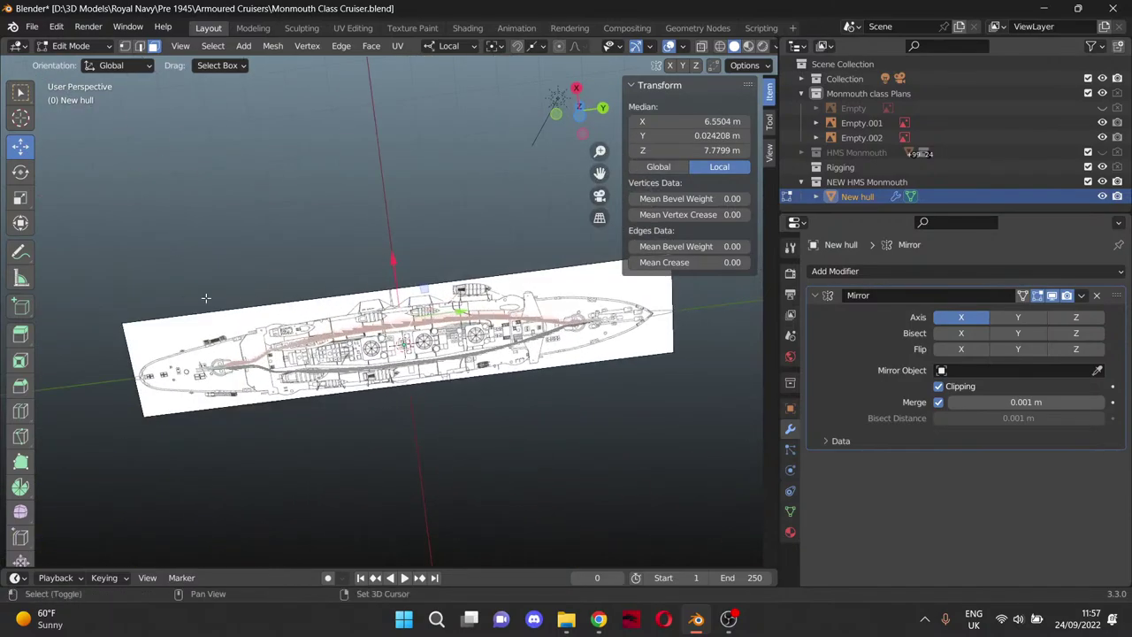
left_click_drag(152, 311, 608, 408, "shift")
middle_click_drag(482, 406, 326, 329)
Hide the blueprint images Empty.001 and Empty.002 to expose the underside of the hull.
scroll(326, 329, "up", 6)
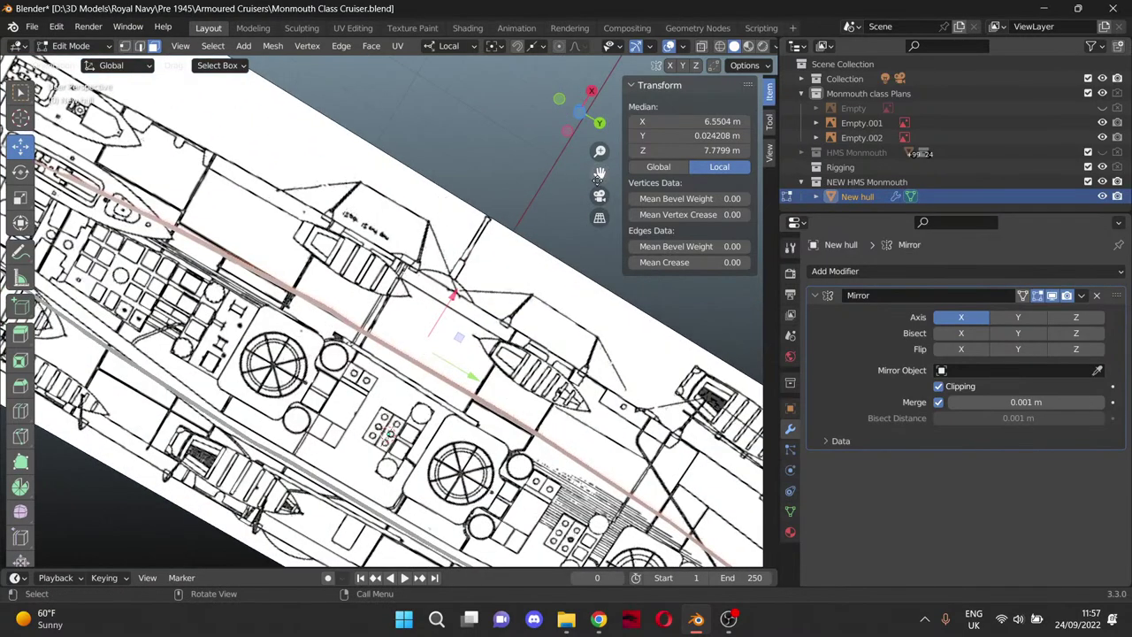
left_click_drag(599, 173, 846, 285)
middle_click_drag(527, 345, 403, 212, "shift")
middle_click_drag(255, 214, 255, 245)
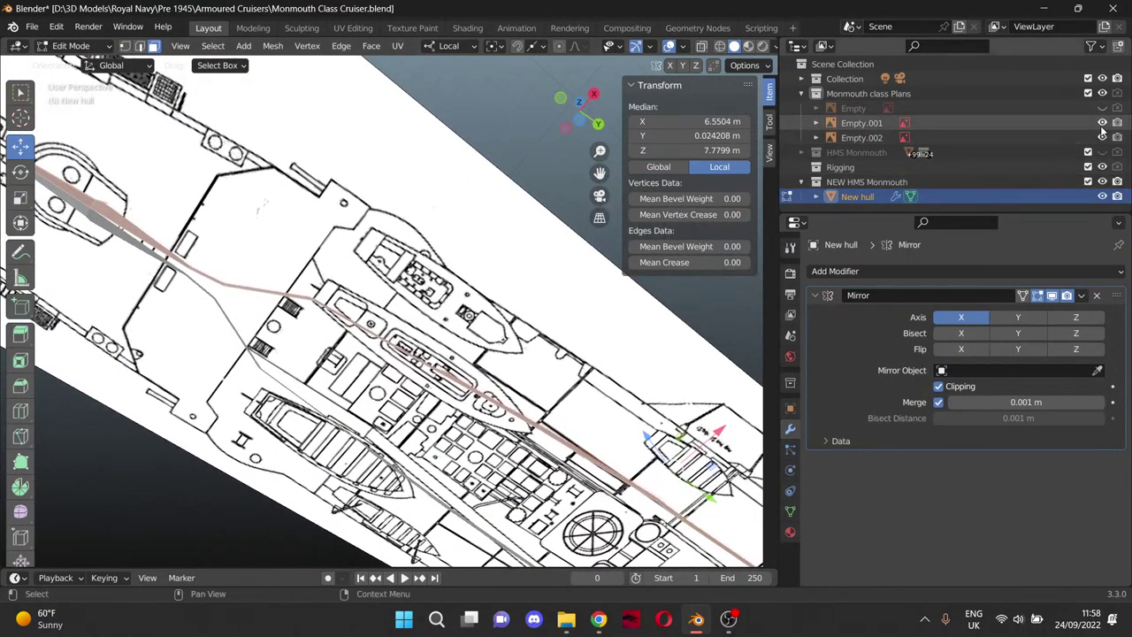
left_click_drag(1101, 126, 1102, 138)
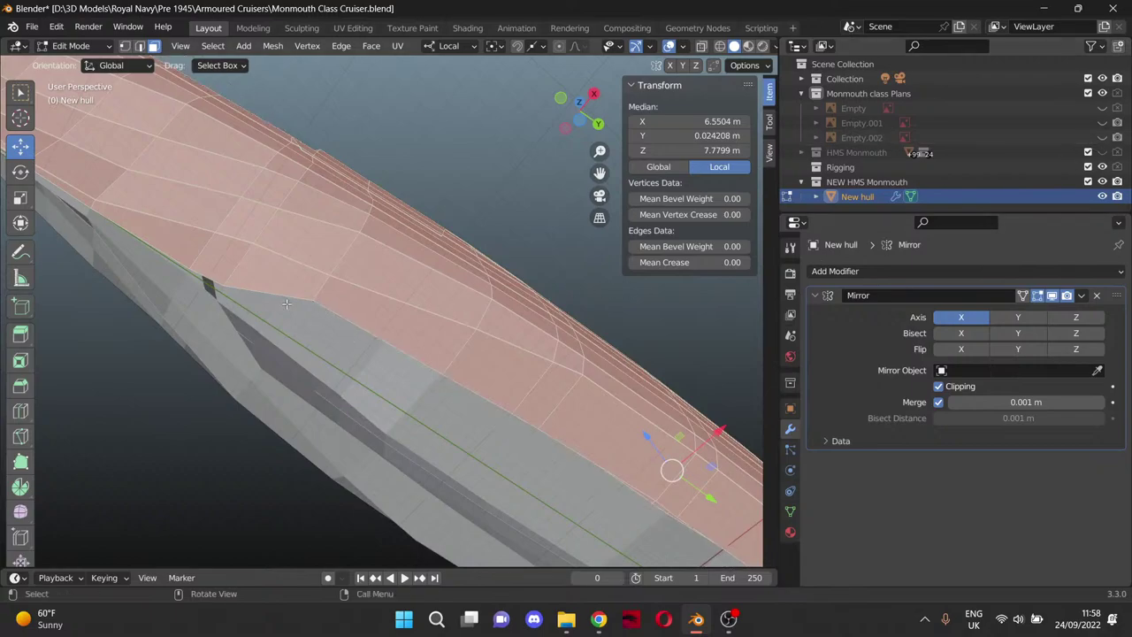
In vertex selection, move four vertices of the bottom opening's edge inward along X, the first by about 1.13 m and the last by about 0.37 m.
left_click(126, 46)
left_click(317, 300)
key("g")
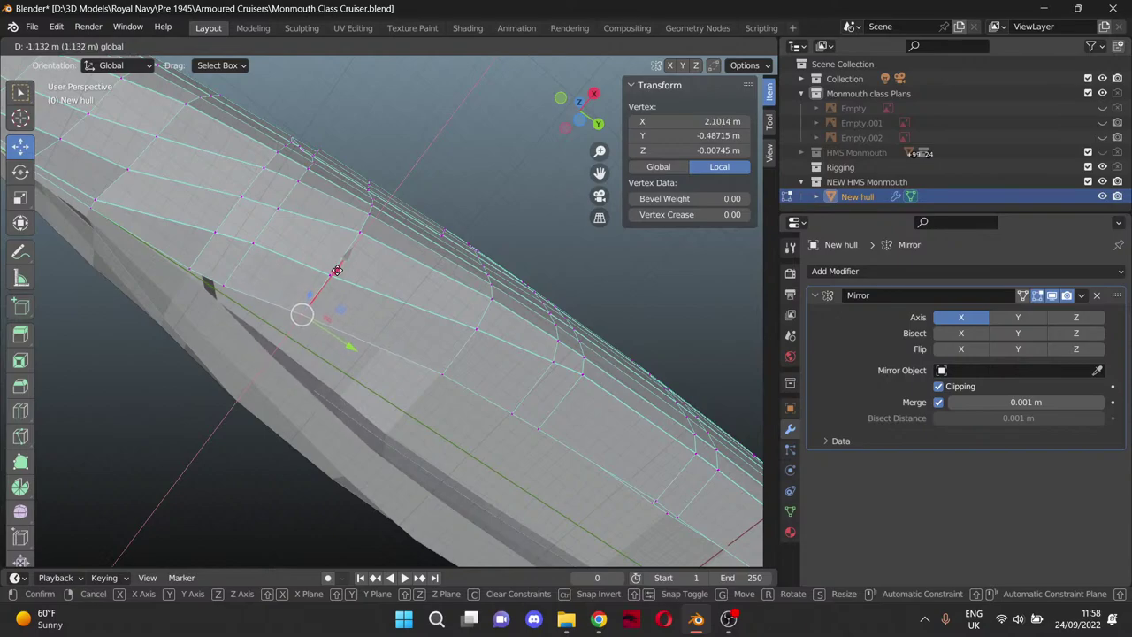
left_click(337, 270)
left_click(439, 369)
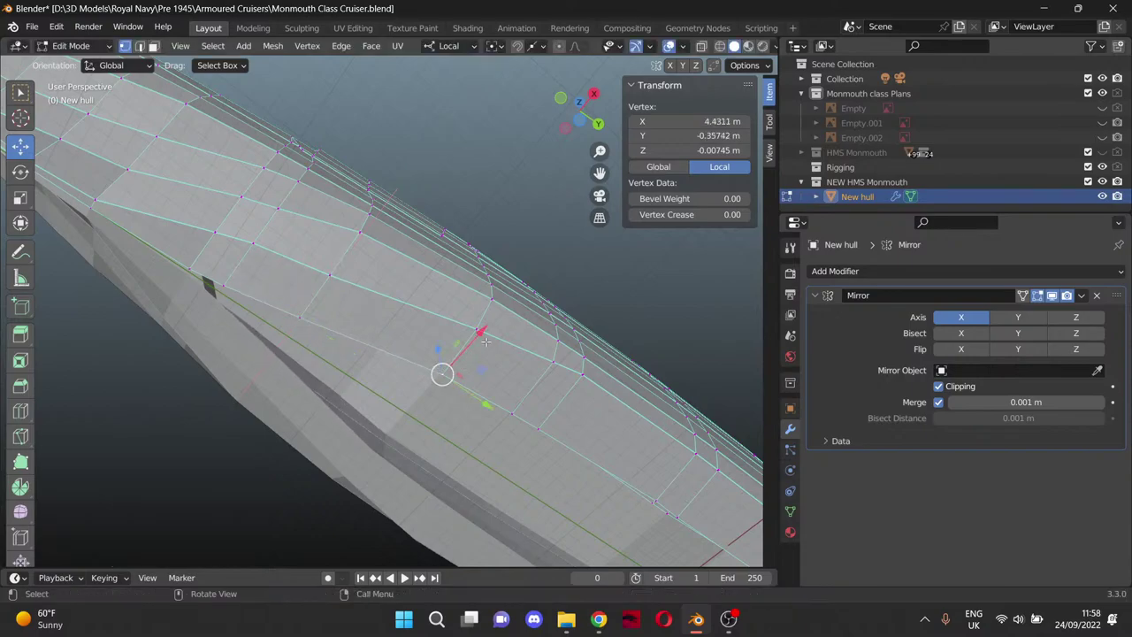
left_click_drag(480, 335, 475, 341)
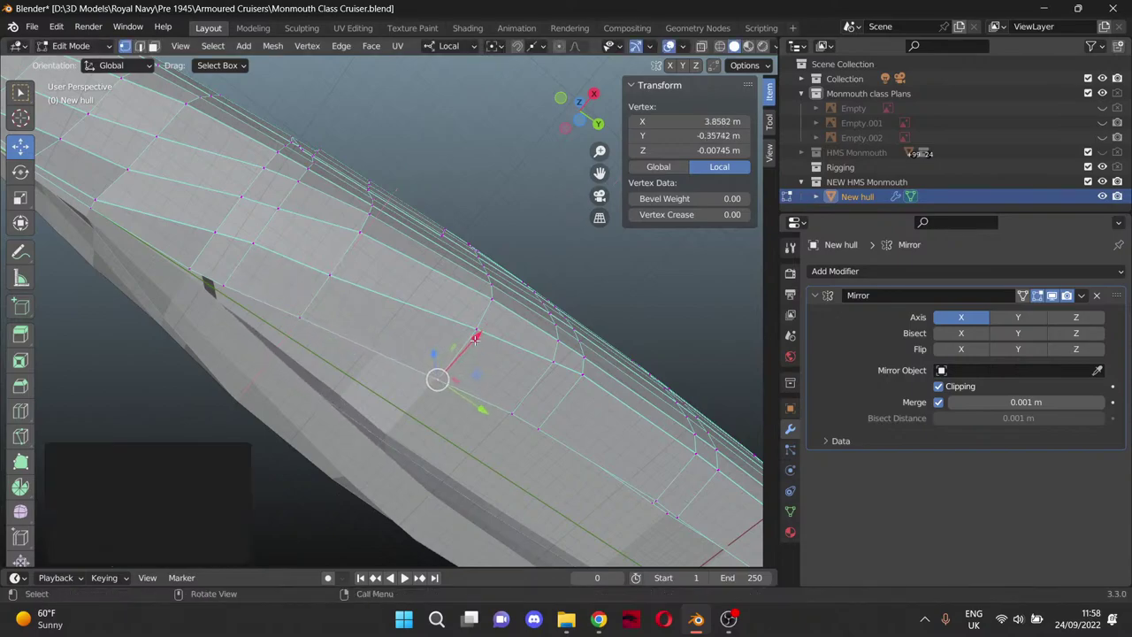
left_click(509, 413)
left_click_drag(547, 375, 571, 397)
left_click(536, 429)
Select the path of vertices along the edge of the hull's bottom opening, from one end of the gap to the other.
left_click_drag(600, 173, 265, 57)
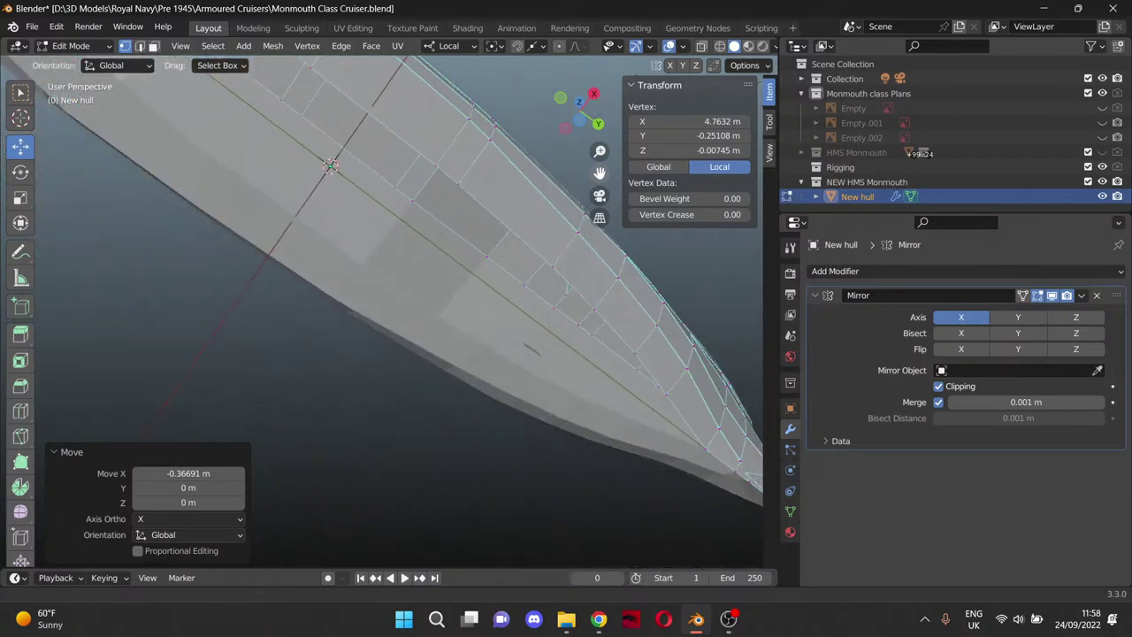
scroll(585, 374, "down", 3)
middle_click_drag(584, 375, 521, 407)
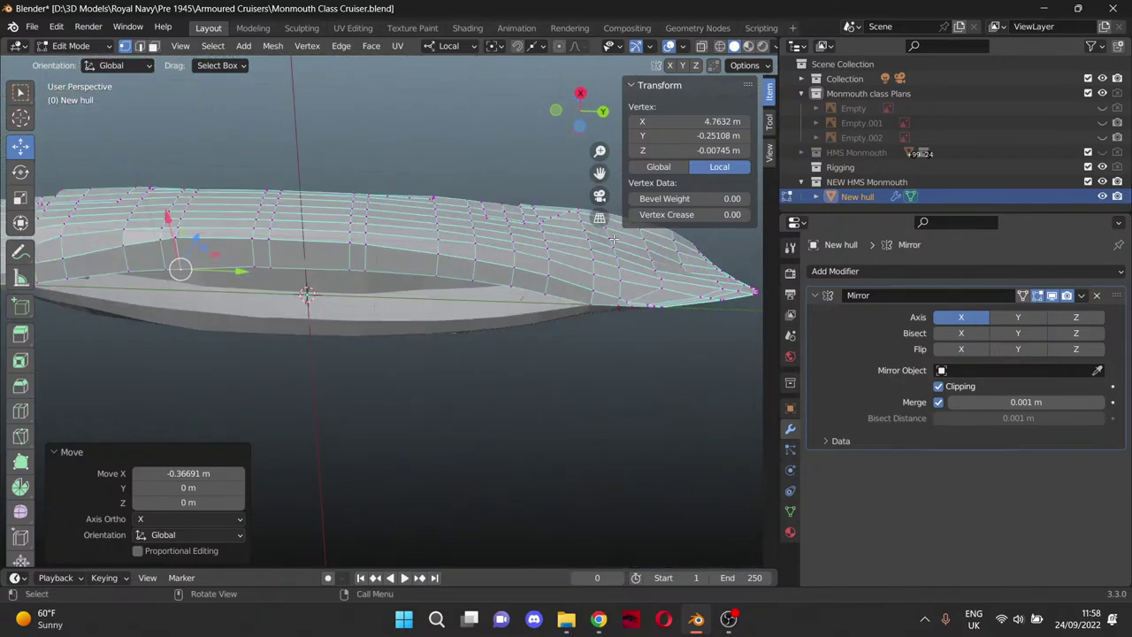
left_click_drag(599, 172, 719, 195)
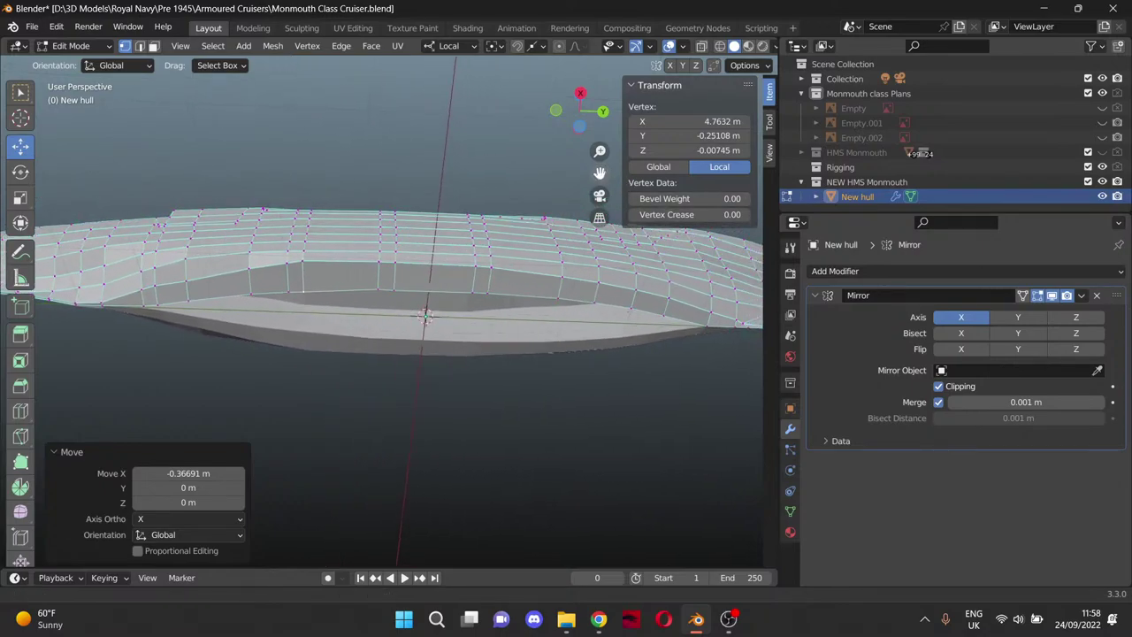
middle_click_drag(425, 315, 442, 312, "shift")
key("ctrl")
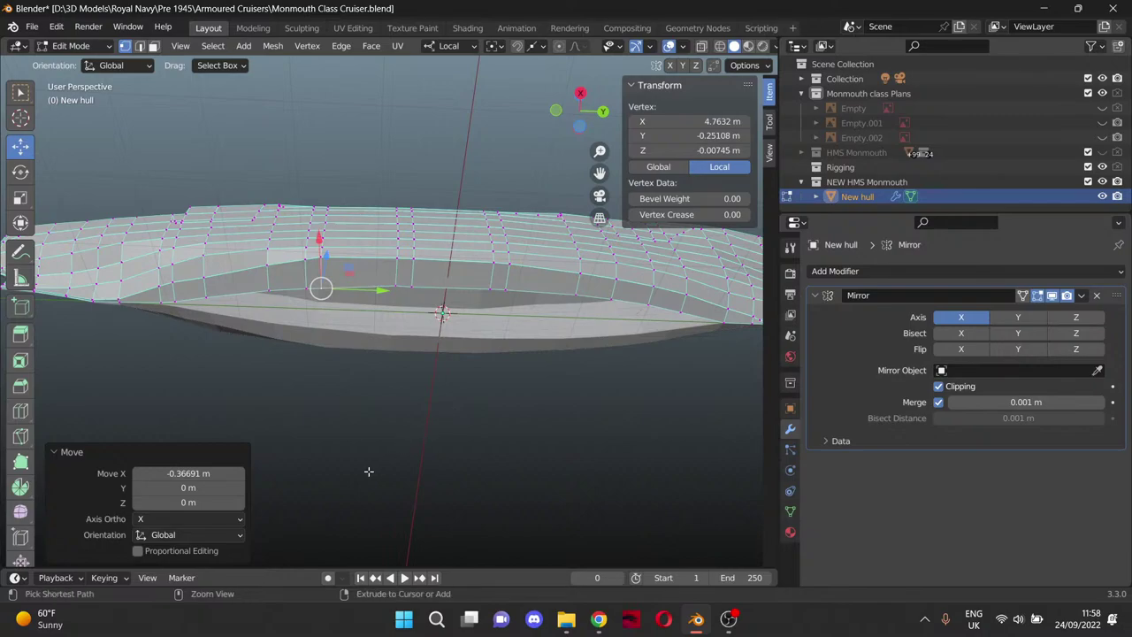
key("ctrl+e")
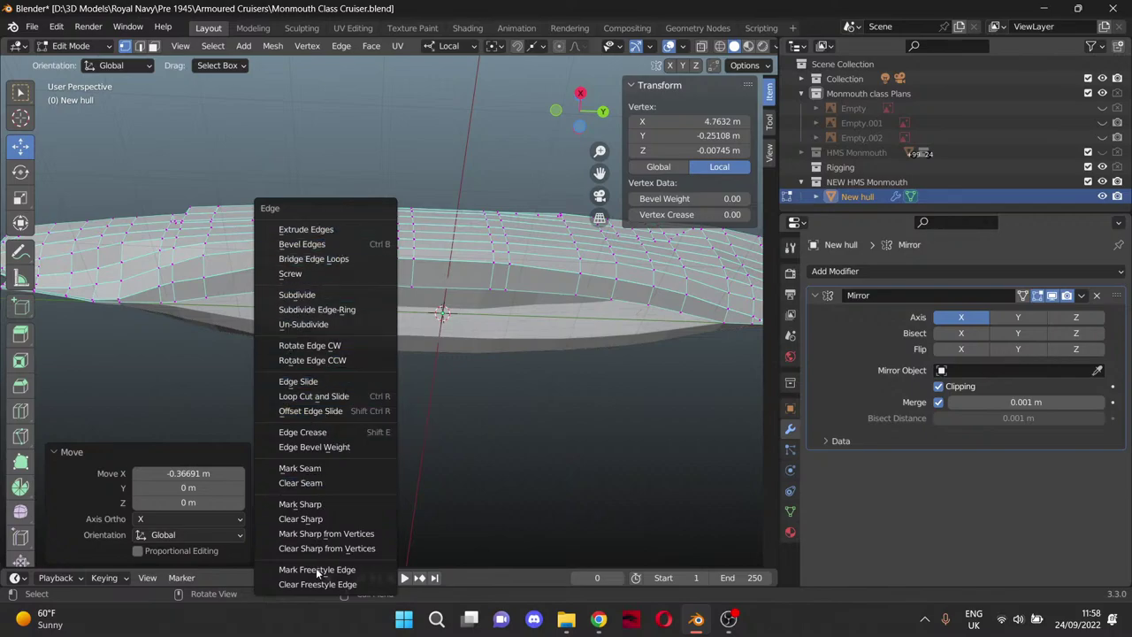
left_click(600, 452)
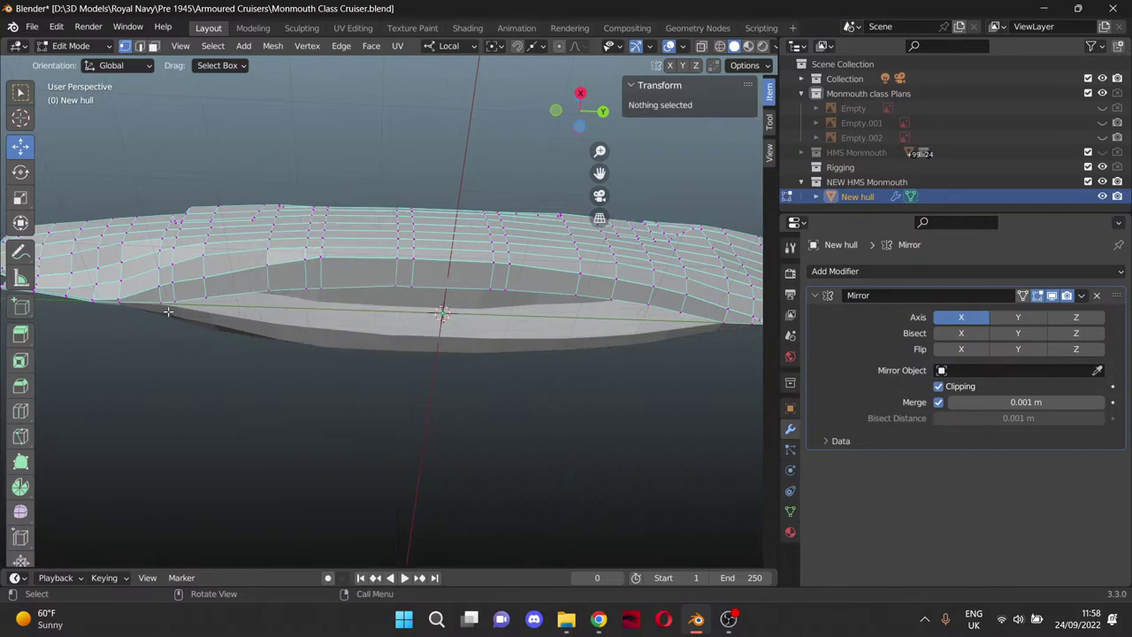
left_click(161, 302)
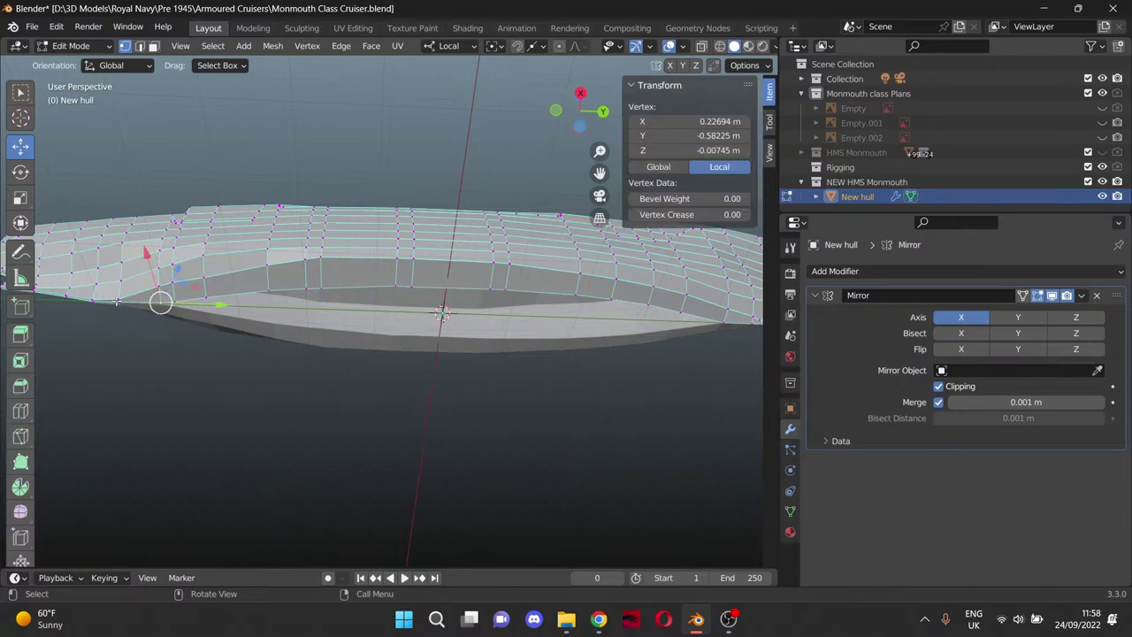
left_click(724, 322, "ctrl")
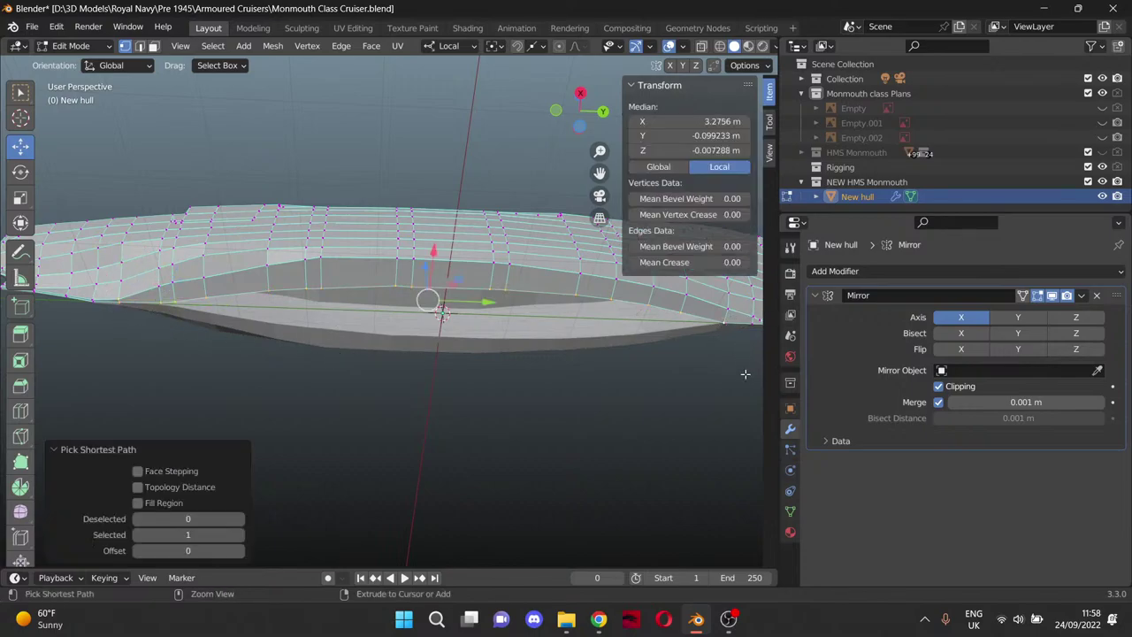
Try filling the open bottom of the hull with a single face from the selected edge path.
key("f")
left_click(449, 452)
middle_click_drag(228, 389, 446, 290)
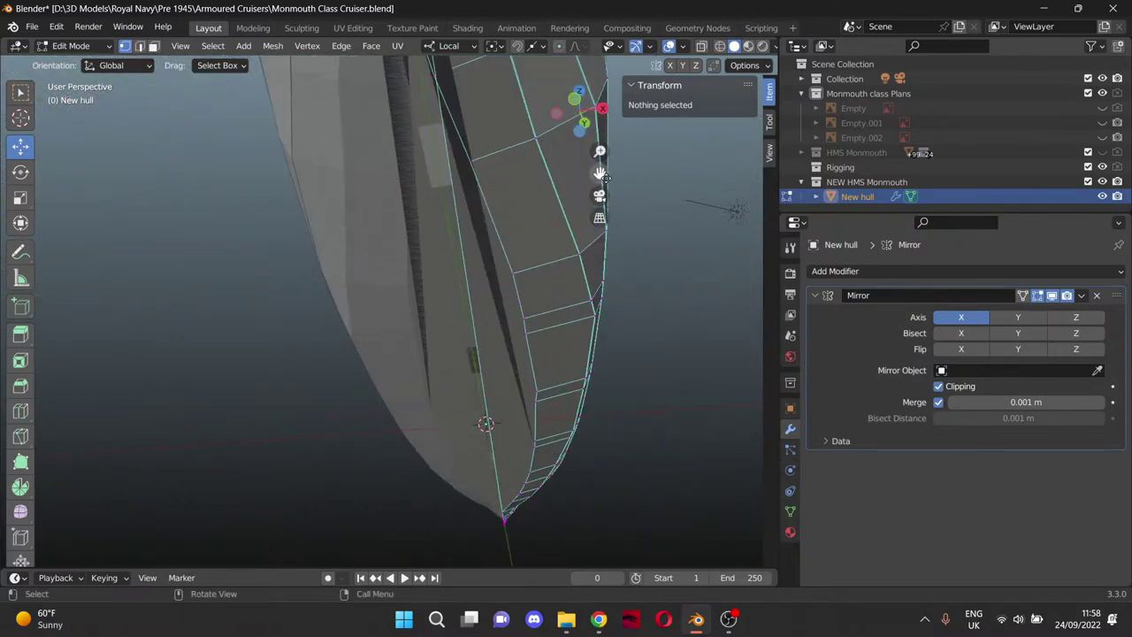
left_click_drag(603, 175, 521, 293)
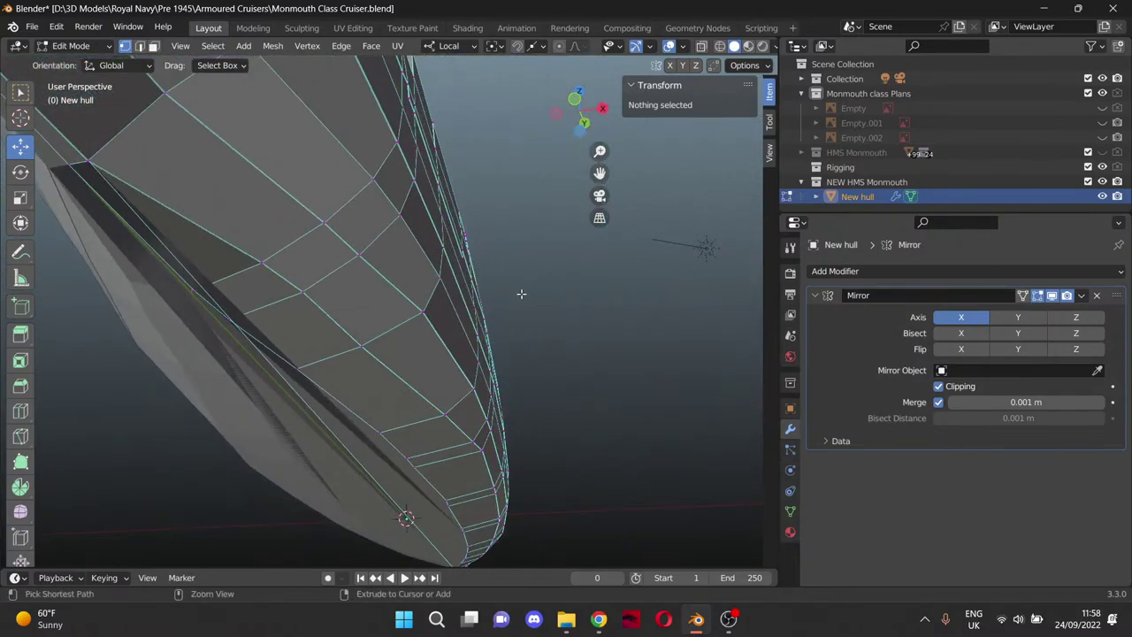
key("ctrl+z")
scroll(546, 404, "up", 1)
middle_click_drag(546, 404, 567, 400)
scroll(575, 422, "down", 2)
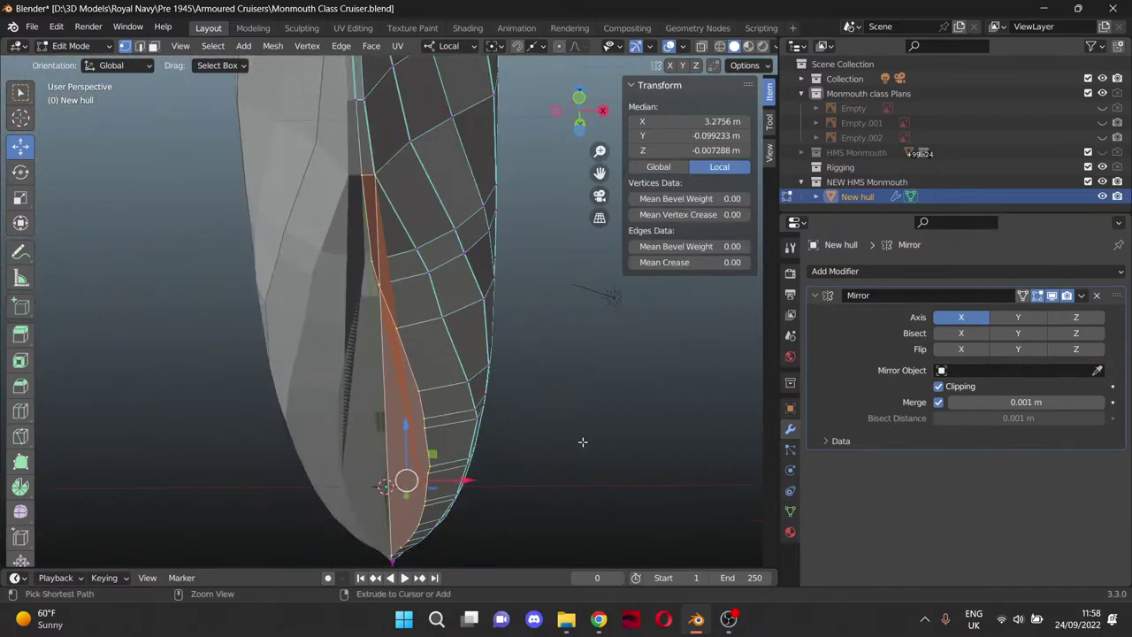
key("ctrl+z")
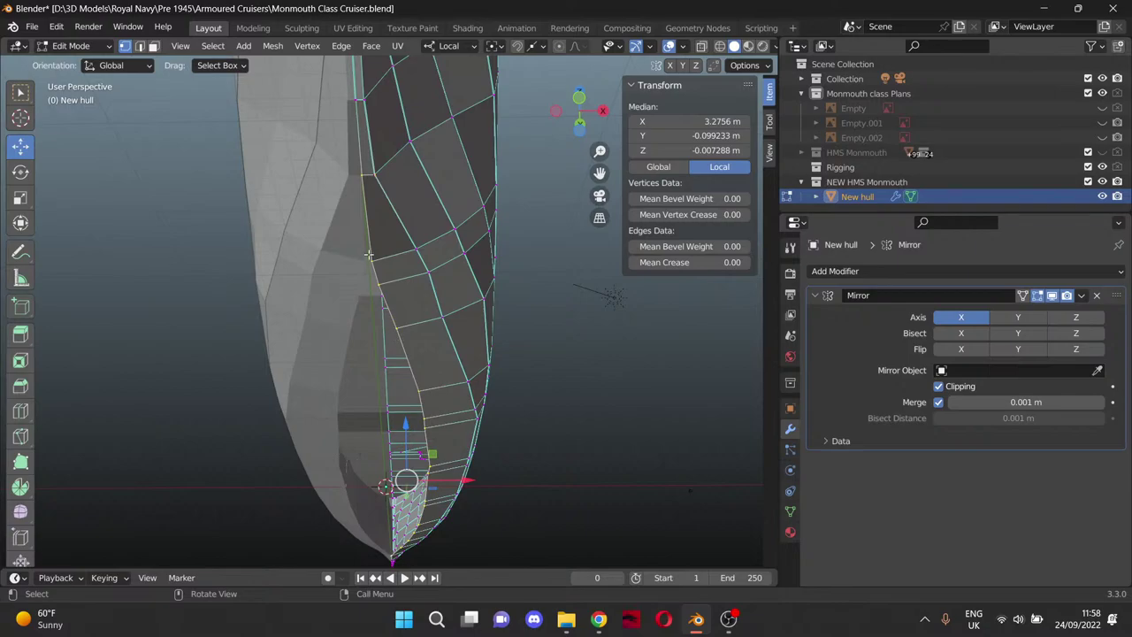
Select the bottom edge path from the aft centreline vertex to the one near the bow and fill it with a face.
left_click(361, 177)
middle_click_drag(360, 174, 523, 305)
left_click_drag(600, 173, 472, 109)
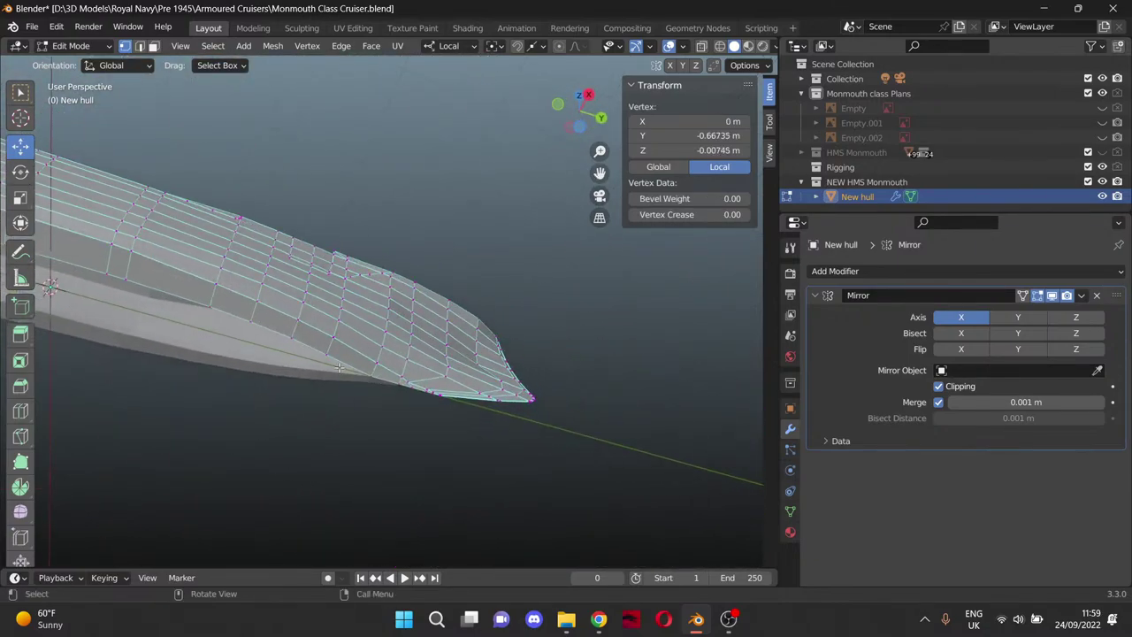
scroll(355, 450, "up", 3)
scroll(413, 531, "up", 3)
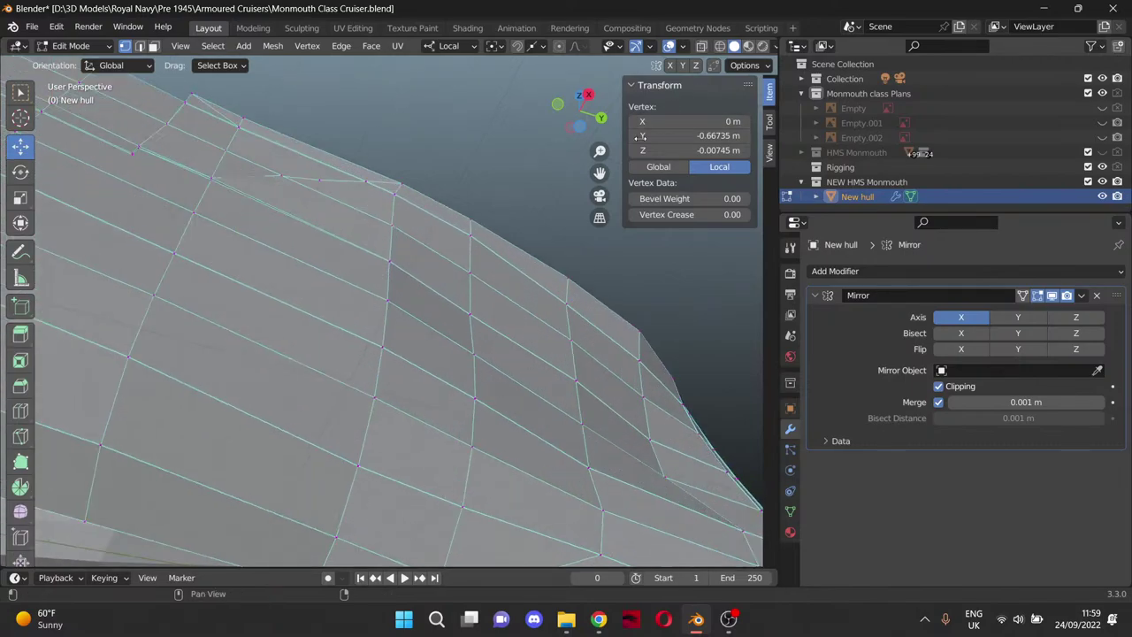
left_click_drag(600, 173, 600, 106)
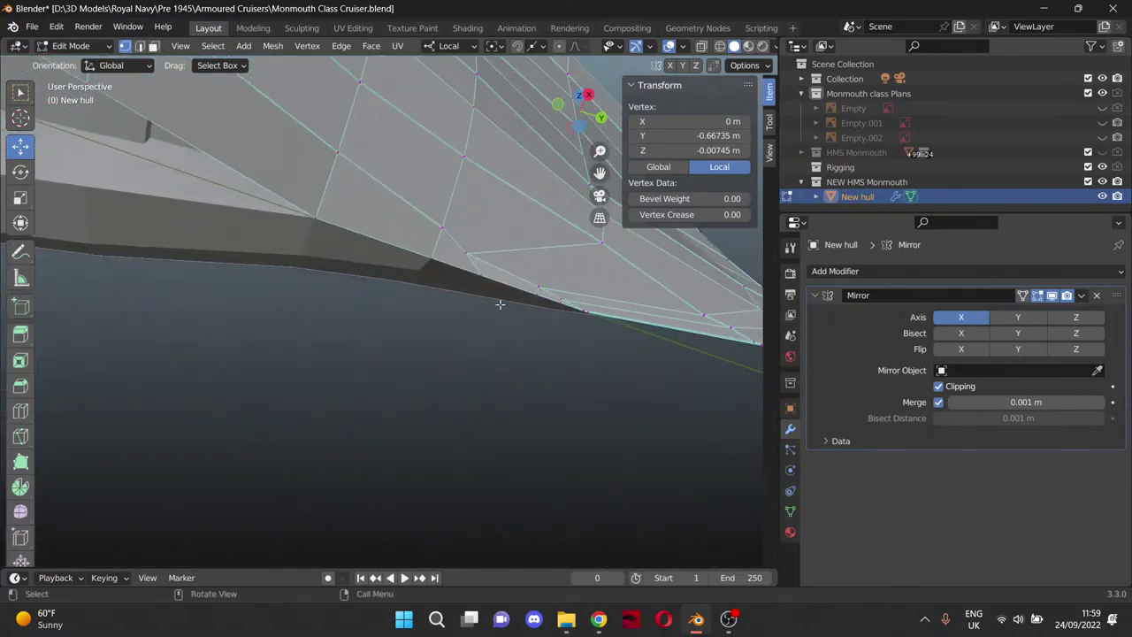
left_click(318, 231, "ctrl")
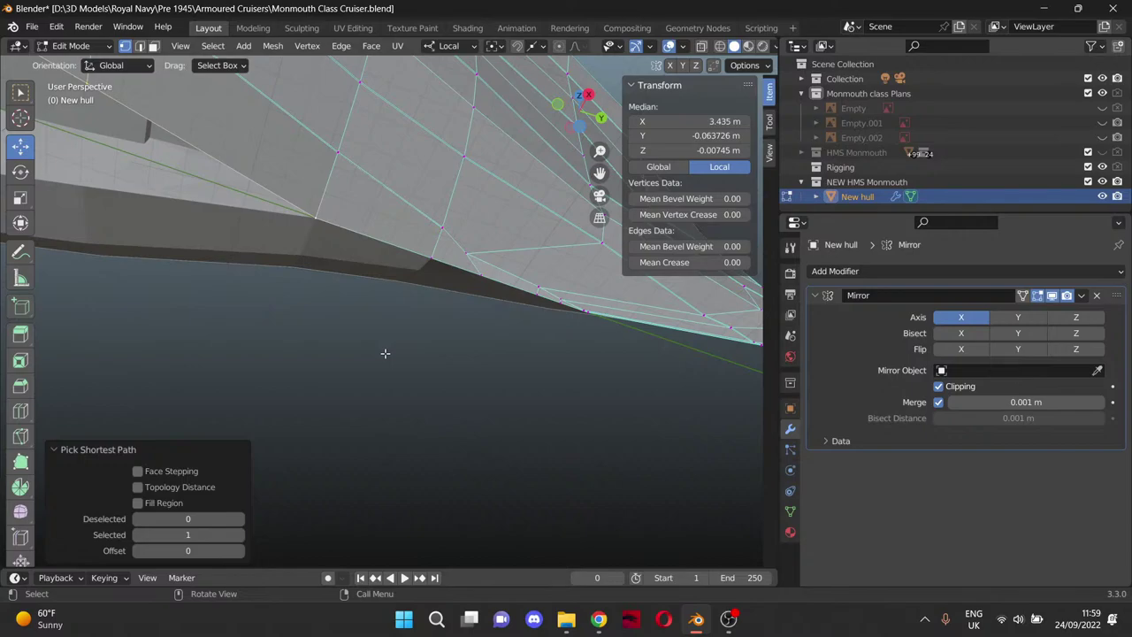
key("f")
scroll(387, 380, "down", 8)
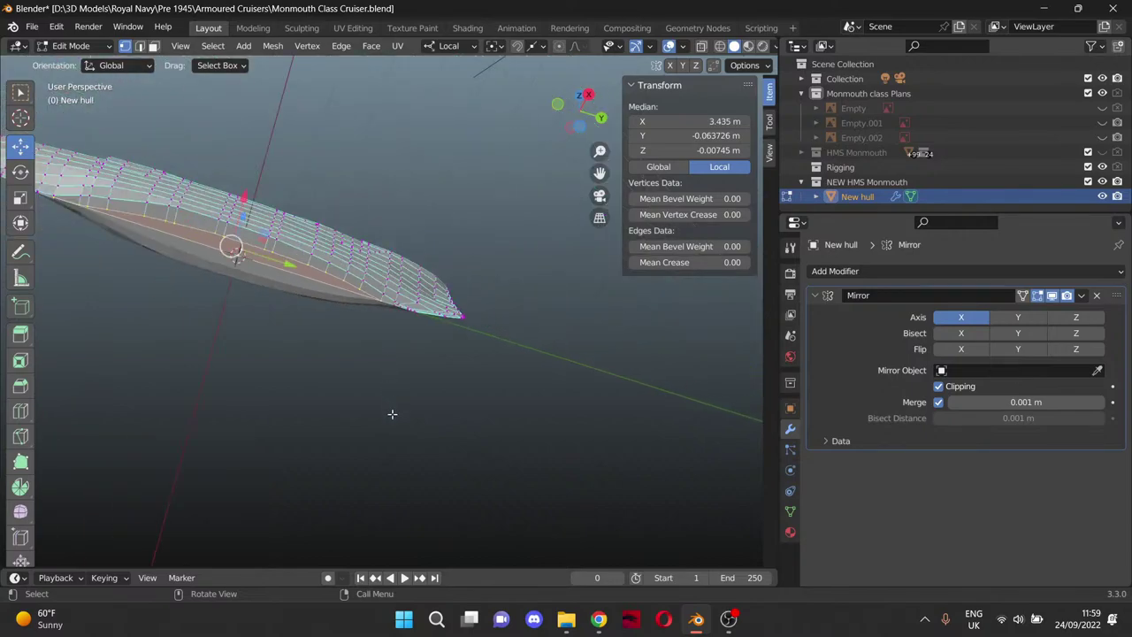
left_click(392, 412)
Examine the whole hull in the right side view and inspect the stern up close.
middle_click_drag(392, 413, 437, 435)
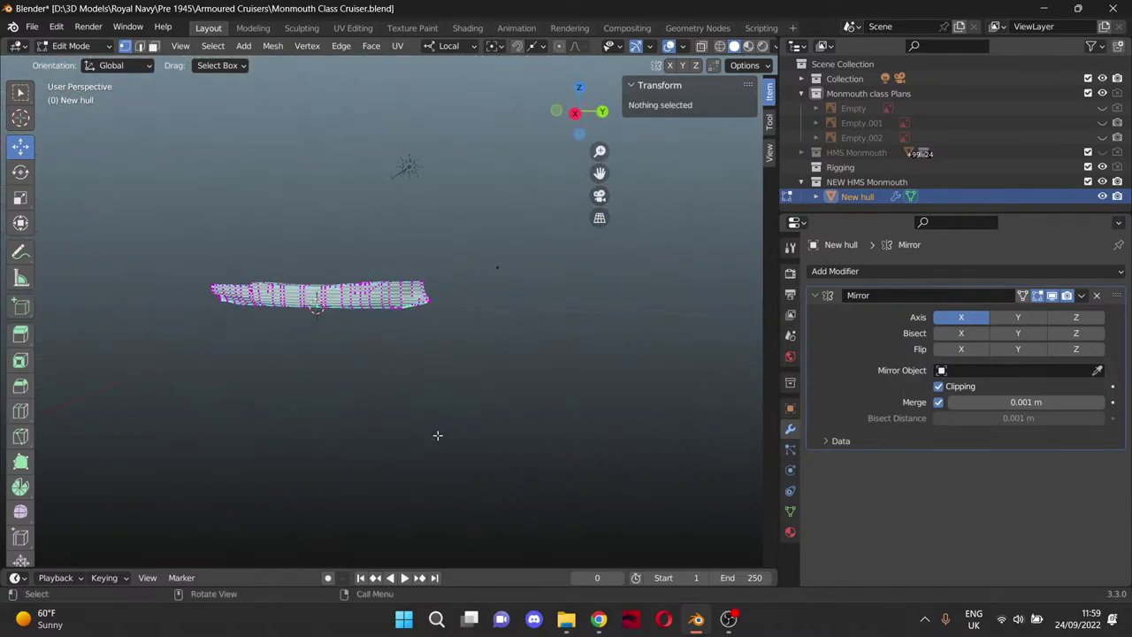
key("KP_3")
left_click_drag(170, 217, 433, 412)
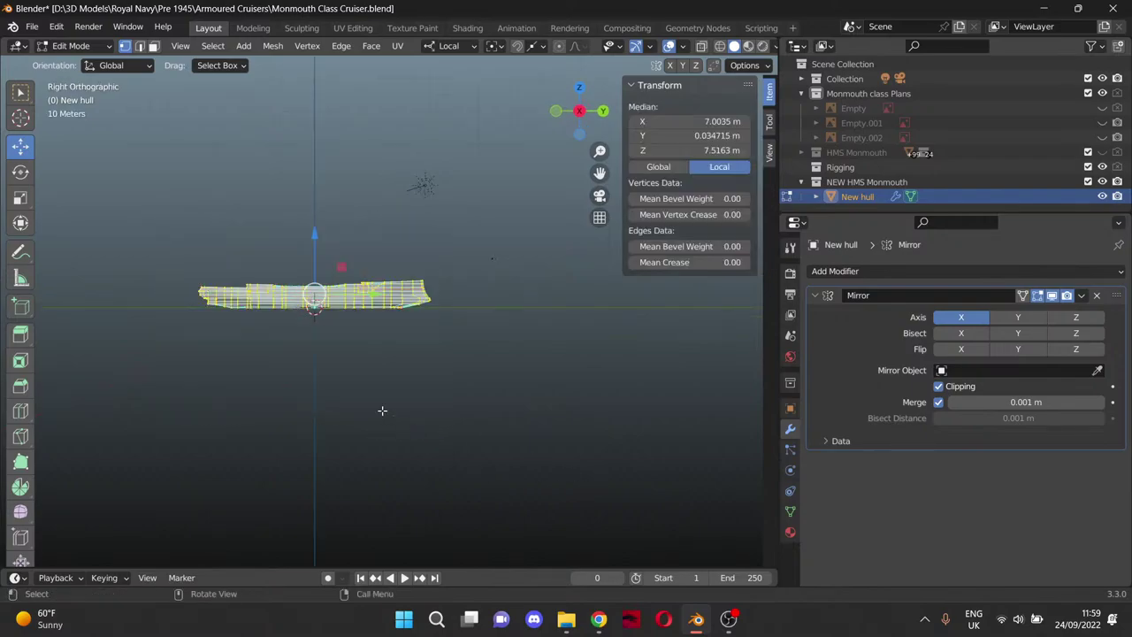
scroll(371, 380, "up", 3)
middle_click_drag(366, 358, 576, 443, "shift")
middle_click_drag(472, 290, 446, 306, "shift")
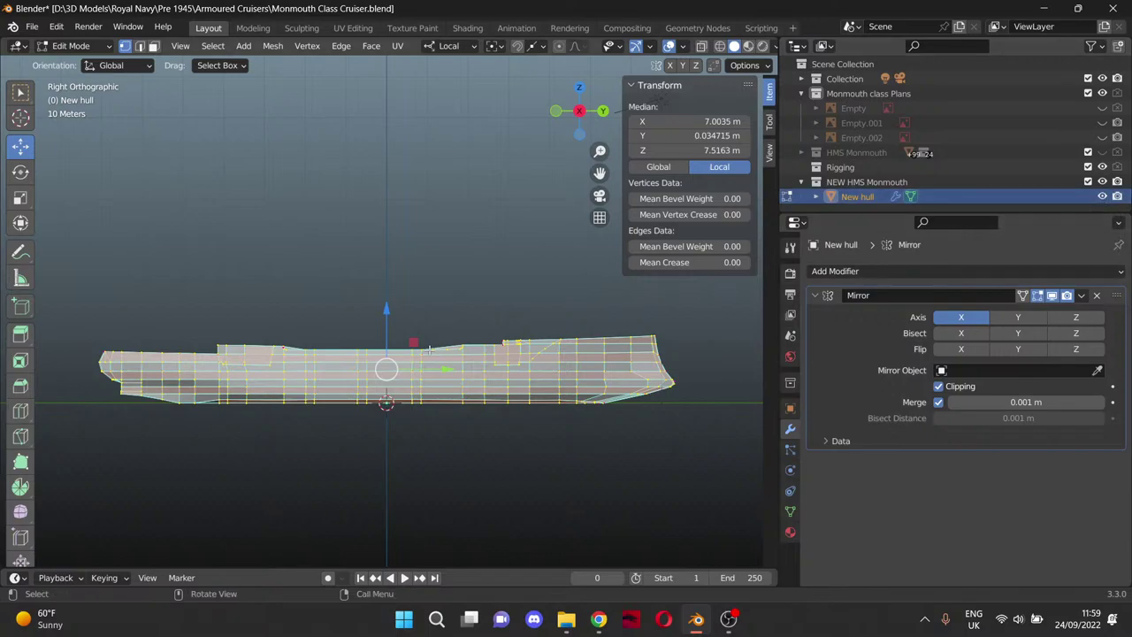
scroll(189, 344, "up", 3)
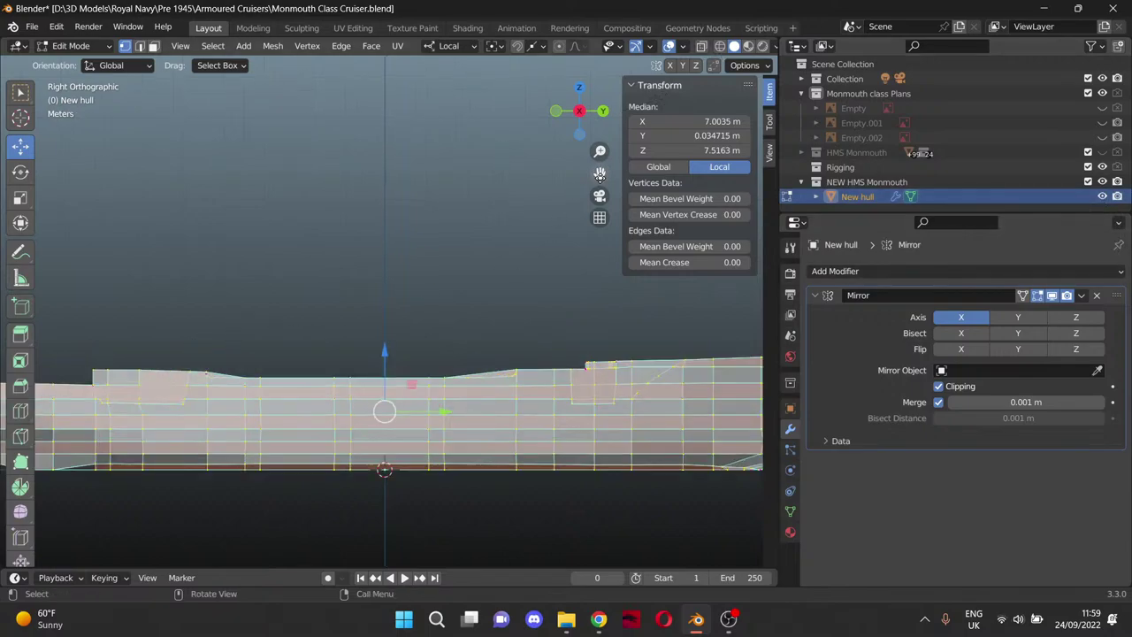
left_click_drag(600, 174, 632, 85)
scroll(518, 261, "down", 2)
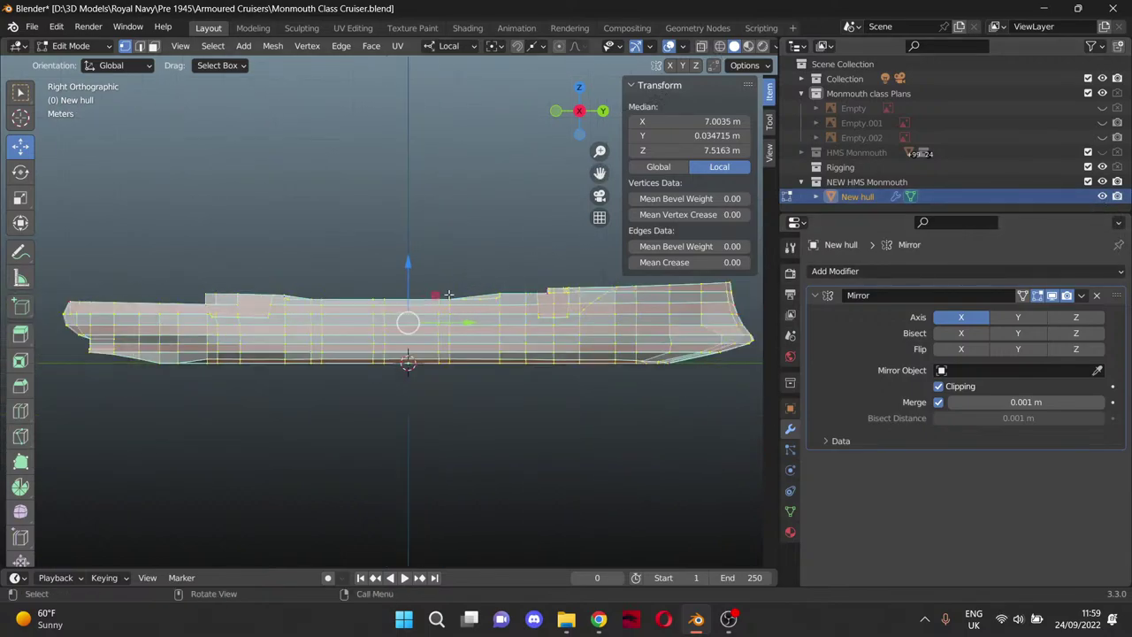
scroll(553, 296, "down", 1)
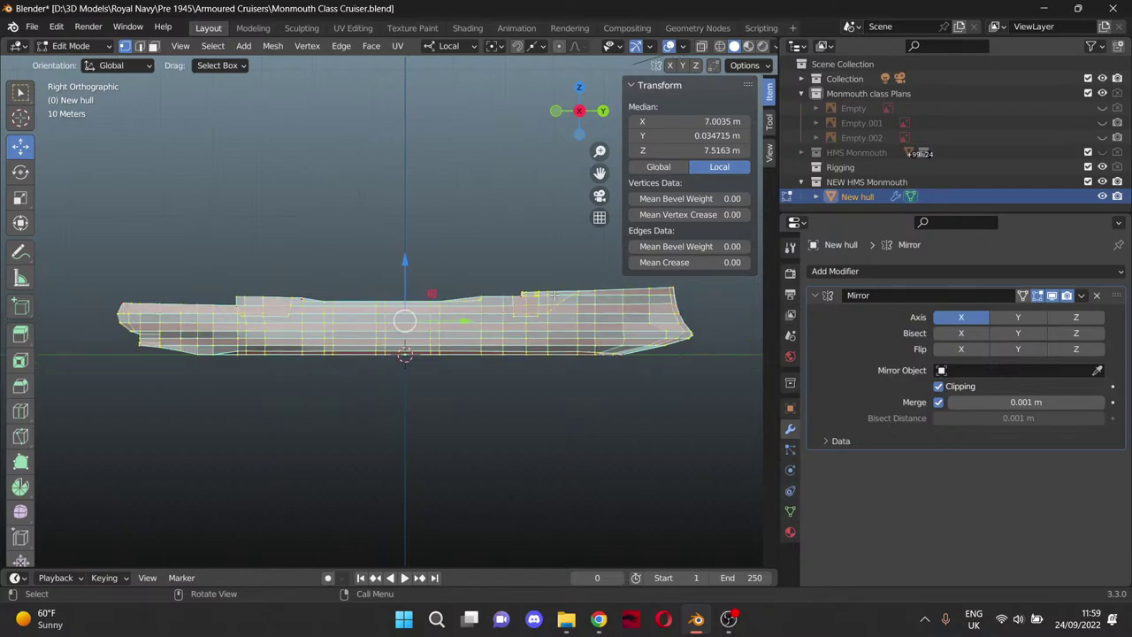
left_click(542, 293)
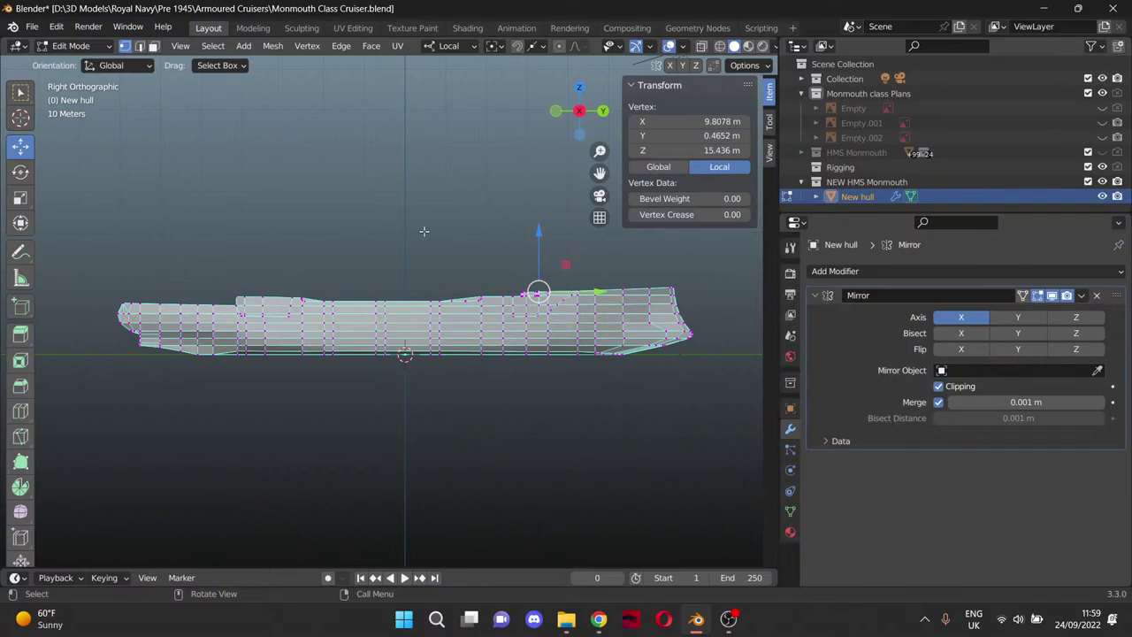
middle_click_drag(337, 230, 465, 251)
left_click_drag(600, 173, 752, 126)
scroll(367, 315, "up", 9)
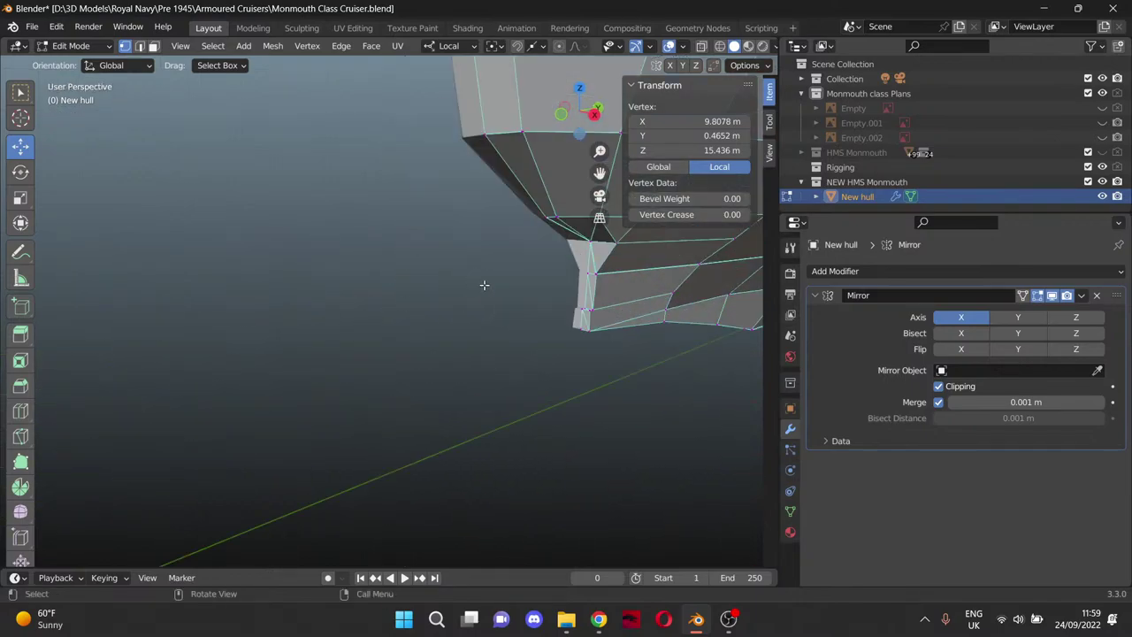
scroll(490, 236, "down", 3)
left_click_drag(600, 174, 469, 255)
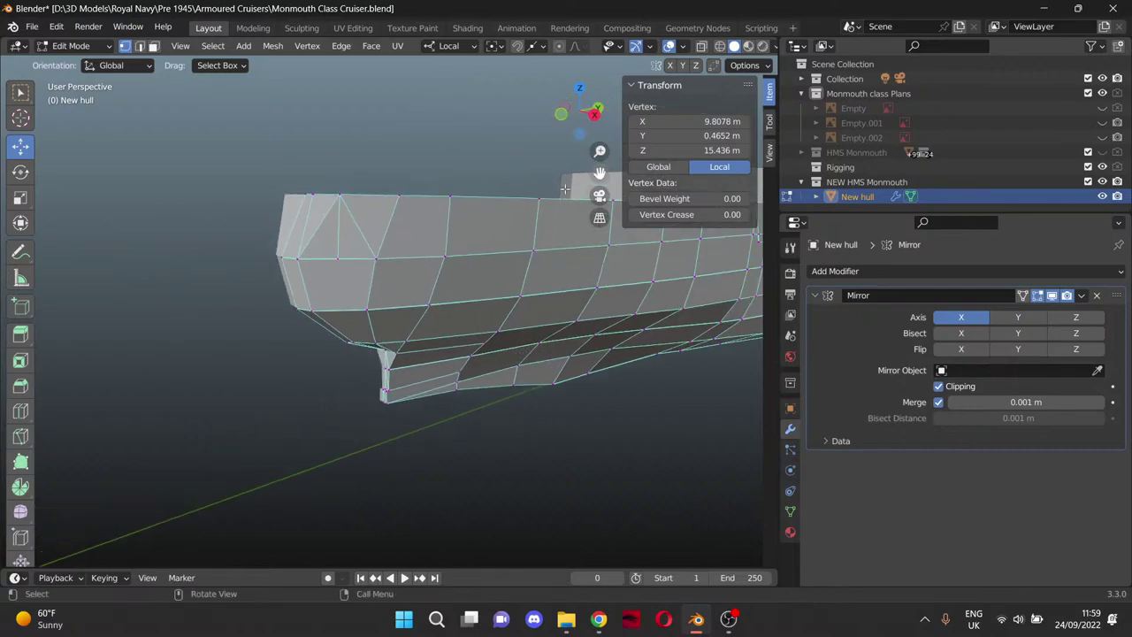
Try selecting the vertices at the upper corner of the stern, first in perspective and again in the right side view.
left_click(299, 255)
left_click(332, 213, "shift")
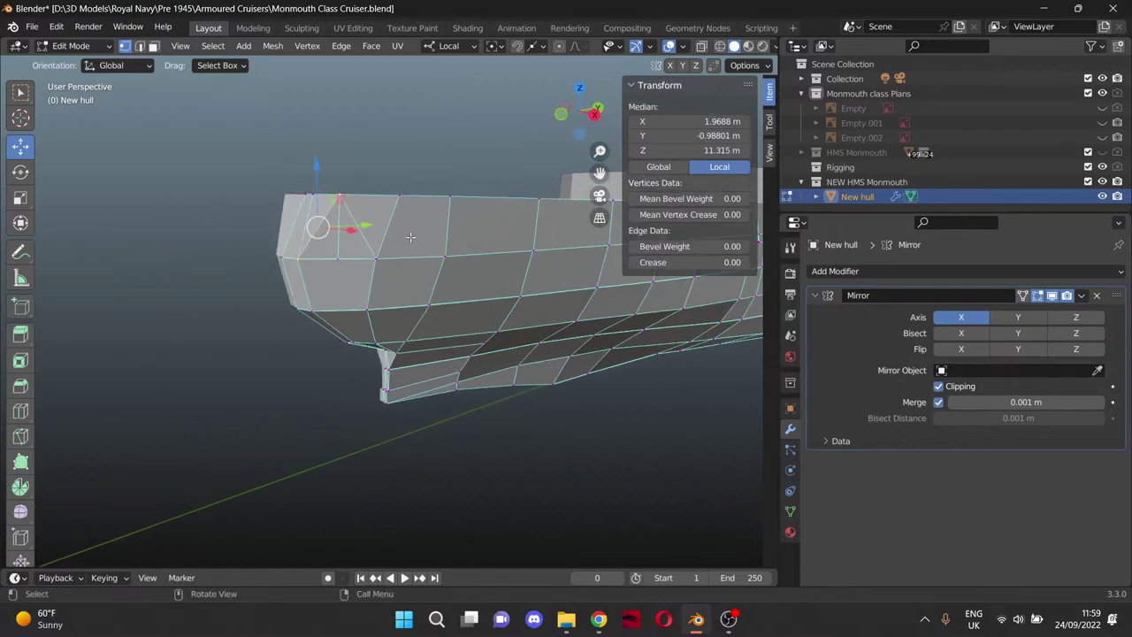
key("KP_3")
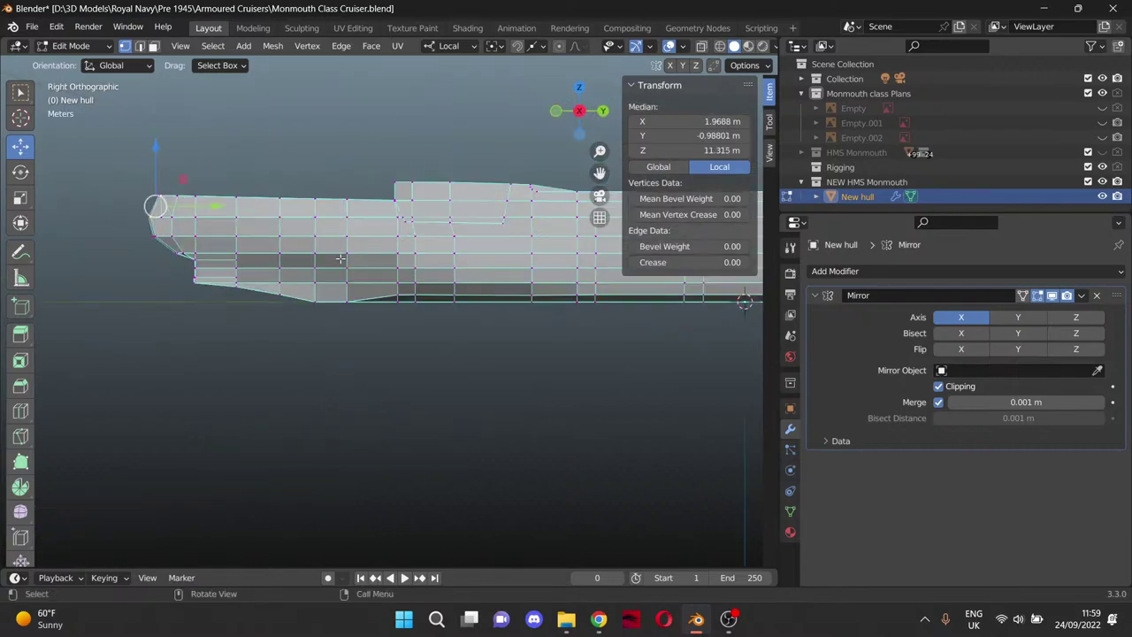
left_click(133, 196)
left_click_drag(135, 197, 260, 154)
left_click(147, 199)
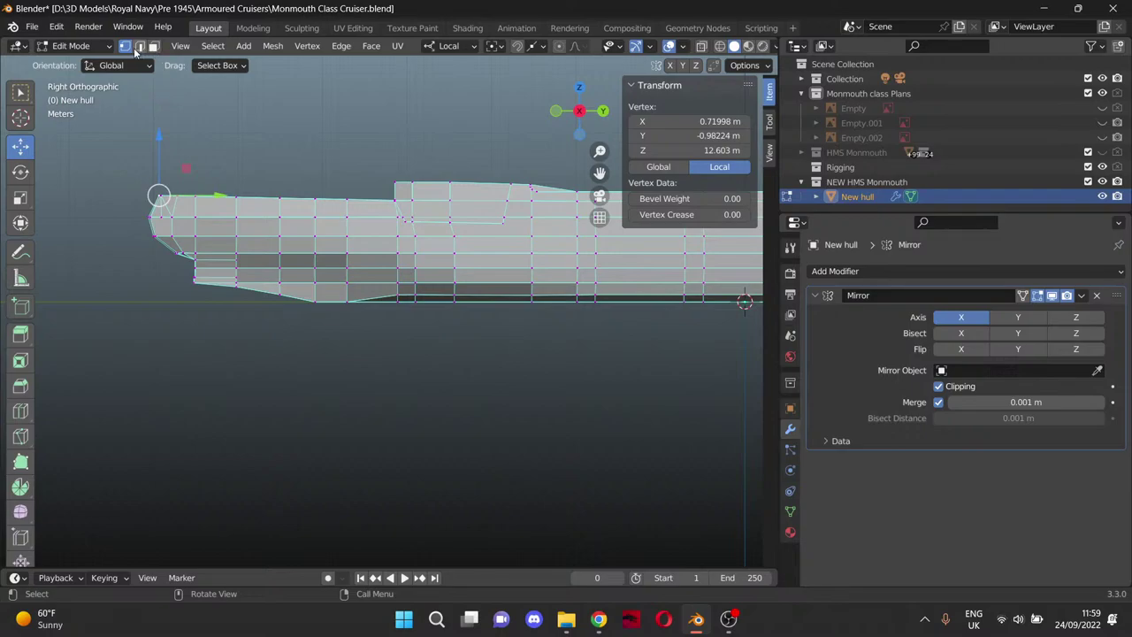
Switch to edge selection and select the uppermost row of vertical edges along the low aft section of the hull.
left_click(140, 48)
left_click_drag(145, 205, 219, 210)
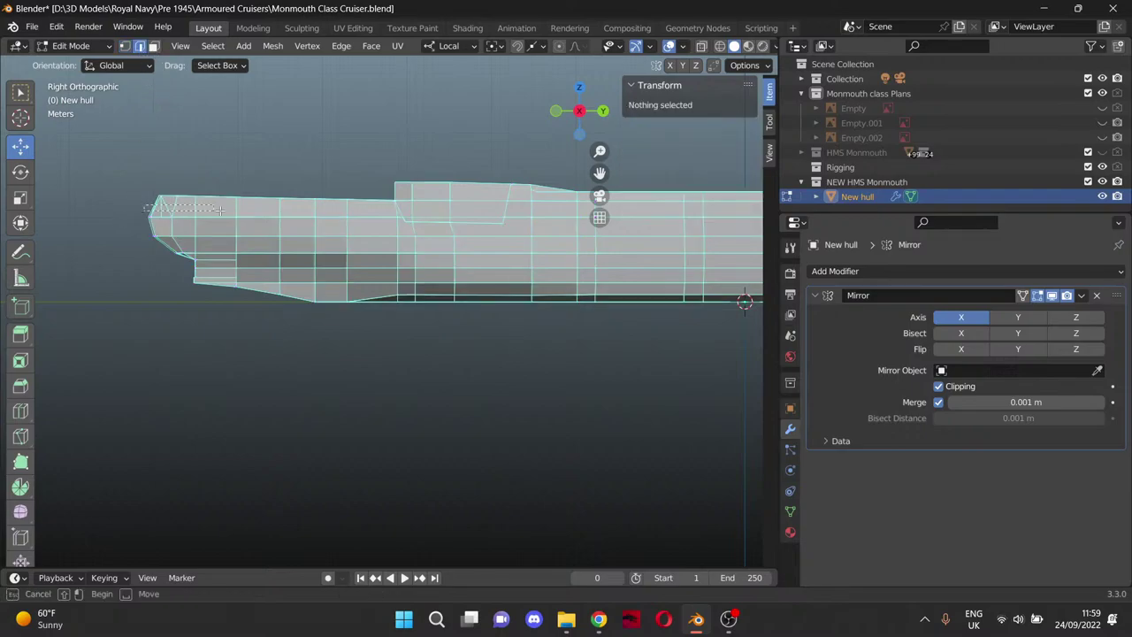
left_click_drag(372, 210, 395, 214)
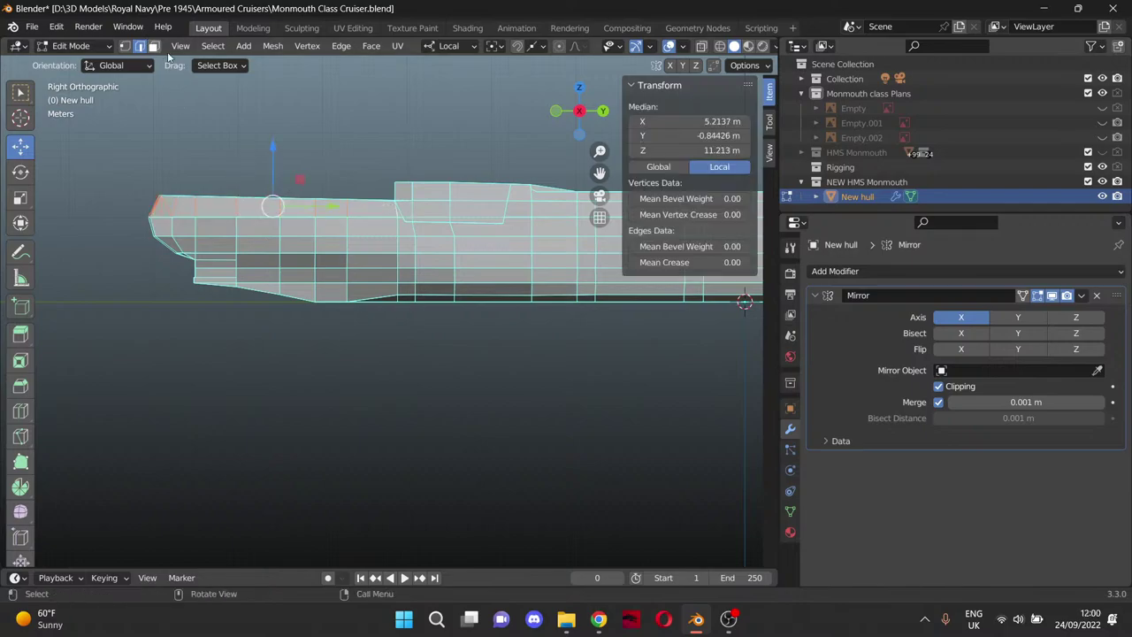
Extend the edge selection along the same row through the midship section and forward to the bow stem.
middle_click_drag(590, 176, 263, 174, "shift")
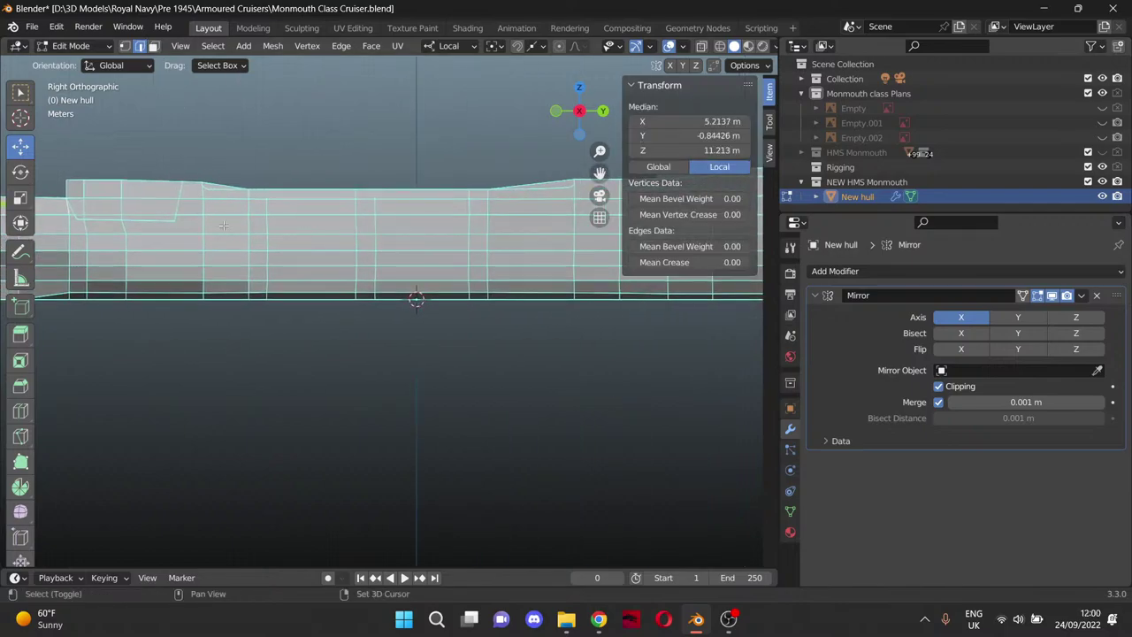
left_click(194, 207)
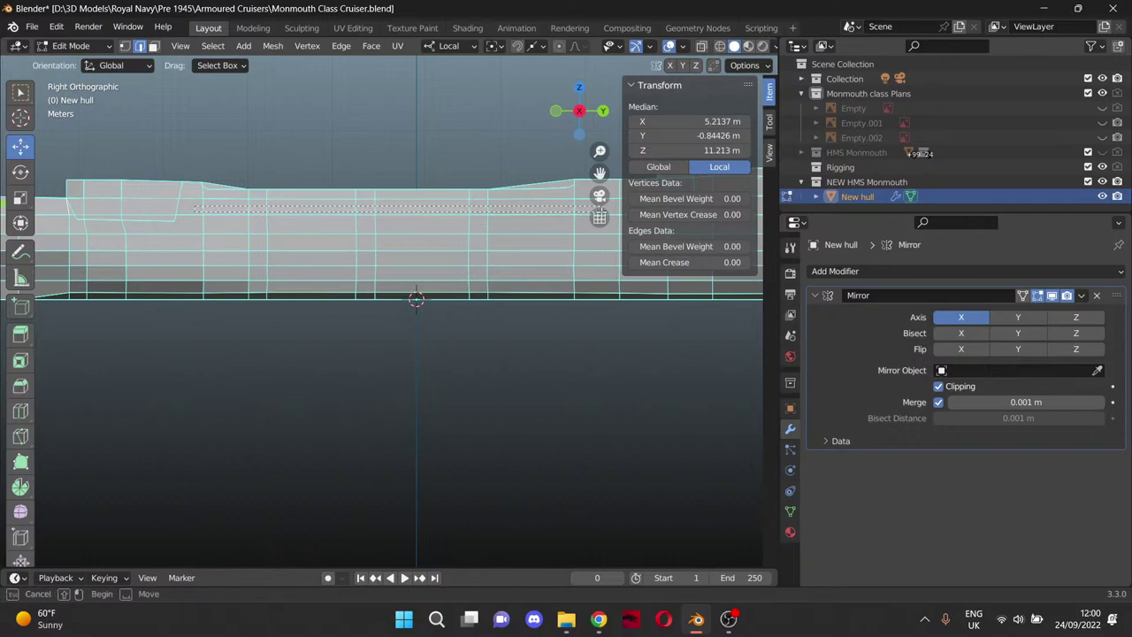
middle_click_drag(599, 195, 137, 205, "shift")
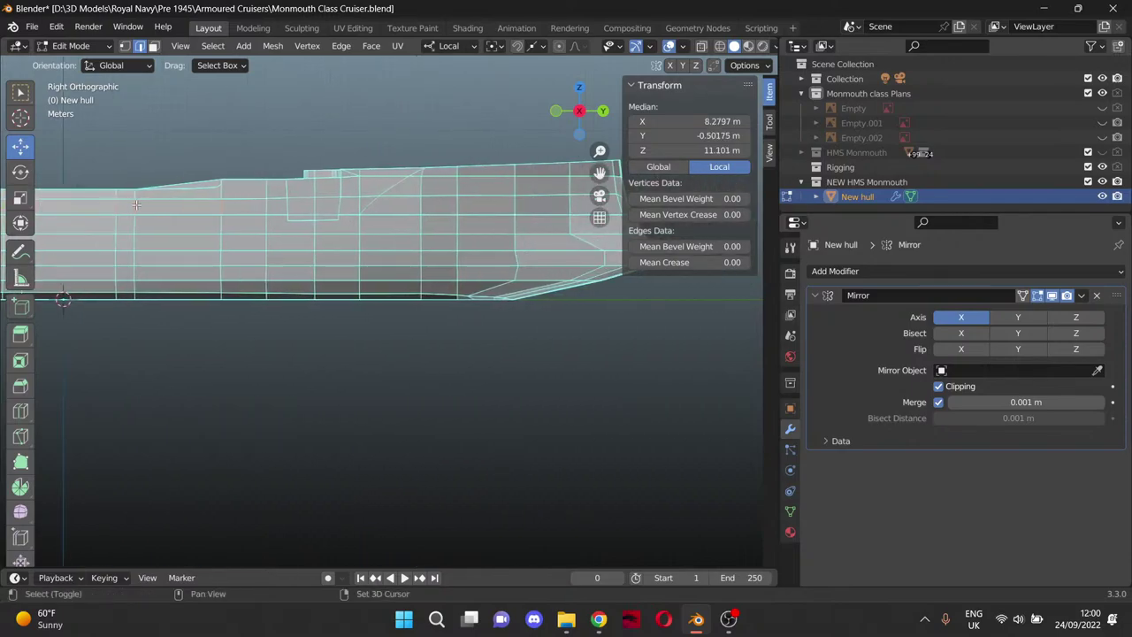
left_click(265, 202, "shift")
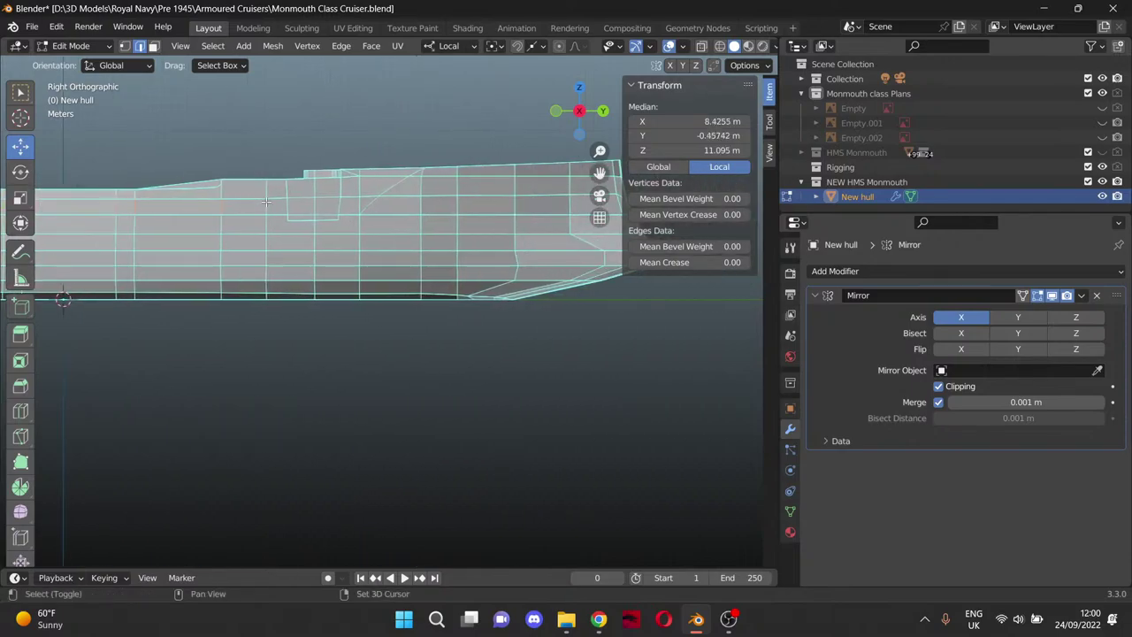
left_click(422, 207, "shift")
left_click(451, 205, "shift")
left_click(568, 204, "shift")
middle_click_drag(571, 204, 481, 214, "shift")
left_click(494, 210, "shift")
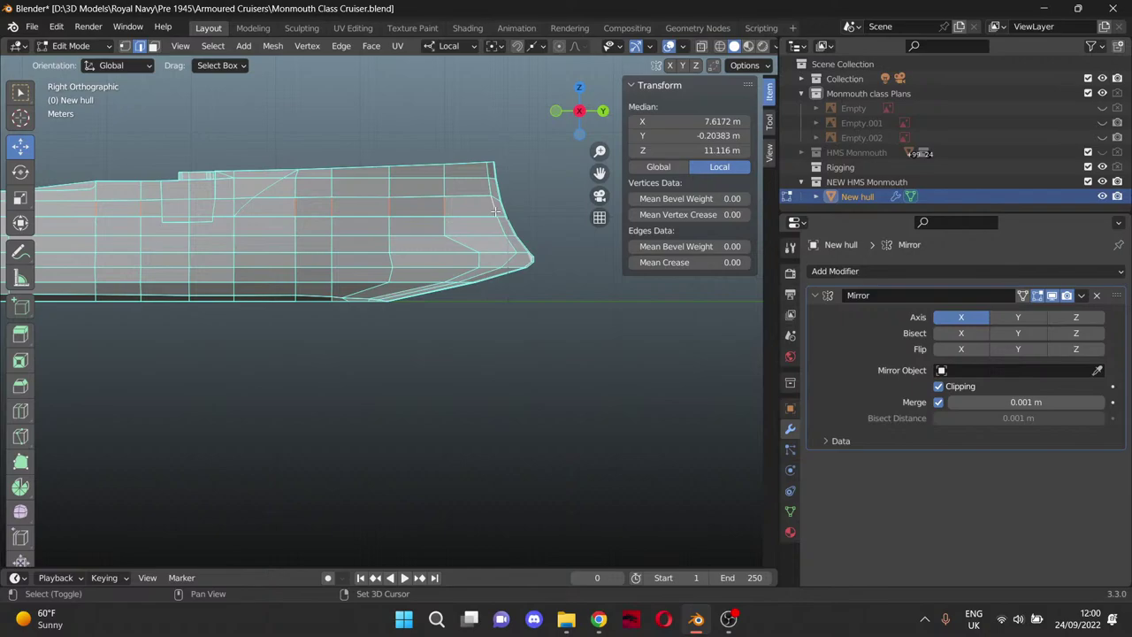
Add the vertical edges of the two rows just below the raised bow deck to the selection.
left_click(485, 168, "shift")
left_click(435, 172, "shift")
left_click(389, 173, "shift")
left_click(326, 175, "shift")
left_click(334, 173, "shift")
left_click(297, 175, "shift")
left_click(345, 188, "shift")
left_click(394, 187, "shift")
left_click(493, 189, "shift")
left_click(494, 190, "shift")
left_click(445, 189, "shift")
Add the remaining short edge beside the bow stem in the second row below the deck to the selection.
scroll(470, 191, "up", 3)
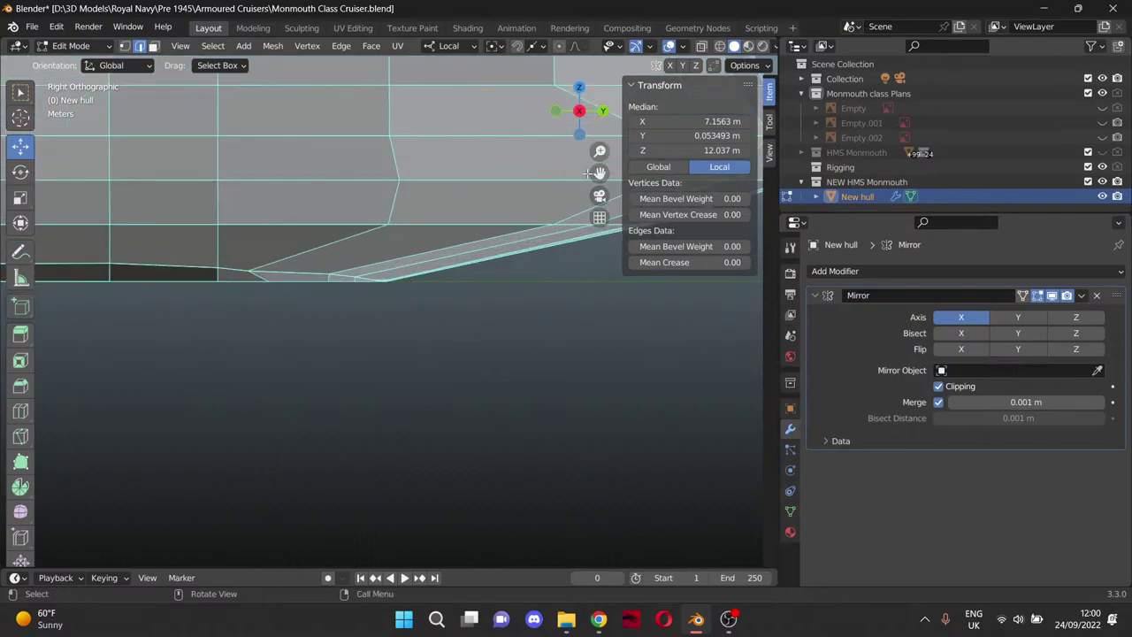
mouse_move(600, 173)
left_mouse_down()
mouse_move(570, 193)
mouse_move(595, 166)
left_mouse_up()
scroll(530, 230, "up", 5)
left_click(520, 204, "shift")
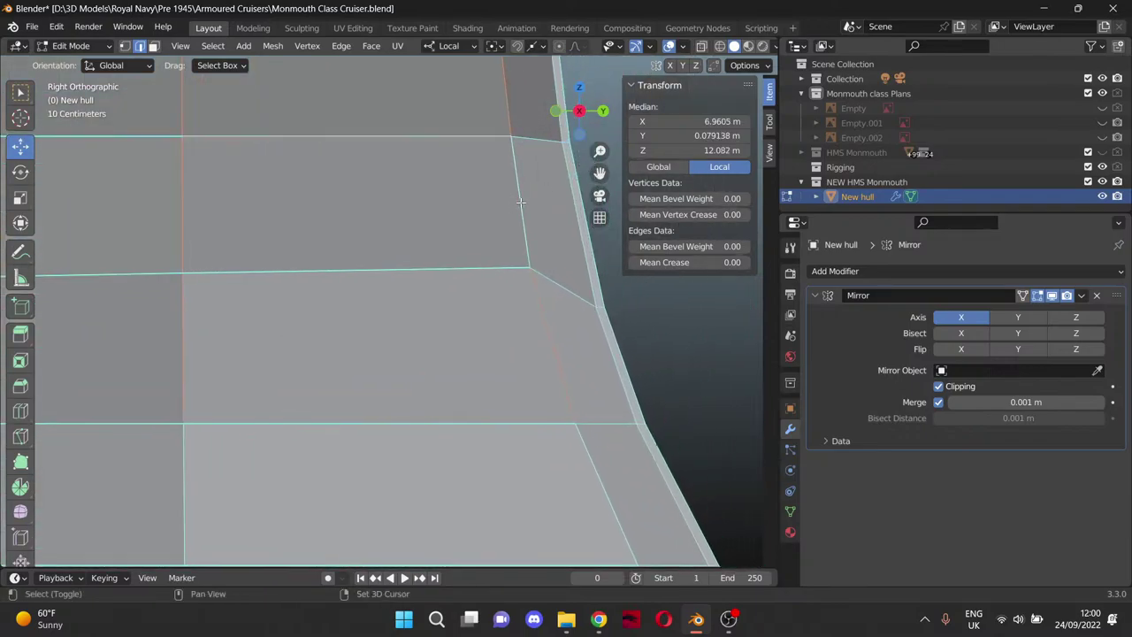
Add the vertical edges of the third row below the bow deck, from beside the stem aft over the neighbouring columns, to the selection.
left_click(595, 477, "shift")
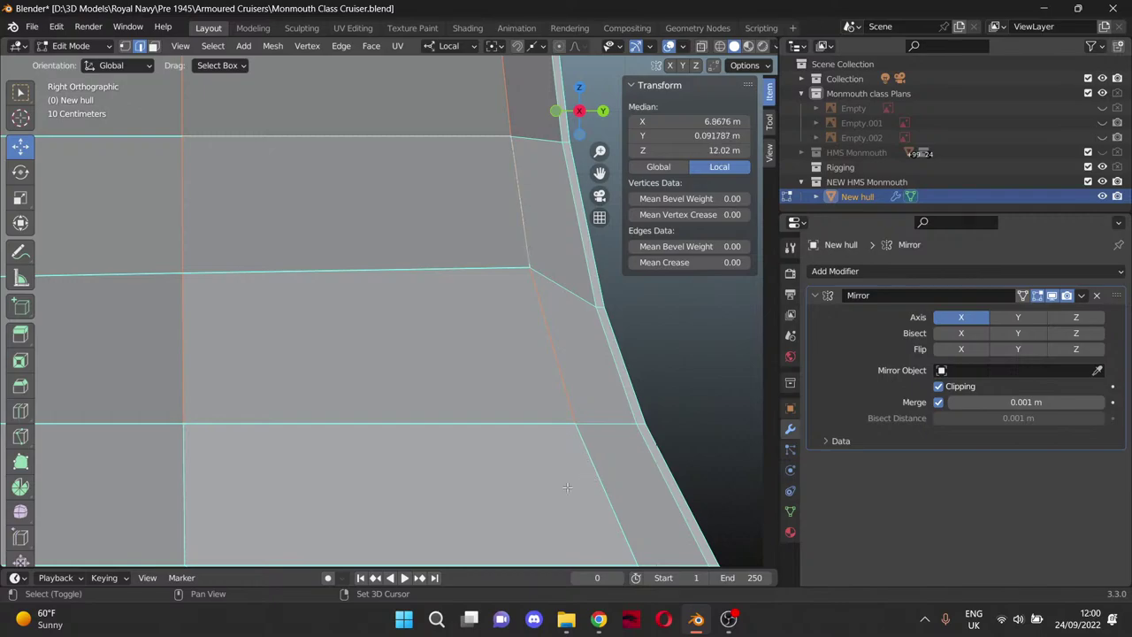
left_click(178, 495, "shift")
left_click_drag(599, 175, 1131, 40)
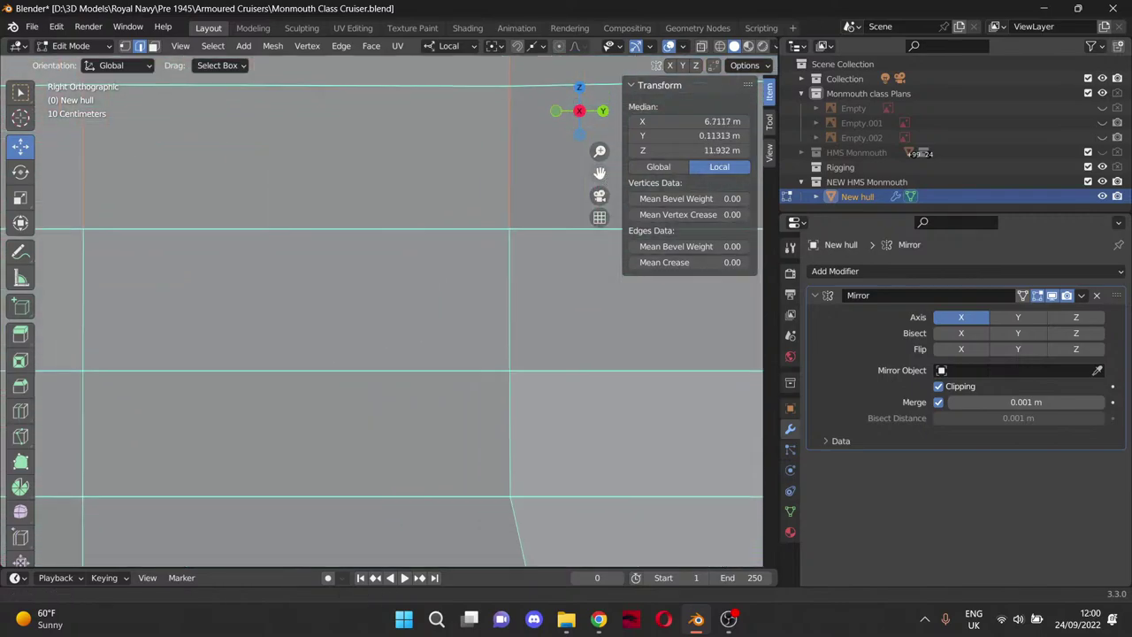
middle_click_drag(449, 363, 557, 342, "shift")
left_click(621, 310, "shift")
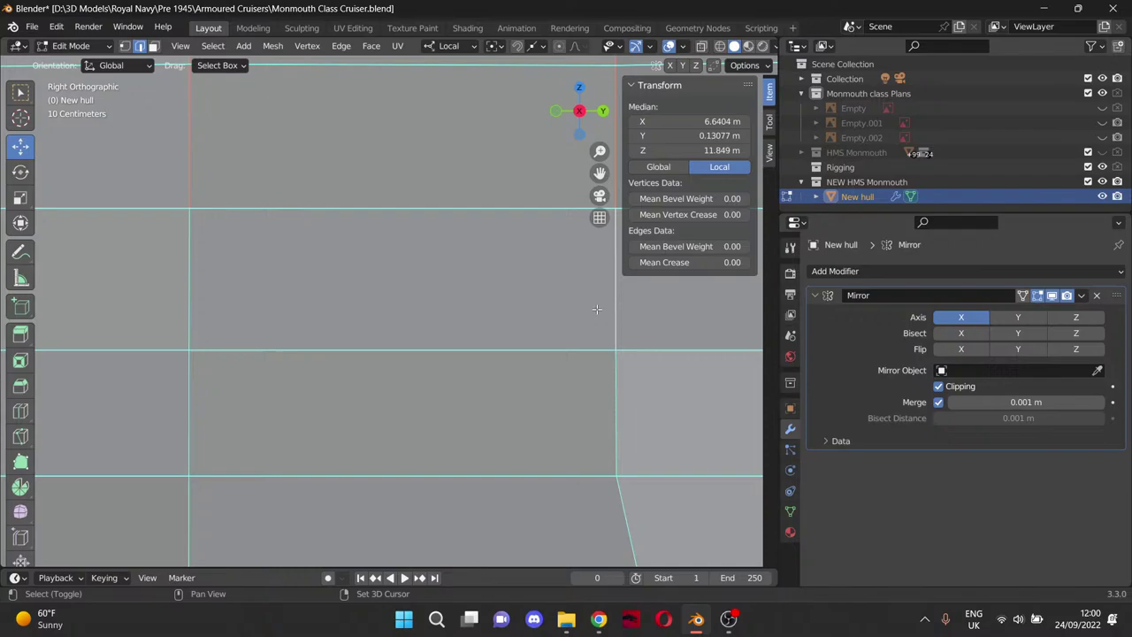
left_click(215, 303, "shift")
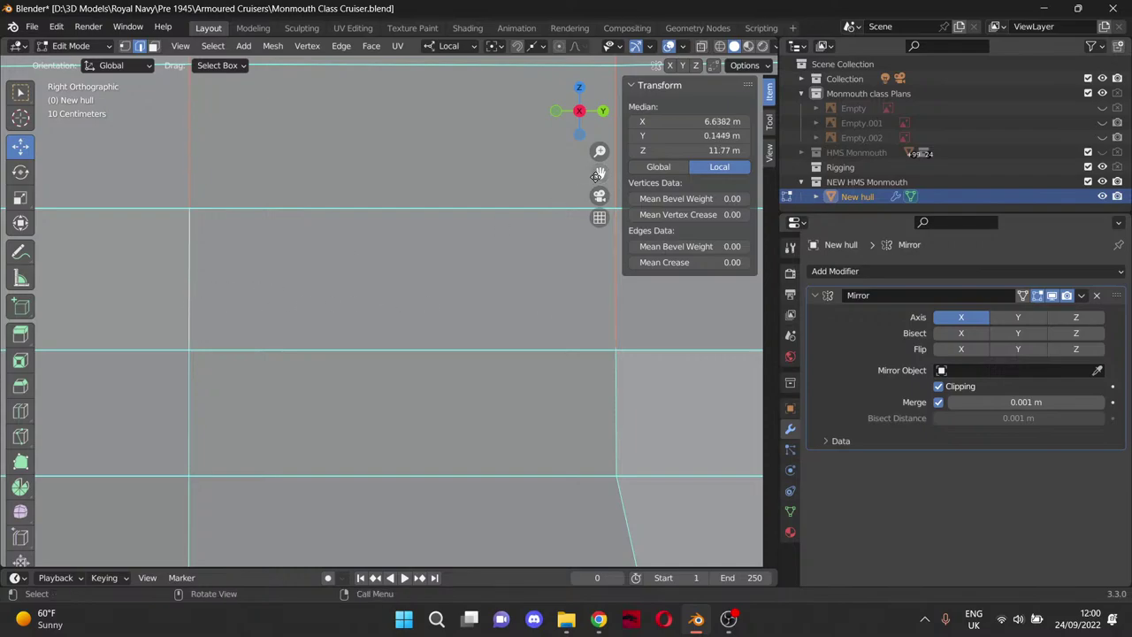
Extend the edge selection aft along the same row, past the forward casemate outline to the column just behind it.
left_click_drag(599, 175, 1131, 165)
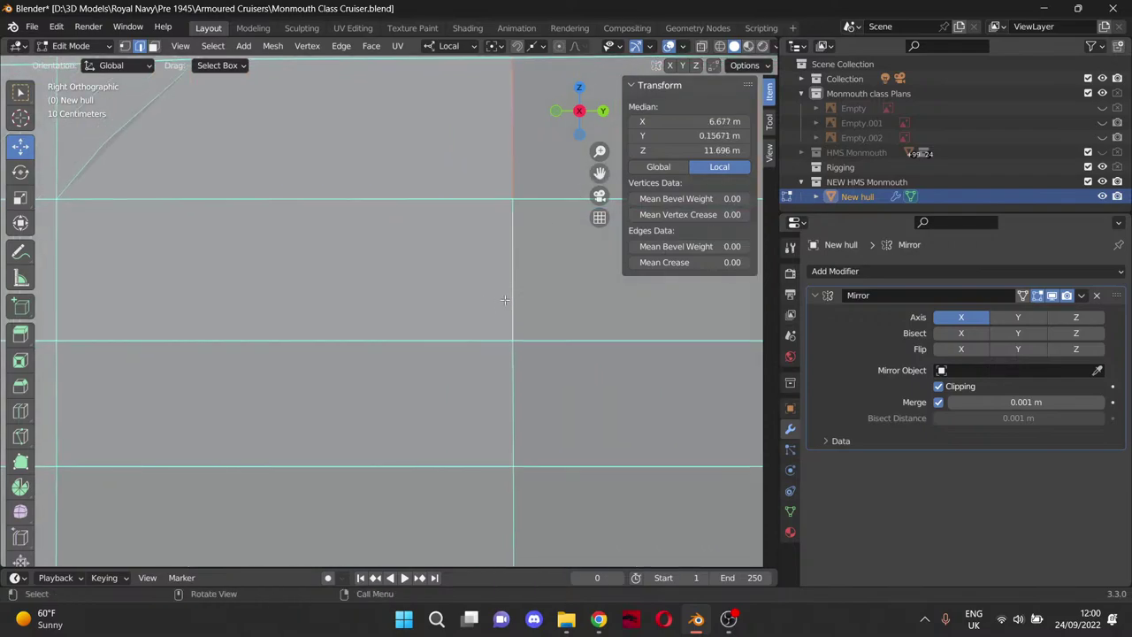
scroll(266, 313, "down", 4)
left_click(247, 308, "shift")
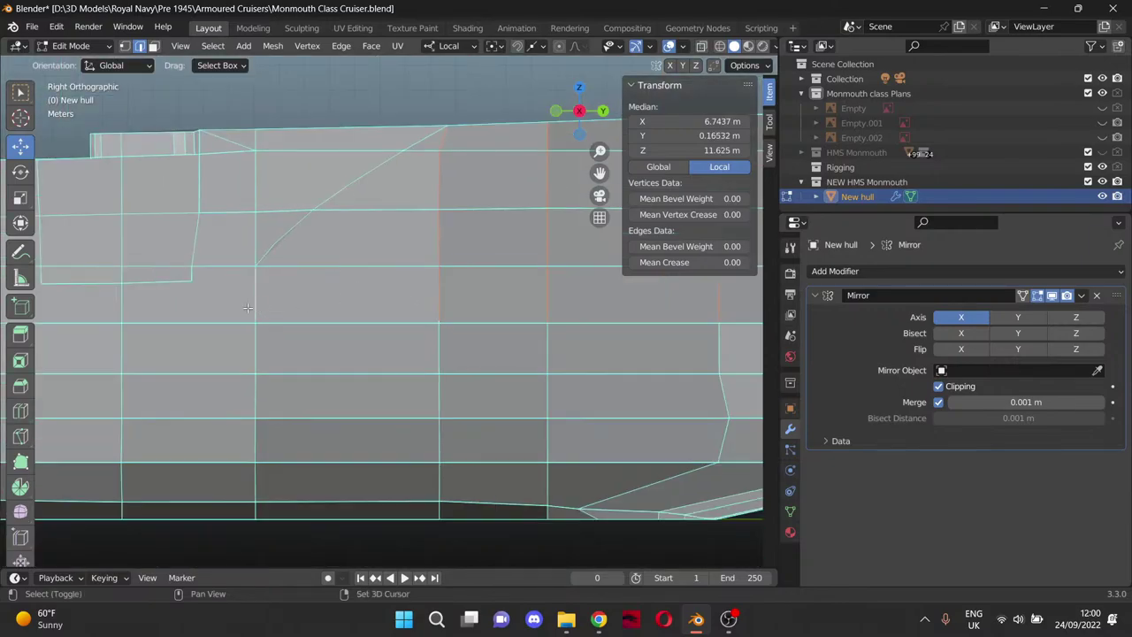
left_click(121, 311, "shift")
left_click_drag(601, 173, 581, 188)
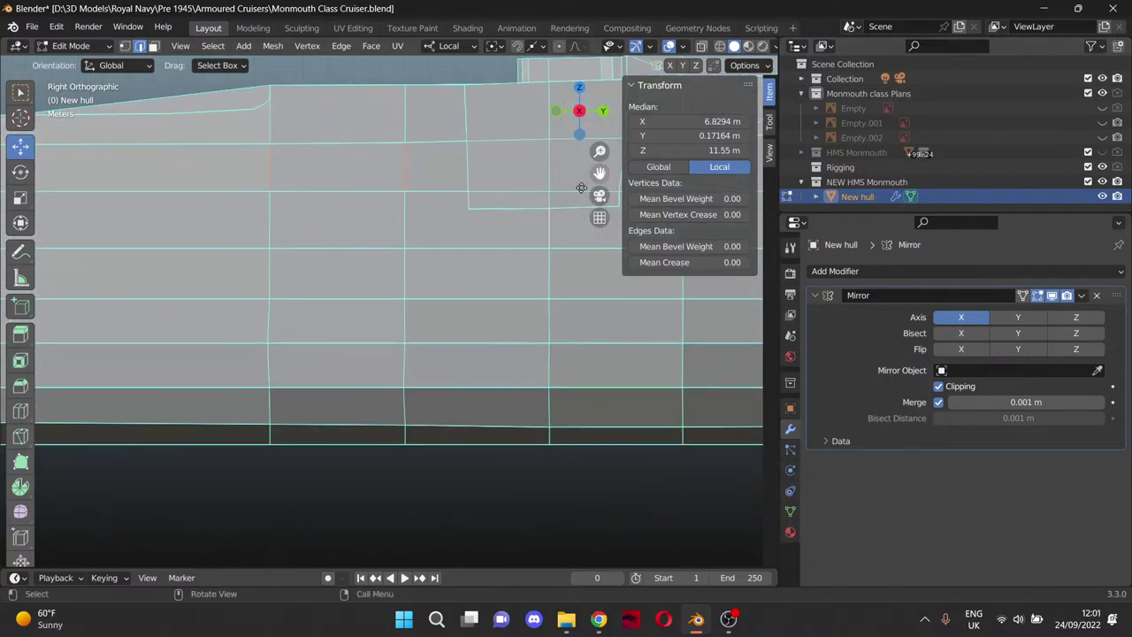
left_click(402, 228, "shift")
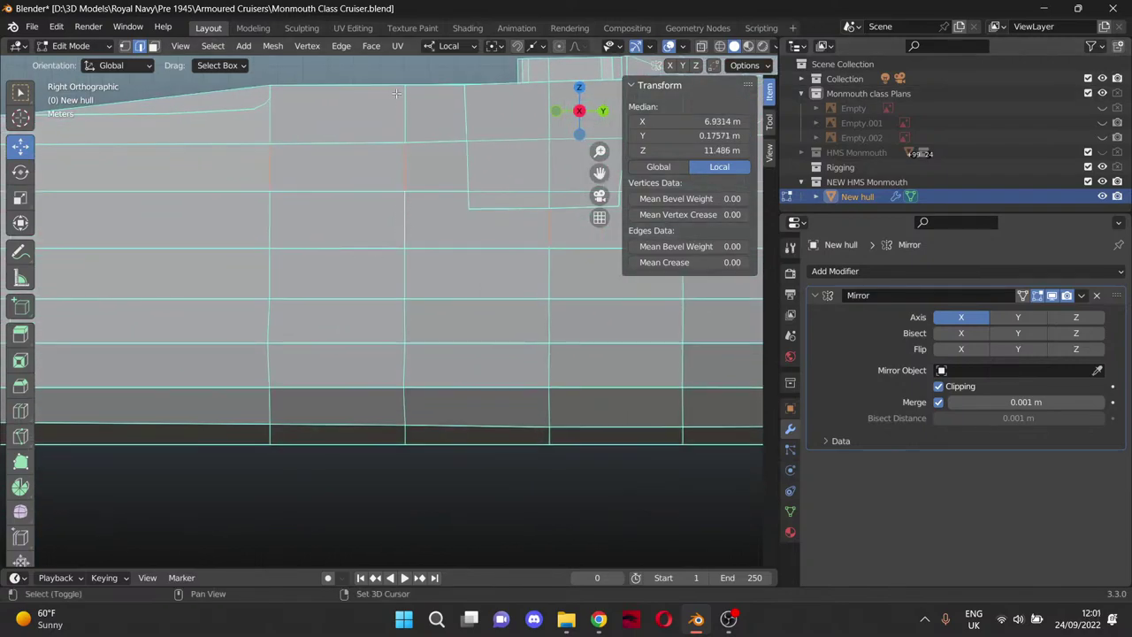
Add the column of vertical edges at the aft end of the raised bow deck, from deck level down to the keel.
left_click(262, 130, "shift")
left_click(268, 232, "shift")
left_click(270, 274, "shift")
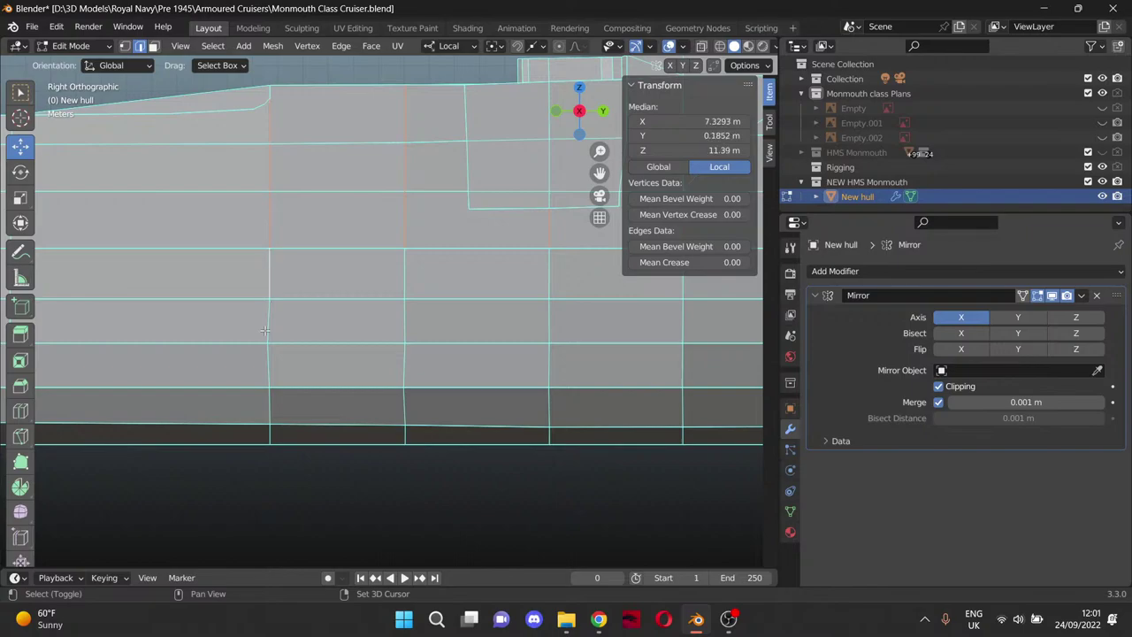
left_click(269, 320, "shift")
left_click(268, 364, "shift")
left_click(266, 406, "shift")
left_click(268, 434, "shift")
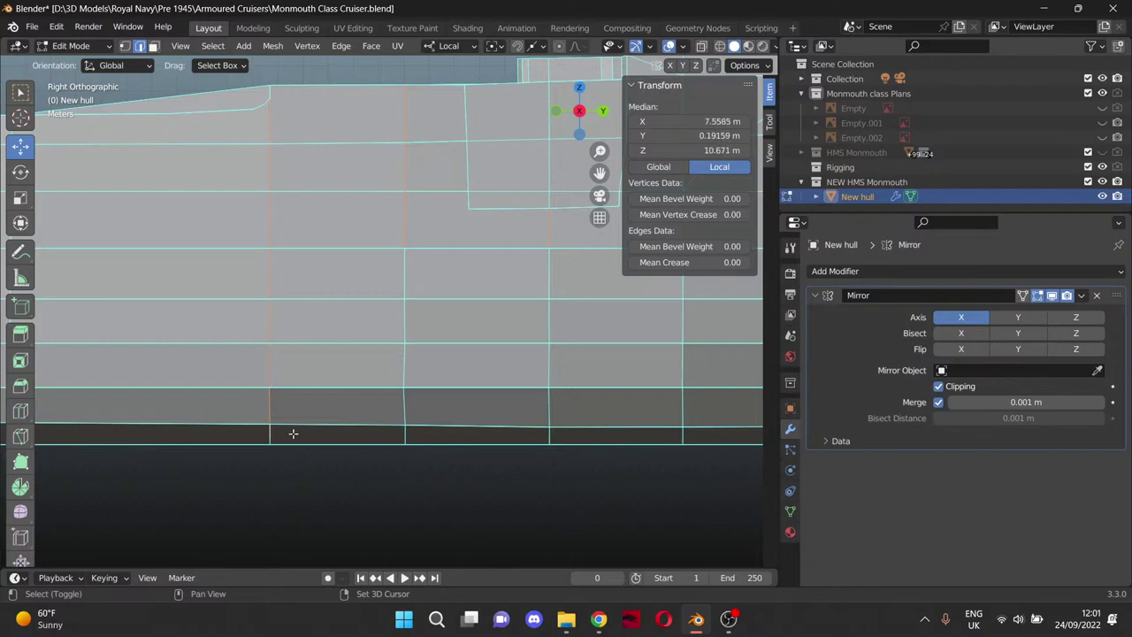
Add the lower vertical edges of the two columns behind and below the forward casemate, down to the keel.
left_click(398, 434, "shift")
left_click(405, 407, "shift")
left_click(405, 321, "shift")
left_click(550, 274, "shift")
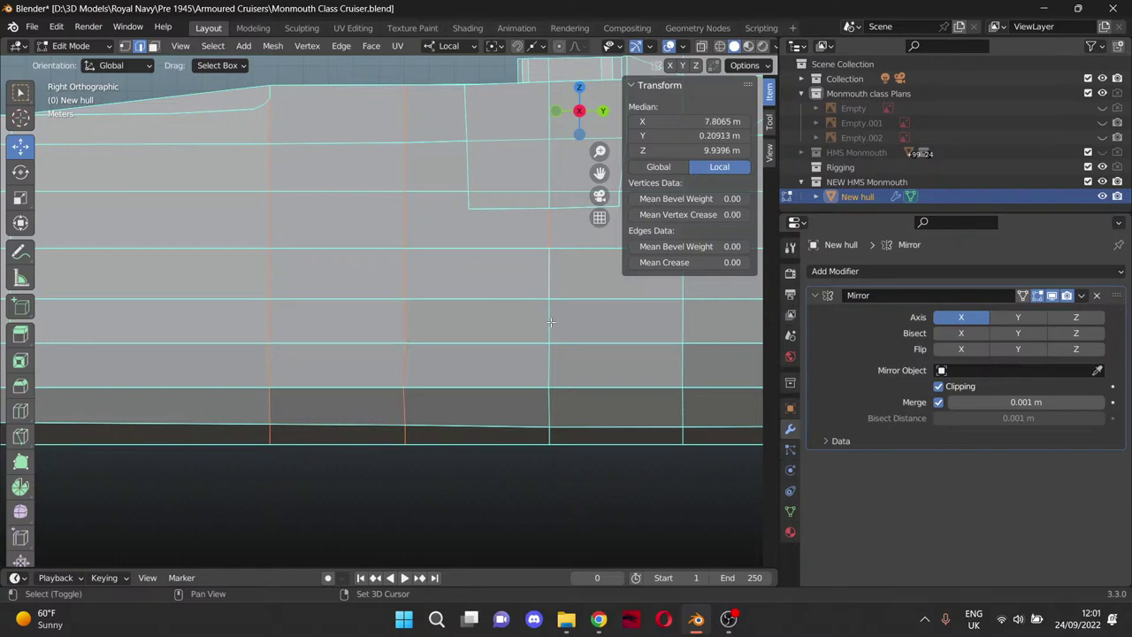
left_click(549, 321, "shift")
left_click(548, 367, "shift")
left_click(547, 436, "shift")
left_click(549, 418, "shift")
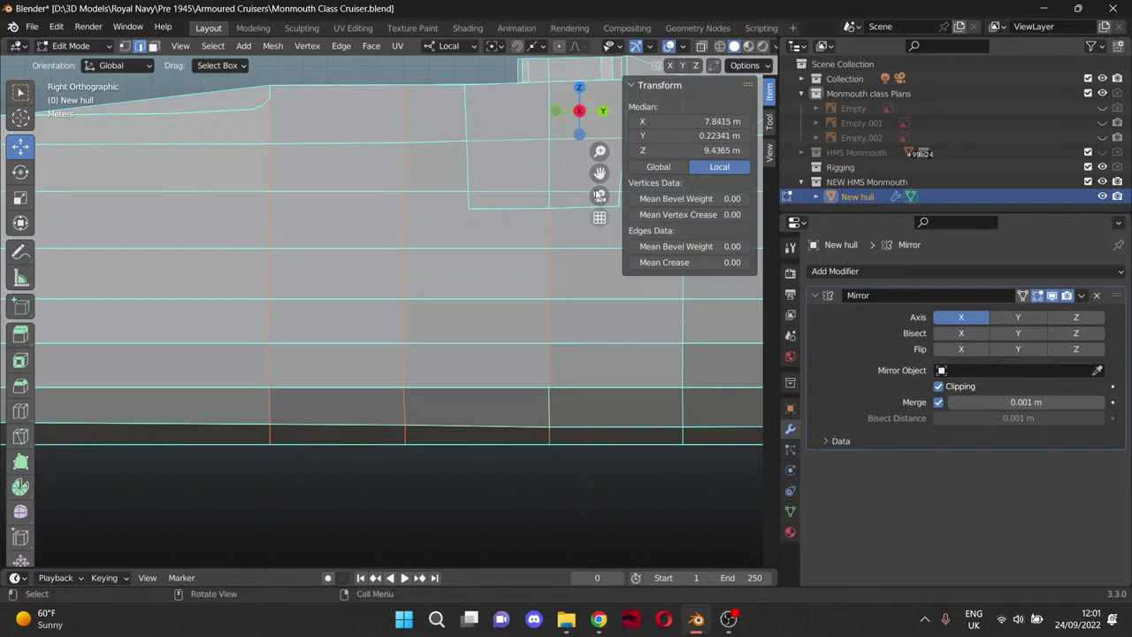
Add the lower edges of the column immediately forward of the forward casemate, down to the keel.
left_click_drag(602, 173, 262, 116)
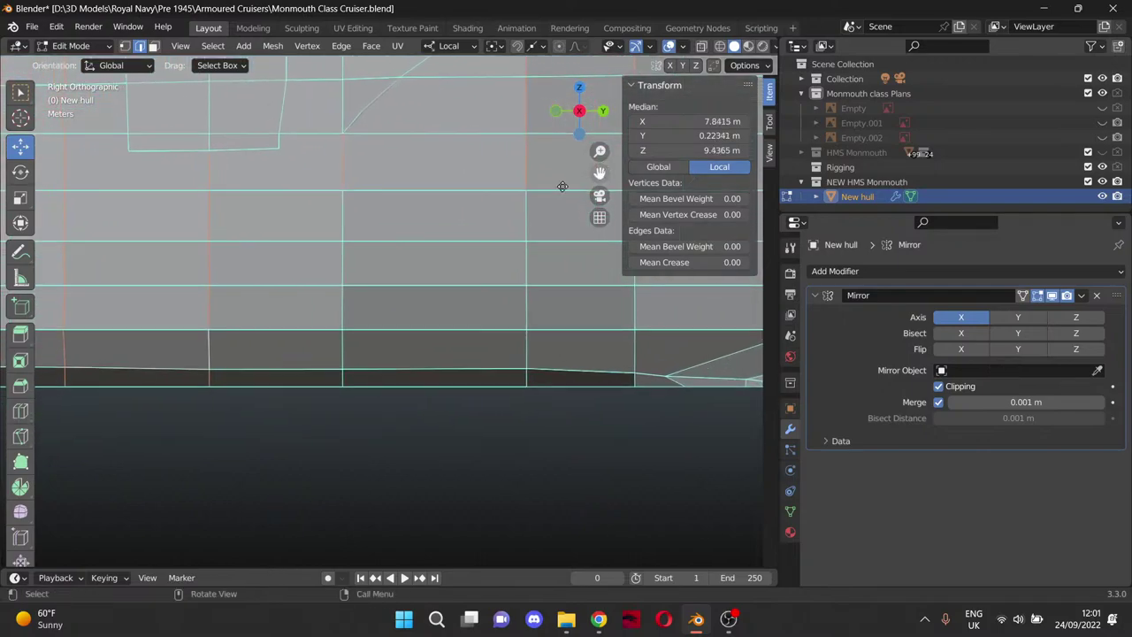
left_click(344, 221, "shift")
left_click(344, 265, "shift")
left_click(342, 314, "shift")
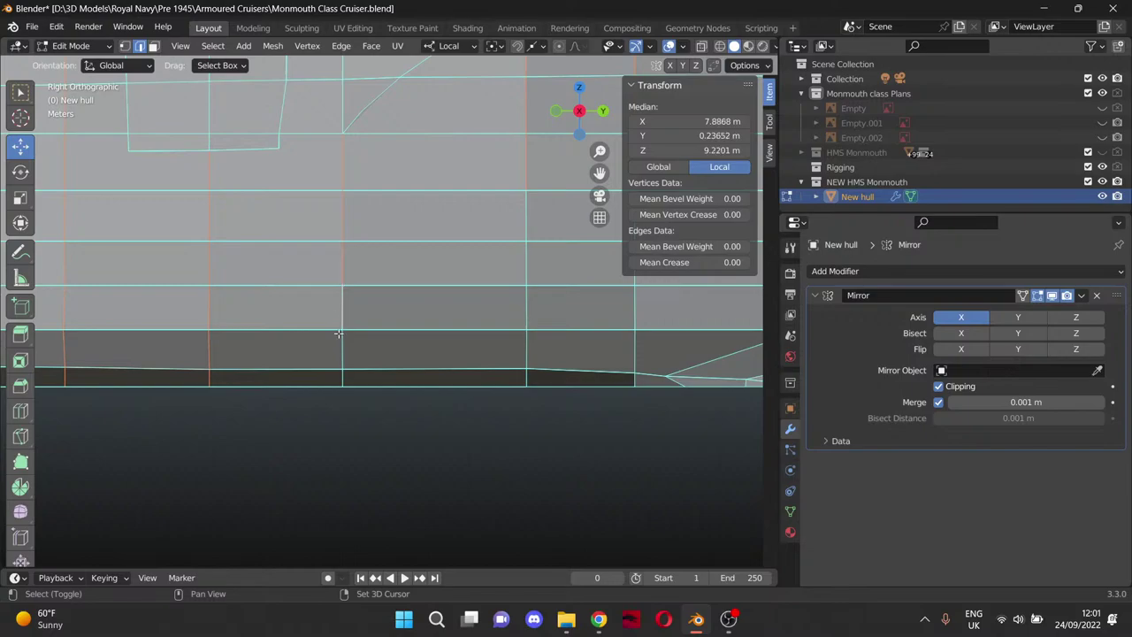
left_click(346, 356, "shift")
left_click(342, 377, "shift")
Add the lower vertical edges of the next two columns toward the bow, down to the keel.
left_click(527, 378, "shift")
left_click(525, 308, "shift")
left_click(525, 262, "shift")
left_click(526, 219, "shift")
left_click_drag(599, 172, 262, 112)
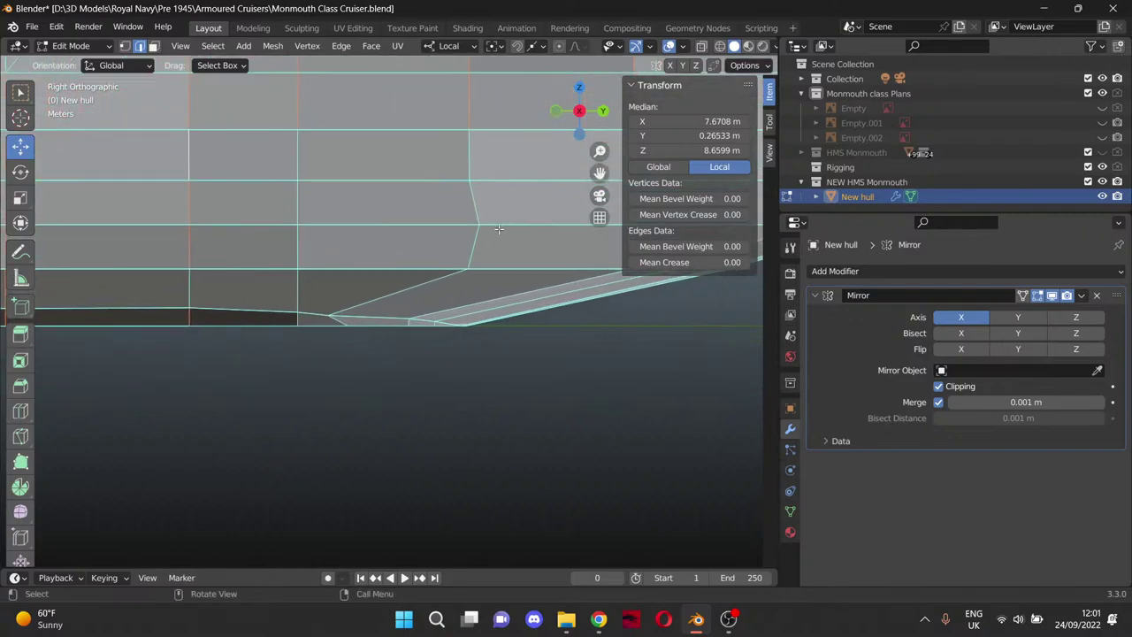
left_click(192, 294, "shift")
left_click(293, 319, "shift")
left_click(300, 289, "shift")
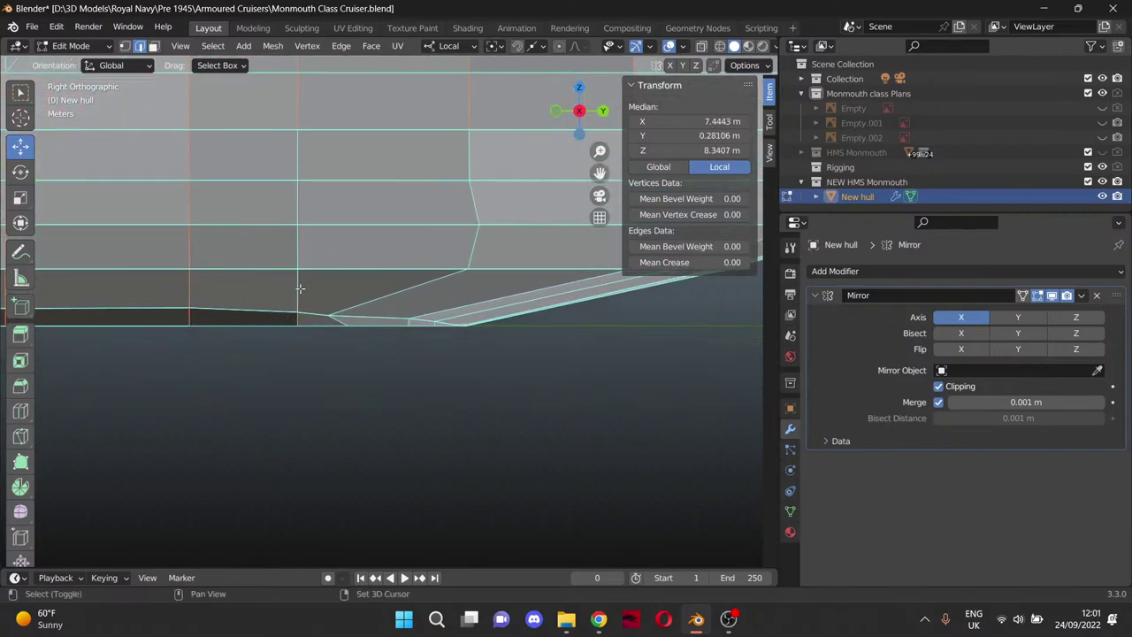
left_click(299, 246, "shift")
left_click(298, 203, "shift")
left_click(298, 155, "shift")
Add the bent edge column that runs down and aft to the front end of the flat keel.
left_click(469, 157, "shift")
left_click(477, 197, "shift")
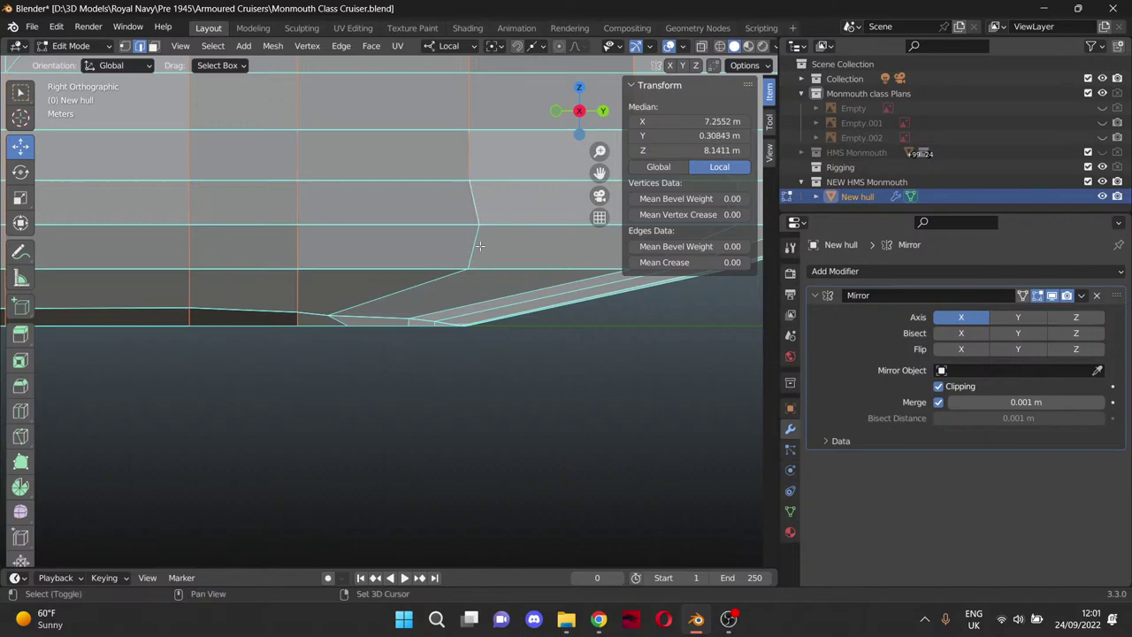
left_click(480, 245, "shift")
left_click(430, 283, "shift")
left_click(341, 323, "shift")
Add the inner edge line of the ram bow, following it down and aft to the keel.
middle_click_drag(672, 292, 391, 326, "shift")
left_click(430, 207, "shift")
left_click(456, 239, "shift")
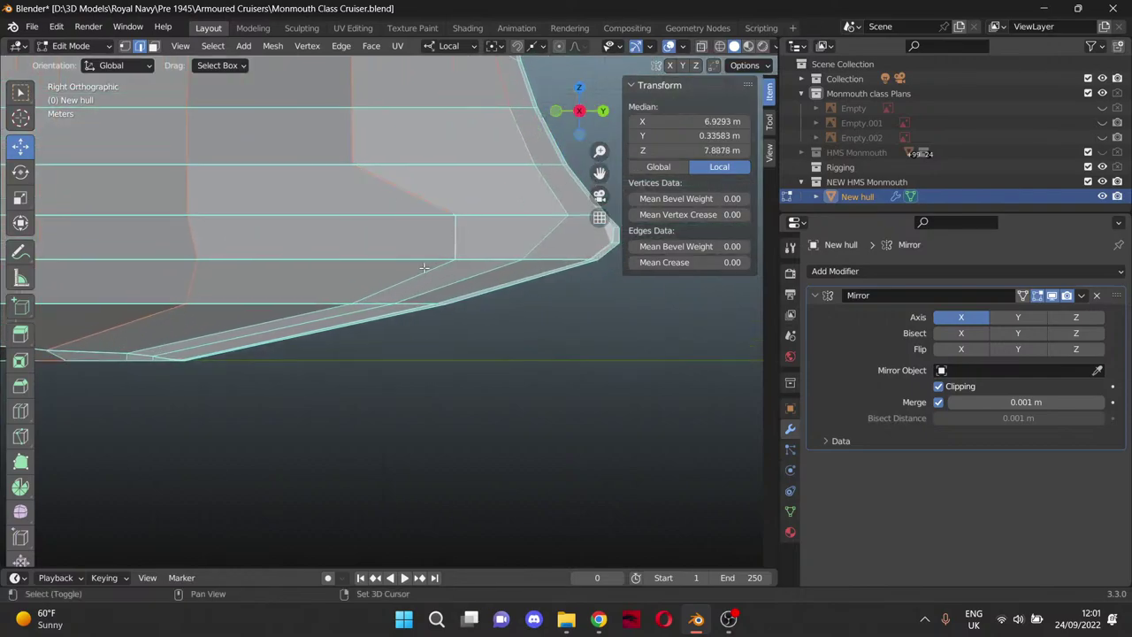
left_click(407, 279, "shift")
left_click(298, 316, "shift")
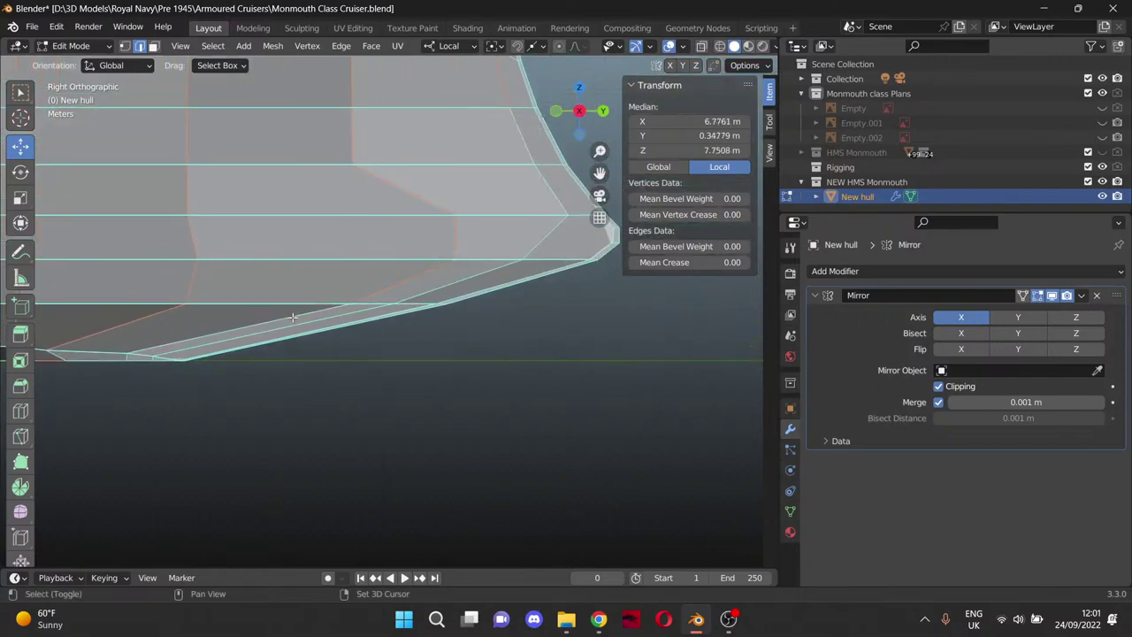
left_click(151, 357, "shift")
Add the outer edge line of the ram bow, from the keel up along the stem.
left_click(187, 347, "shift")
left_click(398, 295, "shift")
left_click(453, 283, "shift")
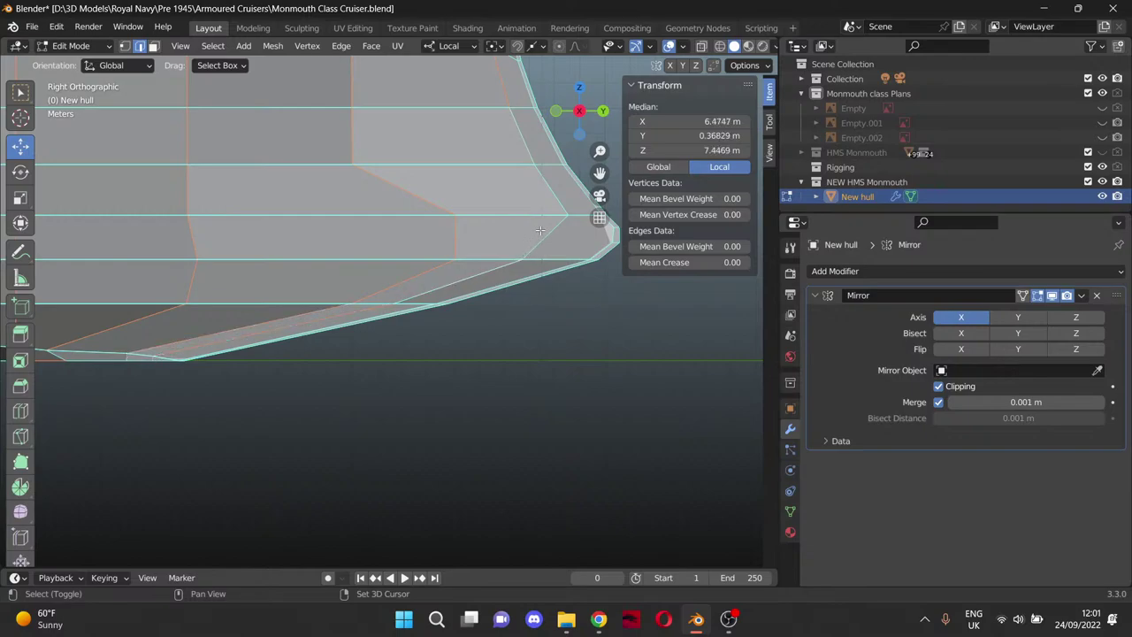
left_click(536, 237, "shift")
left_click(552, 181, "shift")
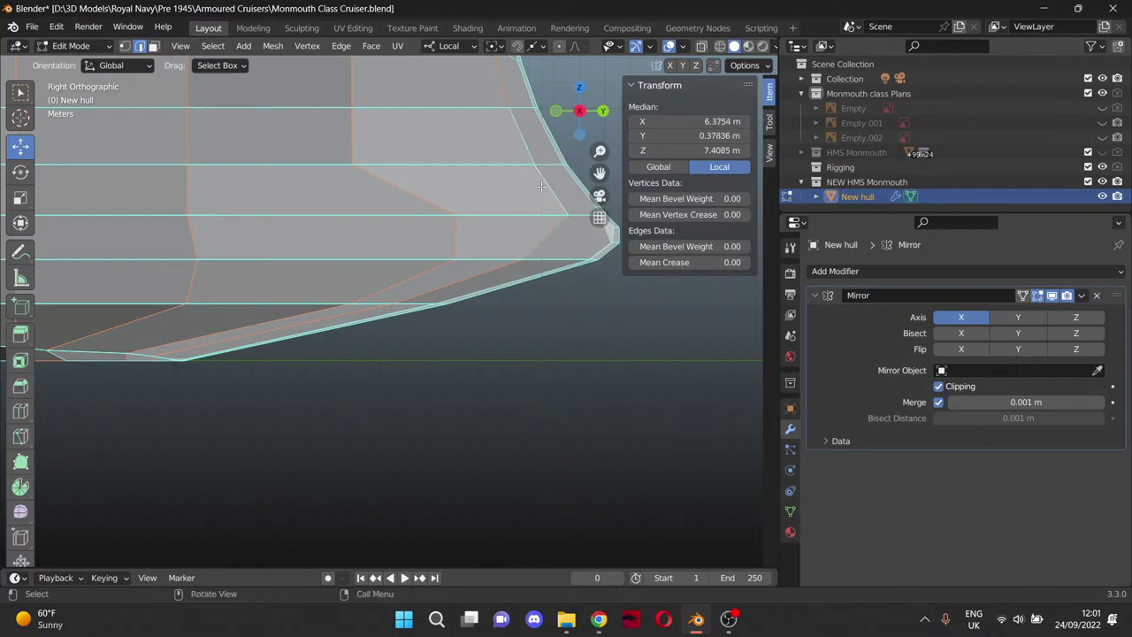
left_click(551, 186, "shift")
Add the upper and middle edges of the closely spaced column pair forward of midships to the selection.
scroll(553, 203, "down", 2)
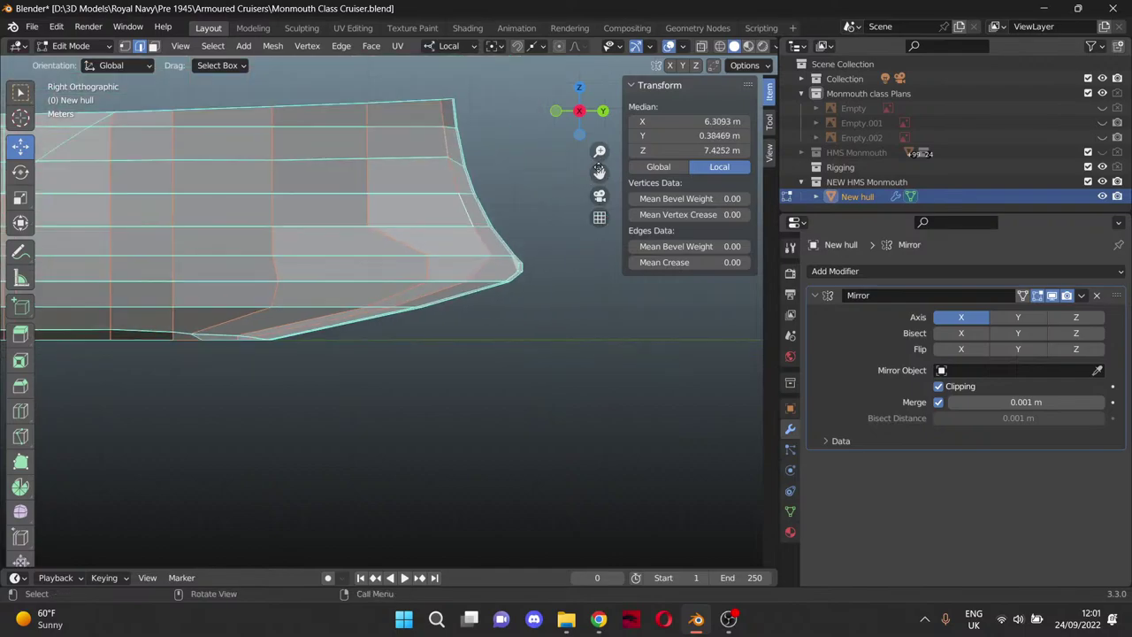
left_click_drag(600, 173, 1129, 172)
middle_click_drag(498, 237, 502, 237, "shift")
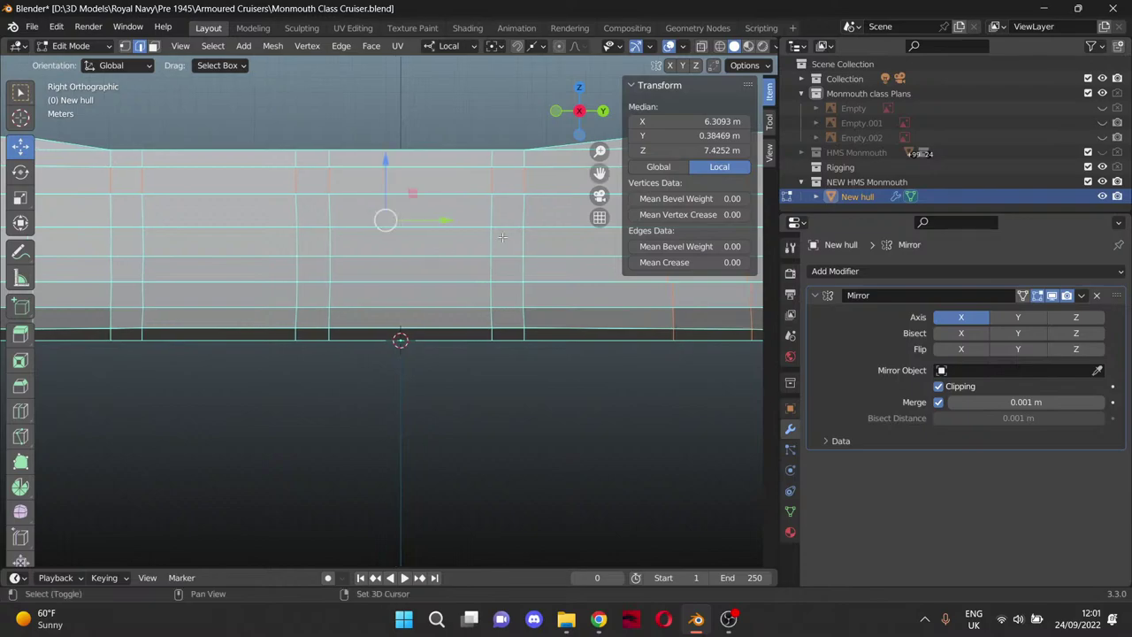
left_click(494, 210, "shift")
left_click(526, 214, "shift")
left_click(523, 250, "shift")
left_click(495, 250, "shift")
left_click(493, 268, "shift")
left_click(522, 271, "shift")
left_click(509, 283, "shift")
left_click(493, 298, "shift")
Complete the column pair forward of midships by adding its missed and lower edges down to the keel.
scroll(506, 291, "up", 4)
middle_click_drag(563, 299, 412, 276, "shift")
left_click(422, 266, "shift")
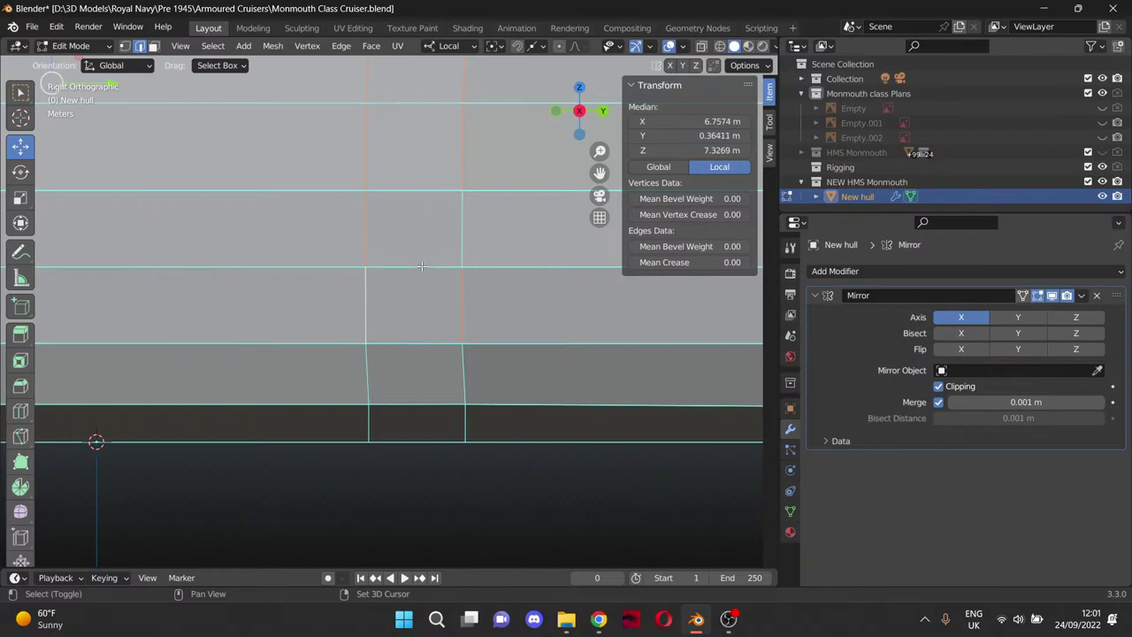
left_click(467, 234, "shift")
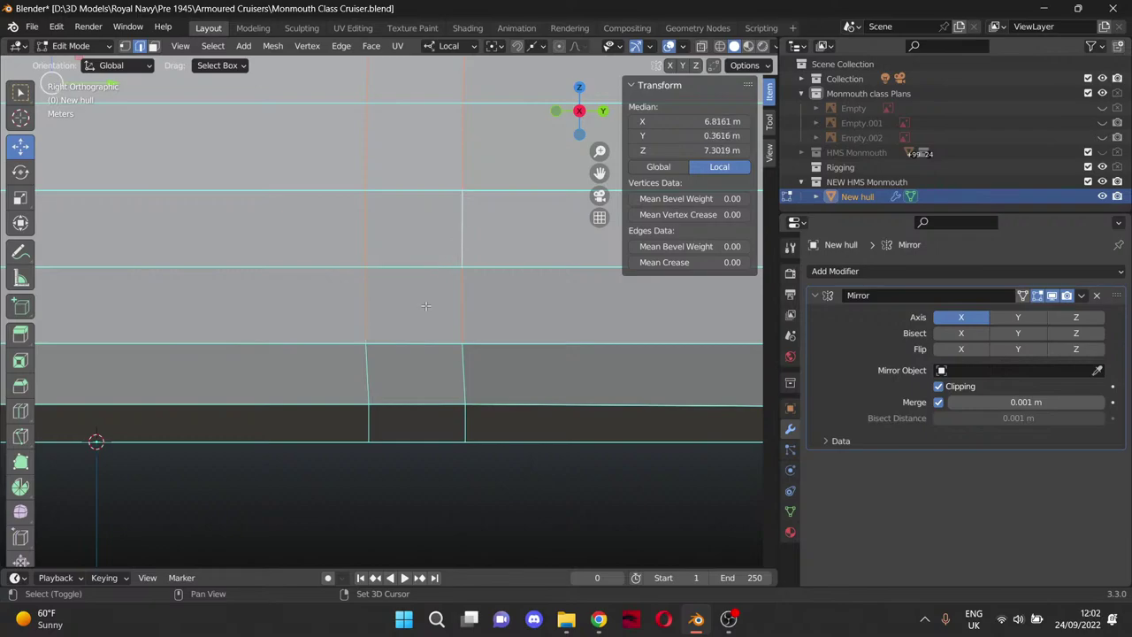
left_click(367, 380, "shift")
left_click(459, 376, "shift")
left_click(471, 426, "shift")
left_click(368, 424, "shift")
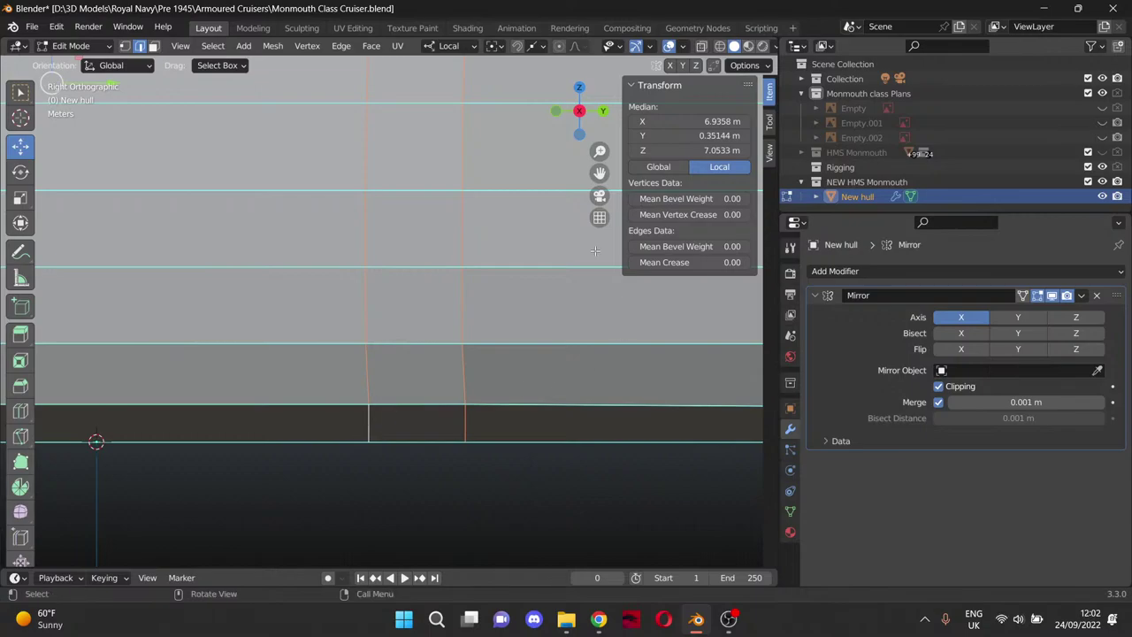
Add the upper and middle edges of the closely spaced column pair just aft of midships to the selection.
scroll(497, 295, "down", 4)
left_click_drag(600, 173, 963, 211)
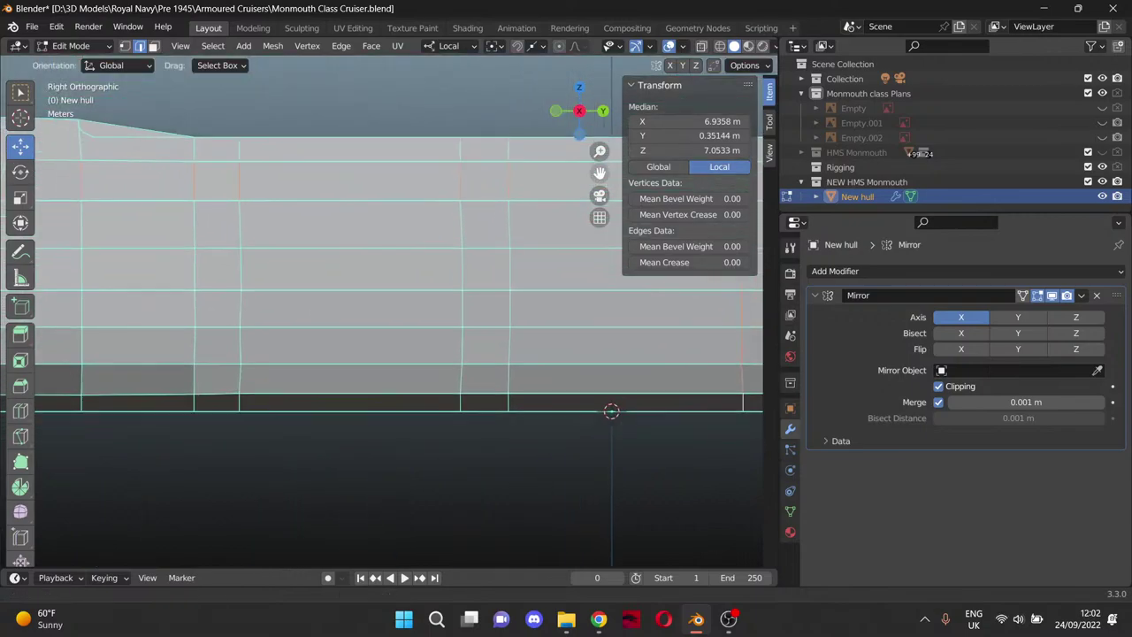
left_click(459, 222, "shift")
left_click(507, 232, "shift")
left_click(510, 268, "shift")
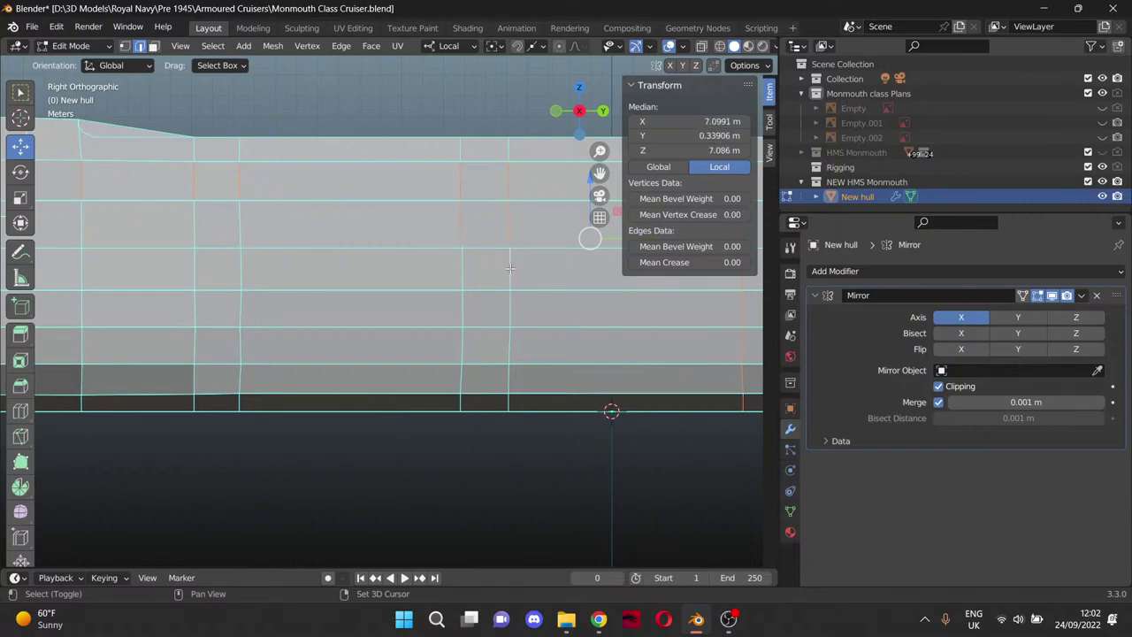
left_click(463, 280, "shift")
left_click(463, 304, "shift")
left_click(511, 319, "shift")
left_click(512, 312, "shift")
left_click(461, 354, "shift")
left_click(510, 352, "shift")
Add the two lowest rows of edges of the column pair just aft of midships, down to the keel.
left_click(461, 392, "shift")
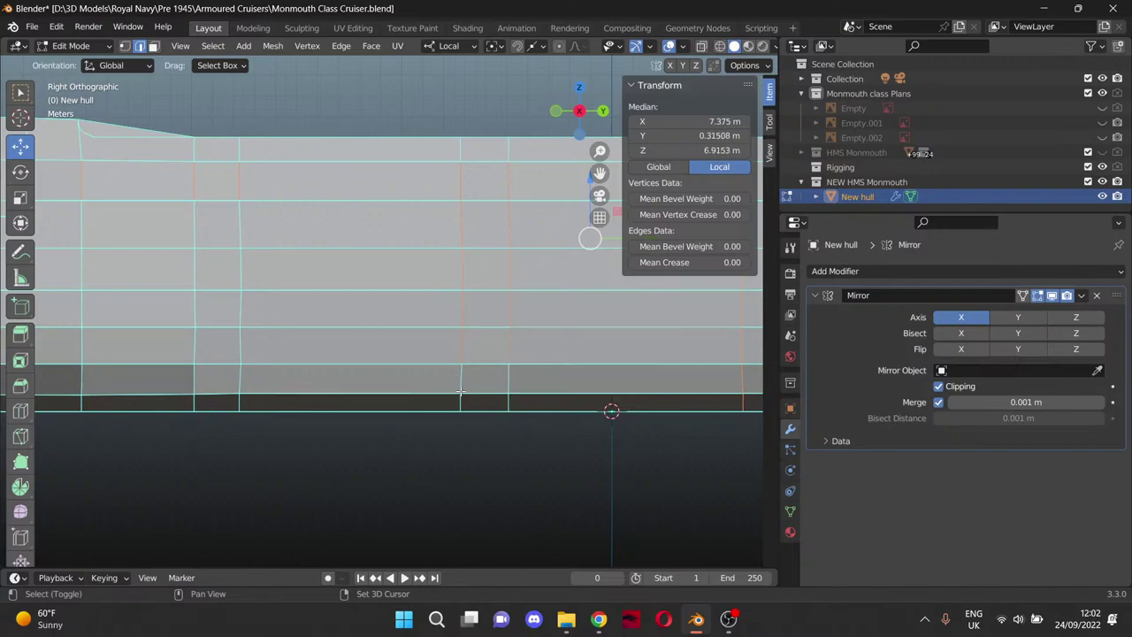
left_click(452, 382, "shift")
left_click(506, 378, "shift")
left_click(507, 402, "shift")
left_click(475, 404, "shift")
Add the two lowest rows of edges of the next column pair farther aft, where the deck starts rising.
left_click(238, 402, "shift")
left_click(197, 401, "shift")
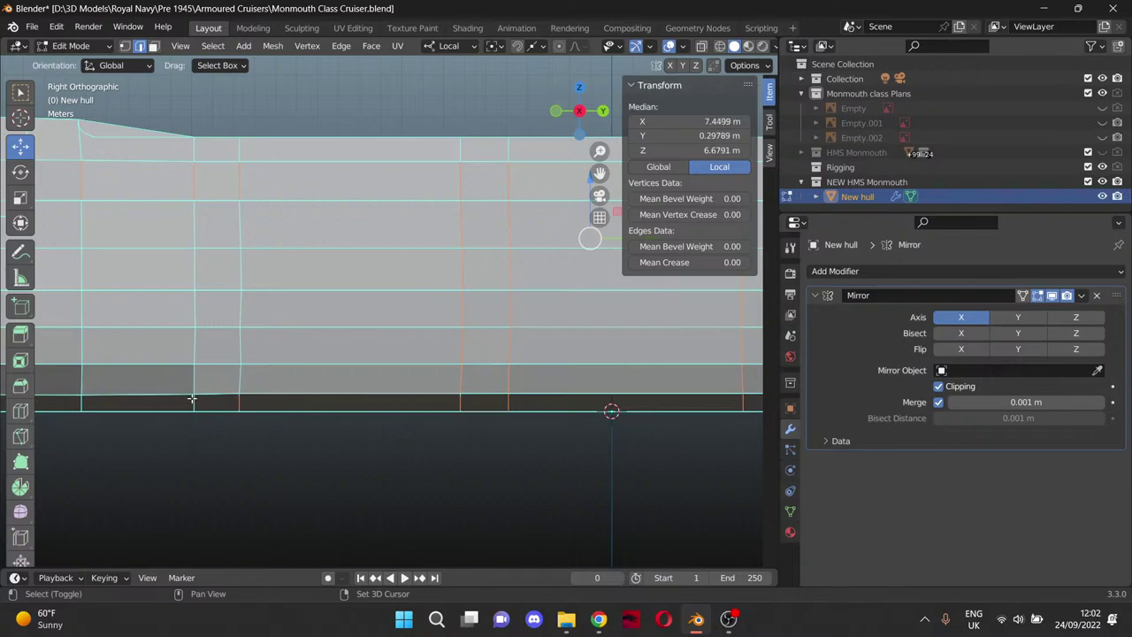
left_click(194, 392, "shift")
left_click(197, 370, "shift")
left_click(241, 378, "shift")
Complete that aft column pair by adding its remaining edges in the rows above.
left_click(244, 342, "shift")
left_click(242, 315, "shift")
left_click(242, 274, "shift")
left_click(245, 227, "shift")
left_click(190, 243, "shift")
left_click(193, 292, "shift")
left_click(194, 327, "shift")
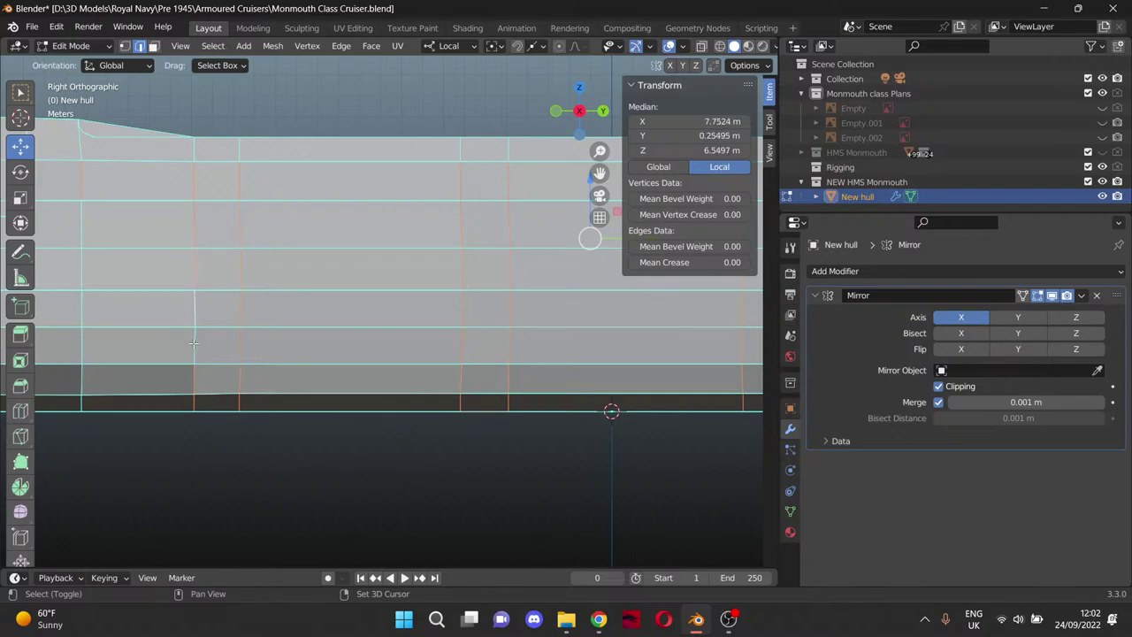
left_click(193, 365, "shift")
Add the single edge column at the top of the aft deck slope, from the keel up to the selected row.
left_click(74, 404, "shift")
left_click(79, 402, "shift")
left_click(82, 380, "shift")
left_click(86, 341, "shift")
left_click(82, 312, "shift")
left_click(81, 269, "shift")
left_click(83, 235, "shift")
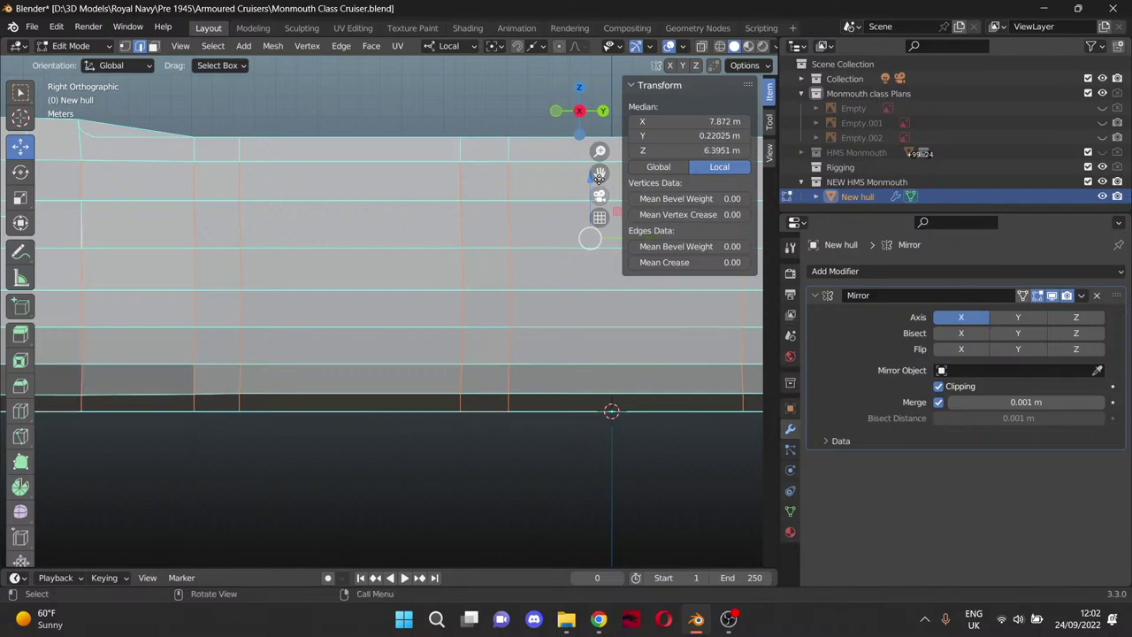
Add the edge column below the stern-side end of the aft casemate, down to the keel.
left_click_drag(600, 173, 724, 152)
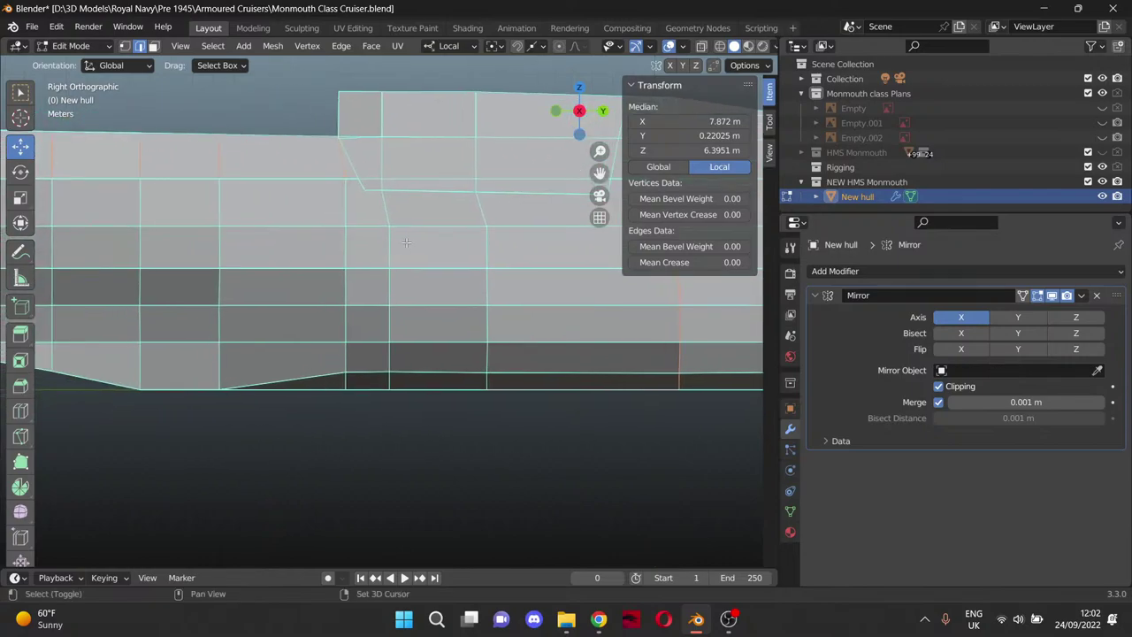
left_click(346, 226, "shift")
left_click(346, 267, "shift")
left_click(346, 305, "shift")
left_click(346, 342, "shift")
left_click(346, 371, "shift")
left_click(345, 386, "shift")
Add the first edge column beneath the aft casemate, from the keel up to the casemate's lower outline.
left_click(389, 382, "shift")
left_click(389, 345, "shift")
left_click(389, 305, "shift")
left_click(389, 267, "shift")
left_click(390, 241, "shift")
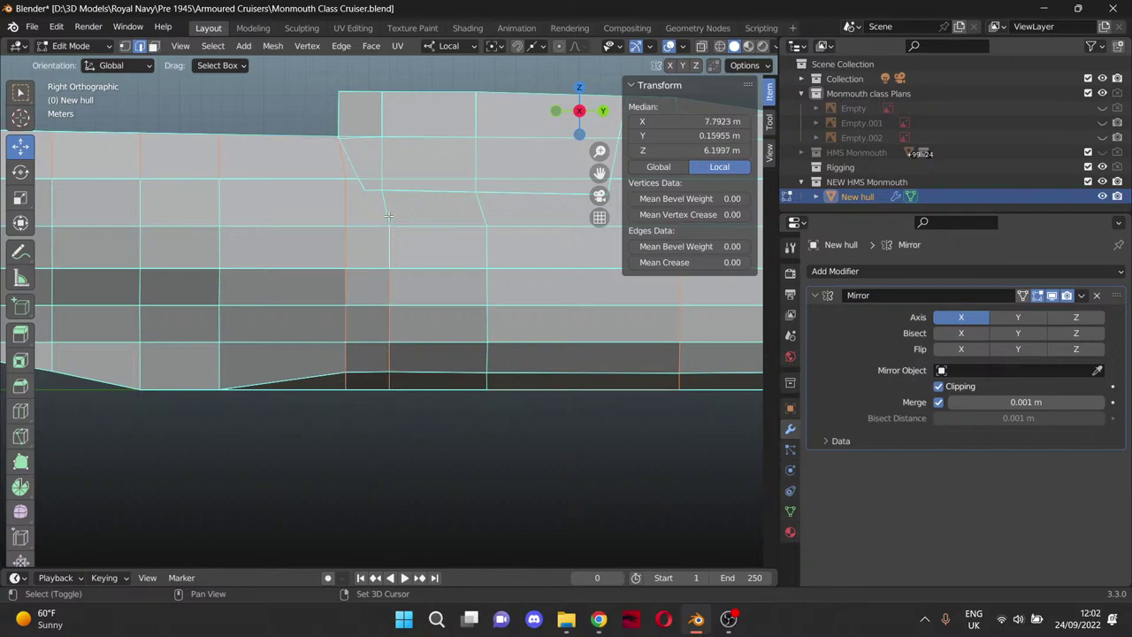
left_click(388, 217, "shift")
Add the second edge column beneath the aft casemate, from its lower outline down to the keel.
left_click(483, 217, "shift")
left_click(487, 267, "shift")
left_click(486, 305, "shift")
left_click(485, 345, "shift")
left_click(483, 382, "shift")
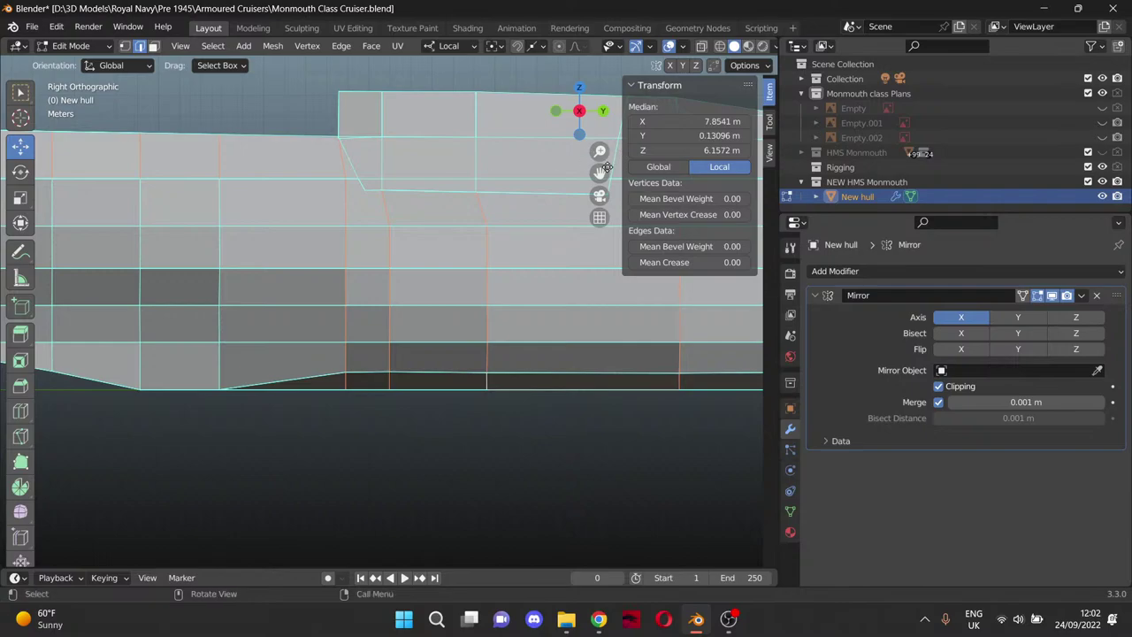
Add the second-row vertical side edges aft of the casemate, across five columns to the one above the sternpost.
left_click_drag(601, 174, 520, 261)
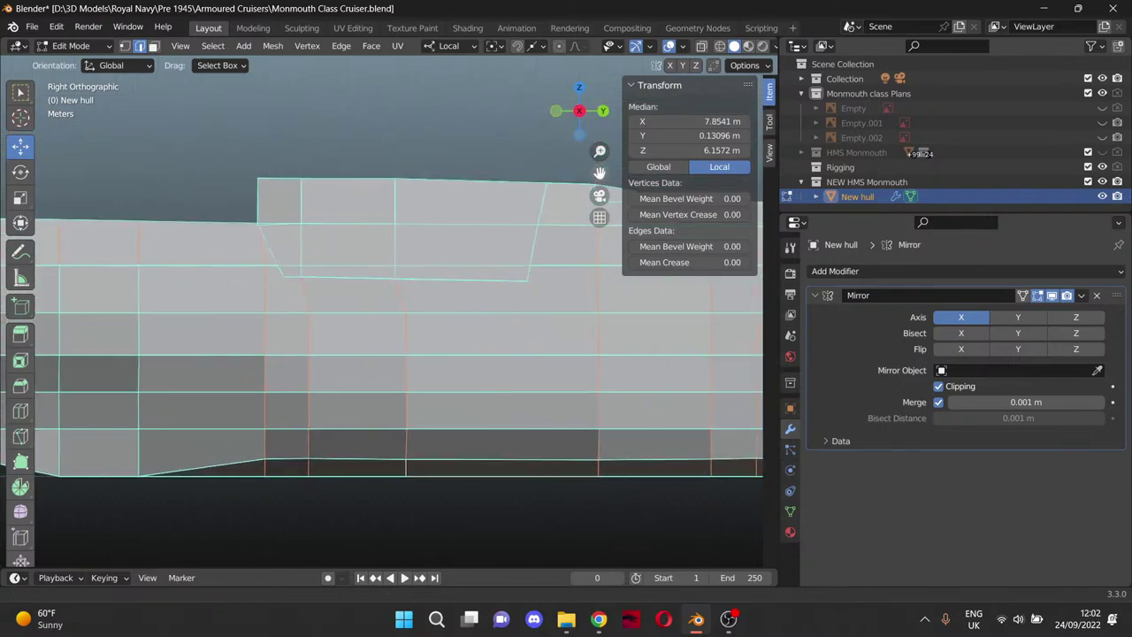
left_click_drag(600, 172, 903, 127)
left_click(438, 249, "shift")
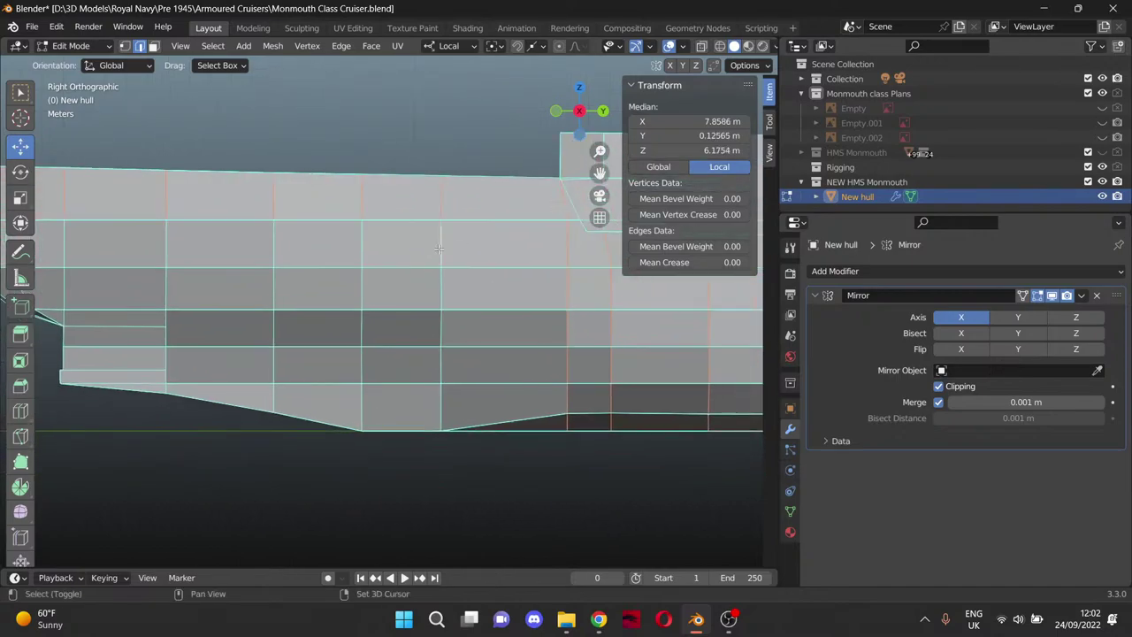
left_click(362, 245, "shift")
left_click(274, 246, "shift")
left_click(166, 247, "shift")
left_click(65, 249, "shift")
Add the third-row vertical side edges across the same five stern columns.
left_click(66, 290, "shift")
left_click(166, 293, "shift")
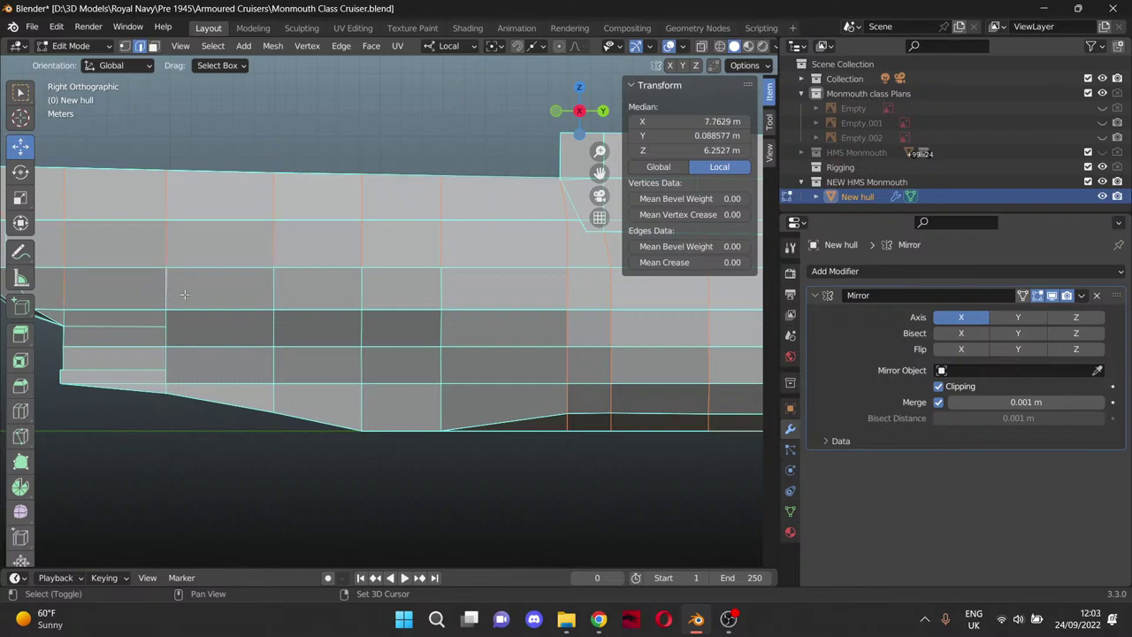
left_click(289, 301, "shift")
left_click(368, 294, "shift")
left_click(441, 293, "shift")
left_click(276, 297, "shift")
Add the fourth- and fifth-row vertical edges of the three columns between the stern cutaway and the aft casemate.
left_click(273, 336, "shift")
left_click(362, 333, "shift")
left_click(441, 332, "shift")
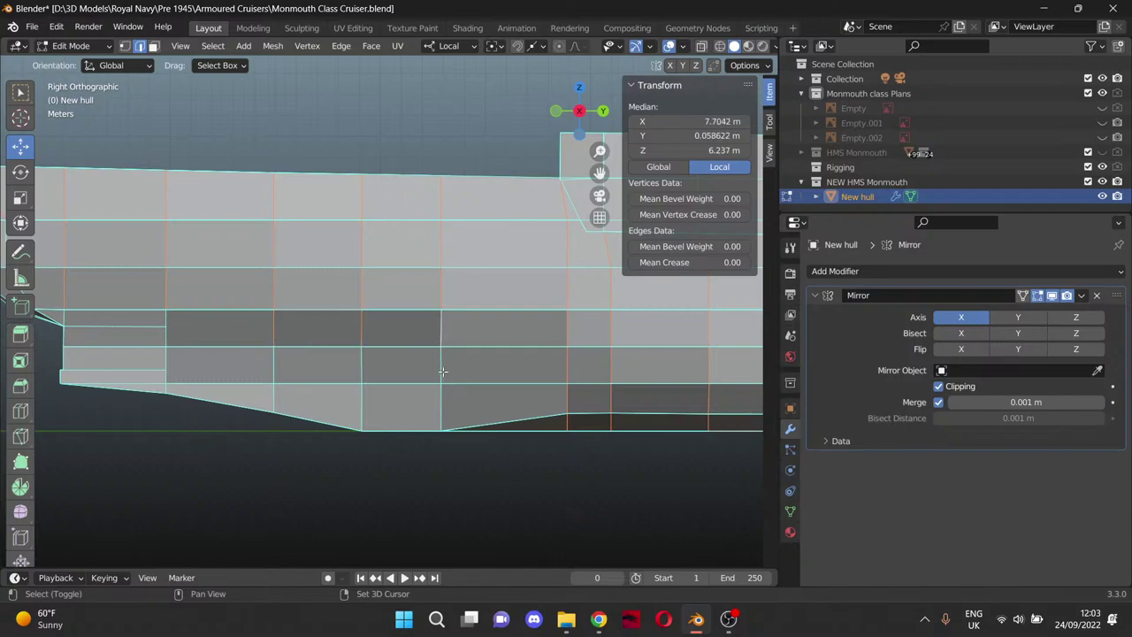
left_click(440, 366, "shift")
left_click(362, 367, "shift")
left_click(274, 370, "shift")
Add the lower edge segments around the sternpost, including the two short horizontal edges, and the keel-level edge of the next column forward.
left_click(261, 372, "shift")
left_click(136, 328, "shift")
left_click(177, 382, "shift")
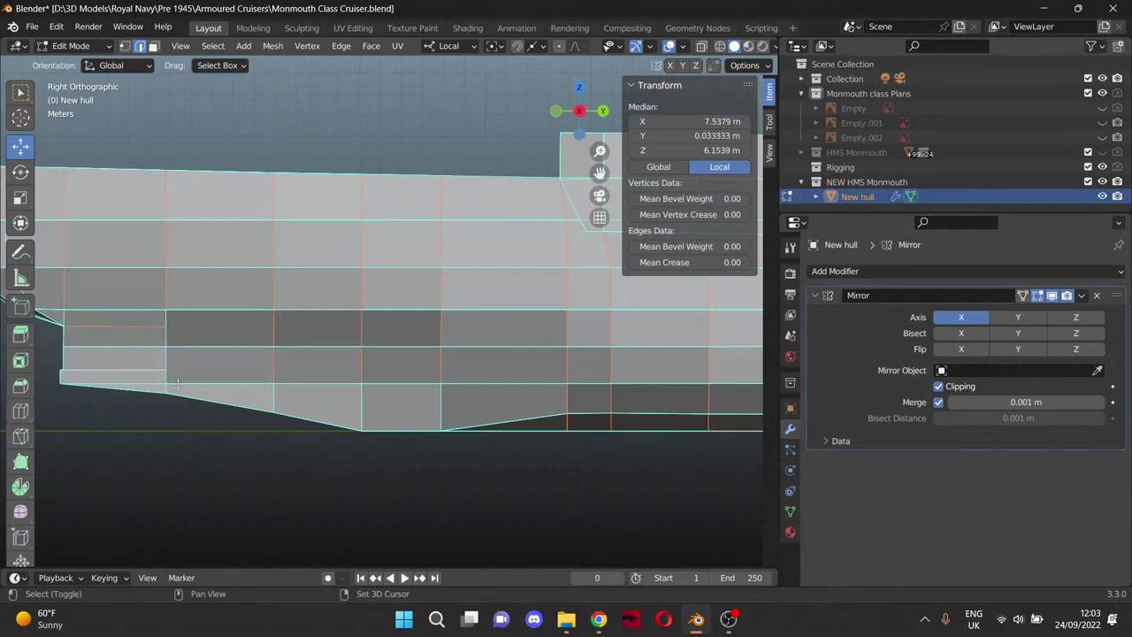
left_click(274, 403, "shift")
left_click(168, 355, "shift")
left_click(168, 331, "shift")
left_click(175, 392, "shift")
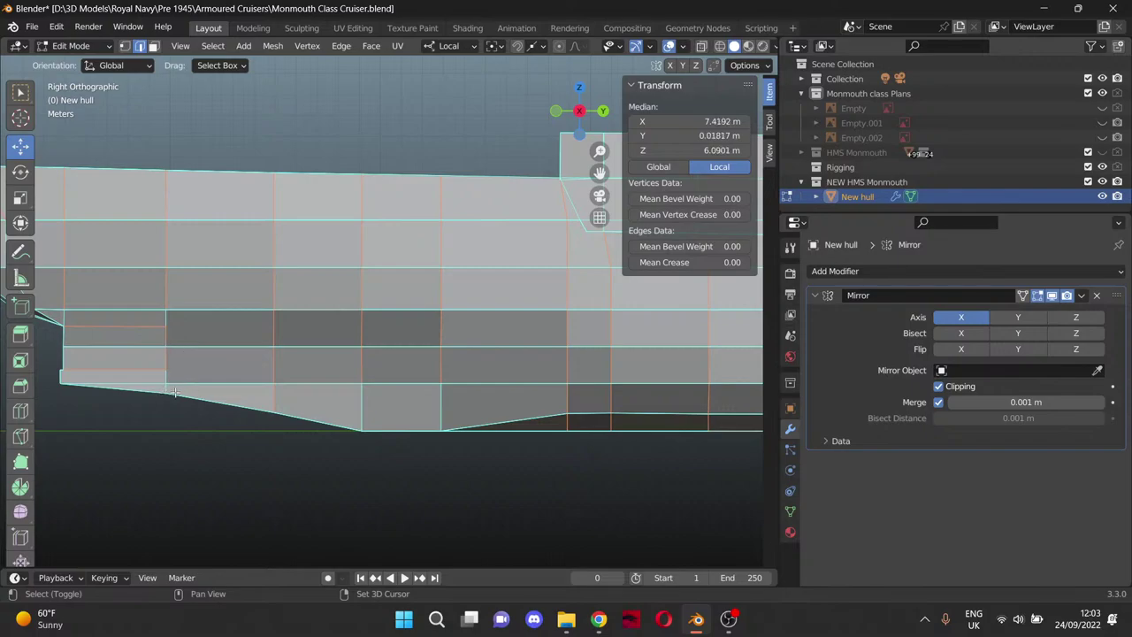
Add the bottom-row vertical edges of the two columns where the aft hull meets the flat keel.
left_click(357, 410, "shift")
left_click(442, 405, "shift")
left_click(561, 417, "shift")
left_click(538, 421, "shift")
left_click(584, 415, "shift")
scroll(510, 407, "down", 5)
scroll(243, 300, "up", 3)
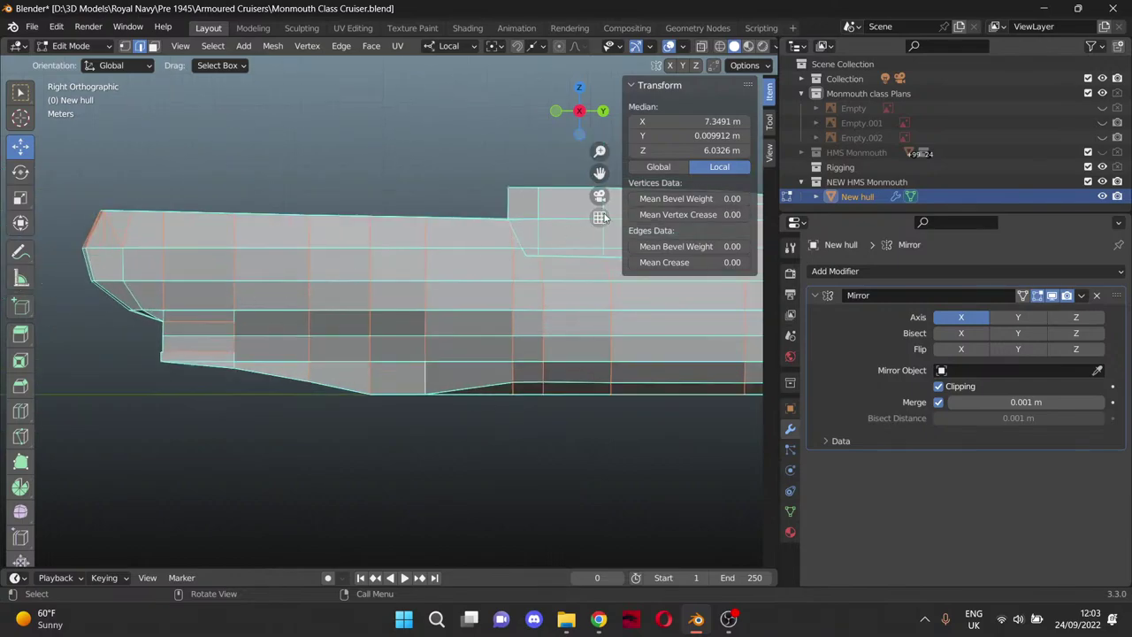
Add the vertical and slanted edges of the overhanging stern, from below the top row down to the sternpost.
left_click_drag(601, 173, 832, 208)
scroll(320, 328, "up", 5)
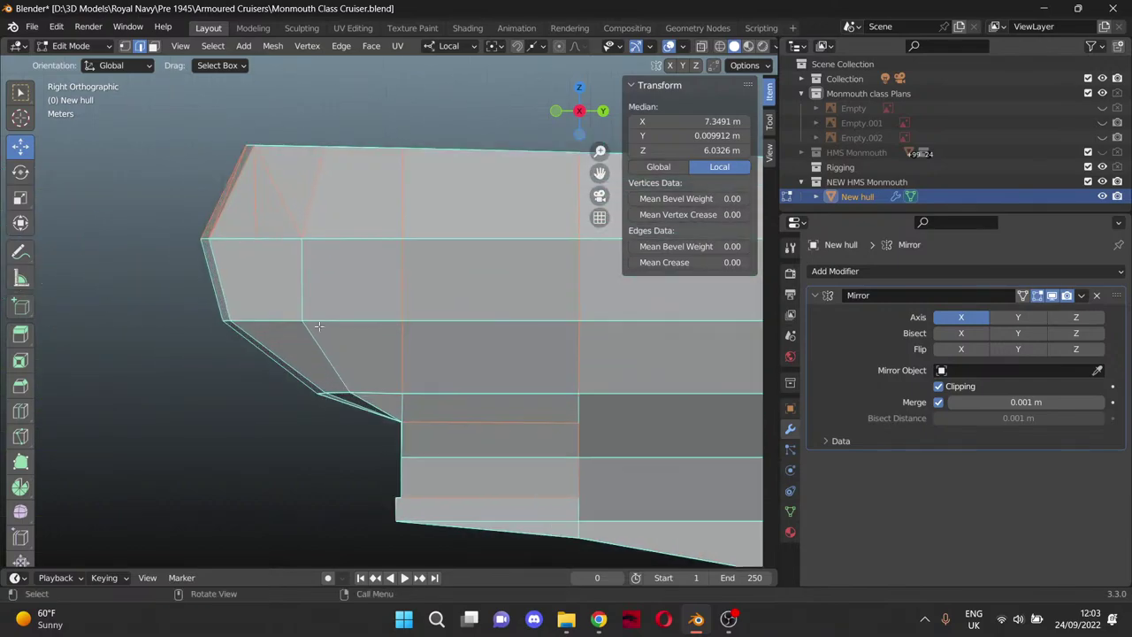
left_click(375, 409, "shift")
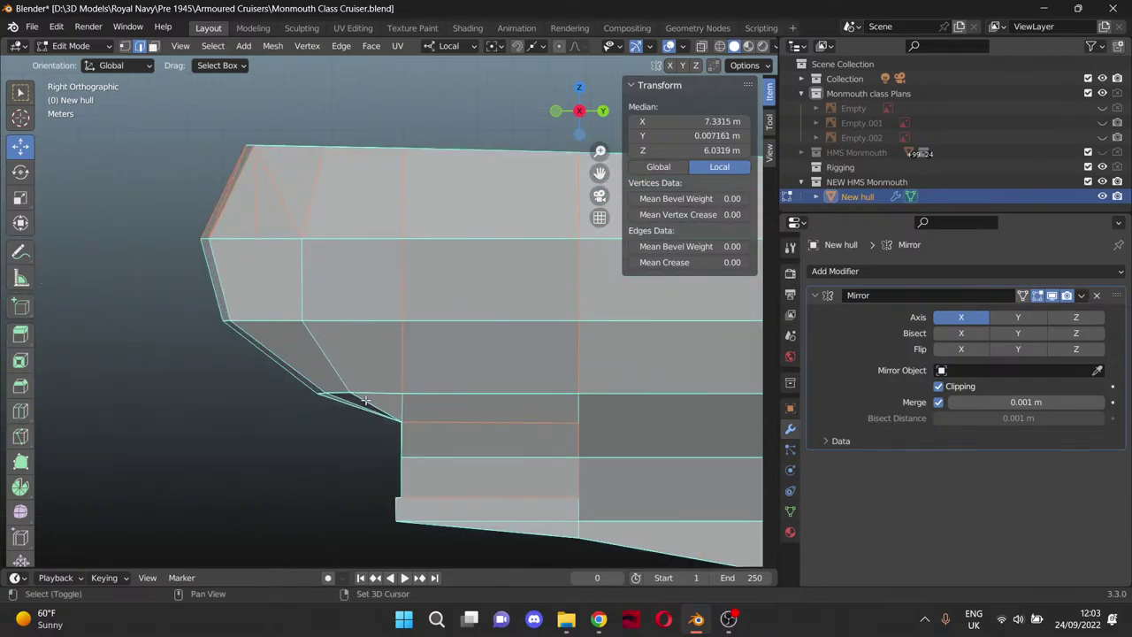
left_click(302, 285, "shift")
left_click(377, 408, "shift")
left_click(349, 402, "shift")
left_click(297, 373, "shift")
left_click(219, 269, "shift")
left_click(212, 281, "shift")
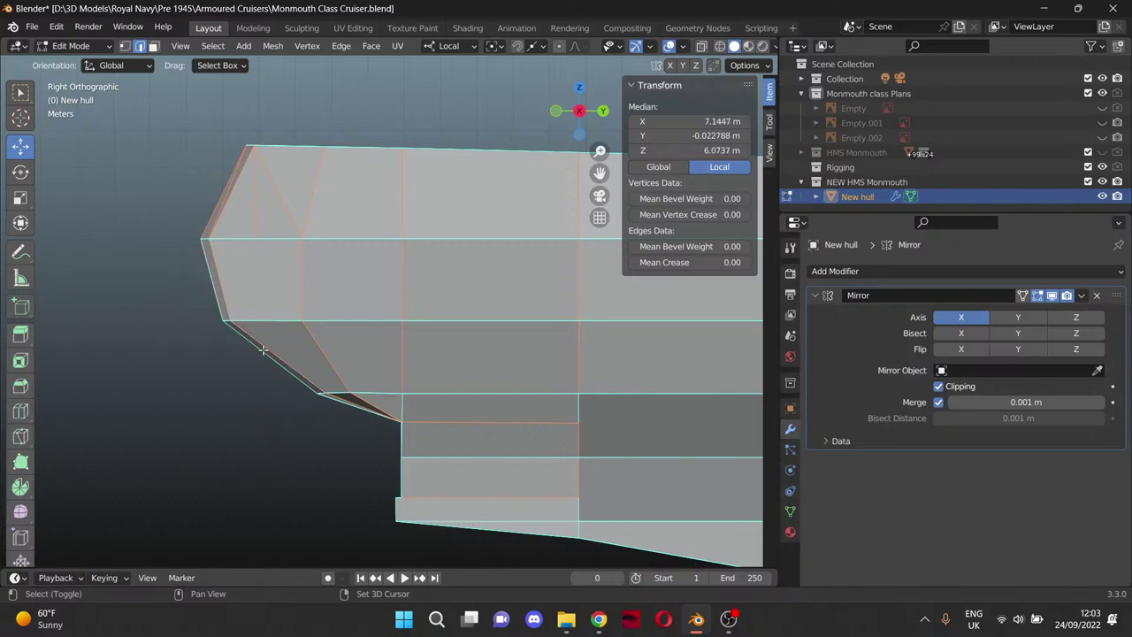
Add the remaining narrow edges on the underside of the stern overhang near the sternpost.
left_click(344, 405, "shift")
left_click(333, 398, "shift")
left_click(331, 398, "shift")
left_click(331, 398, "shift")
scroll(367, 421, "down", 1)
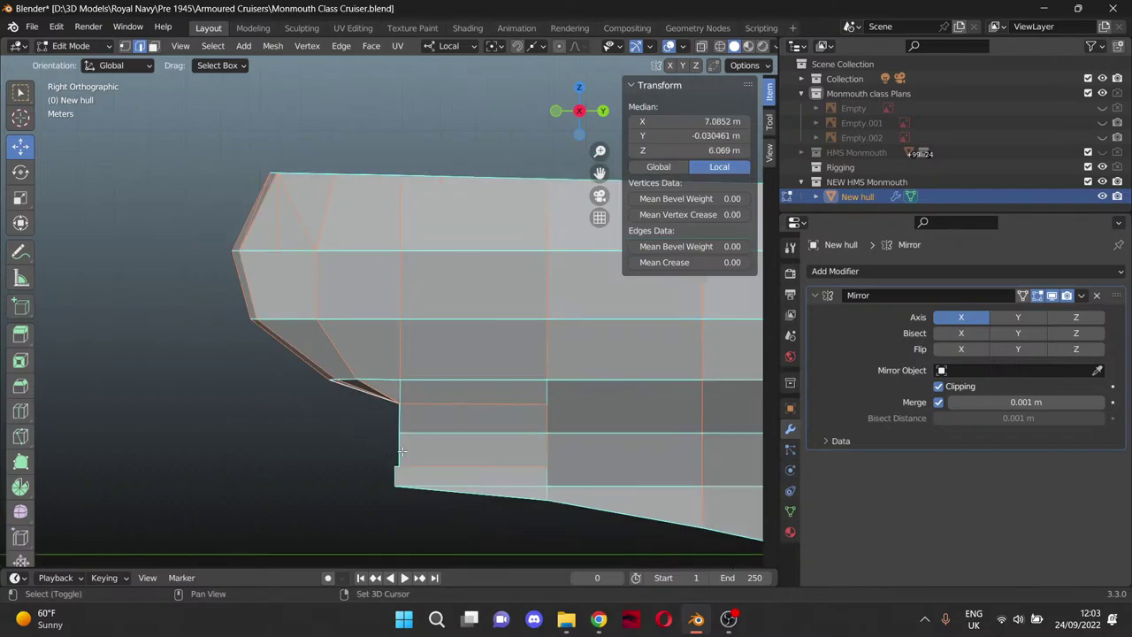
Add the sternpost's vertical edges and the missing upper edge segment of the next column forward.
left_click(402, 451, "shift")
left_click(399, 448, "shift")
middle_click_drag(400, 464, 402, 434)
scroll(402, 436, "down", 4)
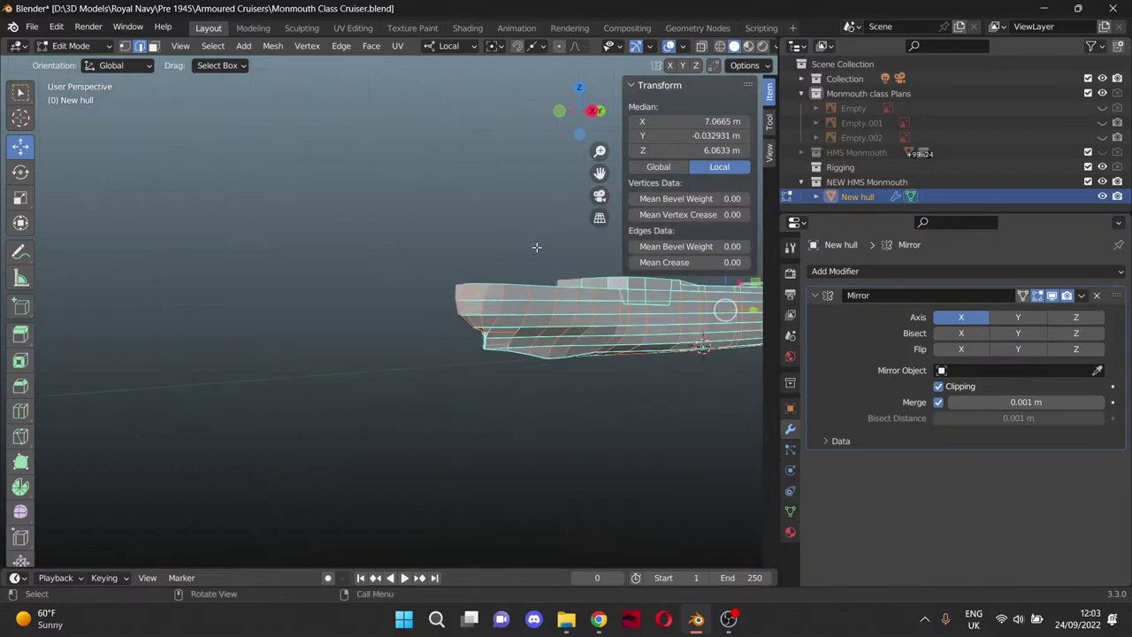
middle_click_drag(600, 184, 550, 192, "shift")
scroll(382, 375, "up", 5)
scroll(382, 374, "up", 3)
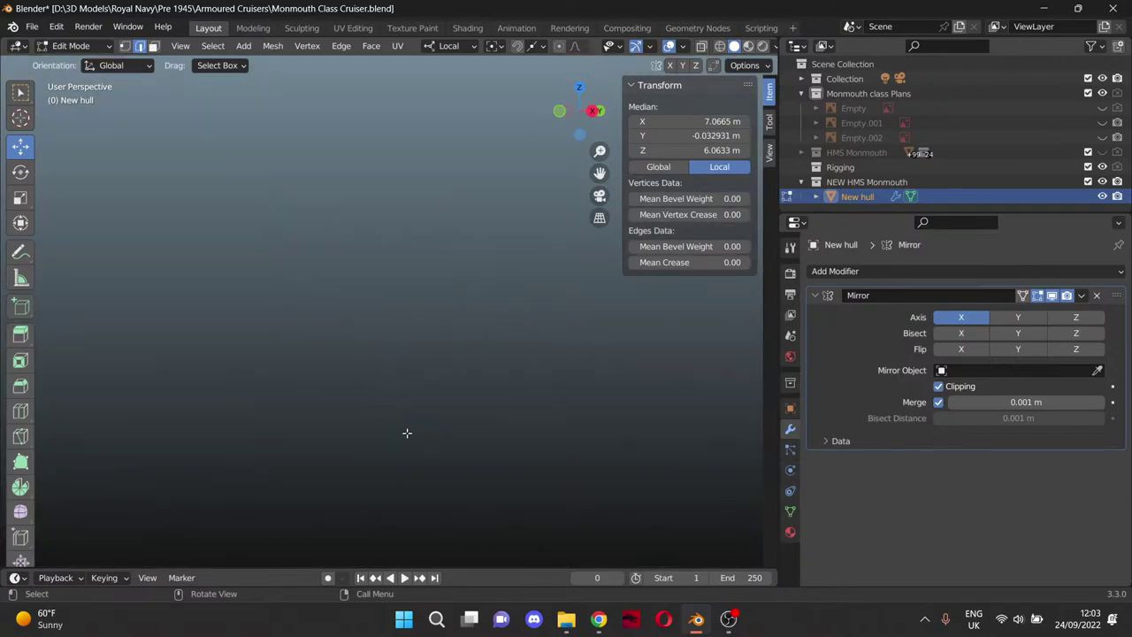
scroll(407, 434, "down", 1)
scroll(391, 478, "down", 1)
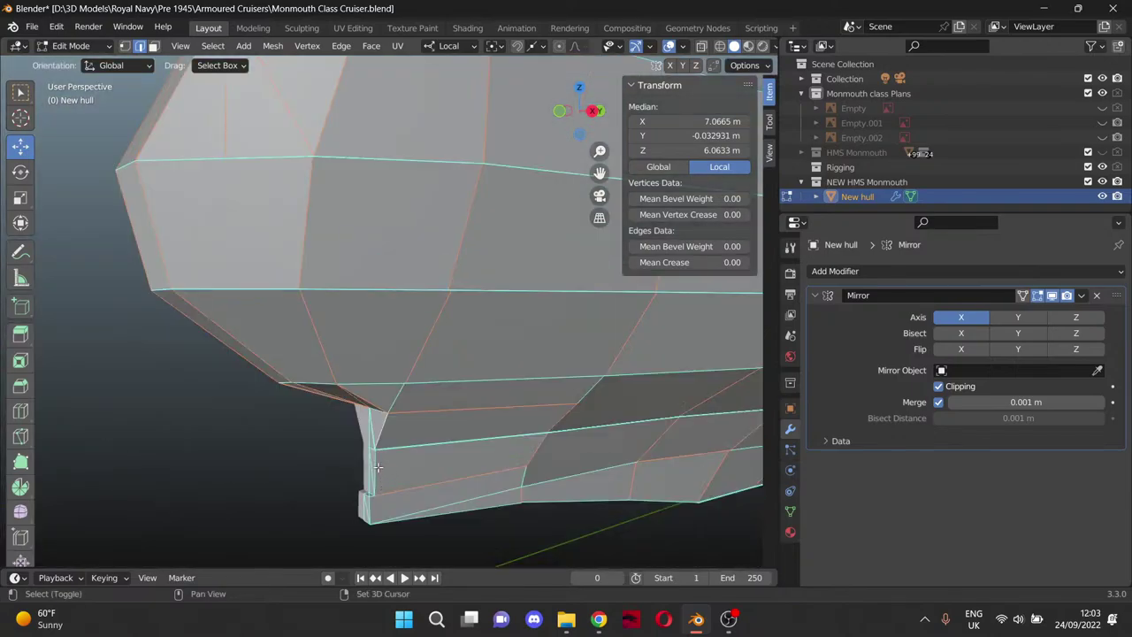
left_click(378, 467, "shift")
scroll(413, 442, "down", 2)
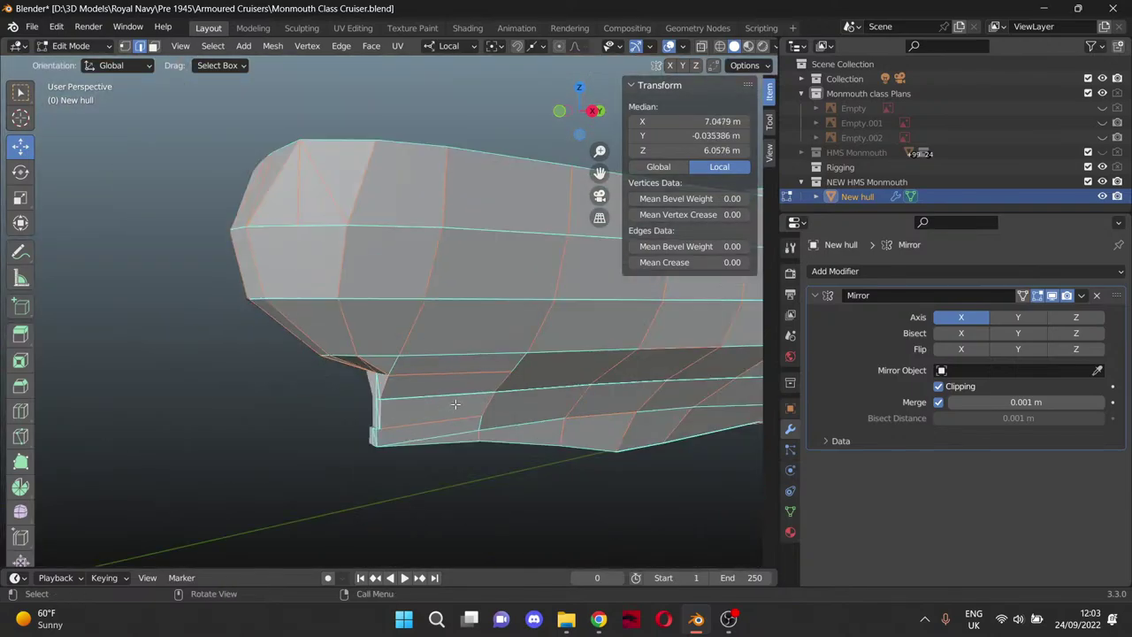
middle_click_drag(455, 405, 358, 416)
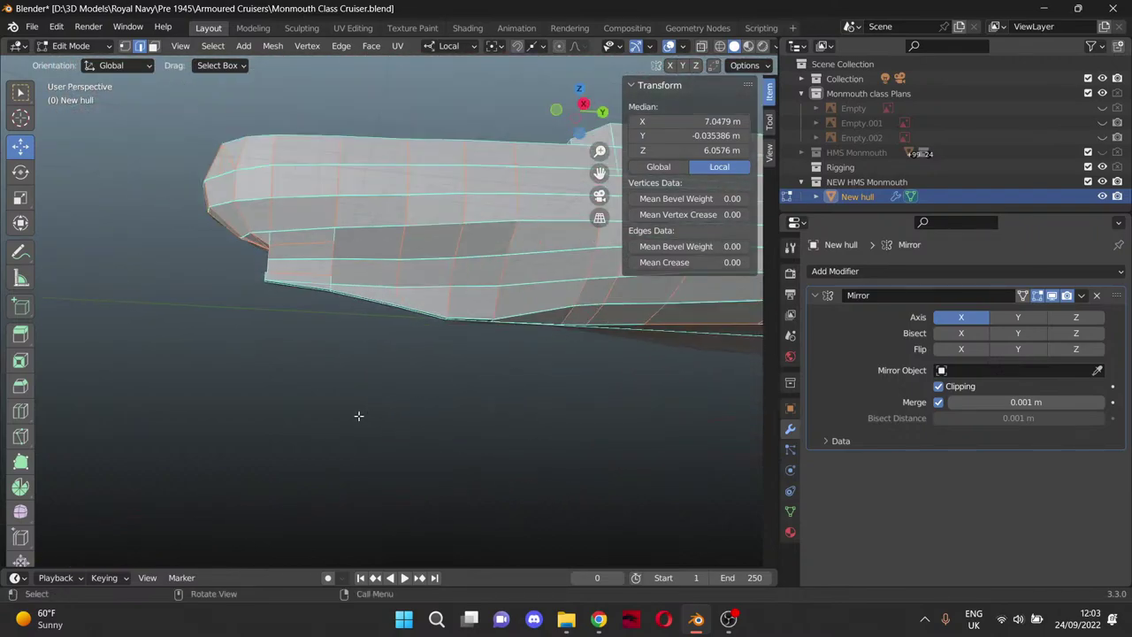
left_click(332, 234, "shift")
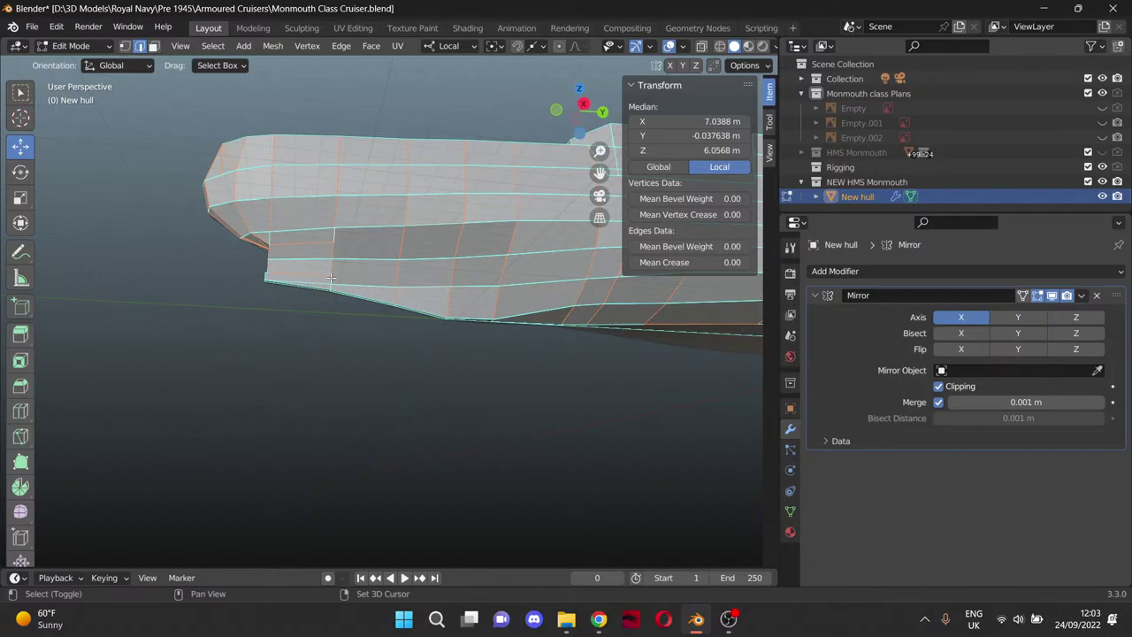
Examine the vertical edge selection along the keel and hull side from the stern to the bow.
scroll(329, 283, "up", 5)
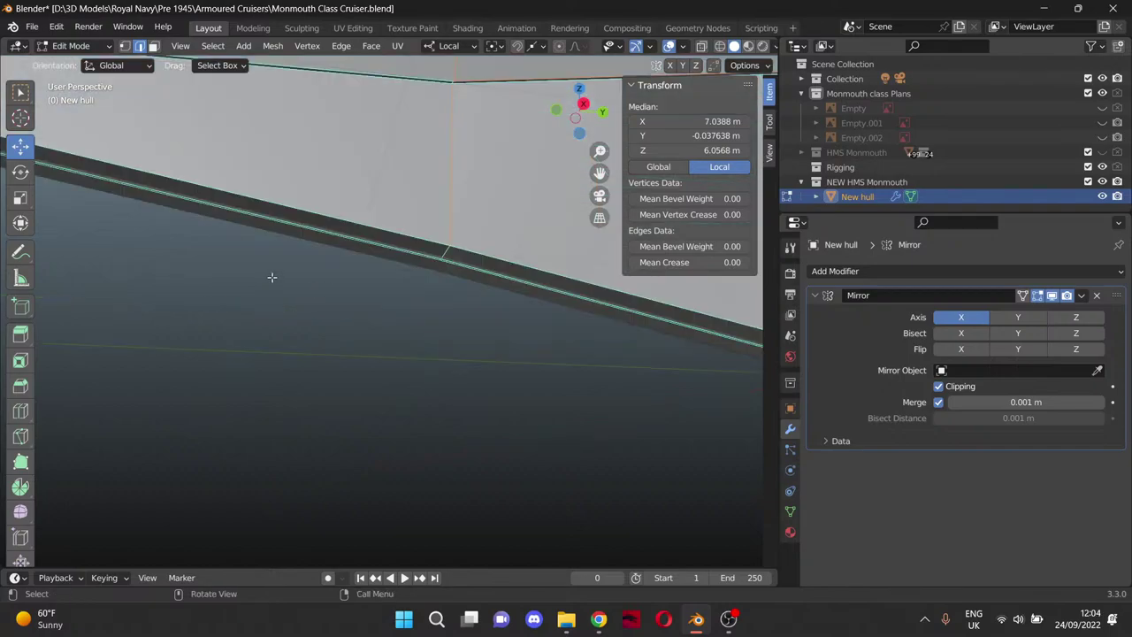
scroll(272, 277, "down", 2)
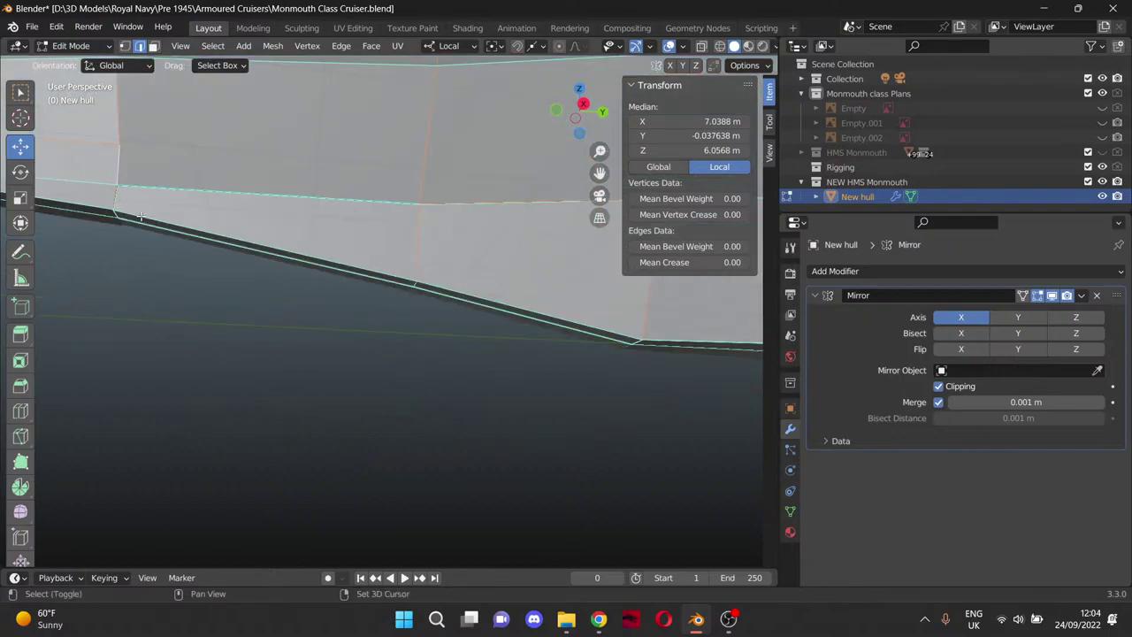
scroll(141, 216, "down", 2)
scroll(140, 216, "down", 2)
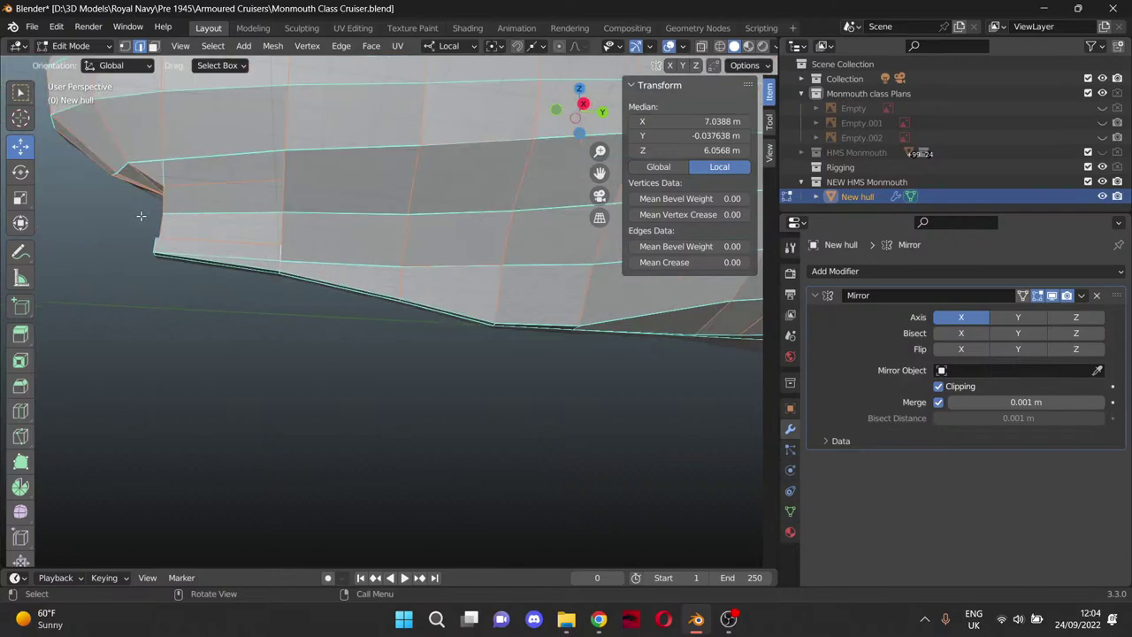
scroll(298, 241, "up", 6)
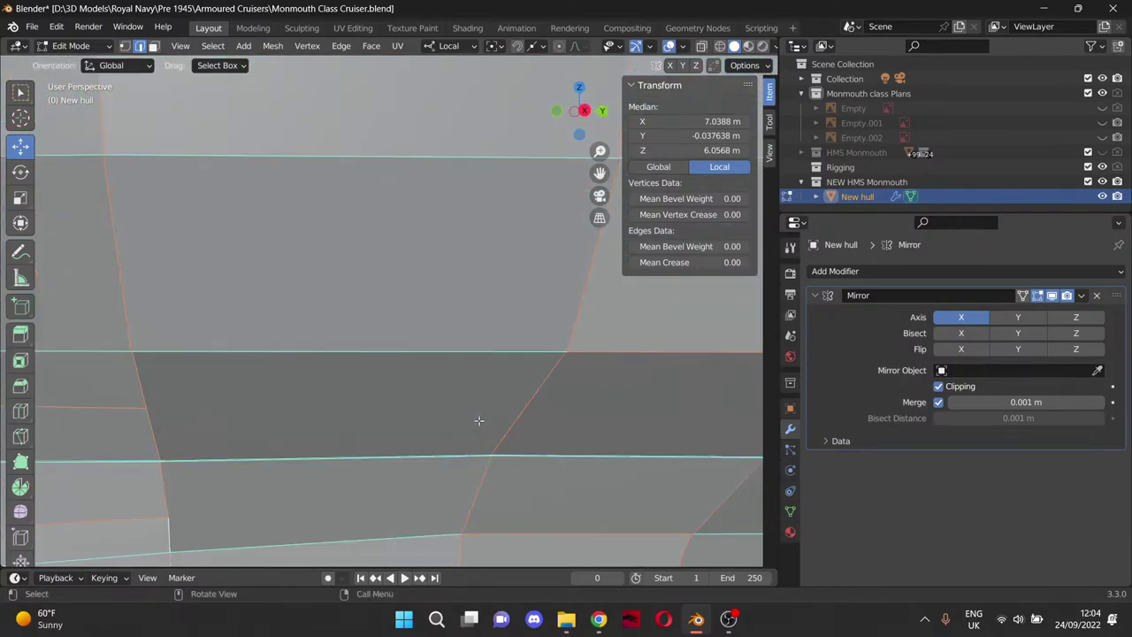
left_click_drag(598, 179, 522, 56)
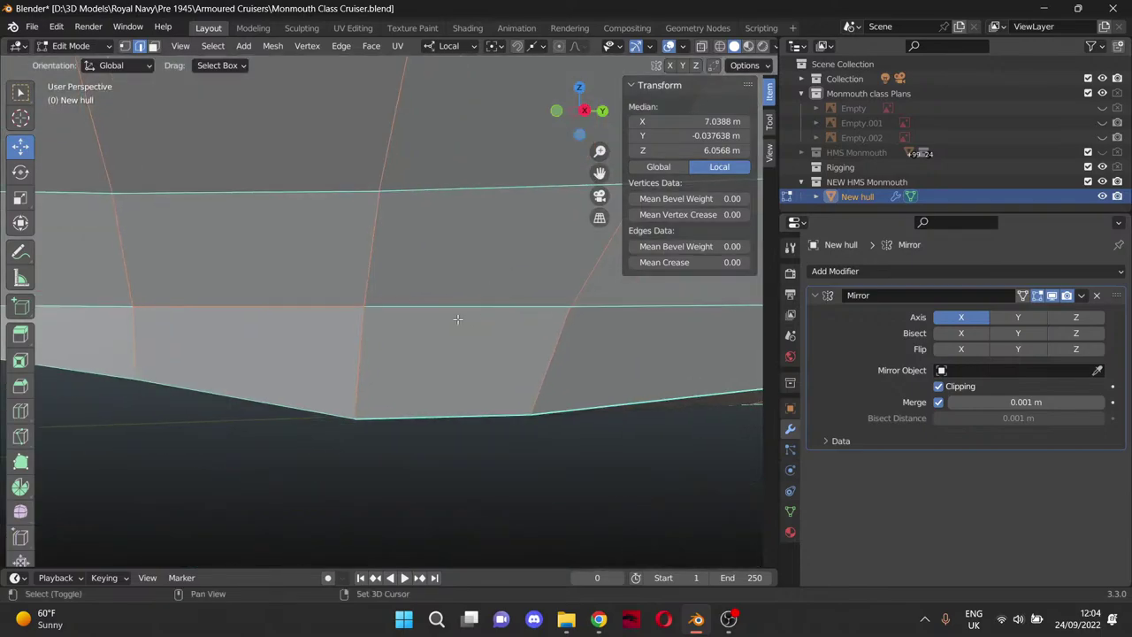
middle_click_drag(332, 311, 360, 308)
scroll(363, 309, "down", 4)
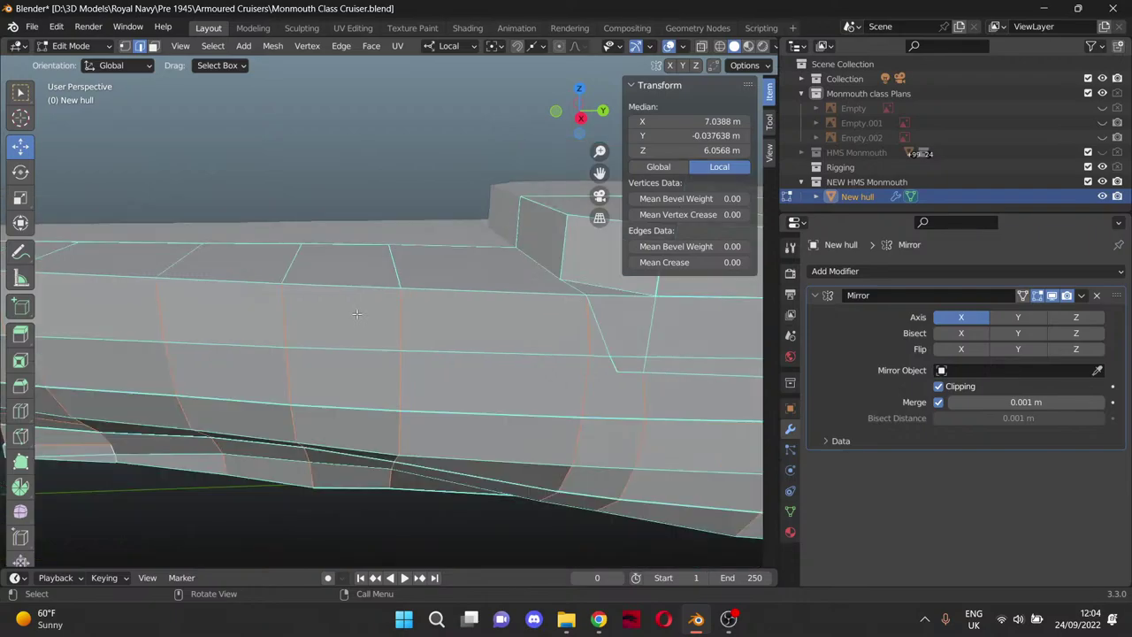
left_click_drag(600, 172, 5, 205)
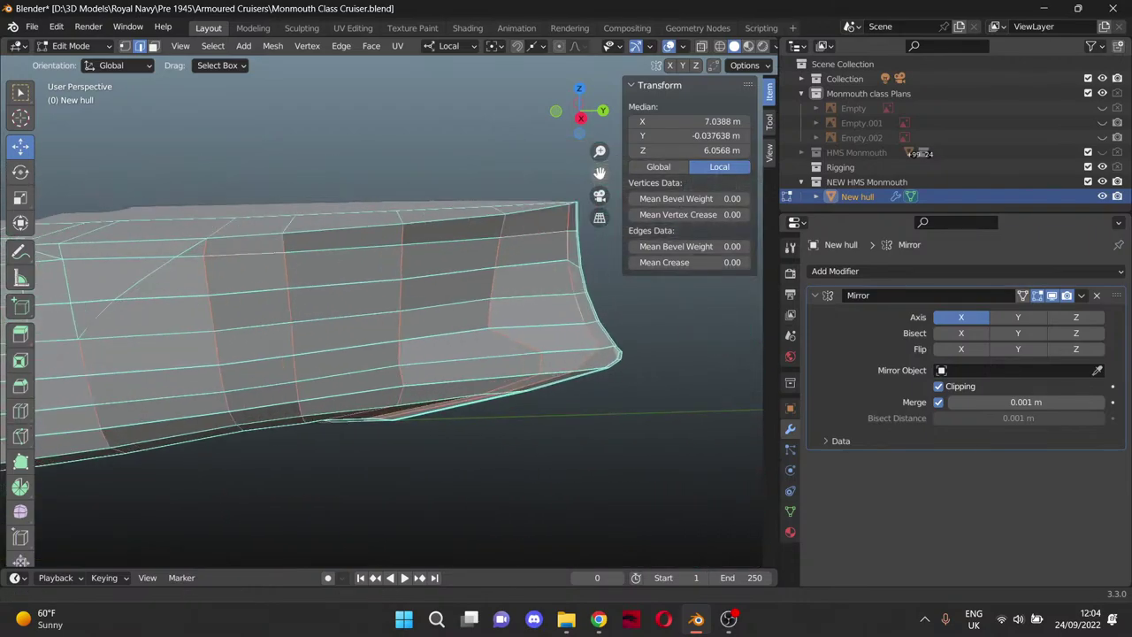
scroll(600, 173, "down", 2)
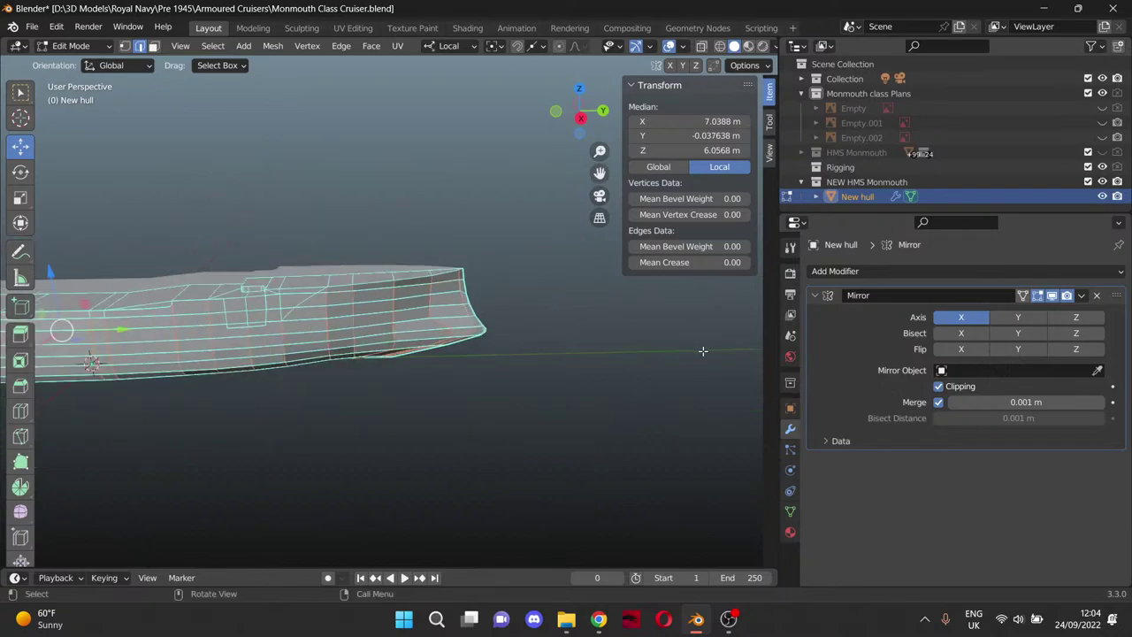
Clear the sharp marking from the selected vertical hull edges.
left_click(1109, 272)
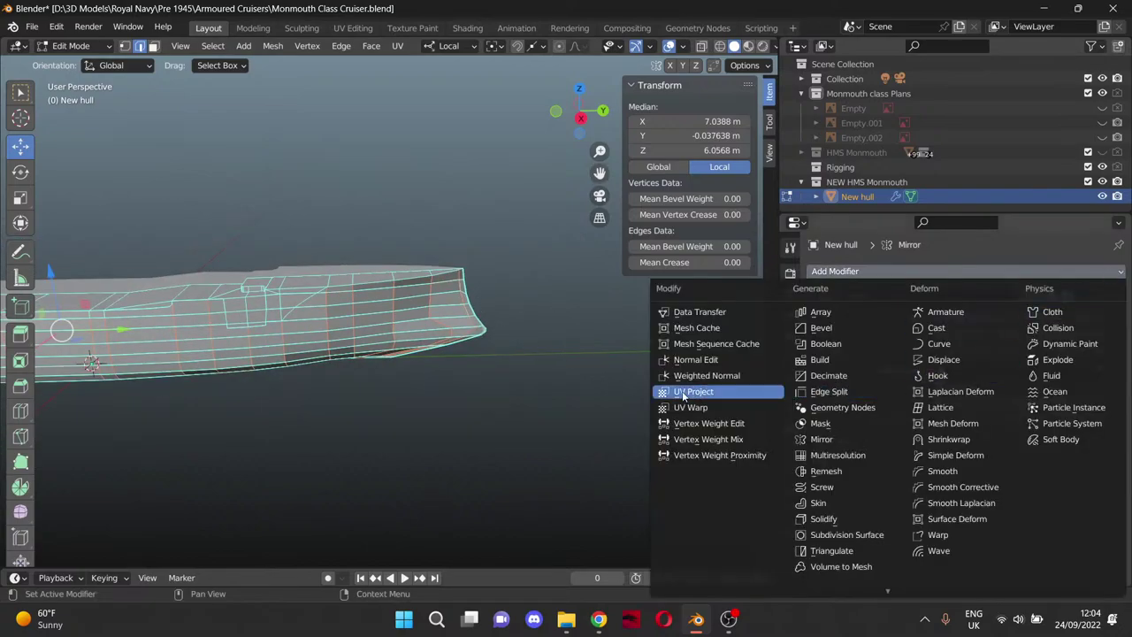
right_click(485, 397)
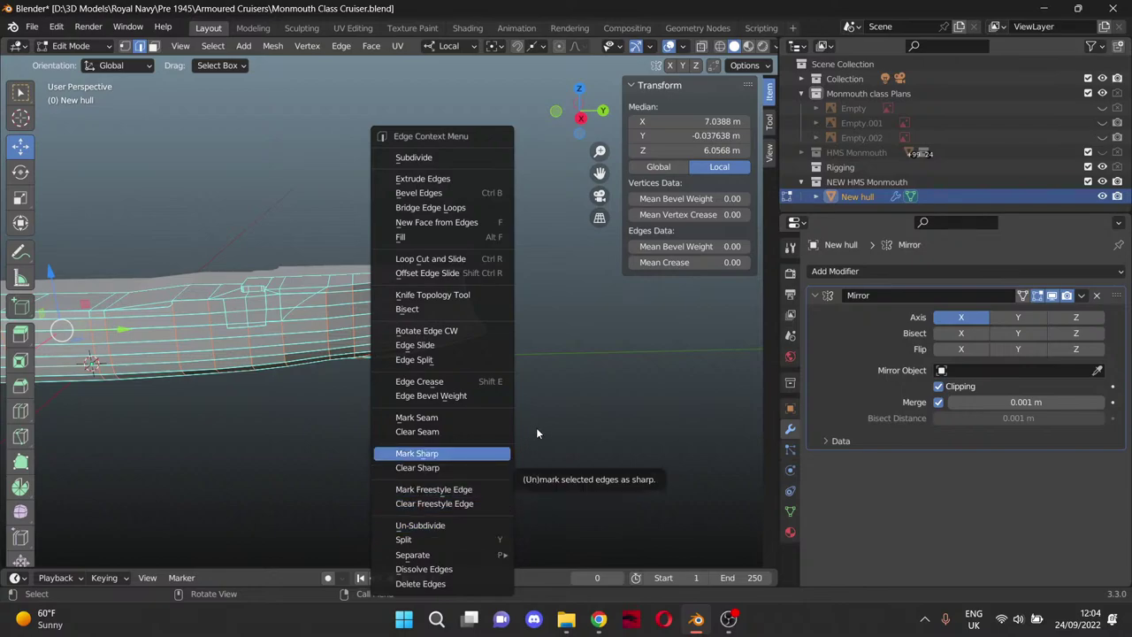
left_click(463, 468)
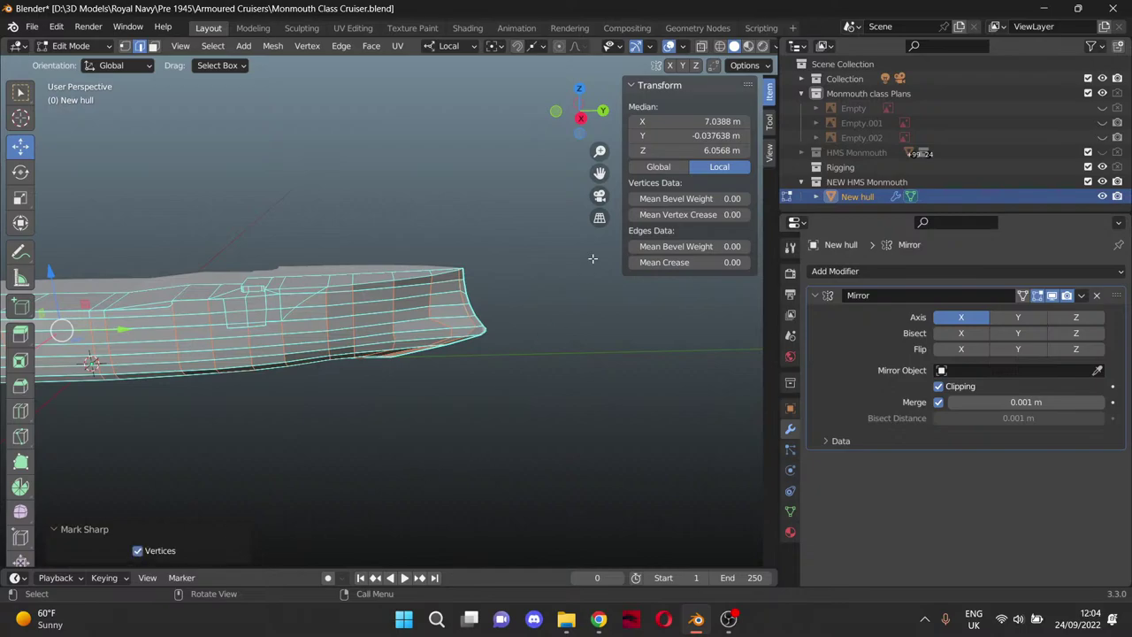
Examine the edge markings along the whole hull side, from the bow around to the stern.
left_click_drag(600, 172, 911, 181)
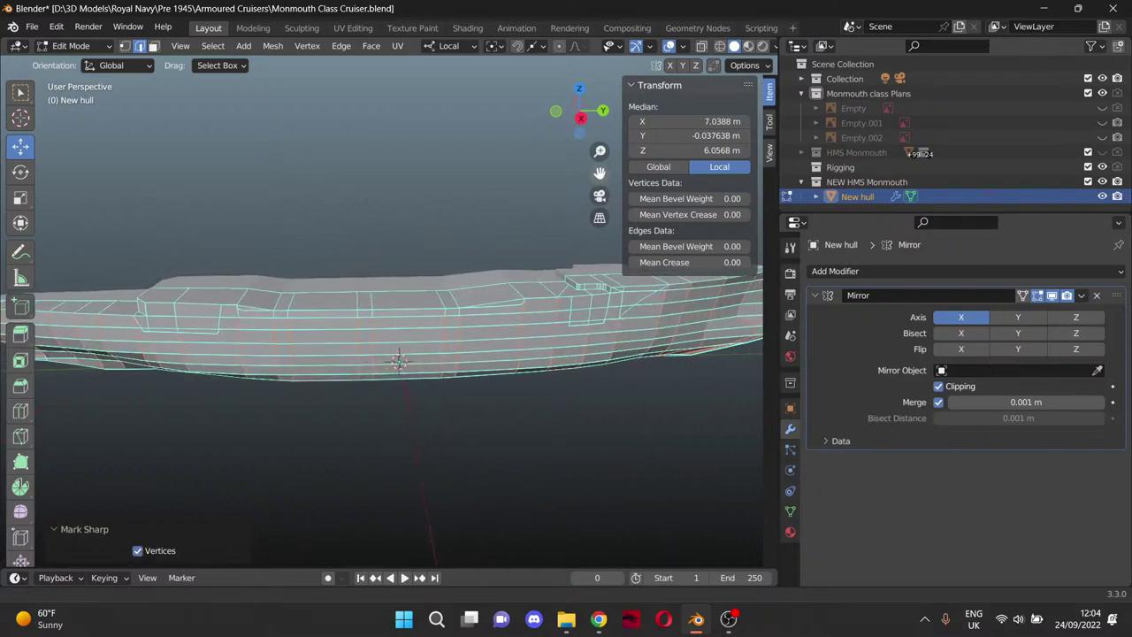
scroll(469, 382, "down", 3)
middle_click_drag(470, 375, 369, 346)
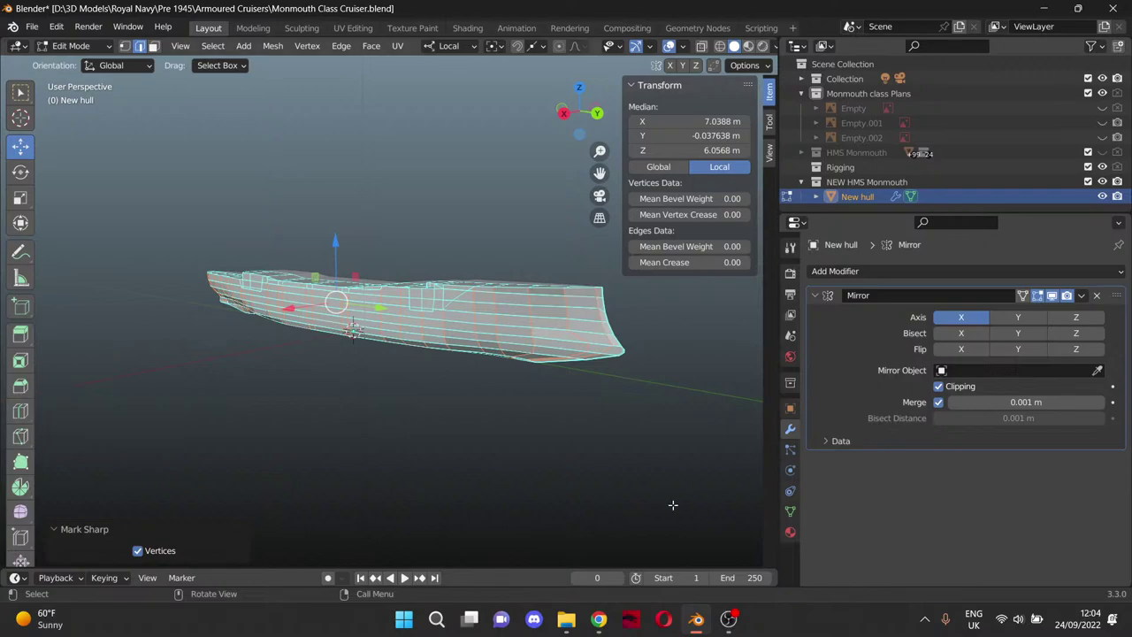
scroll(658, 434, "up", 5)
middle_click_drag(663, 435, 598, 432)
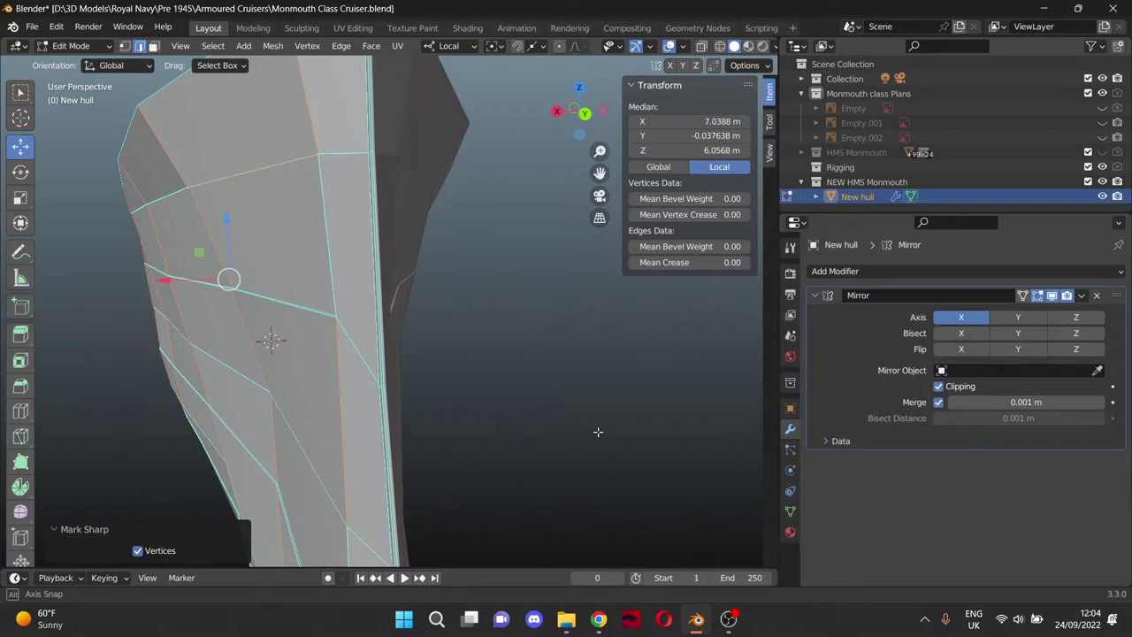
middle_click_drag(598, 432, 72, 430)
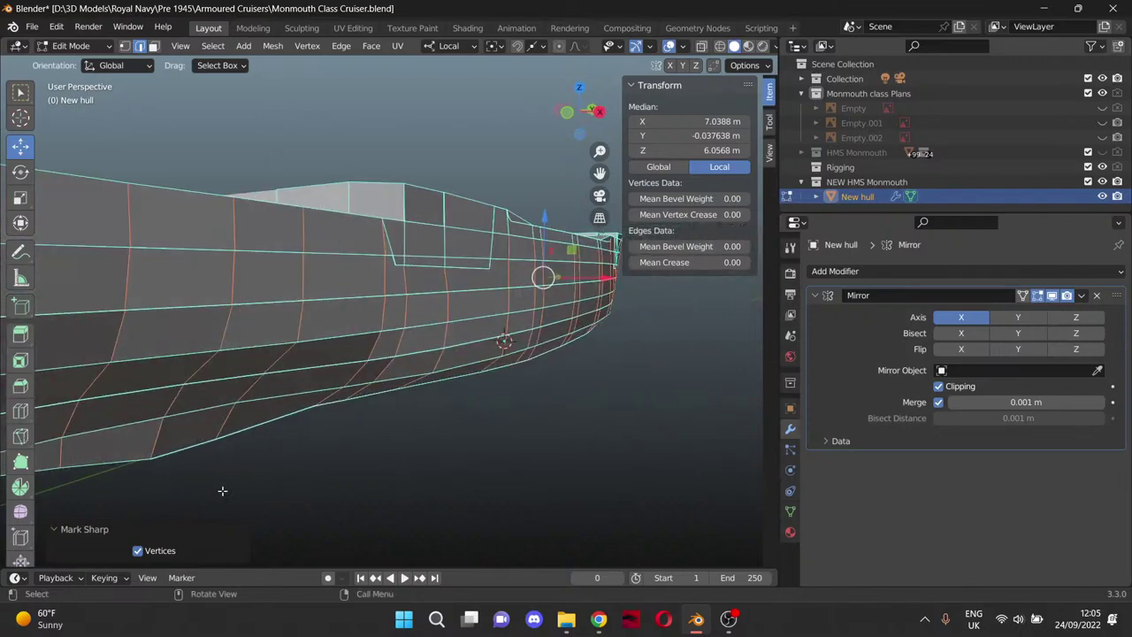
Deselect the vertical edges to examine the hull's sharp markings, and restore the edge selection.
left_click(436, 471)
scroll(436, 472, "down", 4)
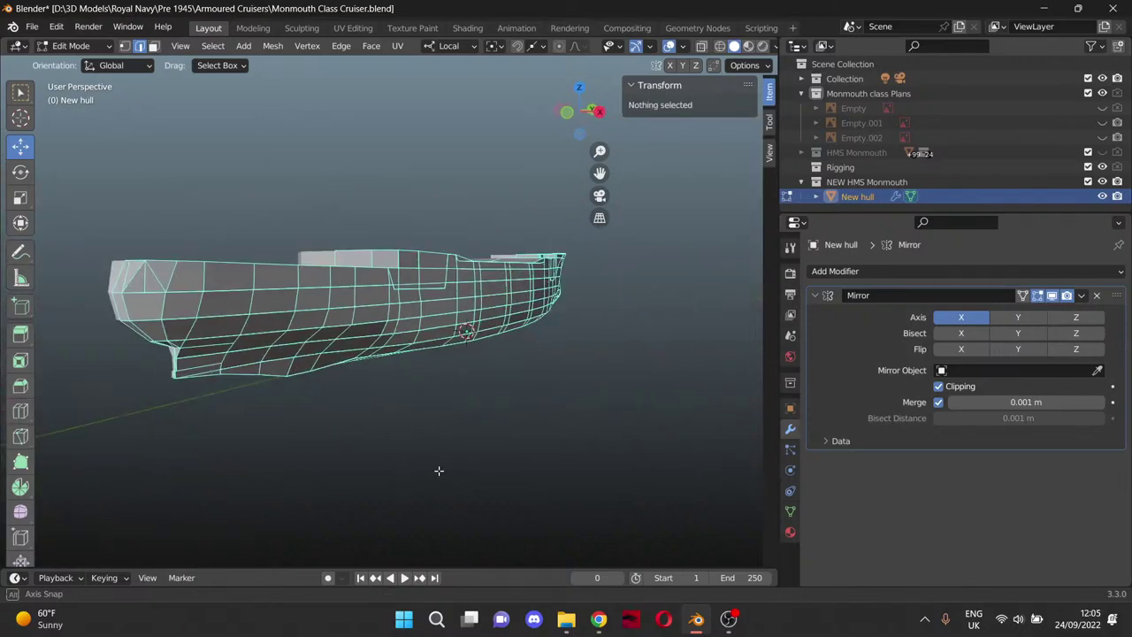
middle_click_drag(437, 470, 395, 485)
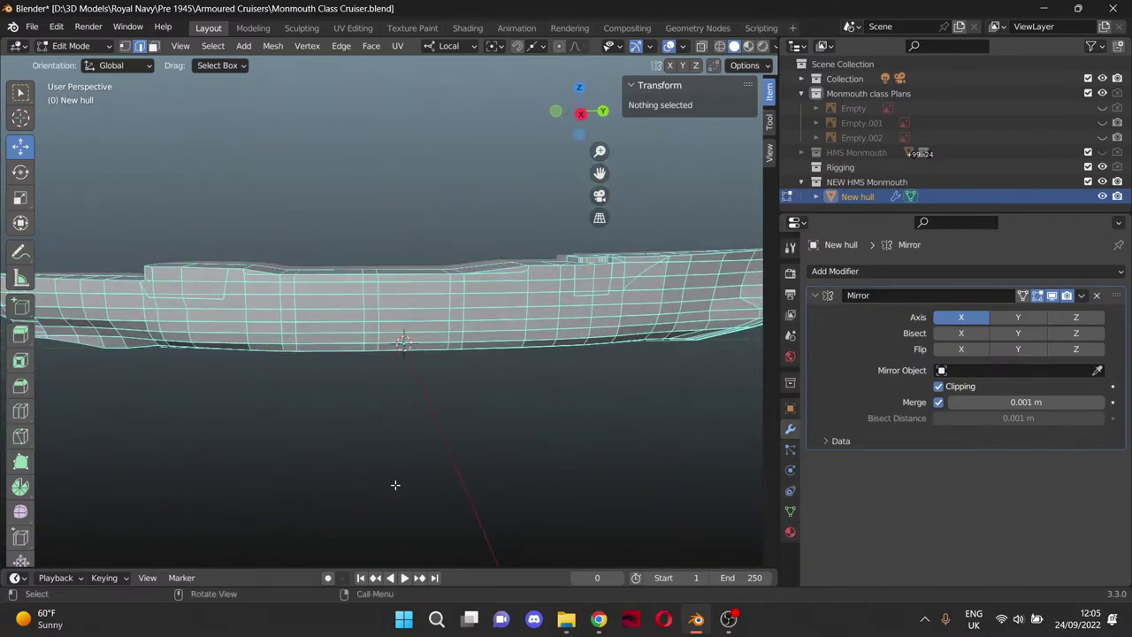
key("a")
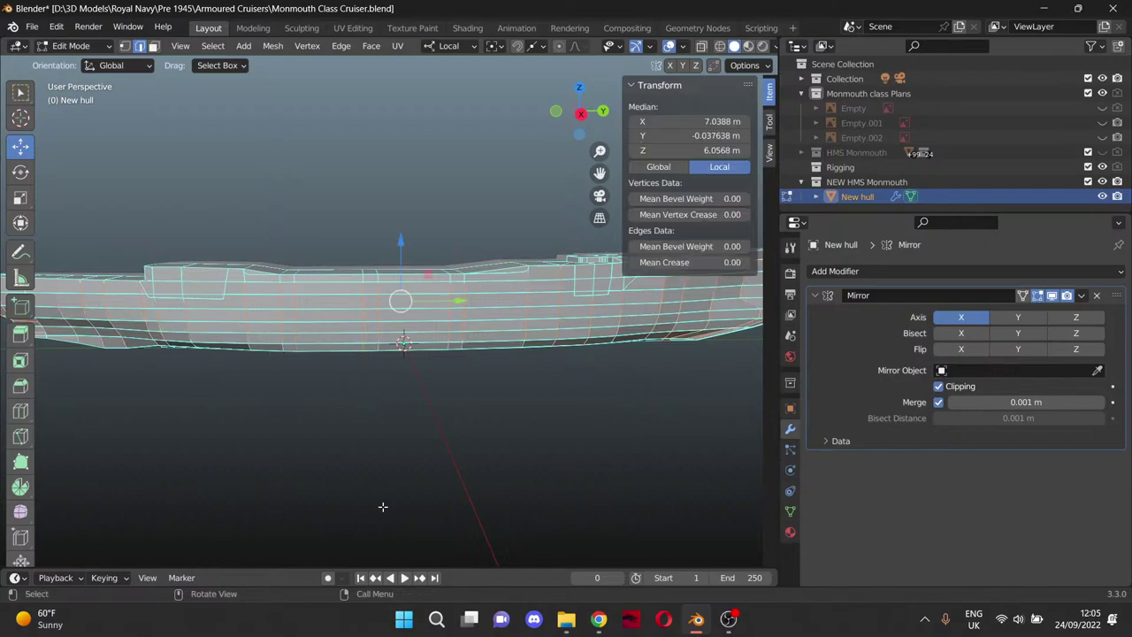
Clear the sharp marking from the selected vertical hull edges again, checking the hull side with the edges briefly deselected.
key("ctrl")
key("ctrl+e")
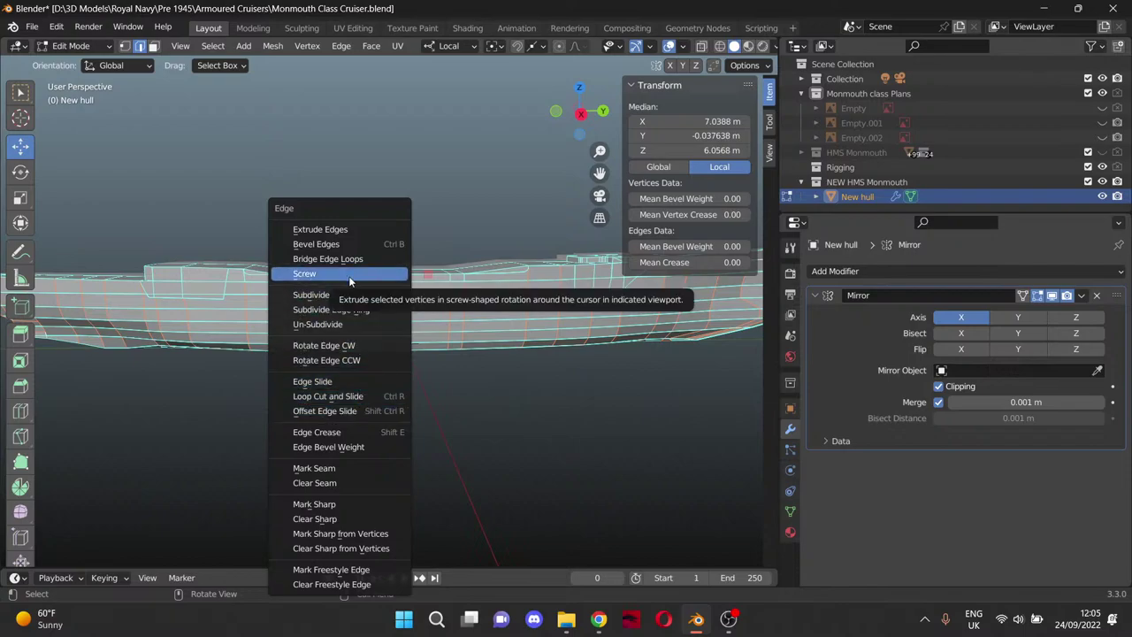
left_click(346, 522)
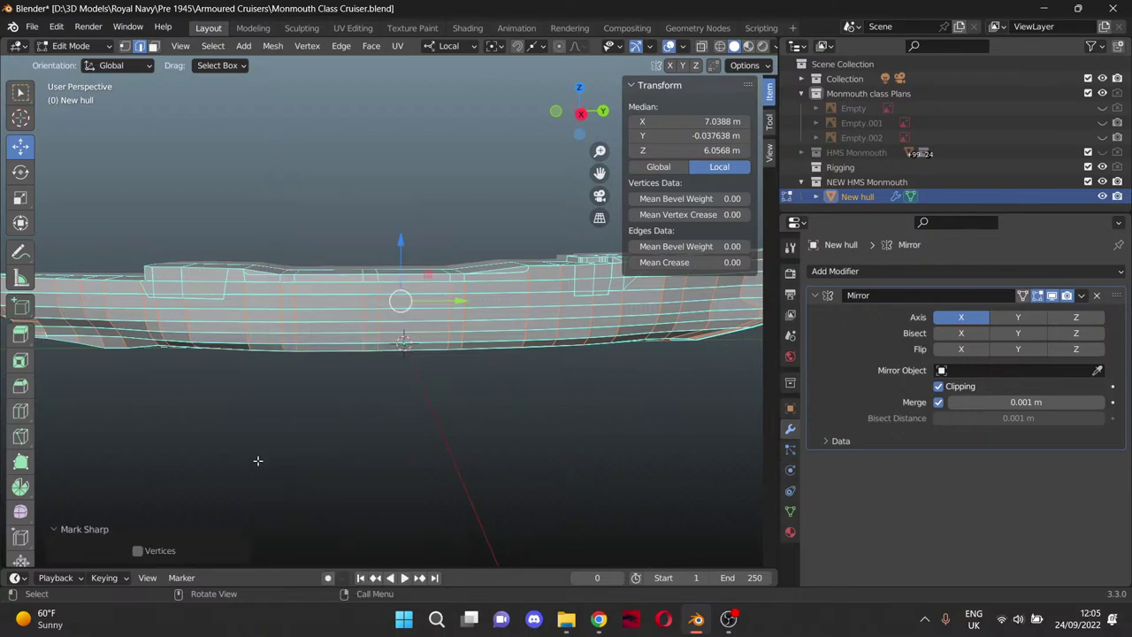
middle_click_drag(216, 440, 294, 439)
left_click(293, 439)
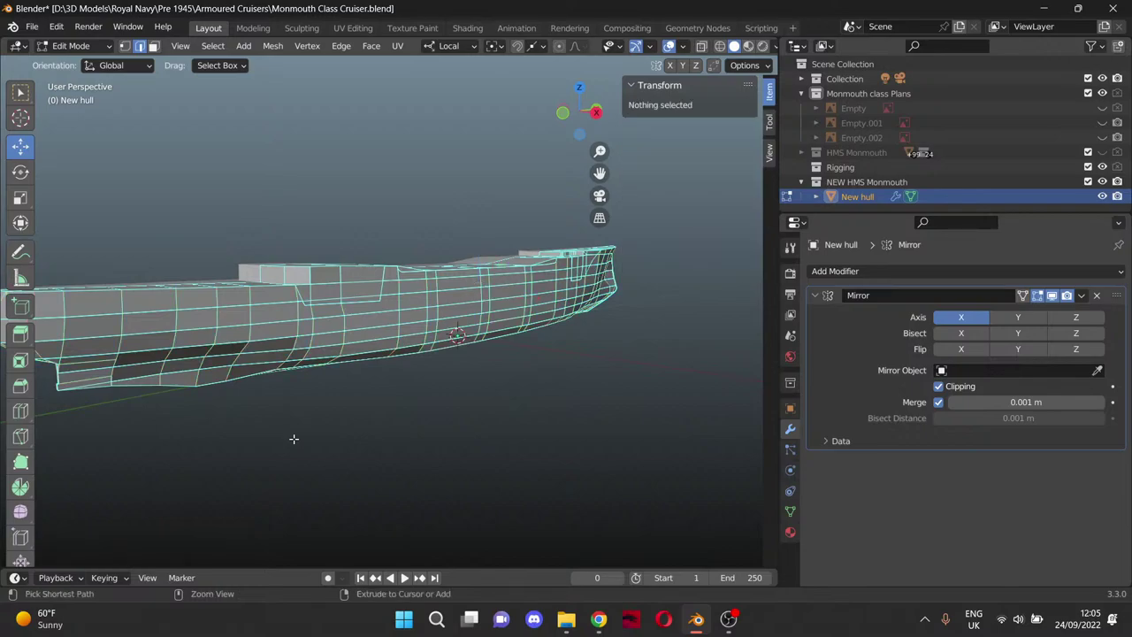
key("ctrl+z")
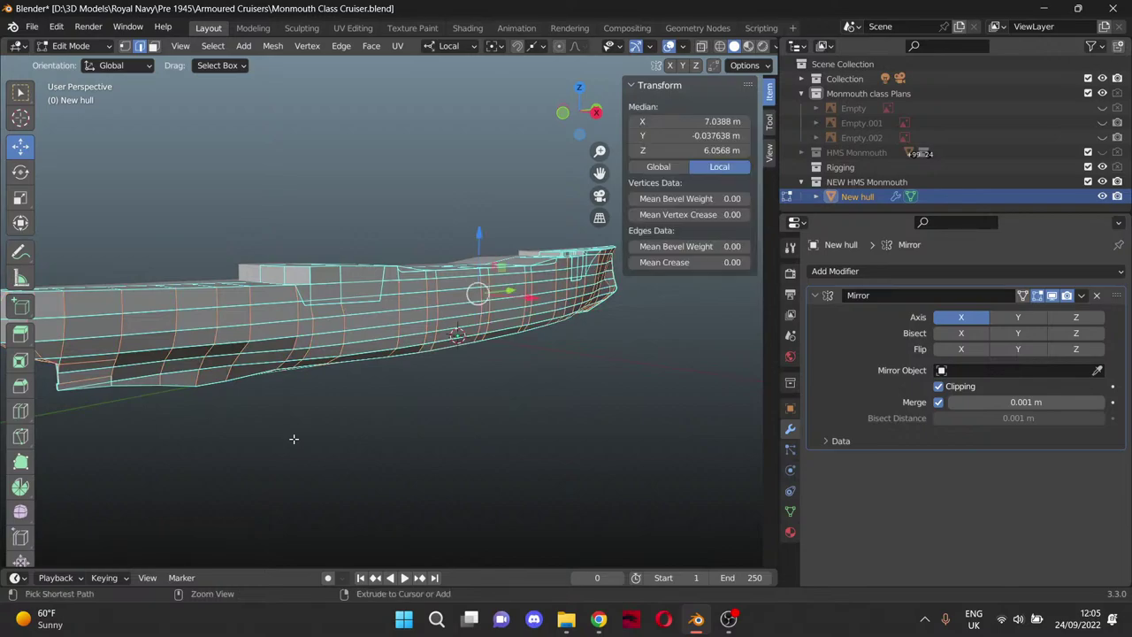
Apply Clear Sharp from Vertices to the selected vertical hull edges.
key("ctrl+e")
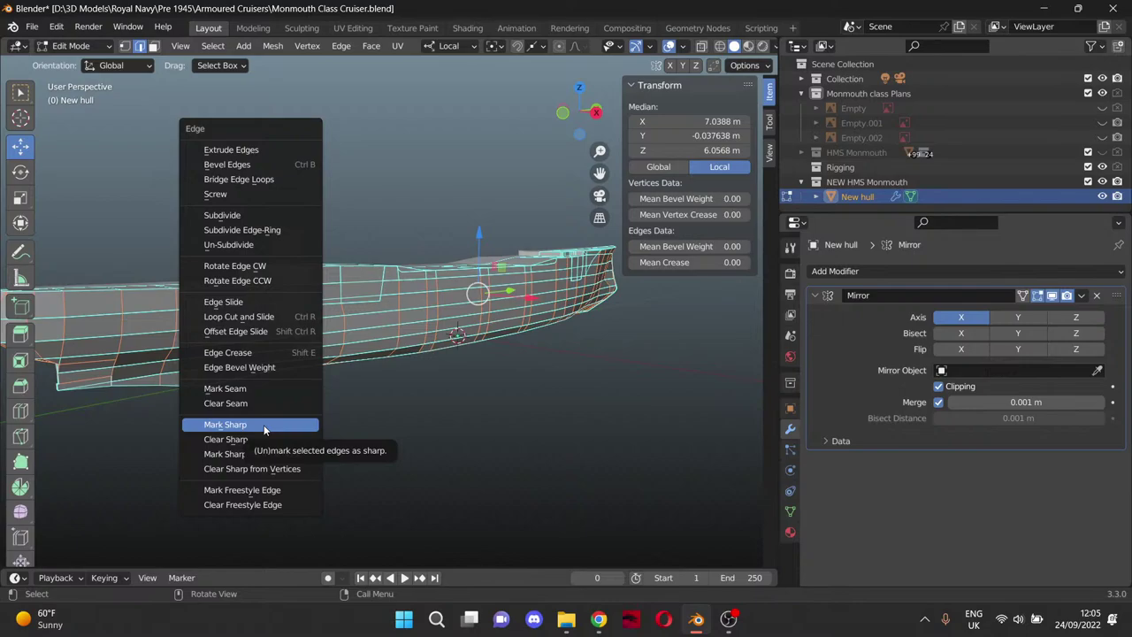
left_click(256, 469)
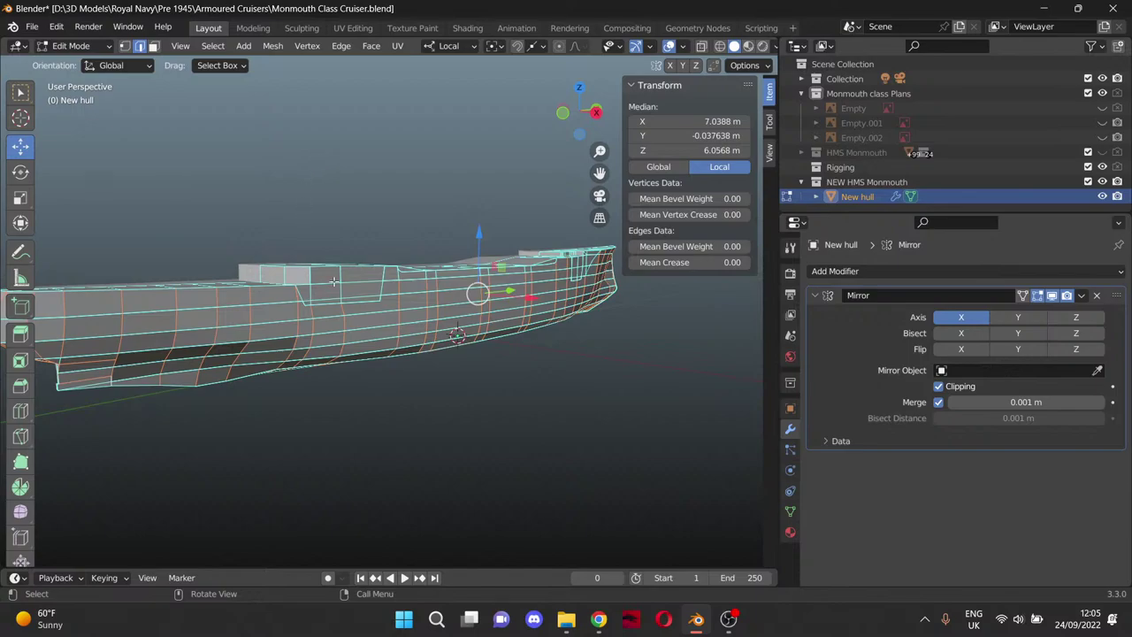
mouse_move(412, 345)
middle_mouse_down()
mouse_move(374, 374)
mouse_move(420, 365)
middle_mouse_up()
Try a Smooth modifier with a factor of 10 on the hull, and remove it.
left_click(1074, 274)
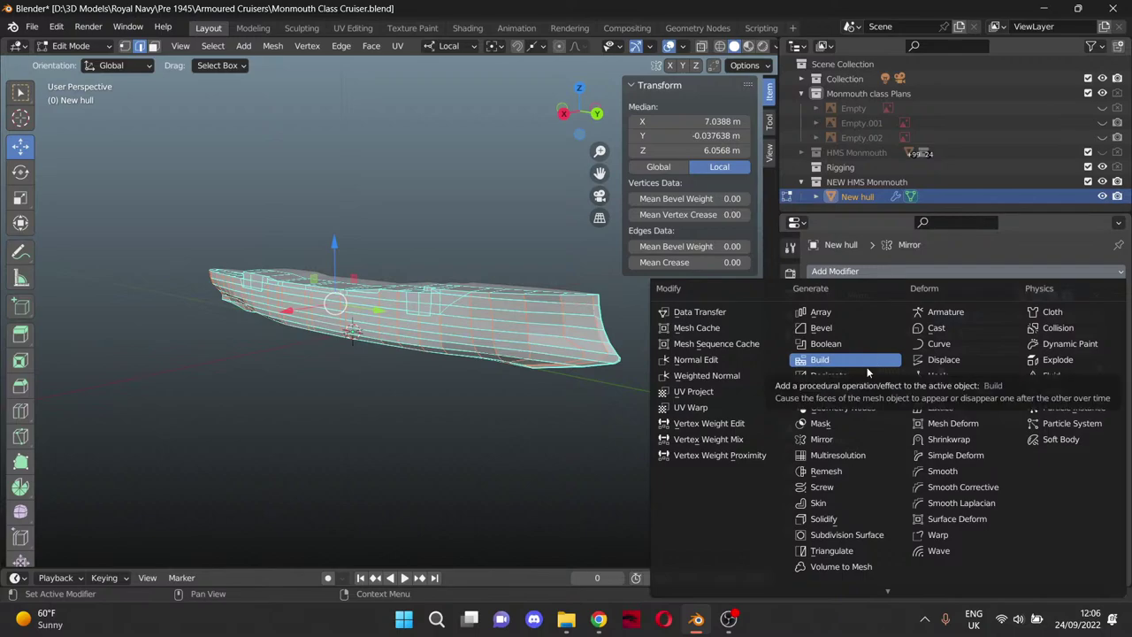
left_click(959, 474)
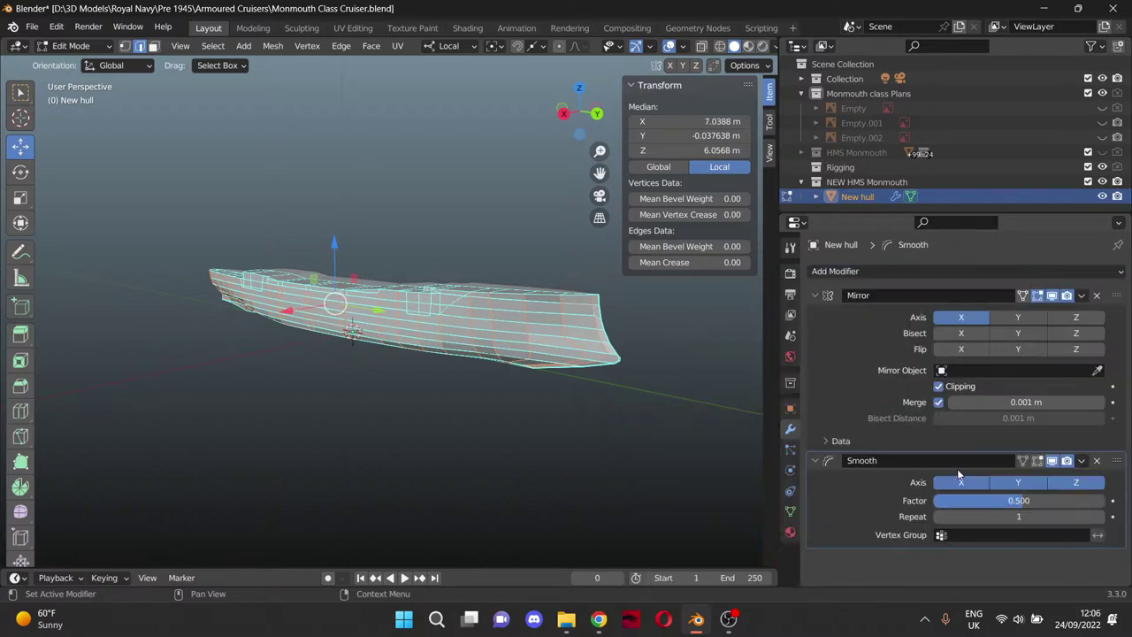
left_click(1038, 503)
type("10")
key("Return")
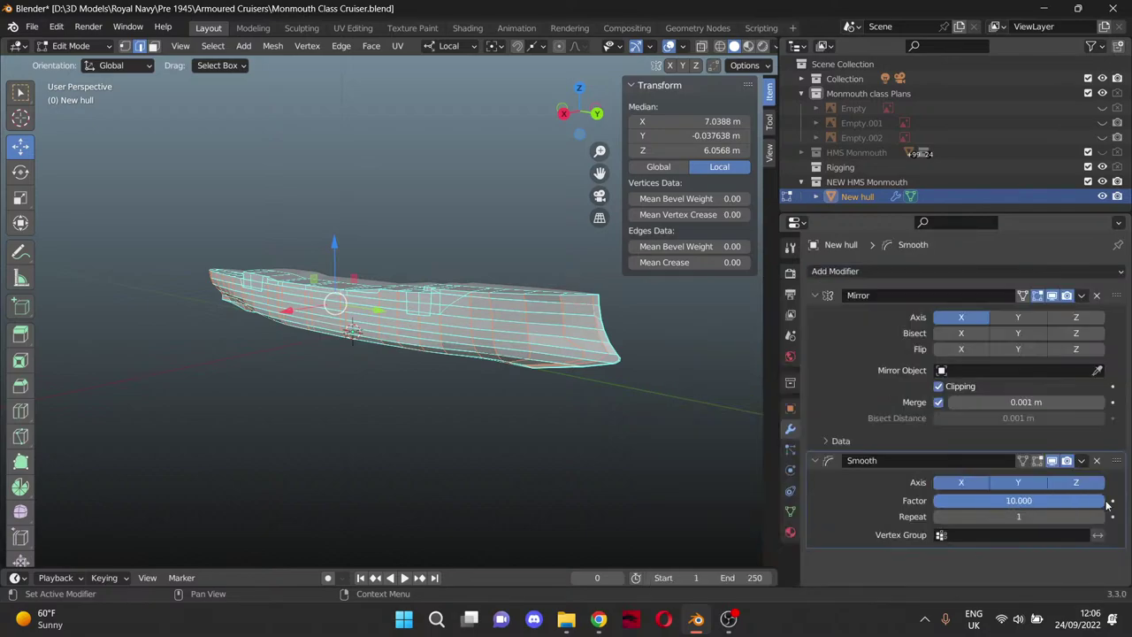
left_click(1096, 461)
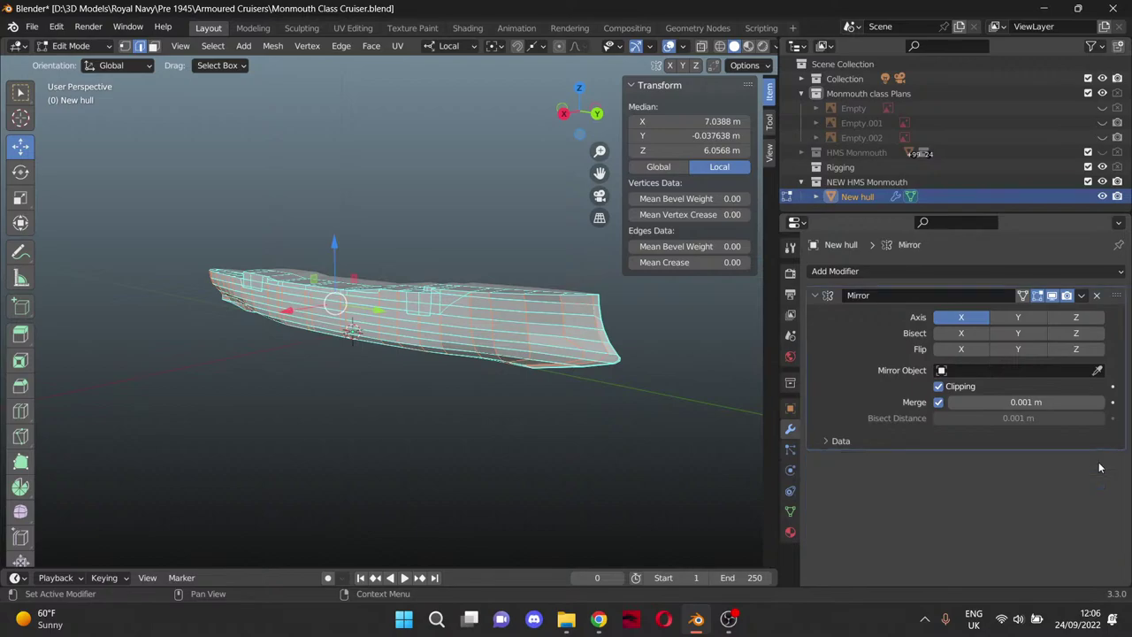
Add a Subdivision Surface modifier to the hull and set its subdivision type to Simple.
left_click(970, 272)
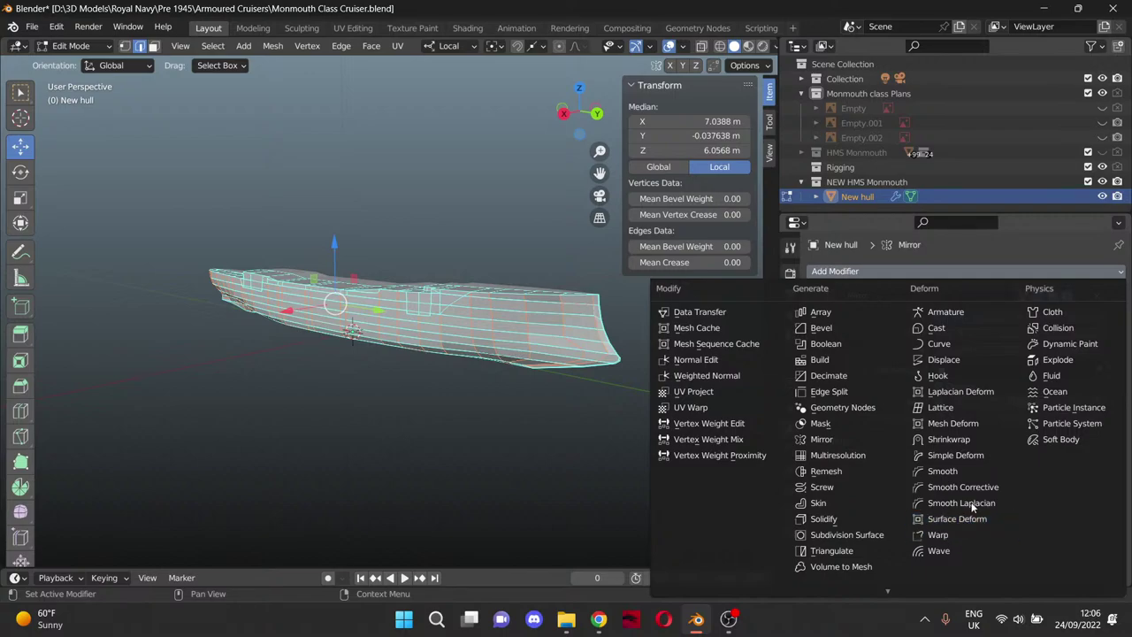
left_click(847, 535)
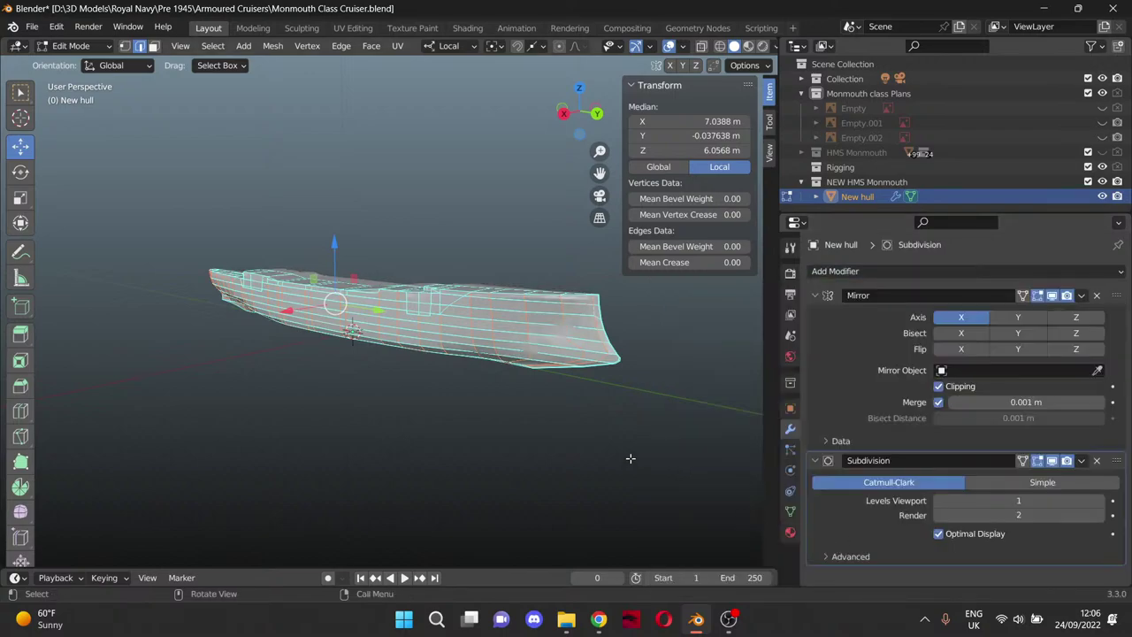
scroll(631, 456, "up", 6)
middle_click_drag(417, 348, 429, 327)
scroll(387, 359, "down", 5)
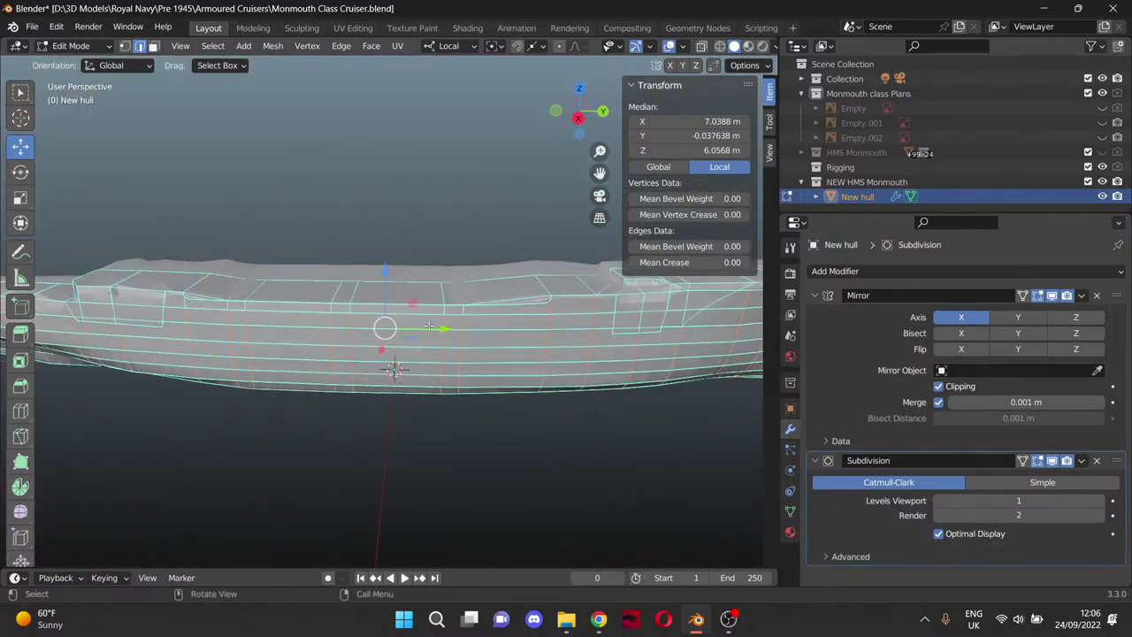
left_click(1042, 482)
Examine the subdivided hull surface from bow to stern, including the underside, the side plating and the deck.
middle_click_drag(734, 455, 516, 404)
middle_click_drag(514, 403, 501, 408)
scroll(501, 407, "down", 4)
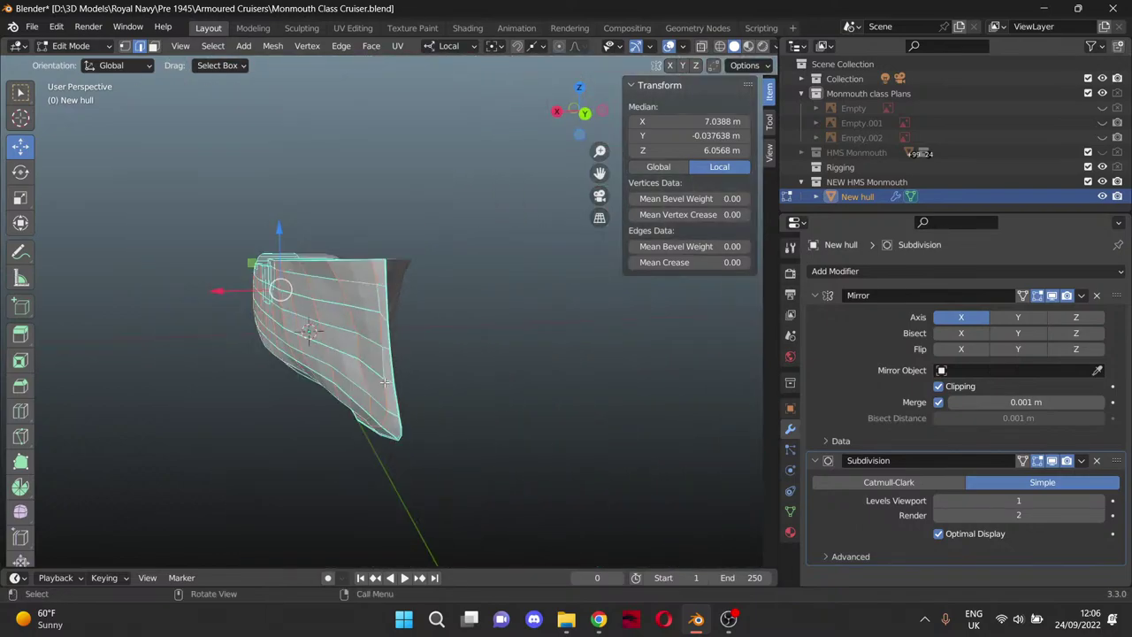
middle_click_drag(337, 358, 411, 386)
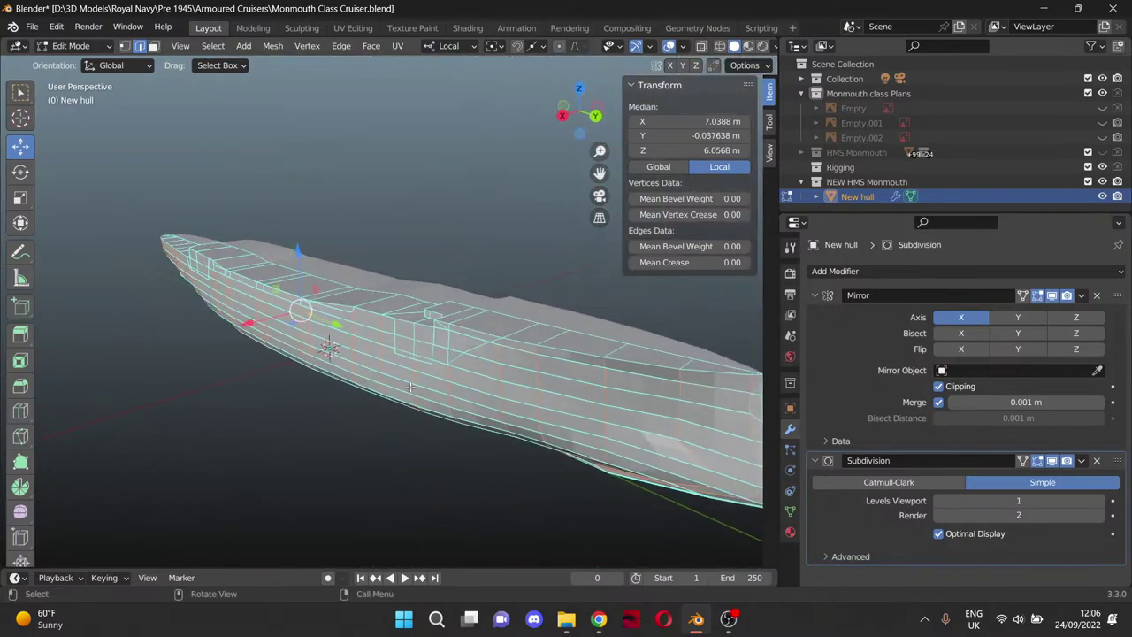
middle_click_drag(264, 400, 530, 374)
scroll(459, 407, "up", 5)
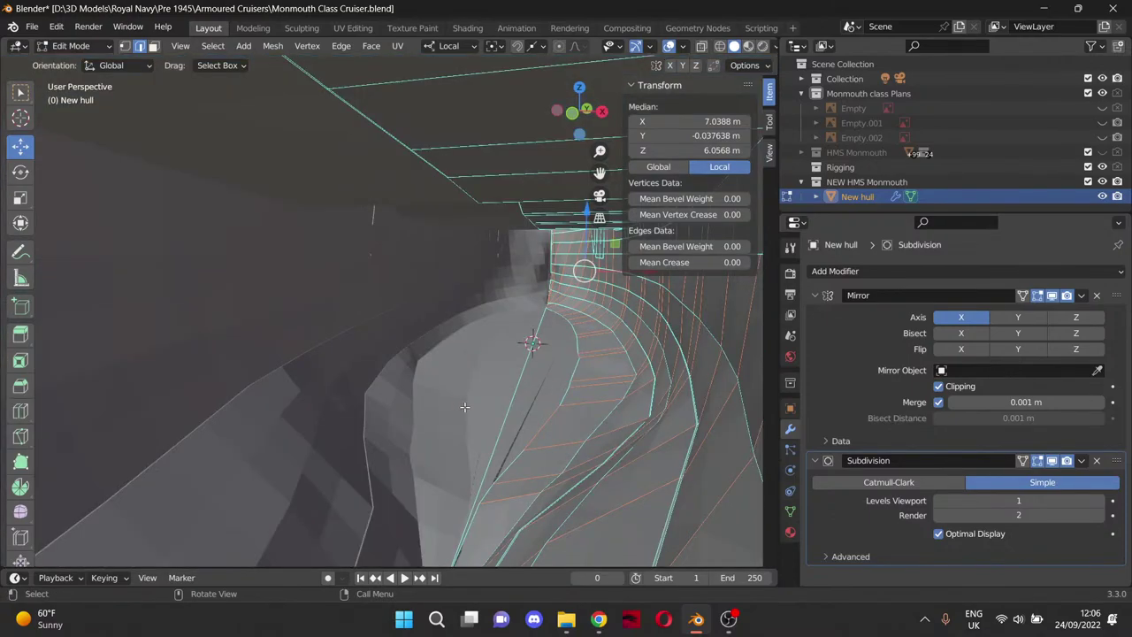
scroll(466, 407, "down", 1)
middle_click_drag(465, 409, 466, 399)
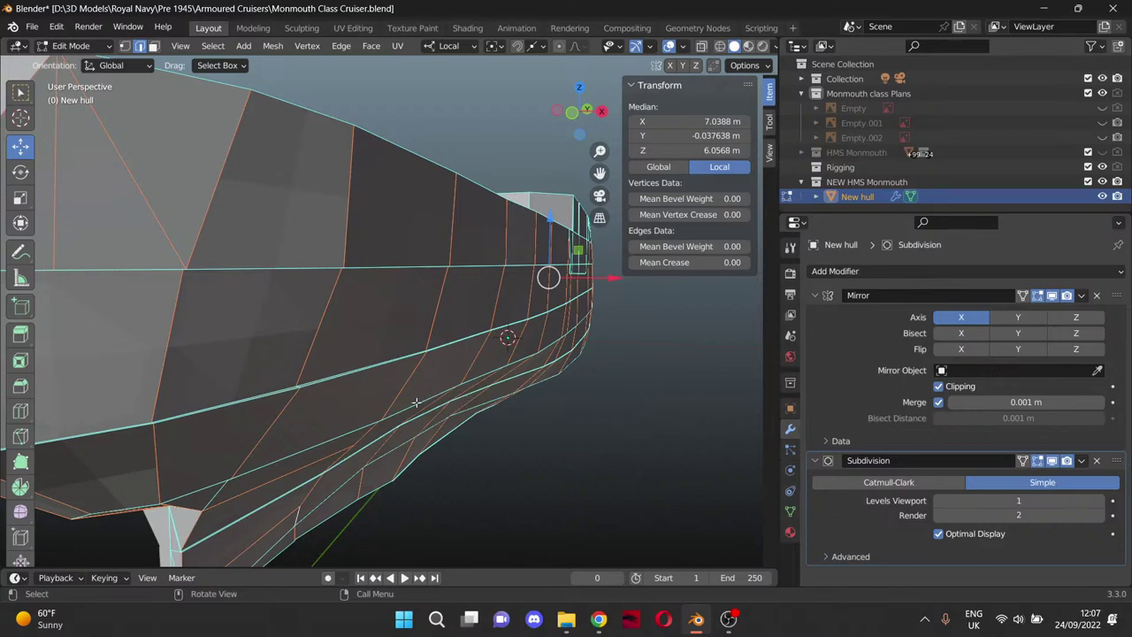
middle_click_drag(398, 410, 324, 437)
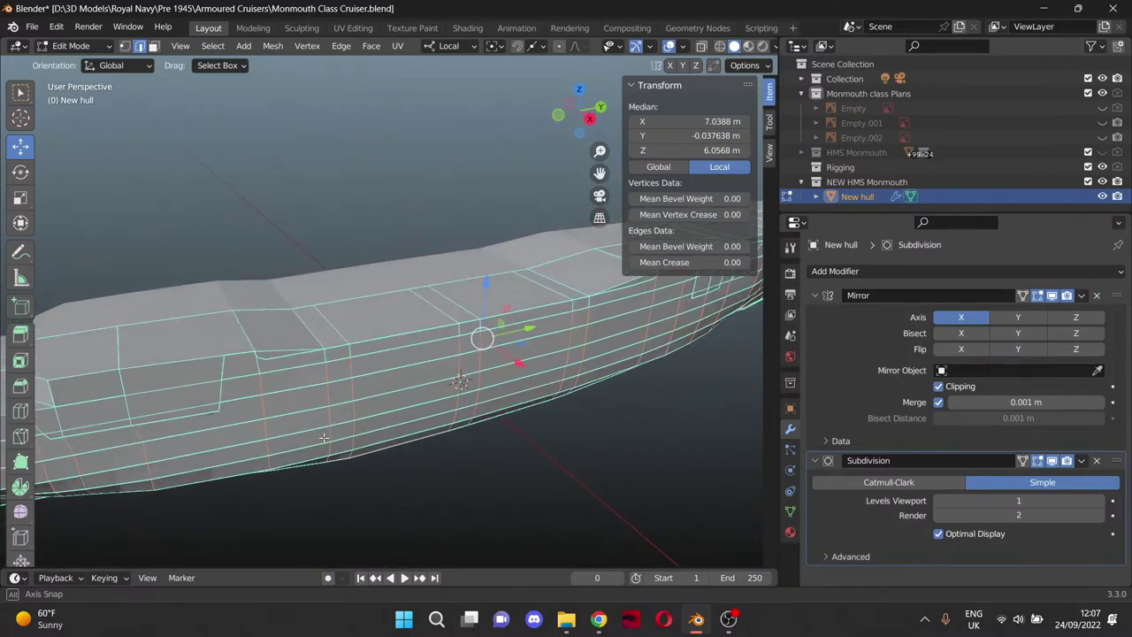
middle_click_drag(324, 438, 321, 365)
scroll(324, 366, "up", 5)
scroll(321, 366, "down", 4)
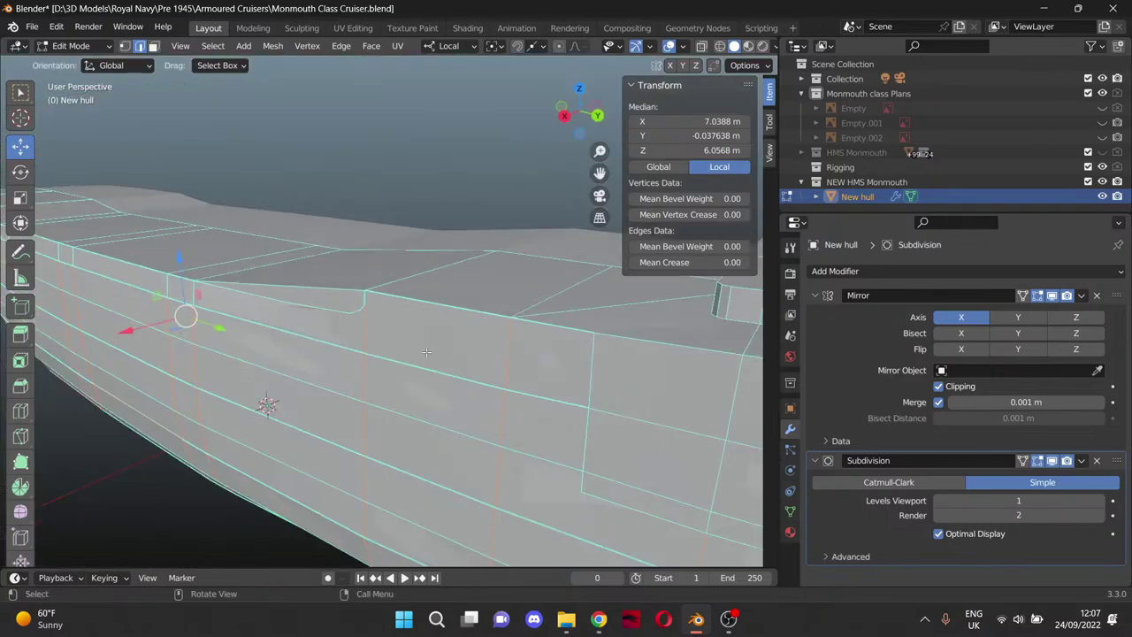
middle_click_drag(427, 352, 420, 359)
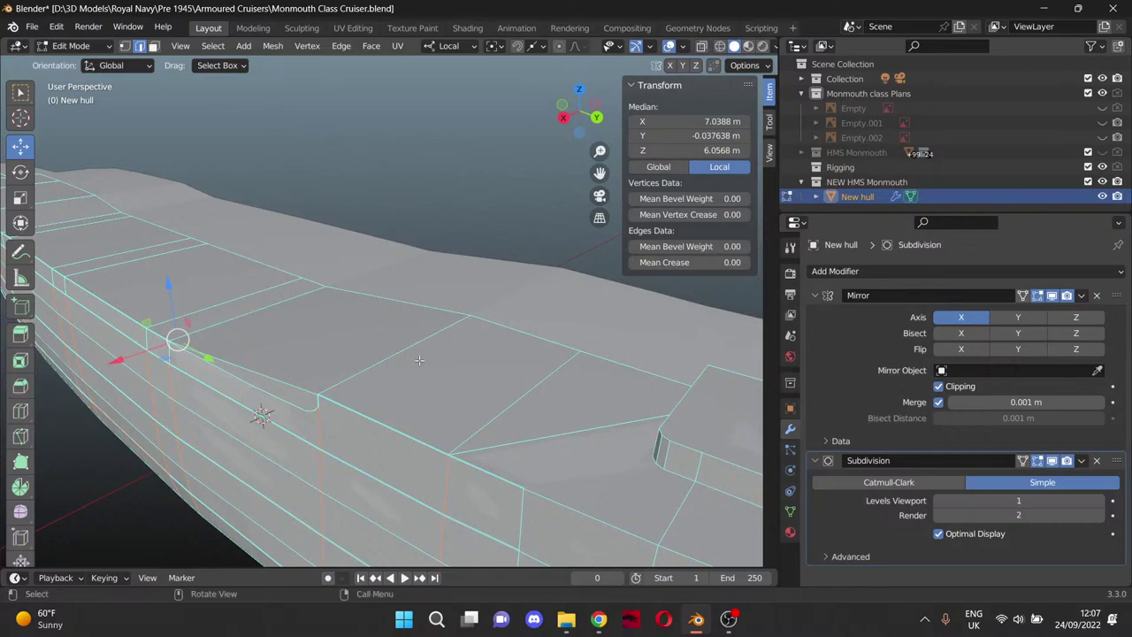
Set the hull's Subdivision modifier levels to 6 for the viewport and 3 for the render.
left_click(1101, 501)
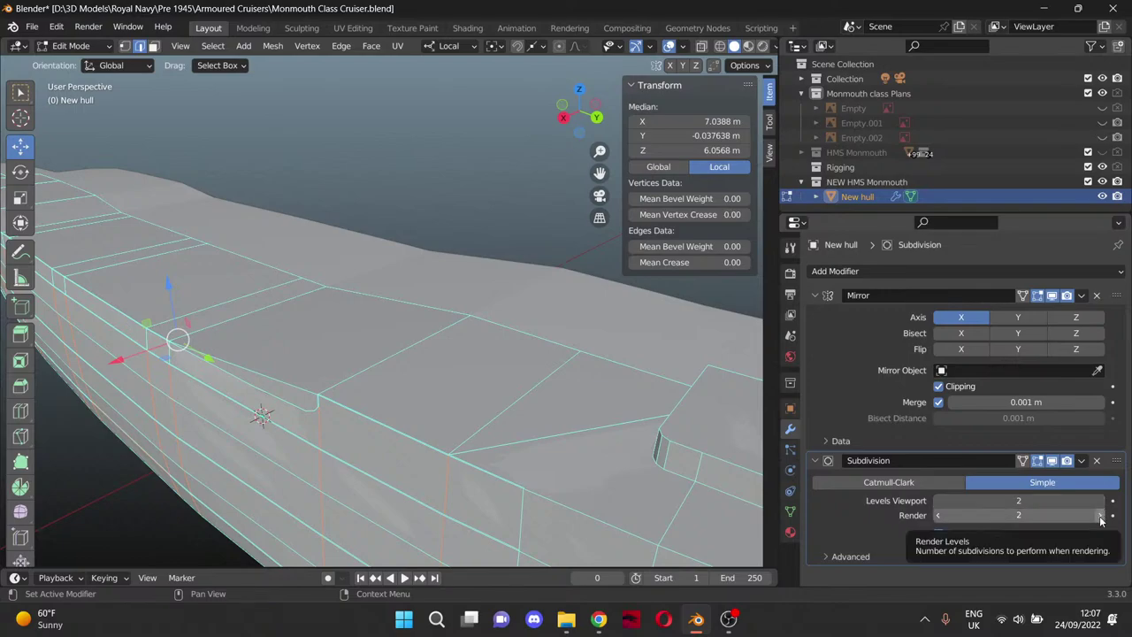
left_click(1100, 517)
left_click_drag(600, 173, 495, 53)
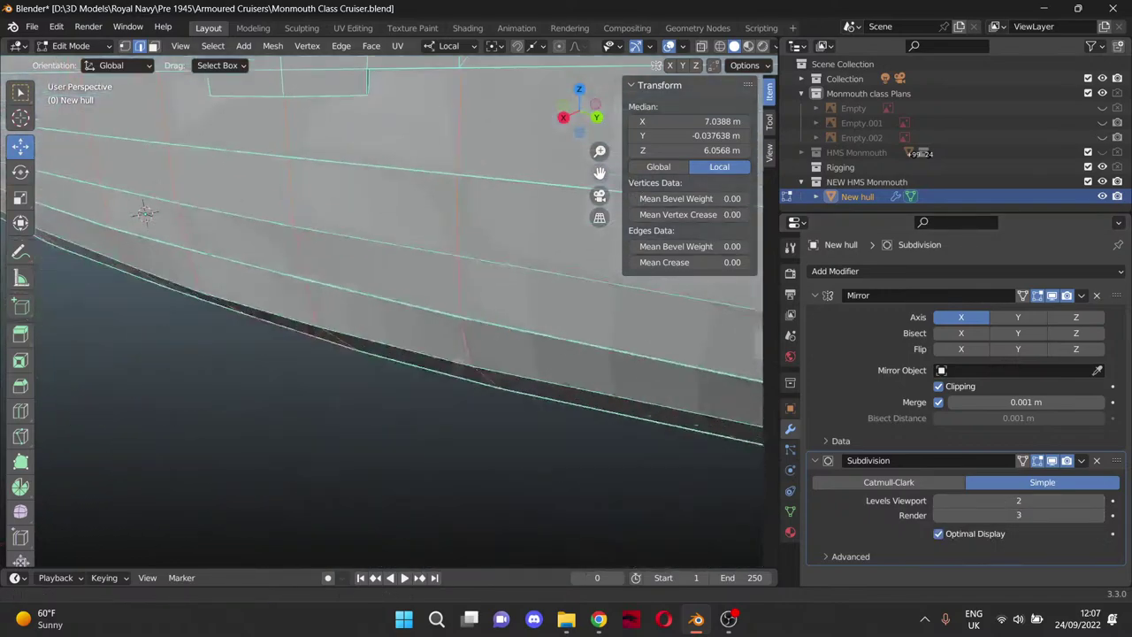
middle_click_drag(460, 265, 443, 292)
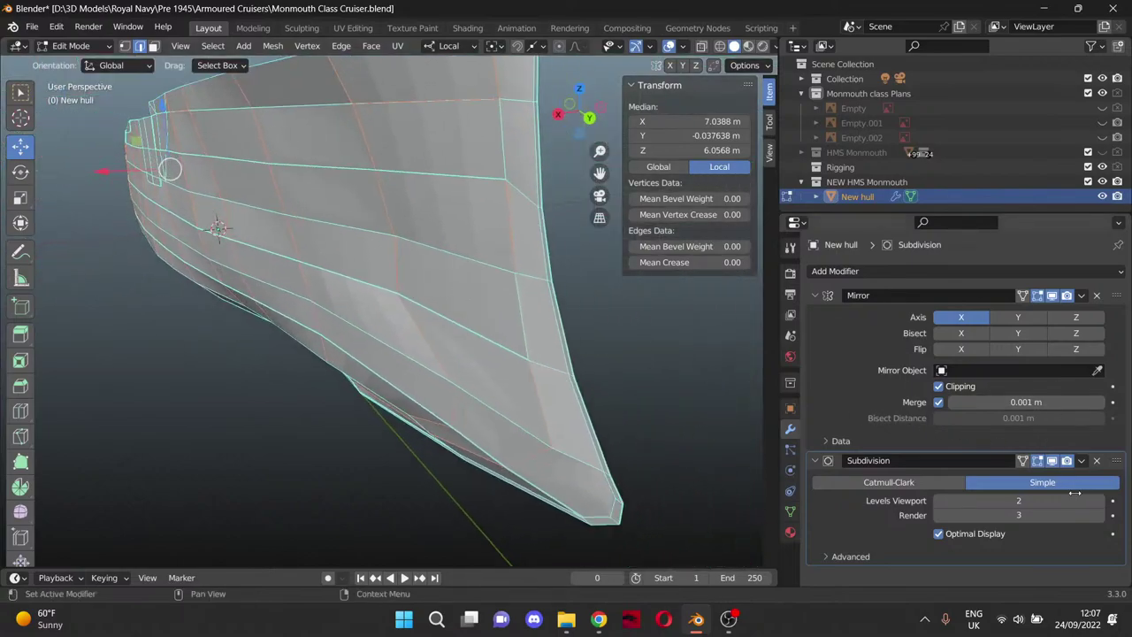
left_click(1101, 502)
left_click(1100, 501)
left_click(790, 408)
middle_click_drag(418, 325, 442, 320)
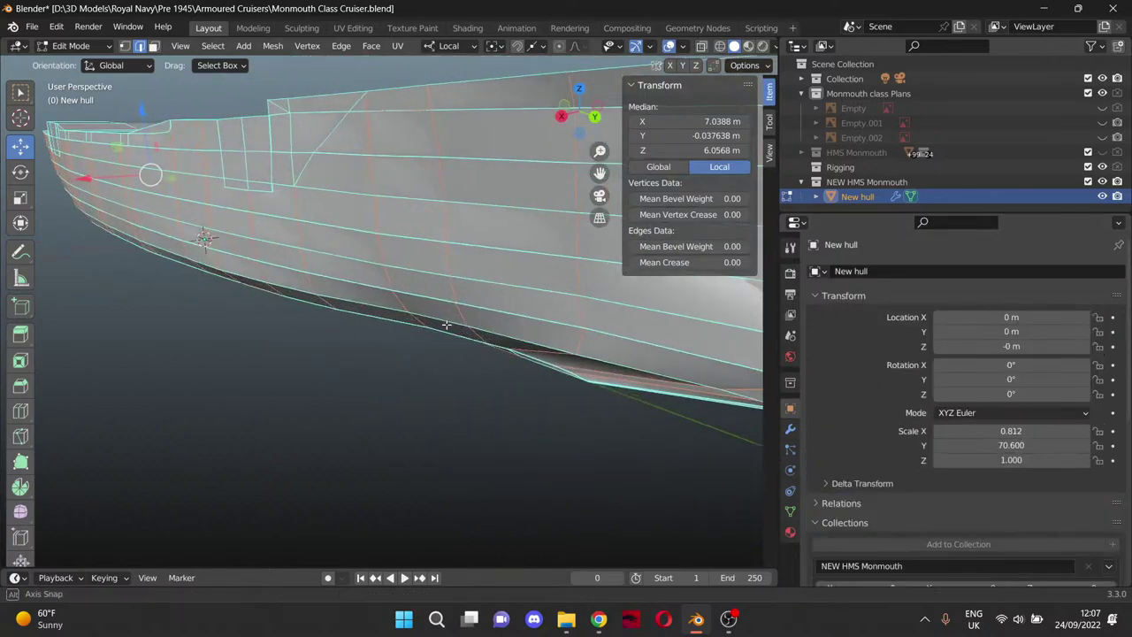
scroll(875, 482, "down", 5)
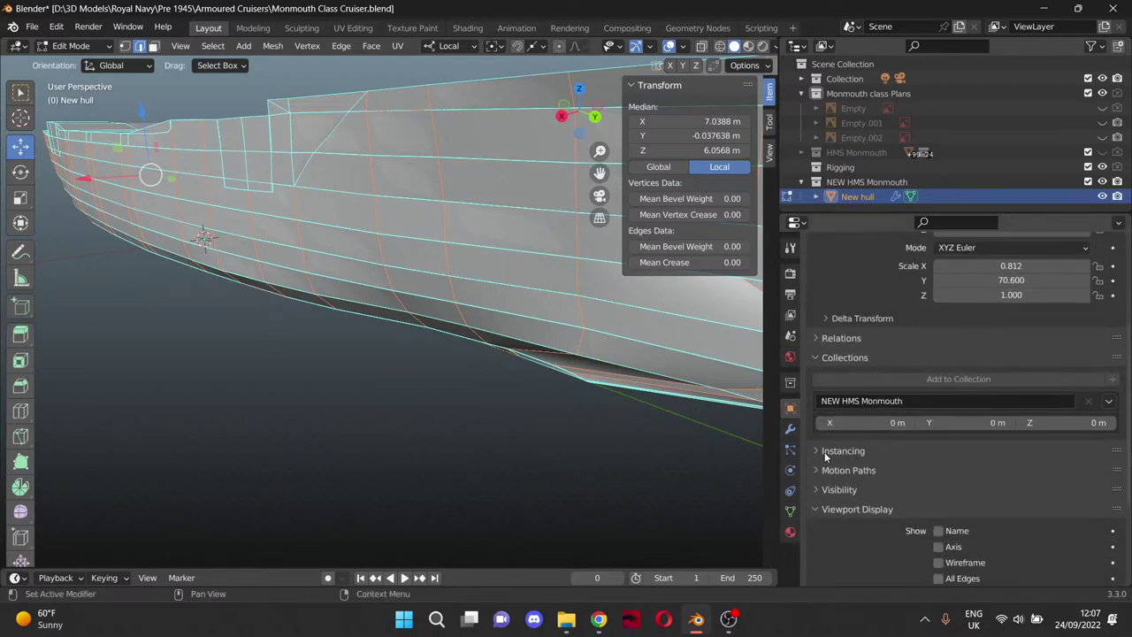
left_click(790, 491)
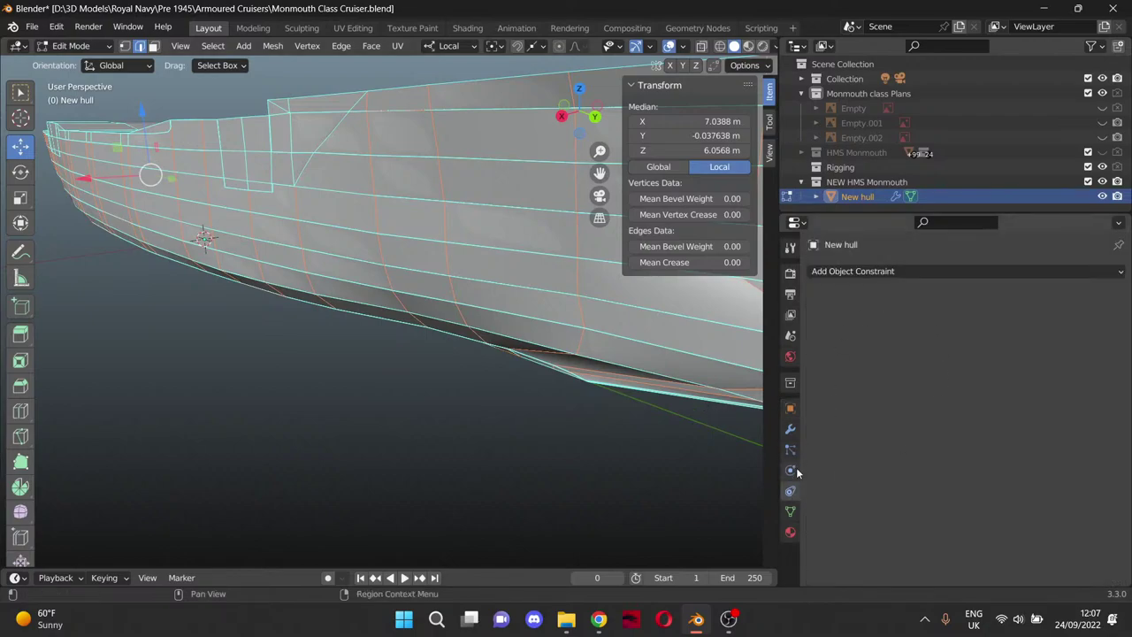
left_click(790, 429)
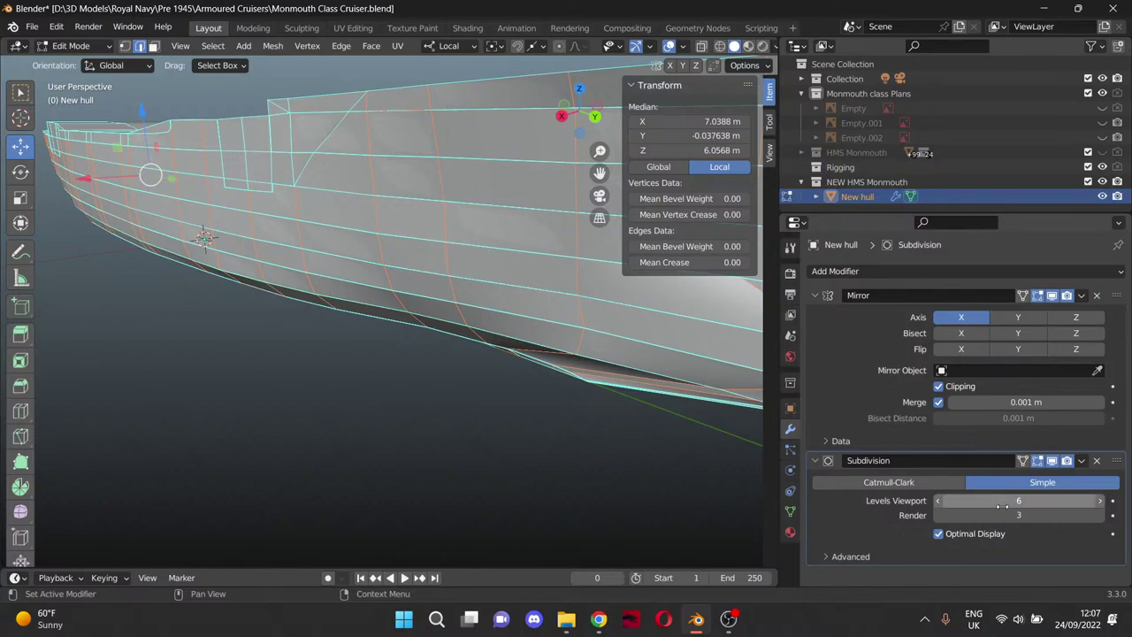
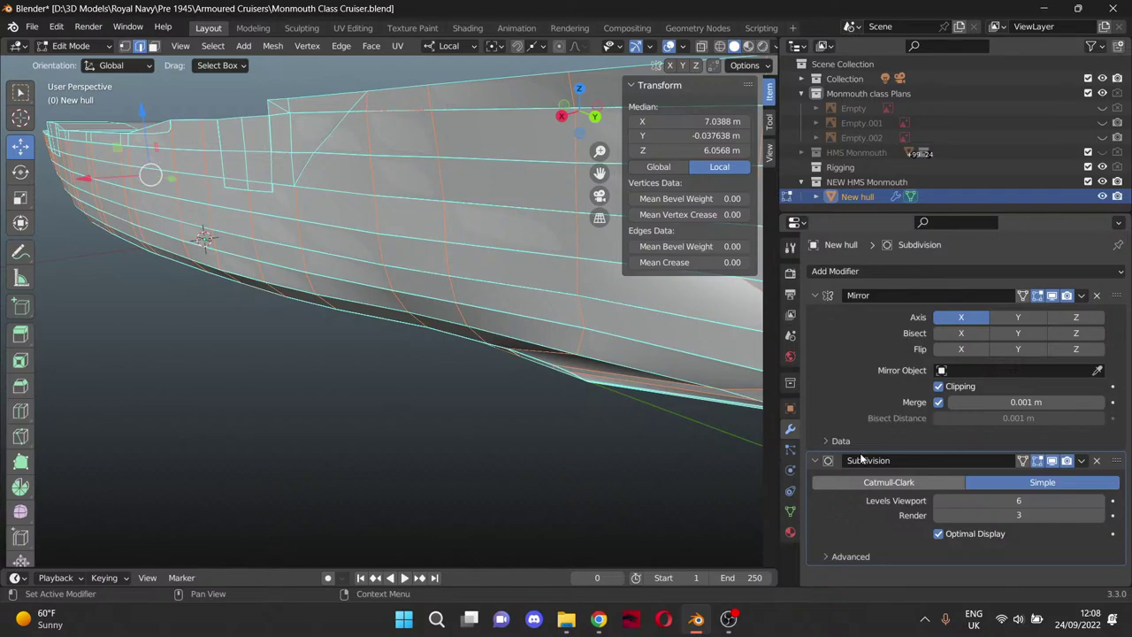
Inspect the bow and hull side, and set the Subdivision modifier's render levels to 6.
scroll(392, 354, "down", 5)
middle_click_drag(392, 354, 310, 297)
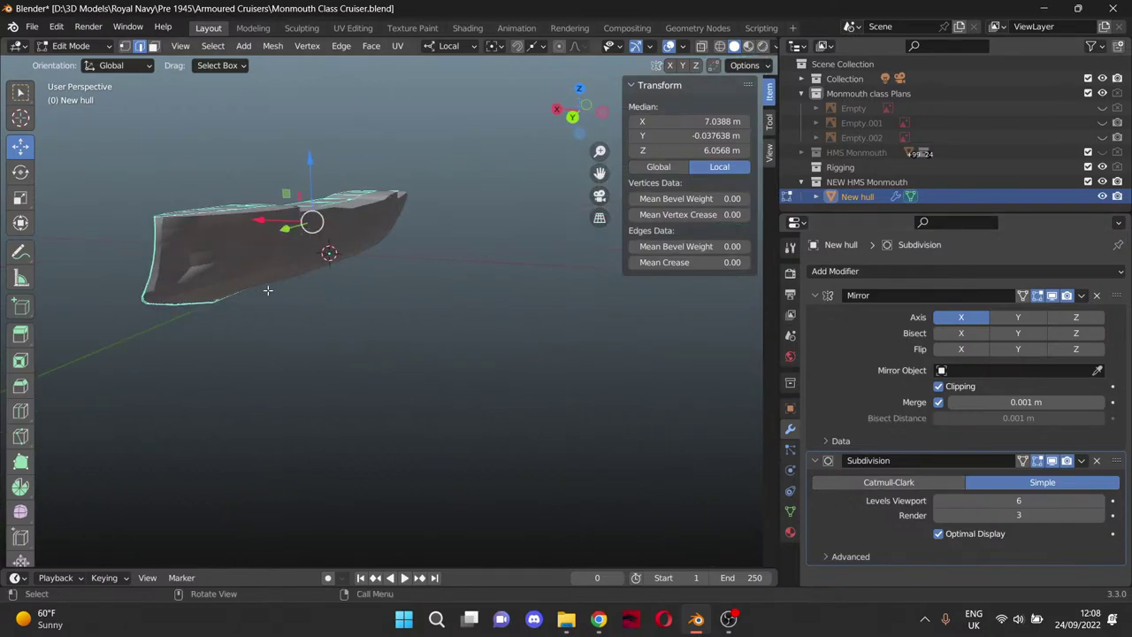
scroll(268, 285, "up", 5)
left_click_drag(600, 173, 459, 248)
scroll(459, 248, "down", 3)
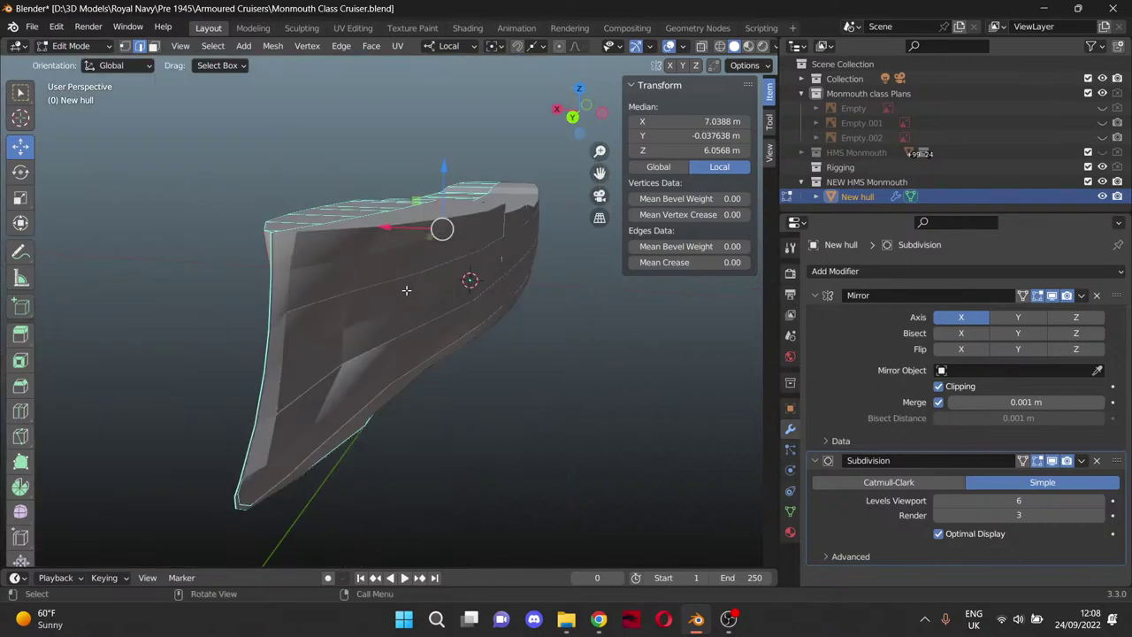
middle_click_drag(459, 249, 665, 300)
left_click(1098, 517)
left_click(1099, 518)
left_click(1099, 518)
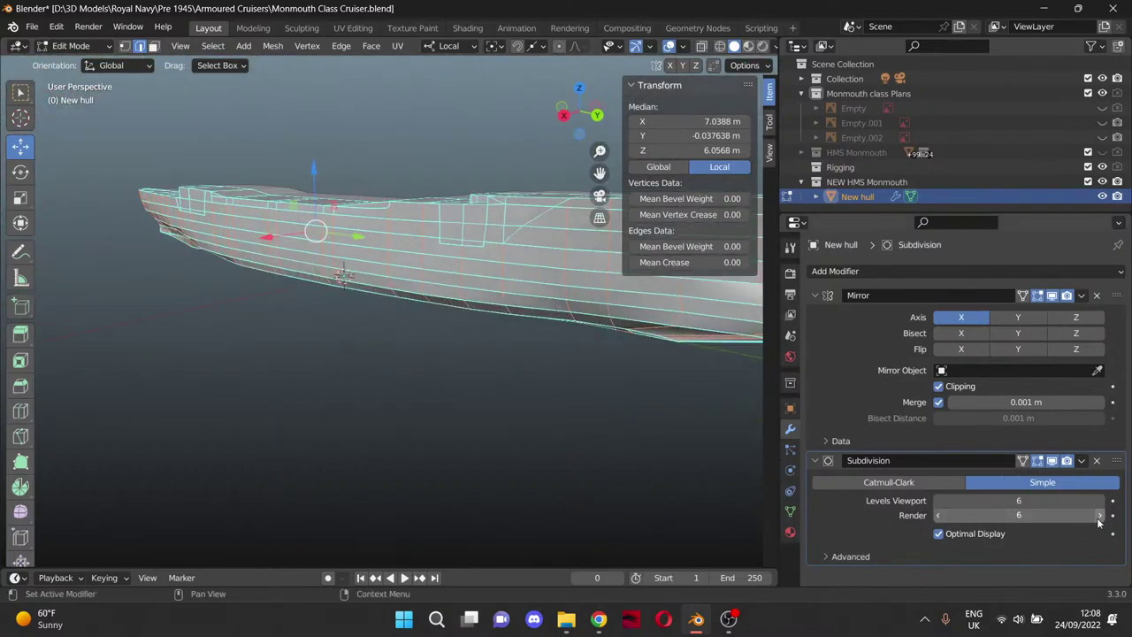
Render an image of the hull, examine the whole ship in the result, and close the render window.
left_click(92, 30)
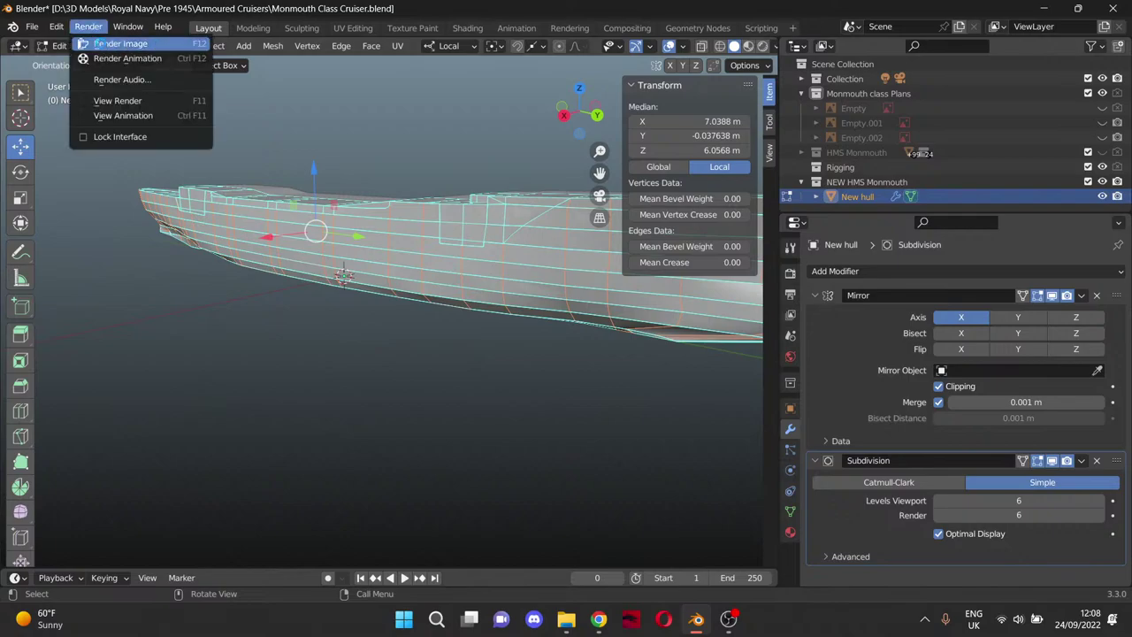
left_click(104, 44)
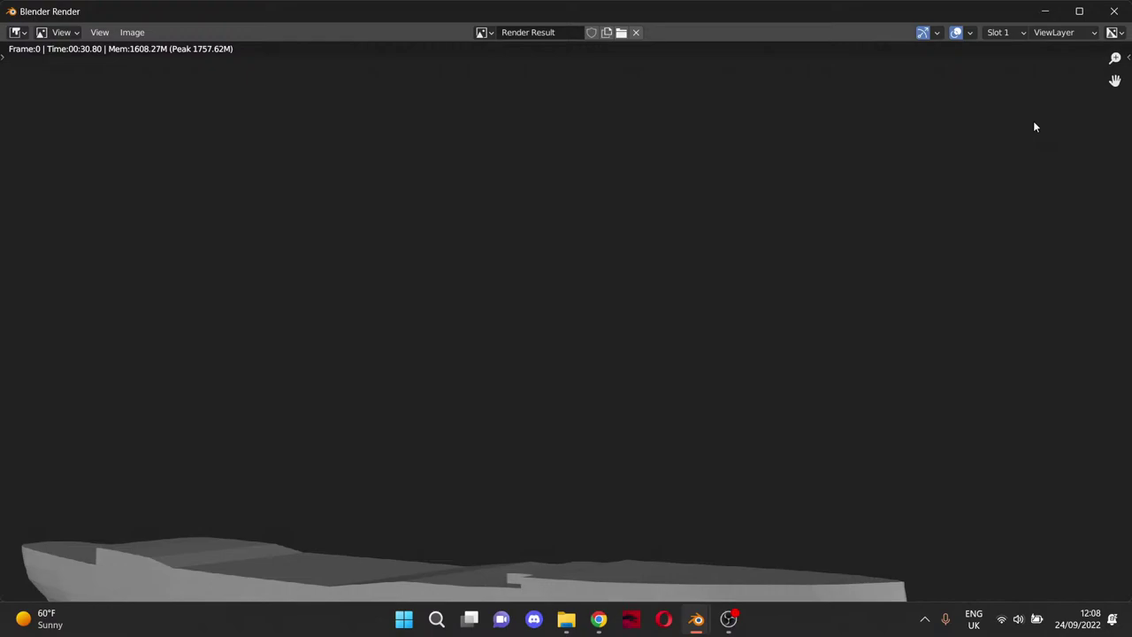
left_click_drag(1115, 81, 1075, 189)
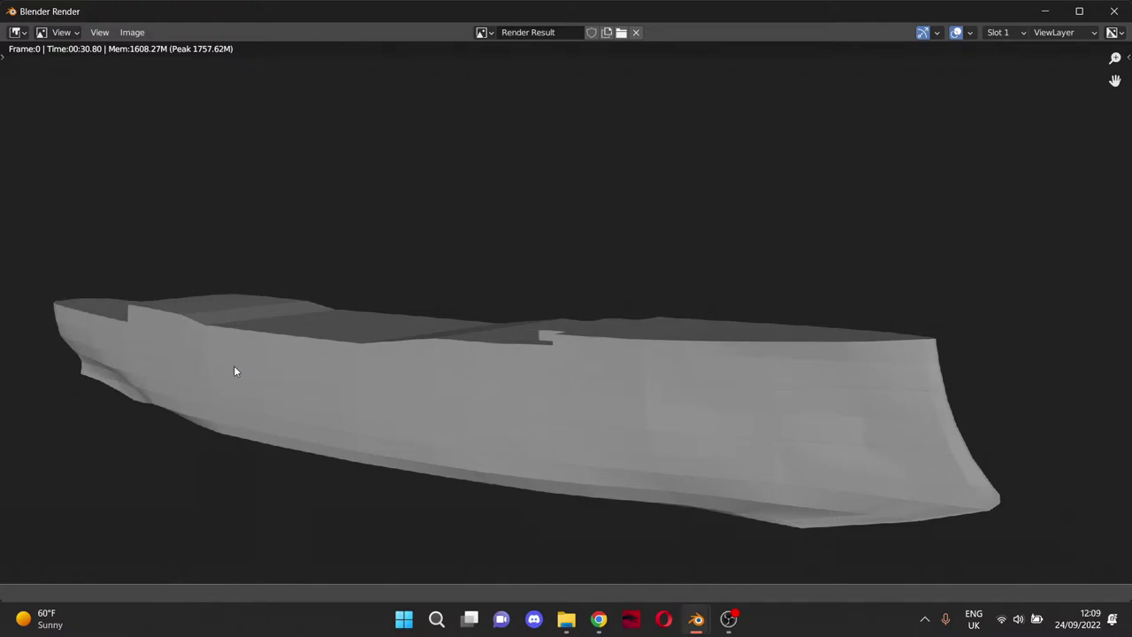
left_click(1114, 11)
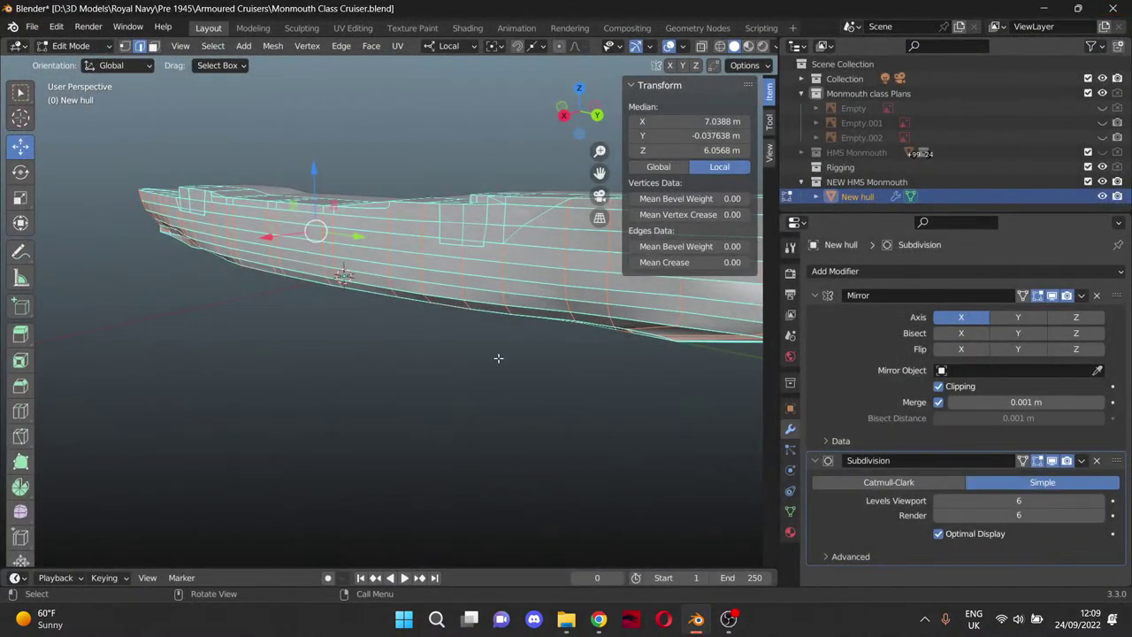
Set the Subdivision modifier's viewport levels to 1 and check the whole hull.
middle_click_drag(496, 356, 416, 341)
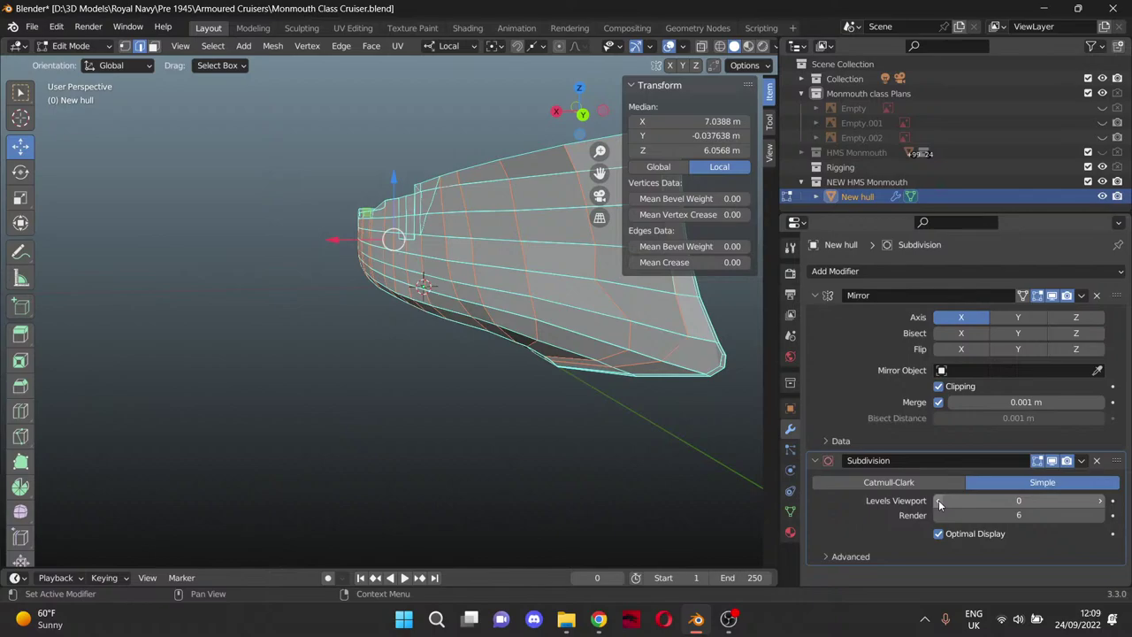
left_click(938, 499)
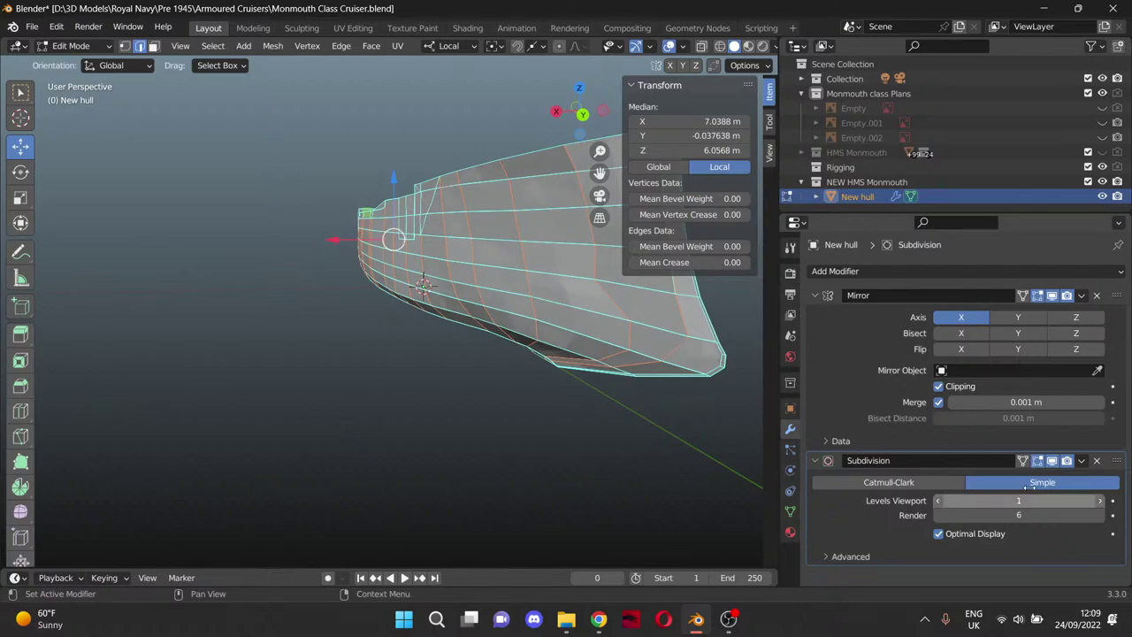
middle_click_drag(646, 425, 240, 321)
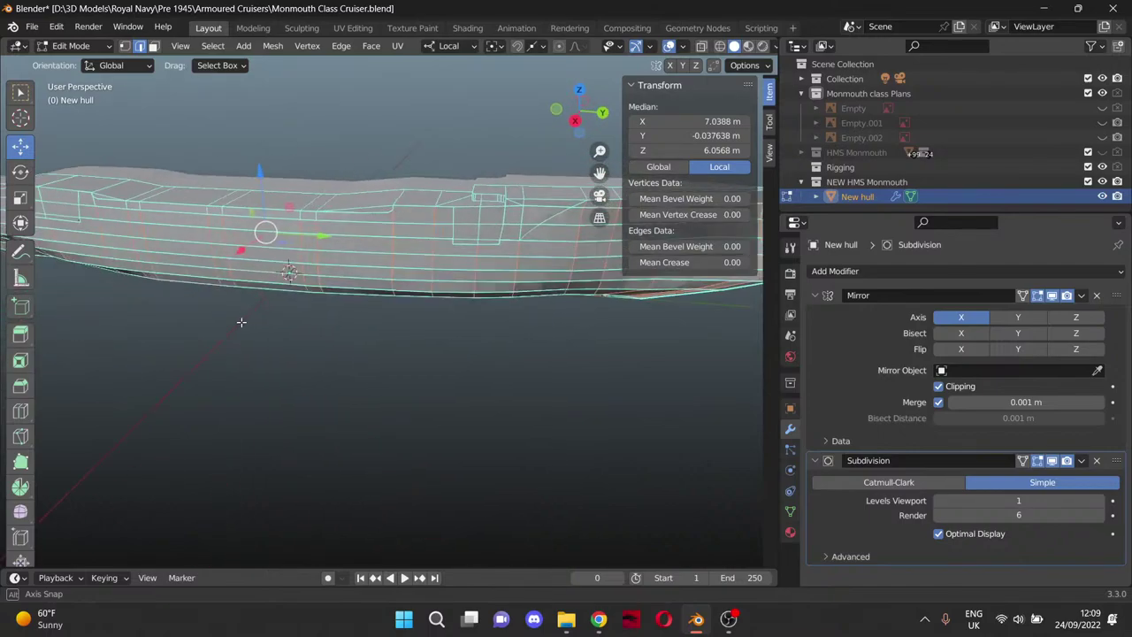
scroll(240, 321, "down", 4)
middle_click_drag(337, 289, 586, 353)
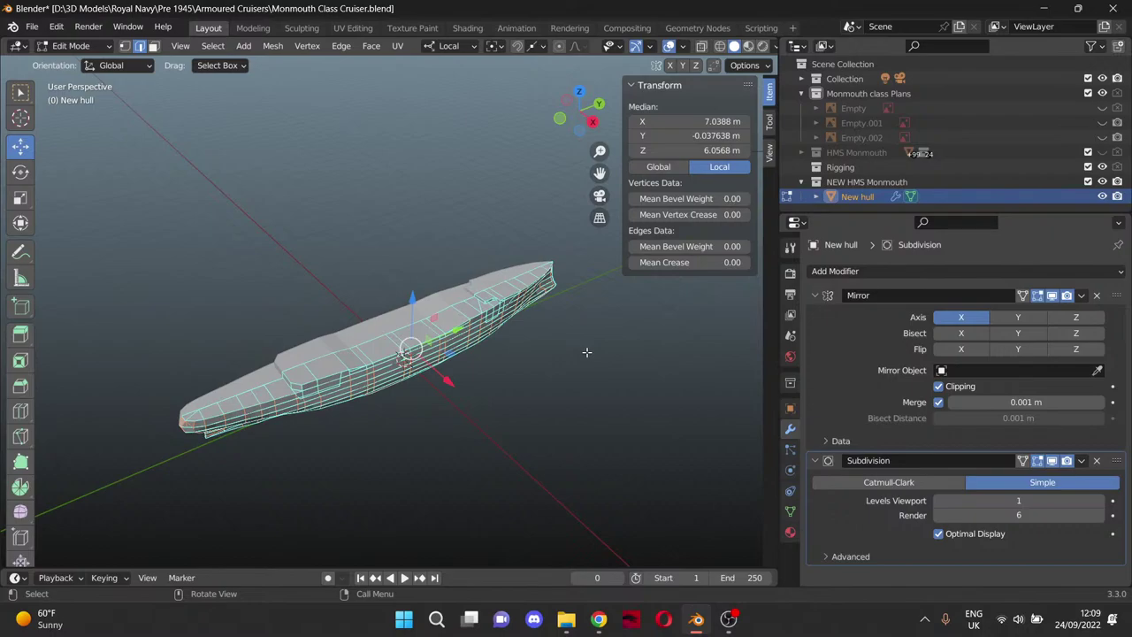
left_click(731, 619)
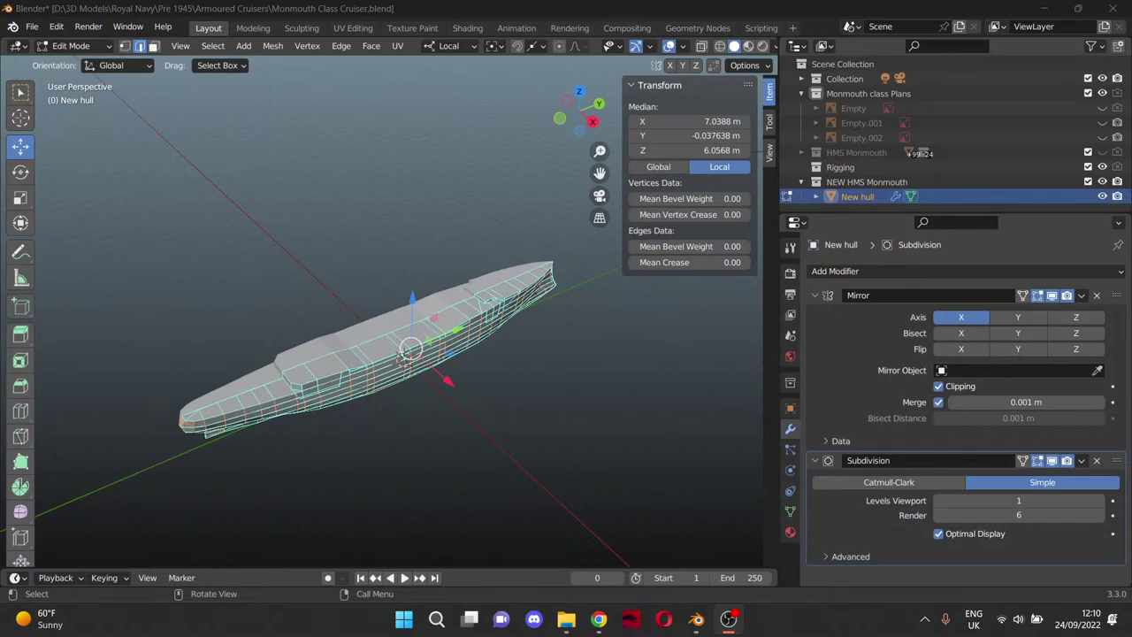
Render an image of the hull with the Subdivision render levels at 6.
middle_click_drag(533, 394, 367, 355)
left_click(88, 26)
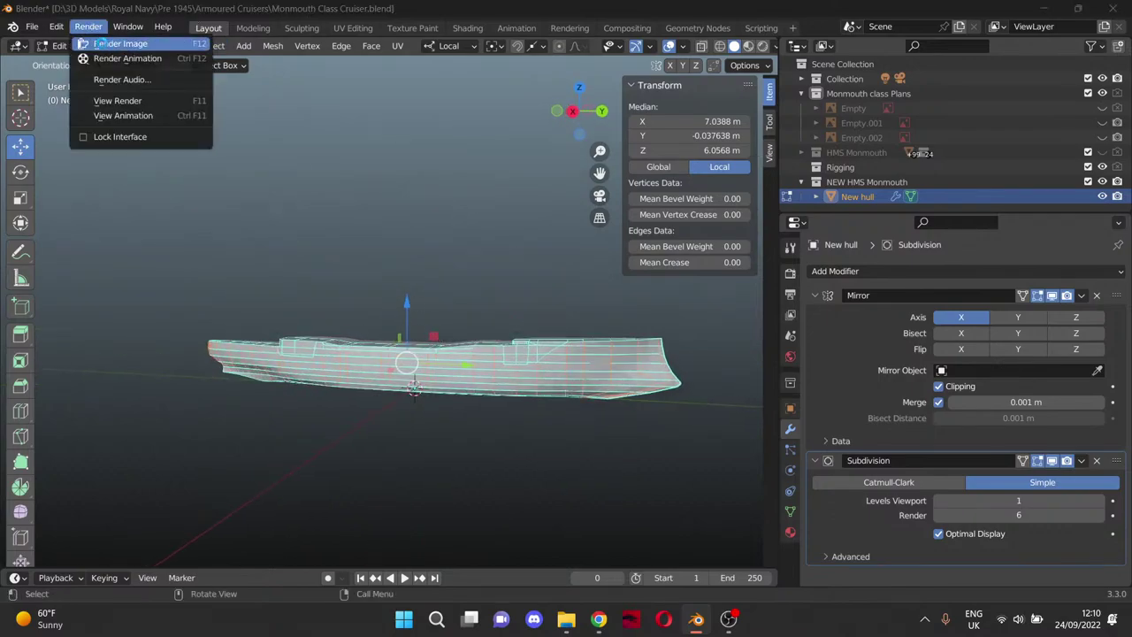
left_click(101, 43)
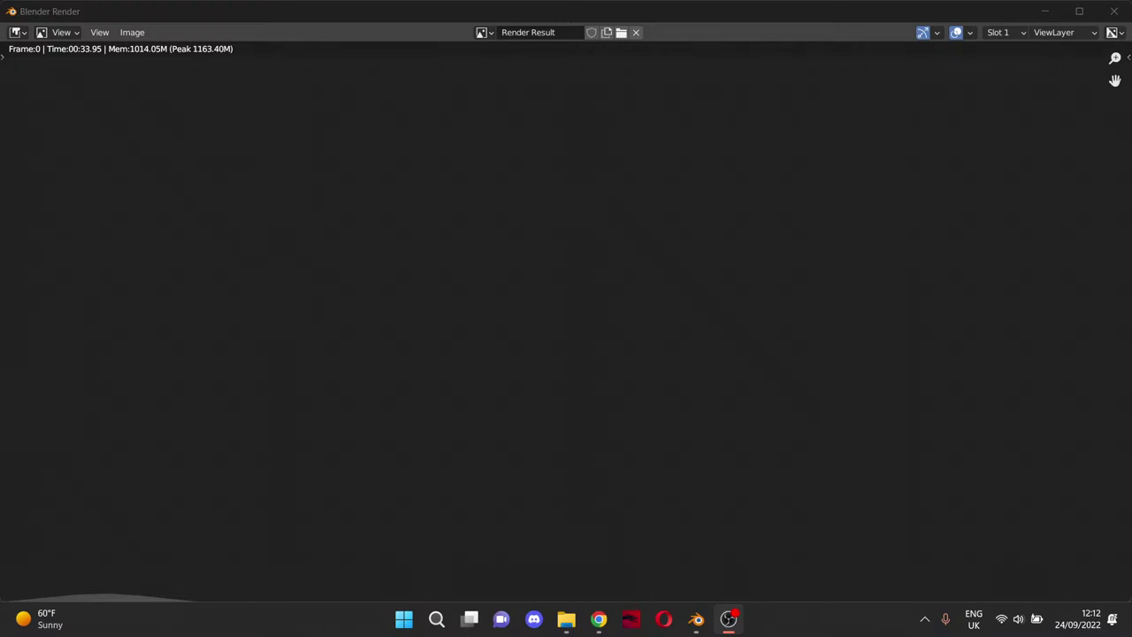
key("alt+Tab")
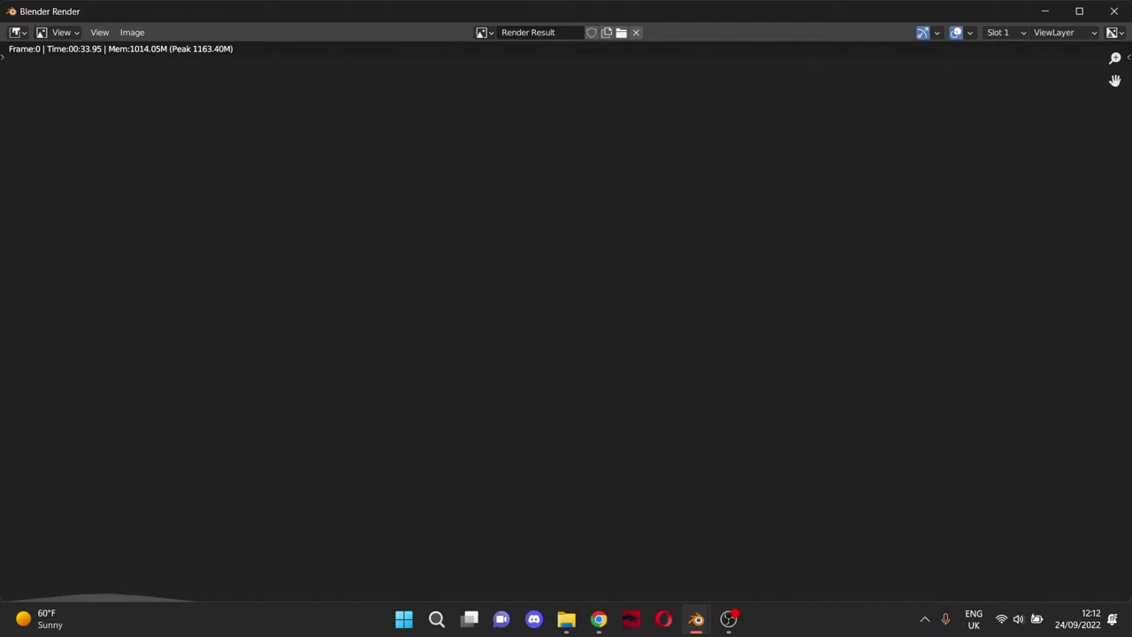
key("alt+Tab")
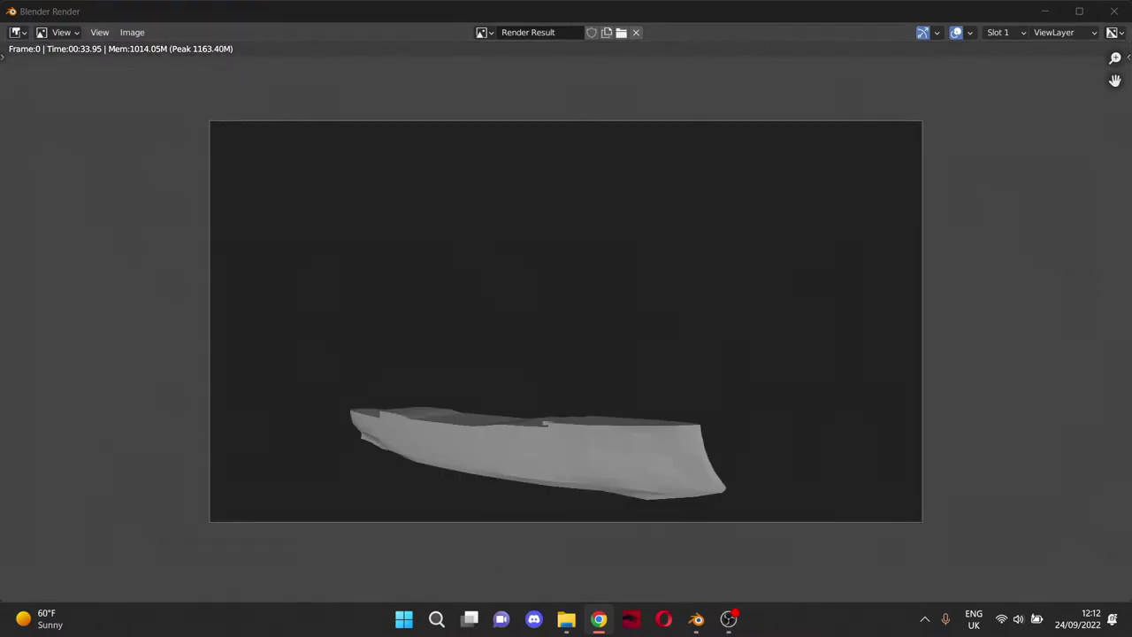
key("alt+Tab")
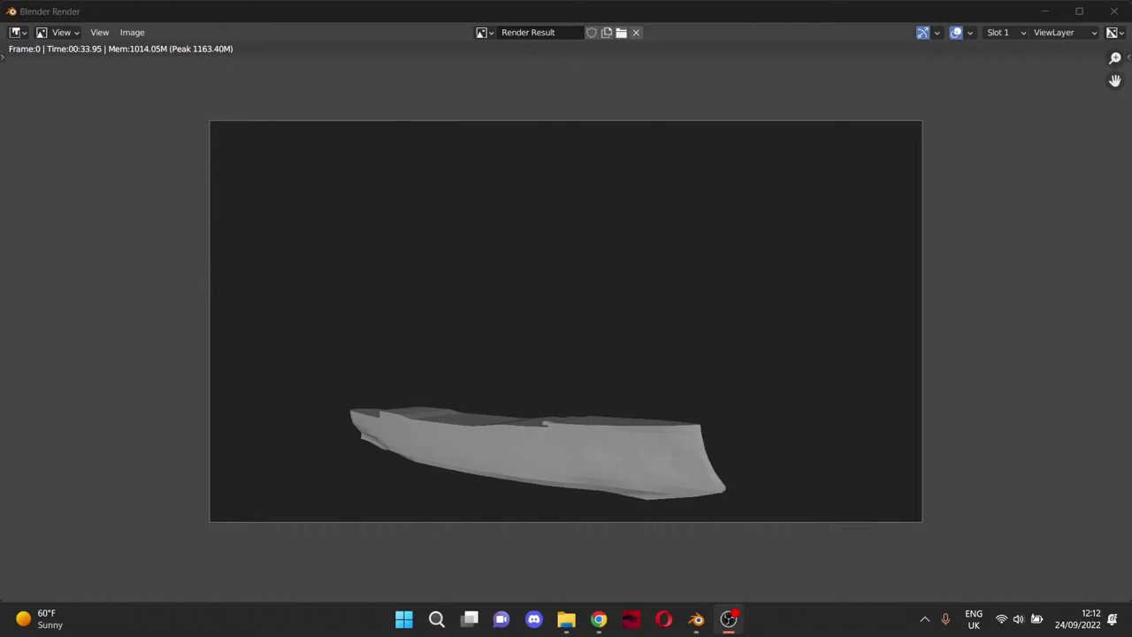
key("alt+Tab")
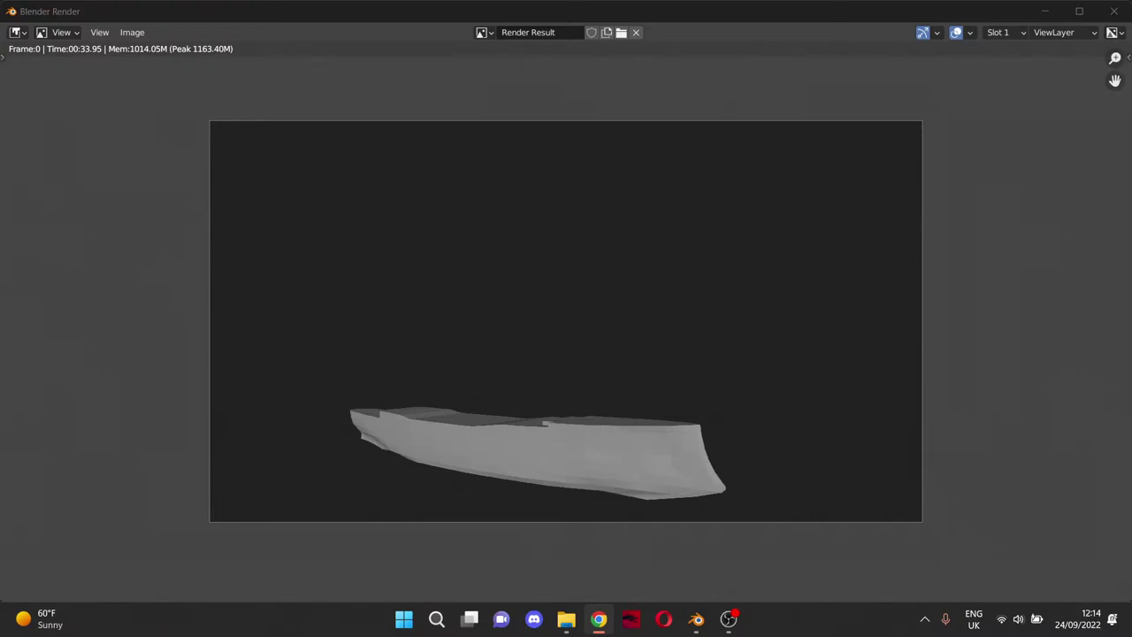
left_click(728, 619)
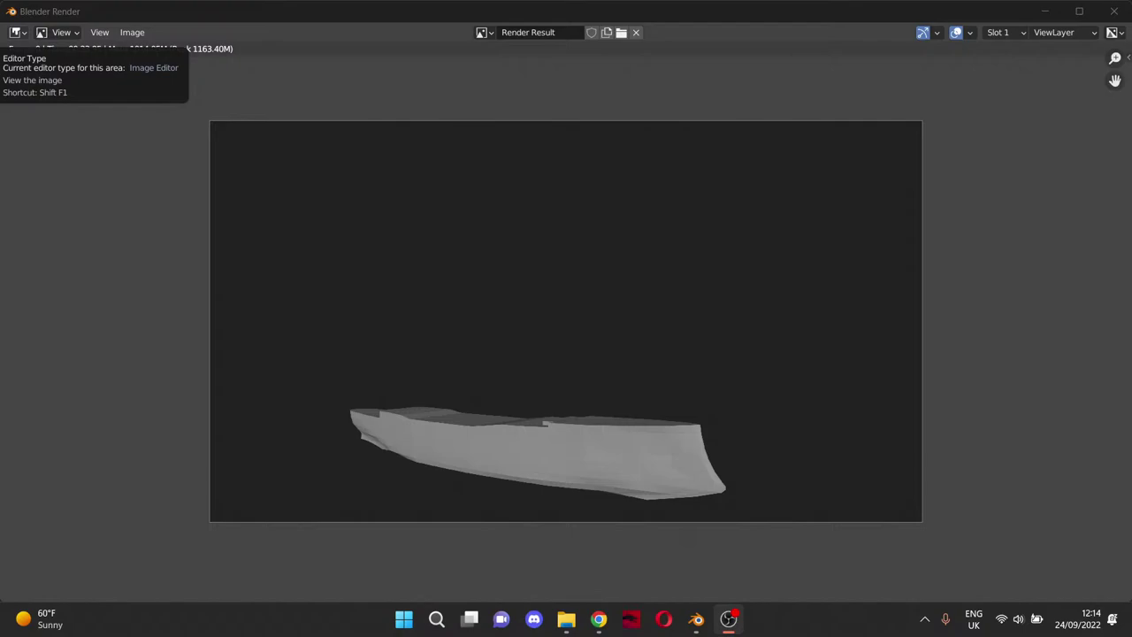
key("alt+Tab")
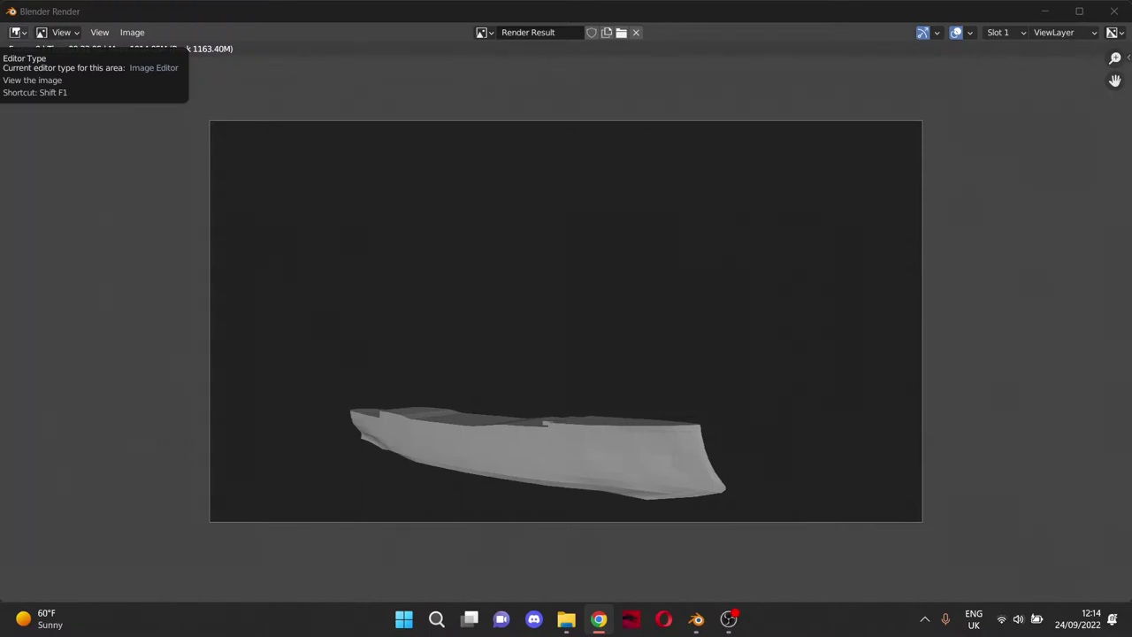
Examine the rendered hull side and bow up close and close the render window.
scroll(569, 500, "up", 6)
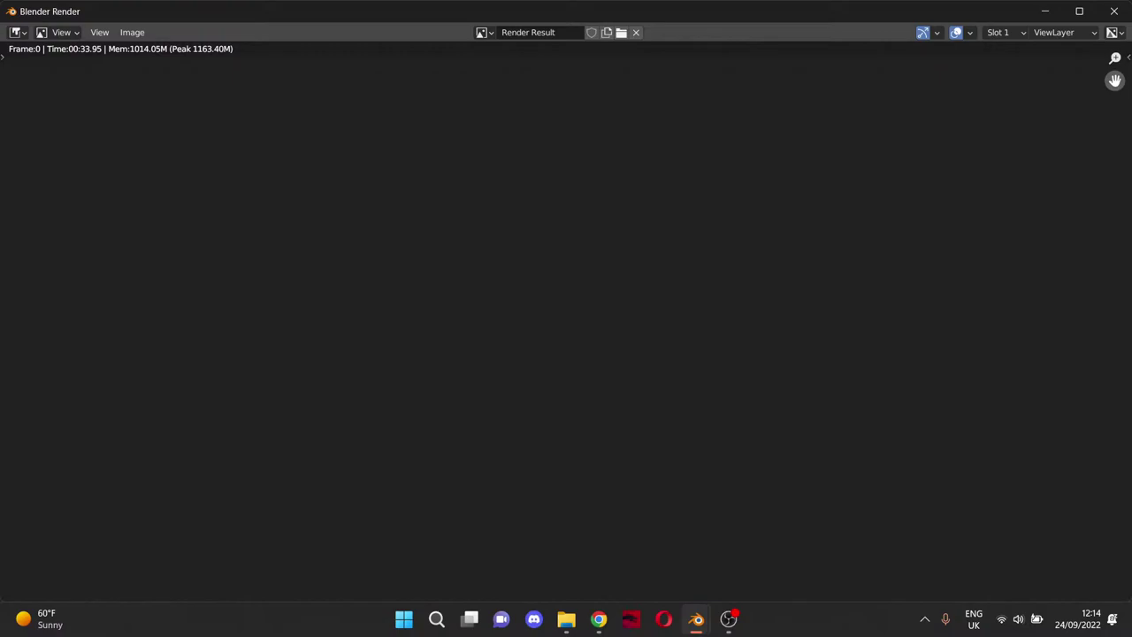
left_click_drag(1114, 80, 1131, 171)
left_click_drag(514, 299, 279, 252)
scroll(874, 208, "down", 3)
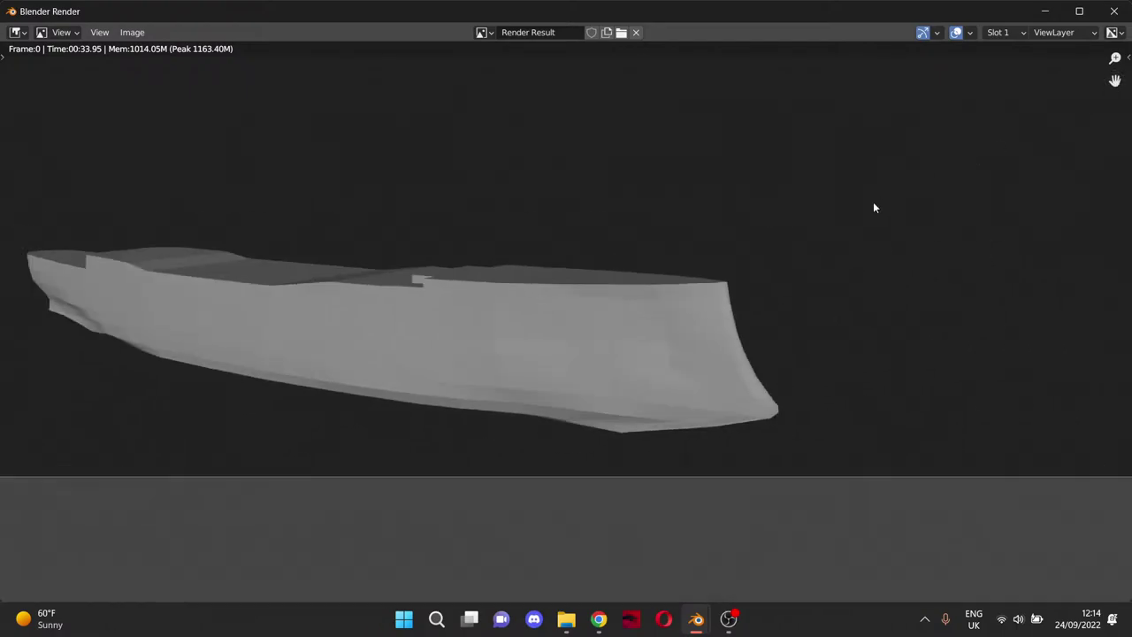
left_click(1114, 11)
Redo the last move of the selected hull edges.
scroll(543, 504, "up", 5)
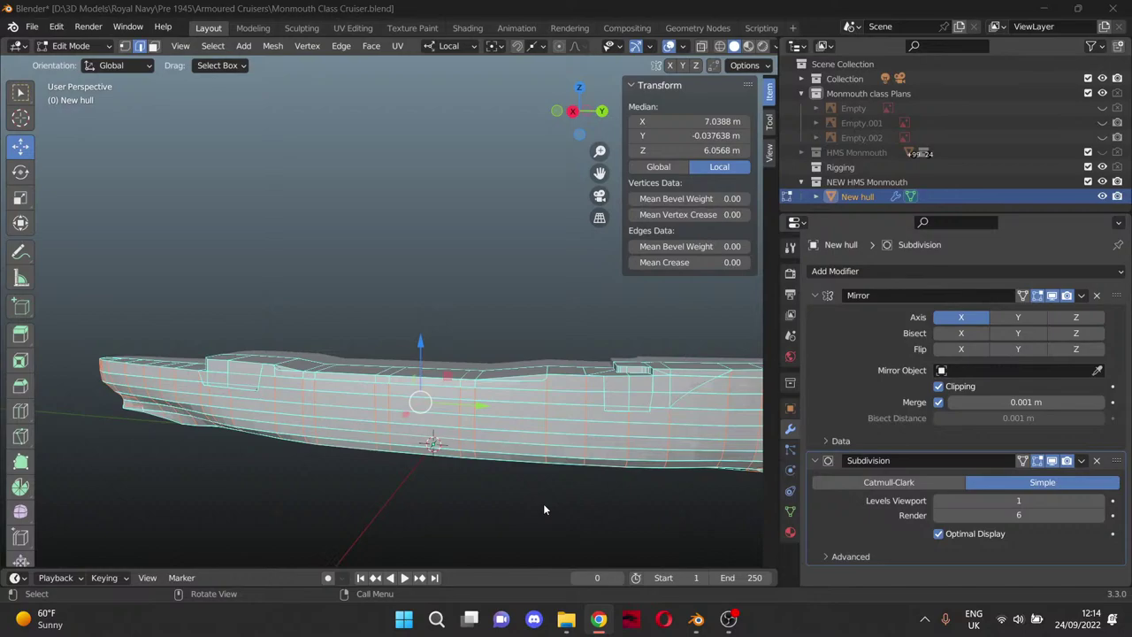
key("ctrl+shift+z")
left_click_drag(604, 176, 407, 66)
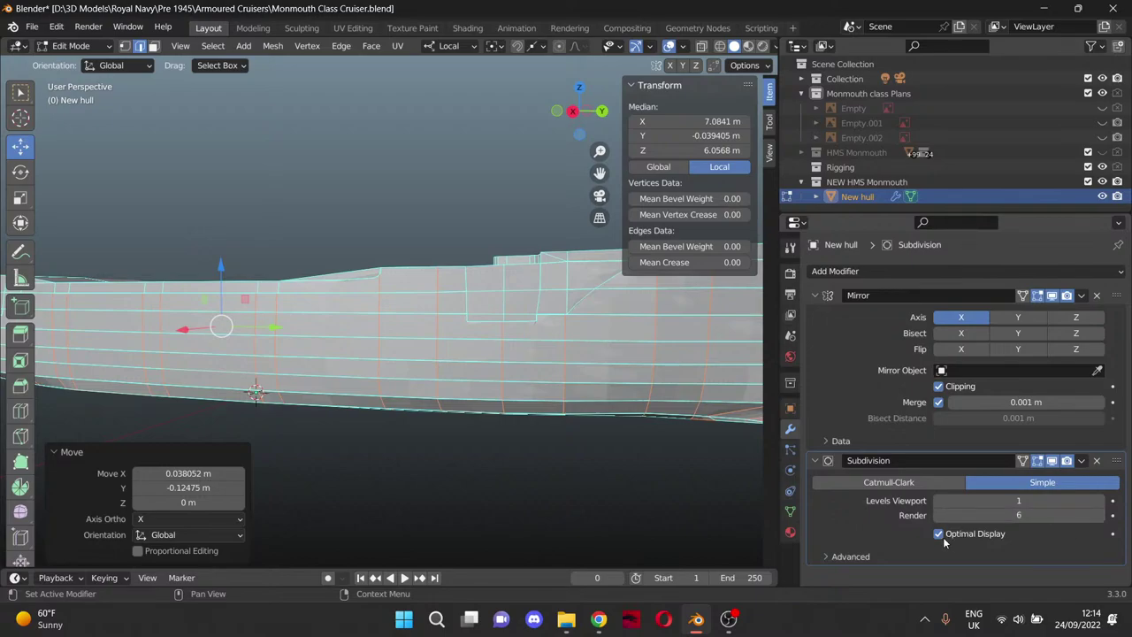
Turn off Optimal Display and Use Creases for the Subdivision modifier, and set its quality to 6.
left_click(826, 554)
scroll(831, 544, "down", 2)
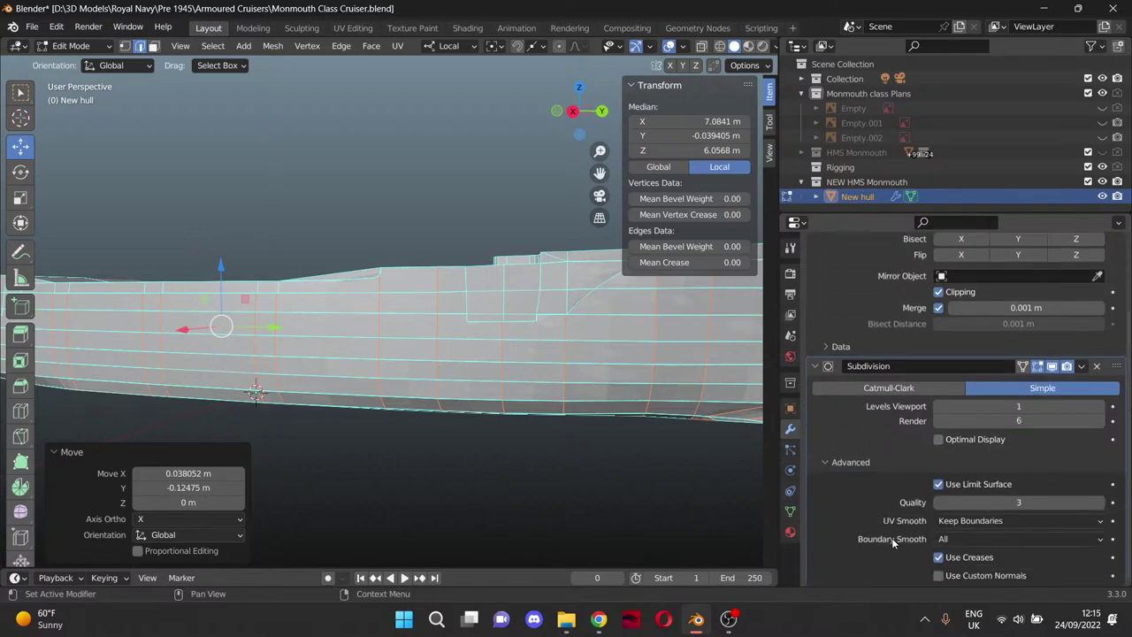
left_click_drag(1079, 500, 1101, 504)
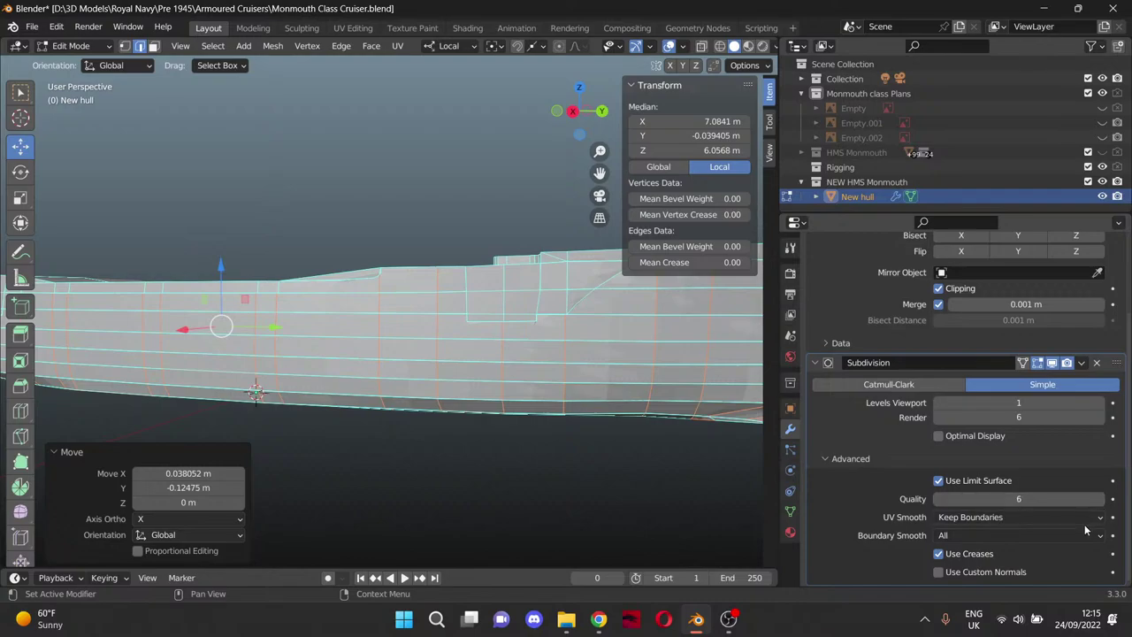
left_click(938, 554)
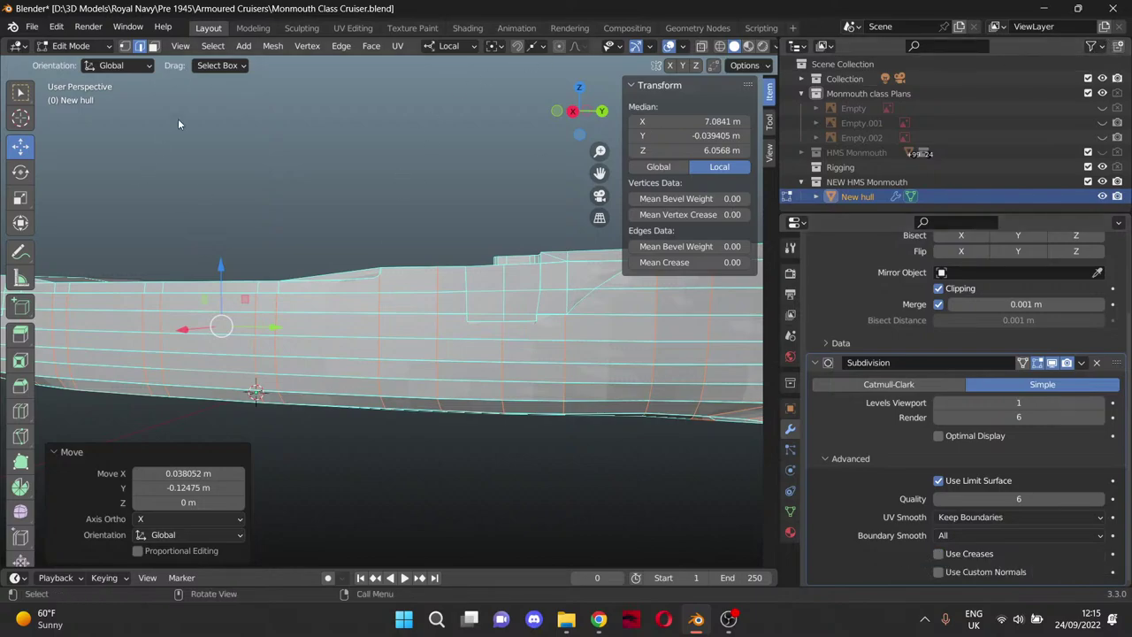
Render the hull again with the changed Subdivision settings, check the bow plating, and close the result.
left_click(88, 26)
left_click(114, 44)
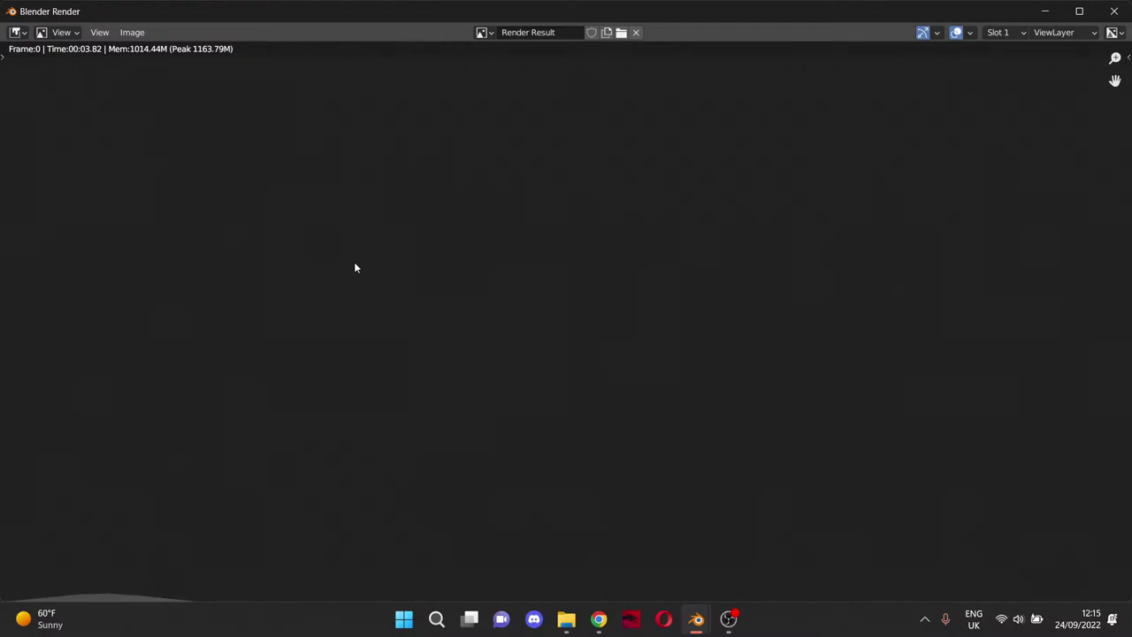
scroll(267, 345, "down", 4)
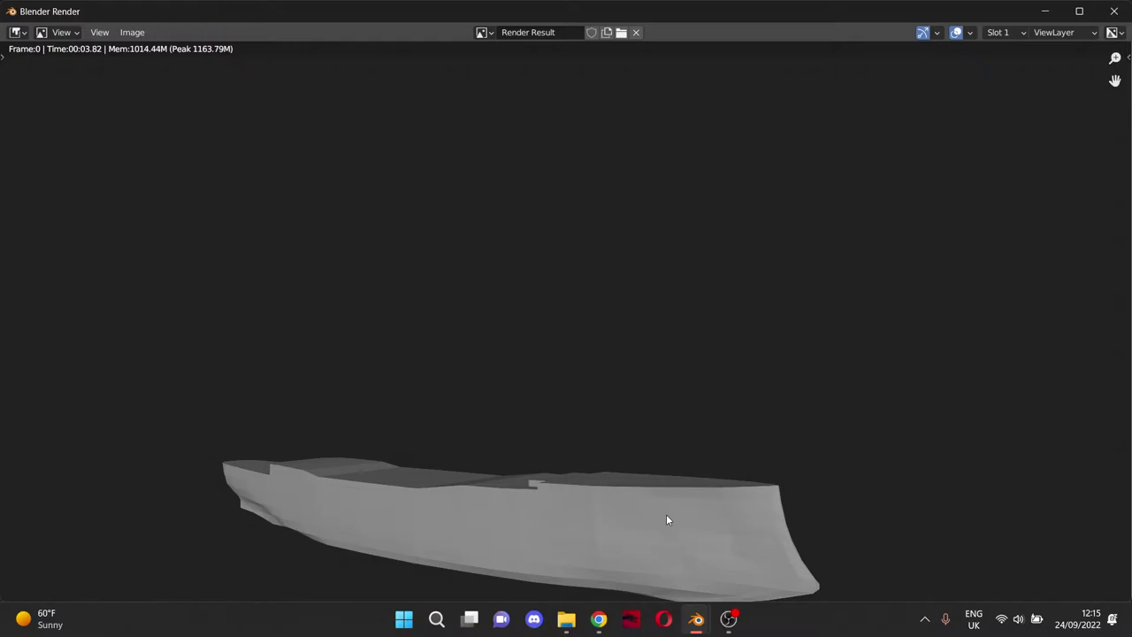
left_click(1113, 11)
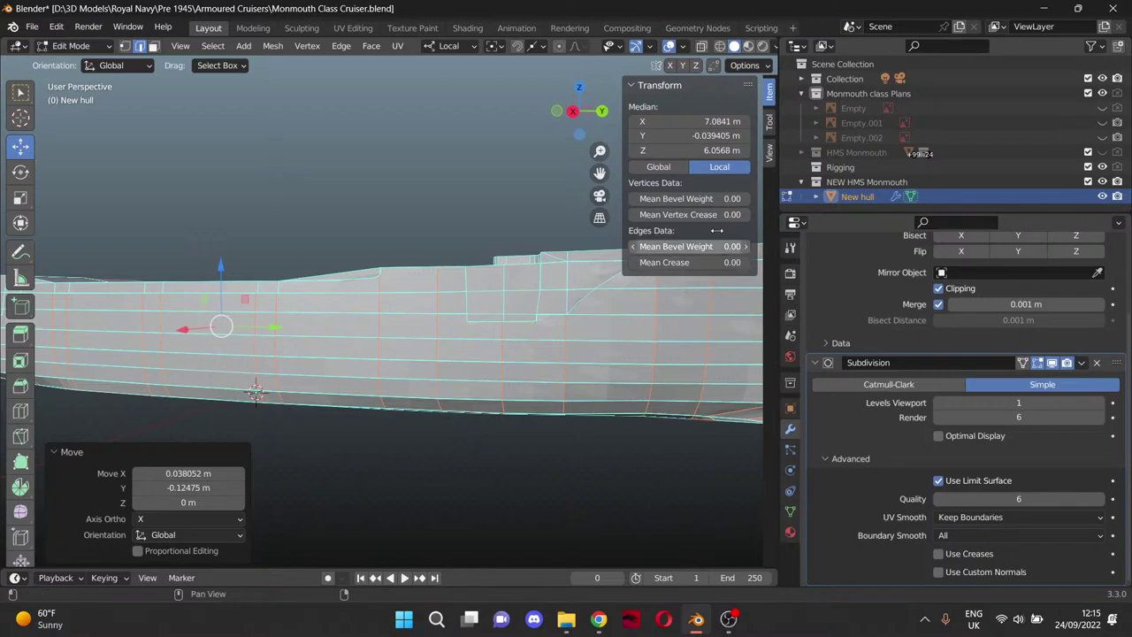
Examine the shading and edge flow of the side plating towards the bow from several angles.
left_click_drag(600, 173, 335, 159)
middle_click_drag(40, 378, 536, 336)
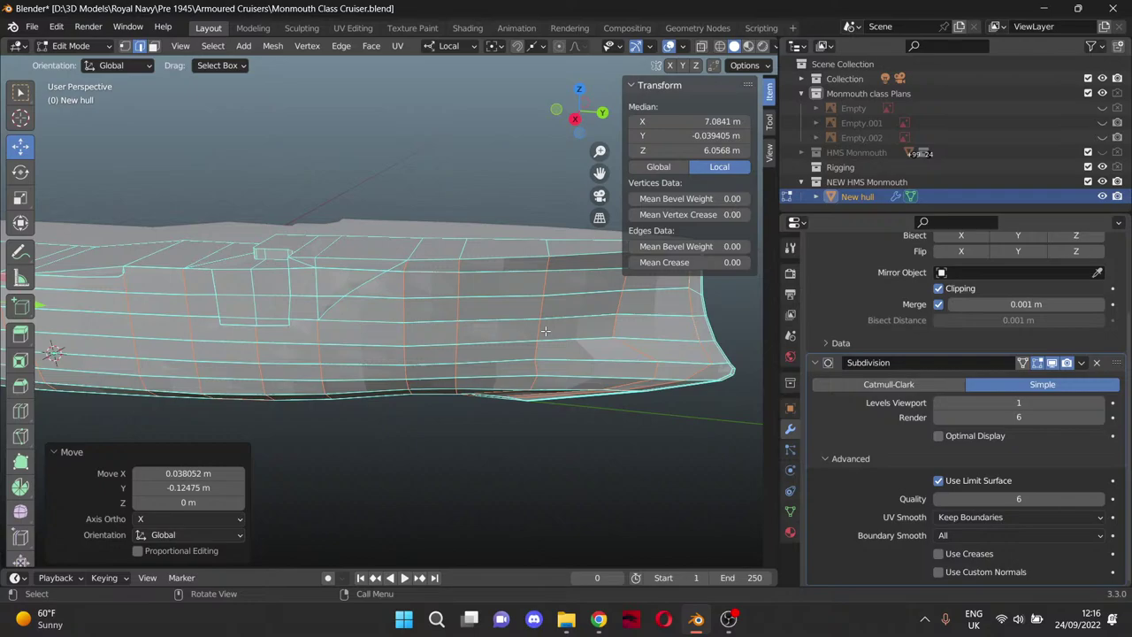
middle_click_drag(520, 363, 771, 395)
scroll(588, 377, "down", 1)
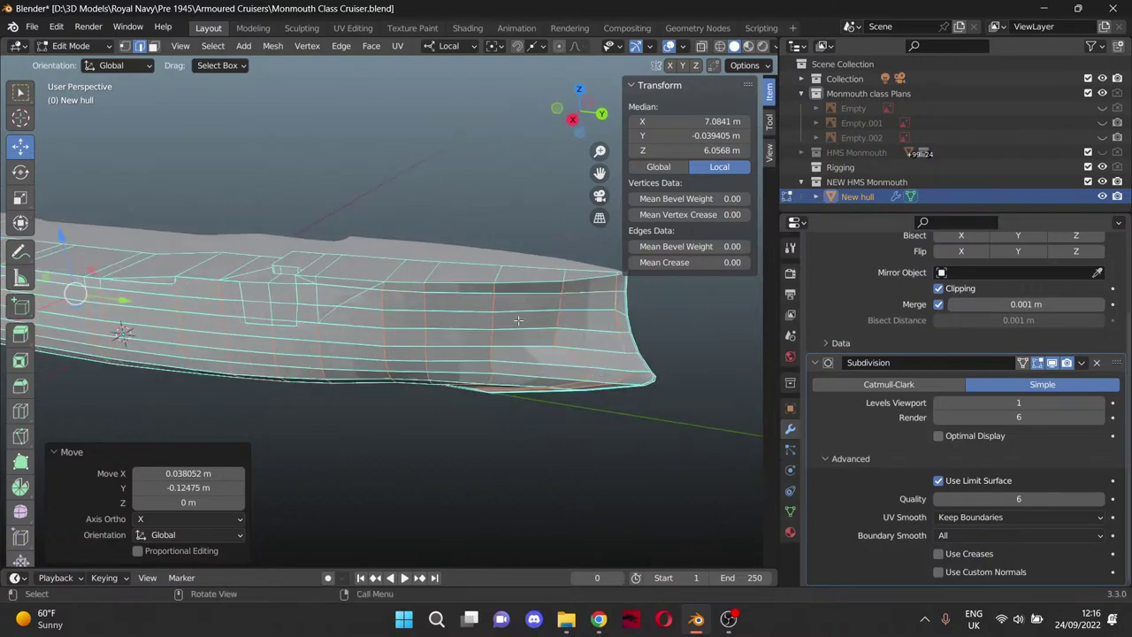
middle_click_drag(487, 309, 501, 306)
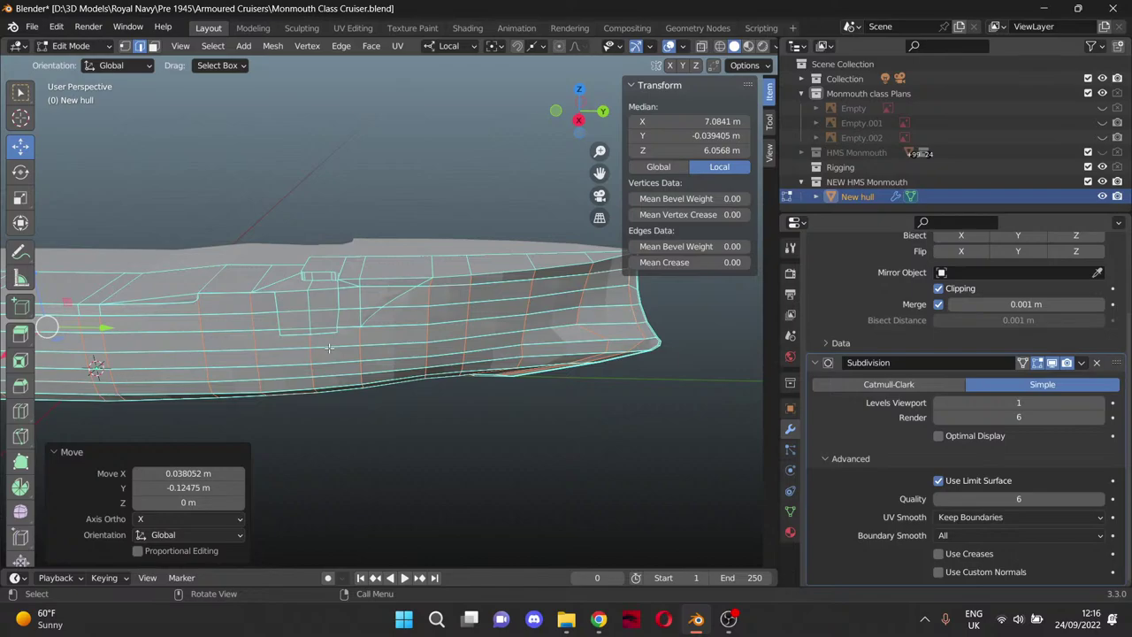
left_click(727, 626)
middle_click_drag(561, 442, 536, 425)
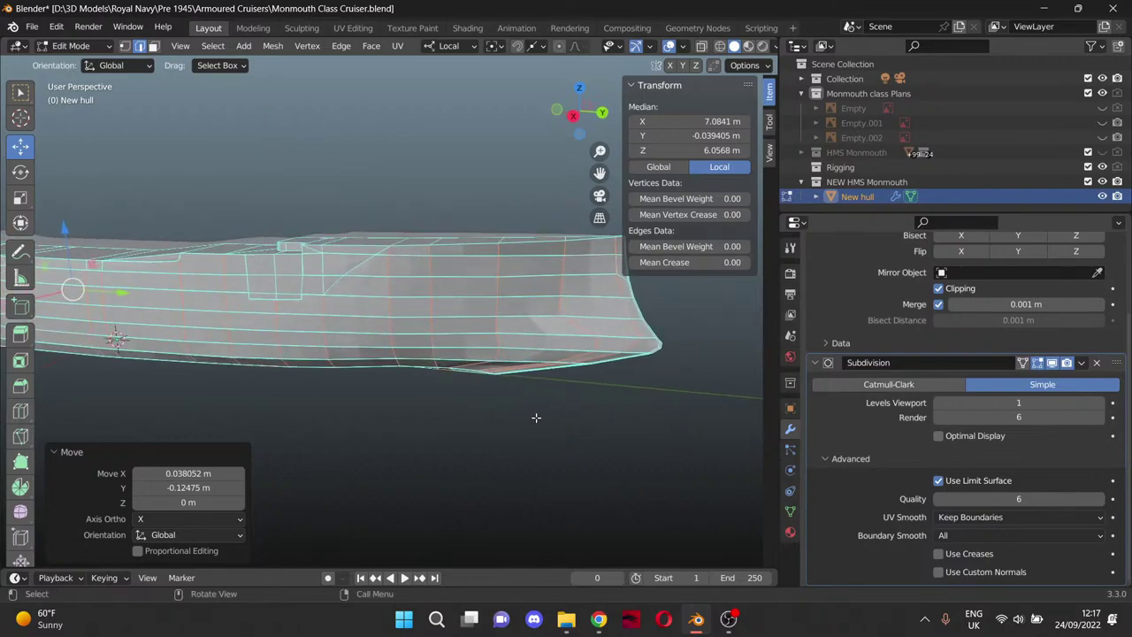
View the forward hull from the right side in orthographic projection and remove the Subdivision modifier.
left_click_drag(600, 173, 761, 172)
key("KP_3")
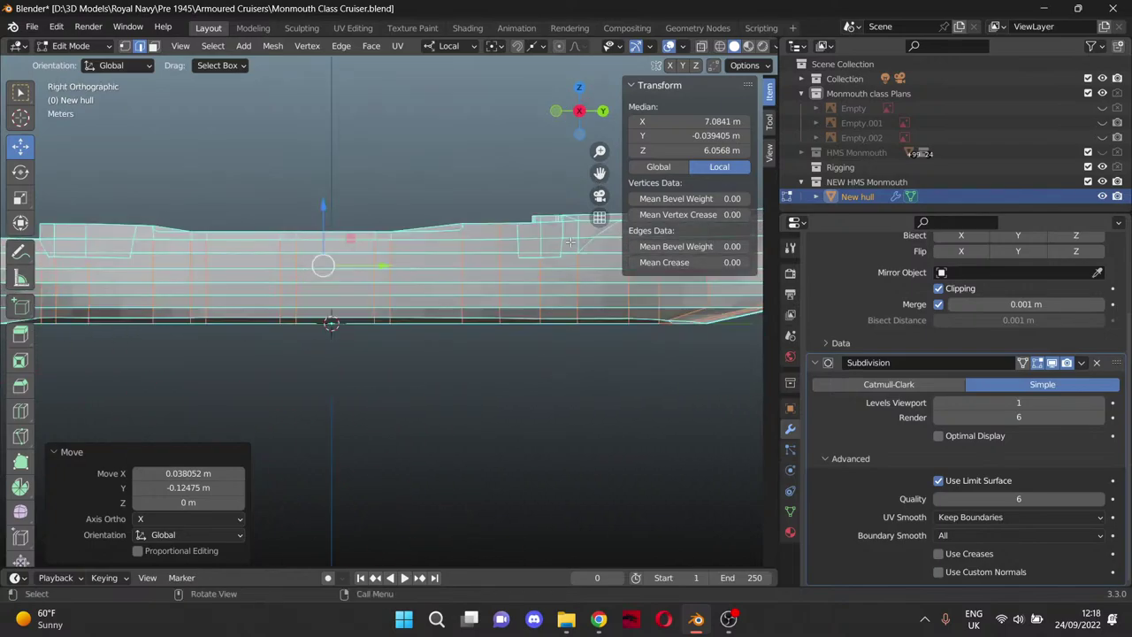
left_click_drag(600, 172, 418, 188)
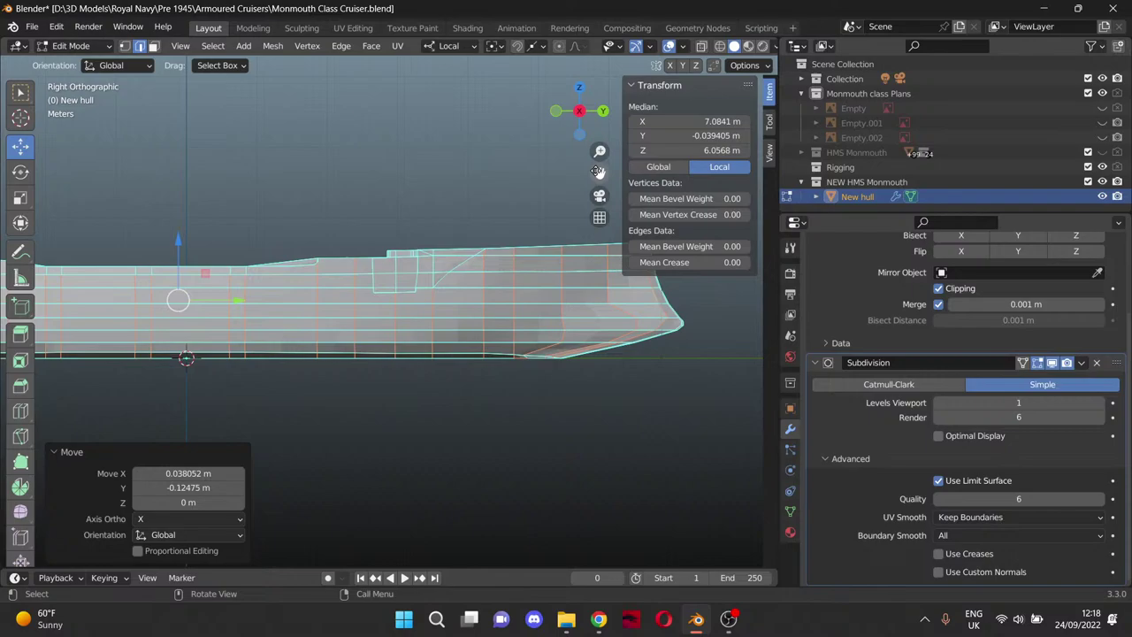
left_click(1098, 363)
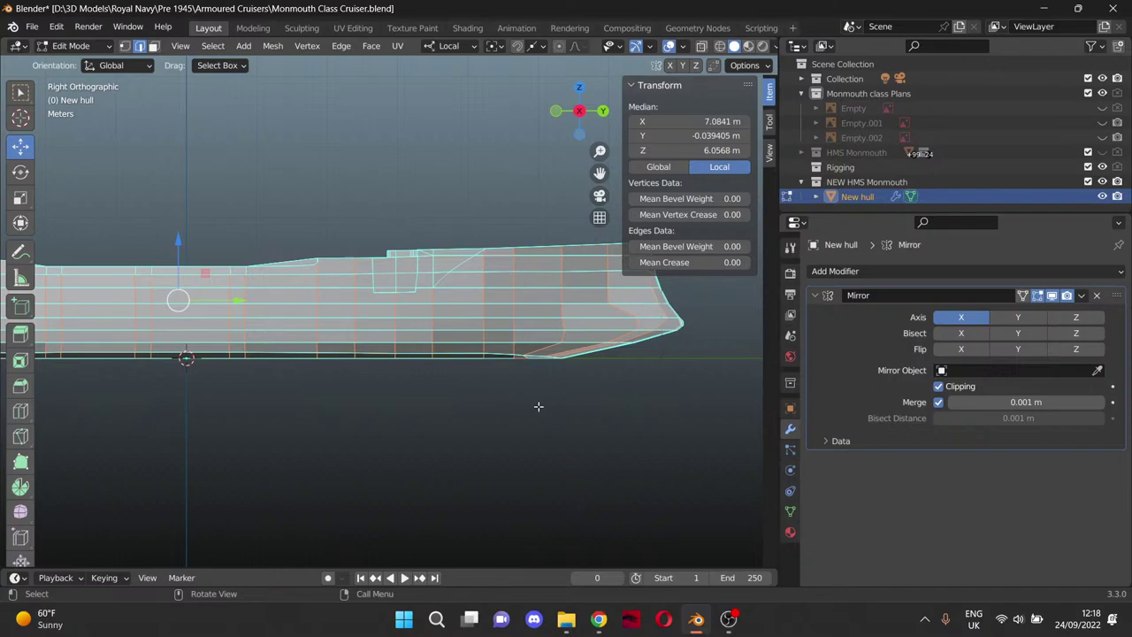
Show the side-profile plan Empty.002 behind the bow, collapse the Transform settings, and display the hull in wireframe.
scroll(579, 373, "up", 2)
left_click_drag(599, 173, 583, 180)
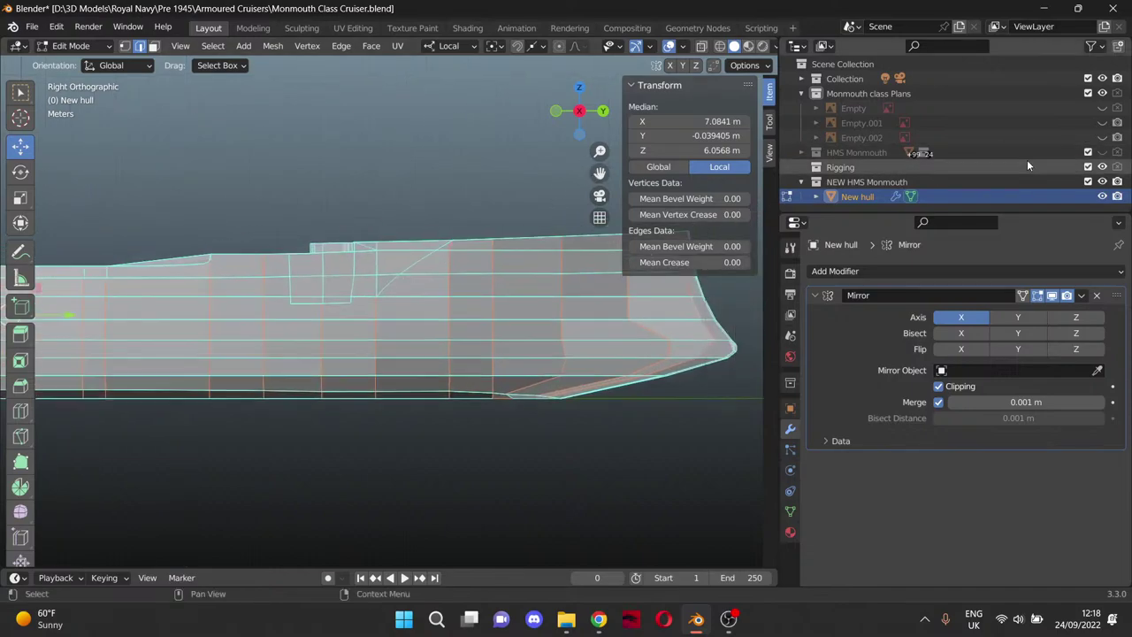
left_click(1102, 137)
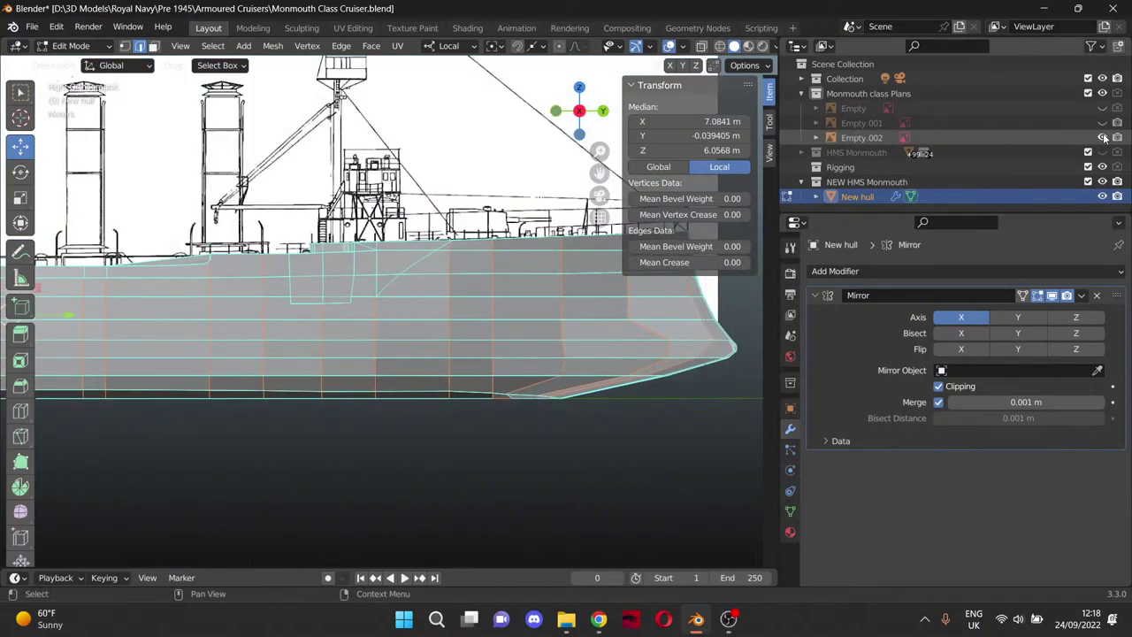
left_click_drag(603, 173, 597, 170)
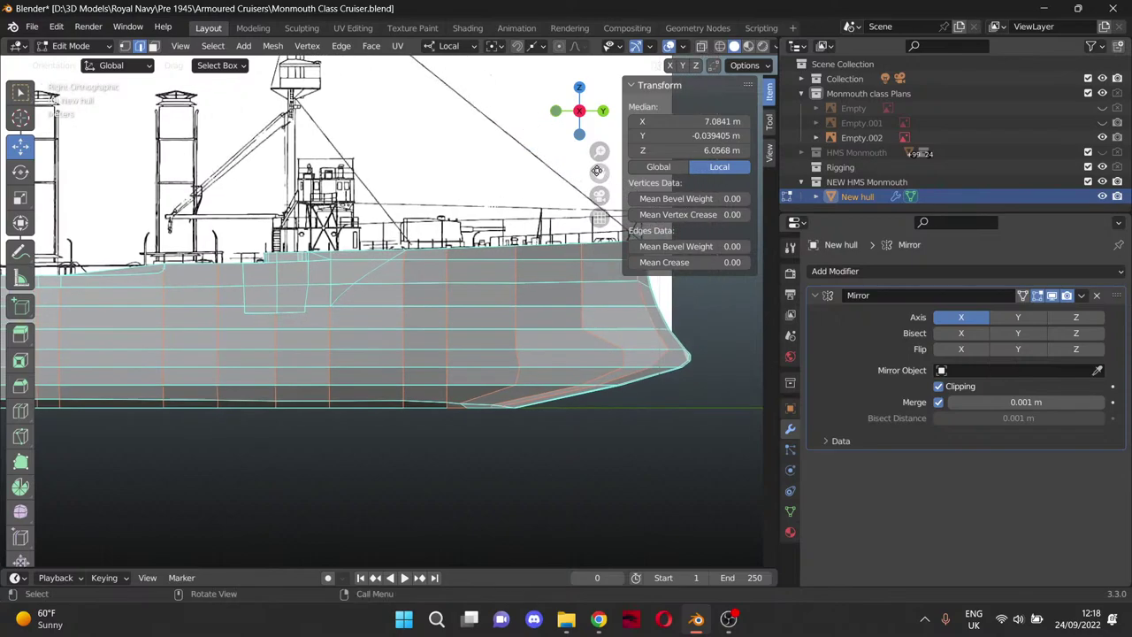
left_click(631, 84)
left_click(719, 46)
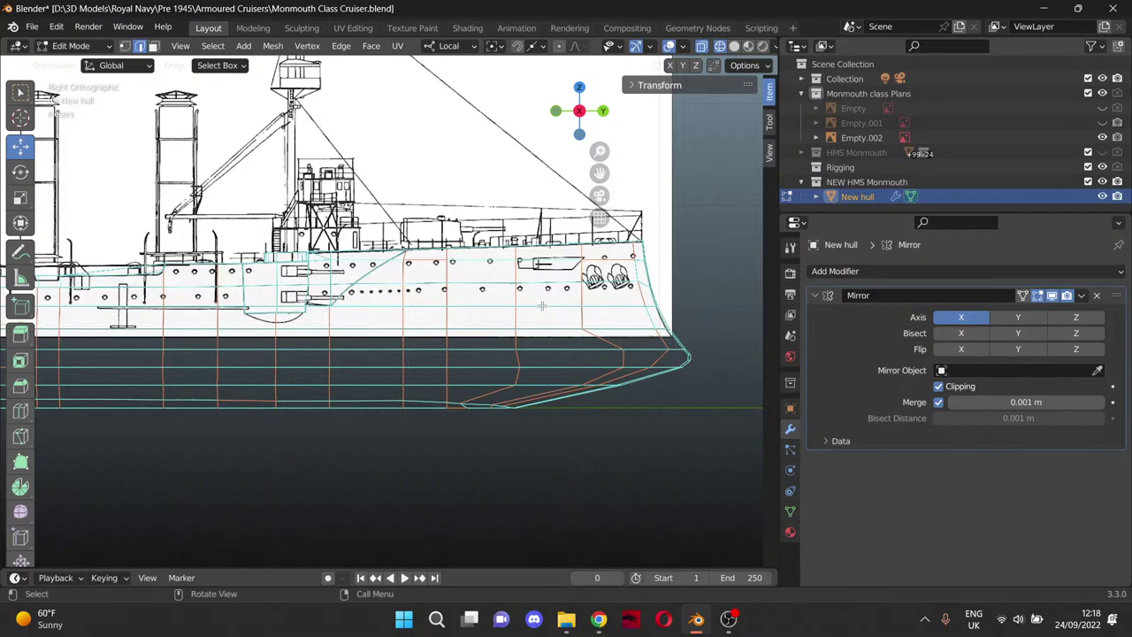
left_click_drag(600, 173, 437, 166)
scroll(384, 349, "up", 7)
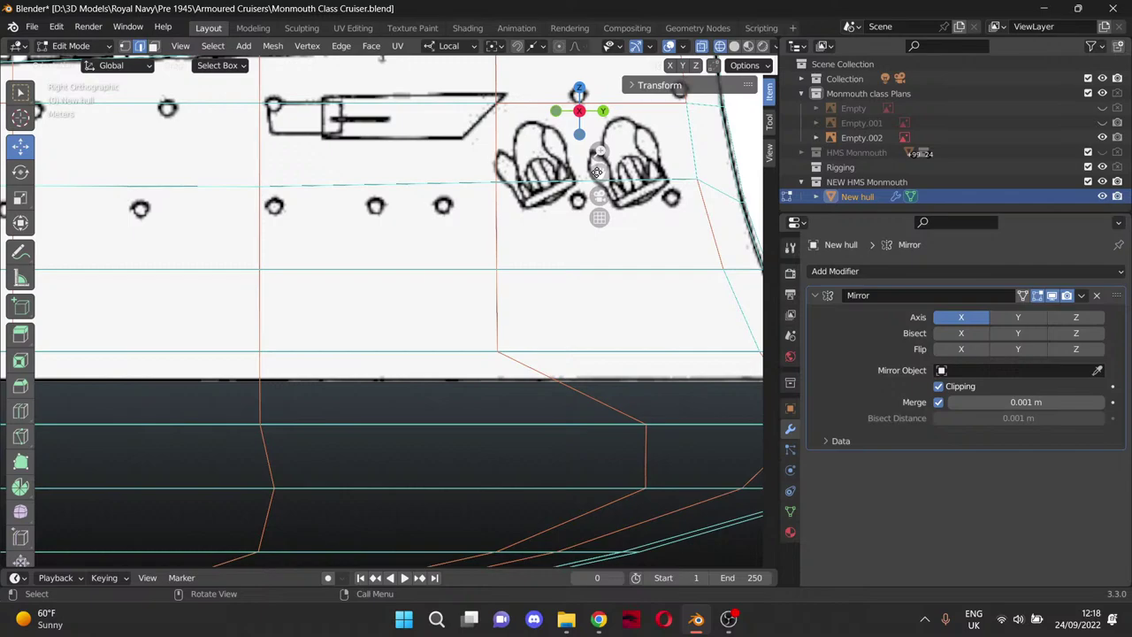
Try to cut the outline of an upper-row porthole on the forward hull side with the Knife tool, following the plan.
left_click_drag(598, 172, 600, 171)
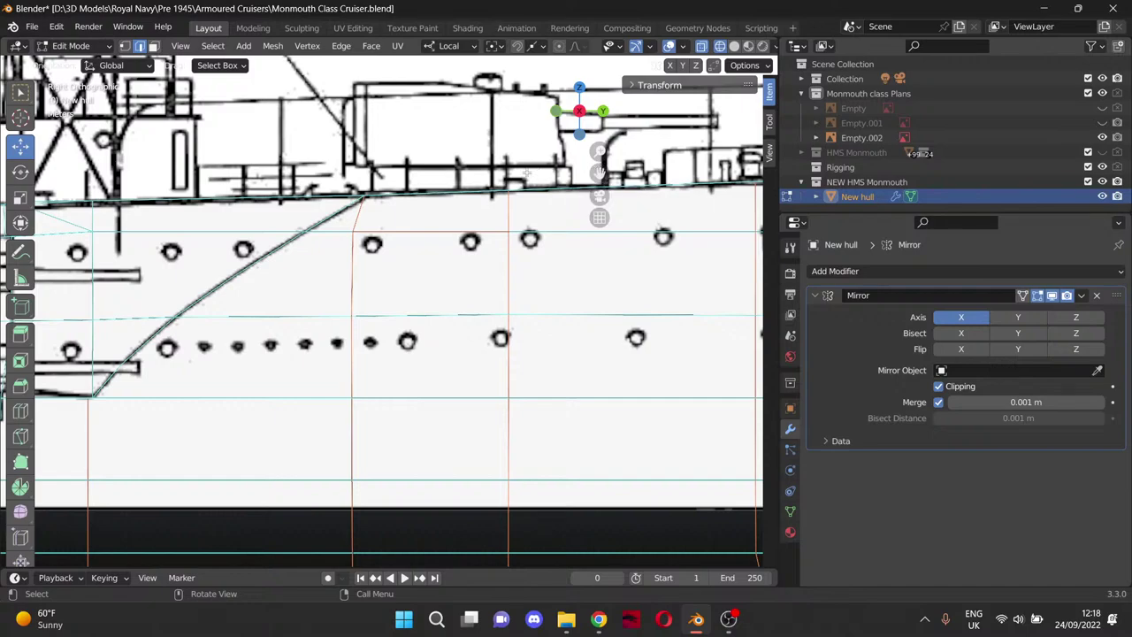
scroll(599, 170, "up", 7)
left_click_drag(599, 173, 684, 369)
scroll(437, 232, "up", 6)
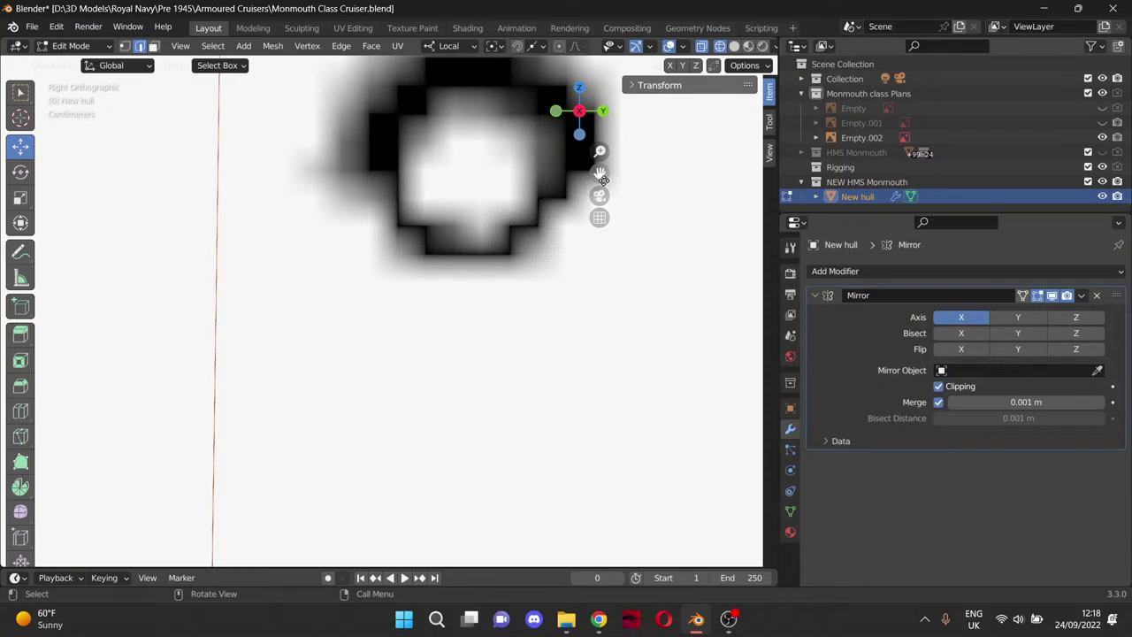
left_click_drag(600, 172, 561, 263)
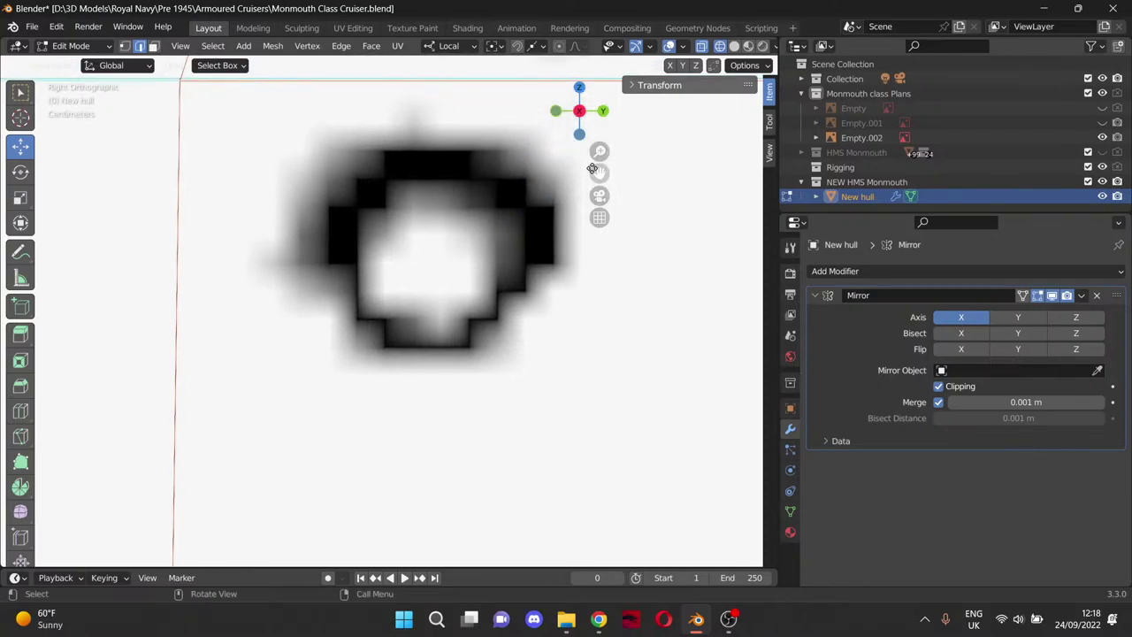
key("k")
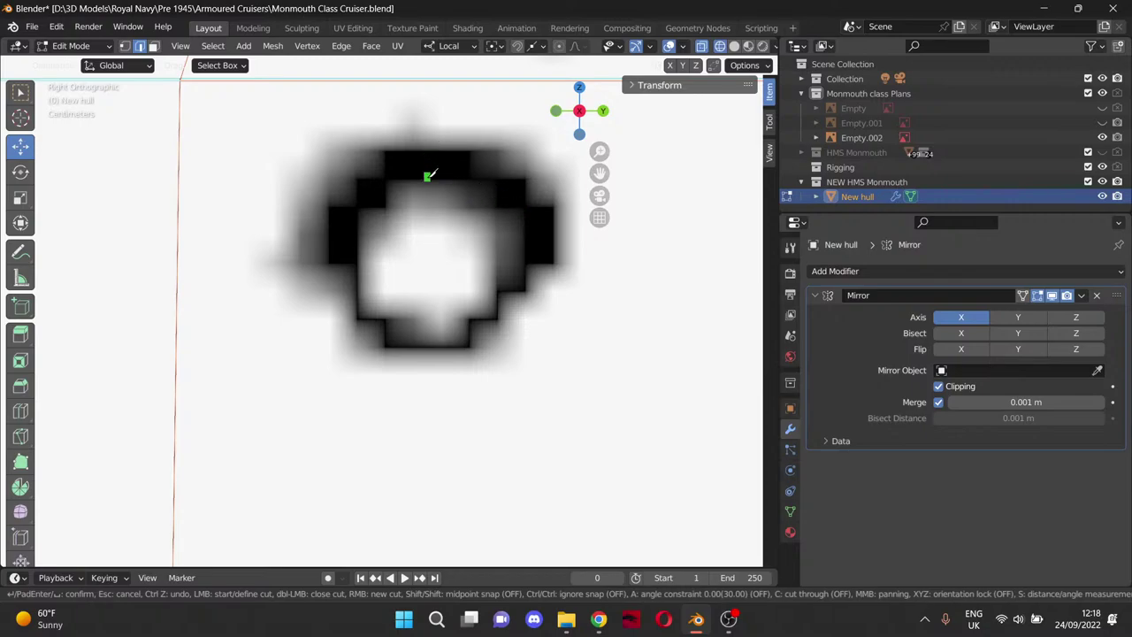
left_click(427, 176)
left_click(457, 178)
key("Return")
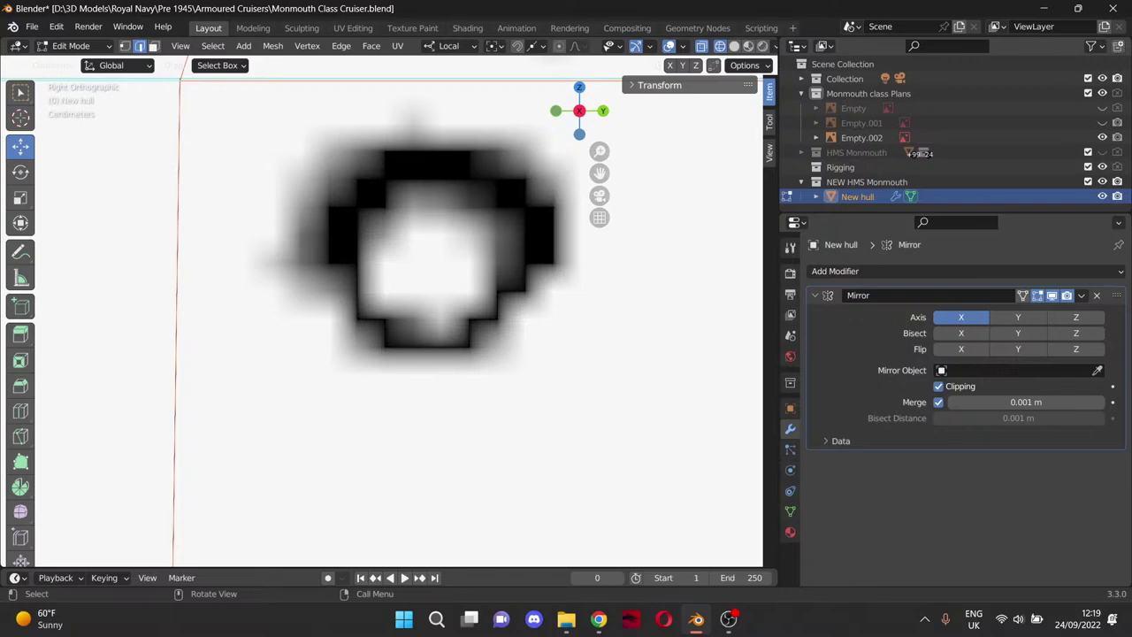
key("alt+Tab")
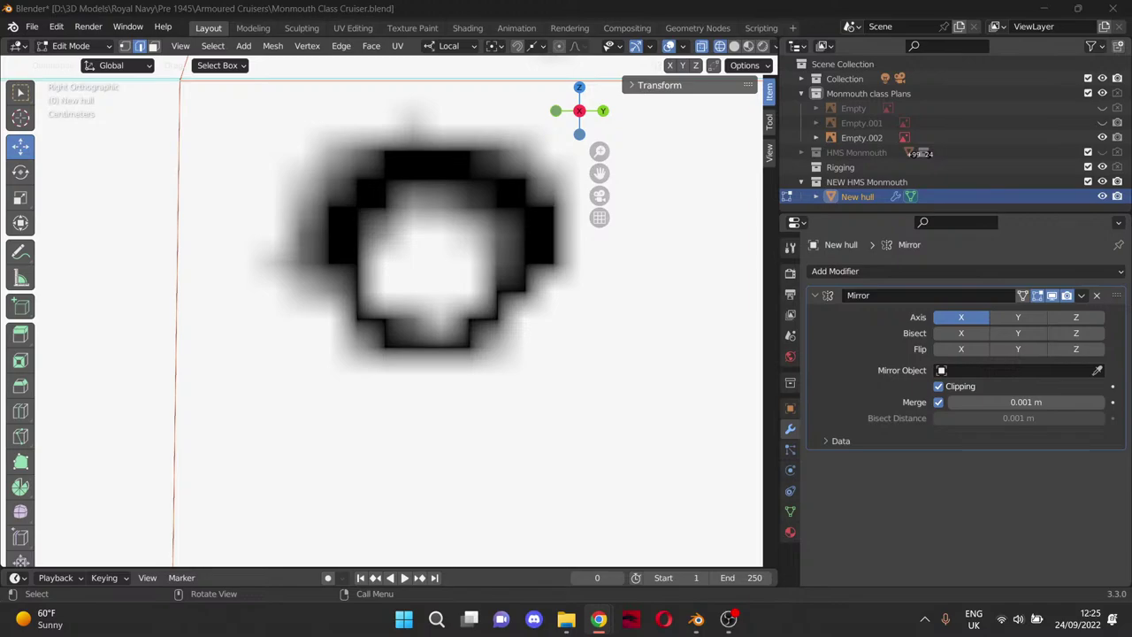
Hide New hull, show the old HMS Monmouth collection in its place, and display it in solid shading.
scroll(474, 363, "down", 10)
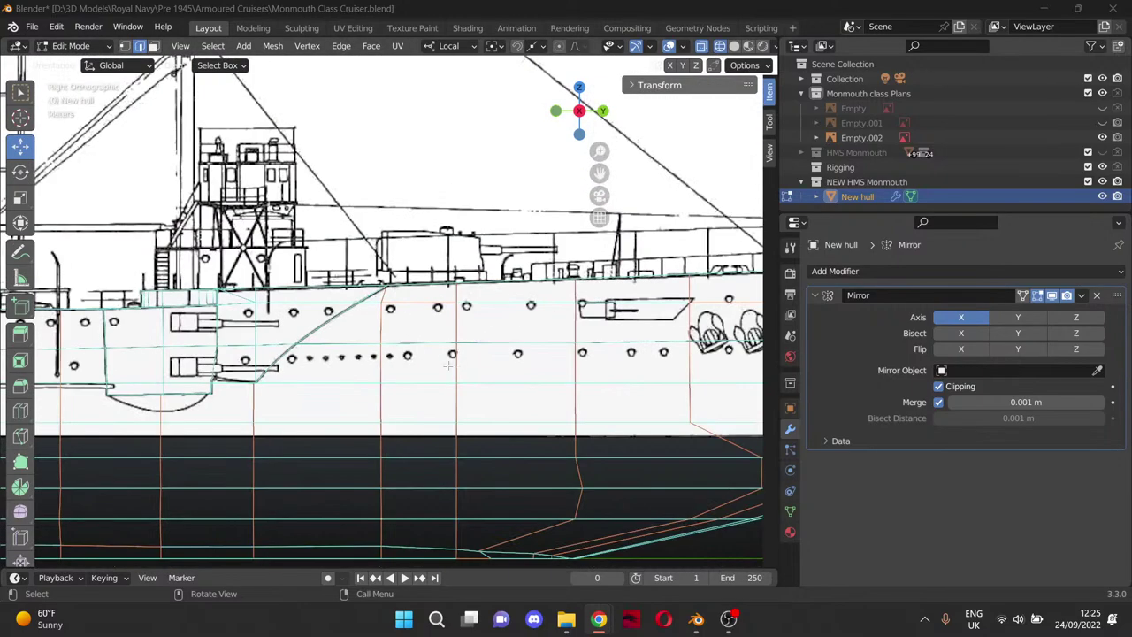
middle_click_drag(449, 365, 478, 372)
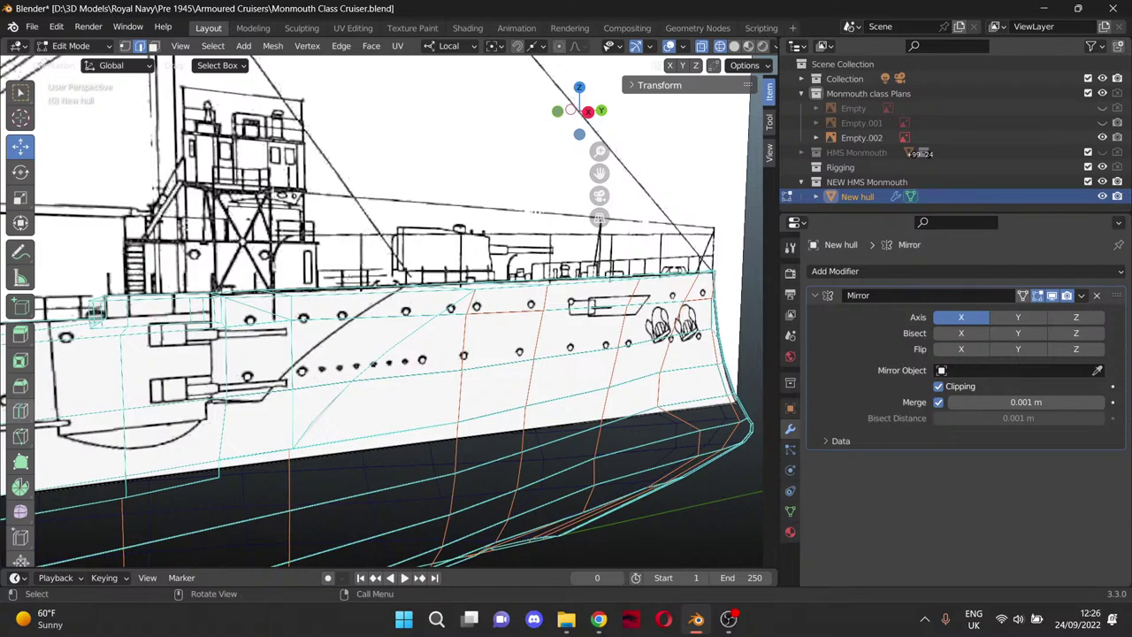
key("KP_3")
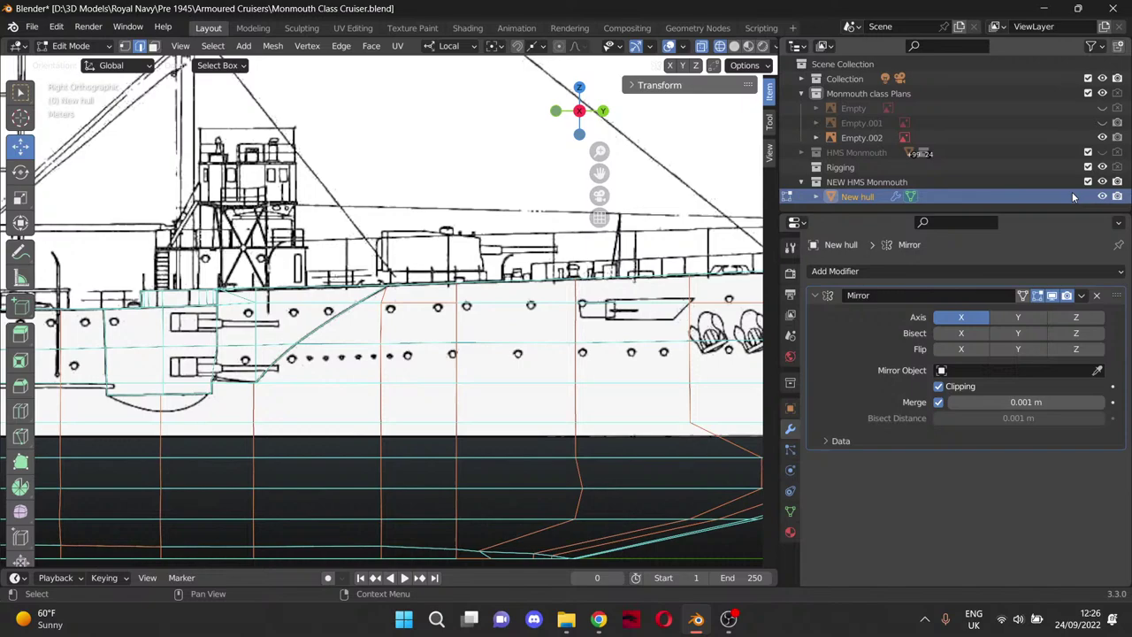
left_click(1102, 196)
left_click(1102, 153)
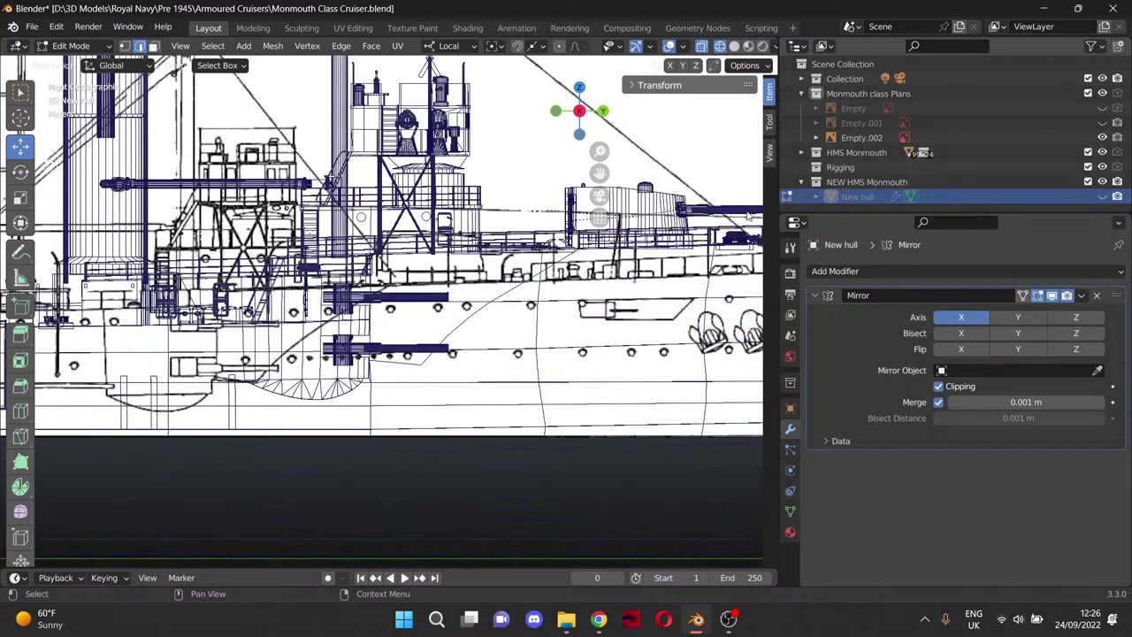
scroll(690, 212, "down", 4)
left_click(734, 46)
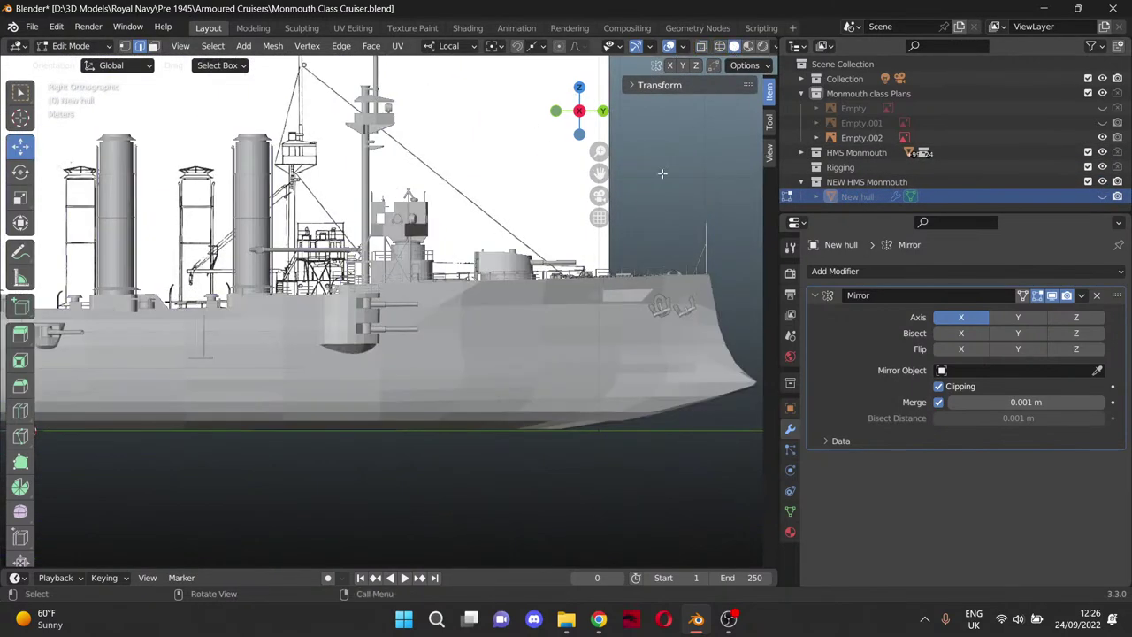
Examine the old model's bow plating, anchors, and foredeck chains up close from several angles.
middle_click_drag(632, 203, 557, 241)
scroll(626, 211, "down", 2)
left_click_drag(600, 173, 432, 105)
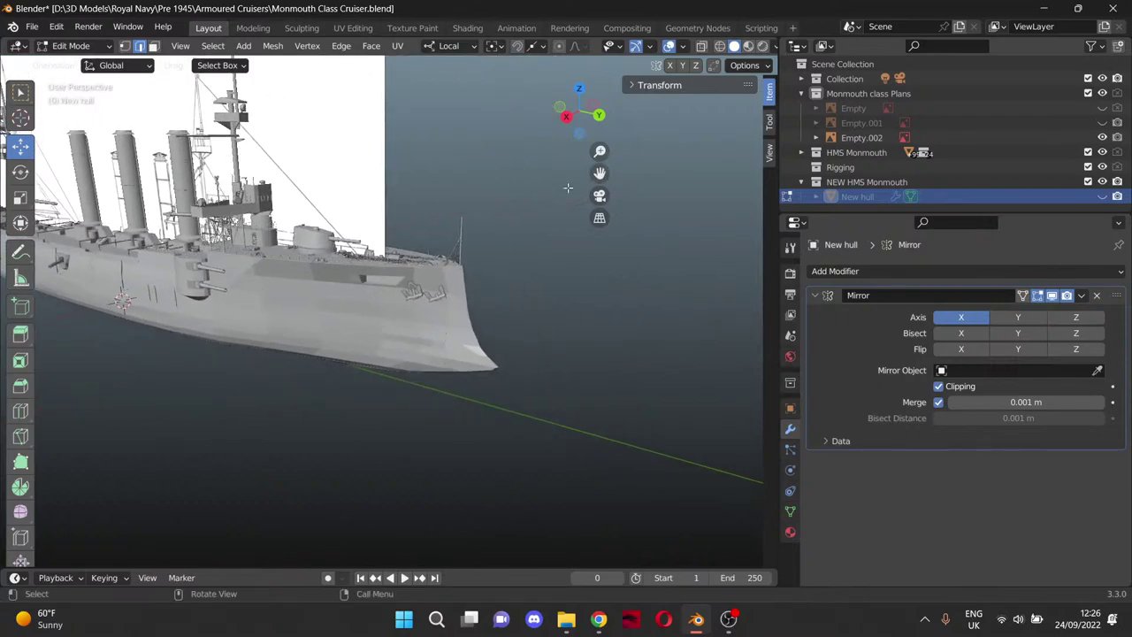
scroll(485, 326, "up", 10)
scroll(489, 283, "up", 6)
middle_click_drag(483, 253, 469, 253)
scroll(478, 253, "down", 3)
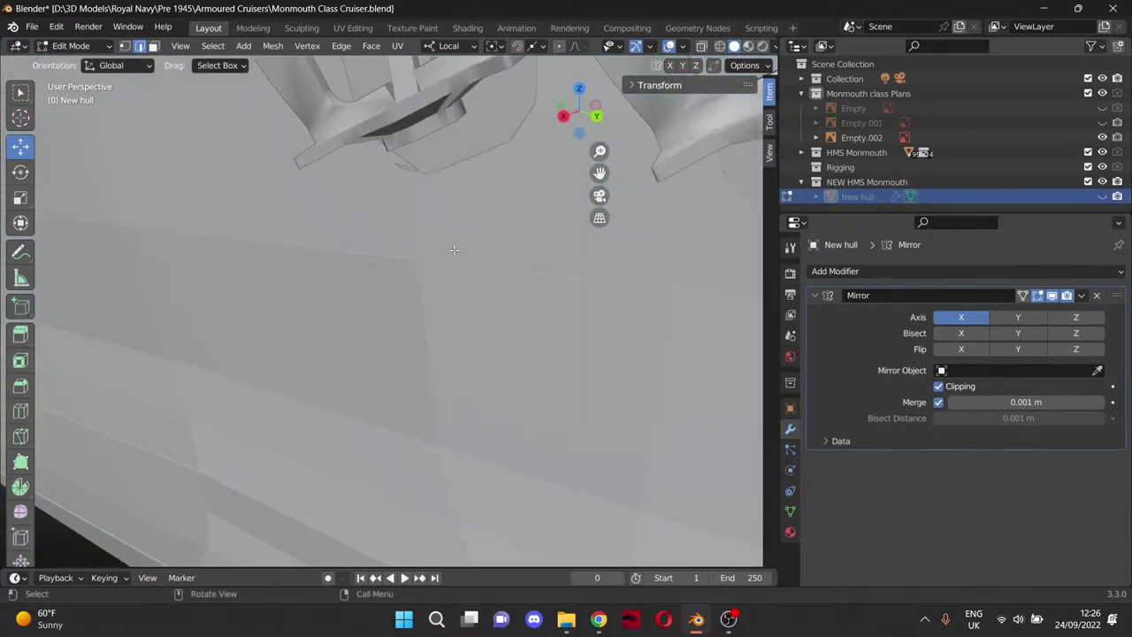
left_click_drag(597, 172, 404, 437)
middle_click_drag(404, 148, 426, 238)
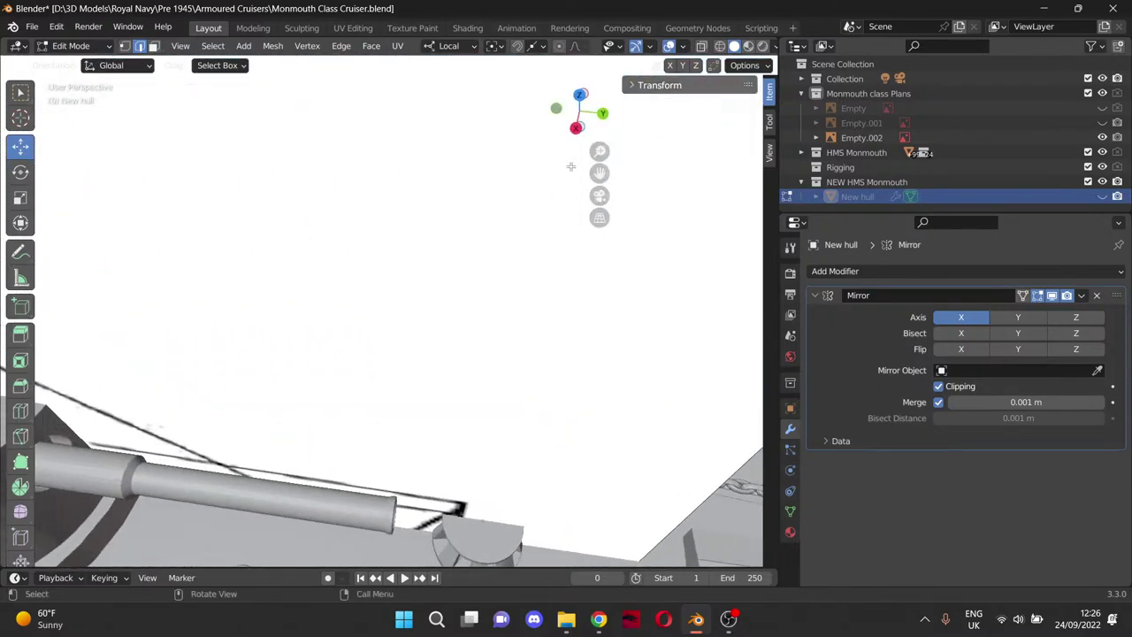
left_click_drag(600, 173, 294, 4)
middle_click_drag(419, 242, 422, 260)
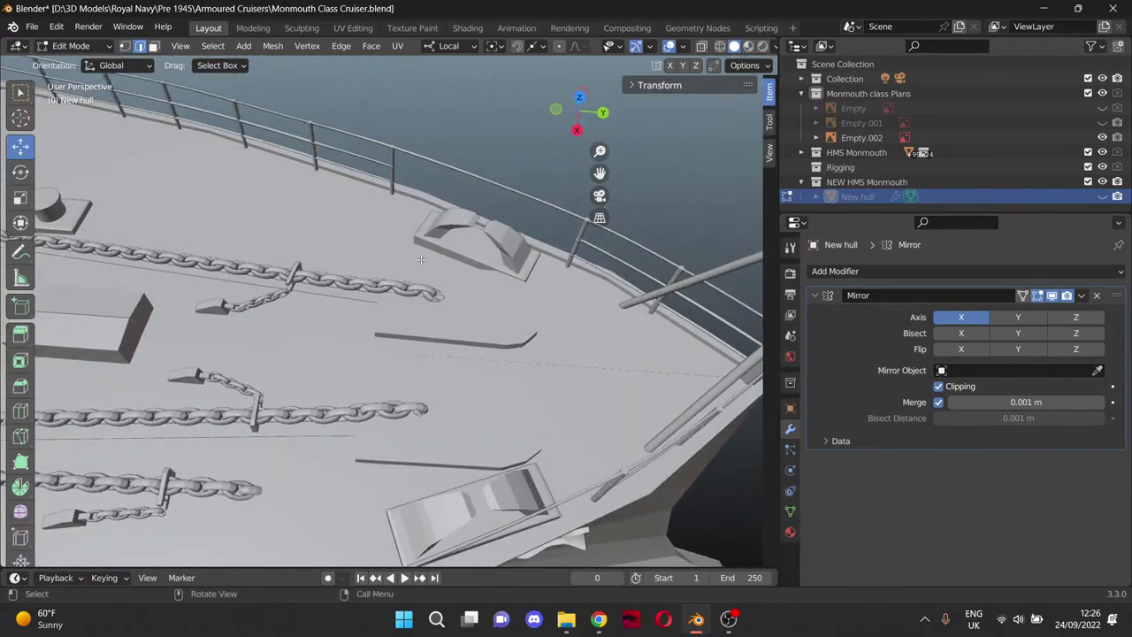
Display the old model in wireframe and examine the bow's mesh structure around the anchor chains.
left_click(721, 46)
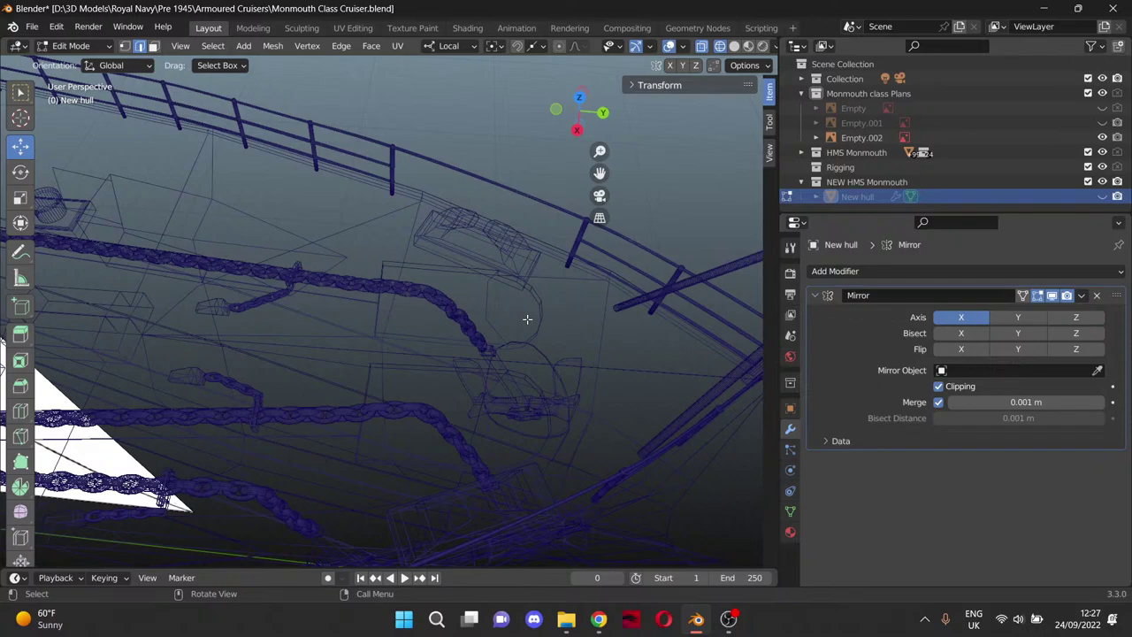
scroll(527, 319, "down", 6)
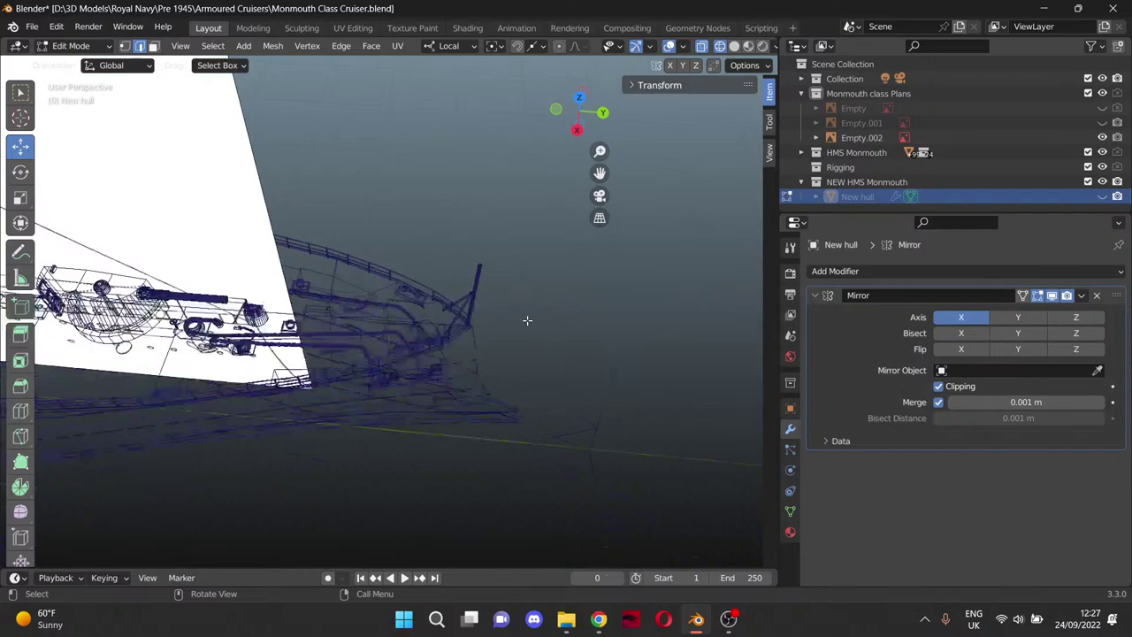
middle_click_drag(518, 328, 439, 255)
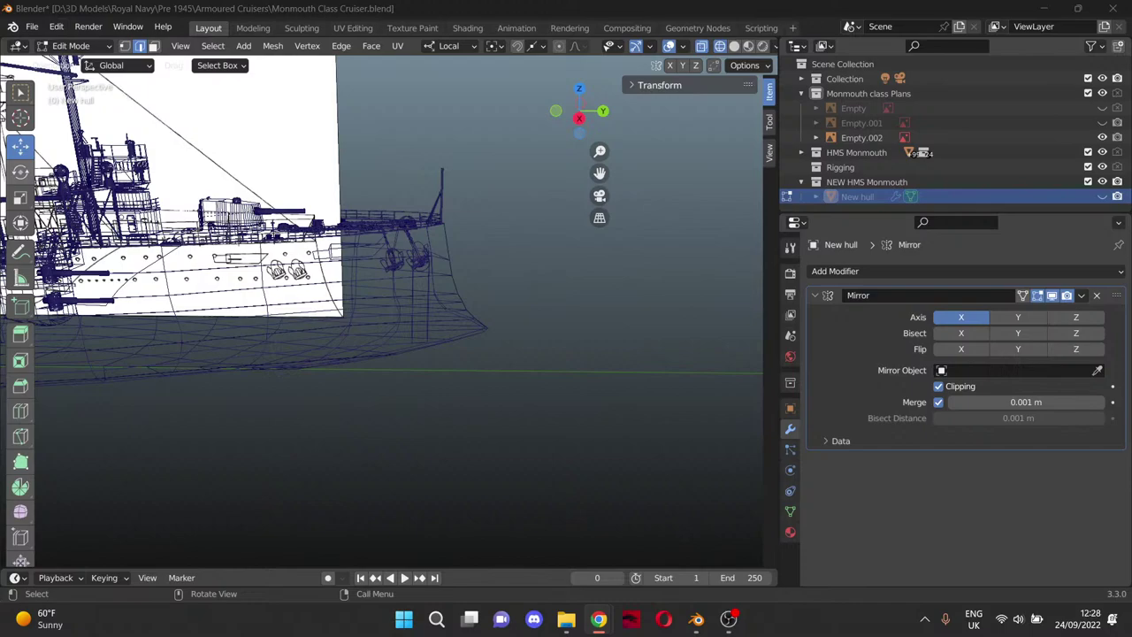
Hide the HMS Monmouth collection and show New hull again, keeping the side-profile plan Empty.002 visible.
key("alt+Tab")
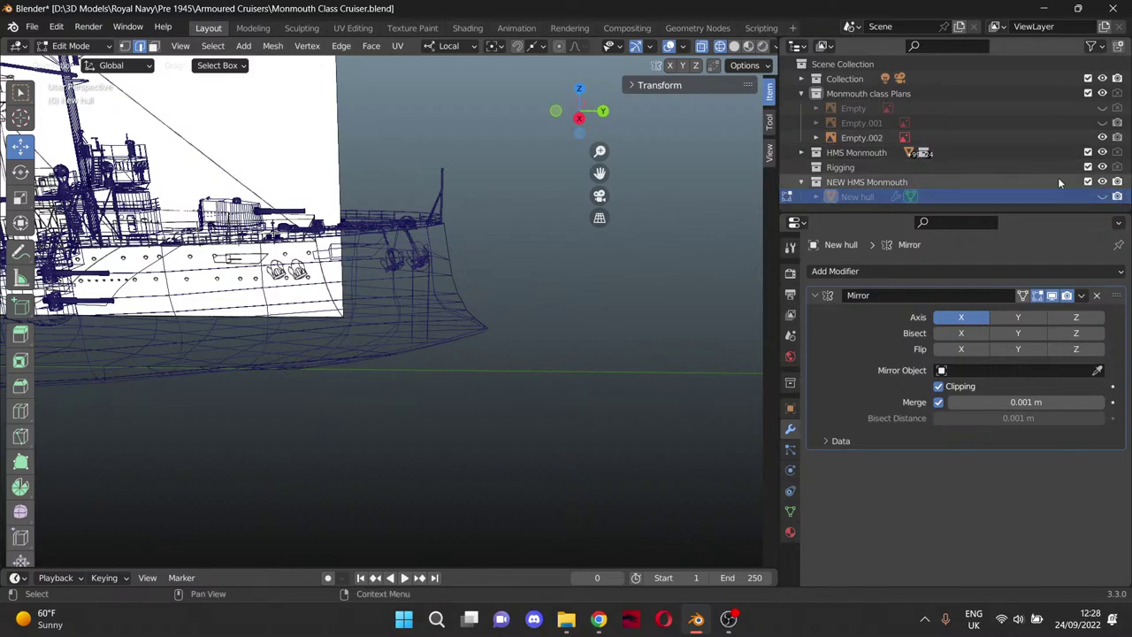
left_click(1103, 137)
left_click(1102, 137)
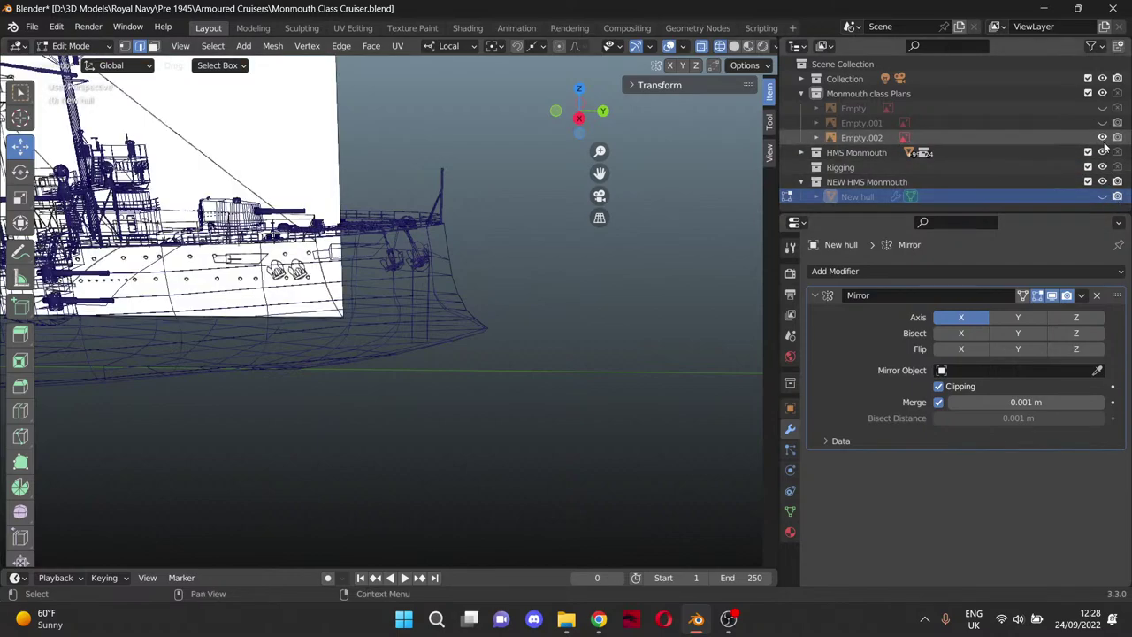
left_click(1103, 152)
left_click(1102, 197)
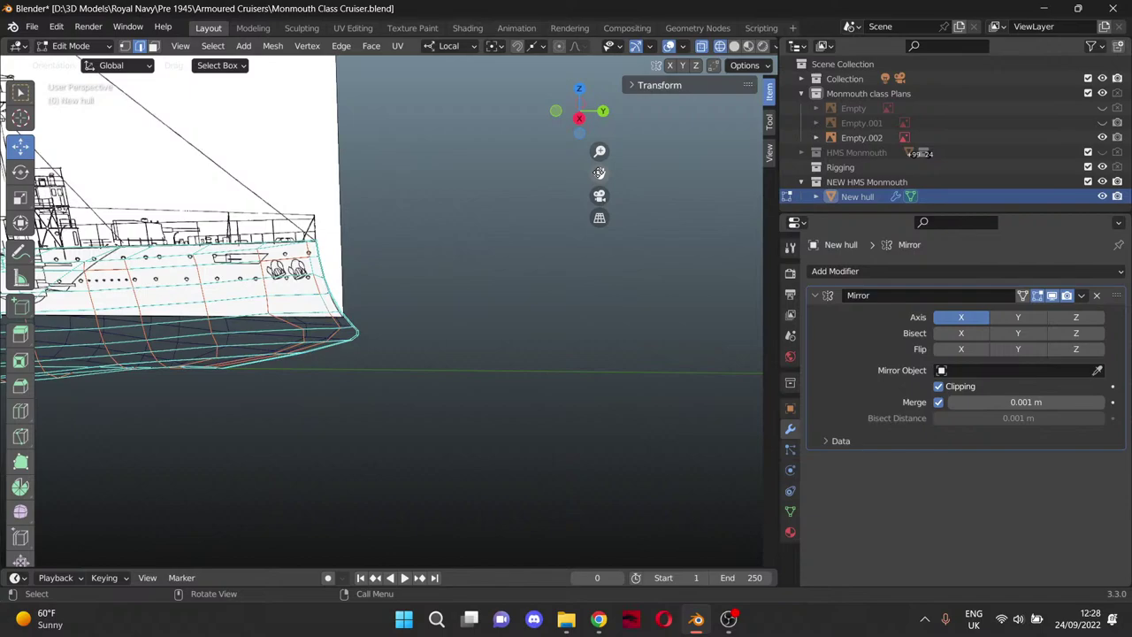
Display the new hull in solid shading and examine the plating of its bow from several angles.
left_click_drag(600, 173, 742, 168)
scroll(390, 341, "up", 6)
middle_click_drag(554, 394, 499, 385)
scroll(500, 385, "down", 3)
left_click(733, 46)
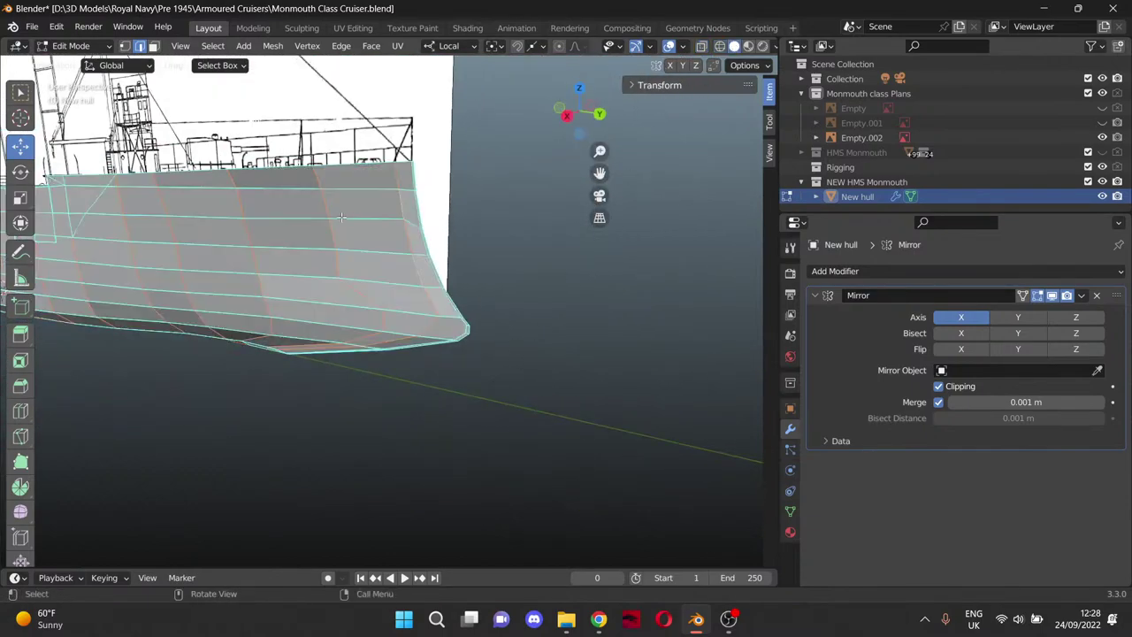
middle_click_drag(328, 221, 390, 229)
left_click_drag(600, 172, 737, 166)
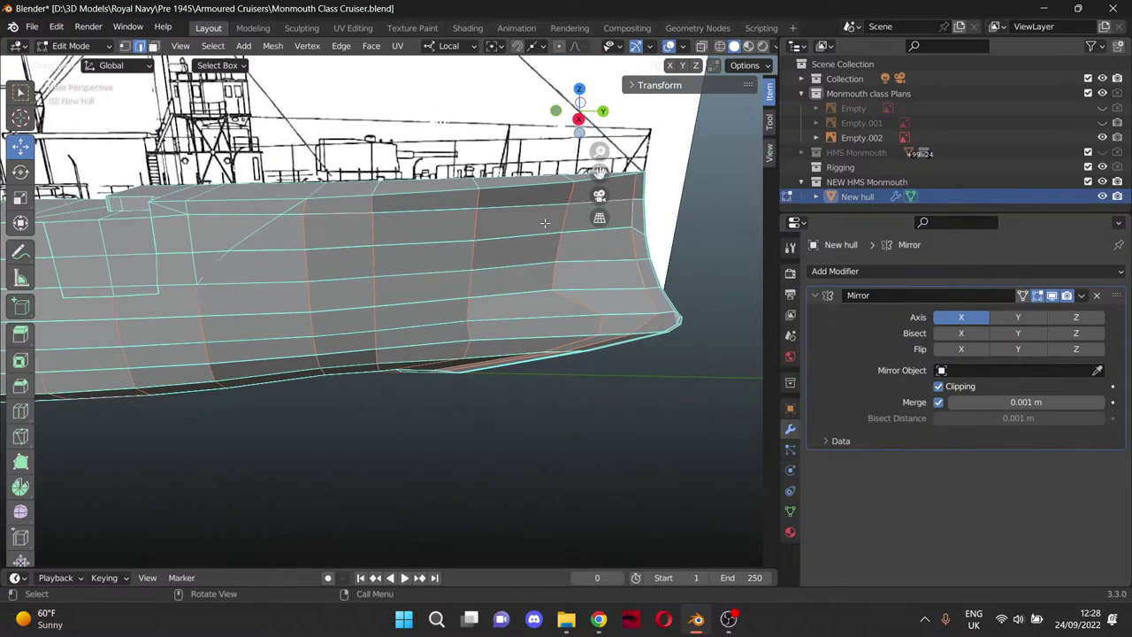
View the forward hull from the right side in orthographic projection and display it in wireframe over the plan.
key("KP_3")
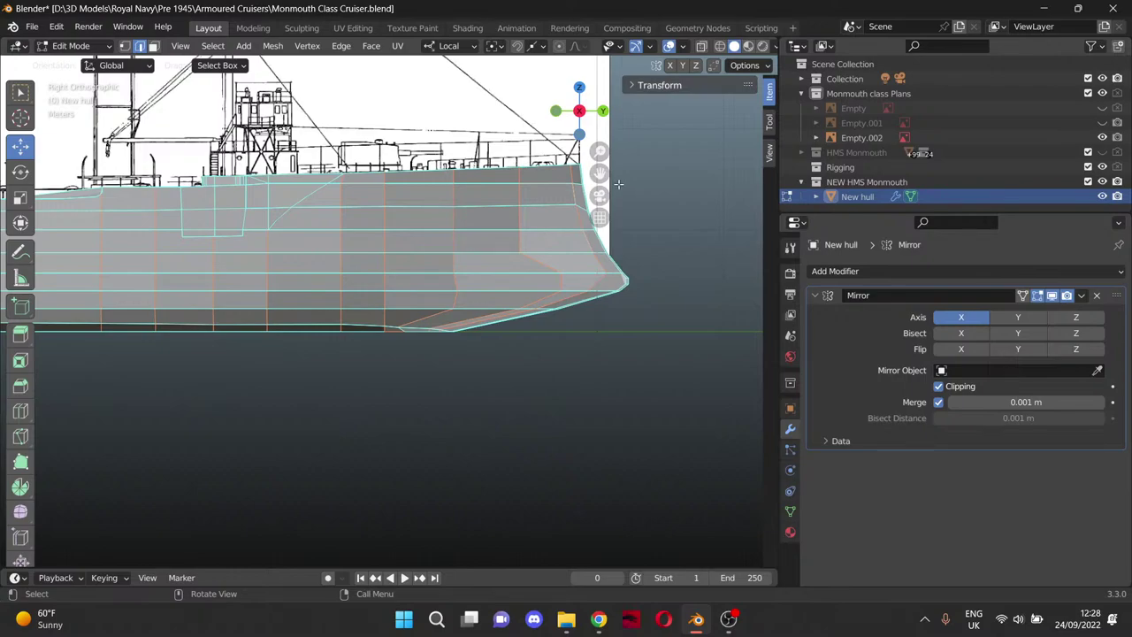
middle_click_drag(543, 235, 598, 306, "shift")
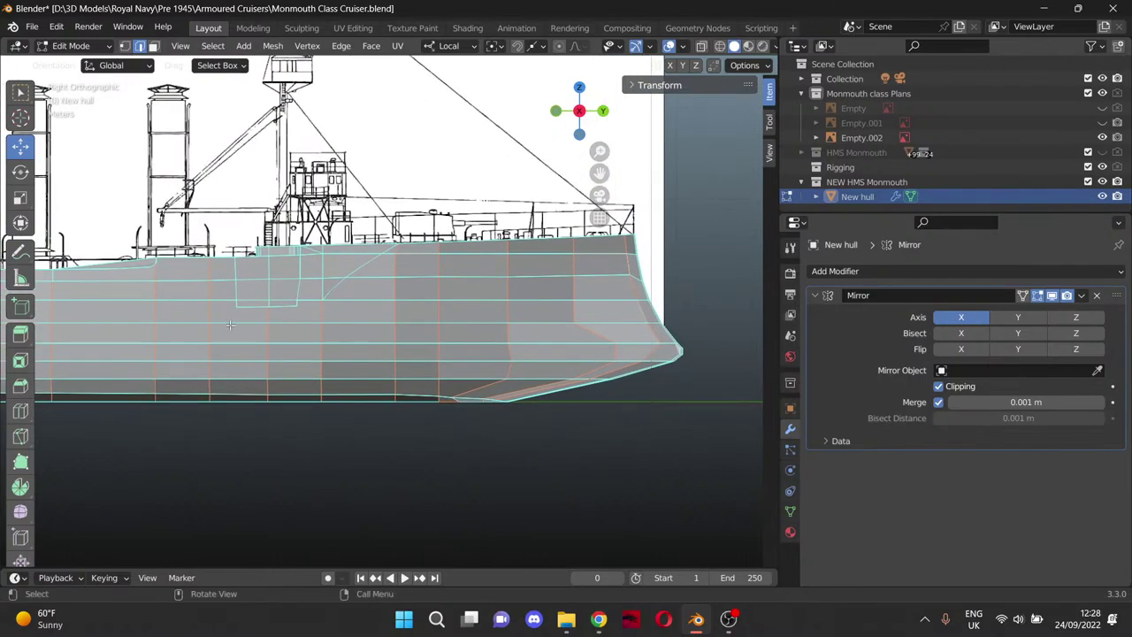
scroll(584, 191, "up", 3)
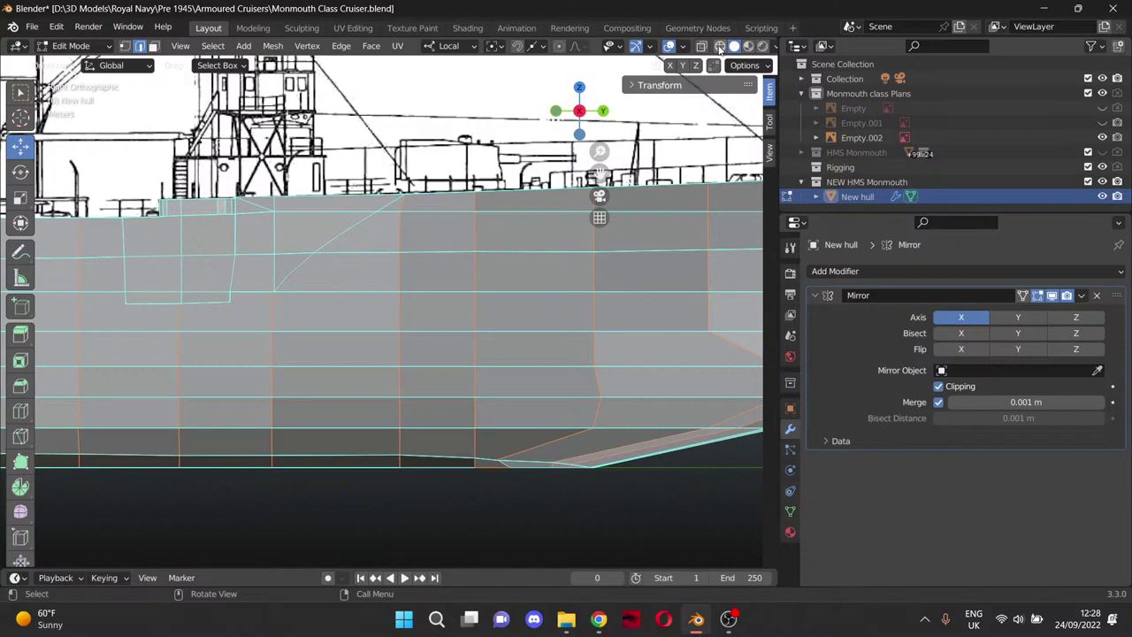
left_click(722, 47)
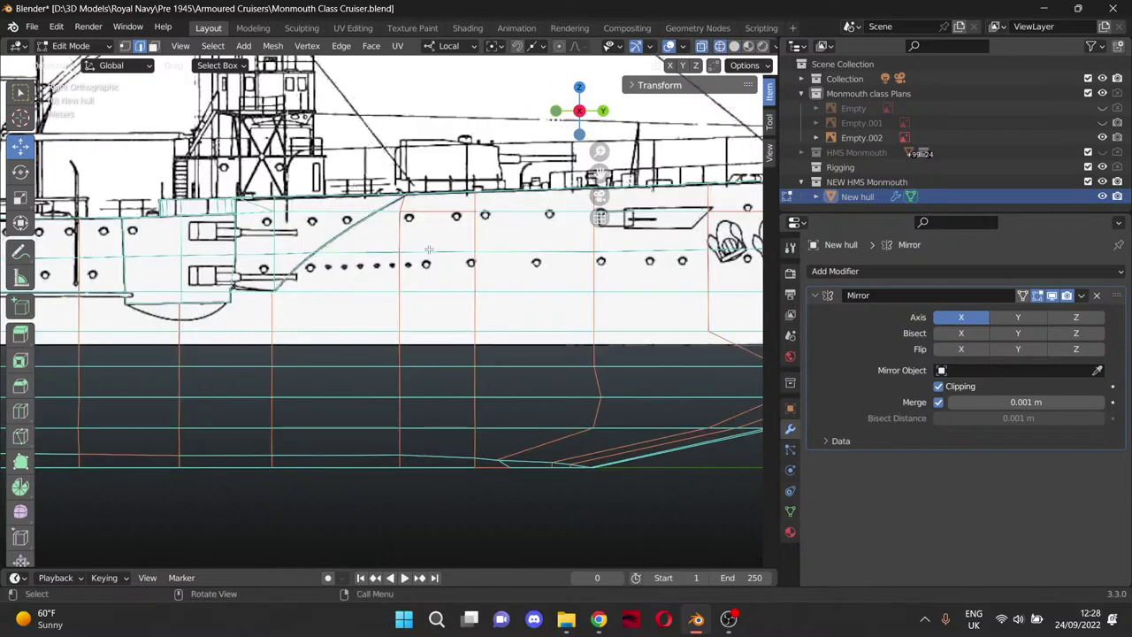
scroll(511, 228, "up", 4)
left_click_drag(606, 170, 828, 320)
scroll(579, 181, "up", 1)
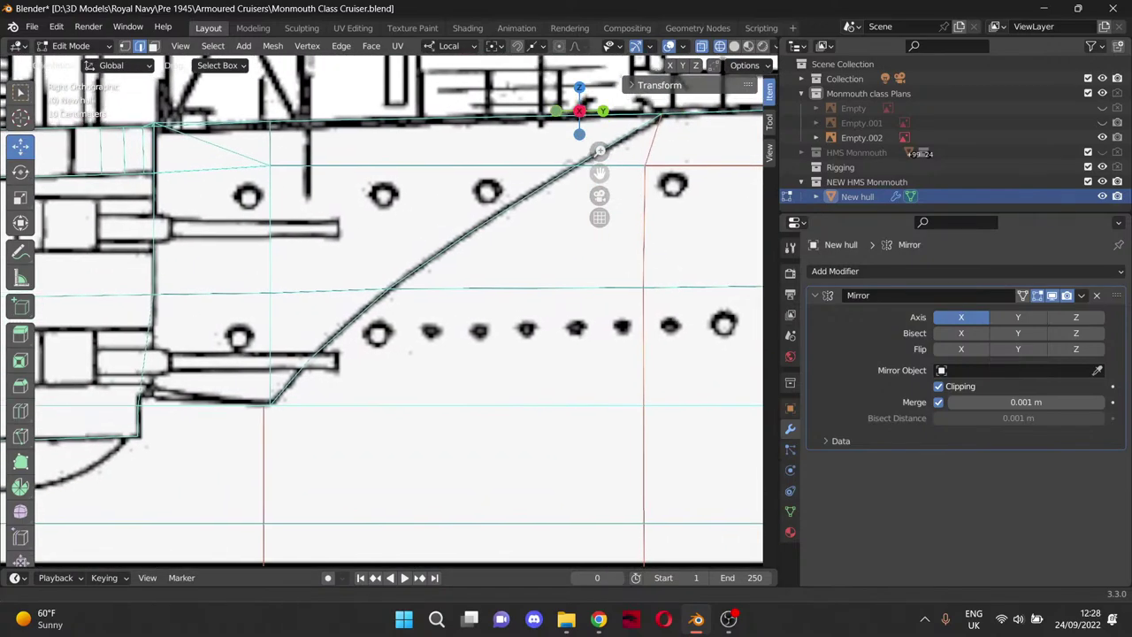
Try to cut around the porthole just above the sloping casemate recess line with the Knife tool.
scroll(579, 182, "up", 3)
left_click_drag(598, 174, 521, 312)
scroll(541, 170, "up", 4)
left_click_drag(592, 176, 400, 322)
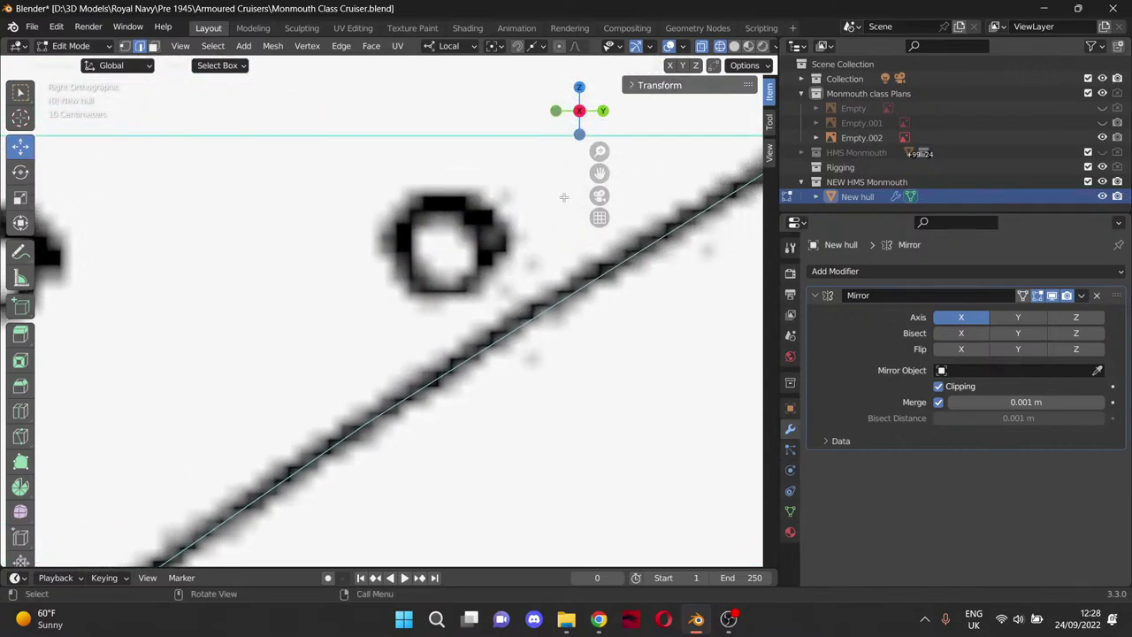
key("k")
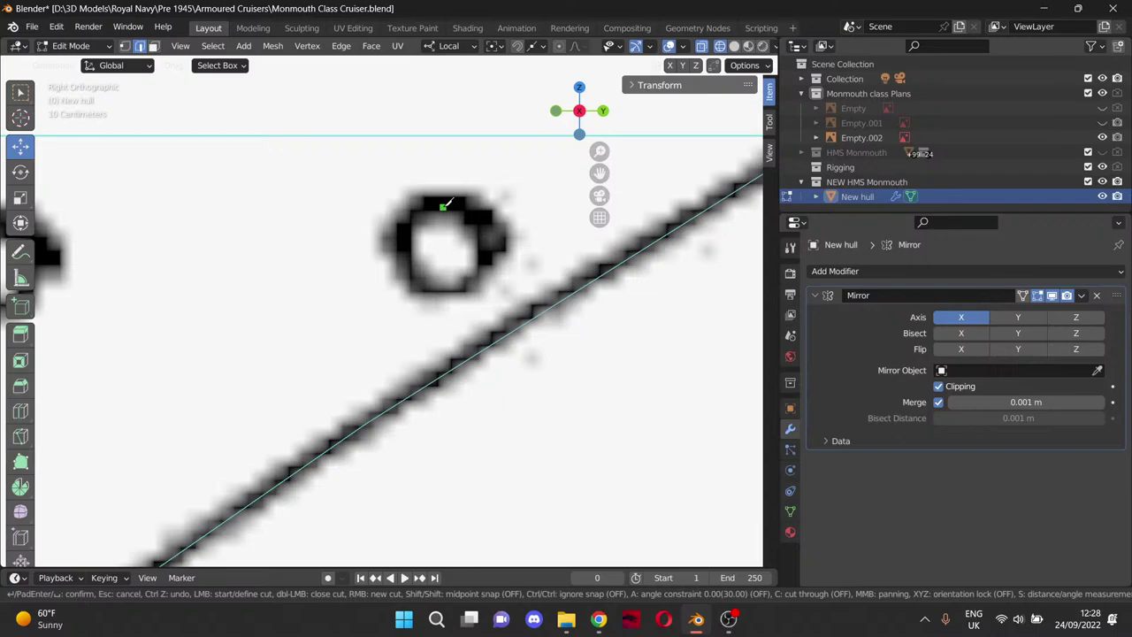
left_click(441, 207)
left_click(460, 209)
left_click(472, 218)
left_click(480, 231)
left_click(482, 249)
left_click(477, 263)
key("Return")
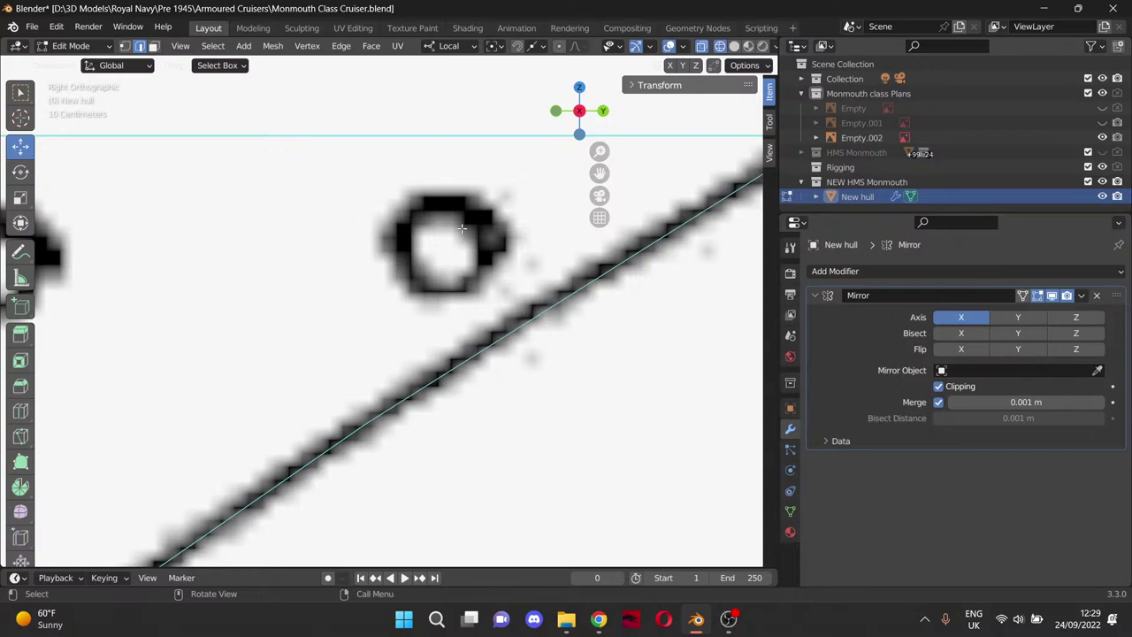
Examine the forward hull's wireframe against the side-profile plan from several angles, from the casemates to the bow.
scroll(365, 278, "down", 3)
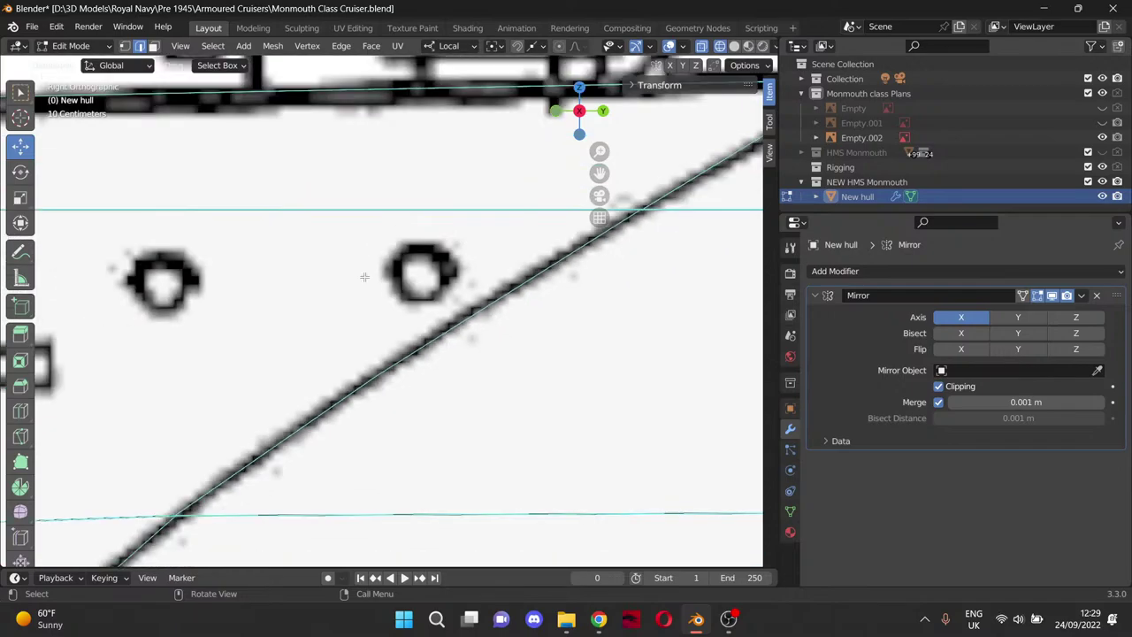
scroll(354, 283, "down", 3)
middle_click_drag(332, 283, 379, 293)
scroll(487, 302, "down", 5)
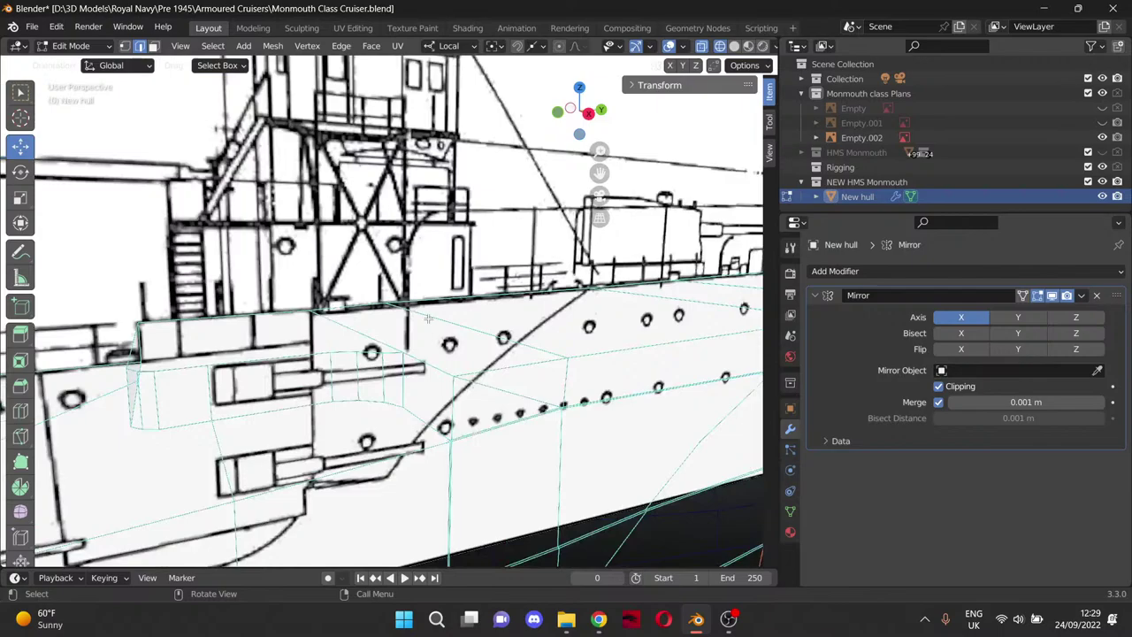
left_click_drag(600, 173, 398, 110)
middle_click_drag(398, 231, 415, 228)
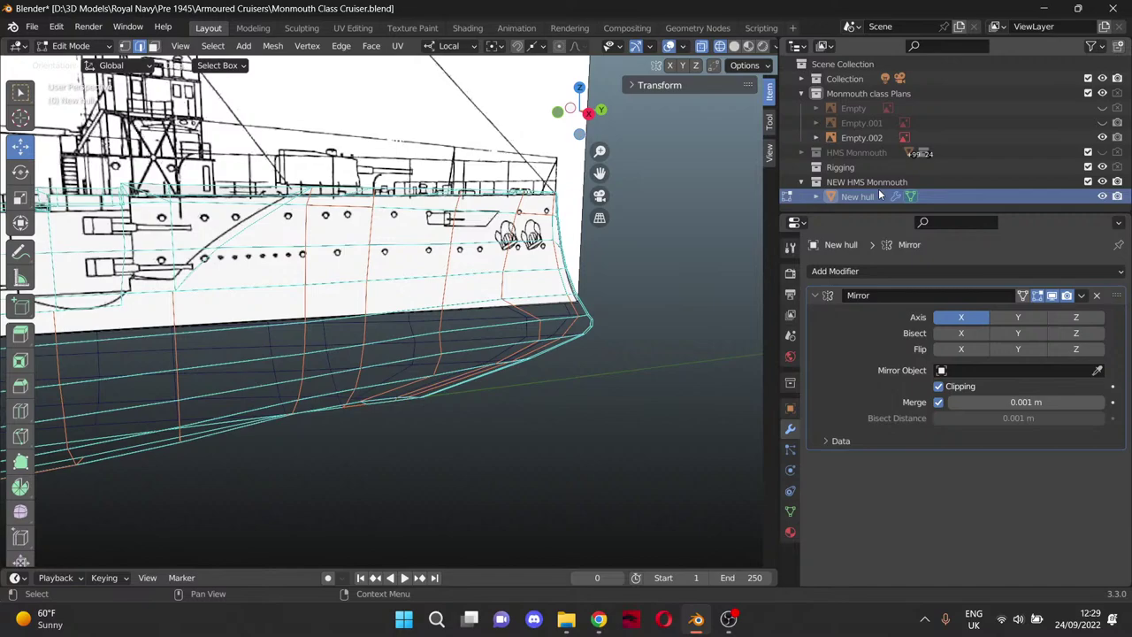
mouse_move(390, 291)
middle_mouse_down()
mouse_move(376, 287)
mouse_move(391, 291)
middle_mouse_up()
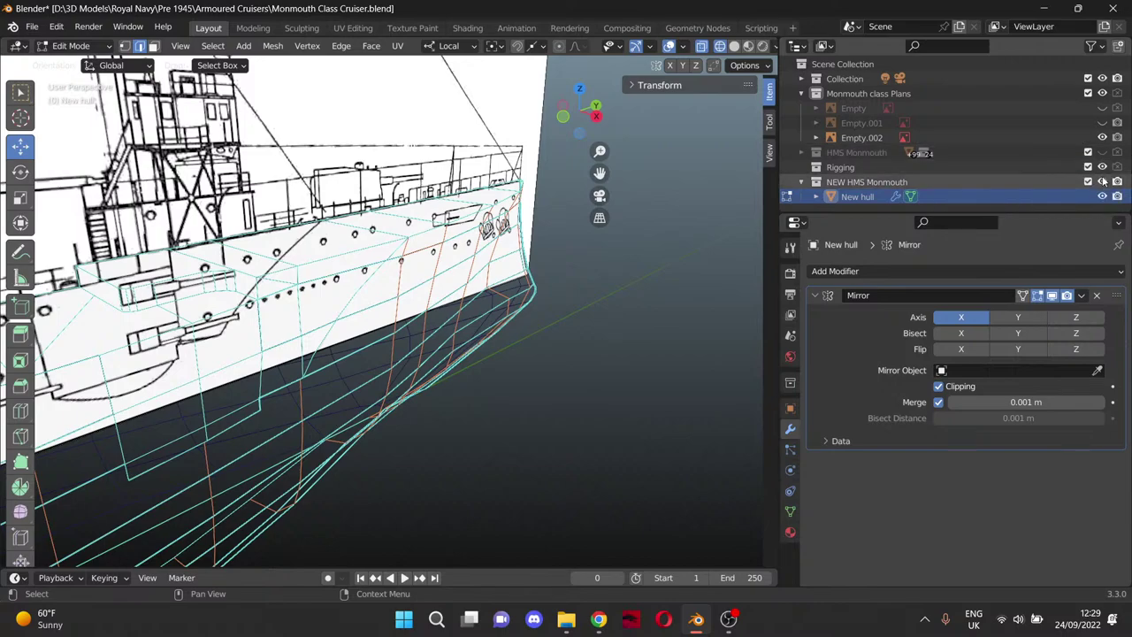
Display the hull in solid shading and examine the stray knife-cut edges and forward plating from several angles.
left_click(735, 47)
mouse_move(469, 263)
middle_mouse_down()
mouse_move(452, 289)
mouse_move(486, 267)
middle_mouse_up()
scroll(207, 407, "up", 3)
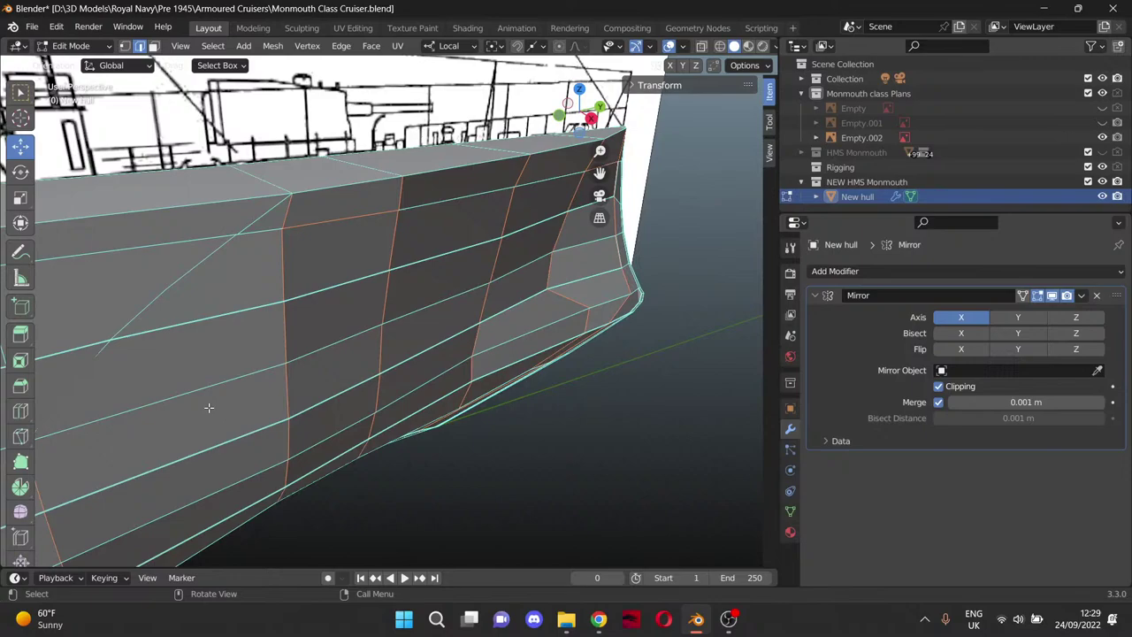
left_click_drag(604, 175, 762, 106)
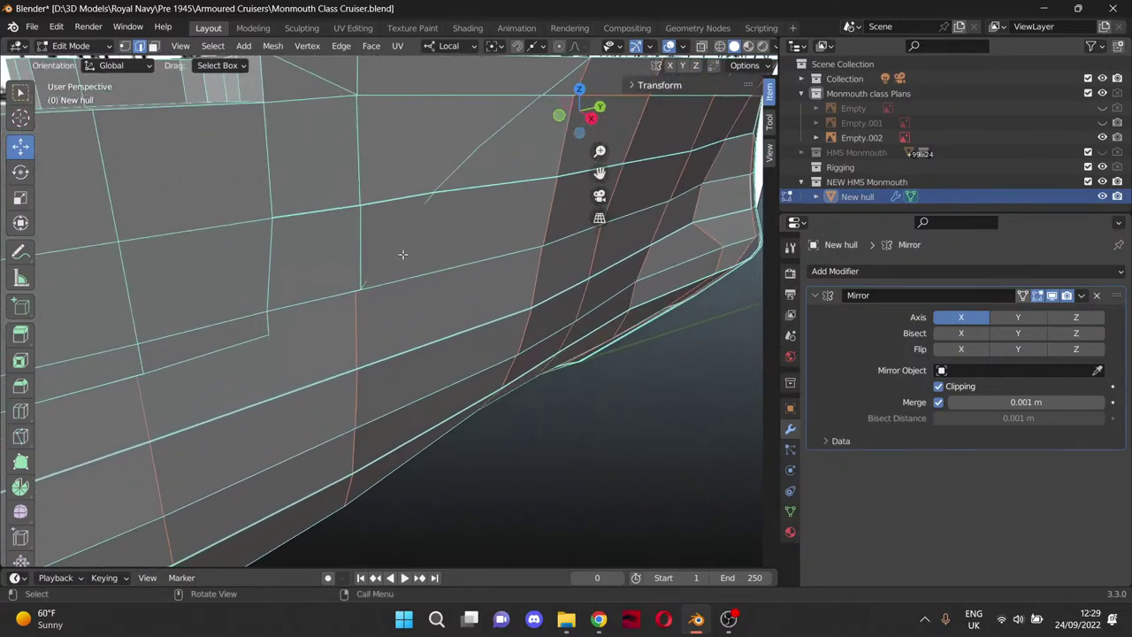
scroll(397, 271, "up", 4)
middle_click_drag(414, 242, 275, 246)
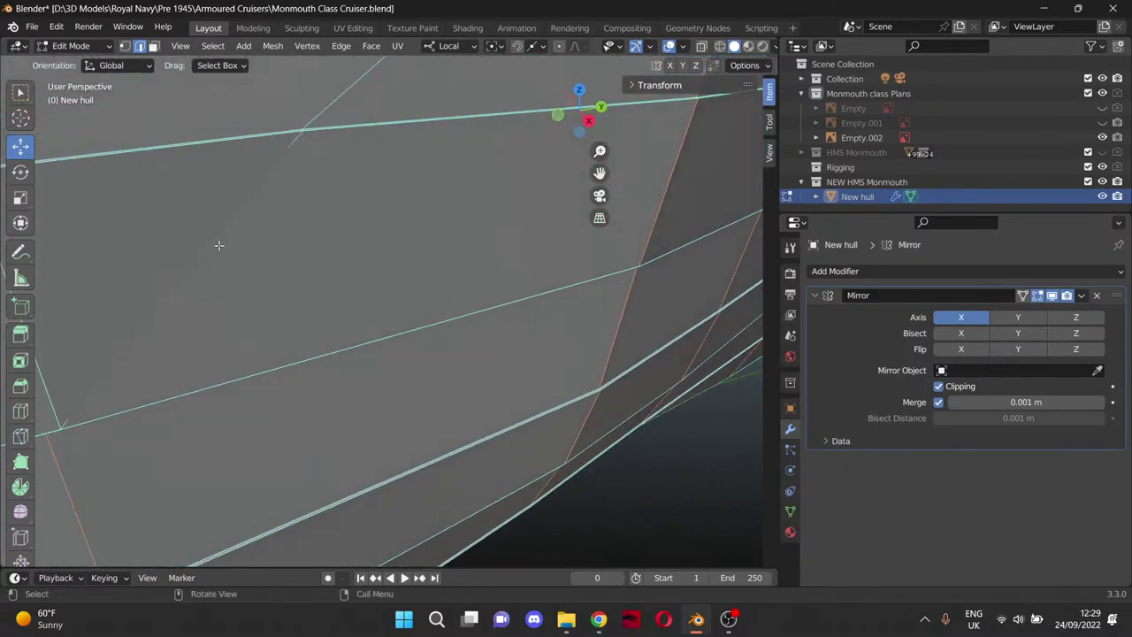
left_click(299, 142)
middle_click_drag(333, 250, 351, 228)
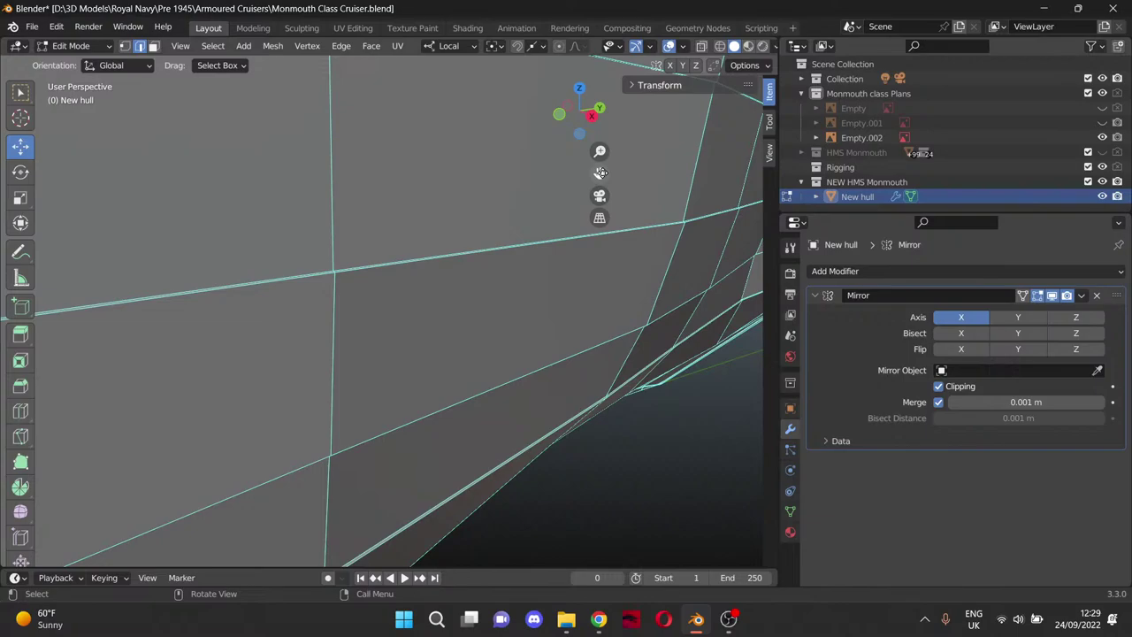
left_click_drag(600, 173, 548, 323)
scroll(399, 298, "up", 2)
scroll(398, 297, "up", 6)
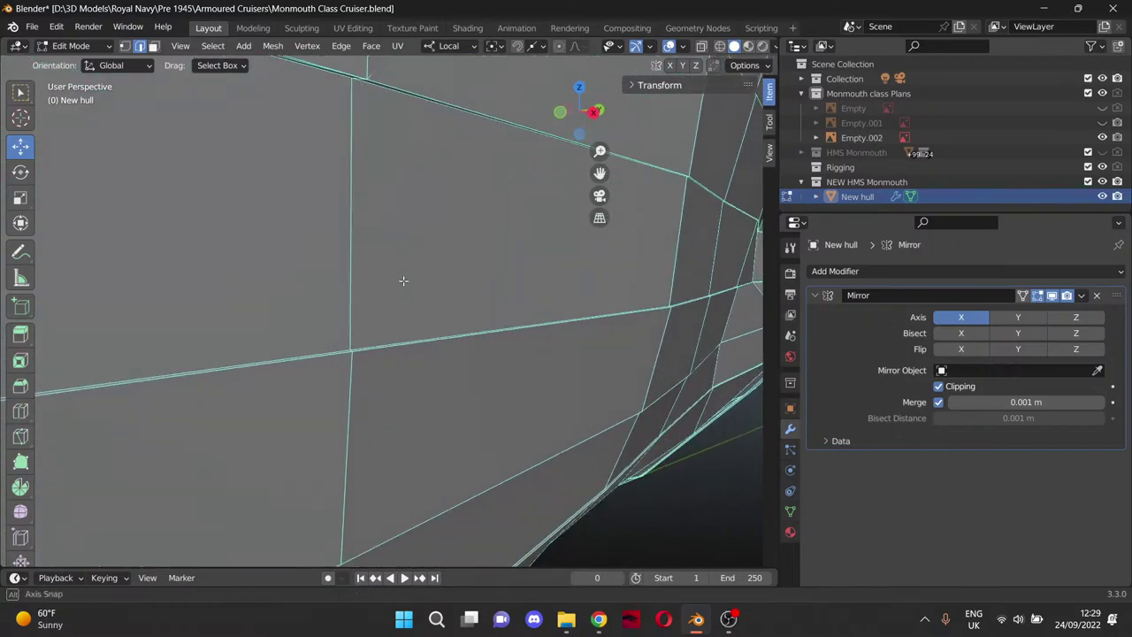
left_click_drag(599, 174, 599, 172)
scroll(457, 258, "down", 9)
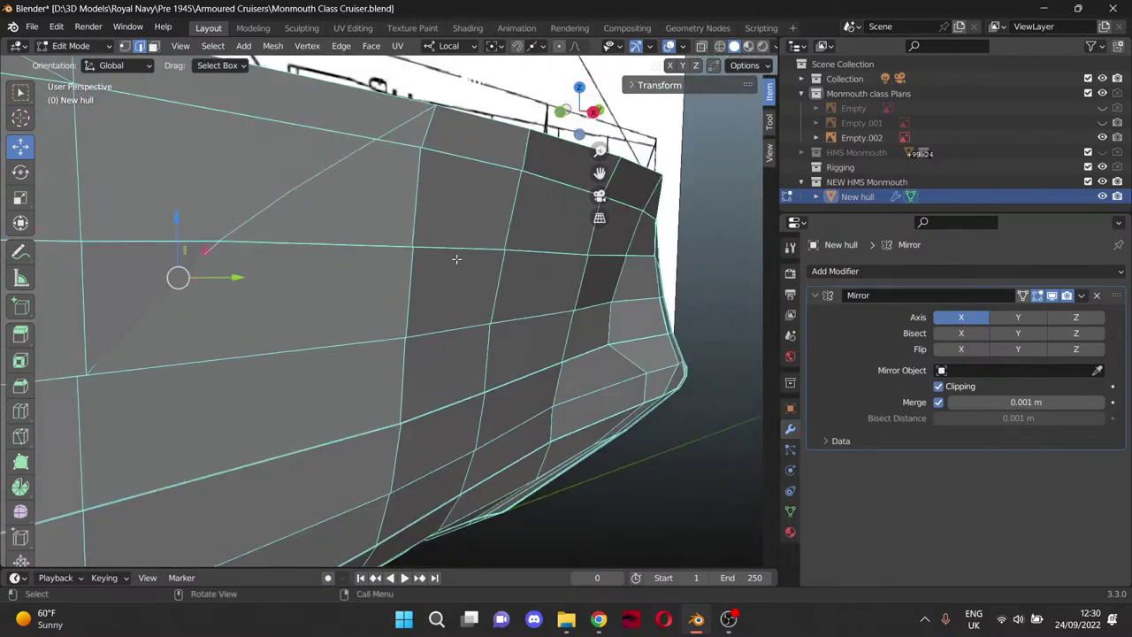
mouse_move(457, 257)
middle_mouse_down()
mouse_move(425, 273)
mouse_move(440, 265)
middle_mouse_up()
left_click(732, 341)
middle_click_drag(733, 340, 620, 328)
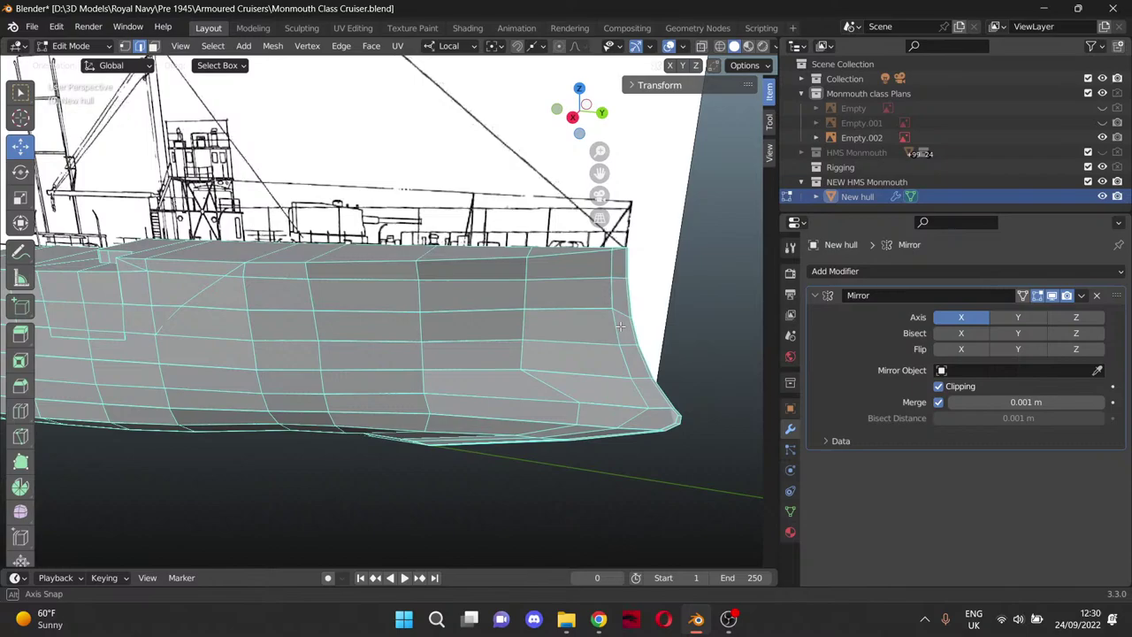
Collapse the Monmouth class Plans collection and create a new top-level collection named "Booling Parts - Scuttles".
right_click(856, 182)
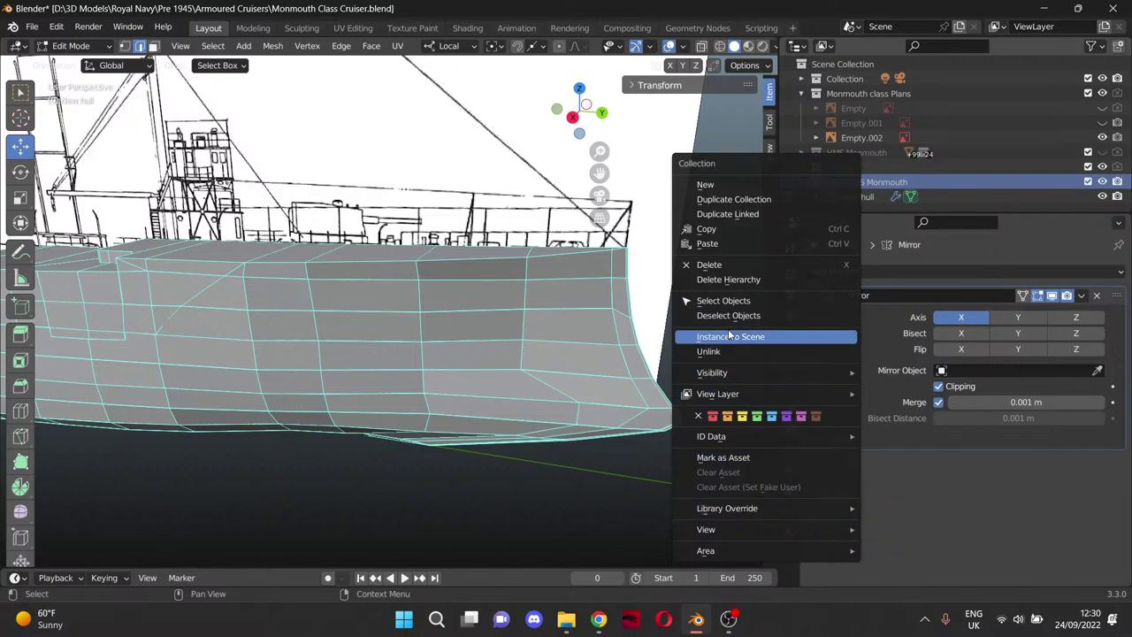
left_click(801, 93)
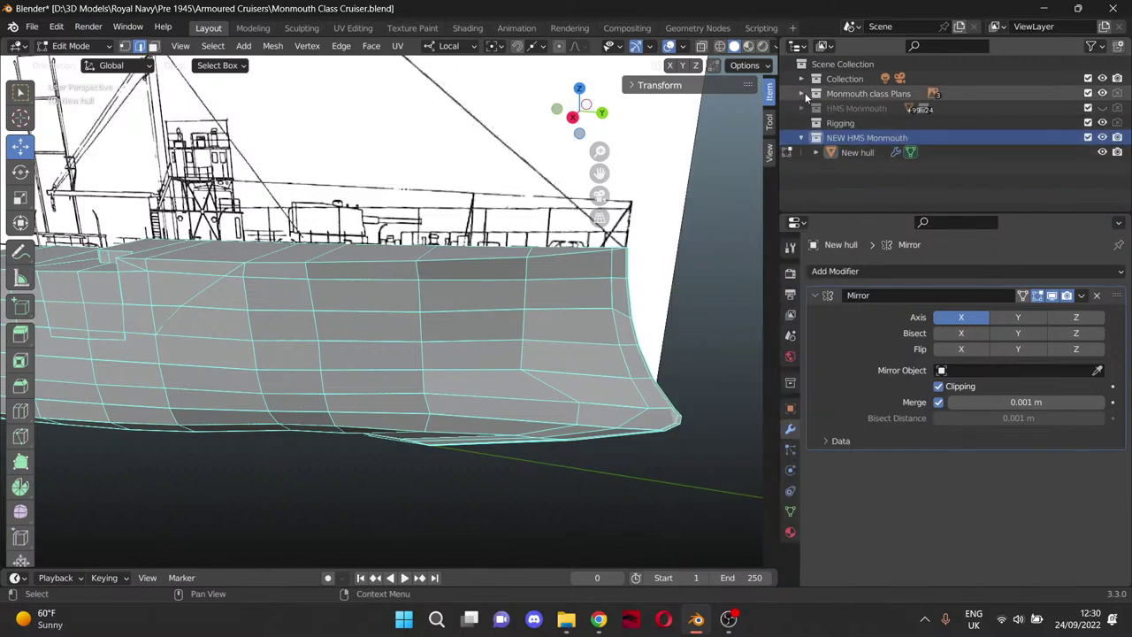
right_click(810, 181)
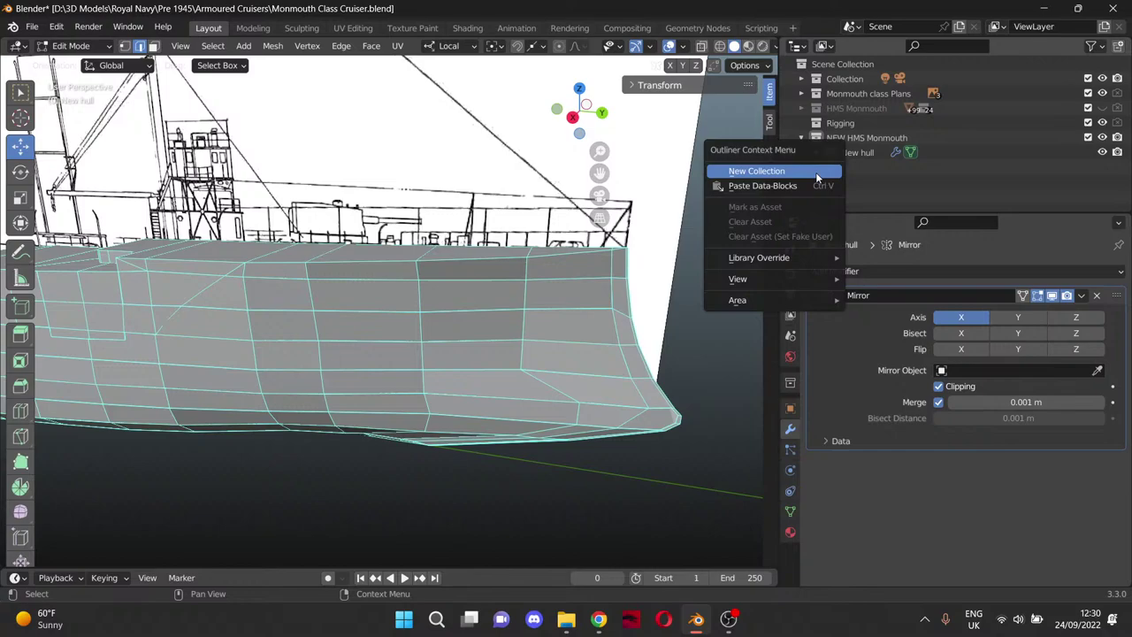
left_click(831, 169)
double_click(865, 167)
type("B")
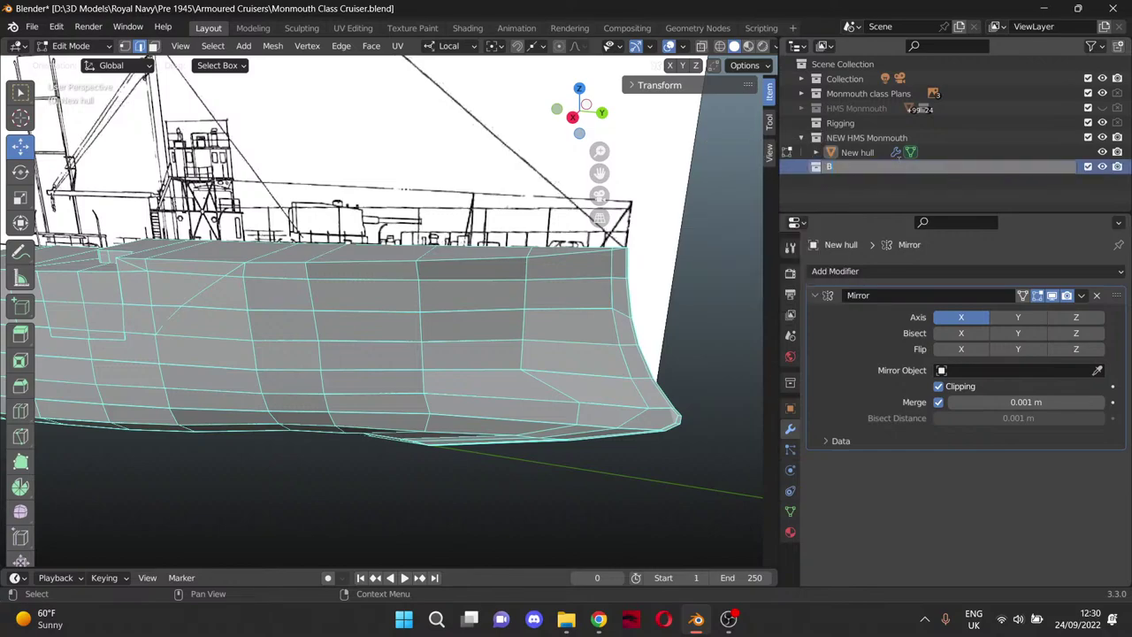
type("ooling")
type(" Parts")
type(" - Scultes")
key("Return")
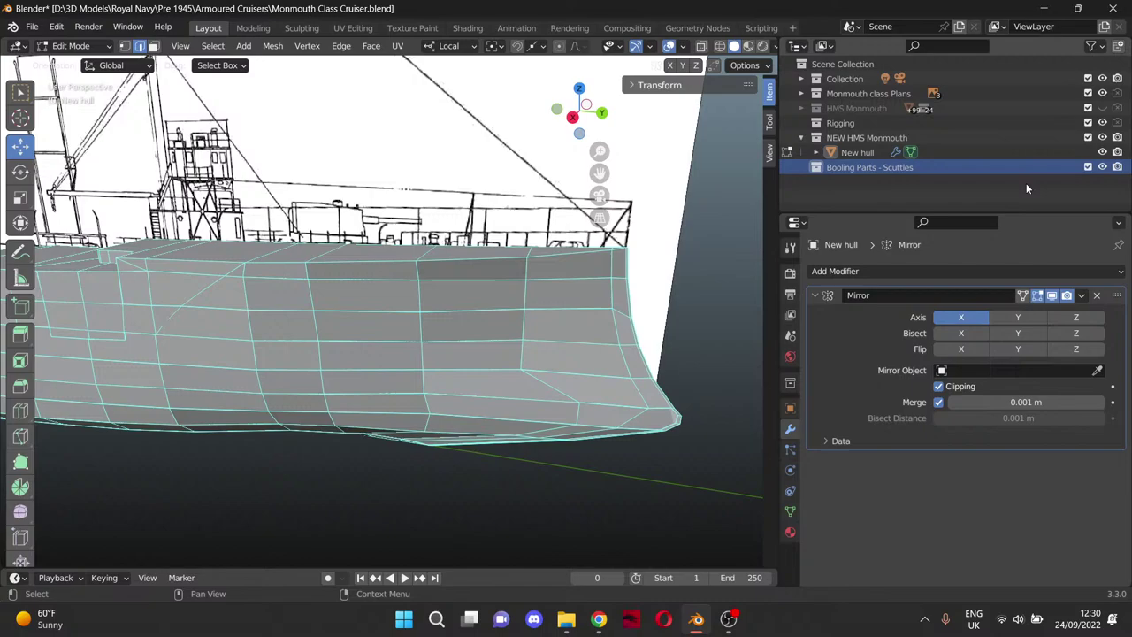
Leave mesh editing of the hull and add a default cylinder to the "Booling Parts - Scuttles" collection.
middle_click_drag(398, 248, 448, 242)
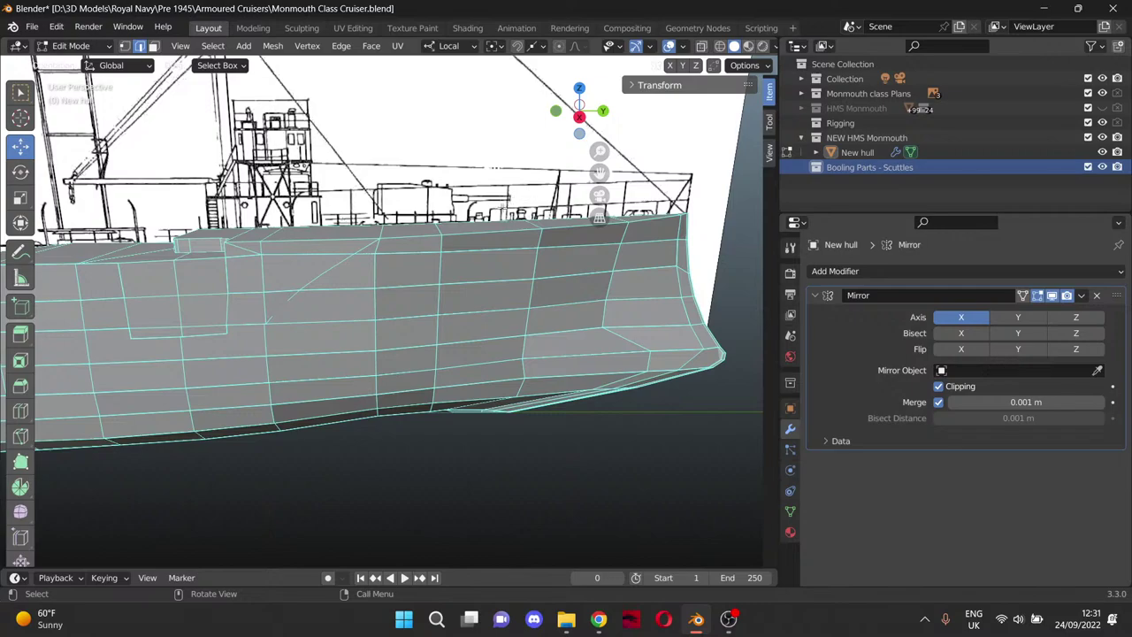
key("Tab")
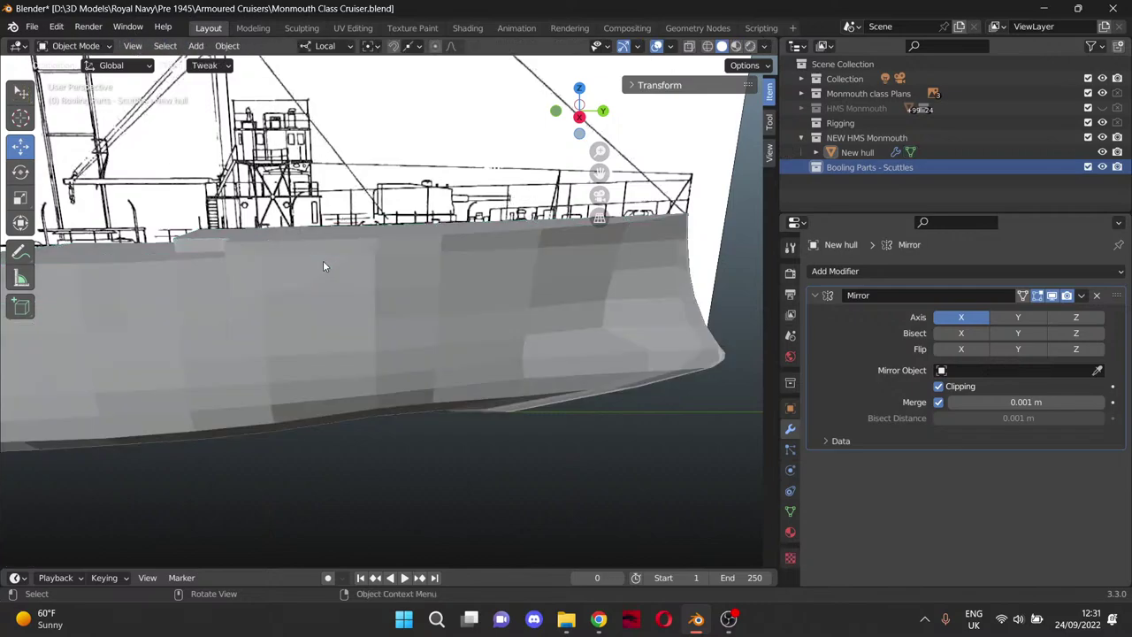
left_click(195, 45)
mouse_move(213, 79)
mouse_move(231, 62)
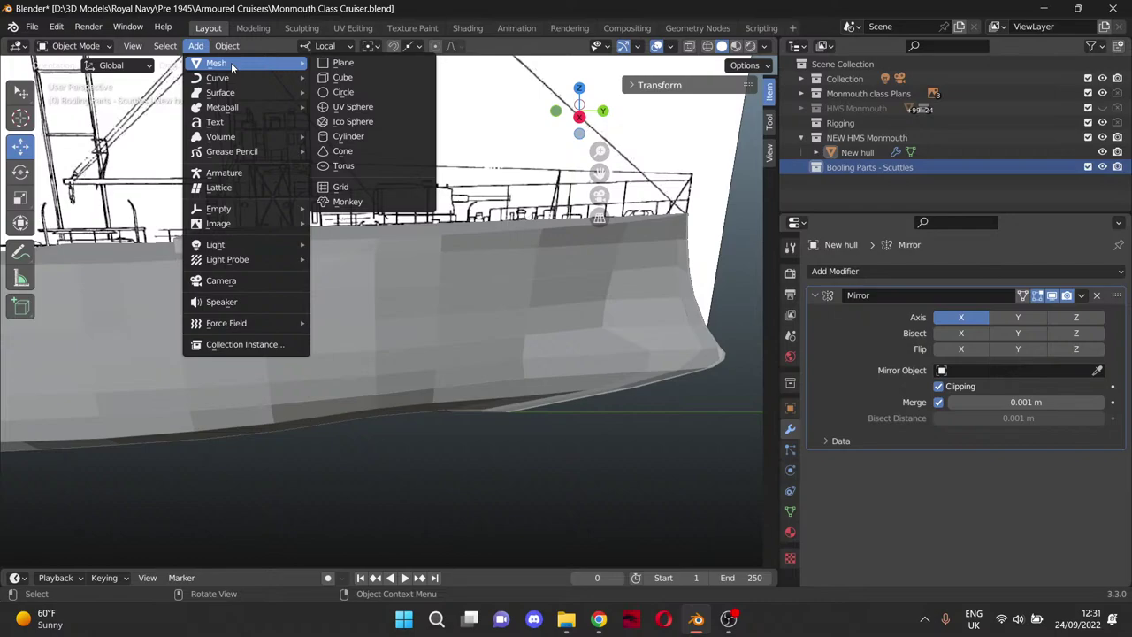
left_click(391, 136)
In front view, raise the cylinder to the hull's upper edge and move it about 11.3 m along X, just outboard of the side.
scroll(323, 290, "down", 6)
middle_click_drag(323, 285, 472, 269)
key("KP_1")
scroll(459, 276, "up", 10)
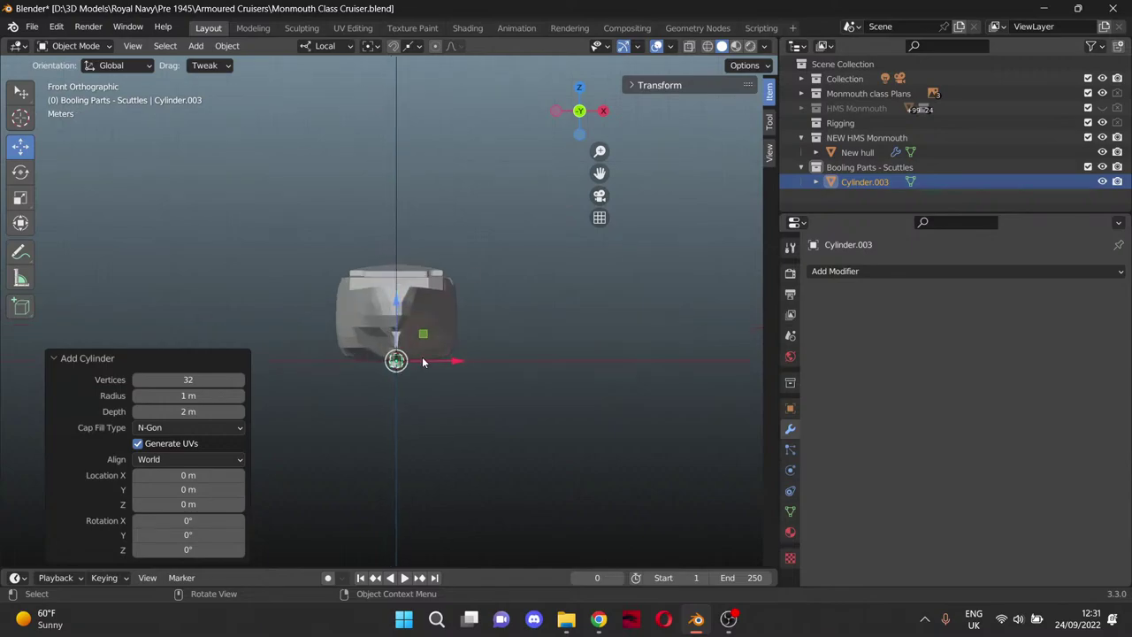
left_click_drag(418, 433, 451, 133)
left_click_drag(479, 197, 709, 197)
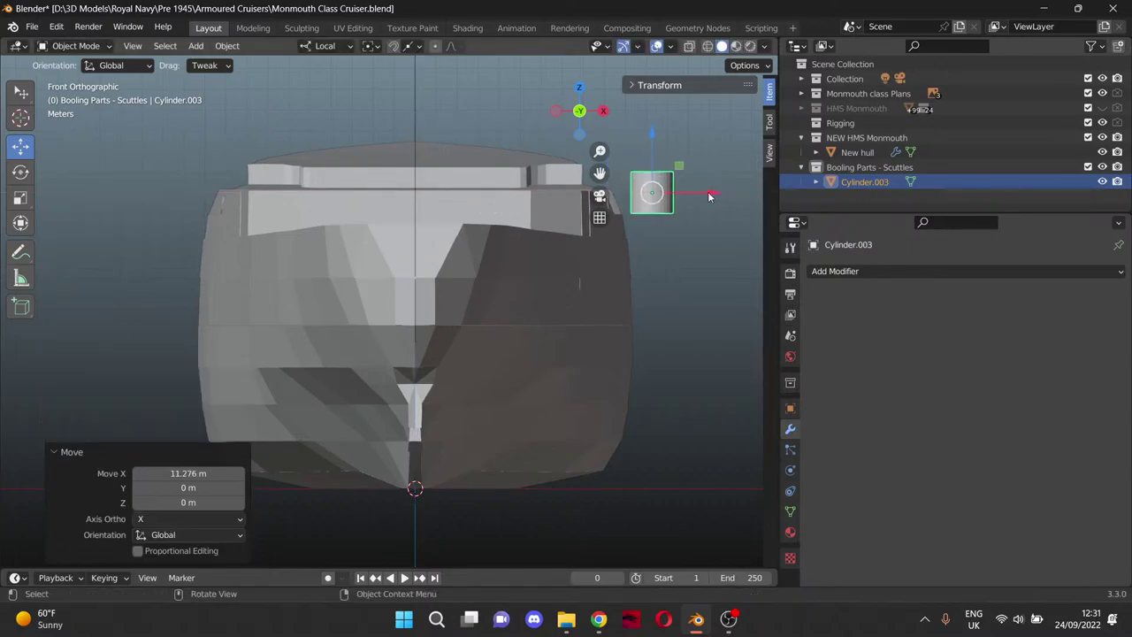
Rotate the cylinder 90° about the Y axis and scale it uniformly by about 0.322.
left_click(21, 197)
left_click(20, 223)
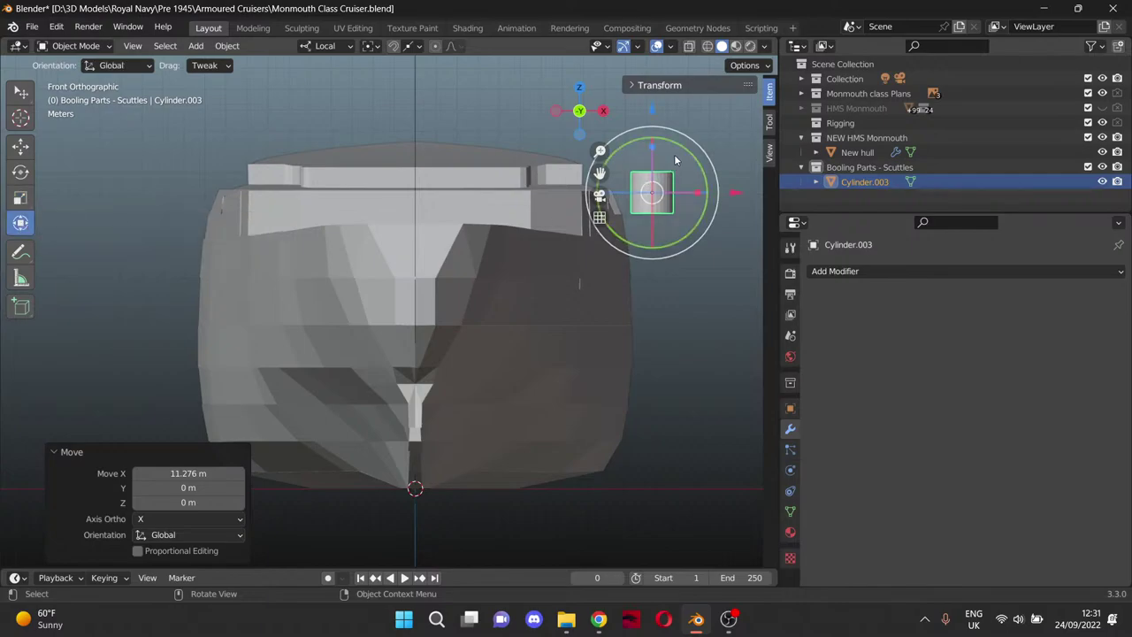
left_click_drag(681, 152, 699, 231)
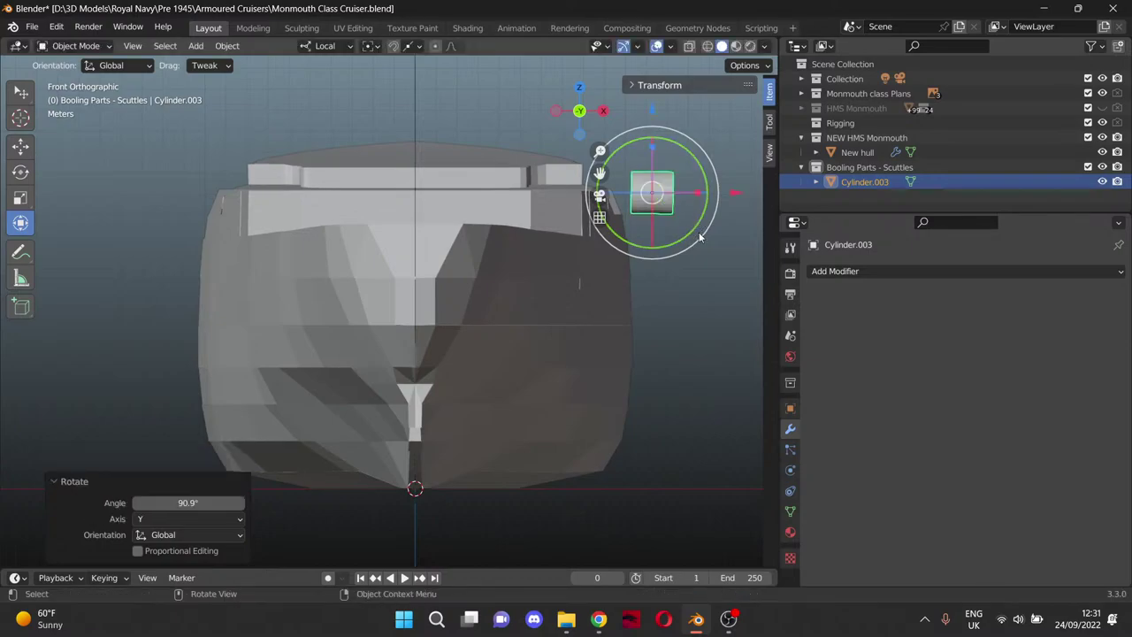
double_click(198, 502)
key("ctrl+a")
type("90")
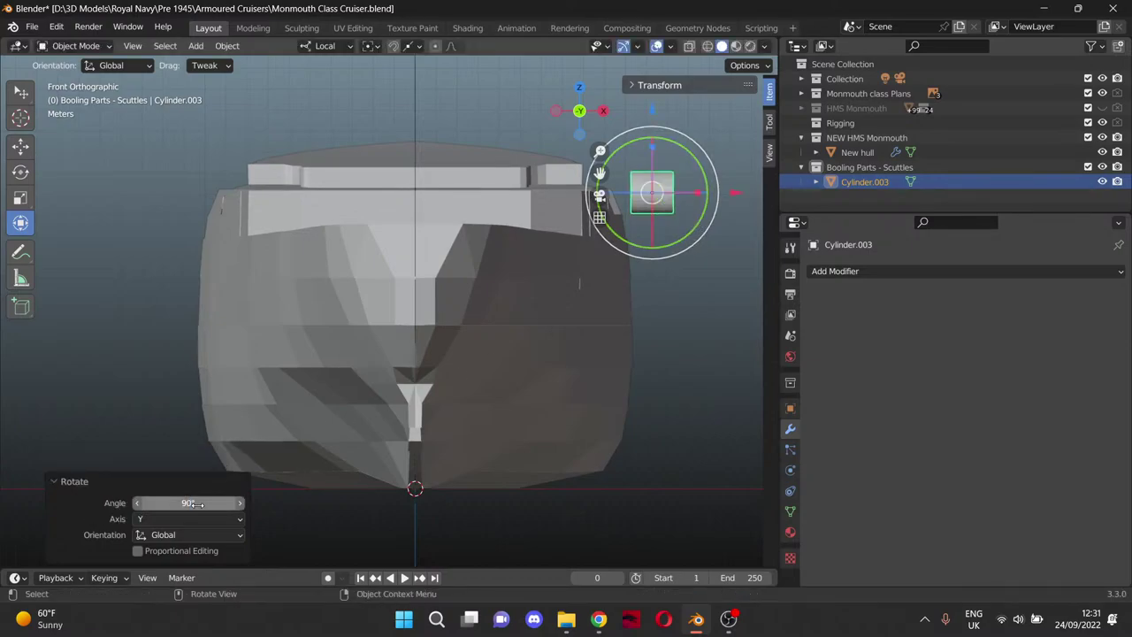
key("Return")
left_click_drag(666, 252, 650, 209)
In right side view, move the cylinder about 36.5 m along Y to below the bridge structure.
key("KP_3")
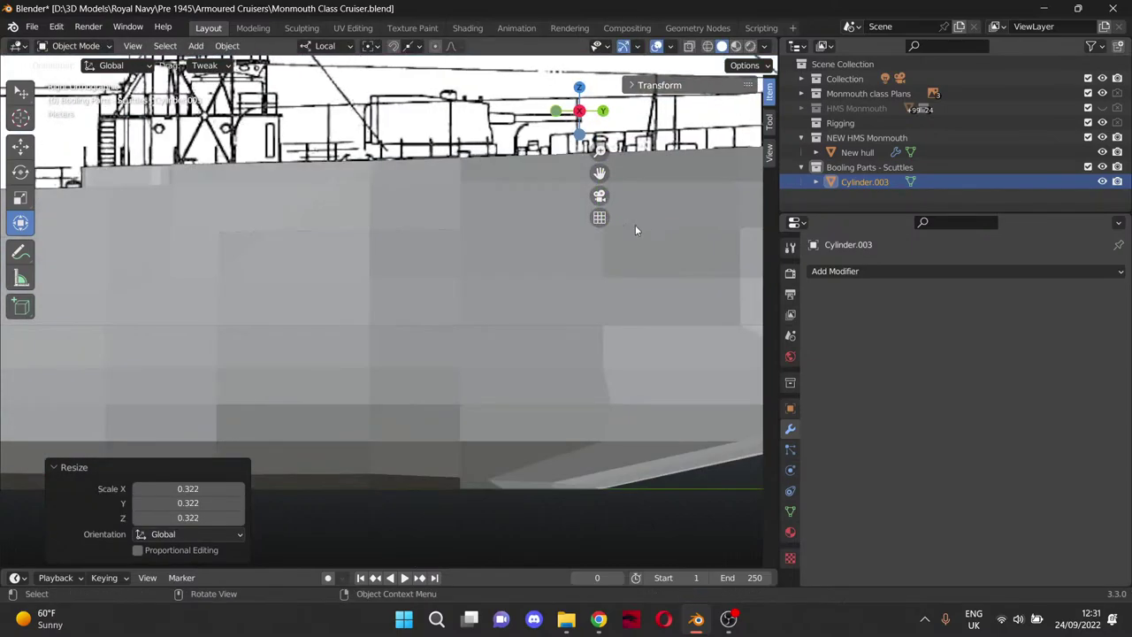
scroll(208, 218, "down", 4)
scroll(336, 255, "down", 3)
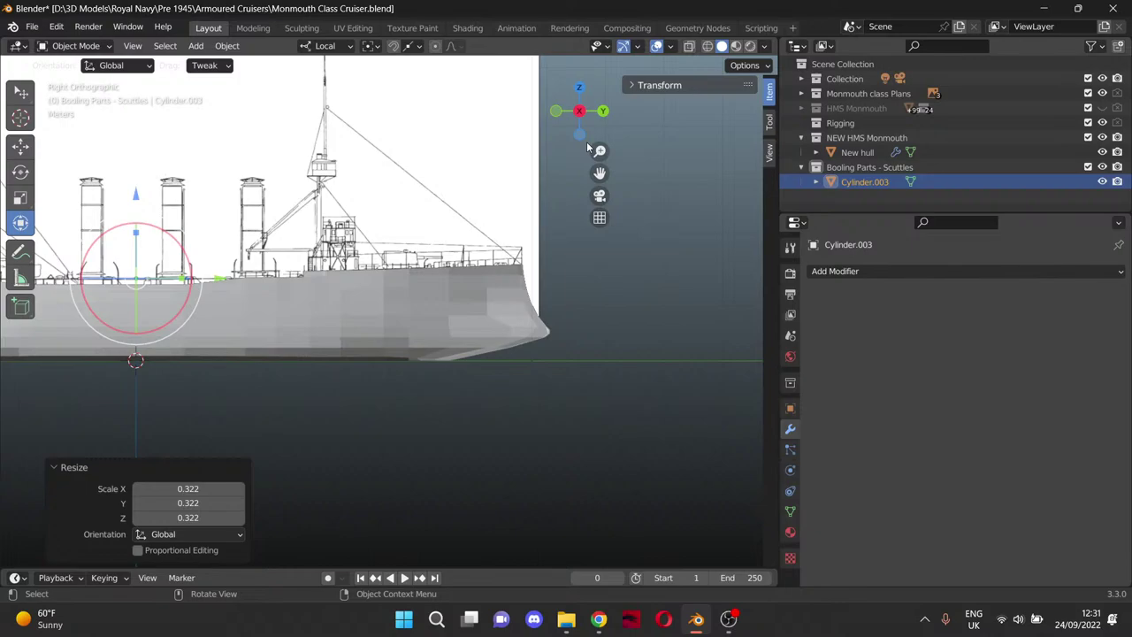
left_click_drag(598, 174, 755, 174)
scroll(344, 301, "up", 4)
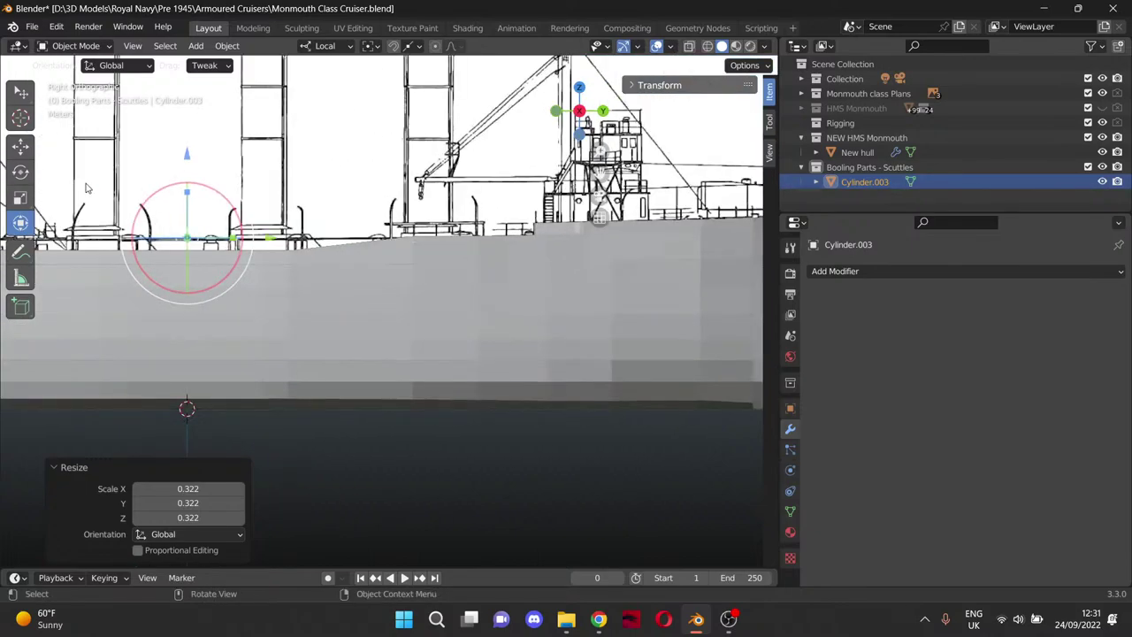
left_click(22, 146)
left_click_drag(248, 238, 700, 255)
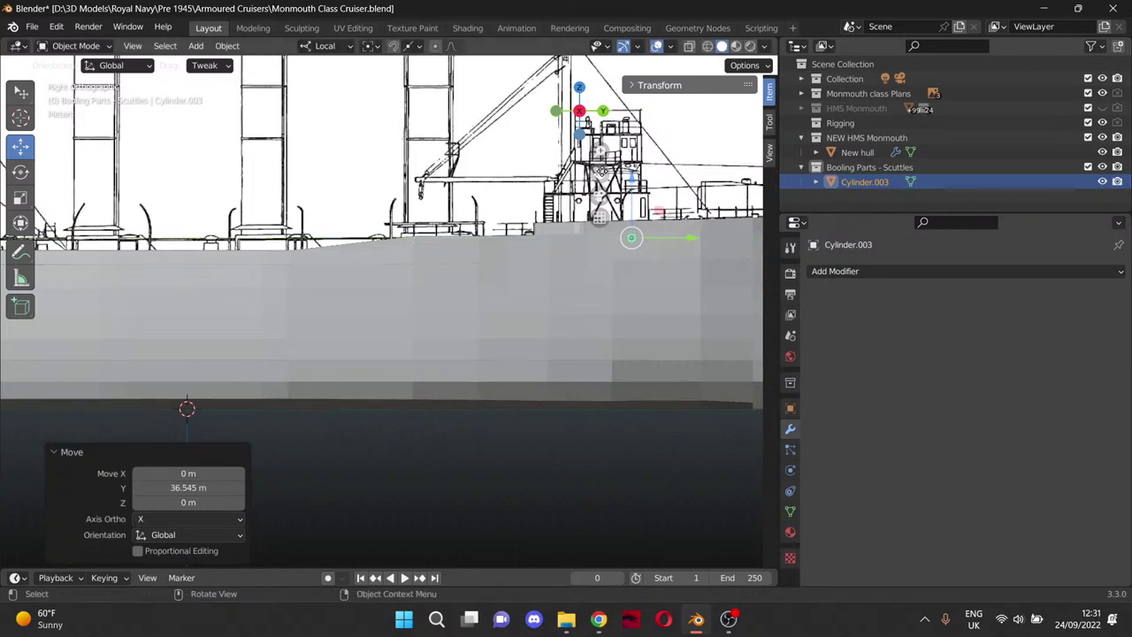
Raise the cylinder about 3.13 m and shift it aft over the plan's porthole beside the bridge's cross-bracing, fine-tuning its height.
scroll(511, 389, "up", 5)
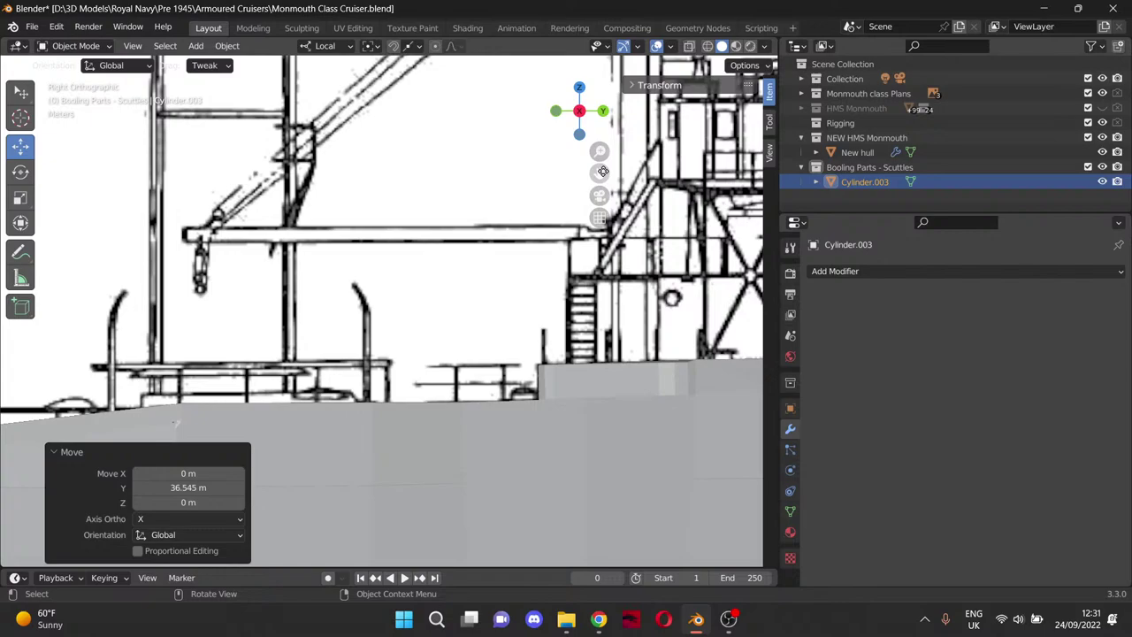
left_click_drag(602, 172, 493, 273)
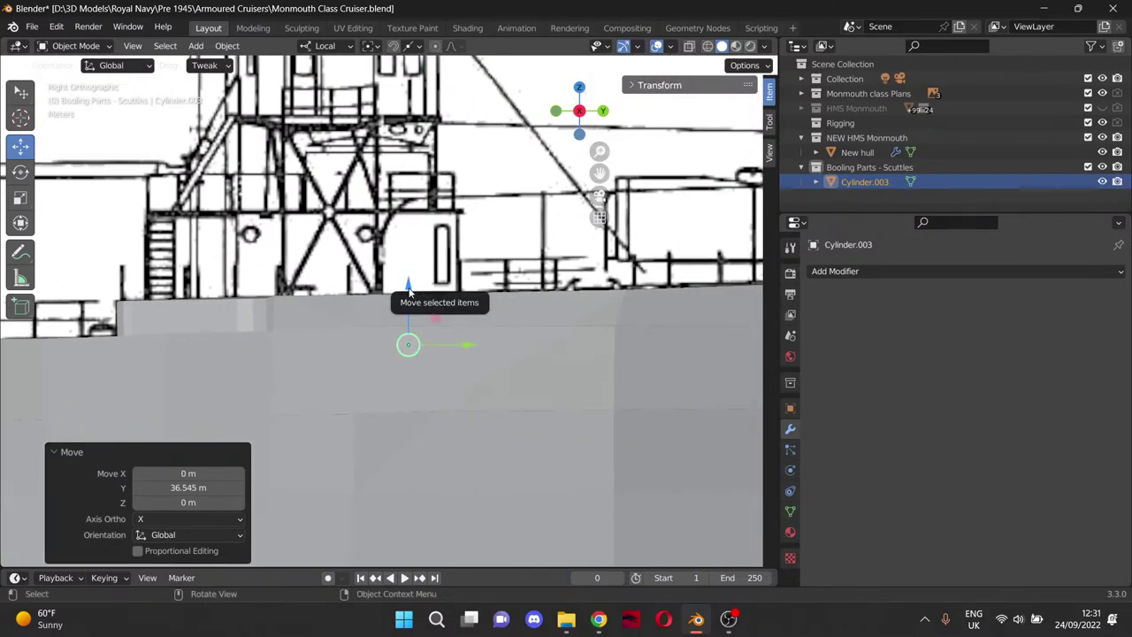
left_click_drag(409, 287, 408, 175)
scroll(333, 249, "up", 3)
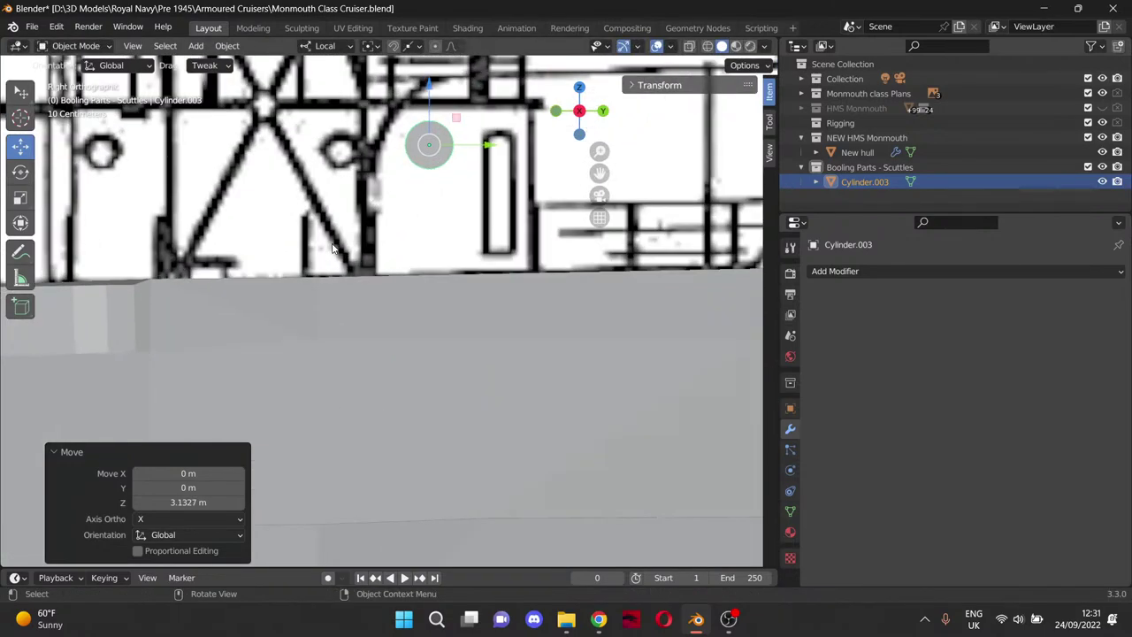
scroll(332, 248, "up", 1)
left_click_drag(500, 120, 386, 126)
left_click_drag(328, 74, 328, 83)
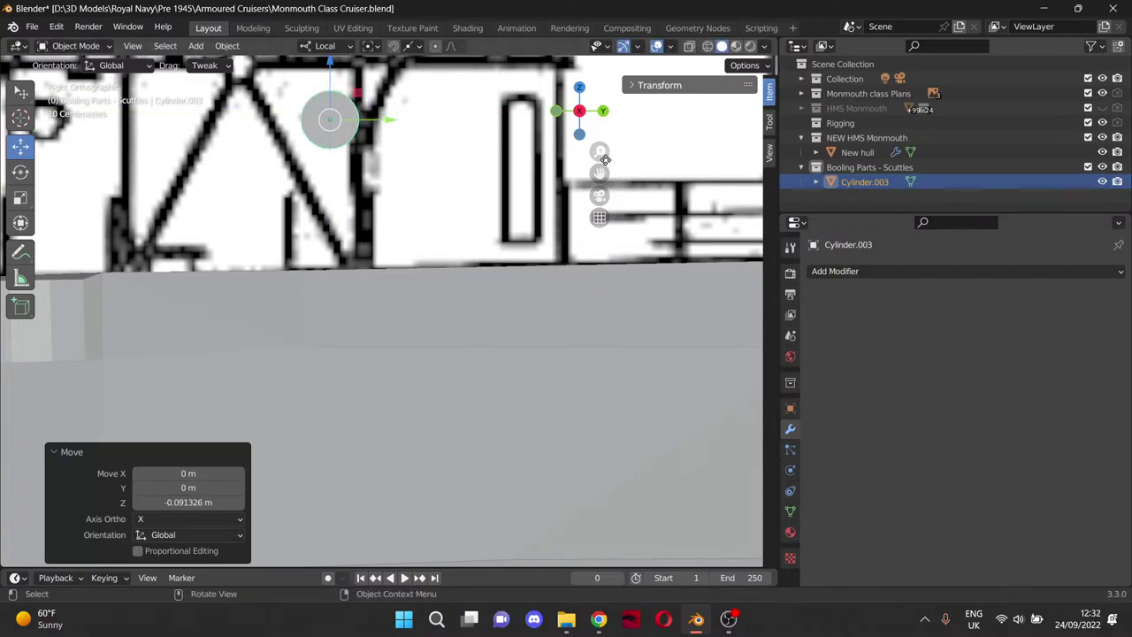
Scale the cylinder uniformly by about 0.798 to fit the drawn porthole and nudge it up about 0.019 m.
left_click_drag(600, 174, 730, 274)
scroll(600, 174, "up", 3)
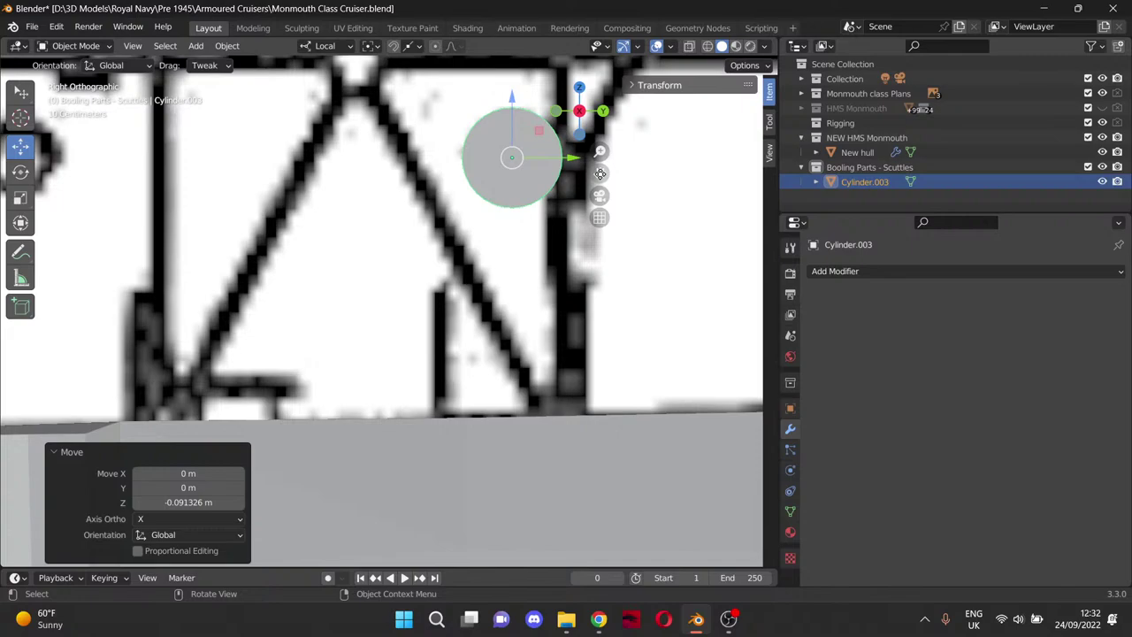
left_click_drag(600, 175, 586, 224)
key("s")
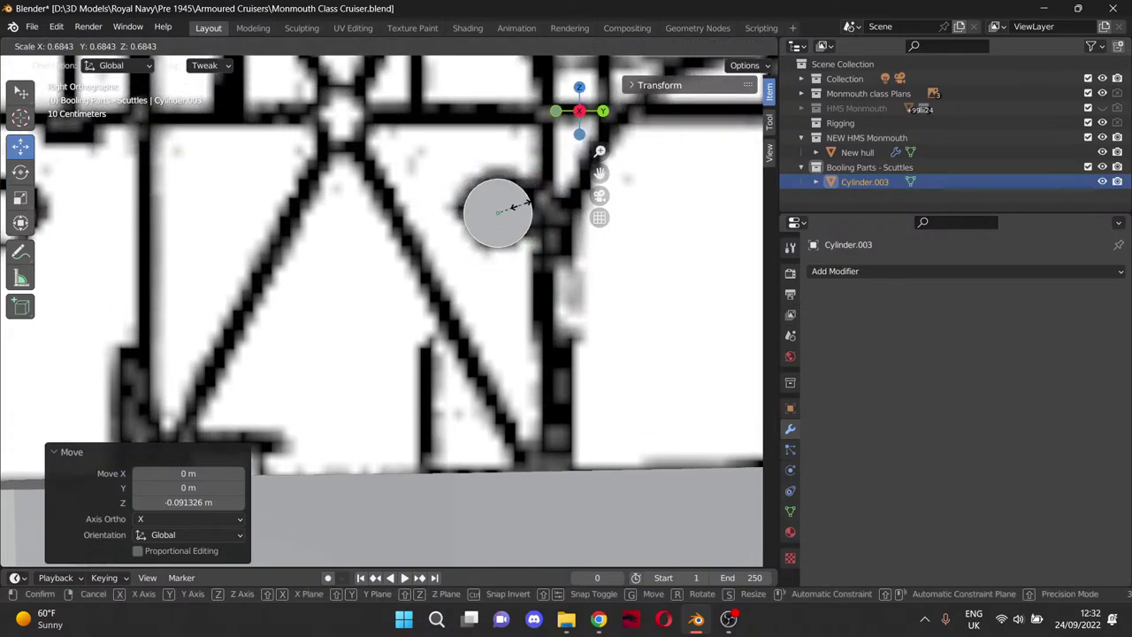
left_click(525, 209)
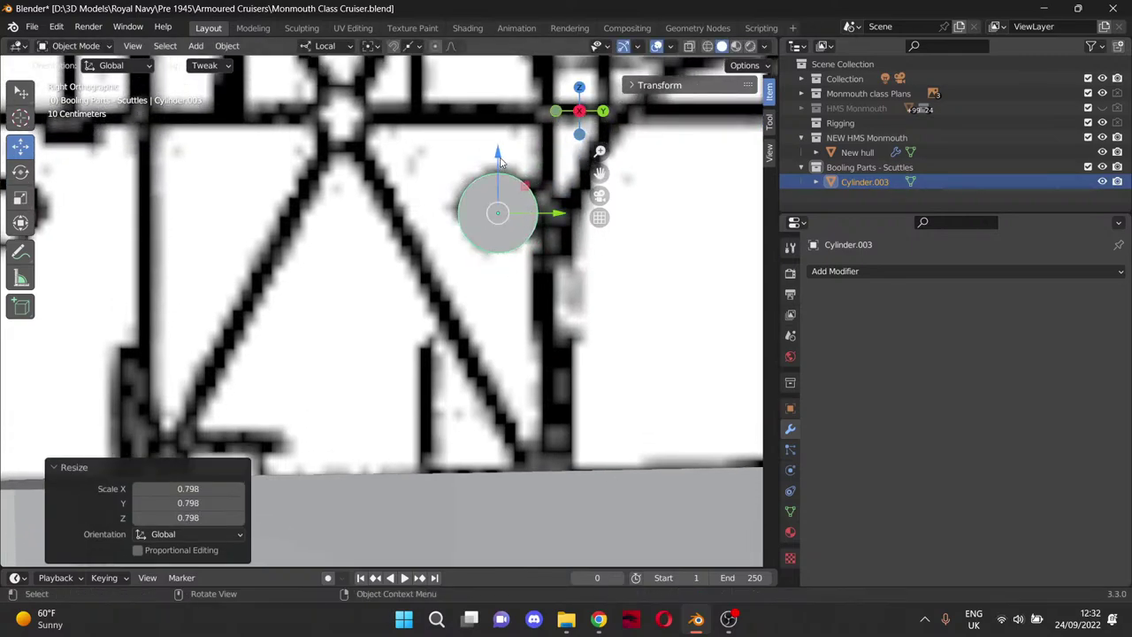
left_click_drag(500, 162, 502, 151)
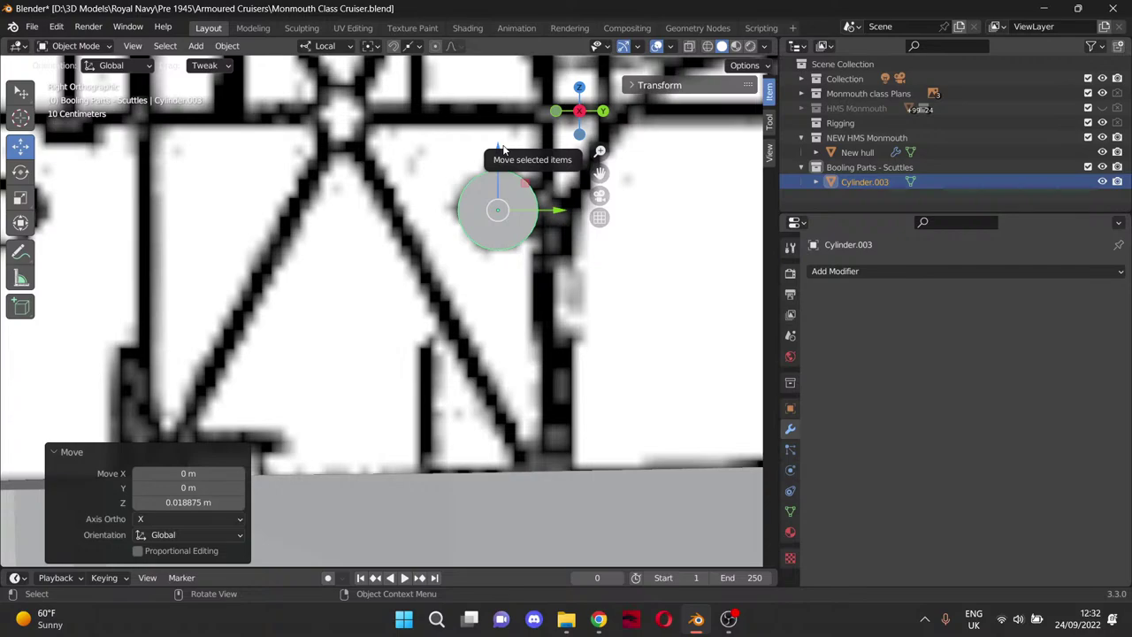
Display the model in wireframe with the side-profile plan's forward row of hull portholes in view.
scroll(566, 247, "down", 5)
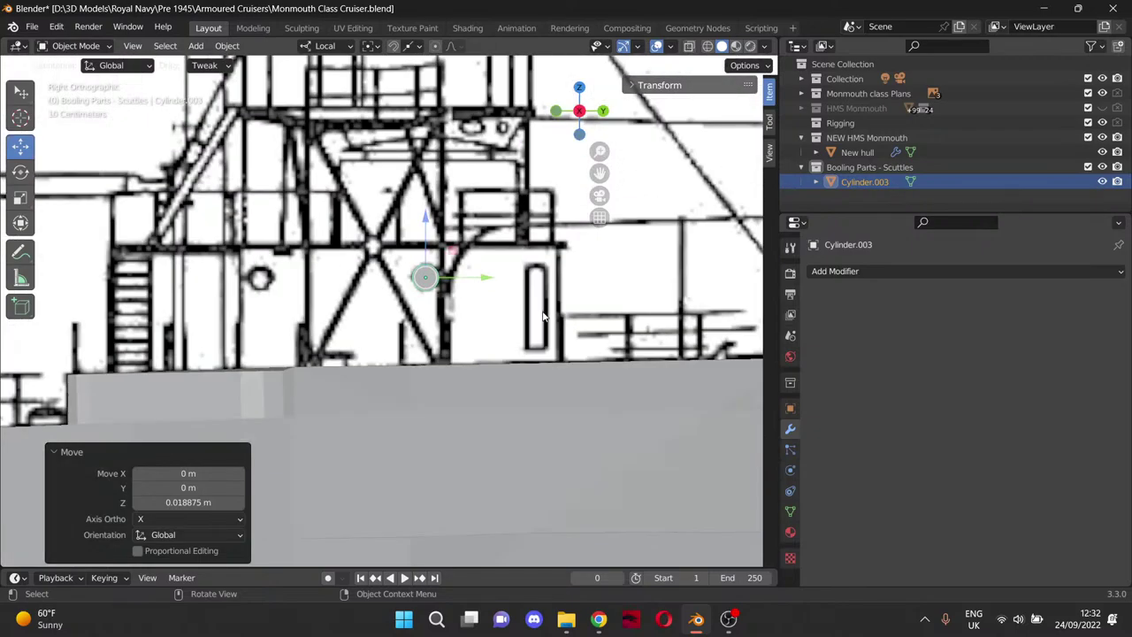
left_click(708, 46)
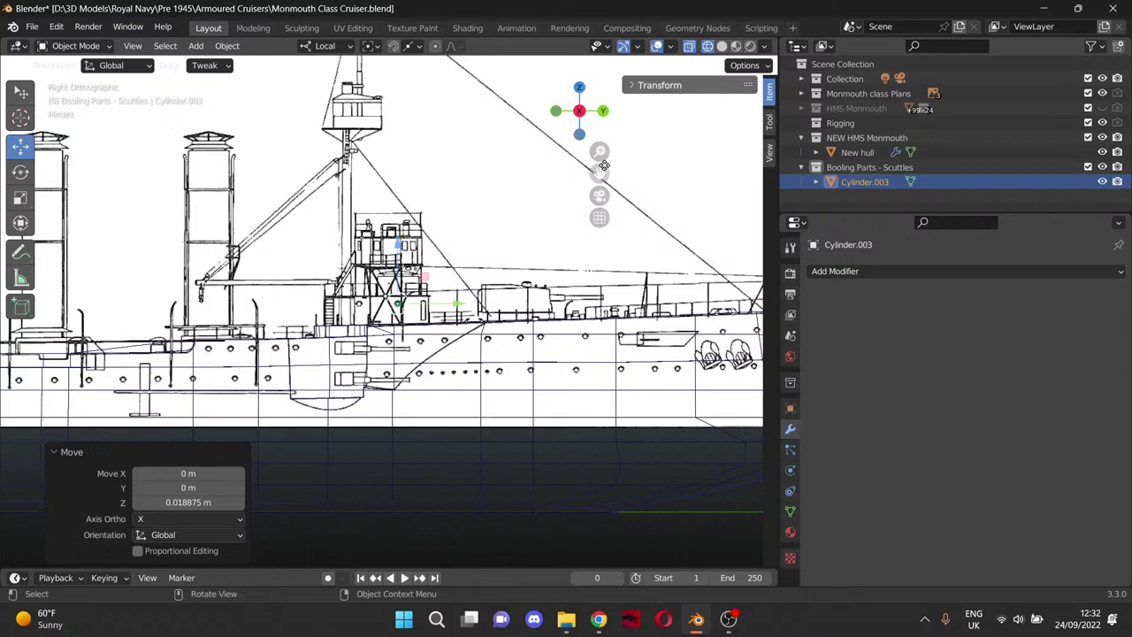
left_click_drag(600, 172, 503, 139)
scroll(420, 177, "up", 1)
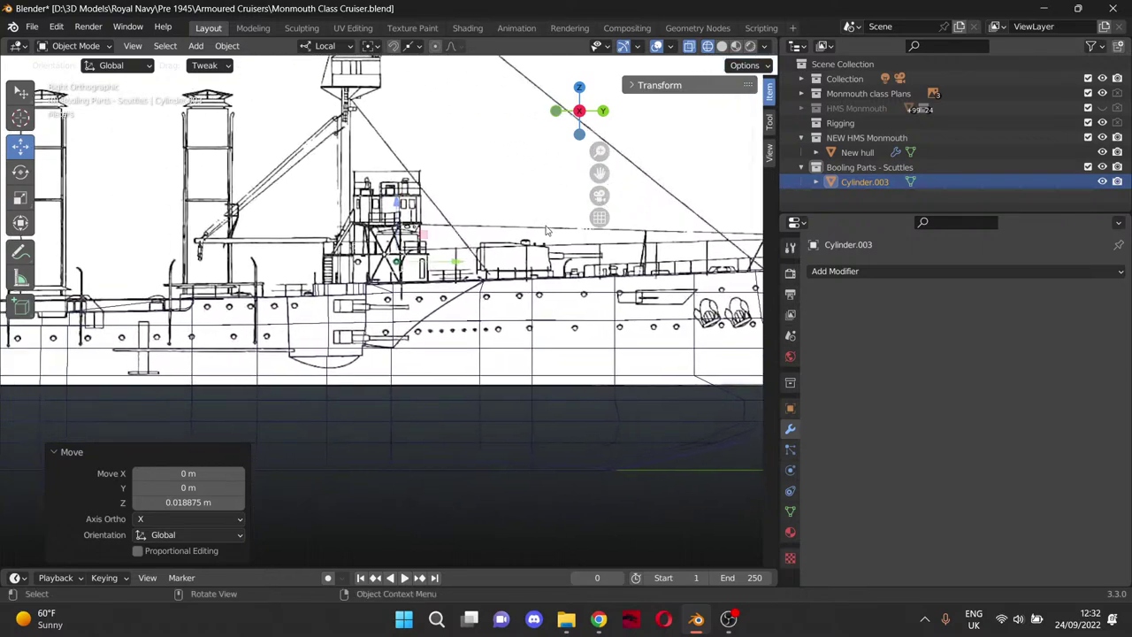
Lower the cylinder about 3.06 m, shift it aft about 0.71 m and fine-tune its height over the upper hull porthole below the bridge.
scroll(420, 177, "up", 3)
left_click_drag(405, 150, 413, 227)
scroll(456, 243, "up", 4)
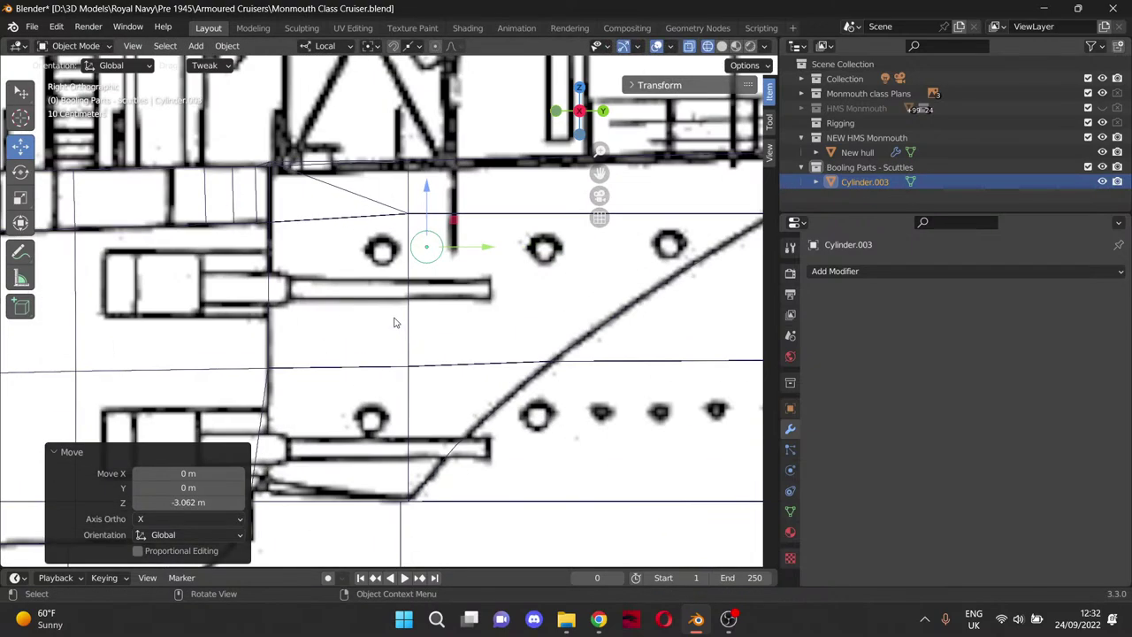
scroll(495, 221, "up", 4)
left_click_drag(500, 228, 435, 228)
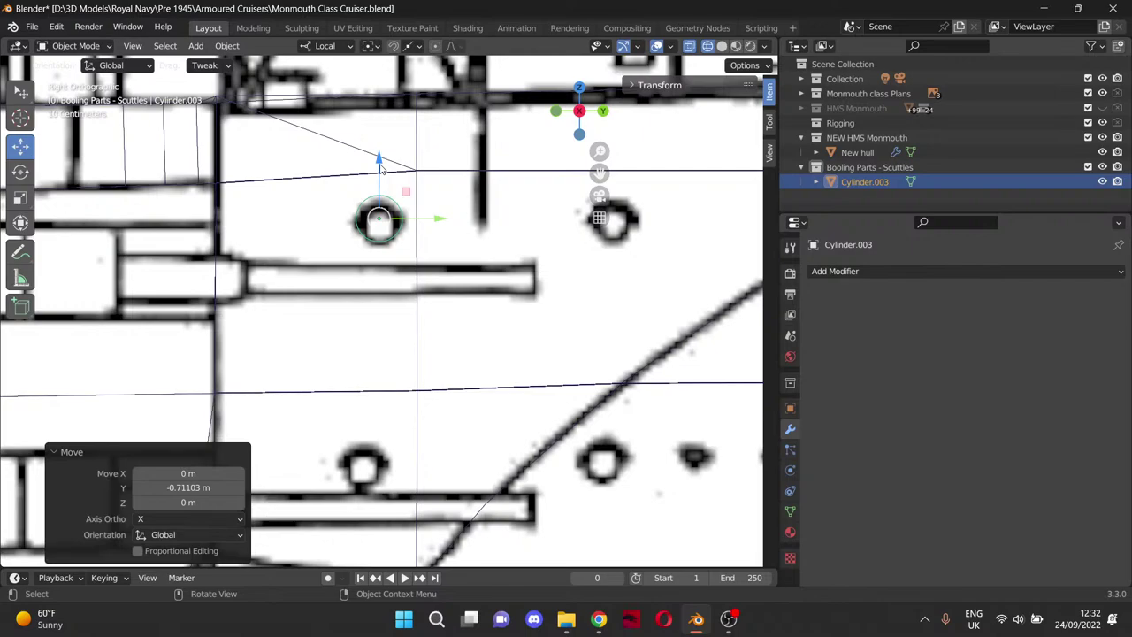
left_click_drag(379, 166, 380, 174)
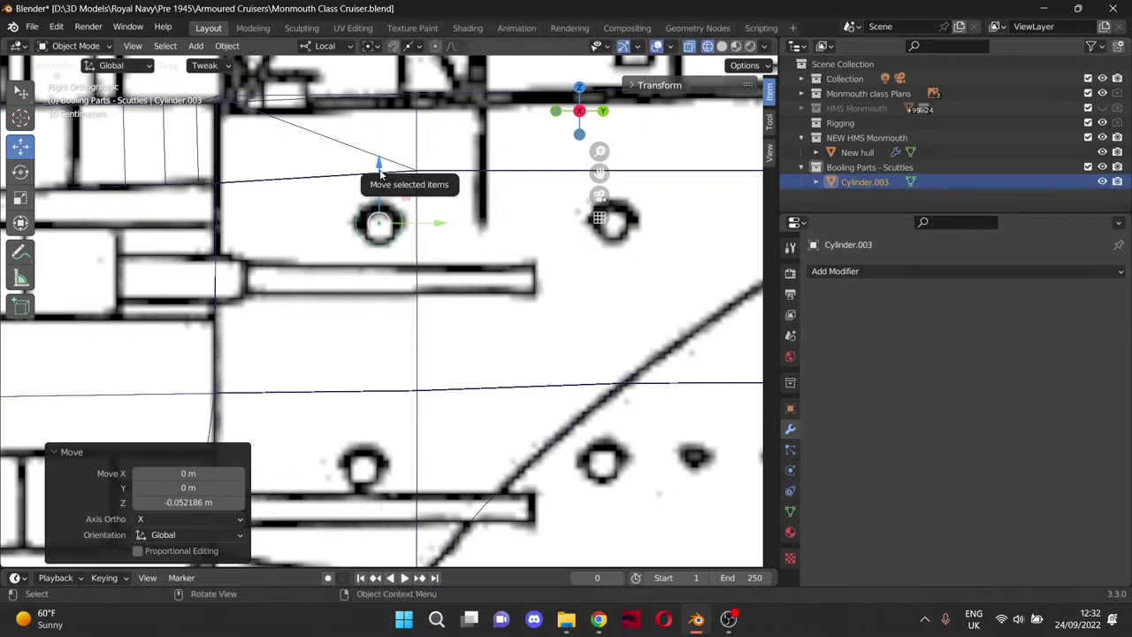
In top view, move the cylinder about 3.43 m inward along X so it intersects the hull's side.
scroll(381, 174, "down", 3)
scroll(392, 313, "down", 8)
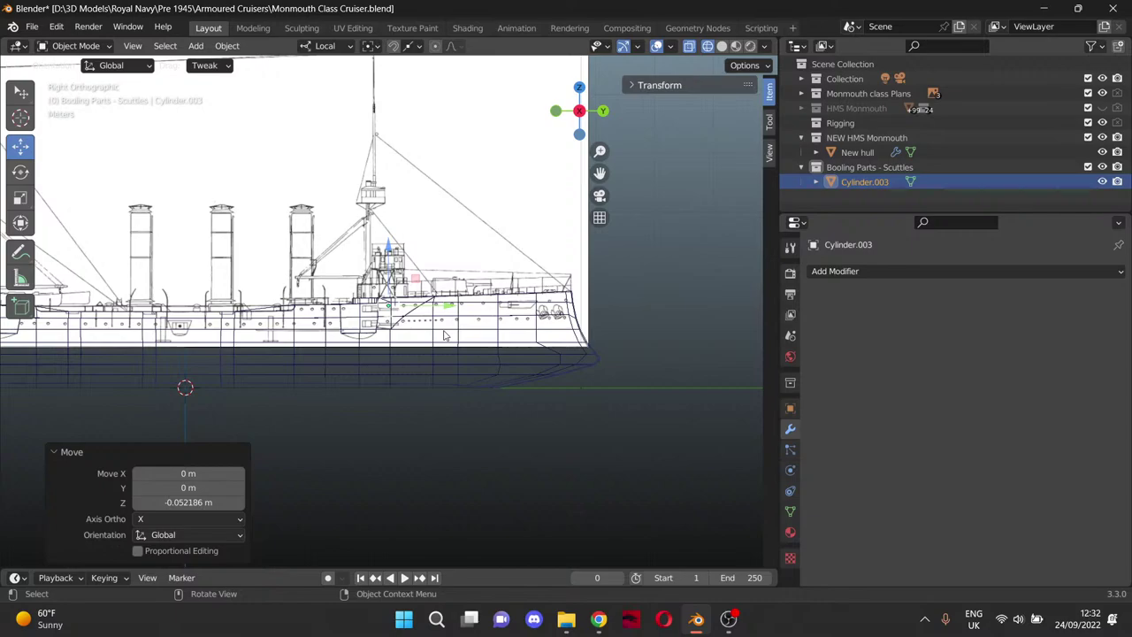
scroll(393, 317, "up", 10)
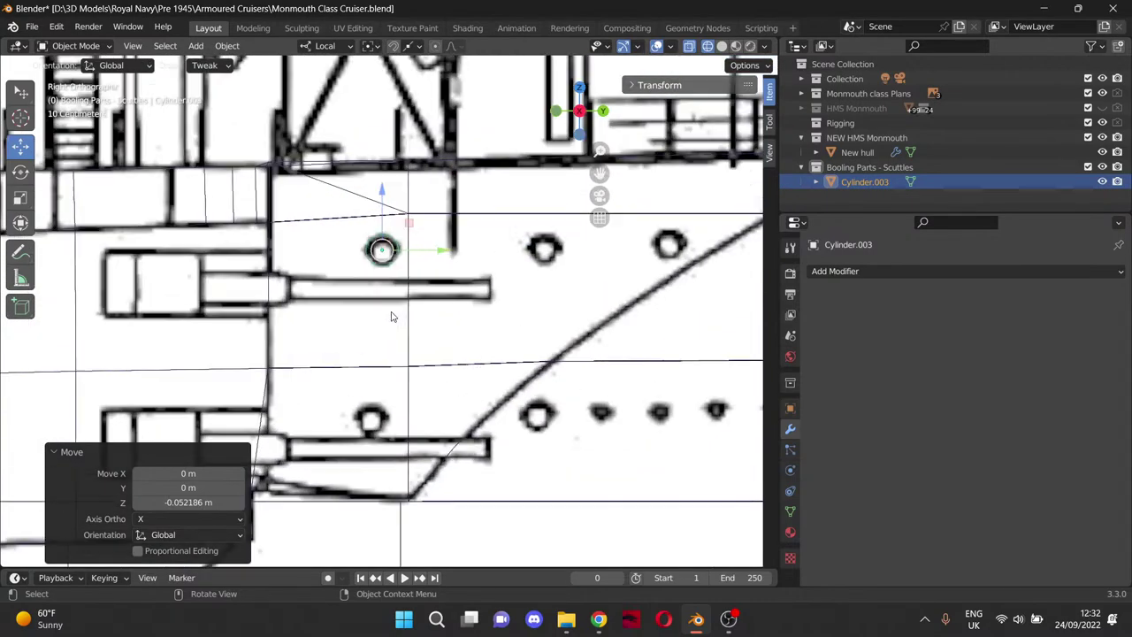
key("KP_7")
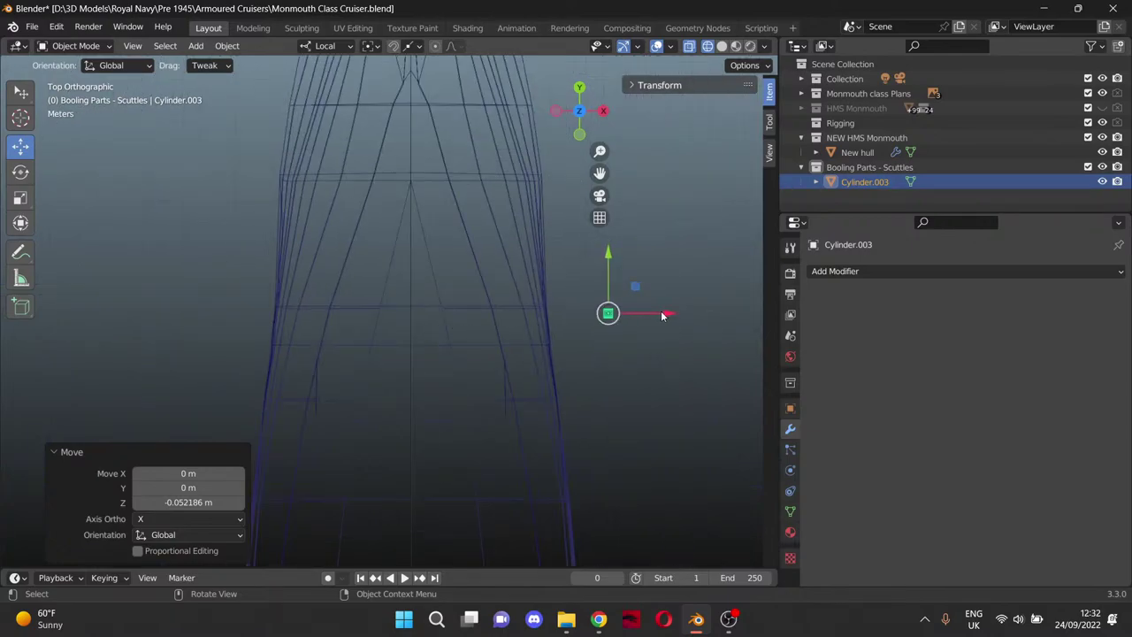
left_click_drag(665, 313, 603, 311)
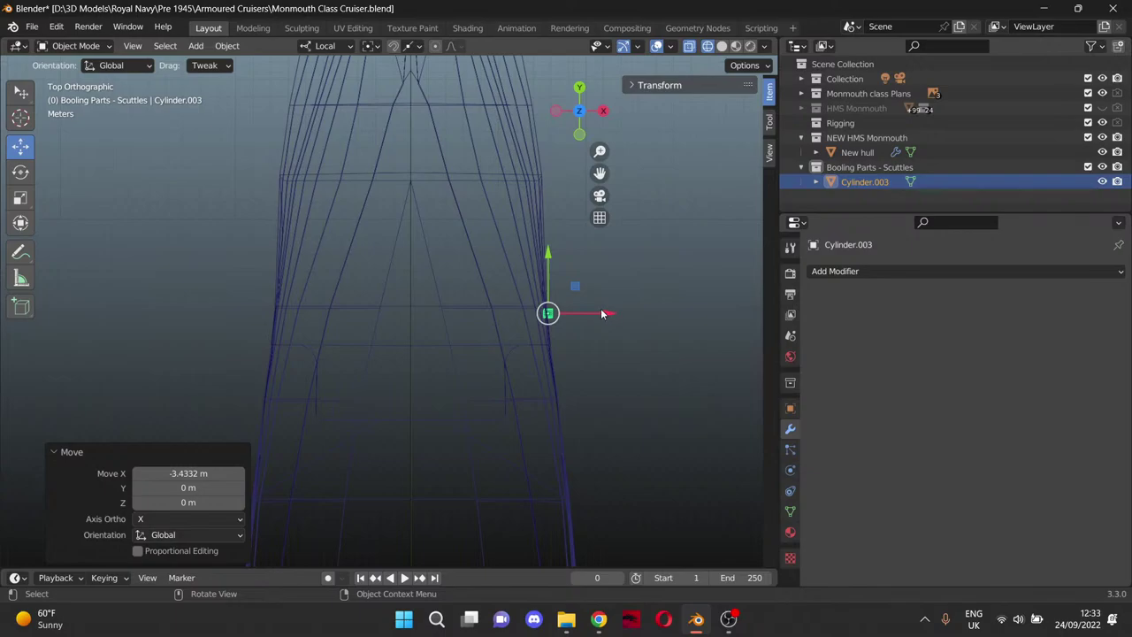
In right side view, examine the side-profile plan's rows of portholes along the hull from the bow to the after funnels.
key("KP_3")
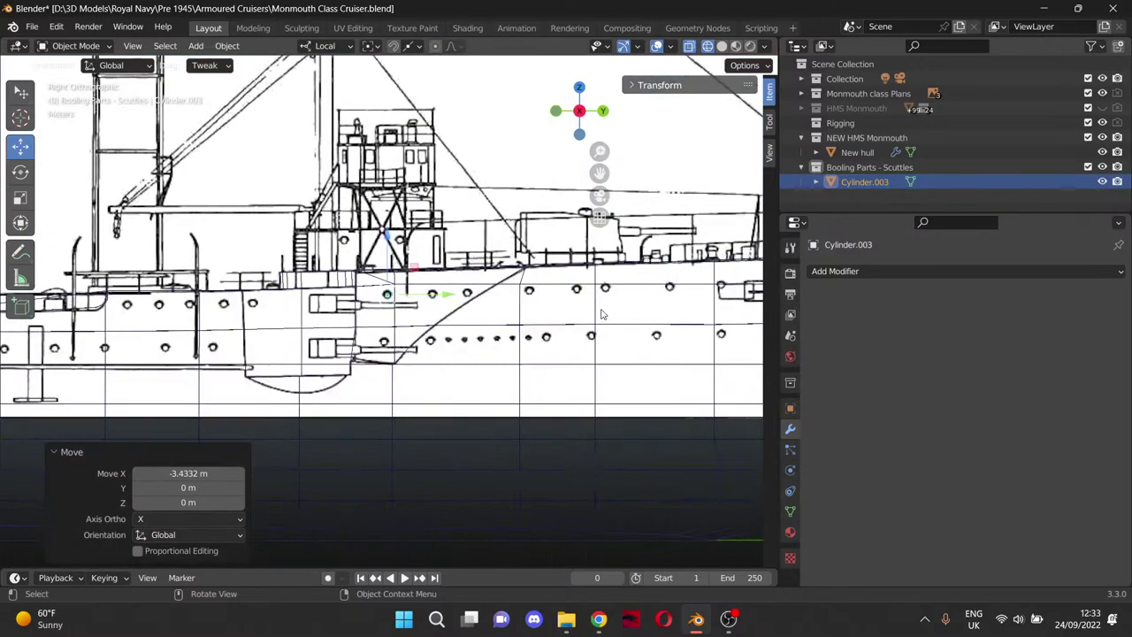
scroll(426, 346, "up", 5)
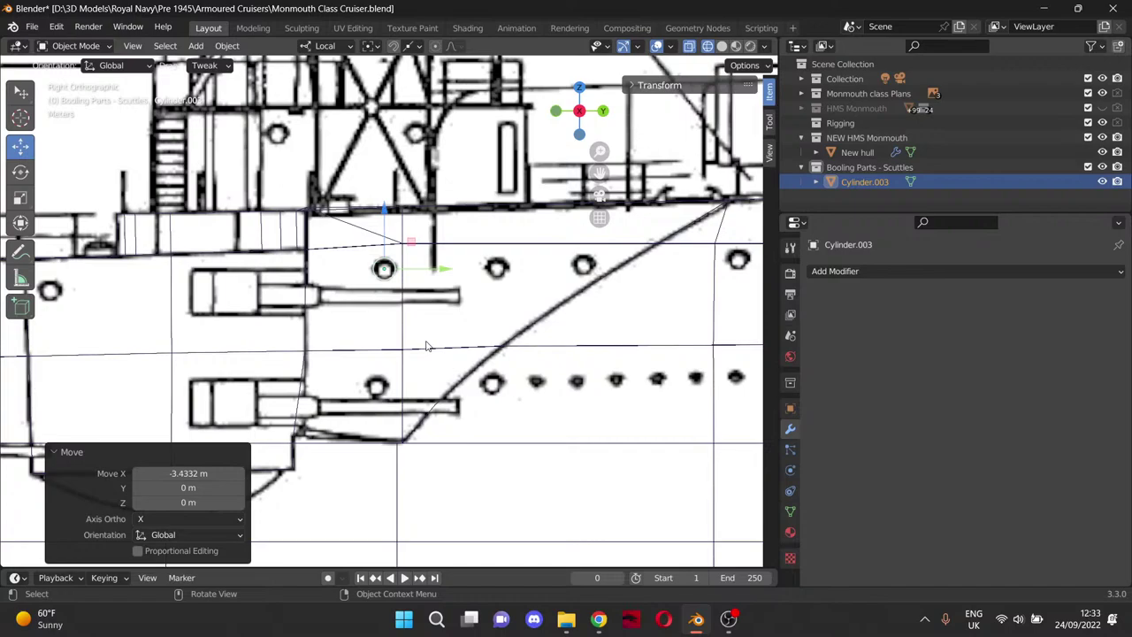
scroll(427, 346, "down", 5)
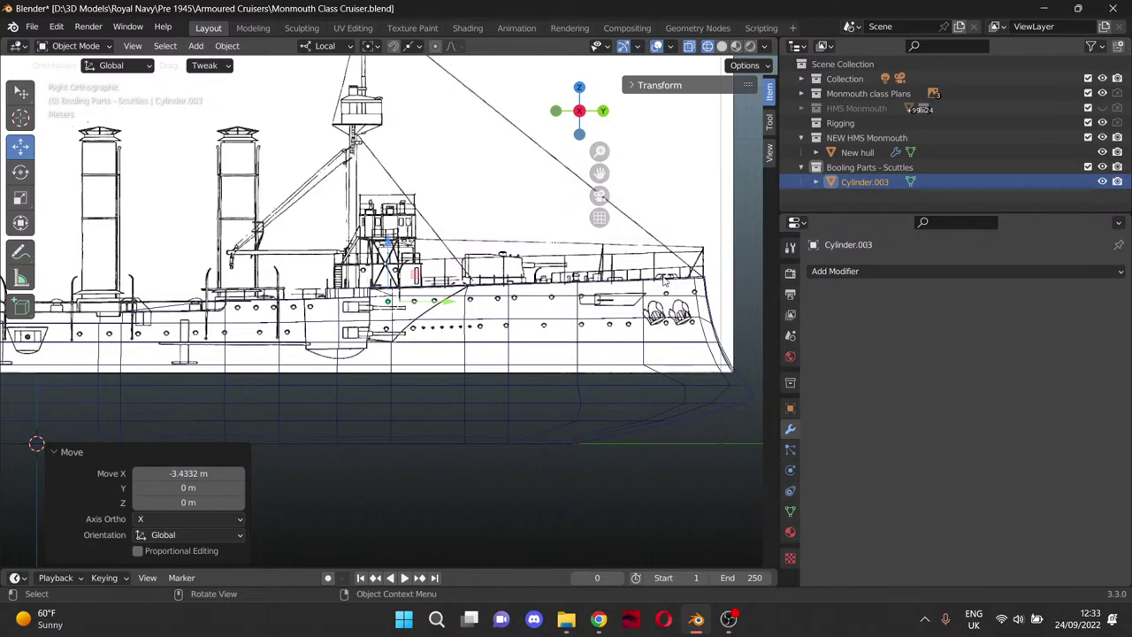
left_click_drag(599, 173, 735, 159)
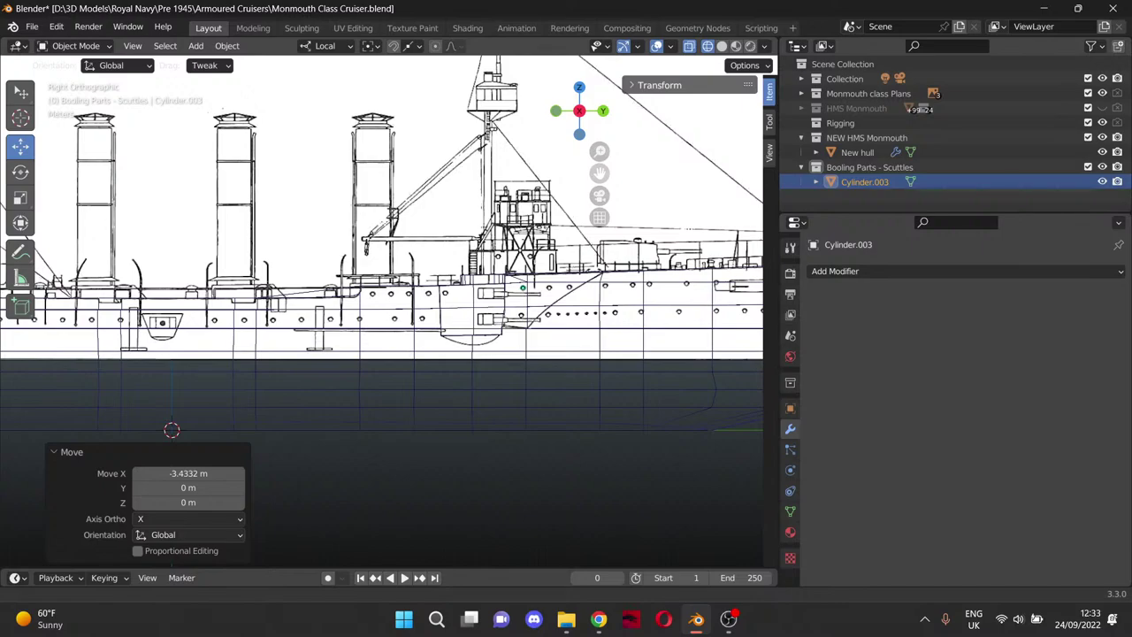
middle_click_drag(381, 310, 614, 301, "shift")
left_click_drag(599, 173, 605, 173)
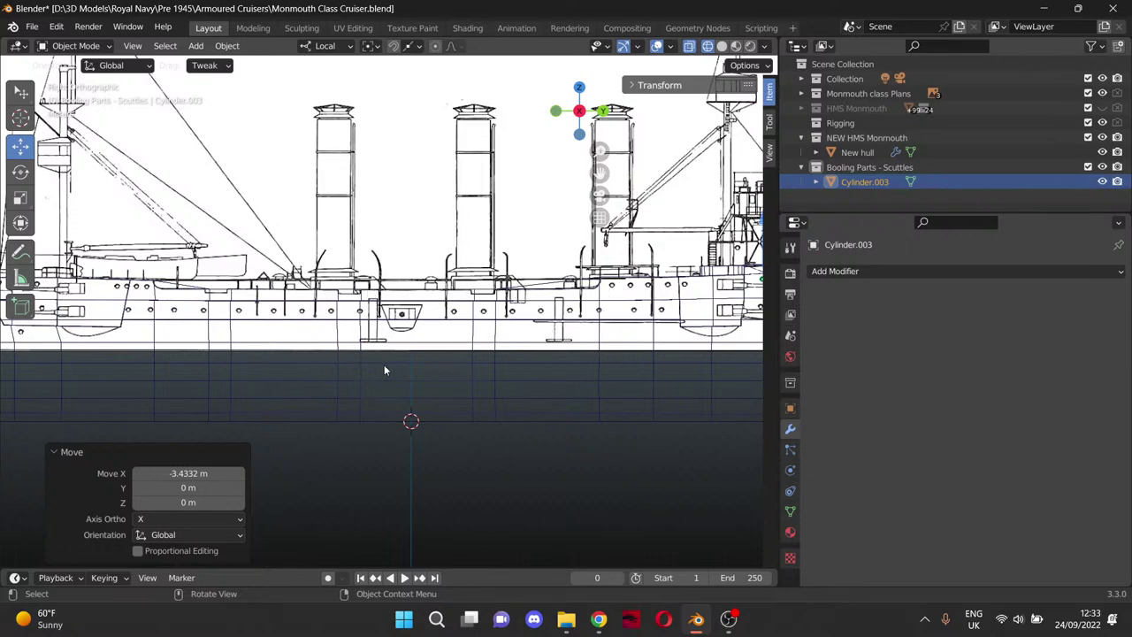
left_click_drag(599, 173, 133, 225)
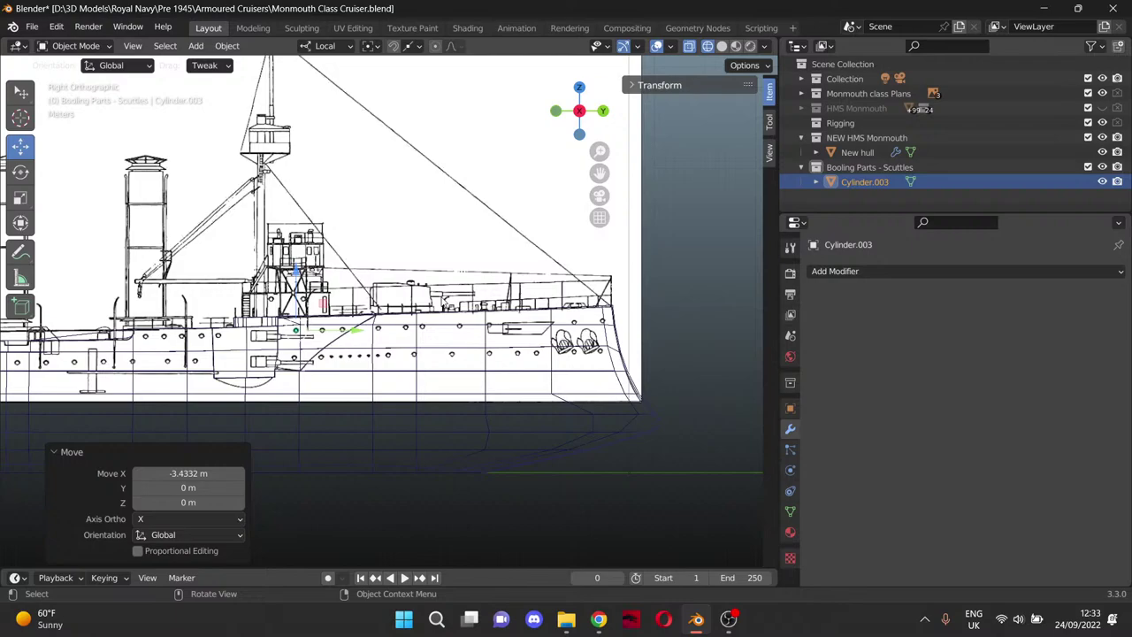
scroll(410, 356, "up", 5)
left_click_drag(600, 173, 791, 125)
scroll(398, 312, "up", 4)
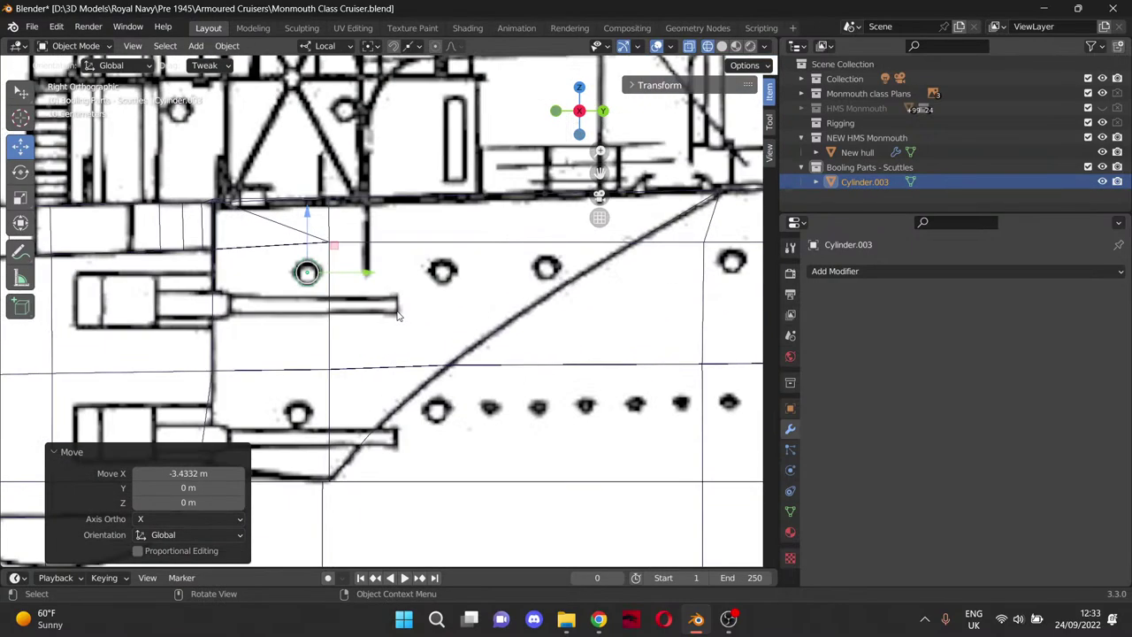
Copy and paste the porthole cylinder and move the duplicate about 2.55 m forward along Y onto the next upper-row porthole.
key("ctrl")
key("ctrl+c")
key("ctrl+v")
key("g")
key("y")
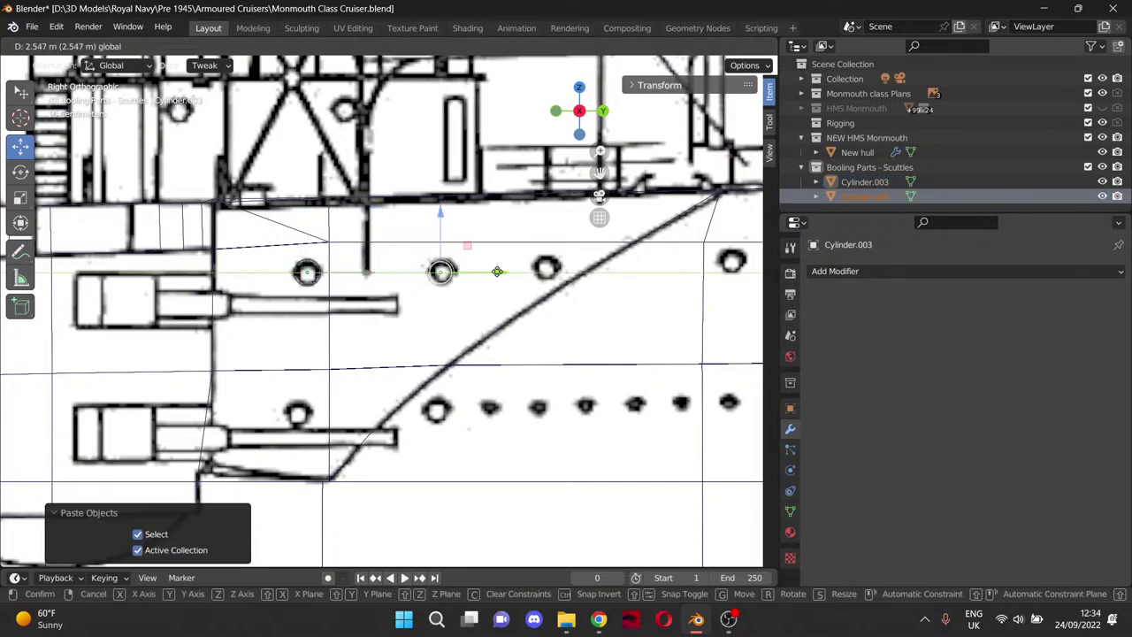
left_click(497, 271)
Duplicate the cylinder onto the third upper-row porthole, moving it about 2.0 m along Y and raising it about 0.068 m.
key("ctrl+c")
key("ctrl+v")
key("g")
key("y")
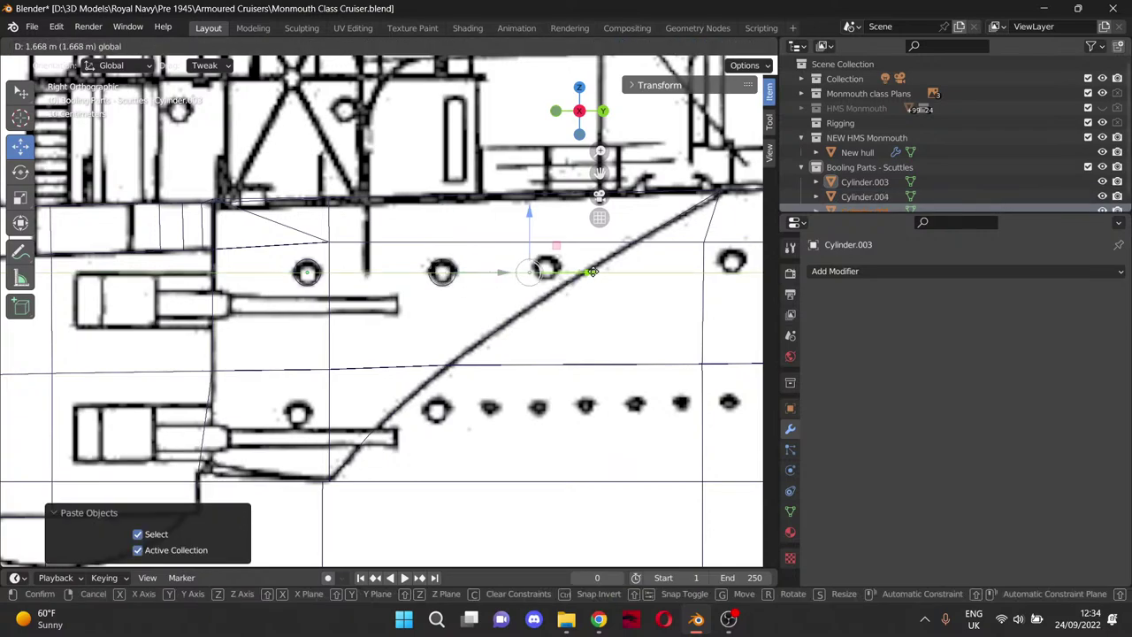
left_click(607, 270)
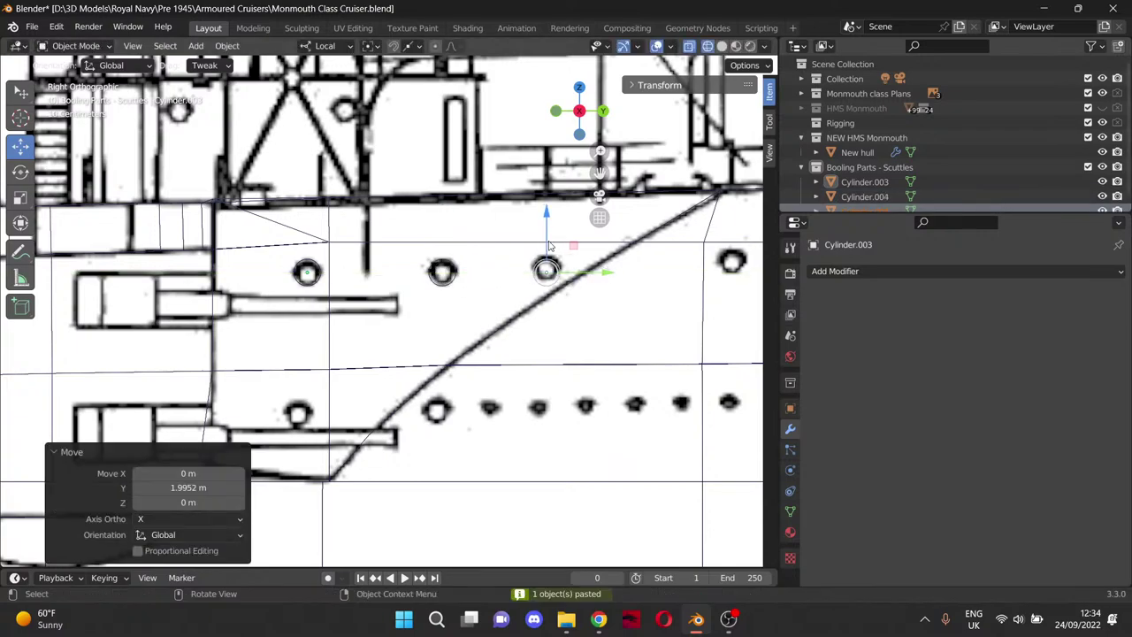
key("g")
key("z")
left_click(609, 218)
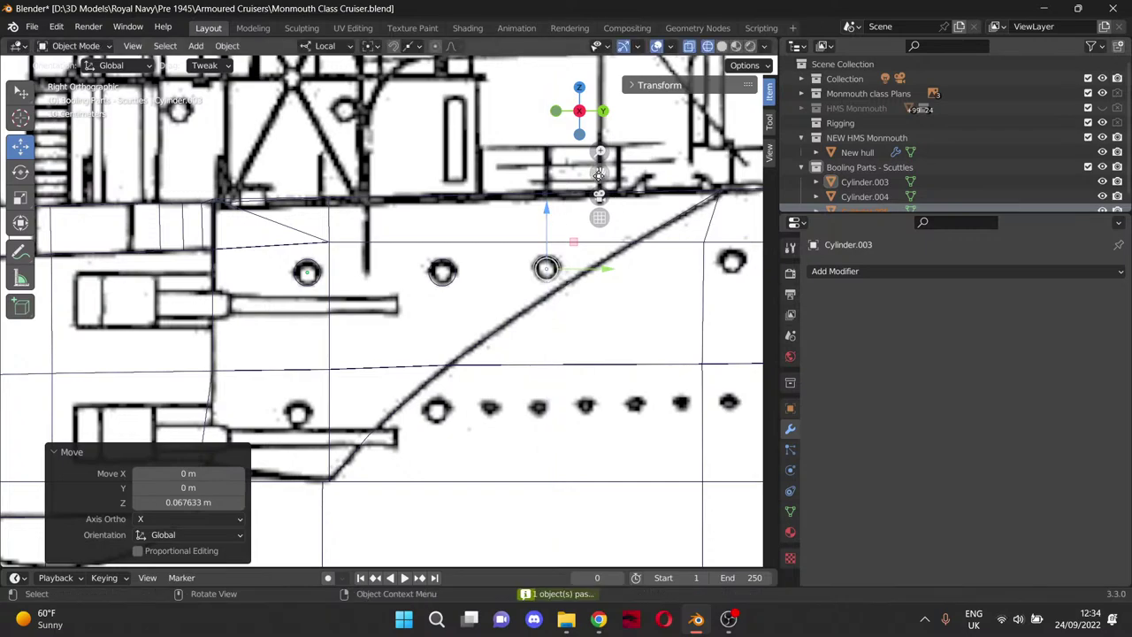
Duplicate the cylinder onto the porthole just forward of the diagonal hull line, moving it about 3.54 m along Y and 0.147 m up.
left_click_drag(600, 173, 379, 162)
key("ctrl+c")
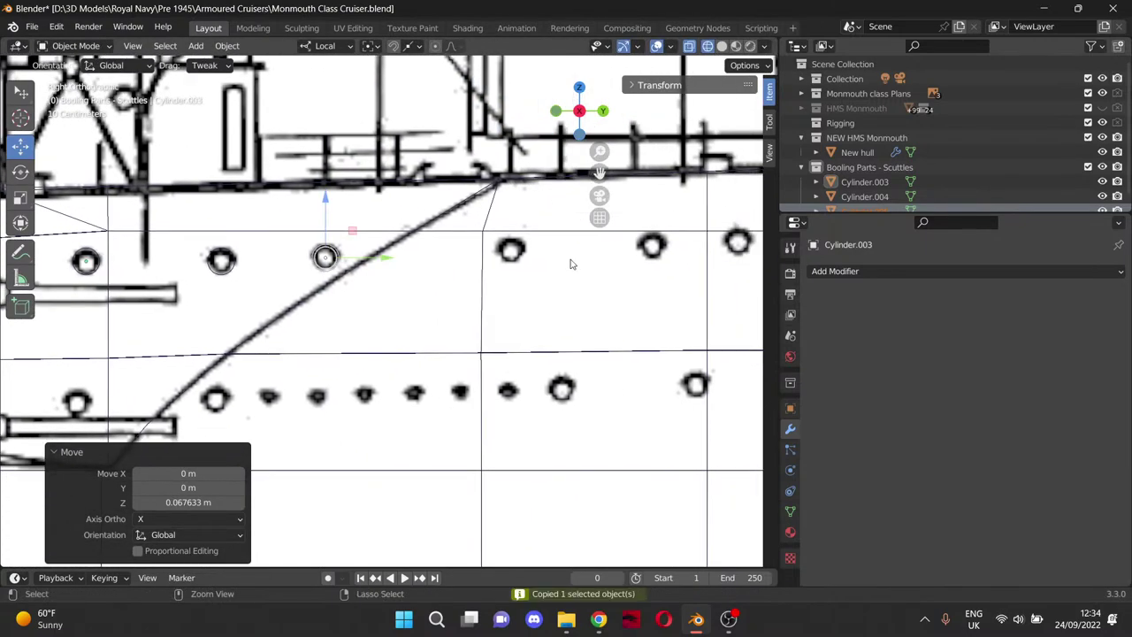
key("ctrl+v")
key("g")
key("y")
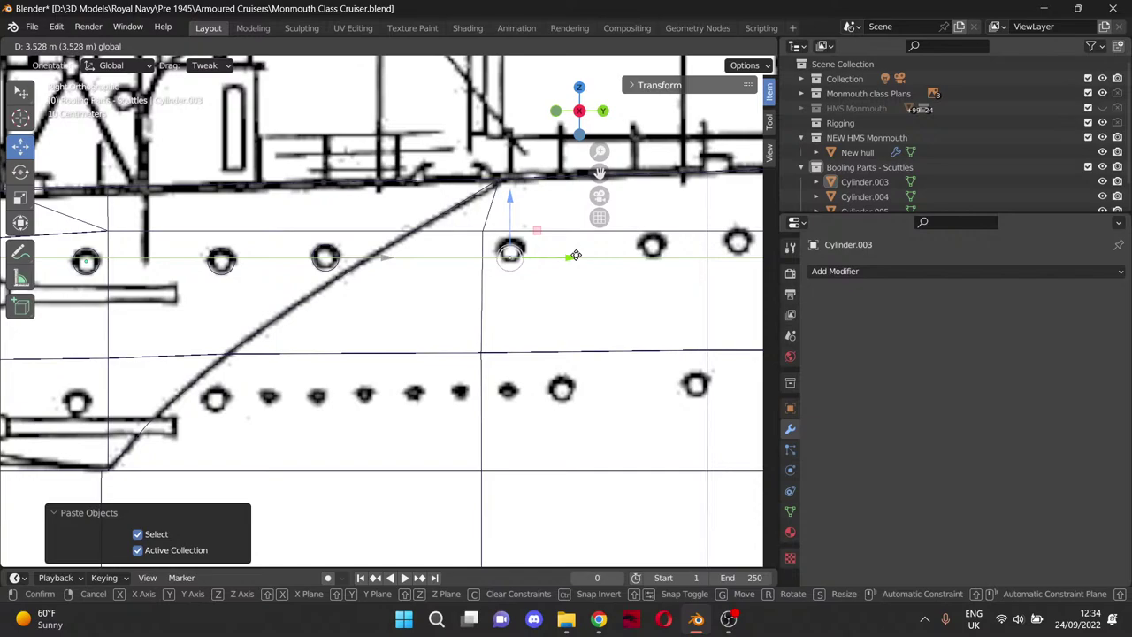
left_click(576, 254)
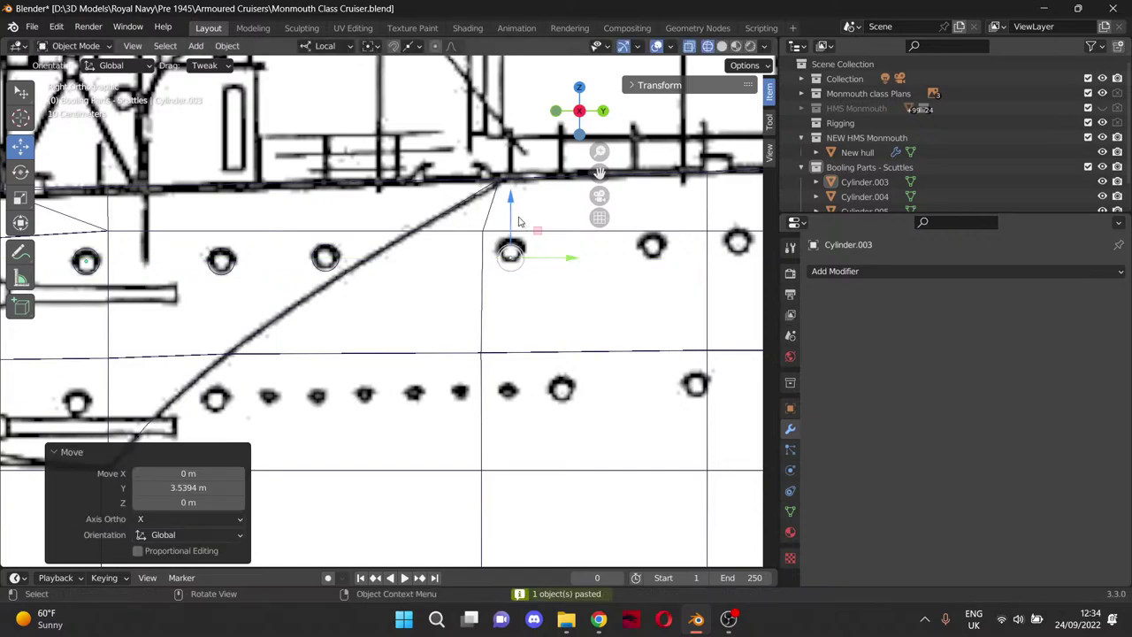
left_click_drag(518, 223, 518, 210)
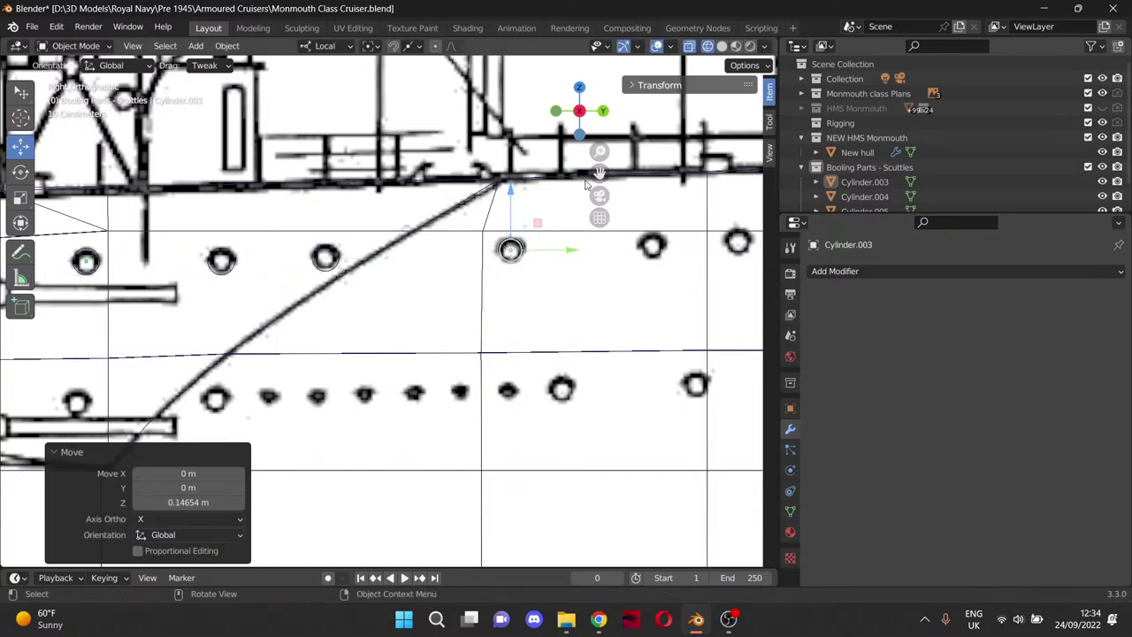
Duplicate the cylinder onto the fifth upper-row porthole, moving it about 2.72 m along Y and raising it slightly to match the plan.
left_click_drag(600, 174, 355, 146)
key("ctrl+c")
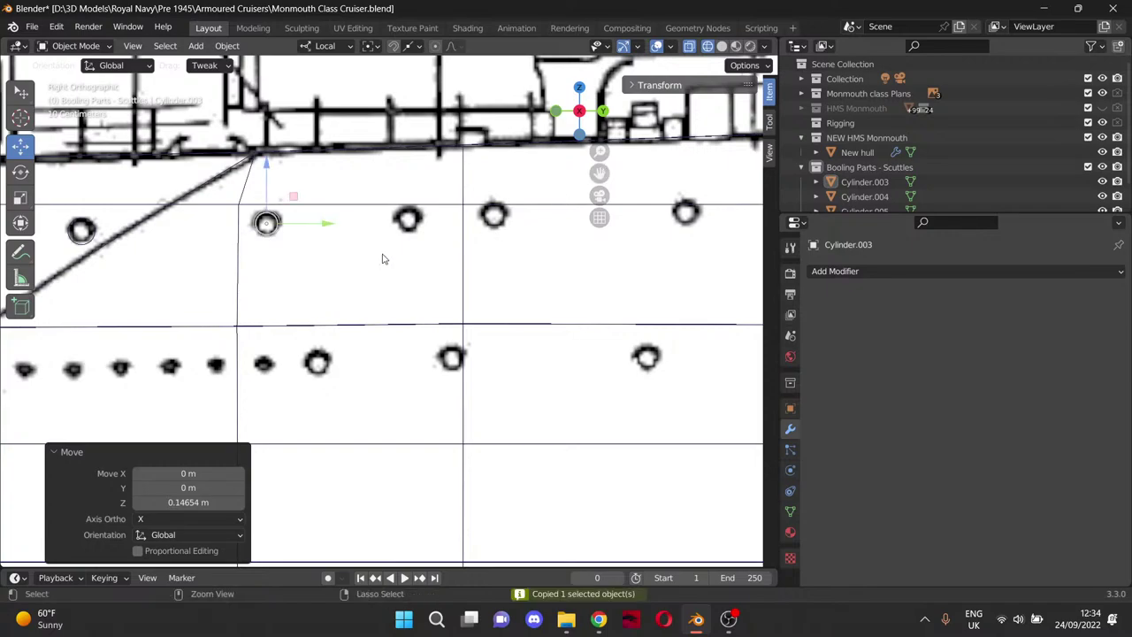
key("ctrl+v")
key("g")
key("y")
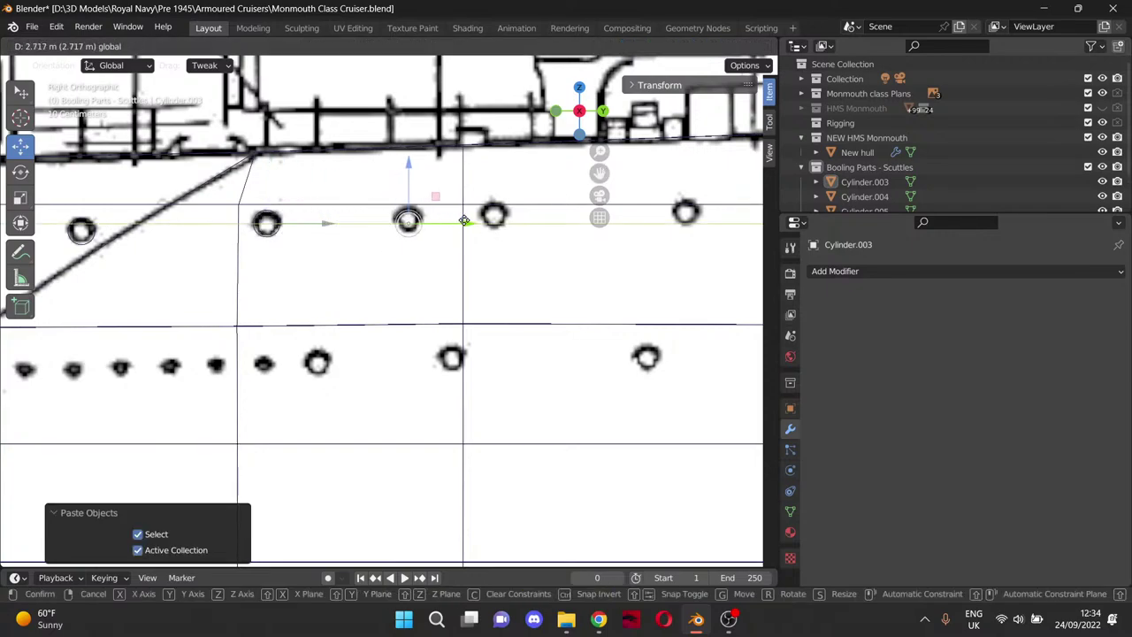
left_click(463, 220)
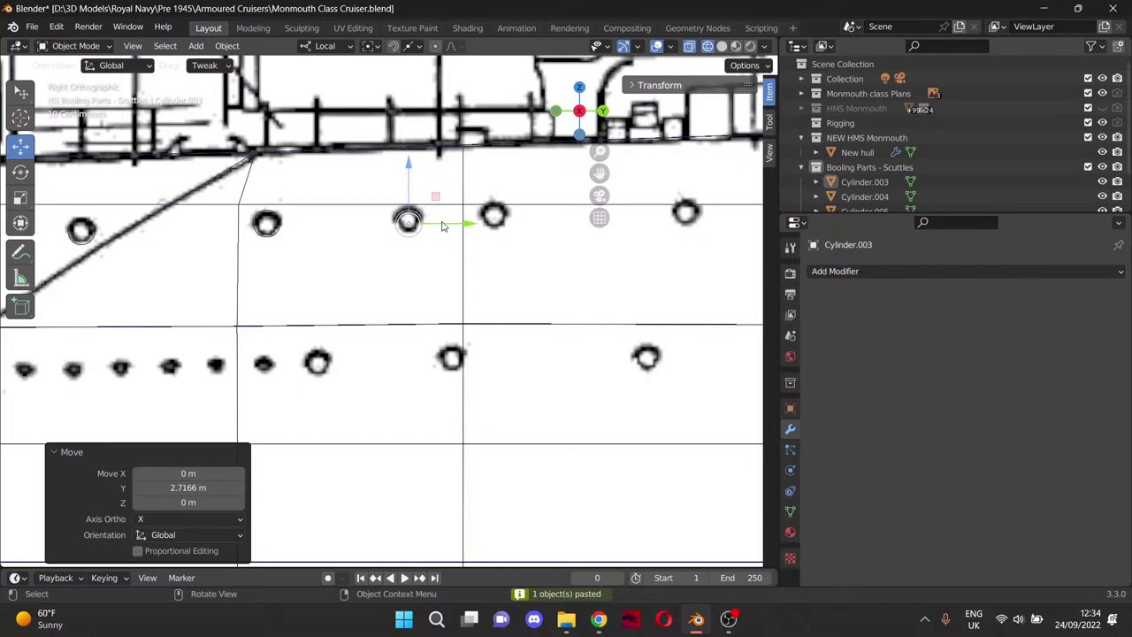
left_click_drag(412, 193, 412, 189)
Paste another cylinder, move it forward along Y onto the sixth upper-row porthole and raise it about 0.079 m.
key("ctrl+v")
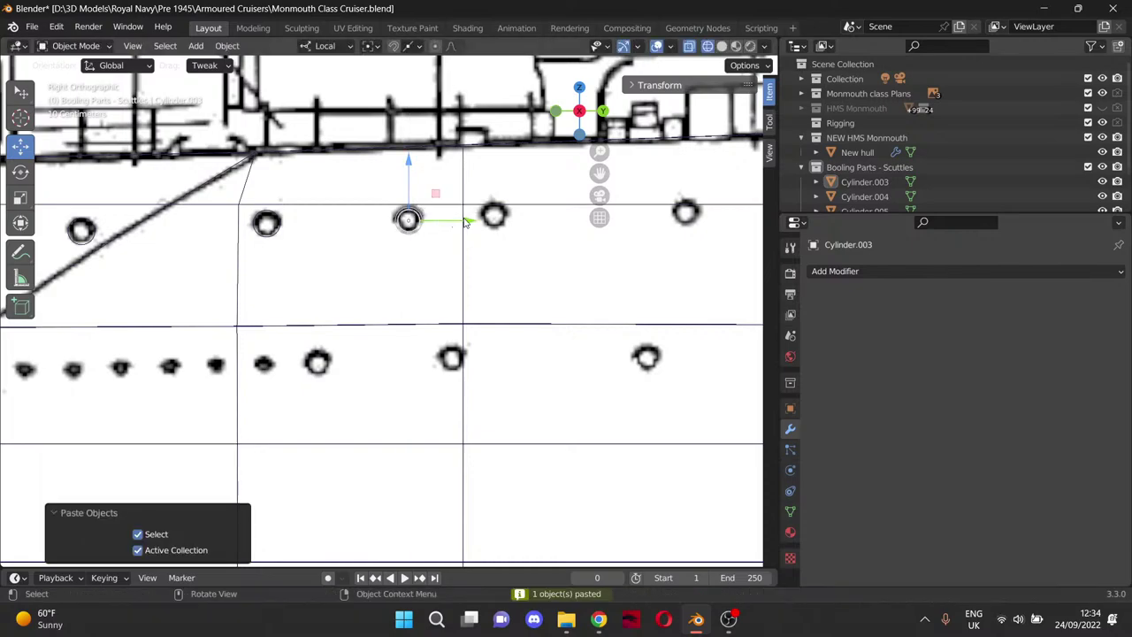
left_click_drag(466, 222, 498, 188)
left_click_drag(599, 173, 617, 175)
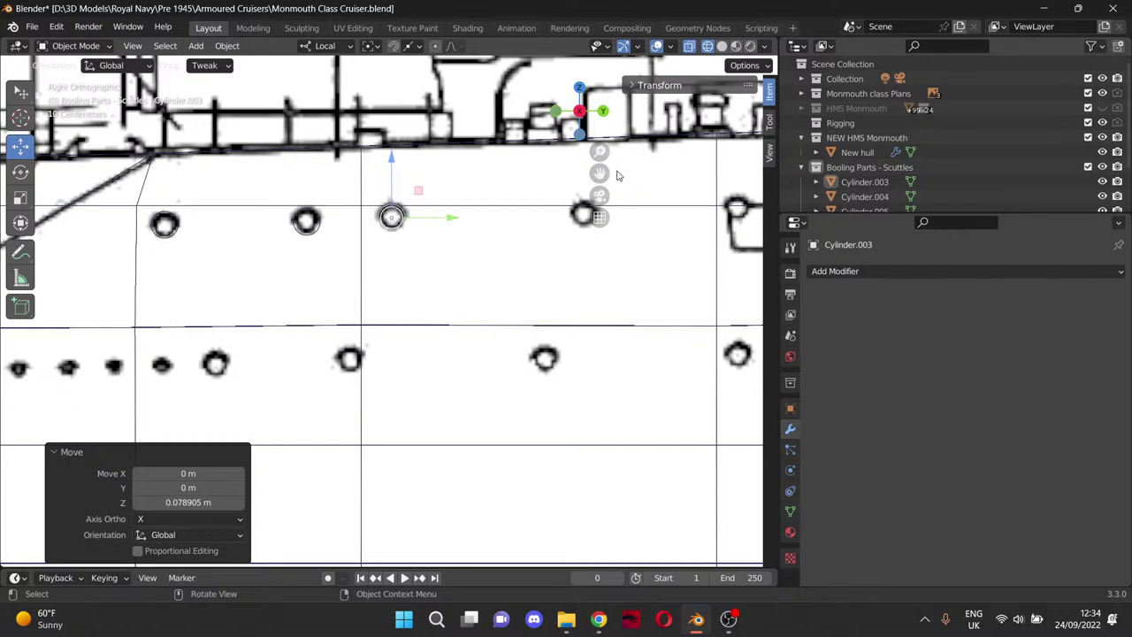
Examine the remaining portholes, forward gun recess and anchors on the plan against the hull mesh towards the bow.
scroll(611, 191, "down", 2)
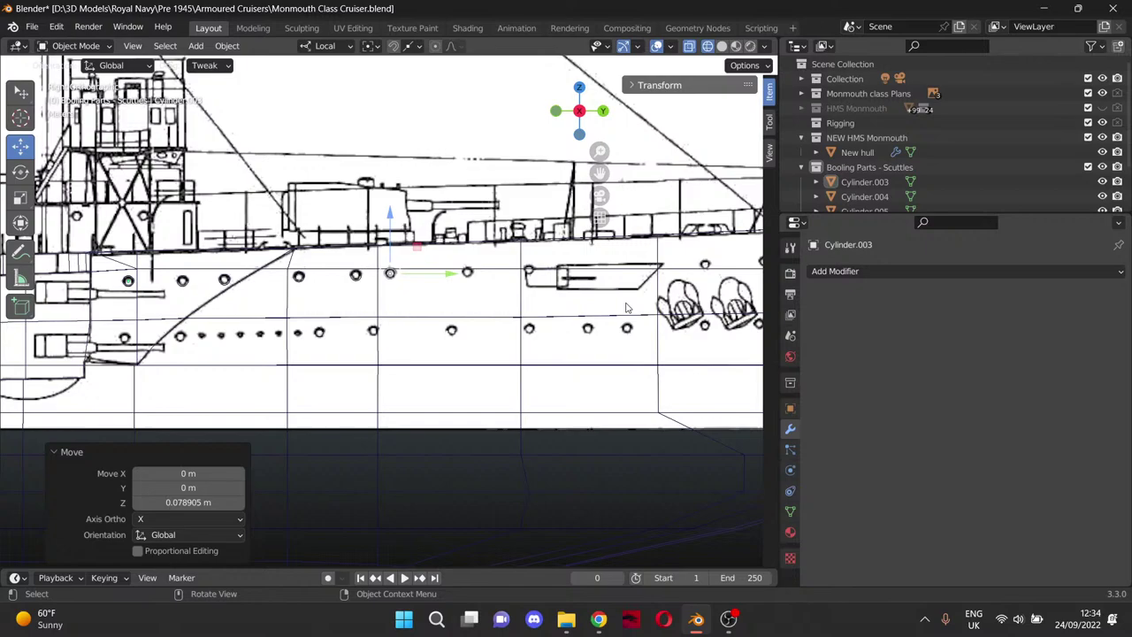
scroll(625, 307, "down", 1)
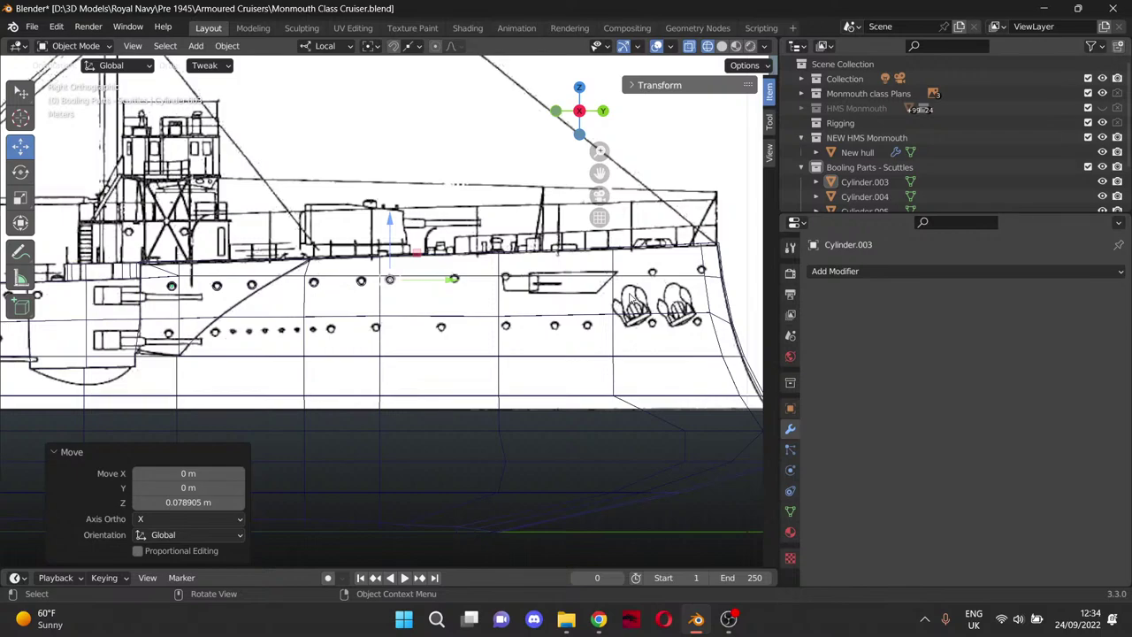
scroll(534, 384, "up", 4)
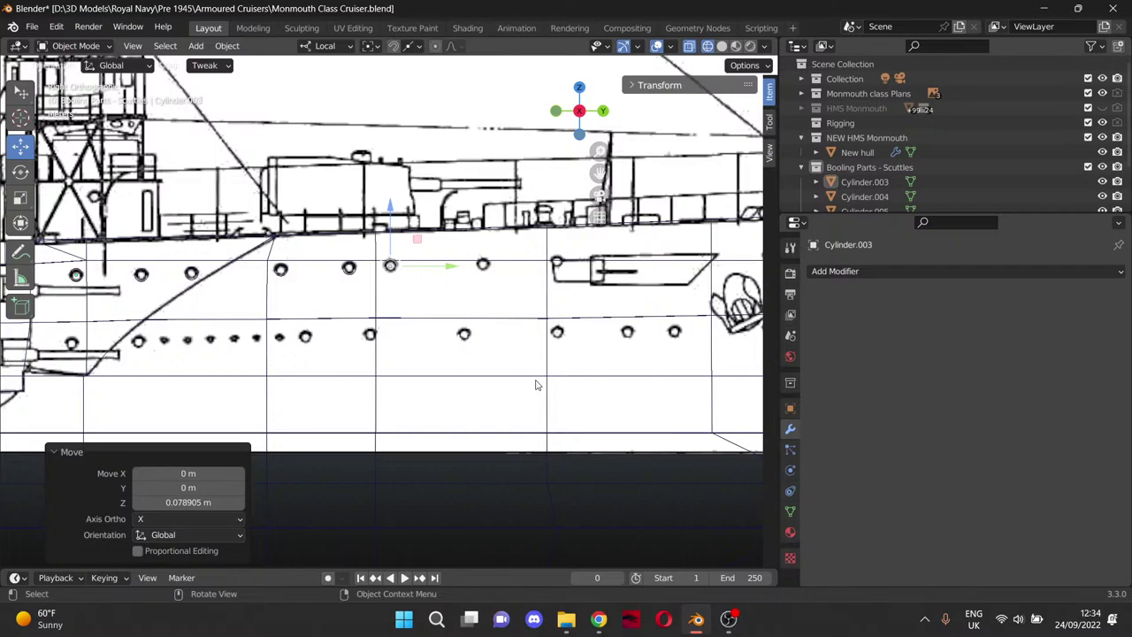
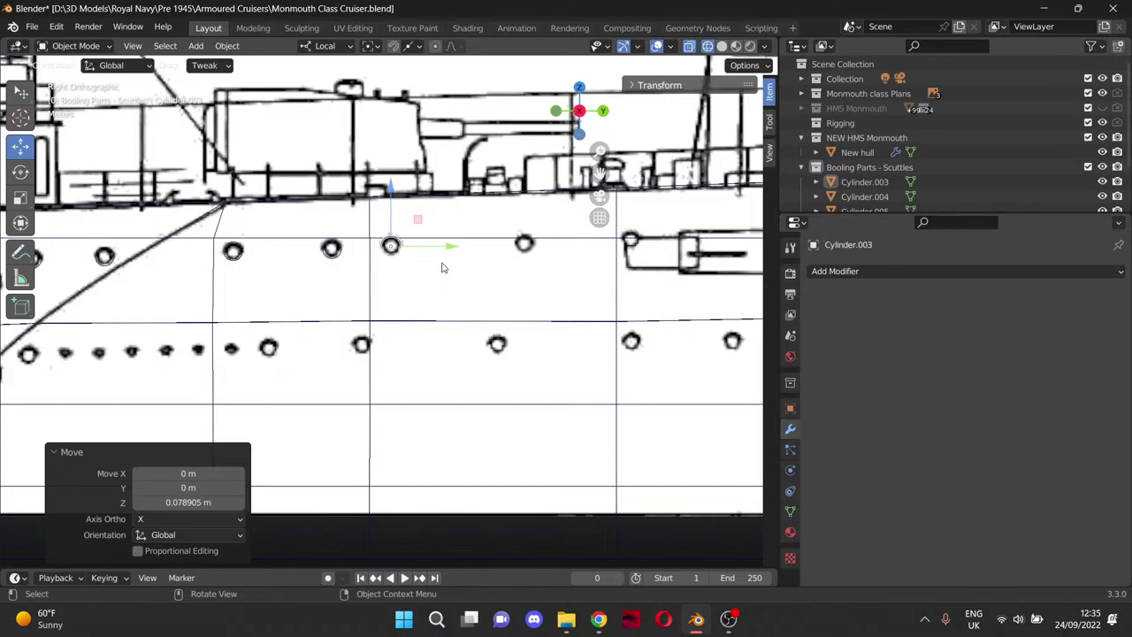
middle_click_drag(478, 288, 505, 302)
left_click_drag(598, 175, 279, 177)
middle_click_drag(418, 202, 169, 189, "shift")
left_click_drag(31, 190, 68, 188)
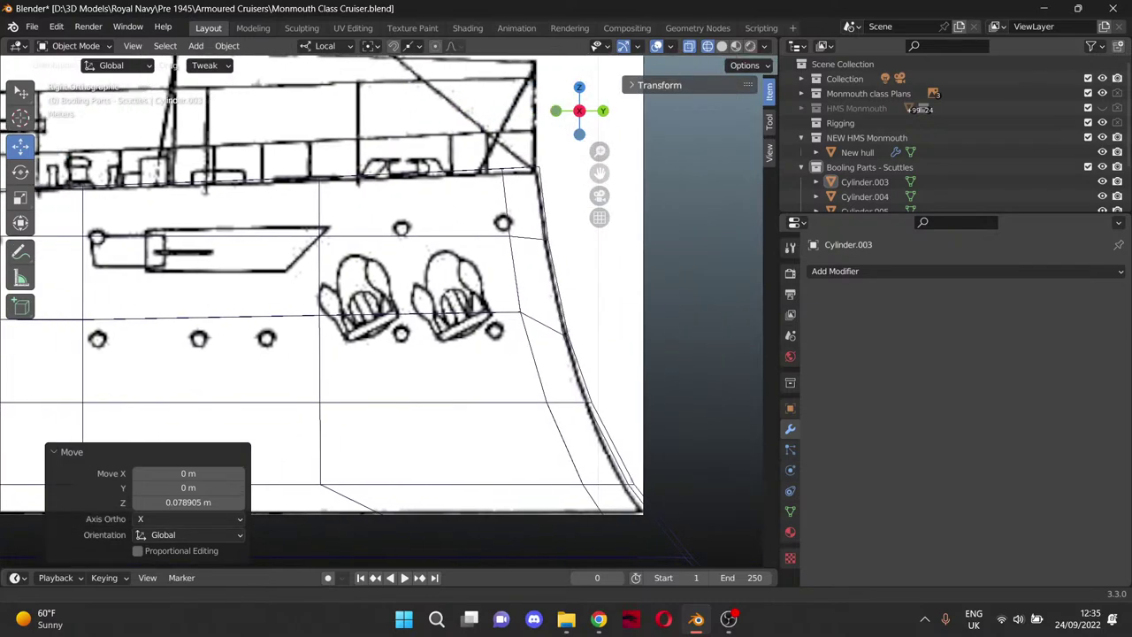
Put the New hull mesh into vertex editing alongside Cylinder.003, starting from the bow area.
left_click(23, 102)
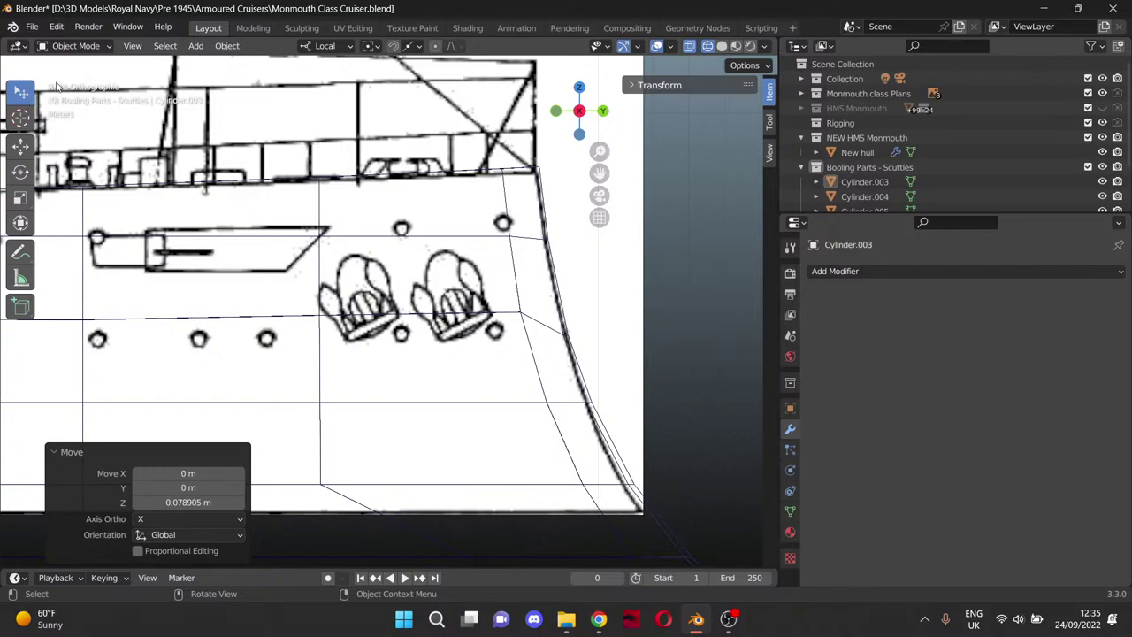
key("Tab")
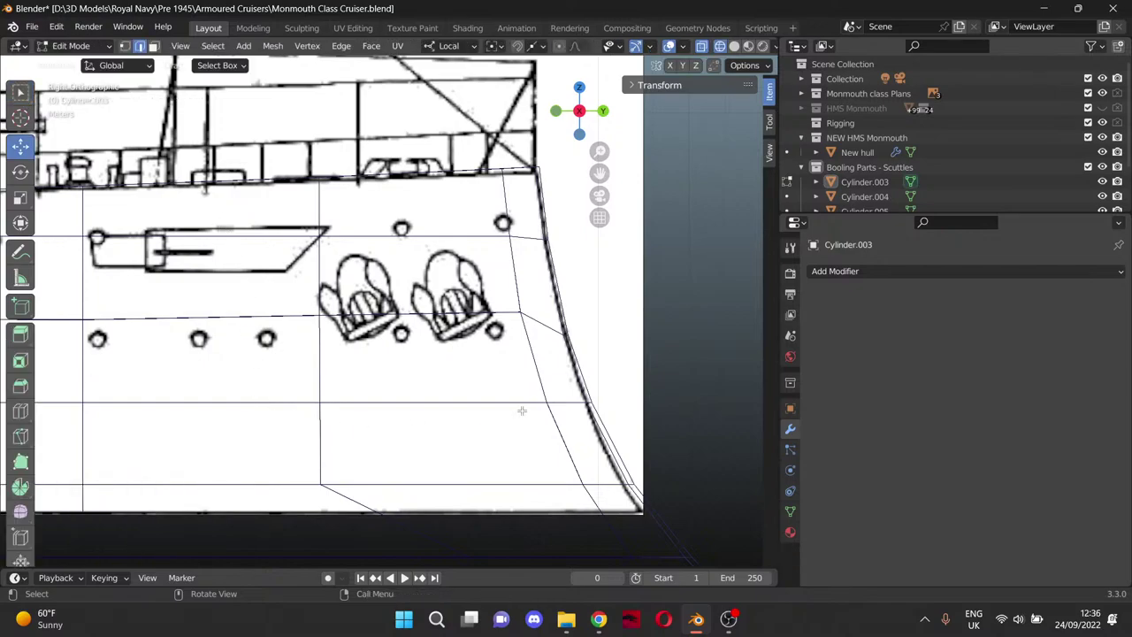
left_click(871, 153)
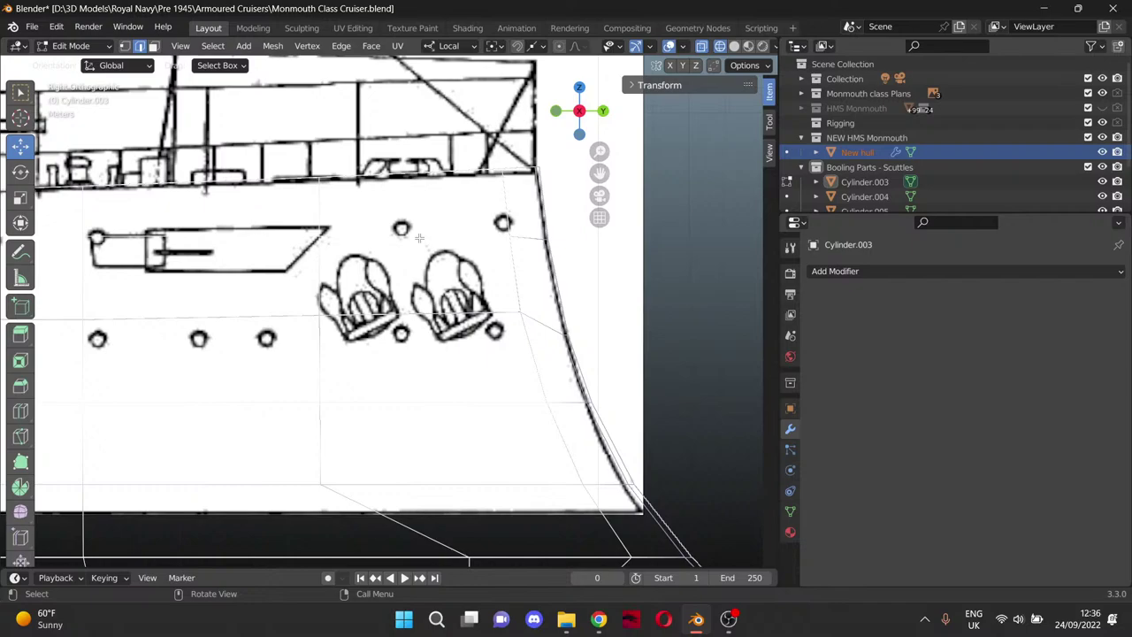
scroll(539, 191, "up", 3)
left_click_drag(538, 187, 573, 219)
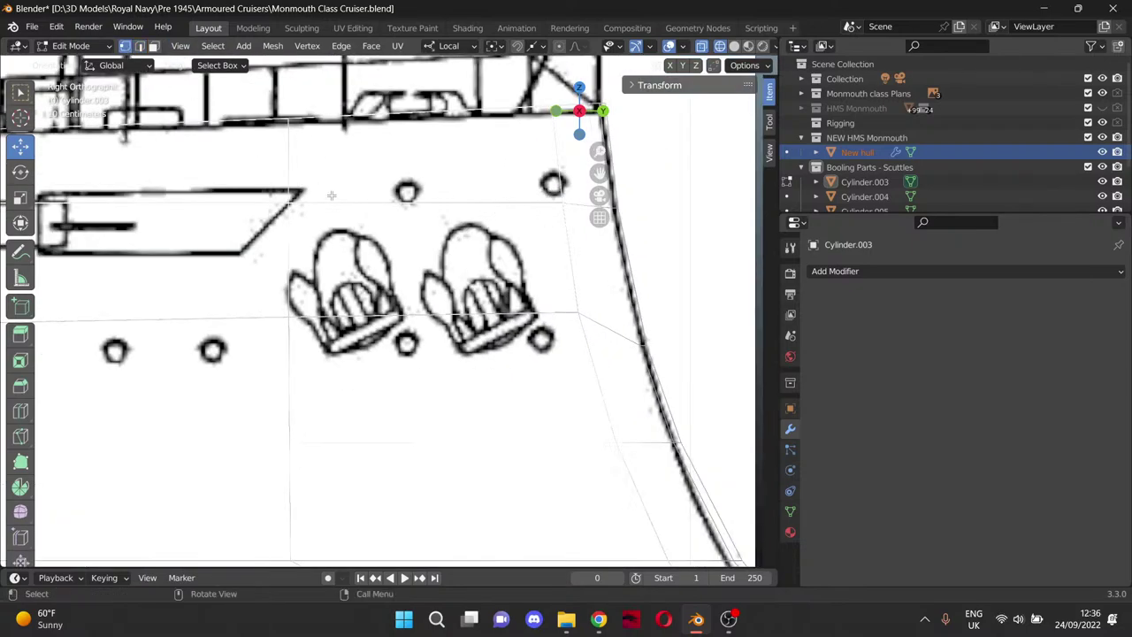
key("Tab")
key("Tab")
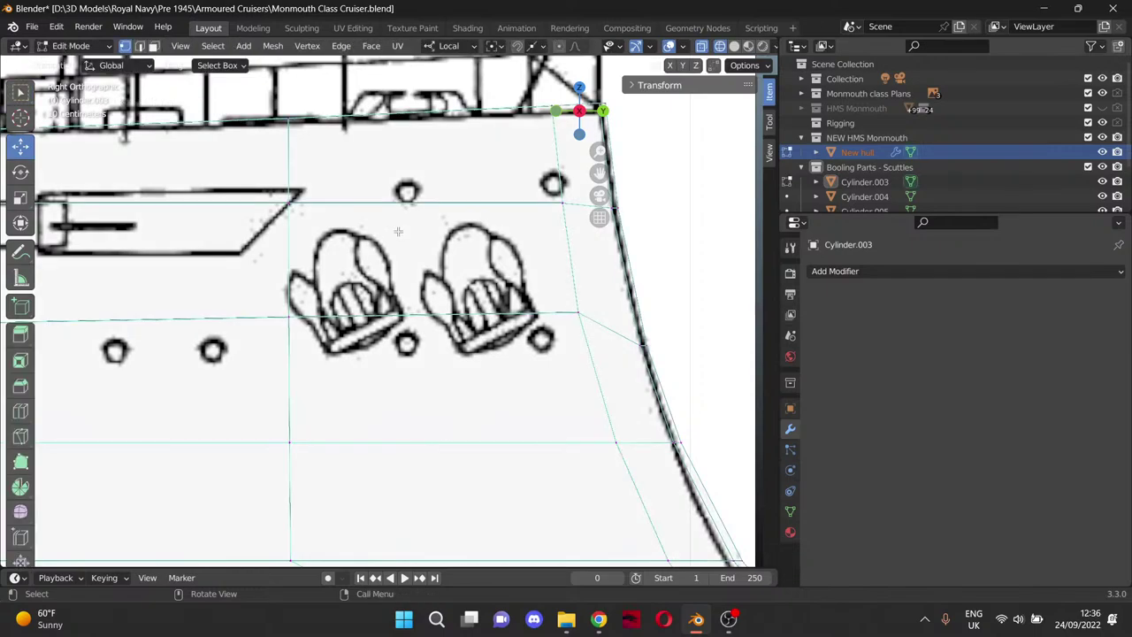
Check the hull edge through the upper porthole row against the plan, from the anchors aft to the forward casemates.
left_click_drag(264, 193, 340, 242)
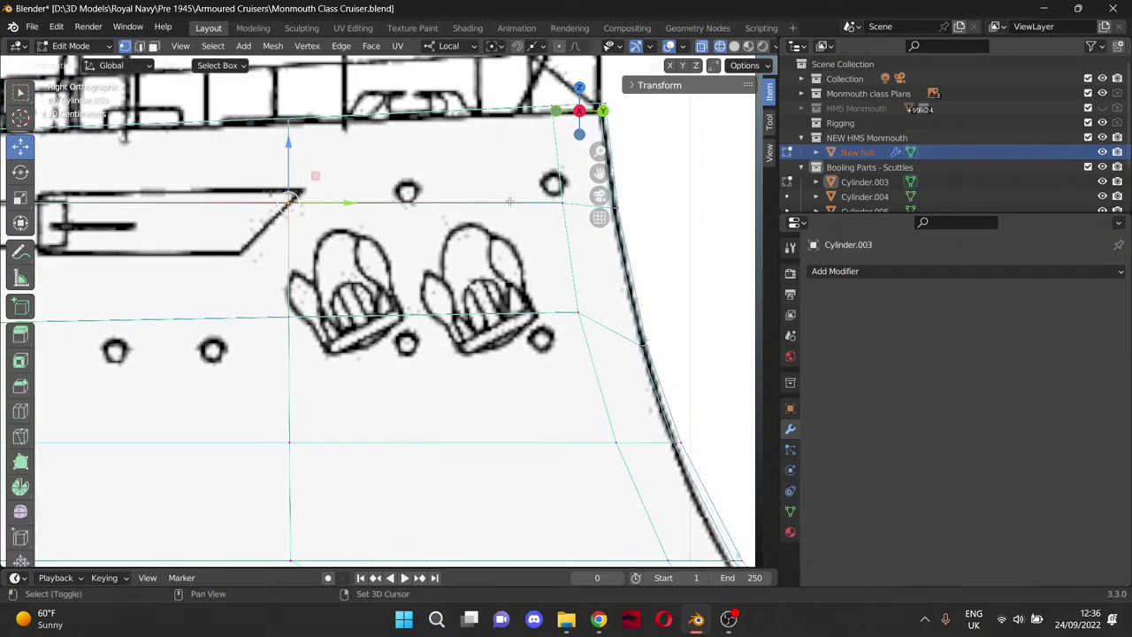
left_click(557, 198, "shift")
left_click_drag(597, 173, 588, 221)
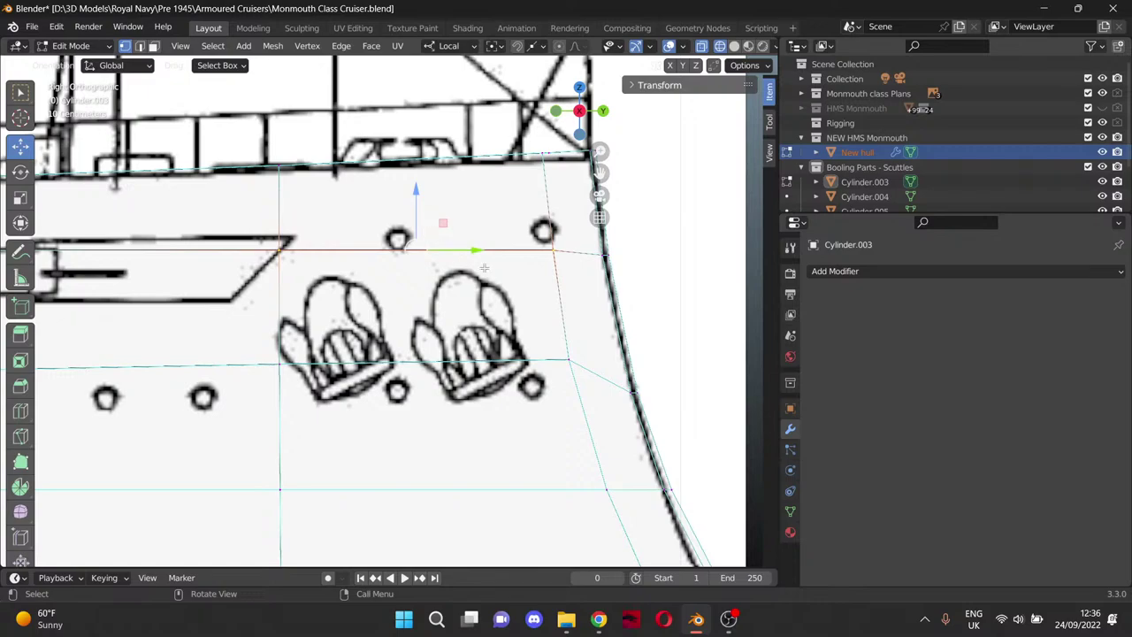
scroll(485, 268, "down", 6)
left_click_drag(600, 174, 784, 189)
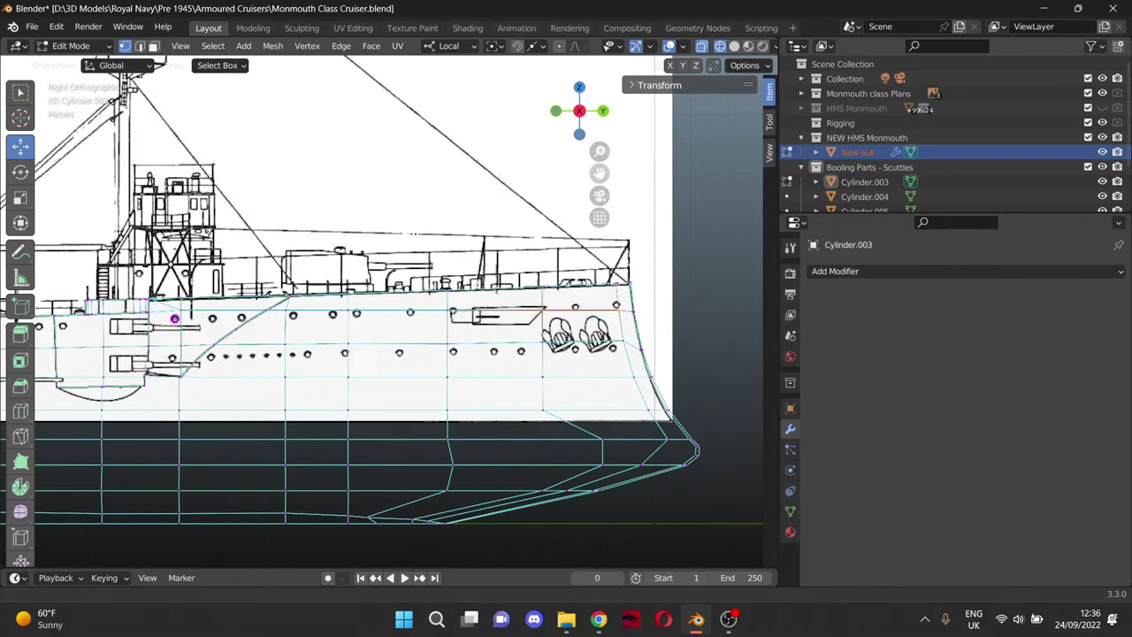
middle_click_drag(380, 319, 460, 314, "shift")
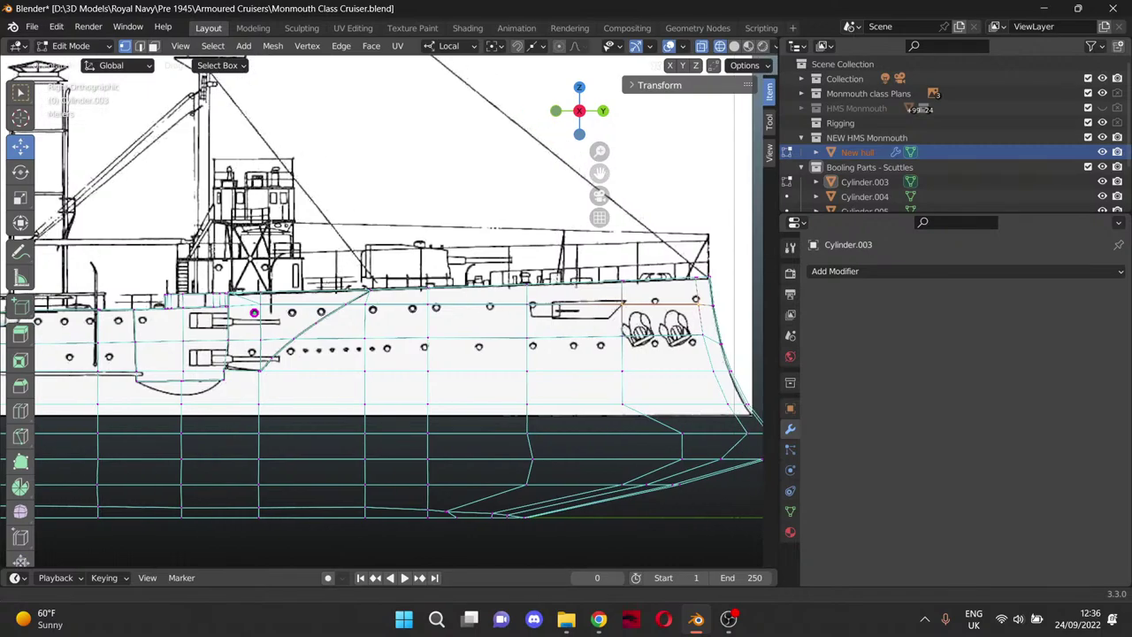
left_click_drag(600, 173, 702, 158)
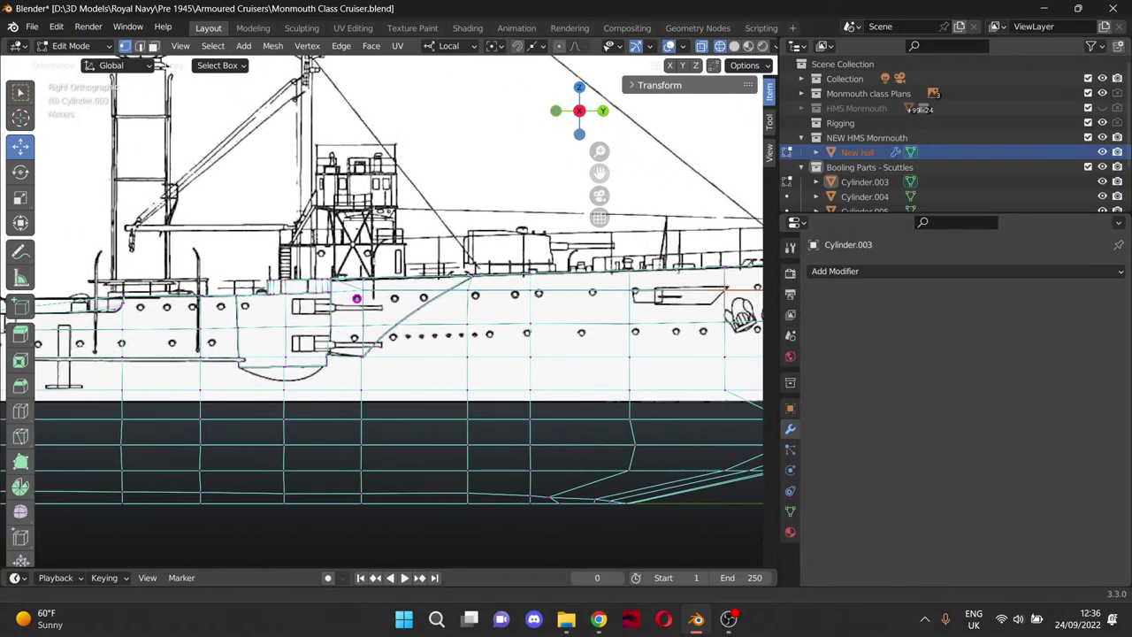
Lower the hull vertex beside the first cylinder by about 0.996 m, below the upper porthole row.
scroll(303, 275, "up", 8)
left_click(276, 220)
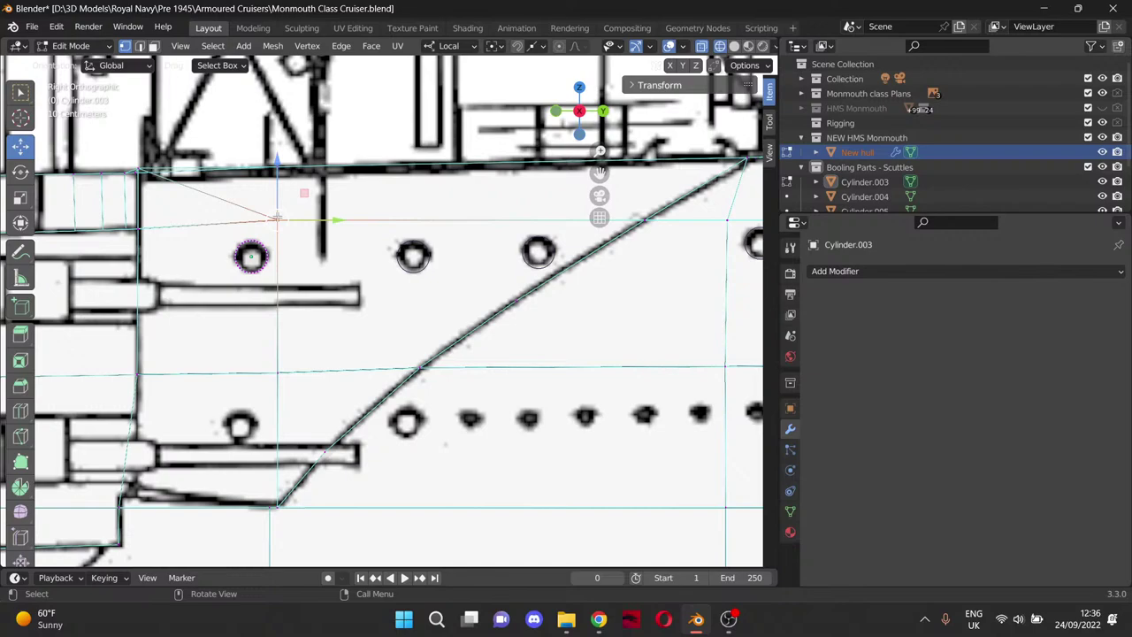
left_click_drag(276, 160, 270, 228)
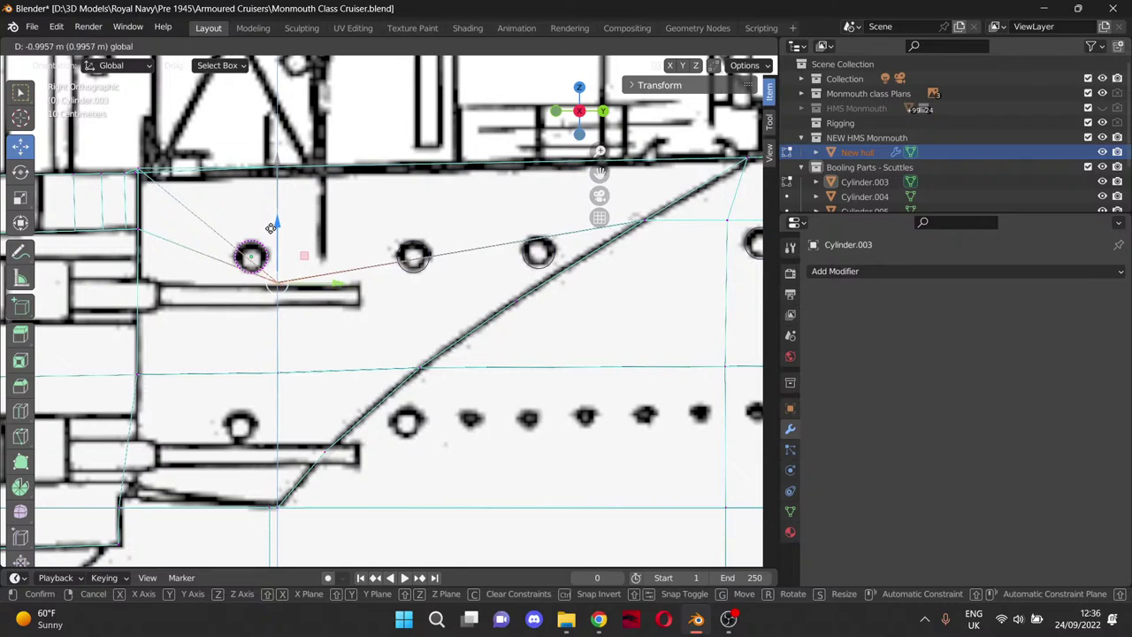
left_click_drag(271, 228, 271, 228)
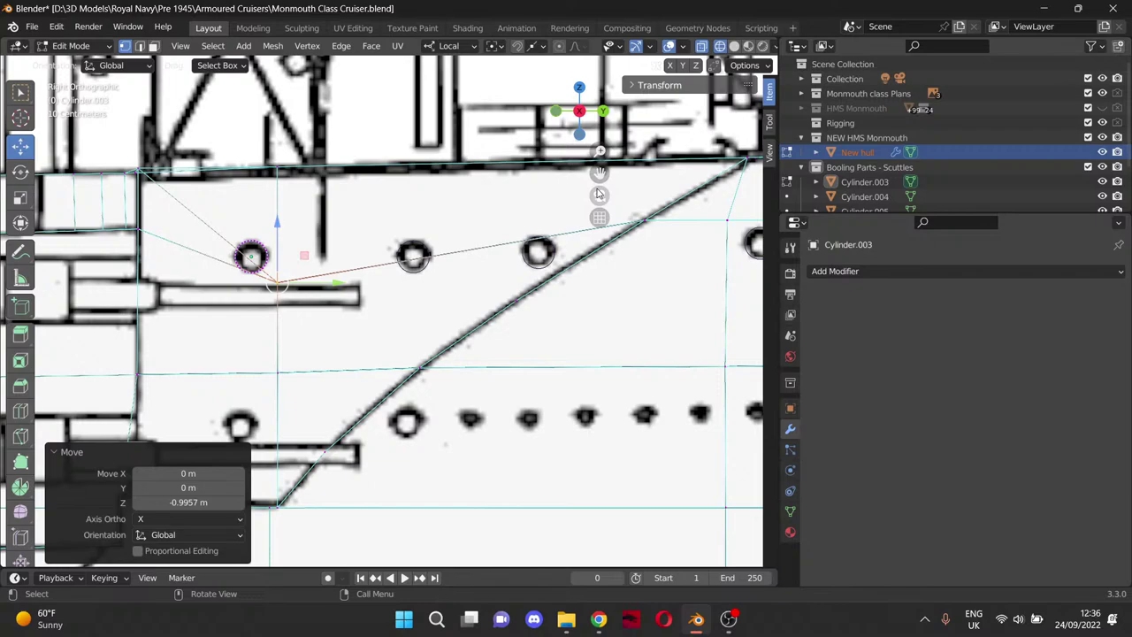
Lower the upper-edge vertex on the diagonal hull line about 0.845 m and move it about 1.38 m aft onto the line.
left_click_drag(600, 174, 478, 210)
left_click(476, 202)
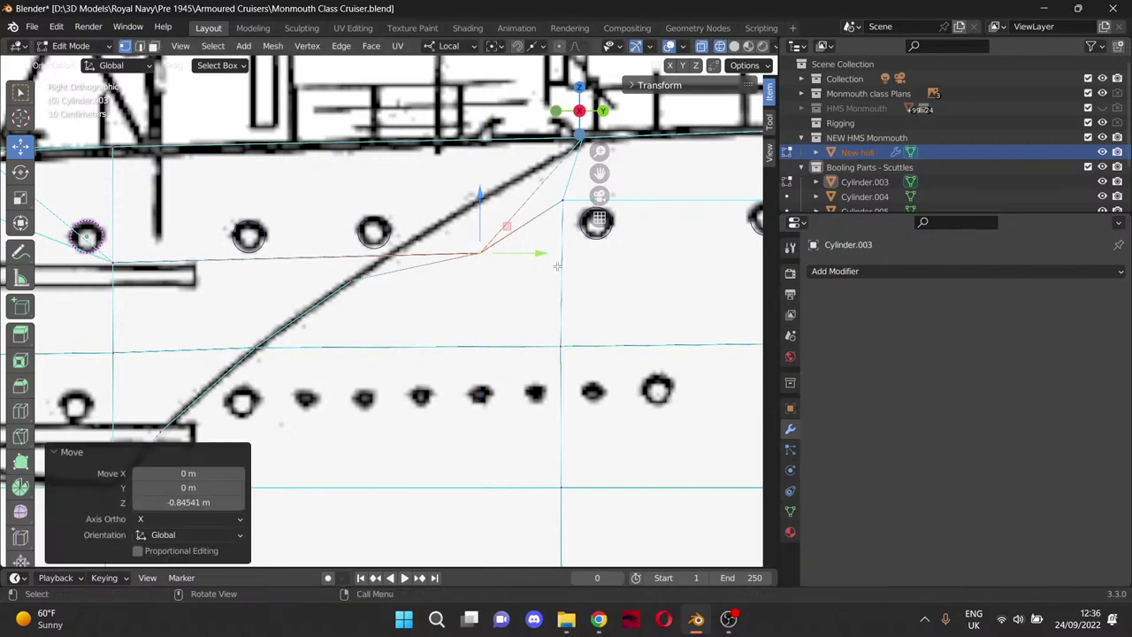
left_click_drag(537, 256, 455, 252)
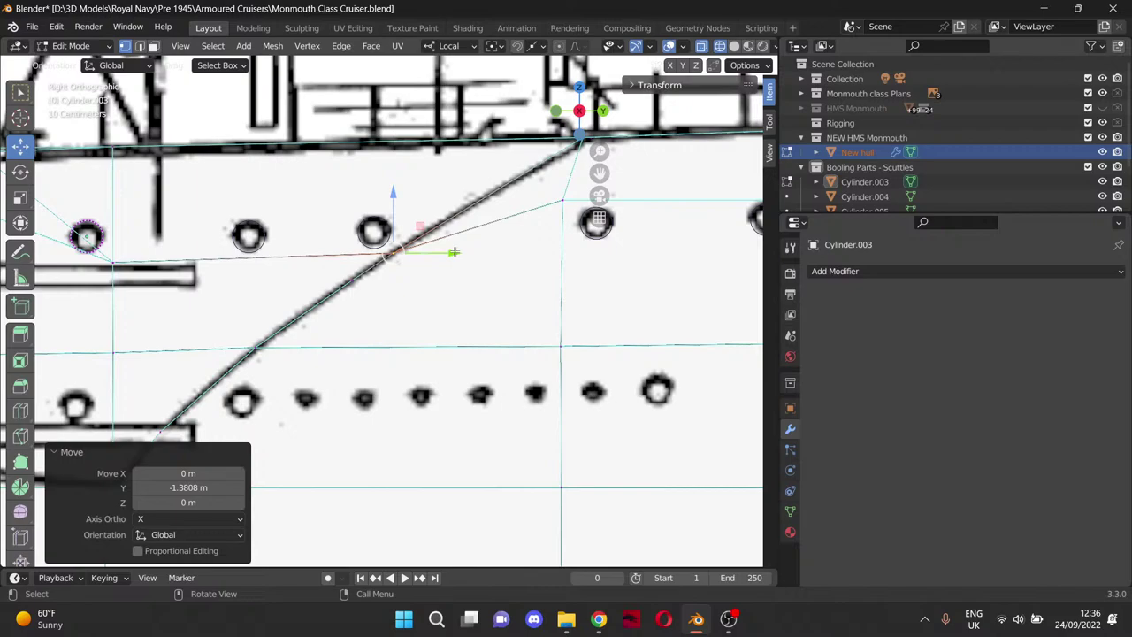
Lower the next two upper-edge vertices forward of the diagonal line by about 0.761 m and 0.648 m to clear the portholes.
left_click(558, 194)
left_click_drag(559, 162, 560, 208)
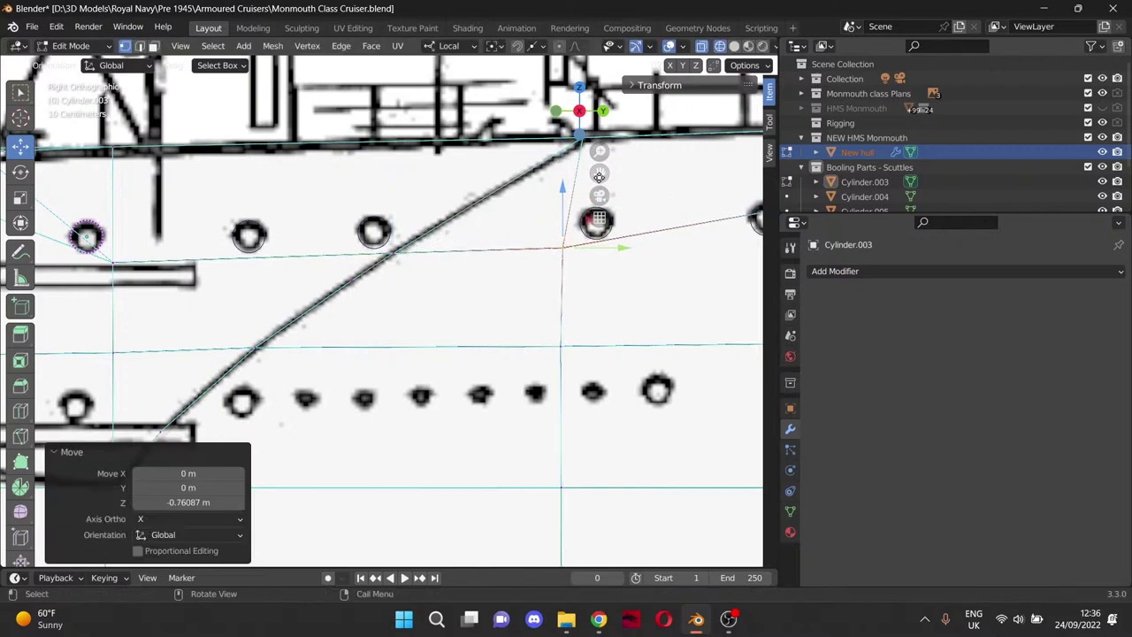
left_click_drag(600, 173, 179, 139)
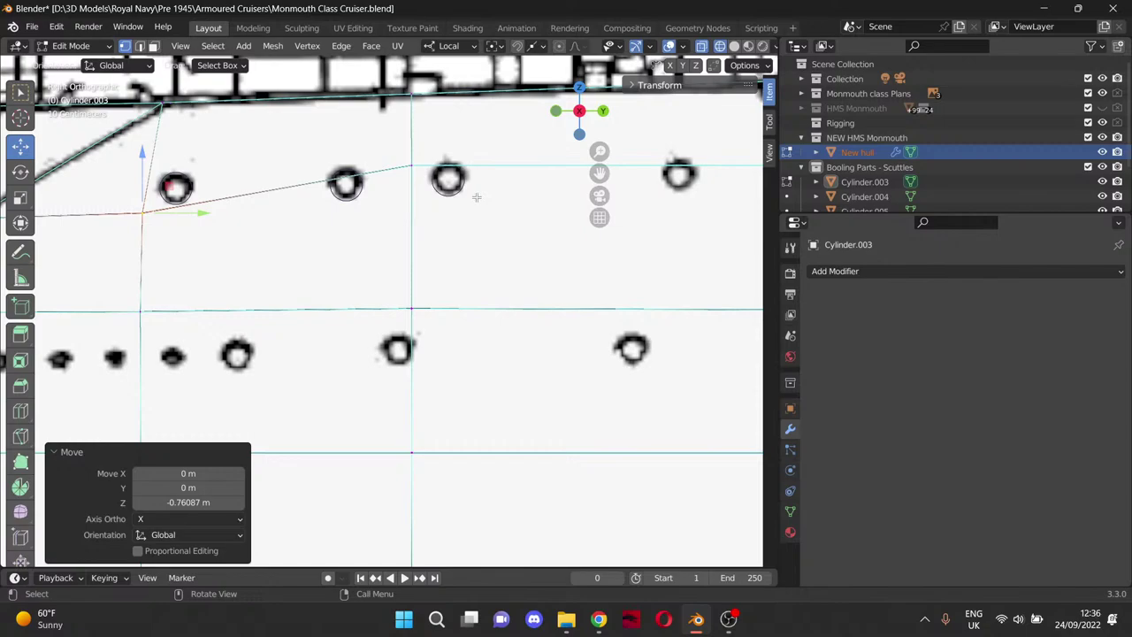
left_click(412, 166)
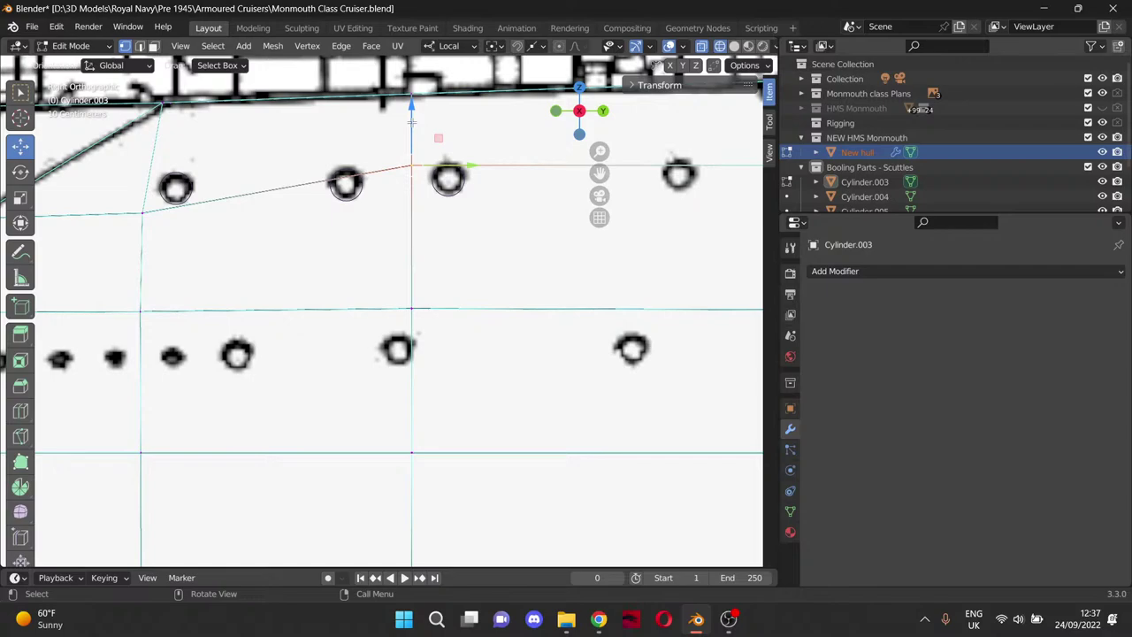
left_click_drag(412, 113, 412, 154)
Lower the upper-edge vertex at the aft end of the forward gun recess by about 0.507 m.
left_click_drag(600, 174, 514, 181)
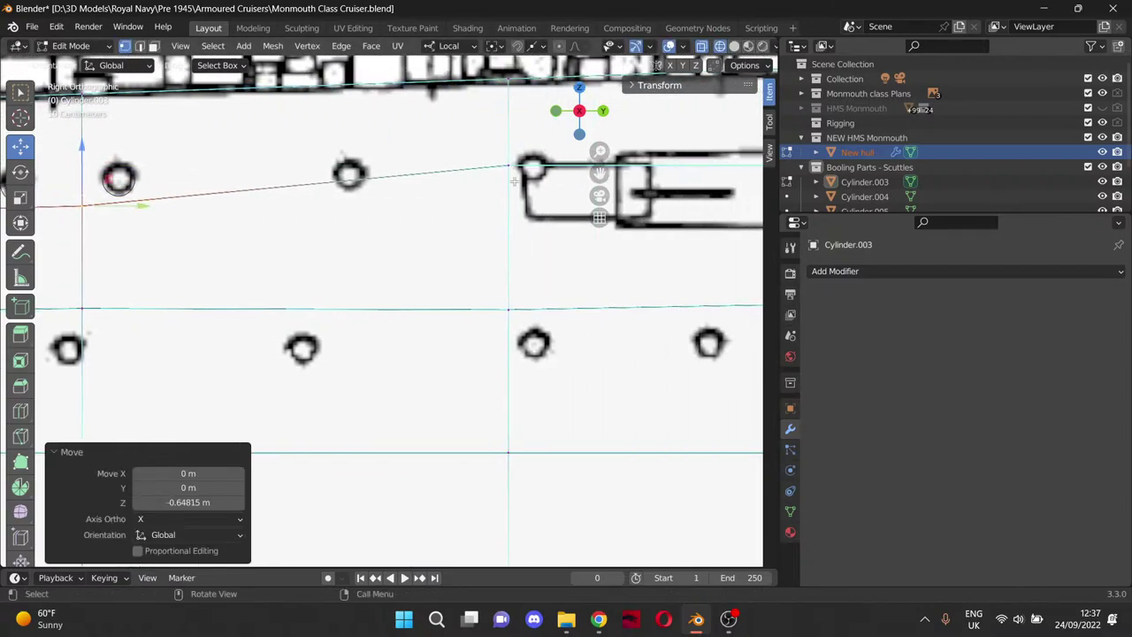
left_click(510, 166)
left_click_drag(508, 115, 515, 153)
Lower the upper-edge vertices at the gun recess tip and near the stem by about 0.225 m and 0.16 m.
left_click_drag(598, 172, 24, 164)
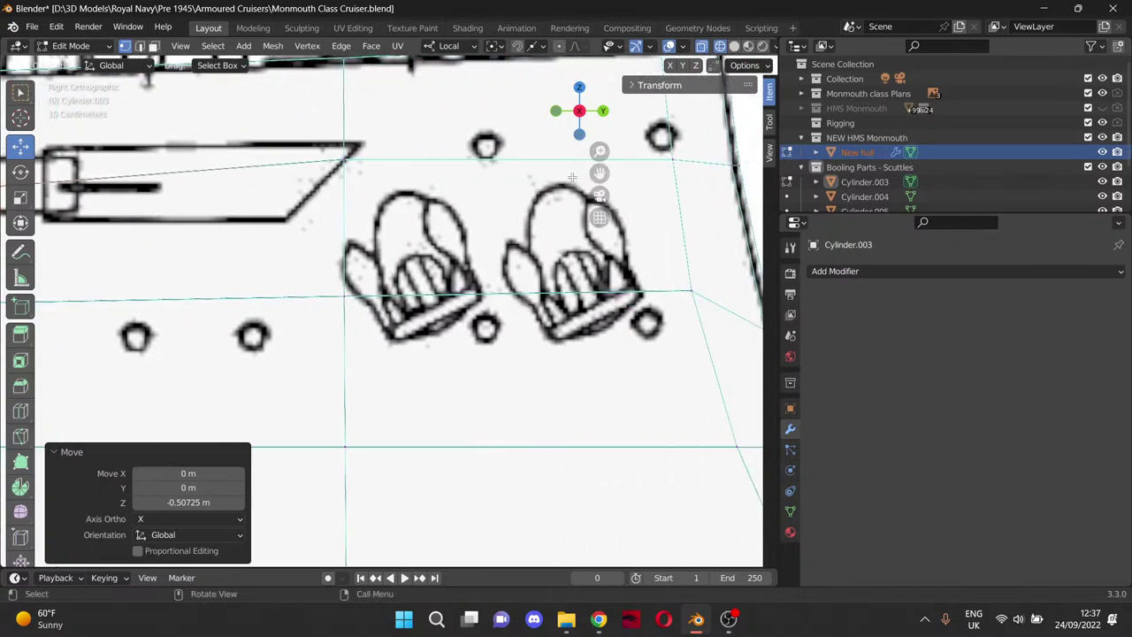
left_click(345, 143)
left_click_drag(345, 113, 345, 140)
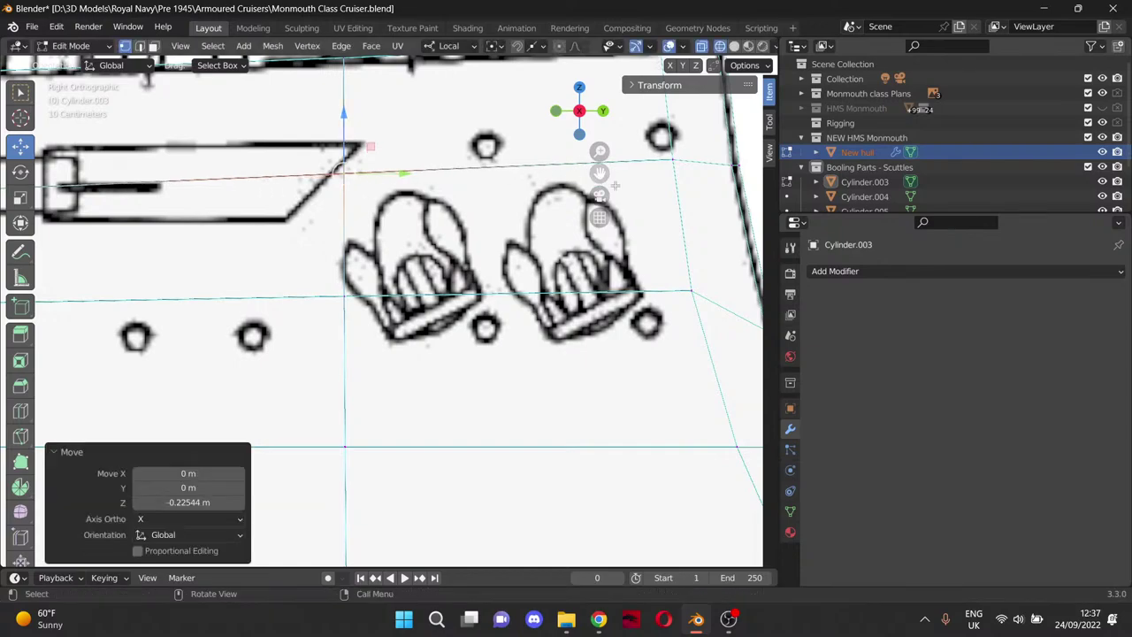
left_click(675, 164)
left_click_drag(671, 126, 670, 136)
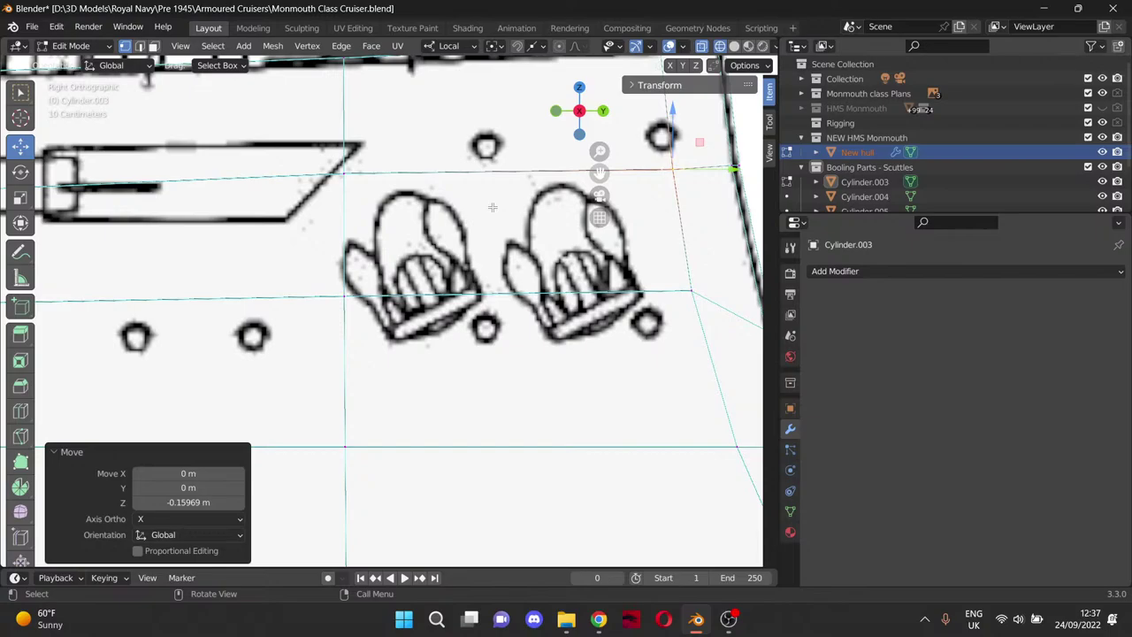
left_click(454, 230)
Examine the reshaped hull line and the cylinder cutters in perspective from the bow aft to the casemates.
scroll(454, 229, "down", 4)
middle_click_drag(628, 301, 634, 333)
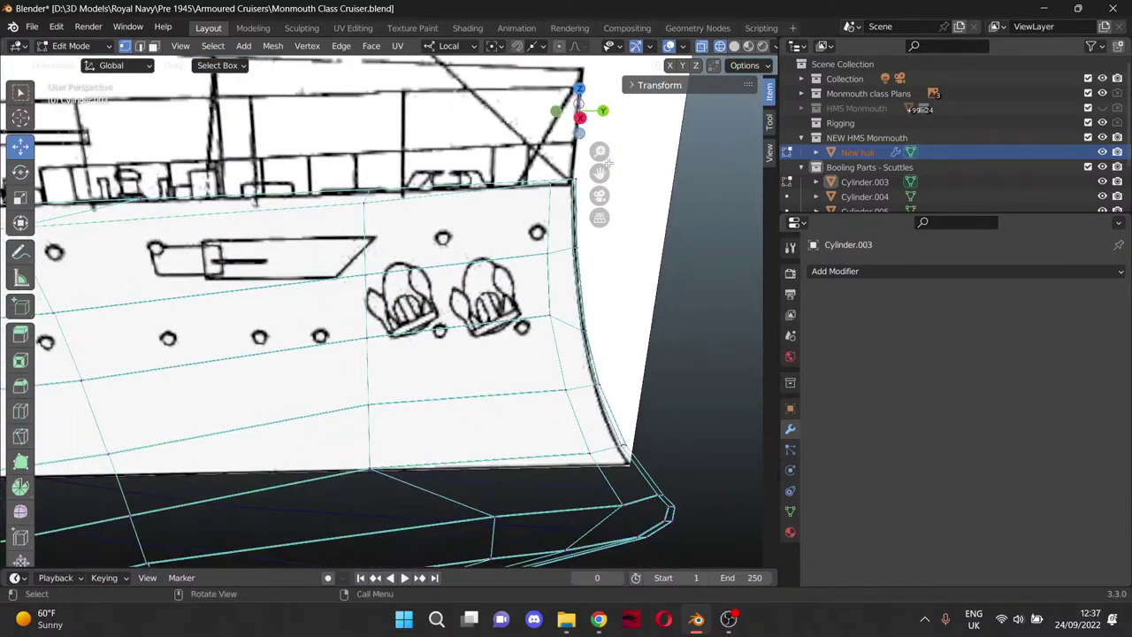
left_click_drag(600, 174, 1064, 130)
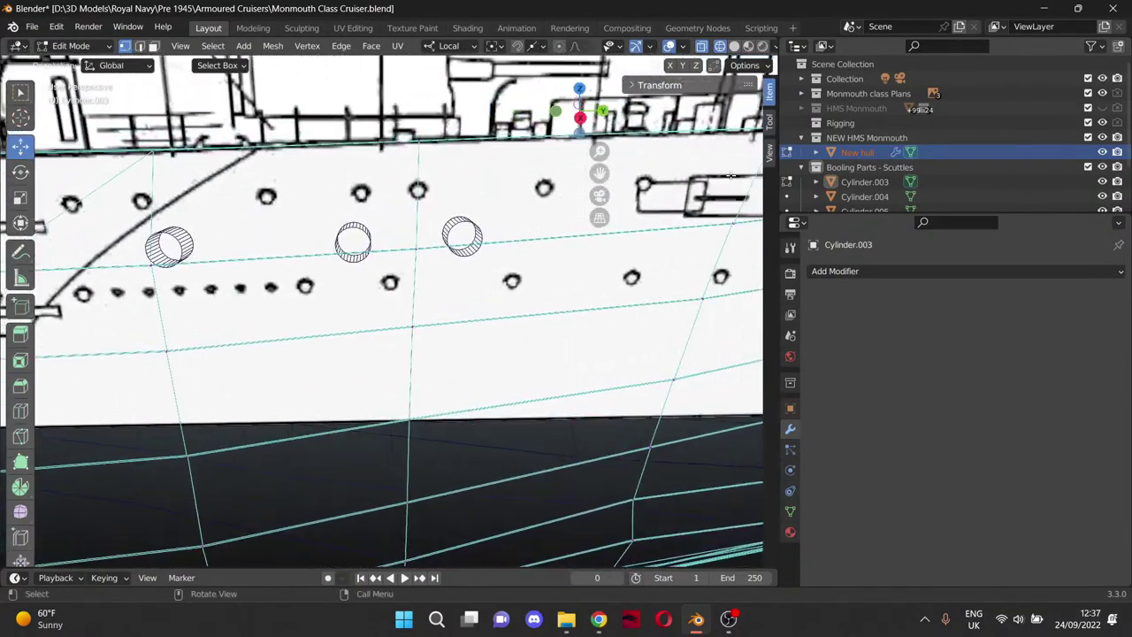
scroll(815, 163, "down", 2)
left_click(843, 196)
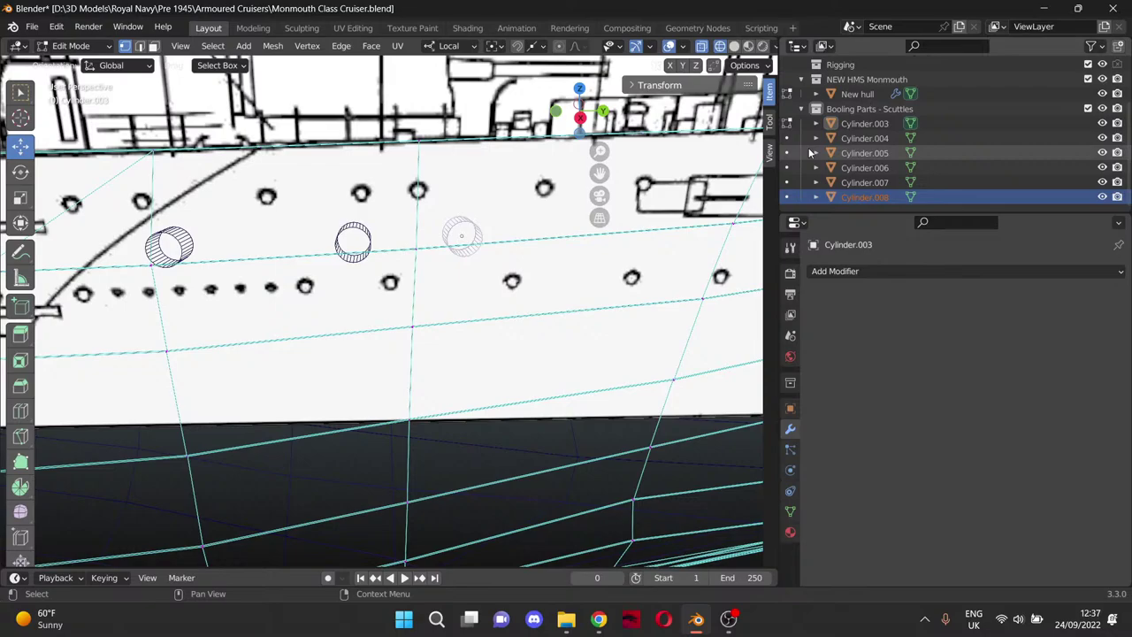
middle_click_drag(499, 236, 554, 230)
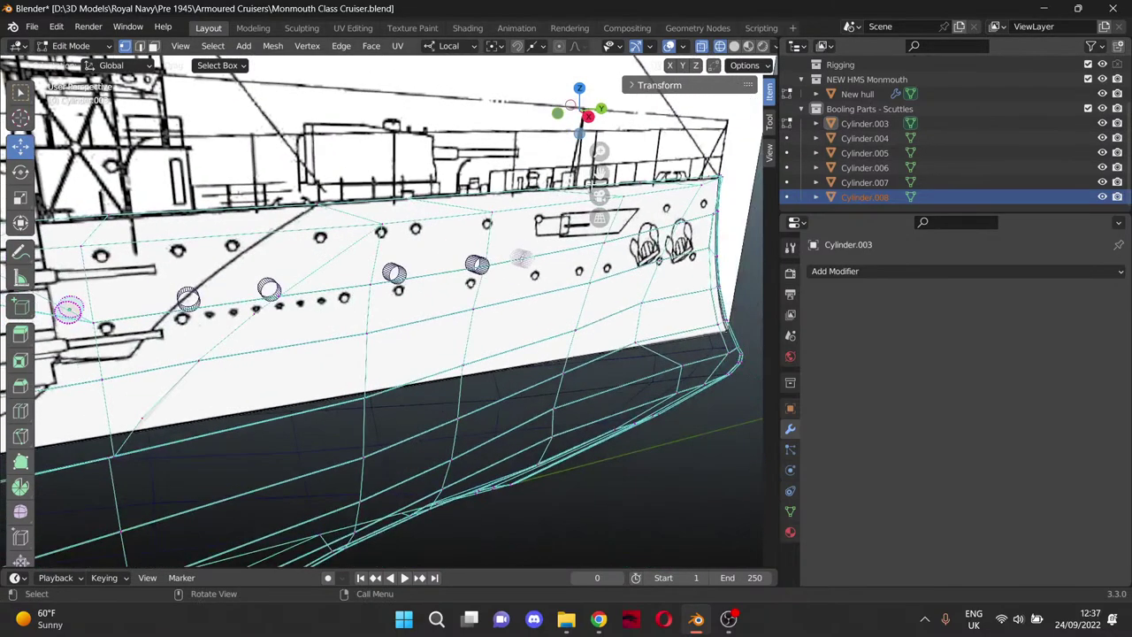
left_click_drag(599, 174, 1088, 89)
middle_click_drag(600, 172, 431, 278)
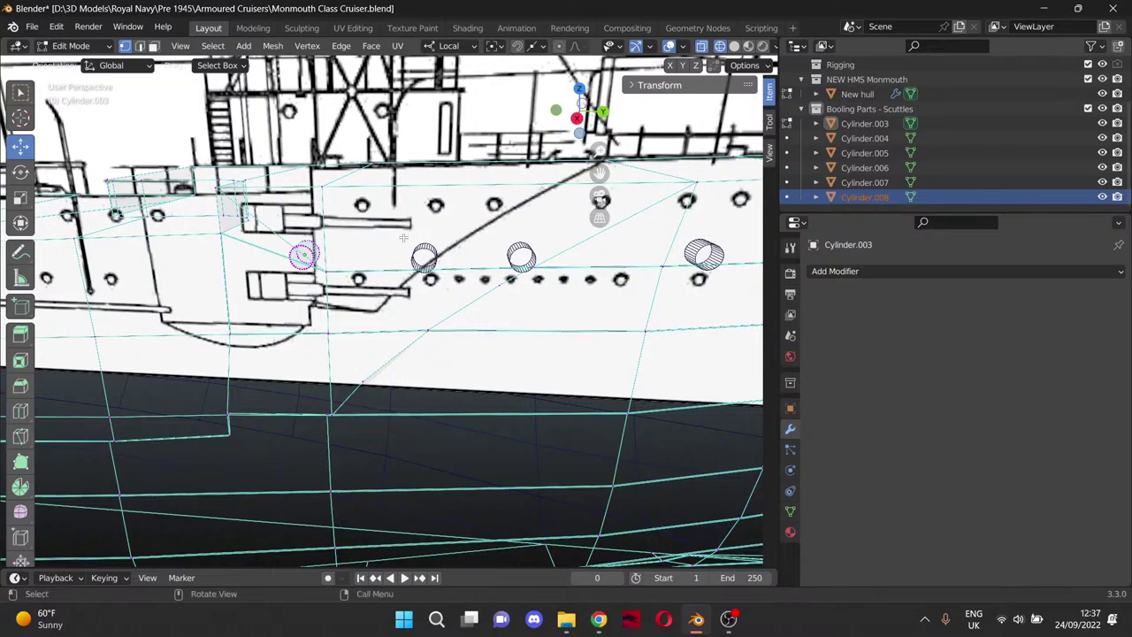
Display the model in solid shading and inspect the hull surface around the first cylinders.
left_click(734, 46)
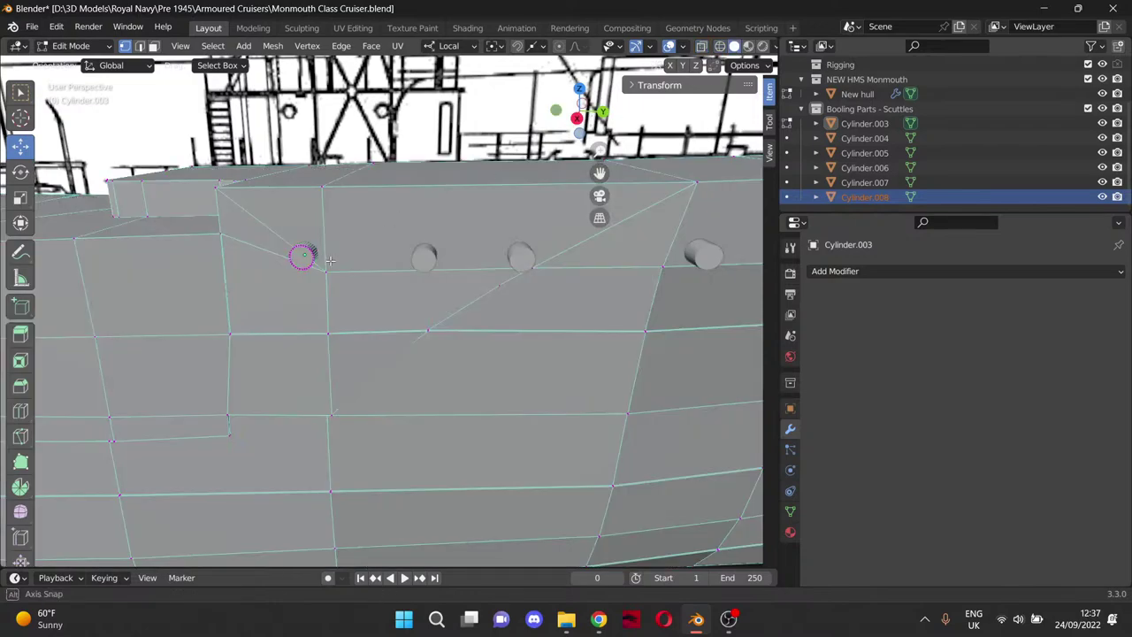
middle_click_drag(333, 260, 349, 252)
scroll(348, 252, "up", 5)
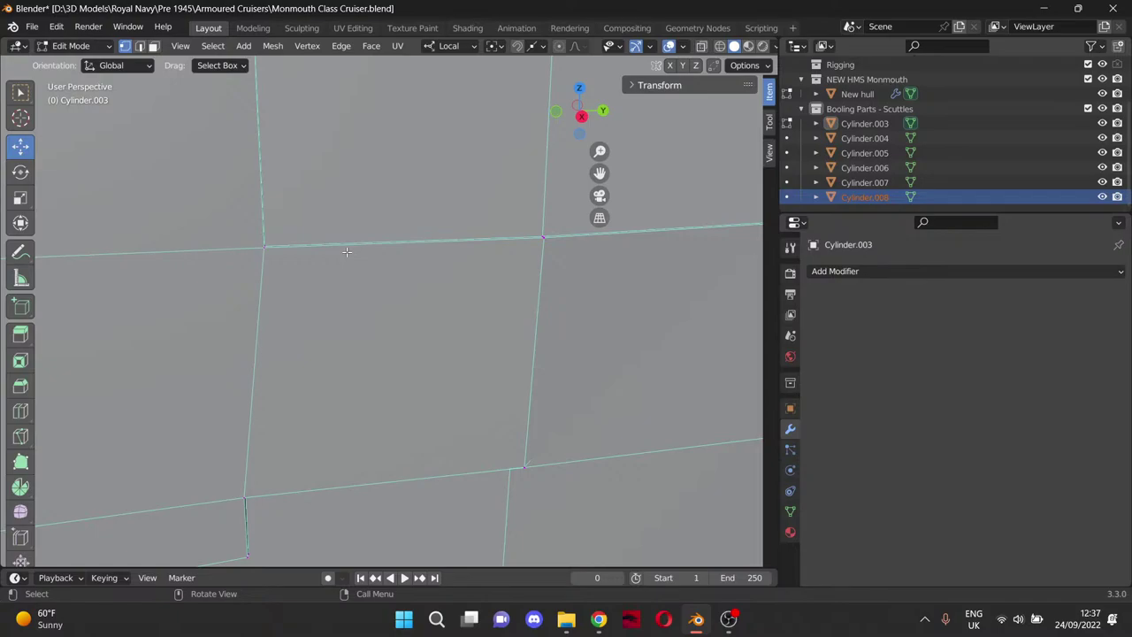
scroll(540, 300, "down", 4)
middle_click_drag(538, 303, 454, 273)
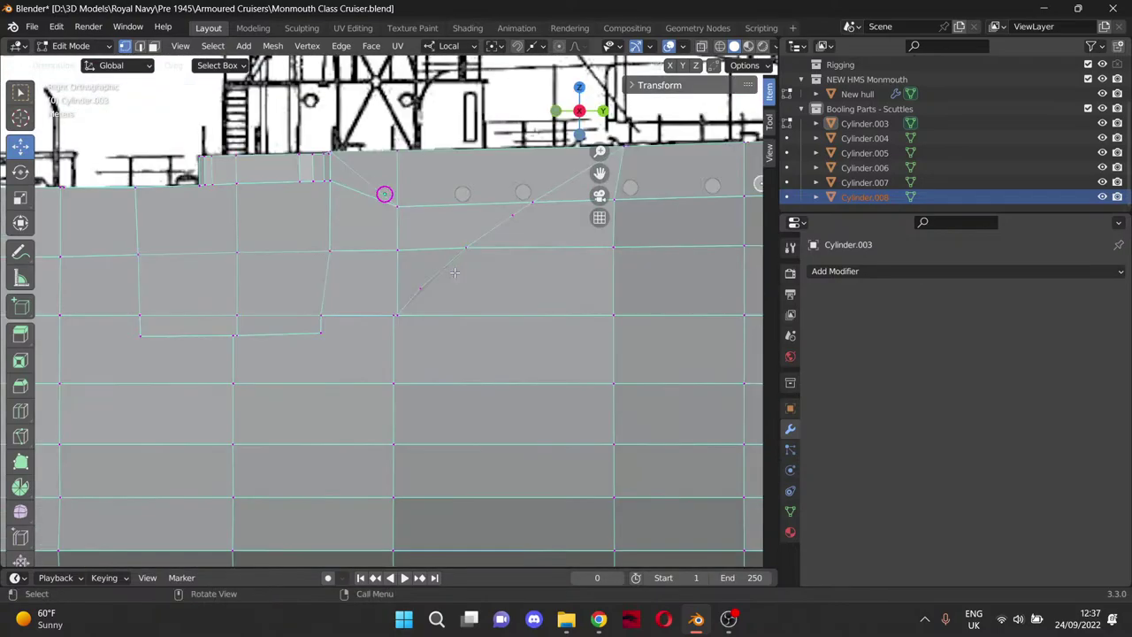
Return to the right side view and restart mesh editing with only New hull in edit mode.
key("KP_3")
left_click(847, 108)
left_click(844, 97)
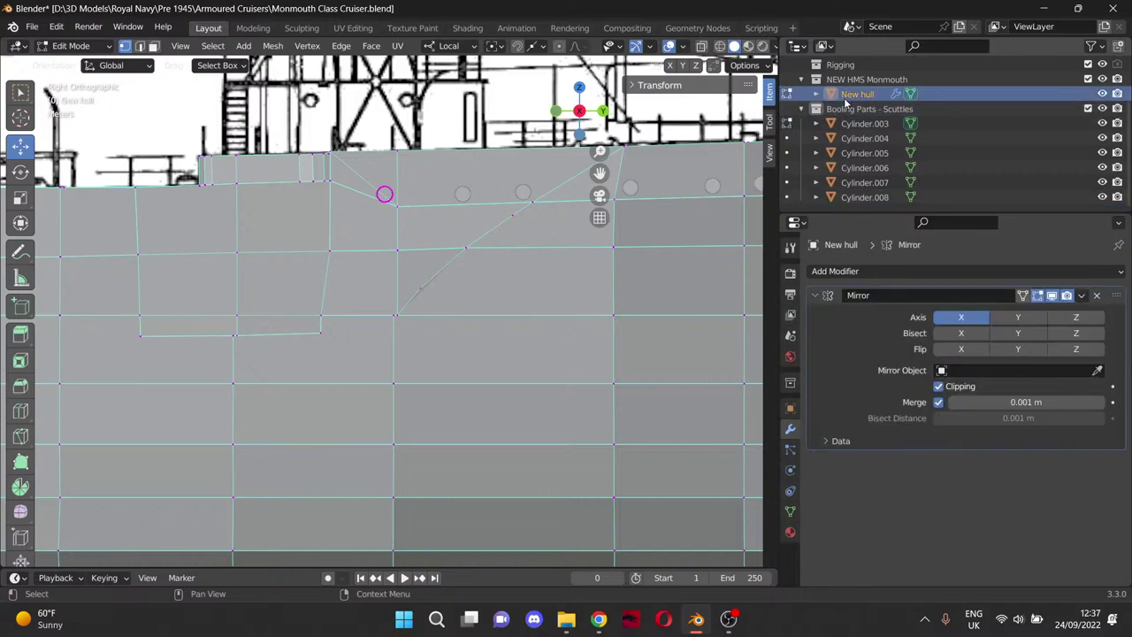
scroll(623, 186, "up", 5)
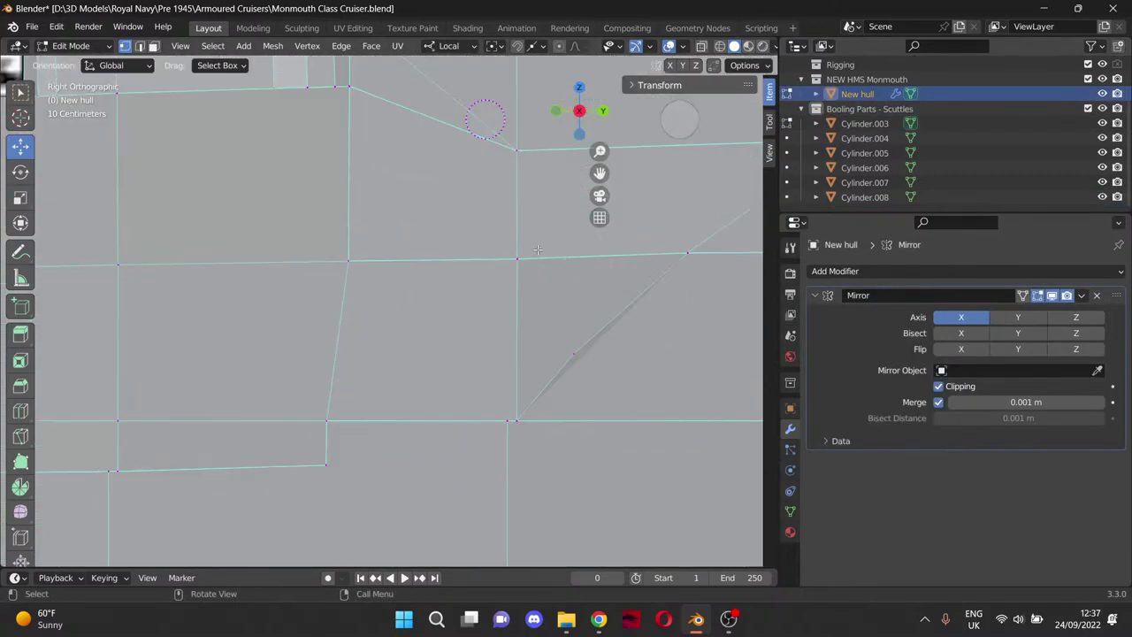
left_click_drag(598, 175, 581, 367)
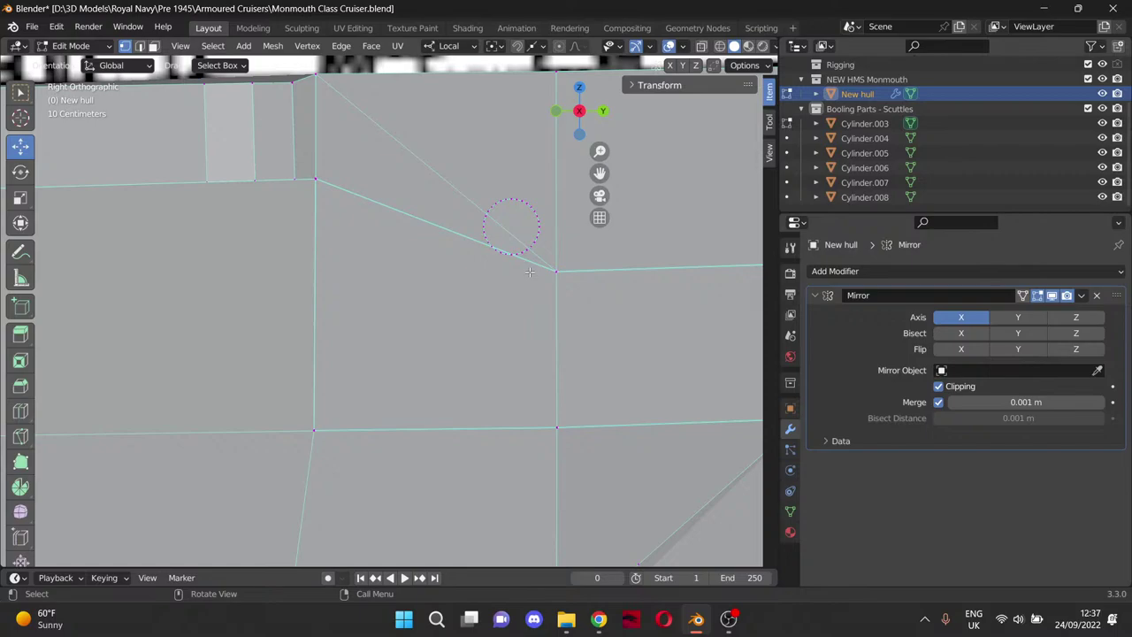
key("Tab")
key("Tab")
Lower the hull vertex at the forward bottom corner of the gun recess by about 0.447 m.
left_click(314, 179)
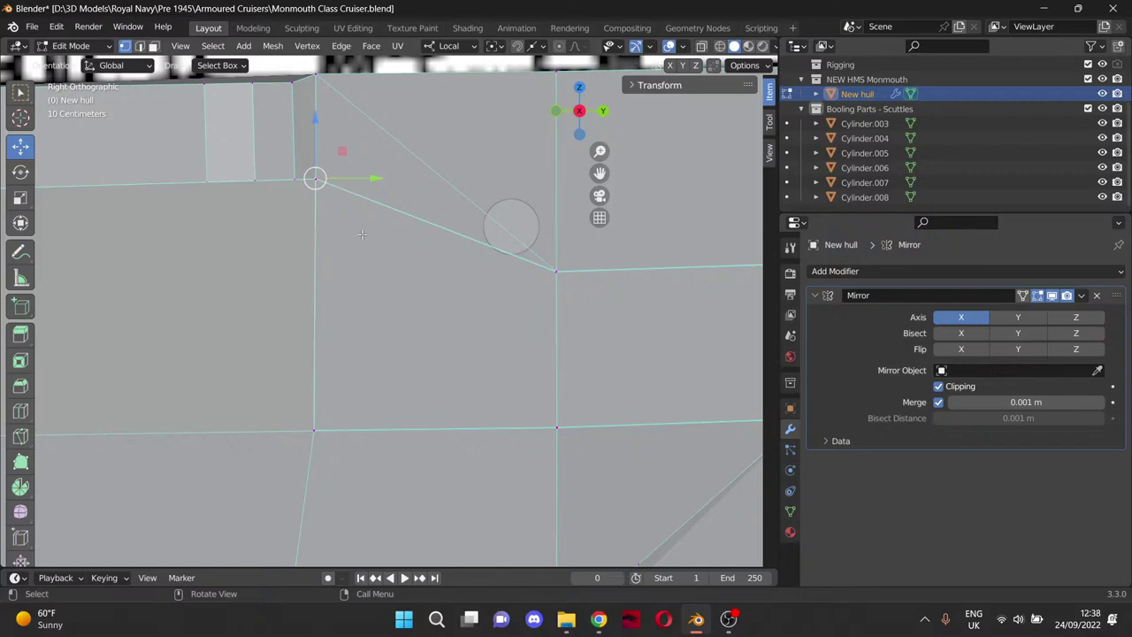
middle_click_drag(353, 230, 348, 233)
middle_click_drag(408, 279, 428, 285)
middle_click_drag(594, 177, 435, 271, "shift")
scroll(381, 270, "up", 3)
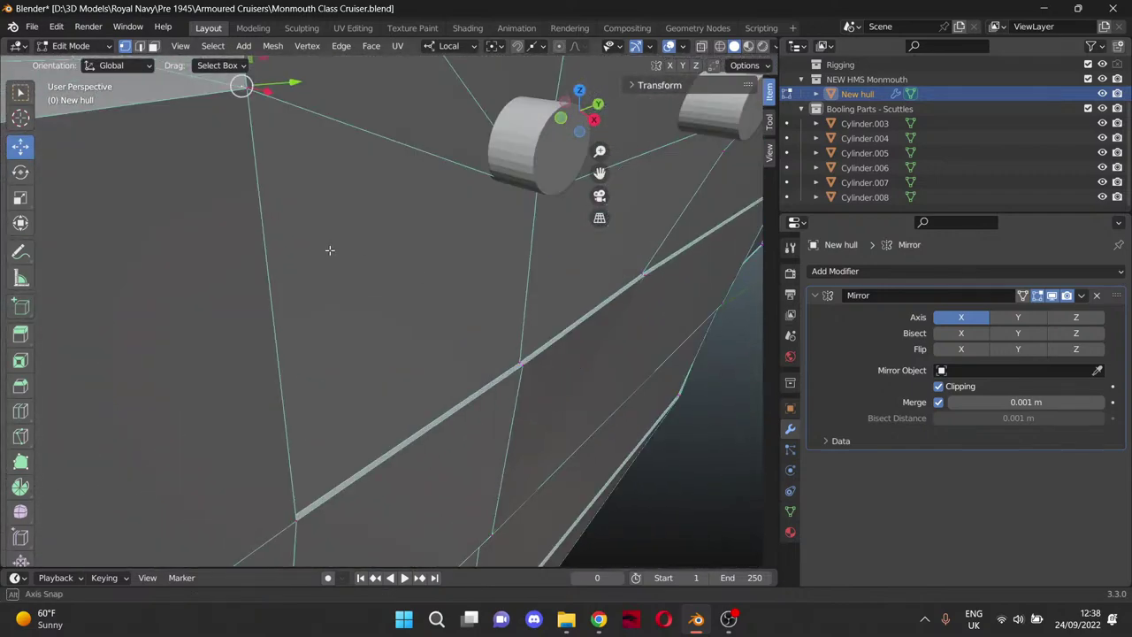
middle_click_drag(328, 250, 336, 265)
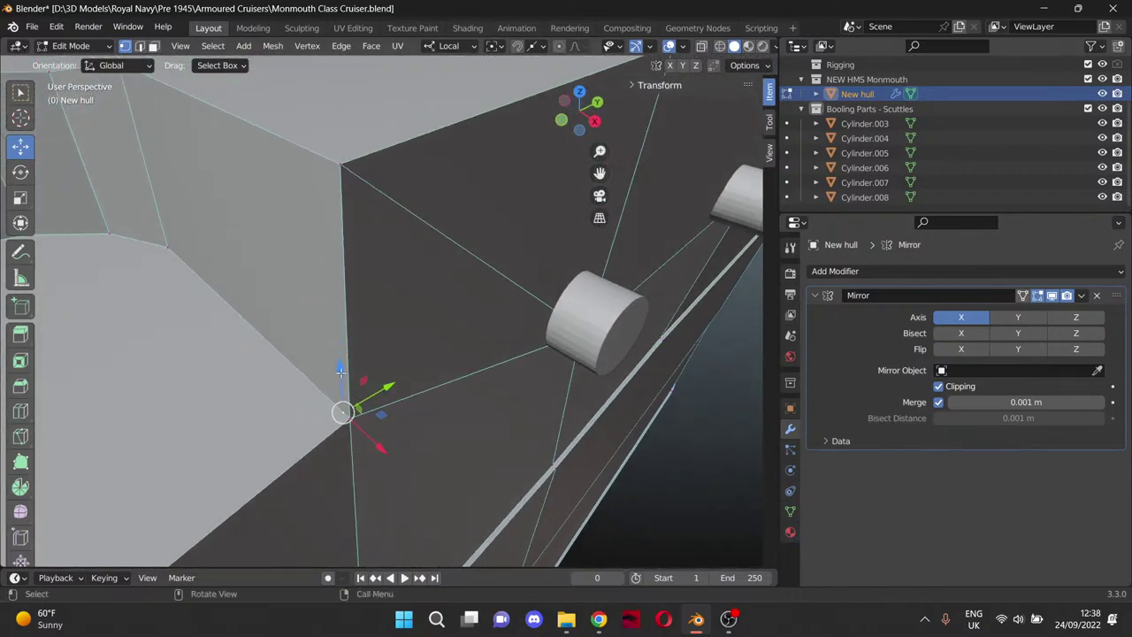
left_click_drag(341, 373, 347, 449)
Lower the same vertex further in the right side view, roughly level with the adjacent vertex beneath the first cylinder.
key("KP_3")
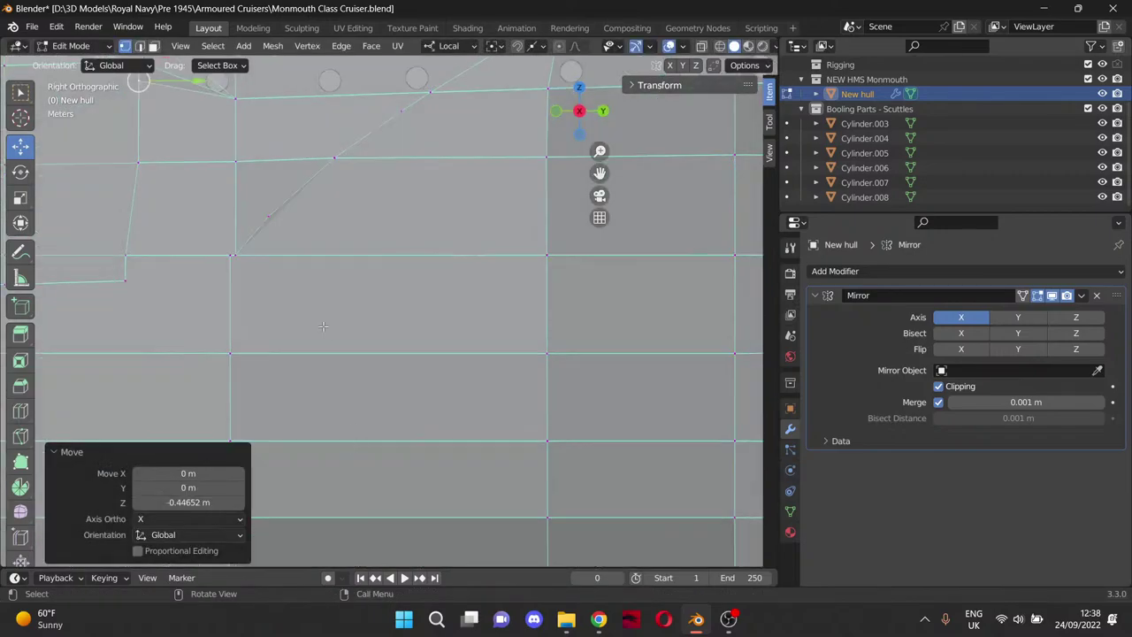
left_click_drag(600, 174, 756, 338)
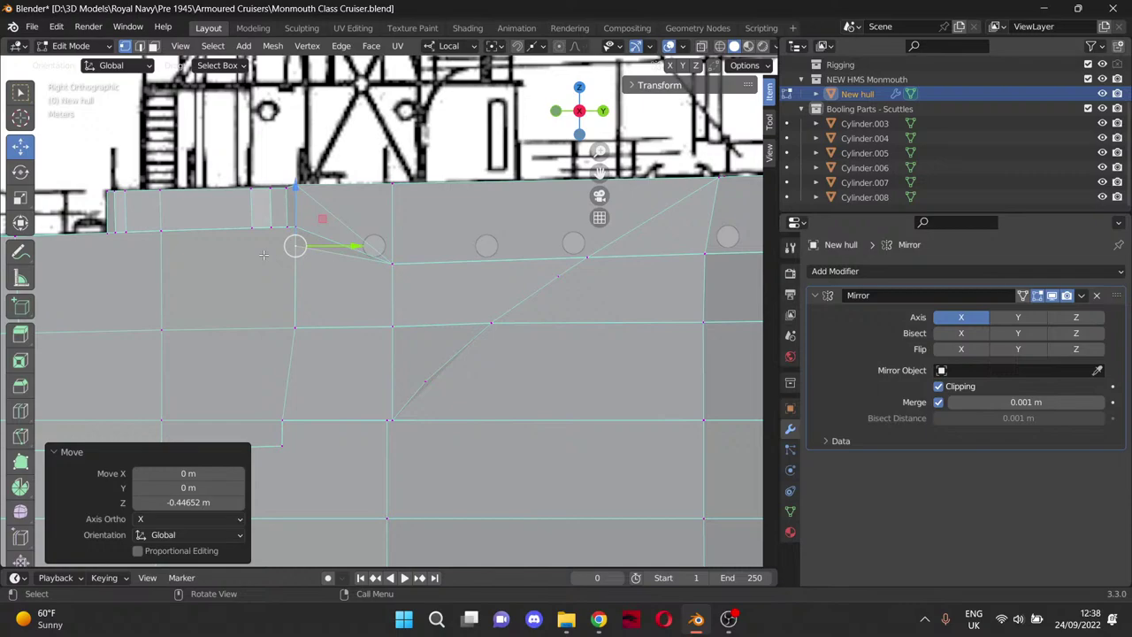
scroll(248, 263, "up", 5)
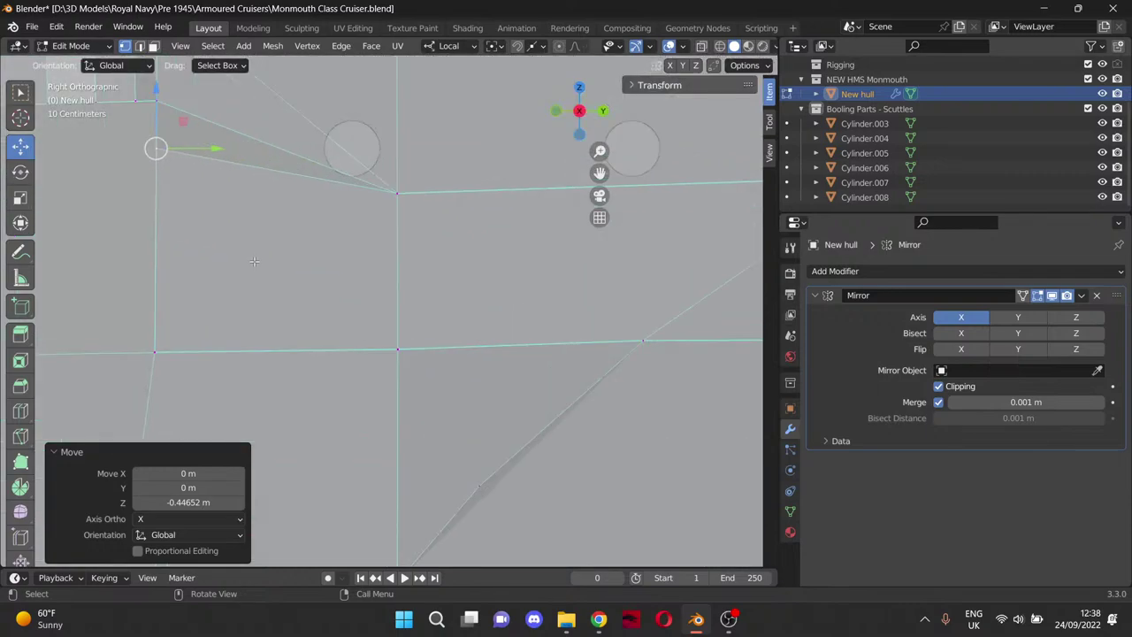
left_click_drag(600, 173, 784, 272)
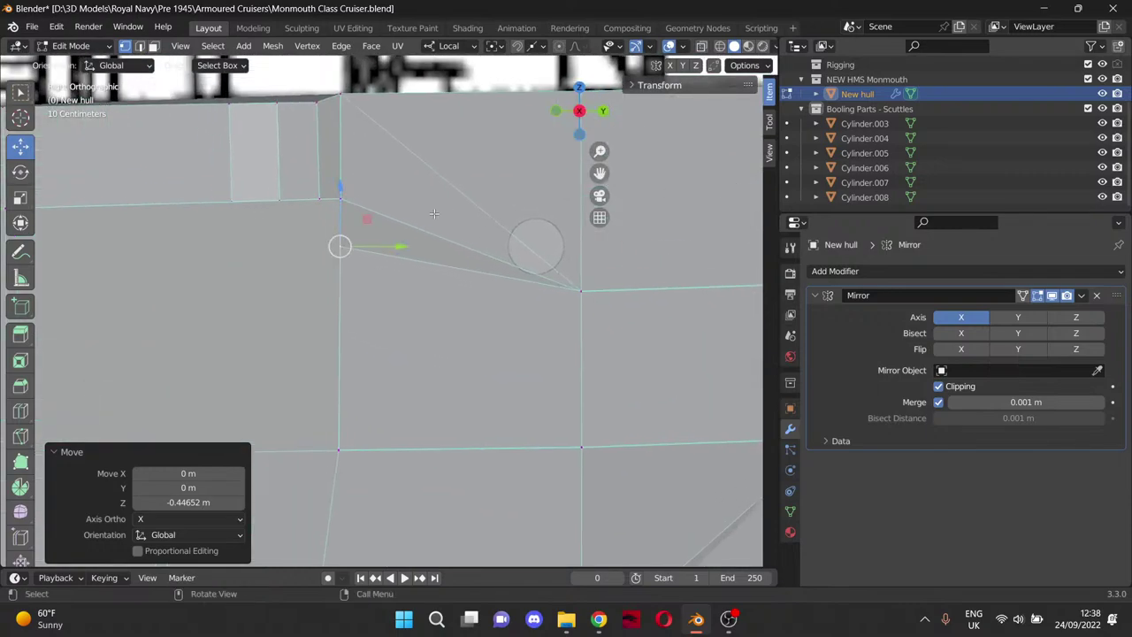
left_click_drag(345, 187, 414, 259)
Try to align the lowered vertex with its neighbour by giving it the copied Y coordinate of 0.49663 m.
left_click(580, 292)
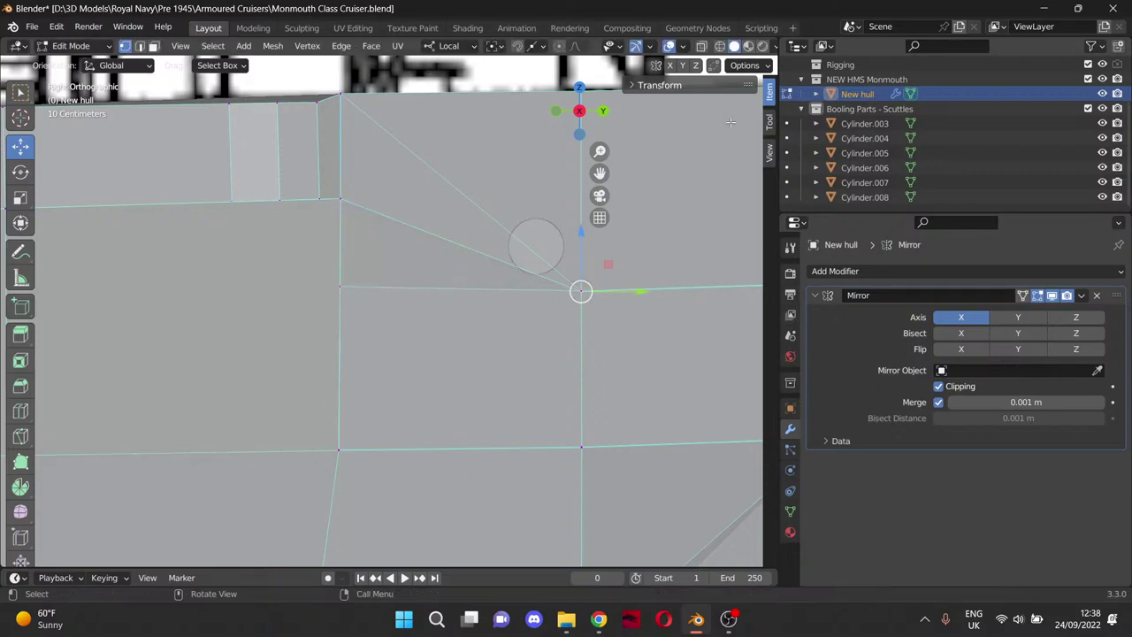
left_click(650, 85)
left_click(694, 135)
key("ctrl+c")
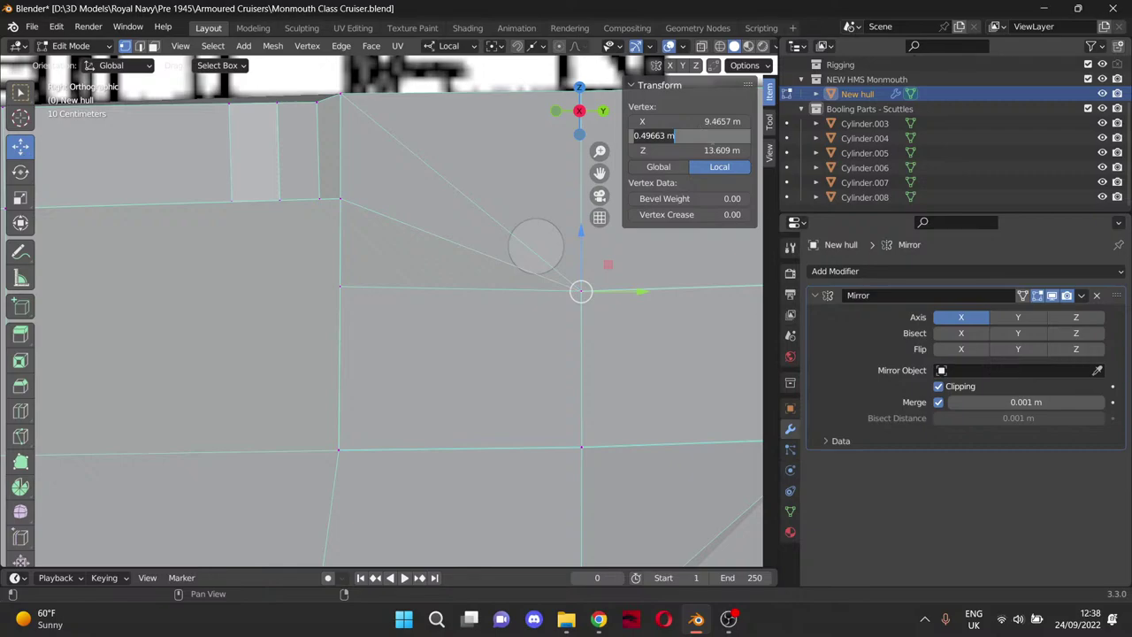
key("Return")
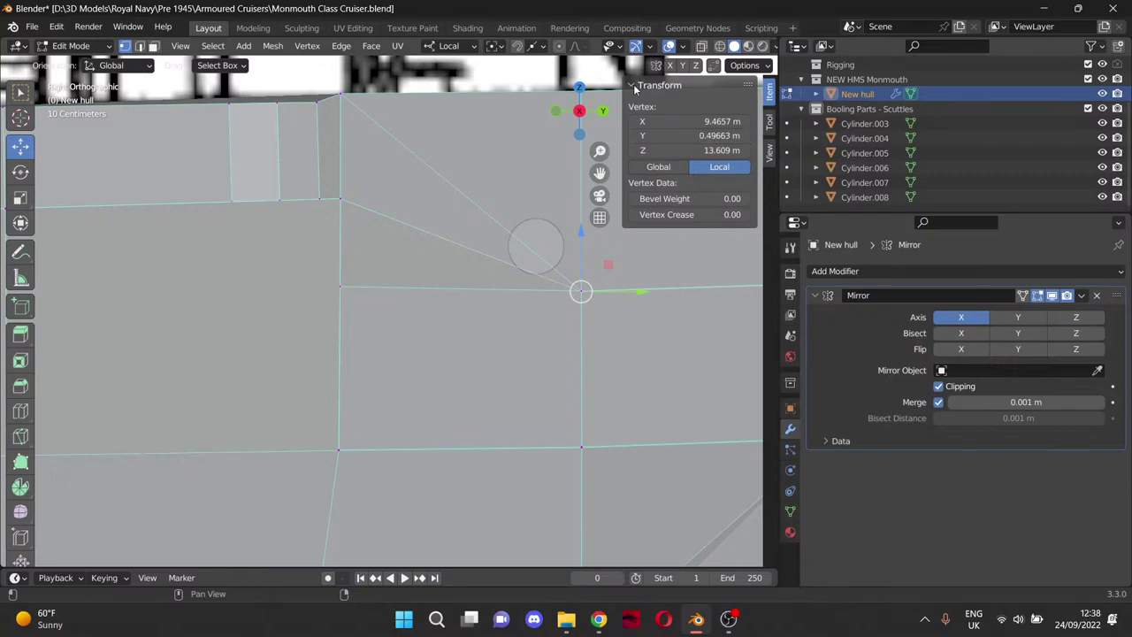
left_click(648, 87)
left_click(341, 285)
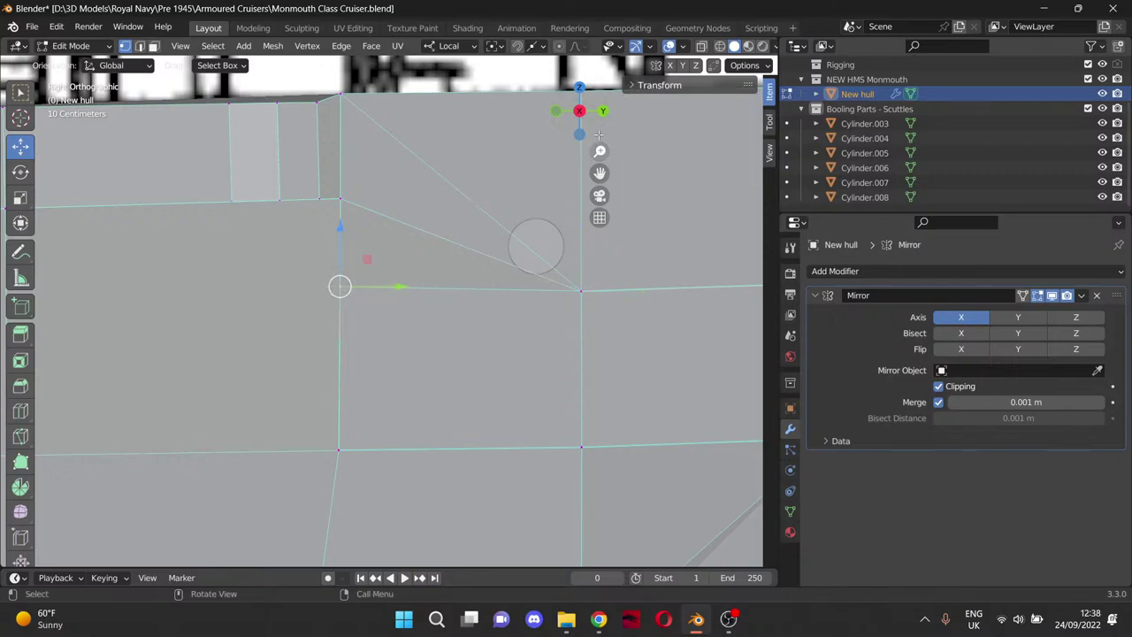
left_click(650, 85)
left_click(694, 136)
key("ctrl+v")
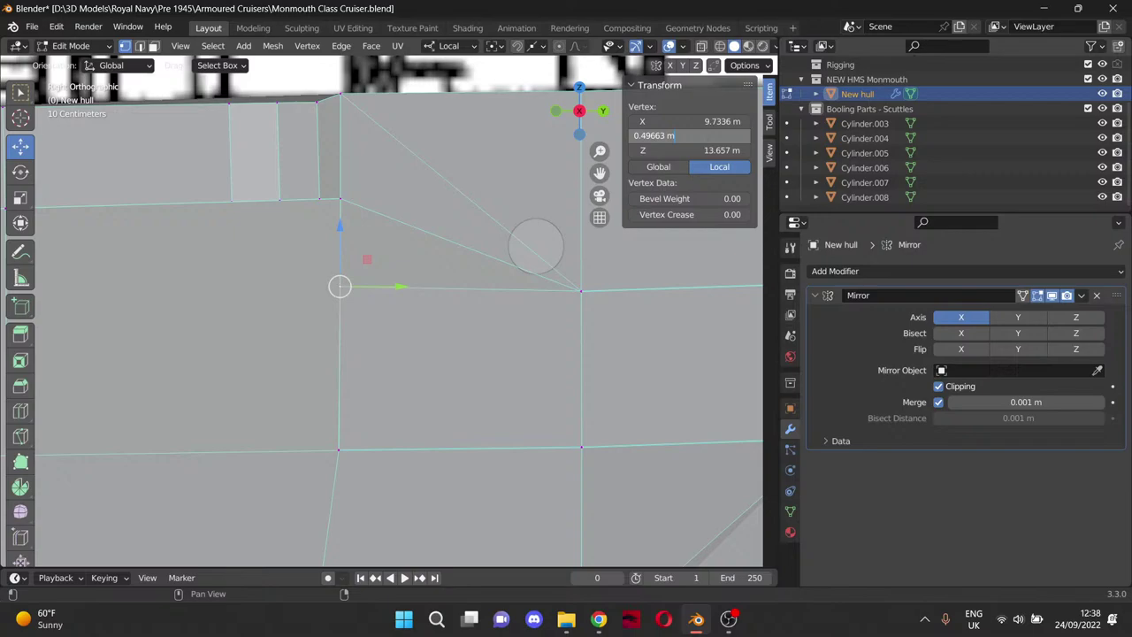
key("Return")
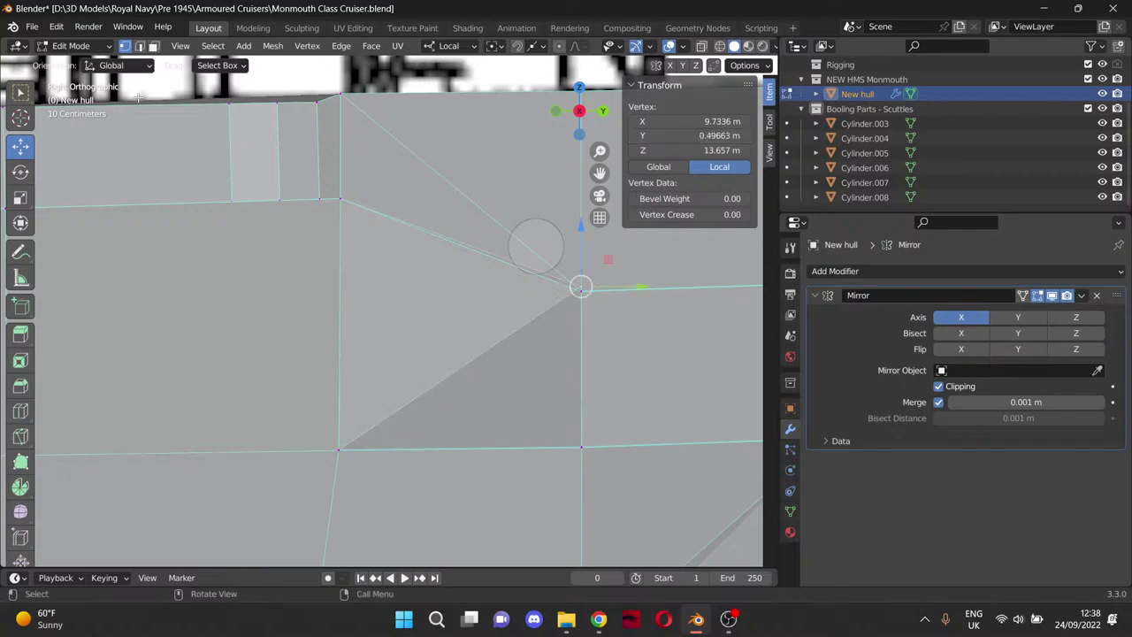
left_click(55, 27)
left_click(67, 42)
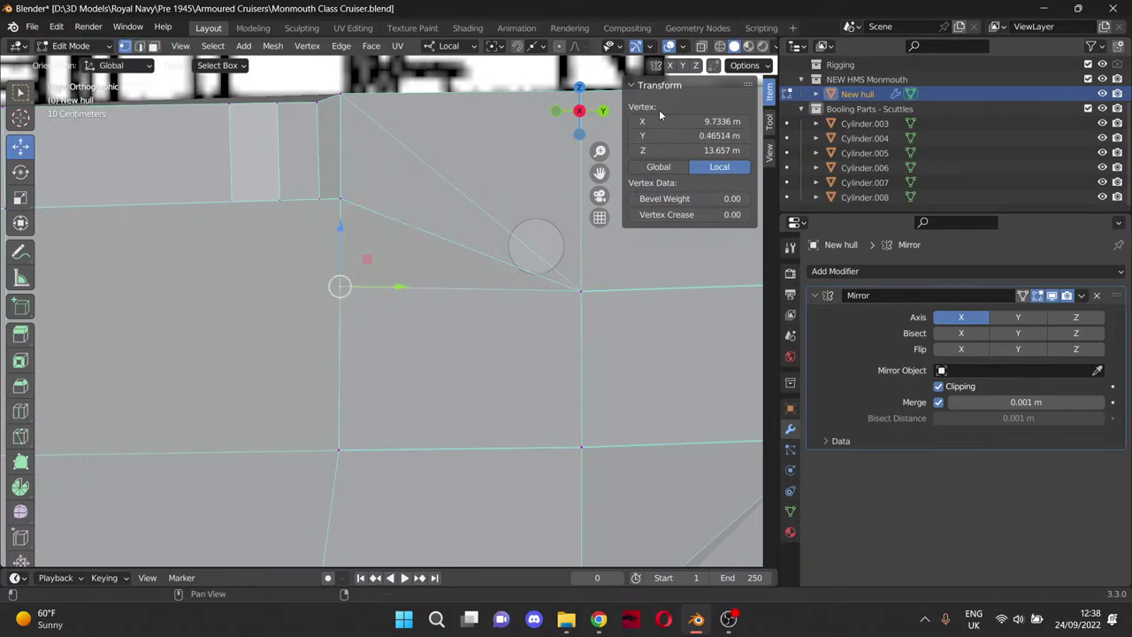
Retry the neighbour's Y coordinate of 0.49663 m on the lowered vertex and undo the change.
left_click(578, 291)
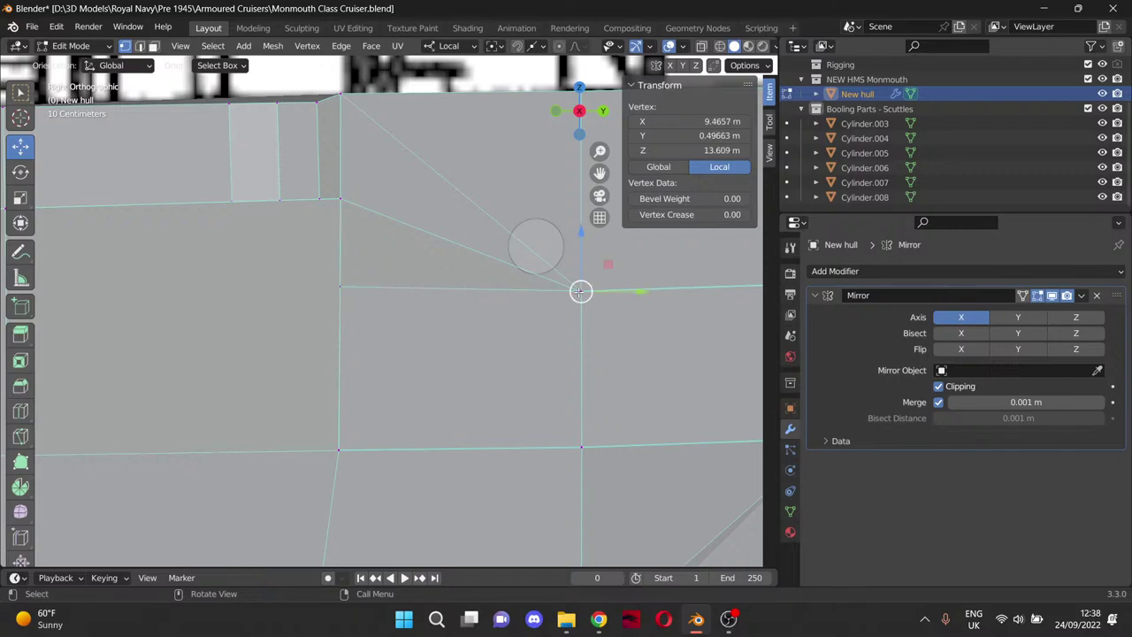
left_click(700, 134)
key("ctrl+c")
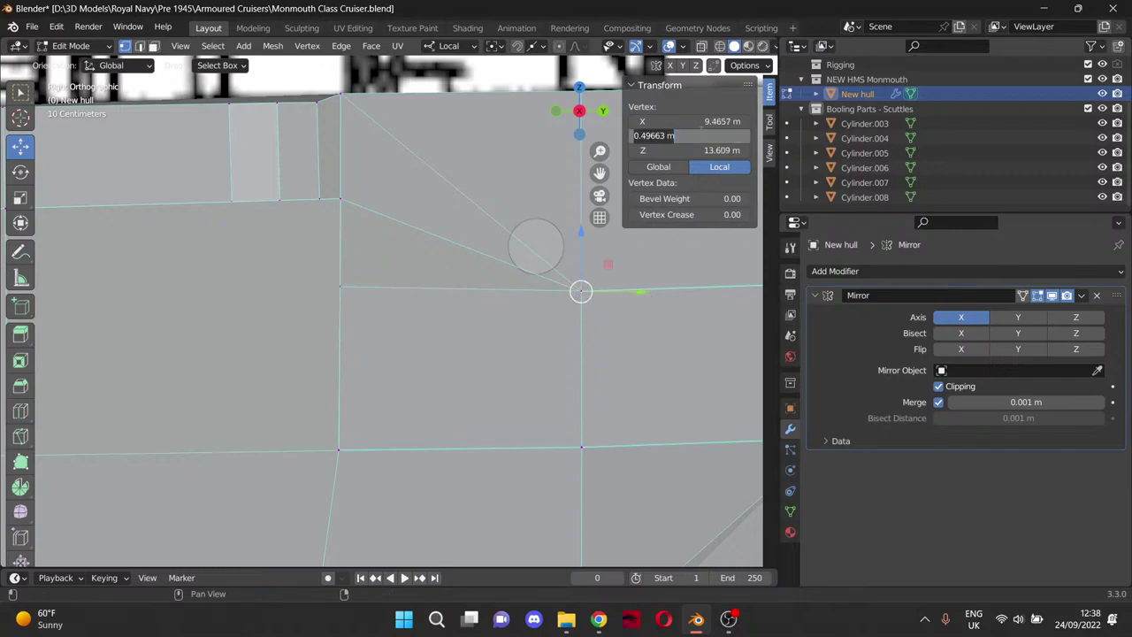
key("Escape")
left_click(340, 286)
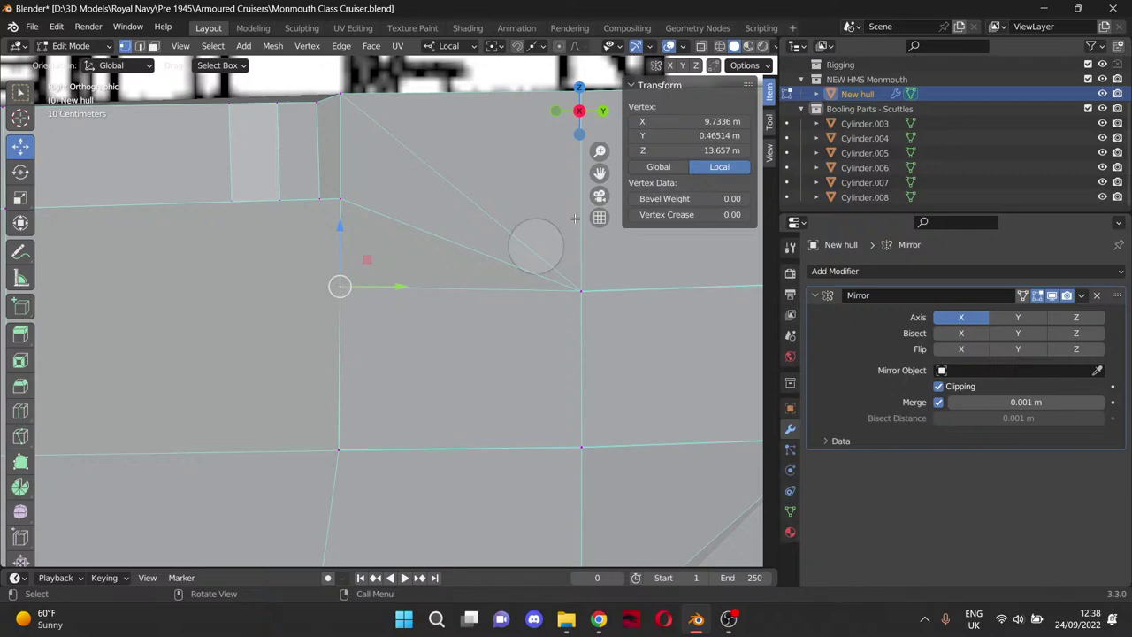
left_click(700, 135)
key("ctrl+v")
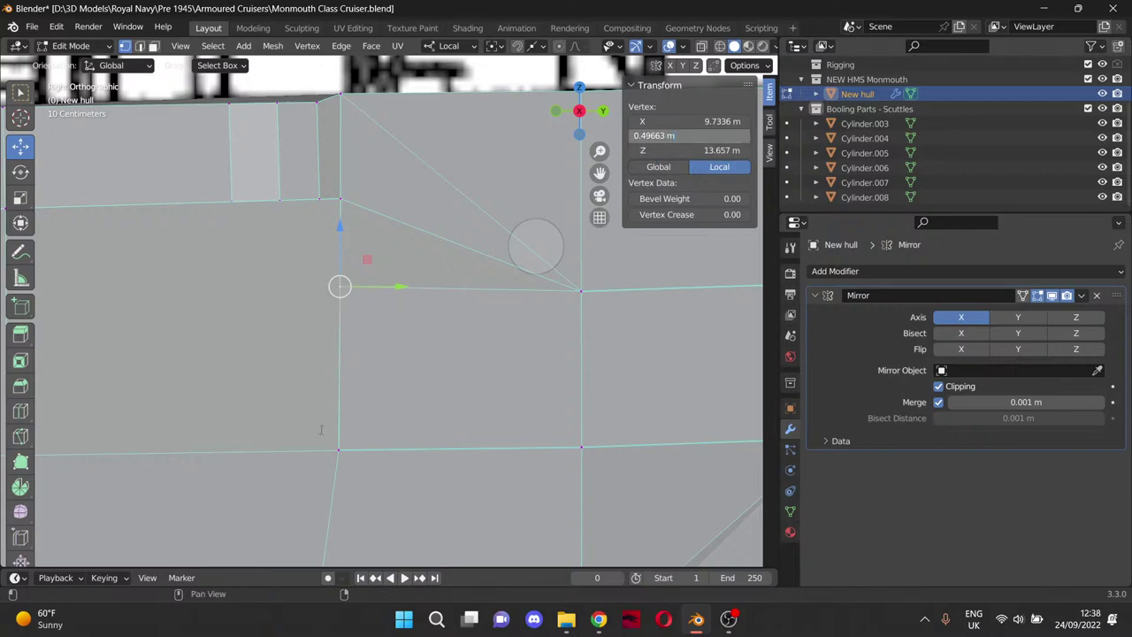
key("Return")
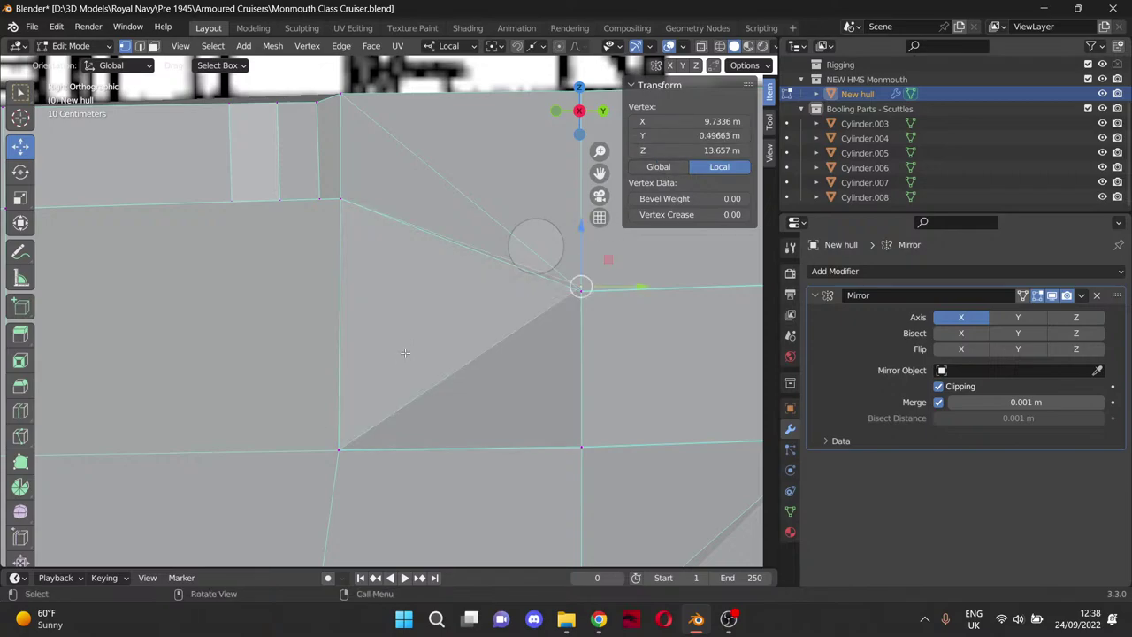
left_click(56, 25)
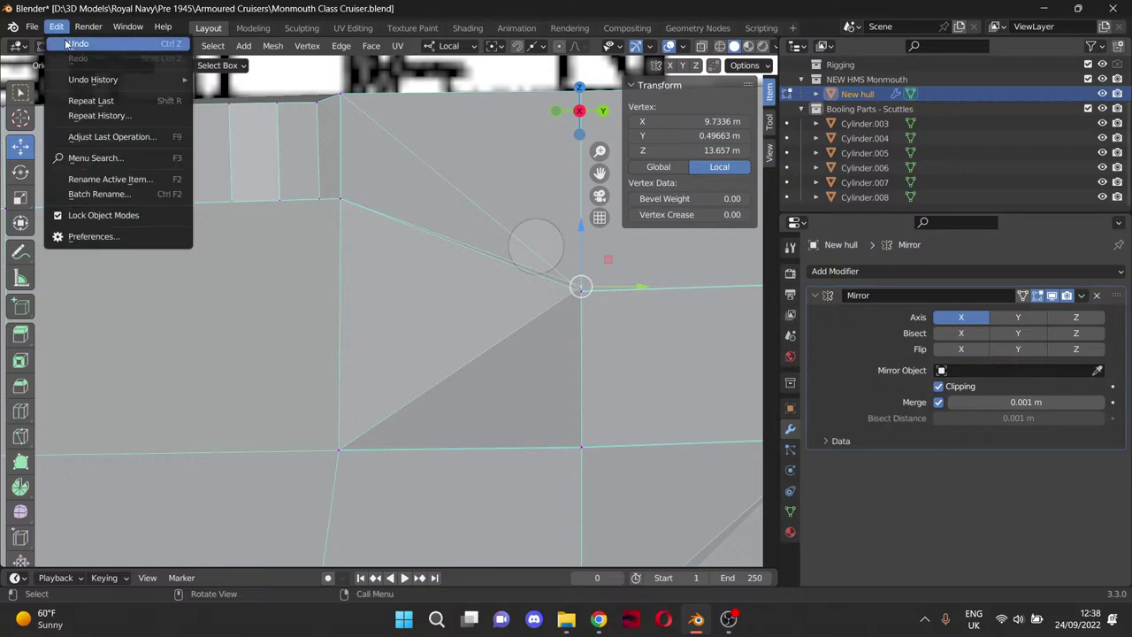
left_click(67, 42)
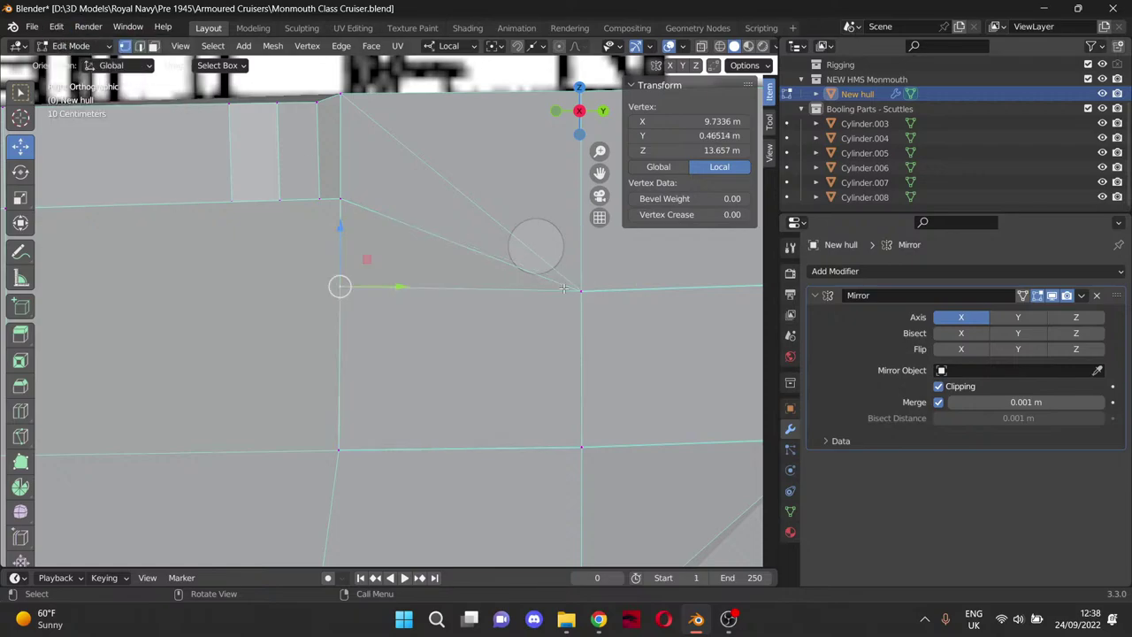
key("ctrl+shift+z")
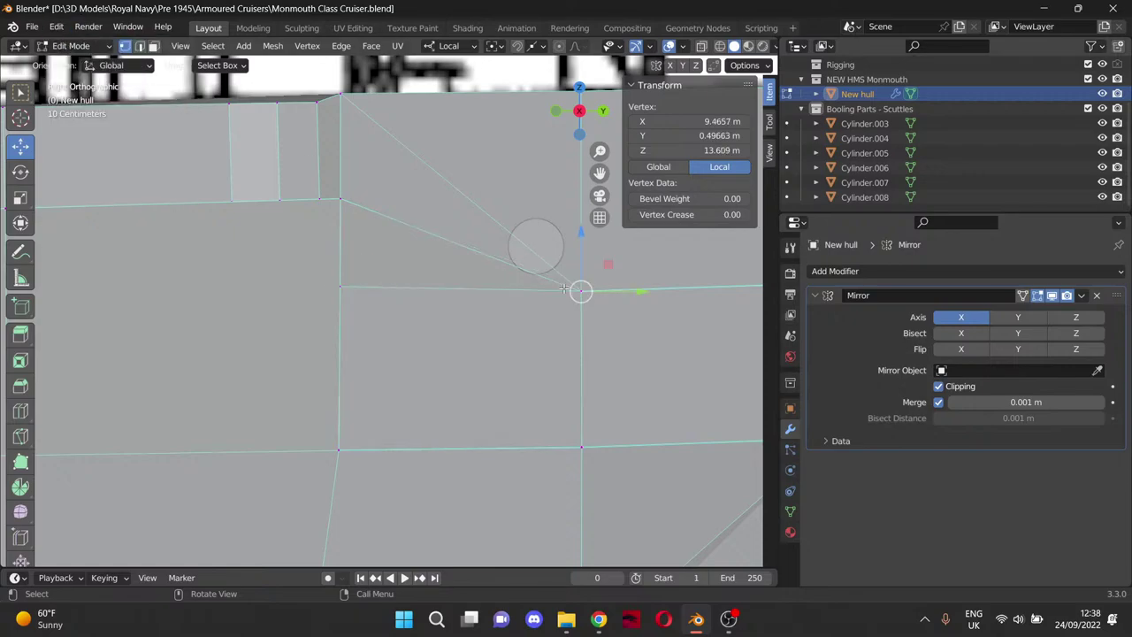
Set the lowered vertex's Z coordinate to 13.6095 m, copied from the adjacent vertex beneath the first cylinder.
left_click(338, 286)
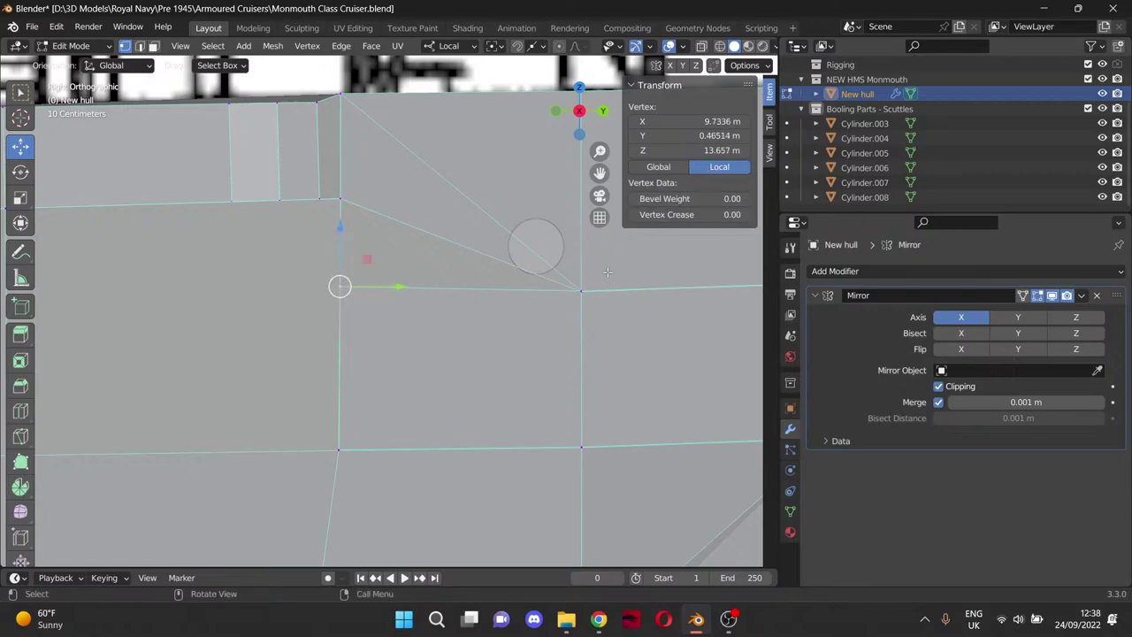
left_click(579, 295)
left_click(690, 150)
key("ctrl+c")
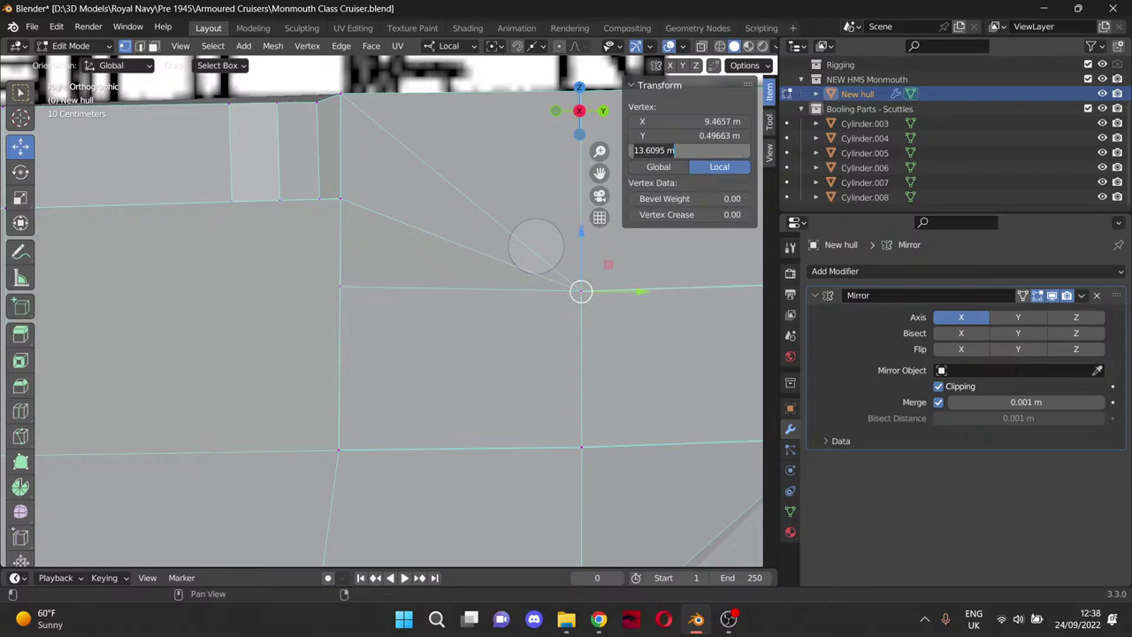
left_click(360, 289)
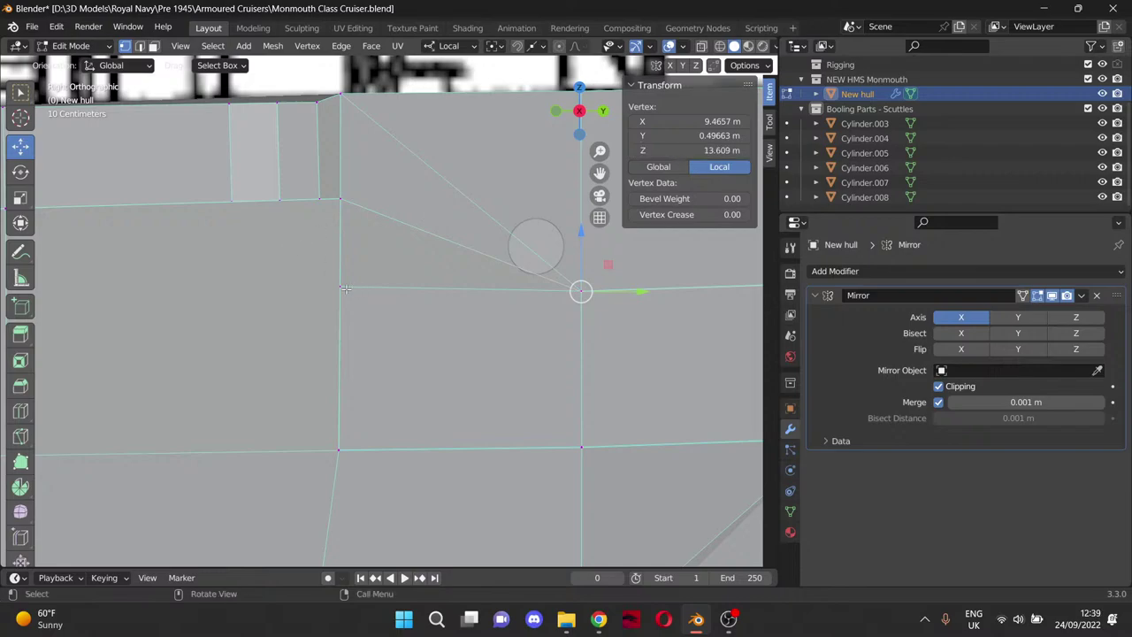
left_click(340, 286)
left_click(690, 150)
key("ctrl+v")
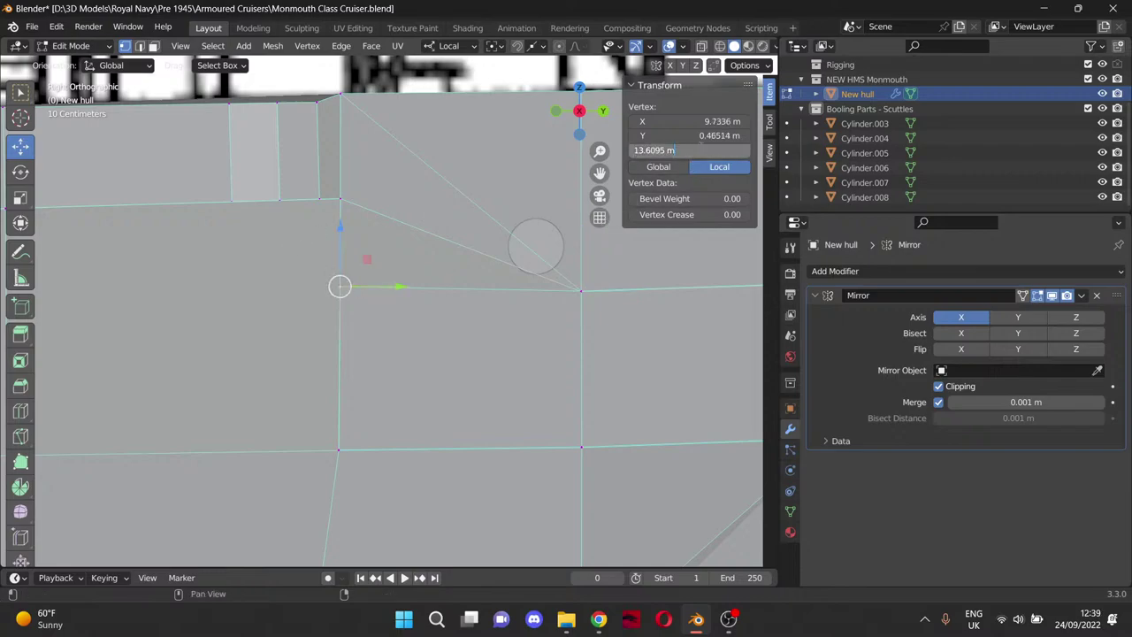
key("Return")
left_click(494, 339)
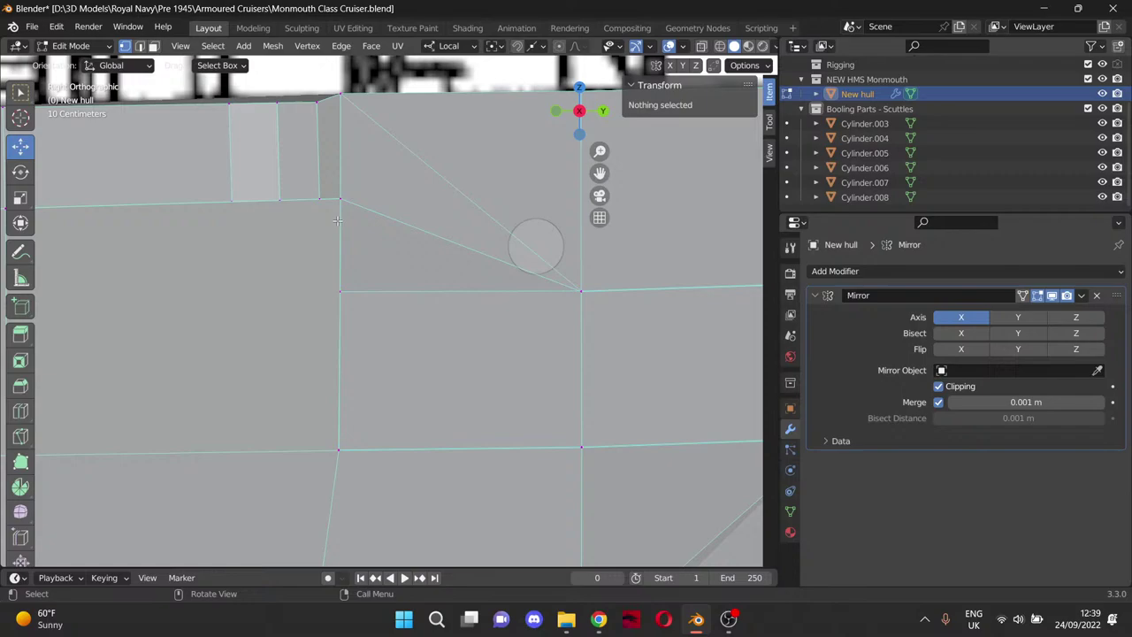
Examine the hull surface around the gun recess corner and first cylinder in perspective and in the right side view.
middle_click_drag(350, 220, 412, 255)
scroll(412, 256, "down", 4)
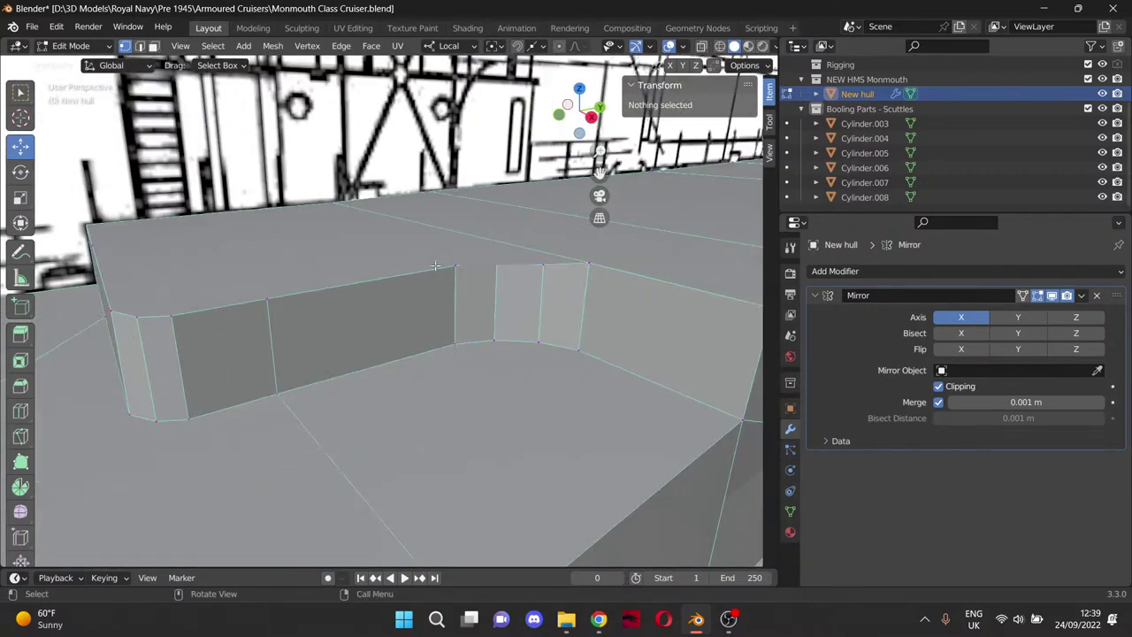
left_click_drag(600, 172, 352, 93)
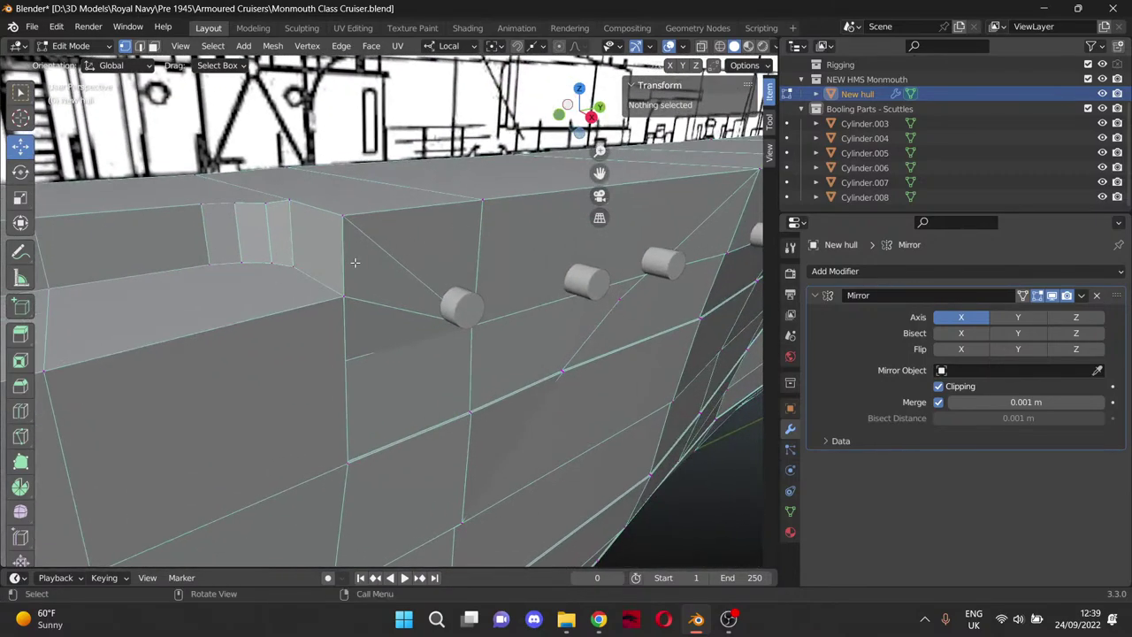
middle_click_drag(356, 264, 548, 340)
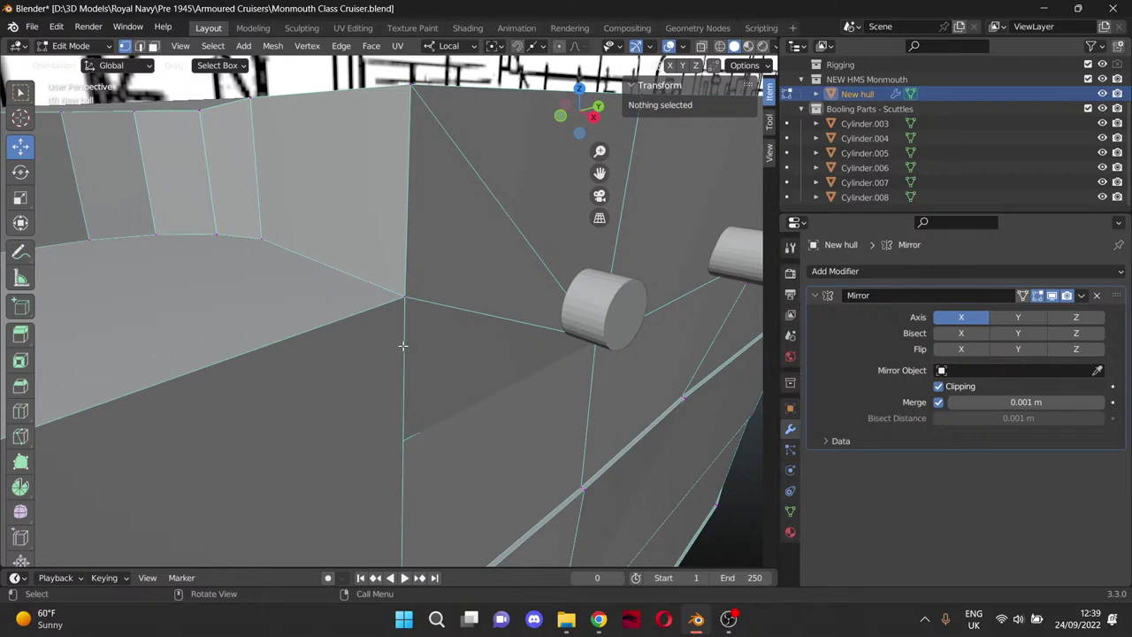
key("k")
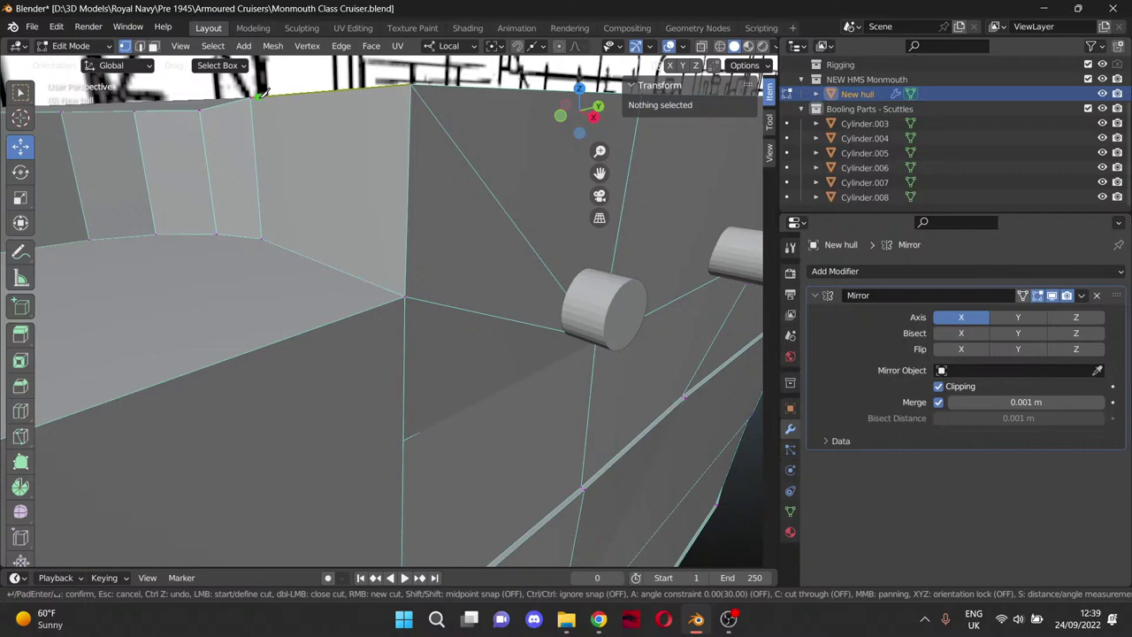
key("Escape")
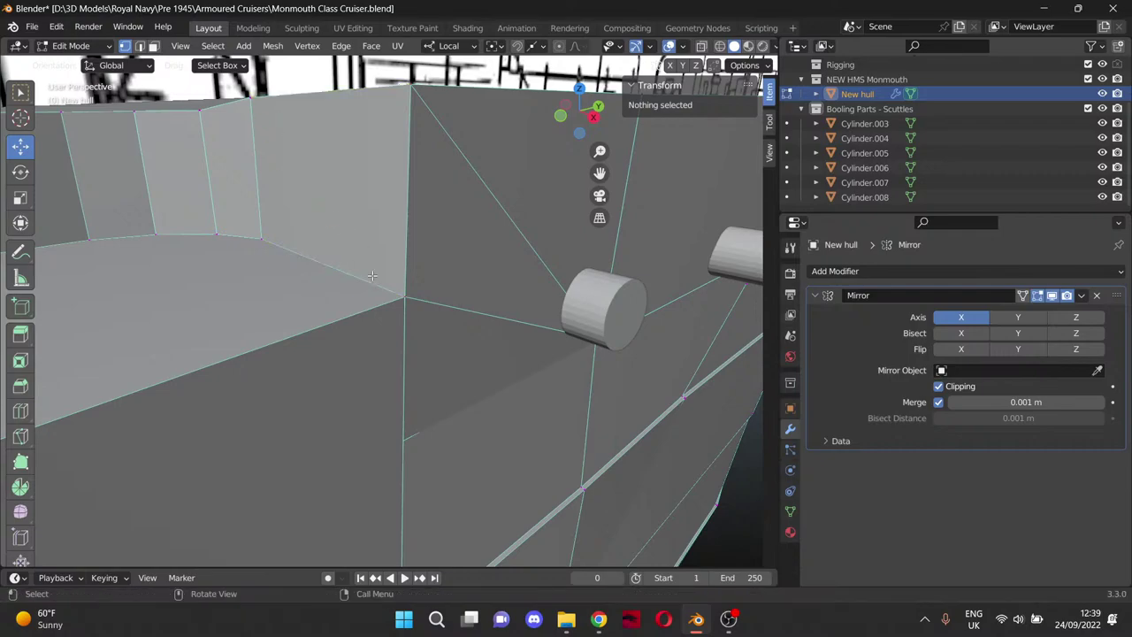
key("KP_3")
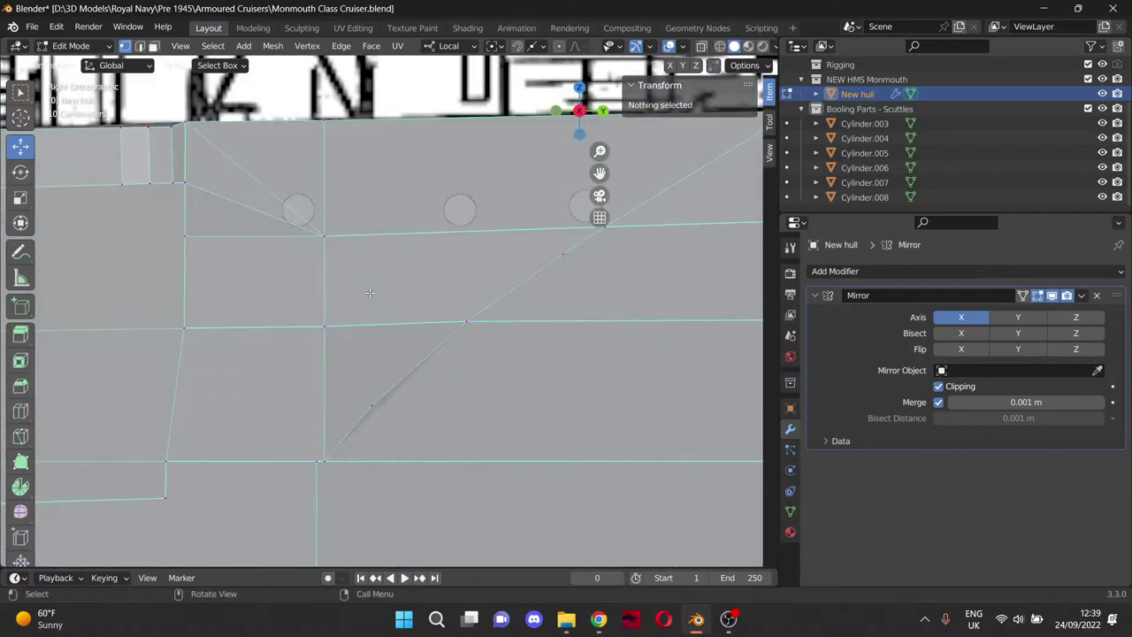
middle_click_drag(598, 172, 777, 259, "shift")
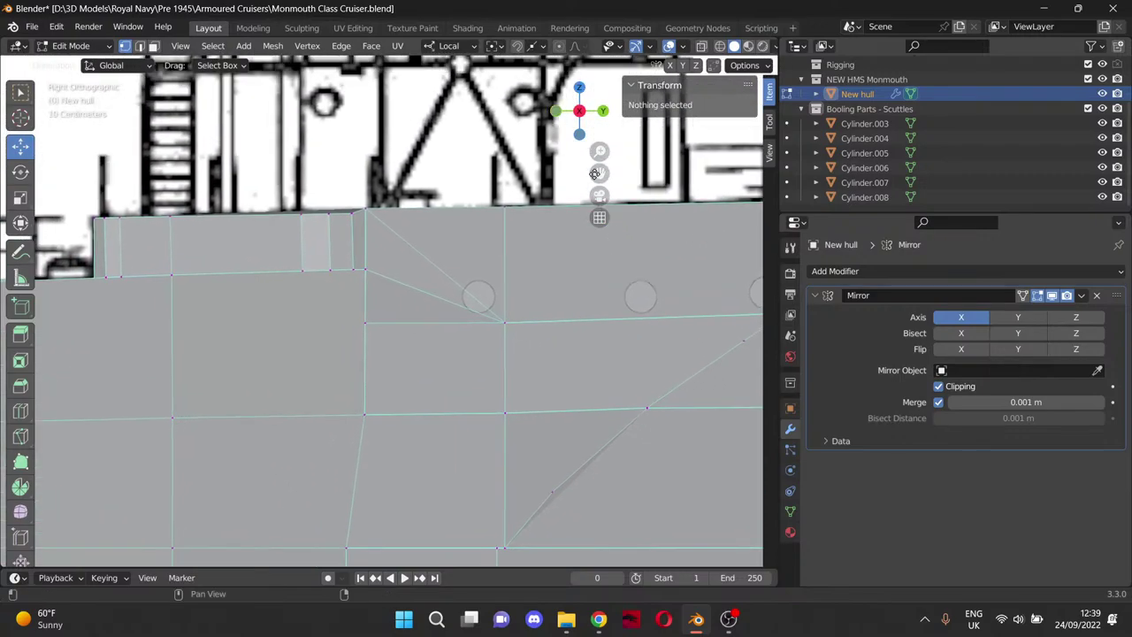
scroll(423, 298, "up", 4)
left_click_drag(599, 173, 584, 194)
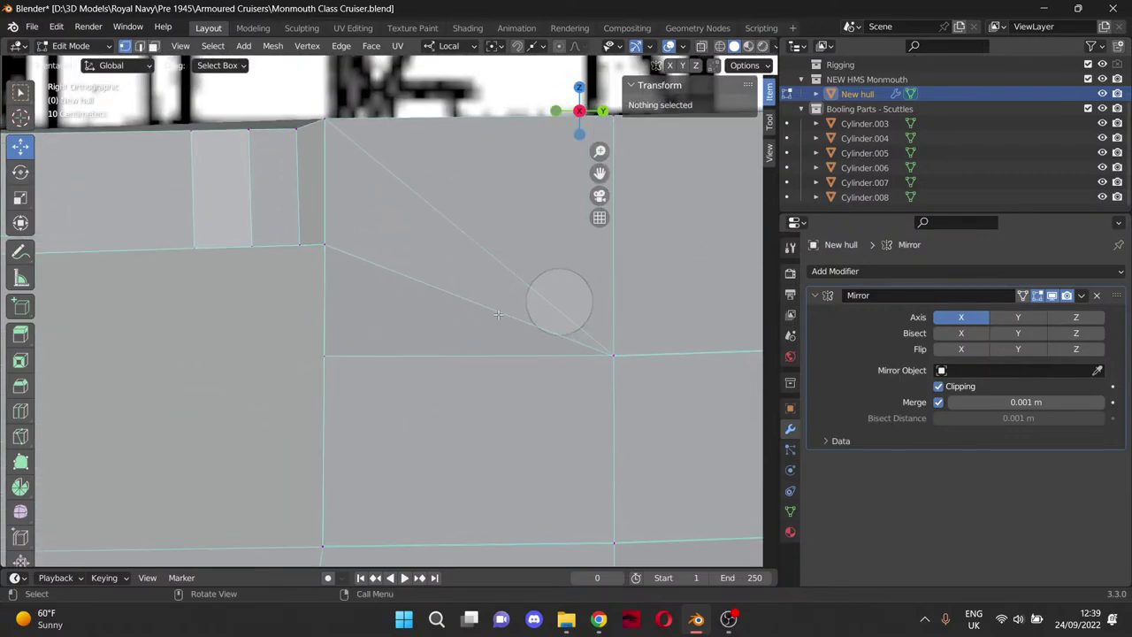
Try a knife cut from the gun recess corner vertex to the vertical hull edge beyond the first cylinder, and undo it.
key("k")
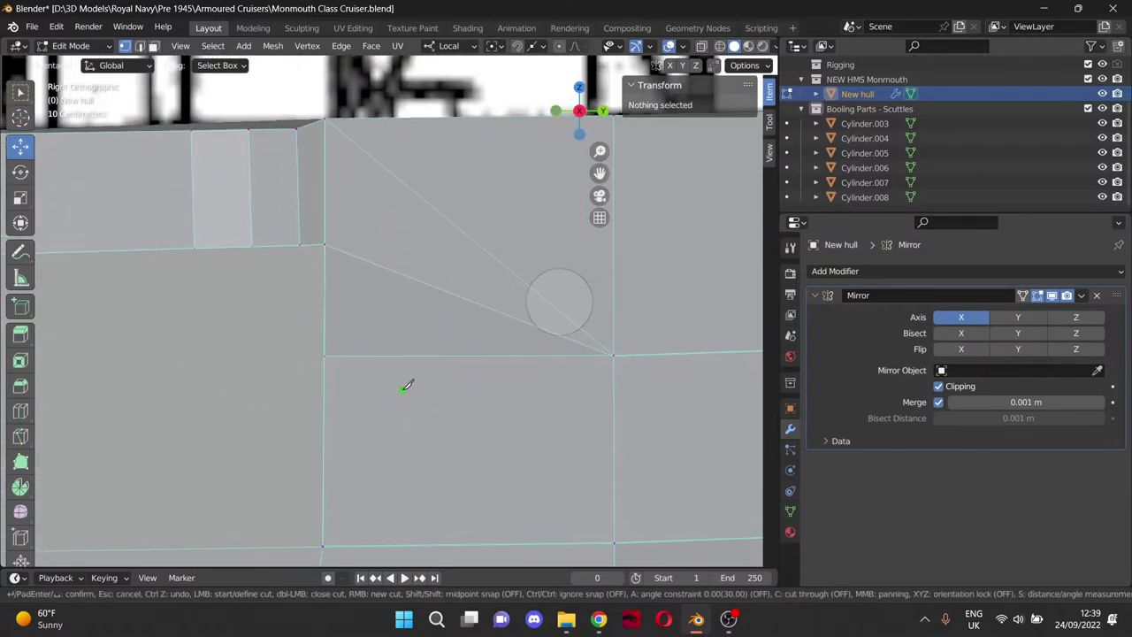
left_click(325, 244)
left_click(614, 245)
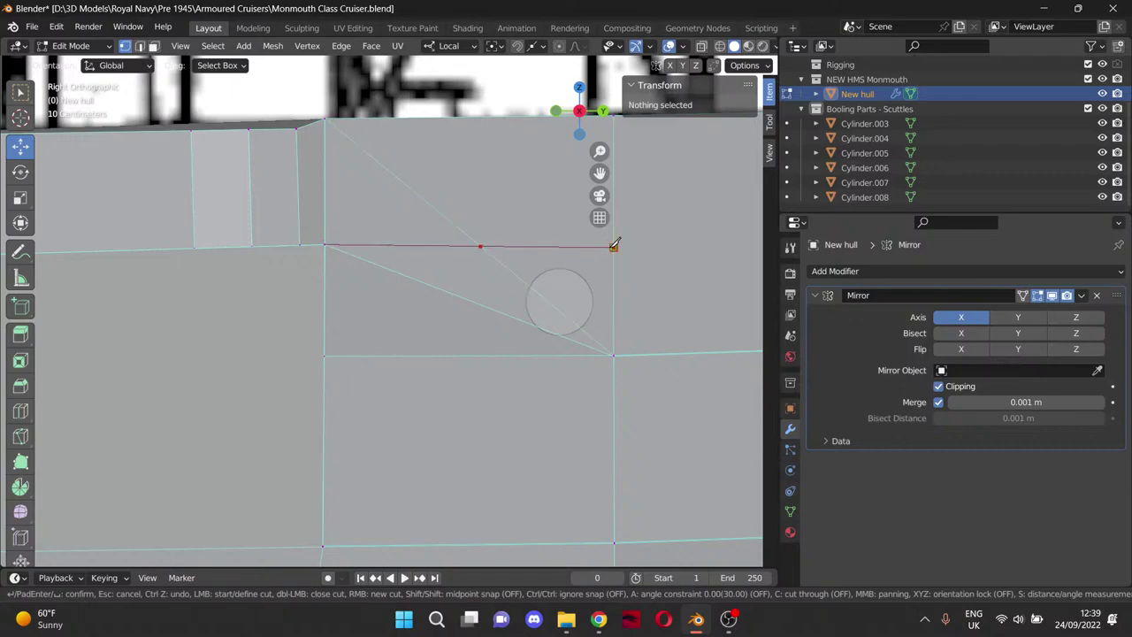
key("Return")
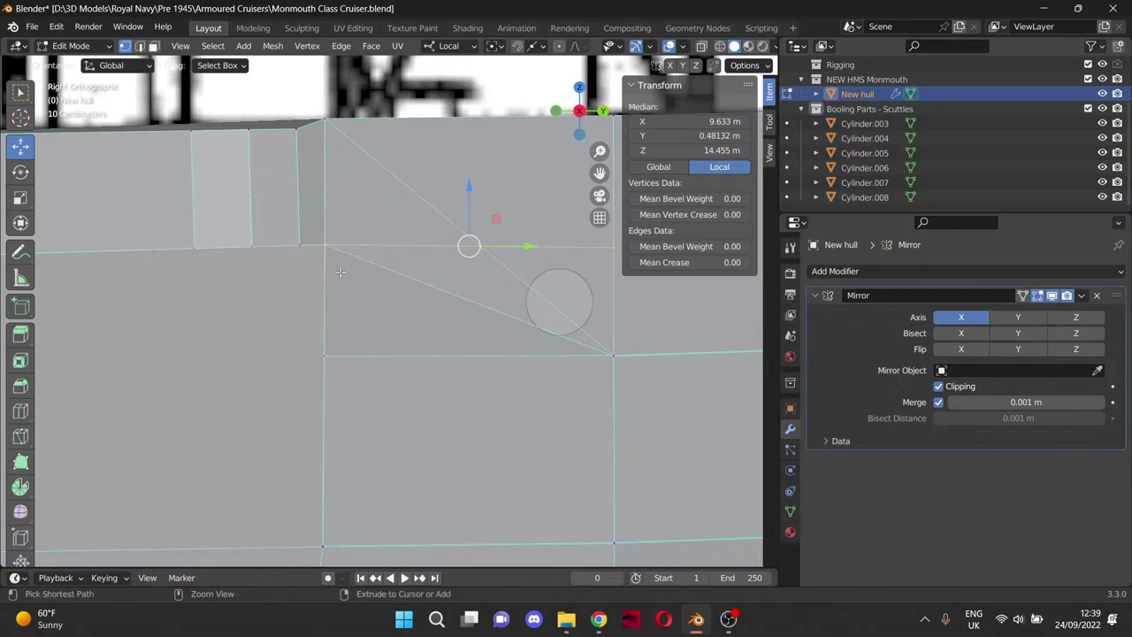
key("ctrl+z")
Knife-cut a level edge from just above the gun recess corner to the vertical hull edge beyond the first cylinder.
key("k")
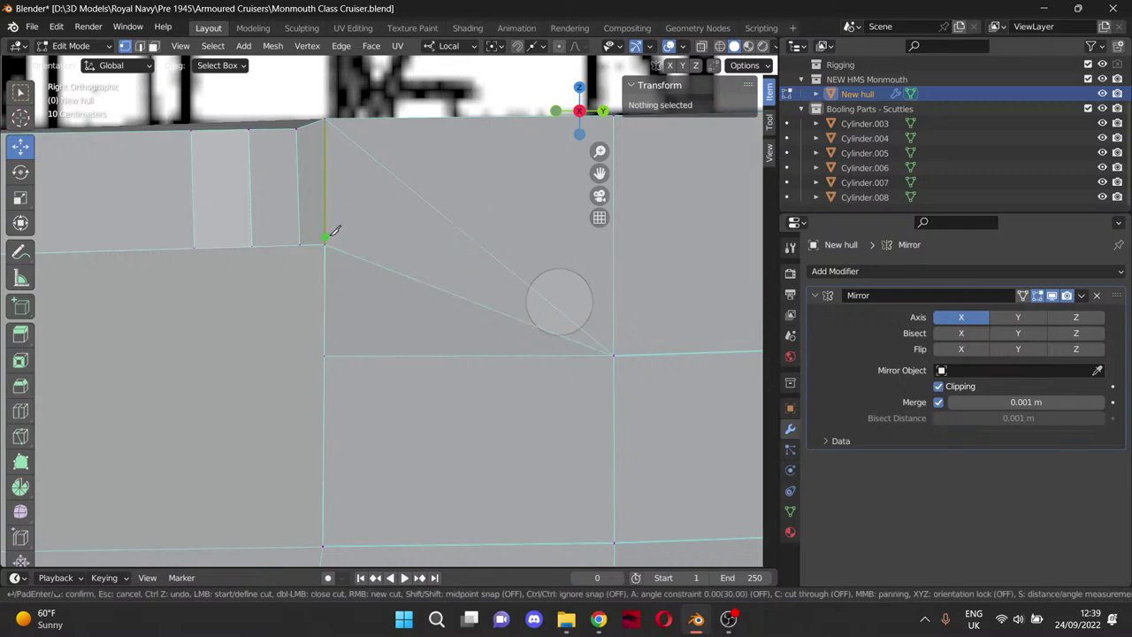
left_click(327, 236)
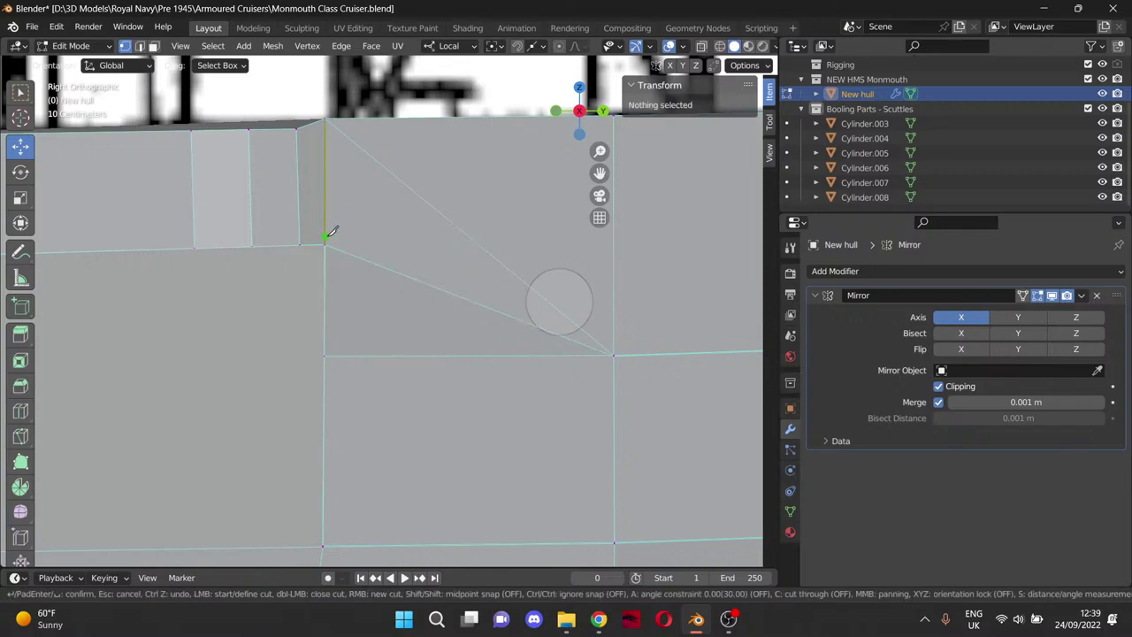
left_click(614, 236)
key("Return")
Copy the gun recess corner vertex's Z coordinate and lower that vertex to a Z of about 14.04 m.
left_click(325, 245)
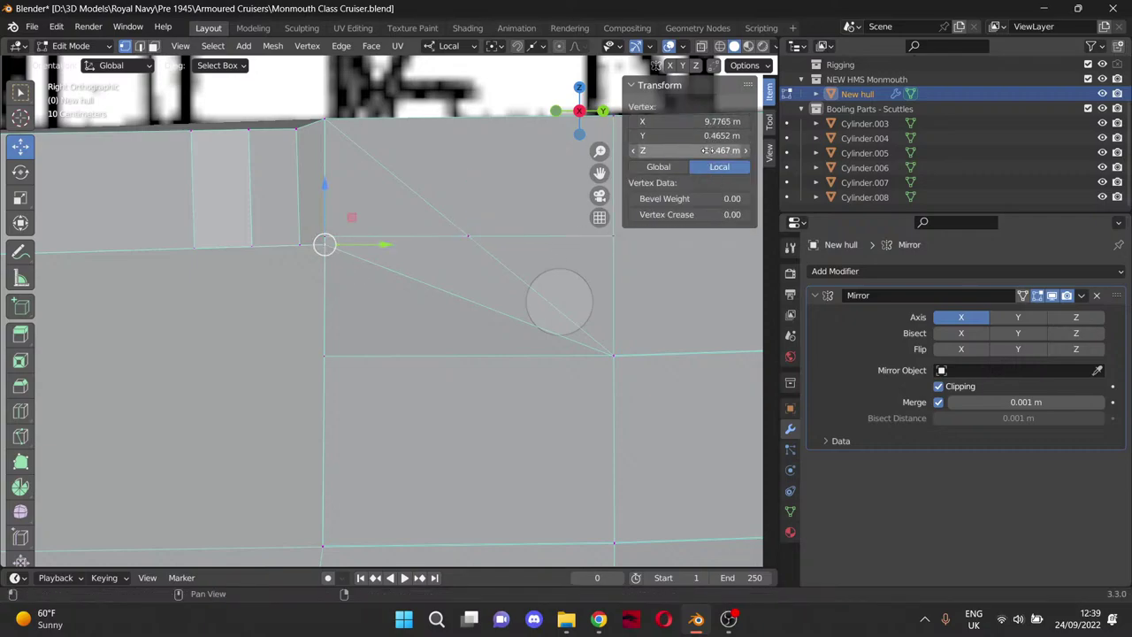
left_click(698, 150)
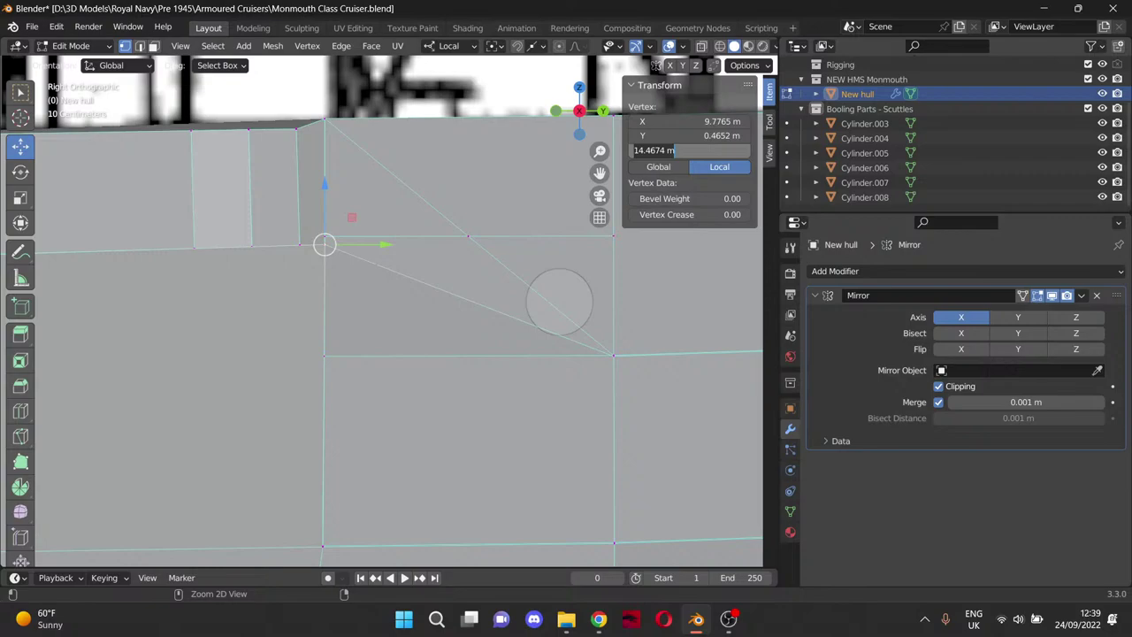
key("Return")
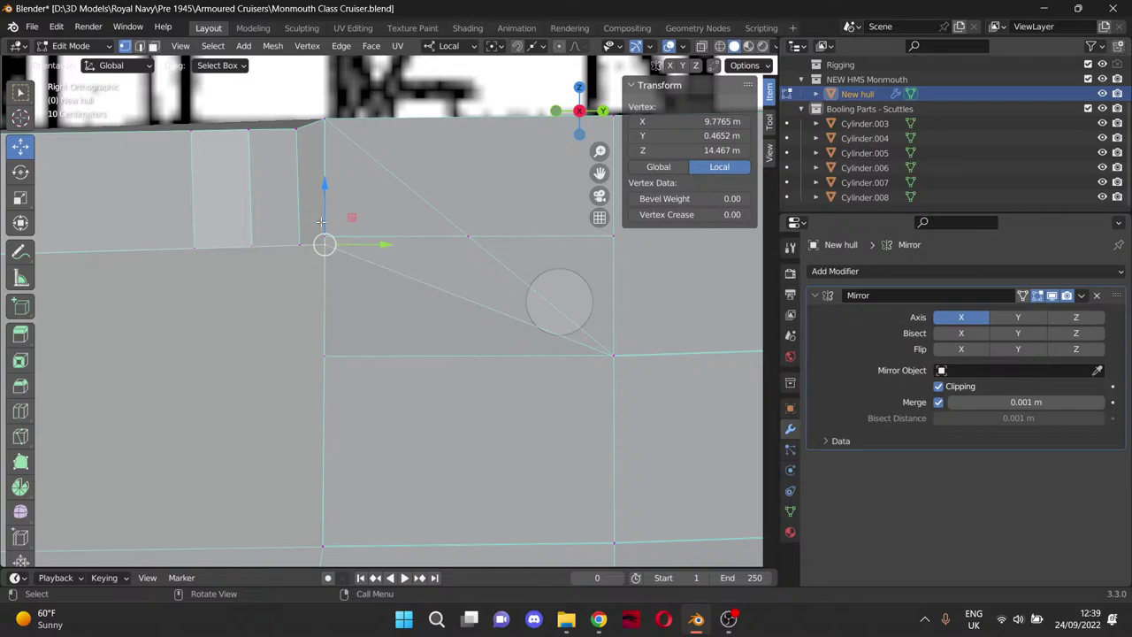
left_click_drag(325, 197, 325, 252)
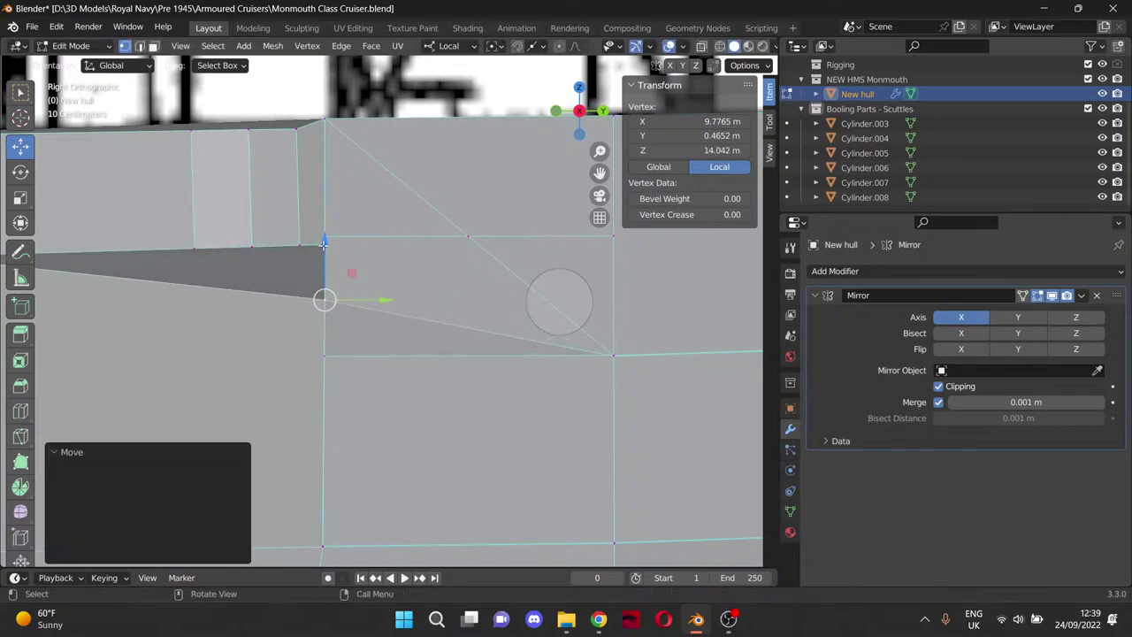
Set the Z coordinate of the new cut's vertex above the gun recess corner to 14.4674 m.
left_click(361, 238)
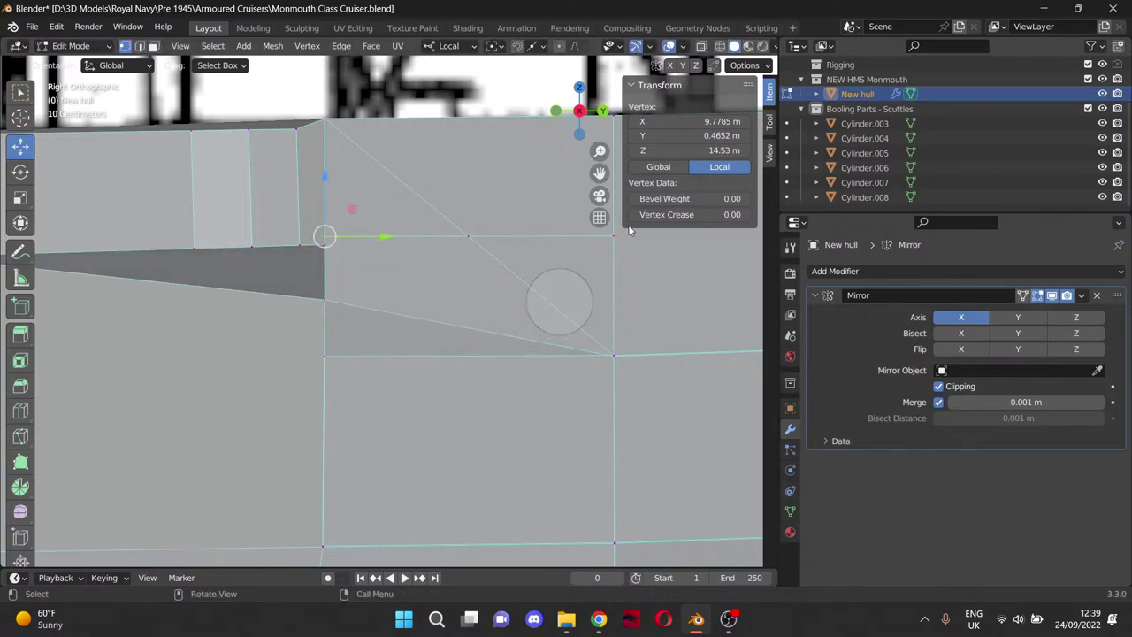
double_click(699, 150)
type("14.4674")
key("Return")
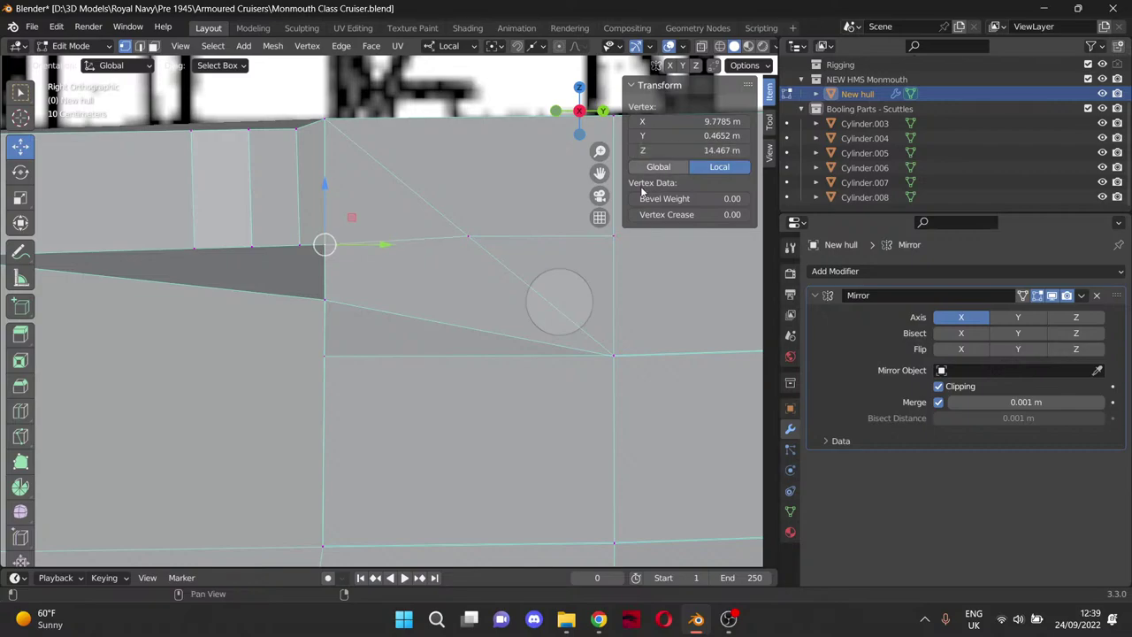
left_click(469, 236)
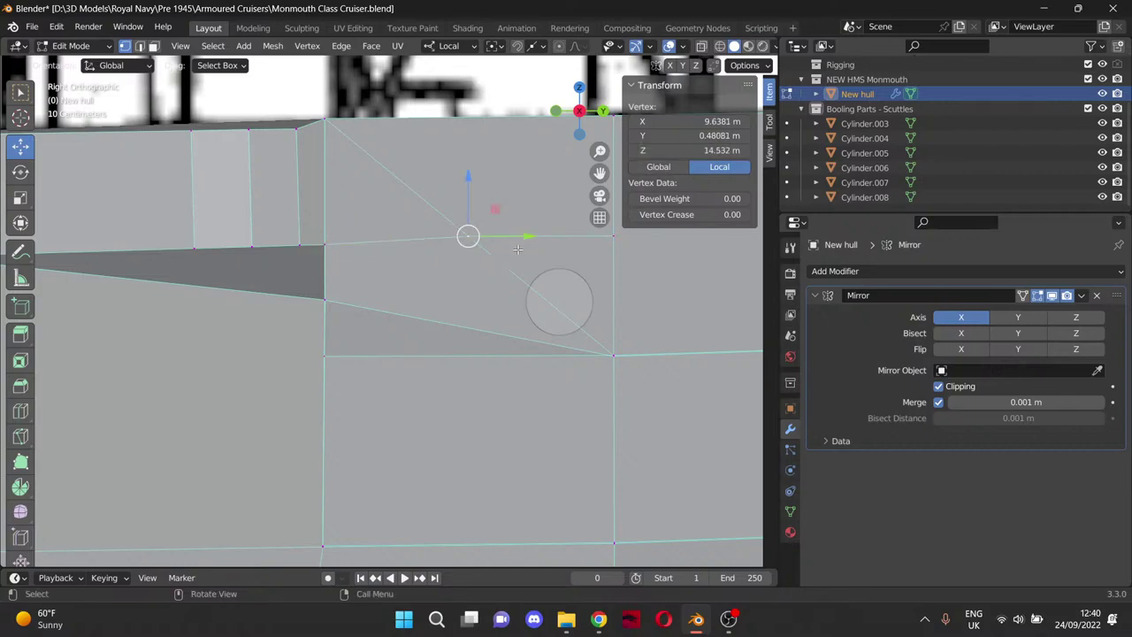
Check the lowered corner vertex in perspective and undo the Z change and the lowering.
left_click(324, 300)
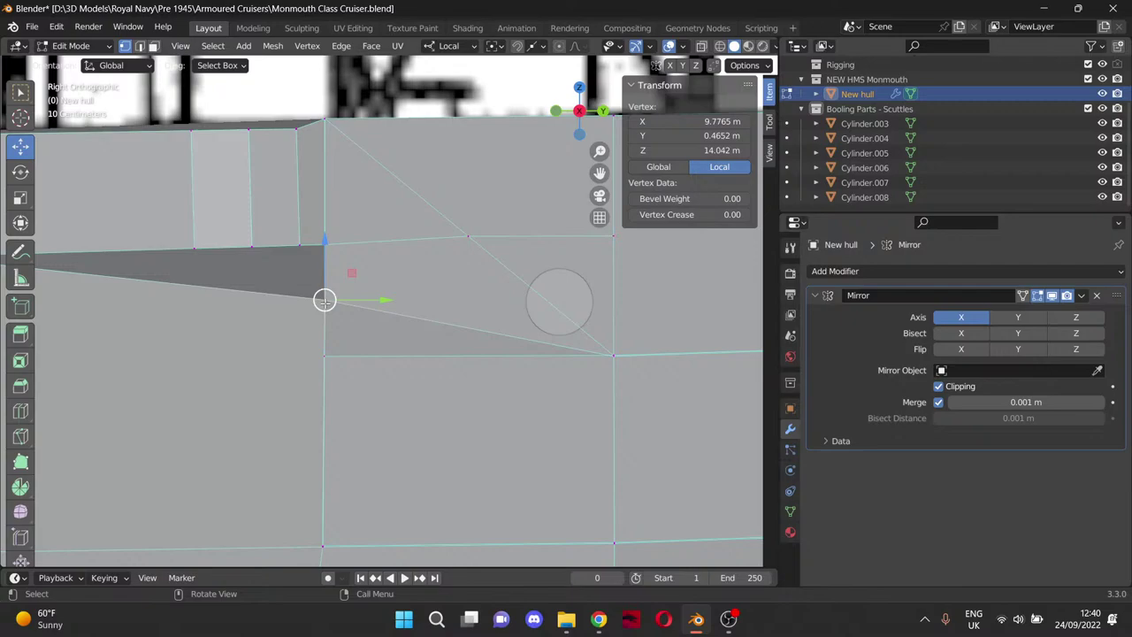
scroll(306, 320, "down", 3)
middle_click_drag(301, 323, 330, 340)
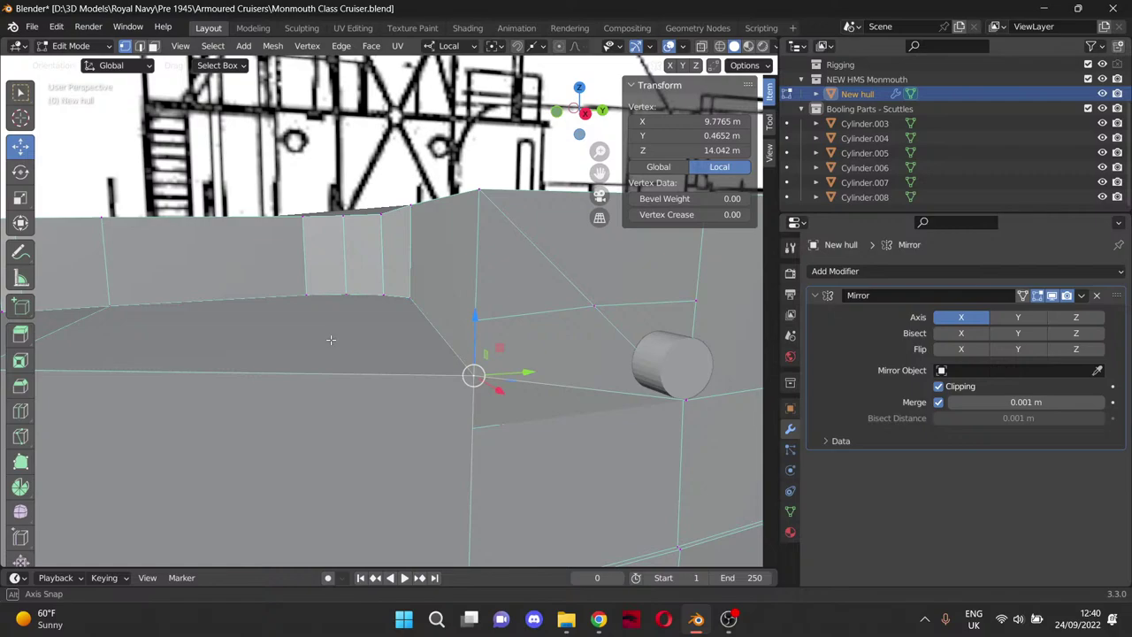
middle_click_drag(330, 340, 322, 340)
left_click(55, 27)
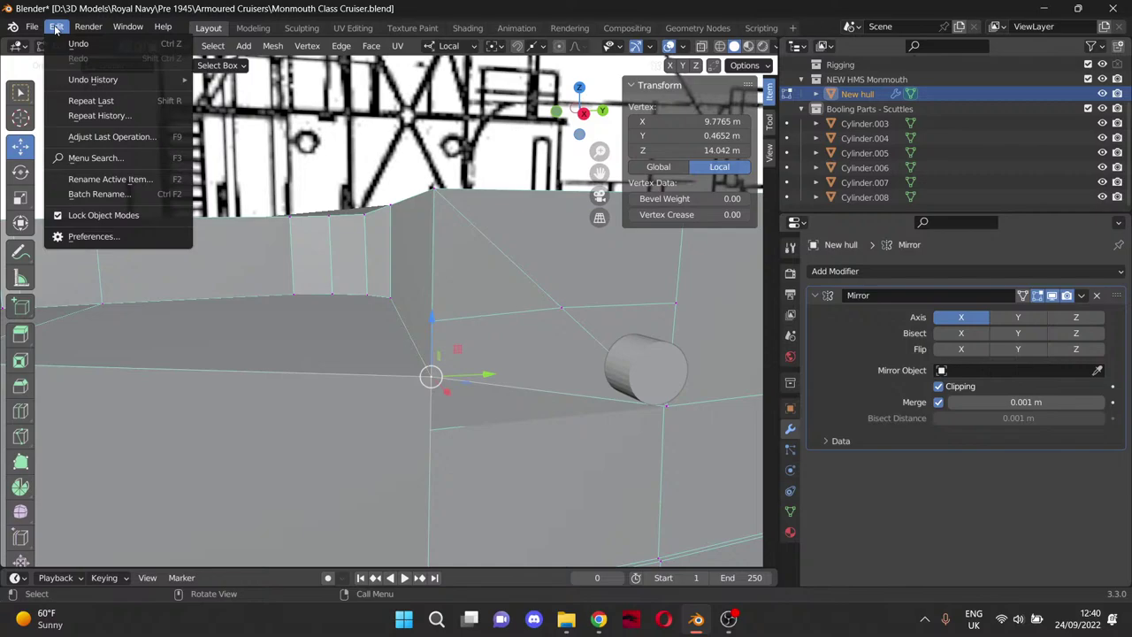
left_click(60, 43)
left_click(56, 27)
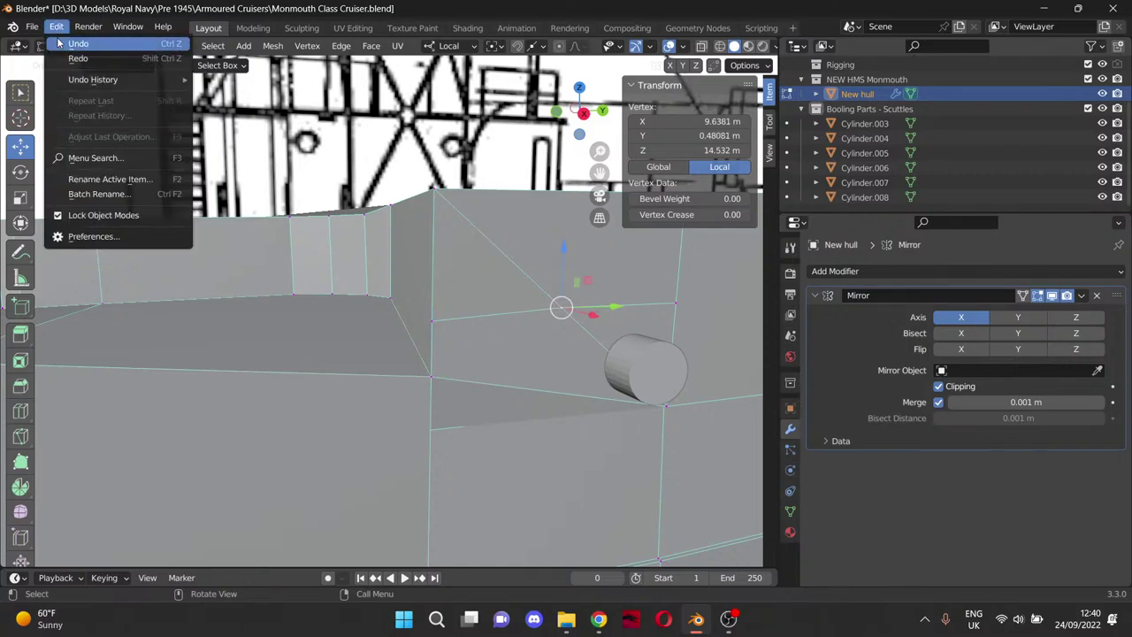
left_click(60, 43)
left_click(56, 28)
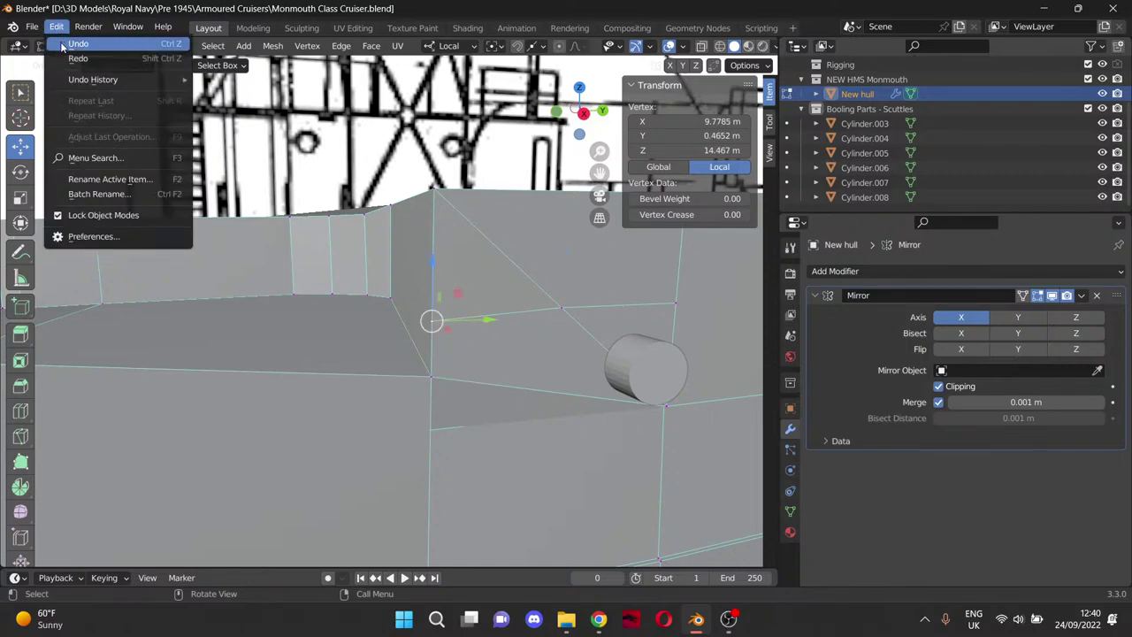
left_click(62, 44)
left_click(56, 27)
left_click(62, 45)
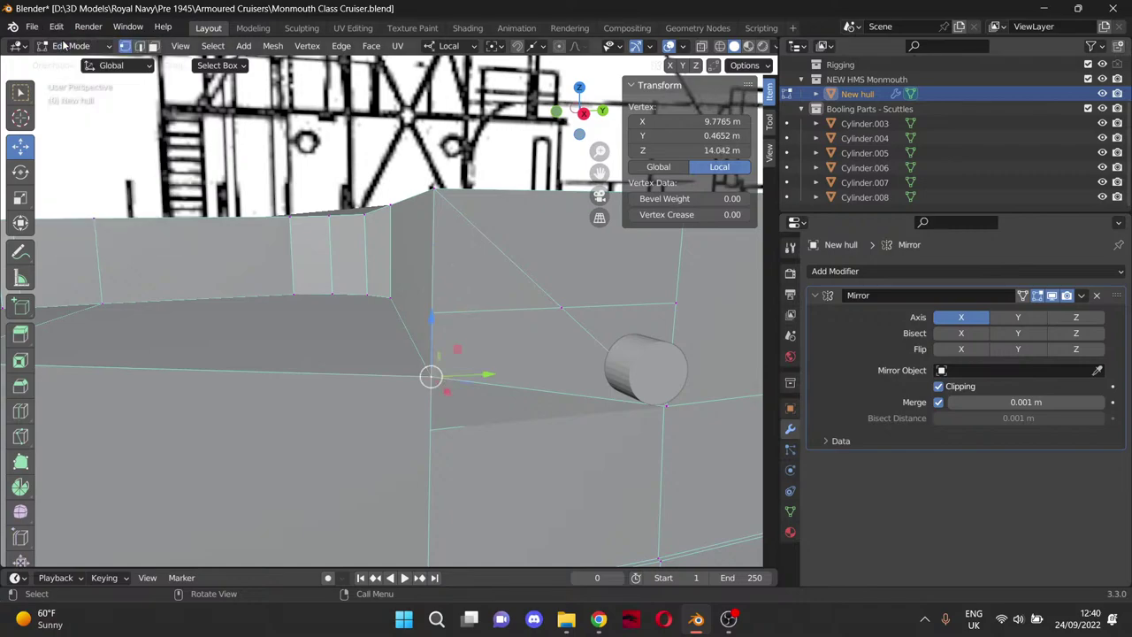
left_click(56, 28)
left_click(62, 45)
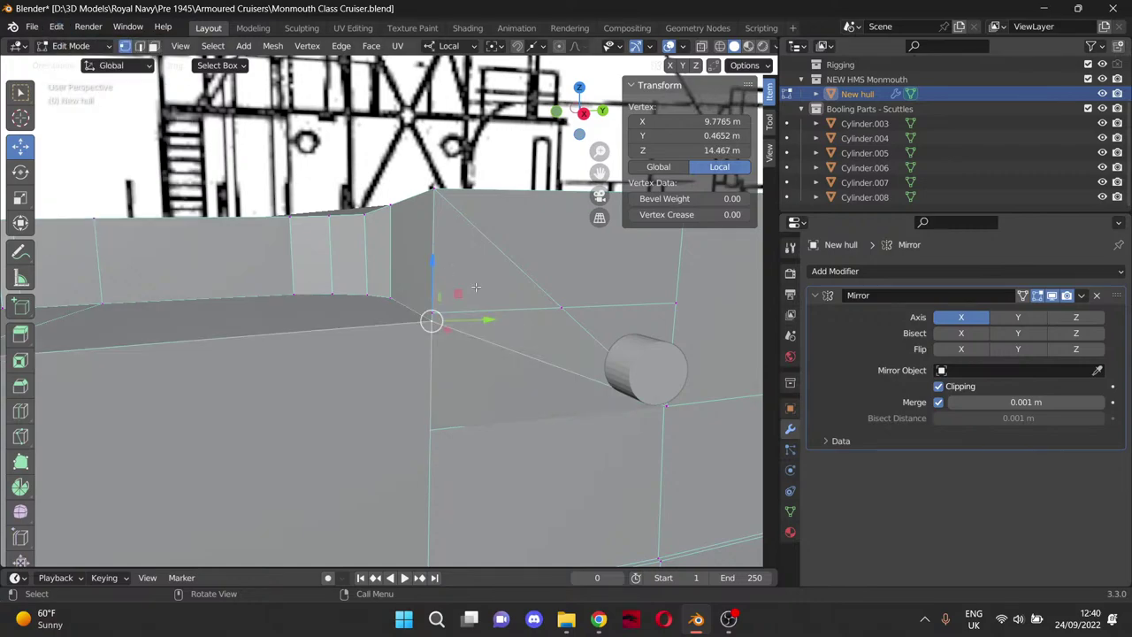
Merge the cut's vertex above the recess corner at last into the vertex where the cut crosses the diagonal edge.
left_click(528, 140)
middle_click_drag(529, 139, 491, 225)
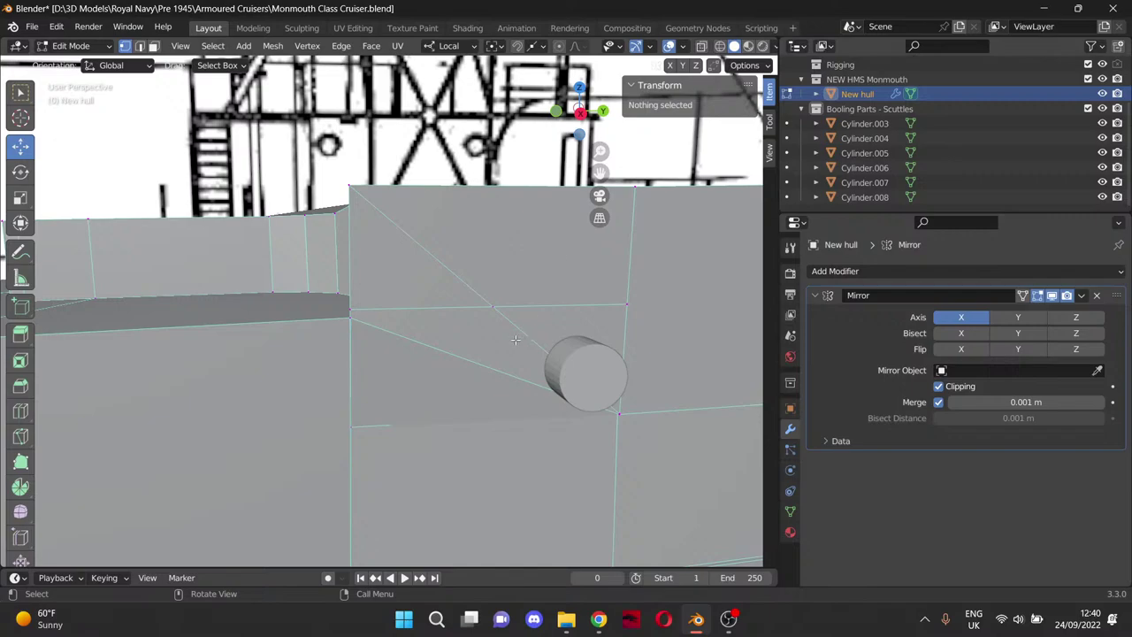
mouse_move(516, 341)
middle_mouse_down()
mouse_move(517, 325)
mouse_move(520, 348)
middle_mouse_up()
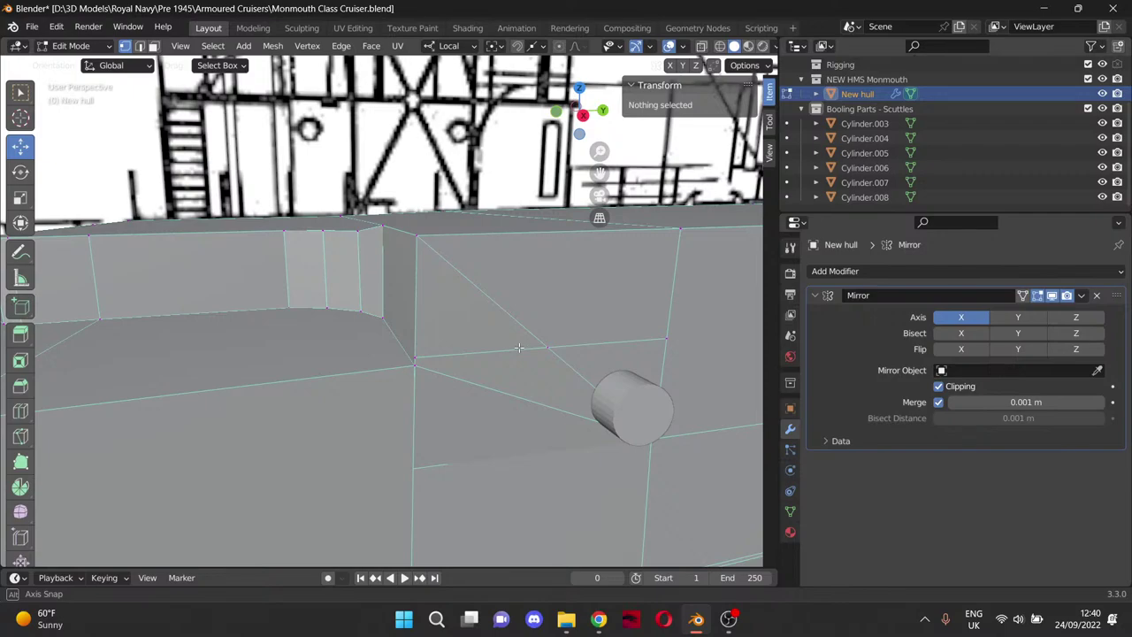
middle_click_drag(518, 347, 521, 348)
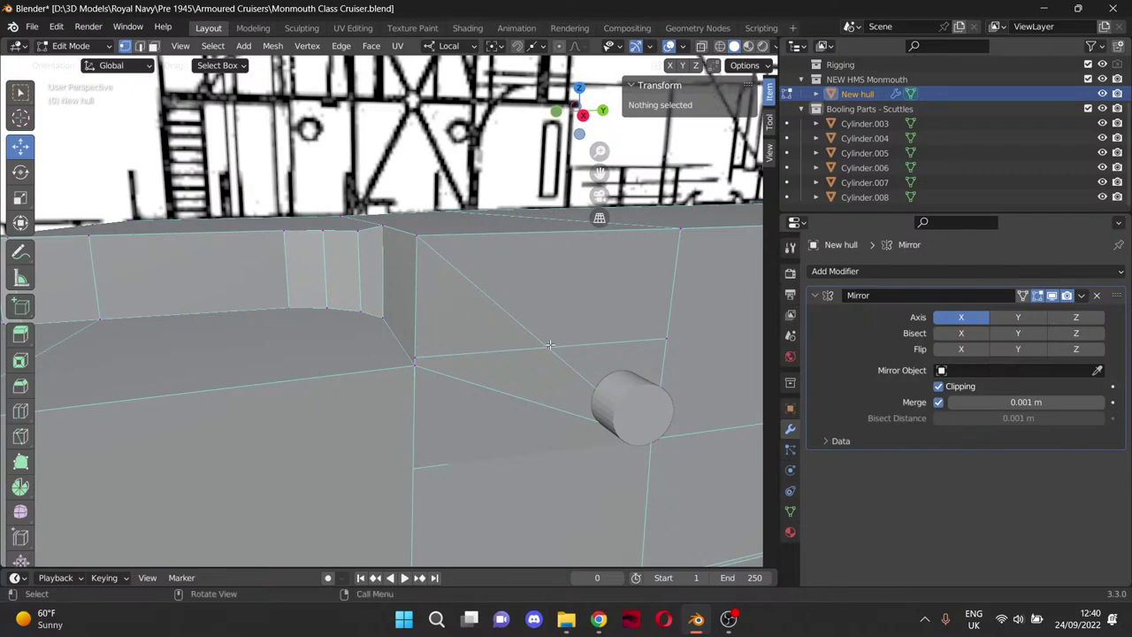
left_click(548, 347)
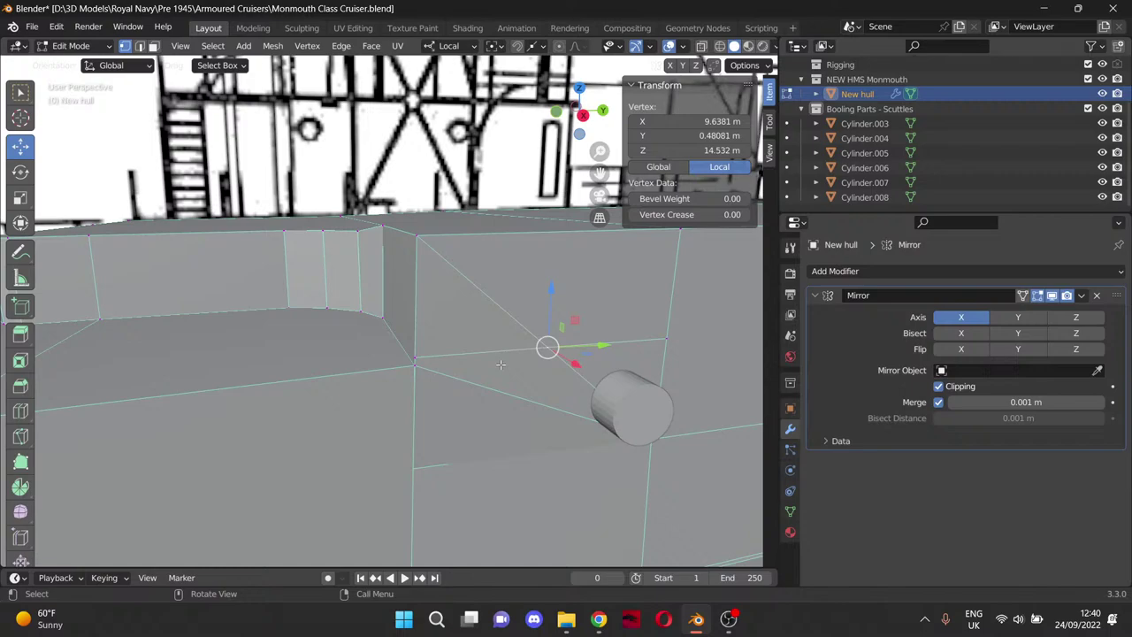
left_click(415, 359)
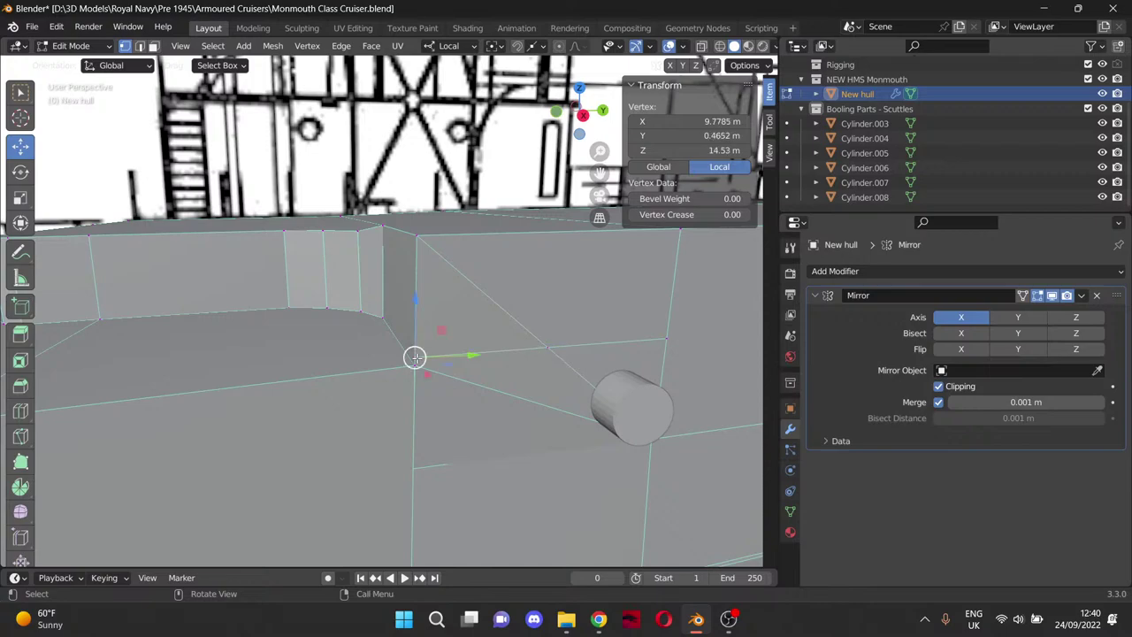
left_click(546, 349, "shift")
key("m")
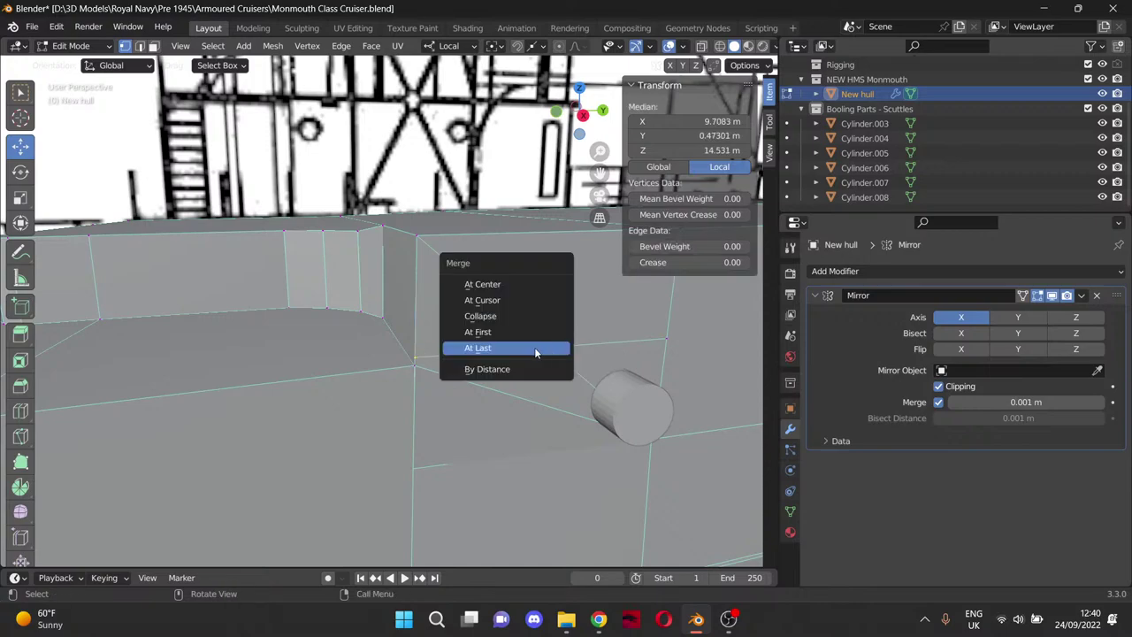
left_click(517, 352)
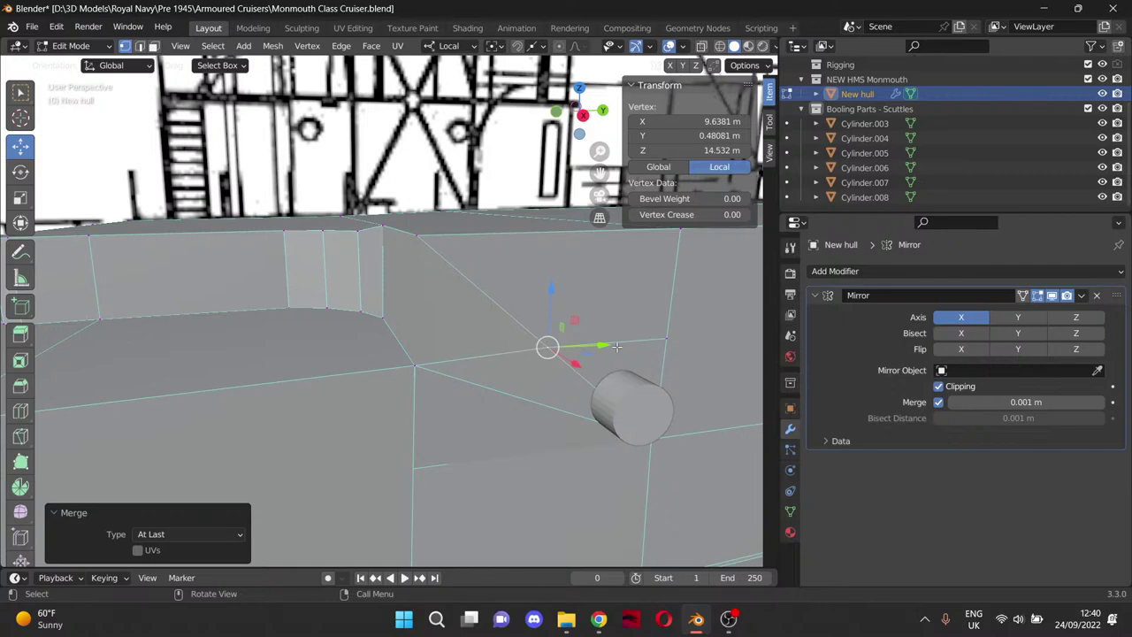
Move the merged vertex about 1.07 m back along Y, then nudge it about 0.03 m further above the recess corner.
key("g")
key("y")
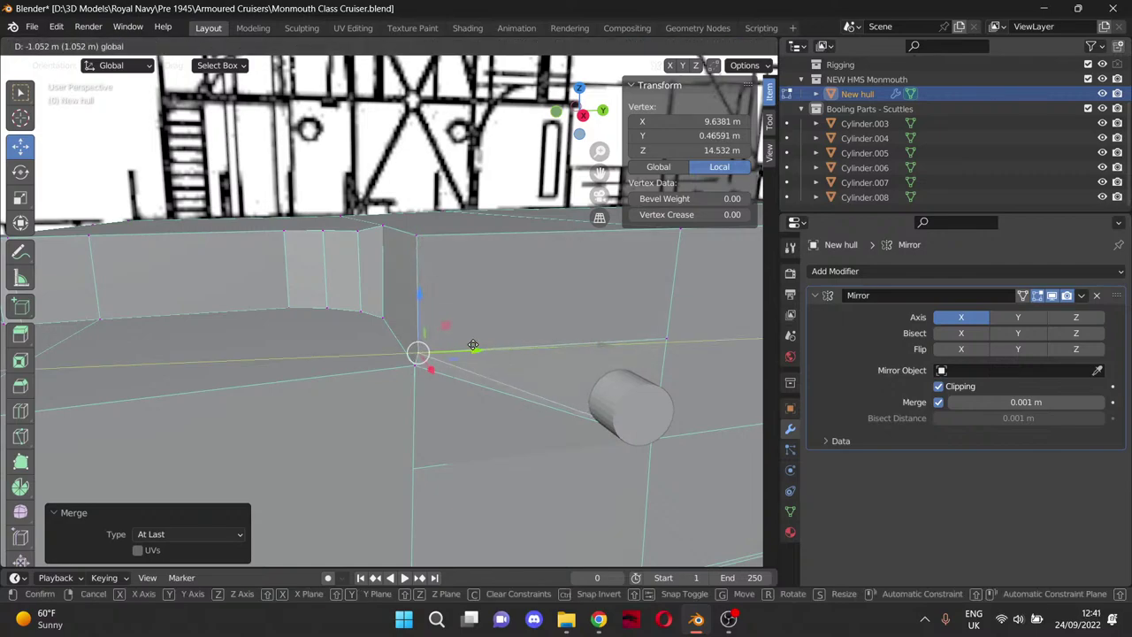
left_click(470, 345)
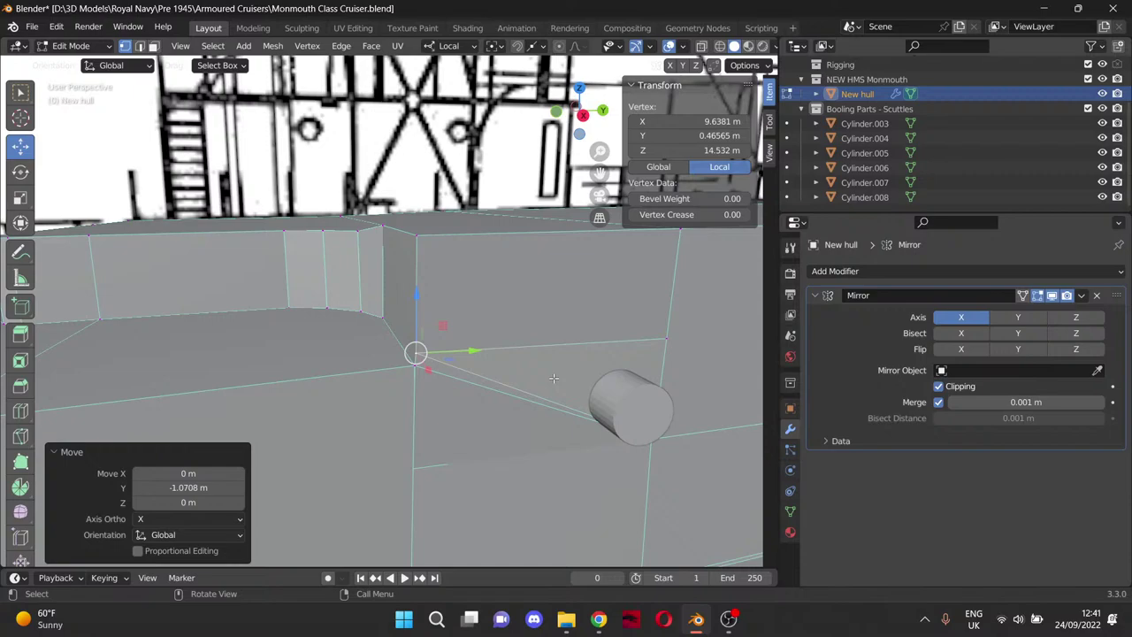
middle_click_drag(470, 345, 544, 382)
key("KP_3")
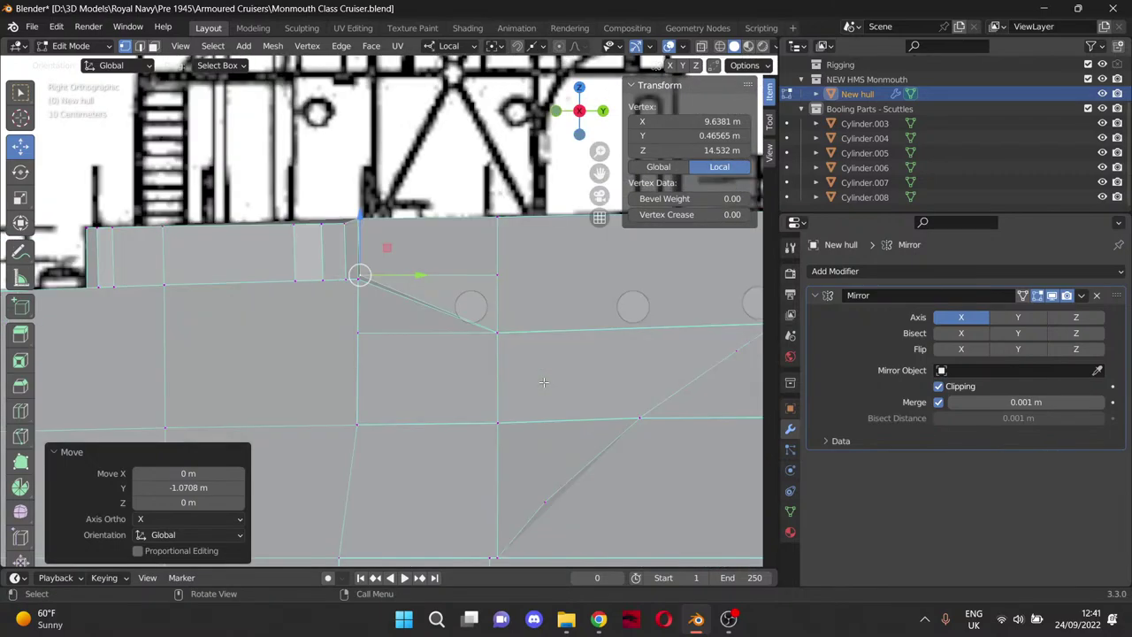
scroll(397, 274, "up", 4)
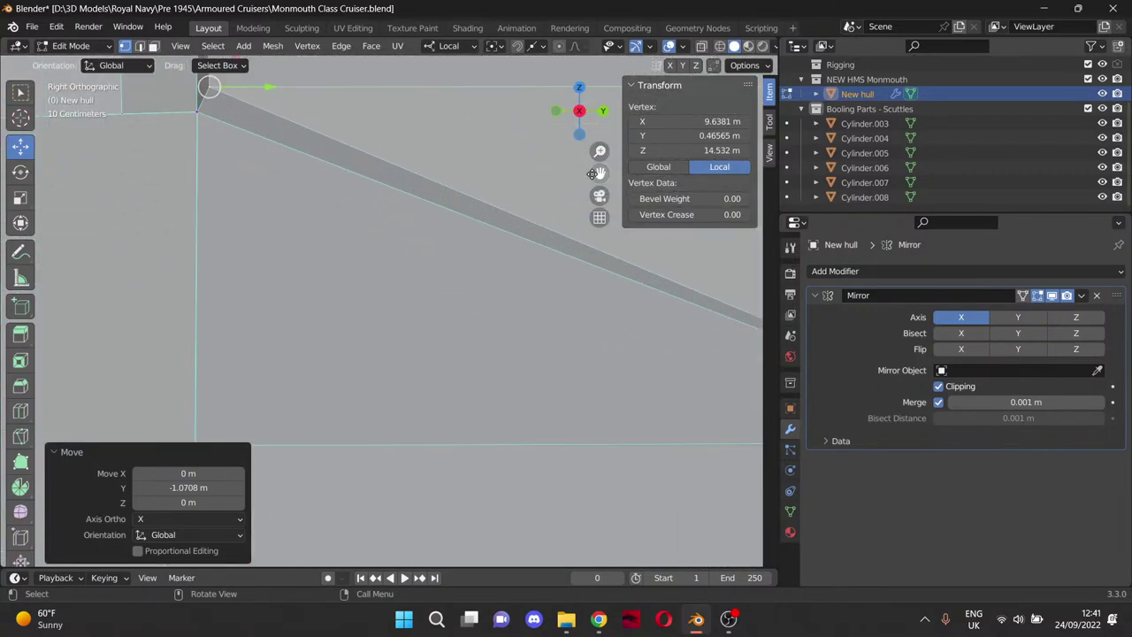
left_click_drag(598, 173, 722, 376)
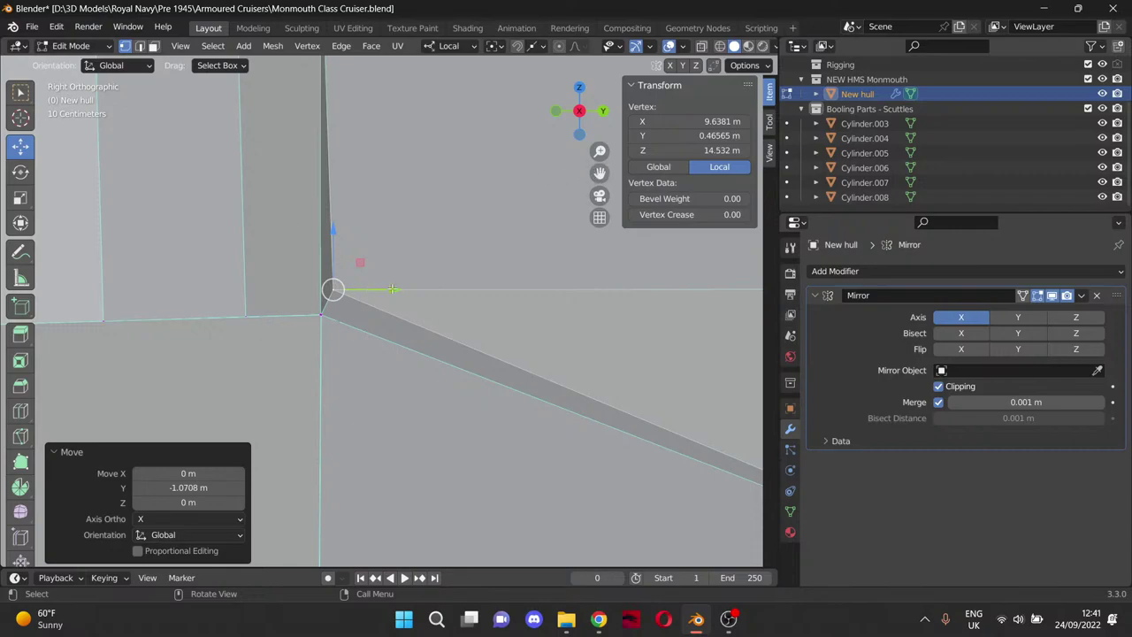
left_click_drag(390, 289, 377, 289)
scroll(437, 316, "down", 3)
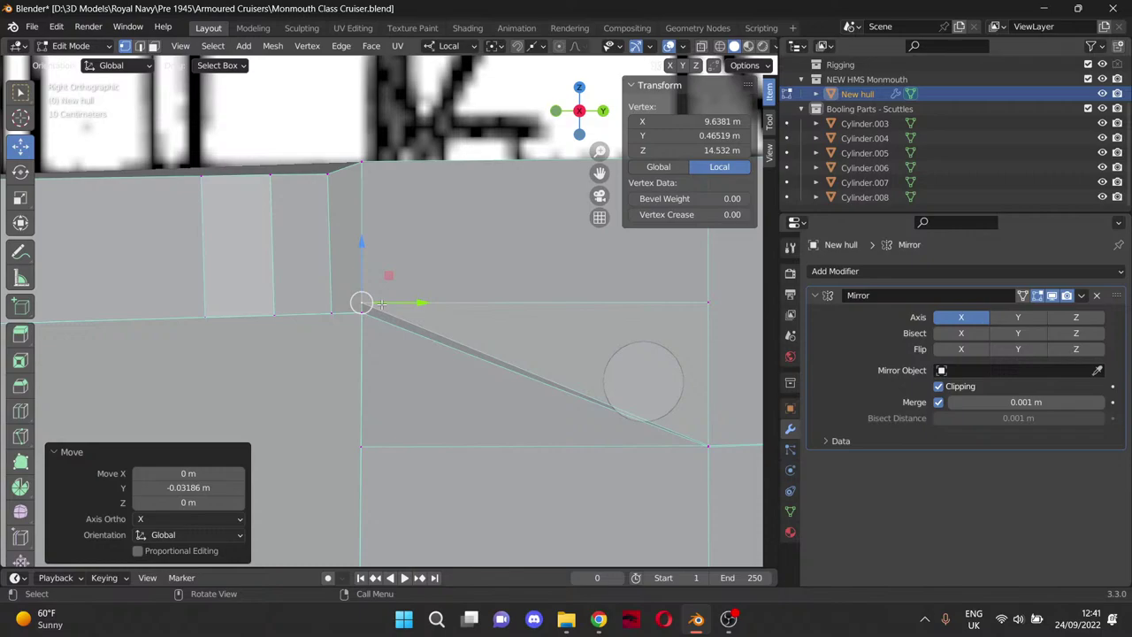
Undo the merged vertex's Y moves and the merge, and view the hull faces around the first cylinder from below.
middle_click_drag(426, 340, 469, 372)
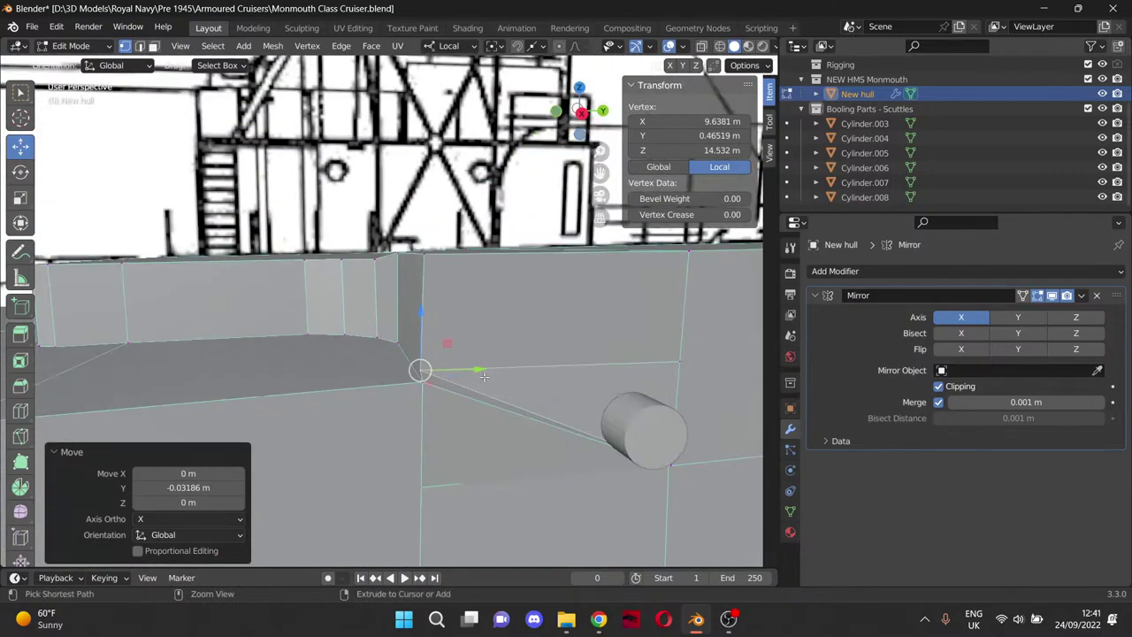
left_click(483, 380)
key("ctrl+z")
key("ctrl+z")
key("ctrl+z")
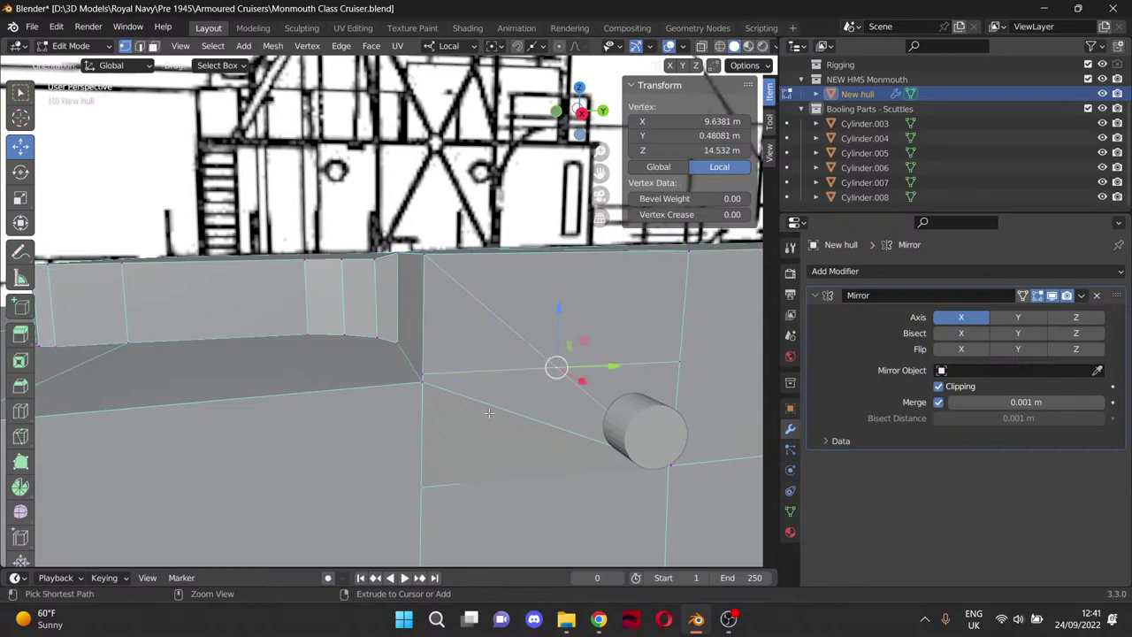
middle_click_drag(489, 412, 488, 424)
middle_click_drag(473, 398, 437, 378)
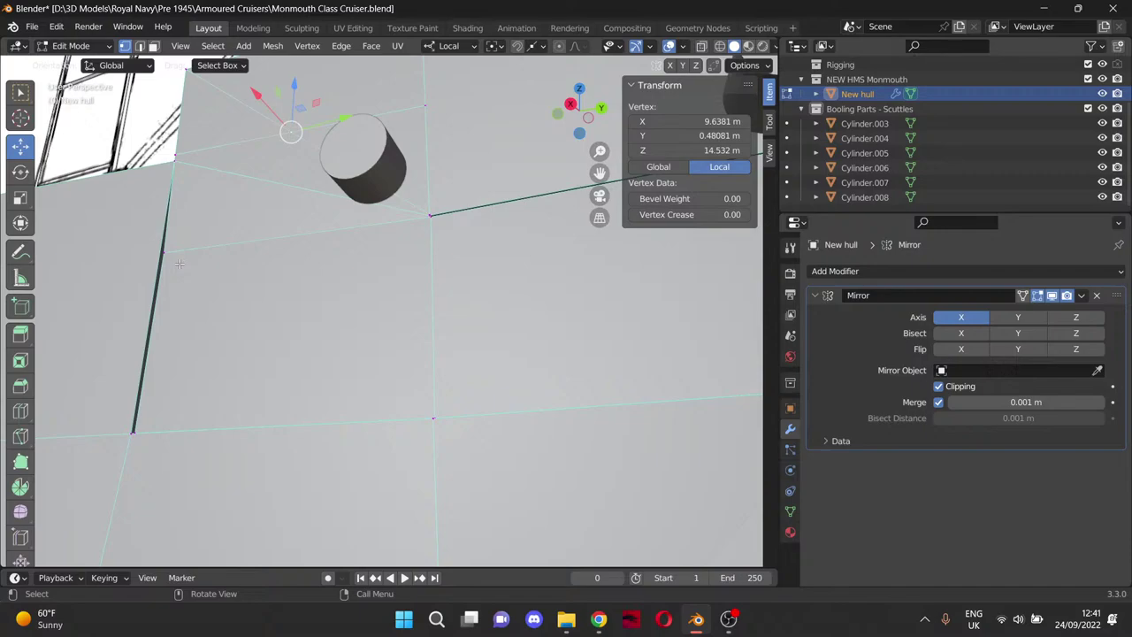
Delete the floor face of the gun recess in the hull.
middle_click_drag(182, 204, 256, 264)
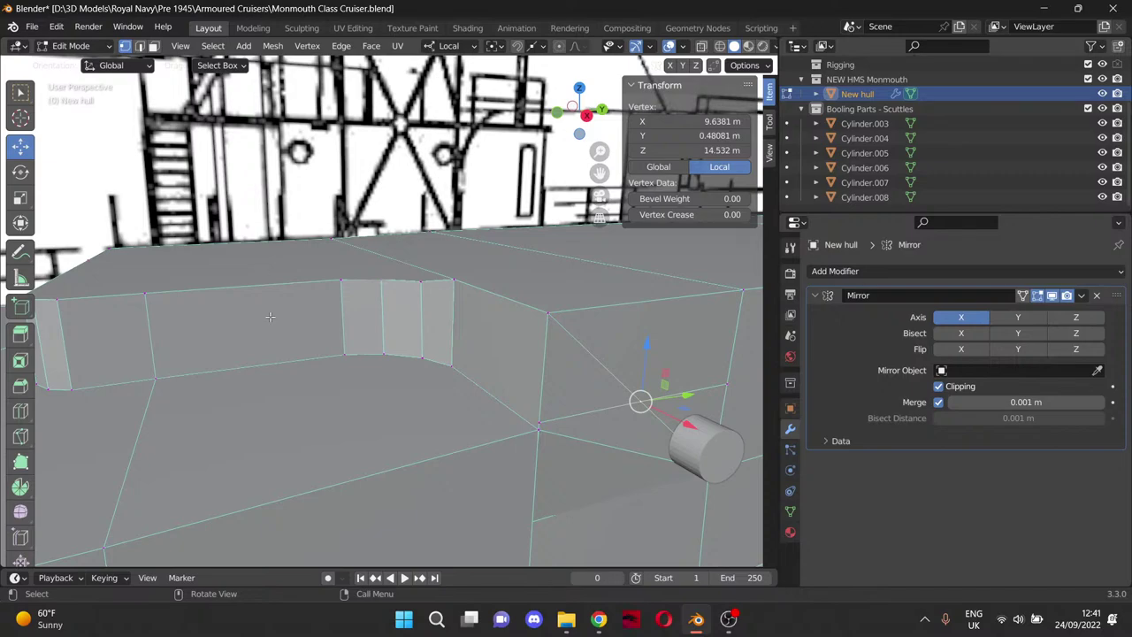
left_click(153, 46)
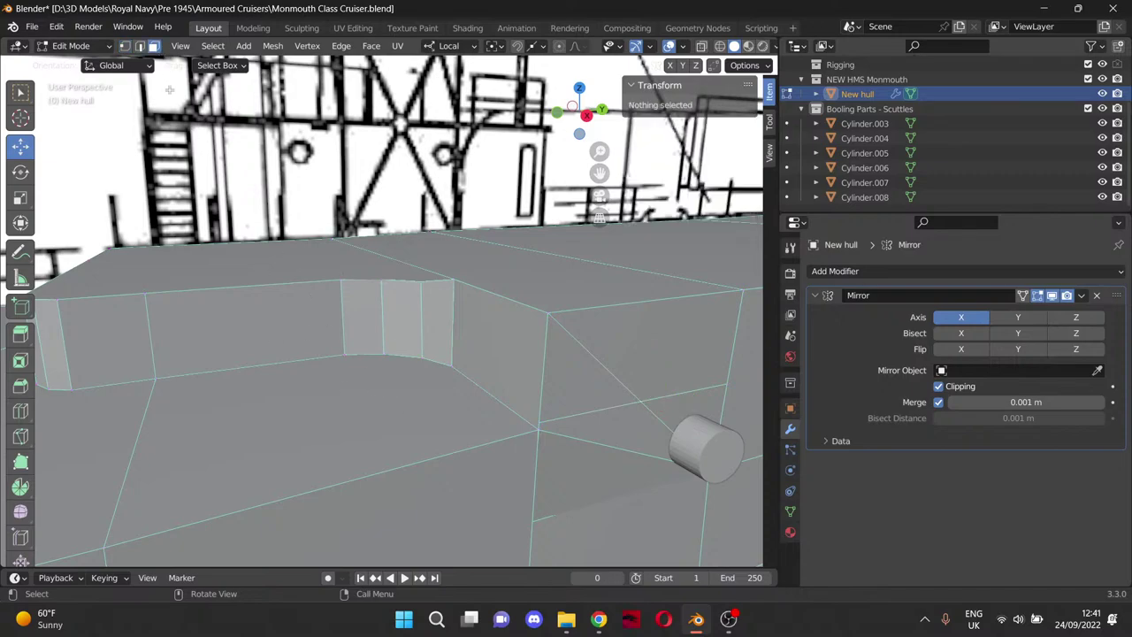
left_click(351, 402)
key("x")
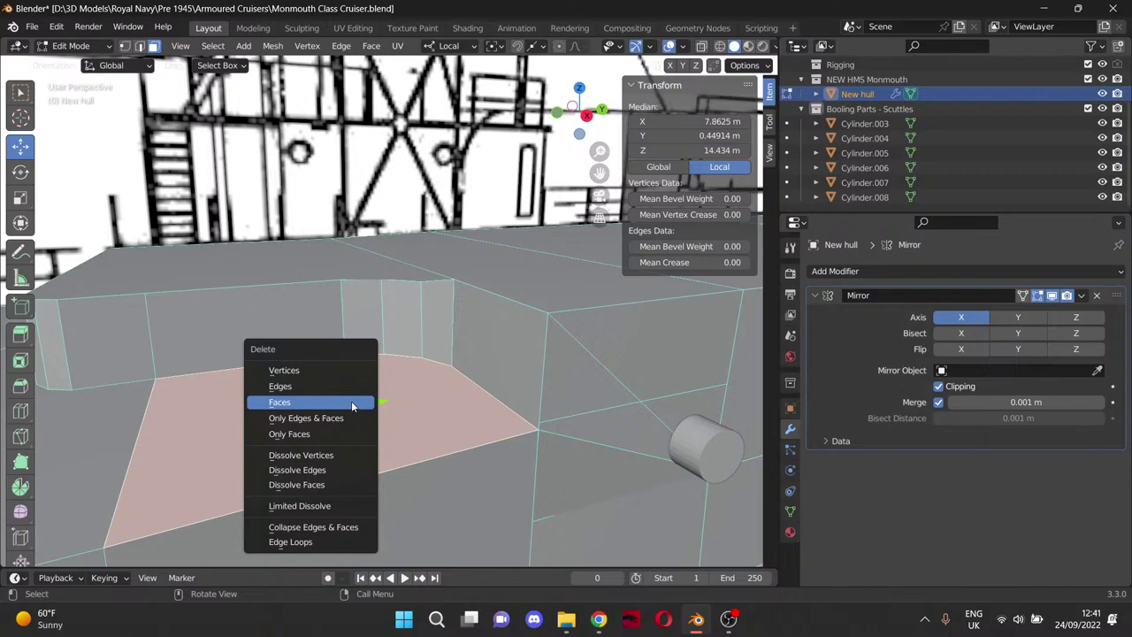
left_click(352, 403)
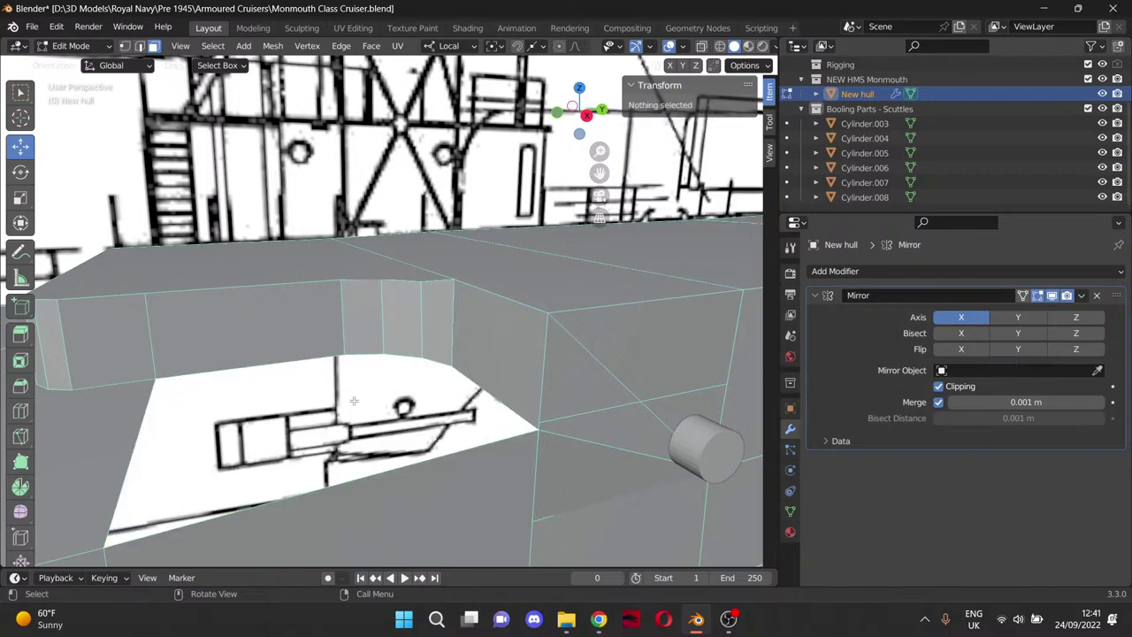
In the right side view, lower the vertex at the gun recess's bottom corner about 0.99 m along Z.
middle_click_drag(475, 422, 524, 424)
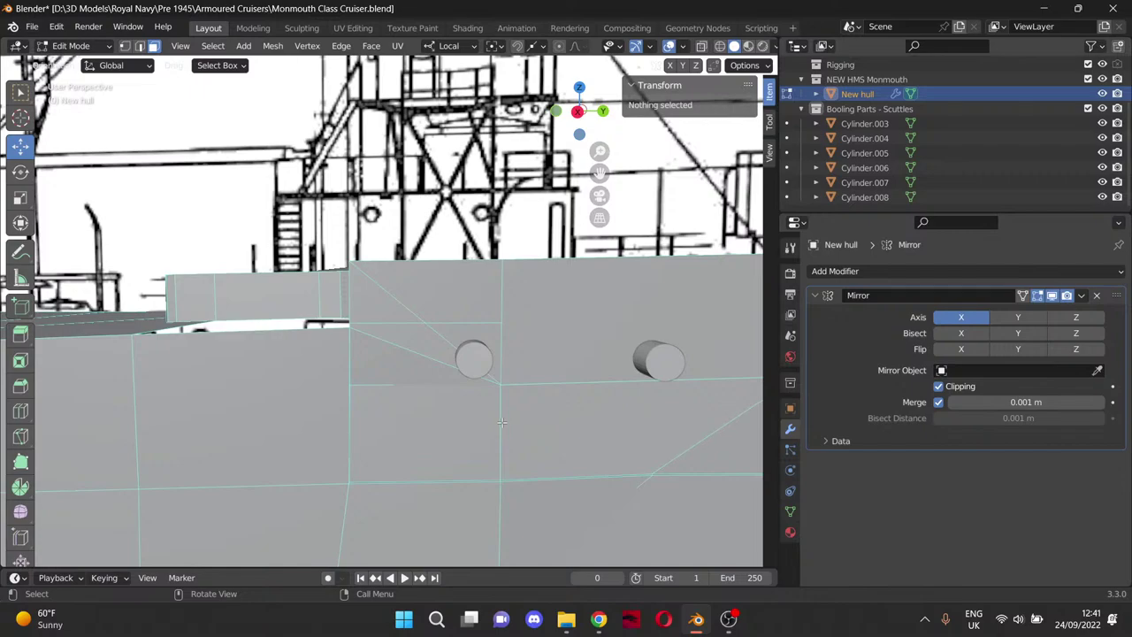
key("KP_3")
scroll(389, 366, "up", 3)
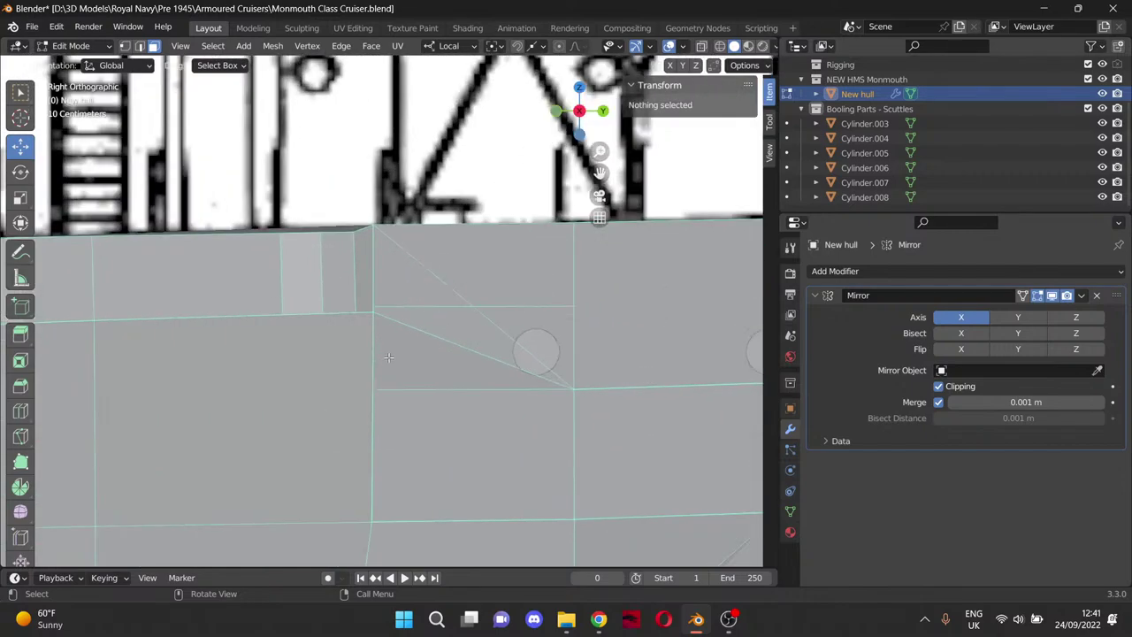
left_click_drag(600, 173, 753, 121)
left_click(123, 47)
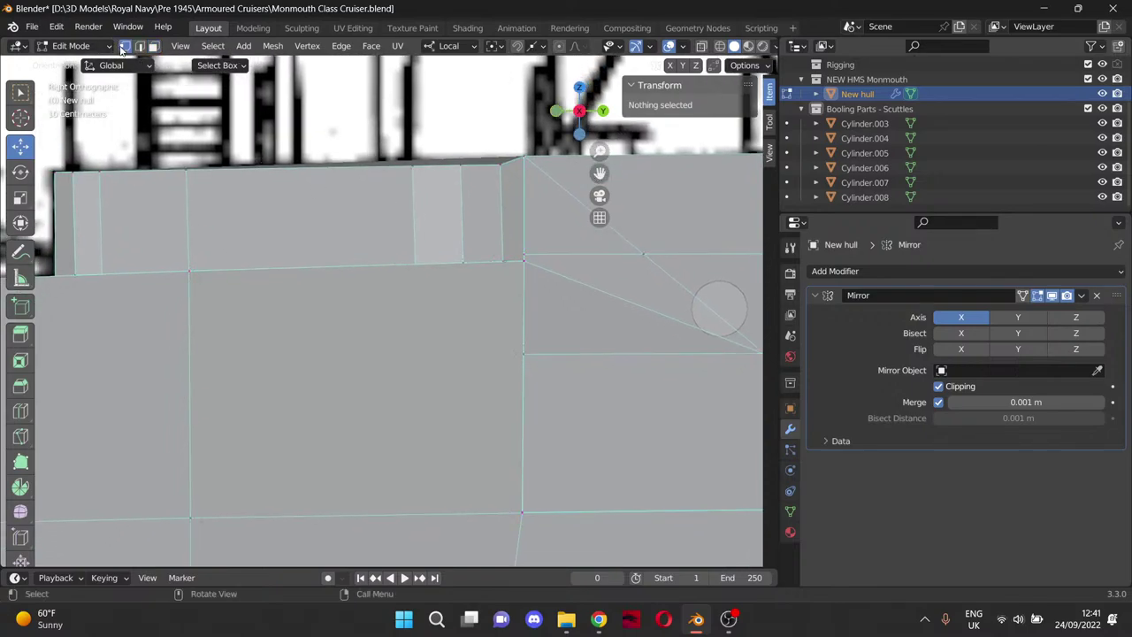
left_click(520, 263)
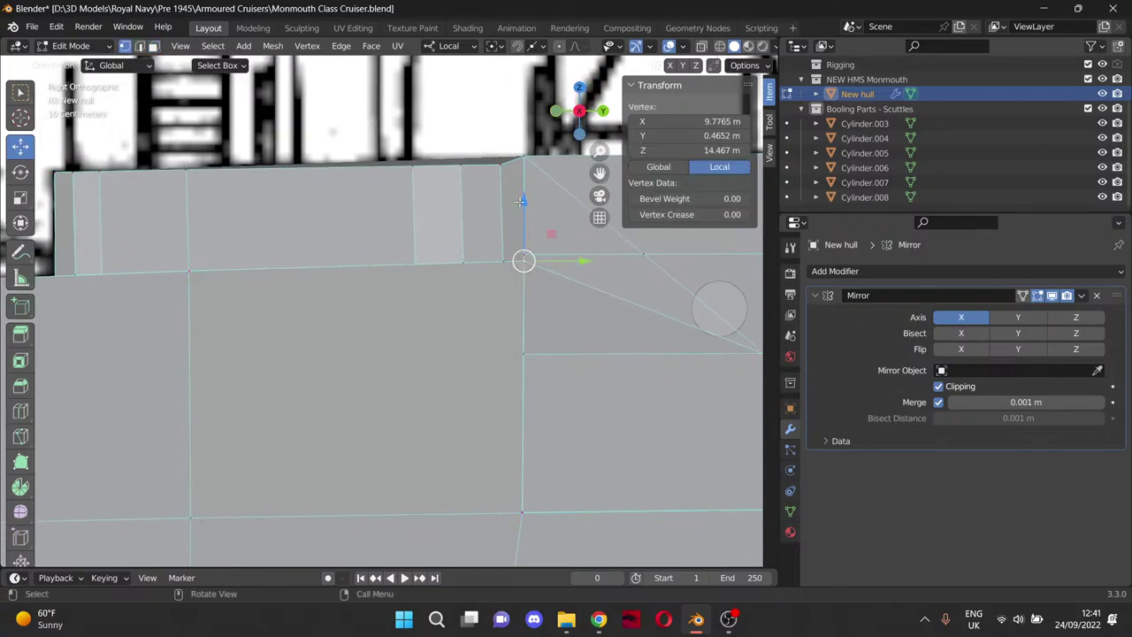
left_click_drag(521, 201, 536, 327)
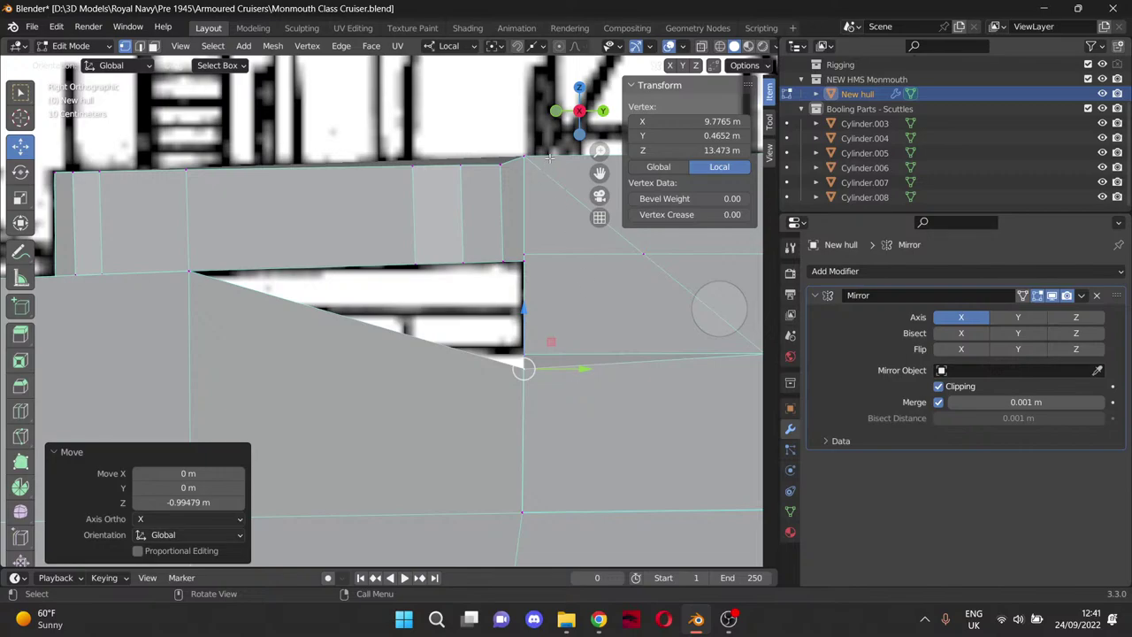
Copy the Z coordinate 13.6095 m from the cut's vertex just above the lowered corner vertex, and reselect the lowered vertex.
left_click_drag(600, 172, 468, 144)
scroll(384, 425, "up", 9)
left_click(416, 390)
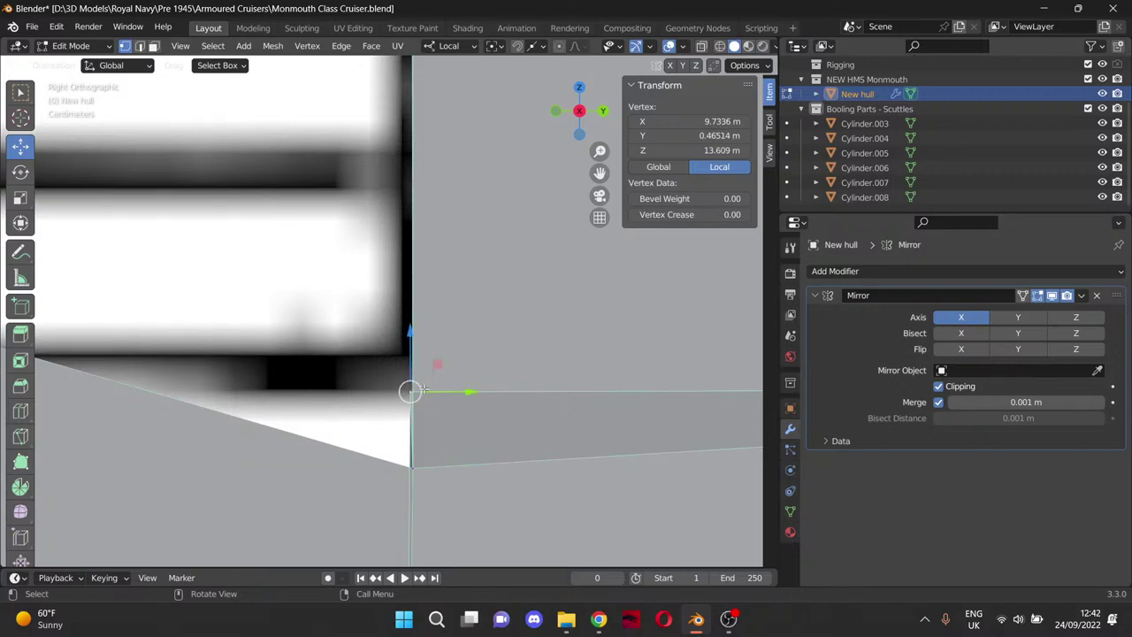
left_click(419, 469)
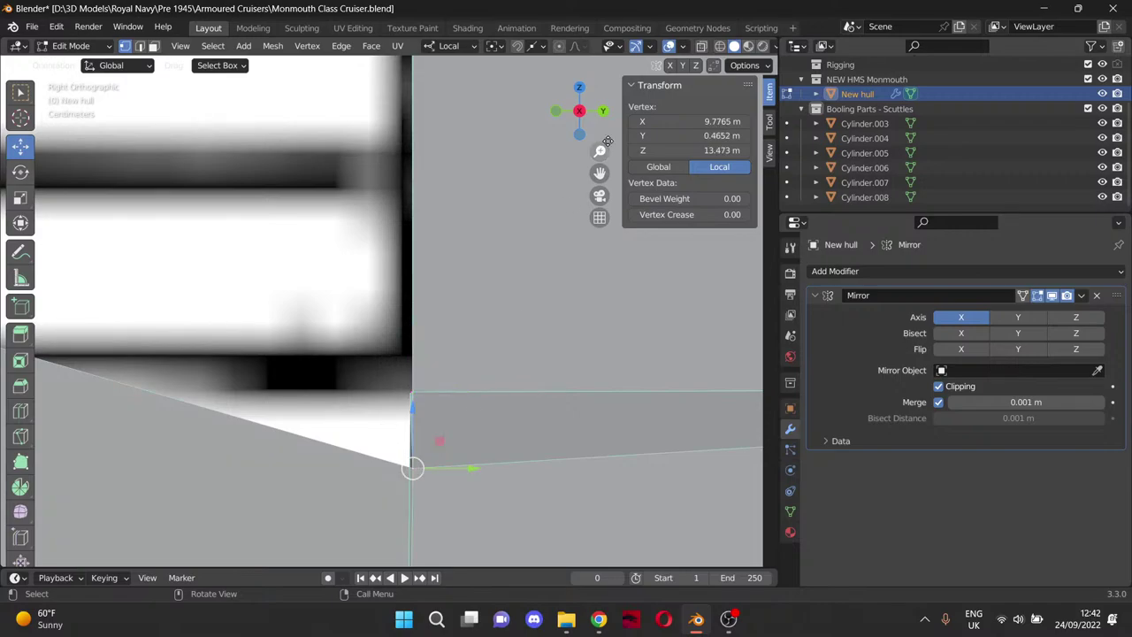
left_click(708, 151)
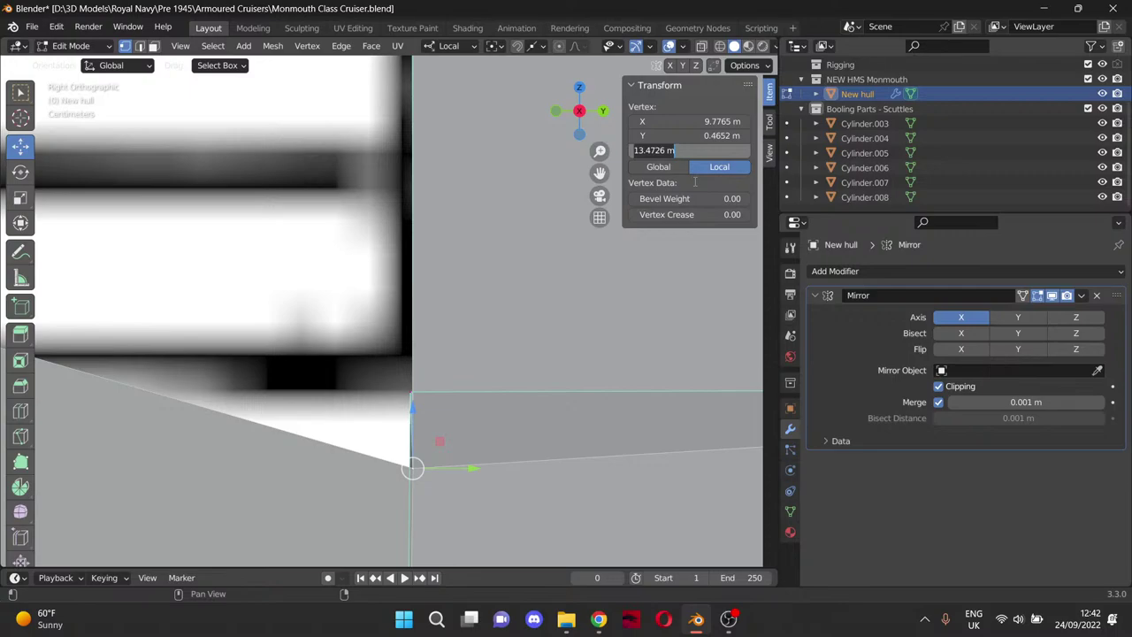
key("Escape")
left_click(411, 391)
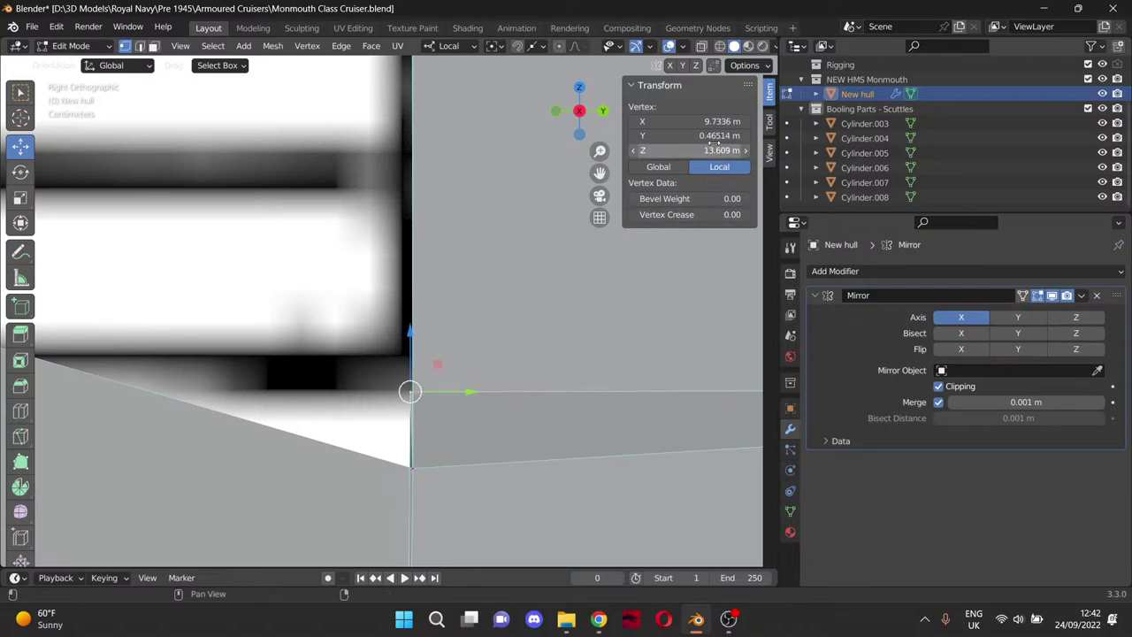
left_click(713, 136)
left_click(711, 150)
key("ctrl+c")
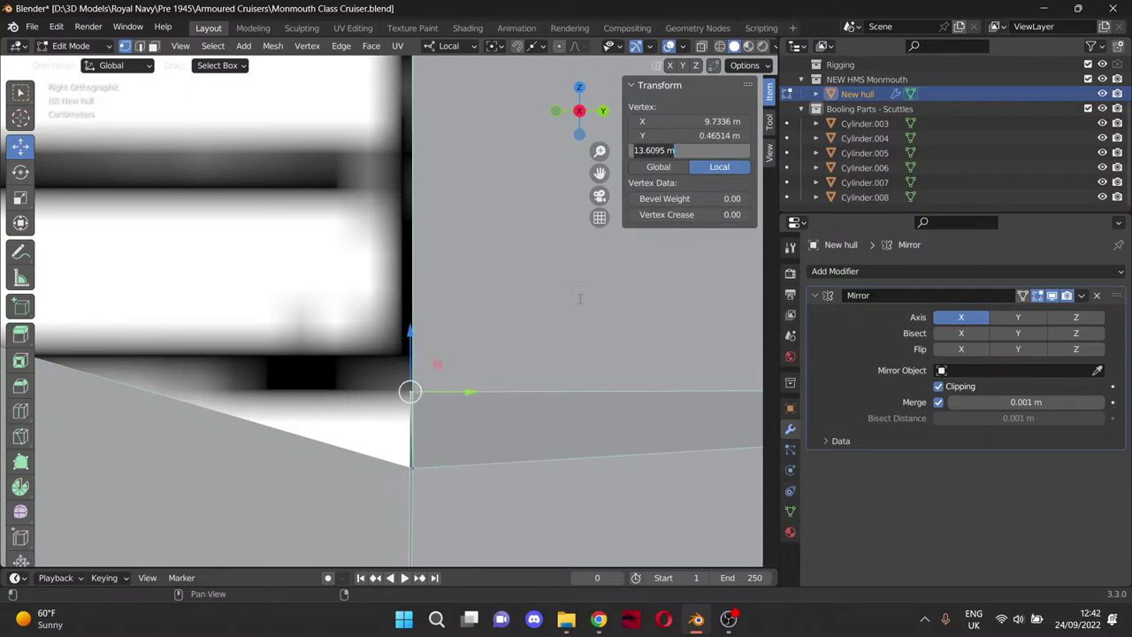
key("Escape")
left_click(412, 467)
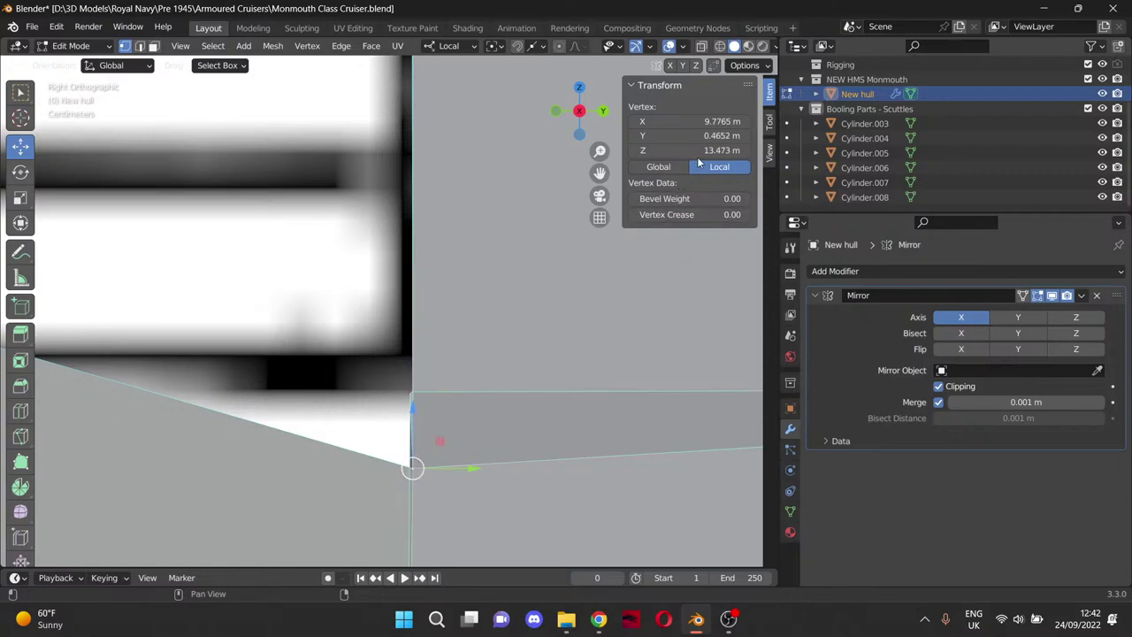
Set the Z coordinate of the selected vertex at the opening's lower outer corner to 13.609 m.
key("ctrl+v")
key("Return")
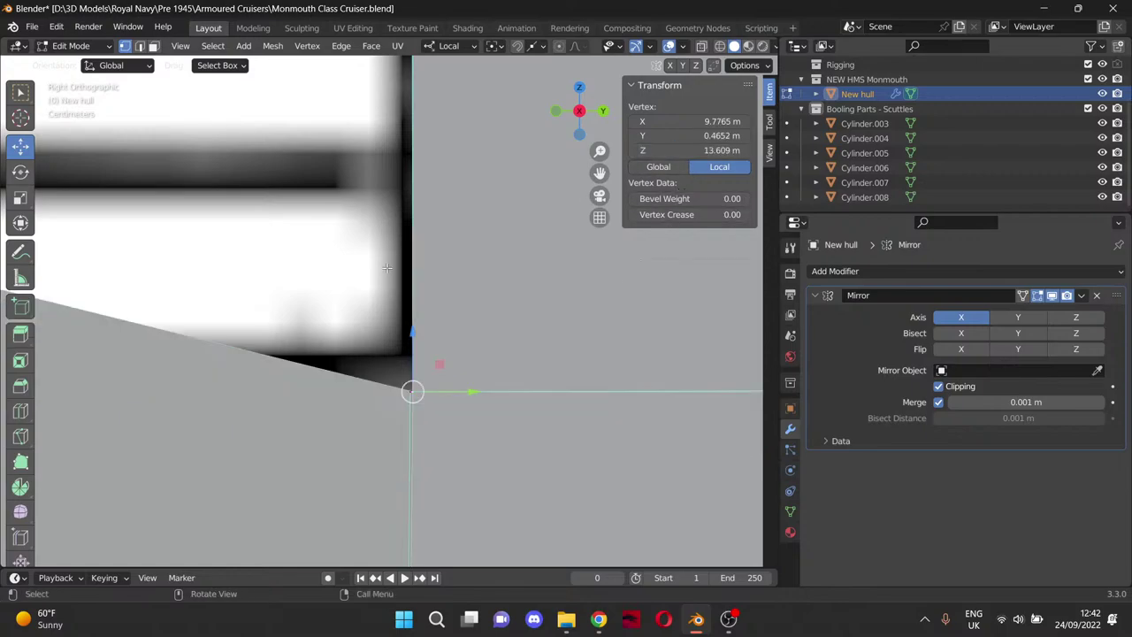
scroll(386, 267, "down", 4)
left_click(361, 258)
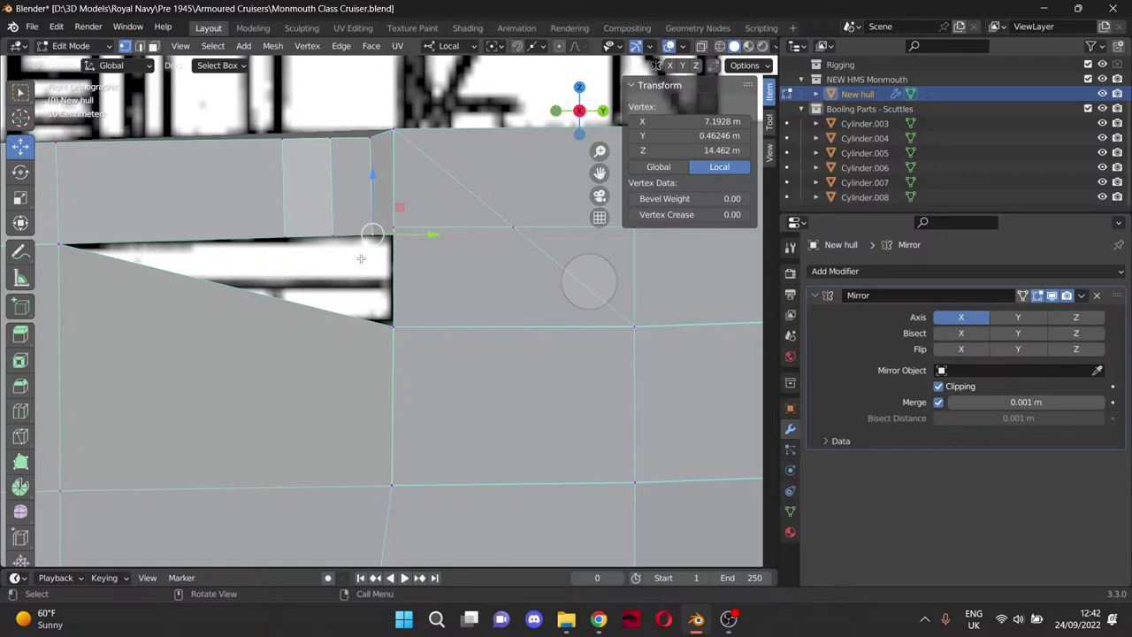
mouse_move(335, 278)
middle_mouse_down()
mouse_move(363, 266)
mouse_move(337, 277)
middle_mouse_up()
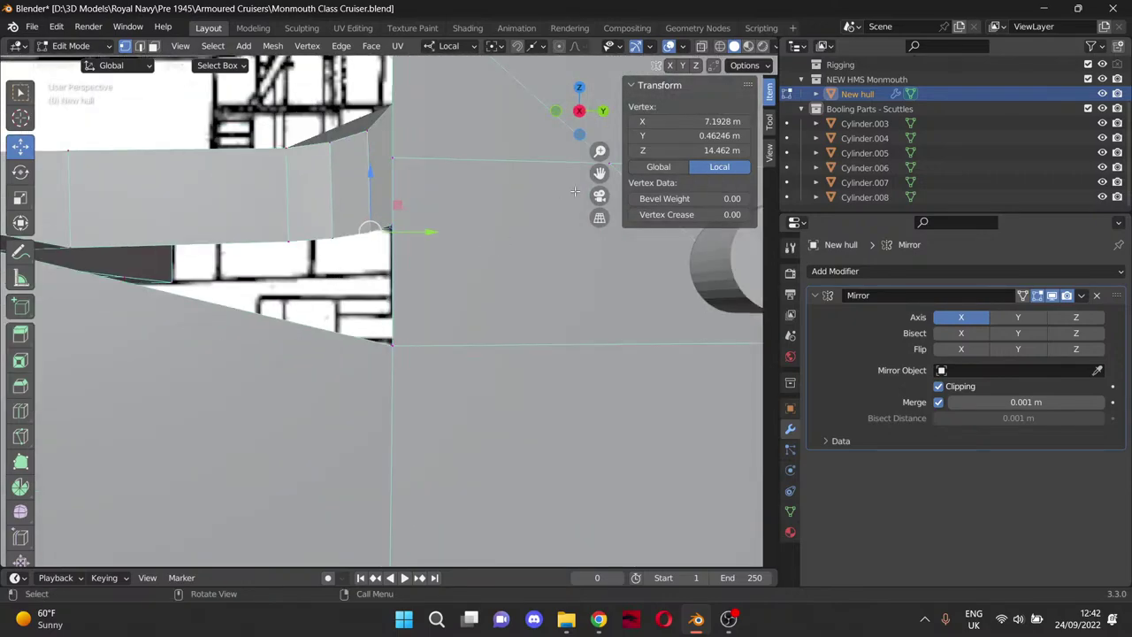
left_click_drag(599, 173, 656, 191)
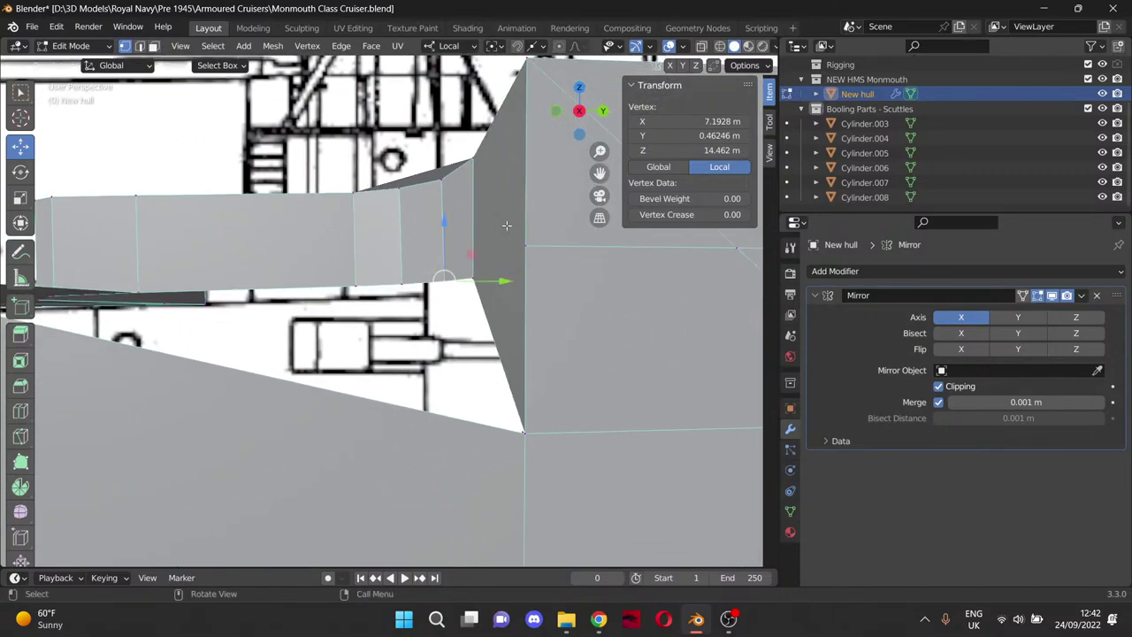
scroll(482, 261, "down", 3)
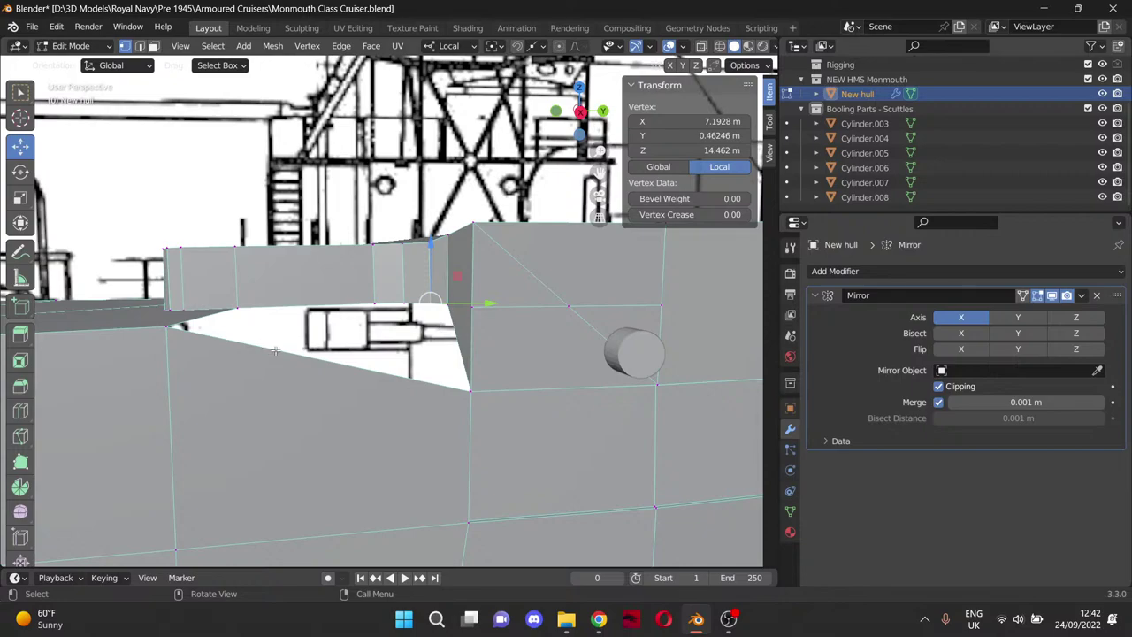
Copy the Z coordinate, 14.4674 m, from the inner bottom vertex of the gun recess's end wall.
key("KP_3")
scroll(281, 351, "up", 5)
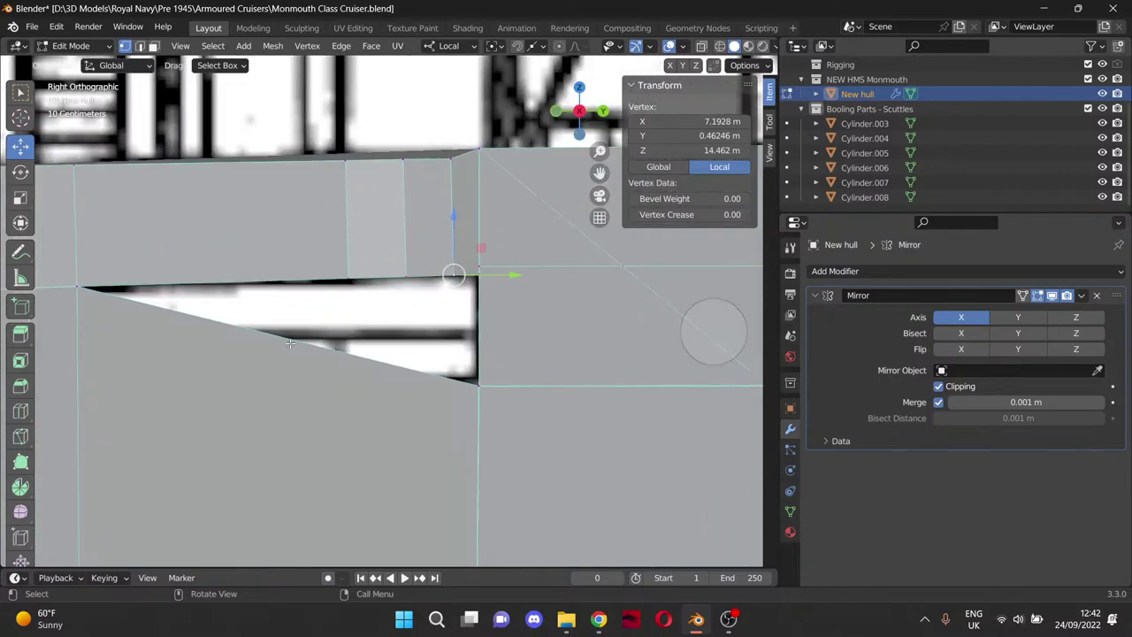
left_click_drag(600, 172, 366, 177)
left_click(230, 236)
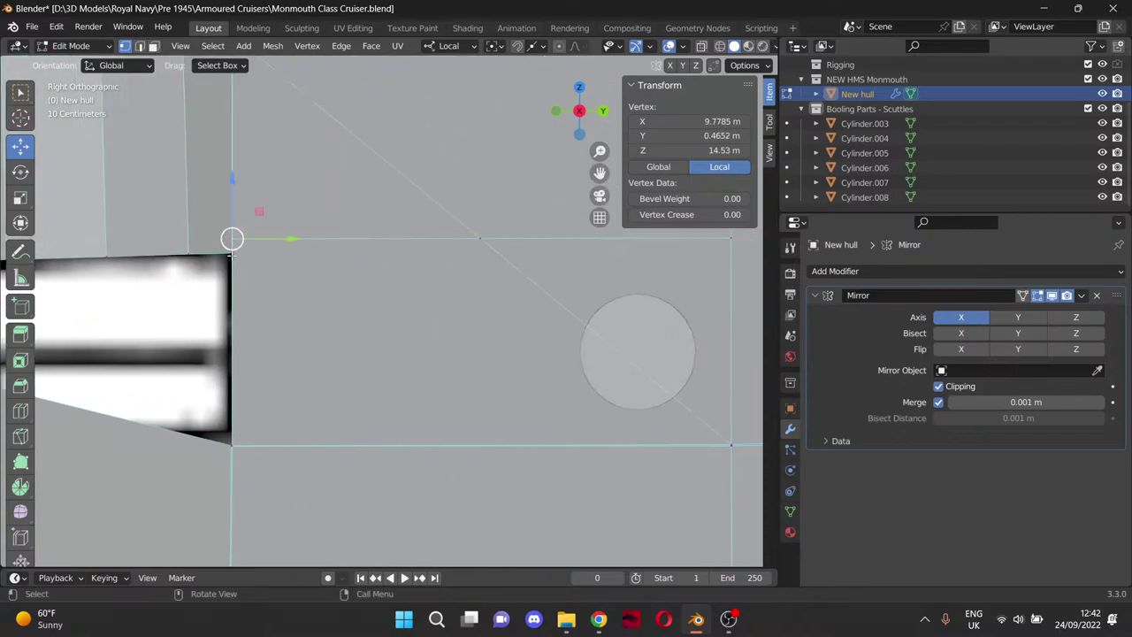
left_click(233, 254)
left_click(234, 239)
left_click(230, 254)
left_click(657, 151)
key("ctrl+c")
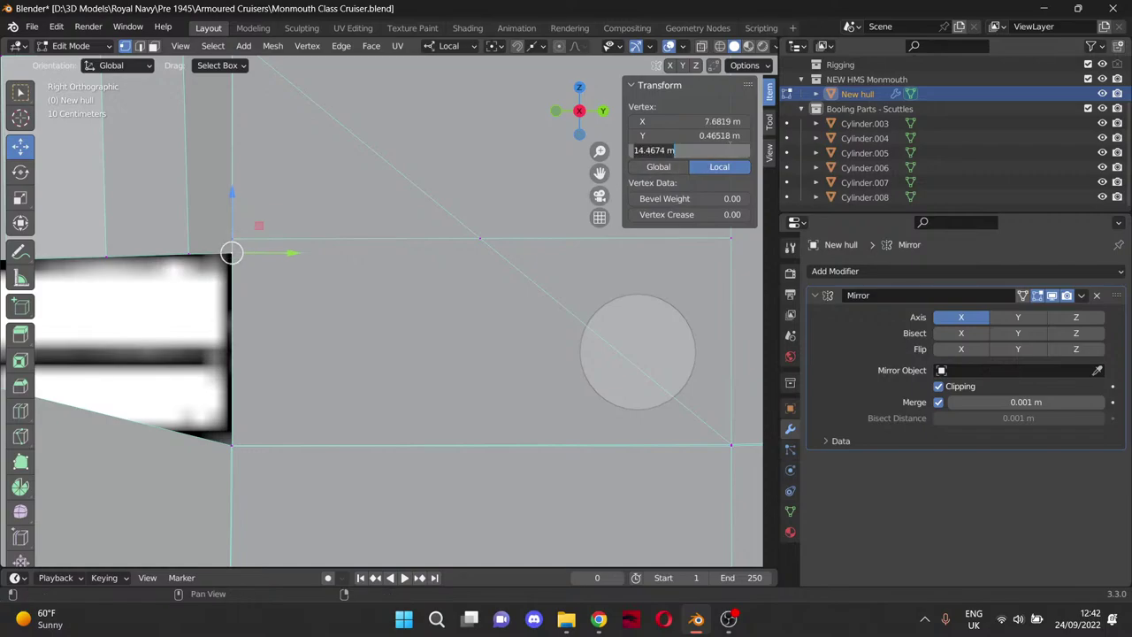
Set the Z coordinate of the outer hull-side vertex beside the recess to the copied 14.4674 m.
left_click(351, 352)
left_click(326, 241)
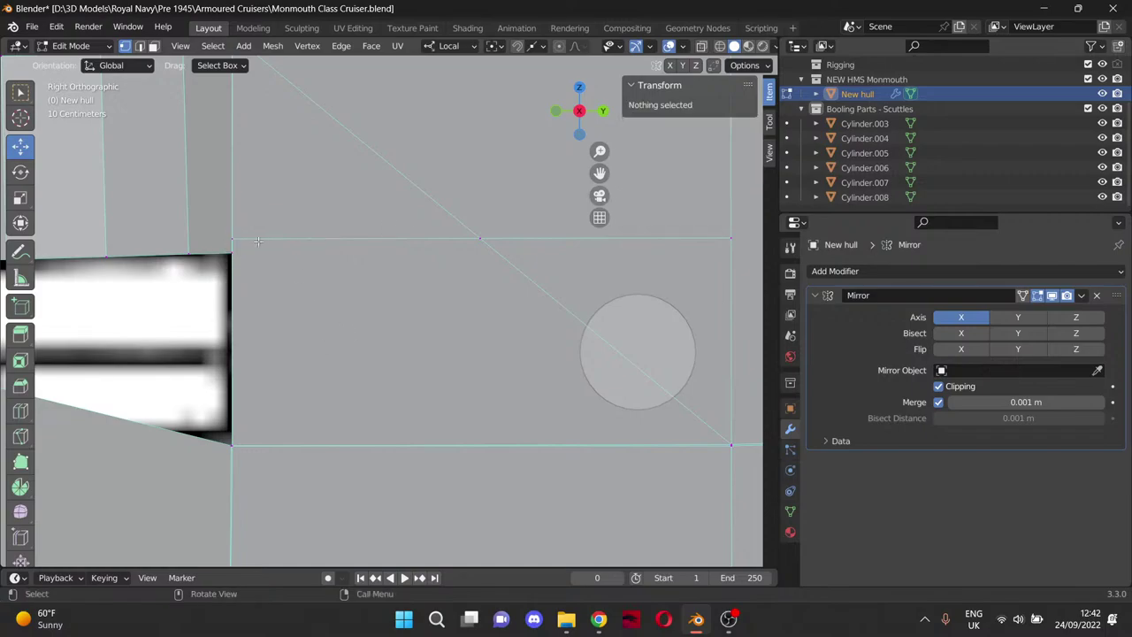
left_click(232, 238)
left_click(701, 153)
key("ctrl+v")
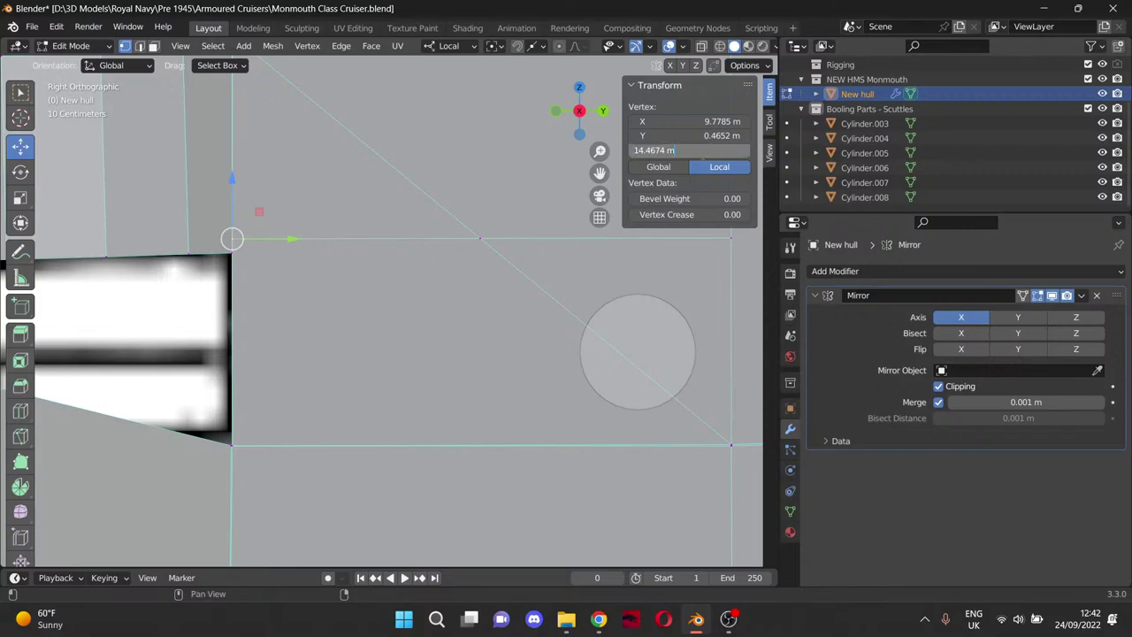
key("Return")
Join the outer deck-edge vertex at the far end of the opening to the lowered hull-side vertex with an edge.
left_click(492, 238)
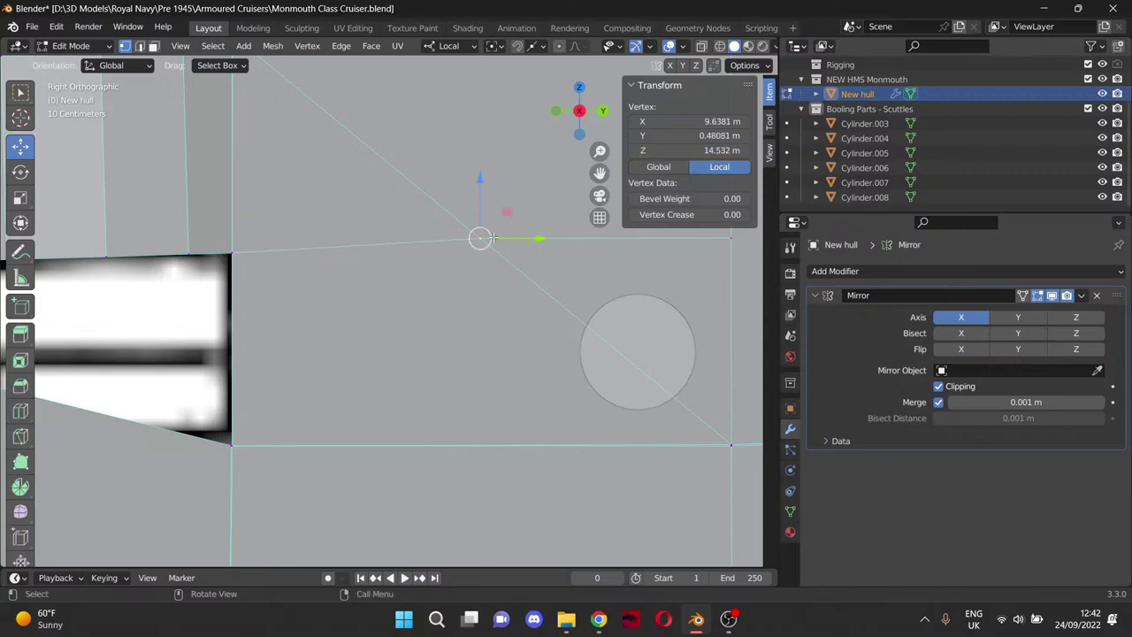
scroll(492, 237, "down", 3)
middle_click_drag(492, 237, 705, 237, "shift")
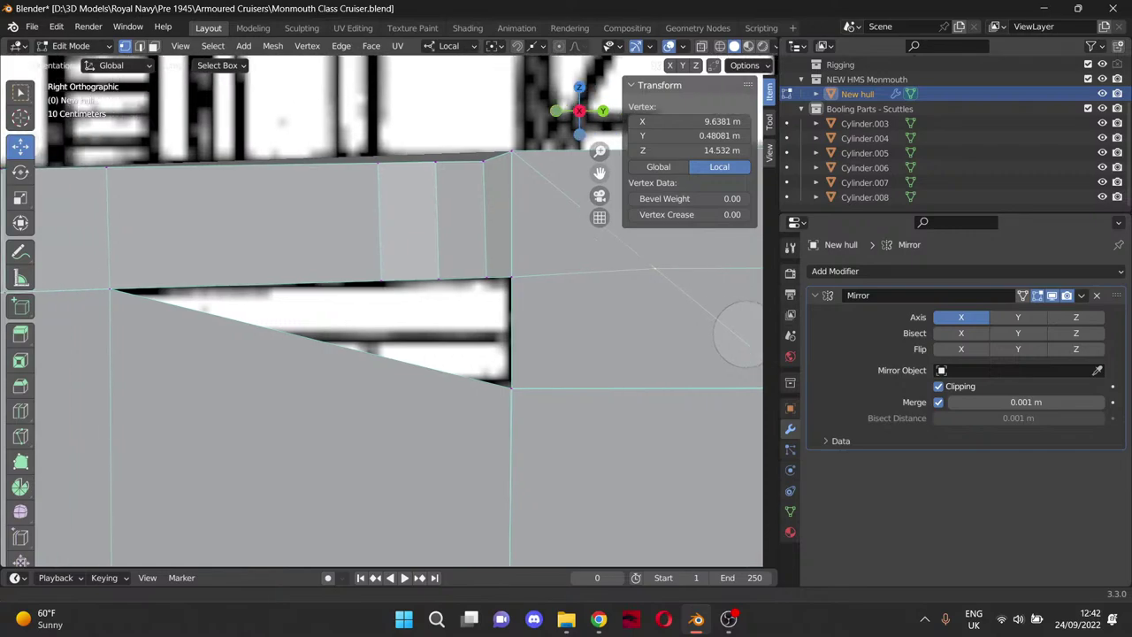
left_click(110, 285)
left_click(510, 278, "shift")
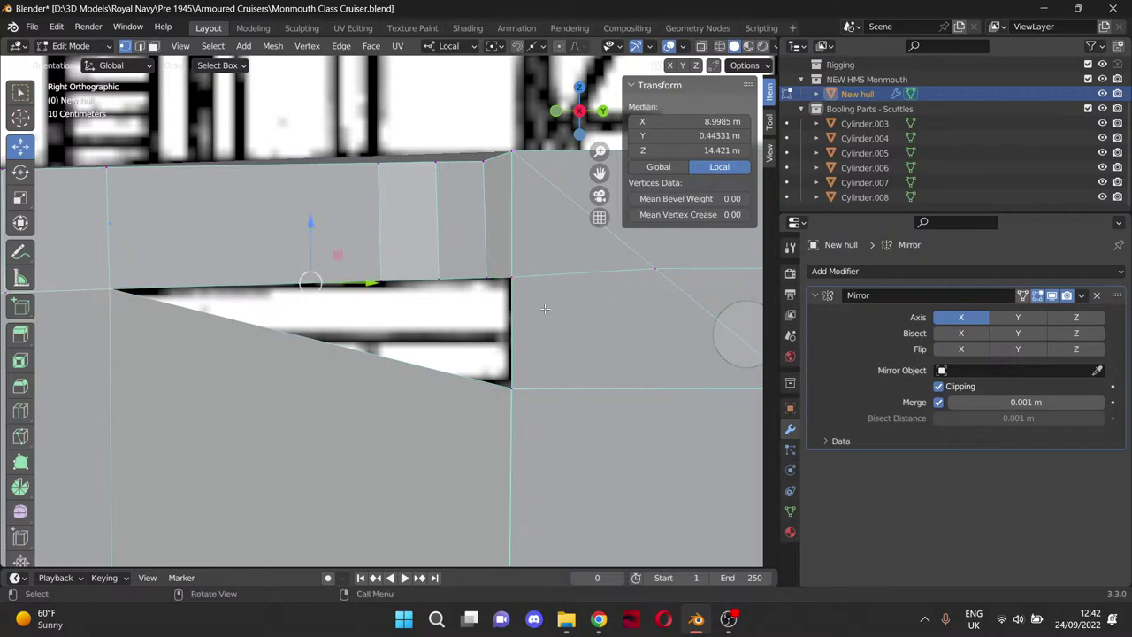
middle_click_drag(473, 314, 475, 329)
scroll(474, 329, "down", 4)
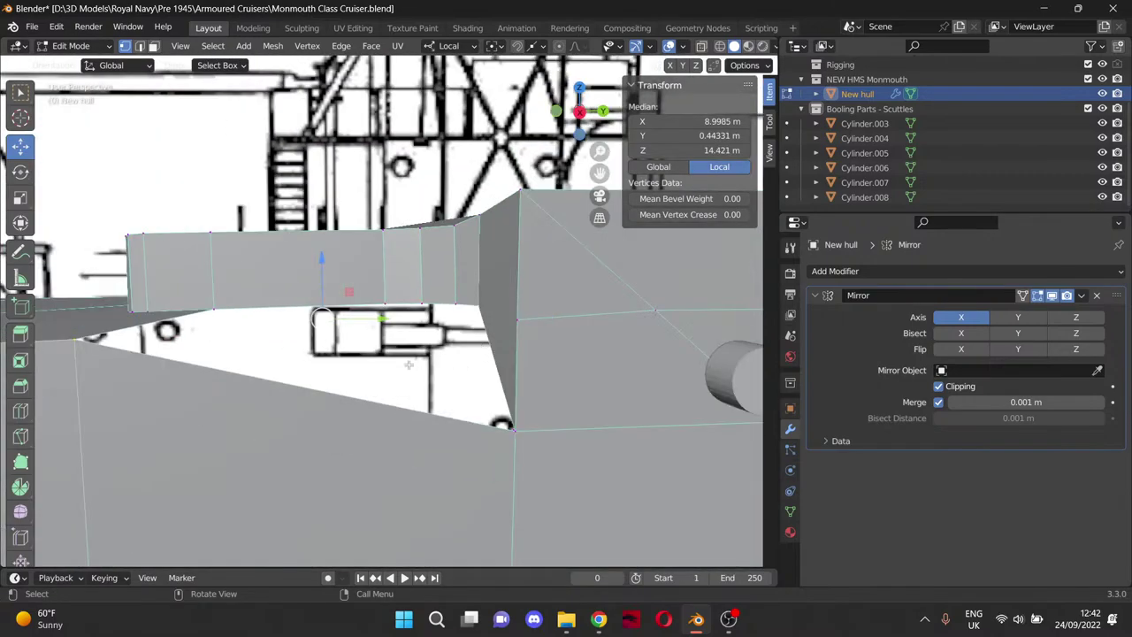
left_click(335, 364)
left_click(68, 341)
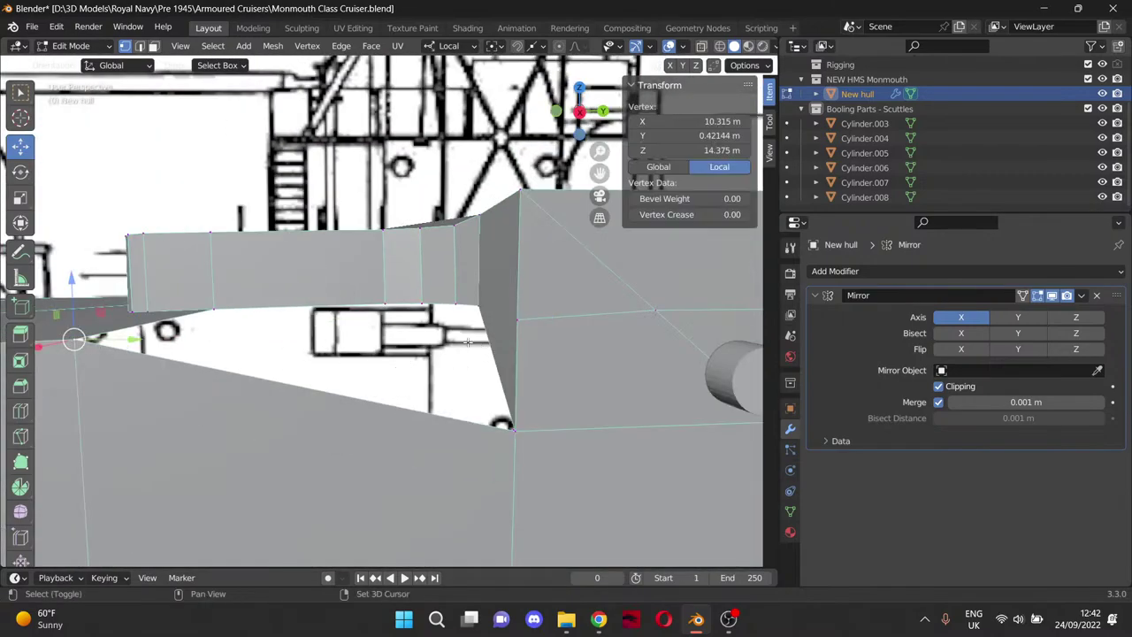
left_click(516, 321, "shift")
left_click(502, 431, "shift")
middle_click_drag(503, 433, 418, 431)
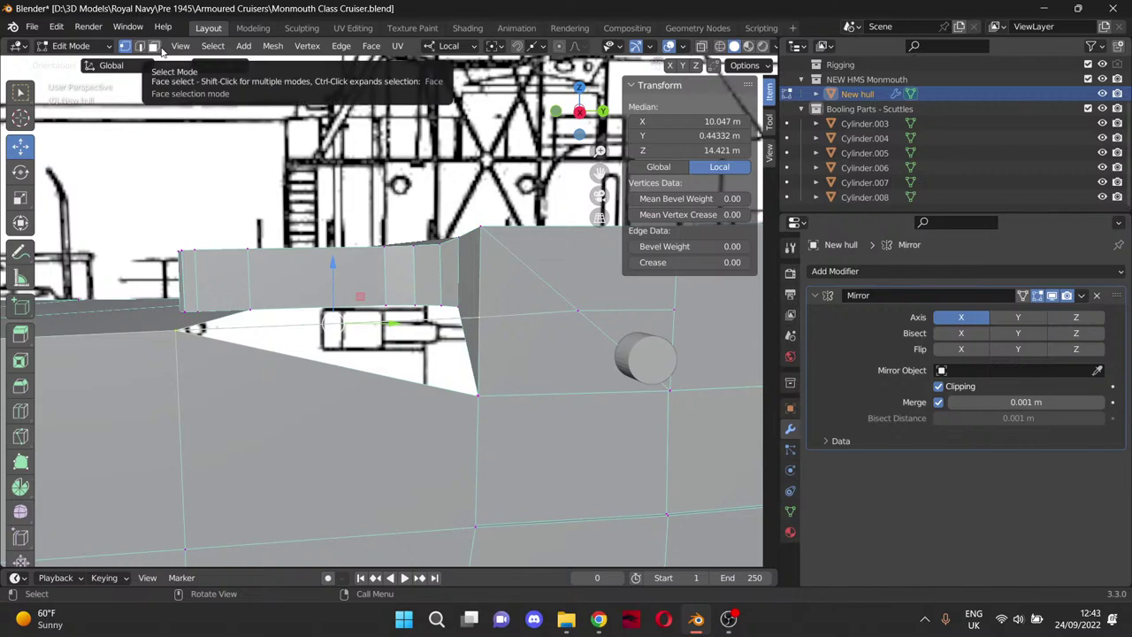
Delete the sloping-topped hull-side face below the opening.
left_click(156, 47)
left_click(321, 387)
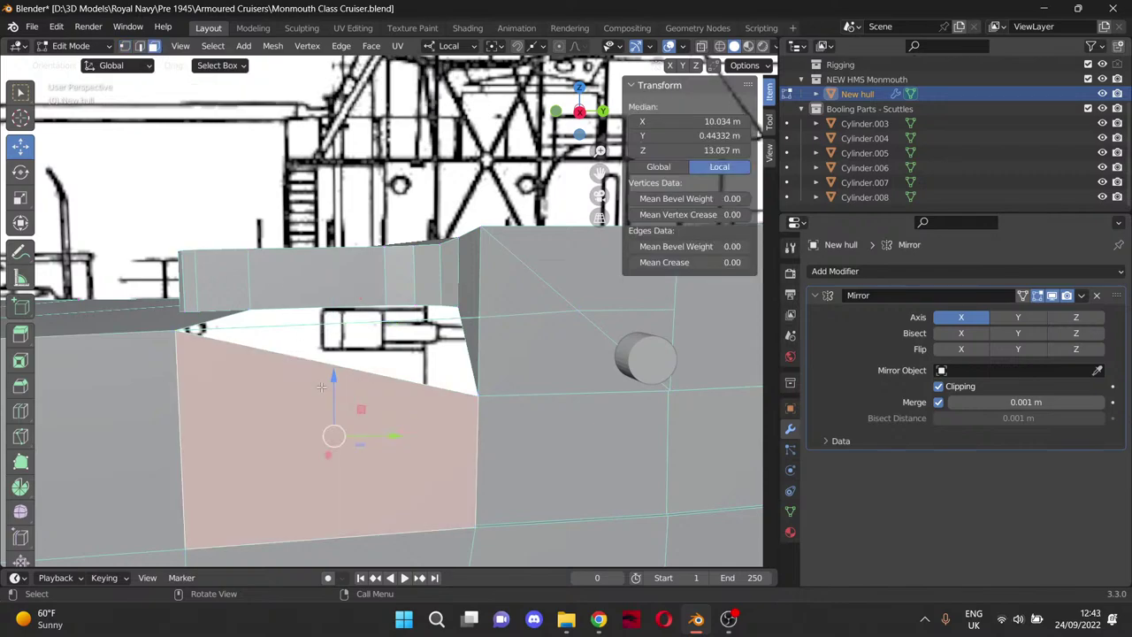
key("x")
left_click(321, 386)
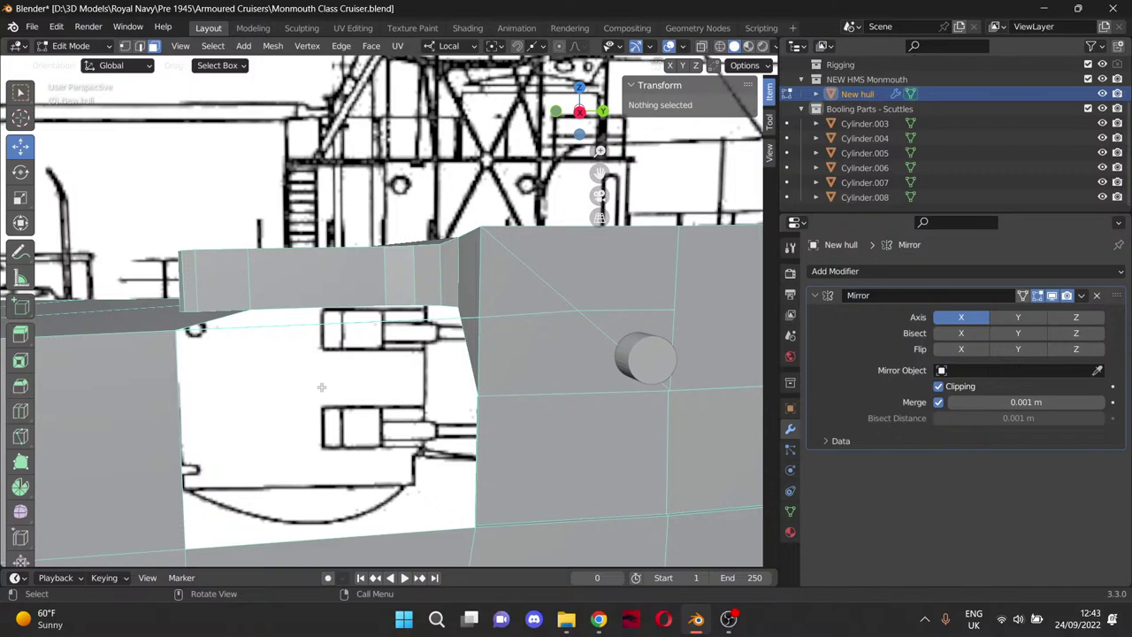
Fill the hull-side gap with a new face reaching up to the new upper edge.
left_click(125, 47)
left_click(189, 331)
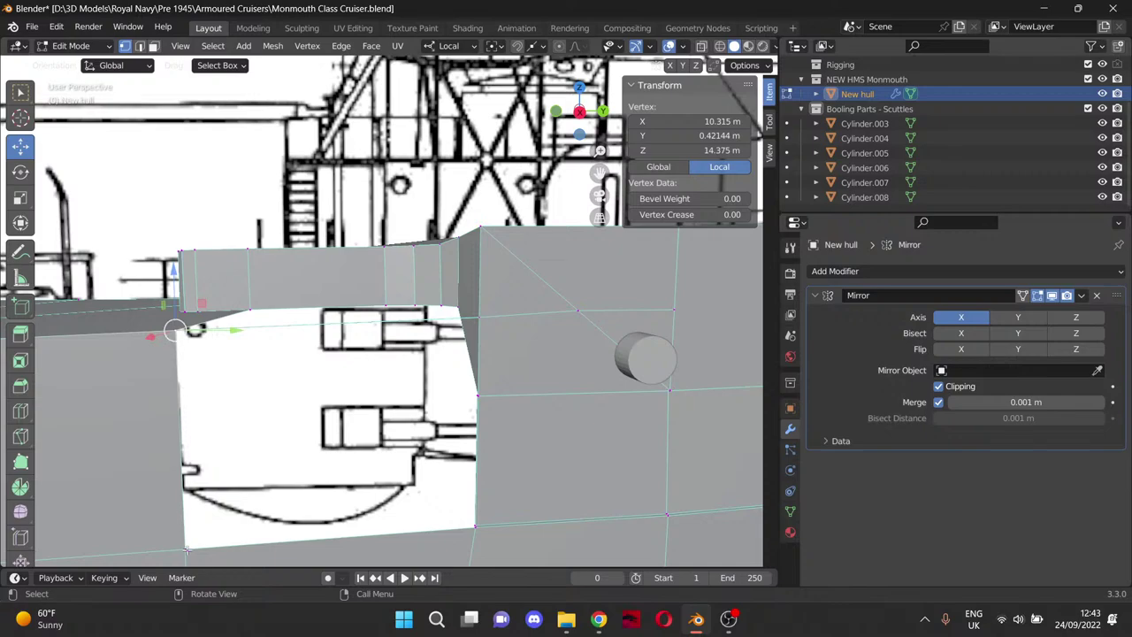
left_click(476, 527, "ctrl")
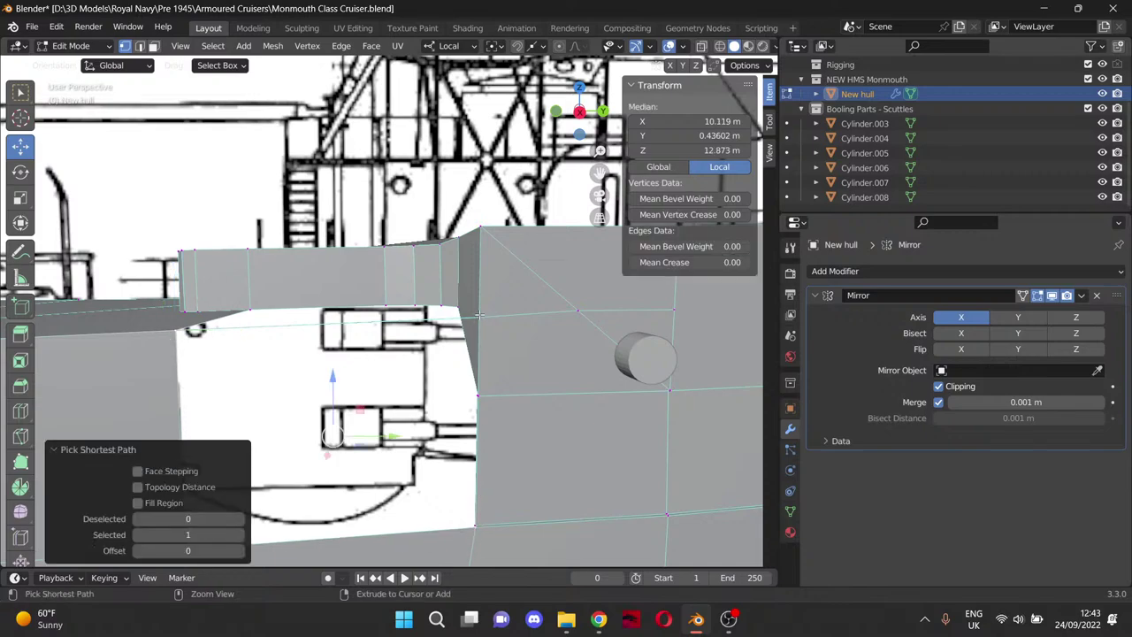
left_click(478, 314, "ctrl")
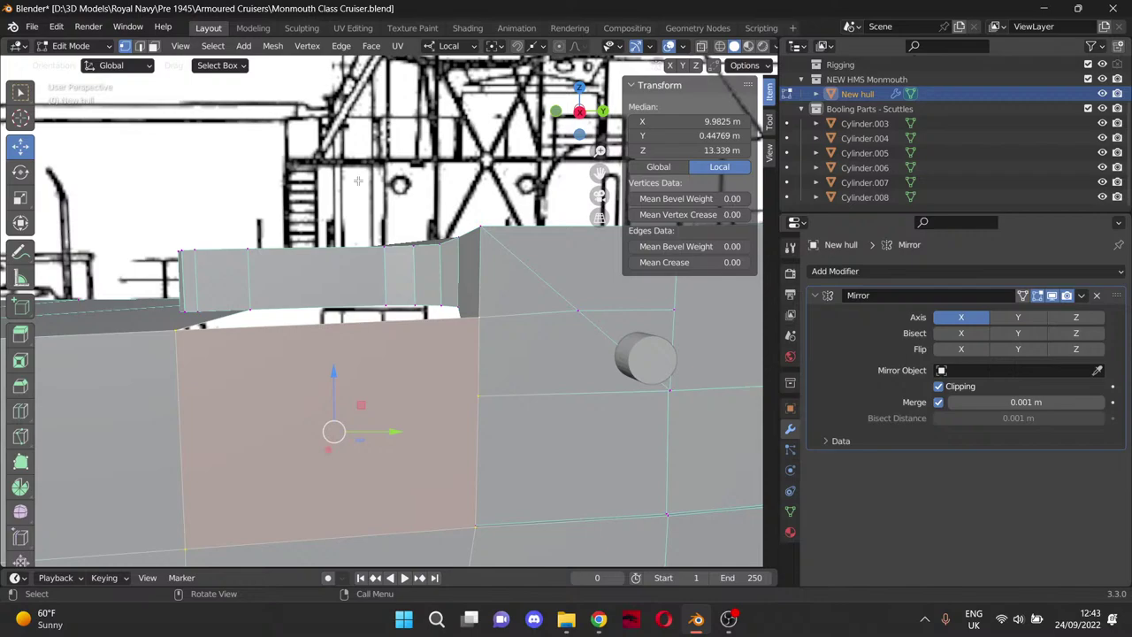
Knife-cut the recess's end wall from its inner bottom corner straight across to the lowered outer vertex.
left_click(358, 181)
middle_click_drag(358, 181, 610, 267)
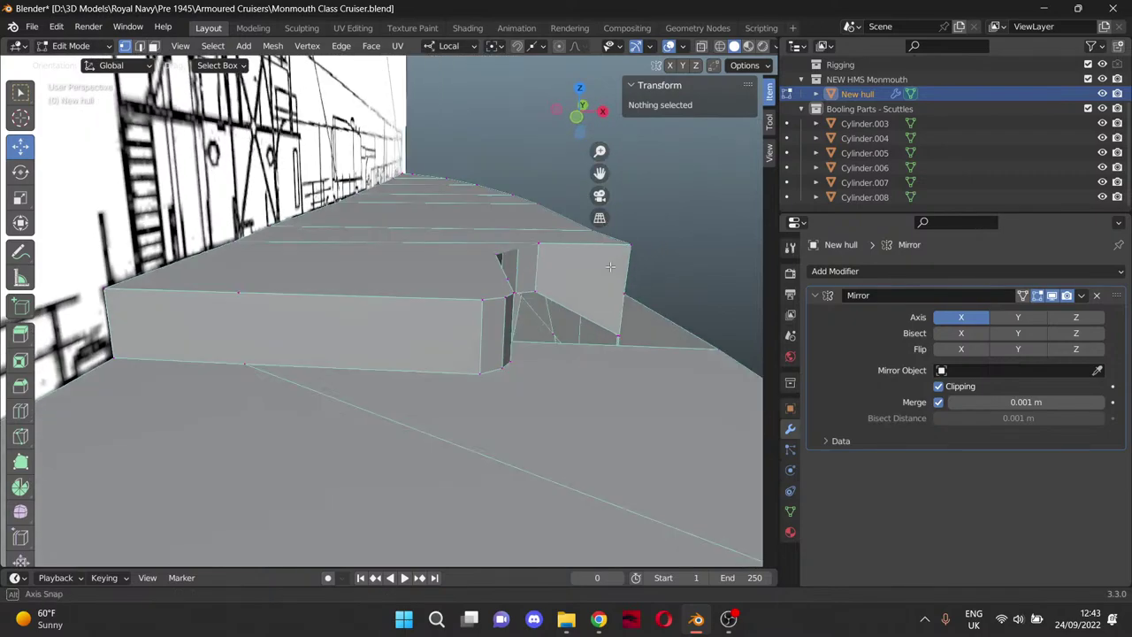
left_click_drag(608, 181, 481, 181)
scroll(469, 288, "up", 4)
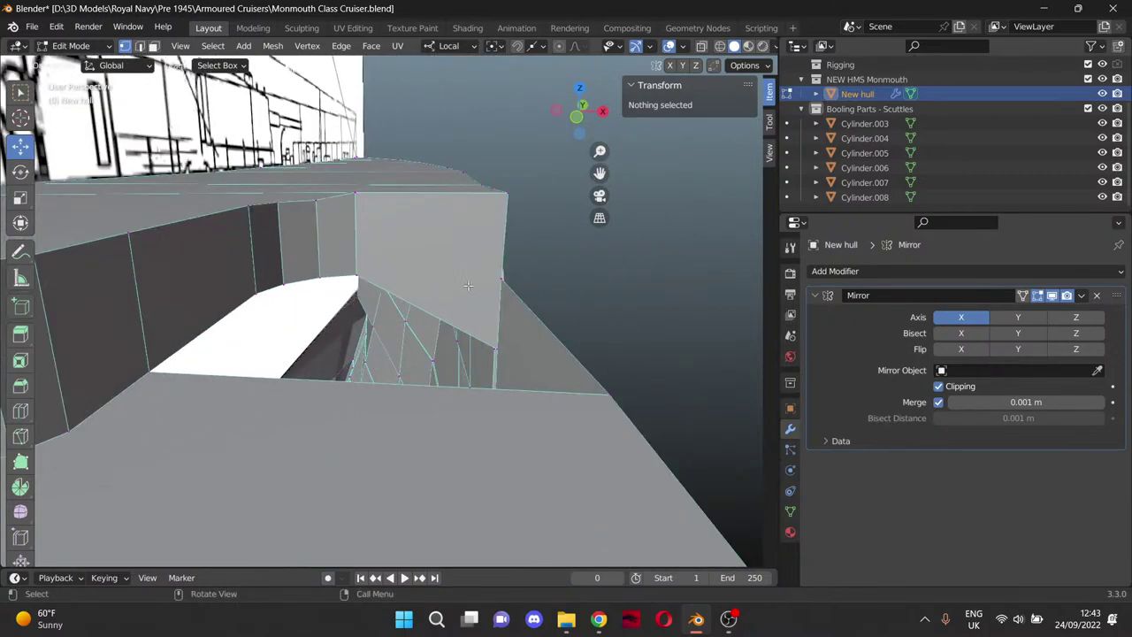
key("k")
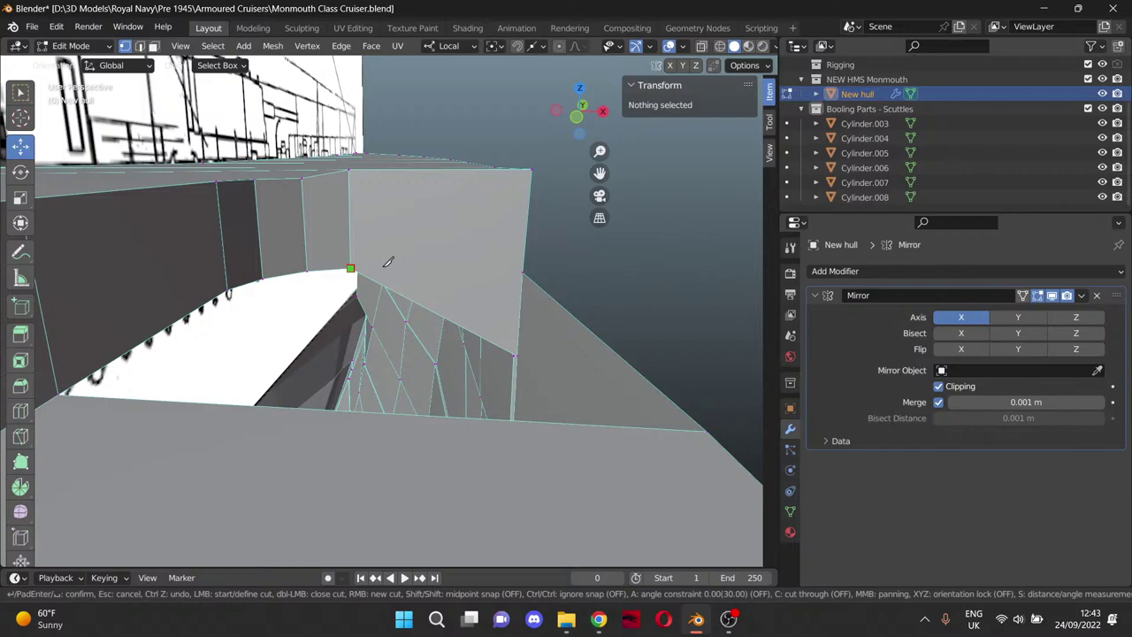
left_click(351, 268)
left_click(522, 271)
key("Return")
left_click(578, 296)
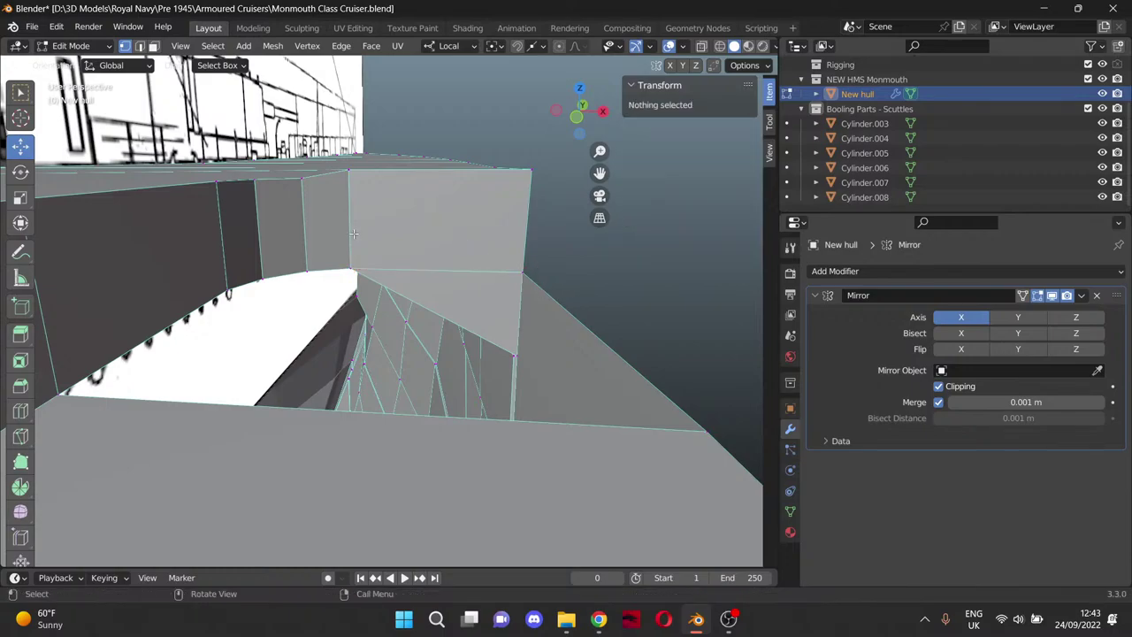
Delete the triangular face below the new cut on the recess's end wall.
left_click(153, 46)
left_click(467, 291)
key("x")
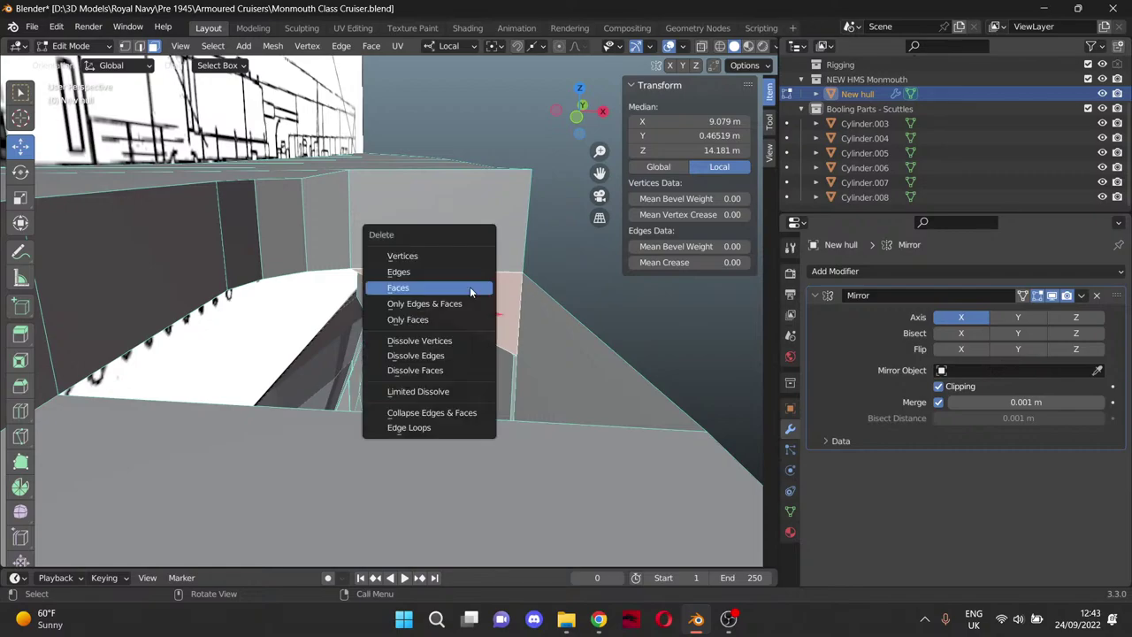
left_click(469, 289)
middle_click_drag(547, 280, 520, 295)
middle_click_drag(364, 258, 177, 349)
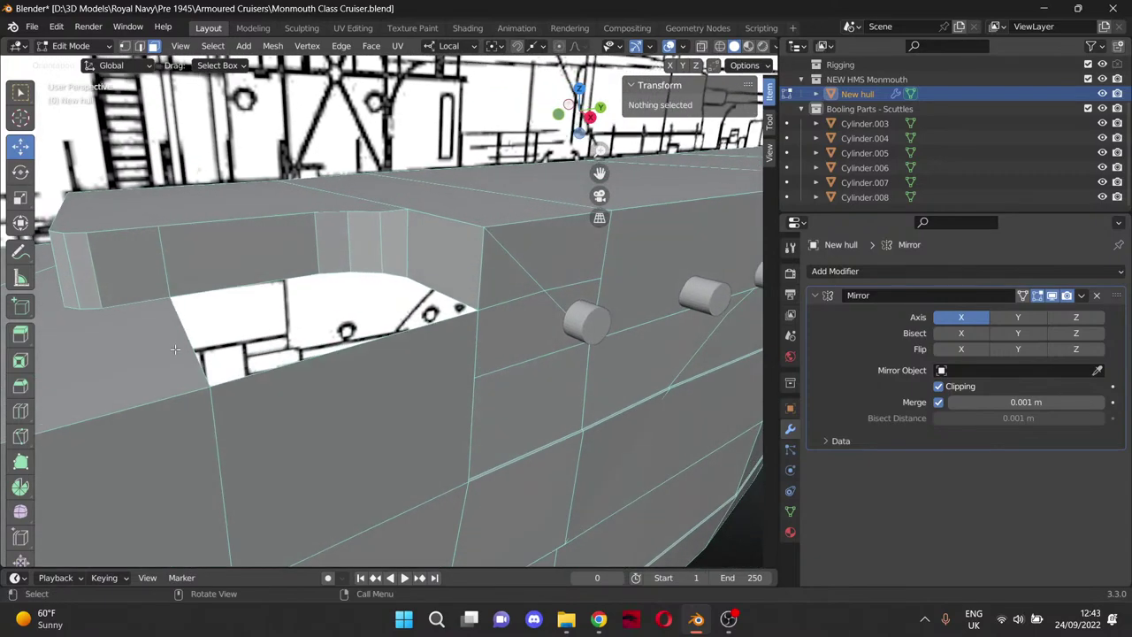
Fill the open floor of the recess with a face bounded by the recess's bottom edge and the hull side.
left_click(125, 46)
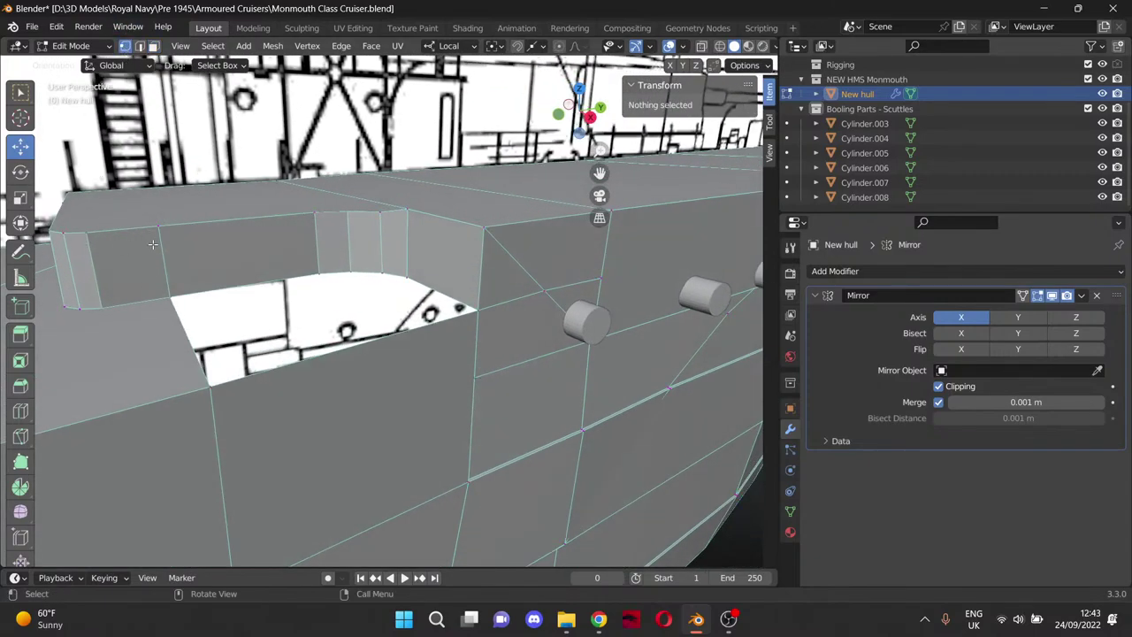
left_click(168, 295)
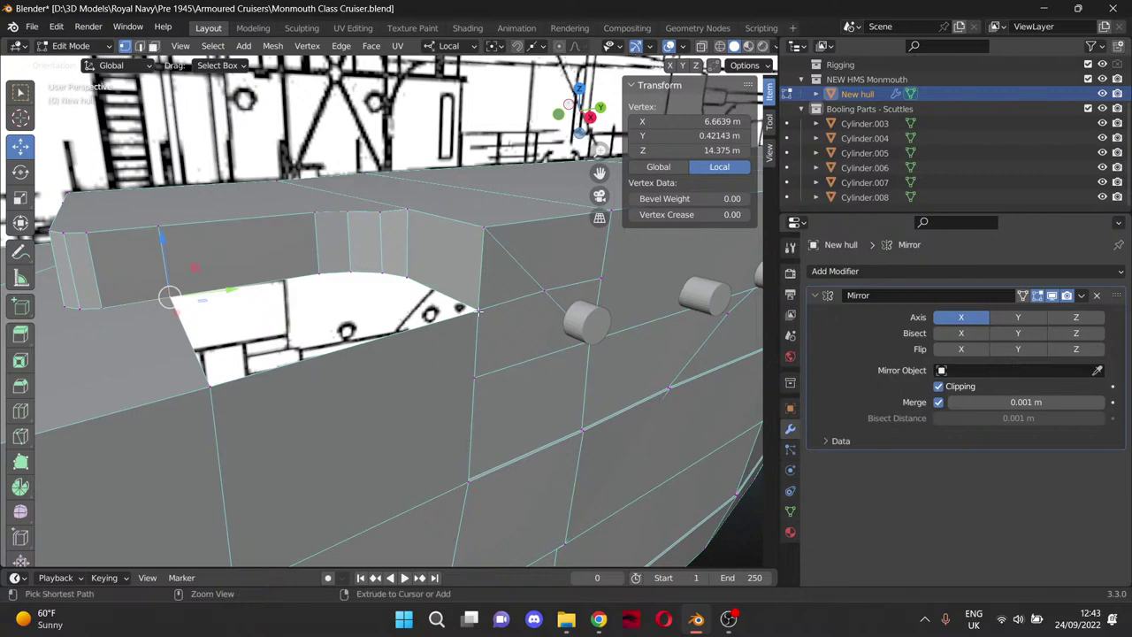
left_click(478, 312, "ctrl")
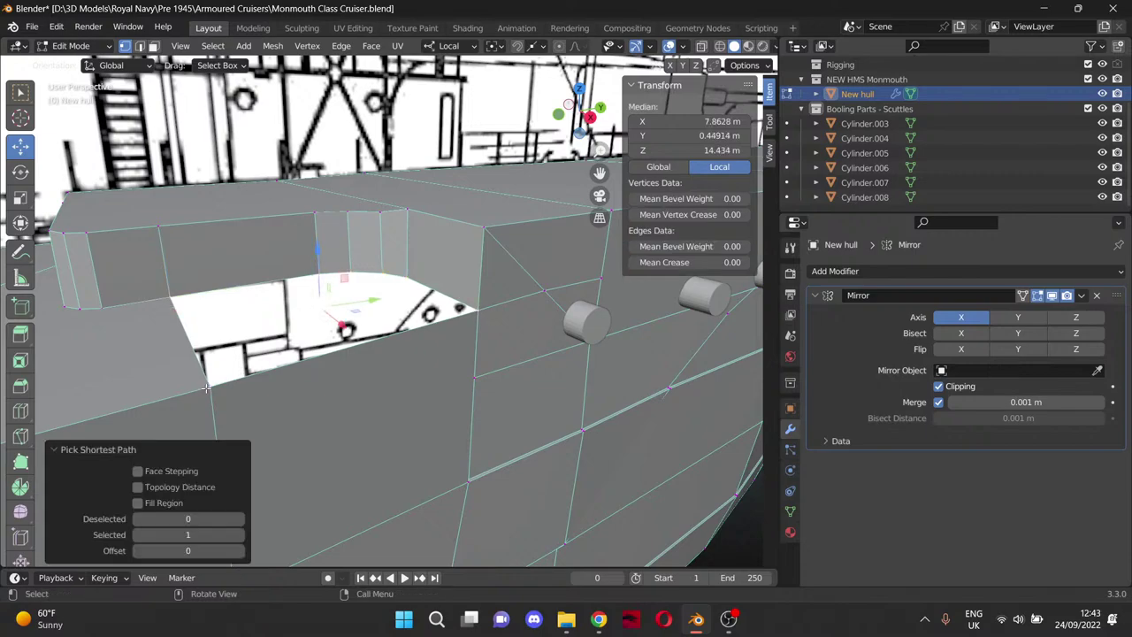
key("f")
Raise the top vertices of the recess's curved corner in the right side view to line up with the upper deck edge.
left_click(346, 209)
key("KP_3")
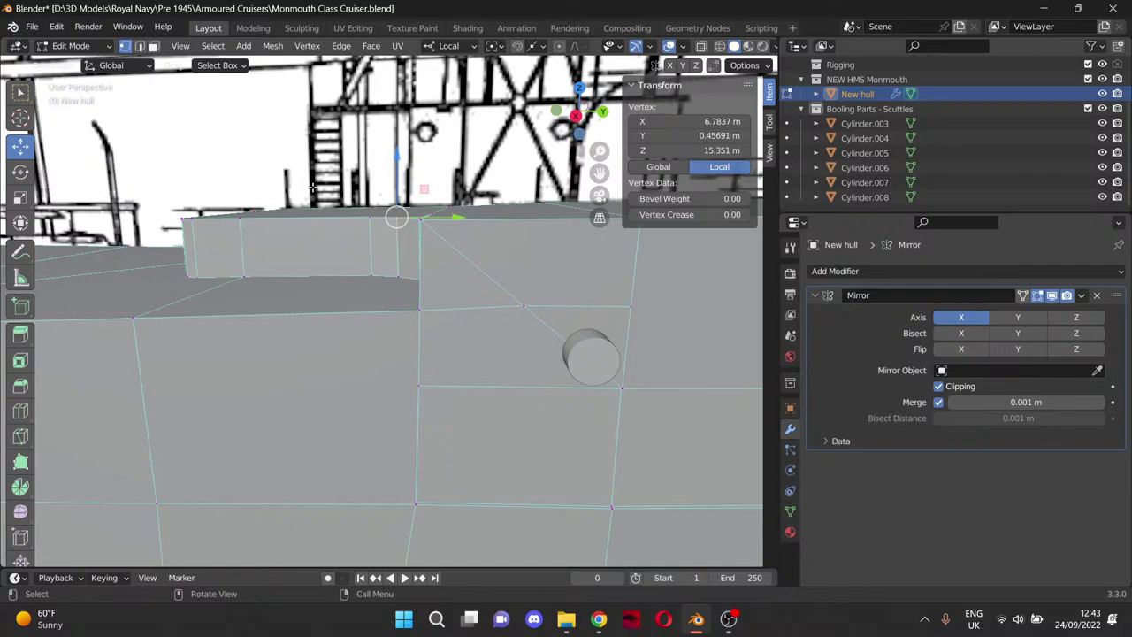
scroll(313, 186, "up", 2)
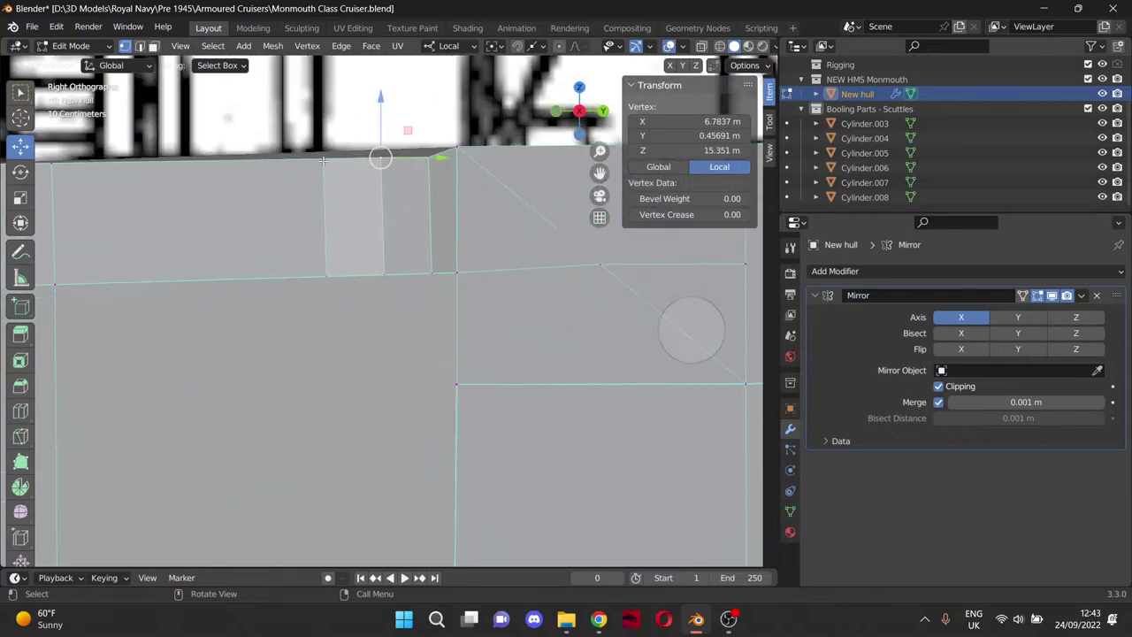
left_click(323, 160, "shift")
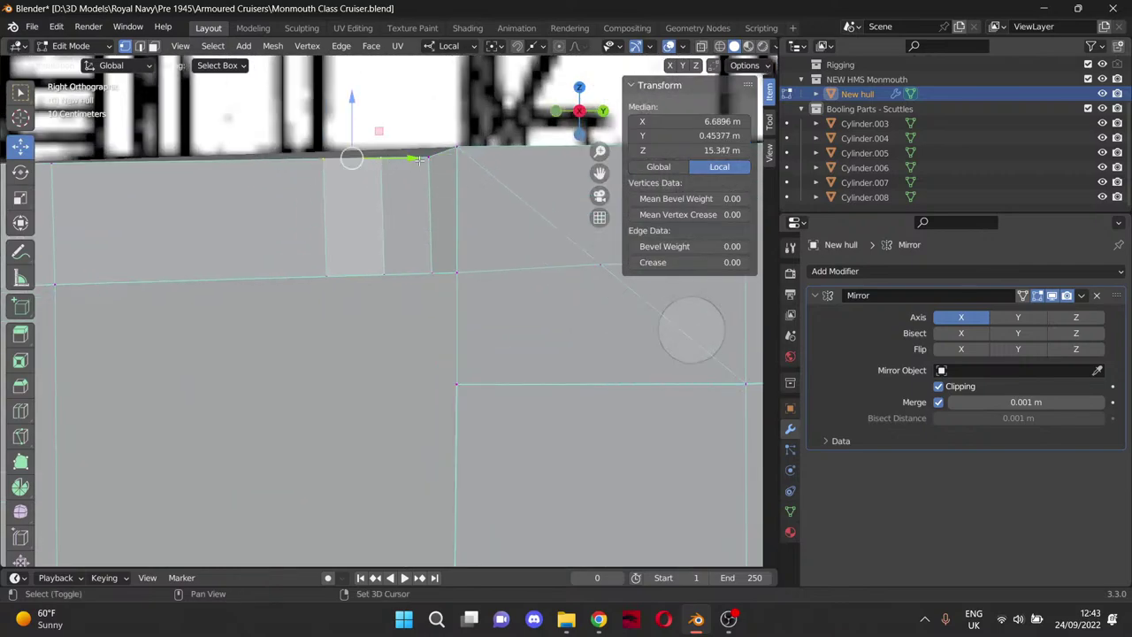
left_click(420, 160, "shift")
left_click_drag(375, 114, 428, 111)
left_click(445, 104)
left_click(389, 144)
left_click(425, 148, "shift")
left_click(449, 124)
left_click(430, 147)
left_click(362, 119)
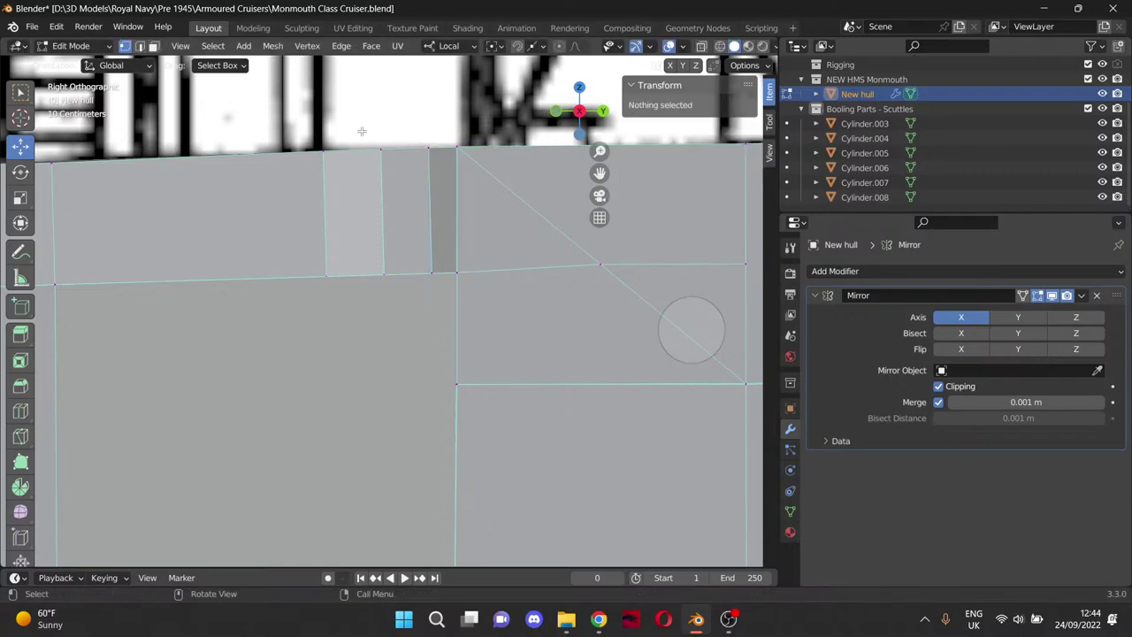
scroll(362, 133, "down", 4)
middle_click_drag(345, 174, 480, 352)
scroll(480, 352, "up", 3)
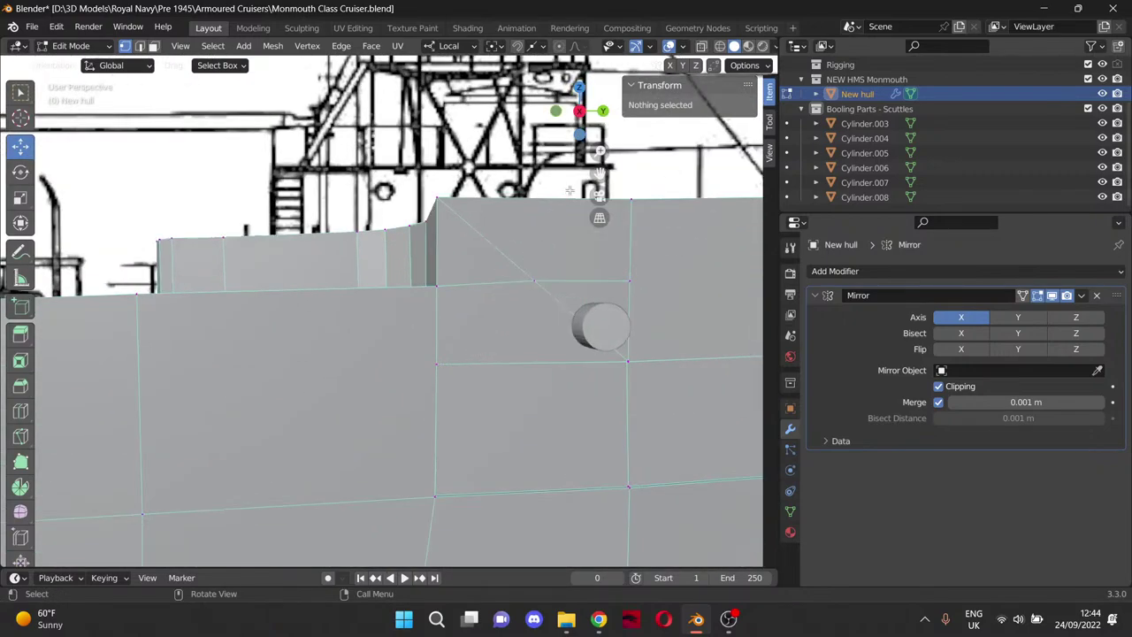
Delete the three uneven faces on the upper hull side directly beside the recess's end wall.
left_click_drag(599, 172, 443, 173)
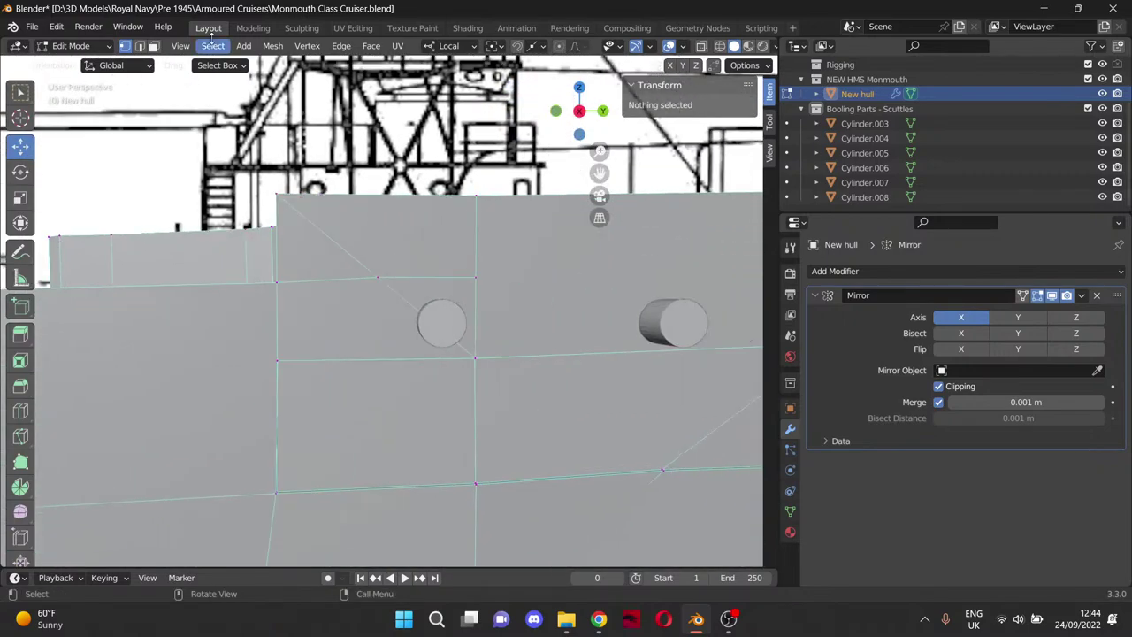
left_click(154, 46)
left_click(311, 221)
left_click(406, 250, "shift")
left_click(427, 303, "shift")
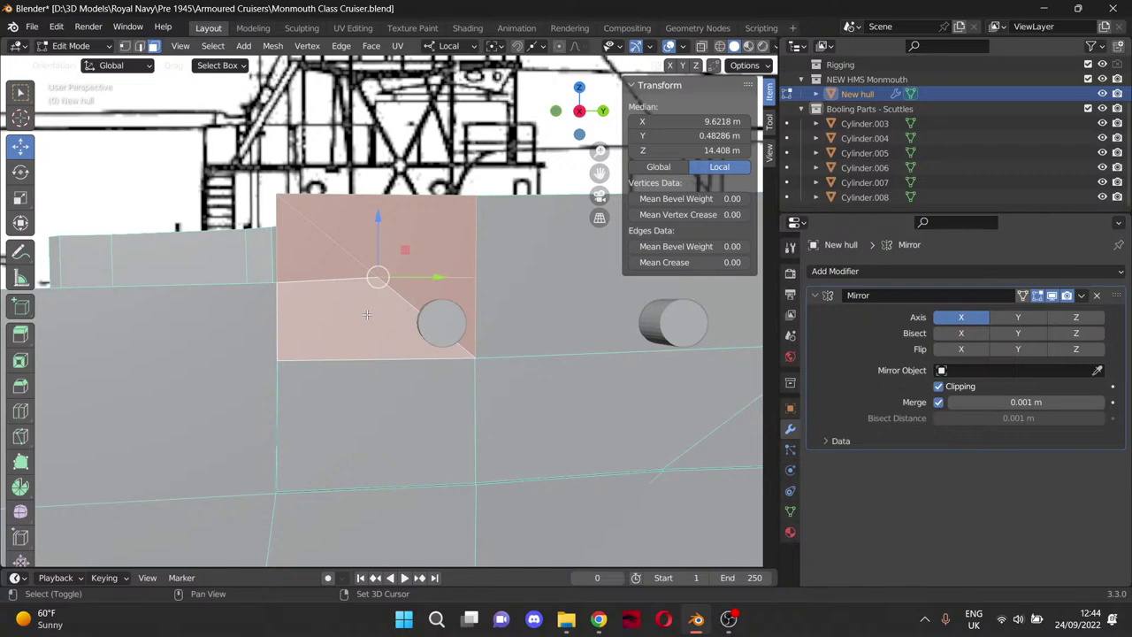
key("x")
left_click(418, 361)
Fill the rectangular opening in the hull side beside the recess with a single face spanning its boundary vertices.
middle_click_drag(414, 335, 339, 277)
left_click(126, 47)
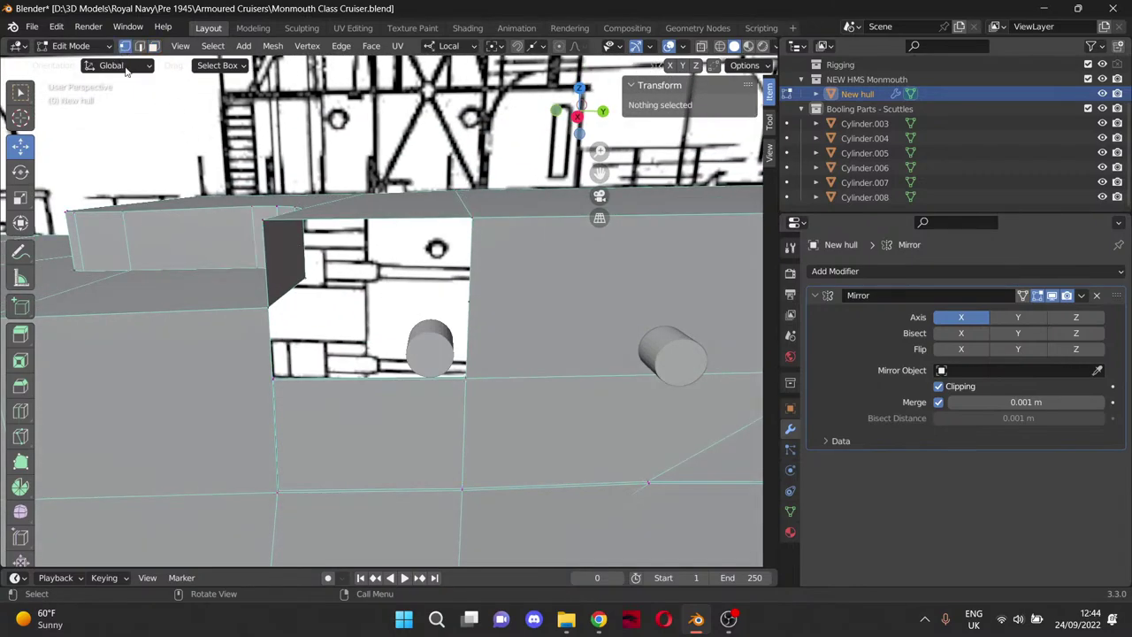
left_click(259, 216)
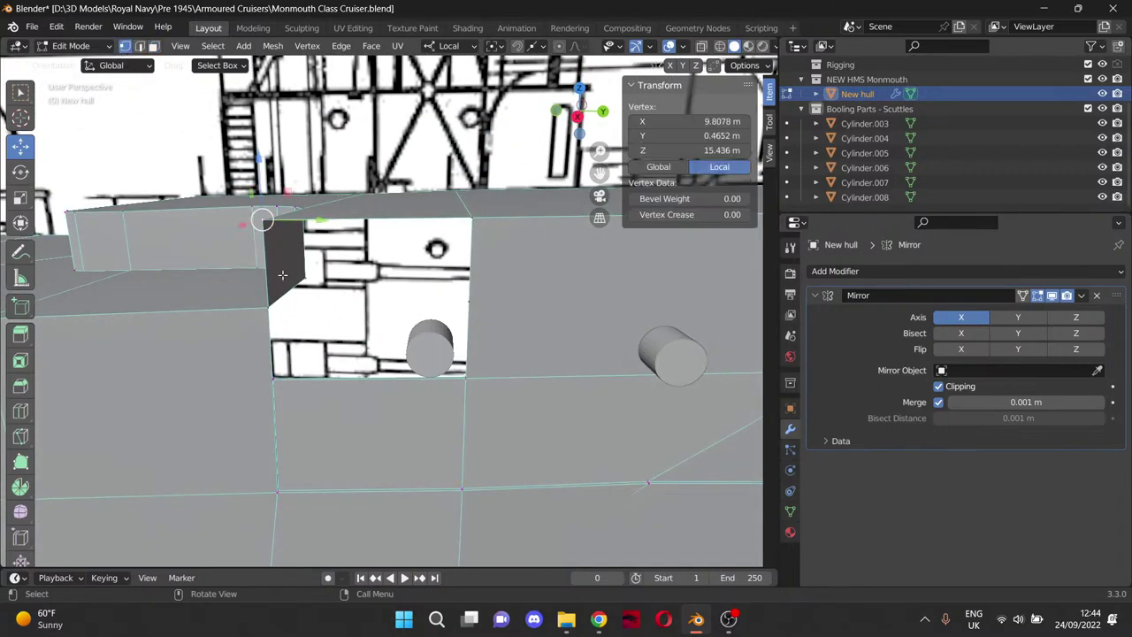
left_click(268, 386, "ctrl")
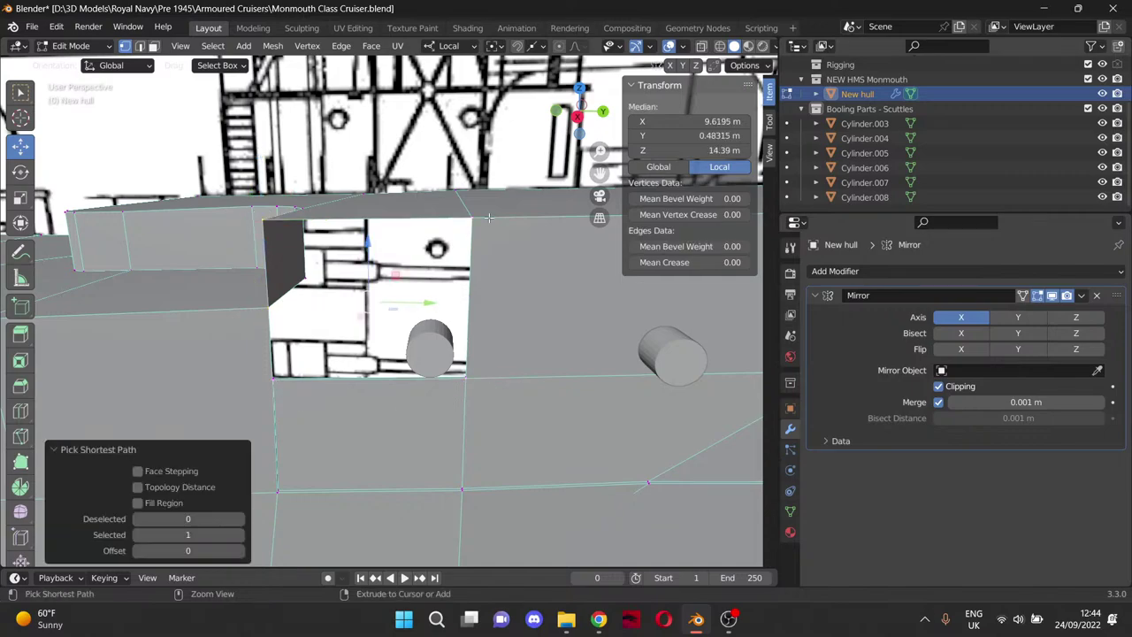
key("f")
key("alt+a")
Leave hull editing, select Cylinder.008, and show the model as wireframe in the right side view.
middle_click_drag(469, 189, 383, 258)
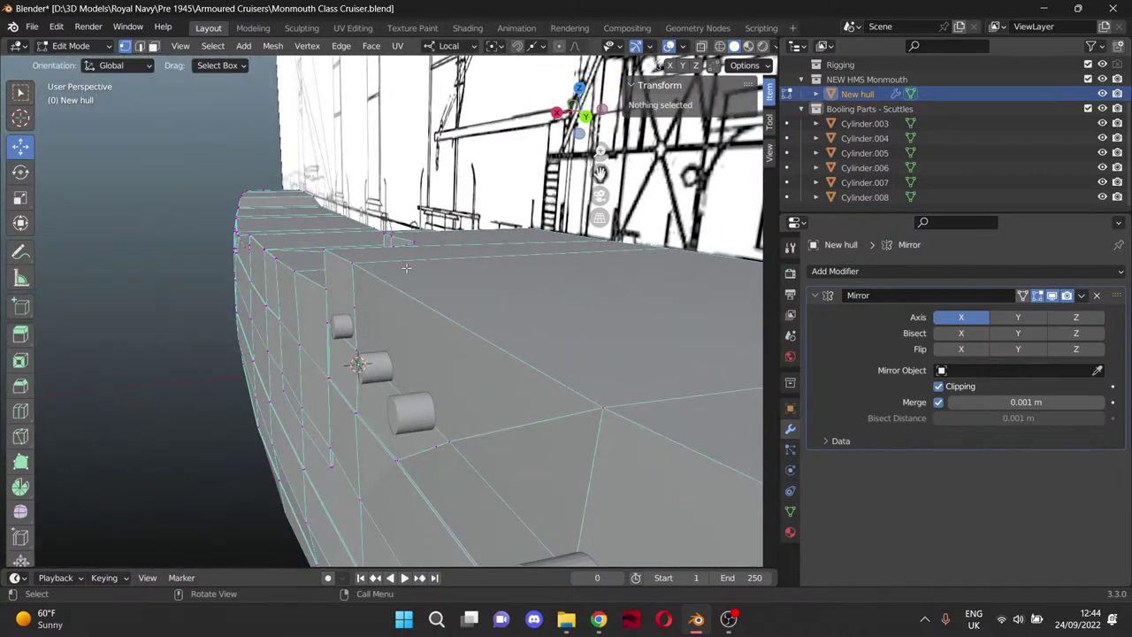
middle_click_drag(477, 305, 562, 400)
mouse_move(588, 444)
middle_mouse_down()
mouse_move(584, 454)
mouse_move(581, 425)
middle_mouse_up()
left_click(872, 199)
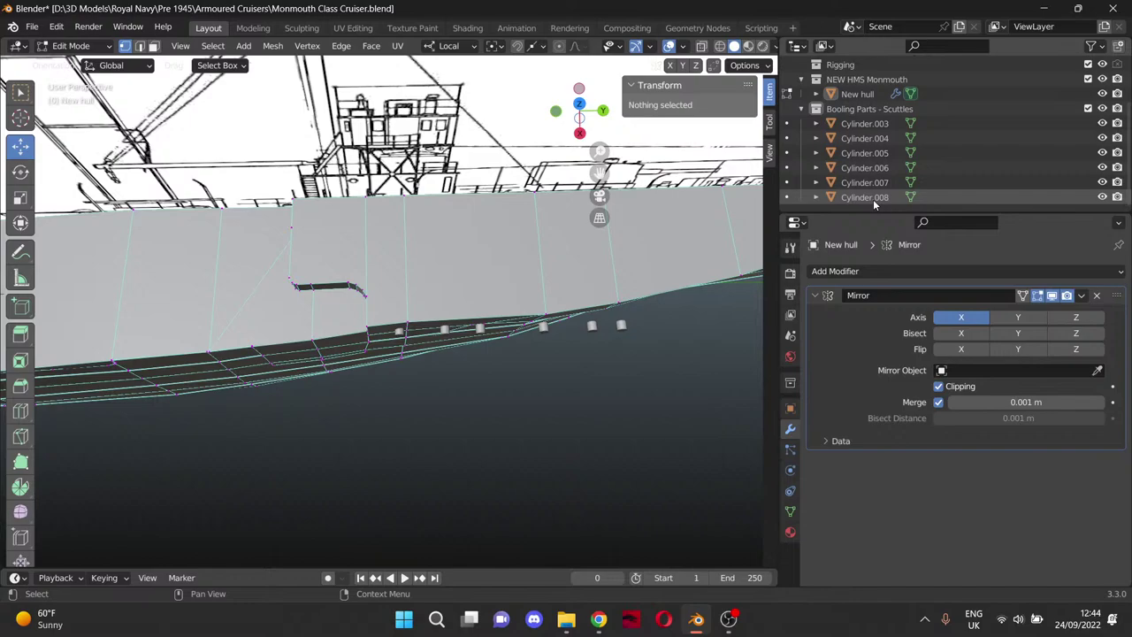
key("Tab")
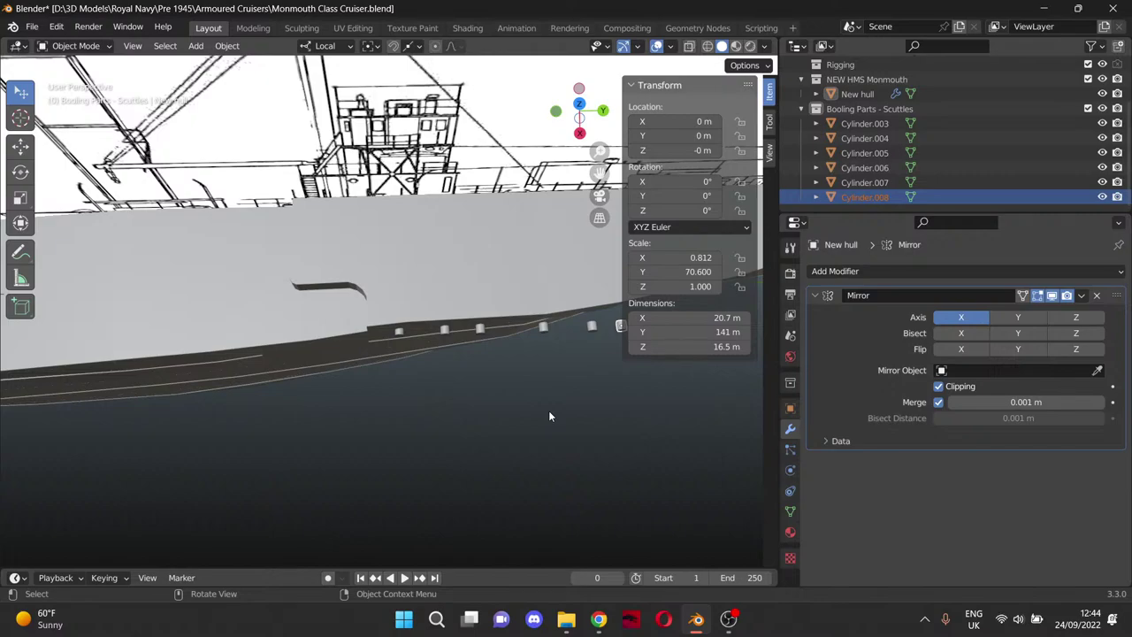
key("KP_7")
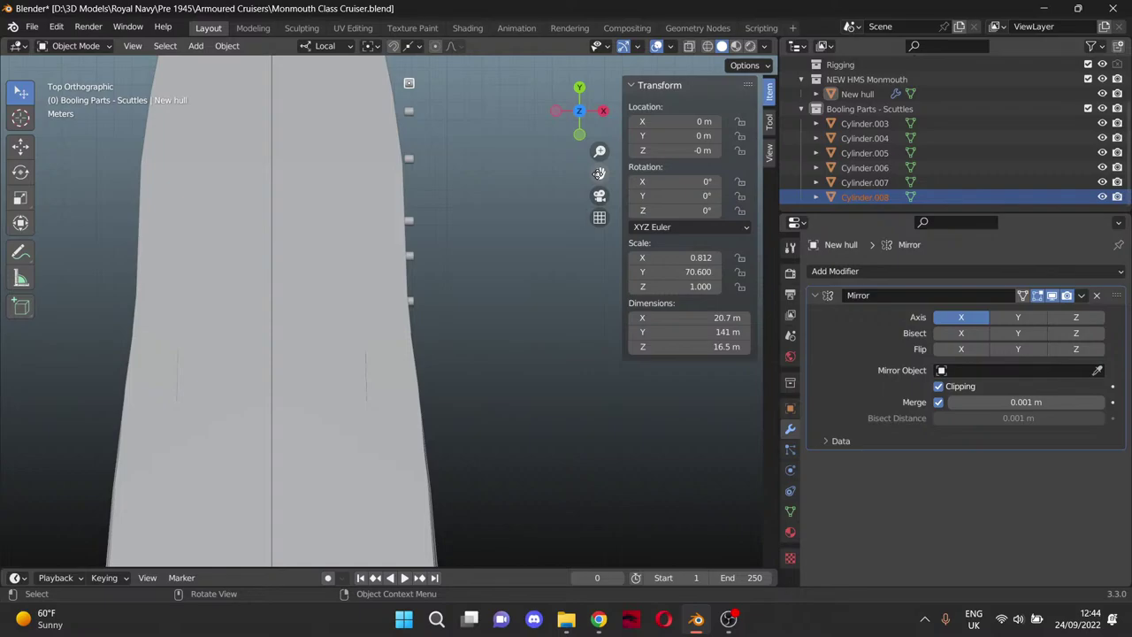
left_click_drag(600, 173, 564, 418)
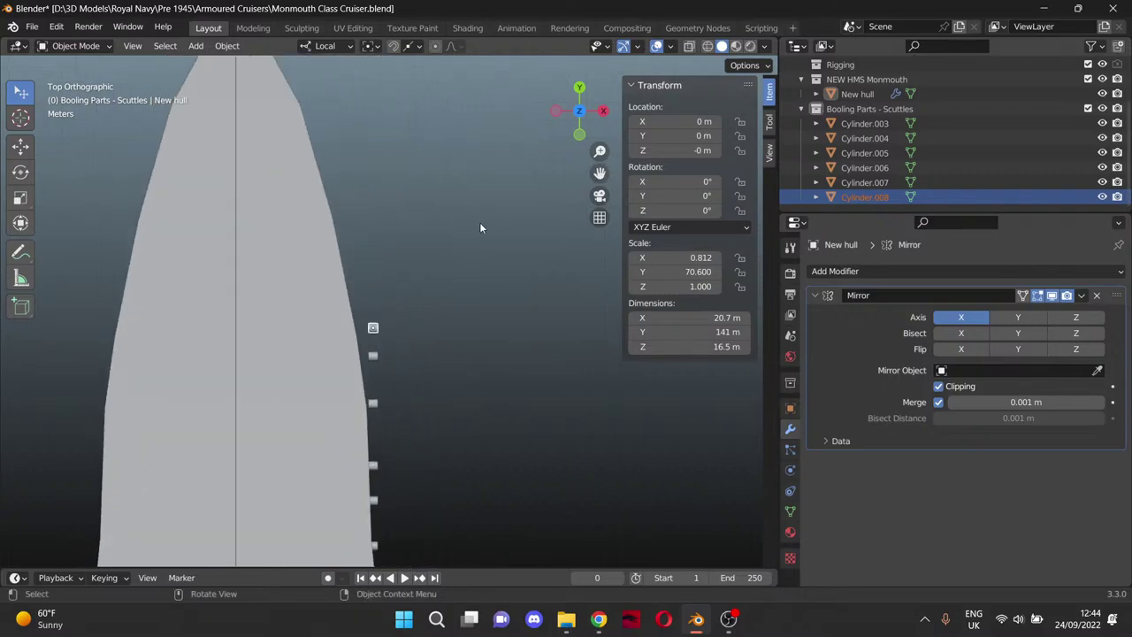
key("KP_3")
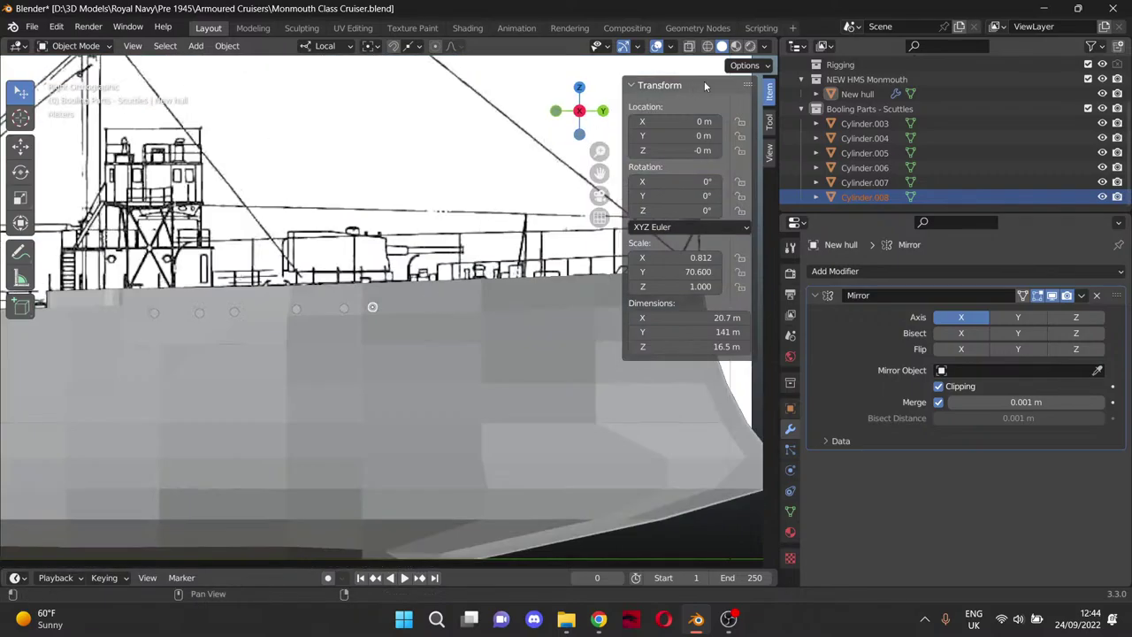
left_click(707, 46)
scroll(443, 323, "up", 5)
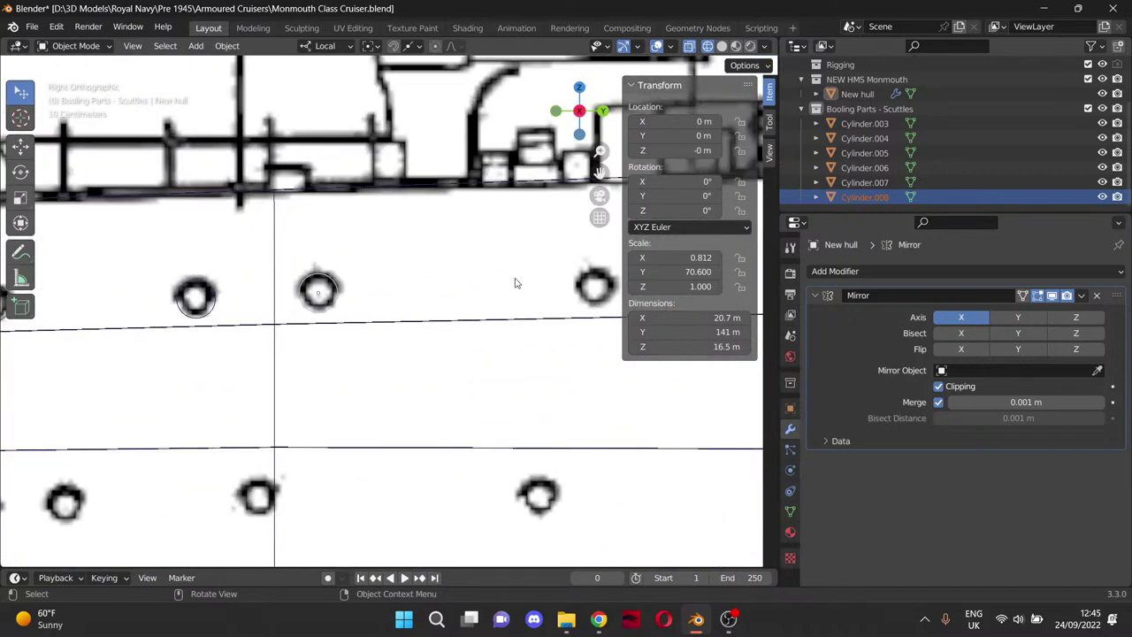
Paste a copy of the scuttle cylinder and move it about 3.69 m along Y and 0.07 m up onto the next blueprint porthole.
left_click_drag(601, 168, 390, 216)
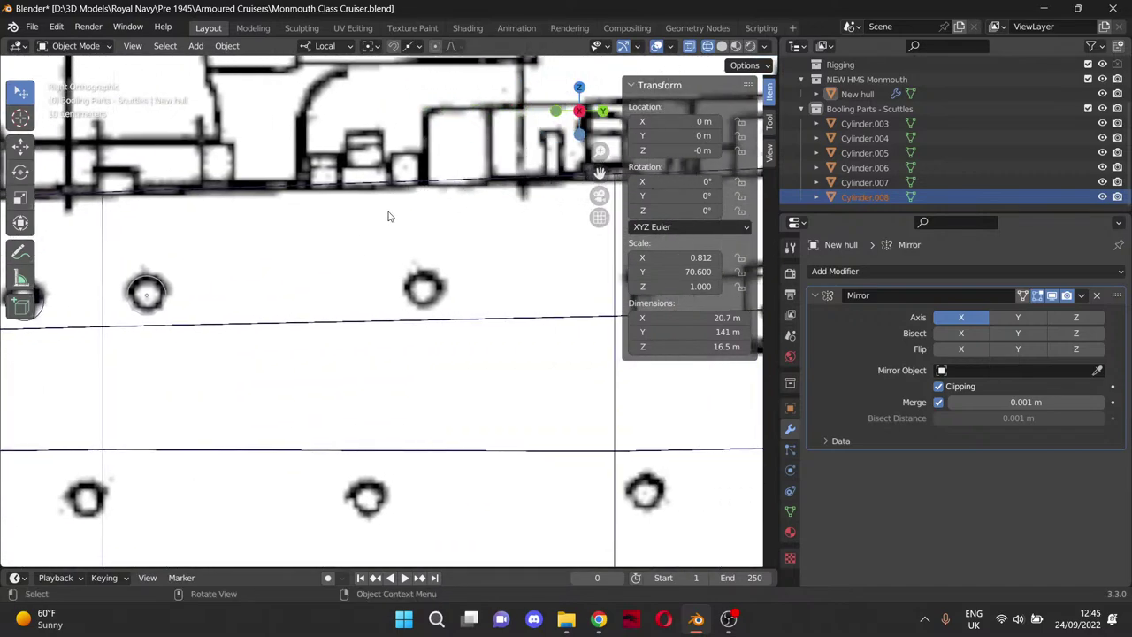
key("ctrl+v")
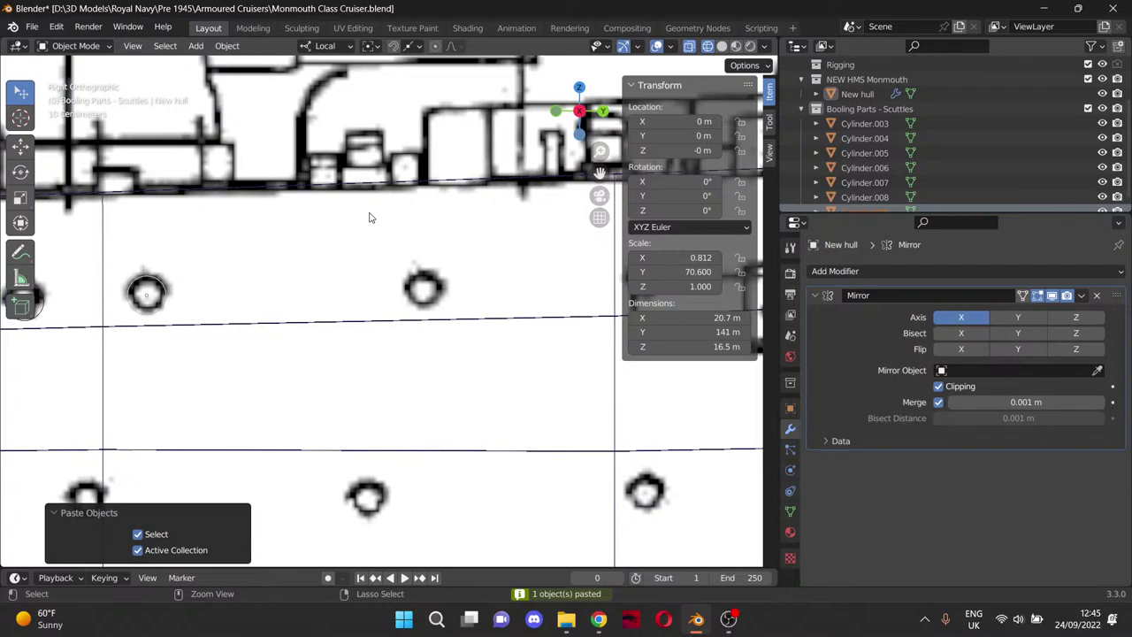
left_click(26, 146)
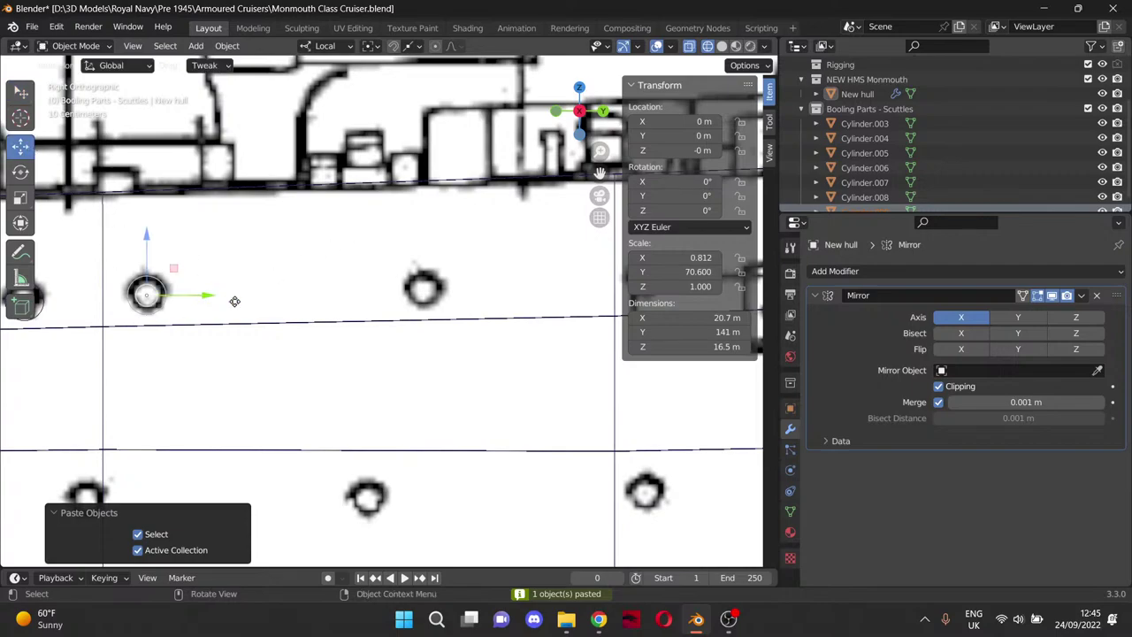
left_click_drag(235, 301, 478, 308)
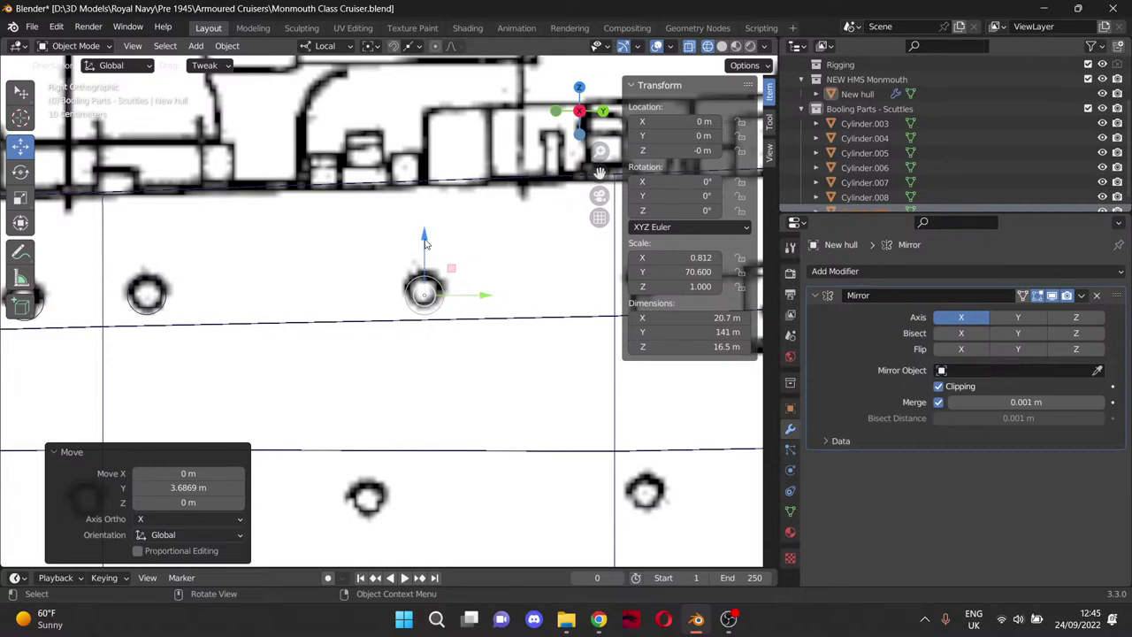
left_click_drag(425, 243, 427, 234)
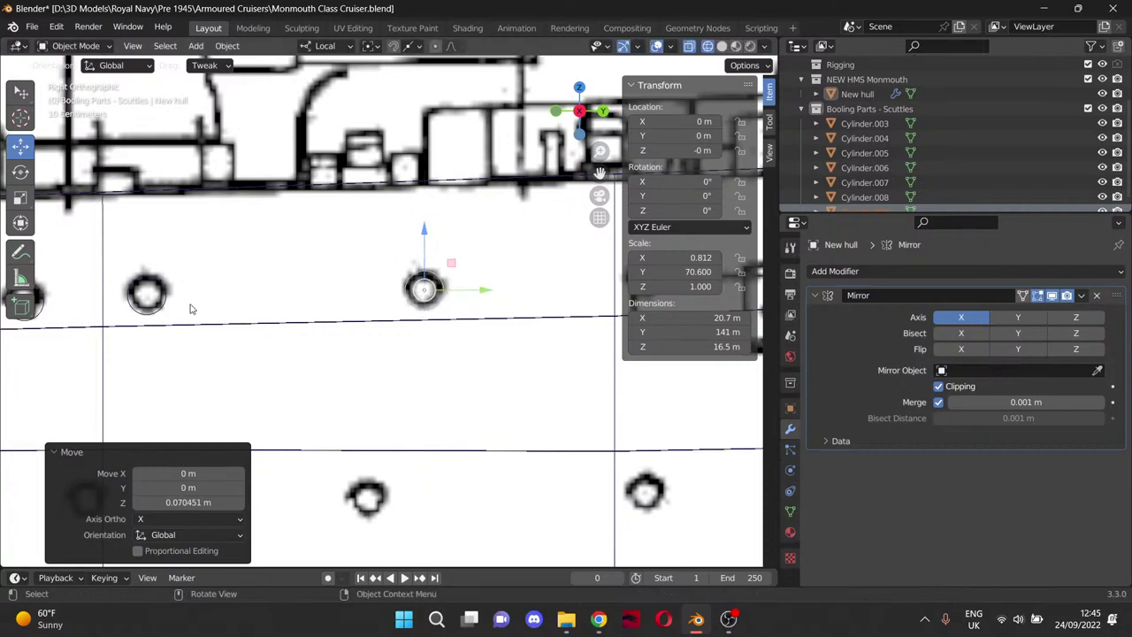
Raise Cylinder.008 slightly and Cylinder.007 about 0.023 m to centre both on their blueprint portholes.
left_click(149, 293)
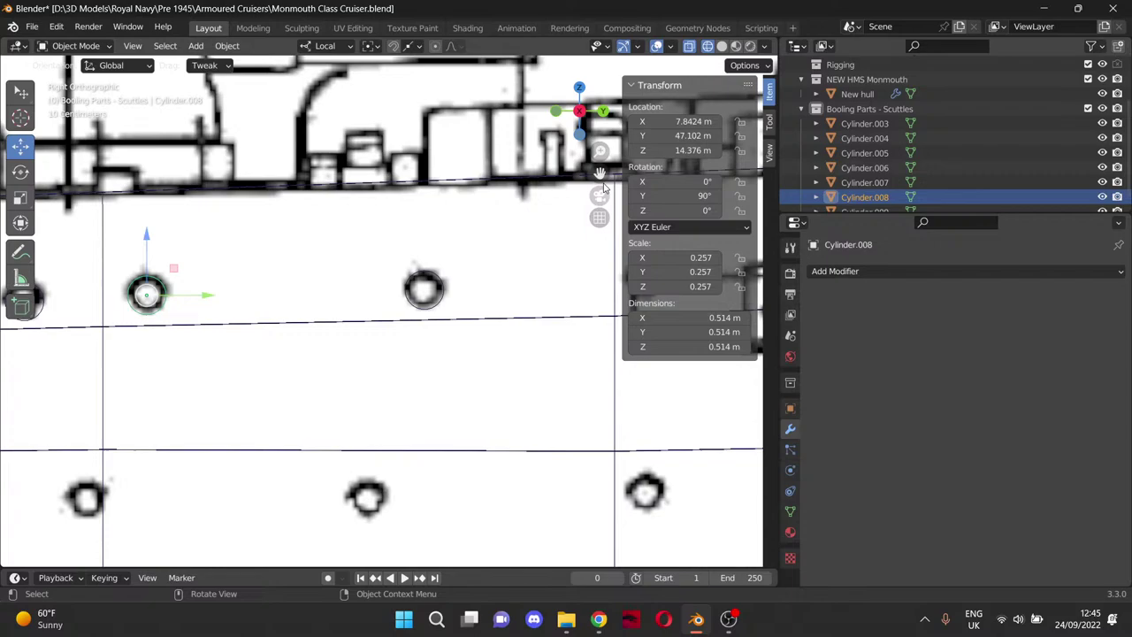
left_click_drag(600, 174, 602, 177)
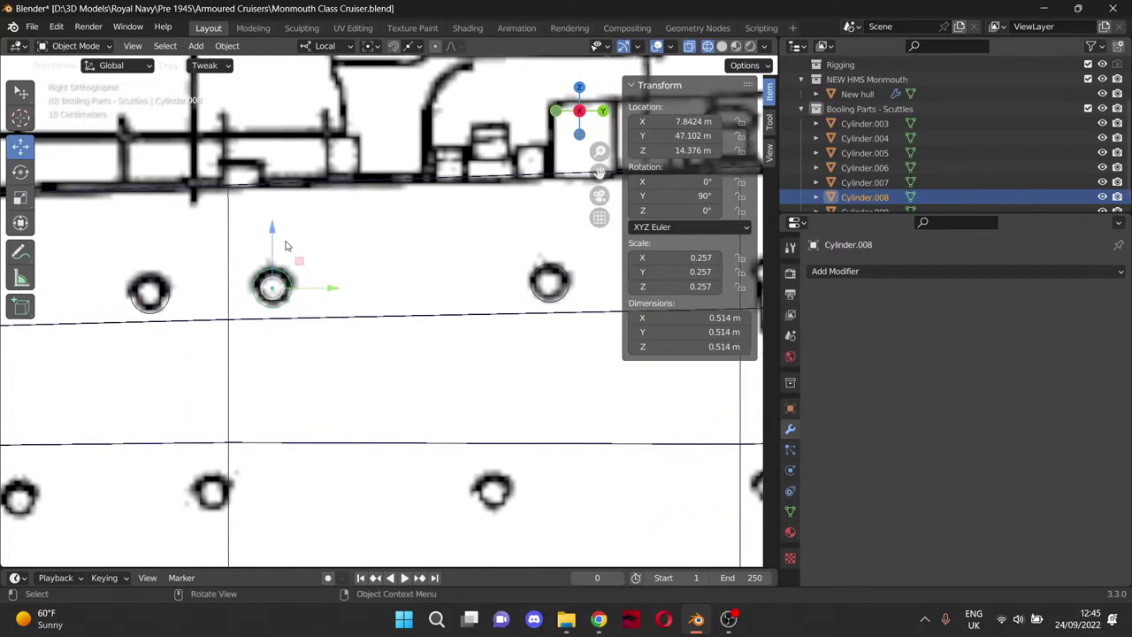
left_click_drag(272, 235, 272, 227)
left_click(163, 285)
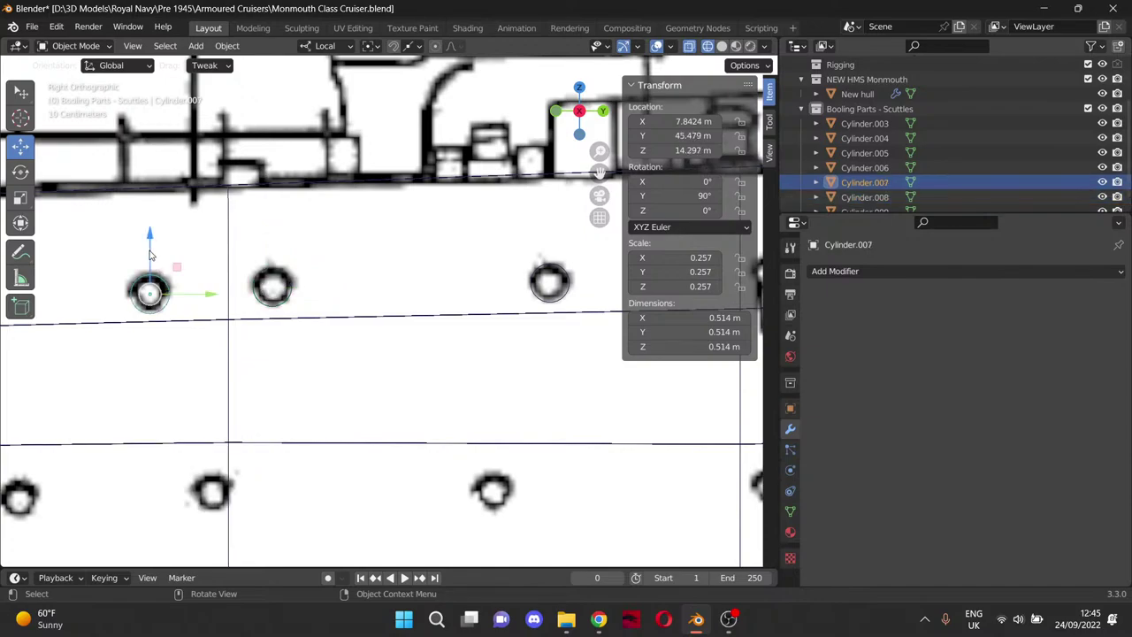
left_click_drag(151, 255, 149, 246)
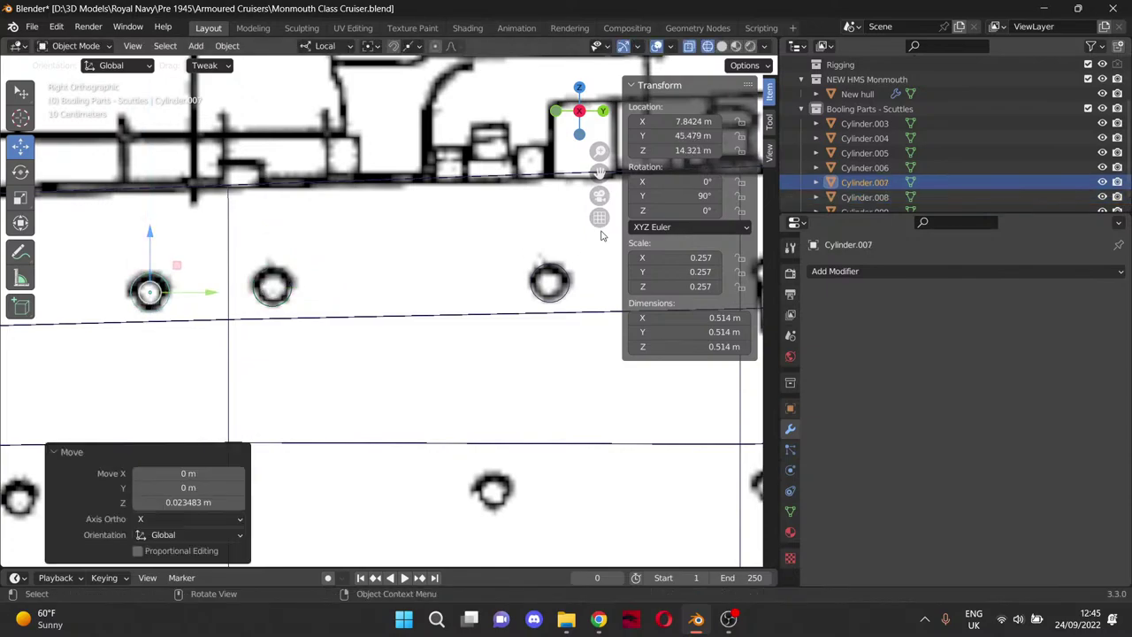
left_click_drag(600, 172, 824, 162)
middle_click_drag(349, 250, 473, 216, "shift")
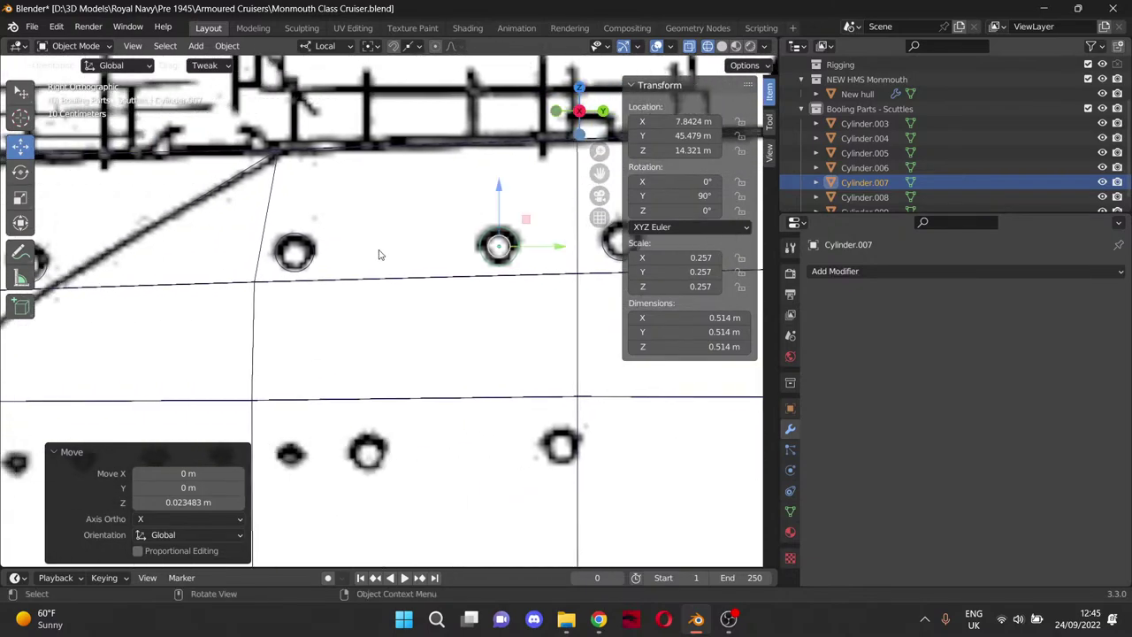
Duplicate Cylinder.009 and move the copy forward and about 0.13 m up onto the porthole at the stowed anchor's aft end.
left_click_drag(601, 168, 223, 164)
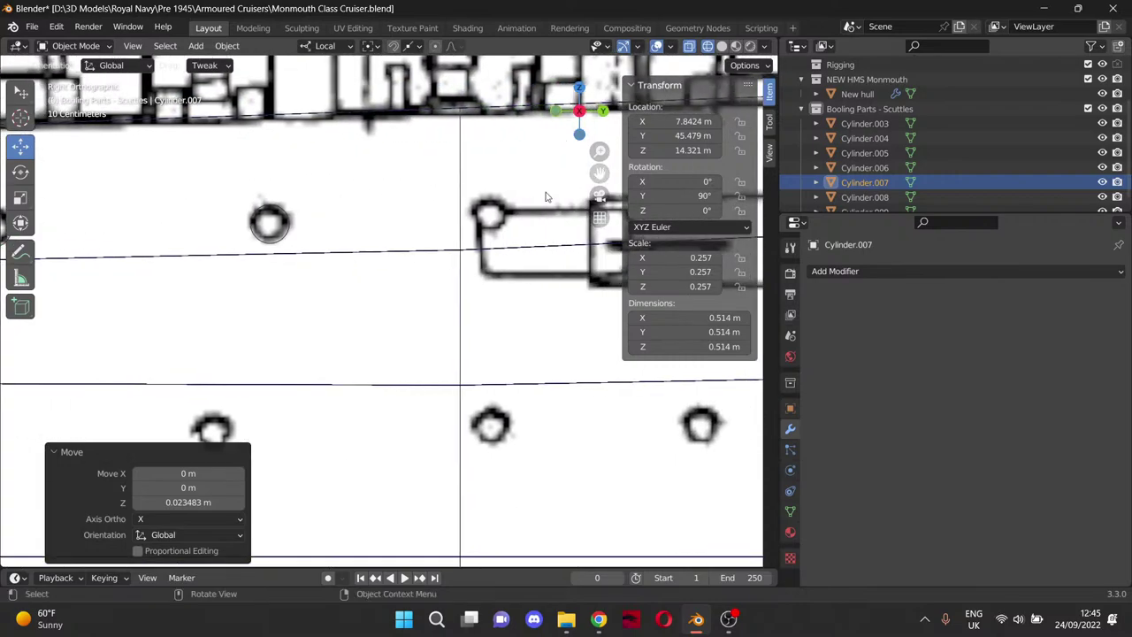
left_click(286, 230)
left_click(288, 228)
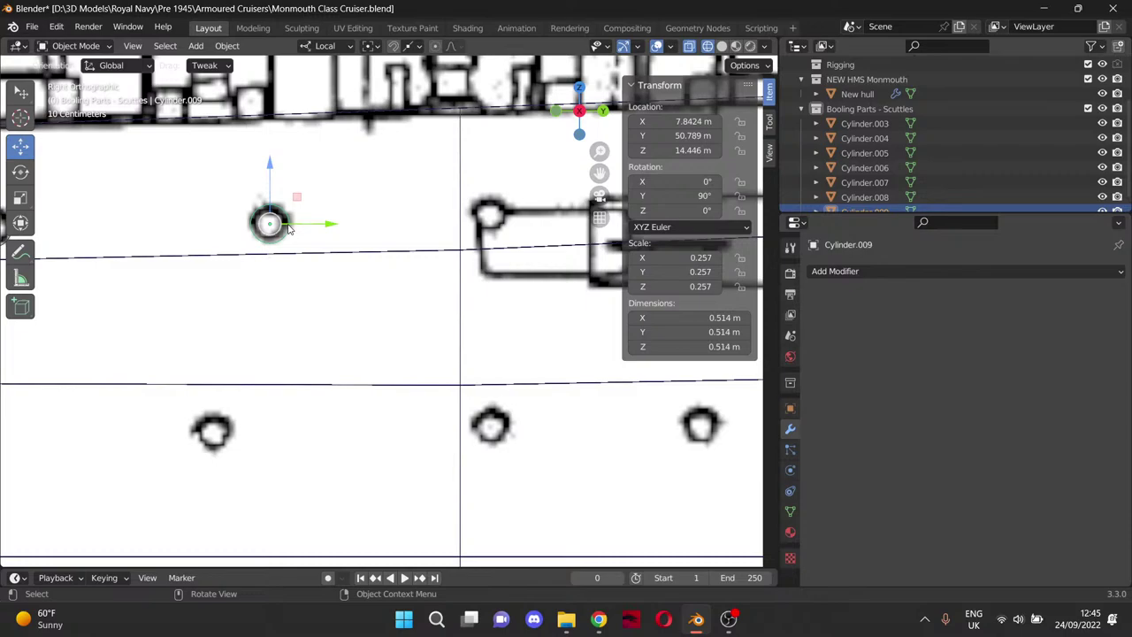
key("ctrl+c")
key("ctrl+v")
left_click_drag(328, 227, 555, 228)
left_click_drag(498, 179, 499, 164)
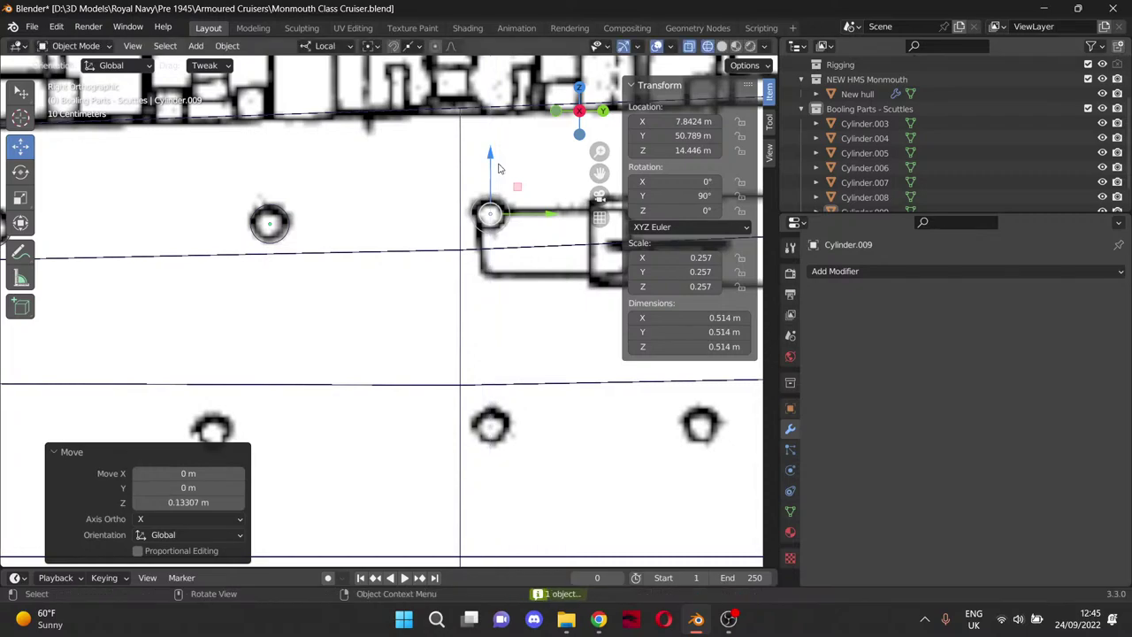
Paste another scuttle cylinder and move it forward and about 0.35 m up onto the upper porthole just ahead of the stowed anchor.
left_click_drag(599, 175, 21, 197)
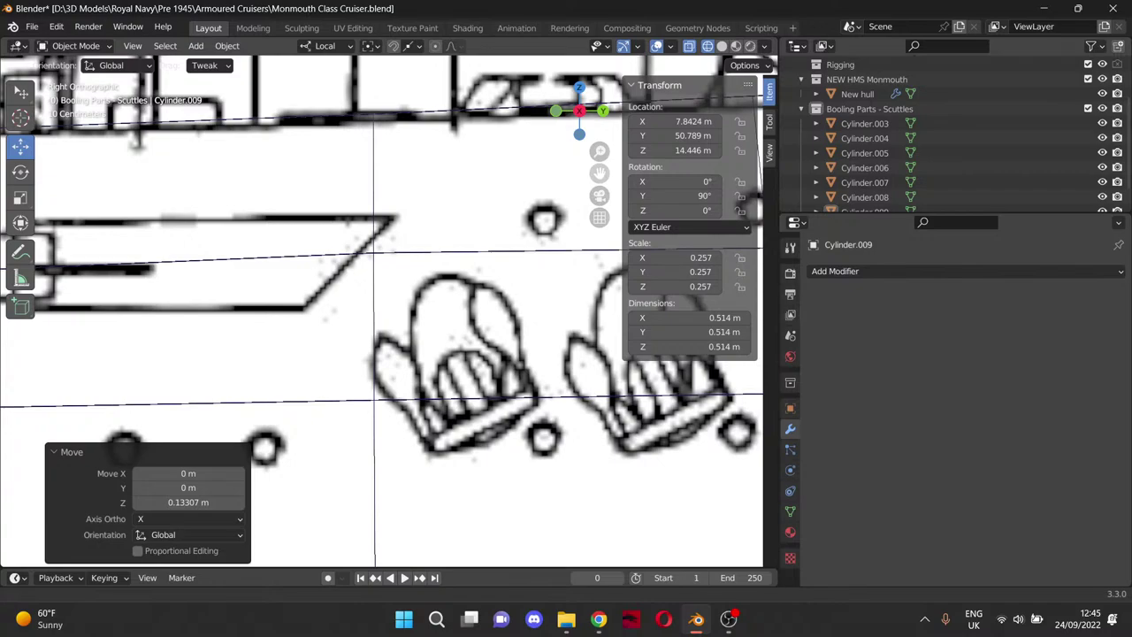
left_click_drag(460, 173, 489, 245)
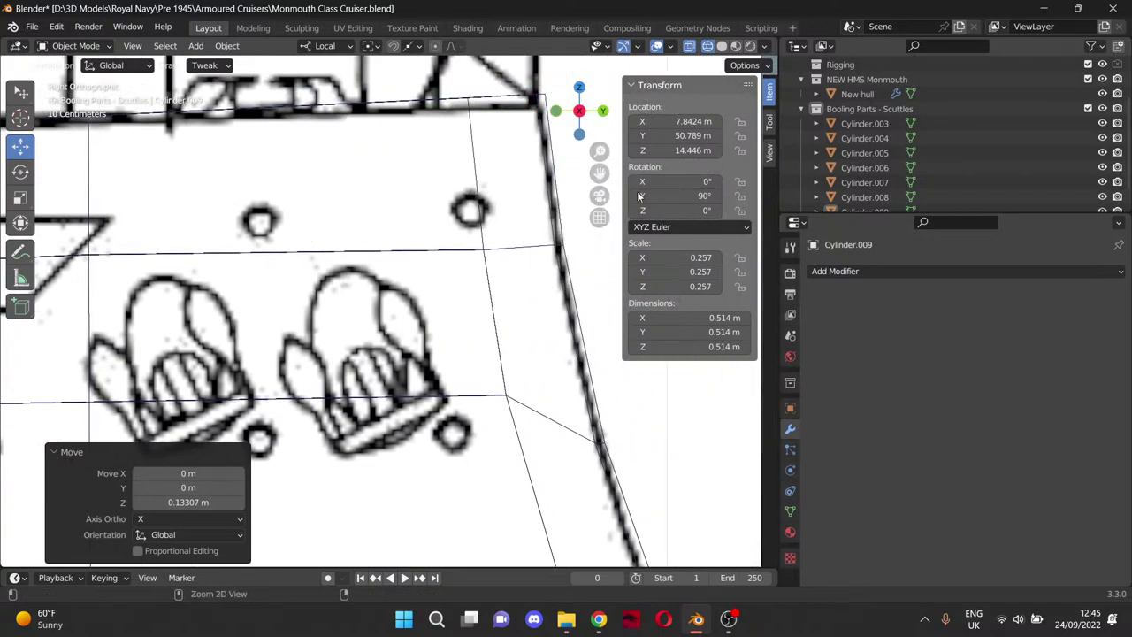
key("ctrl+v")
scroll(232, 248, "down", 5)
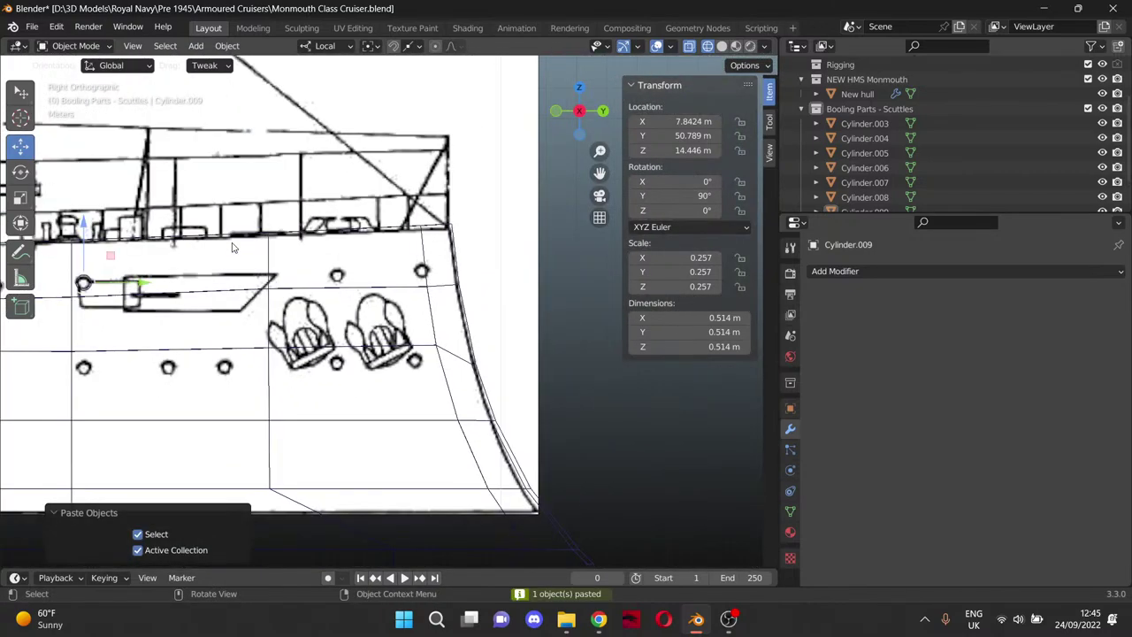
left_click_drag(144, 282, 484, 267)
left_click_drag(334, 228, 334, 218)
scroll(312, 297, "up", 8)
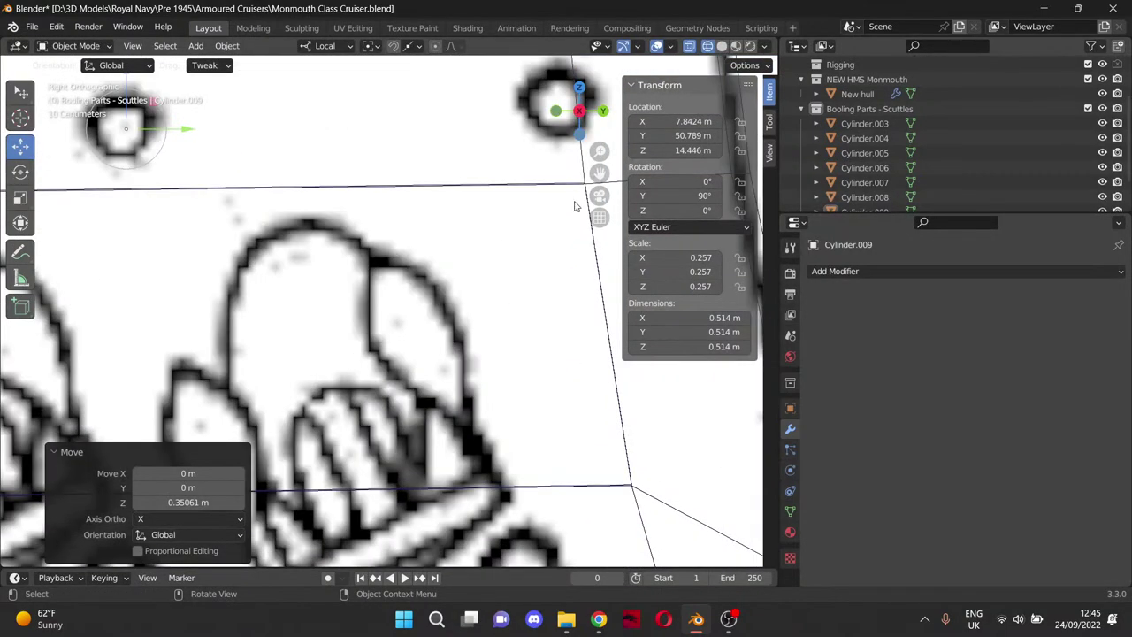
left_click_drag(598, 173, 806, 295)
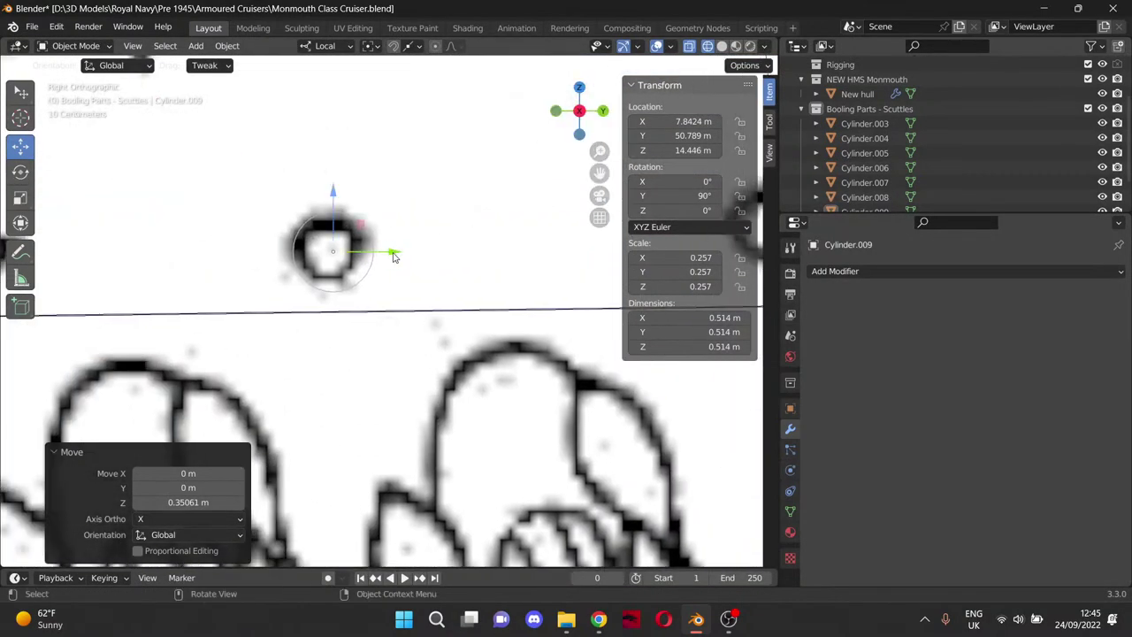
left_click_drag(395, 257, 385, 251)
Duplicate that scuttle cylinder and move the copy about 2.8 m along Y and 0.16 m up onto the foremost porthole near the bow.
left_click_drag(599, 173, 353, 207)
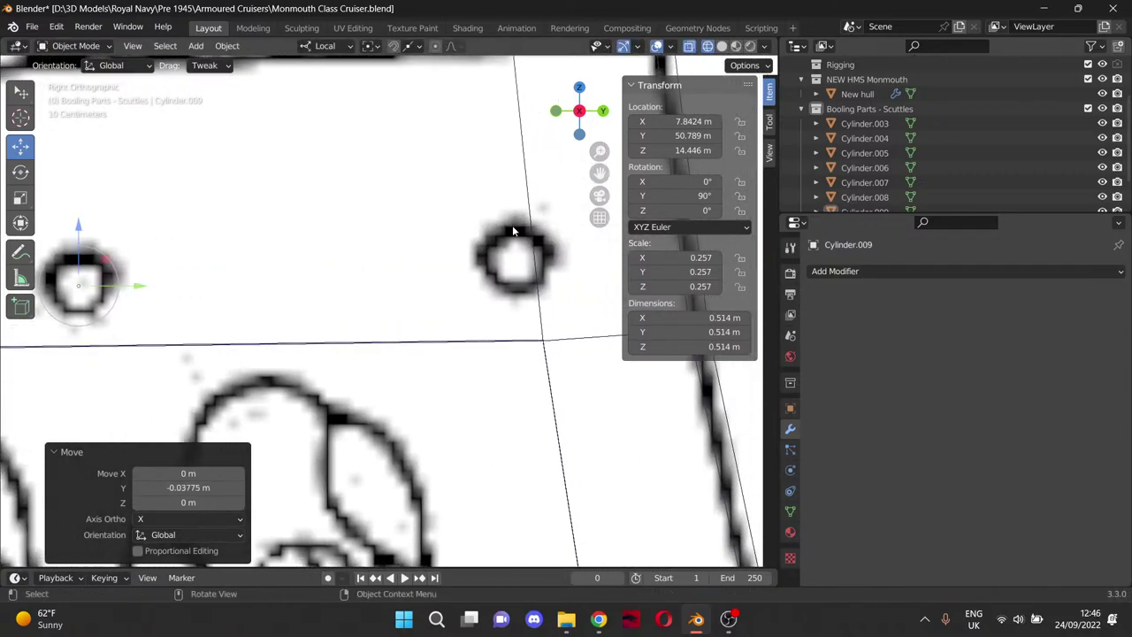
scroll(512, 228, "down", 2)
key("ctrl+c")
key("ctrl+v")
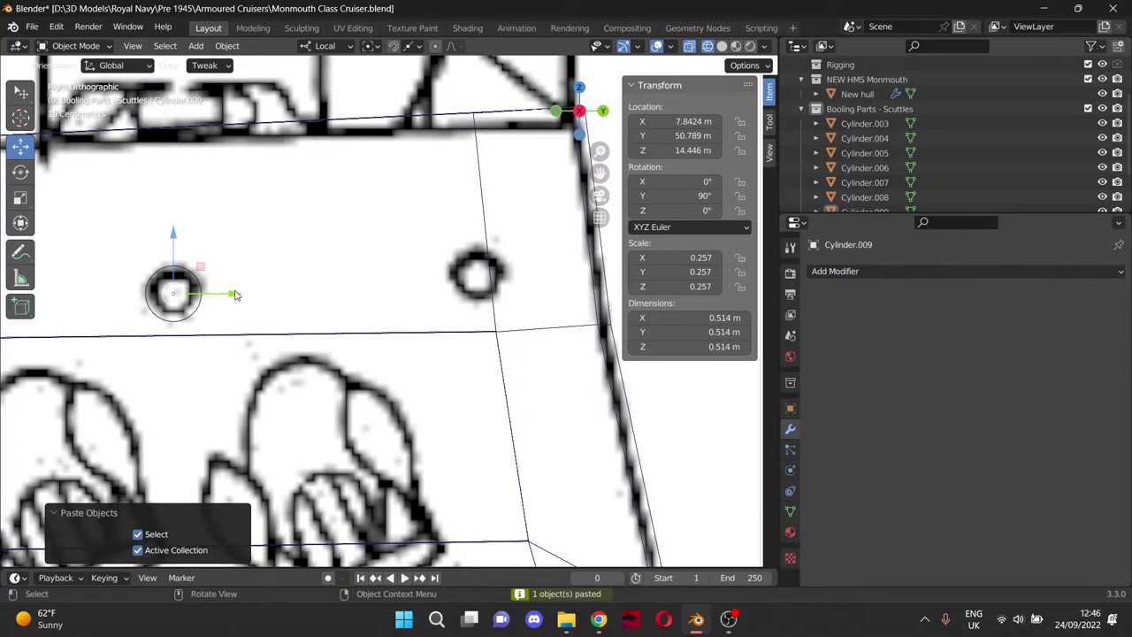
left_click_drag(234, 293, 543, 294)
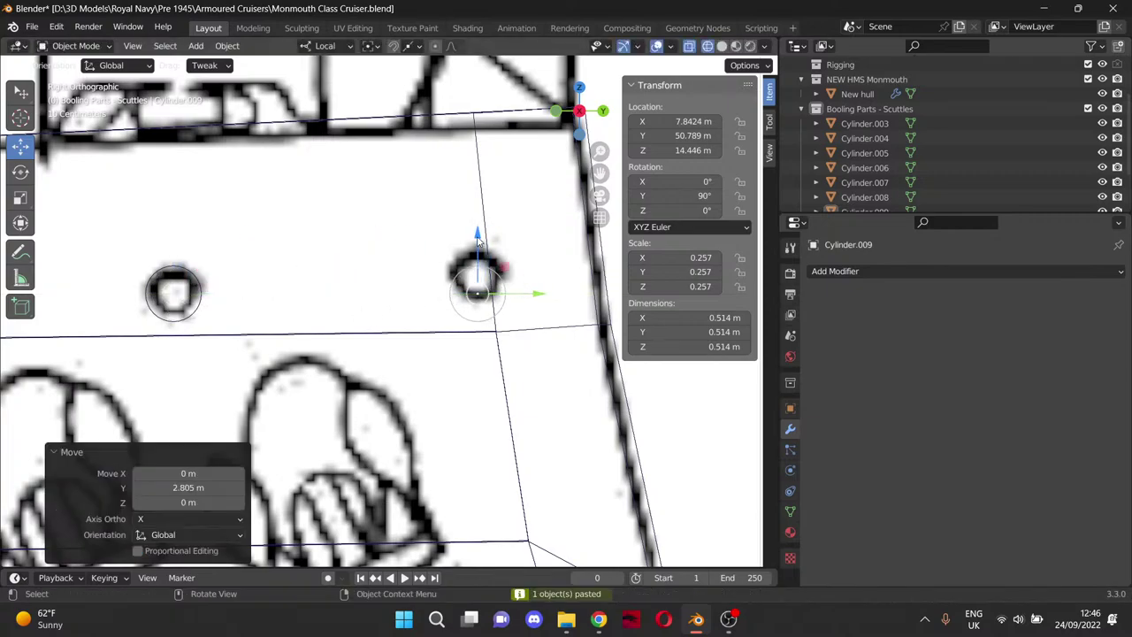
left_click_drag(478, 239, 481, 220)
scroll(442, 262, "down", 5)
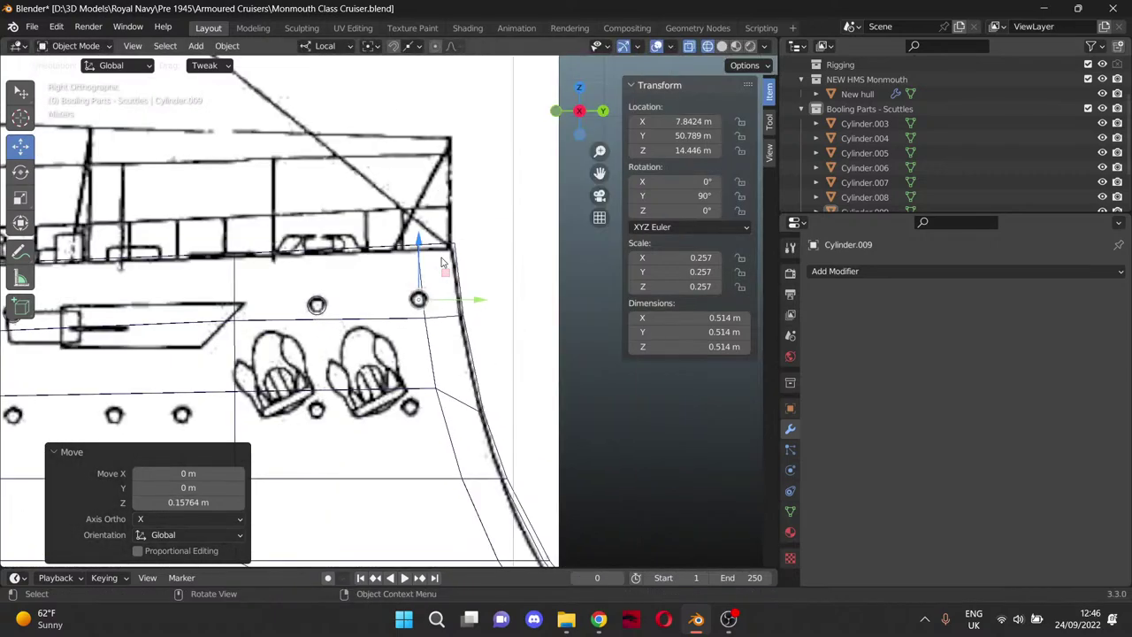
left_click_drag(599, 176, 1131, 62)
left_click_drag(600, 151, 611, 159)
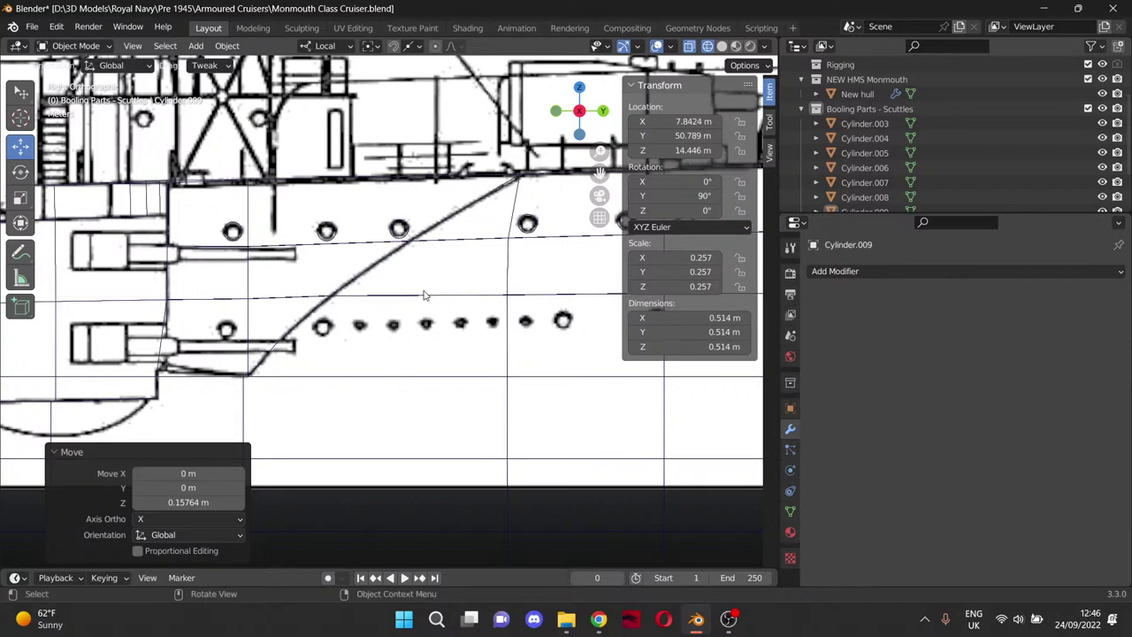
Select Cylinder.012 at the bow and move it about 3.0 m down and 30.6 m aft to the lower porthole row beside the casemate guns.
scroll(601, 173, "down", 5)
left_click_drag(599, 173, 499, 175)
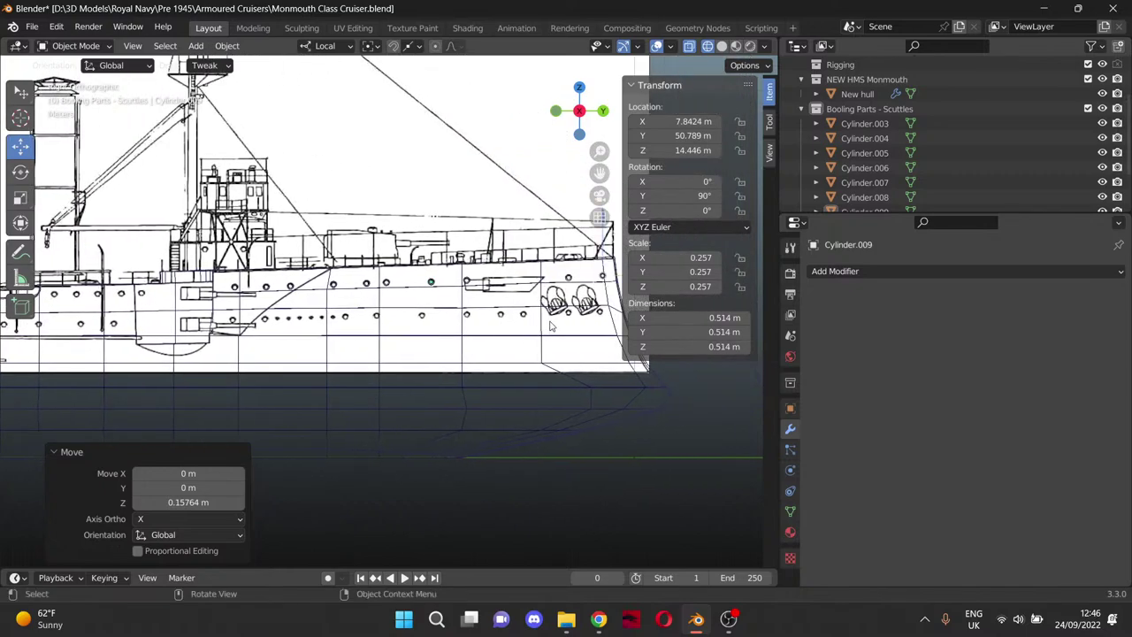
scroll(560, 321, "down", 1)
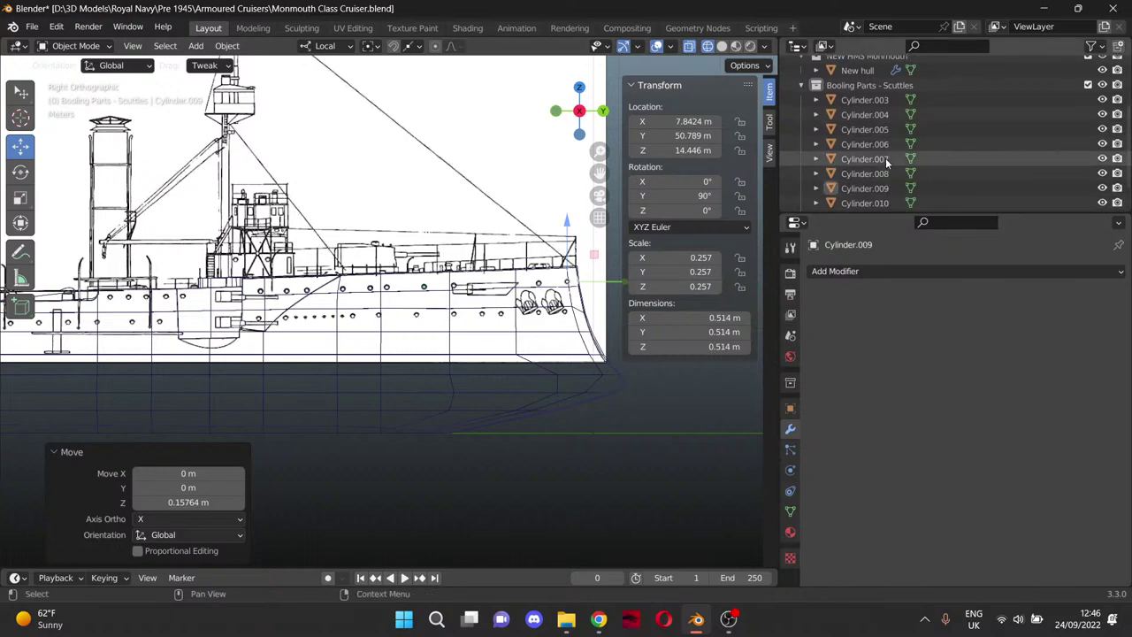
scroll(886, 158, "down", 3)
left_click(874, 182)
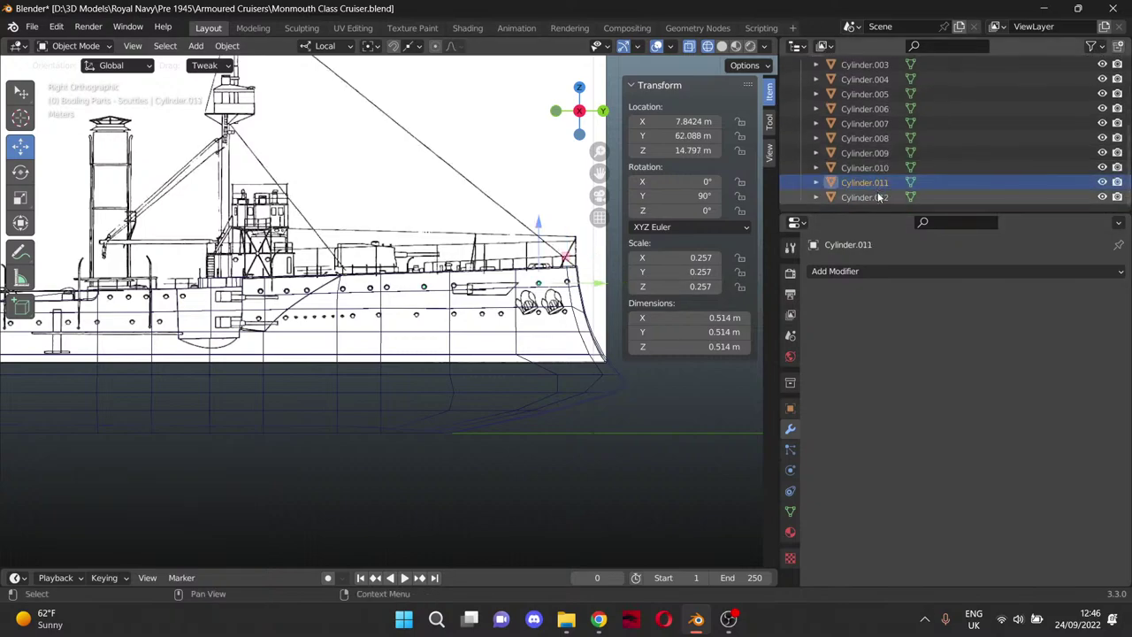
left_click(878, 197)
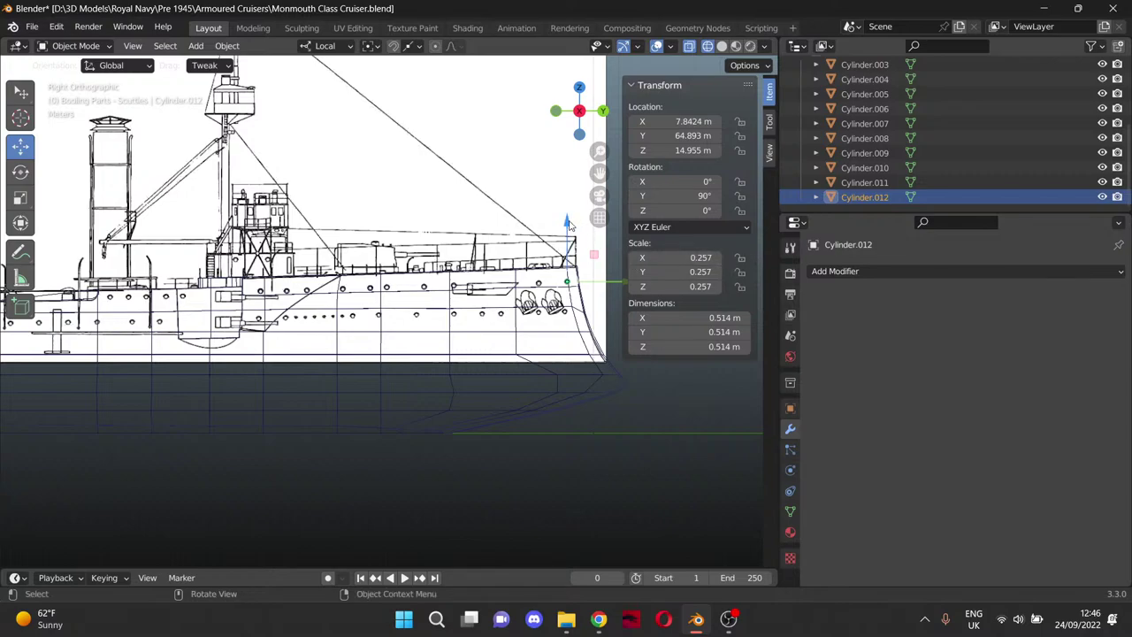
left_click_drag(567, 222, 567, 257)
left_click_drag(623, 313, 304, 309)
Fine-align Cylinder.012 on the porthole above the lower casemate gun barrel, at Y 34.476 m and Z 11.294 m.
scroll(363, 358, "up", 5)
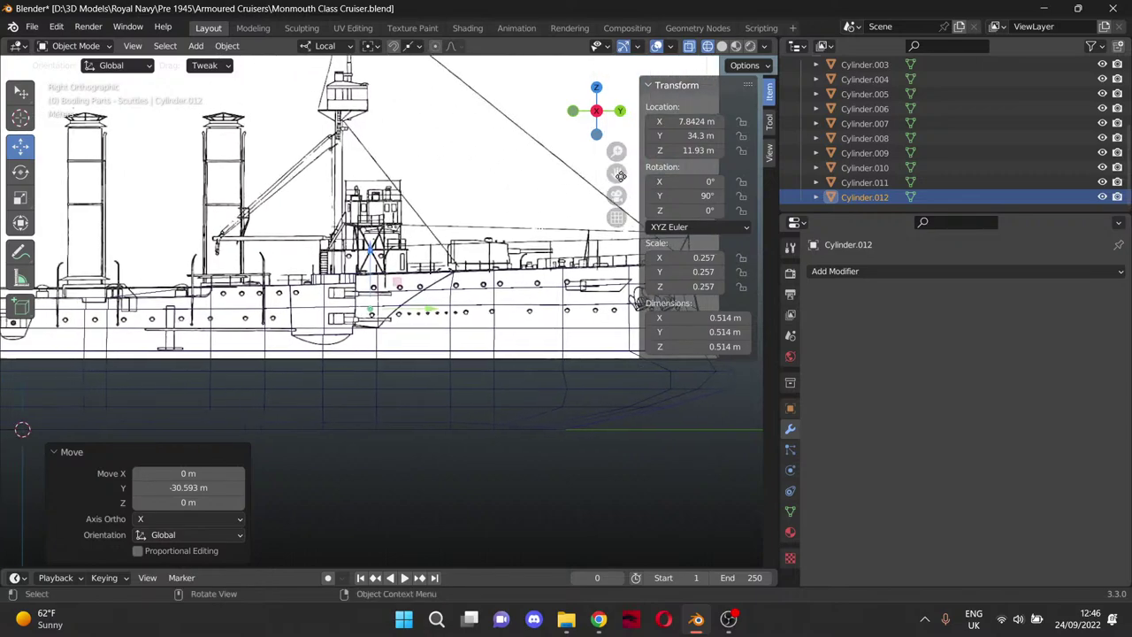
scroll(362, 359, "up", 3)
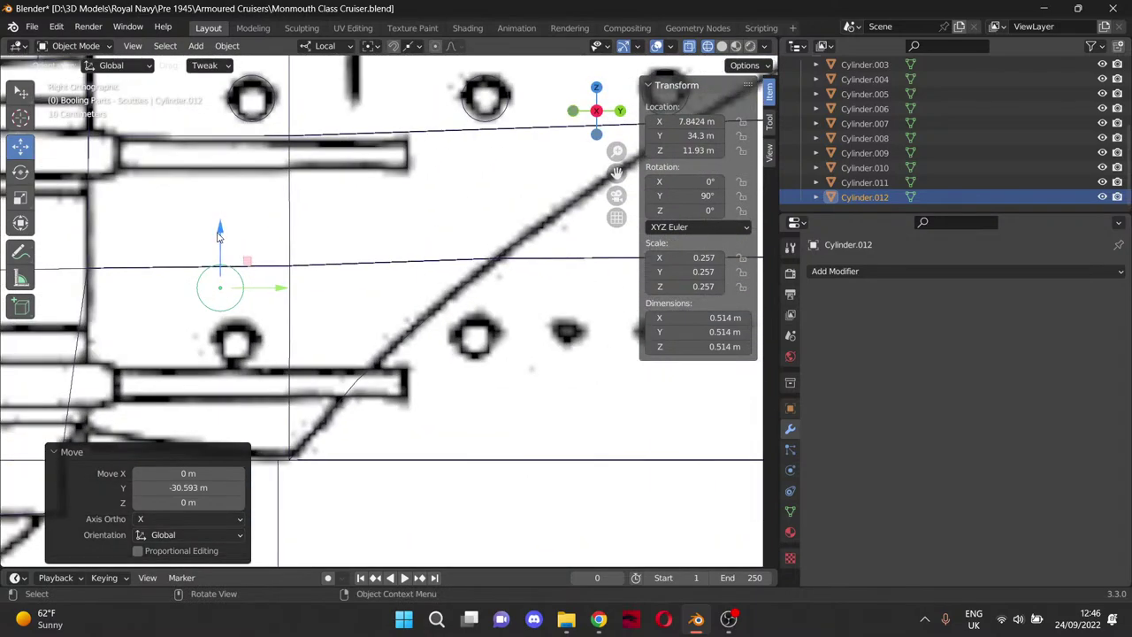
left_click_drag(219, 231, 223, 292)
left_click_drag(276, 345, 297, 345)
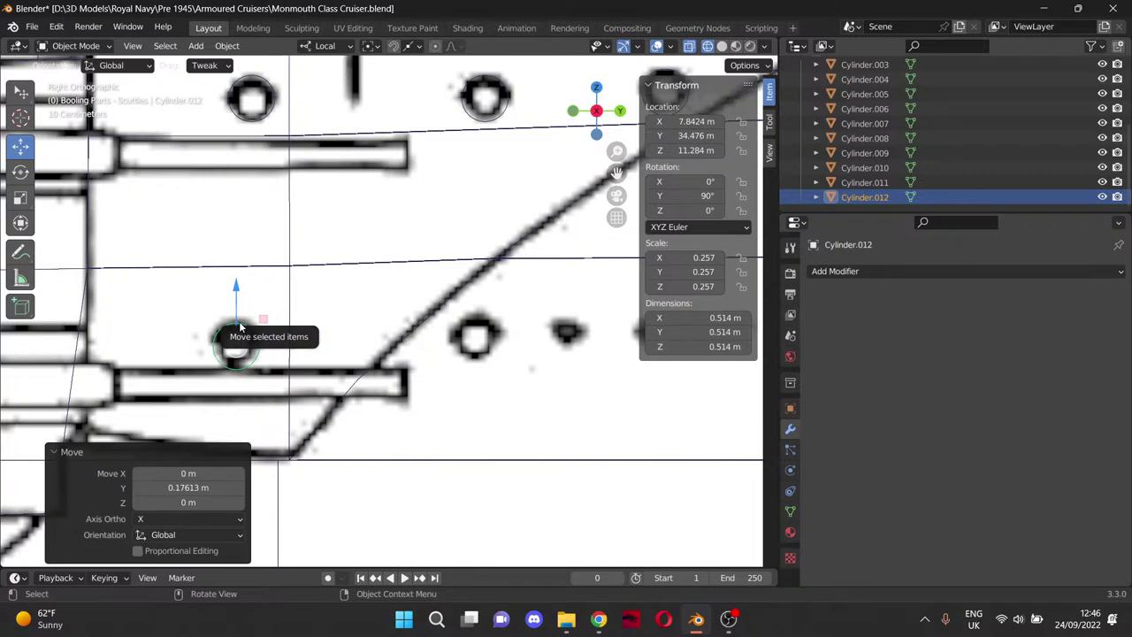
scroll(239, 327, "down", 2)
left_click_drag(282, 299, 284, 292)
scroll(337, 314, "down", 1)
Duplicate Cylinder.012 and move the copy forward and slightly up onto the large porthole just aft of the row of small ones.
key("ctrl+c")
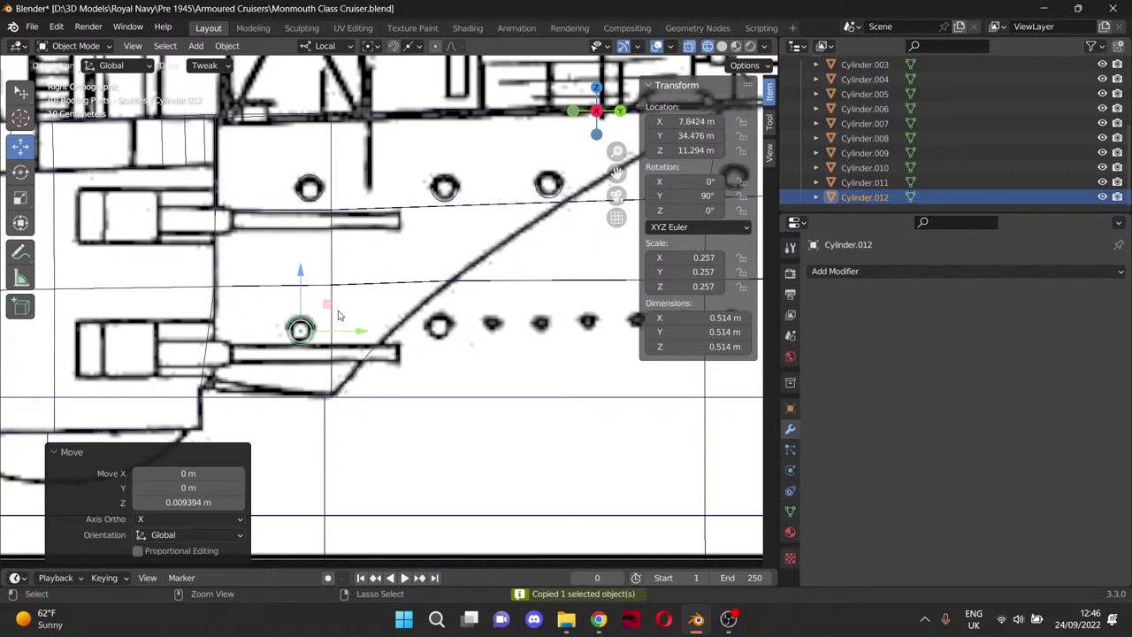
key("ctrl+v")
left_click_drag(354, 331, 499, 331)
left_click_drag(437, 283, 438, 281)
Paste another scuttle cylinder and move it forward and about 0.19 m up onto the large porthole ahead of the small ones.
middle_click_drag(607, 179, 258, 127, "shift")
scroll(463, 255, "down", 2)
key("ctrl+v")
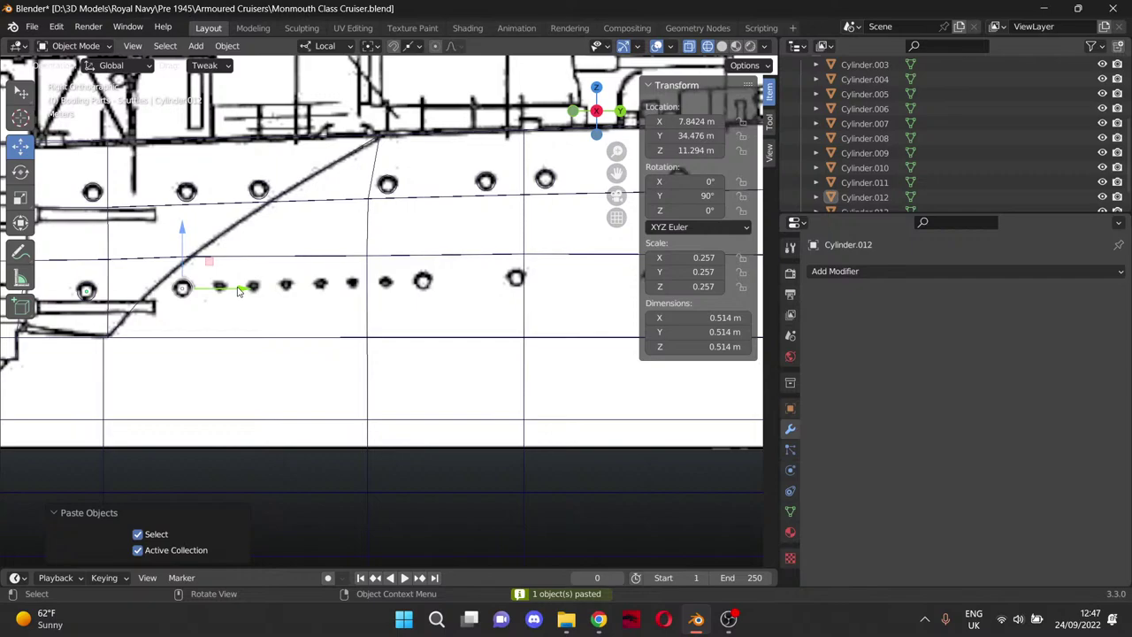
left_click_drag(239, 291, 421, 253)
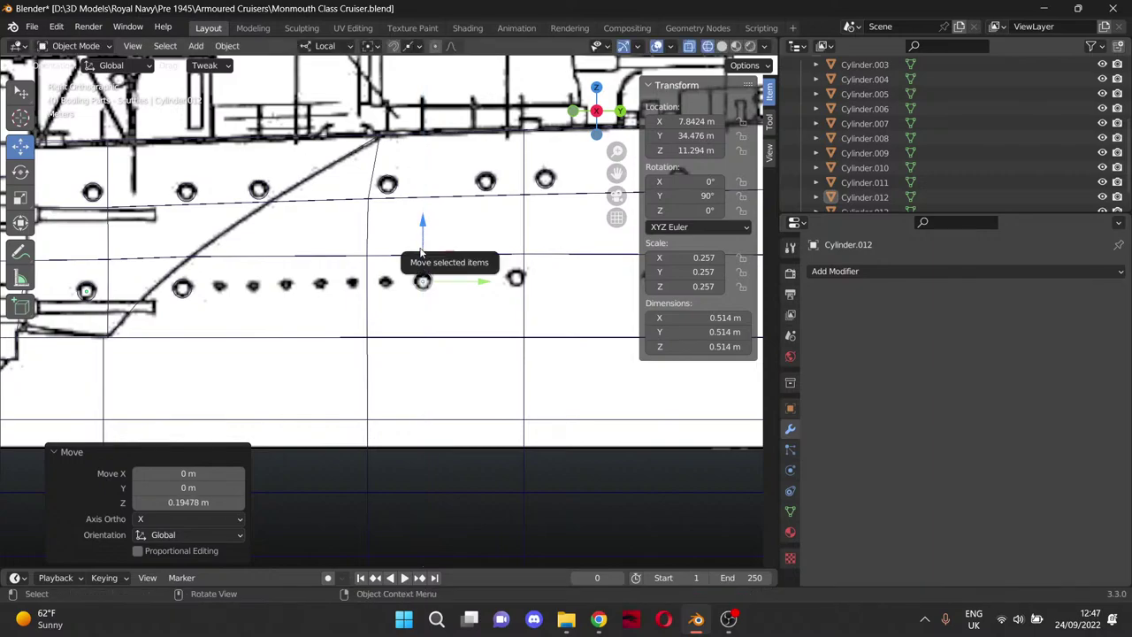
Duplicate that scuttle cylinder and move the copy about 2.6 m along Y and 0.1 m up onto the next lower-row porthole.
left_click_drag(617, 173, 523, 266)
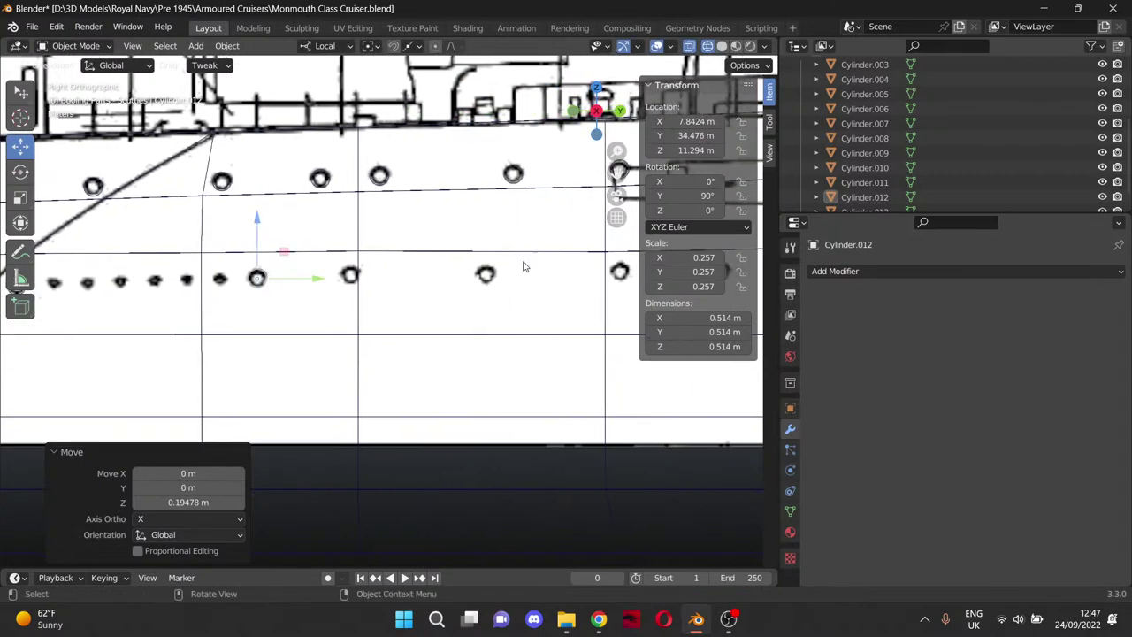
key("ctrl+c")
key("ctrl+v")
key("g")
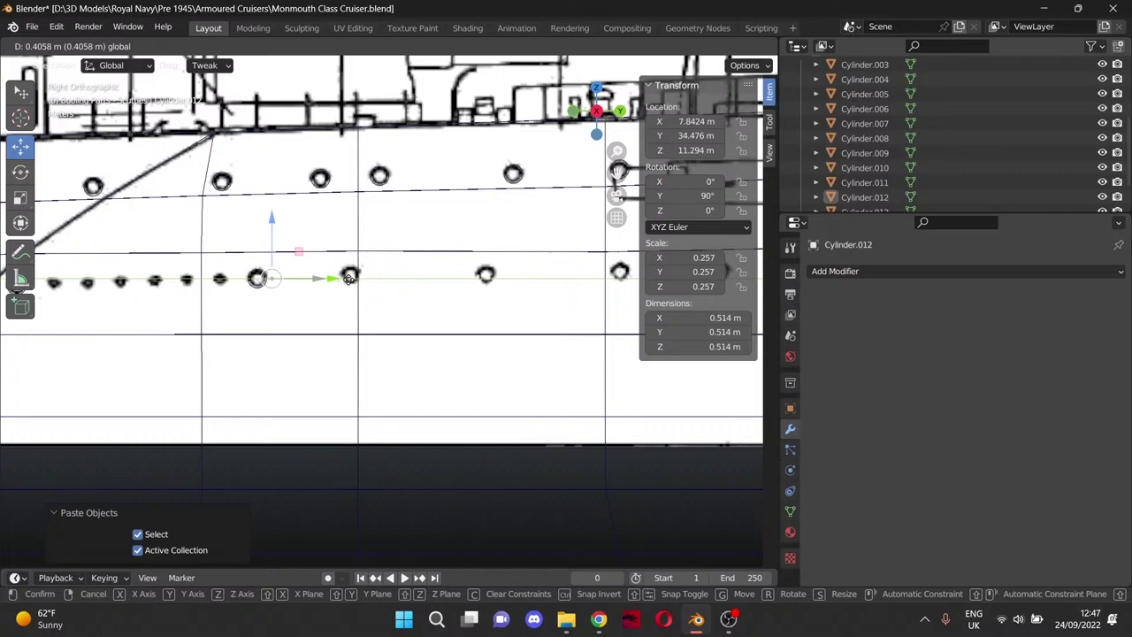
key("y")
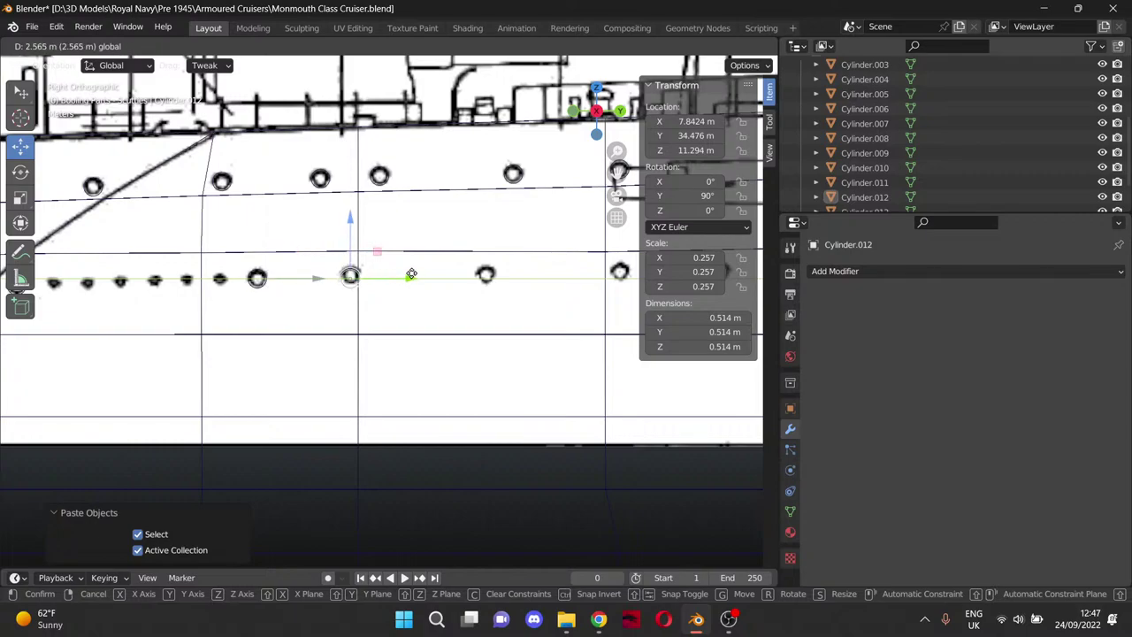
left_click(411, 275)
key("g")
key("z")
left_click(351, 243)
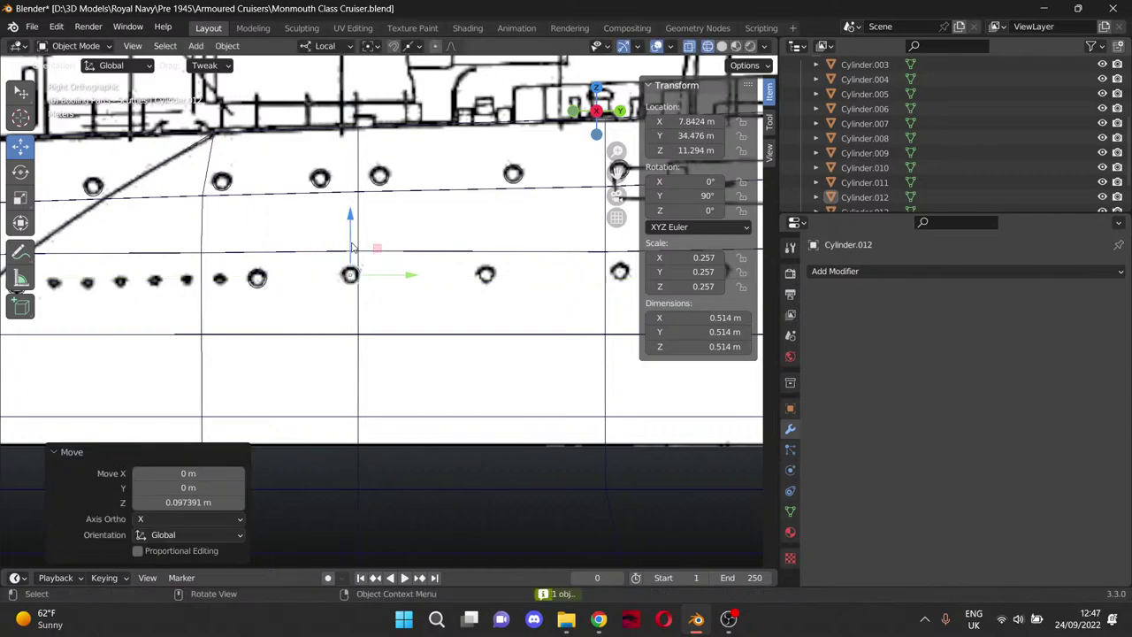
Duplicate the newest scuttle cylinder and move the copy about 3.75 m along Y onto the following lower-row porthole.
key("ctrl+c")
key("ctrl+v")
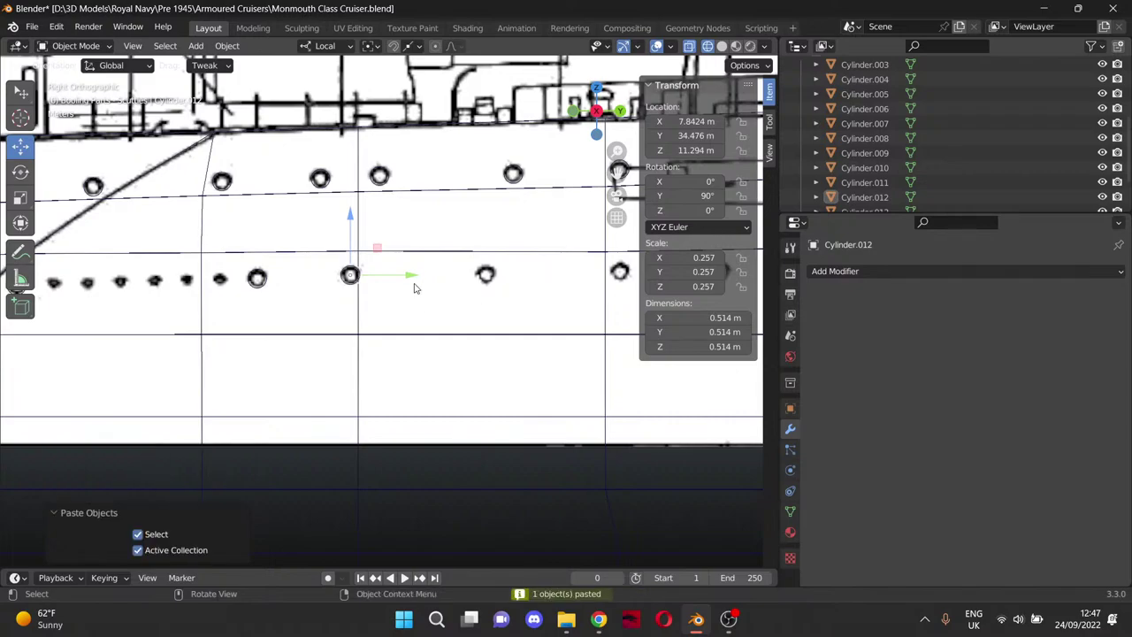
key("g")
key("y")
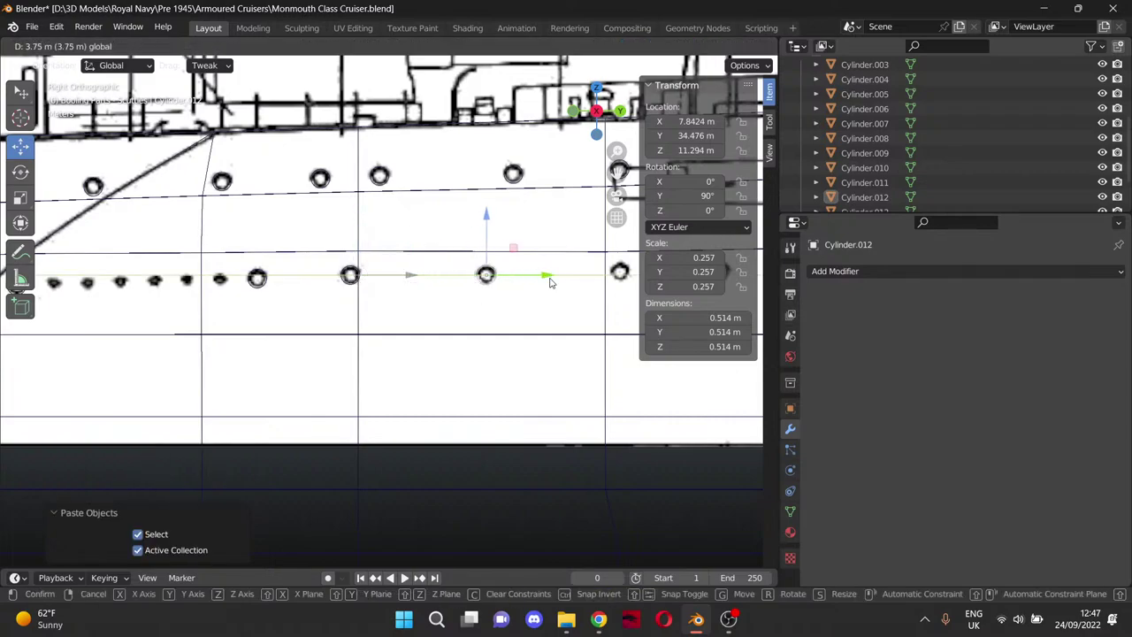
left_click(549, 281)
Duplicate the scuttle cylinder again and move the copy about 3.67 m along Y onto the porthole below the forward gun recess's aft end.
scroll(536, 257, "down", 8, "ctrl")
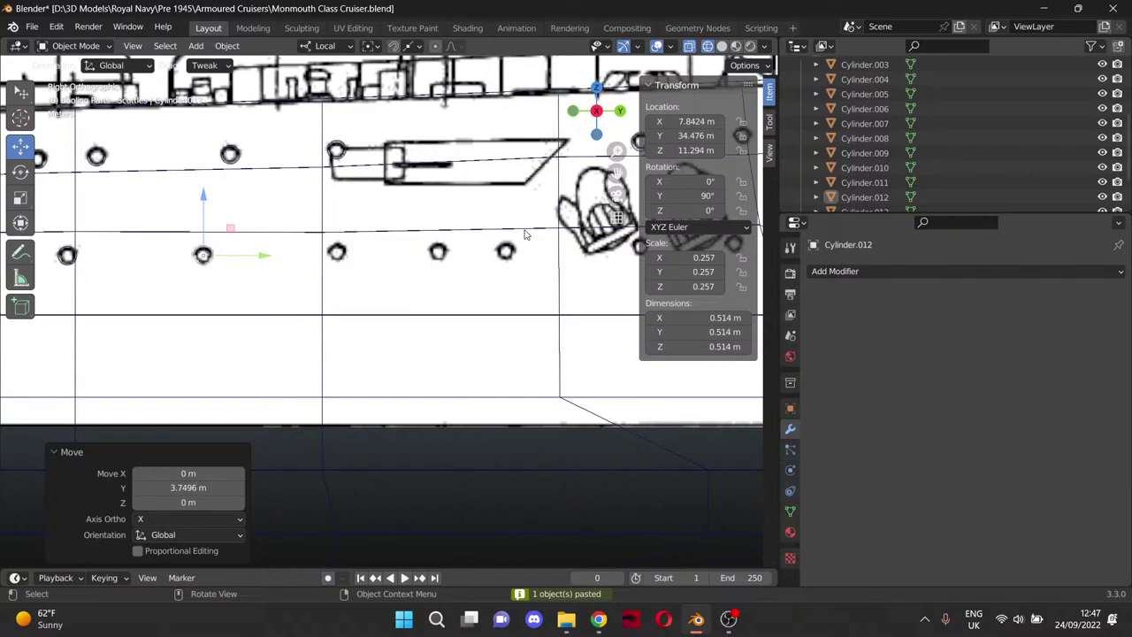
key("ctrl+c")
key("ctrl+v")
key("g")
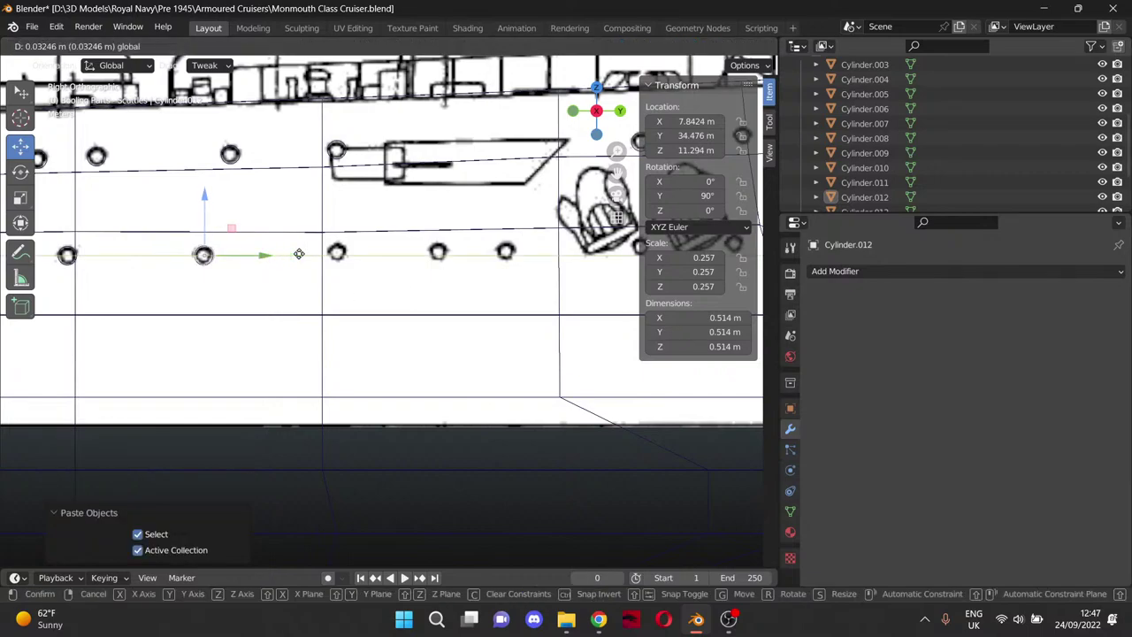
left_click(400, 250)
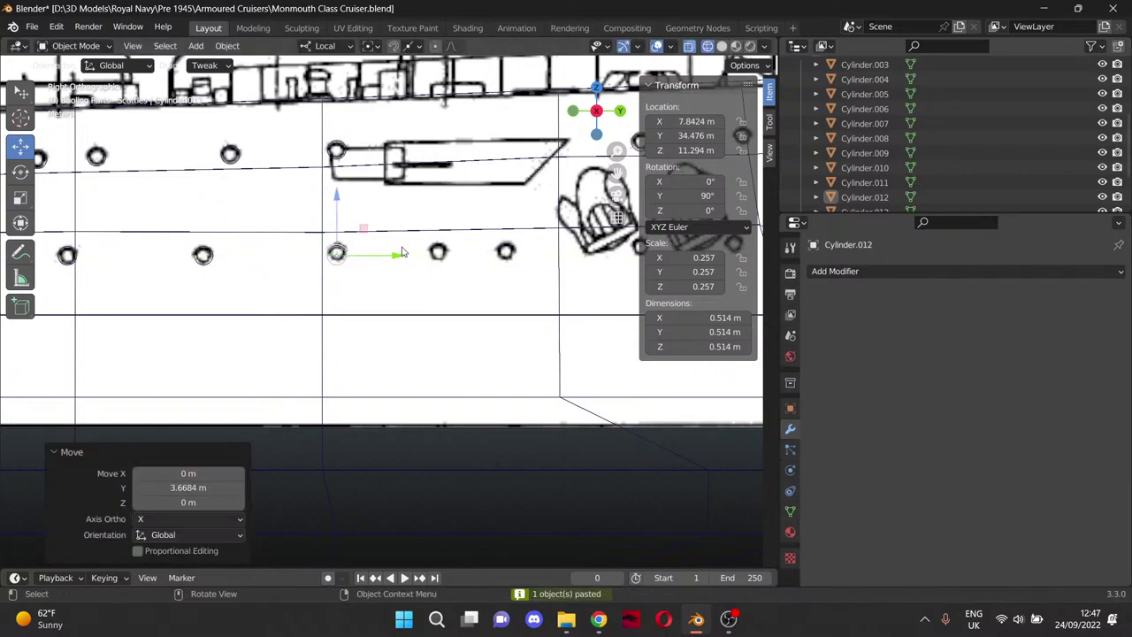
Duplicate that cylinder and move the copy about 2.78 m along Y onto the next porthole beneath the forward gun recess.
key("ctrl+c")
key("ctrl+v")
key("g")
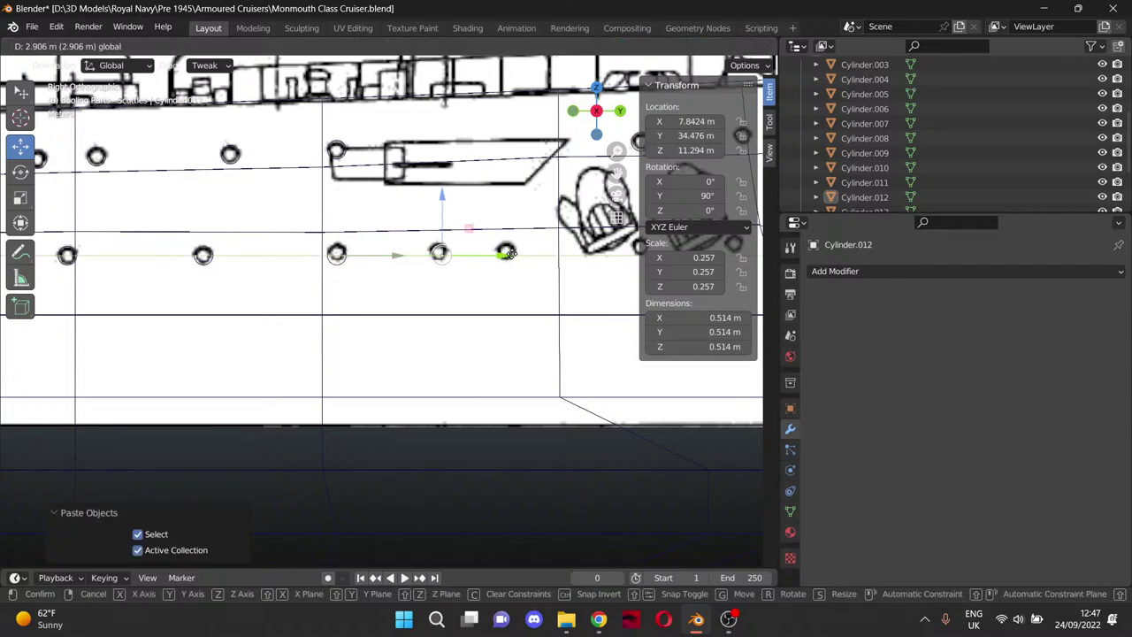
left_click(503, 255)
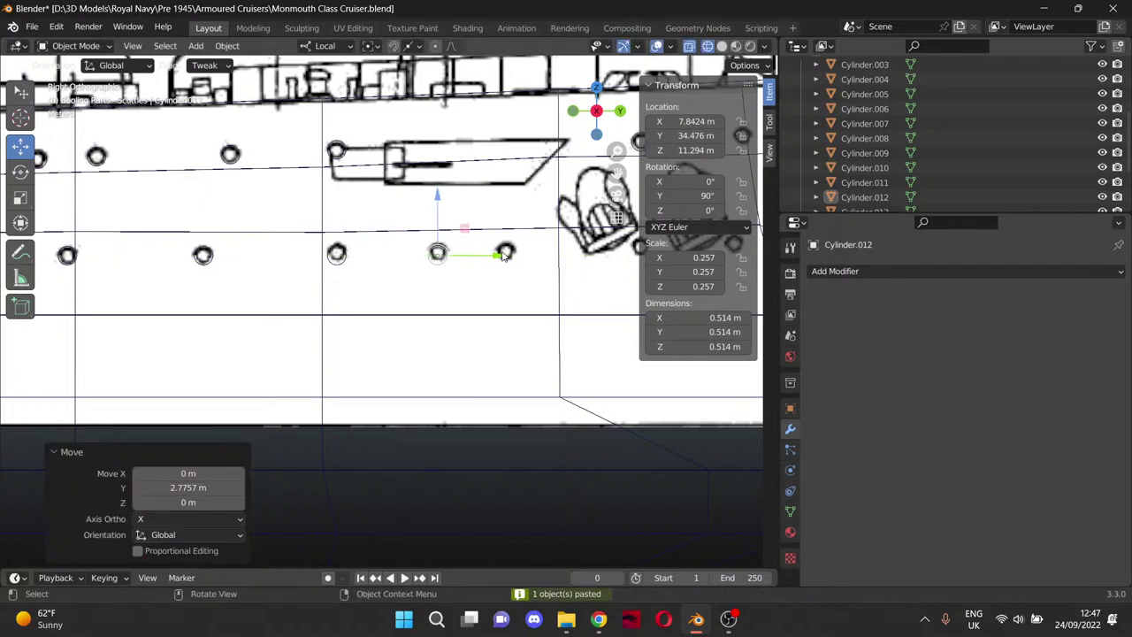
Raise Cylinder.017 and Cylinder.018 about 0.049 m each toward the centres of their blueprint portholes.
left_click(336, 253)
left_click_drag(336, 216, 336, 214)
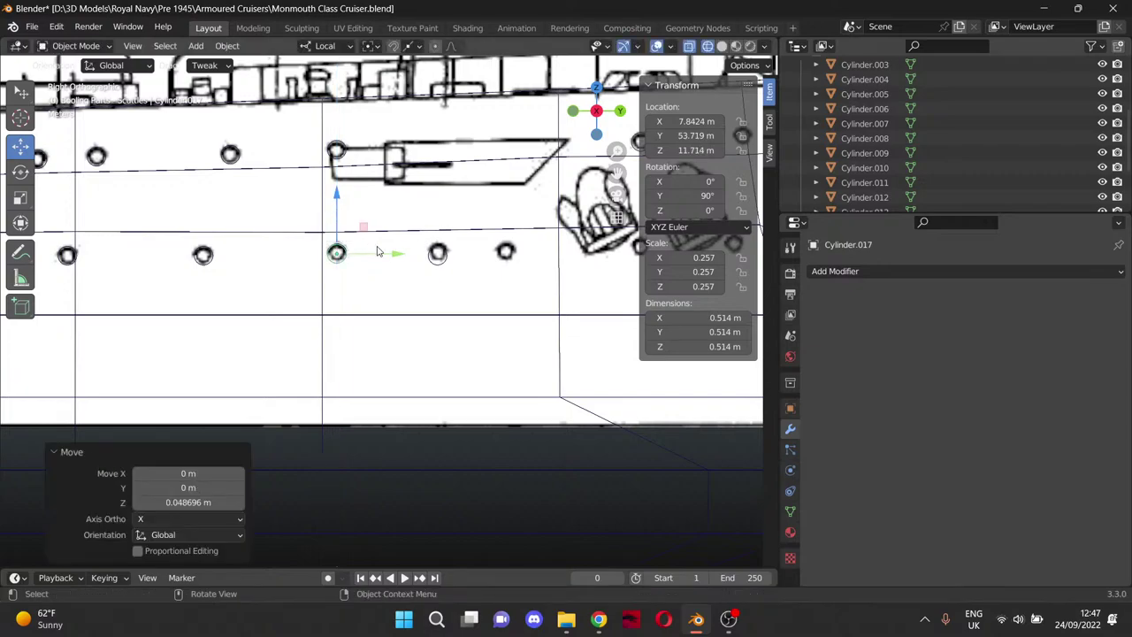
left_click(439, 255)
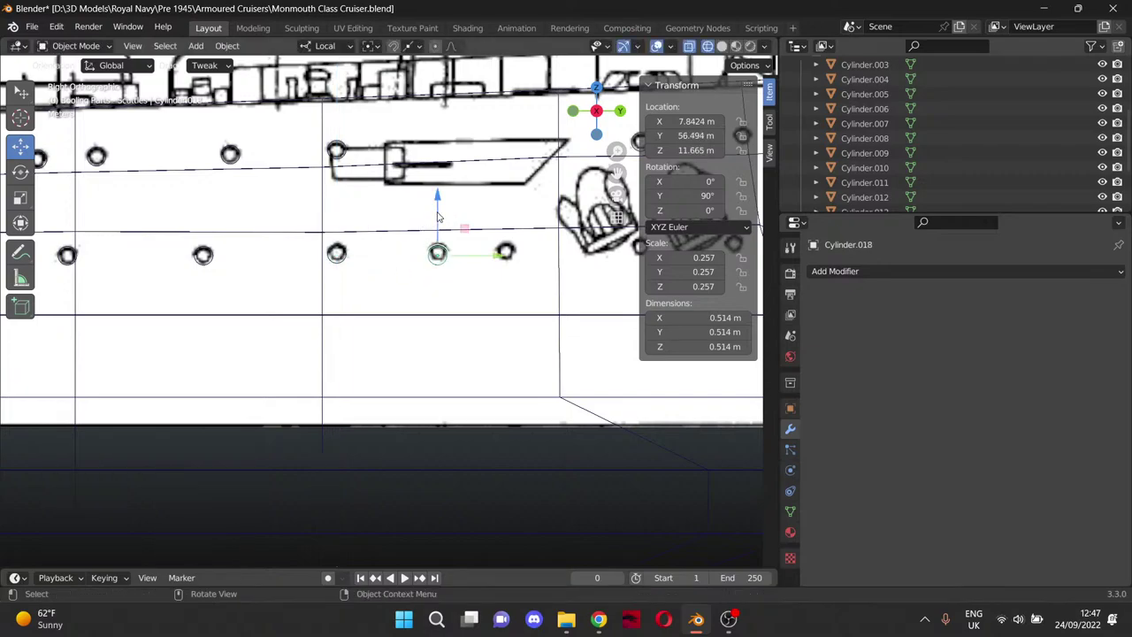
left_click_drag(438, 216, 438, 207)
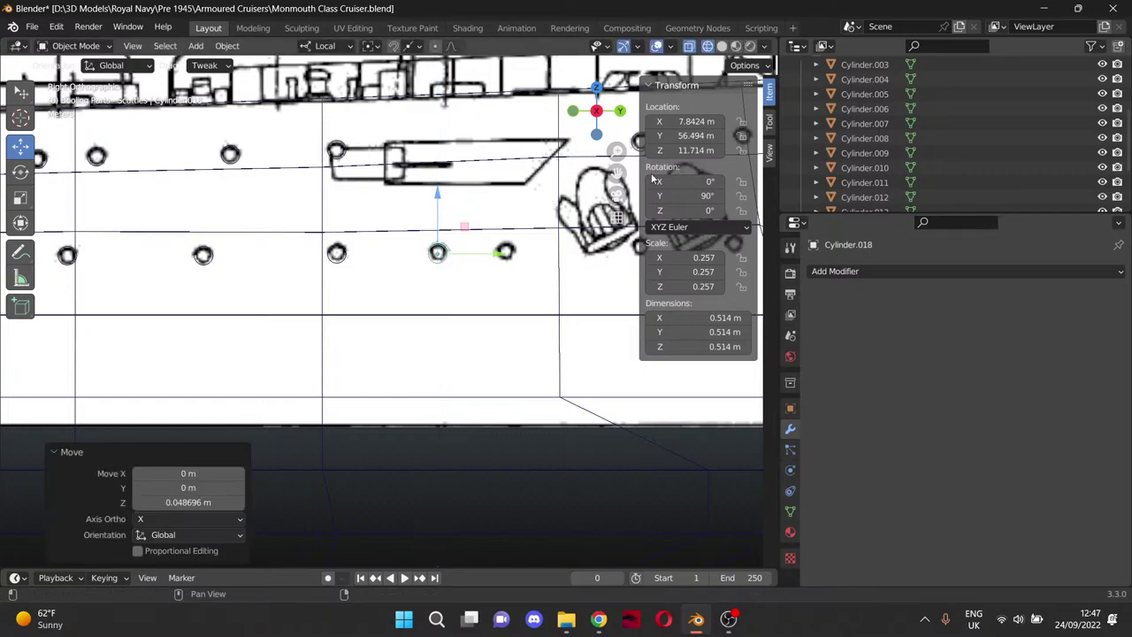
Fine-tune the heights by raising Cylinder.018 a further 0.047 m and Cylinder.017 about 0.016 m.
left_click_drag(618, 173, 509, 183)
middle_click_drag(329, 215, 339, 218, "shift")
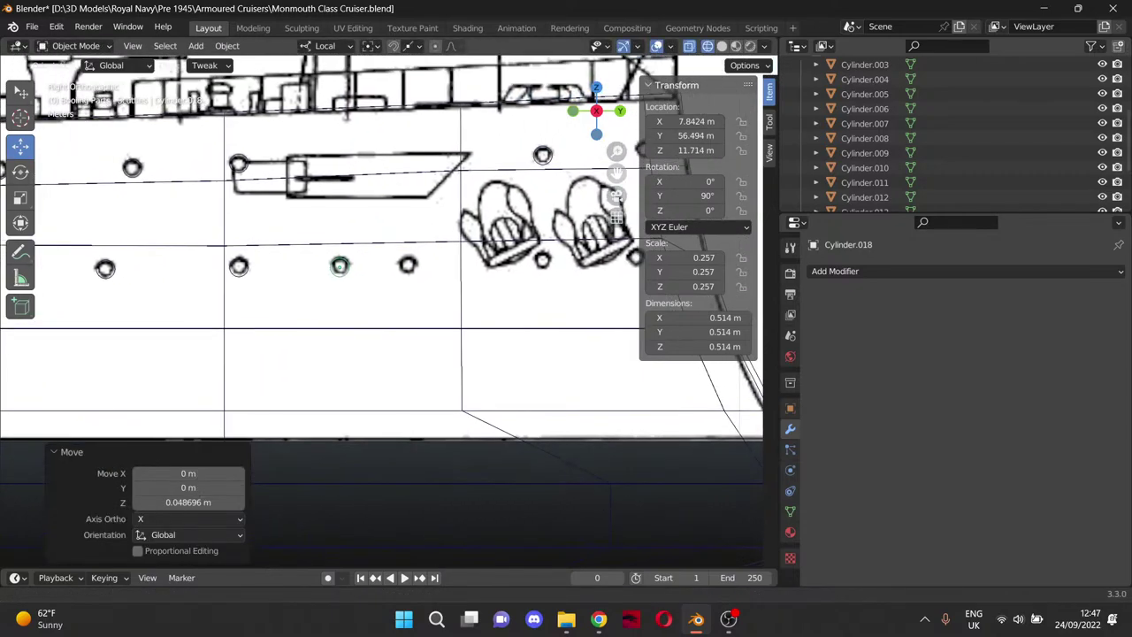
scroll(363, 253, "up", 3)
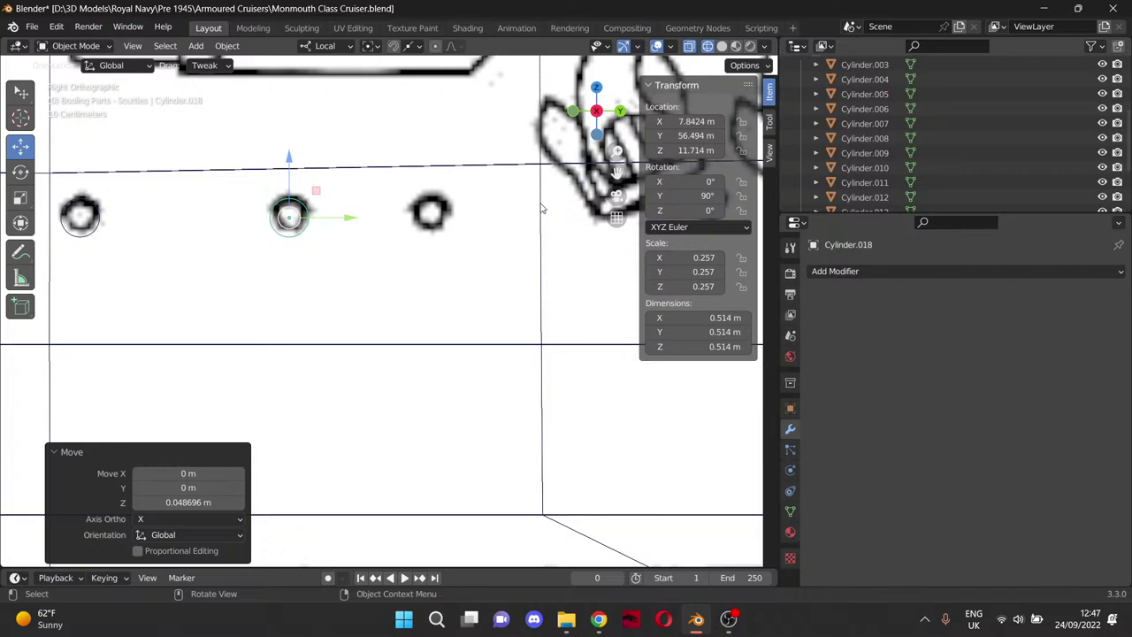
left_click_drag(617, 173, 704, 228)
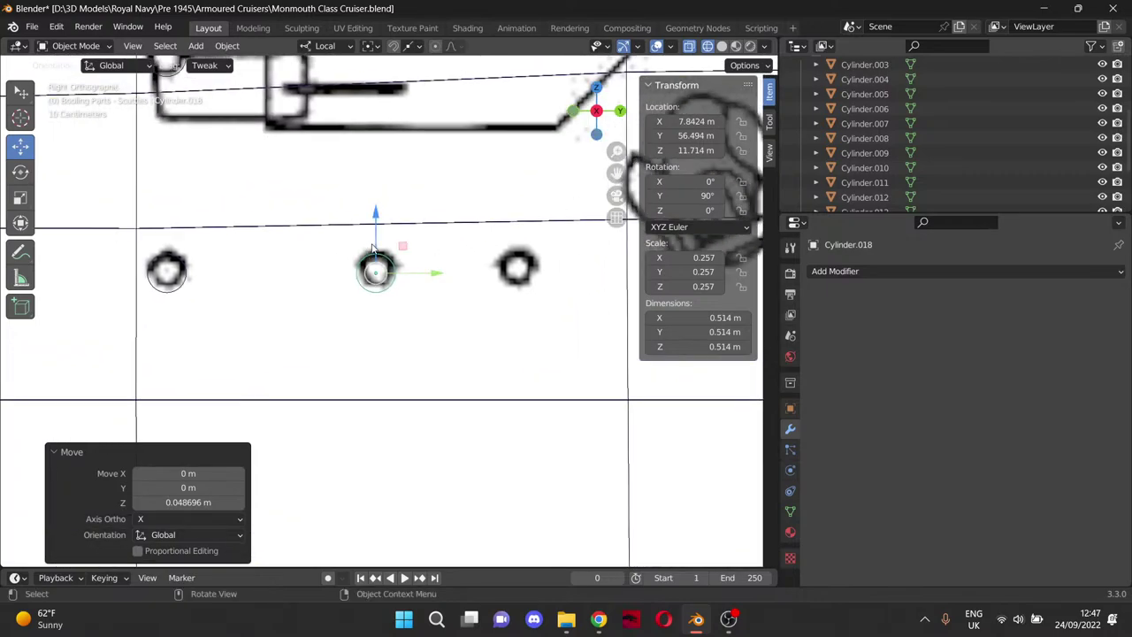
left_click_drag(373, 250, 377, 239)
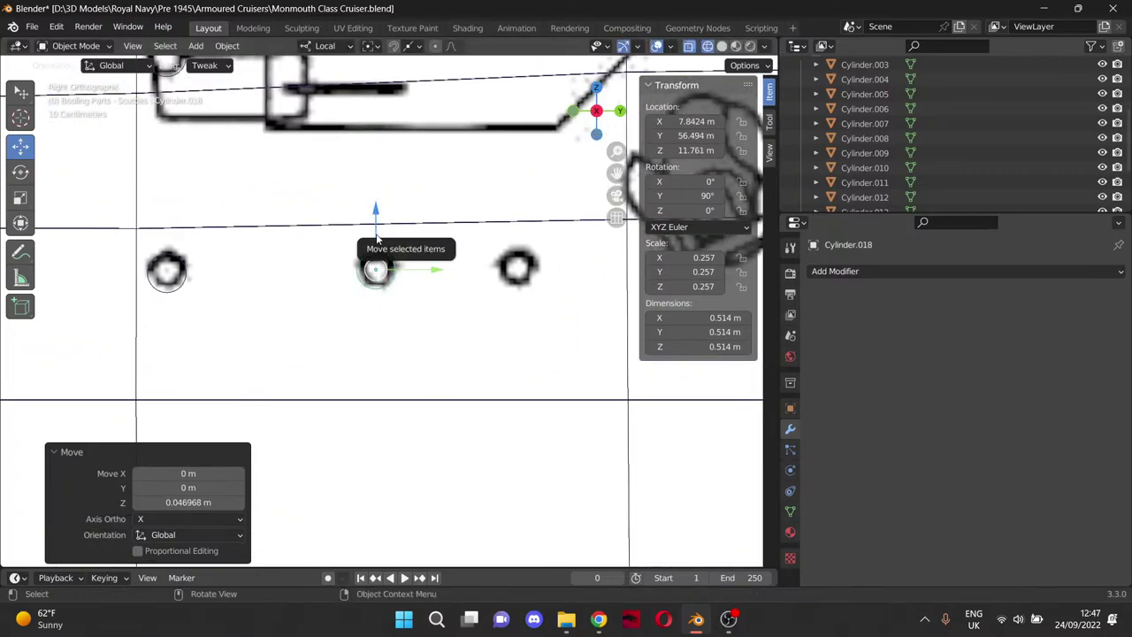
left_click(185, 287)
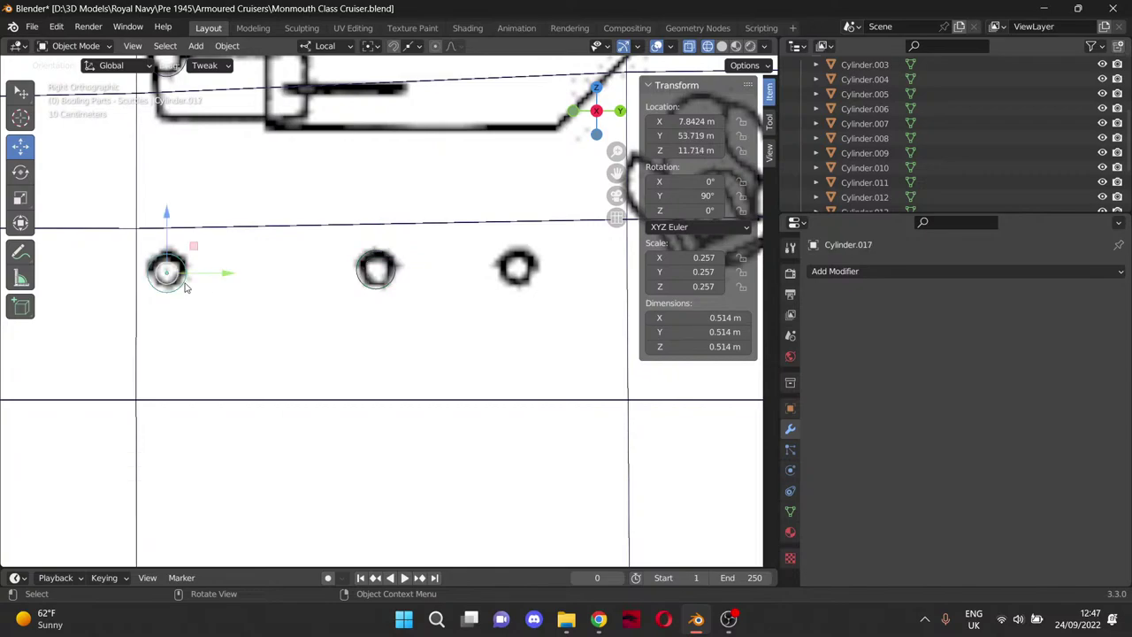
left_click_drag(169, 220, 168, 218)
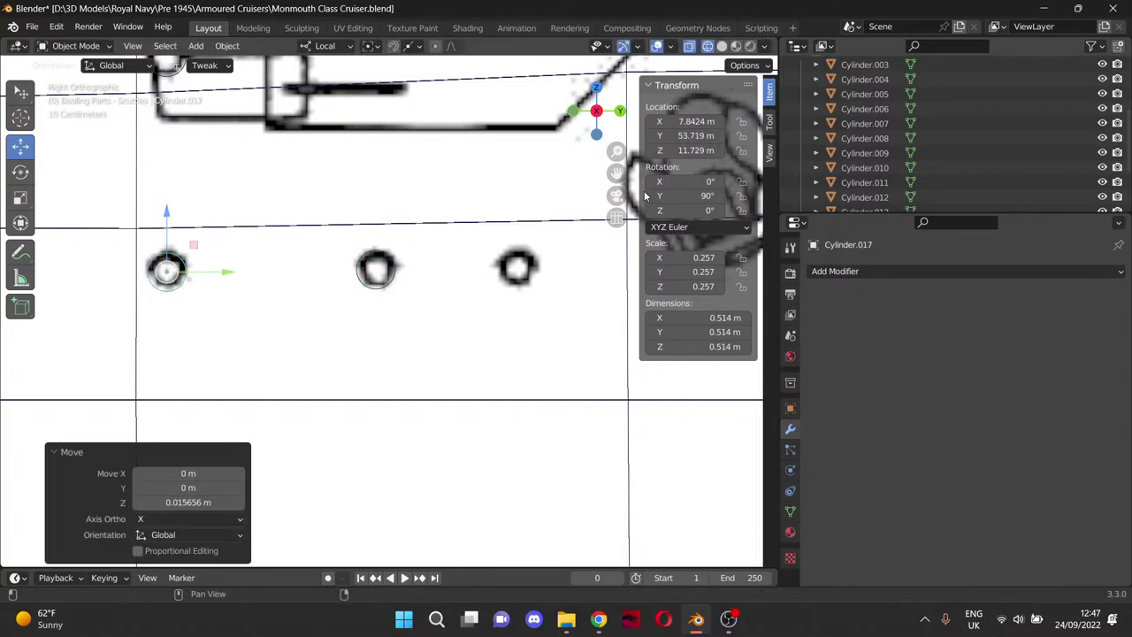
Duplicate Cylinder.018 and move the copy about 1.86 m along Y onto the porthole just aft of the stowed anchors.
left_click_drag(623, 175, 413, 181)
left_click(173, 282)
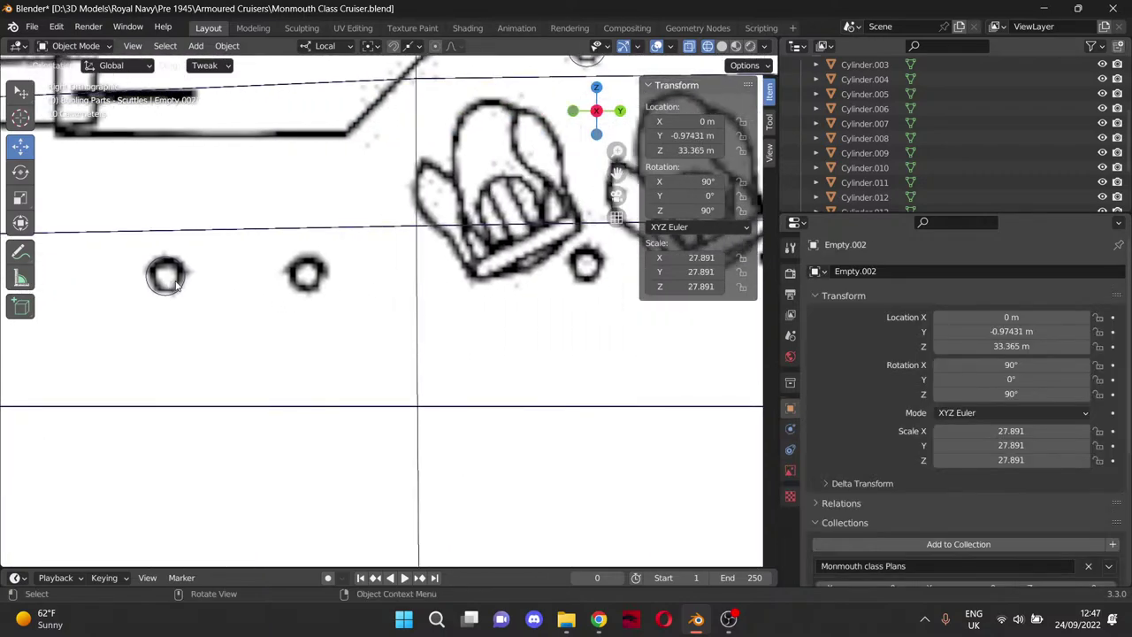
left_click(185, 282)
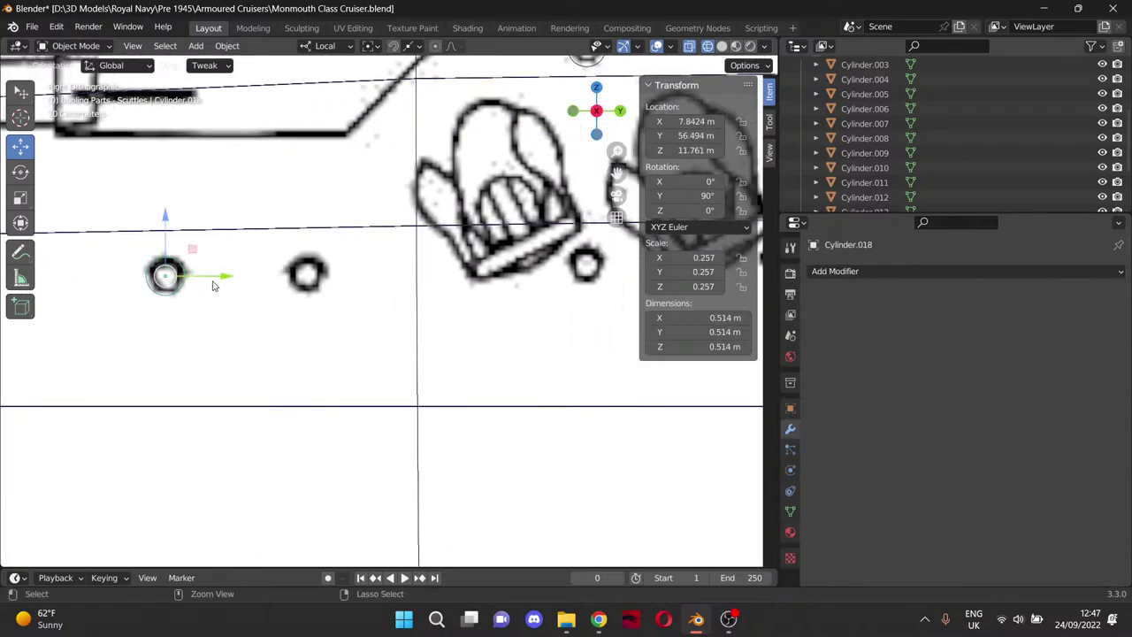
key("ctrl+c")
key("ctrl+v")
left_click_drag(222, 277, 367, 269)
left_click(366, 269)
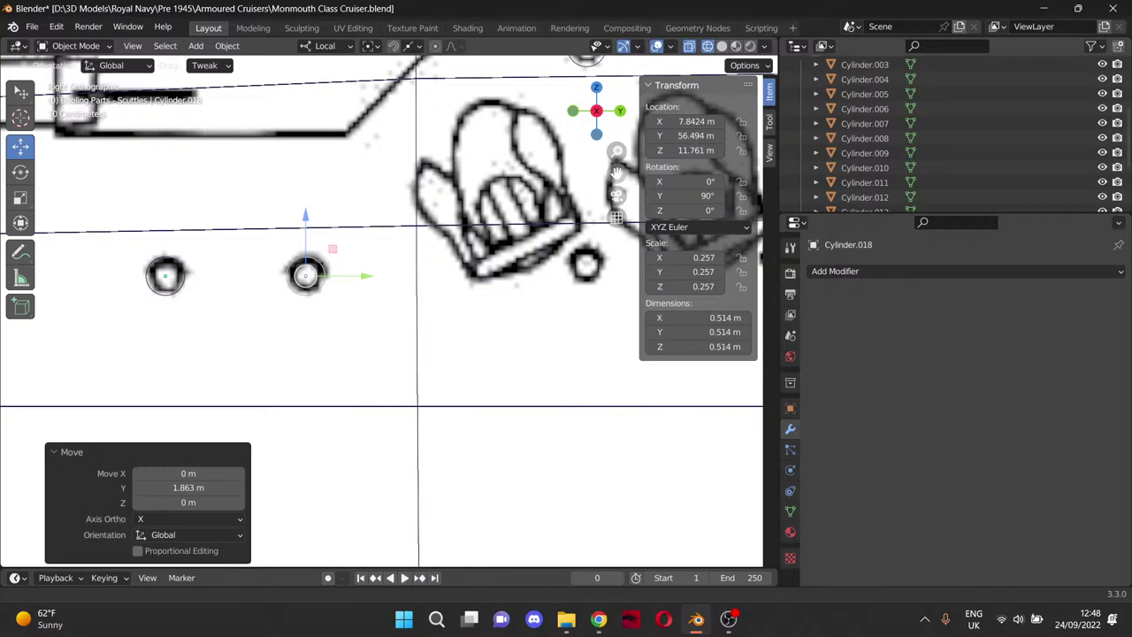
Duplicate the cylinder, move the copy about 3.72 m along Y and raise it about 0.133 m onto the porthole between the stowed anchors.
left_click_drag(617, 172, 473, 190)
key("ctrl+v")
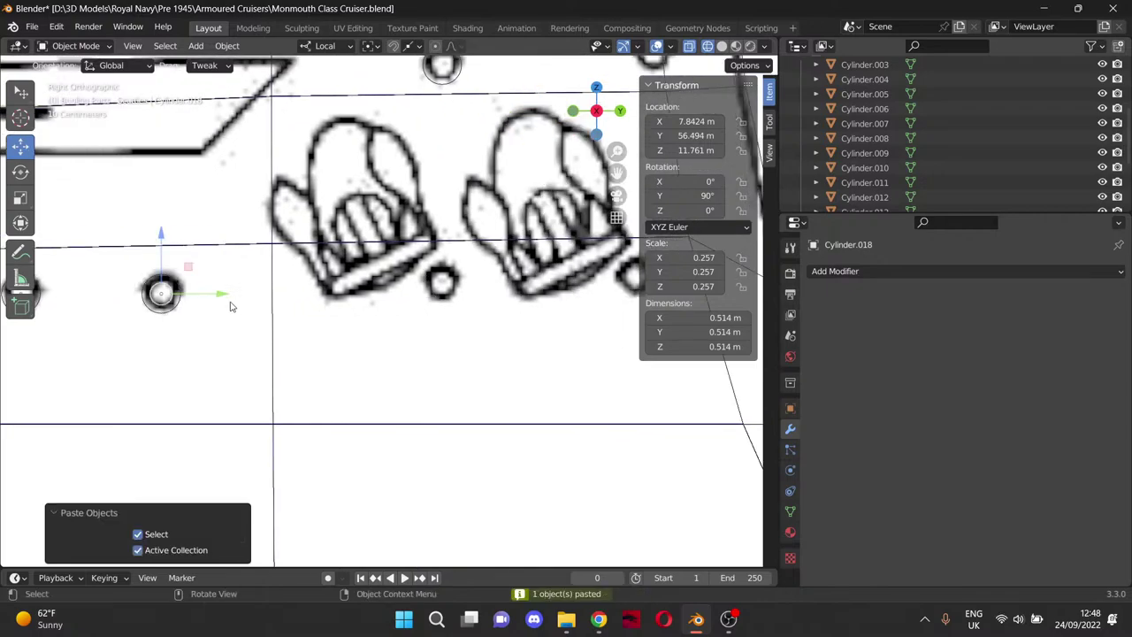
left_click_drag(219, 298, 496, 289)
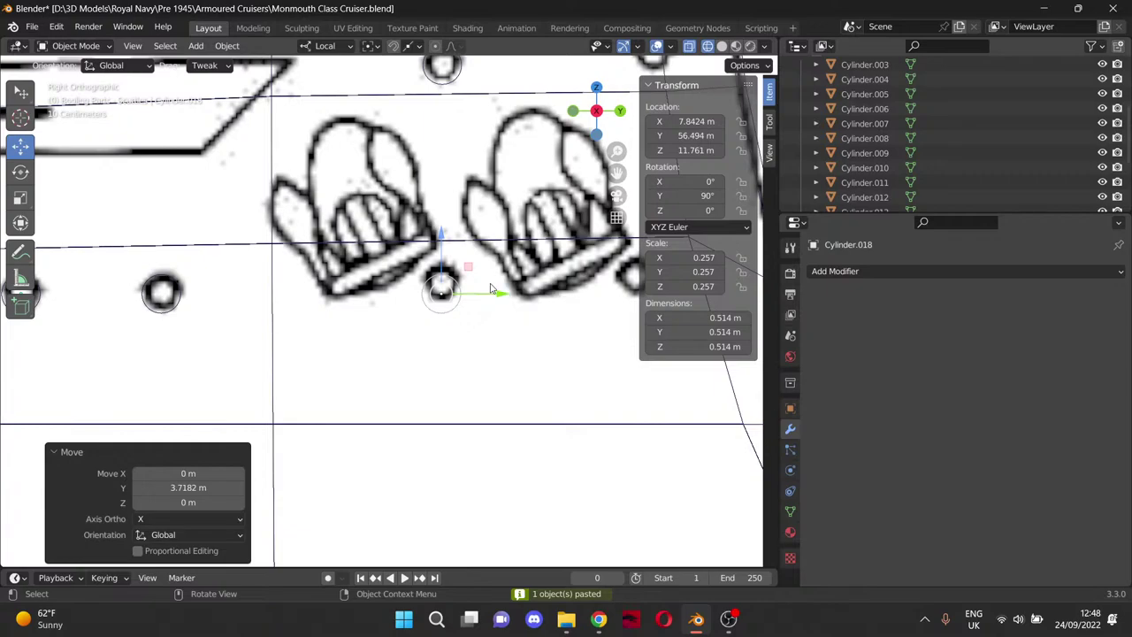
left_click_drag(440, 249, 439, 240)
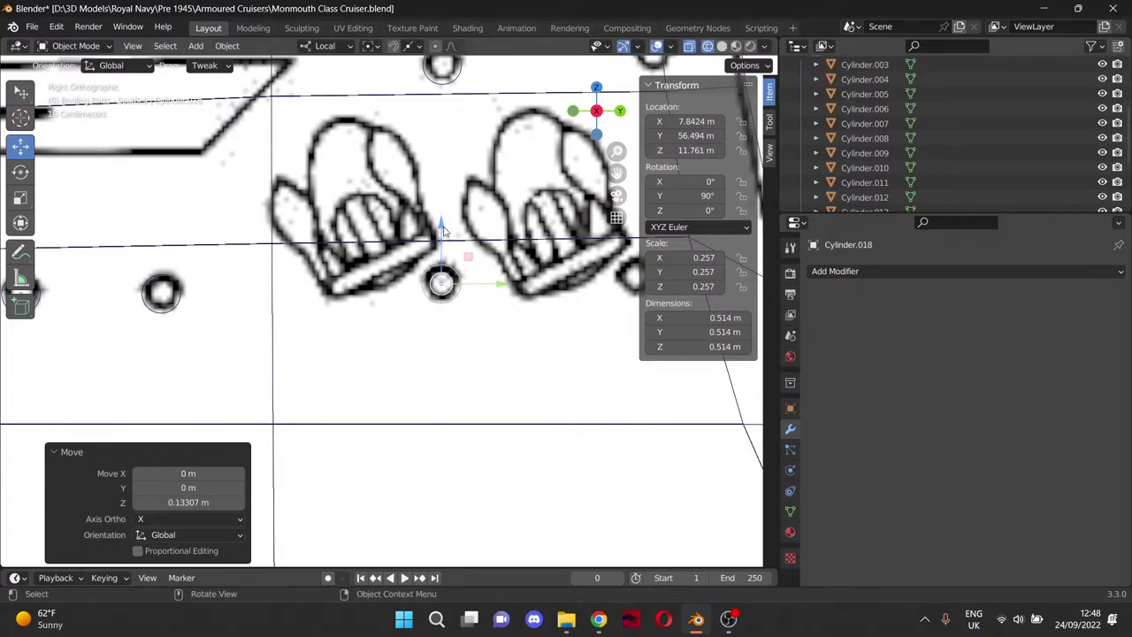
Duplicate that cylinder onto the porthole just forward of the foremost anchor, moving it along Y and raising it about 0.102 m.
left_click_drag(616, 173, 504, 173)
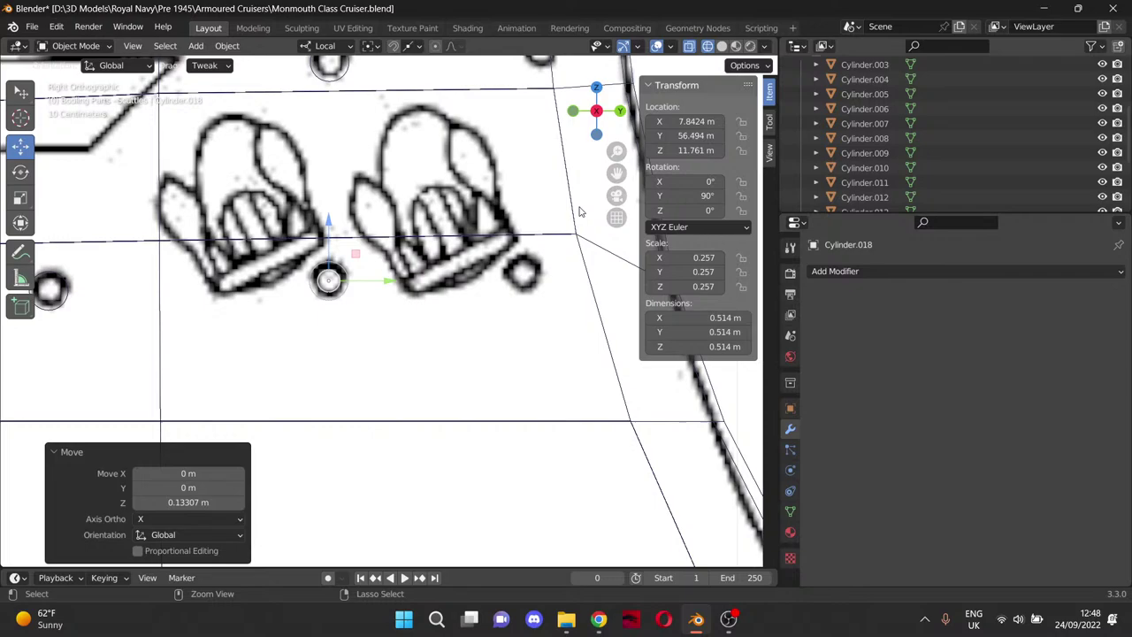
key("ctrl+v")
left_click_drag(389, 282, 584, 272)
left_click_drag(524, 226, 524, 226)
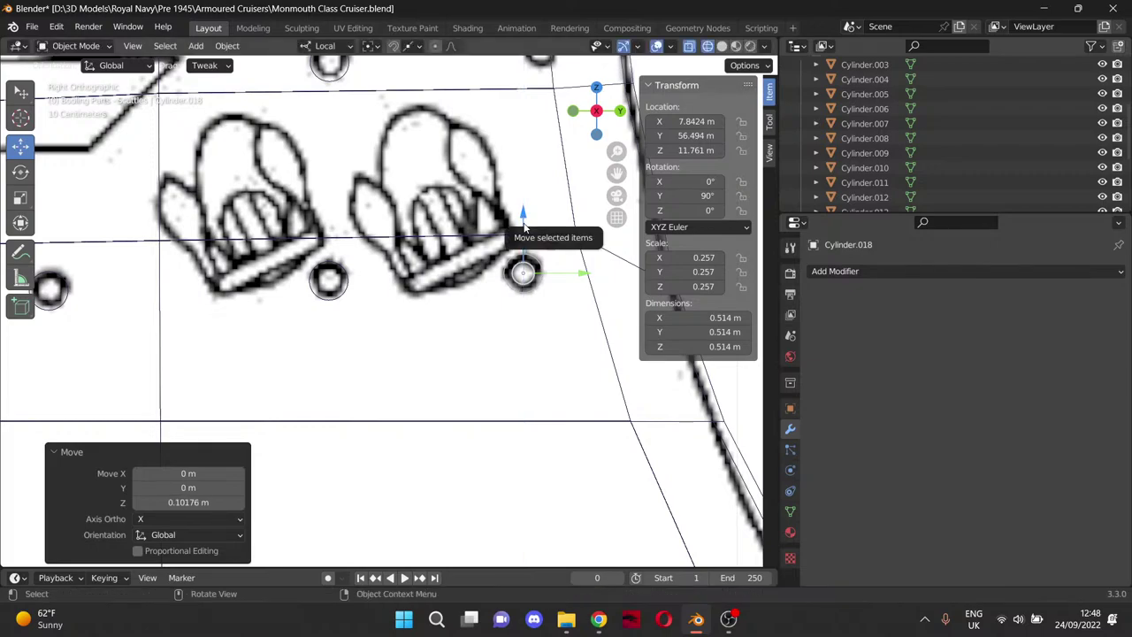
Examine both porthole rows between the bow and midships for portholes that still lack cylinders.
scroll(542, 256, "down", 6)
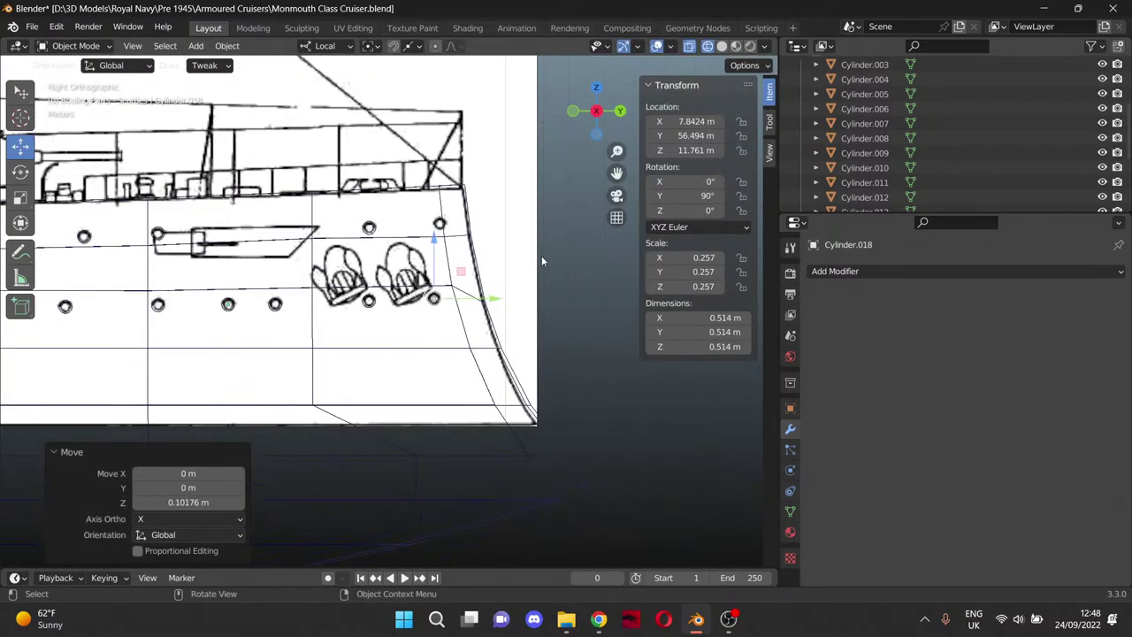
mouse_move(612, 171)
left_mouse_down()
mouse_move(875, 168)
mouse_move(945, 156)
left_mouse_up()
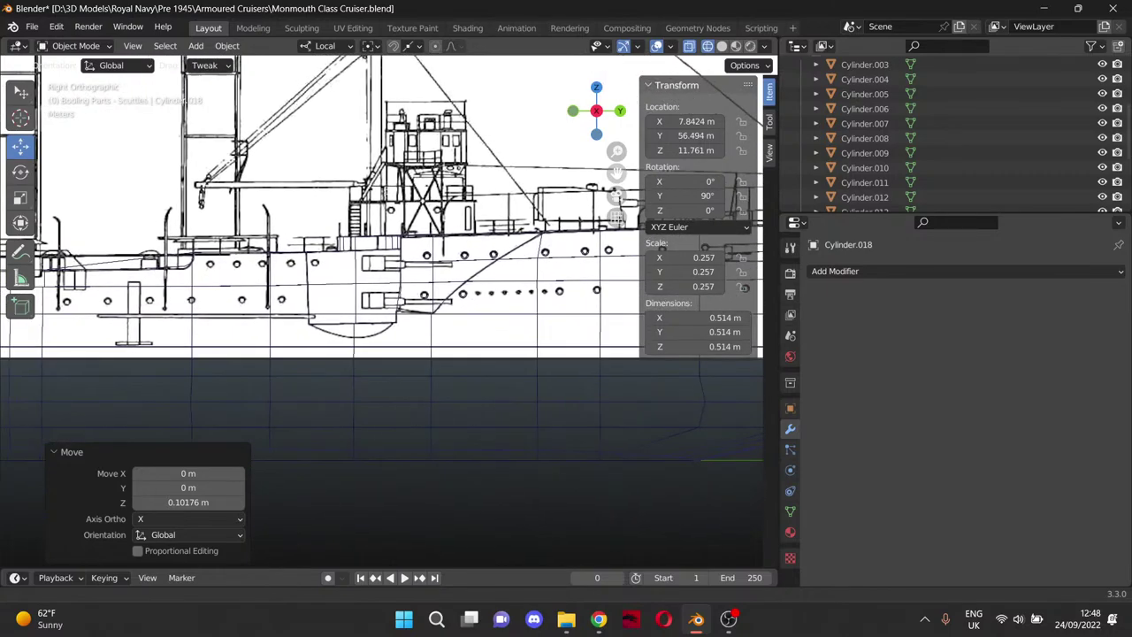
mouse_move(617, 171)
left_mouse_down()
mouse_move(270, 185)
mouse_move(714, 176)
left_mouse_up()
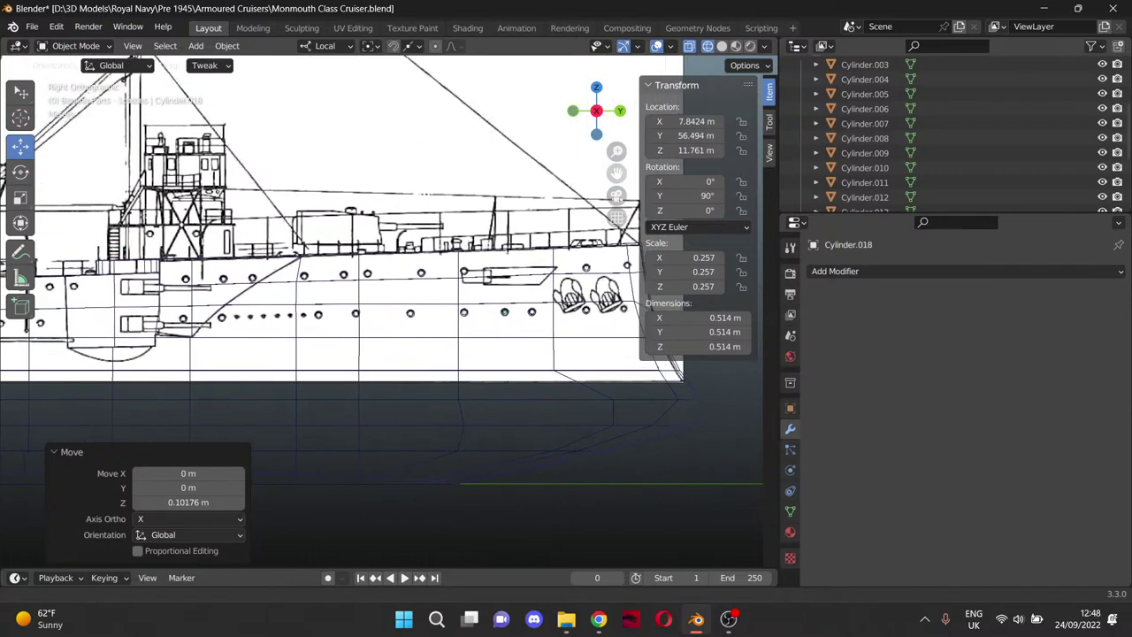
mouse_move(389, 265)
middle_mouse_down("shift")
mouse_move(672, 256)
mouse_move(278, 260)
middle_mouse_up("shift")
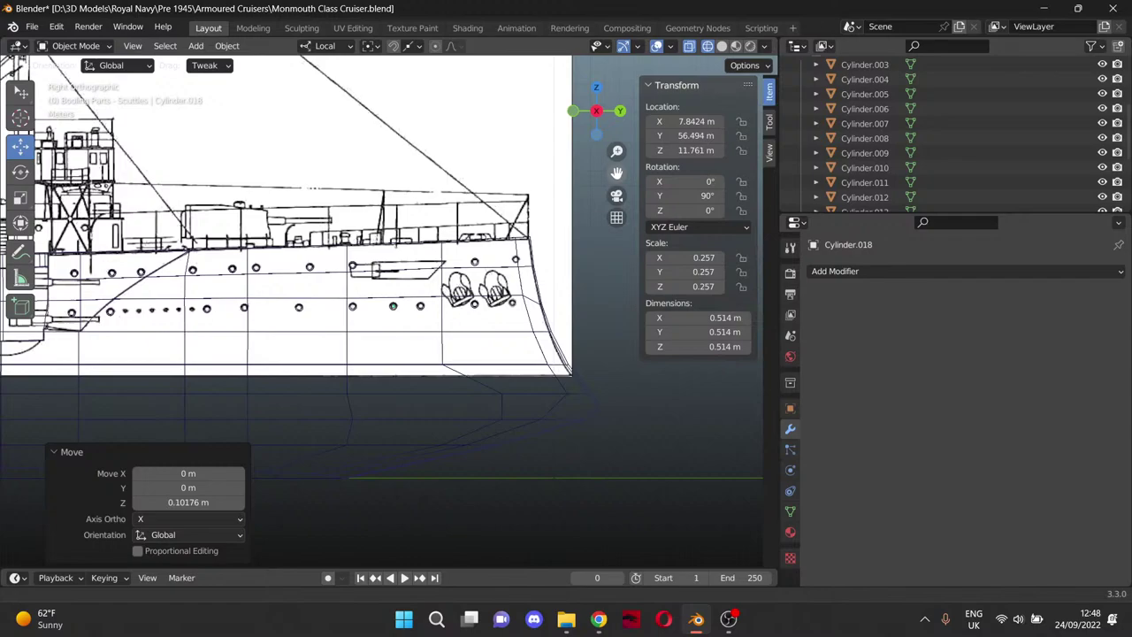
left_click_drag(566, 177, 876, 155)
mouse_move(265, 265)
middle_mouse_down("shift")
mouse_move(697, 252)
mouse_move(18, 257)
mouse_move(436, 256)
middle_mouse_up("shift")
mouse_move(291, 106)
middle_mouse_down("shift")
mouse_move(586, 104)
mouse_move(0, 97)
middle_mouse_up("shift")
mouse_move(762, 97)
middle_mouse_down("shift")
mouse_move(327, 79)
mouse_move(0, 102)
mouse_move(708, 109)
middle_mouse_up("shift")
middle_click_drag(508, 180, 613, 176, "shift")
scroll(892, 150, "down", 4)
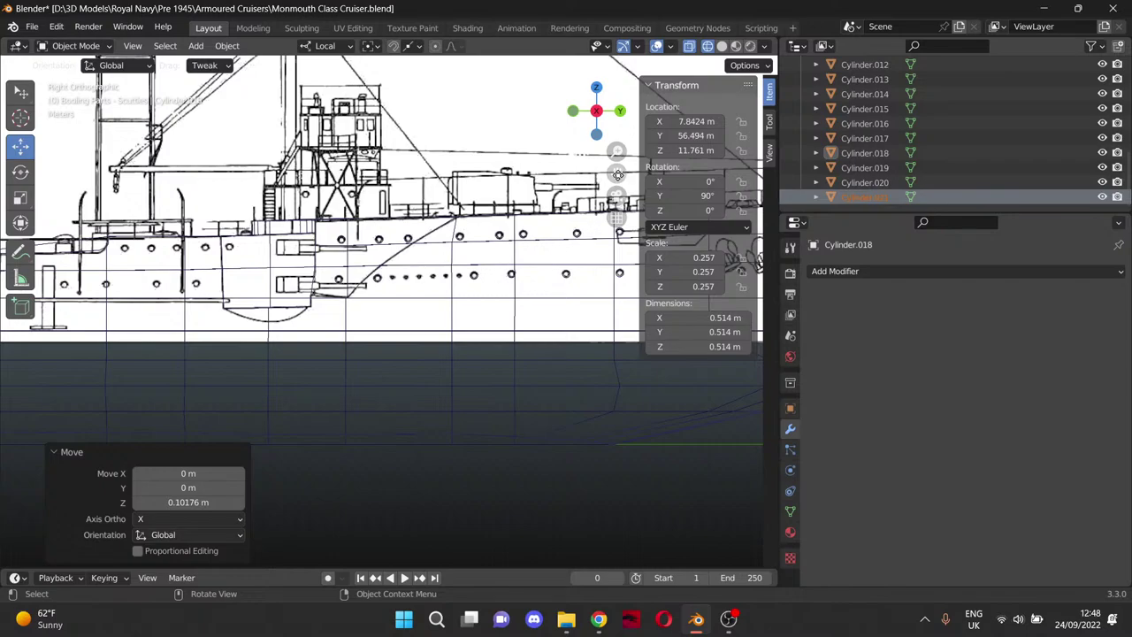
left_click_drag(617, 175, 356, 147)
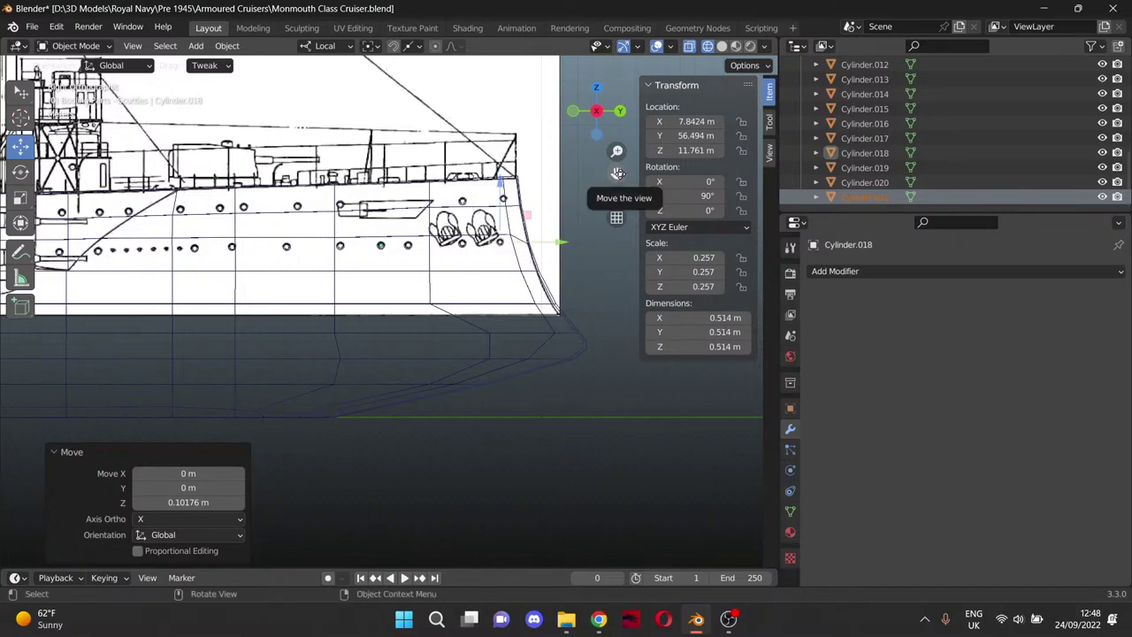
scroll(522, 255, "up", 4)
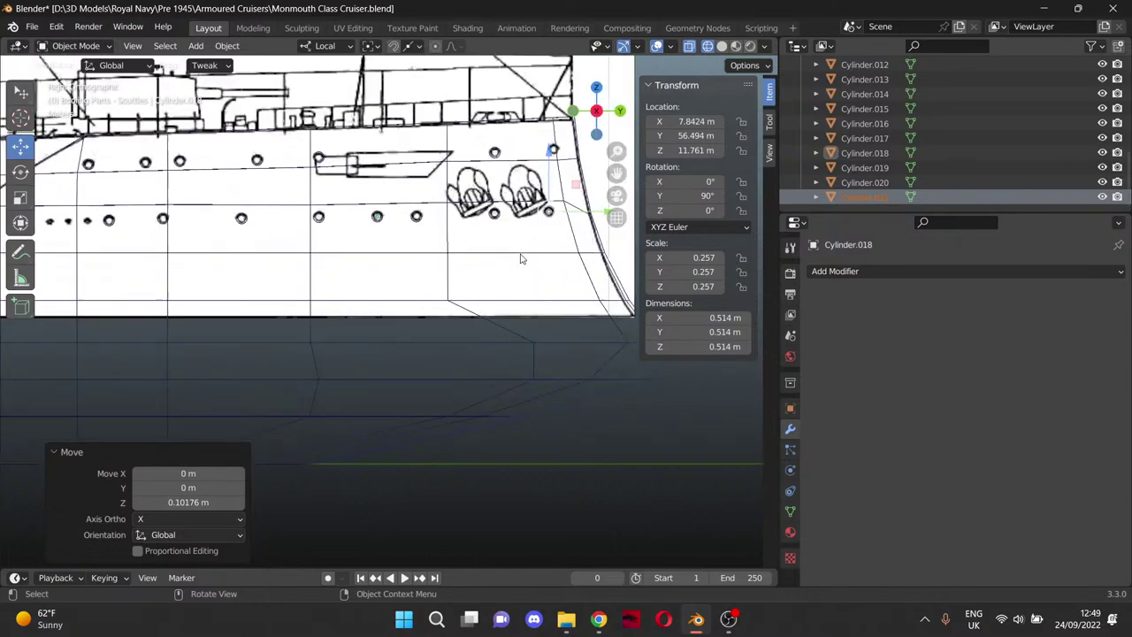
left_click_drag(617, 174, 528, 209)
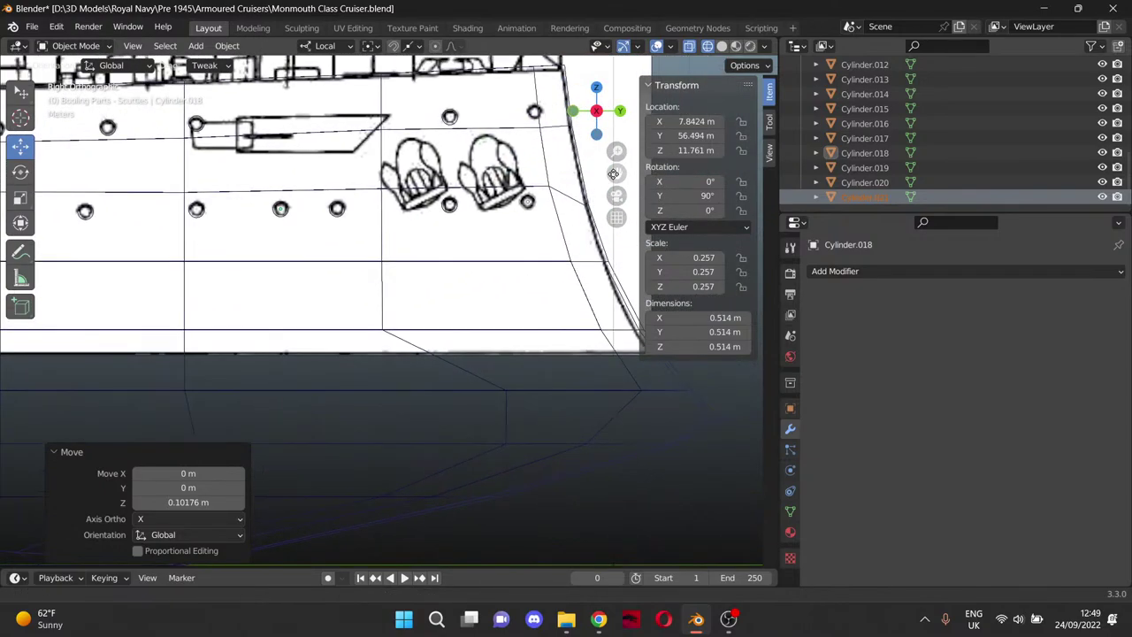
scroll(530, 243, "down", 2)
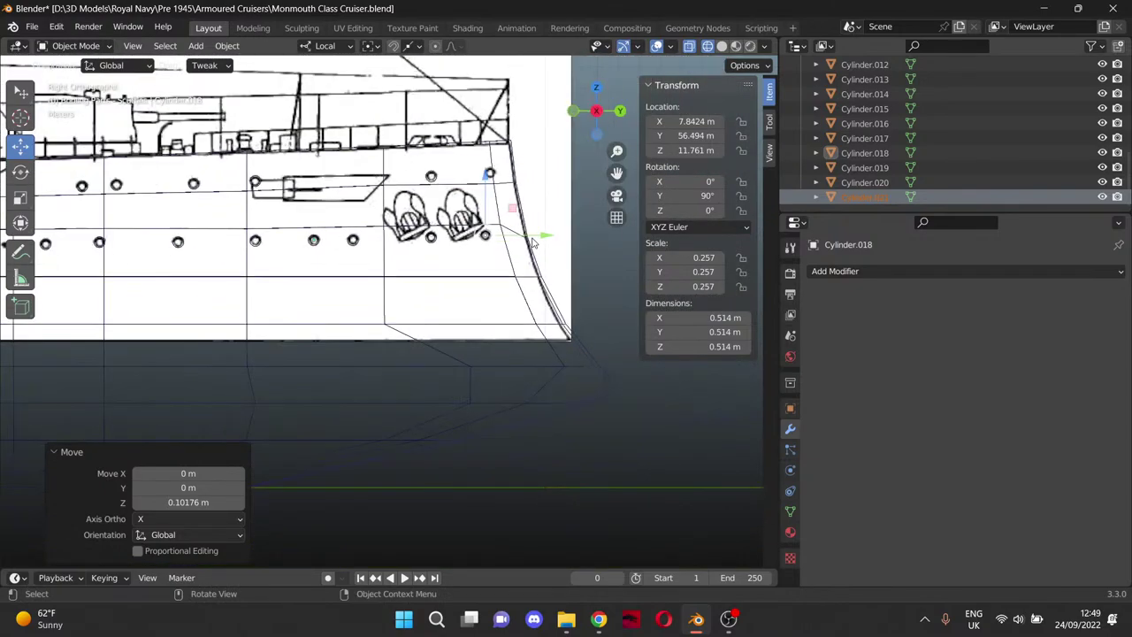
Duplicate Cylinder.021 and move the copy aft along Y until it lines up below the upper porthole just aft of the casemate guns.
left_click(877, 183)
left_click(878, 197)
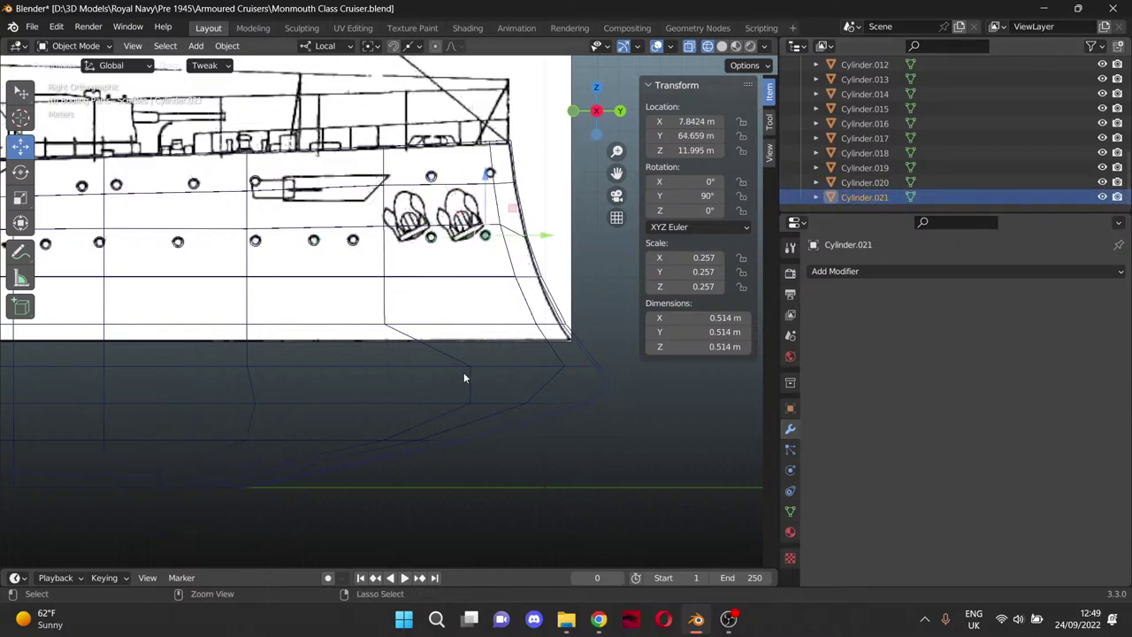
key("ctrl+v")
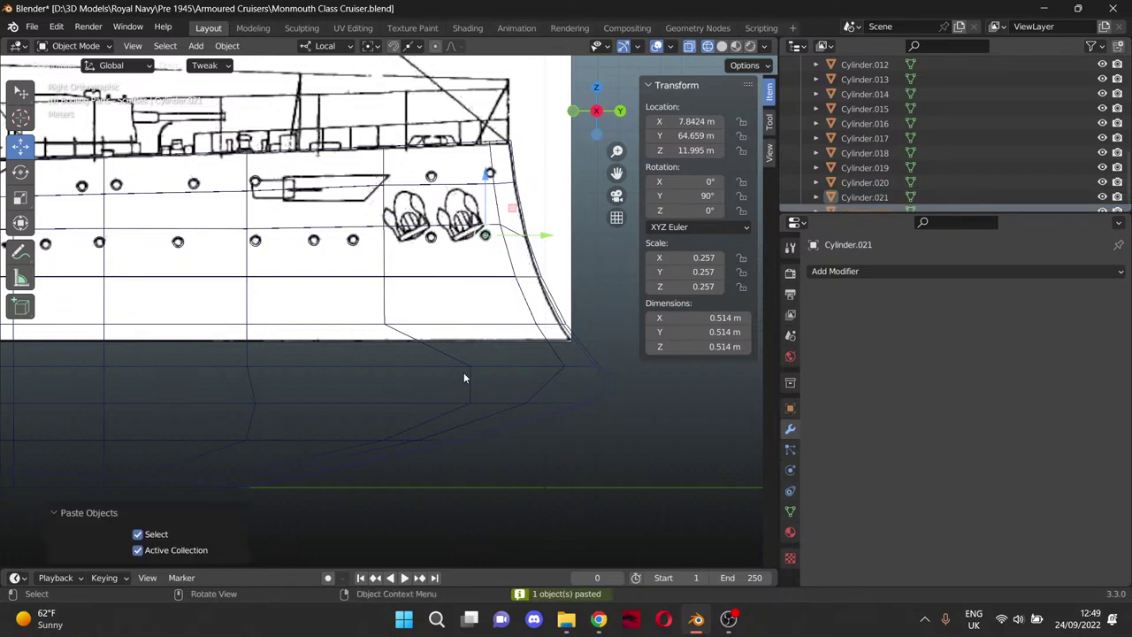
left_click_drag(546, 244, 160, 241)
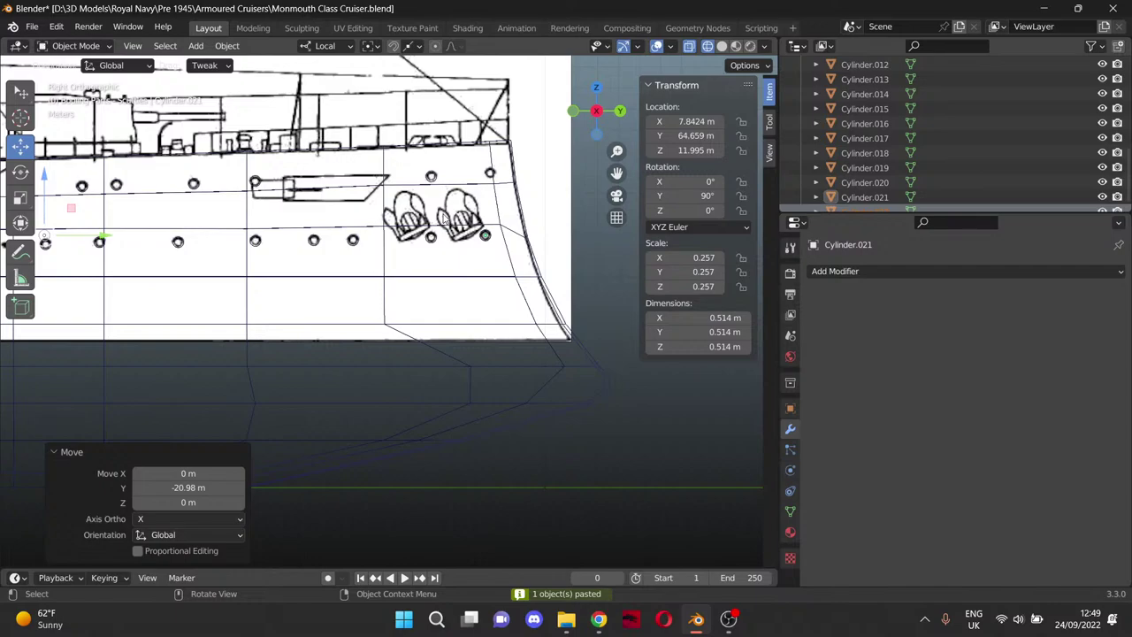
left_click_drag(609, 174, 544, 223)
left_click_drag(624, 244, 271, 227)
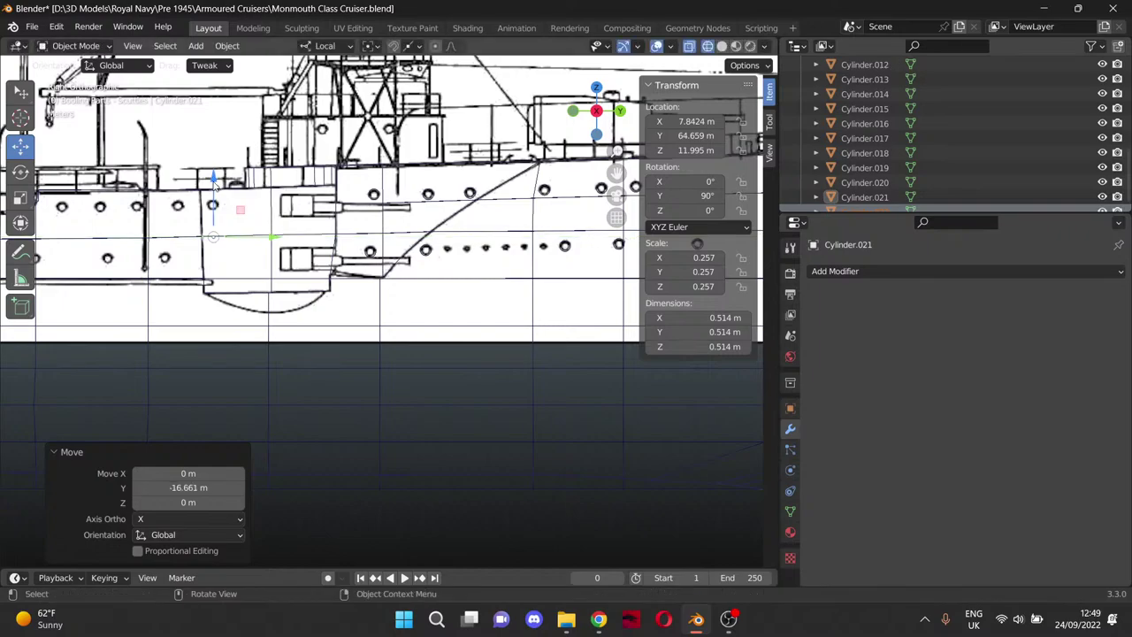
Raise the copy about 1.51 m and shift it about -0.045 m along Y to centre it on that upper porthole.
left_click_drag(215, 184, 215, 153)
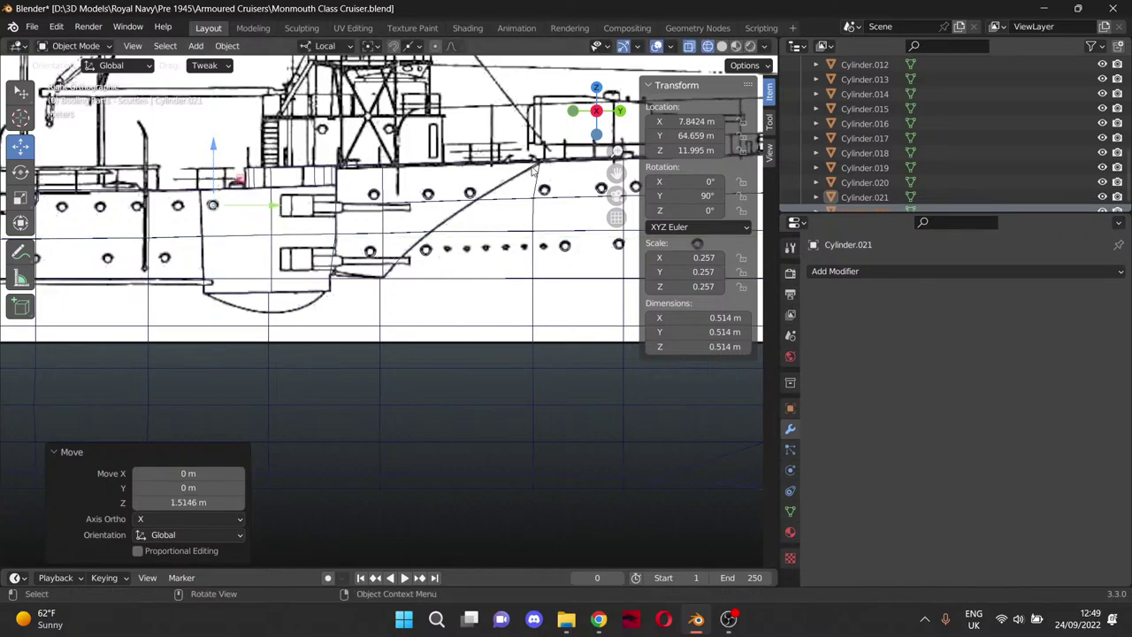
left_click_drag(616, 179, 797, 203)
scroll(460, 148, "up", 5)
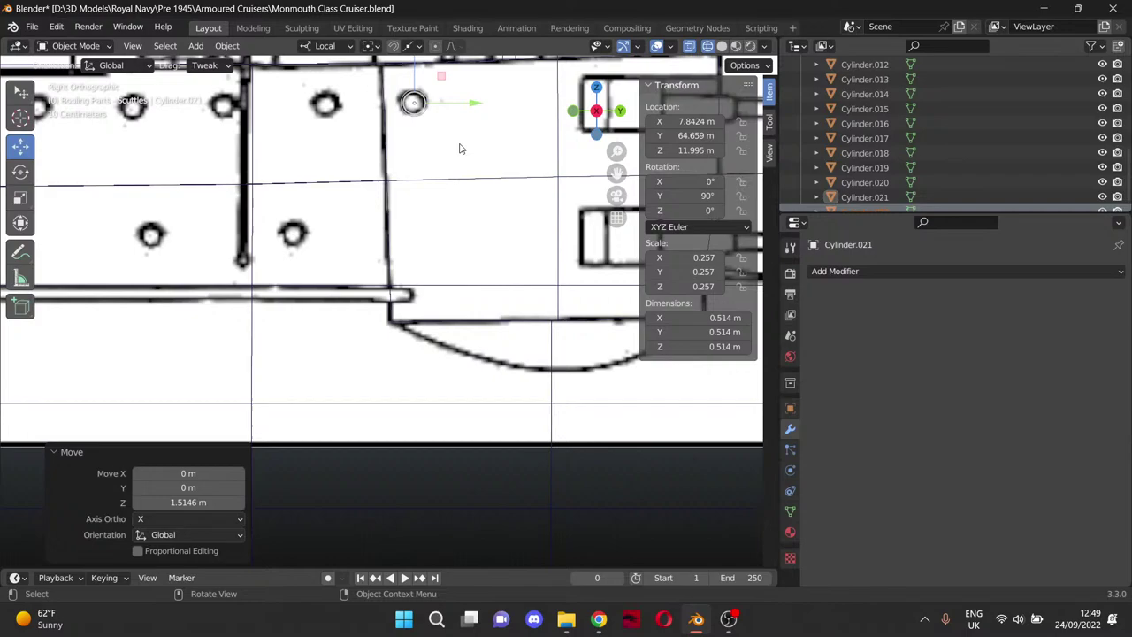
left_click_drag(474, 107, 470, 107)
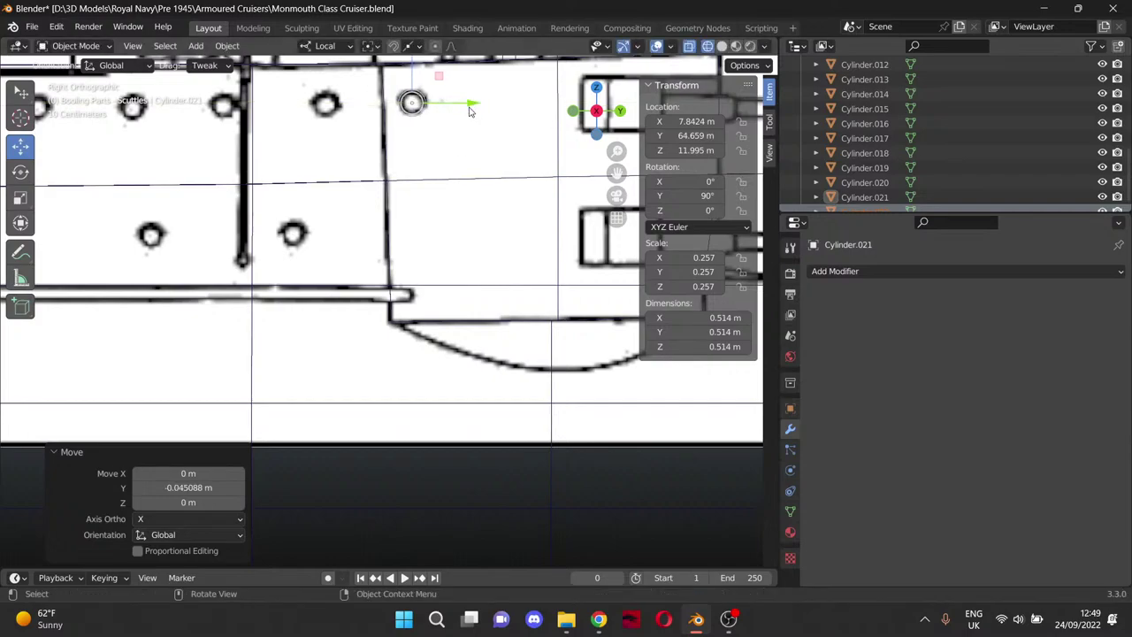
Duplicate the upper-row cylinder and move the copy aft along Y onto the next porthole, just behind the casemate edge.
left_click_drag(617, 173, 678, 305)
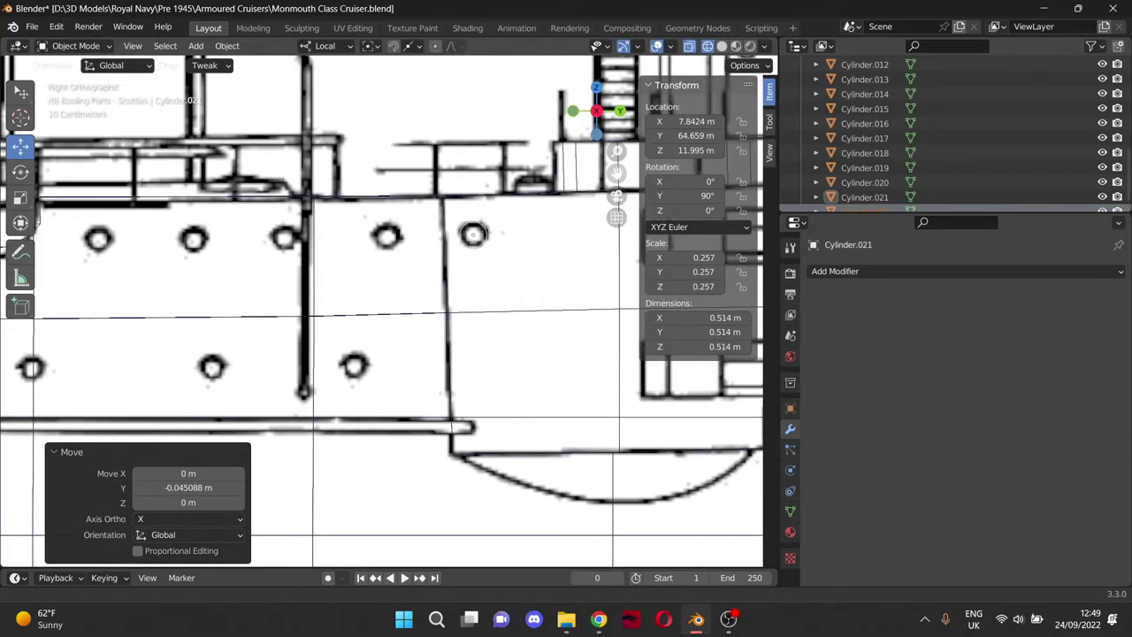
key("ctrl+c")
key("ctrl+v")
key("g")
key("y")
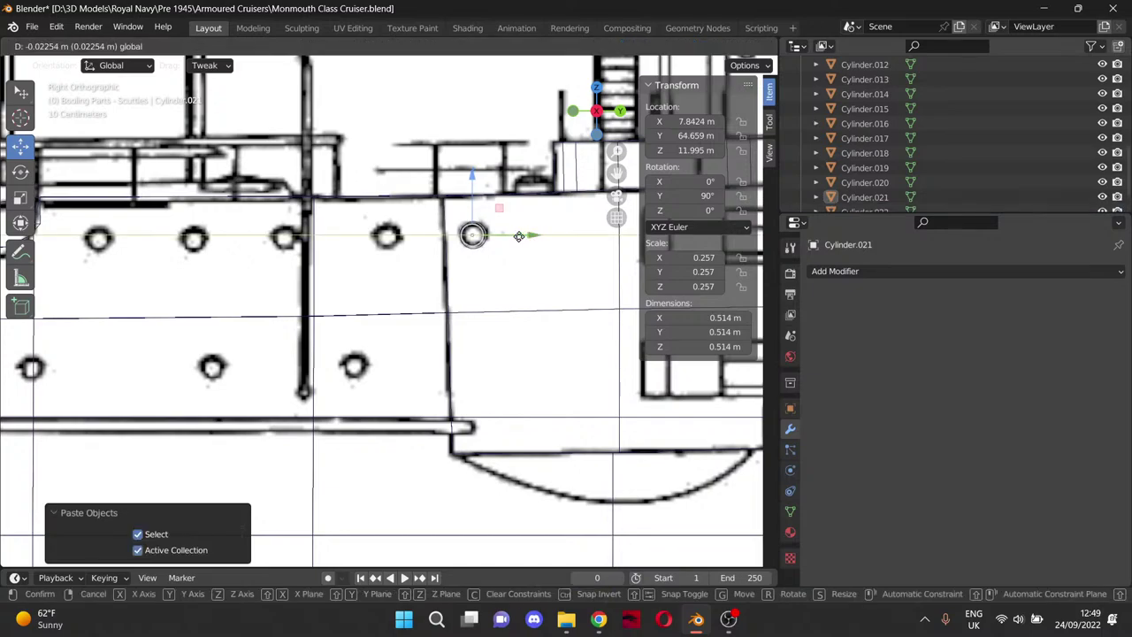
left_click(445, 242)
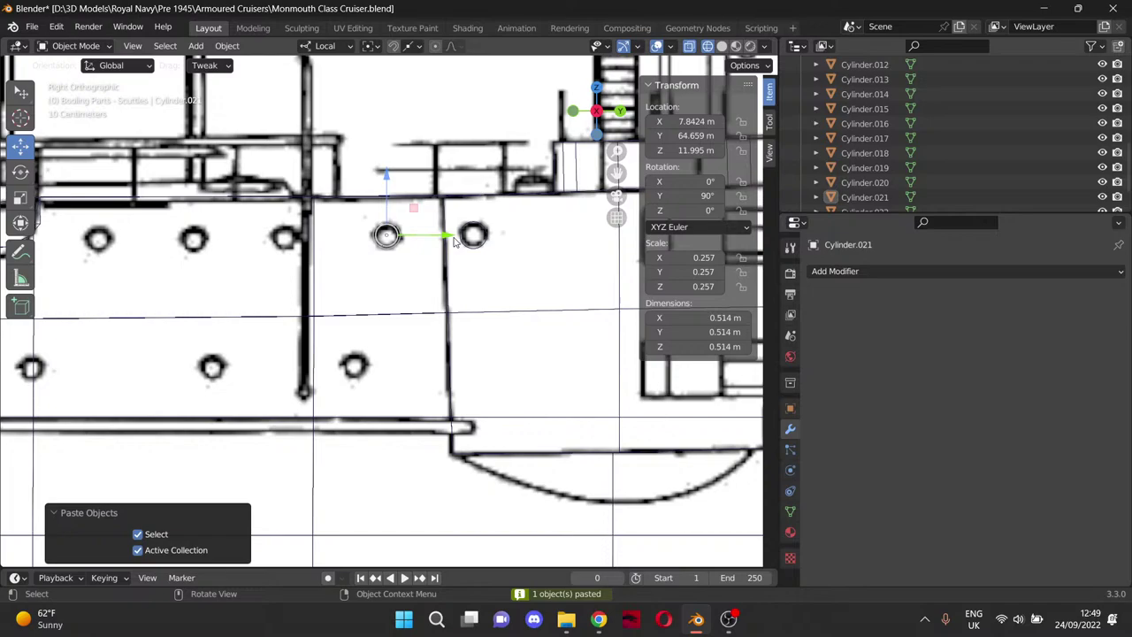
Place another copy on the porthole beside the forward boat davit, moving it about -1.96 m along Y and lowering it about 0.056 m.
key("g")
key("y")
left_click(303, 209)
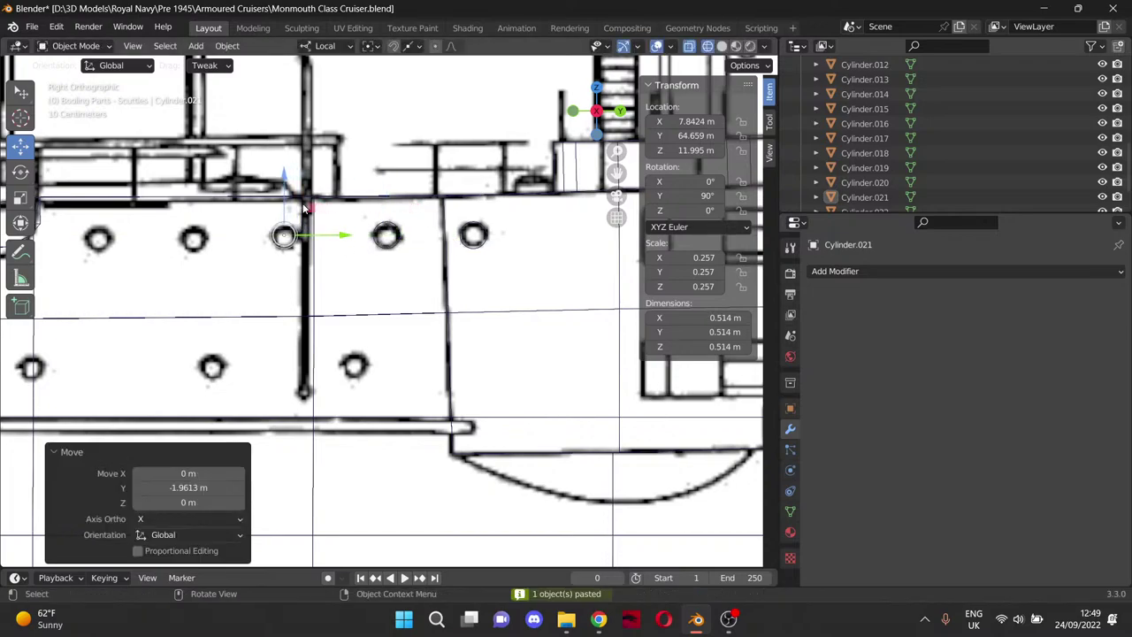
left_click_drag(284, 176, 285, 187)
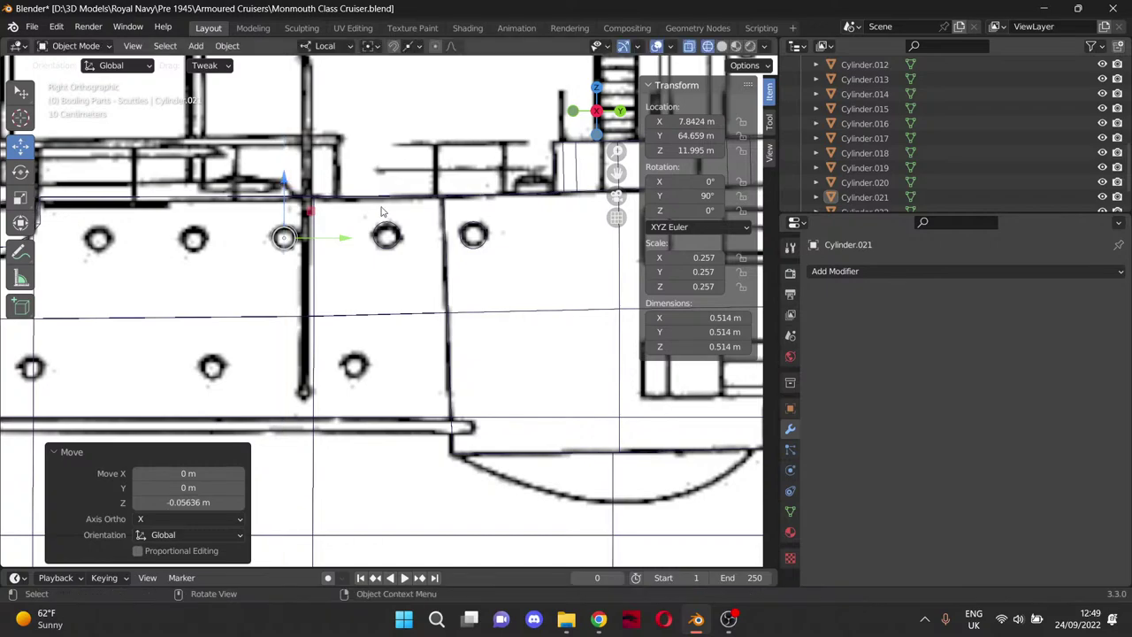
Duplicate the cylinder onto the next two upper-row portholes aft of the davit, moving the last copy about -1.84 m along Y.
left_click_drag(617, 174, 830, 193)
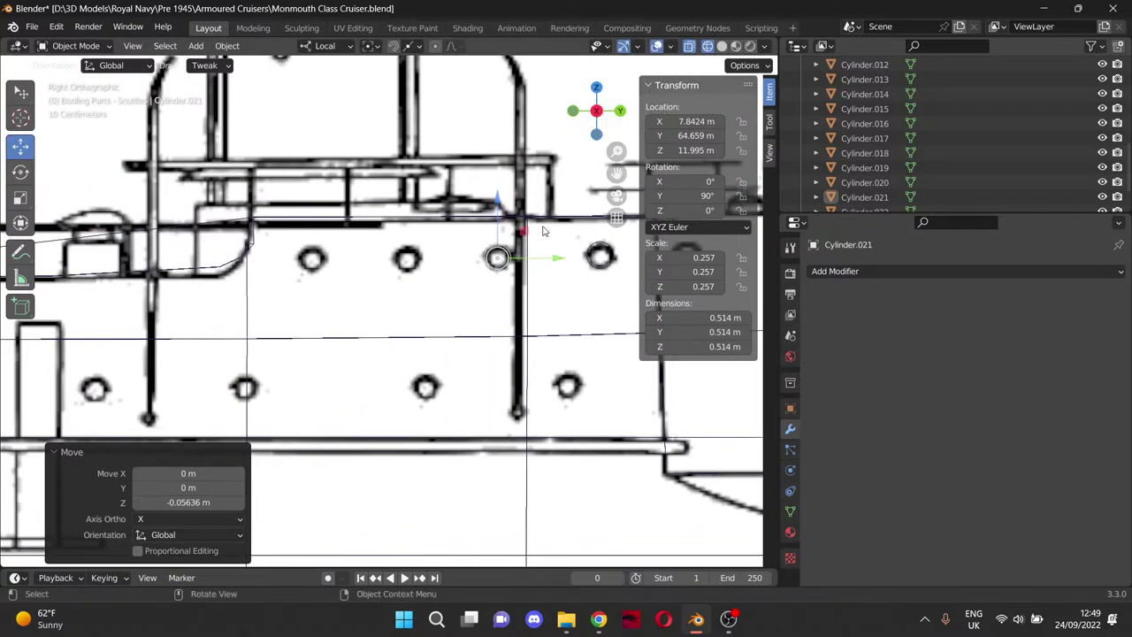
key("ctrl+c")
key("ctrl+v")
left_click_drag(551, 262, 367, 260)
key("ctrl+c")
key("ctrl+v")
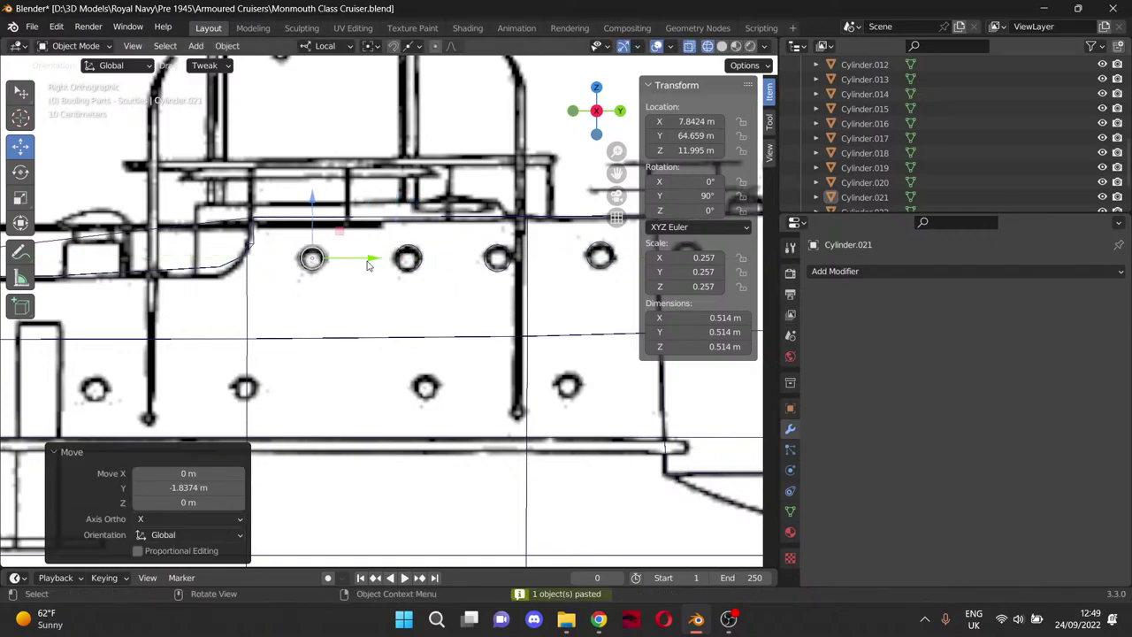
Lower a new copy about 2.5 m, move it forward along Y and raise it about 0.032 m onto the lower-row porthole forward of the davit.
scroll(368, 265, "down", 2)
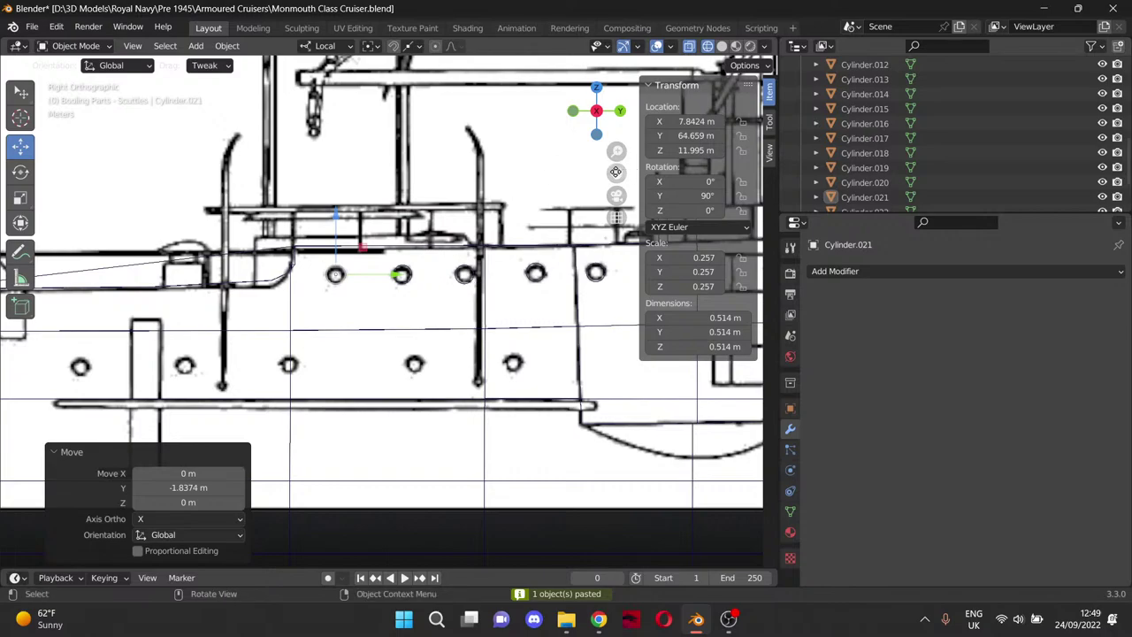
left_click_drag(616, 171, 543, 107)
key("ctrl+v")
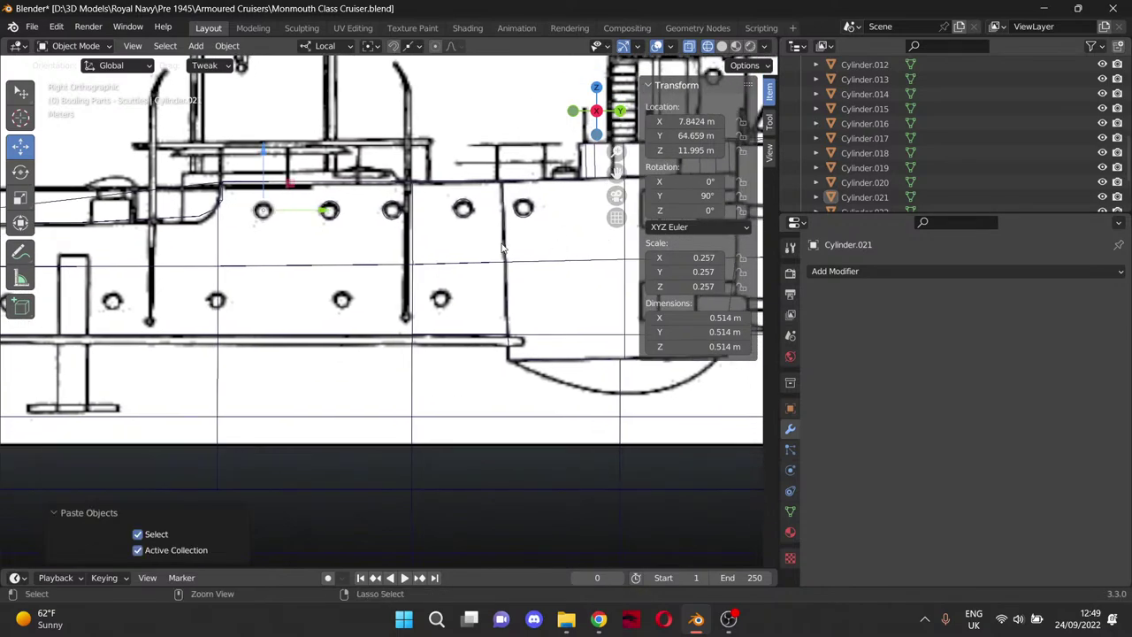
left_click_drag(259, 161, 270, 248)
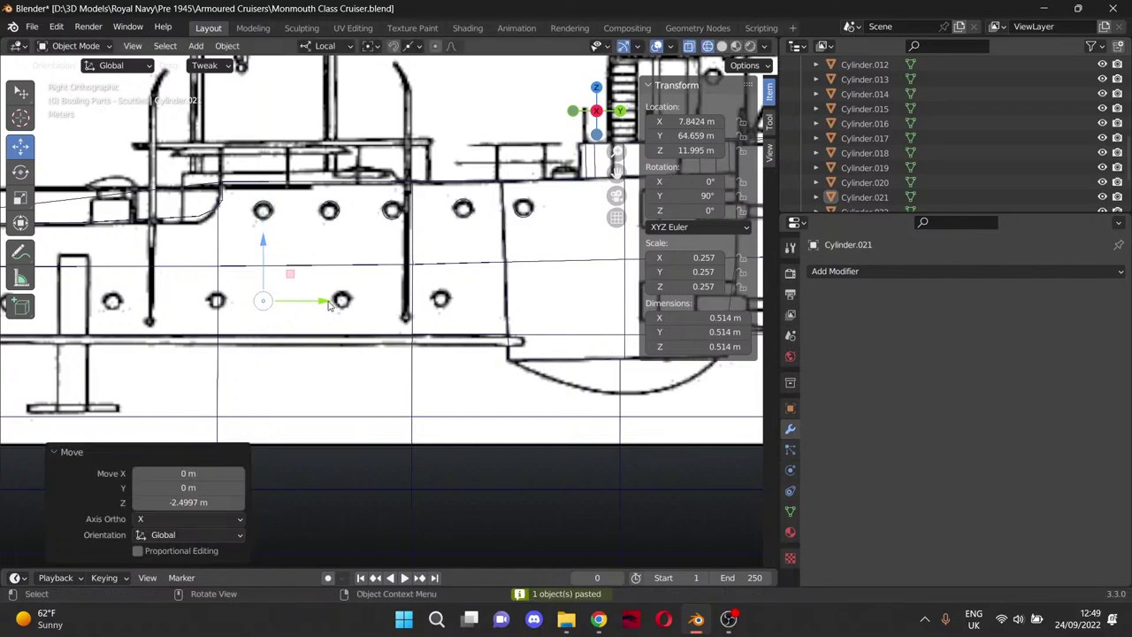
left_click_drag(328, 305, 511, 299)
left_click_drag(441, 252, 441, 254)
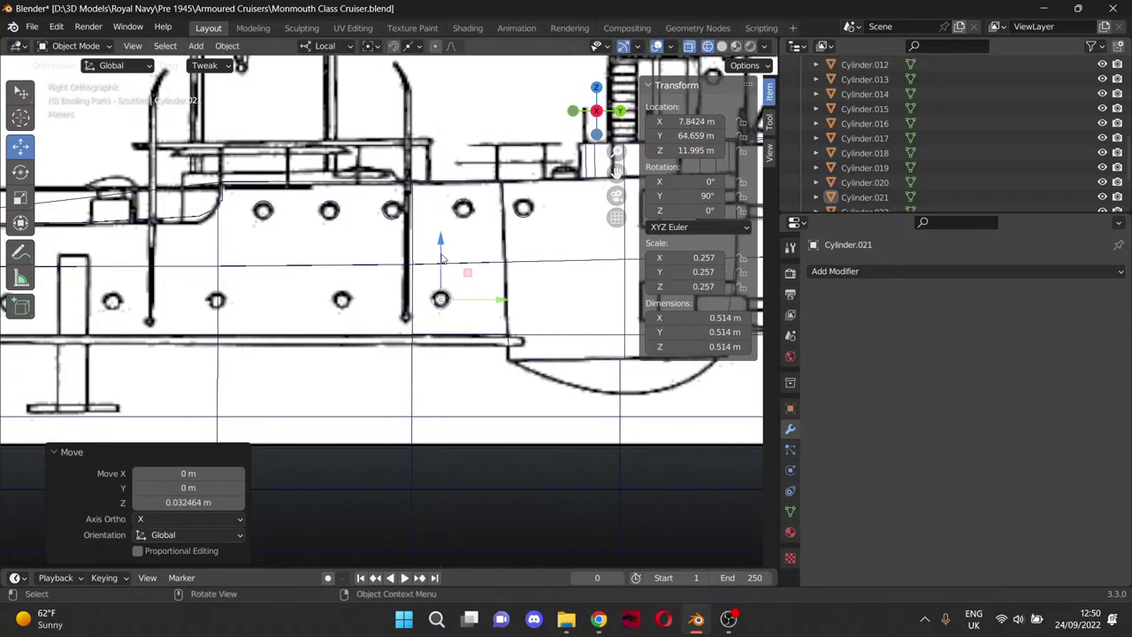
Duplicate the lower-row cylinder onto the next two portholes aft, moving the copies about -2.727 m and a further -3.457 m along Y.
key("ctrl+c")
key("ctrl+v")
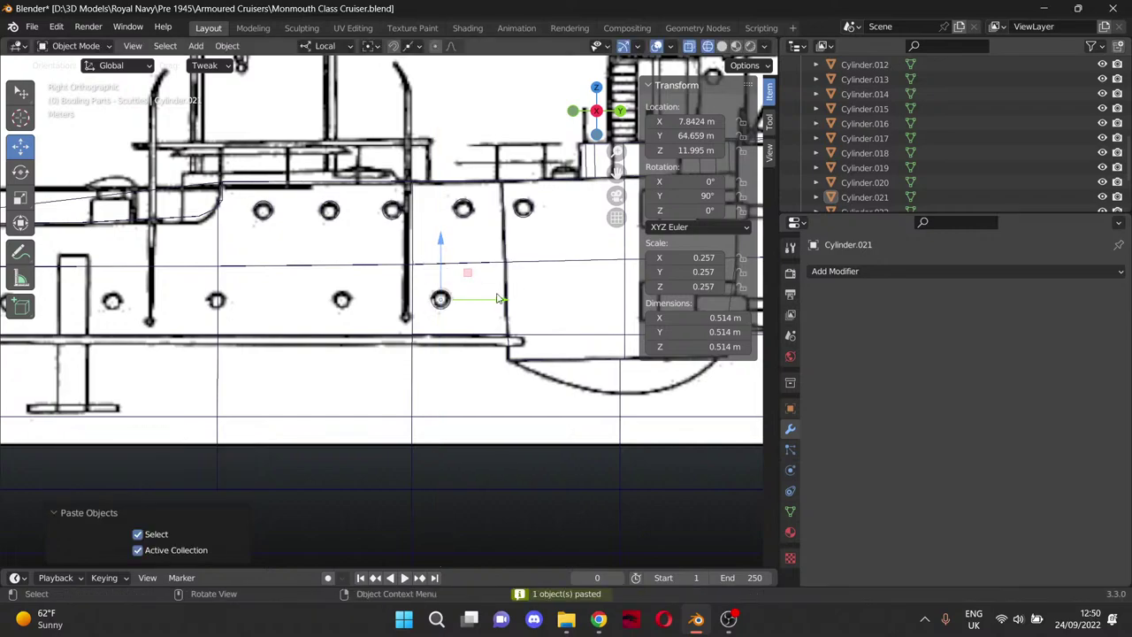
left_click_drag(489, 300, 390, 300)
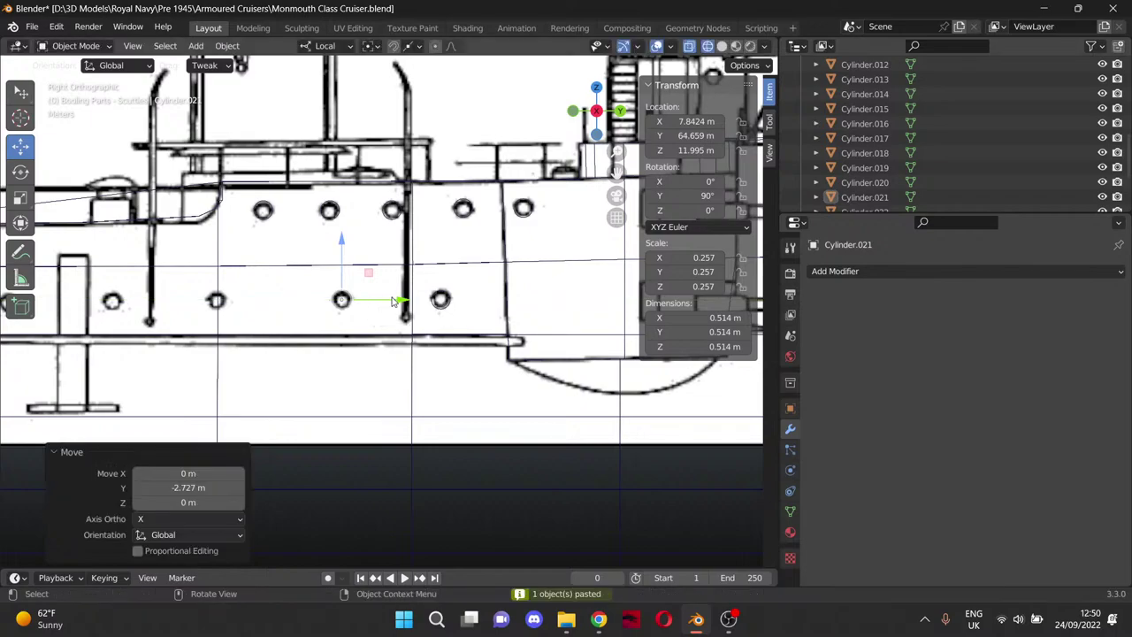
key("ctrl+c")
key("ctrl+v")
left_click_drag(392, 300, 272, 306)
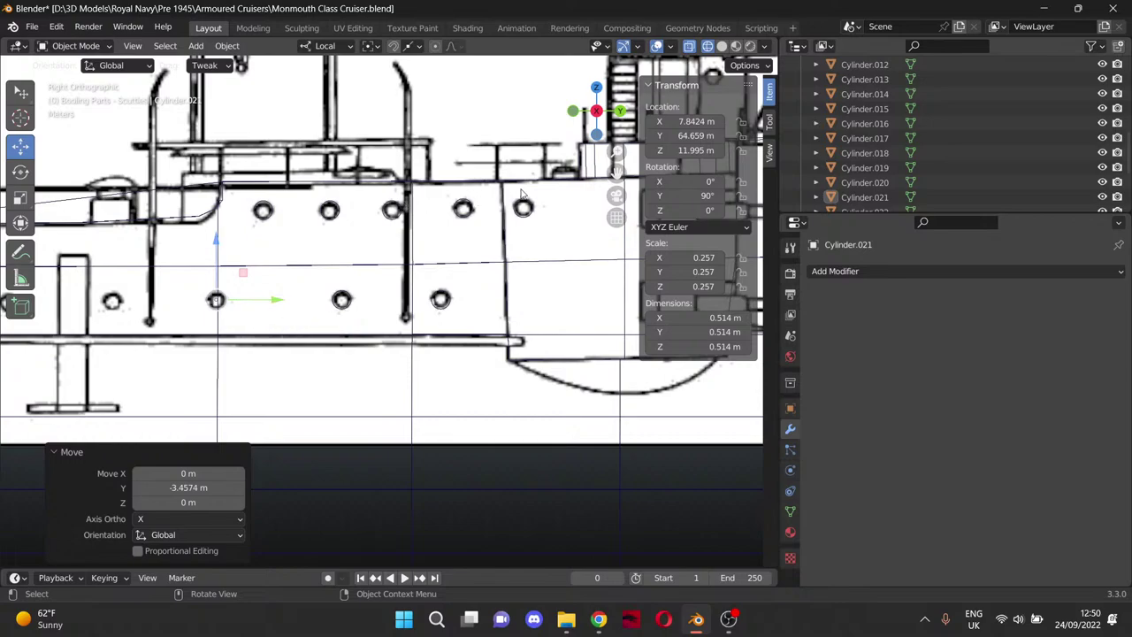
Duplicate the cylinder onto the next two lower-row portholes aft, lowering the aftermost copy about 0.068 m and the other about 0.034 m.
left_click_drag(612, 174, 964, 153)
scroll(475, 295, "up", 2)
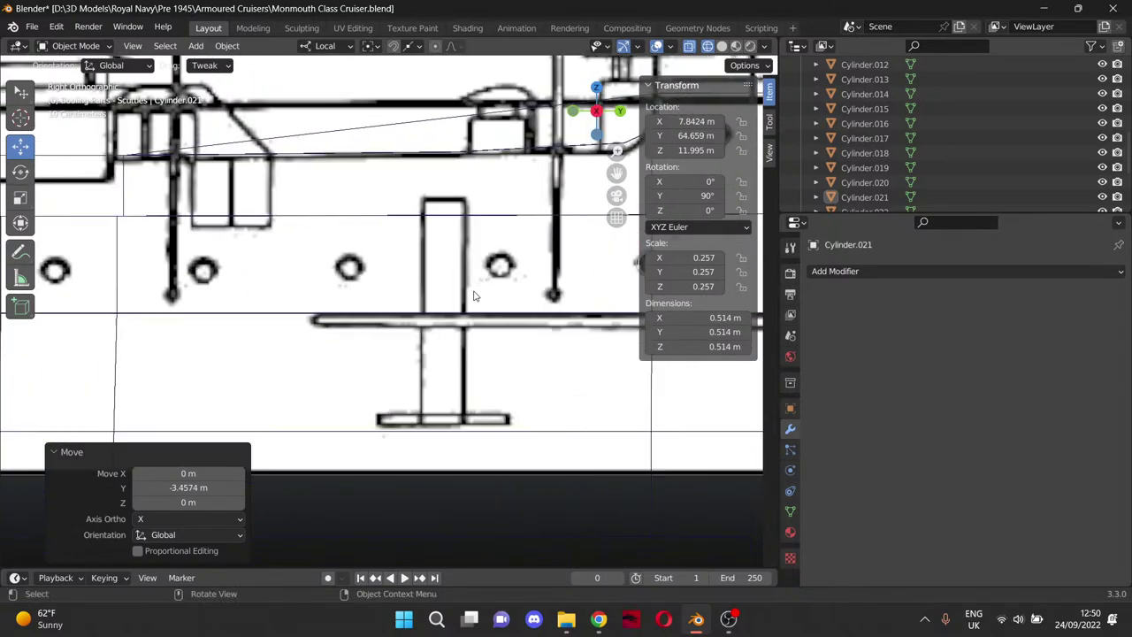
left_click_drag(616, 176, 475, 183)
key("ctrl+c")
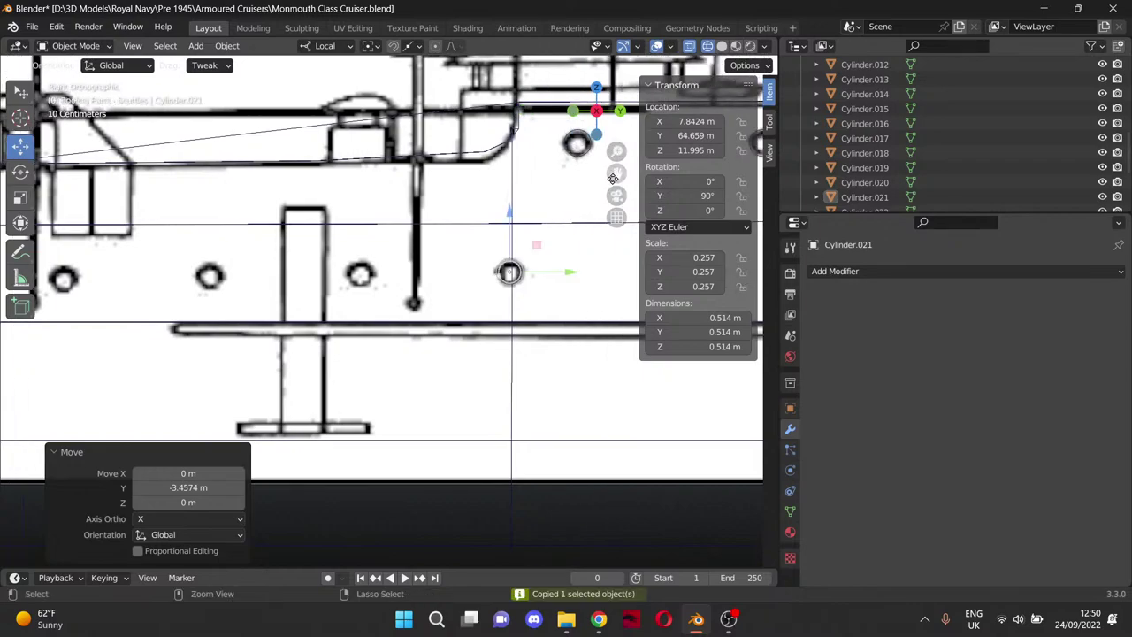
key("ctrl+v")
left_click_drag(563, 270, 260, 272)
key("ctrl+z")
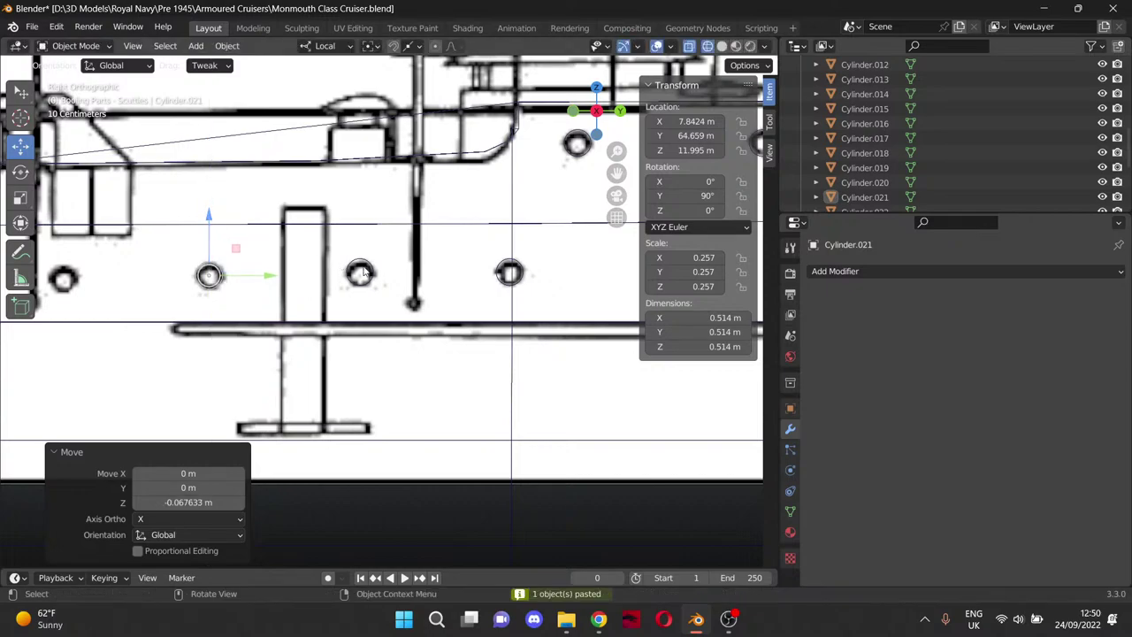
left_click(361, 272)
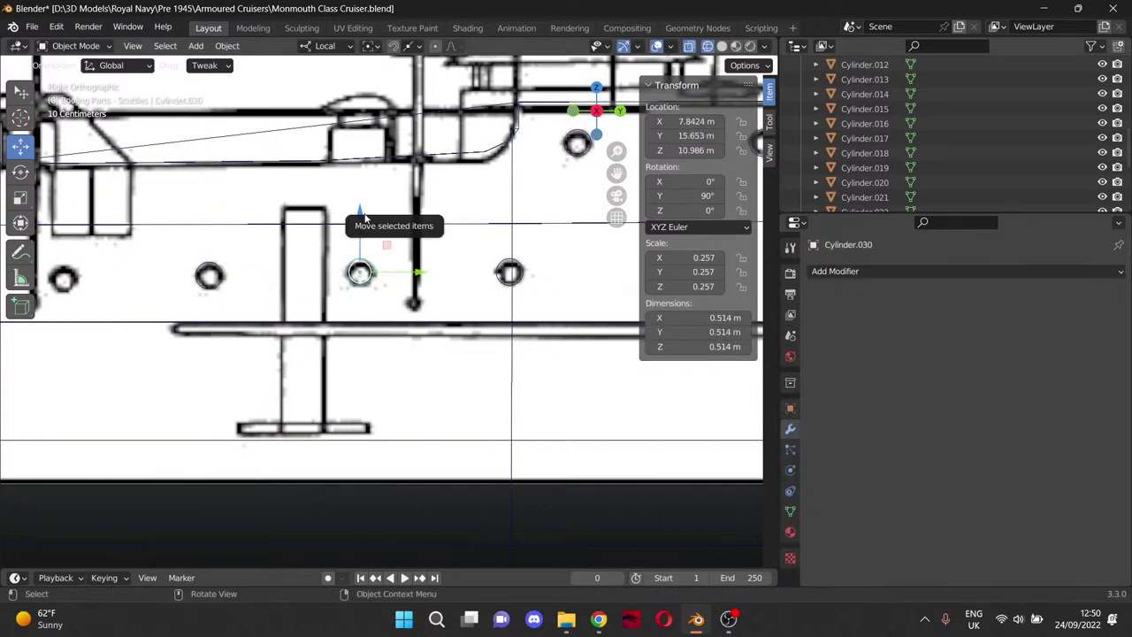
left_click_drag(365, 216, 365, 219)
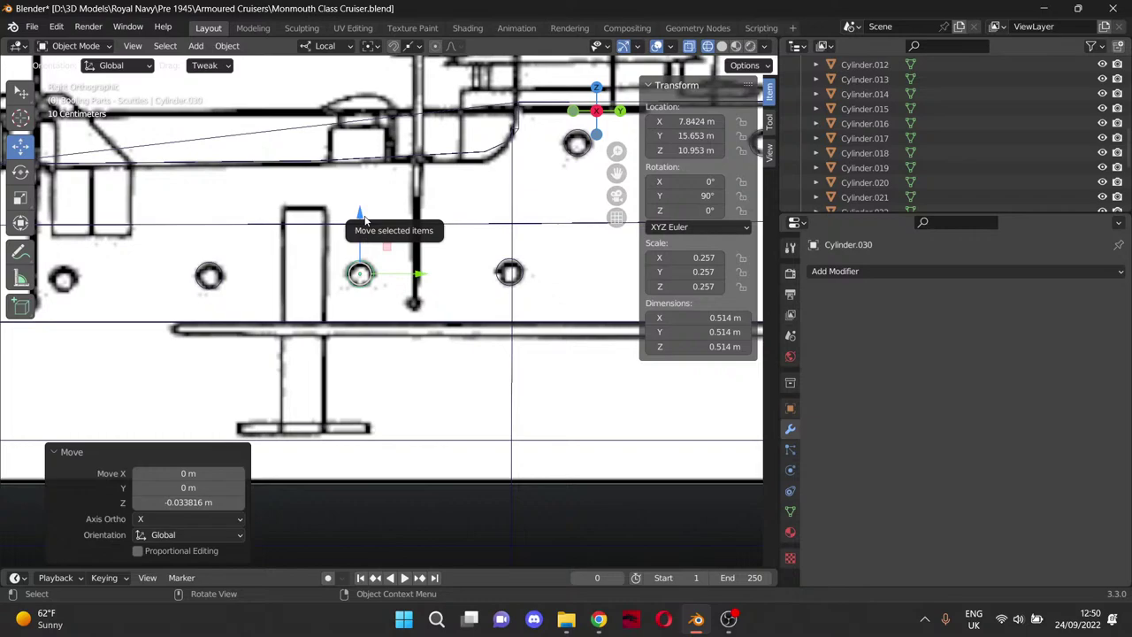
Copy the aftermost lower-row cylinder to the porthole beside the next boat davit, moving it about -2.796 m along Y and lowering it about 0.079 m.
left_click_drag(622, 171, 747, 158)
left_click(342, 259)
left_click(344, 254)
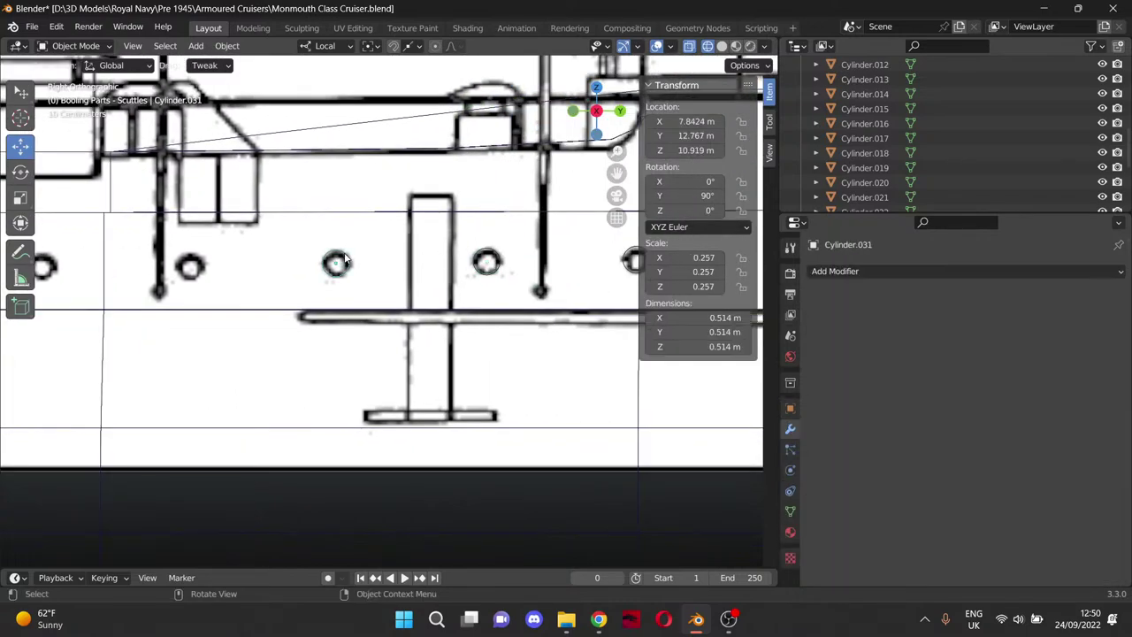
key("ctrl+c")
key("ctrl+v")
key("g")
key("y")
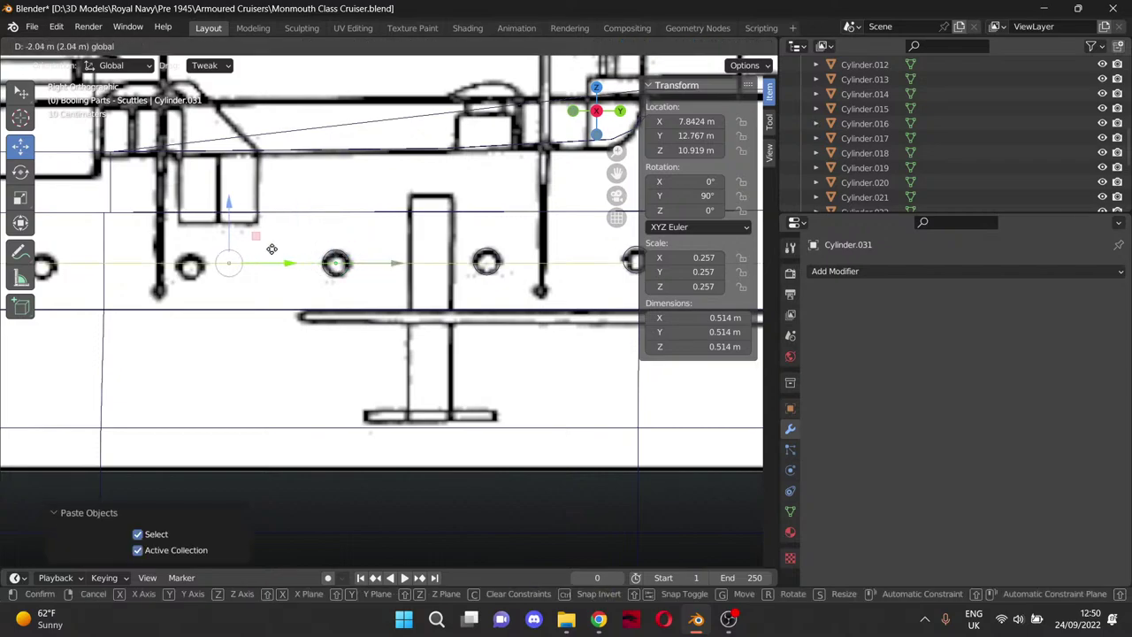
left_click(246, 257)
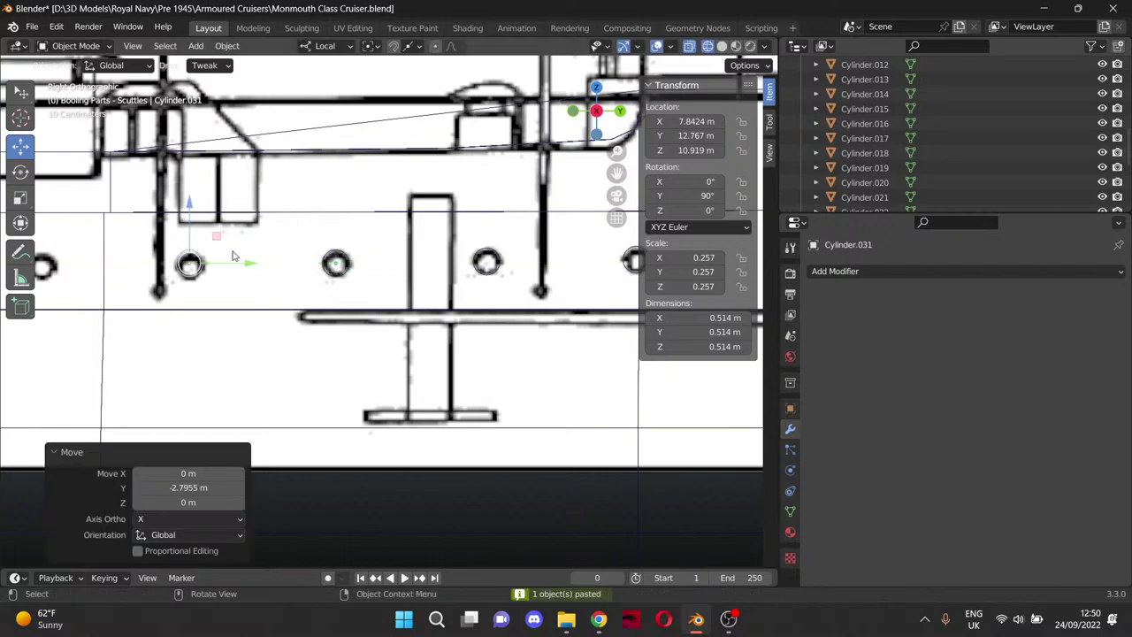
key("g")
key("z")
left_click(190, 209)
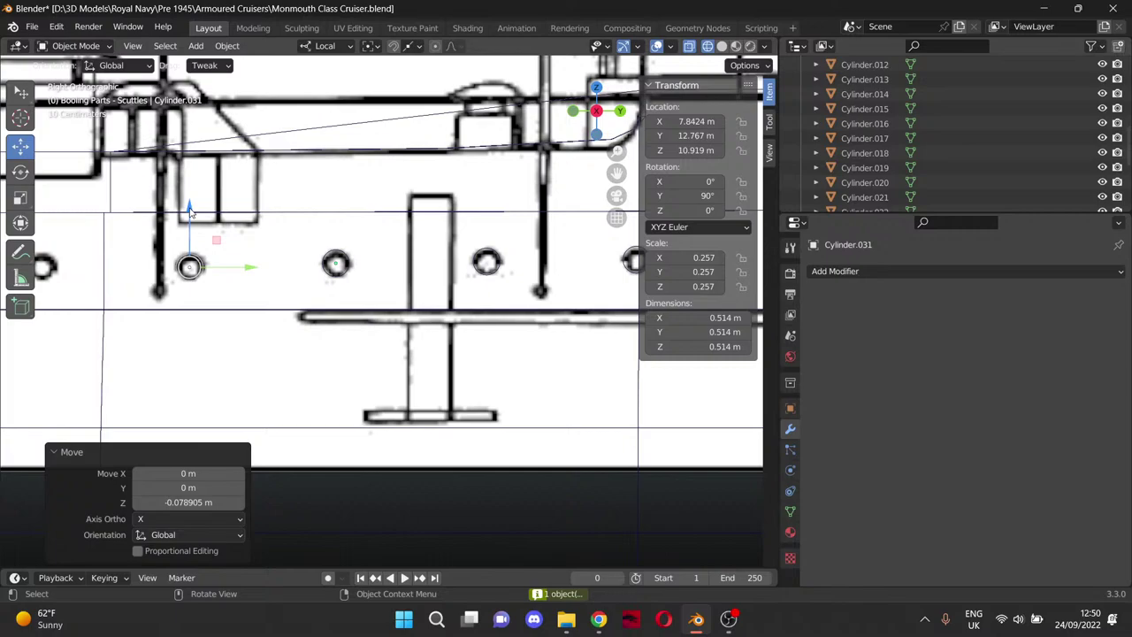
Duplicate the cylinder onto the next two portholes aft of the davit, moving the copies about -2.818 m and a further -2.931 m along Y.
left_click_drag(616, 174, 984, 184)
key("ctrl+c")
key("ctrl+v")
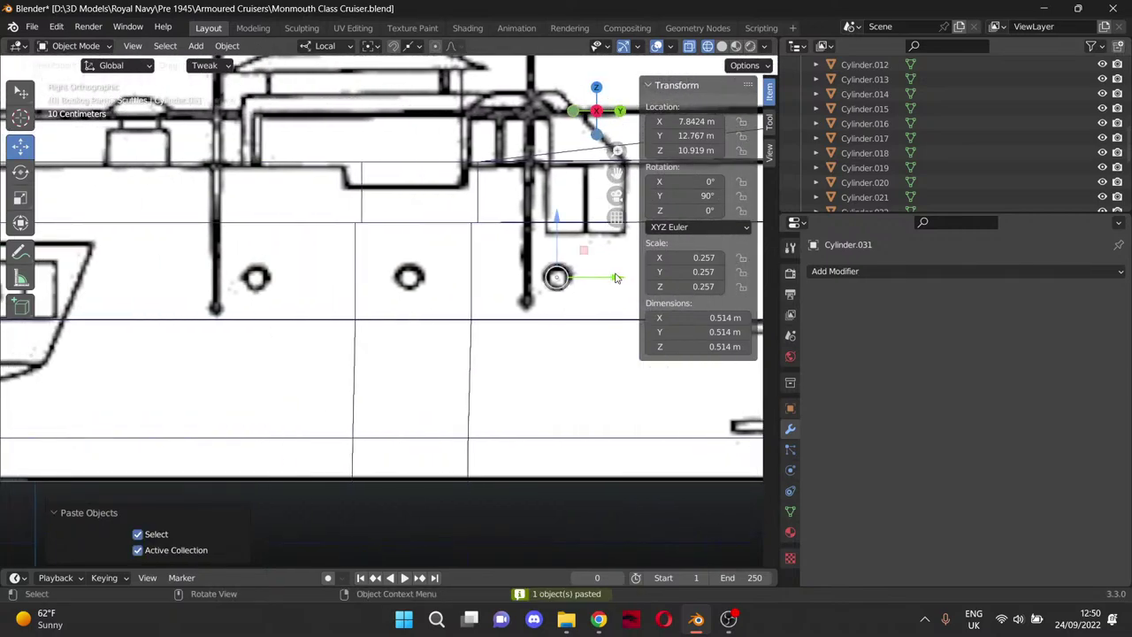
key("g")
key("y")
left_click(463, 278)
key("ctrl+c")
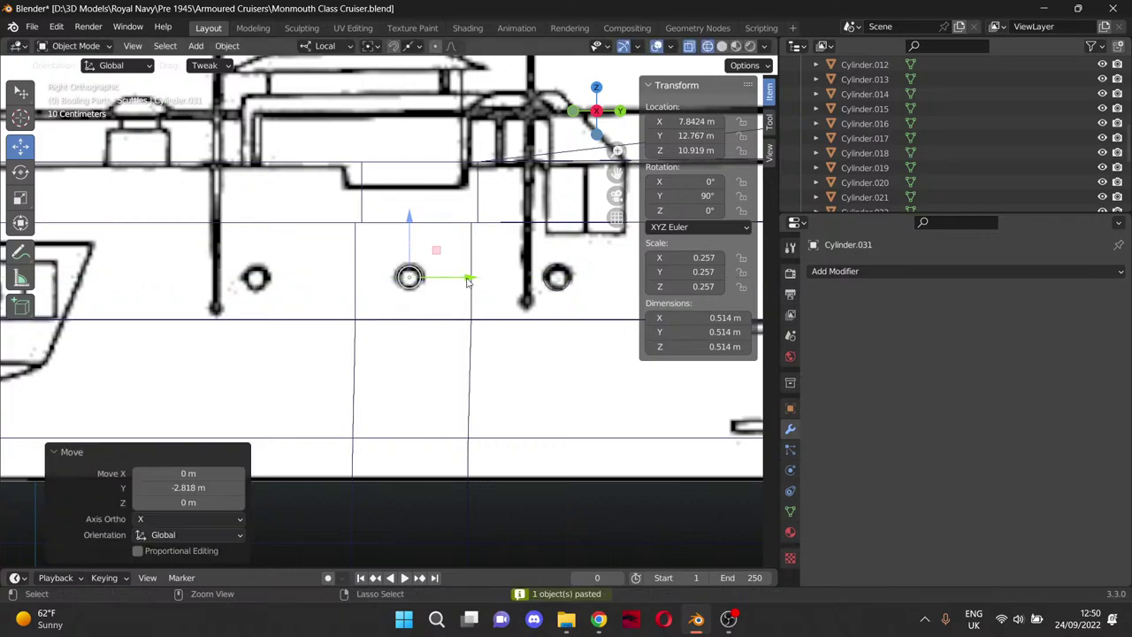
key("ctrl+v")
key("g")
key("y")
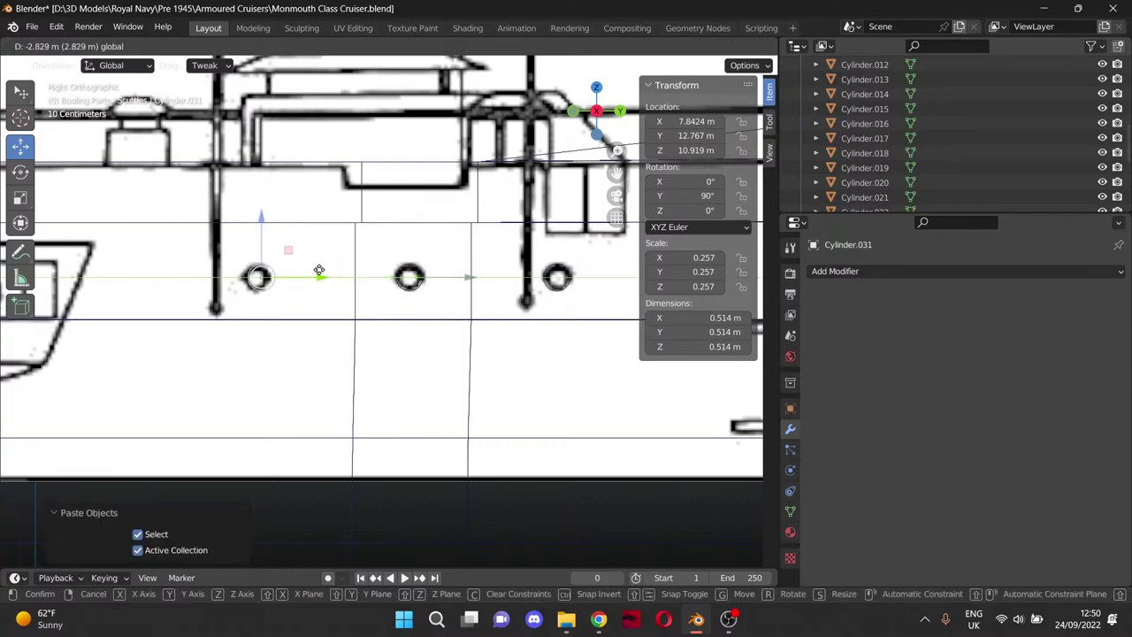
left_click(316, 276)
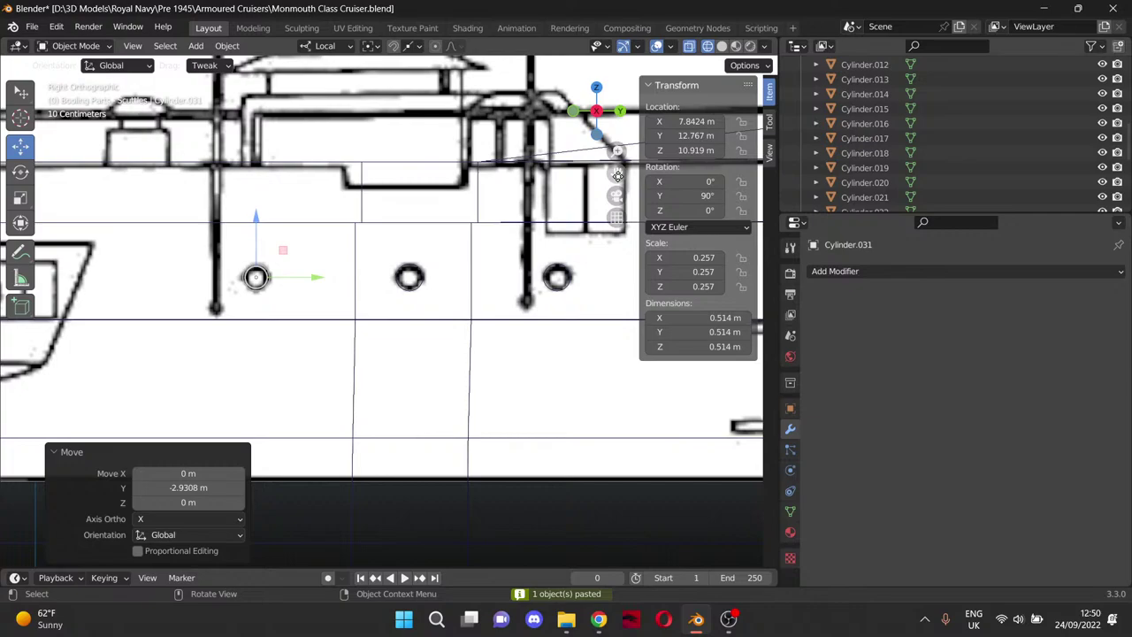
Copy Cylinder.034 past the trapezoidal hull fitting onto the porthole aft of the vertical post, moving it about -9.288 m along Y.
mouse_move(617, 176)
left_mouse_down()
mouse_move(958, 180)
mouse_move(958, 168)
left_mouse_up()
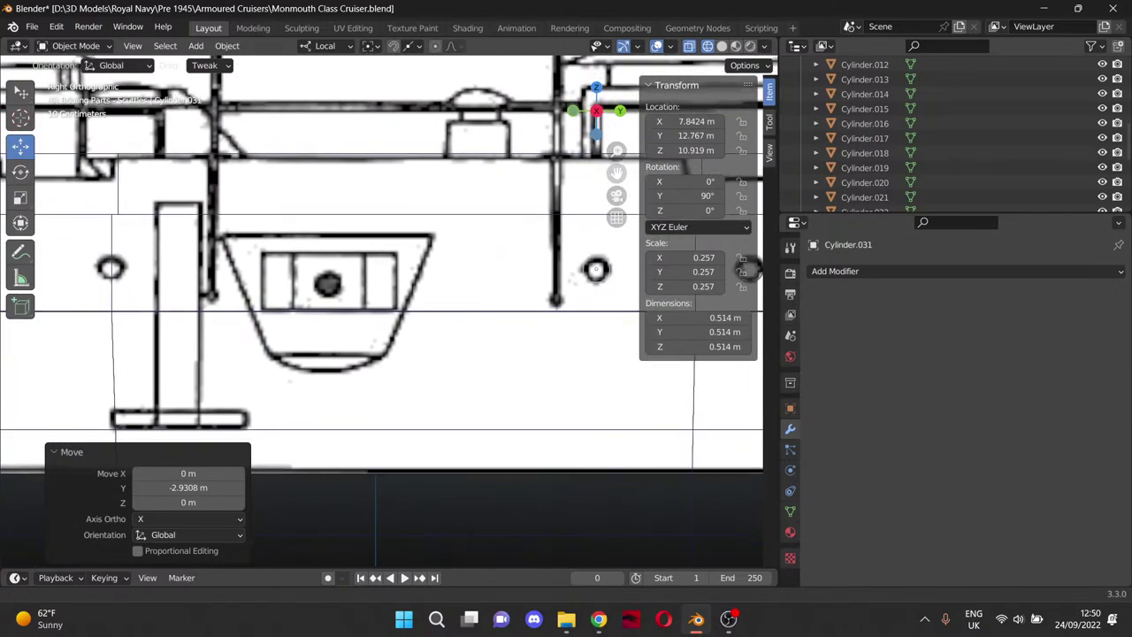
left_click_drag(747, 270, 743, 266)
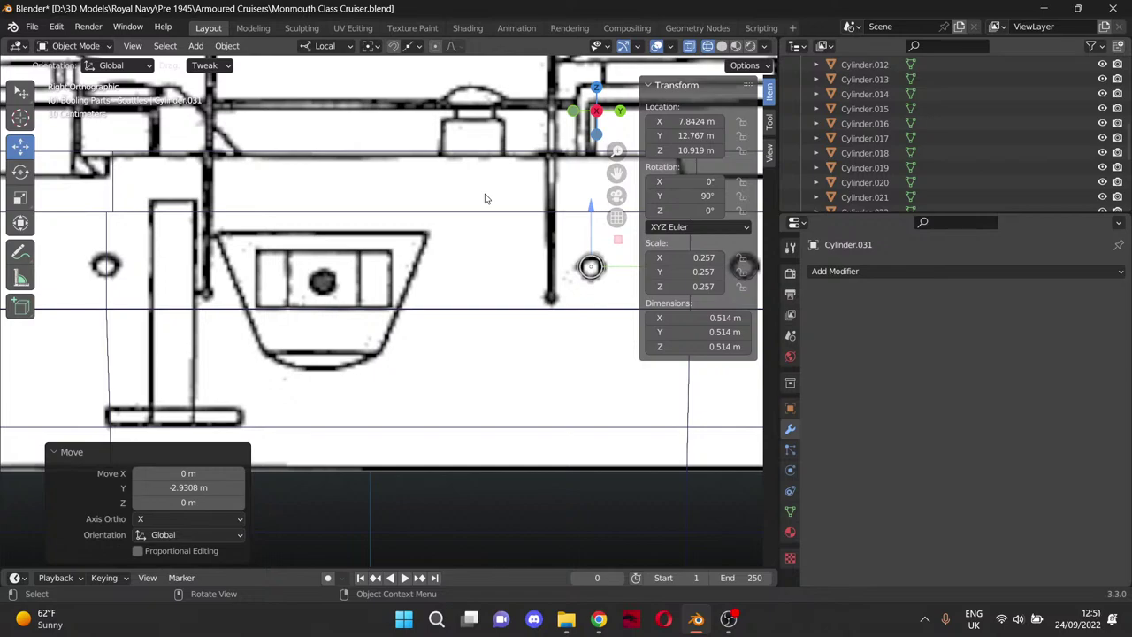
scroll(892, 169, "down", 5)
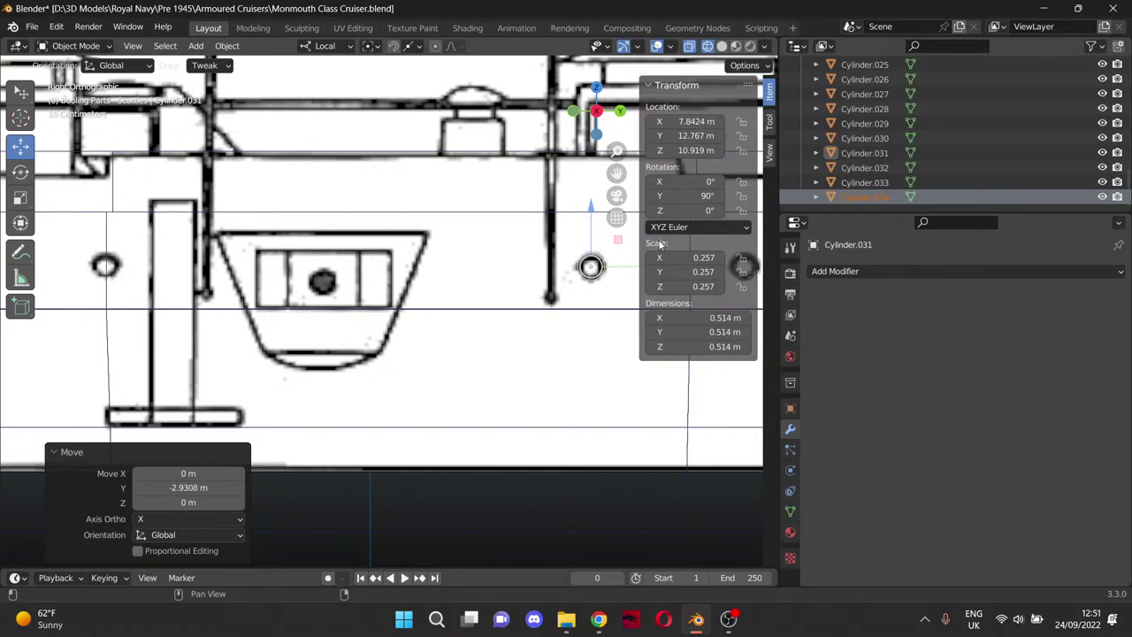
left_click(855, 184)
left_click(859, 196)
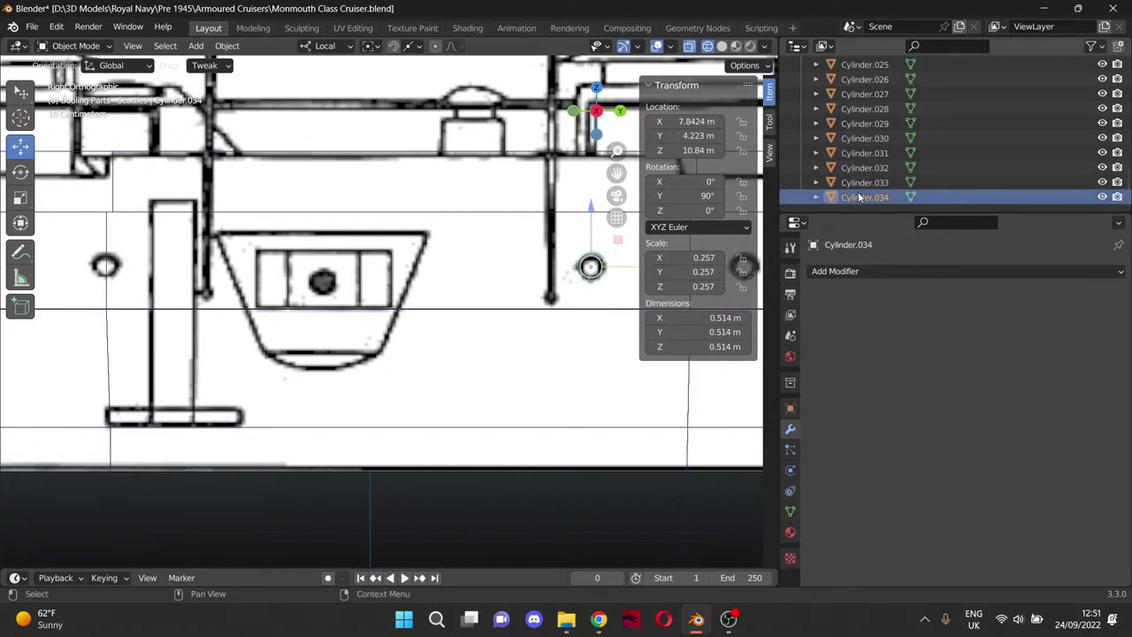
key("g")
key("y")
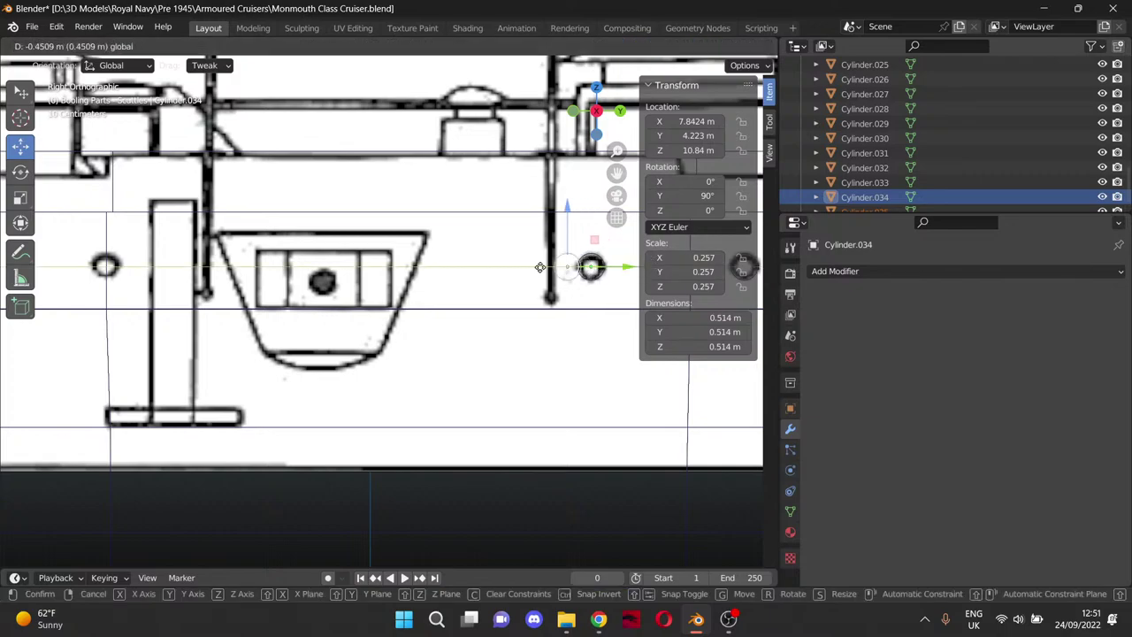
left_click(144, 235)
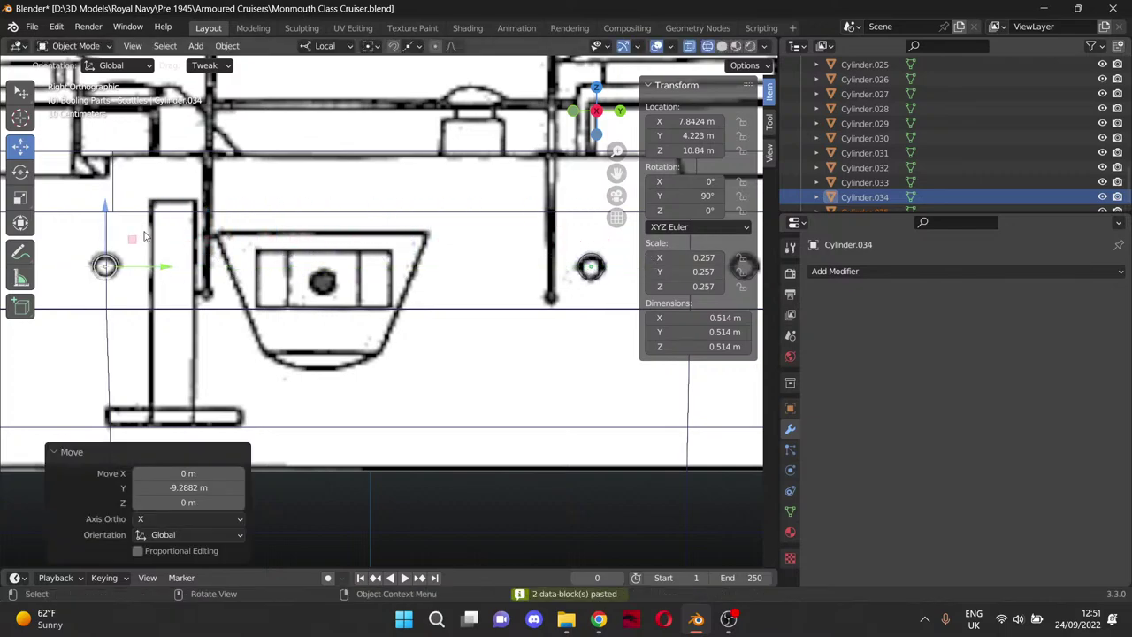
Place another copy on the next porthole aft of the post, moving it about -2.841 m along Y and raising it about 0.023 m.
left_click_drag(616, 173, 1057, 217)
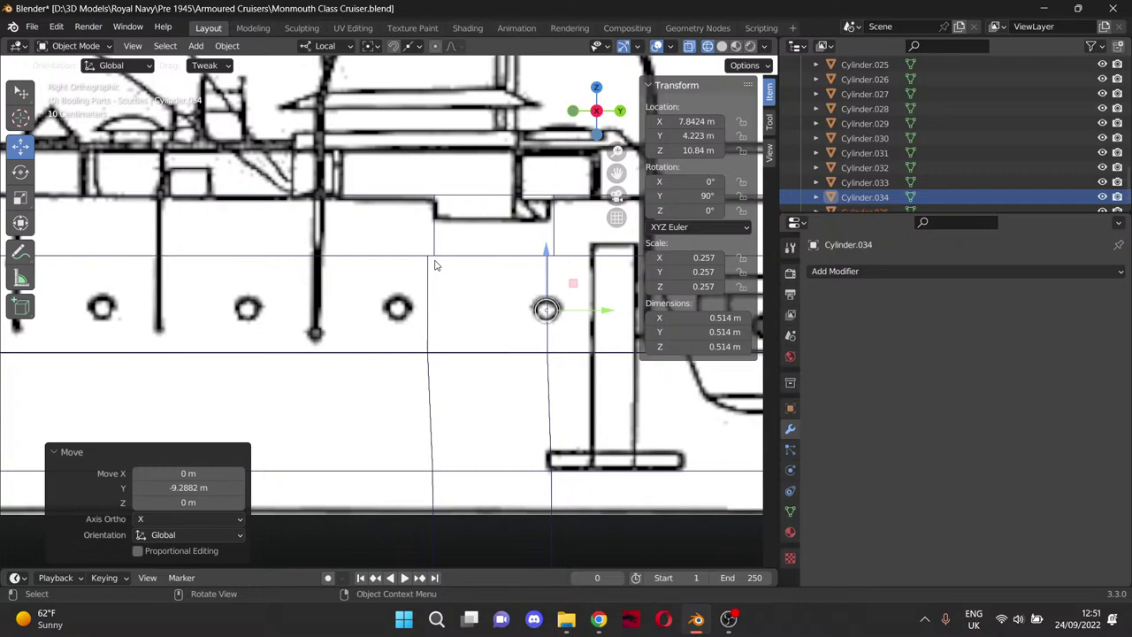
key("ctrl")
key("ctrl+c")
key("ctrl+v")
key("g")
key("y")
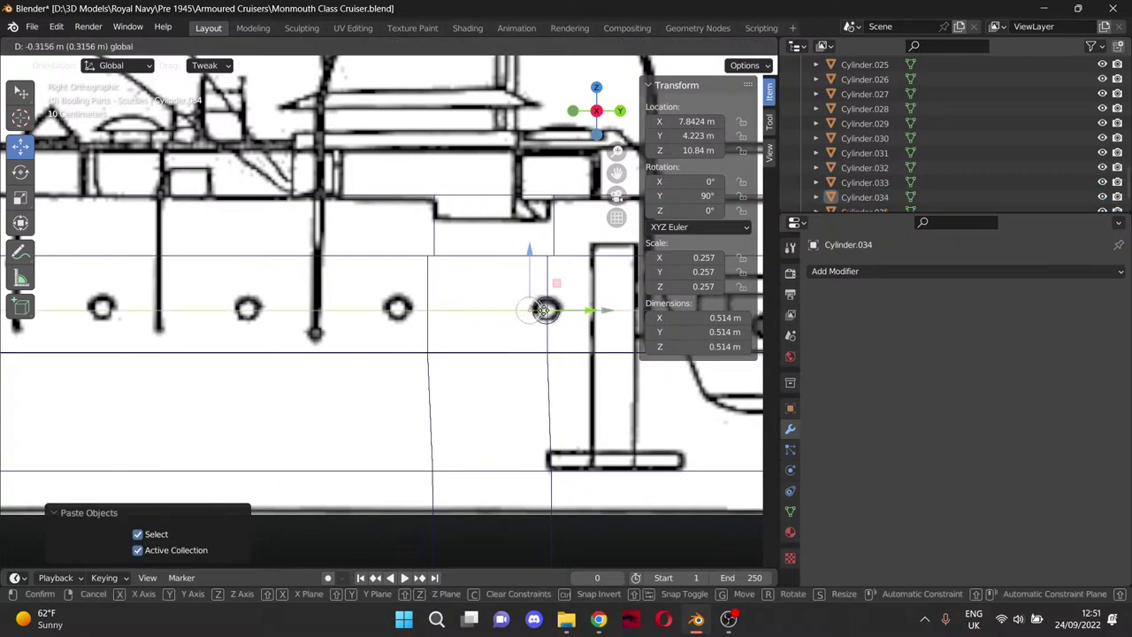
left_click(456, 313)
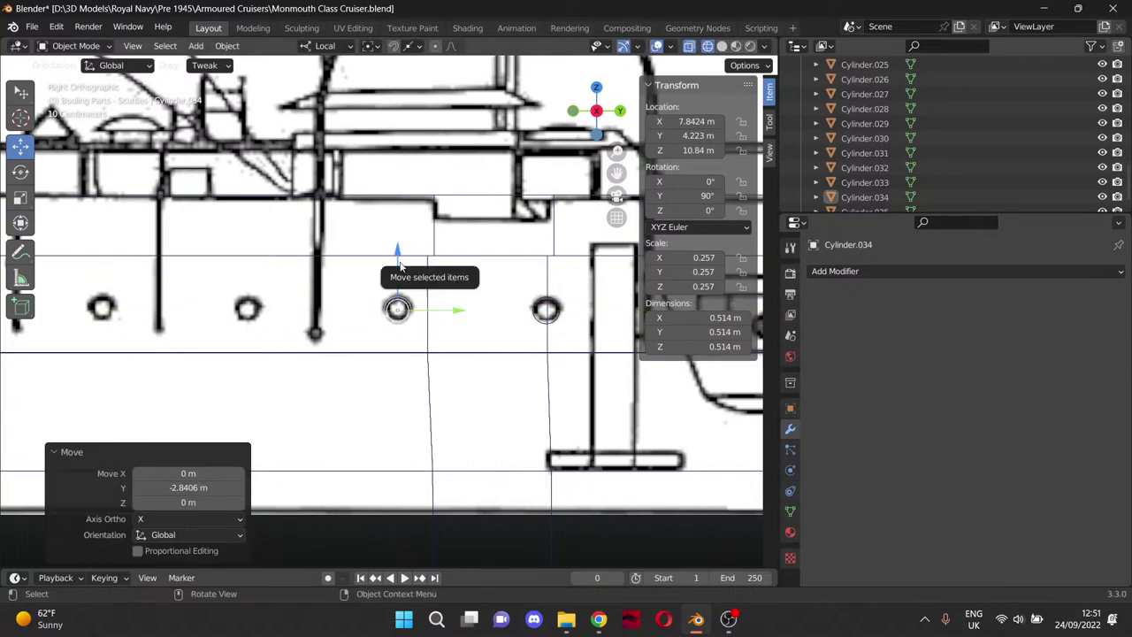
left_click_drag(397, 255, 399, 260)
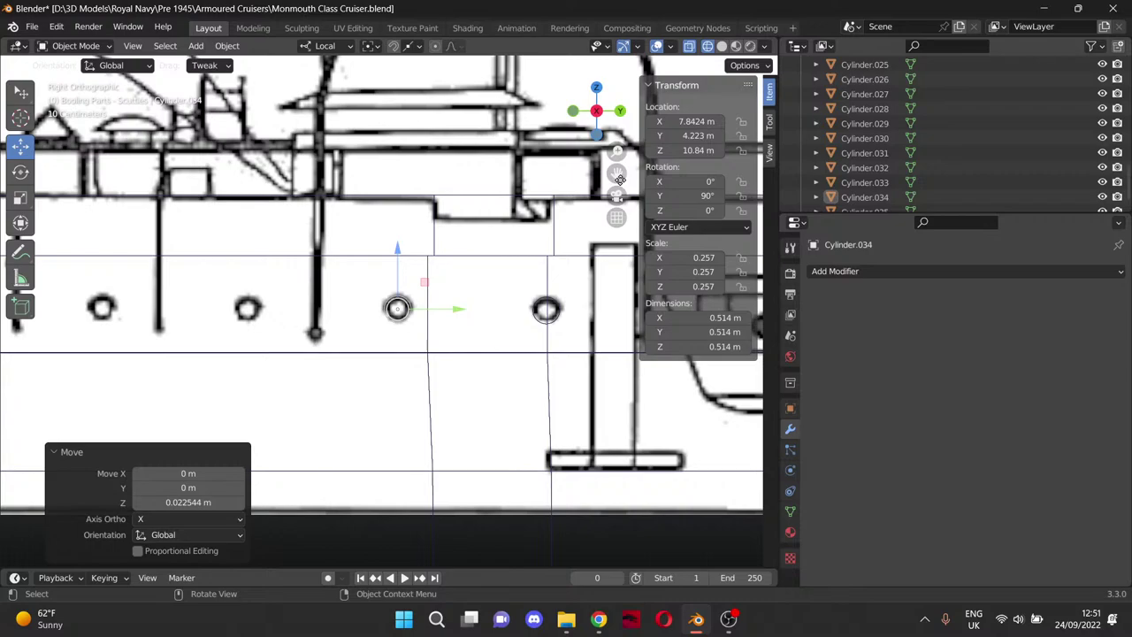
Duplicate the cylinder onto the next two lower-row portholes aft, moving the last copy about -2.807 m along Y.
left_click_drag(617, 173, 785, 169)
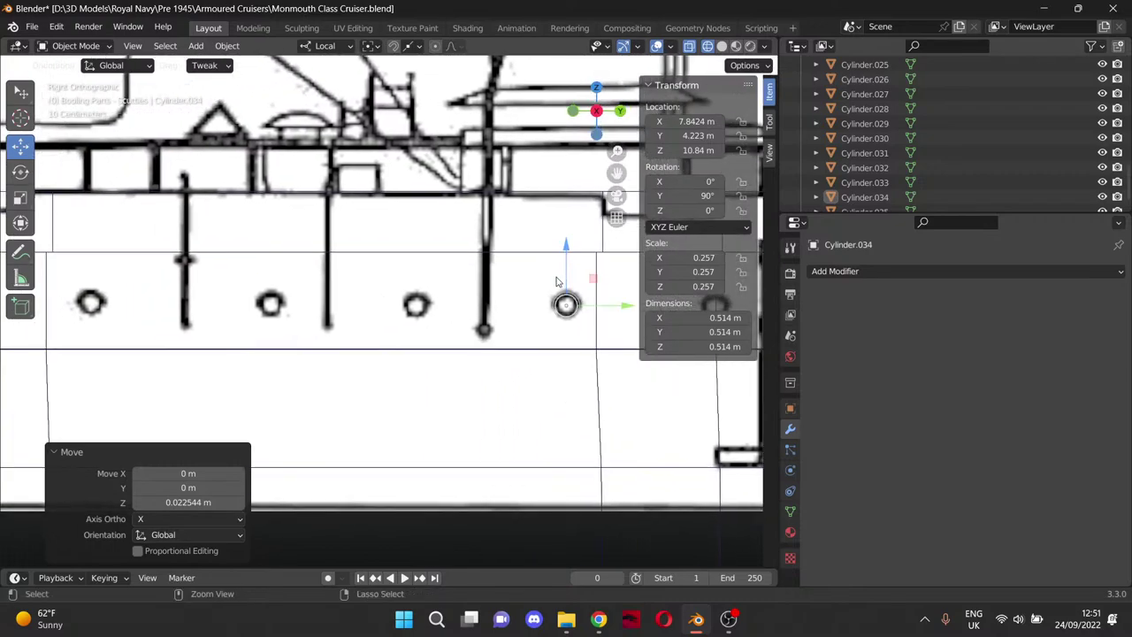
key("ctrl+v")
left_click_drag(607, 306, 268, 302)
key("ctrl+c")
key("ctrl+v")
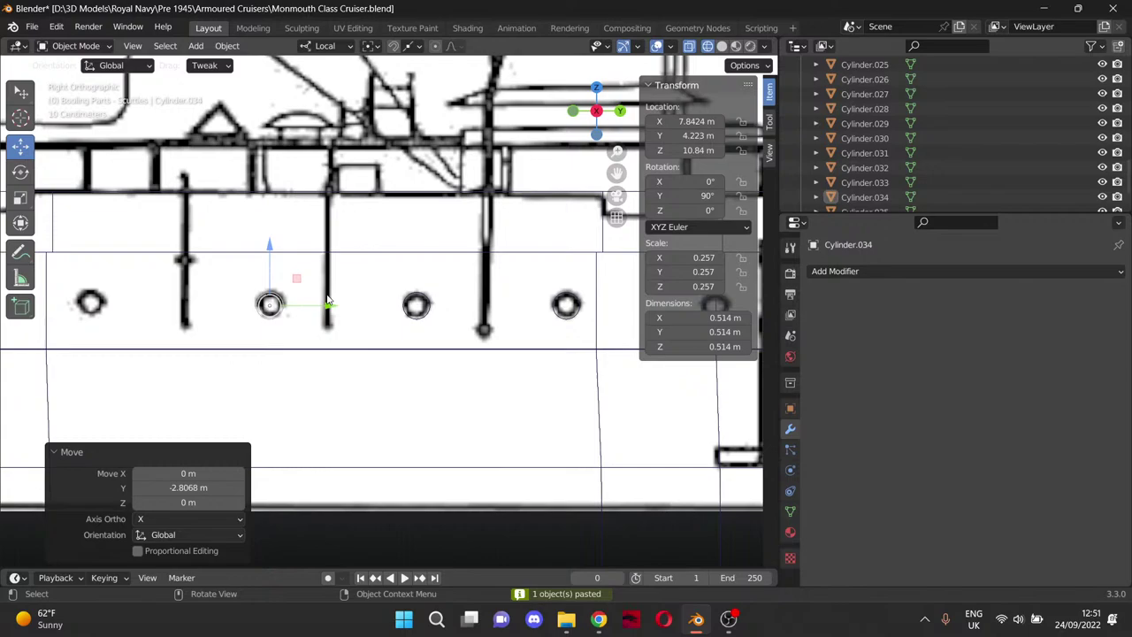
Place a copy on the porthole aft of the next davit, moving it about -3.415 m along Y and raising it about 0.056 m.
key("ctrl+c")
key("ctrl+v")
left_click_drag(620, 173, 901, 198)
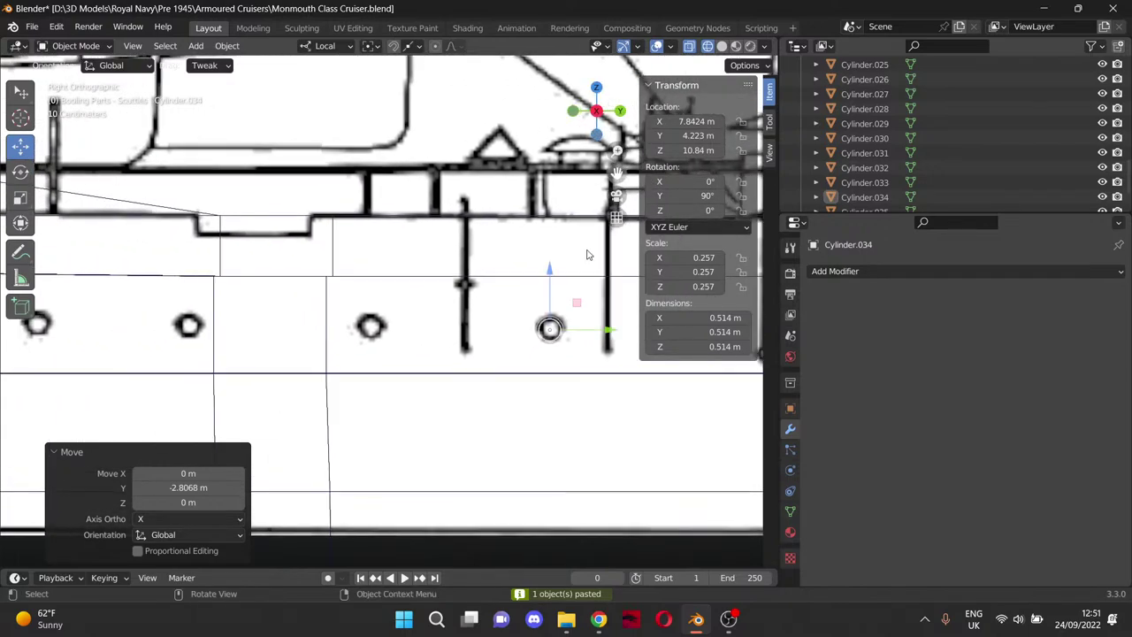
key("ctrl+v")
left_click_drag(608, 329, 425, 326)
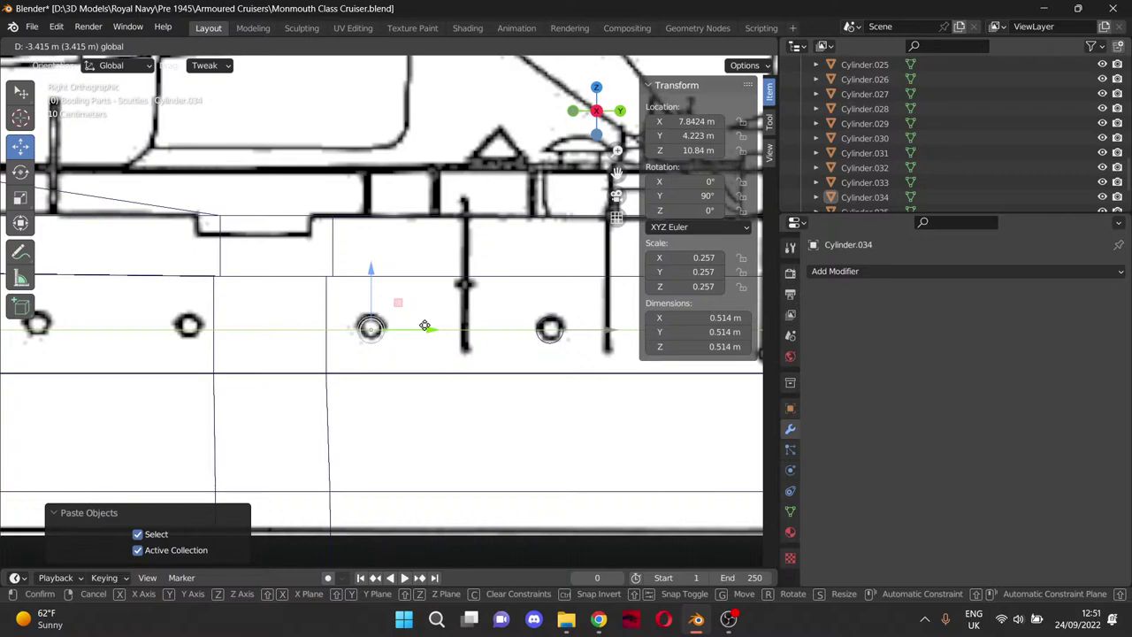
left_click_drag(424, 325, 424, 326)
left_click_drag(371, 286, 372, 284)
Copy the cylinder onto the next lower-row porthole aft, moving it about -3.483 m along Y.
middle_click_drag(372, 284, 433, 284, "shift")
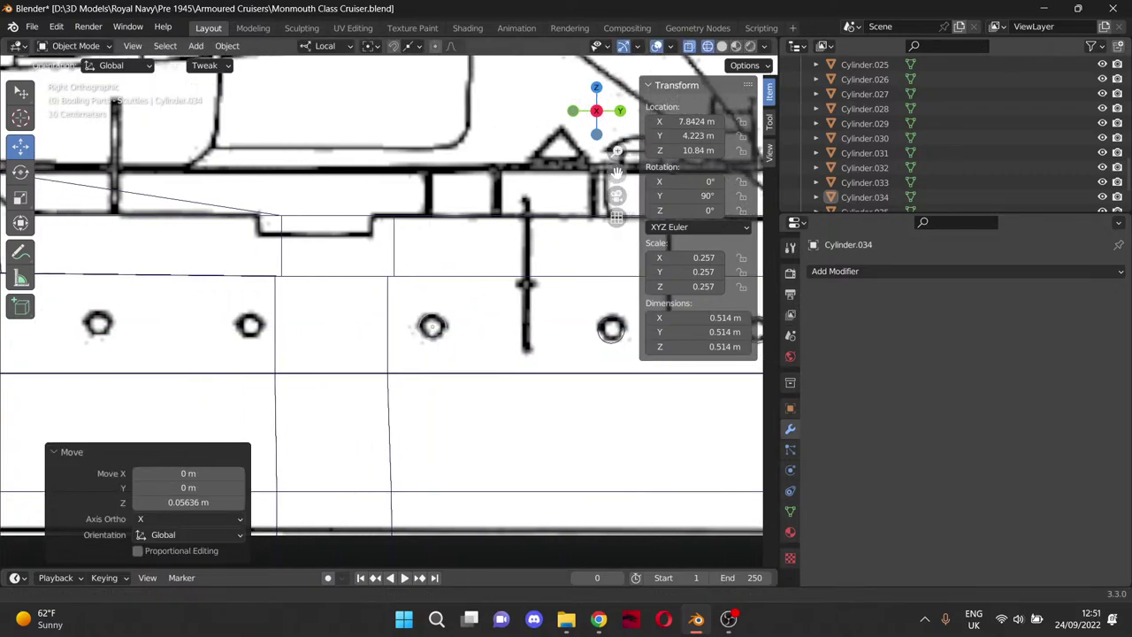
left_click_drag(614, 169, 639, 154)
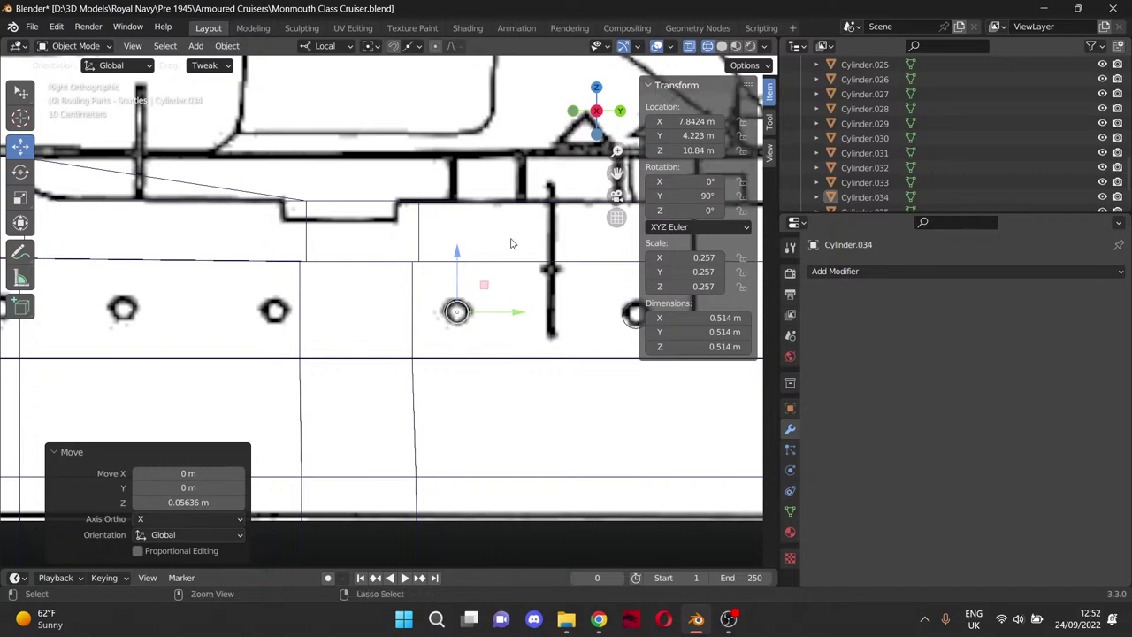
key("ctrl+c")
key("ctrl+v")
key("g")
key("y")
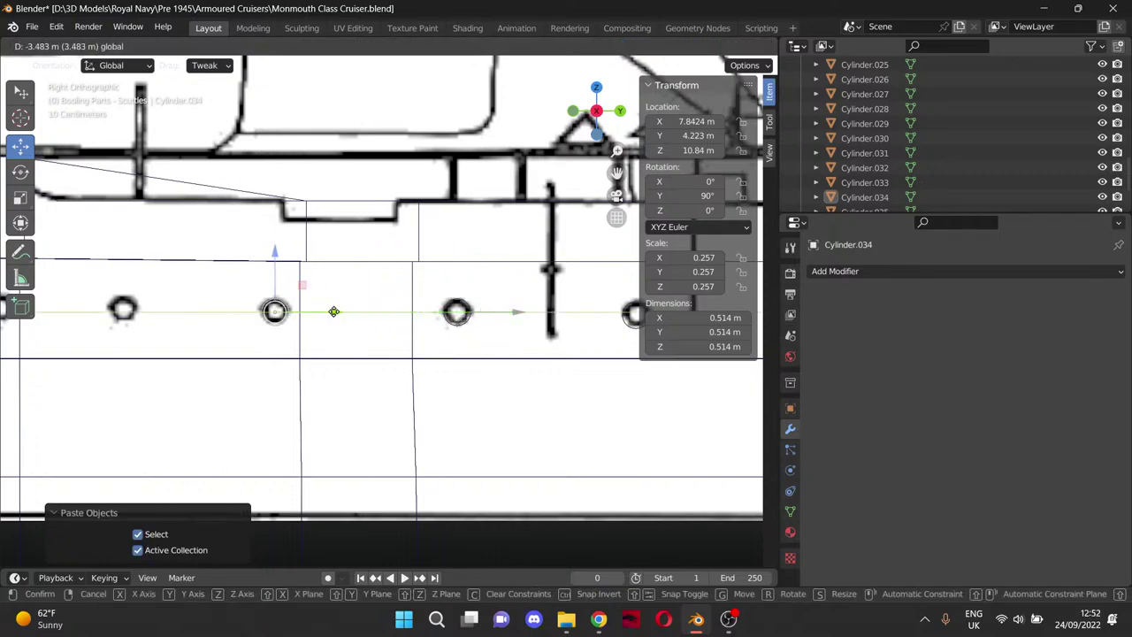
left_click(334, 314)
Place another copy on the following porthole, moving it about -2.886 m along Y and raising it slightly to match the blueprint.
left_click_drag(617, 171, 856, 171)
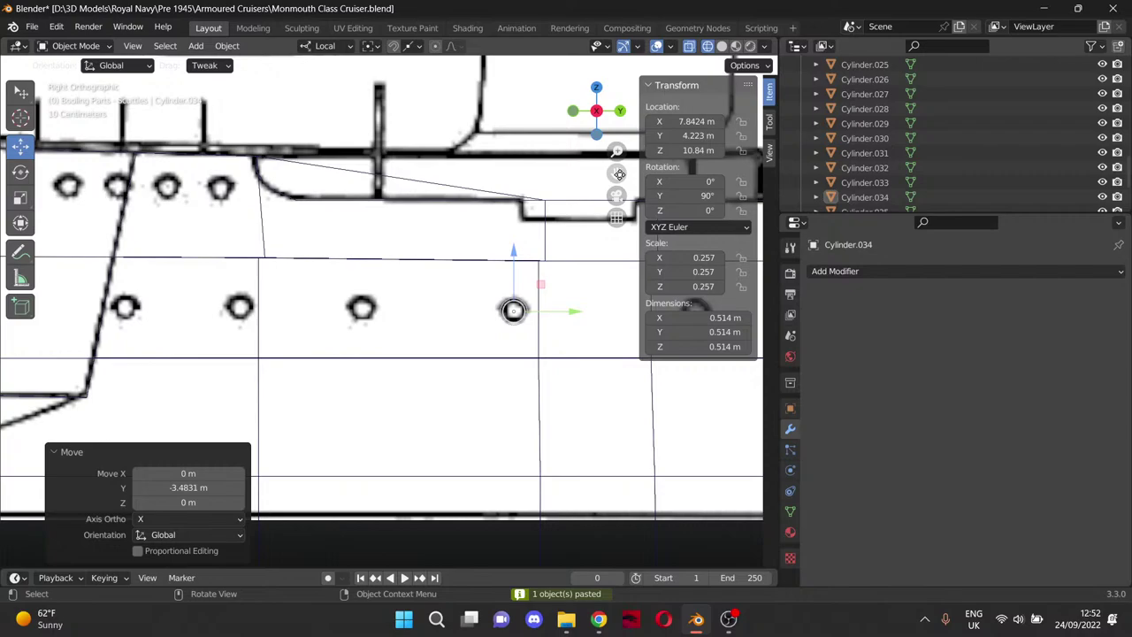
key("ctrl+v")
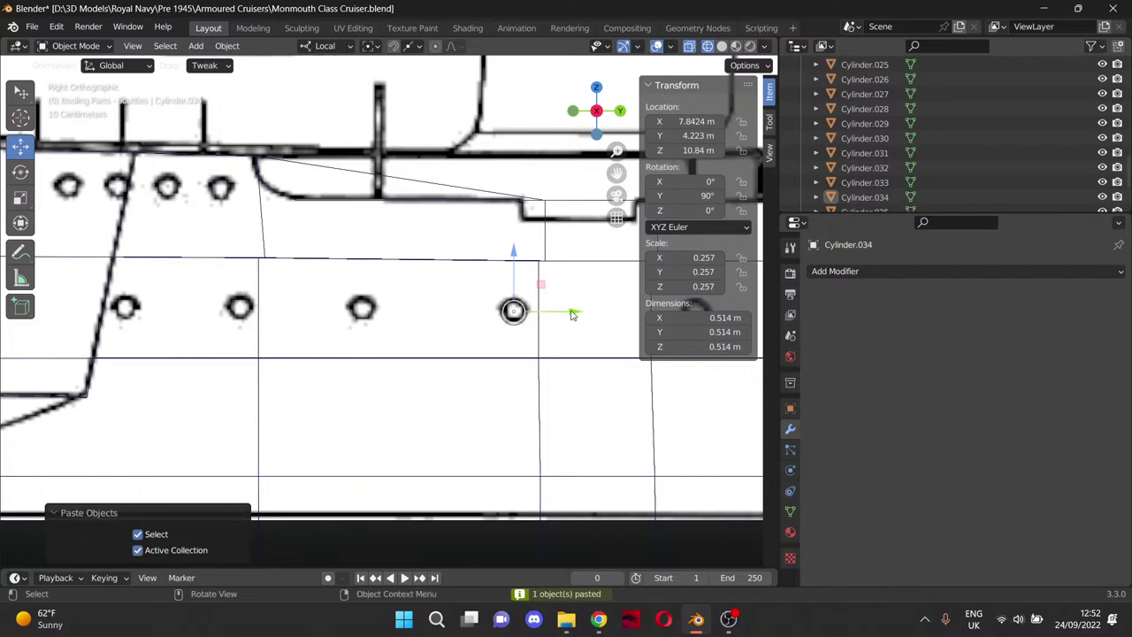
key("g")
key("y")
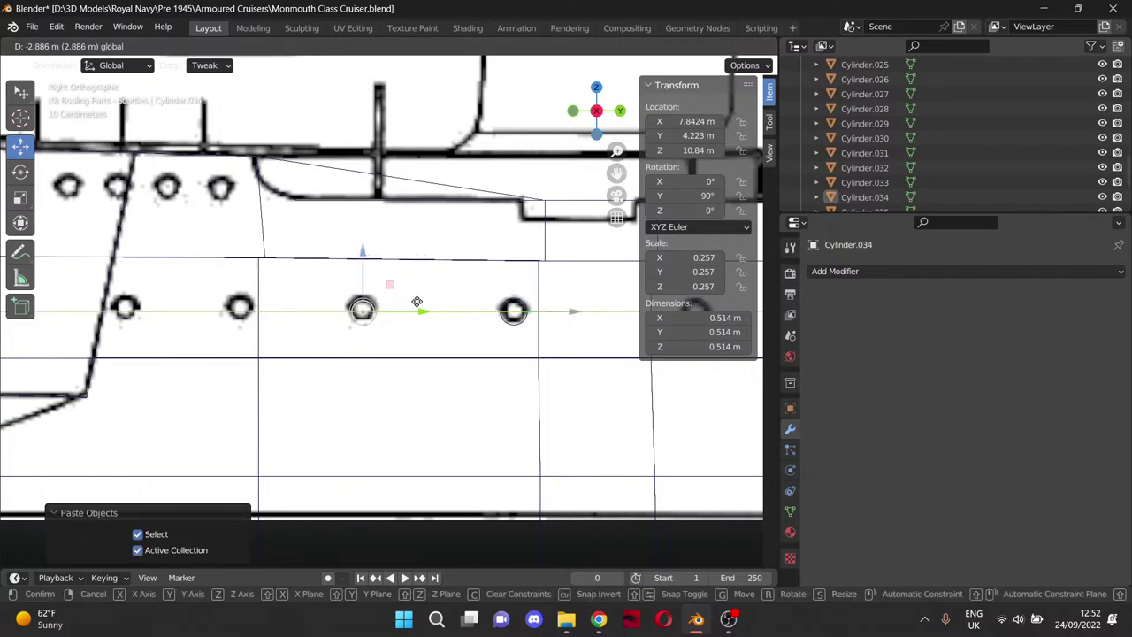
left_click(417, 301)
left_click_drag(368, 288, 369, 281)
Duplicate the cylinder onto the last two portholes forward of the aft gun casemate, moving the last copy about -2.198 m along Y.
key("ctrl+v")
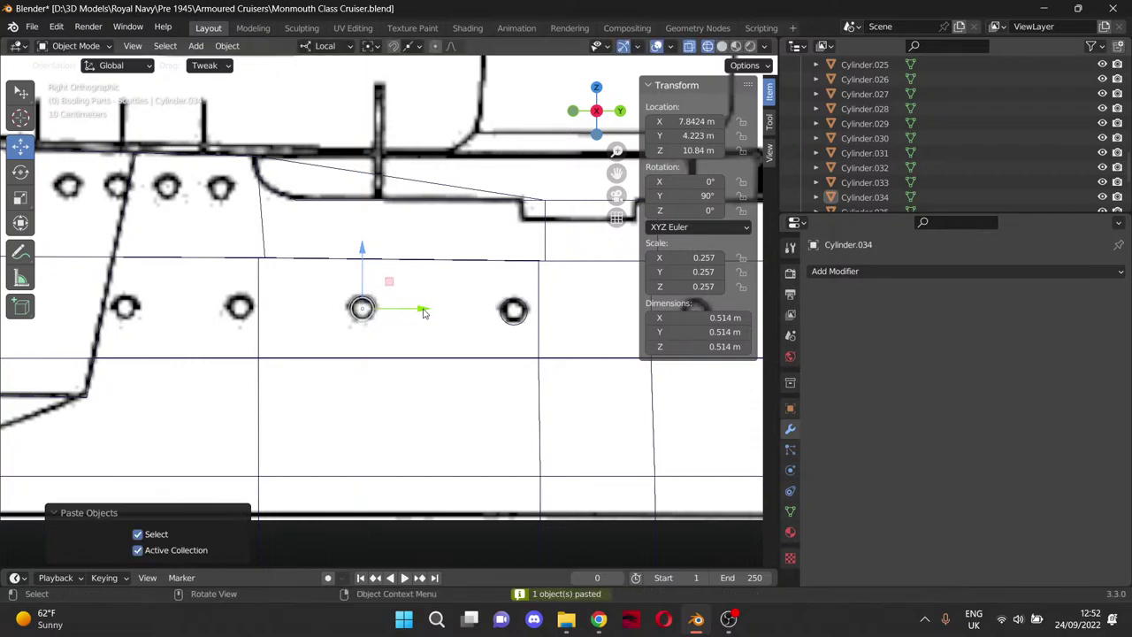
left_click_drag(424, 314, 181, 305)
key("ctrl+v")
scroll(372, 261, "down", 7)
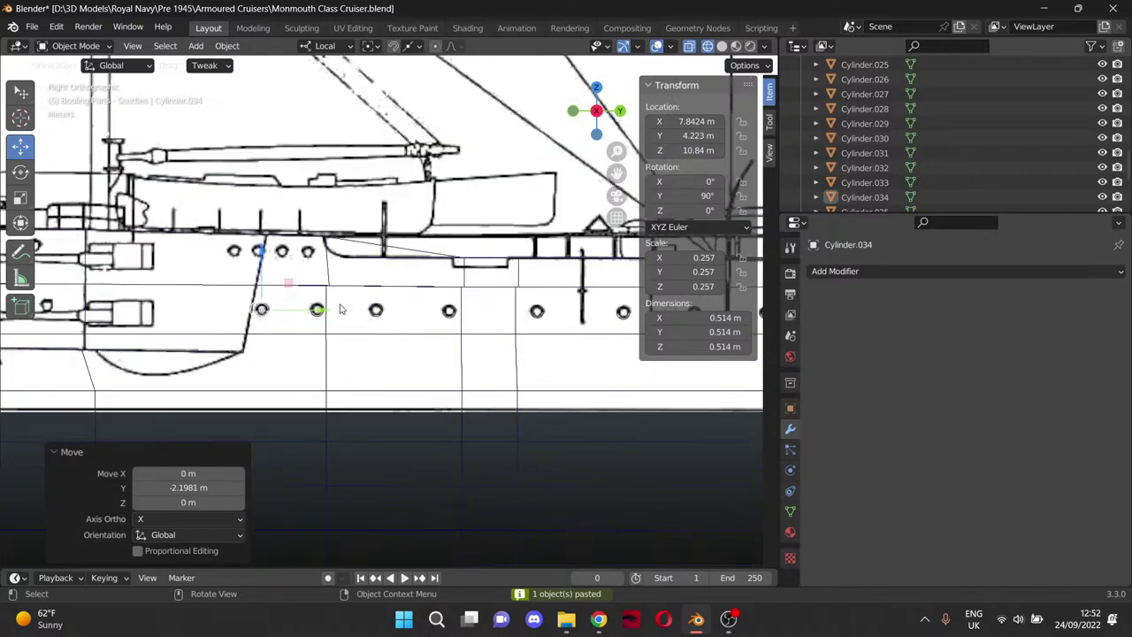
Copy the lower-row cylinder forward of the aft casemate straight up to the upper porthole row, about 2.378 m along Z.
scroll(358, 340, "down", 2)
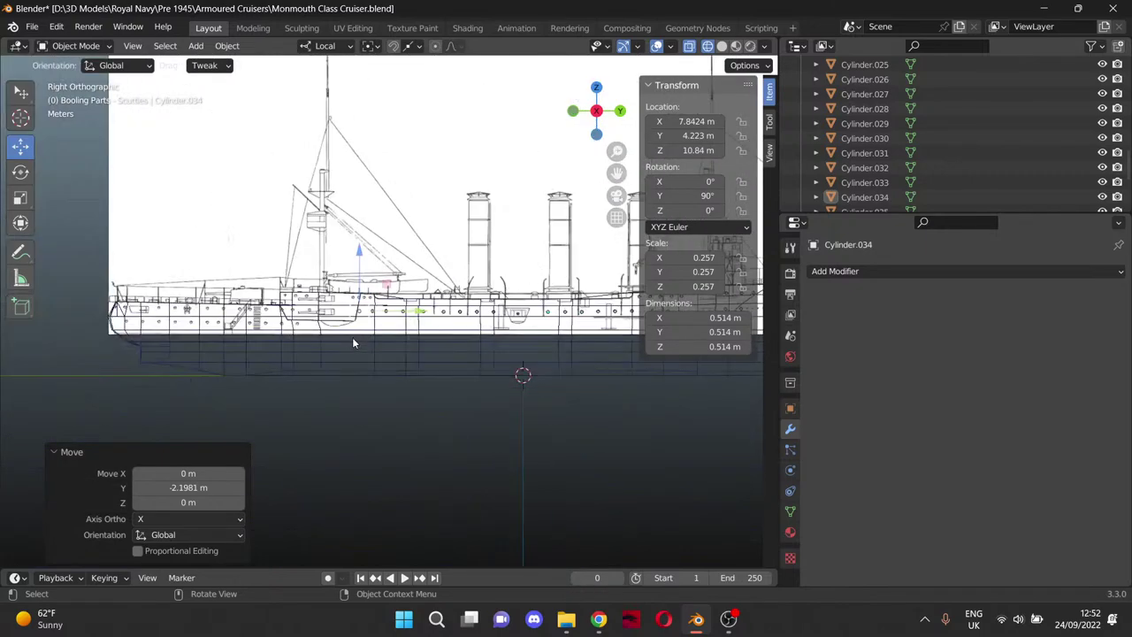
scroll(384, 340, "up", 1)
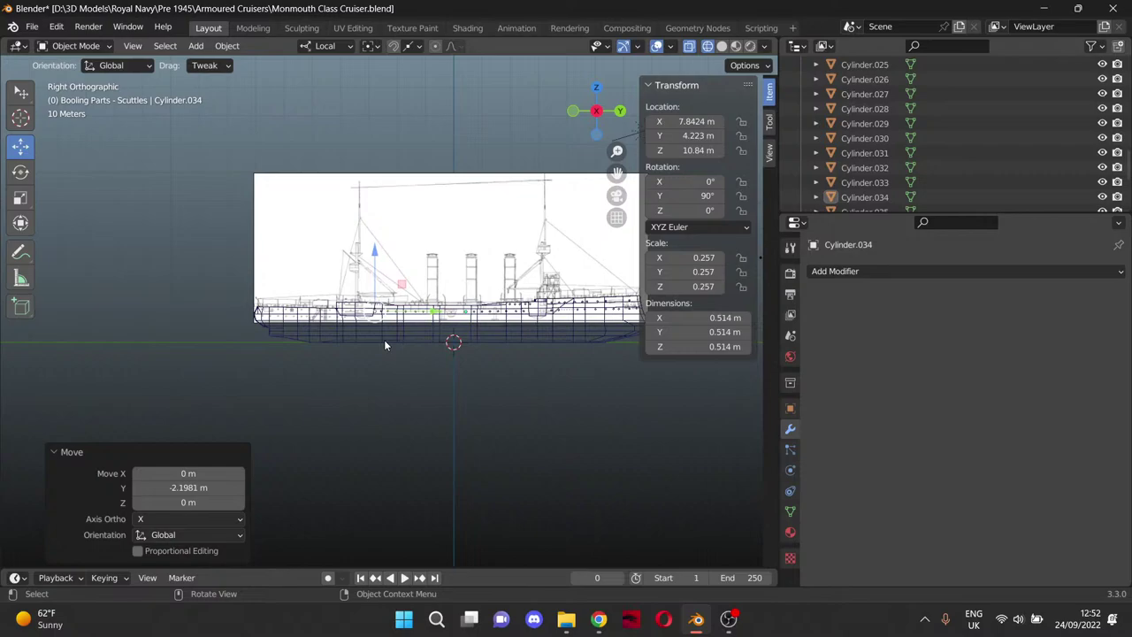
scroll(384, 341, "up", 2)
scroll(384, 342, "up", 8)
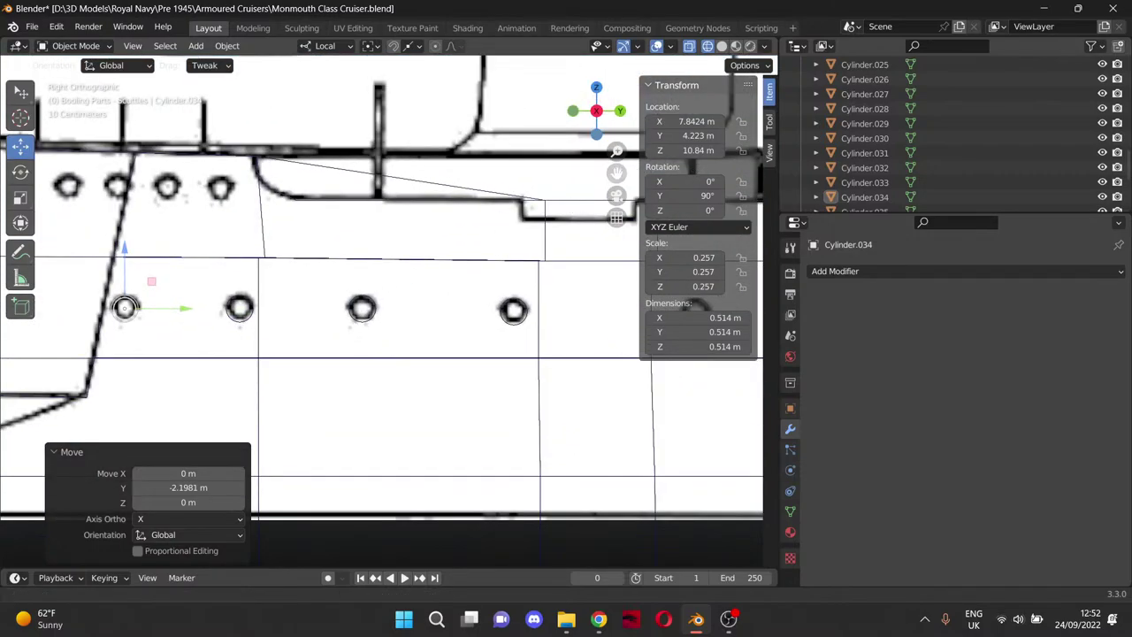
left_click_drag(618, 174, 577, 202)
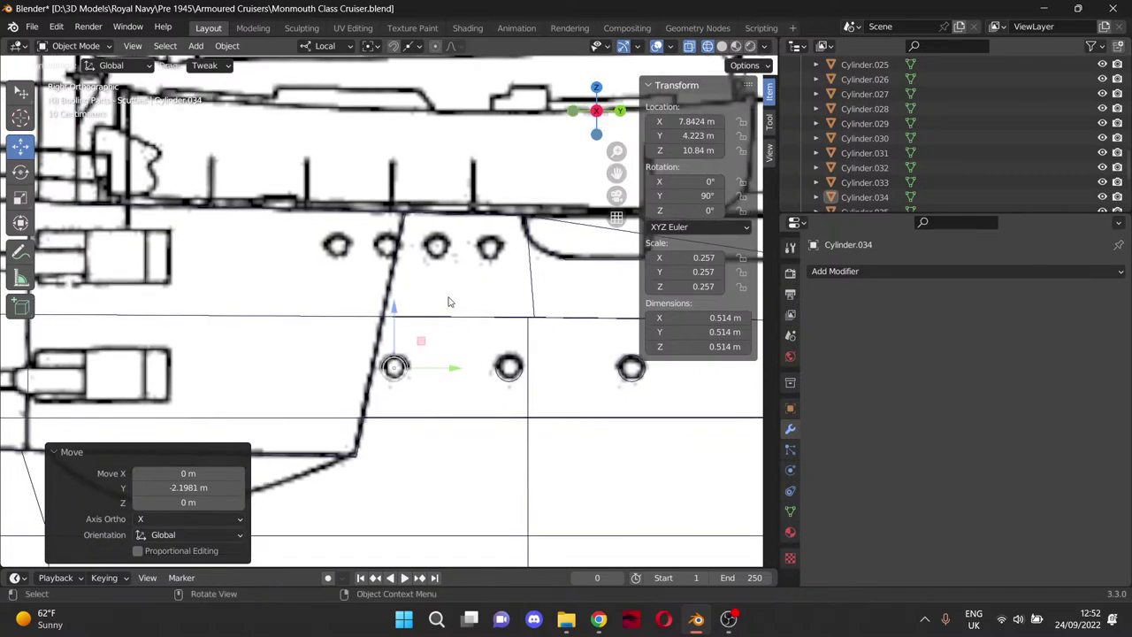
key("ctrl+c")
key("ctrl+v")
key("g")
key("z")
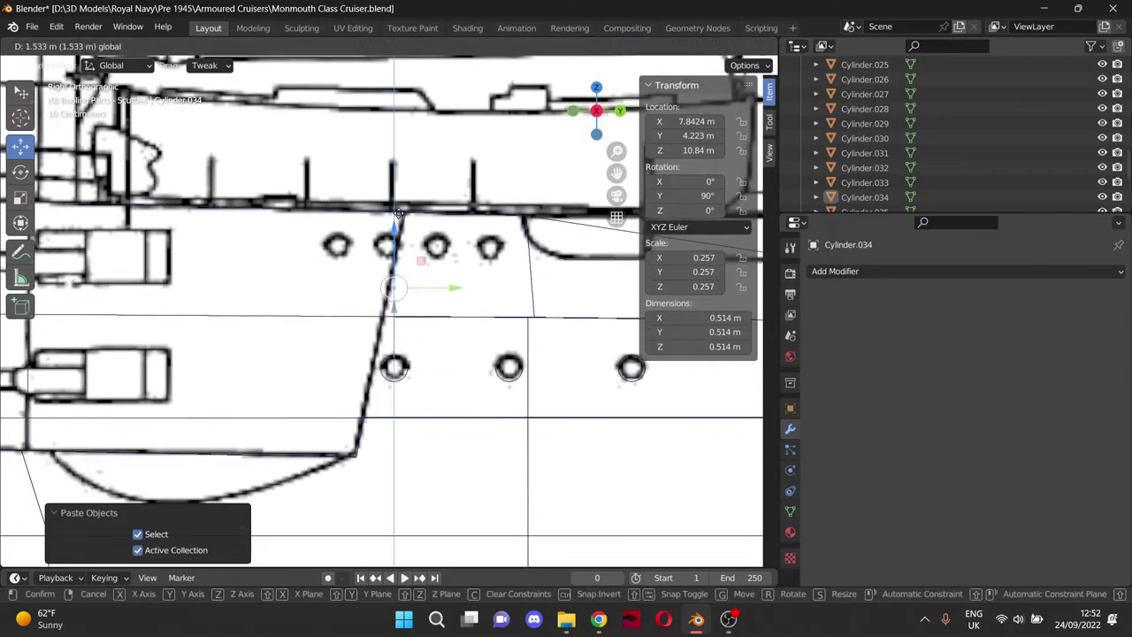
left_click(419, 181)
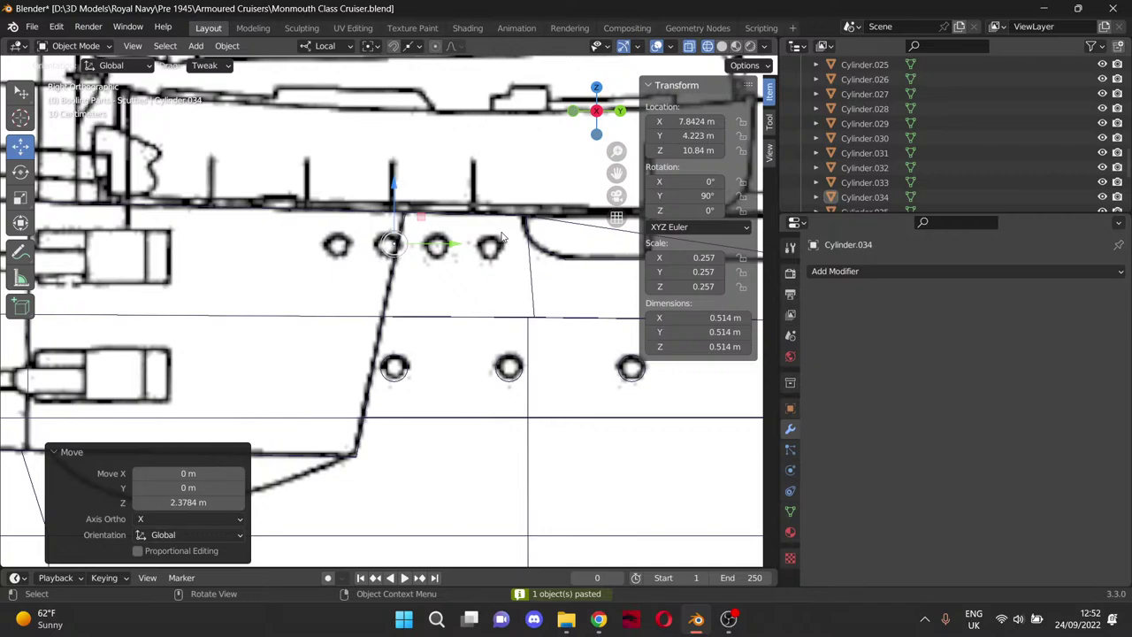
Shift the upper-row copy onto the foremost of the four portholes, about 1.849 m along Y, and lower it about 0.09 m.
key("shift+d")
key("y")
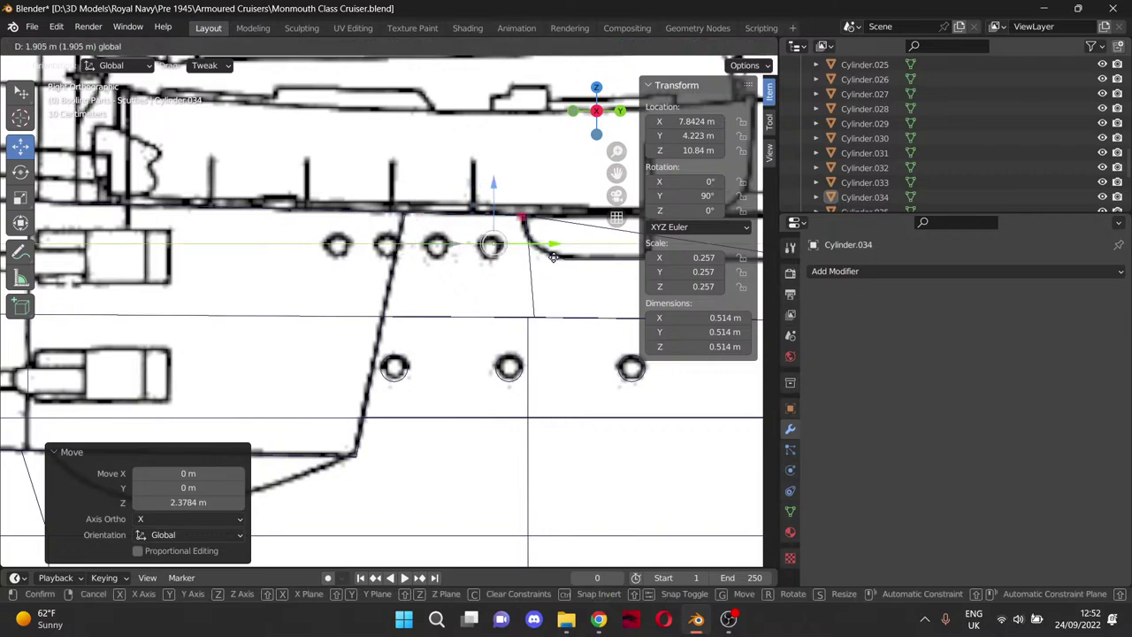
left_click(552, 258)
key("g")
key("z")
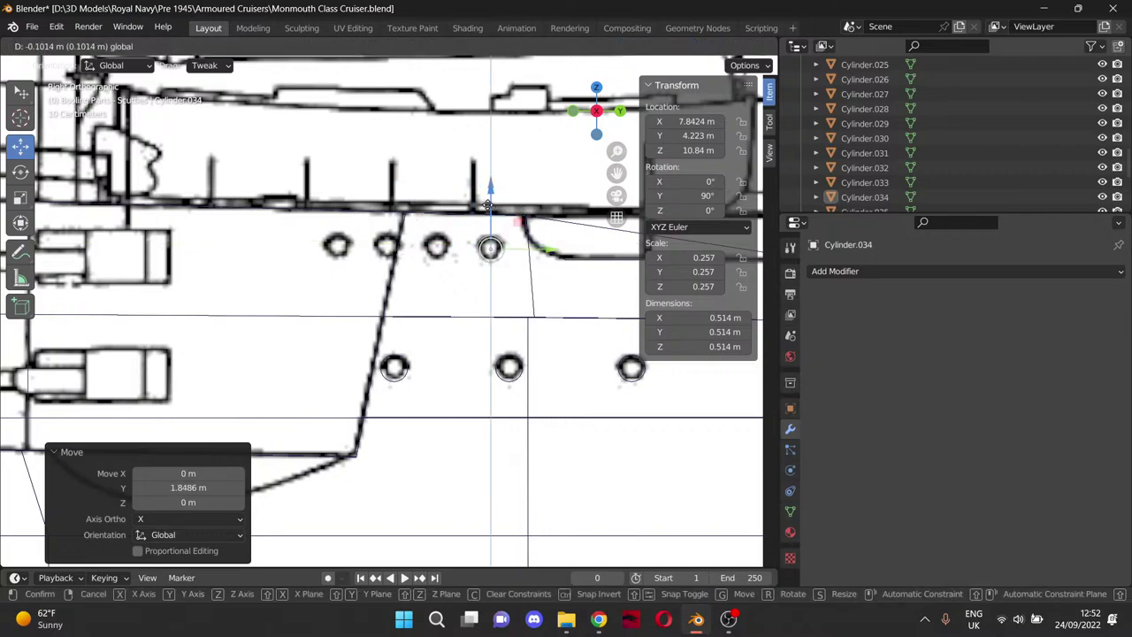
left_click(487, 203)
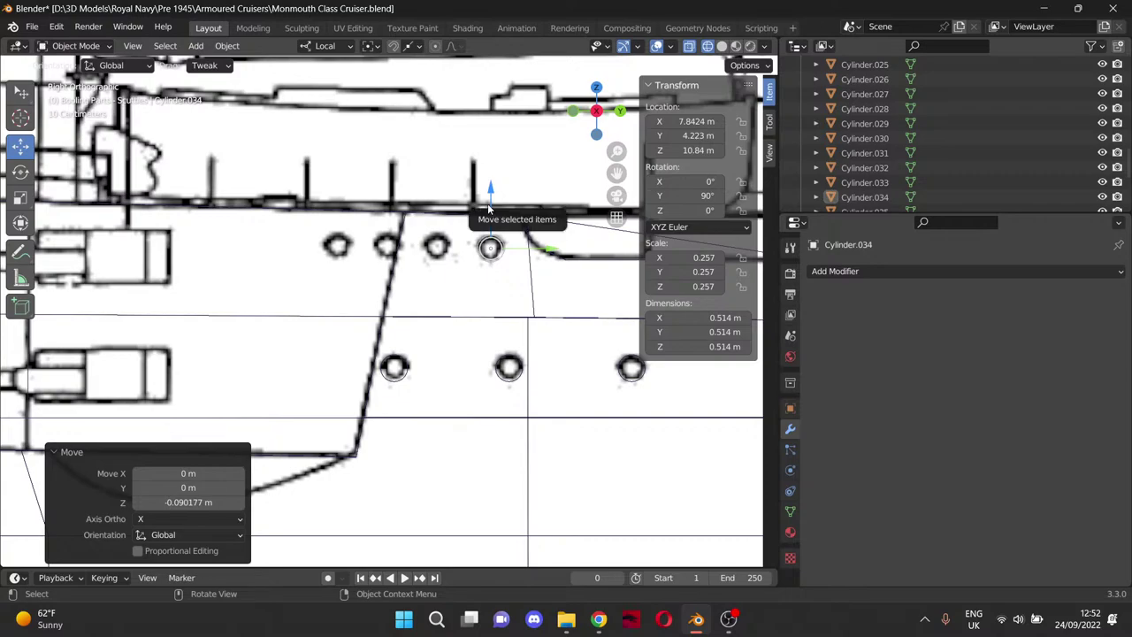
Copy the cylinder onto the next two upper-row portholes aft, moving the copies about -1.048 m and -0.947 m along Y.
key("ctrl+c")
key("ctrl+v")
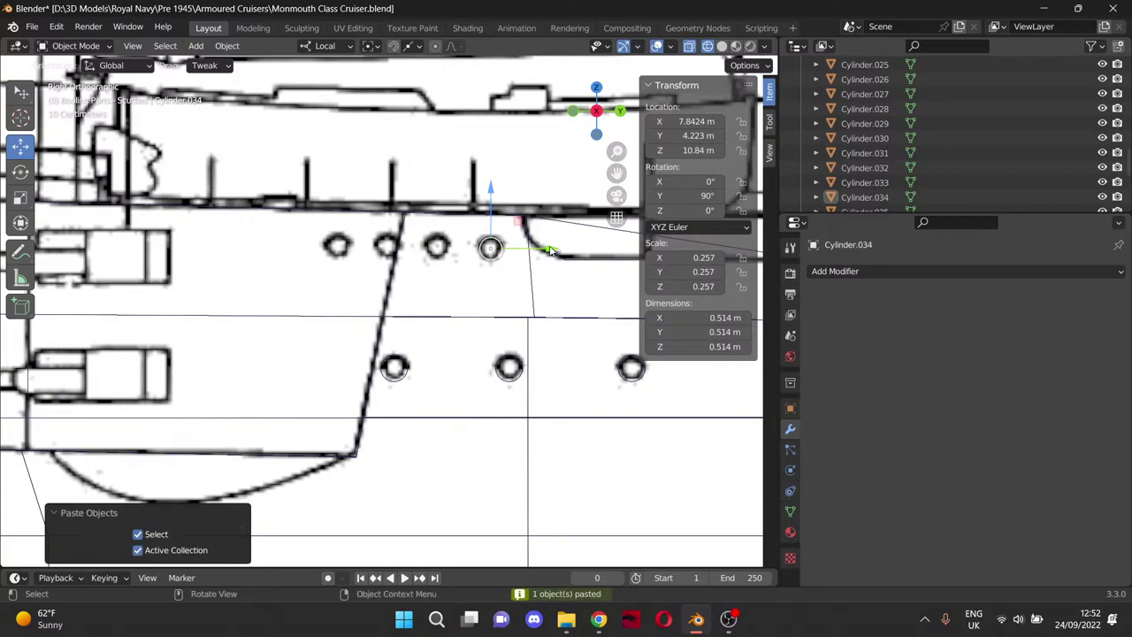
key("g")
key("y")
left_click(491, 245)
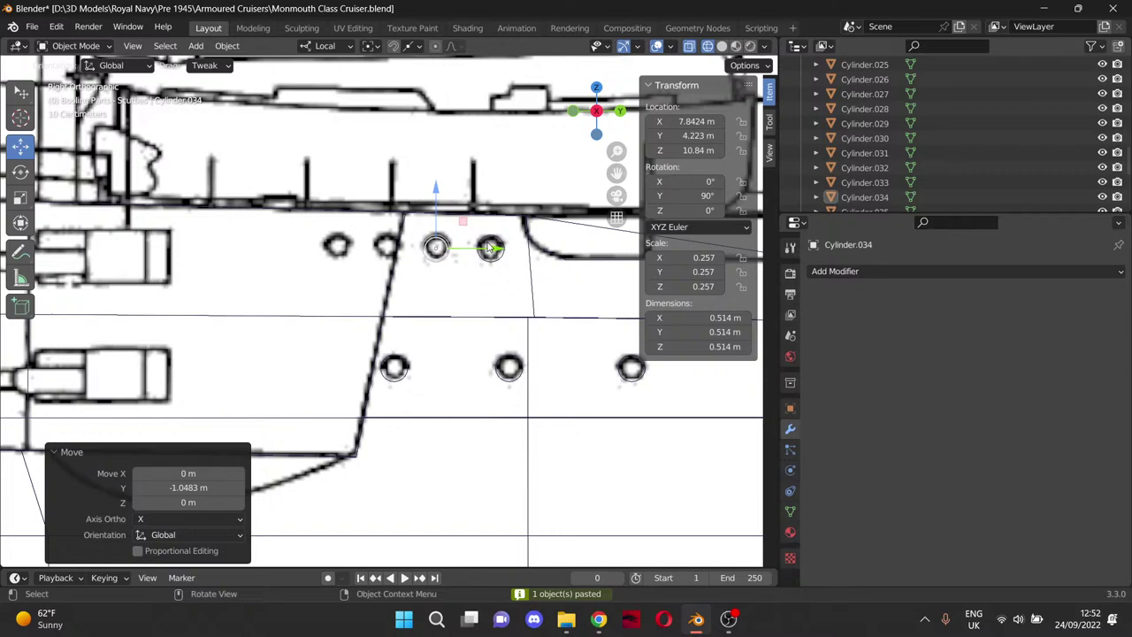
key("ctrl+z")
key("g")
key("y")
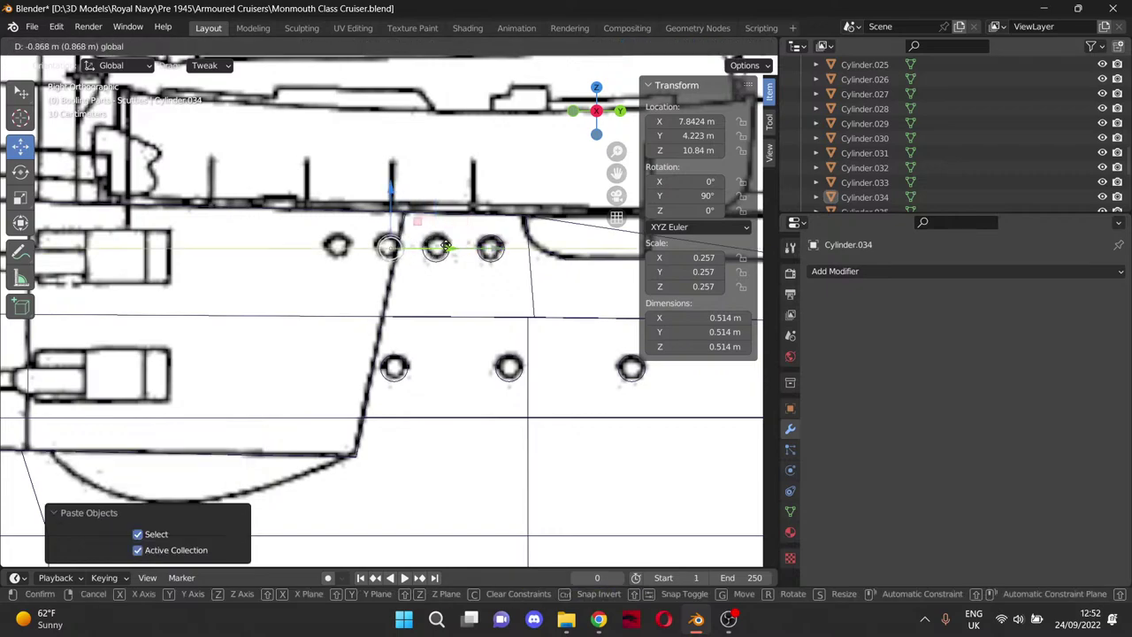
left_click(445, 248)
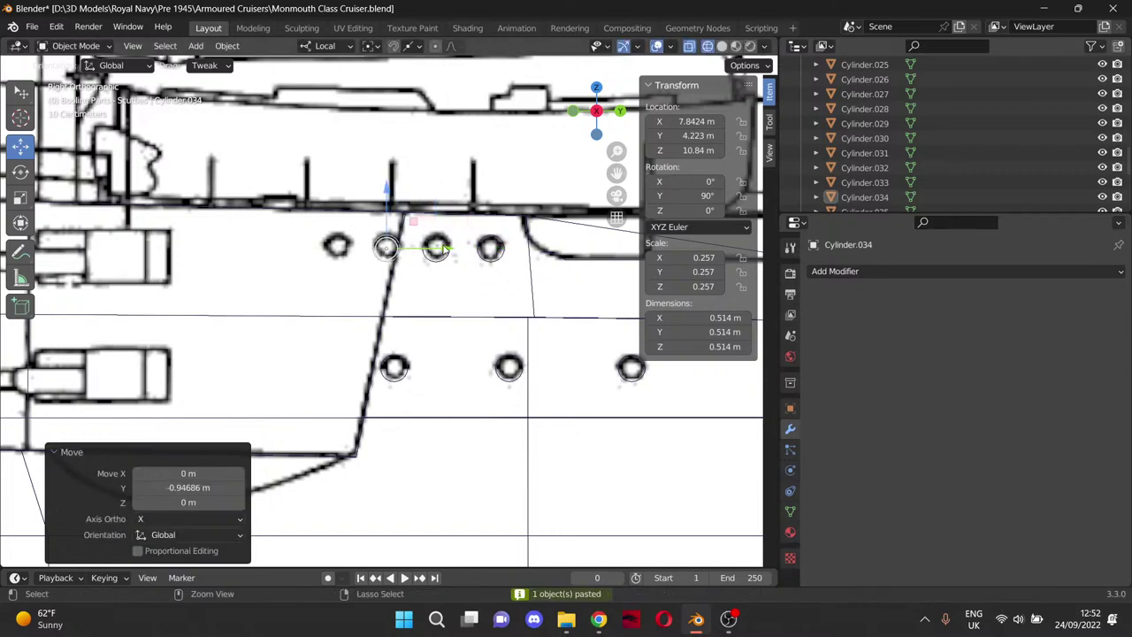
Place a copy on the aftmost of the four upper portholes, about -0.936 m along Y, and raise it slightly to match the blueprint.
key("ctrl+z")
key("g")
key("y")
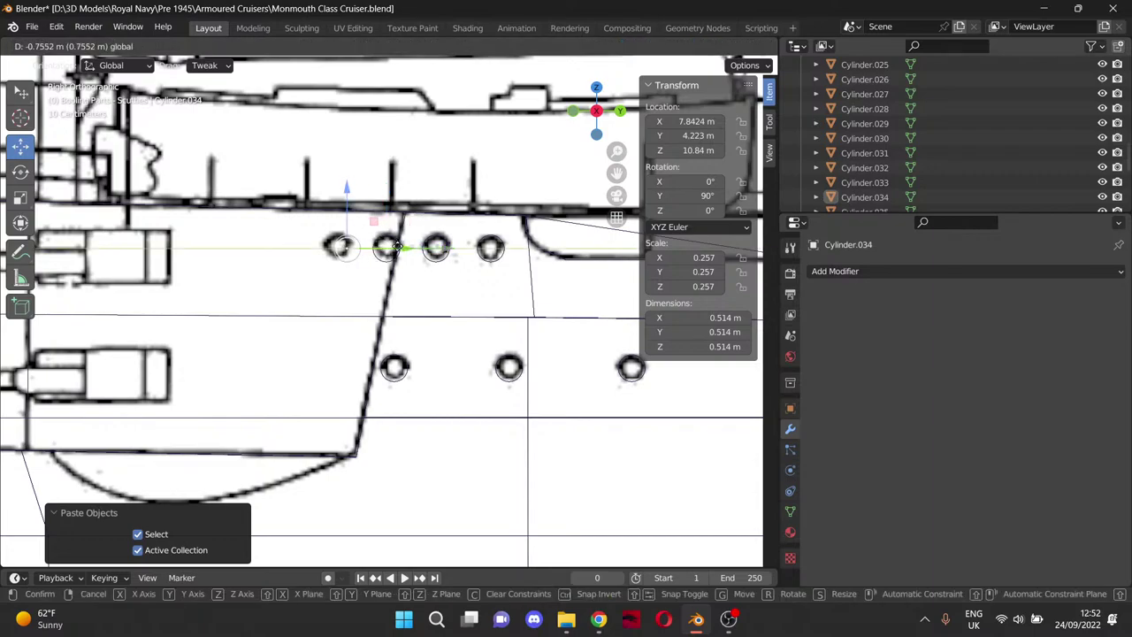
left_click(391, 248)
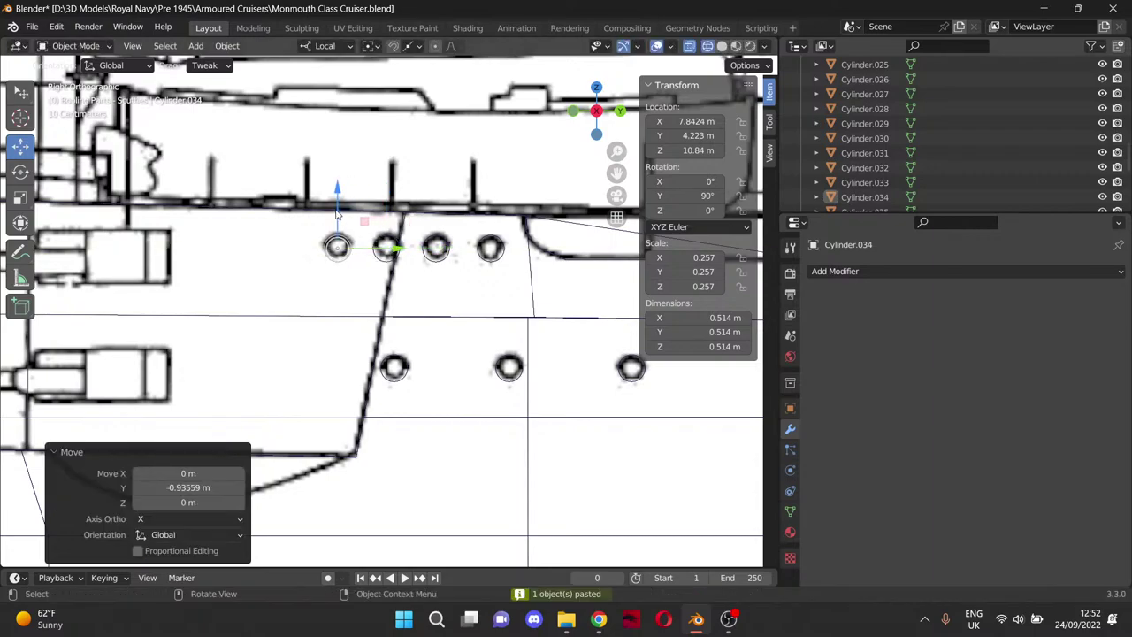
key("g")
key("z")
left_click_drag(338, 204, 338, 204)
Fine-tune the heights of the remaining cylinders in the group of four so they sit centred on their portholes.
left_click(382, 260)
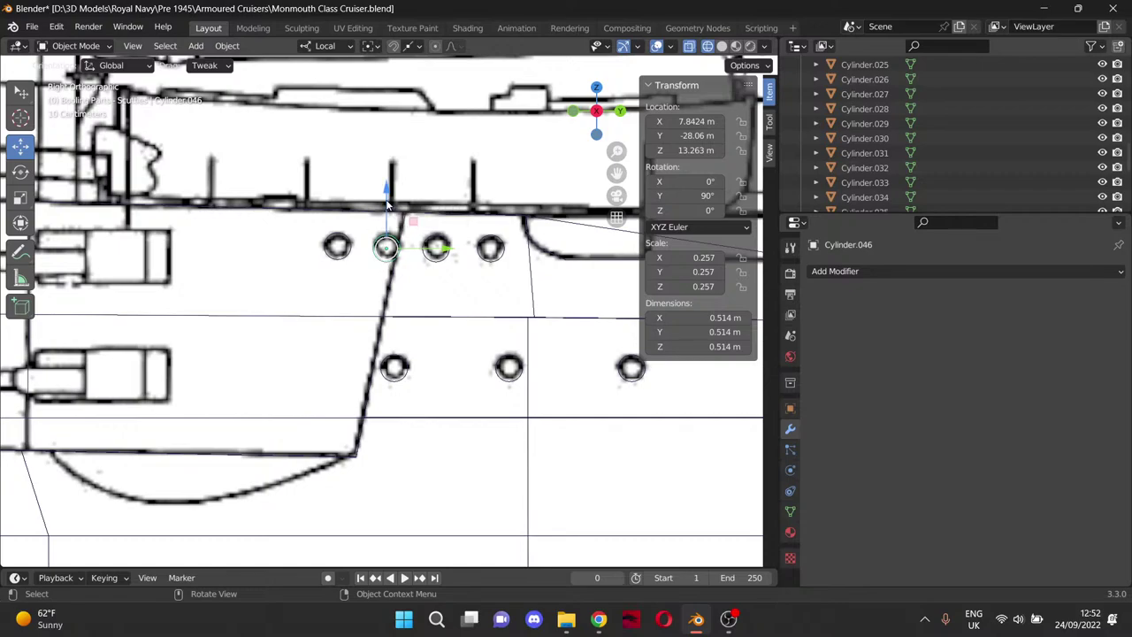
left_click_drag(386, 205, 444, 224)
left_click(436, 248)
left_click(492, 249)
Copy the aftmost cylinder onto the porthole above the upper casemate gun barrel, moving it about -7.928 m along Y and 0.214 m up.
scroll(495, 264, "down", 3)
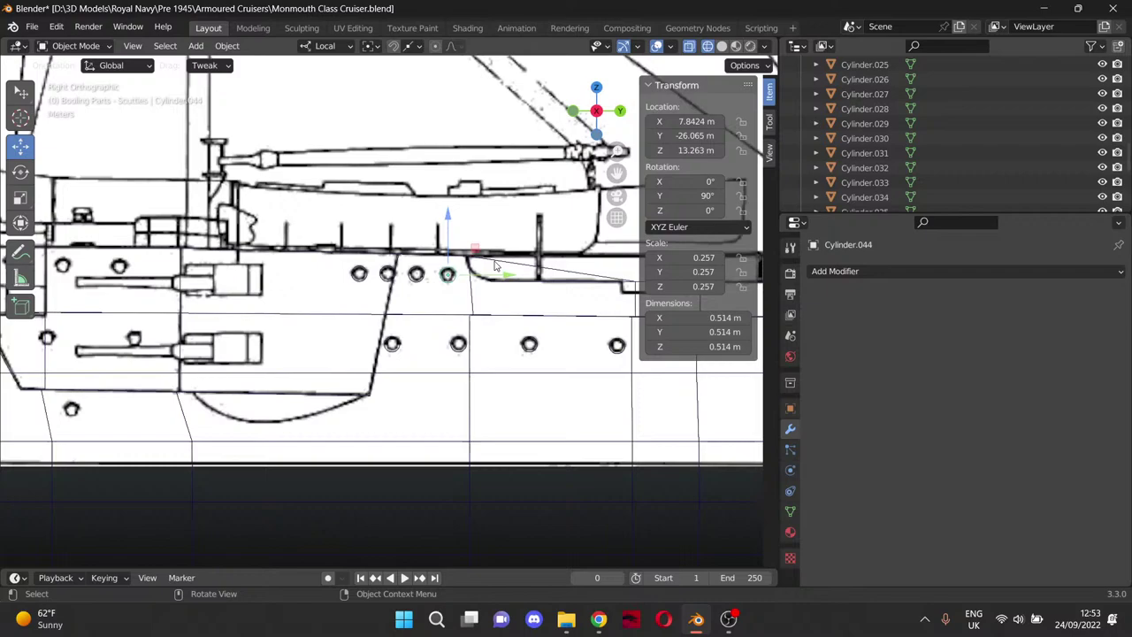
left_click_drag(612, 174, 612, 174)
left_click(497, 216)
left_click(500, 218)
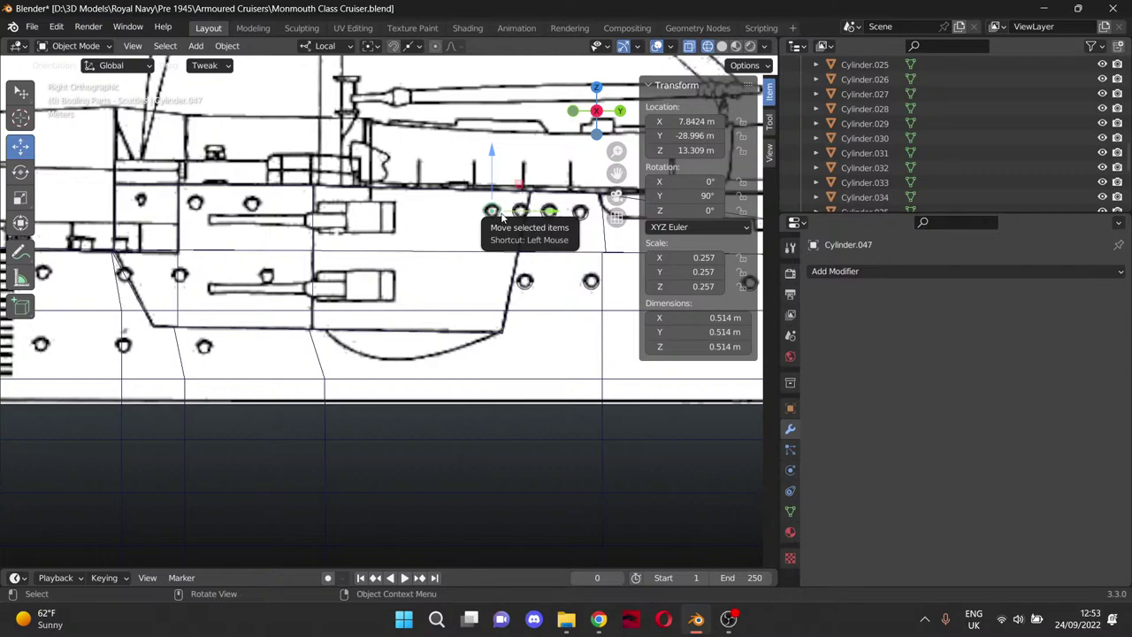
key("ctrl+v")
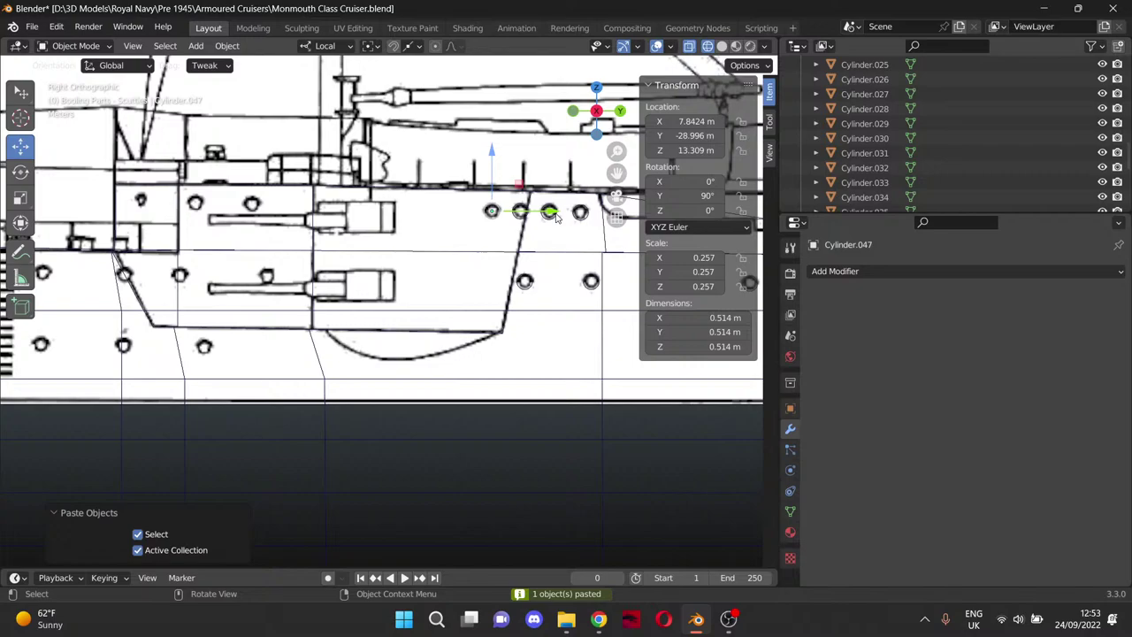
key("g")
key("y")
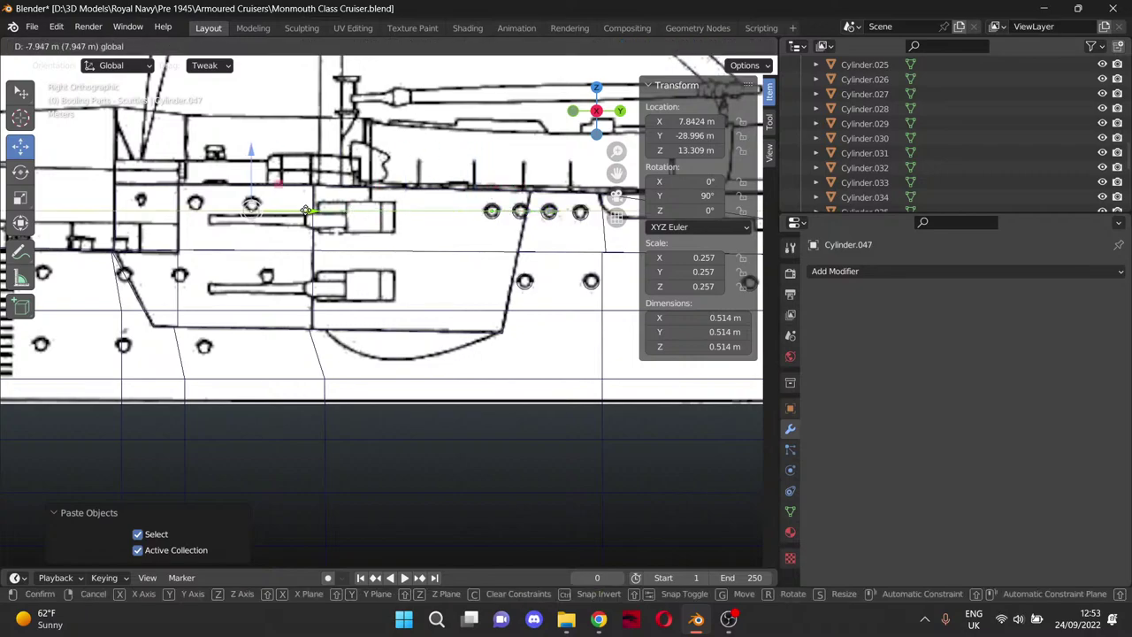
left_click(308, 210)
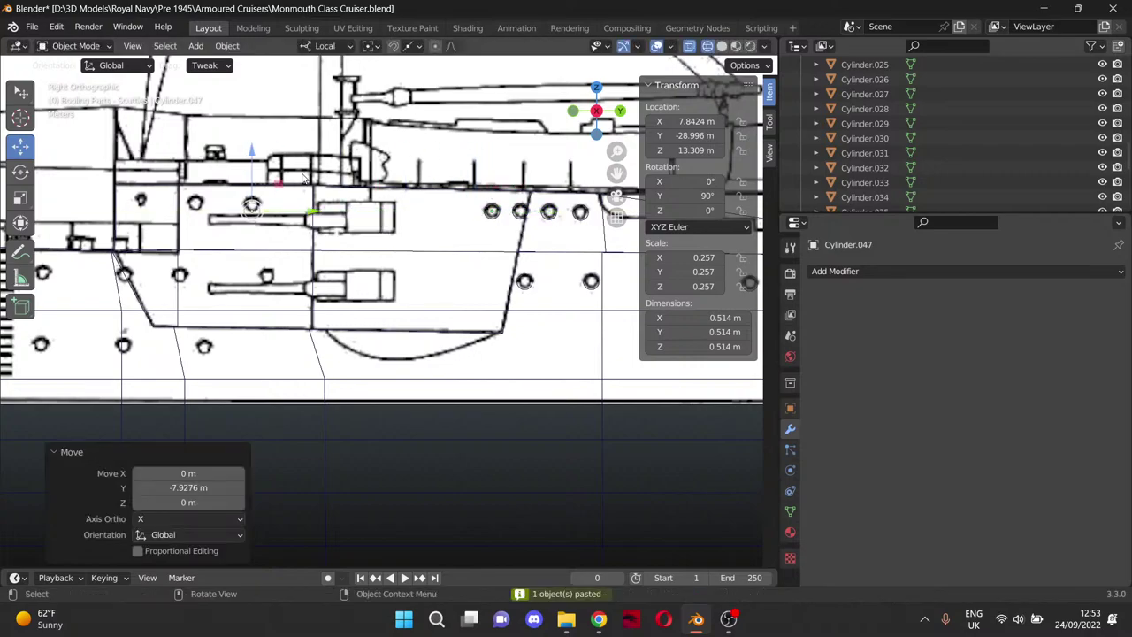
left_click_drag(252, 159, 252, 156)
Copy that cylinder onto the next upper porthole aft, about -1.853 m along Y, raise it about 0.052 m and nudge it -0.026 m along Y.
left_click_drag(617, 173, 793, 206)
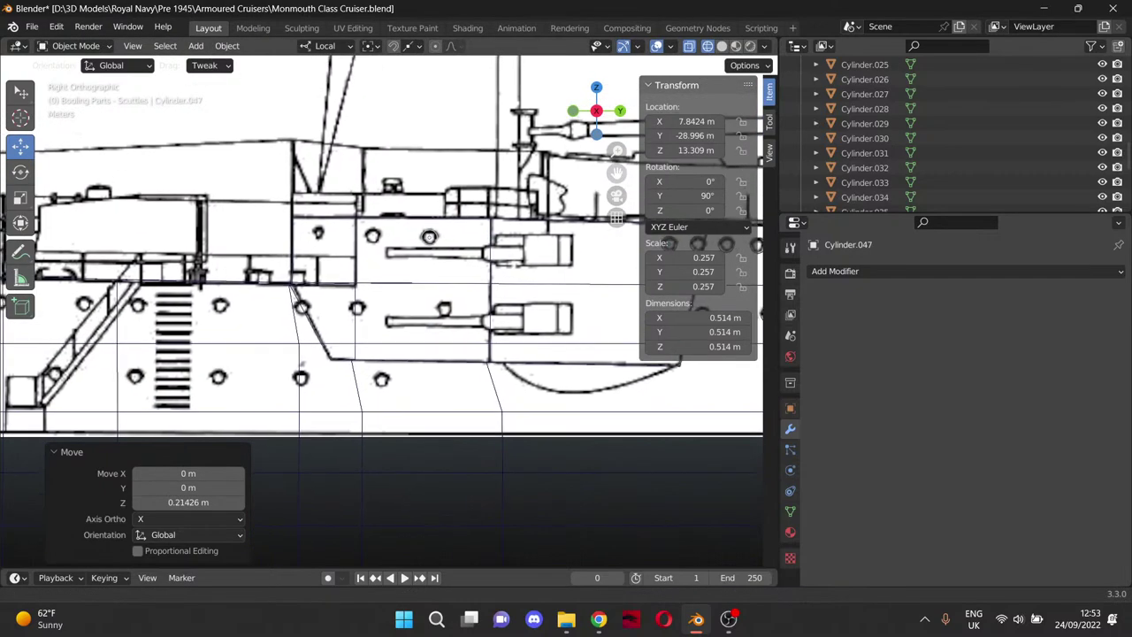
scroll(499, 226, "up", 5)
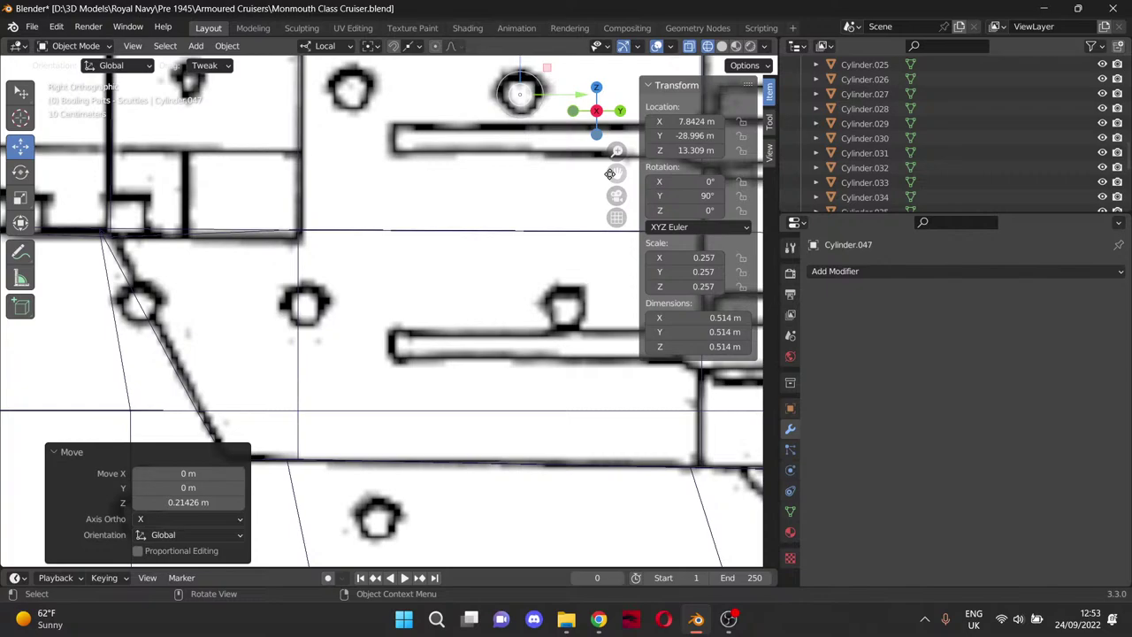
left_click_drag(616, 173, 582, 277)
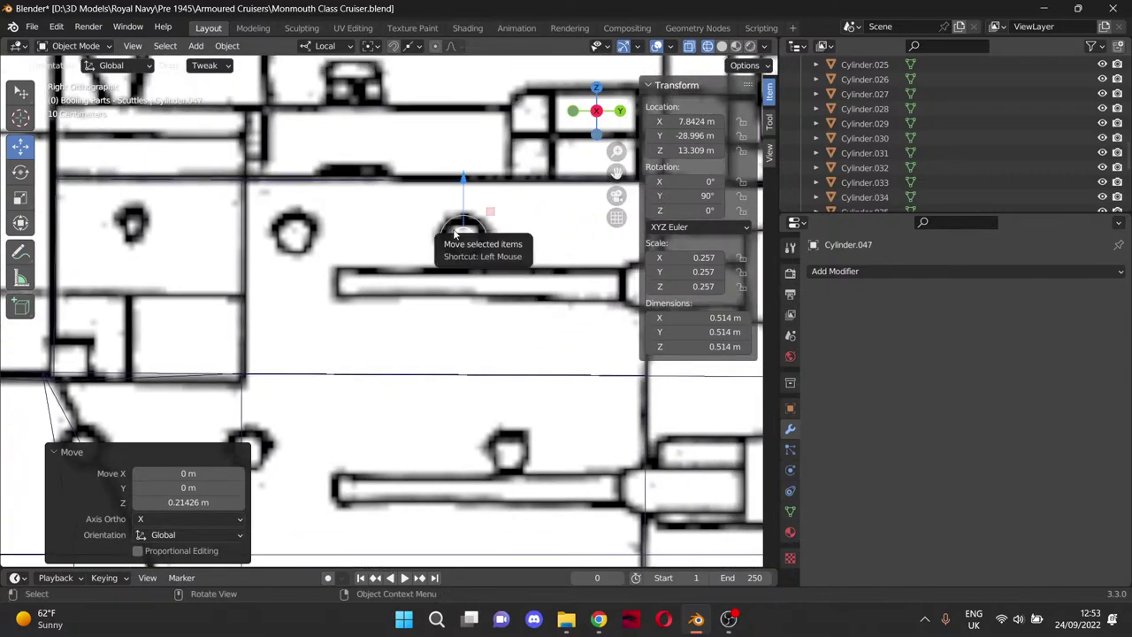
key("ctrl+c")
key("ctrl+v")
key("g")
key("y")
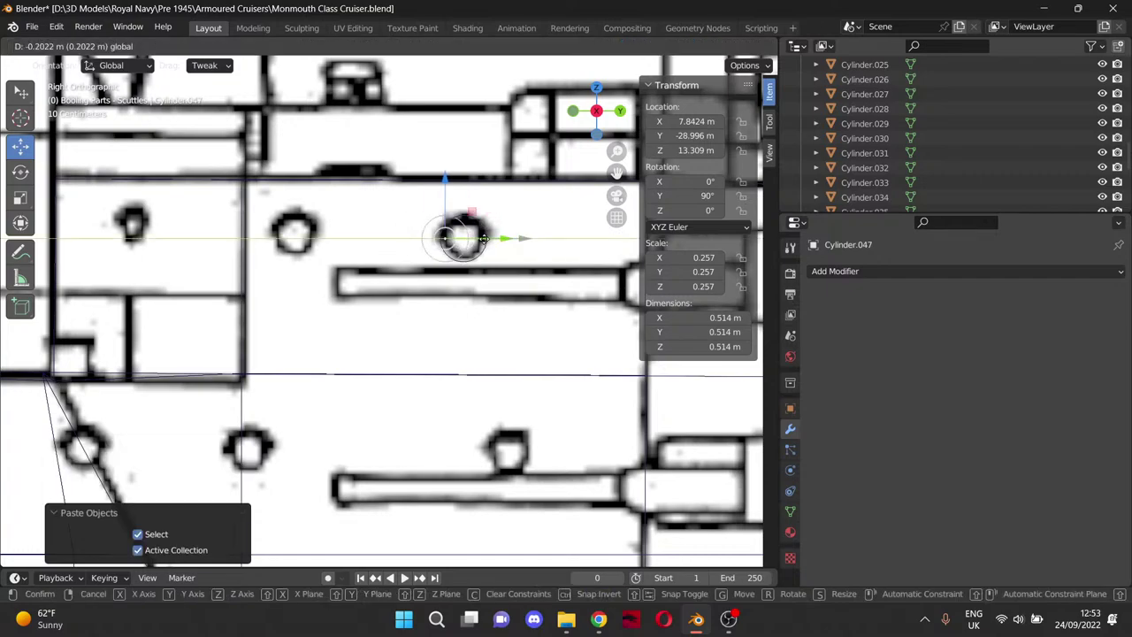
left_click(354, 239)
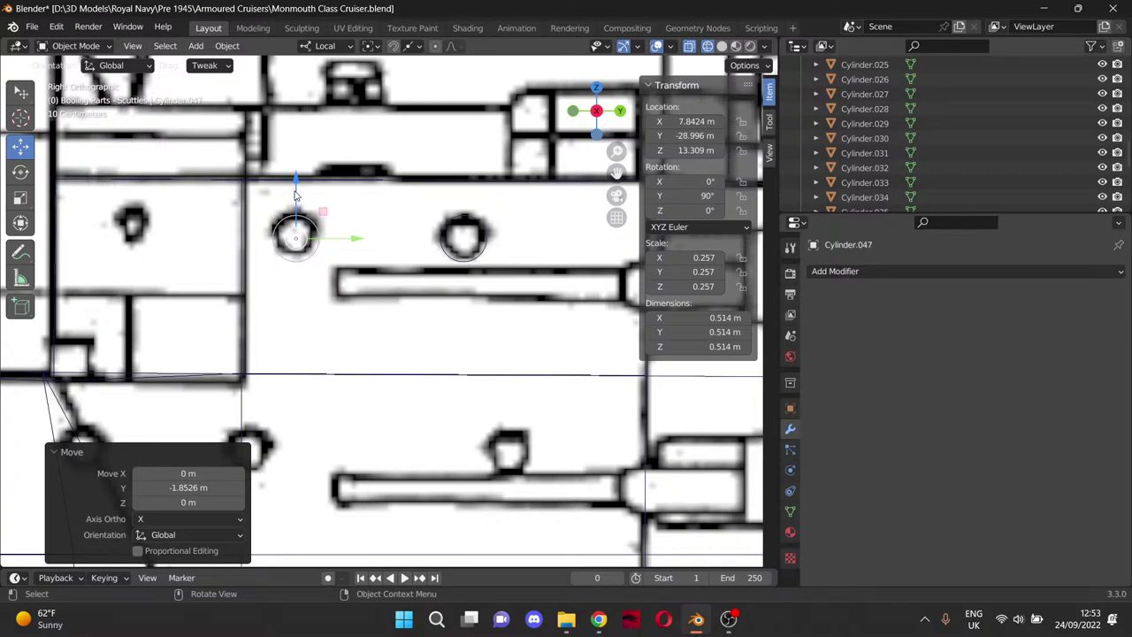
mouse_move(295, 194)
left_mouse_down()
mouse_move(295, 179)
mouse_move(296, 189)
left_mouse_up()
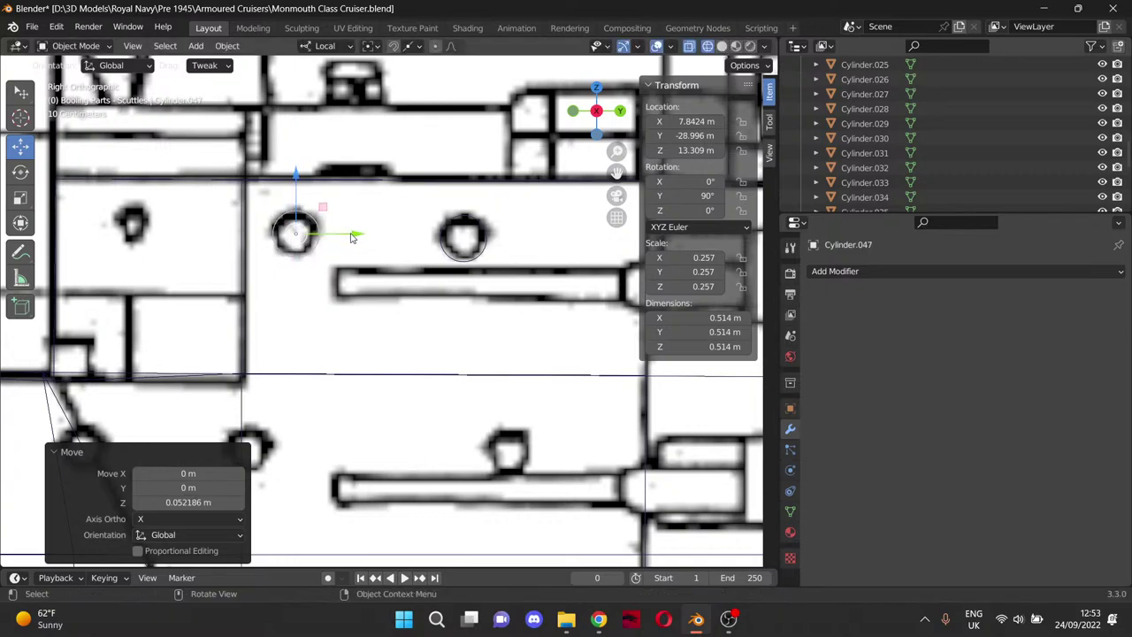
left_click_drag(351, 237, 350, 237)
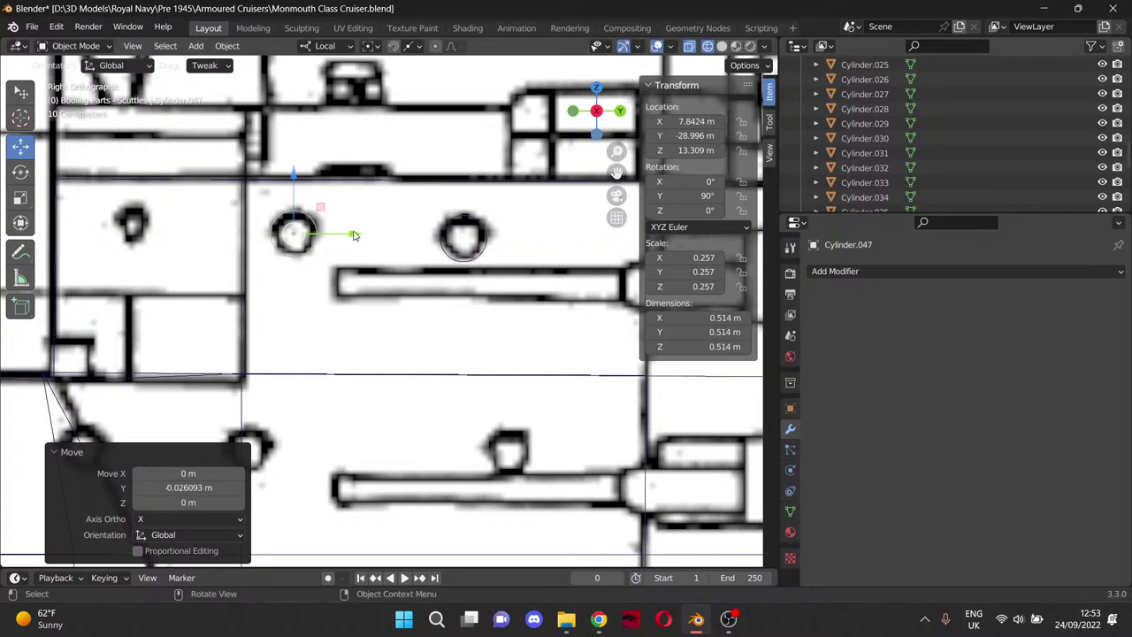
Copy the cylinder down onto the porthole above the lower casemate gun barrel, moving it about 2.405 m along Y and lowering it a final 0.028 m.
scroll(354, 236, "down", 3)
left_click_drag(614, 176, 613, 0)
scroll(485, 269, "down", 4)
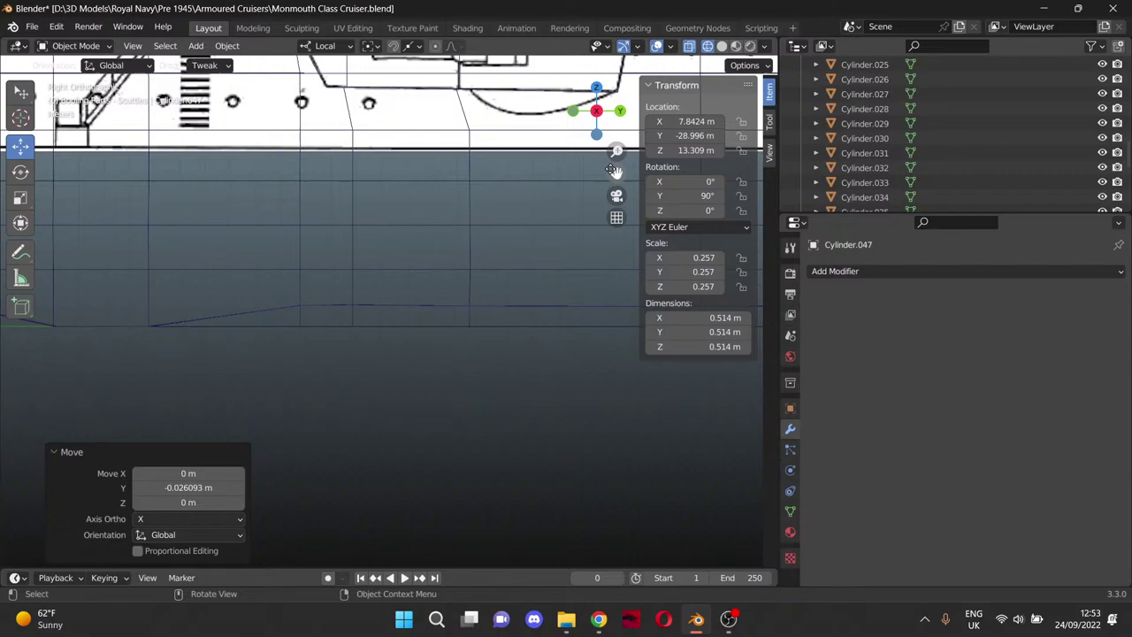
left_click_drag(616, 172, 568, 441)
scroll(362, 285, "up", 4)
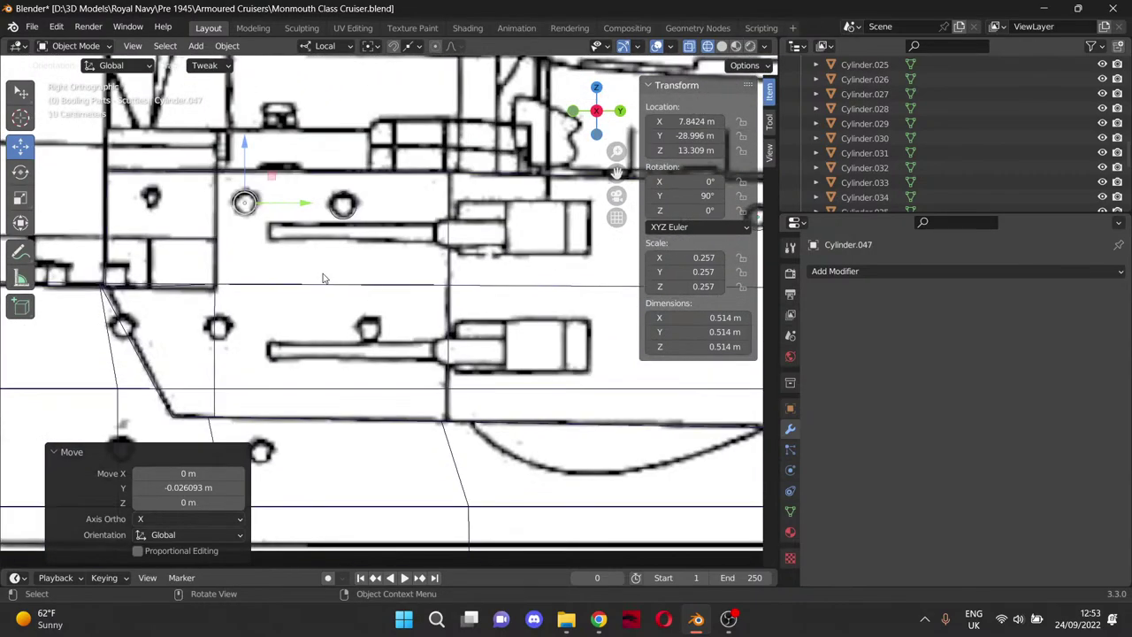
mouse_move(617, 173)
left_mouse_down()
mouse_move(672, 159)
mouse_move(619, 172)
left_mouse_up()
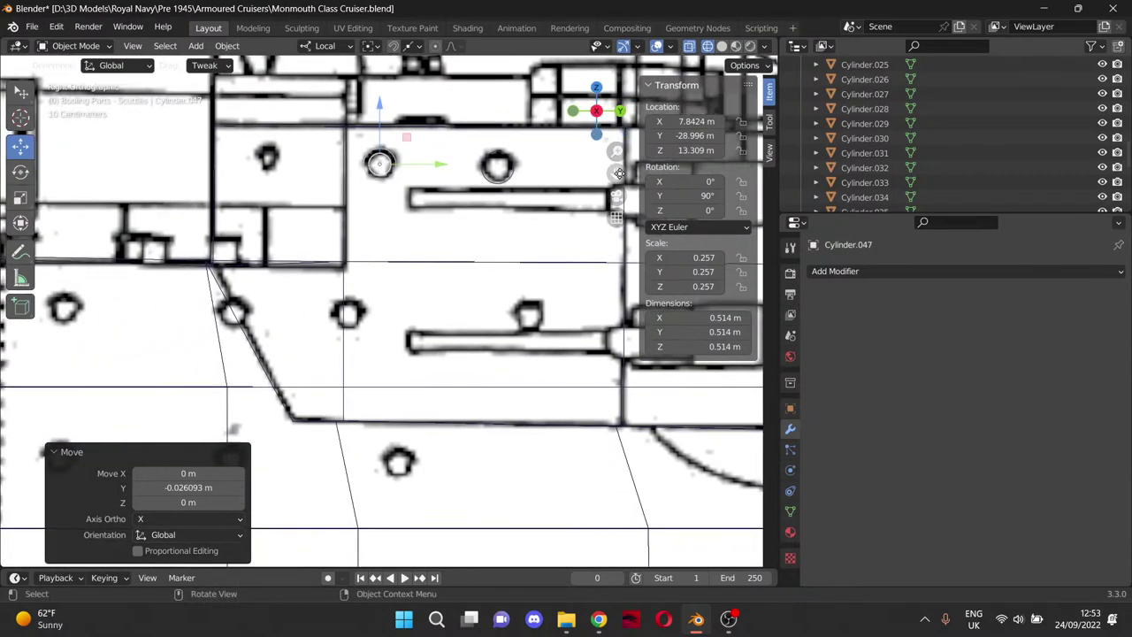
key("ctrl+c")
key("ctrl+v")
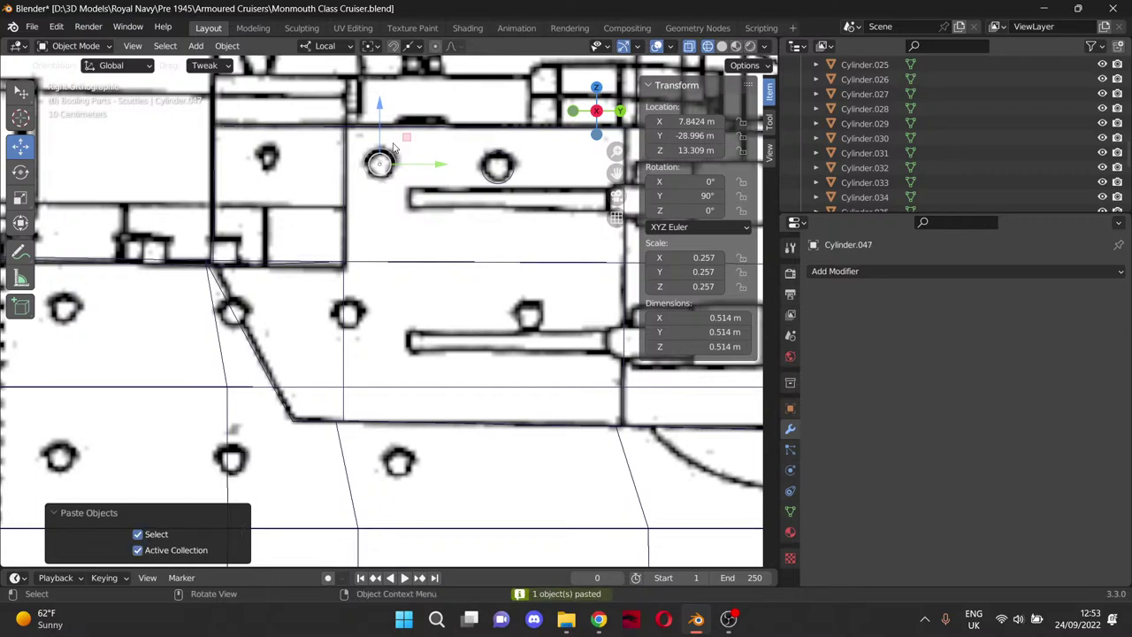
left_click_drag(381, 119, 394, 268)
left_click_drag(437, 315, 587, 316)
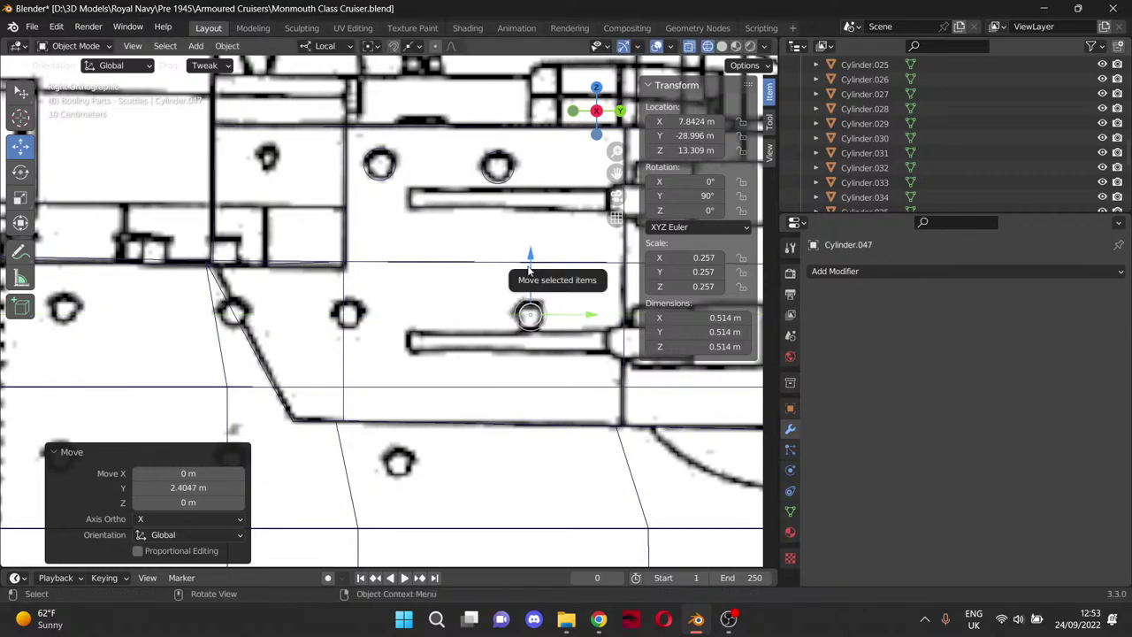
left_click_drag(530, 270, 531, 268)
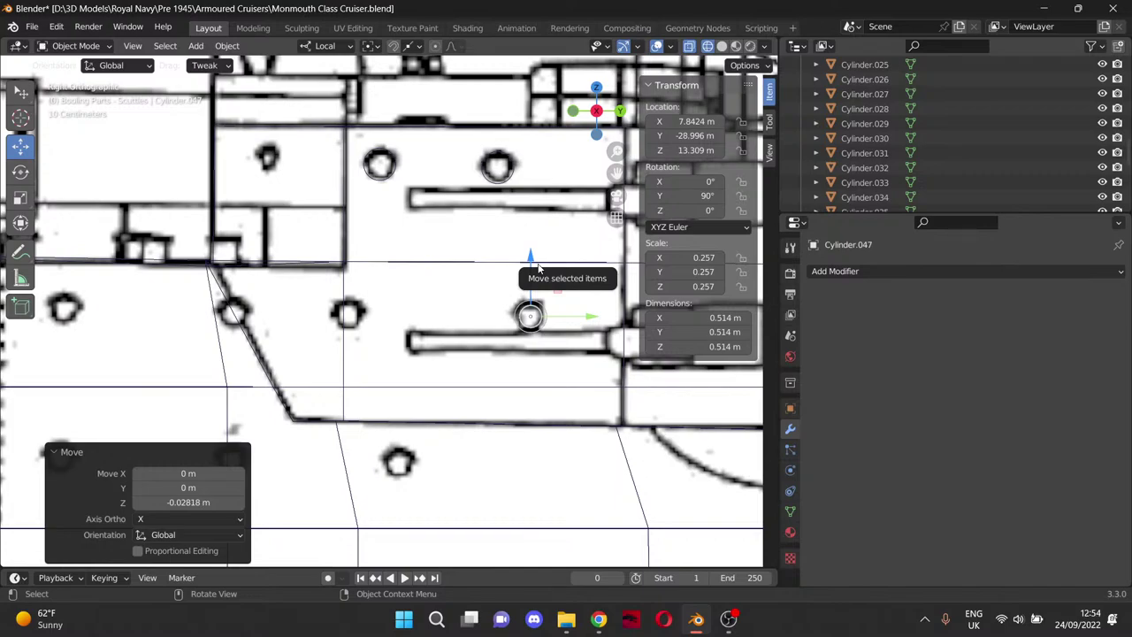
left_click(728, 618)
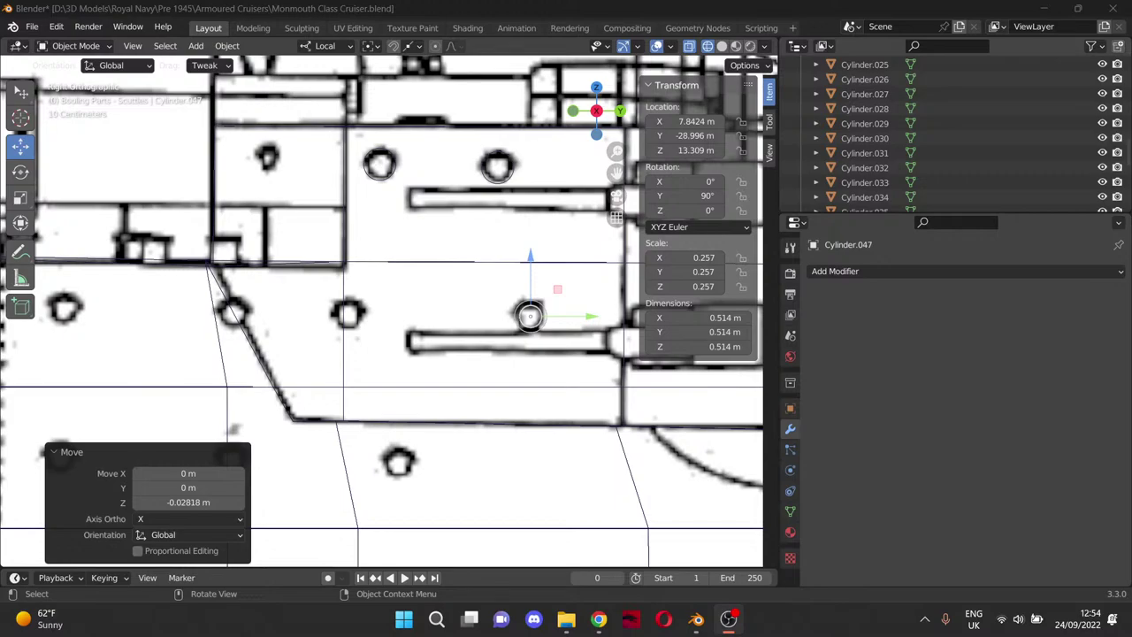
Copy the cylinder onto the next lower porthole aft of the casemate gun barrel, about -2.903 m along Y, and raise it about 0.047 m.
key("alt+Tab")
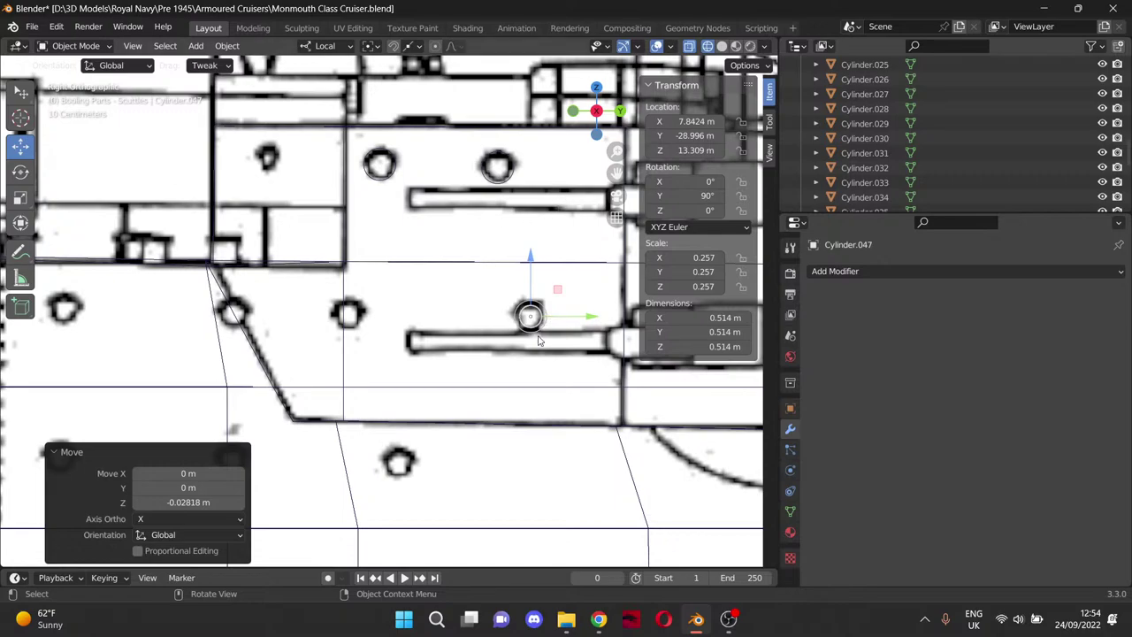
key("ctrl+v")
key("g")
key("y")
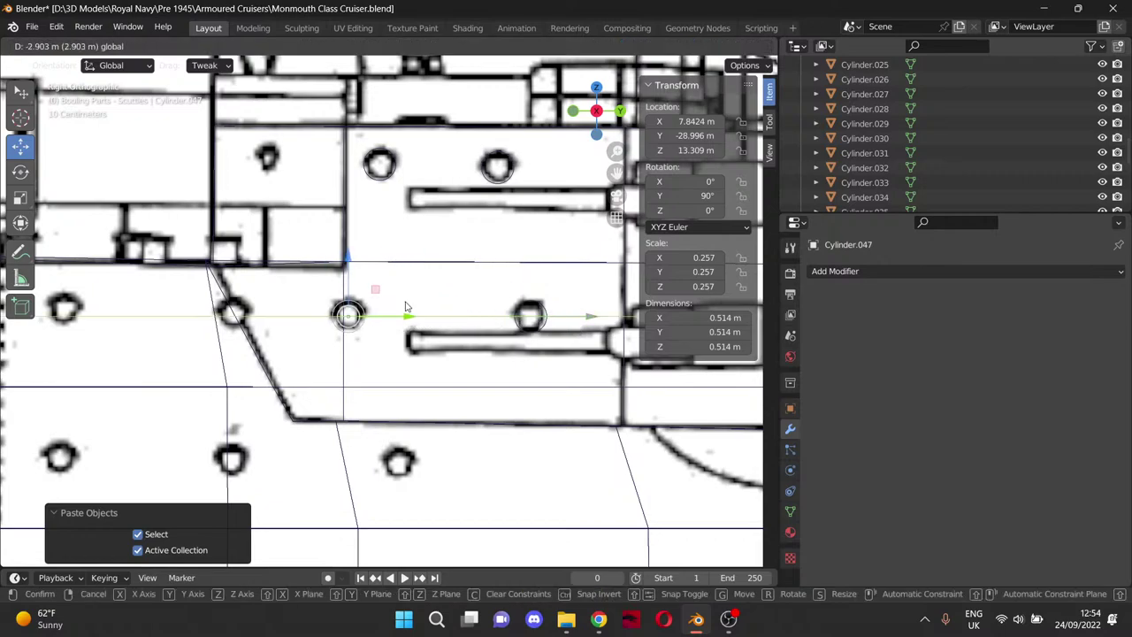
left_click(406, 307)
key("g")
key("z")
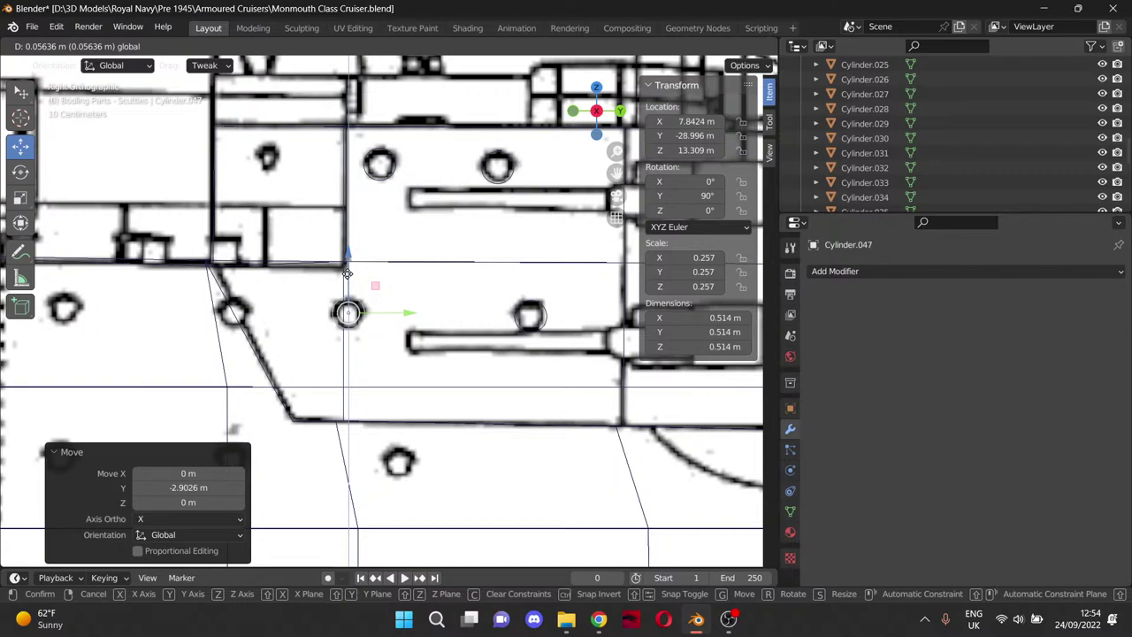
left_click(347, 281)
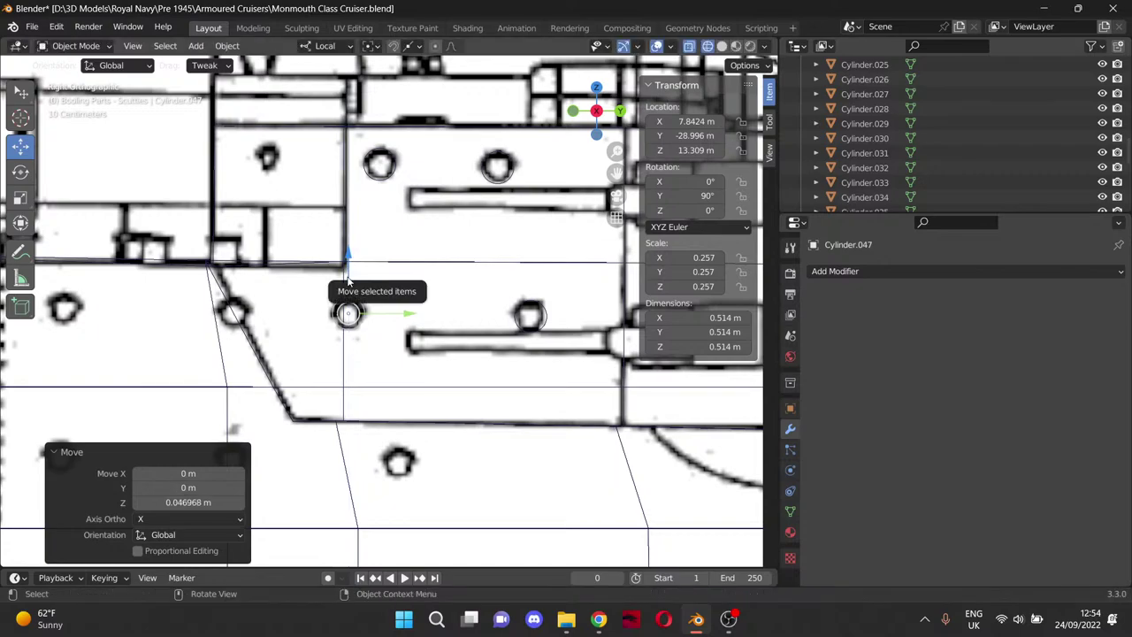
Copy that cylinder onto the porthole on the slanted casemate edge, moving it about -1.869 m along Y.
key("ctrl+c")
key("ctrl+v")
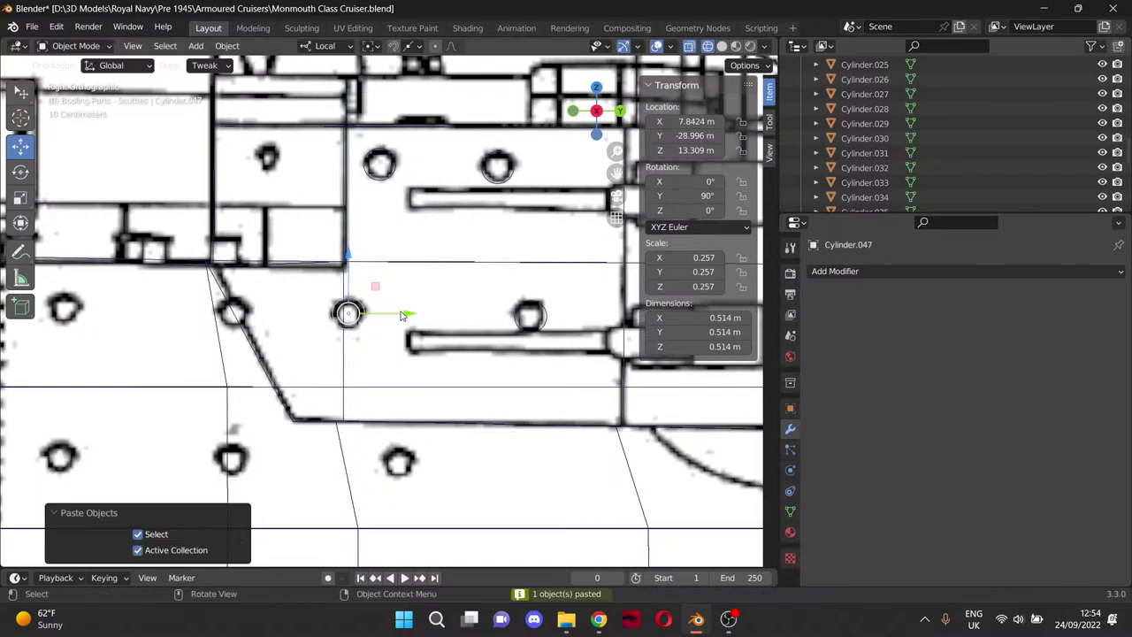
key("g")
key("y")
left_click(286, 315)
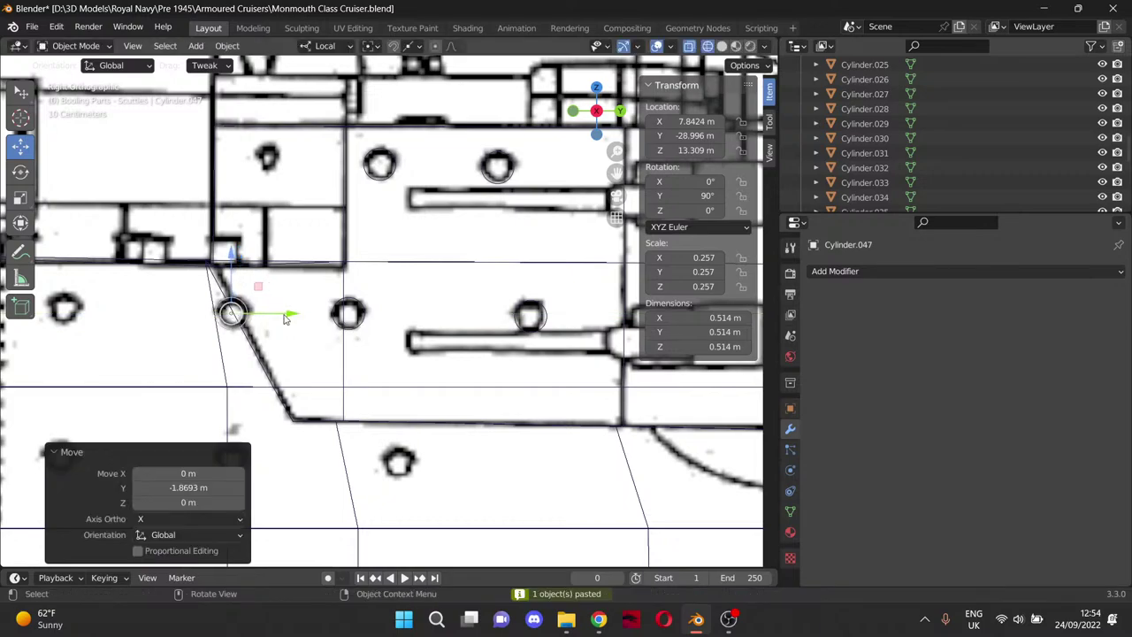
Copy the cylinder about -2.658 m along Y onto the porthole just forward of the ladder rungs and raise it slightly.
middle_click_drag(544, 301, 841, 286, "shift")
key("ctrl+c")
key("ctrl+v")
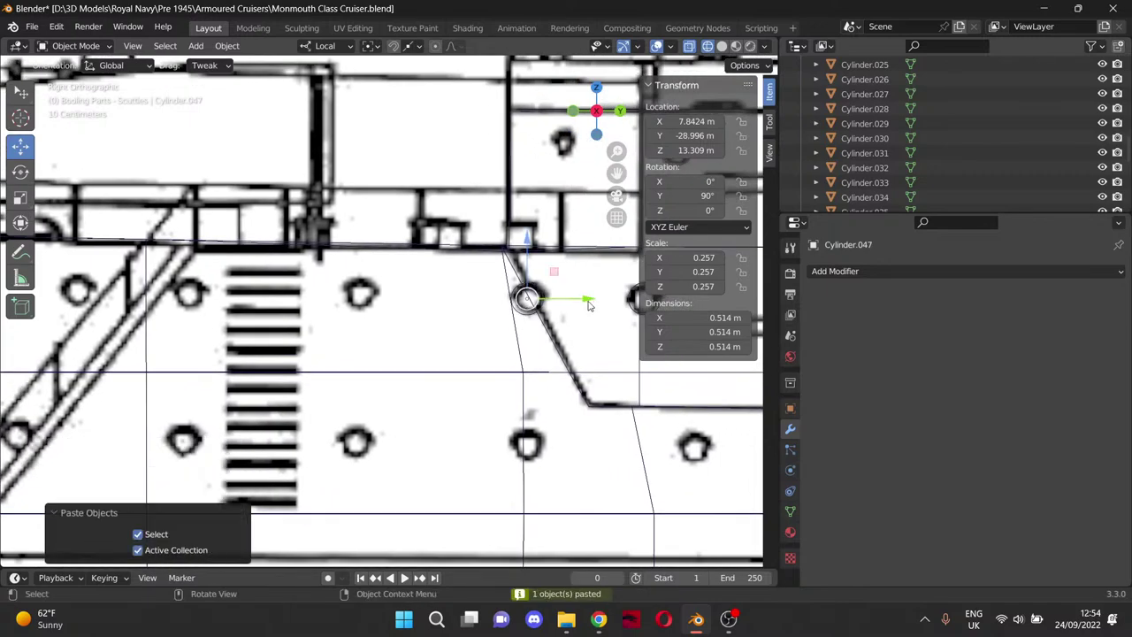
key("g")
left_click(416, 298)
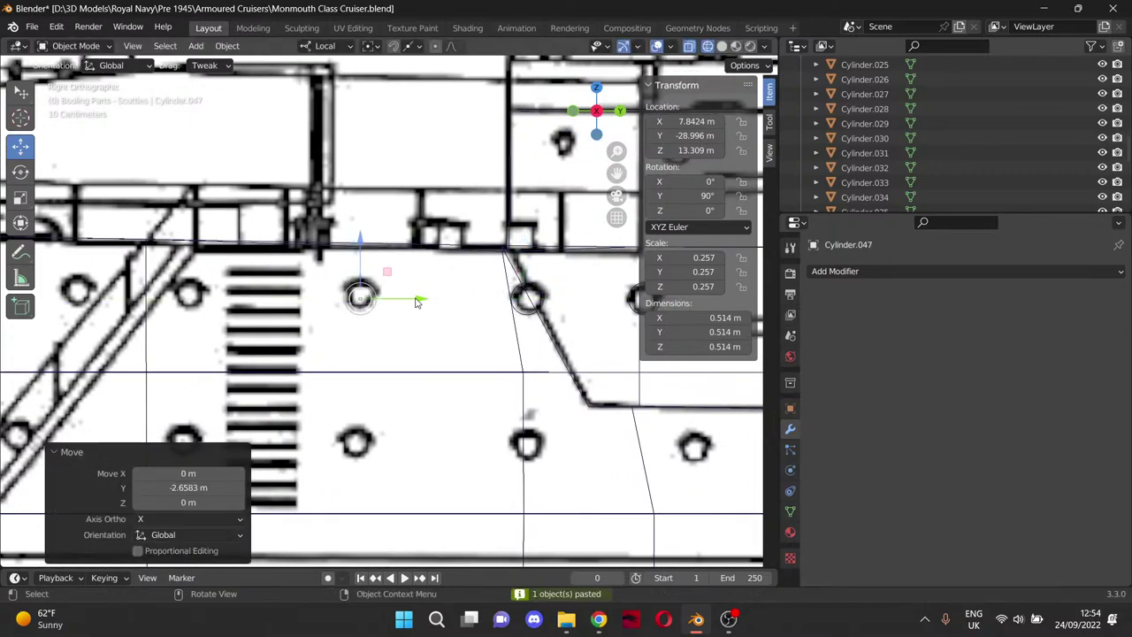
left_click_drag(360, 276, 362, 268)
Copy the cylinder past the ladder rungs onto the porthole aft of them, about -2.715 m along Y.
key("ctrl+v")
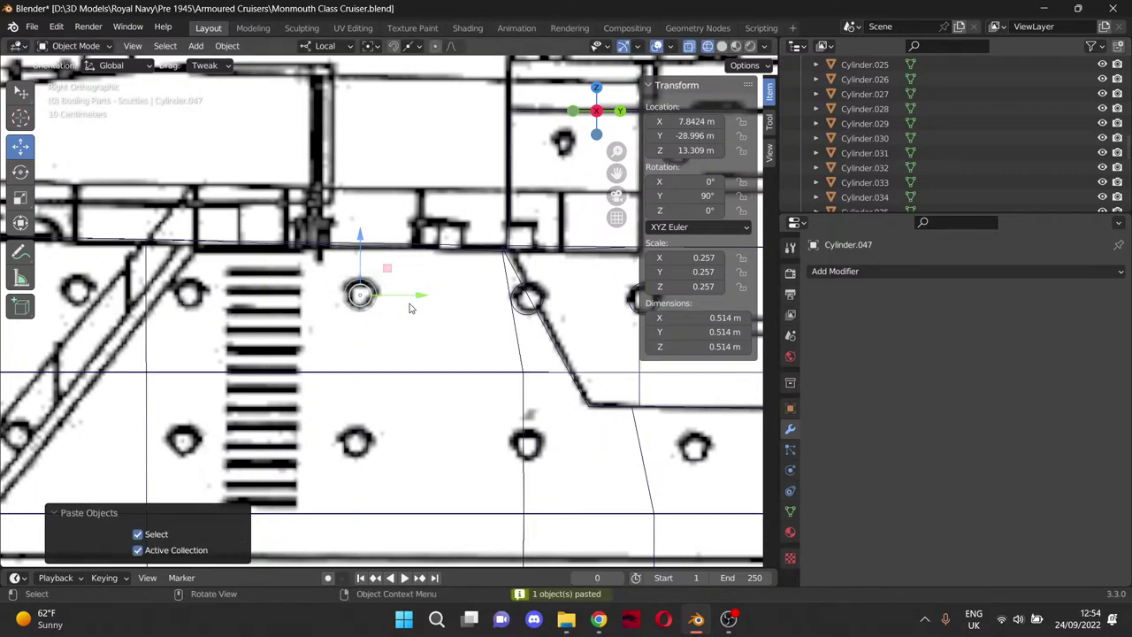
key("g")
key("y")
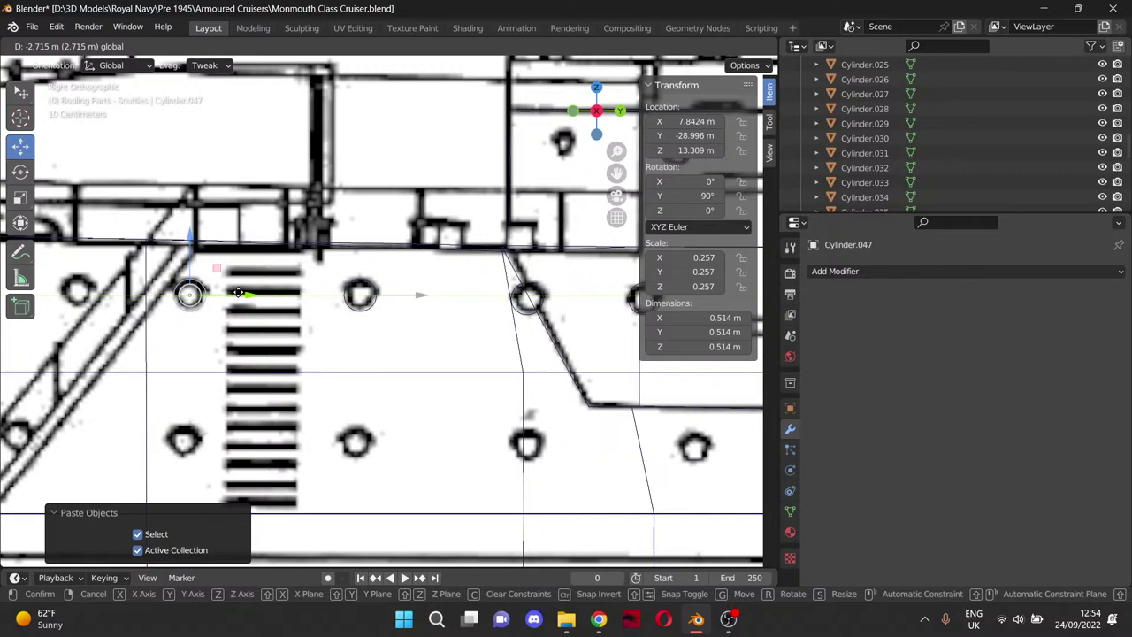
left_click(242, 294)
Copy the cylinder onto the porthole on the aft side of the diagonal boom, about -1.794 m along Y, and raise it about 0.085 m.
left_click_drag(617, 173, 844, 174)
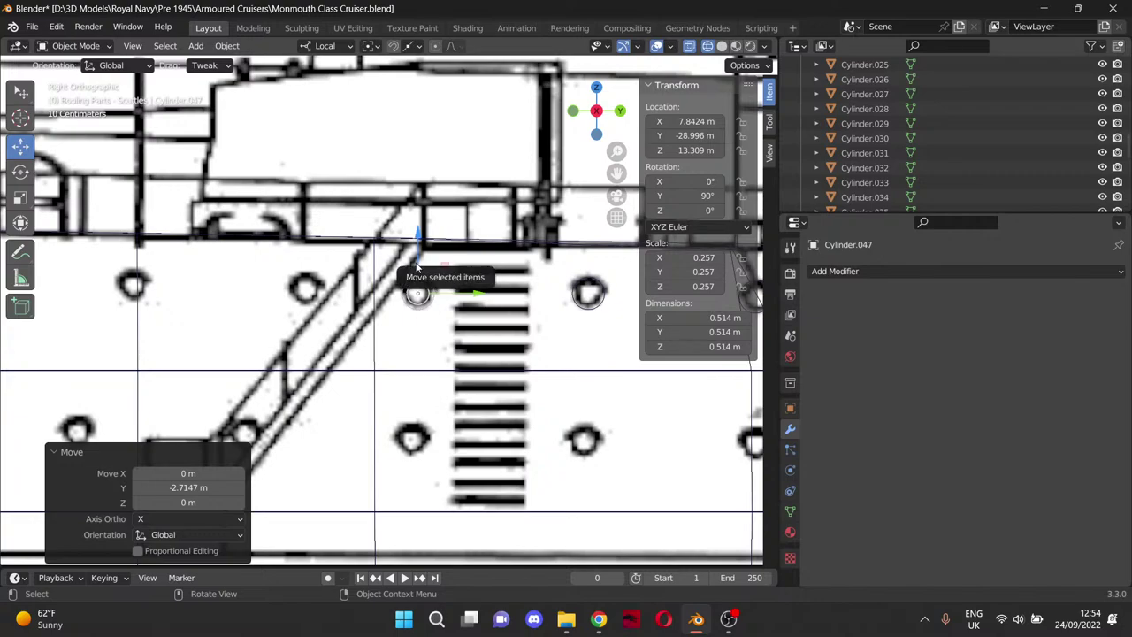
key("ctrl+v")
left_click_drag(475, 292, 358, 283)
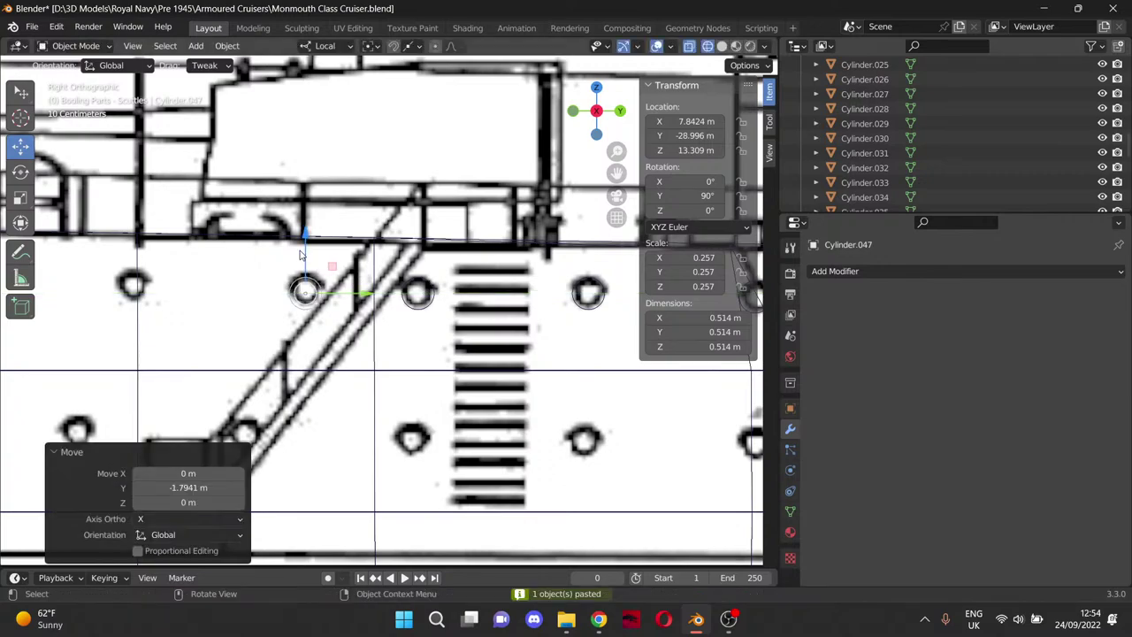
left_click_drag(304, 237, 308, 251)
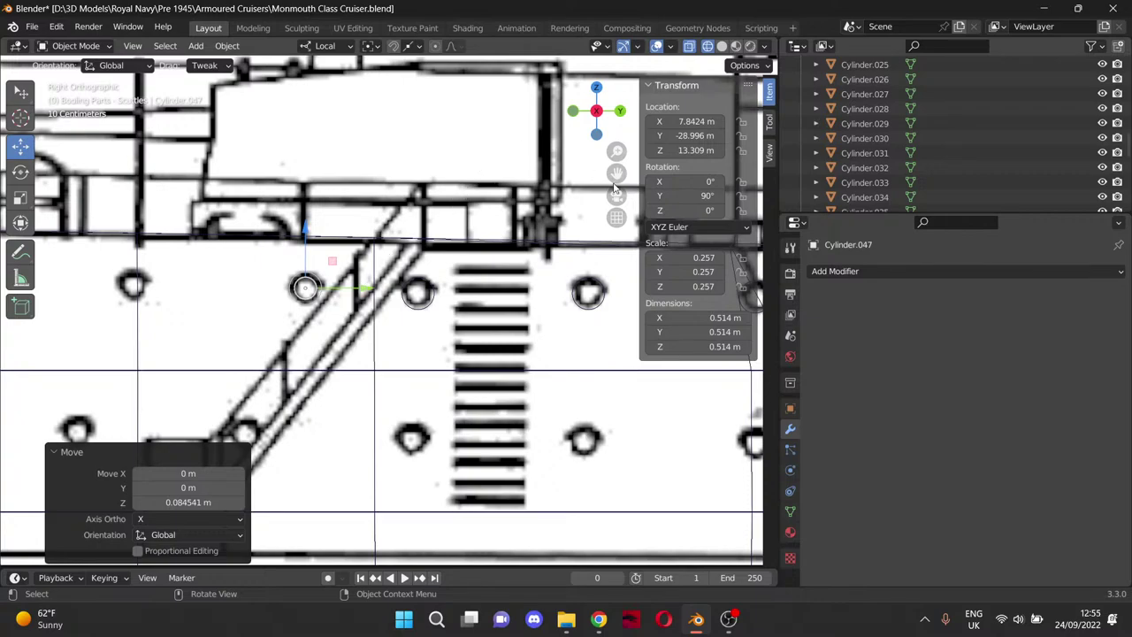
Copy the cylinder onto the next two upper portholes aft of the boom, the first about -2.743 m along Y, raising the aftmost about 0.028 m.
middle_click_drag(423, 193, 615, 187, "shift")
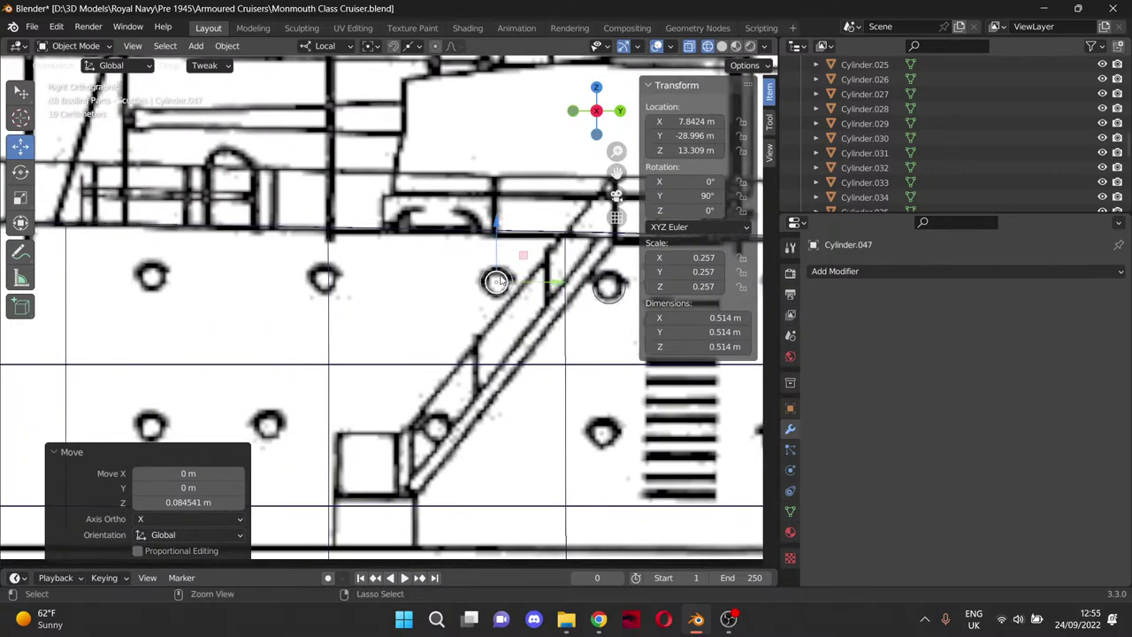
key("ctrl+v")
left_click_drag(560, 285, 385, 283)
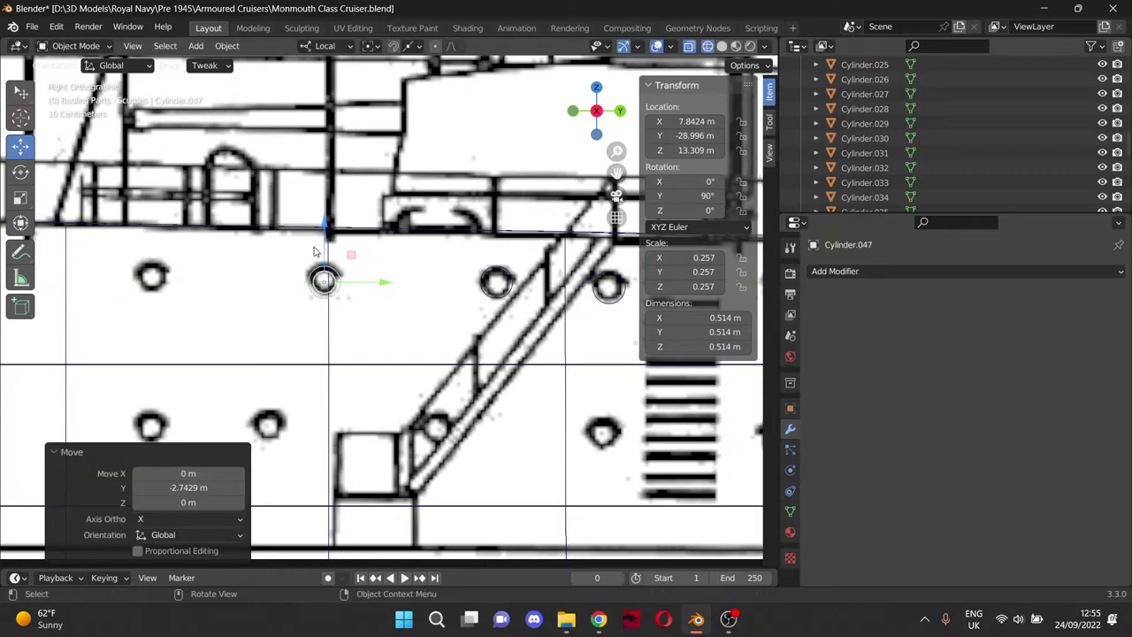
left_click_drag(324, 238, 181, 245)
key("ctrl+c")
key("ctrl+v")
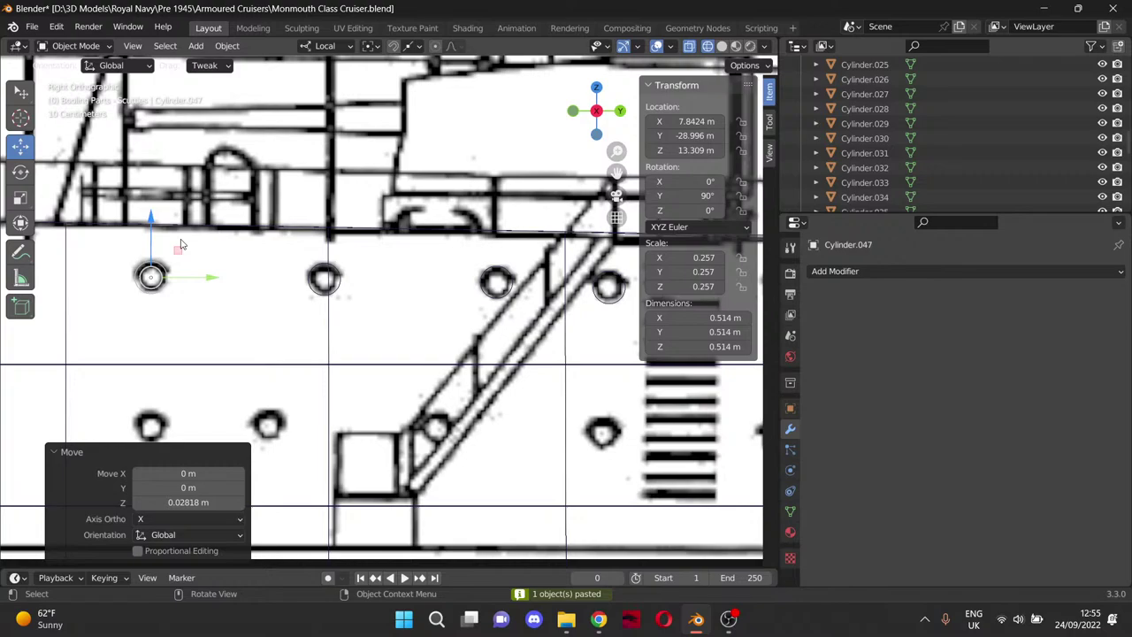
Copy the cylinder past the hull fitting onto the porthole aft of it, about -5.512 m along Y, and raise it about 0.113 m.
left_click_drag(617, 169, 483, 300)
scroll(531, 280, "down", 1)
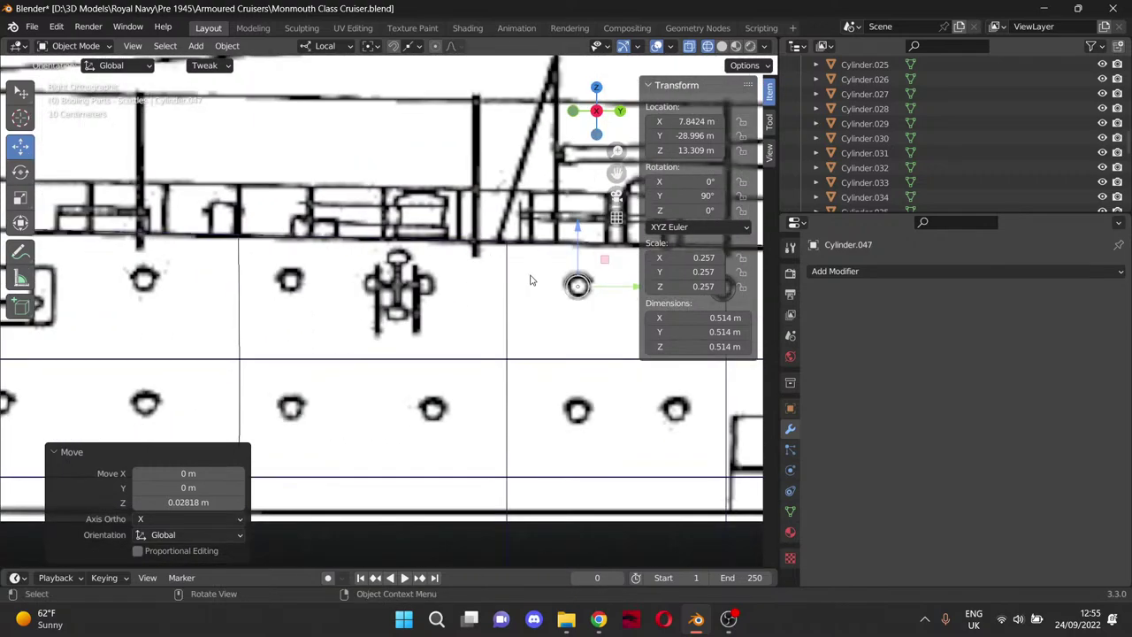
key("ctrl+v")
key("g")
key("y")
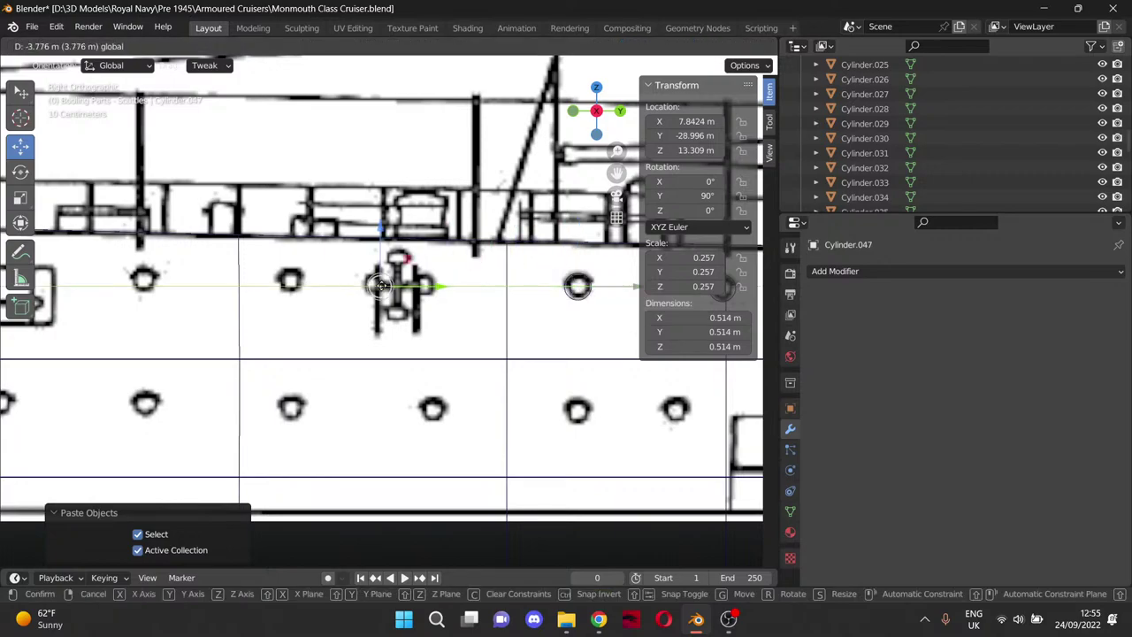
left_click(332, 286)
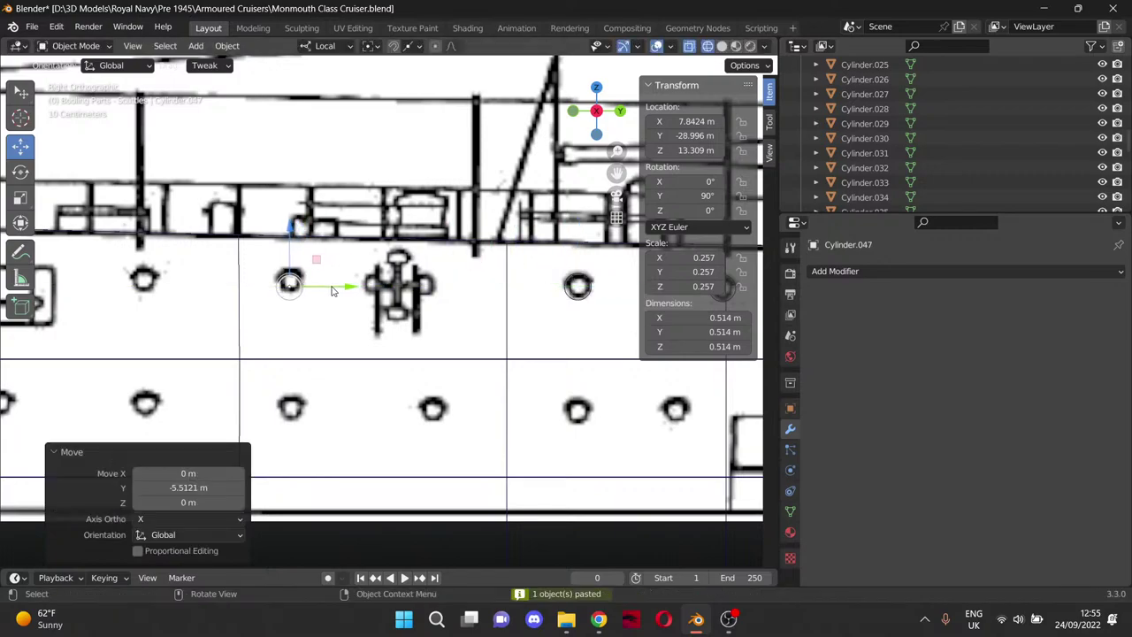
key("g")
key("z")
left_click(292, 222)
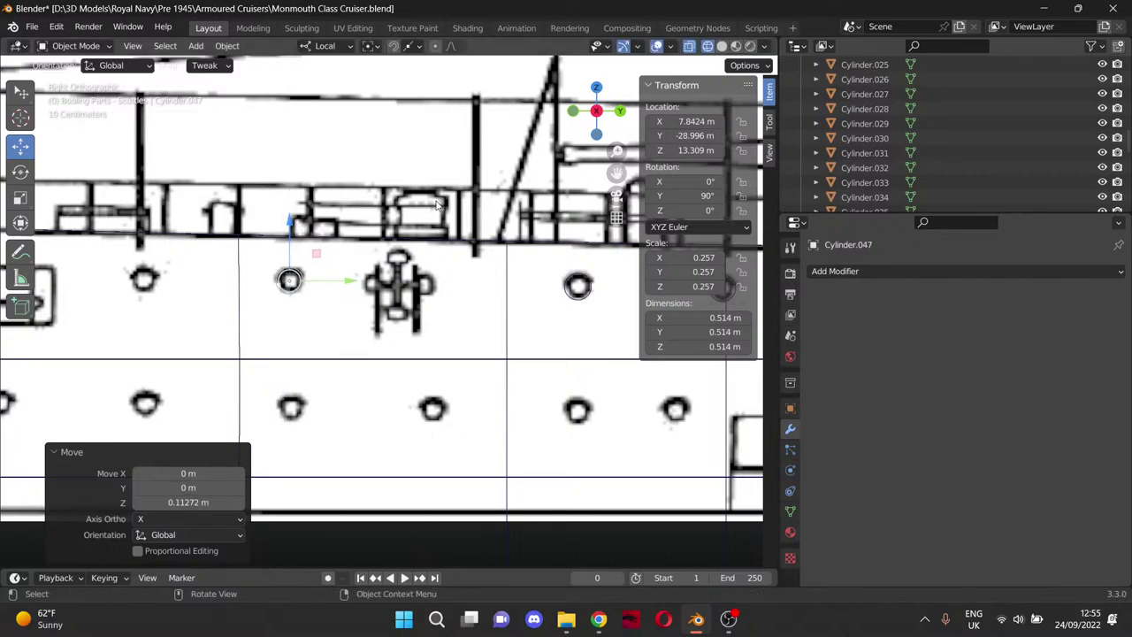
Copy the cylinder onto the porthole just forward of the stern anchor recess, about -2.784 m along Y, and raise it about 0.011 m.
mouse_move(613, 170)
left_mouse_down()
mouse_move(779, 168)
mouse_move(611, 183)
left_mouse_up()
key("ctrl+c")
key("ctrl+v")
key("g")
key("y")
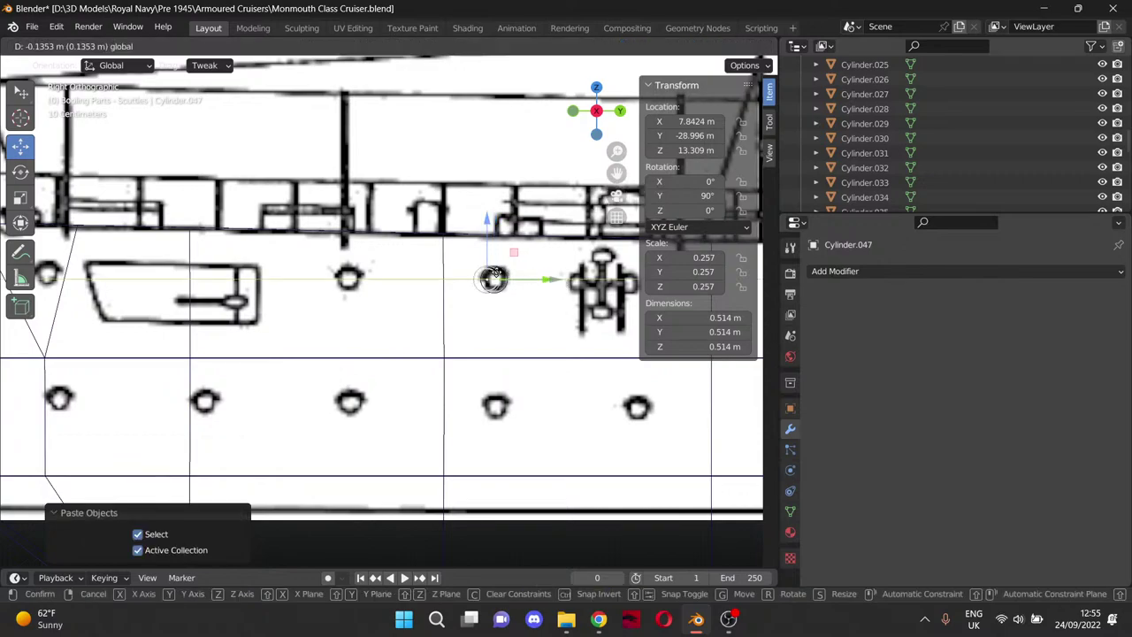
left_click(405, 267)
key("g")
key("z")
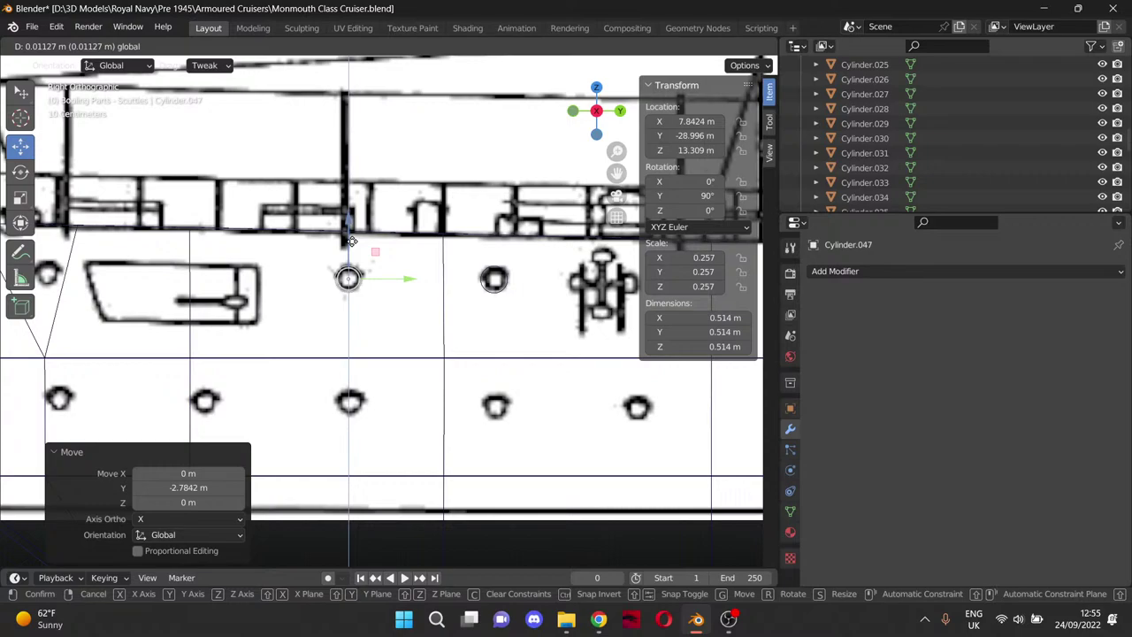
left_click(546, 234)
Copy the cylinder onto the porthole aft of the stern anchor recess, about -5.771 m along Y, and raise it about 0.079 m.
left_click_drag(619, 172, 797, 171)
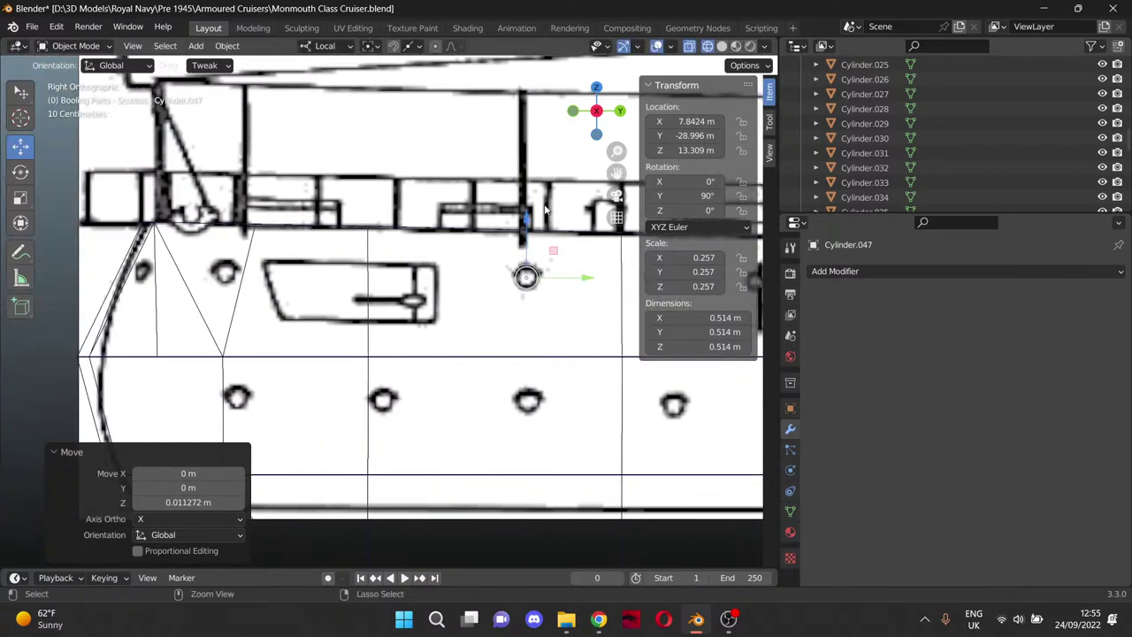
key("ctrl+c")
key("ctrl+v")
key("g")
key("y")
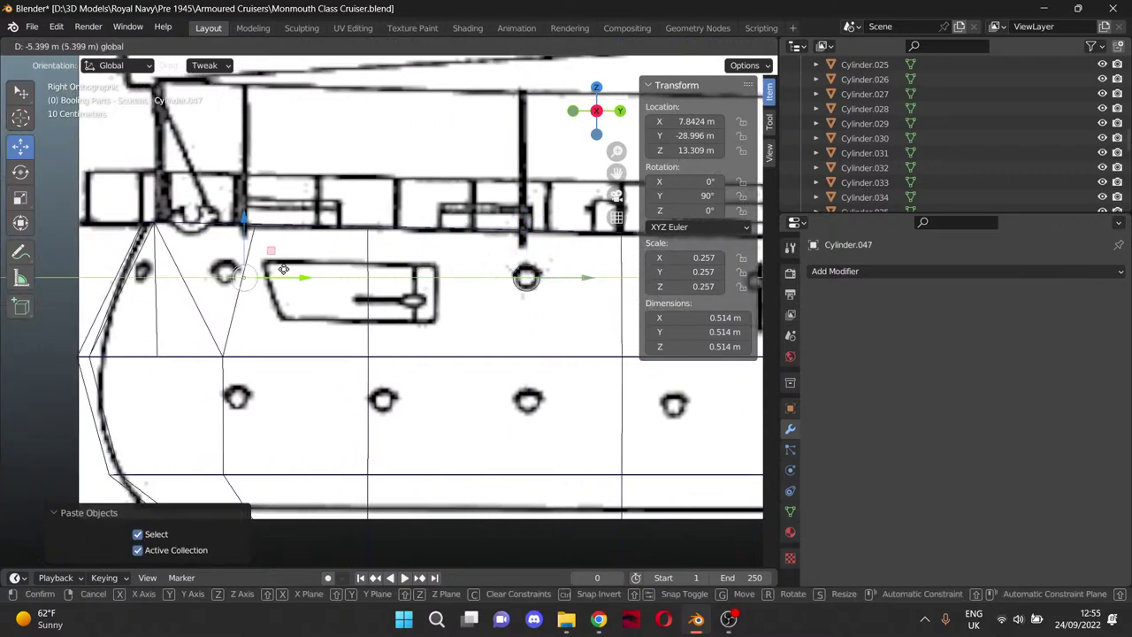
left_click(281, 263)
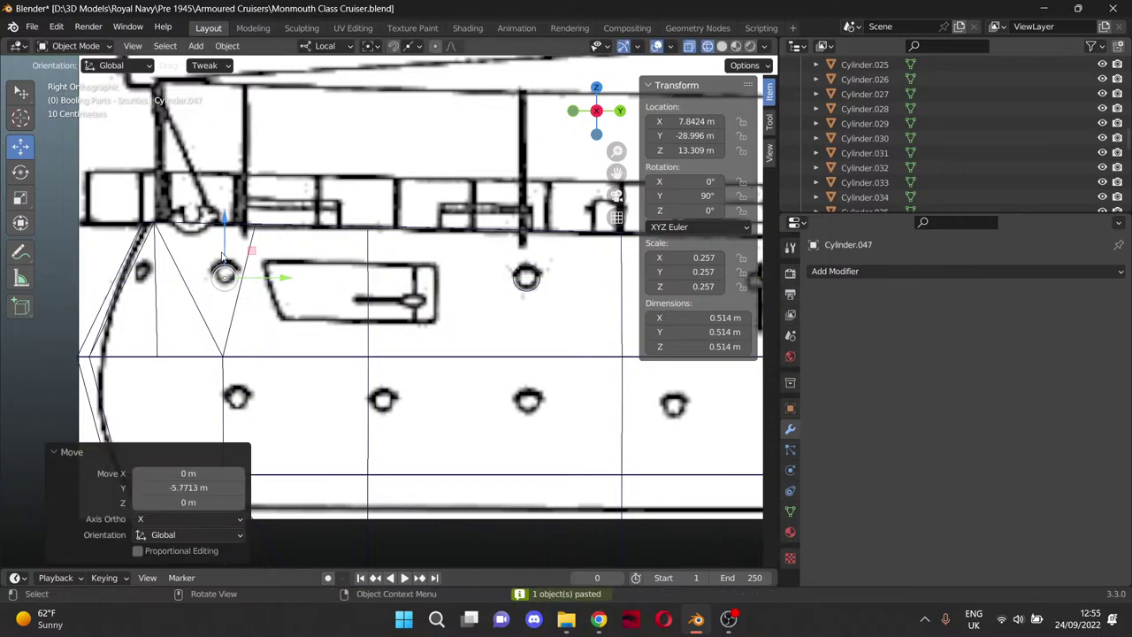
key("g")
key("z")
left_click(226, 250)
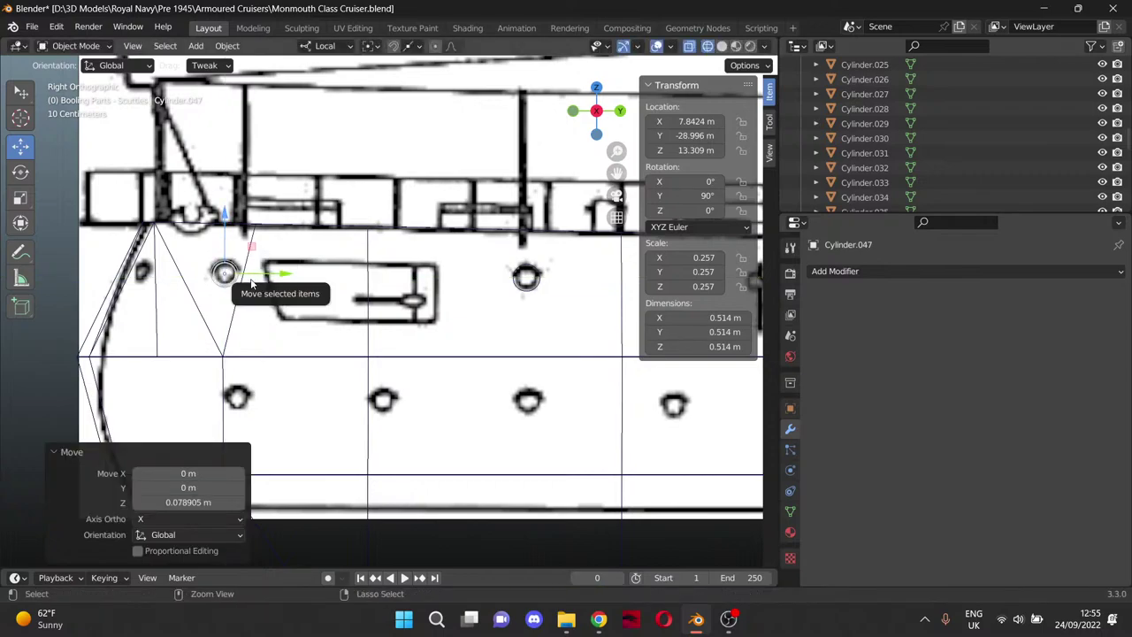
Copy the cylinder about 2.378 m down onto the aftmost lower porthole, and place another copy 2.784 m forward along Y, lowered about 0.045 m.
key("ctrl+v")
key("g")
key("z")
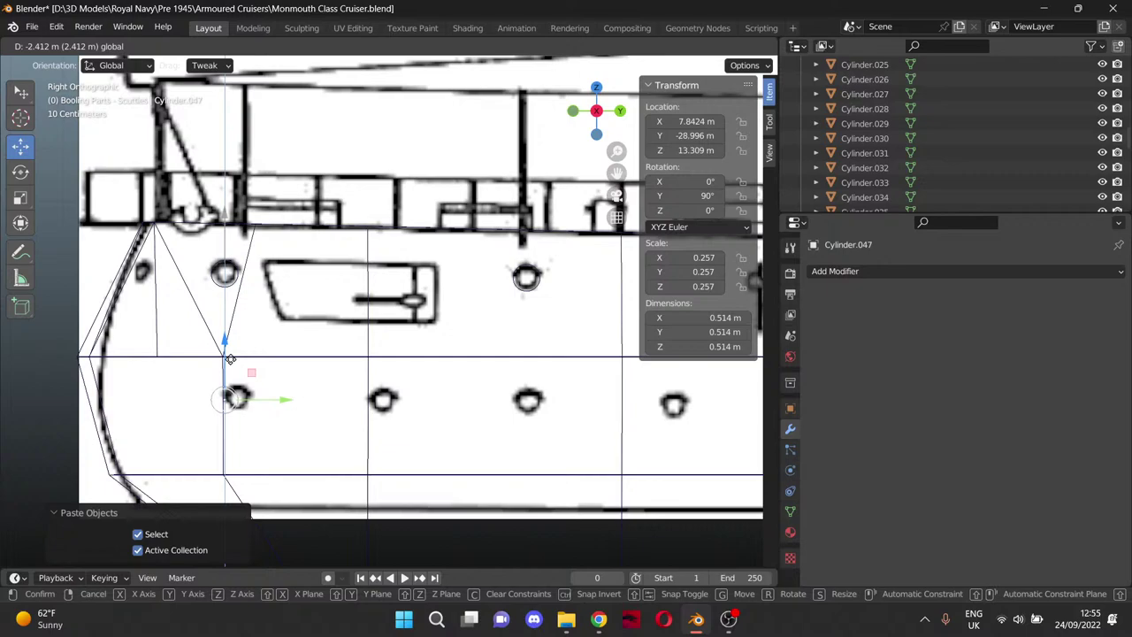
left_click(238, 357)
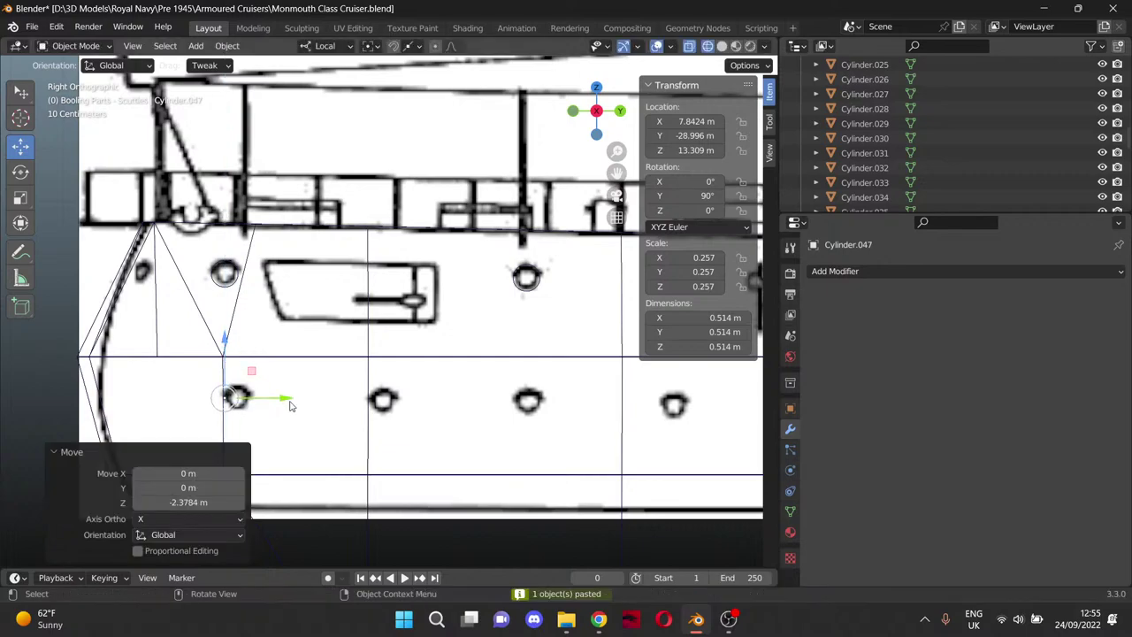
left_click_drag(290, 405, 444, 400)
key("ctrl+v")
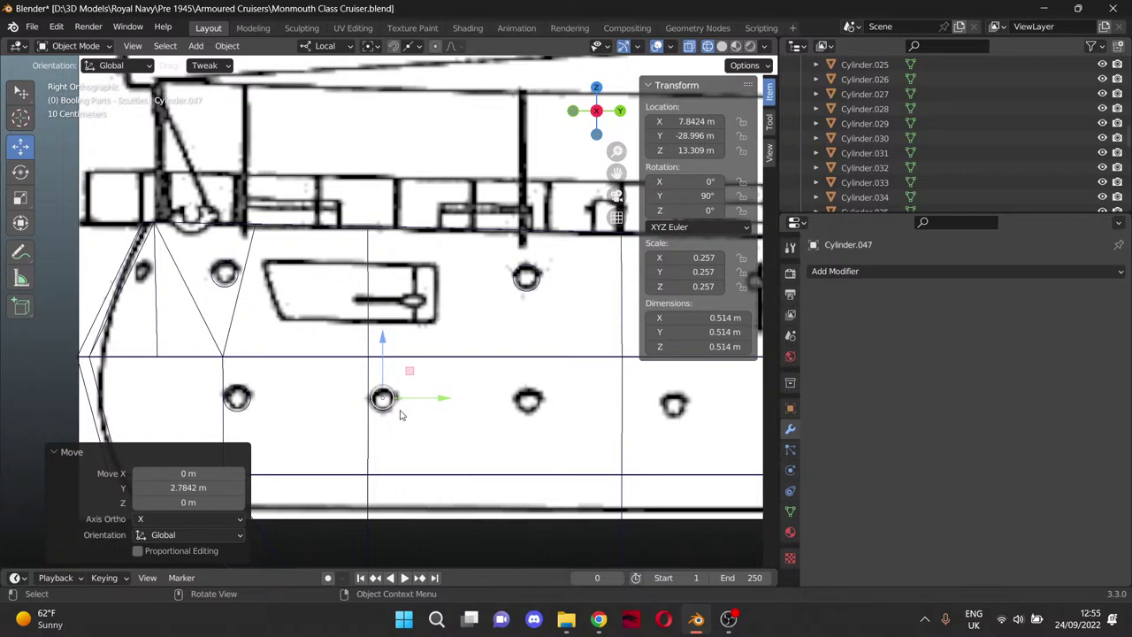
left_click_drag(379, 347, 380, 350)
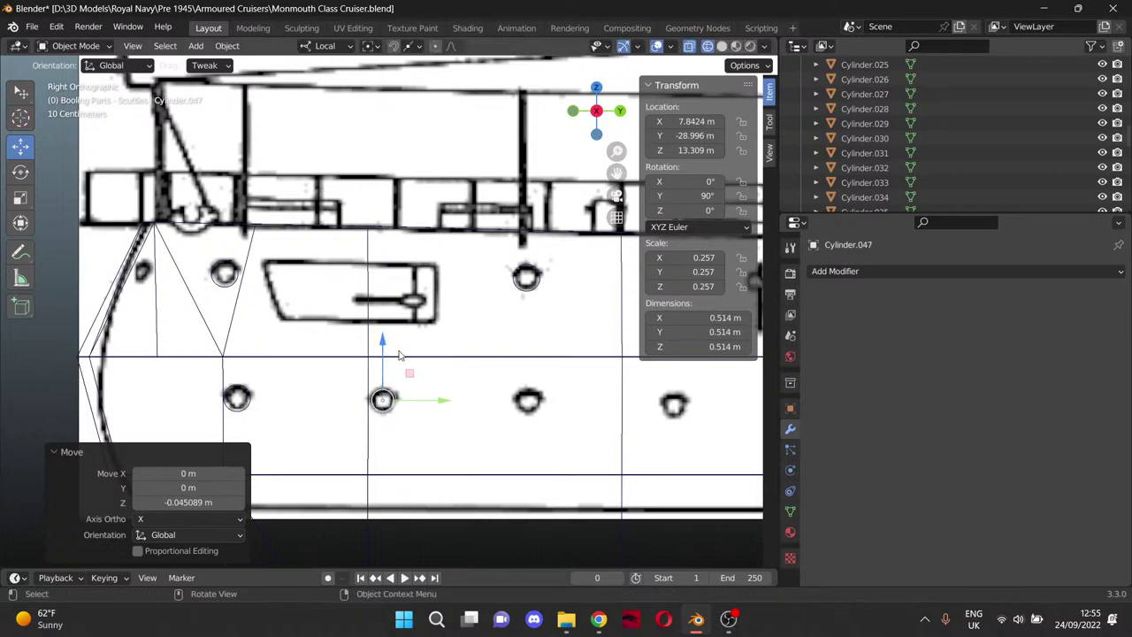
Copy the cylinder onto the third porthole of the lower stern row, about 2.784 m forward along Y.
left_click_drag(616, 173, 485, 97)
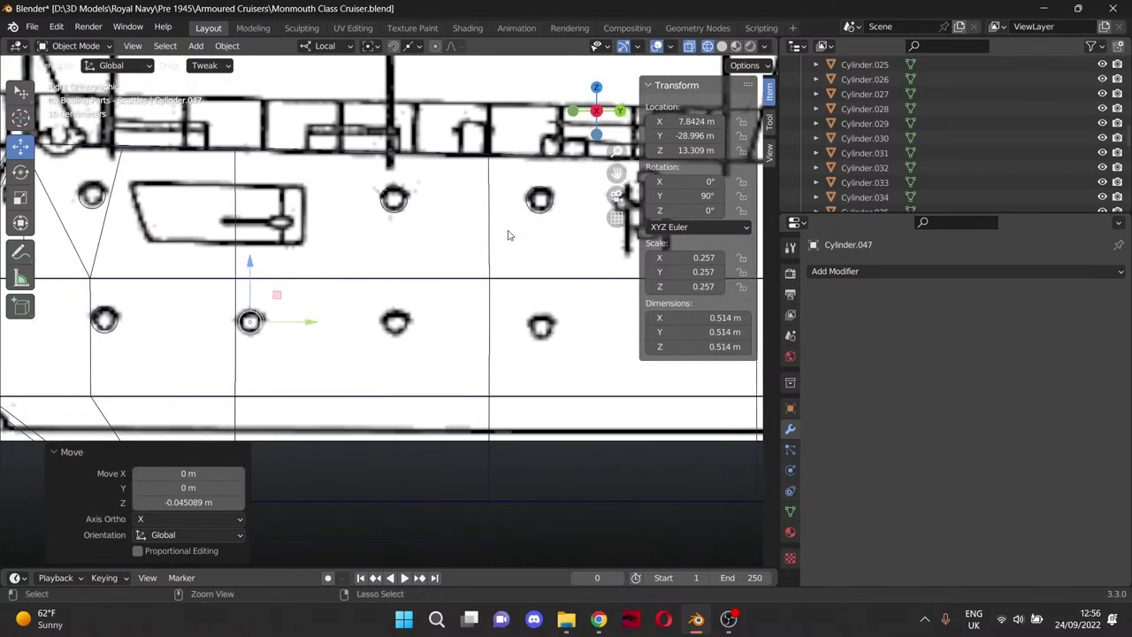
key("ctrl+c")
key("ctrl+v")
left_click_drag(317, 324, 452, 331)
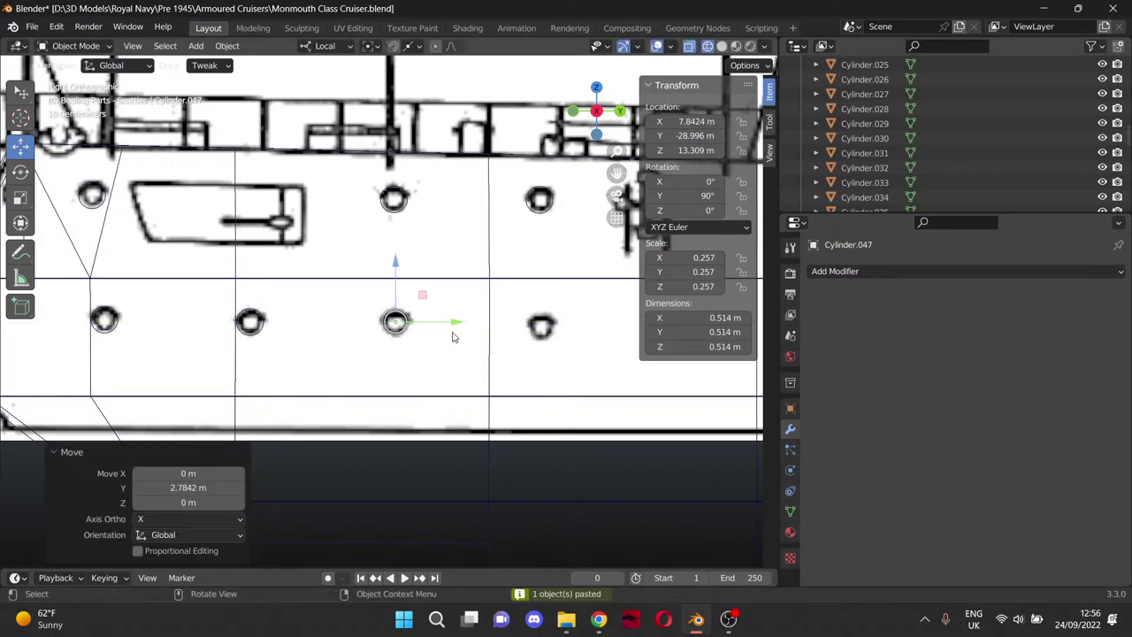
Copy the cylinder forward onto the fourth lower stern porthole and lower it slightly, and lower the third porthole's cylinder by about 0.011 m.
key("ctrl+v")
left_click_drag(458, 329, 601, 325)
left_click_drag(544, 262, 544, 266)
left_click(402, 321)
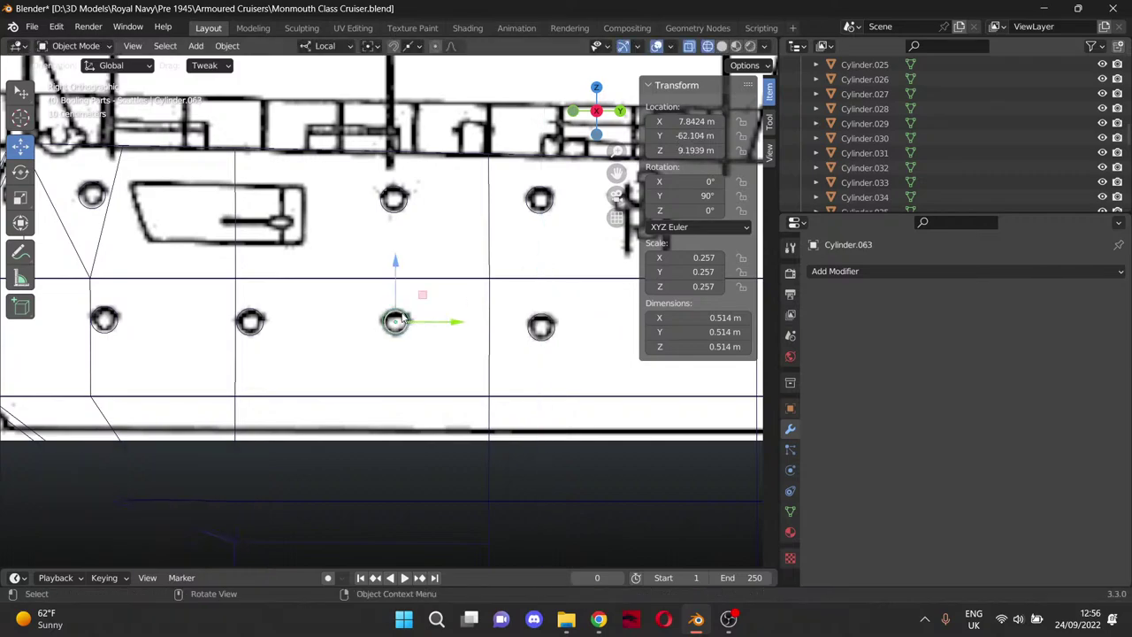
left_click_drag(399, 287, 398, 288)
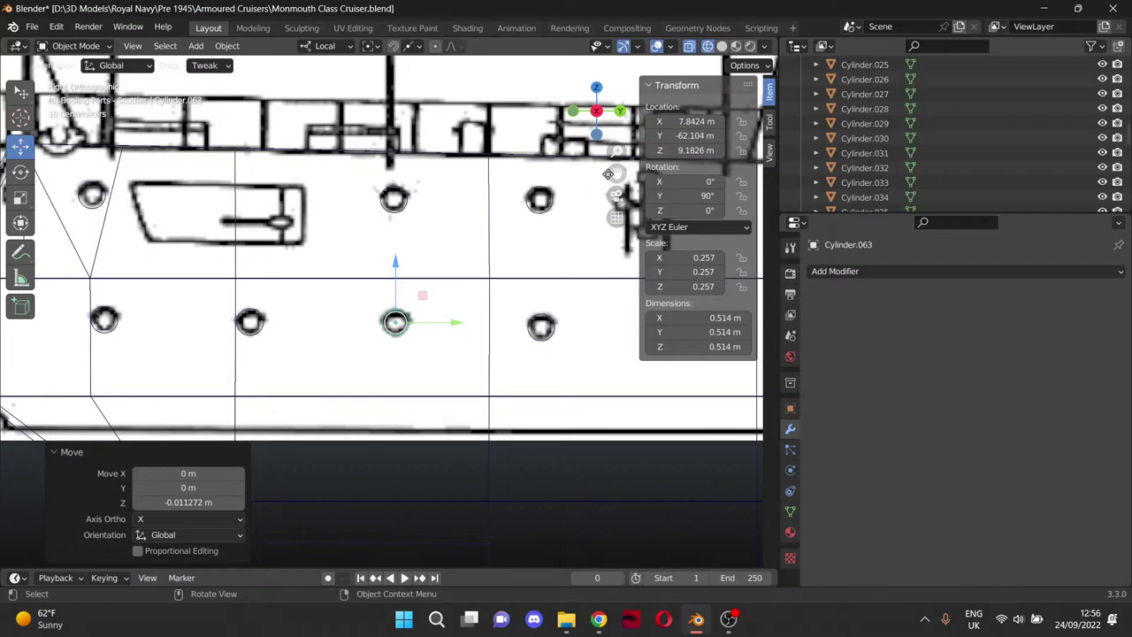
left_click_drag(608, 173, 345, 133)
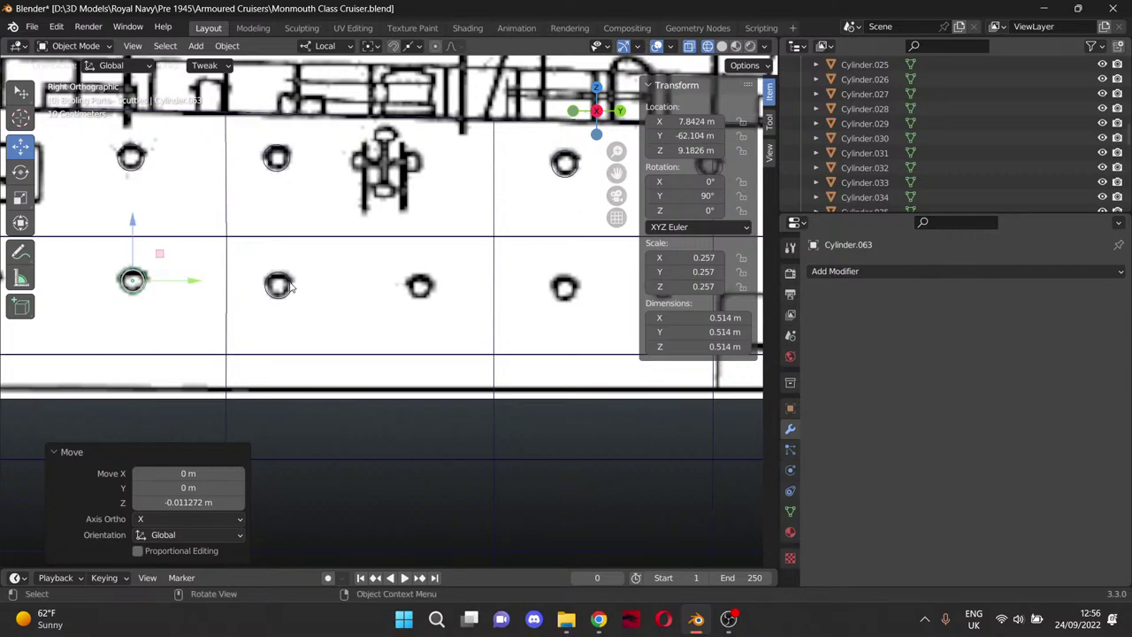
Copy the cylinder 2.717 m forward along Y onto the fifth lower stern porthole, and place another copy 2.750 m farther forward onto the sixth.
key("ctrl+v")
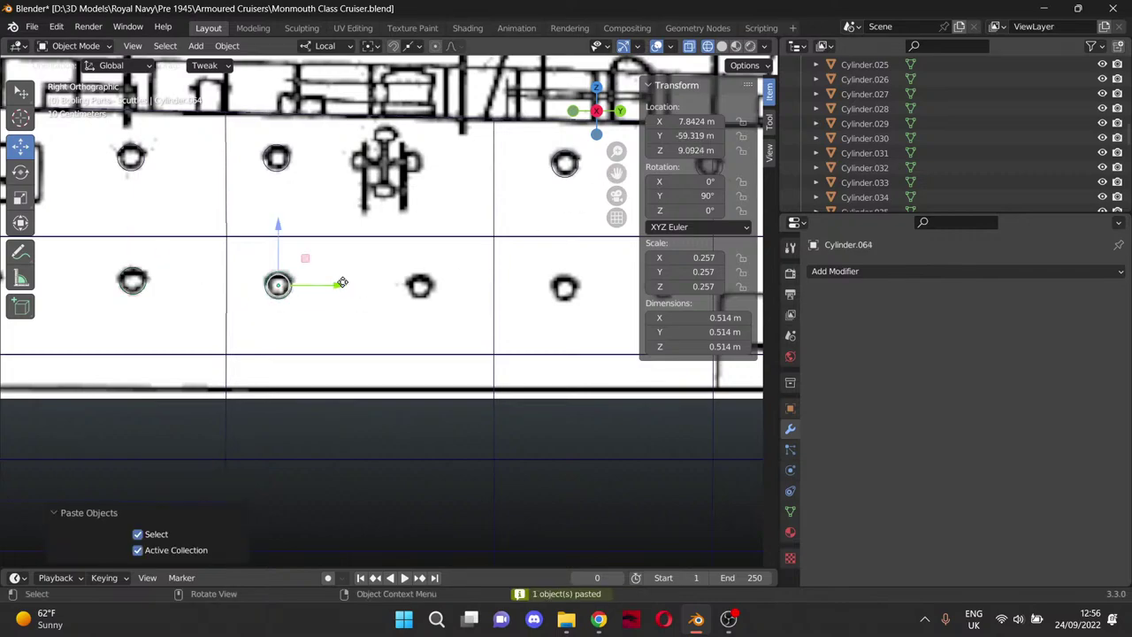
left_click_drag(343, 282, 485, 283)
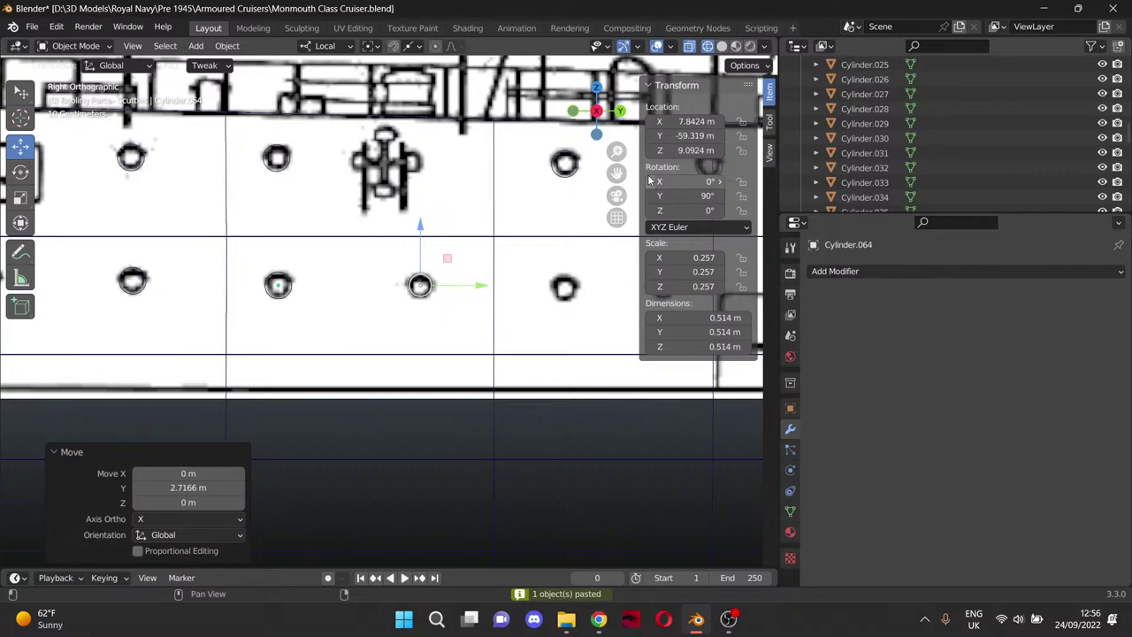
left_click_drag(617, 173, 446, 146)
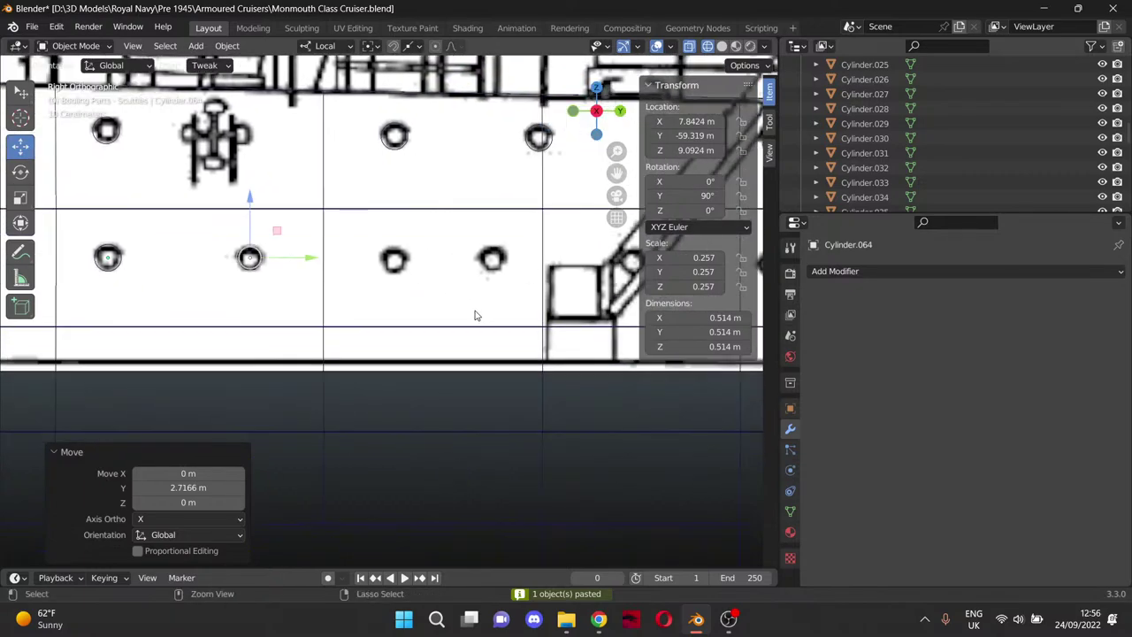
key("ctrl+v")
left_click_drag(309, 259, 455, 257)
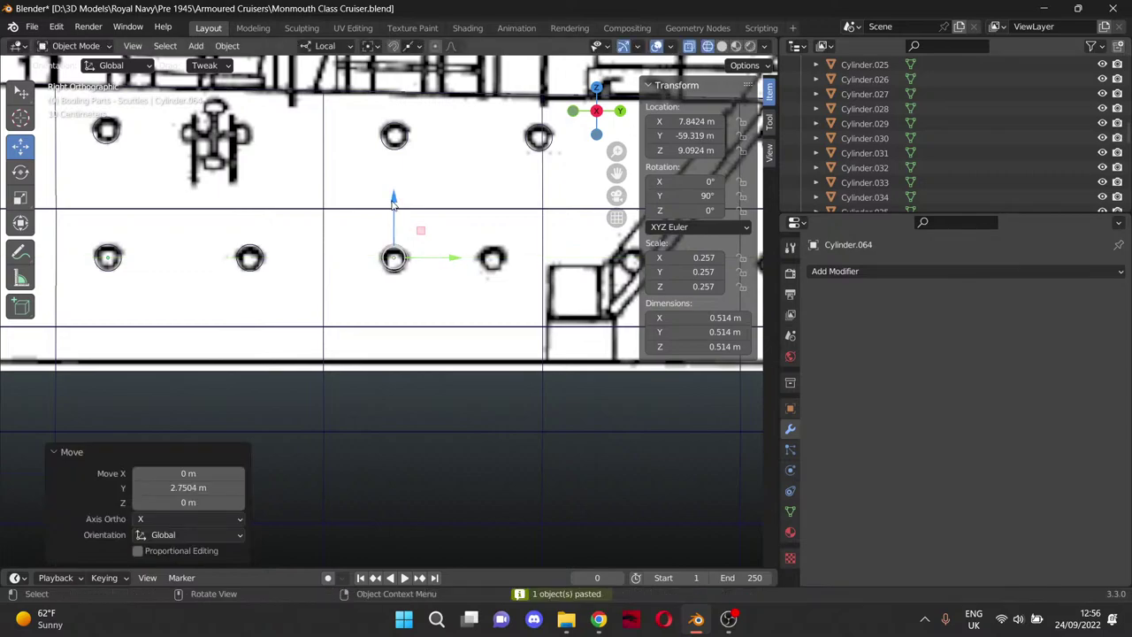
left_click_drag(394, 204, 391, 205)
Copy the sixth porthole's cylinder about 1.939 m forward along Y onto the porthole just aft of the accommodation ladder.
key("ctrl+c")
key("ctrl+v")
left_click_drag(453, 260, 555, 258)
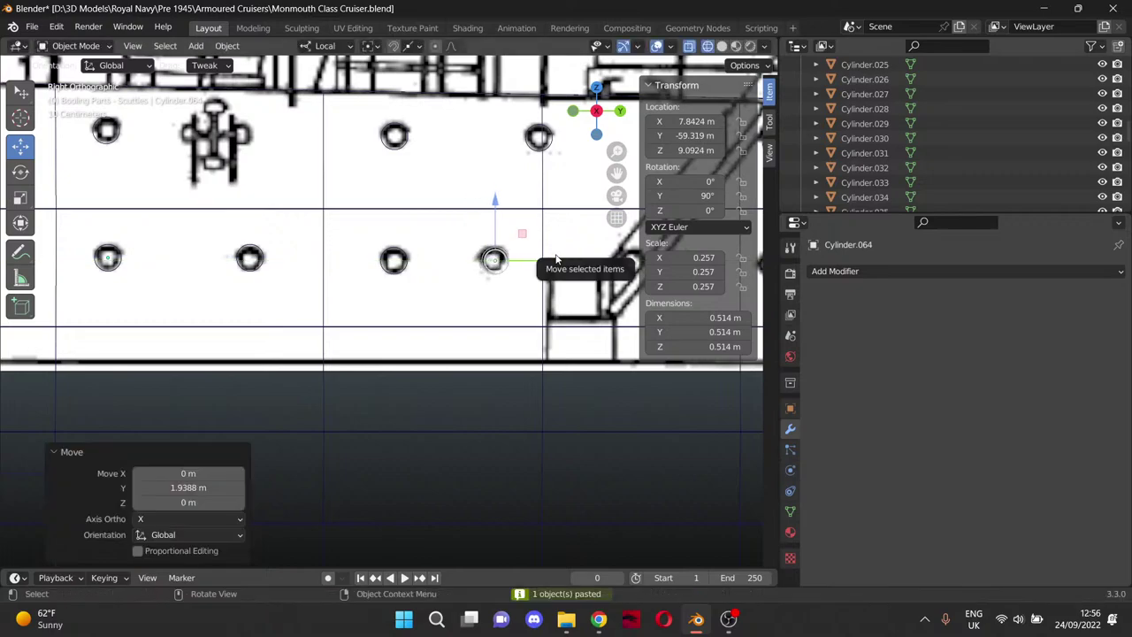
Copy the cylinder onto the lower porthole behind the accommodation ladder and onto the one forward of it, lowering the latter about 0.056 m.
left_click_drag(617, 174, 411, 170)
key("ctrl+c")
key("ctrl+v")
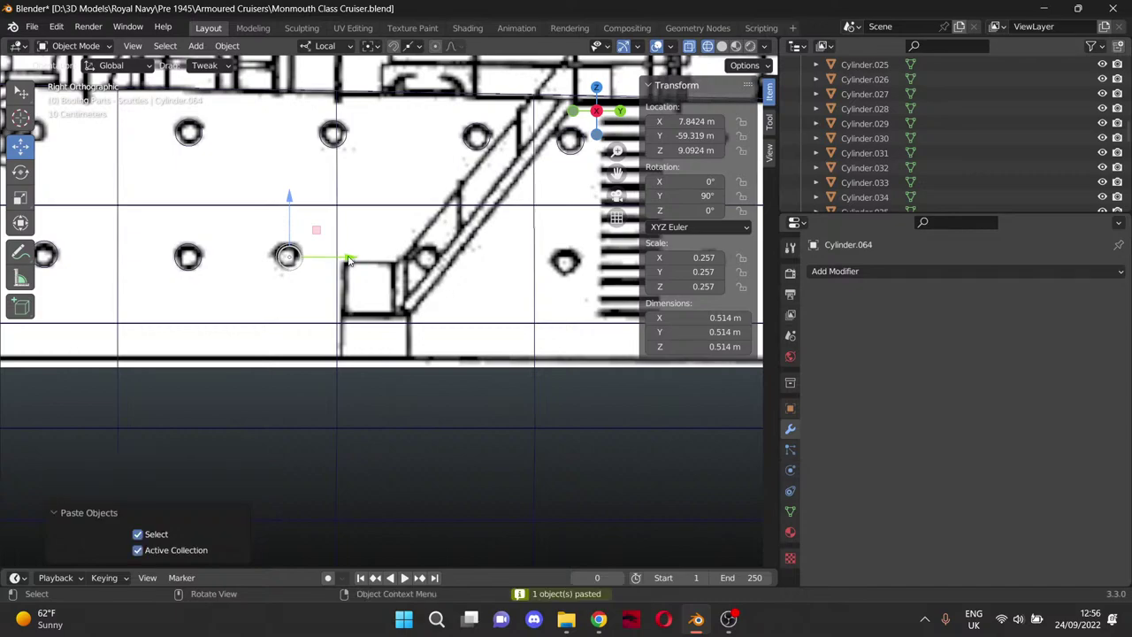
left_click_drag(351, 259, 581, 256)
key("ctrl+c")
key("ctrl+v")
left_click_drag(569, 203, 570, 211)
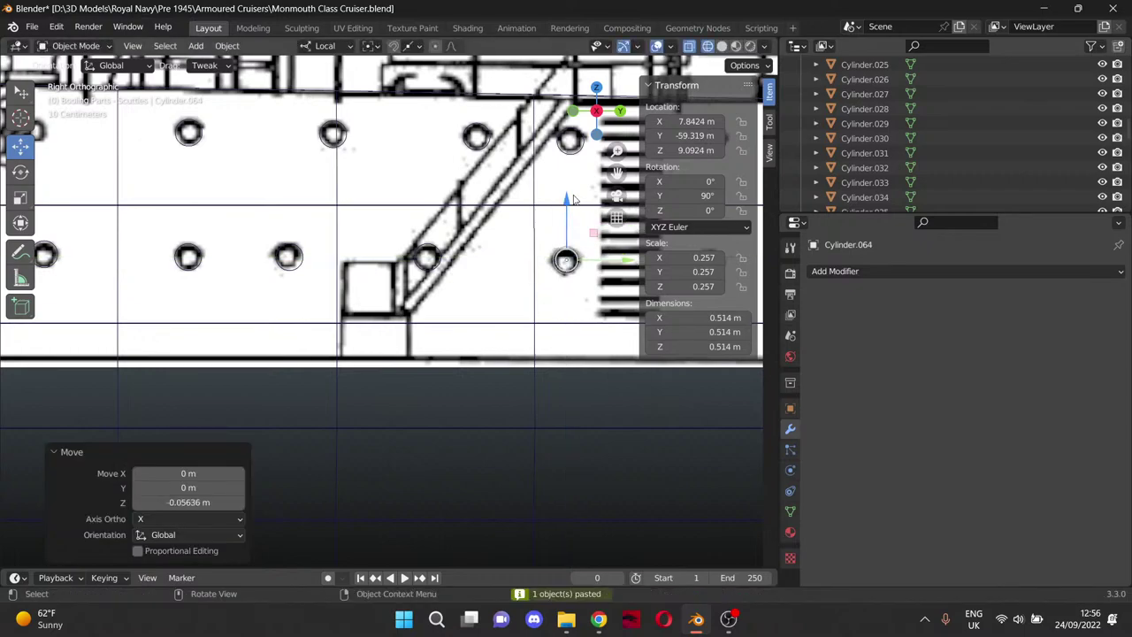
Copy the cylinder 2.705 m forward past the striped rungs, lower it slightly, and place another copy 2.750 m farther forward along Y.
left_click_drag(617, 172, 188, 160)
key("ctrl+v")
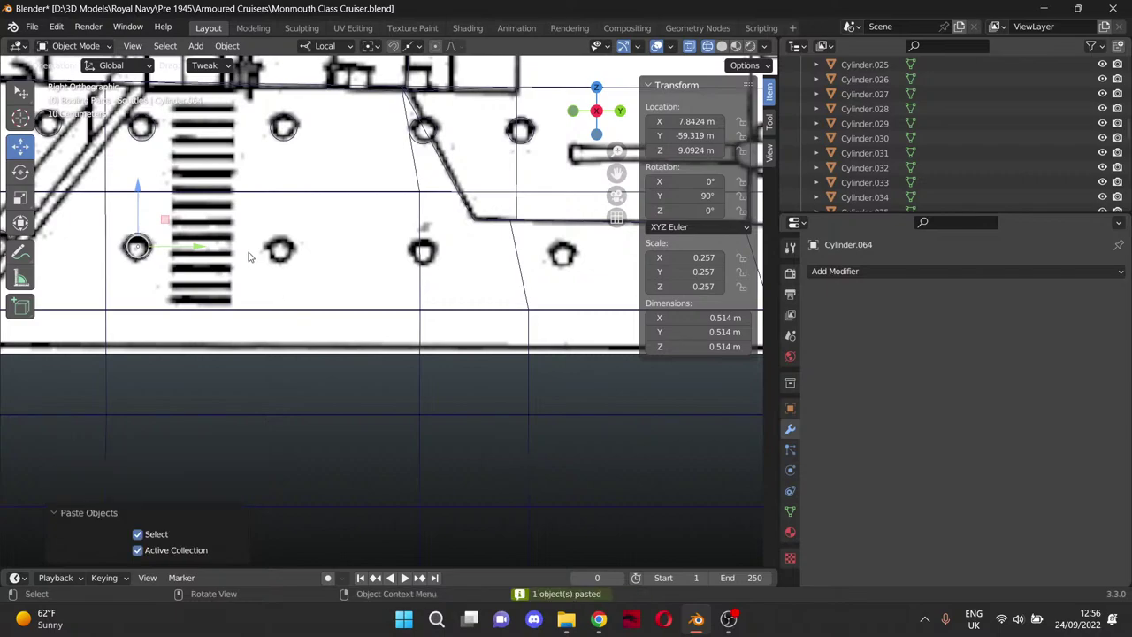
left_click_drag(189, 252, 330, 250)
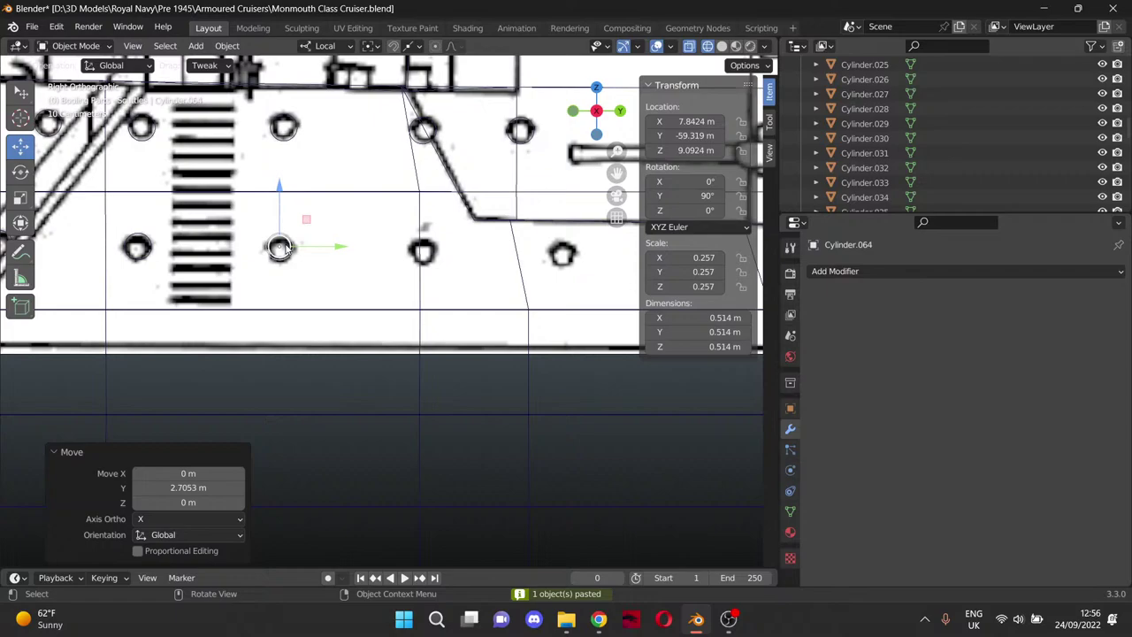
left_click_drag(283, 210, 281, 210)
key("ctrl+v")
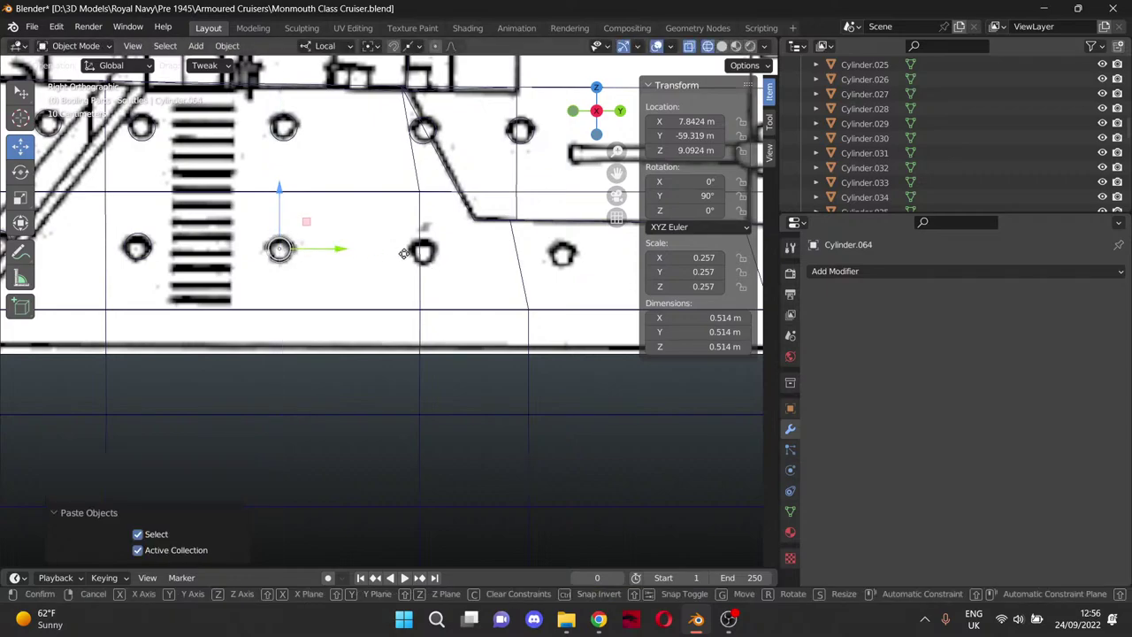
left_click_drag(405, 254, 486, 260)
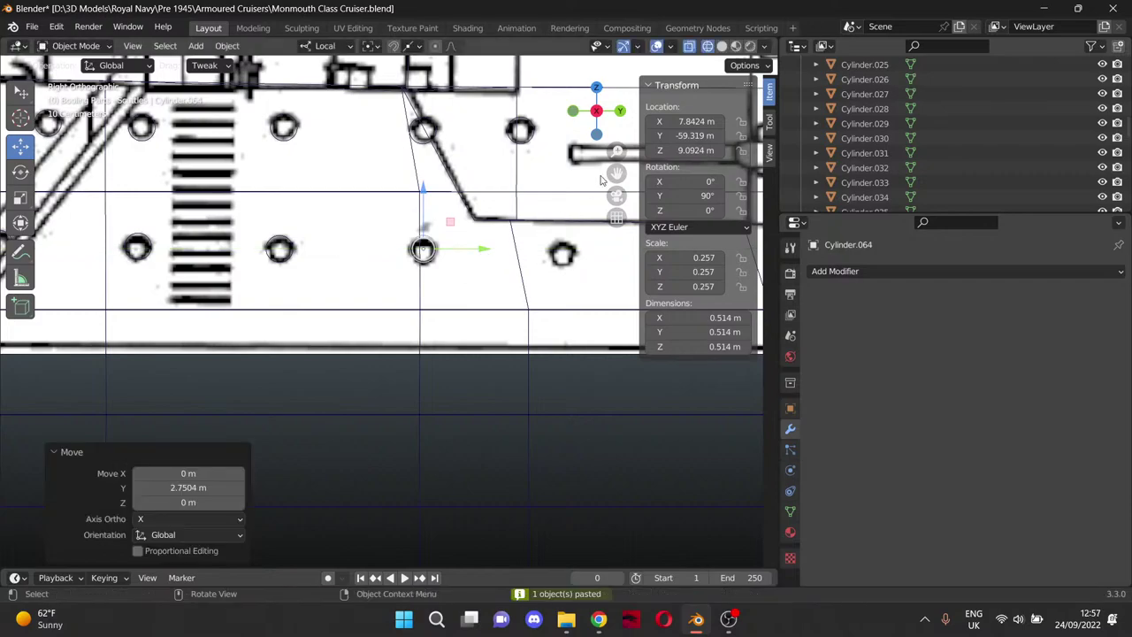
Copy the cylinder 2.626 m forward onto the porthole below the aft casemate guns, lowered about 0.101 m, and lower its aft neighbour by 0.023 m.
middle_click_drag(485, 260, 299, 272, "shift")
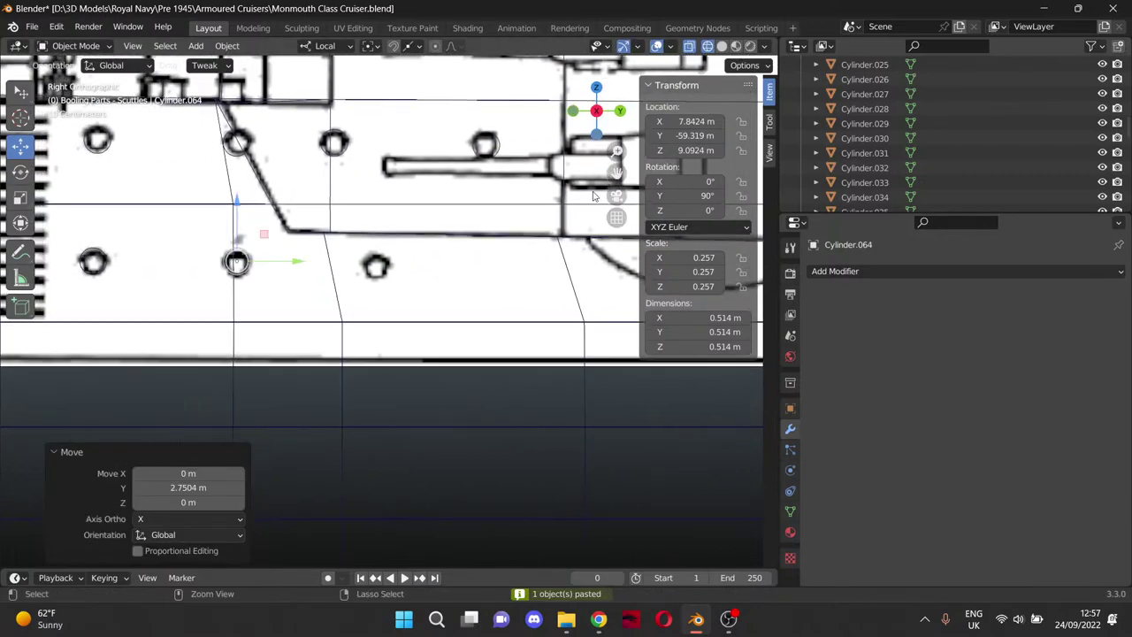
key("ctrl+v")
key("g")
key("y")
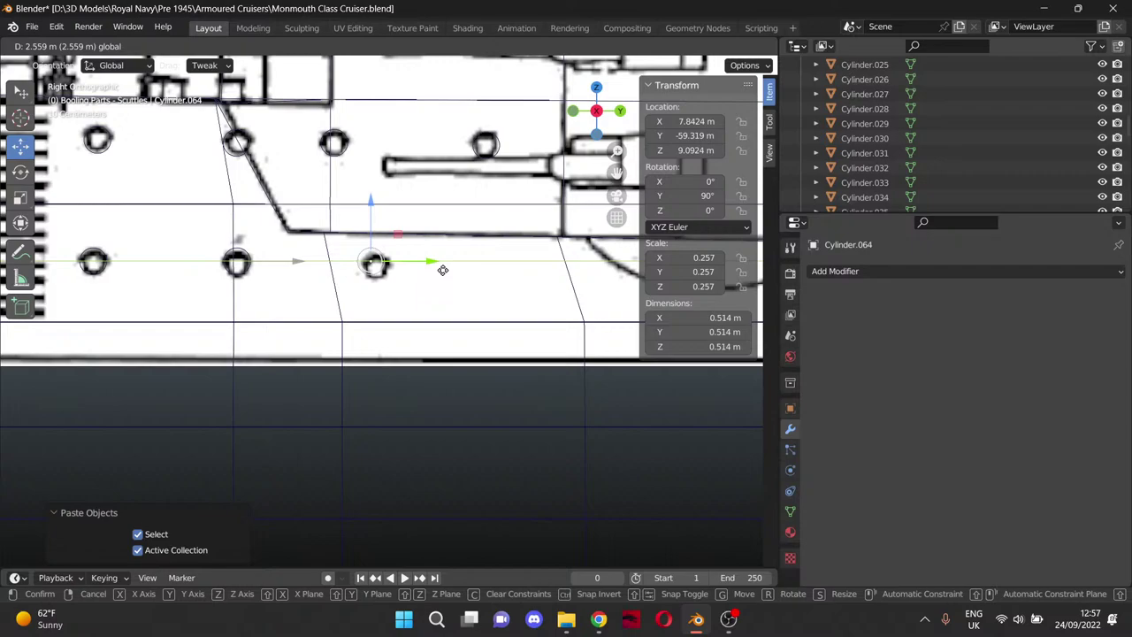
left_click(440, 269)
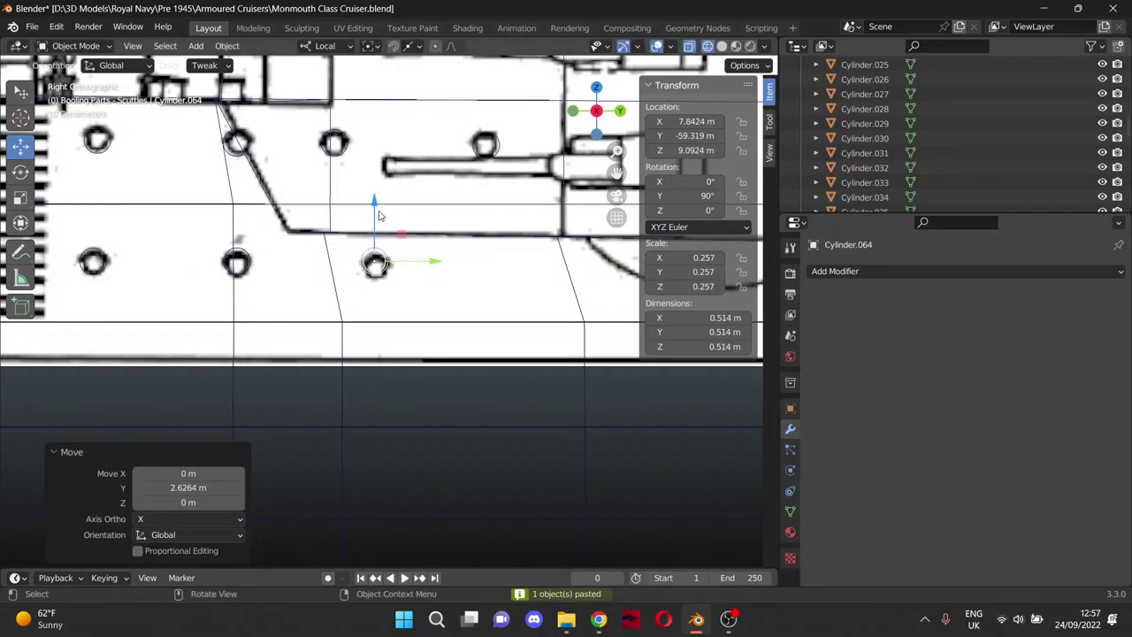
key("g")
key("z")
left_click(432, 267)
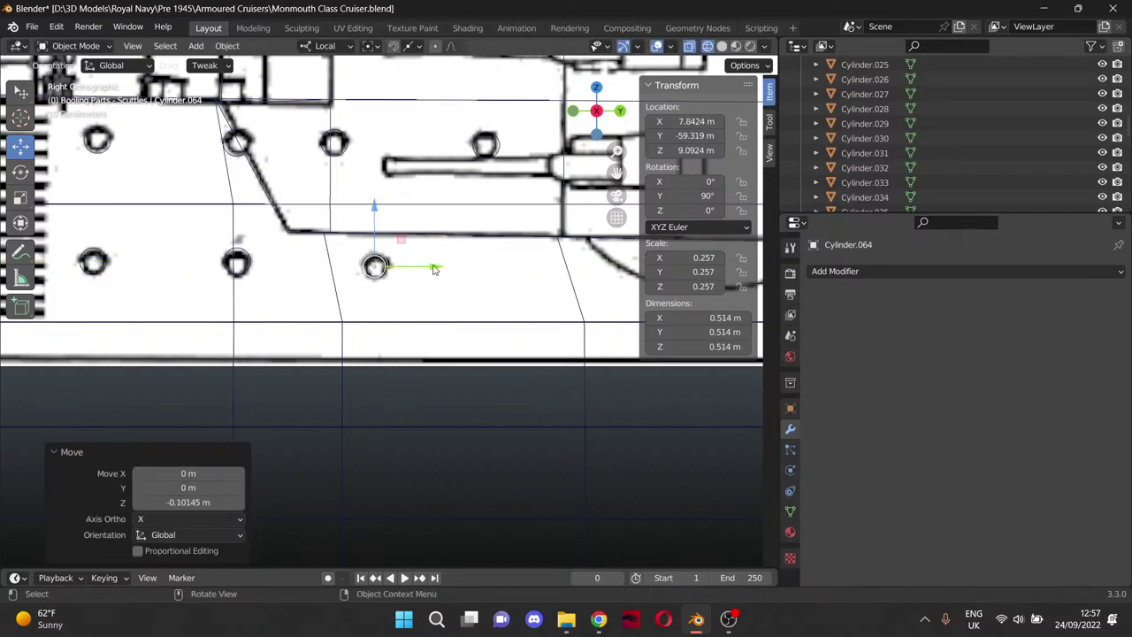
left_click(251, 260)
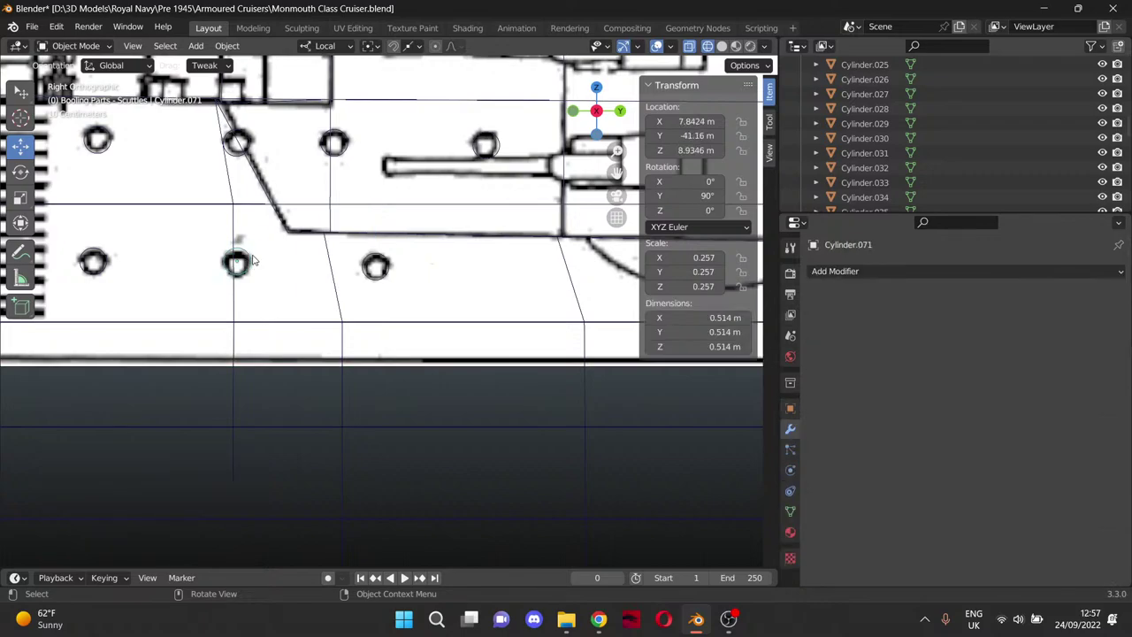
left_click_drag(237, 217, 238, 224)
Examine the placed scuttle cylinders along the hull from a perspective view against the side blueprint.
scroll(238, 224, "down", 6)
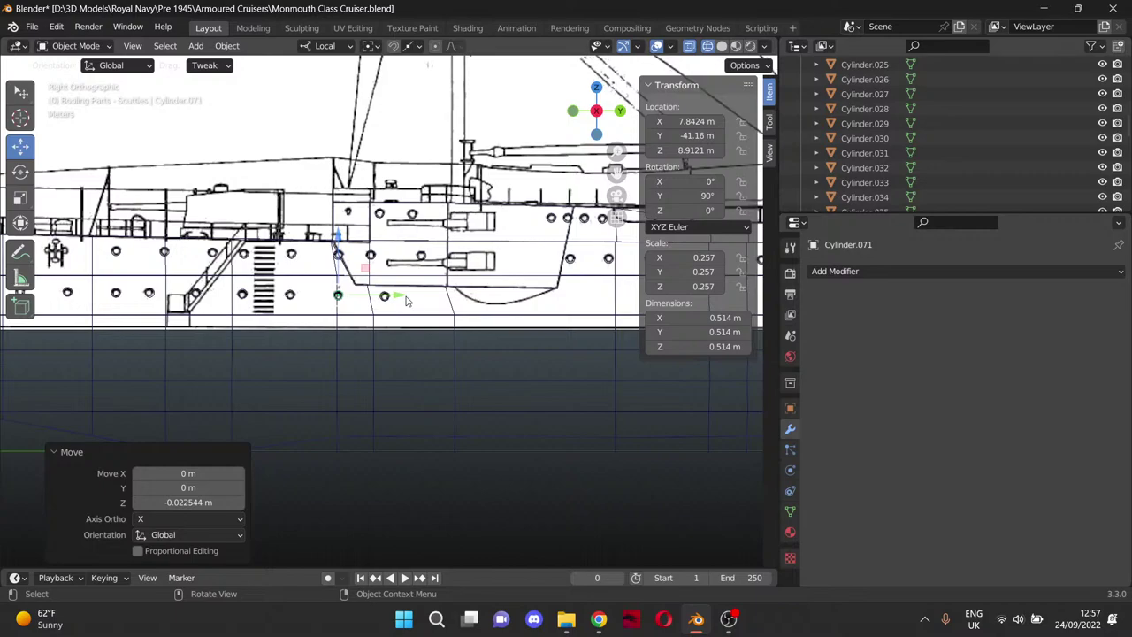
left_click(297, 148)
scroll(296, 148, "down", 5)
middle_click_drag(284, 156, 422, 229)
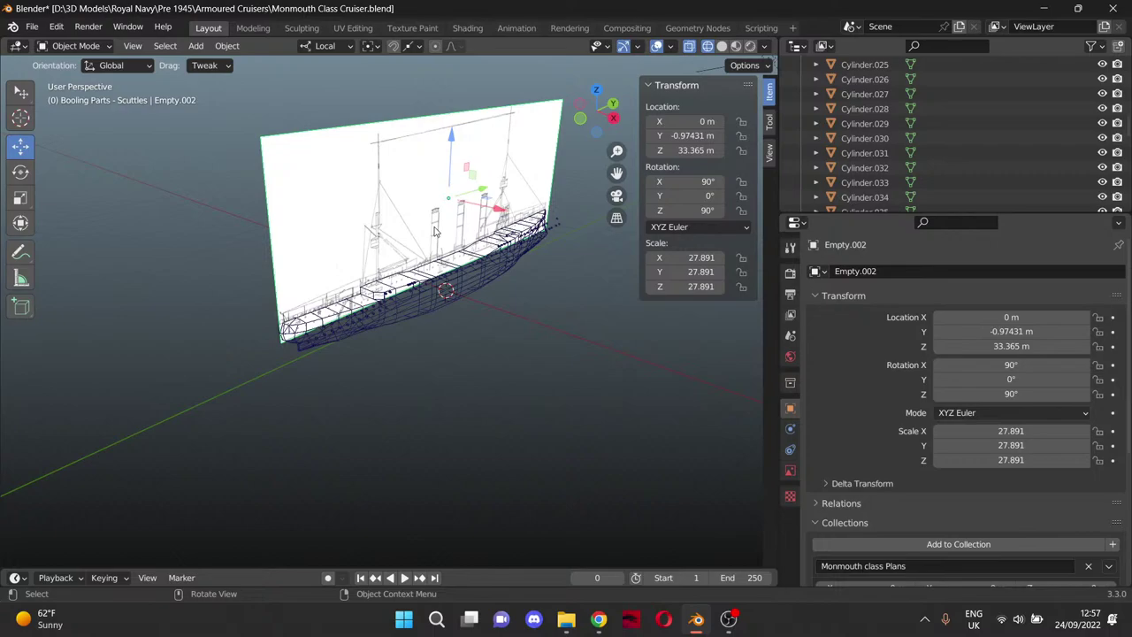
scroll(457, 331, "up", 5)
middle_click_drag(457, 357, 585, 373)
scroll(585, 372, "up", 6)
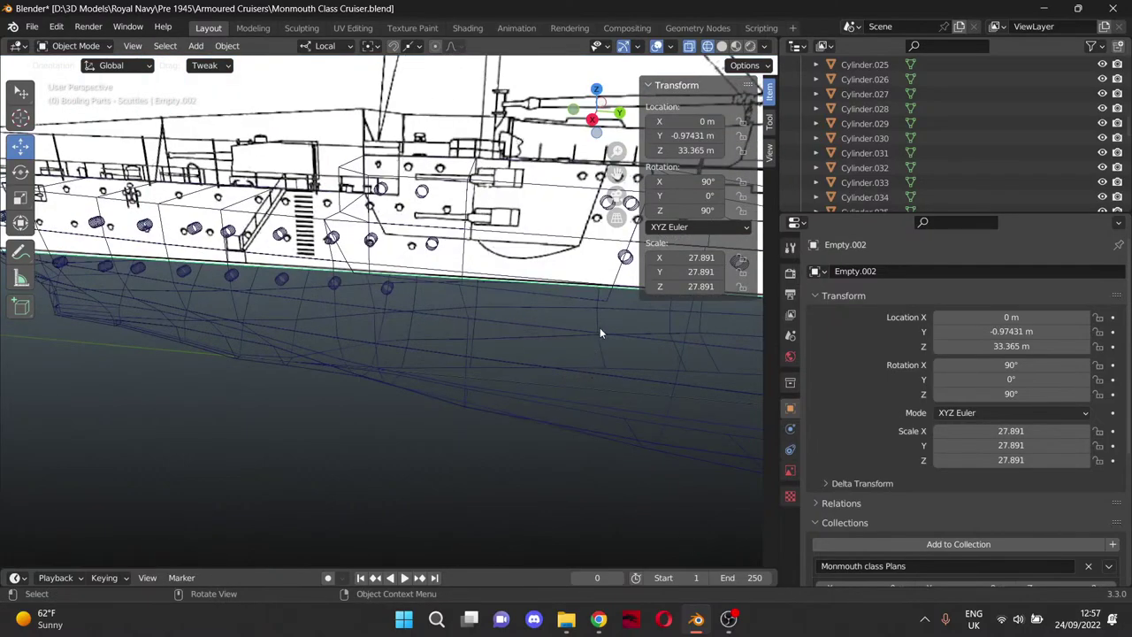
scroll(628, 167, "up", 6)
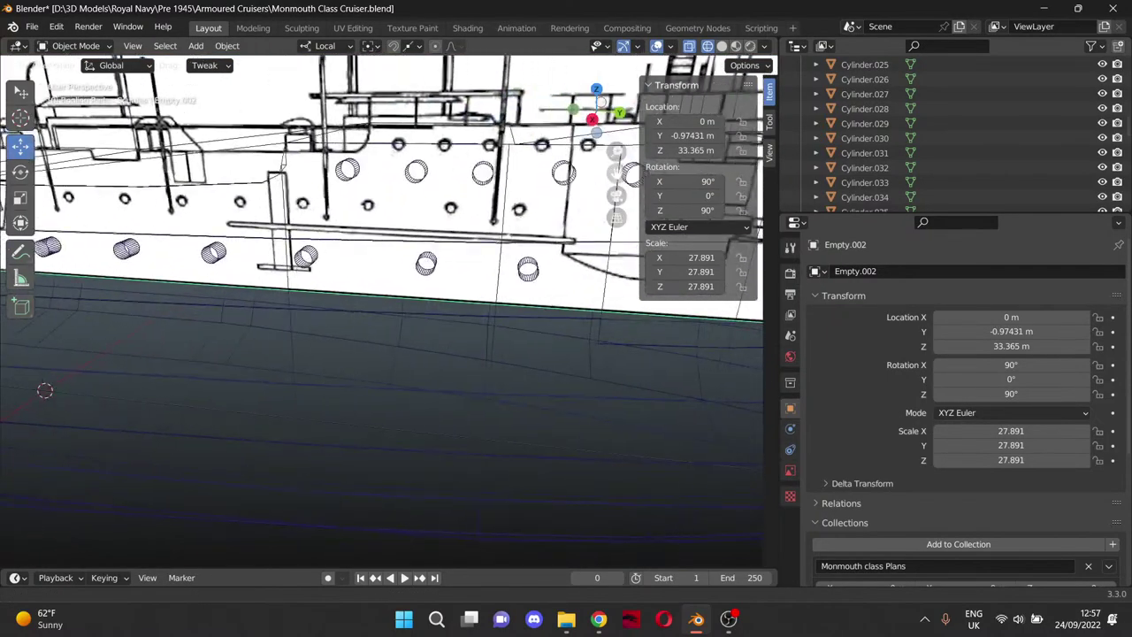
middle_click_drag(587, 276, 345, 286, "shift")
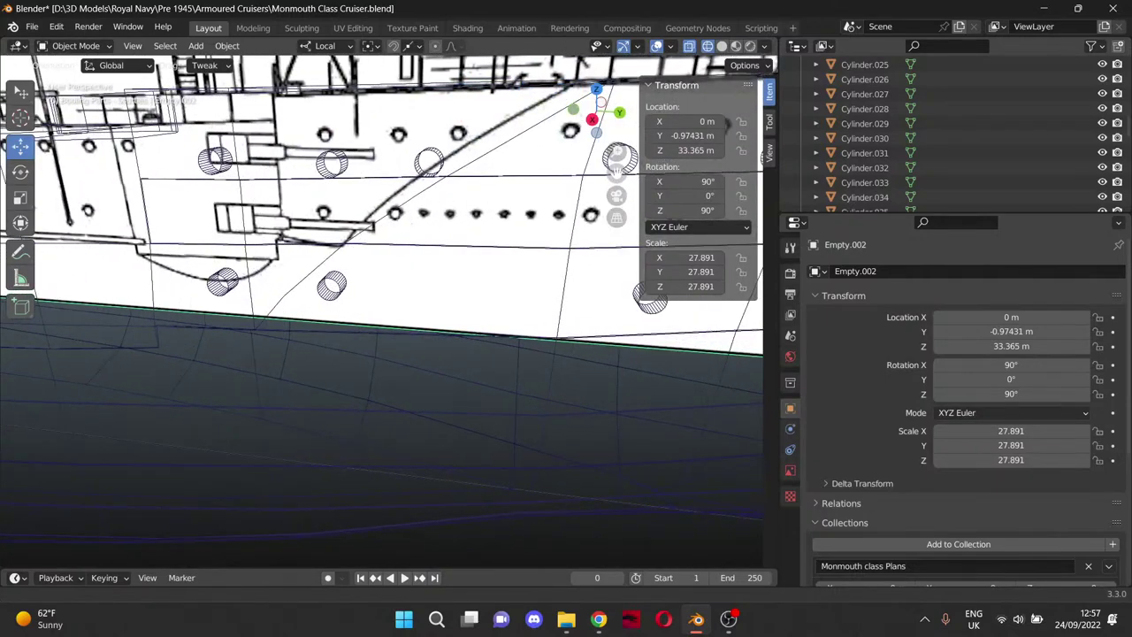
left_click_drag(622, 176, 588, 152)
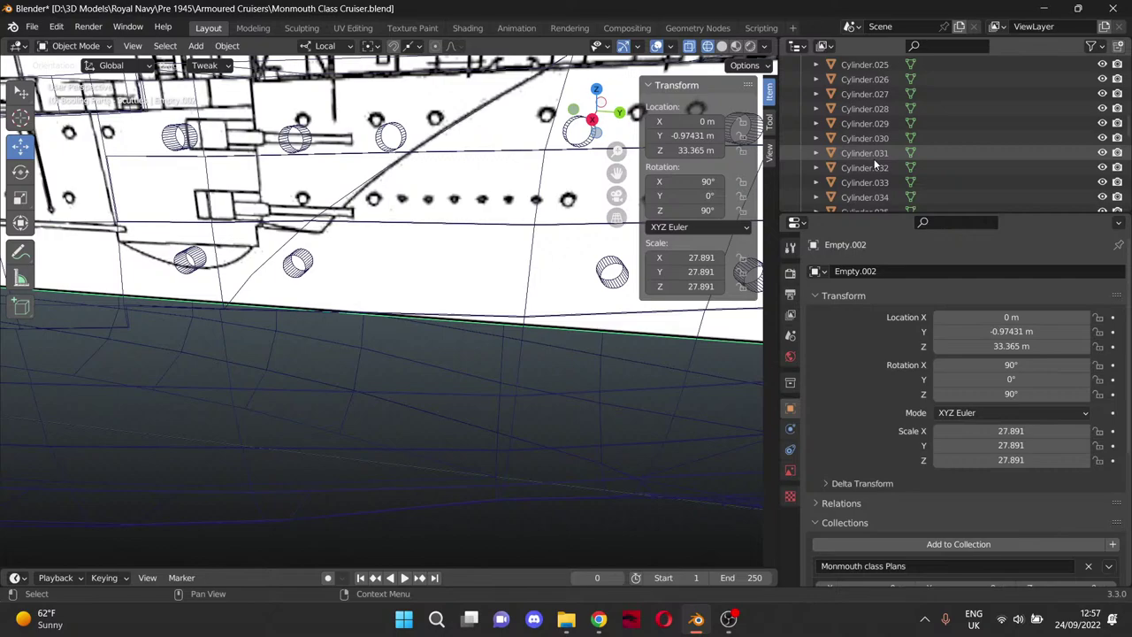
Select Cylinder.072, return to the right orthographic view with the whole hull in sight, and collapse the Transform values.
scroll(874, 159, "down", 6)
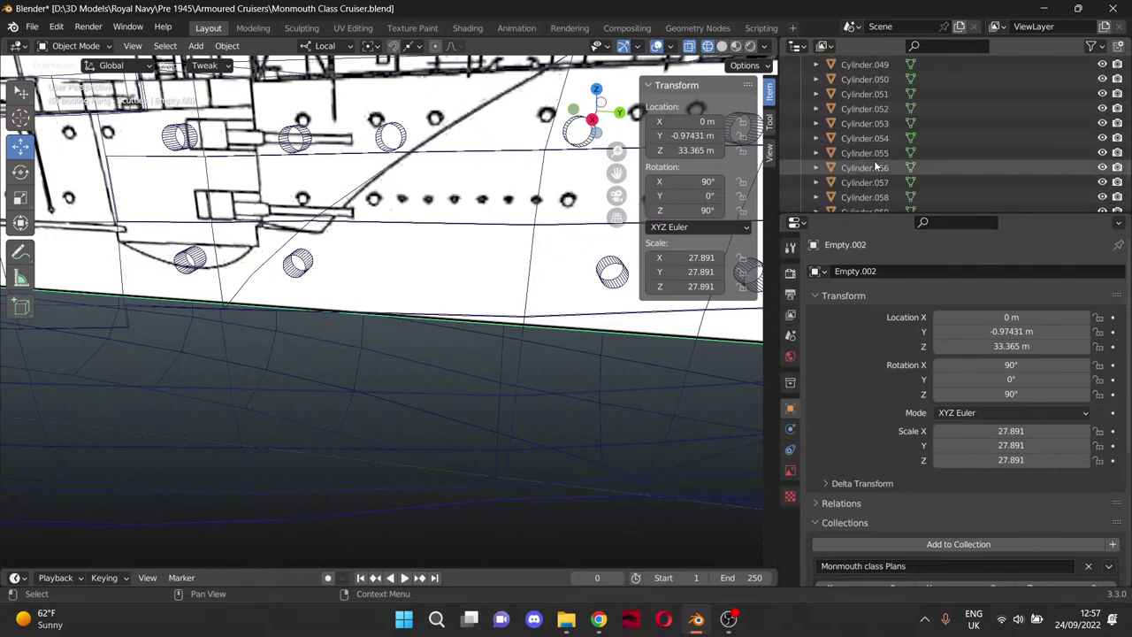
scroll(874, 168, "down", 5)
left_click(866, 200)
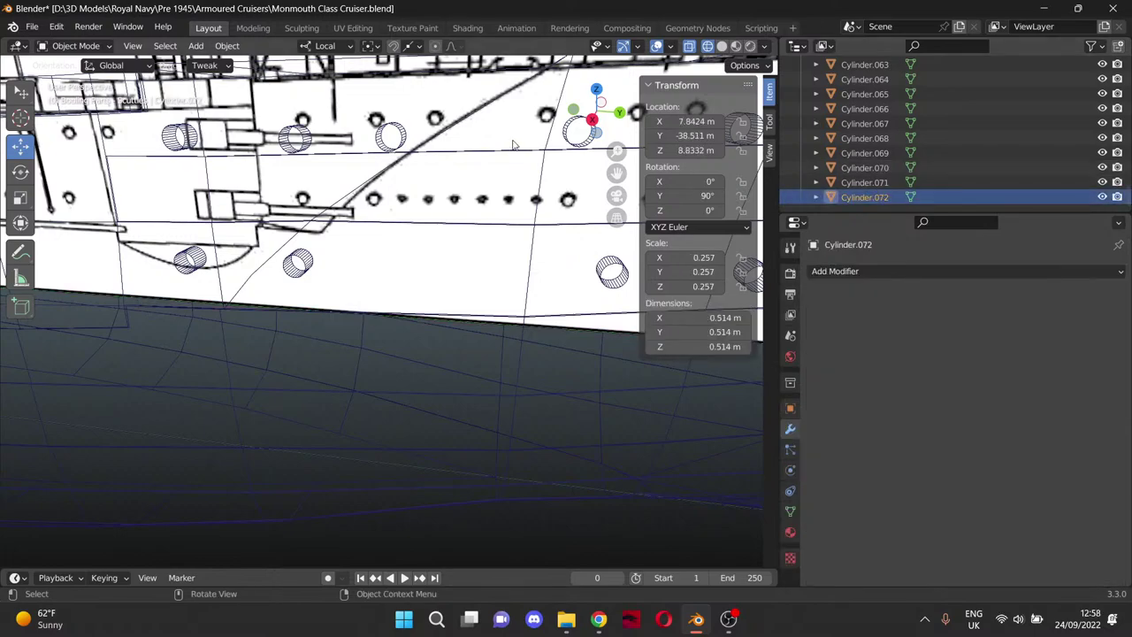
key("KP_3")
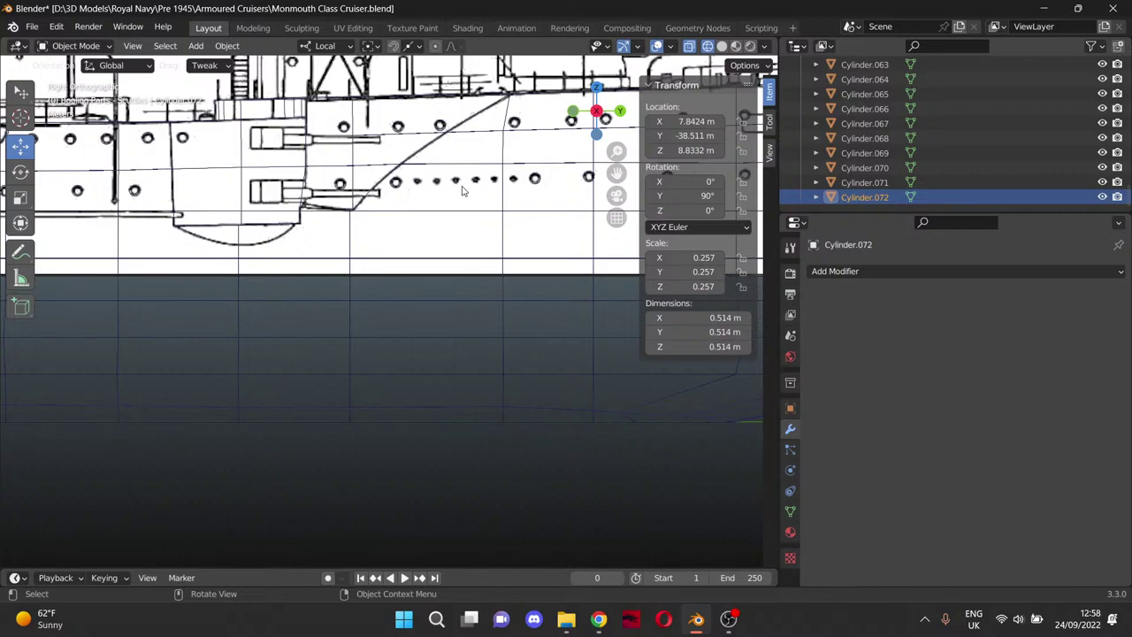
scroll(513, 144, "down", 5)
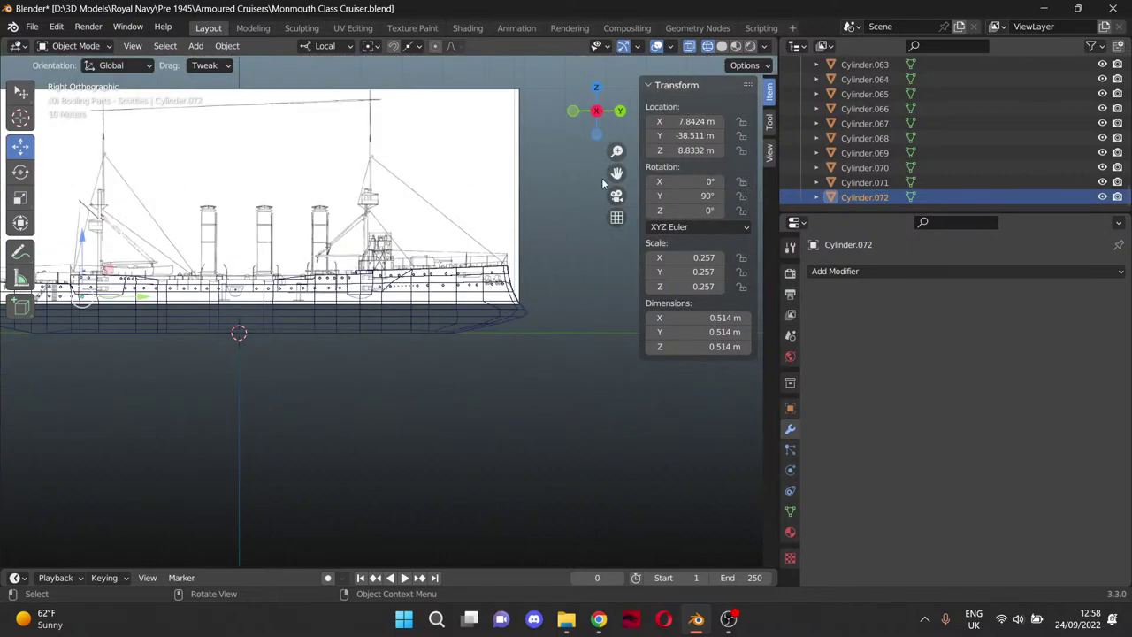
left_click_drag(617, 172, 742, 236)
left_click(645, 87)
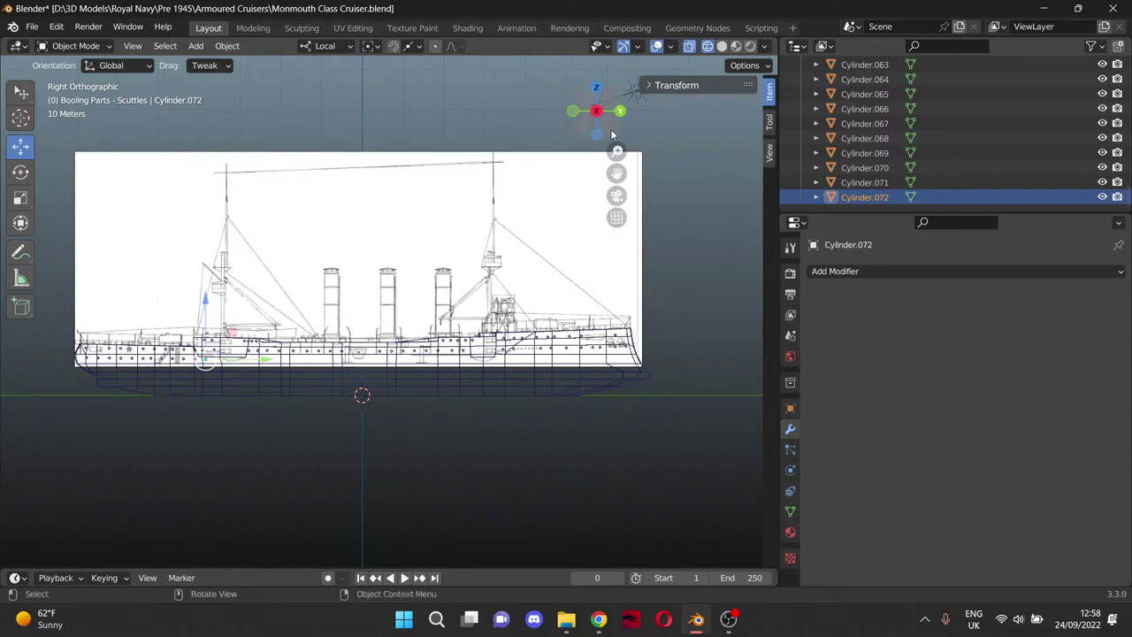
Copy the selected cylinder 76.634 m forward along Y to beneath the row of small portholes ahead of the forward casemate guns.
scroll(276, 388, "up", 3)
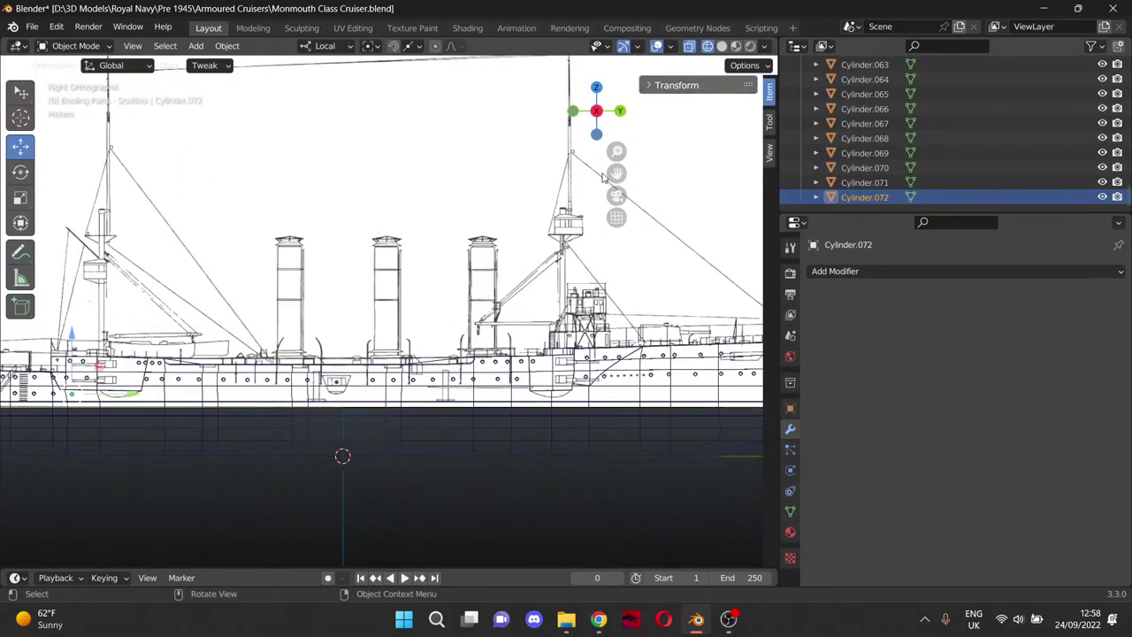
left_click_drag(617, 172, 617, 125)
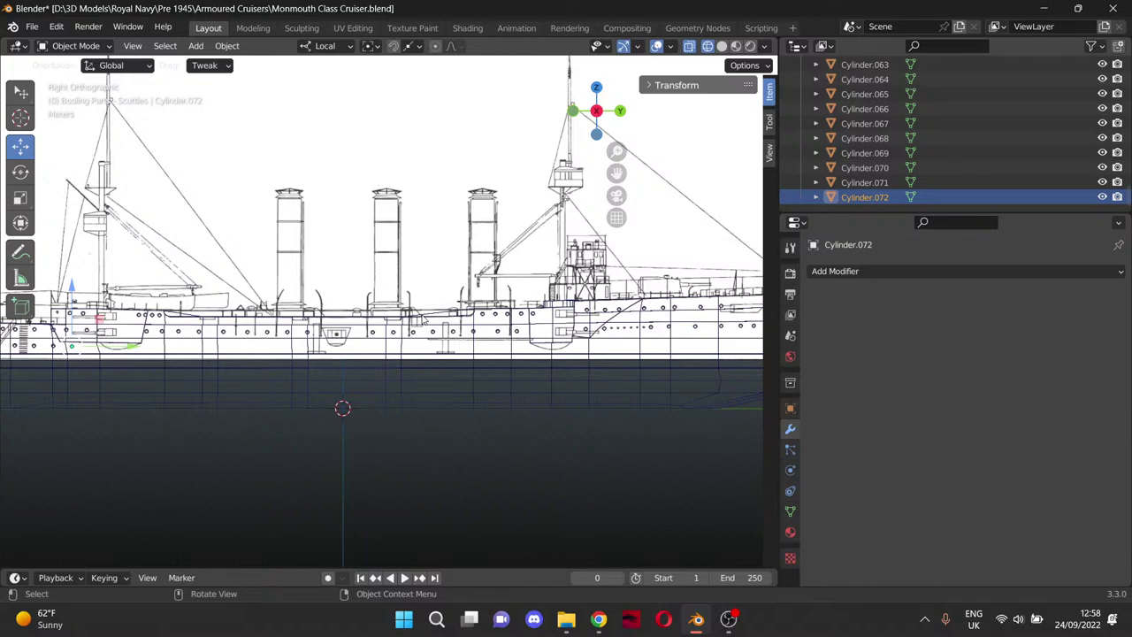
key("ctrl+v")
key("g")
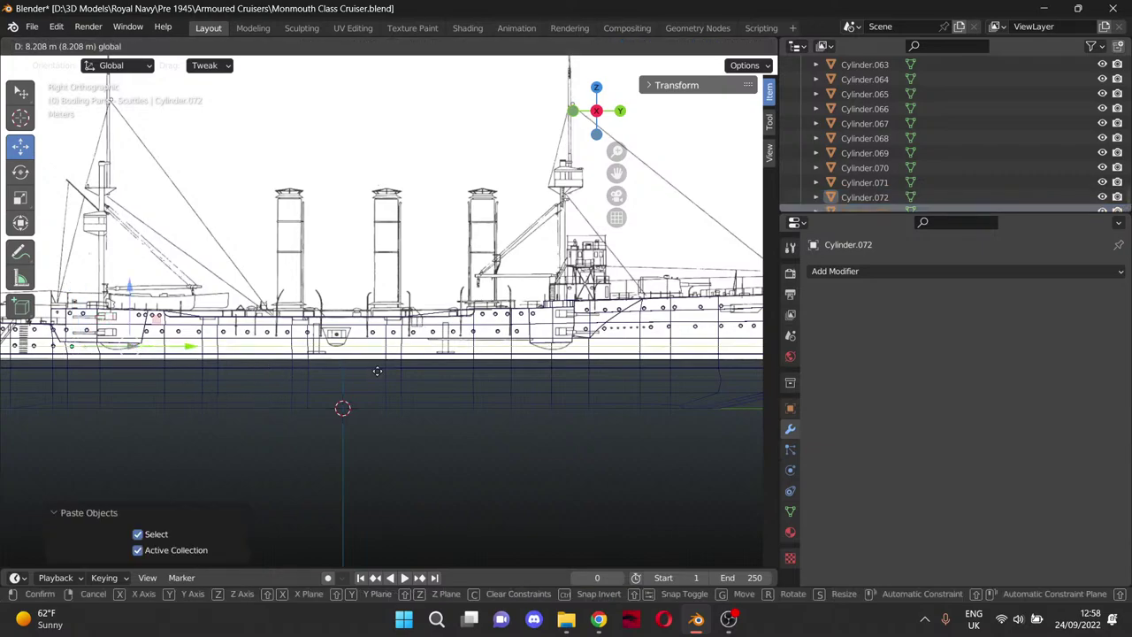
left_click(674, 353)
scroll(619, 318, "up", 4)
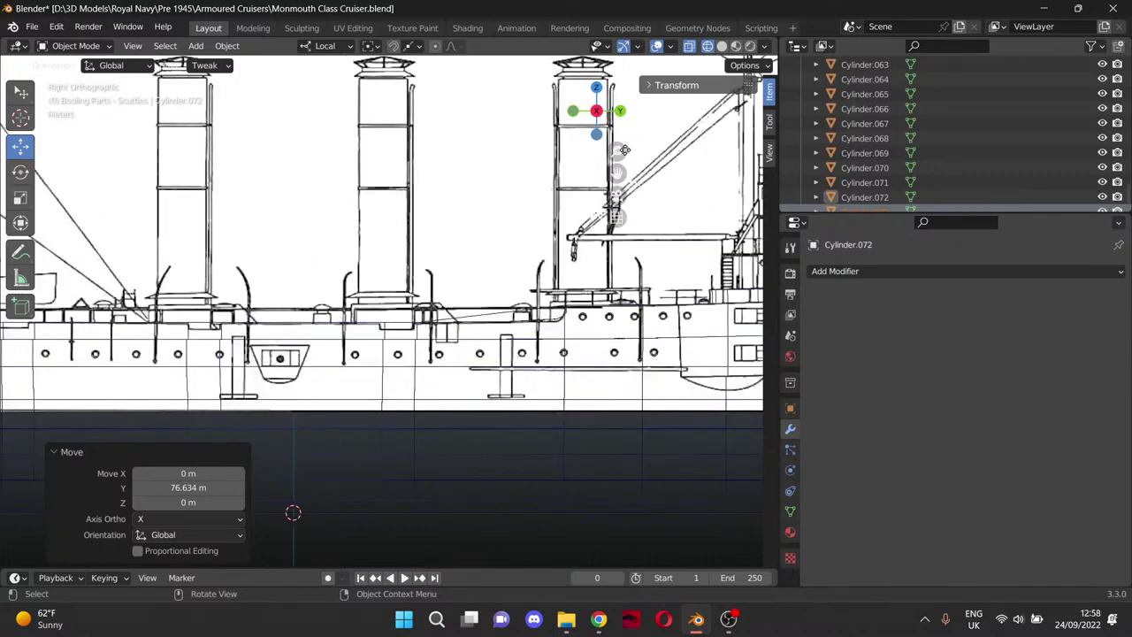
Raise the copied cylinder 2.593 m along Z onto the aftmost small porthole of the forward row.
left_click_drag(617, 172, 176, 93)
scroll(431, 272, "up", 6)
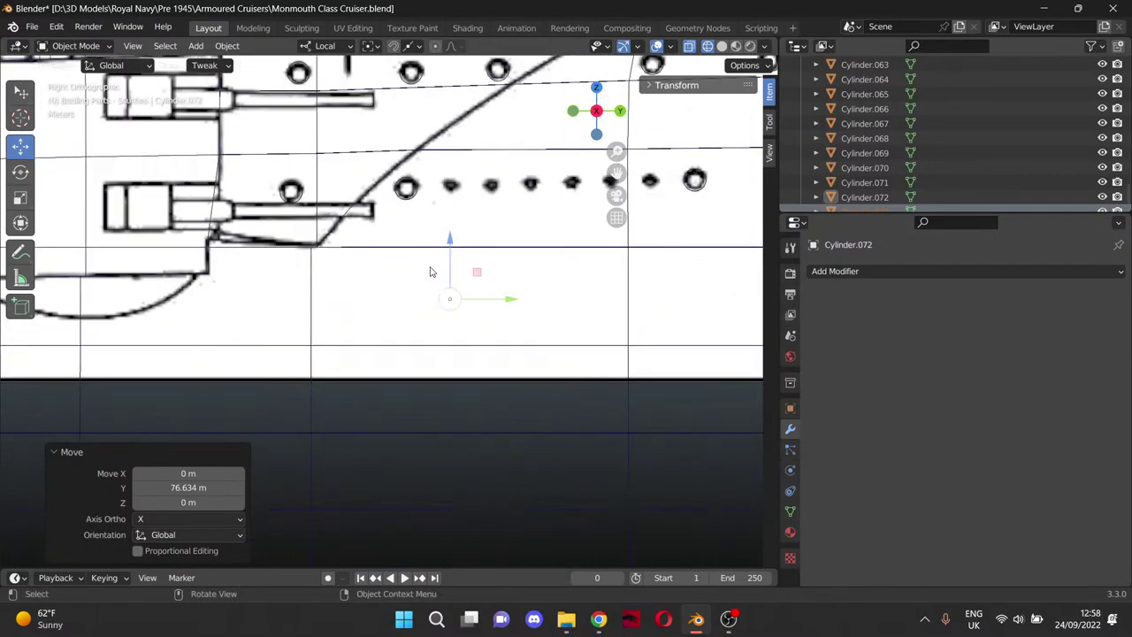
scroll(431, 271, "up", 1)
left_click_drag(466, 245, 482, 106)
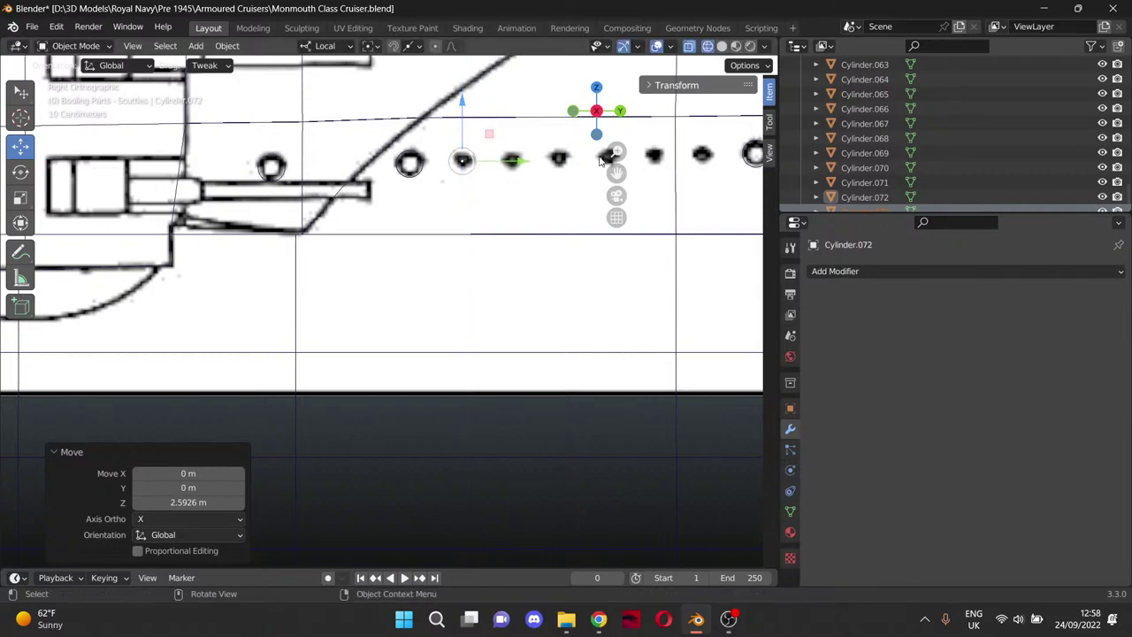
left_click_drag(616, 172, 529, 206)
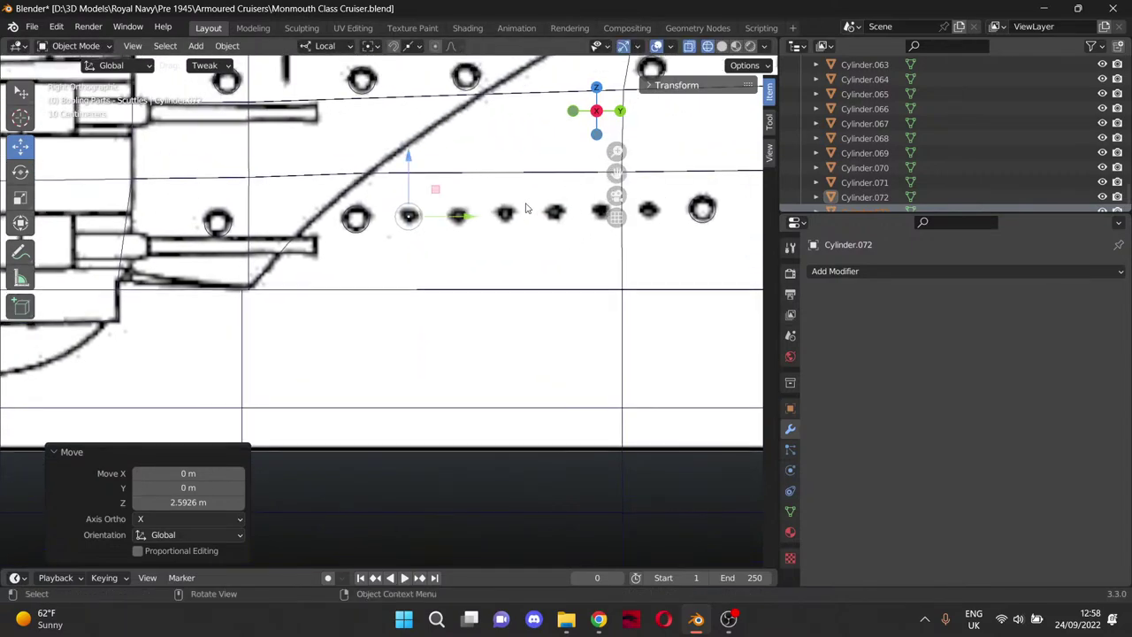
scroll(517, 212, "up", 4)
left_click_drag(616, 172, 550, 342)
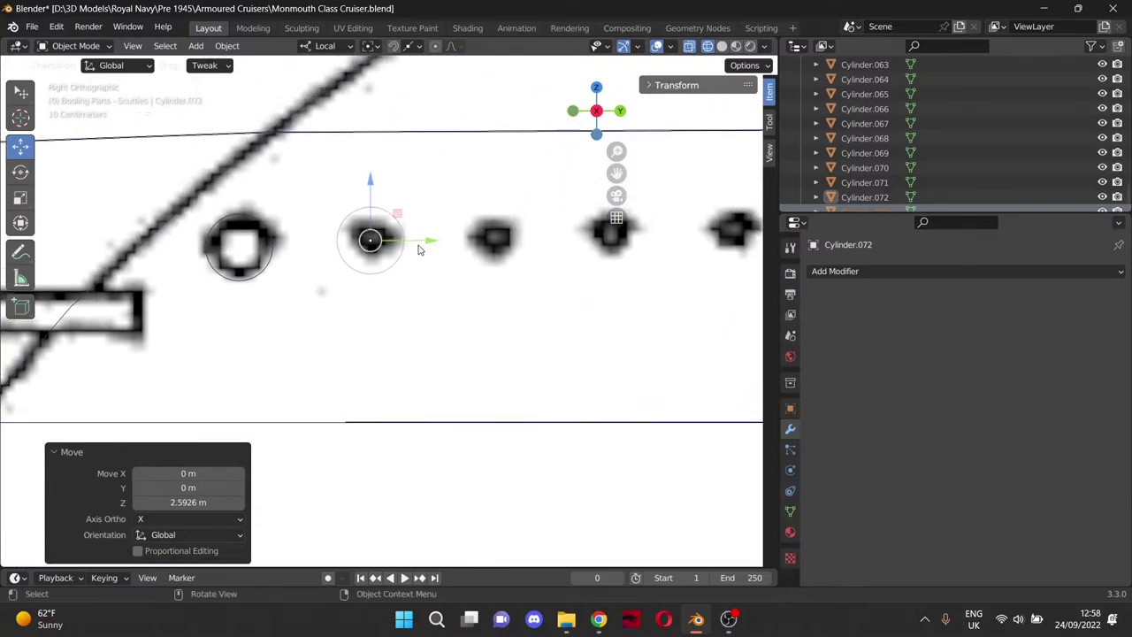
Scale the cylinder to about 0.46 and centre it on the aftmost small porthole of the forward row.
key("s")
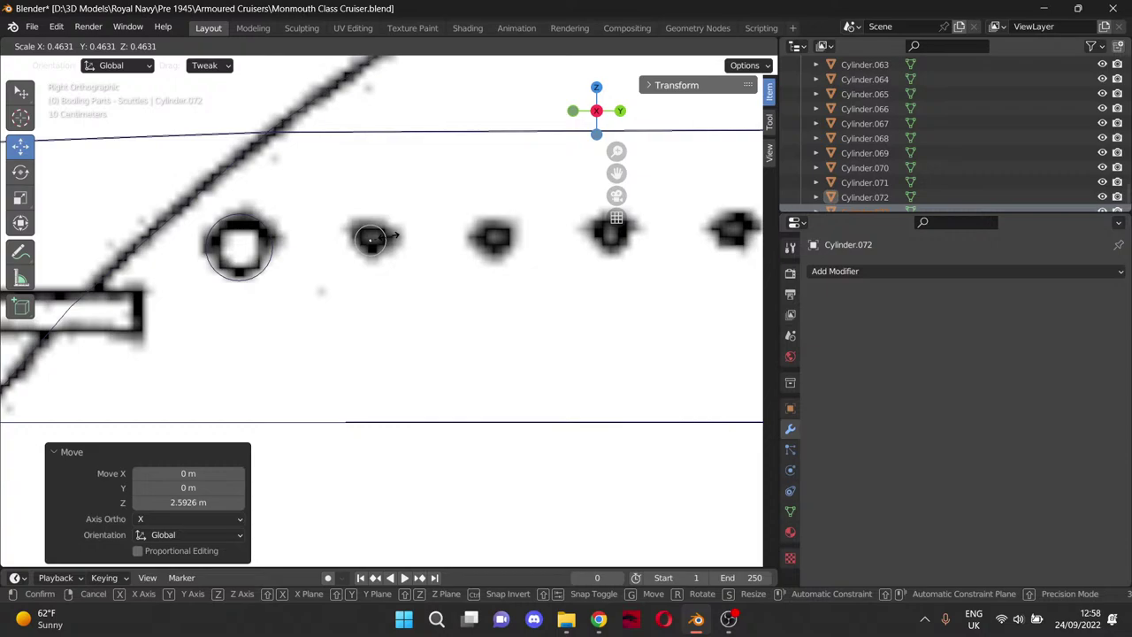
left_click(394, 243)
left_click_drag(430, 241, 434, 241)
left_click_drag(376, 183, 375, 178)
Place copies on the second and third small portholes, advancing 0.911 m and 0.915 m along Y, and raise the third 0.032 m.
key("ctrl+v")
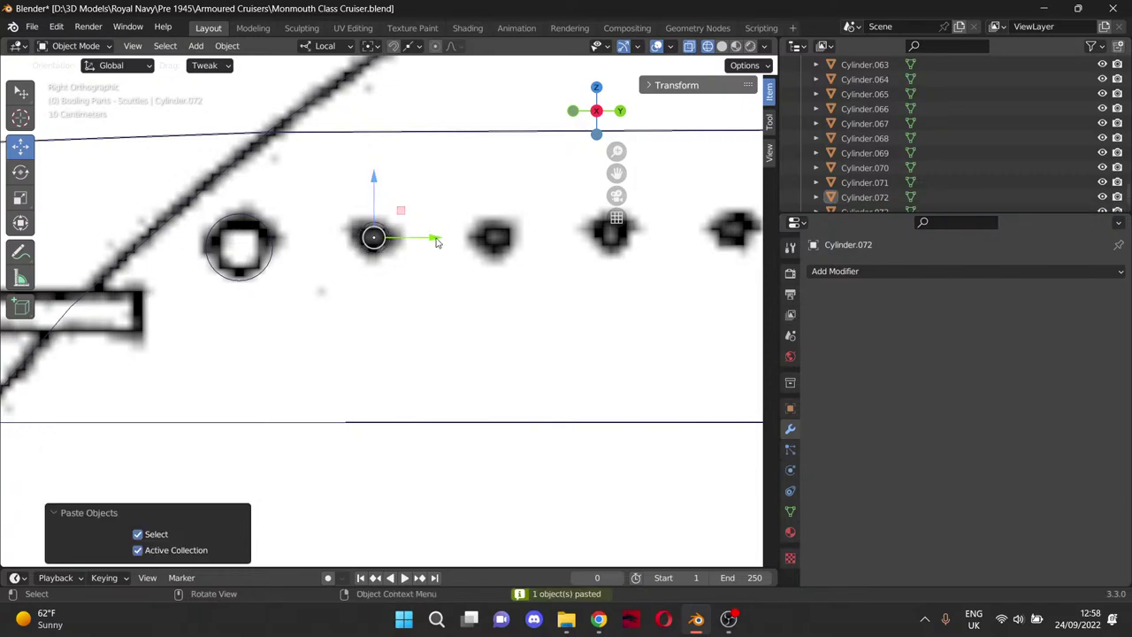
left_click_drag(436, 241, 557, 236)
mouse_move(618, 172)
left_mouse_down()
mouse_move(390, 156)
mouse_move(617, 174)
left_mouse_up()
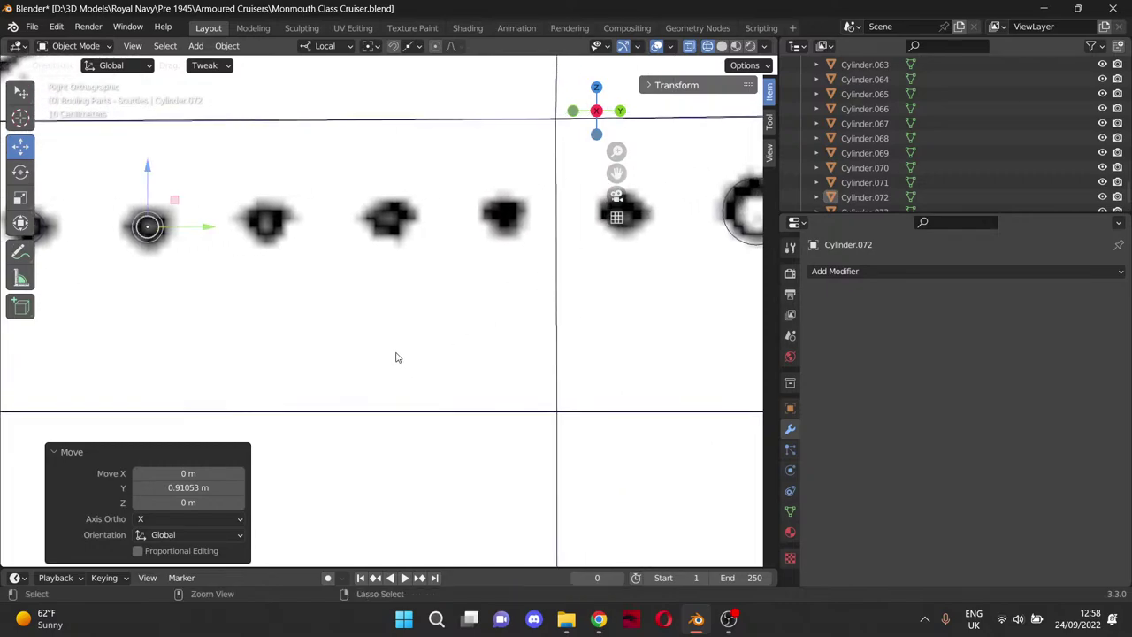
key("ctrl+v")
left_click_drag(209, 227, 328, 226)
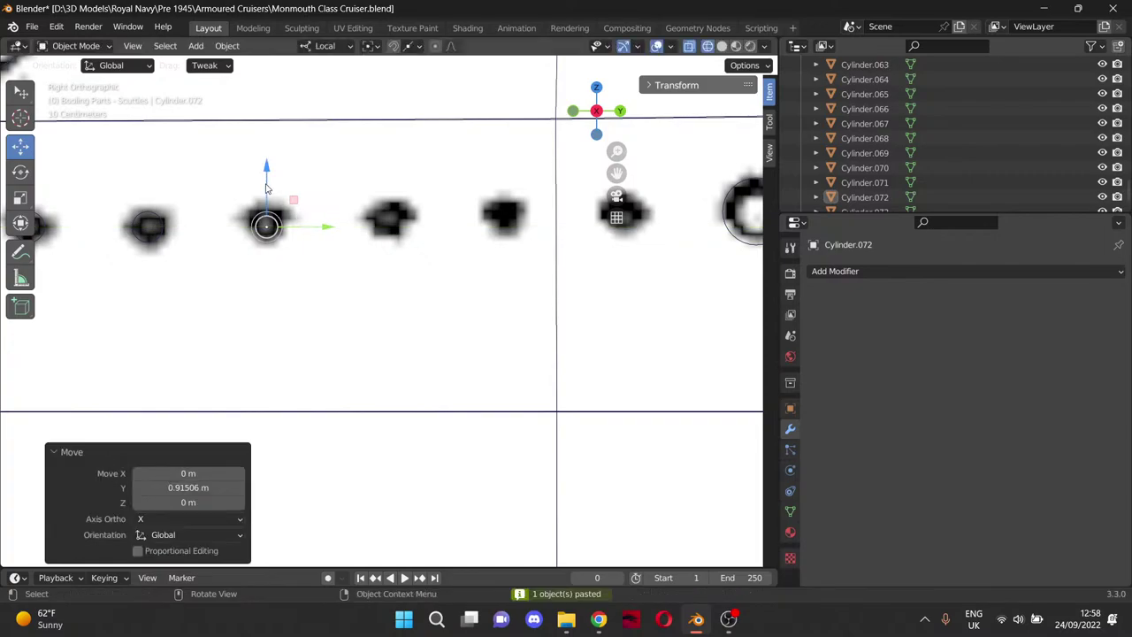
left_click_drag(266, 188, 267, 179)
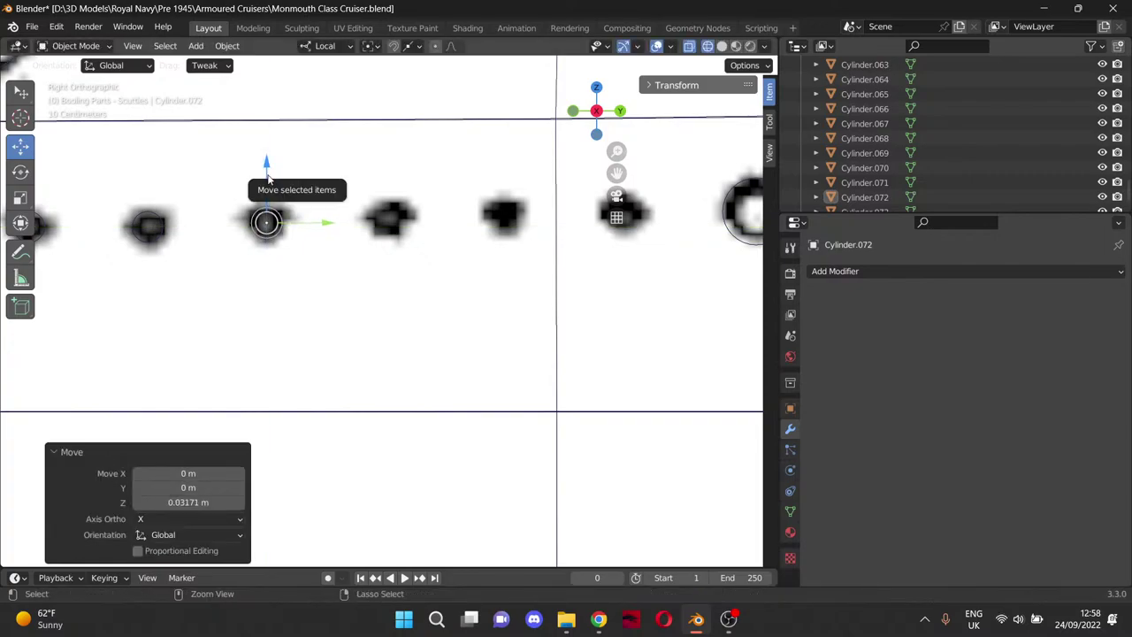
Place copies on the fourth and fifth small portholes, raising them 0.023 m and 0.036 m and advancing the fifth 0.874 m along Y.
key("ctrl+v")
left_click_drag(323, 223, 393, 196)
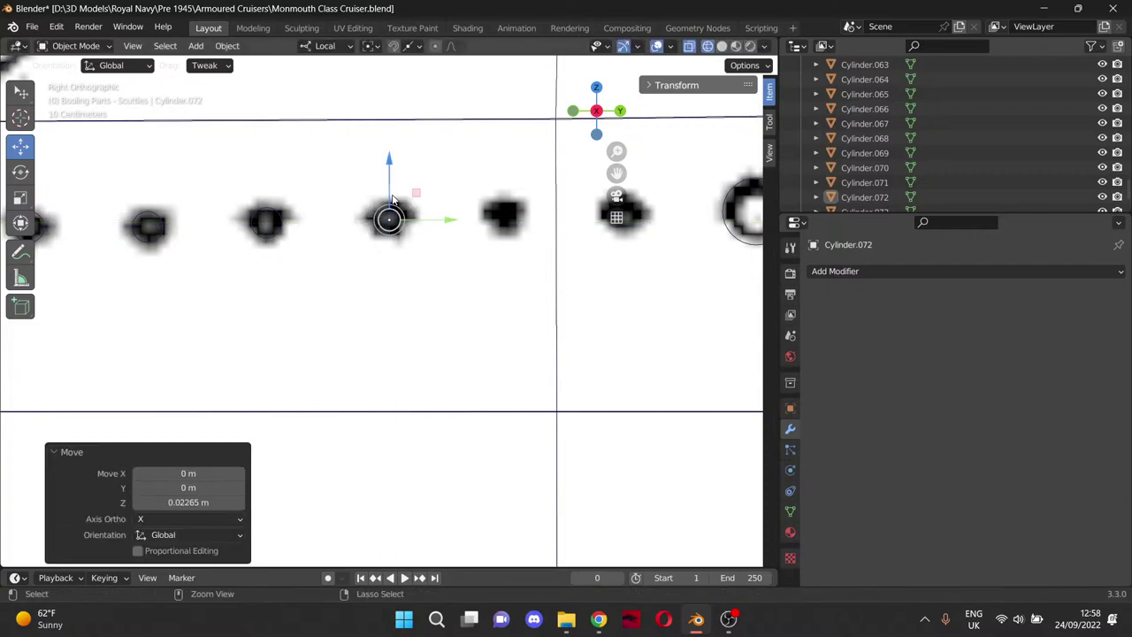
key("ctrl+v")
left_click_drag(446, 221, 562, 214)
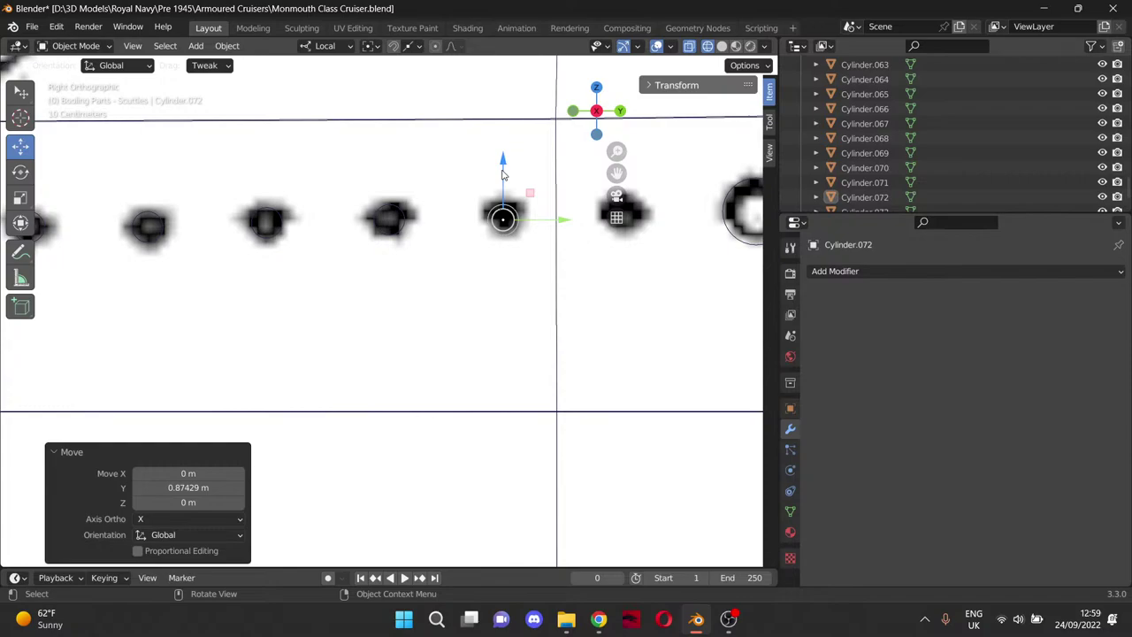
left_click_drag(503, 168, 502, 164)
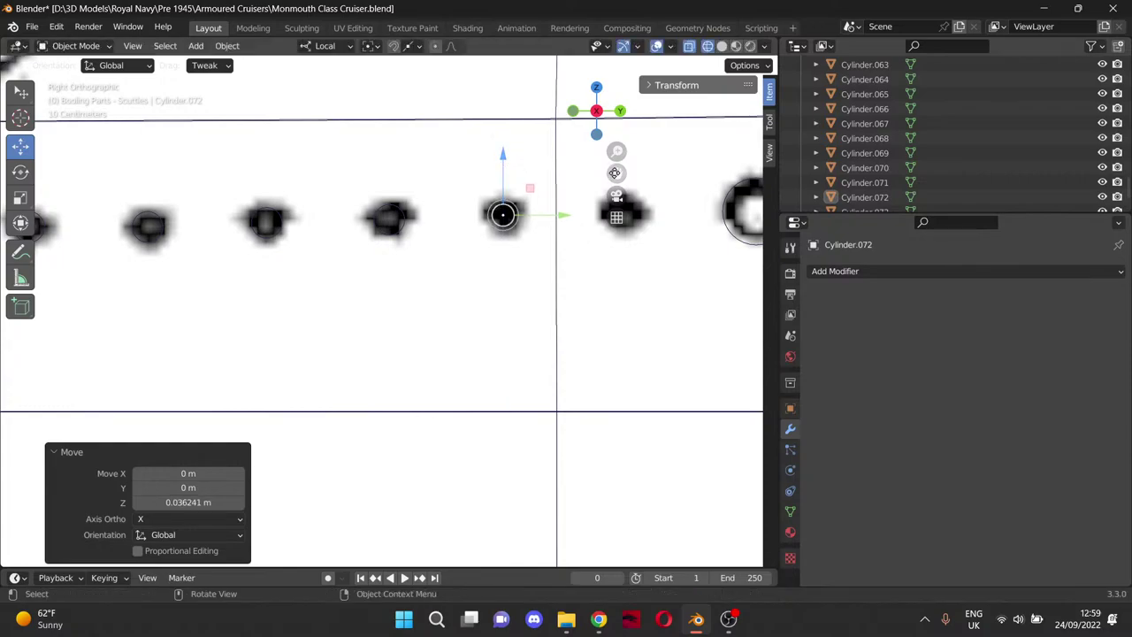
Copy the fifth small cylinder forward along Y onto the sixth small porthole and raise the copy 0.032 m.
left_click_drag(616, 173, 391, 217)
key("ctrl+c")
key("ctrl+v")
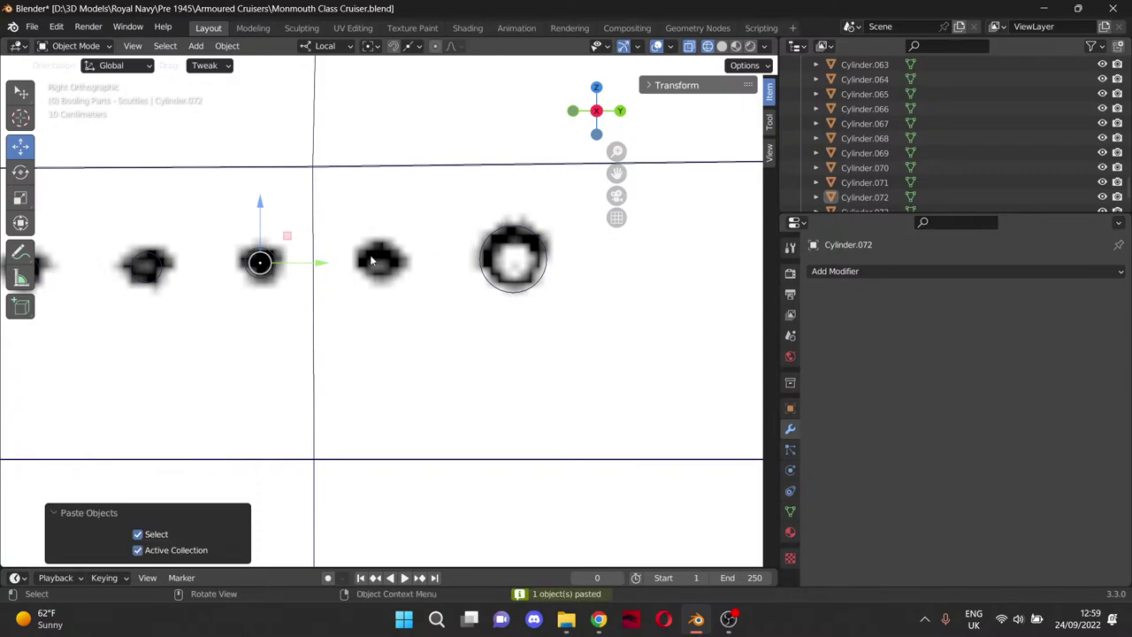
left_click_drag(324, 267, 445, 265)
left_click_drag(379, 211, 379, 203)
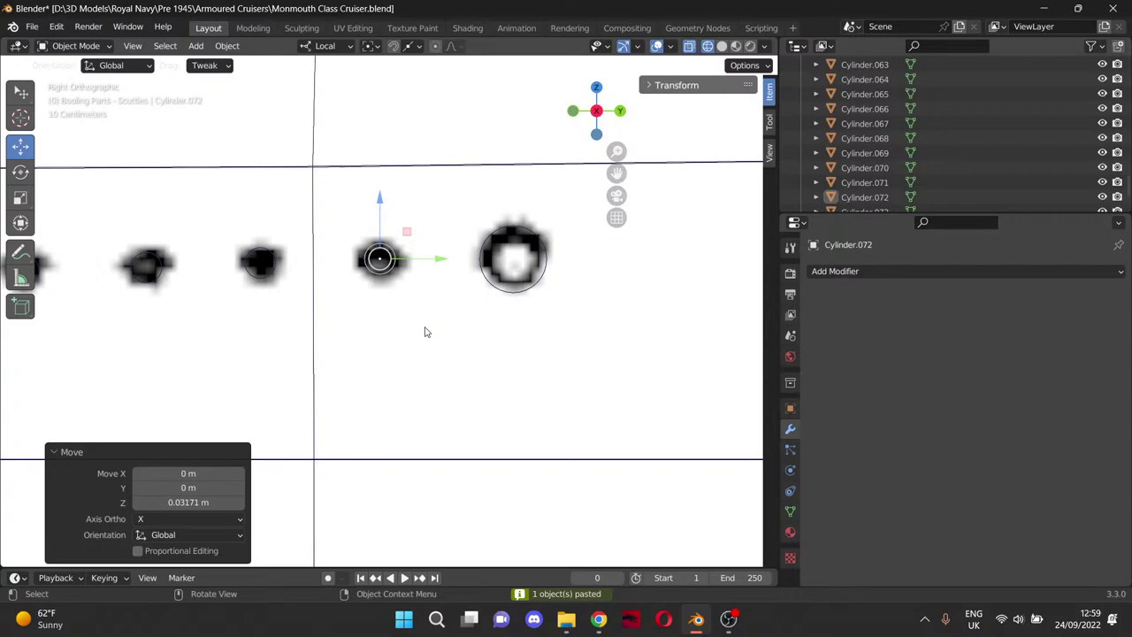
Show the coloured side plan Empty and hide the line drawing Empty.002 in the Monmouth class Plans collection.
scroll(427, 331, "down", 3)
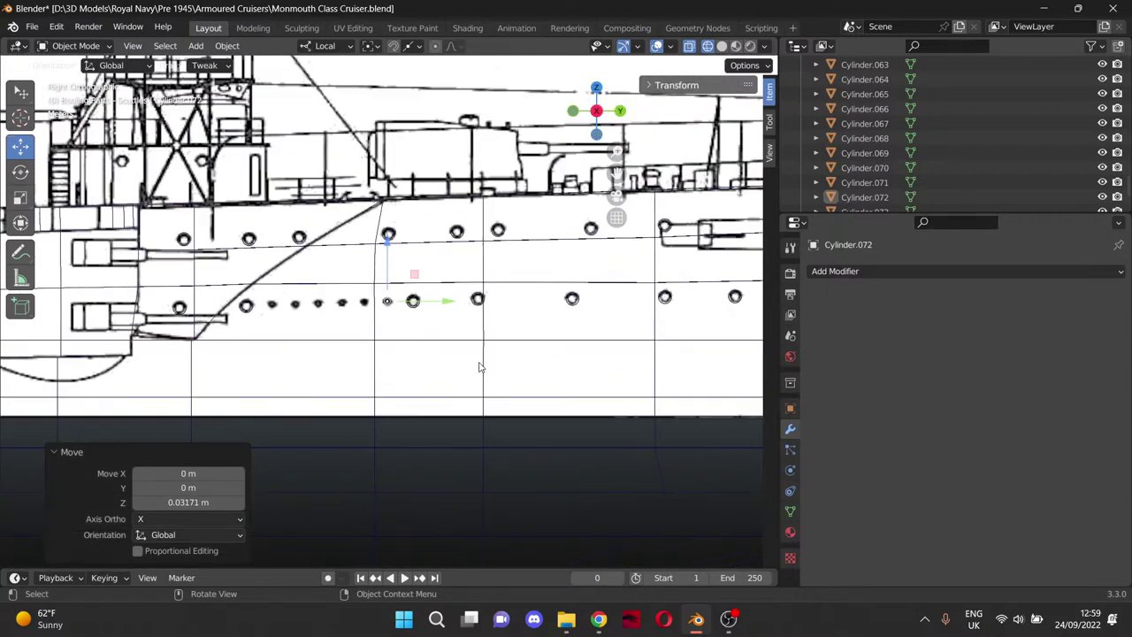
scroll(479, 366, "down", 5)
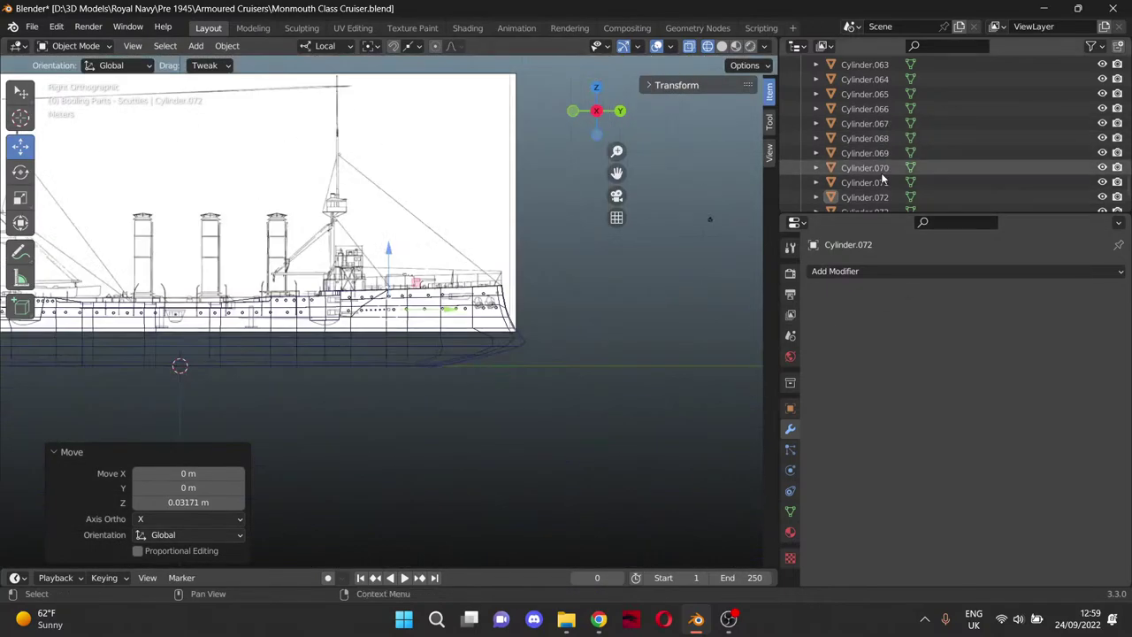
scroll(881, 174, "up", 5)
scroll(881, 176, "up", 15)
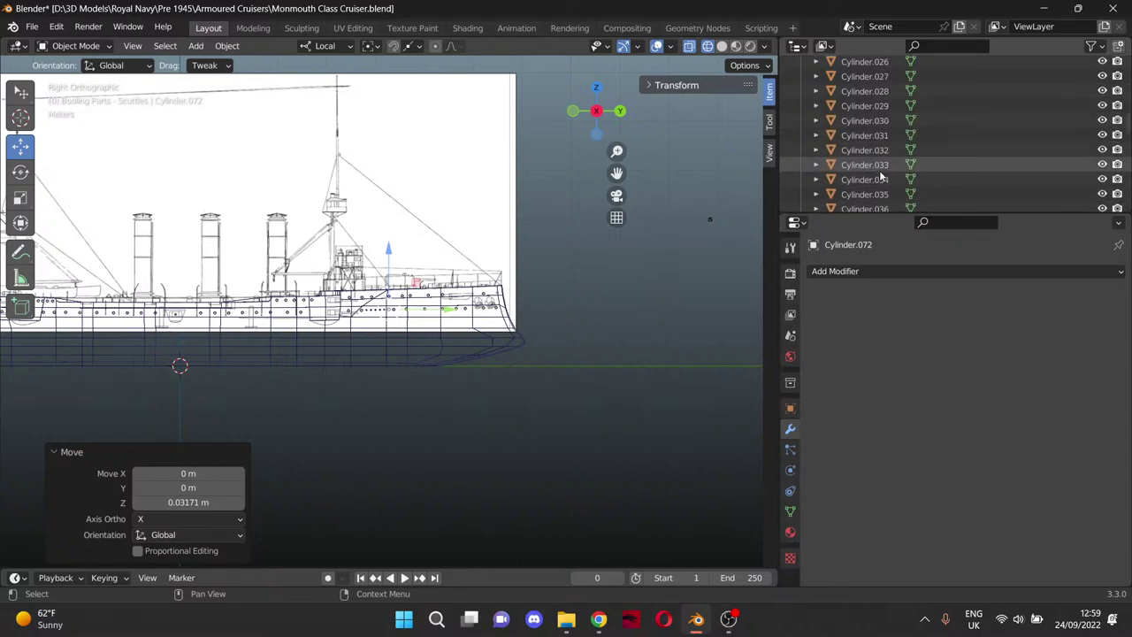
scroll(881, 176, "up", 10)
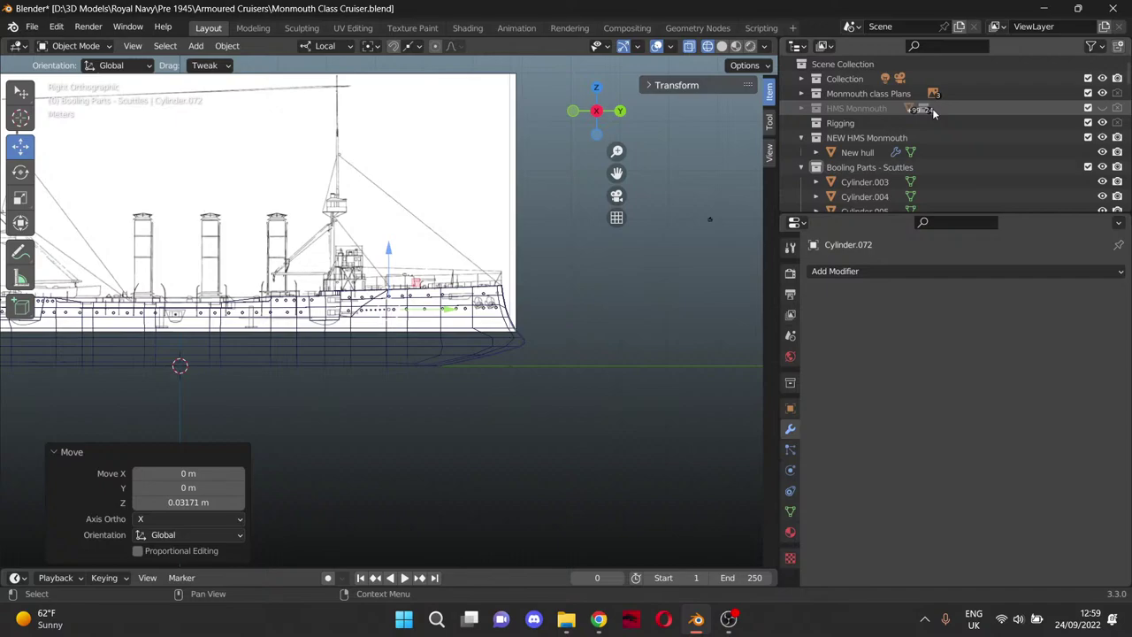
left_click(803, 93)
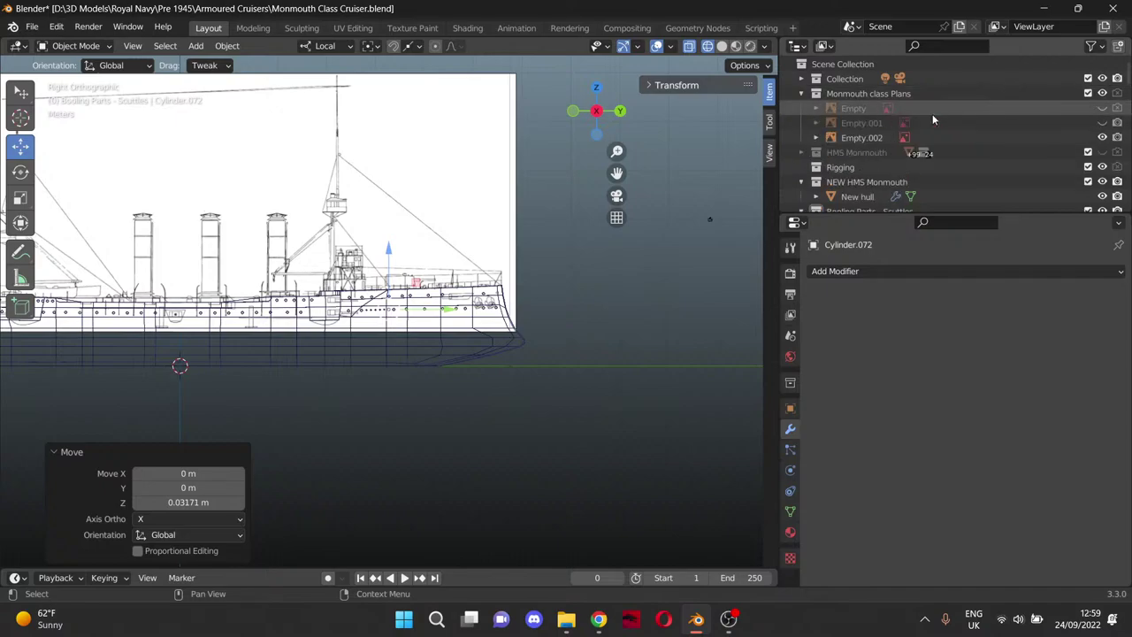
left_click(1102, 108)
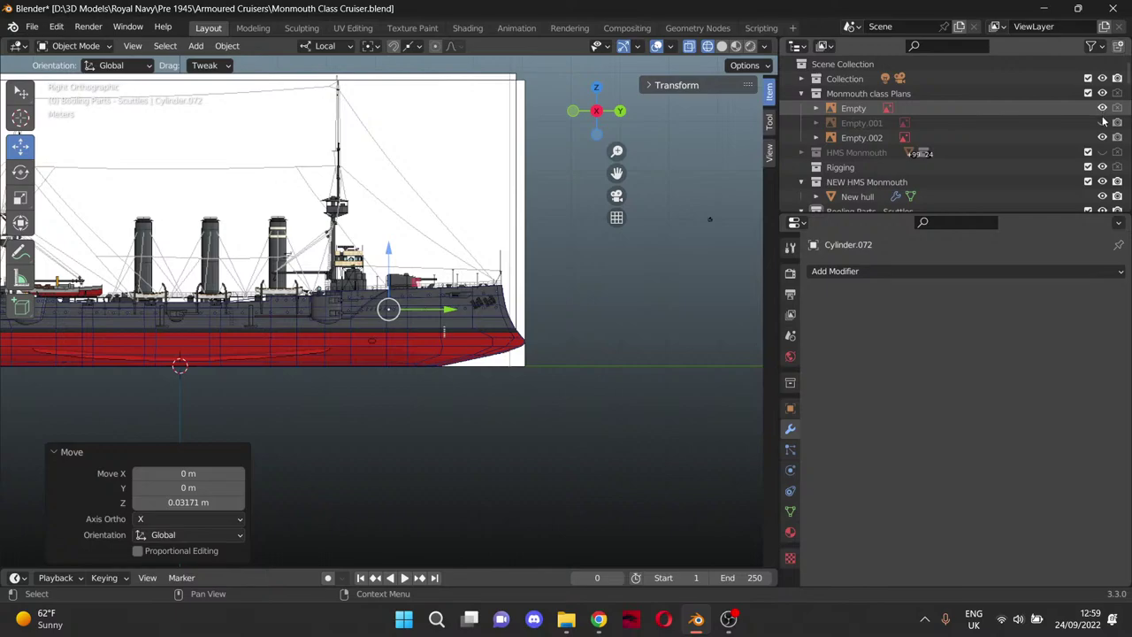
left_click(1102, 137)
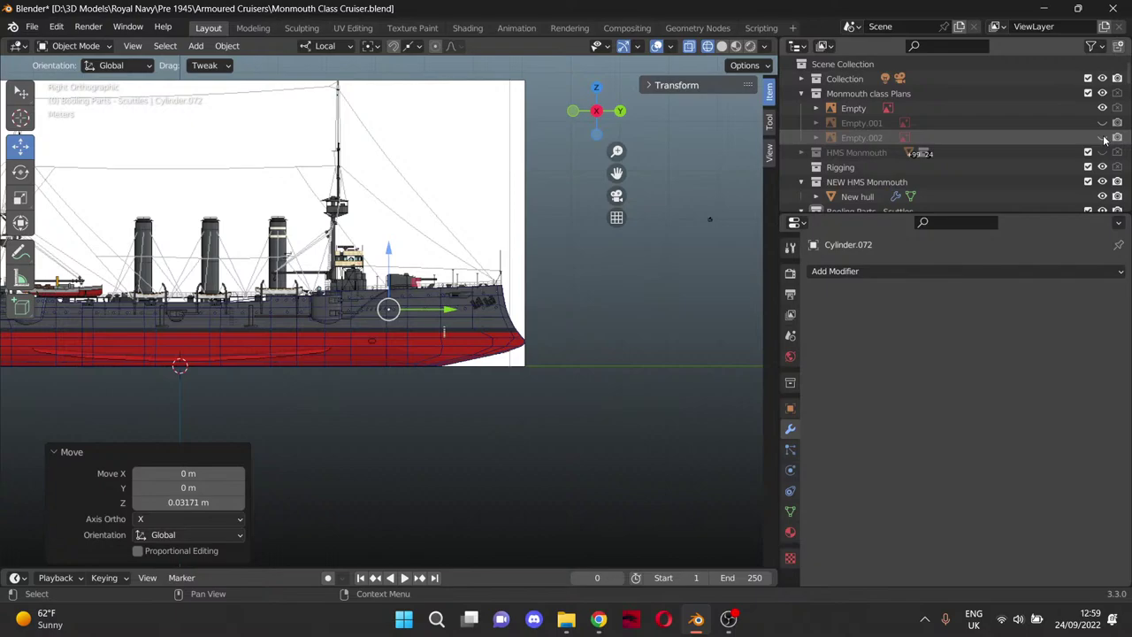
Examine the coloured side plan along the forward hull, between the casemates and the bow, for further hull openings.
scroll(515, 259, "up", 5)
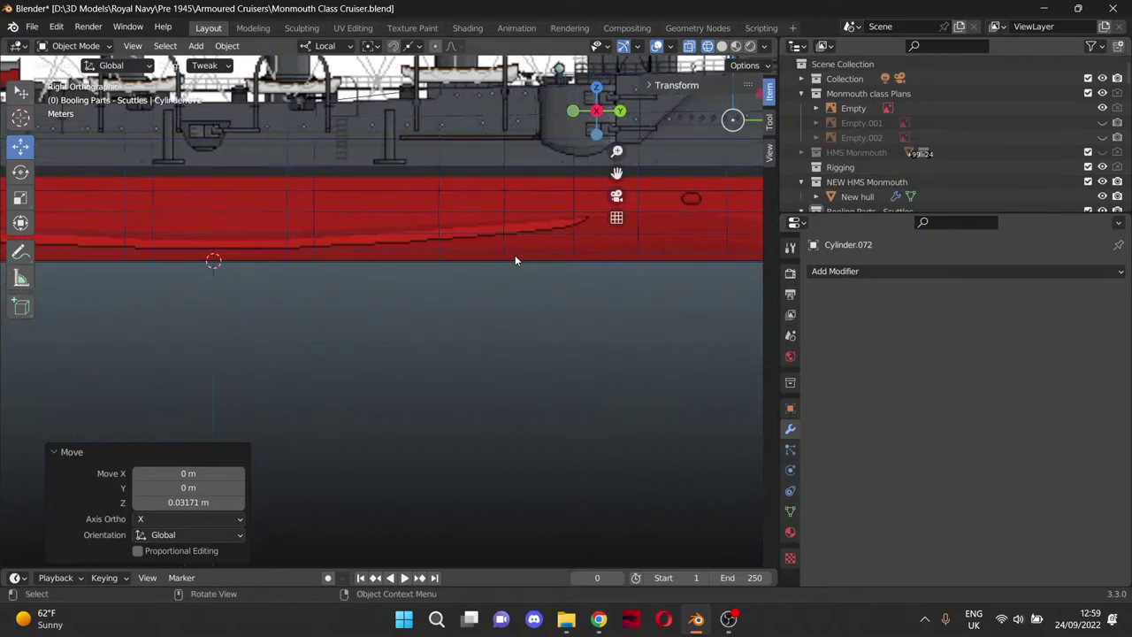
left_click_drag(616, 173, 336, 293)
scroll(451, 251, "up", 4)
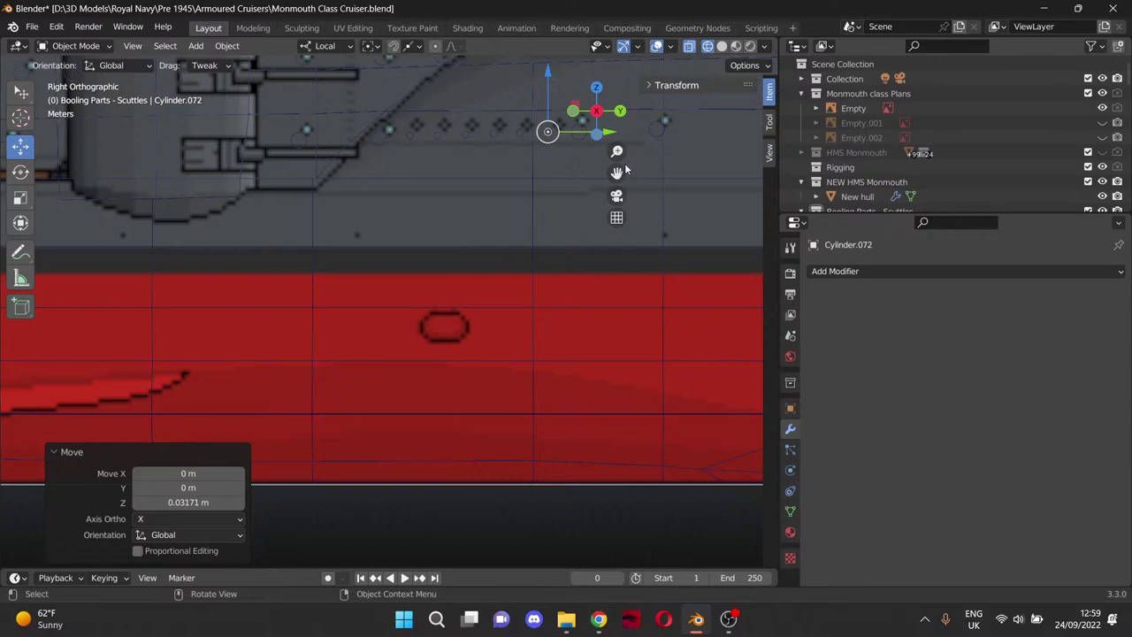
left_click_drag(616, 173, 1131, 134)
left_click_drag(141, 173, 0, 135)
left_click_drag(1131, 106, 359, 219)
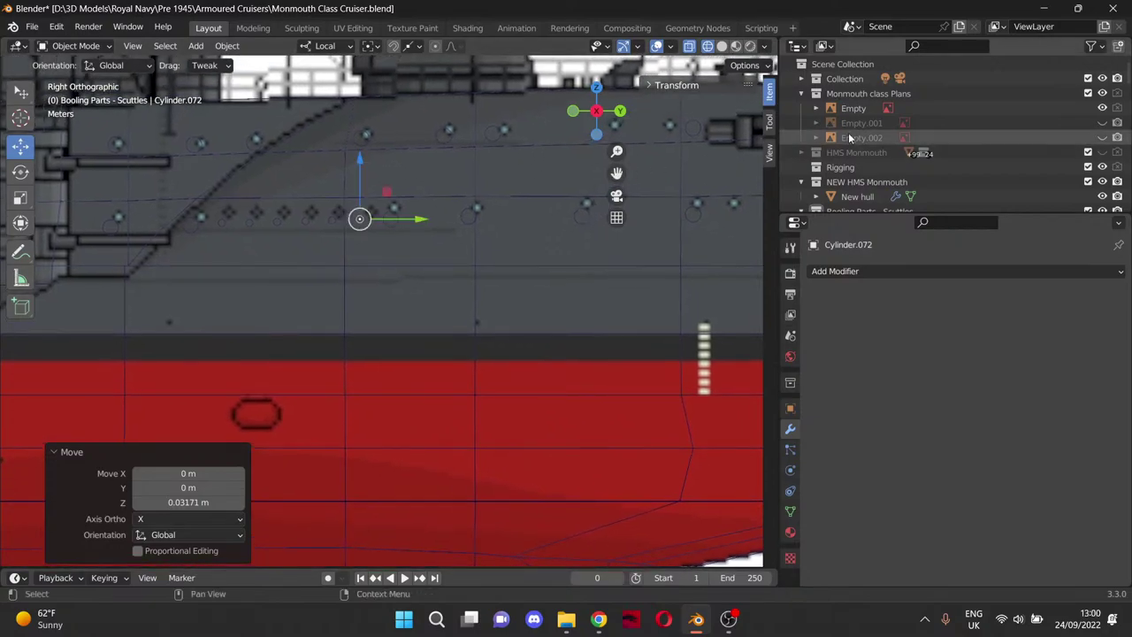
Select Cylinder.078 at the end of the Booling Parts - Scuttles collection and copy it.
scroll(917, 129, "down", 13)
scroll(909, 152, "down", 15)
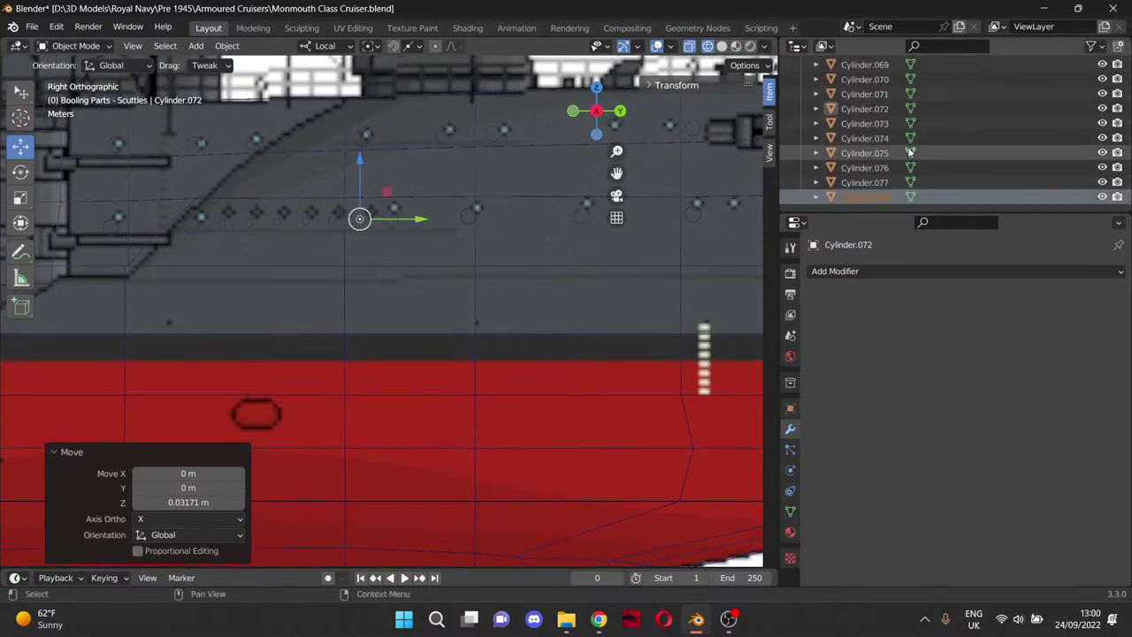
scroll(874, 200, "up", 16)
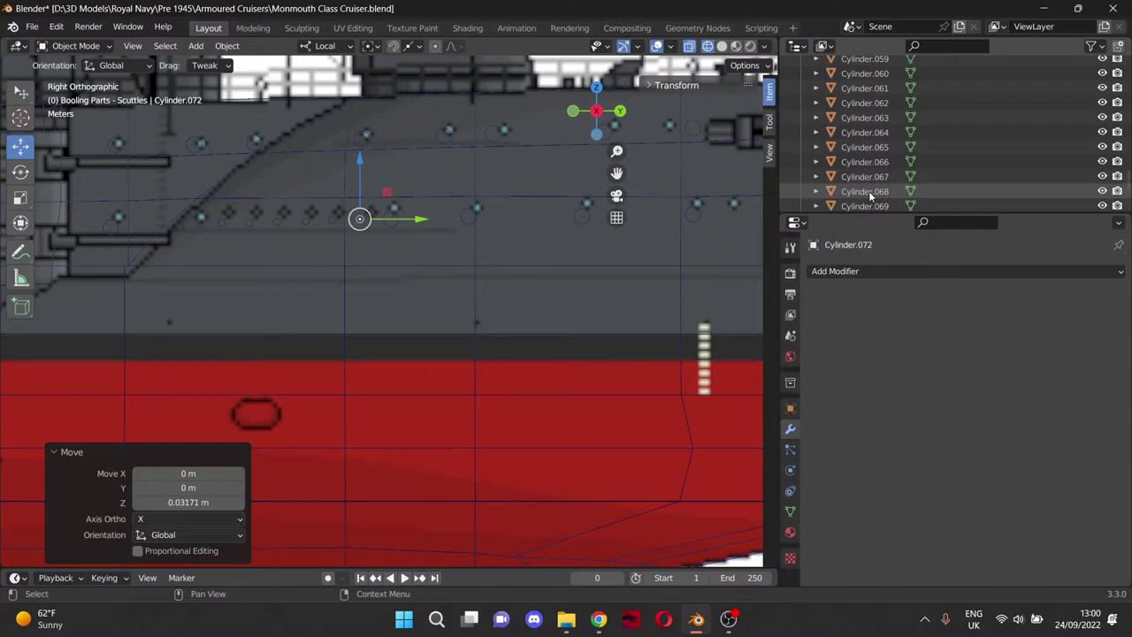
scroll(871, 196, "up", 9)
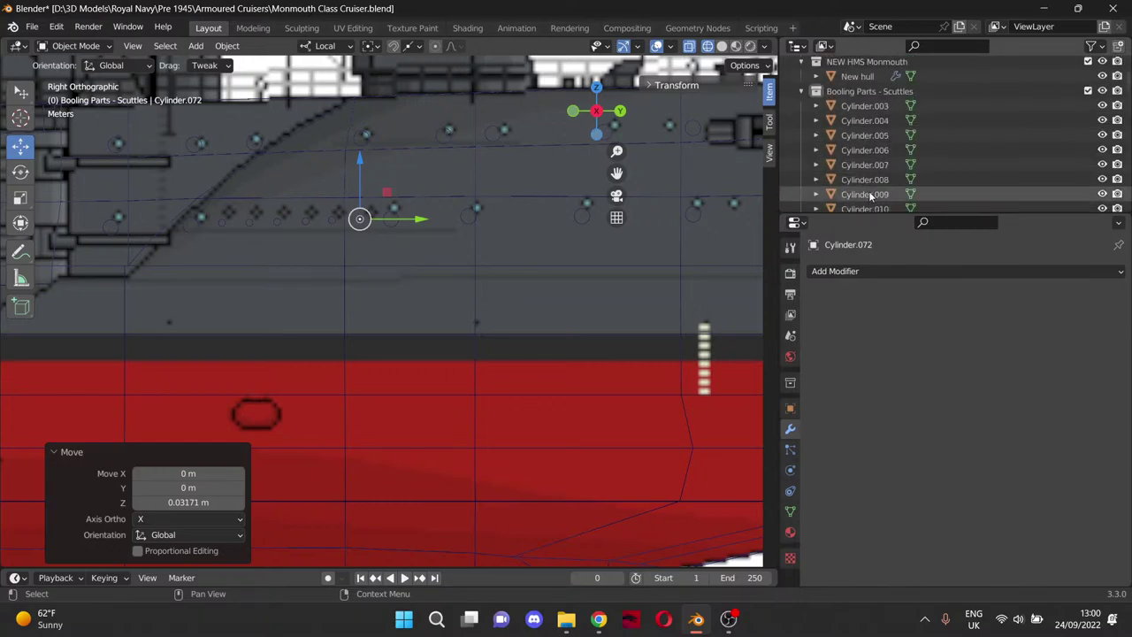
scroll(814, 182, "down", 1)
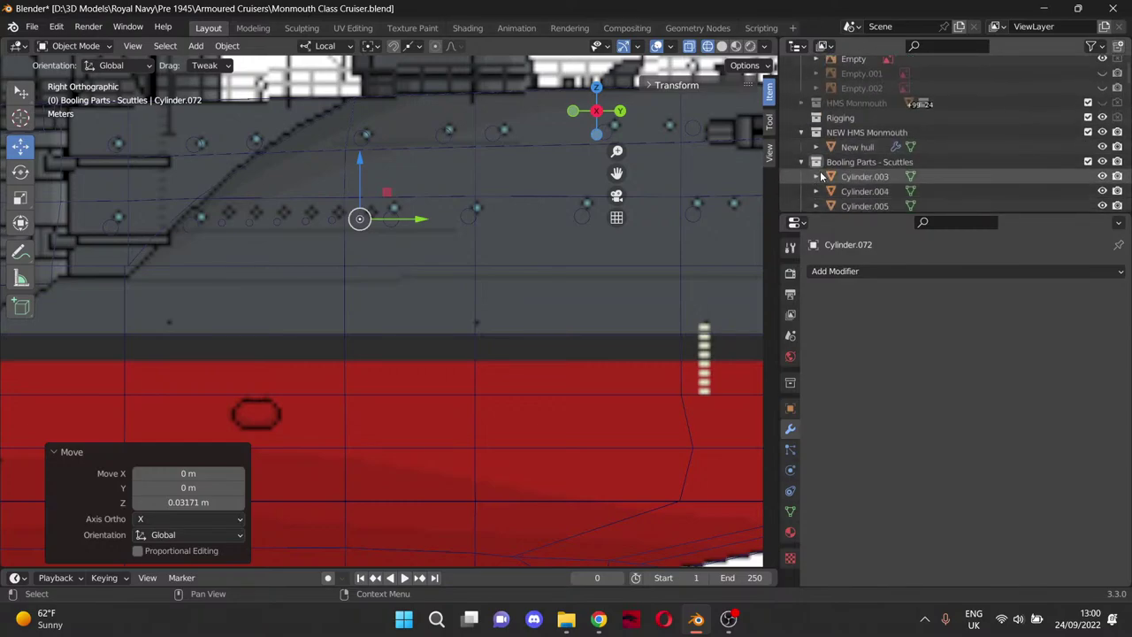
scroll(822, 176, "down", 12)
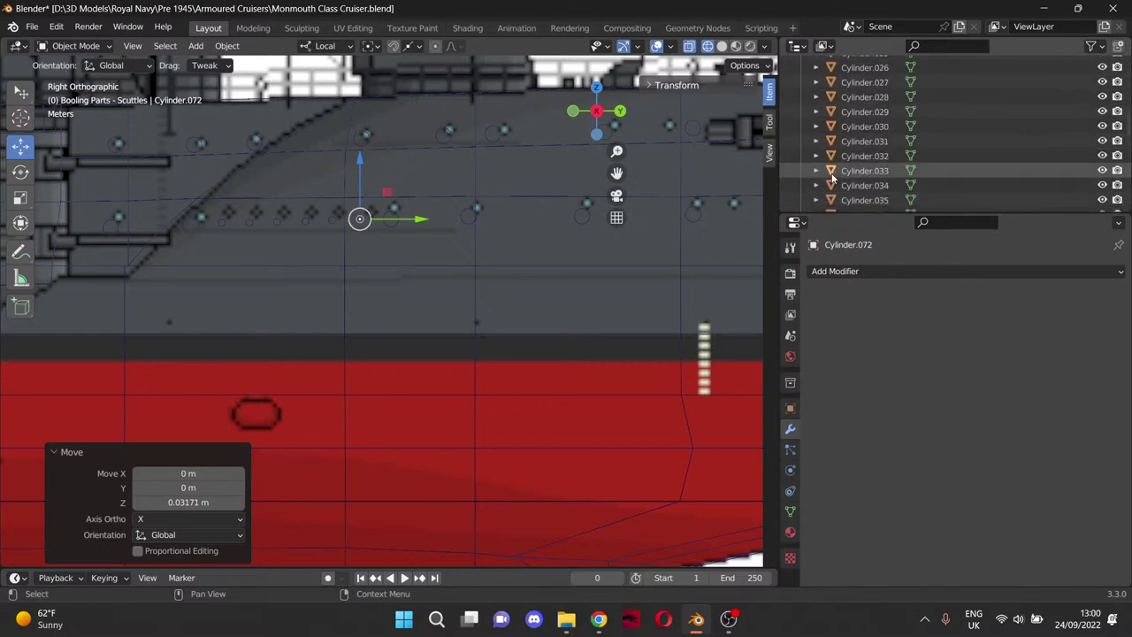
scroll(832, 177, "up", 4)
scroll(831, 177, "down", 20)
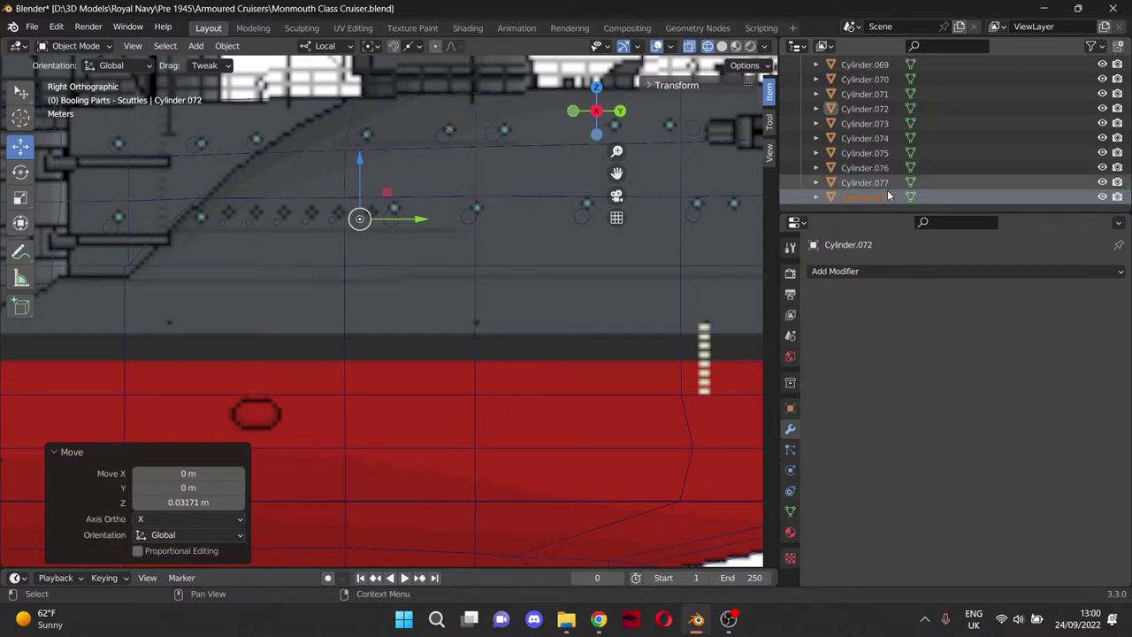
left_click(870, 199)
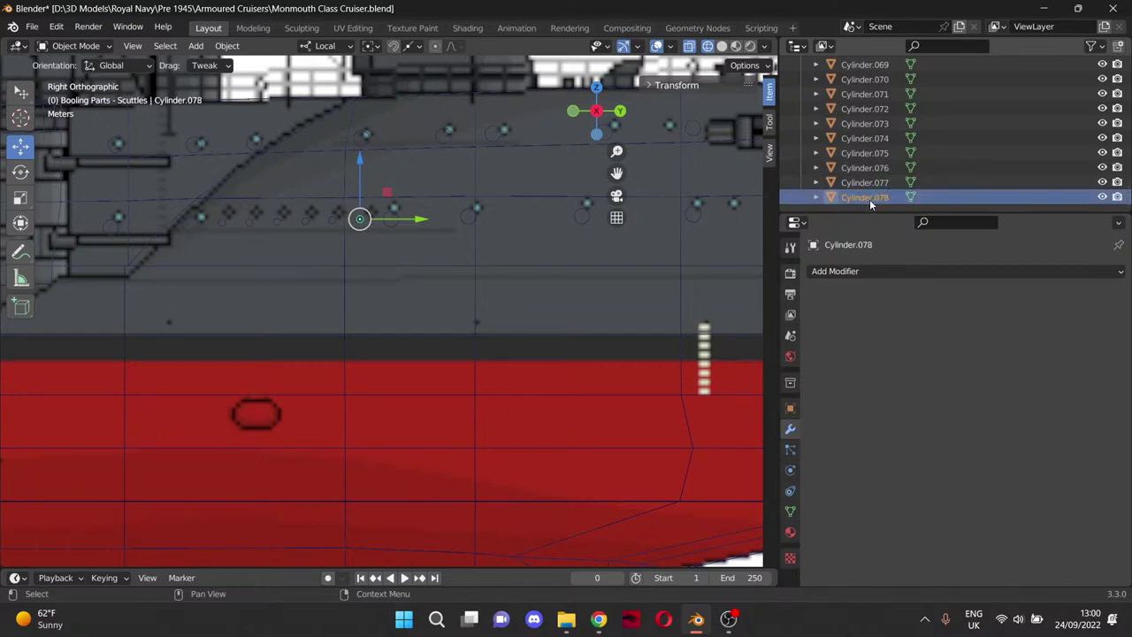
key("ctrl+c")
Collapse the NEW HMS Monmouth, Booling Parts - Scuttles and Monmouth class Plans collections.
scroll(840, 146, "up", 20)
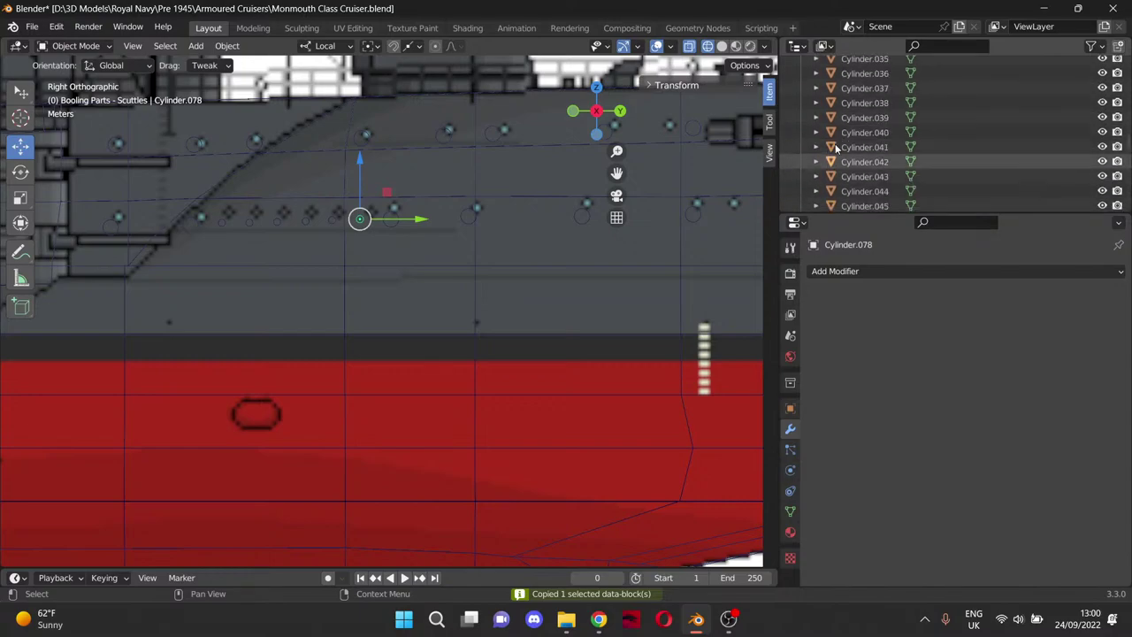
scroll(841, 174, "up", 5)
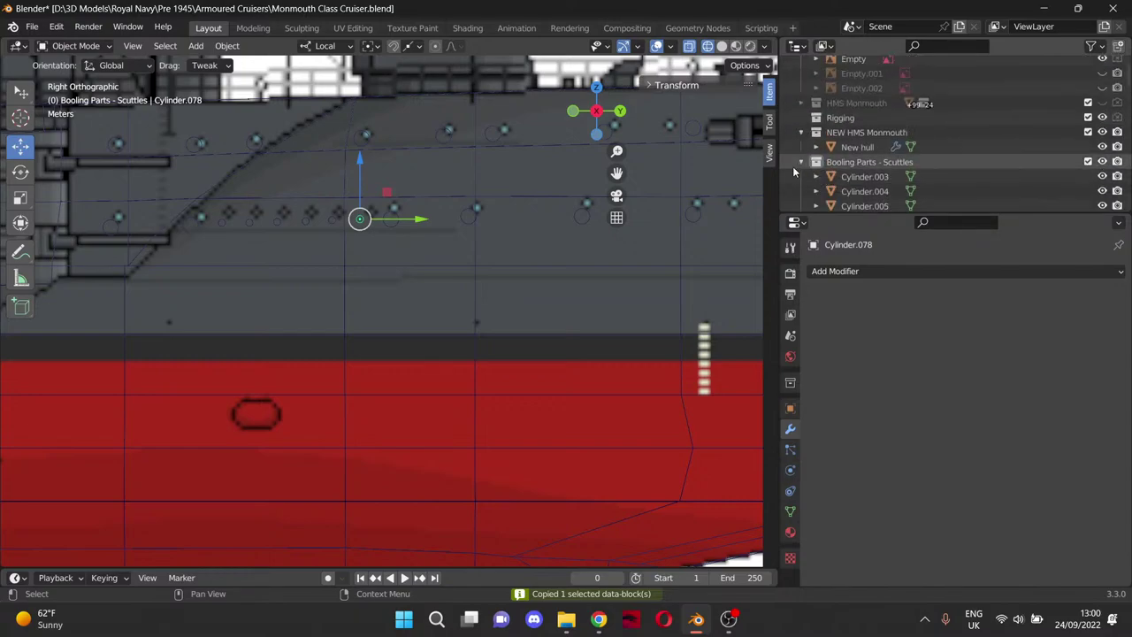
left_click(800, 167)
left_click(801, 167)
scroll(832, 181, "up", 1)
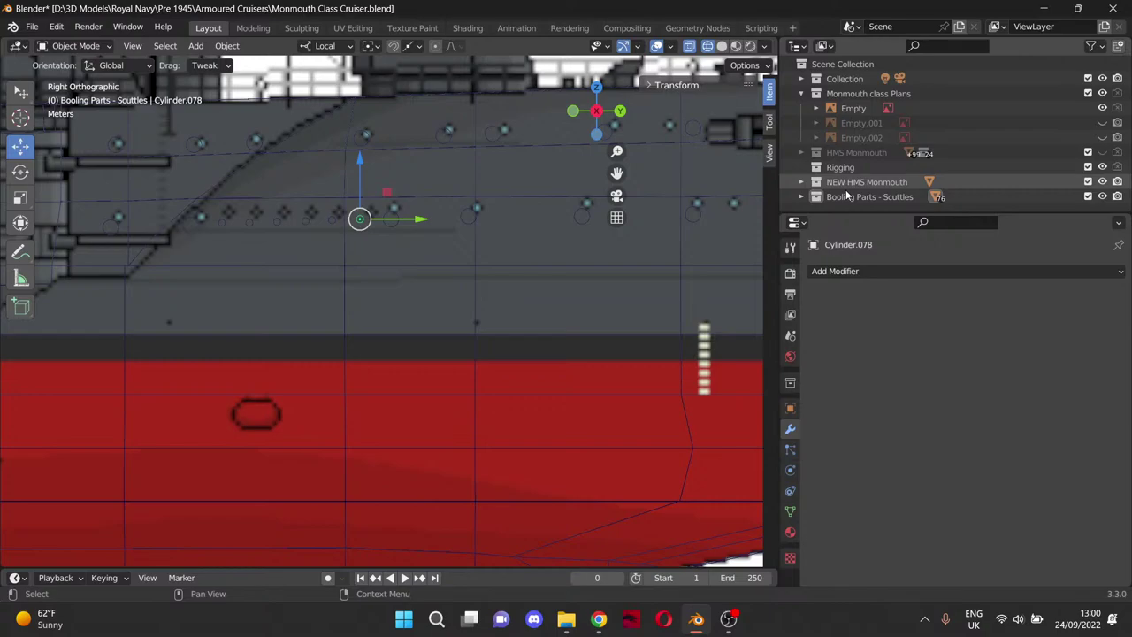
left_click(802, 93)
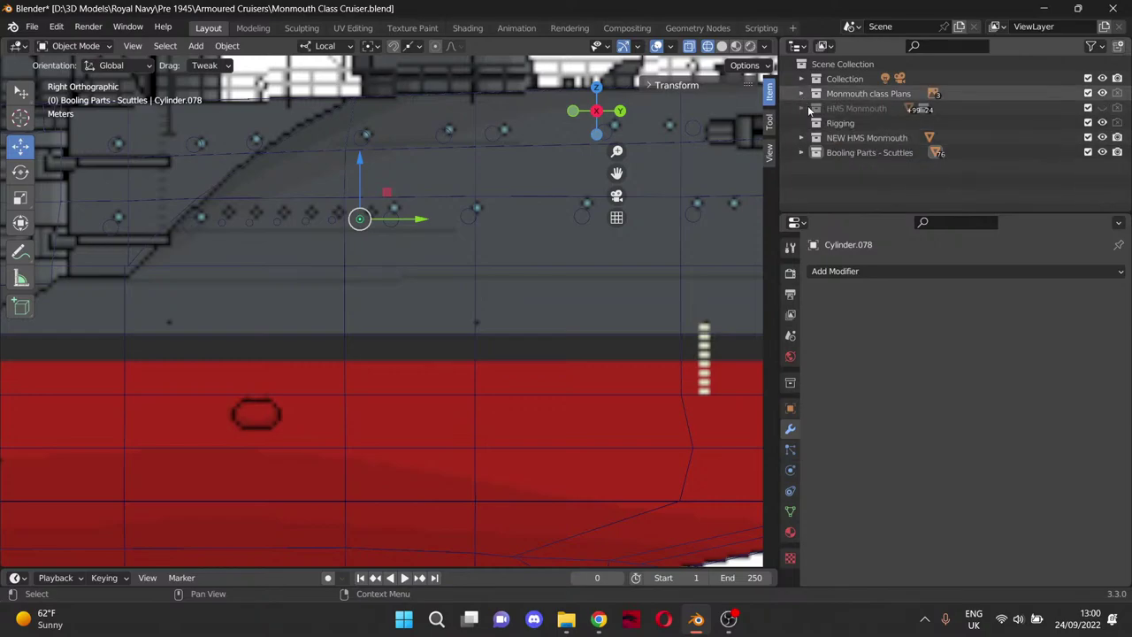
Add a new scene collection and name it "Booling Parts - Discharge over boards".
right_click(882, 170)
left_click(891, 169)
double_click(892, 168)
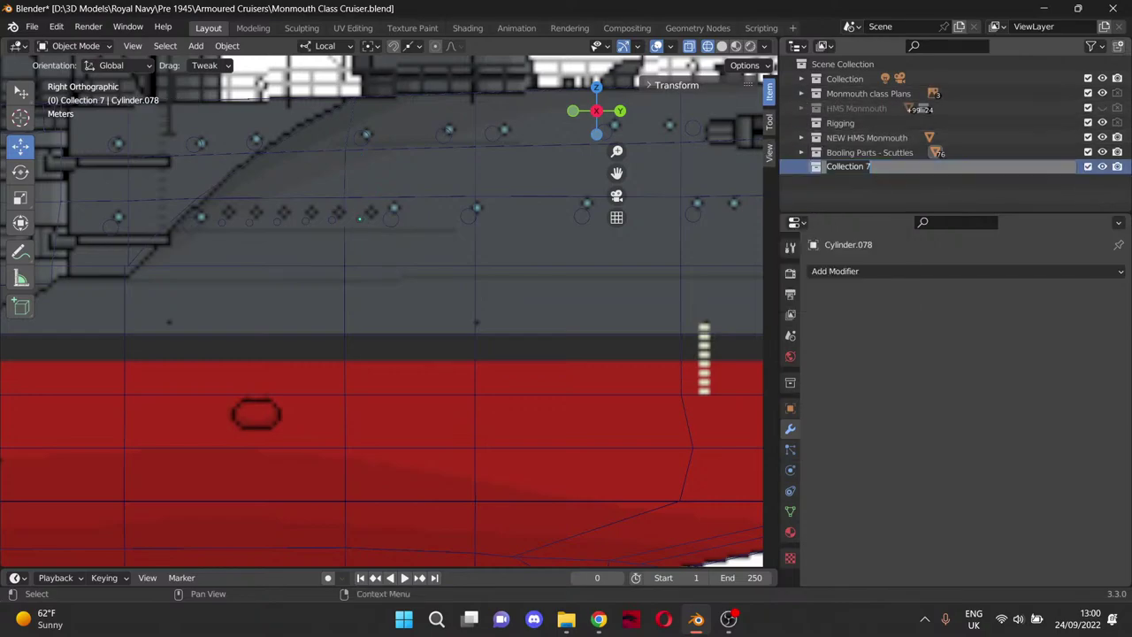
type("B")
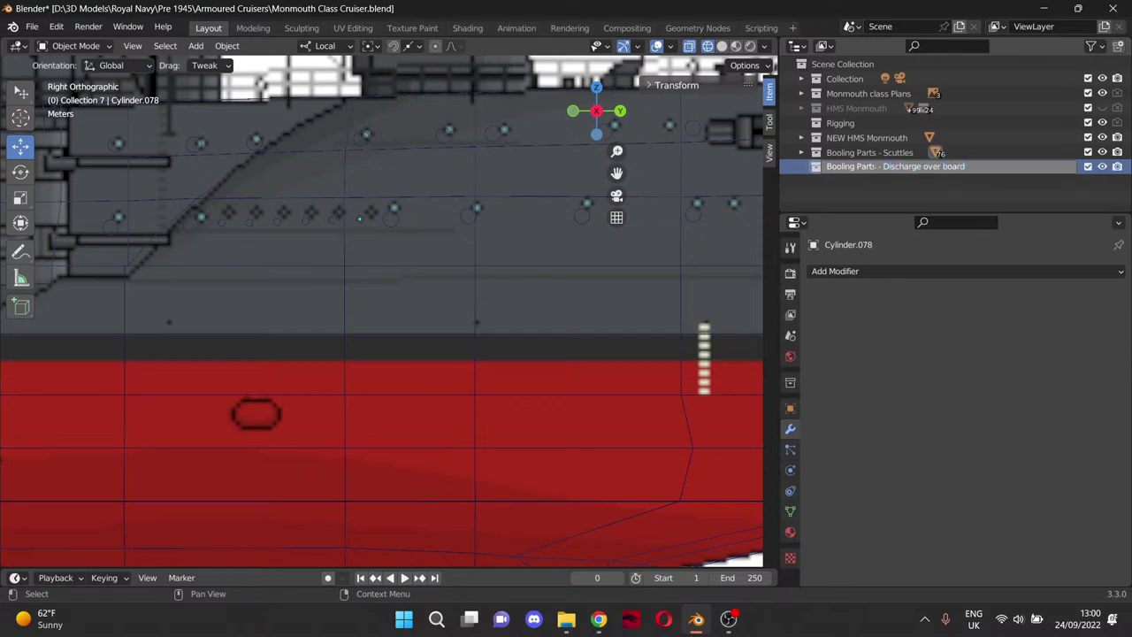
type("s")
key("Return")
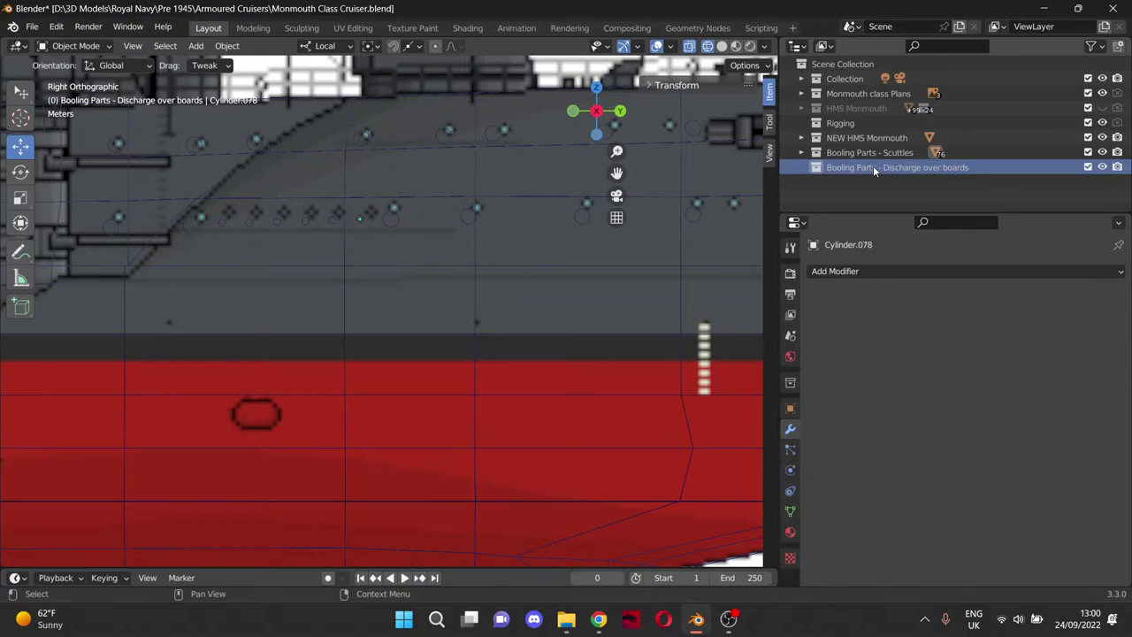
left_click(803, 152)
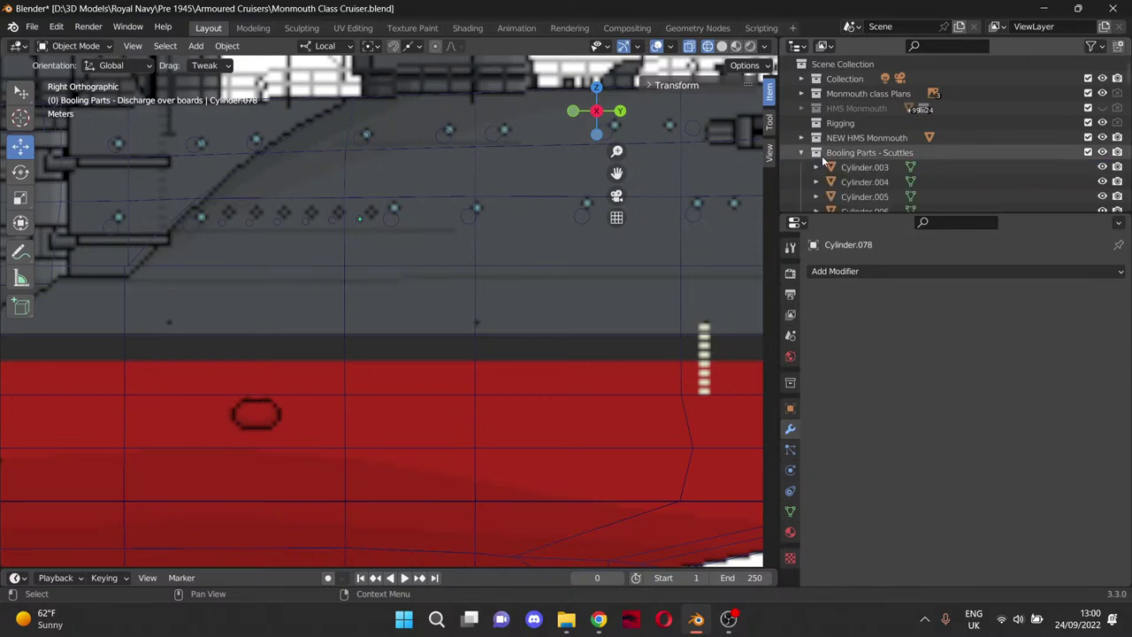
scroll(869, 181, "down", 5)
scroll(868, 177, "up", 6)
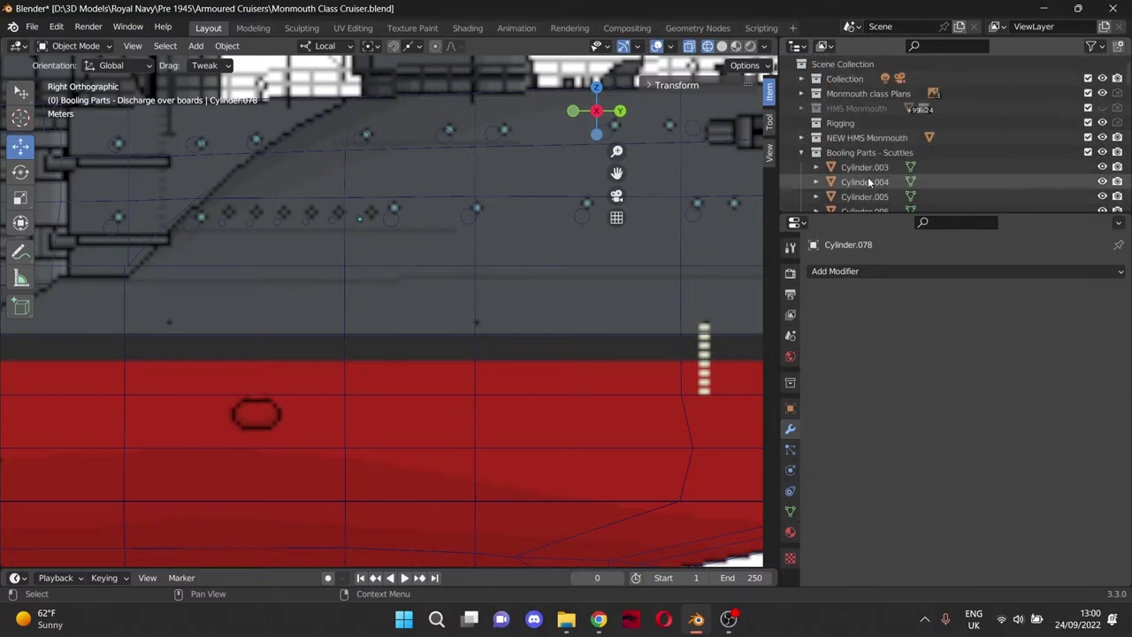
left_click(802, 152)
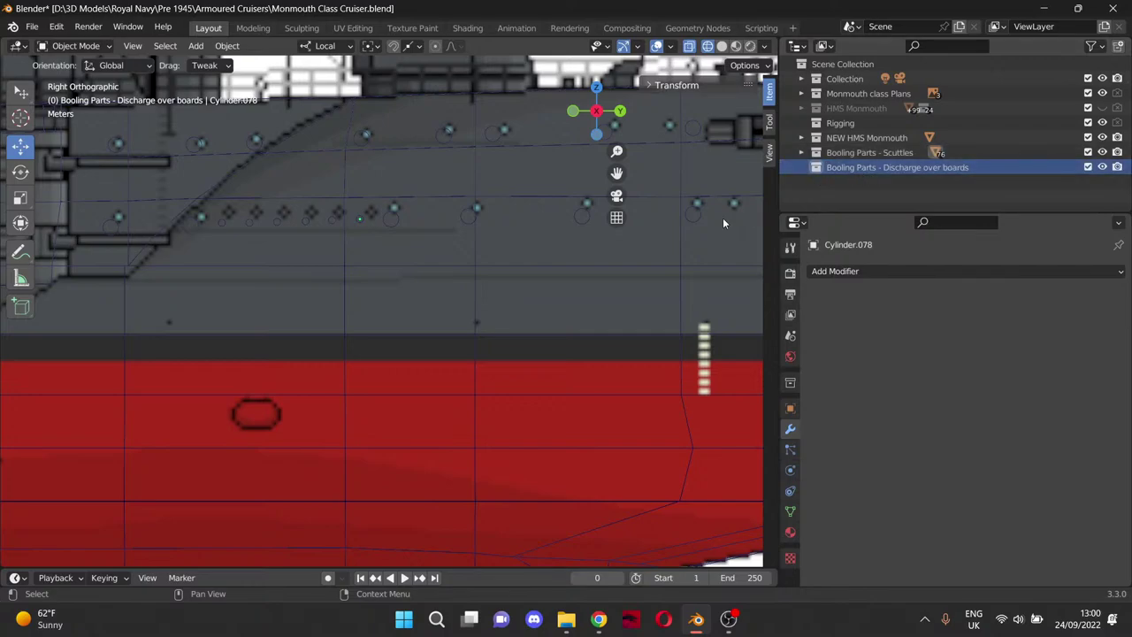
Paste the copied cylinder into the Booling Parts - Discharge over boards collection.
key("ctrl+v")
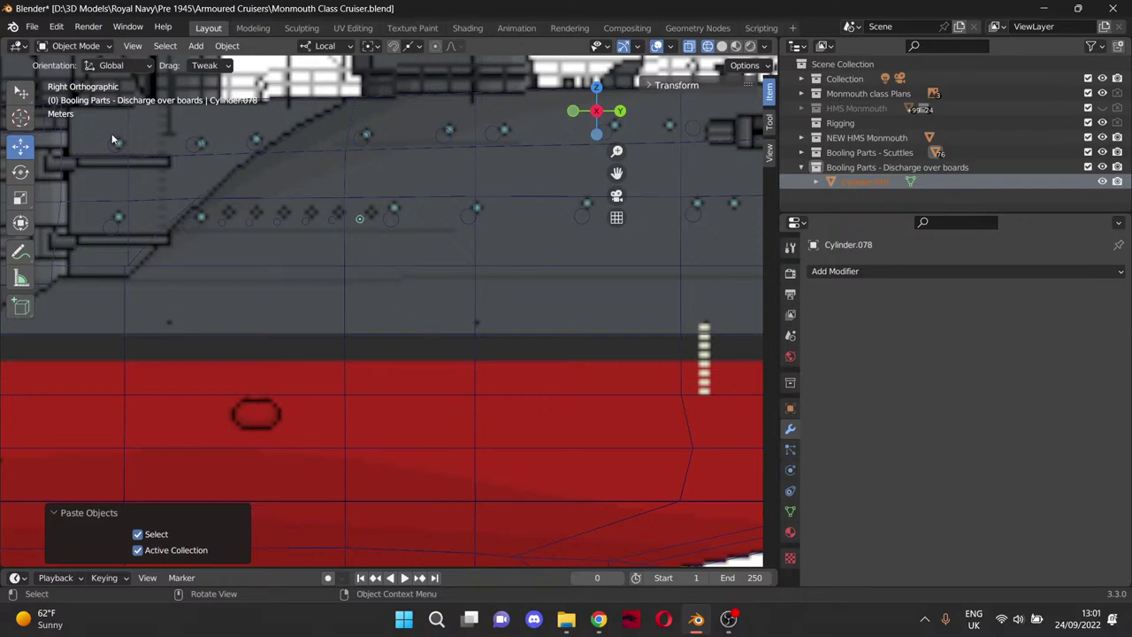
left_click(21, 91)
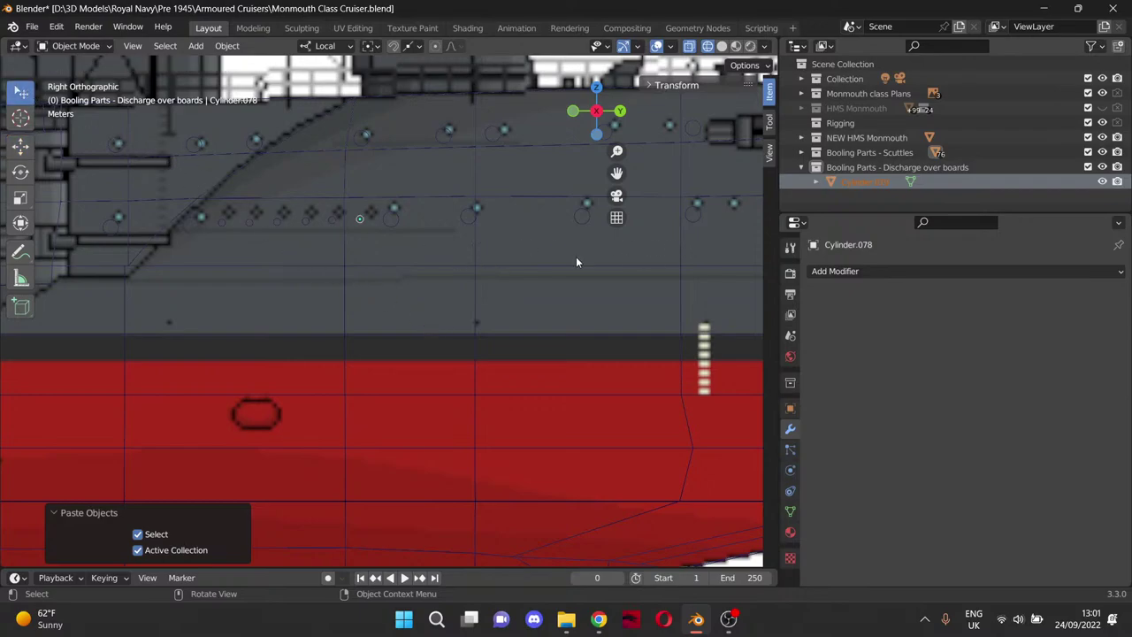
scroll(295, 257, "down", 8)
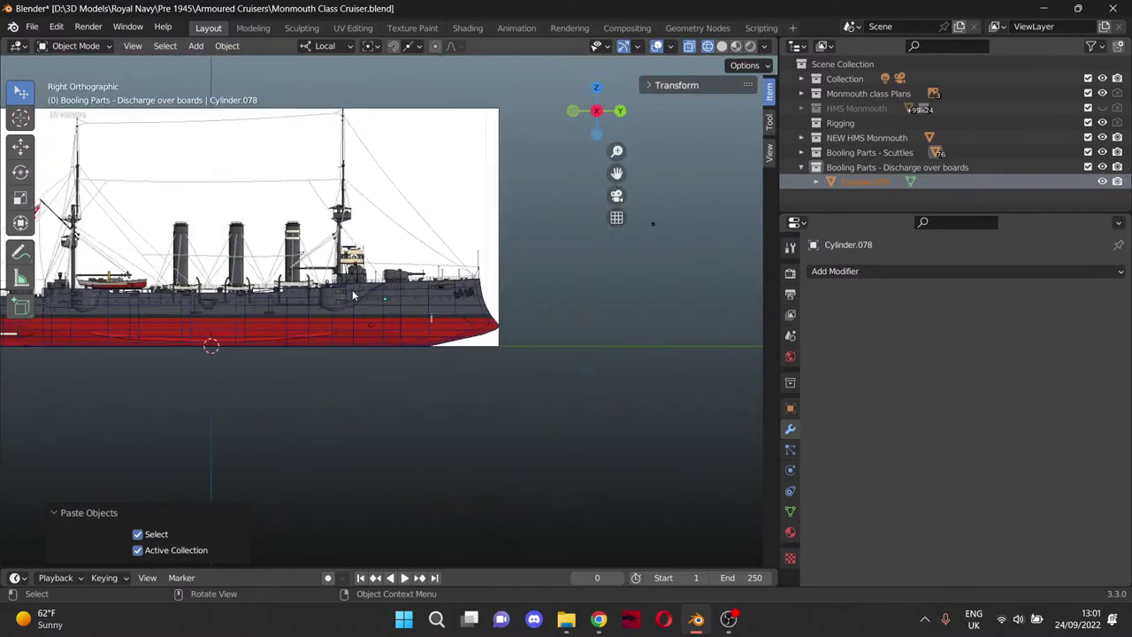
scroll(352, 294, "down", 2)
scroll(354, 296, "up", 10)
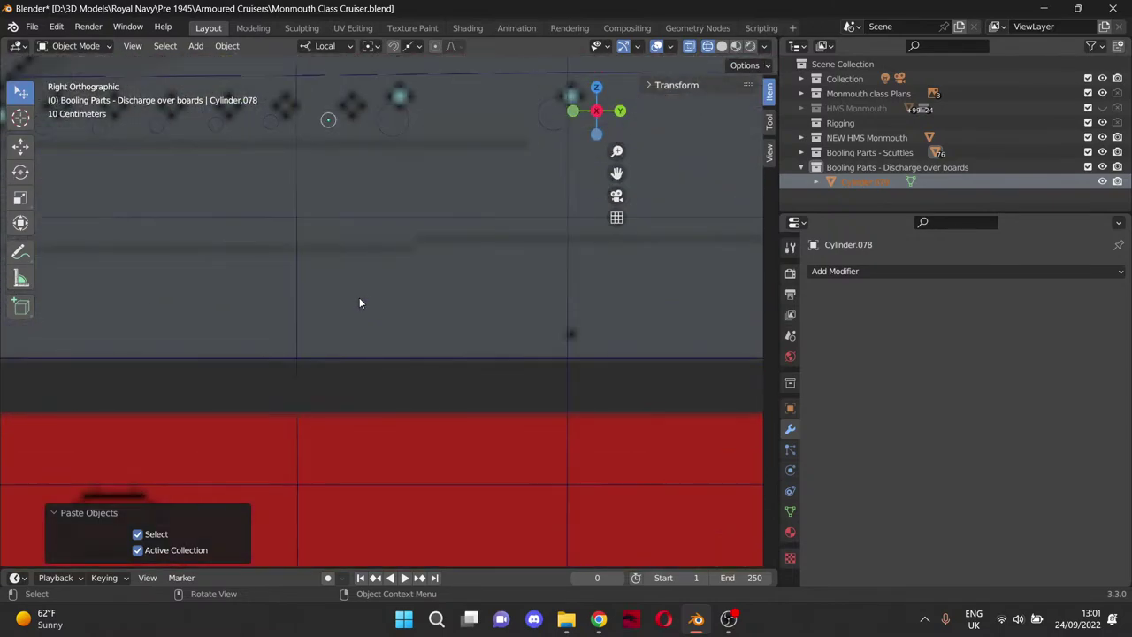
key("Tab")
key("Tab")
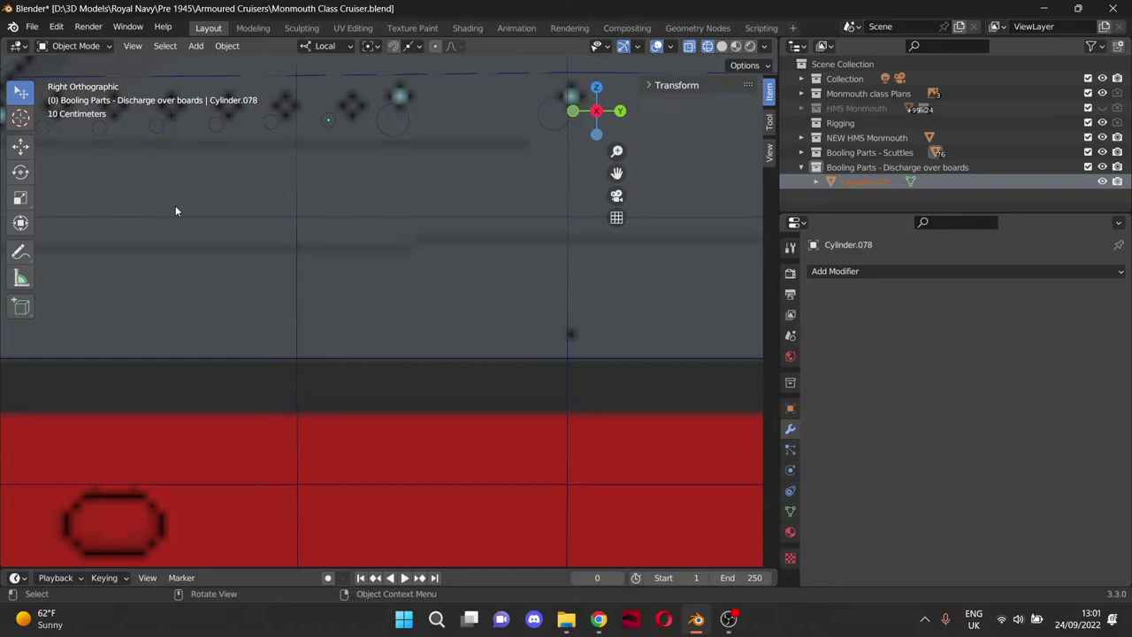
Move the pasted cylinder forward about 3.9 m and down about 3.4 m onto the discharge mark just above the black waterline band.
scroll(175, 210, "down", 5)
left_click(21, 146)
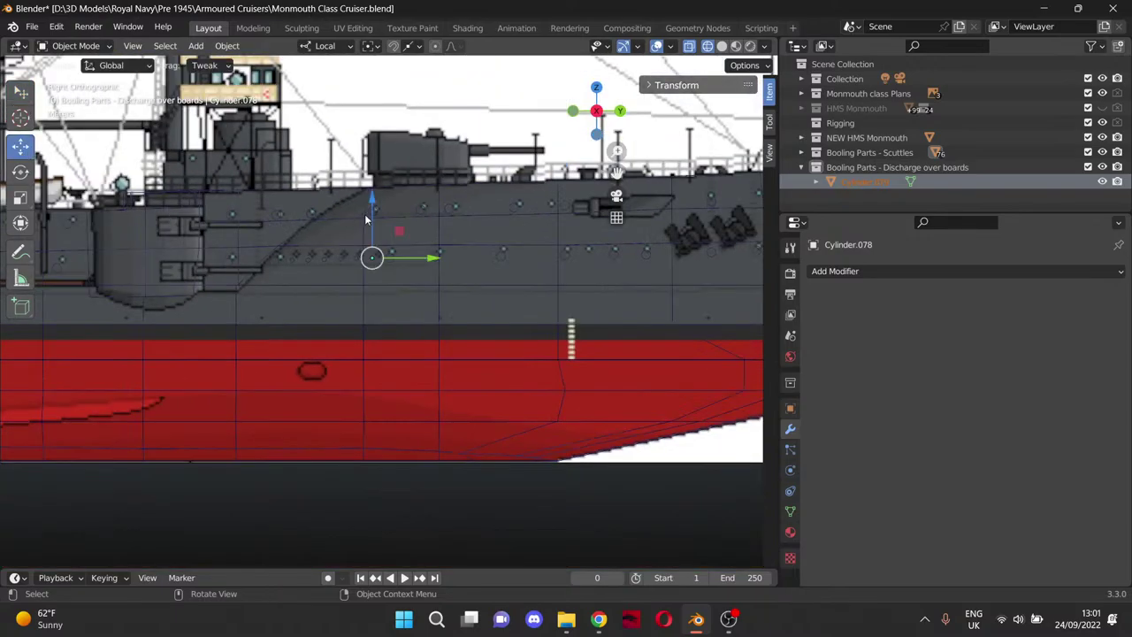
left_click_drag(374, 206, 411, 279)
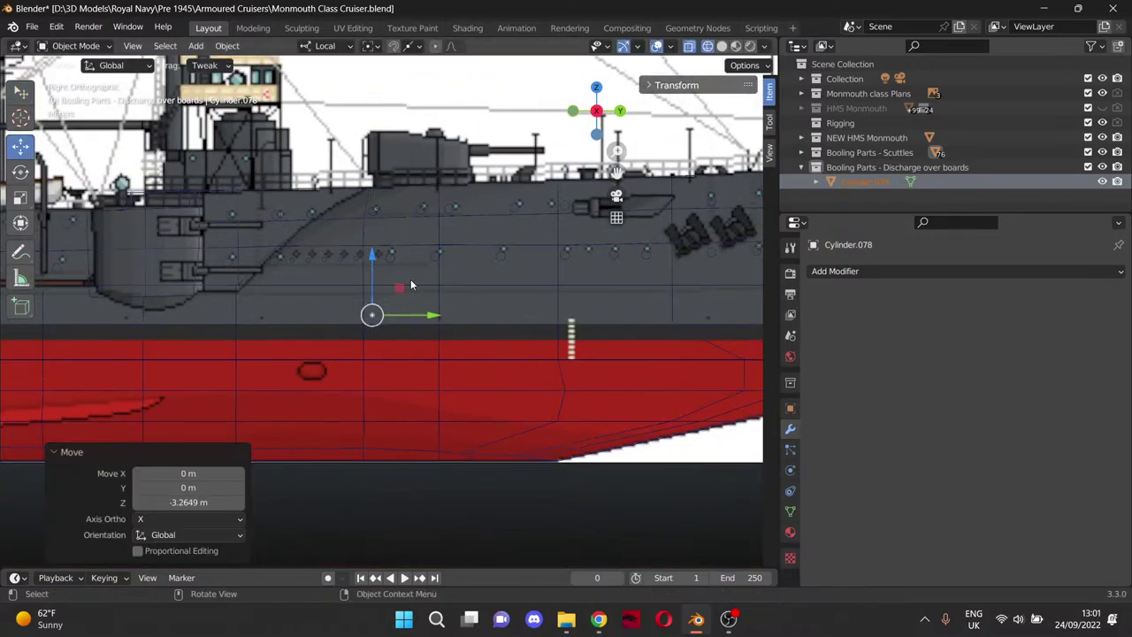
scroll(410, 283, "up", 3)
left_click_drag(405, 326, 578, 343)
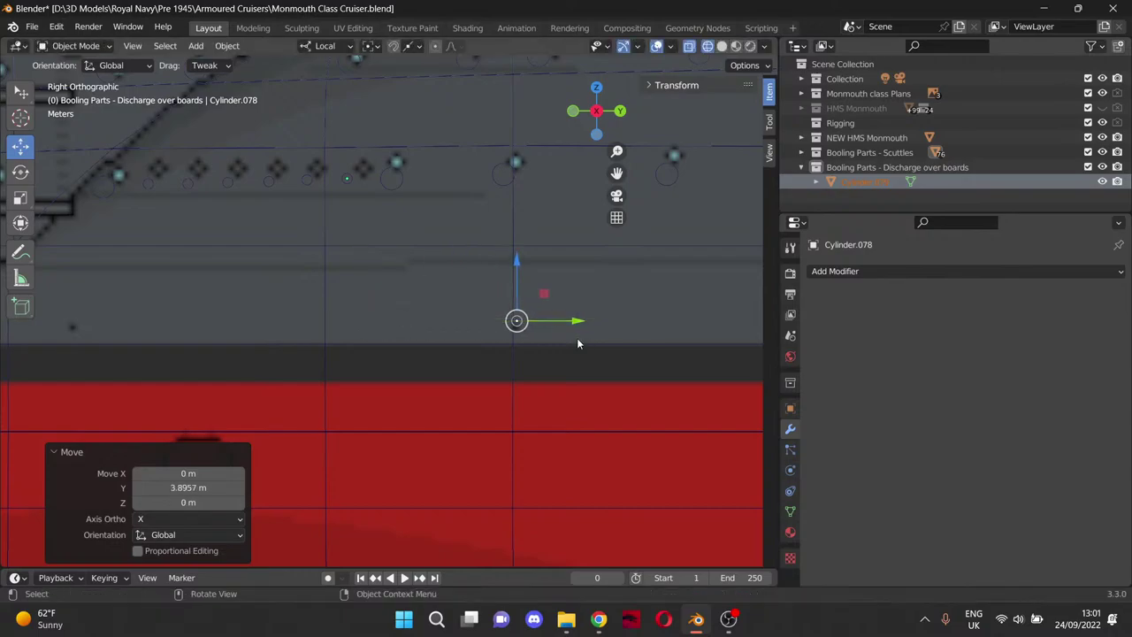
left_click_drag(519, 262, 519, 271)
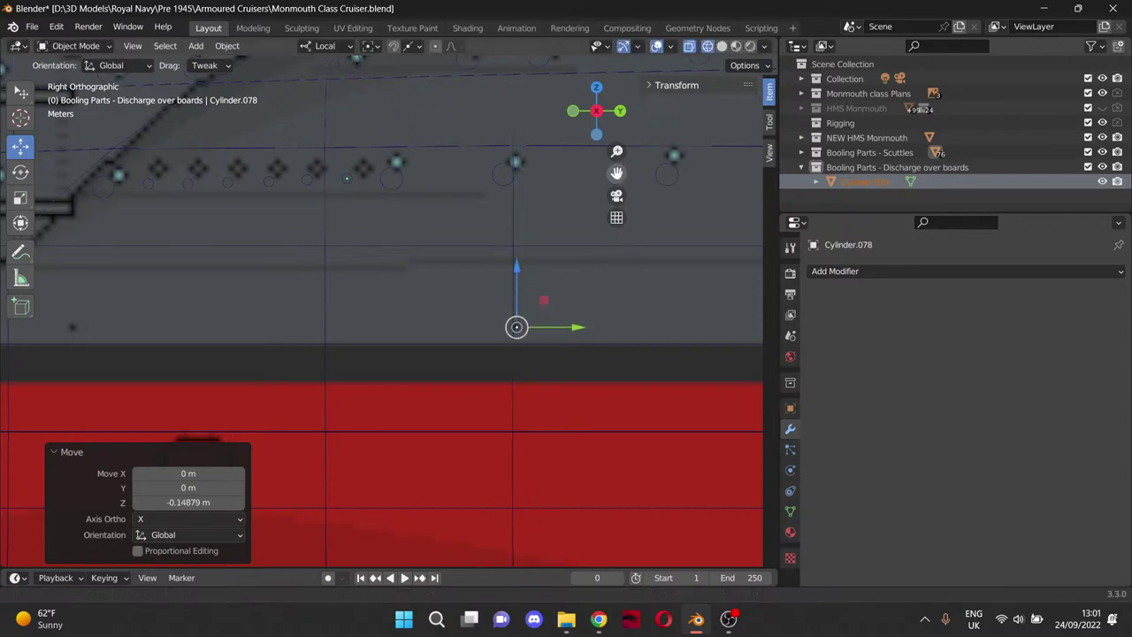
Fine-tune the cylinder over the discharge mark by shifting it about 0.023 m aft and 0.008 m down.
left_click_drag(617, 174, 532, 129)
scroll(495, 302, "up", 7)
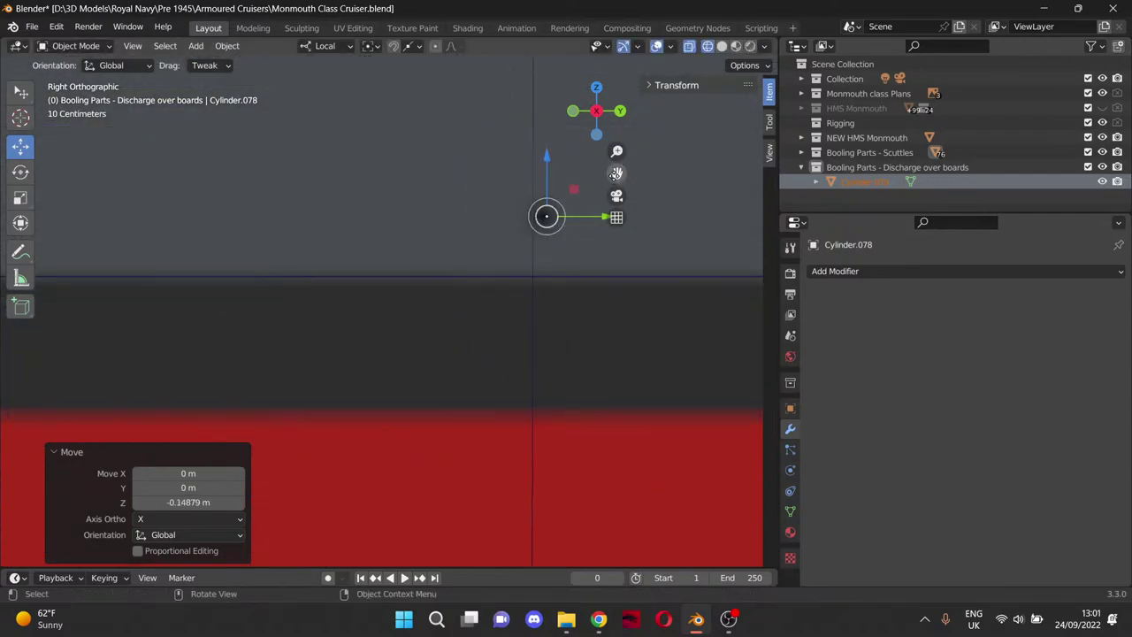
left_click_drag(616, 173, 495, 176)
left_click_drag(498, 227, 480, 222)
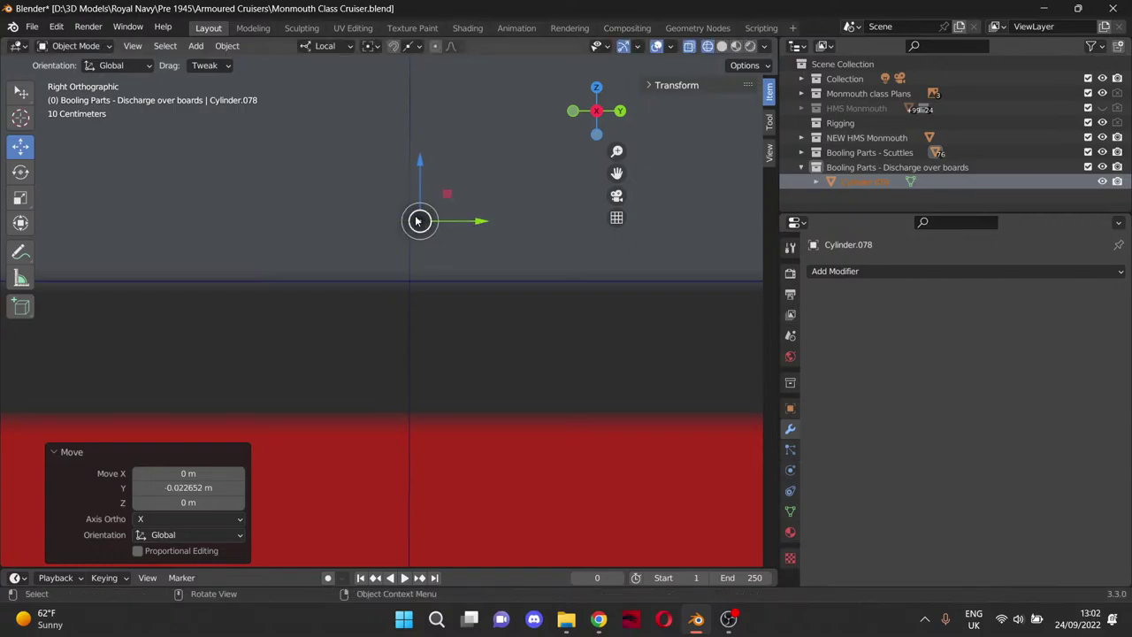
left_click_drag(423, 186, 421, 184)
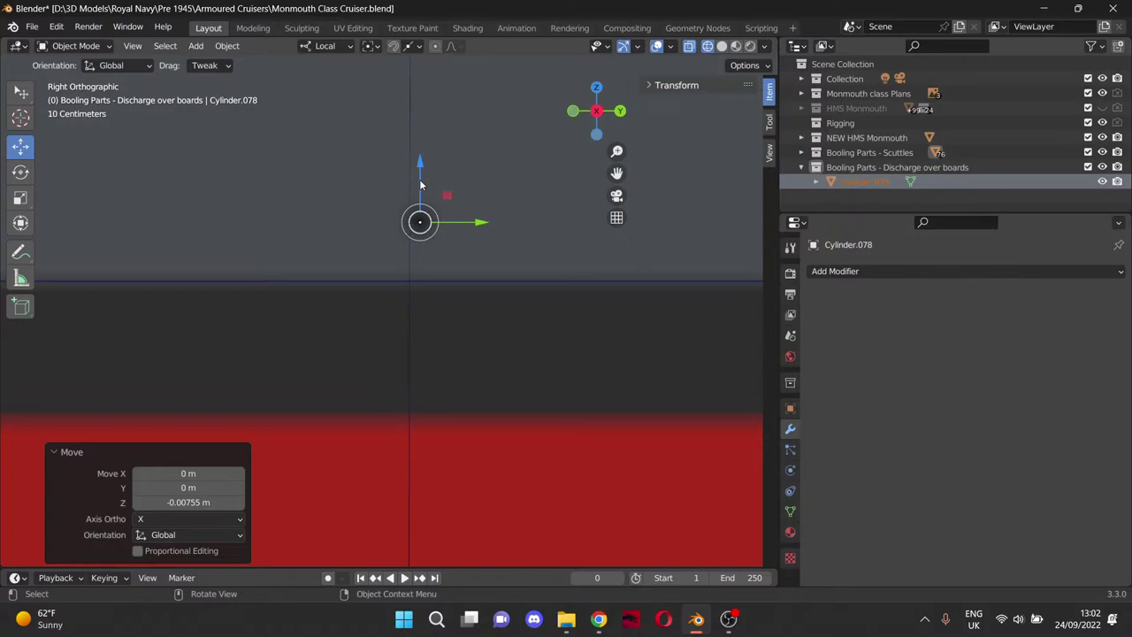
Scale the discharge cylinder uniformly to about 0.517 of its size to fit the small mark on the plan.
scroll(422, 184, "down", 3)
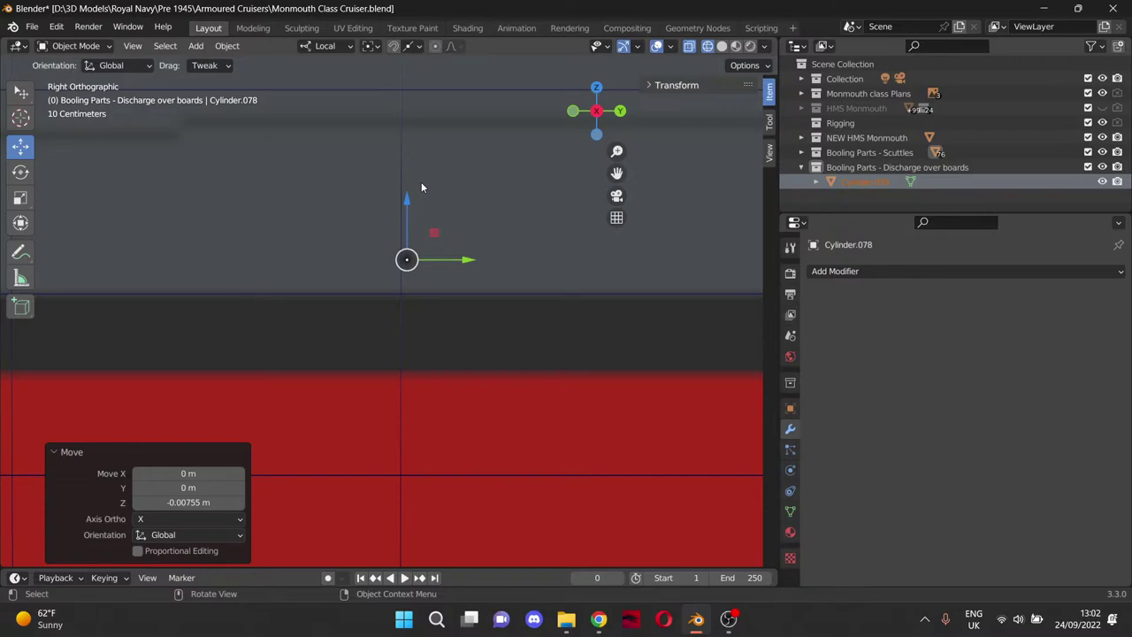
scroll(422, 186, "down", 5)
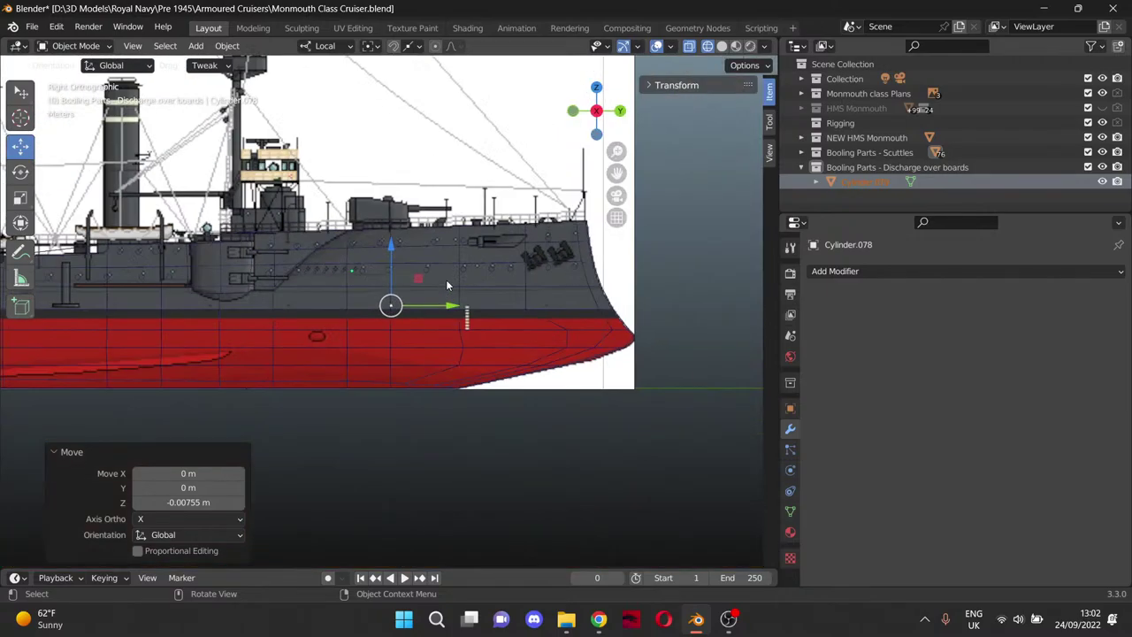
scroll(445, 279, "up", 5)
scroll(444, 306, "up", 5)
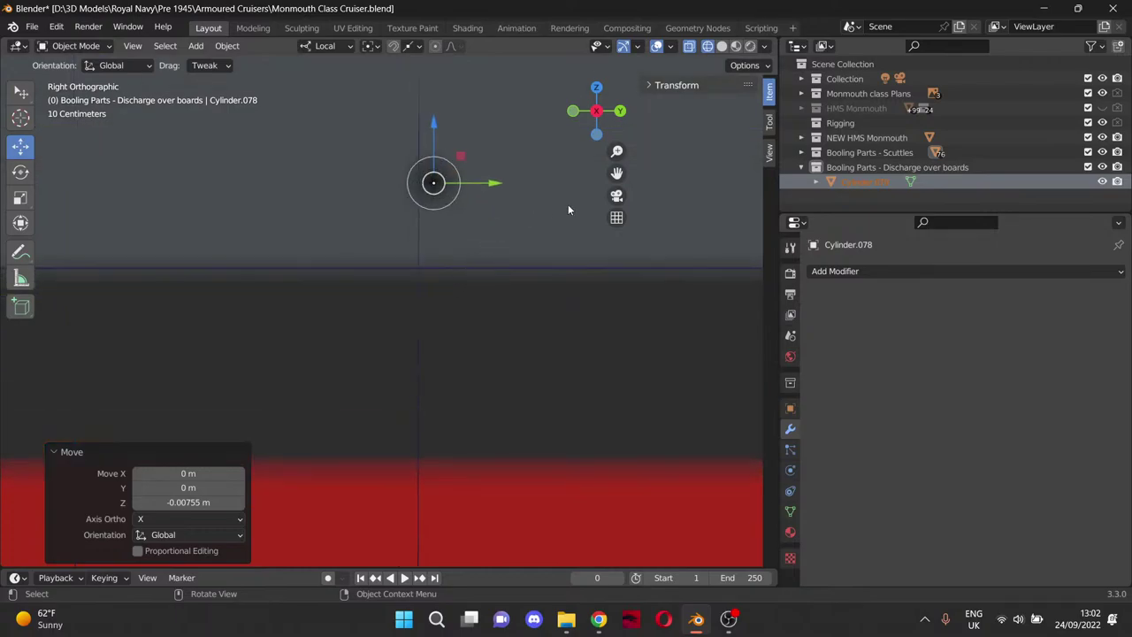
key("s")
left_click(442, 182)
scroll(476, 211, "down", 4)
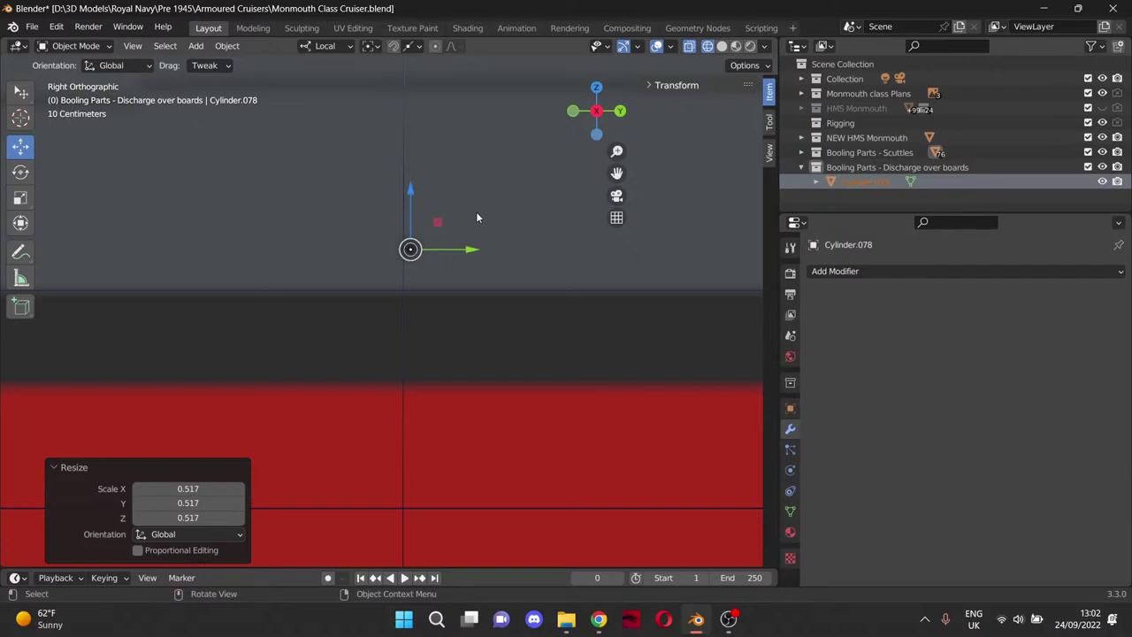
scroll(440, 300, "up", 4)
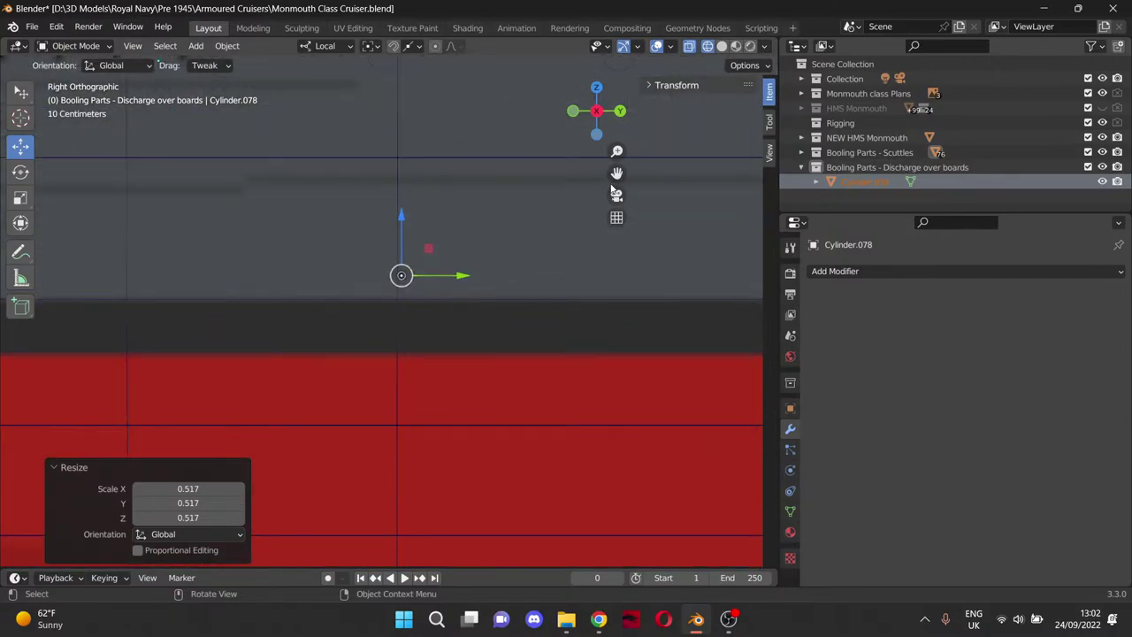
Move the cylinder forward along Y by about 7.57 m and another 7.71 m onto the discharge mark nearest the bow.
left_click_drag(616, 173, 396, 178)
scroll(573, 266, "down", 2)
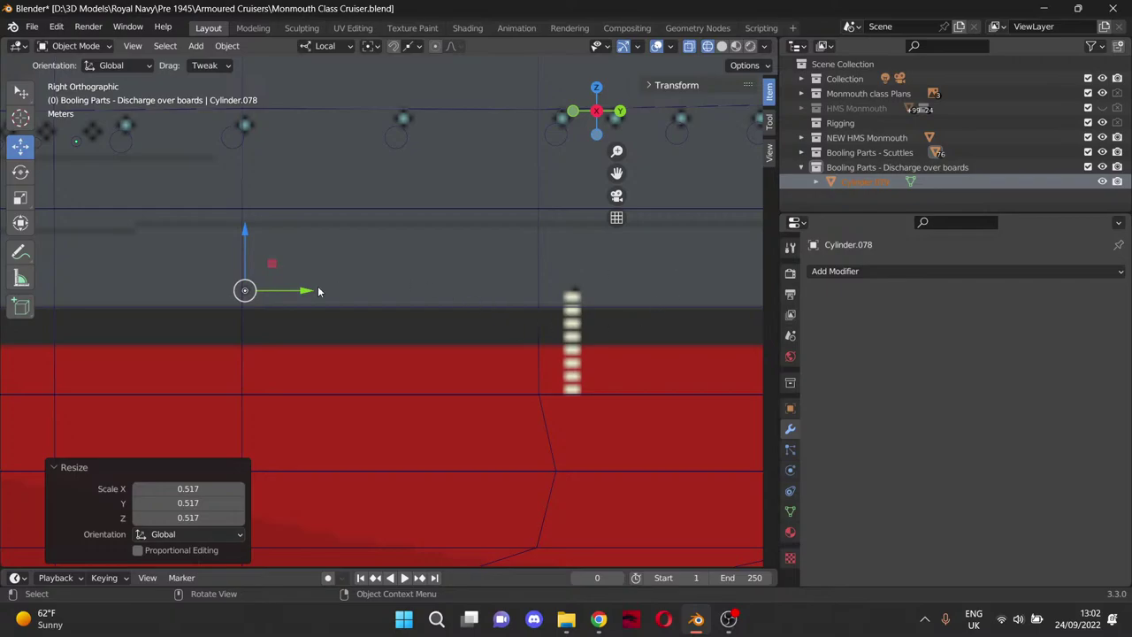
left_click_drag(318, 291, 635, 302)
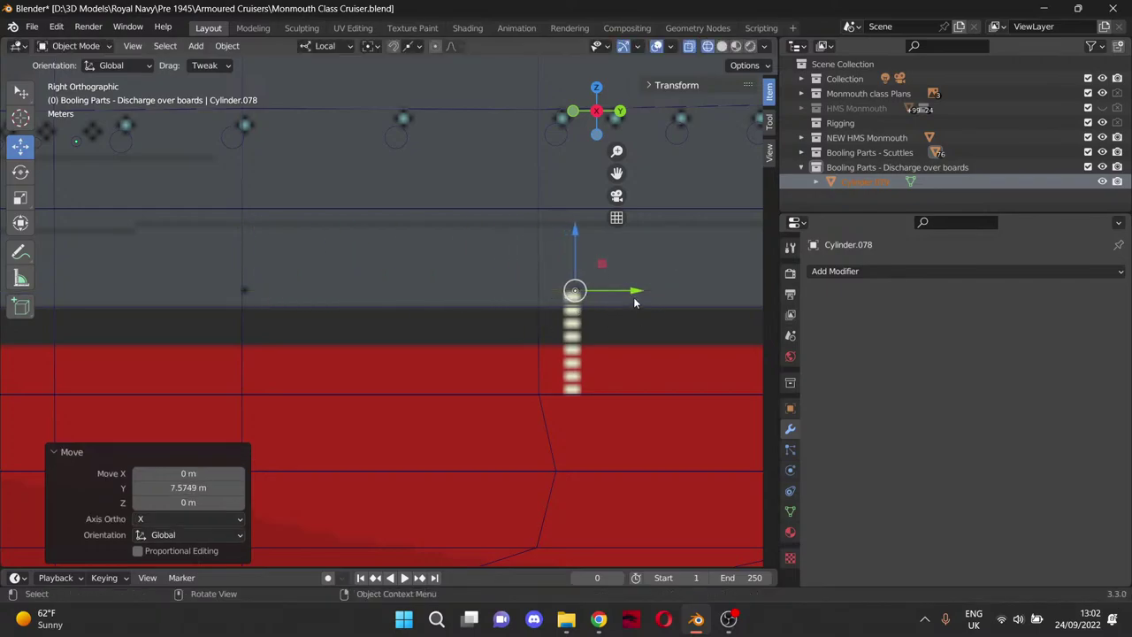
left_click_drag(616, 173, 206, 151)
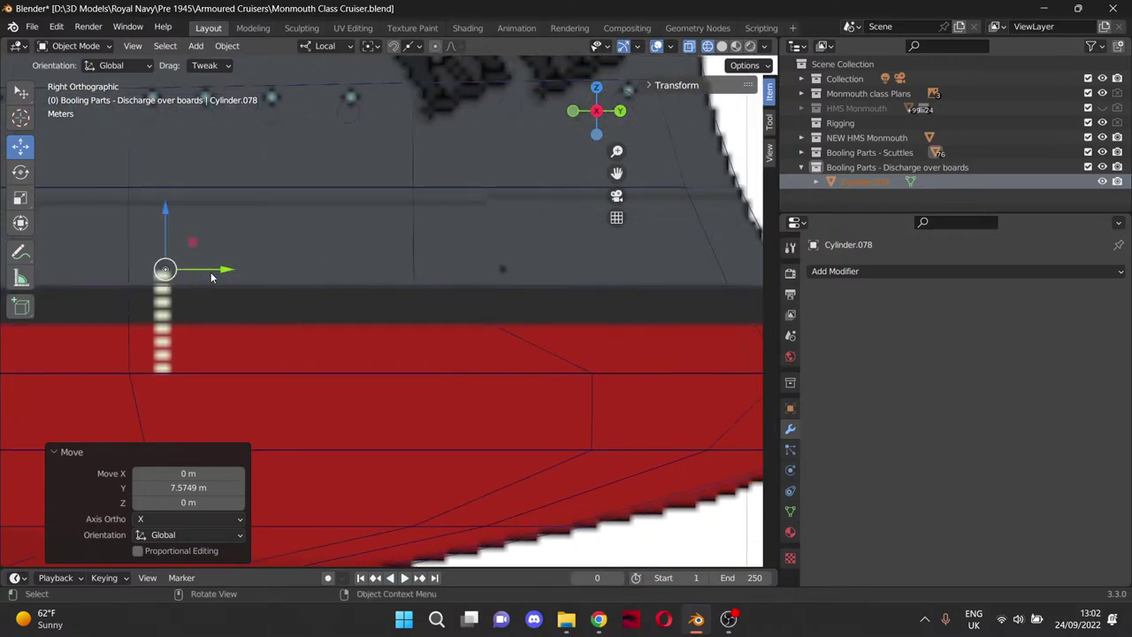
left_click_drag(211, 277, 568, 281)
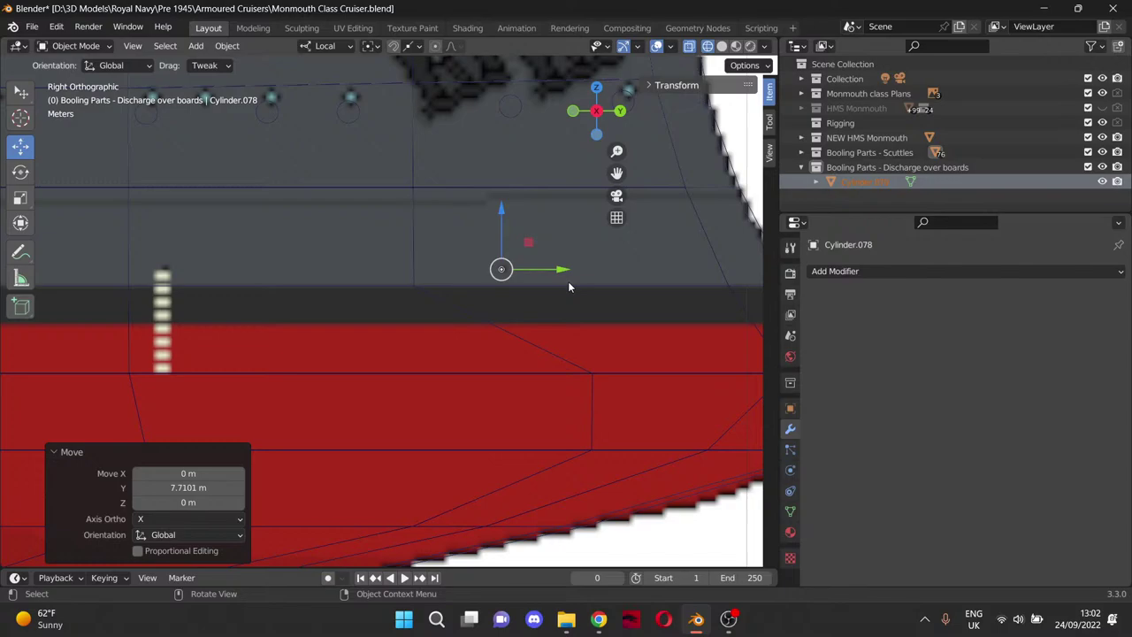
scroll(569, 281, "down", 1)
Make two copies of the bow discharge cylinder, placing one on the mark above the draught marks and the other about 7.56 m further aft.
left_click_drag(617, 173, 760, 177)
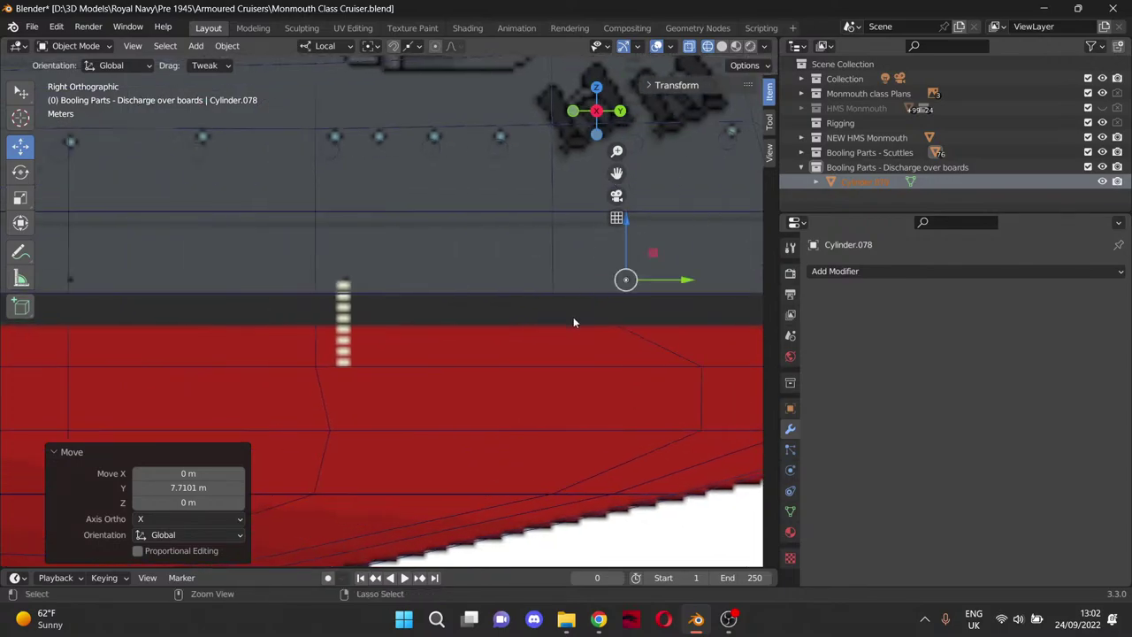
key("ctrl+c")
key("ctrl+v")
left_click_drag(685, 279, 402, 281)
left_click_drag(617, 173, 640, 171)
key("ctrl+c")
key("ctrl+v")
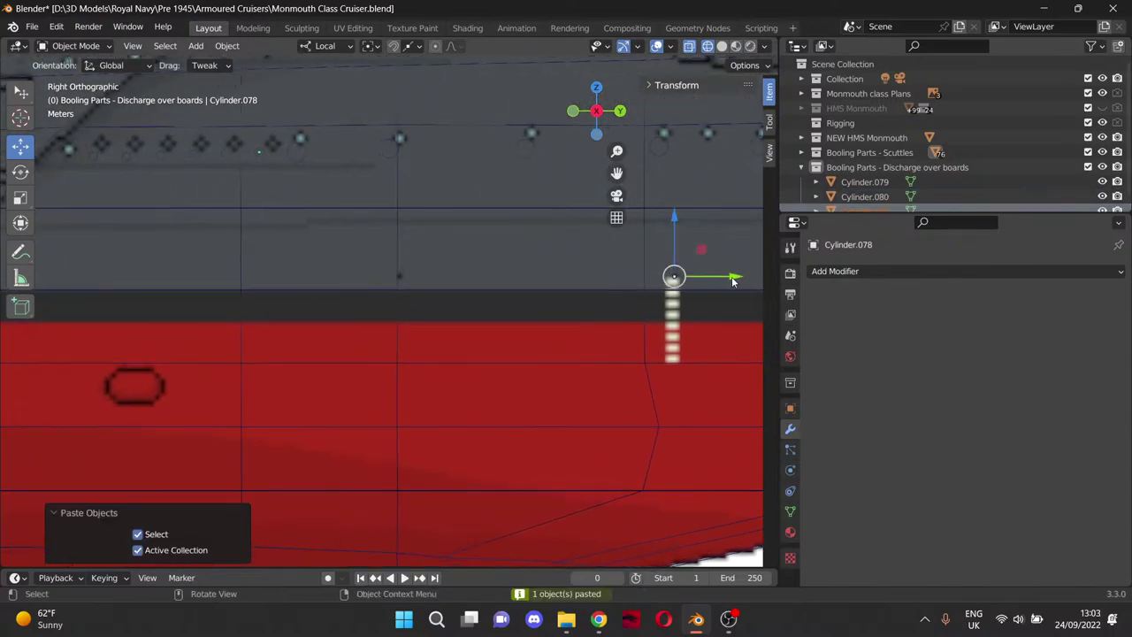
left_click_drag(733, 281, 452, 276)
Paste two more discharge cylinders, placing one about 10.23 m further aft and the other 7.69 m beyond it, under the forward casemate.
left_click_drag(617, 173, 616, 174)
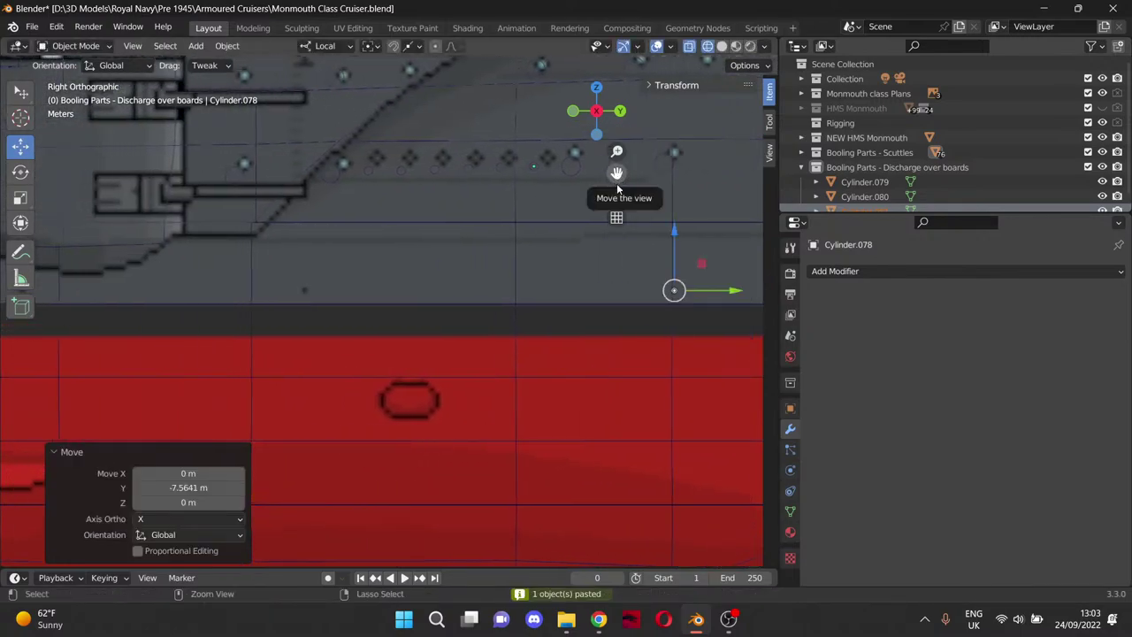
key("ctrl+v")
left_click_drag(733, 291, 359, 290)
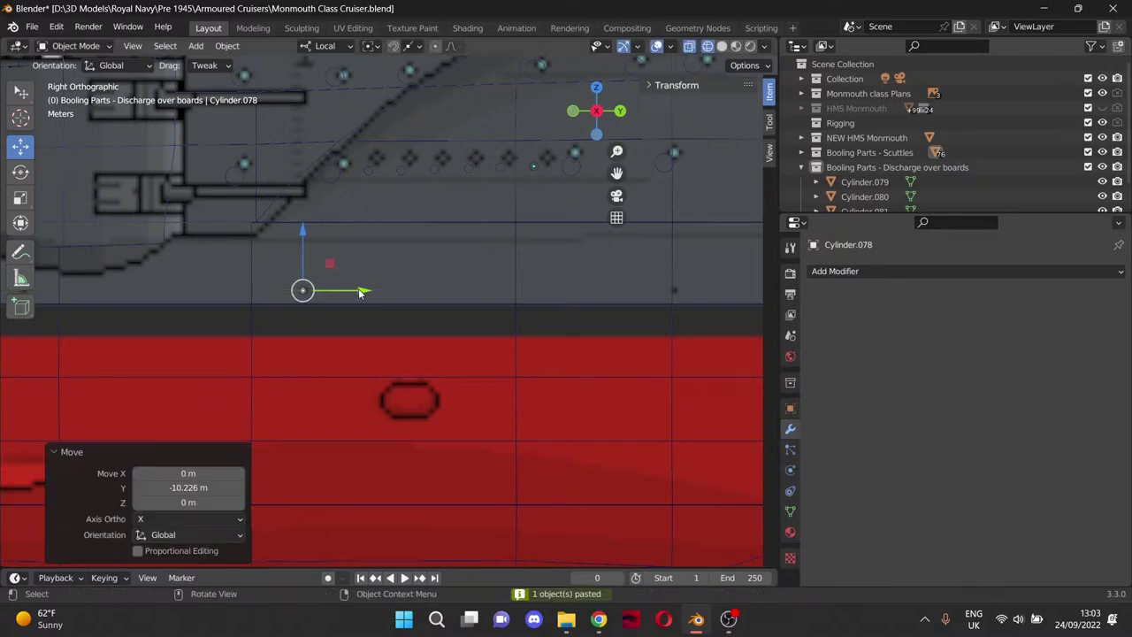
mouse_move(616, 173)
left_mouse_down()
mouse_move(1024, 176)
mouse_move(944, 176)
left_mouse_up()
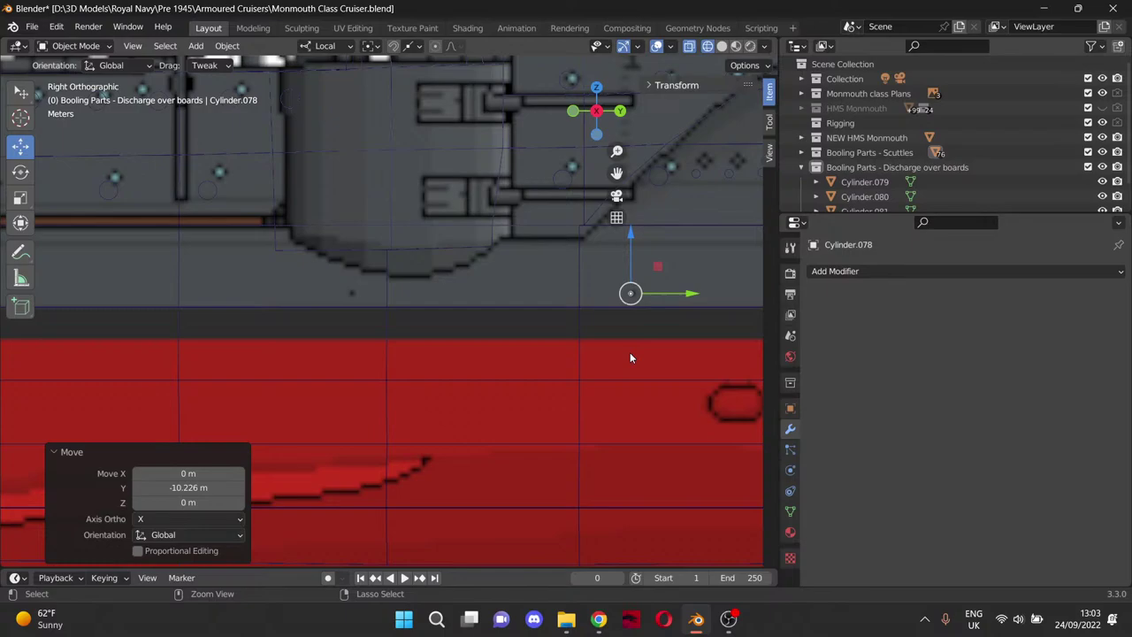
key("ctrl+v")
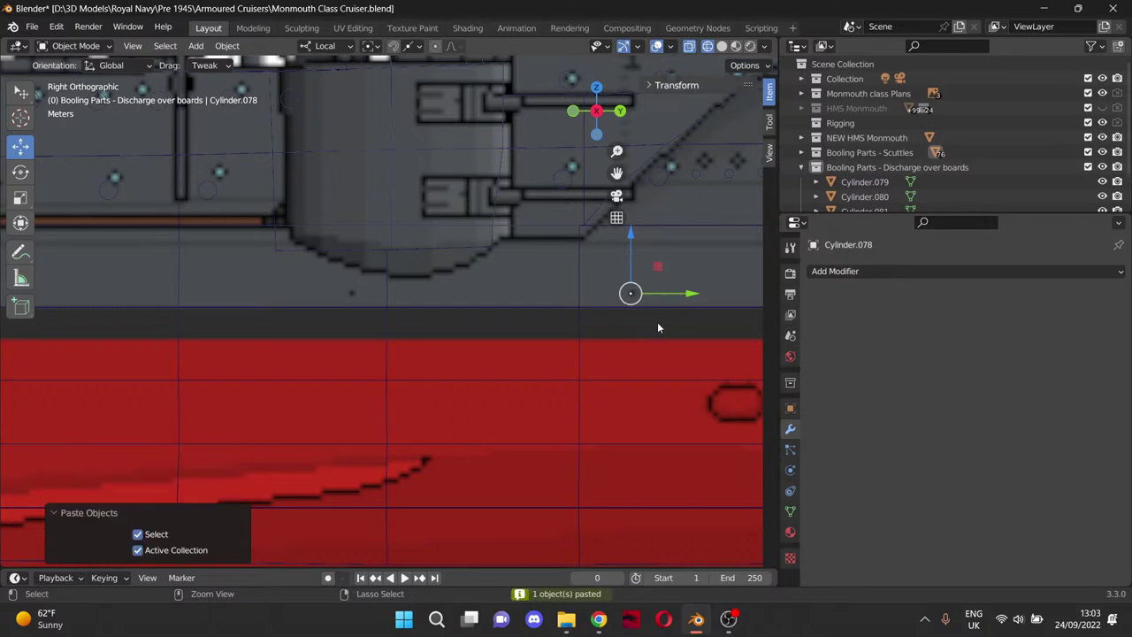
left_click_drag(682, 293, 399, 294)
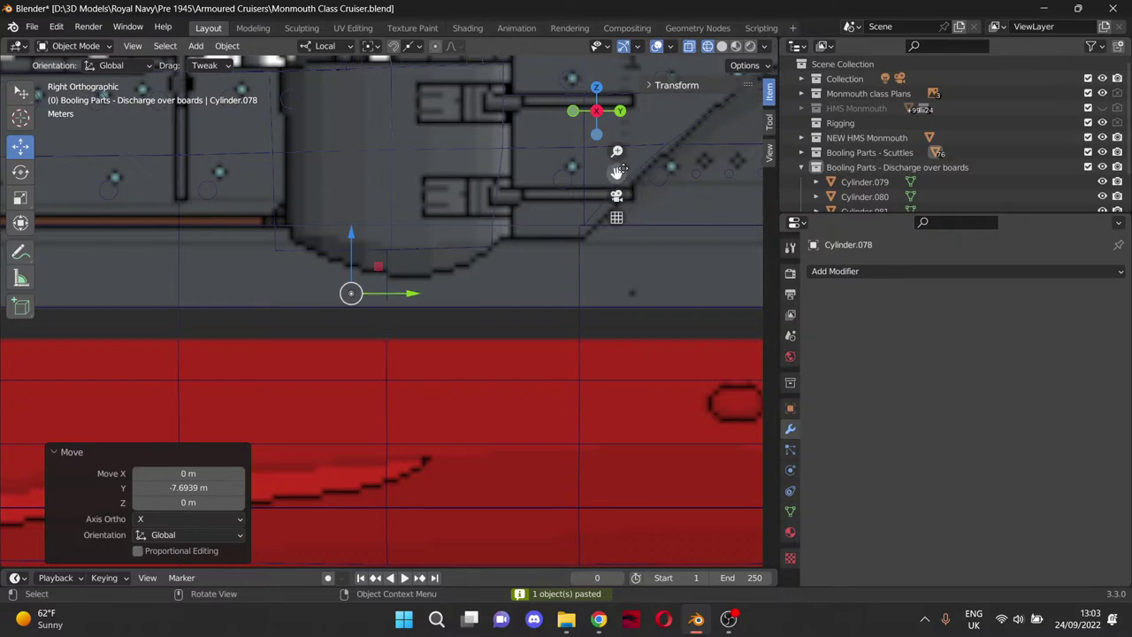
Copy the discharge cylinder under the forward casemate and move the copy about 34.57 m aft along Y onto the next mark amidships.
left_click_drag(616, 172, 920, 180)
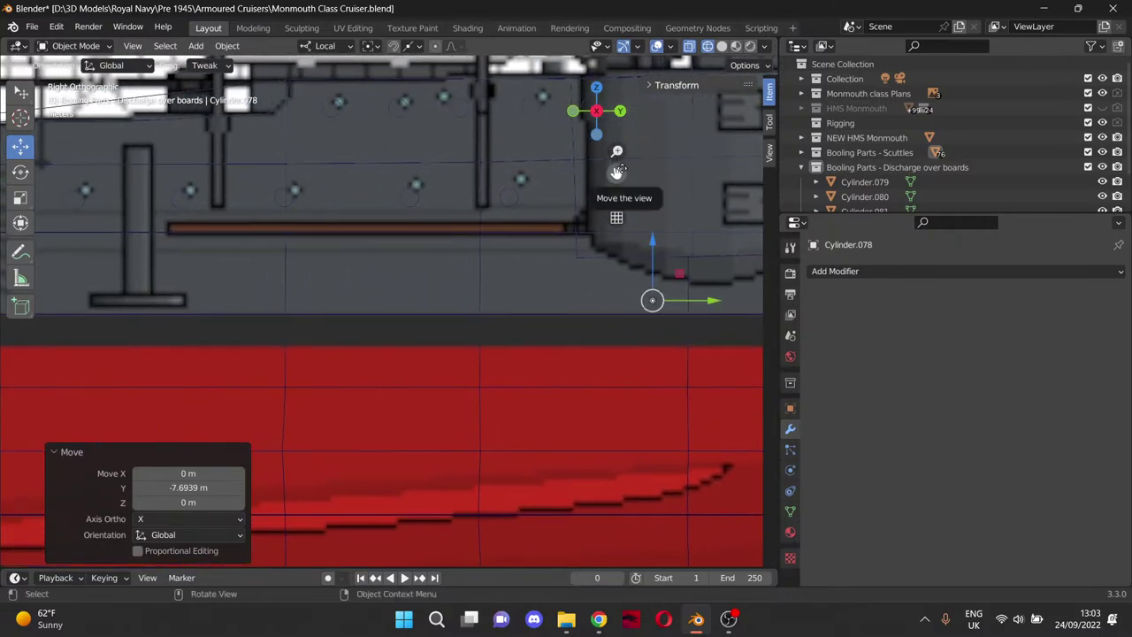
scroll(617, 173, "down", 4)
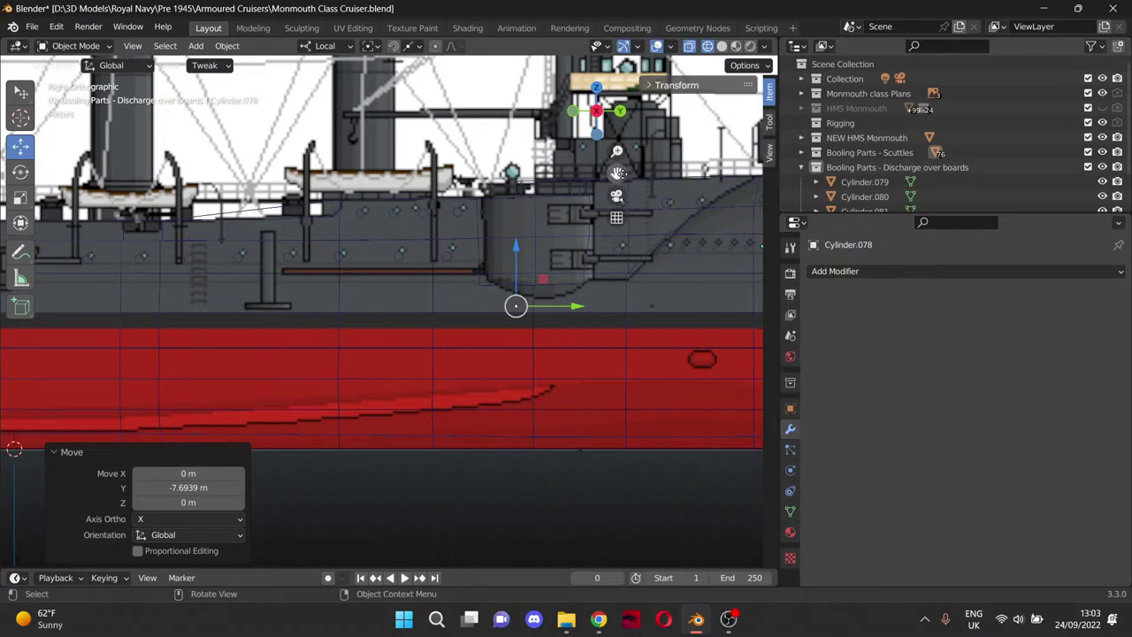
left_click_drag(619, 173, 815, 195)
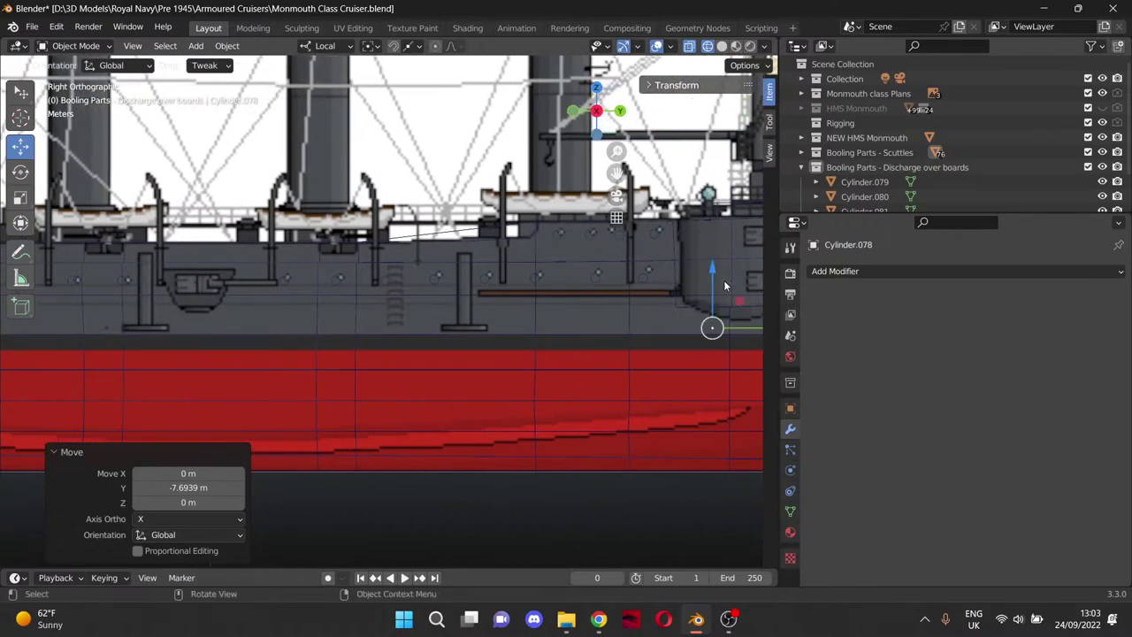
scroll(873, 190, "down", 2)
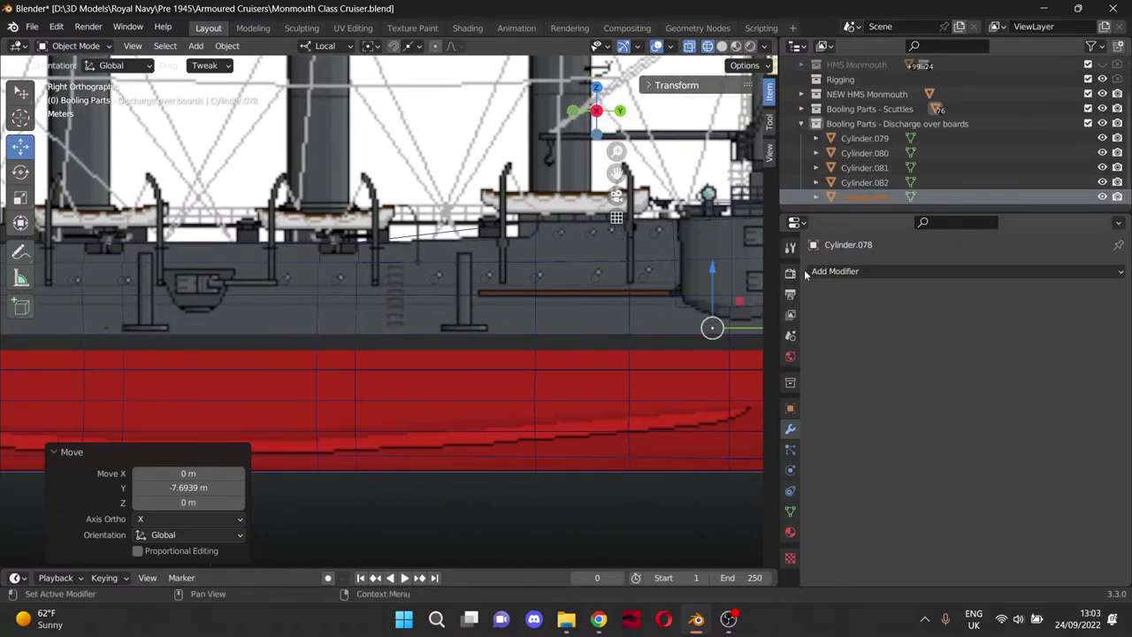
left_click(865, 196)
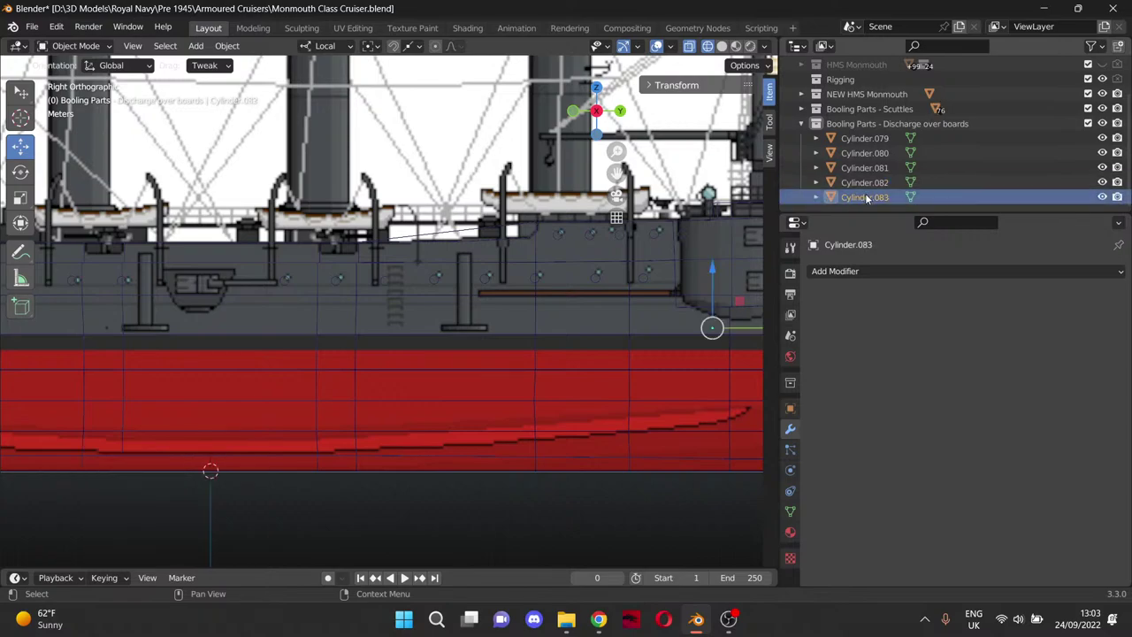
key("ctrl+c")
key("ctrl+v")
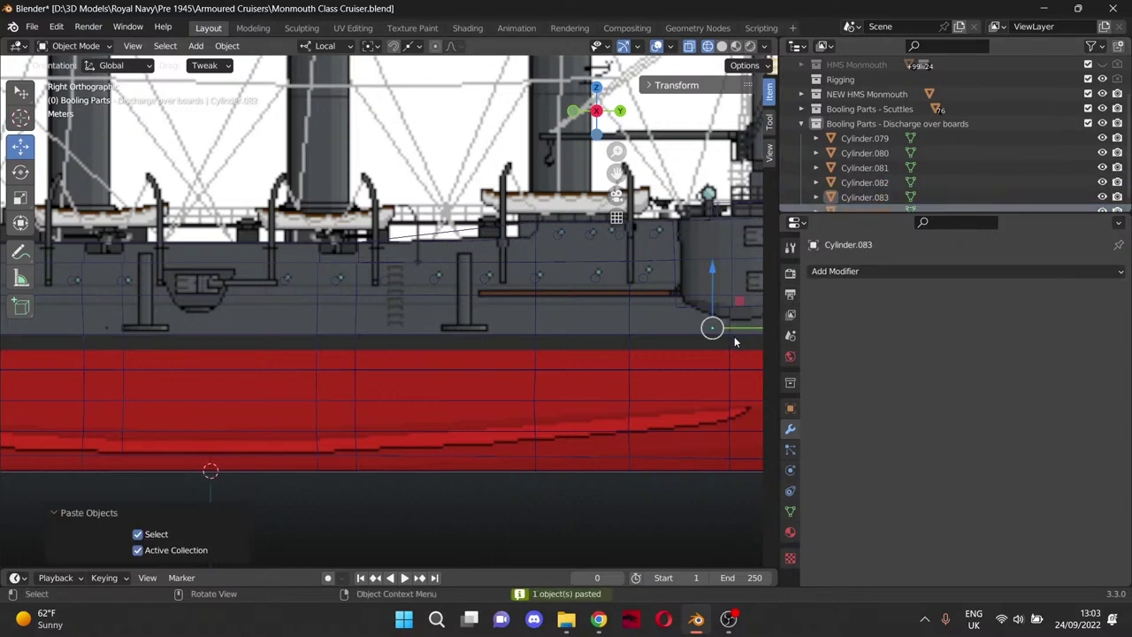
left_click_drag(757, 334, 149, 329)
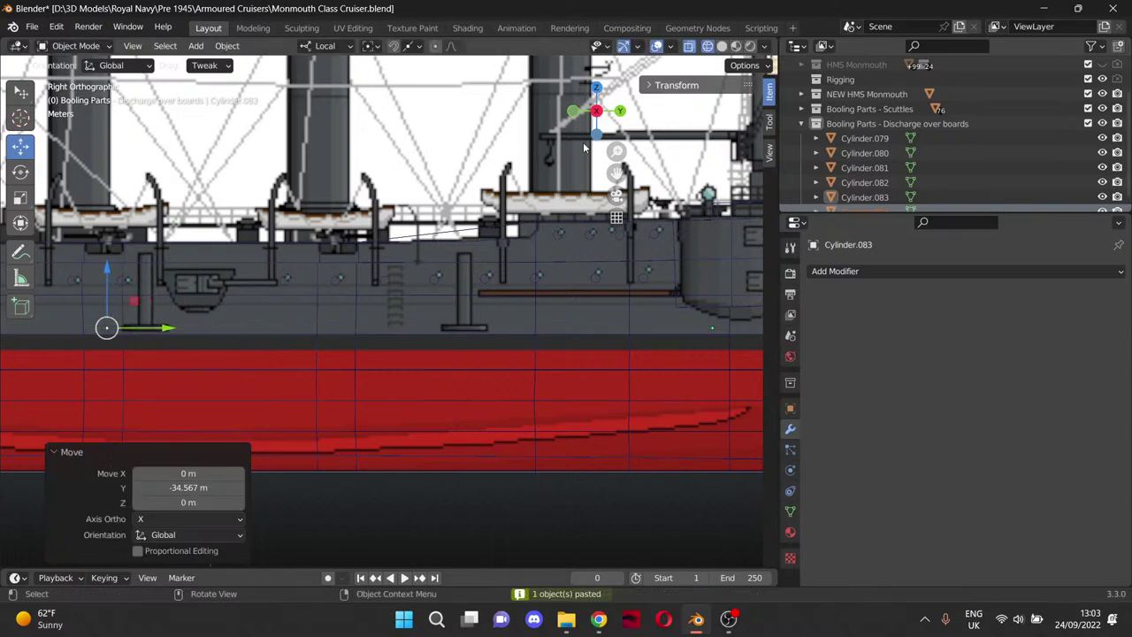
Duplicate the discharge cylinder again and place the copy on the following mark, about 9.25 m further aft along Y.
middle_click_drag(149, 330, 503, 329, "shift")
scroll(401, 313, "up", 5)
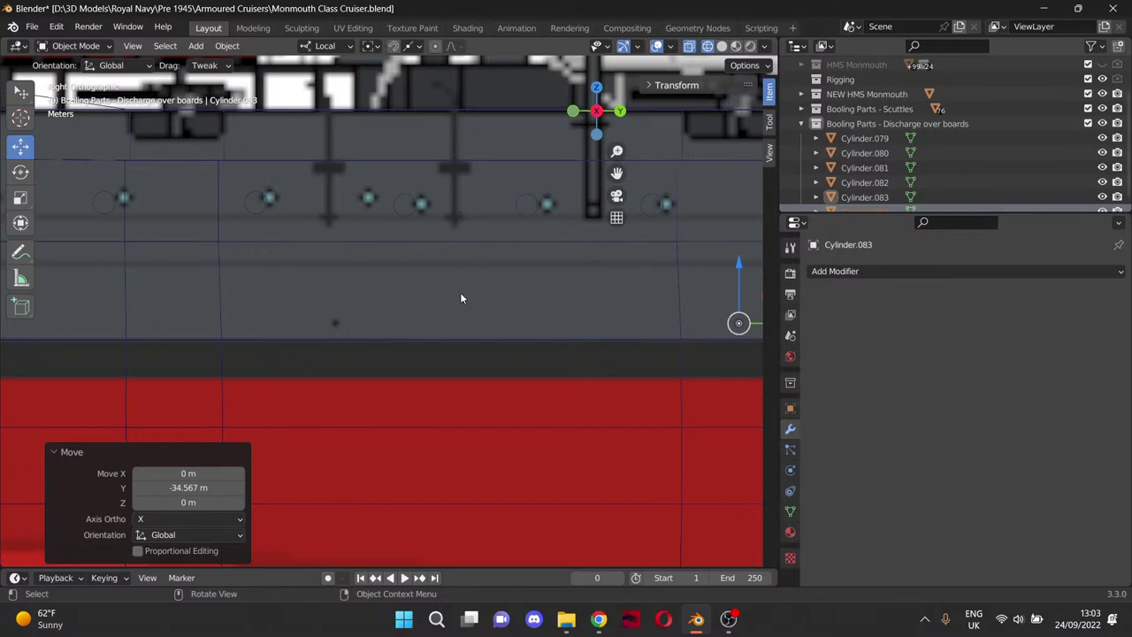
key("ctrl+c")
key("ctrl+v")
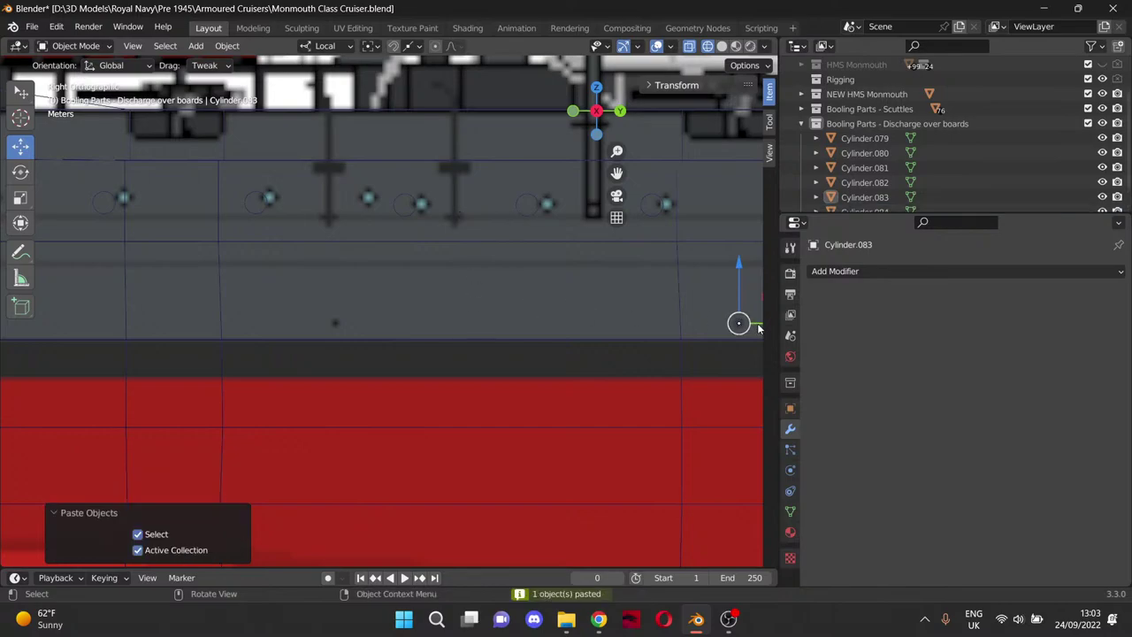
key("g")
key("y")
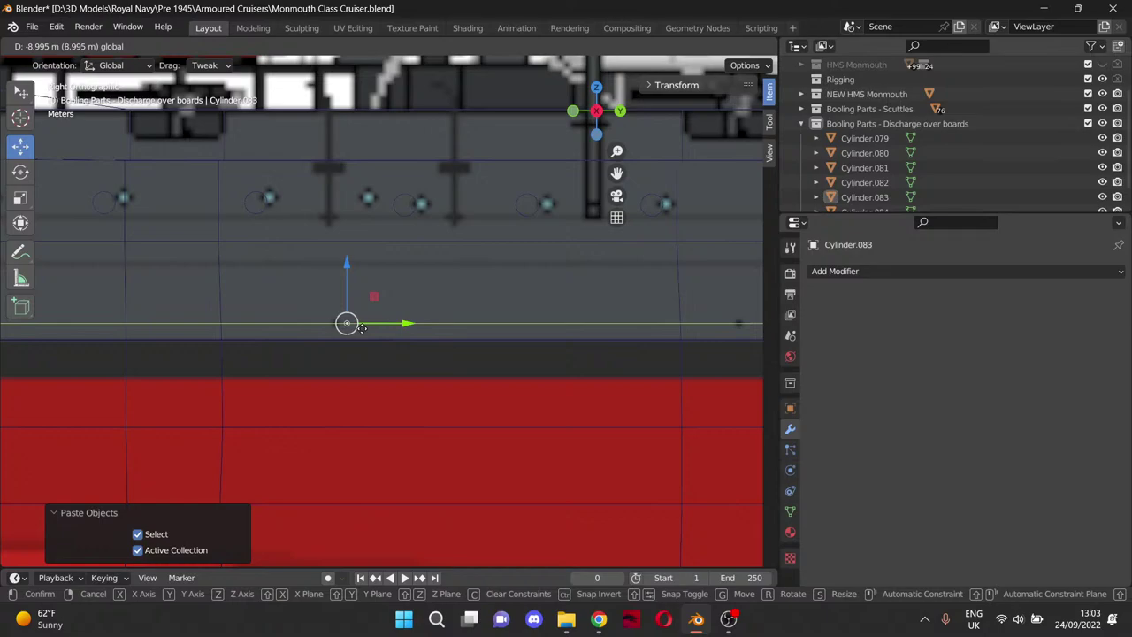
left_click(351, 327)
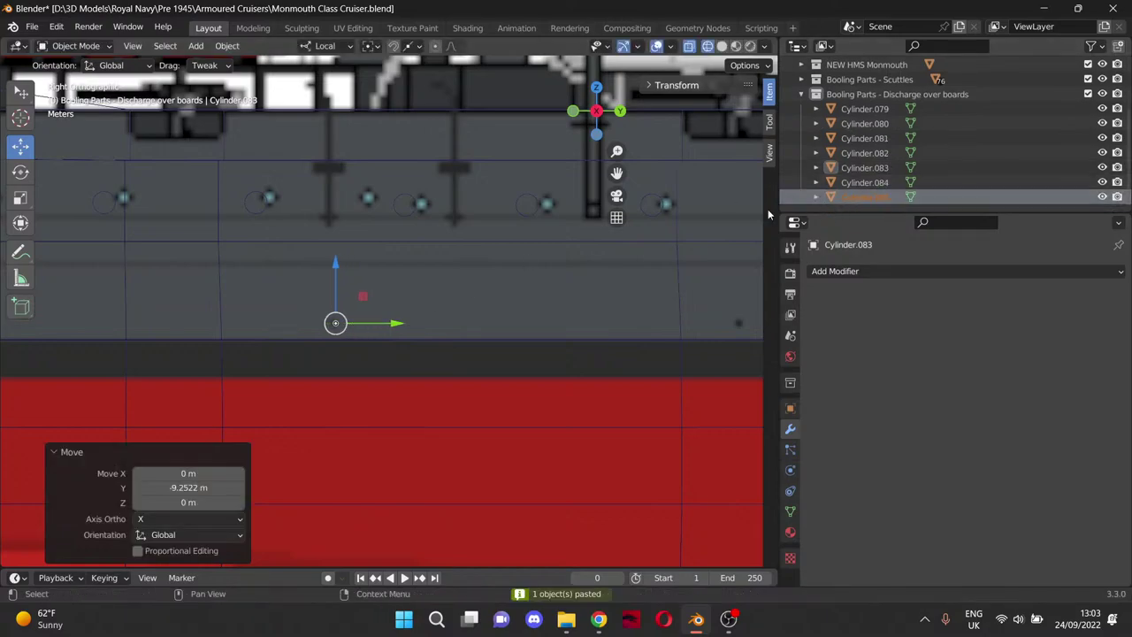
Paste another discharge cylinder and move it about 10.63 m aft along Y onto the mark just forward of the aft casemate.
scroll(474, 317, "up", 10)
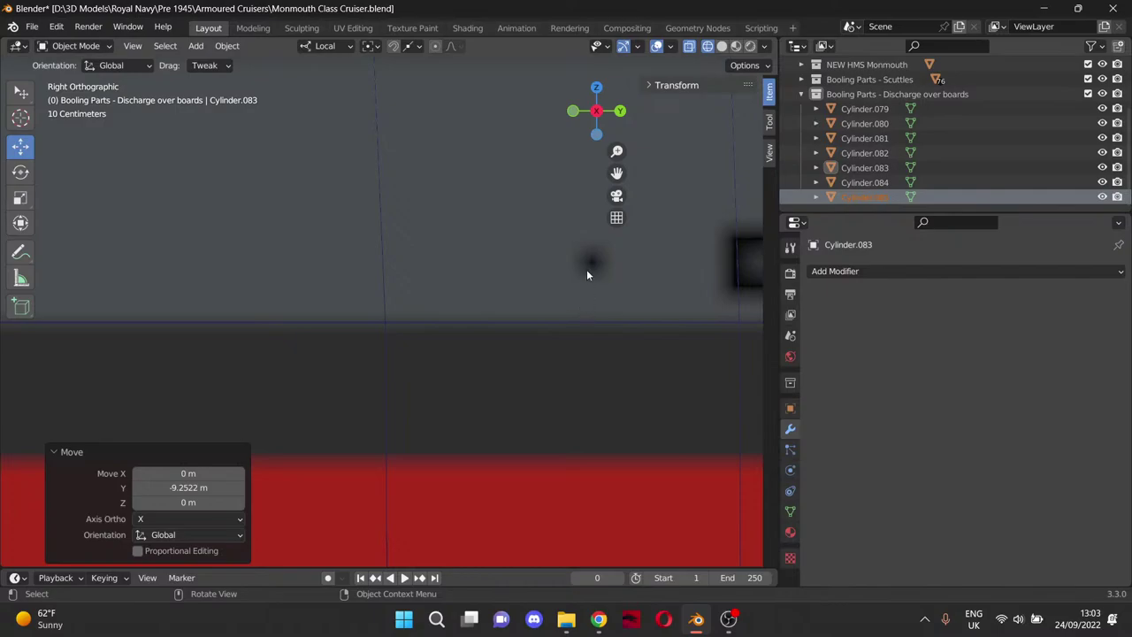
scroll(586, 269, "down", 4)
left_click_drag(616, 173, 840, 173)
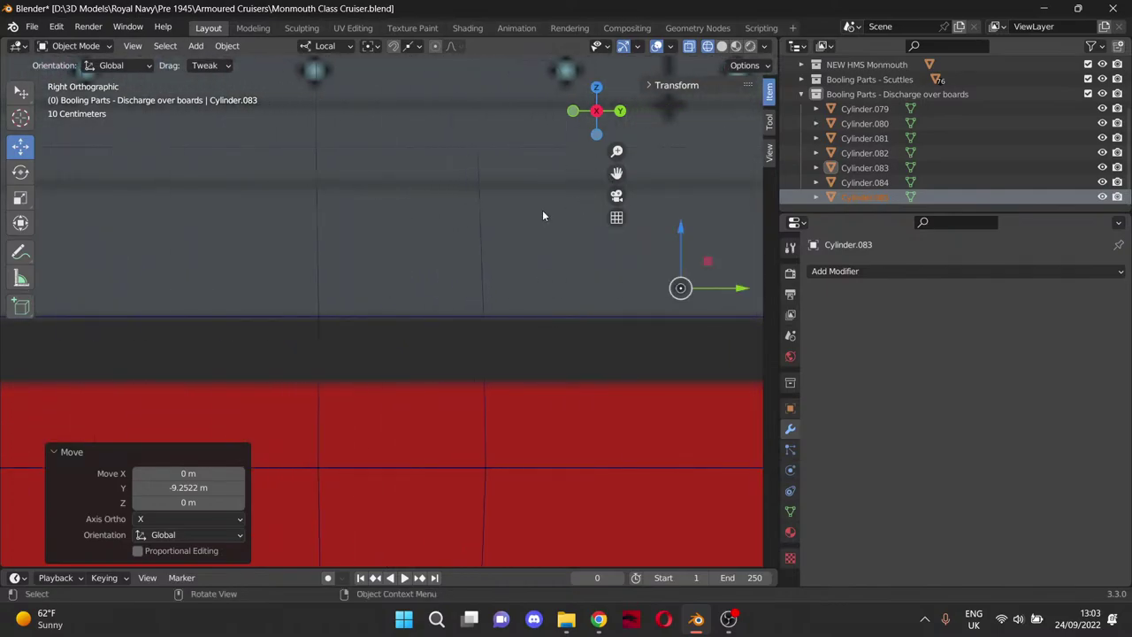
scroll(400, 246, "down", 2)
left_click_drag(616, 174, 821, 174)
scroll(512, 264, "down", 1)
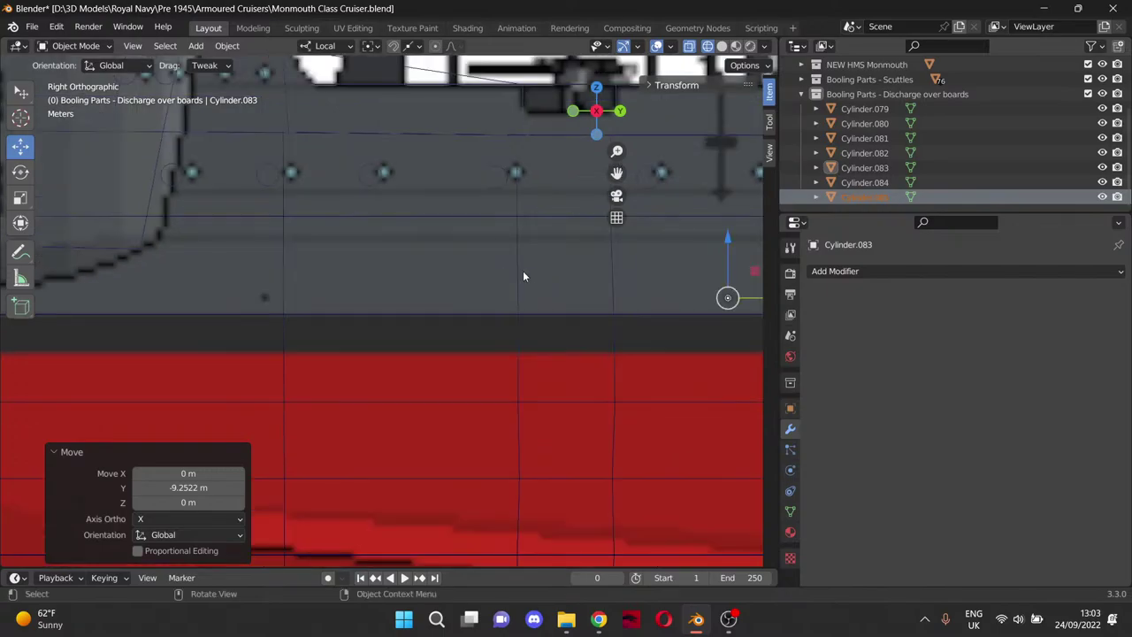
key("ctrl+v")
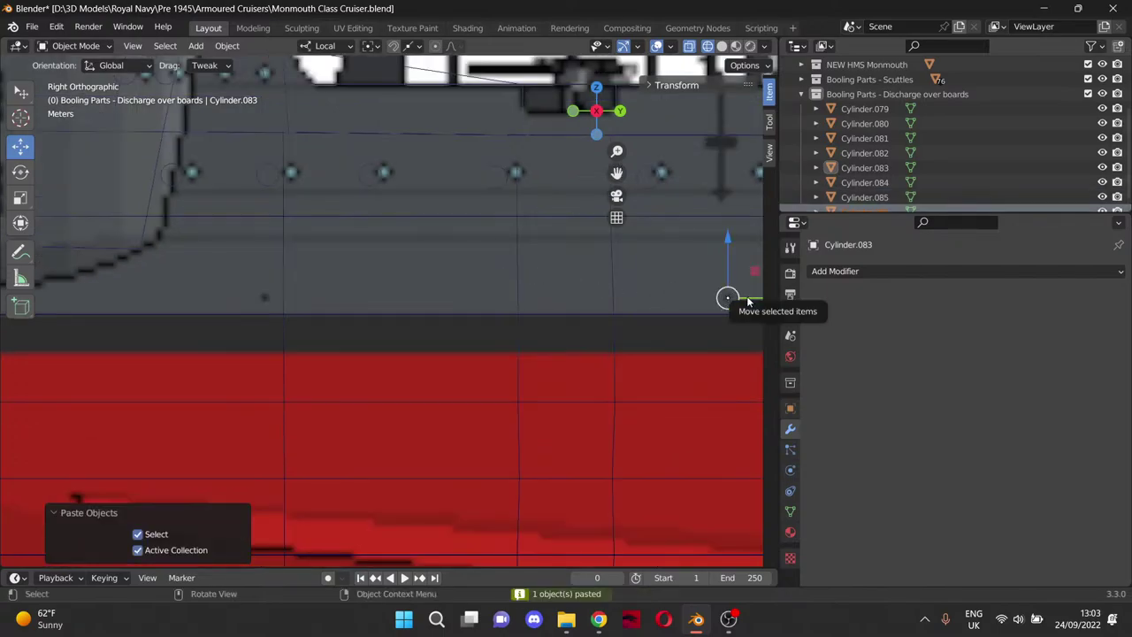
left_click_drag(740, 299, 270, 299)
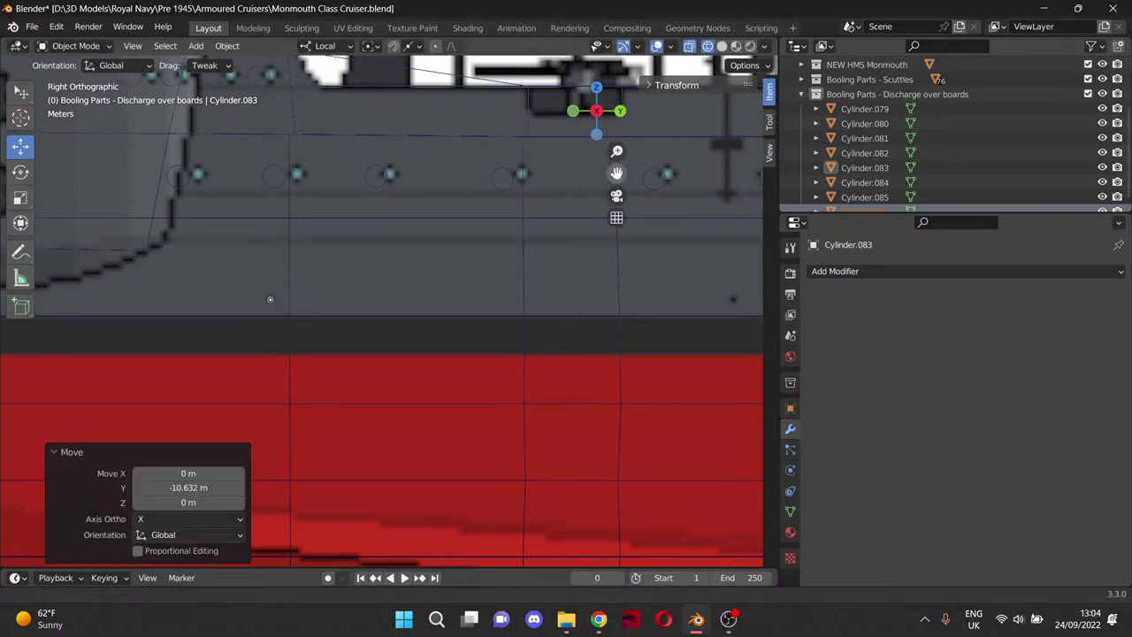
Paste two more discharge cylinders, one about 8.49 m aft under the aft casemate and one 8.97 m beyond it, near the hull ladder.
middle_click_drag(270, 299, 634, 284, "shift")
key("ctrl+v")
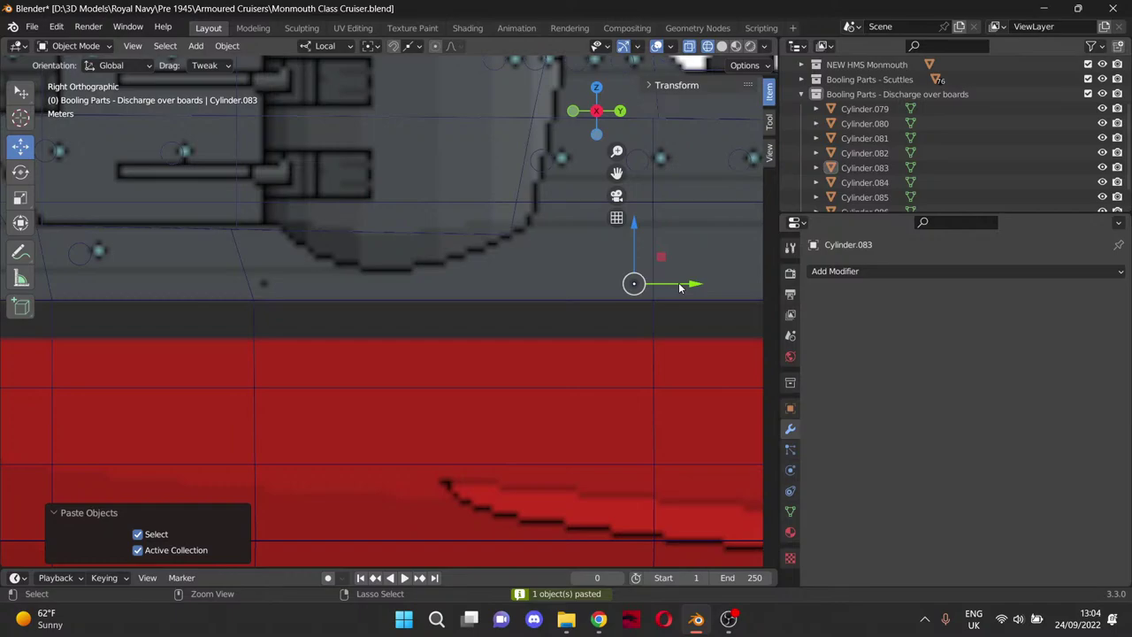
left_click_drag(680, 286, 309, 281)
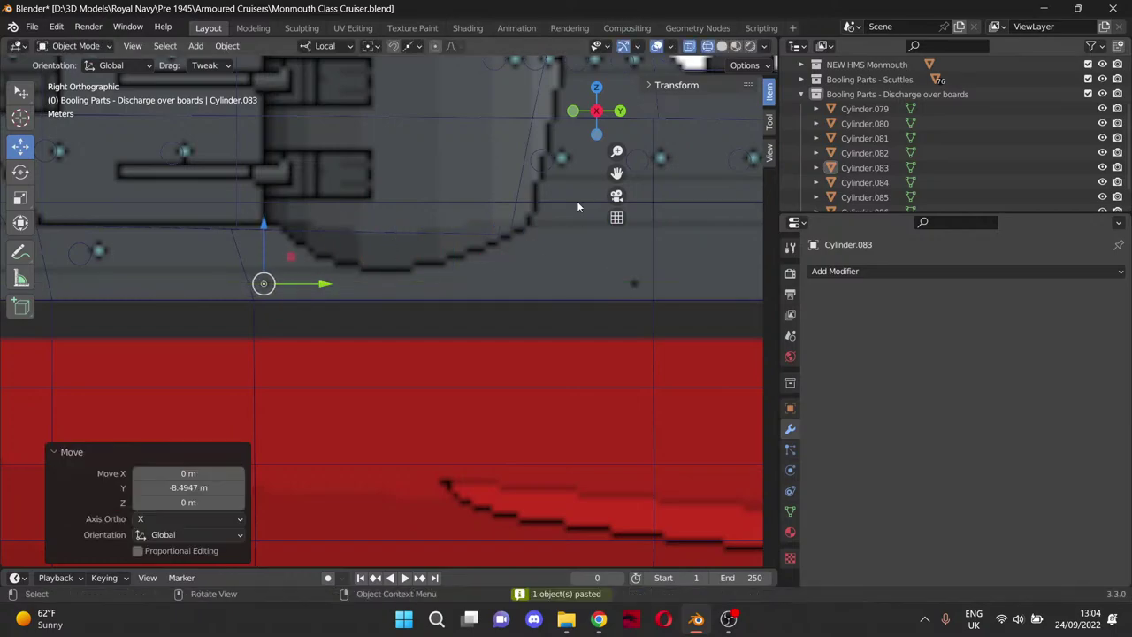
middle_click_drag(187, 253, 604, 265, "shift")
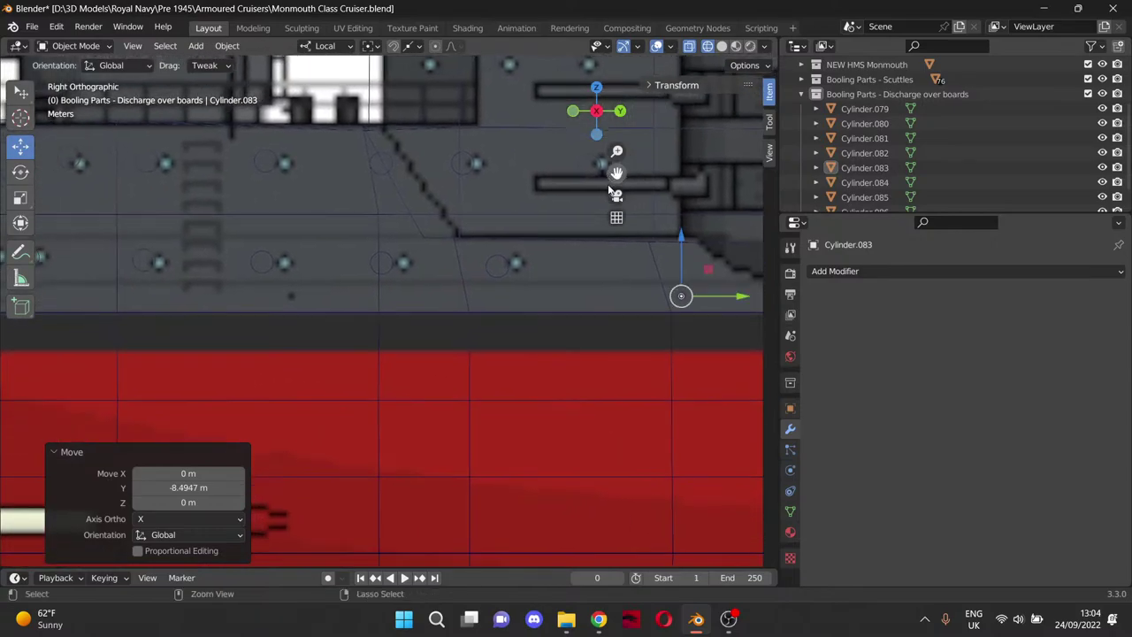
key("ctrl+c")
key("ctrl+v")
left_click_drag(732, 297, 341, 296)
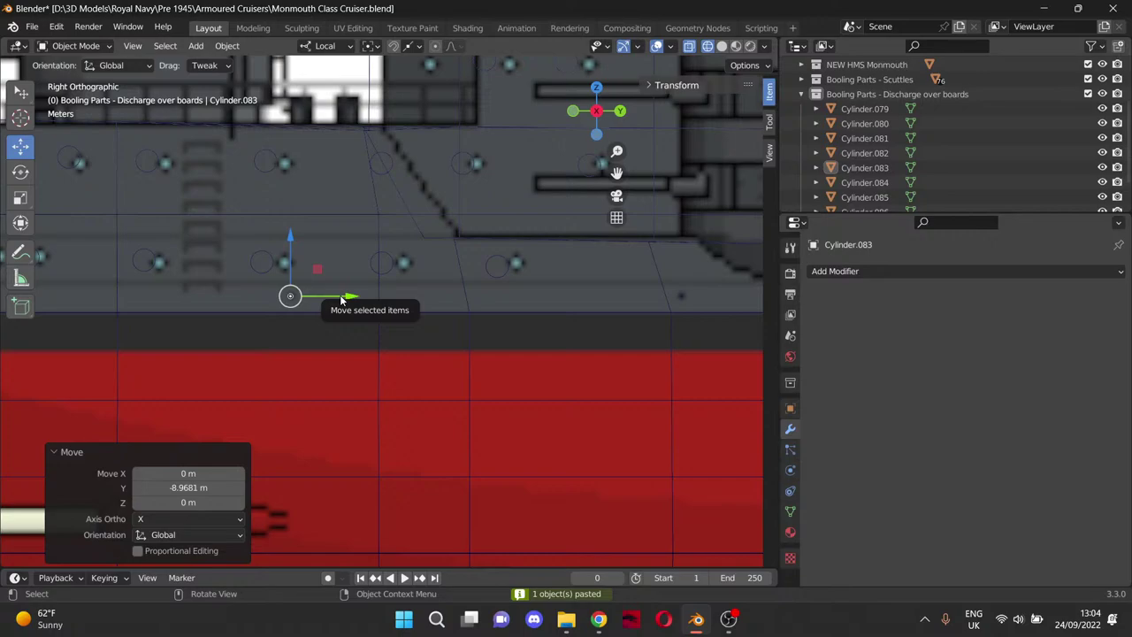
Paste a discharge cylinder and move it about 13.49 m aft along Y onto the mark near the stern, below the lifebuoy.
mouse_move(616, 172)
left_mouse_down()
mouse_move(1057, 162)
mouse_move(607, 174)
left_mouse_up()
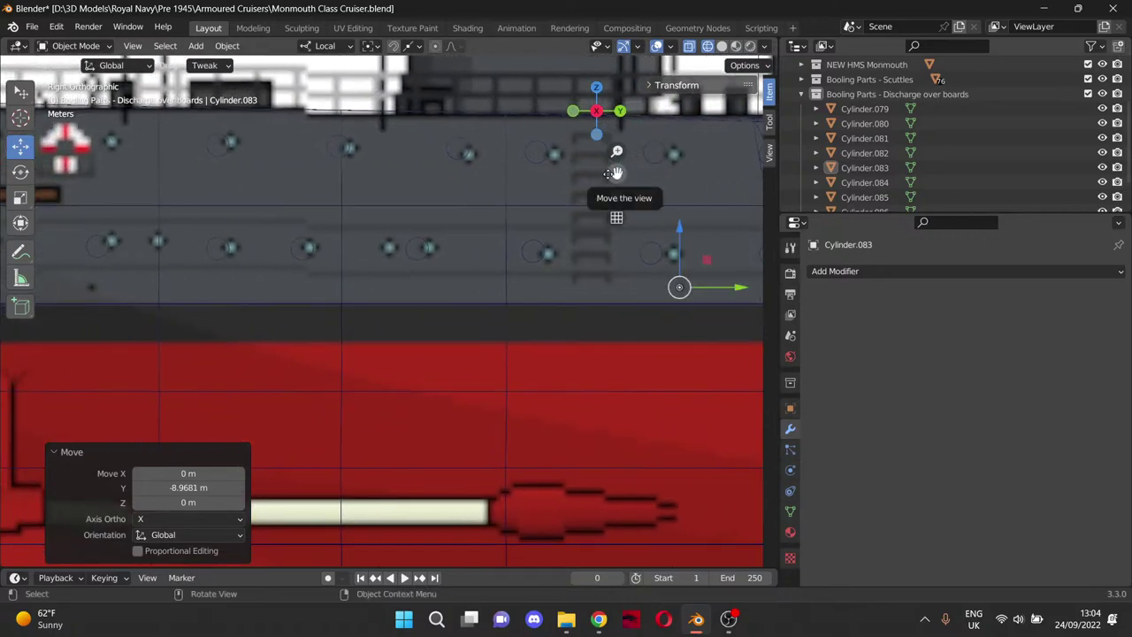
key("ctrl+v")
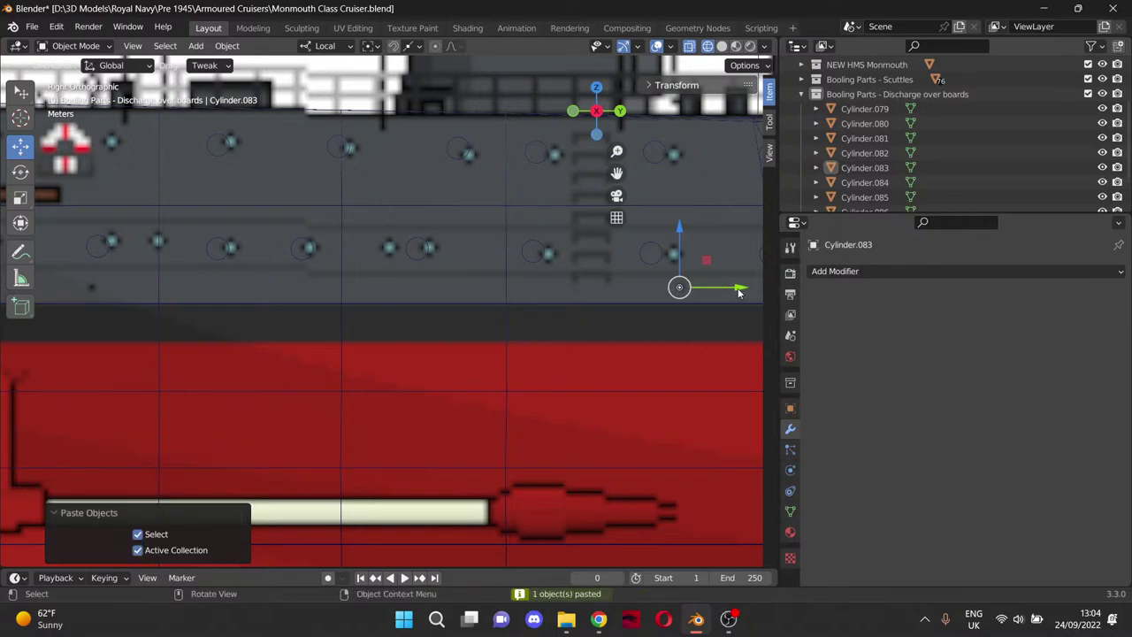
left_click_drag(740, 292, 144, 285)
Examine the hull side and underwater area on the side plan to check the discharge positions from the stern to amidships.
left_click_drag(617, 173, 454, 90)
scroll(594, 287, "down", 7)
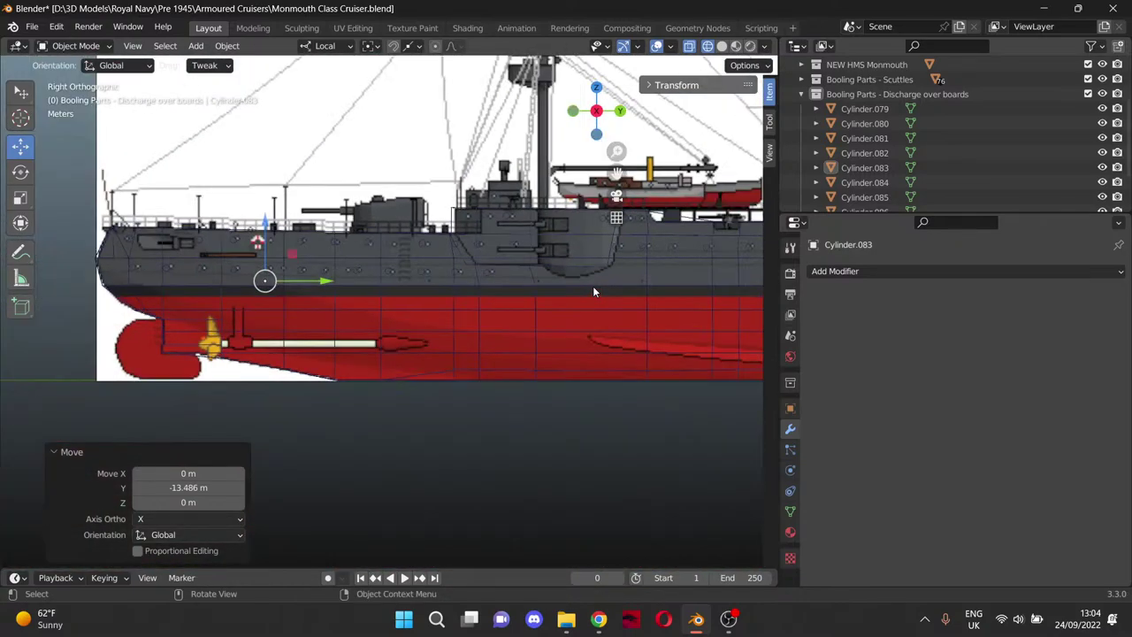
scroll(593, 292, "down", 2)
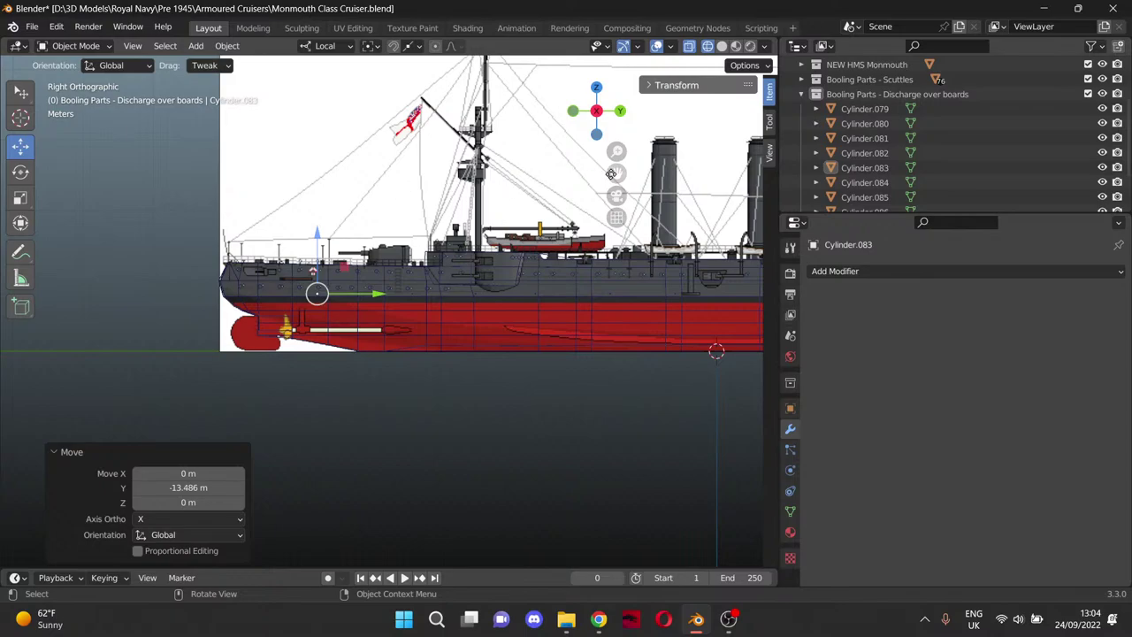
left_click_drag(616, 173, 469, 95)
scroll(299, 329, "up", 4)
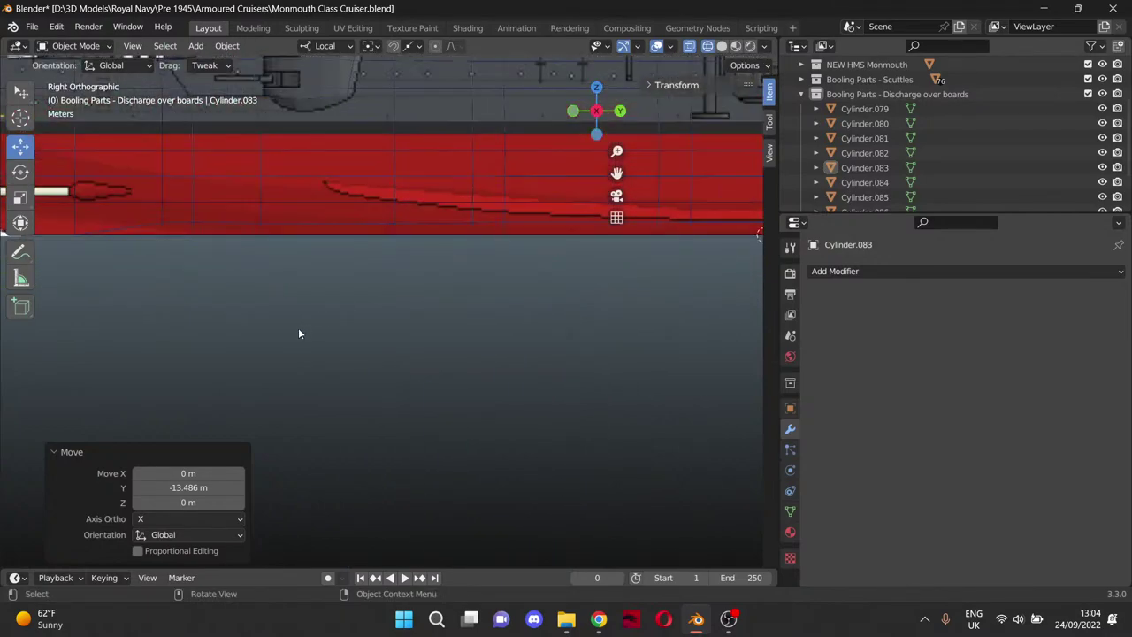
scroll(299, 329, "down", 1)
left_click_drag(616, 173, 692, 195)
scroll(448, 231, "down", 1)
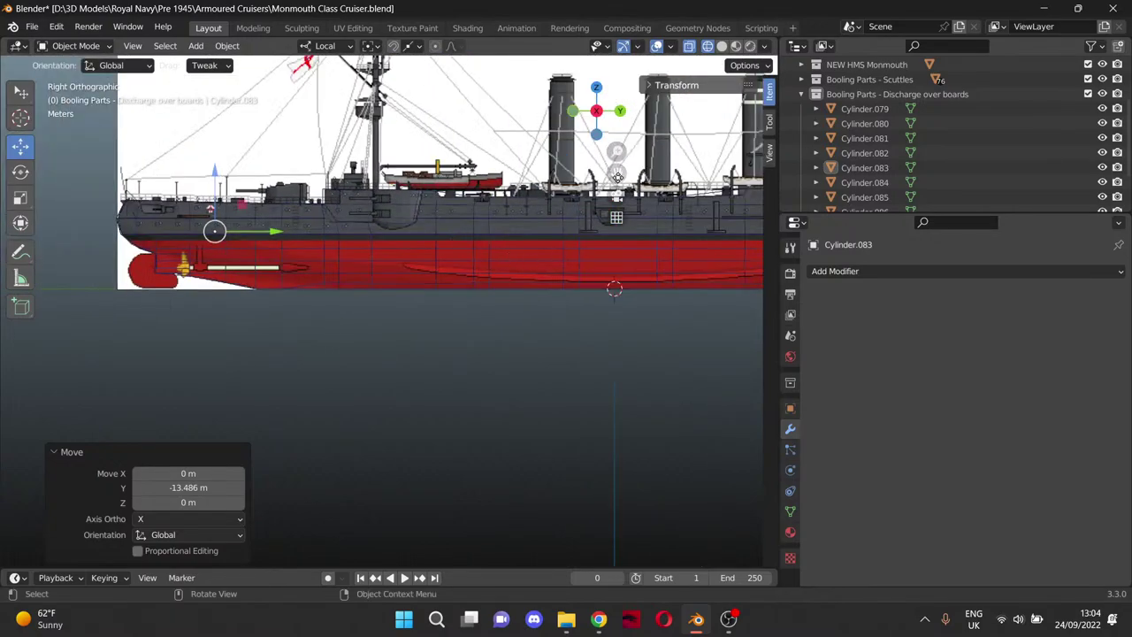
left_click_drag(617, 172, 517, 148)
Duplicate the sternmost discharge cylinder, lower the copy about 1.93 m onto the red underwater hull, and move it about 77.97 m forward along Y.
scroll(870, 177, "down", 3)
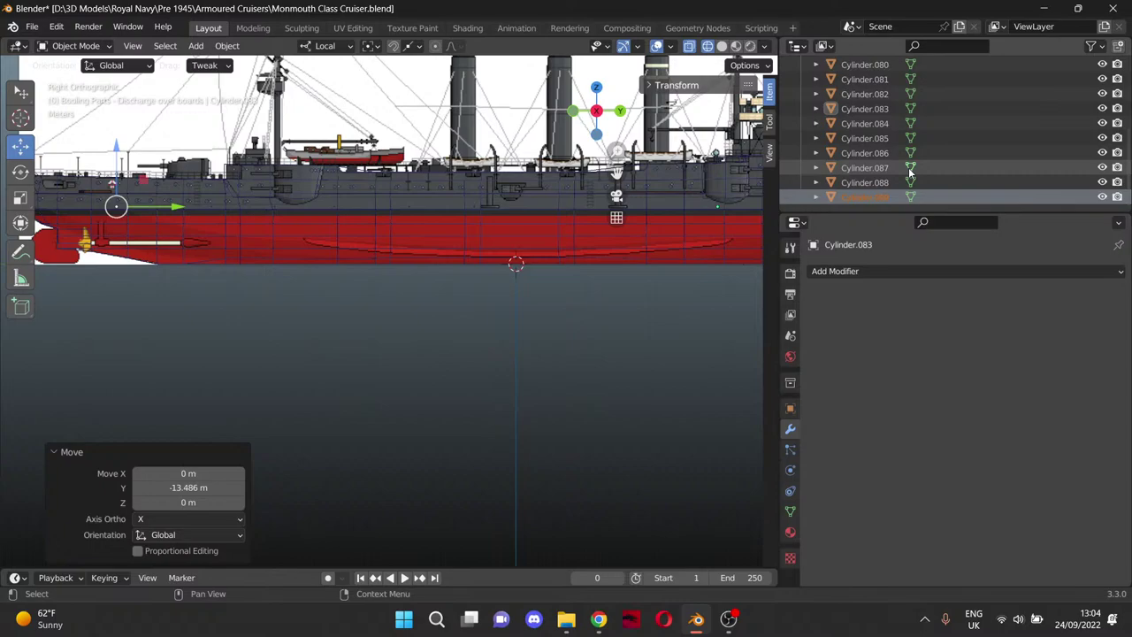
left_click(870, 183)
left_click(870, 196)
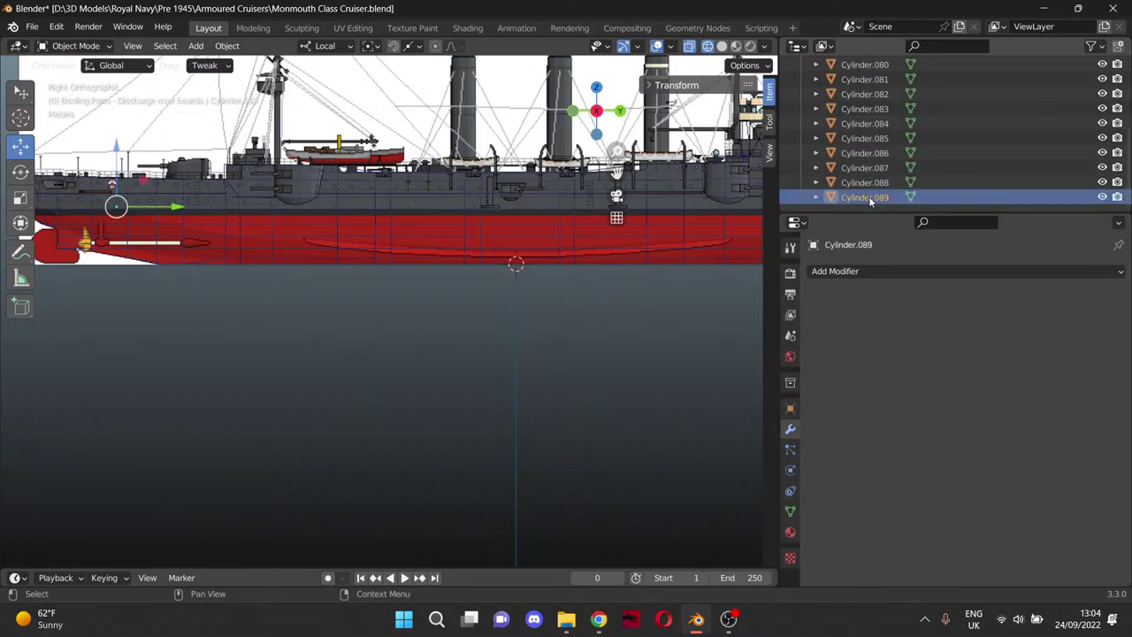
key("ctrl+v")
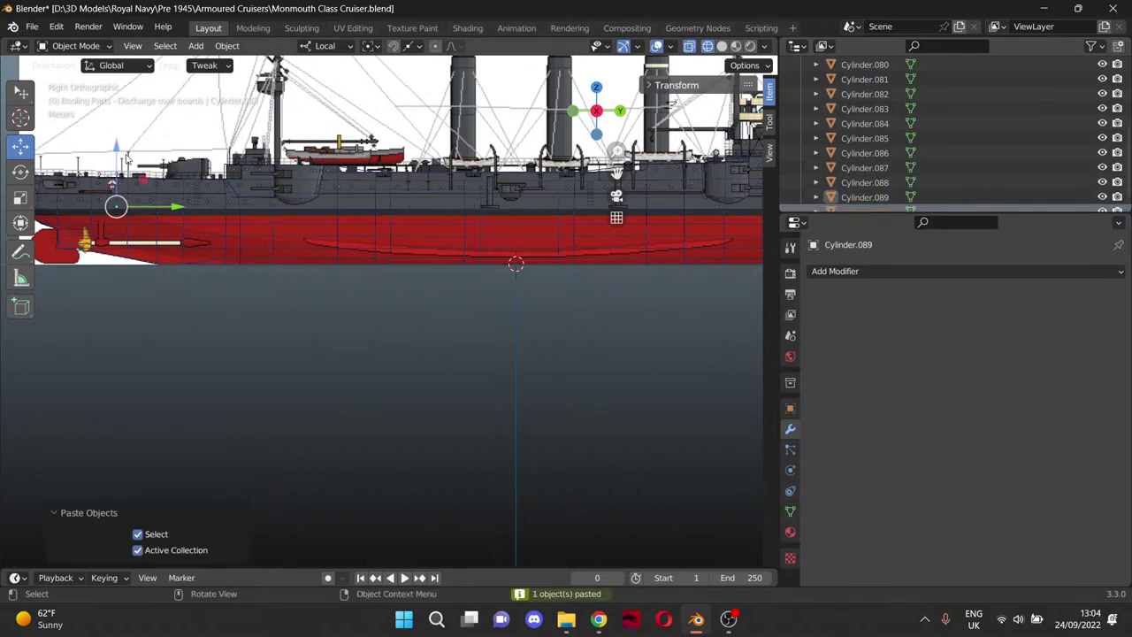
key("g")
key("z")
left_click(116, 168)
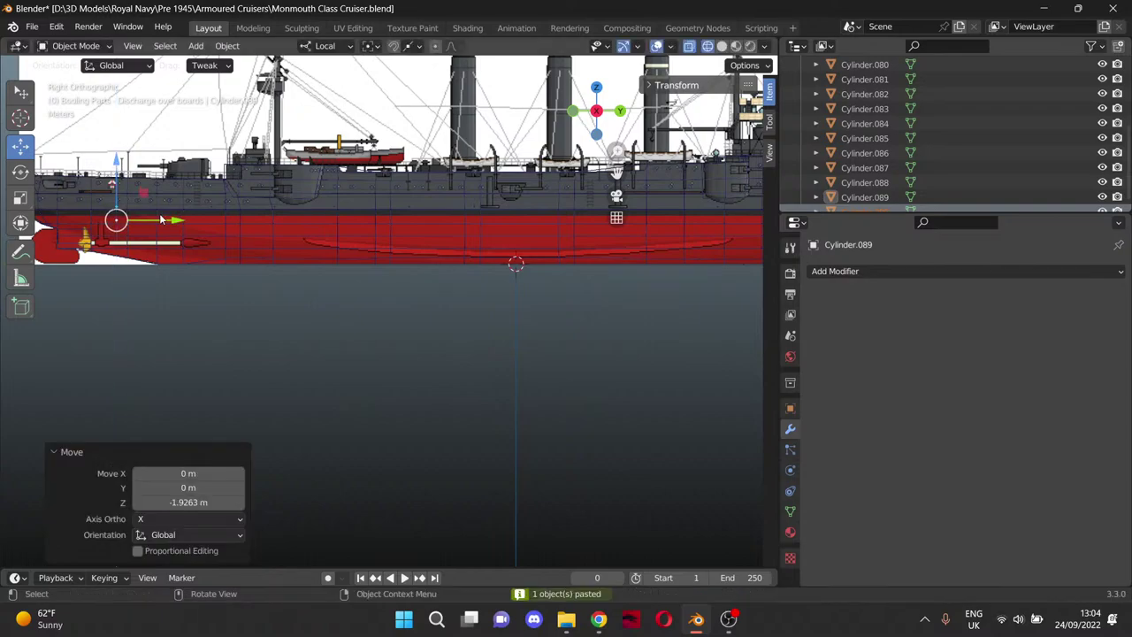
key("g")
key("y")
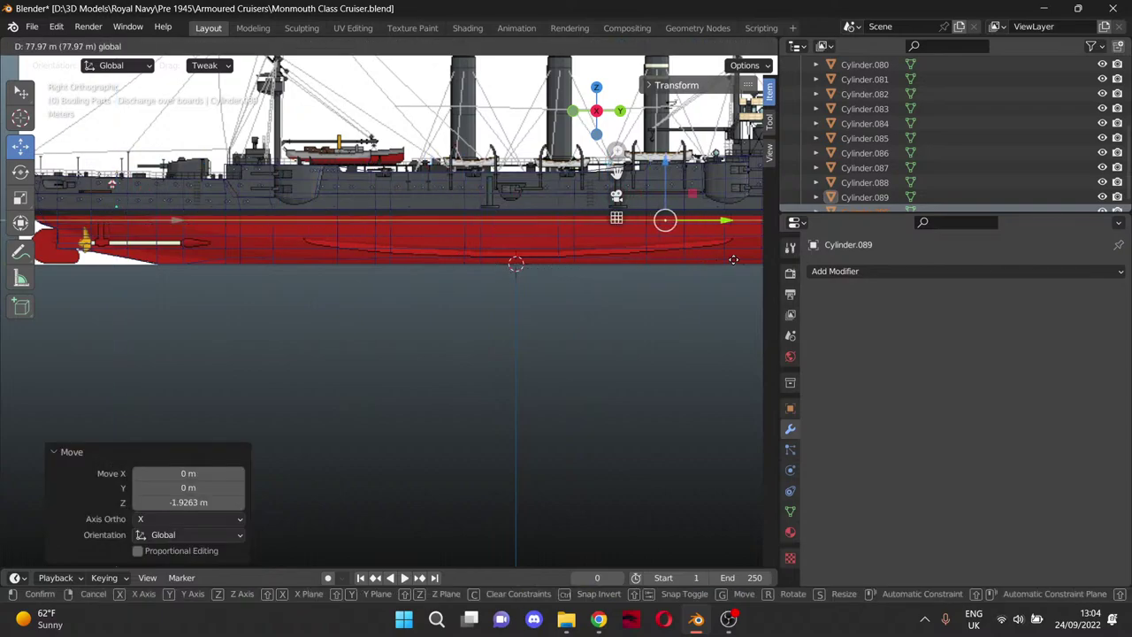
left_click(724, 257)
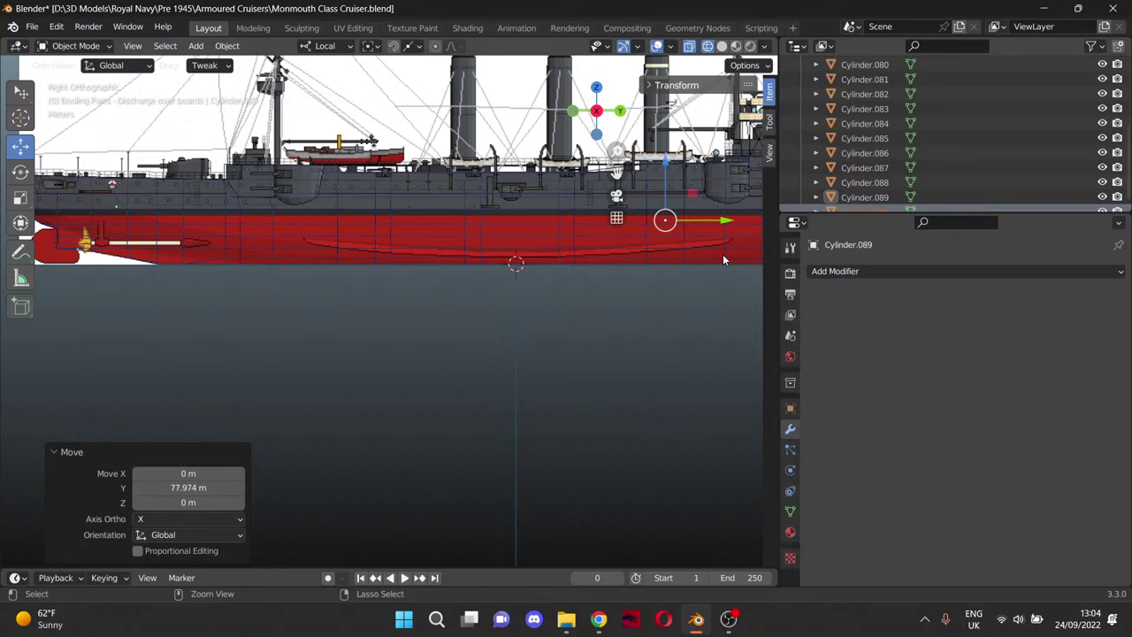
Paste two more discharge cylinders on the red underwater hull, moving the first about 14 m aft along Y and the second about 13 m further aft.
key("ctrl+v")
key("g")
key("y")
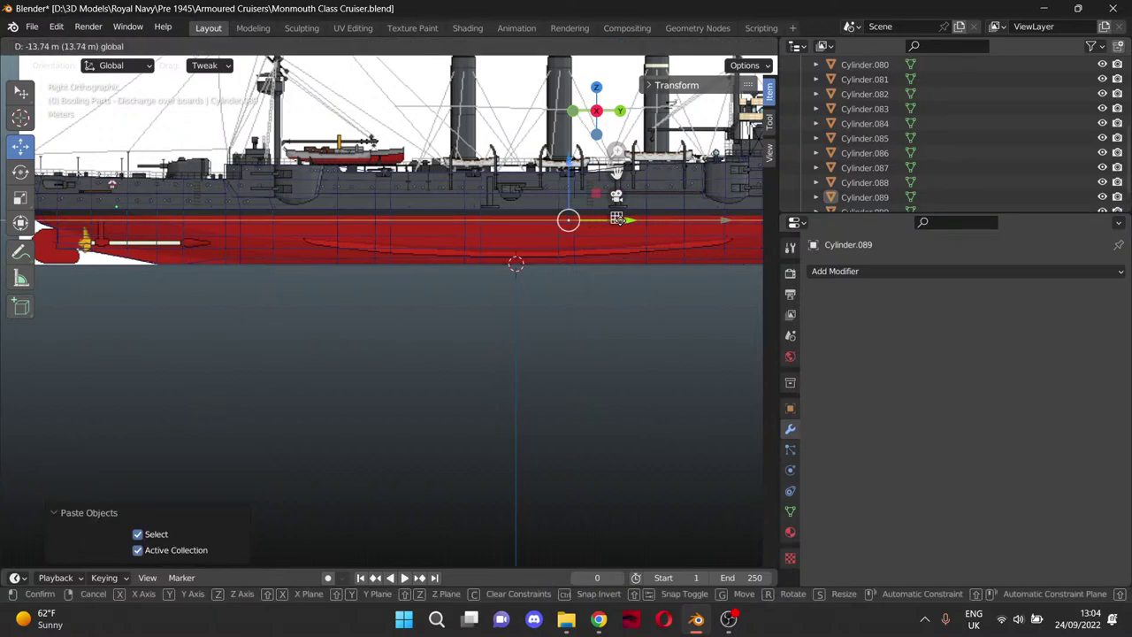
left_click(617, 223)
key("ctrl+v")
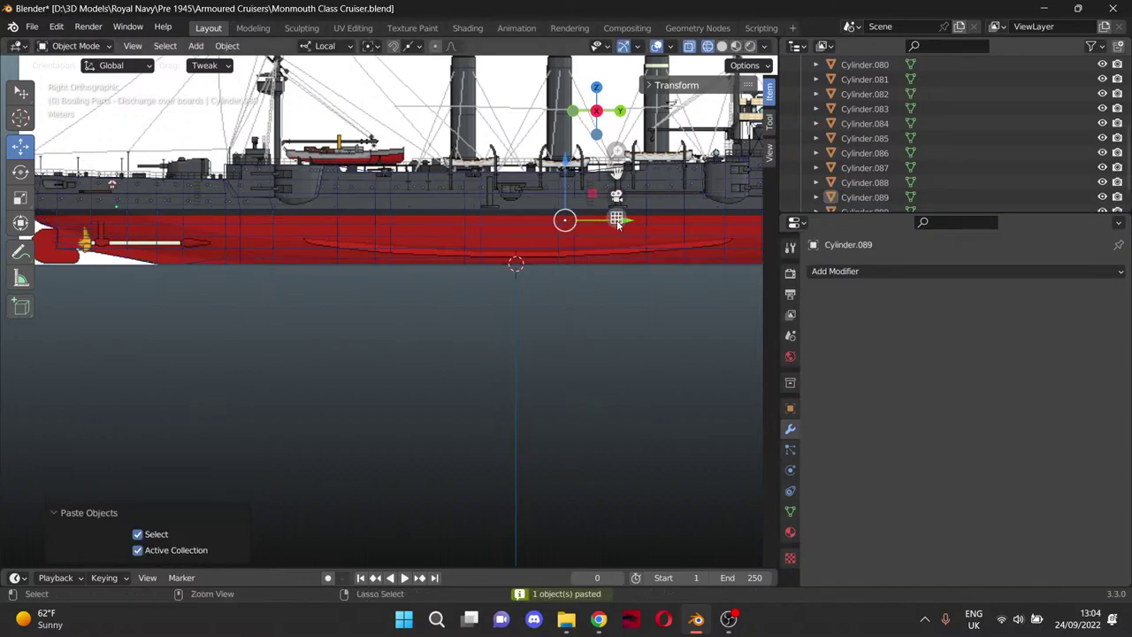
key("g")
key("y")
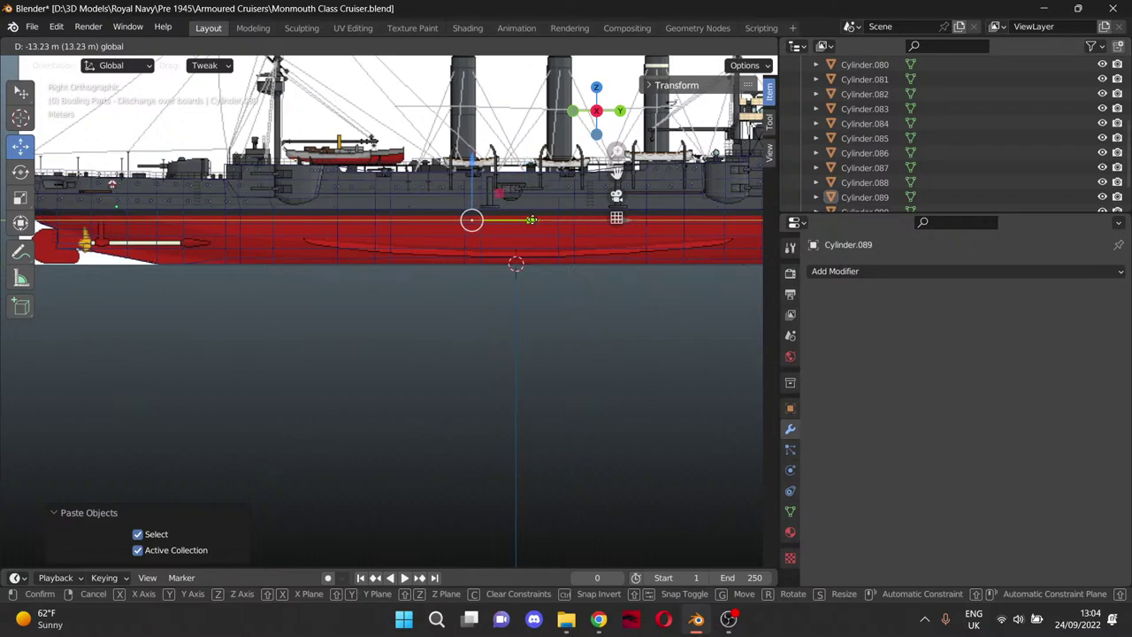
left_click(530, 222)
left_click(575, 297)
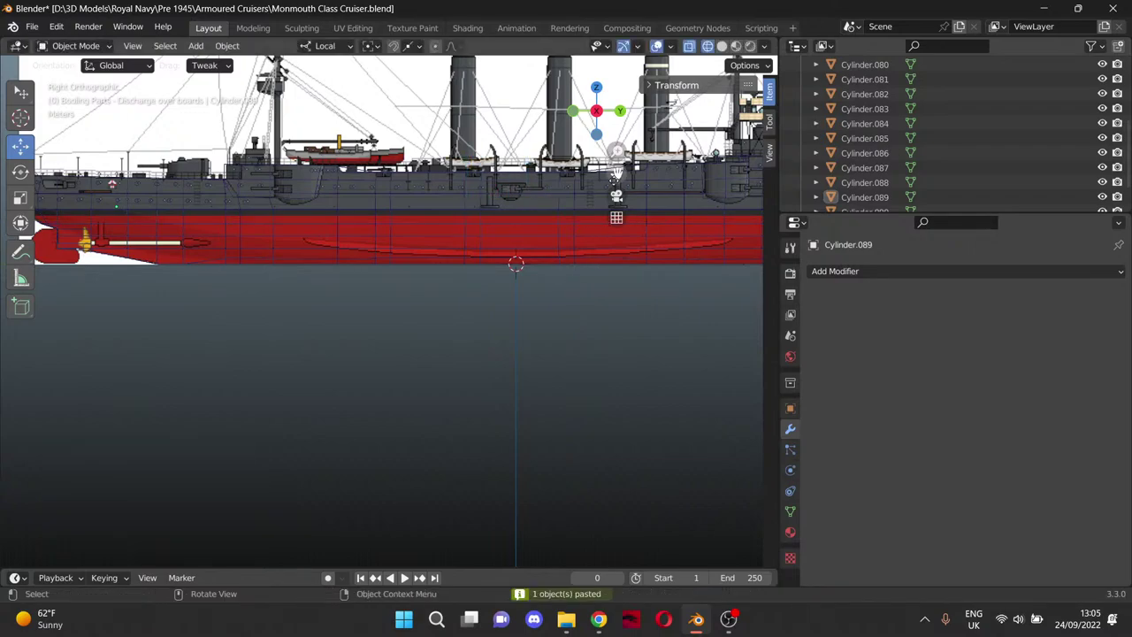
Examine the underwater hull on the side plan between stern and bow, including the oval outline forward of the bilge keel.
left_click_drag(616, 173, 382, 224)
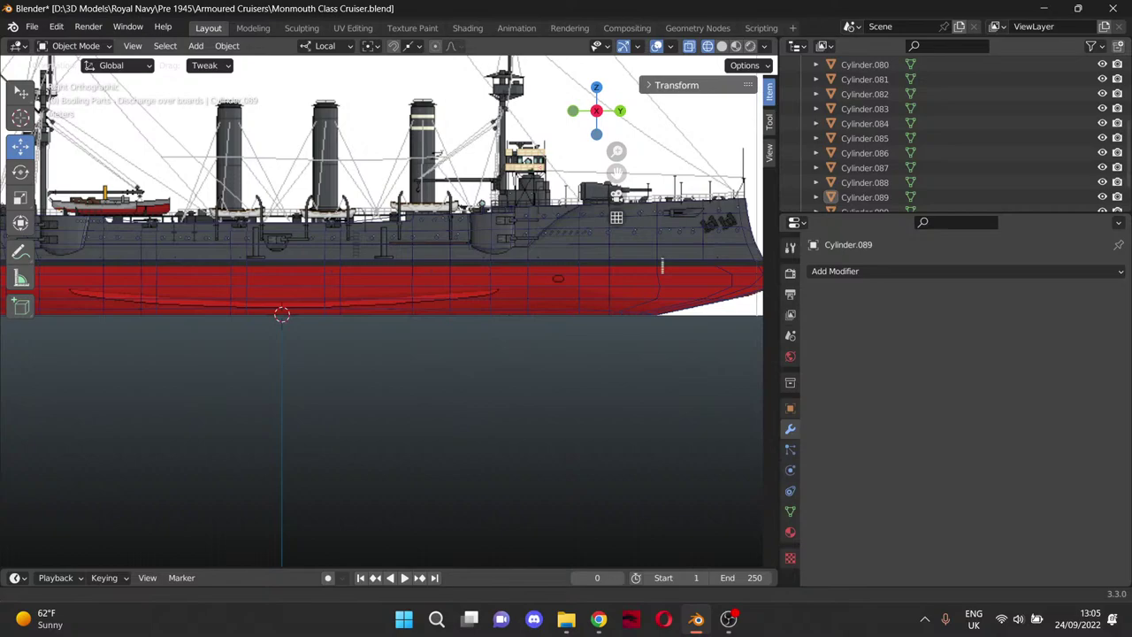
left_click_drag(382, 224, 599, 214)
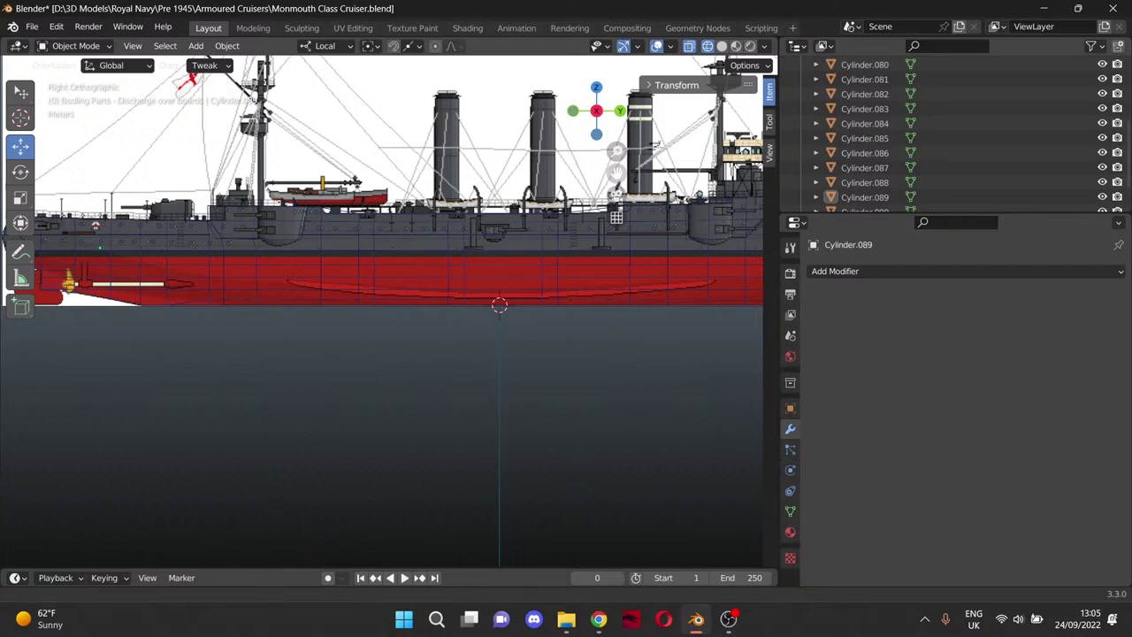
middle_click_drag(743, 153, 371, 123, "shift")
left_click_drag(229, 195, 486, 219)
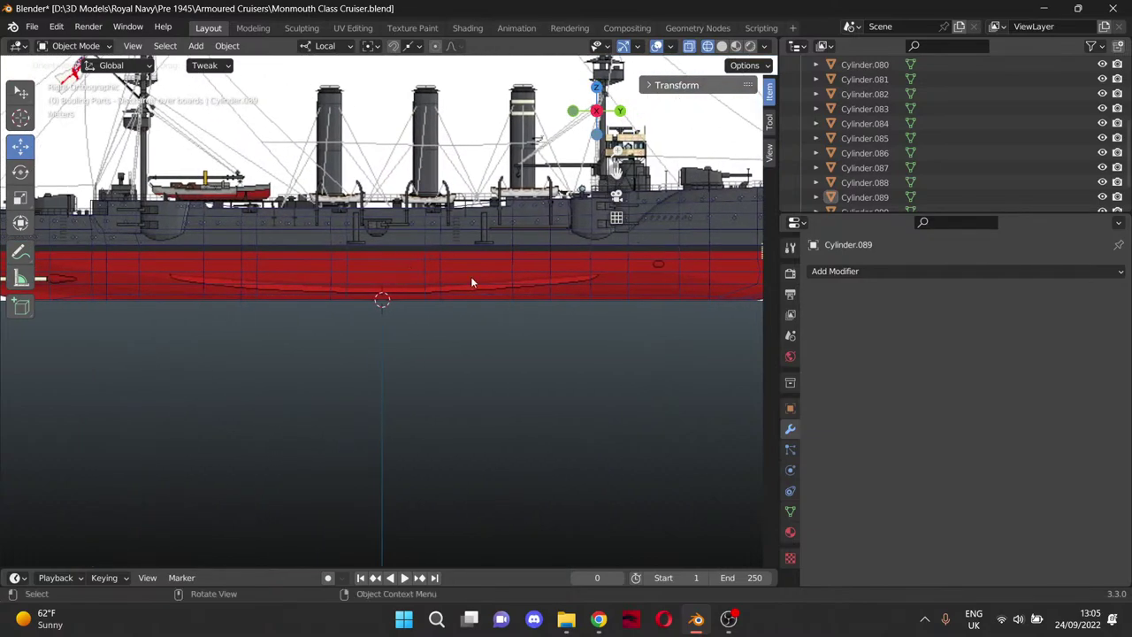
left_click_drag(617, 173, 430, 182)
scroll(513, 250, "up", 3)
scroll(517, 251, "up", 2)
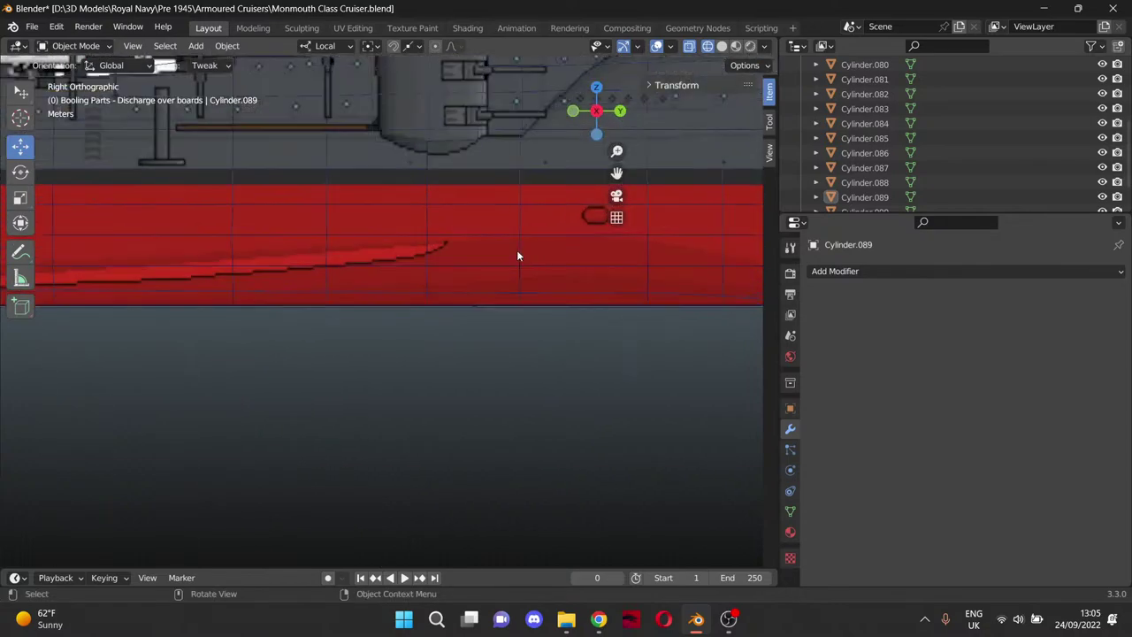
left_click_drag(616, 173, 428, 188)
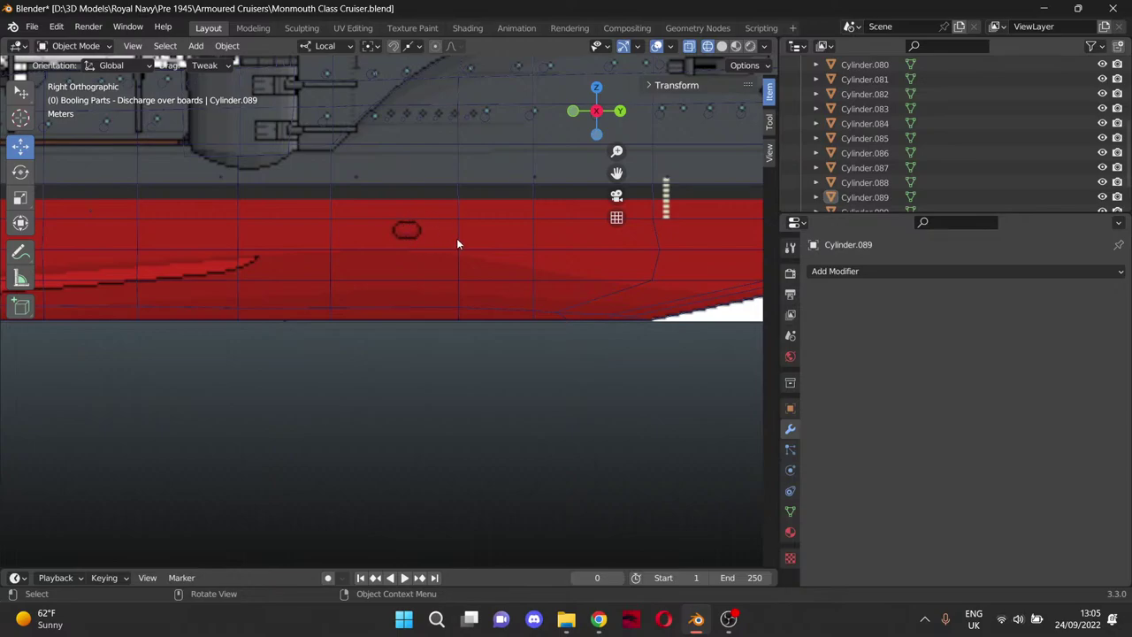
left_click_drag(617, 173, 565, 217)
scroll(354, 277, "up", 5)
left_click_drag(617, 172, 761, 266)
scroll(849, 142, "up", 5)
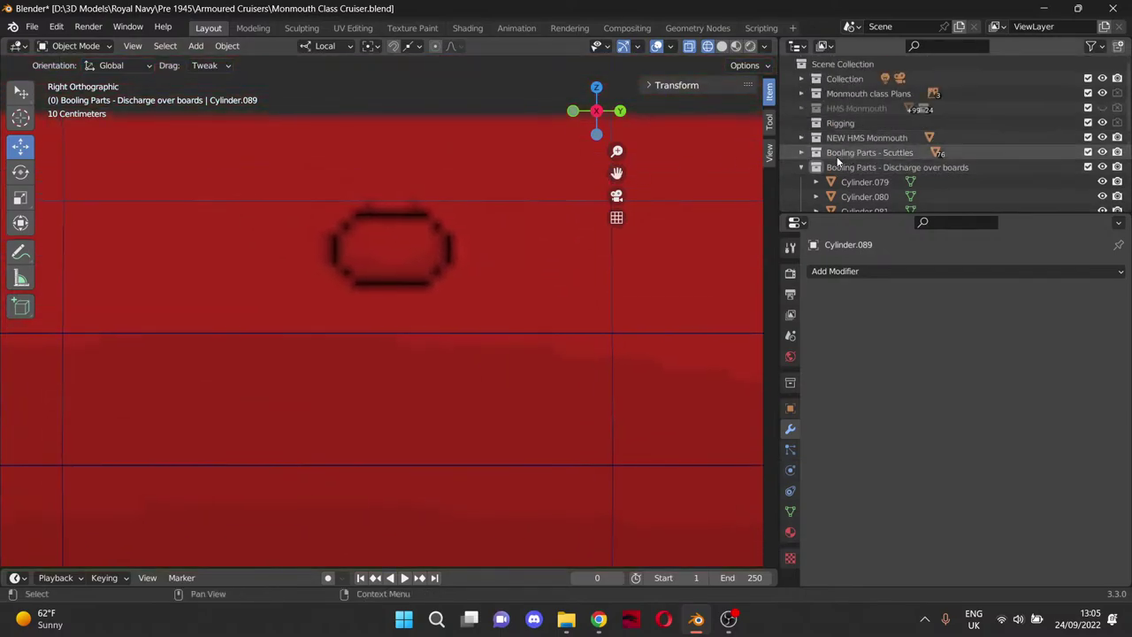
Collapse the discharge overboards collection, select the New hull mesh in the NEW HMS Monmouth collection, and enter Edit Mode on it.
left_click(802, 167)
left_click(871, 138)
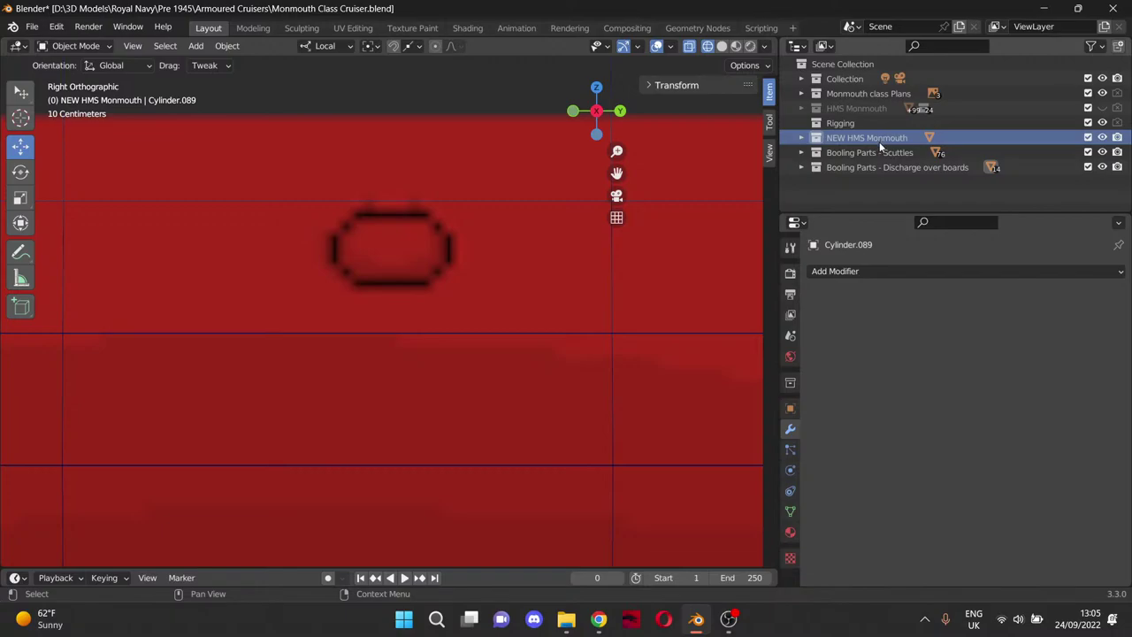
left_click(802, 138)
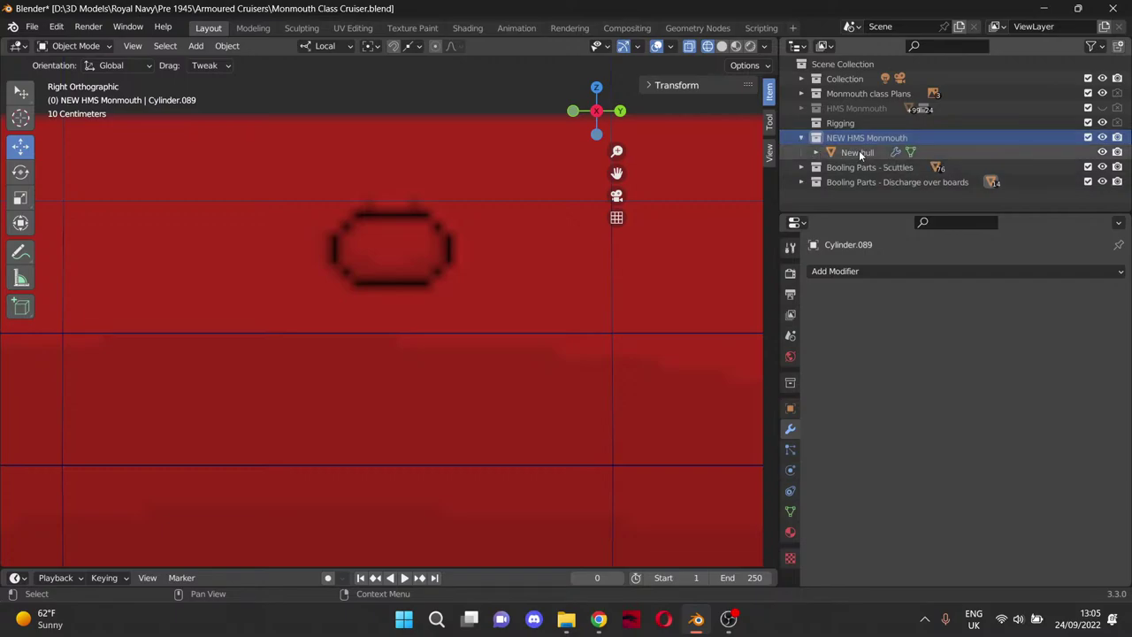
left_click(854, 152)
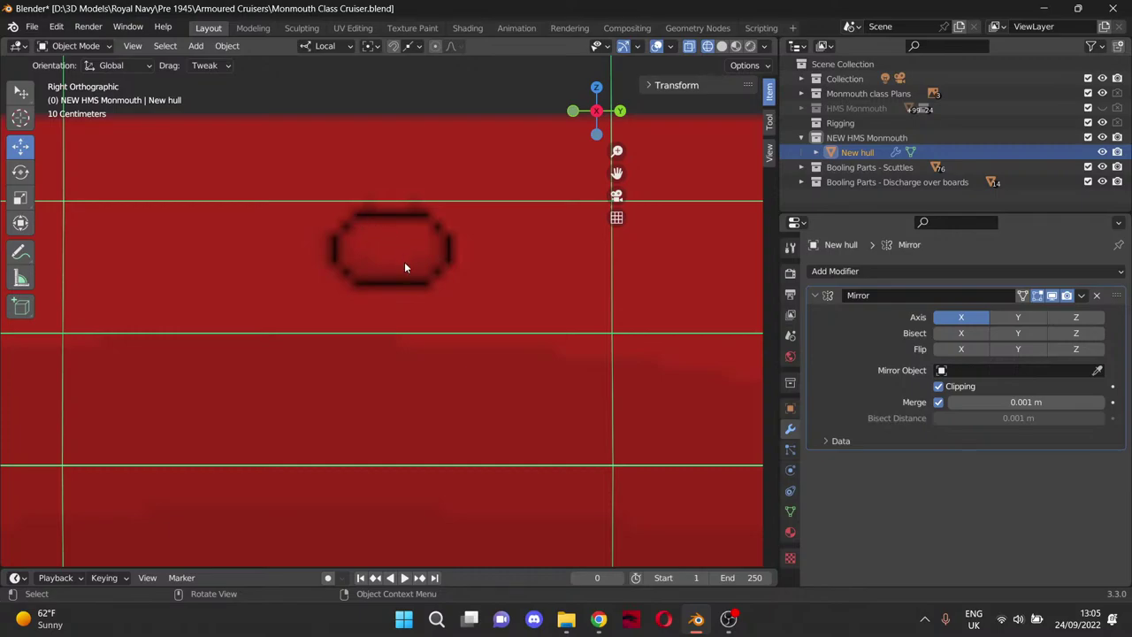
left_click(404, 267)
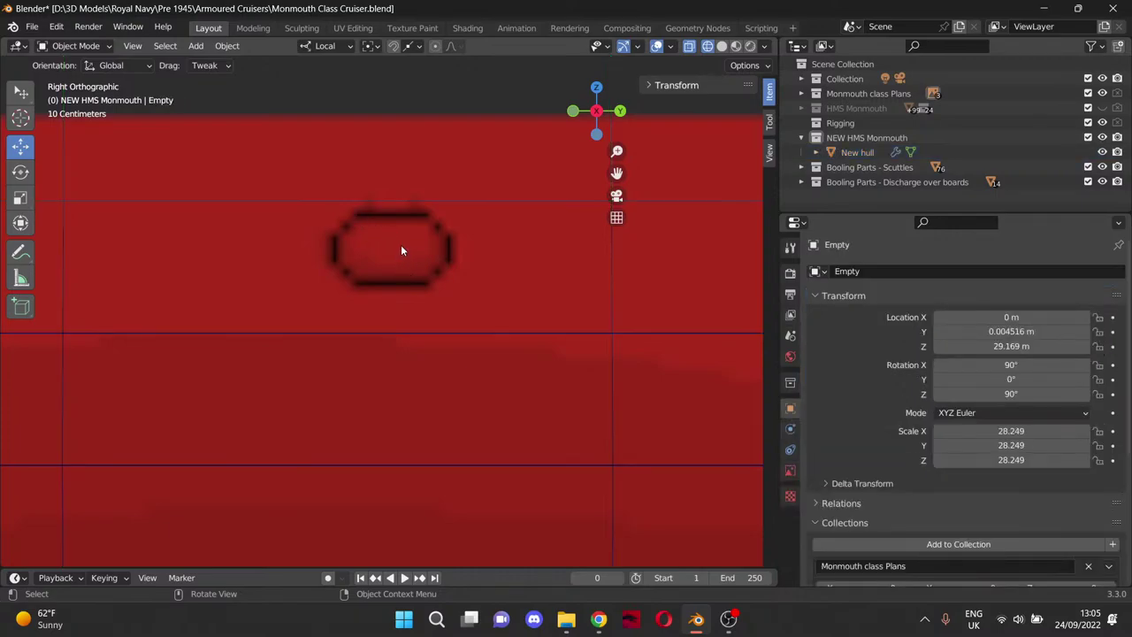
left_click(843, 150)
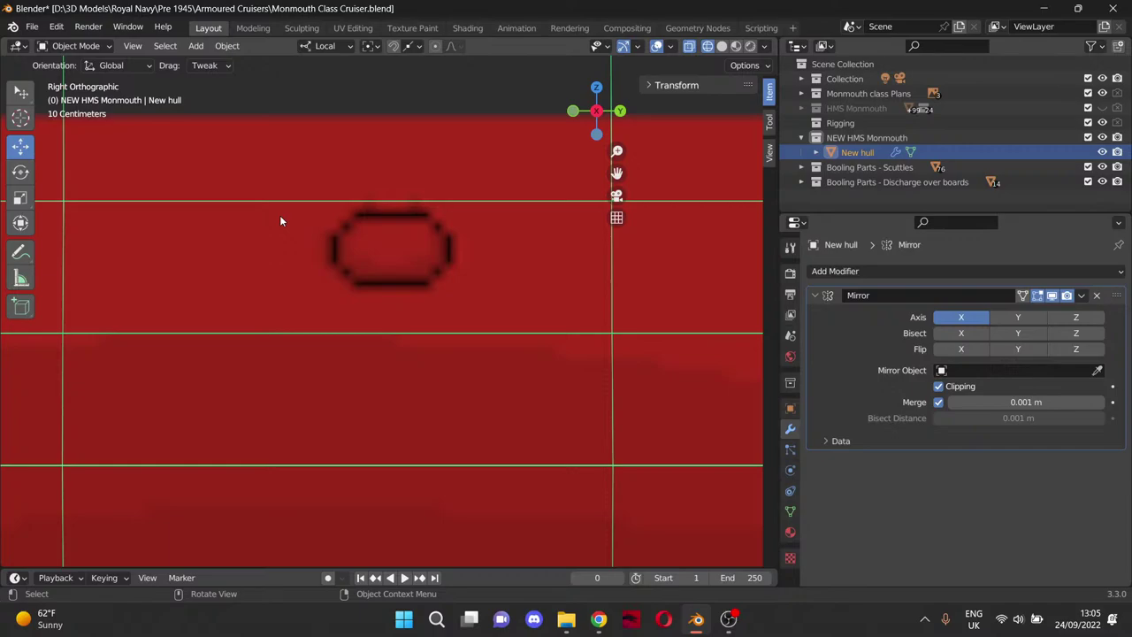
key("Tab")
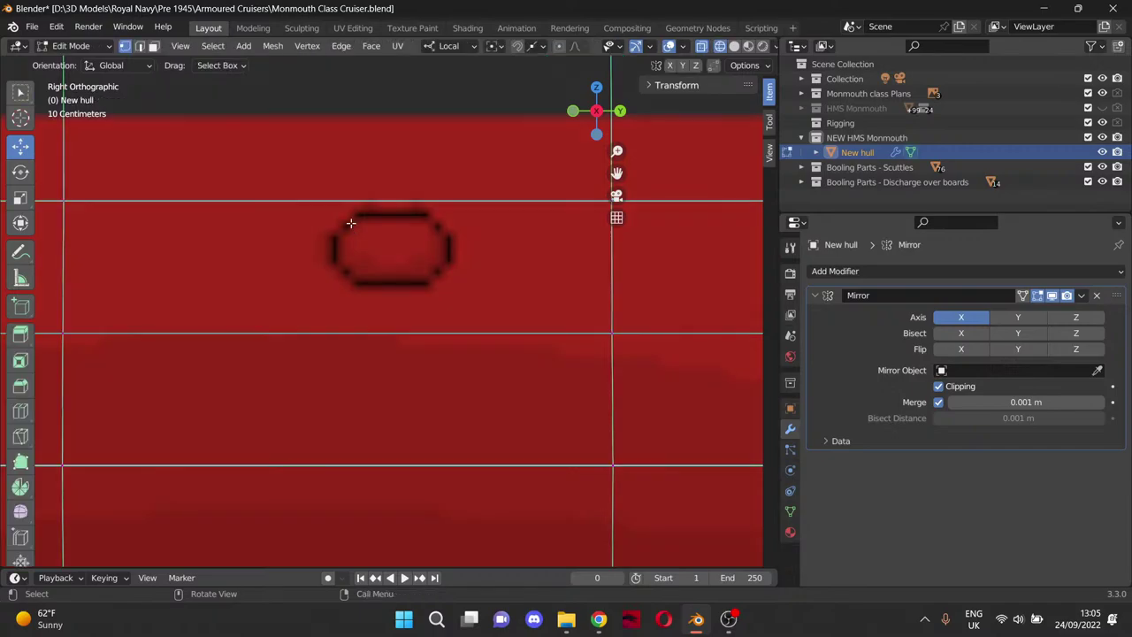
Cut an eight-sided outline into the hull with the Knife tool, tracing the black oval opening on the reference plan.
key("k")
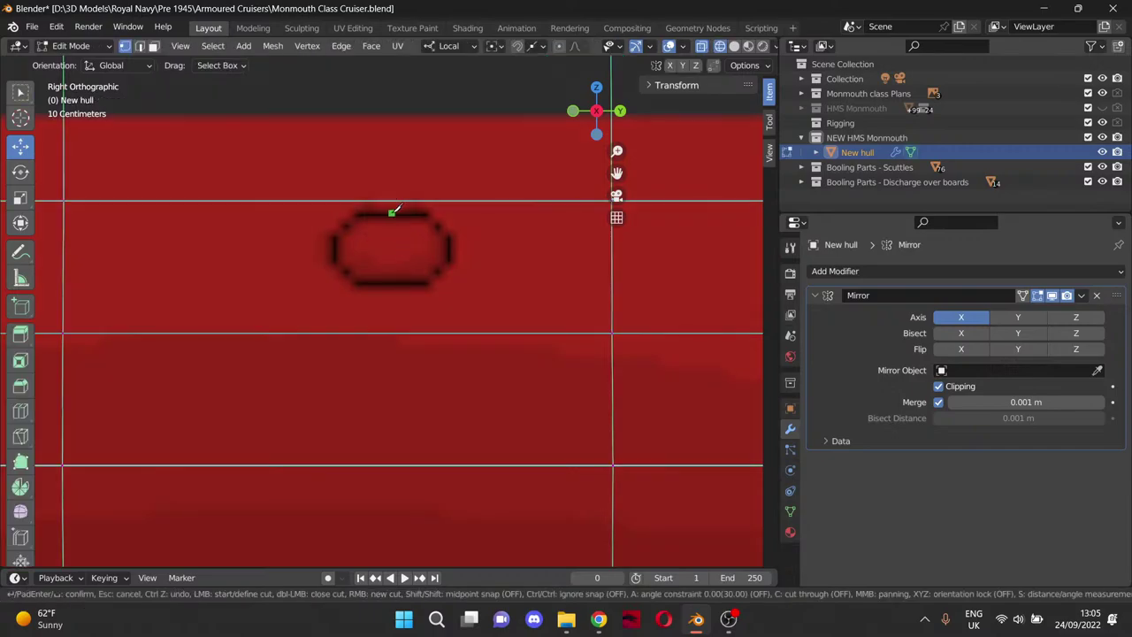
left_click(393, 212)
left_click(426, 213)
left_click(448, 236)
left_click(449, 263)
left_click(428, 284)
left_click(356, 284)
left_click(335, 263)
left_click(335, 235)
left_click(358, 213)
key("Return")
Raise the octagon's upper-left vertex about 0.008 m along Z to level its top edge.
left_click(449, 236)
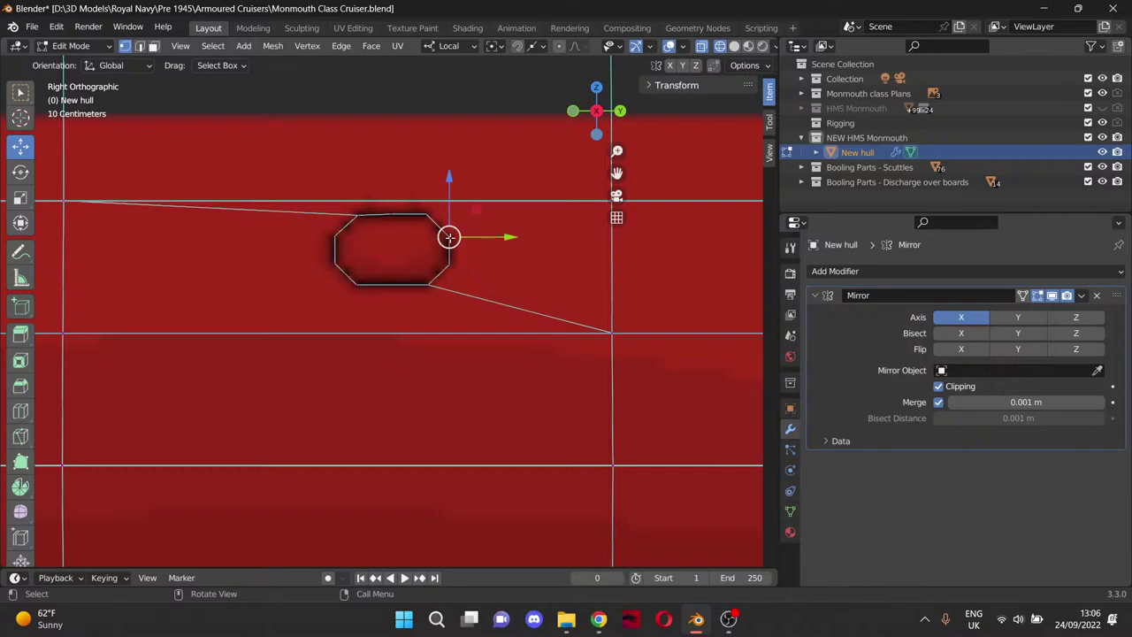
left_click(425, 214)
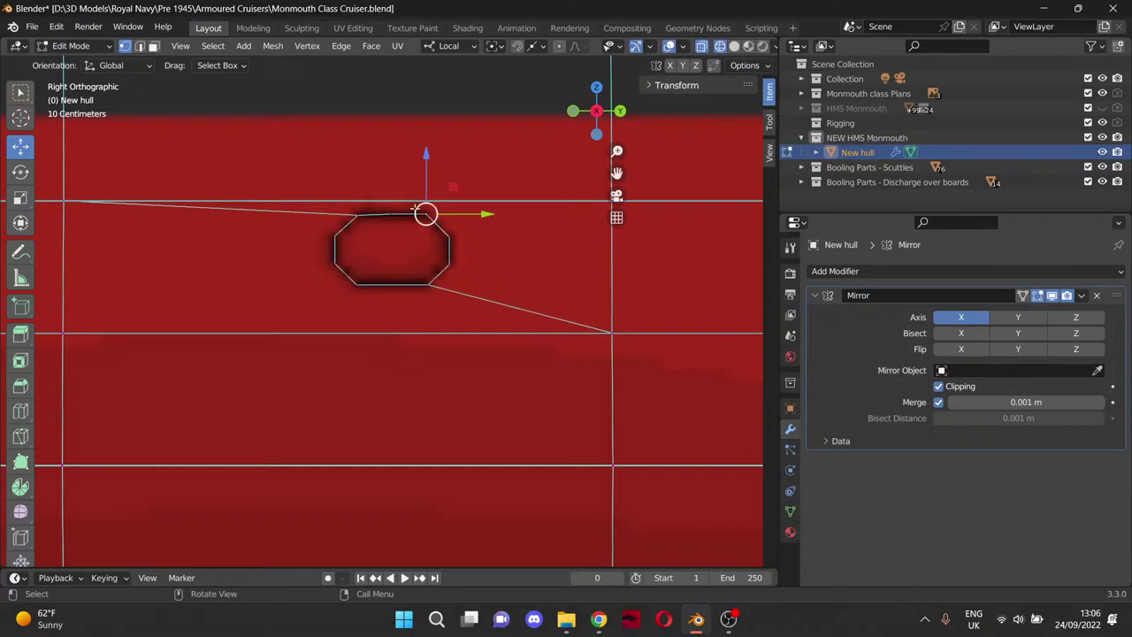
left_click(357, 214)
key("g")
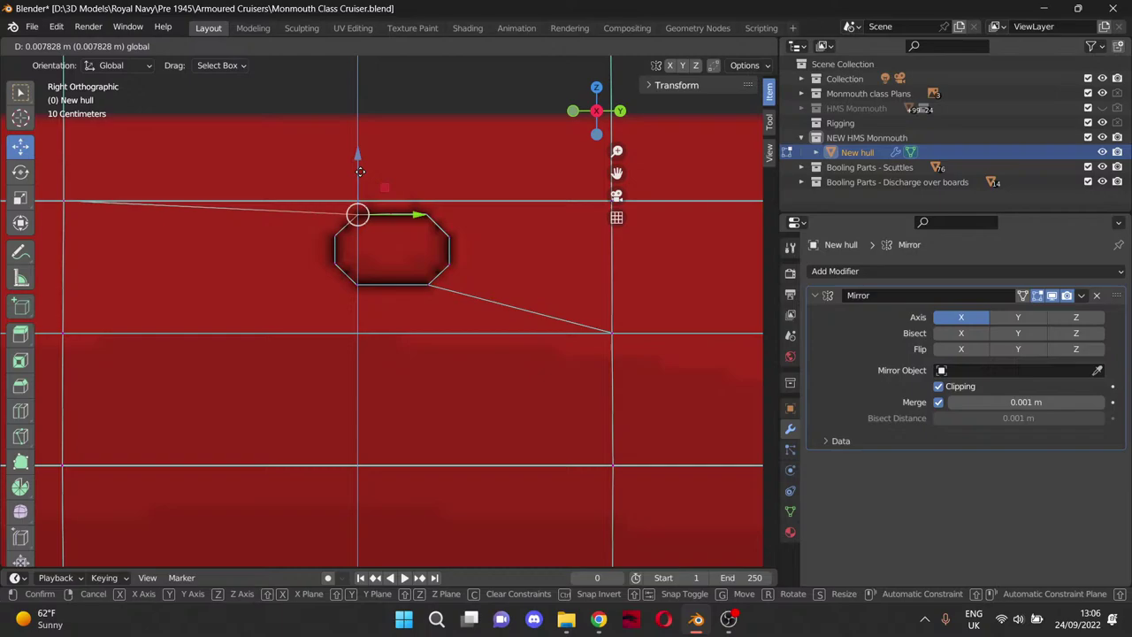
left_click_drag(360, 171, 360, 172)
Switch to solid shading and face selection mode, and select the new octagonal face on the hull.
scroll(455, 265, "down", 3)
middle_click_drag(452, 288, 511, 306)
scroll(510, 298, "down", 4)
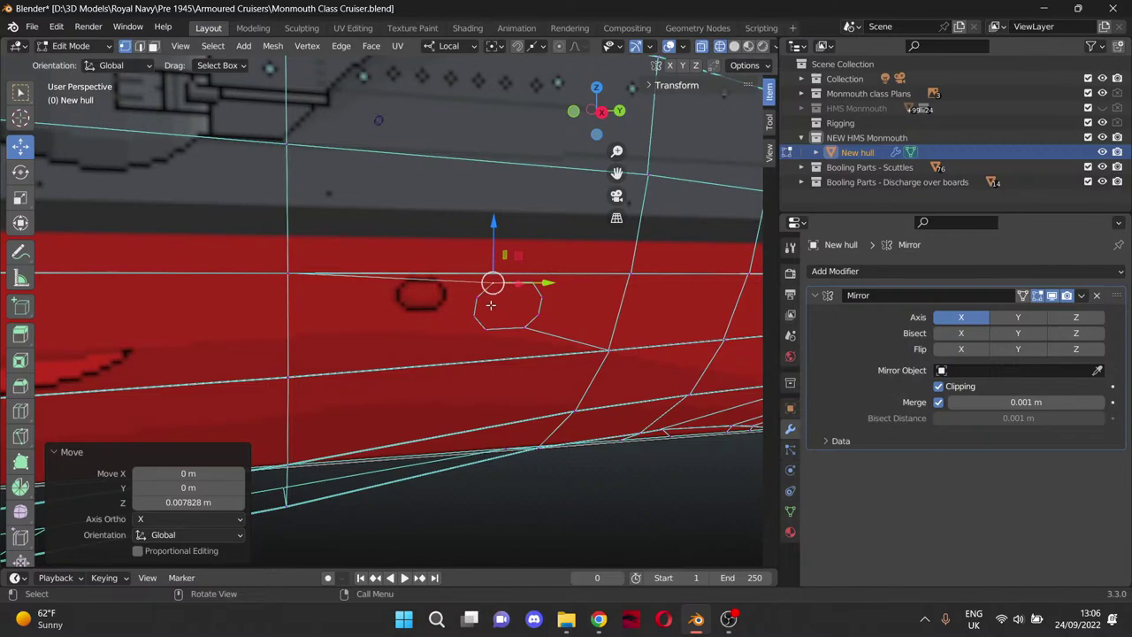
left_click(523, 327)
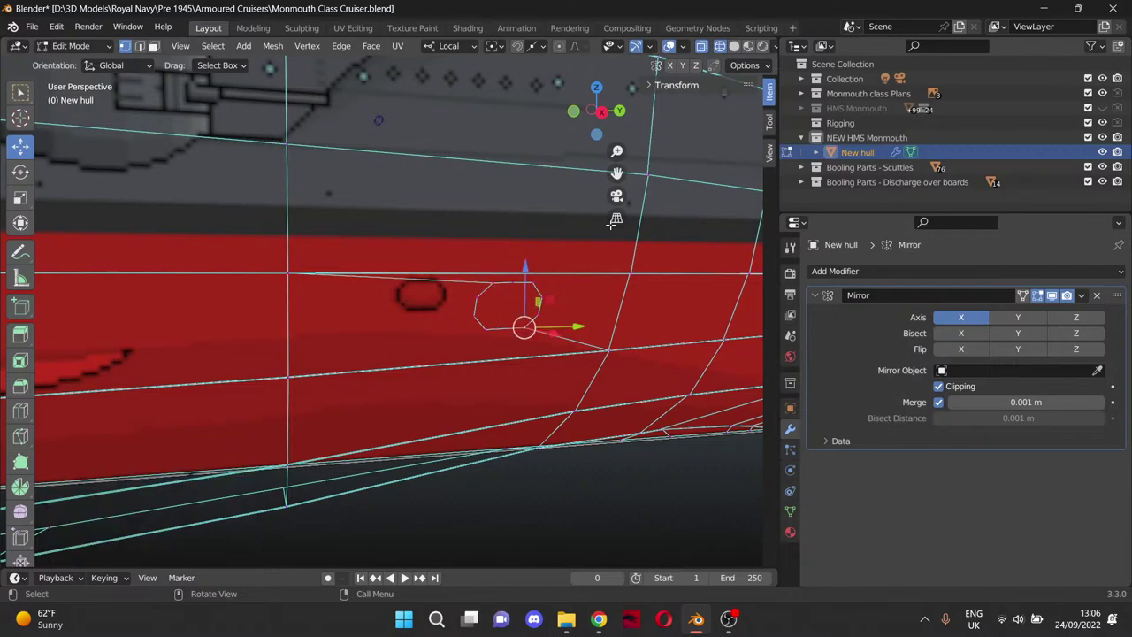
left_click(734, 46)
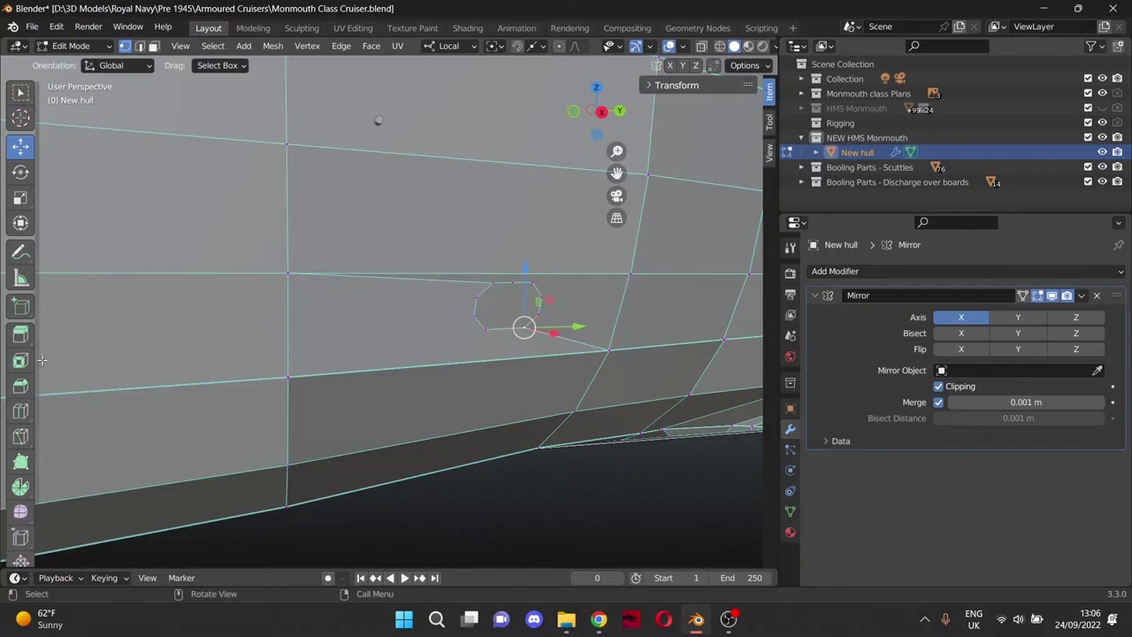
left_click(153, 46)
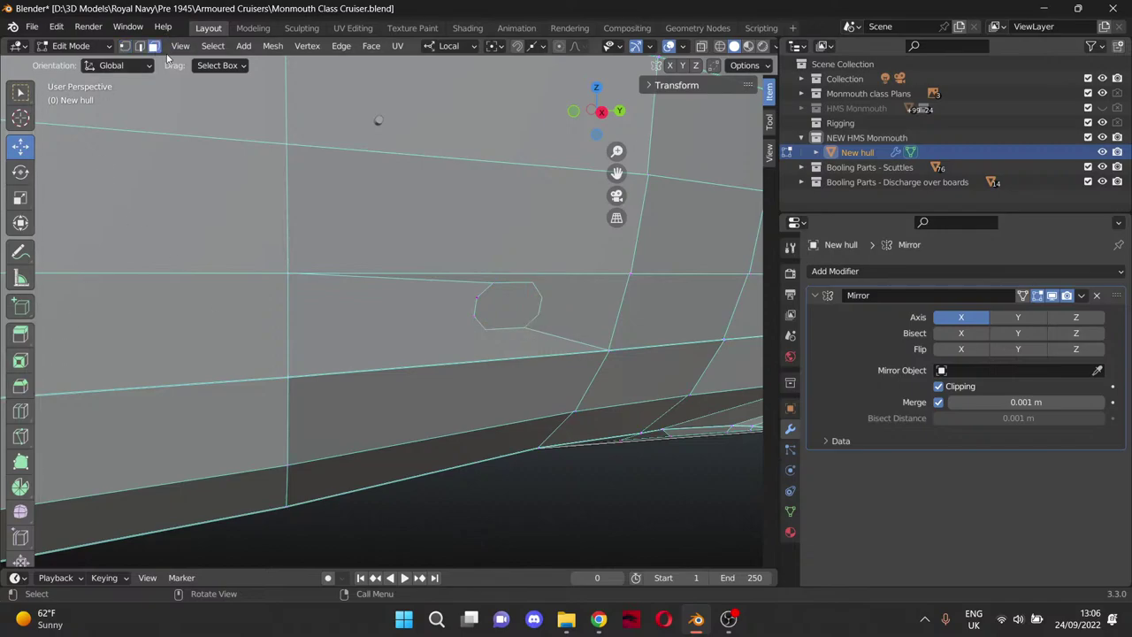
left_click(509, 310)
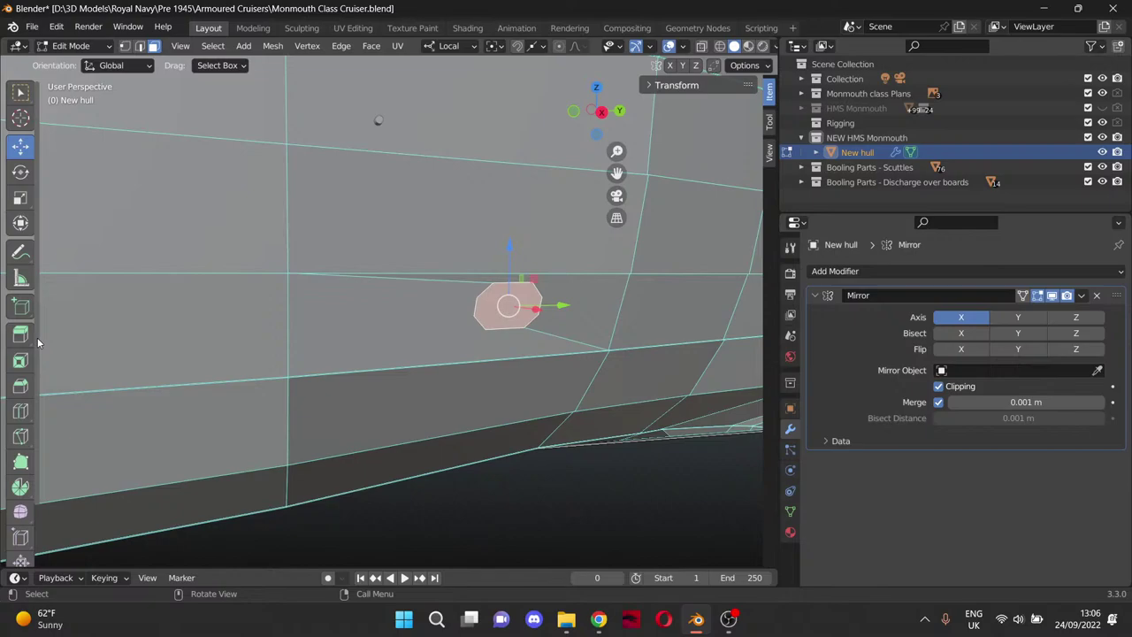
Try insetting the octagonal face by about 0.016 m and undo that inset.
left_click(20, 360)
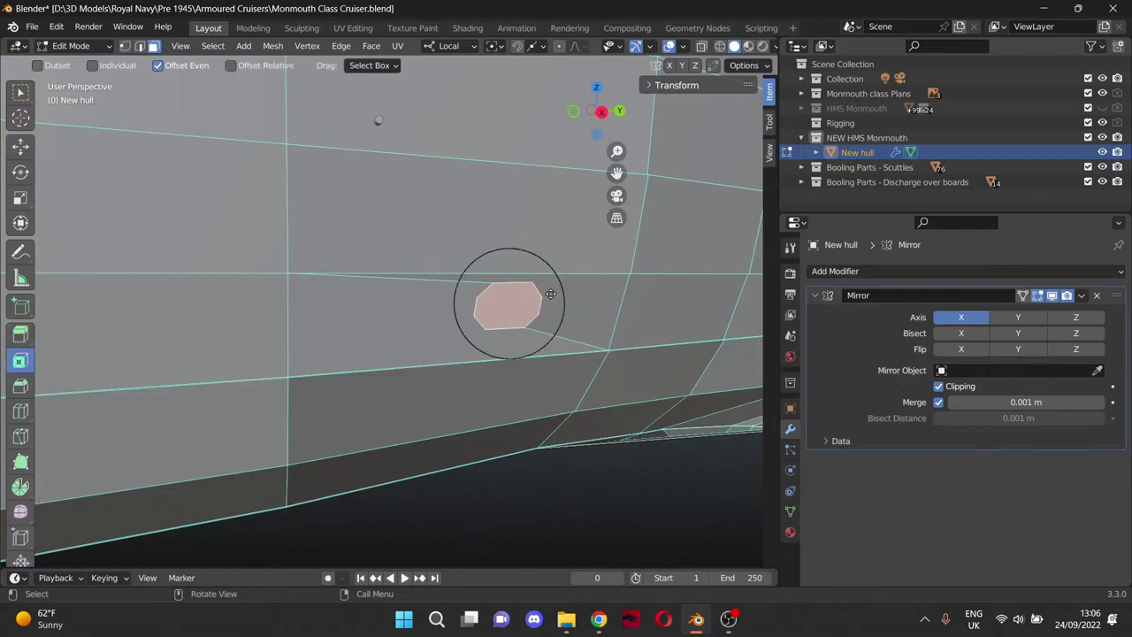
left_click_drag(552, 292, 519, 313)
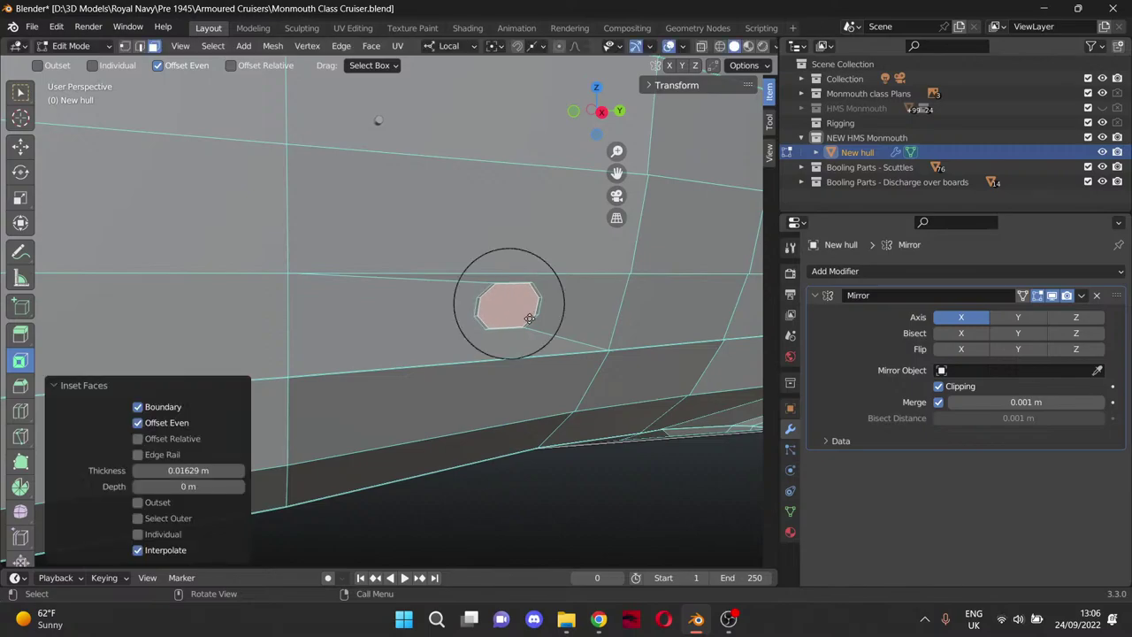
scroll(567, 325, "down", 5)
key("KP_3")
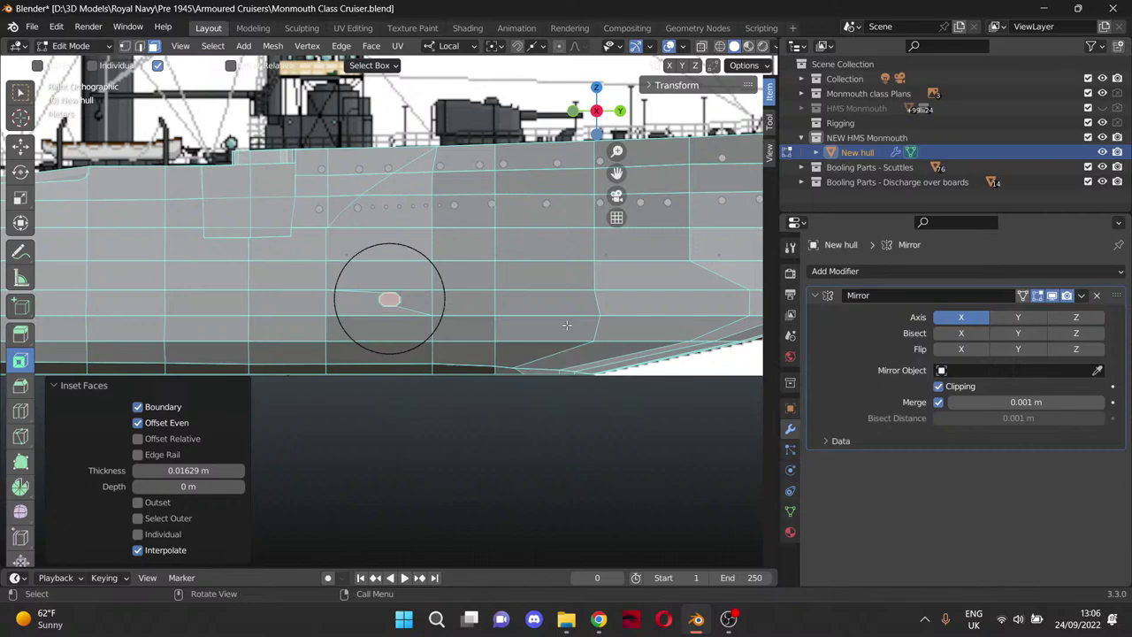
scroll(380, 306, "up", 10)
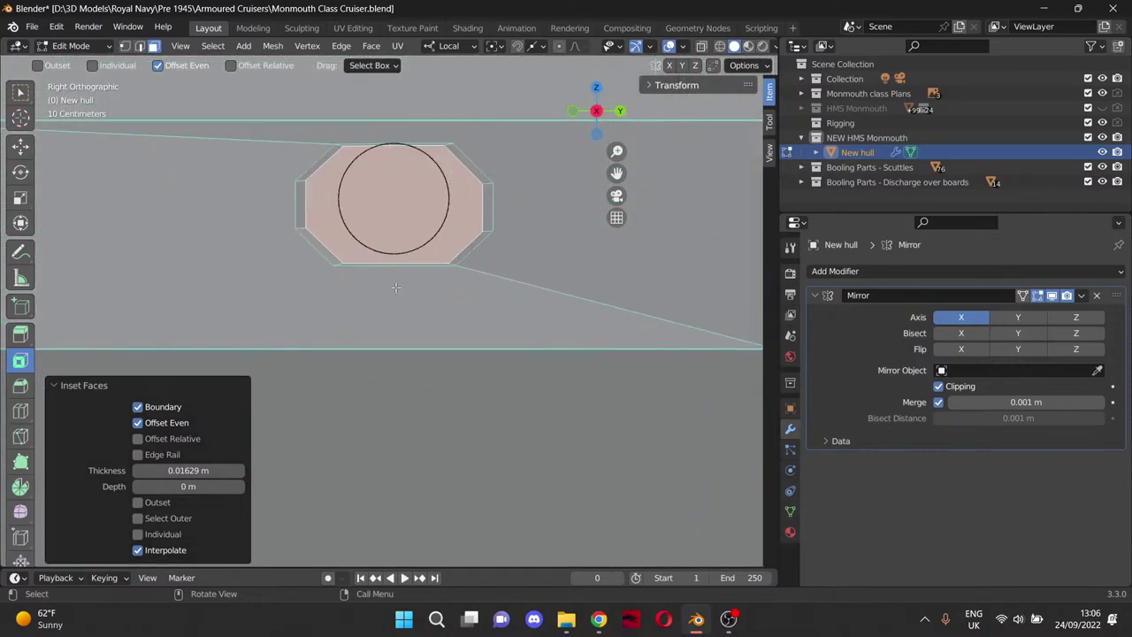
scroll(395, 288, "up", 2)
middle_click_drag(439, 208, 458, 239)
scroll(442, 209, "down", 5)
scroll(455, 223, "up", 3)
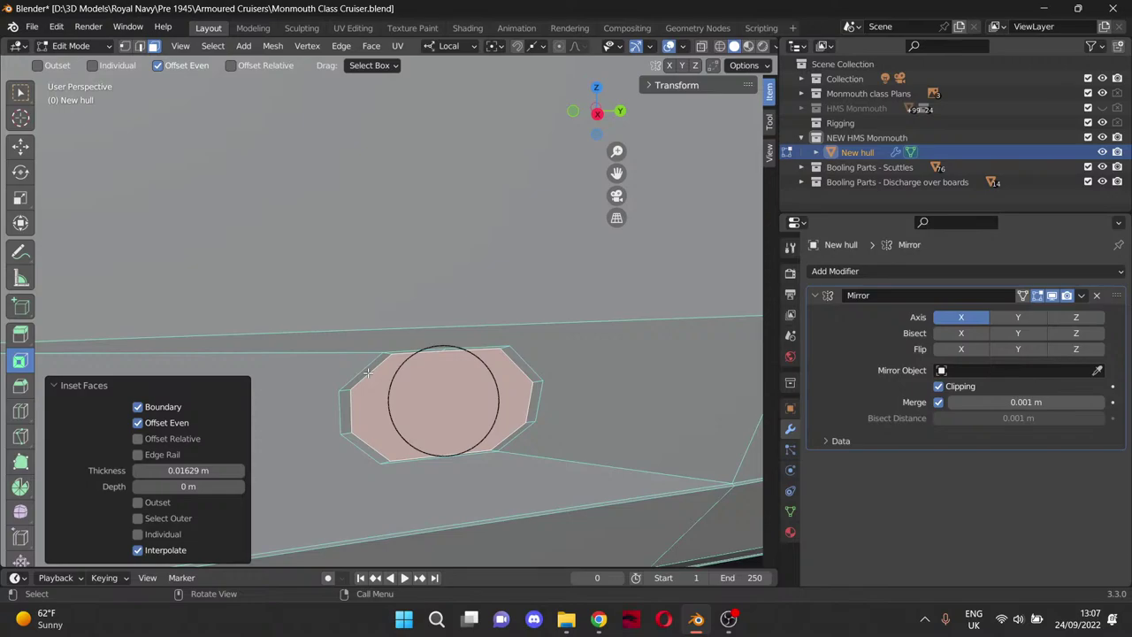
key("ctrl+z")
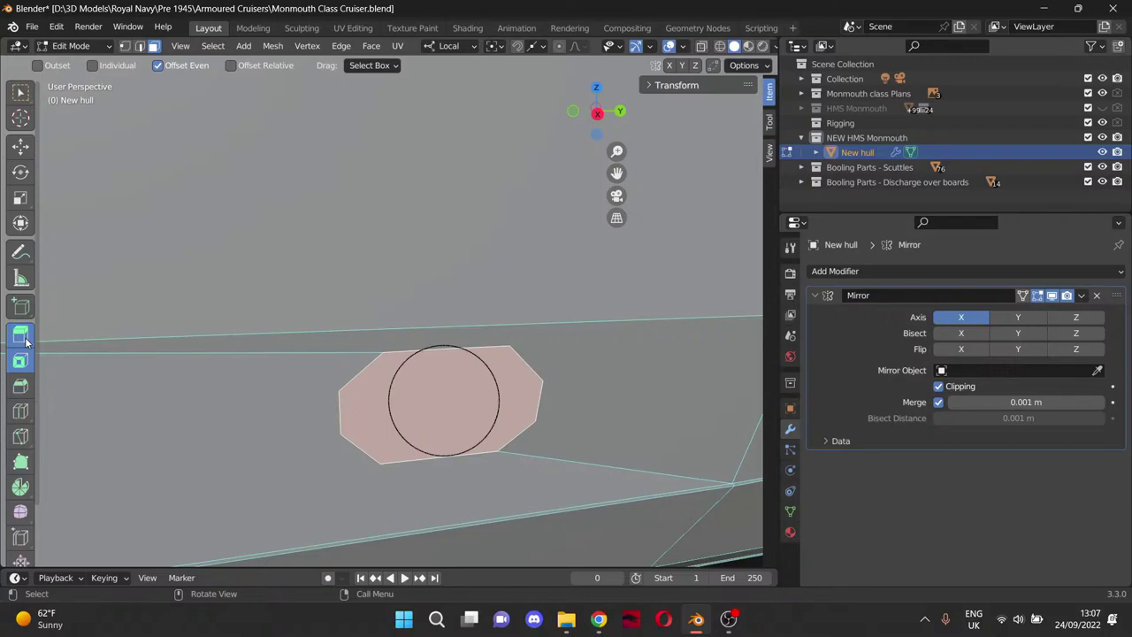
Extrude the octagonal face about 0.043 m into the hull and inset it by about 0.008 m.
left_click(20, 334)
left_click_drag(461, 437, 457, 432)
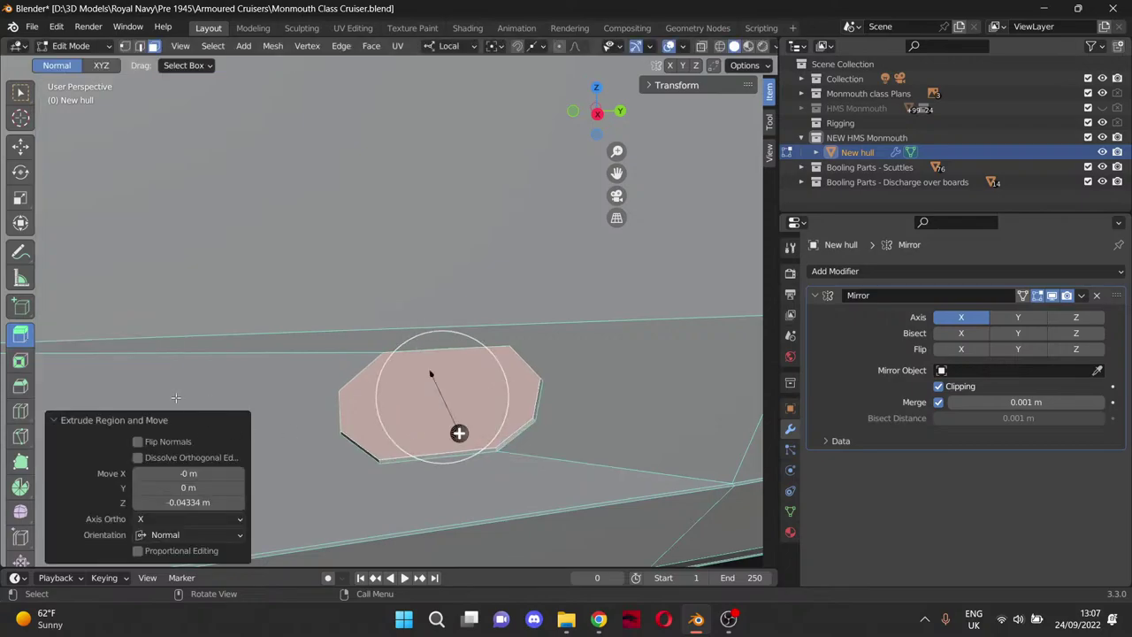
left_click(21, 360)
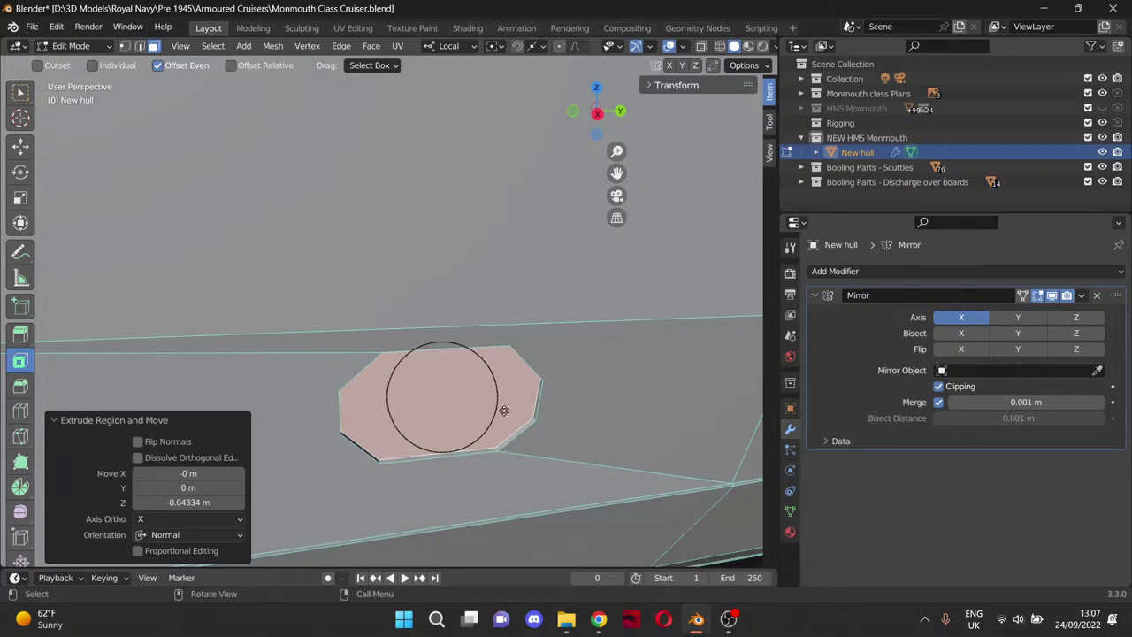
key("KP_3")
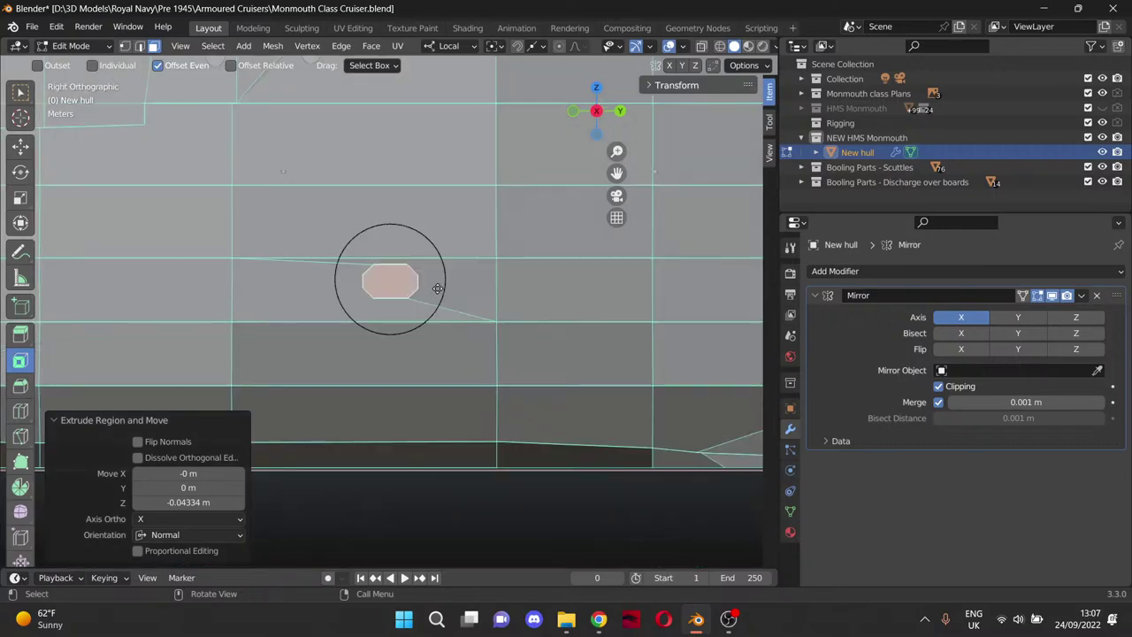
scroll(438, 289, "up", 6)
left_click_drag(441, 143, 398, 177)
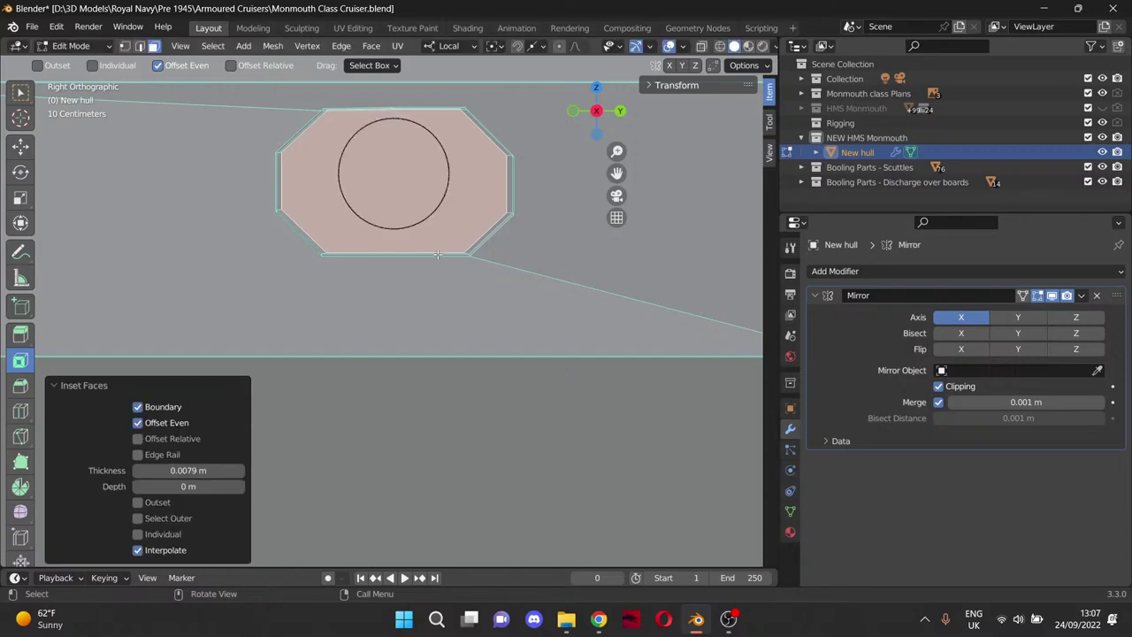
Inset the recessed octagonal face a second time by about 0.006 m.
middle_click_drag(399, 177, 628, 274)
left_click_drag(618, 173, 372, 181)
key("c")
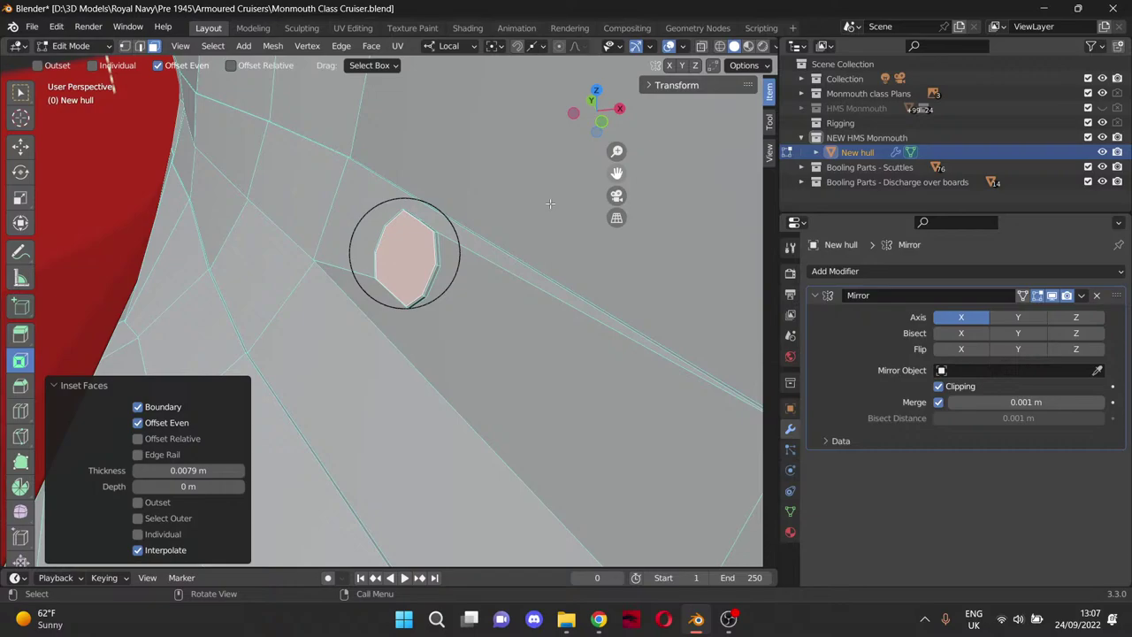
mouse_move(447, 239)
middle_mouse_down()
mouse_move(442, 205)
mouse_move(394, 188)
mouse_move(156, 177)
mouse_move(239, 149)
middle_mouse_up()
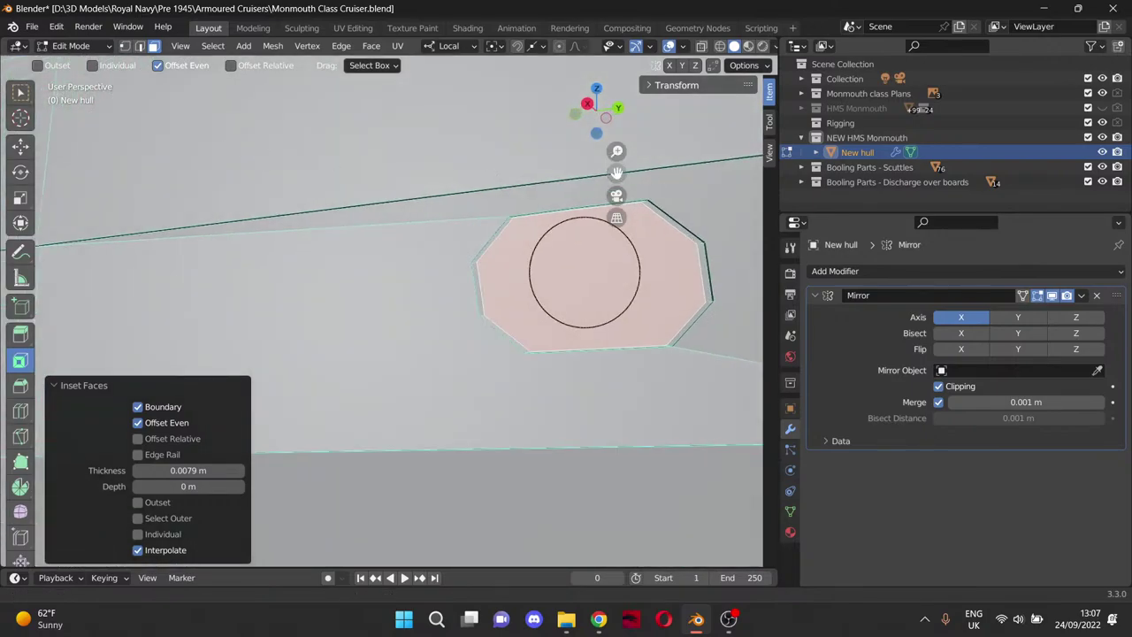
left_click_drag(617, 172, 495, 215)
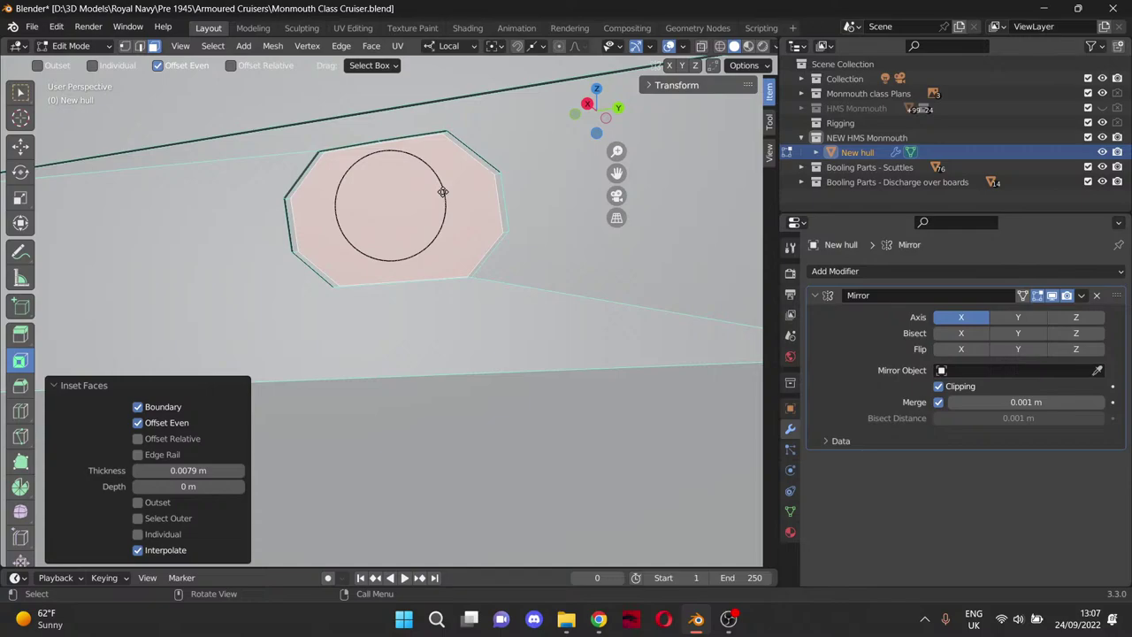
key("Escape")
key("i")
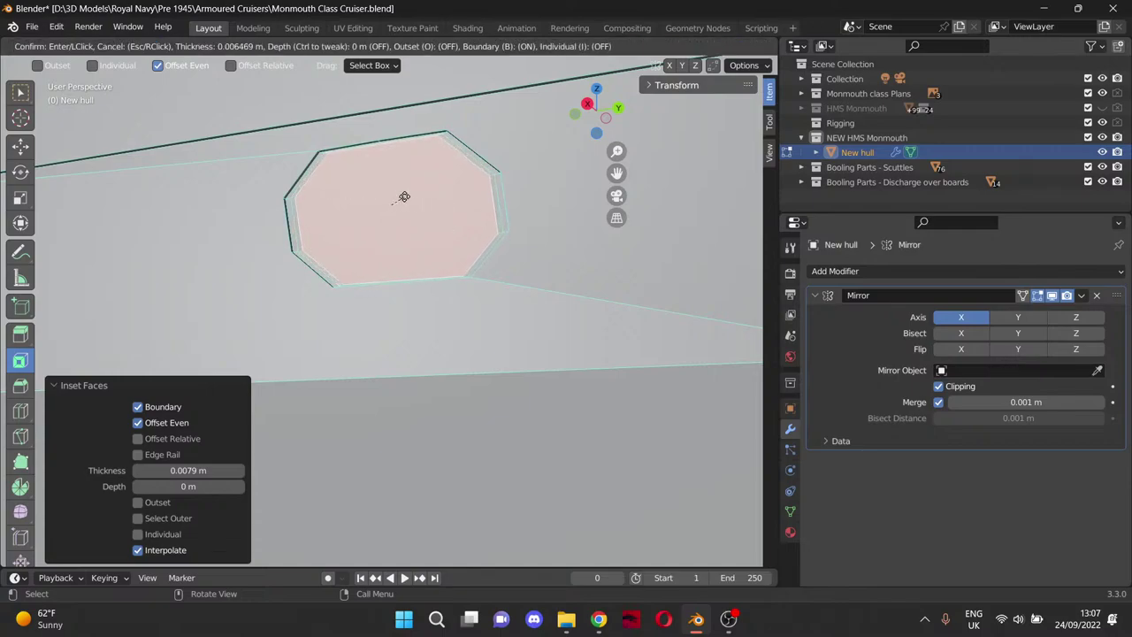
left_click(381, 198)
Move the inner octagonal face about 0.022 m along X and about -0.013 m along Z, and clear the selection.
key("shift+space")
key("g")
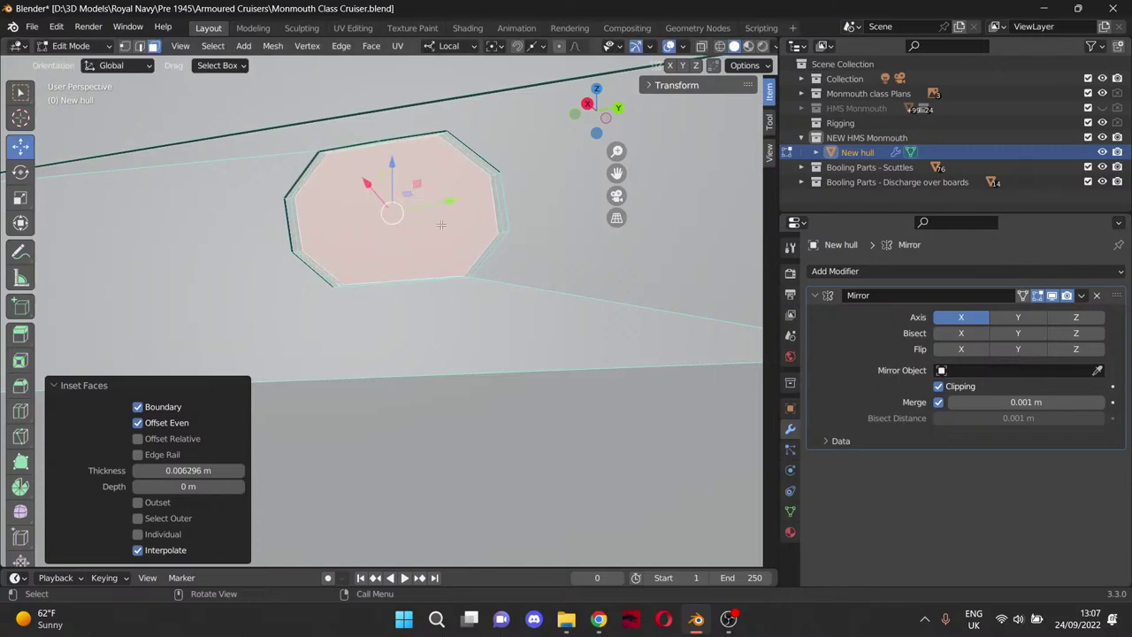
left_click_drag(358, 178, 360, 181)
middle_click_drag(360, 181, 429, 290)
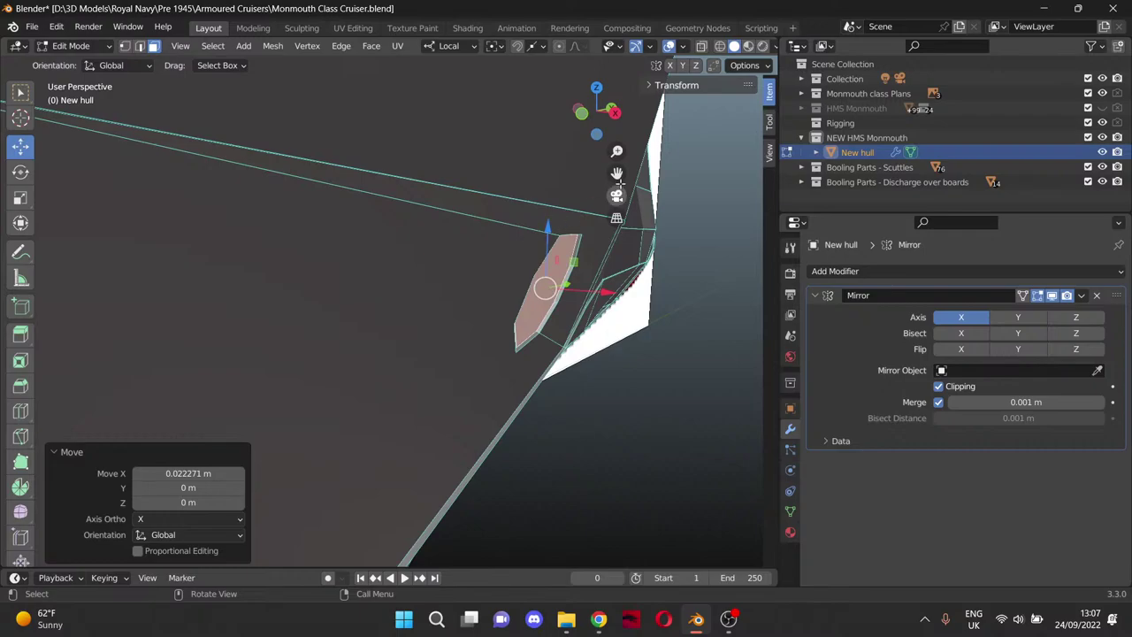
left_click_drag(617, 174, 437, 110)
scroll(463, 265, "up", 3)
middle_click_drag(530, 266, 373, 350)
scroll(339, 348, "down", 2)
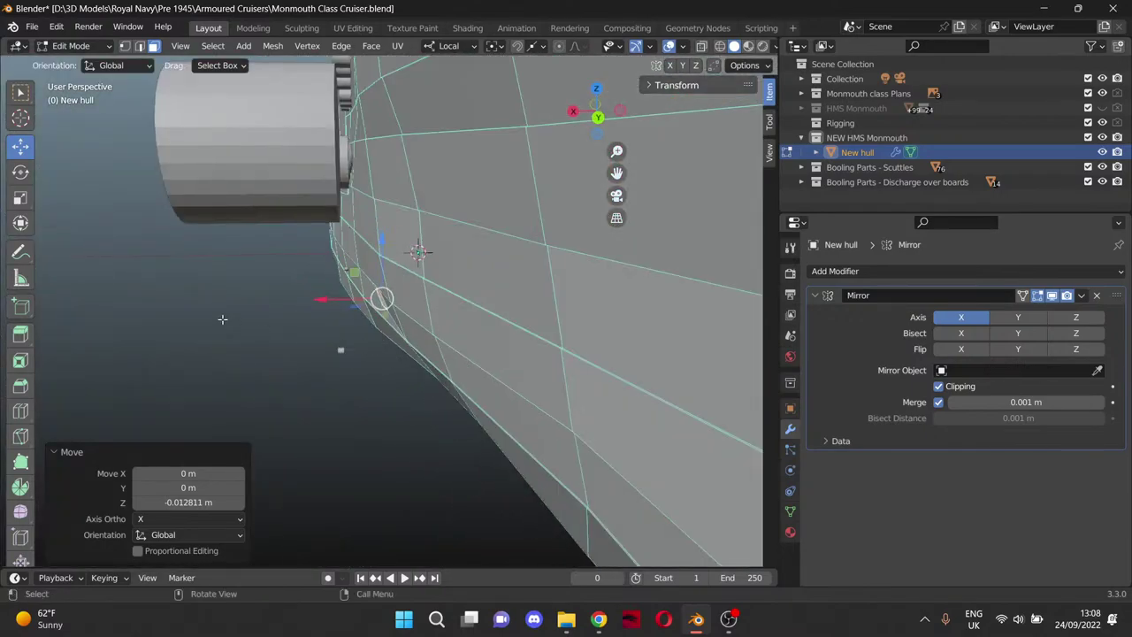
left_click(223, 317)
scroll(223, 317, "down", 8)
middle_click_drag(223, 316, 530, 248)
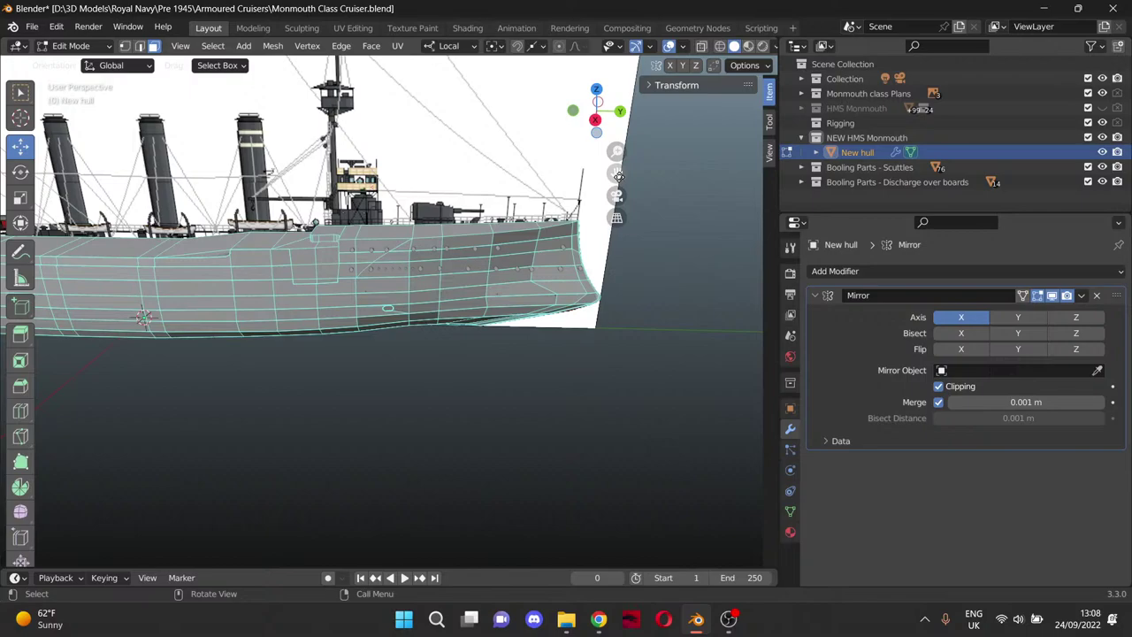
Select all scuttle cylinders from Cylinder.003 to Cylinder.078 in the Booling Parts - Scuttles collection and switch to Object Mode.
left_click_drag(616, 173, 1048, 179)
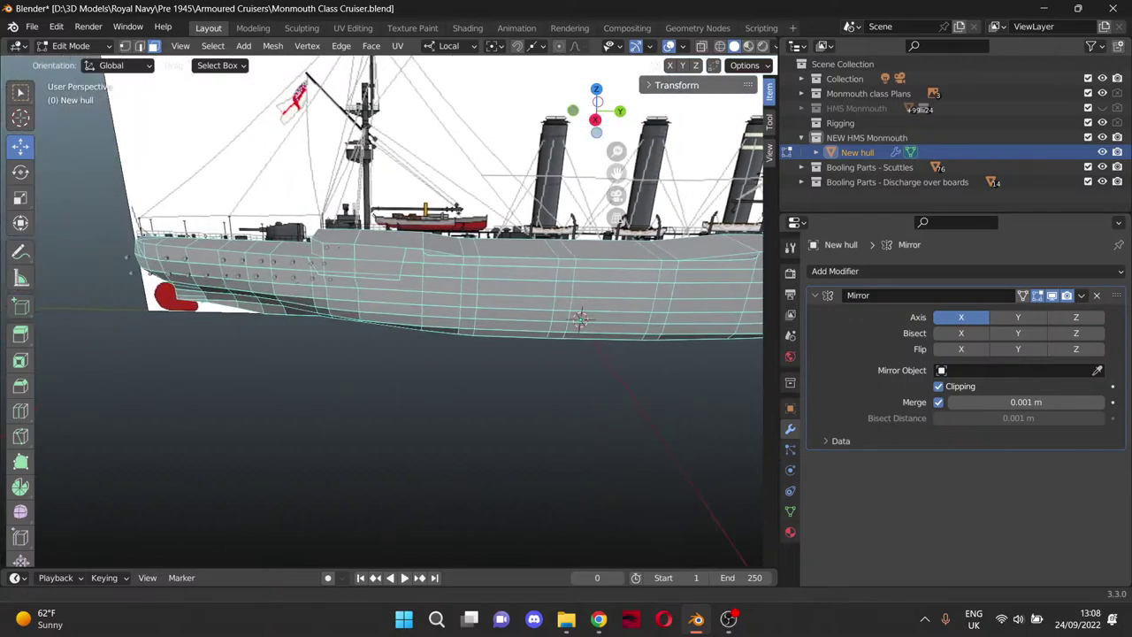
left_click_drag(191, 307, 217, 302)
mouse_move(218, 302)
middle_mouse_down()
mouse_move(373, 271)
mouse_move(387, 301)
mouse_move(197, 315)
mouse_move(218, 311)
middle_mouse_up()
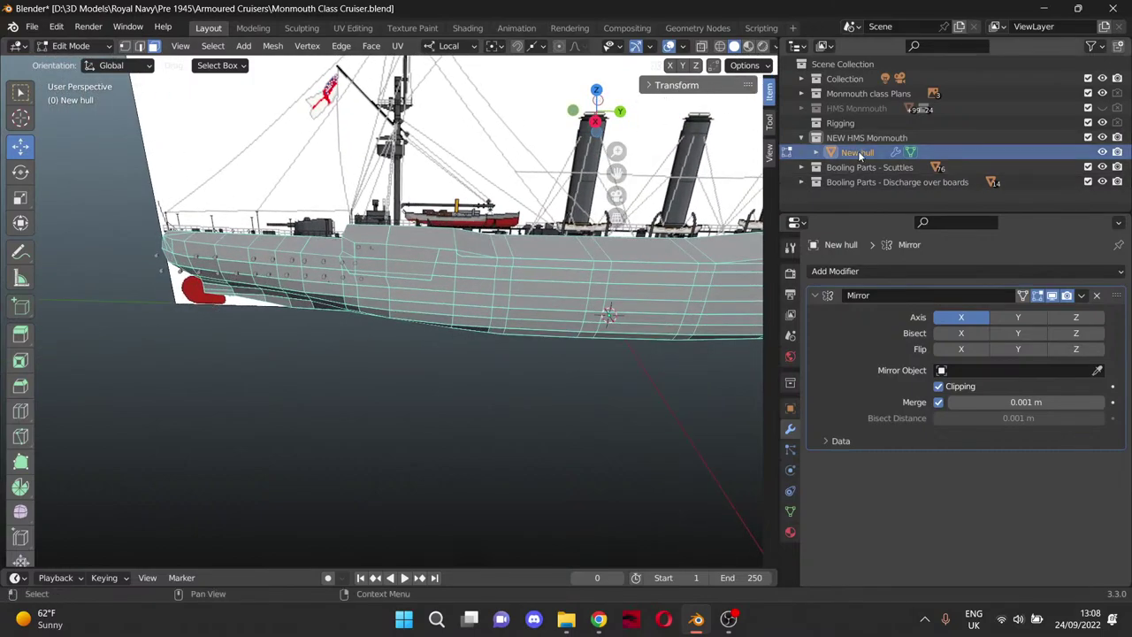
left_click(802, 167)
scroll(814, 168, "down", 2)
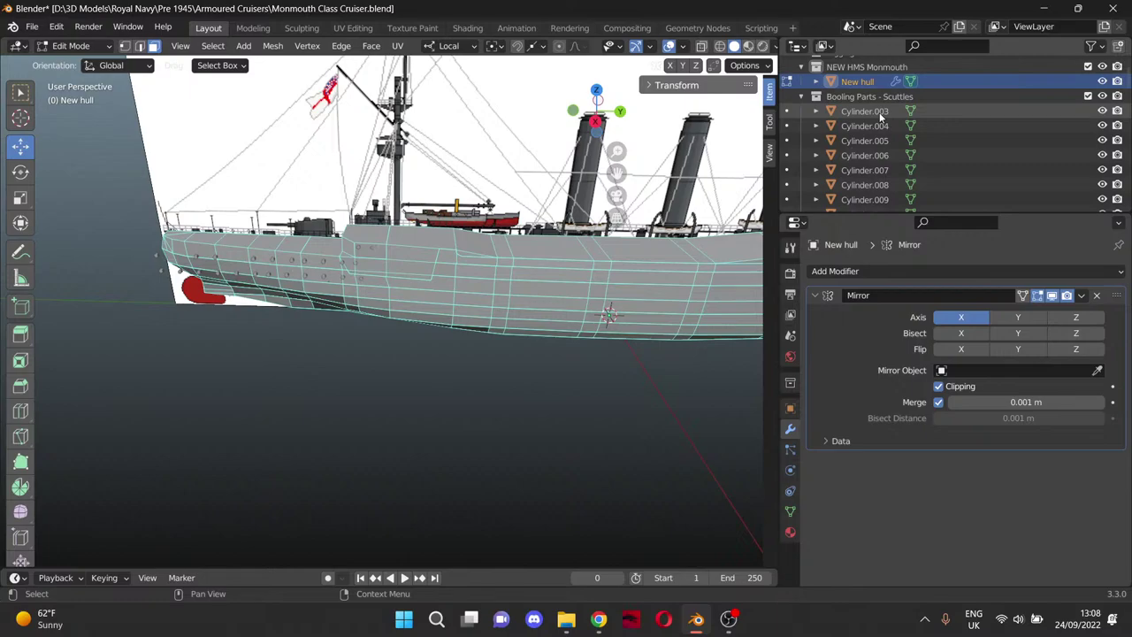
scroll(879, 115, "down", 15)
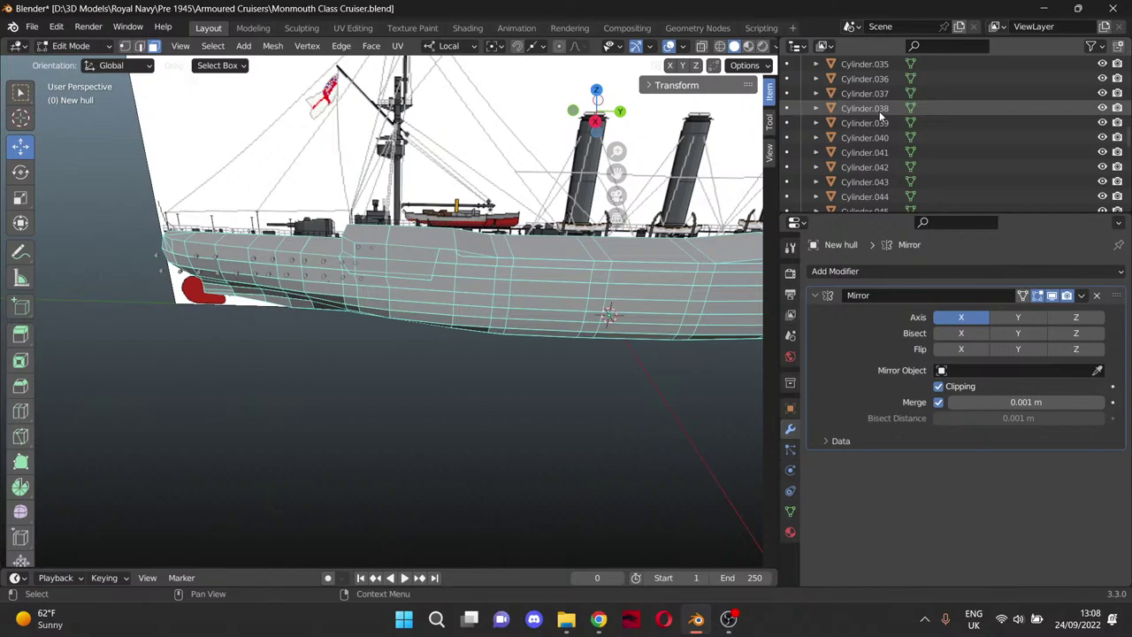
scroll(879, 113, "down", 5)
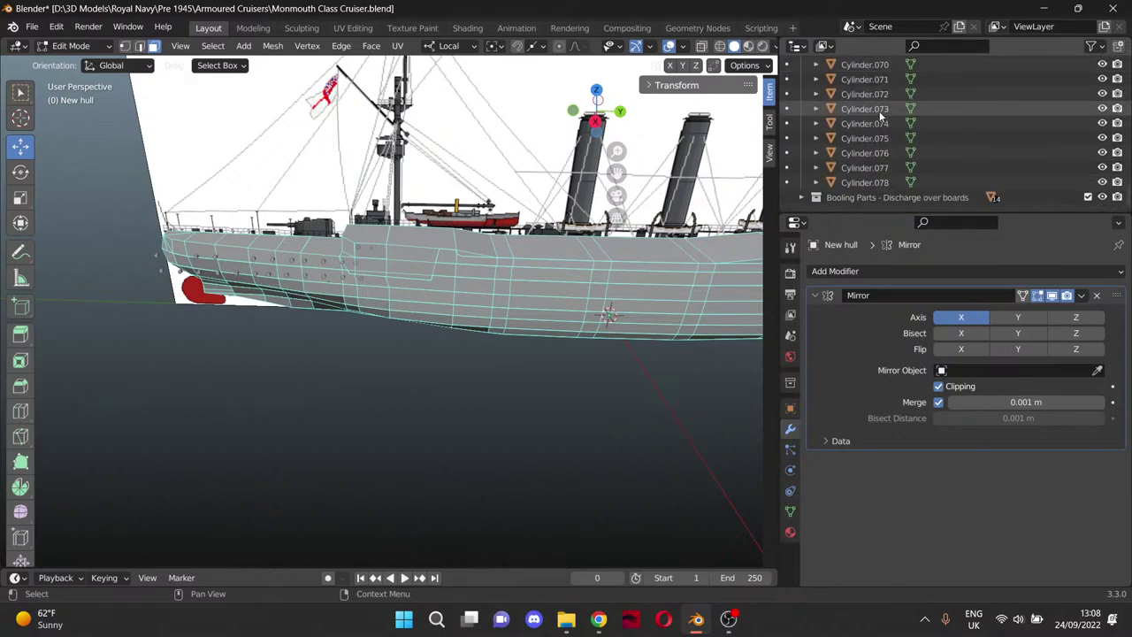
left_click(861, 184, "shift")
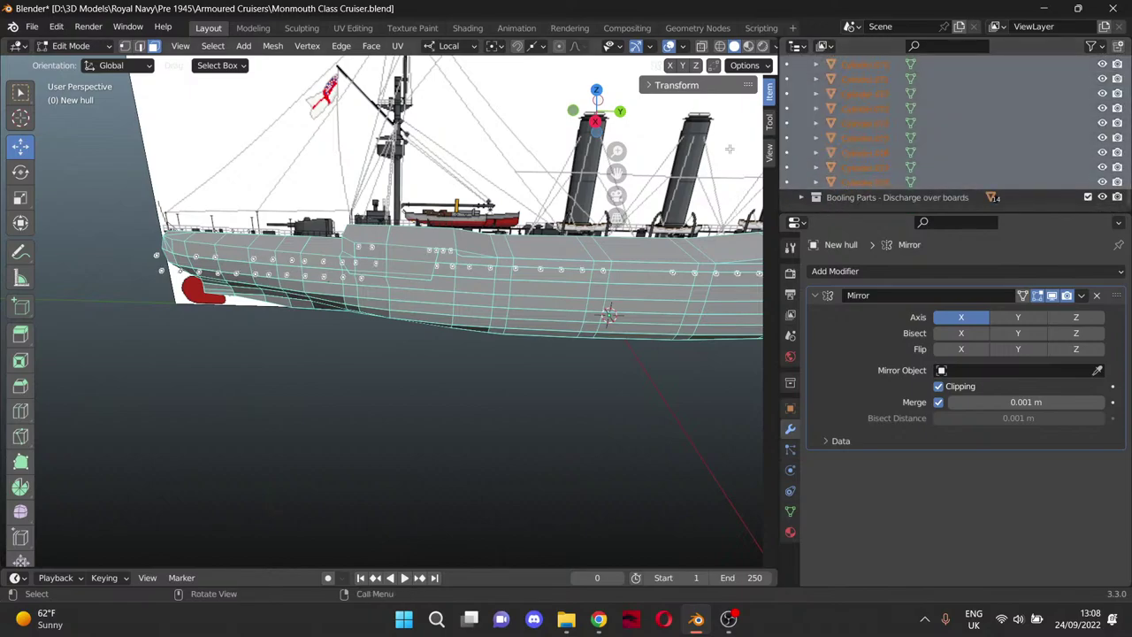
left_click_drag(616, 172, 145, 119)
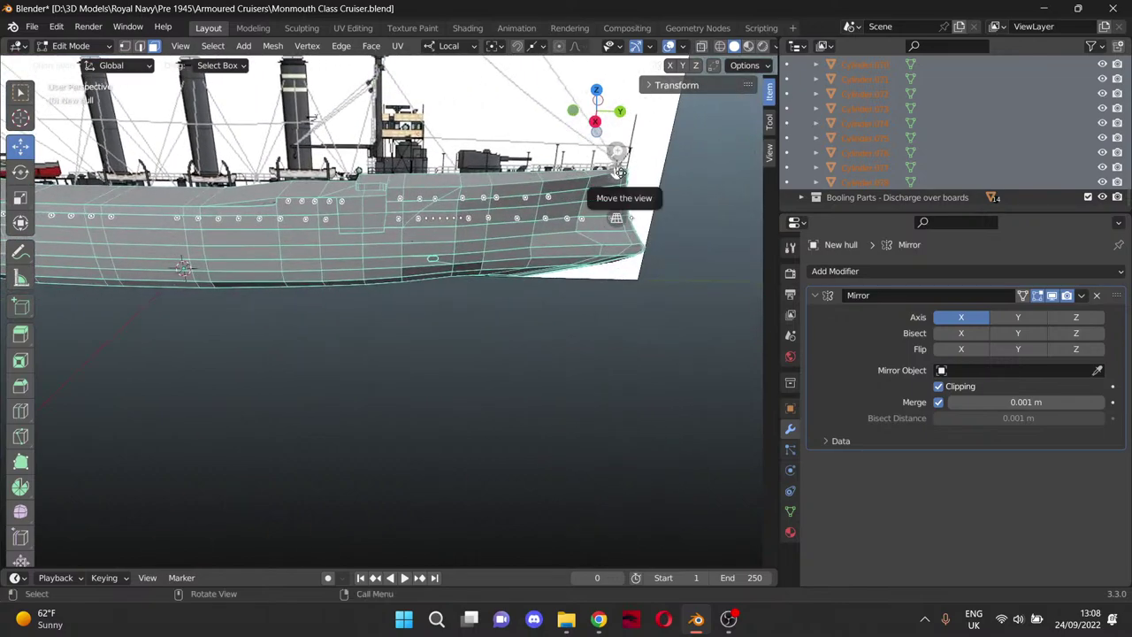
key("Tab")
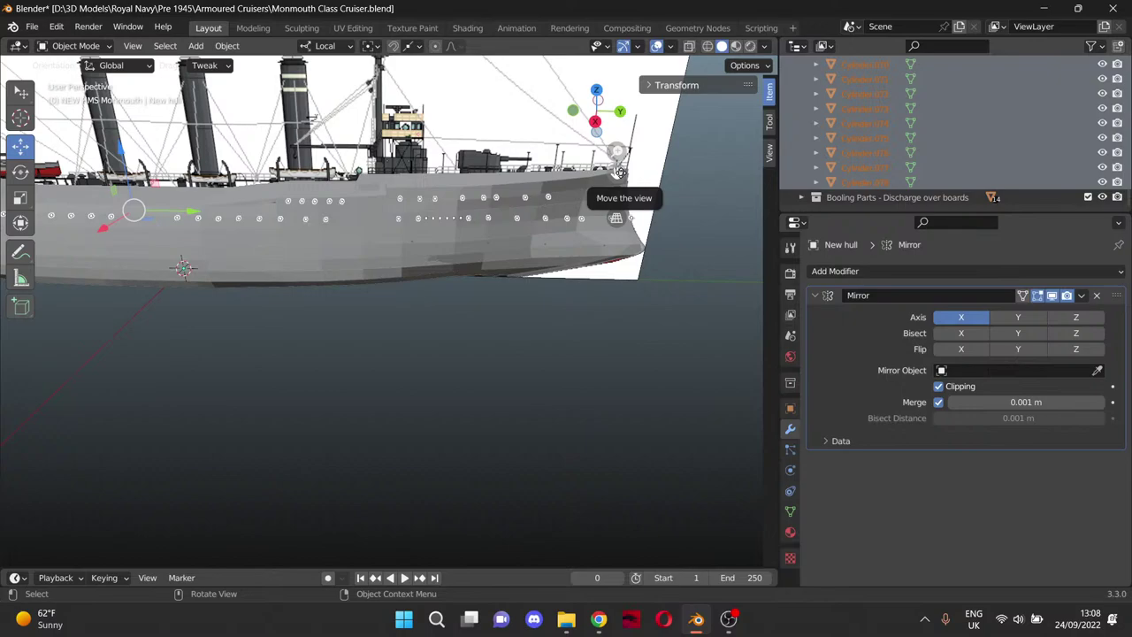
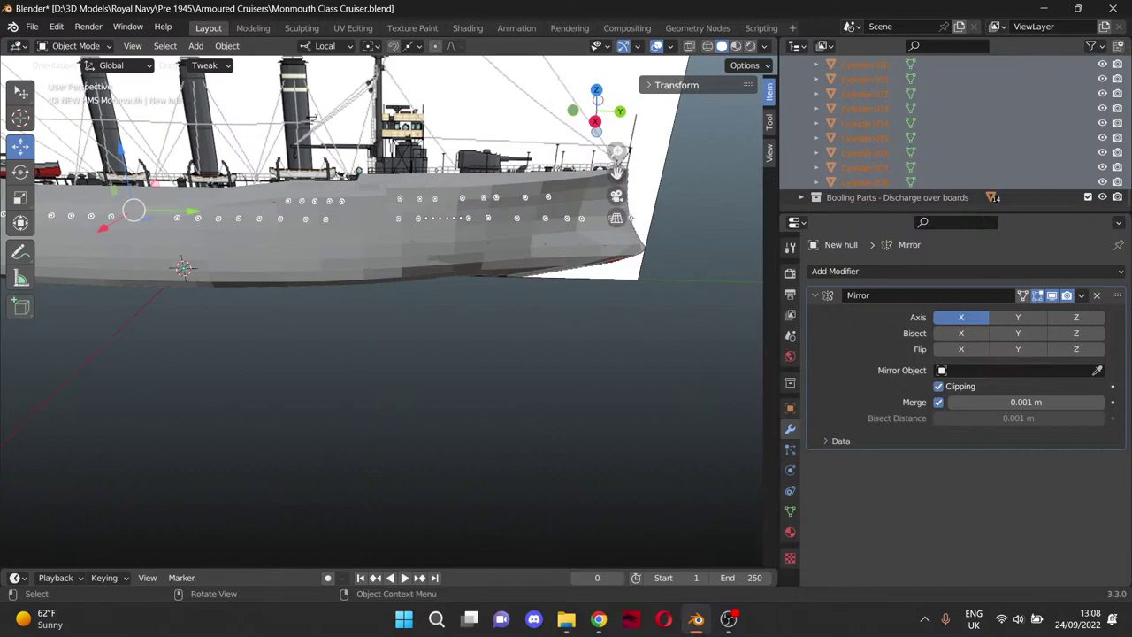
Move scuttle cylinders Cylinder.004 and Cylinder.005 along X by about -0.058 m and -0.173 m respectively to meet the hull side.
middle_click_drag(731, 421, 569, 325)
scroll(556, 370, "up", 5)
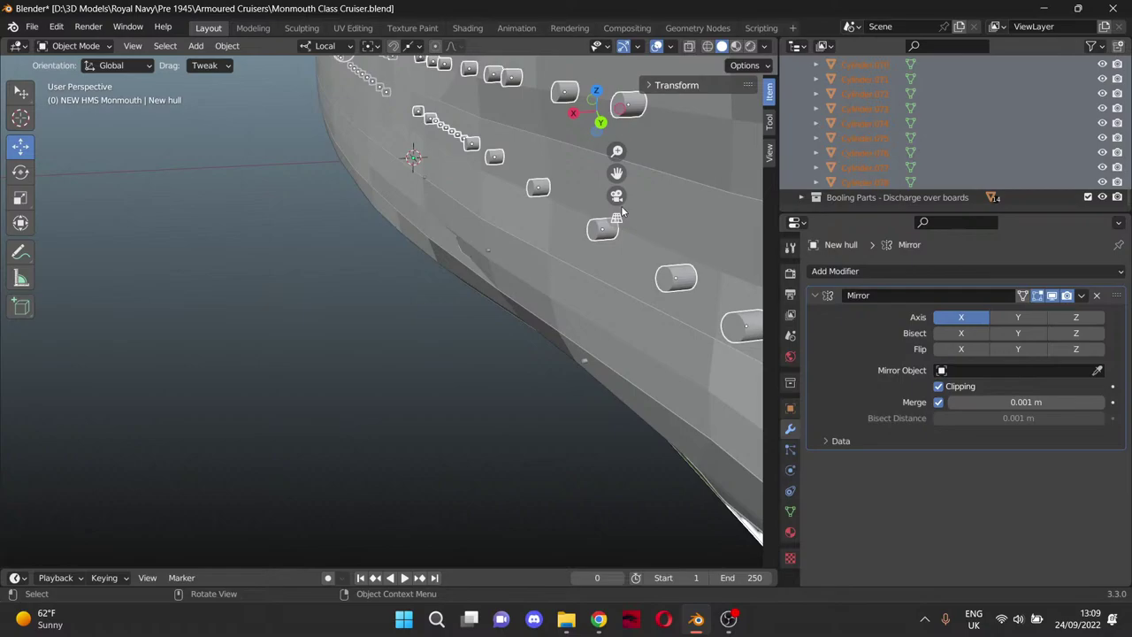
left_click_drag(616, 173, 573, 381)
scroll(359, 191, "up", 4)
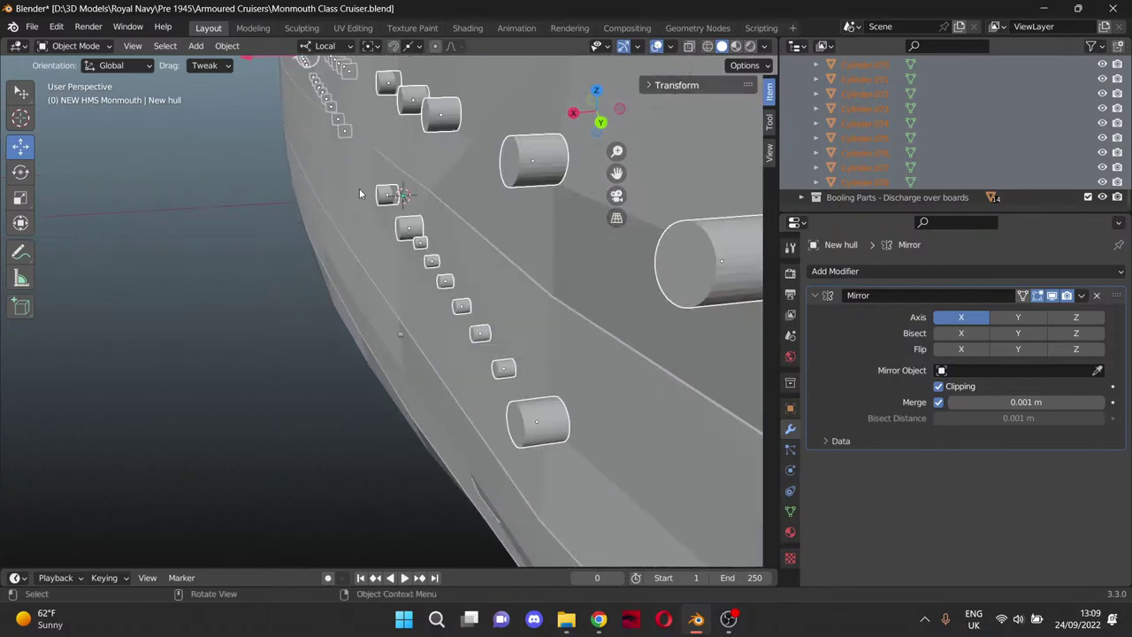
middle_click_drag(360, 191, 378, 227)
left_click(412, 178)
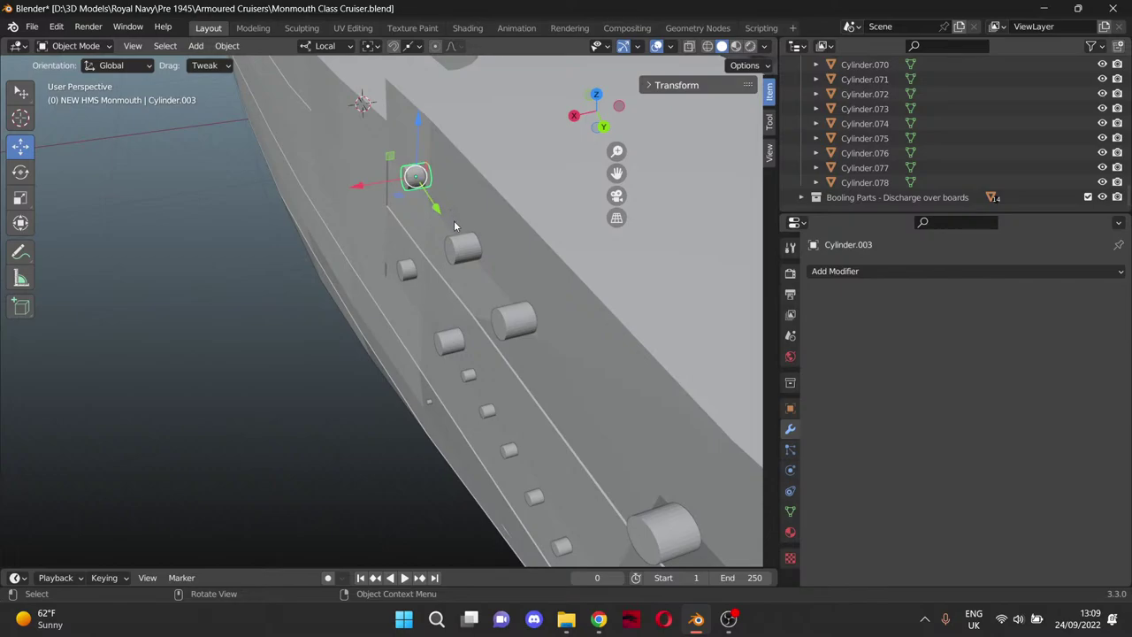
left_click(460, 247)
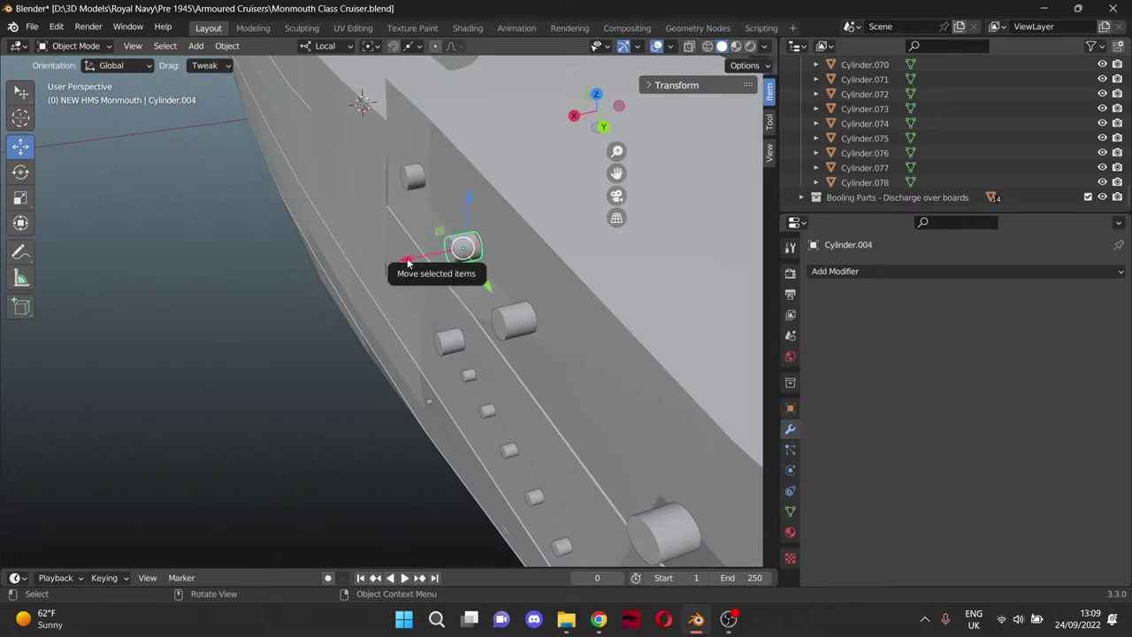
left_click_drag(408, 262, 413, 258)
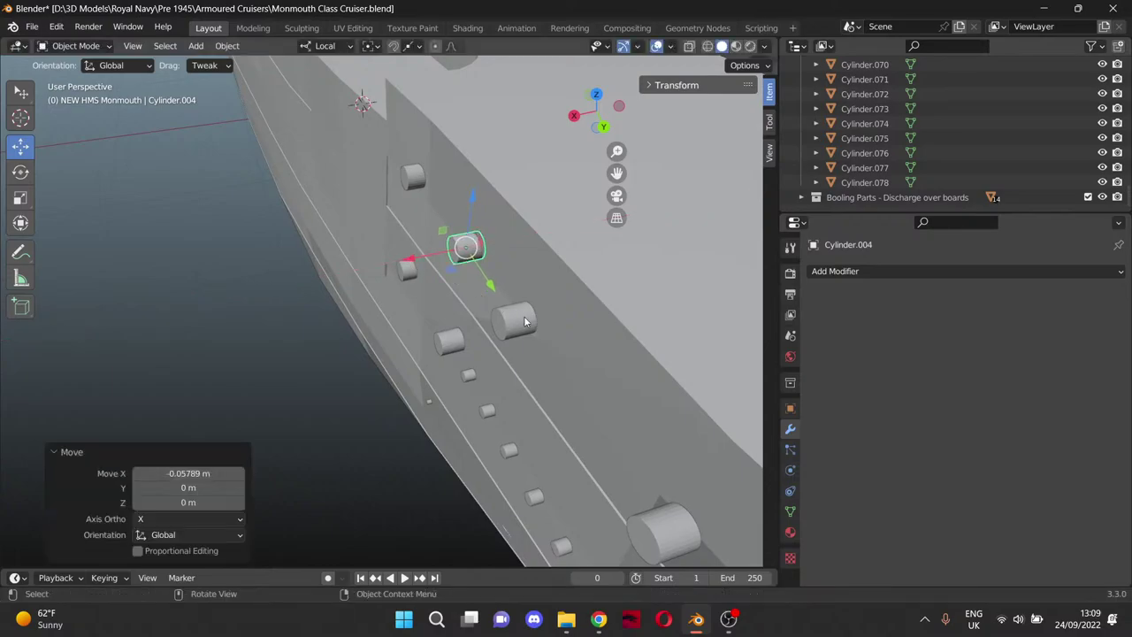
left_click(499, 325)
left_click_drag(460, 336, 472, 332)
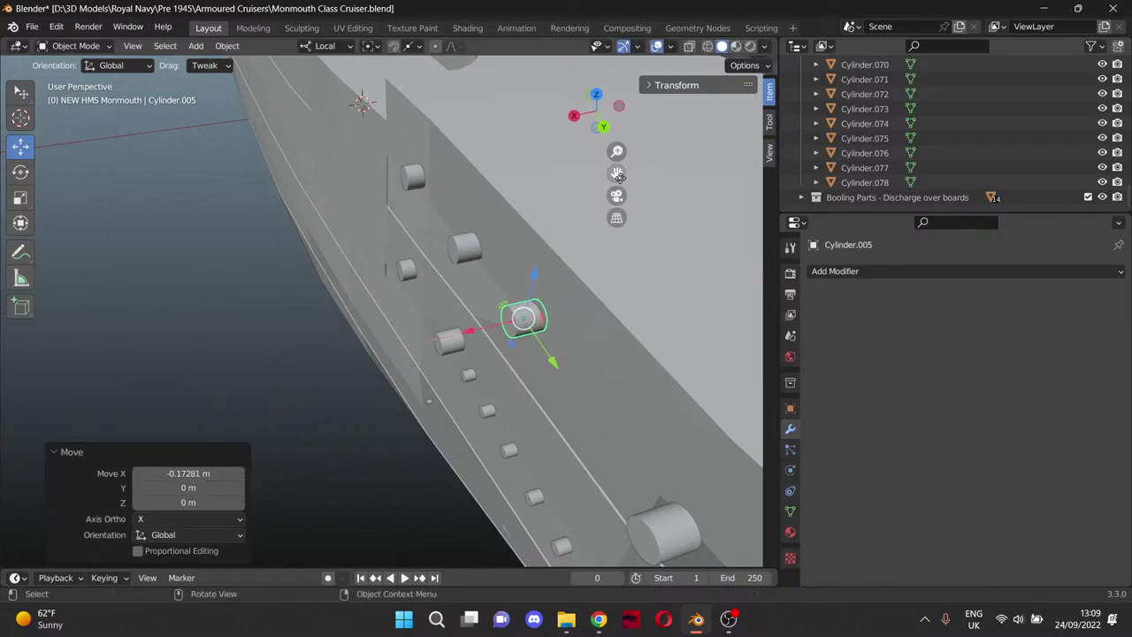
Move scuttle cylinders Cylinder.006 and Cylinder.007 along X by about -0.345 m and -0.772 m respectively towards the hull.
left_click_drag(619, 175, 511, 263)
left_click(459, 294)
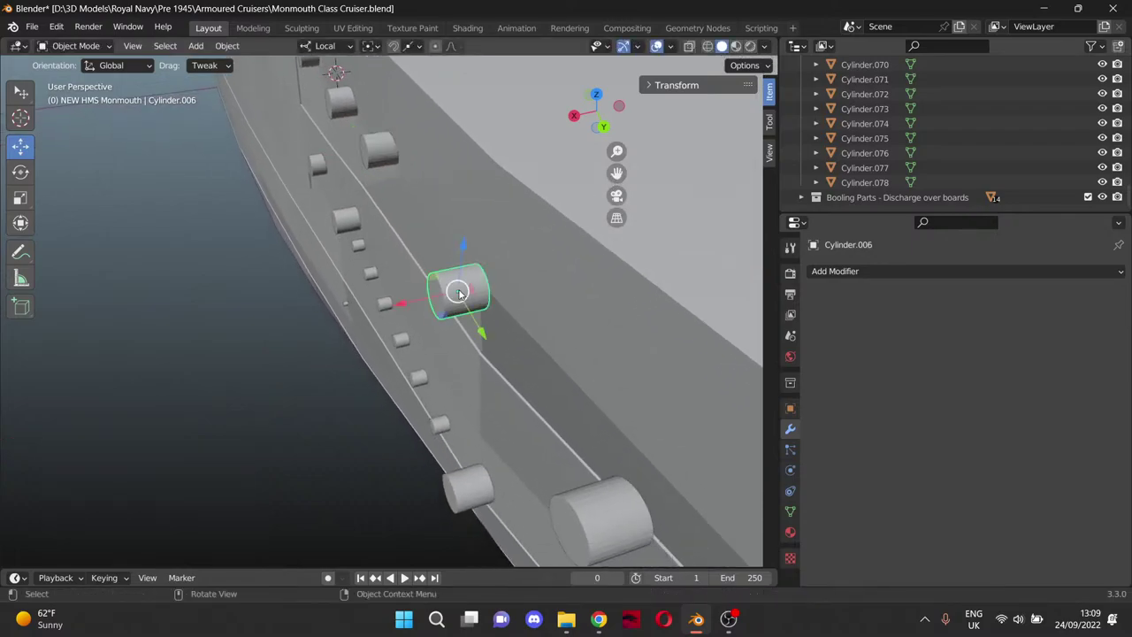
left_click_drag(408, 305, 439, 296)
left_click_drag(618, 175, 540, 18)
left_click_drag(575, 53, 544, 204)
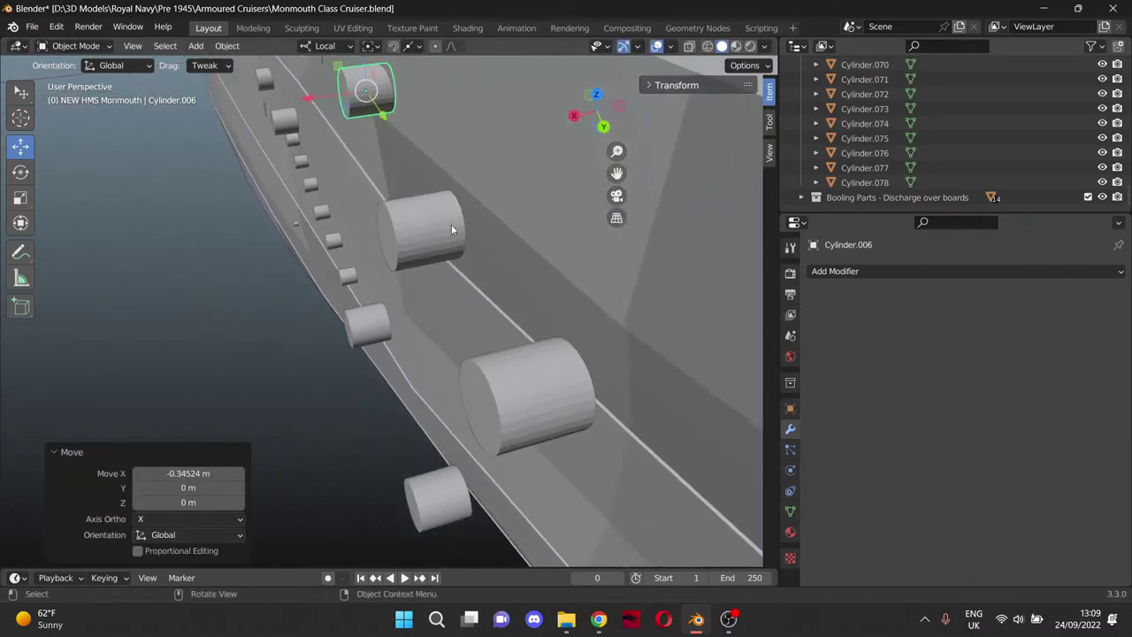
left_click(410, 239)
left_click_drag(370, 240, 467, 216)
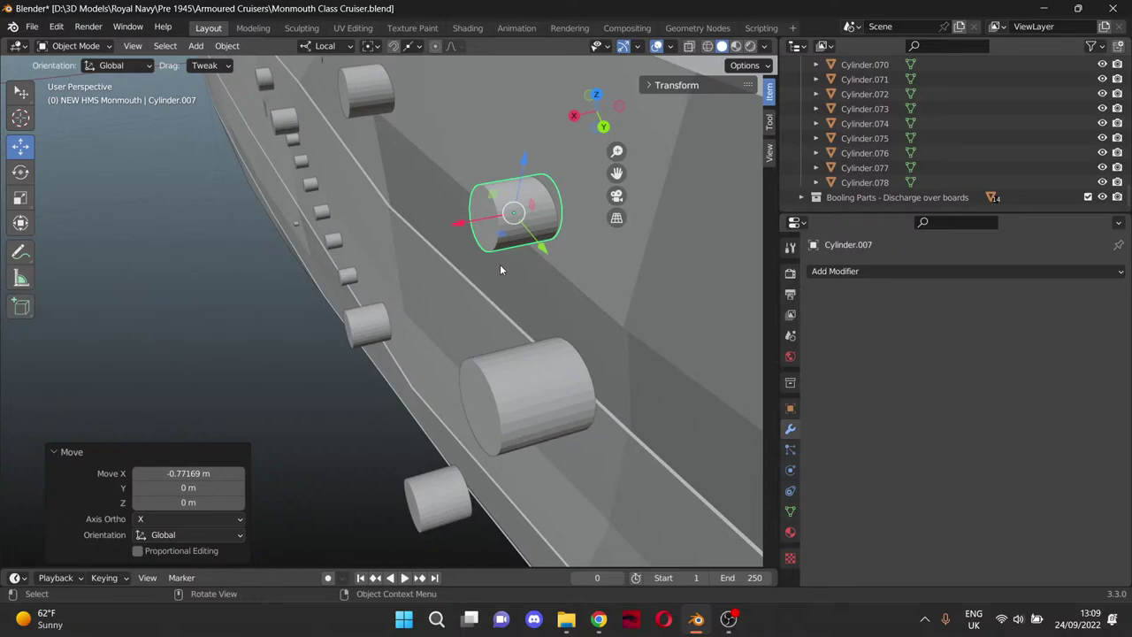
scroll(559, 265, "down", 6)
left_click_drag(623, 182, 622, 172)
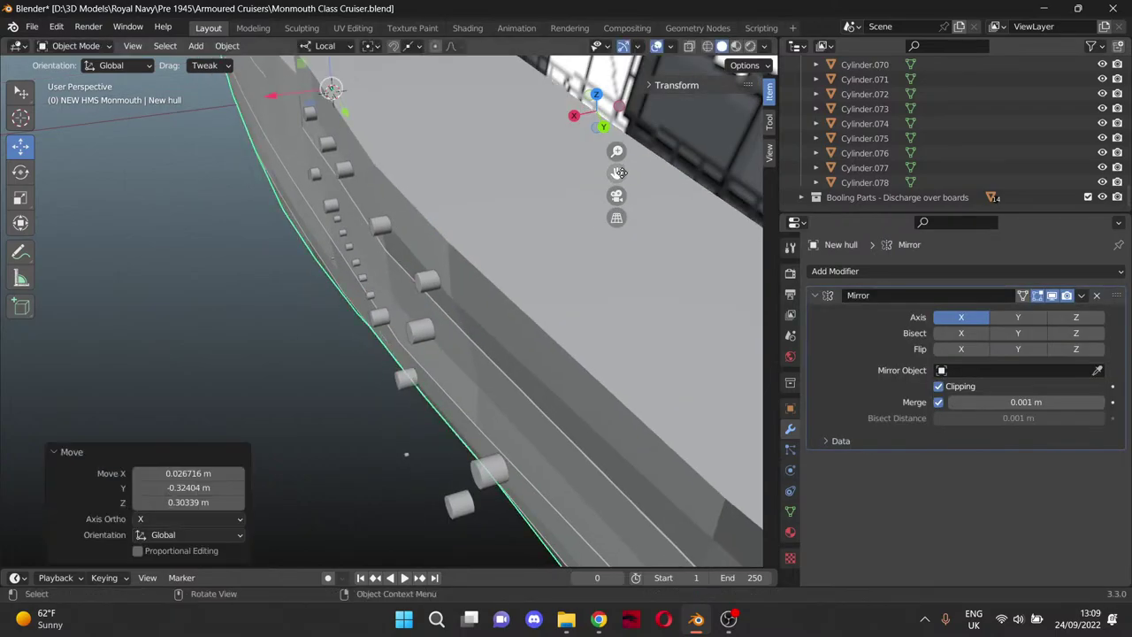
key("ctrl+z")
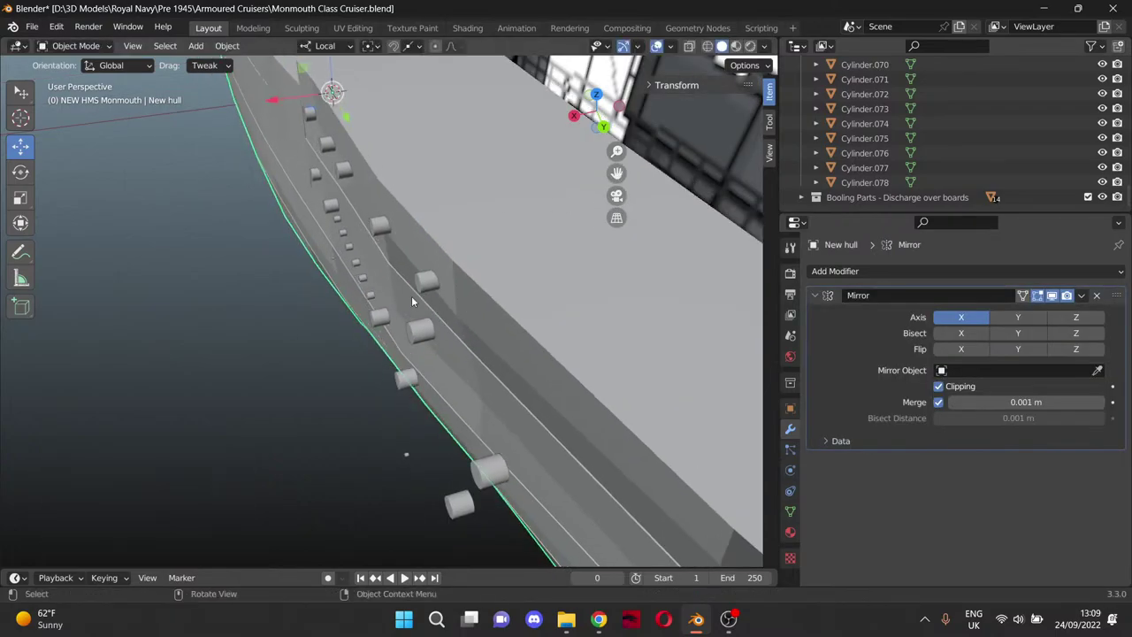
Move scuttle cylinder Cylinder.008 inward along X so it partly penetrates the hull side.
left_click(421, 330)
scroll(441, 383, "up", 6)
scroll(437, 383, "down", 3)
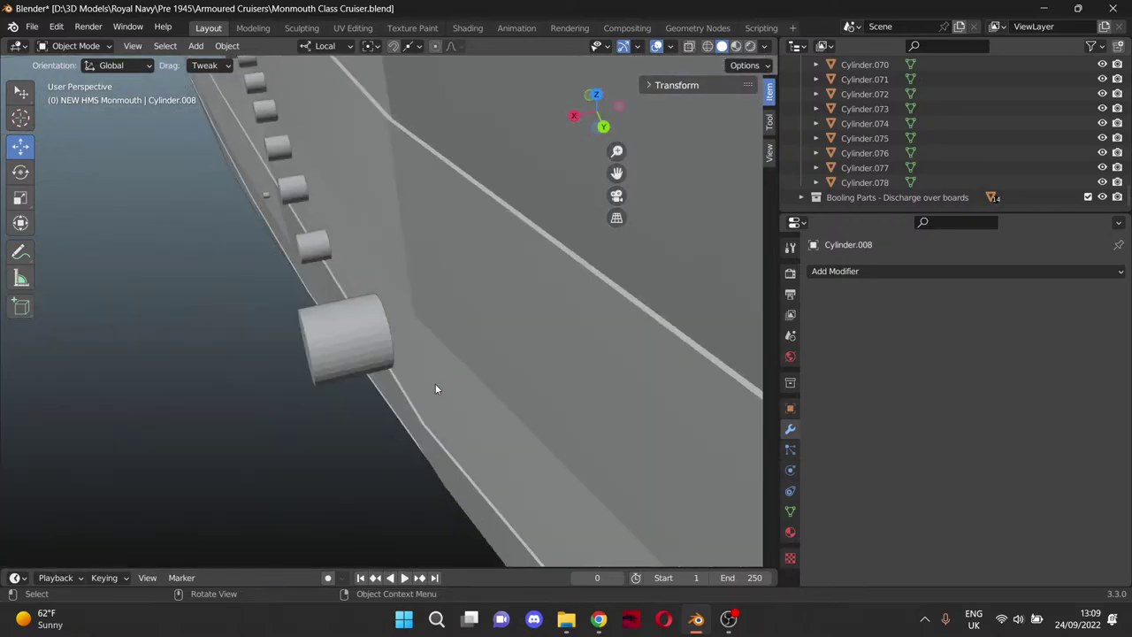
left_click_drag(616, 173, 322, 265)
left_click_drag(213, 345, 405, 321)
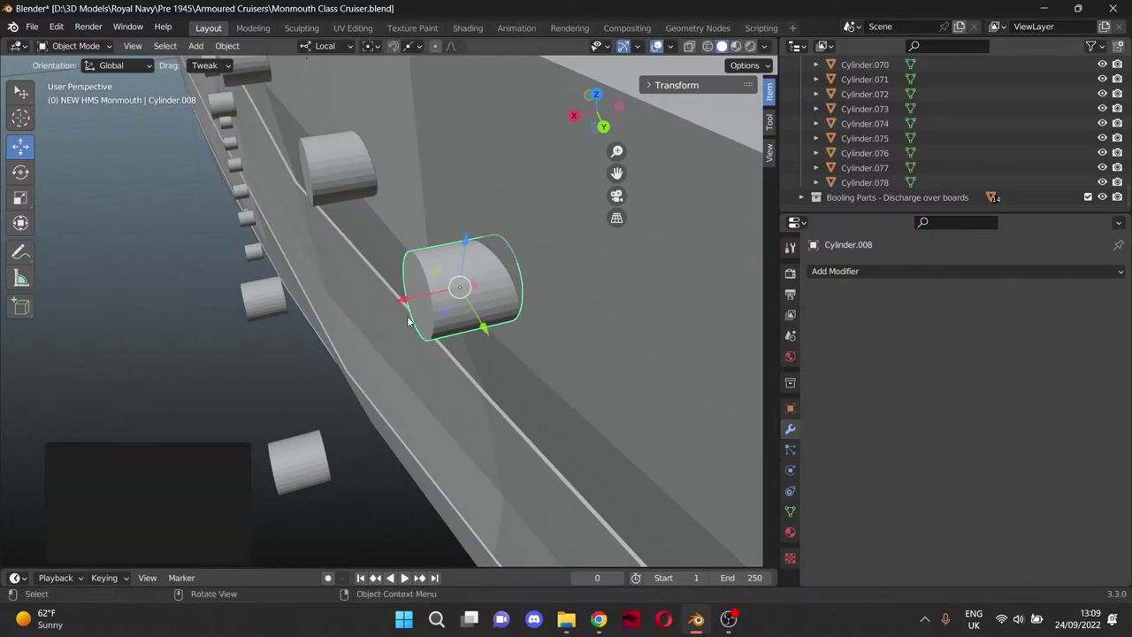
Move scuttle cylinder Cylinder.009 about -2.087 m along X, then adjust it by about -0.049 m to embed it in the hull.
scroll(394, 369, "down", 3)
left_click(416, 449)
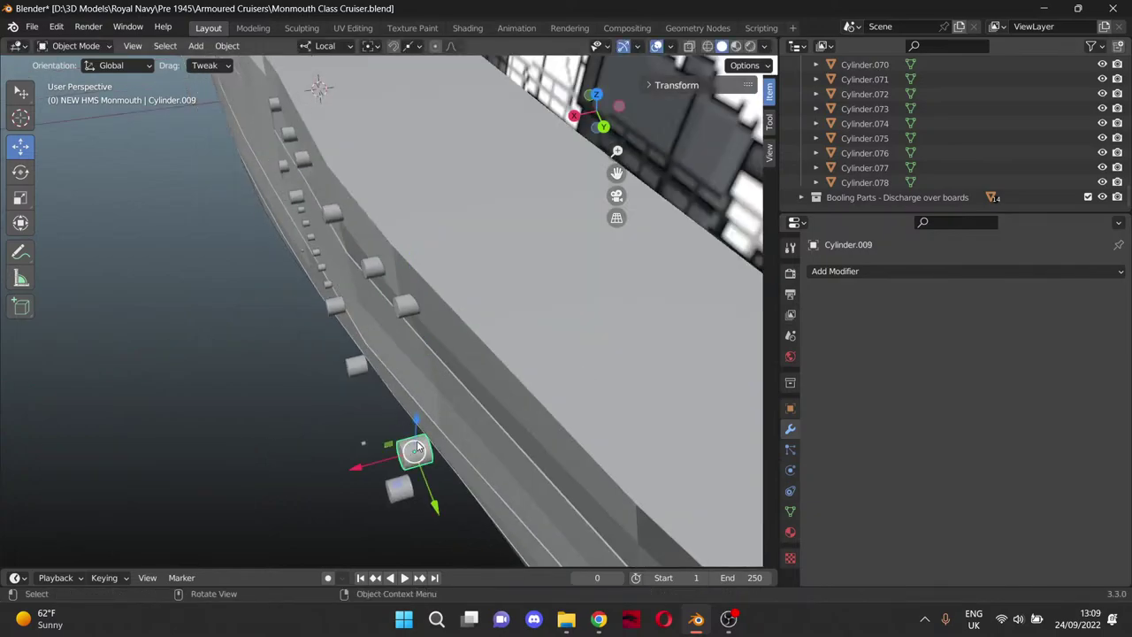
left_click_drag(359, 471, 468, 445)
left_click_drag(617, 174, 616, 240)
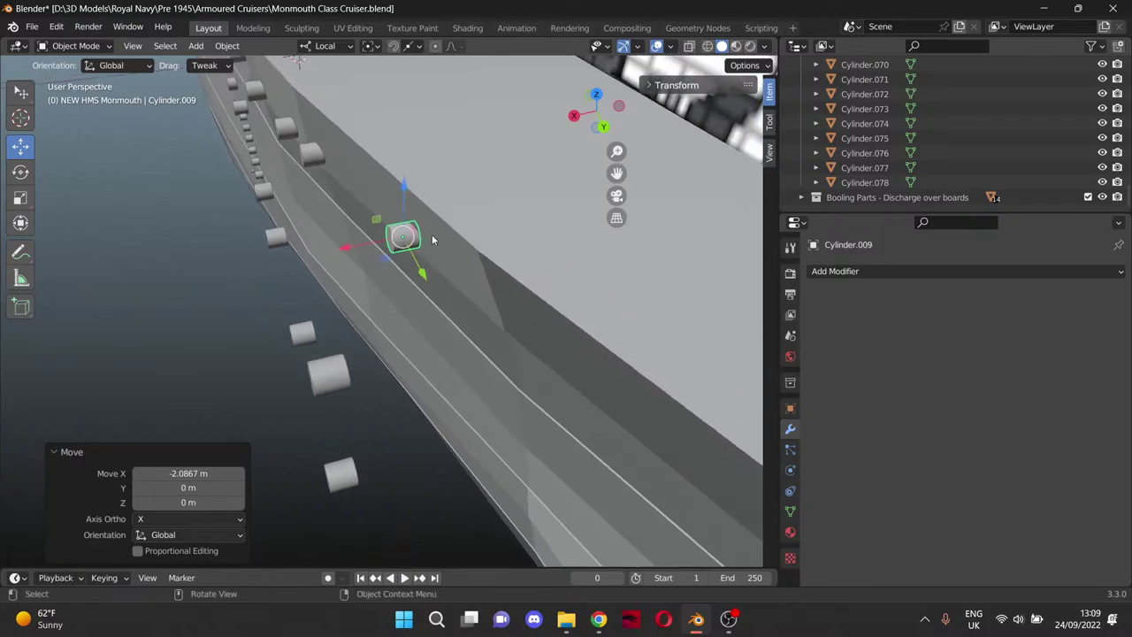
scroll(432, 237, "up", 3)
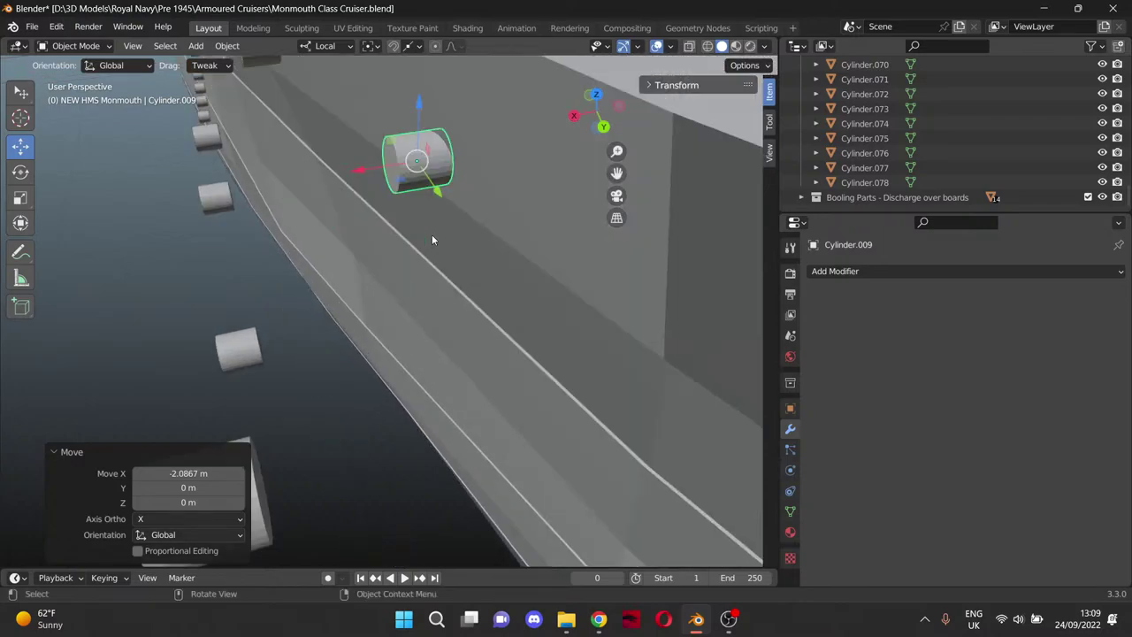
left_click_drag(616, 173, 542, 237)
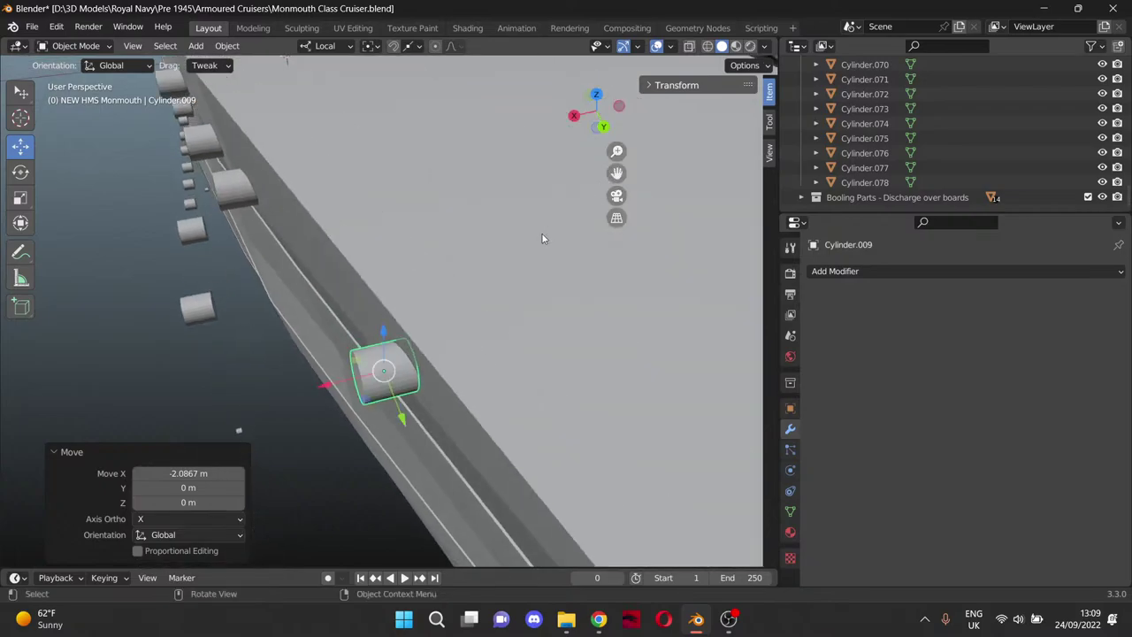
left_click_drag(345, 387, 341, 388)
Move scuttle cylinder Cylinder.010 about -2.917 m along X, then back by about 0.043 m so it protrudes from the hull.
scroll(448, 389, "up", 4)
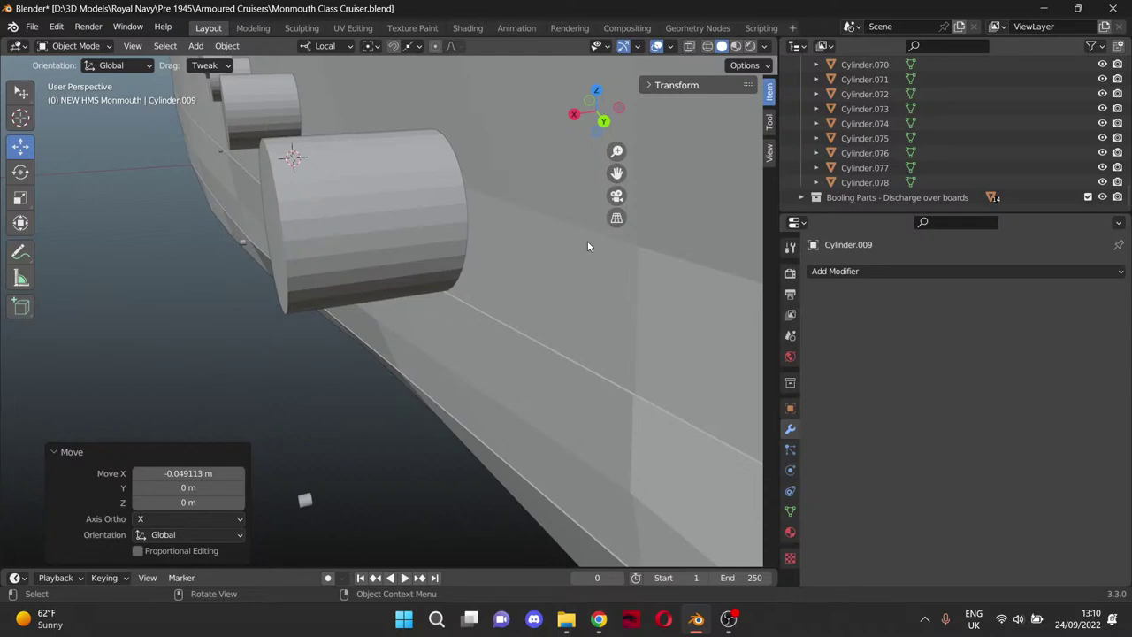
left_click_drag(617, 172, 779, 310)
scroll(539, 222, "up", 4)
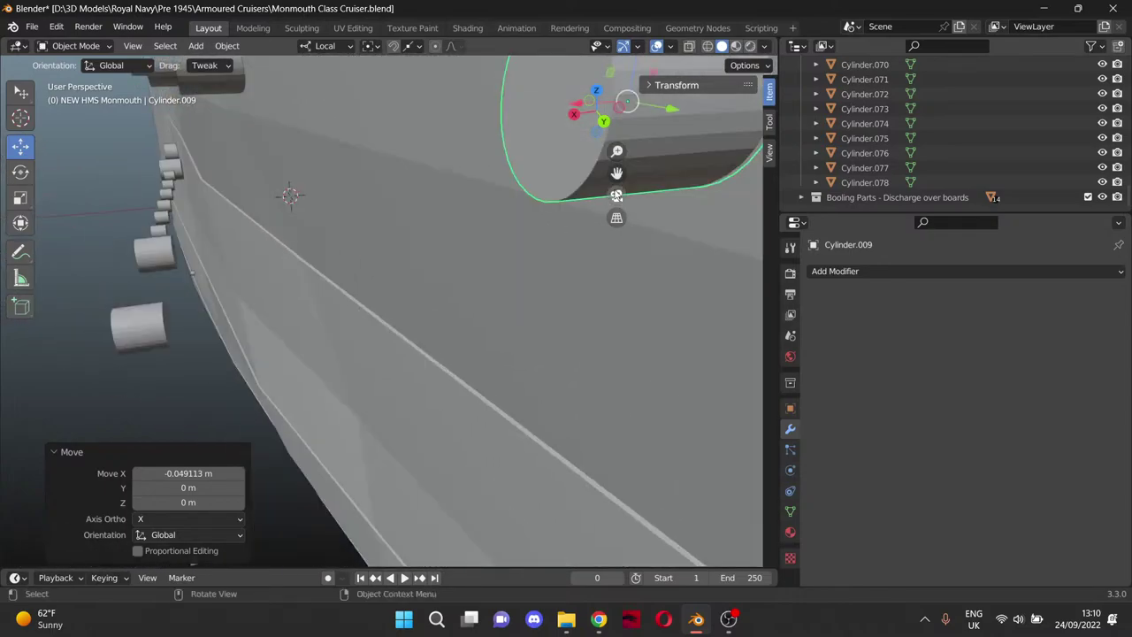
left_click_drag(617, 173, 441, 57)
scroll(524, 274, "down", 5)
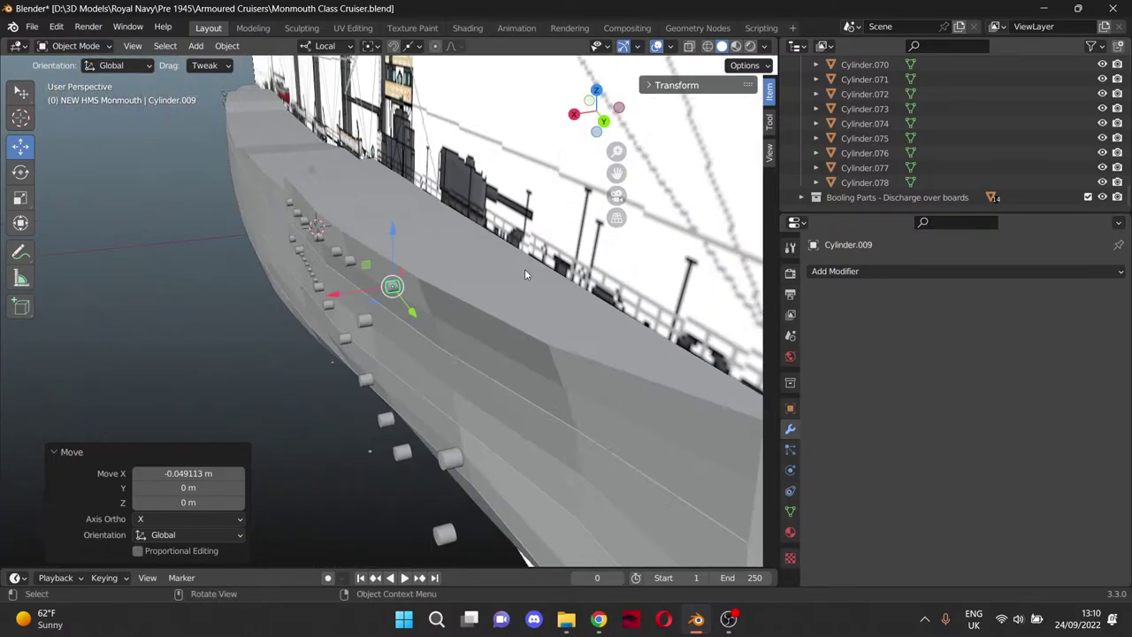
left_click(367, 322)
left_click_drag(307, 333, 377, 326)
scroll(530, 354, "up", 4)
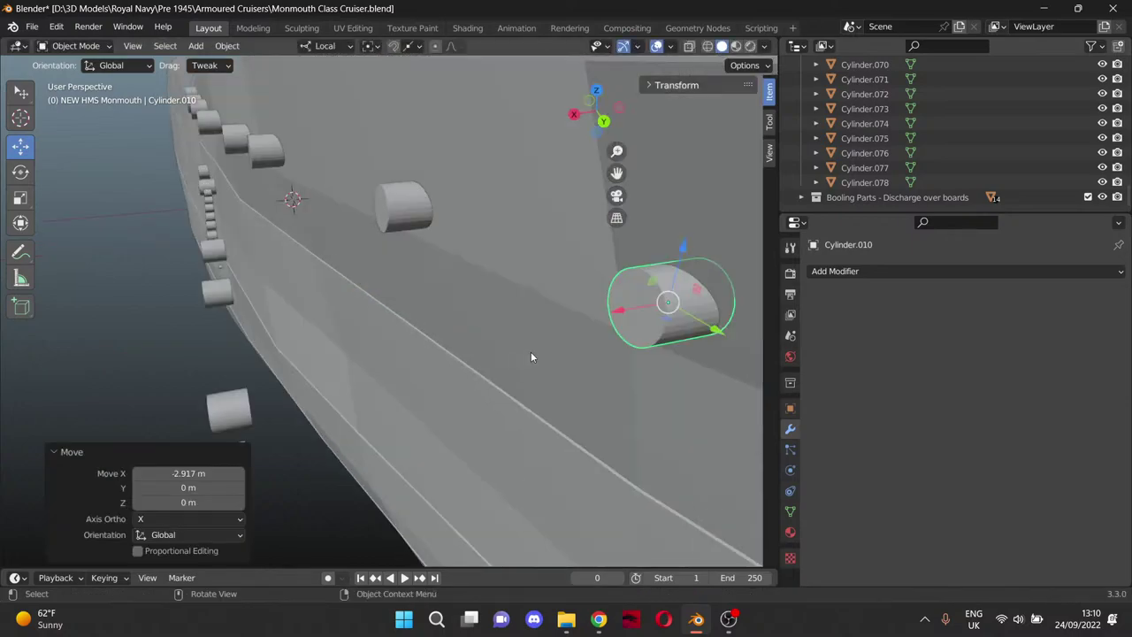
mouse_move(617, 173)
left_mouse_down()
mouse_move(566, 149)
mouse_move(596, 181)
left_mouse_up()
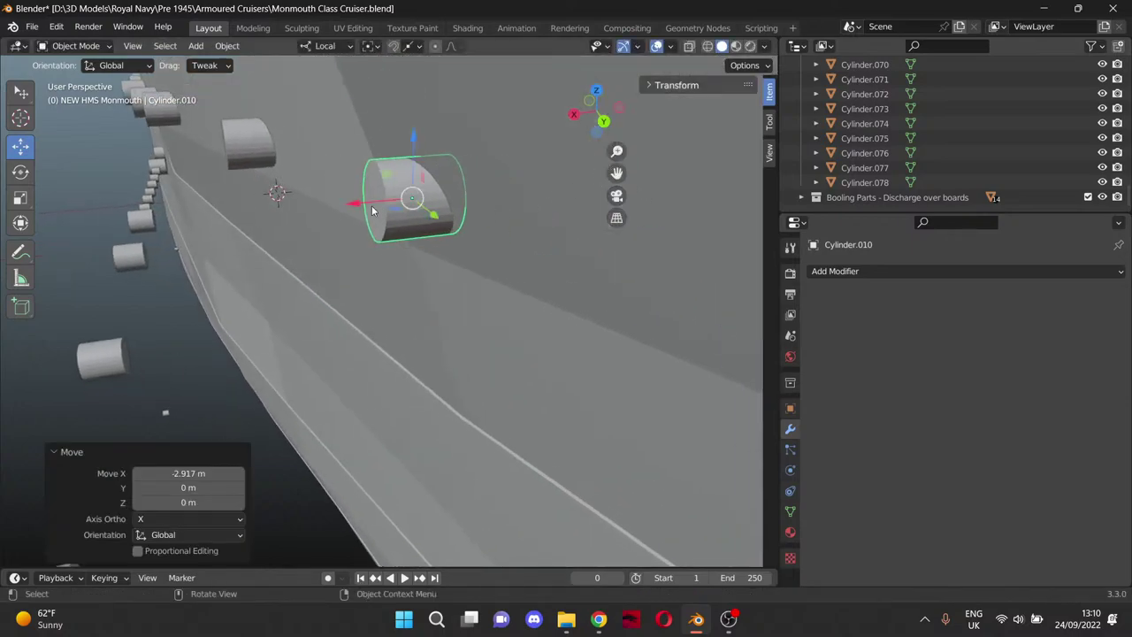
left_click_drag(371, 211, 351, 205)
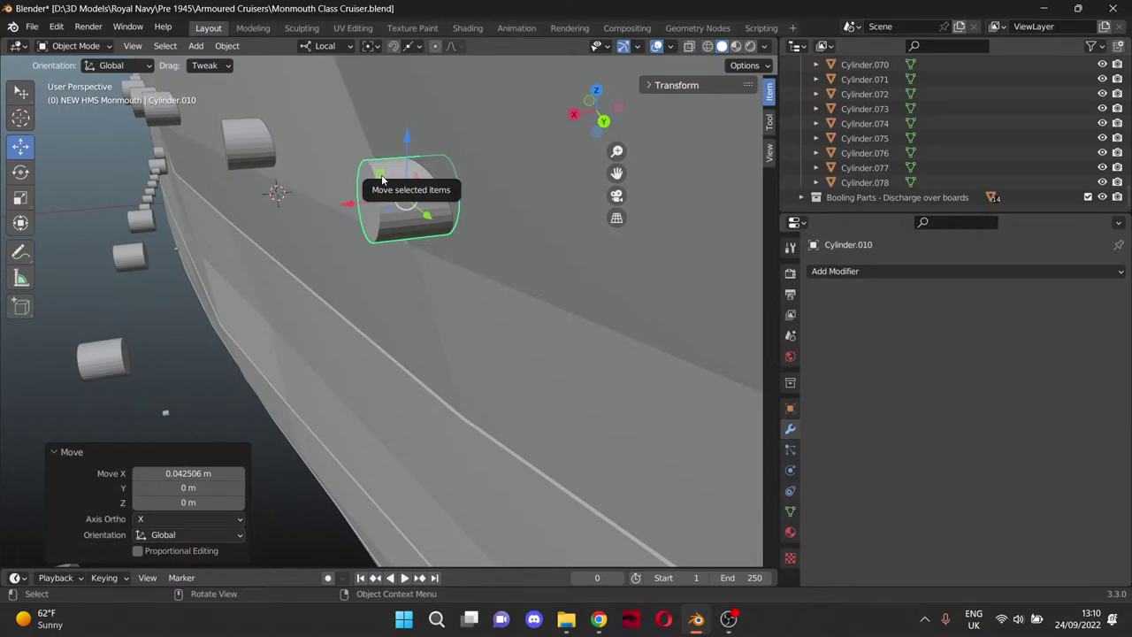
Move scuttle cylinder Cylinder.011 inward along X to the bow plating, finishing with a further shift of about -0.773 m.
scroll(381, 180, "down", 4)
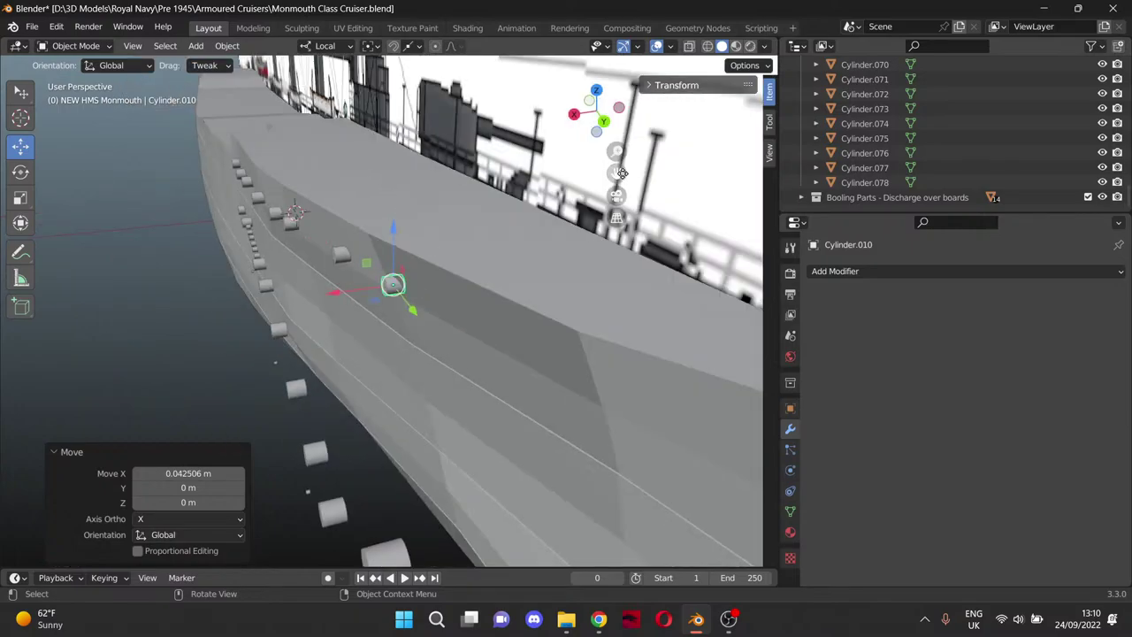
left_click_drag(622, 173, 607, 181)
left_click(404, 357)
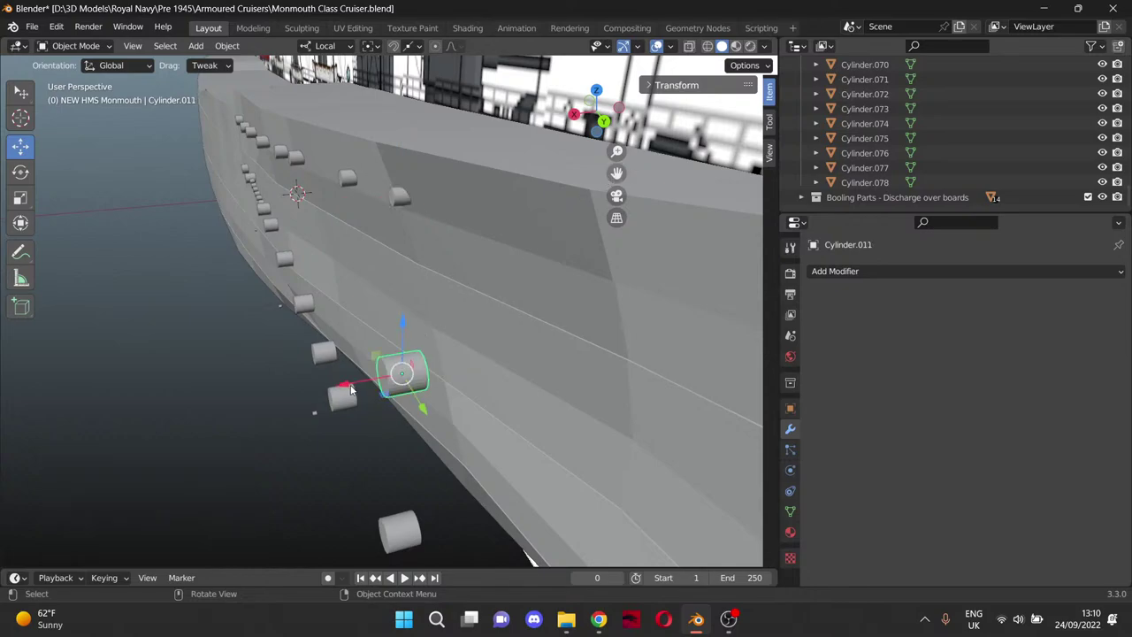
left_click_drag(352, 389, 664, 338)
left_click_drag(617, 175, 260, 126)
left_click_drag(295, 281, 345, 270)
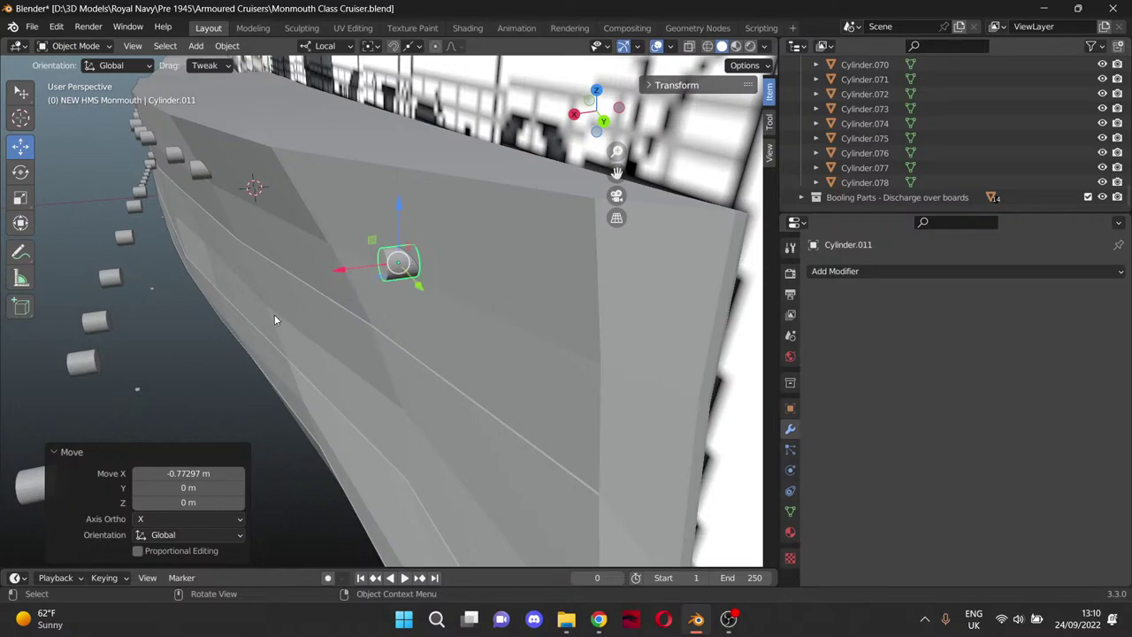
Move the foremost lower-row scuttle cylinder, Cylinder.021, about -7.11 m along X into the bow side.
scroll(270, 321, "down", 2)
middle_click_drag(283, 334, 301, 313)
left_click(300, 313)
left_click_drag(246, 320, 491, 272)
Move scuttle cylinder Cylinder.020 about -6.456 m along X into the bow side, then back out by about 0.099 m.
scroll(468, 281, "down", 8)
middle_click_drag(517, 326, 592, 336)
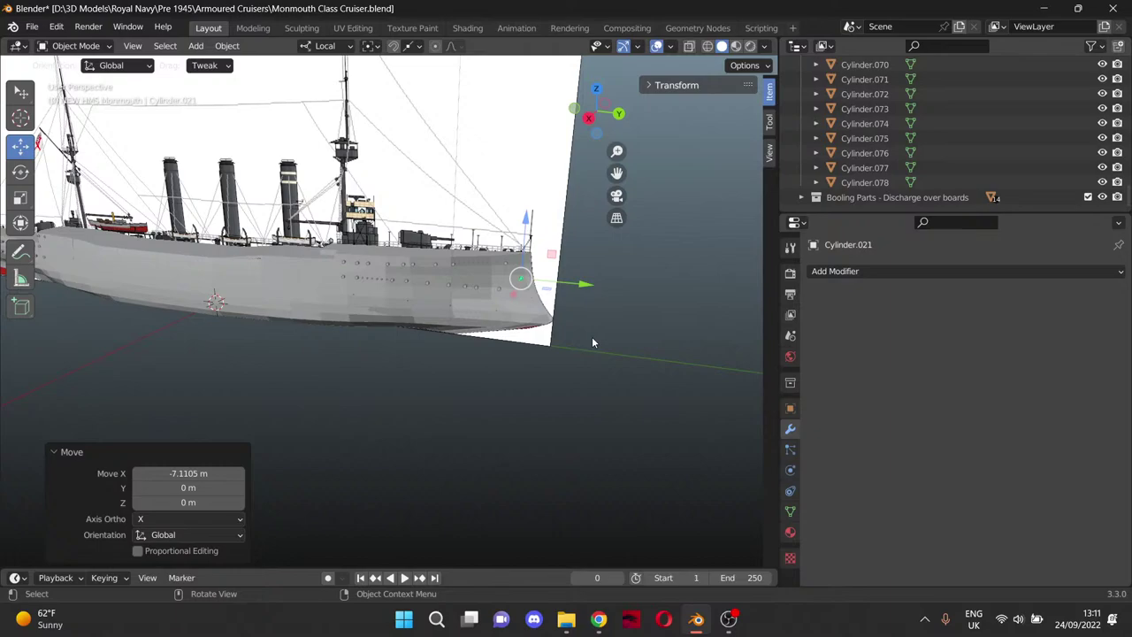
scroll(591, 336, "up", 5)
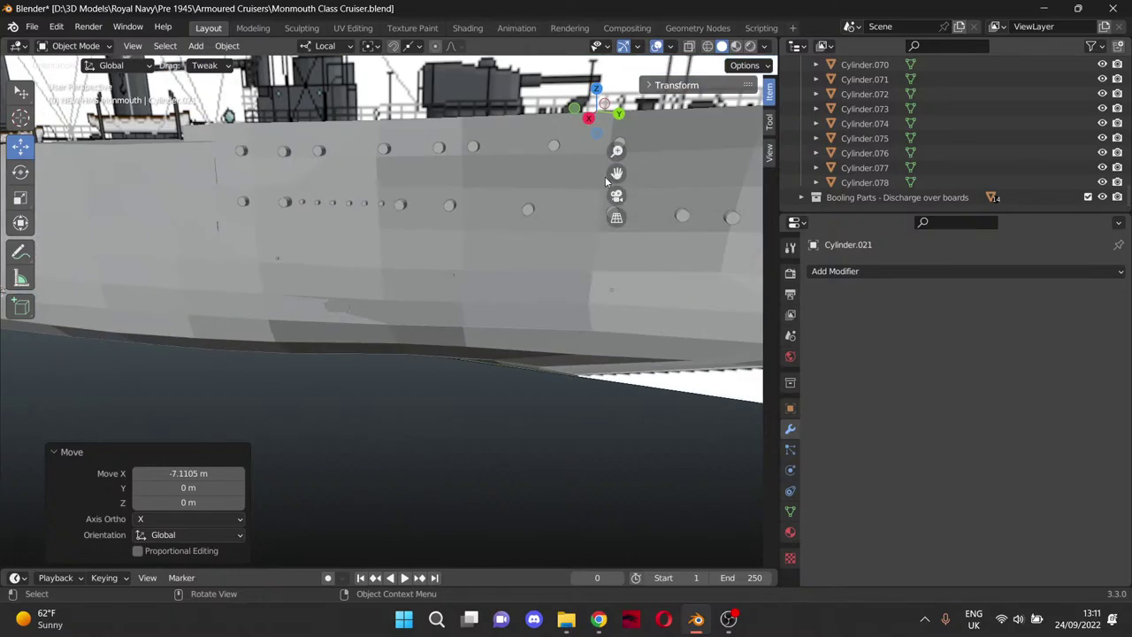
left_click_drag(607, 181, 377, 295)
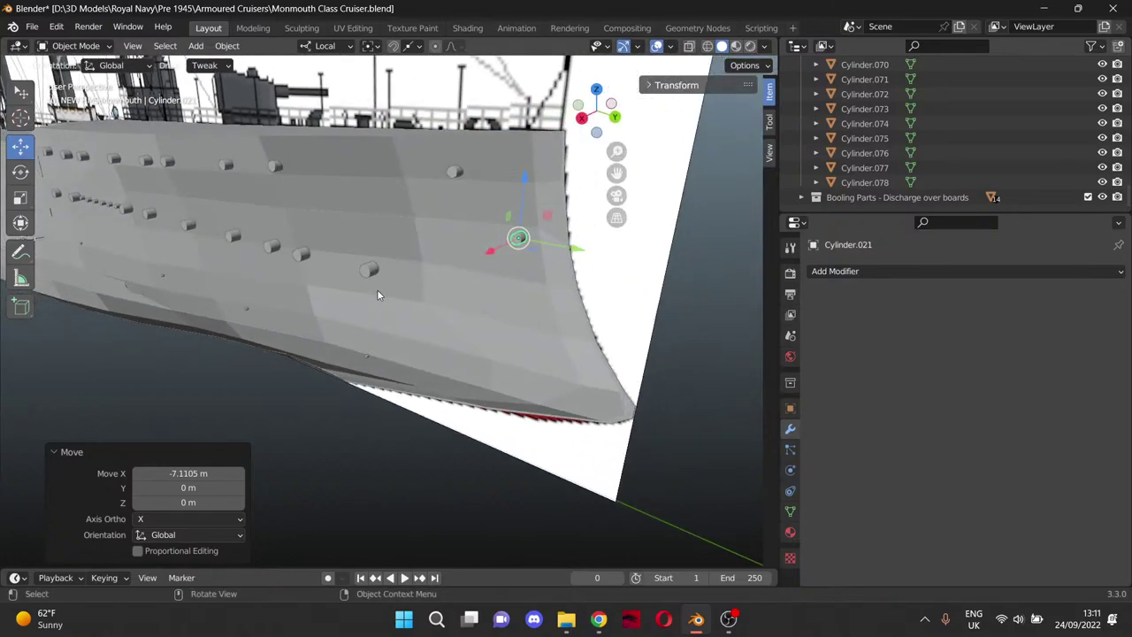
scroll(369, 291, "up", 2)
left_click(360, 246)
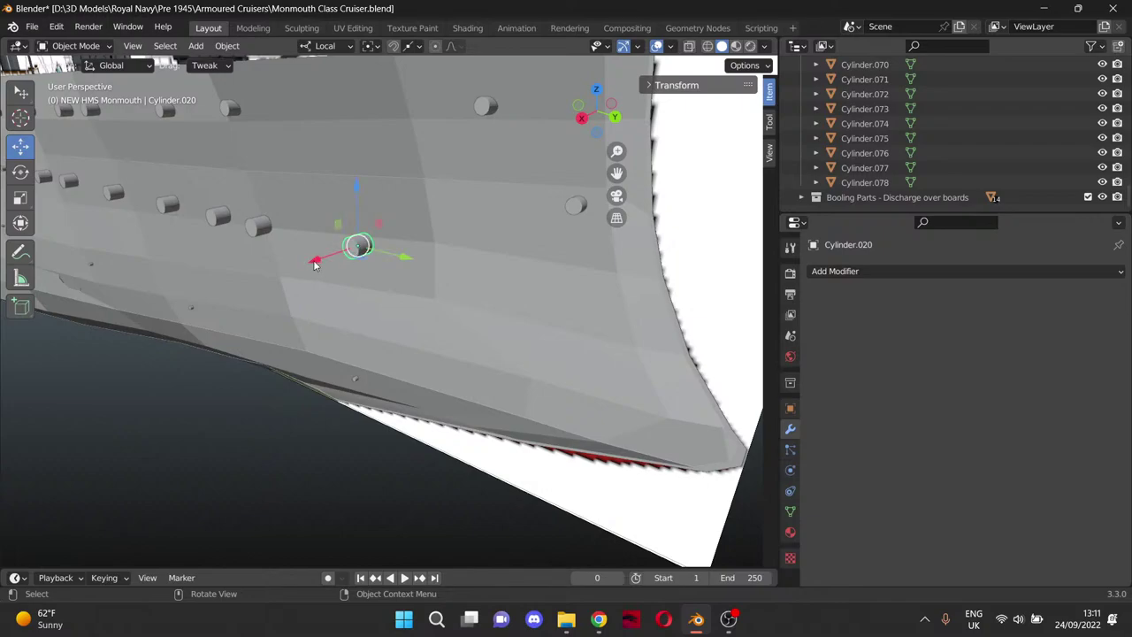
left_click_drag(314, 264, 436, 223)
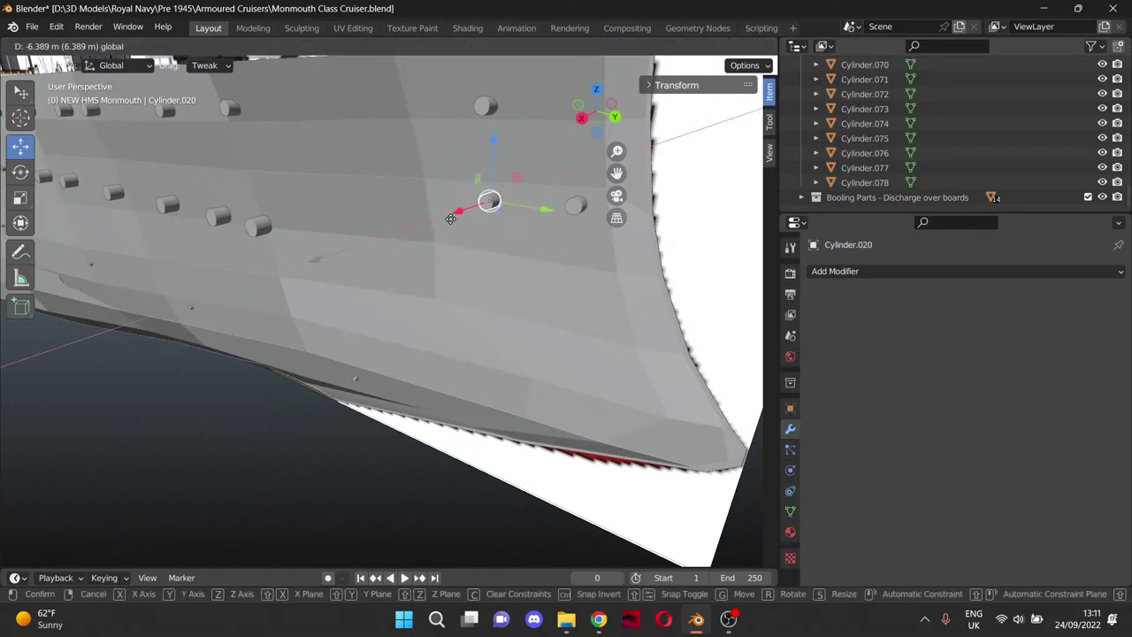
left_click_drag(451, 218, 450, 218)
middle_click_drag(515, 236, 487, 250)
scroll(361, 300, "up", 6)
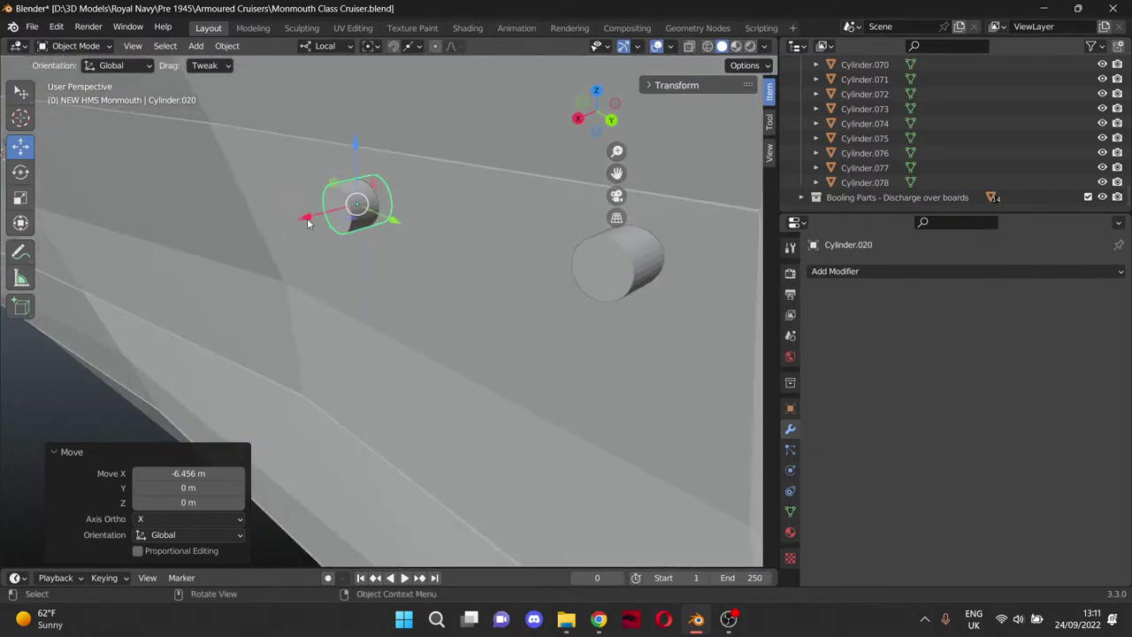
left_click_drag(308, 223, 298, 220)
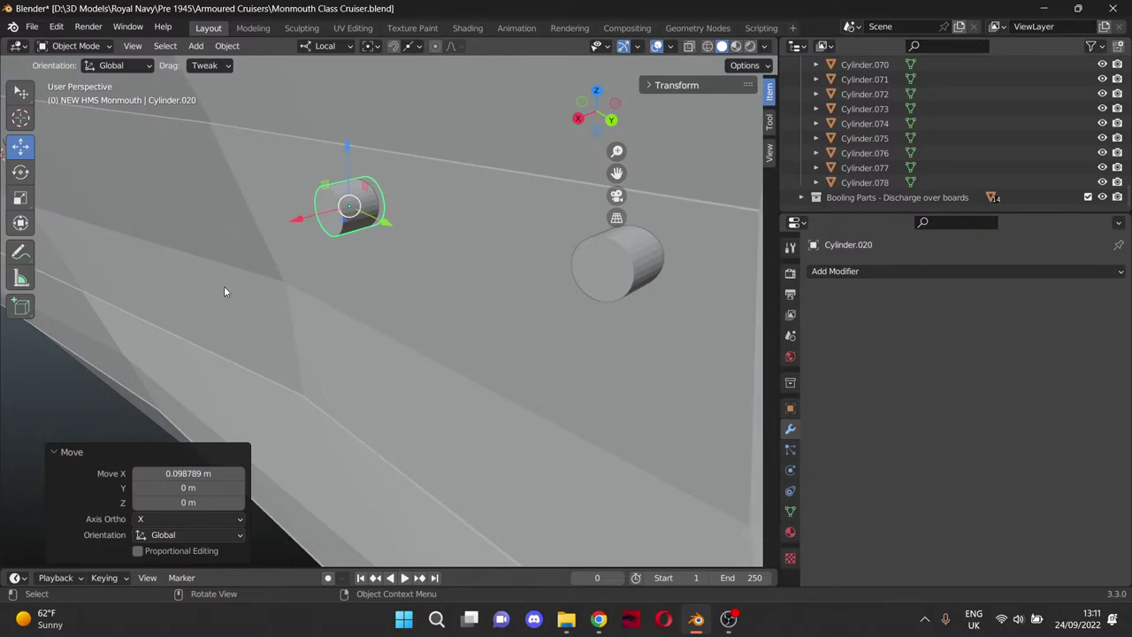
scroll(224, 291, "down", 3)
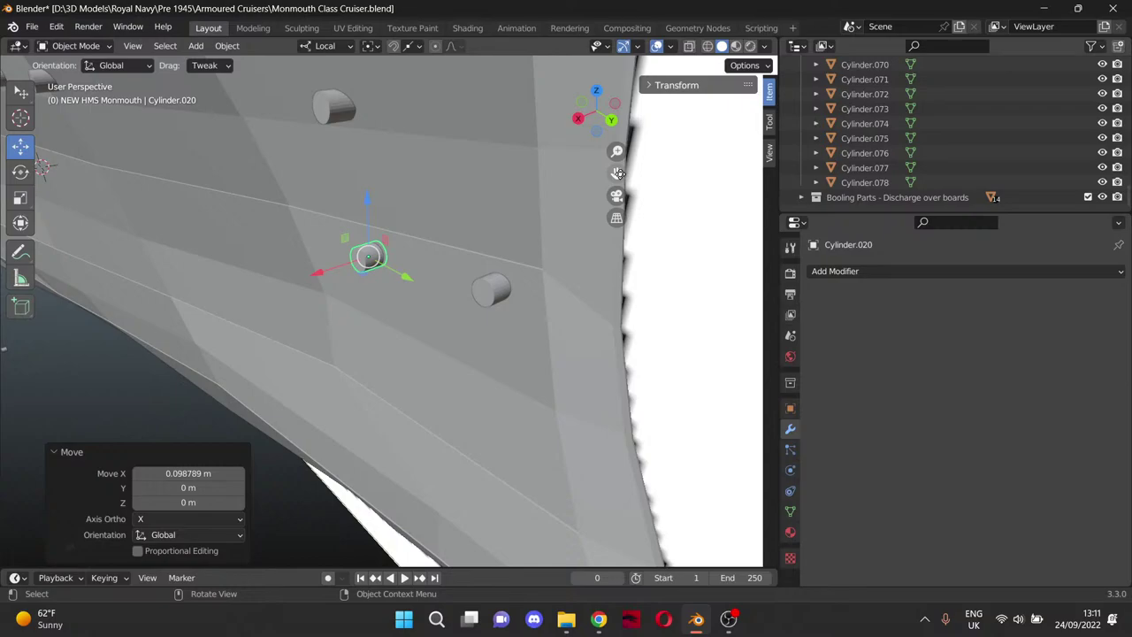
Move scuttle cylinder Cylinder.019 about -5.404 m along X into the bow side, then a further -0.035 m.
mouse_move(617, 174)
left_mouse_down()
mouse_move(654, 177)
mouse_move(617, 173)
left_mouse_up()
left_click(189, 319)
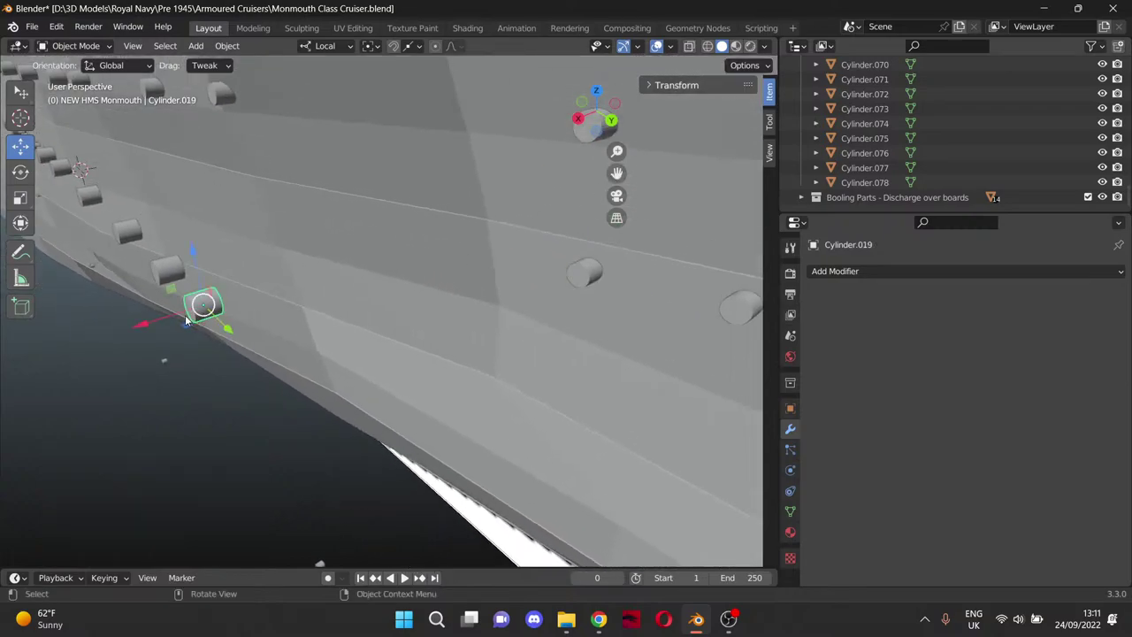
left_click_drag(187, 320, 386, 265)
scroll(430, 268, "up", 3)
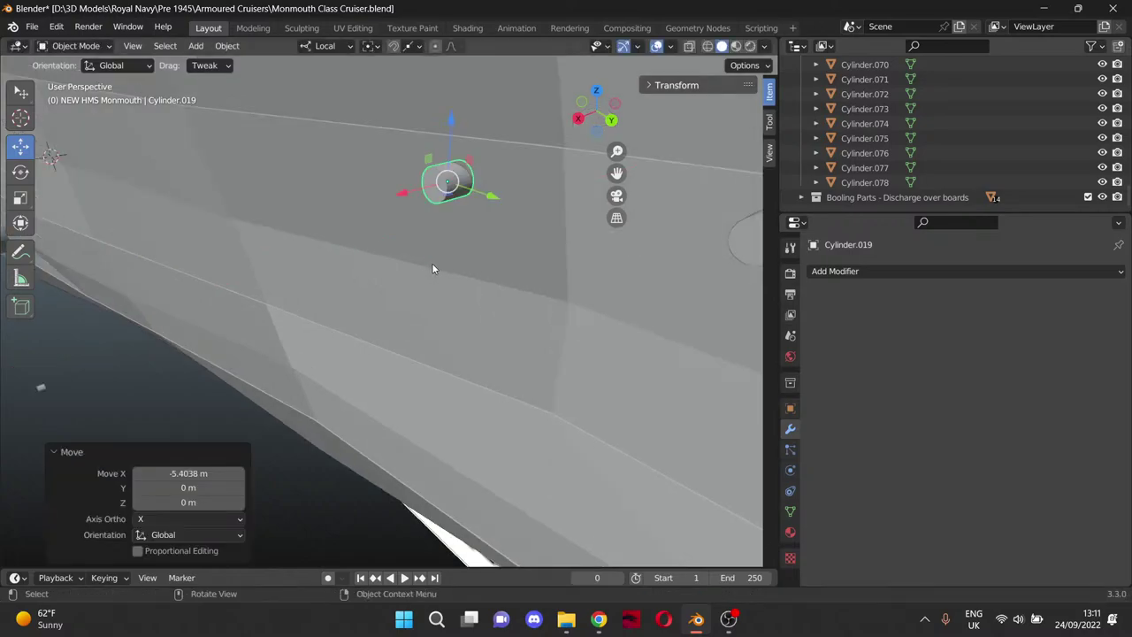
left_click_drag(402, 199, 407, 198)
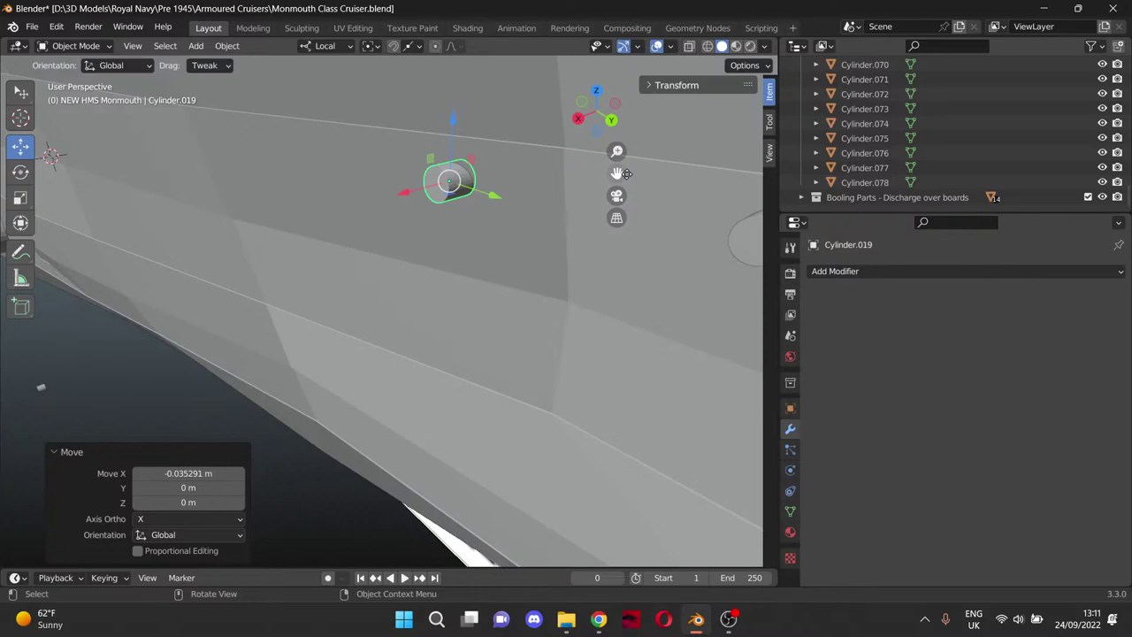
Move scuttle cylinder Cylinder.018 inward along X into the hull side, and Cylinder.017 about -3.803 m along X.
left_click_drag(626, 173, 888, 235)
left_click(316, 325)
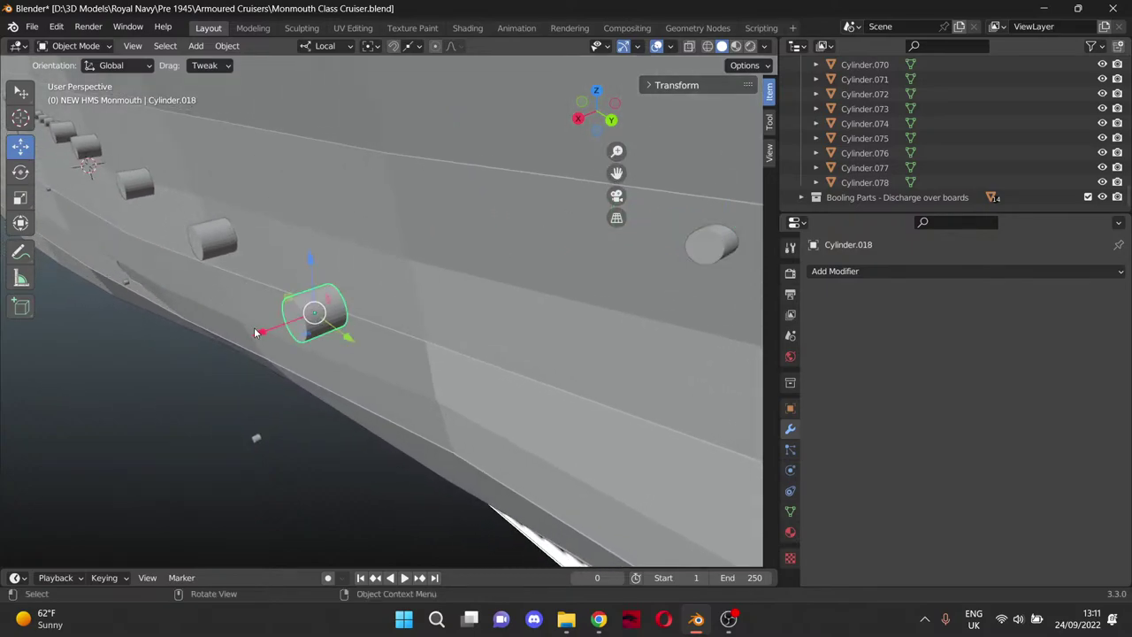
left_click_drag(255, 333, 515, 229)
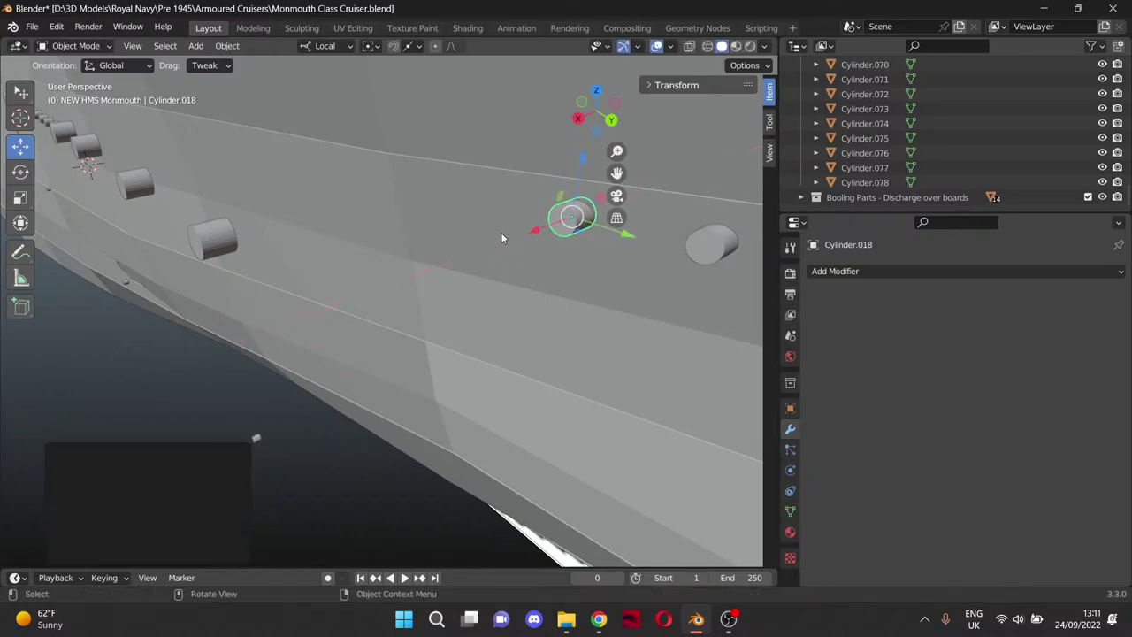
left_click(213, 239)
left_click_drag(157, 256, 359, 209)
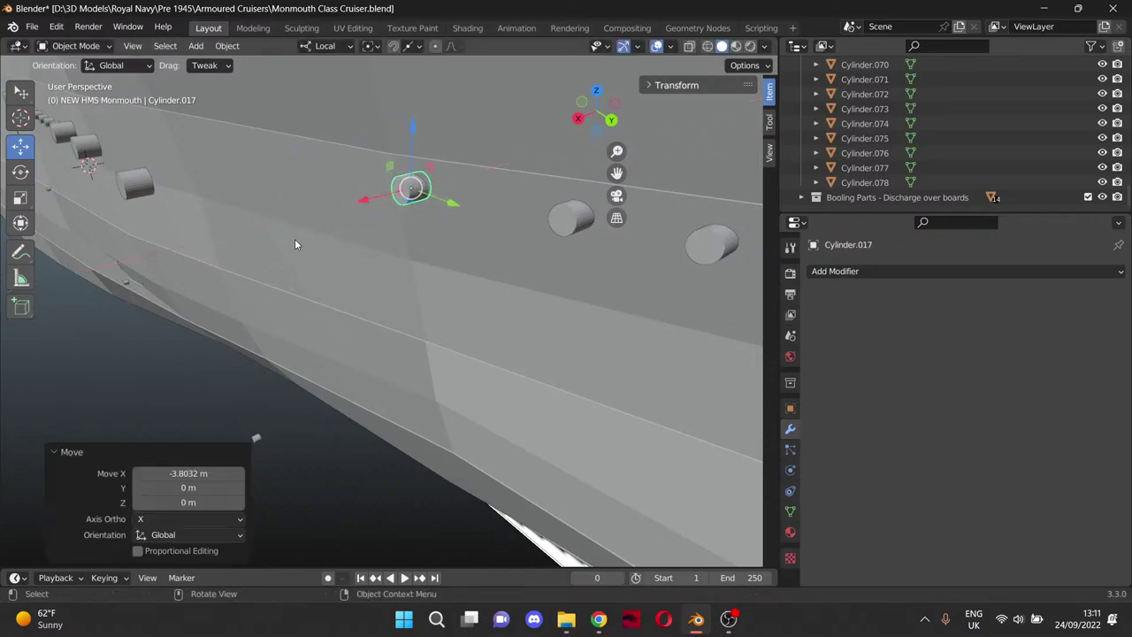
Move scuttle cylinder Cylinder.016 about -2.752 m and Cylinder.015 about -1.744 m along X into the hull side.
left_click(140, 189)
left_click_drag(110, 195, 214, 171)
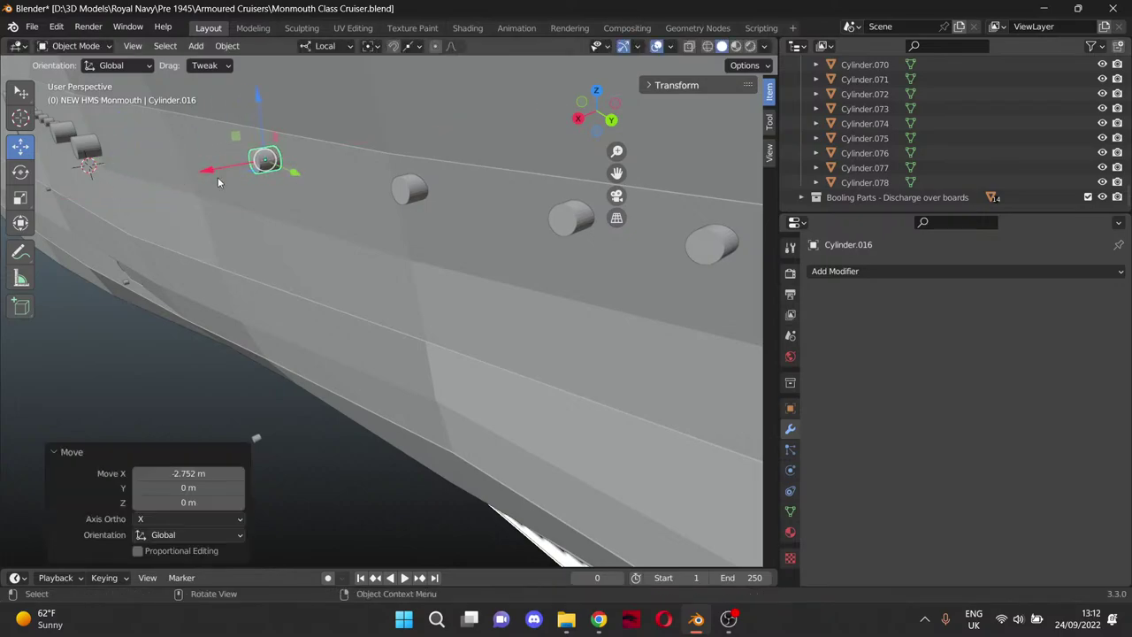
left_click_drag(618, 173, 683, 209)
scroll(412, 248, "up", 2)
left_click(301, 284)
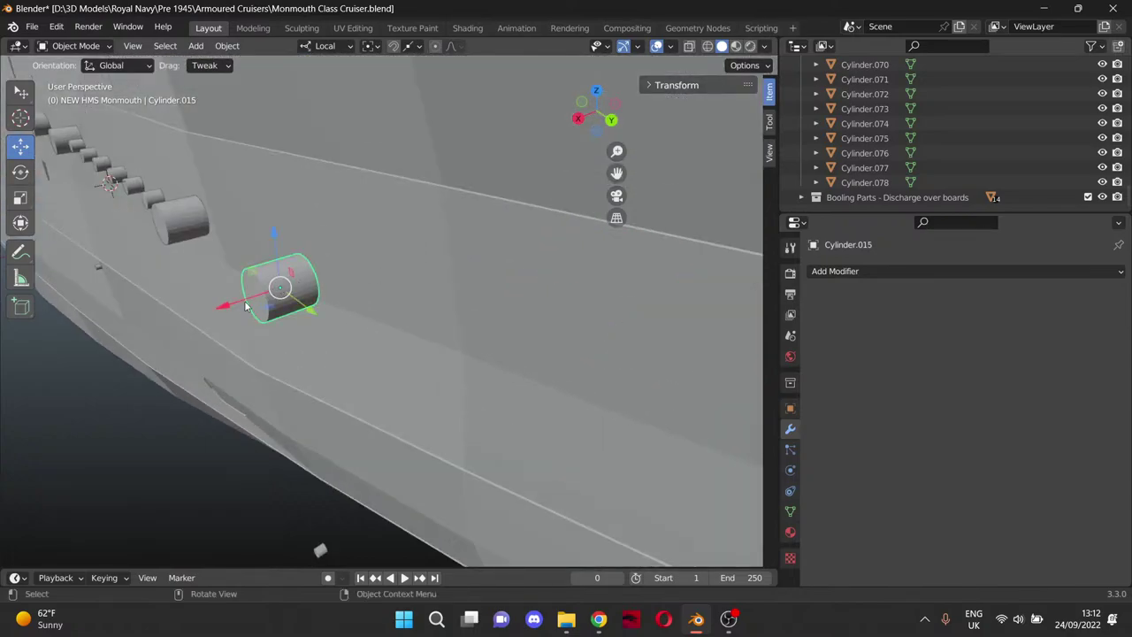
left_click_drag(228, 308, 376, 280)
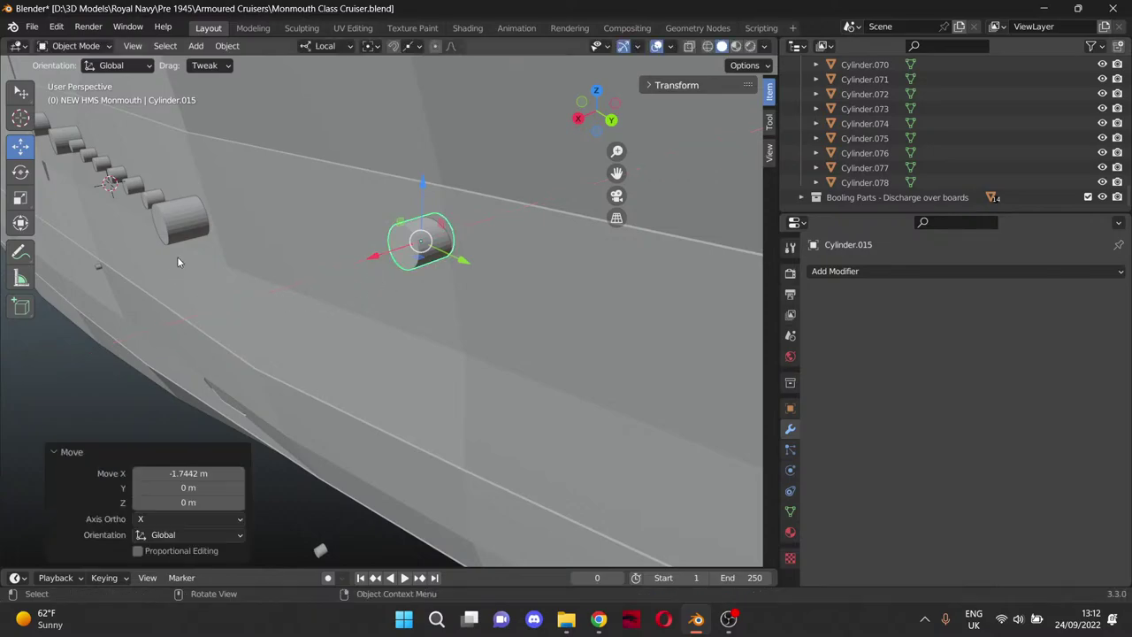
Move scuttle cylinder Cylinder.014 about -1.153 m and the smaller Cylinder.078 about -0.975 m along X into the hull.
left_click(200, 231)
left_click_drag(129, 236, 204, 219)
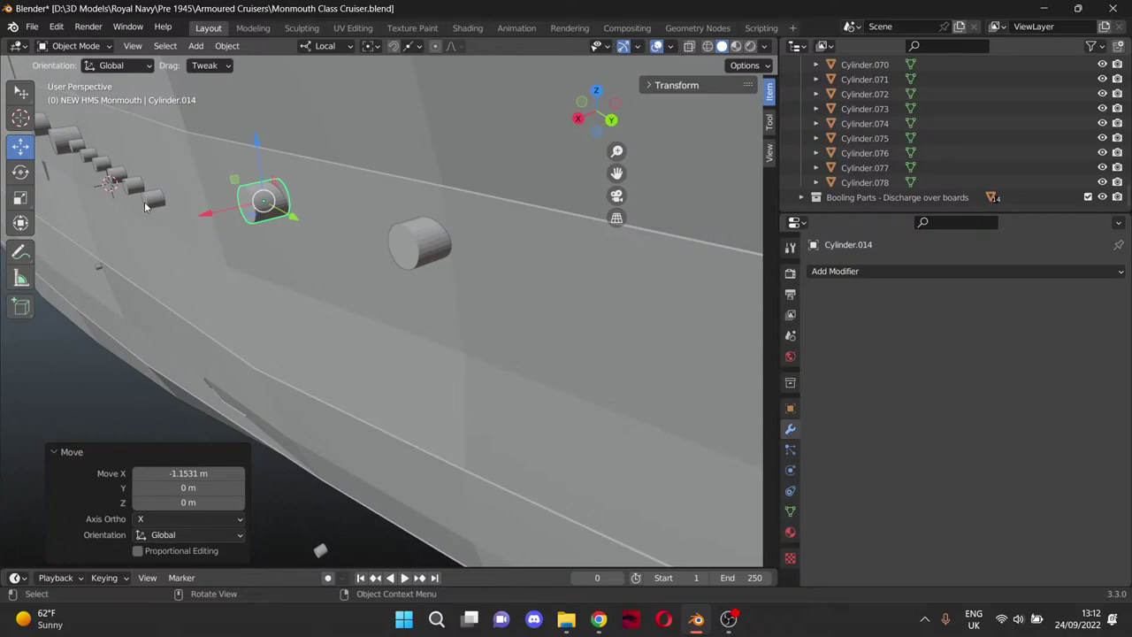
left_click(154, 199)
left_click_drag(104, 209, 164, 194)
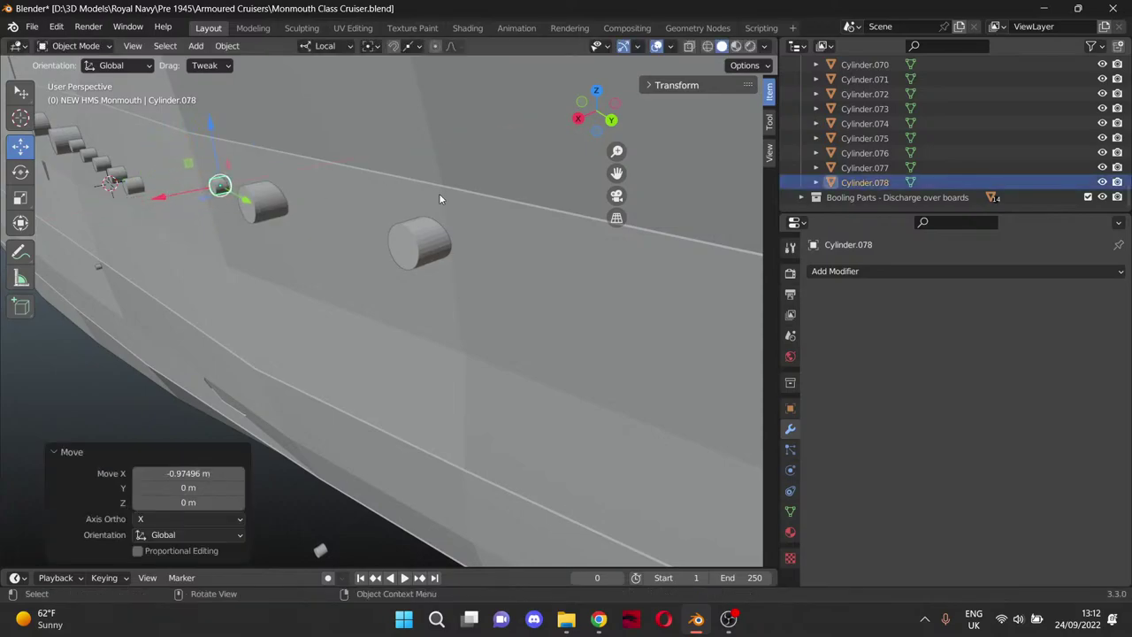
Move the small scuttle cylinder Cylinder.077 about -0.771 m along X so it intersects the hull plating.
left_click_drag(617, 174, 883, 267)
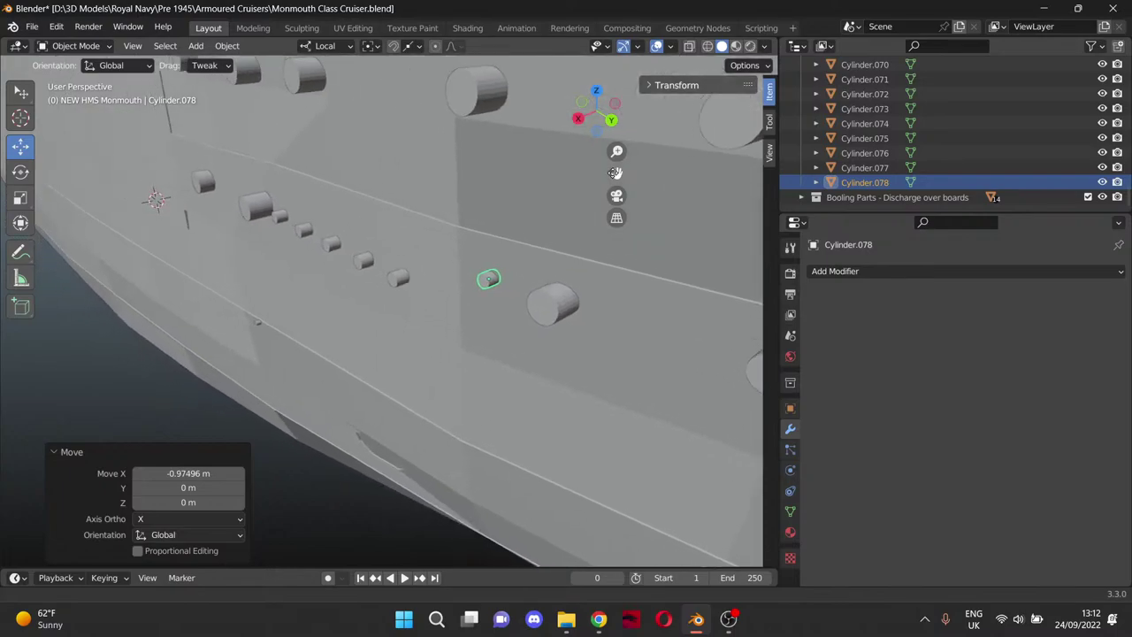
left_click(376, 291)
left_click_drag(358, 295, 390, 282)
scroll(409, 323, "up", 5)
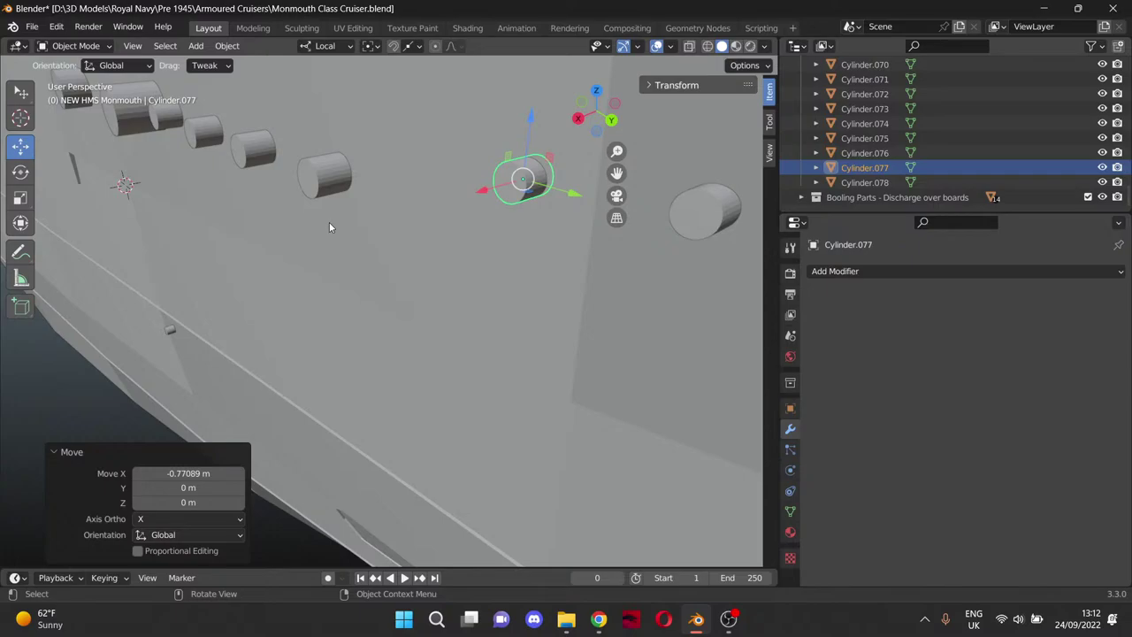
Move the next two small scuttle cylinders aft of Cylinder.077 inward along X so they intersect the hull side.
left_click(324, 177)
left_click_drag(281, 193, 362, 173)
left_click(233, 152)
left_click_drag(204, 160, 252, 155)
Move Cylinder.074 and the small scuttle cylinder just aft of it inward along X into the hull side.
left_click(189, 134)
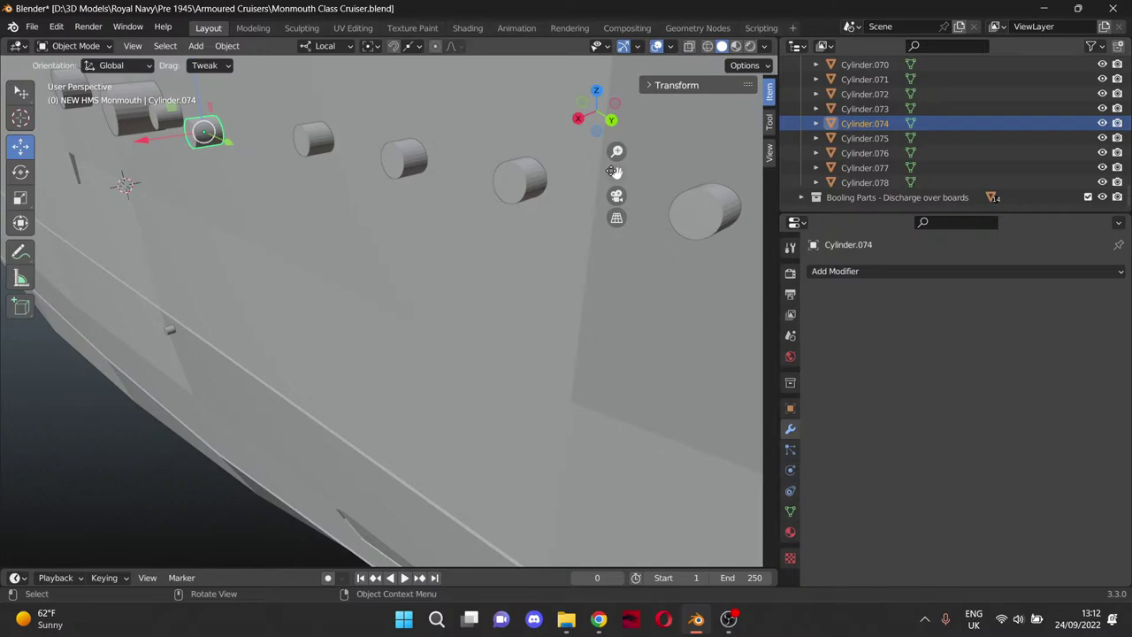
left_click_drag(612, 170, 439, 317)
left_click_drag(358, 360, 404, 351)
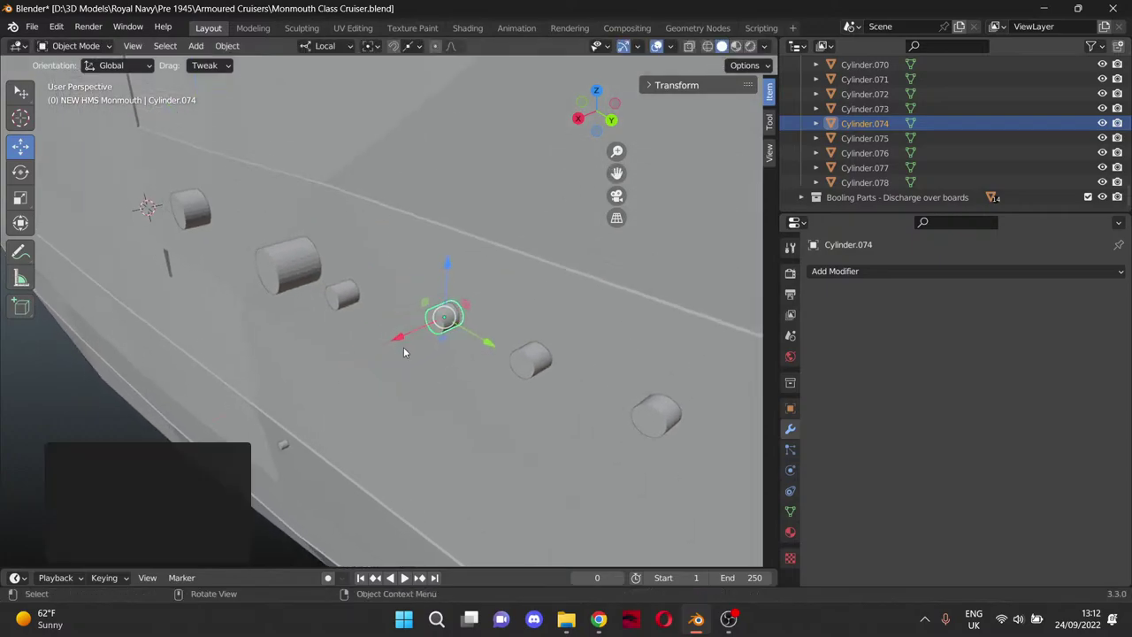
left_click(338, 301)
left_click_drag(300, 313, 334, 306)
Move the larger scuttle cylinder Cylinder.013 slightly inward along X, then select Cylinder.012 just aft of it.
left_click(270, 269)
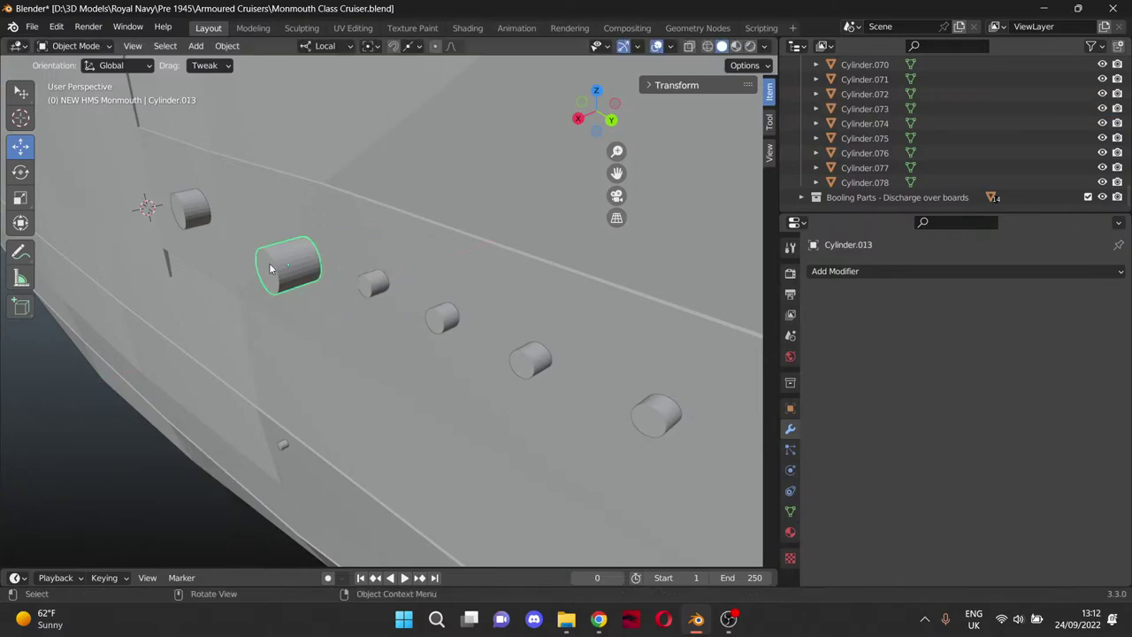
left_click_drag(237, 284, 254, 277)
left_click(196, 206)
scroll(197, 261, "down", 10)
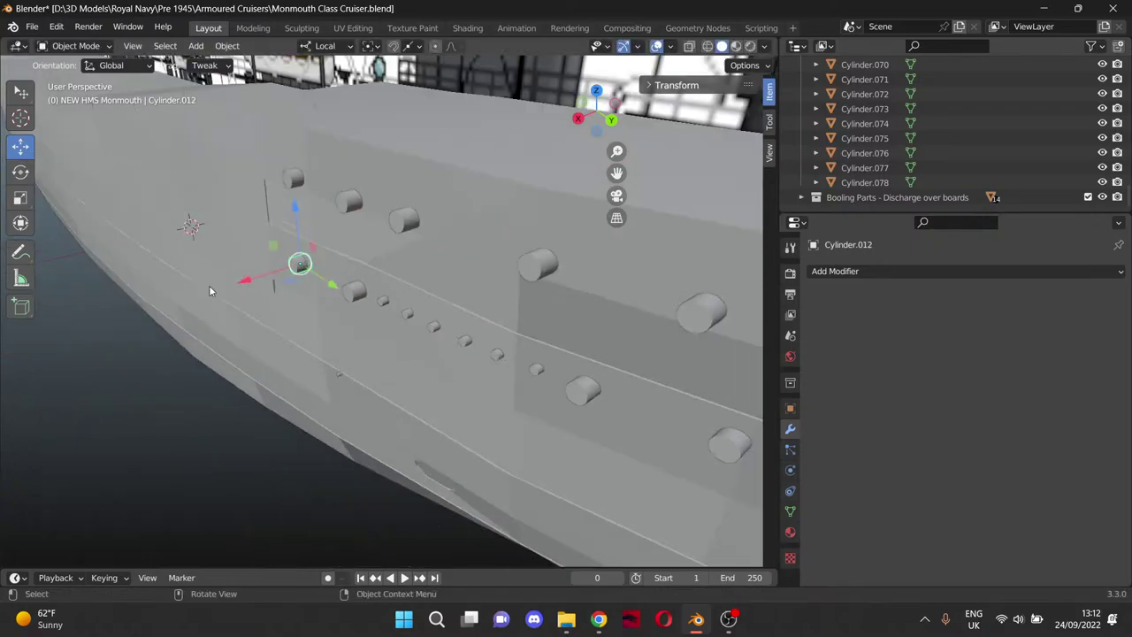
Move Cylinder.079, the foremost small cylinder below the scuttle rows, about -4.65 m along X toward the bow plating.
middle_click_drag(232, 303, 144, 276)
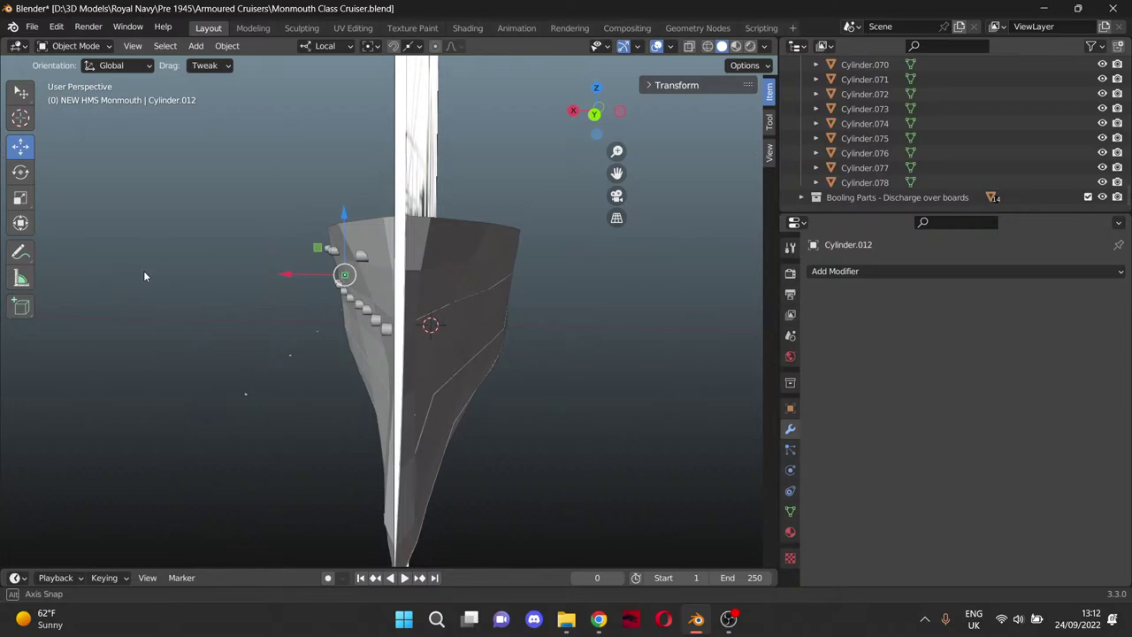
middle_click_drag(144, 277, 237, 294)
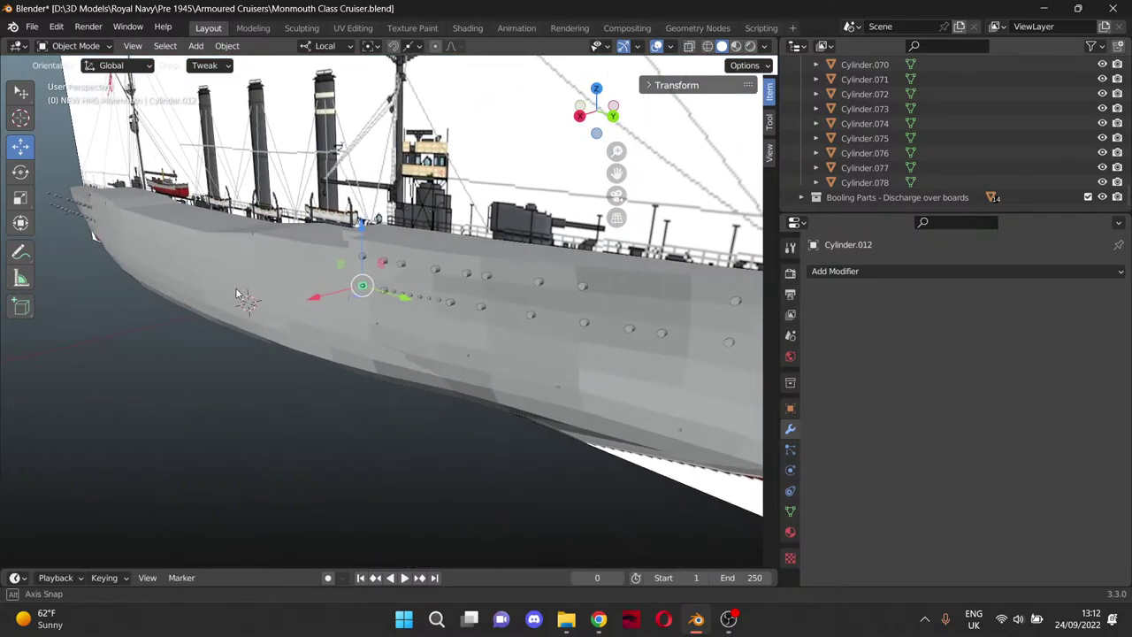
middle_click_drag(237, 294, 179, 263)
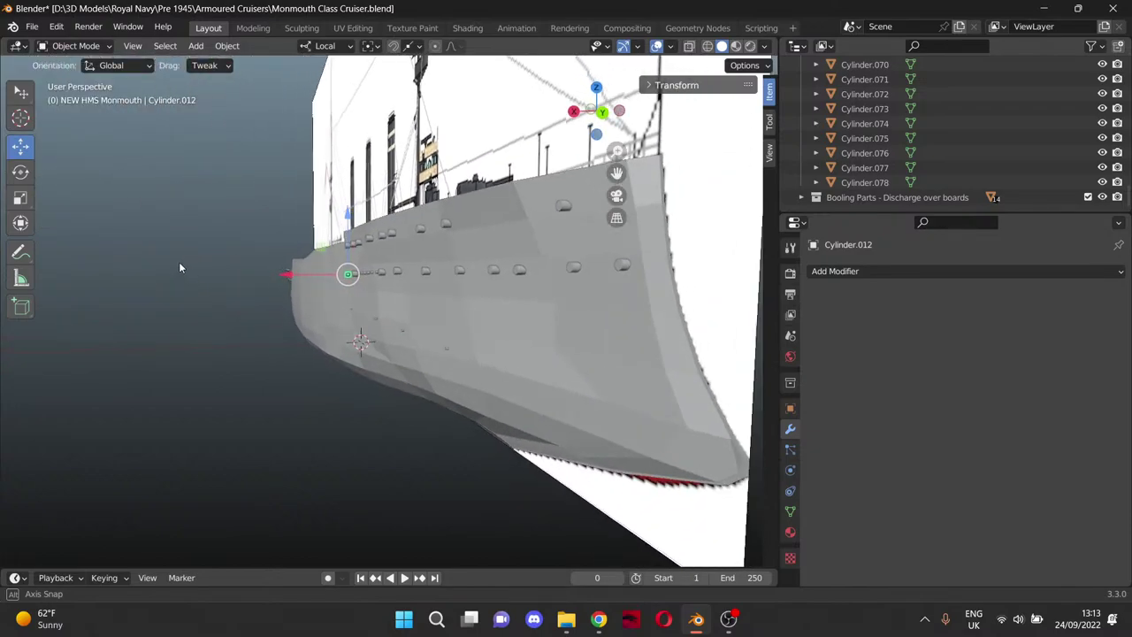
left_click(447, 349)
left_click_drag(618, 173, 512, 151)
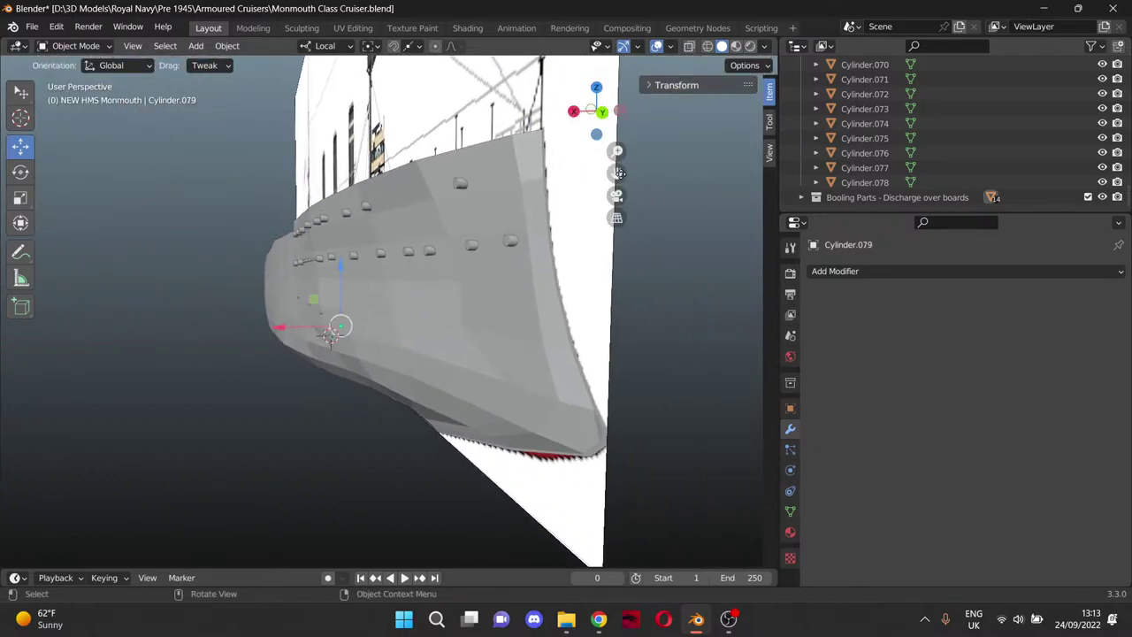
scroll(402, 293, "up", 3)
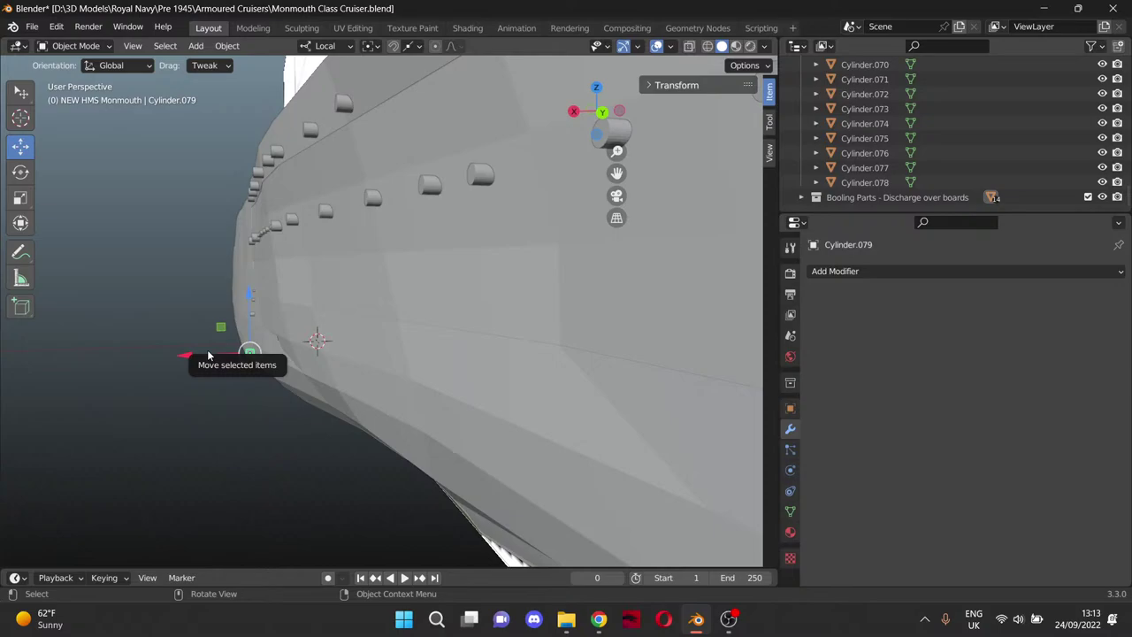
left_click_drag(191, 356, 455, 346)
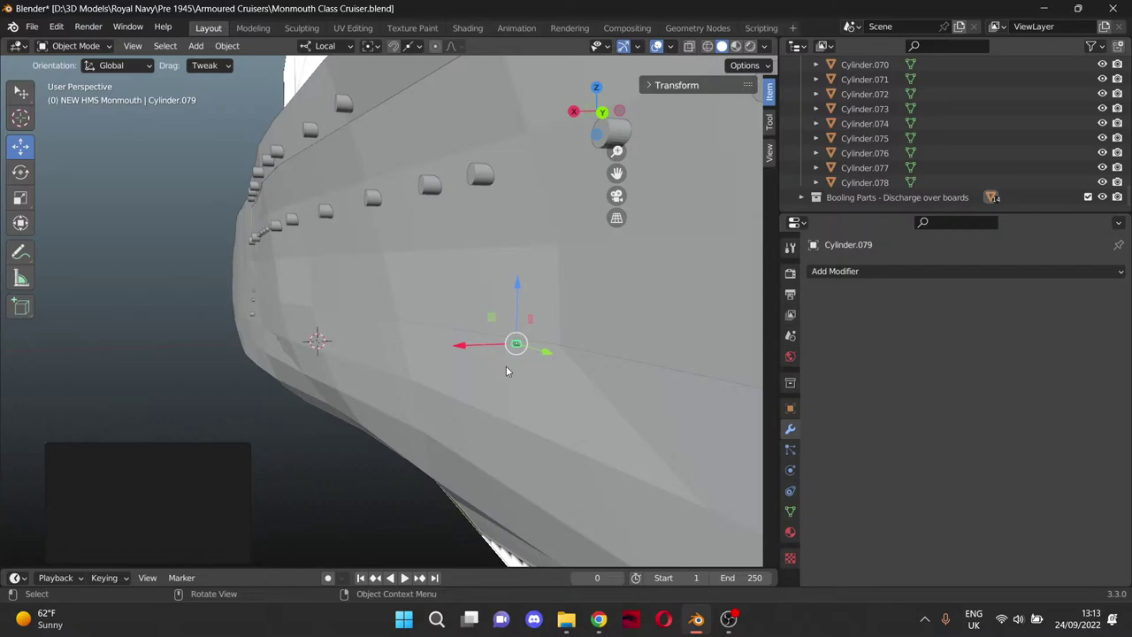
Check Cylinder.079 against the hull in an orthographic end view and move it a further -2.283 m along X.
middle_click_drag(508, 372, 547, 381)
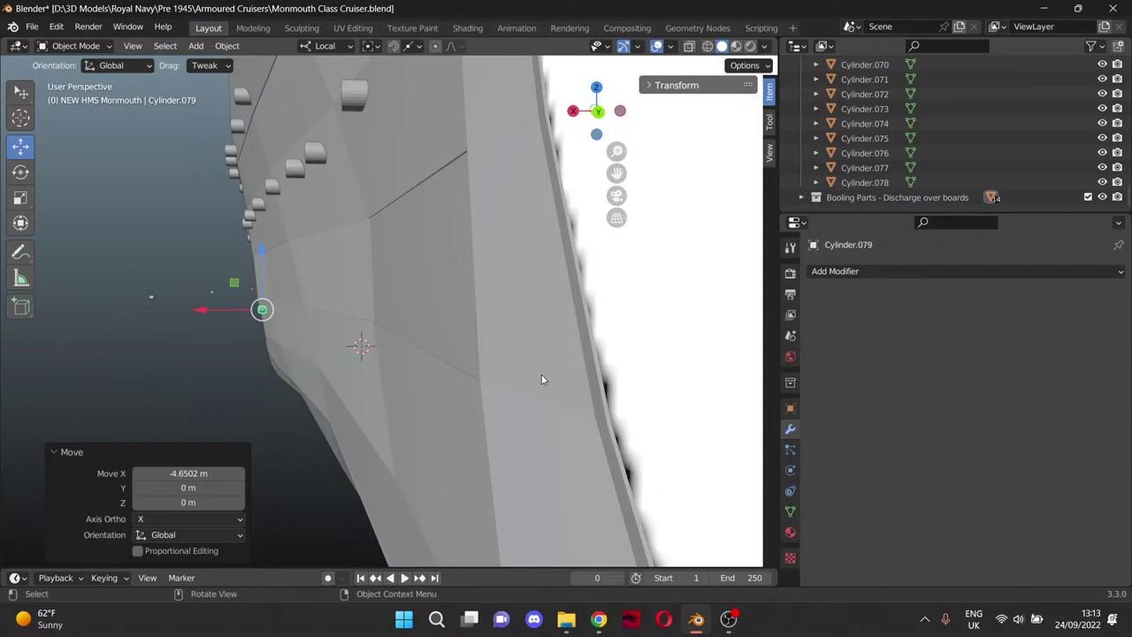
key("KP_1")
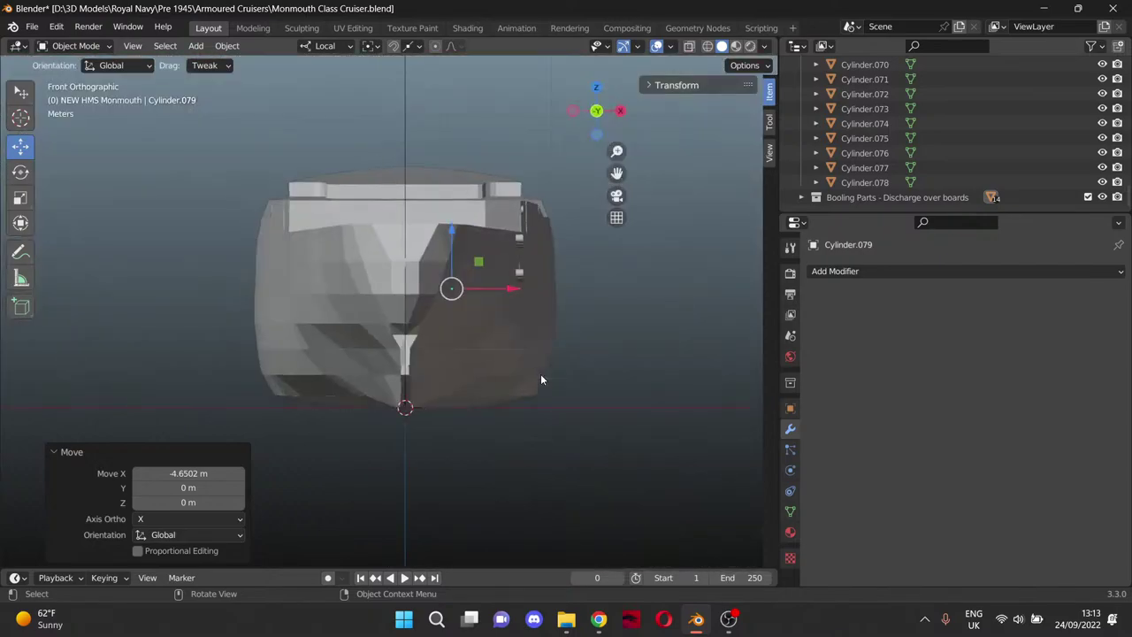
middle_click_drag(541, 375, 541, 375)
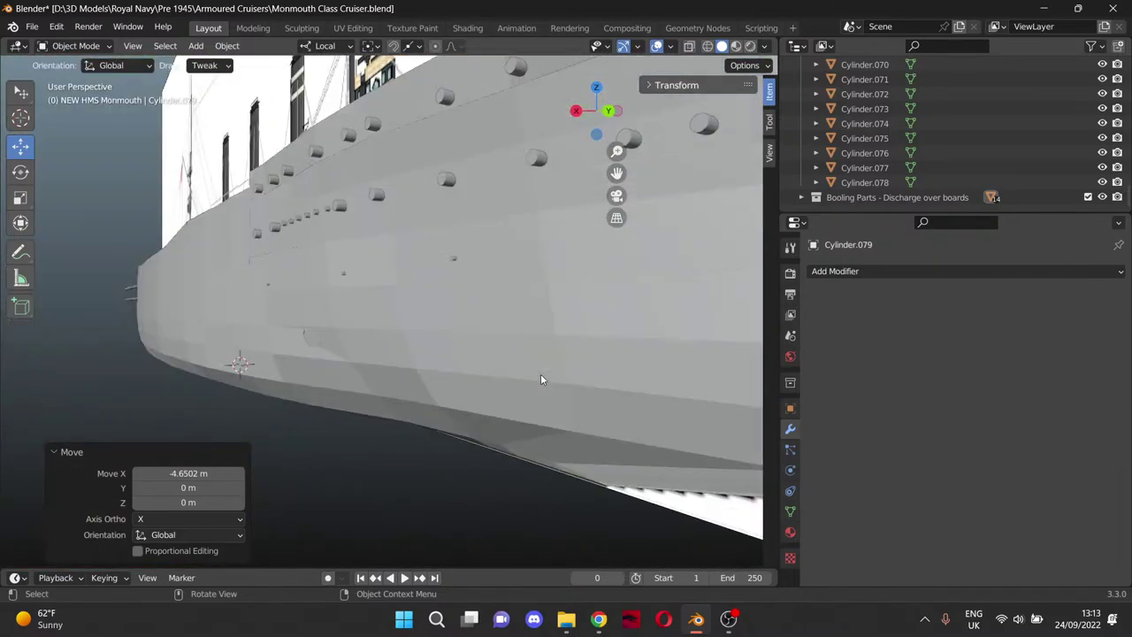
key("KP_5")
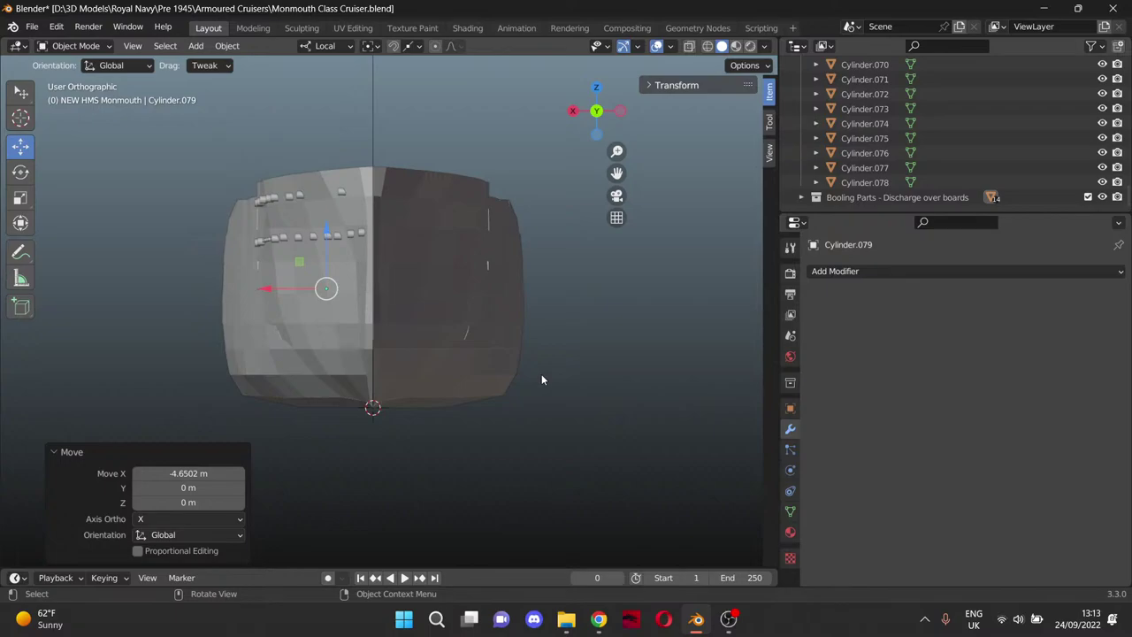
scroll(541, 380, "up", 10)
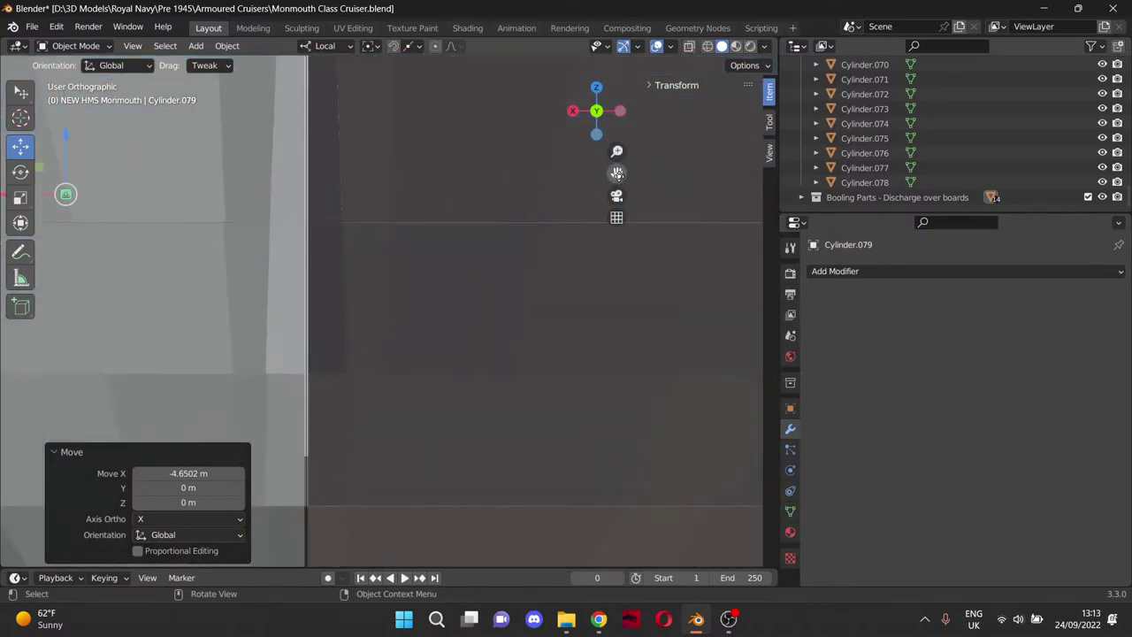
left_click_drag(616, 173, 821, 267)
scroll(217, 321, "up", 2)
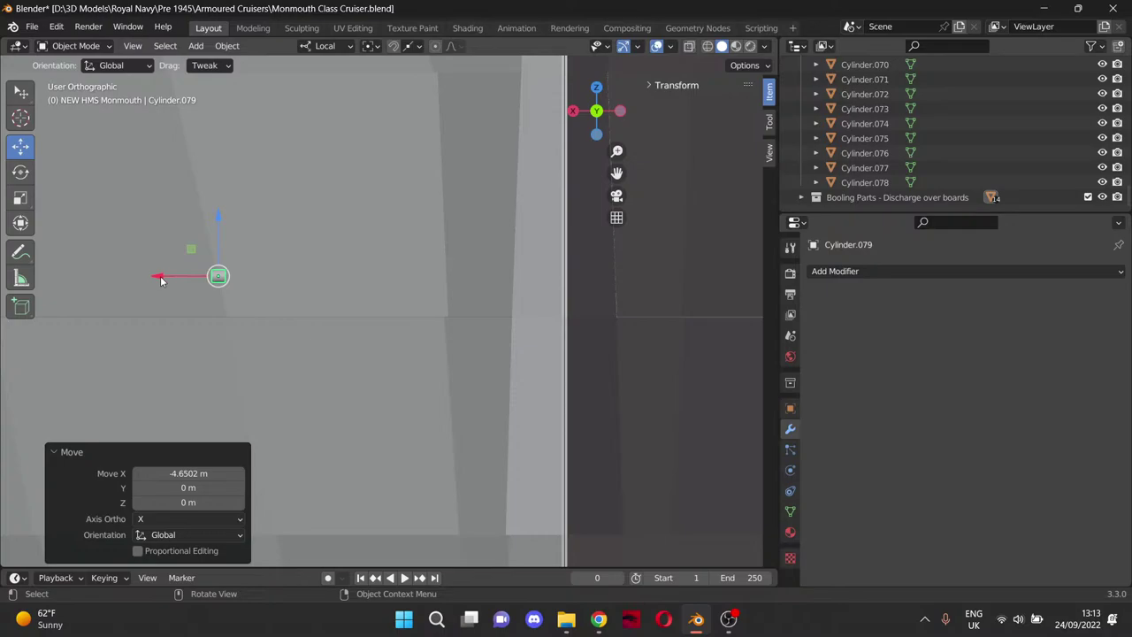
left_click_drag(160, 280, 414, 291)
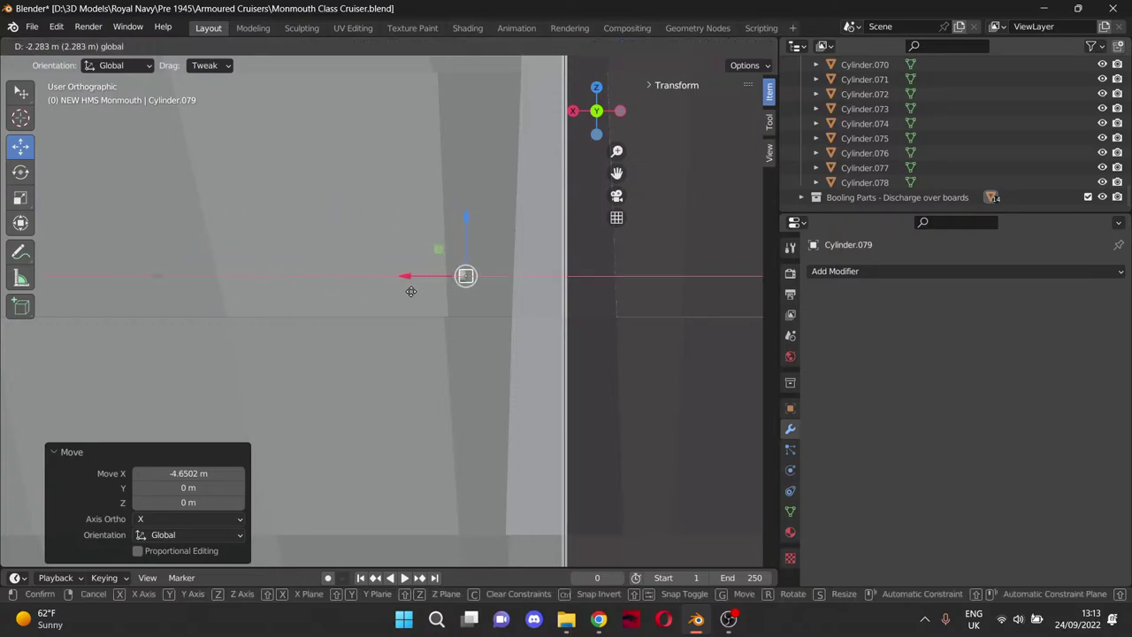
left_click_drag(410, 291, 410, 291)
Move Cylinder.080 about -6.43 m along X toward the bow plating, then back out about 1.00 m and 0.52 m to intersect it.
scroll(351, 309, "down", 5)
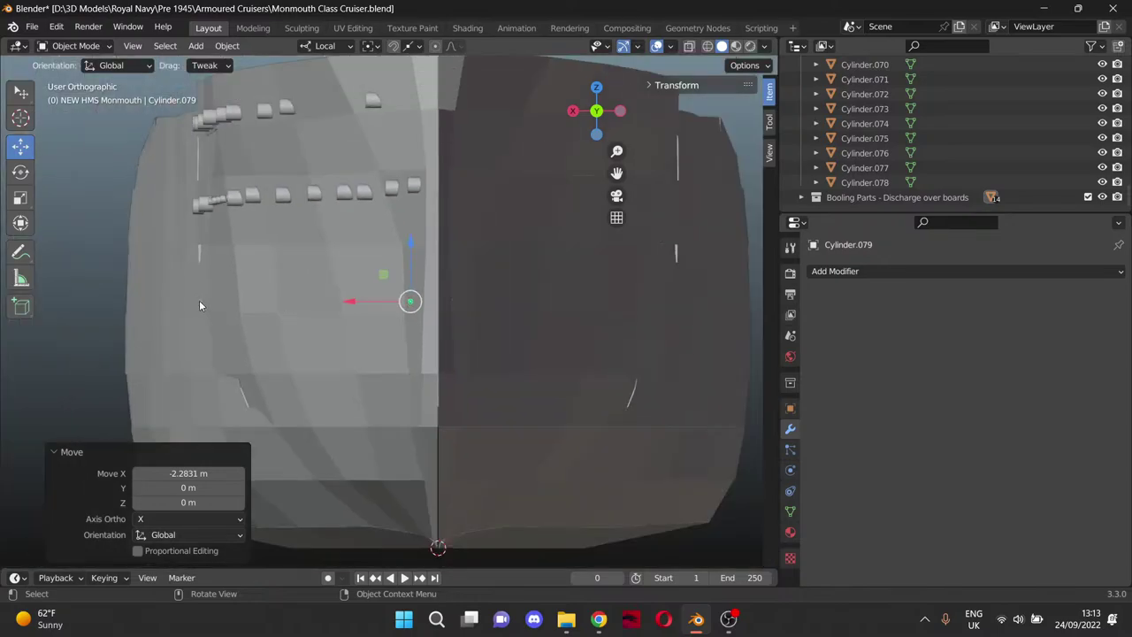
left_click(200, 301)
left_click_drag(152, 301, 227, 300)
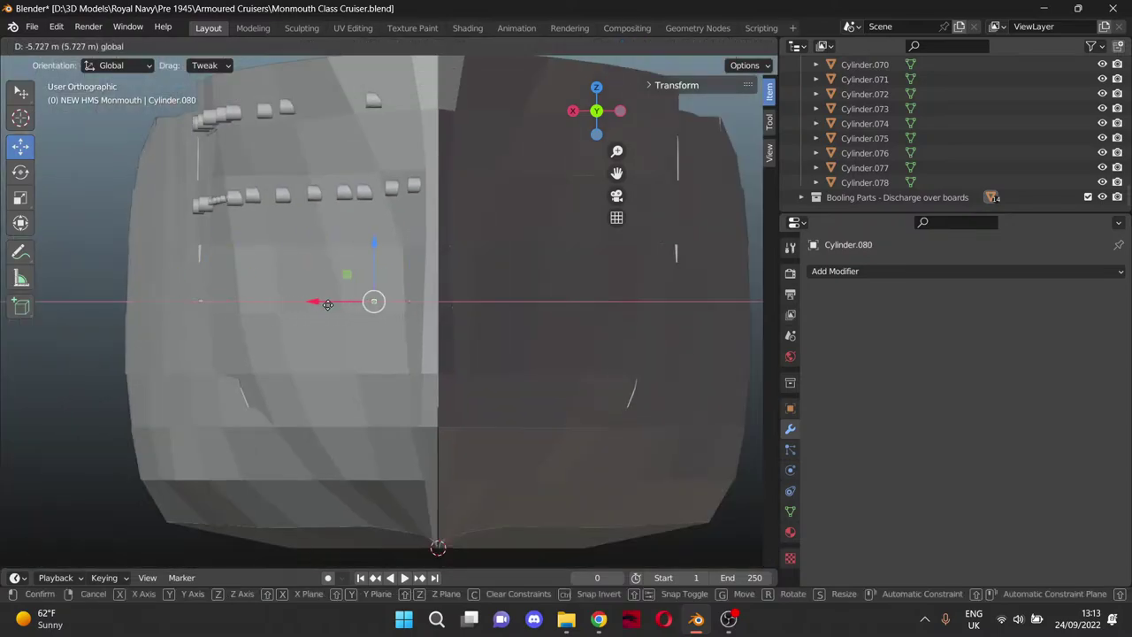
left_click(359, 310)
scroll(359, 310, "up", 5)
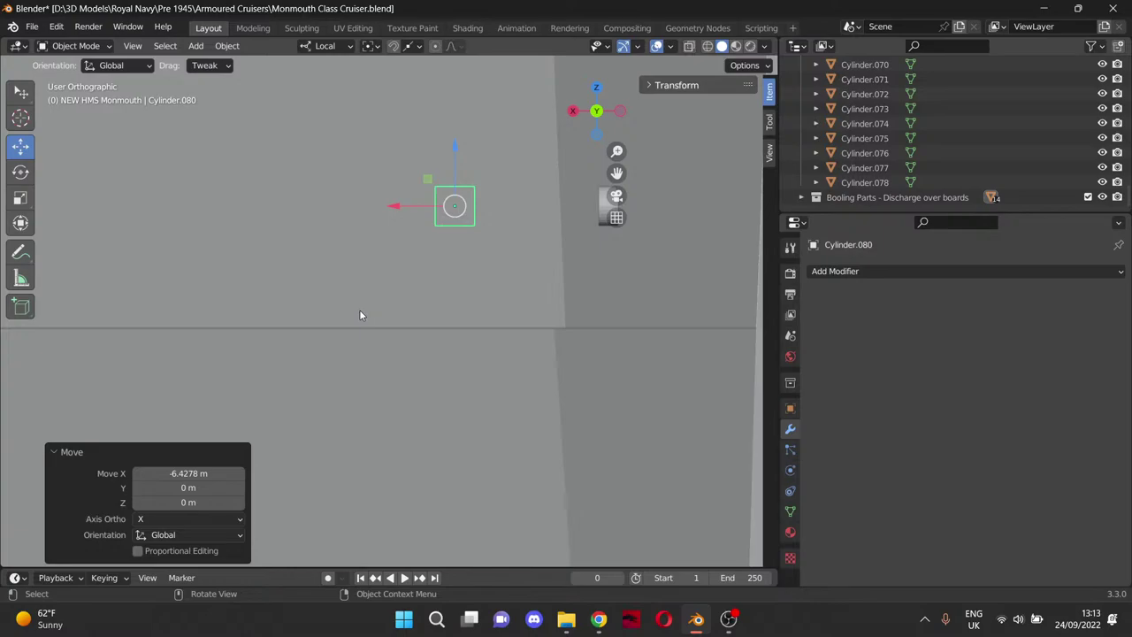
left_click_drag(415, 205, 60, 202)
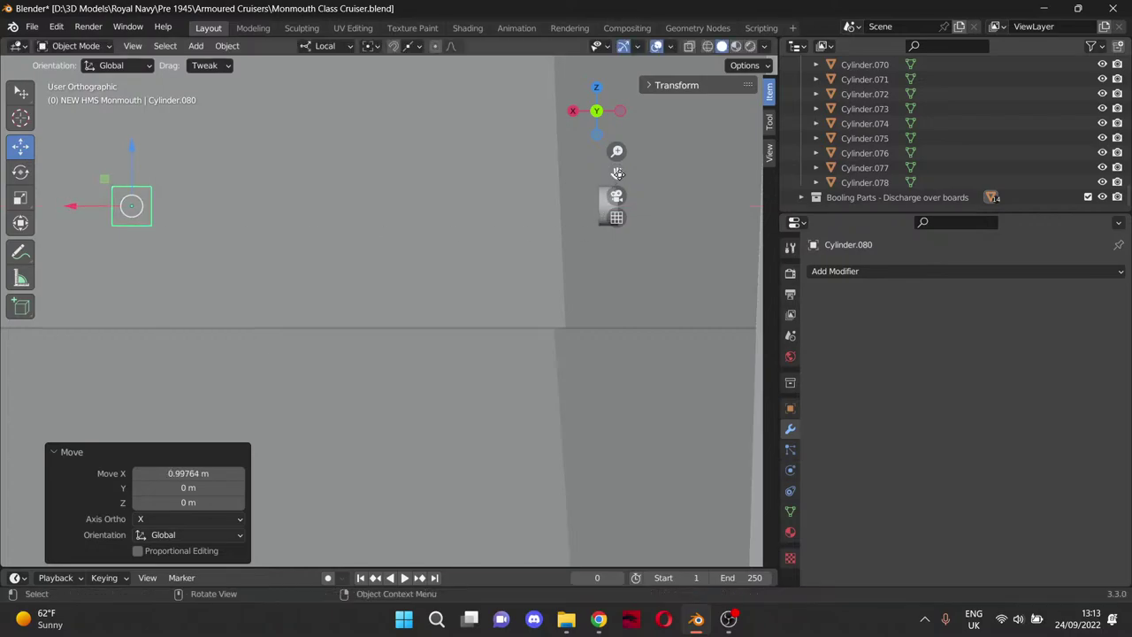
left_click_drag(617, 174, 473, 260)
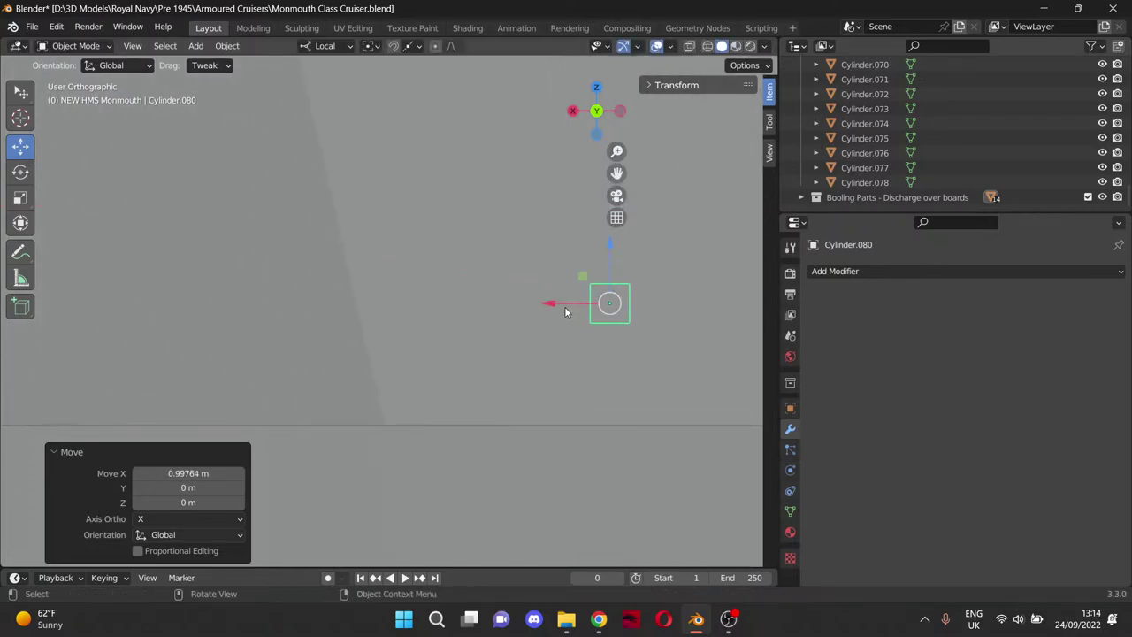
left_click_drag(565, 312, 389, 299)
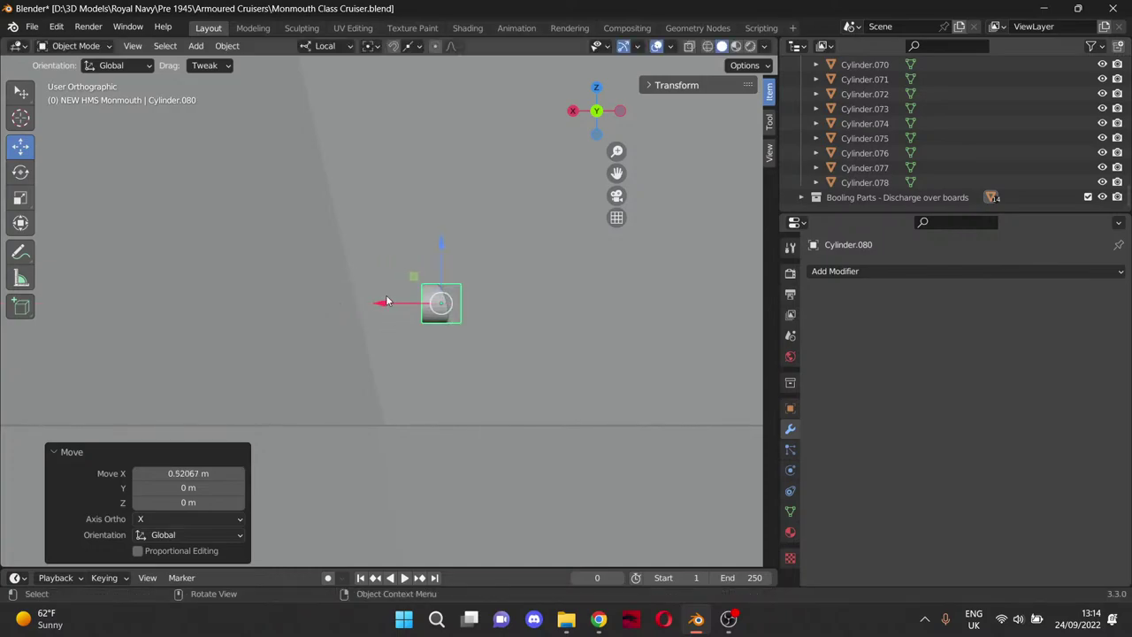
Move the next two lower discharge cylinders aft, Cylinder.081 and Cylinder.082, inward along X into the hull side.
scroll(472, 290, "up", 4)
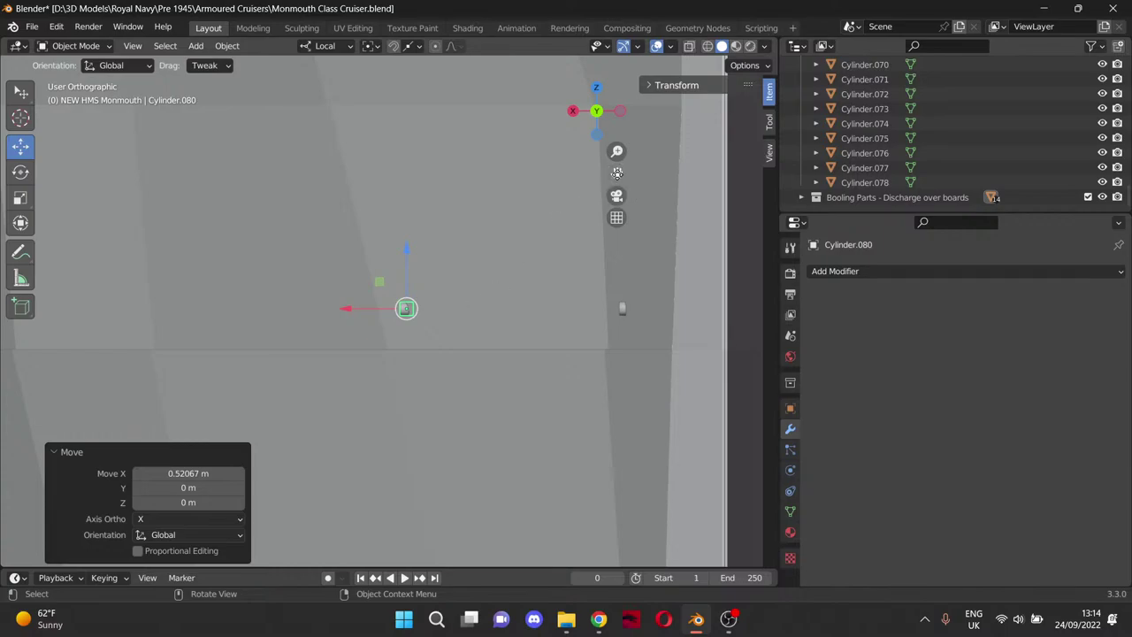
left_click_drag(617, 172, 591, 186)
left_click(227, 335)
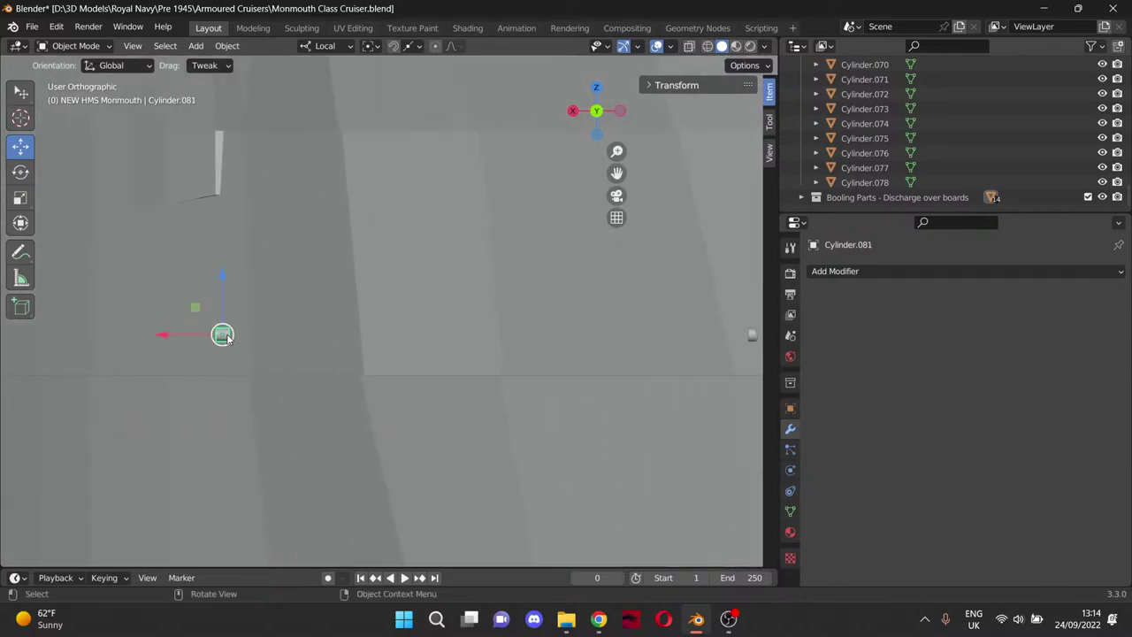
left_click_drag(168, 335, 451, 352)
left_click(222, 336)
left_click_drag(164, 337, 201, 345)
Check the forward scuttles against their entries in the object list to identify which cylinder needs repositioning next.
middle_click_drag(201, 346, 538, 365)
scroll(532, 389, "down", 8)
middle_click_drag(549, 385, 384, 431)
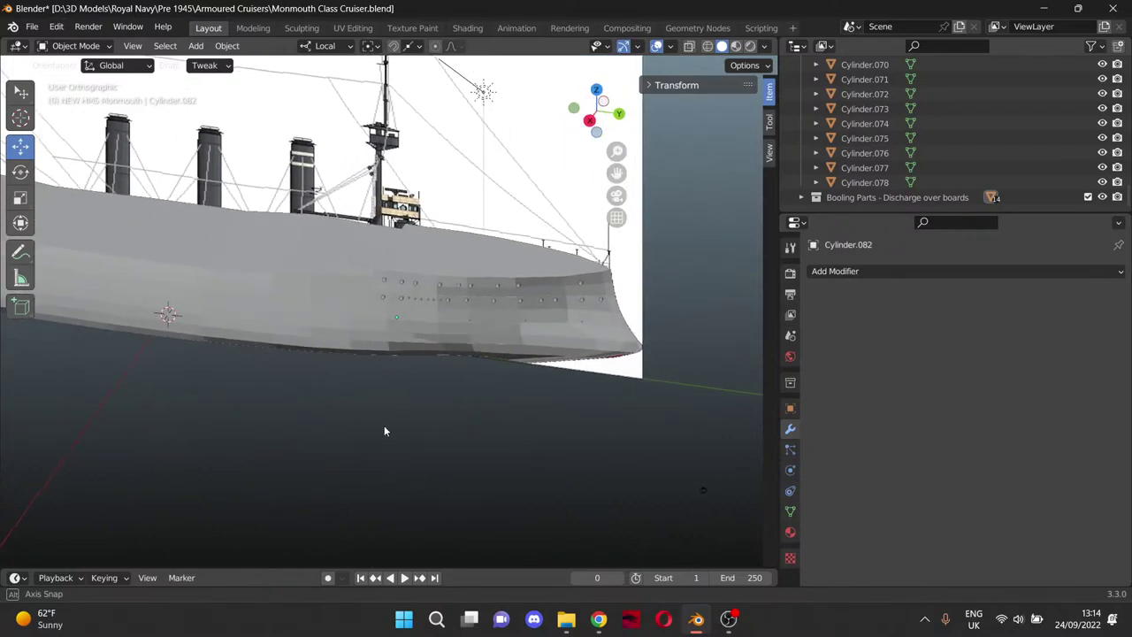
left_click_drag(617, 174, 719, 194)
scroll(406, 349, "up", 5)
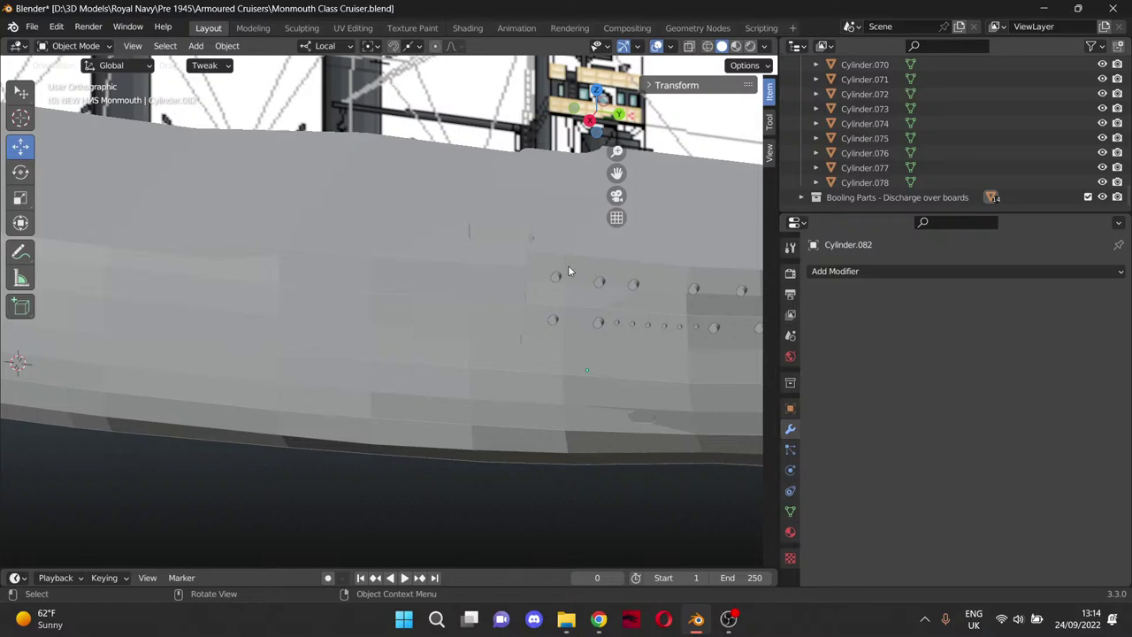
left_click(552, 319)
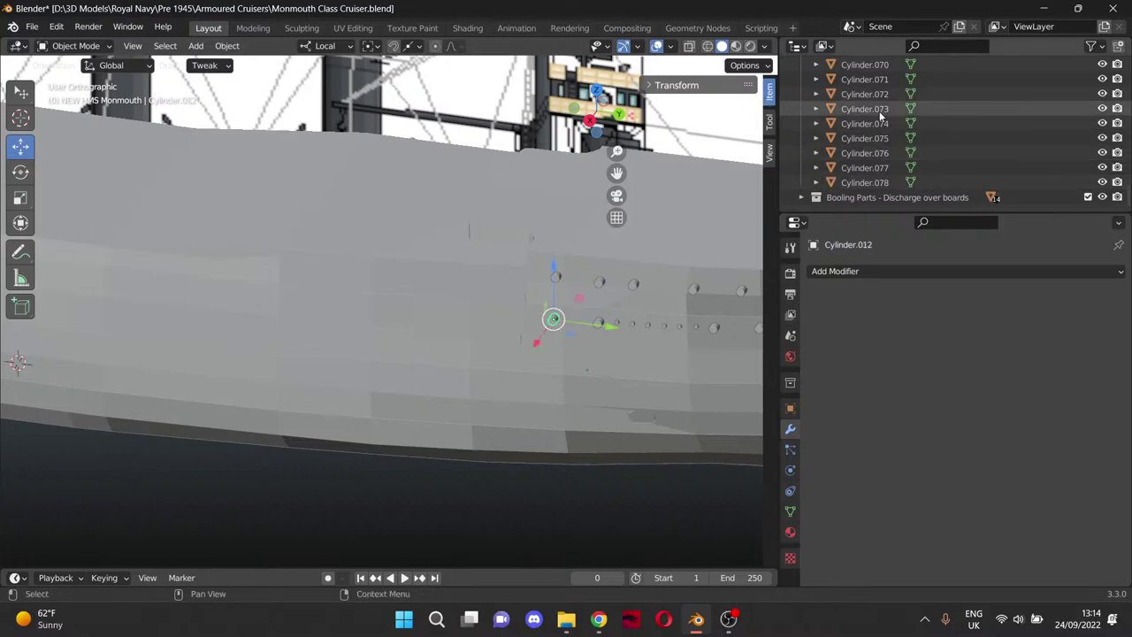
scroll(880, 115, "up", 15)
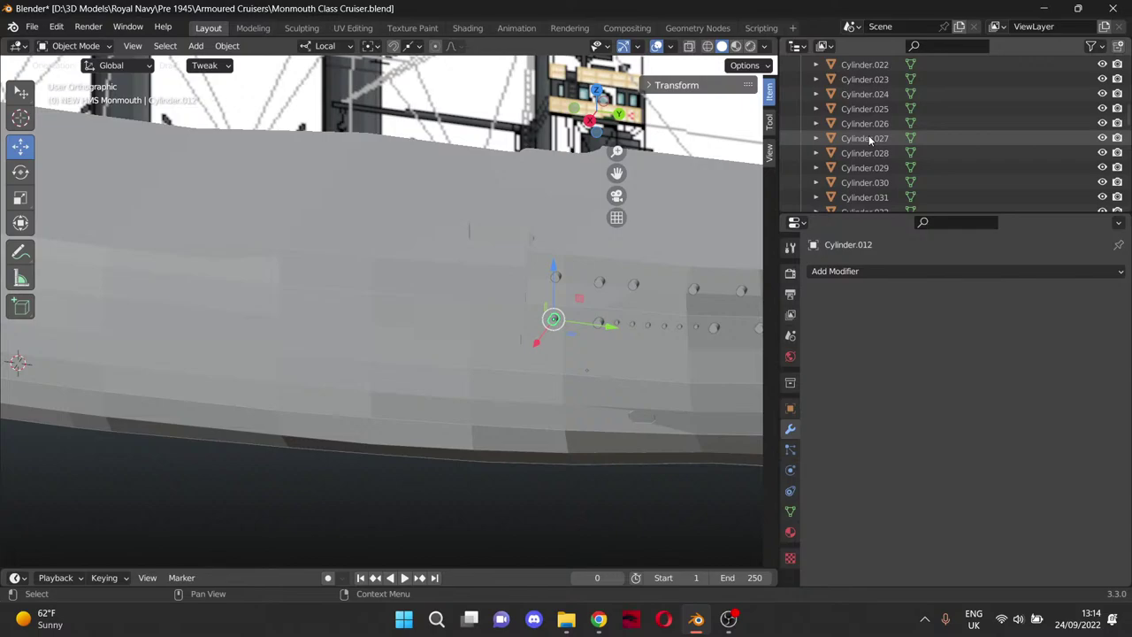
scroll(872, 139, "up", 5)
left_click(877, 122)
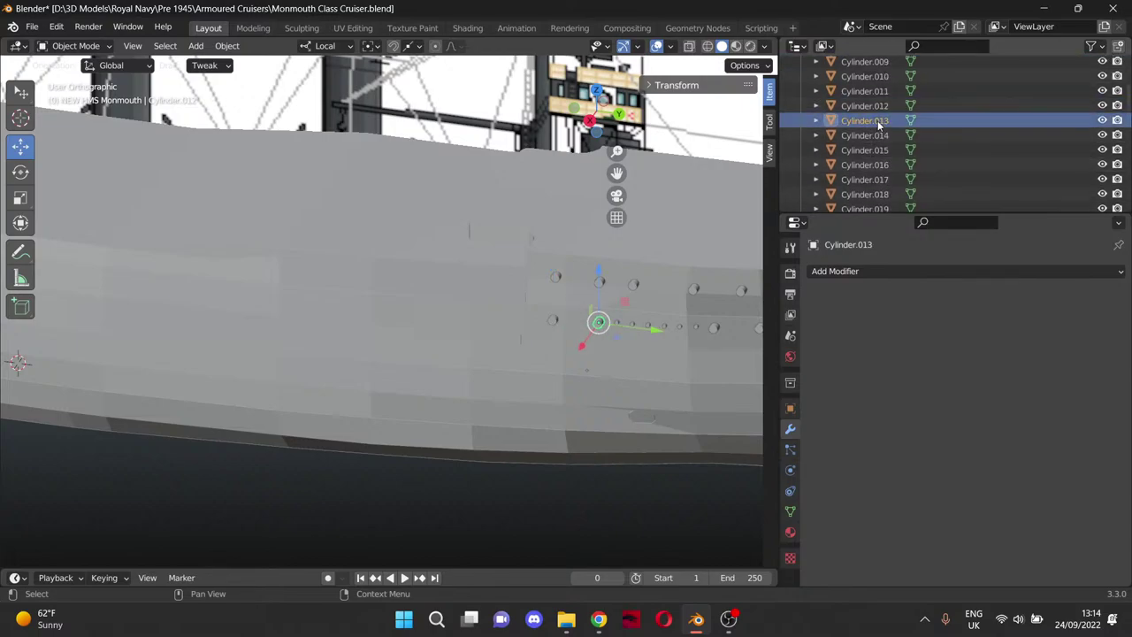
left_click(880, 135)
scroll(880, 137, "down", 2)
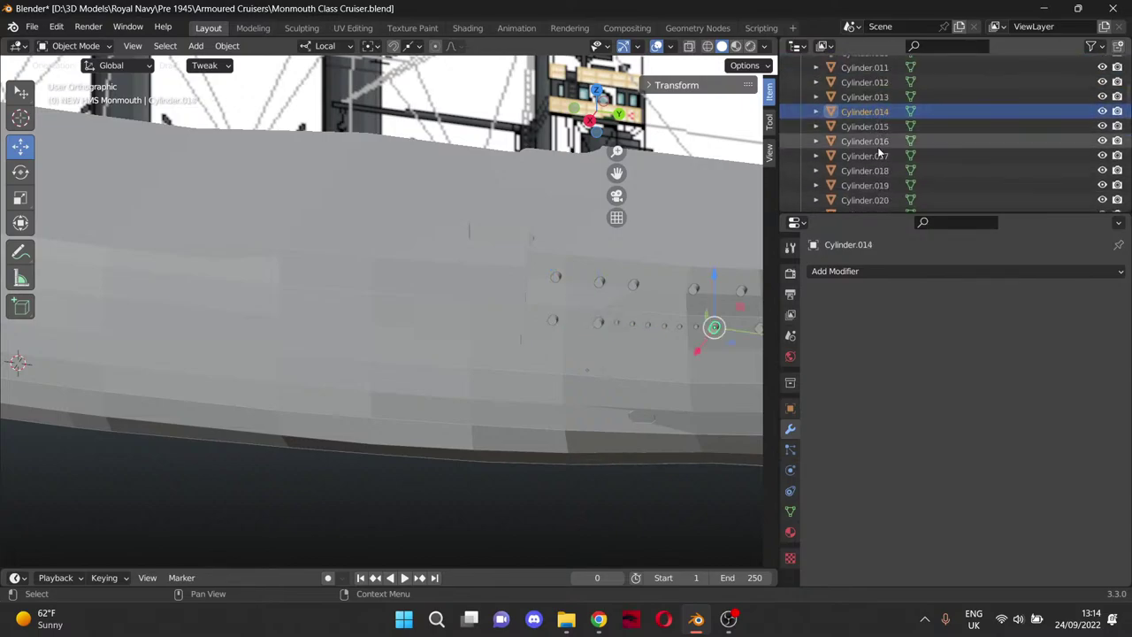
scroll(708, 266, "down", 5)
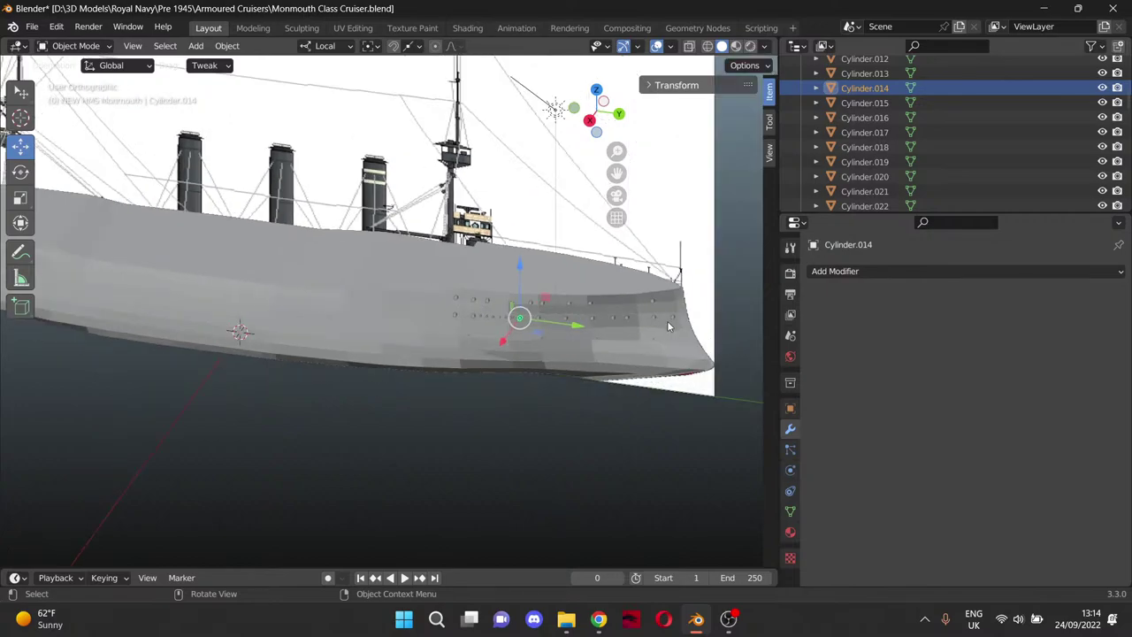
left_click(672, 318)
Move Cylinder.022 outward along X through the hull side, and the adjacent Cylinder.023 about 1.00 m along X.
left_click(862, 206)
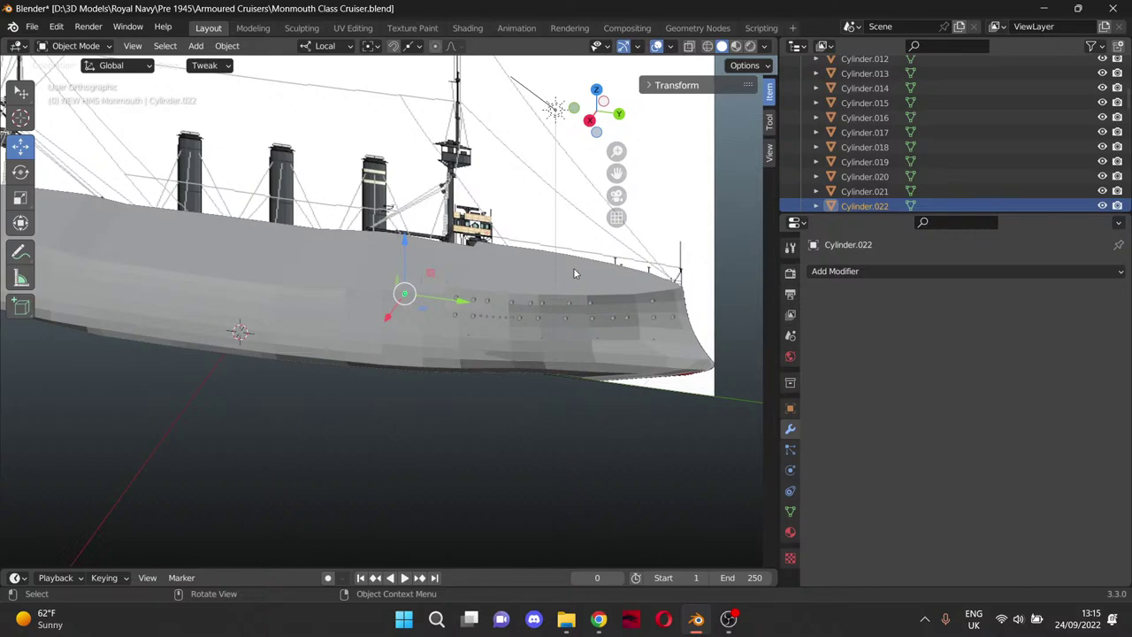
scroll(556, 276, "up", 8)
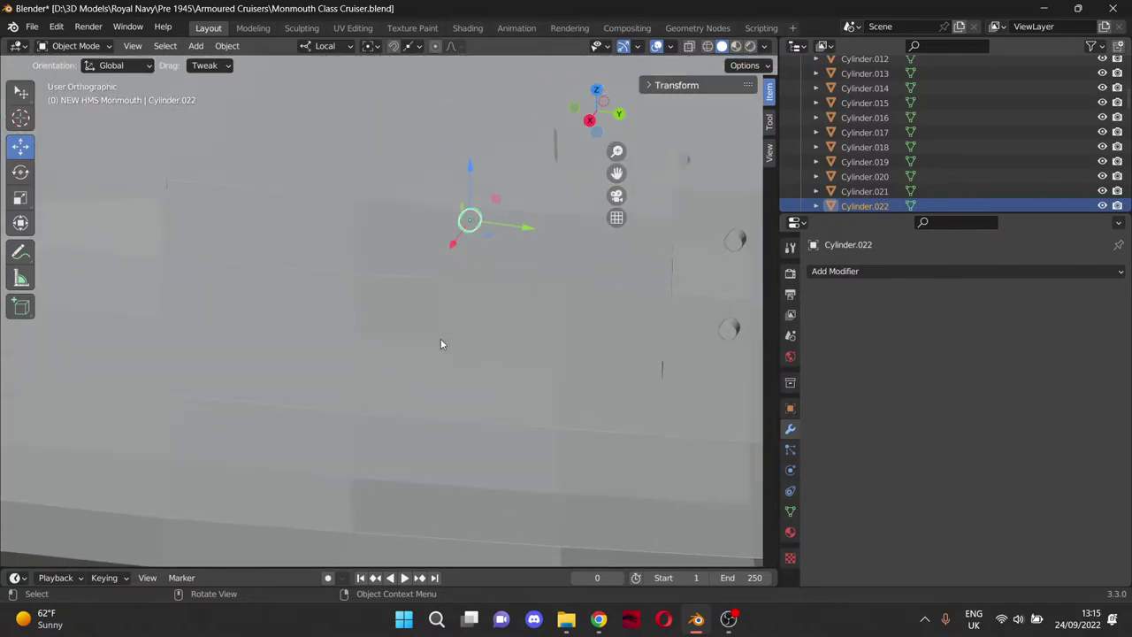
middle_click_drag(481, 326, 422, 275)
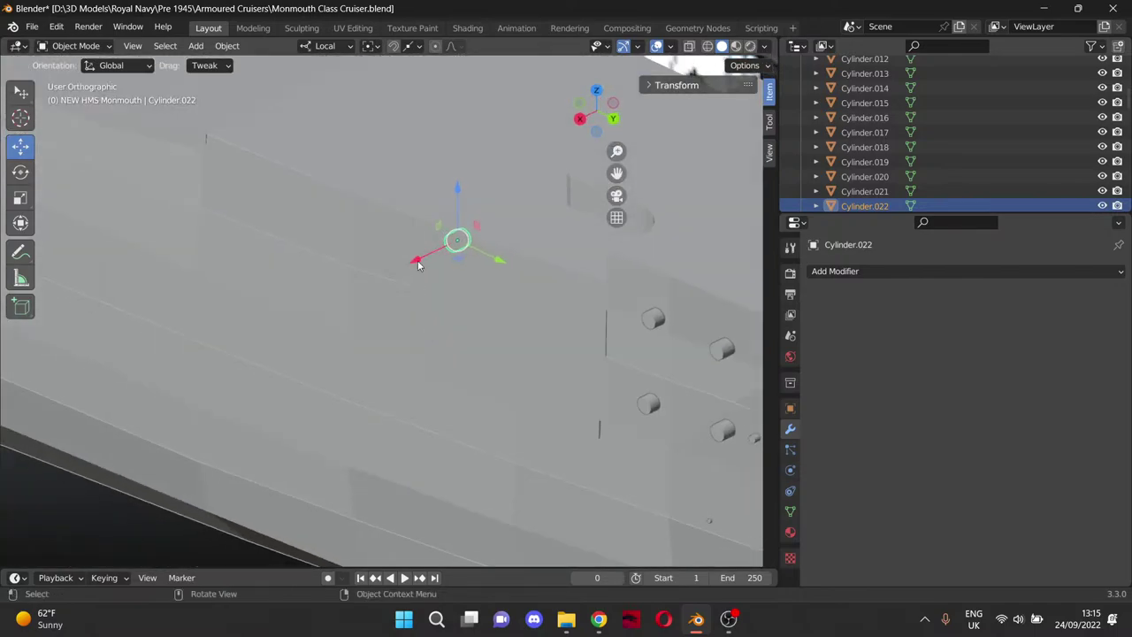
left_click_drag(419, 264, 345, 242)
scroll(871, 201, "down", 2)
left_click(871, 199)
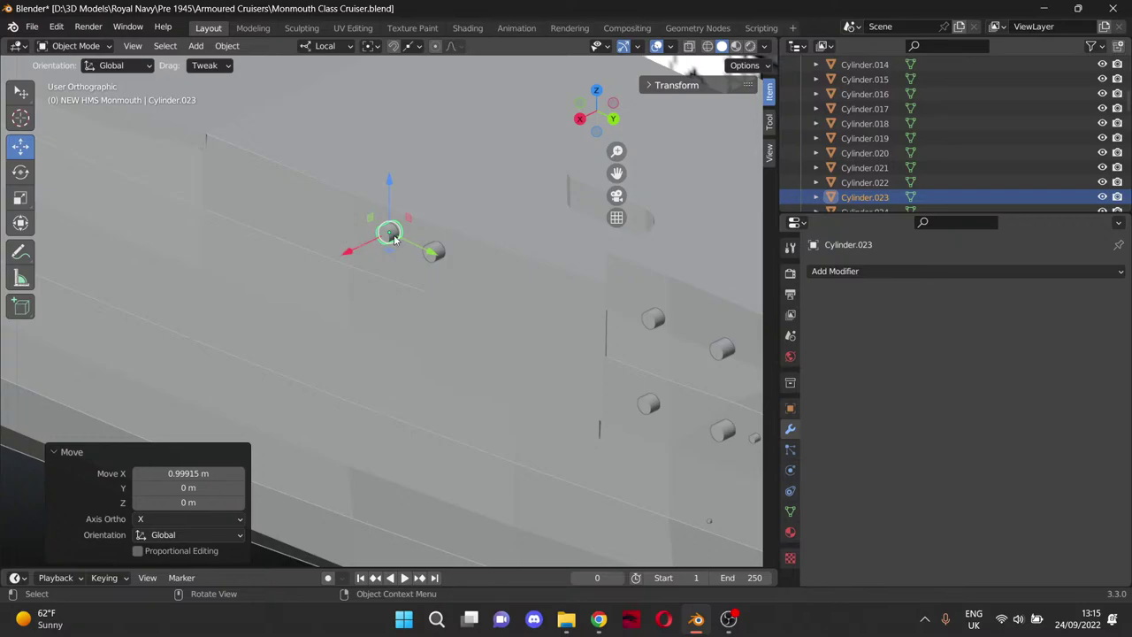
Move Cylinder.024 and Cylinder.025 outward along X through the hull side, and Cylinder.026 about 1.52 m.
scroll(867, 150, "down", 3)
left_click(863, 164)
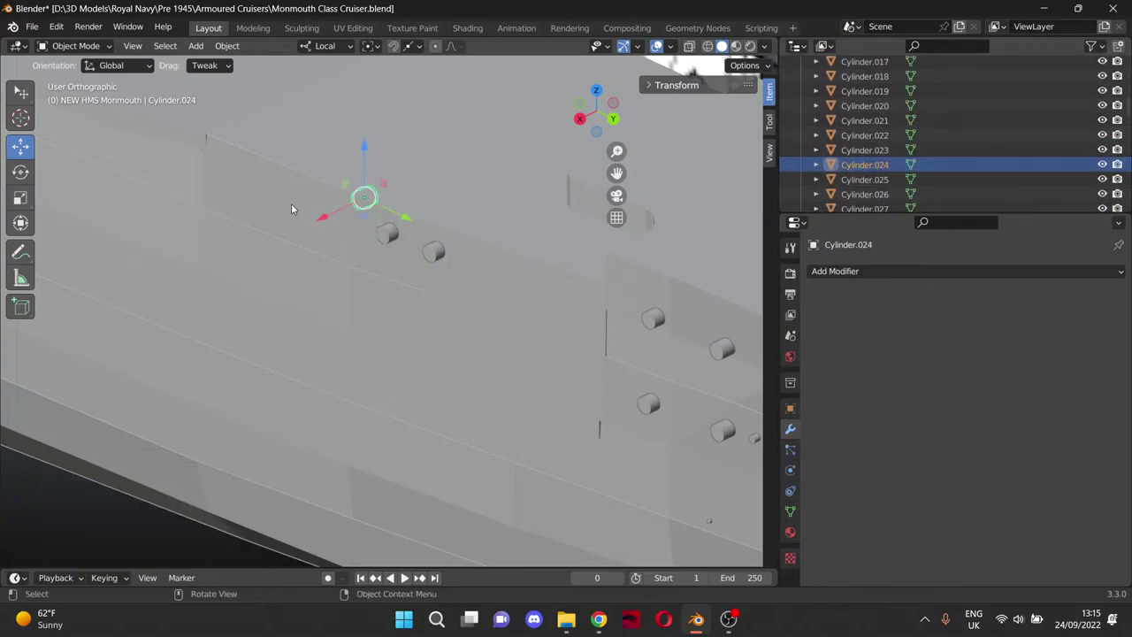
left_click_drag(322, 225, 190, 193)
left_click(863, 179)
left_click(866, 196)
Move Cylinder.027, the foremost scuttle below the raised deck's aft row, about 1.28 m outward along X.
middle_click_drag(246, 218, 506, 223)
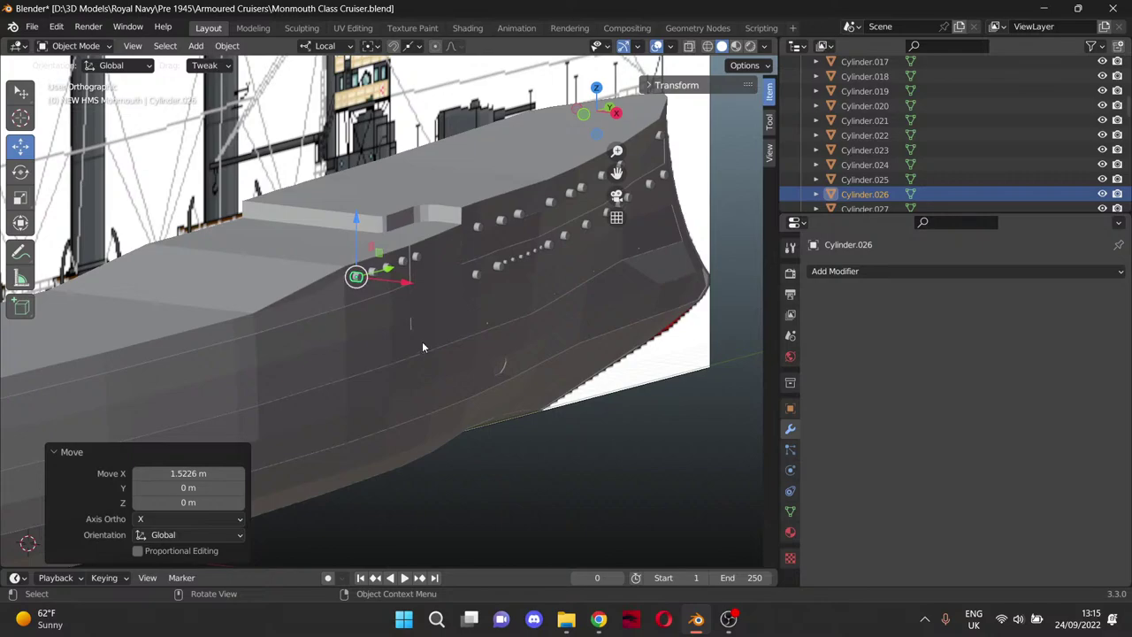
middle_click_drag(422, 341, 425, 286)
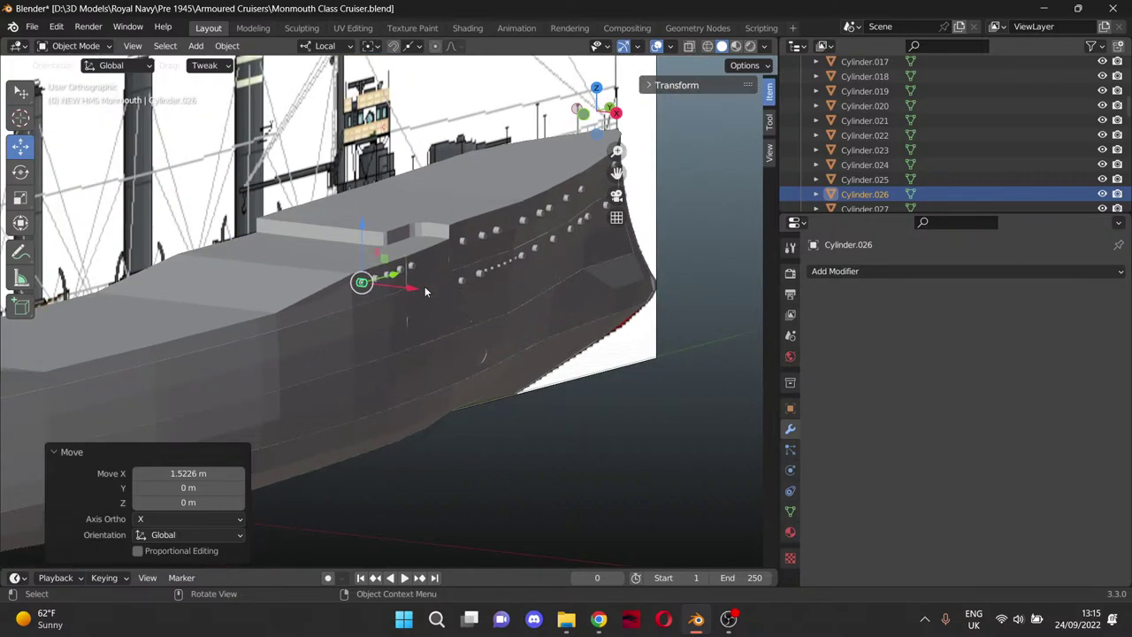
left_click(880, 209)
scroll(506, 340, "up", 4)
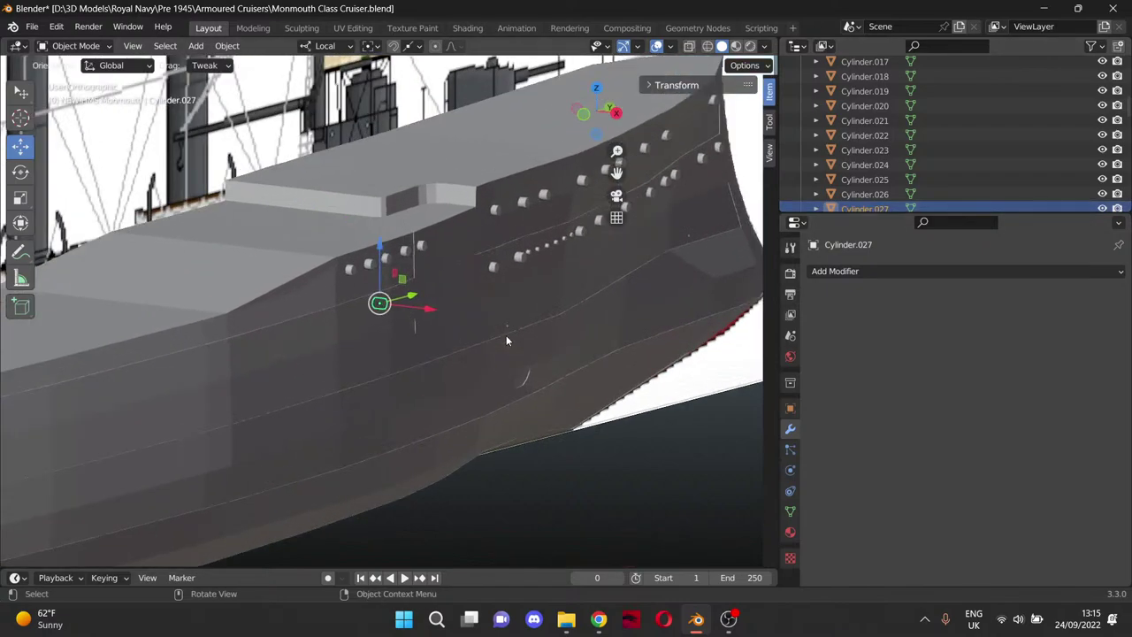
scroll(506, 336, "up", 4)
middle_click_drag(497, 327, 537, 328)
left_click_drag(428, 298, 482, 301)
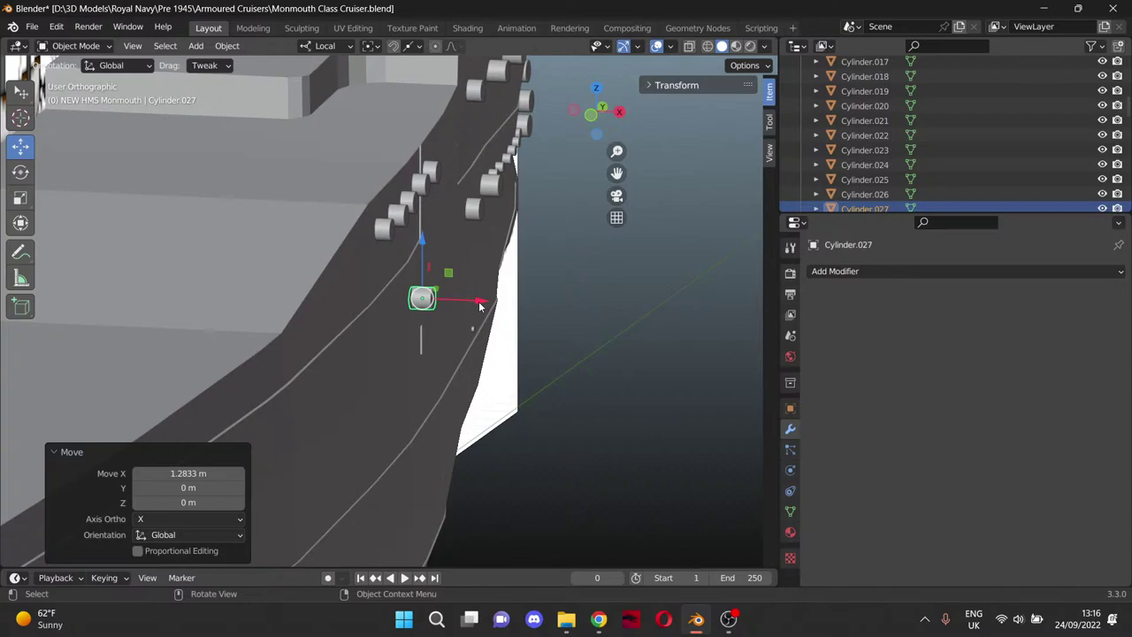
Move Cylinder.028 outward along X through the hull side and Cylinder.029 just aft of it about 1.82 m.
scroll(903, 202, "down", 1)
left_click(876, 177)
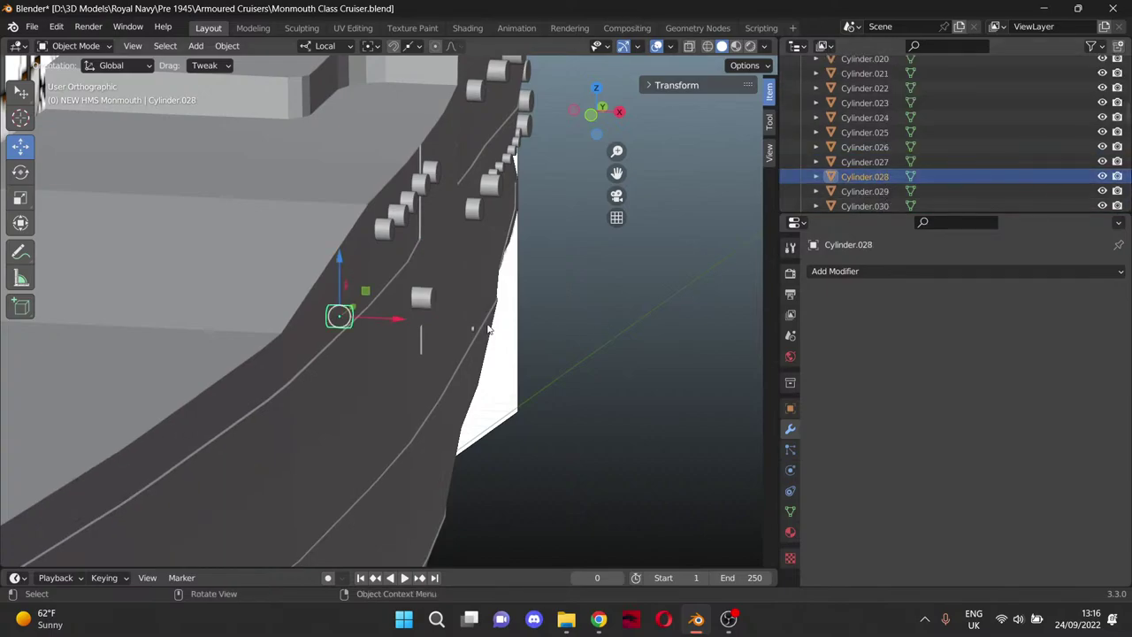
left_click_drag(404, 322, 467, 328)
left_click(871, 191)
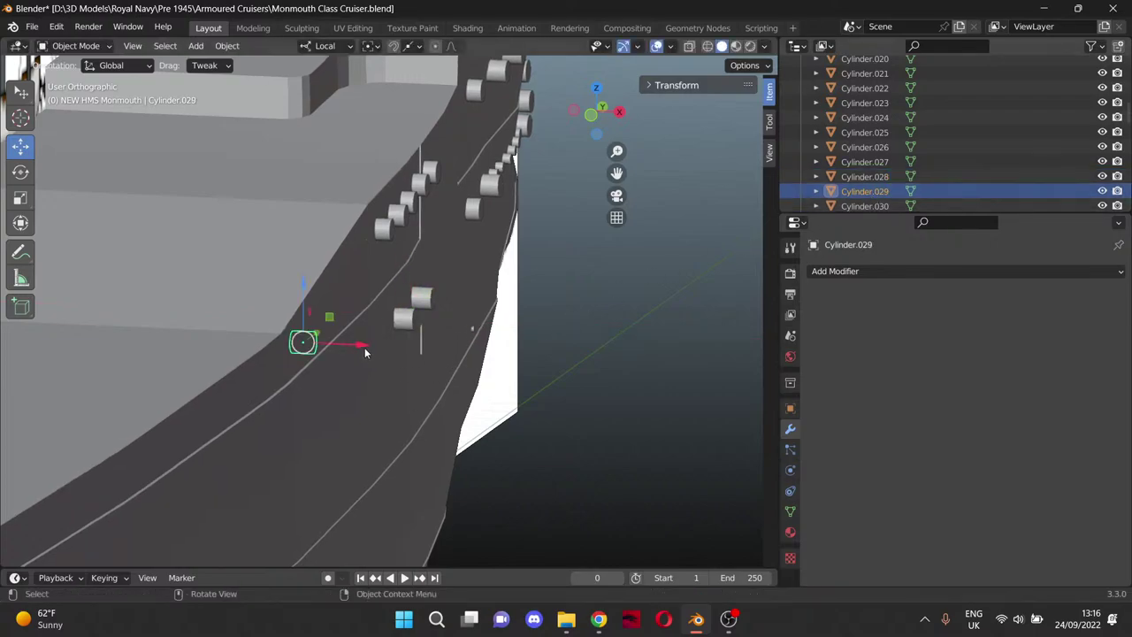
left_click_drag(365, 352, 442, 351)
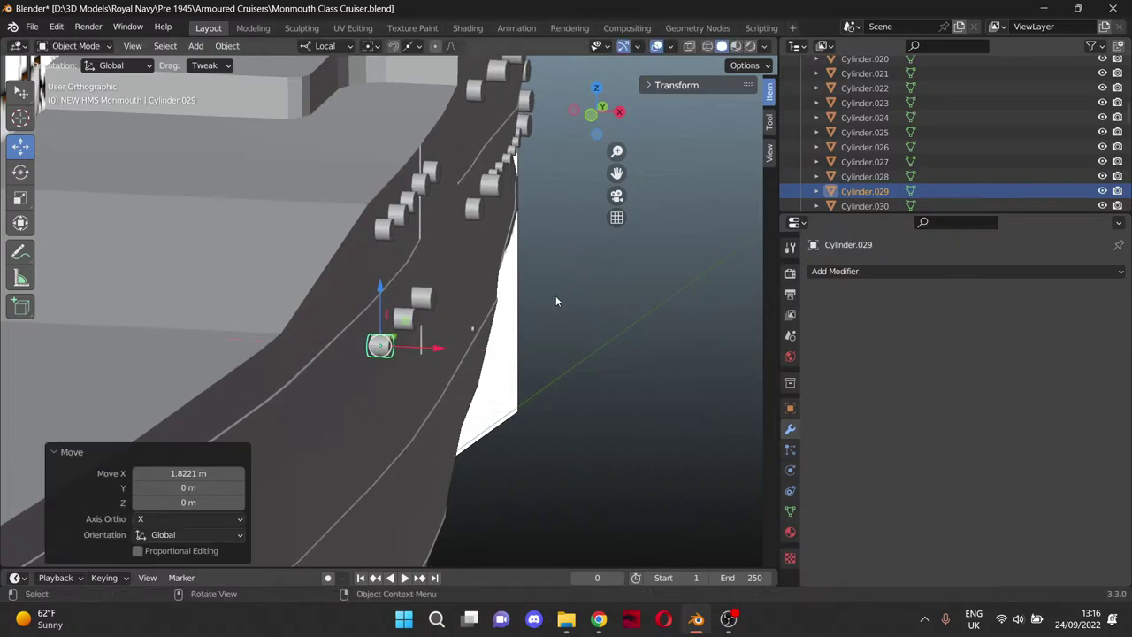
Move Cylinder.030 outward along X through the hull side and Cylinder.031 just aft of it about 2.15 m.
left_click_drag(617, 173, 655, 49)
scroll(885, 186, "down", 1)
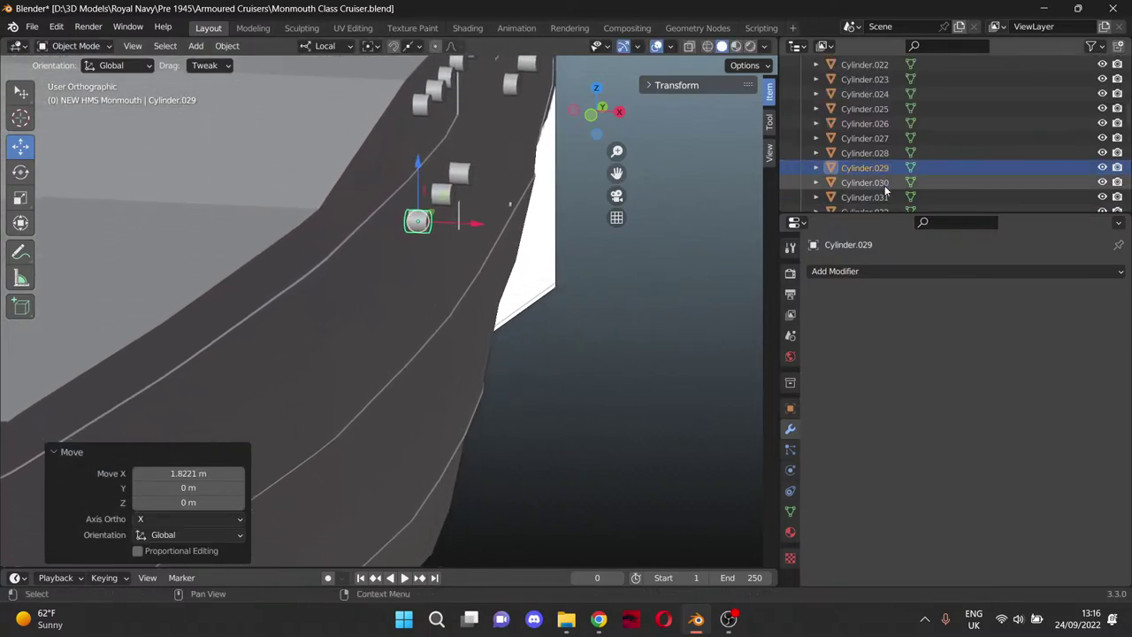
left_click(885, 183)
left_click_drag(370, 250, 469, 247)
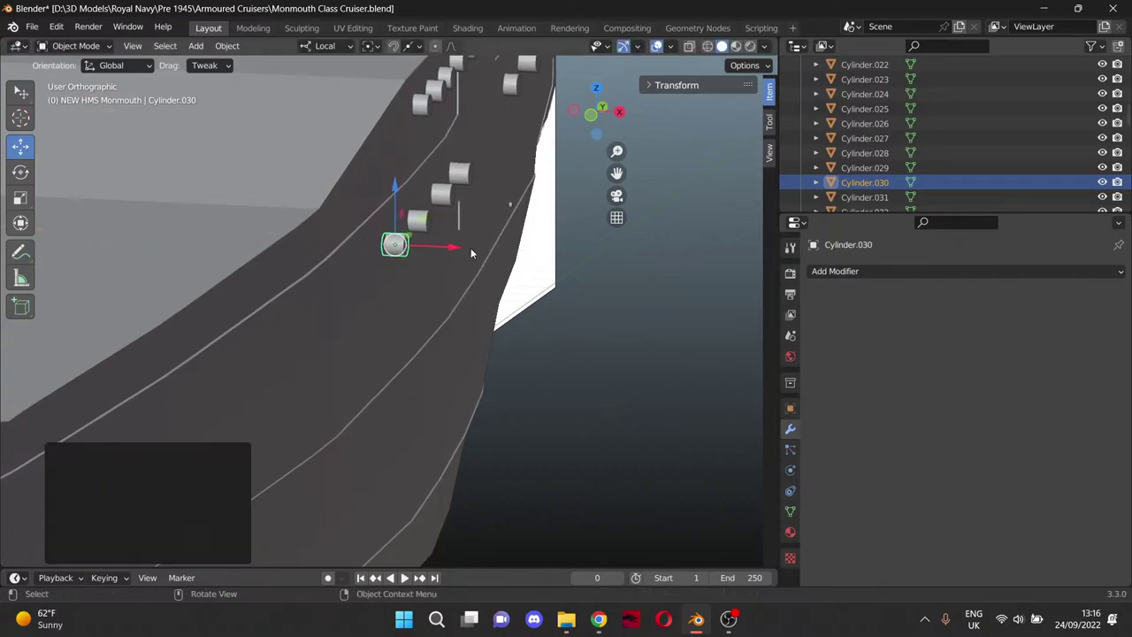
left_click(866, 197)
left_click_drag(341, 266, 432, 280)
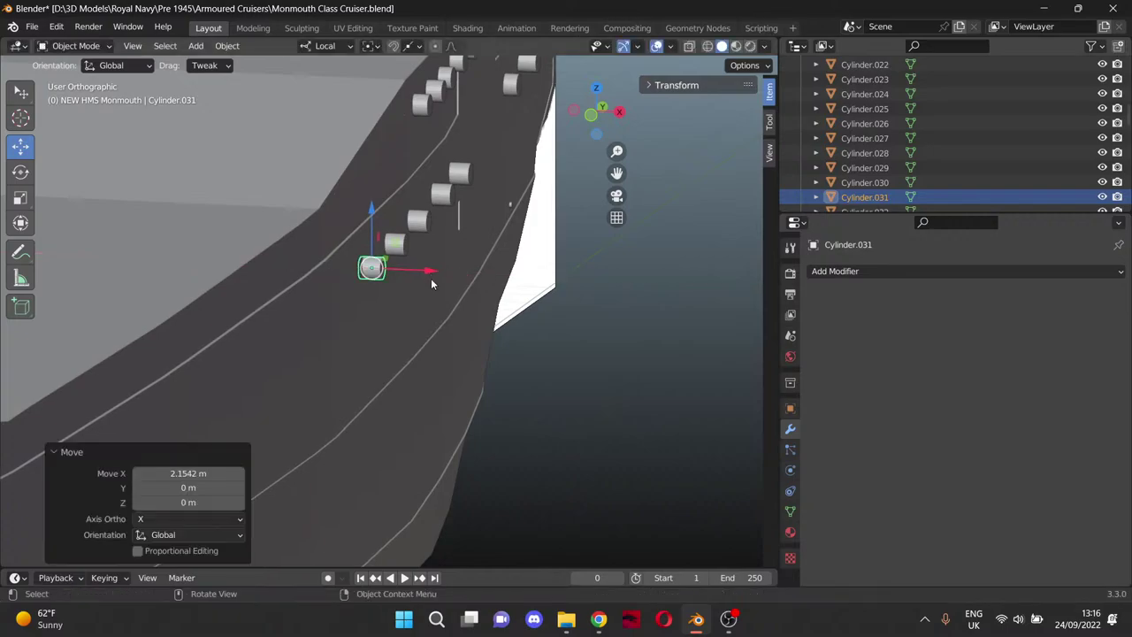
Move Cylinder.032 about 2.31 m and Cylinder.033 about 2.49 m outward along X through the hull side.
scroll(884, 197, "down", 2)
left_click(865, 164)
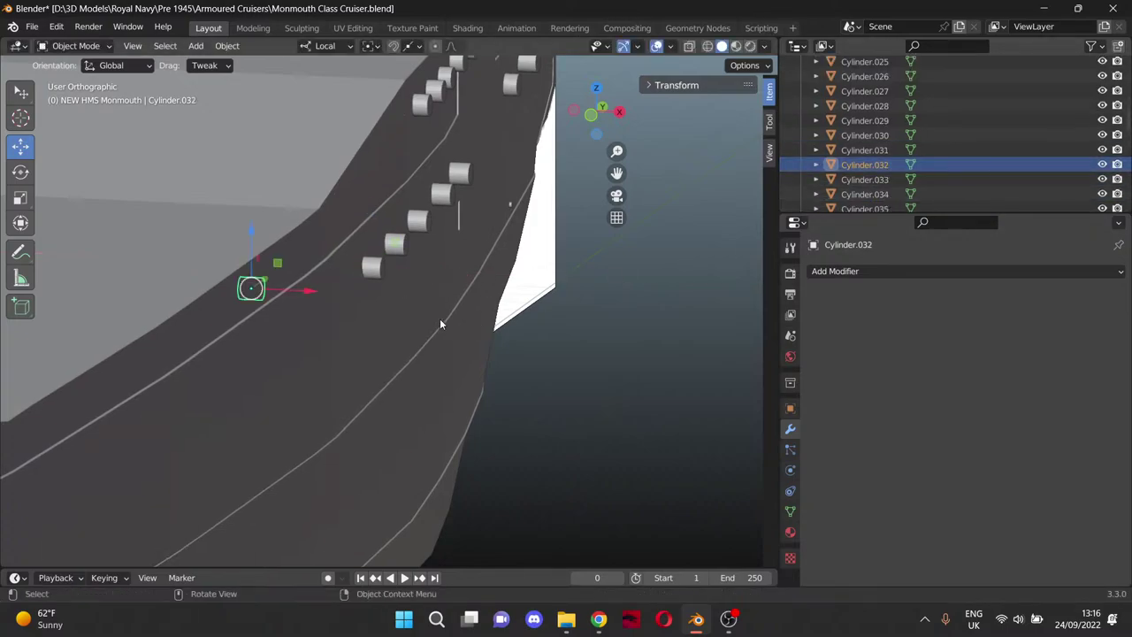
left_click_drag(311, 295, 409, 313)
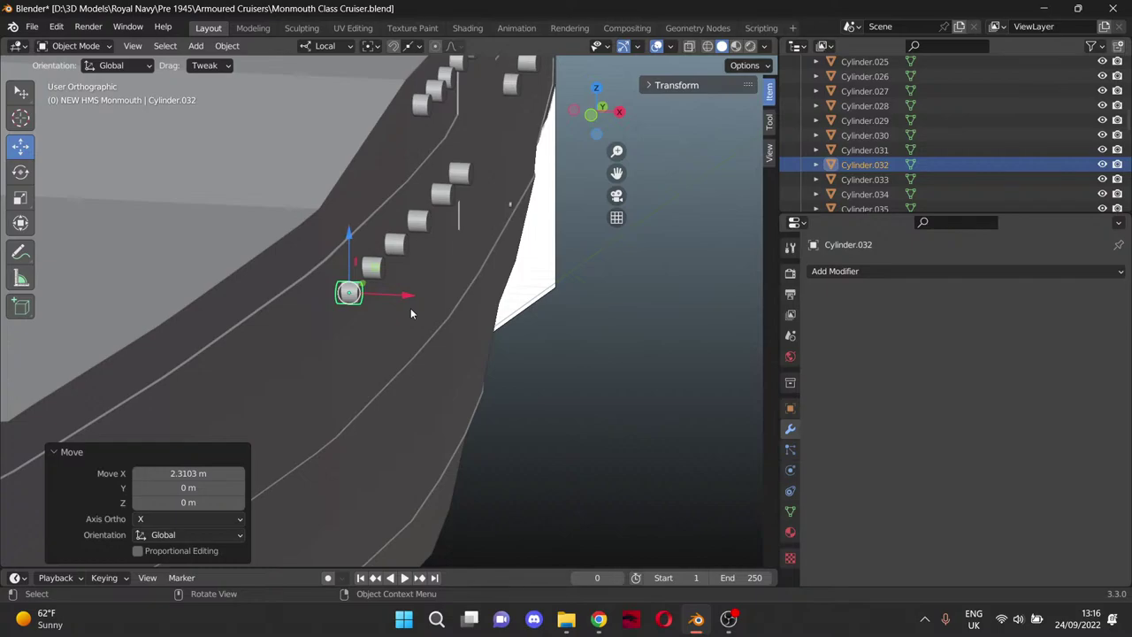
left_click(871, 180)
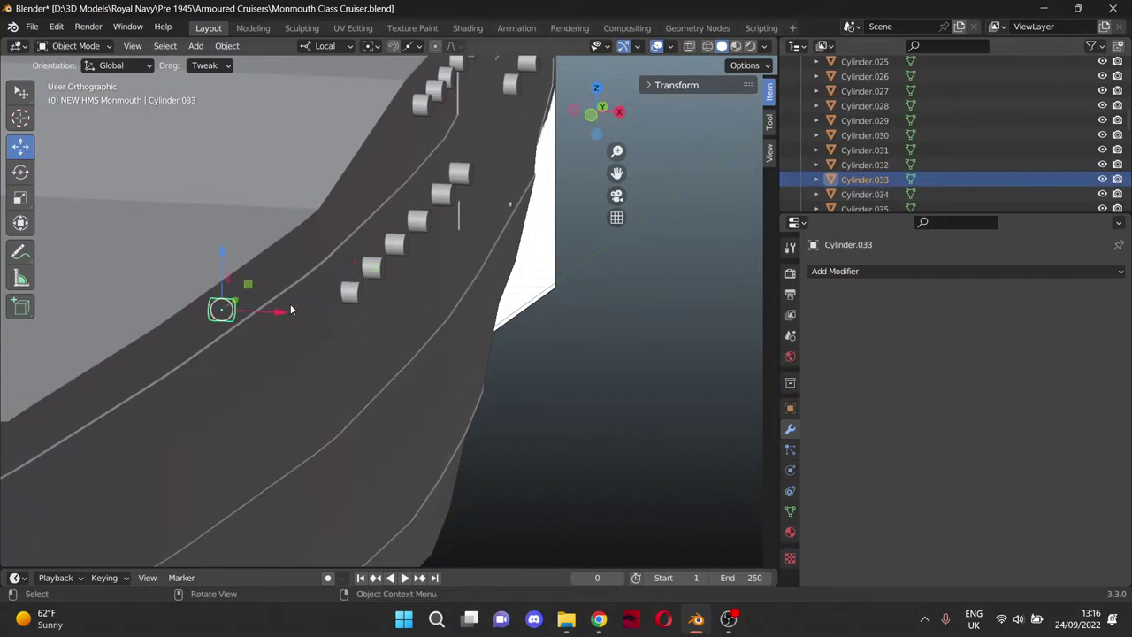
left_click_drag(284, 319, 389, 320)
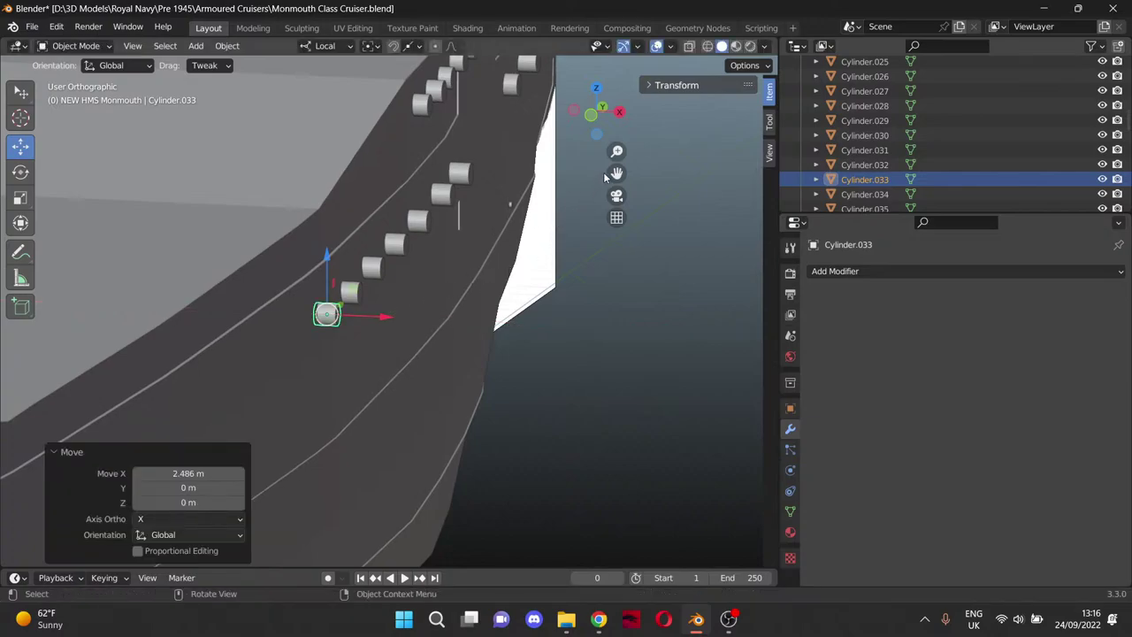
Move Cylinder.034 about 2.55 m outward along X through the hull side, and Cylinder.035 outward in the same way.
left_click_drag(616, 173, 716, 52)
left_click(885, 200)
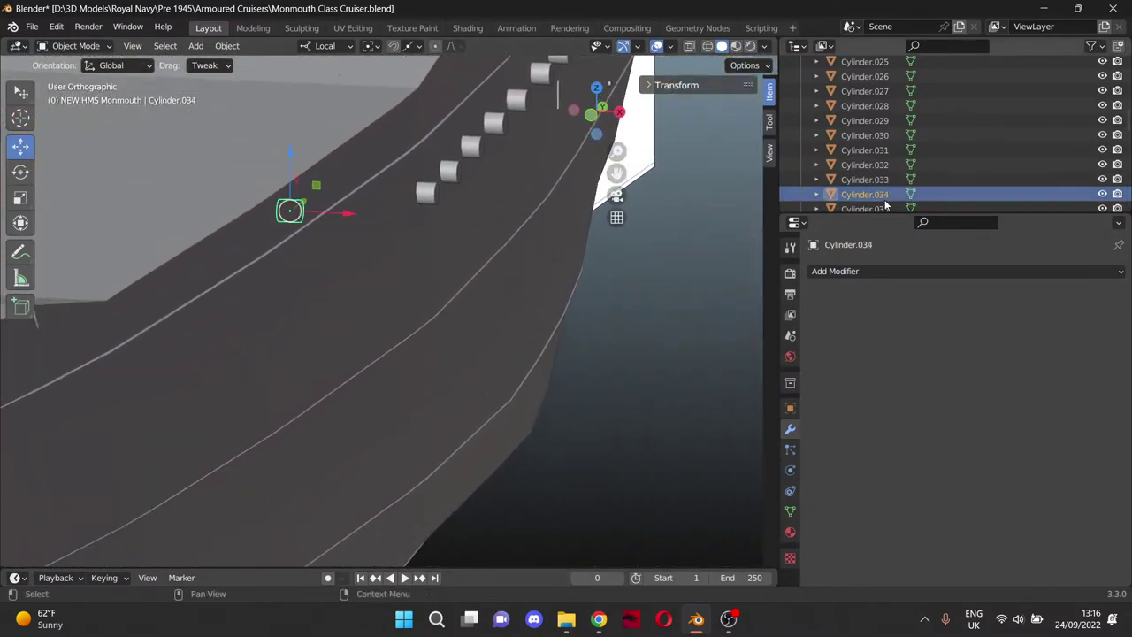
left_click_drag(351, 218, 461, 229)
scroll(879, 181, "down", 3)
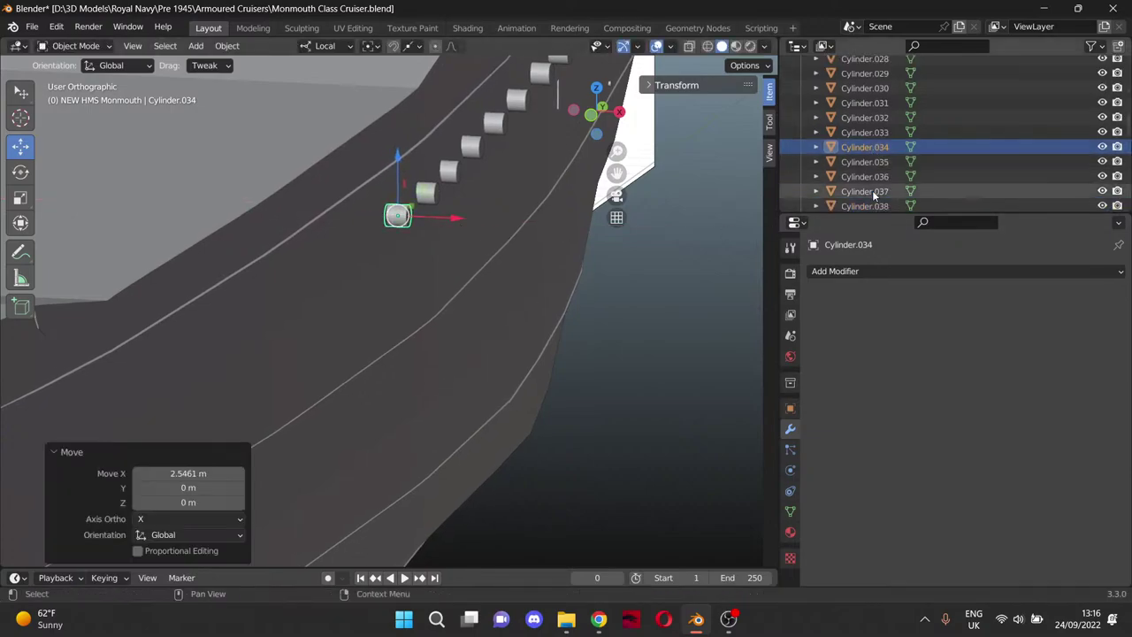
left_click(872, 163)
left_click_drag(245, 291, 356, 289)
Move Cylinder.036 outward along X through the hull side and Cylinder.037 about 2.37 m.
left_click(881, 177)
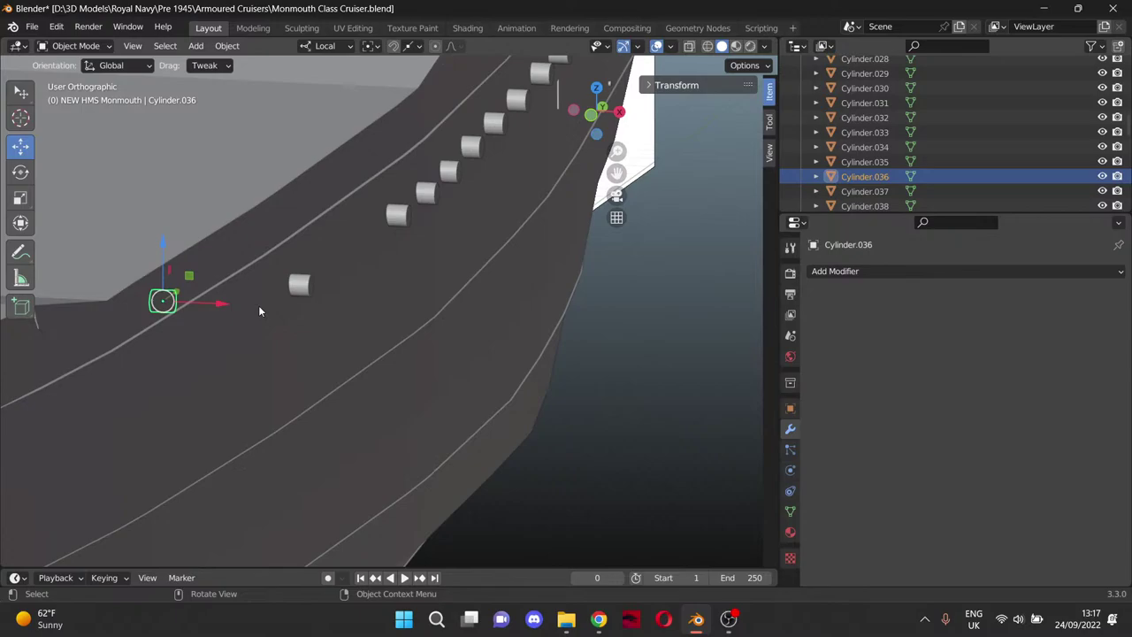
left_click_drag(226, 310, 334, 310)
left_click_drag(622, 169, 99, 57)
left_click(865, 191)
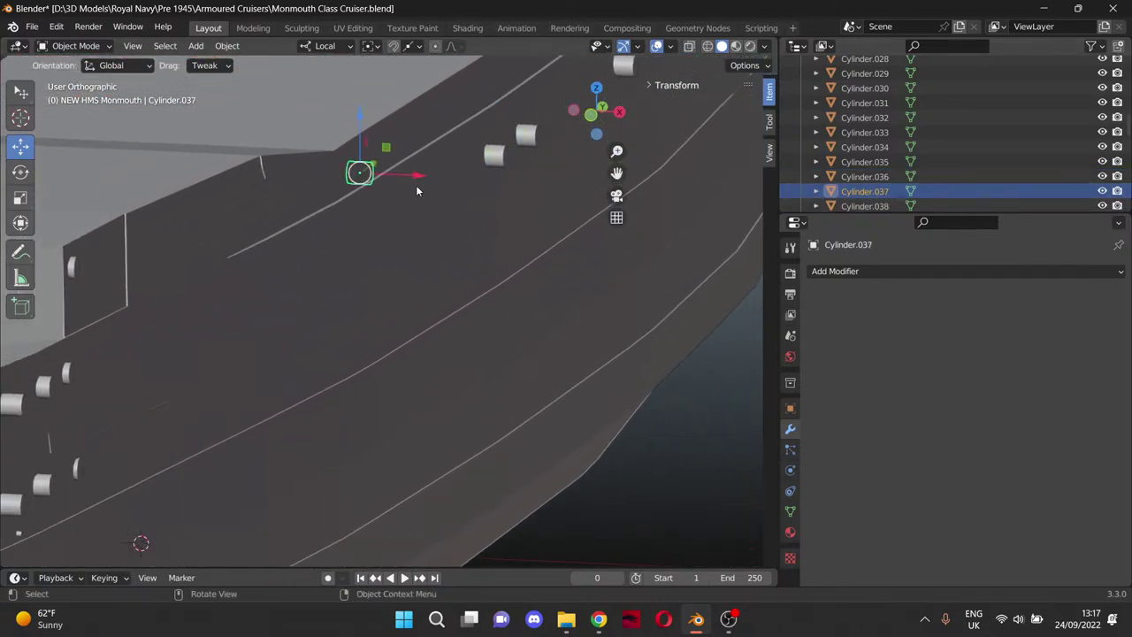
left_click_drag(417, 177, 521, 193)
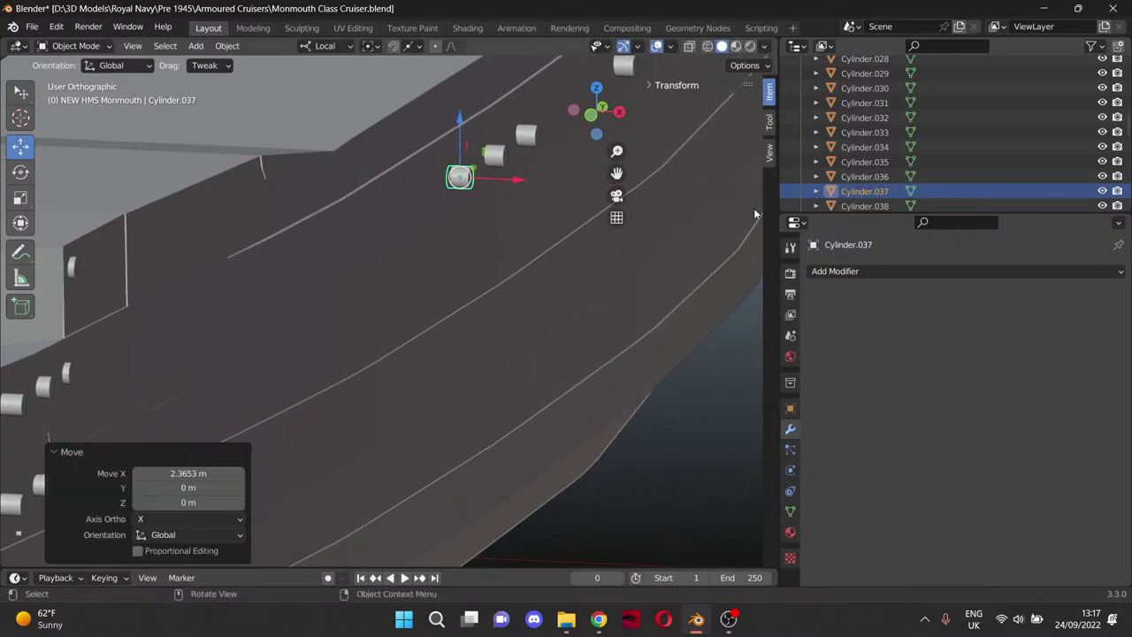
Move Cylinder.038 outward along X through the hull side and Cylinder.039 about 2.18 m.
scroll(876, 150, "down", 3)
left_click(865, 135)
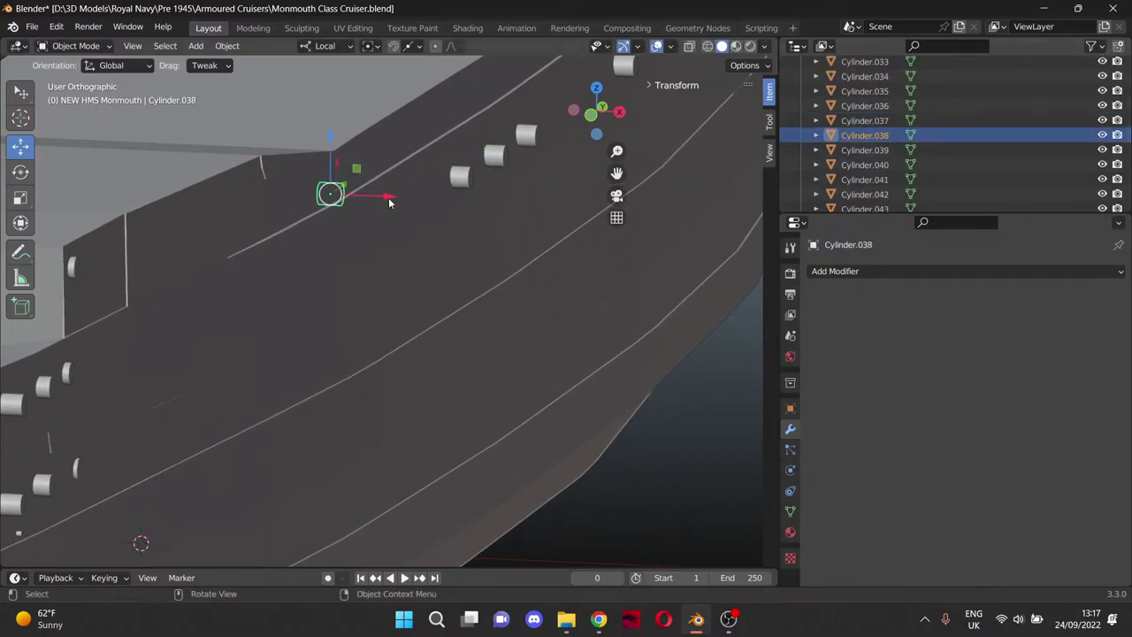
left_click_drag(389, 202, 487, 211)
left_click(865, 150)
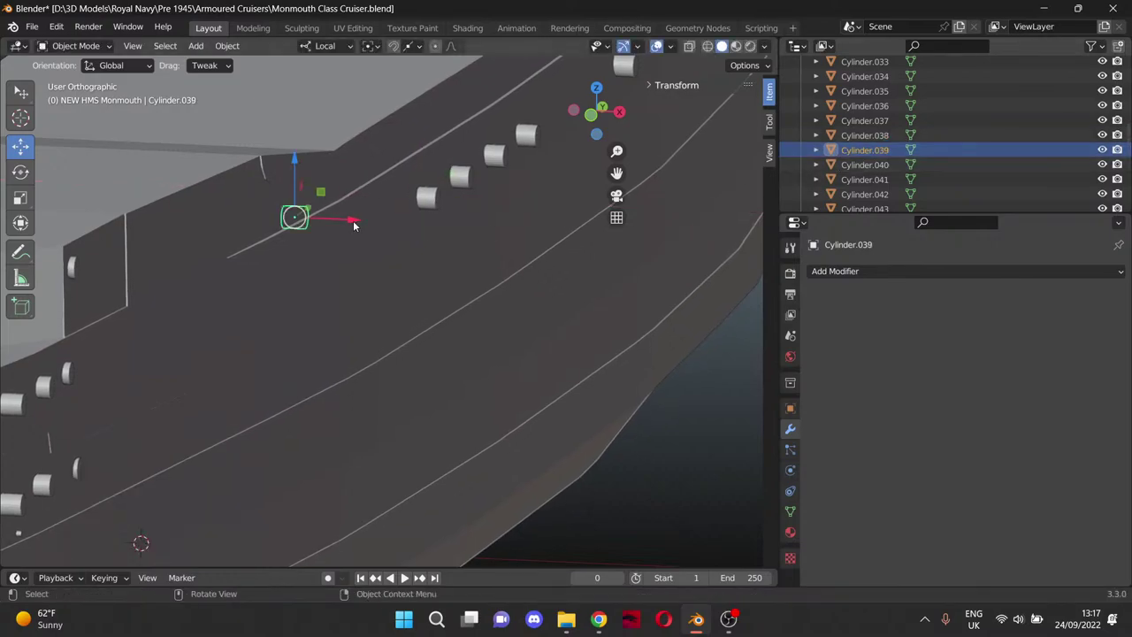
left_click_drag(354, 226, 448, 234)
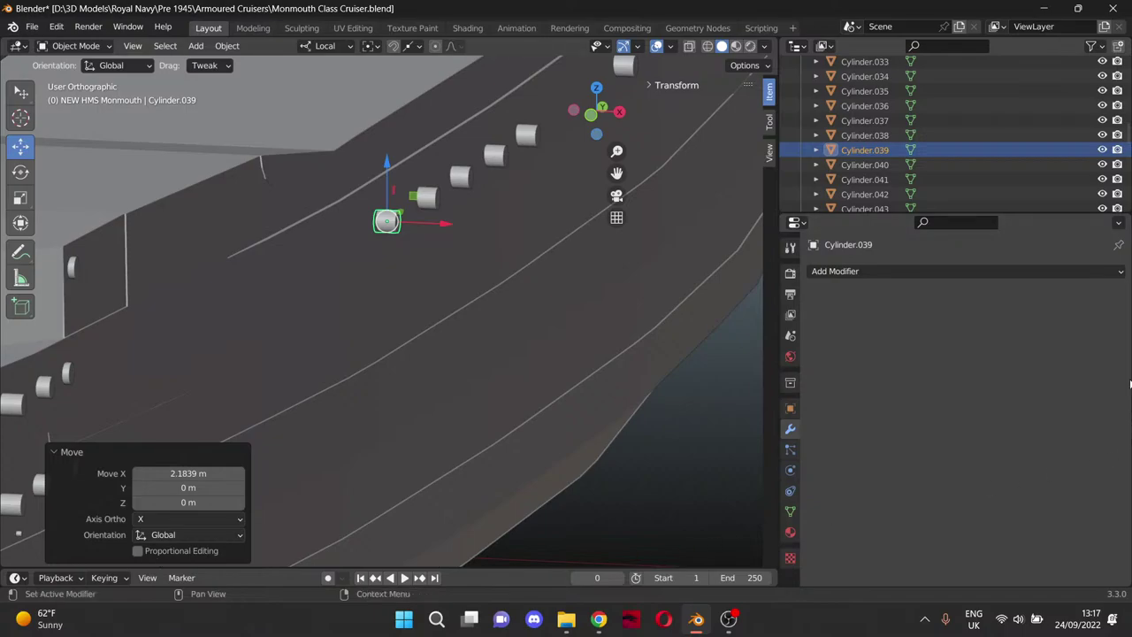
Move Cylinder.040 outward along X through the hull side and Cylinder.041 about 1.80 m.
left_click(866, 164)
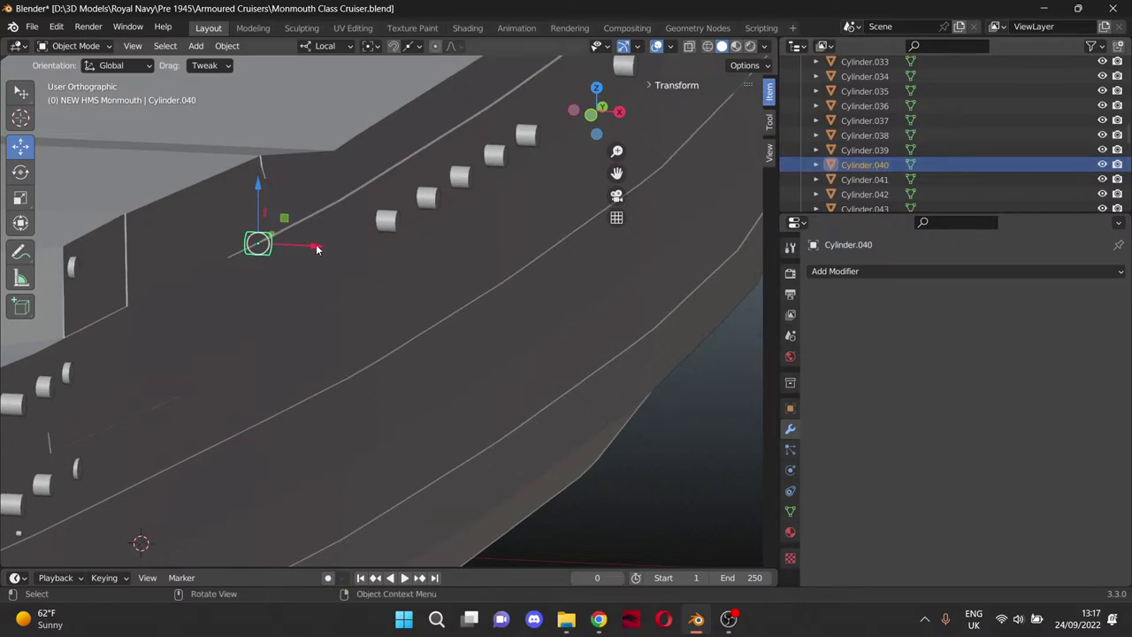
left_click_drag(317, 249, 404, 252)
left_click(865, 180)
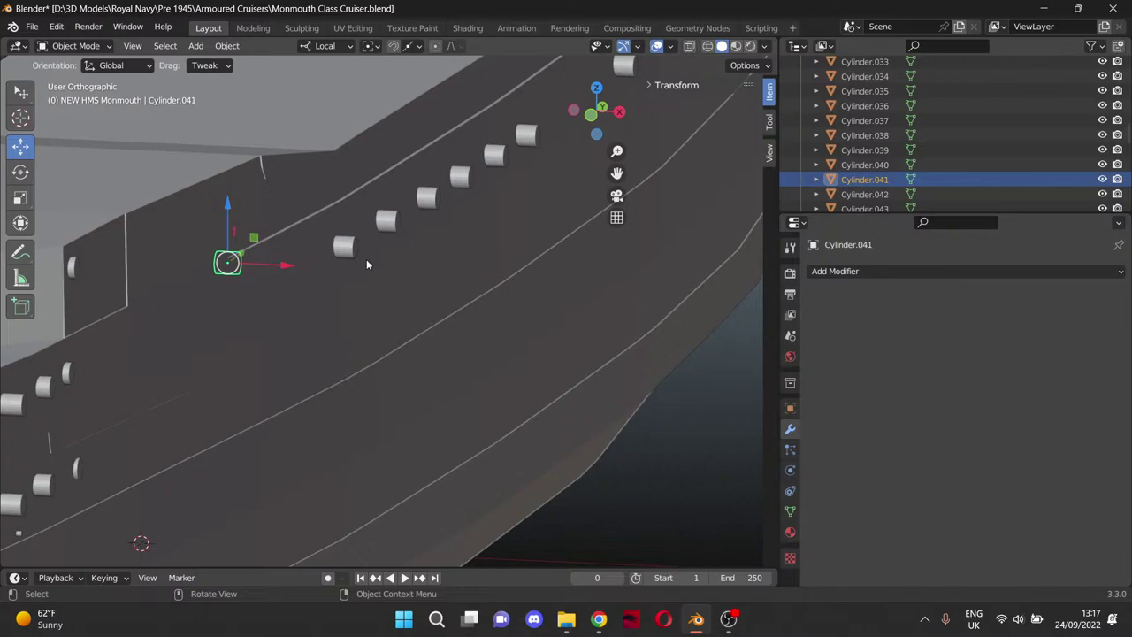
left_click_drag(292, 275, 364, 269)
Move Cylinder.042 about 1.60 m and Cylinder.043 about 1.36 m outward along X through the hull side.
left_click(865, 193)
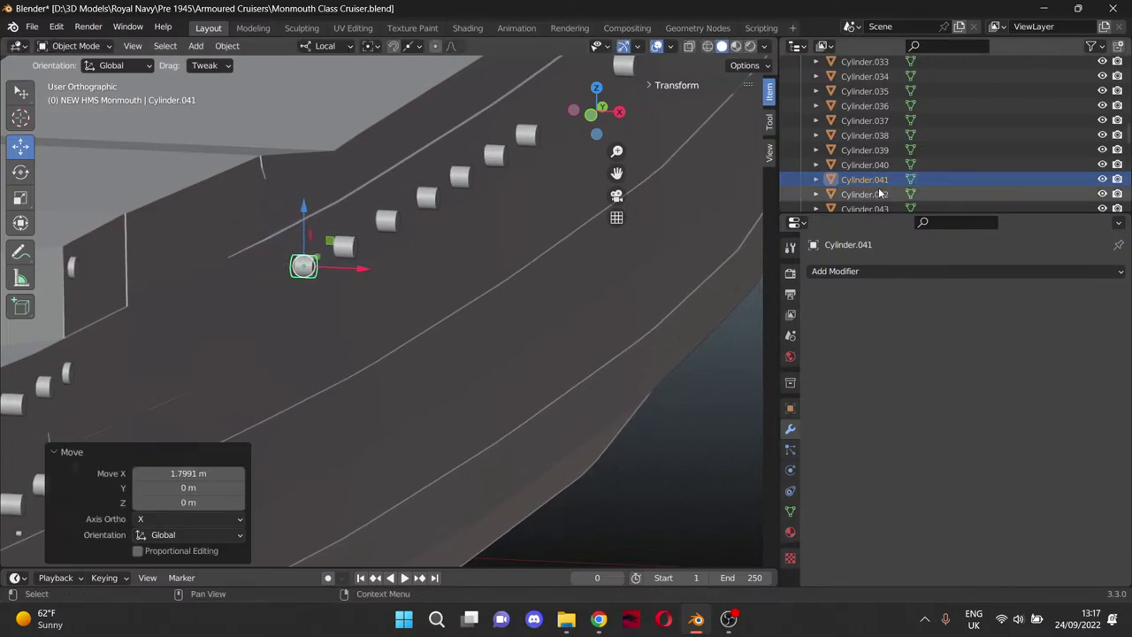
left_click_drag(261, 283, 333, 287)
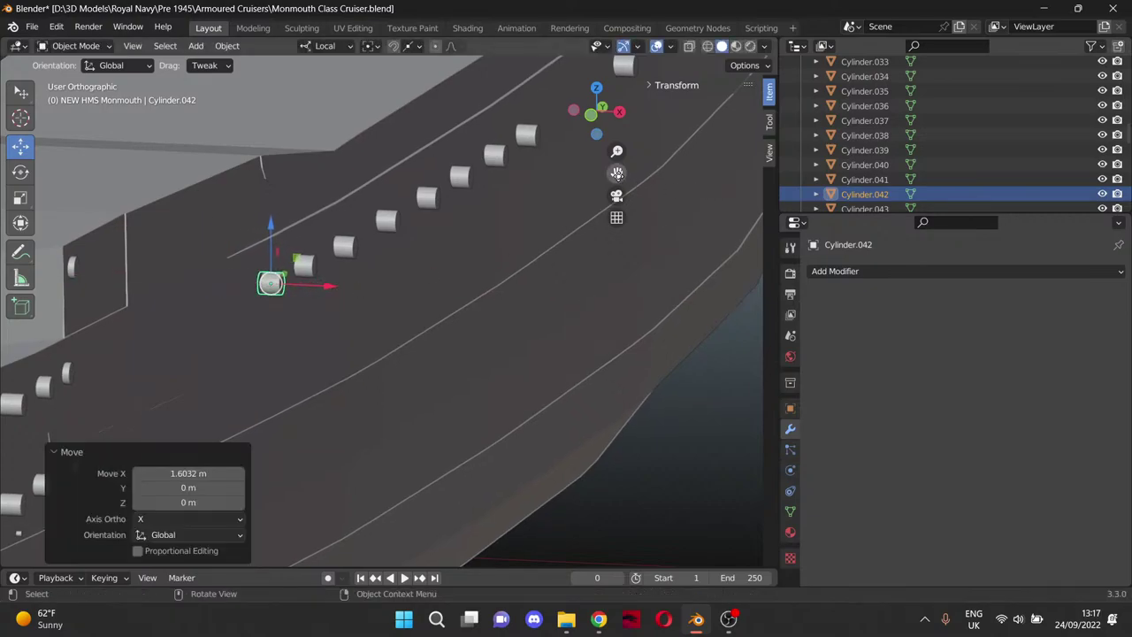
left_click_drag(617, 173, 833, 94)
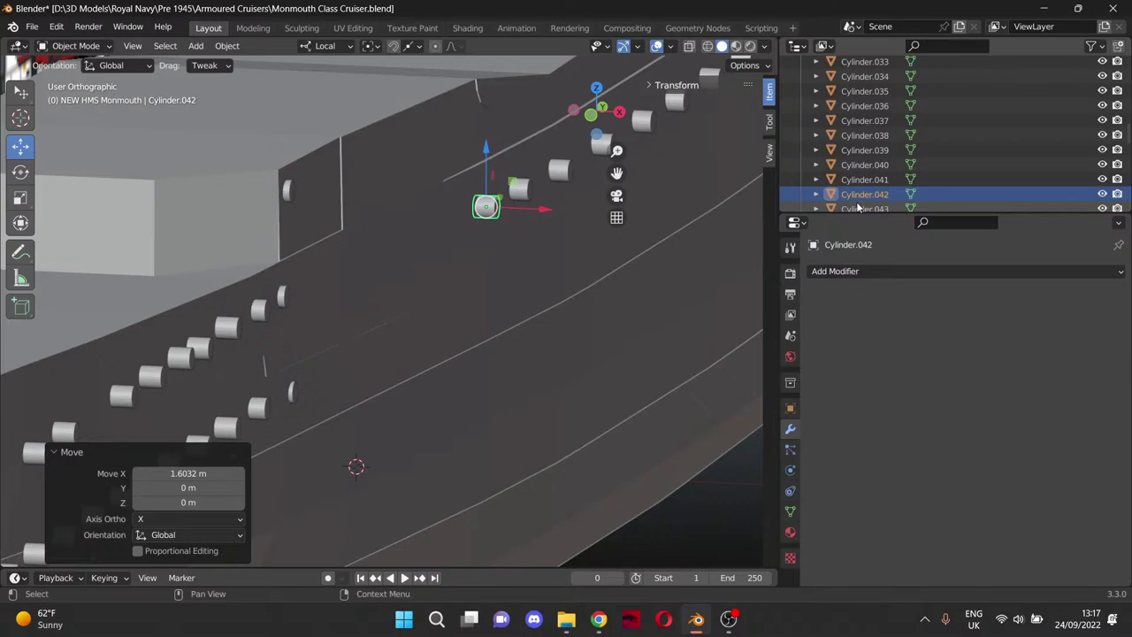
left_click(859, 207)
left_click_drag(456, 233, 506, 231)
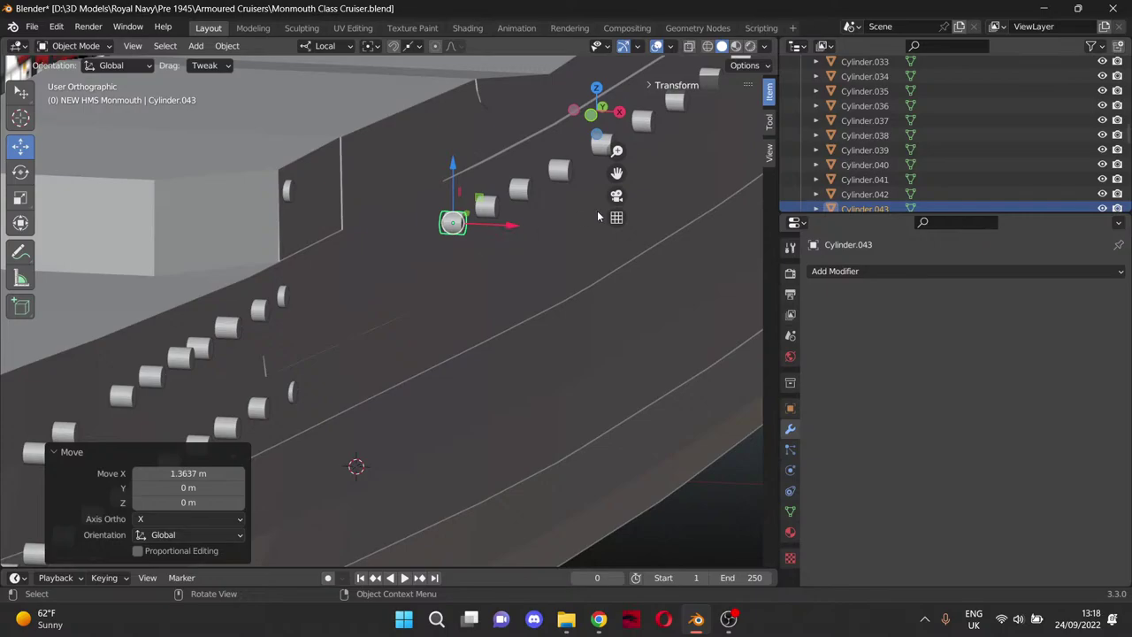
Move Cylinder.044 in the upper row outward along X through the hull side and Cylinder.045 about 1.34 m.
scroll(945, 118, "down", 2)
left_click(881, 178)
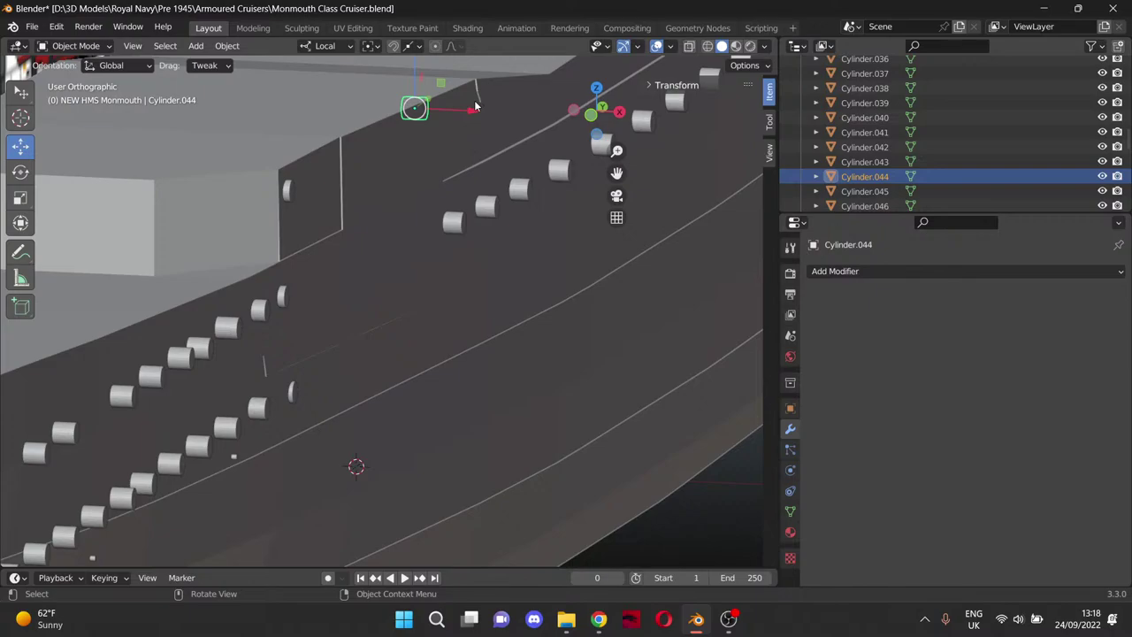
left_click_drag(470, 116, 531, 118)
left_click(409, 114)
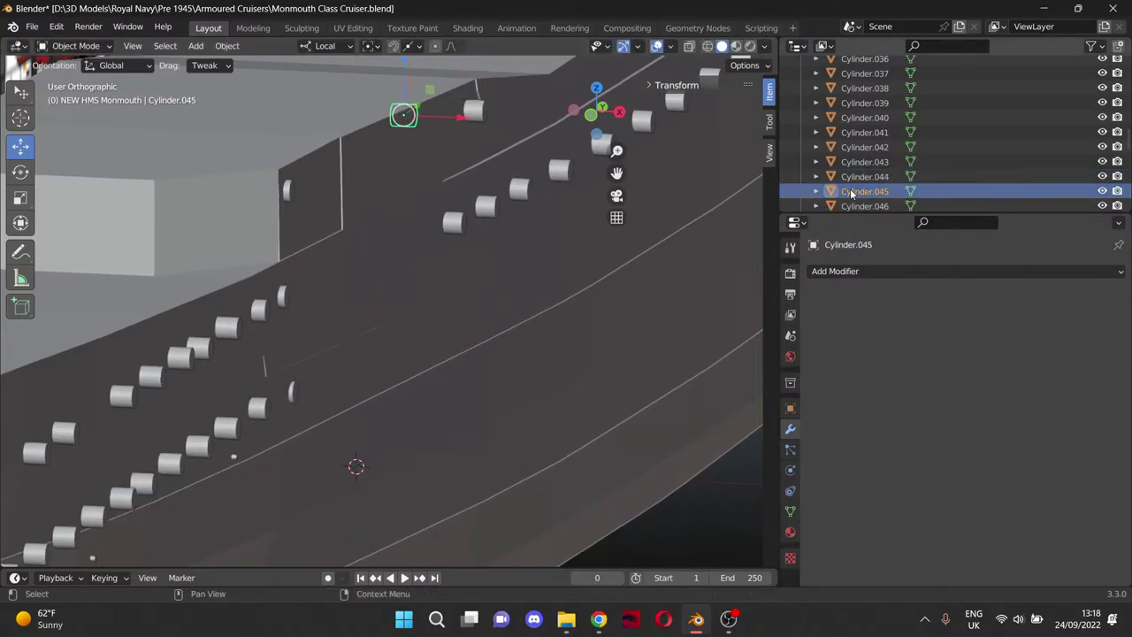
left_click_drag(459, 123, 521, 135)
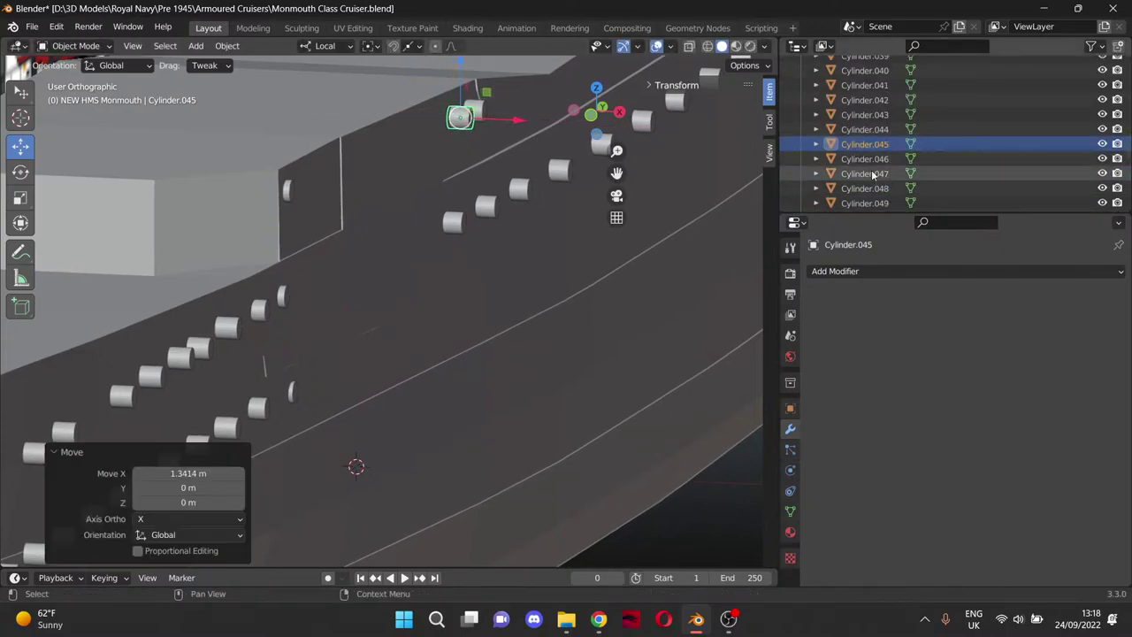
Move Cylinder.046 and Cylinder.047 outward along X through the hull side, in line with the upper row.
left_click(394, 120)
left_click_drag(448, 134, 503, 136)
left_click(383, 129)
Move Cylinder.048 about 0.42 m and Cylinder.049 about 0.31 m outward along X through the raised deck's side.
left_click(863, 190)
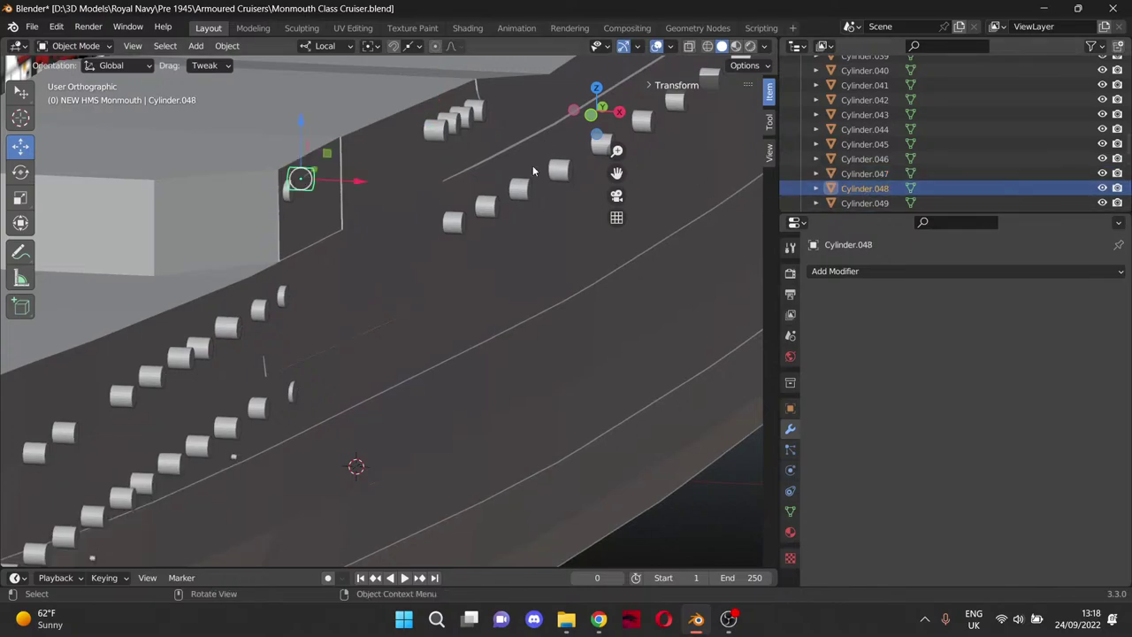
left_click_drag(361, 184, 379, 183)
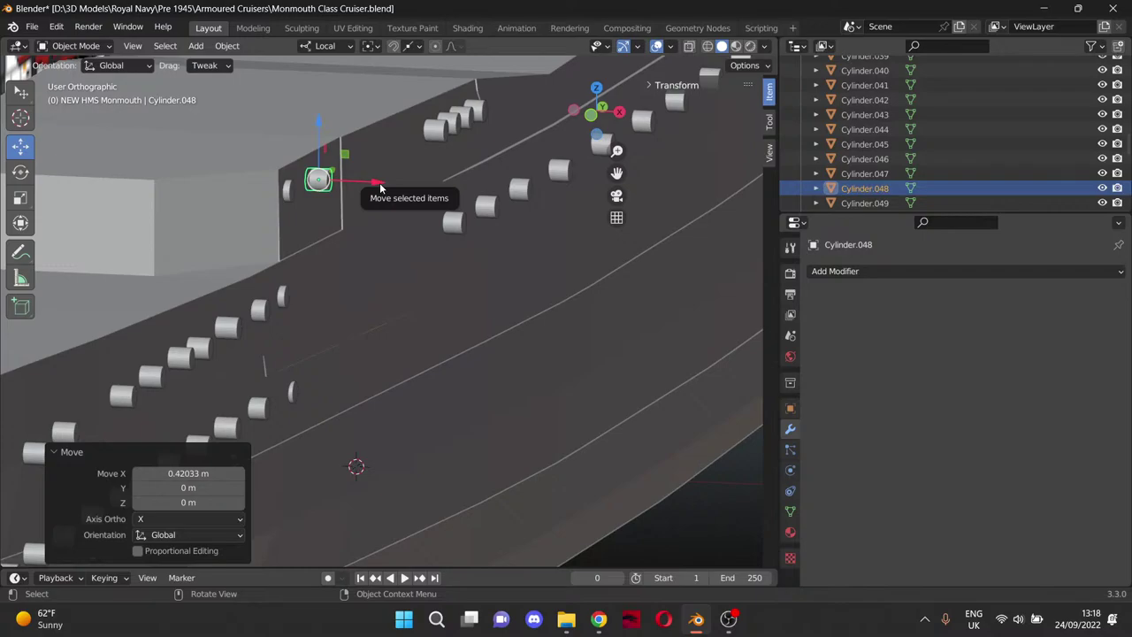
left_click(862, 203)
left_click_drag(346, 194, 359, 196)
Move Cylinder.050 and Cylinder.051, the first two scuttles below the lower deck edge, outward along X through the hull side.
scroll(881, 168, "down", 2)
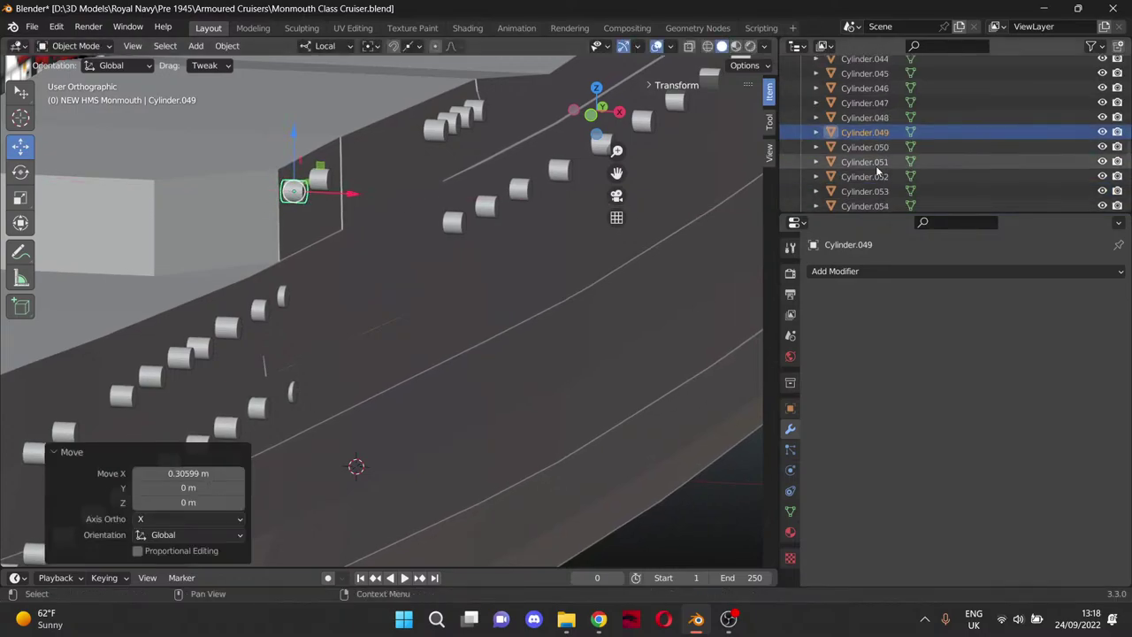
left_click(882, 150)
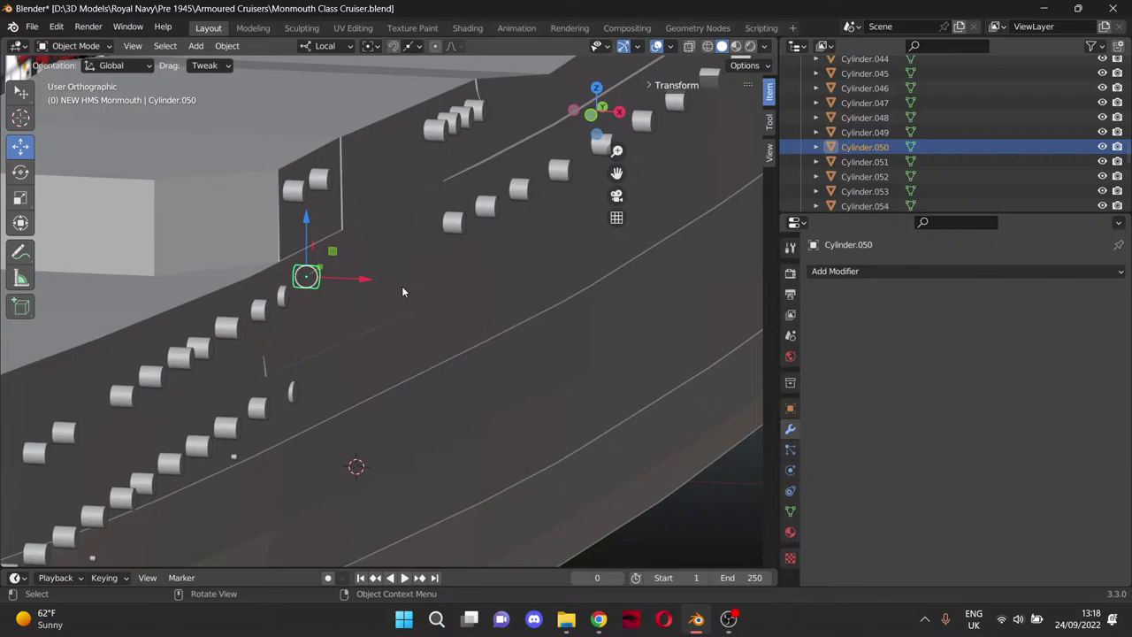
mouse_move(358, 283)
left_mouse_down()
mouse_move(387, 285)
mouse_move(338, 302)
mouse_move(350, 302)
left_mouse_up()
left_click(865, 162)
Move Cylinder.052 about 0.13 m outward along X and shift Cylinder.053 slightly inward to fit the hull side.
left_click(911, 176)
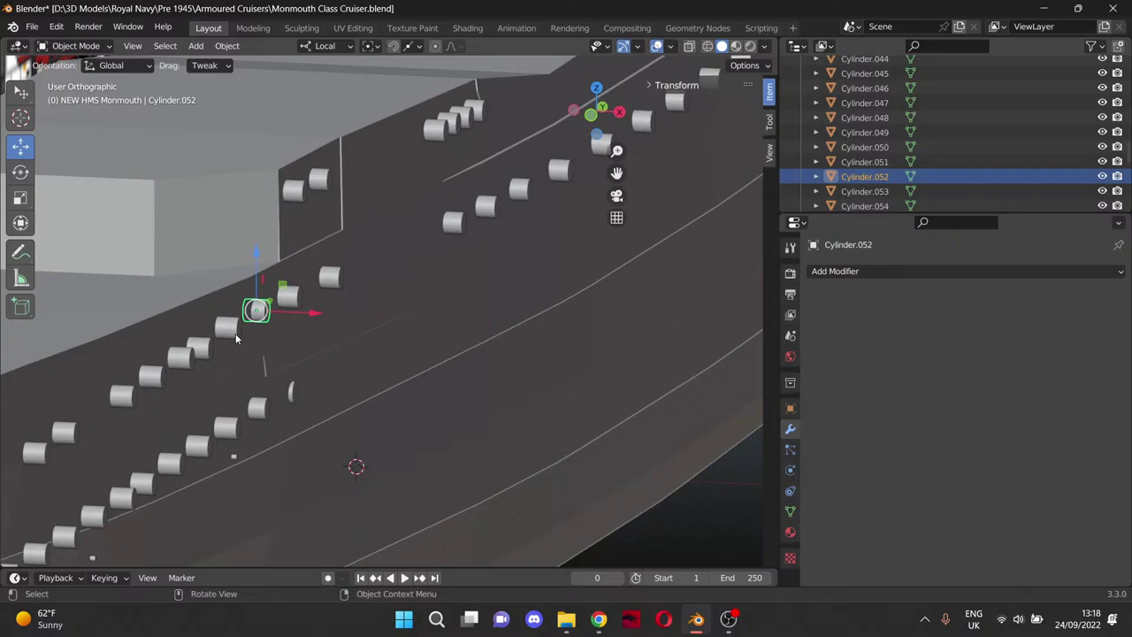
left_click_drag(312, 312, 324, 319)
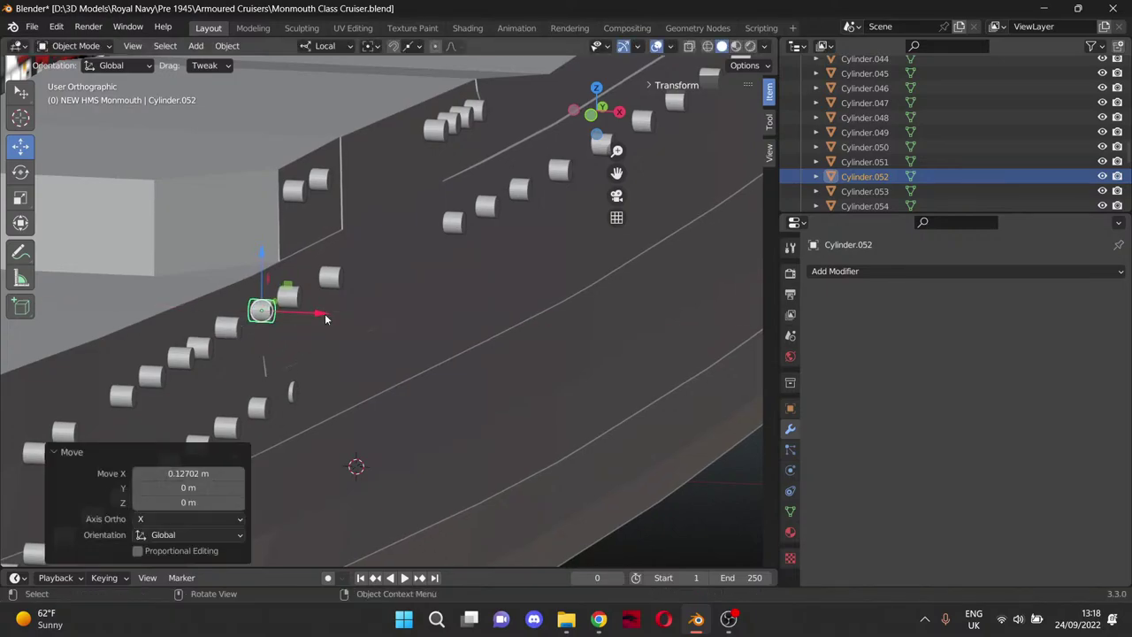
left_click_drag(617, 173, 959, 37)
left_click(865, 191)
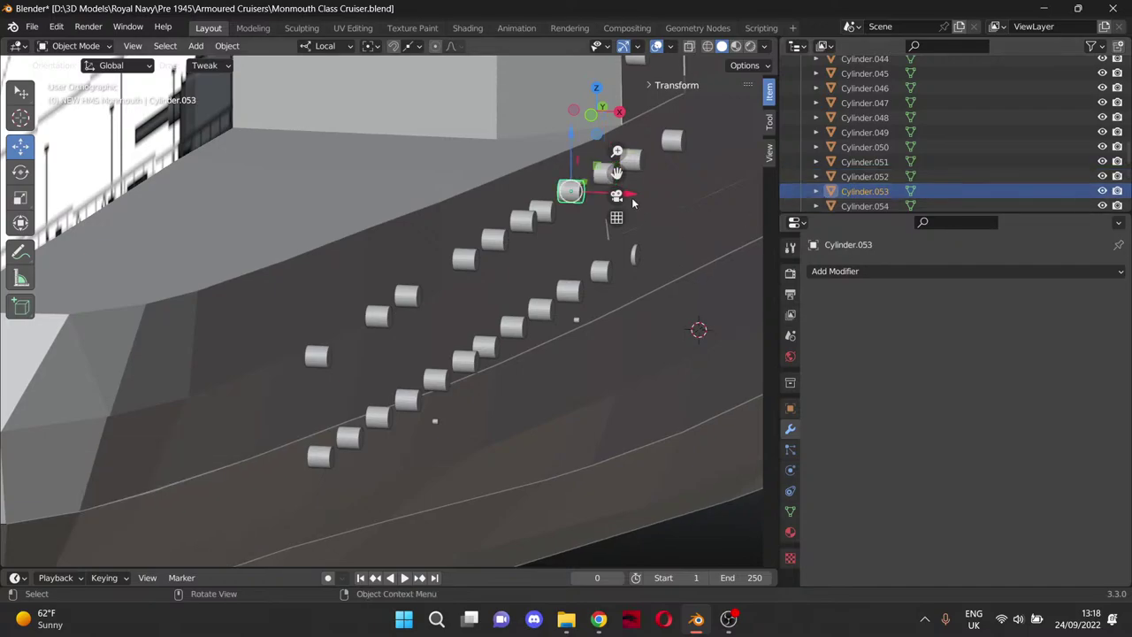
left_click_drag(633, 198, 544, 226)
Move Cylinder.054 inward along X to the hull side and Cylinder.055 about 0.81 m inward.
left_click(552, 213)
key("shift+d")
key("x")
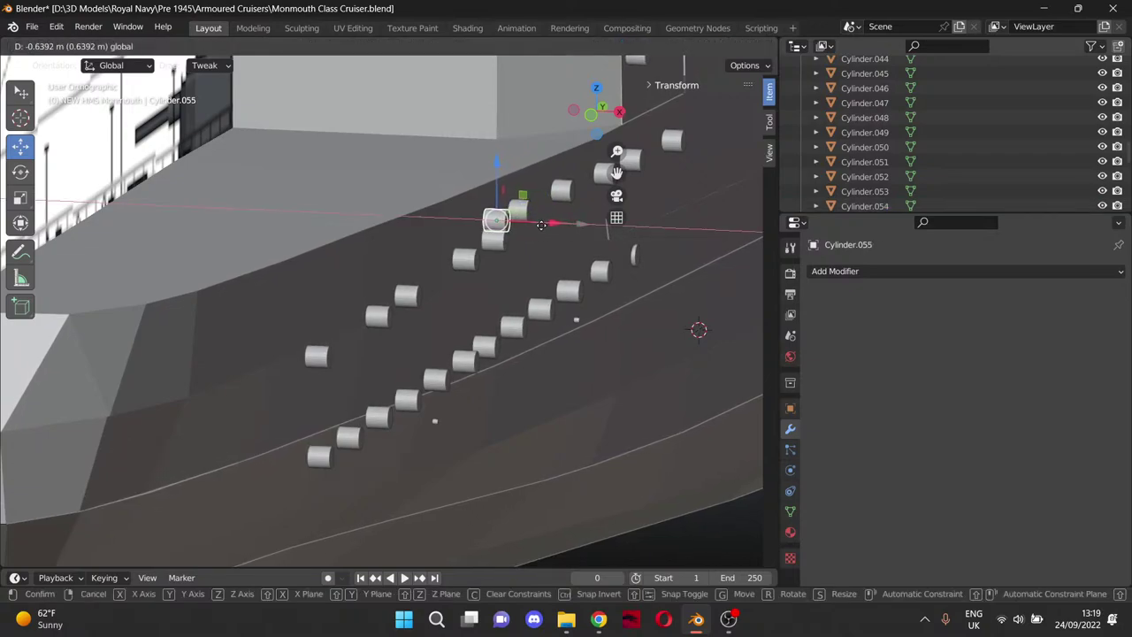
left_click(535, 225)
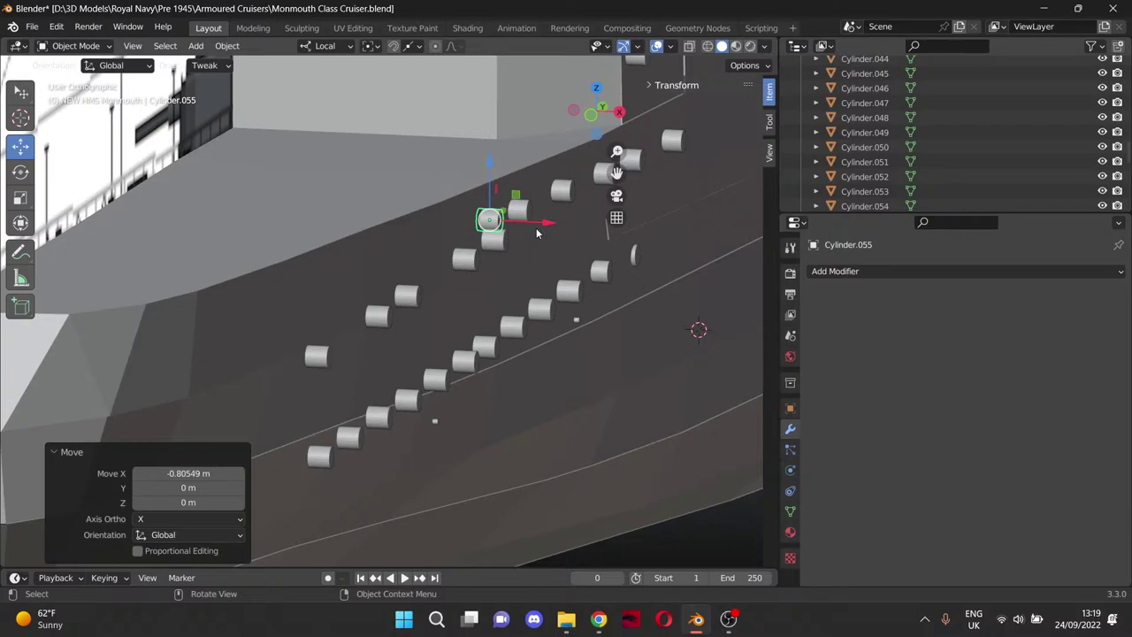
Move Cylinder.056 and Cylinder.057 inward along X so they intersect the narrowing hull side.
key("shift+d")
left_click(541, 249)
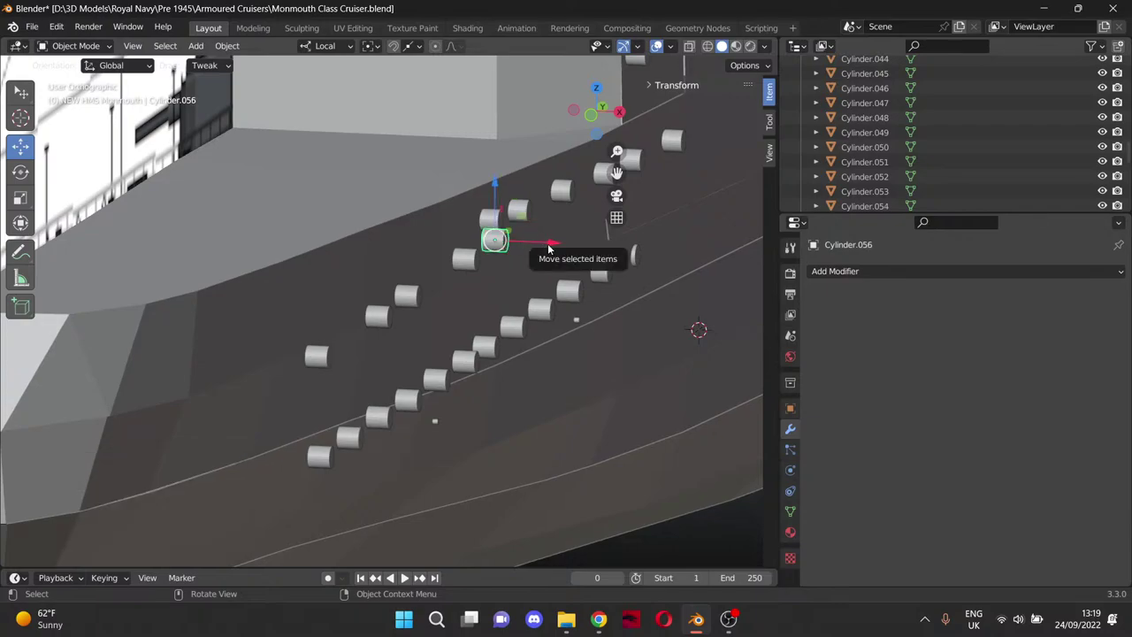
left_click_drag(542, 249, 362, 286)
key("shift+d")
left_click(479, 266)
Move Cylinder.058 inward along X to the hull side and Cylinder.059 about 2.93 m inward.
key("shift+d")
left_click(373, 291)
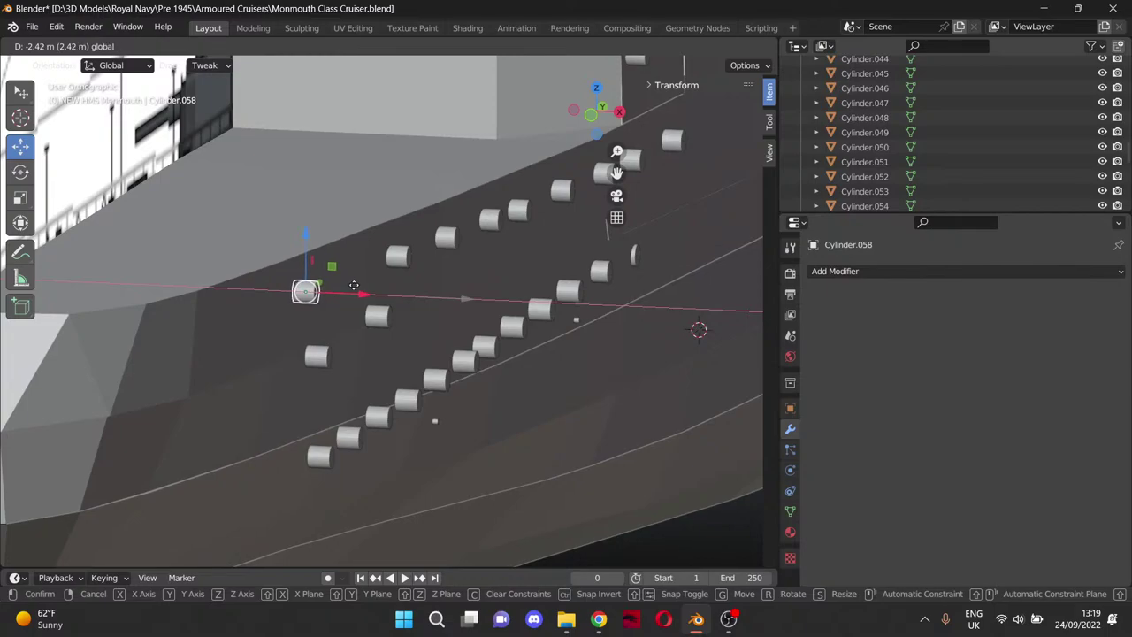
left_click(354, 286)
key("shift+d")
left_click(381, 325)
left_click_drag(435, 322, 305, 320)
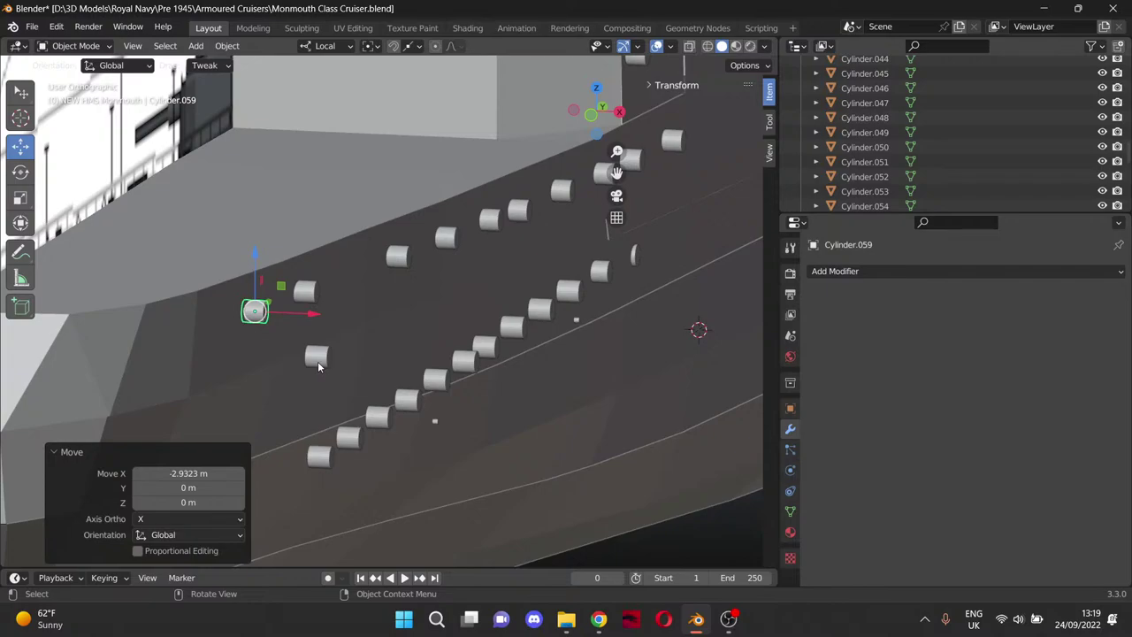
Move Cylinder.060, the last scuttle of the upper row, about 4.69 m inward along X to the hull side.
left_click(315, 355)
left_click_drag(355, 355, 173, 339)
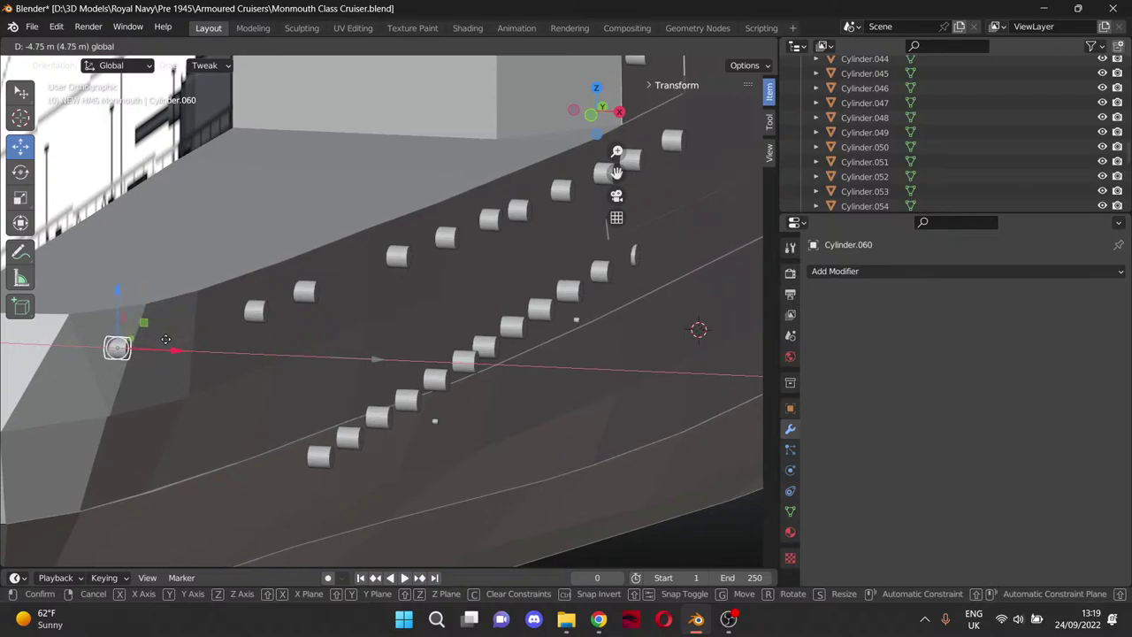
left_click_drag(168, 338, 168, 340)
Move Cylinder.061 about 5.05 m and Cylinder.062 about 3.96 m inward along X to the hull side in the lower row.
middle_click_drag(382, 339, 397, 339)
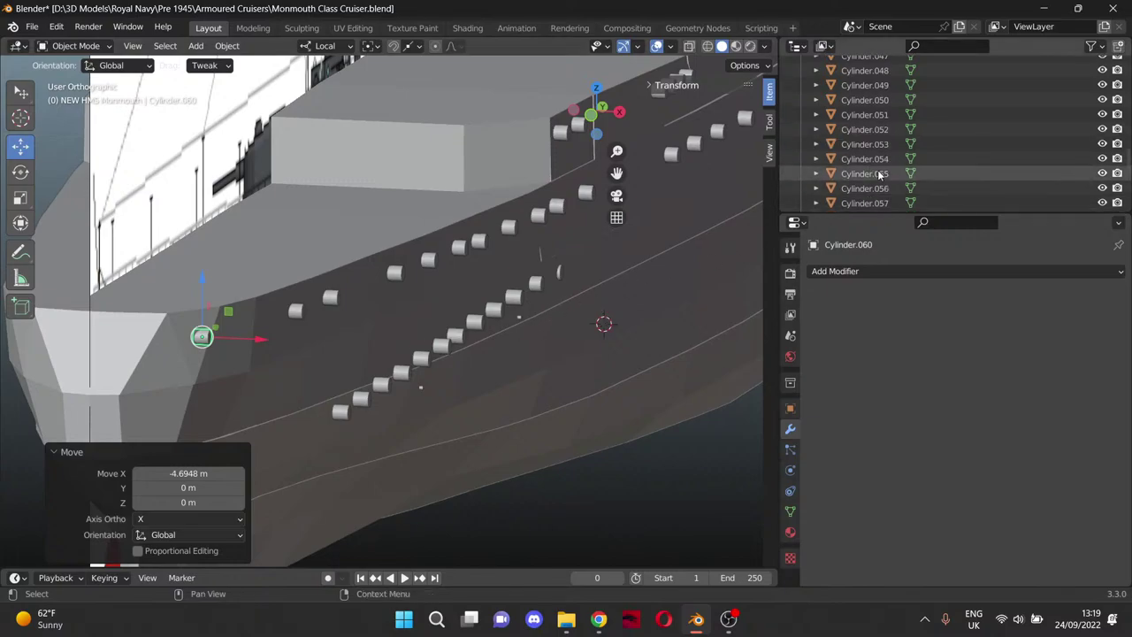
scroll(876, 177, "down", 5)
left_click(865, 168)
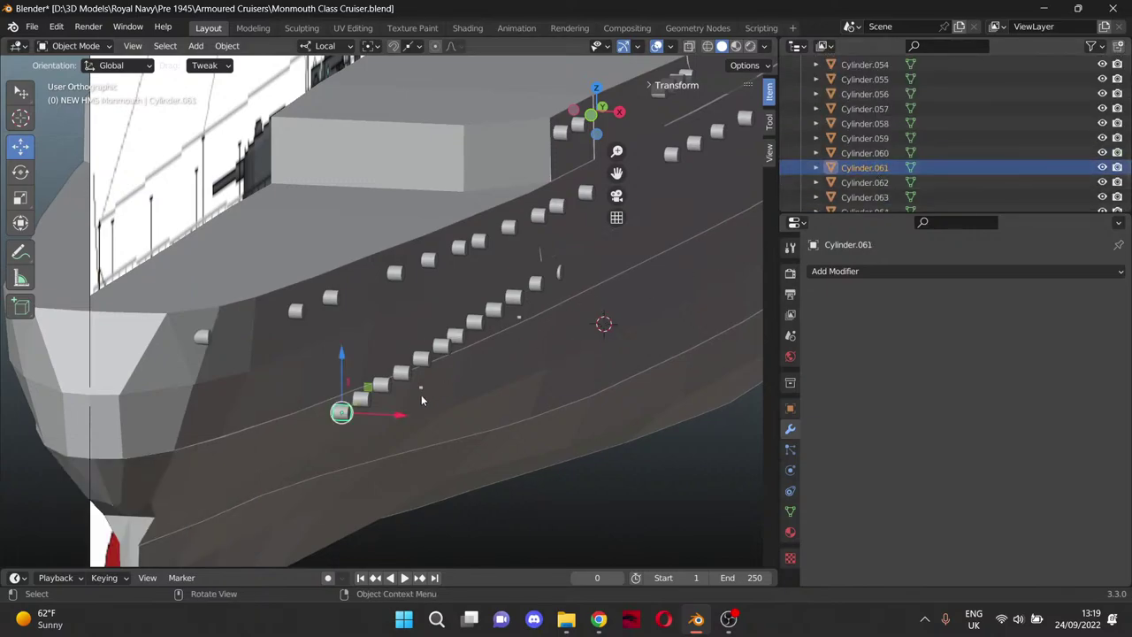
left_click_drag(397, 418, 243, 403)
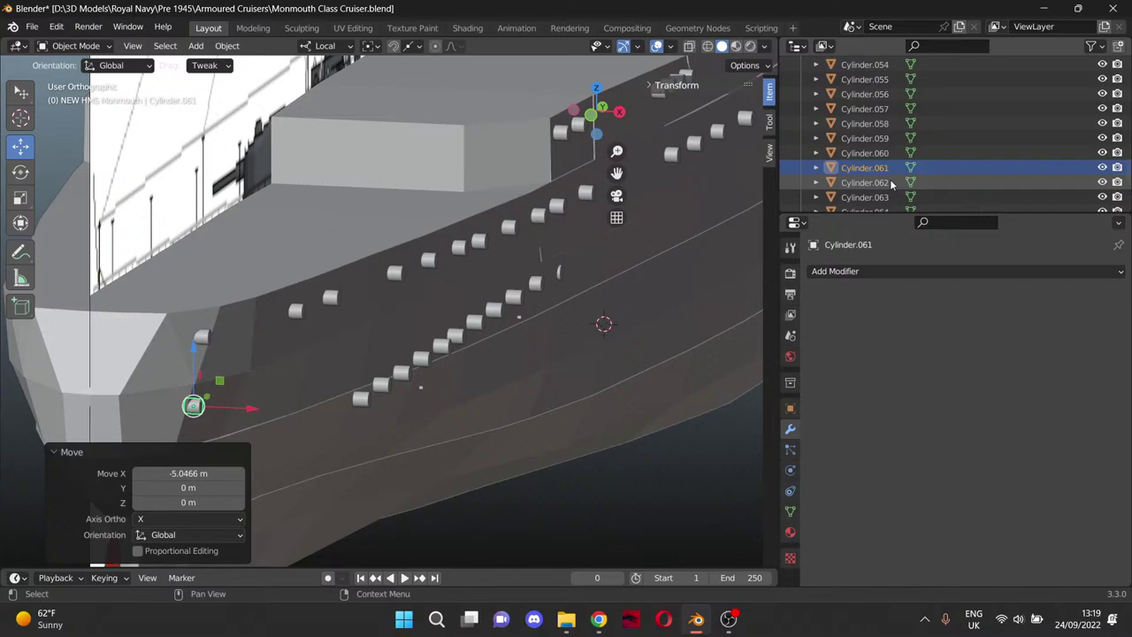
left_click(362, 399)
left_click_drag(413, 407, 295, 396)
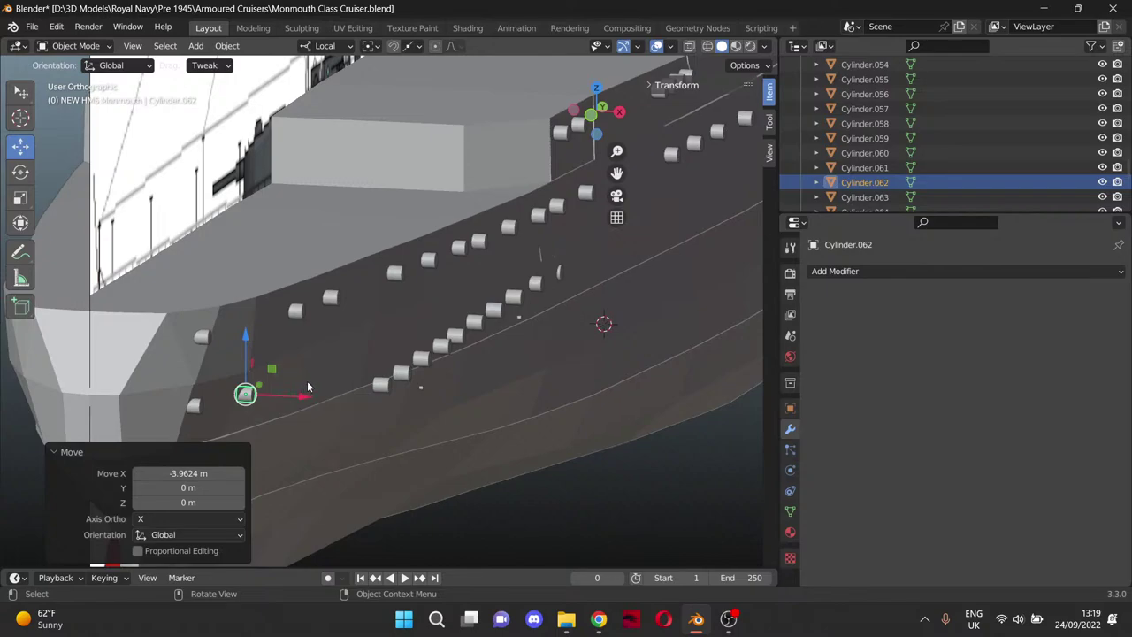
left_click_drag(616, 170, 716, 63)
scroll(512, 237, "up", 4)
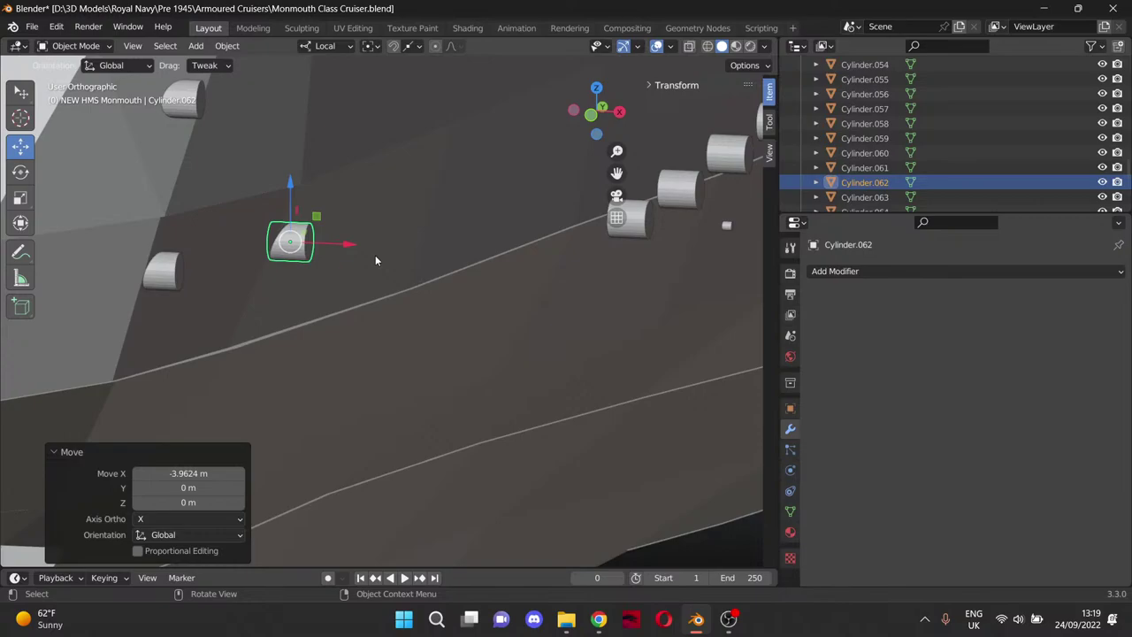
Move Cylinder.063 about 3.32 m and Cylinder.064 about 2.82 m inward along X to the hull side.
left_click_drag(350, 245, 350, 246)
left_click_drag(615, 172, 543, 241)
left_click(473, 282)
left_click_drag(563, 278, 309, 275)
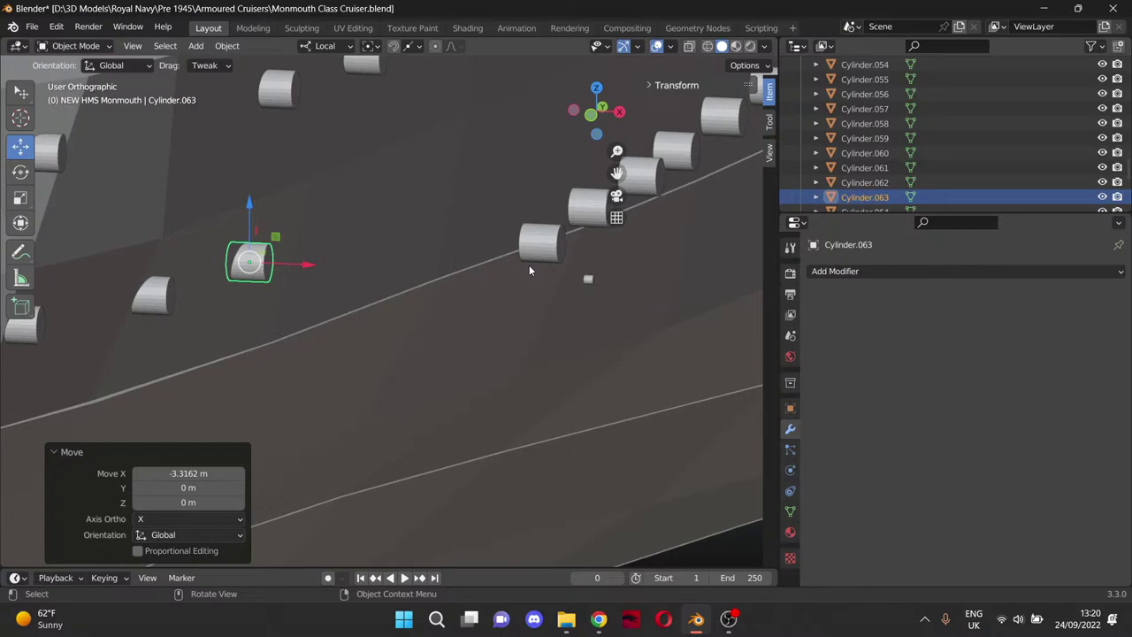
left_click(553, 251)
left_click_drag(601, 252, 388, 247)
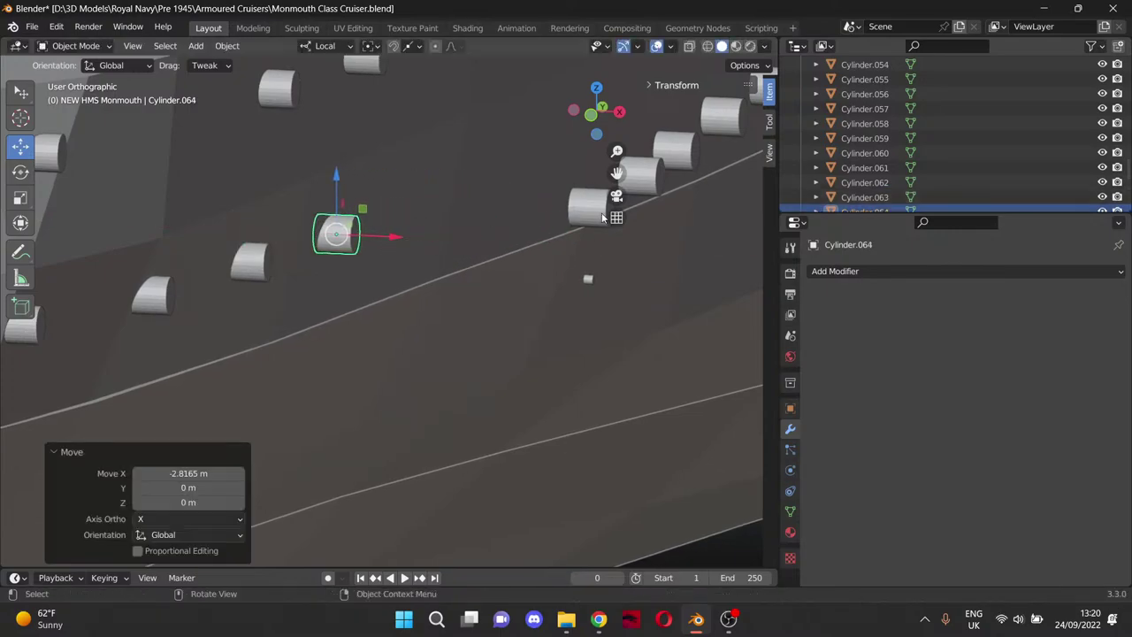
Move Cylinder.065 and Cylinder.066 of the lower scuttle row inward along X to the hull side.
left_click(592, 214)
left_click_drag(643, 212, 476, 220)
left_click(654, 177)
left_click_drag(694, 186, 292, 343)
Move Cylinder.067 and Cylinder.068 inward along X so they intersect the hull side.
left_click(390, 320)
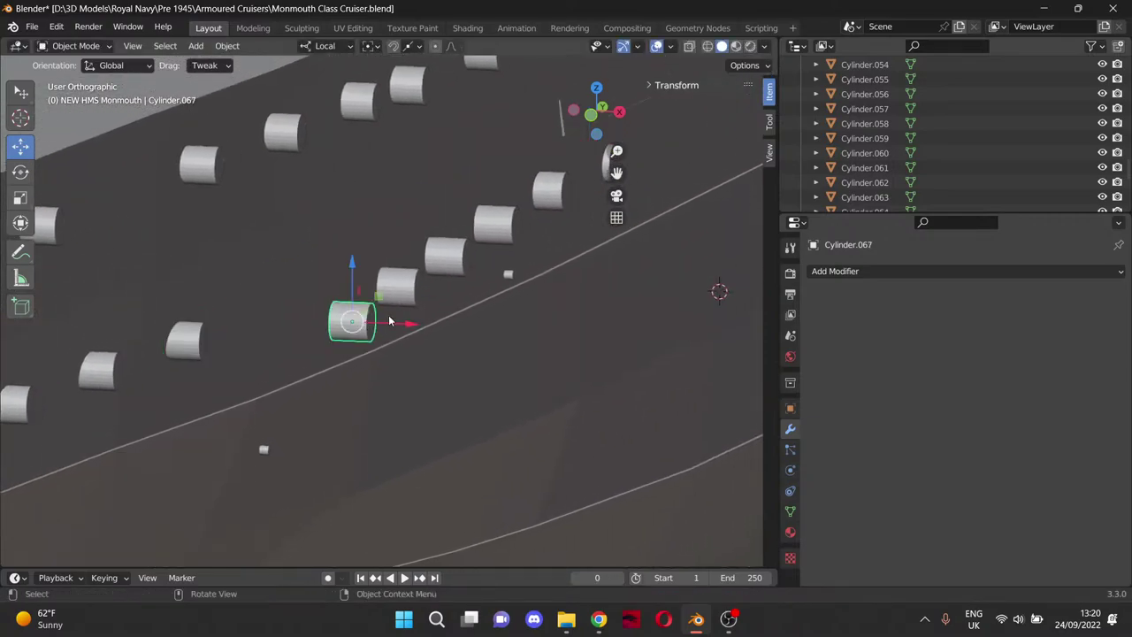
left_click_drag(427, 329, 305, 327)
left_click(384, 290)
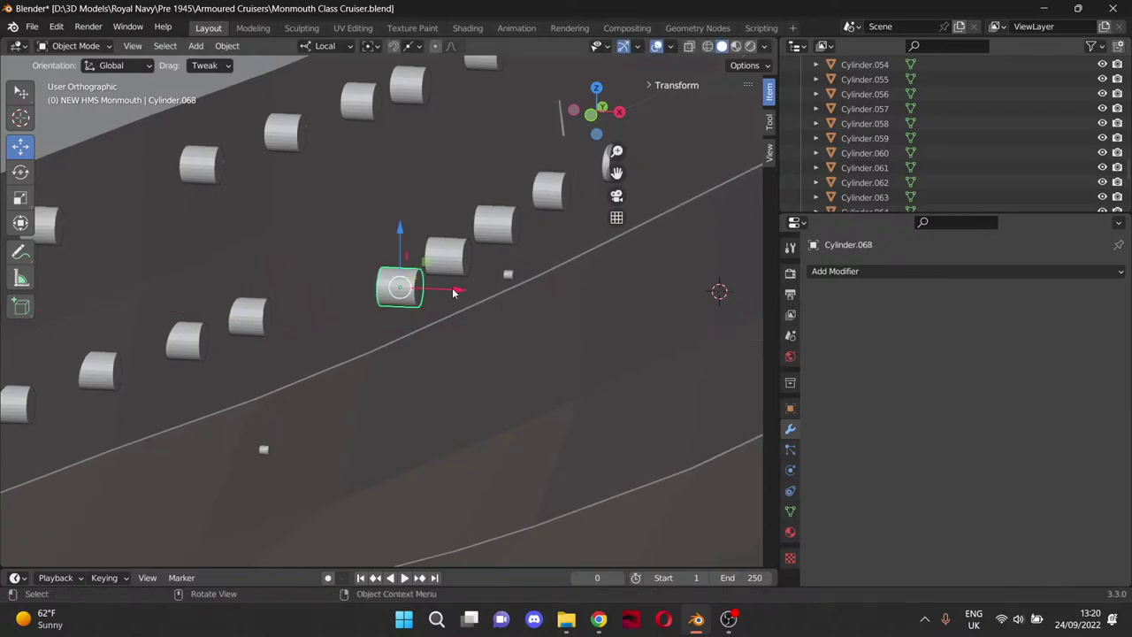
left_click_drag(454, 293, 378, 288)
Move Cylinder.069 and Cylinder.070 slightly inward along X to sit in the hull side.
left_click(448, 258)
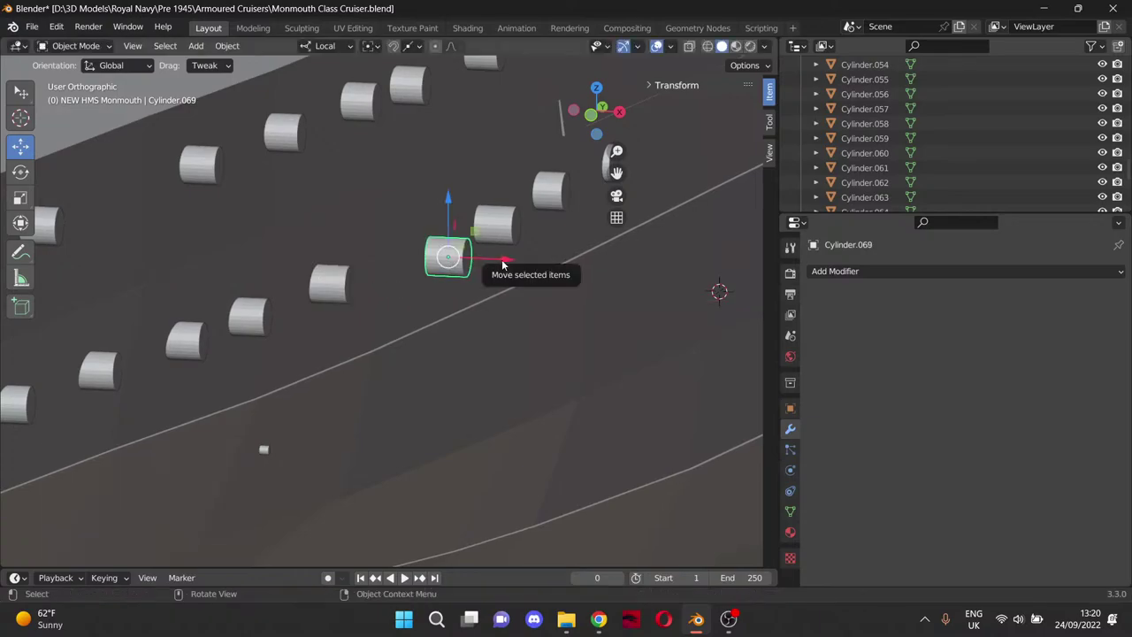
left_click_drag(498, 260, 454, 258)
left_click(509, 225)
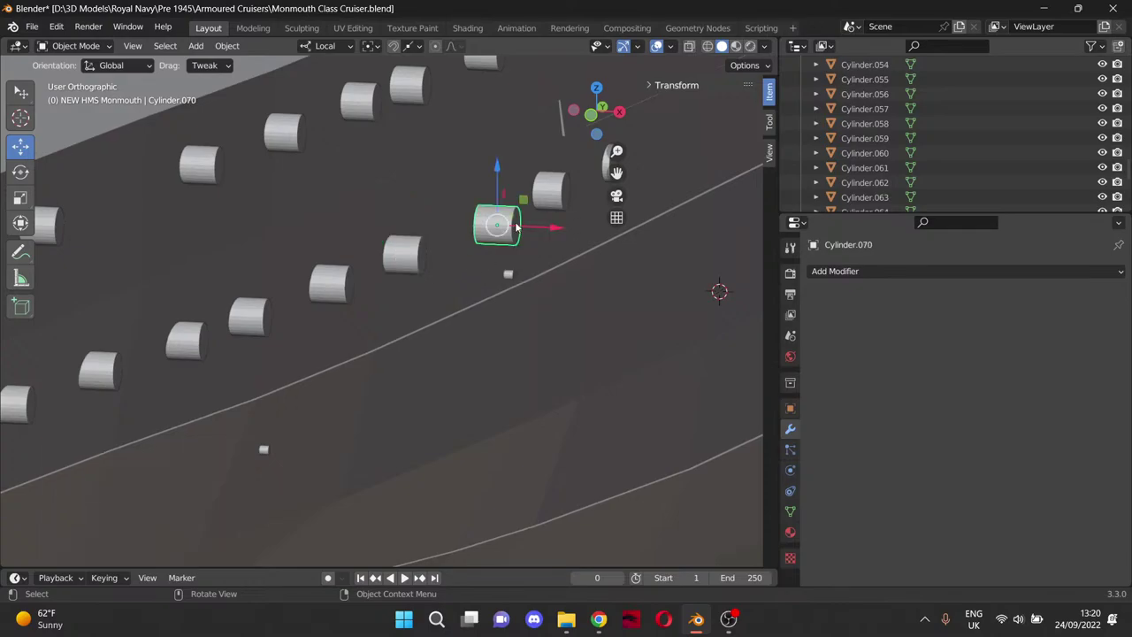
mouse_move(550, 228)
left_mouse_down()
mouse_move(522, 228)
mouse_move(532, 229)
left_mouse_up()
Adjust Cylinder.071 and move Cylinder.072 about 0.37 m outward along X so it protrudes from the hull side.
left_click(565, 200)
scroll(522, 276, "down", 4)
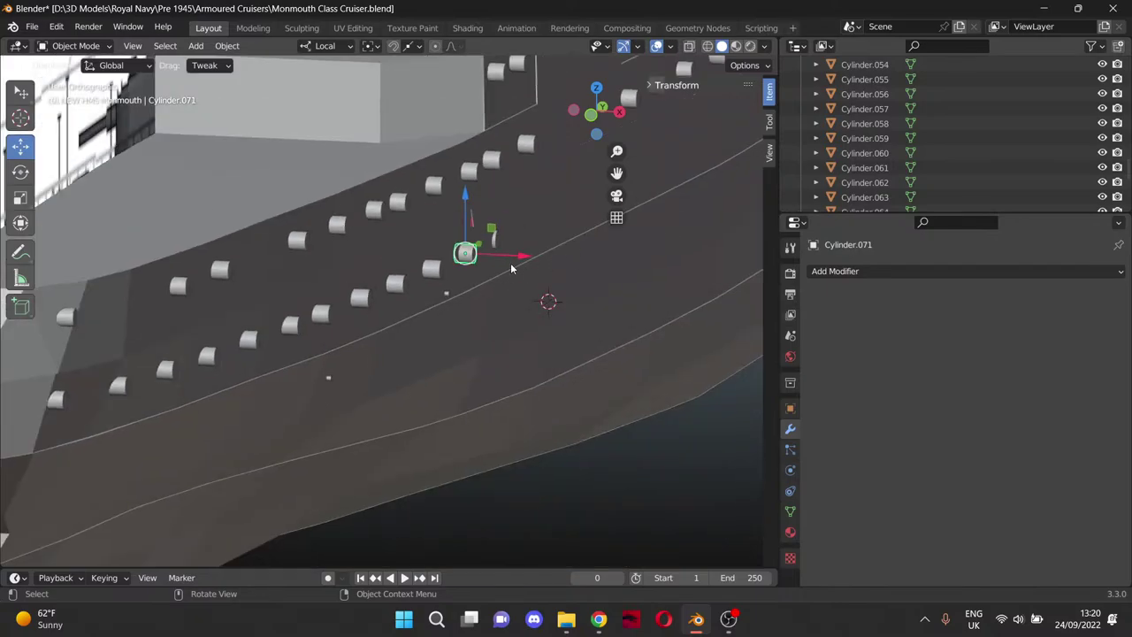
scroll(509, 269, "up", 4)
left_click_drag(619, 174, 520, 221)
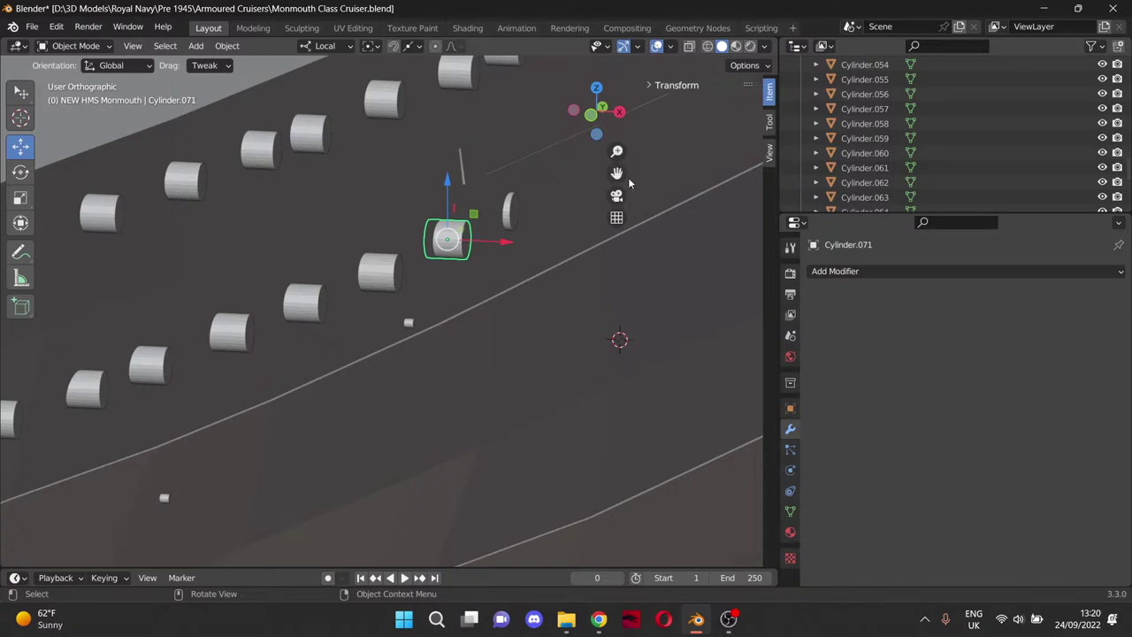
left_click_drag(508, 243, 581, 215)
left_click(512, 225)
left_click_drag(617, 174, 394, 316)
Select Cylinder.073 and Cylinder.078 in turn and examine where the remaining scuttle cylinders sit along the hull.
scroll(871, 177, "down", 4)
scroll(871, 177, "down", 3)
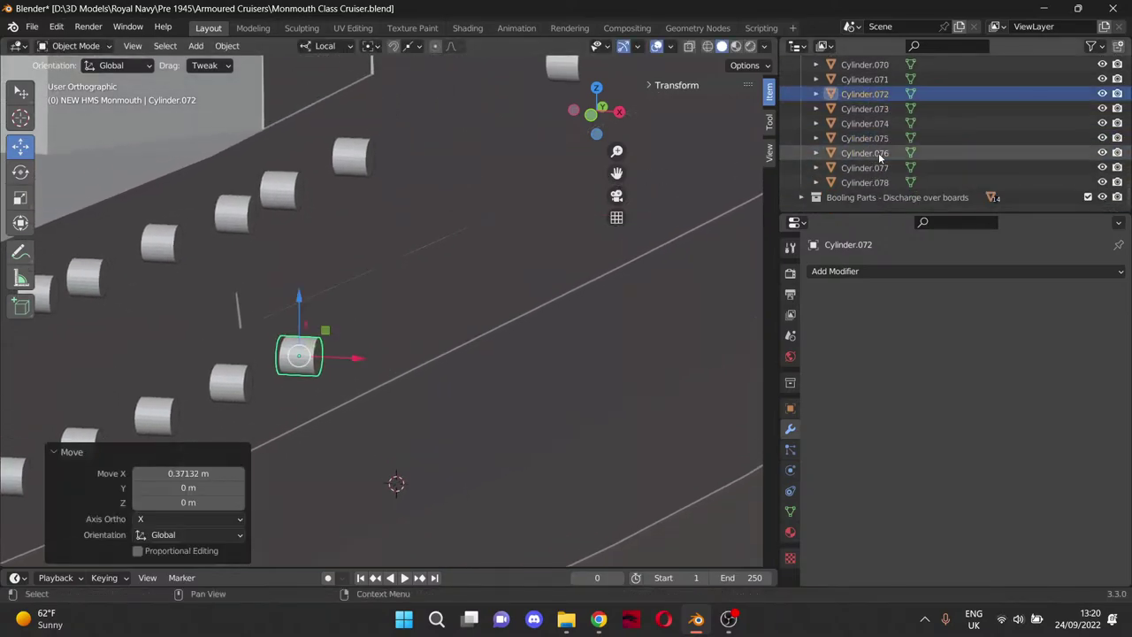
left_click(866, 108)
scroll(403, 328, "down", 4)
scroll(444, 303, "down", 5)
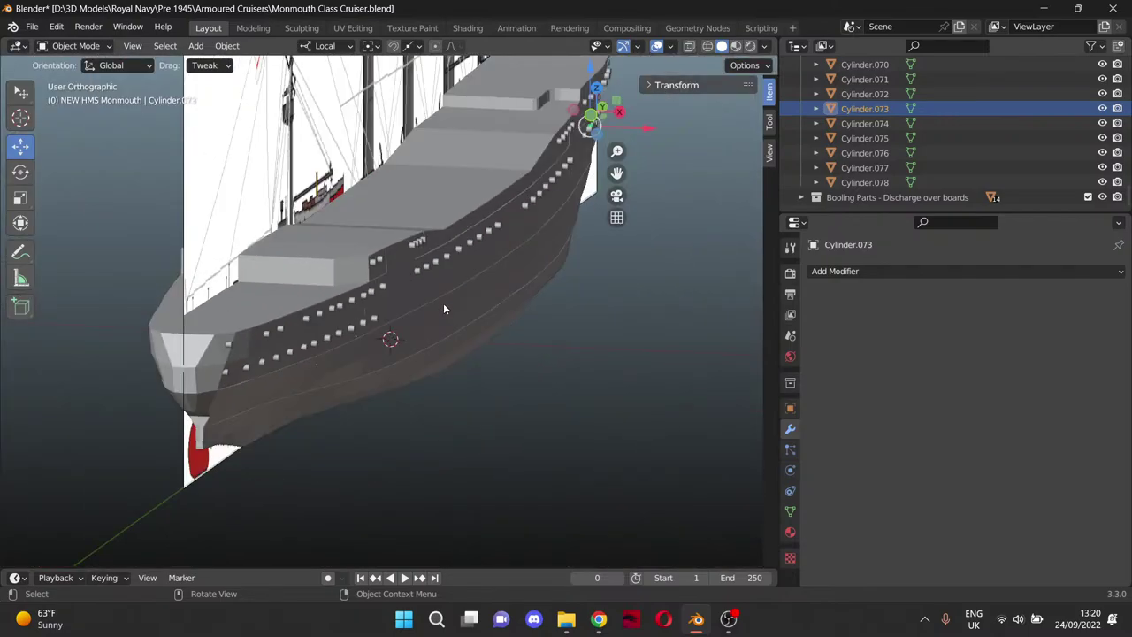
middle_click_drag(444, 303, 498, 303)
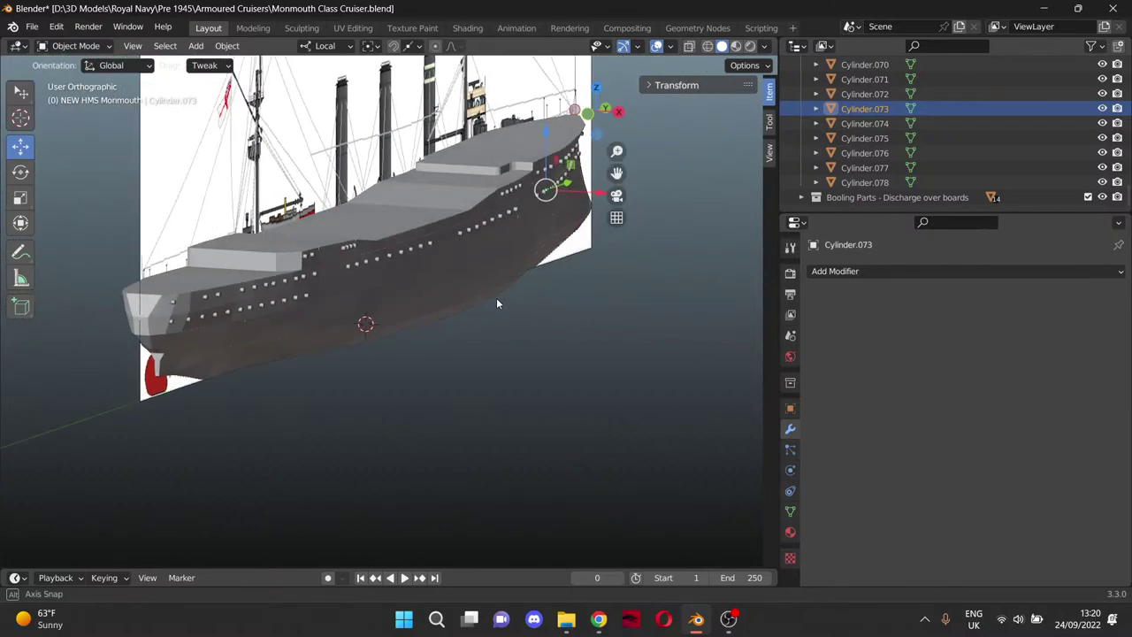
left_click(867, 184)
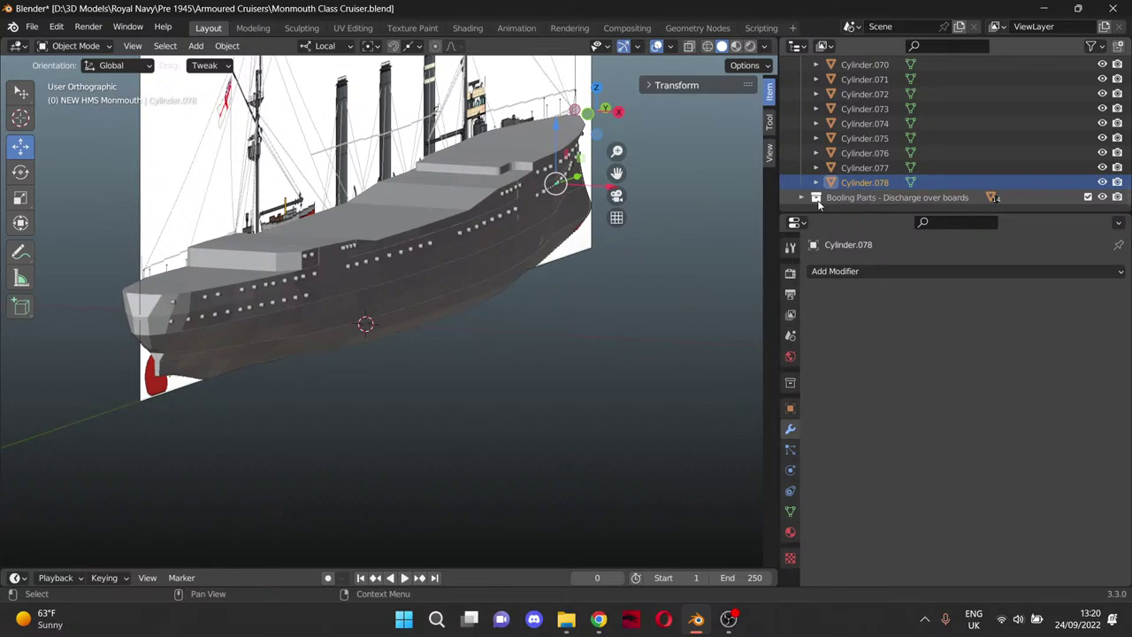
scroll(416, 356, "up", 7)
middle_click_drag(418, 357, 448, 352)
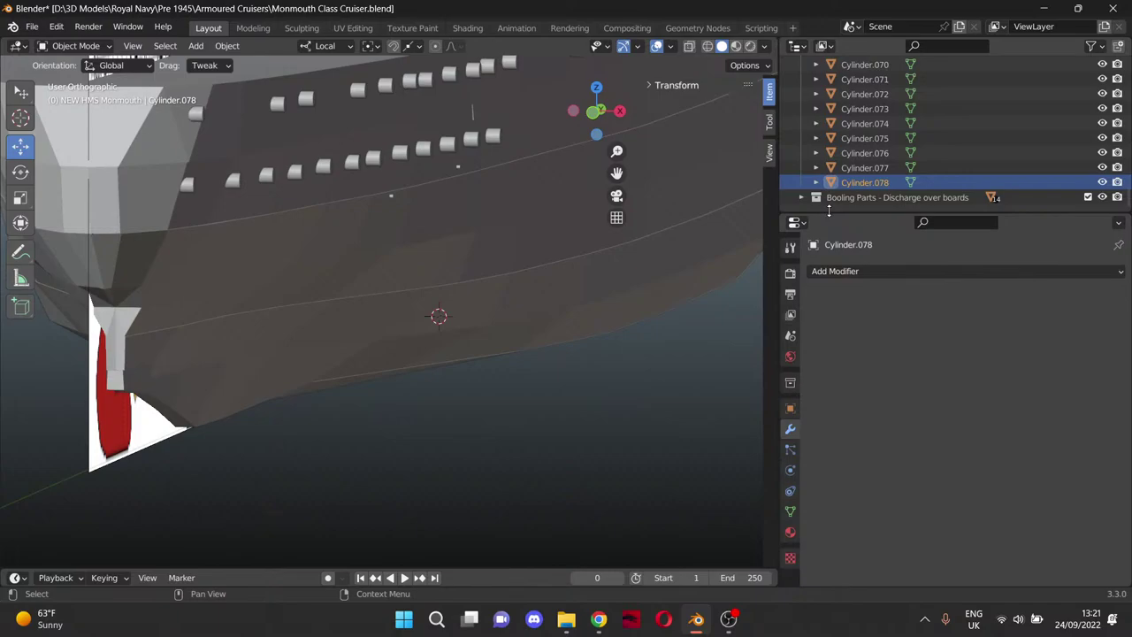
Collapse the Booling Parts - Scuttles collection, expand Booling Parts - Discharge over boards and locate its first cylinder, Cylinder.079, on the hull.
scroll(823, 151, "up", 12)
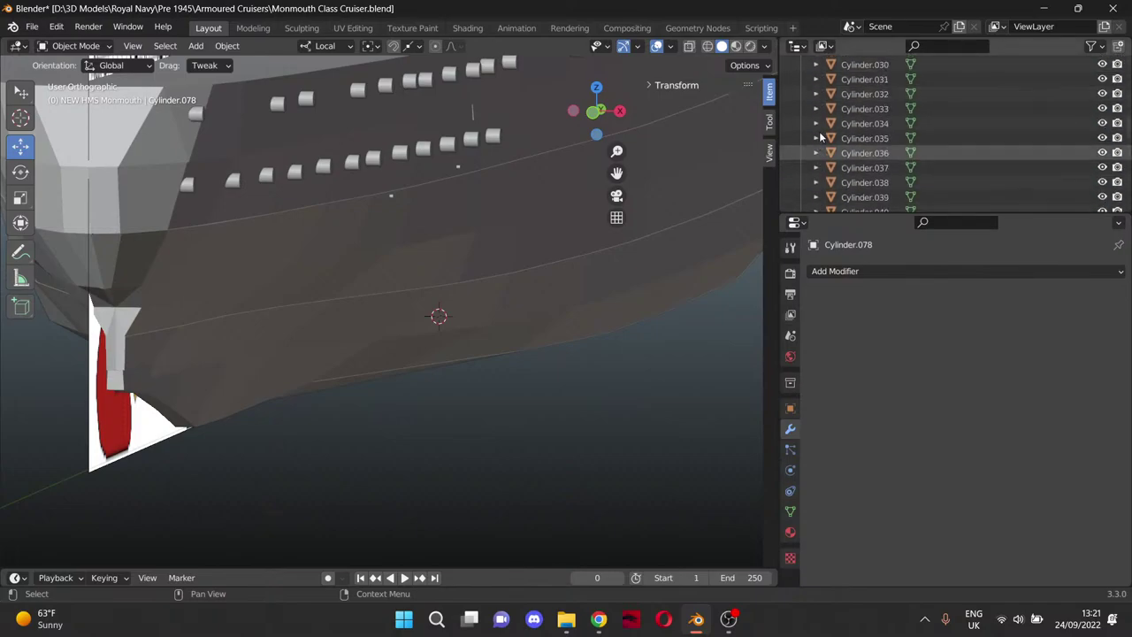
scroll(822, 138, "up", 3)
scroll(822, 138, "up", 10)
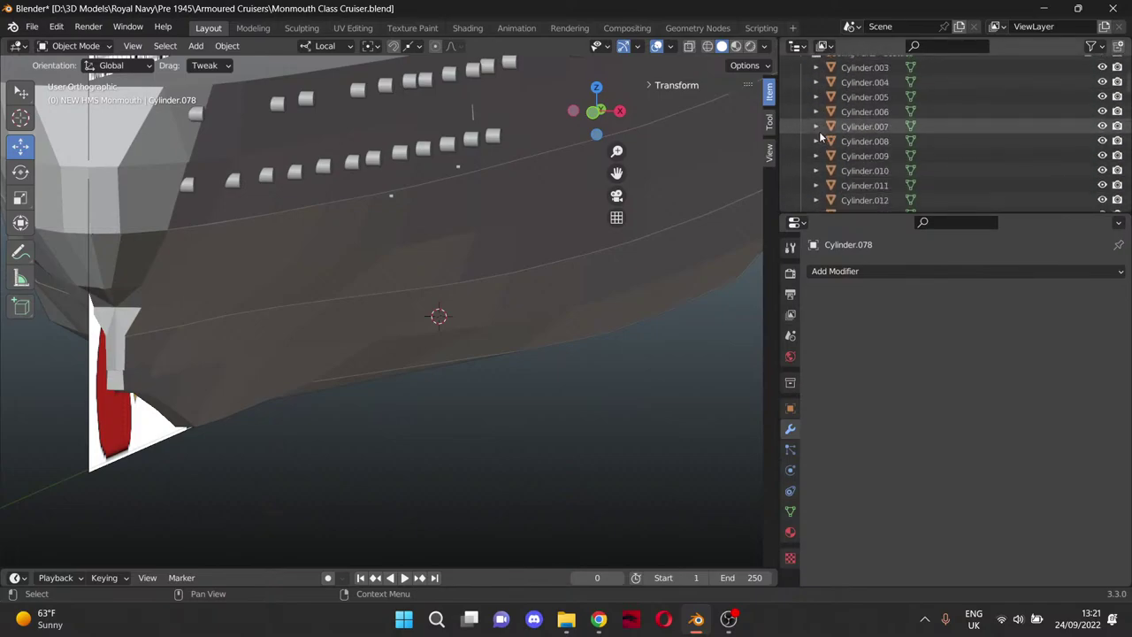
left_click(804, 168)
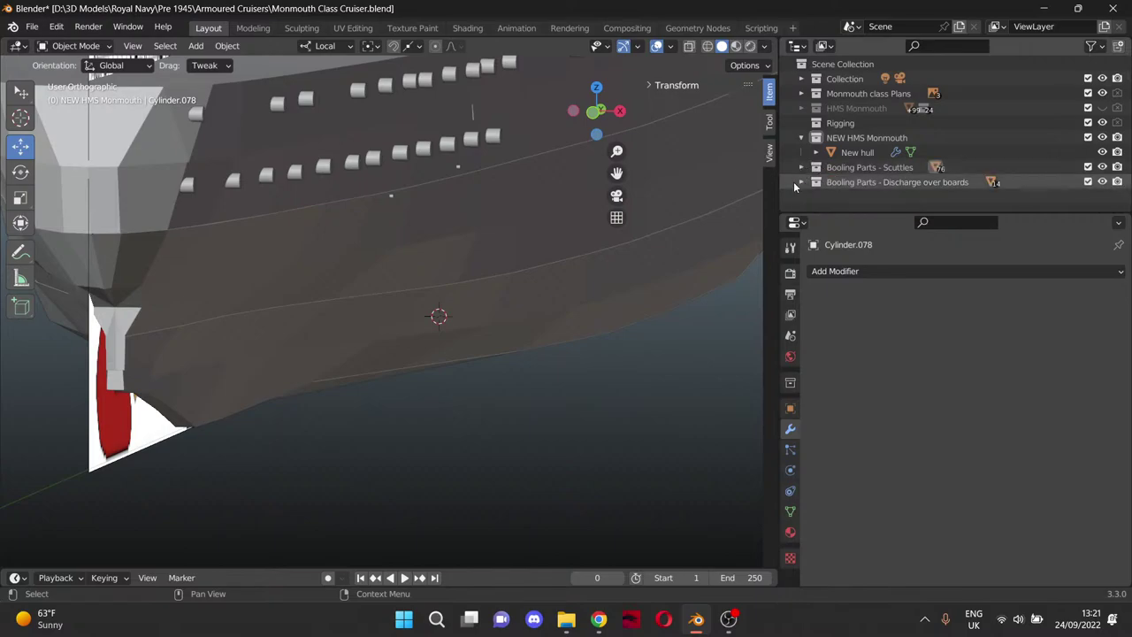
left_click(803, 183)
scroll(831, 155, "down", 3)
left_click(865, 105)
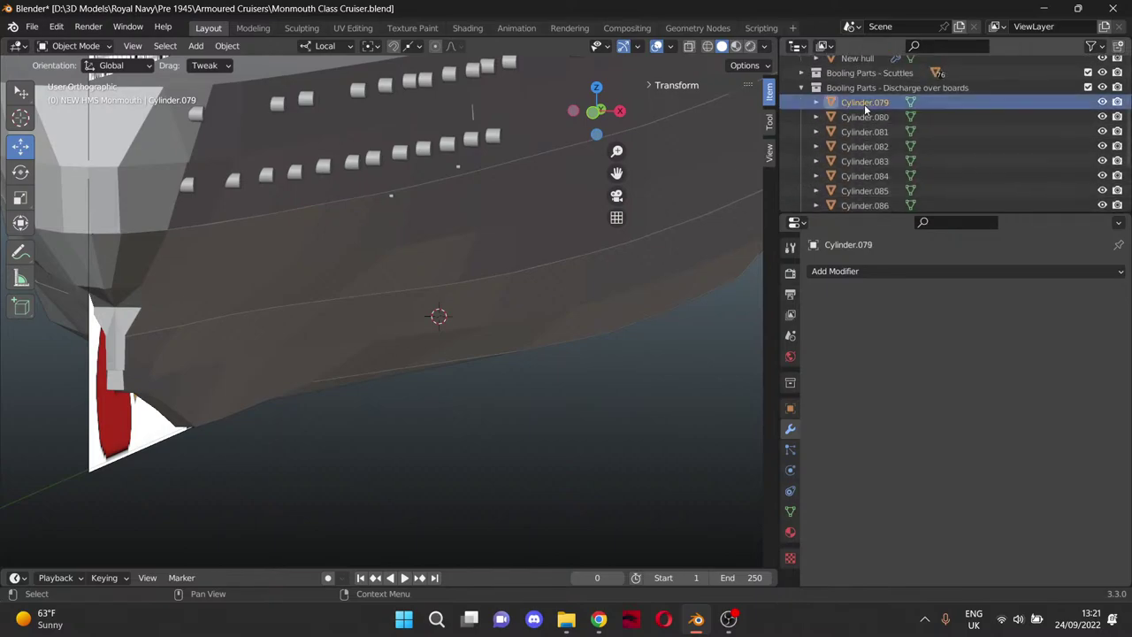
scroll(619, 259, "down", 4)
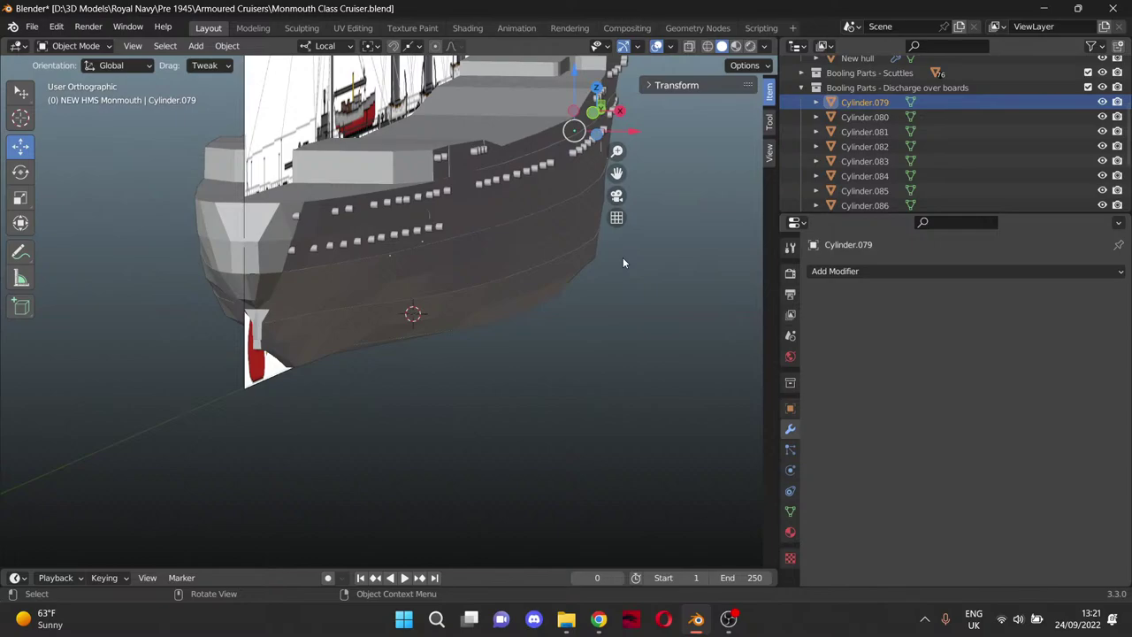
middle_click_drag(624, 260, 362, 260)
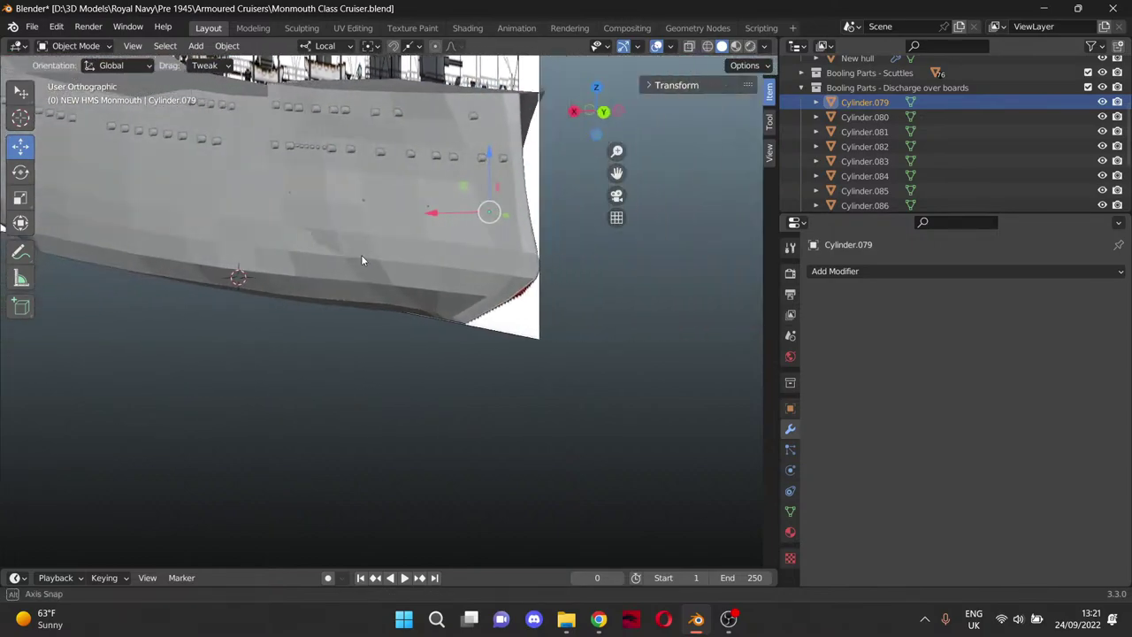
middle_click_drag(361, 259, 364, 258)
left_click_drag(616, 173, 754, 245)
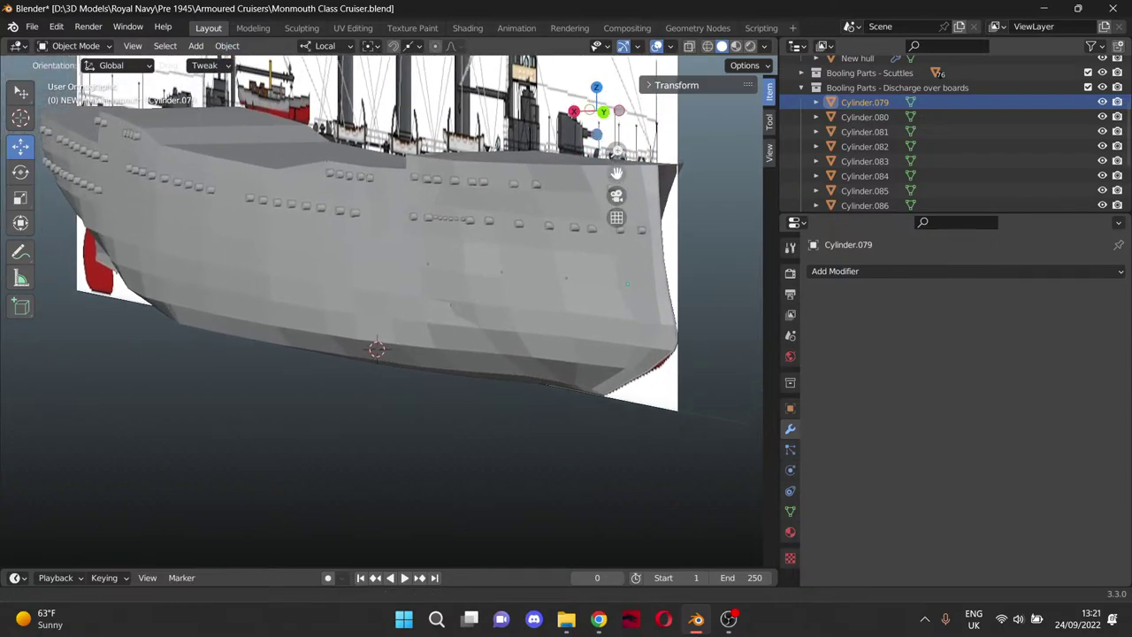
Move the discharge cylinder Cylinder.083 about 0.64 m outward along X to the hull side.
left_click(864, 146)
left_click(871, 160)
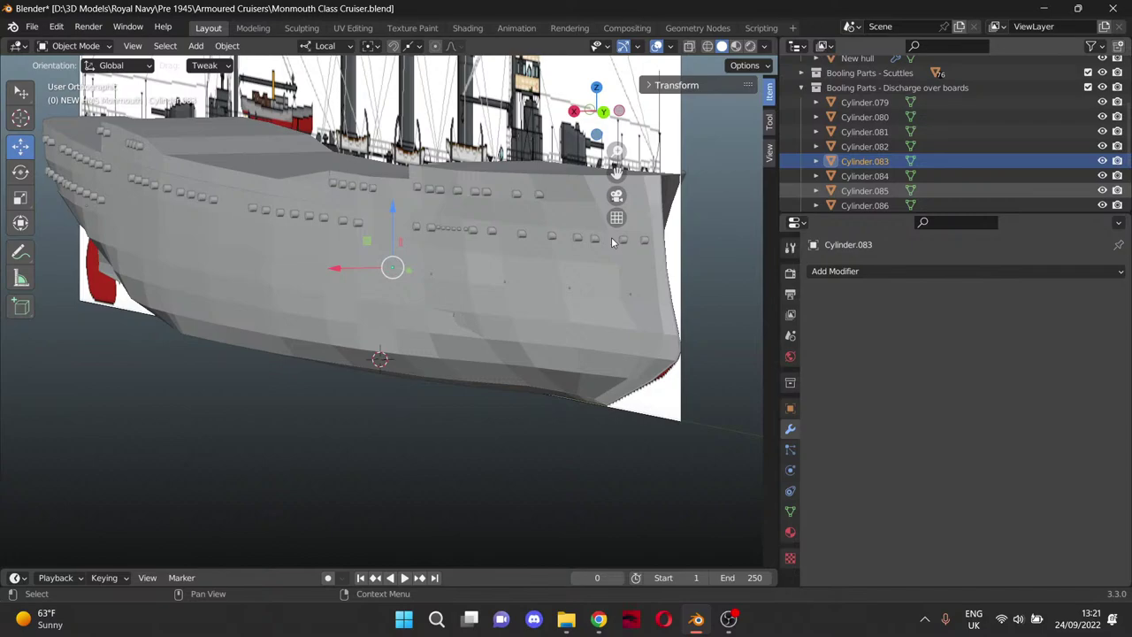
scroll(328, 307, "up", 7)
middle_click_drag(385, 230, 111, 256)
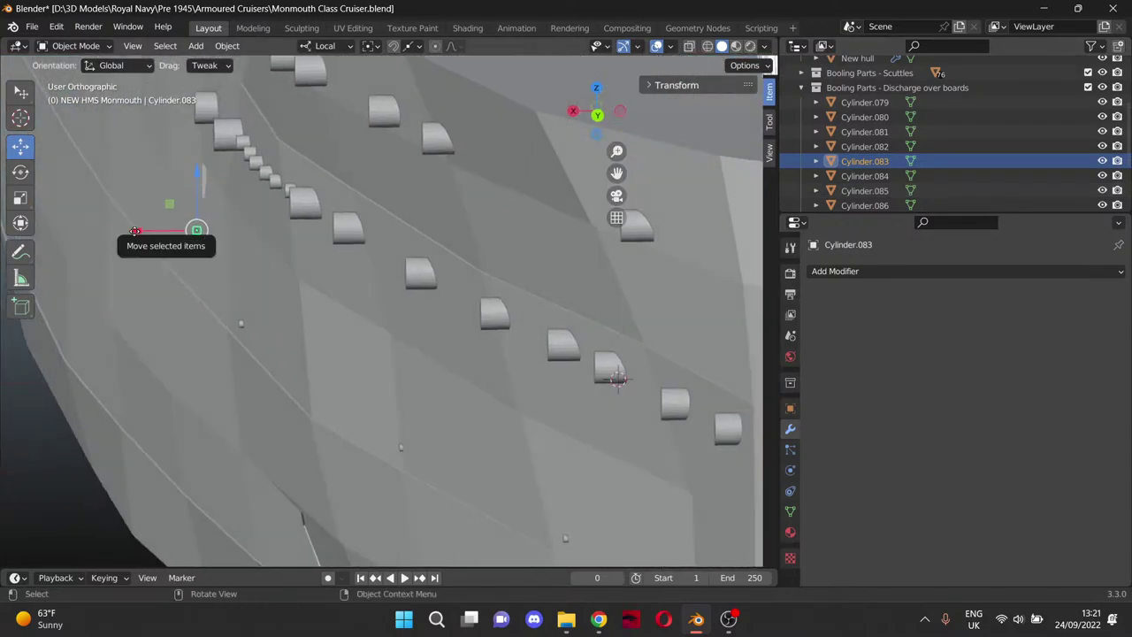
left_click_drag(137, 236, 95, 231)
middle_click_drag(191, 258, 249, 261)
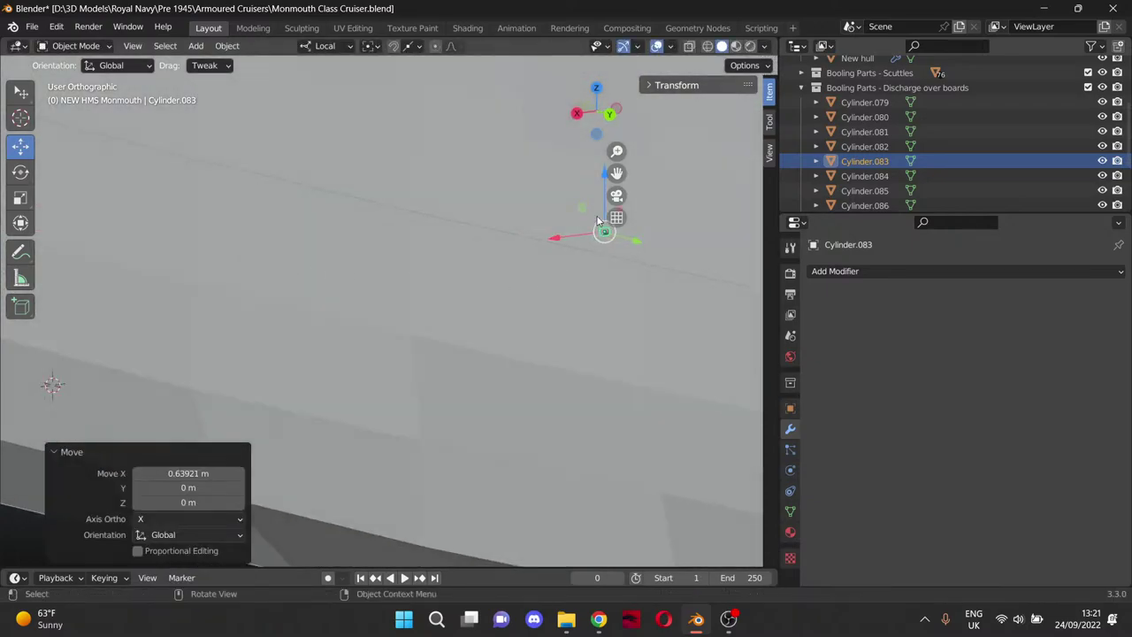
left_click_drag(617, 178, 473, 184)
scroll(562, 248, "up", 5)
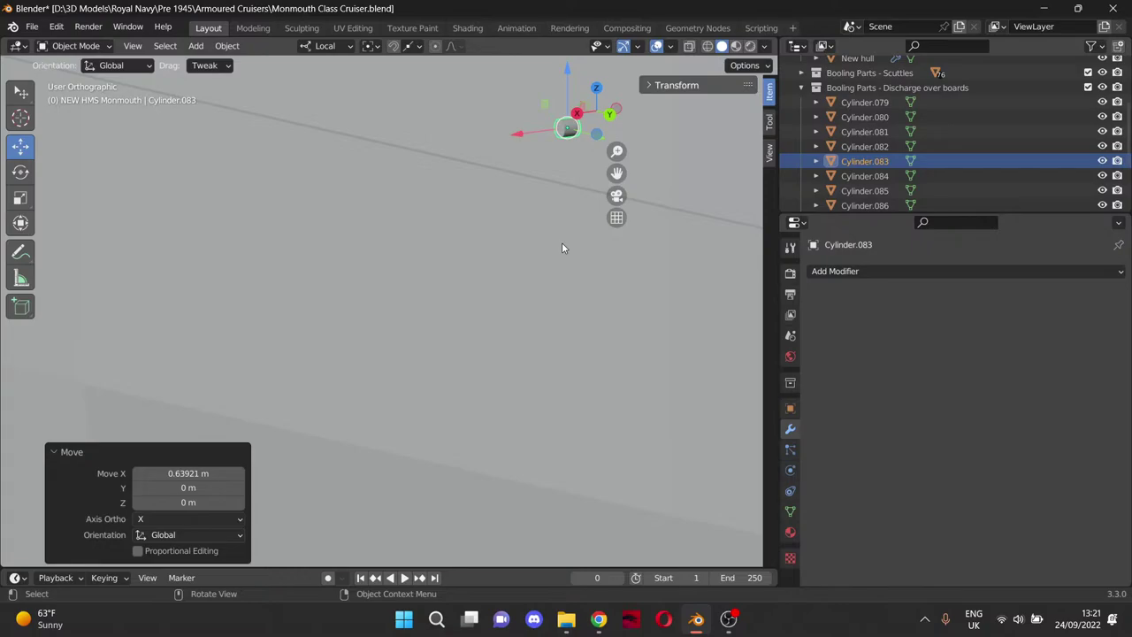
middle_click_drag(502, 226, 459, 235)
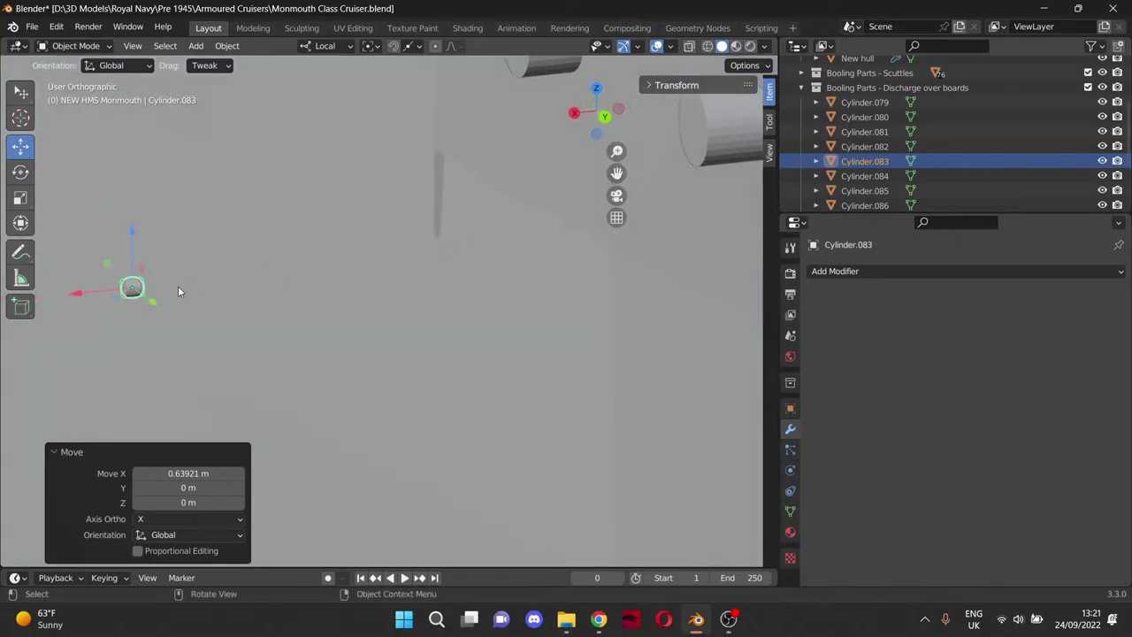
left_click_drag(76, 296, 78, 292)
Move the discharge cylinder Cylinder.084 about 5.16 m outward along X.
left_click(865, 176)
scroll(336, 258, "down", 4)
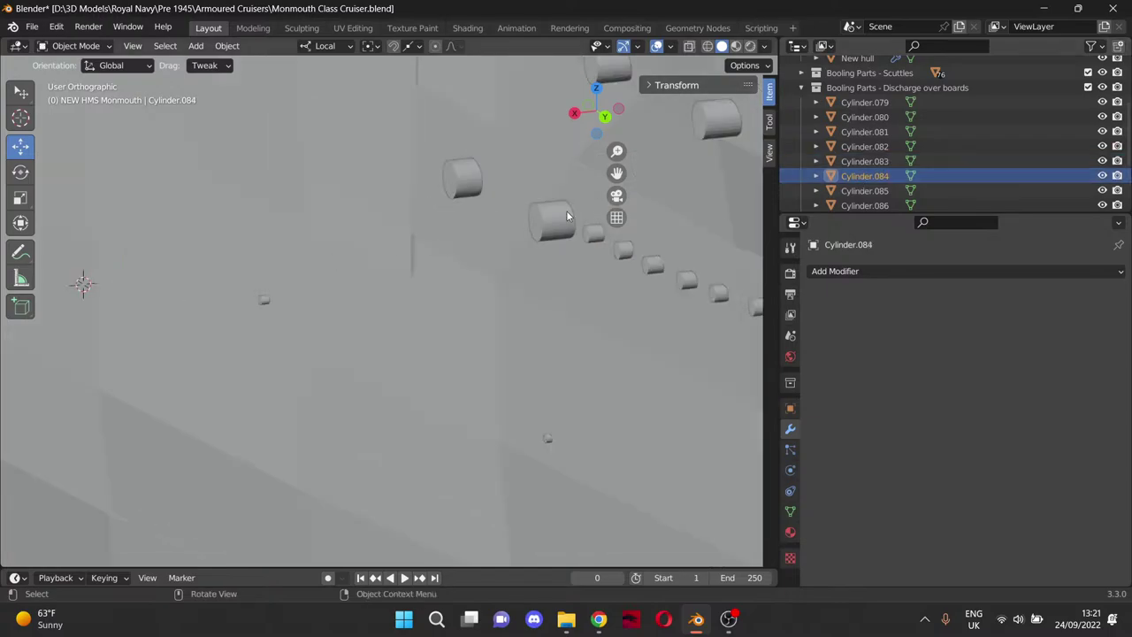
left_click_drag(619, 174, 265, 259)
scroll(382, 245, "down", 3)
left_click_drag(365, 263, 152, 280)
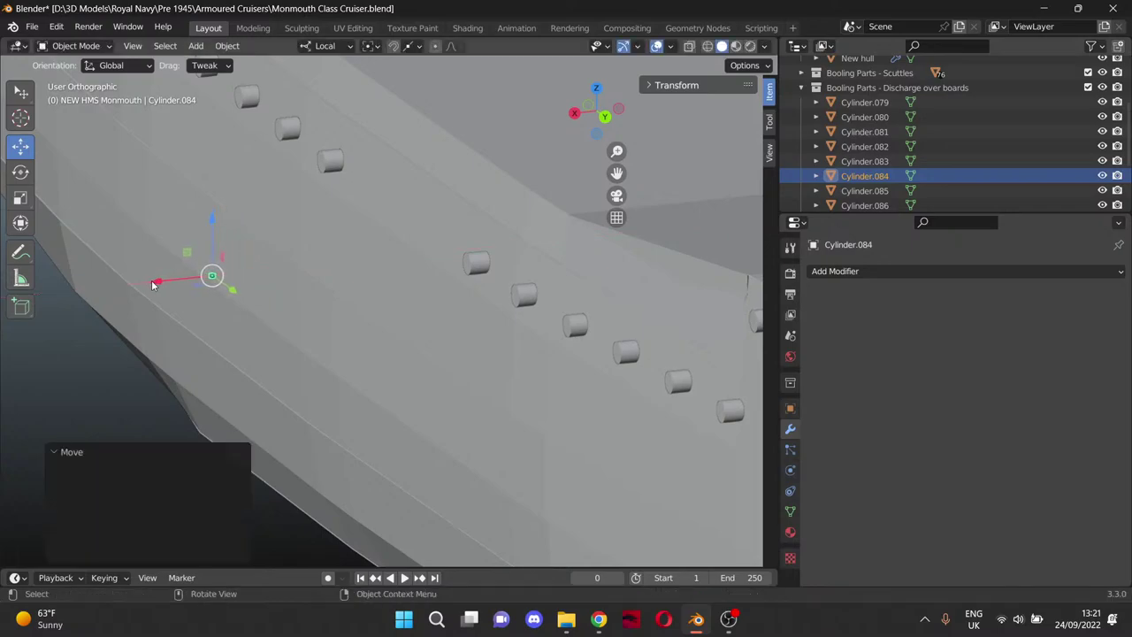
scroll(214, 305, "up", 5)
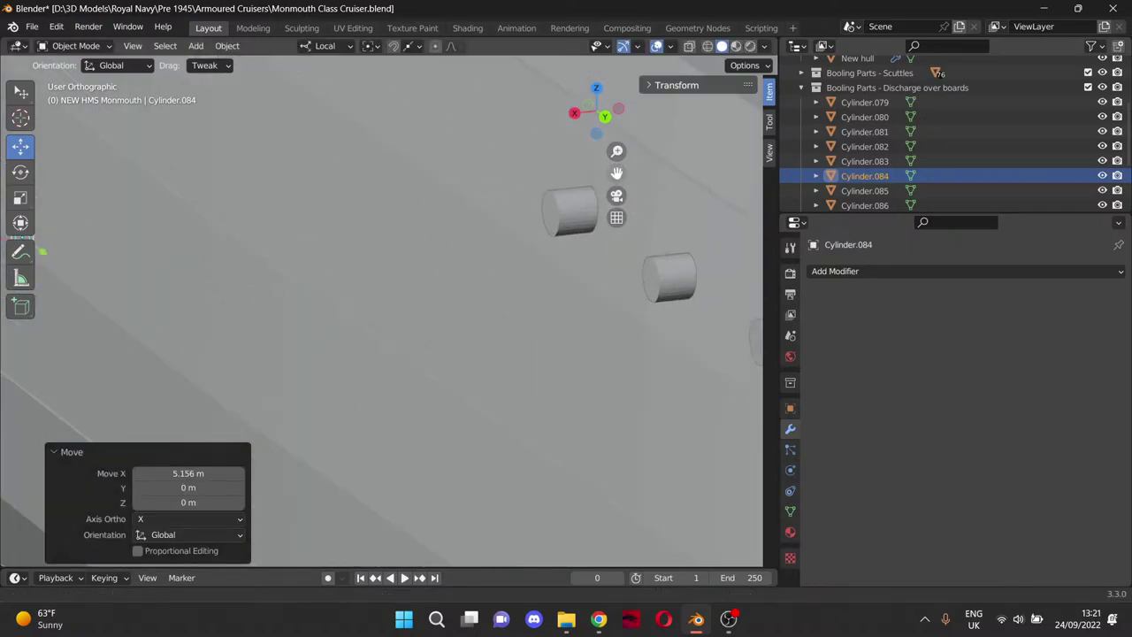
Move Cylinder.084 about 2.75 m back inward along X toward the hull side.
middle_click_drag(291, 292, 722, 320, "shift")
middle_click_drag(426, 330, 457, 295, "shift")
scroll(457, 294, "down", 1)
left_click_drag(617, 174, 187, 205)
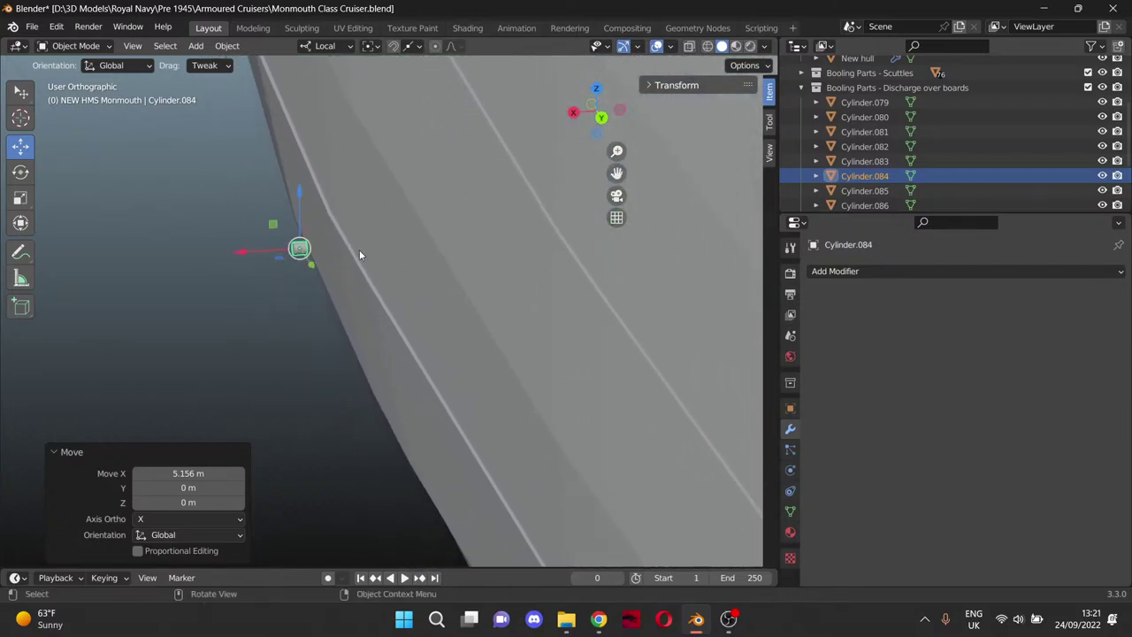
left_click_drag(245, 254, 542, 256)
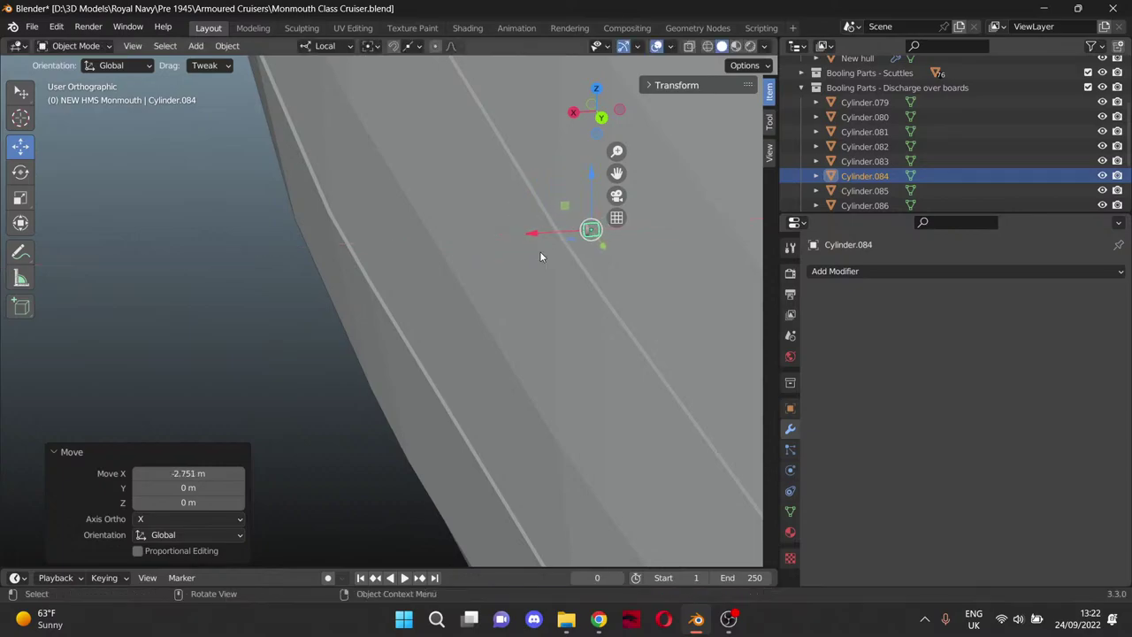
Fine-tune the discharge cylinders inward along X, Cylinder.083 by about 0.07 m and Cylinder.082 by about 0.04 m.
left_click_drag(616, 173, 320, 0)
left_click(424, 279)
left_click(421, 284)
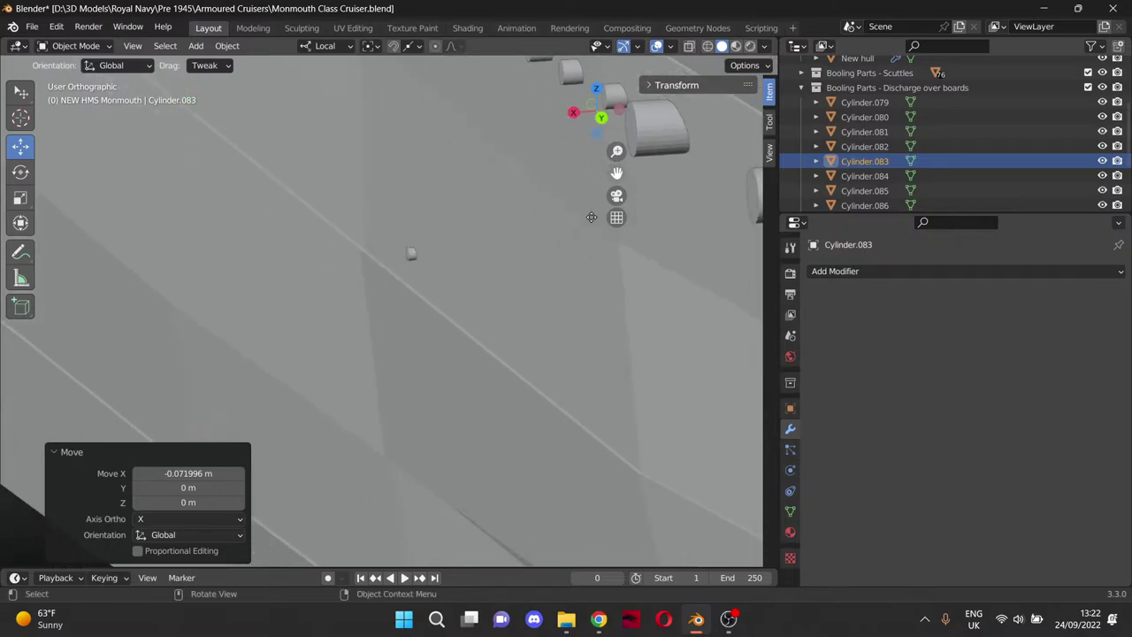
left_click(414, 253)
left_click(413, 254)
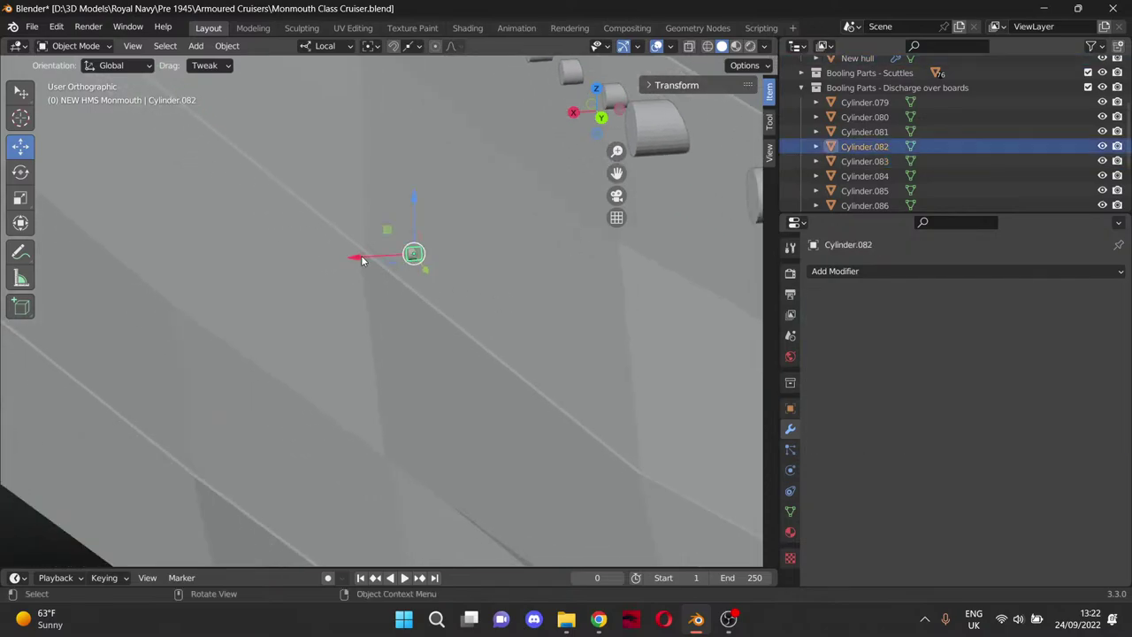
left_click_drag(367, 257, 368, 256)
Nudge the discharge cylinder Cylinder.084 about 0.02 m outward along X at the hull side.
scroll(544, 316, "down", 5)
middle_click_drag(334, 325, 591, 315)
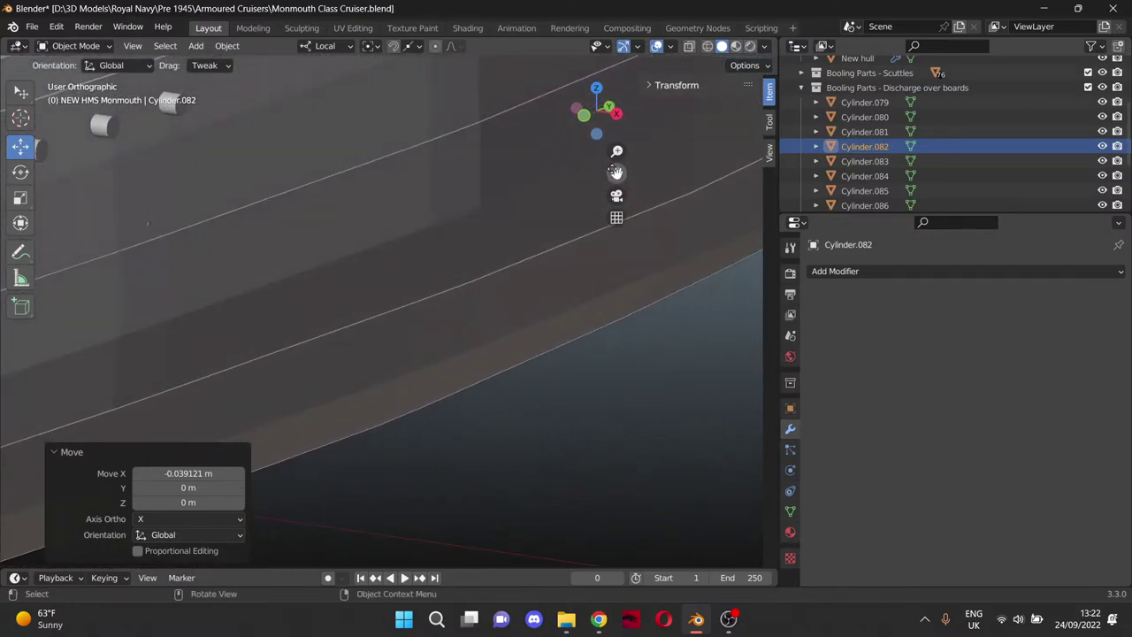
left_click_drag(616, 173, 644, 209)
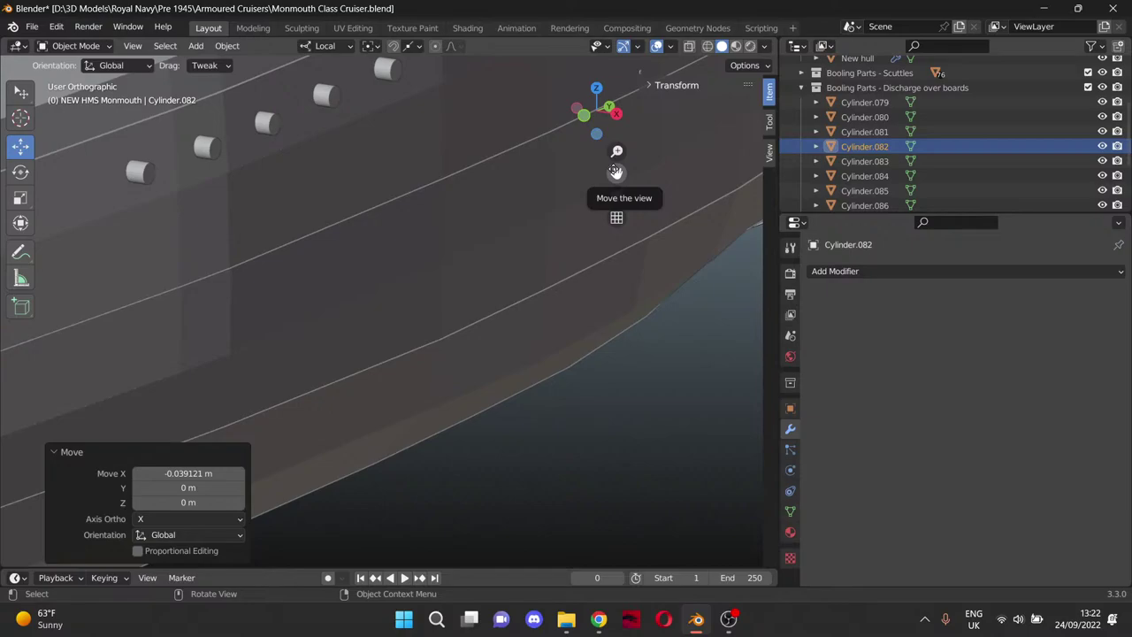
left_click(834, 163)
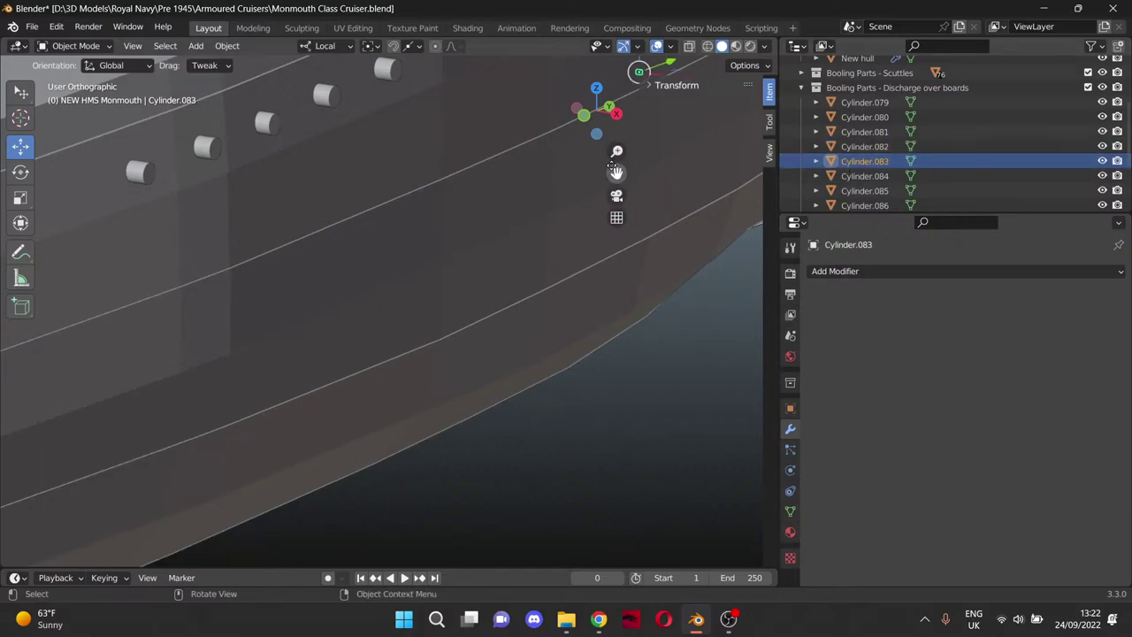
key("KP_Decimal")
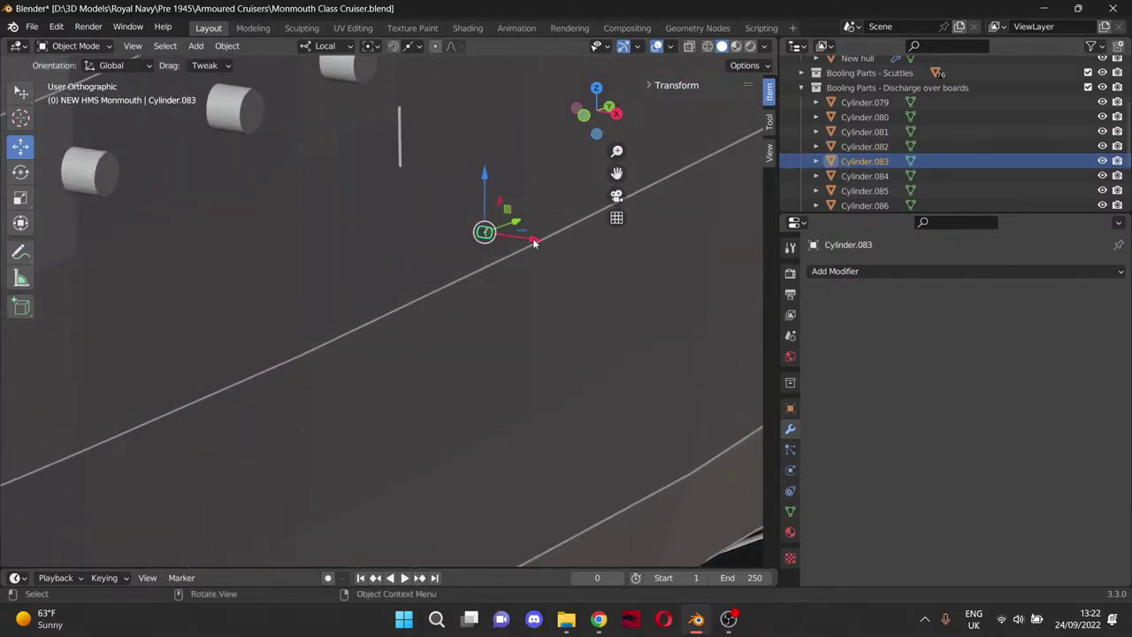
middle_click_drag(534, 242, 416, 266)
left_click(848, 177)
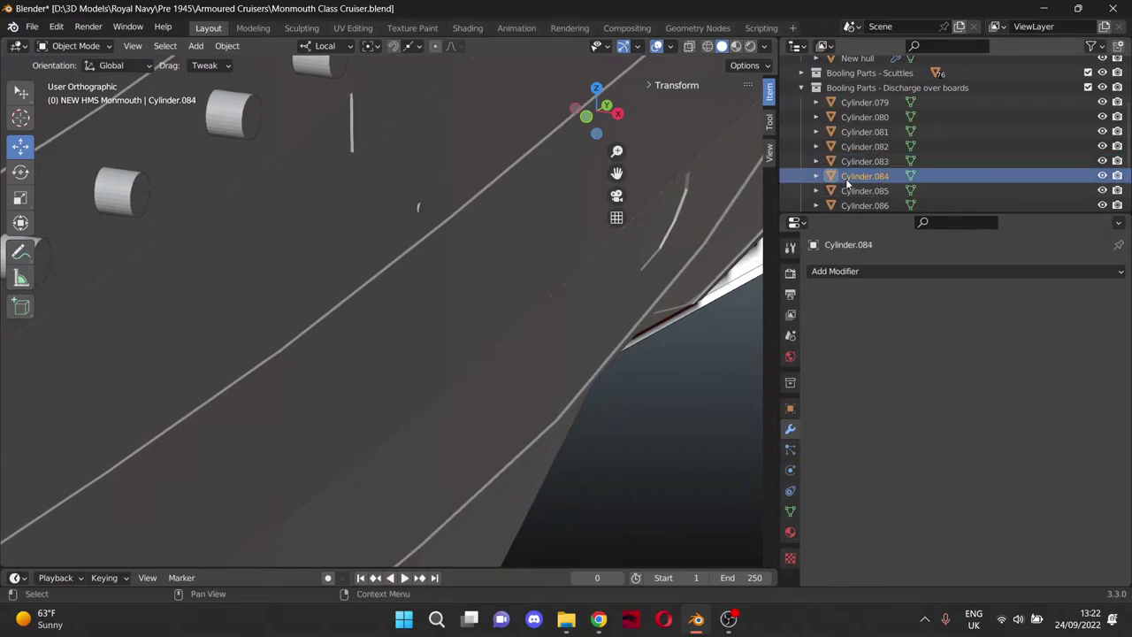
scroll(616, 173, "down", 3)
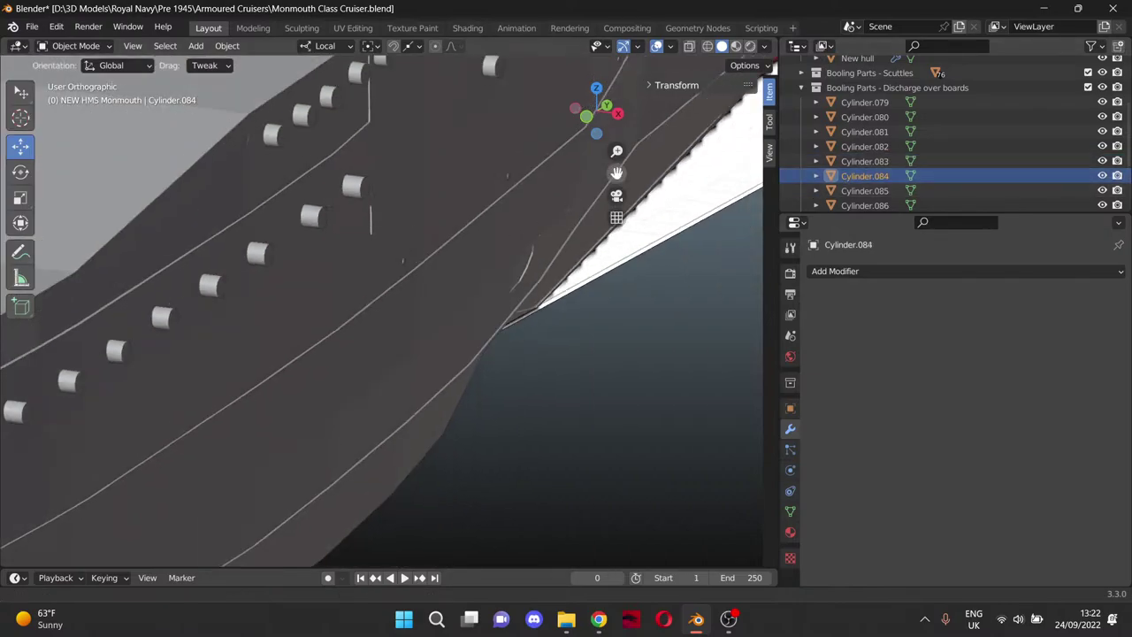
left_click_drag(617, 173, 517, 294)
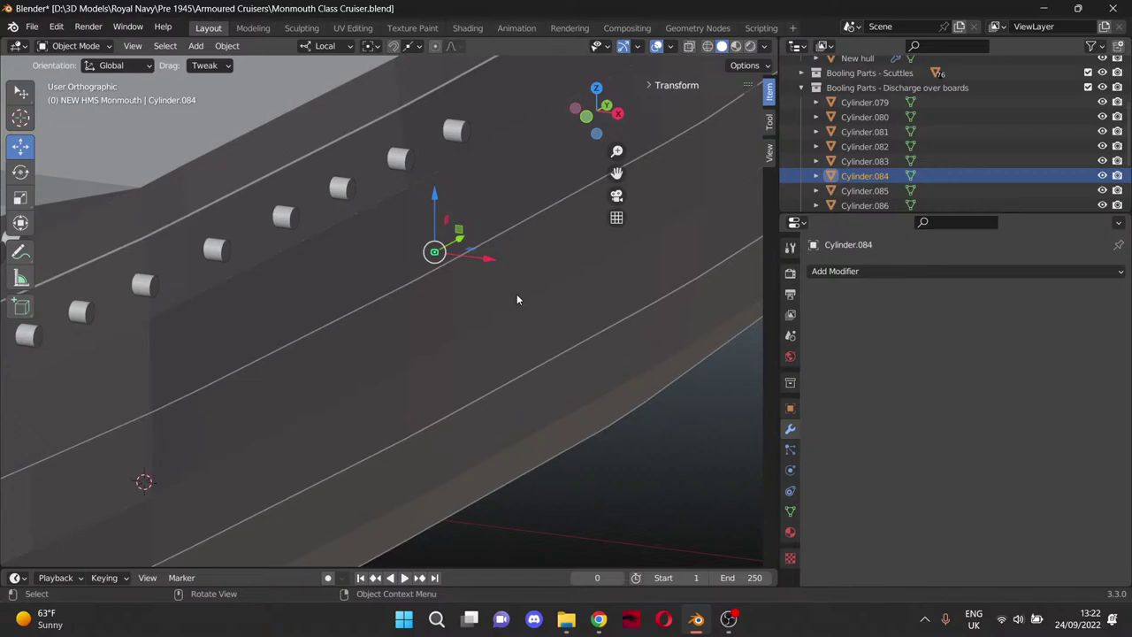
scroll(529, 228, "up", 2)
mouse_move(521, 220)
left_mouse_down()
mouse_move(547, 217)
mouse_move(529, 219)
left_mouse_up()
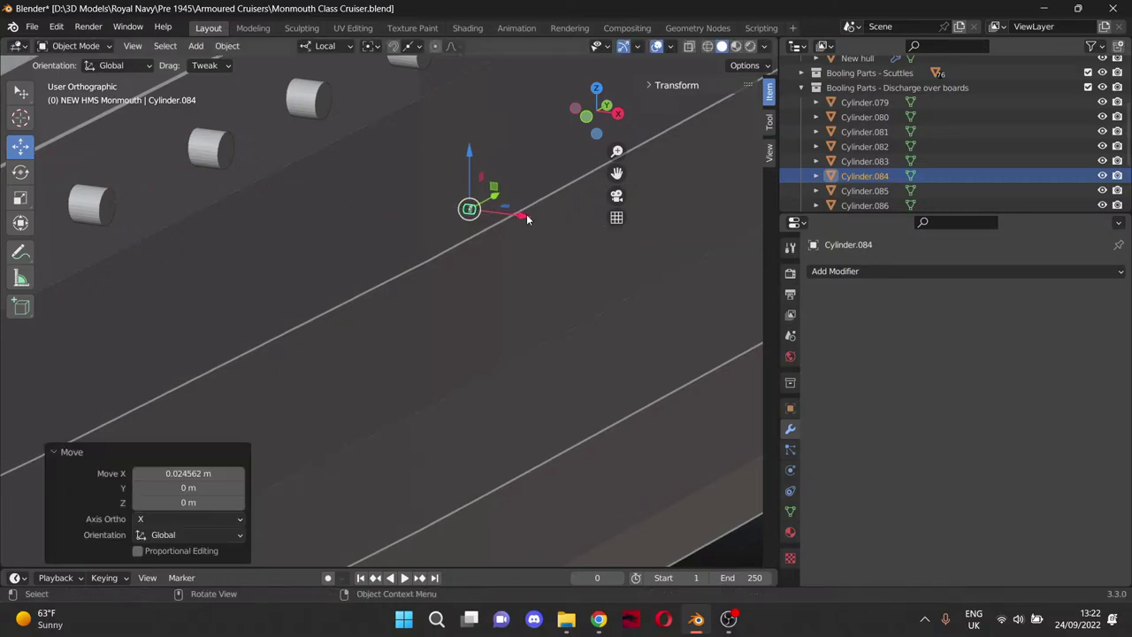
Move the discharge cylinder Cylinder.085 about 2.2 m outward along X to the hull side.
left_click(865, 190)
scroll(193, 384, "down", 1)
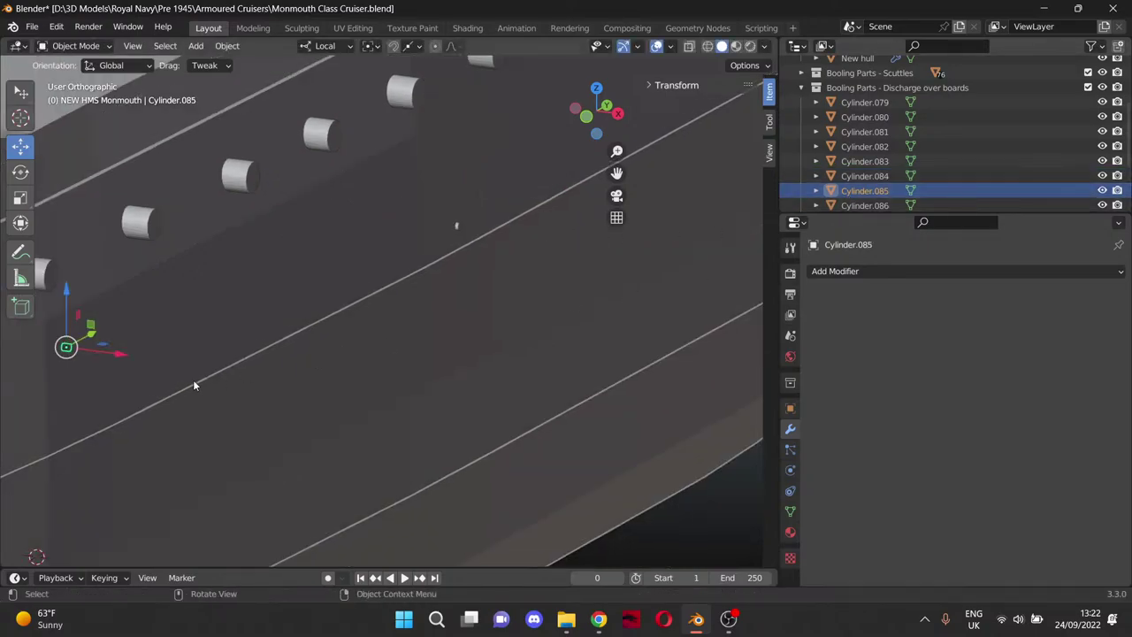
left_click_drag(123, 360, 237, 396)
middle_click_drag(206, 407, 238, 392)
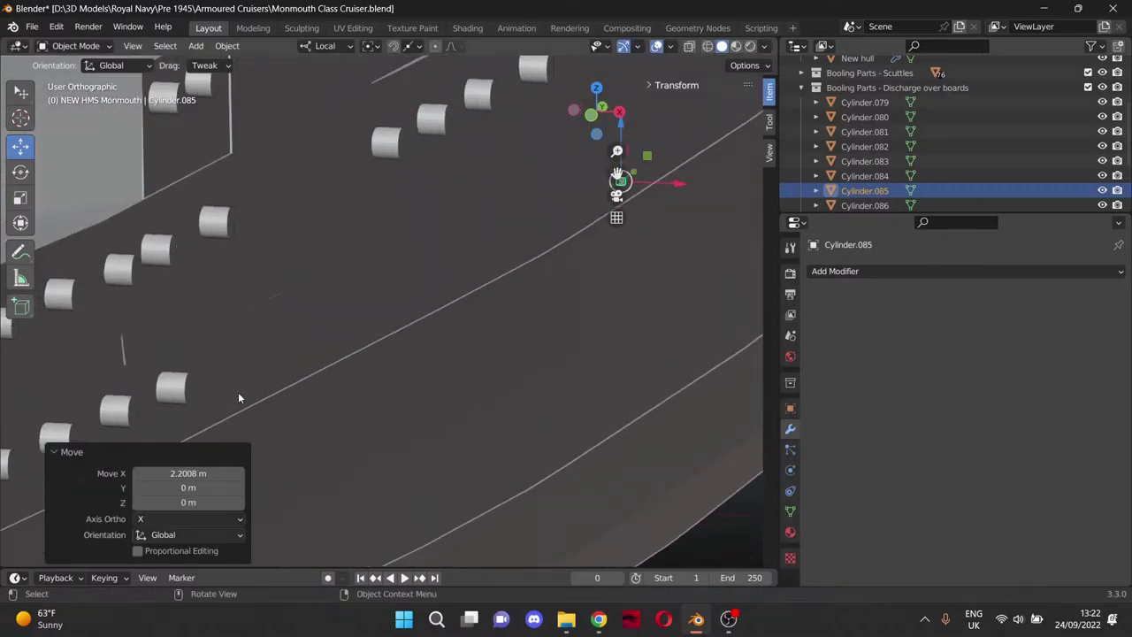
left_click_drag(616, 172, 431, 269)
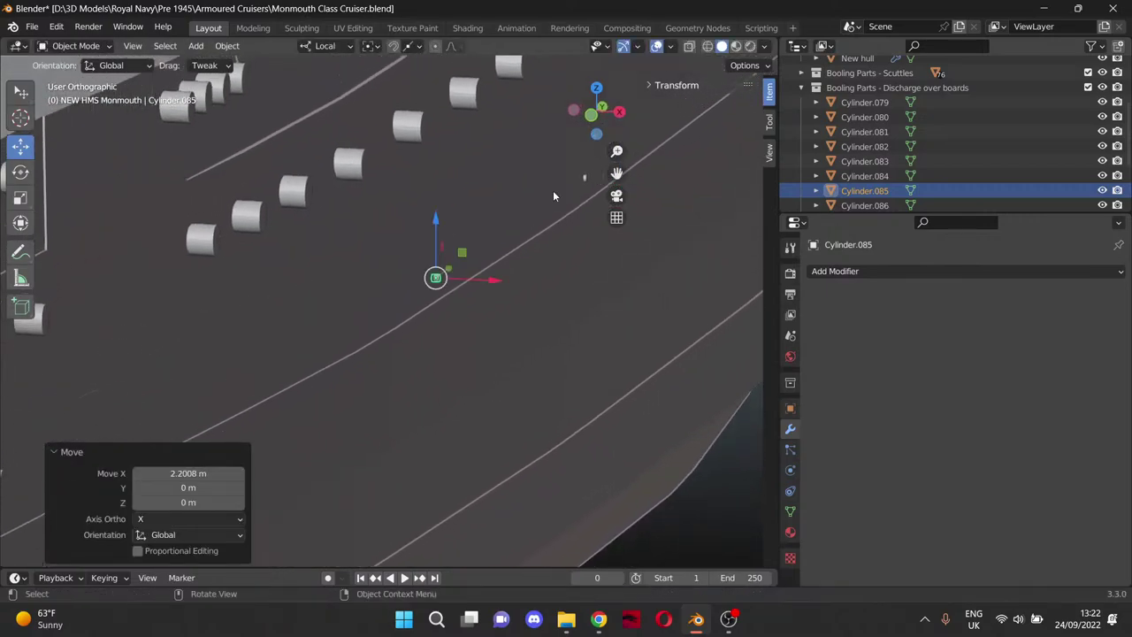
scroll(531, 214, "up", 7)
left_click_drag(665, 174, 953, 64)
Move the discharge cylinder Cylinder.086 outward along X until it pokes through the hull side.
scroll(860, 189, "down", 1)
left_click(862, 182)
scroll(649, 245, "down", 5)
left_click_drag(617, 176, 619, 175)
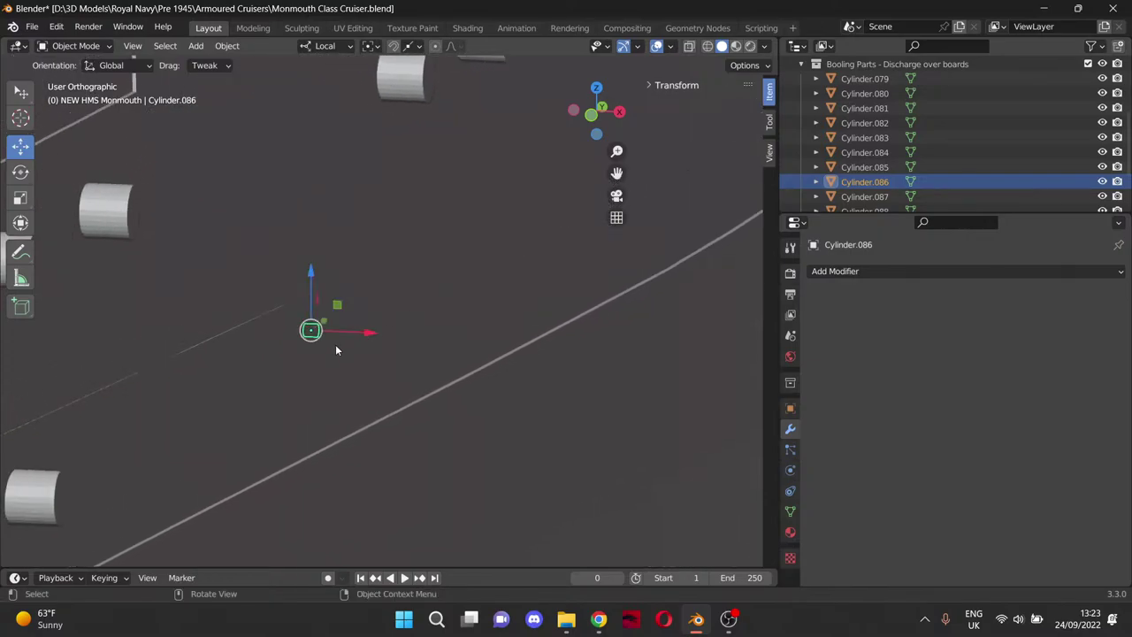
left_click_drag(363, 335, 514, 339)
Move the discharge cylinder Cylinder.087 about 0.53 m outward along X to the hull side.
left_click(865, 196)
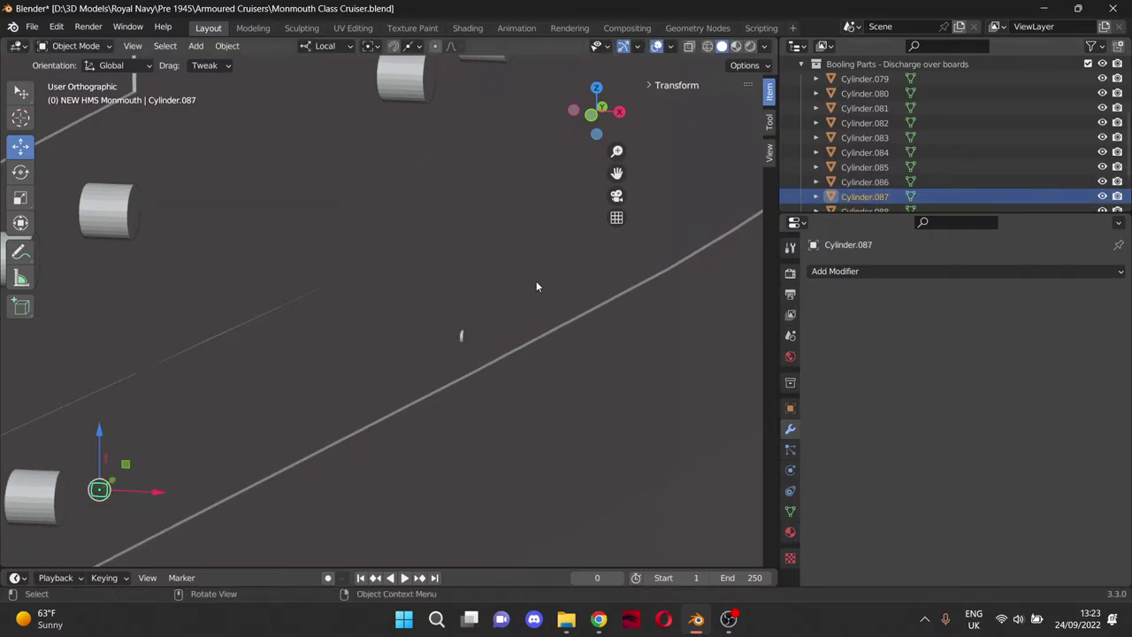
scroll(398, 375, "down", 1)
left_click_drag(616, 173, 784, 26)
scroll(224, 334, "up", 6)
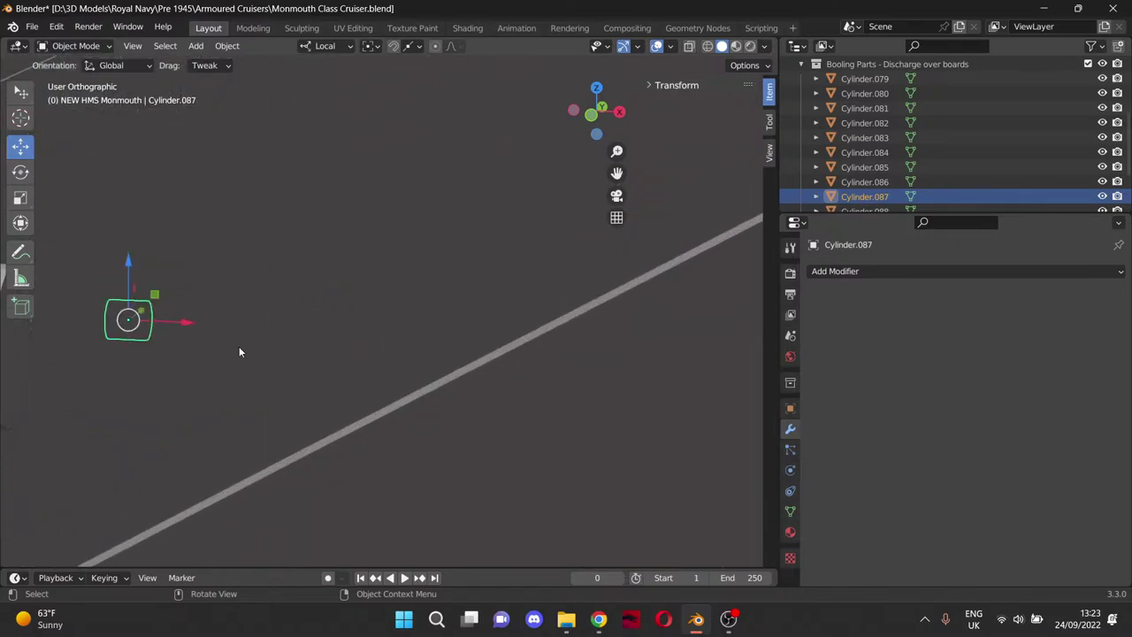
left_click_drag(189, 327, 359, 328)
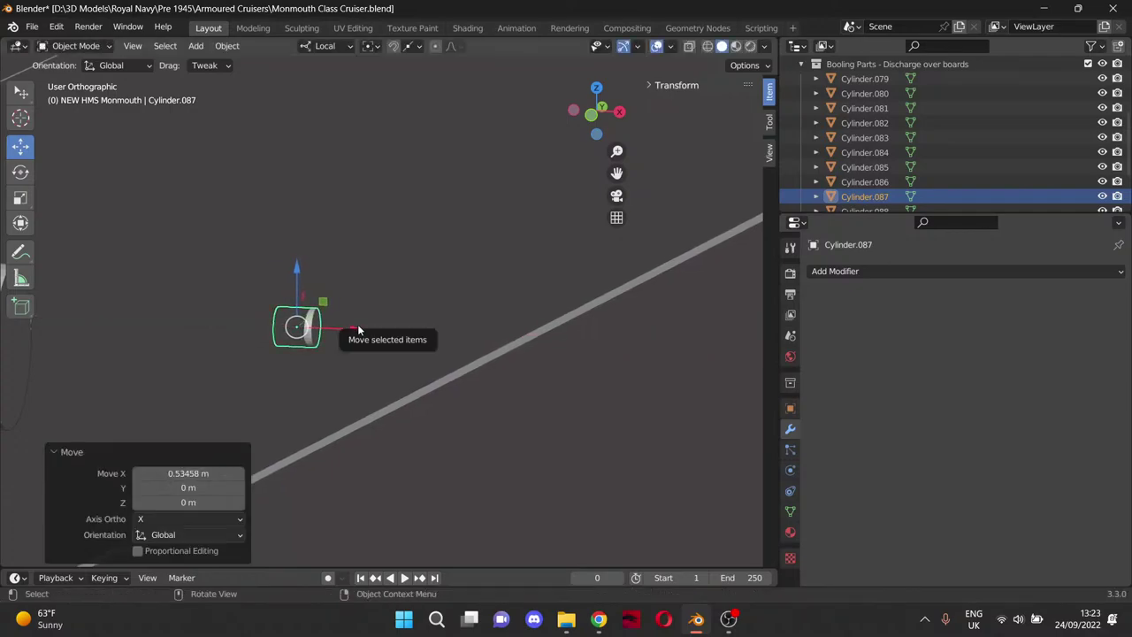
Move the discharge cylinder Cylinder.088 about 0.42 m inward along X to the hull side.
scroll(362, 324, "down", 3)
left_click_drag(616, 174, 831, 54)
scroll(554, 200, "down", 3)
scroll(849, 176, "down", 3)
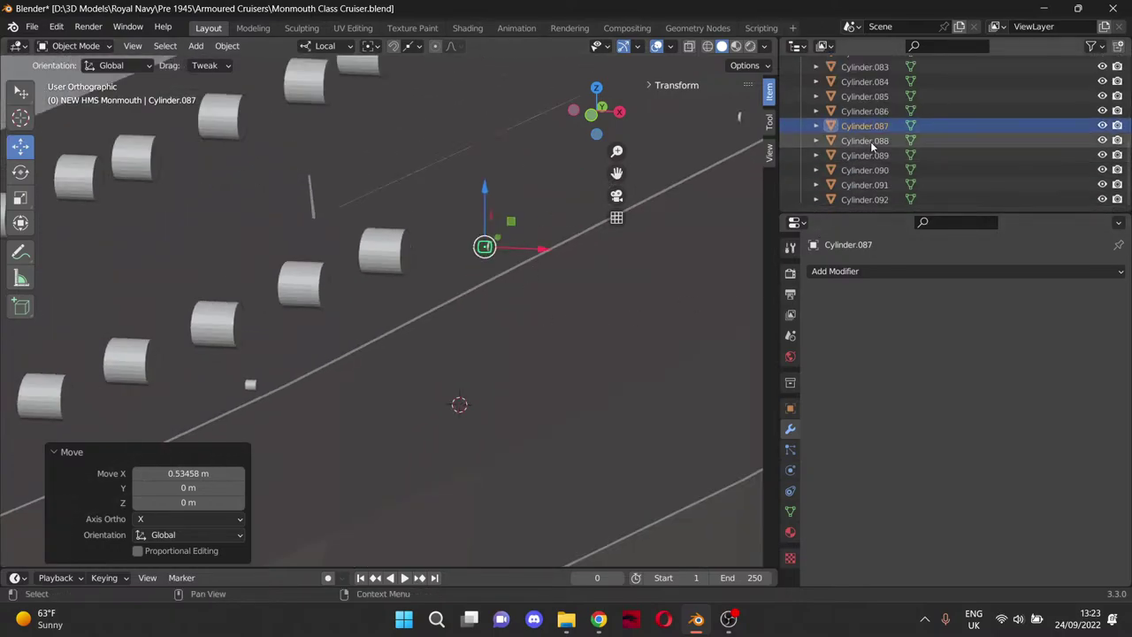
left_click(870, 142)
left_click_drag(314, 392, 277, 391)
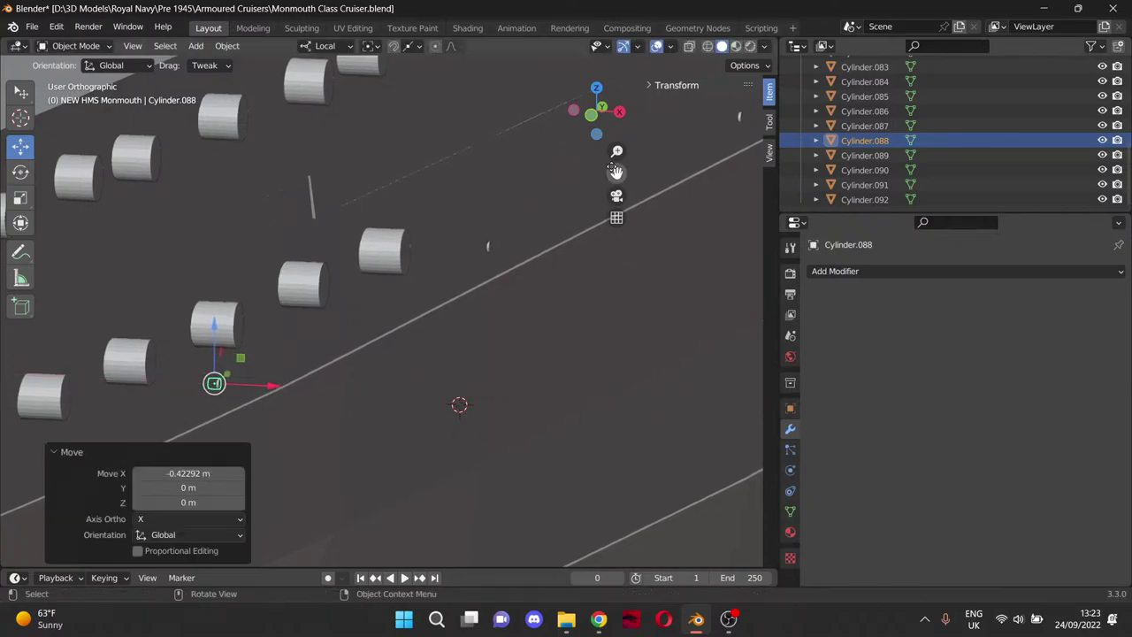
Move the discharge cylinder Cylinder.089 about 2.73 m inward along X to the hull side.
left_click_drag(617, 174, 968, 9)
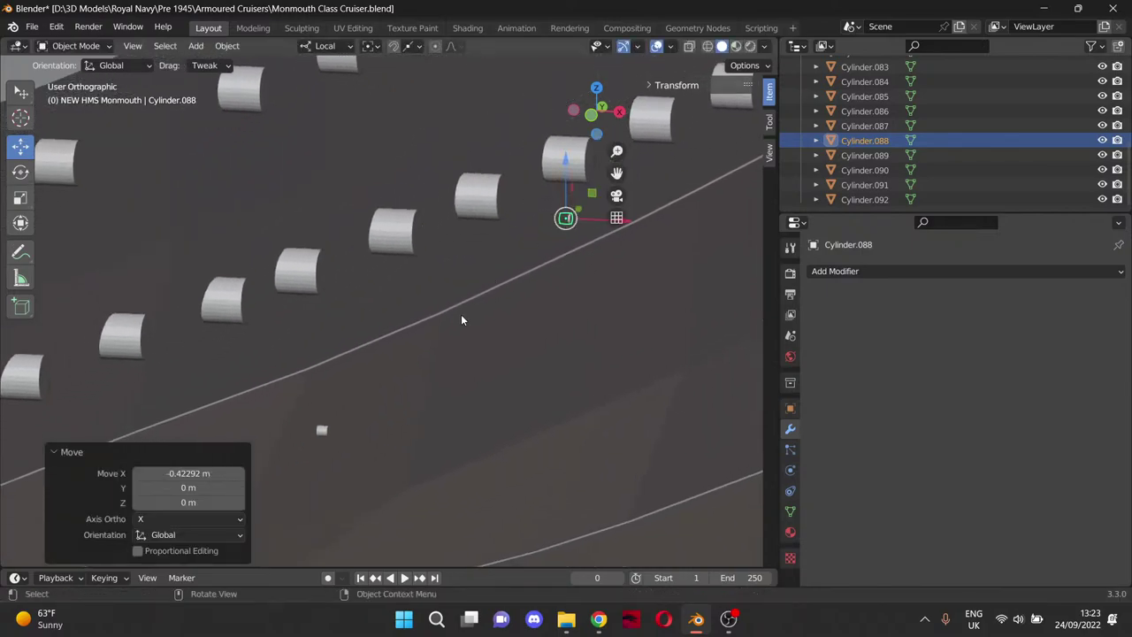
left_click(882, 158)
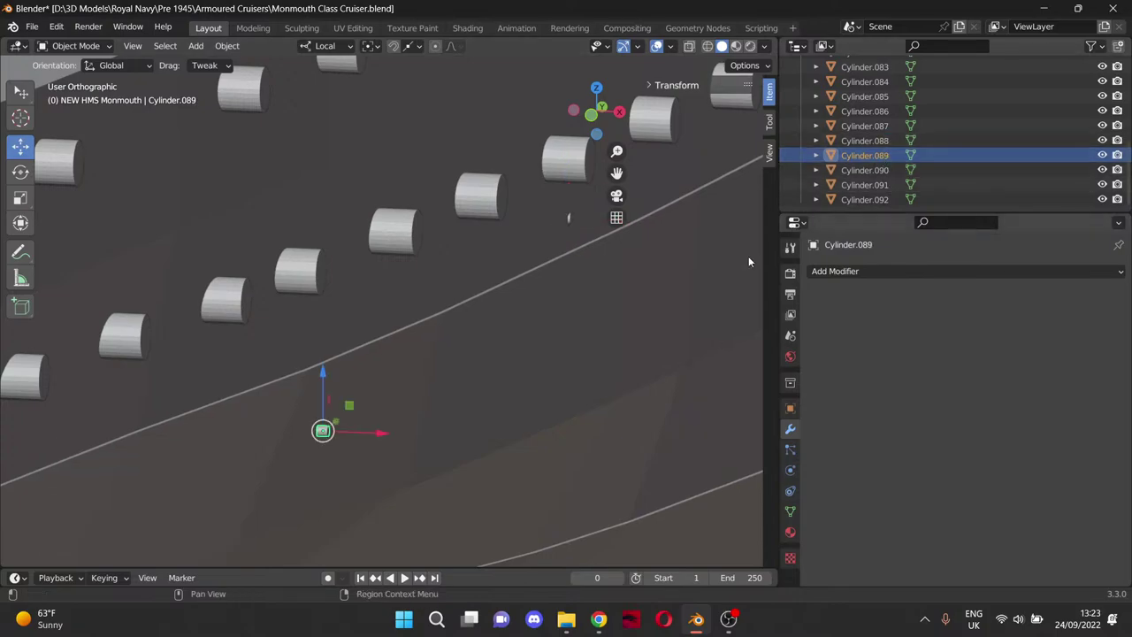
left_click_drag(387, 439, 141, 414)
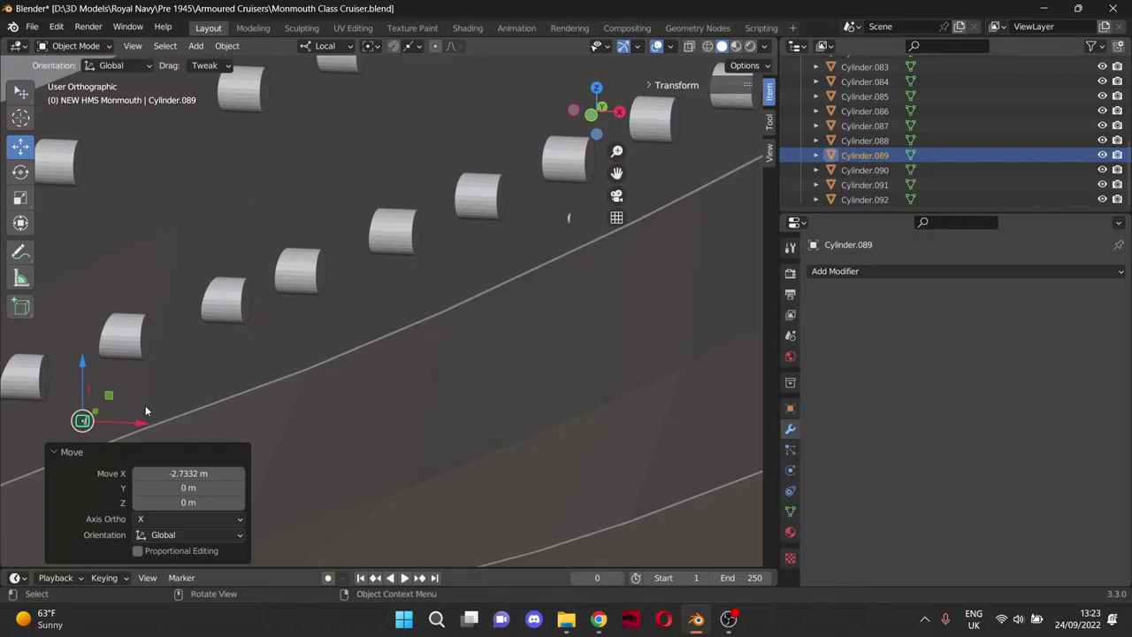
Examine the placement of the discharge cylinders along the hull, viewed from the stern and the side.
key("alt+Tab")
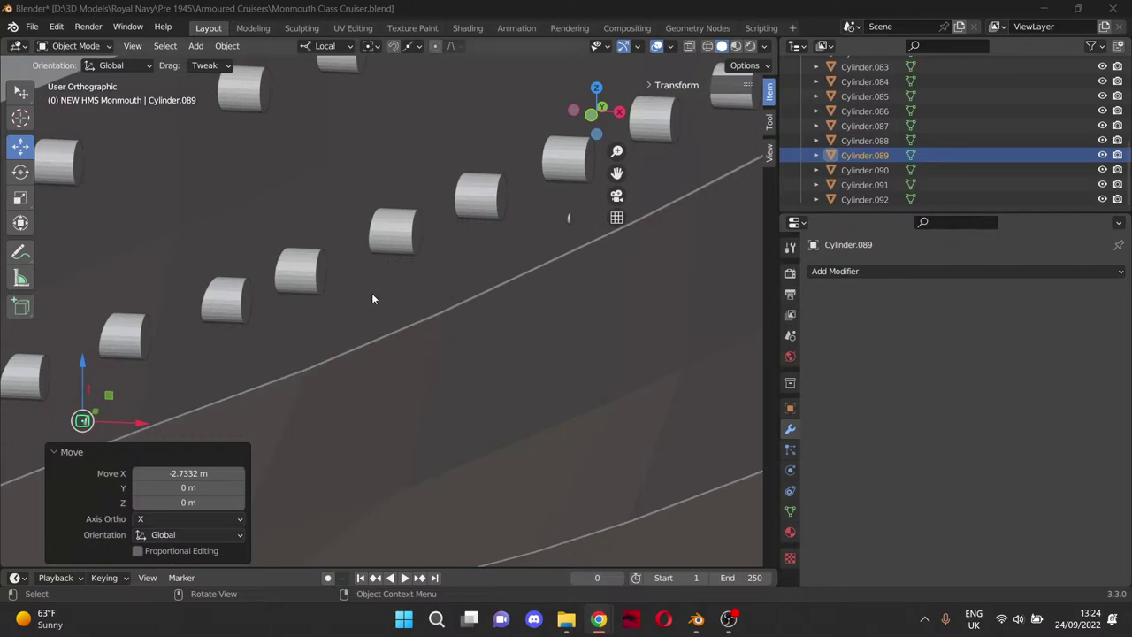
middle_click_drag(374, 294, 429, 288)
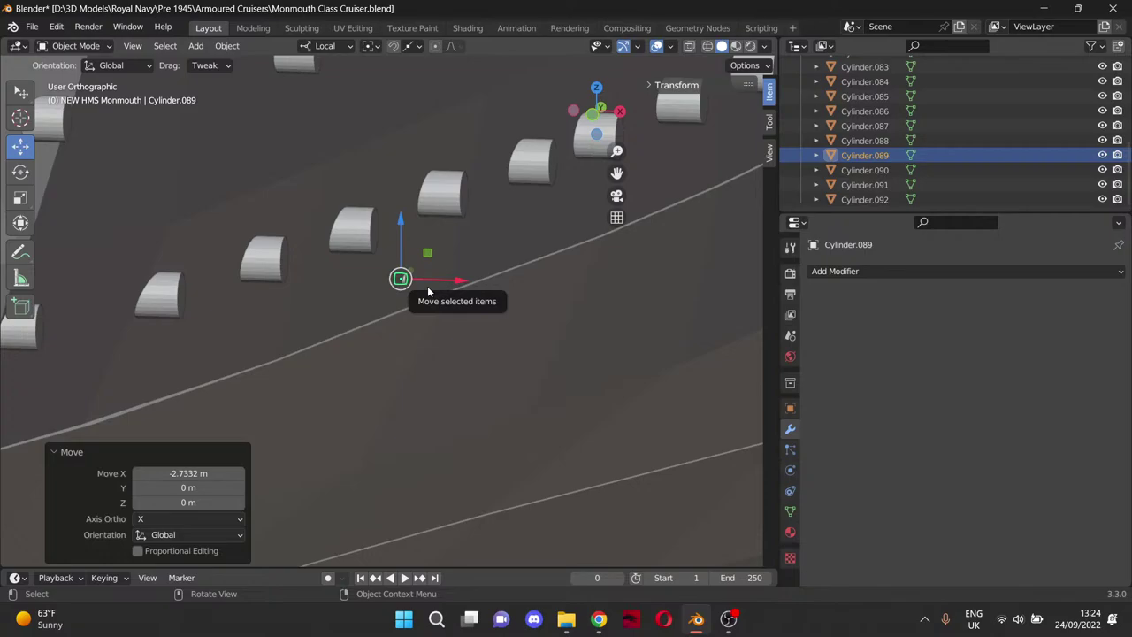
scroll(456, 357, "down", 9)
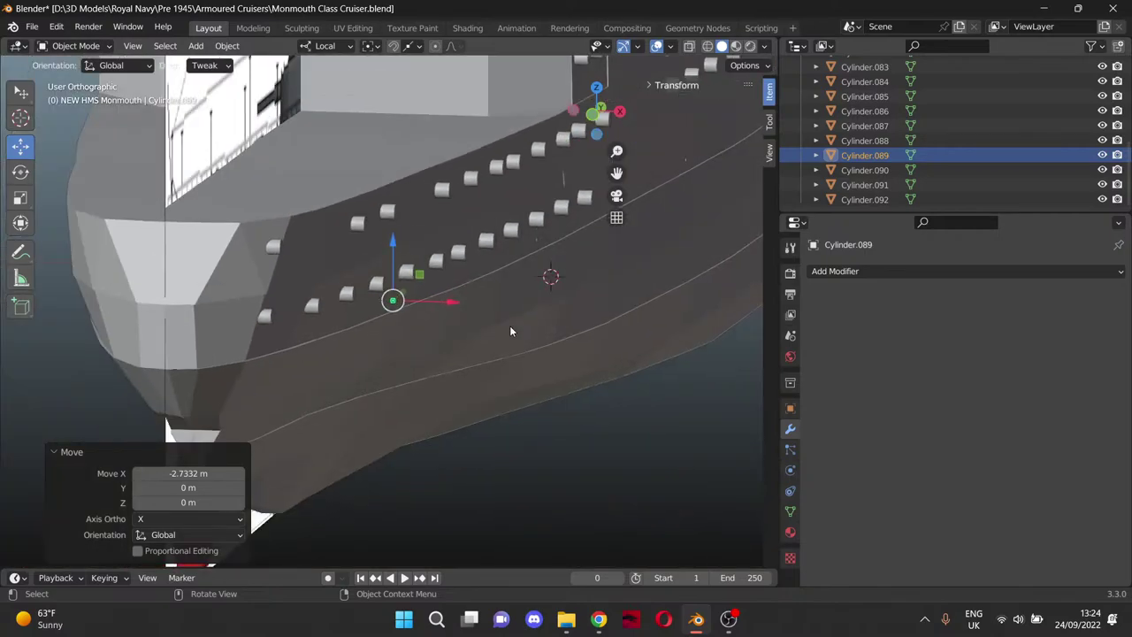
middle_click_drag(510, 328, 228, 310)
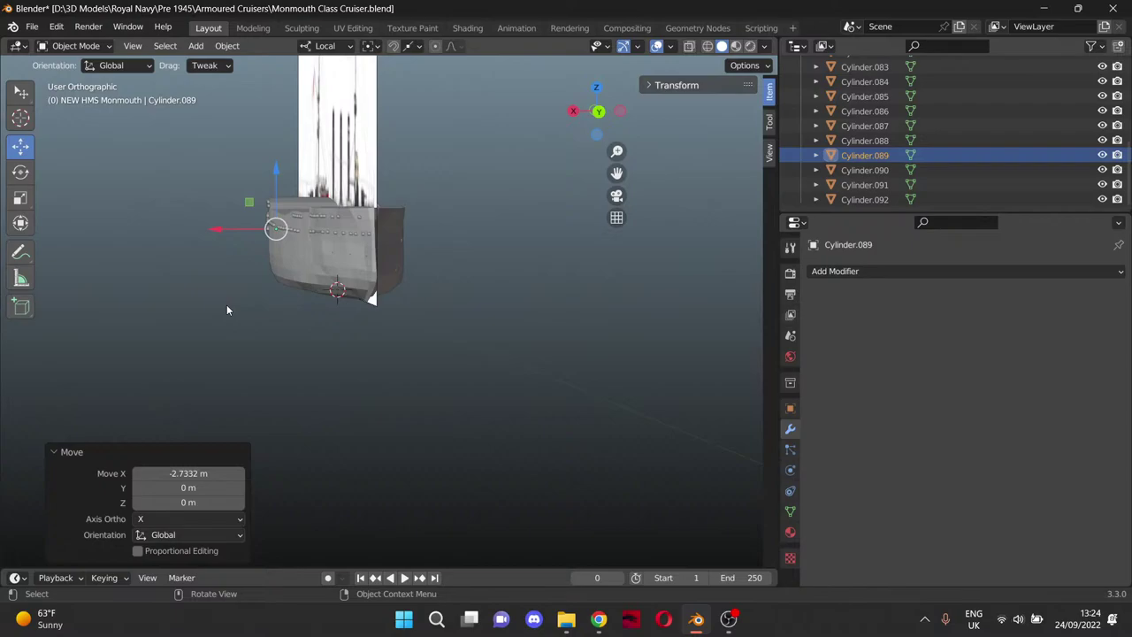
middle_click_drag(348, 336, 498, 341)
left_click_drag(617, 172, 887, 185)
scroll(65, 301, "up", 4)
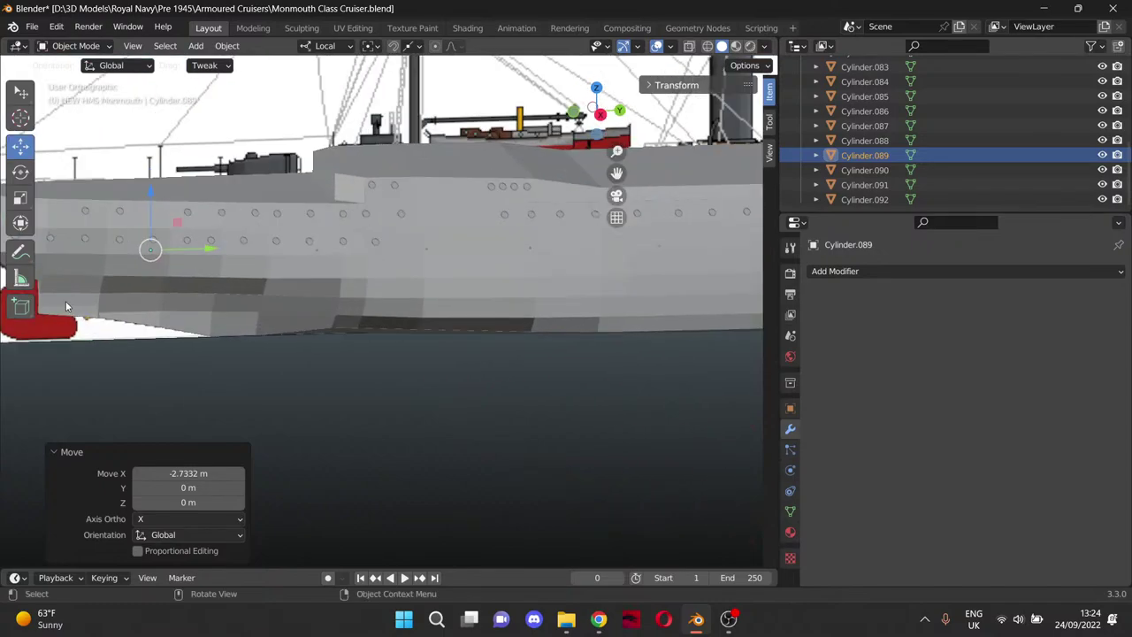
middle_click_drag(442, 247, 617, 250, "shift")
Move the discharge cylinder Cylinder.090 outward along X to the hull side.
left_click(878, 170)
scroll(612, 346, "down", 4)
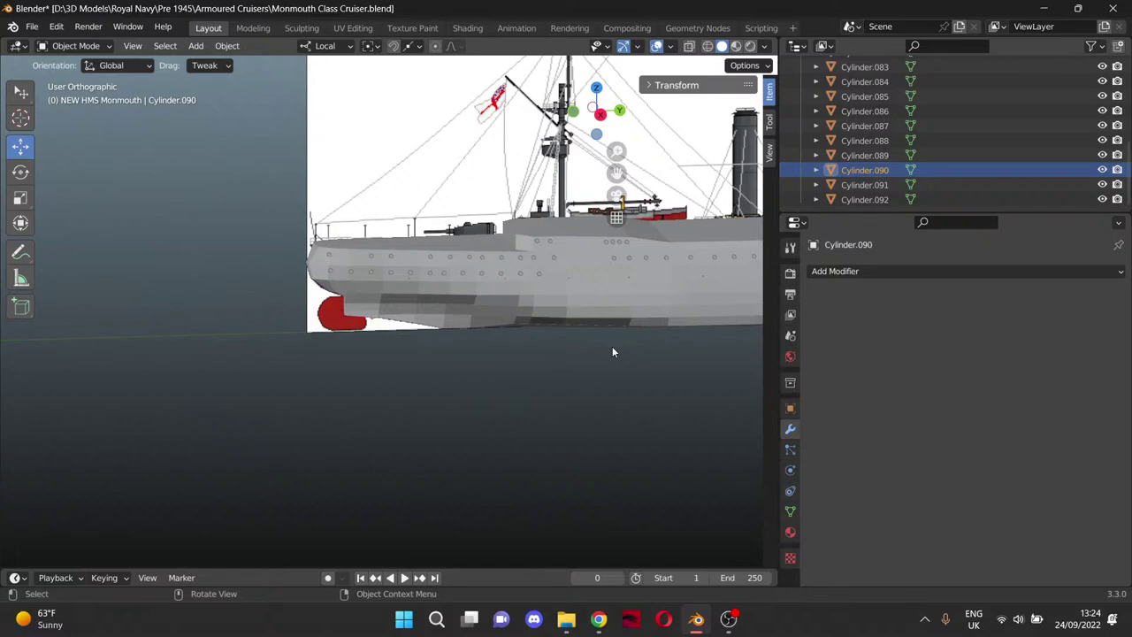
middle_click_drag(772, 318, 172, 427, "shift")
scroll(599, 285, "up", 10)
scroll(607, 240, "up", 4)
scroll(531, 249, "up", 3)
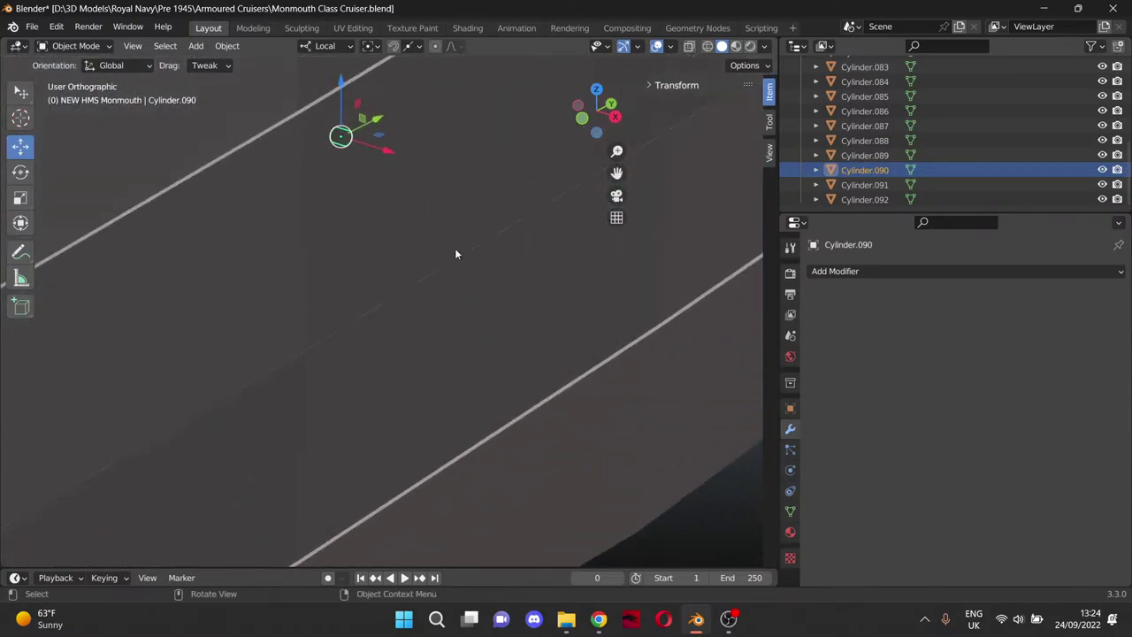
left_click_drag(388, 150, 534, 202)
Move the discharge cylinder Cylinder.091 about 2.15 m outward along X, plus a further 0.29 m, to the hull side.
left_click(927, 186)
scroll(573, 326, "down", 5)
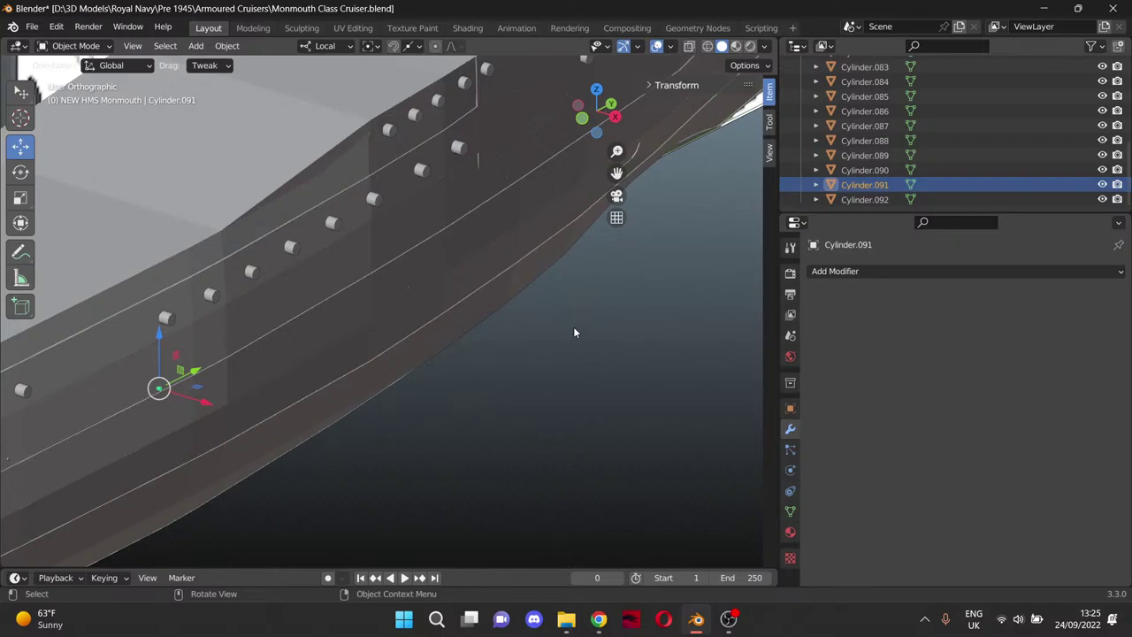
left_click_drag(615, 175, 822, 95)
scroll(456, 359, "up", 8)
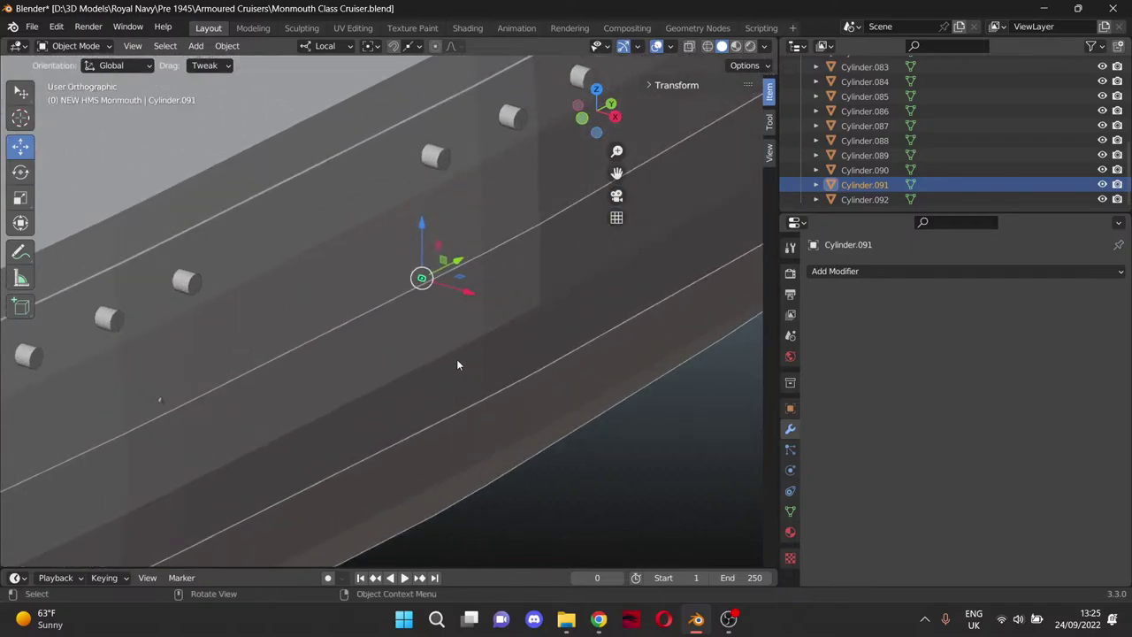
left_click_drag(509, 253, 699, 327)
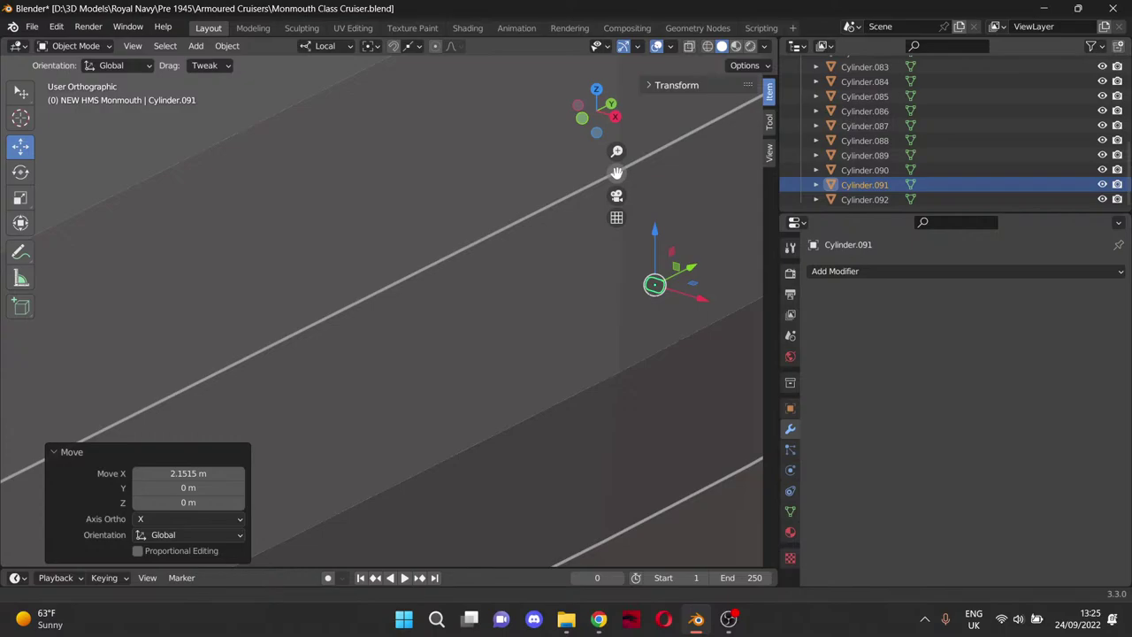
left_click_drag(616, 172, 323, 238)
scroll(353, 253, "down", 5)
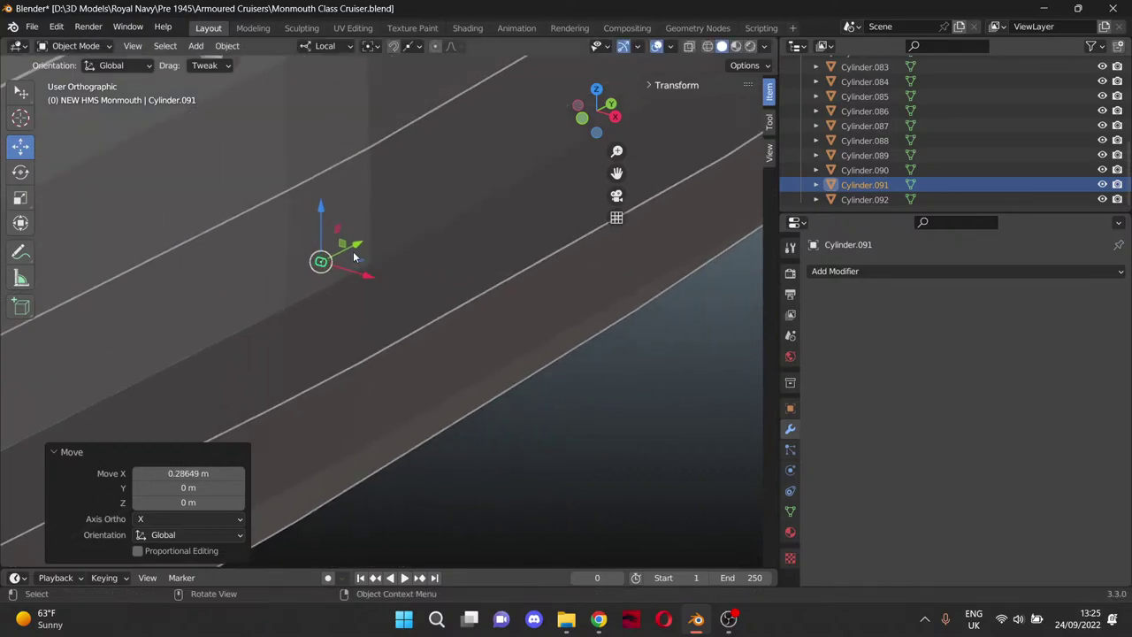
Move the discharge cylinder Cylinder.092 about 3.42 m outward along X and about 0.97 m back inward to the hull side.
left_click_drag(616, 172, 636, 169)
left_click_drag(705, 222, 748, 199)
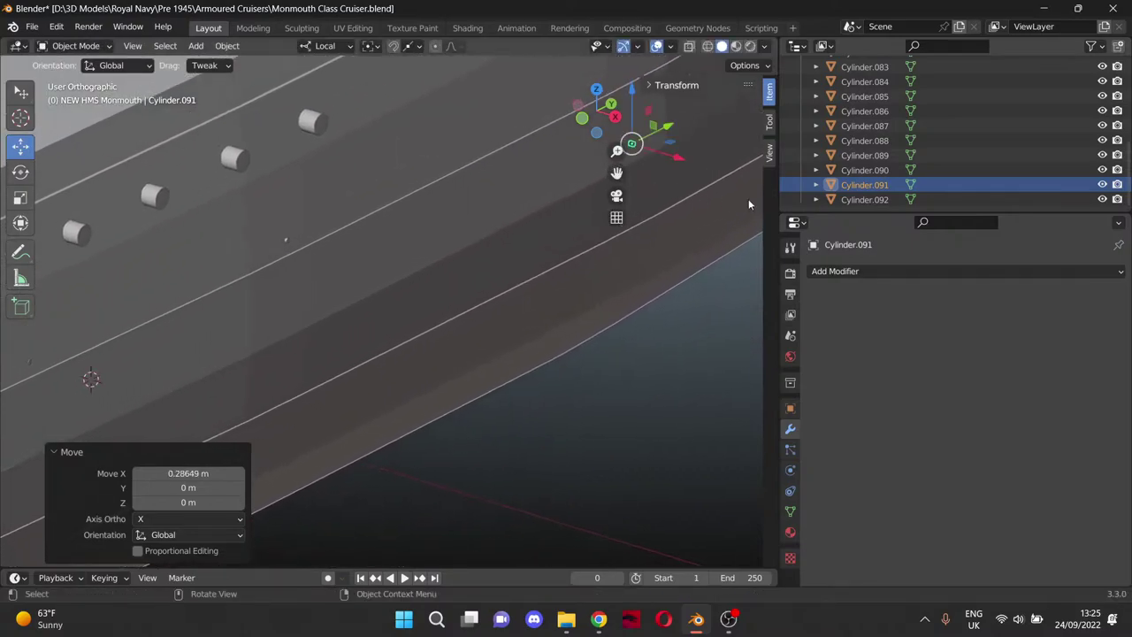
left_click(869, 201)
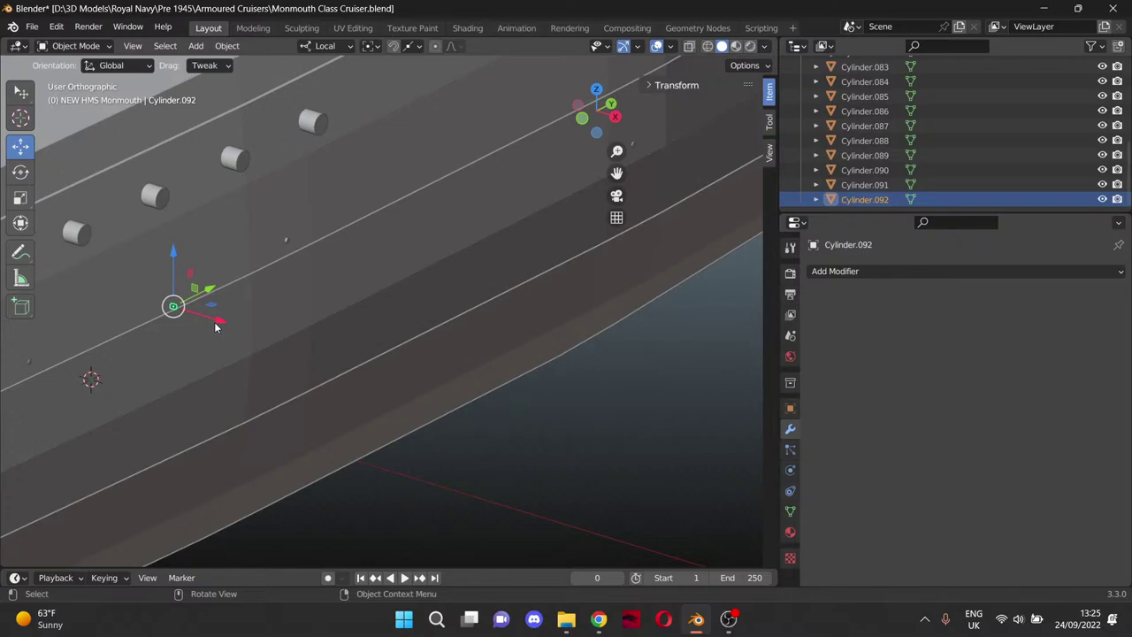
left_click_drag(215, 327, 324, 379)
scroll(285, 401, "up", 5)
left_click_drag(617, 172, 923, 98)
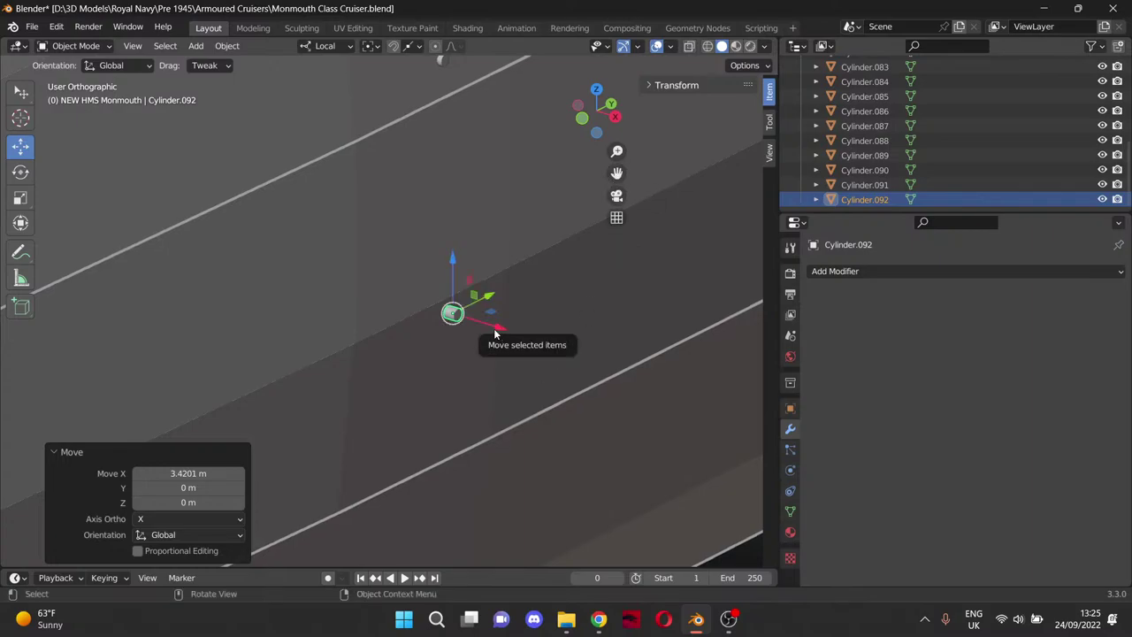
left_click_drag(496, 335, 409, 310)
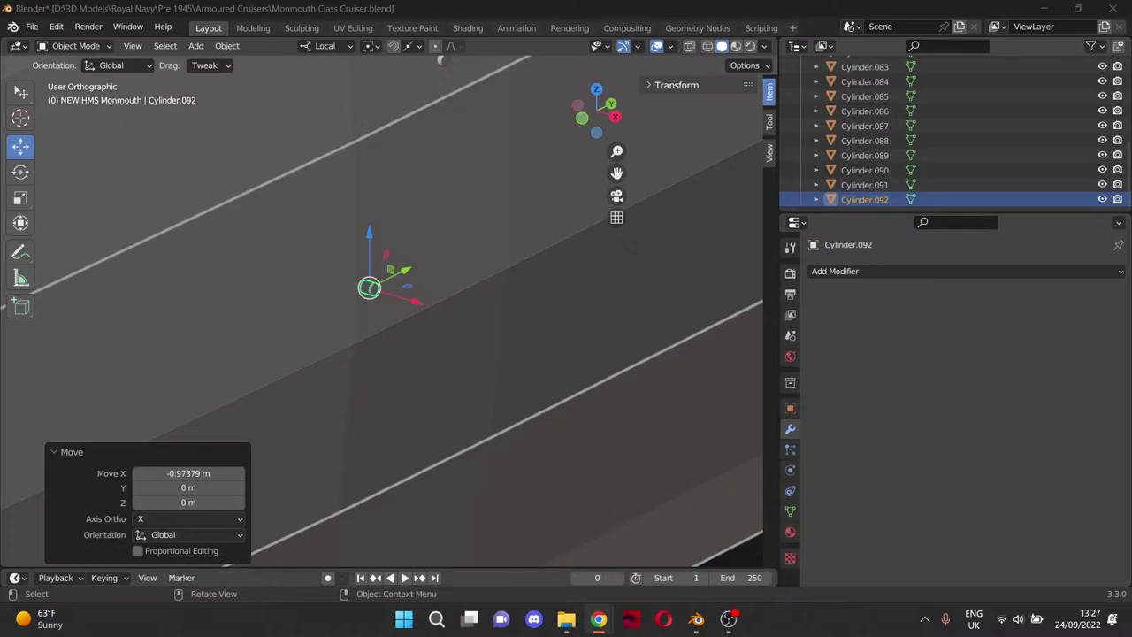
Examine how the discharge cylinders sit along the hull side from the stern, the bow and the beam.
scroll(455, 427, "down", 10)
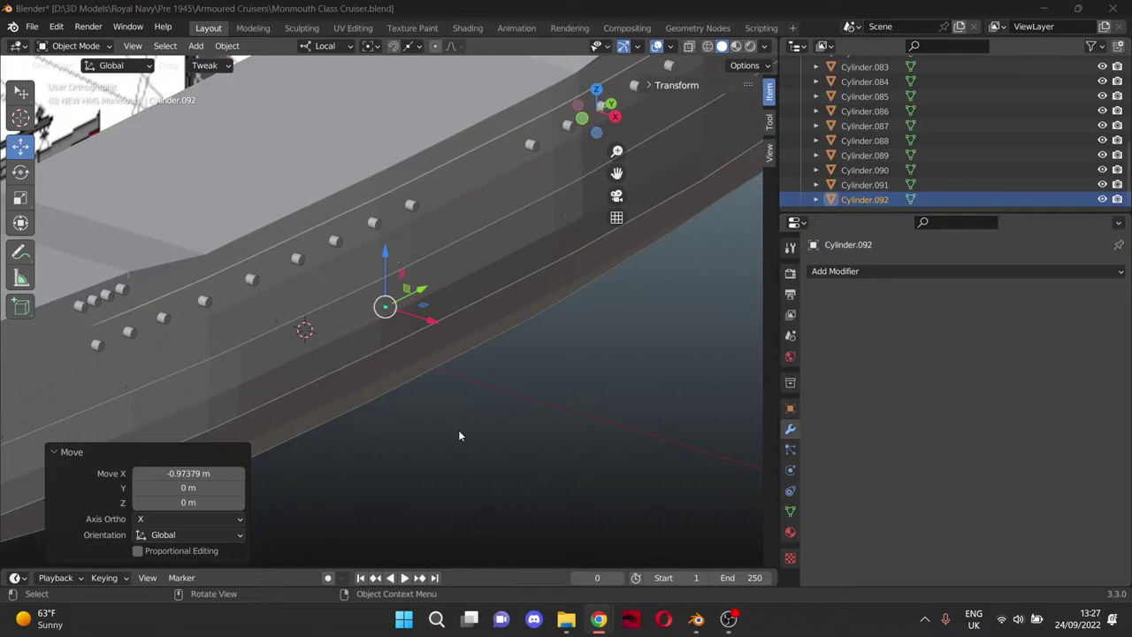
left_click(470, 417)
middle_click_drag(476, 387, 433, 334)
mouse_move(617, 173)
left_mouse_down()
mouse_move(691, 228)
mouse_move(640, 226)
mouse_move(648, 186)
mouse_move(627, 185)
left_mouse_up()
scroll(394, 294, "up", 5)
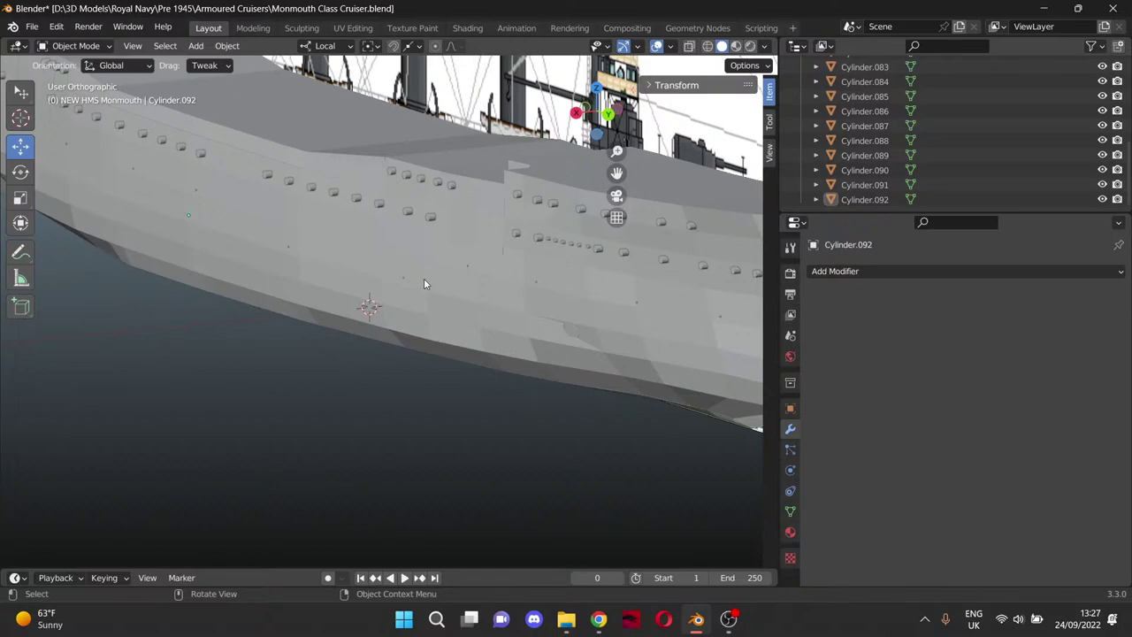
mouse_move(424, 277)
middle_mouse_down()
mouse_move(321, 253)
mouse_move(425, 279)
mouse_move(404, 278)
middle_mouse_up()
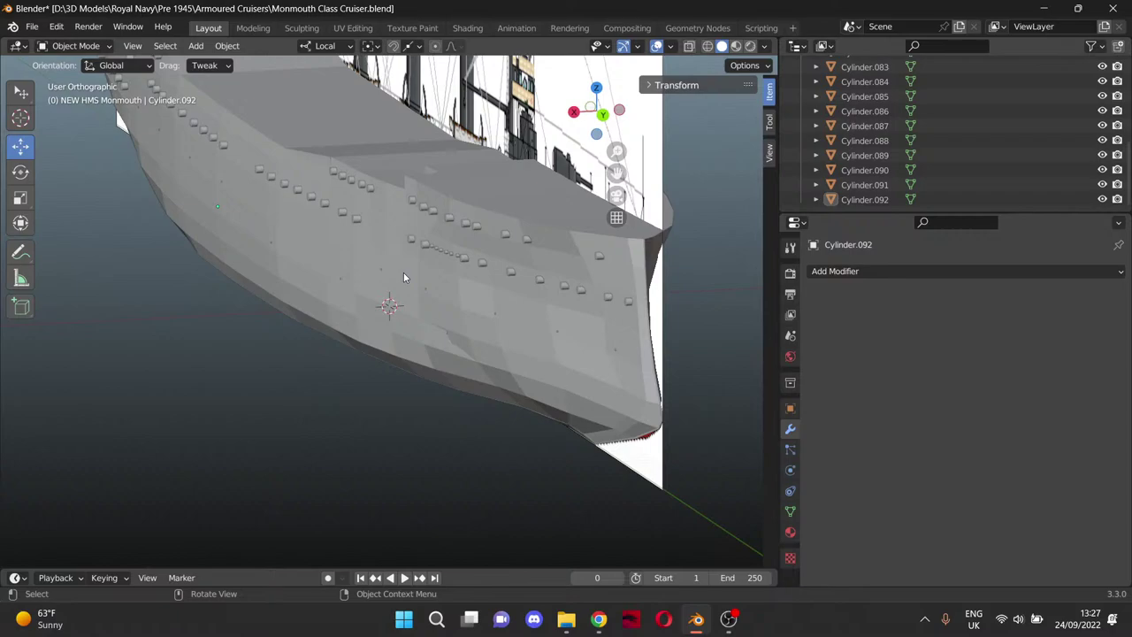
middle_click_drag(407, 277, 435, 313)
left_click_drag(616, 174, 690, 140)
scroll(492, 239, "down", 2)
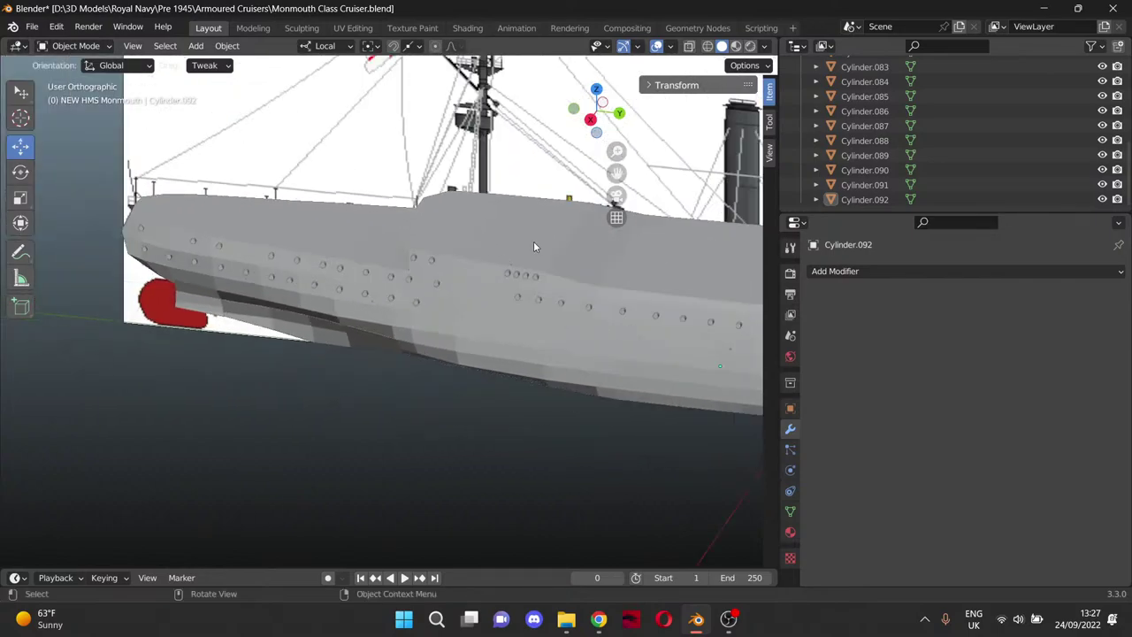
left_click_drag(617, 172, 540, 208)
scroll(466, 234, "down", 4)
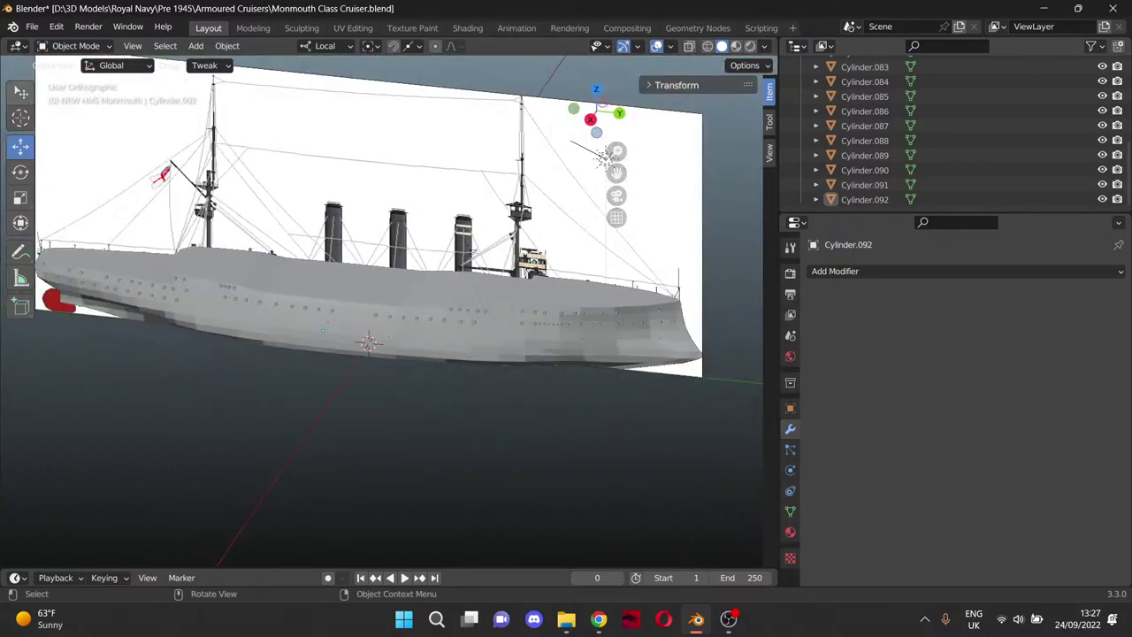
key("alt+Tab")
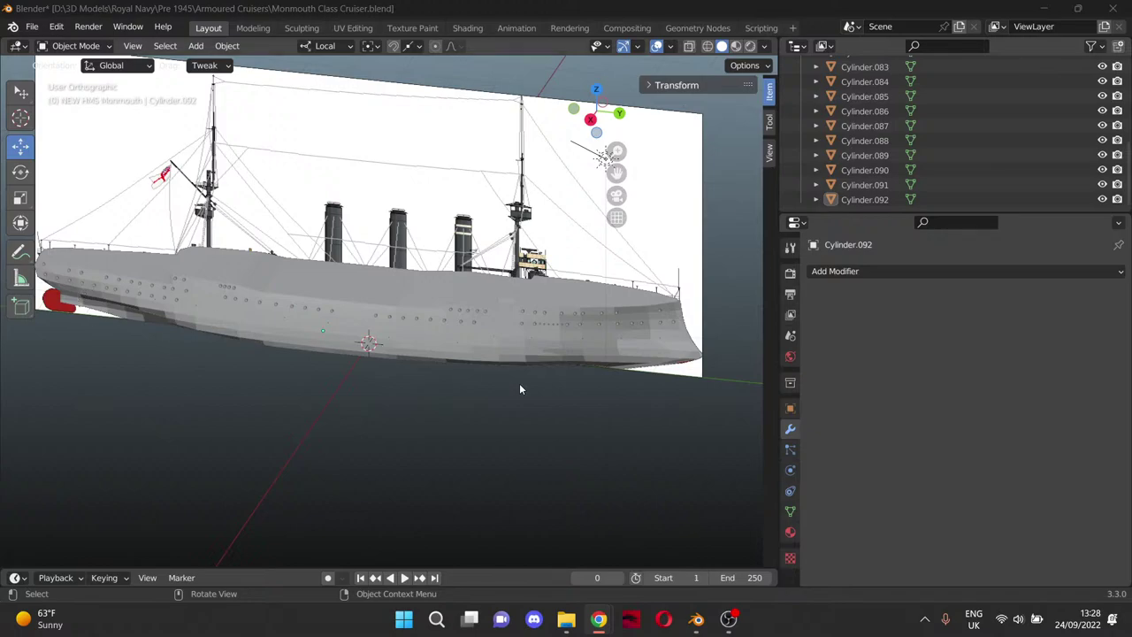
scroll(516, 381, "up", 4)
middle_click_drag(531, 386, 409, 362)
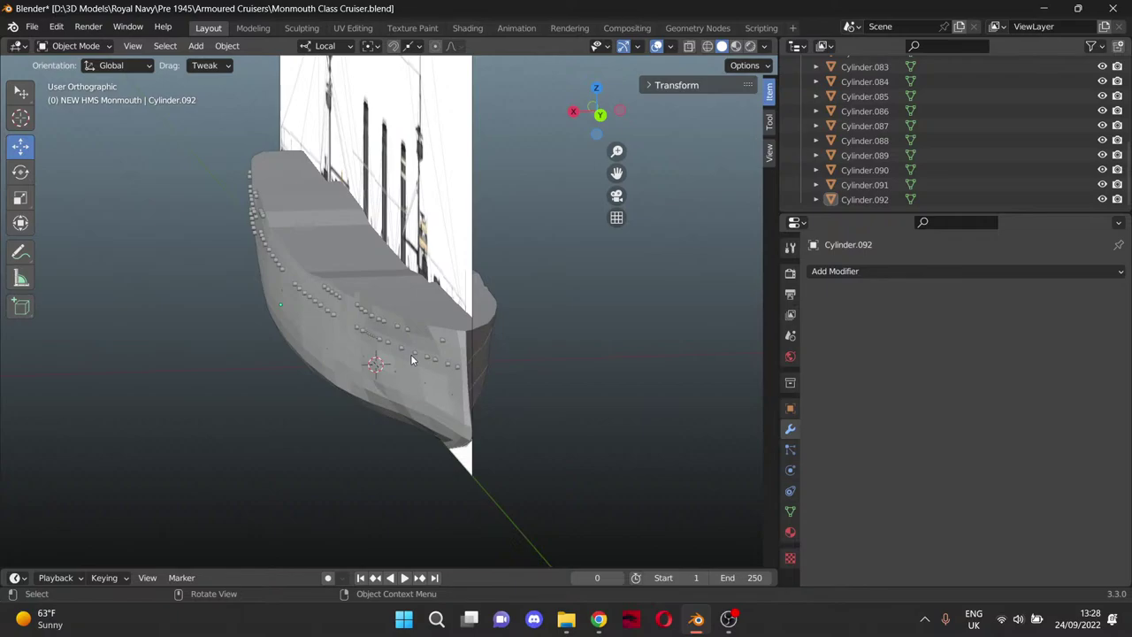
middle_click_drag(412, 358, 425, 337)
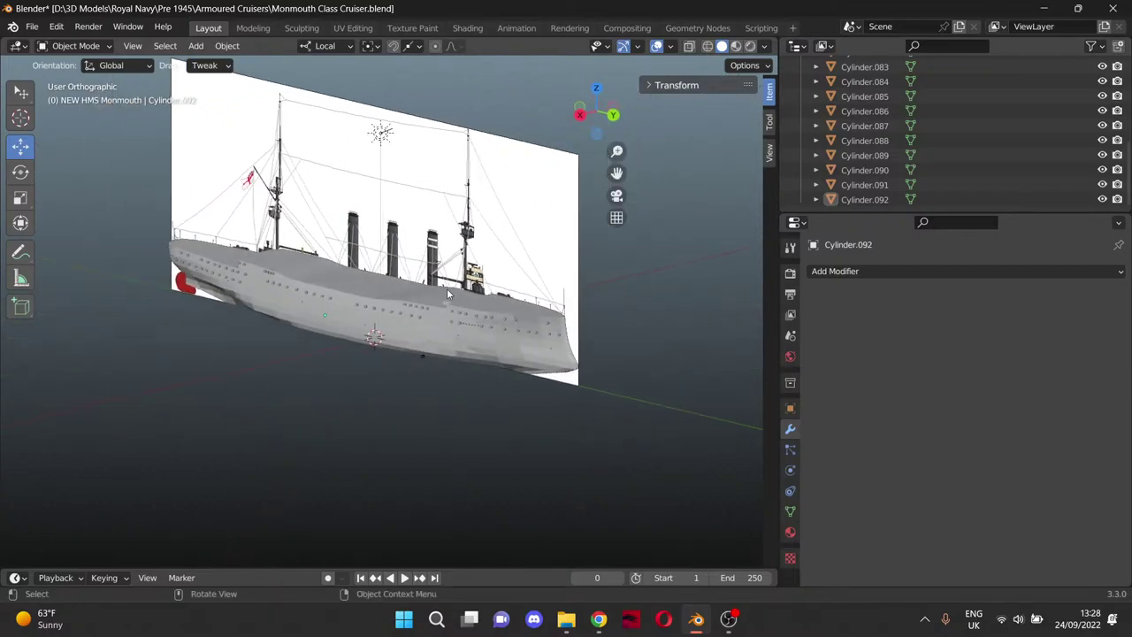
scroll(516, 327, "up", 5)
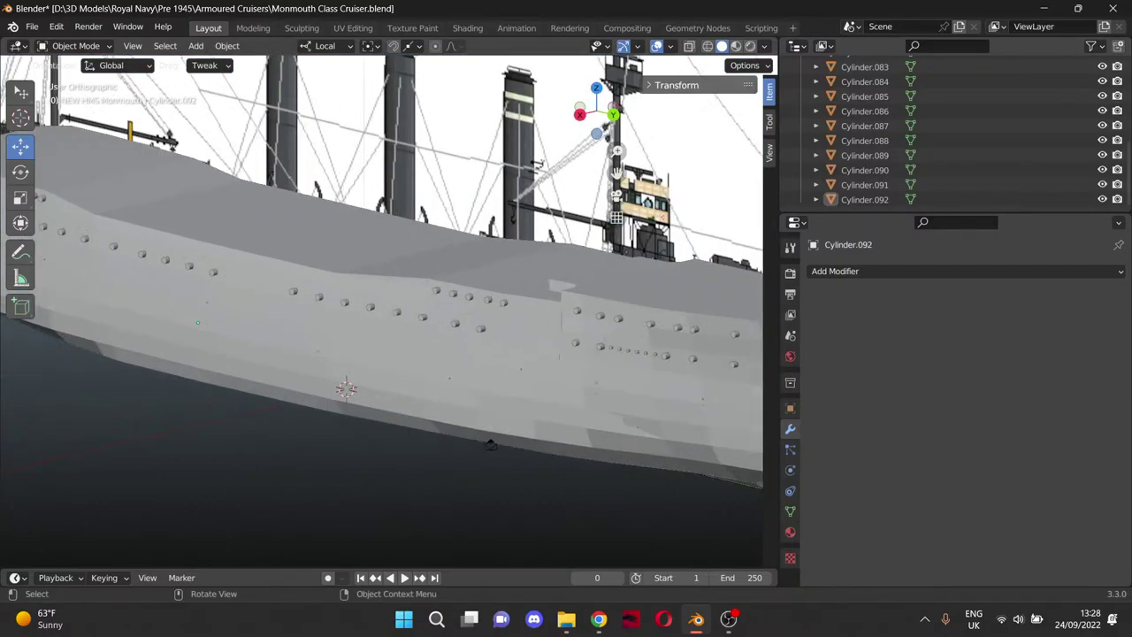
left_click(730, 624)
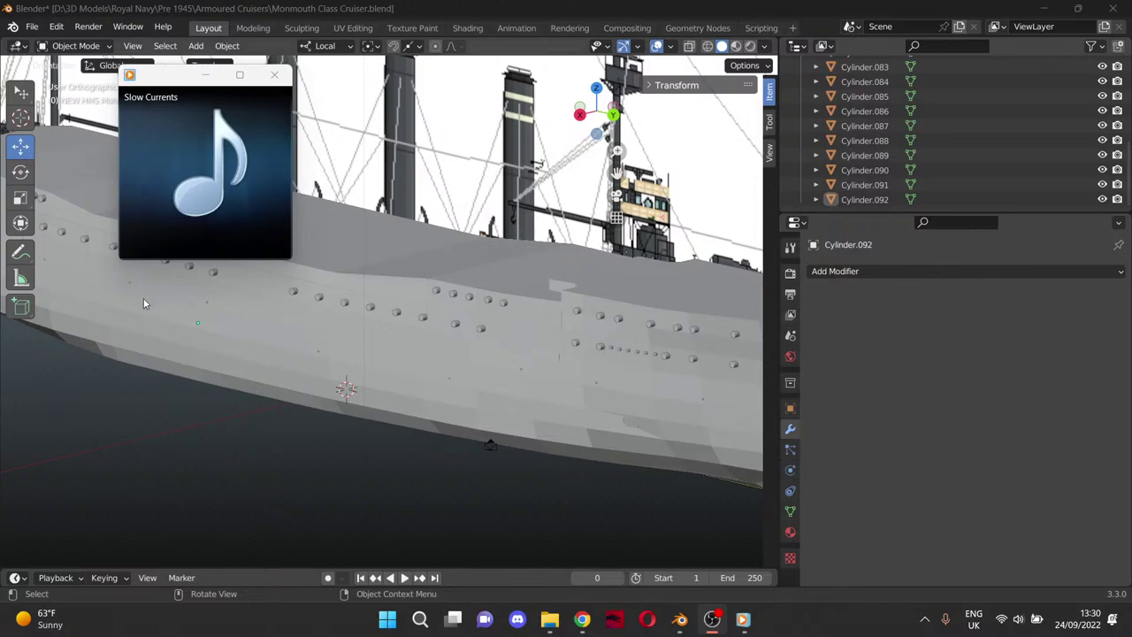
mouse_move(203, 194)
mouse_move(283, 99)
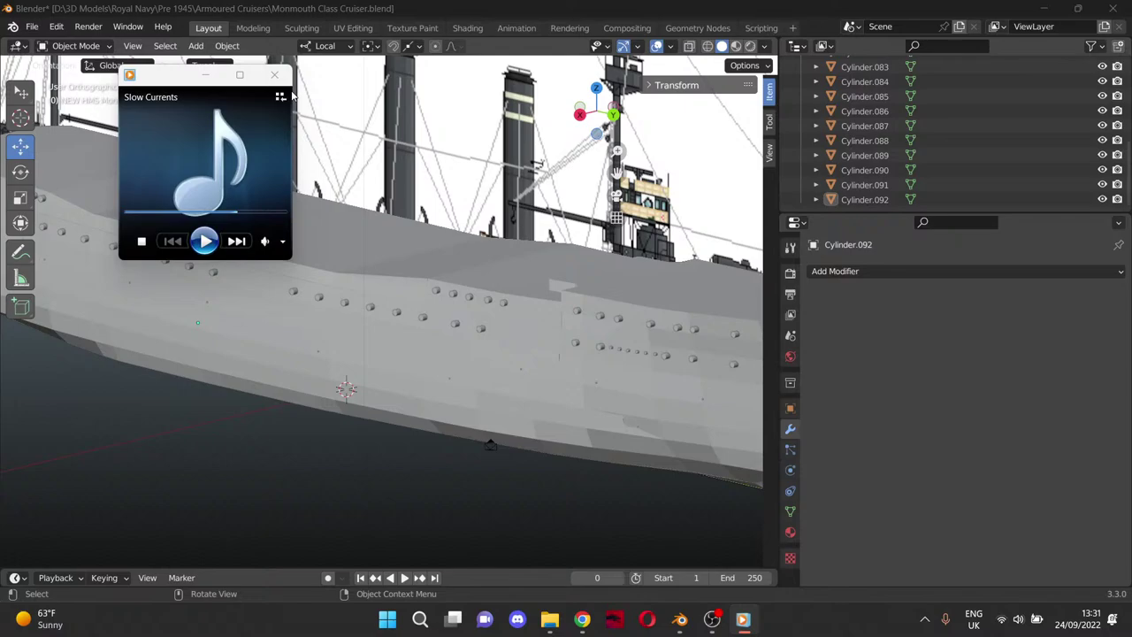
left_click(275, 74)
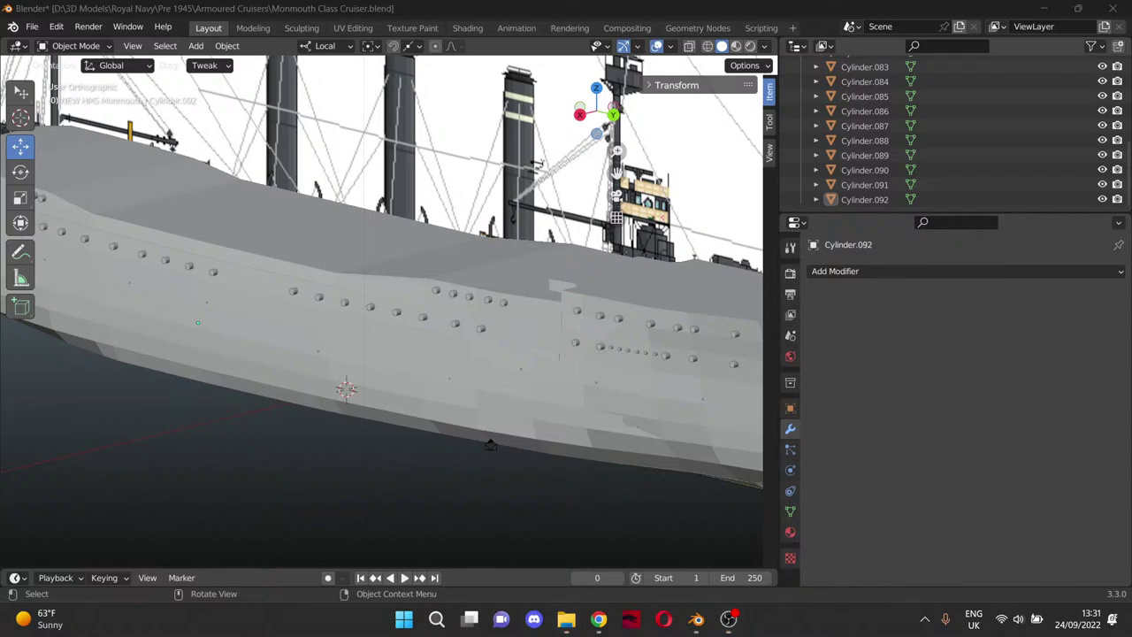
key("super+d")
key("super+d")
Widen the 3D viewport and show the ship from the right orthographic view in wireframe shading.
middle_click_drag(375, 417, 459, 386)
key("KP_3")
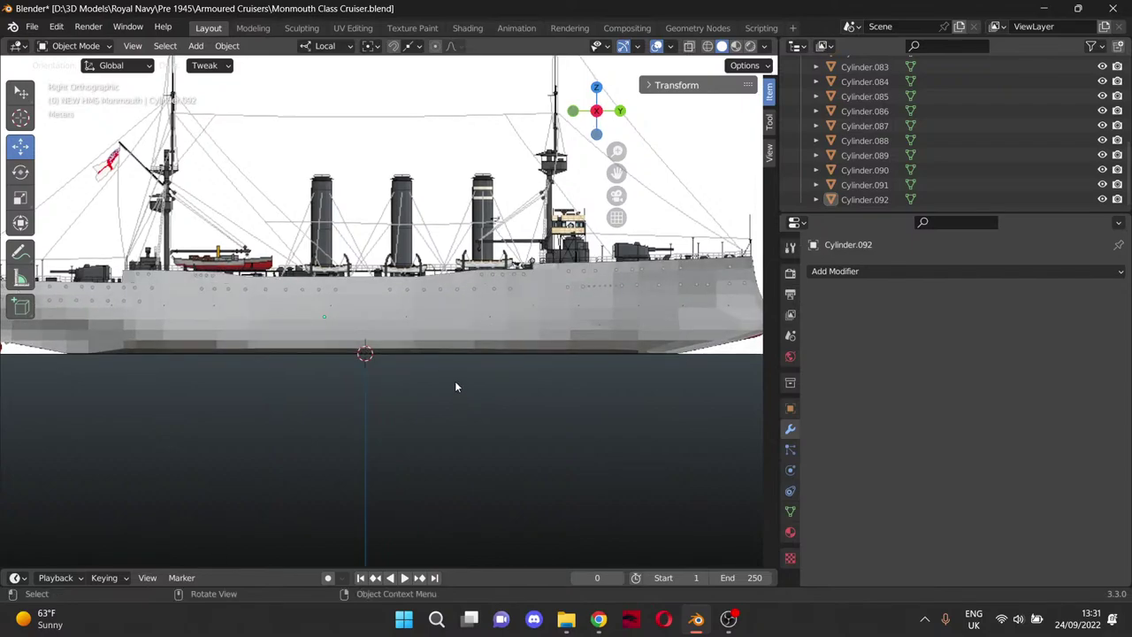
scroll(456, 387, "up", 1)
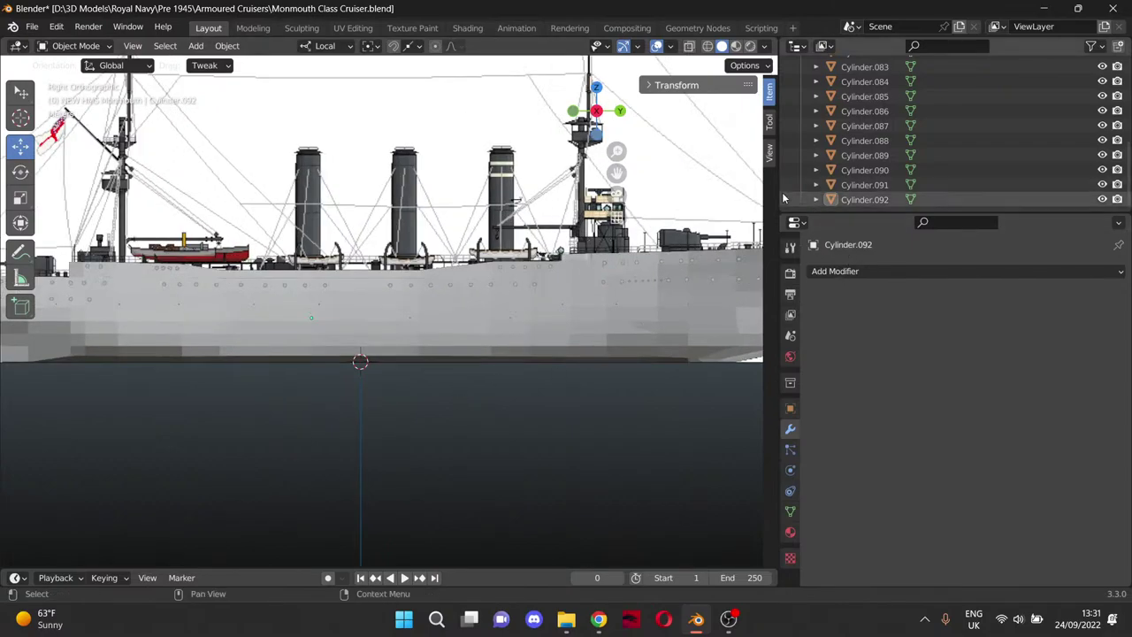
left_click_drag(792, 197, 920, 196)
scroll(621, 181, "up", 2)
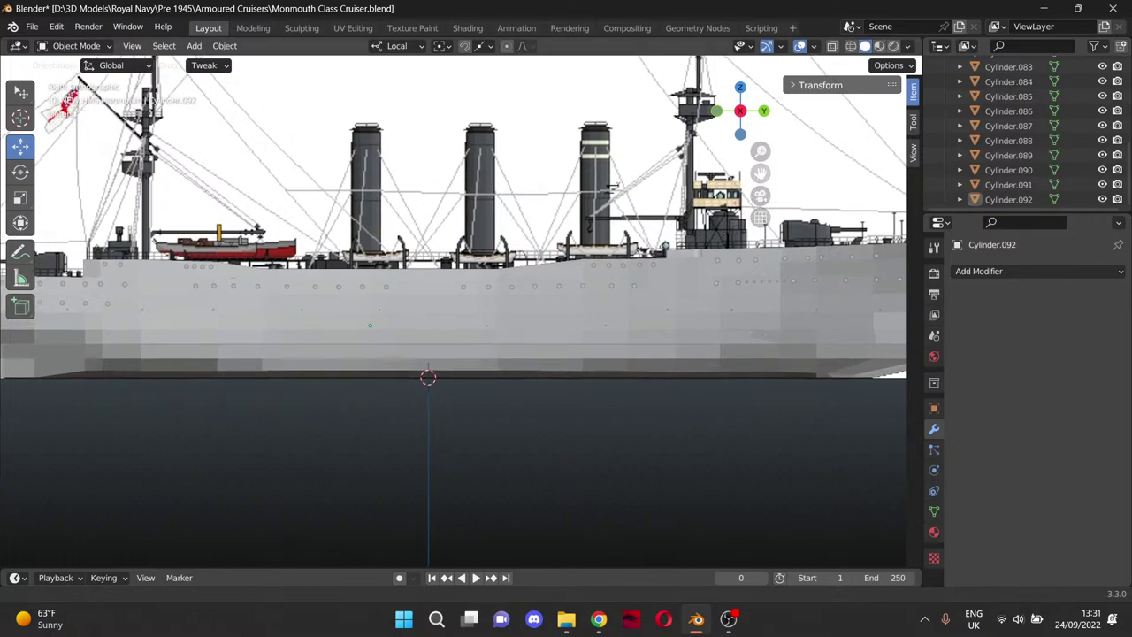
left_click(849, 47)
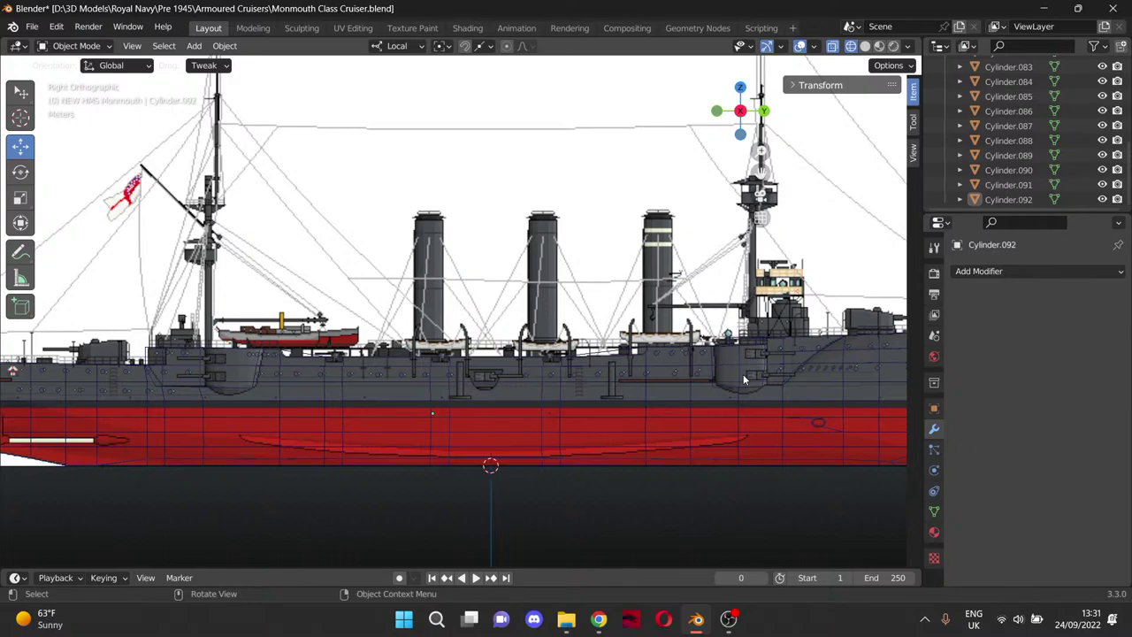
Select New hull, and swap the coloured reference plan Empty for the line-drawing plans Empty.001 and Empty.002.
scroll(998, 158, "up", 5)
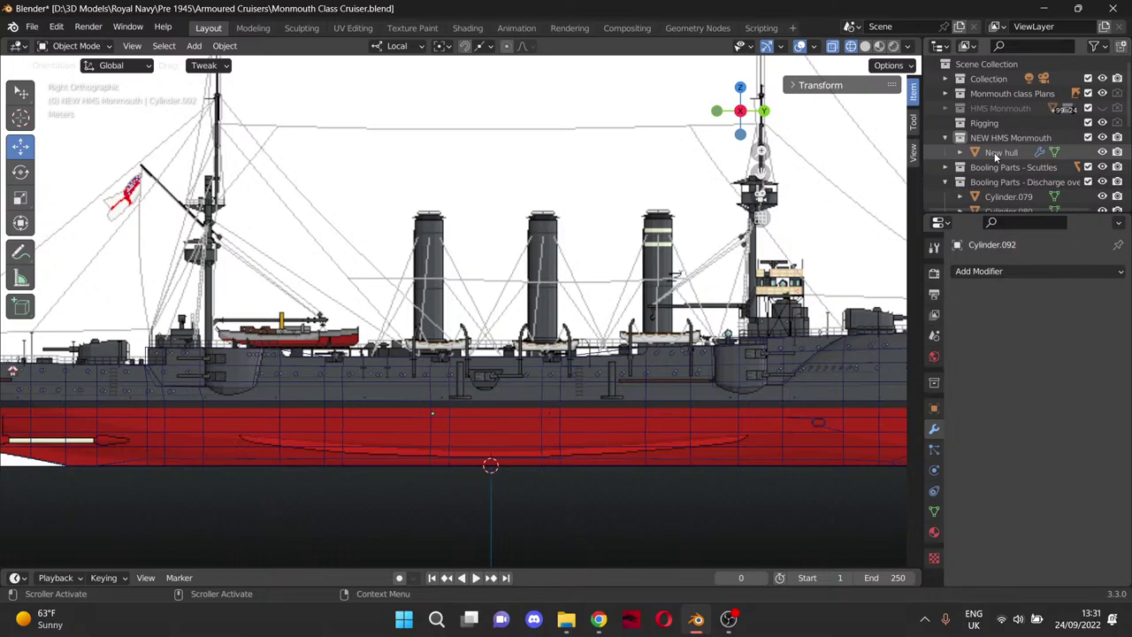
left_click(1000, 153)
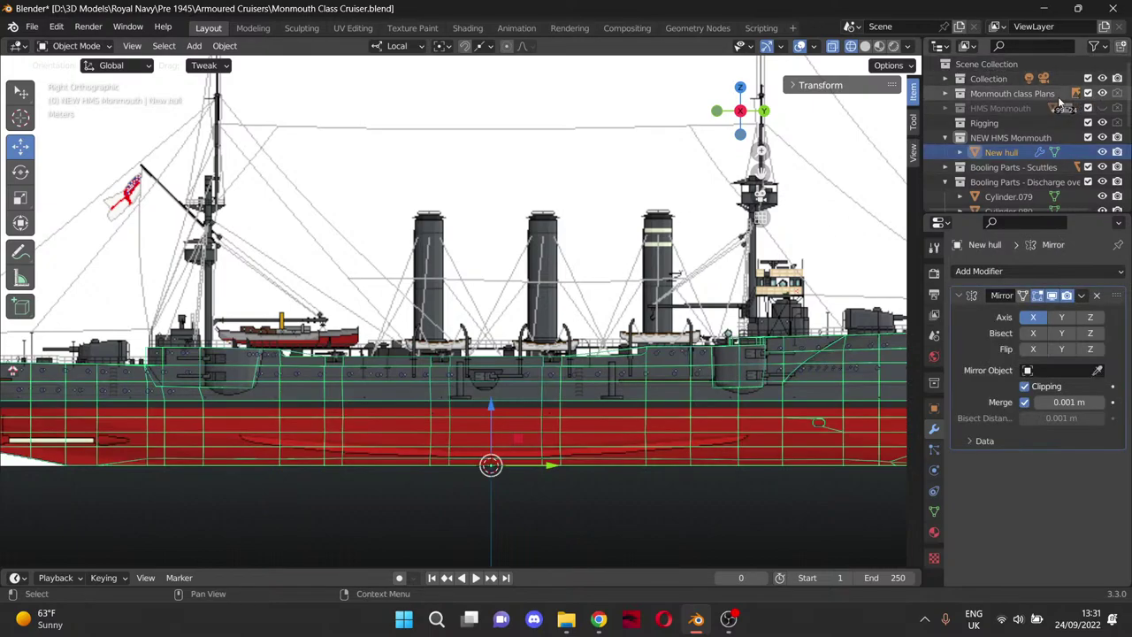
left_click(946, 93)
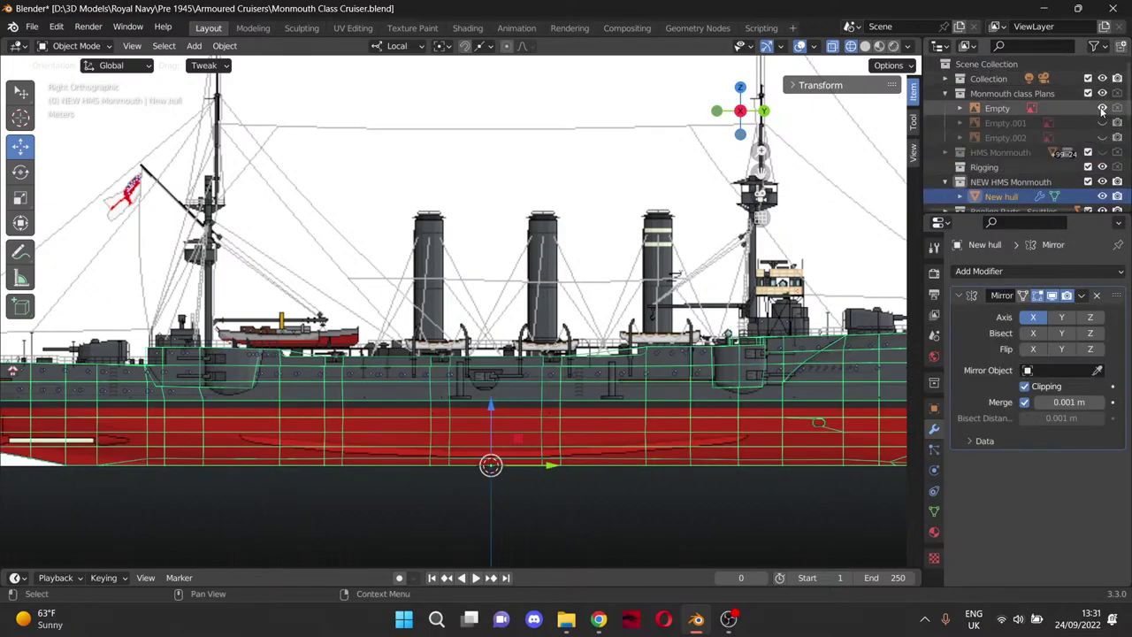
left_click(1102, 123)
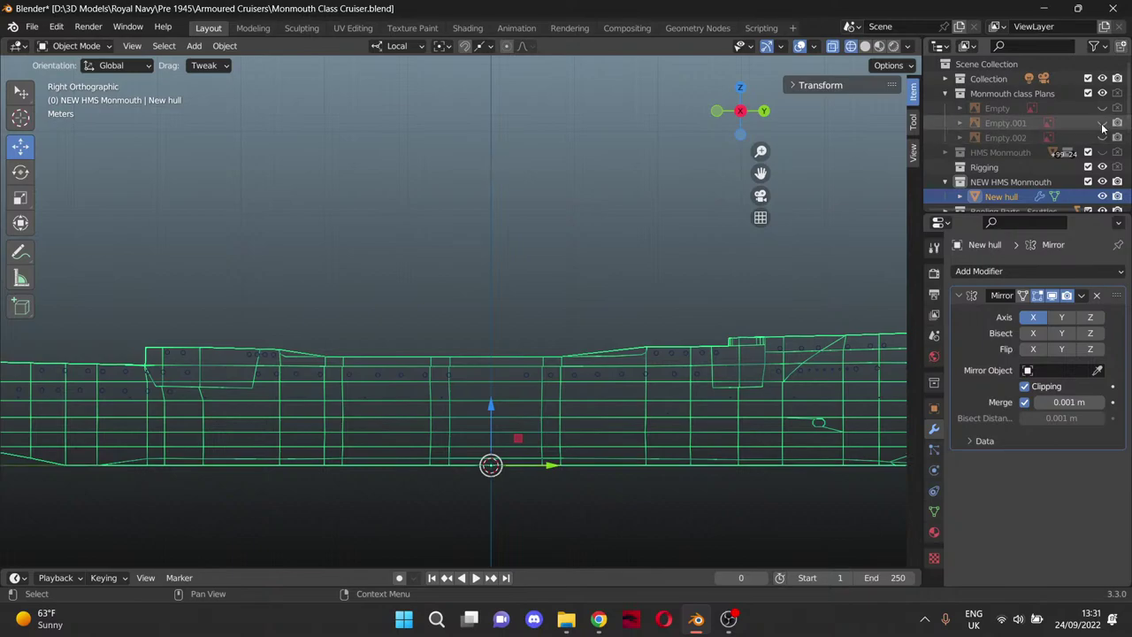
left_click(1102, 138)
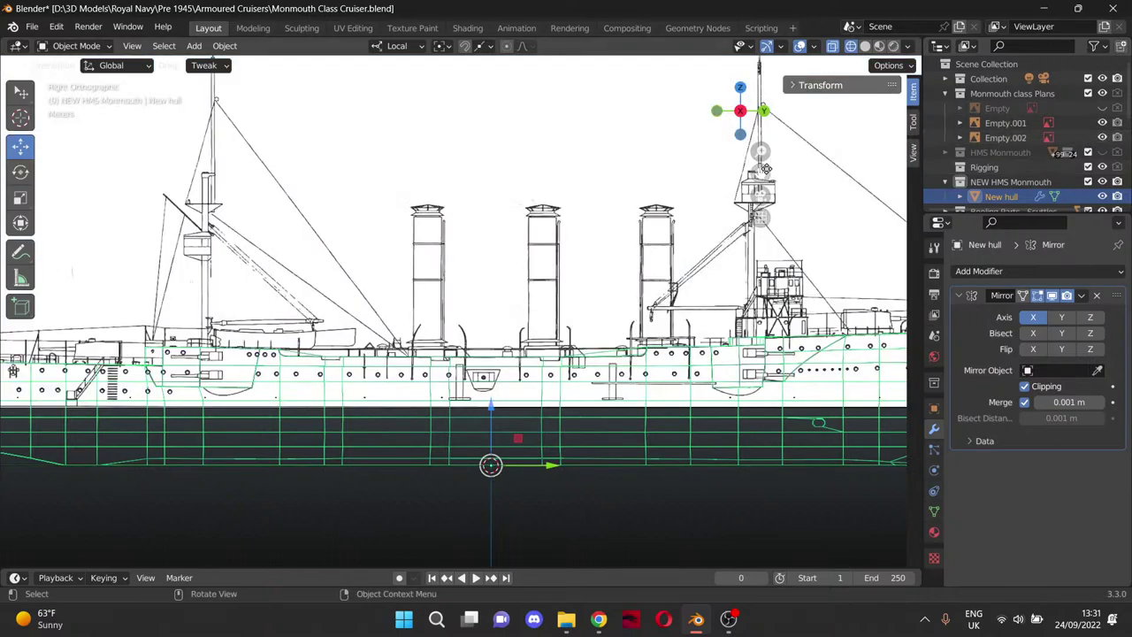
Add two vertical loop cuts to New hull's forward casemate, one aft of its centre edge and one forward in the lower half.
scroll(604, 337, "up", 5)
scroll(605, 338, "up", 5)
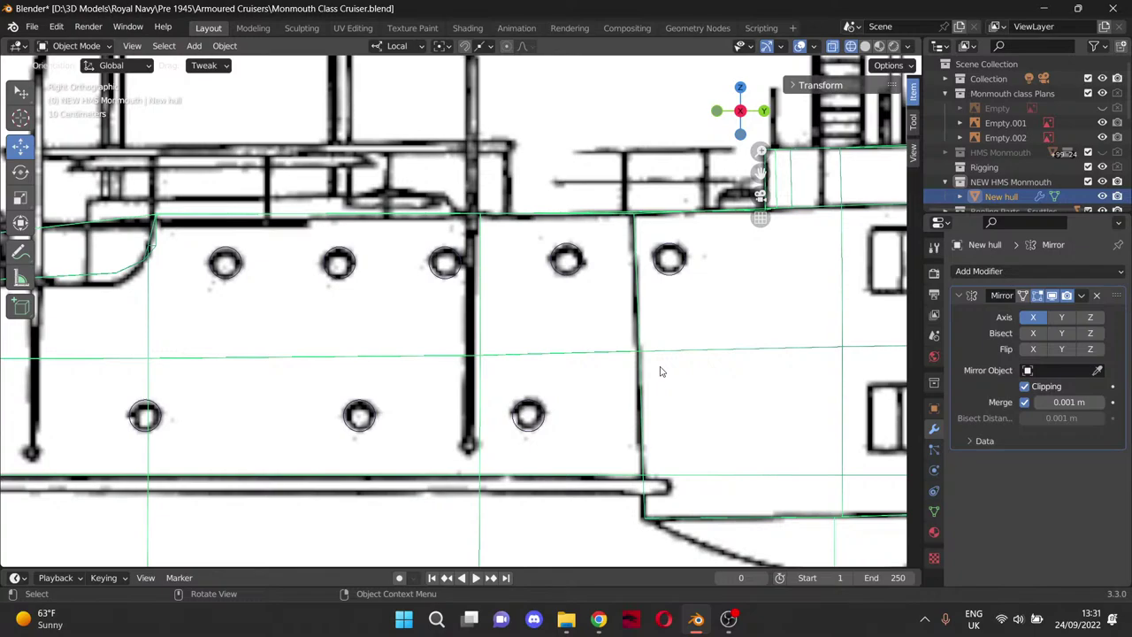
scroll(659, 371, "down", 5)
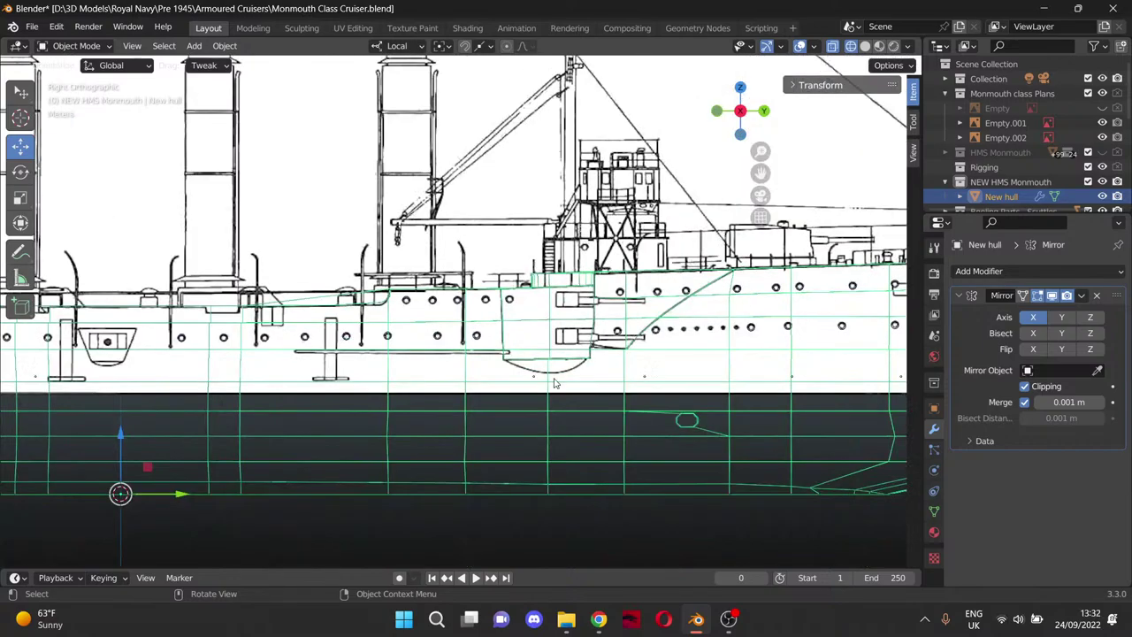
mouse_move(498, 315)
middle_mouse_down()
mouse_move(511, 340)
mouse_move(502, 329)
middle_mouse_up()
key("KP_3")
scroll(501, 329, "up", 5)
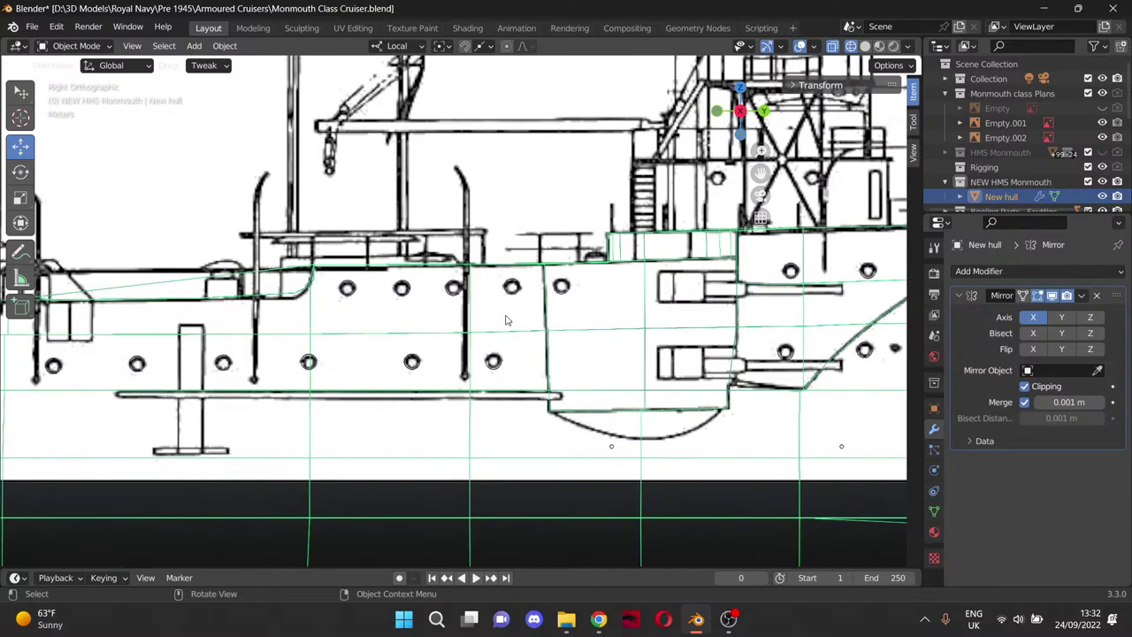
left_click_drag(760, 174, 474, 98)
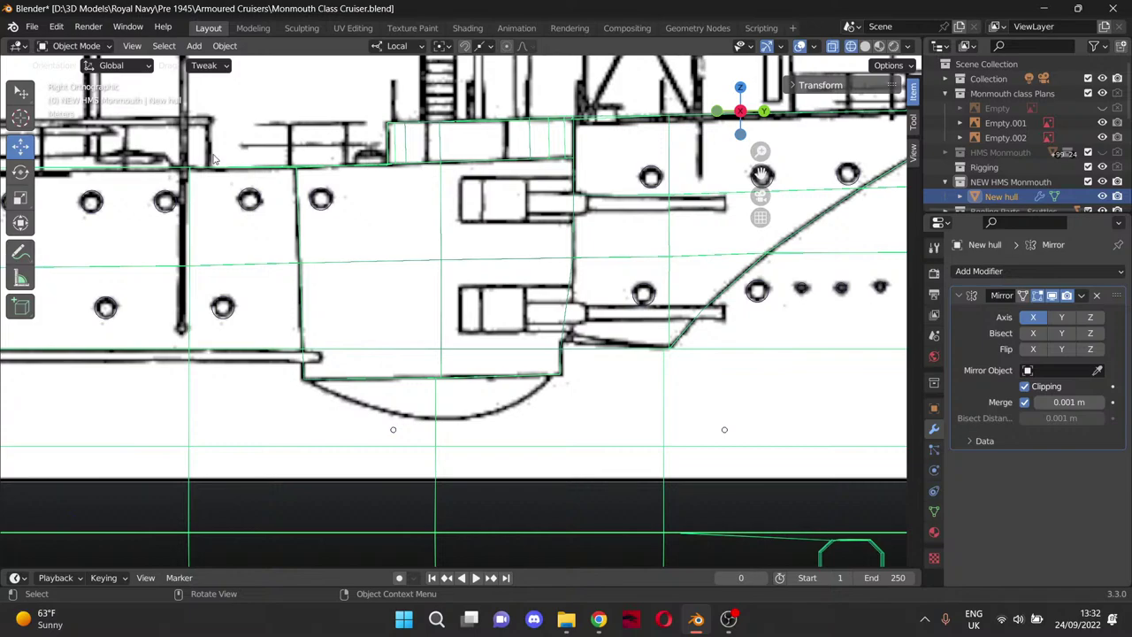
key("Tab")
left_click(20, 411)
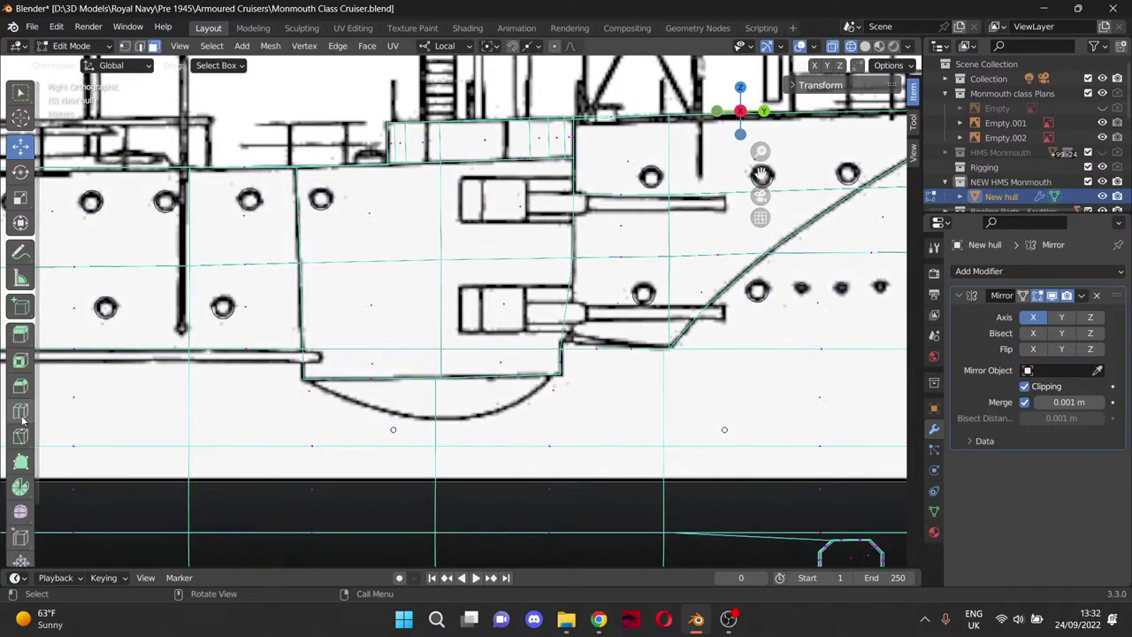
left_click(330, 350)
left_click(353, 316)
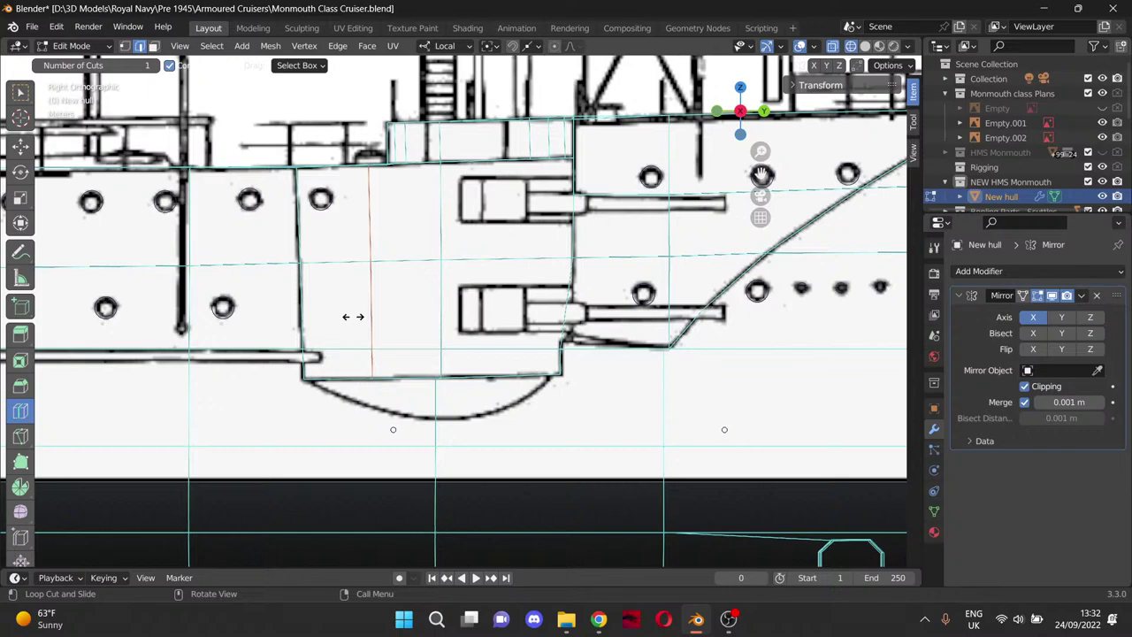
left_click(515, 316)
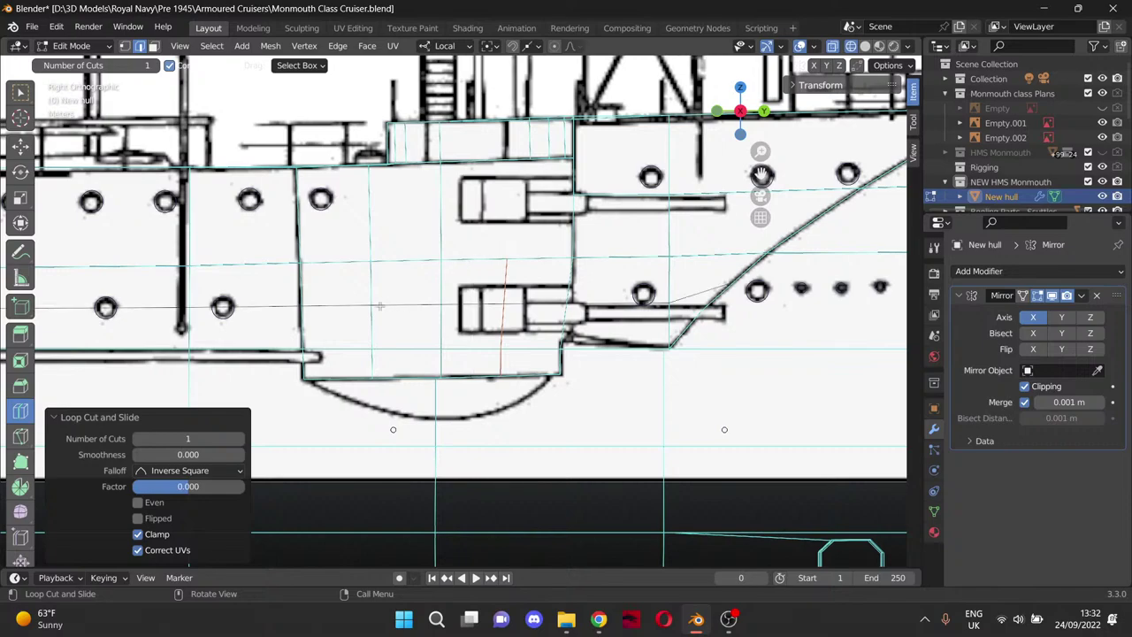
left_click(20, 435)
right_click(511, 244)
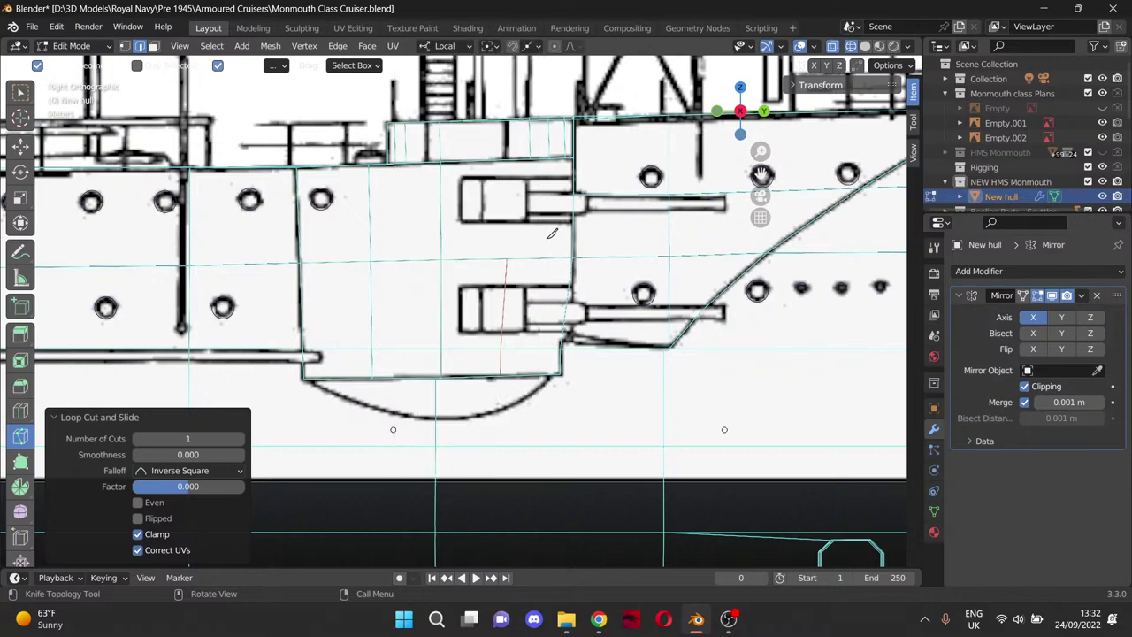
right_click(335, 107)
left_click(20, 146)
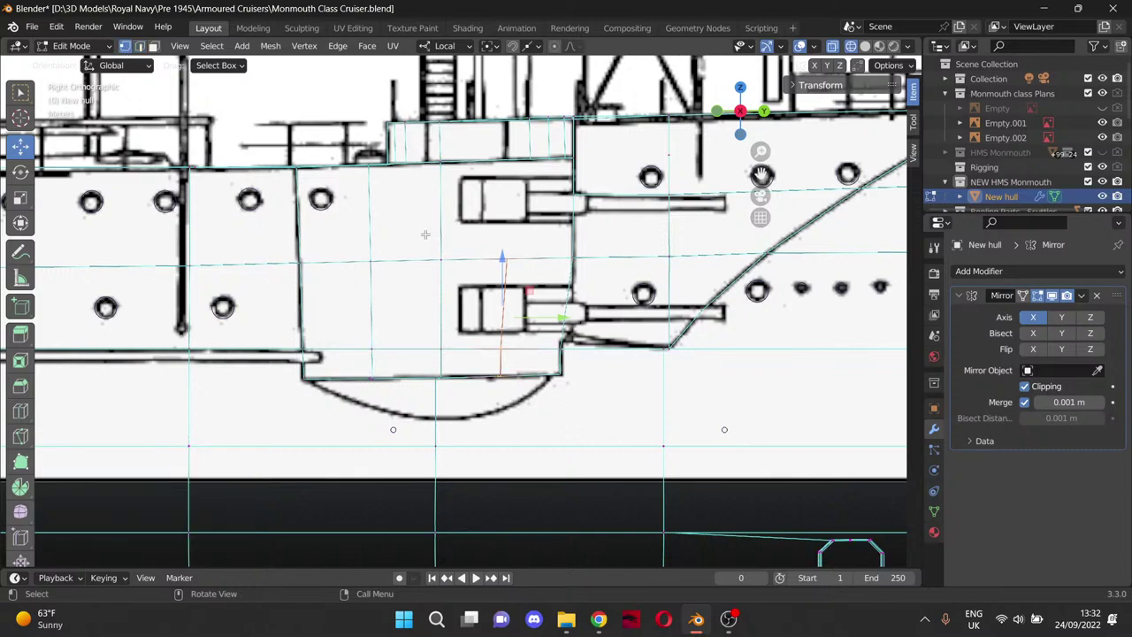
Knife-cut the casemate face from the top of the forward vertical cut up to the casemate's upper edge.
scroll(426, 234, "up", 2)
left_click_drag(761, 173, 746, 253)
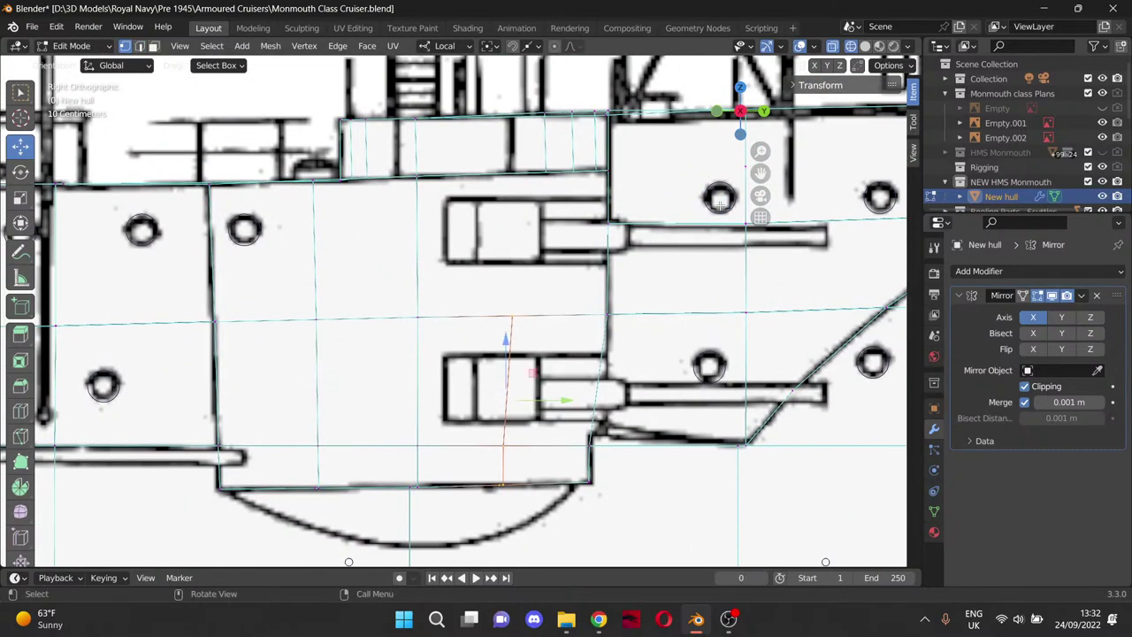
key("k")
left_click(513, 305)
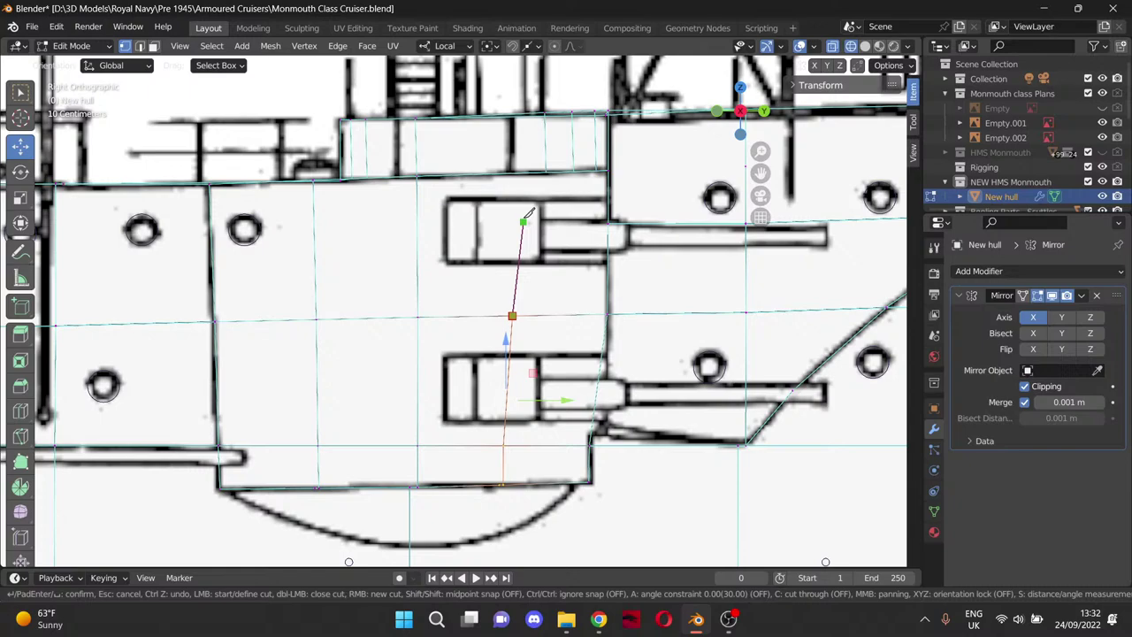
left_click(519, 173)
key("Return")
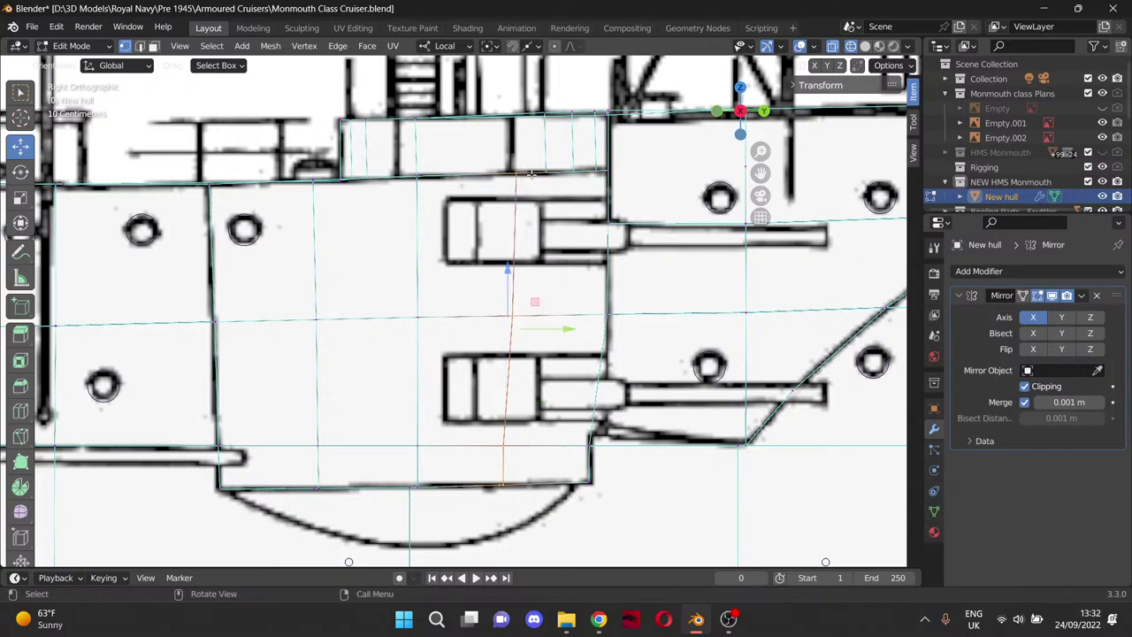
Knife-cut the drawn sponson arc below the forward casemate, from its lower aft corner round to just short of the lower forward corner.
left_click(505, 484)
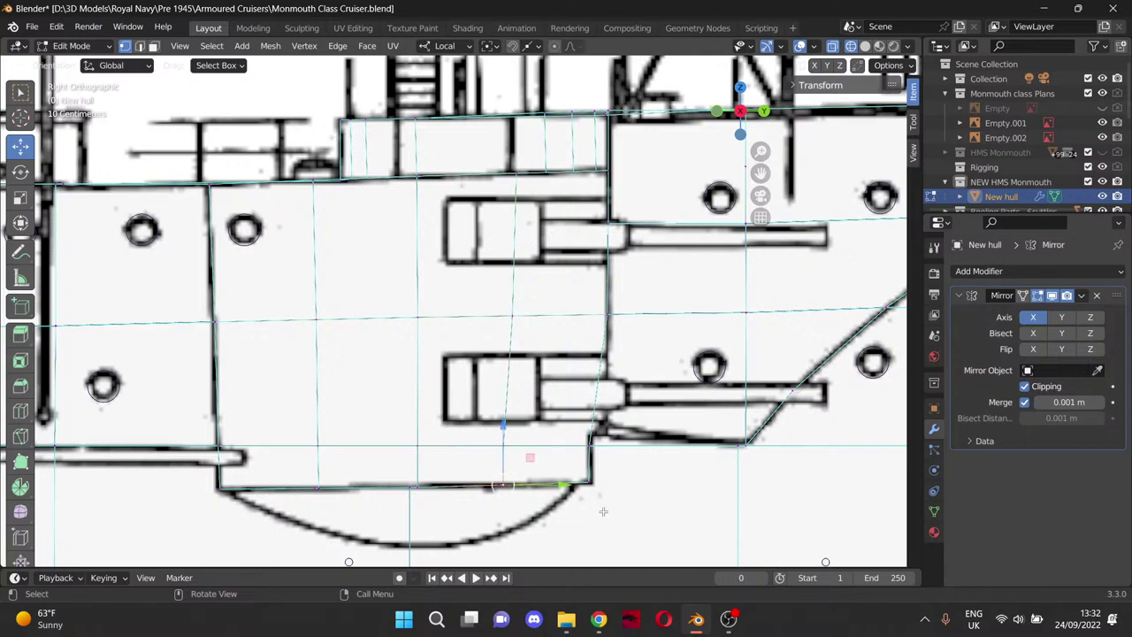
left_click_drag(760, 172, 827, 0)
key("k")
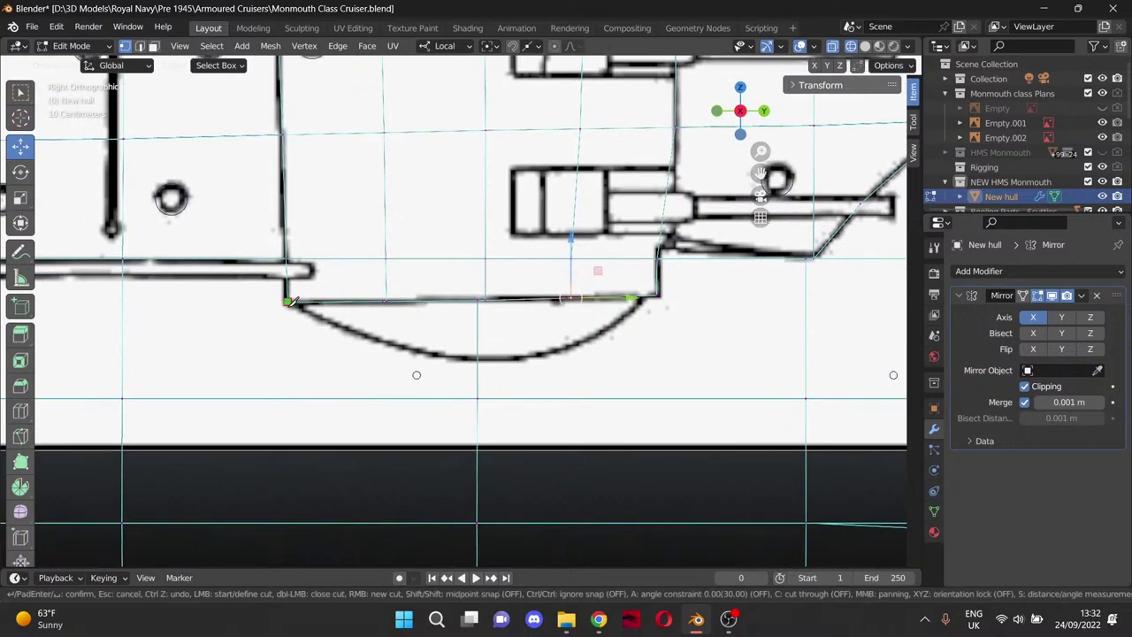
left_click(286, 301)
left_click(330, 318)
left_click(367, 336)
left_click(422, 352)
left_click(464, 360)
left_click(478, 359)
left_click(518, 359)
left_click(553, 355)
left_click(588, 341)
left_click(622, 321)
left_click(648, 294)
key("Return")
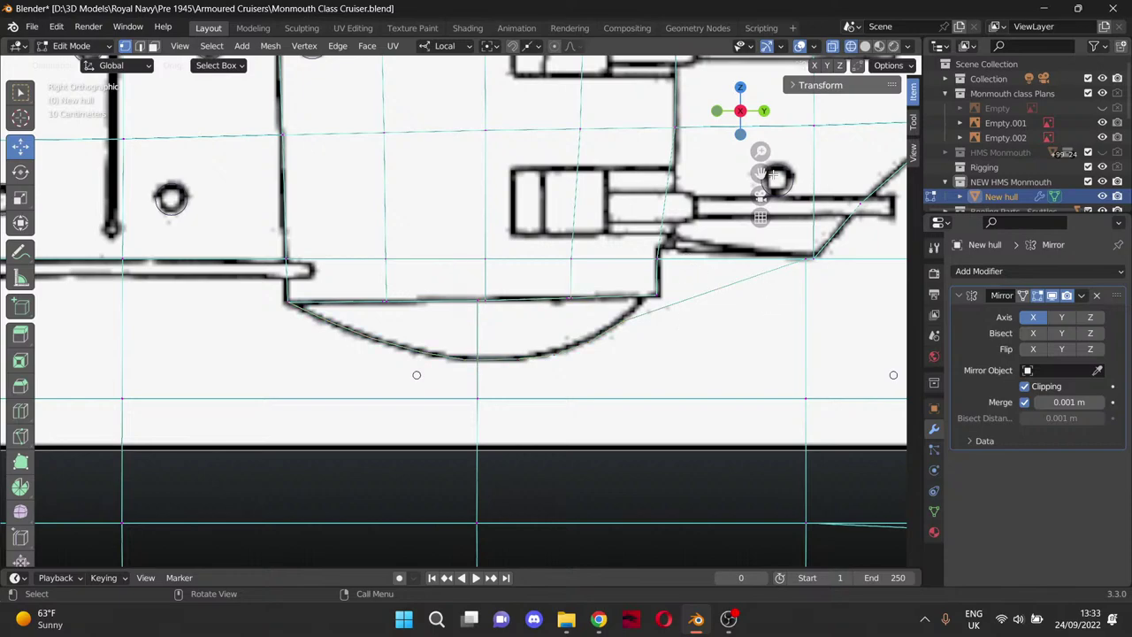
Lower the forward casemate's bottom forward corner vertex by about 0.018 m to match the plan line.
middle_click_drag(762, 302, 603, 304, "shift")
scroll(602, 305, "up", 6)
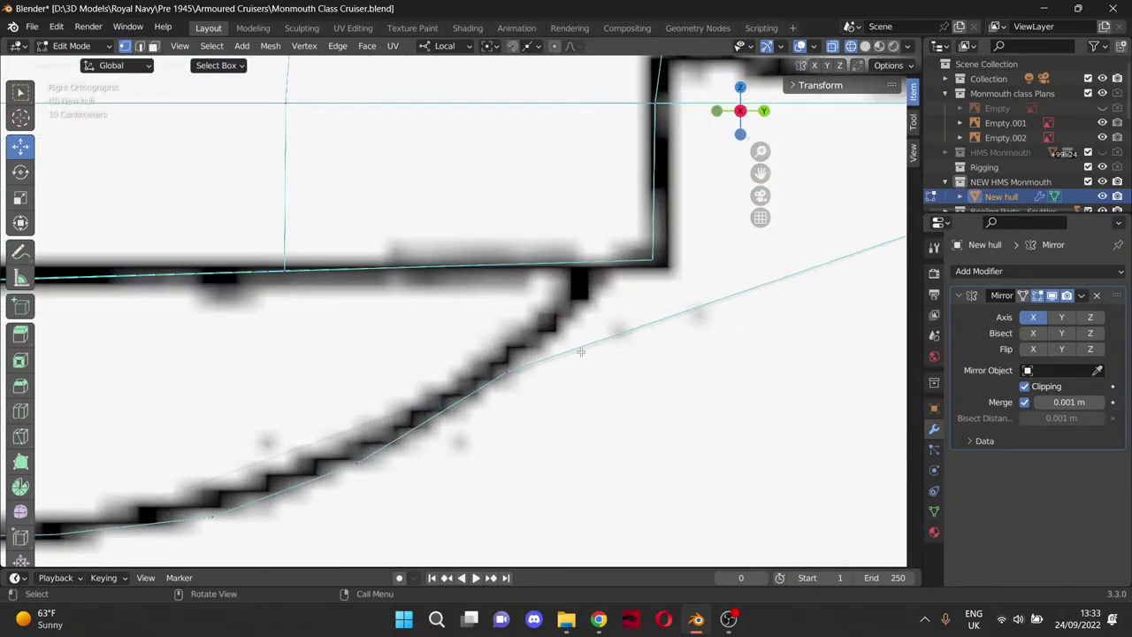
left_click(656, 262)
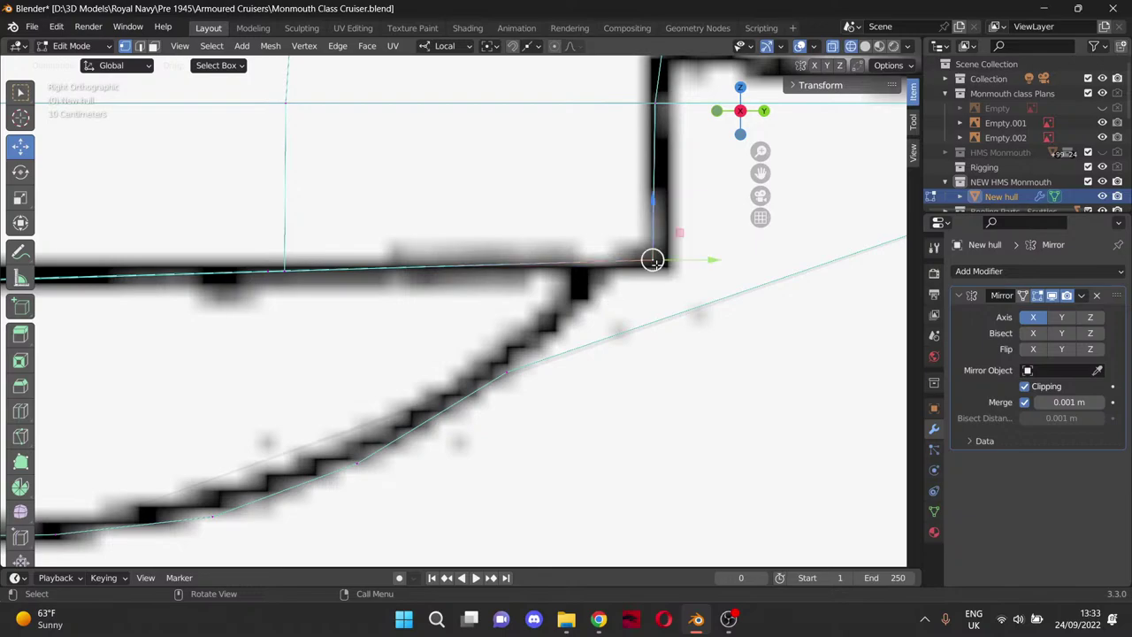
left_click_drag(651, 204, 651, 214)
key("ctrl+z")
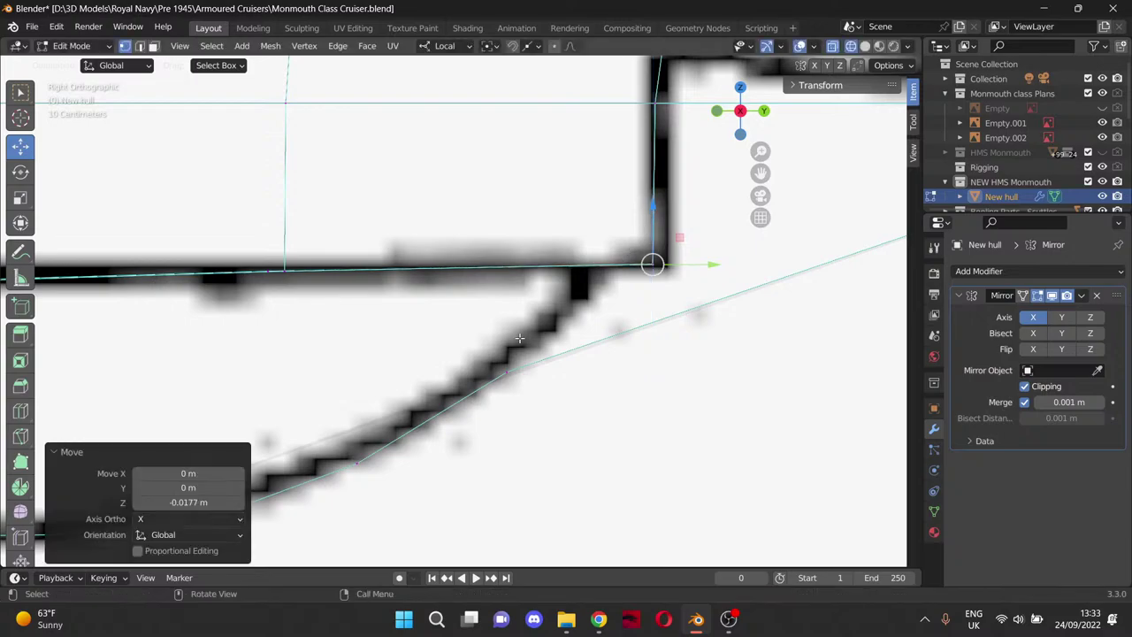
scroll(292, 283, "down", 4)
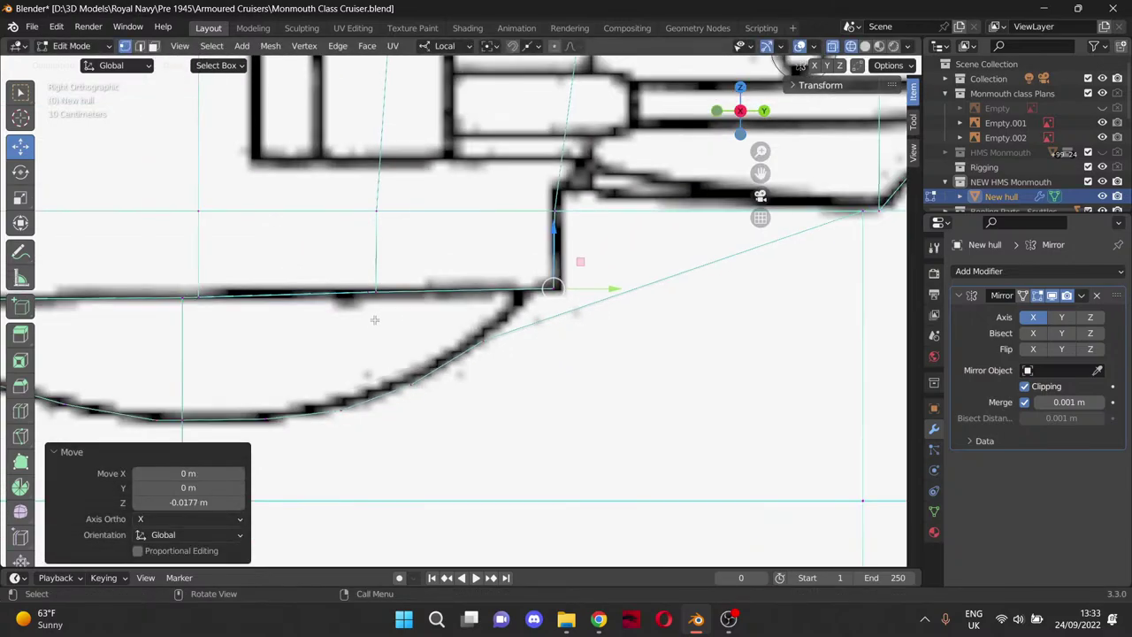
Switch to solid shading and knife-cut from the forward end of the arc up to the forward casemate's bottom edge.
left_click_drag(762, 173, 911, 132)
left_click_drag(785, 214, 683, 210)
left_click_drag(395, 234, 385, 210)
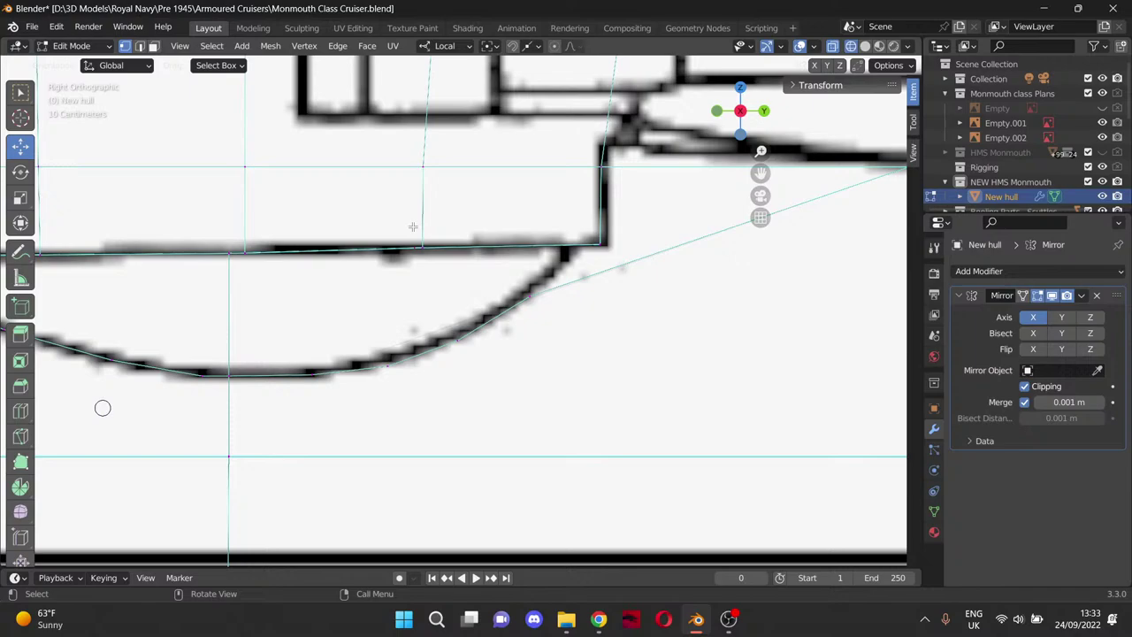
left_click(415, 247)
middle_click_drag(524, 344, 485, 318)
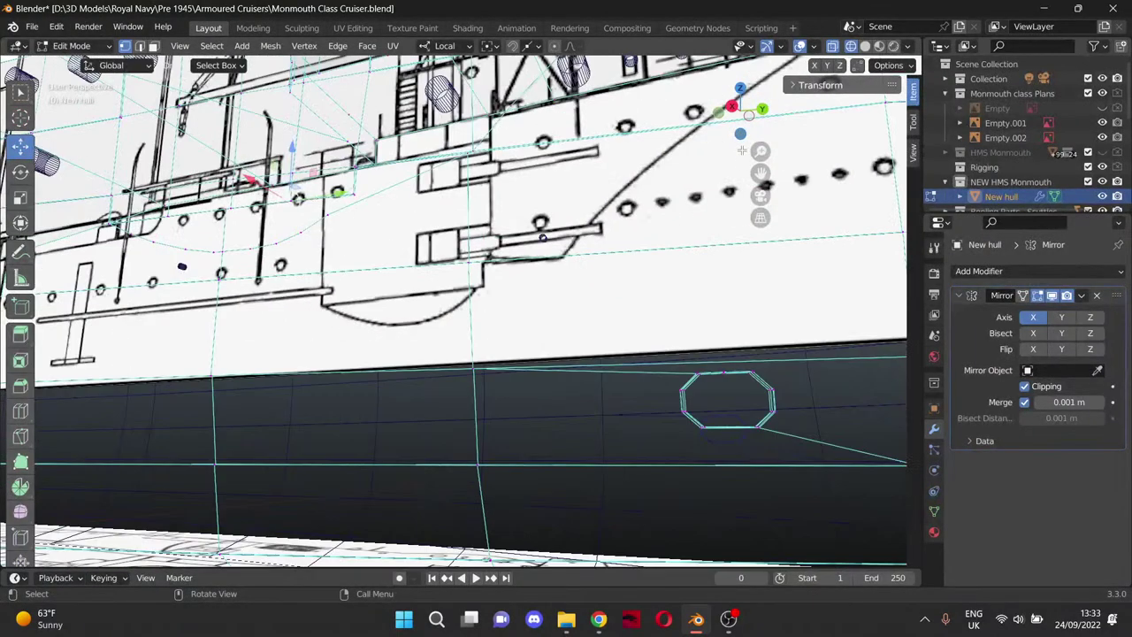
left_click_drag(761, 174, 854, 278)
left_click(864, 47)
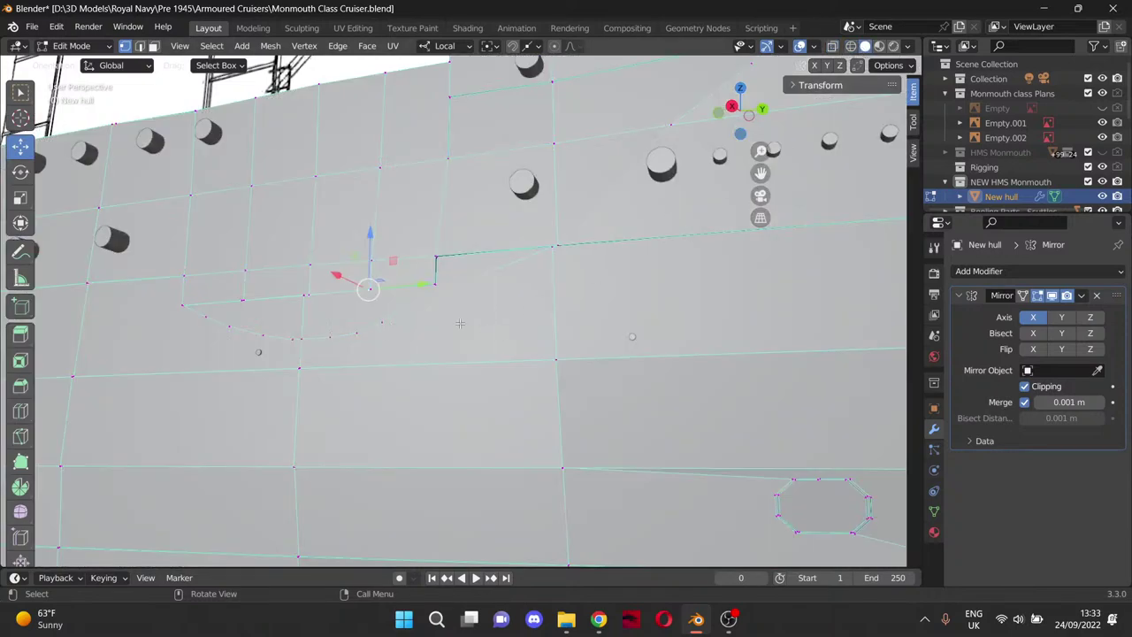
scroll(460, 323, "up", 5)
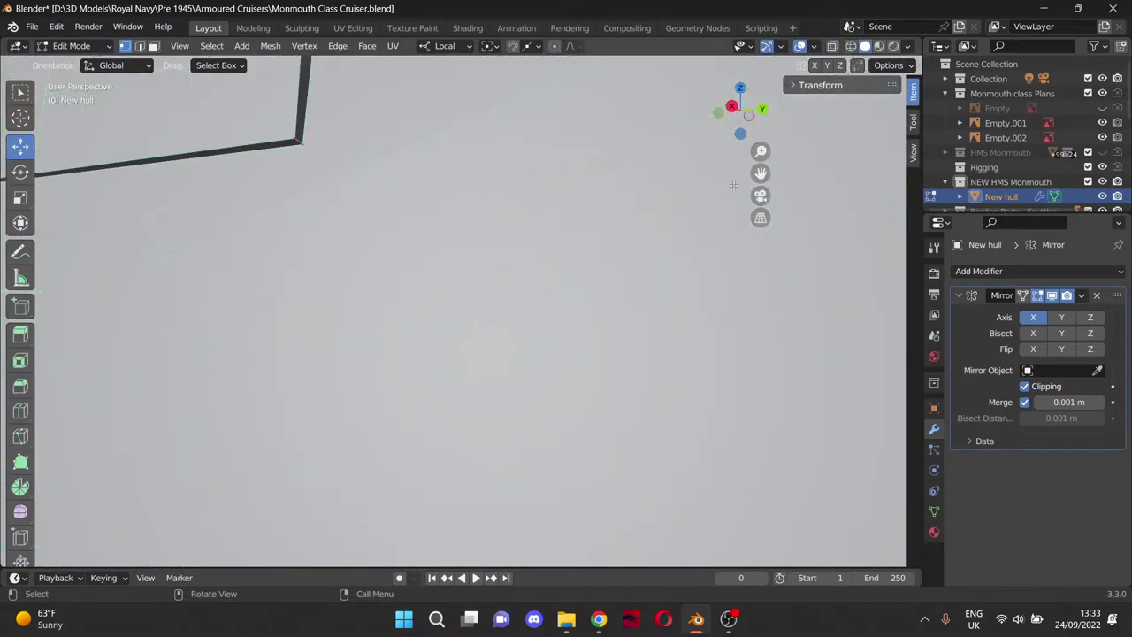
left_click_drag(760, 174, 892, 215)
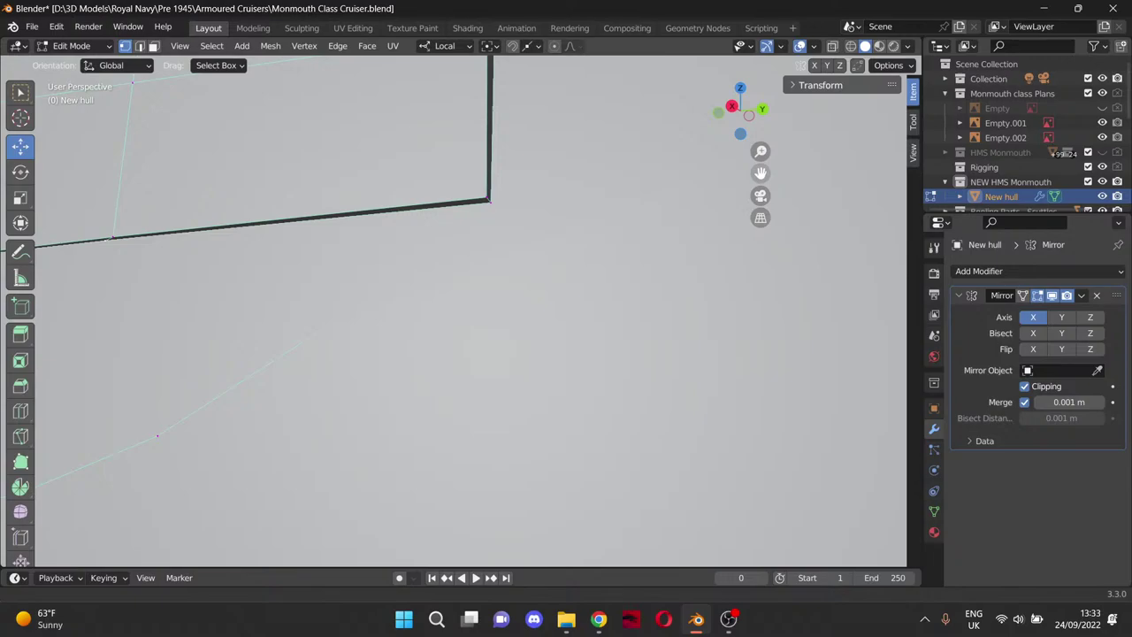
left_click_drag(823, 232, 827, 235)
key("k")
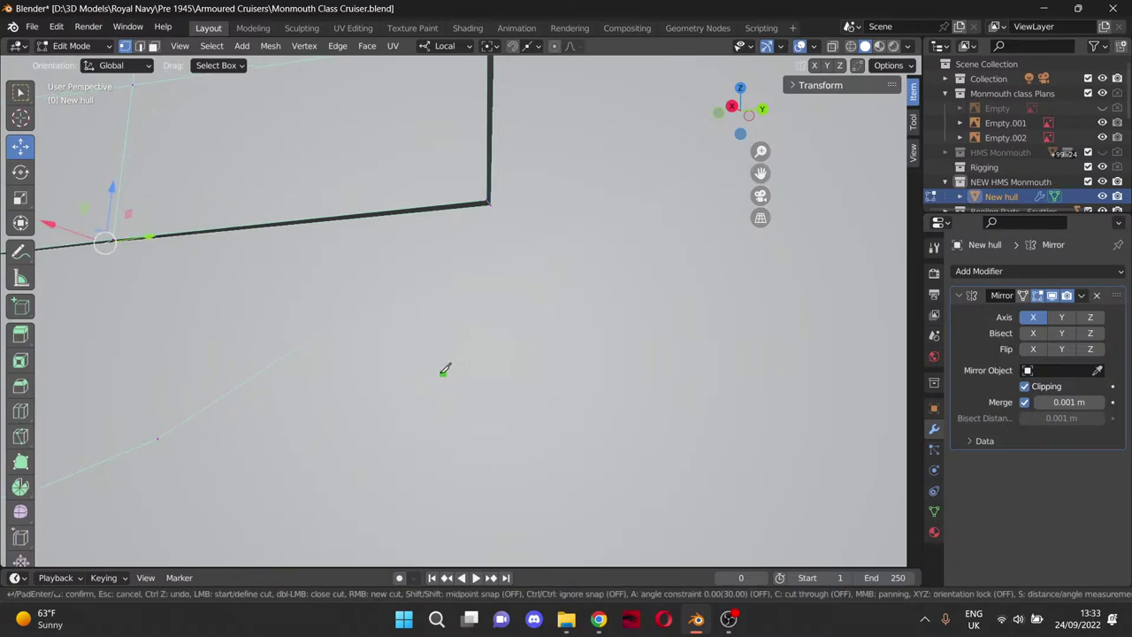
left_click(323, 330)
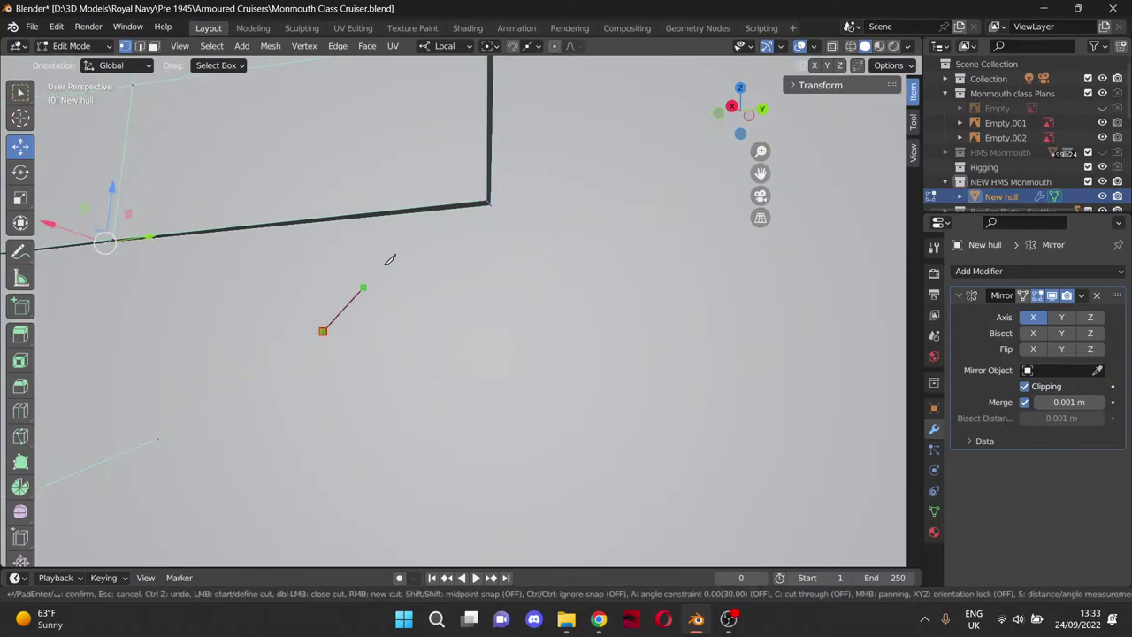
left_click(450, 208)
key("Return")
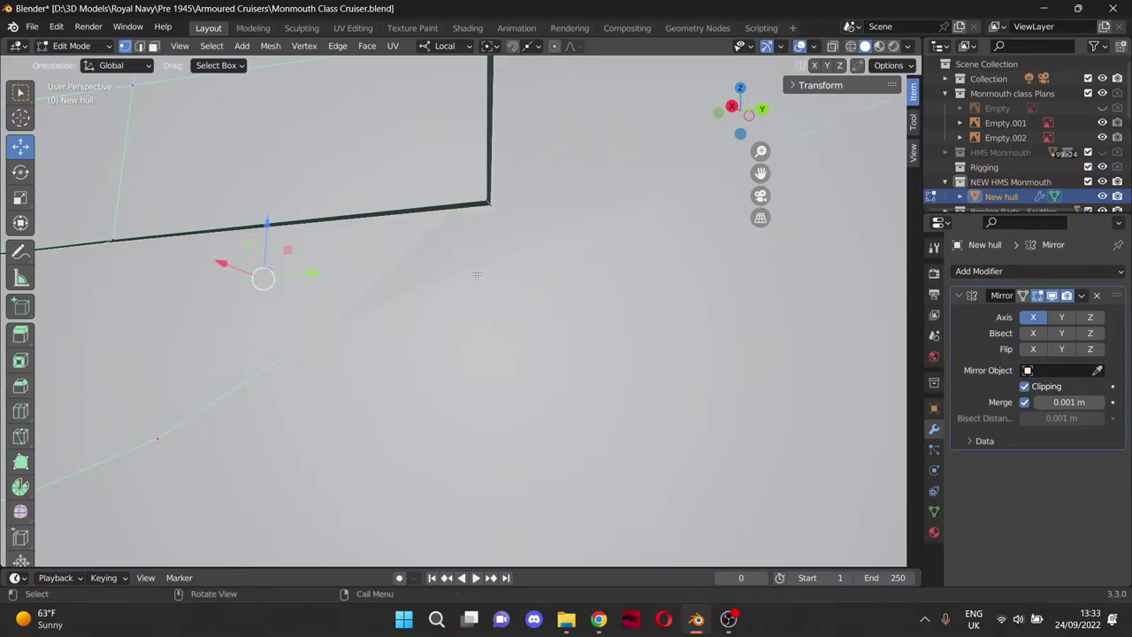
scroll(477, 273, "down", 8)
left_click(493, 348)
Examine the forward casemate and the arc cut beneath it on the hull side from several angles.
middle_click_drag(493, 349, 594, 338)
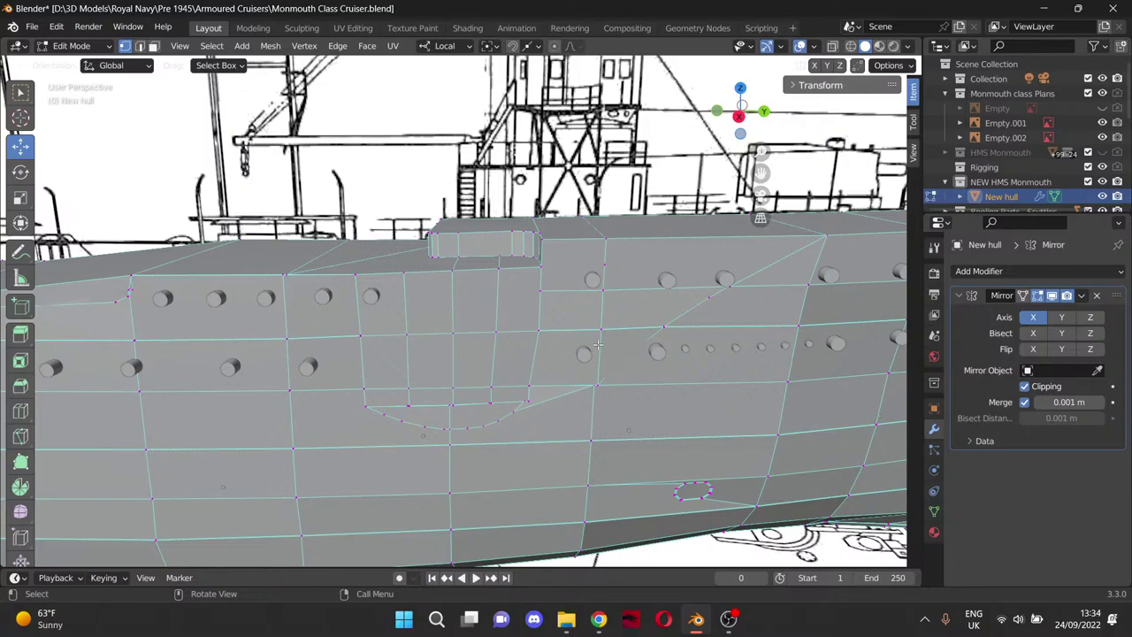
middle_click_drag(597, 357, 412, 342)
scroll(493, 385, "up", 4)
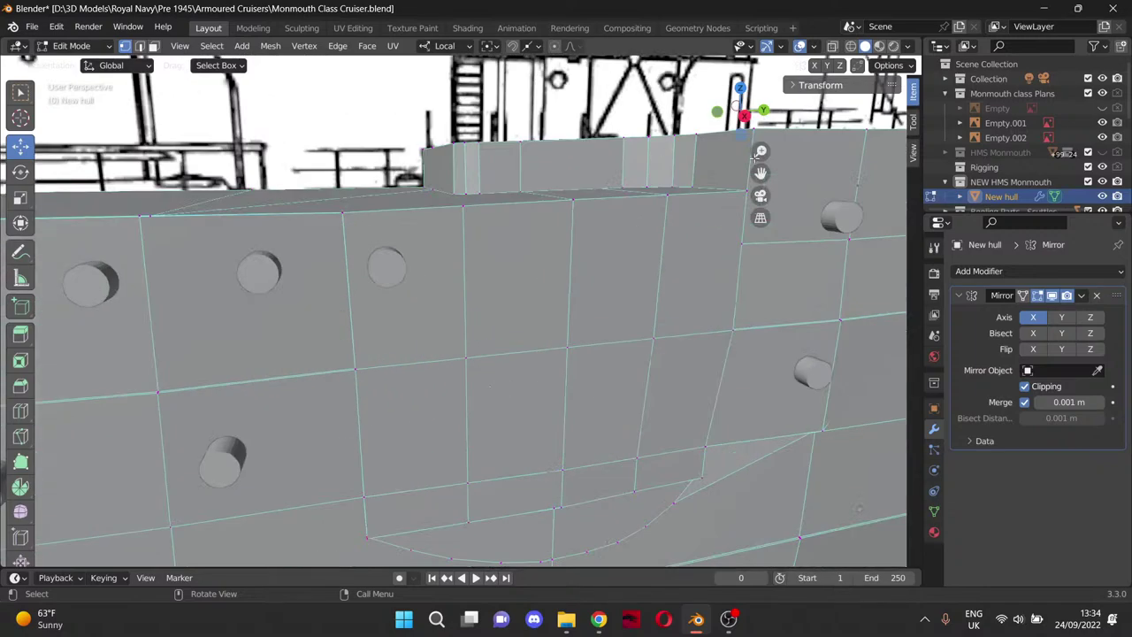
left_click_drag(760, 174, 676, 7)
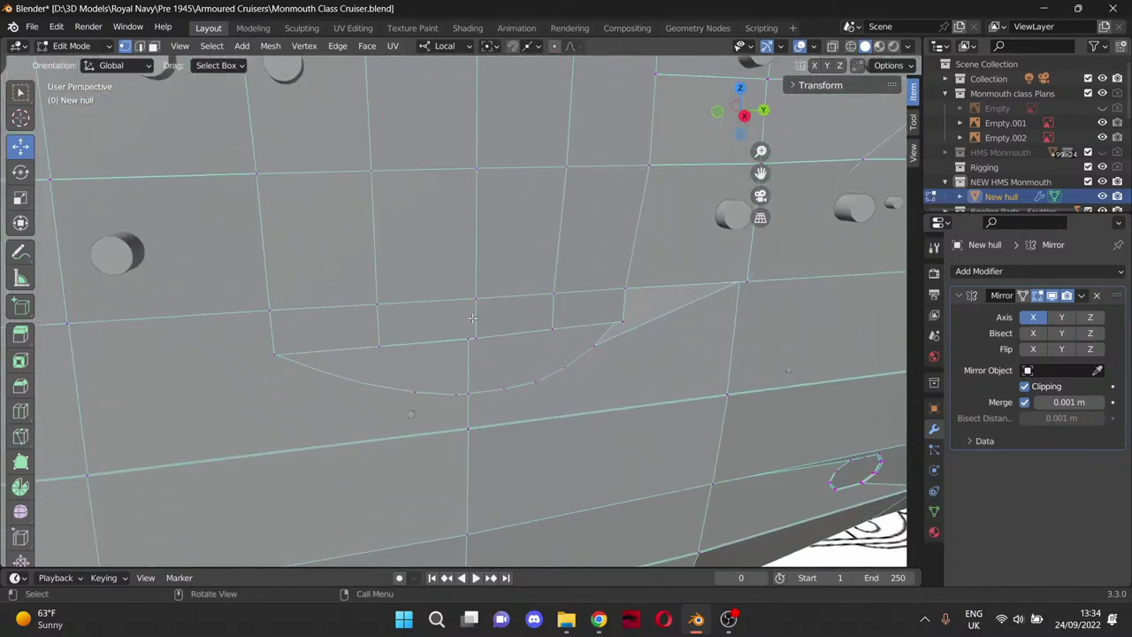
middle_click_drag(473, 319, 483, 235)
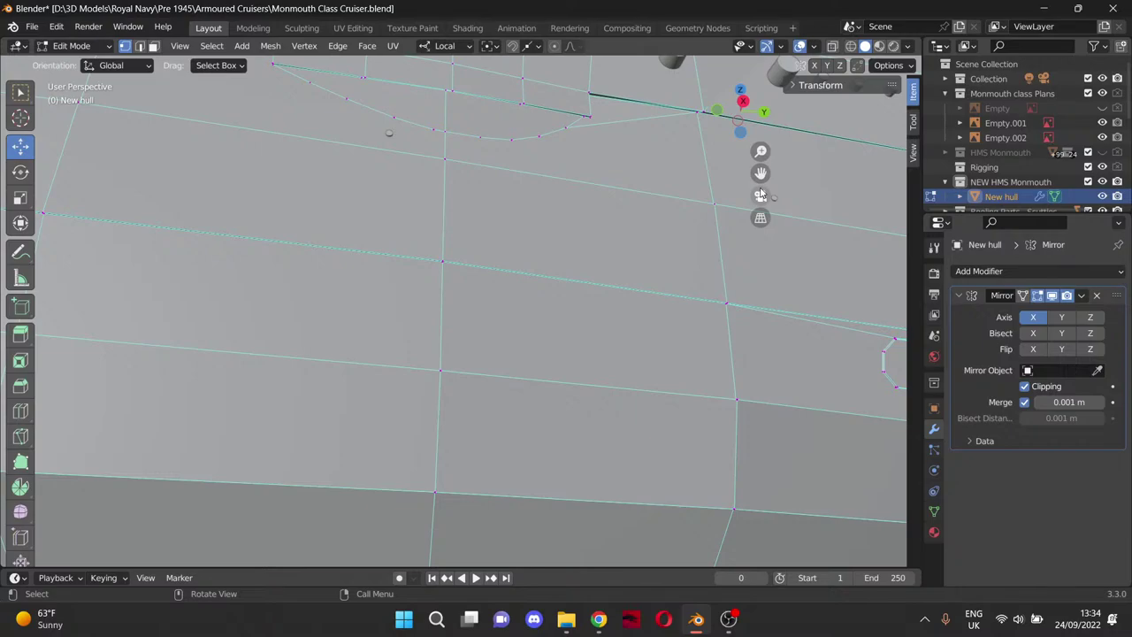
left_click_drag(761, 173, 823, 462)
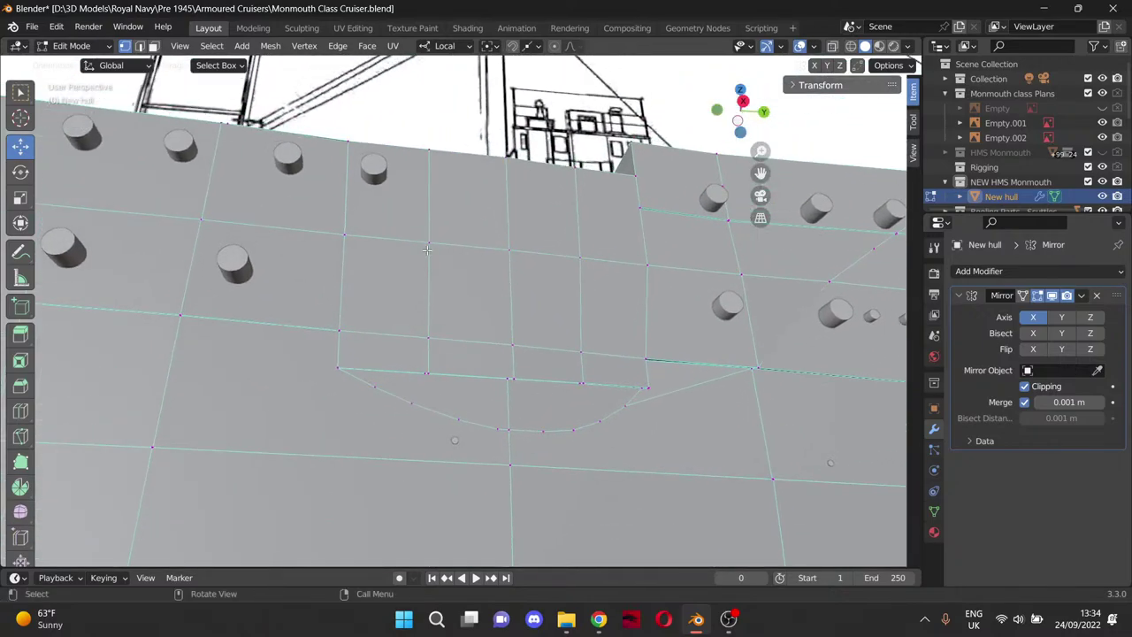
scroll(427, 251, "down", 2)
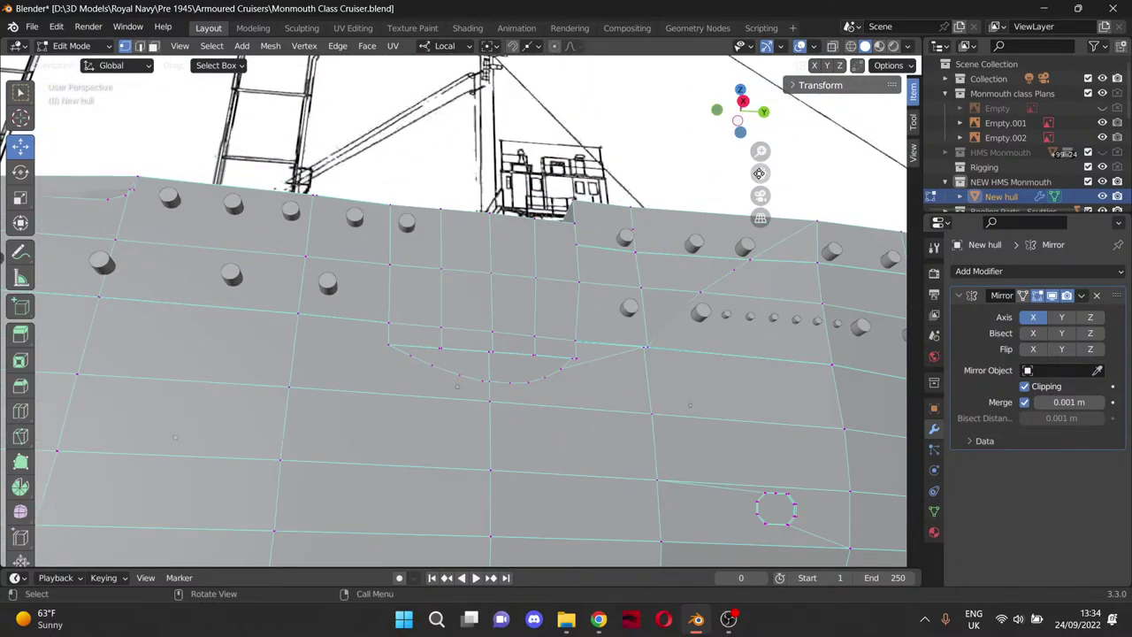
Show the underside of the aft casemate from the right orthographic view in wireframe shading.
left_click_drag(759, 174, 607, 43)
key("KP_3")
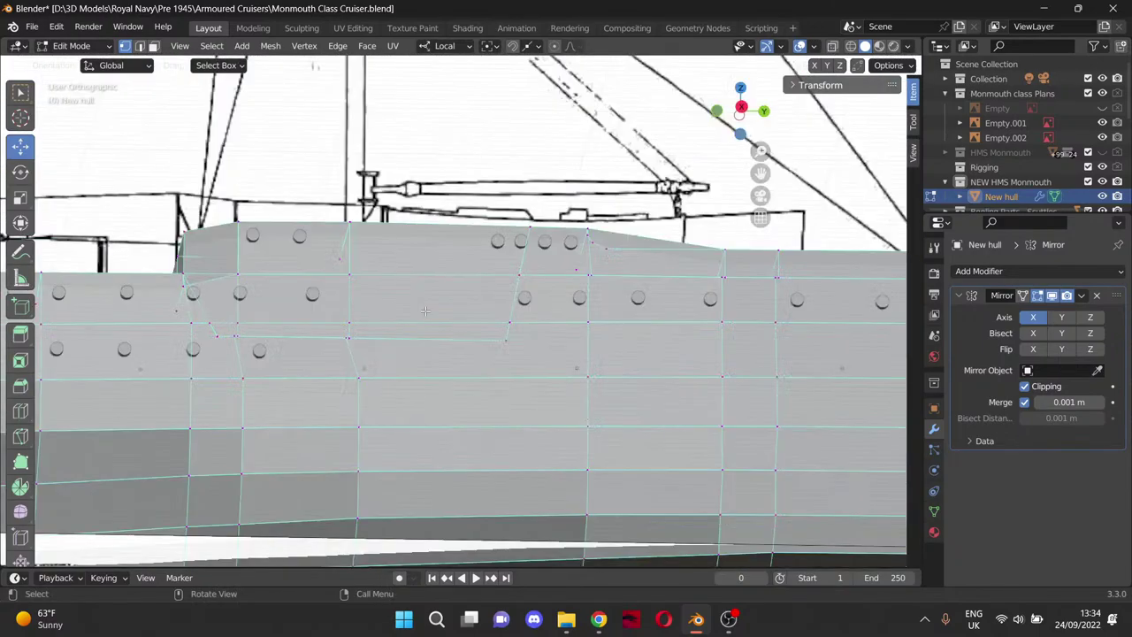
key("KP_3")
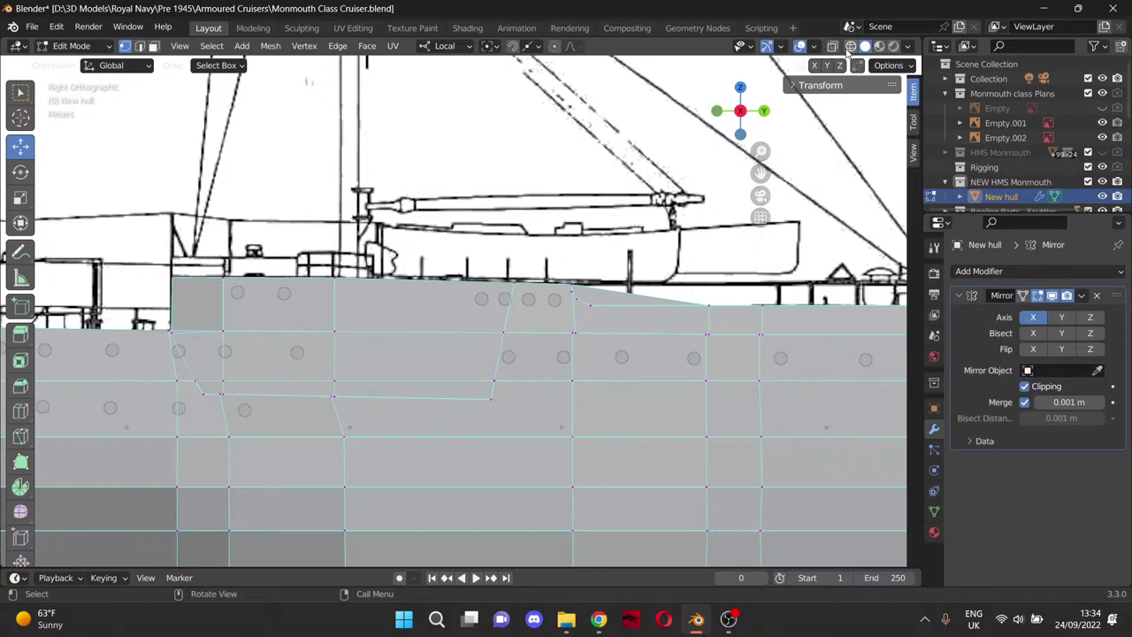
key("alt+z")
scroll(555, 314, "up", 3)
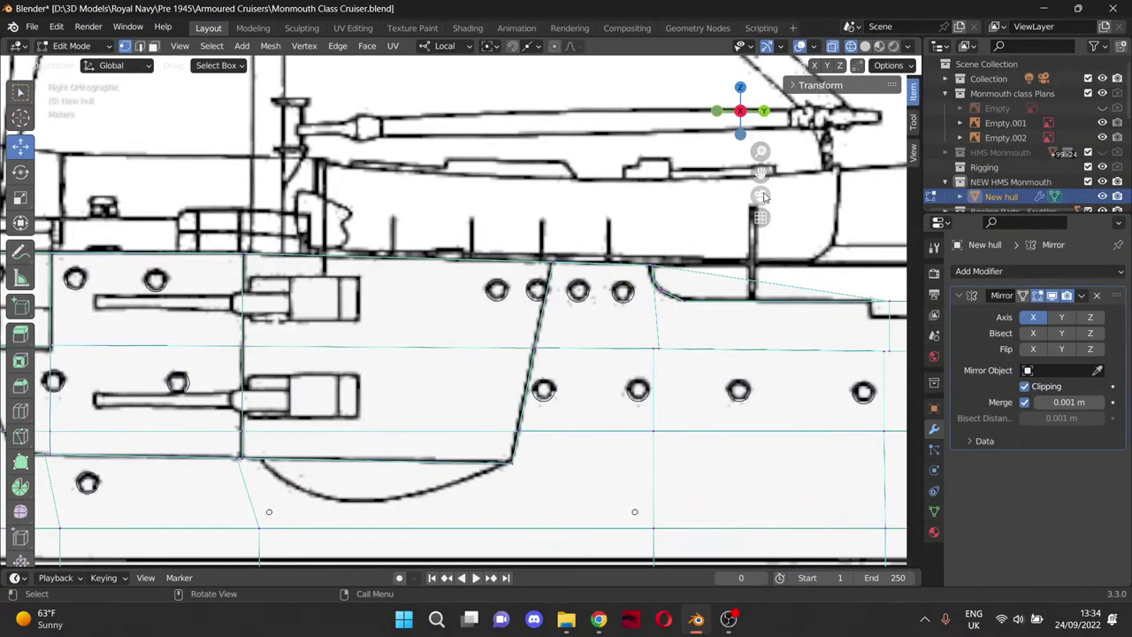
left_click_drag(760, 174, 901, 18)
scroll(536, 359, "up", 5)
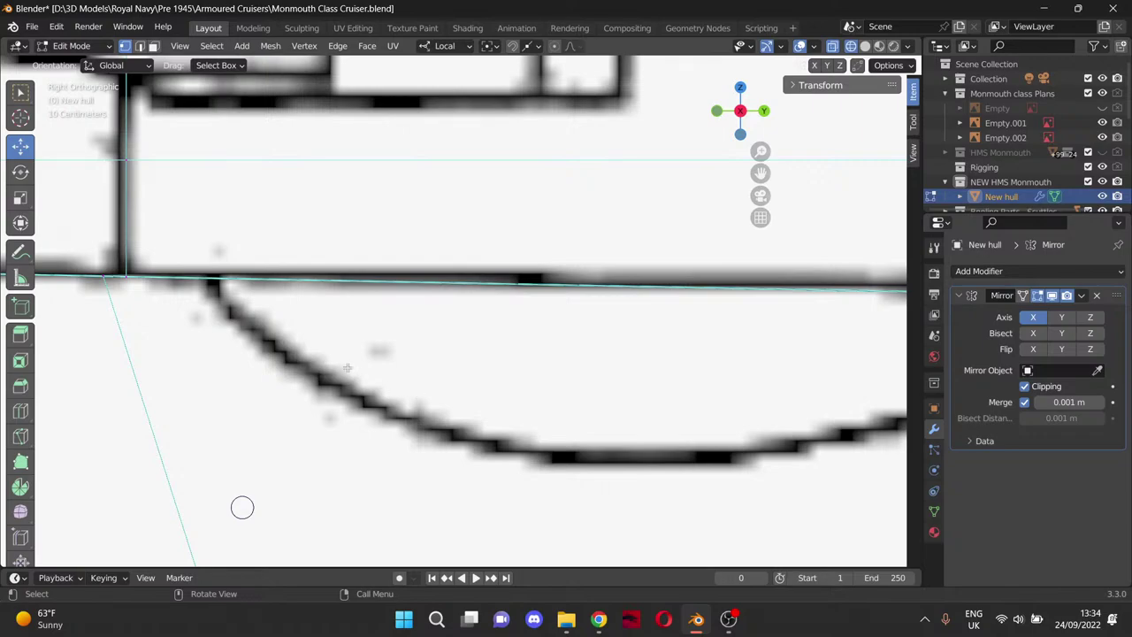
Knife-cut the drawn sponson arc below the aft casemate, from near its lower aft end forward to the lower forward corner.
key("k")
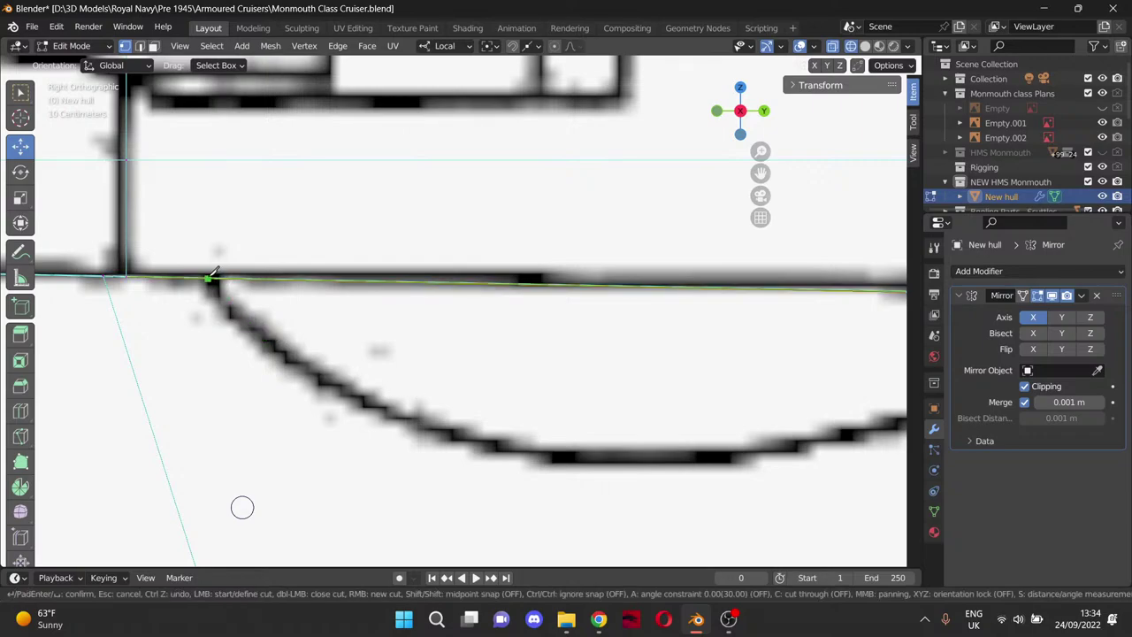
left_click(254, 335)
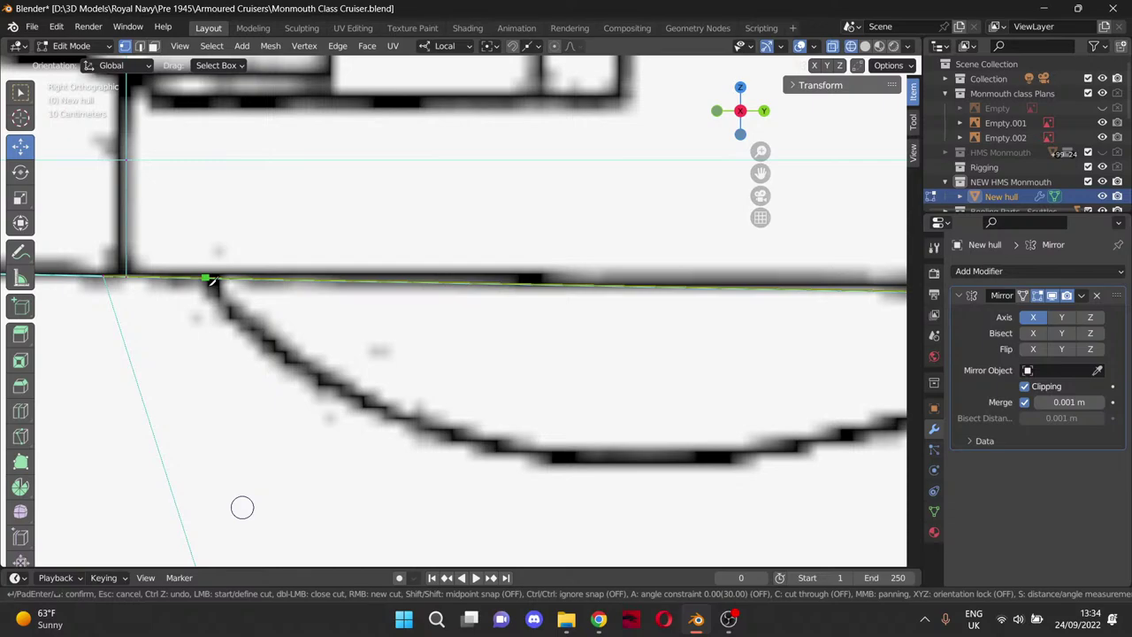
left_click(206, 277)
left_click(247, 333)
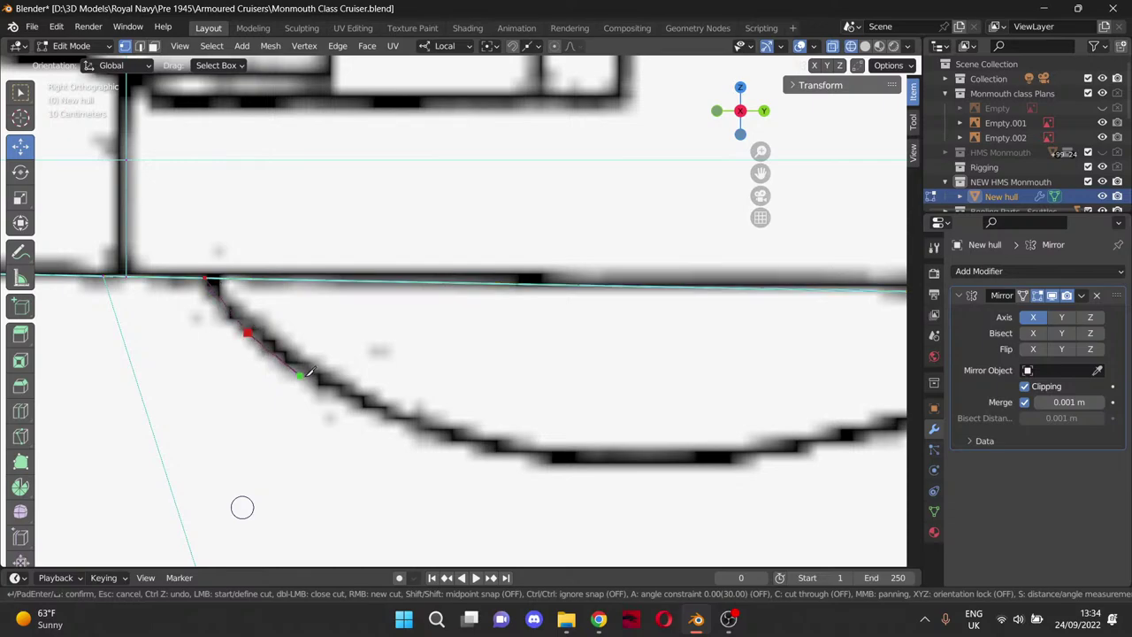
left_click(315, 379)
left_click(398, 422)
left_click(492, 453)
left_click(575, 463)
left_click(728, 462)
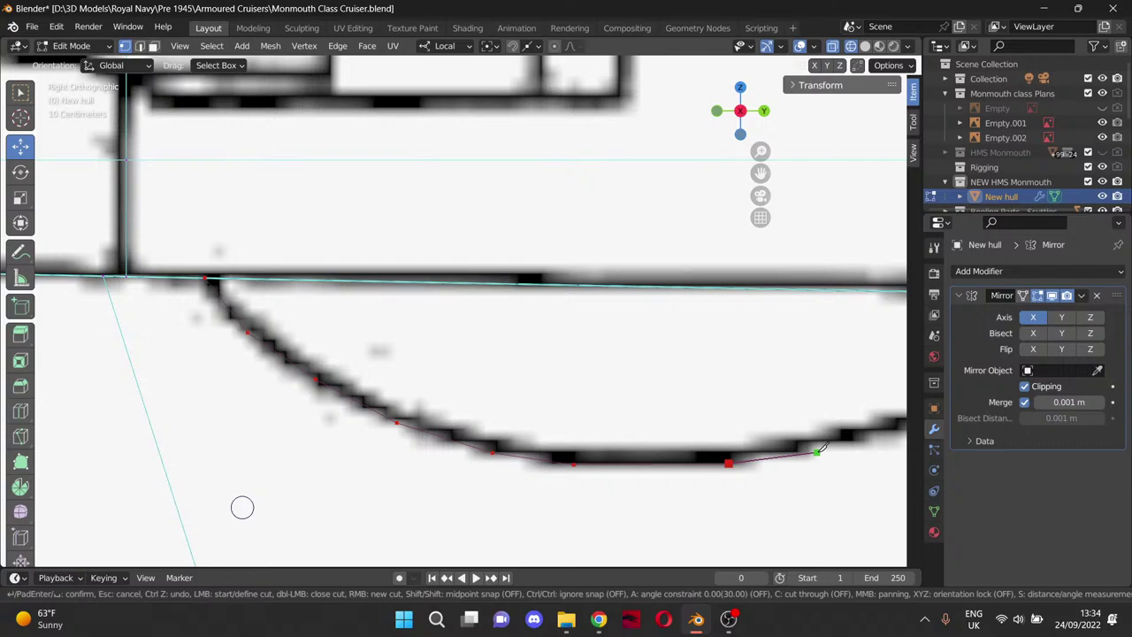
left_click(796, 453)
left_click(853, 440)
scroll(266, 487, "down", 1)
scroll(301, 456, "down", 1)
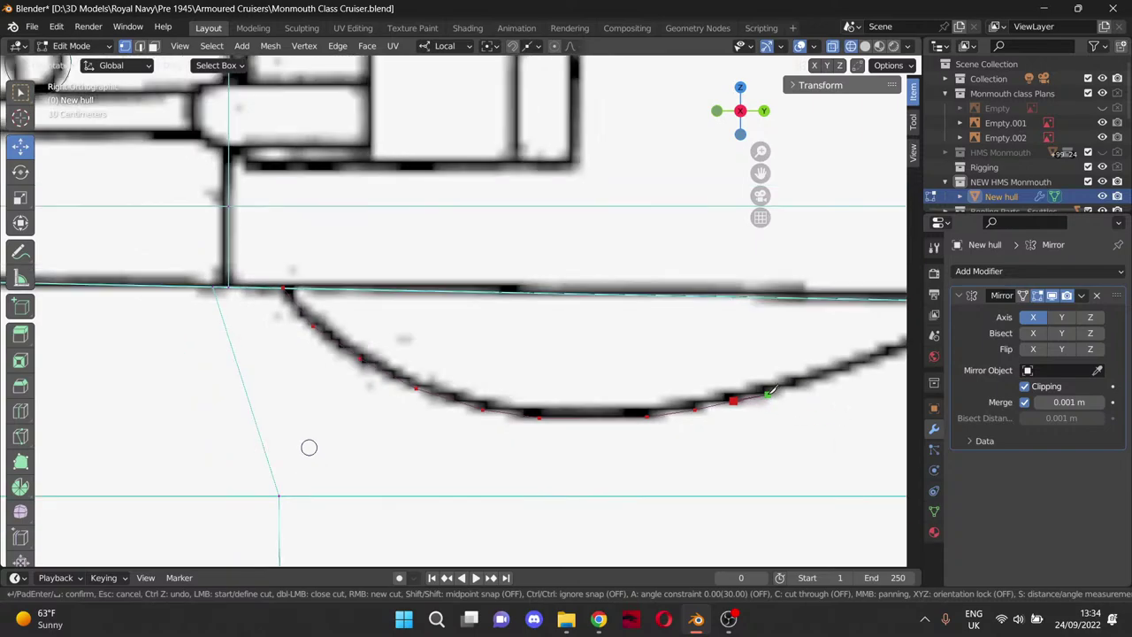
left_click(767, 393)
scroll(831, 372, "down", 1)
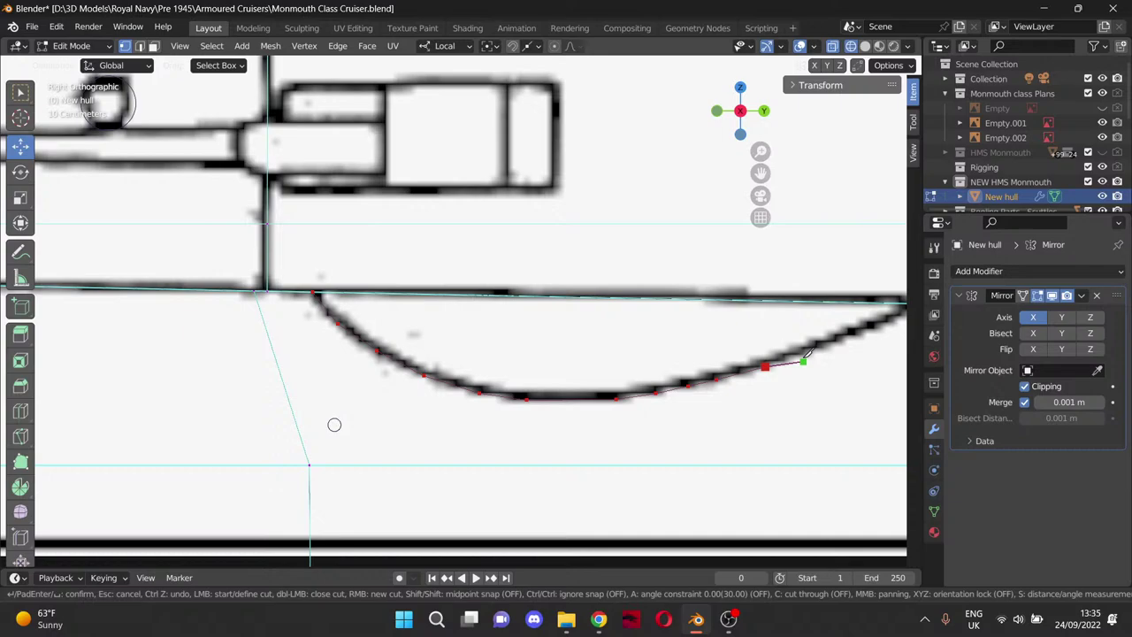
left_click(803, 352)
left_click(836, 341)
scroll(842, 336, "down", 1)
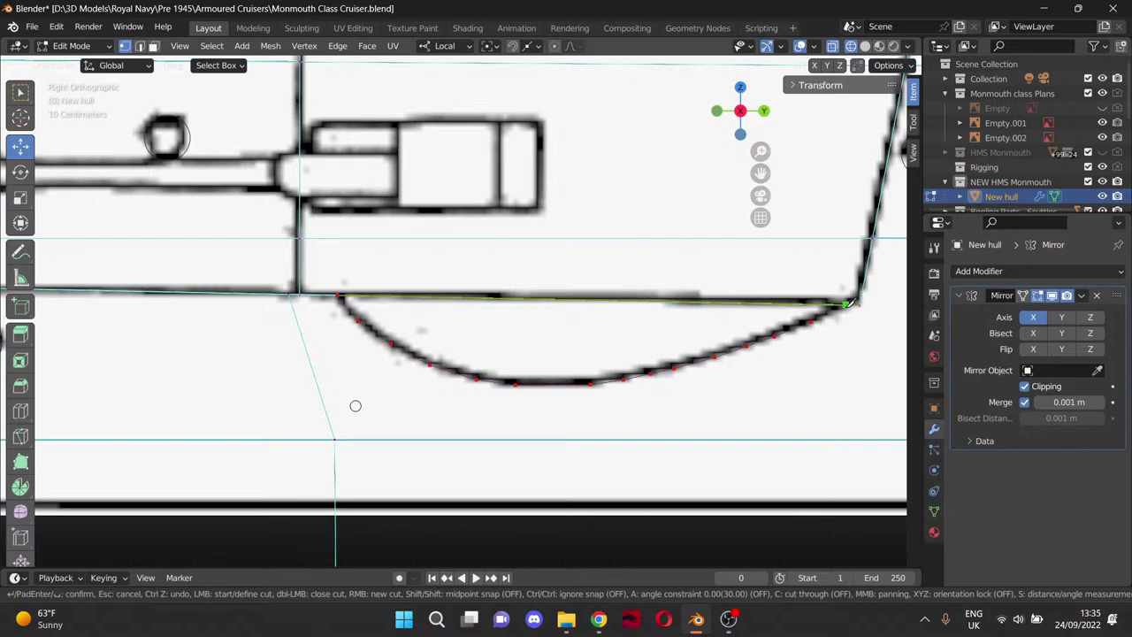
scroll(354, 404, "up", 1)
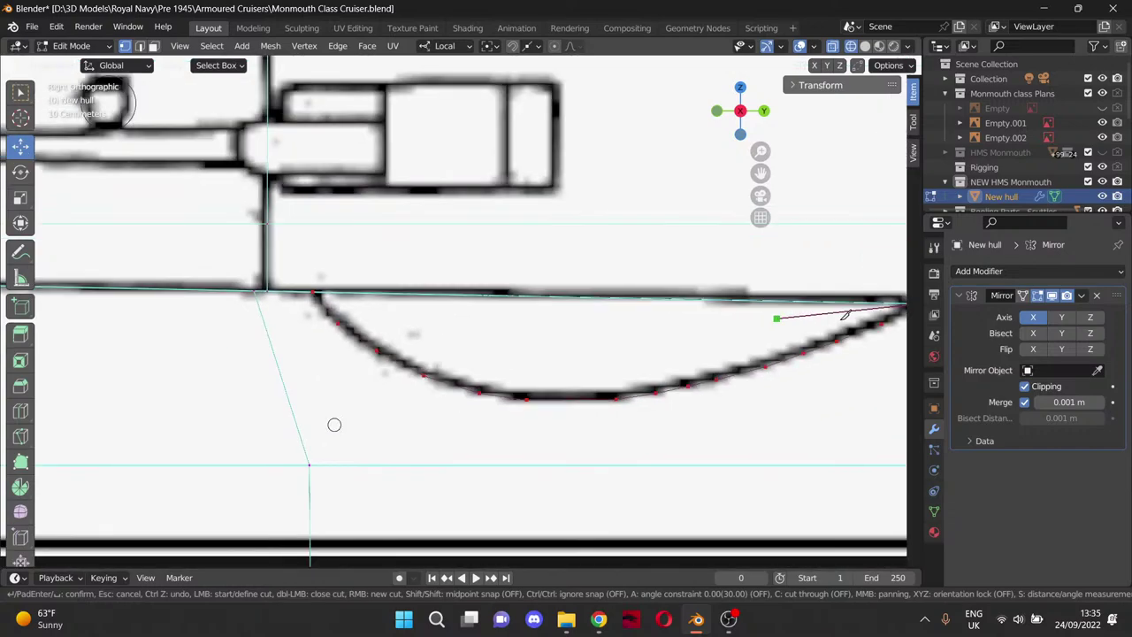
scroll(354, 405, "down", 1)
key("Return")
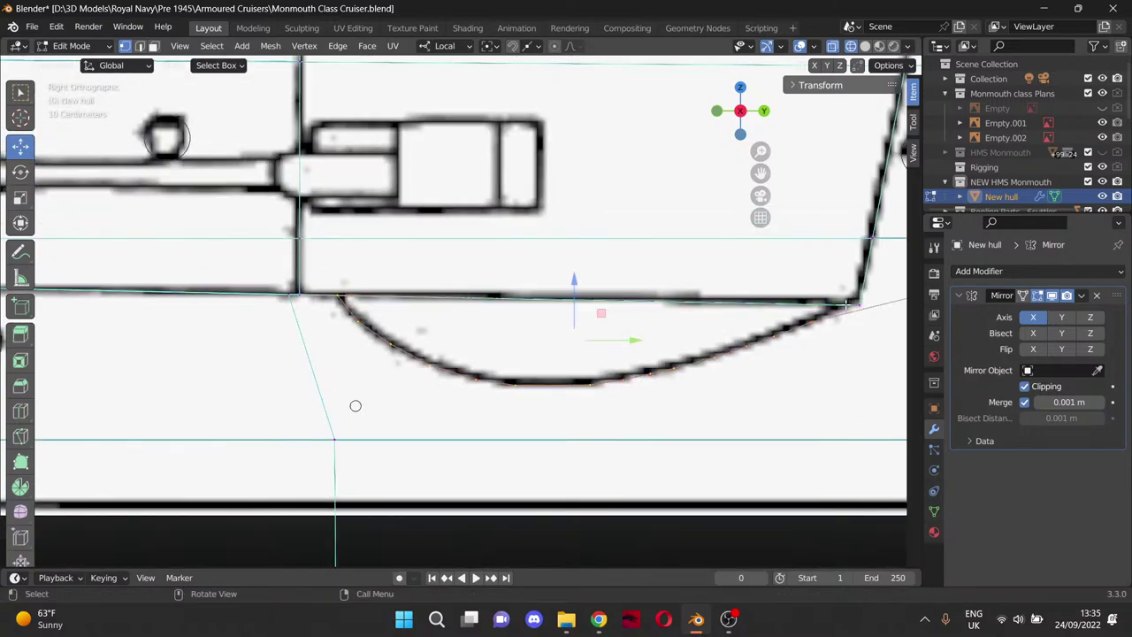
left_click_drag(760, 173, 575, 170)
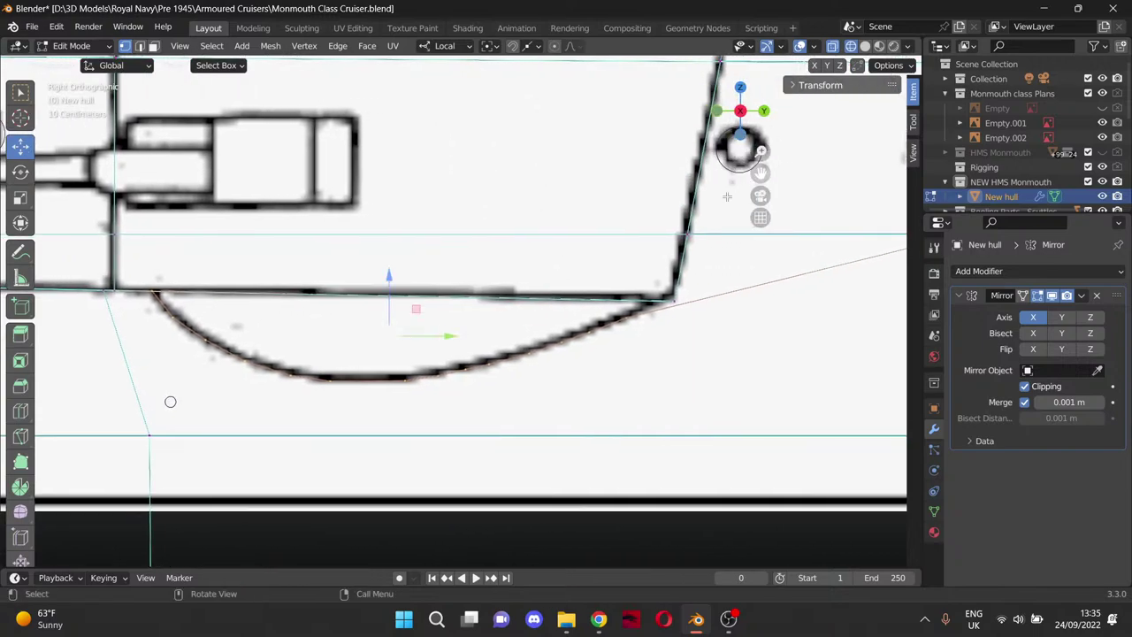
Try to knife-cut from the forward end of the arc up to the aft casemate's bottom edge.
scroll(679, 336, "up", 3)
scroll(679, 336, "up", 2)
left_click_drag(761, 173, 402, 176)
scroll(626, 269, "up", 4)
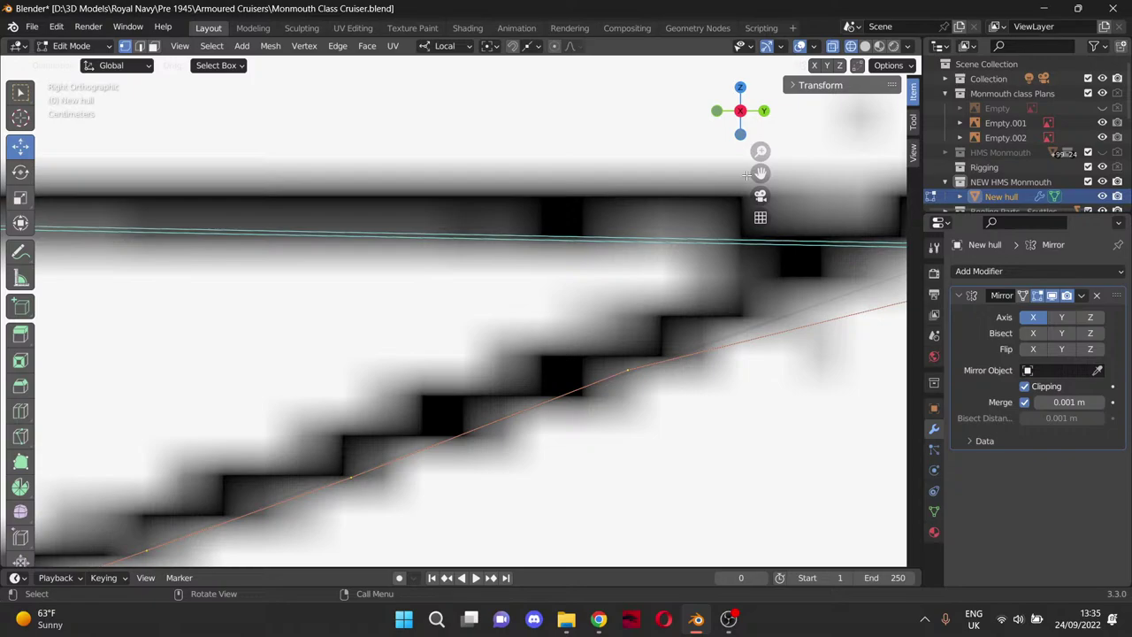
left_click_drag(756, 174, 515, 165)
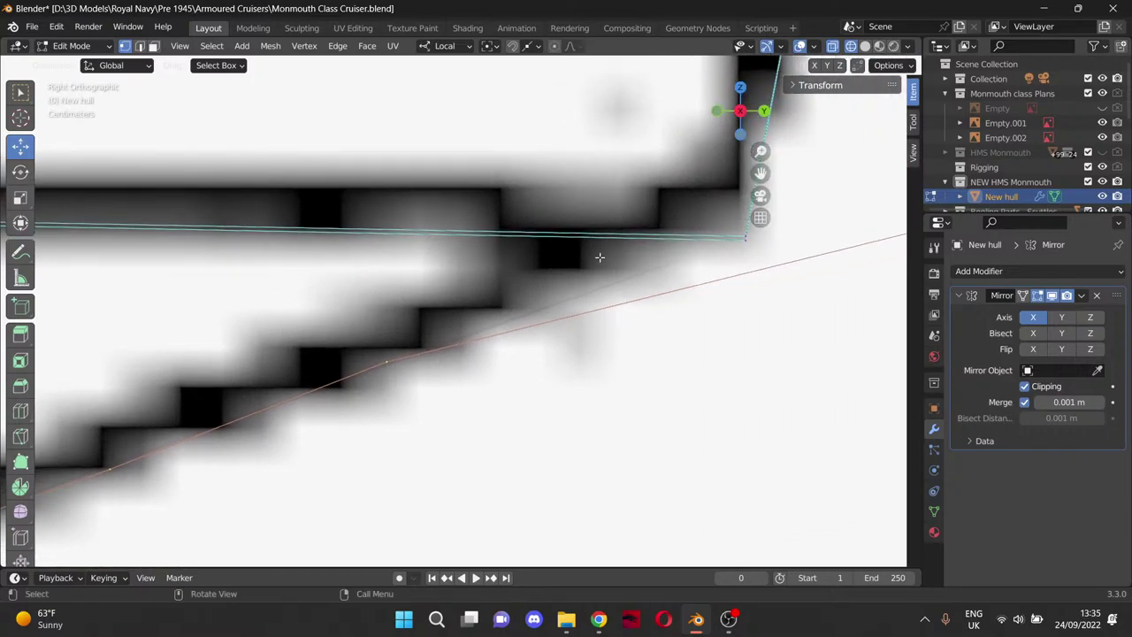
key("k")
left_click(387, 361)
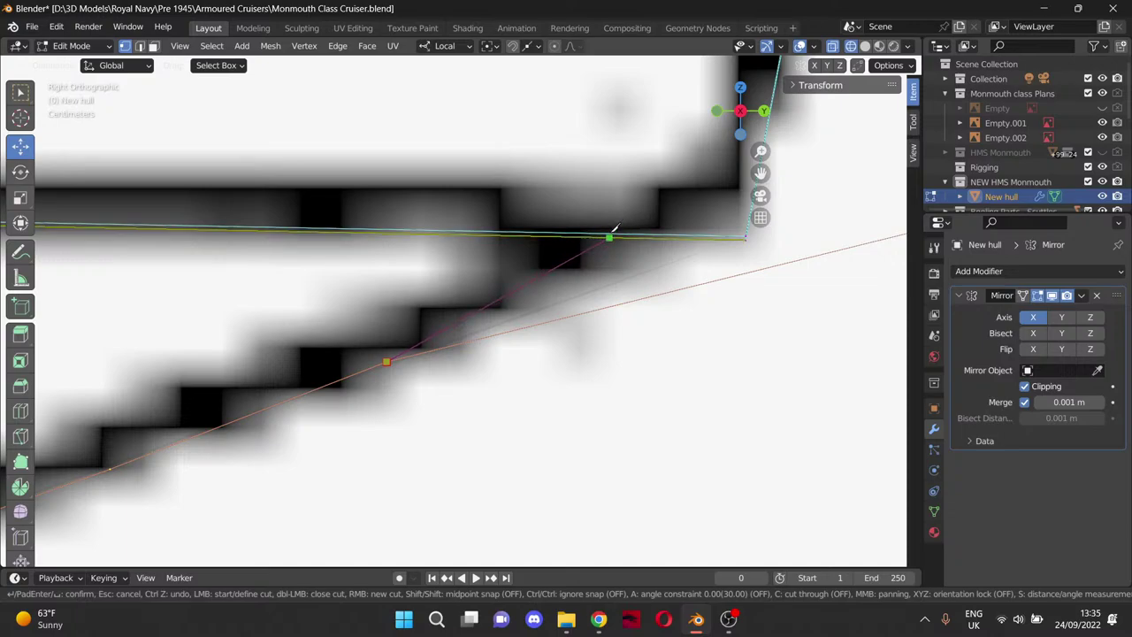
left_click(607, 236)
key("Return")
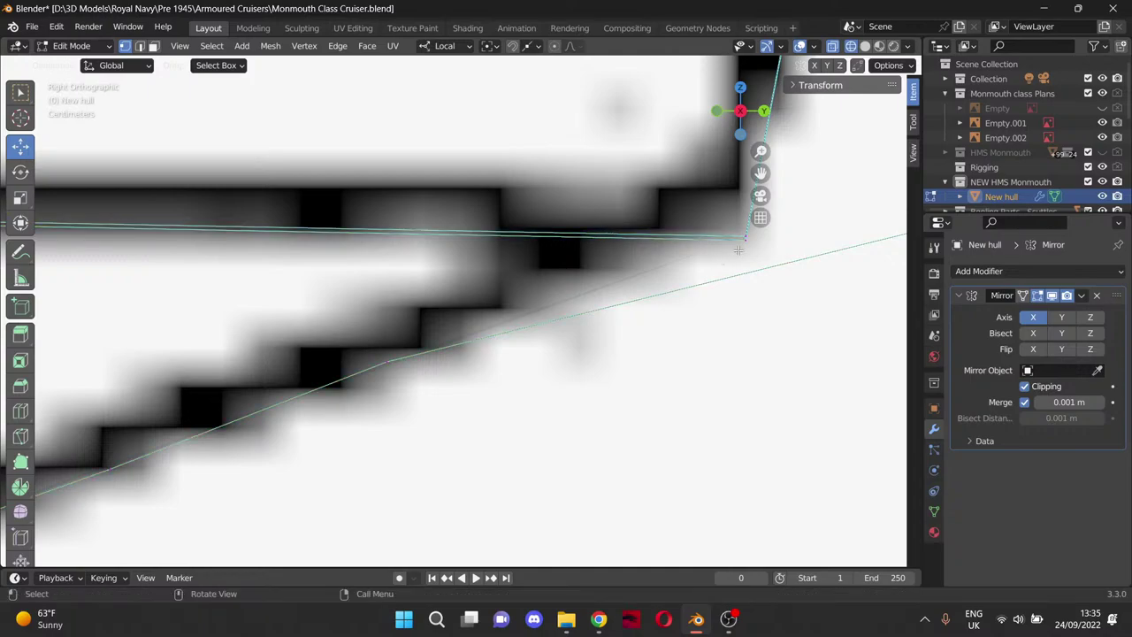
Knife-cut from the arc's forward end to the aft casemate's bottom edge, nudging the lower forward corner vertices 0.013338 m up and 0.007113 m down.
left_click_drag(745, 235, 739, 209)
key("k")
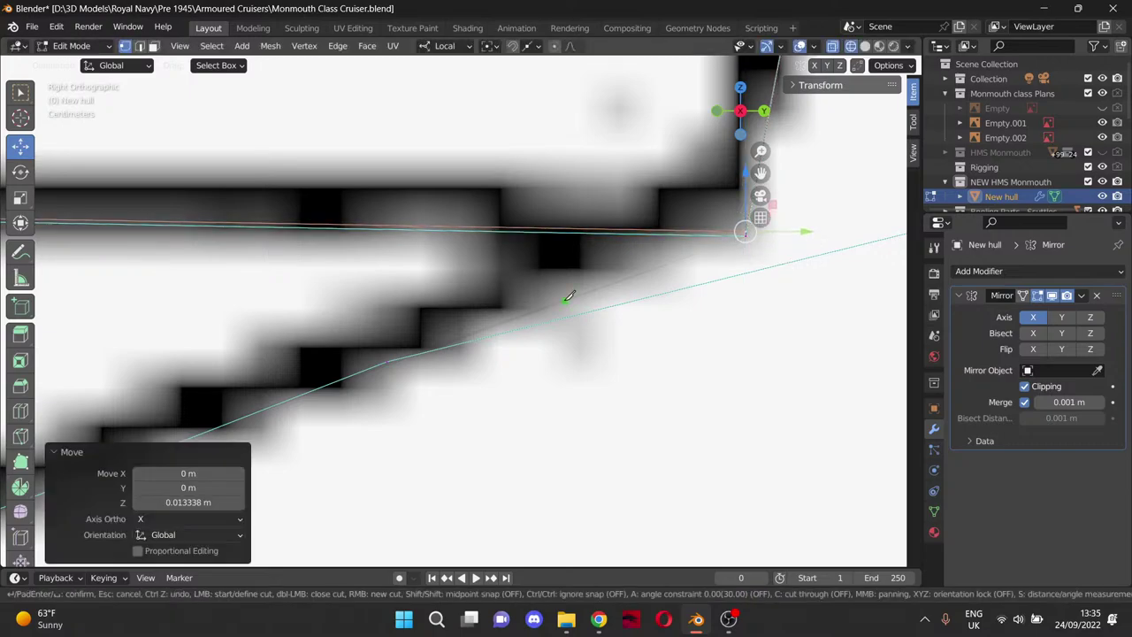
left_click(387, 362)
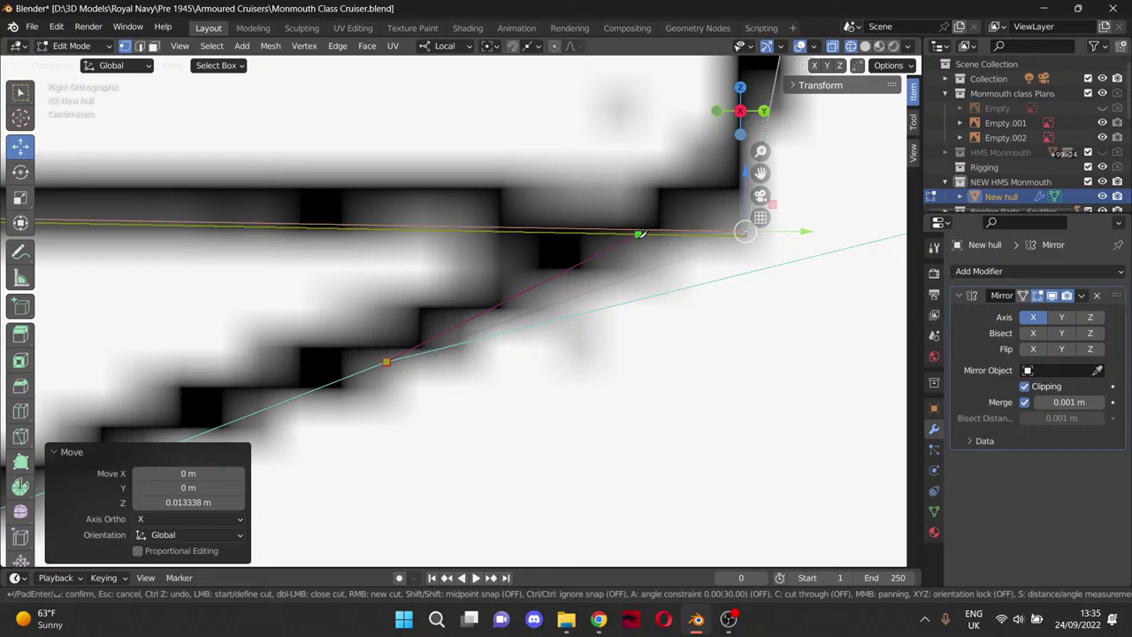
left_click(638, 234)
key("Return")
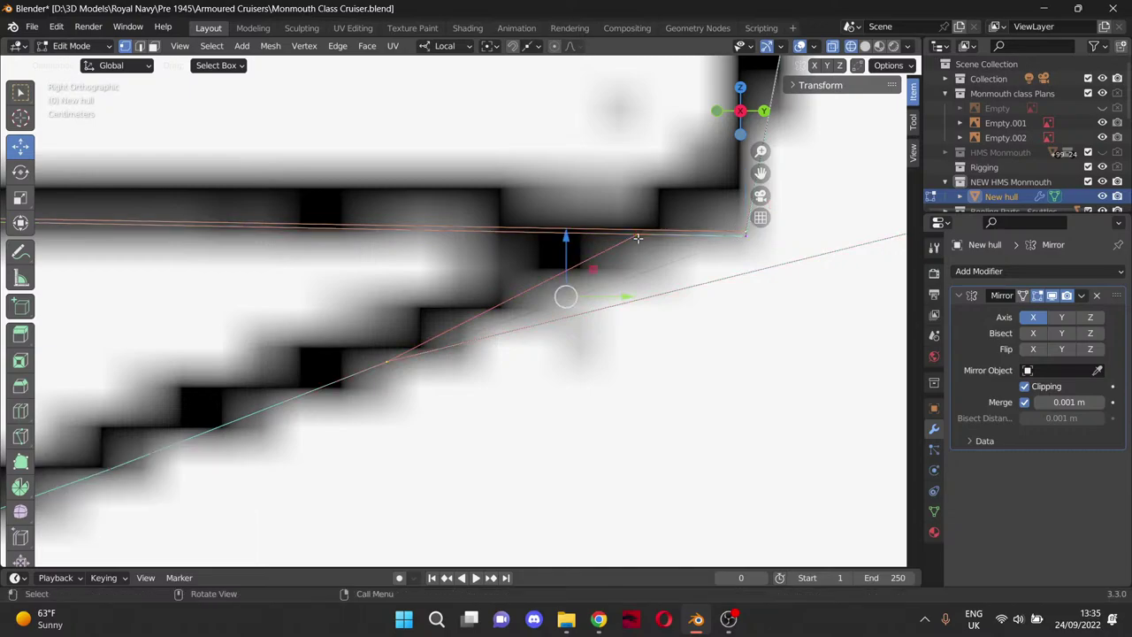
left_click(735, 229)
left_click_drag(743, 179, 744, 186)
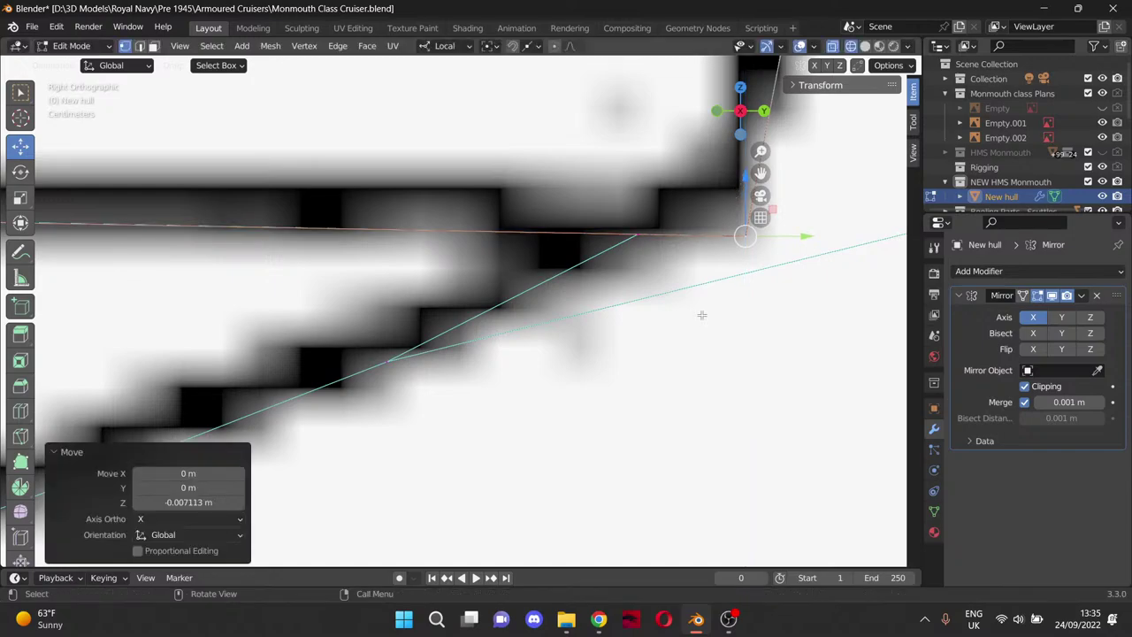
Divide the aft casemate's side with a series of vertical loop cuts, sliding the first one forward by a factor of 0.466.
scroll(700, 315, "down", 3)
scroll(703, 356, "down", 2)
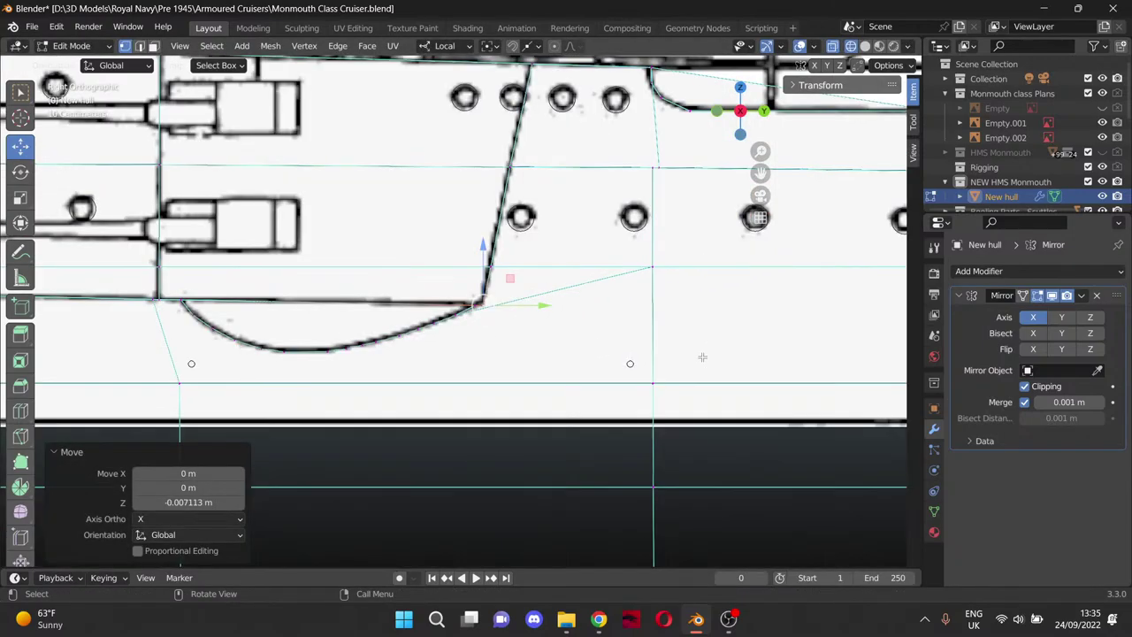
left_click_drag(763, 173, 926, 250)
left_click_drag(770, 214, 714, 230)
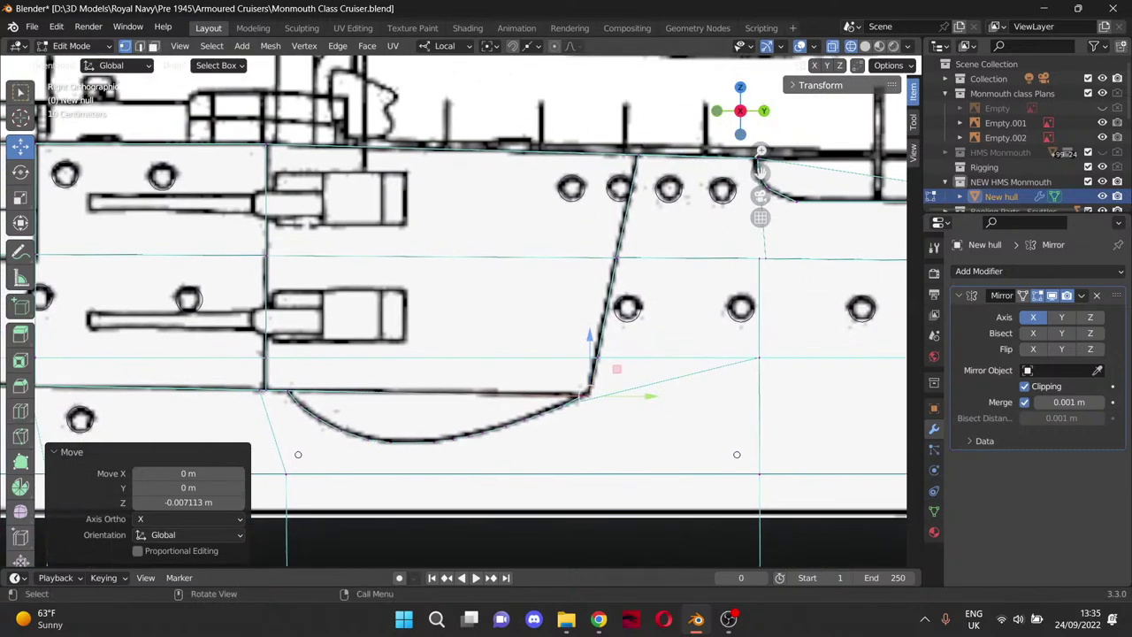
left_click(20, 411)
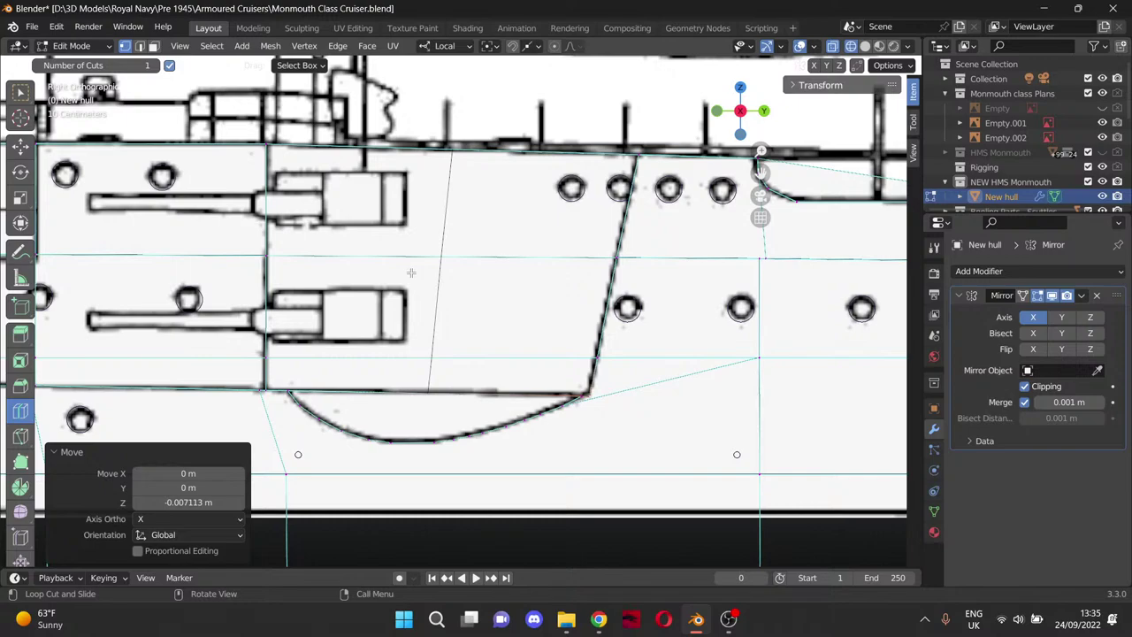
left_click_drag(438, 270, 492, 275)
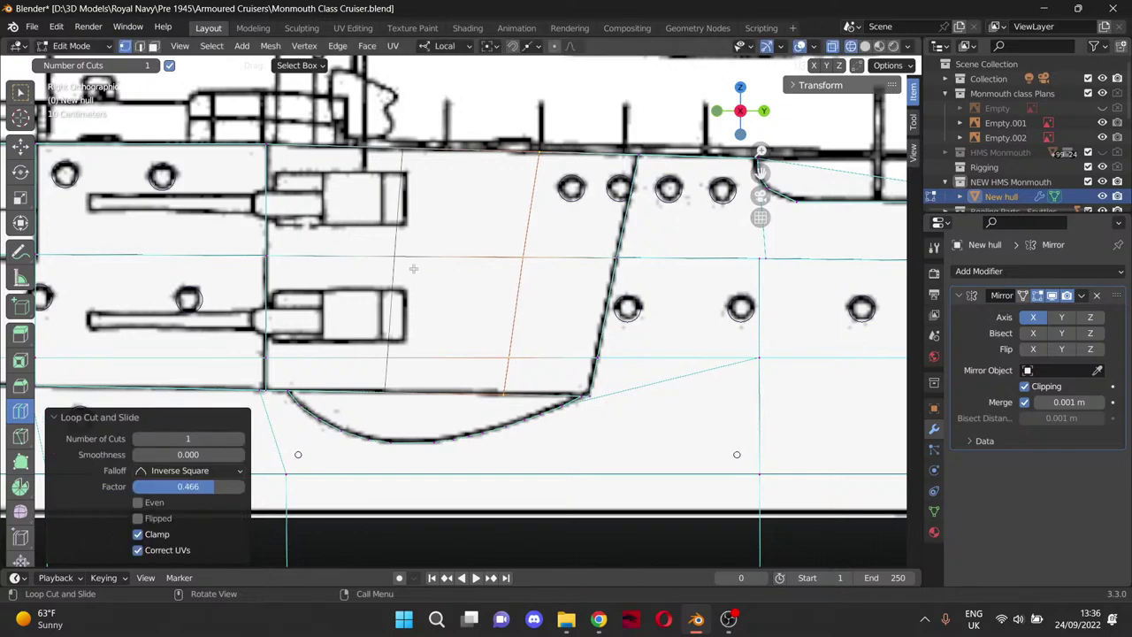
left_click_drag(391, 253, 453, 254)
mouse_move(366, 266)
left_mouse_down()
mouse_move(398, 262)
mouse_move(370, 272)
left_mouse_up()
scroll(350, 279, "down", 4)
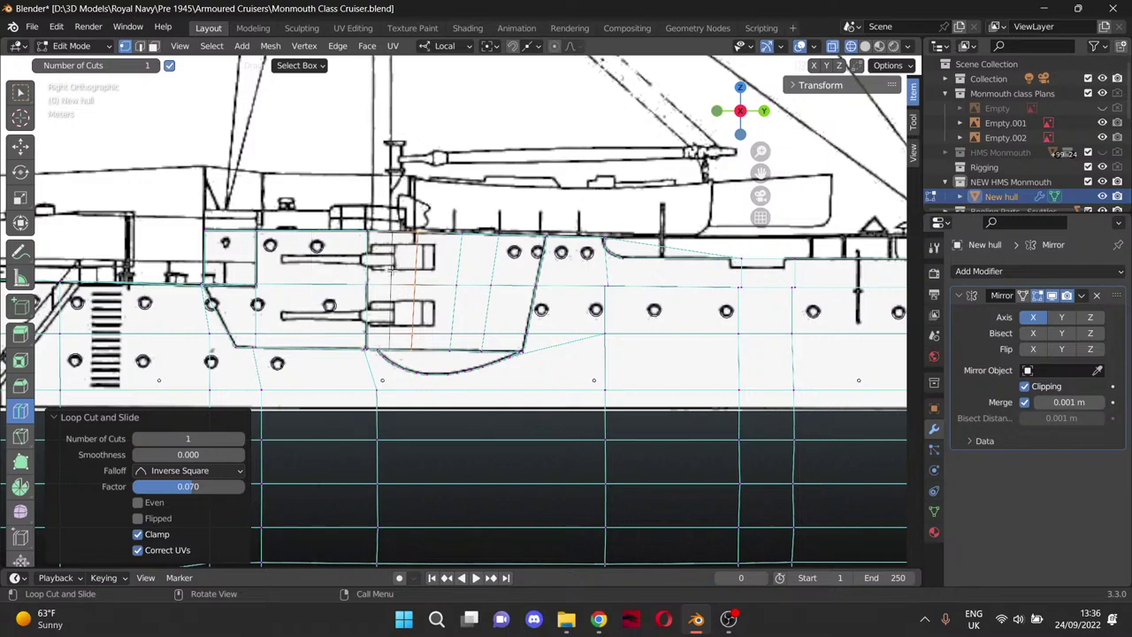
Add a vertical loop cut with factor 0 through the aftmost section of the forward casemate's side in right orthographic view.
middle_click_drag(392, 268, 447, 363)
scroll(471, 278, "down", 7)
left_click_drag(761, 174, 363, 151)
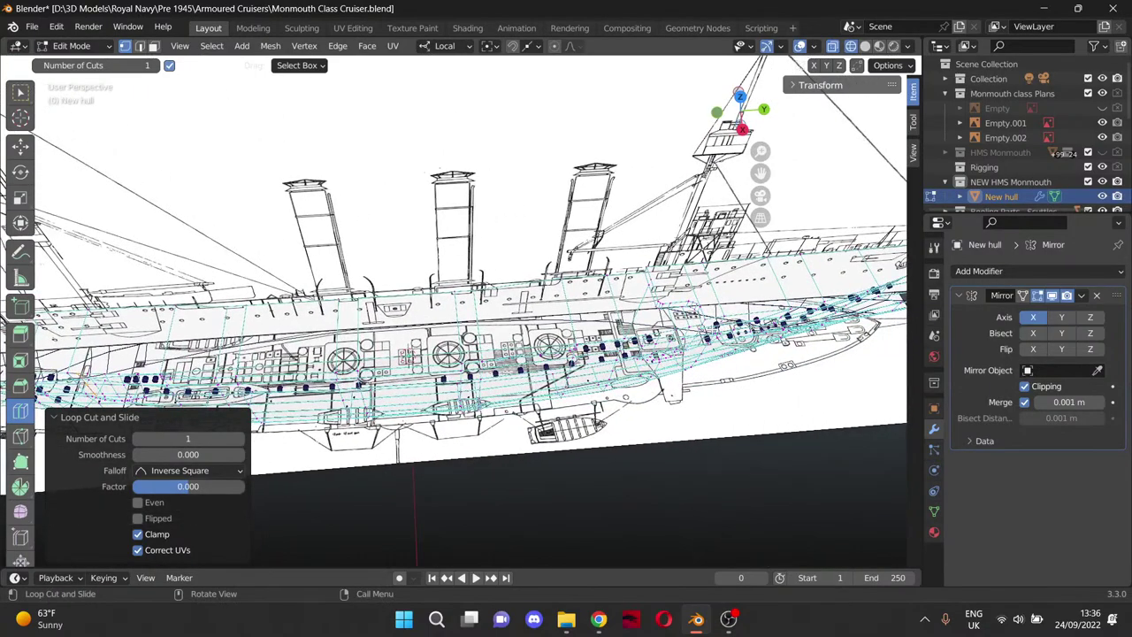
middle_click_drag(731, 346, 713, 319, "alt")
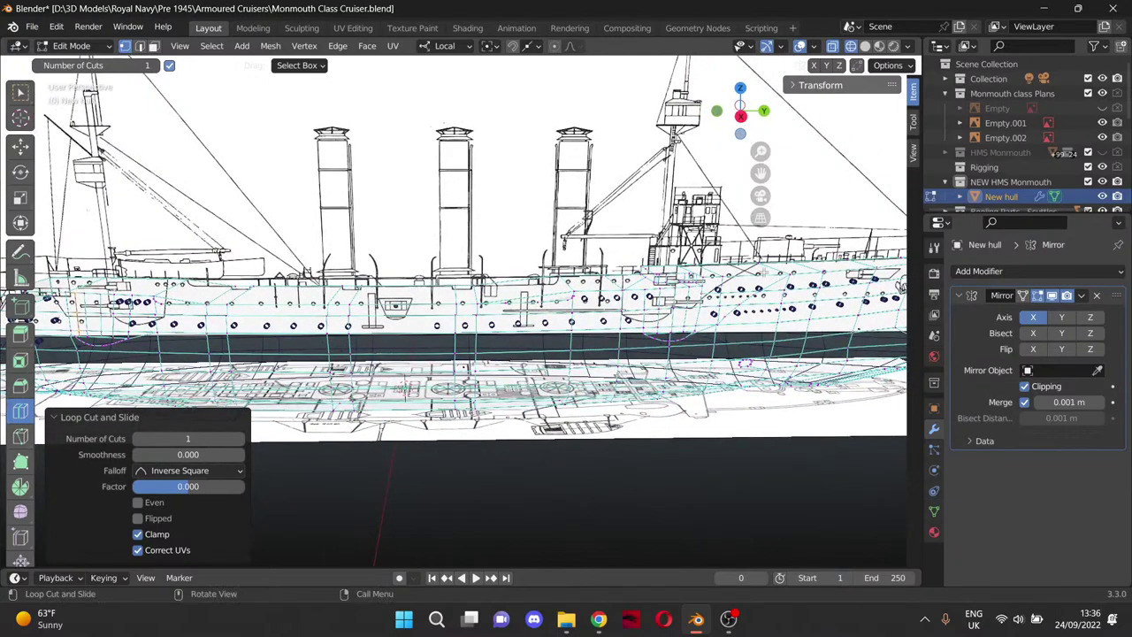
left_click_drag(760, 174, 607, 171)
key("KP_3")
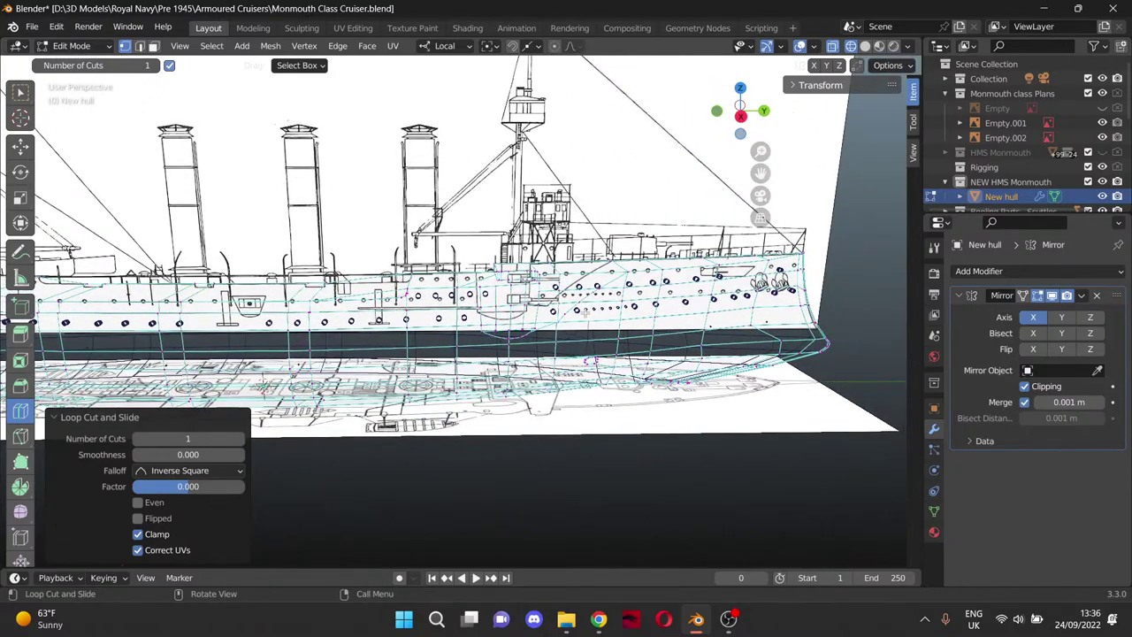
scroll(567, 297, "up", 4)
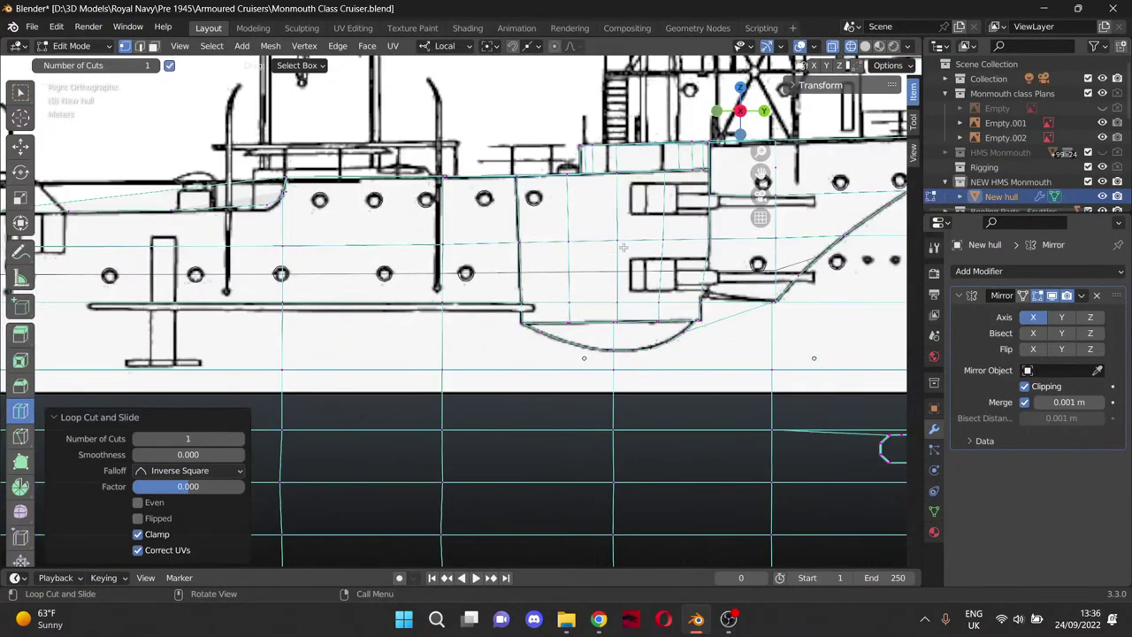
left_click(554, 239)
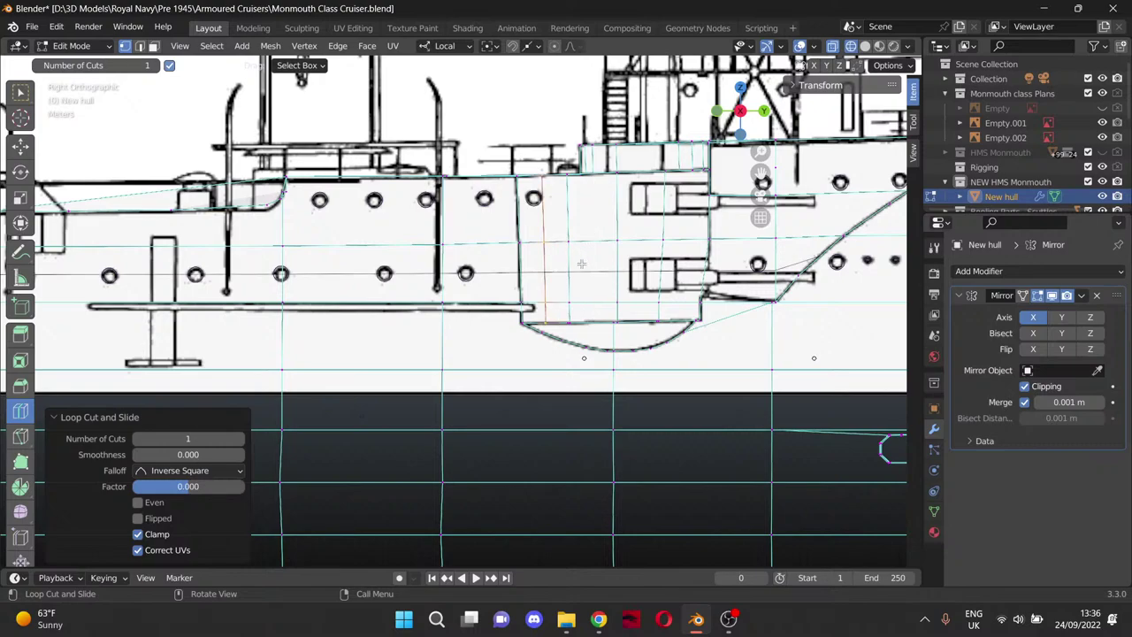
Activate the Move tool and show the forward casemate in solid shading from an oblique angle.
left_click(19, 146)
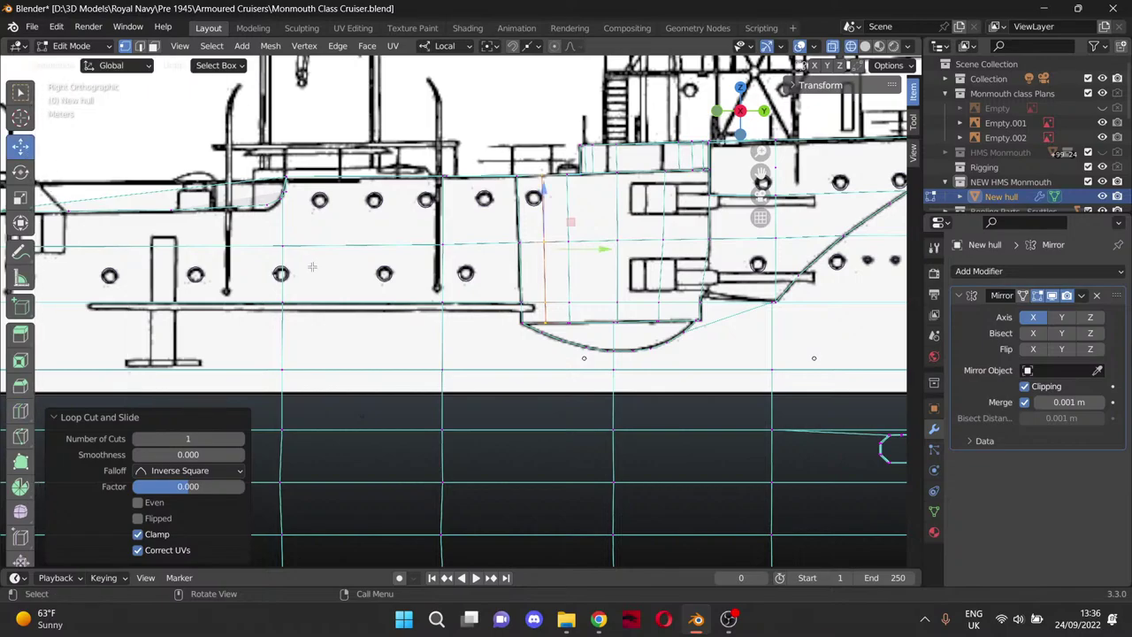
scroll(386, 215, "down", 2)
middle_click_drag(385, 215, 405, 250)
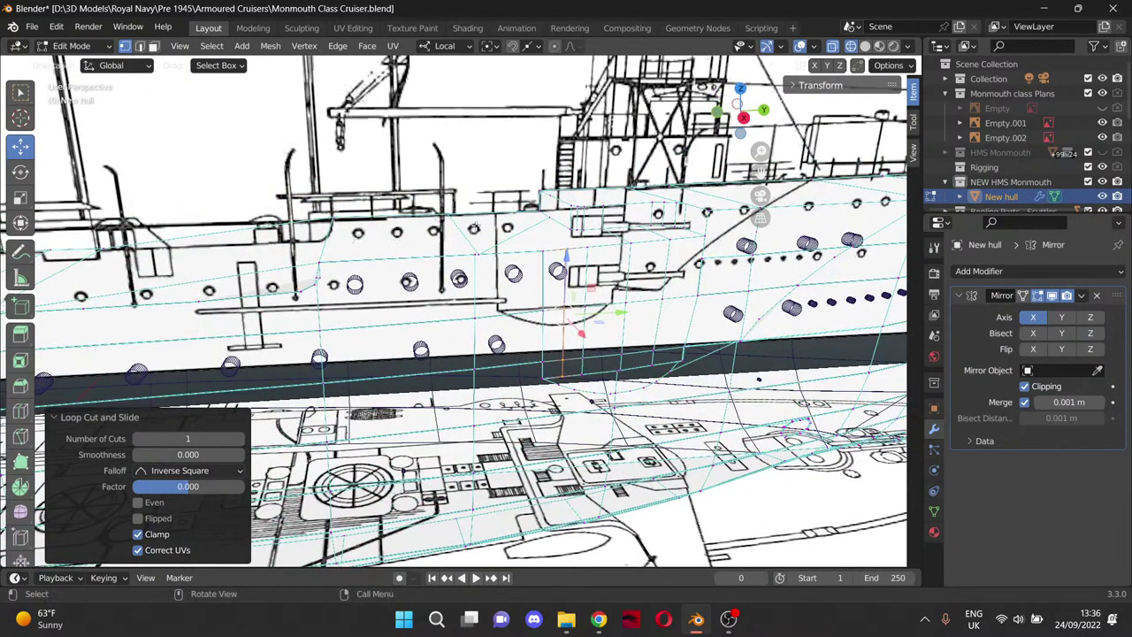
left_click(866, 46)
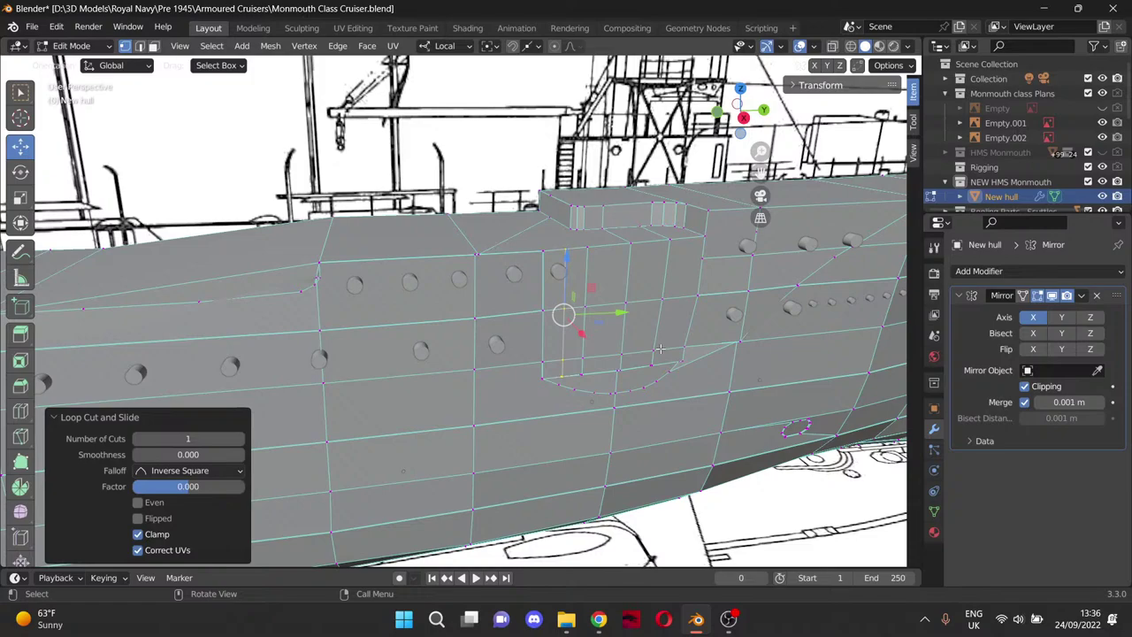
middle_click_drag(659, 349, 621, 355)
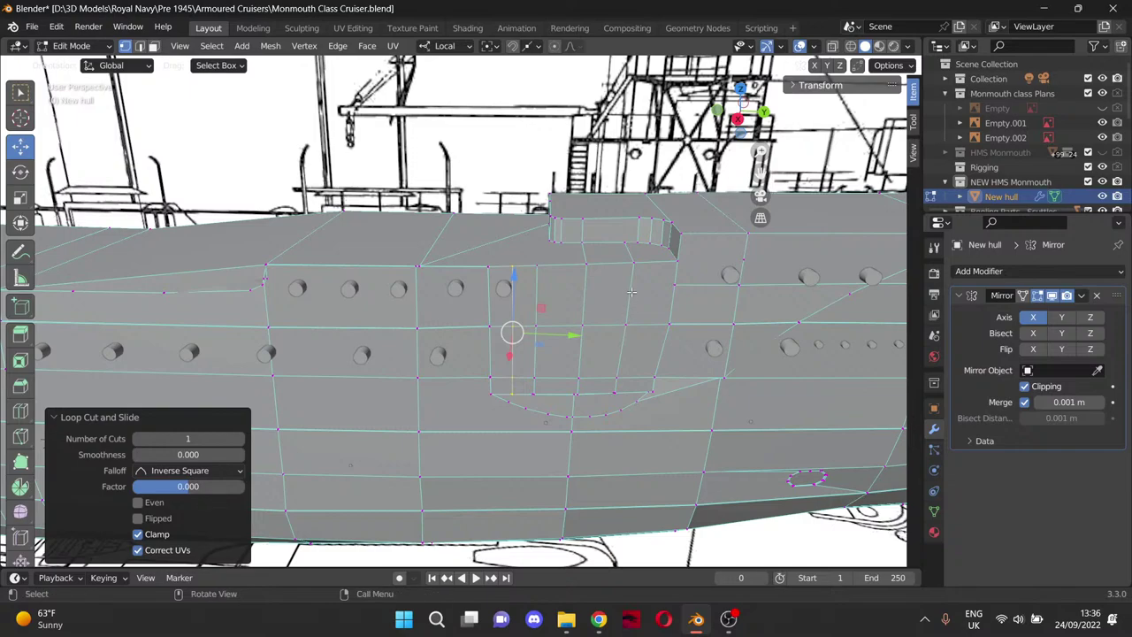
key("ctrl+z")
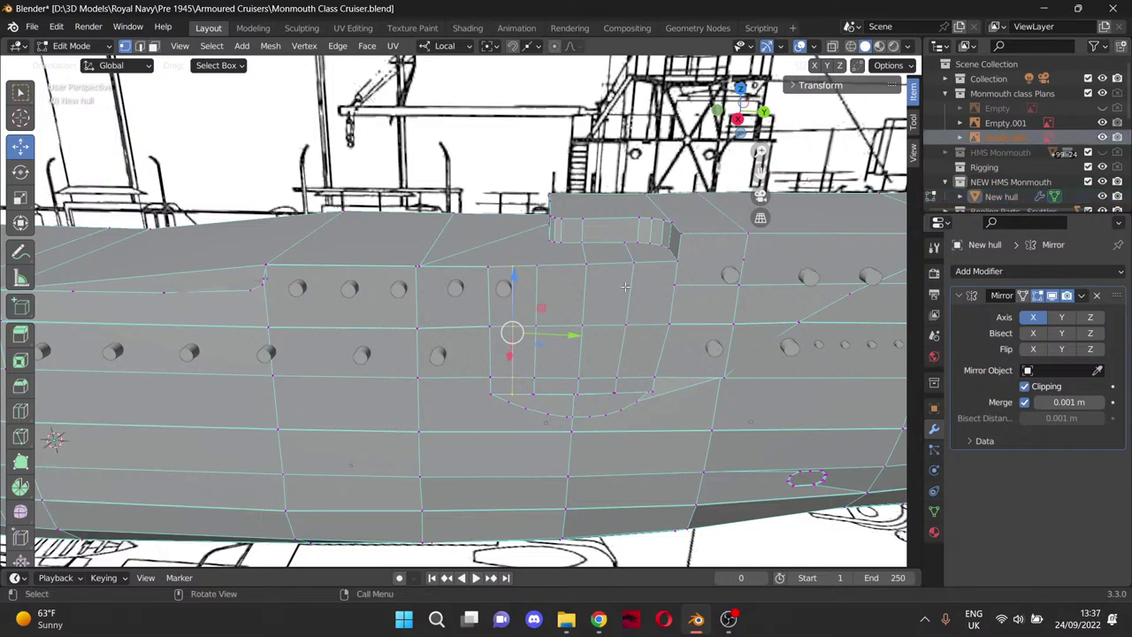
Select the four vertices of the aftmost vertical loop on the forward casemate's side.
left_click(537, 264)
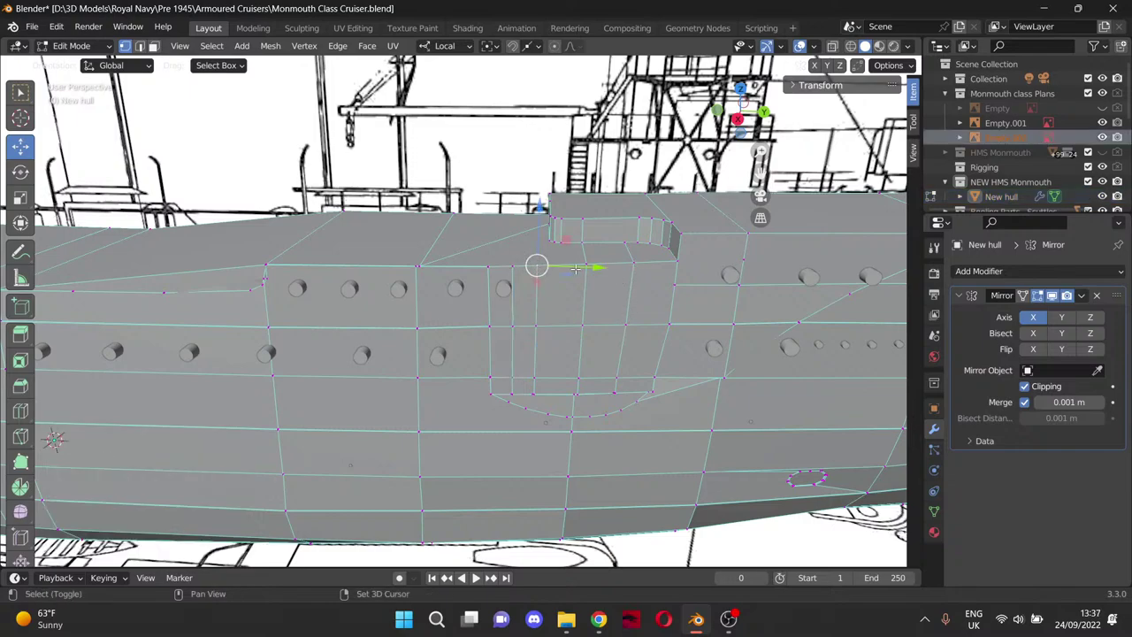
left_click(513, 266)
left_click(510, 326, "shift")
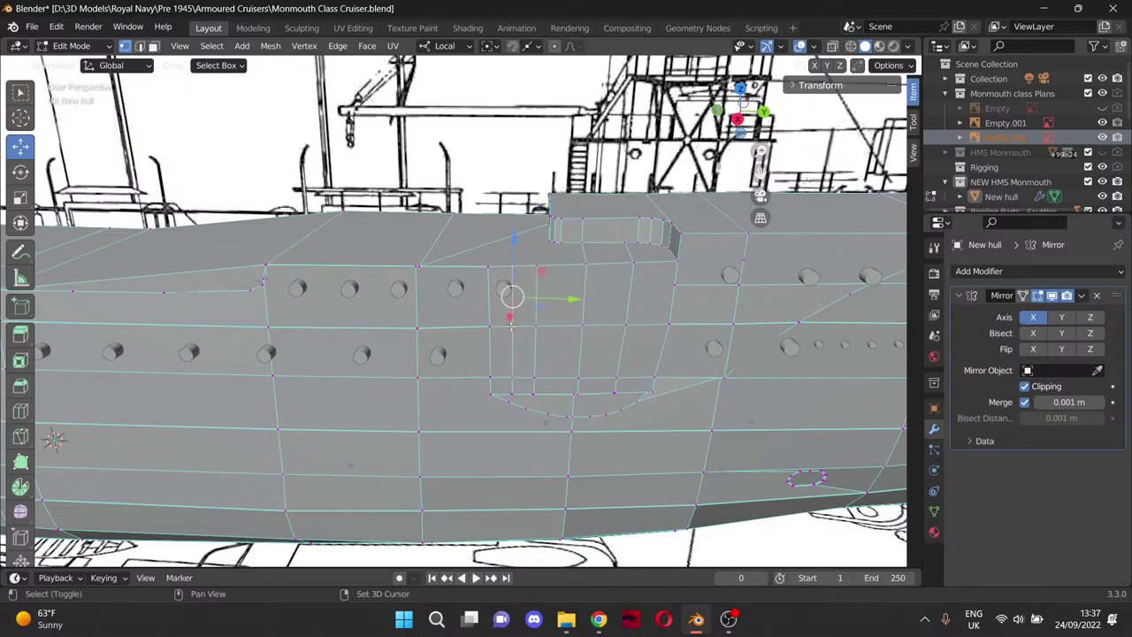
left_click(513, 375, "shift")
left_click(512, 393, "shift")
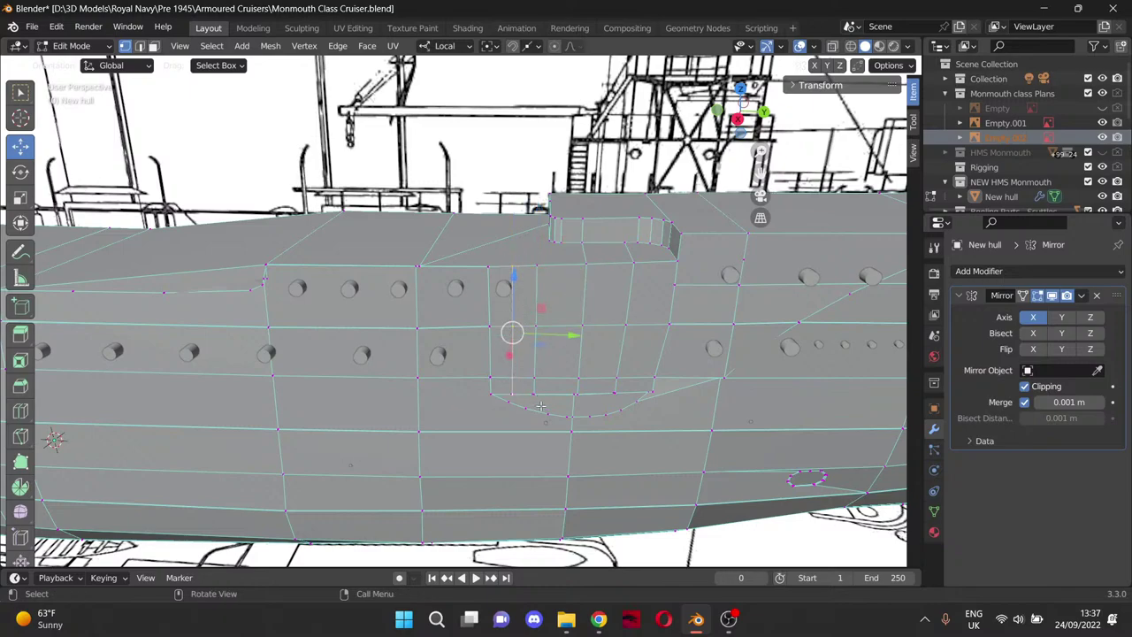
Nudge the hull vertex at the middle of the forward casemate's bottom edge slightly inboard along X.
scroll(552, 422, "up", 5)
middle_click_drag(676, 353, 352, 213)
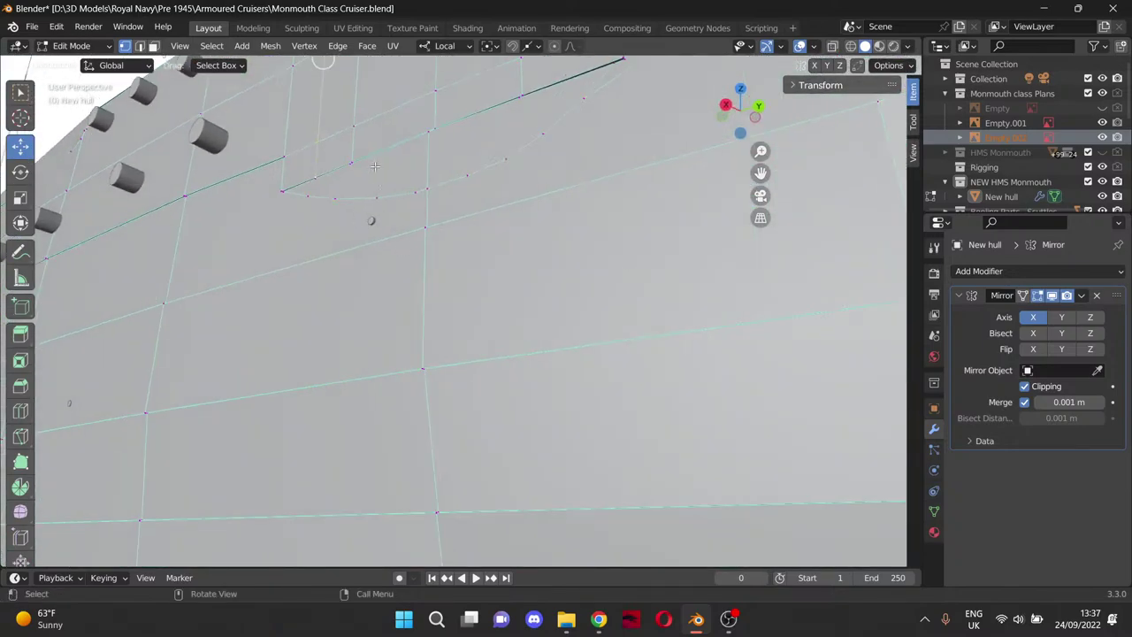
left_click(427, 138)
key("KP_Decimal")
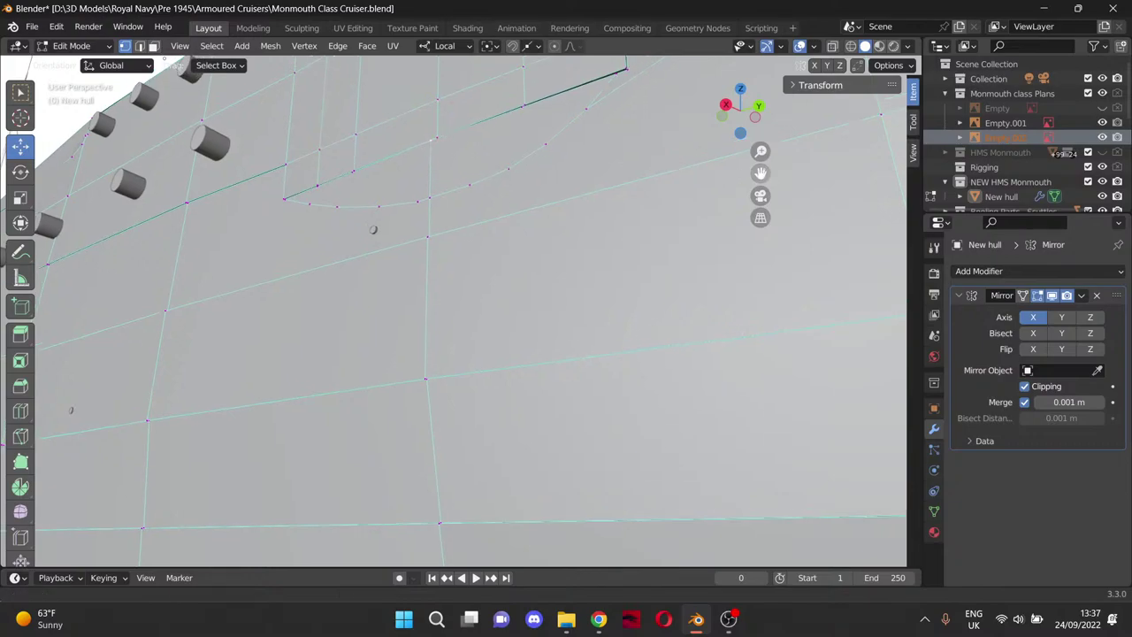
middle_click_drag(540, 399, 227, 260)
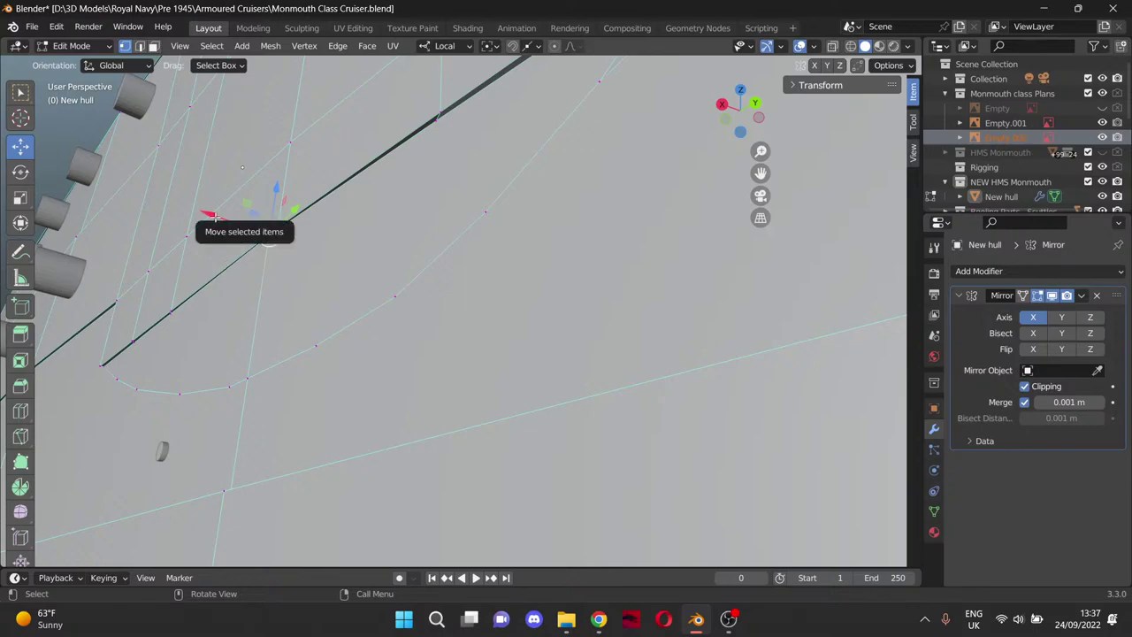
left_click_drag(214, 217, 221, 218)
left_click(311, 279)
scroll(312, 279, "down", 2)
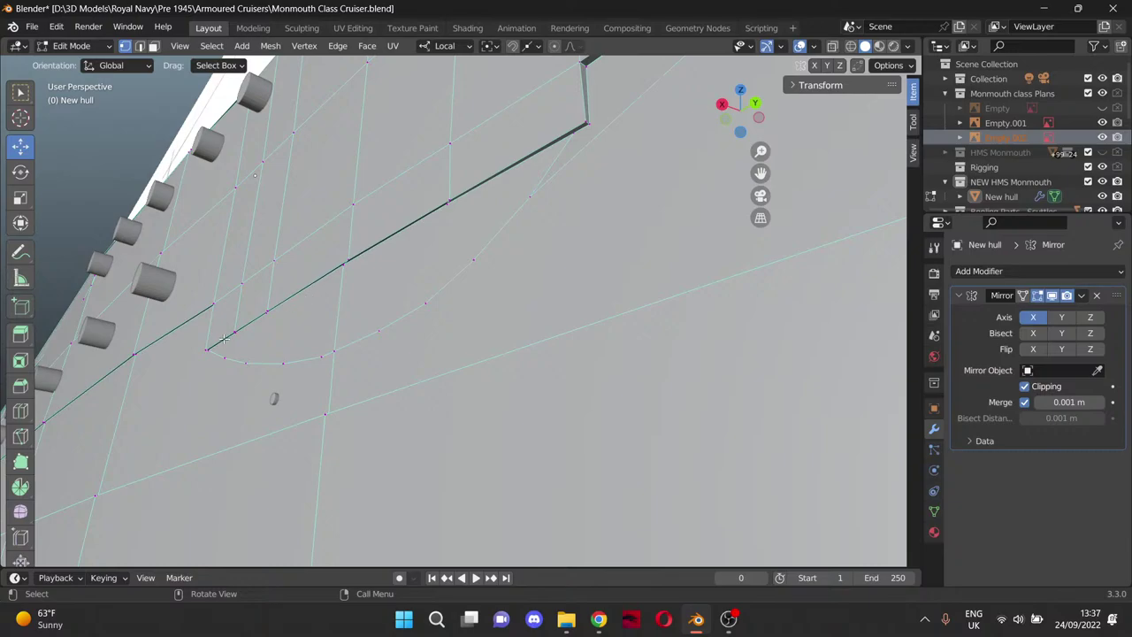
Select the four inner vertical vertex loops on the forward casemate's side, from the deck edge down to the casemate's bottom edge.
middle_click_drag(230, 332, 426, 157)
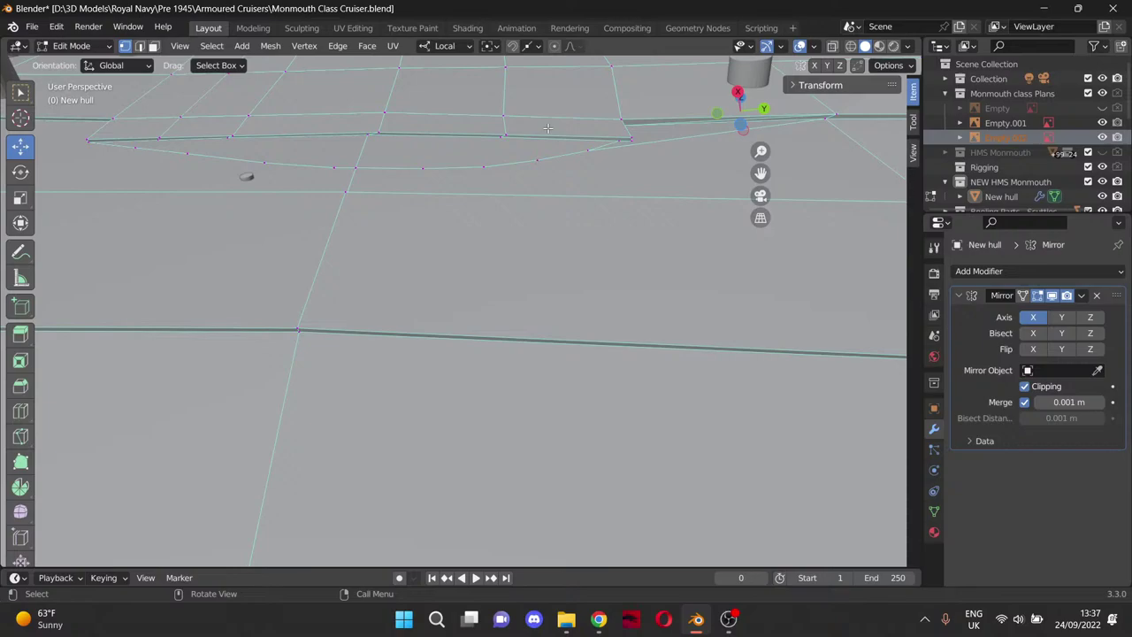
left_click_drag(761, 173, 904, 396)
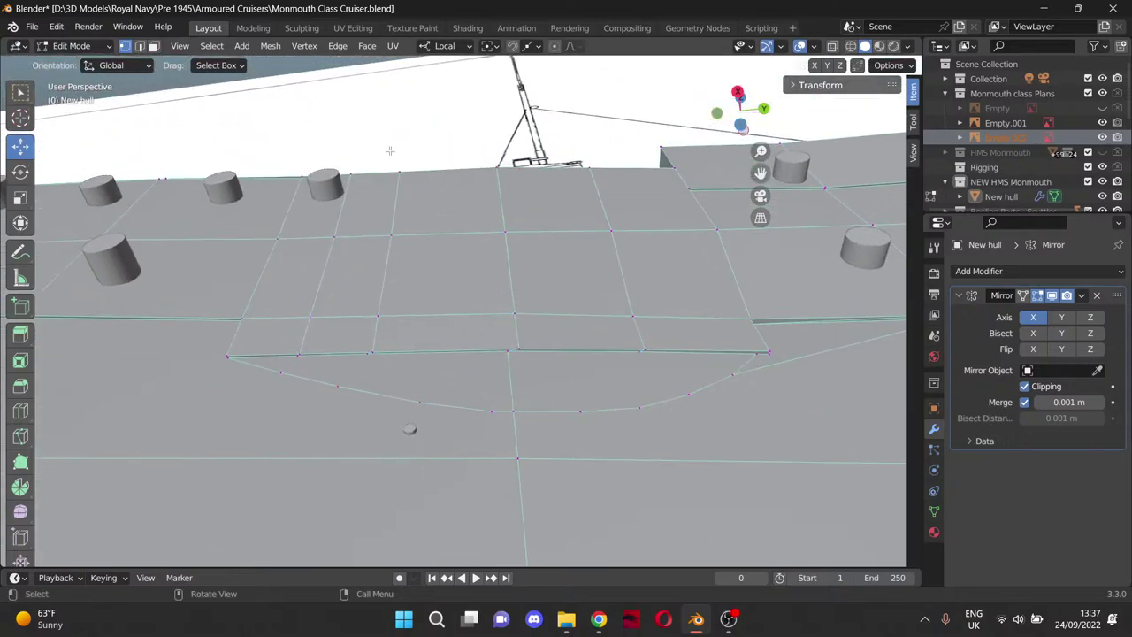
left_click(349, 178)
left_click(297, 356, "ctrl")
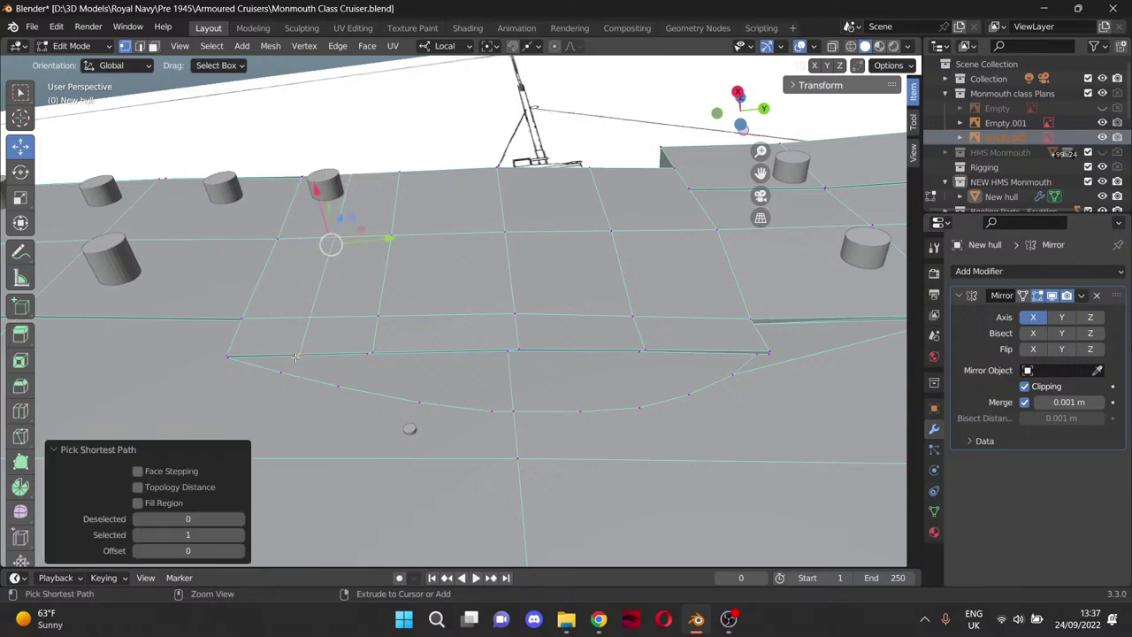
left_click(368, 354, "shift")
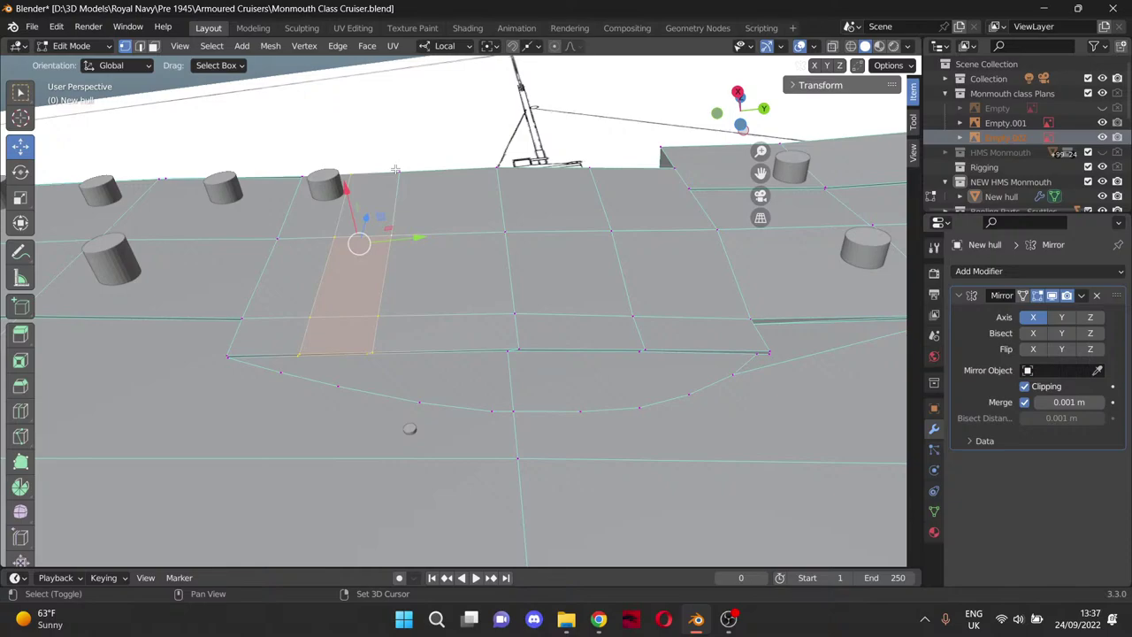
left_click(498, 167, "shift")
left_click(505, 232, "shift")
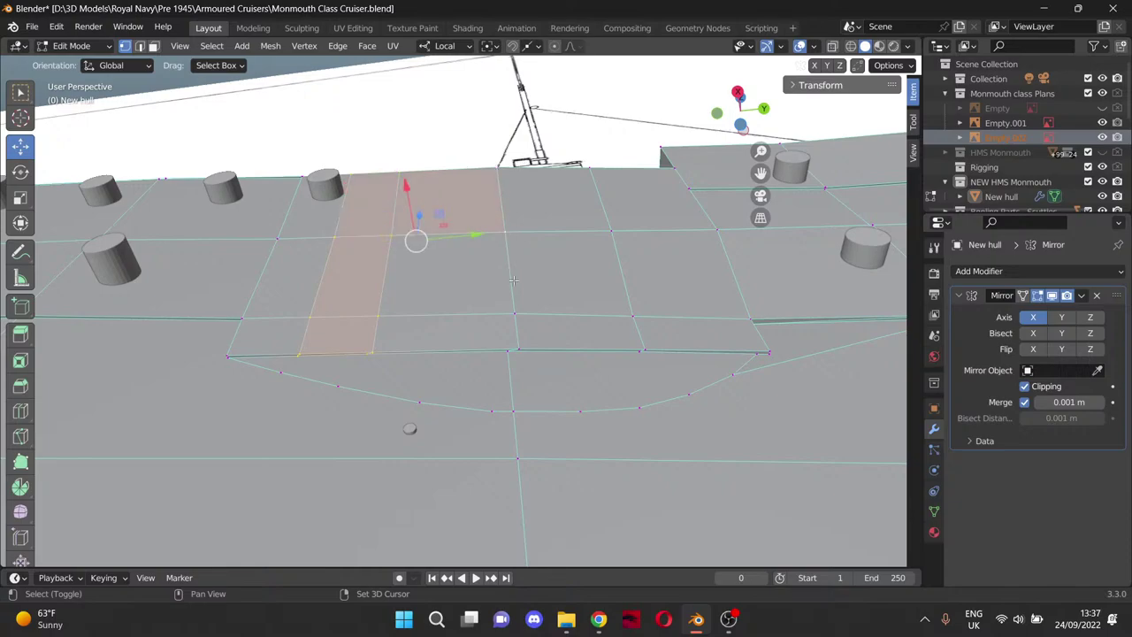
left_click(640, 353, "shift")
left_click(646, 351, "shift")
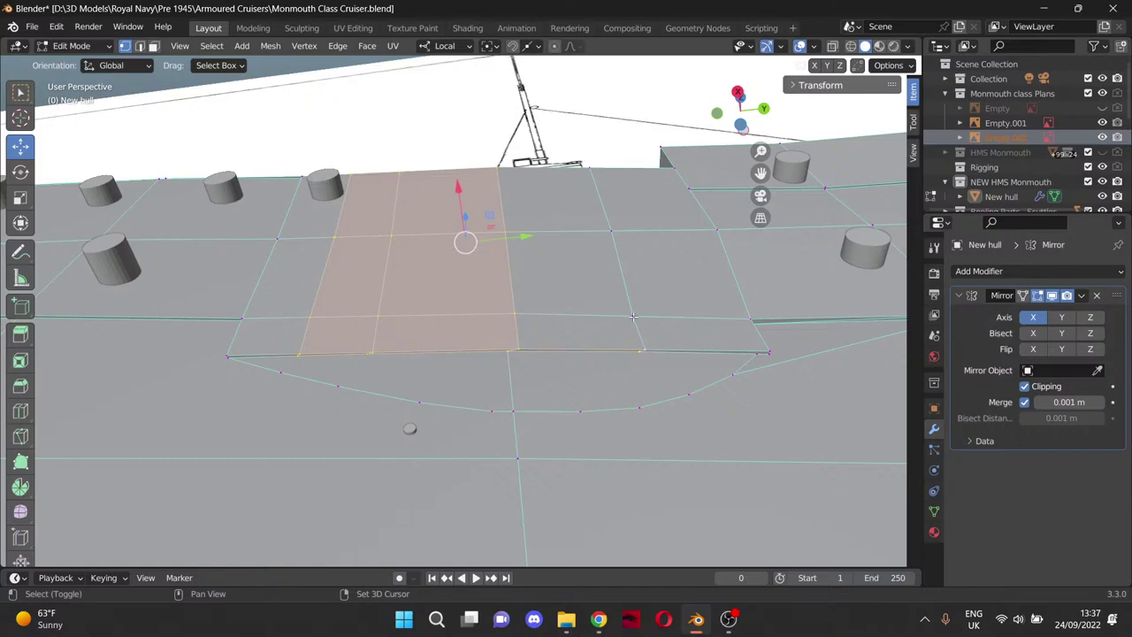
left_click(610, 231, "shift")
left_click(585, 170, "shift")
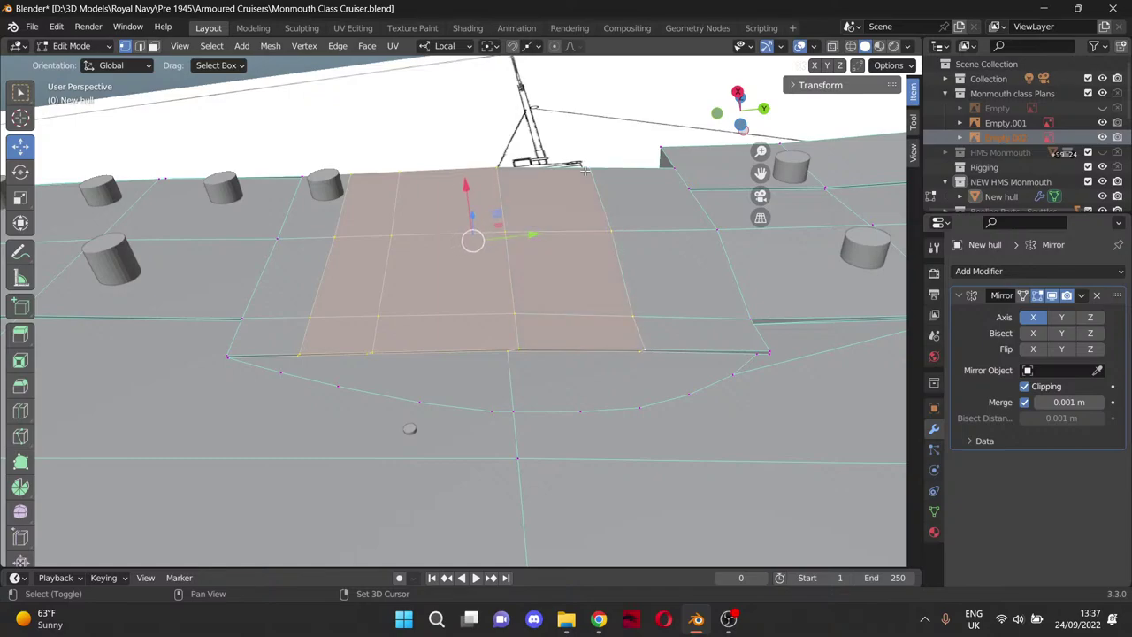
Move the selected casemate loops about 0.46 m outboard along X in top orthographic view.
scroll(585, 172, "down", 2)
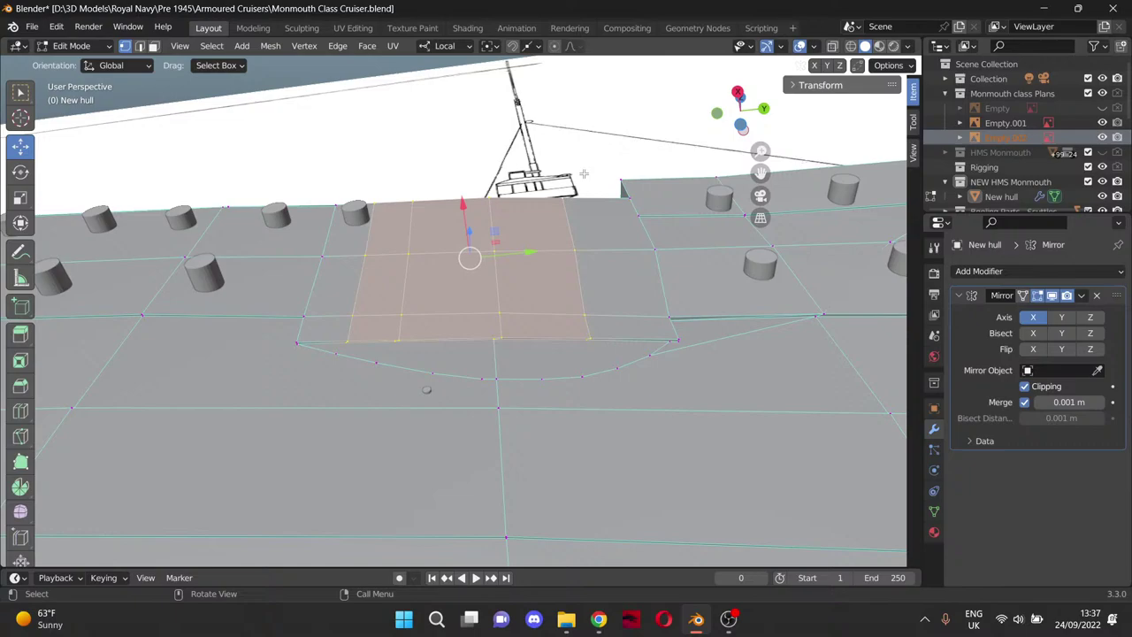
key("KP_7")
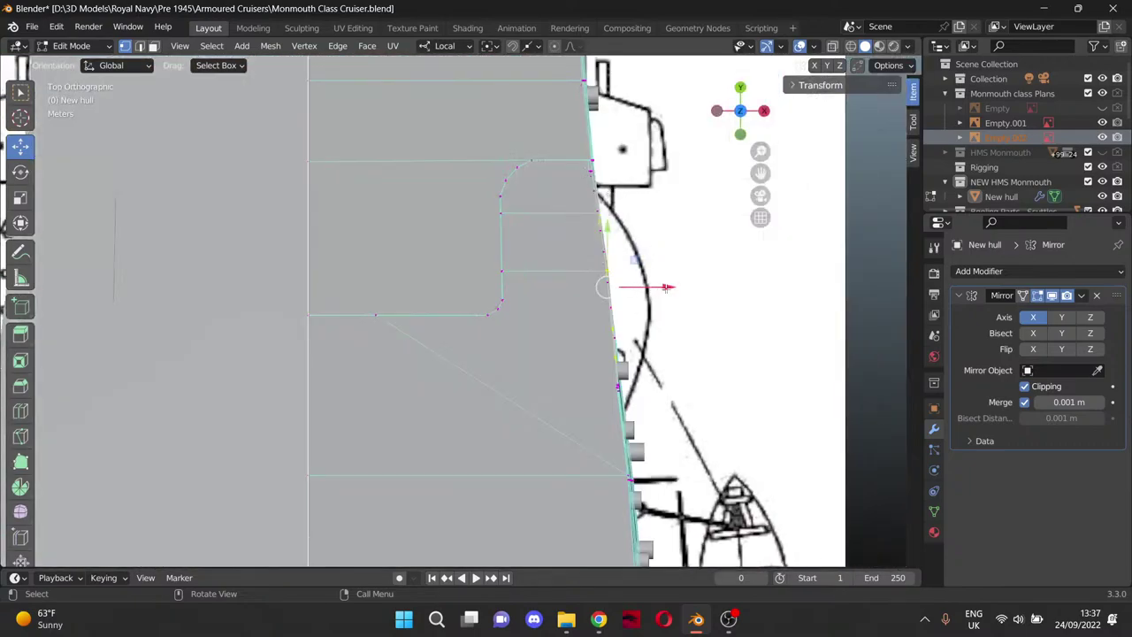
left_click_drag(665, 287, 684, 290)
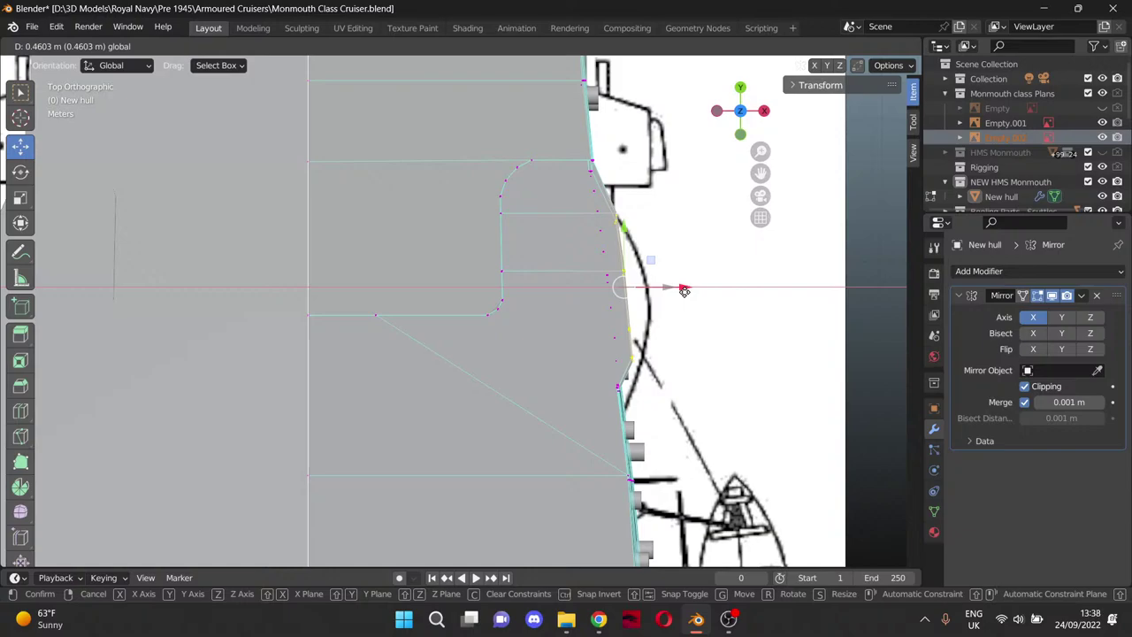
left_click(683, 290)
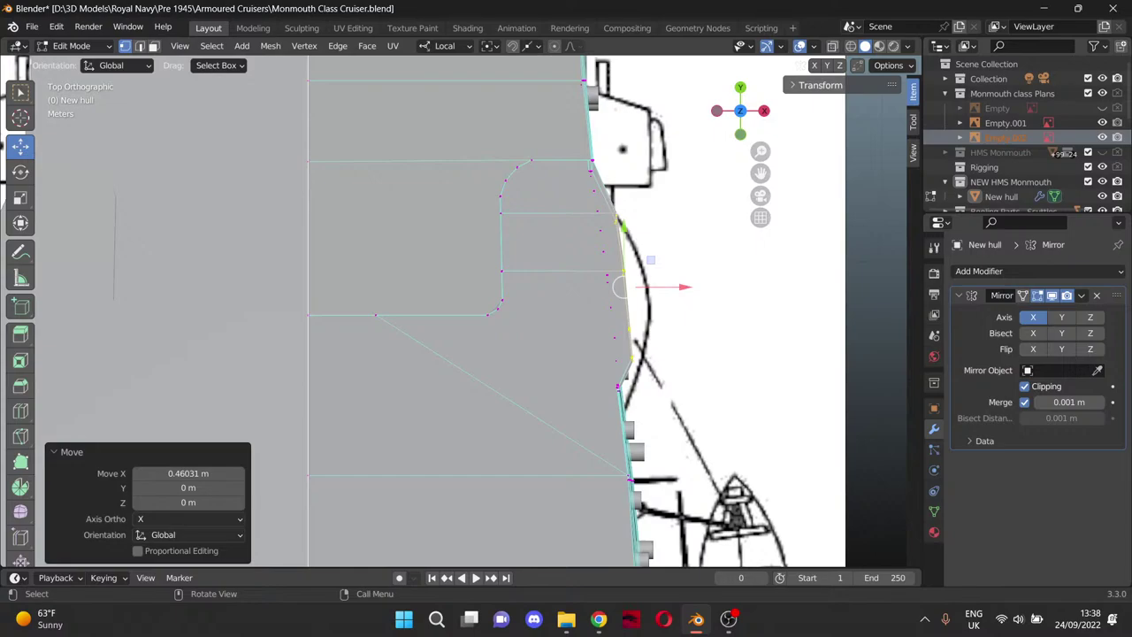
Move the selected casemate loops about 0.33 m further outboard along X against the plan, using wireframe shading in top view.
left_click(599, 619)
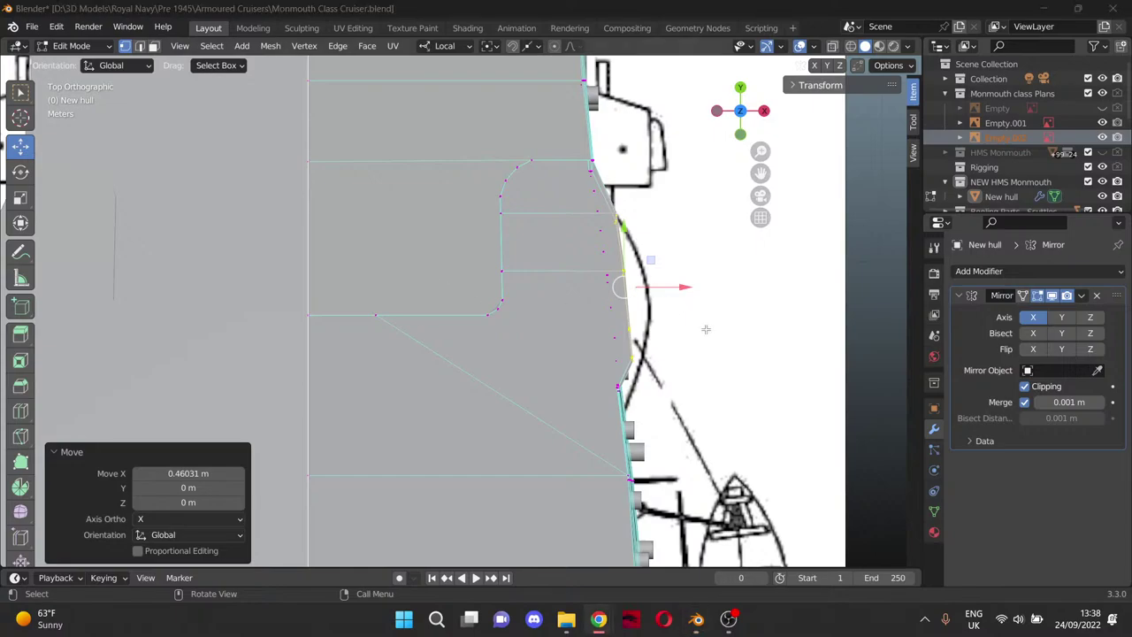
middle_click_drag(705, 323, 750, 172)
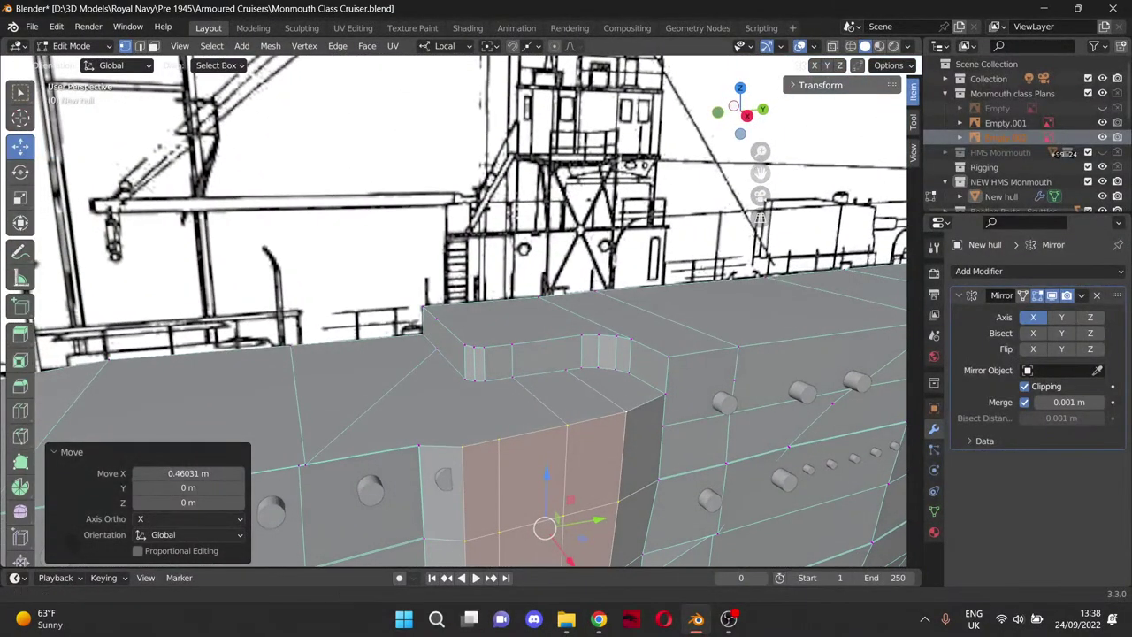
mouse_move(761, 174)
left_mouse_down()
mouse_move(761, 97)
mouse_move(834, 152)
left_mouse_up()
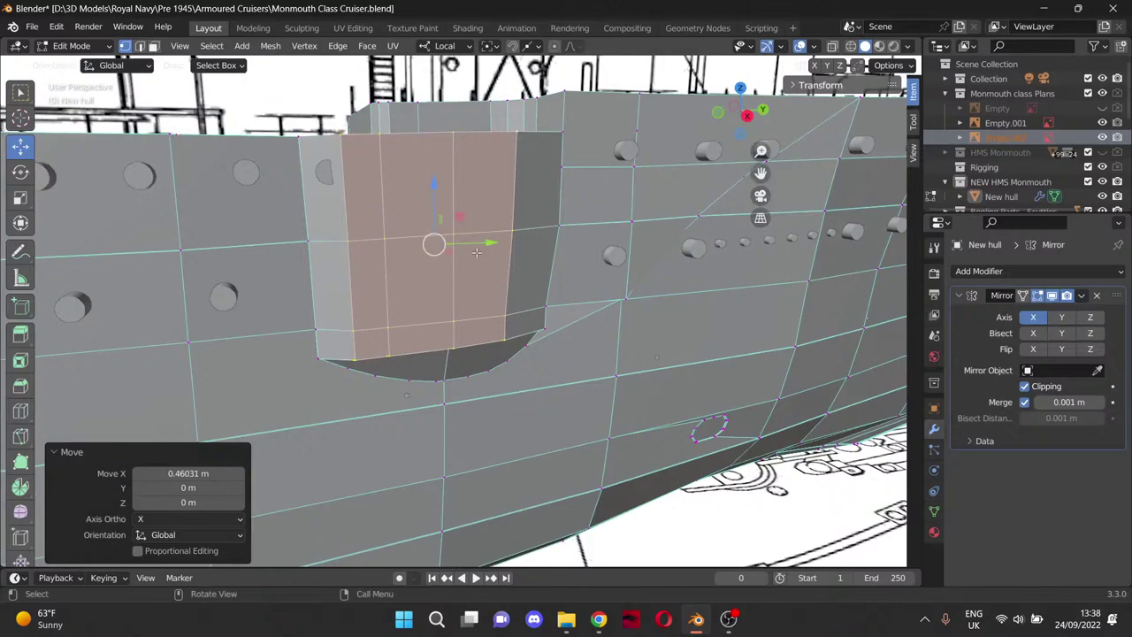
middle_click_drag(511, 201, 458, 224)
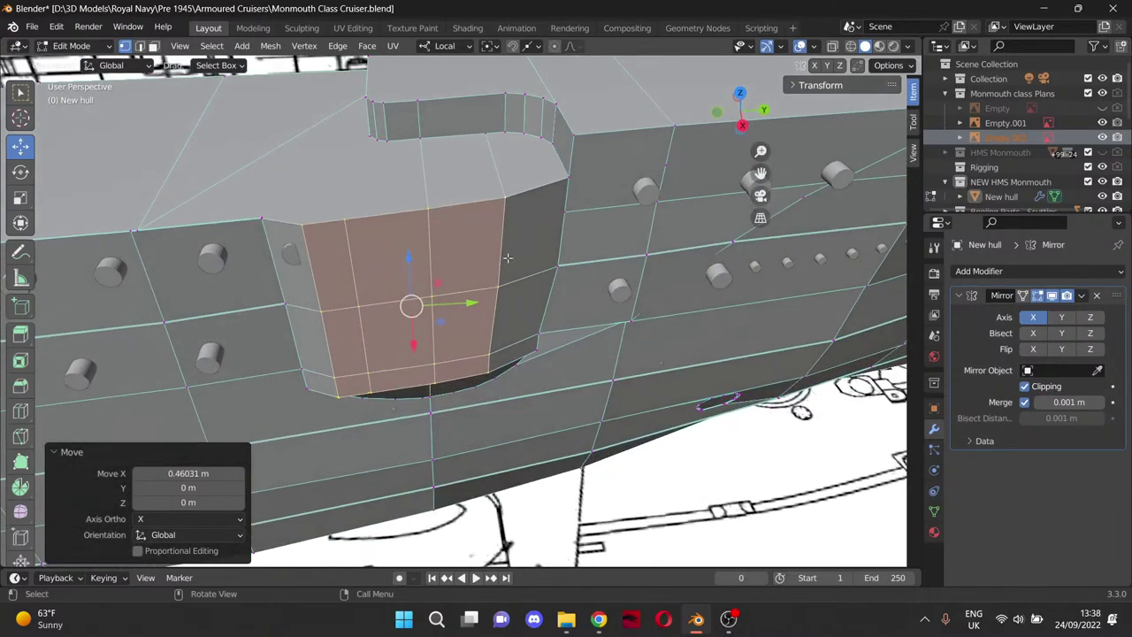
middle_click_drag(690, 347, 652, 410)
key("KP_7")
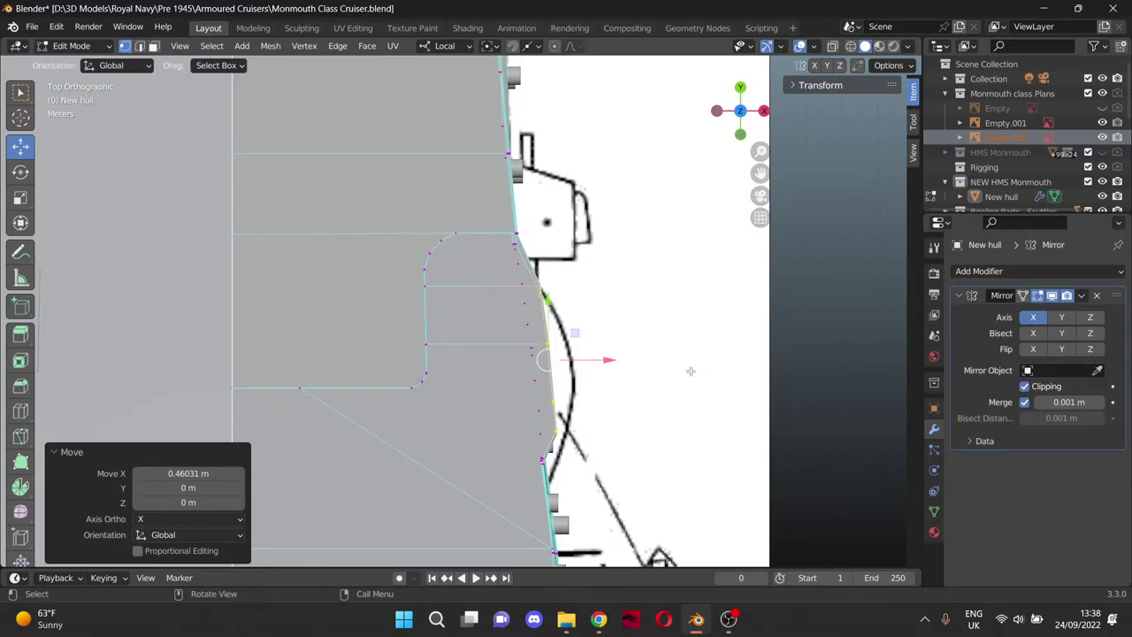
left_click_drag(760, 173, 680, 213)
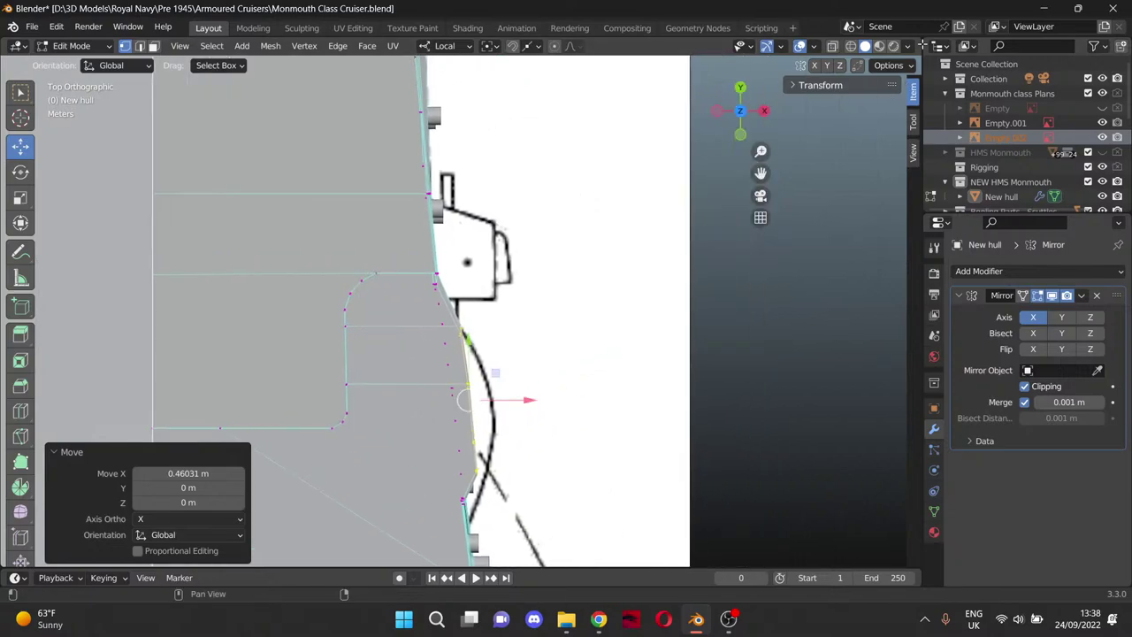
left_click(851, 48)
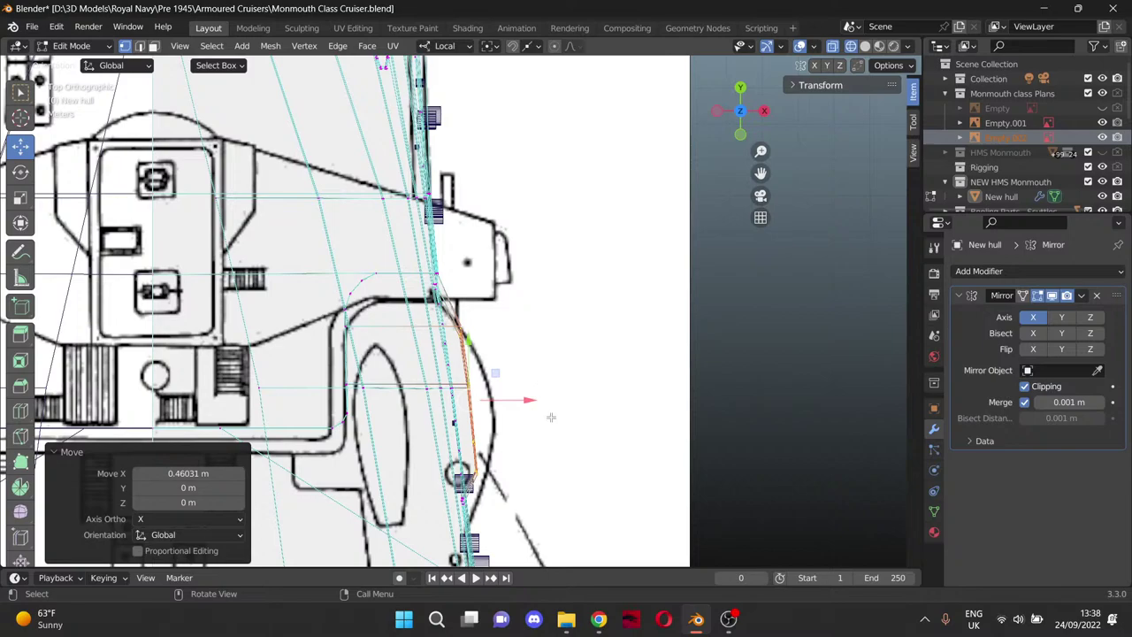
left_click_drag(528, 400, 541, 400)
In solid shading, select the casemate side's middle vertical loop and move it about 0.39 m outboard along X to the plan outline.
middle_click_drag(623, 367, 467, 248)
middle_click_drag(548, 442, 535, 530)
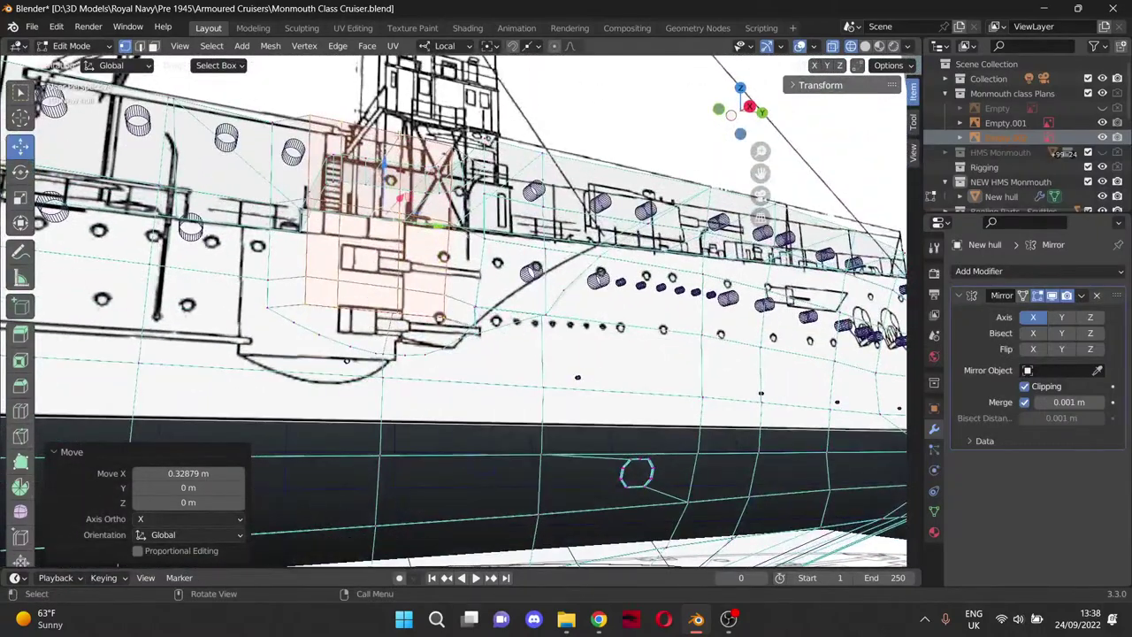
left_click(866, 46)
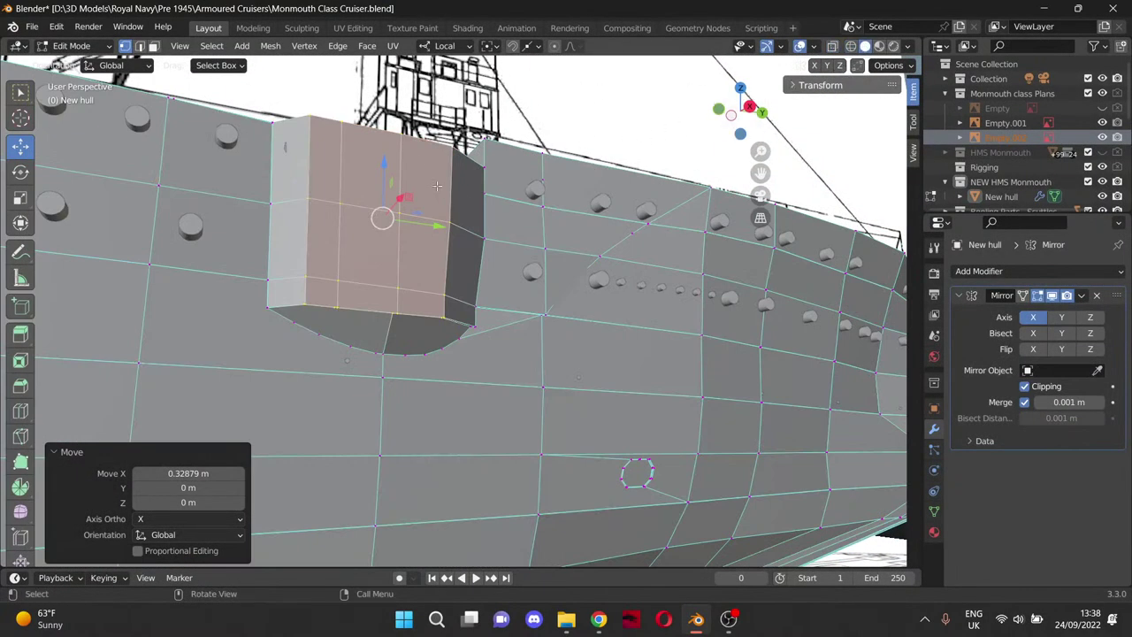
left_click(404, 135)
middle_click_drag(425, 272, 373, 239)
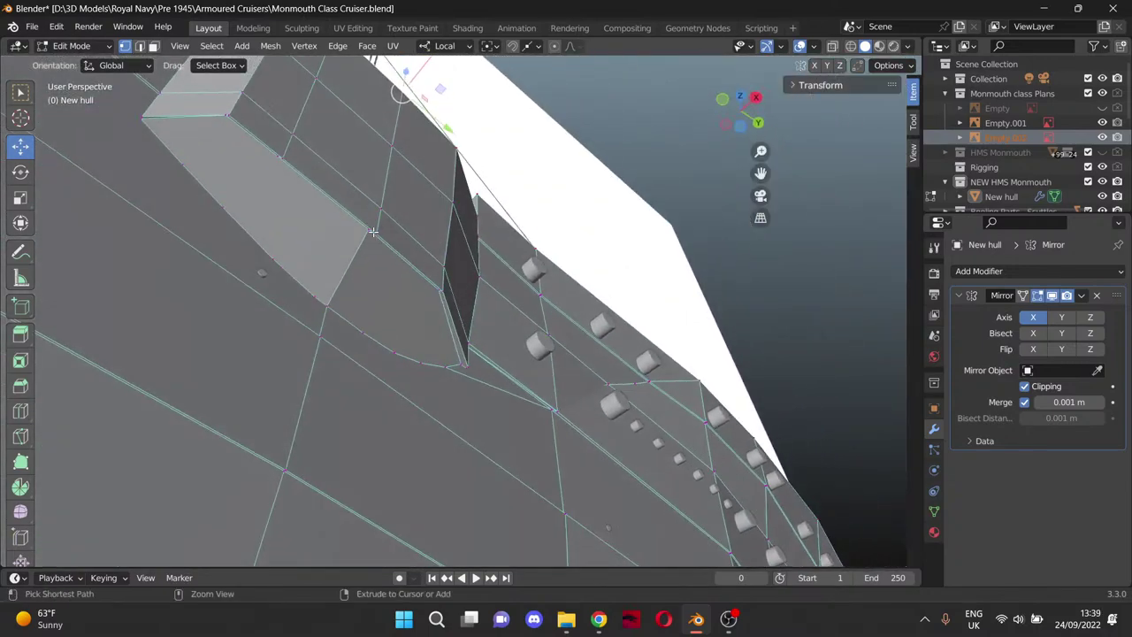
left_click(370, 231, "ctrl")
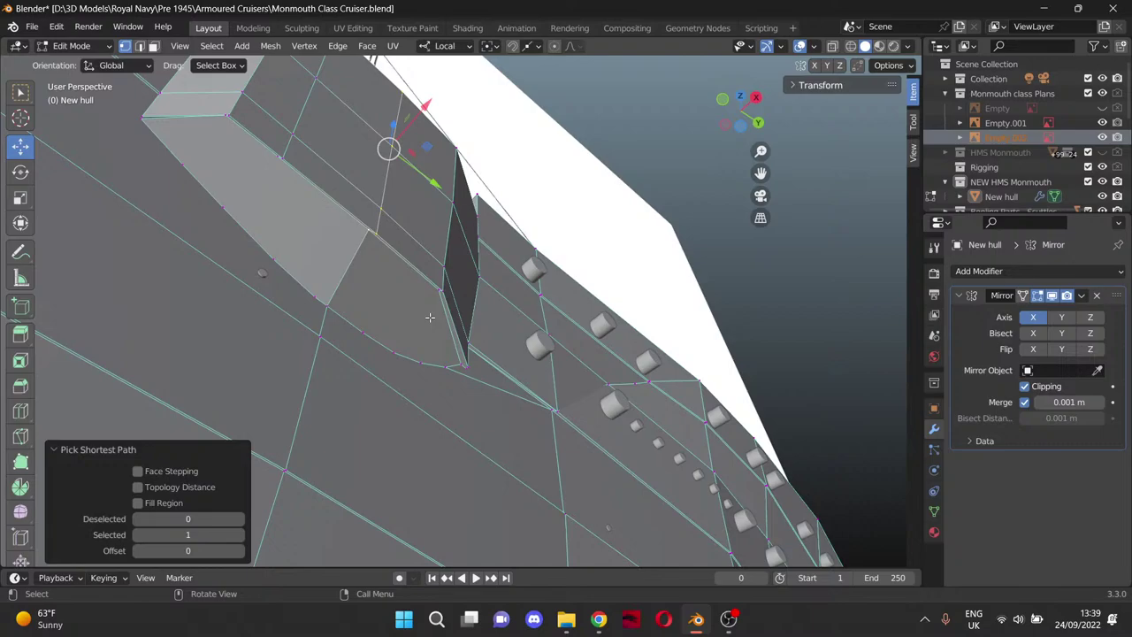
key("KP_7")
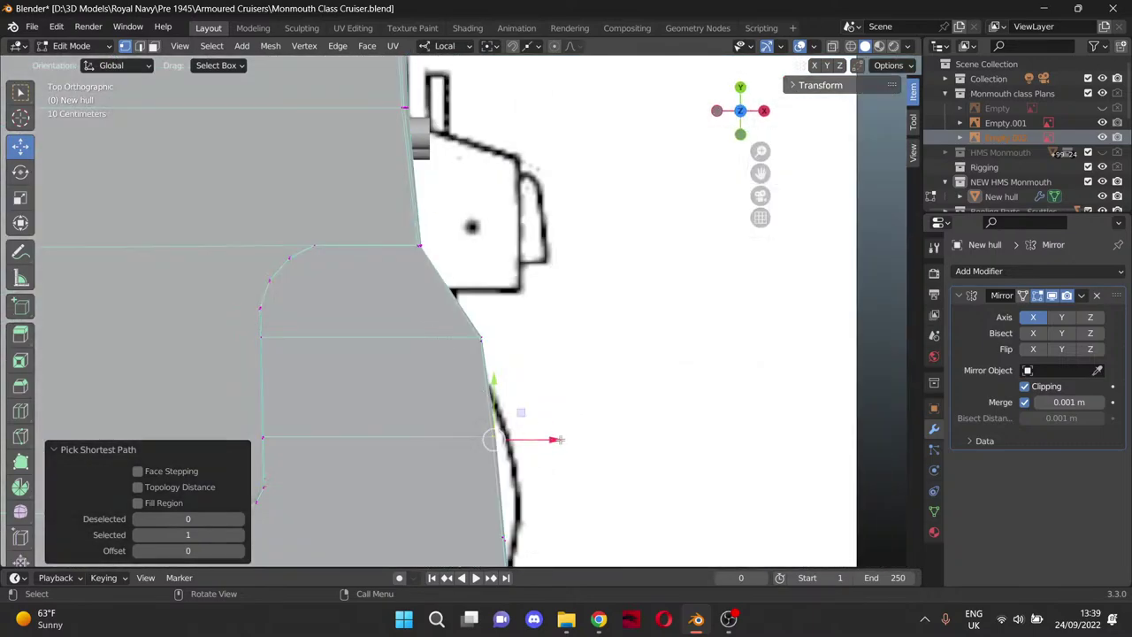
left_click_drag(554, 440, 579, 439)
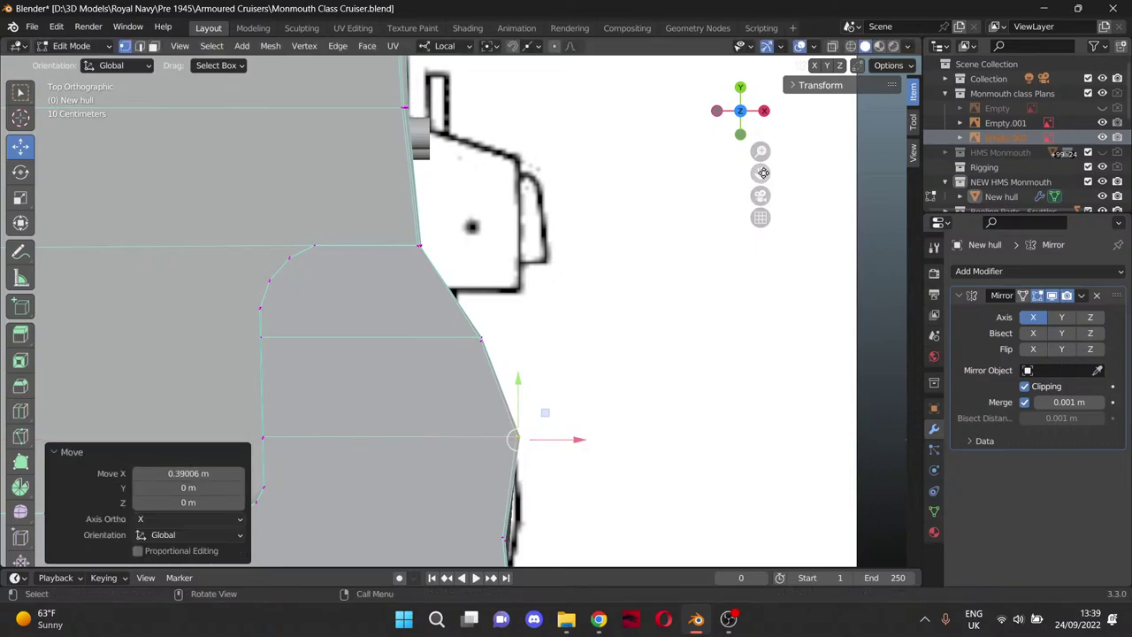
Select the vertical loop just aft of the middle one on the forward casemate's side.
left_click_drag(761, 173, 735, 93)
middle_click_drag(735, 94, 733, 41, "shift")
middle_click_drag(730, 556, 708, 347, "shift")
middle_click_drag(707, 347, 549, 56)
middle_click_drag(548, 561, 577, 540)
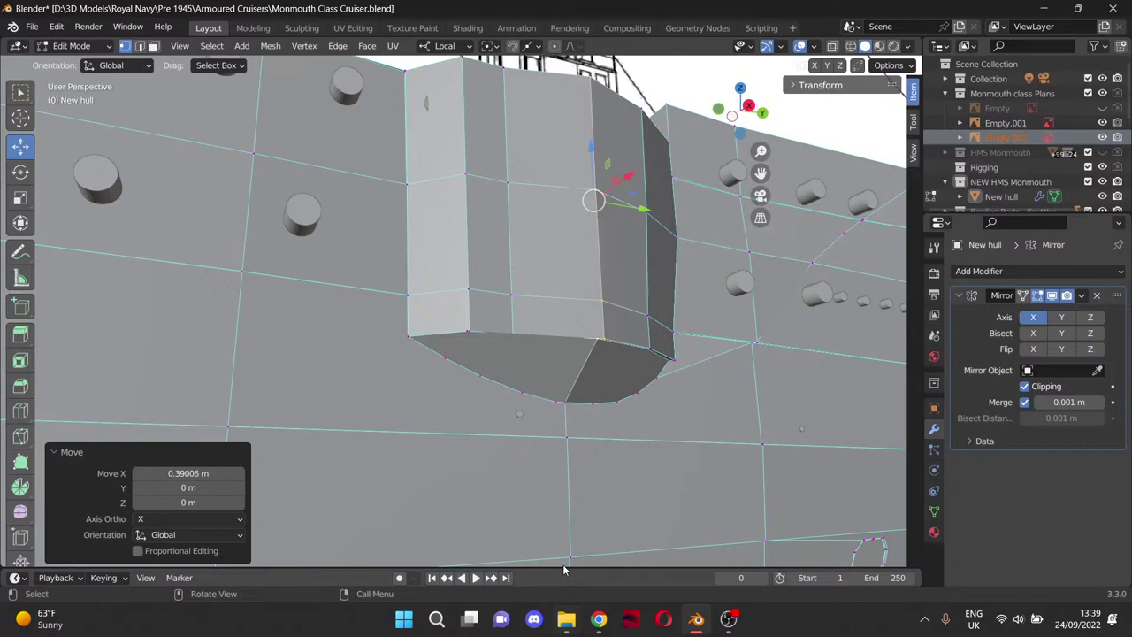
middle_click_drag(536, 366, 529, 316)
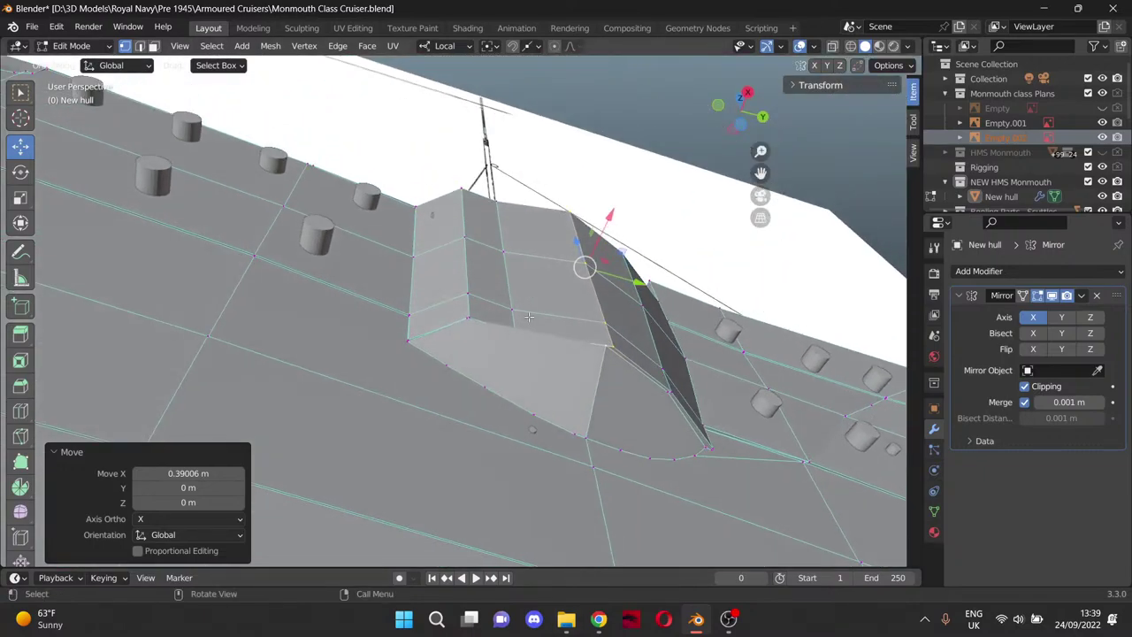
left_click(502, 195)
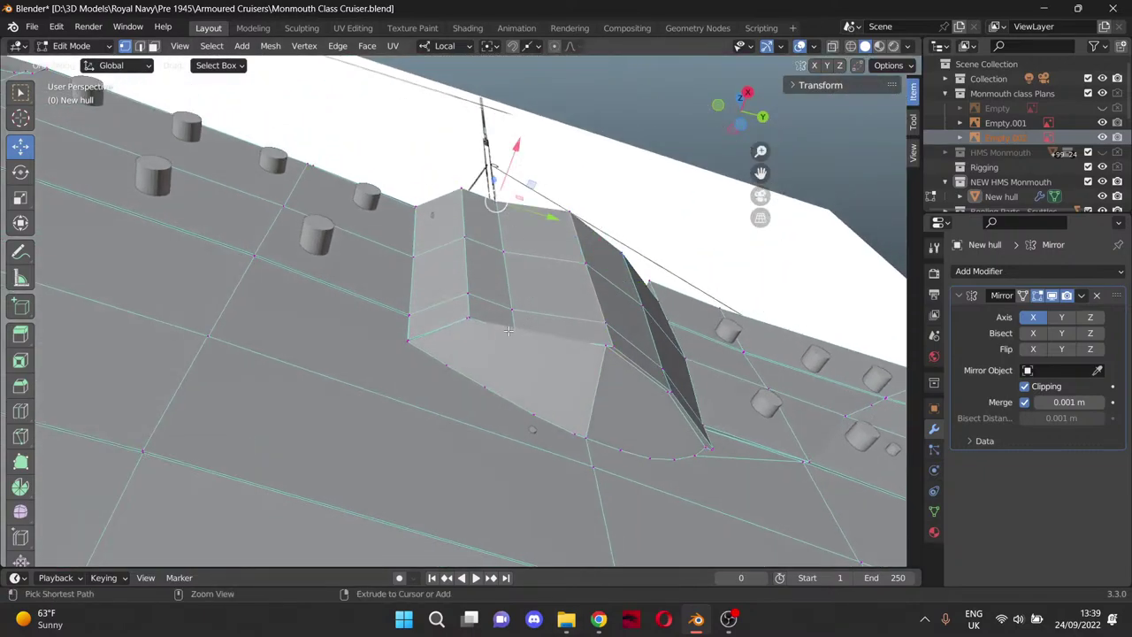
left_click(505, 250, "ctrl")
Move the loop aft of the casemate's middle about 0.27 m outboard along X to round out the side.
middle_click_drag(524, 265, 522, 429)
scroll(562, 370, "up", 3)
scroll(561, 370, "up", 3)
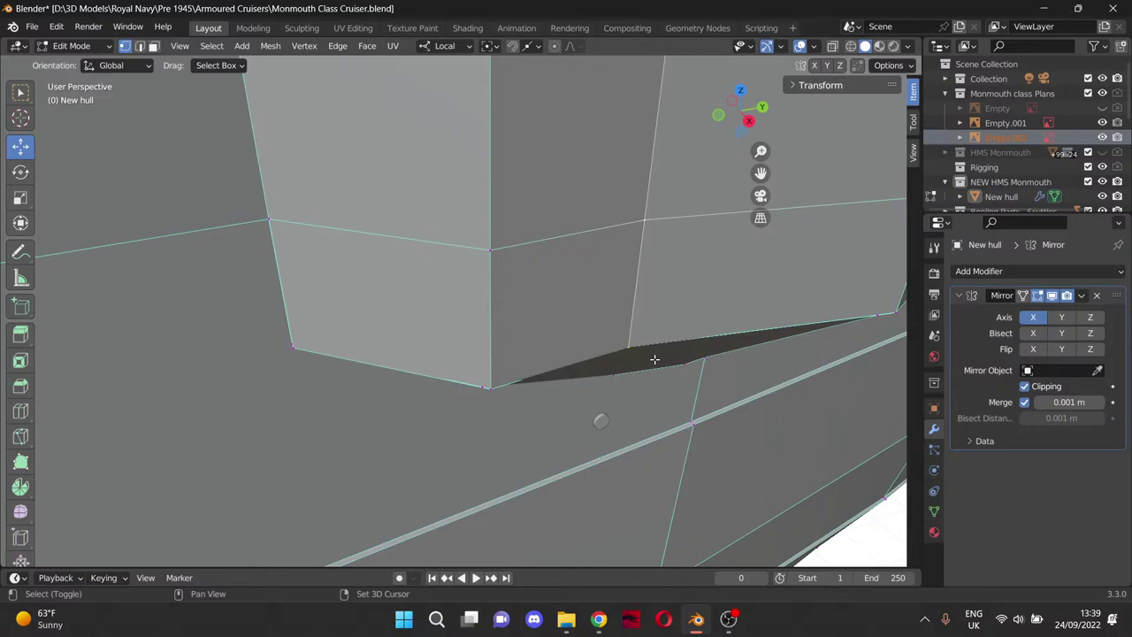
middle_click_drag(655, 359, 628, 411)
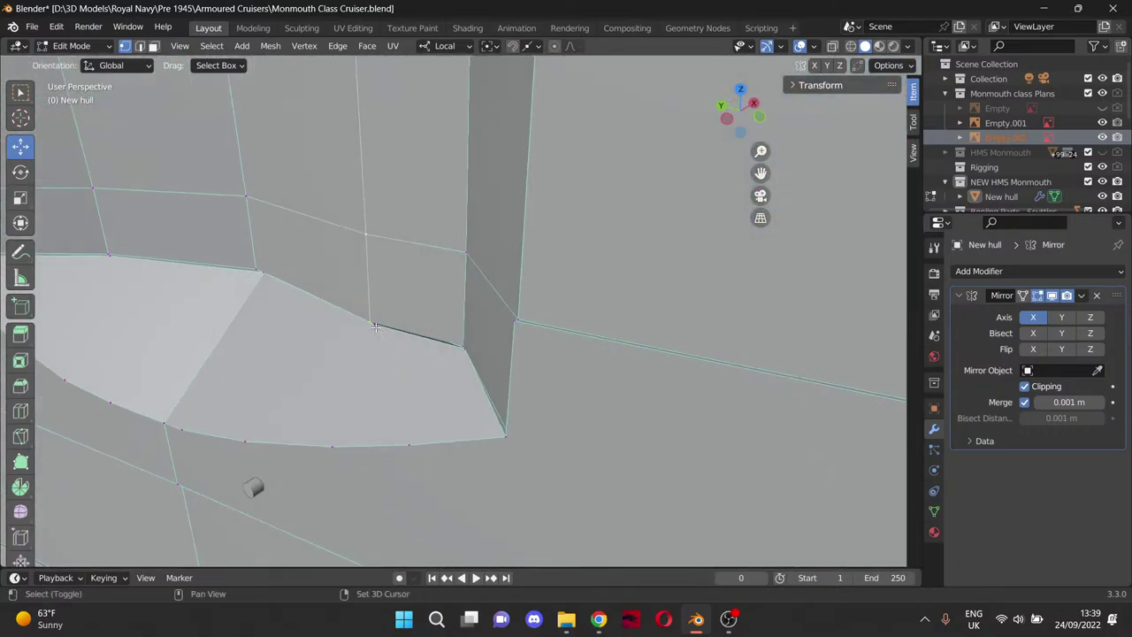
scroll(411, 299, "down", 2)
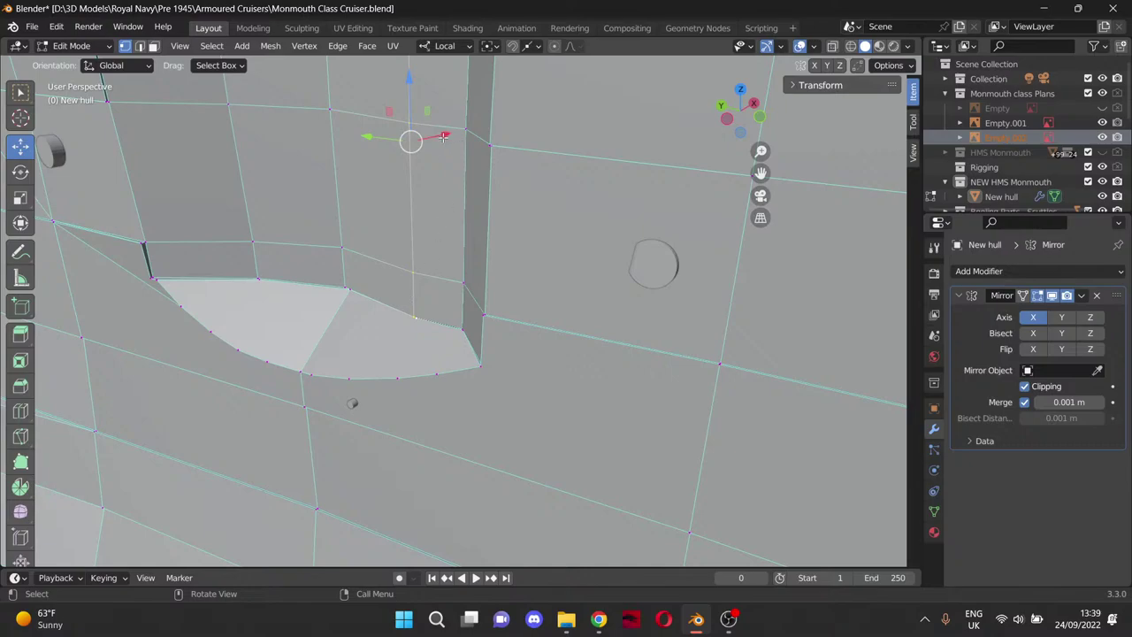
left_click_drag(443, 136, 457, 133)
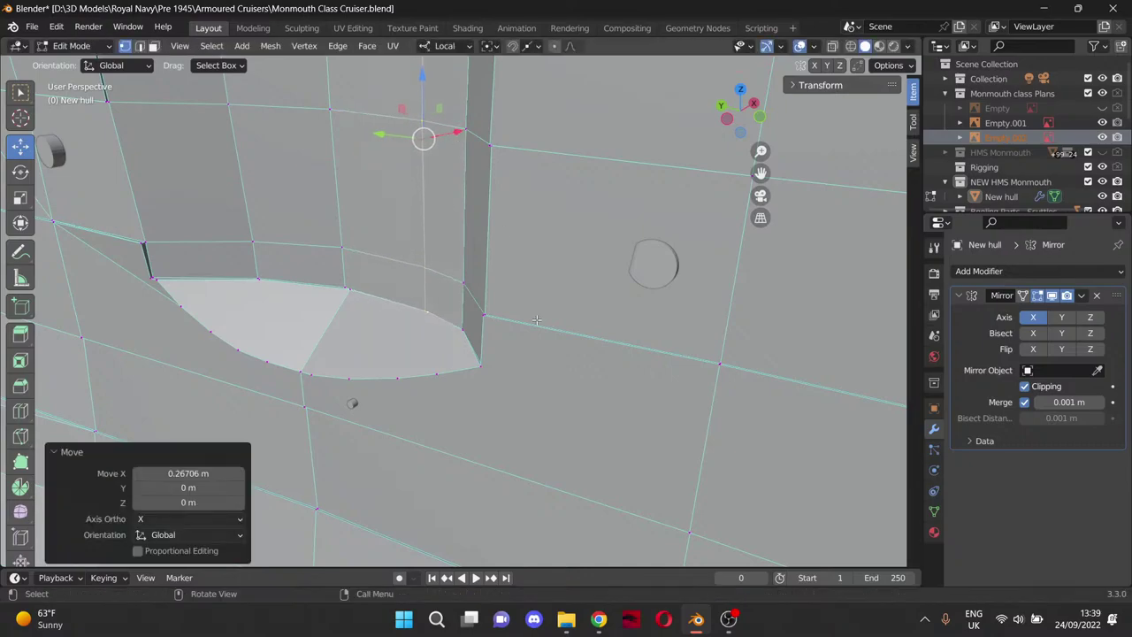
Check the forward casemate's rounded shape in top and right orthographic views.
middle_click_drag(546, 304, 516, 321)
key("KP_7")
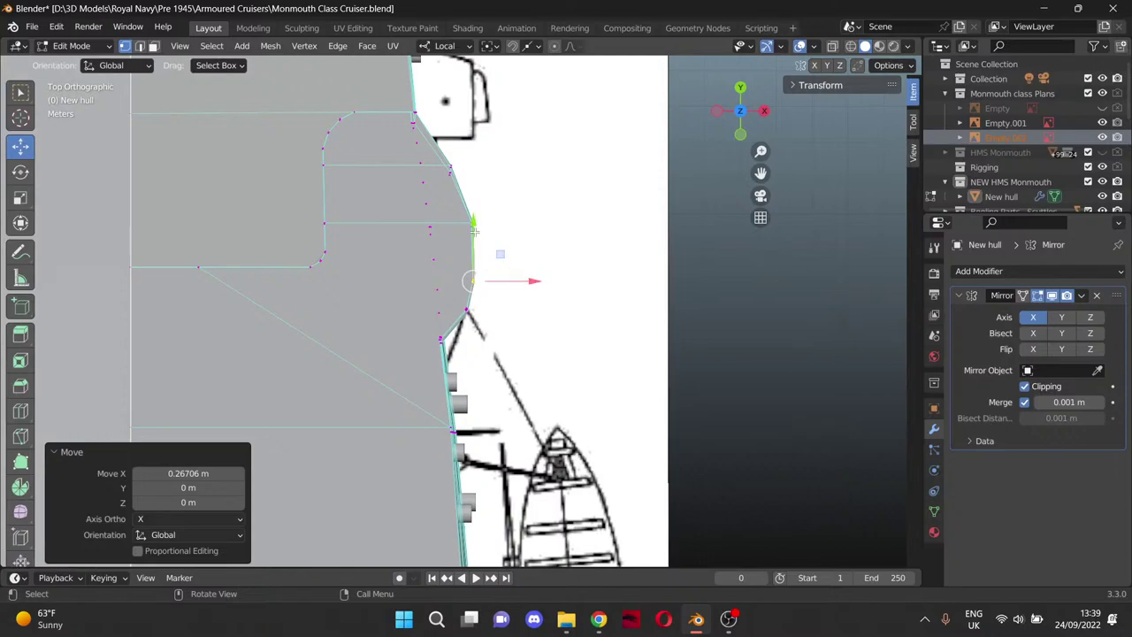
middle_click_drag(566, 389, 408, 270)
key("KP_3")
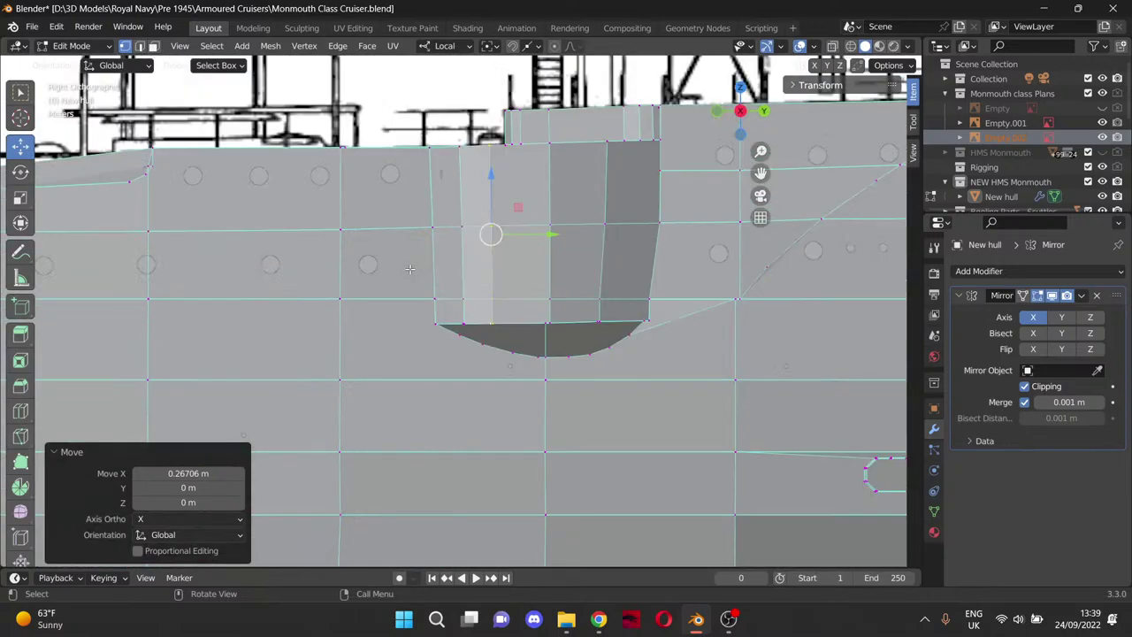
left_click(529, 625)
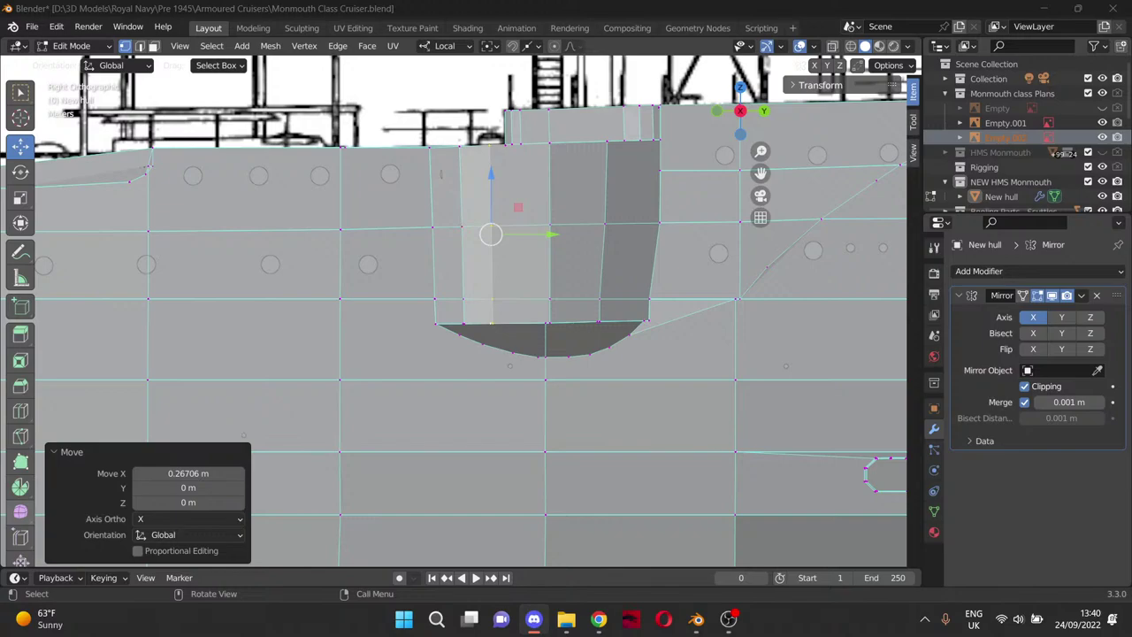
key("alt+Tab")
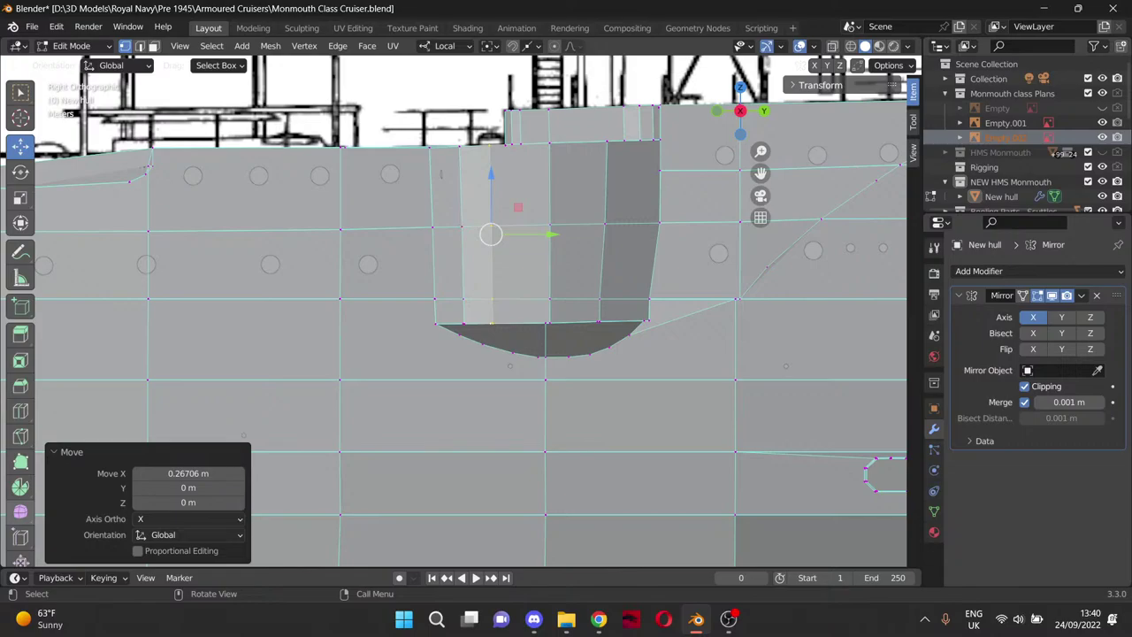
Select the vertical loop just forward of the middle one on the forward casemate and move it about 0.15 m outboard along X.
middle_click_drag(531, 336, 713, 375)
middle_click_drag(465, 323, 257, 323)
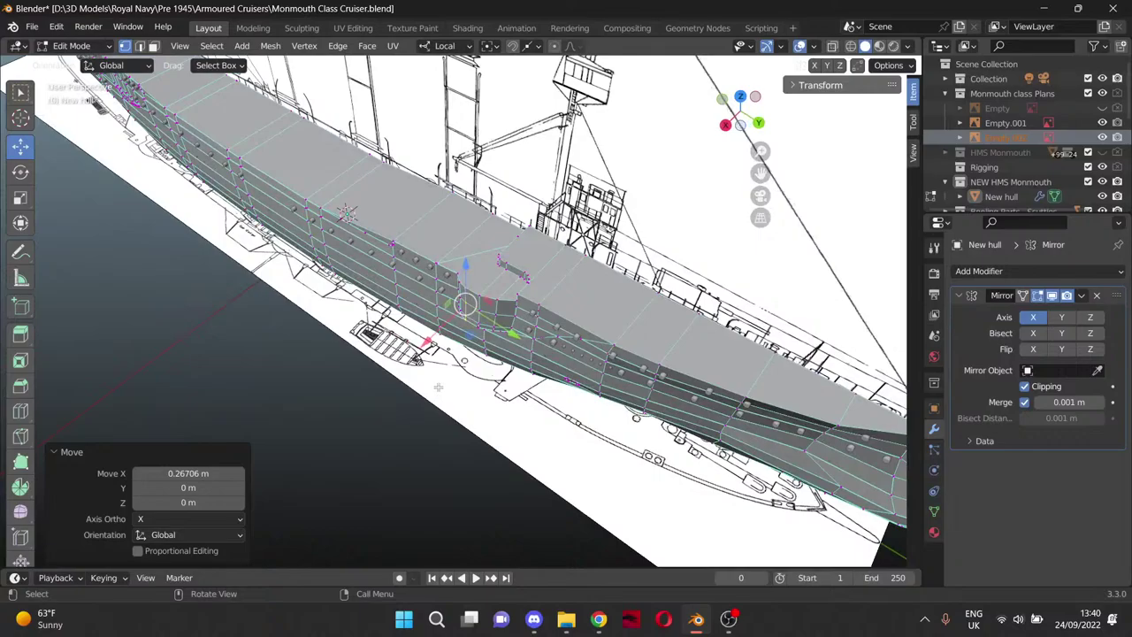
scroll(533, 412, "up", 5)
scroll(533, 413, "up", 3)
left_click(681, 241)
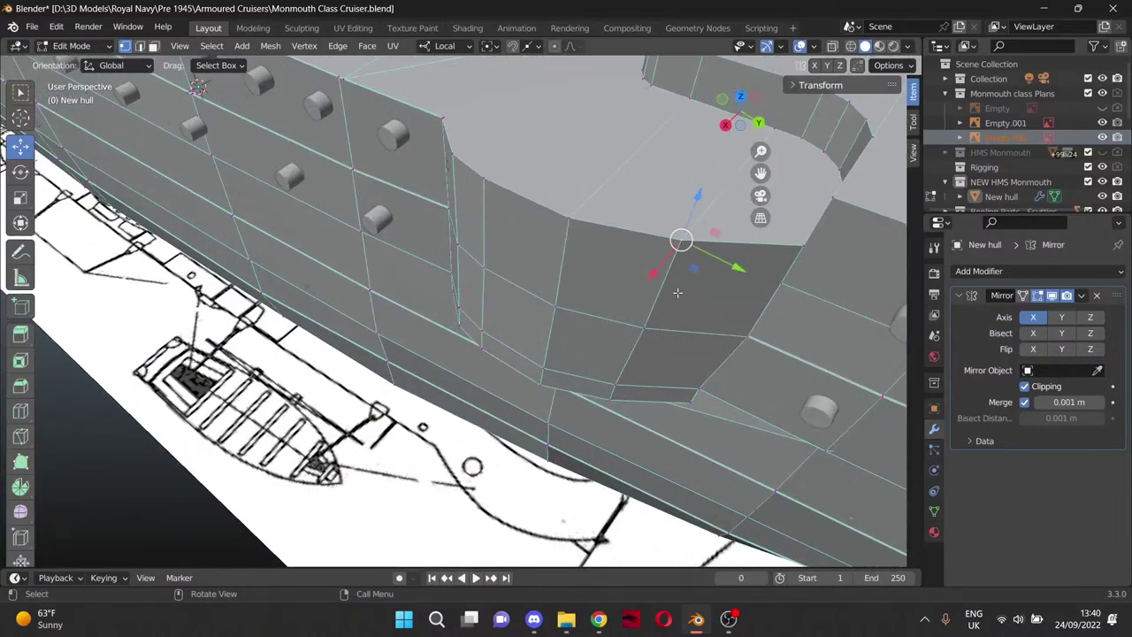
left_click(650, 328, "shift")
middle_click_drag(650, 328, 591, 228)
left_click(584, 232, "ctrl")
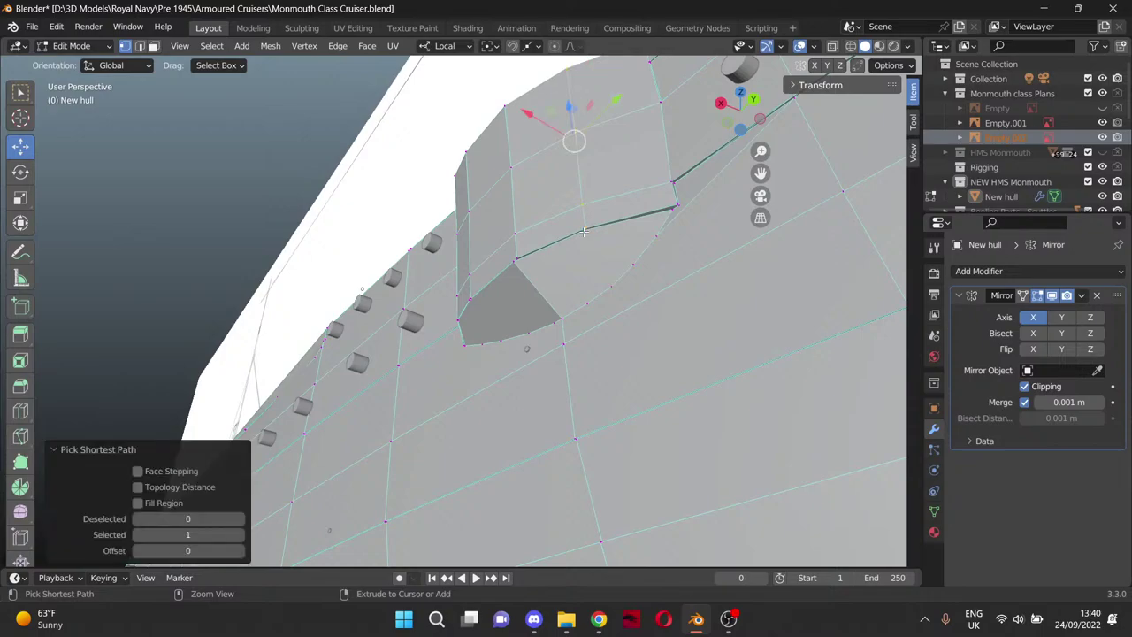
left_click_drag(528, 113, 527, 107)
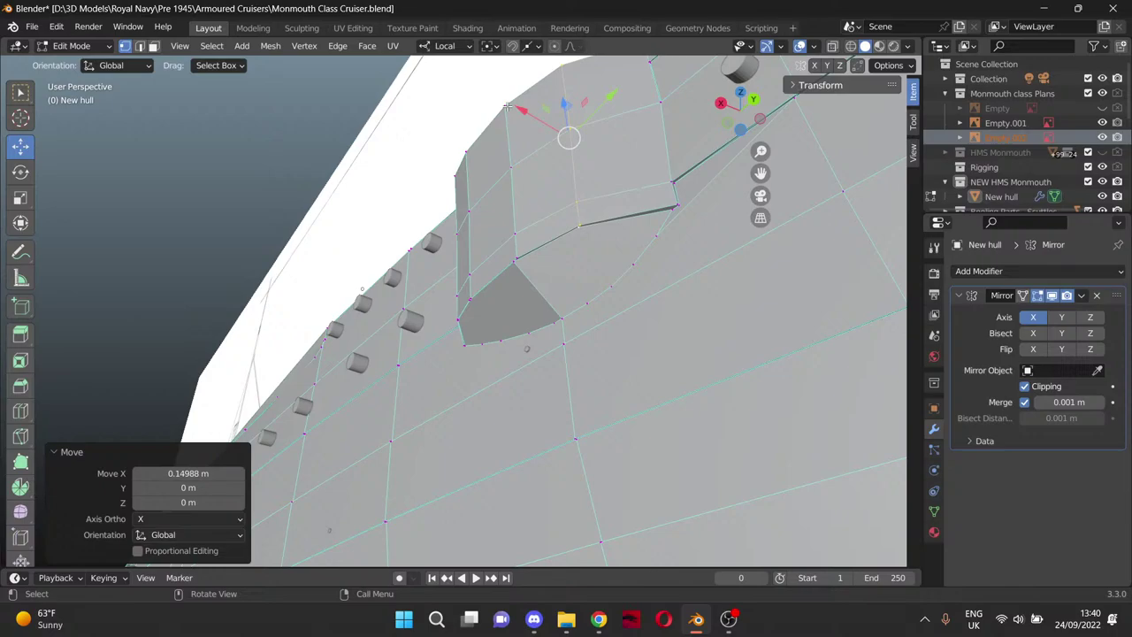
Select the forward casemate's middle vertical loop and move it about 0.10 m outboard along X to follow the plan outline.
left_click(505, 106)
left_click(514, 271, "ctrl")
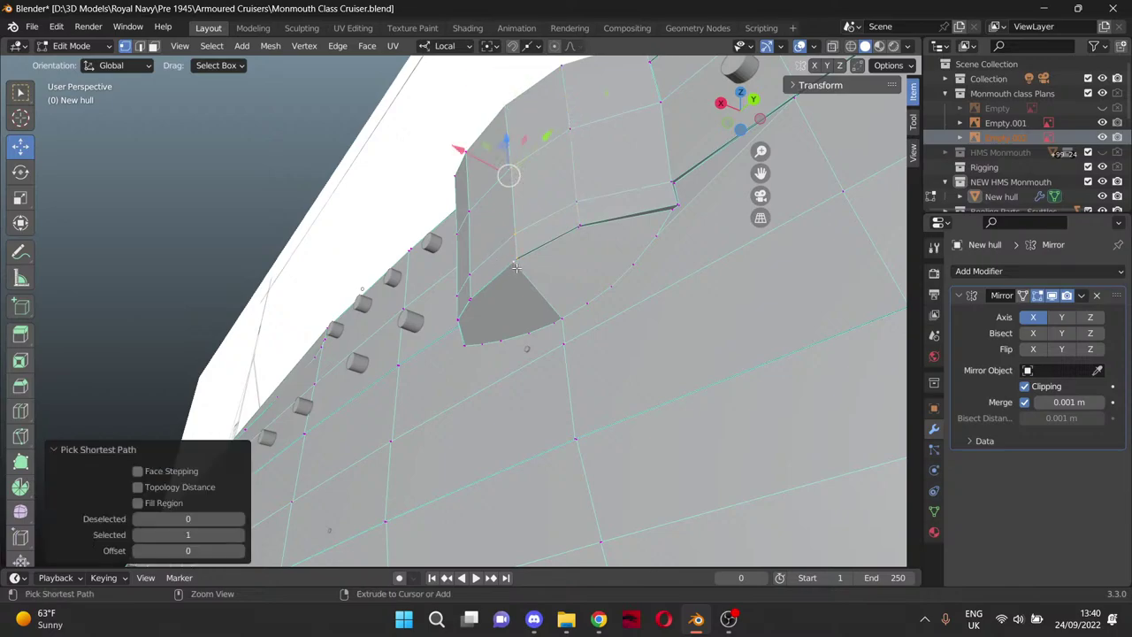
key("KP_7")
scroll(513, 281, "down", 3)
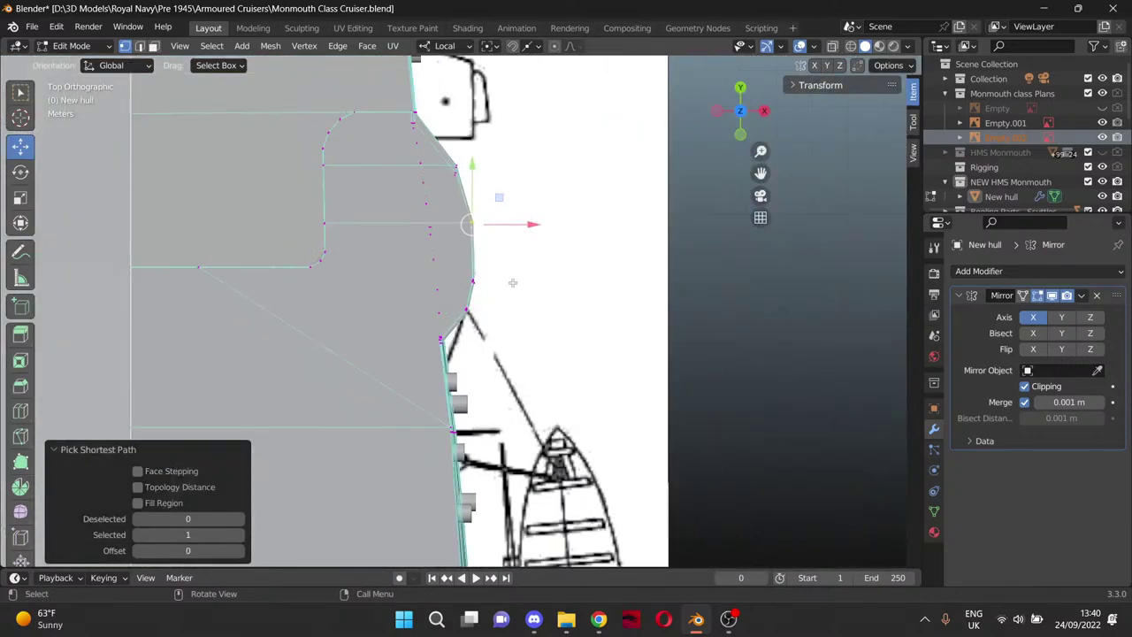
scroll(509, 301, "up", 4)
left_click_drag(537, 160, 544, 161)
mouse_move(760, 173)
left_mouse_down()
mouse_move(747, 309)
mouse_move(718, 392)
left_mouse_up()
mouse_move(521, 234)
middle_mouse_down()
mouse_move(432, 162)
mouse_move(531, 216)
middle_mouse_up()
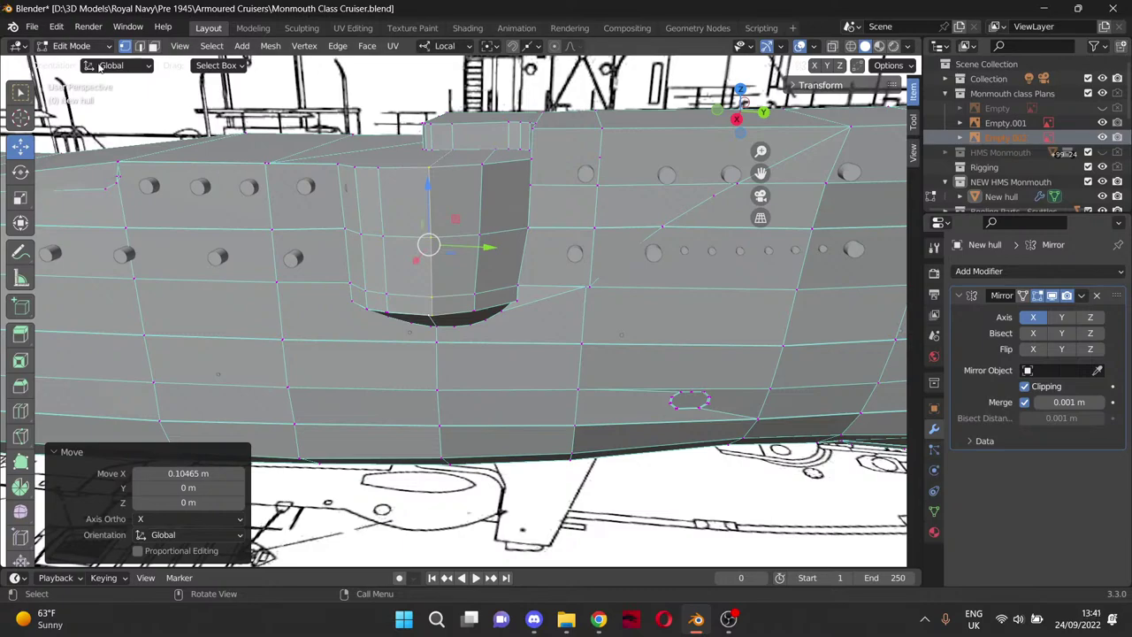
In Object Mode, move the porthole cylinder on the forward casemate's aft face about 0.39 m outboard along X.
key("alt+Tab")
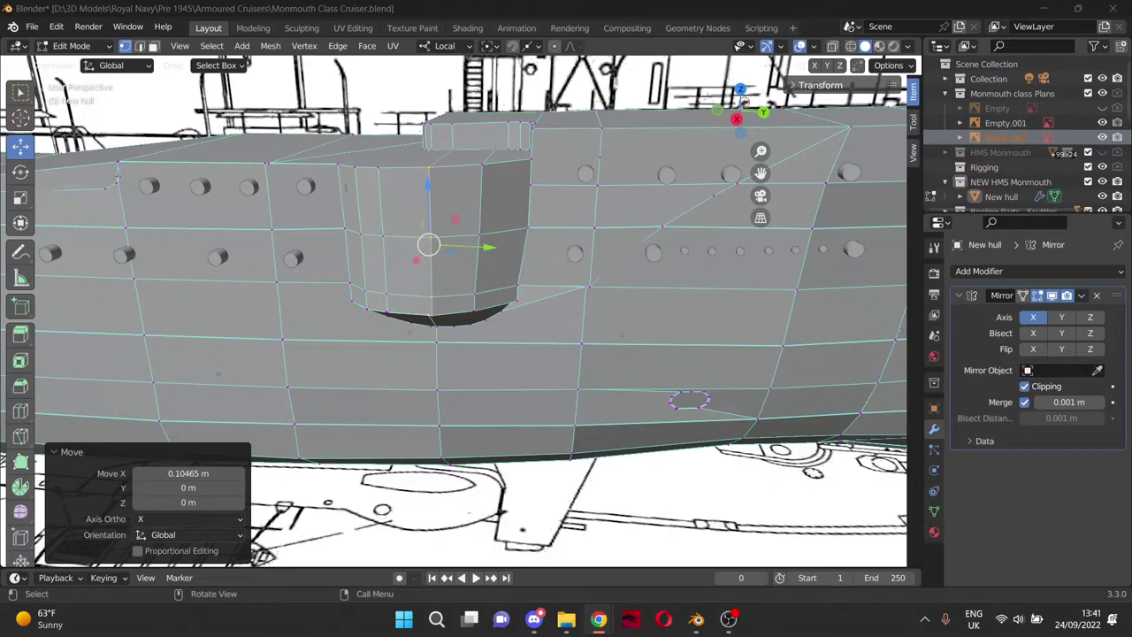
middle_click_drag(497, 375, 561, 374)
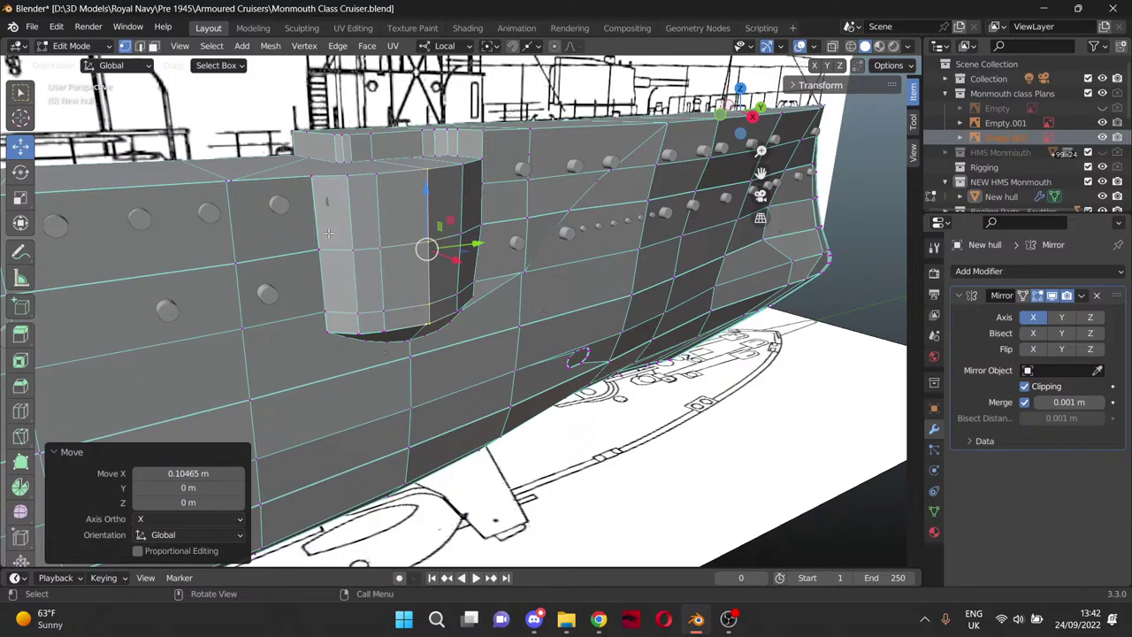
middle_click_drag(325, 235, 358, 266)
scroll(989, 154, "down", 8)
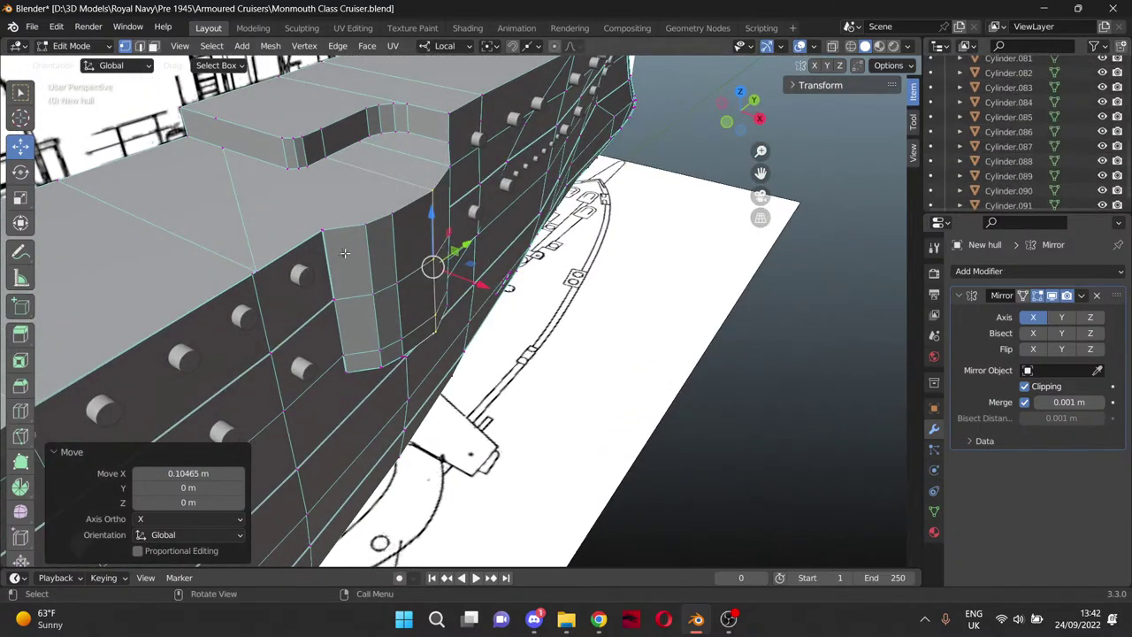
key("Tab")
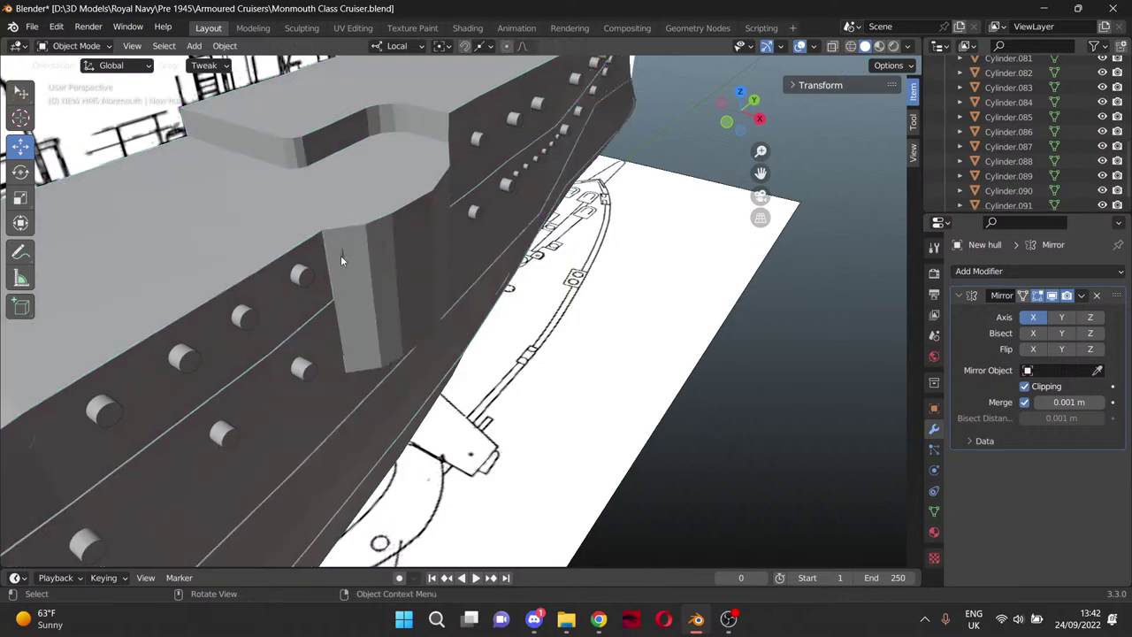
left_click(340, 255)
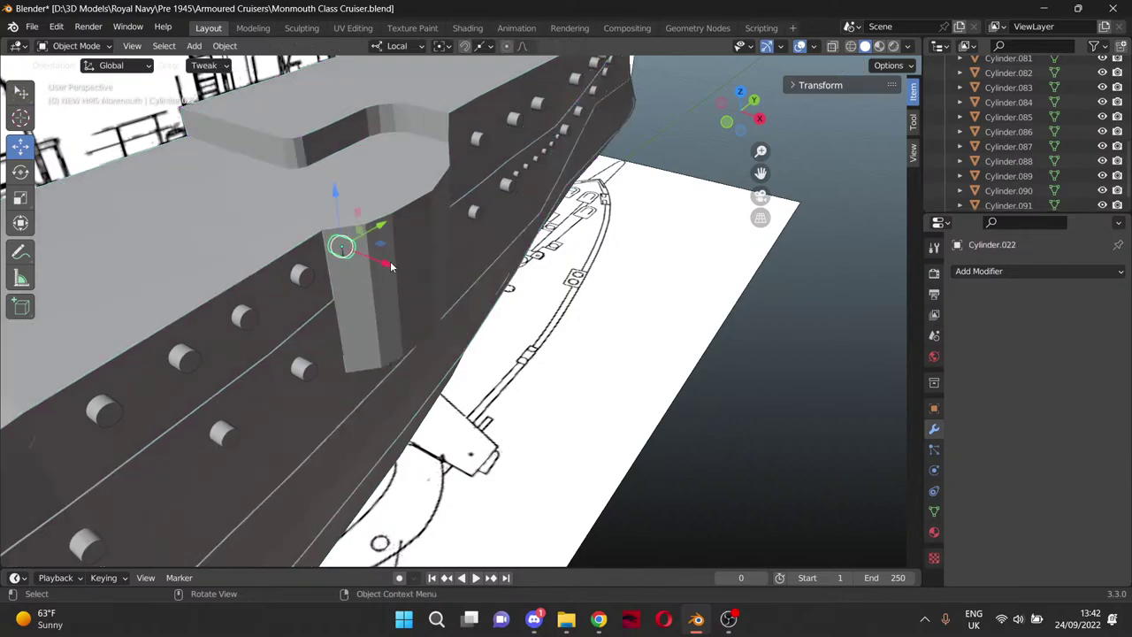
left_click_drag(392, 265, 402, 268)
Reopen the hull mesh for editing in right orthographic view at the aft casemate and its sponson arc.
middle_click_drag(451, 273, 773, 313)
scroll(331, 262, "down", 5)
middle_click_drag(413, 319, 436, 305)
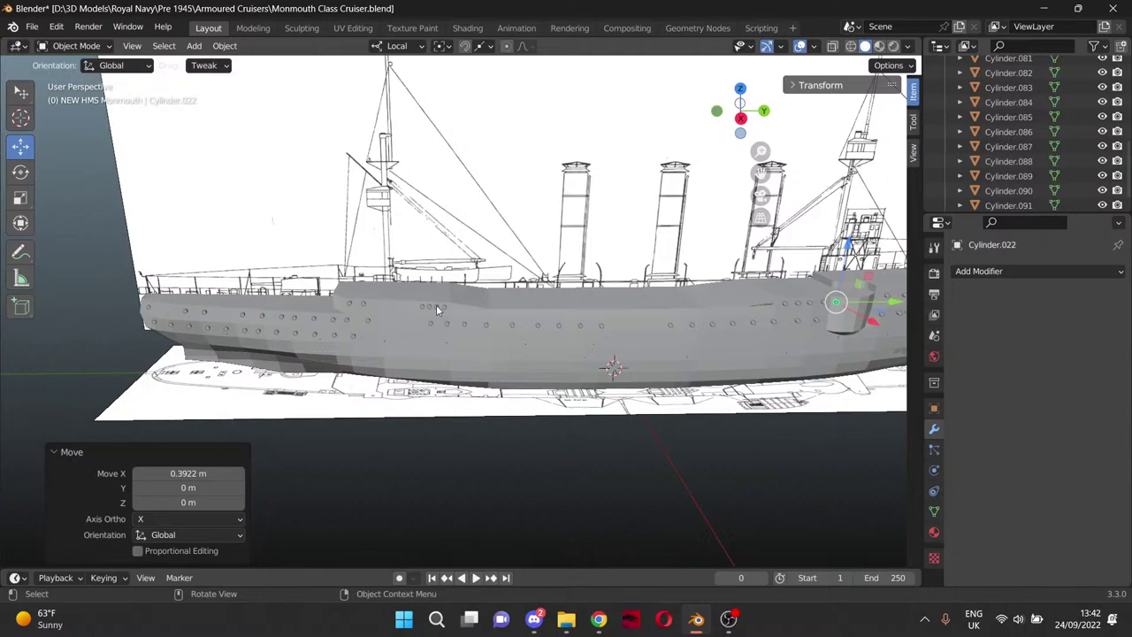
key("KP_3")
scroll(434, 305, "up", 6)
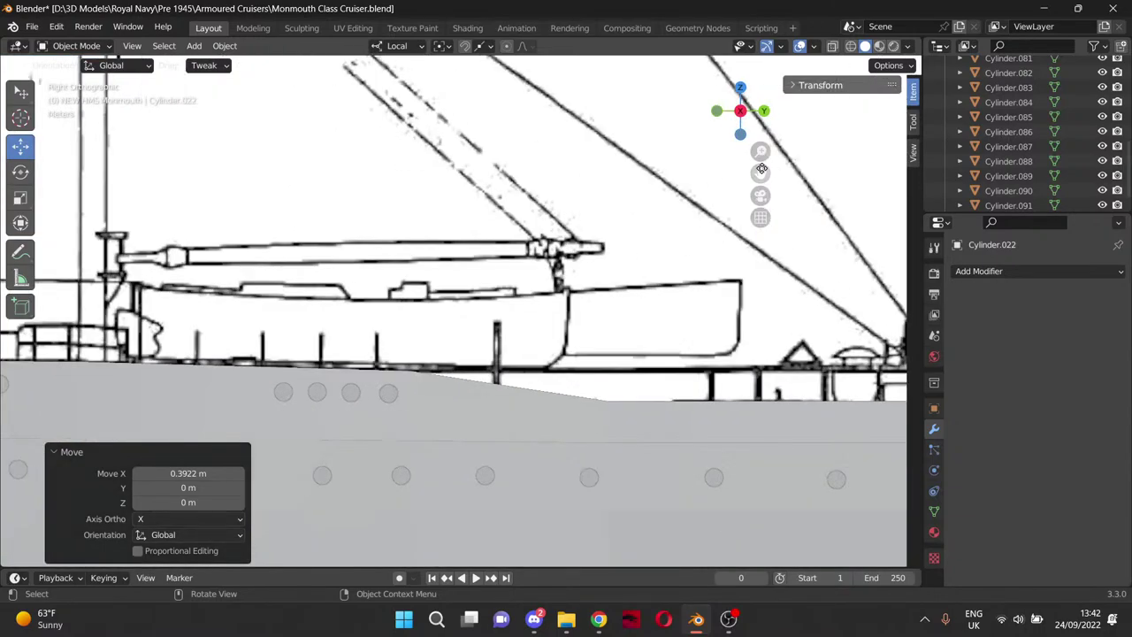
middle_click_drag(762, 168, 1131, 22, "shift")
middle_click_drag(585, 272, 413, 308, "shift")
left_click(412, 307)
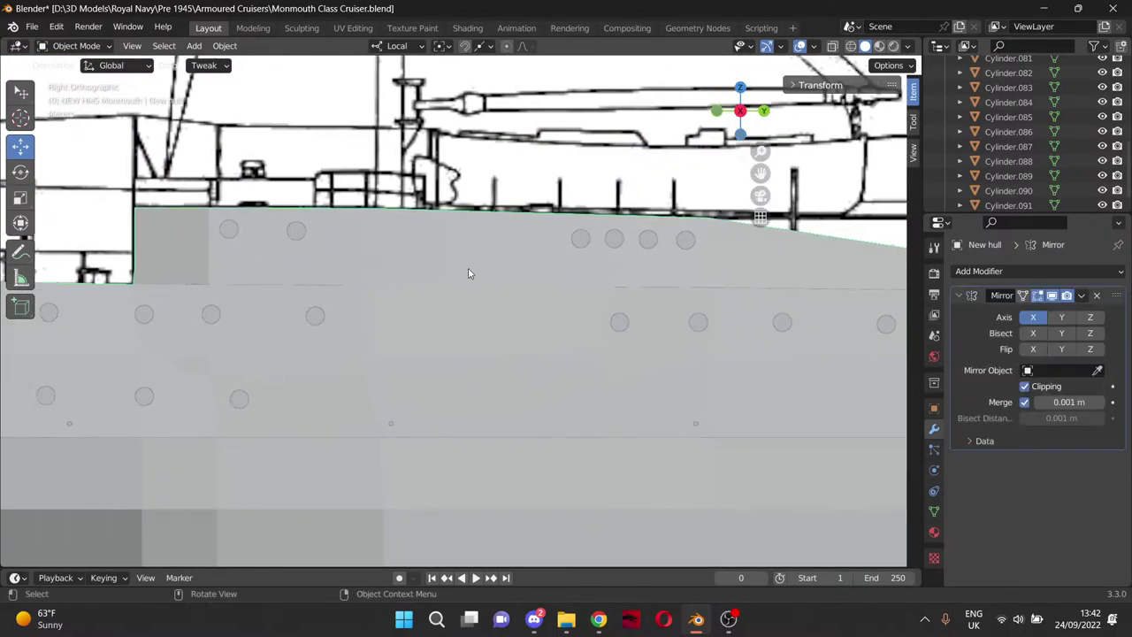
key("Tab")
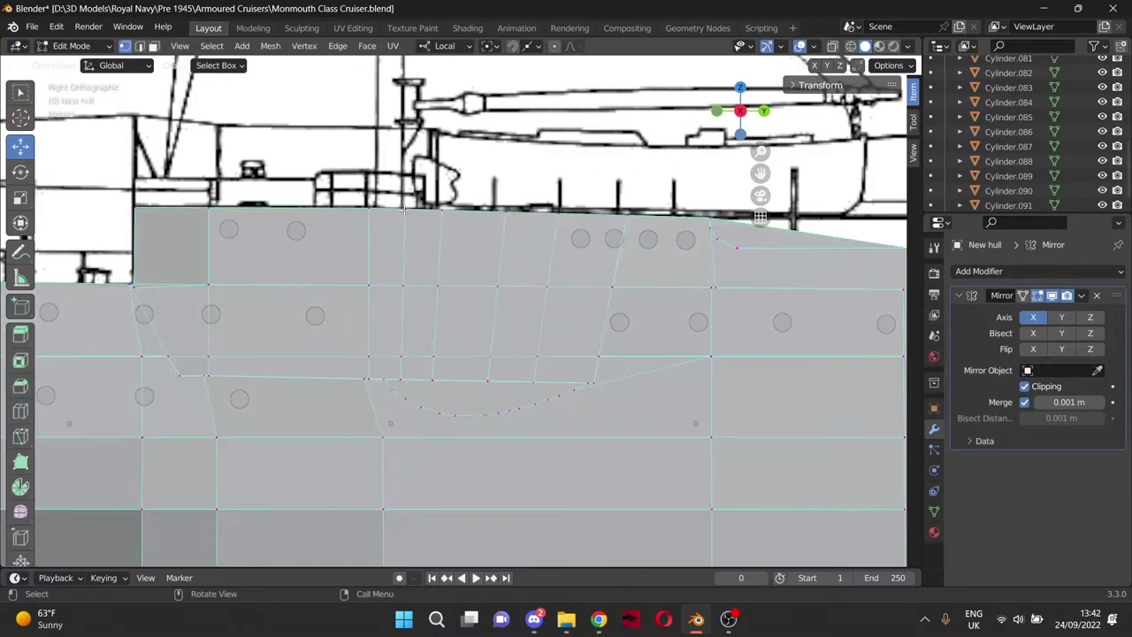
Select the four intermediate vertical loops of the aft casemate's side, from the deck edge down to its lower edge.
right_click(404, 210, "shift")
left_click(404, 378, "ctrl")
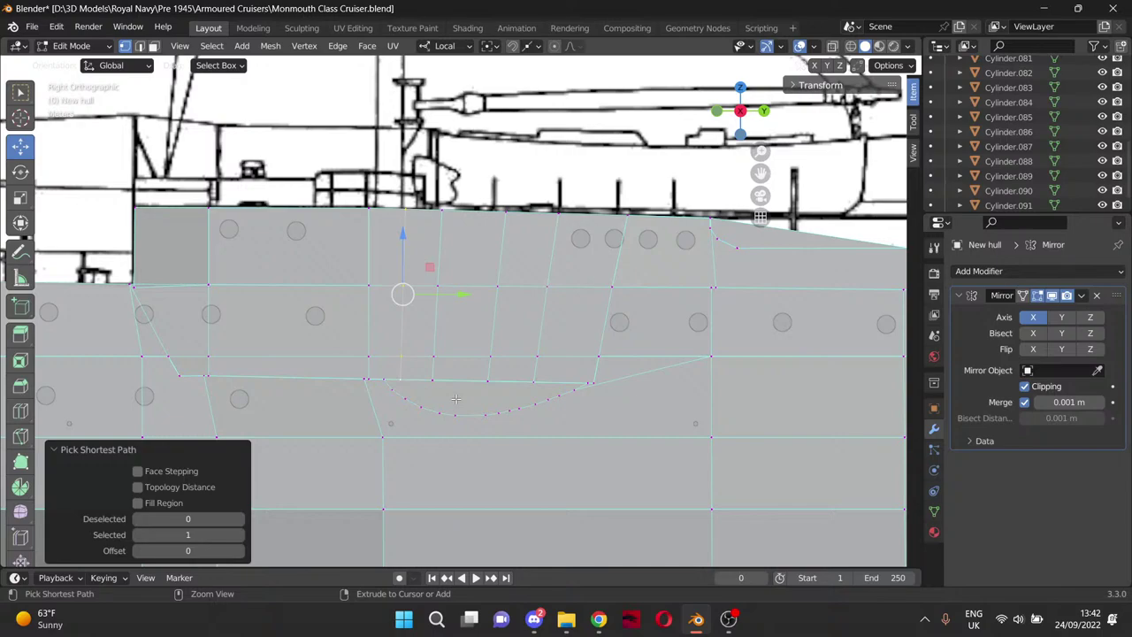
left_click(442, 211, "shift")
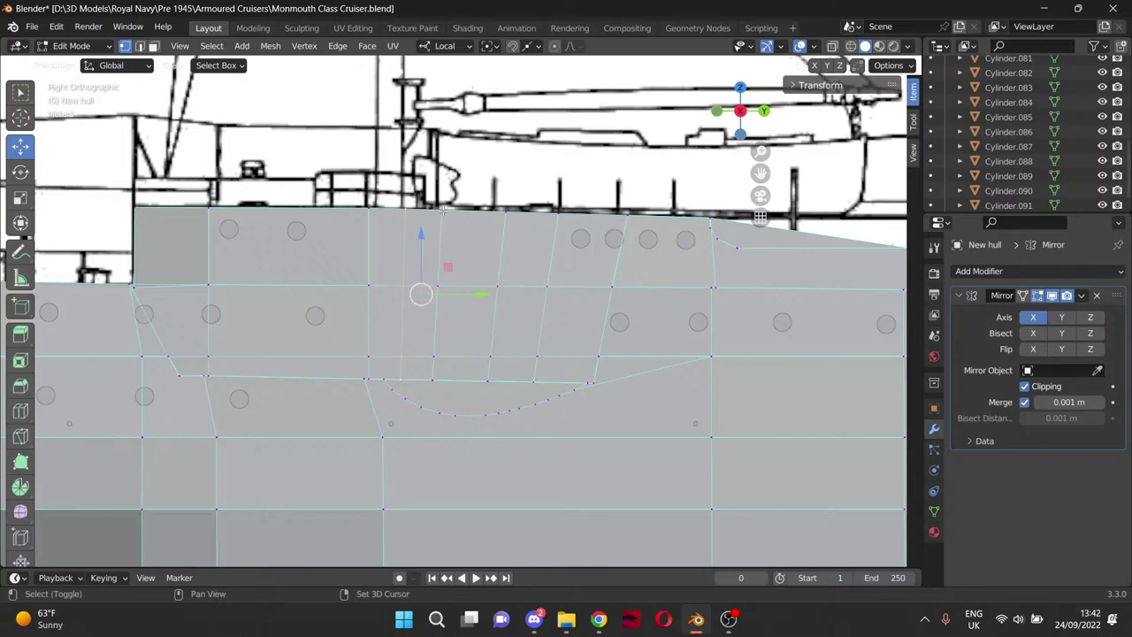
left_click(438, 380, "ctrl")
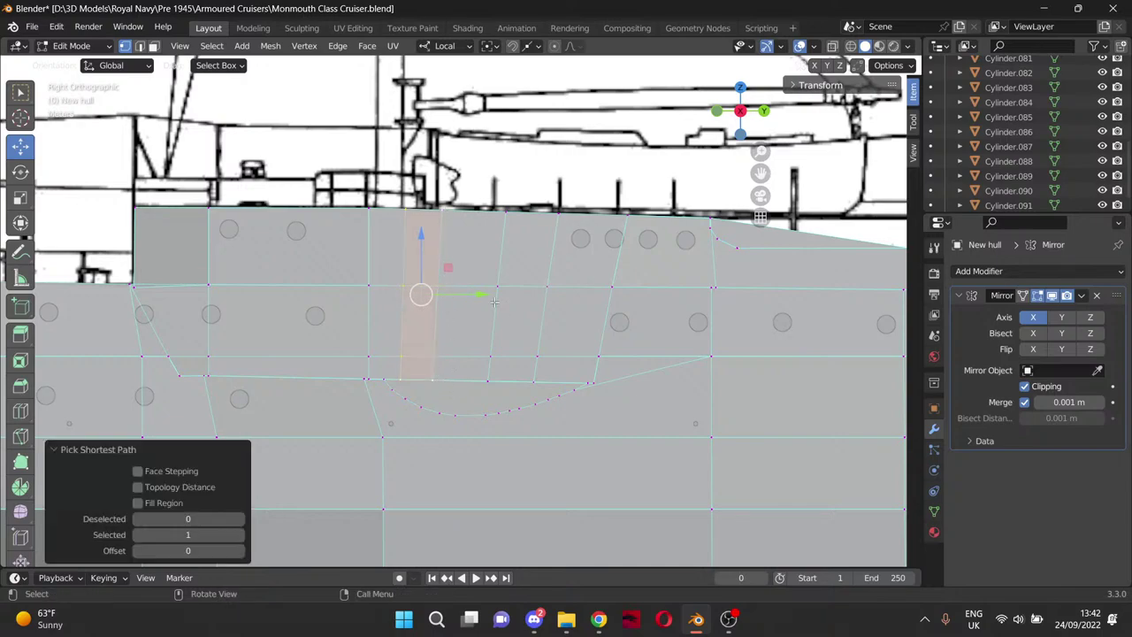
left_click(507, 211, "shift")
left_click(489, 380, "ctrl")
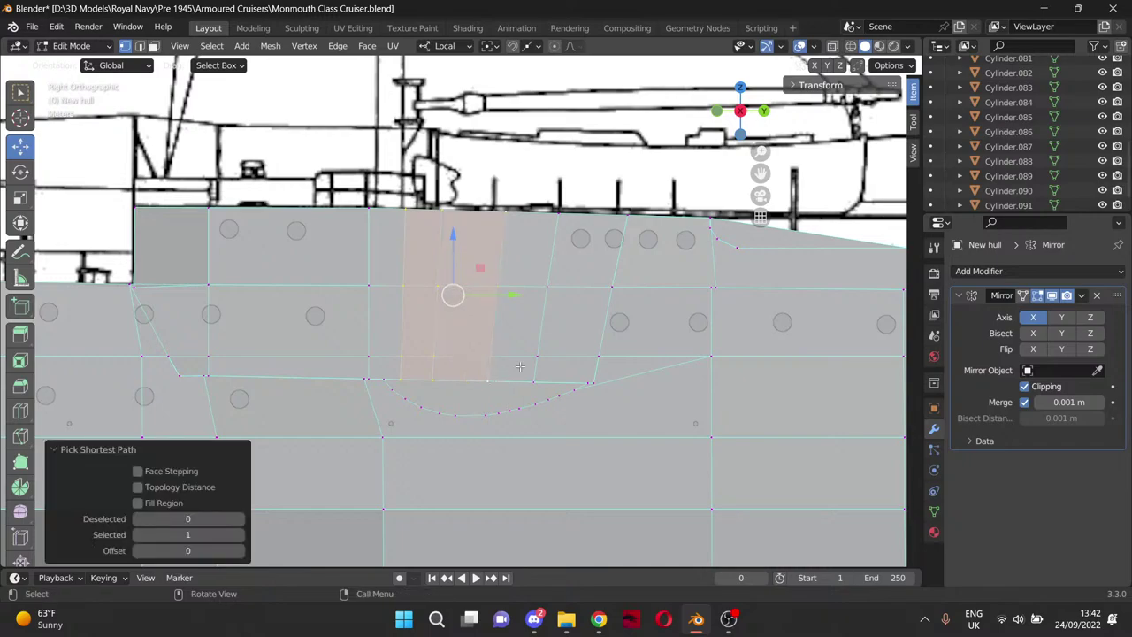
left_click(559, 210, "shift")
left_click(534, 384, "ctrl")
scroll(653, 308, "up", 2)
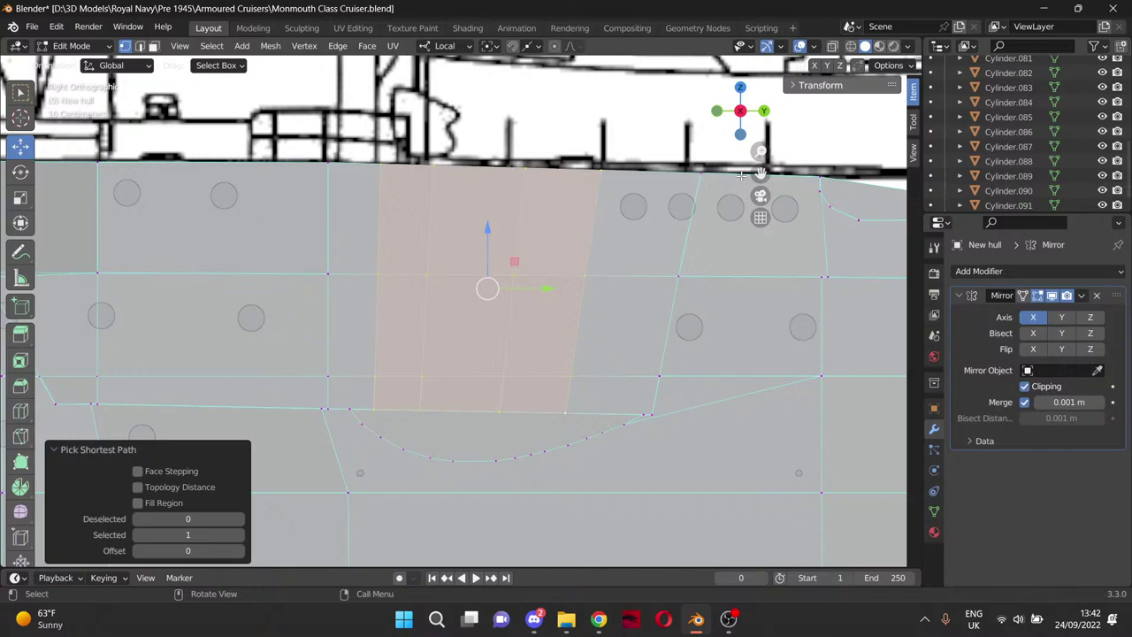
left_click_drag(761, 173, 735, 61)
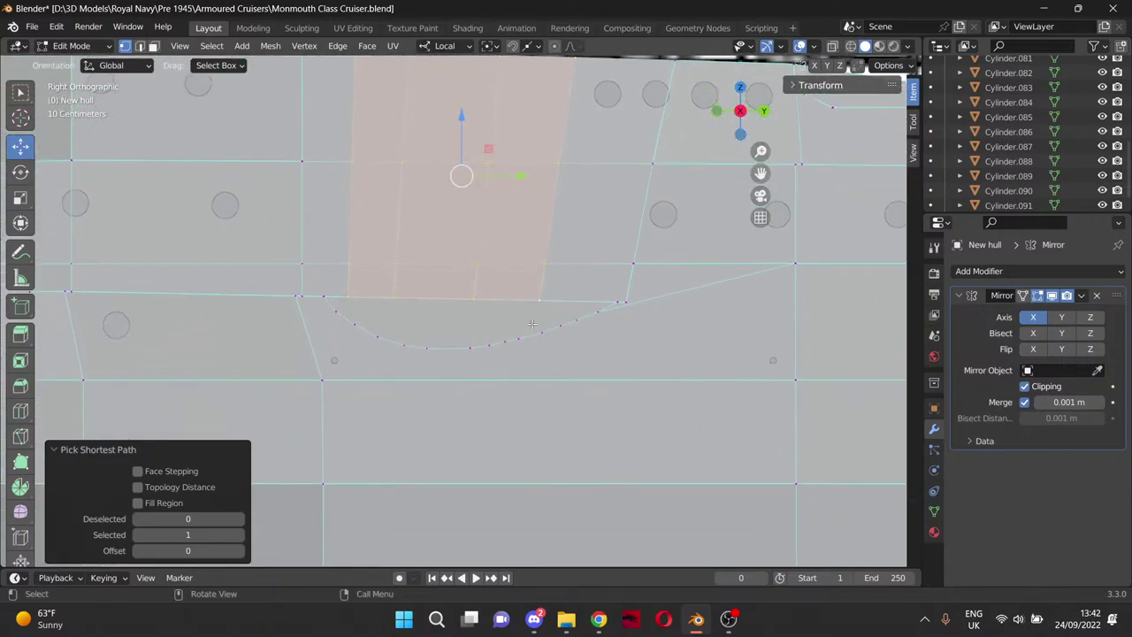
key("k")
left_click(426, 348)
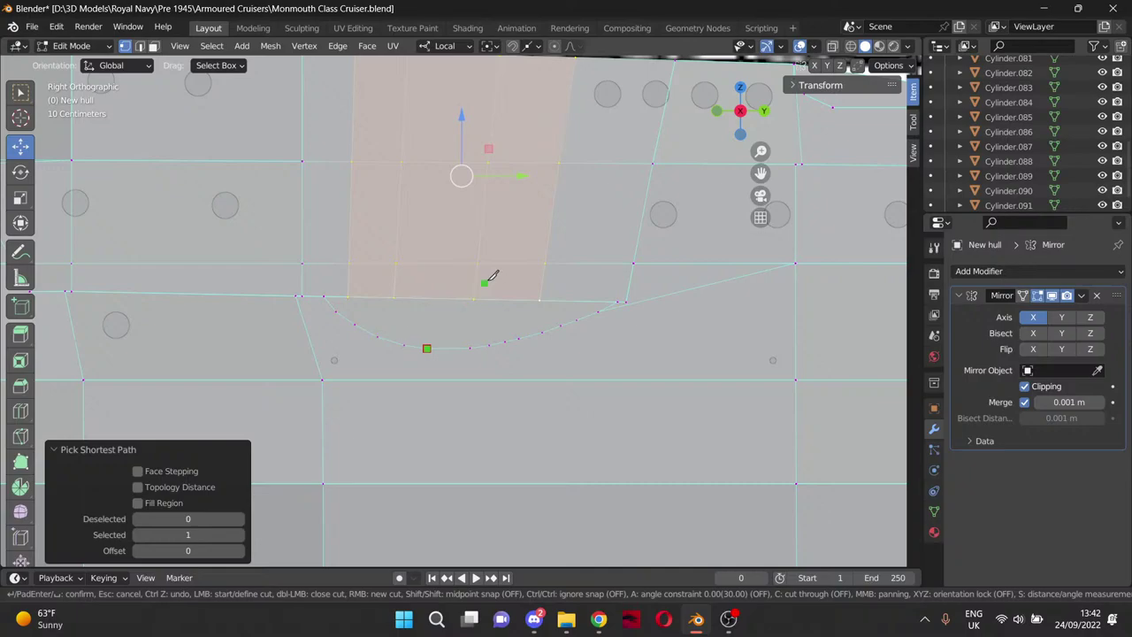
middle_click_drag(538, 267, 544, 301)
key("Escape")
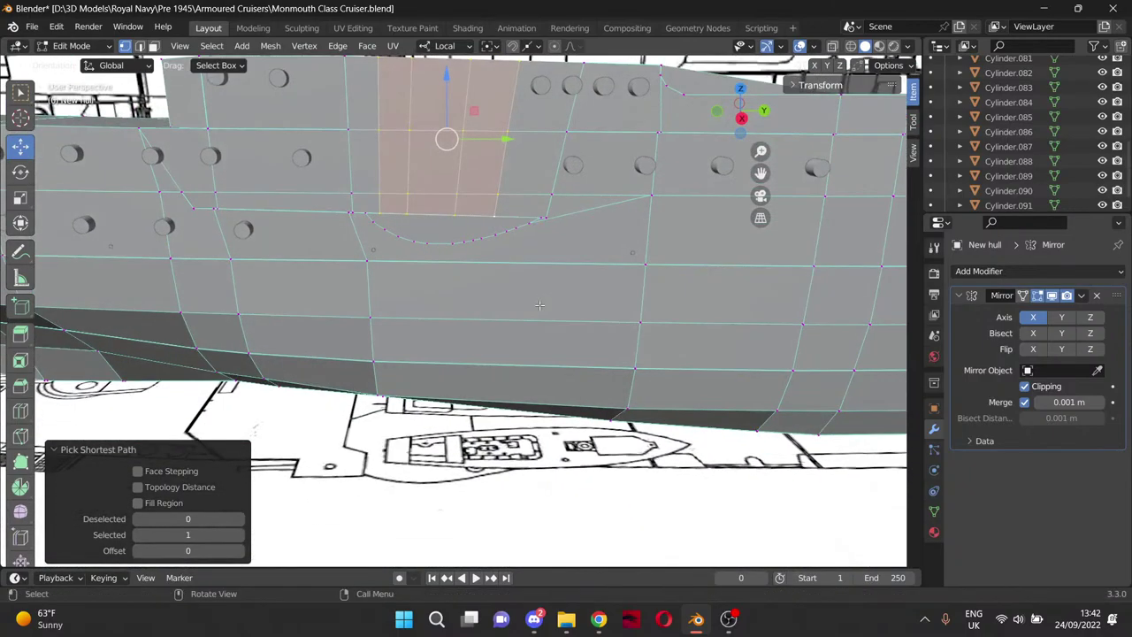
Move the selected casemate vertex columns outward along X in top view towards the curved outline on the plan blueprint.
key("KP_7")
scroll(410, 336, "down", 6)
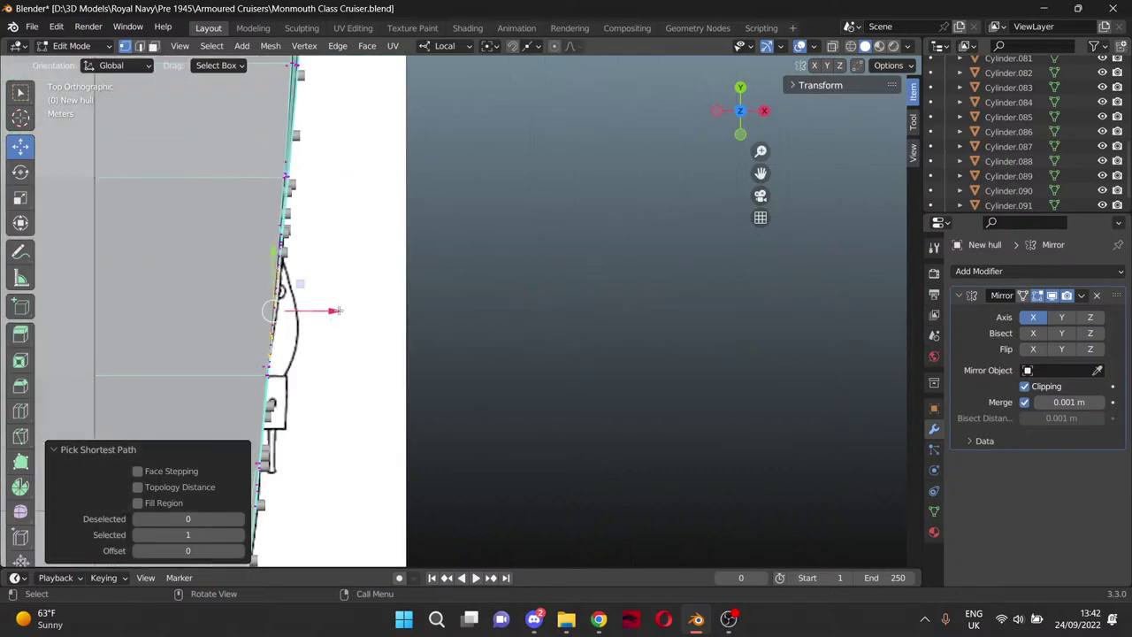
left_click_drag(333, 312, 345, 310)
Select a single vertical column of casemate vertices and move it outward along X to the plan's curved outline.
middle_click_drag(345, 311, 349, 154)
left_click(336, 141)
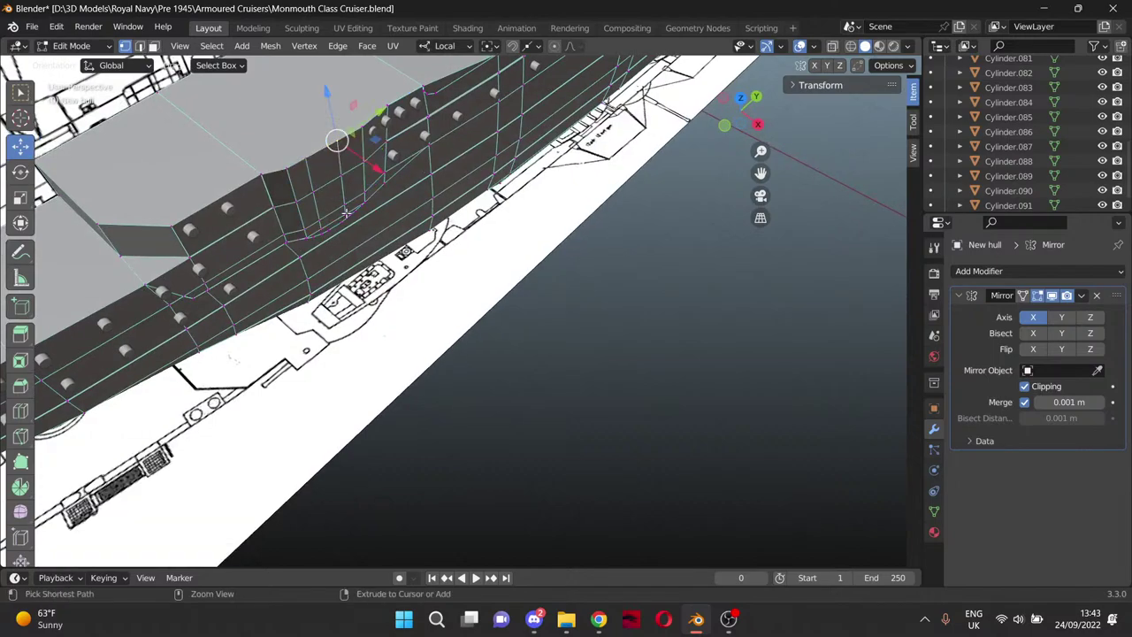
left_click(344, 212, "ctrl")
key("KP_7")
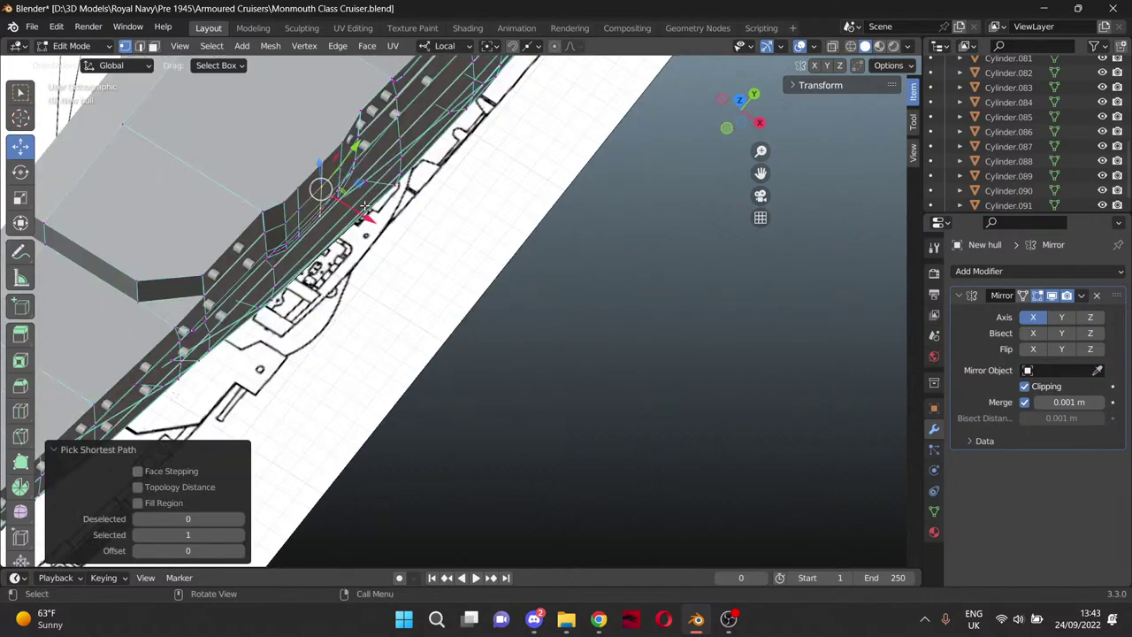
left_click_drag(347, 300, 359, 304)
Select the neighbouring vertex column towards −Y and move it outward along X onto the plan's curve.
middle_click_drag(354, 318, 316, 292)
left_click(316, 292, "ctrl")
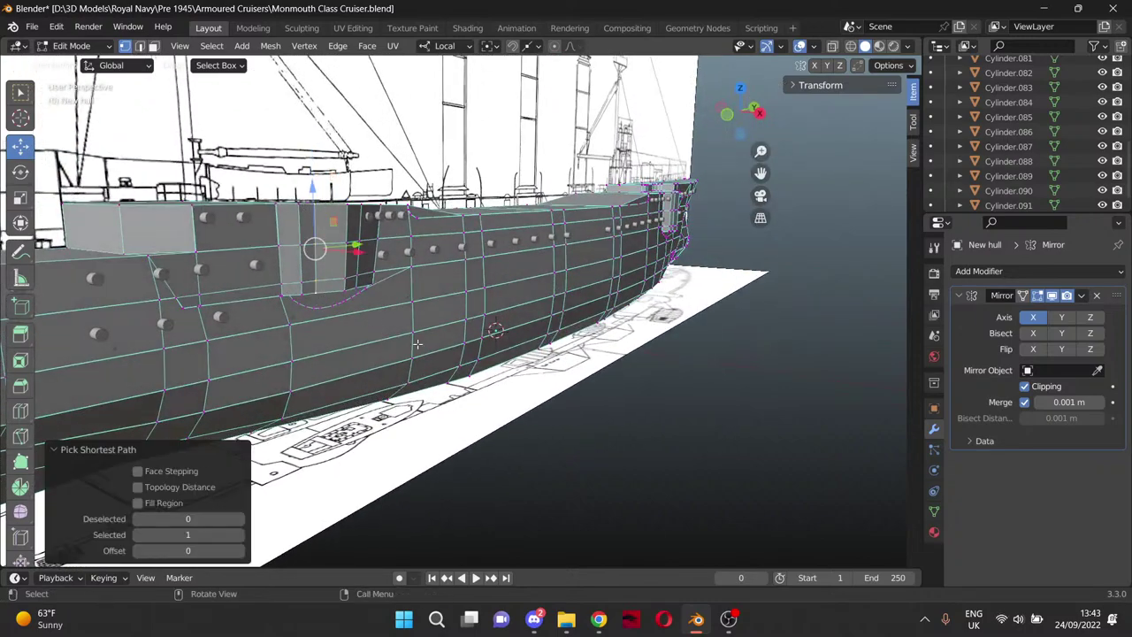
key("KP_7")
left_click_drag(345, 339, 361, 334)
Select the casemate's outermost vertex column at its −Y end and move it outward about 0.68 m along X.
middle_click_drag(379, 384, 304, 247)
left_click(297, 189)
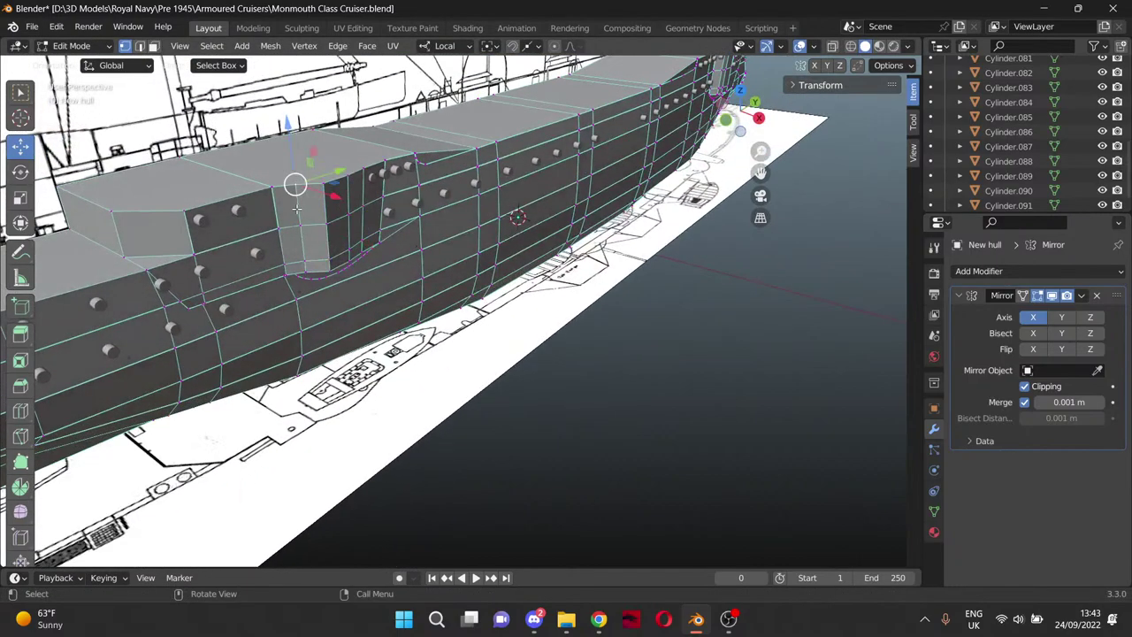
left_click(310, 268, "ctrl")
key("KP_7")
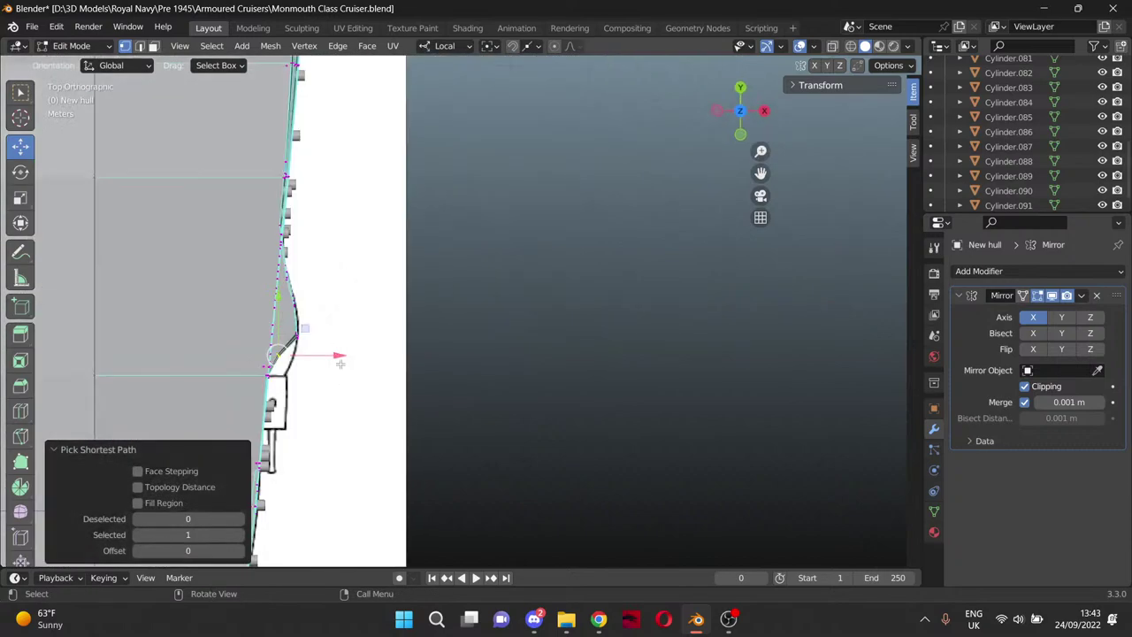
left_click_drag(340, 364, 358, 361)
Add one centred vertical loop cut through the end faces of the casemate bulge on its −Y side.
middle_click_drag(381, 398, 348, 279)
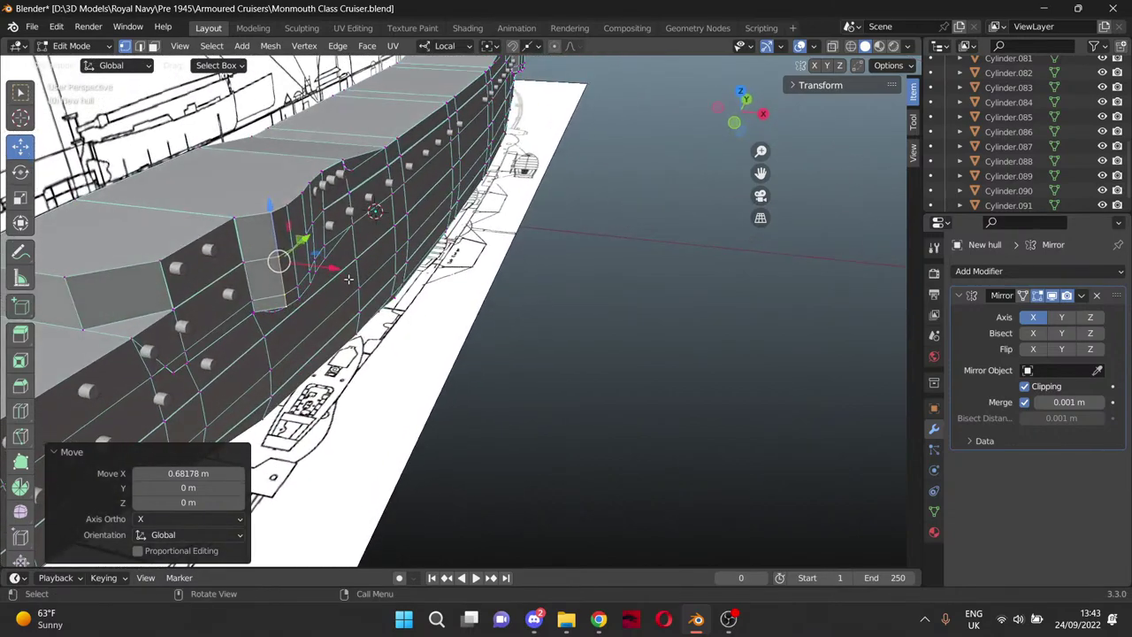
scroll(331, 282, "up", 3)
left_click_drag(761, 174, 911, 203)
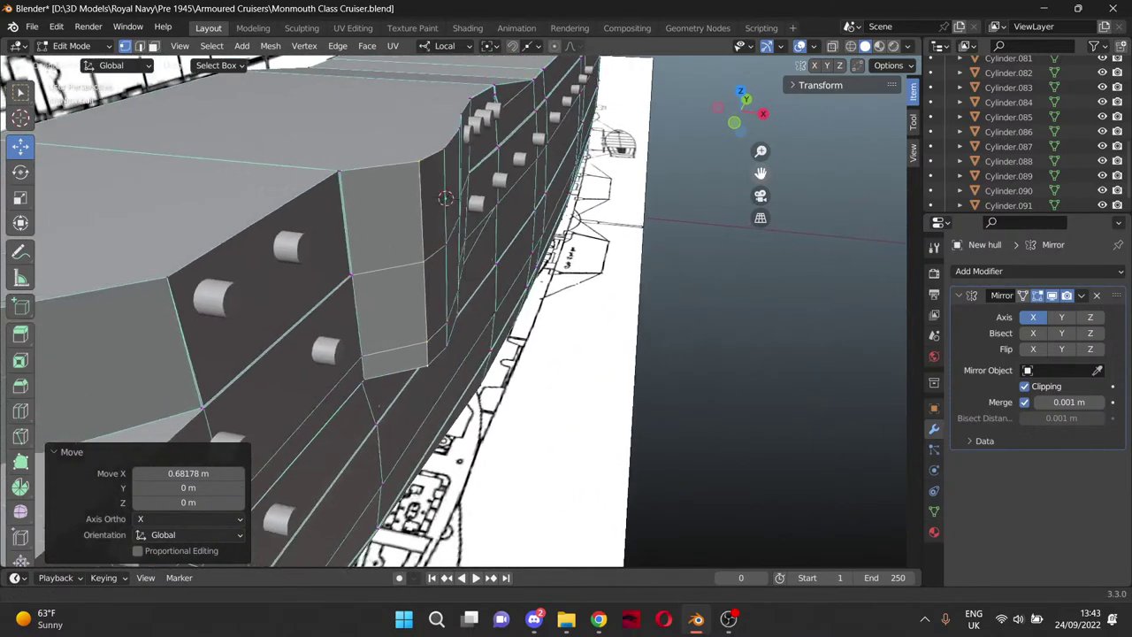
scroll(482, 226, "up", 2)
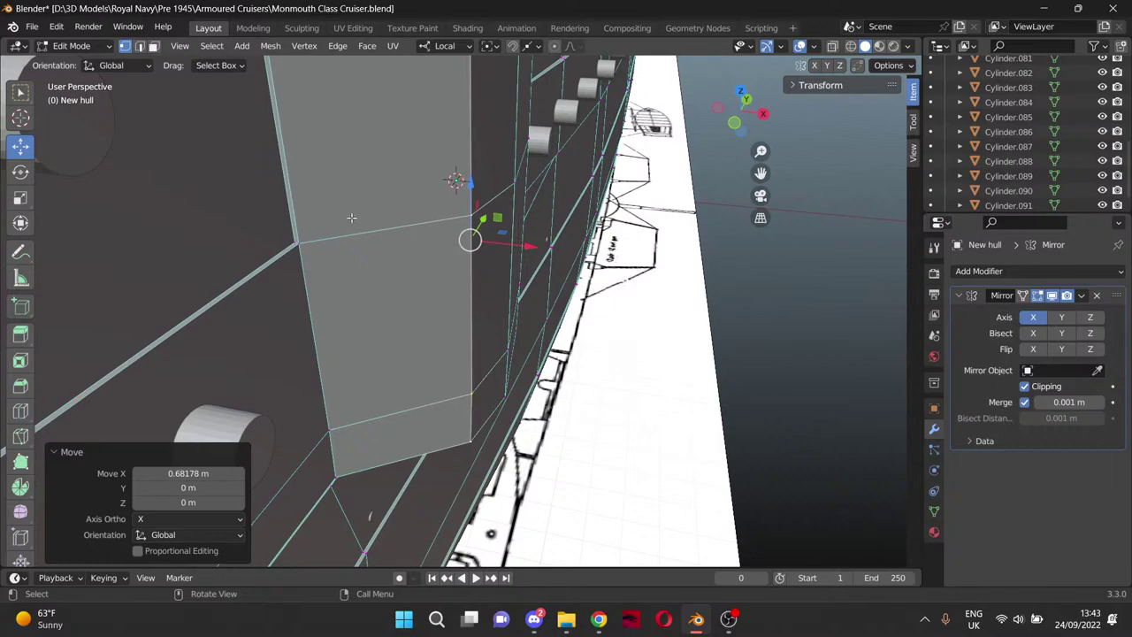
middle_click_drag(351, 217, 383, 247)
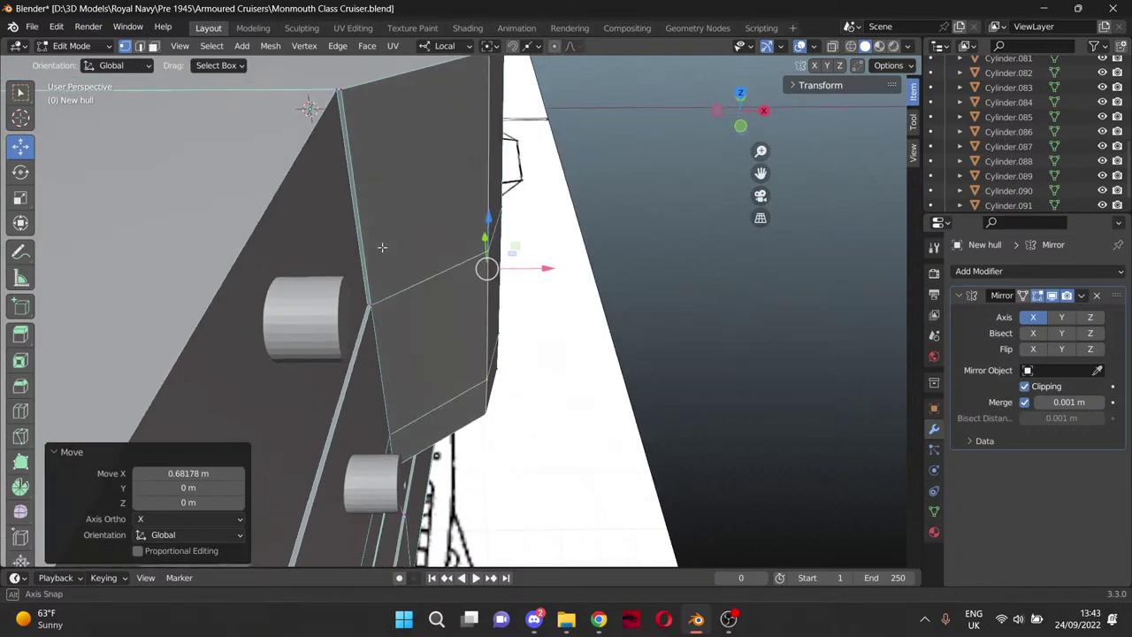
scroll(382, 247, "down", 3)
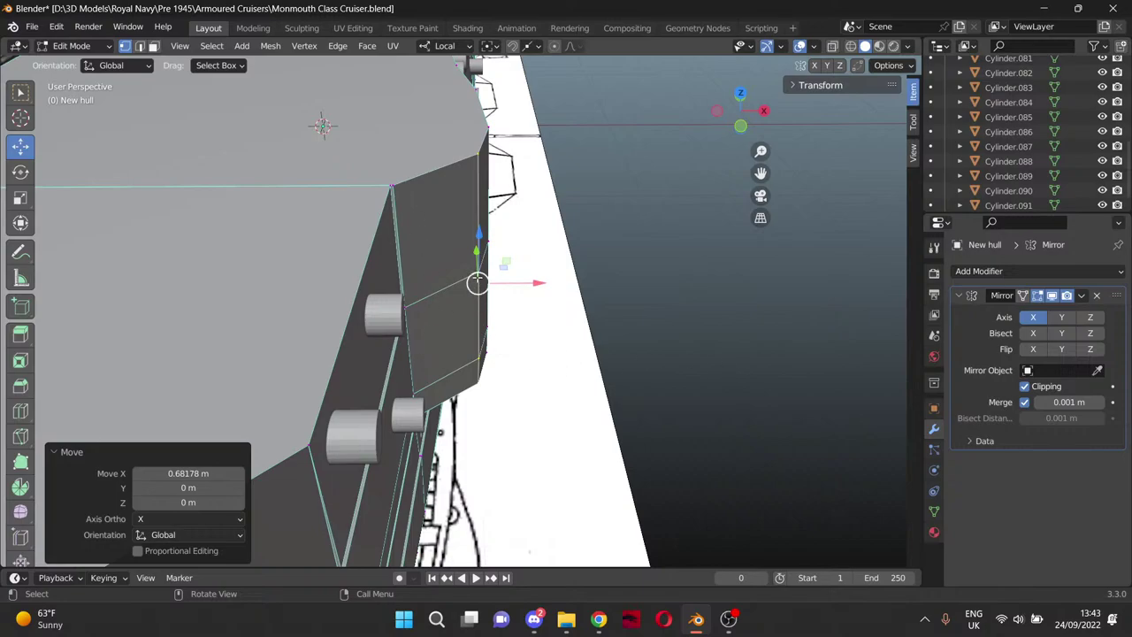
left_click(24, 414)
left_click(433, 287)
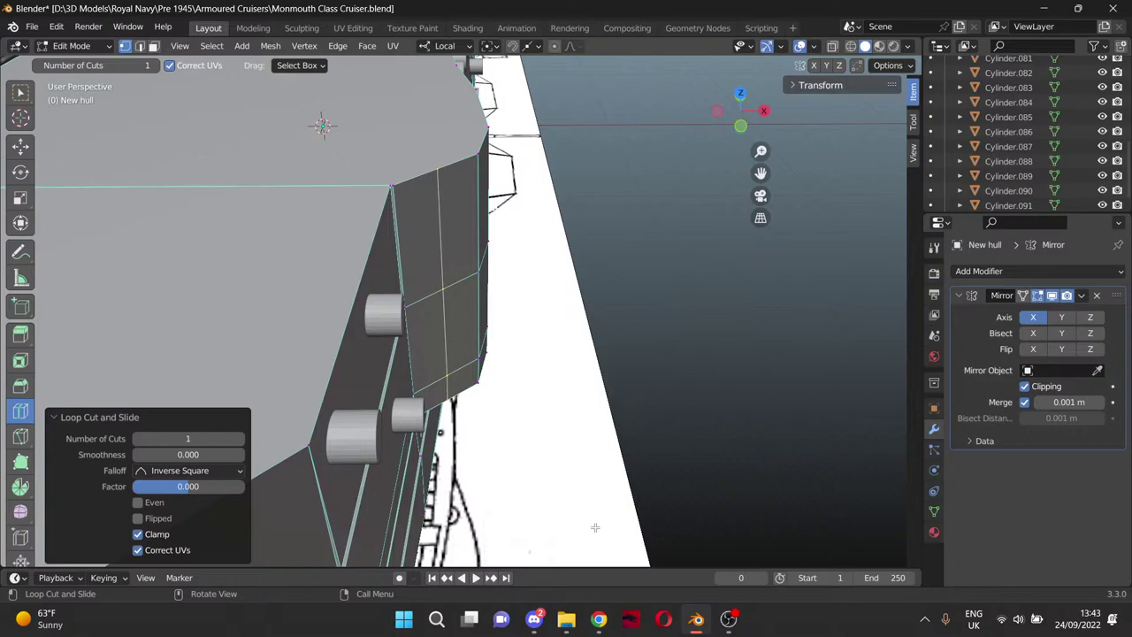
Move the new loop about -0.445 m along Y in side view, in line with the casemate's end edge.
key("KP_3")
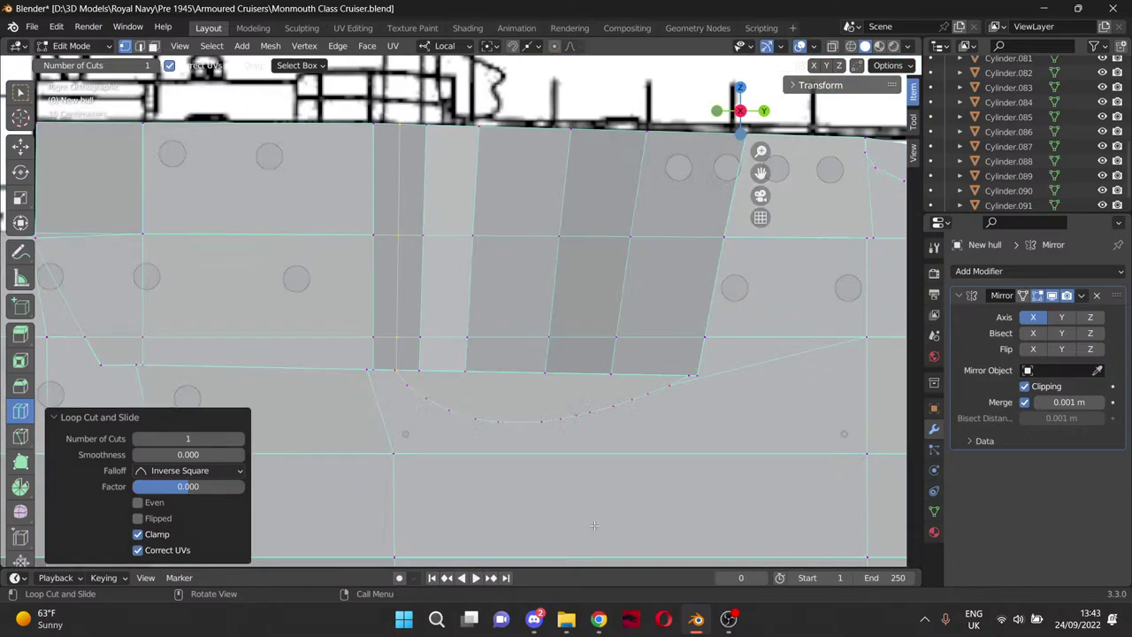
left_click(20, 147)
left_click_drag(448, 247, 427, 247)
Fit the new loop to the plan outline in top view, finishing with a move of about -0.034 m along X.
key("KP_7")
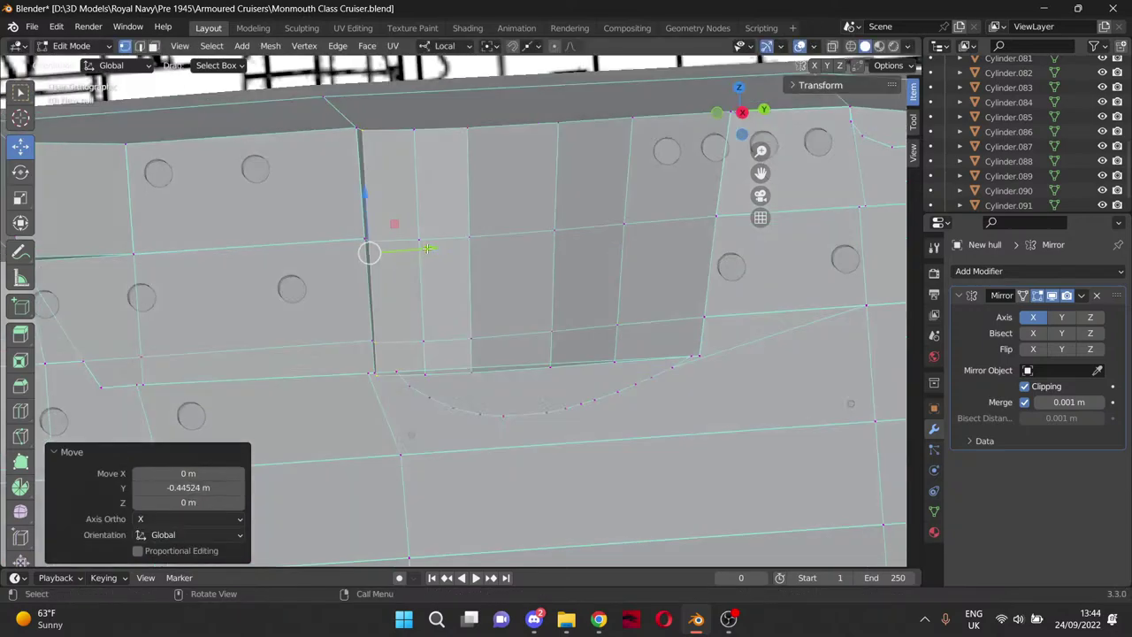
left_click_drag(503, 402, 518, 397)
left_click_drag(455, 338, 455, 344)
left_click_drag(517, 401, 512, 400)
Examine the casemate bulge from below, from its end and in wireframe against the side blueprint.
middle_click_drag(545, 428, 440, 289)
scroll(441, 310, "down", 2)
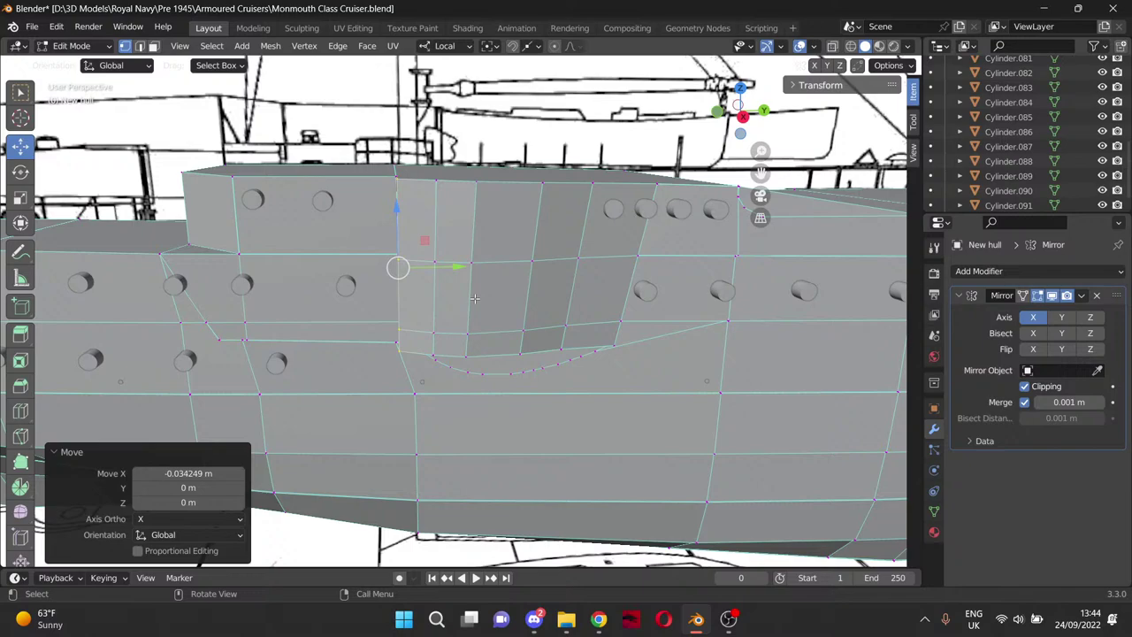
middle_click_drag(475, 321, 488, 395)
scroll(488, 394, "up", 3)
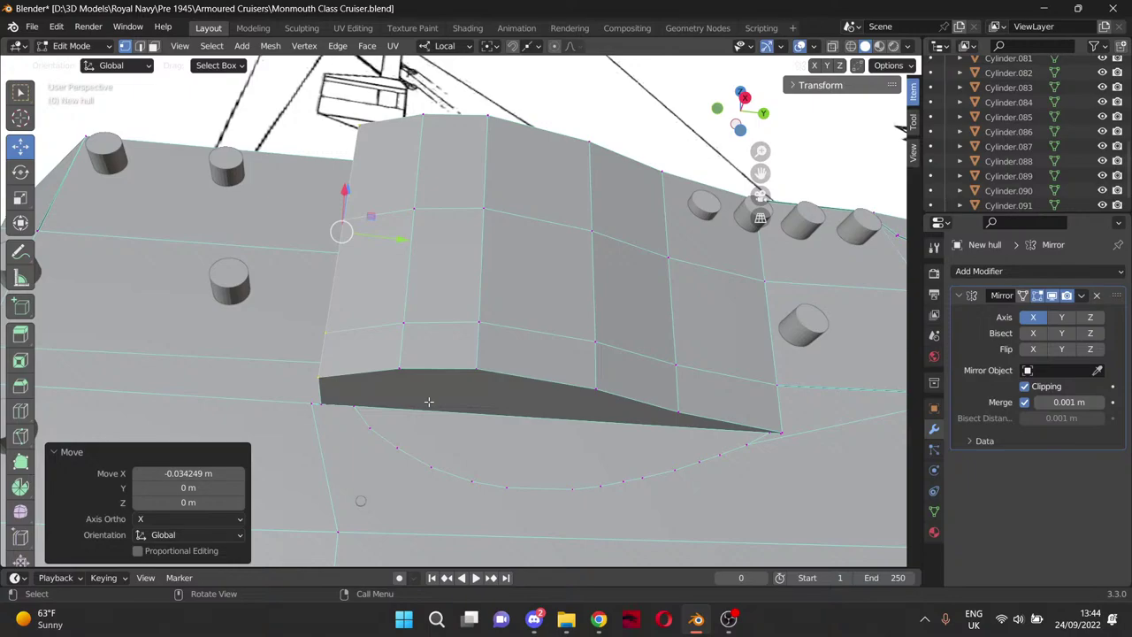
key("KP_3")
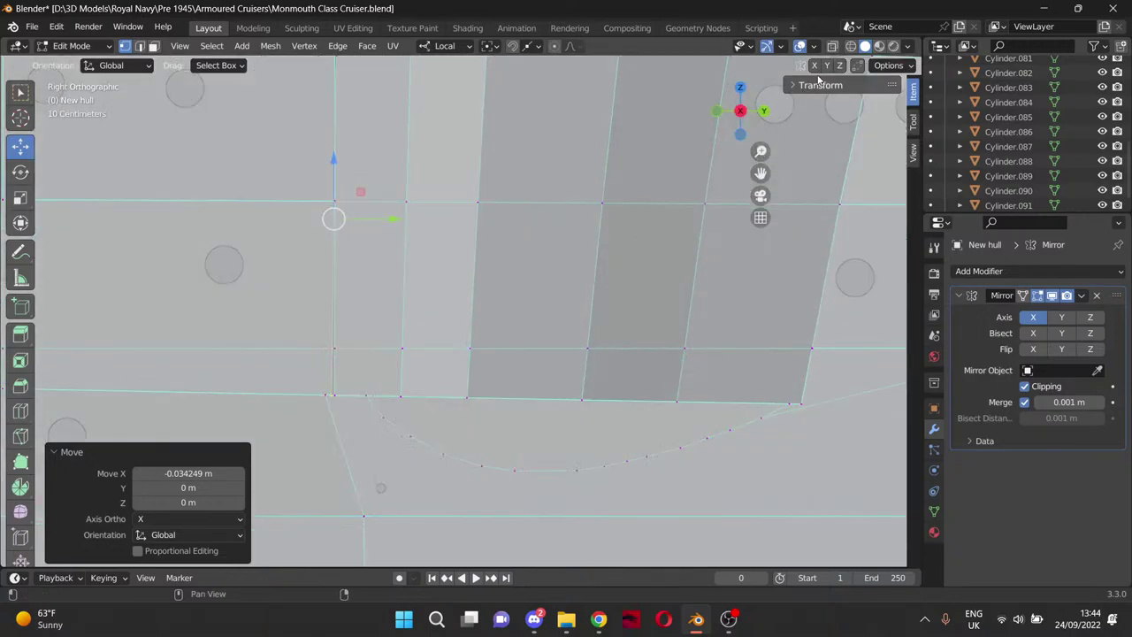
left_click(851, 47)
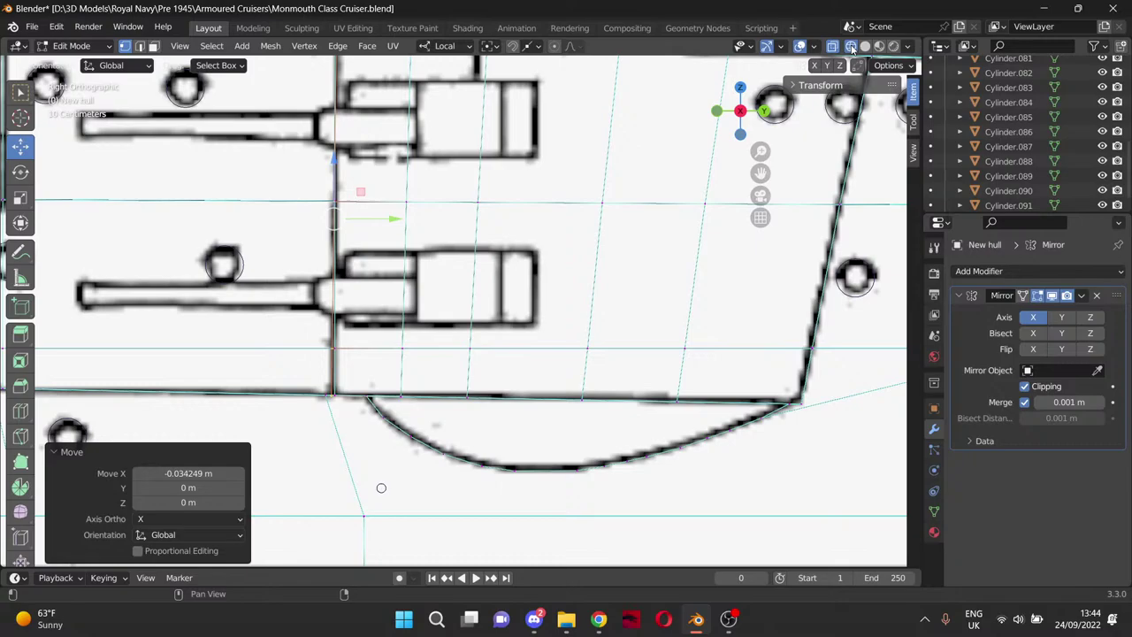
left_click(865, 46)
scroll(351, 273, "down", 4)
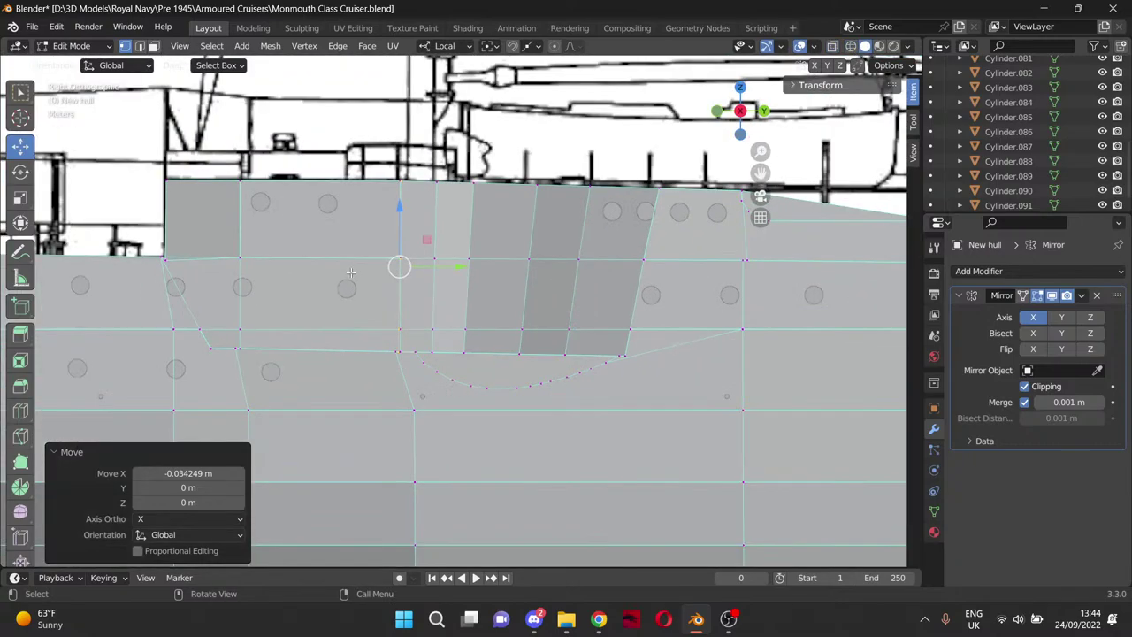
middle_click_drag(351, 273, 407, 305)
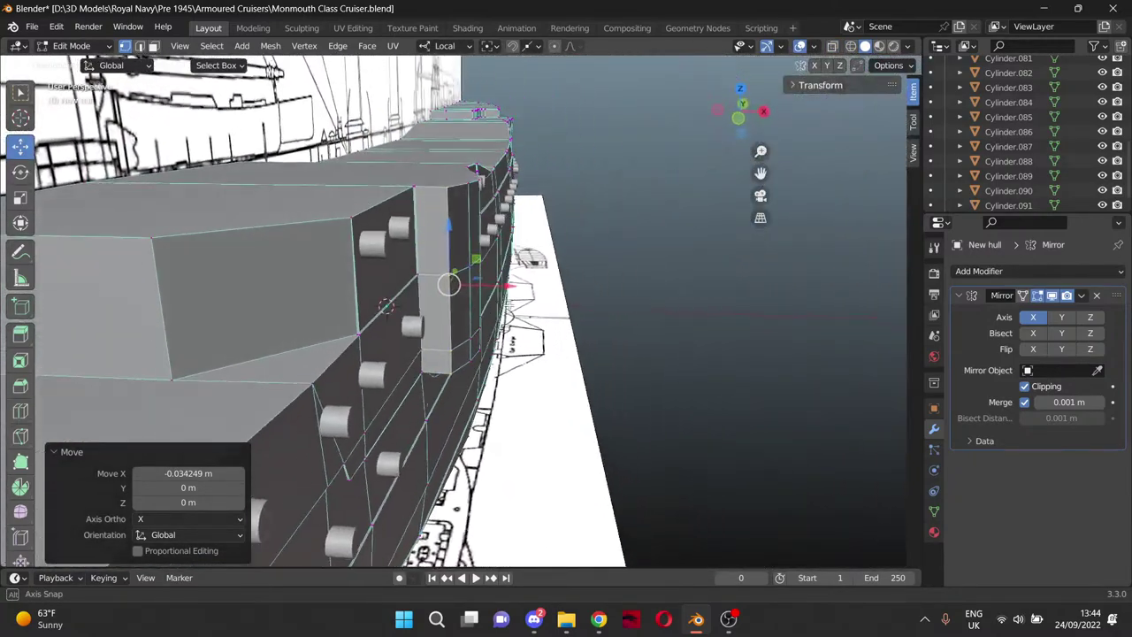
middle_click_drag(509, 306, 353, 378)
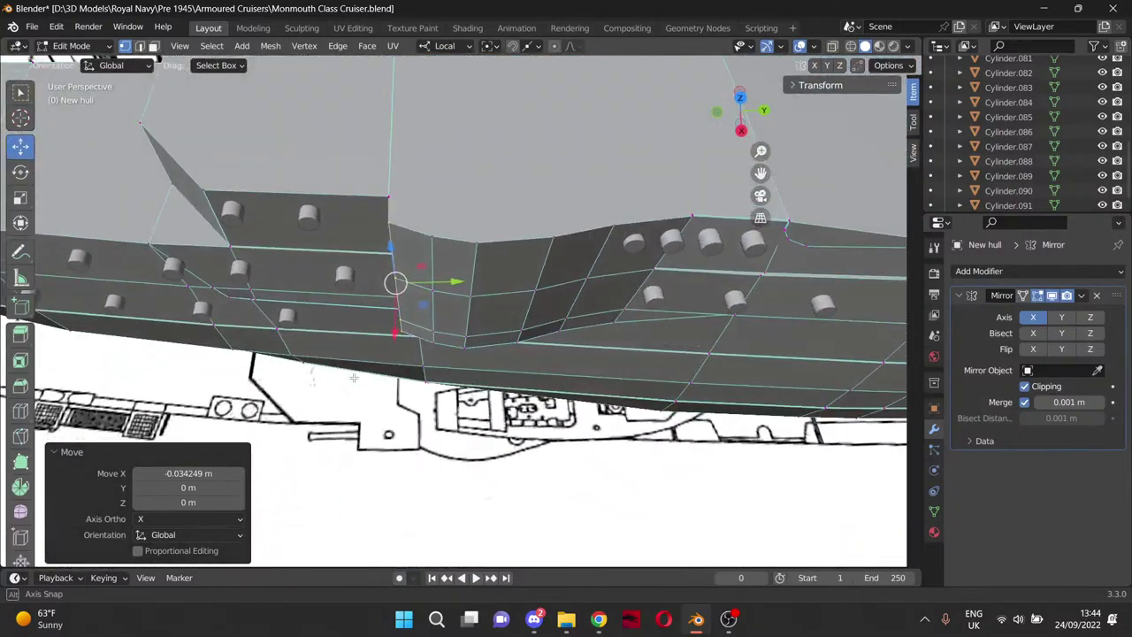
left_click(535, 621)
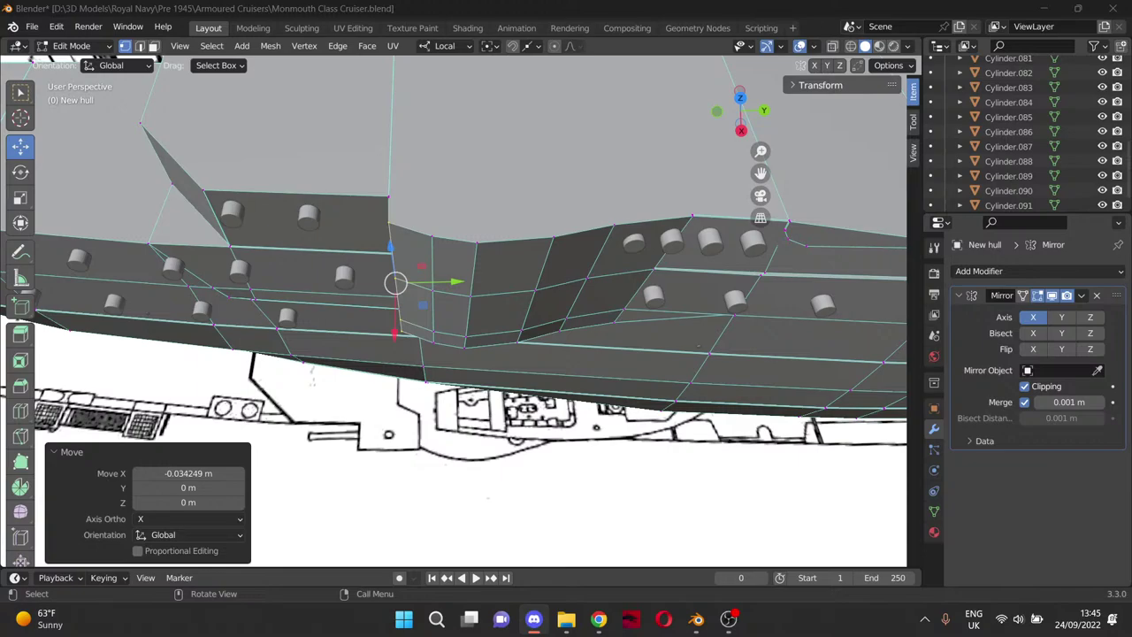
key("alt+Tab")
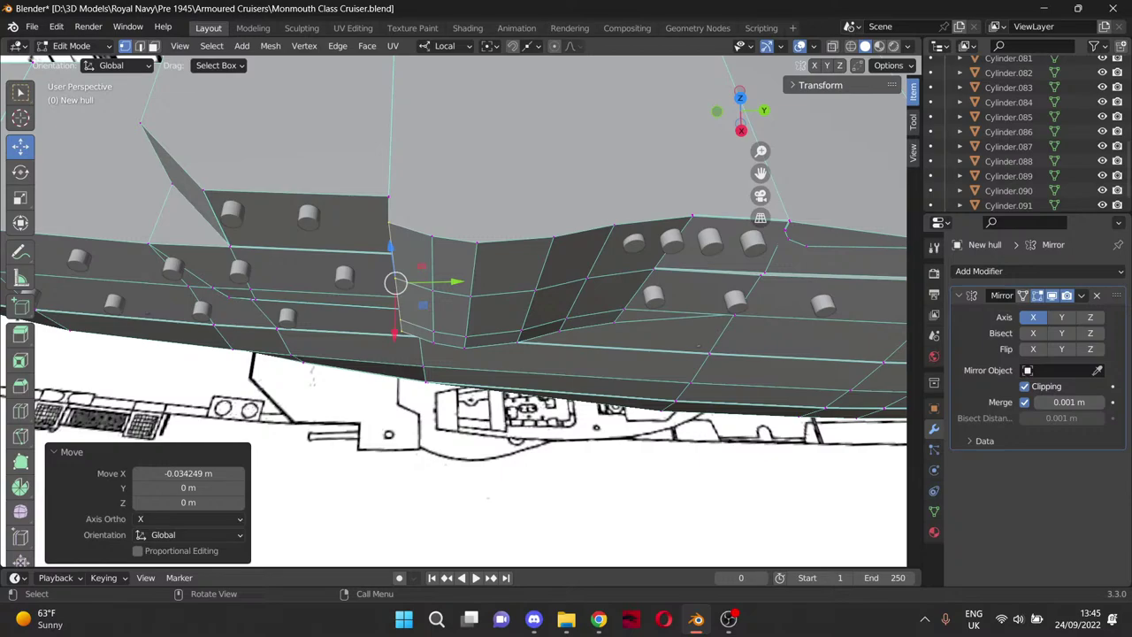
Show the casemate in right side view with wireframe shading over the side blueprint.
middle_click_drag(352, 376, 407, 322)
scroll(356, 285, "up", 4)
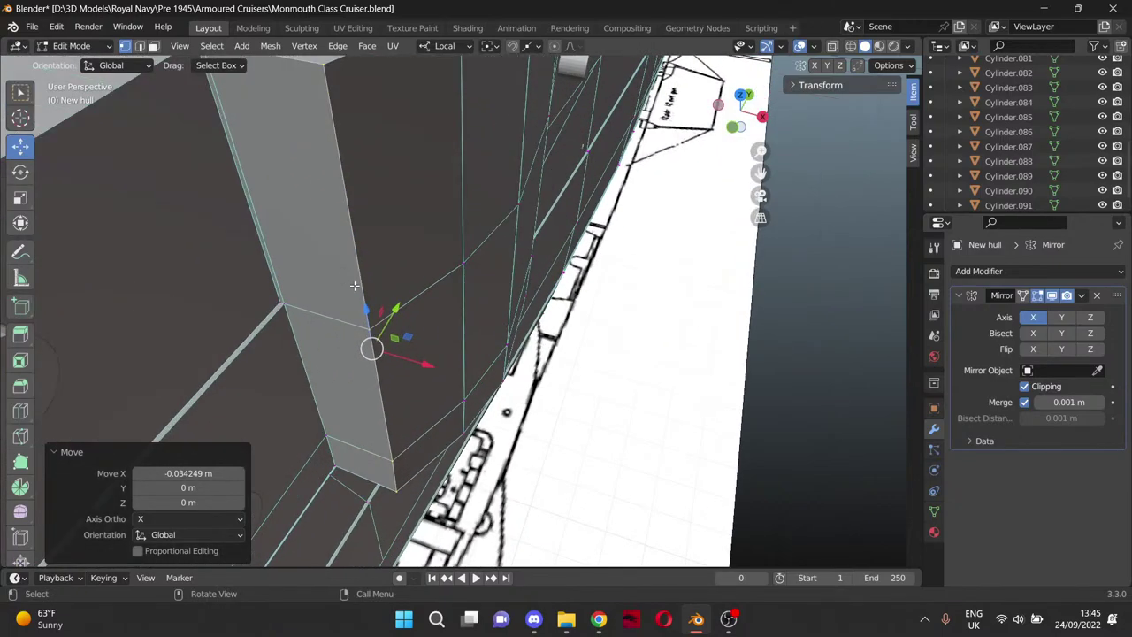
key("KP_3")
scroll(662, 167, "down", 3)
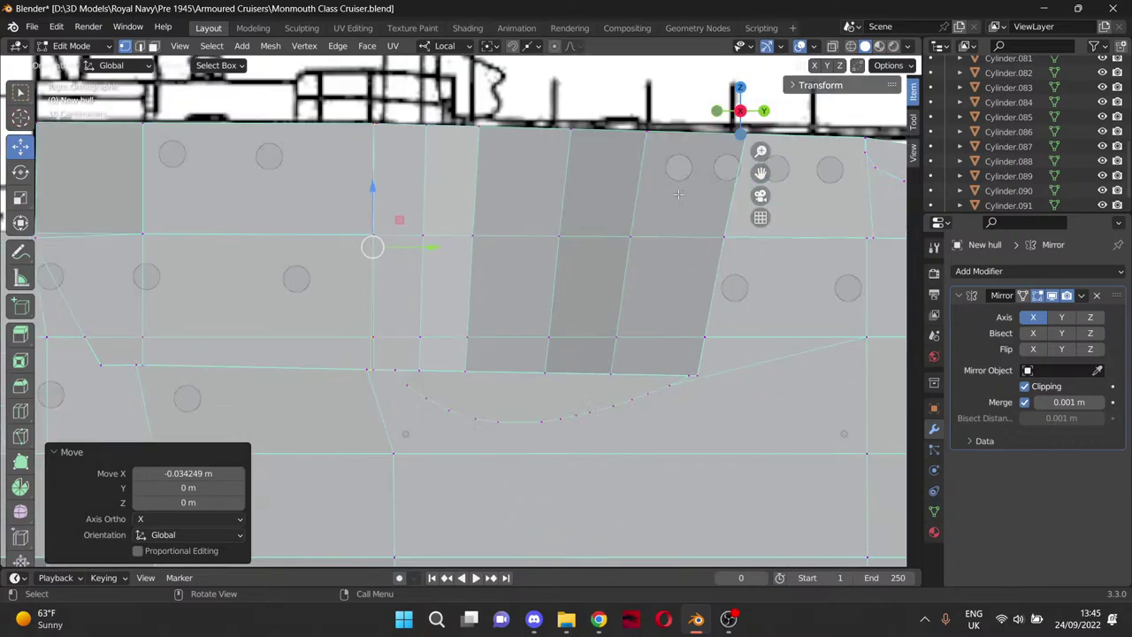
left_click_drag(760, 174, 855, 279)
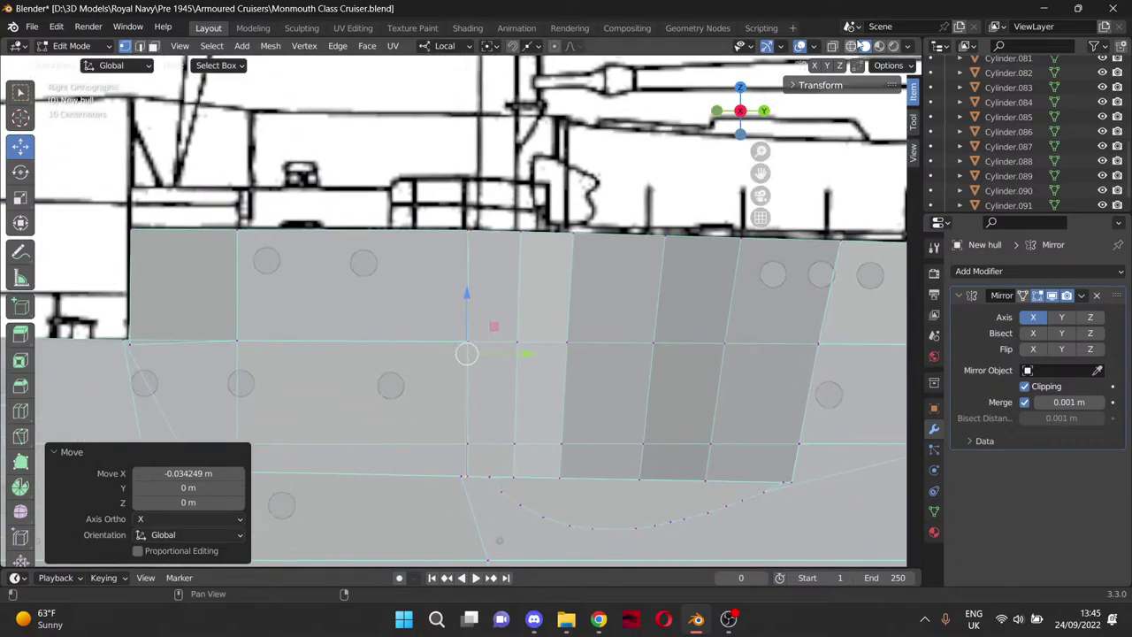
left_click(852, 46)
Knife-cut the notch outline in right side view, down from the hull's upper edge and across to the casemate's end edge, following the blueprint.
scroll(518, 236, "up", 2)
scroll(518, 236, "down", 3)
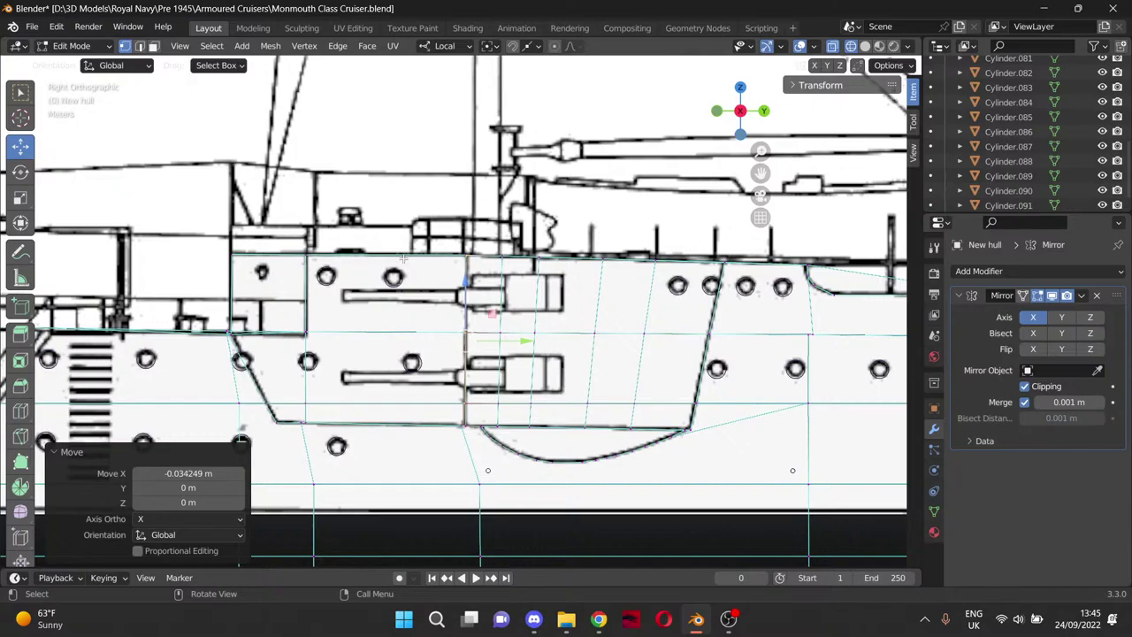
scroll(403, 258, "up", 7)
left_click_drag(760, 174, 940, 273)
key("k")
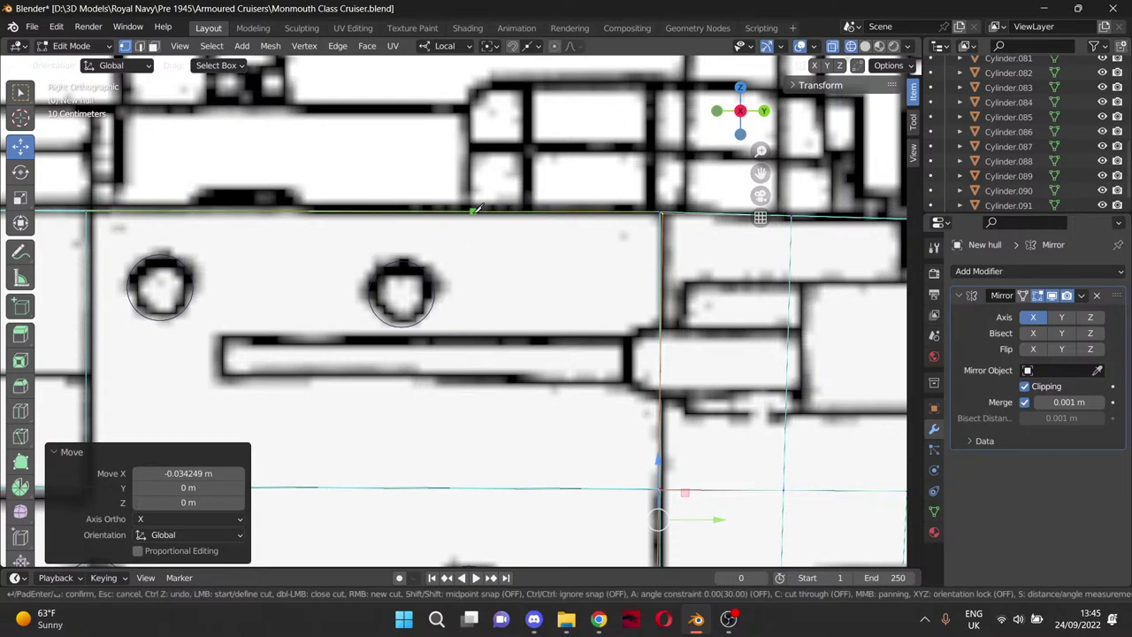
left_click(471, 212)
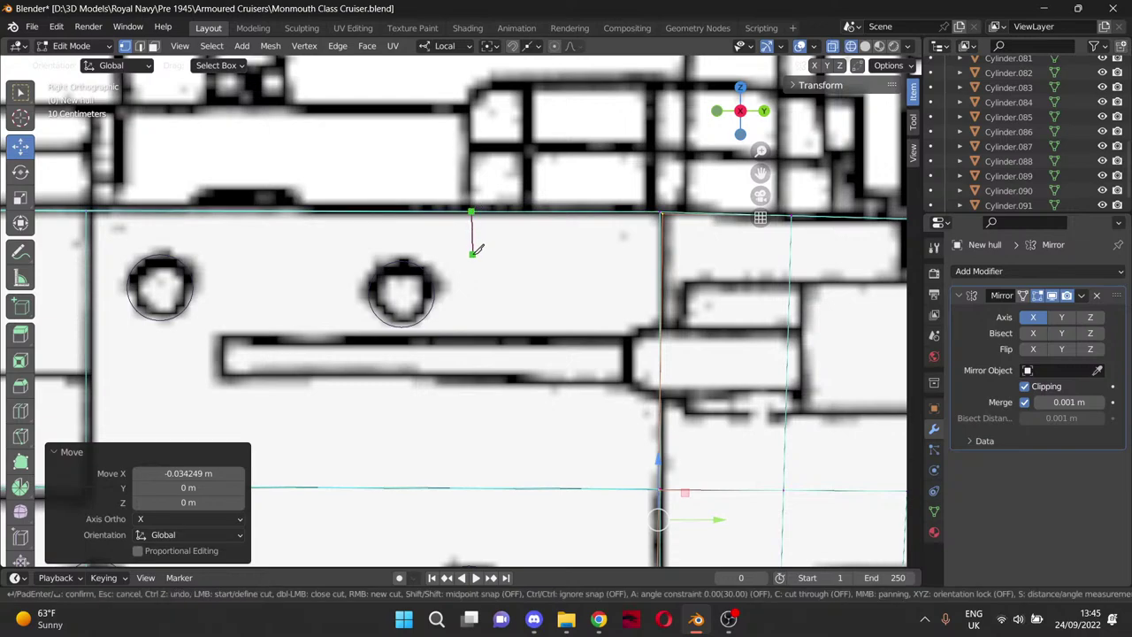
left_click(472, 258)
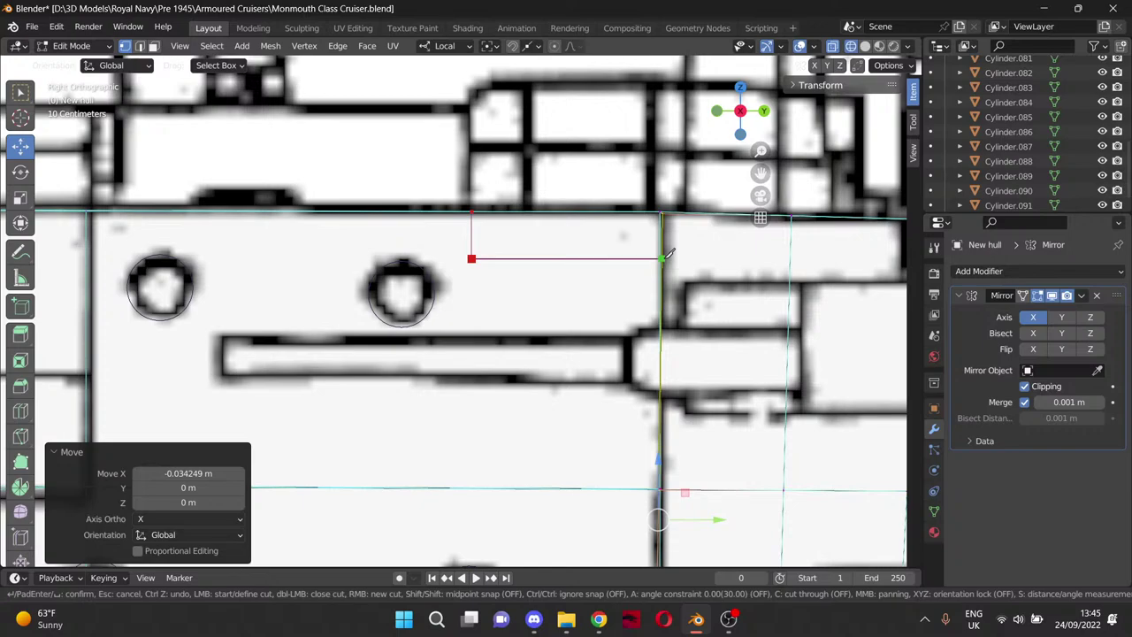
left_click(661, 258)
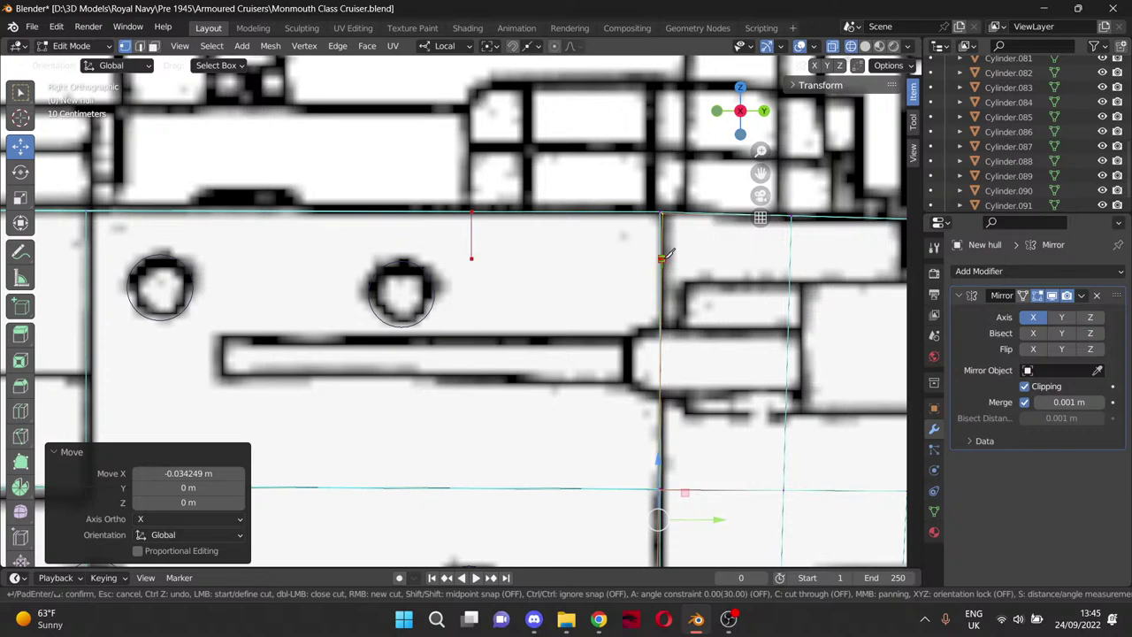
left_click(474, 258)
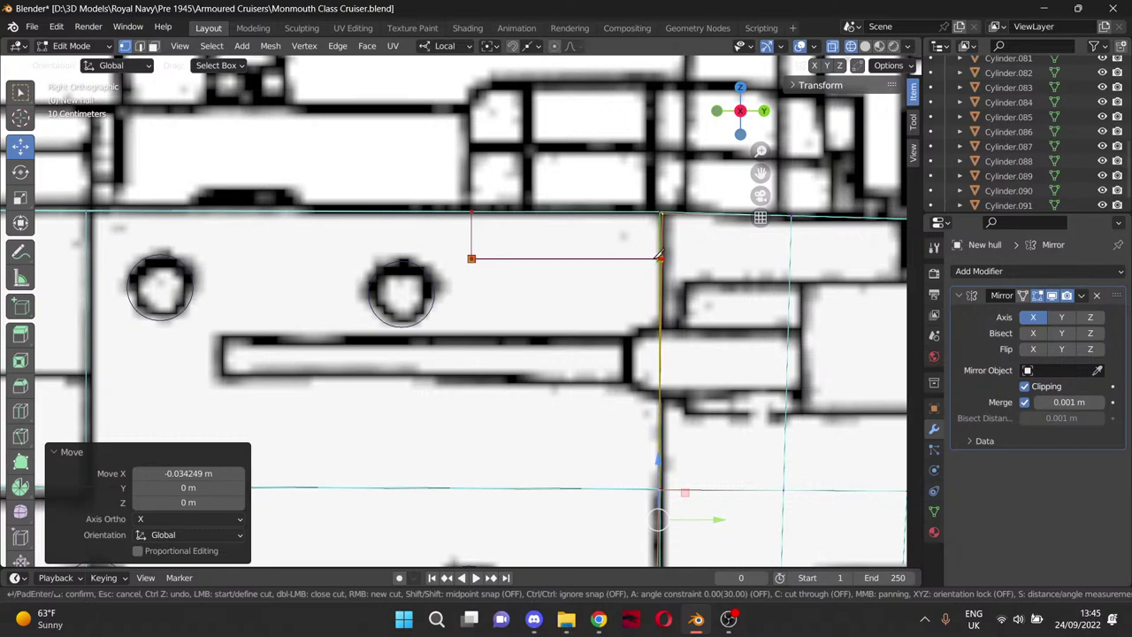
left_click(659, 256)
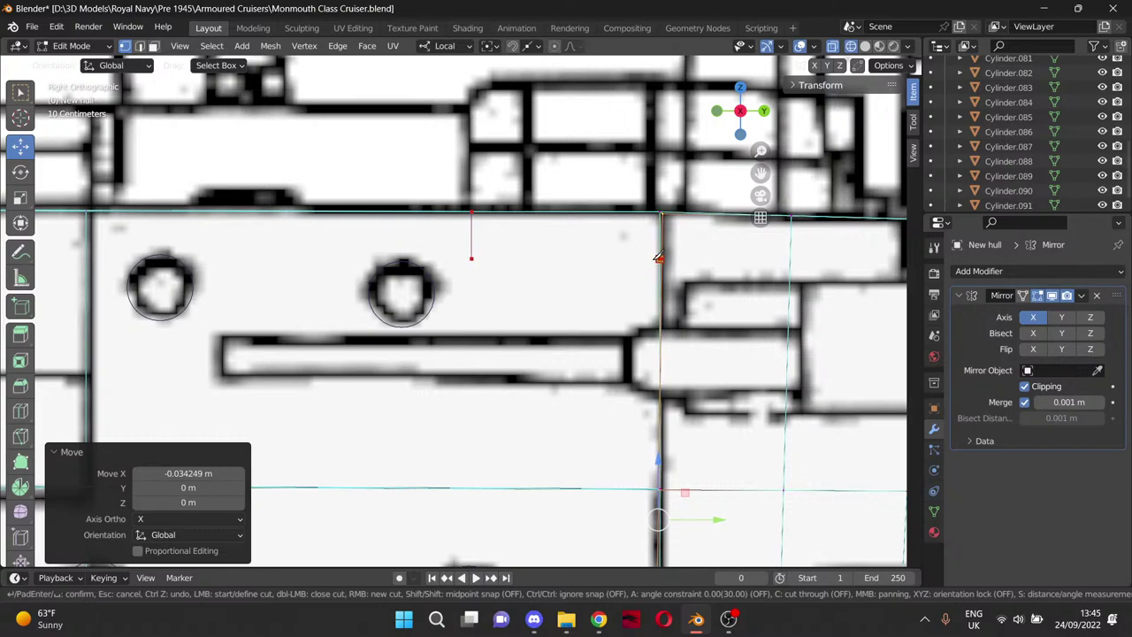
left_click(471, 258)
key("Return")
In solid shading, knife-cut the notch's lower edge on the hull side from the casemate's inner corner to the notch's lower corner.
scroll(486, 263, "down", 3)
middle_click_drag(505, 275, 570, 317)
scroll(502, 270, "up", 4)
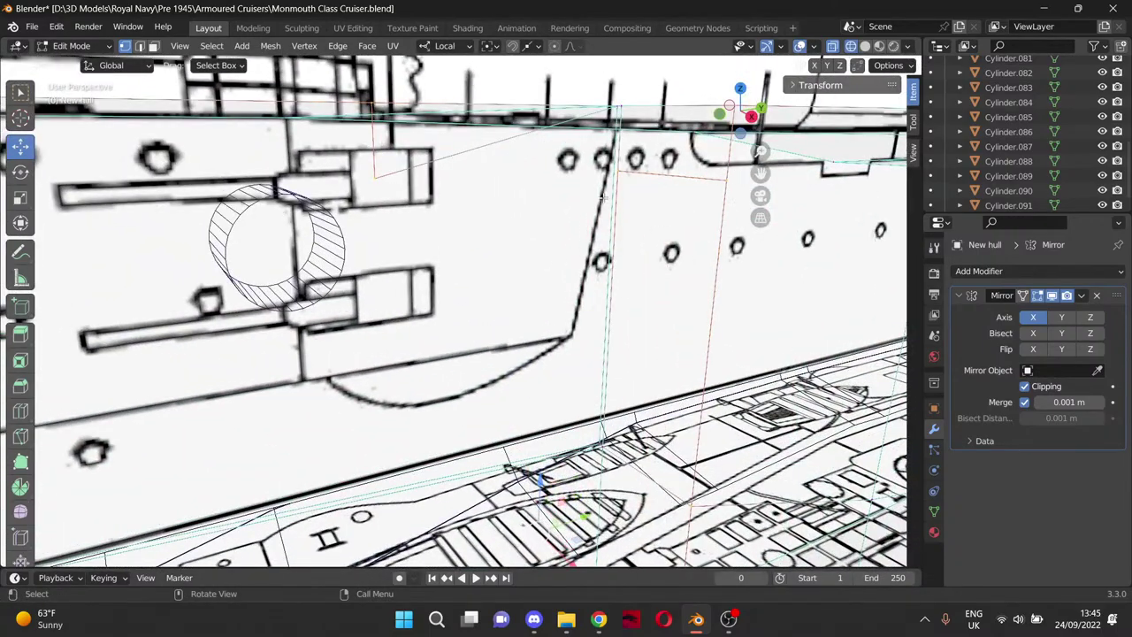
left_click_drag(758, 169, 746, 232)
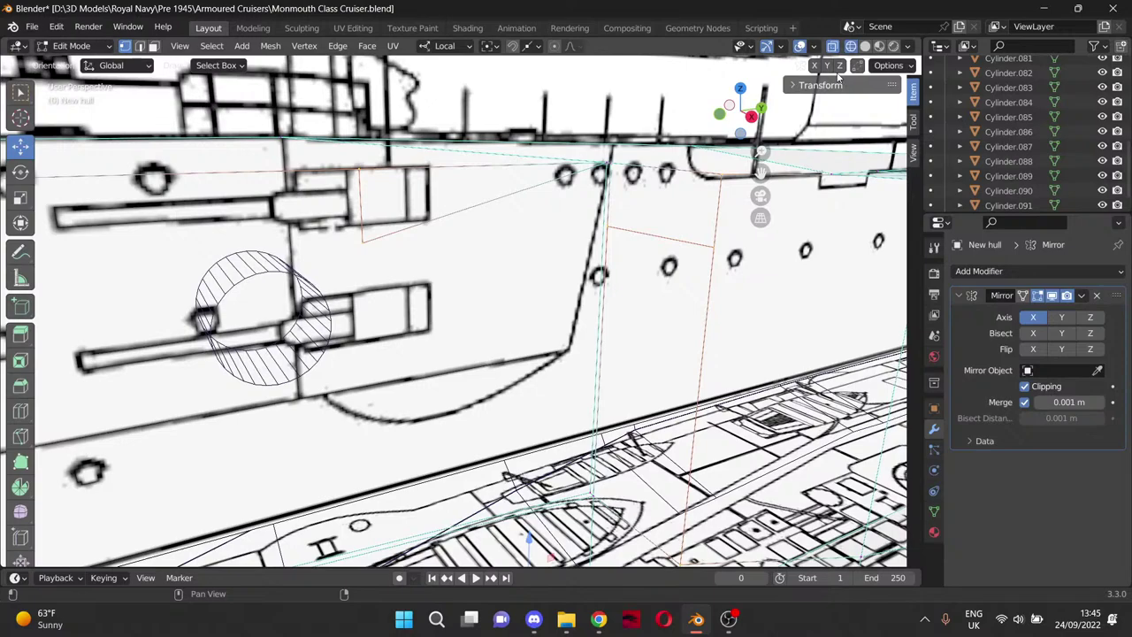
left_click(866, 46)
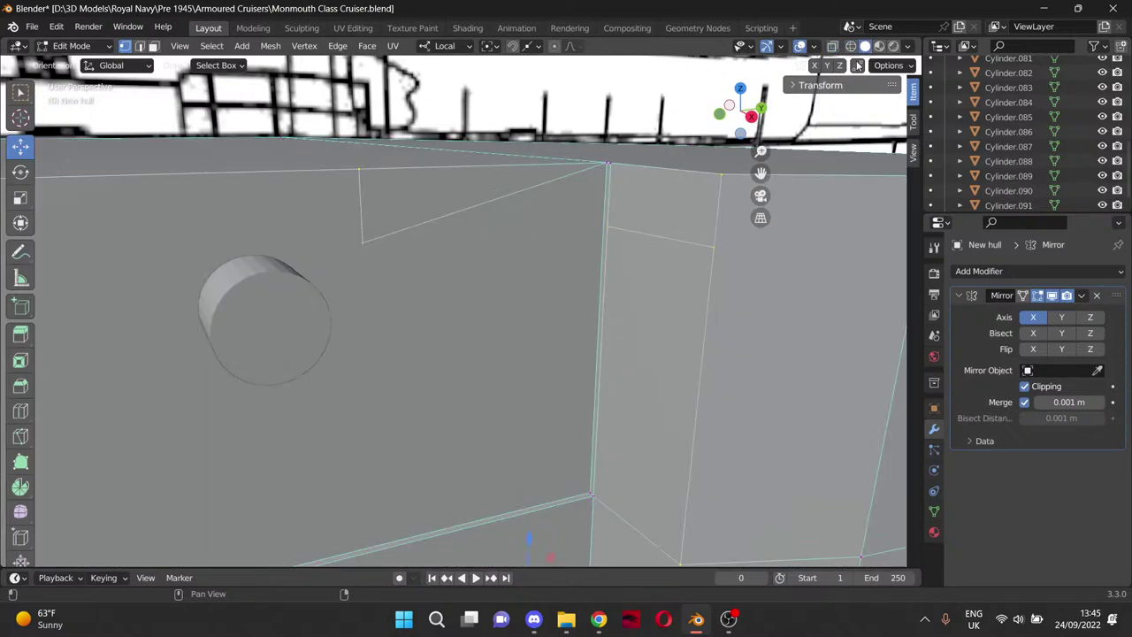
key("k")
left_click(605, 224)
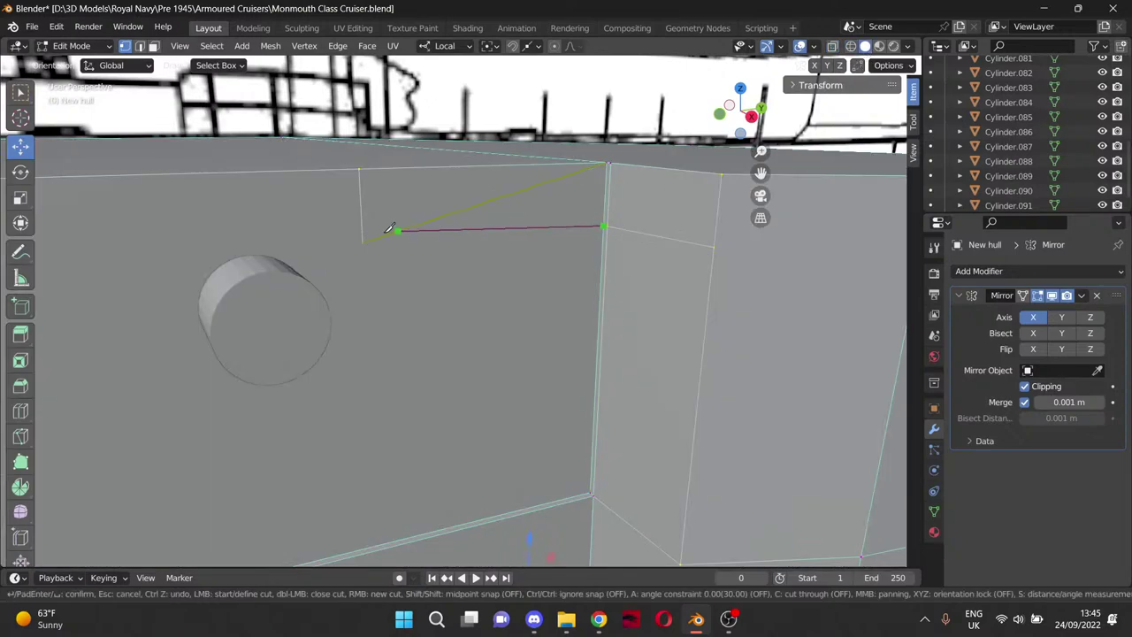
left_click(362, 239)
key("Return")
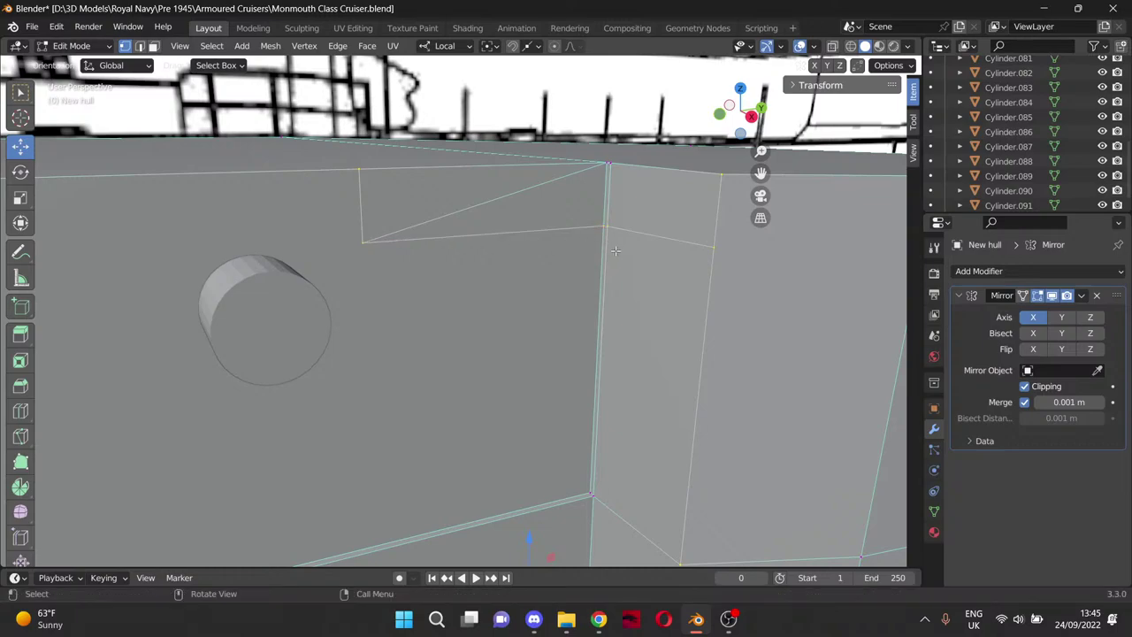
key("k")
left_click(607, 224)
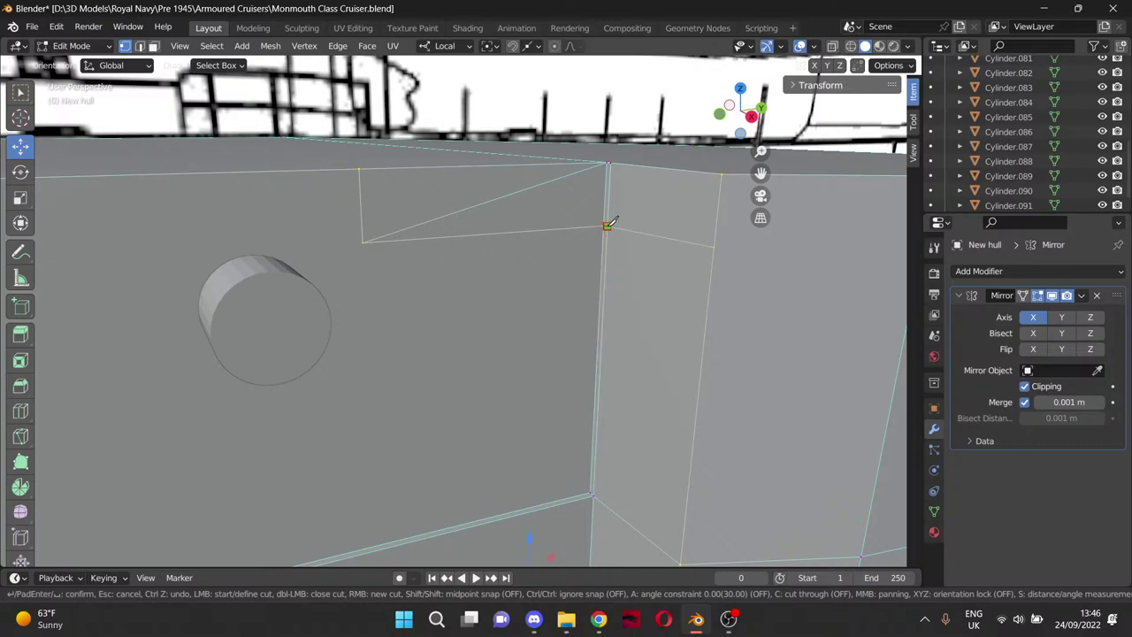
key("Return")
scroll(566, 268, "down", 1)
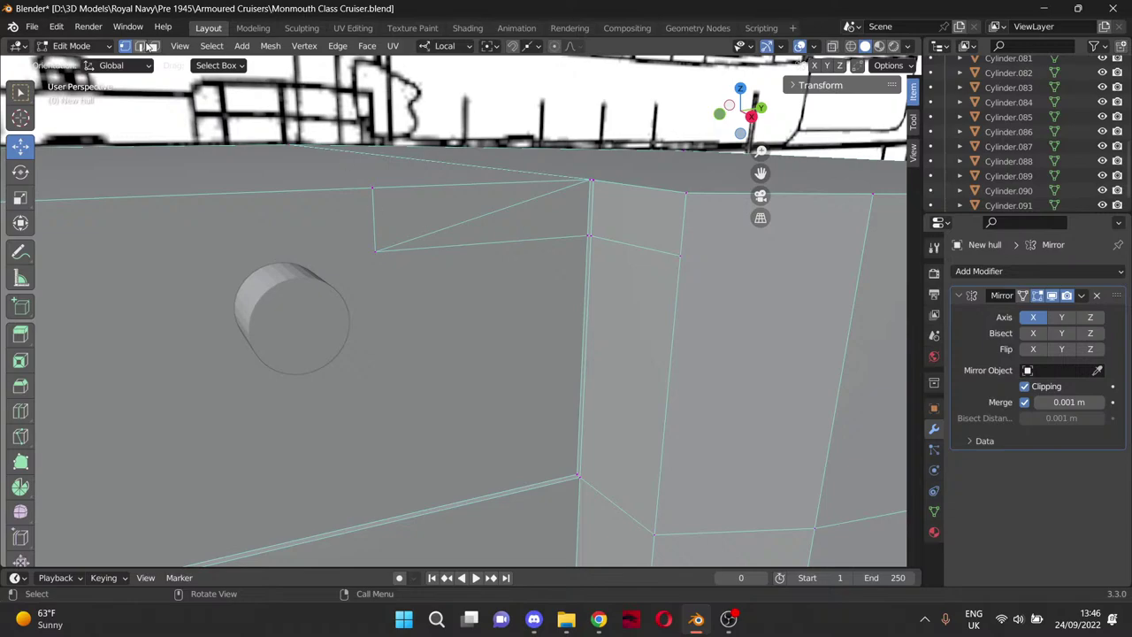
Delete only the two triangular faces inside the notch outline on the hull side.
left_click(153, 47)
left_click(438, 200)
left_click(520, 221)
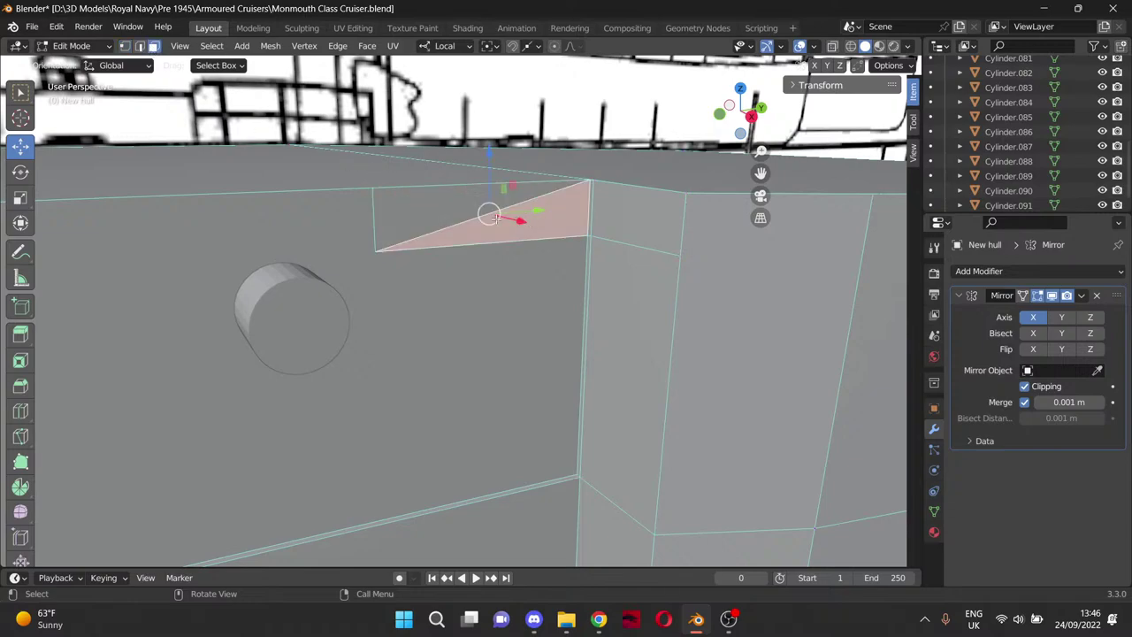
left_click(450, 209, "shift")
key("x")
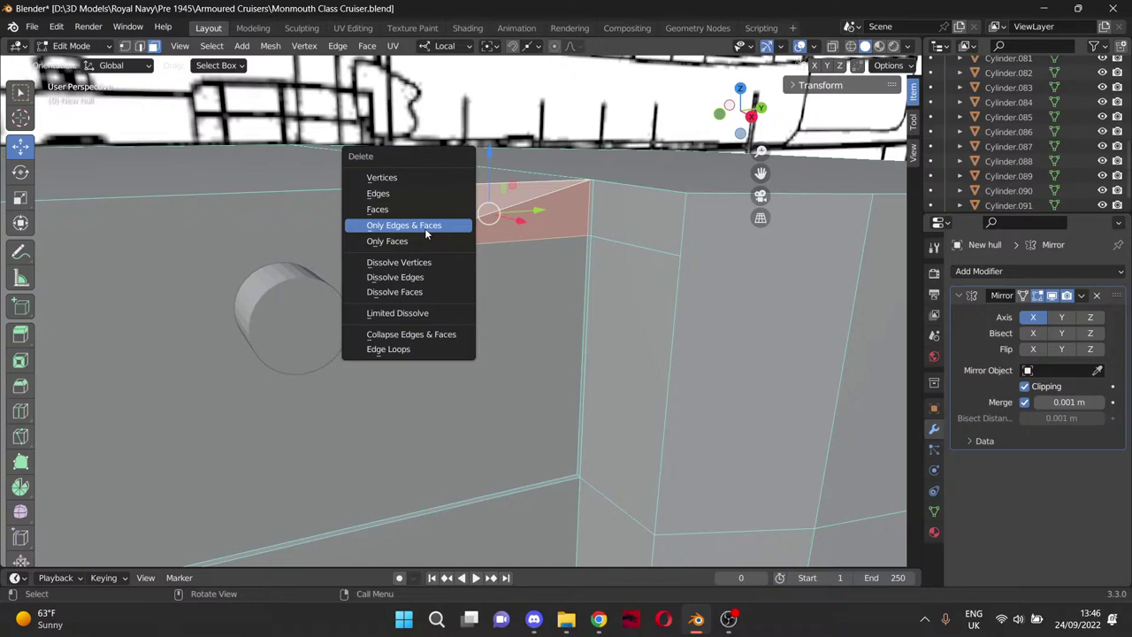
left_click(419, 241)
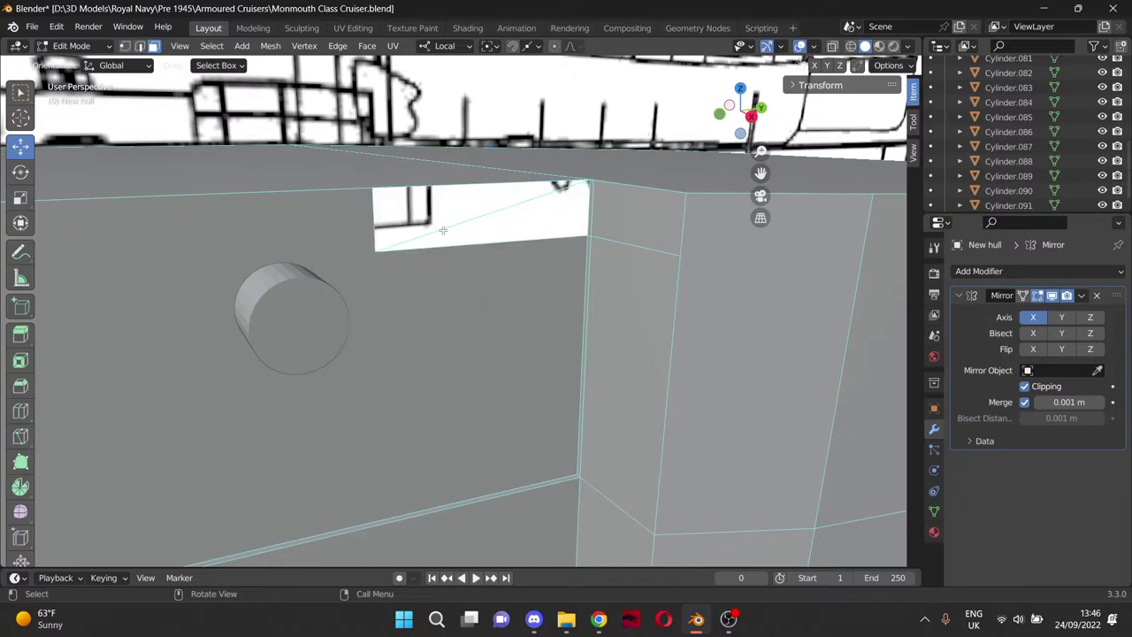
Delete only the faces inside the notch on the casemate's end wall, including the narrow strip at the corner.
left_click(598, 223)
left_click(592, 225, "shift")
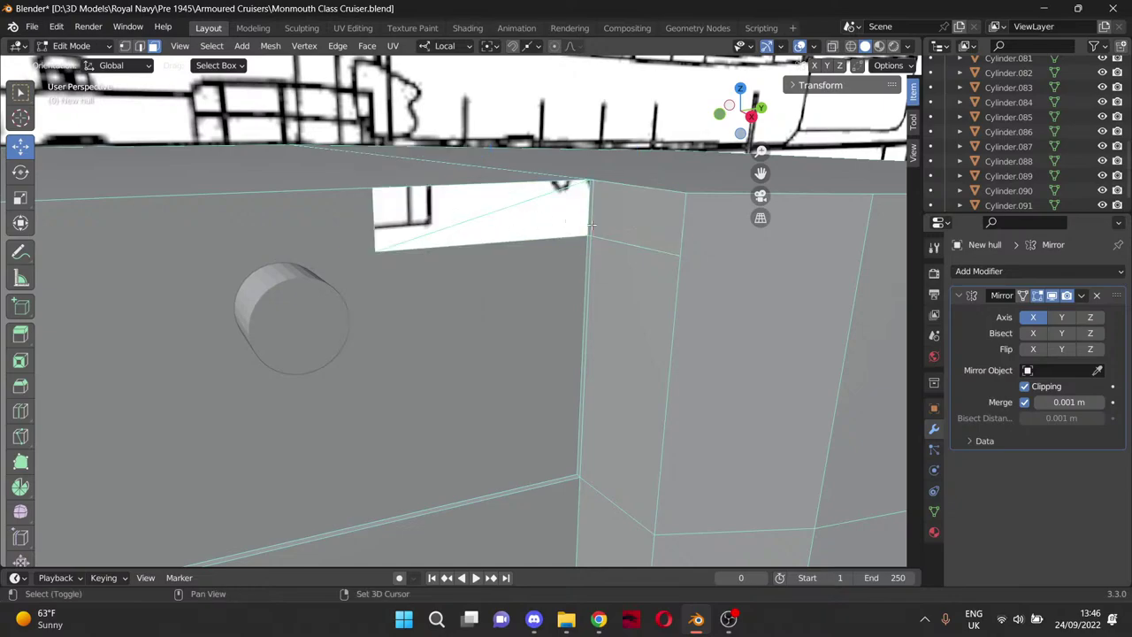
left_click(593, 225, "shift")
key("x")
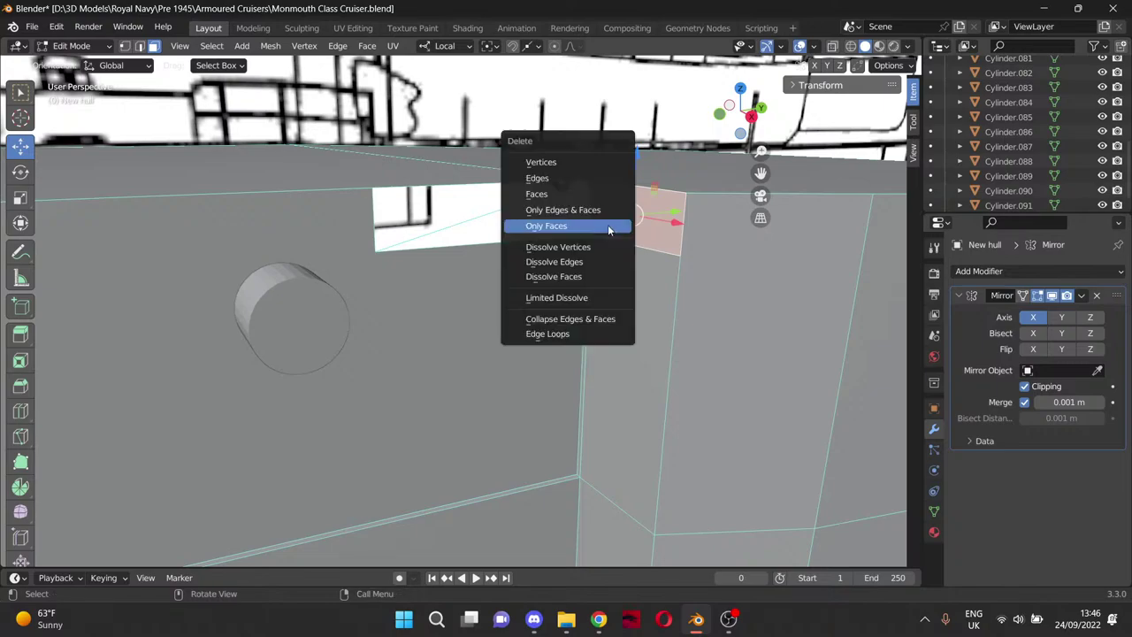
left_click(603, 227)
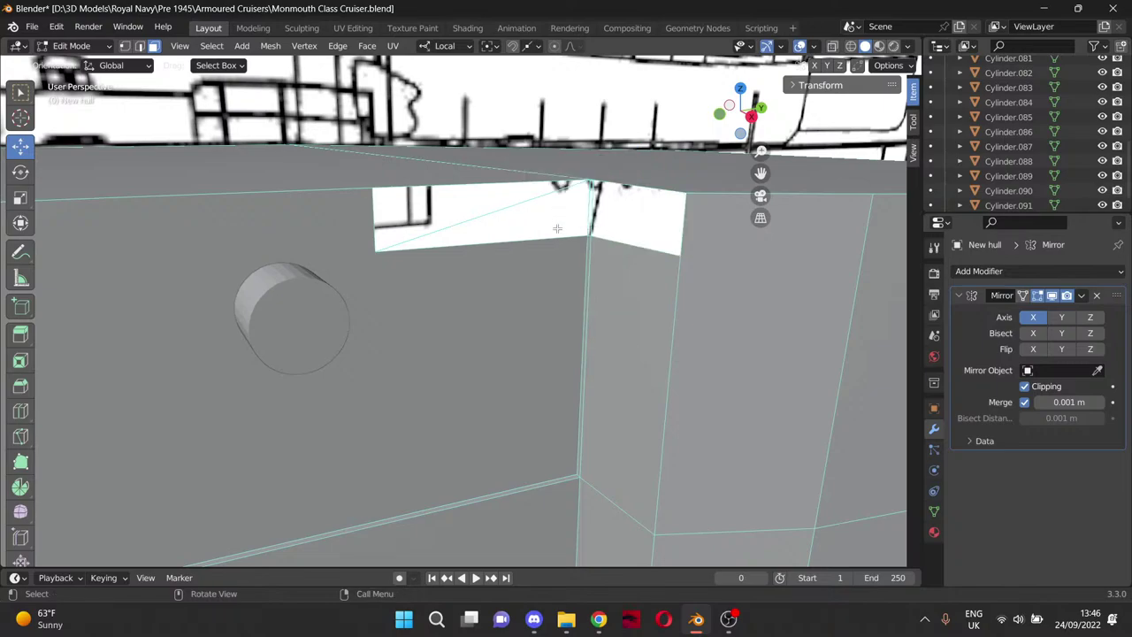
Delete the leftover diagonal edge and the vertical corner edges crossing the notch opening.
middle_click_drag(557, 228, 603, 181)
left_click(125, 46)
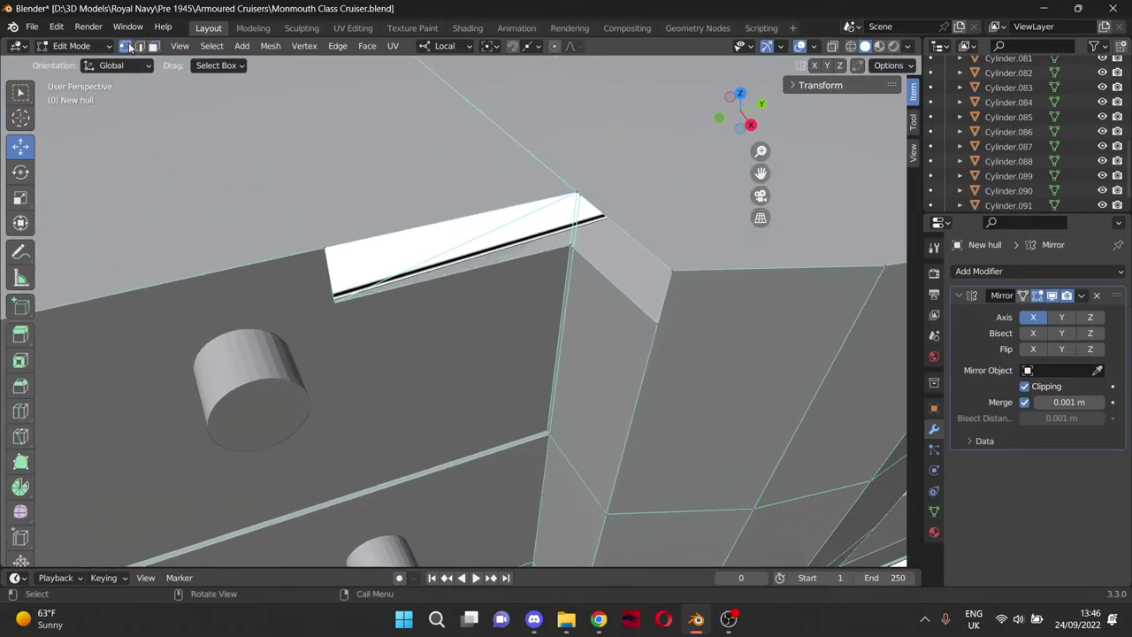
left_click(139, 46)
left_click(511, 222)
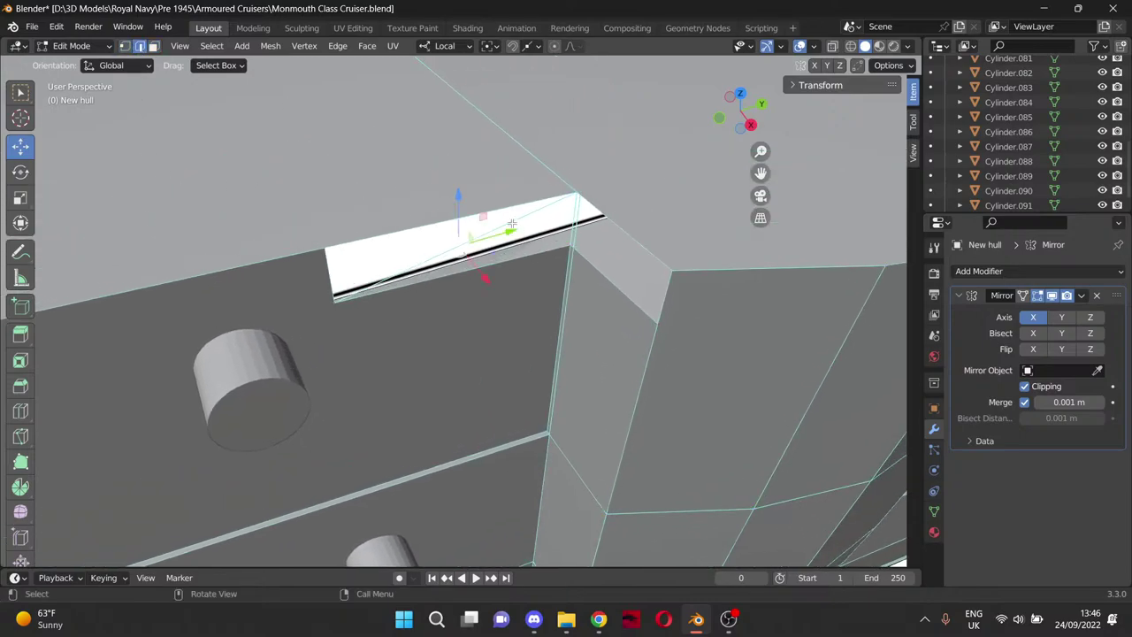
left_click(577, 228, "shift")
key("x")
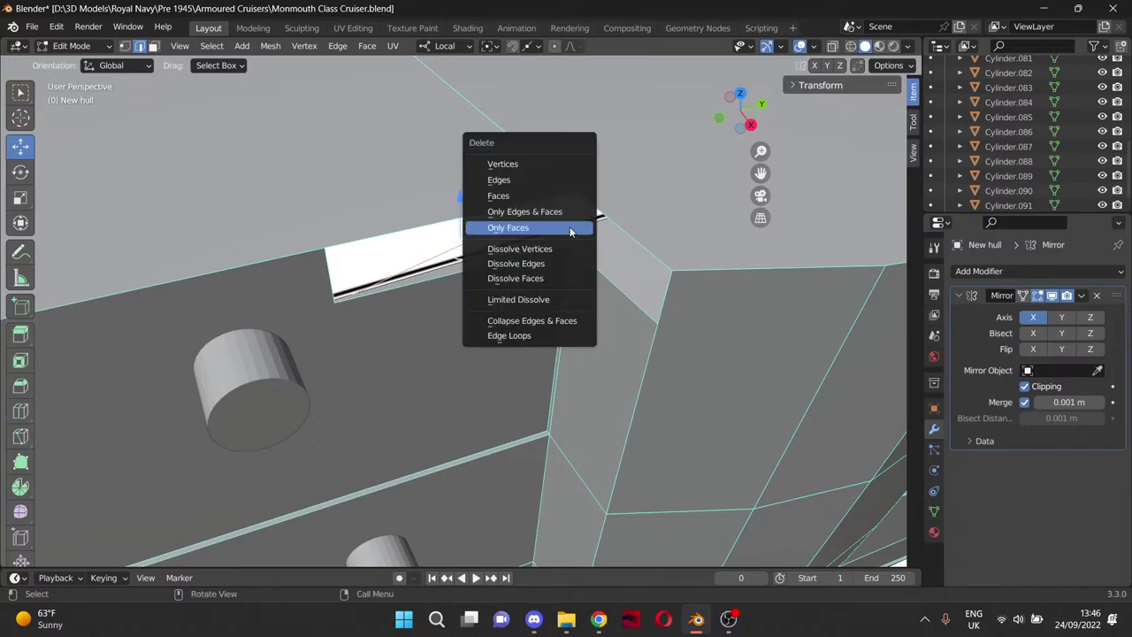
left_click(576, 180)
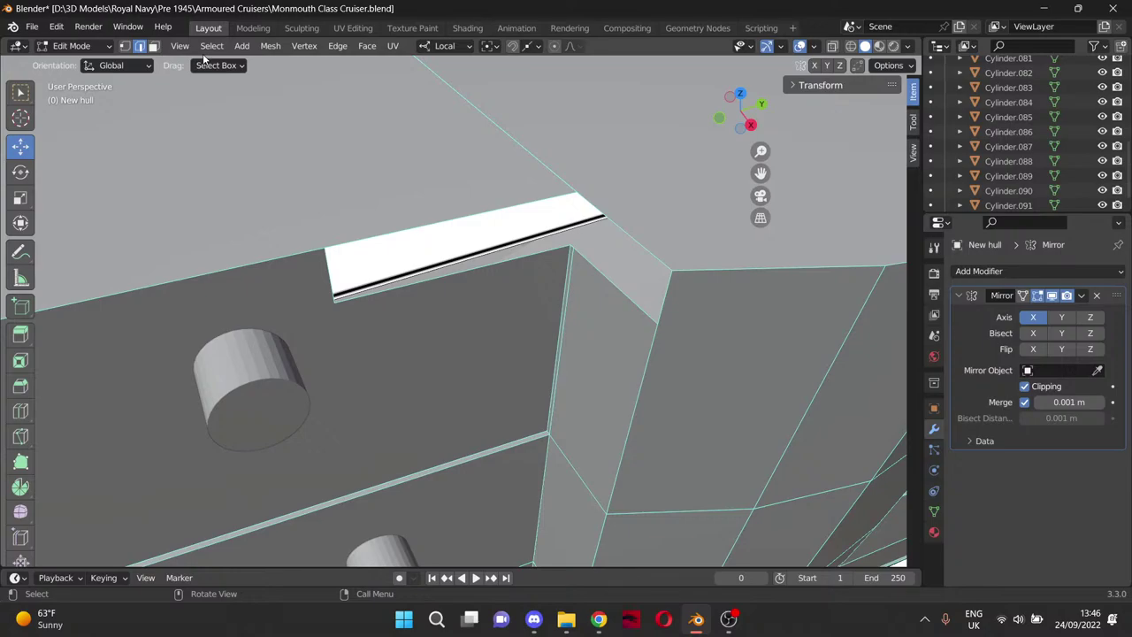
Fill a triangular face between the notch's three lower corner vertices.
left_click(125, 46)
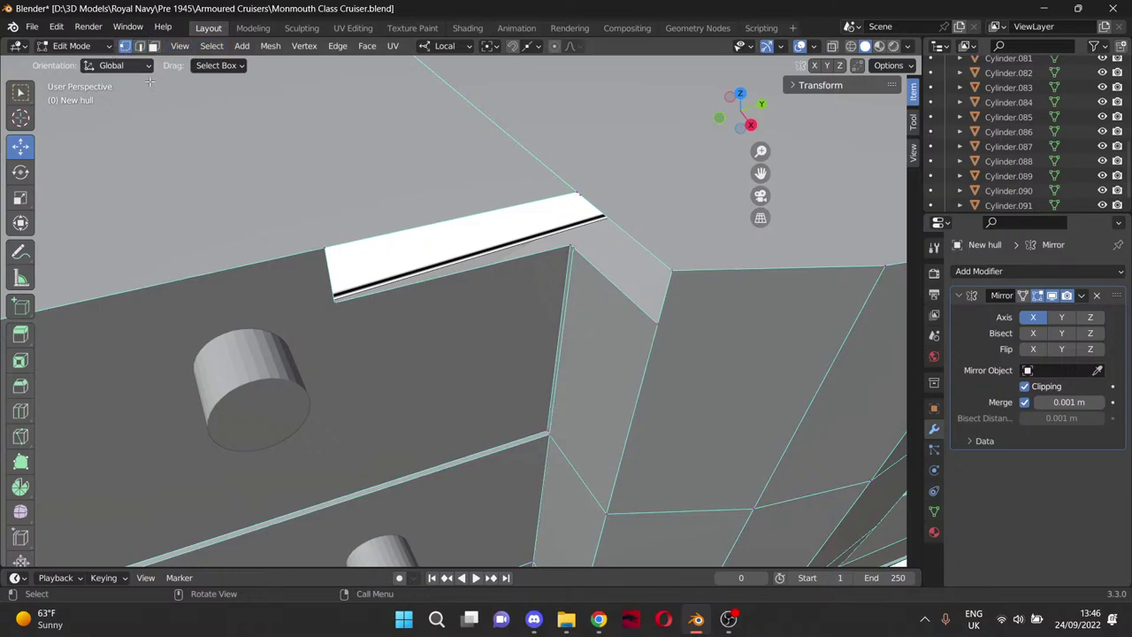
left_click(336, 302)
left_click(658, 323, "shift")
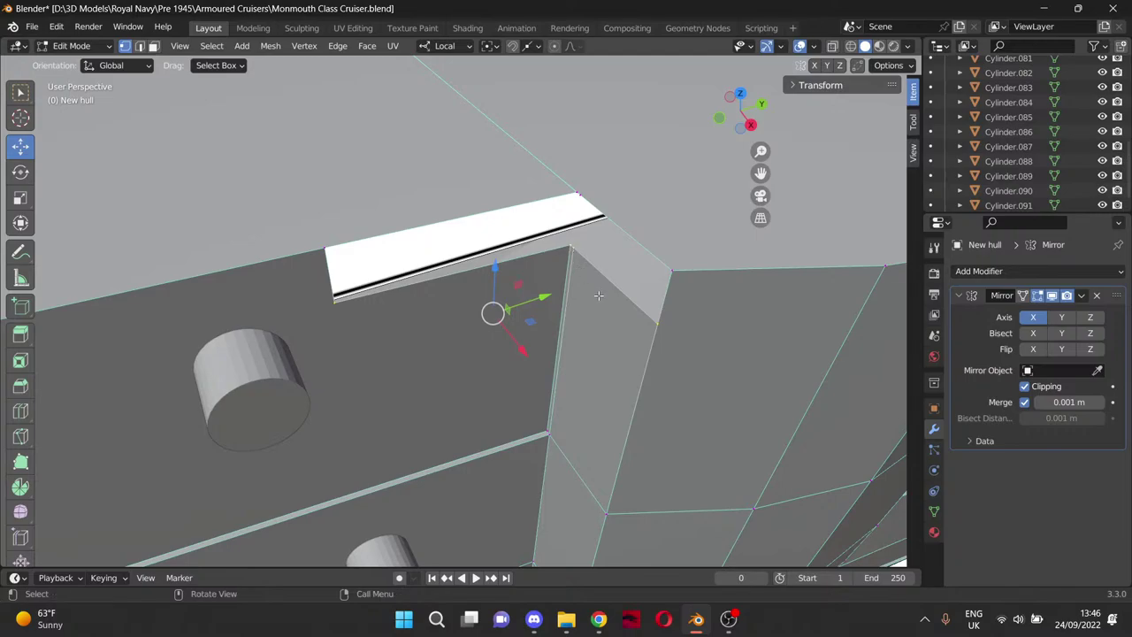
key("f")
Fill a triangular face between the three upper corner vertices to close the deck over the notch.
left_click(327, 248)
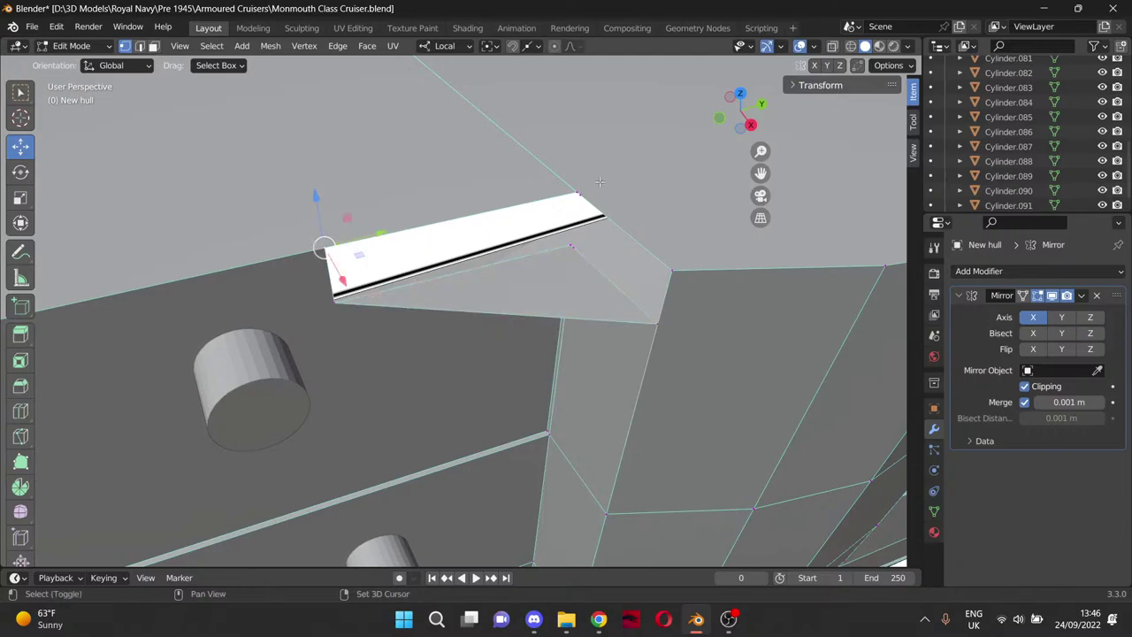
left_click(577, 189, "shift")
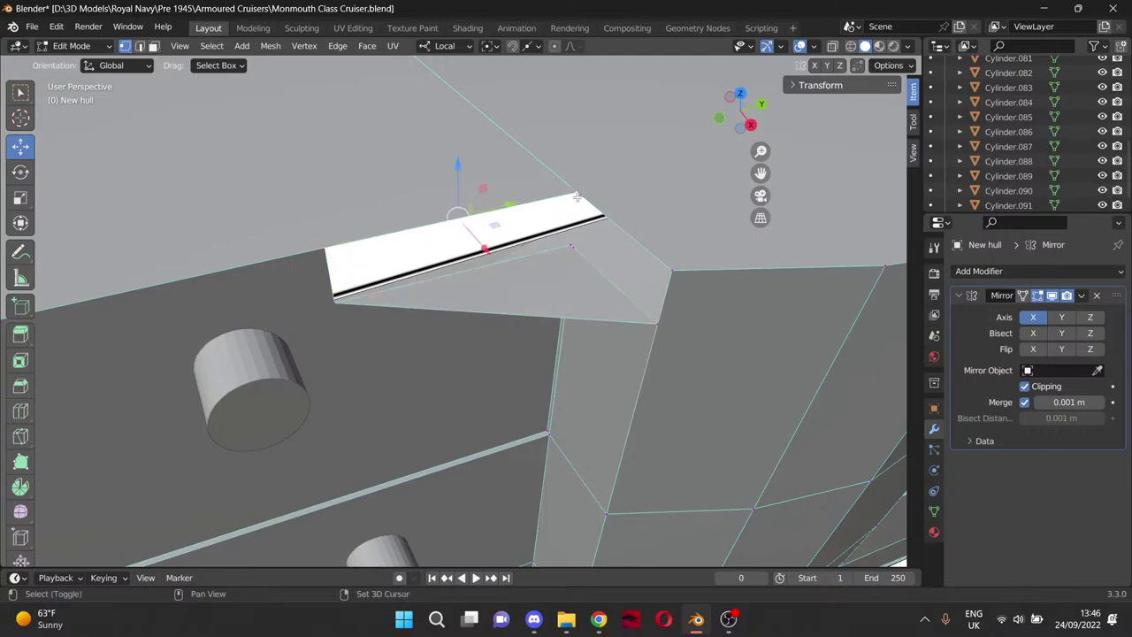
left_click(669, 269, "shift")
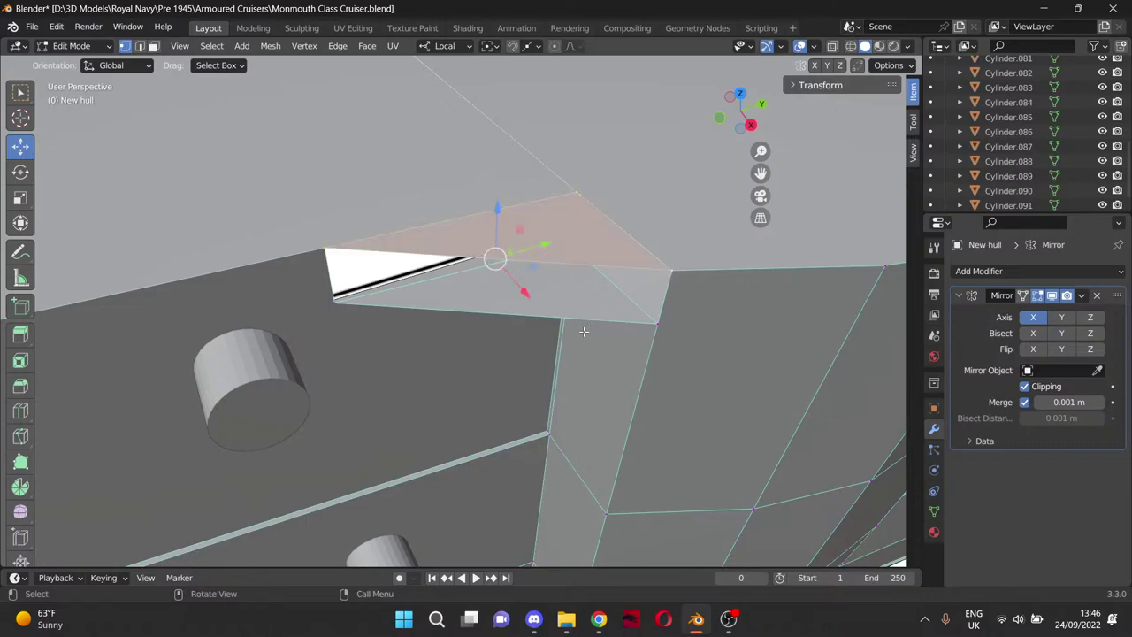
middle_click_drag(557, 337, 473, 324)
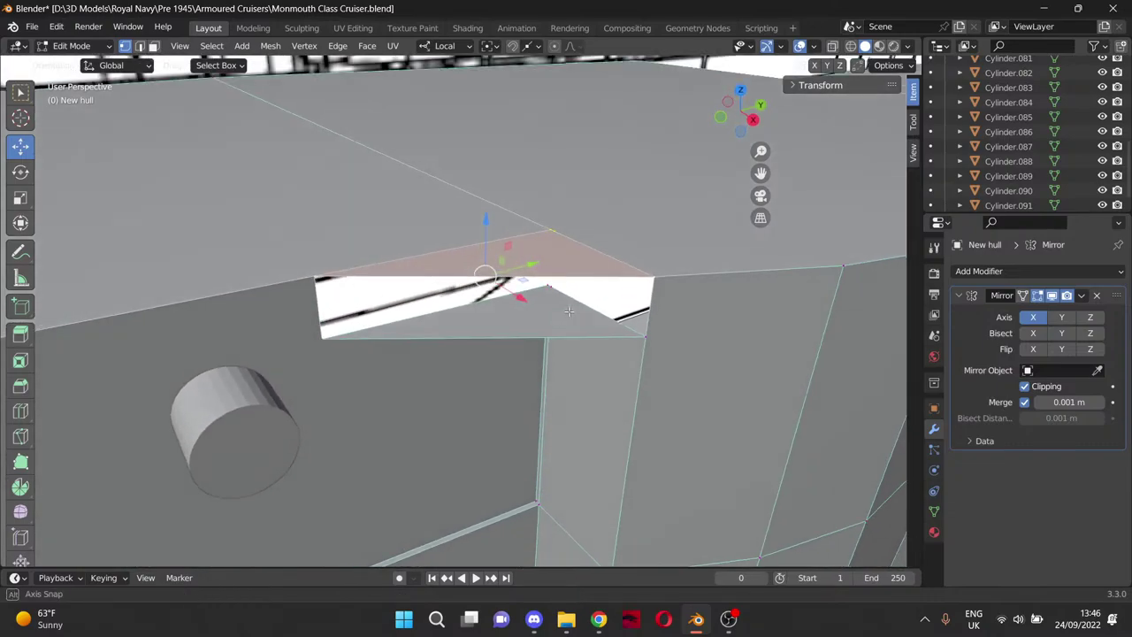
left_click(20, 435)
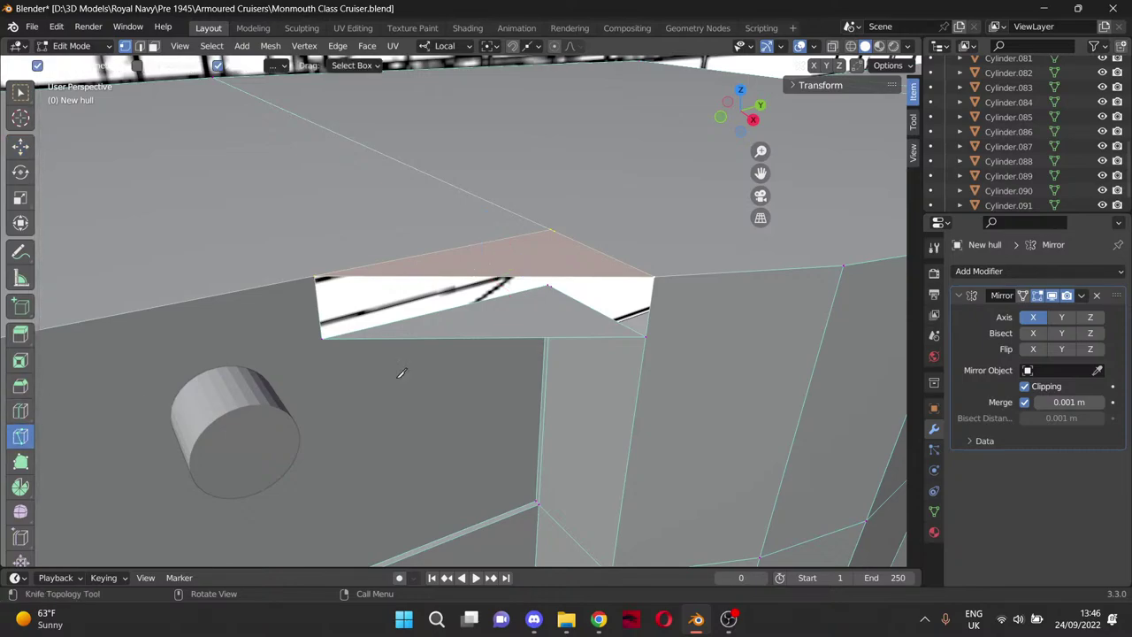
right_click(487, 325)
right_click(168, 111)
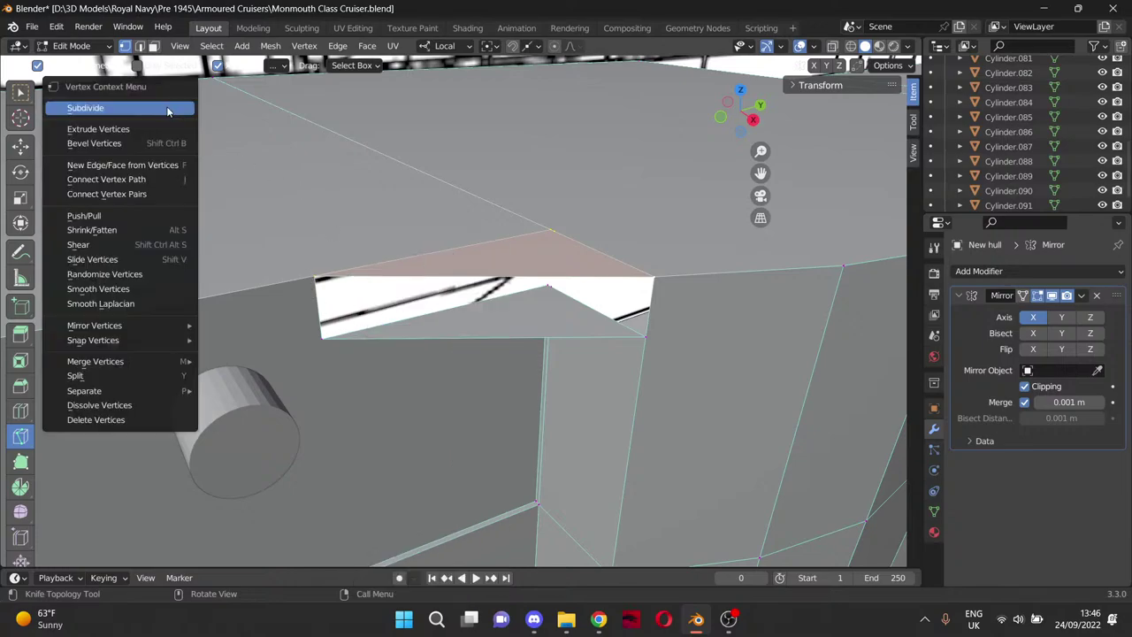
left_click(21, 145)
left_click(561, 311)
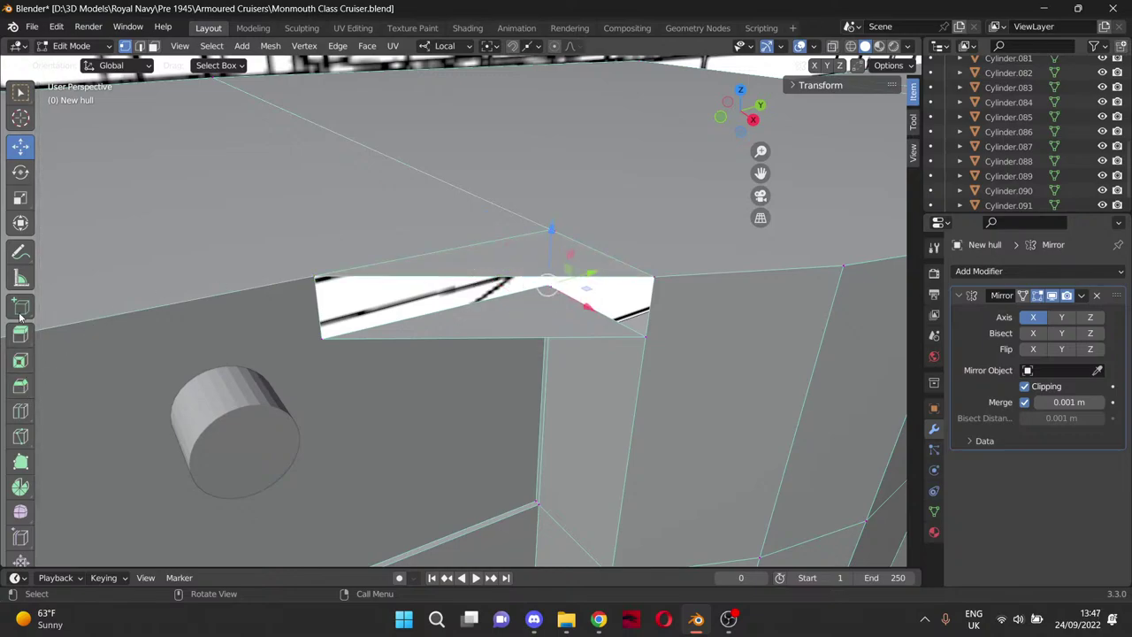
Try to cut the notch's lower triangular face from its inner corner vertex to its outer edge with the Knife.
left_click(21, 435)
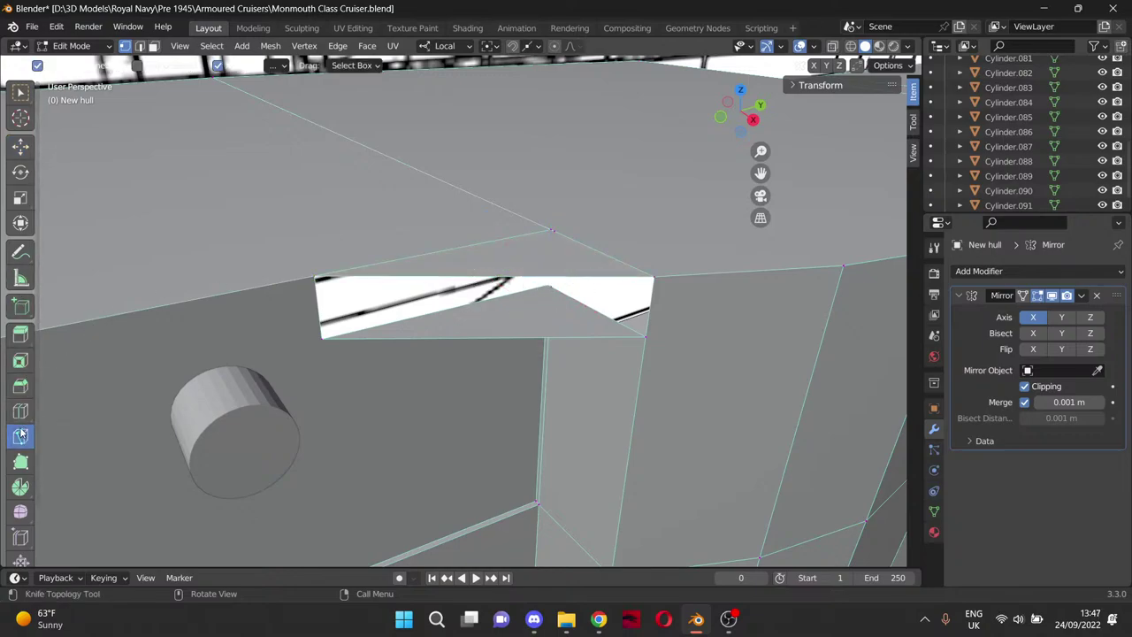
left_click(549, 285)
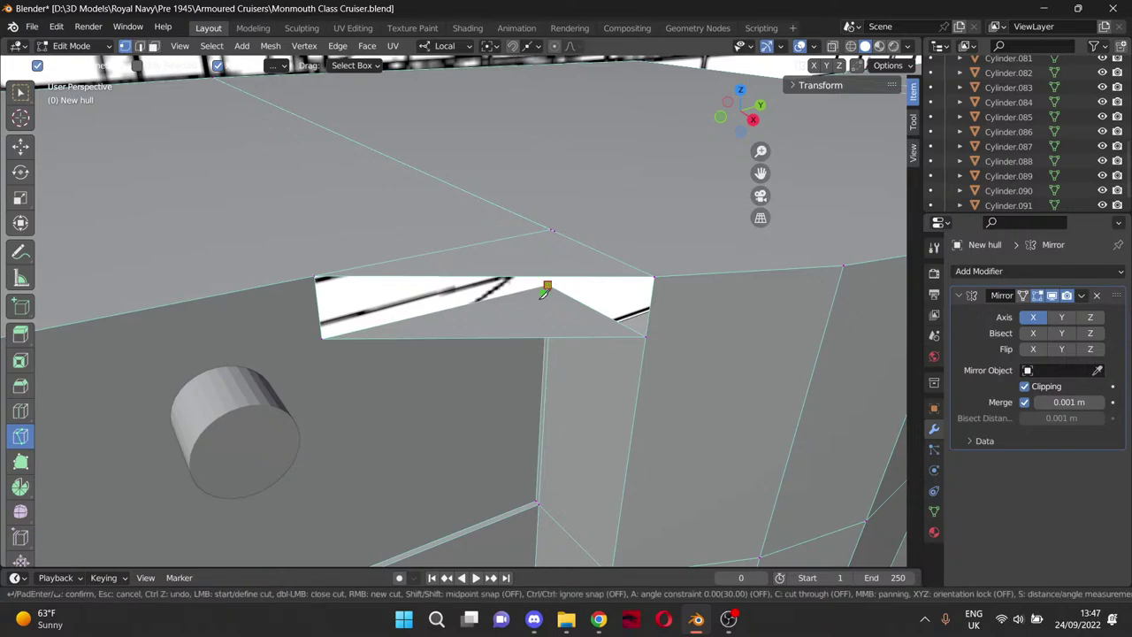
left_click(506, 337)
key("Return")
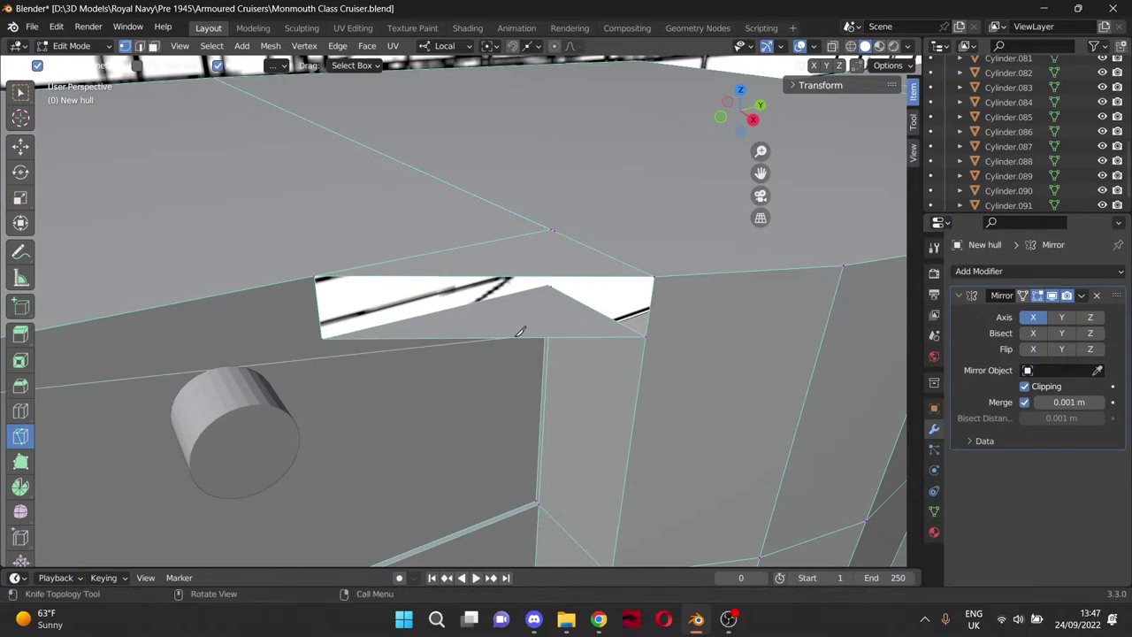
scroll(522, 328, "down", 3)
right_click(553, 331)
left_click(546, 332)
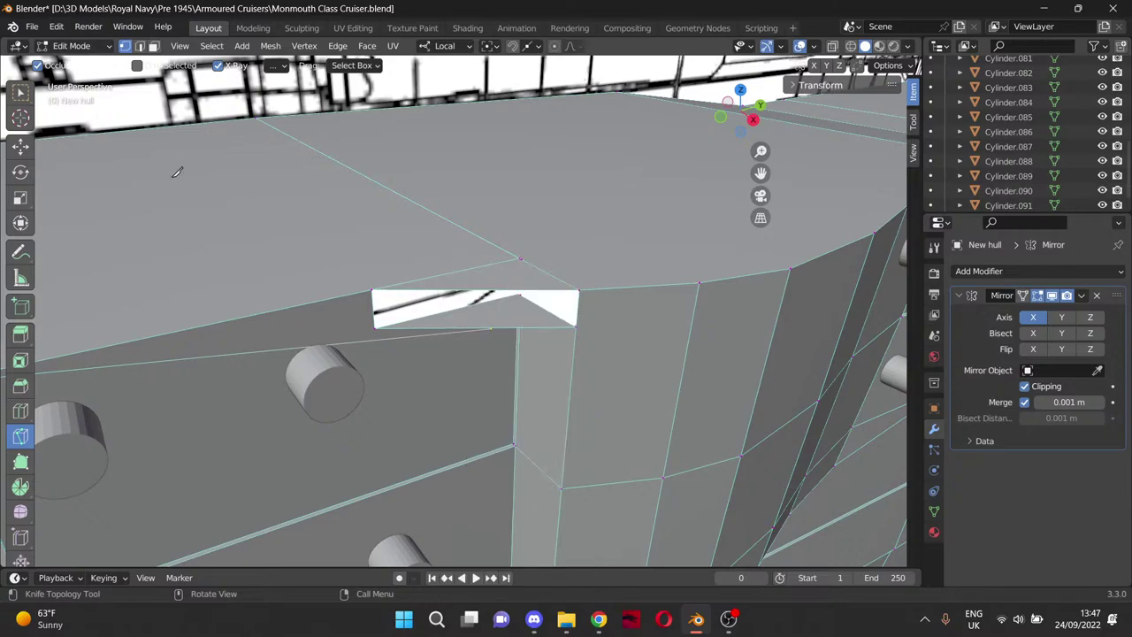
left_click(20, 146)
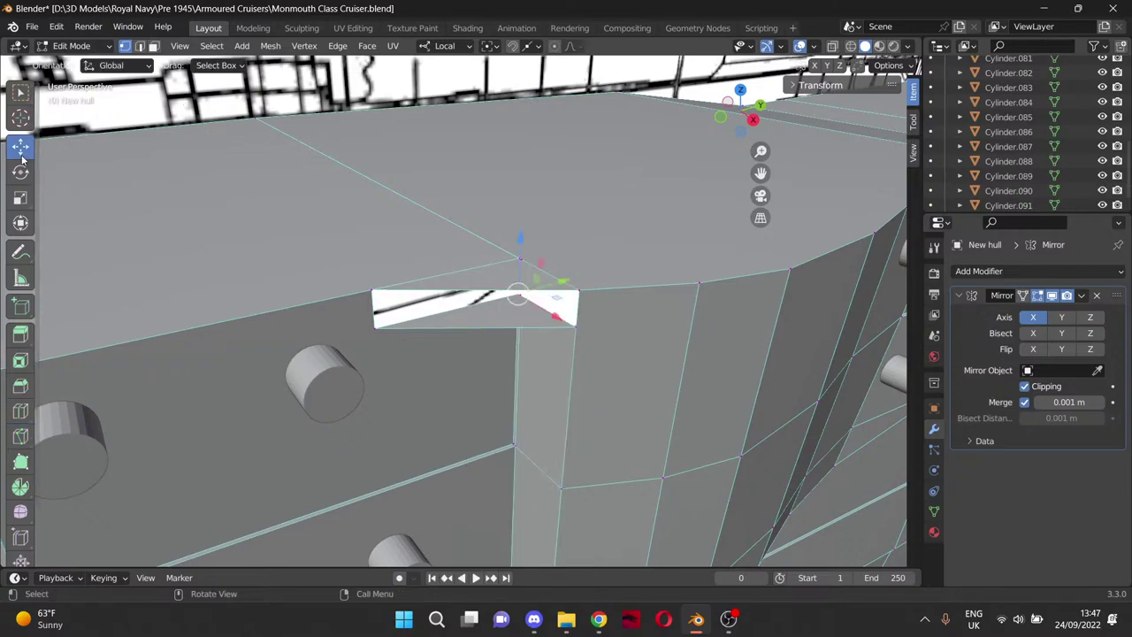
Knife-cut the triangular deck face over the notch from its inner corner vertex to the middle of its outer edge.
middle_click_drag(292, 177, 405, 118)
key("Tab")
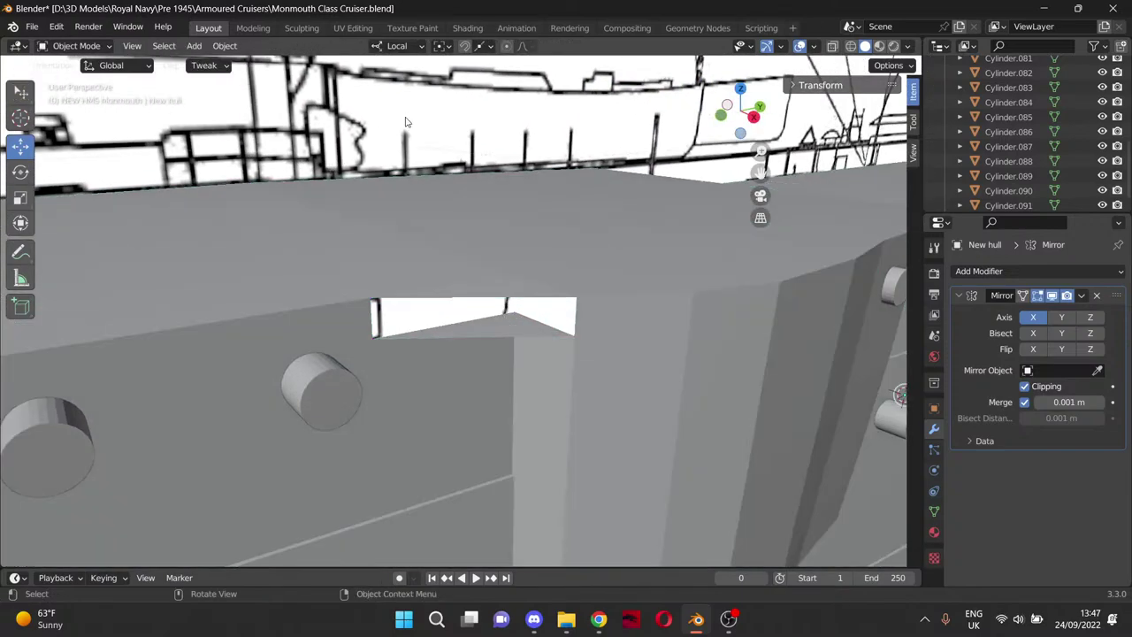
key("Tab")
middle_click_drag(525, 291, 684, 274)
scroll(523, 309, "up", 5)
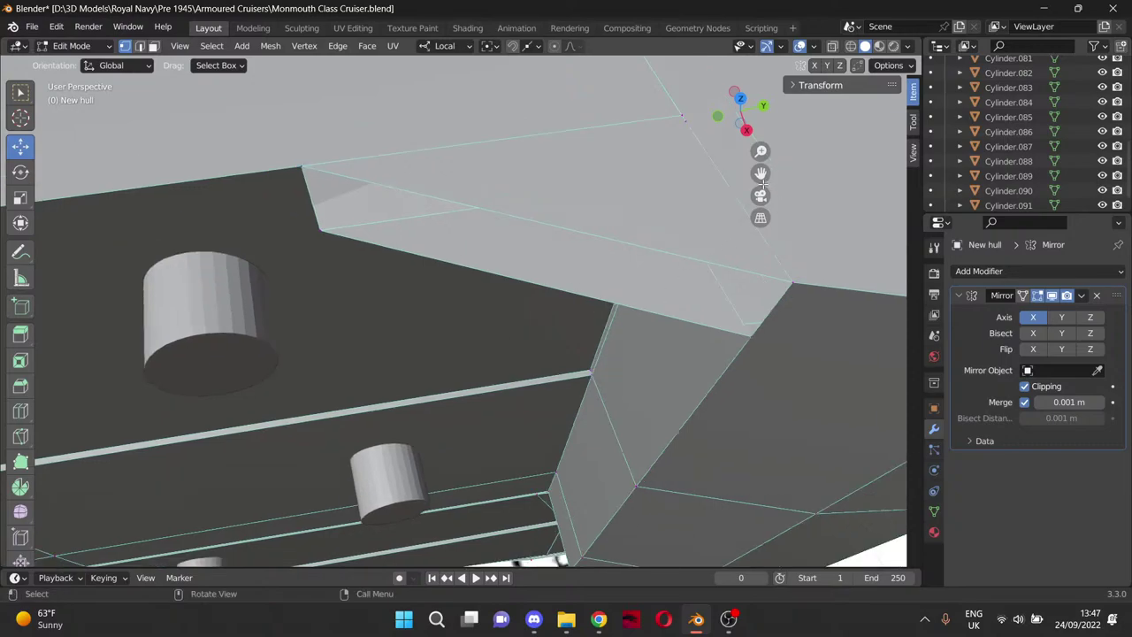
left_click_drag(762, 177, 658, 271)
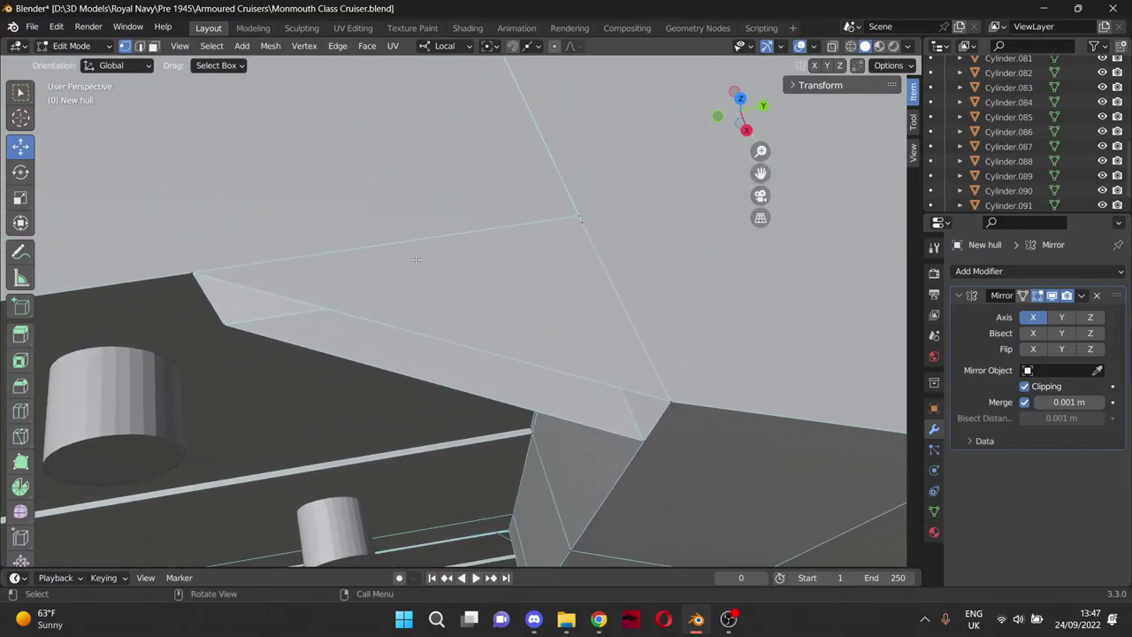
left_click(21, 436)
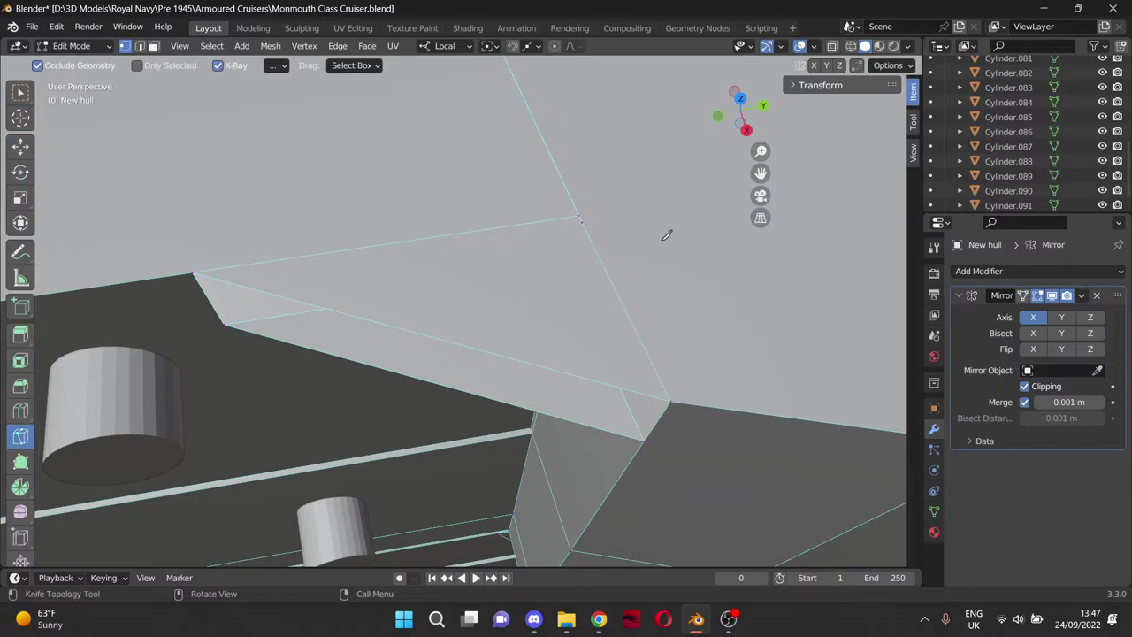
left_click(579, 215)
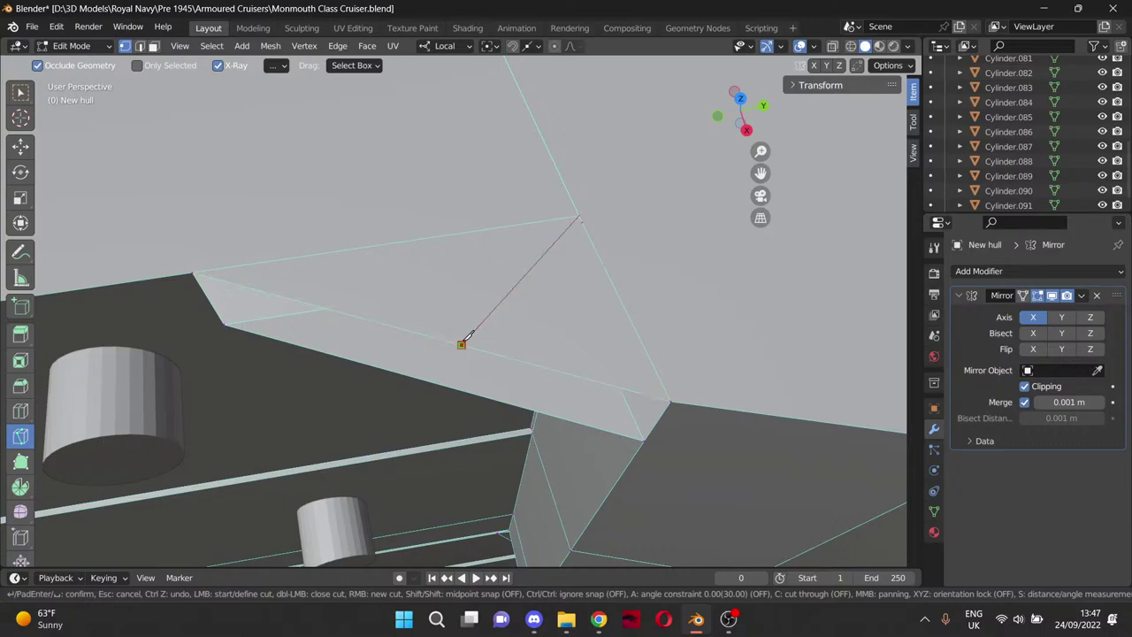
left_click(460, 344)
key("Return")
Try again to split the lower triangular face of the notch with a Knife cut between its inner corner and outer edge.
middle_click_drag(467, 333, 527, 340)
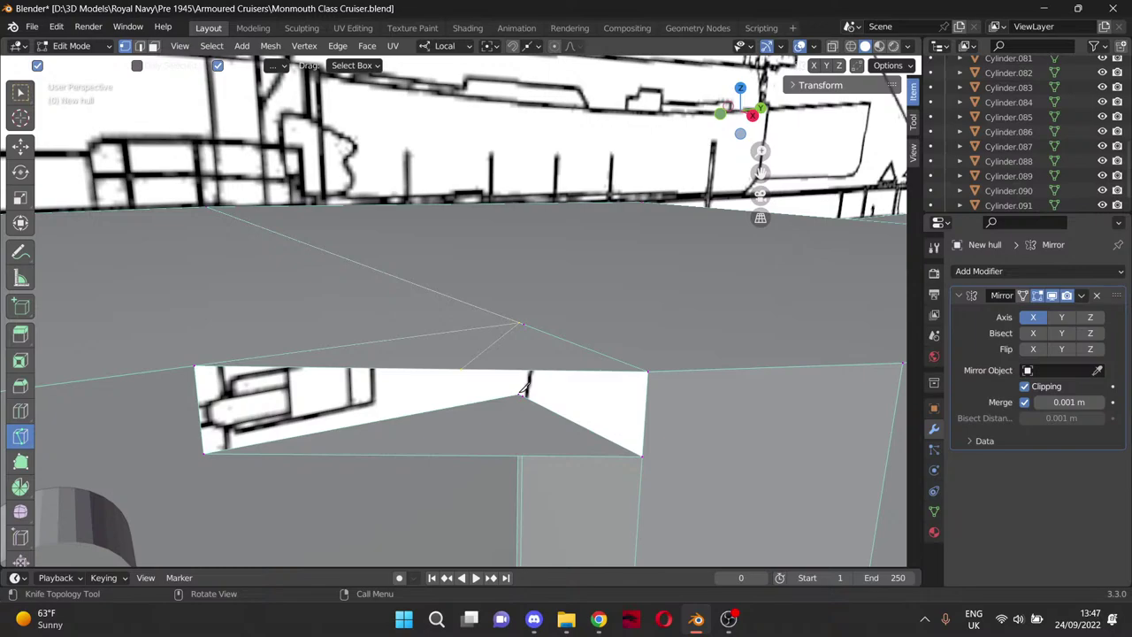
left_click(519, 394)
right_click(448, 455)
left_click(446, 455)
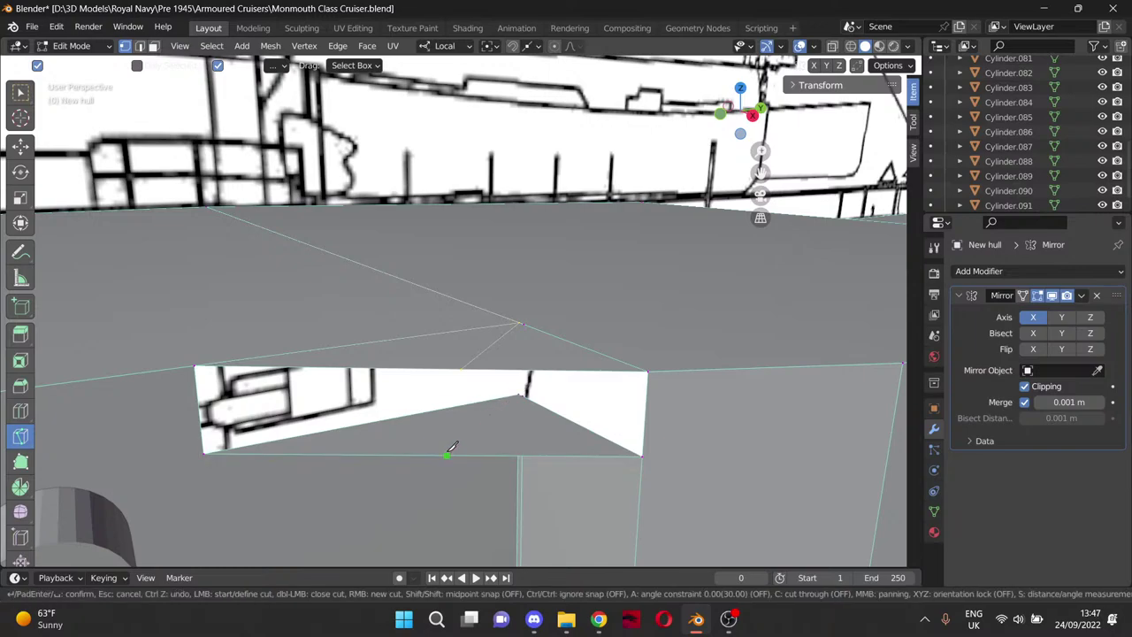
left_click(519, 394)
left_click(463, 455)
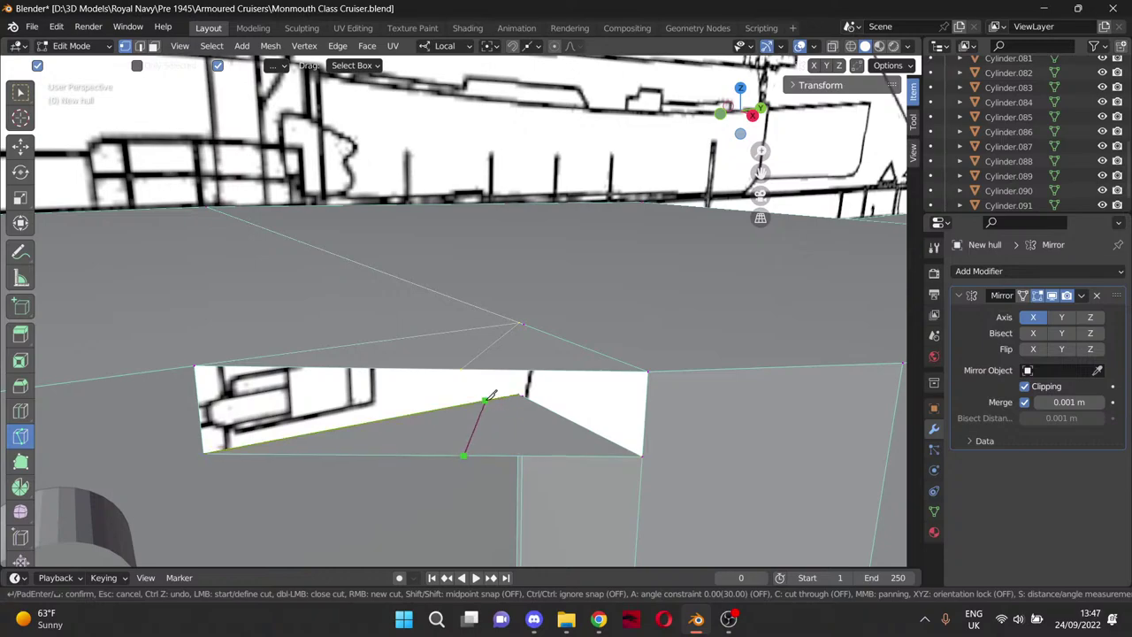
scroll(495, 391, "down", 4)
middle_click_drag(509, 376, 512, 275)
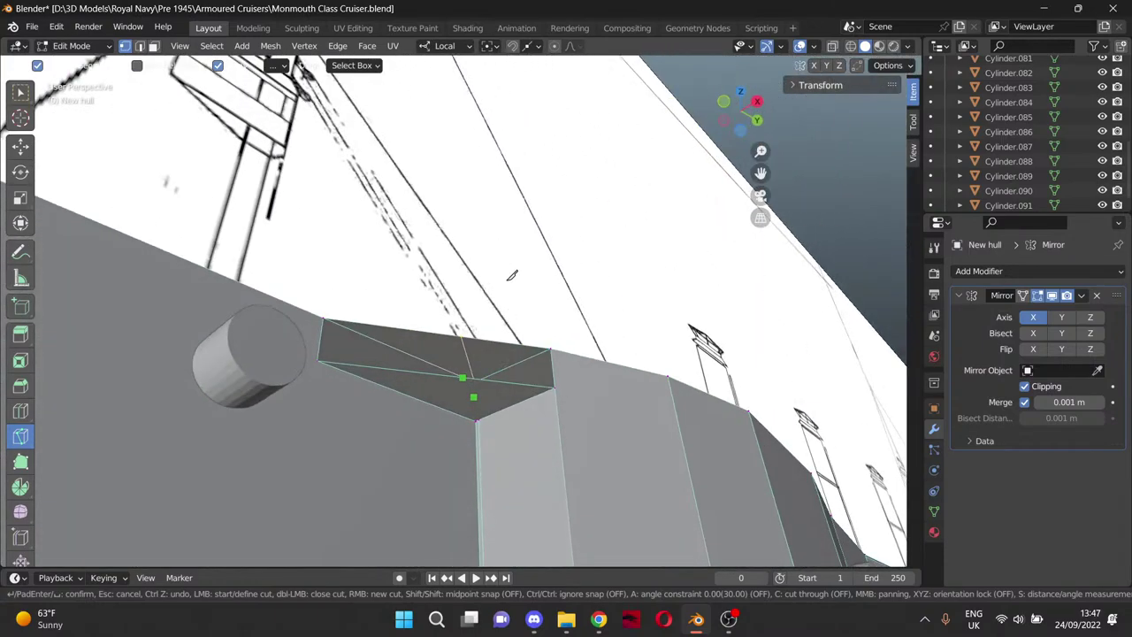
left_click(476, 420)
left_click(475, 421)
left_click(470, 378)
scroll(485, 415, "down", 3)
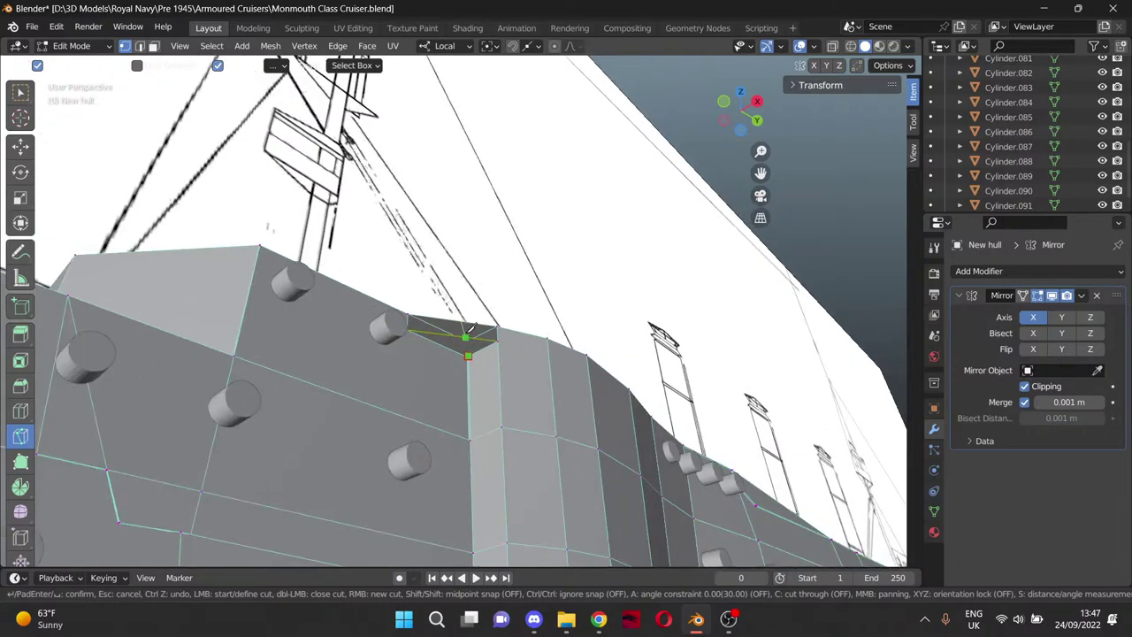
key("Return")
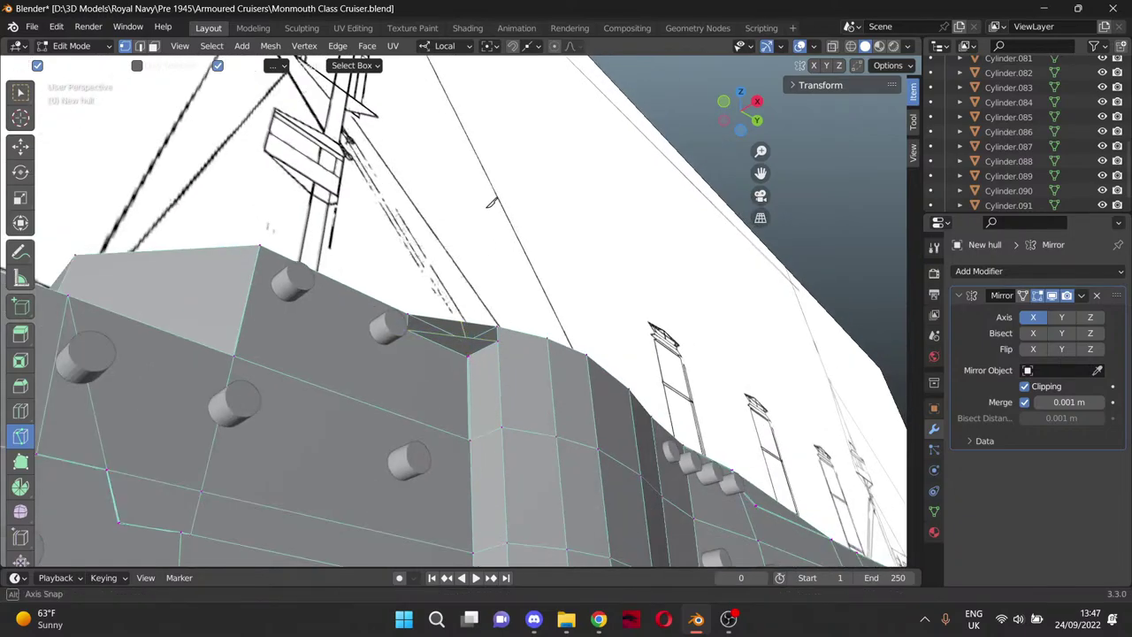
Delete the lower triangular face at the base of the notch.
middle_click_drag(491, 203, 479, 344)
scroll(478, 344, "up", 4)
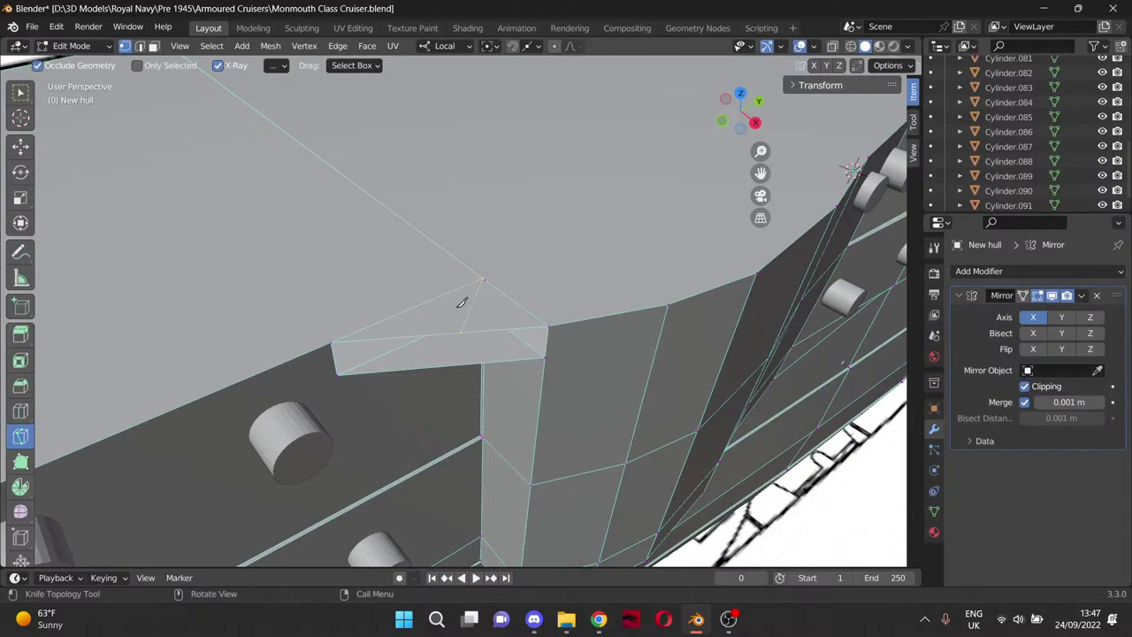
middle_click_drag(463, 301, 408, 275)
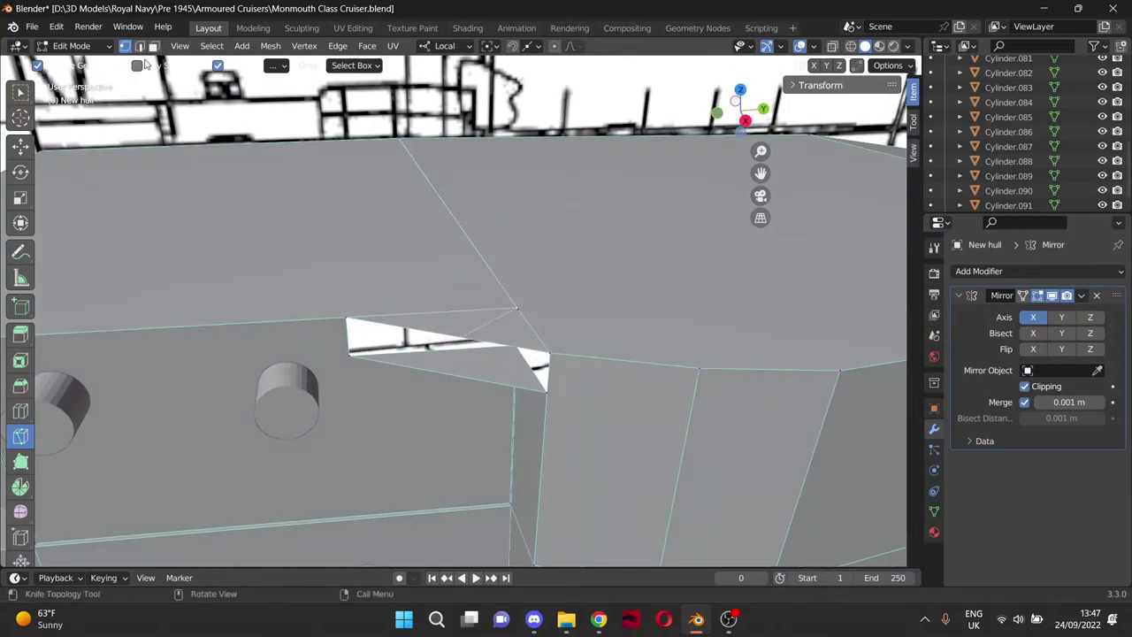
left_click(22, 147)
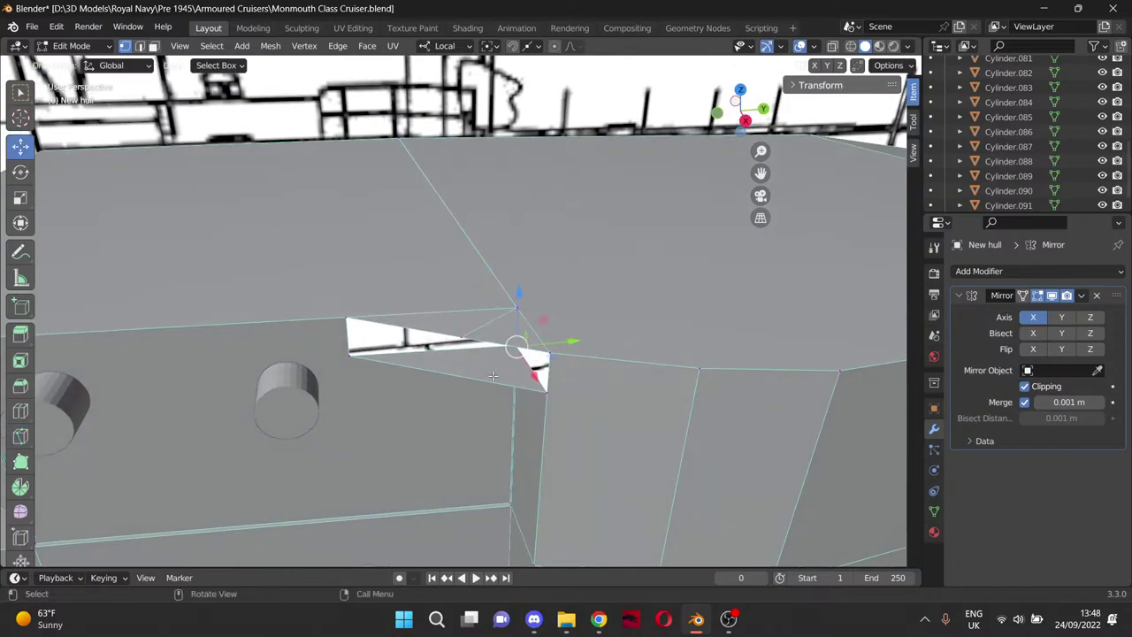
left_click(154, 46)
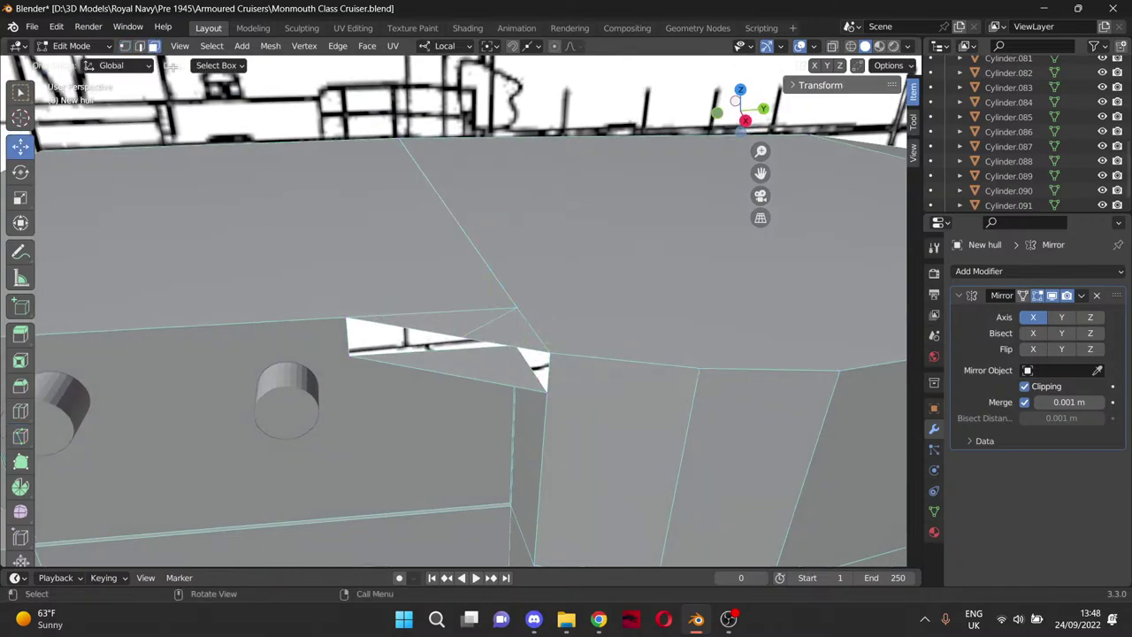
left_click(480, 372)
key("x")
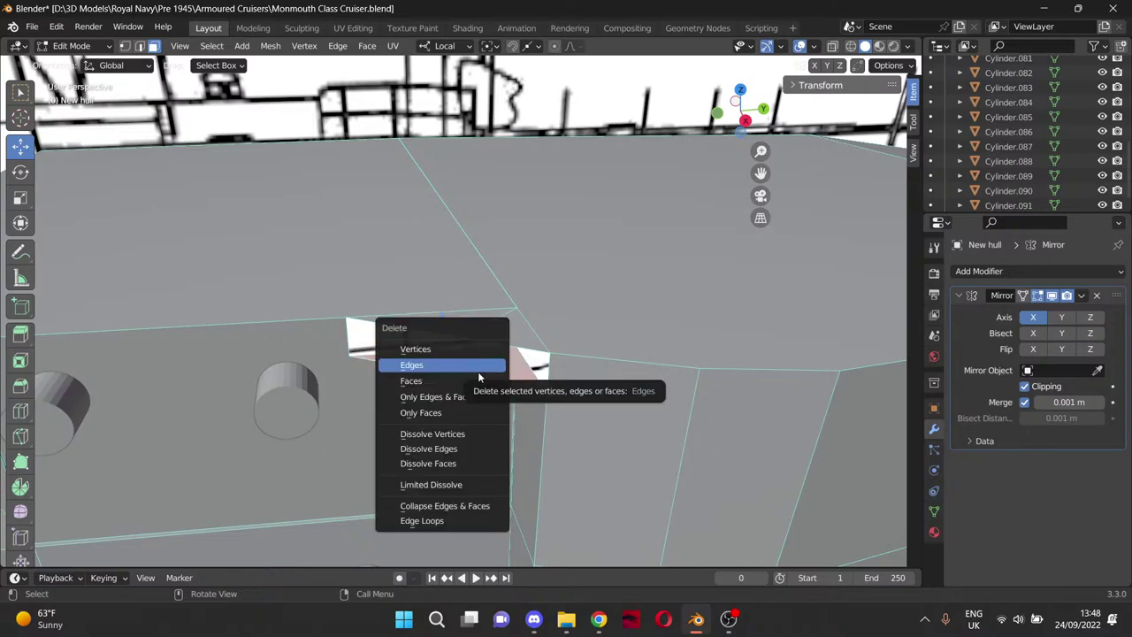
left_click(411, 381)
Move the cut vertex on the deck triangle's outer edge along Y and about 0.32 m outward along X to square off the corner.
middle_click_drag(412, 381, 300, 167)
left_click(127, 47)
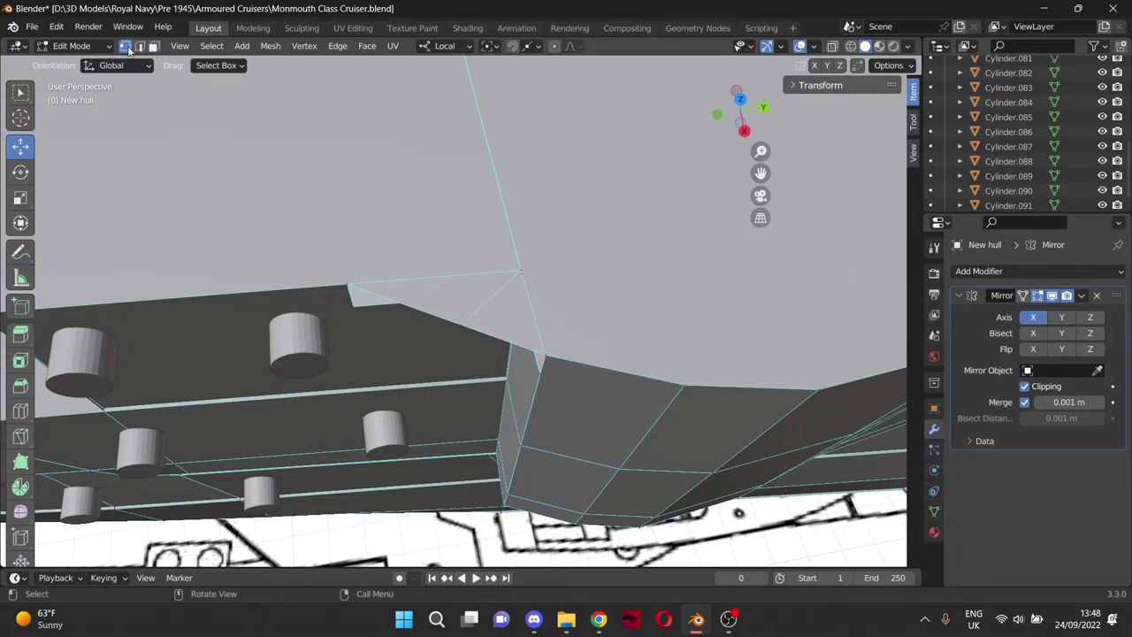
left_click(459, 323)
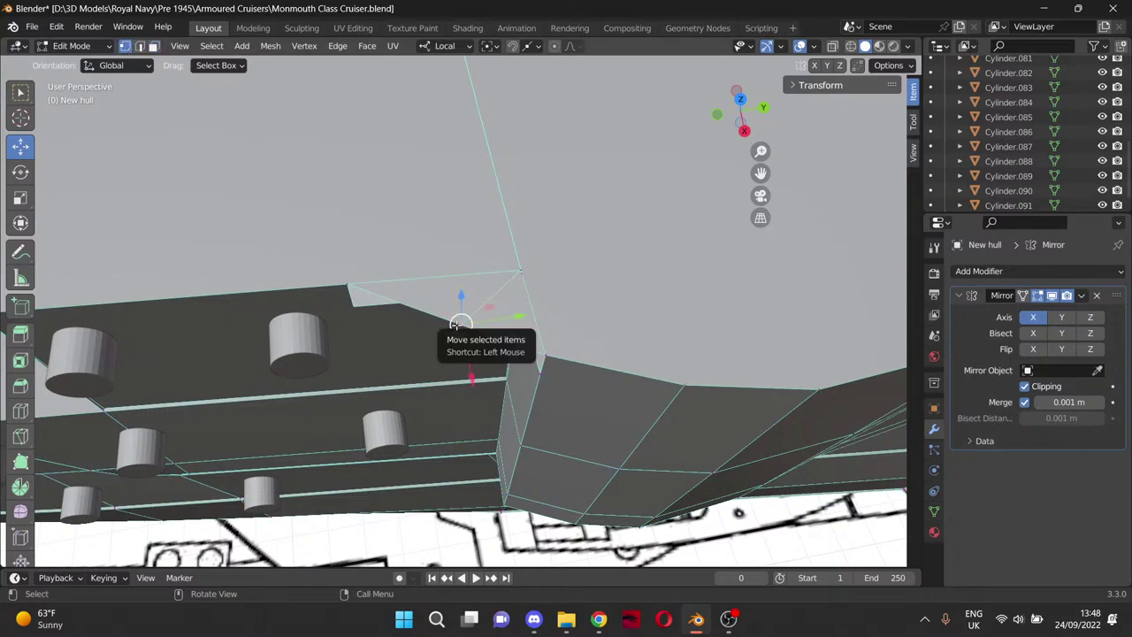
key("KP_7")
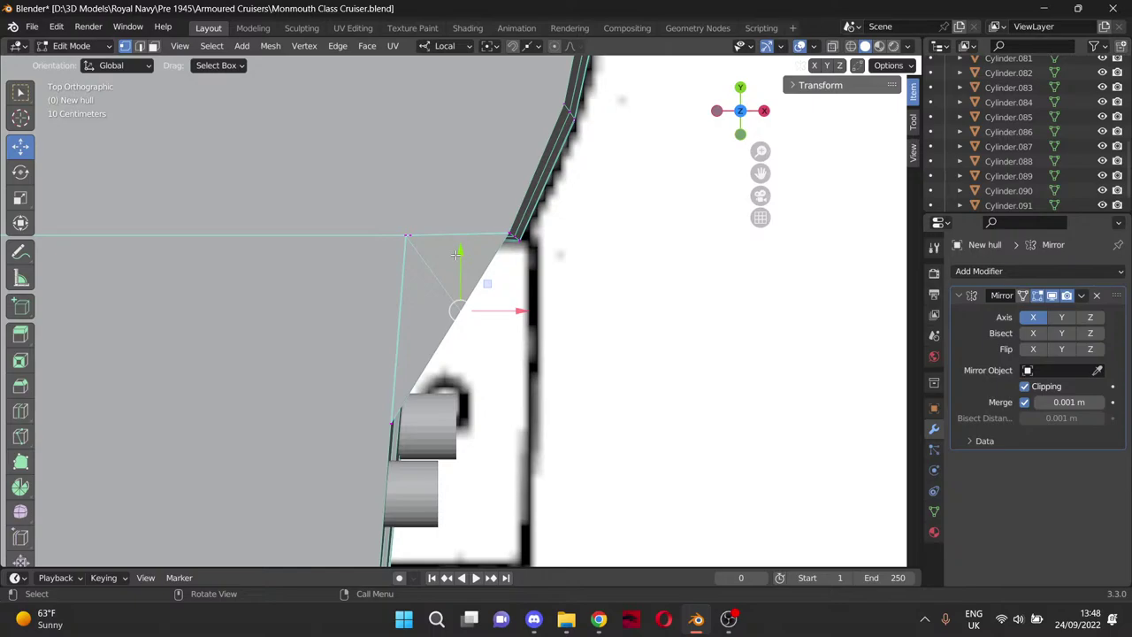
left_click_drag(459, 253, 453, 371)
left_click_drag(520, 424, 561, 422)
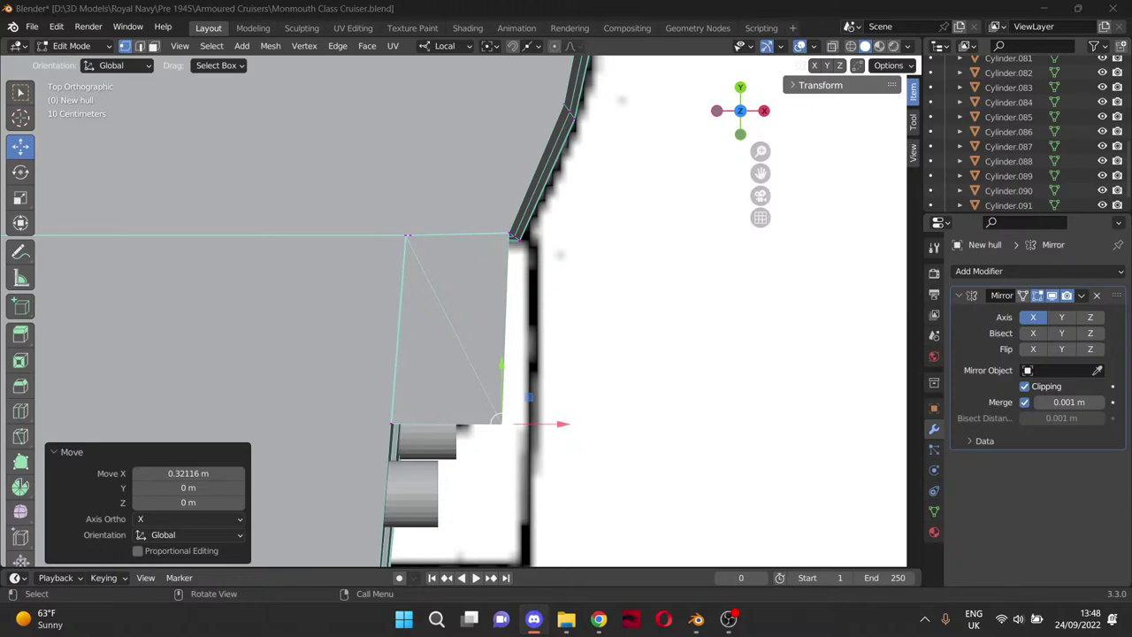
key("alt+Tab")
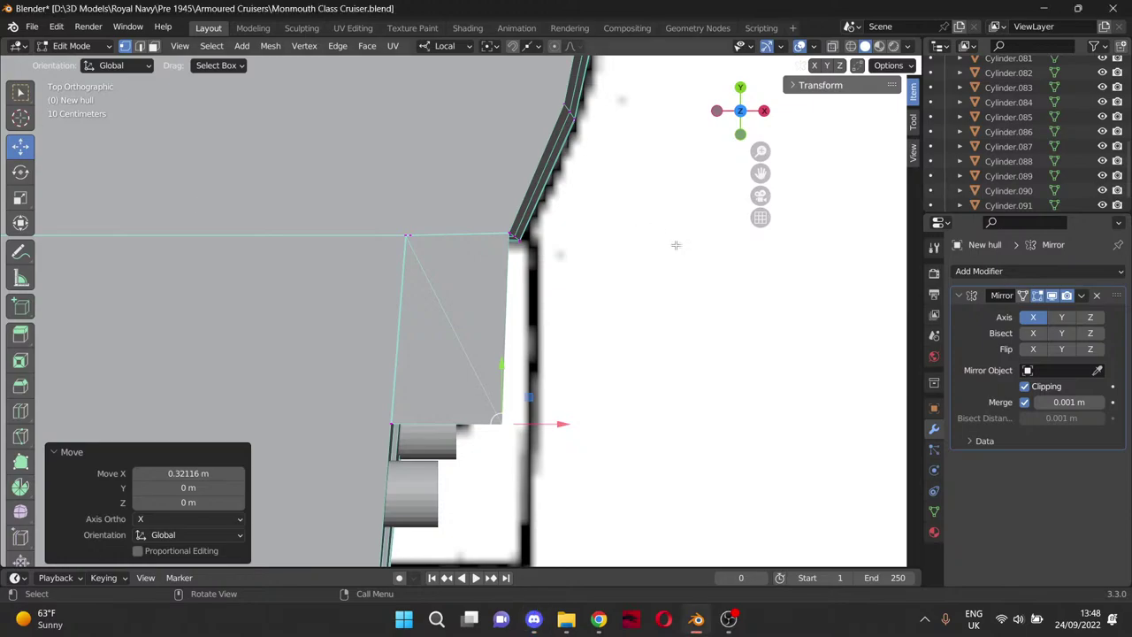
Delete the diagonal edge across the squared-off deck corner.
middle_click_drag(676, 245, 478, 265)
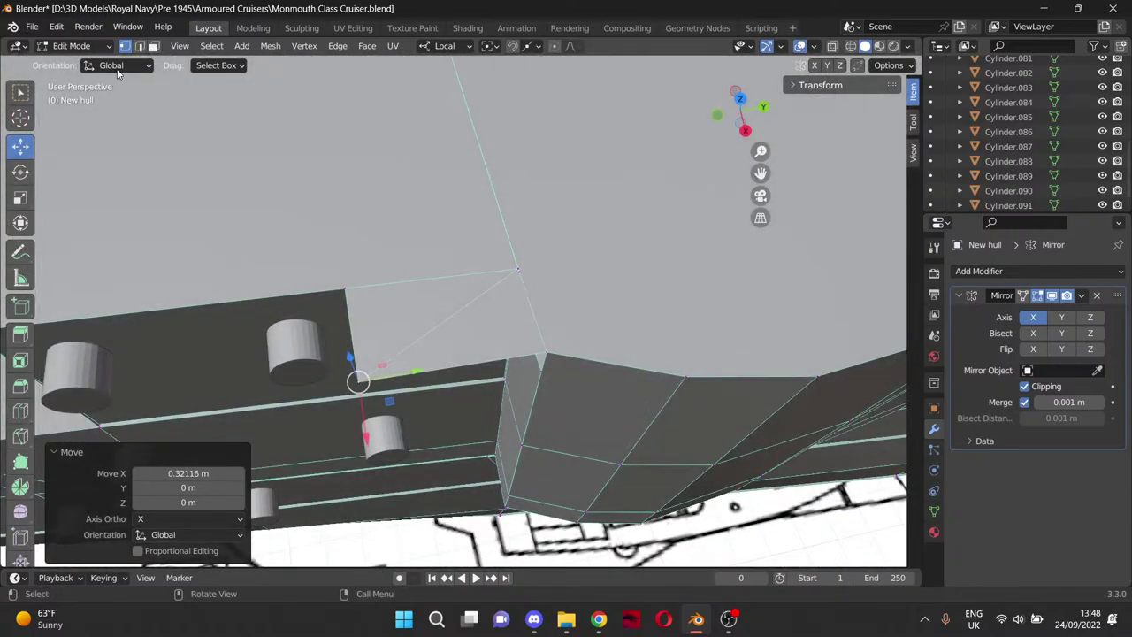
left_click(139, 46)
left_click(460, 320)
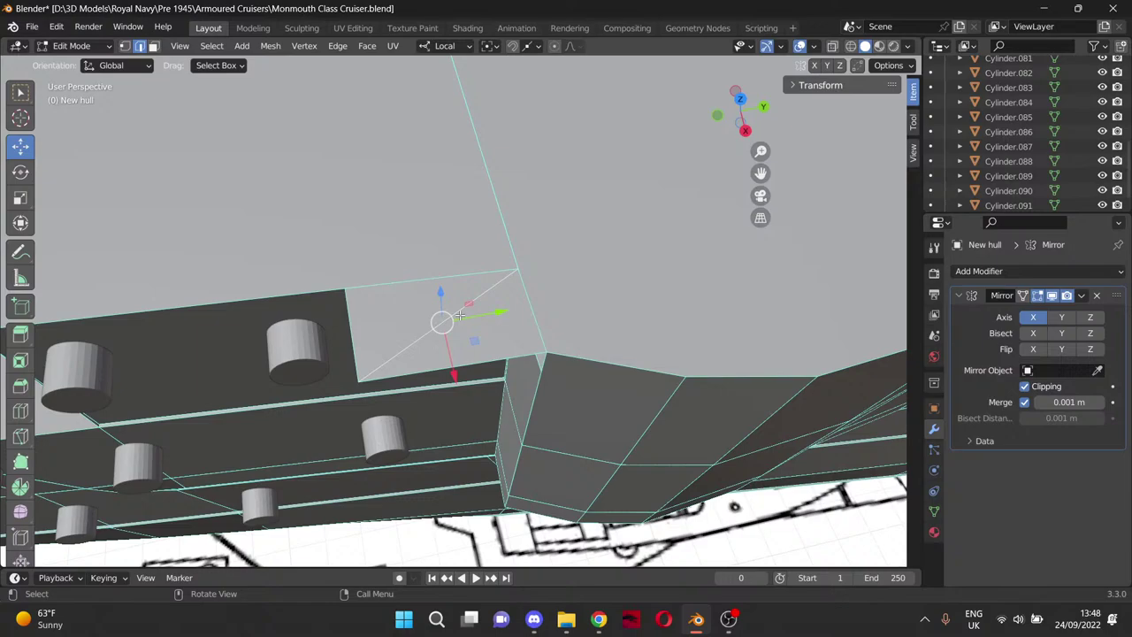
key("x")
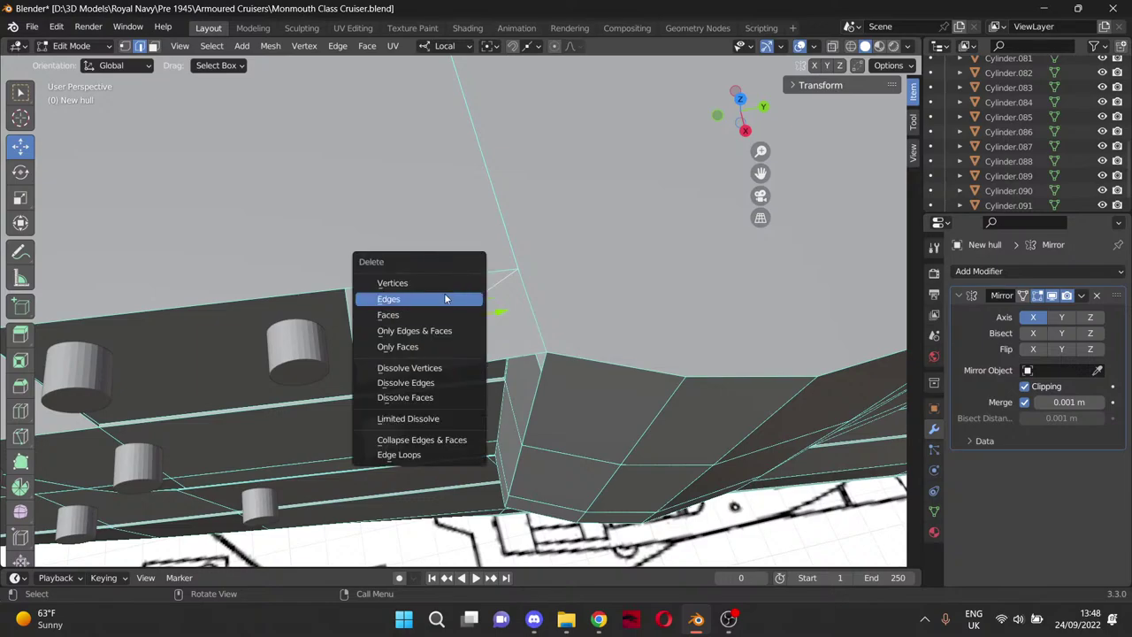
left_click(444, 296)
Fill a single four-sided face between the four corner vertices of the deck opening.
middle_click_drag(445, 311, 902, 563)
left_click(125, 46)
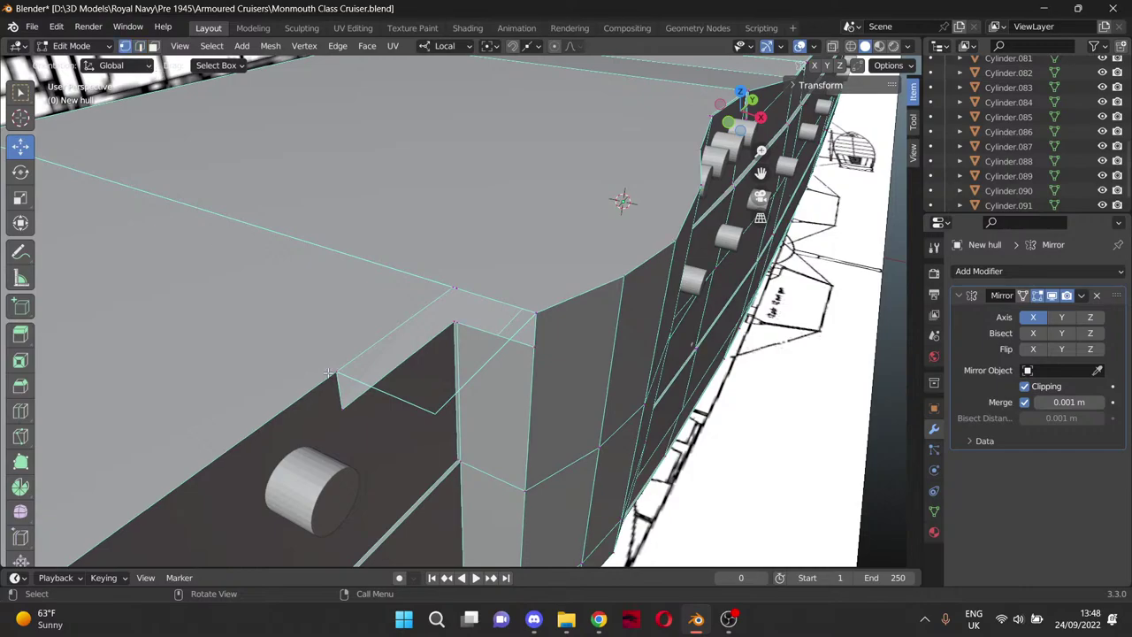
left_click(337, 371, "shift")
left_click(432, 408, "shift")
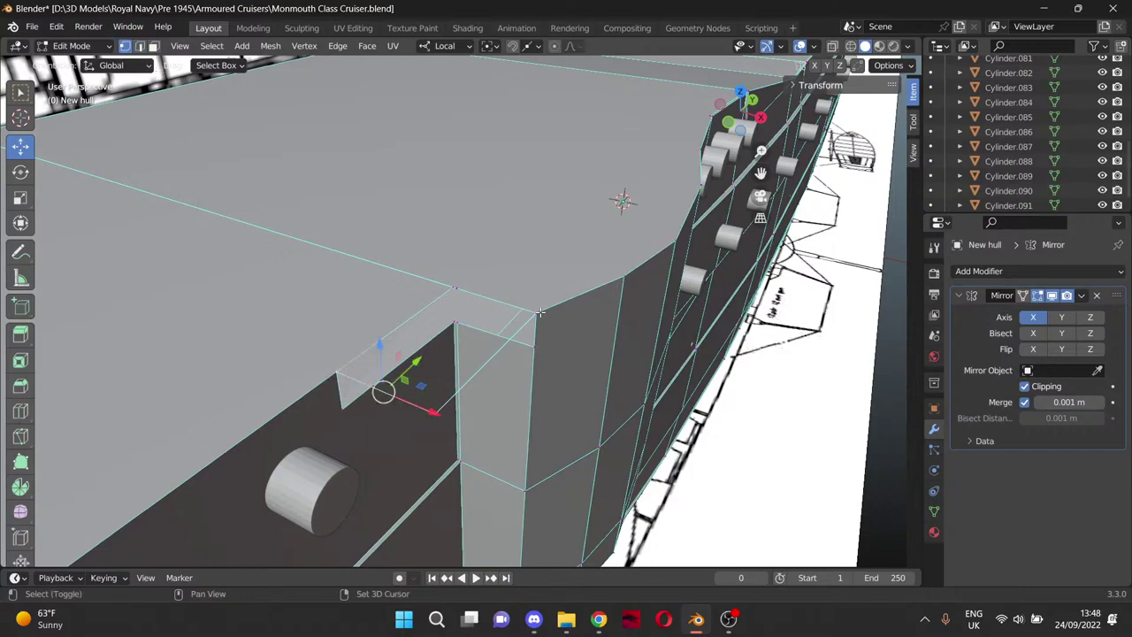
left_click(467, 293, "shift")
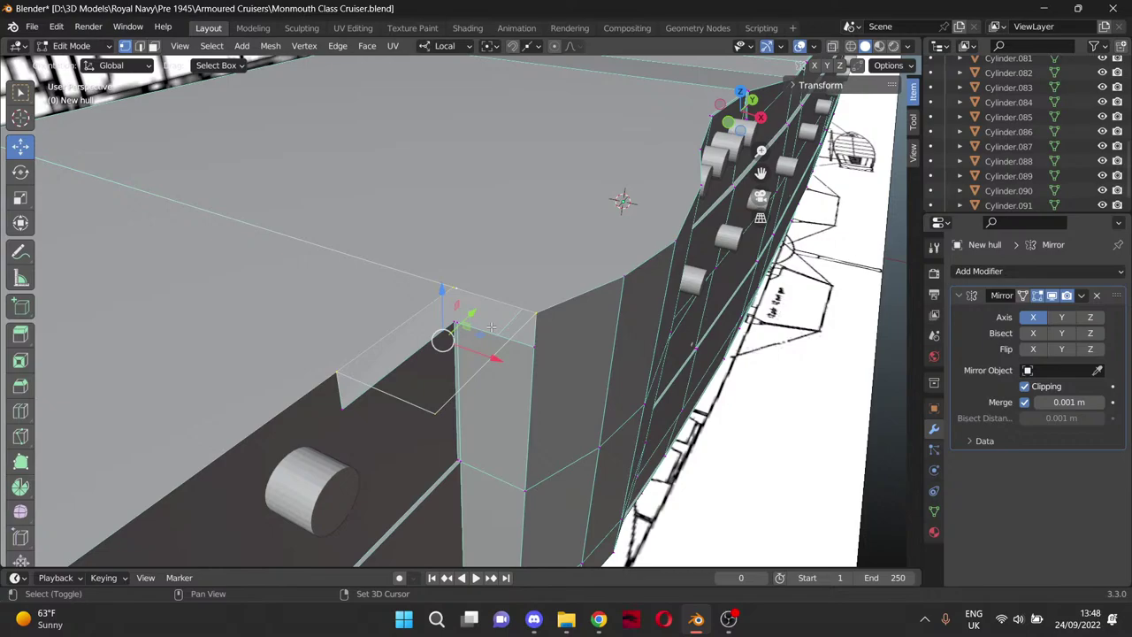
left_click(493, 329, "shift")
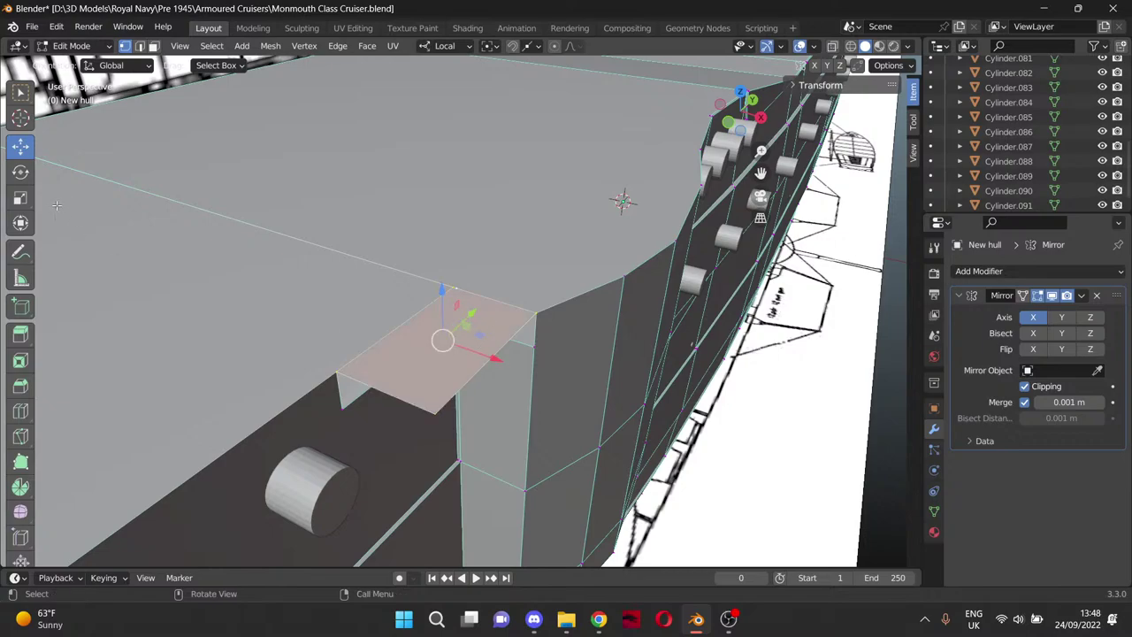
Extrude the new four-sided deck face downward about 0.378 m to the base of the notch.
left_click(20, 333)
left_click_drag(447, 291, 446, 322)
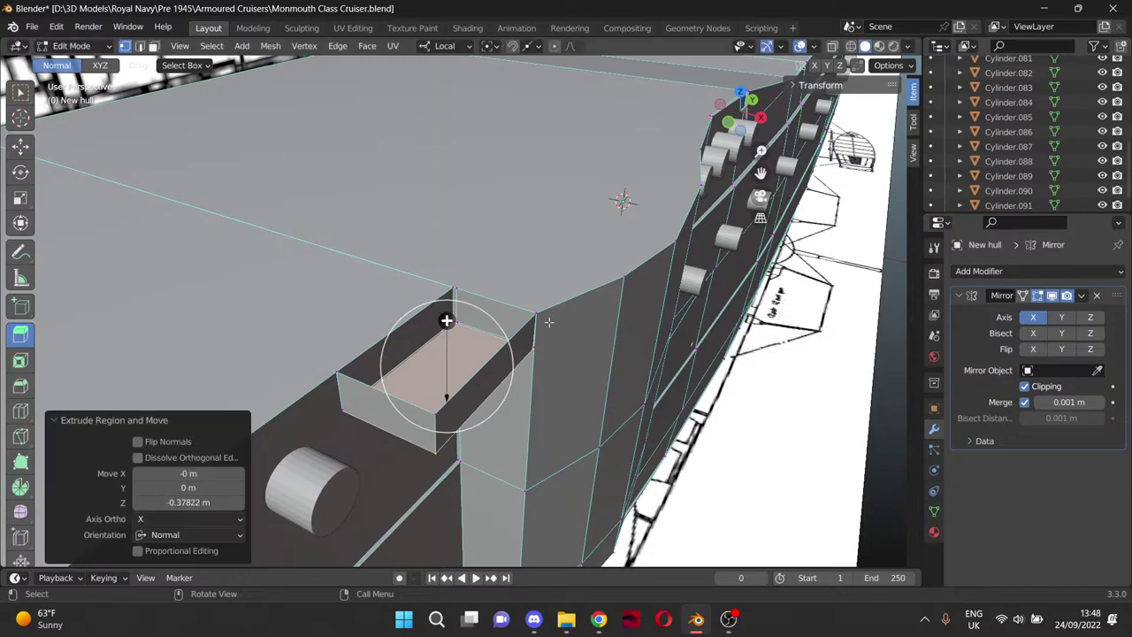
middle_click_drag(546, 322, 499, 189)
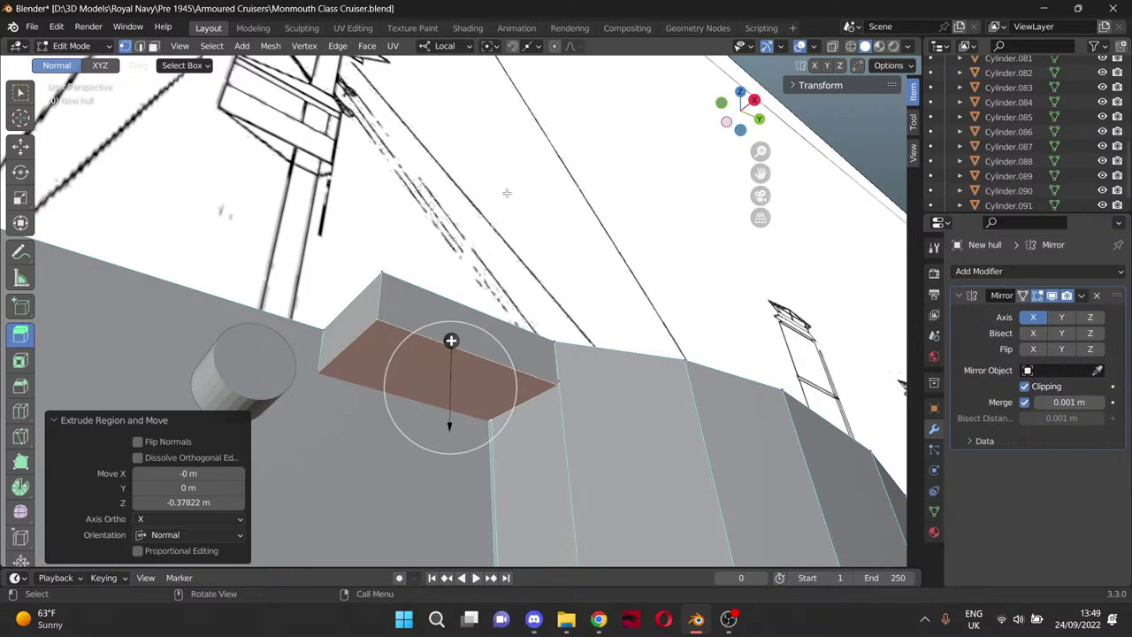
Try to merge the overlapping vertices at the overhang's inner aft lower corner at the 3D cursor, and undo it.
left_click(20, 146)
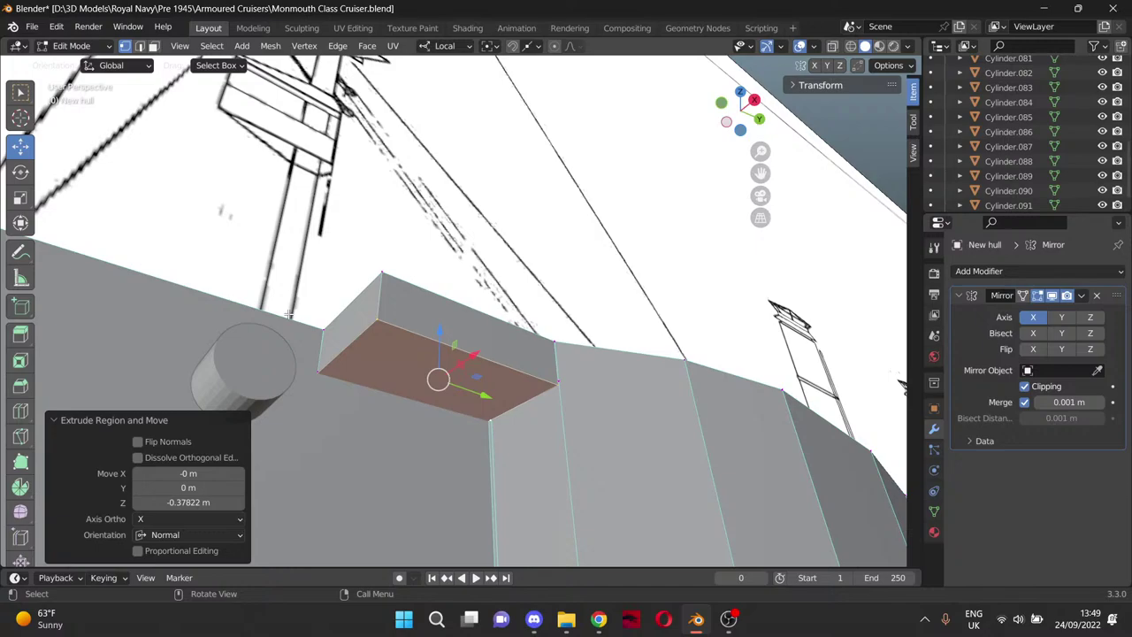
left_click(315, 362)
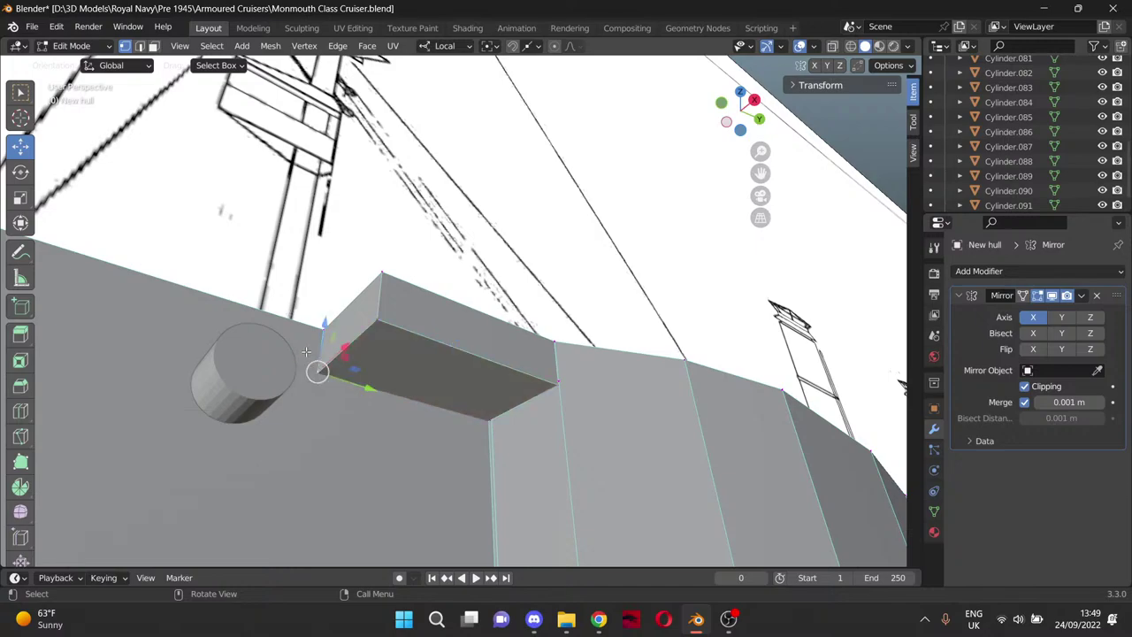
key("m")
left_click(322, 409)
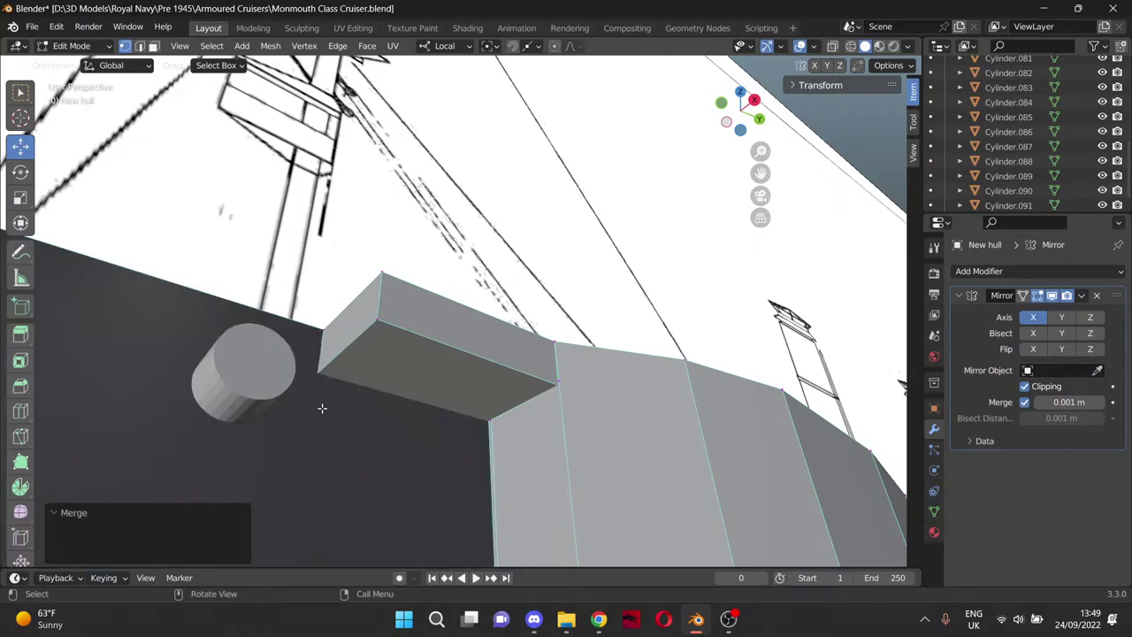
middle_click_drag(322, 409, 332, 297)
scroll(435, 370, "up", 4)
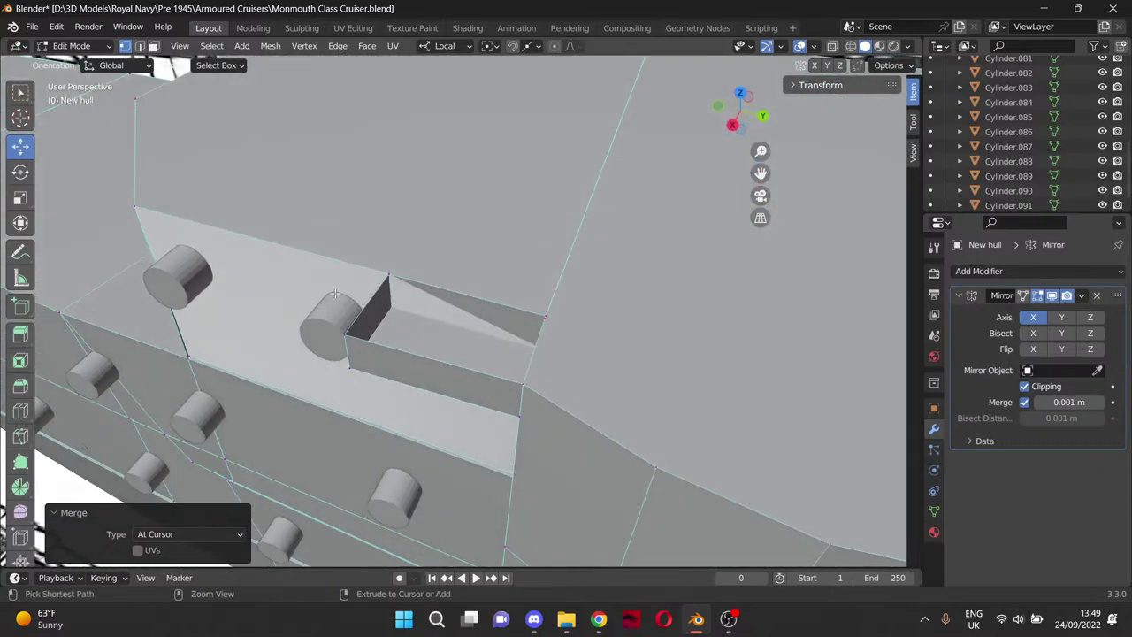
key("ctrl+z")
Merge the overlapping vertices at the overhang's inner aft lower corner onto one of the selected vertices.
scroll(483, 303, "up", 1)
middle_click_drag(490, 301, 490, 292)
scroll(488, 292, "up", 6)
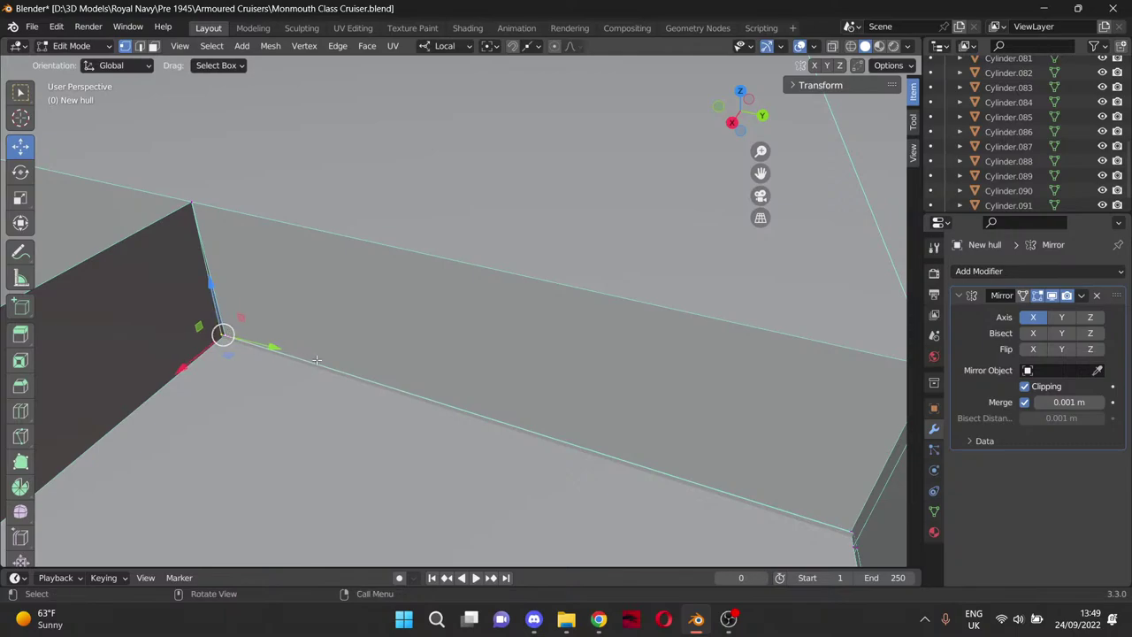
key("m")
left_click(294, 407)
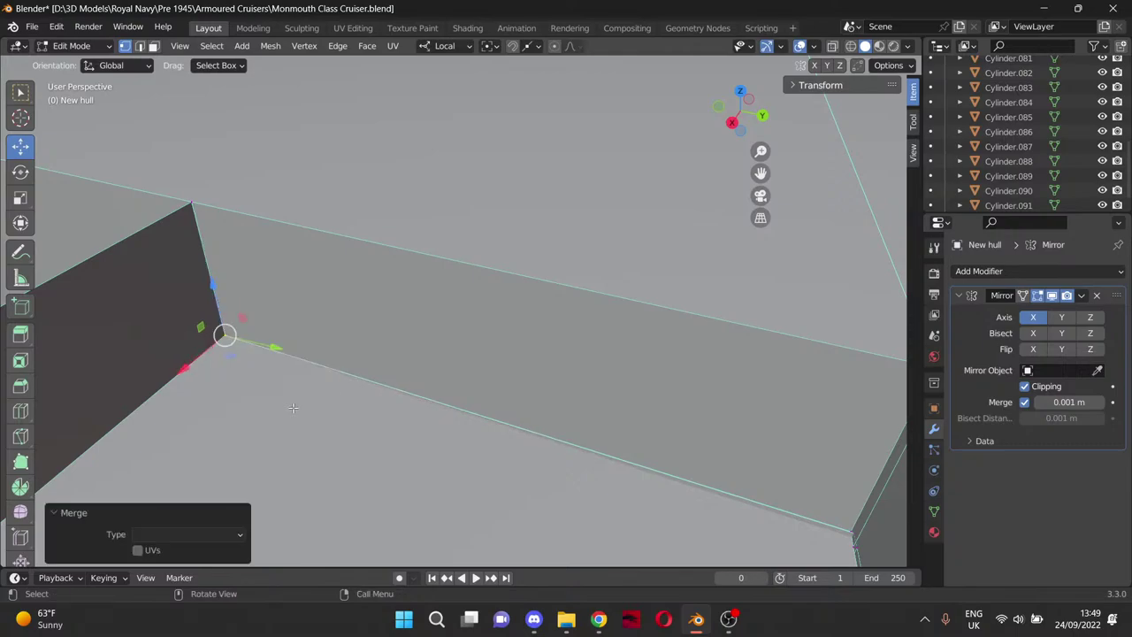
Merge the overlapping vertices at the overhang's inner forward lower corner at the last selected vertex.
middle_click_drag(379, 338, 552, 323)
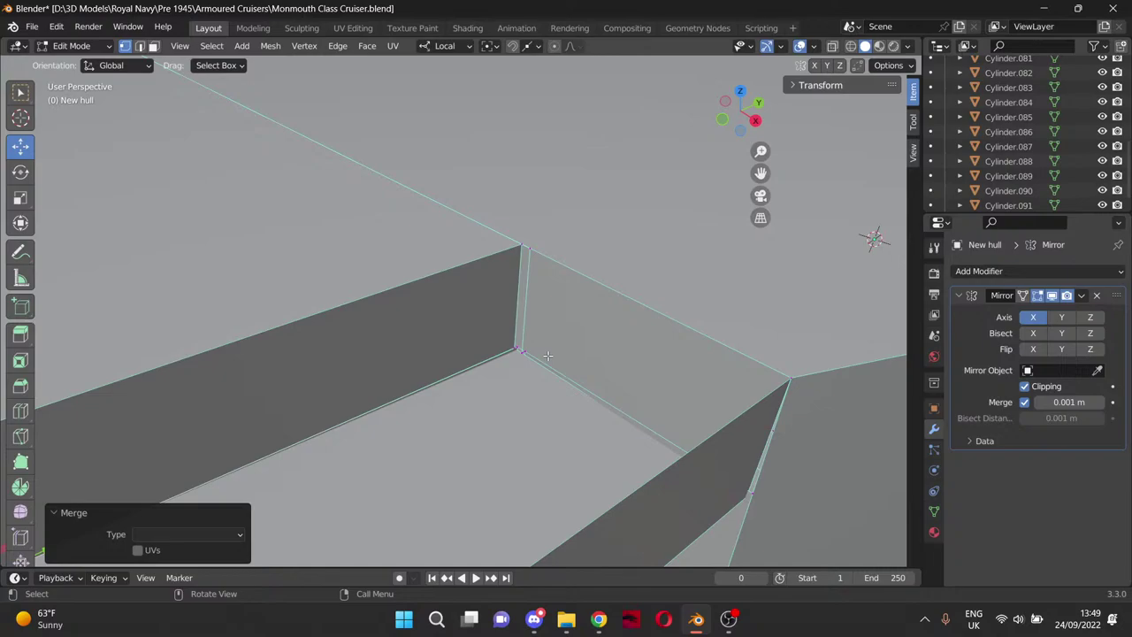
scroll(550, 354, "up", 5)
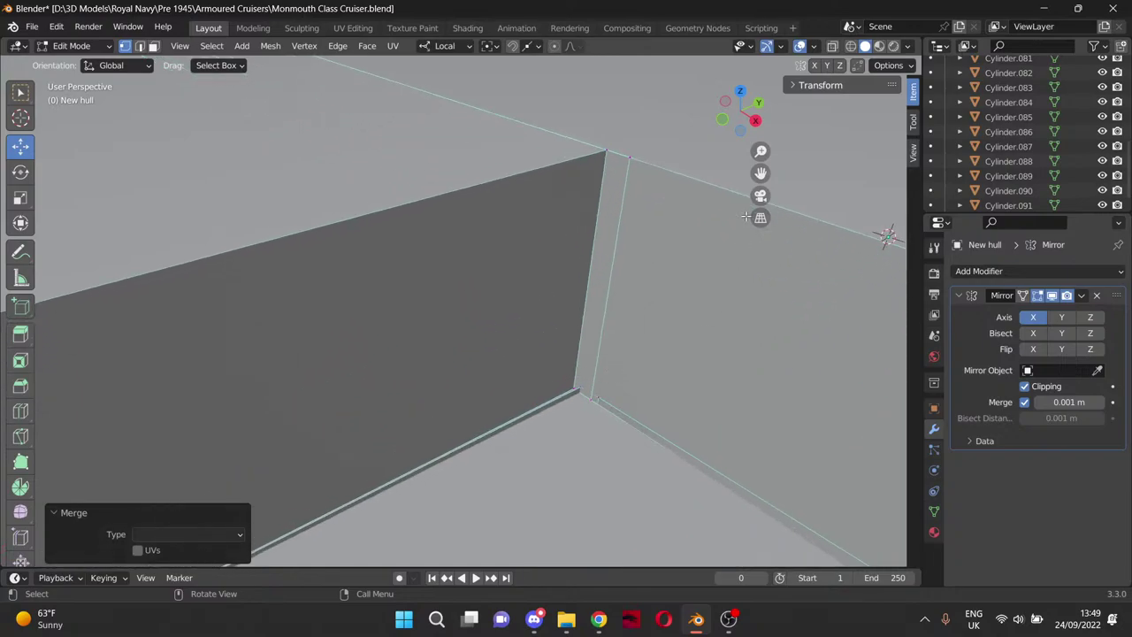
left_click_drag(760, 173, 624, 108)
left_click(473, 334)
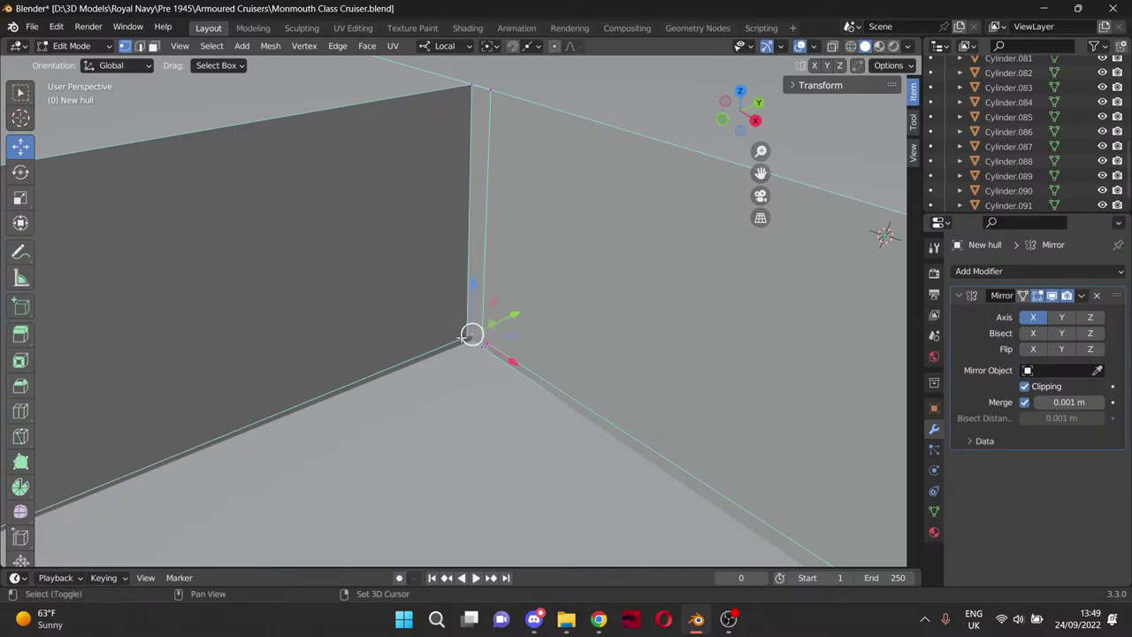
left_click(469, 333, "shift")
key("m")
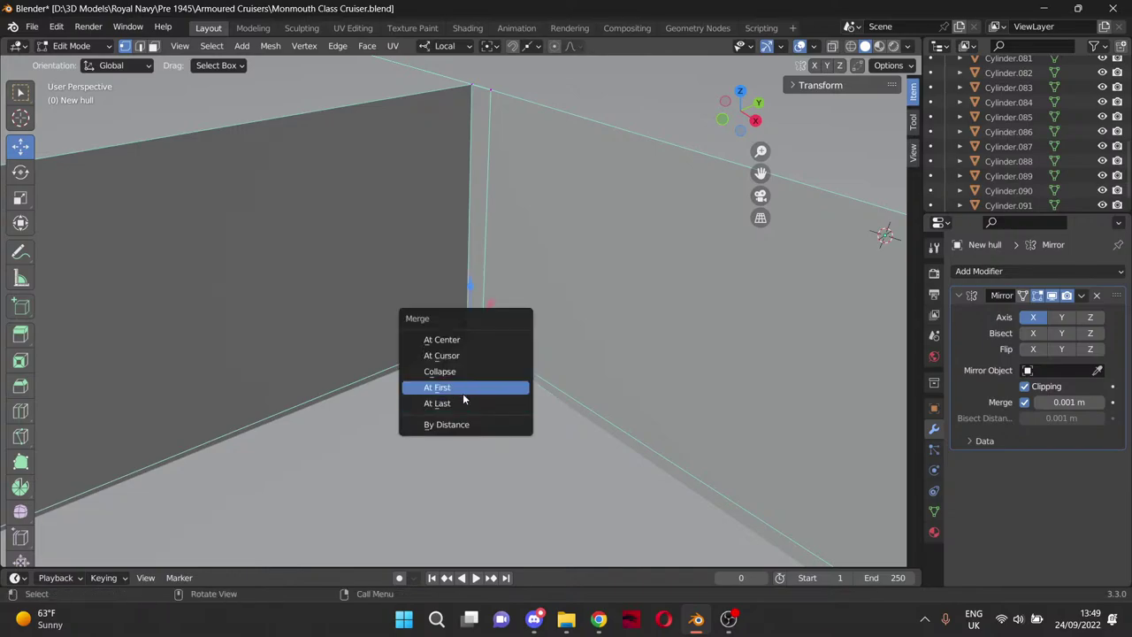
left_click(465, 403)
Merge the neighbouring pair of vertices just outboard of the inner forward lower corner at the first selected vertex.
left_click(488, 344)
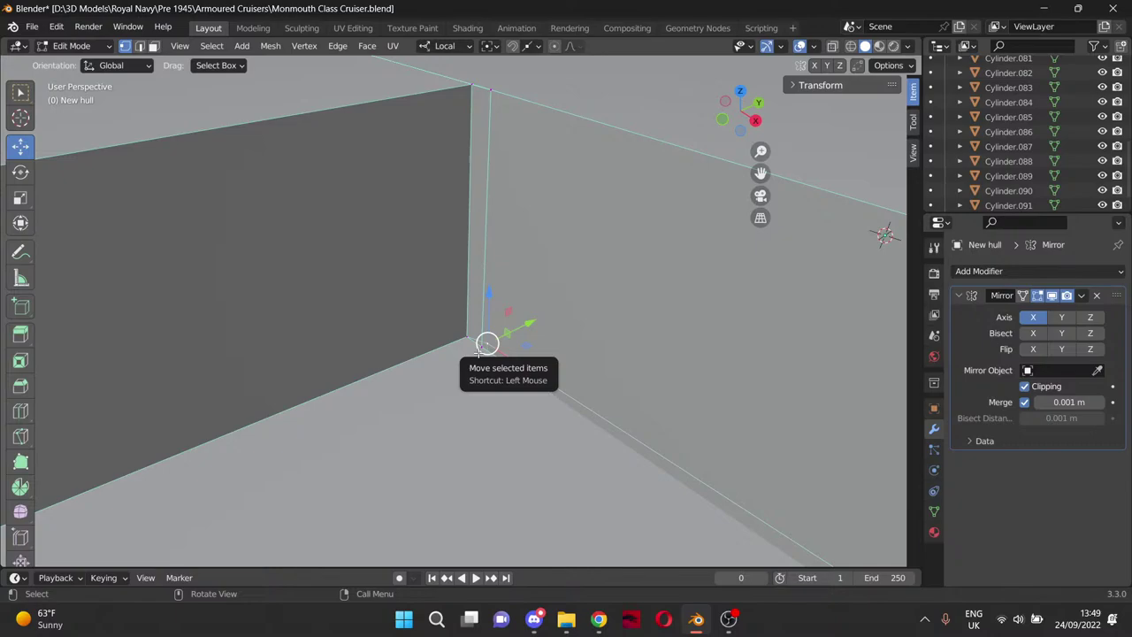
left_click(482, 345, "shift")
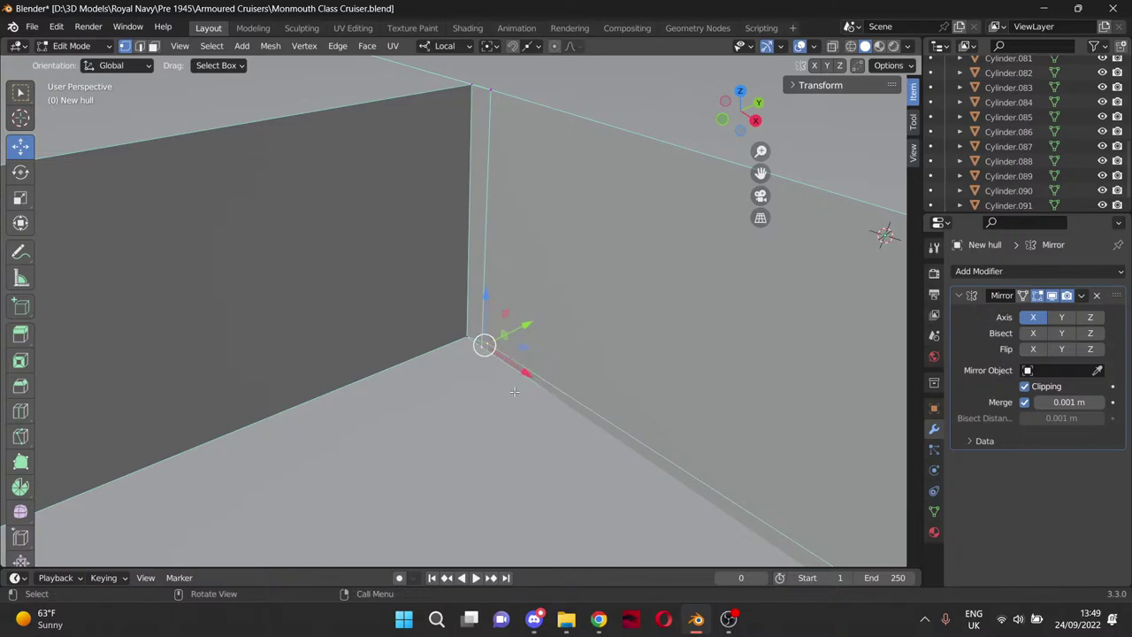
key("m")
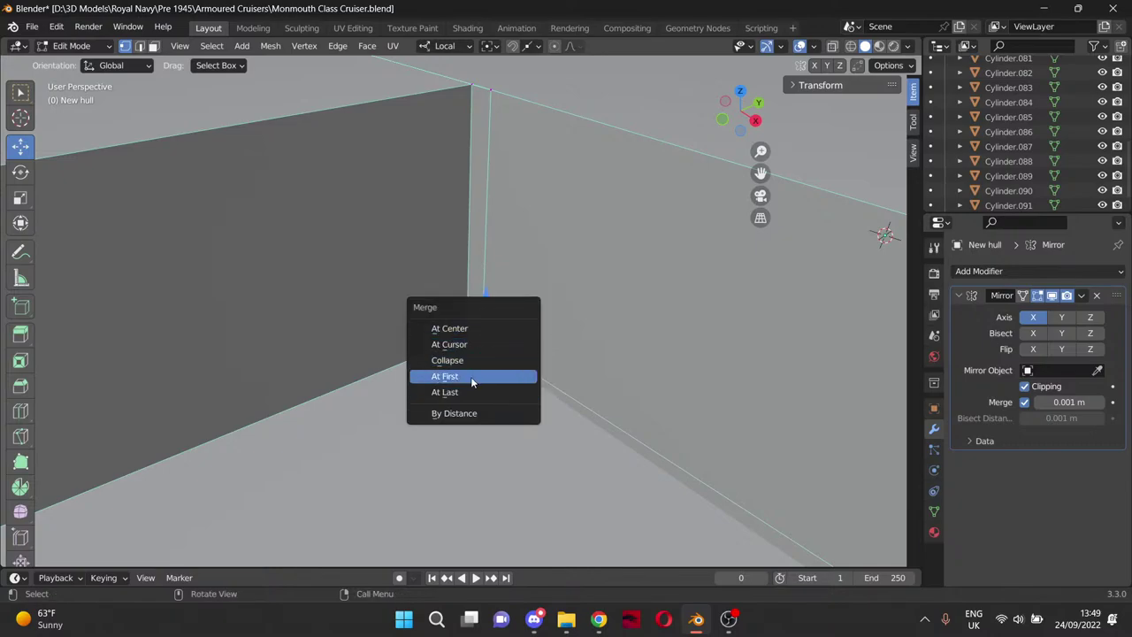
left_click(471, 382)
Merge the overlapping vertices at the overhang's outer forward lower corner at the first selected vertex.
middle_click_drag(471, 382, 506, 427)
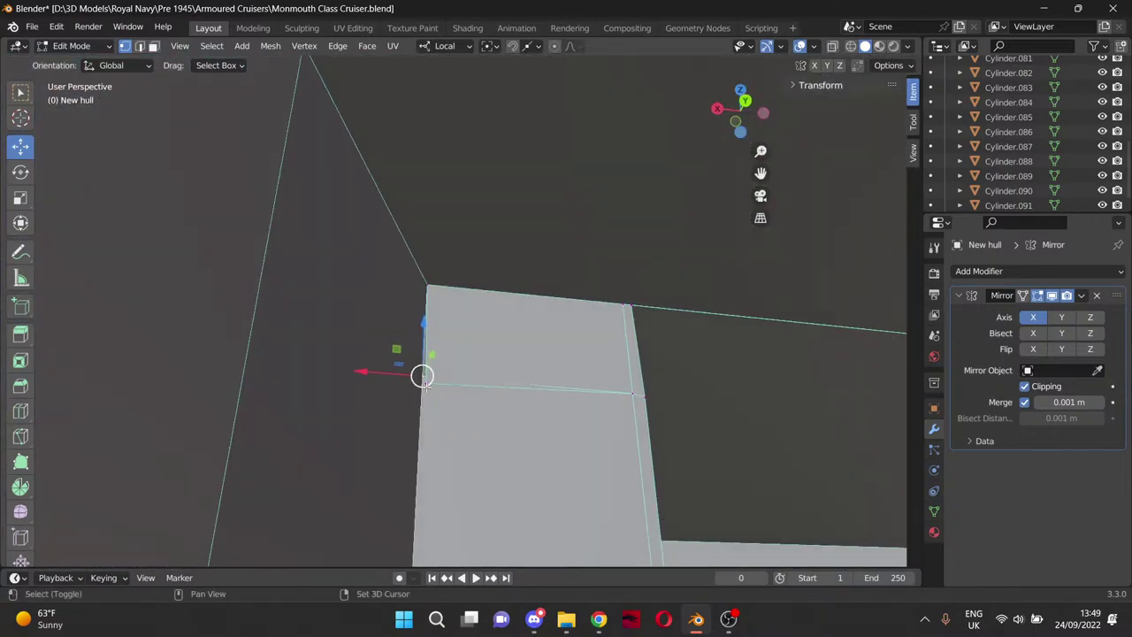
key("m")
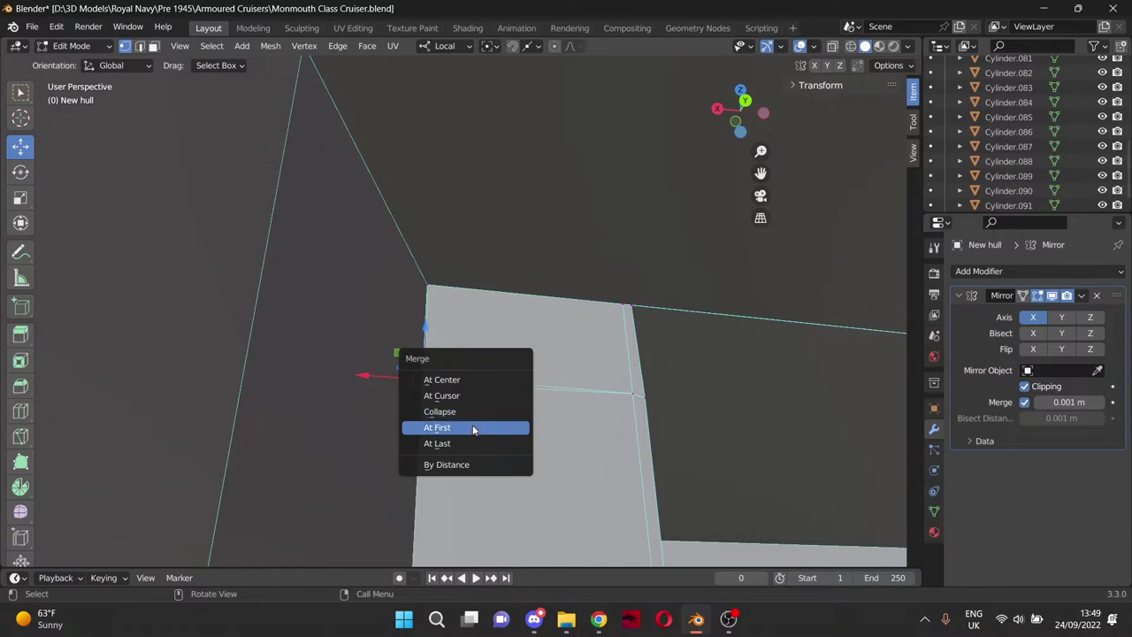
left_click(472, 427)
Fill the open top of the overhang with a face between its four upper corner vertices.
middle_click_drag(310, 404, 315, 440)
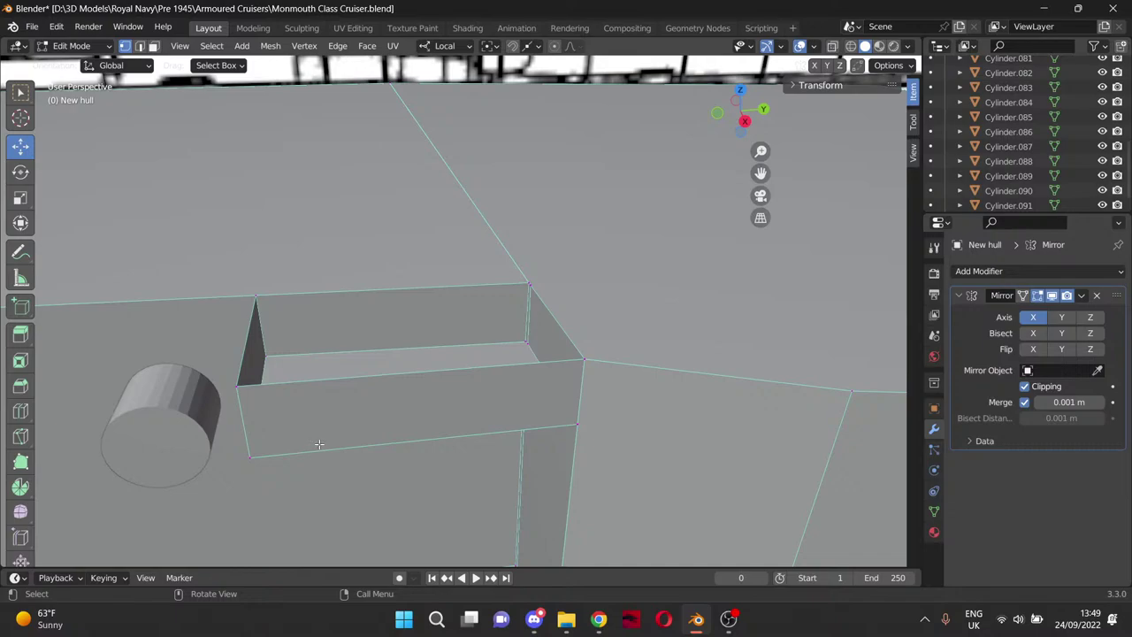
left_click(256, 303)
left_click(239, 384, "shift")
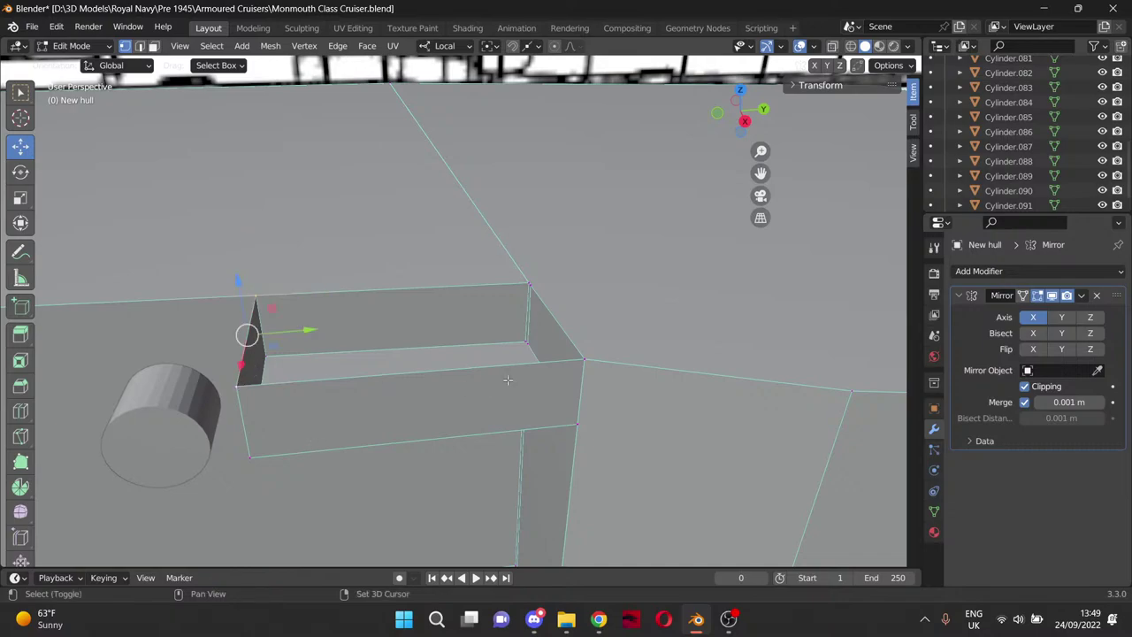
left_click(582, 358, "shift")
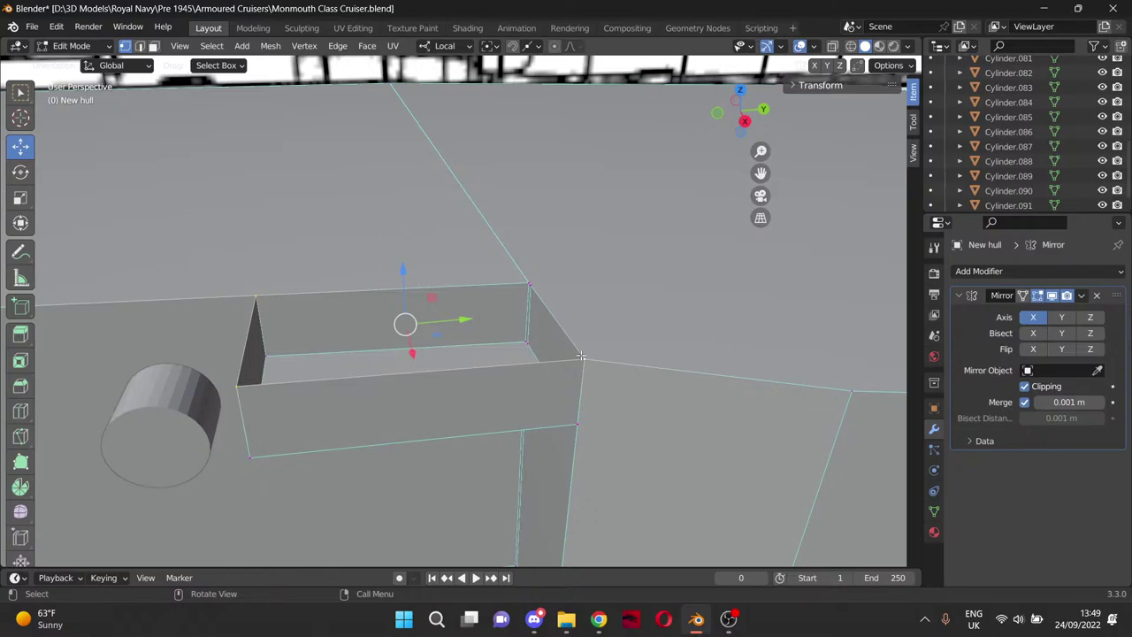
left_click(528, 281, "ctrl")
key("f")
Examine the closed overhang and the whole hull from both sides against the blueprints.
scroll(549, 228, "down", 8)
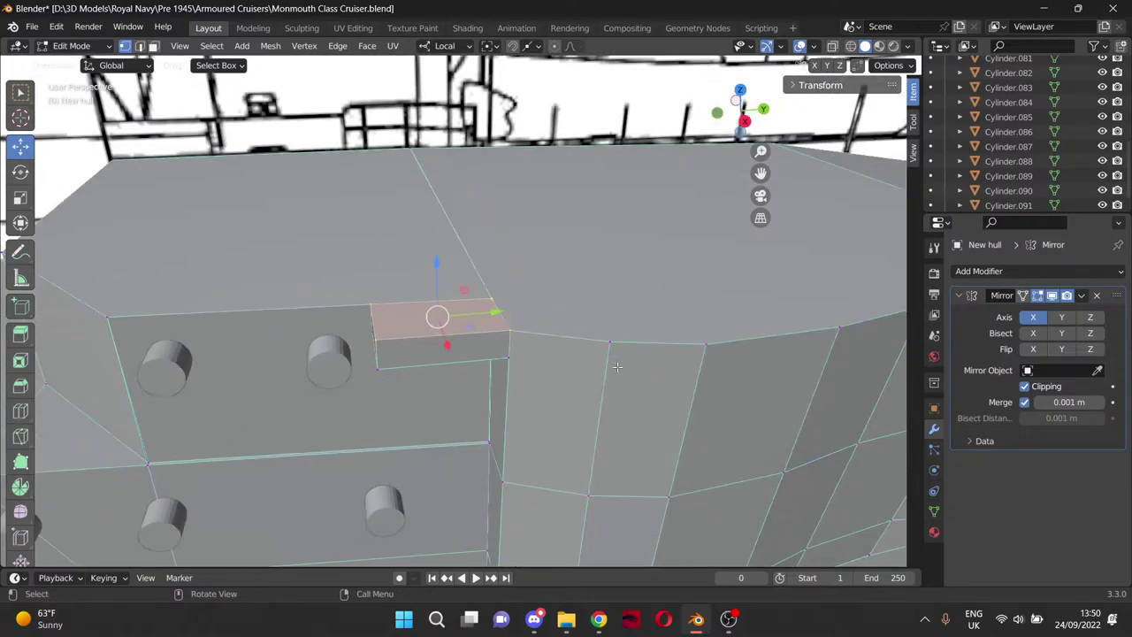
scroll(557, 239, "down", 5)
middle_click_drag(587, 279, 587, 177)
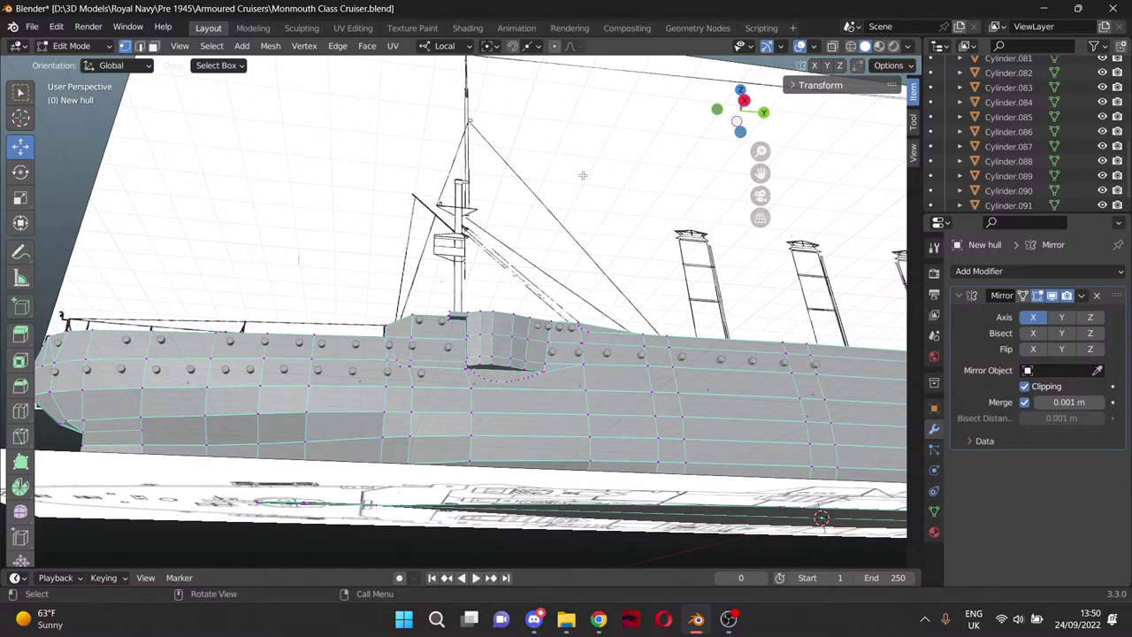
scroll(419, 290, "down", 6)
middle_click_drag(420, 290, 725, 333)
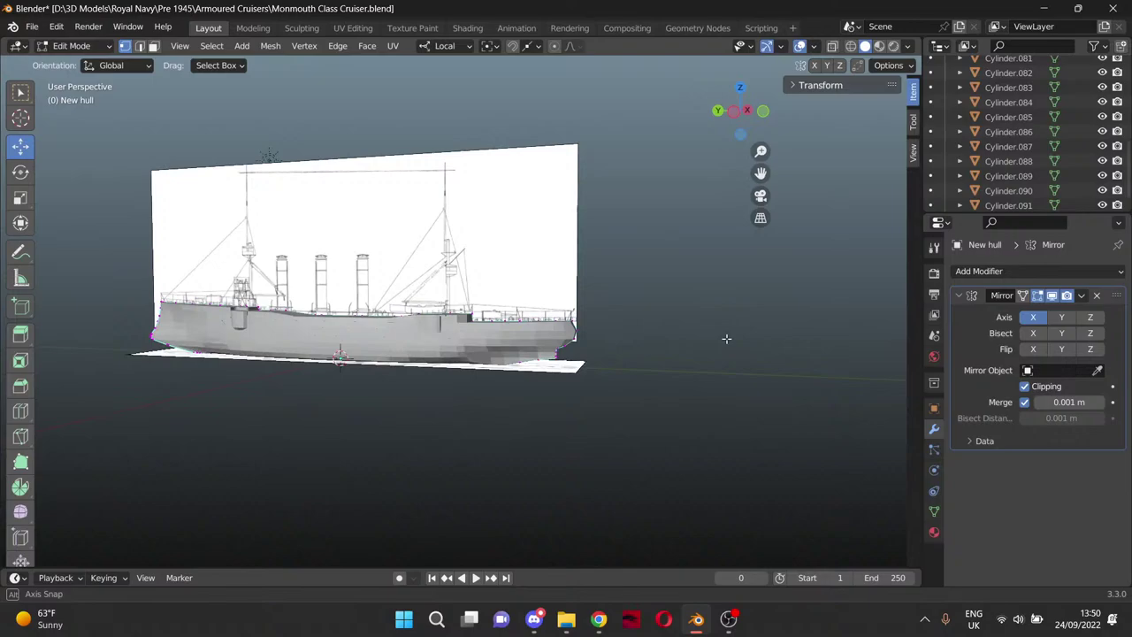
scroll(739, 337, "up", 2)
middle_click_drag(394, 339, 768, 254)
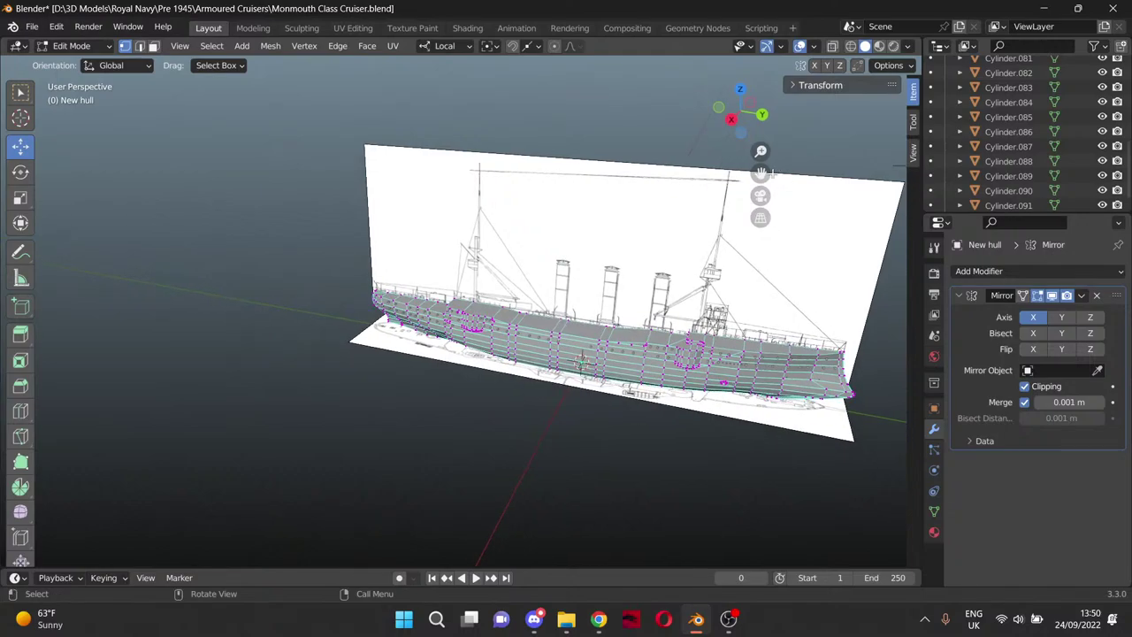
left_click_drag(768, 173, 566, 173)
Save the file and hide the Empty.001 and Empty.002 blueprint images.
left_click(35, 27)
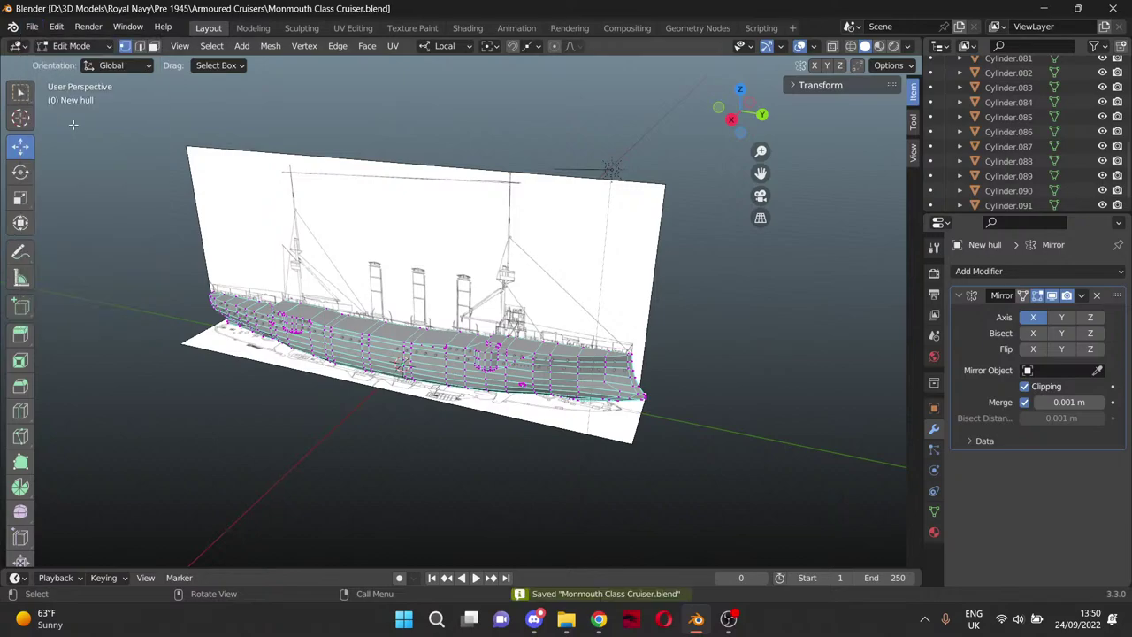
scroll(980, 116, "up", 10)
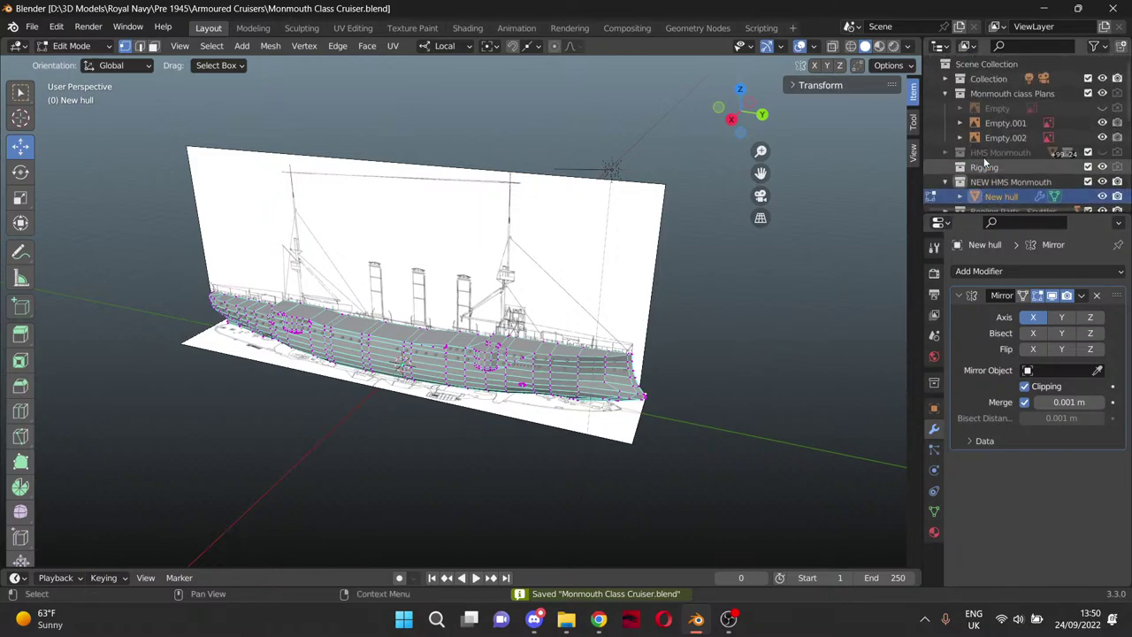
scroll(975, 195, "down", 2)
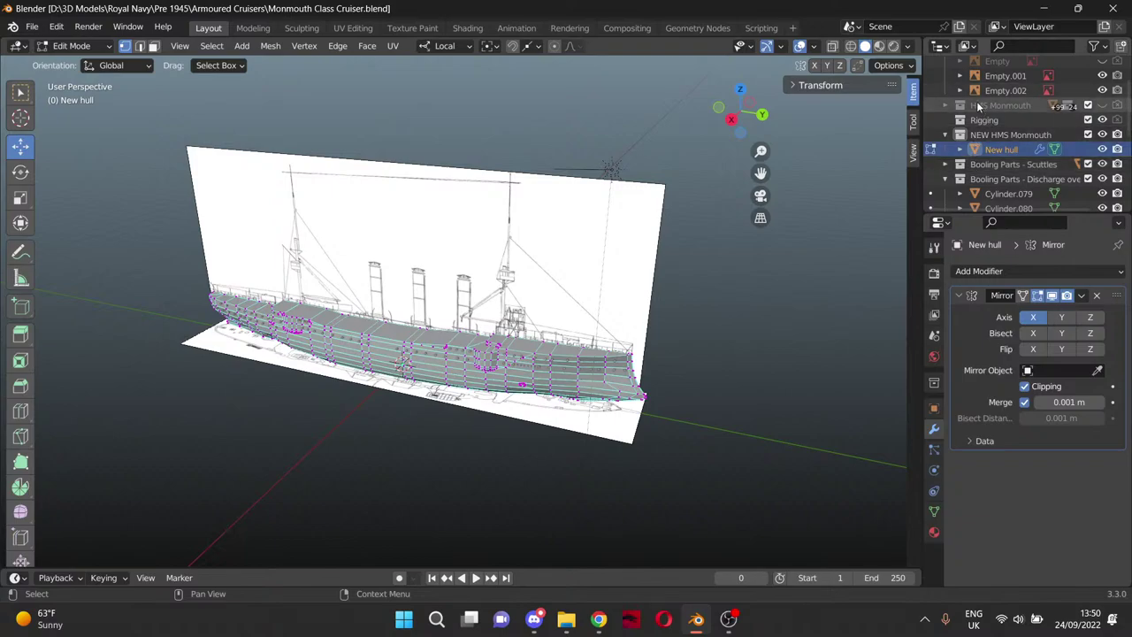
left_click(1103, 76)
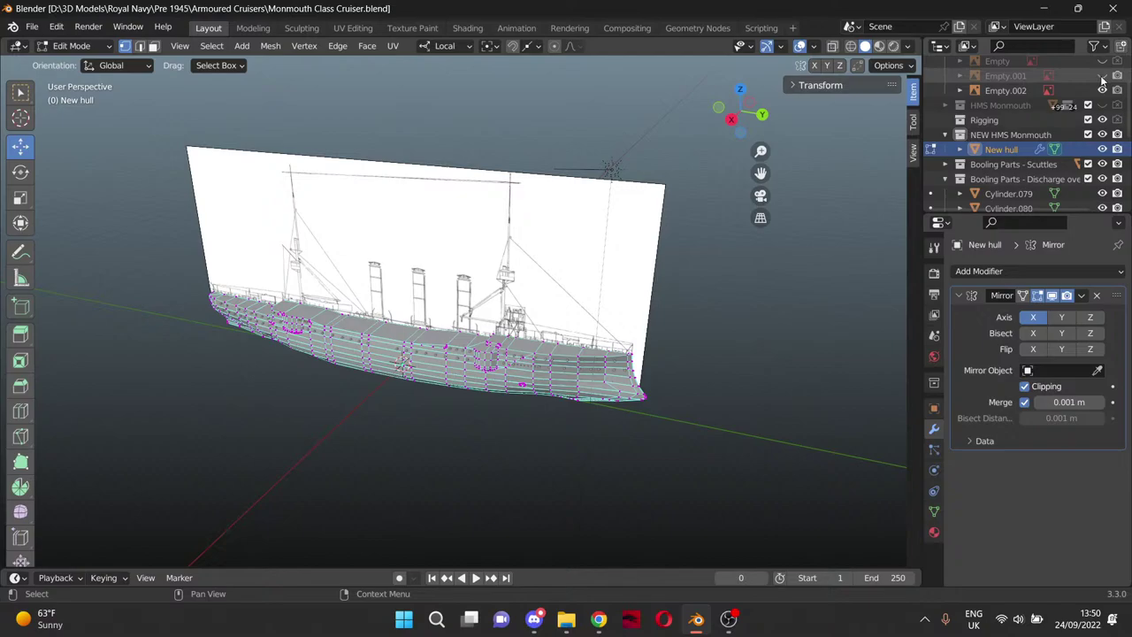
left_click(1102, 90)
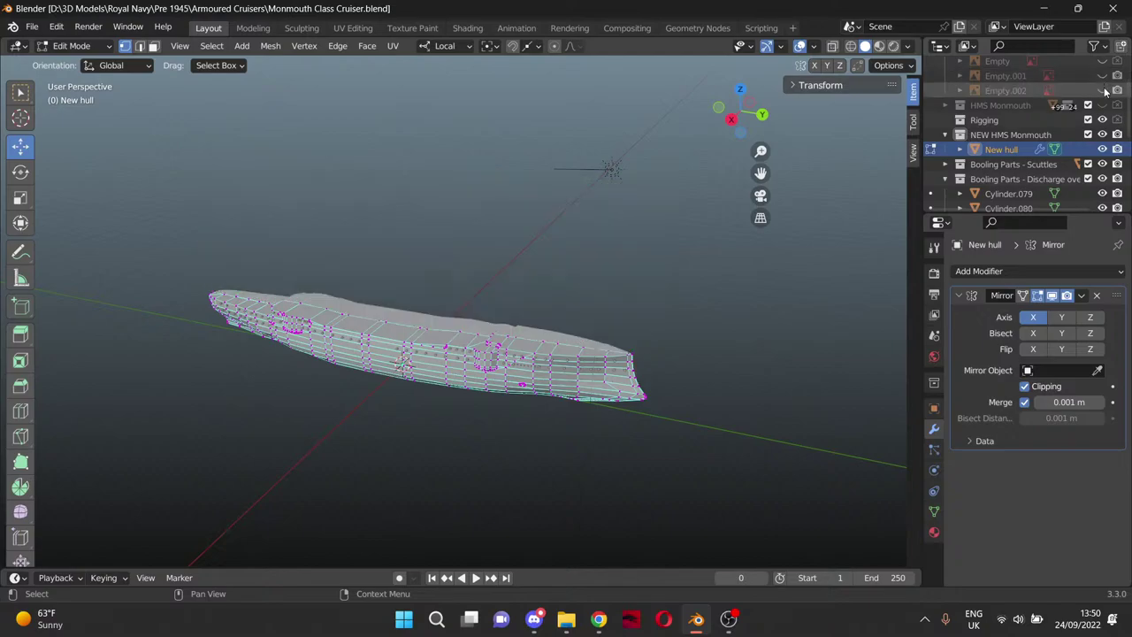
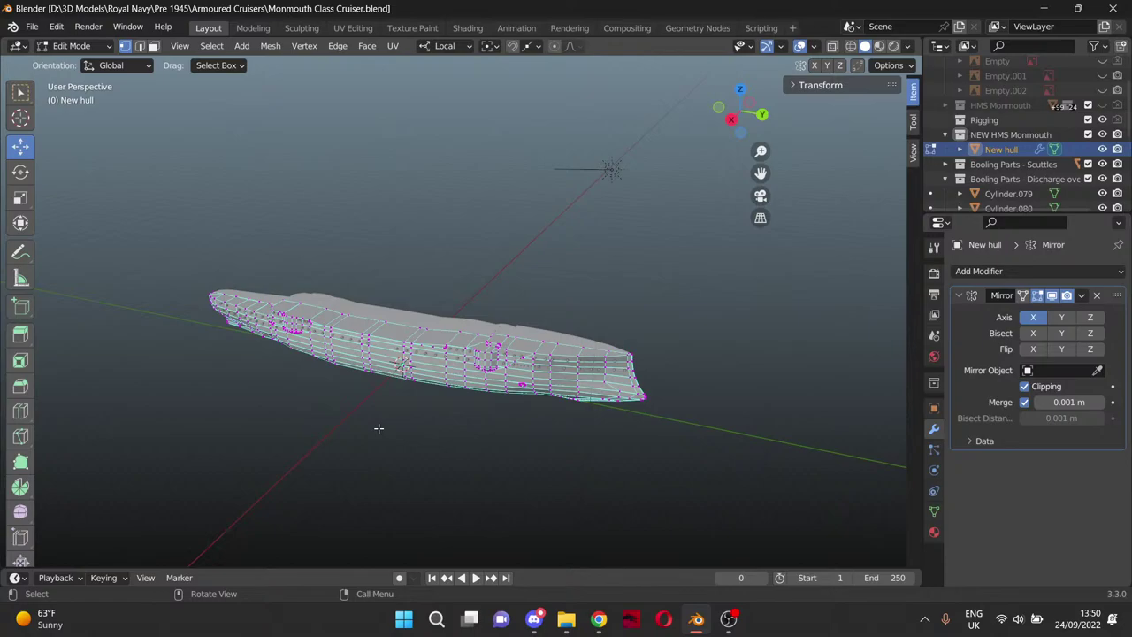
Unhide the HMS Monmouth collection over the new hull and make it the active collection.
scroll(404, 417, "up", 2)
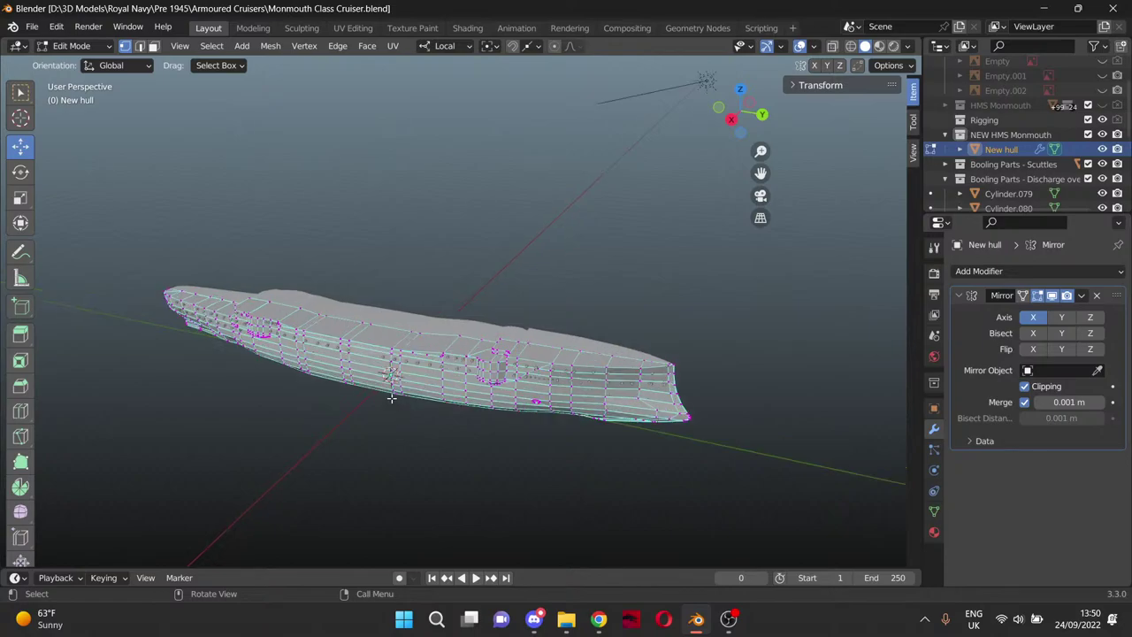
middle_click_drag(392, 399, 447, 354)
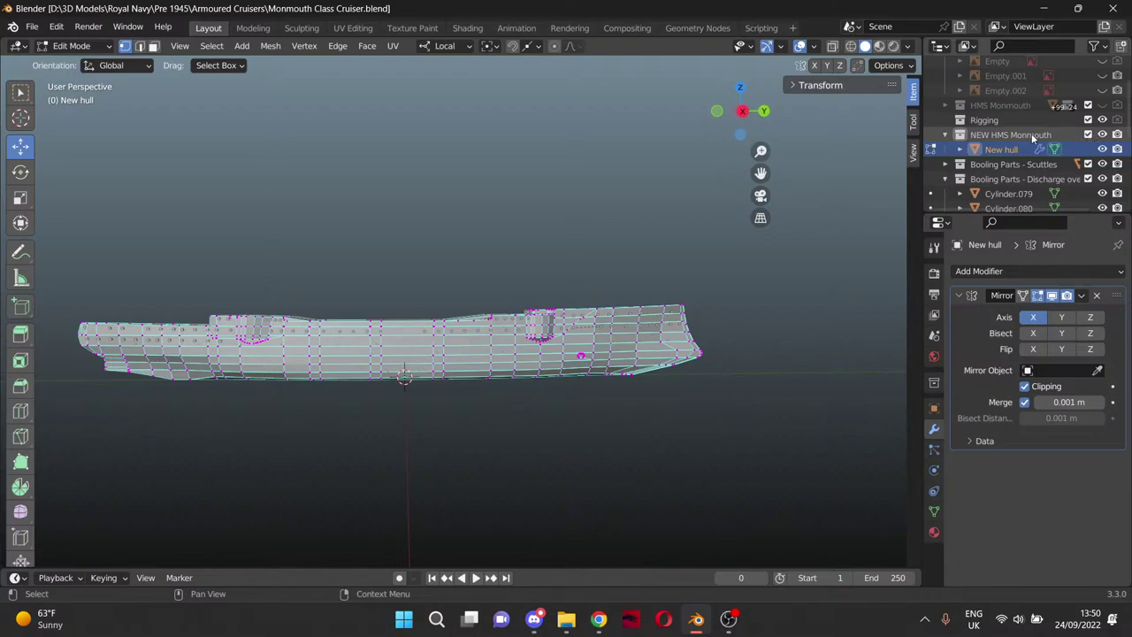
scroll(1030, 134, "up", 3)
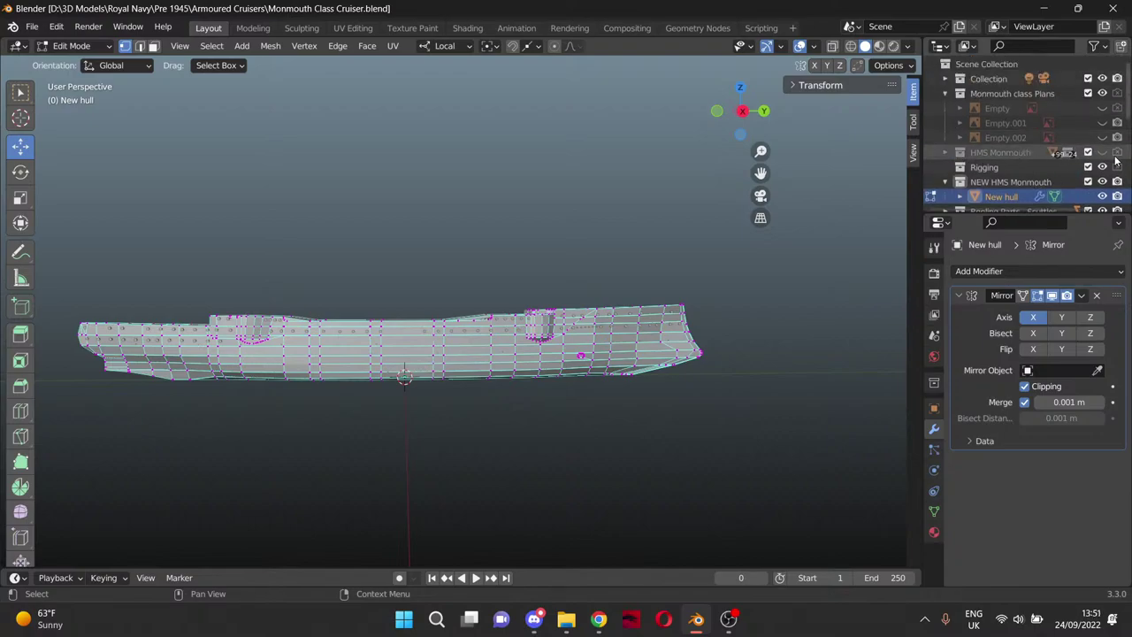
left_click(1103, 153)
left_click(1007, 155)
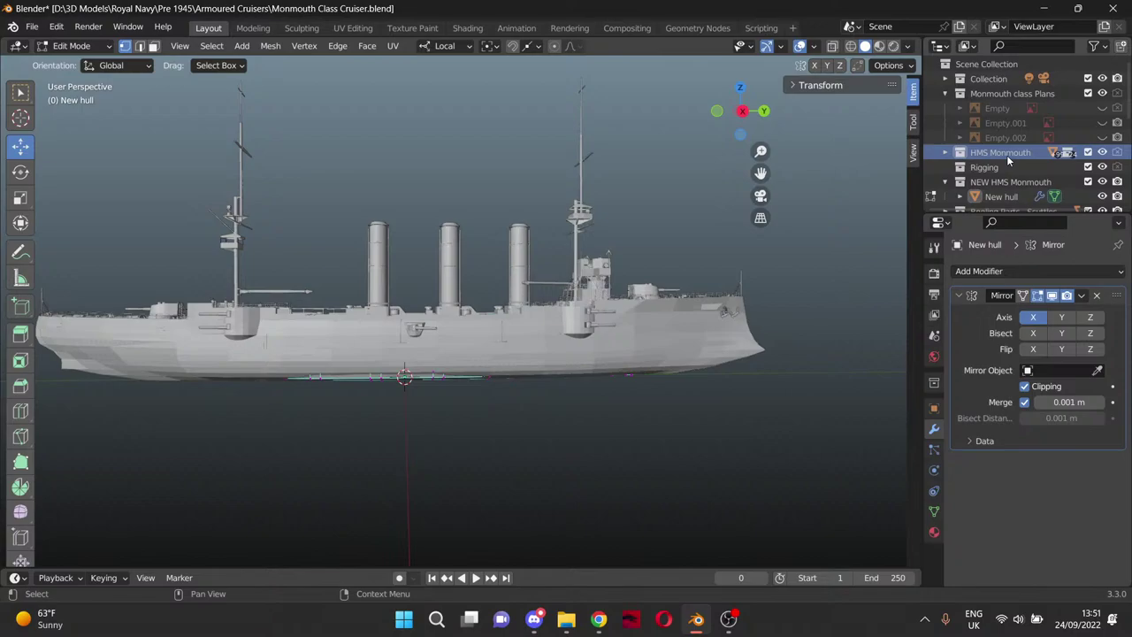
Leave Edit Mode on the new hull and bring the whole HMS Monmouth model into view in Object Mode.
key("Tab")
scroll(385, 225, "down", 5)
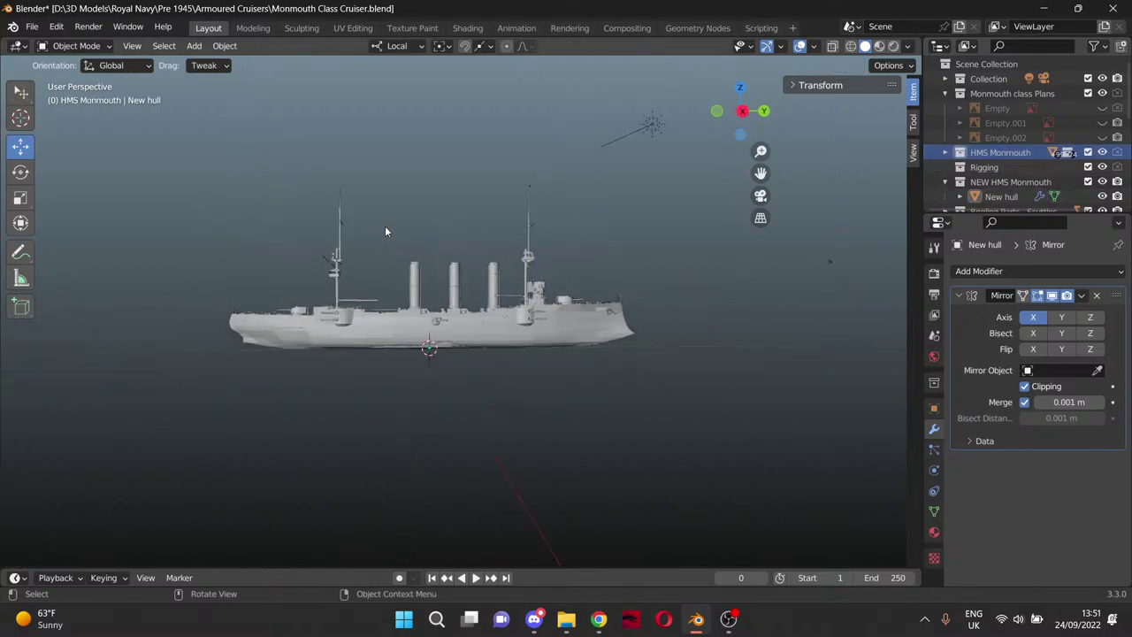
key("Tab")
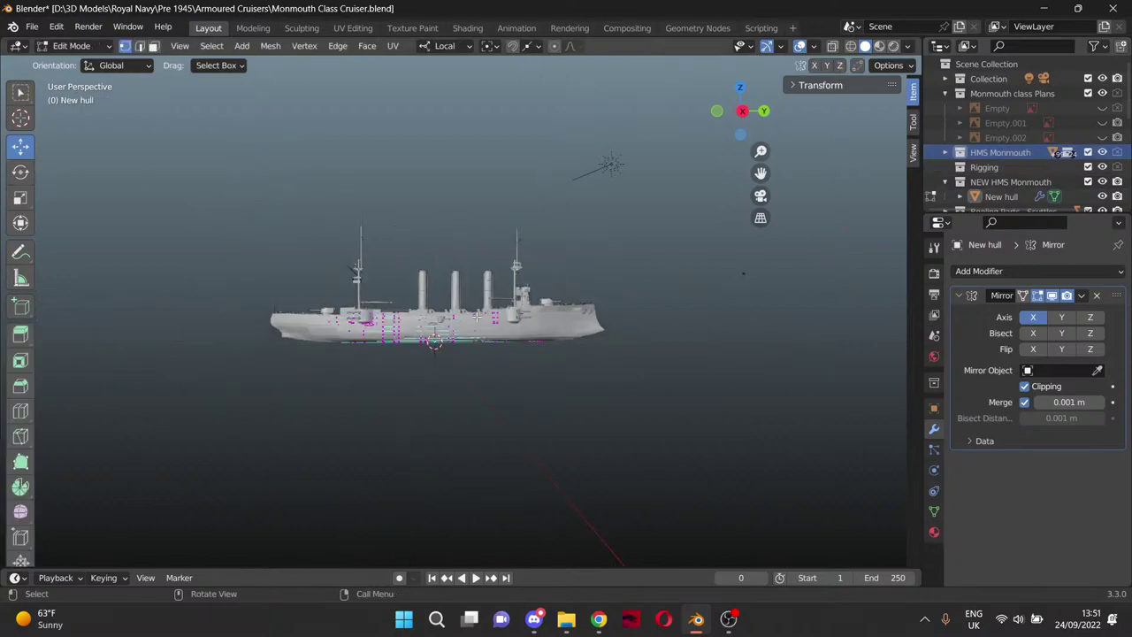
key("Tab")
scroll(989, 171, "down", 1)
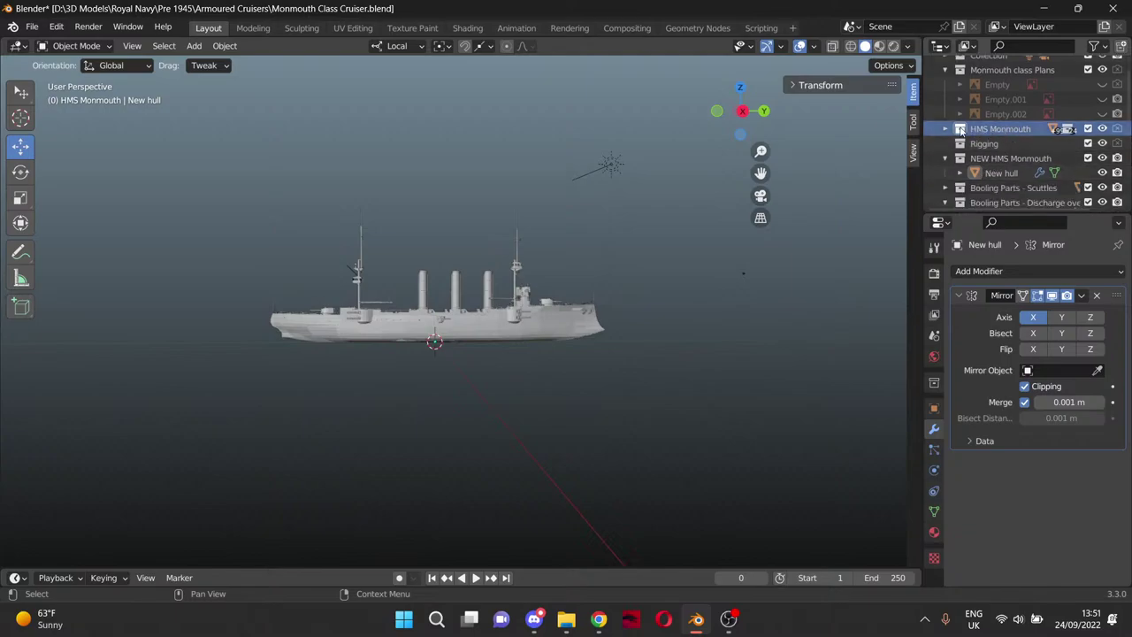
Select all objects of the HMS Monmouth collection, from Boat Booms through Hull, and raise them about 48.8 m above the new hull.
left_click(946, 128)
left_click(1003, 147)
scroll(1002, 153, "down", 5)
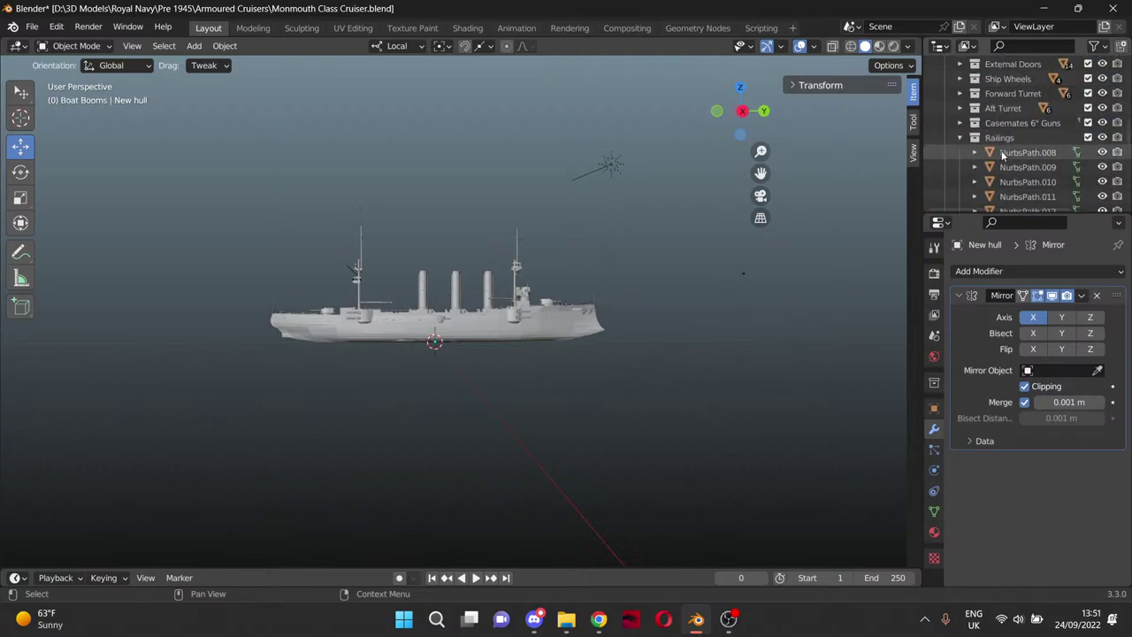
scroll(1003, 160, "down", 9)
scroll(1002, 143, "up", 2)
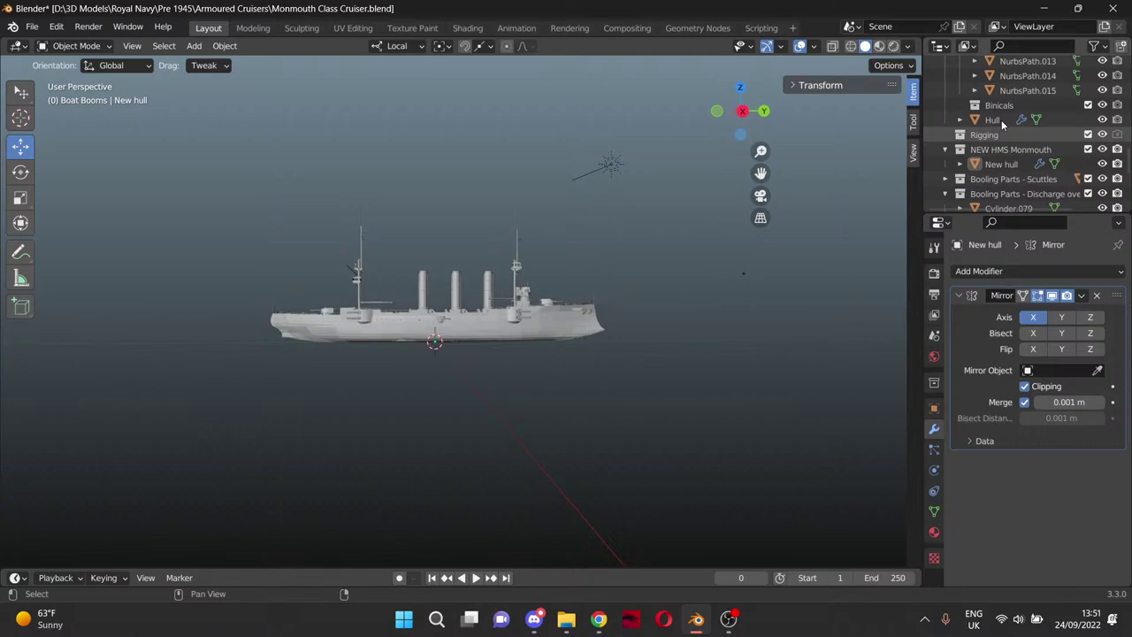
left_click(1001, 122, "shift")
scroll(595, 234, "up", 5)
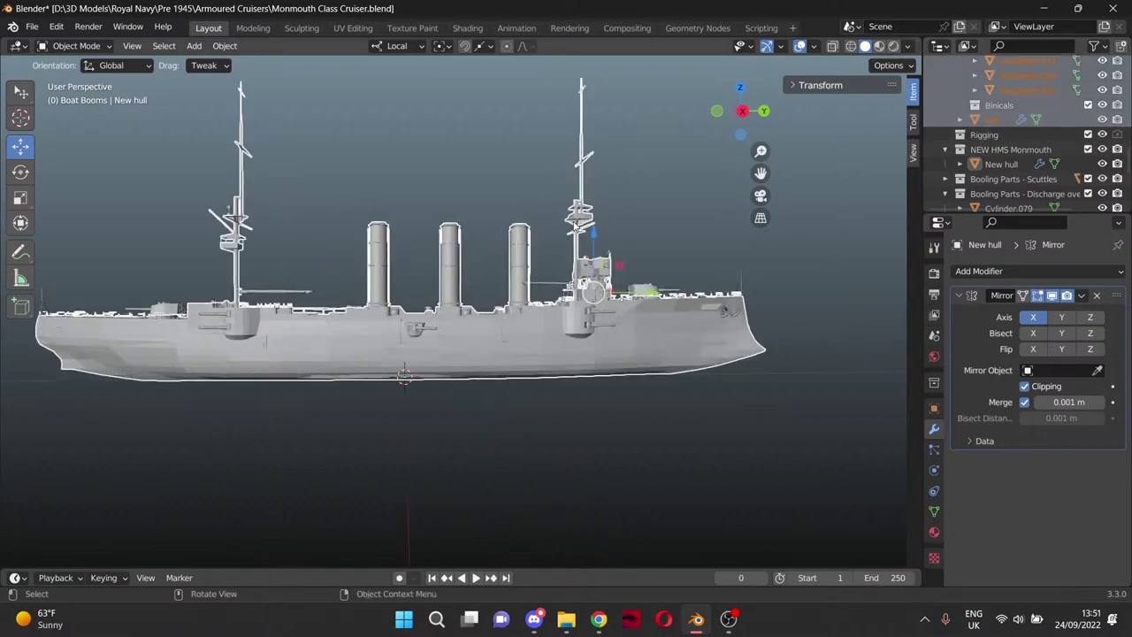
left_click_drag(595, 235, 619, 524)
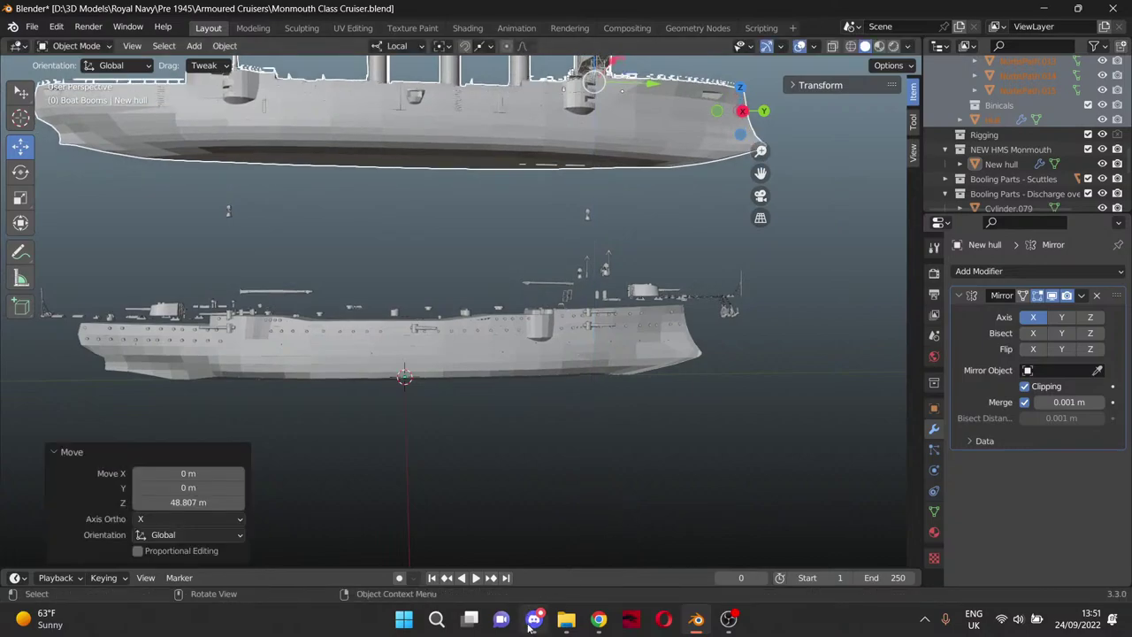
Examine the forecastle fittings left floating over the new hull's bow, selecting the forward capstan, a chain fitting and the anchor wheels.
middle_click_drag(699, 451, 639, 472)
middle_click_drag(598, 482, 678, 495)
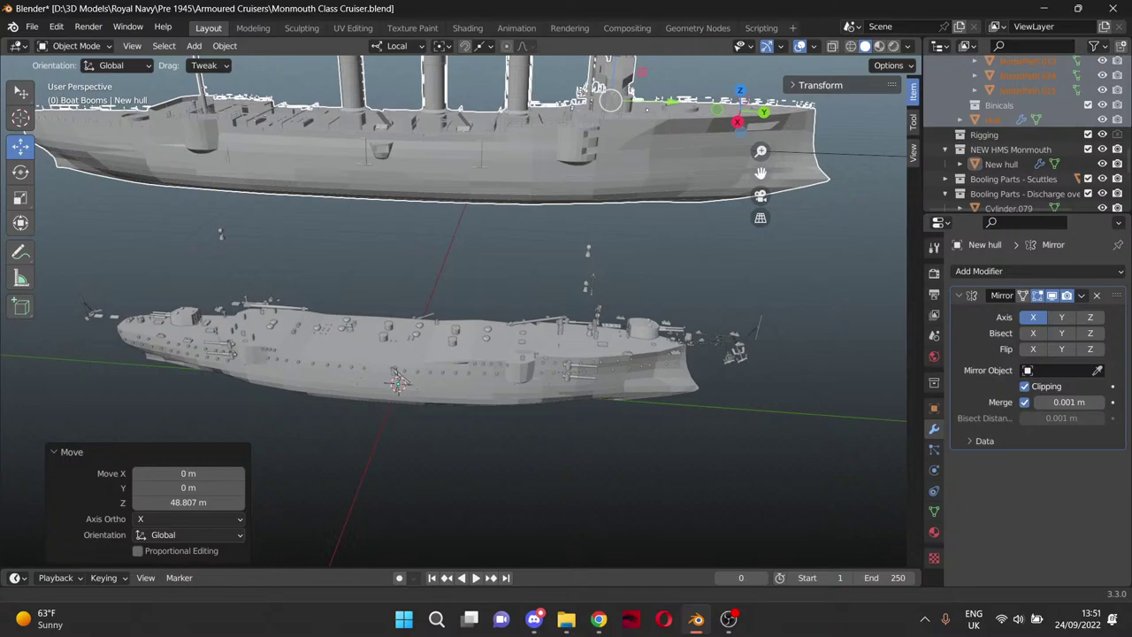
left_click_drag(760, 173, 536, 345)
scroll(684, 234, "up", 7)
scroll(483, 221, "up", 5)
left_click(410, 306)
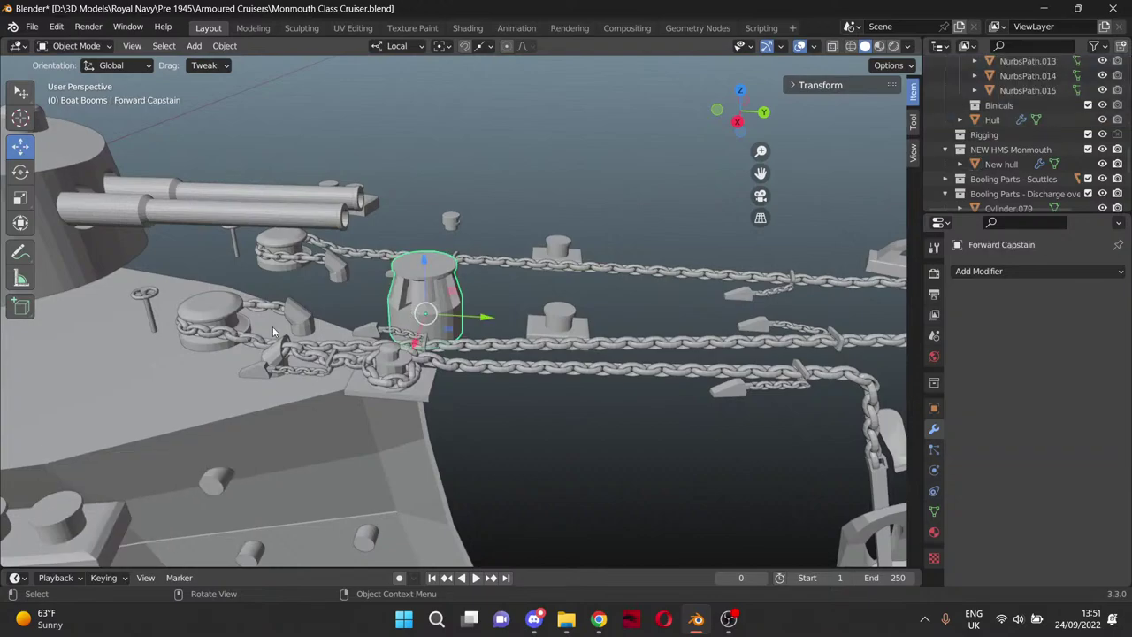
left_click(224, 308)
left_click(141, 298)
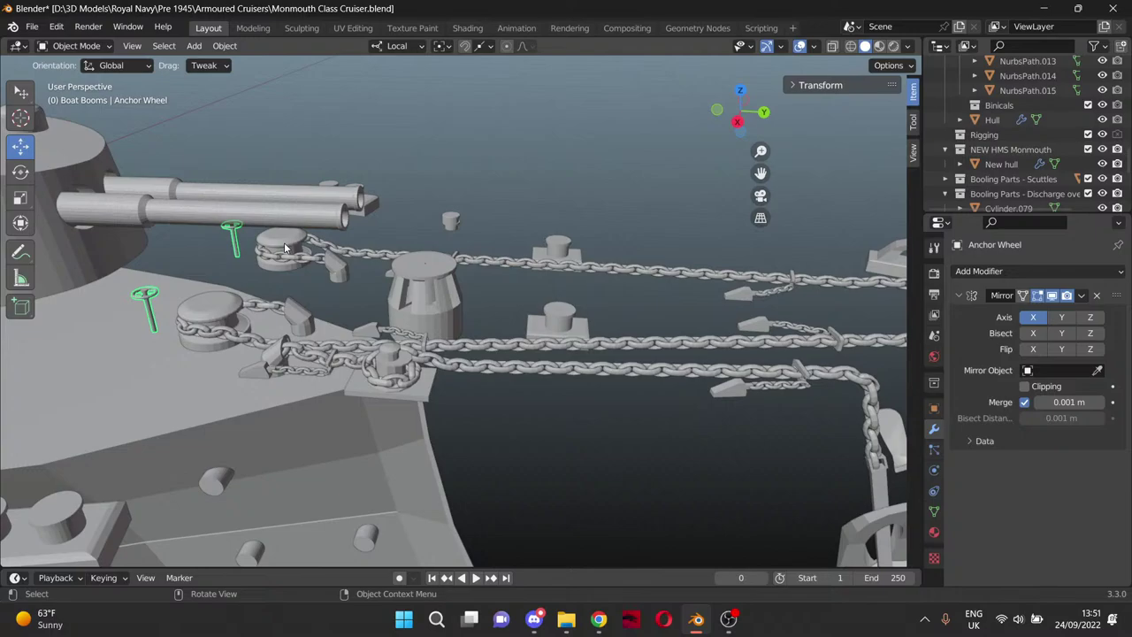
scroll(468, 342, "down", 5)
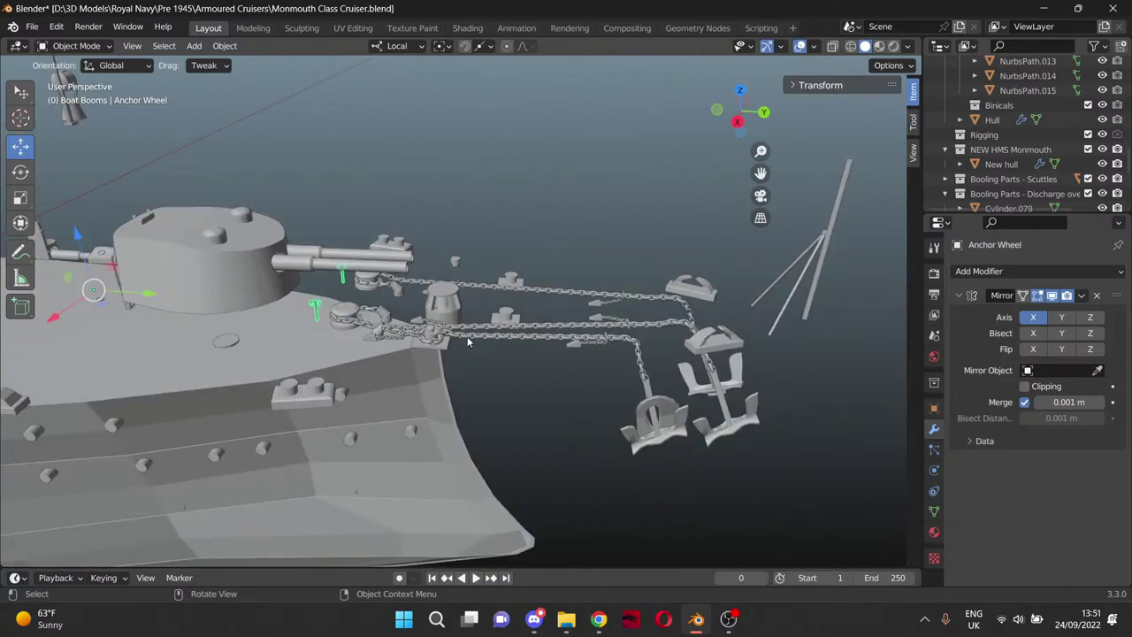
scroll(466, 420, "down", 4)
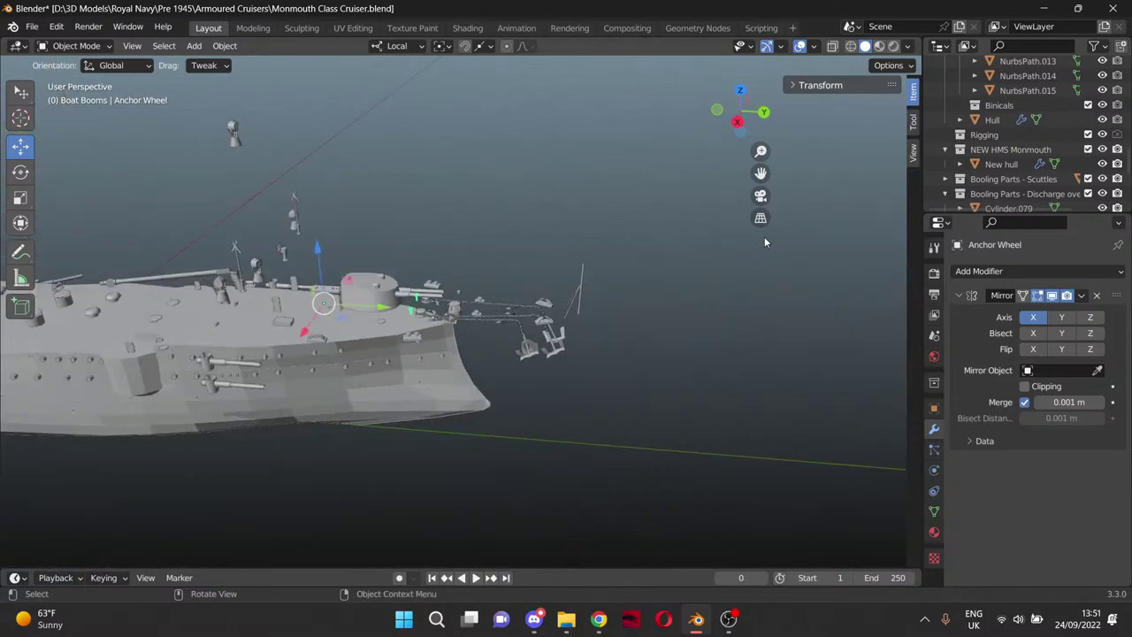
Inspect the deck fittings around the forward turret and amidships, and compare the new hull with the raised old model.
left_click_drag(761, 173, 1039, 190)
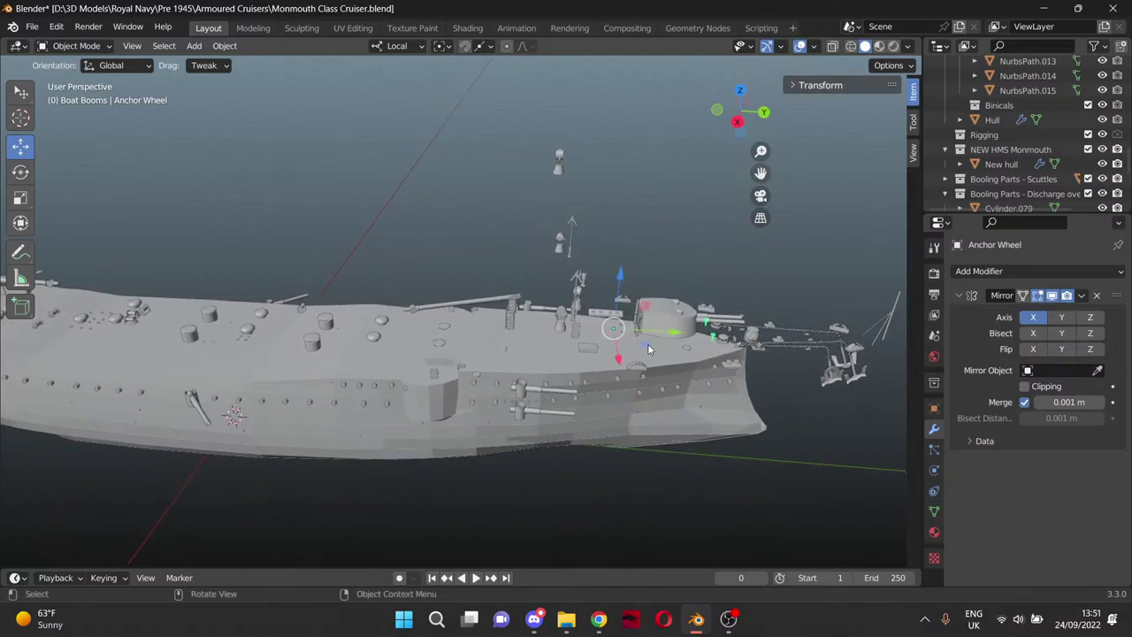
left_click(508, 323)
middle_click_drag(509, 323, 396, 260)
scroll(423, 254, "up", 8)
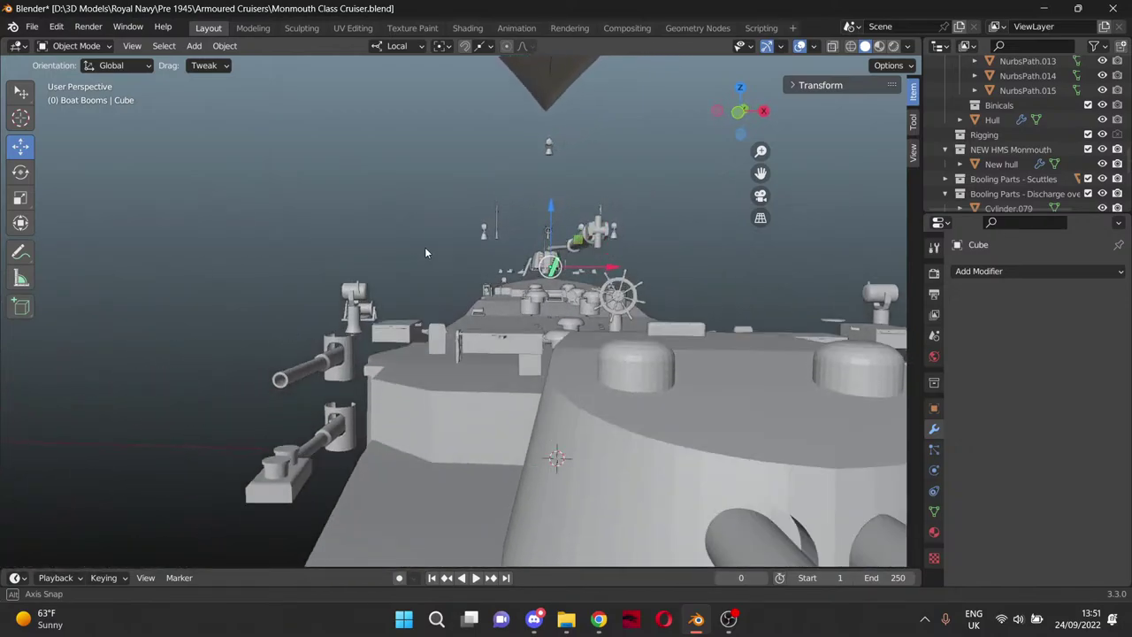
scroll(411, 252, "down", 6)
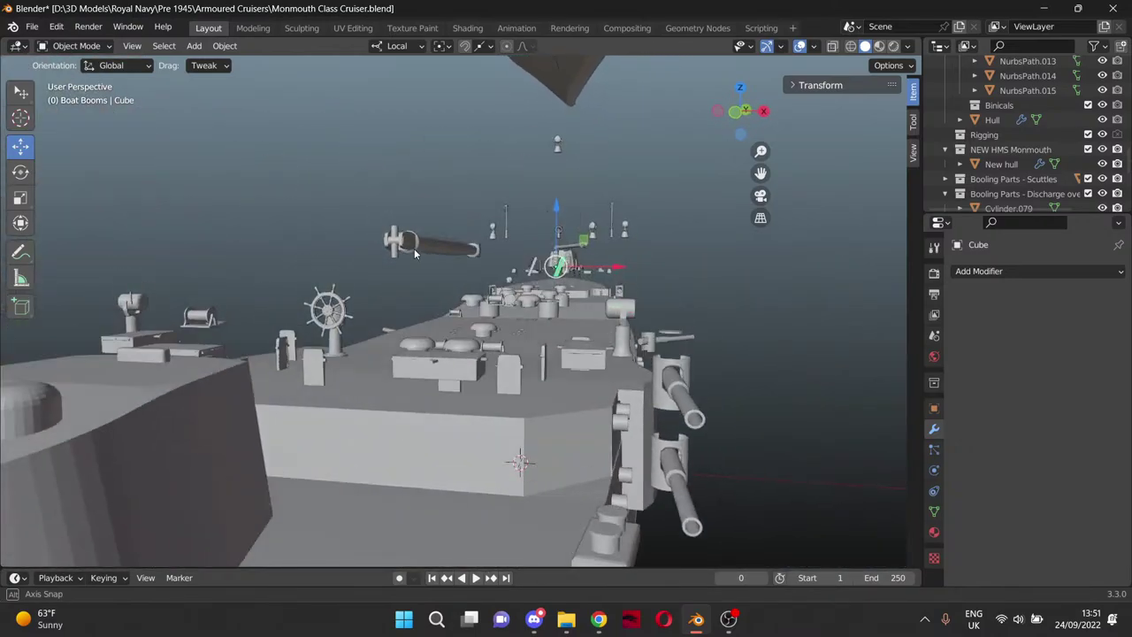
scroll(414, 252, "down", 5)
mouse_move(367, 316)
middle_mouse_down()
mouse_move(274, 312)
mouse_move(367, 314)
middle_mouse_up()
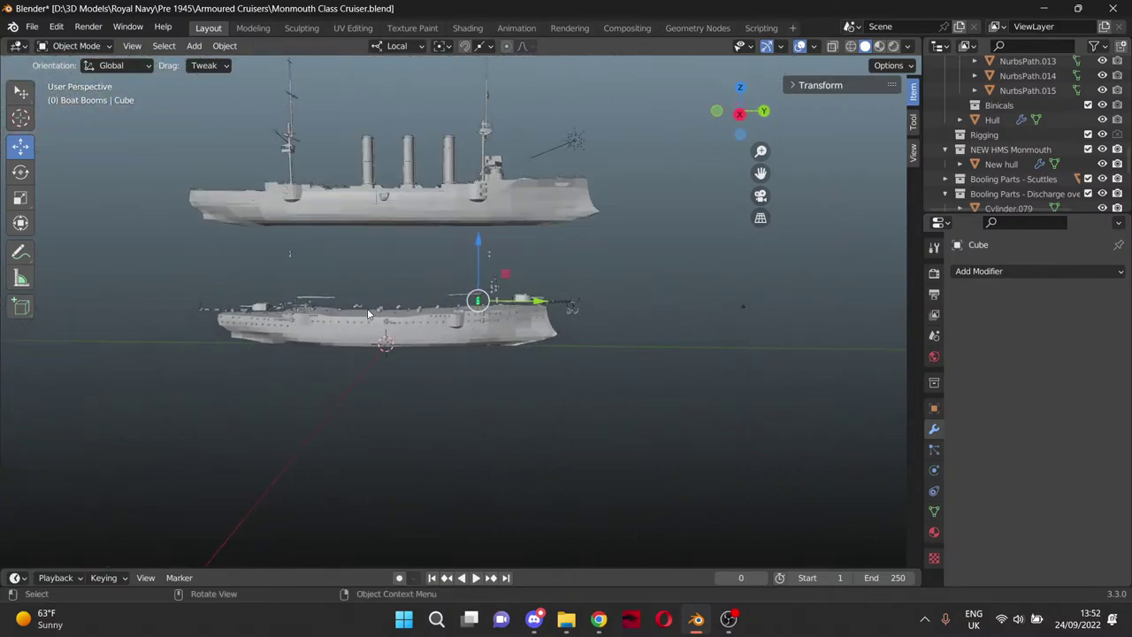
scroll(367, 309, "up", 3)
scroll(367, 312, "down", 1)
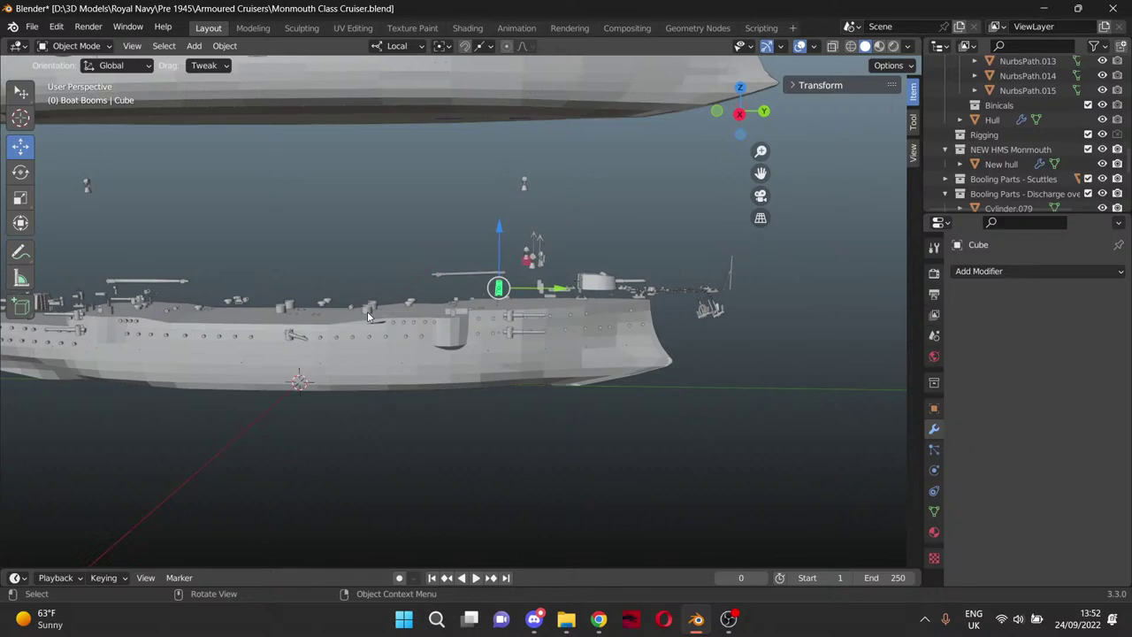
Undo the selections, the raising of the old model and the visibility changes, back to the new hull in Edit Mode with its blueprints.
key("ctrl+z")
key("ctrl+z")
key("ctrl+z")
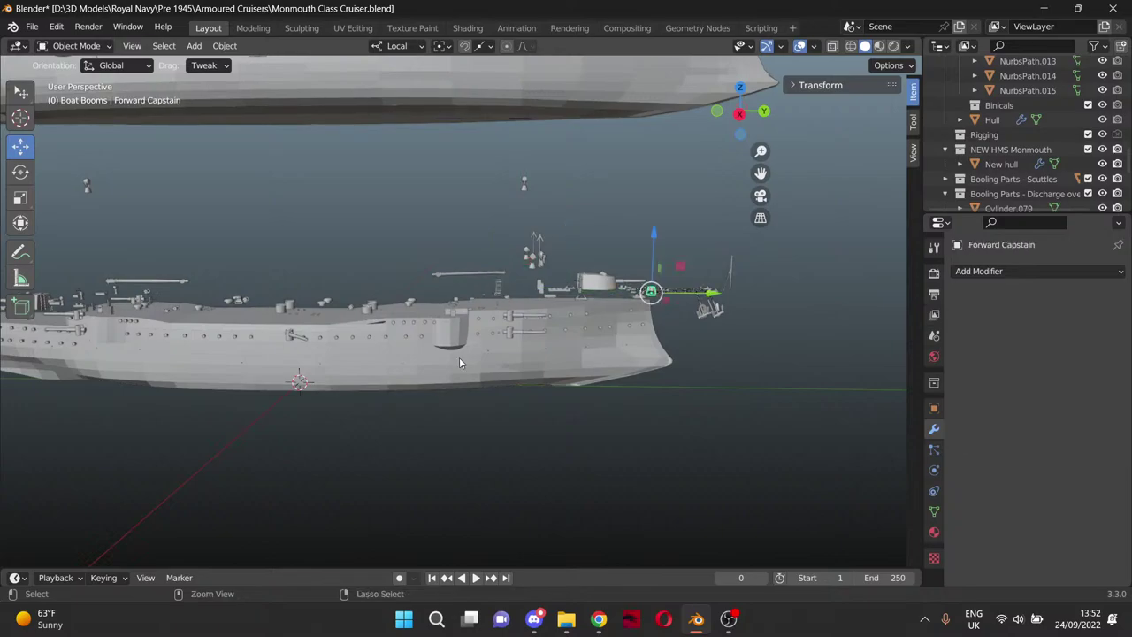
left_click(459, 357)
key("Tab")
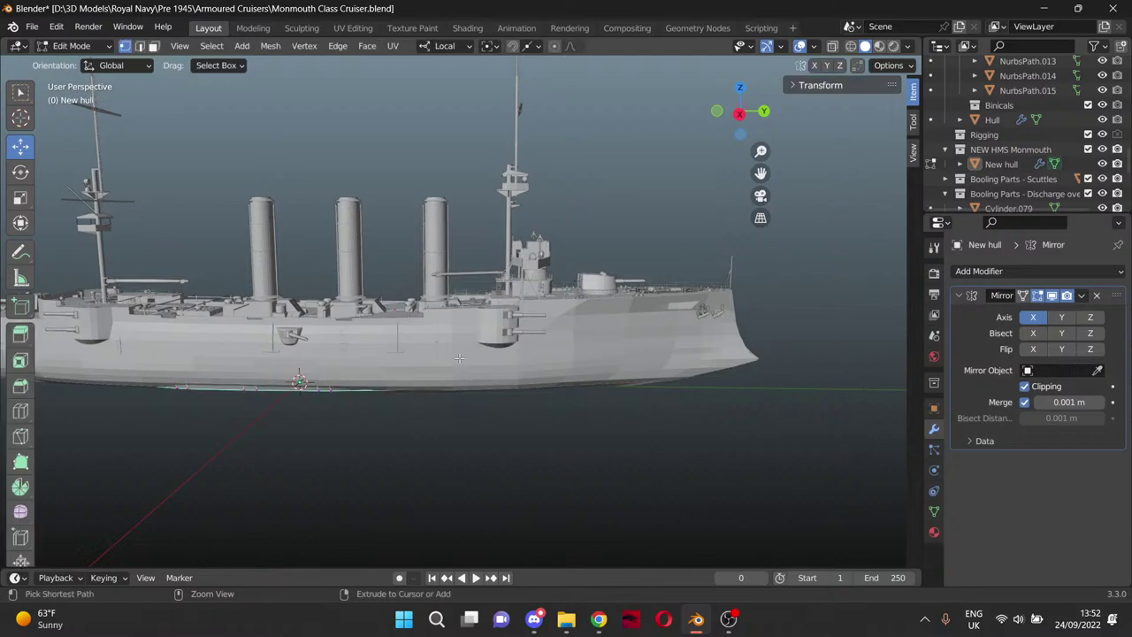
key("ctrl+z")
key("ctrl+z")
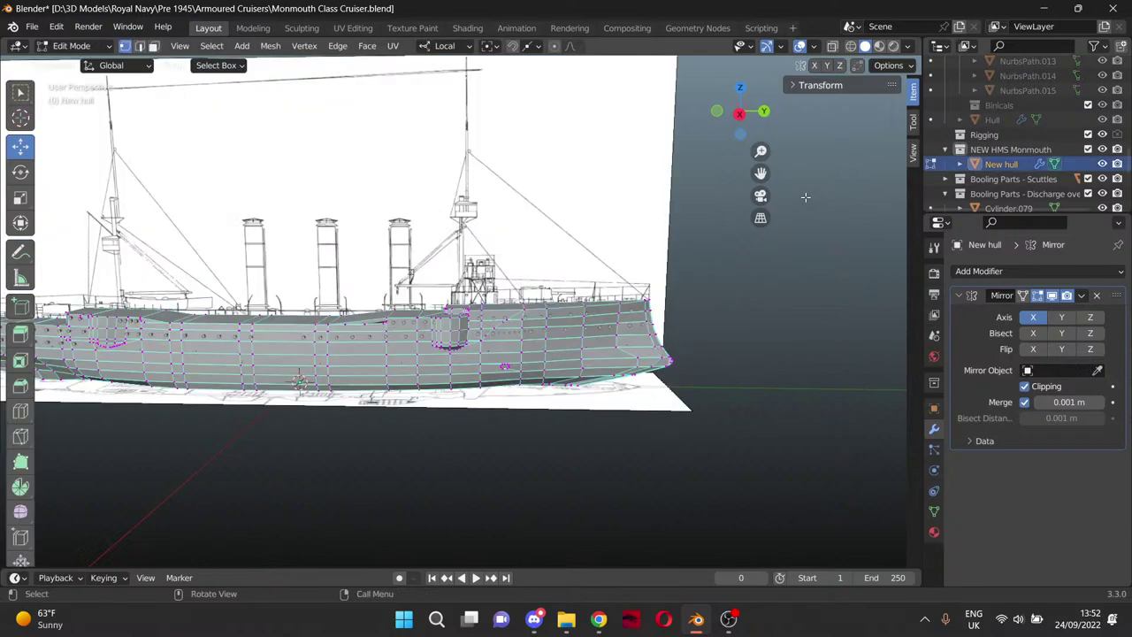
Examine the new hull's side, aft casemate, scuttle rows, stern and bow against the blueprints.
mouse_move(761, 172)
left_mouse_down()
mouse_move(840, 172)
mouse_move(754, 169)
left_mouse_up()
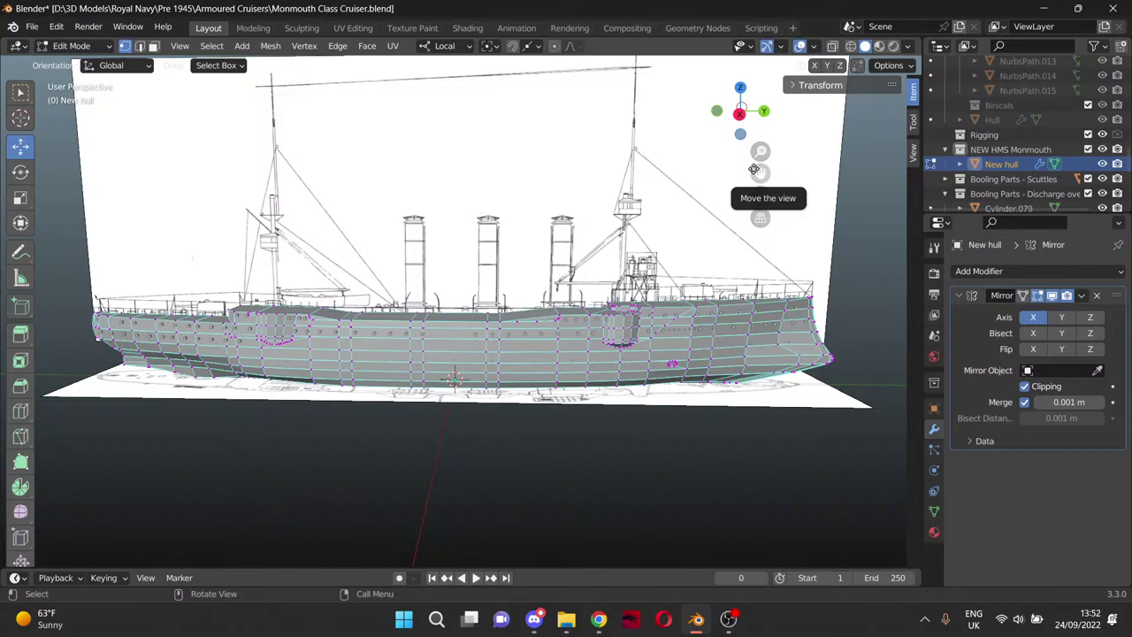
middle_click_drag(452, 320, 527, 322)
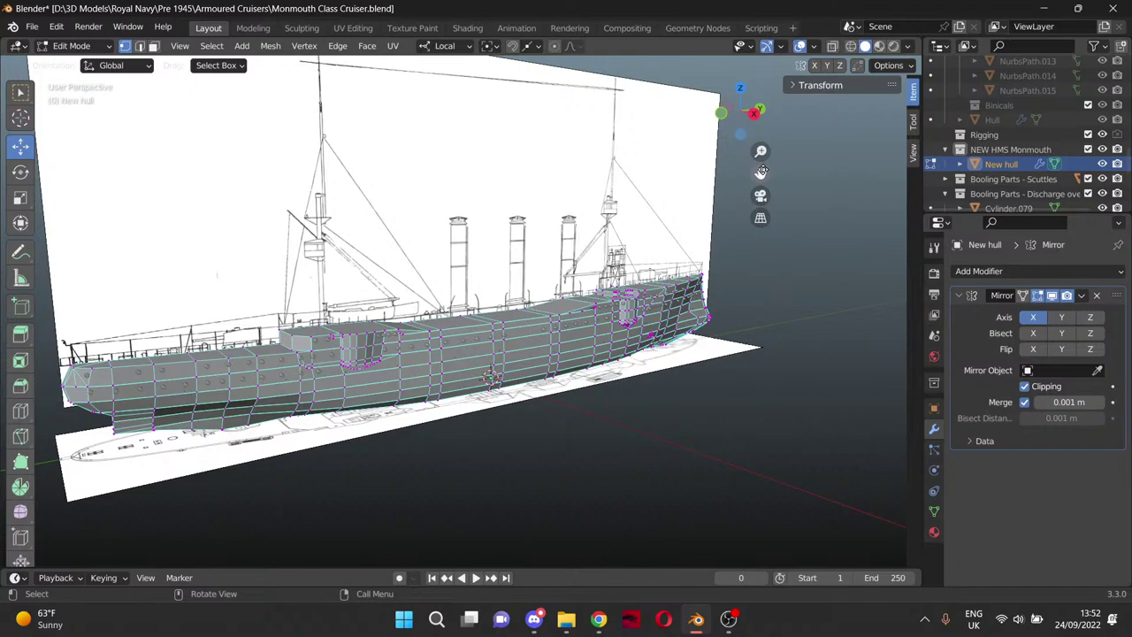
left_click_drag(761, 171, 892, 117)
scroll(412, 313, "up", 8)
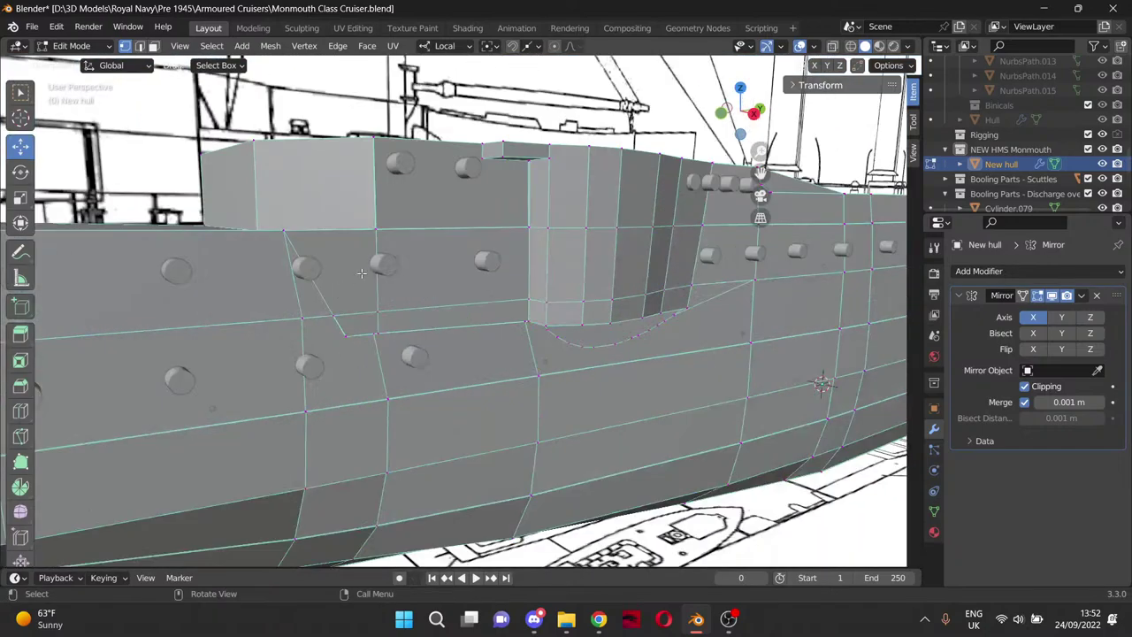
scroll(344, 269, "down", 5)
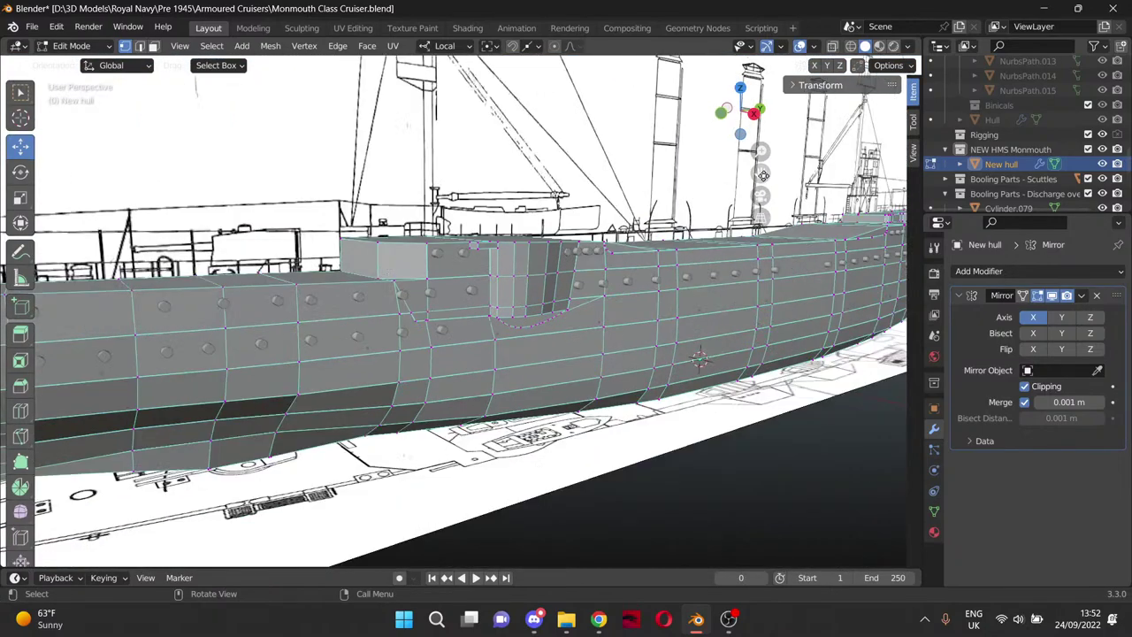
left_click_drag(761, 173, 1131, 168)
middle_click_drag(451, 262, 455, 280)
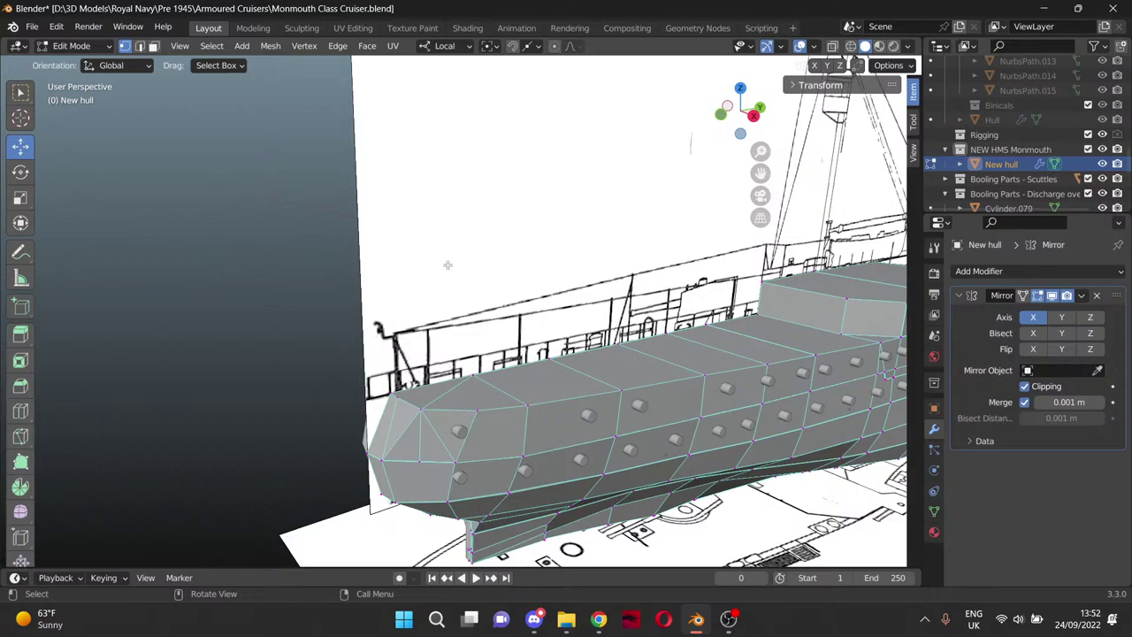
left_click_drag(753, 174, 398, 259)
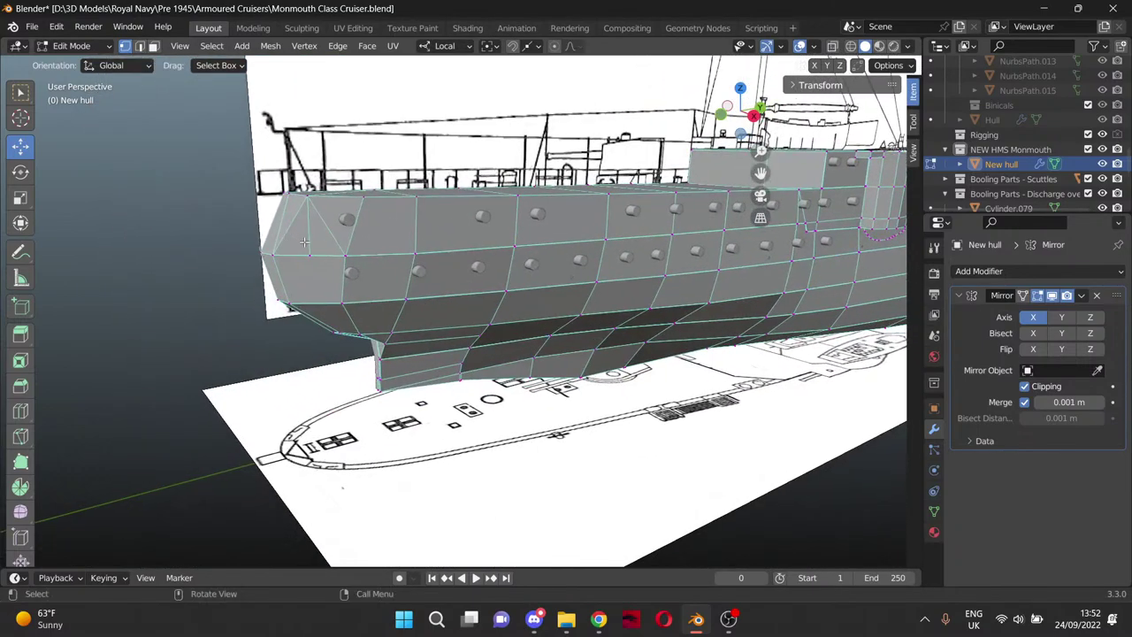
middle_click_drag(304, 242, 328, 255)
middle_click_drag(607, 397, 335, 170)
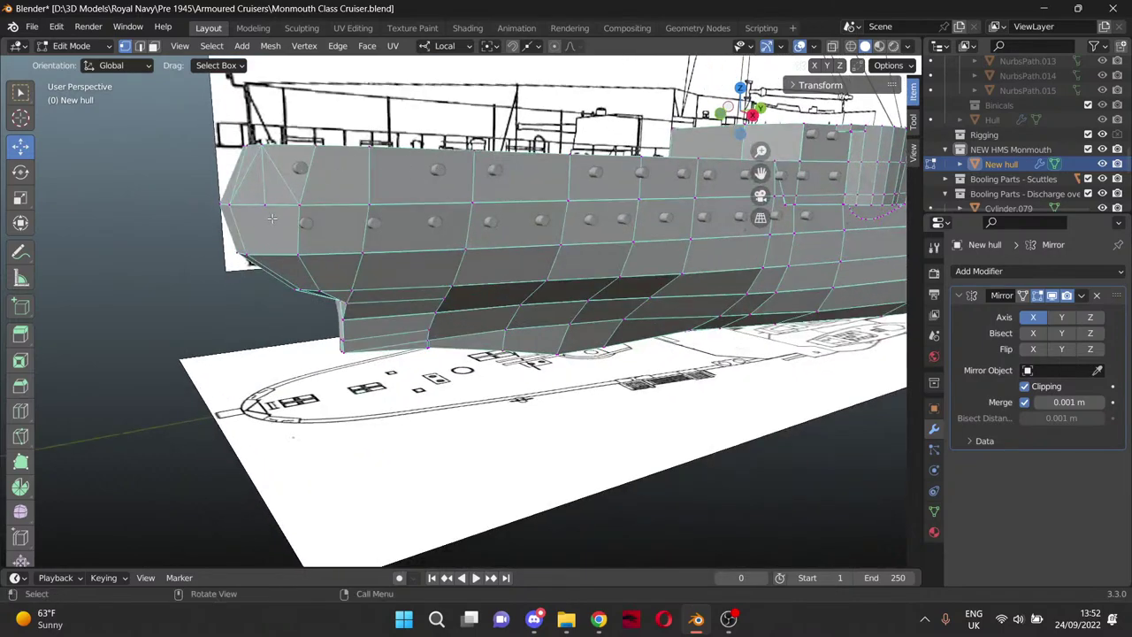
middle_click_drag(281, 235, 148, 255)
scroll(147, 255, "down", 5)
middle_click_drag(356, 263, 319, 245)
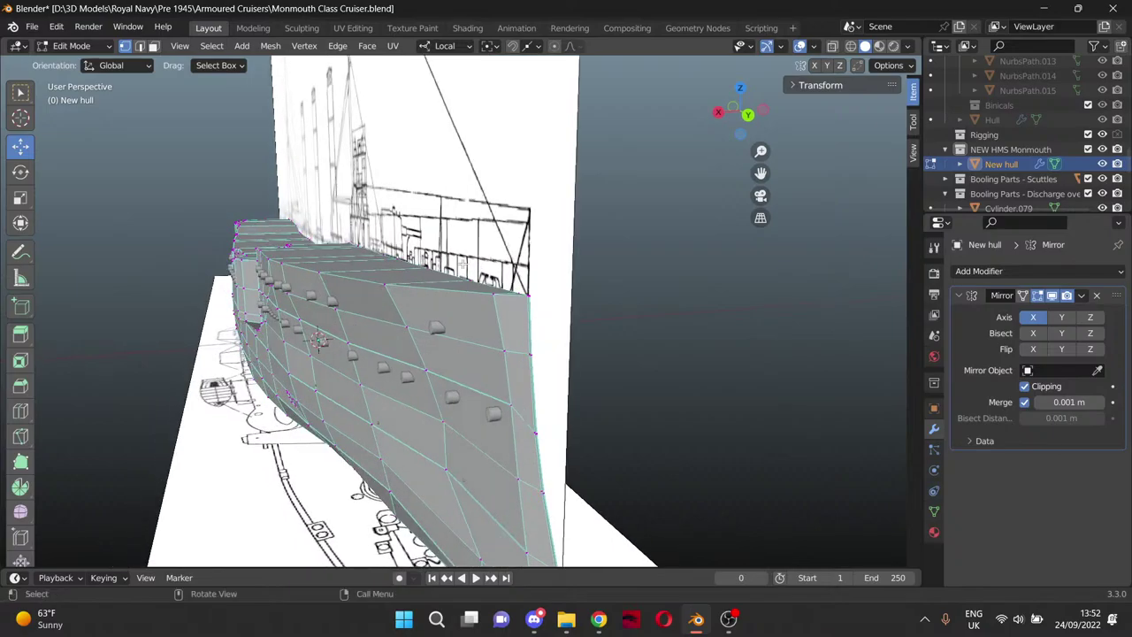
In Object Mode, copy the aftmost upper scuttle cylinder beside the aft casemate and move the copy about 1.92 m aft along Y.
middle_click_drag(177, 295, 309, 303)
scroll(308, 304, "up", 8)
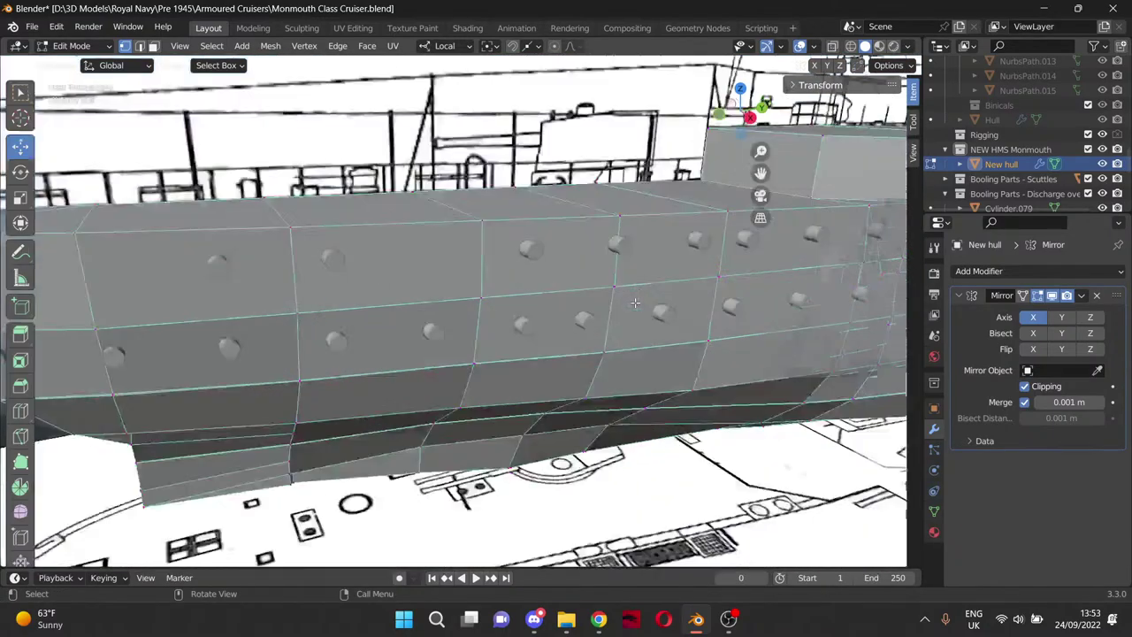
middle_click_drag(759, 194, 742, 182)
key("Tab")
left_click(492, 304)
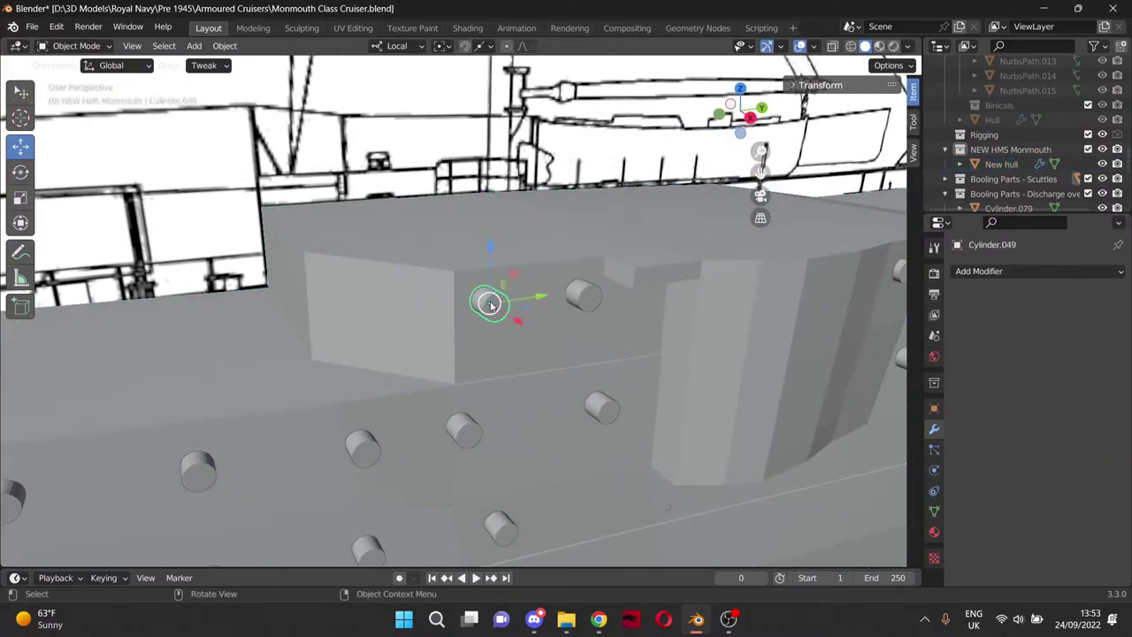
key("ctrl+c")
key("ctrl+v")
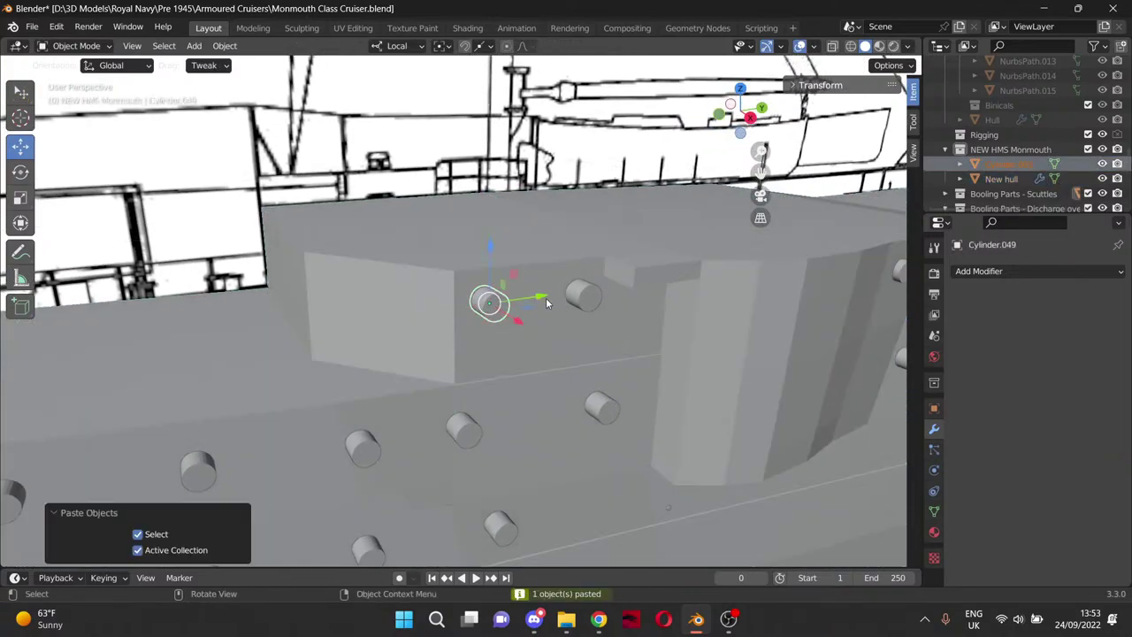
key("g")
key("y")
left_click_drag(452, 312, 435, 315)
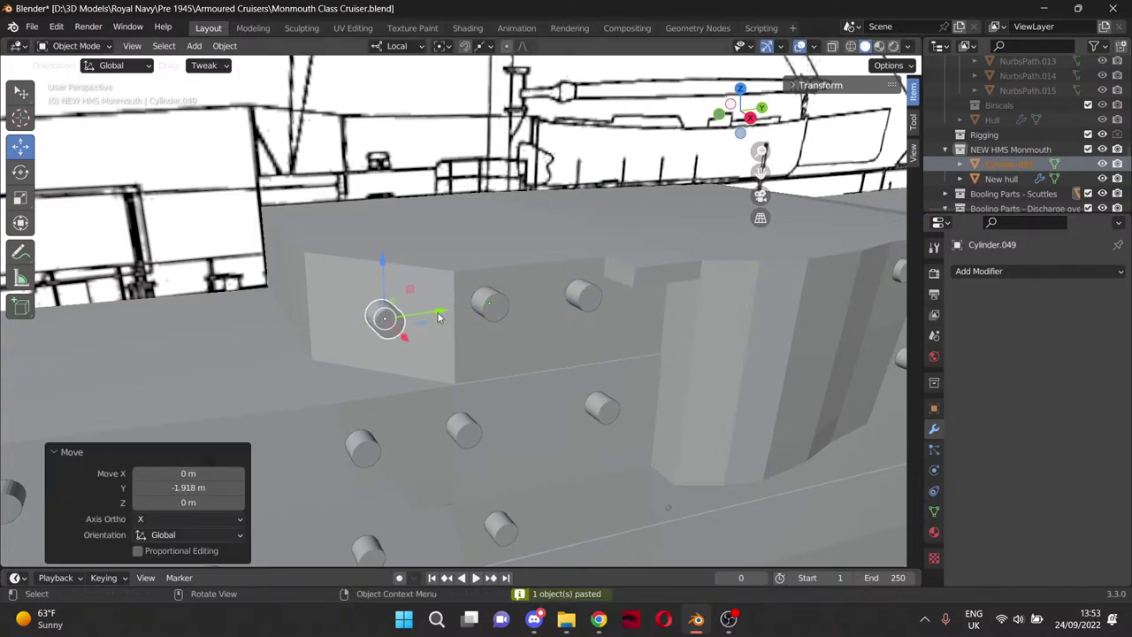
Align the copied scuttle with its blueprint mark in right wireframe view, moving it about 0.139 m in Y and 0.073 m in Z, and restore solid shading.
key("KP_3")
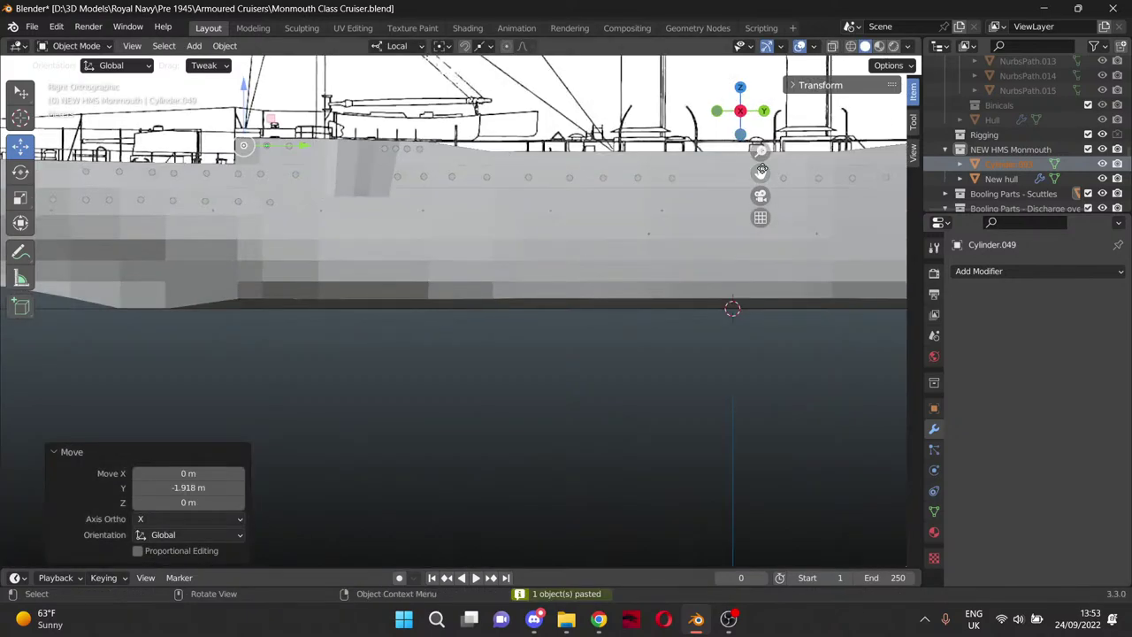
left_click_drag(763, 169, 1001, 340)
scroll(605, 302, "up", 11)
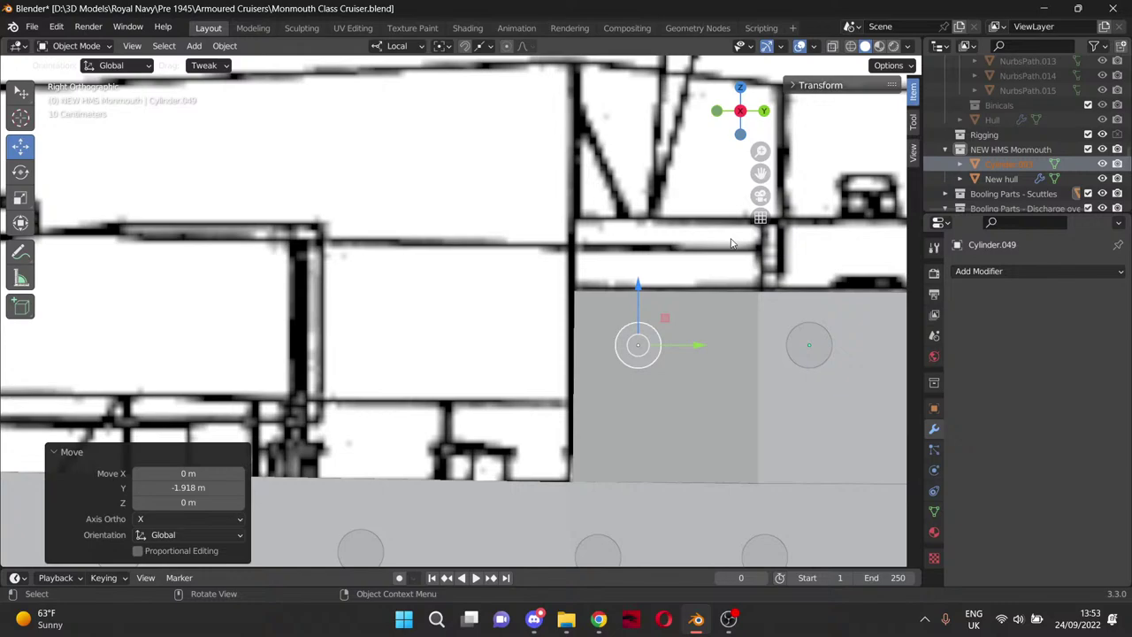
left_click_drag(761, 174, 630, 147)
left_click(851, 46)
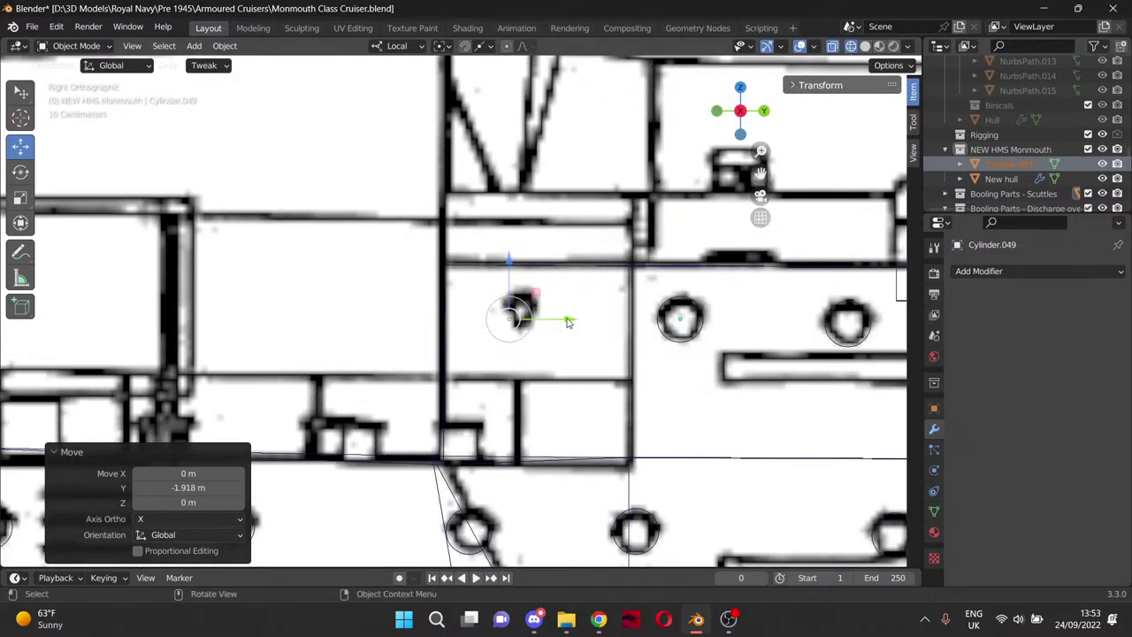
left_click_drag(569, 320, 582, 318)
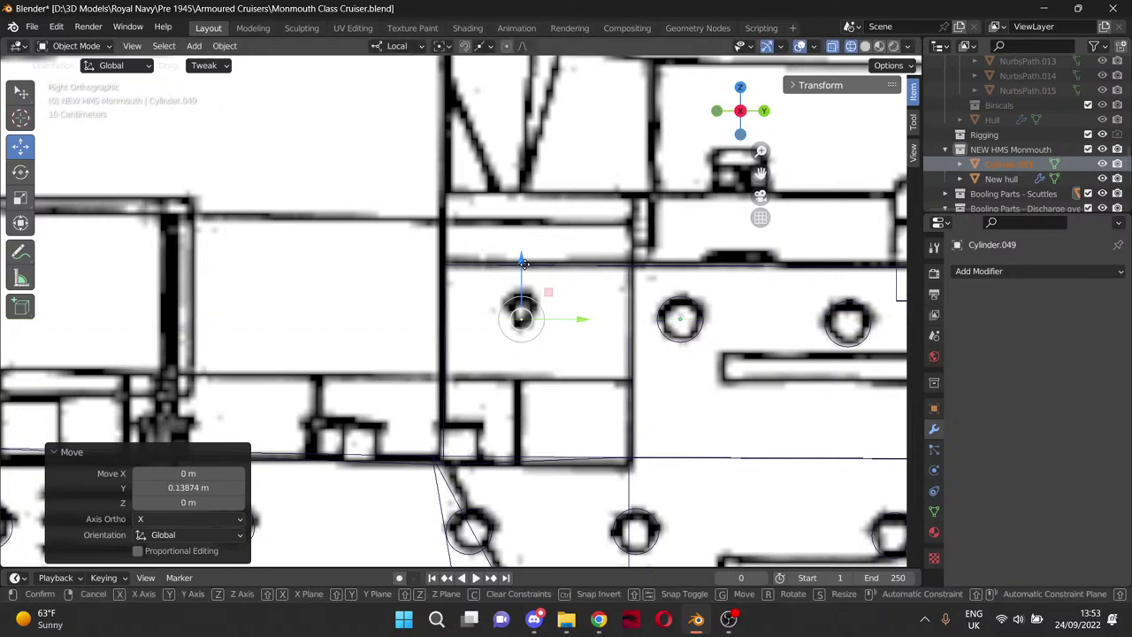
left_click_drag(522, 281, 522, 274)
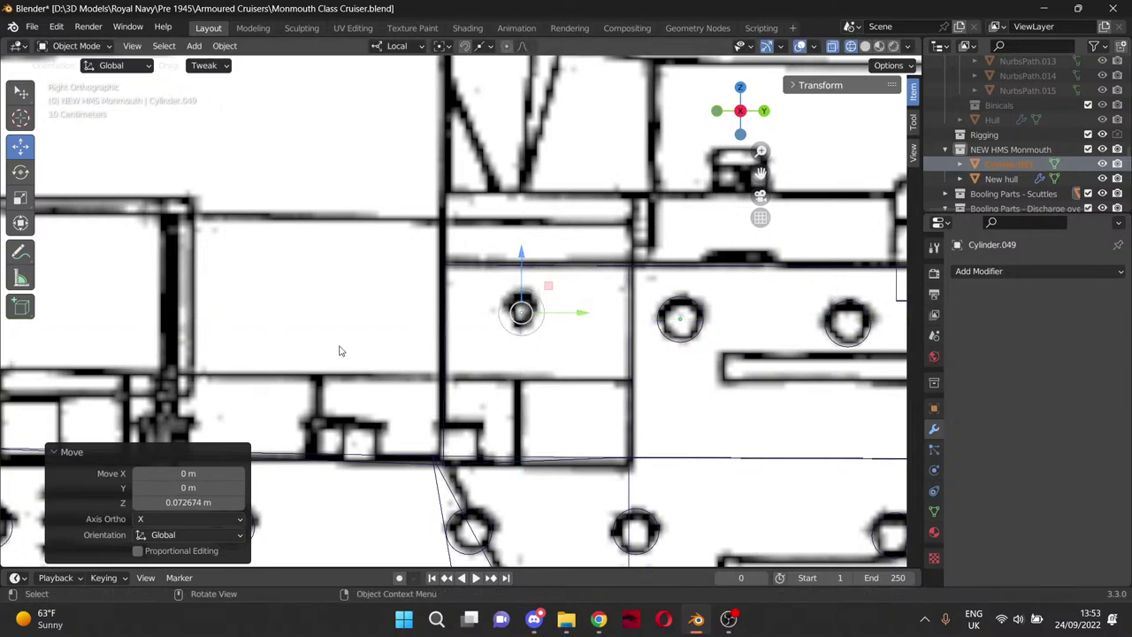
left_click(865, 48)
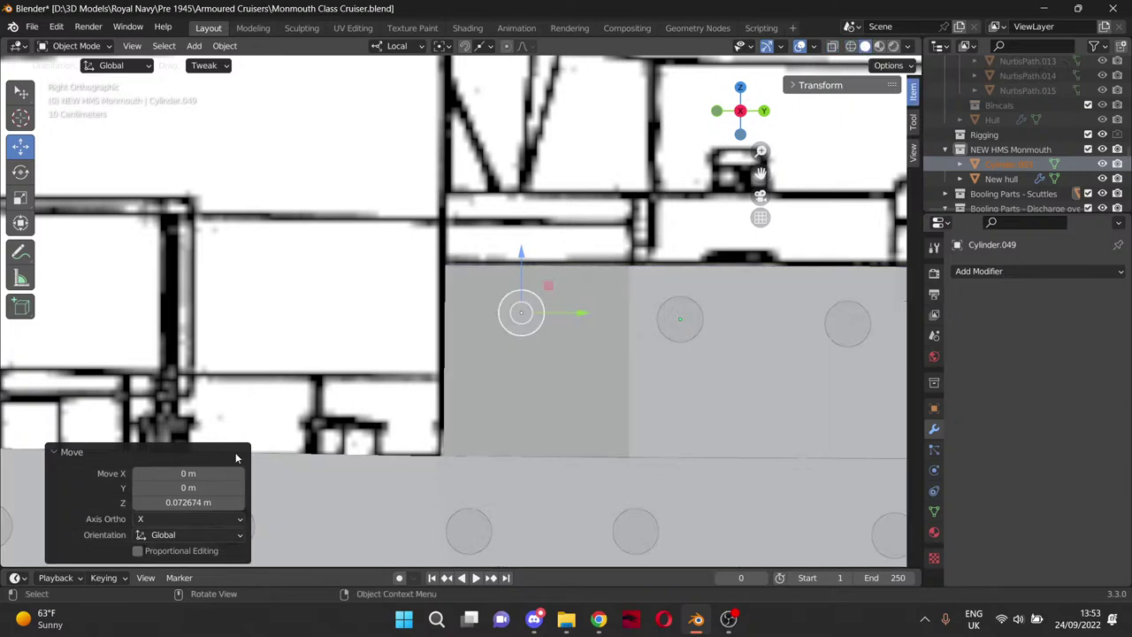
Rotate the copied scuttle cylinder beside the aft casemate by 45° about its local X axis.
left_click(20, 171)
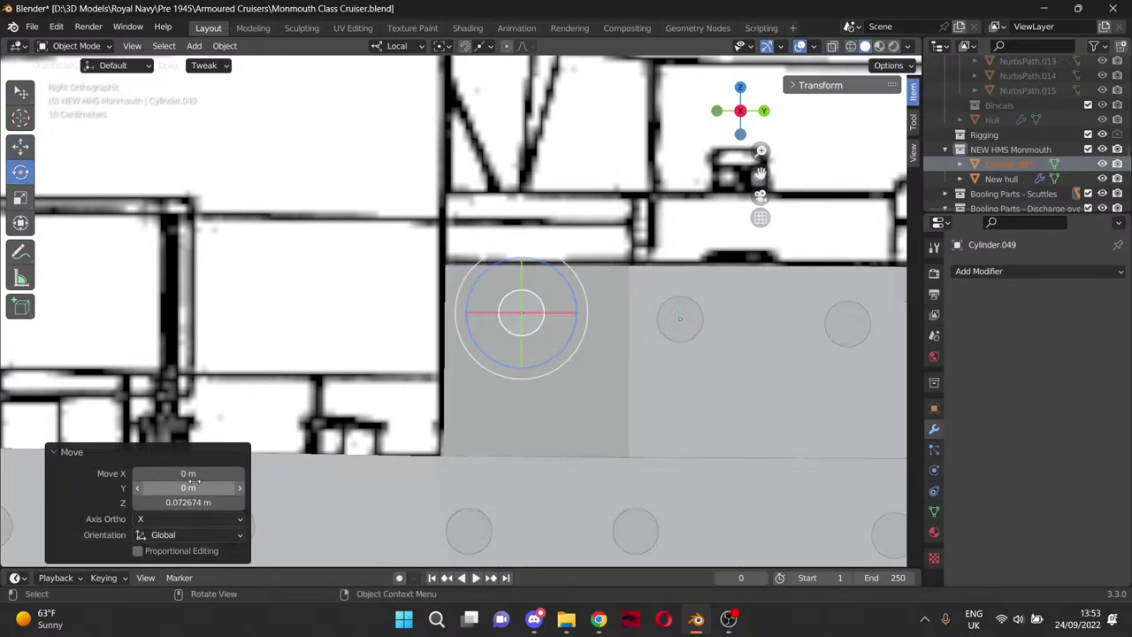
middle_click_drag(438, 285, 472, 350)
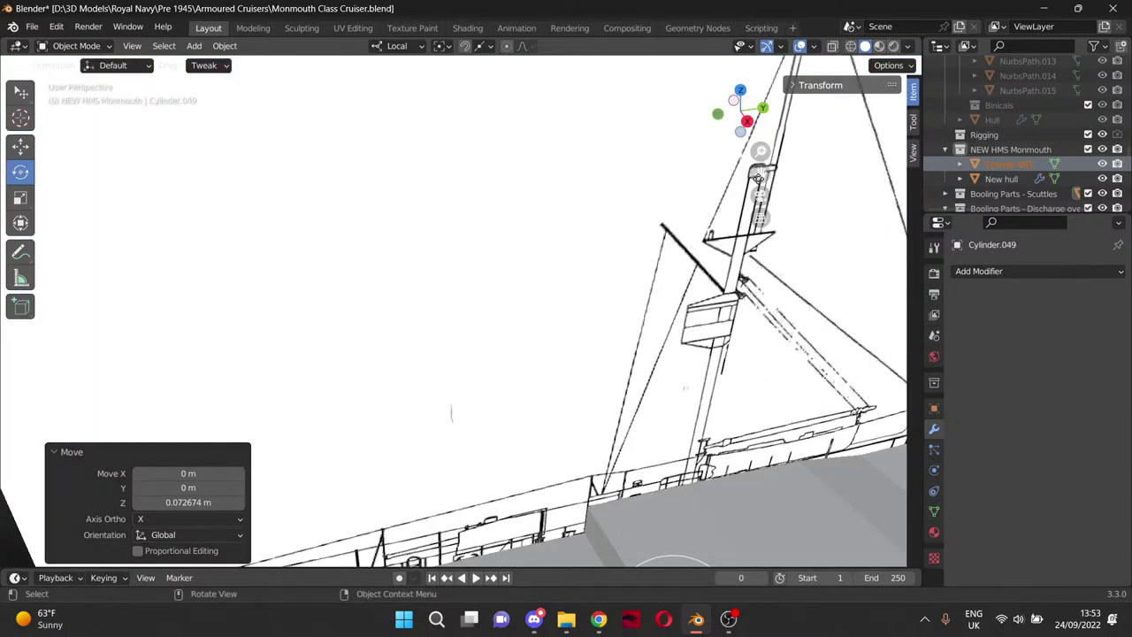
left_click_drag(761, 172, 481, 266)
middle_click_drag(480, 266, 519, 329)
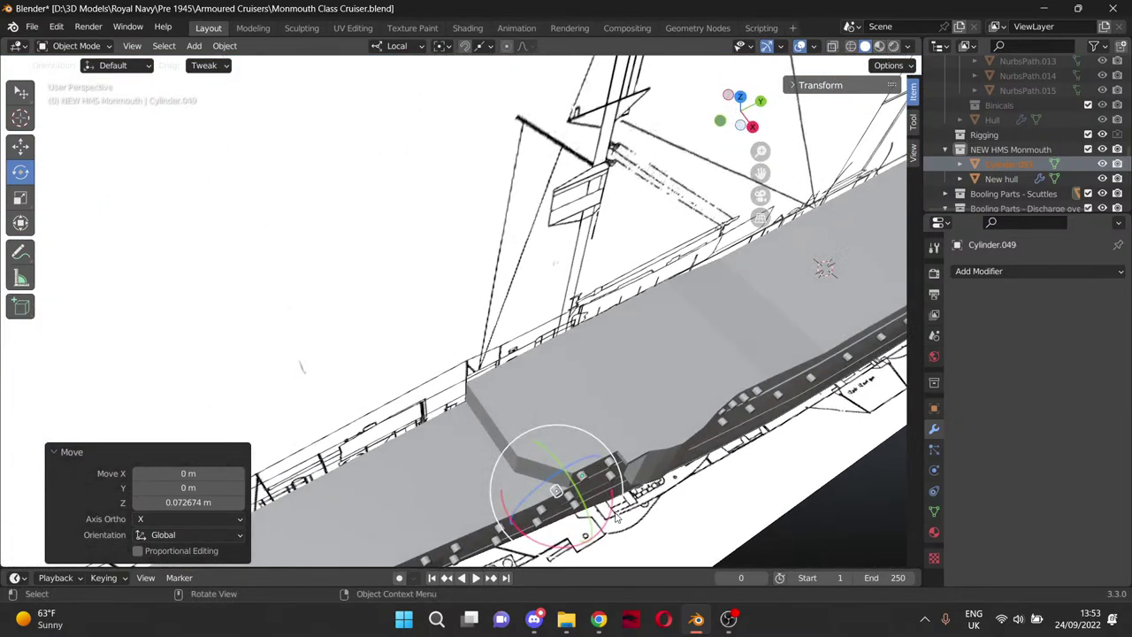
left_click_drag(610, 522, 600, 530)
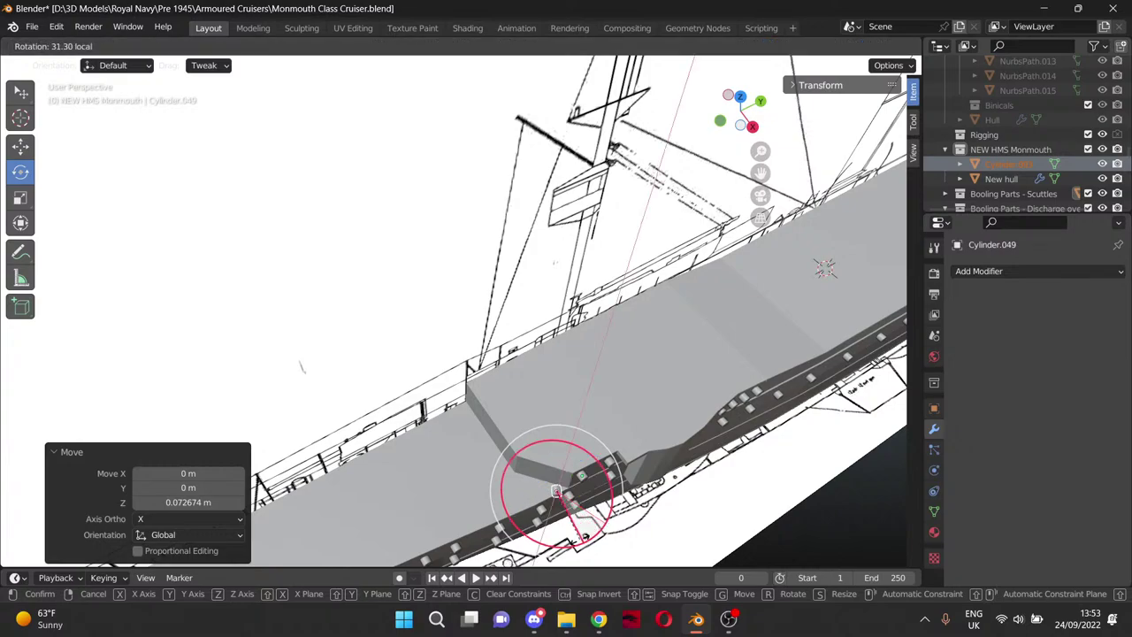
left_click(294, 550)
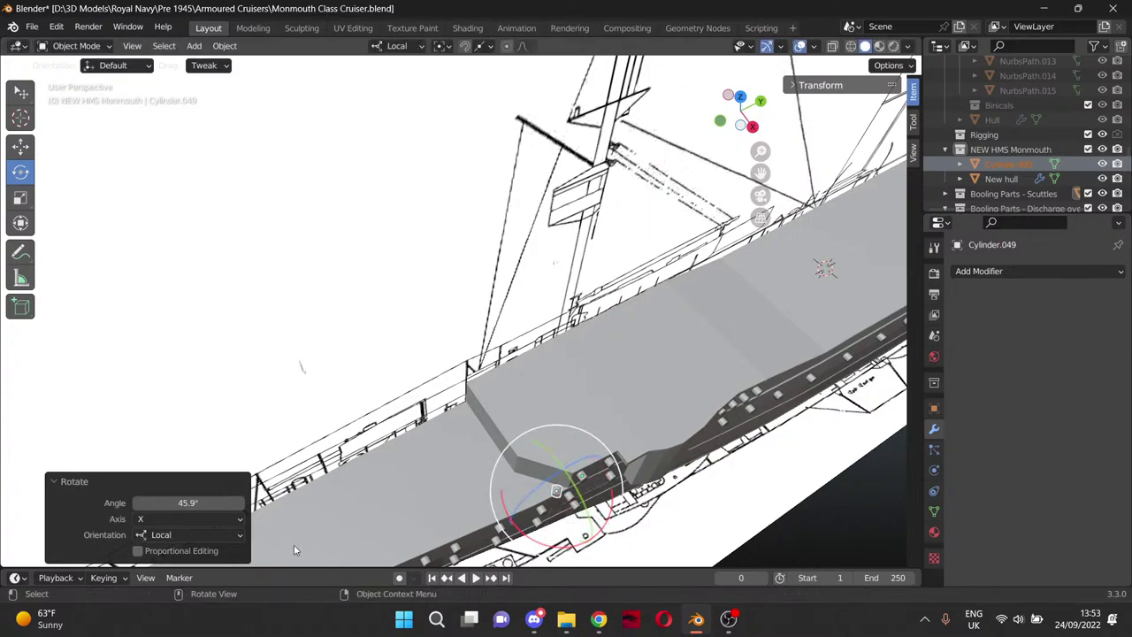
left_click(198, 502)
key("ctrl+a")
type("45")
key("Return")
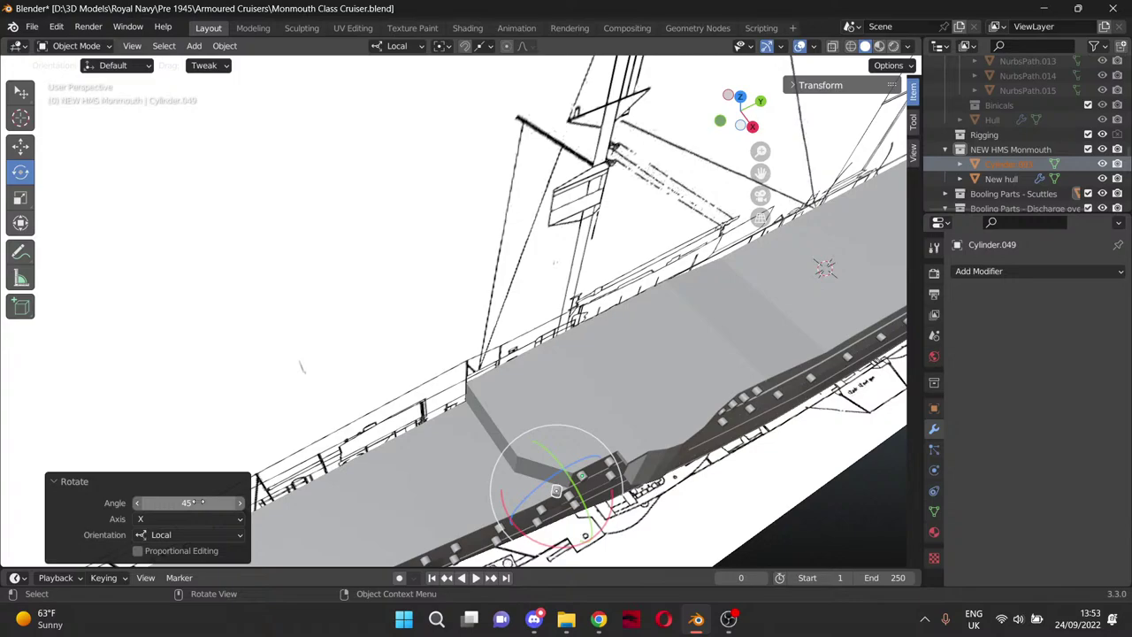
In top view, move the rotated scuttle about -1.53 m in X and -0.067 m in Y onto the angled deck wall, then check it against the side blueprint.
key("KP_7")
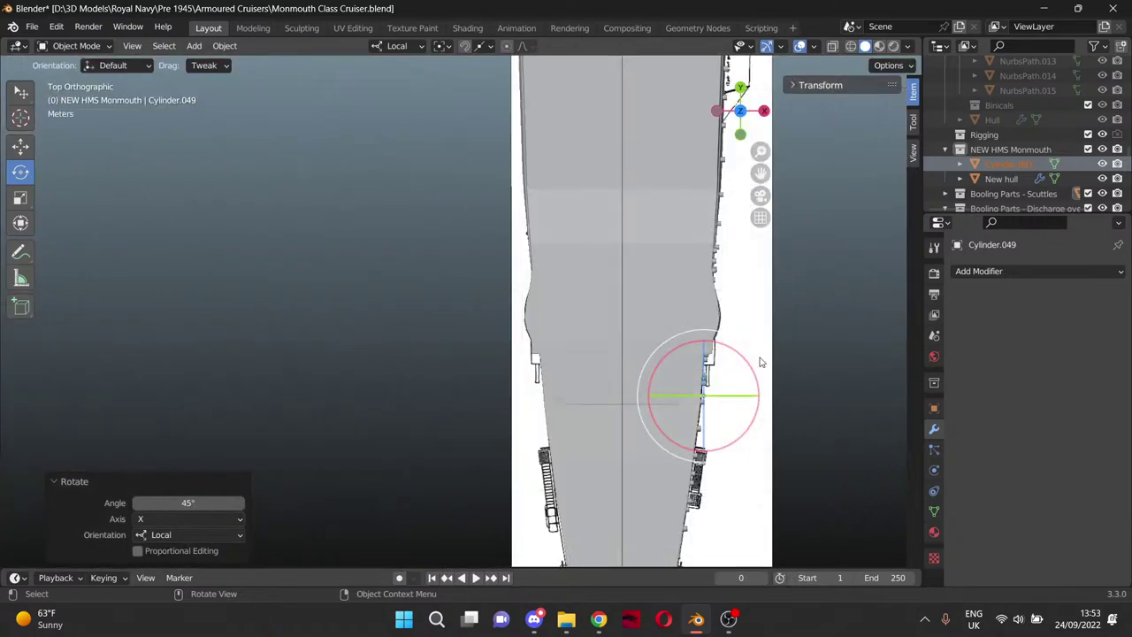
left_click_drag(761, 172, 533, 118)
scroll(536, 342, "up", 10)
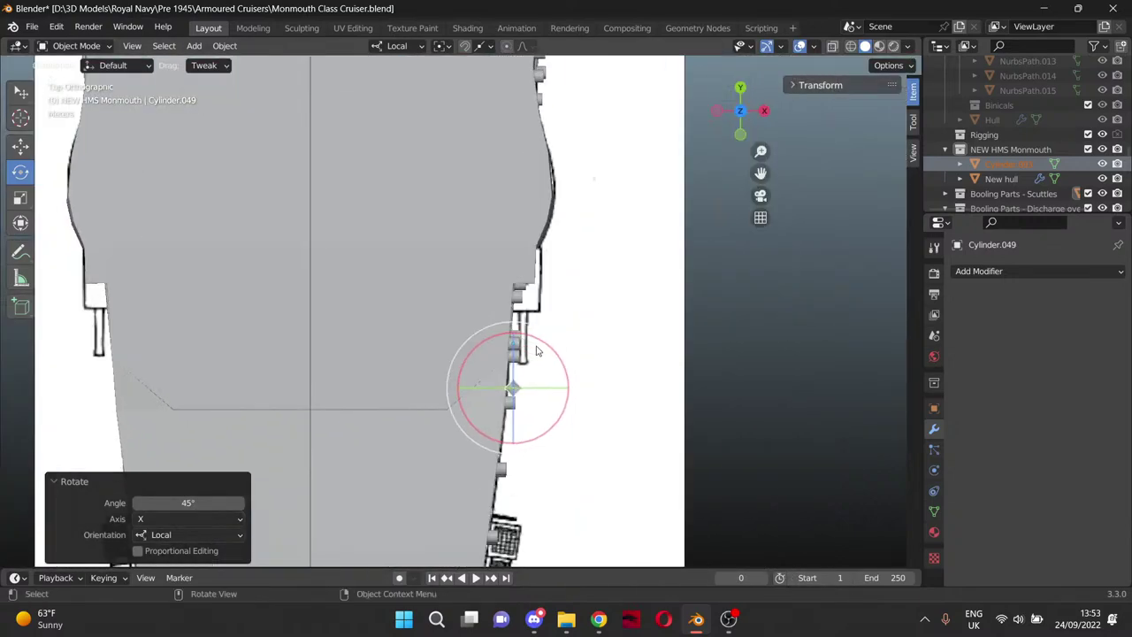
left_click_drag(759, 175, 777, 0)
left_click(22, 146)
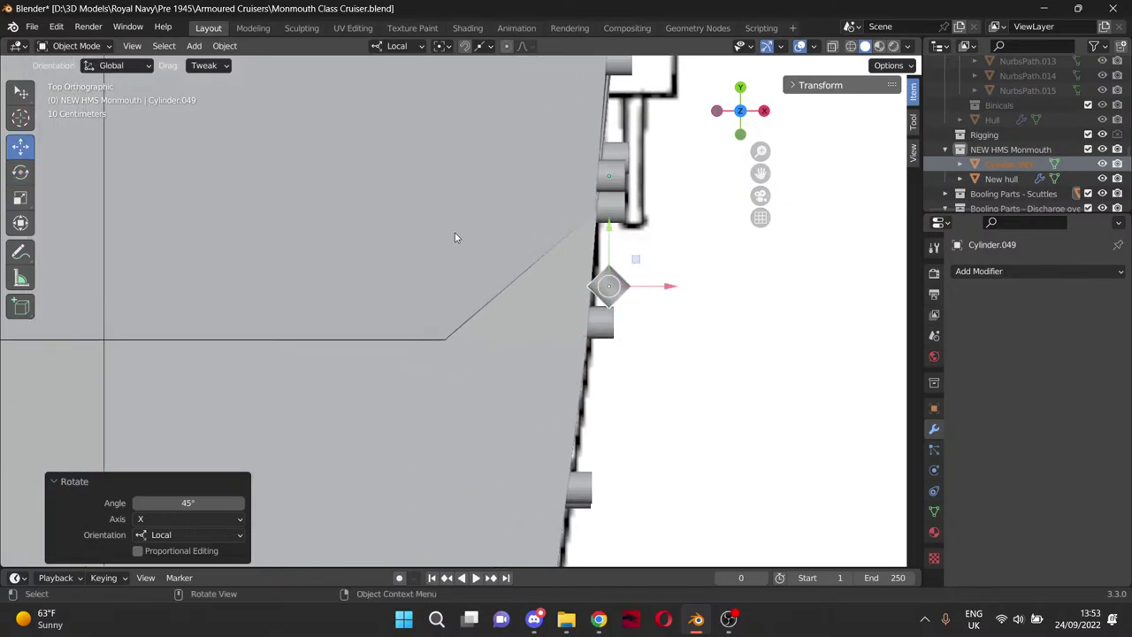
left_click_drag(635, 259, 541, 263)
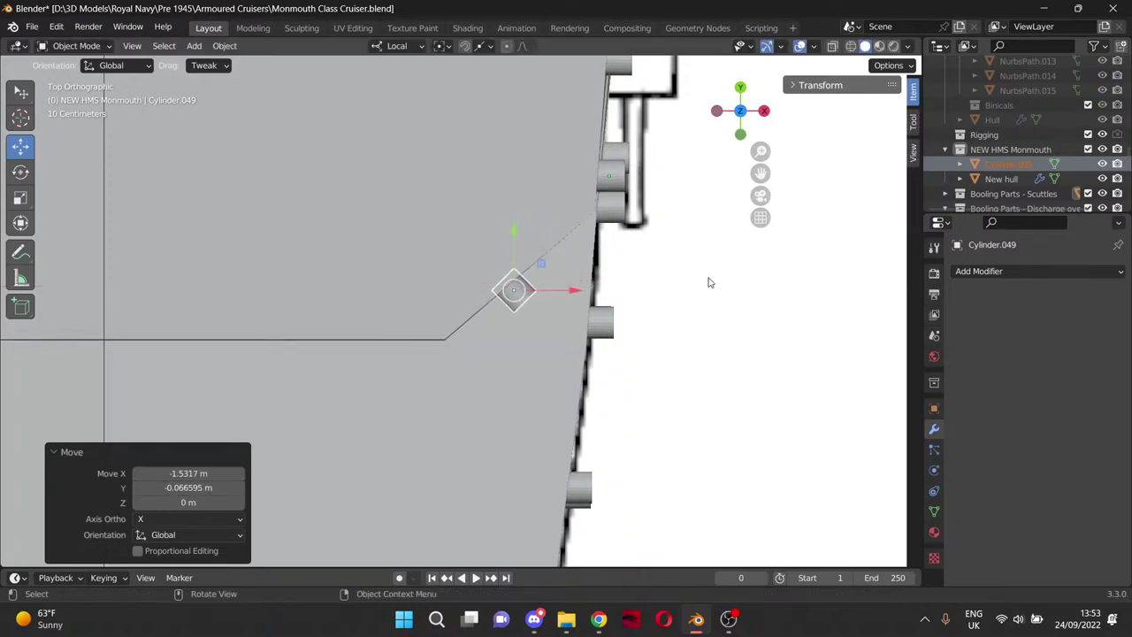
scroll(708, 282, "up", 2)
key("KP_3")
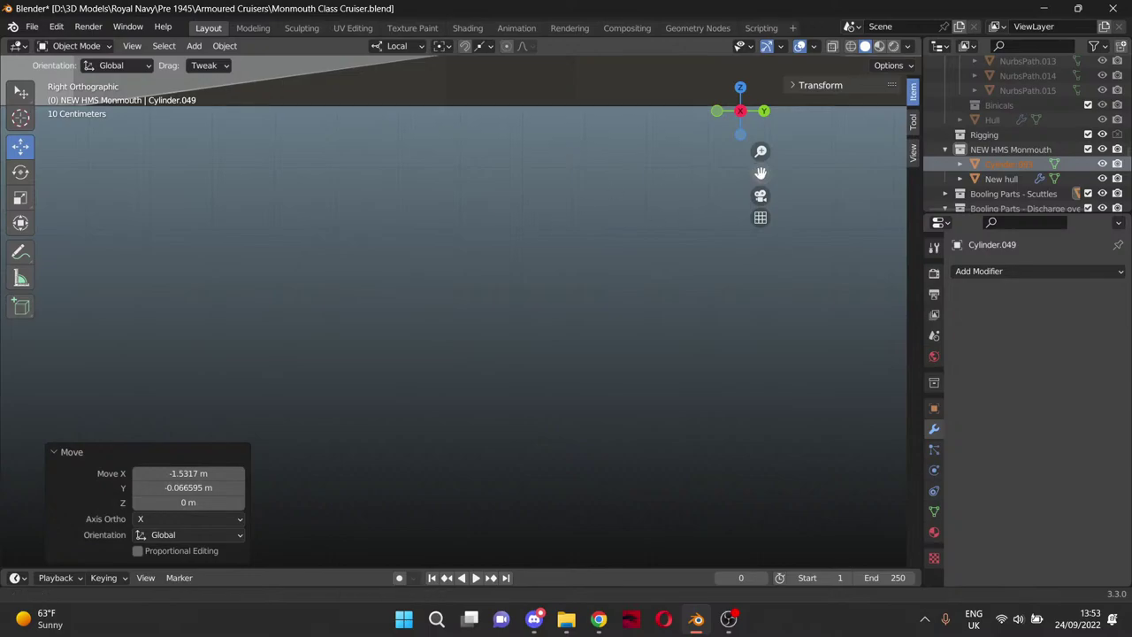
mouse_move(745, 191)
middle_mouse_down("shift")
mouse_move(505, 78)
mouse_move(554, 309)
mouse_move(327, 566)
middle_mouse_up("shift")
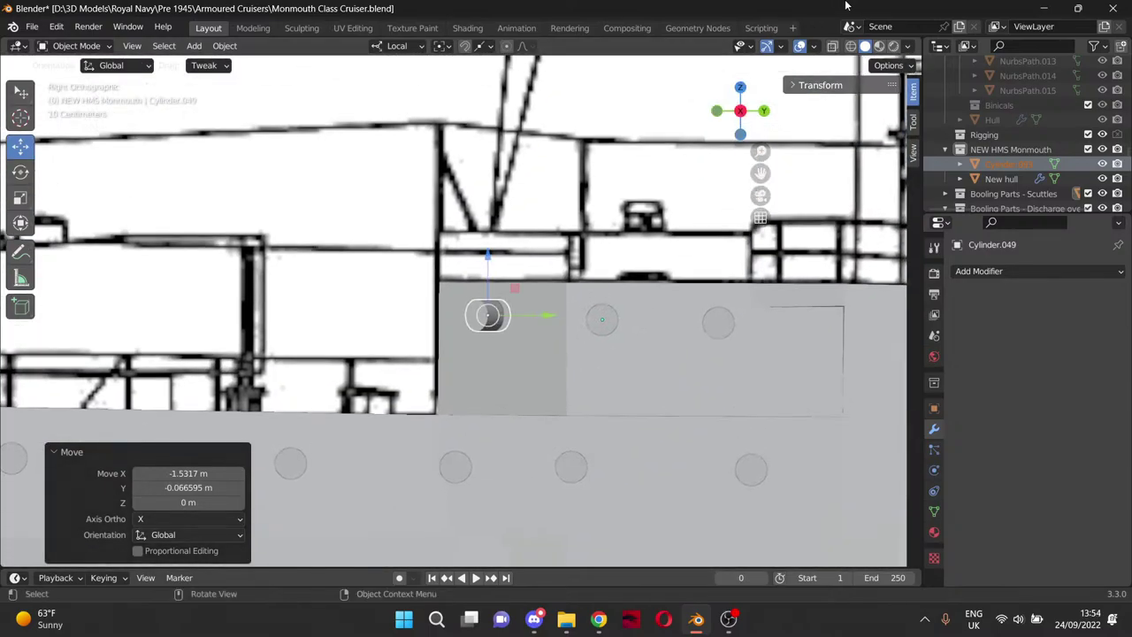
left_click(852, 49)
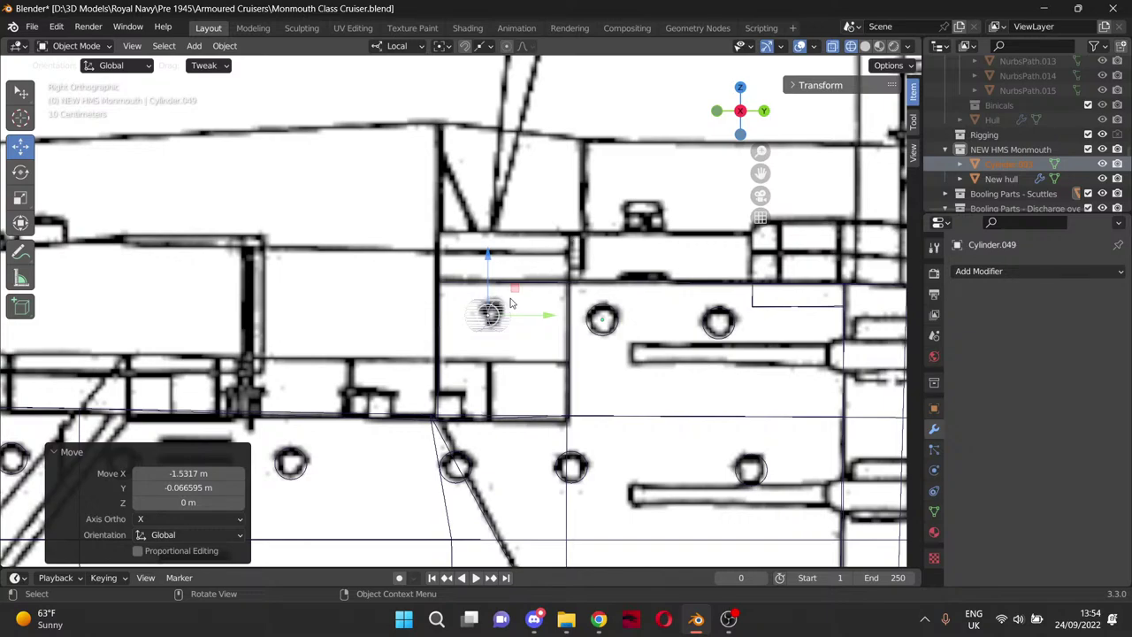
left_click(865, 46)
Examine the new hull's whole side from the stern to the bow, including its casemates and scuttle rows.
mouse_move(374, 235)
middle_mouse_down()
mouse_move(524, 301)
mouse_move(502, 298)
mouse_move(578, 253)
mouse_move(348, 248)
mouse_move(359, 250)
middle_mouse_up()
scroll(502, 298, "down", 5)
middle_click_drag(526, 243, 483, 253)
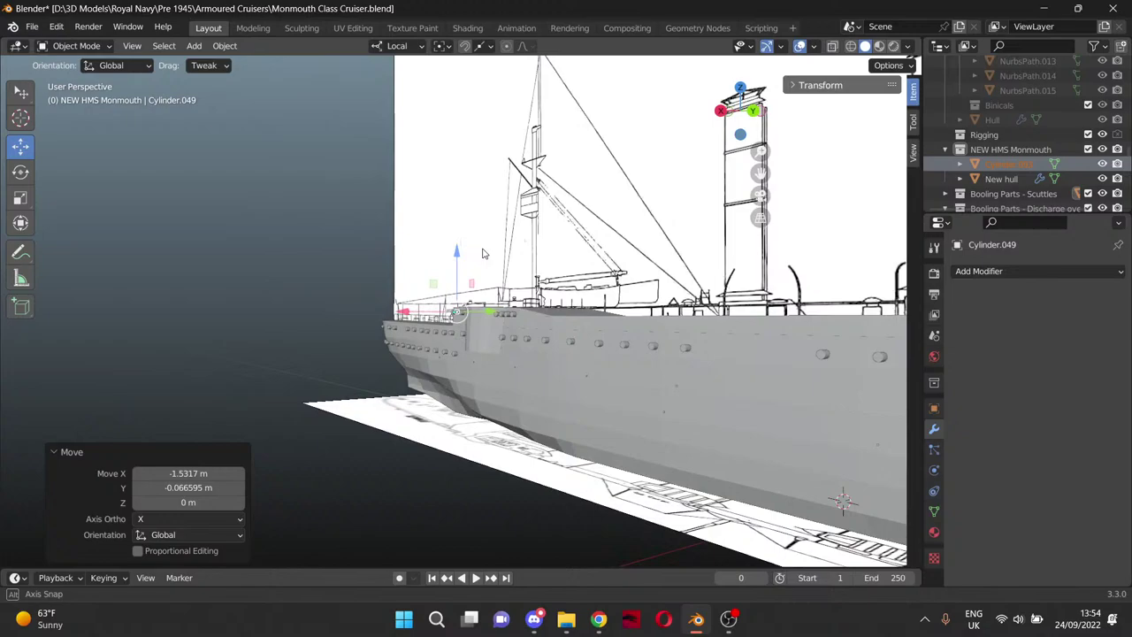
scroll(536, 271, "down", 2)
left_click_drag(760, 172, 458, 184)
left_click_drag(766, 207, 720, 197)
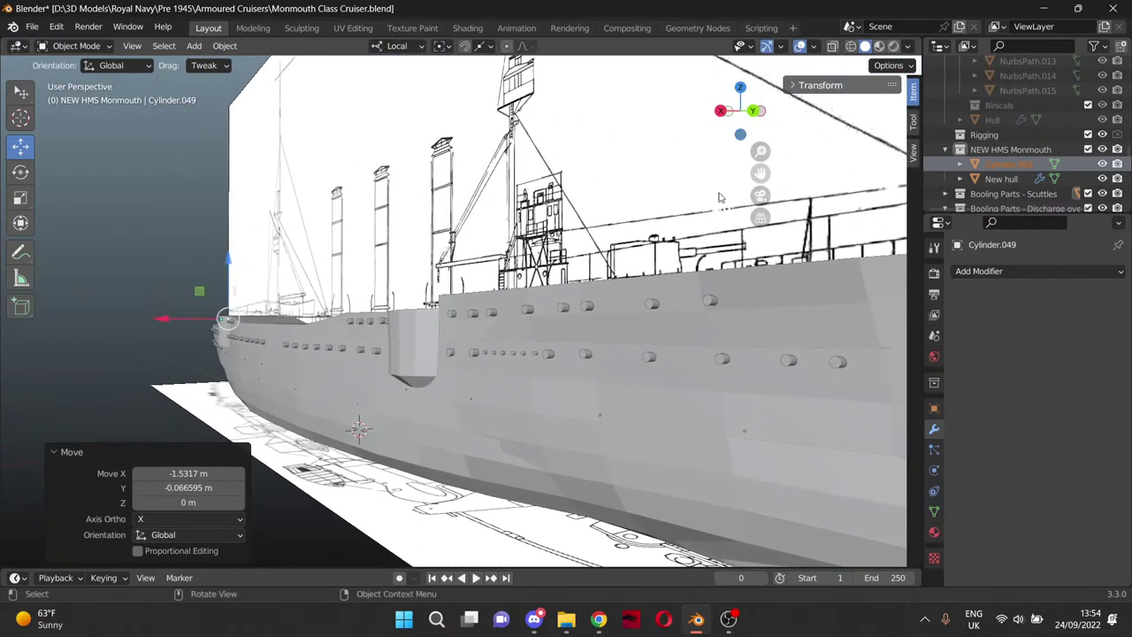
middle_click_drag(555, 236, 648, 268)
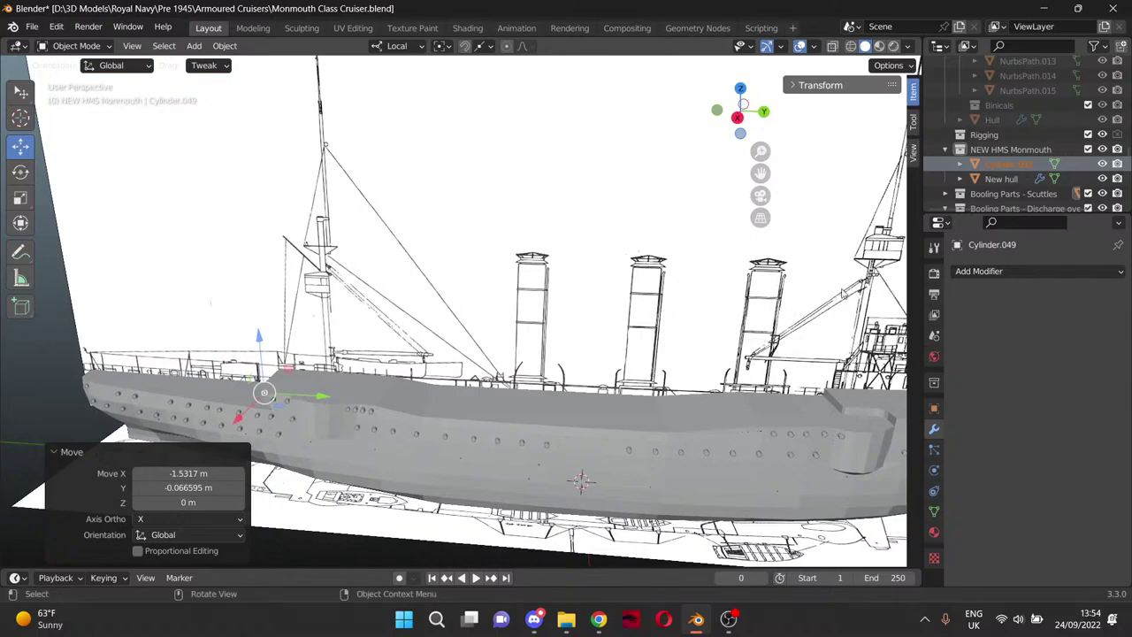
left_click_drag(759, 173, 361, 94)
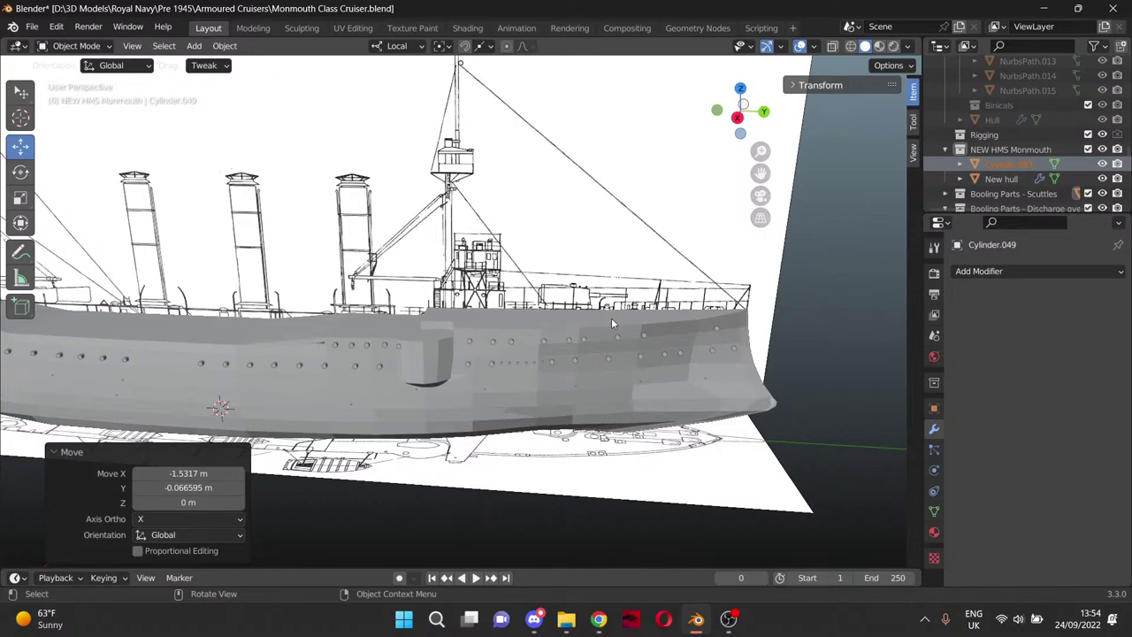
middle_click_drag(619, 288, 534, 323)
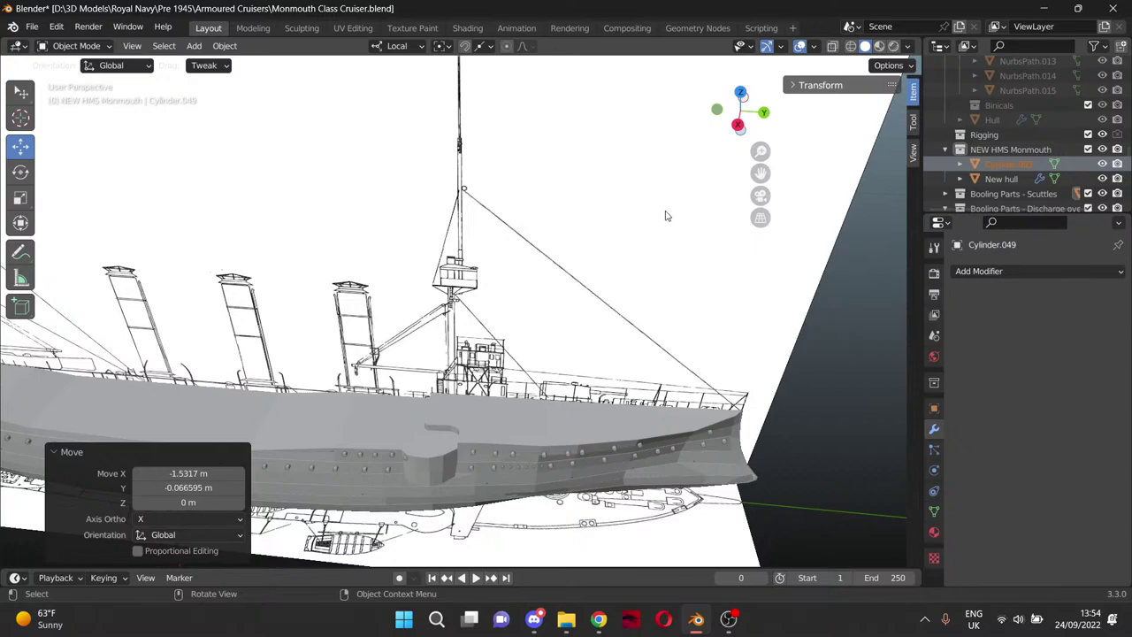
scroll(569, 292, "down", 3)
middle_click_drag(554, 348, 687, 285)
middle_click_drag(679, 288, 809, 201)
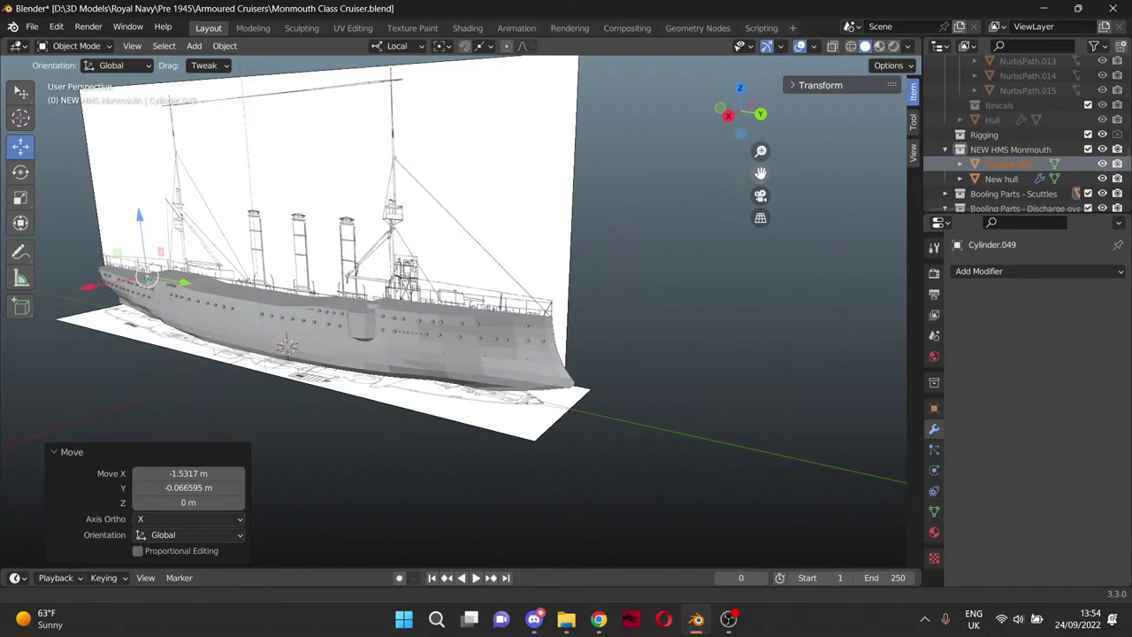
Examine the scuttle rows near the forward casemate and at the stern, comparing the stern with the blueprint in wireframe.
middle_click_drag(635, 252, 711, 246, "shift")
scroll(528, 369, "up", 6)
mouse_move(570, 374)
middle_mouse_down()
mouse_move(591, 376)
mouse_move(583, 370)
middle_mouse_up()
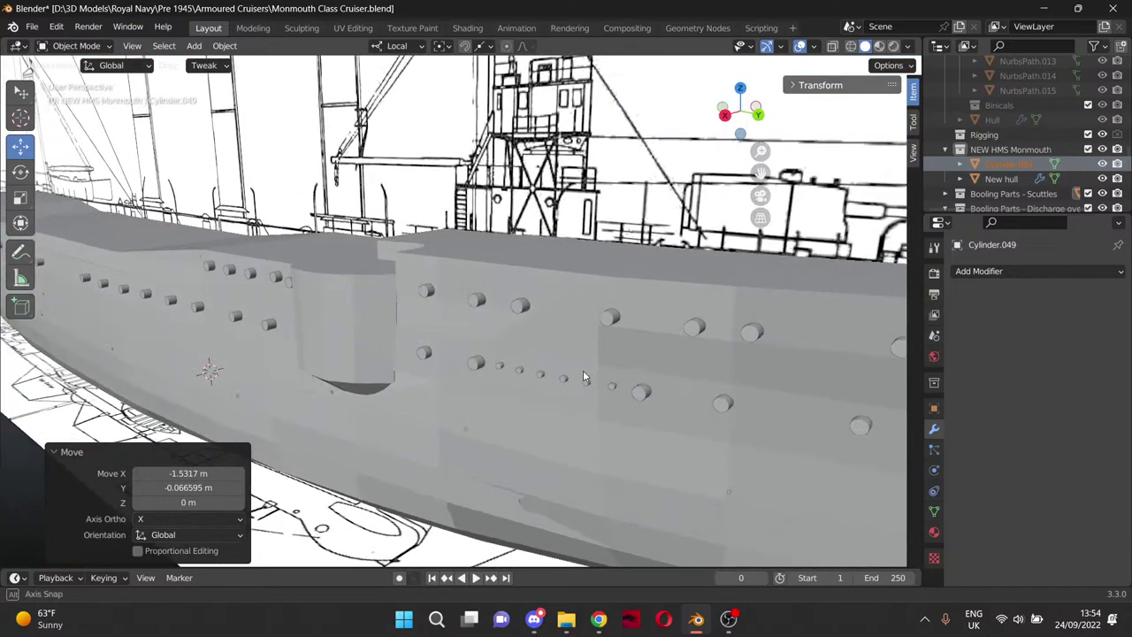
middle_click_drag(537, 316, 482, 310)
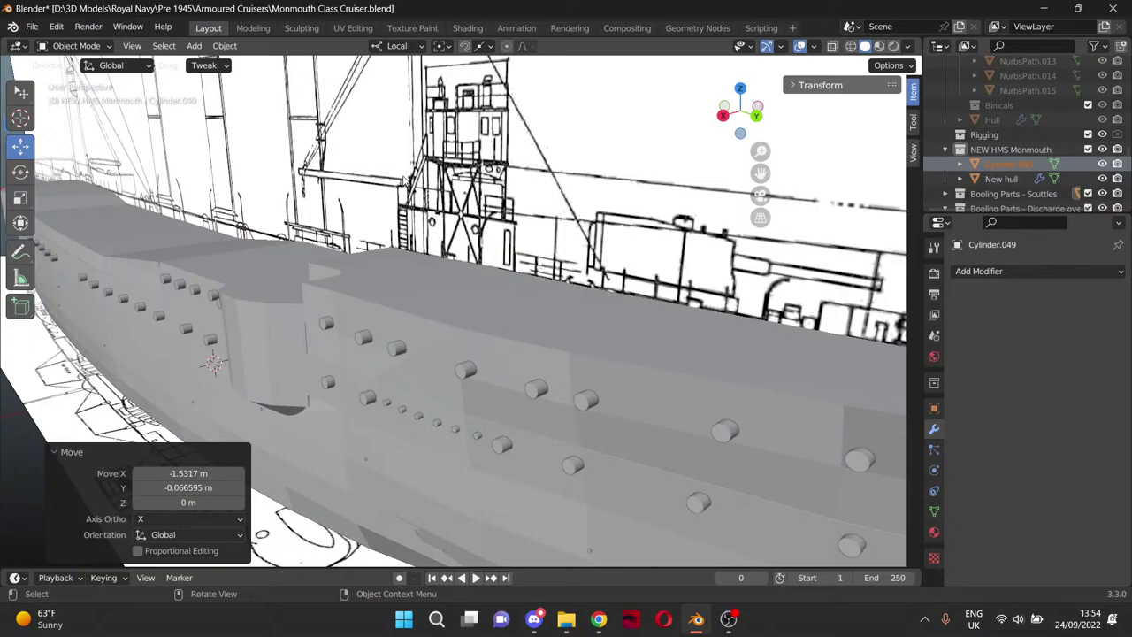
scroll(438, 195, "down", 3)
middle_click_drag(376, 200, 533, 195)
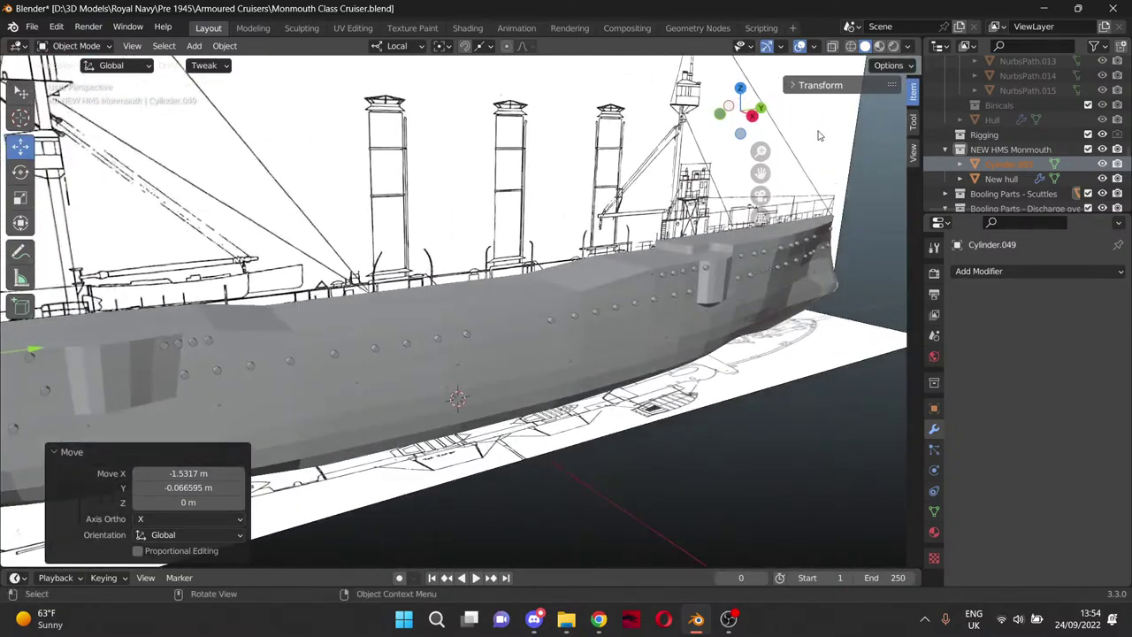
left_click_drag(758, 172, 1128, 81)
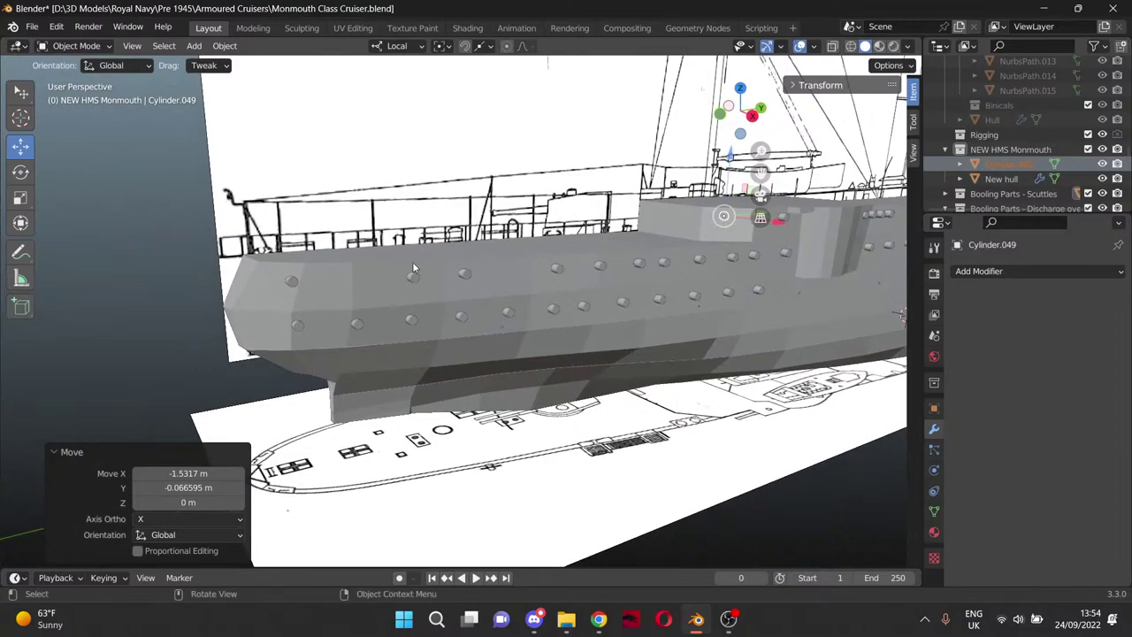
scroll(414, 268, "up", 6)
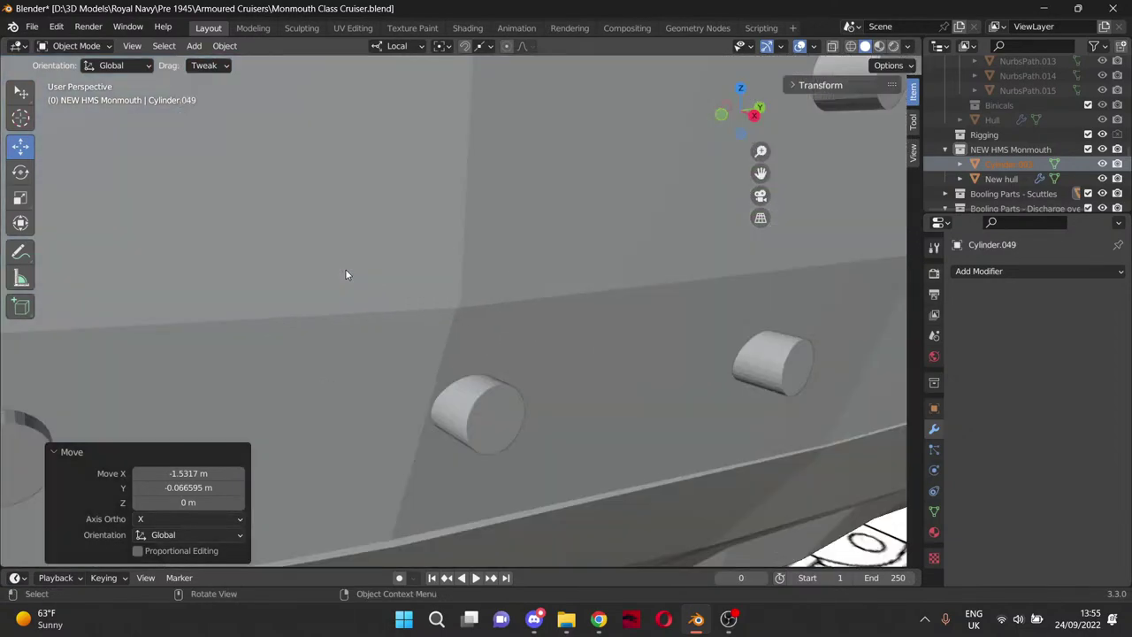
scroll(346, 274, "down", 8)
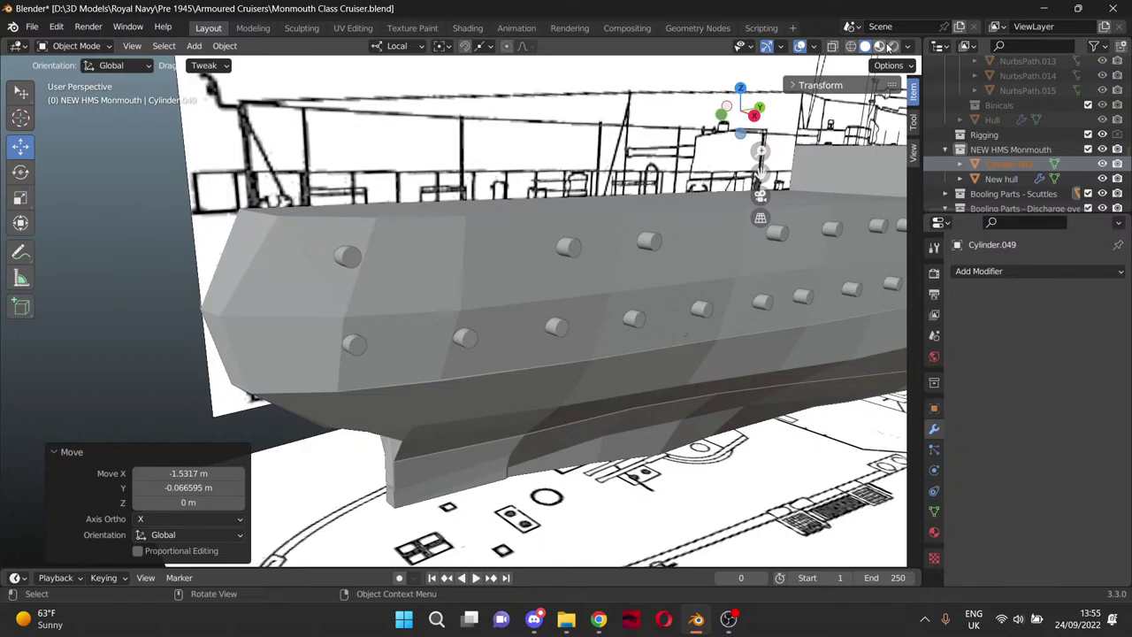
key("shift+z")
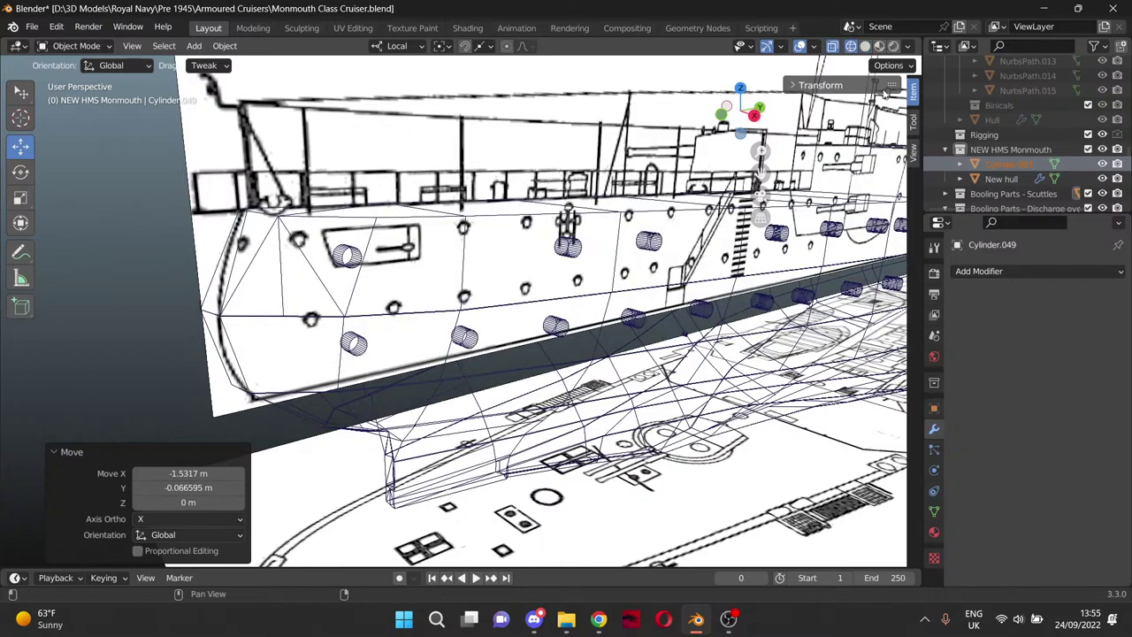
left_click(865, 46)
Copy the aftmost upper scuttle cylinder at the stern and move the copy about 1.72 m aft along Y.
middle_click_drag(463, 258, 450, 390)
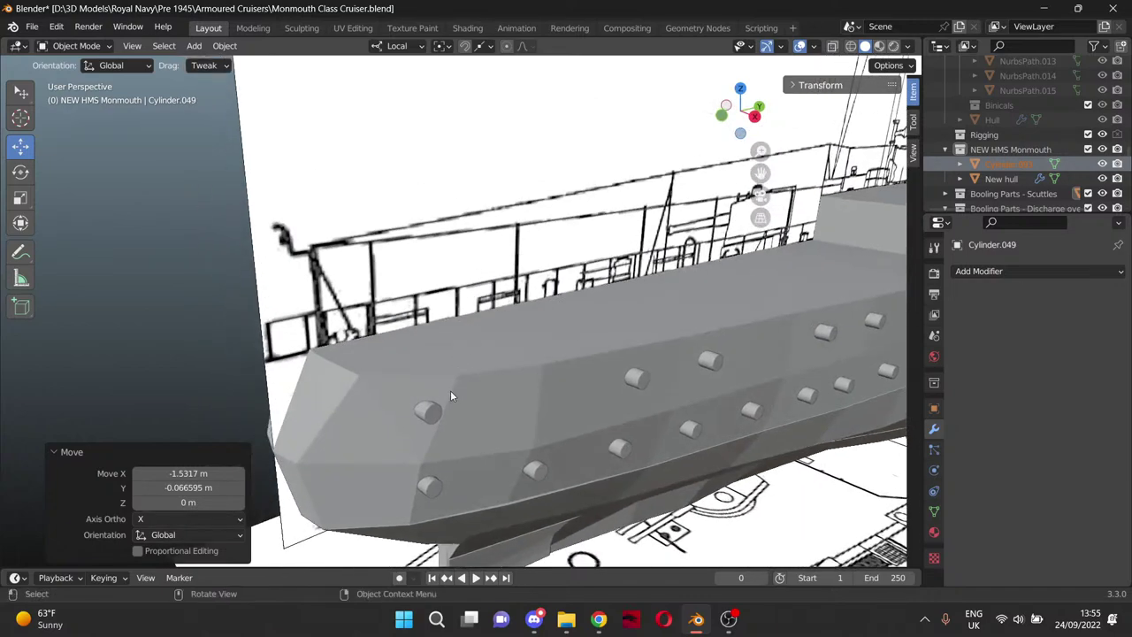
left_click(428, 412)
key("ctrl+c")
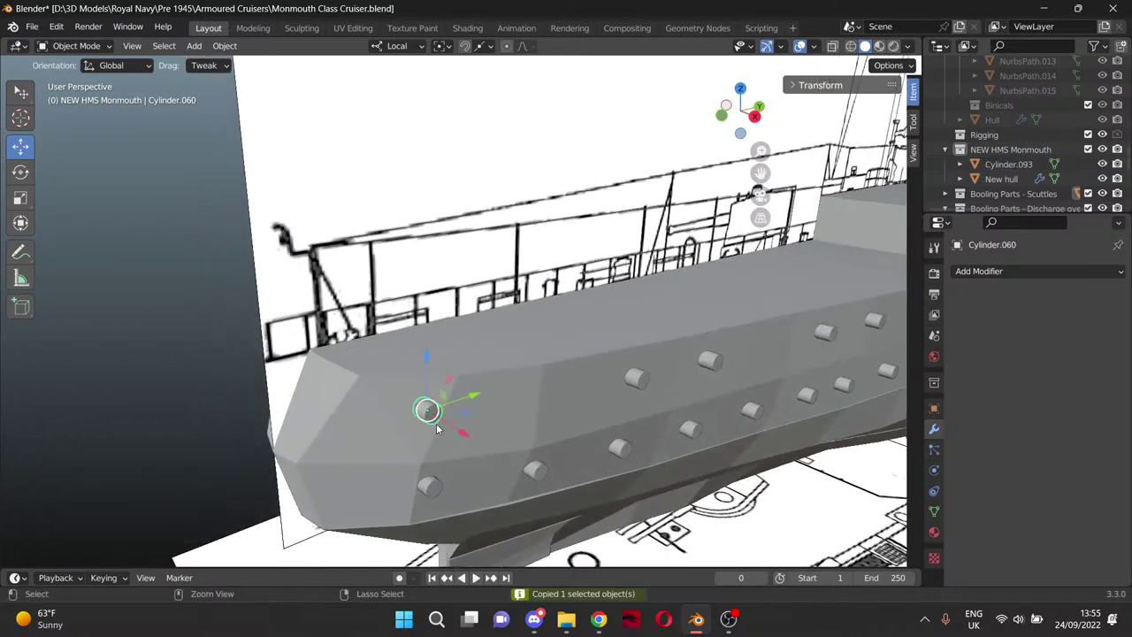
key("ctrl+v")
key("g")
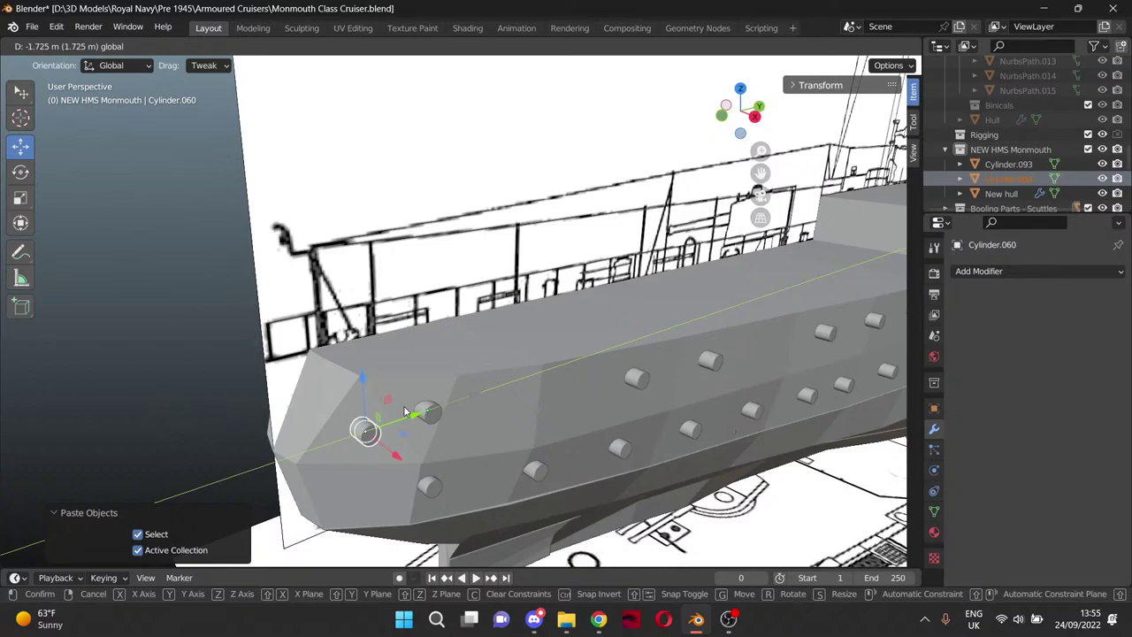
left_click(403, 412)
Align the copied stern scuttle with its blueprint mark in right wireframe view, moving it about 0.137 m in Y, and deselect it.
key("KP_3")
left_click_drag(760, 173, 964, 352)
scroll(346, 331, "up", 9)
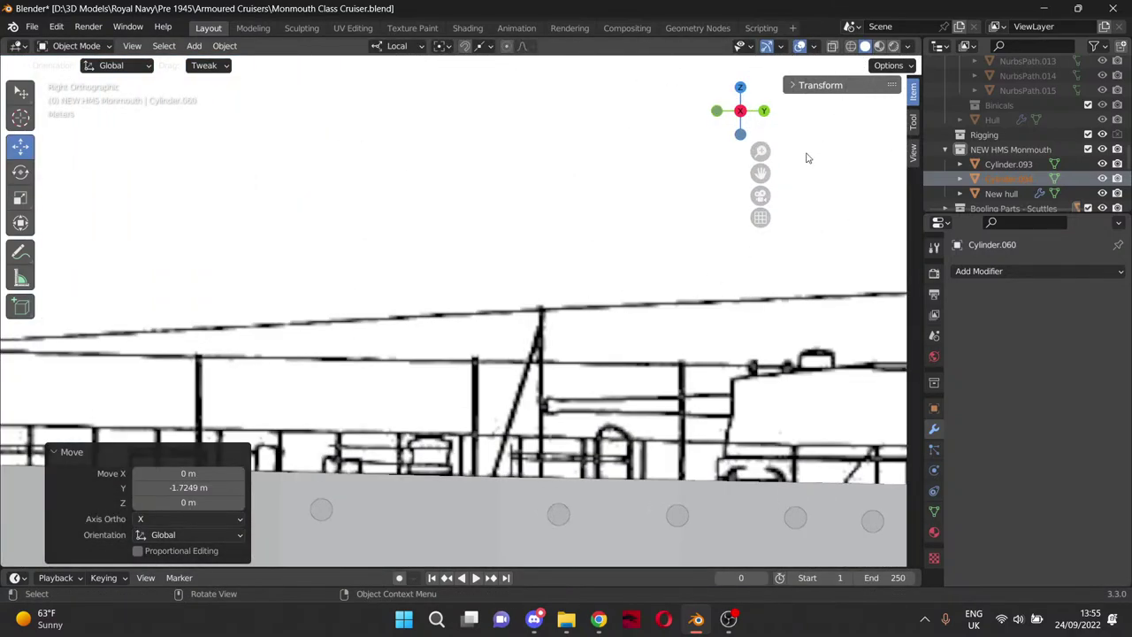
left_click_drag(761, 173, 982, 37)
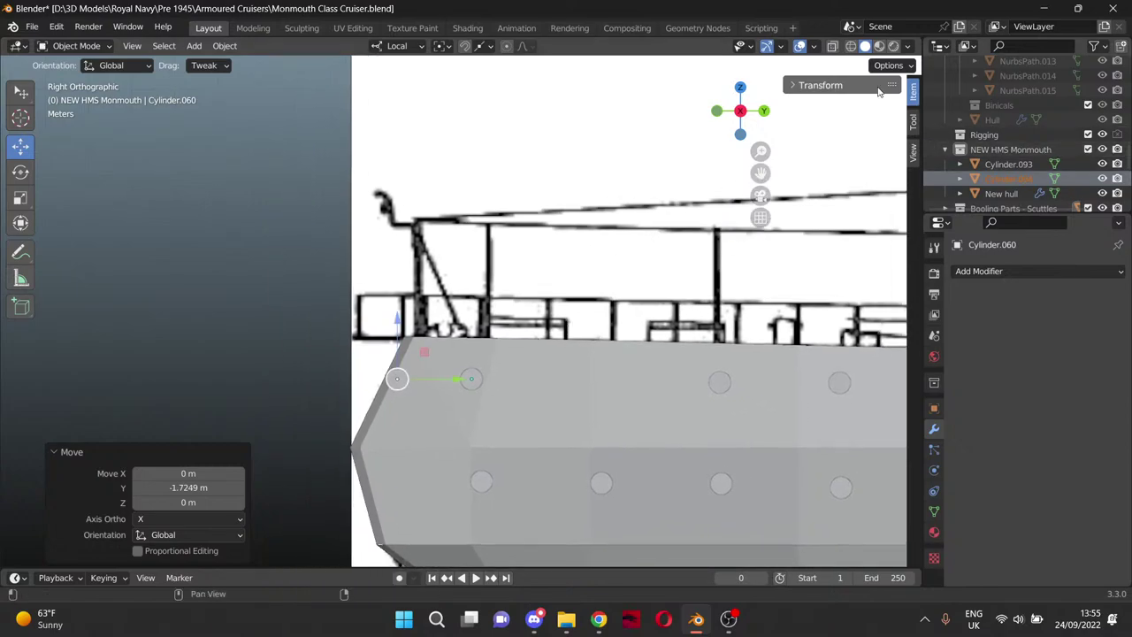
left_click(851, 46)
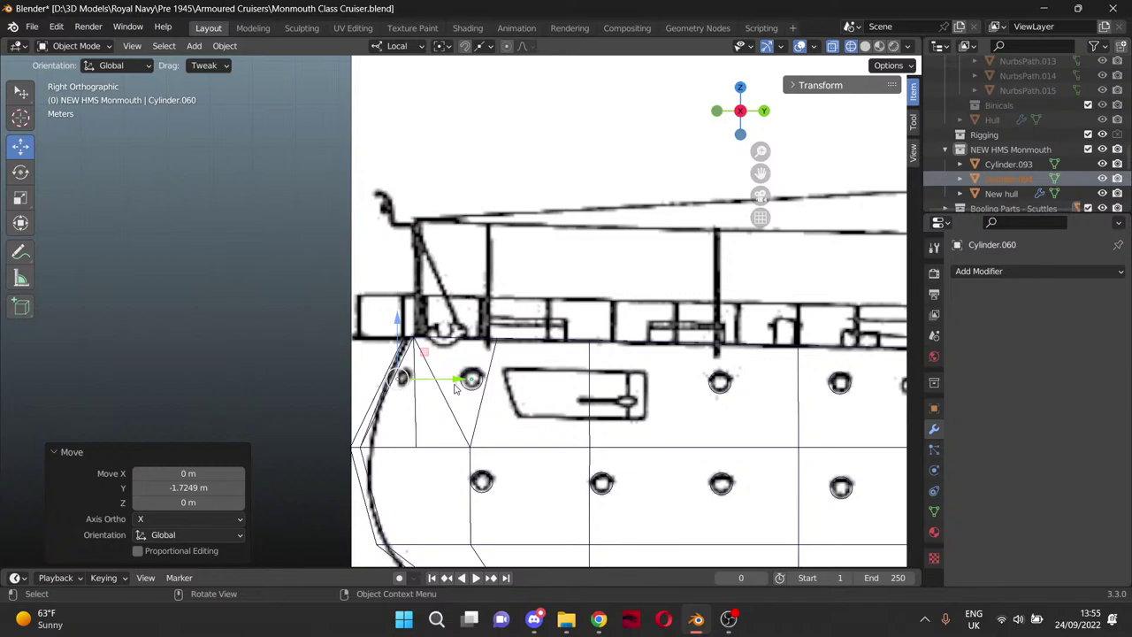
left_click_drag(466, 380, 472, 381)
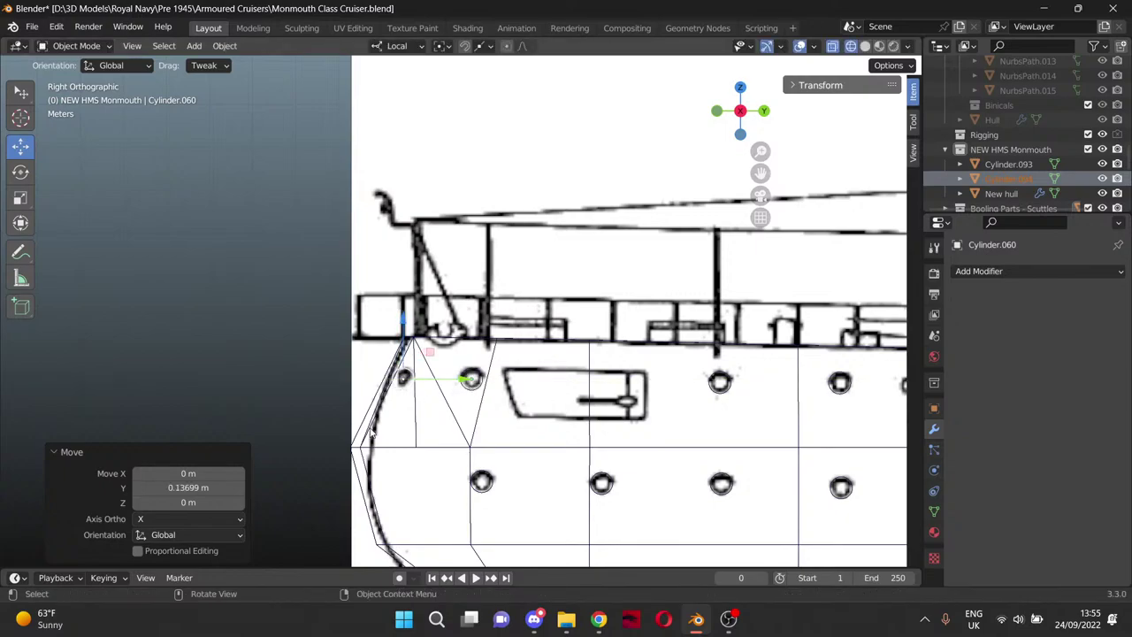
scroll(380, 440, "down", 2)
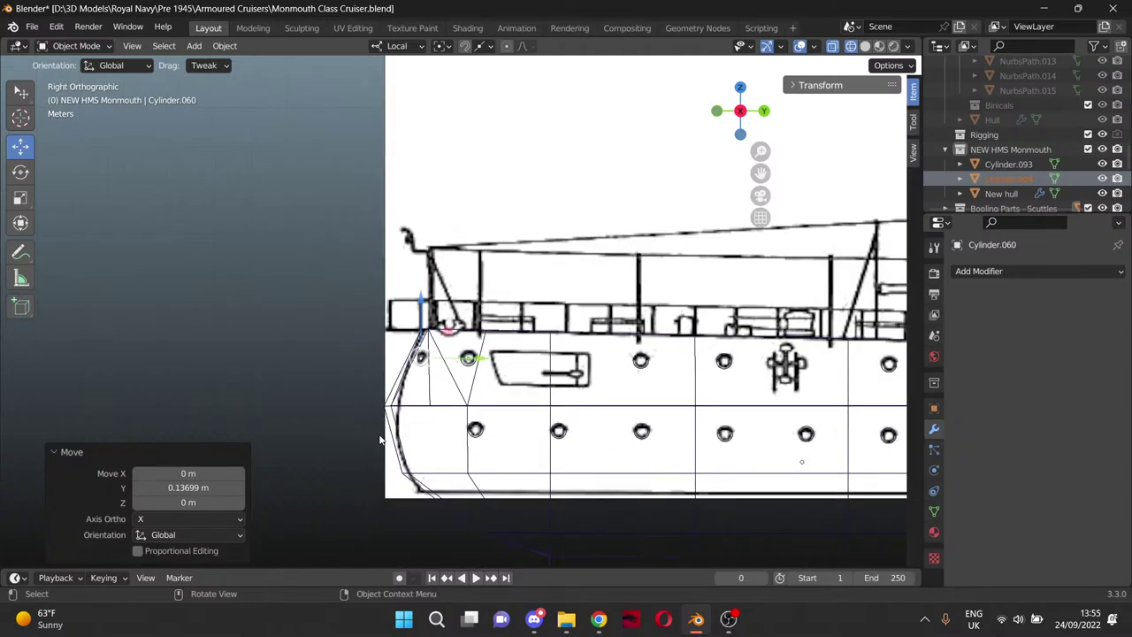
left_click(447, 441)
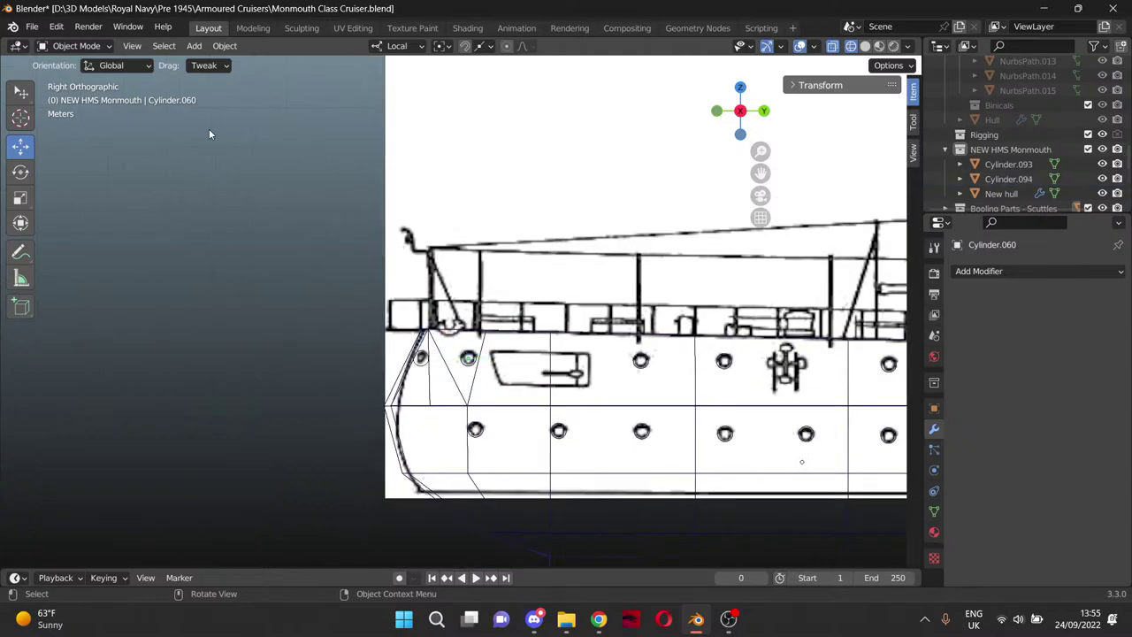
Move the aftmost upper stern scuttle cylinder about 1.42 m inboard along X so it sits in the hull plating.
scroll(437, 402, "up", 3)
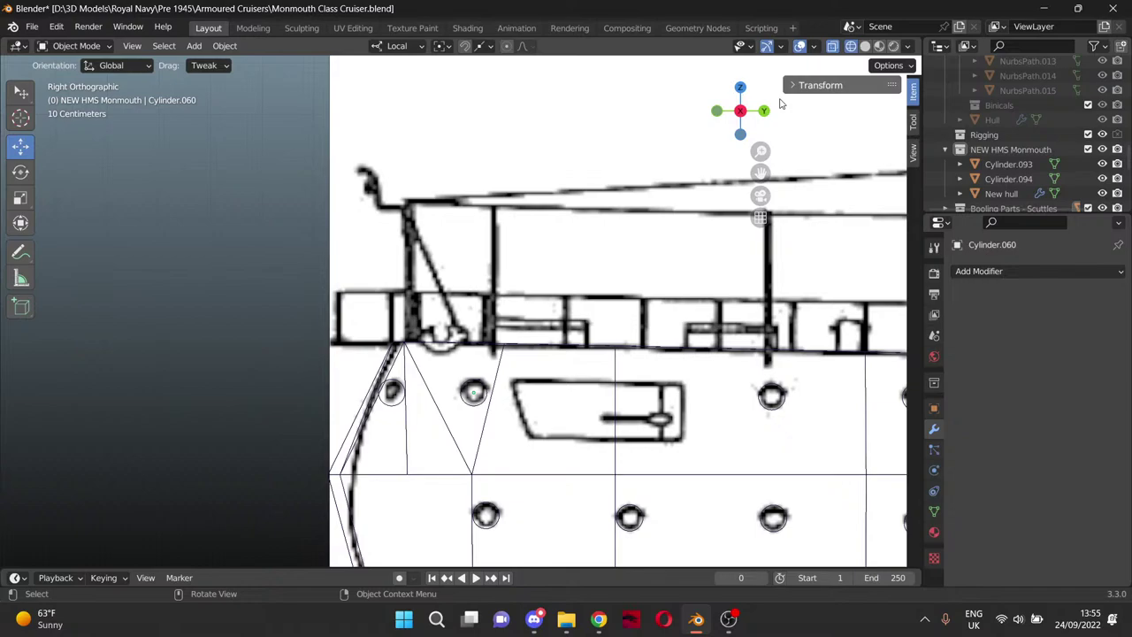
left_click(865, 46)
mouse_move(571, 281)
middle_mouse_down()
mouse_move(528, 374)
mouse_move(544, 380)
middle_mouse_up()
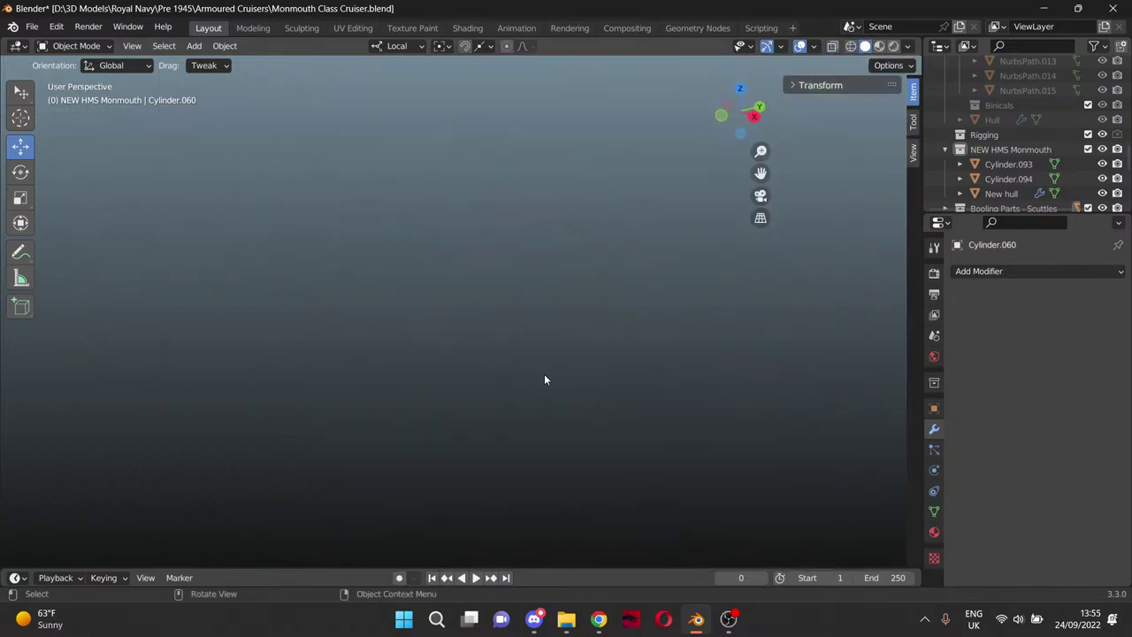
scroll(544, 380, "down", 4)
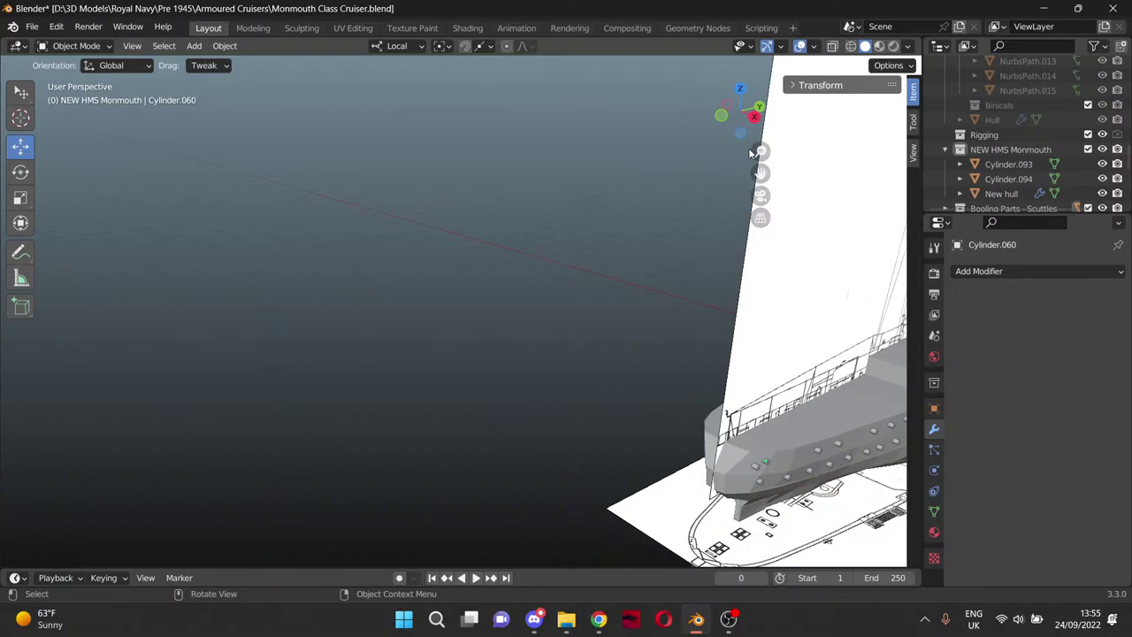
left_click_drag(760, 173, 482, 43)
scroll(377, 346, "up", 6)
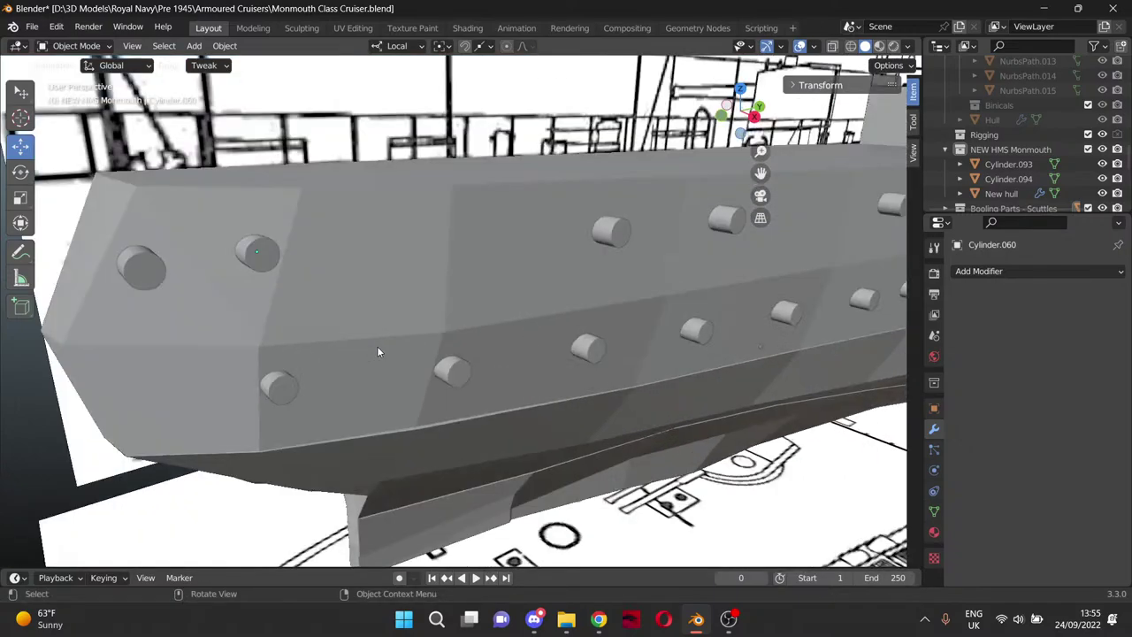
scroll(331, 337, "down", 2)
middle_click_drag(331, 337, 348, 343)
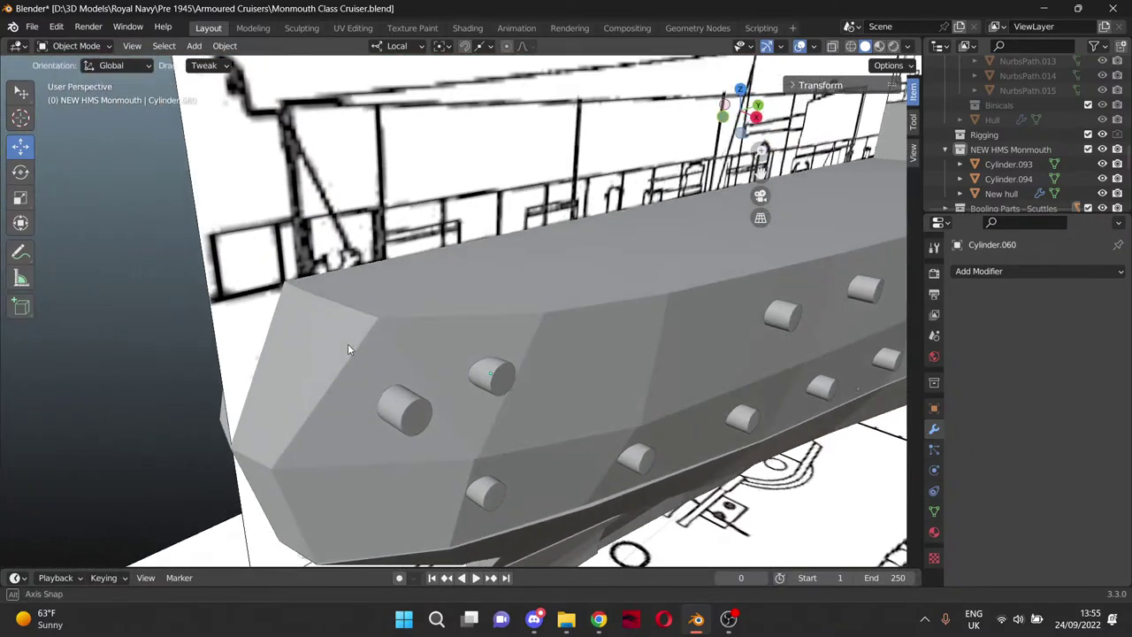
left_click(411, 416)
left_click_drag(449, 438, 376, 417)
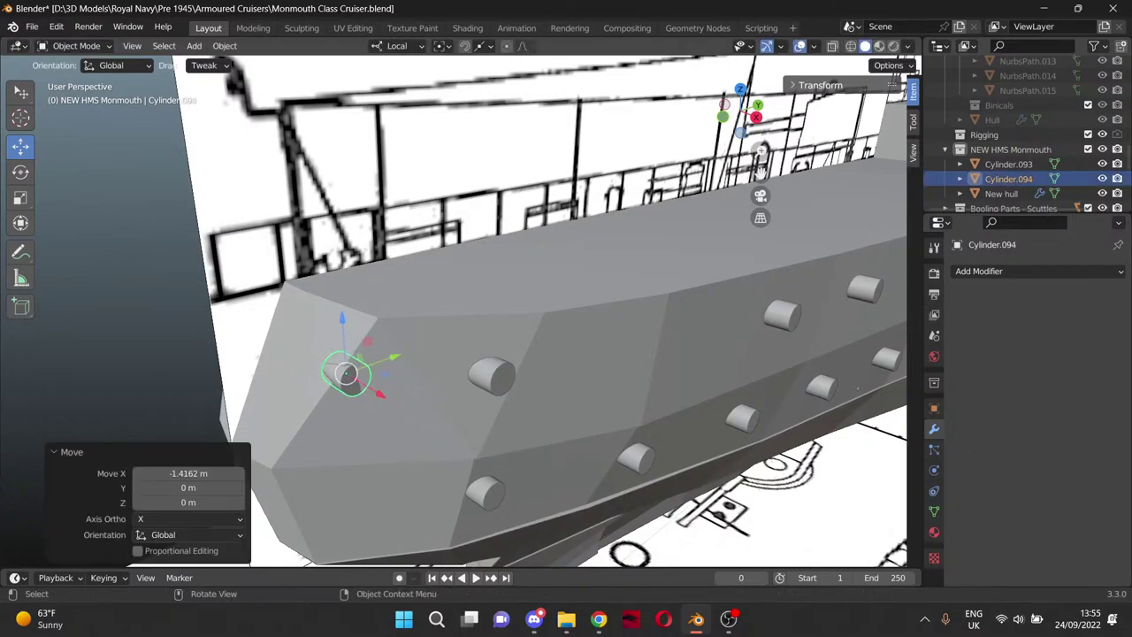
Rotate the aftmost stern scuttle about 47.2° around its local X axis and check its fit from several angles.
left_click(21, 172)
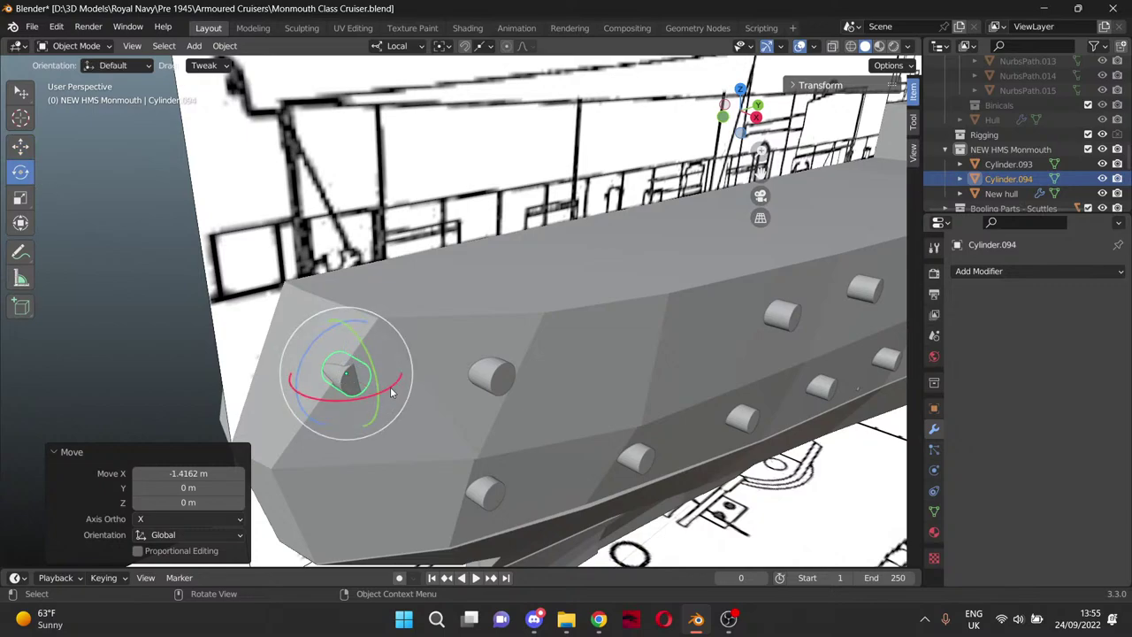
left_click_drag(390, 387, 357, 393)
scroll(372, 404, "down", 7)
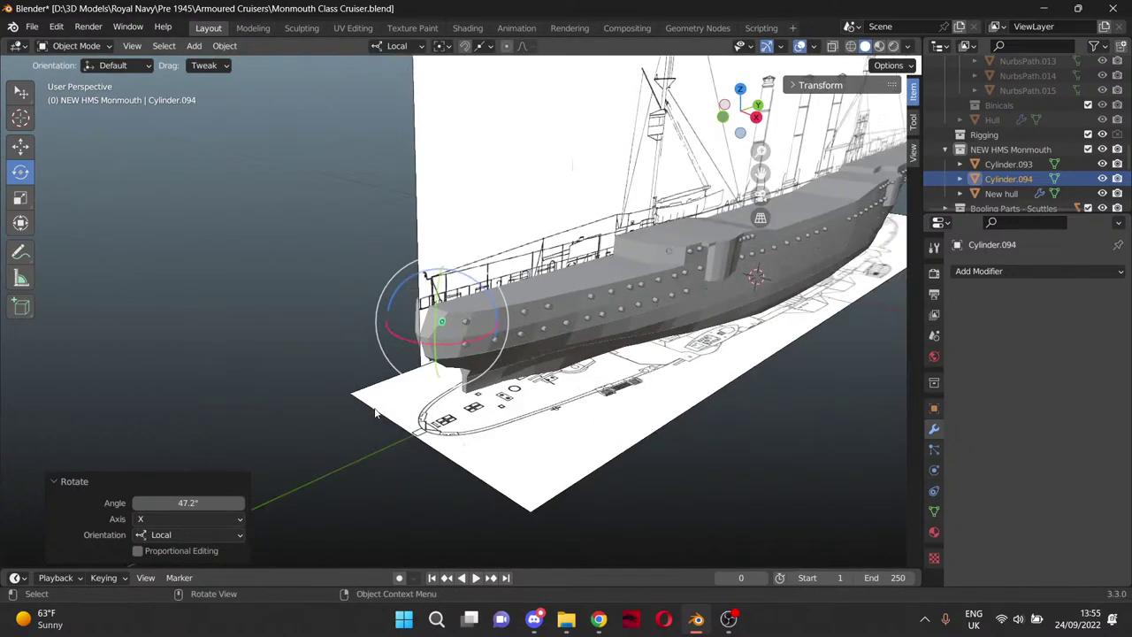
scroll(375, 408, "up", 4)
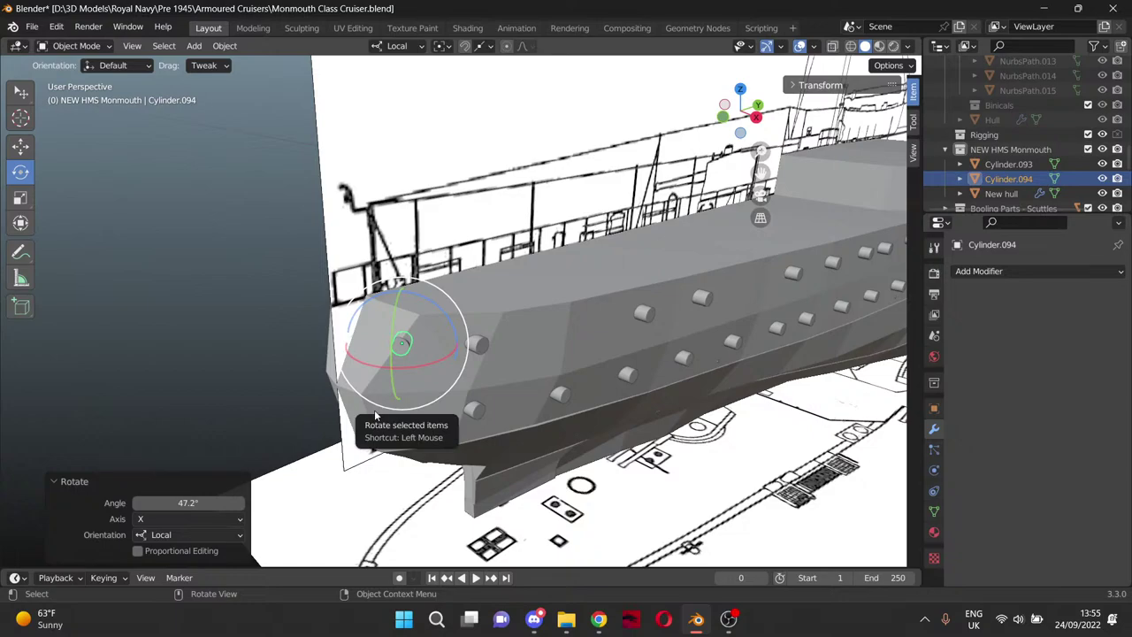
middle_click_drag(374, 409, 397, 413)
middle_click_drag(463, 386, 463, 412)
left_click_drag(761, 173, 654, 76)
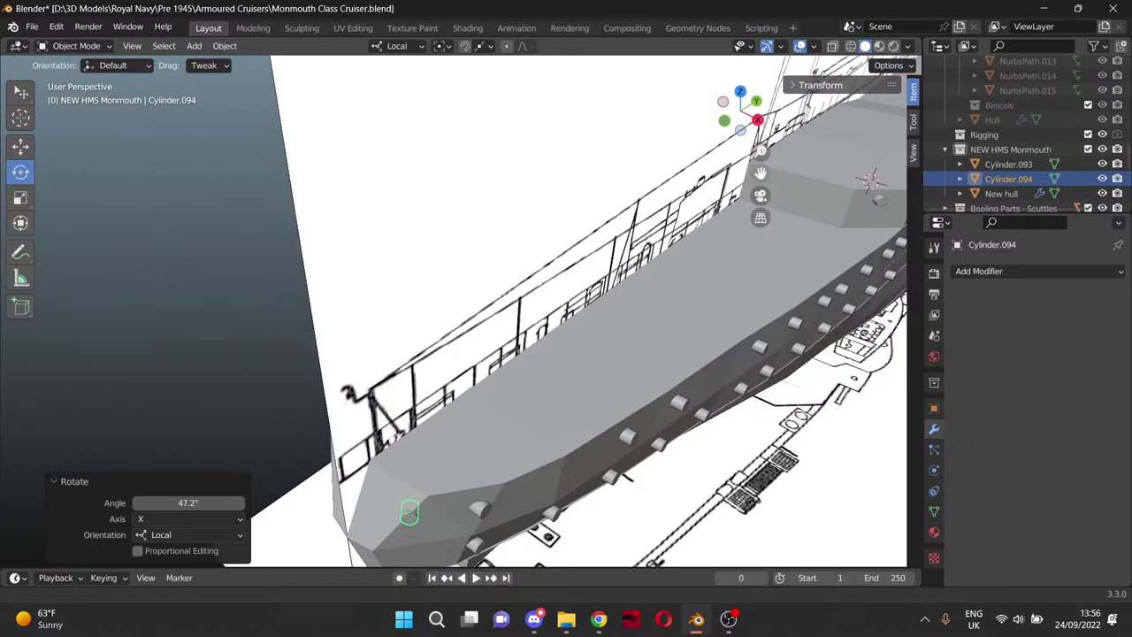
left_click_drag(534, 480, 597, 326)
scroll(597, 326, "up", 3)
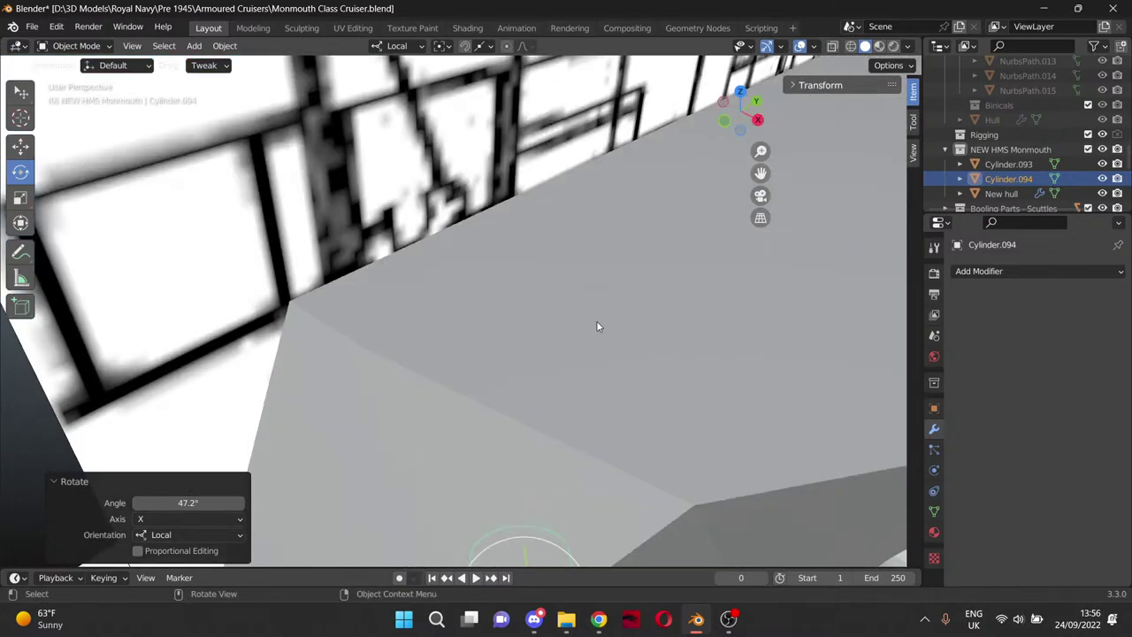
scroll(596, 326, "down", 5)
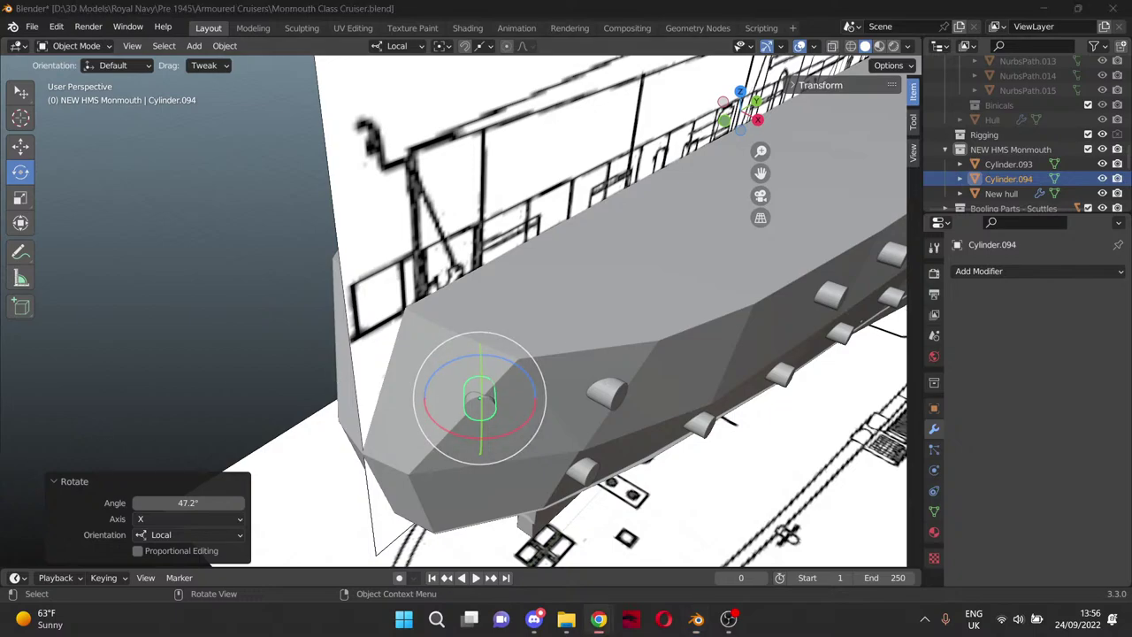
middle_click_drag(460, 466, 451, 457)
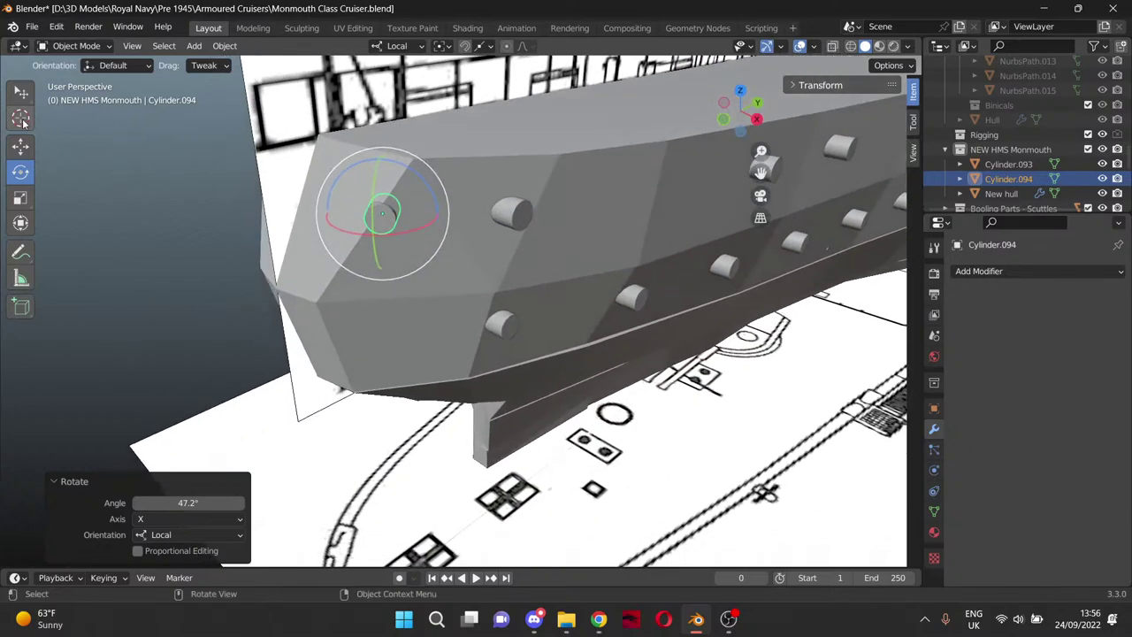
Edit the new hull's mesh and move the stern knuckle vertex beside the centreline about 0.247 m forward along Y, following the top blueprint.
left_click(353, 330)
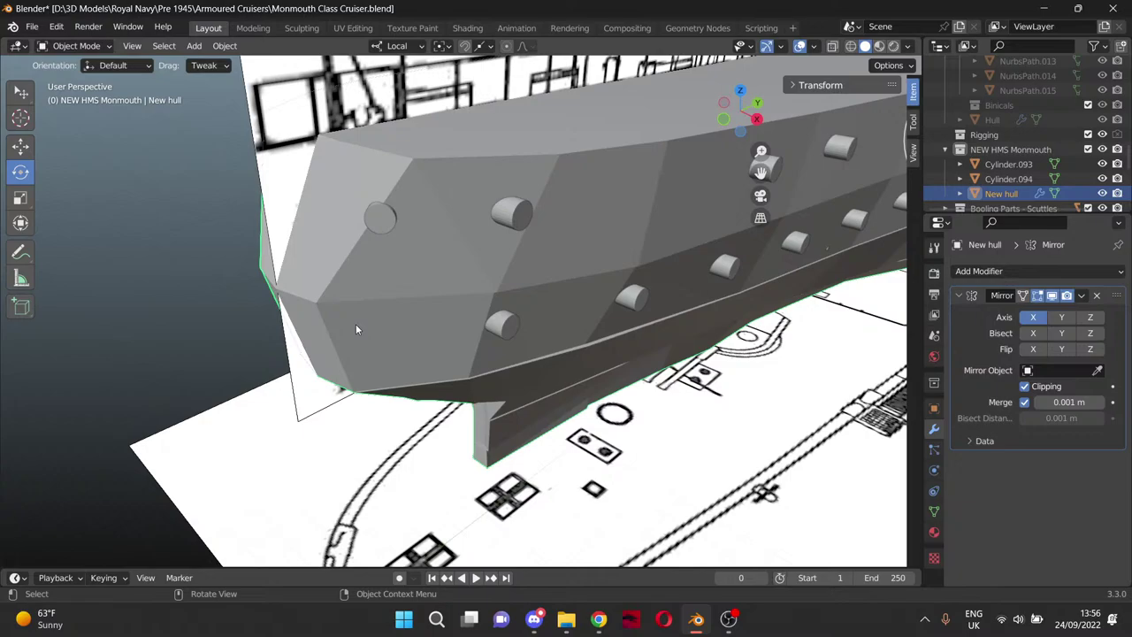
key("Tab")
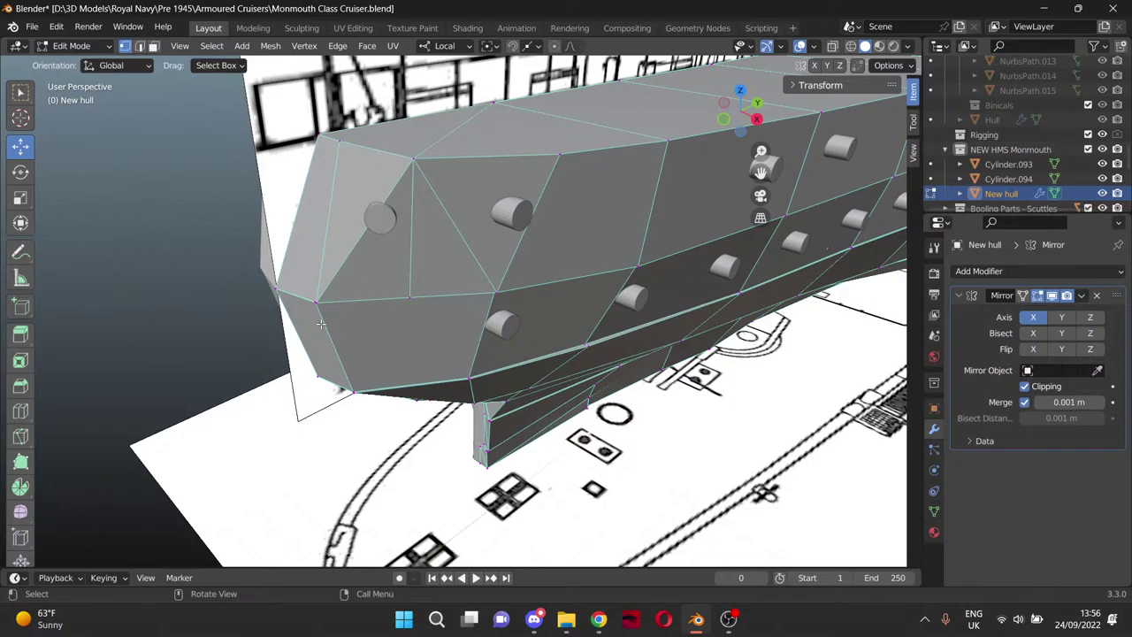
middle_click_drag(320, 324, 324, 301)
left_click_drag(761, 173, 807, 444)
middle_click_drag(483, 353, 485, 315)
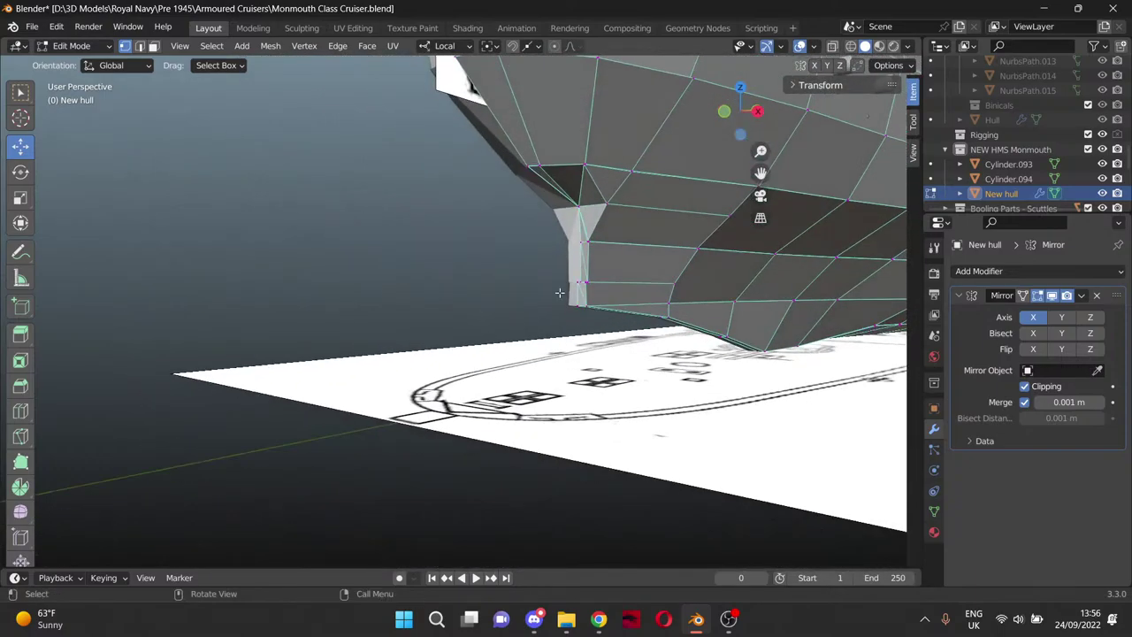
left_click_drag(761, 174, 717, 416)
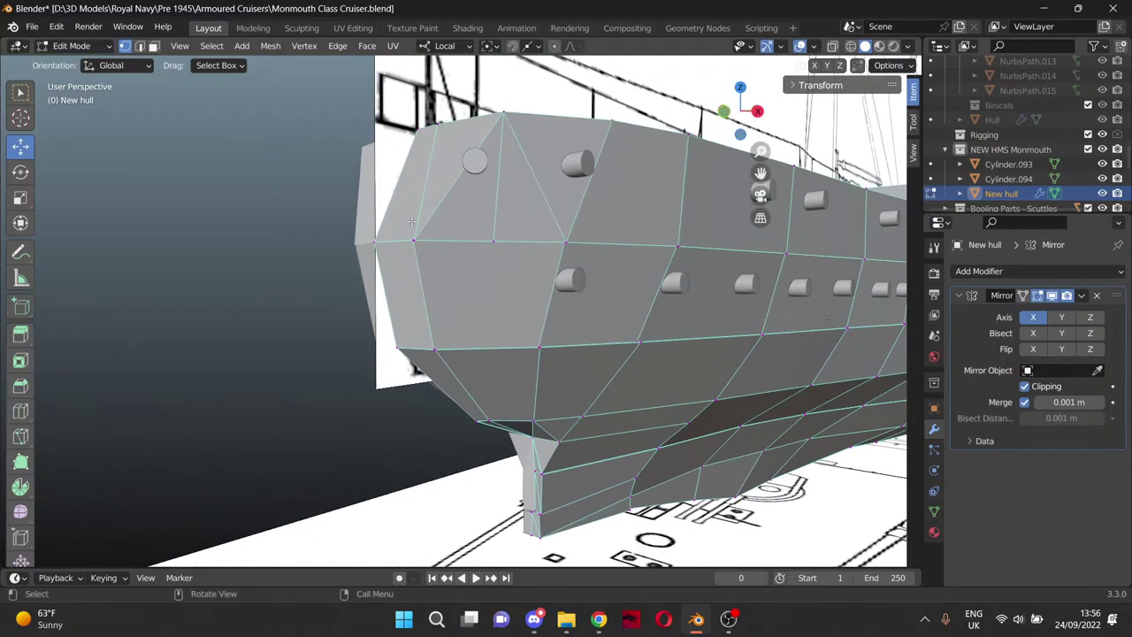
scroll(411, 222, "up", 4)
key("b")
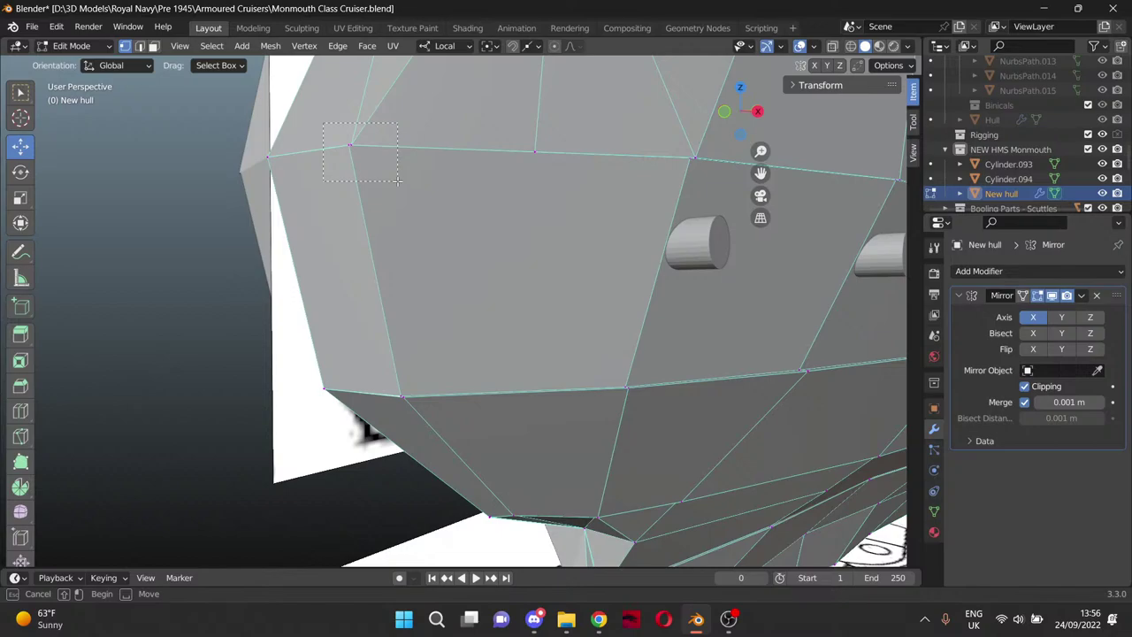
left_click_drag(398, 180, 398, 181)
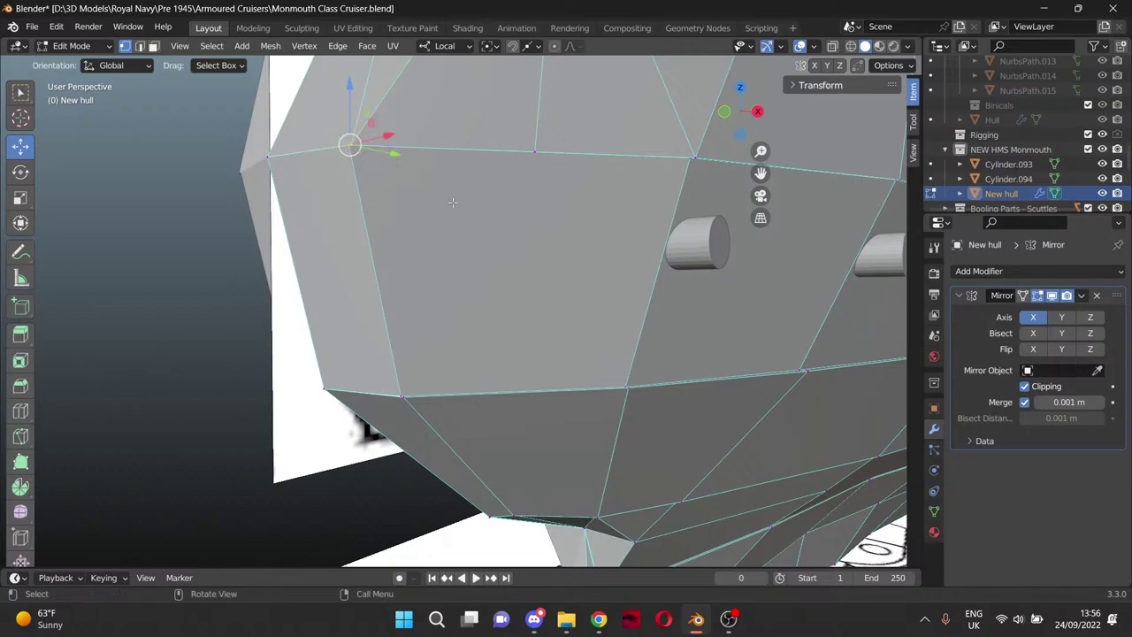
key("KP_7")
left_click_drag(761, 174, 422, 55)
scroll(657, 332, "up", 4)
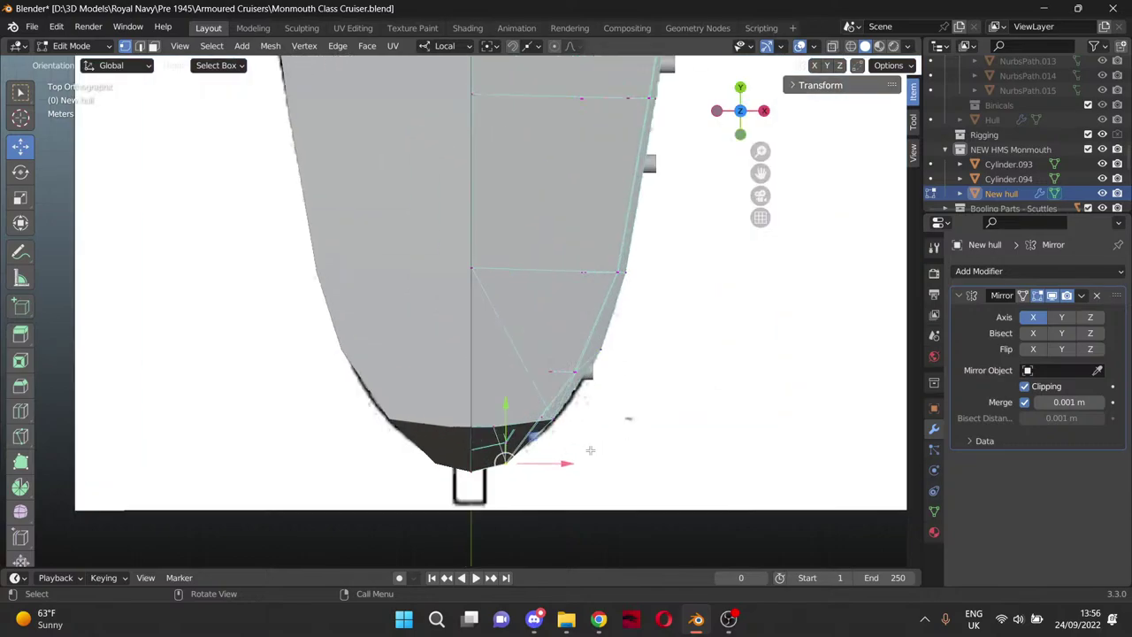
left_click_drag(505, 404, 509, 393)
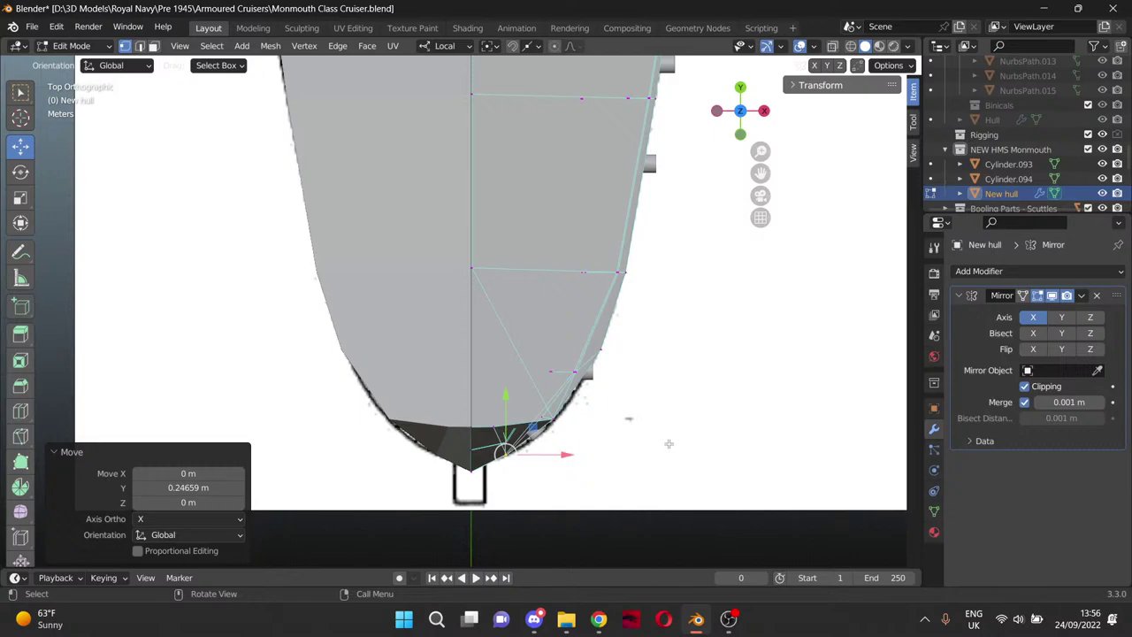
Move the stern's deck-edge corner vertex about 0.066 m outboard in X and about 0.131 m forward in Y.
left_click(550, 418)
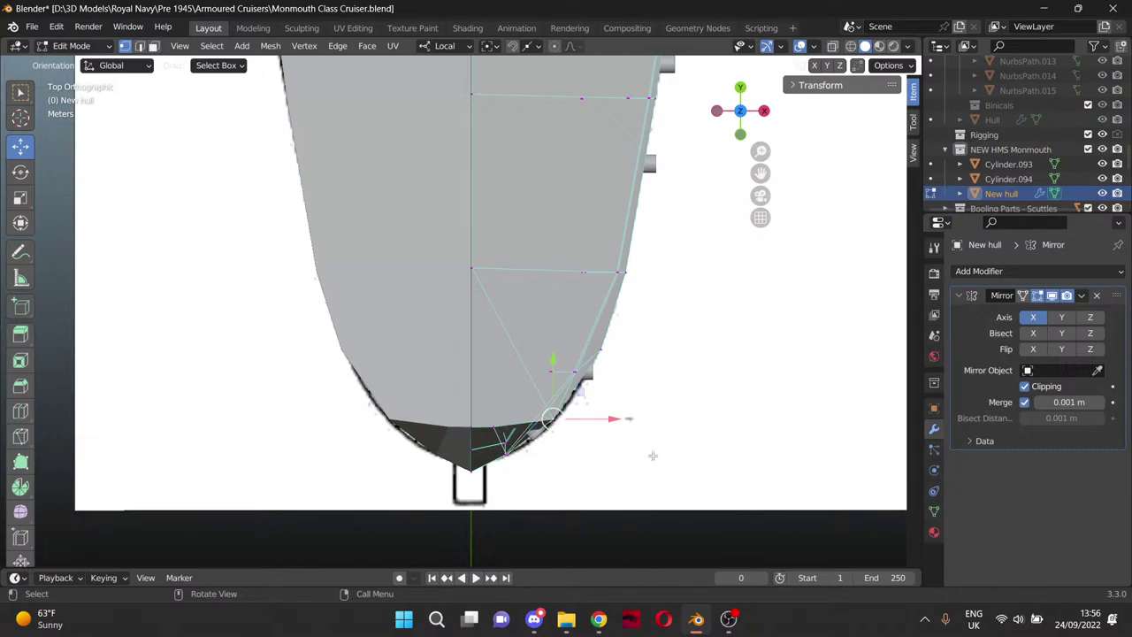
mouse_move(614, 417)
left_mouse_down()
mouse_move(599, 417)
mouse_move(613, 419)
left_mouse_up()
middle_click_drag(613, 420, 550, 366)
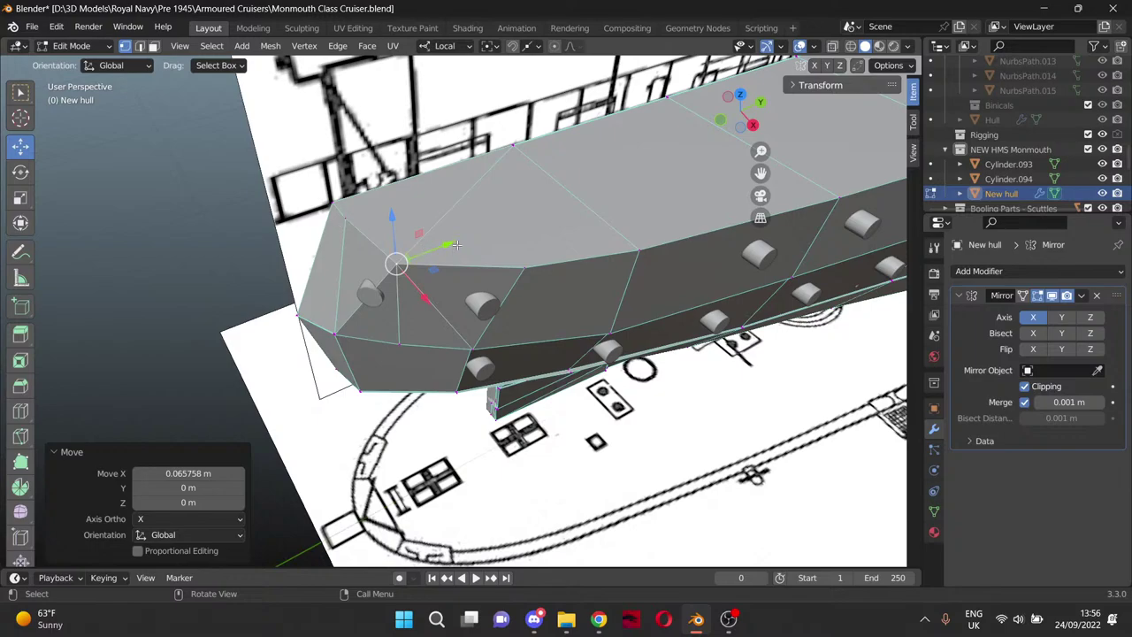
left_click_drag(455, 245, 457, 243)
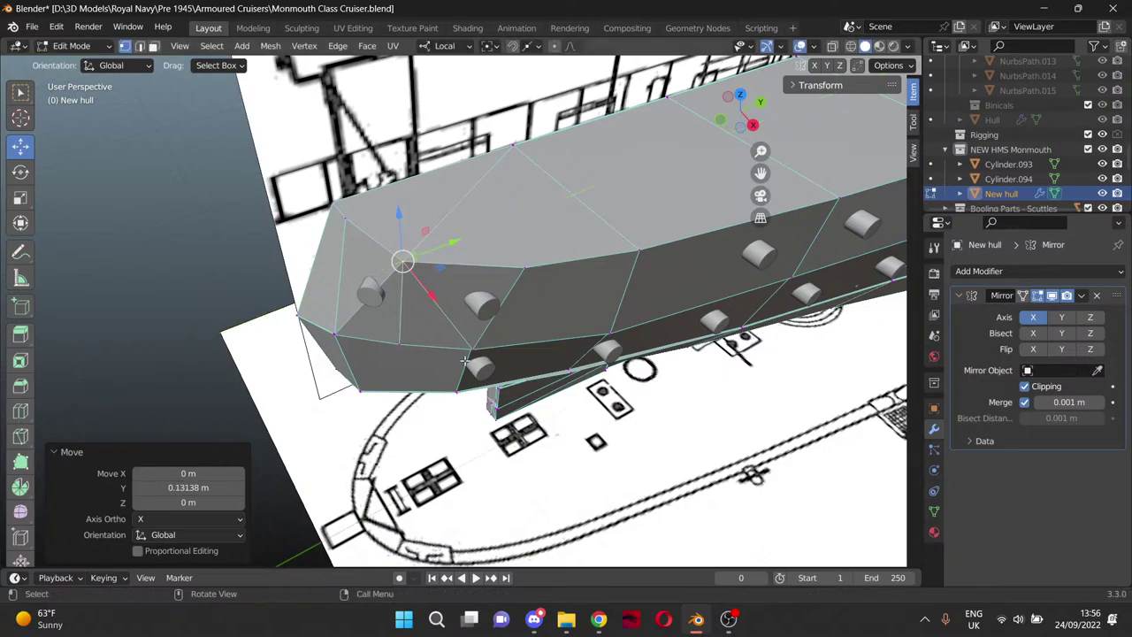
Select the stern knuckle's centreline vertex and its neighbour, and move both about 0.40 m forward along Y to the side blueprint's outline.
middle_click_drag(531, 359, 377, 415)
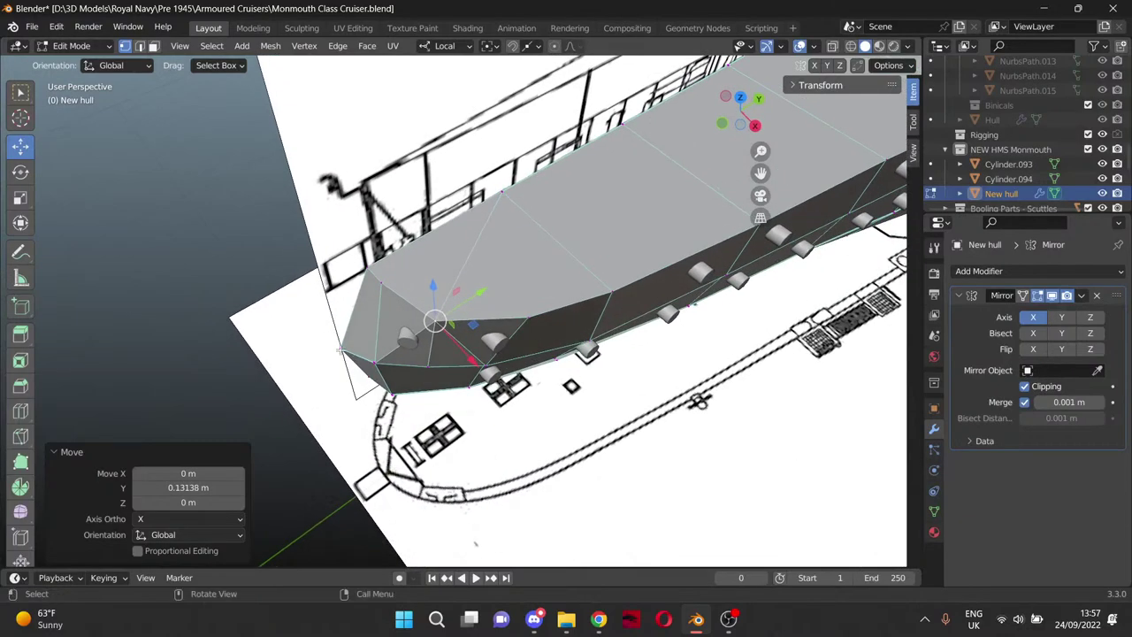
left_click(340, 350)
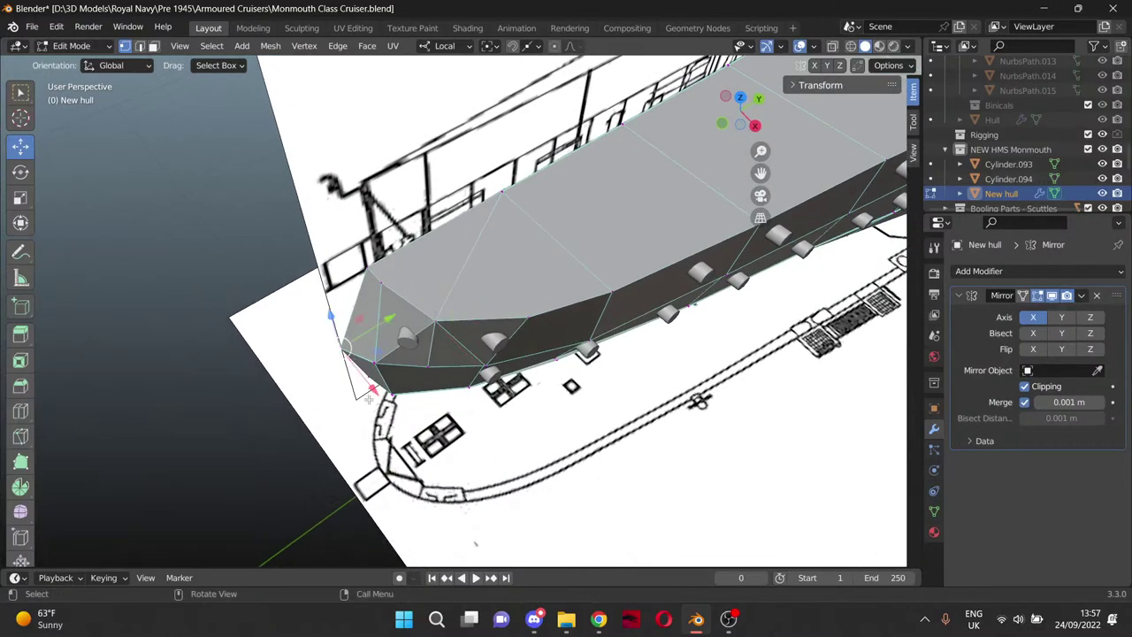
middle_click_drag(368, 400, 491, 337)
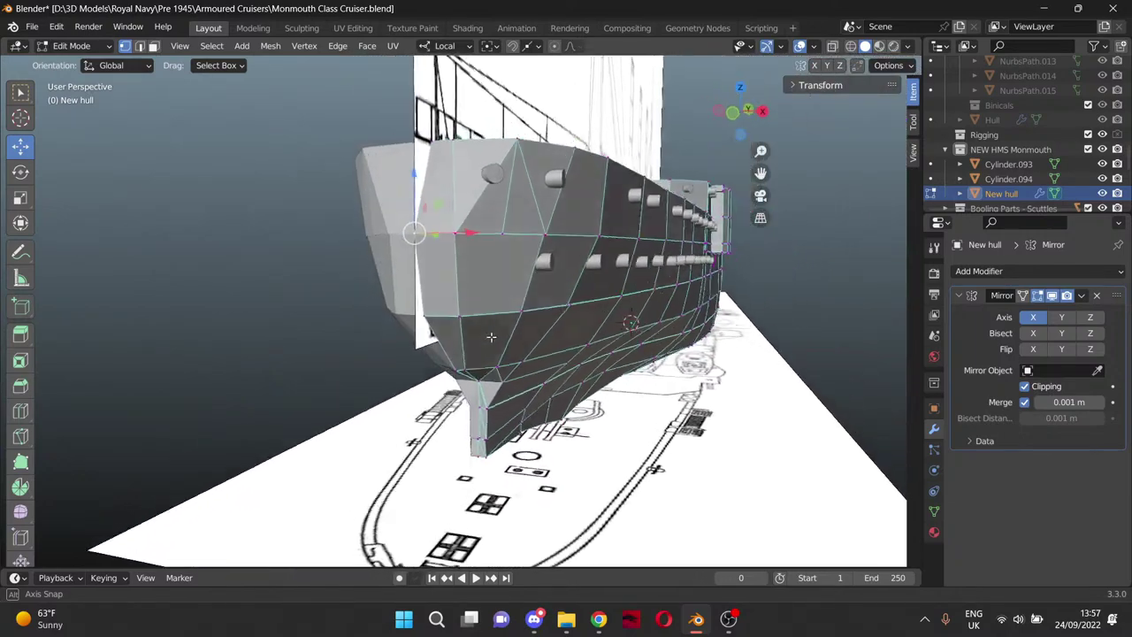
scroll(491, 337, "up", 5)
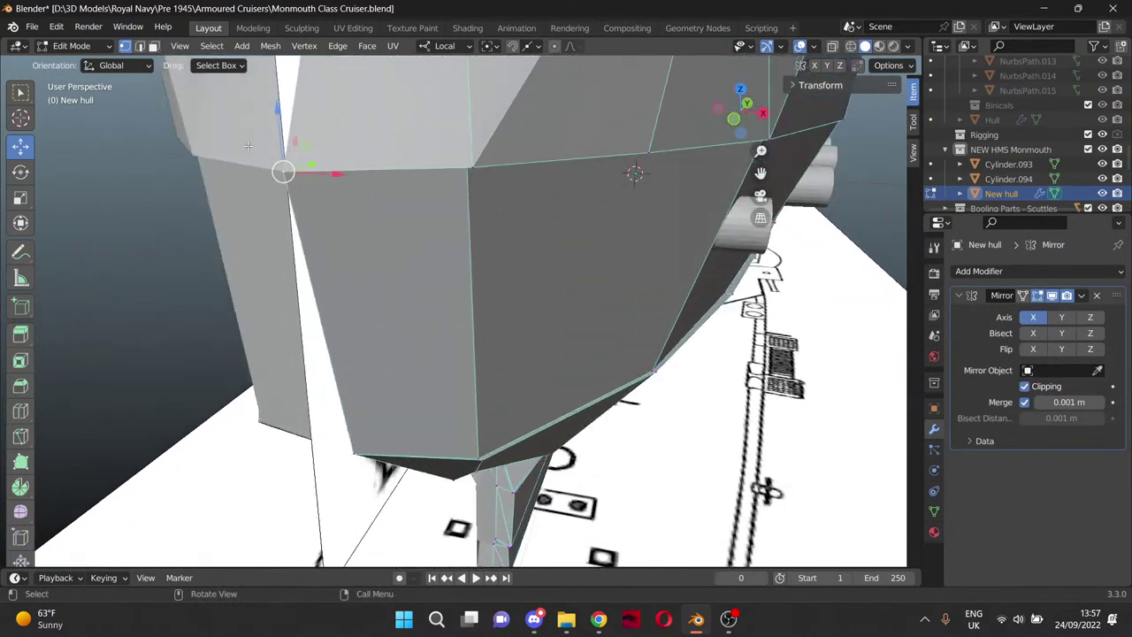
left_click(493, 192, "shift")
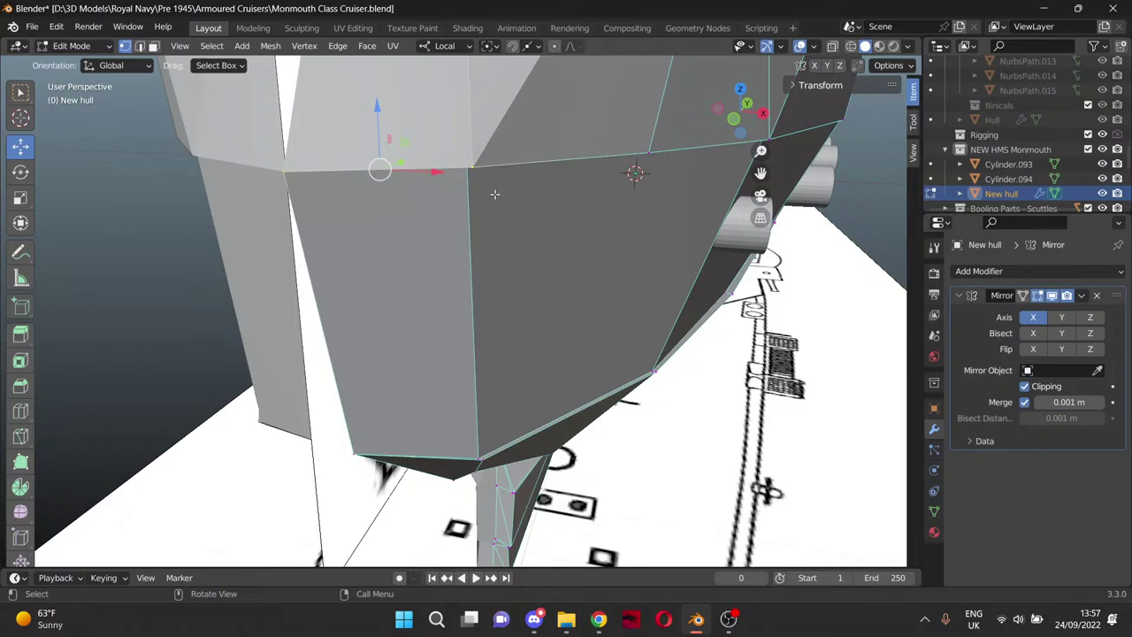
key("KP_3")
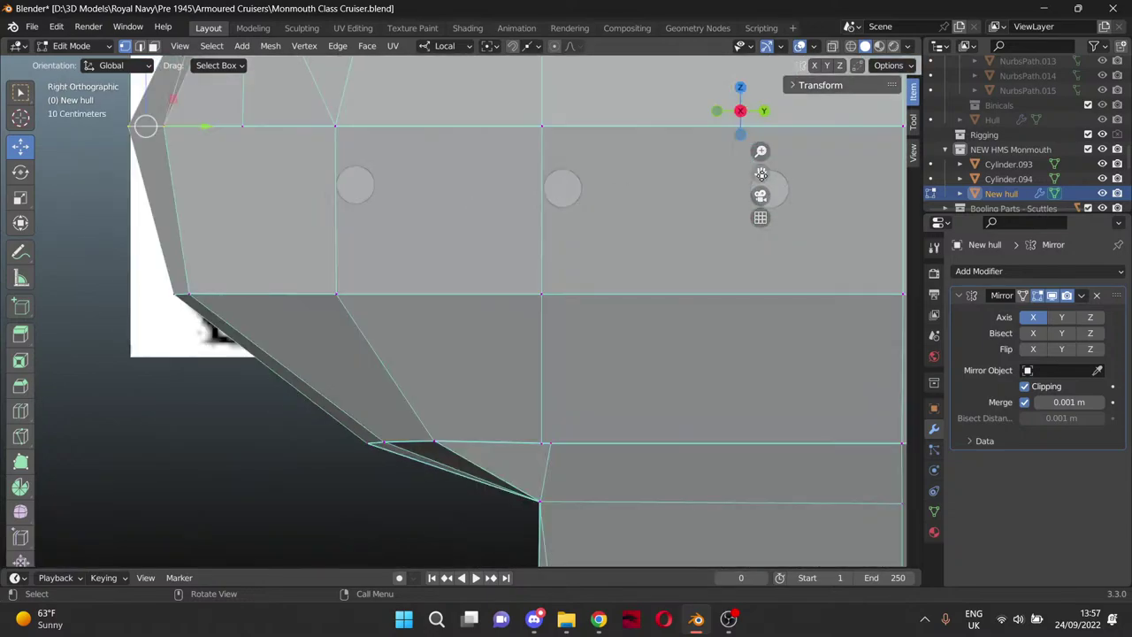
middle_click_drag(327, 175, 440, 260, "shift")
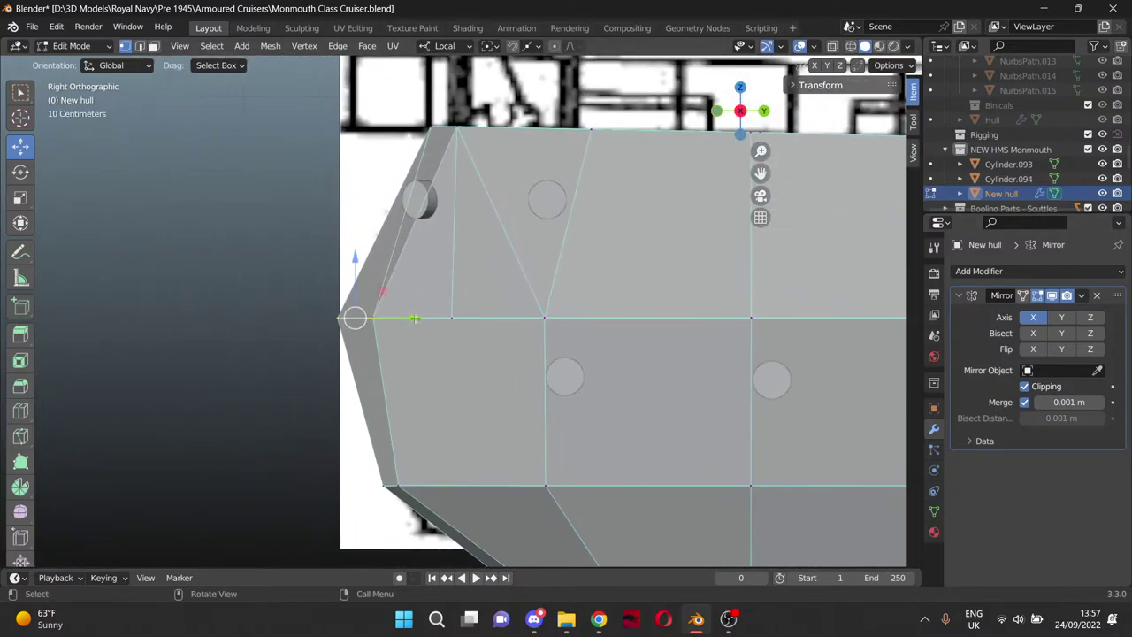
key("g")
key("y")
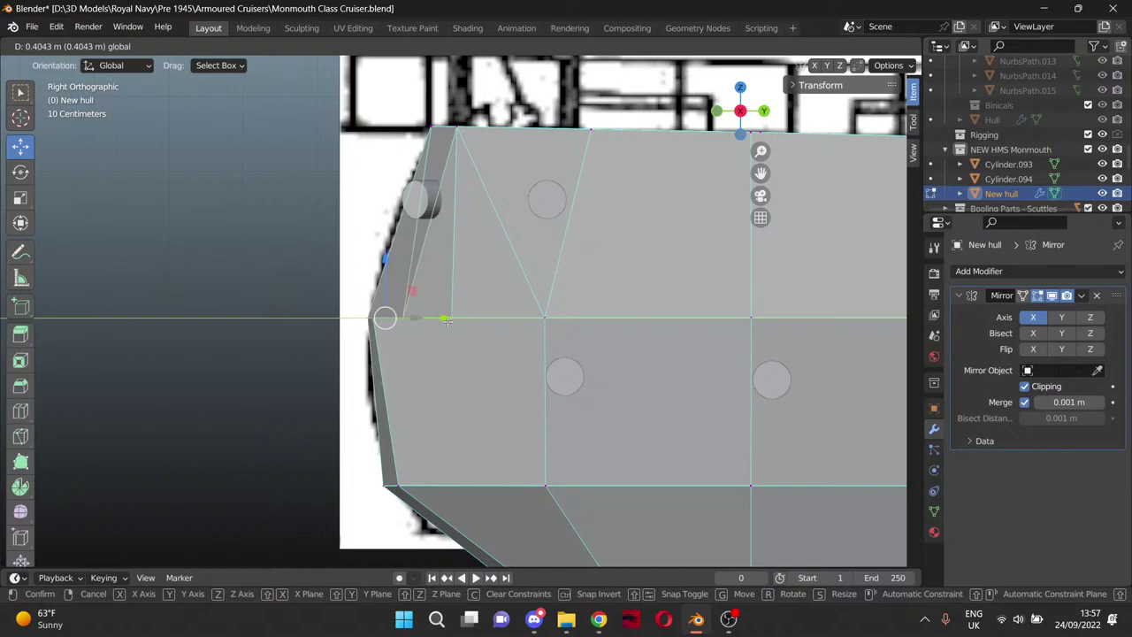
left_click(447, 321)
Move the separated lower knuckle vertex about 0.453 m forward along Y to close the gap in the stern plating.
middle_click_drag(387, 339, 447, 367)
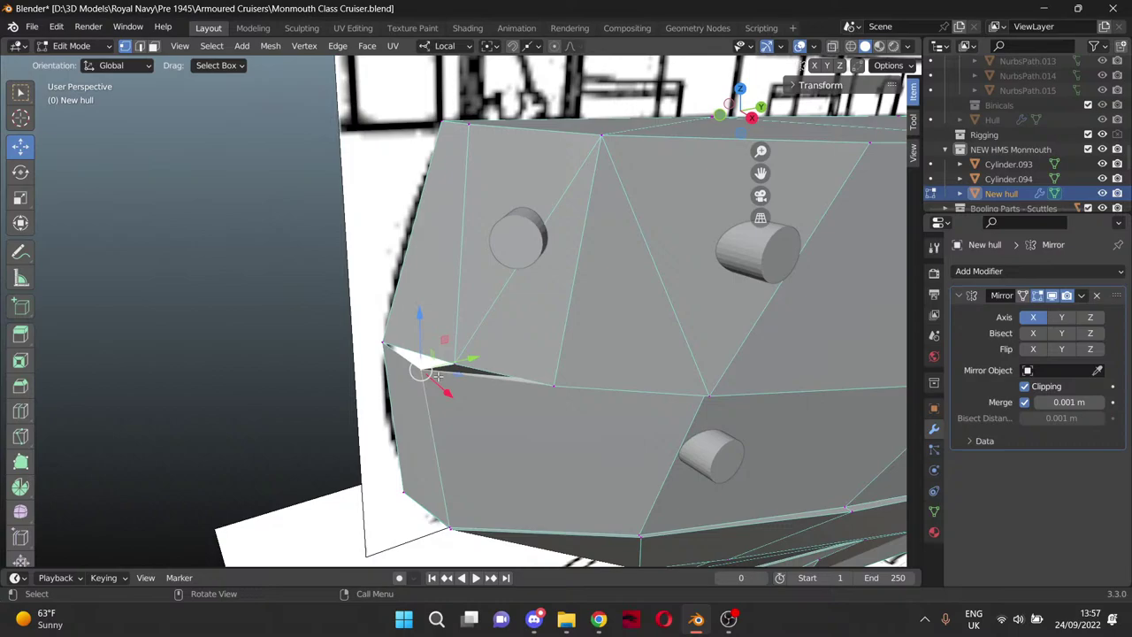
key("g")
key("y")
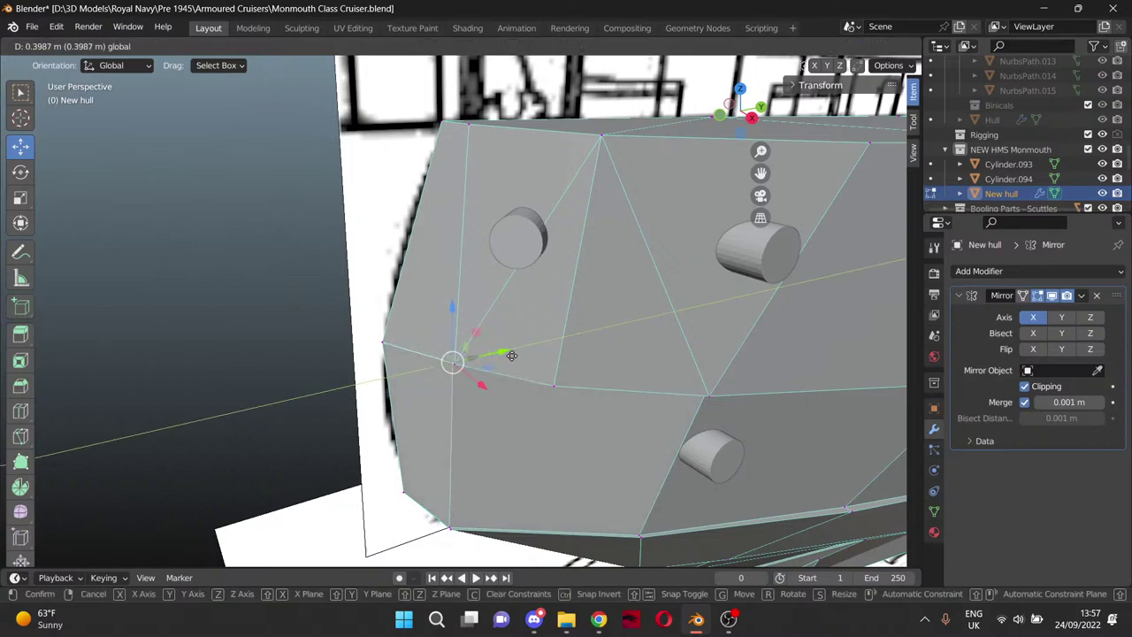
left_click(514, 354)
middle_click_drag(497, 432, 505, 319)
scroll(503, 257, "up", 4)
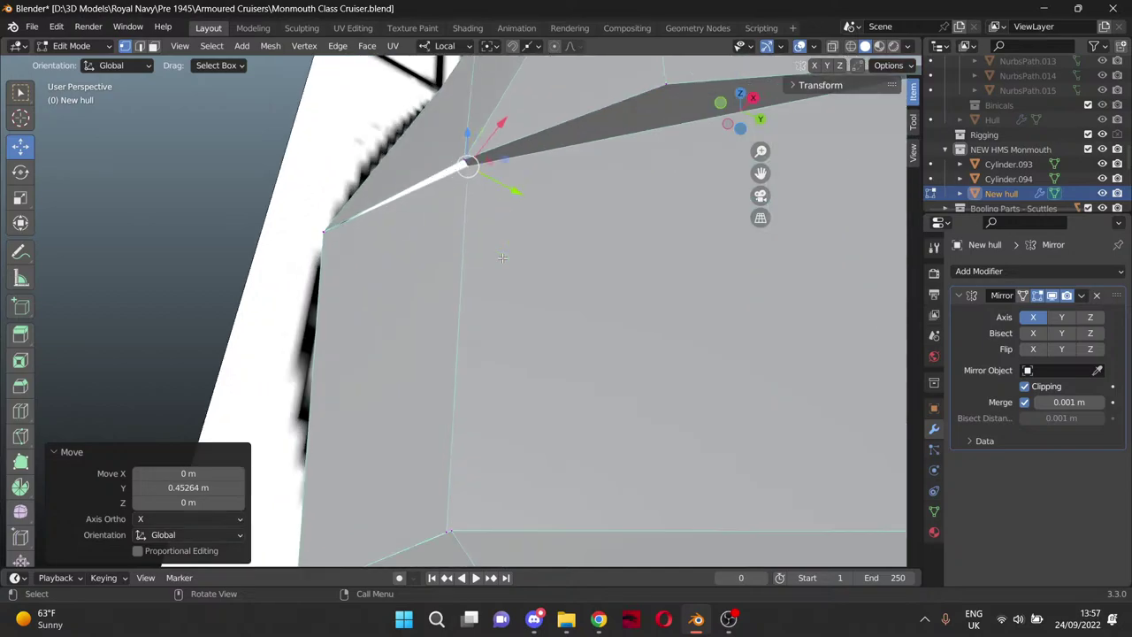
Select the overlapping vertices at the stern knuckle beside the centreline and merge them at the last one.
left_click_drag(760, 173, 707, 278)
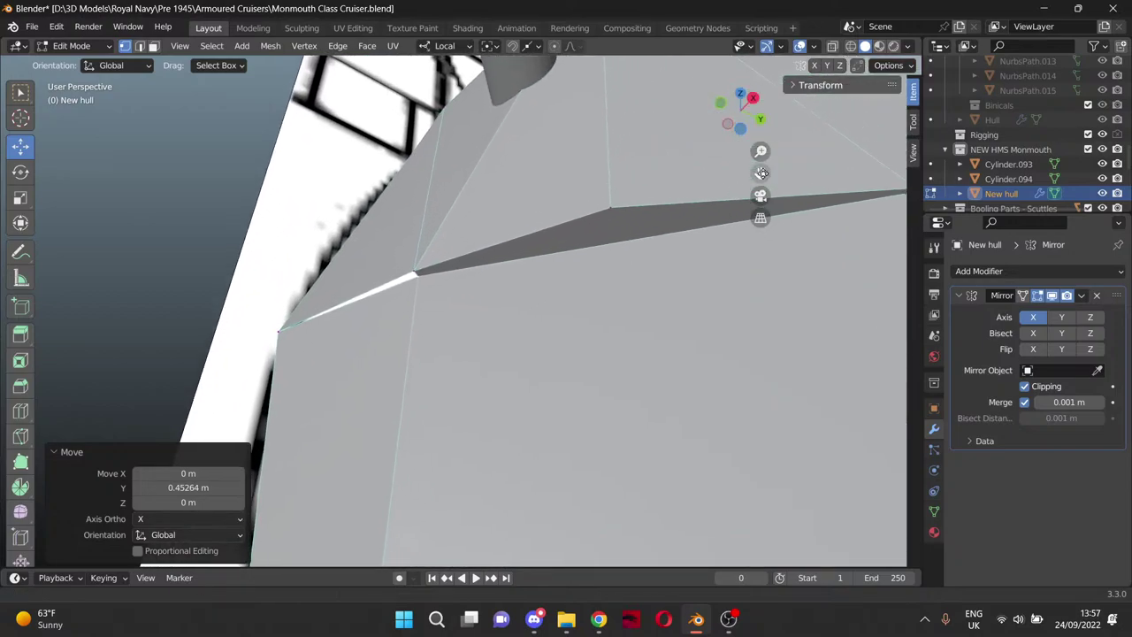
left_click(417, 273)
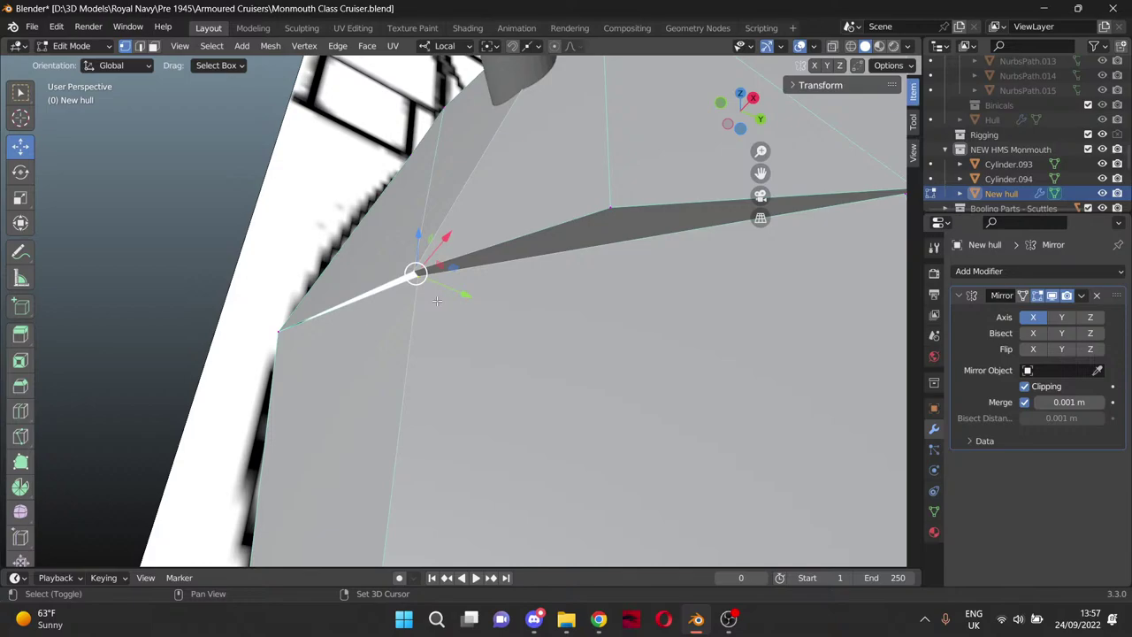
key("m")
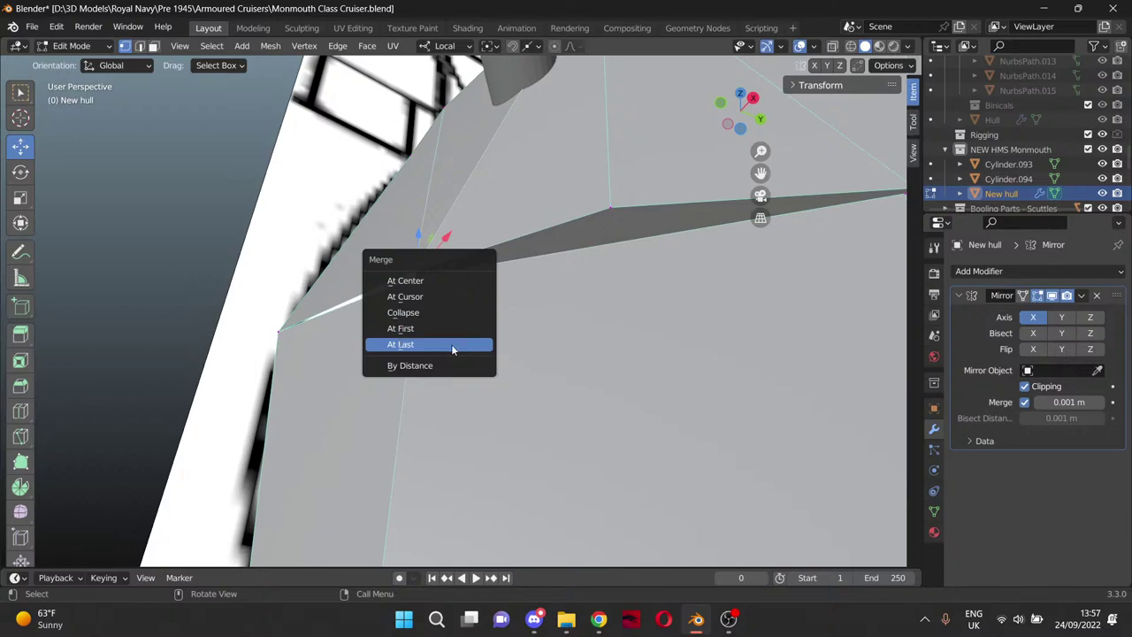
left_click(449, 344)
left_click(572, 289)
scroll(616, 241, "down", 3)
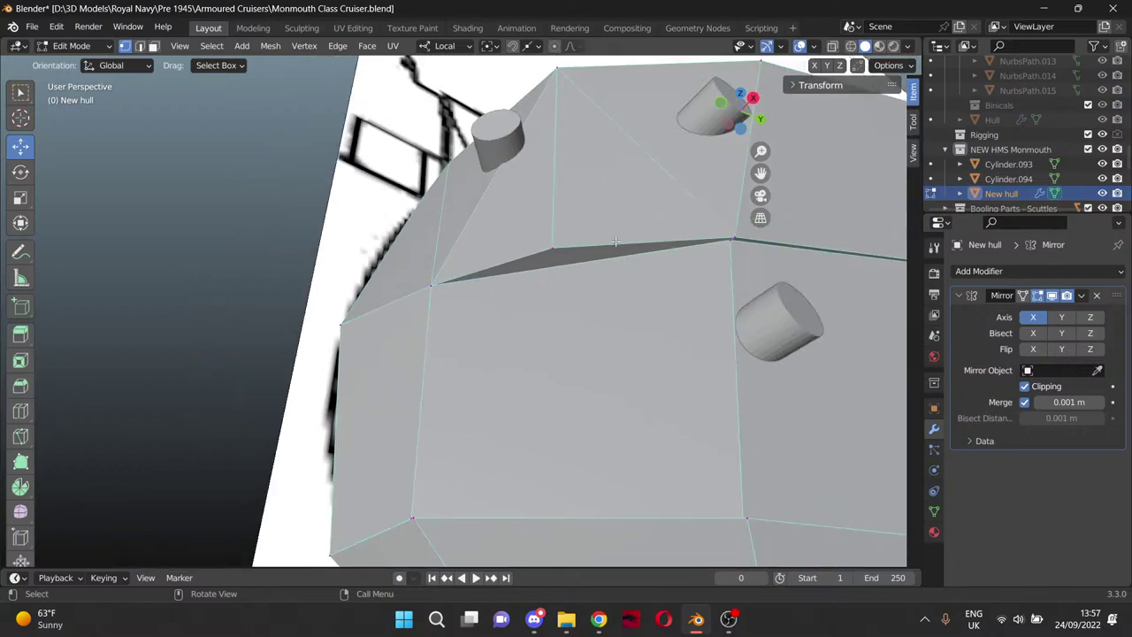
Move the next upper knuckle vertex forward of the merged corner about 0.113 m along Y.
left_click(549, 234)
middle_click_drag(550, 234, 504, 220)
left_click_drag(503, 217, 523, 218)
scroll(464, 269, "down", 5)
middle_click_drag(506, 251, 572, 265)
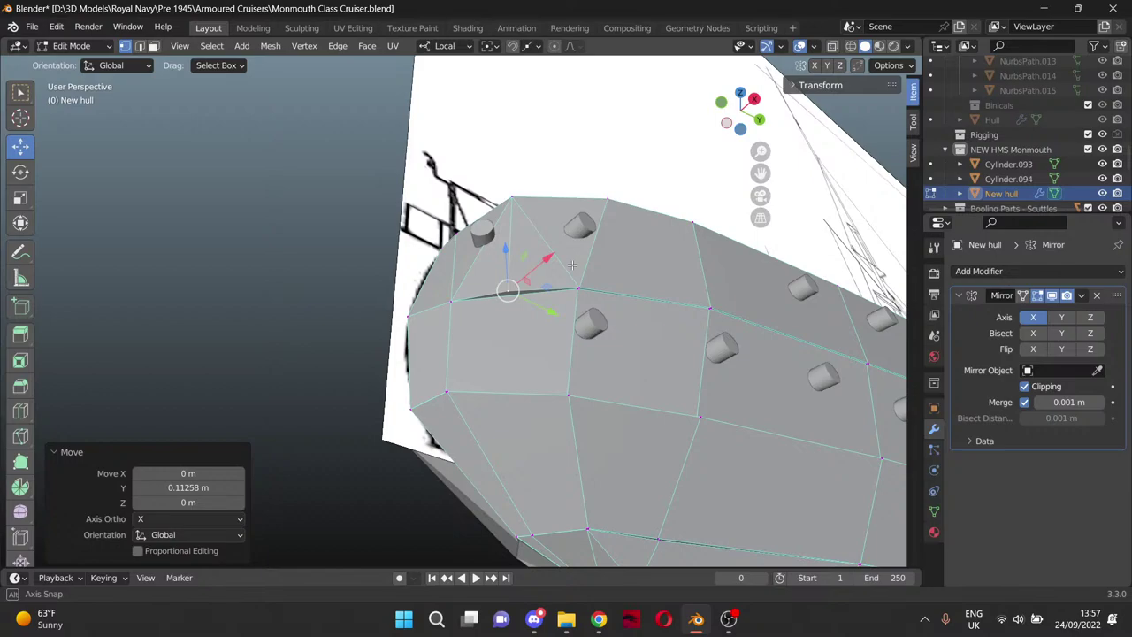
middle_click_drag(573, 264, 504, 393)
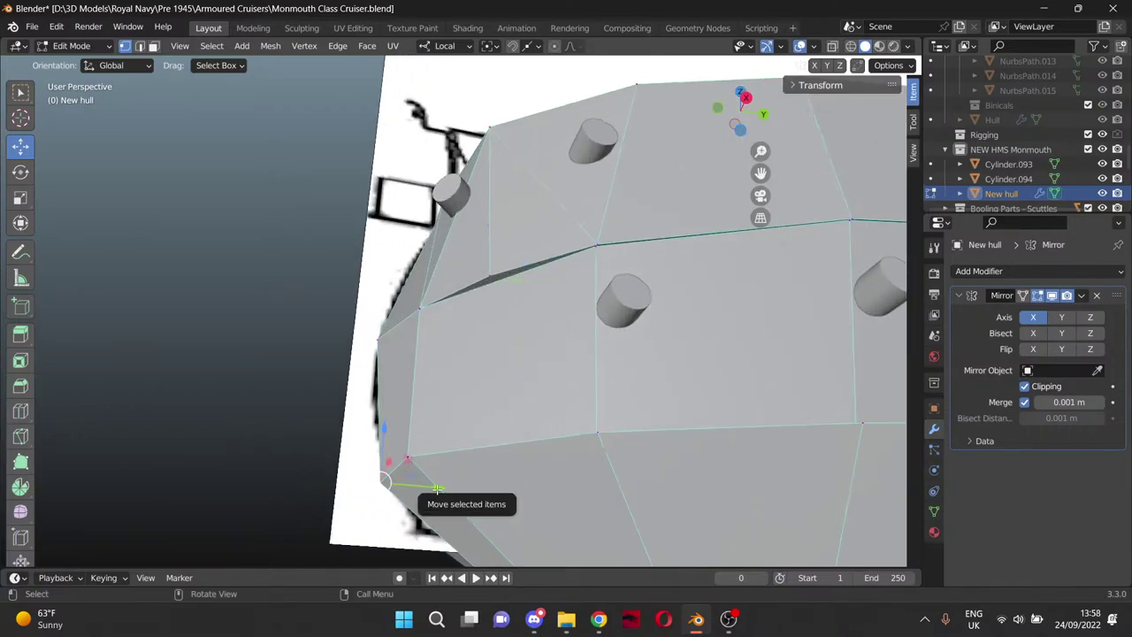
Knife a vertical cut through the stern plate below the knuckle, joining the intermediate knuckle vertex to the plate's lower edge.
middle_click_drag(438, 487, 495, 399)
key("KP_3")
scroll(453, 410, "up", 3)
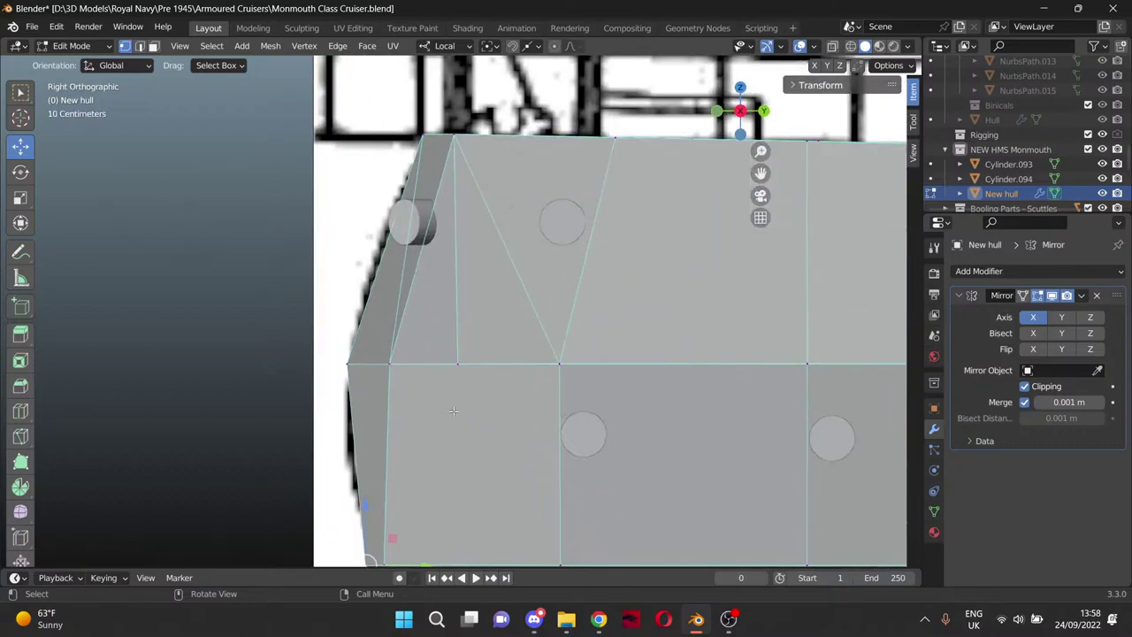
left_click_drag(761, 172, 721, 0)
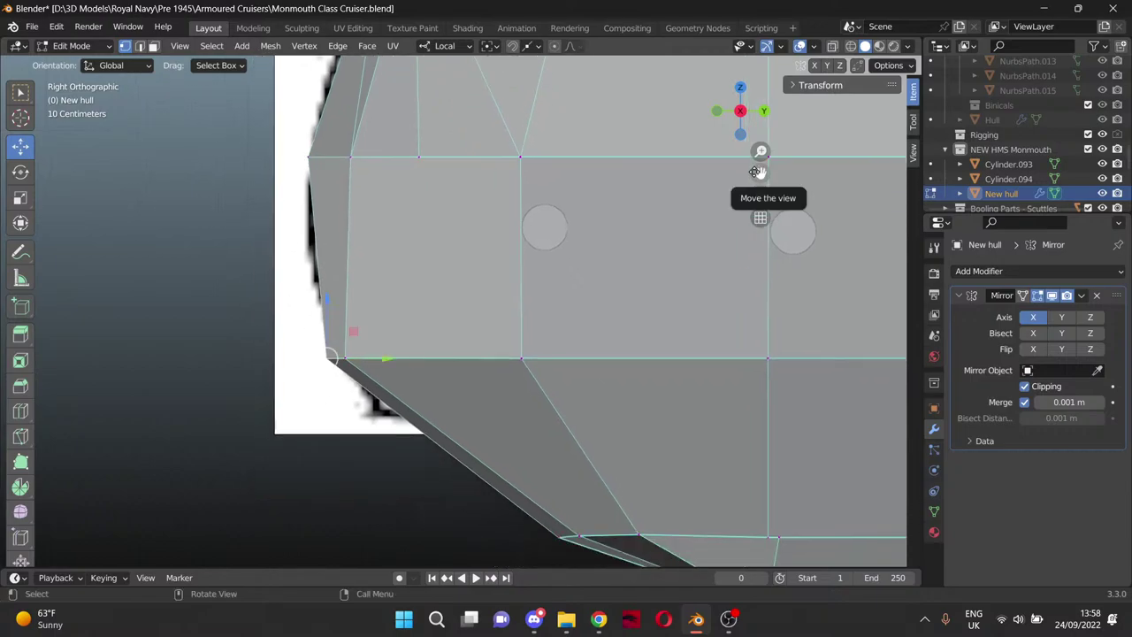
key("k")
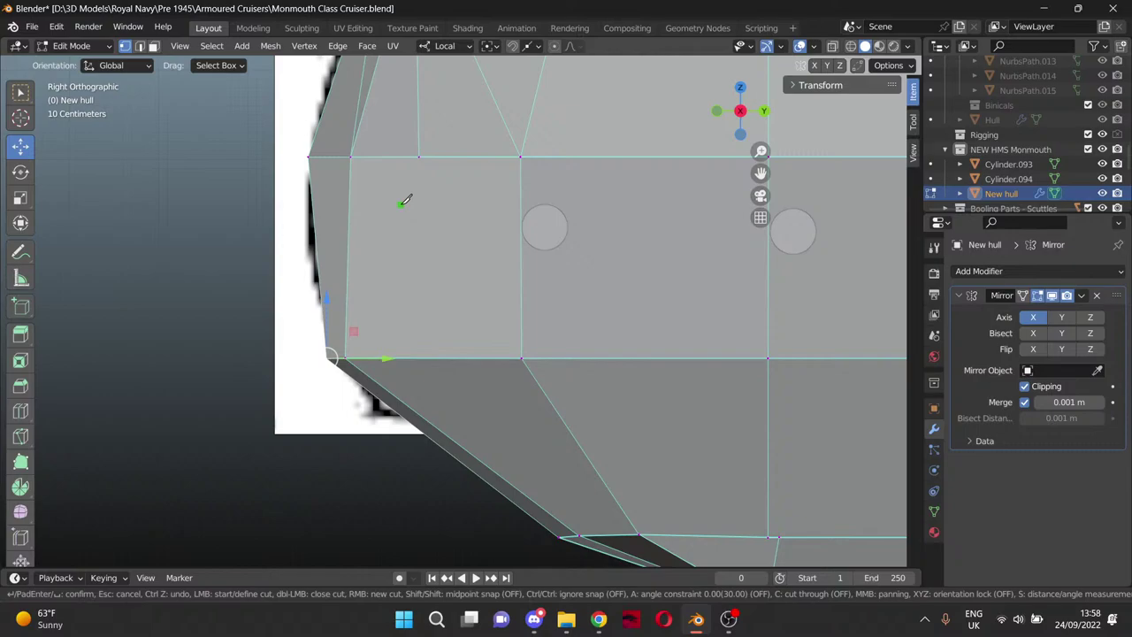
left_click(420, 157)
left_click(429, 347)
left_click(419, 157)
middle_click_drag(425, 169, 432, 230)
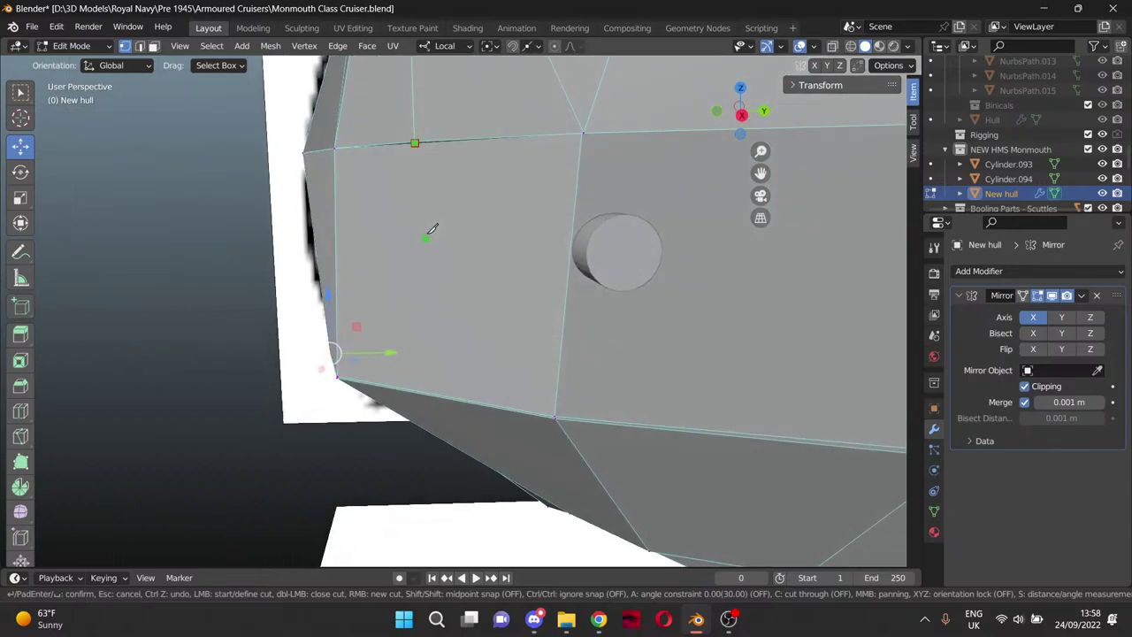
left_click(421, 390)
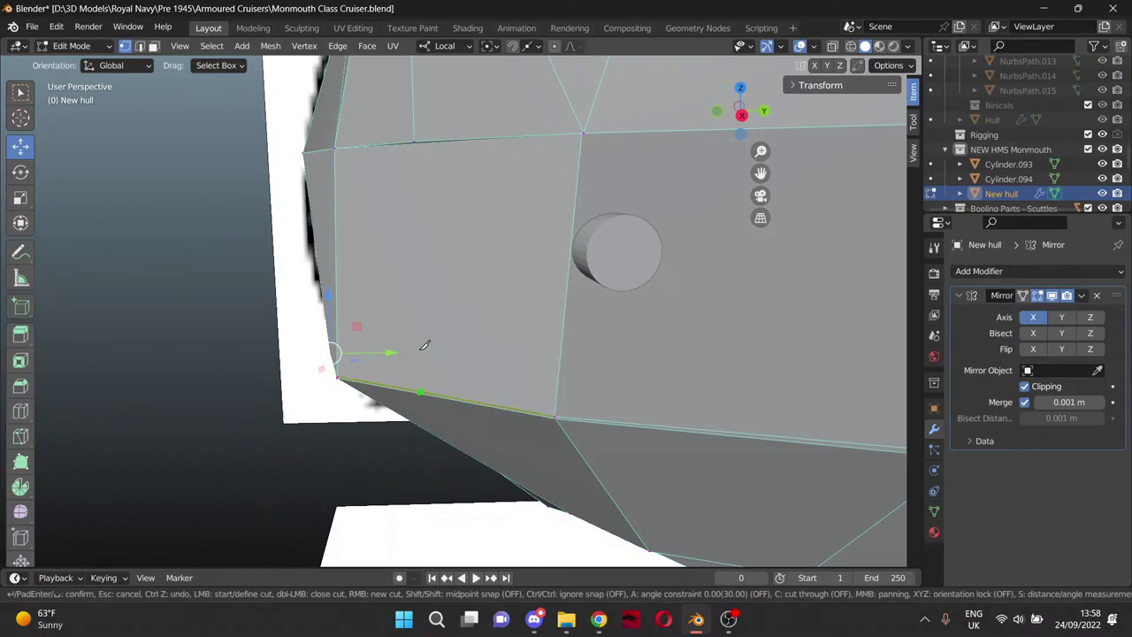
left_click(416, 142)
key("Return")
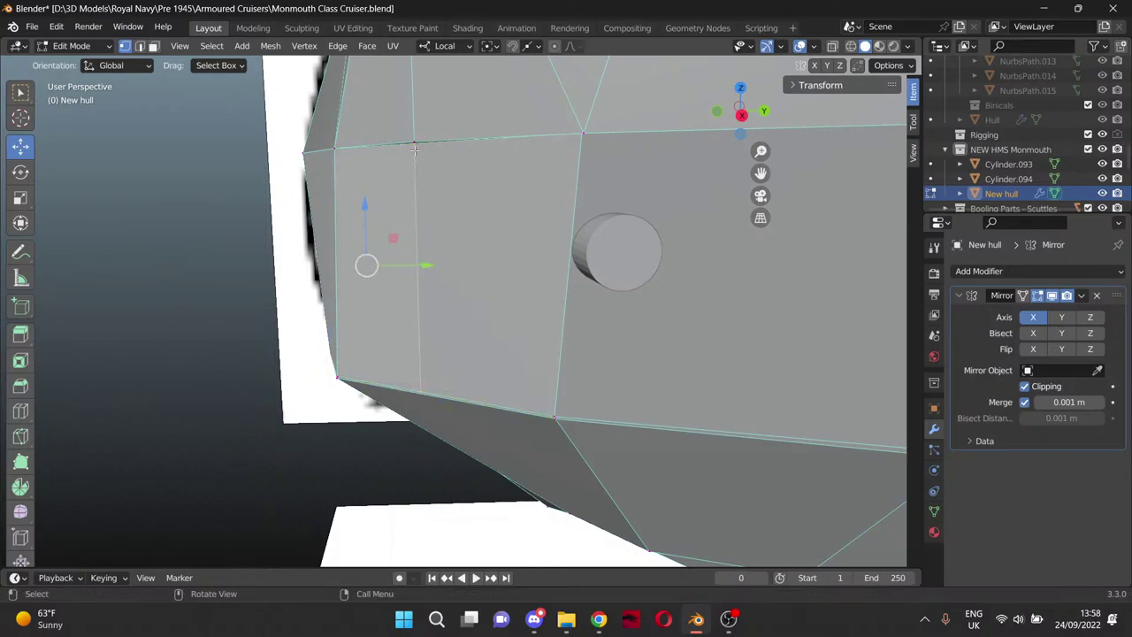
Move the new cut's top vertex about 0.148 m outboard along X to narrow the gap at the knuckle.
middle_click_drag(462, 180, 565, 143)
left_click(564, 143)
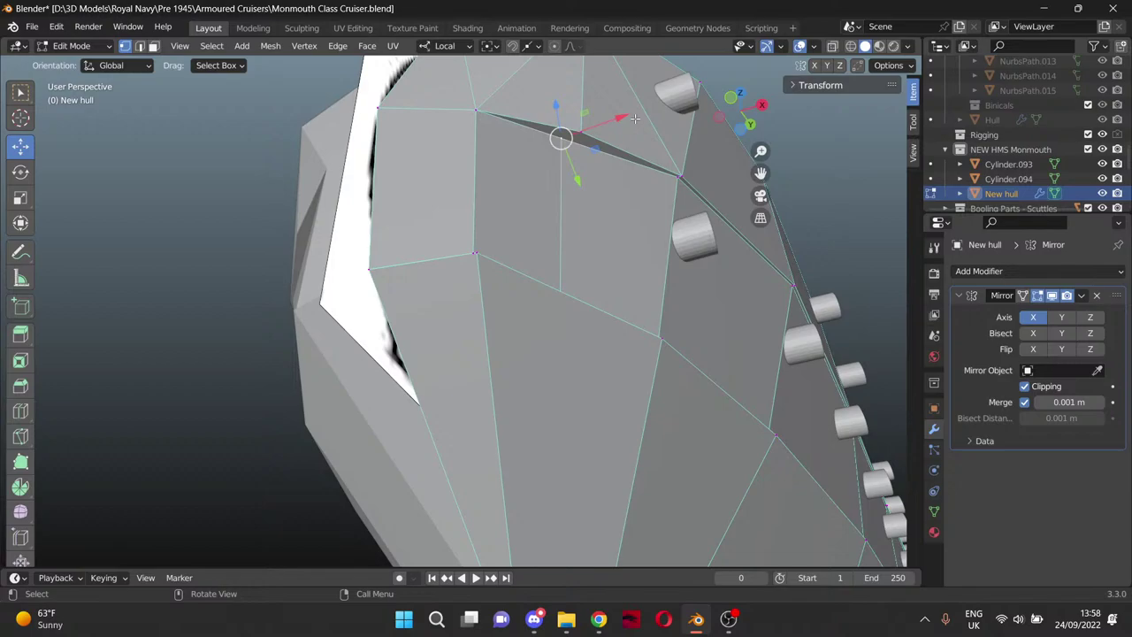
key("g")
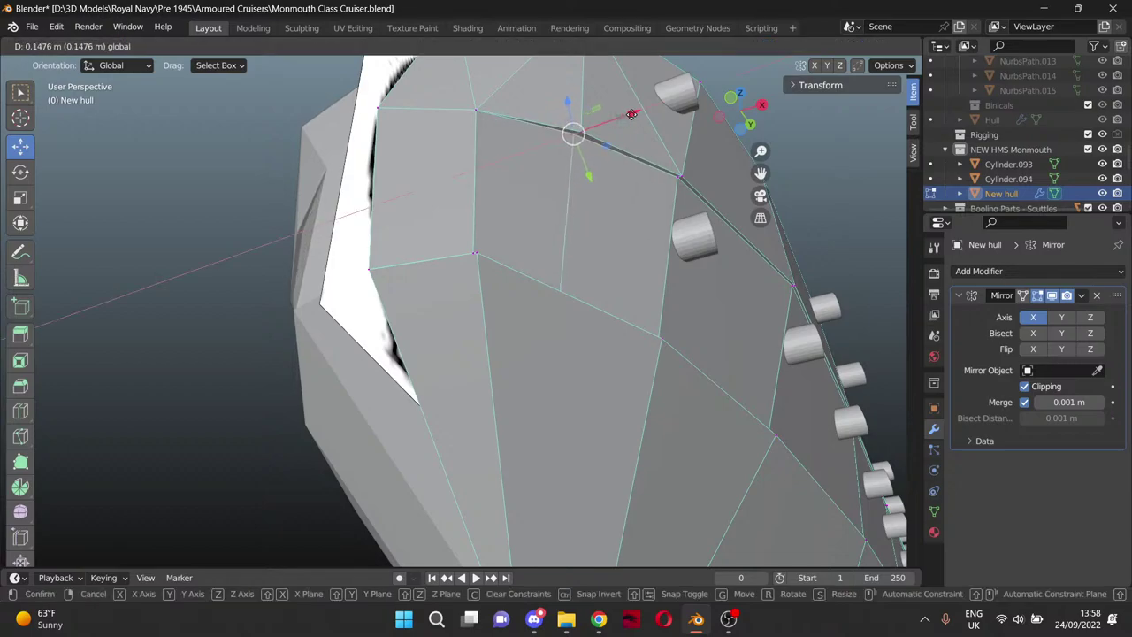
left_click(632, 115)
left_click(587, 201)
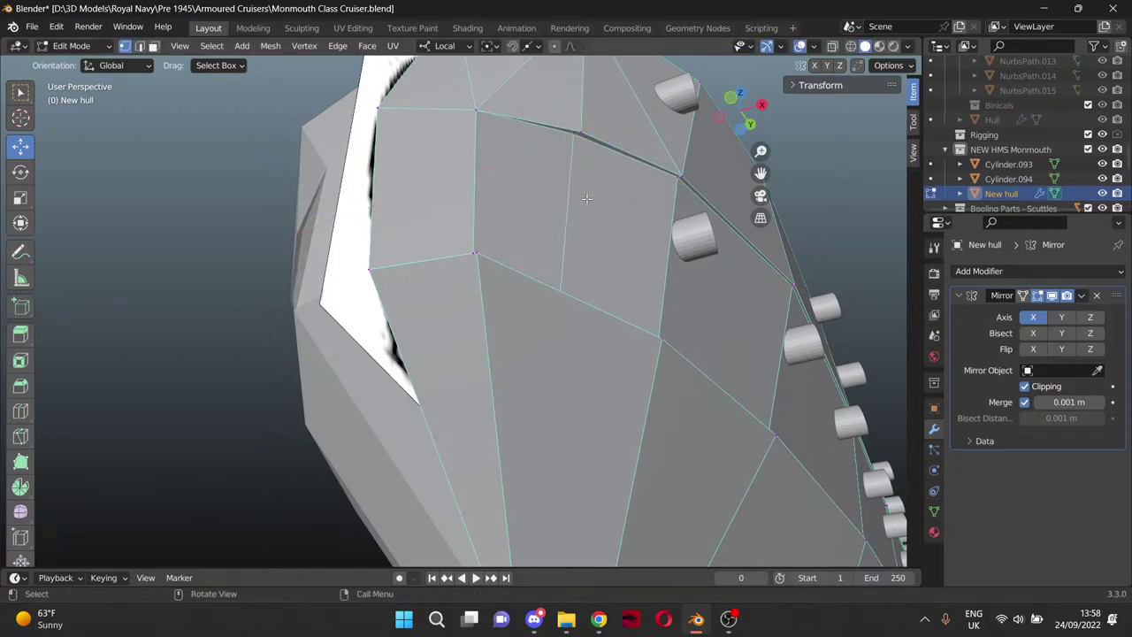
Reselect the knuckle vertex at the top of the cut and shift it about 0.036 m along X.
left_click(577, 132)
left_click(570, 148)
key("g")
key("x")
left_click(634, 185)
middle_click_drag(633, 185, 666, 330)
scroll(543, 359, "down", 2)
scroll(625, 353, "down", 3)
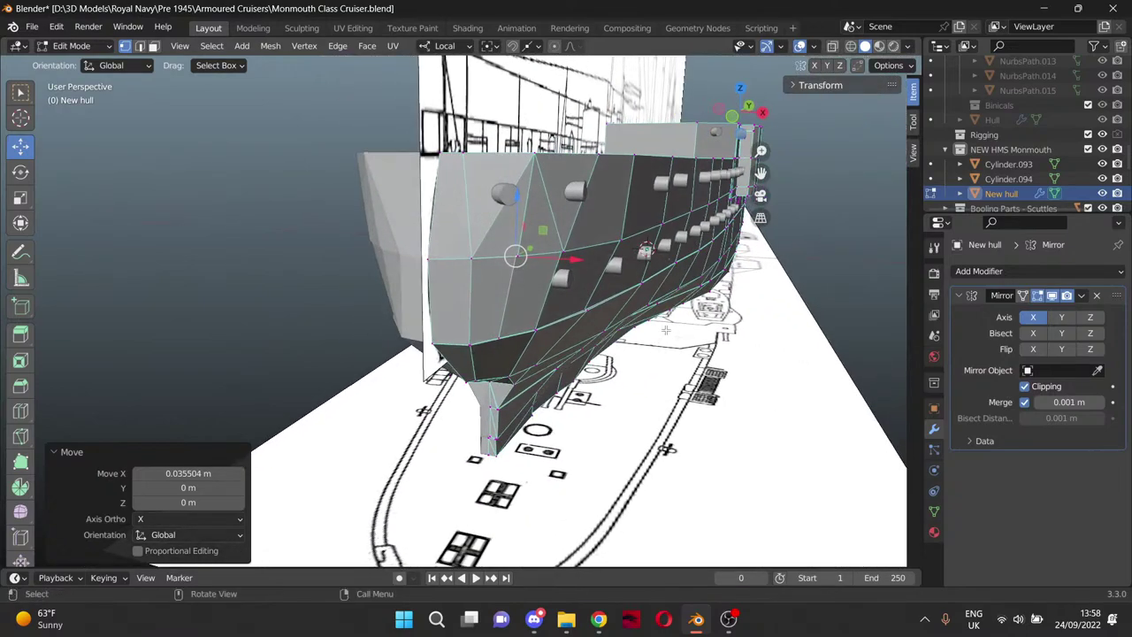
middle_click_drag(777, 312, 641, 415)
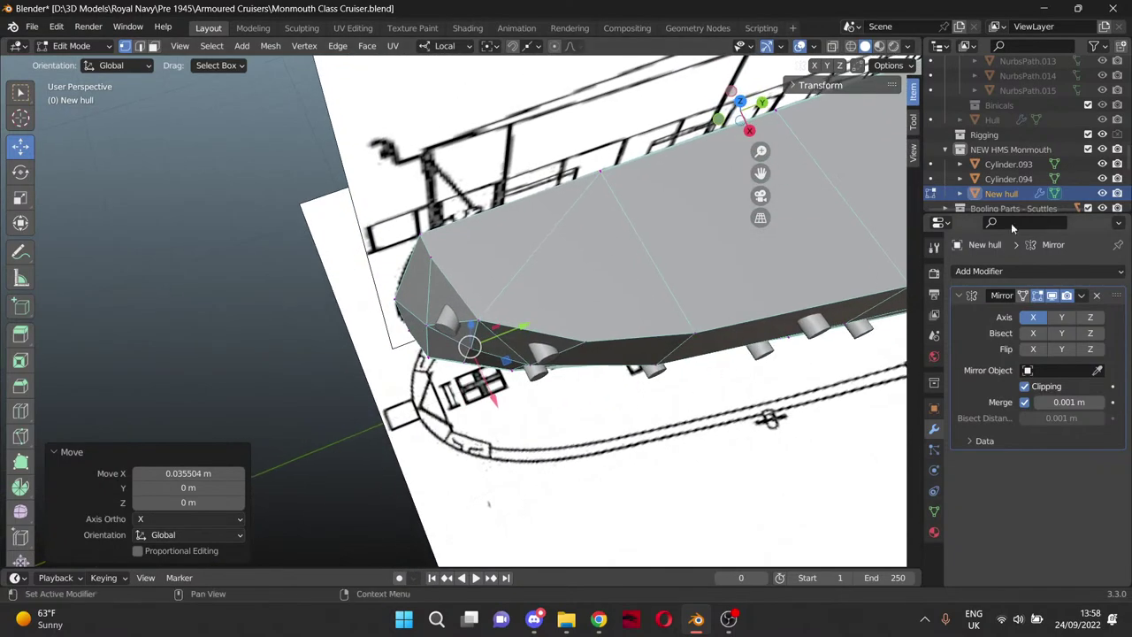
Select Cylinder.093 and Cylinder.094 and put them in the Booling Parts - Discharge collection with the other discharge cylinders.
left_click(1019, 169)
scroll(1018, 172, "down", 1)
left_click(1002, 133)
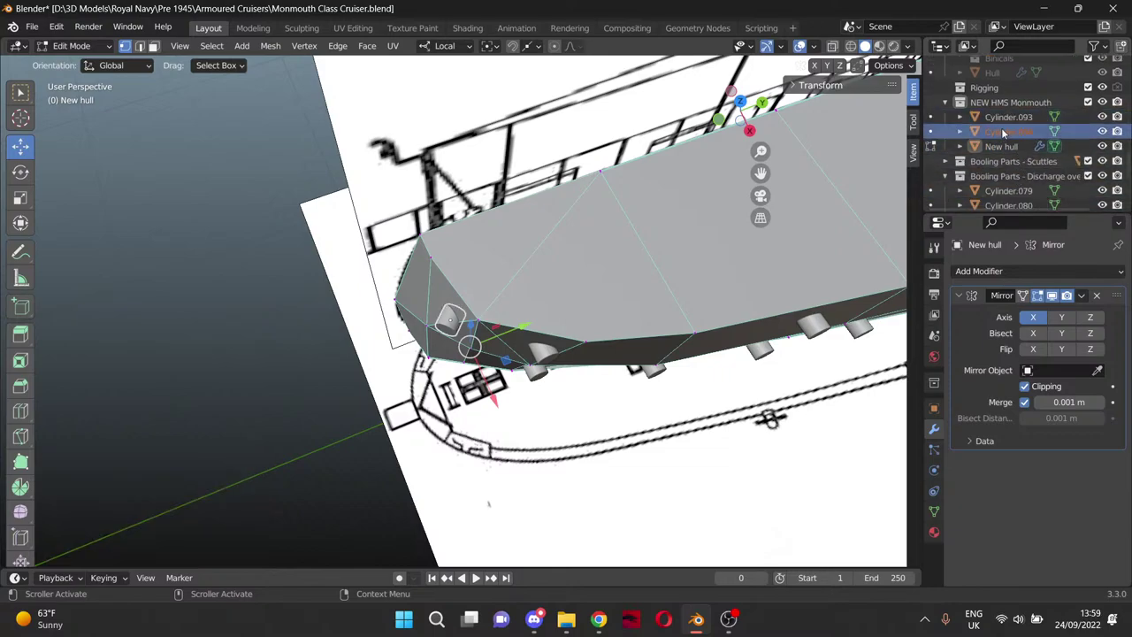
left_click(1007, 120)
left_click(1008, 131, "shift")
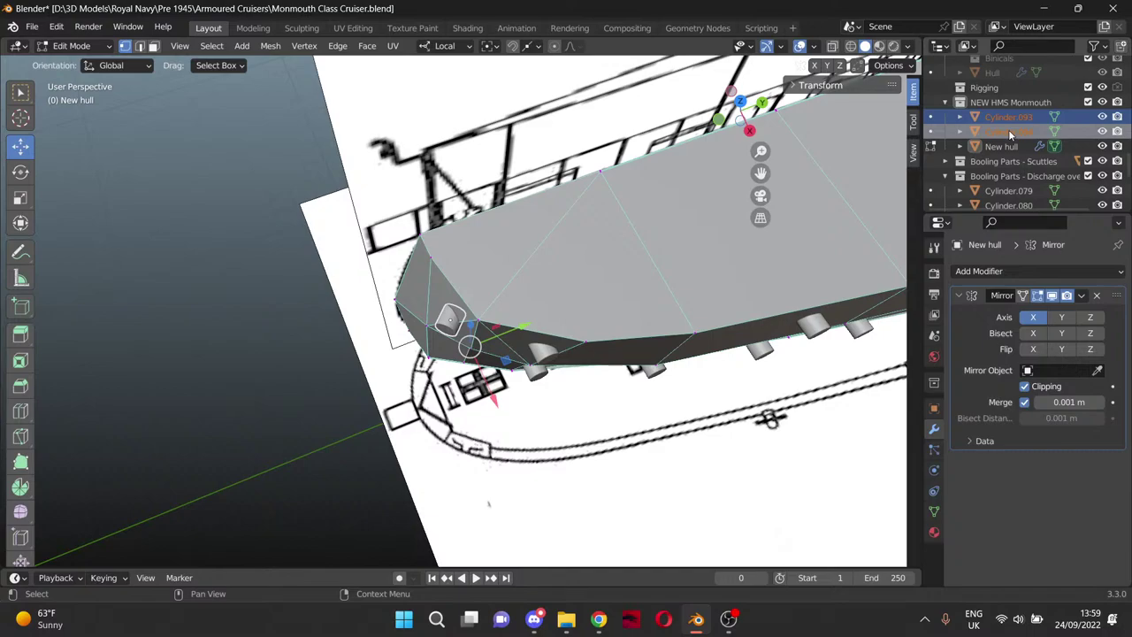
left_click_drag(1010, 133, 1011, 201)
scroll(1011, 202, "up", 5)
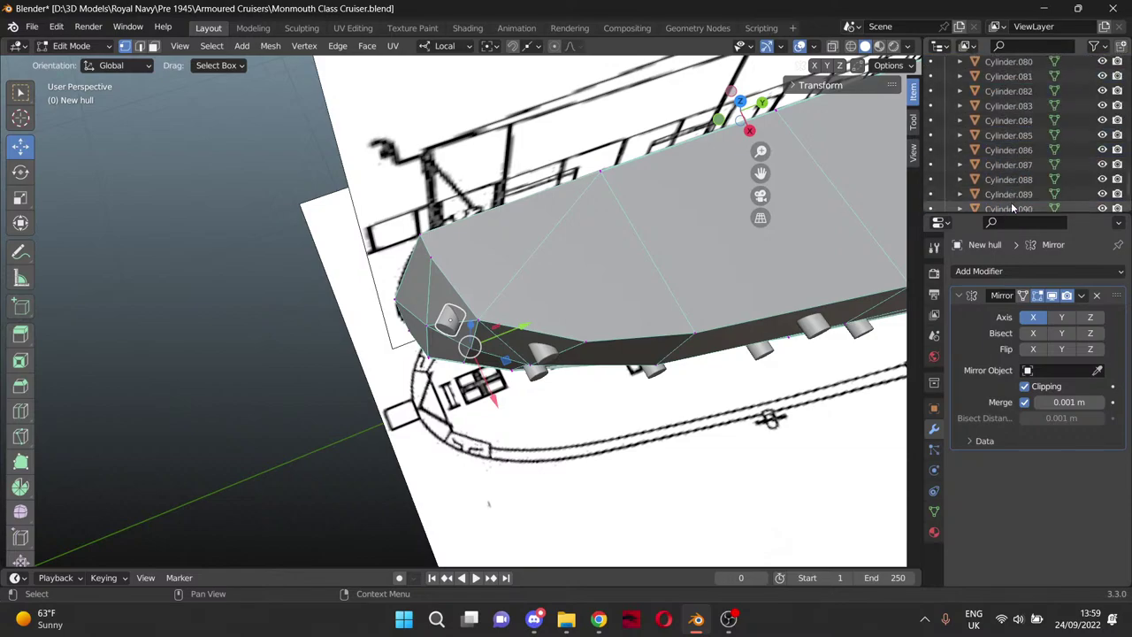
scroll(1013, 206, "down", 5)
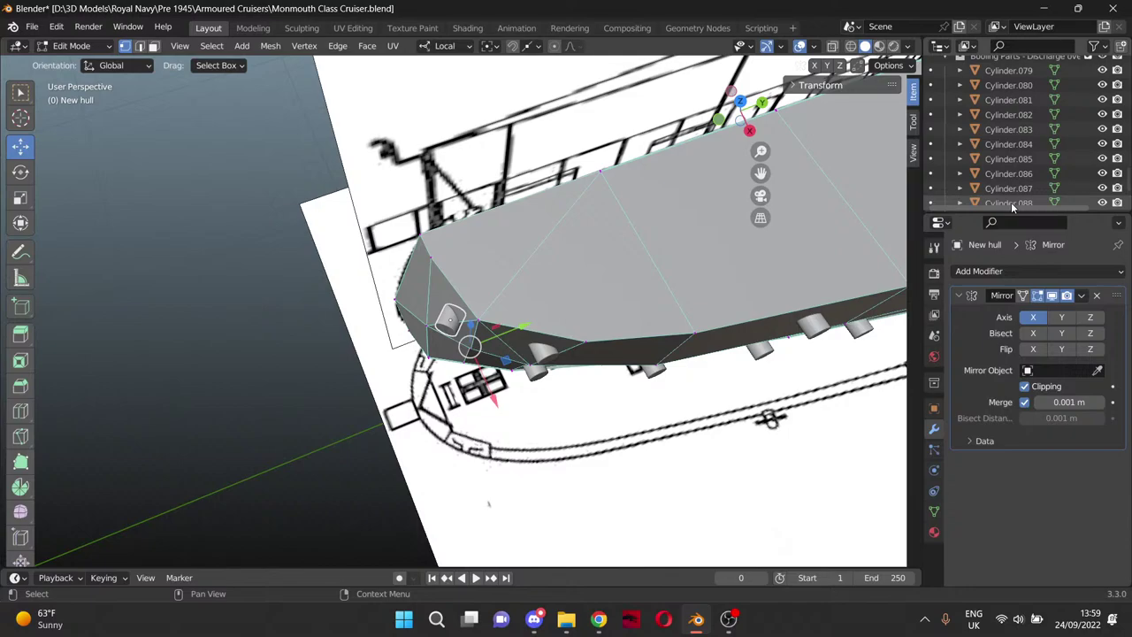
Move the aft deck-edge vertex just forward of the small deck-edge fitting about 0.079 m outboard in X to the top blueprint's outline.
mouse_move(627, 287)
middle_mouse_down()
mouse_move(533, 300)
mouse_move(612, 320)
mouse_move(470, 261)
mouse_move(512, 215)
mouse_move(550, 237)
mouse_move(639, 314)
mouse_move(633, 375)
mouse_move(671, 316)
mouse_move(645, 258)
mouse_move(637, 284)
middle_mouse_up()
scroll(511, 215, "down", 4)
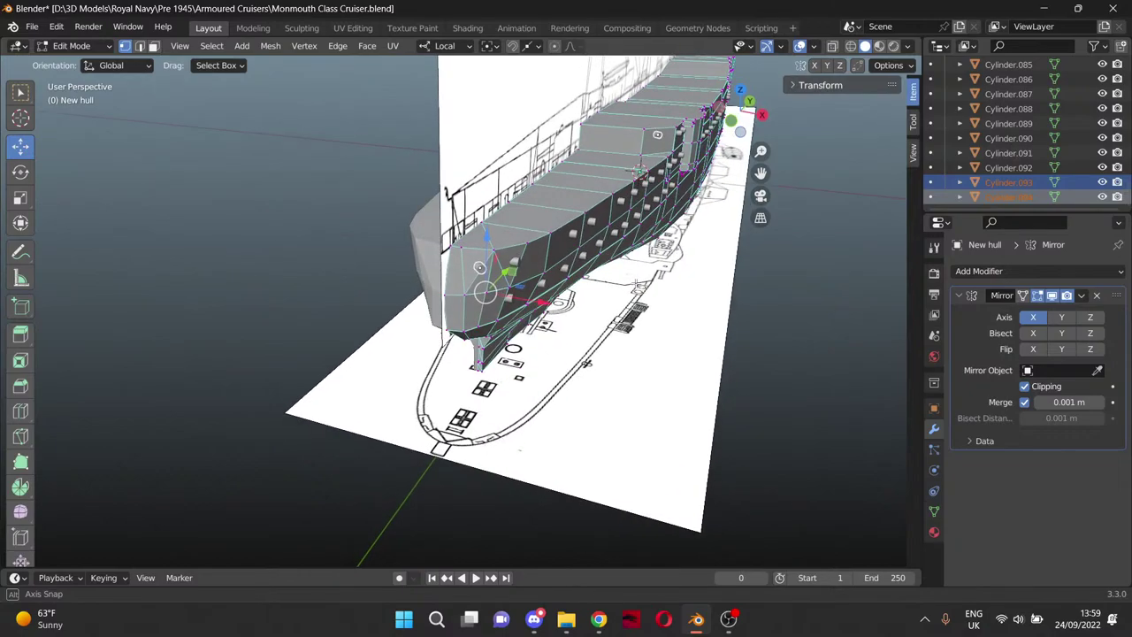
middle_click_drag(637, 284, 668, 247)
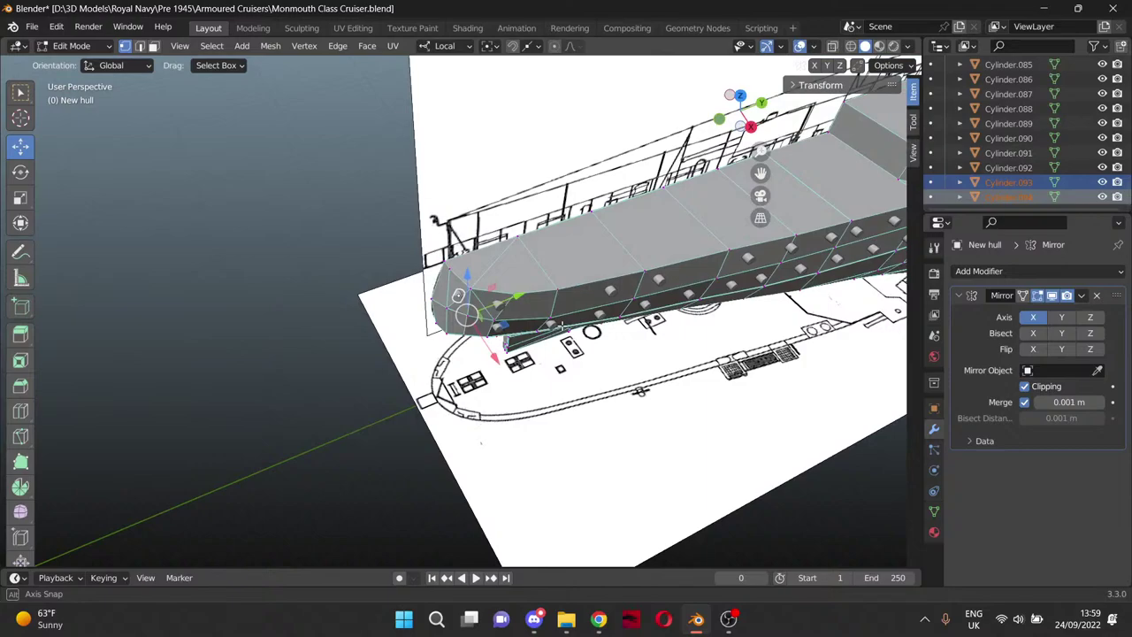
left_click_drag(766, 177, 708, 188)
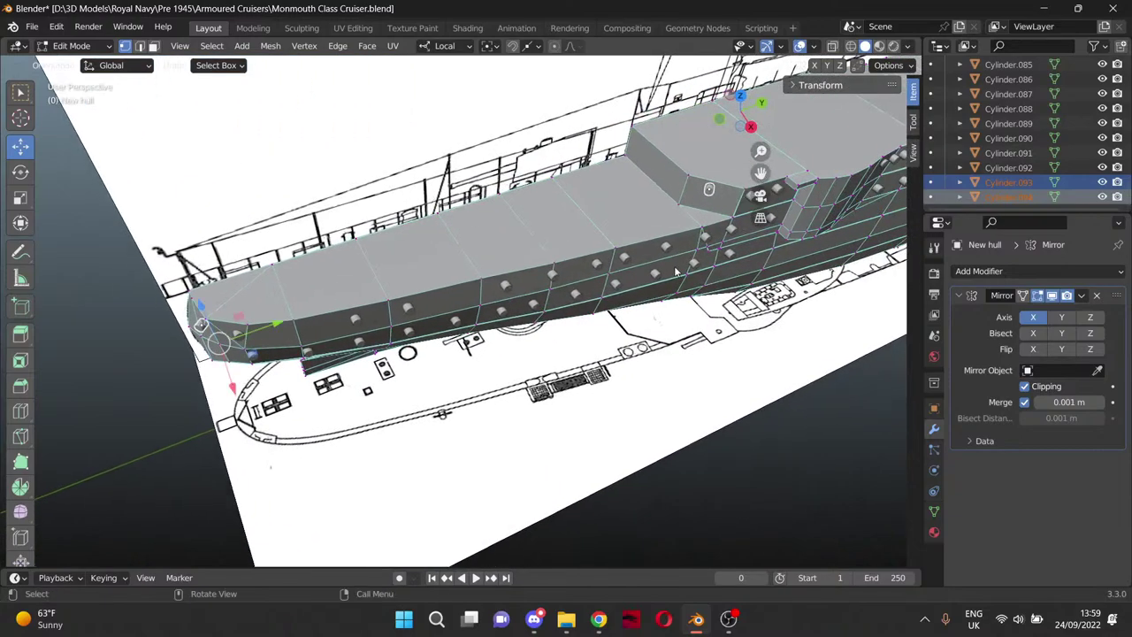
middle_click_drag(709, 188, 771, 321)
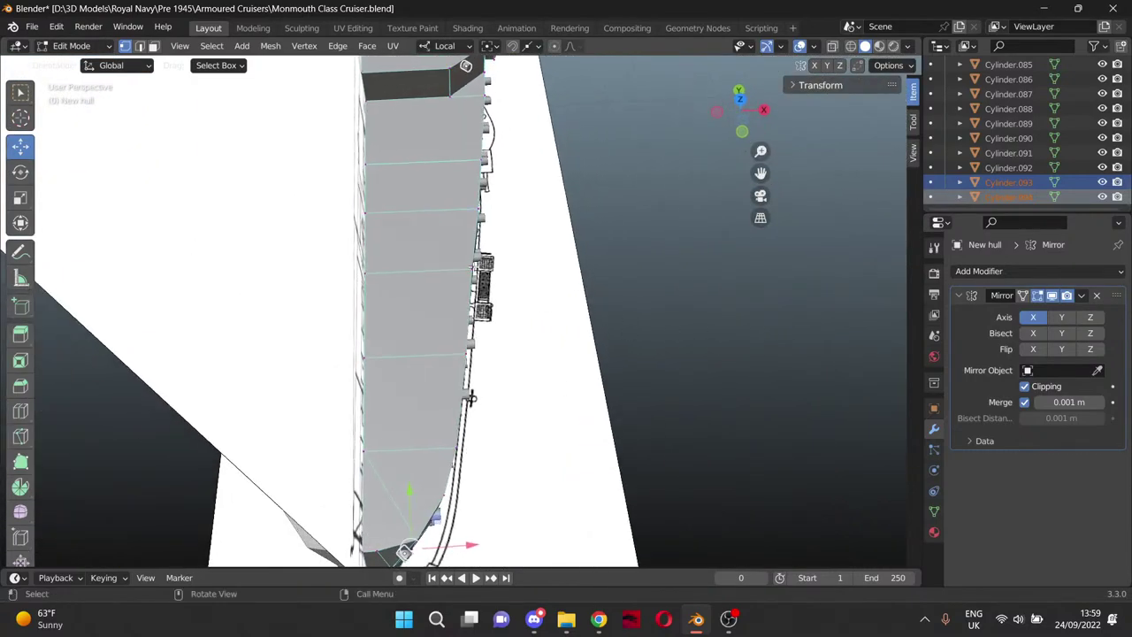
left_click(482, 265)
key("KP_7")
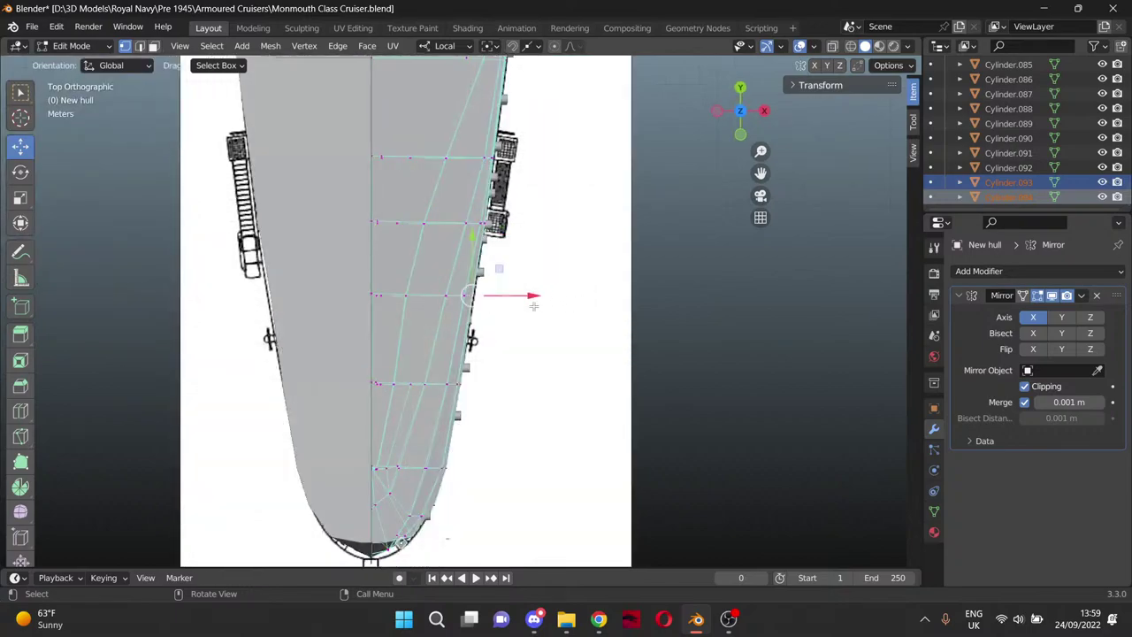
scroll(534, 306, "up", 5)
left_click_drag(579, 231, 585, 232)
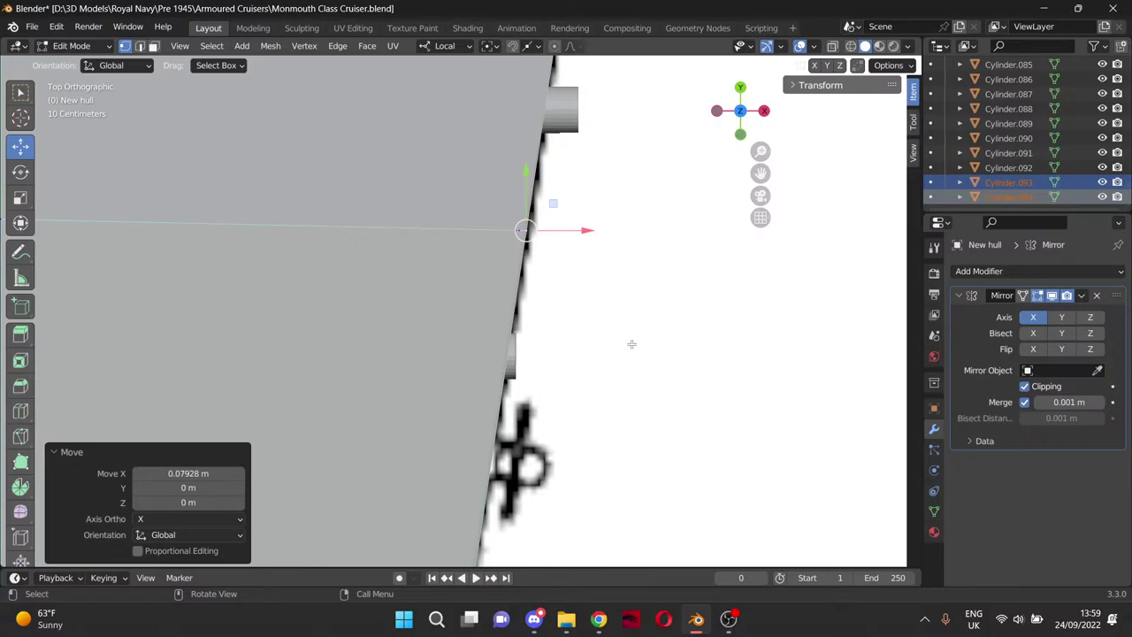
middle_click_drag(632, 344, 450, 241)
left_click(656, 321)
Examine the new hull along its full length from bow to stern against the side and top blueprints.
scroll(657, 320, "down", 3)
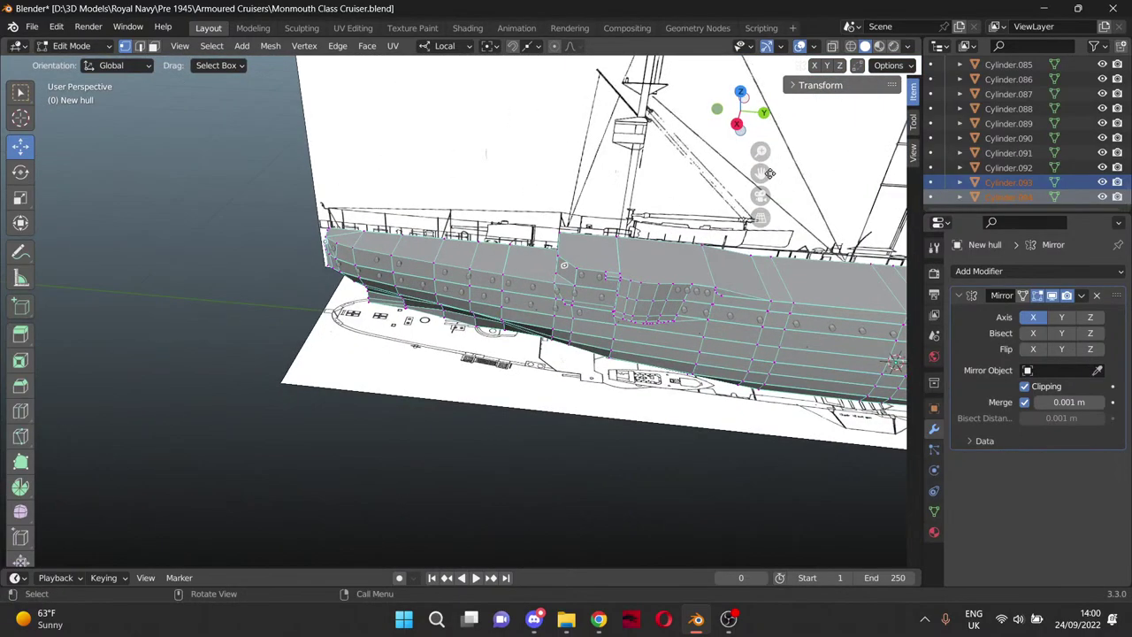
middle_click_drag(763, 341, 113, 281, "shift")
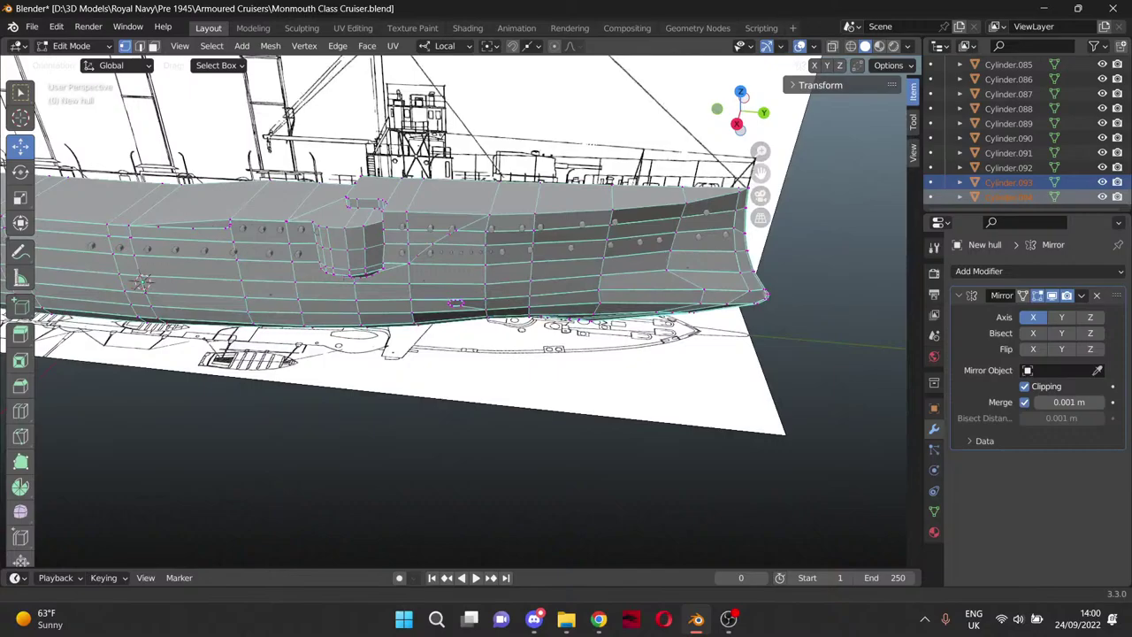
middle_click_drag(422, 279, 677, 274, "shift")
scroll(463, 226, "down", 2)
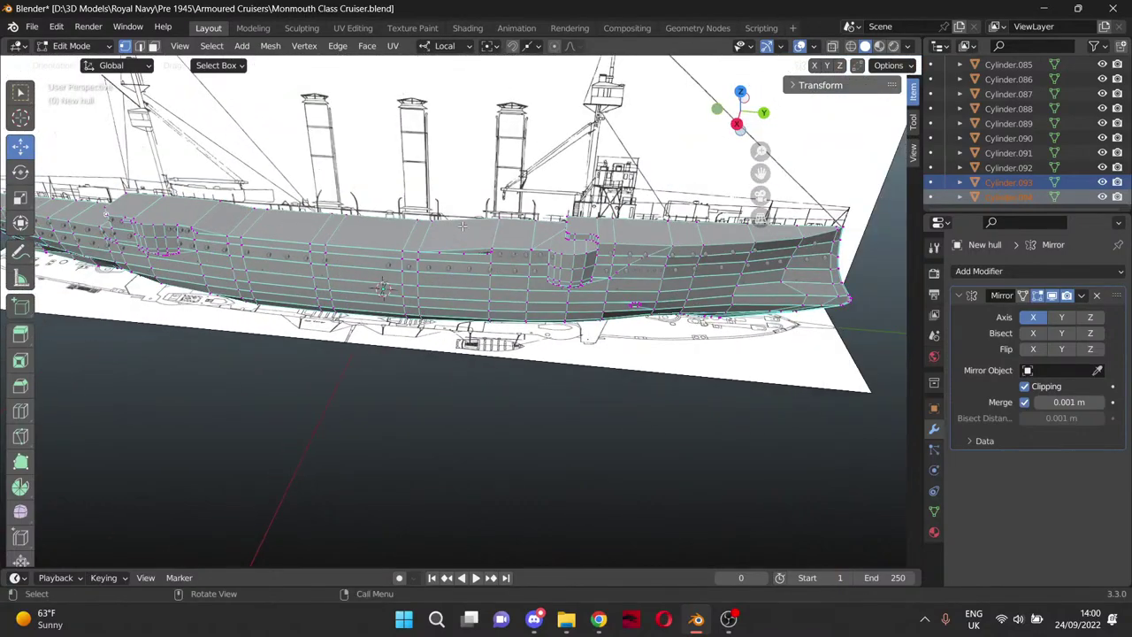
middle_click_drag(462, 226, 512, 214)
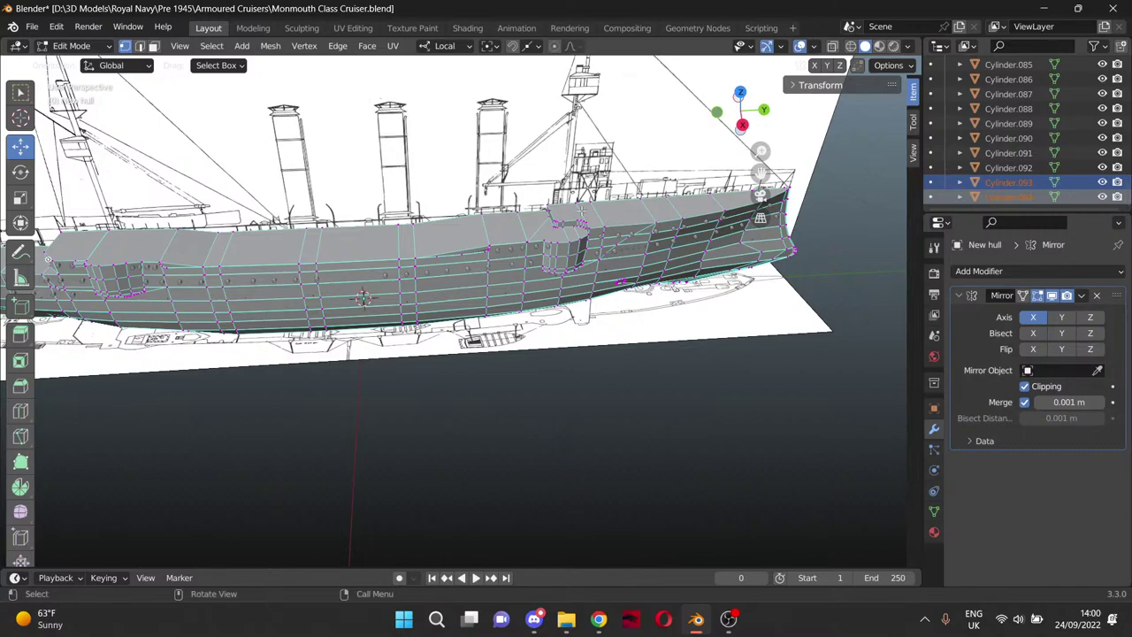
left_click_drag(760, 174, 918, 190)
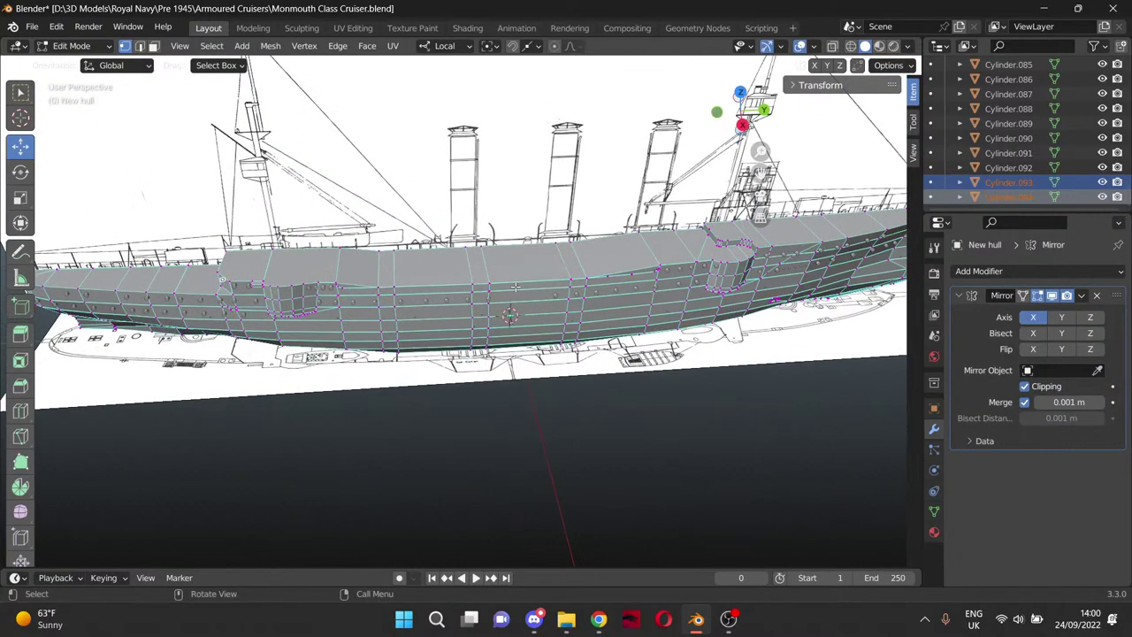
right_click(478, 323)
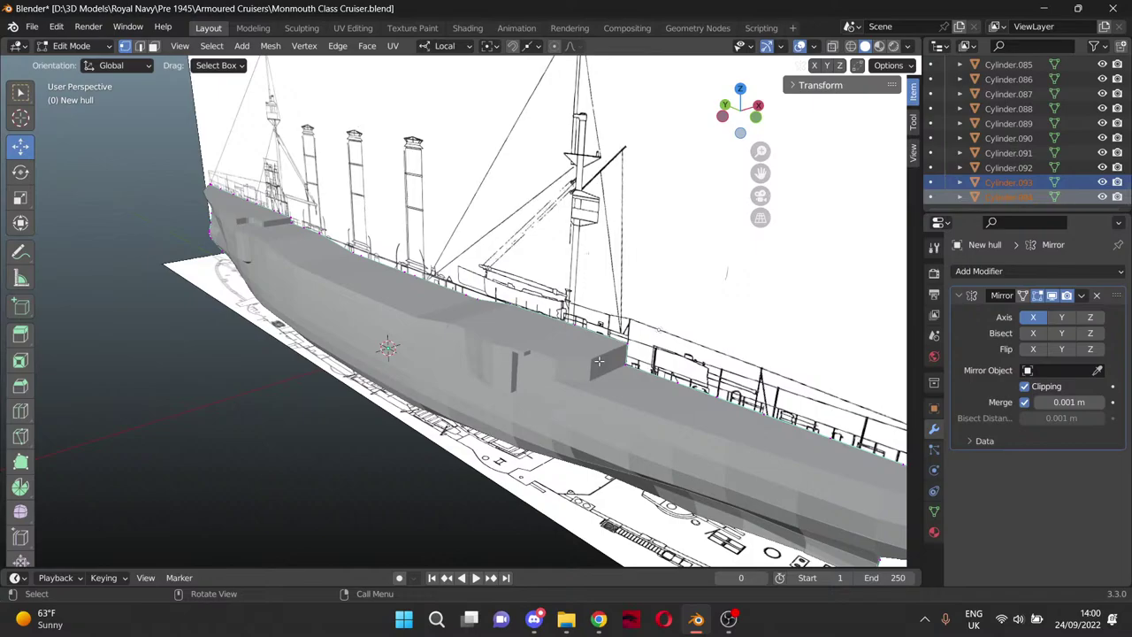
middle_click_drag(589, 424, 387, 325)
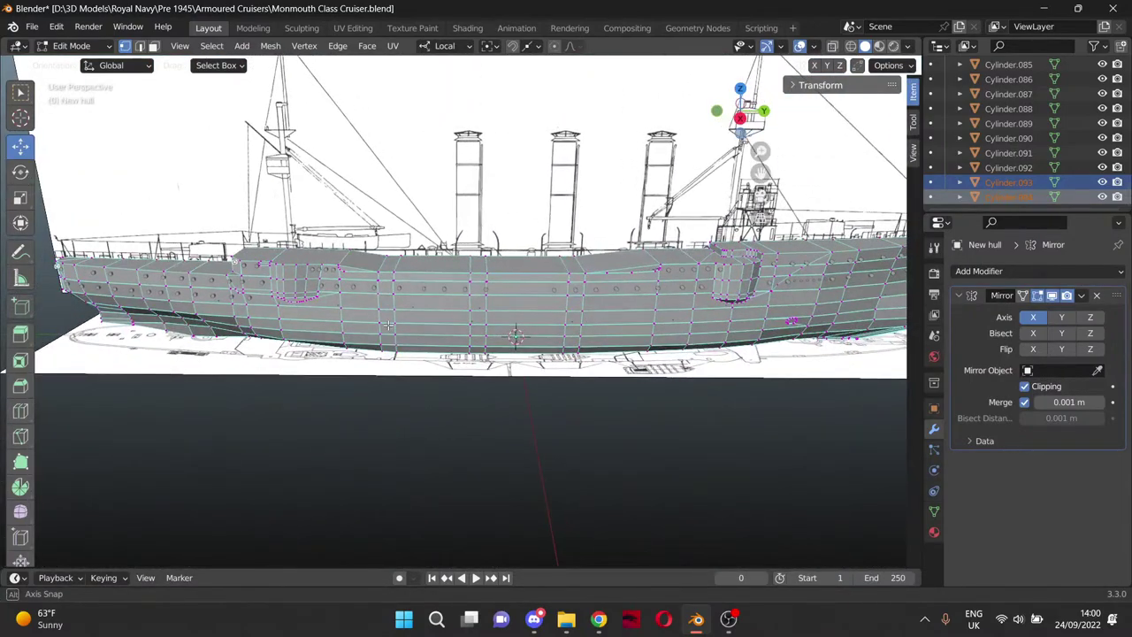
middle_click_drag(389, 326, 500, 326)
left_click_drag(760, 173, 955, 107)
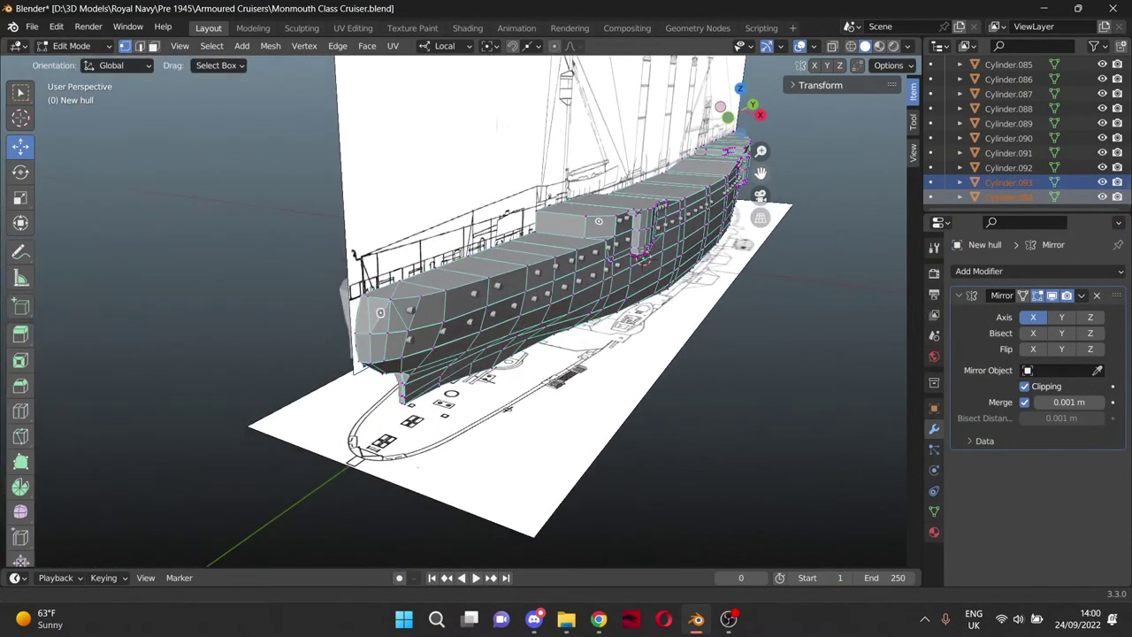
Examine the midships sponson and the open gap beneath it from the side, from below and from above the deck edge.
scroll(596, 277, "up", 4)
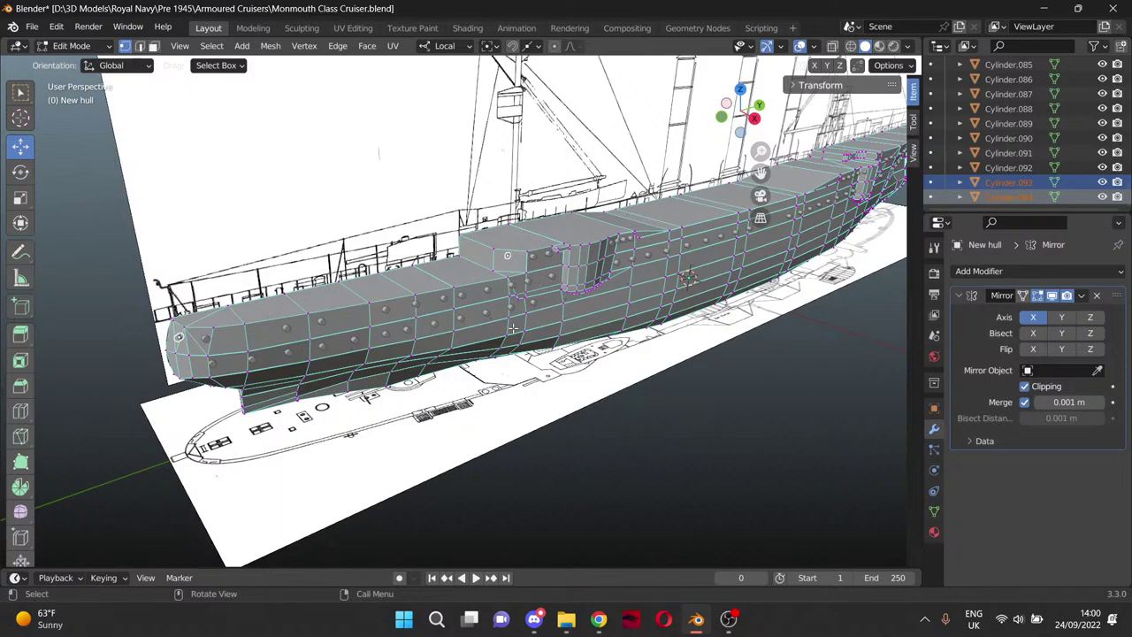
scroll(440, 368, "up", 1)
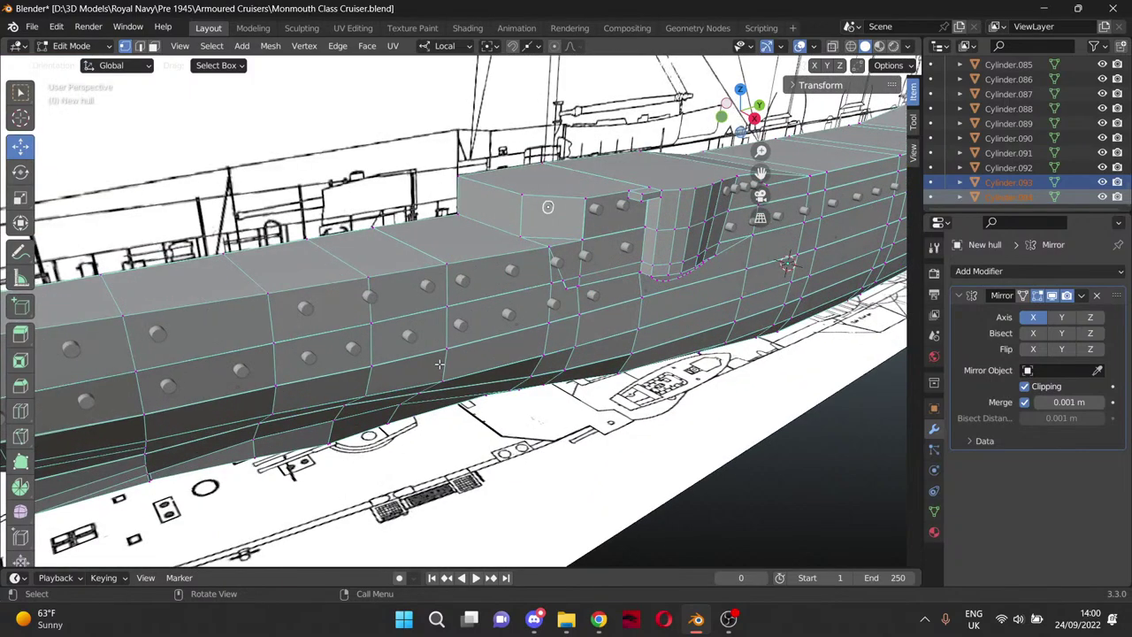
middle_click_drag(552, 327, 500, 344)
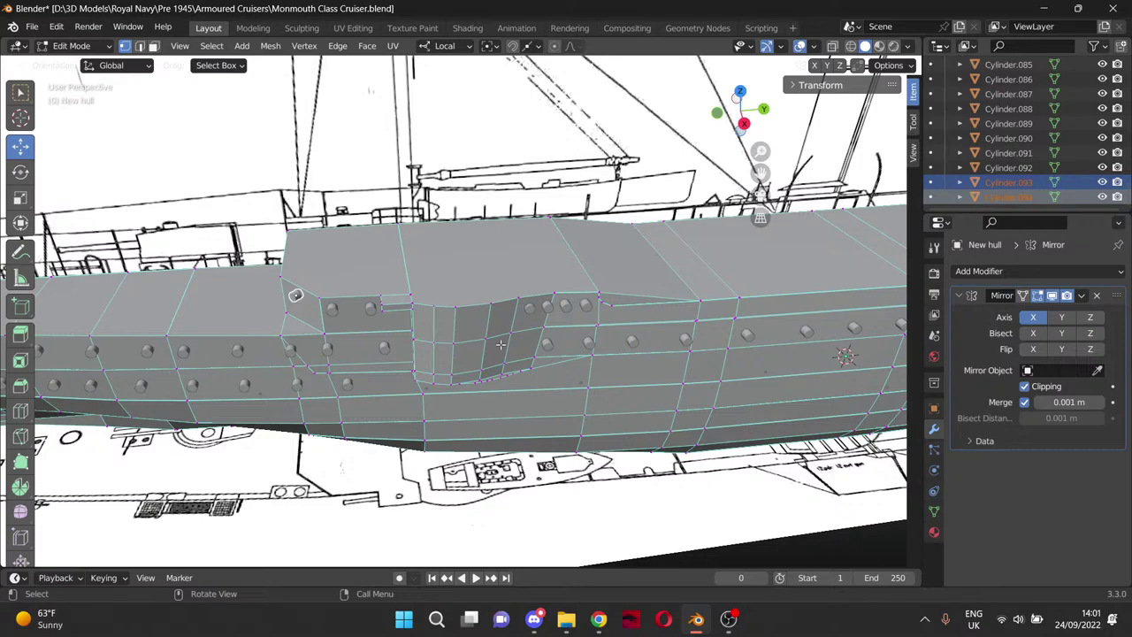
middle_click_drag(501, 343, 449, 278)
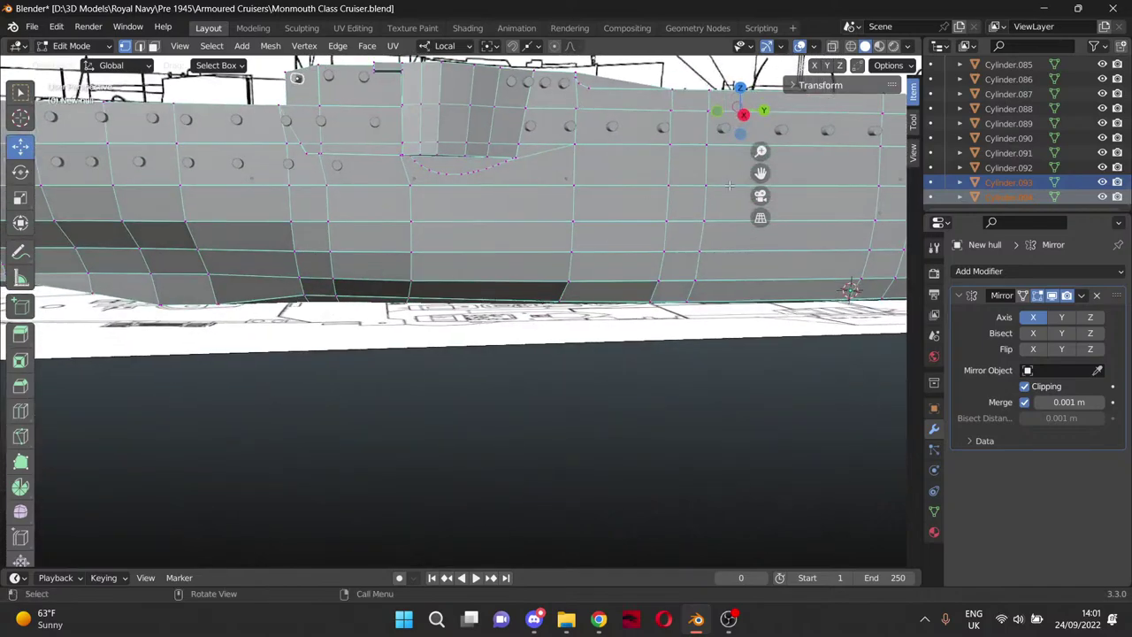
left_click_drag(760, 173, 769, 342)
middle_click_drag(483, 355, 490, 328)
scroll(491, 328, "up", 5)
scroll(593, 225, "down", 1)
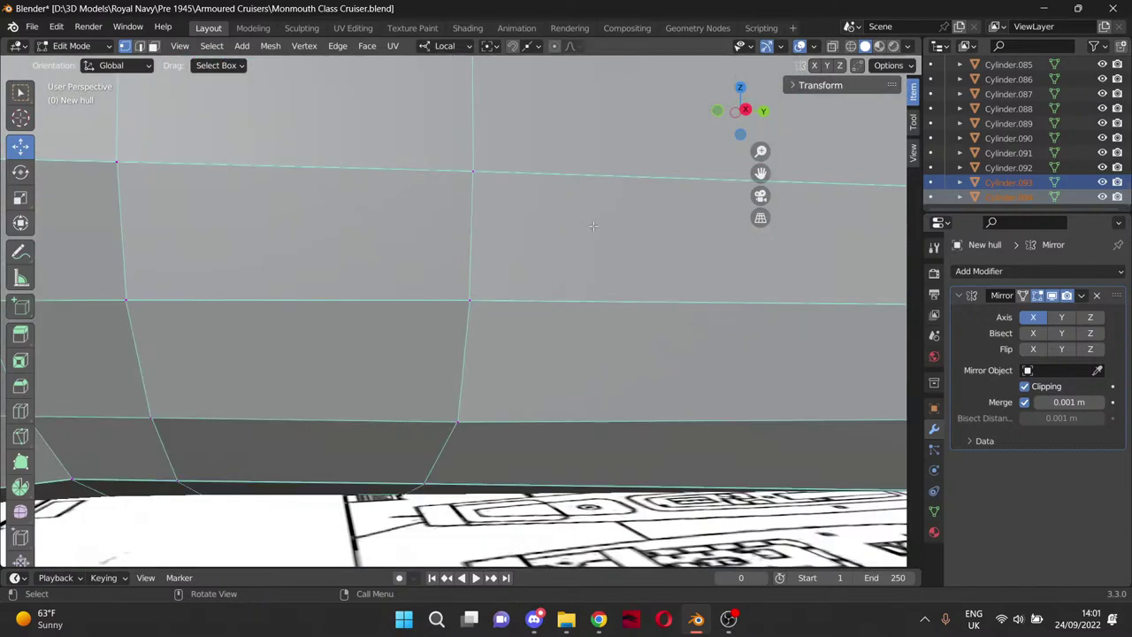
scroll(593, 226, "down", 3)
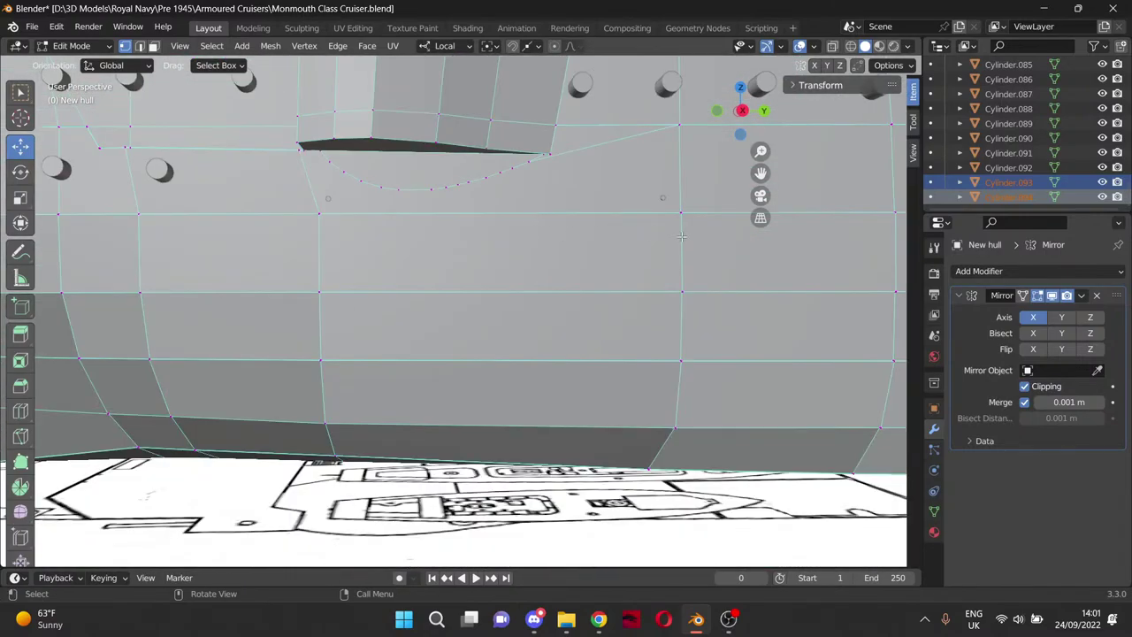
left_click_drag(761, 173, 941, 327)
middle_click_drag(698, 253, 604, 327)
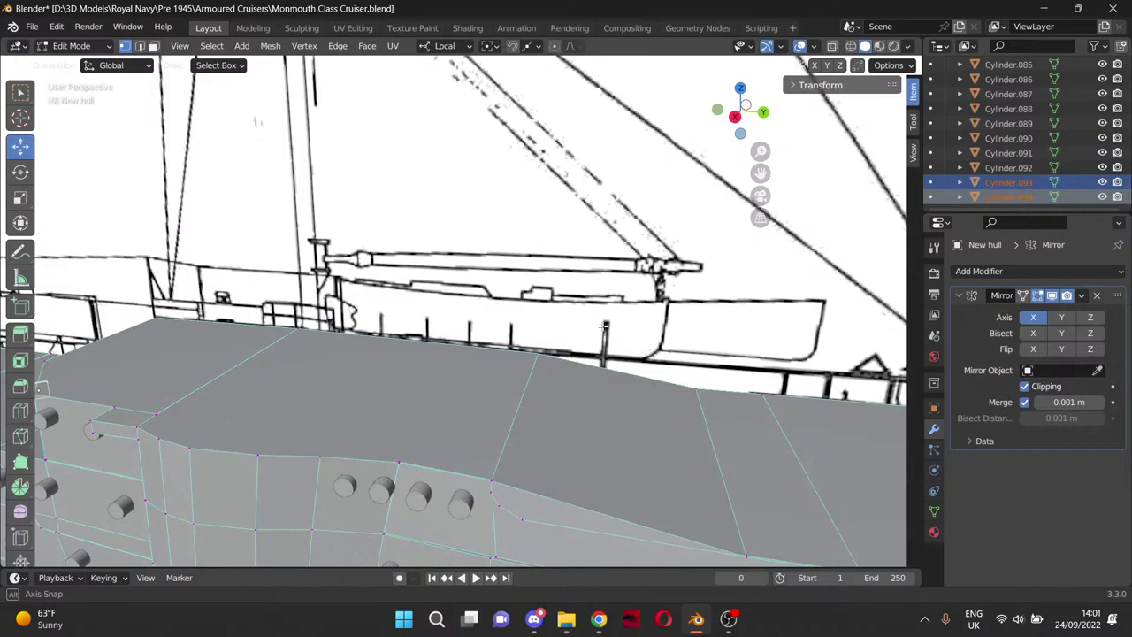
scroll(603, 329, "down", 2)
middle_click_drag(522, 334, 529, 329)
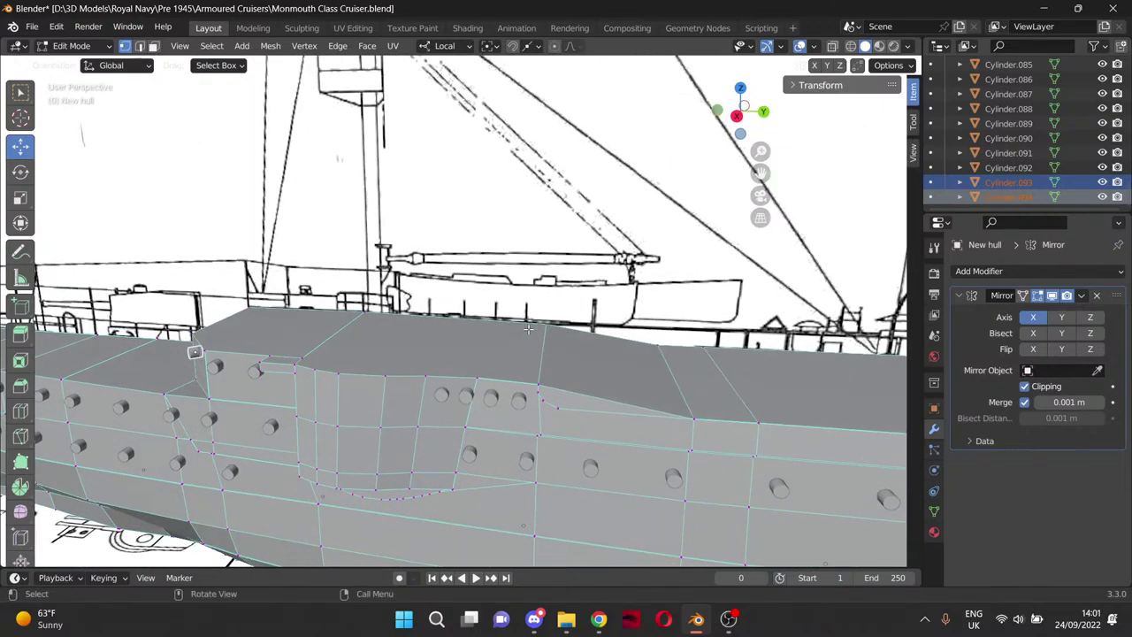
Select the sponson's forward column of vertices from deck edge to lower edge and move it about 0.049 m outboard in X to the top blueprint's outline.
left_click(424, 375)
middle_click_drag(425, 375, 467, 168)
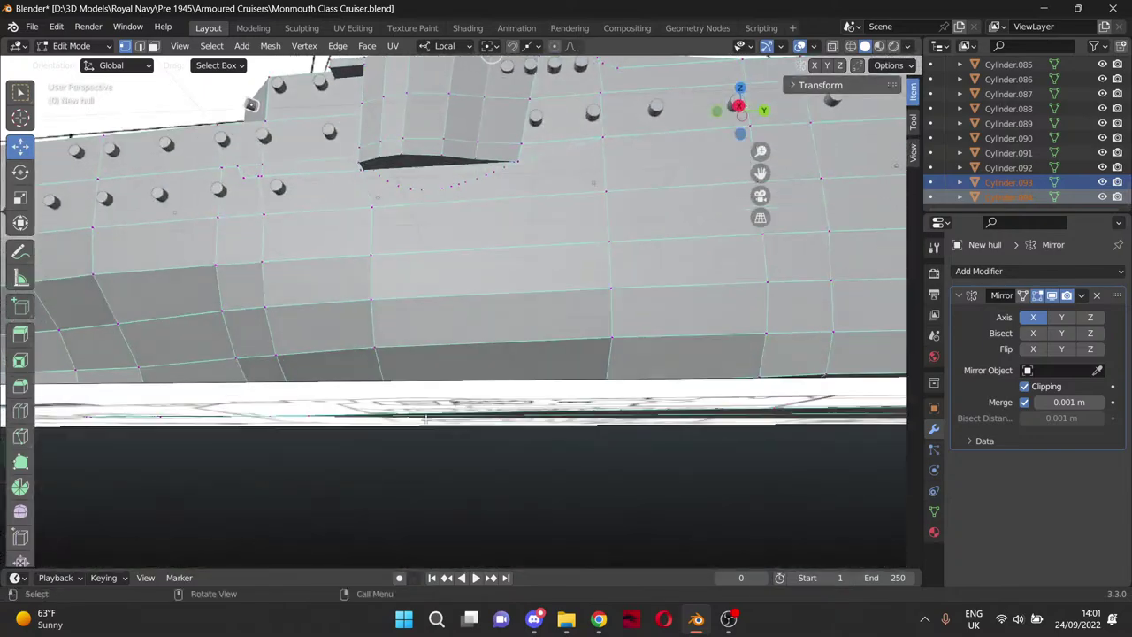
left_click(468, 168, "ctrl")
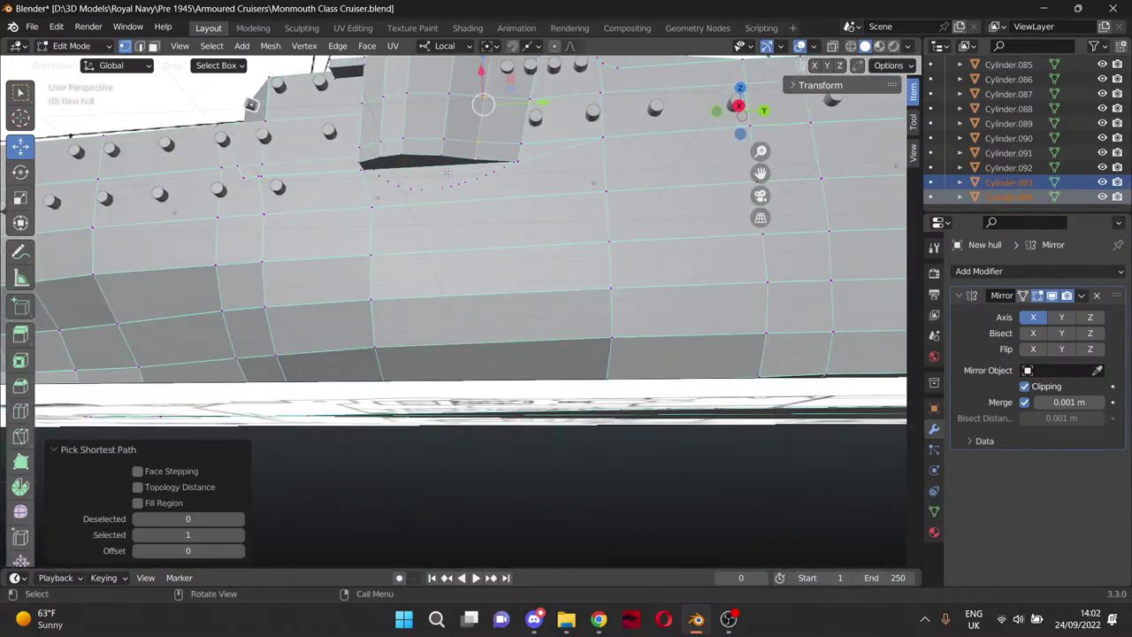
key("KP_7")
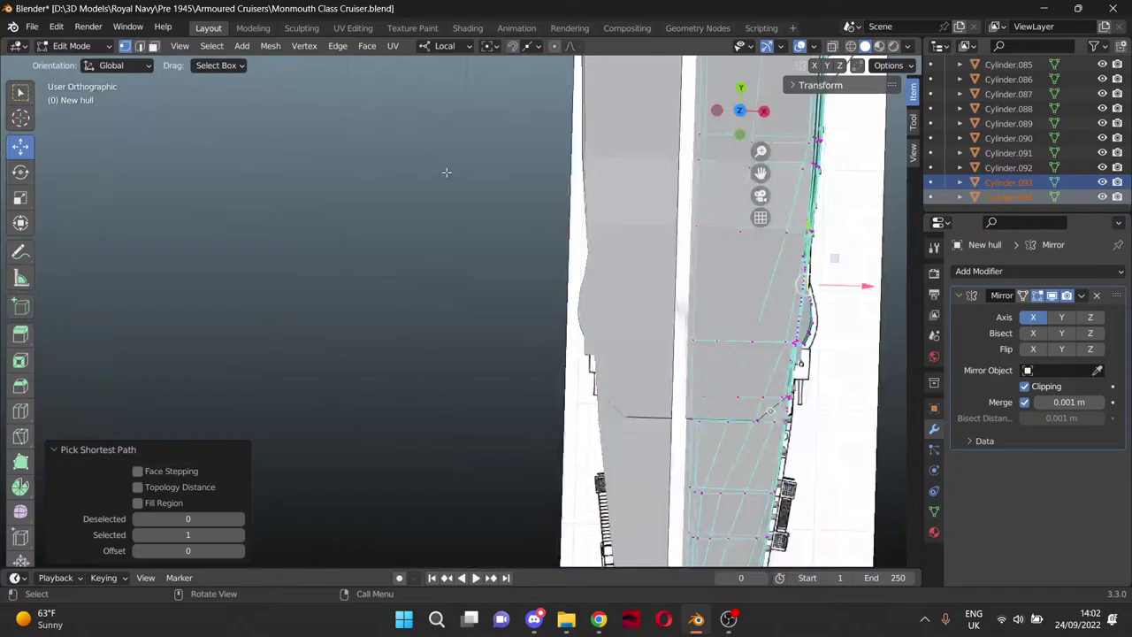
left_click_drag(760, 175, 515, 182)
scroll(689, 266, "up", 6)
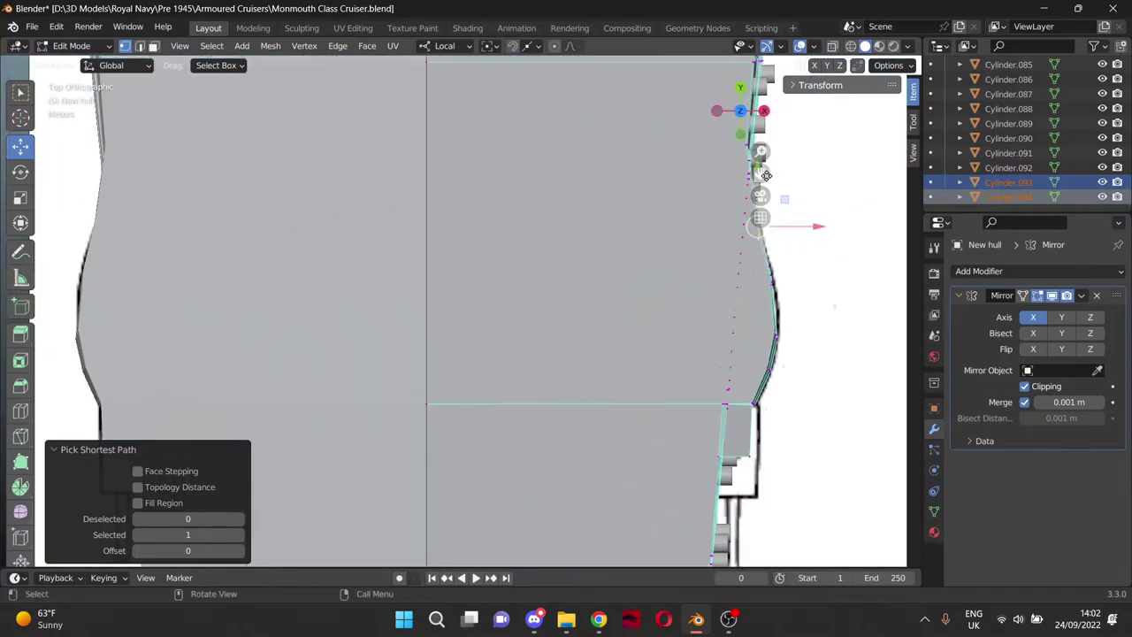
left_click_drag(761, 172, 593, 186)
left_click_drag(647, 242, 651, 242)
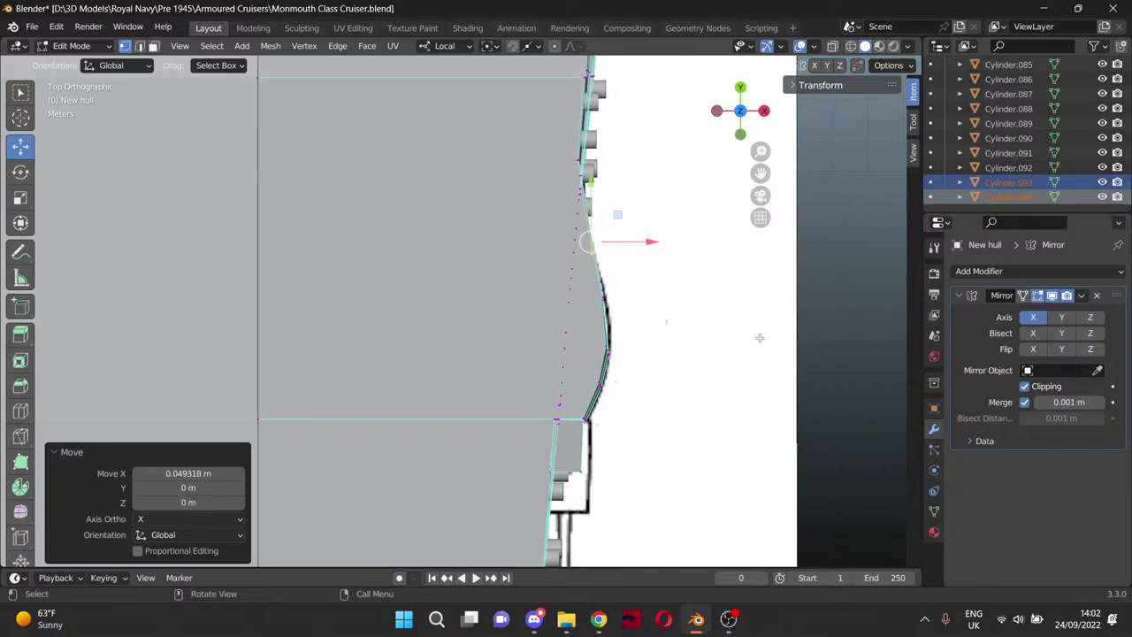
Move the sponson's next vertex column aft about 0.11 m outboard in X to follow the top blueprint's curve.
middle_click_drag(759, 337, 539, 195)
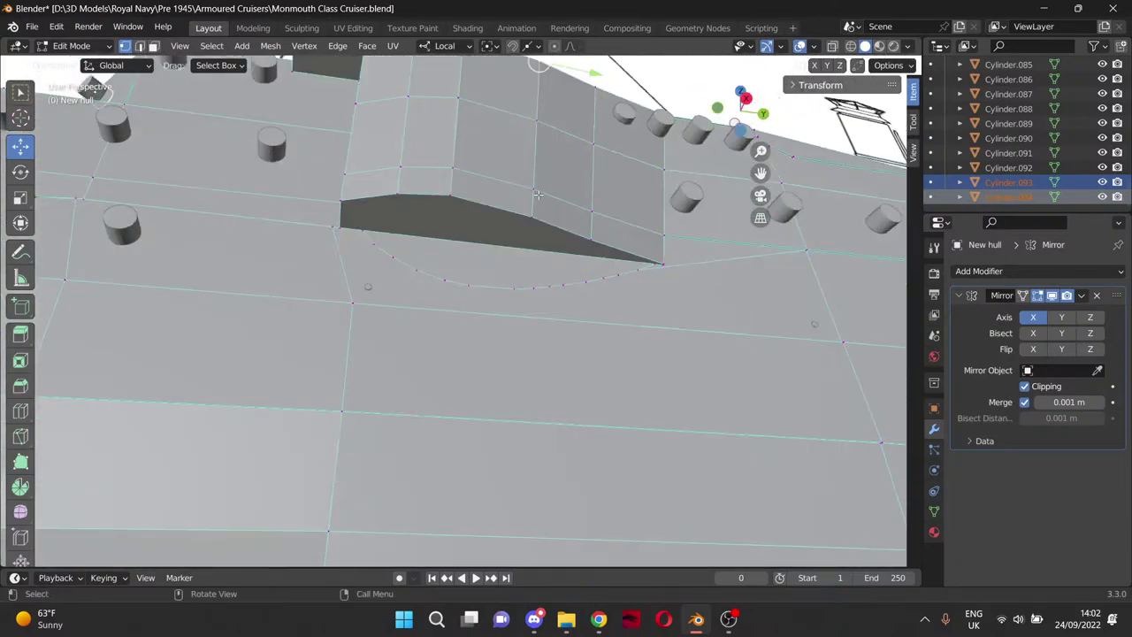
left_click(531, 216, "ctrl")
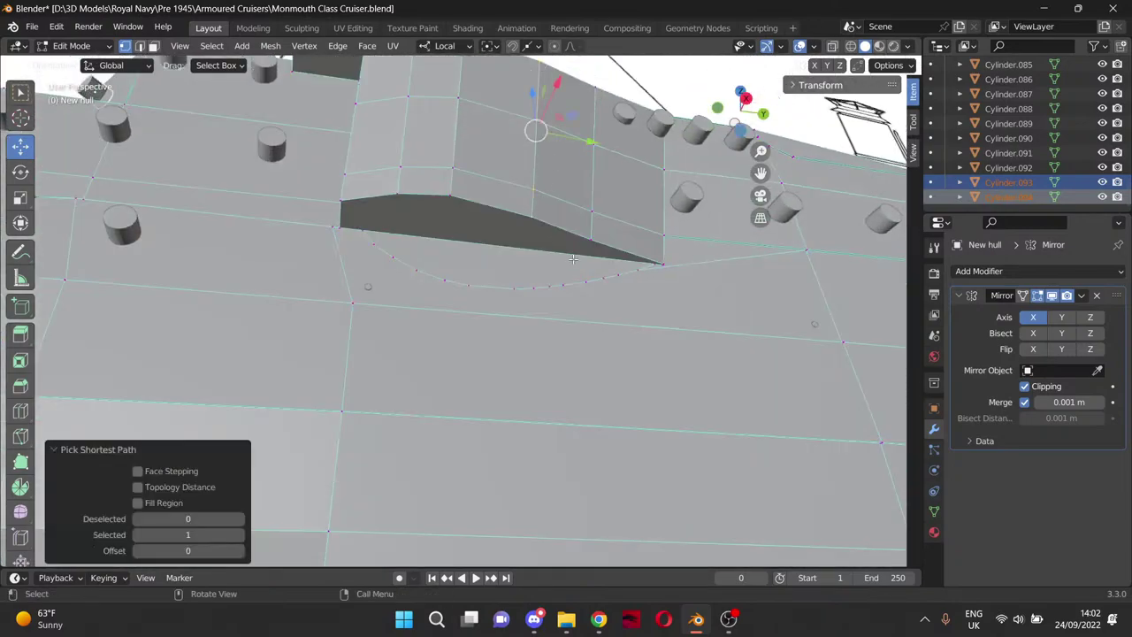
key("KP_7")
left_click_drag(683, 286, 696, 288)
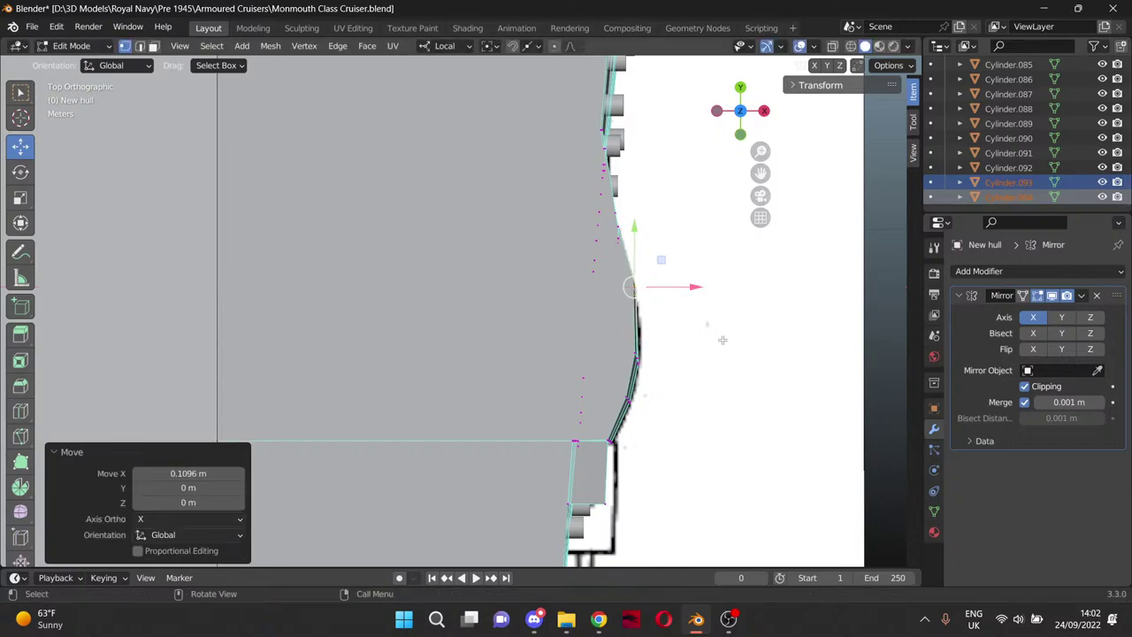
Fill a triangle at the gap's forward end between the sponson's foremost lower corner before the tip and the first two curve vertices on the hull.
middle_click_drag(738, 391, 614, 161)
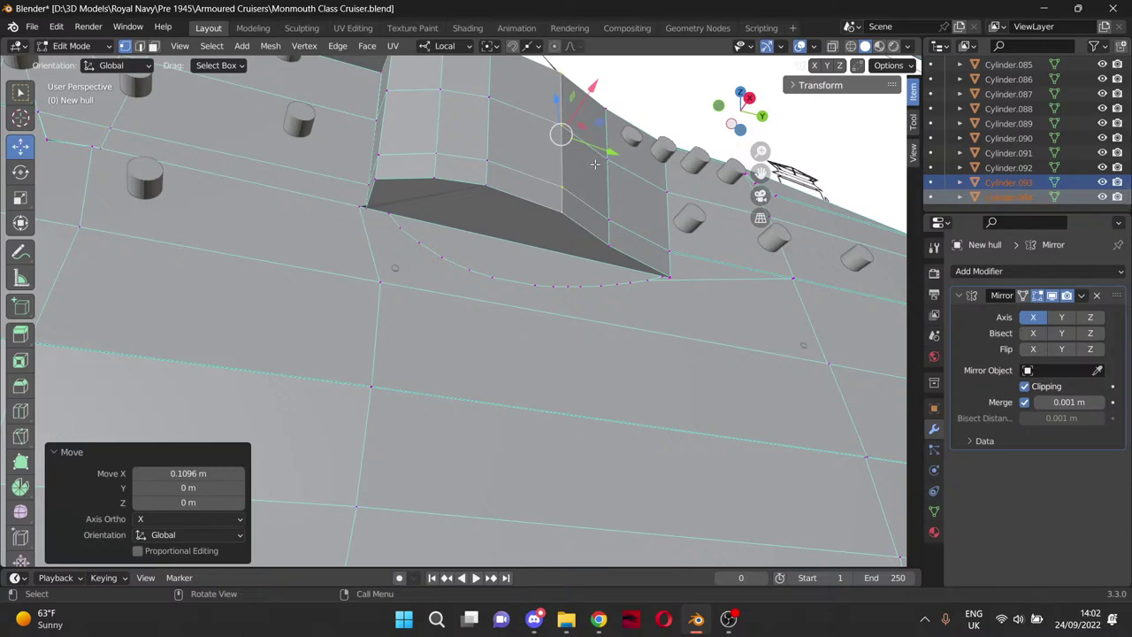
middle_click_drag(543, 222, 550, 239)
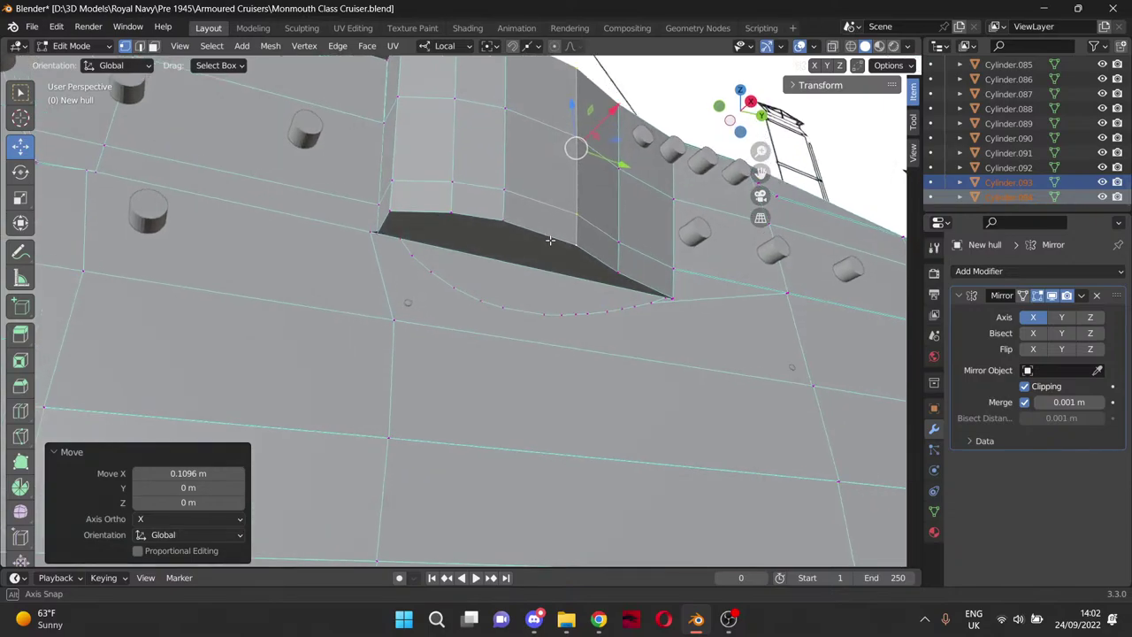
left_click(400, 239)
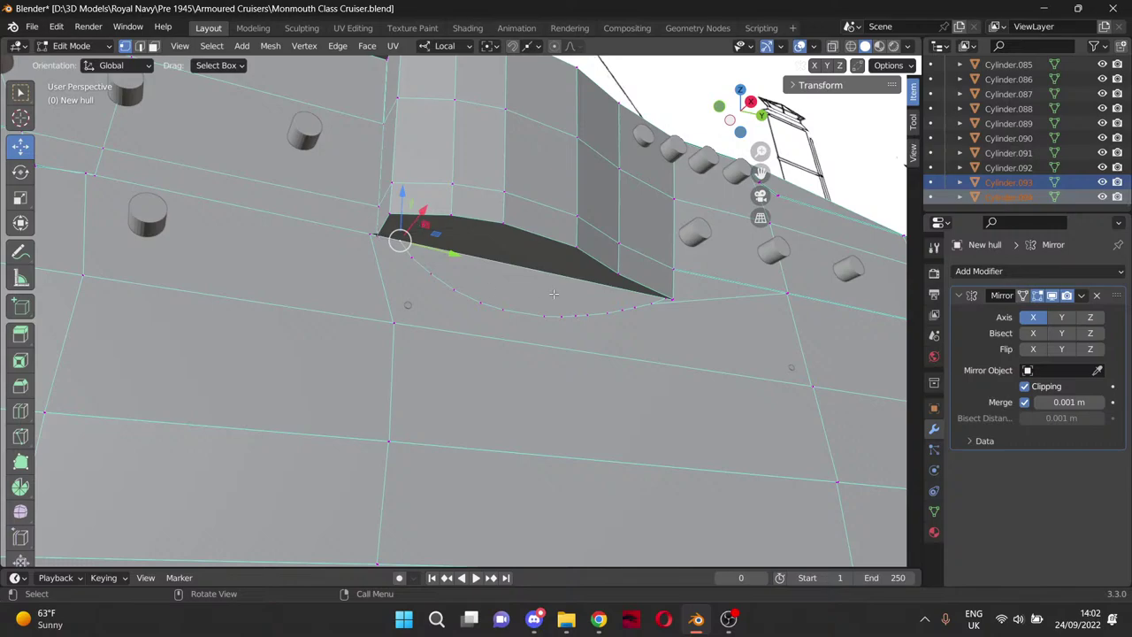
scroll(553, 294, "up", 4)
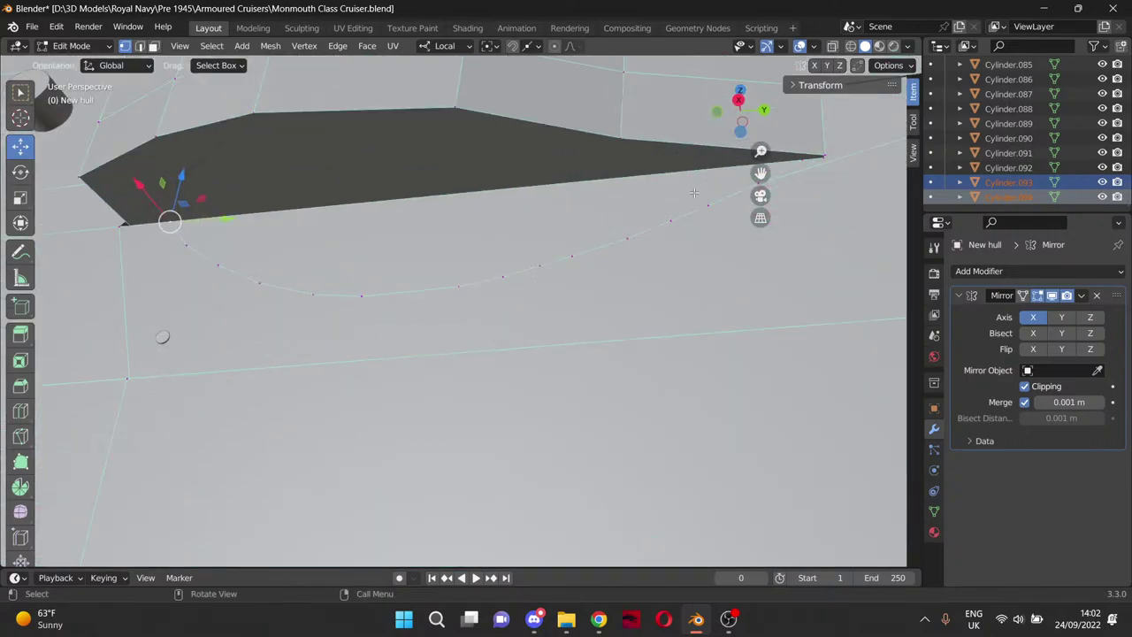
left_click_drag(761, 173, 611, 211)
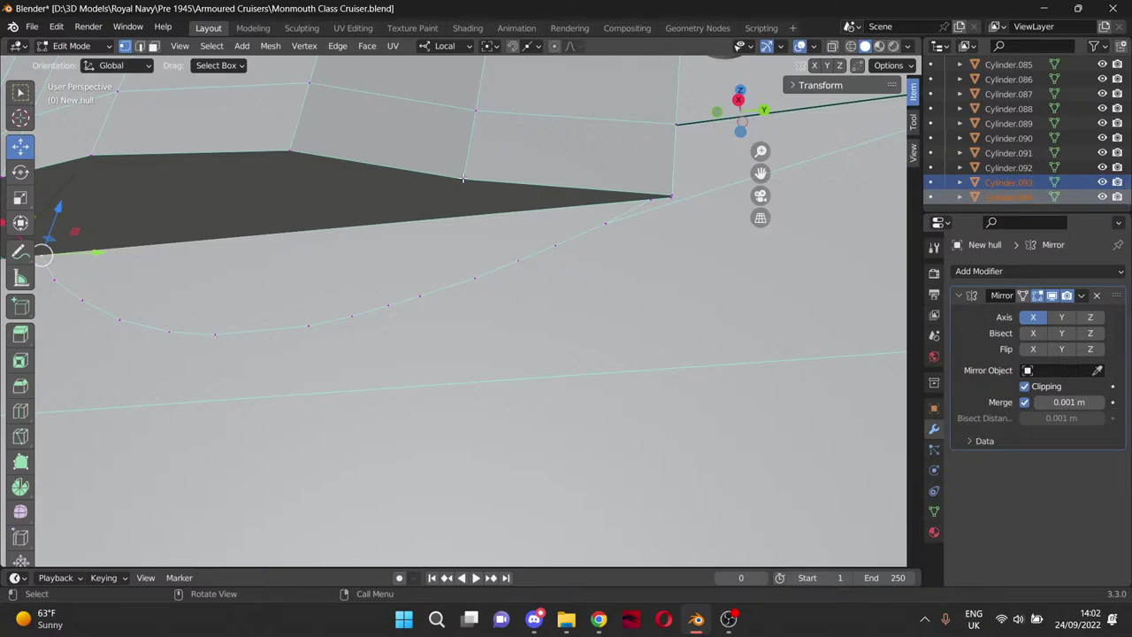
right_click(463, 178, "shift")
left_click(651, 200, "shift")
left_click(606, 224, "shift")
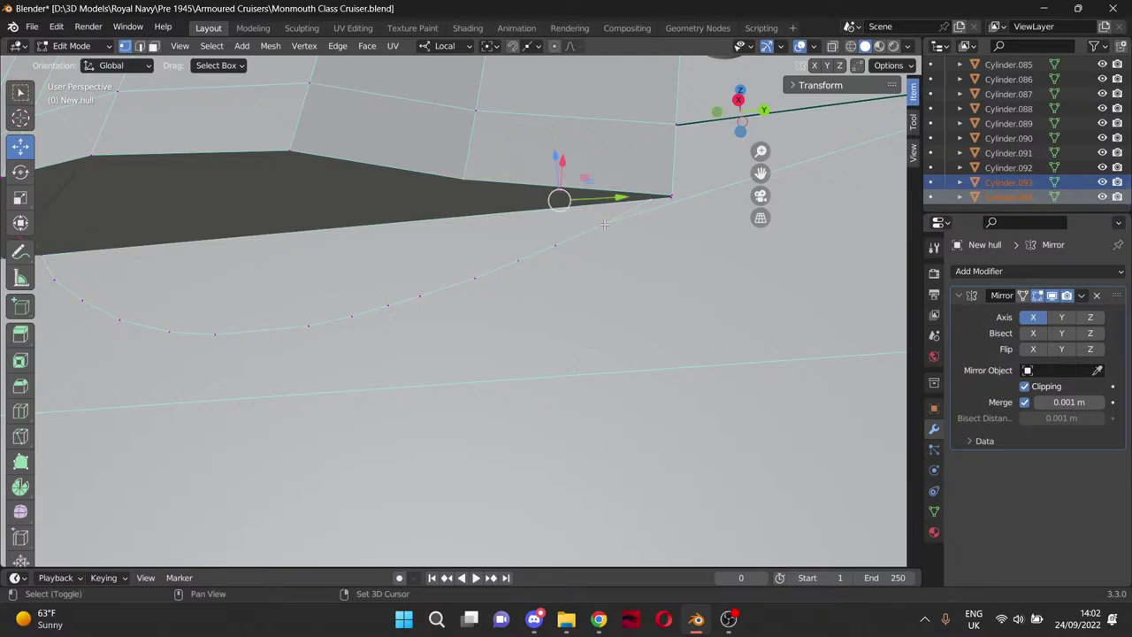
key("f")
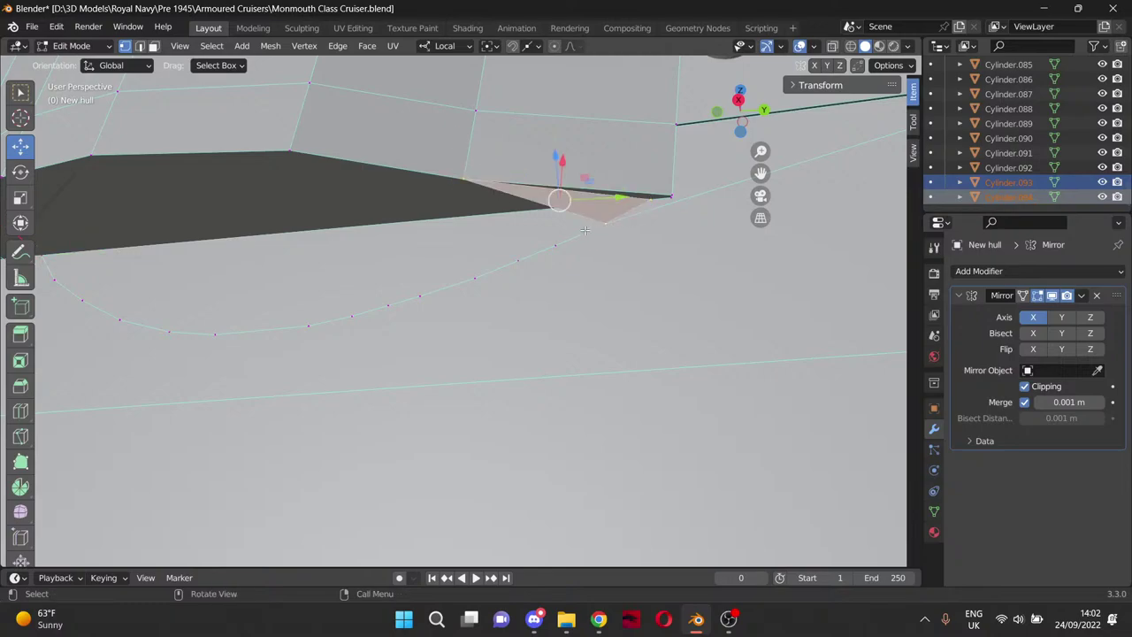
Fill three more triangles fanning aft from the same lower sponson corner to consecutive vertices of the hull curve.
left_click(463, 180)
left_click(556, 244, "shift")
left_click(609, 221, "shift")
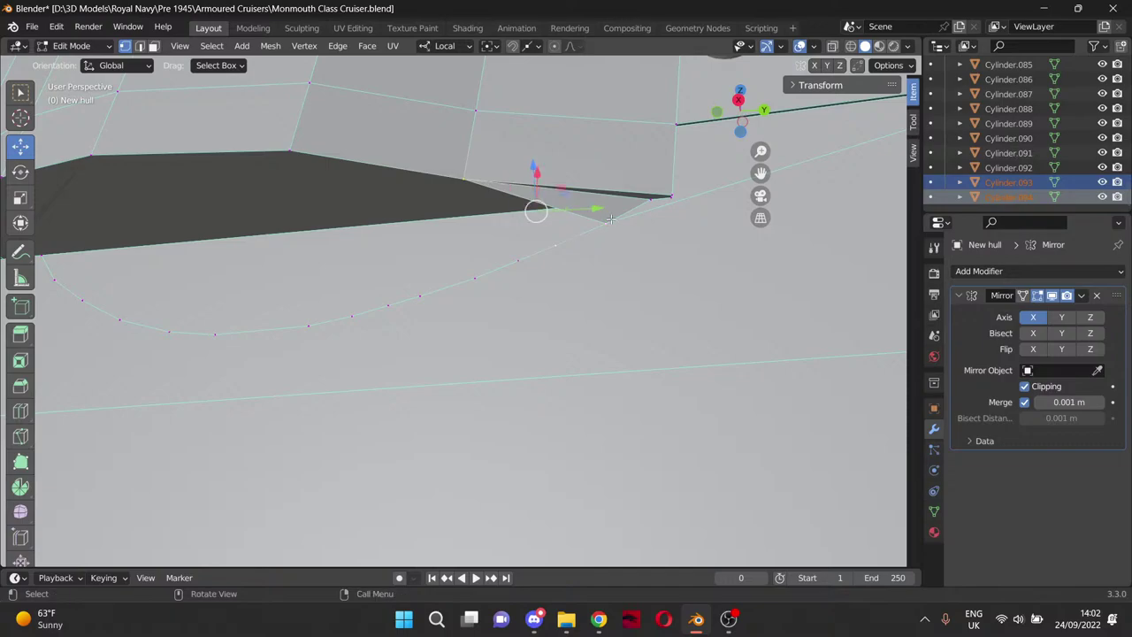
left_click(464, 179)
left_click(539, 257, "shift")
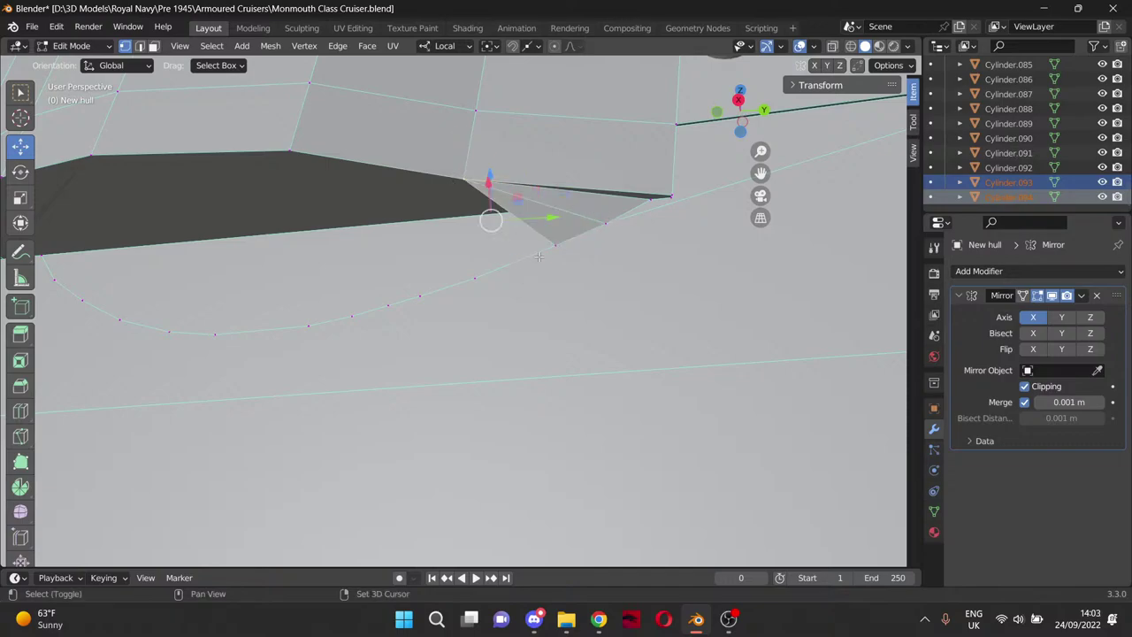
left_click(556, 245, "shift")
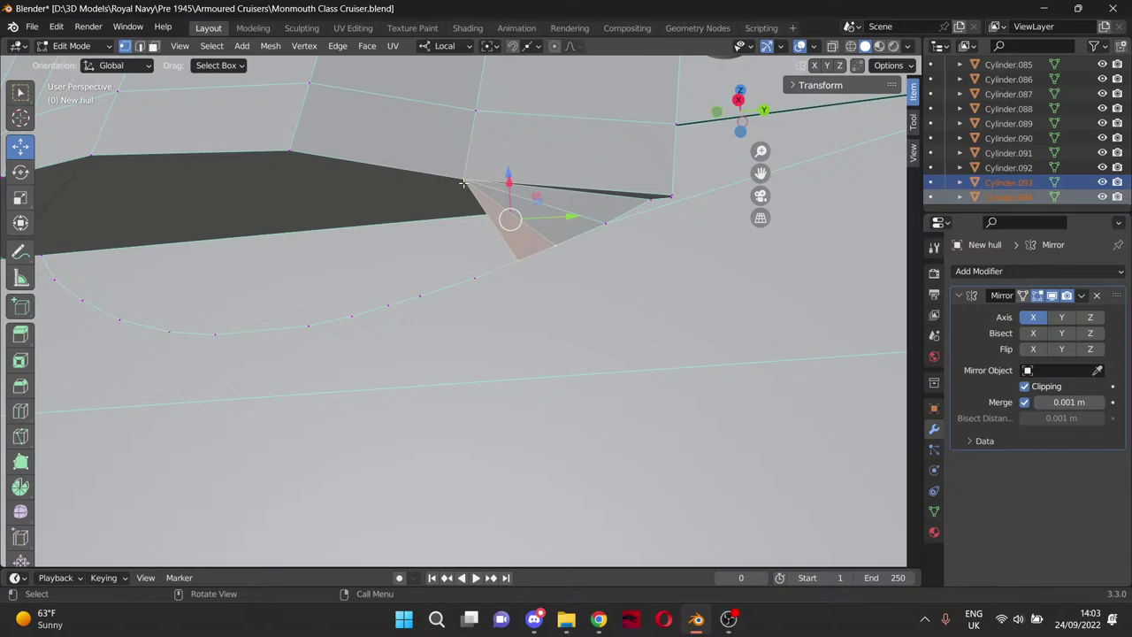
left_click(463, 180)
left_click(474, 279, "shift")
left_click(523, 256, "shift")
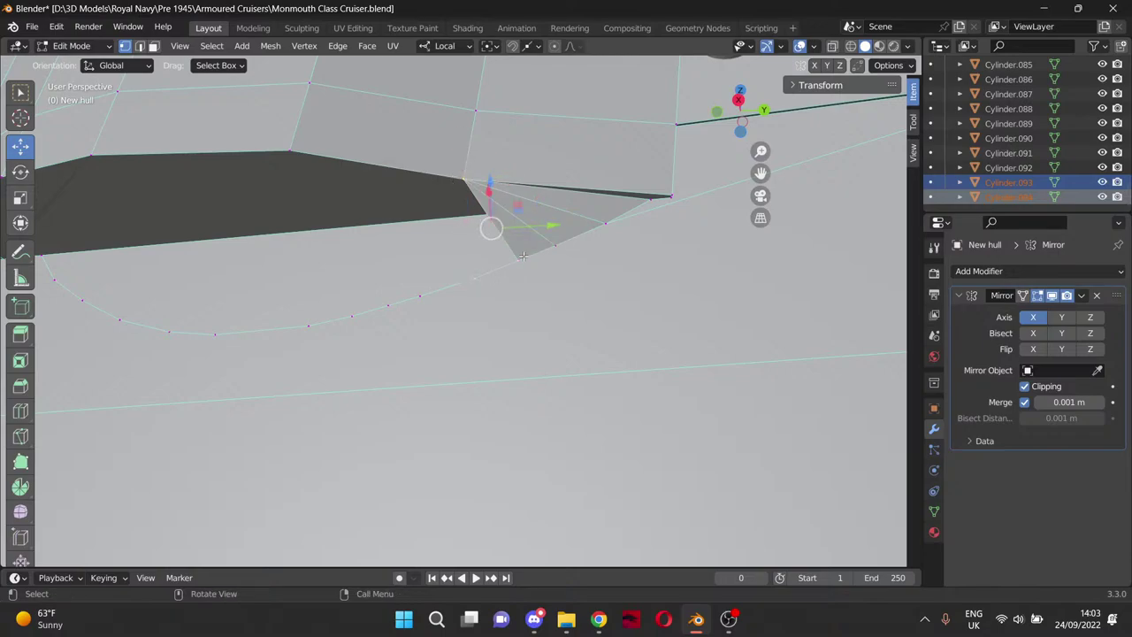
key("f")
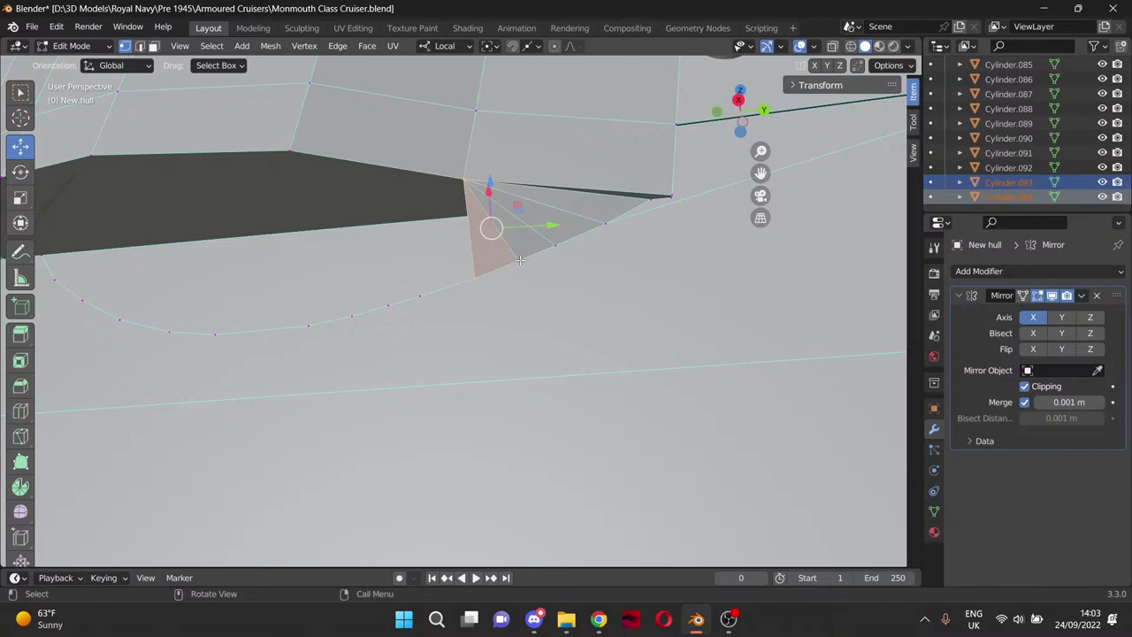
Fill a four-sided face joining the next lower sponson edge aft to the adjacent segment of the hull curve.
left_click_drag(758, 173, 954, 291)
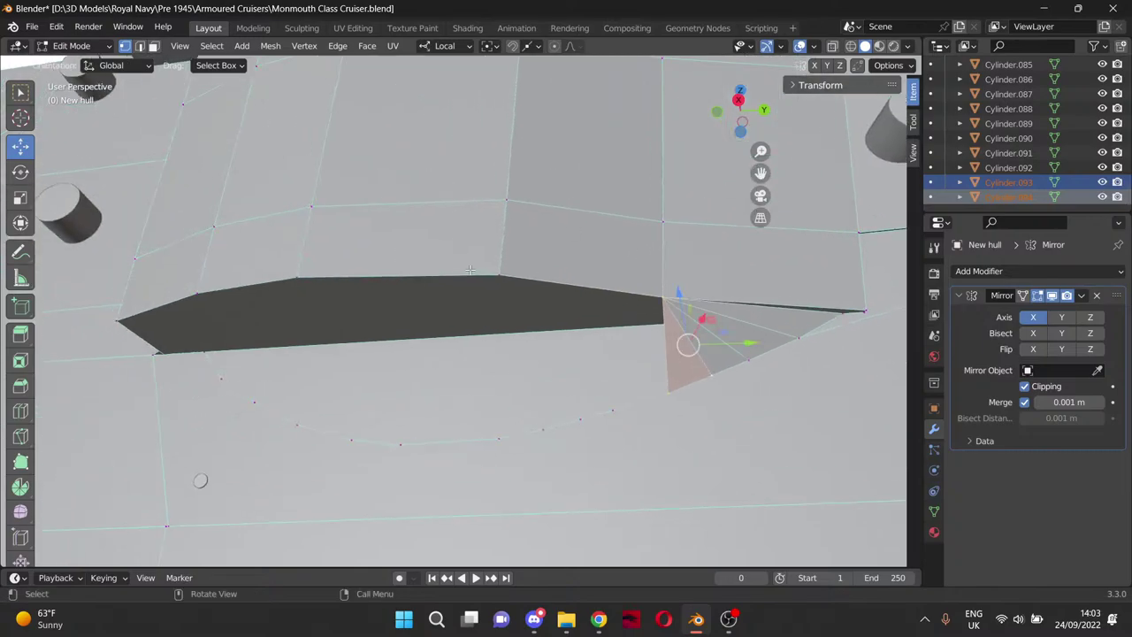
left_click(500, 274)
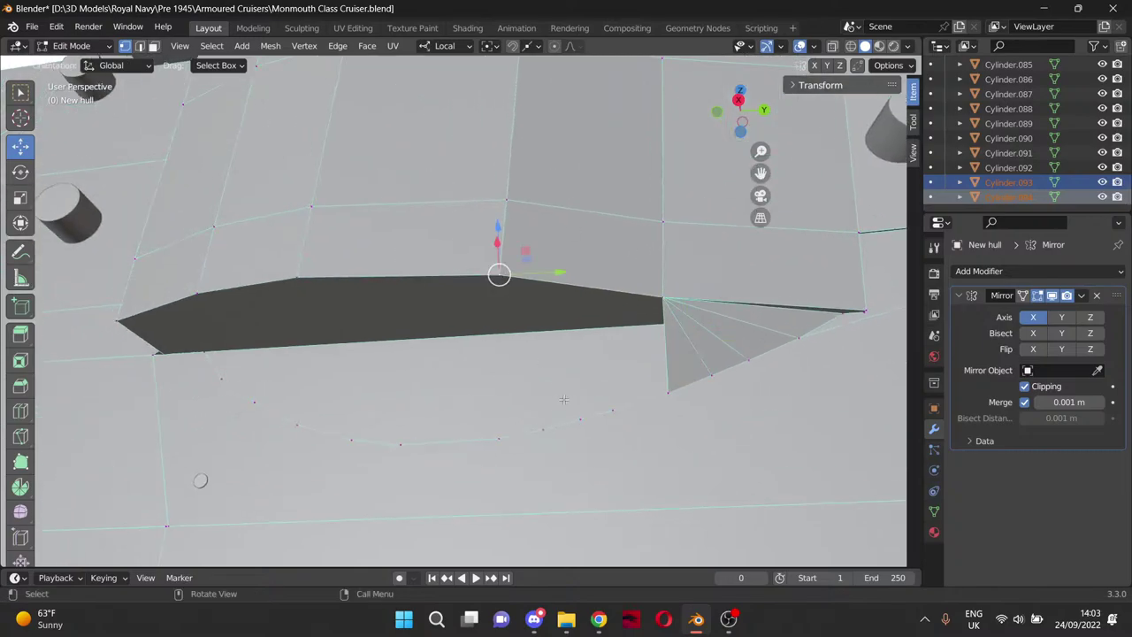
left_click(613, 410, "shift")
left_click(668, 390, "shift")
left_click(664, 299, "shift")
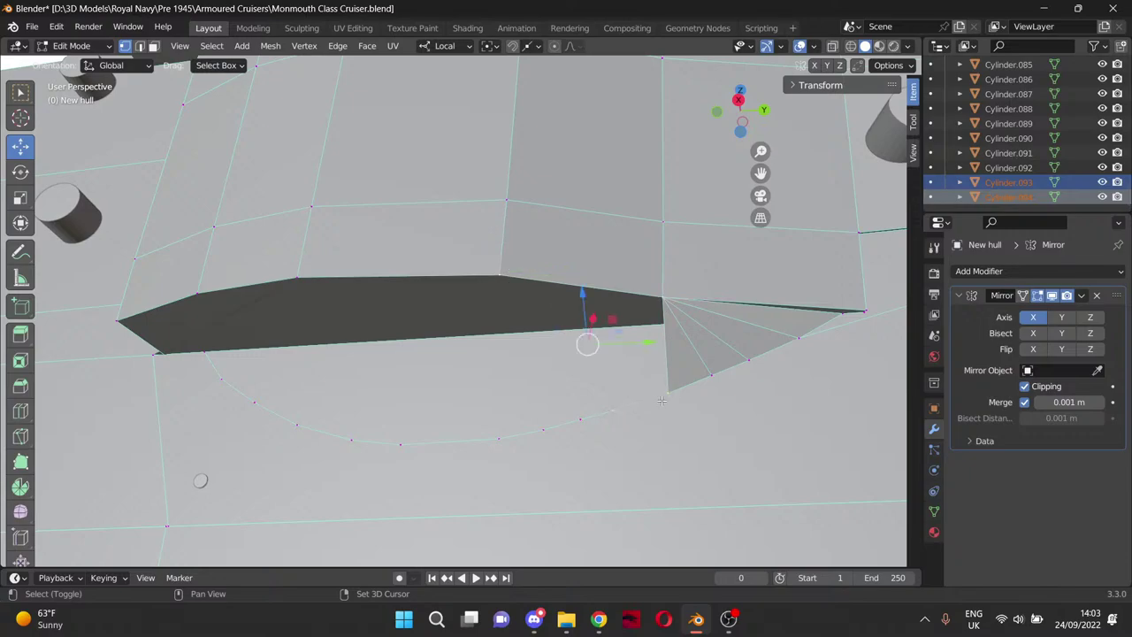
key("f")
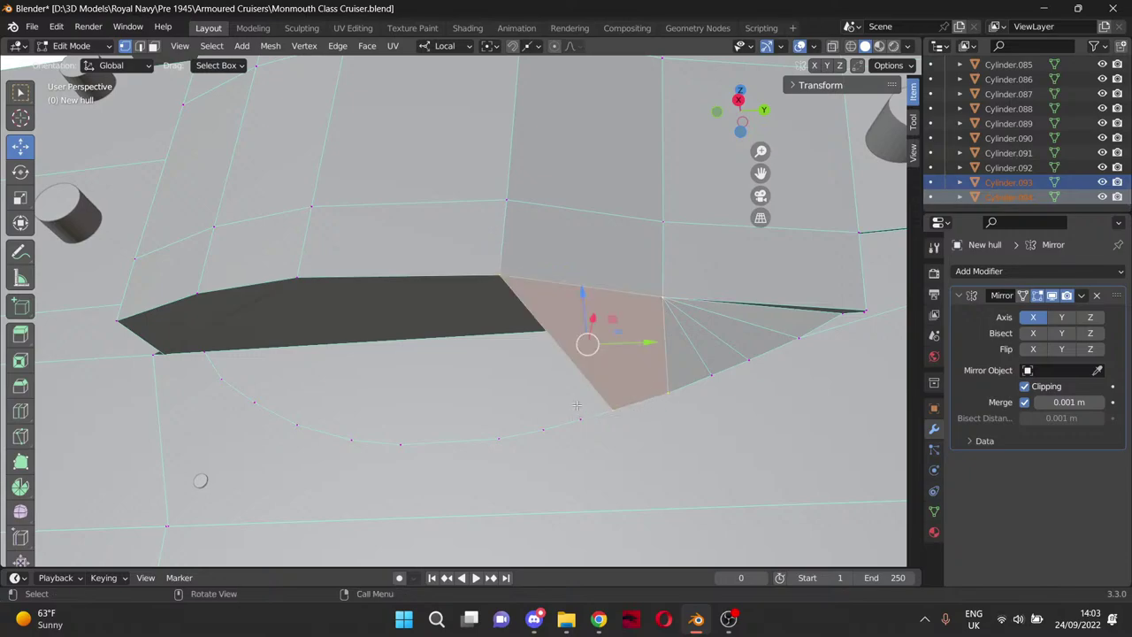
Fill three triangles fanning aft from the sponson's lower corner at the open gap to consecutive vertices of the hull curve.
left_click(495, 275)
left_click(614, 410, "shift")
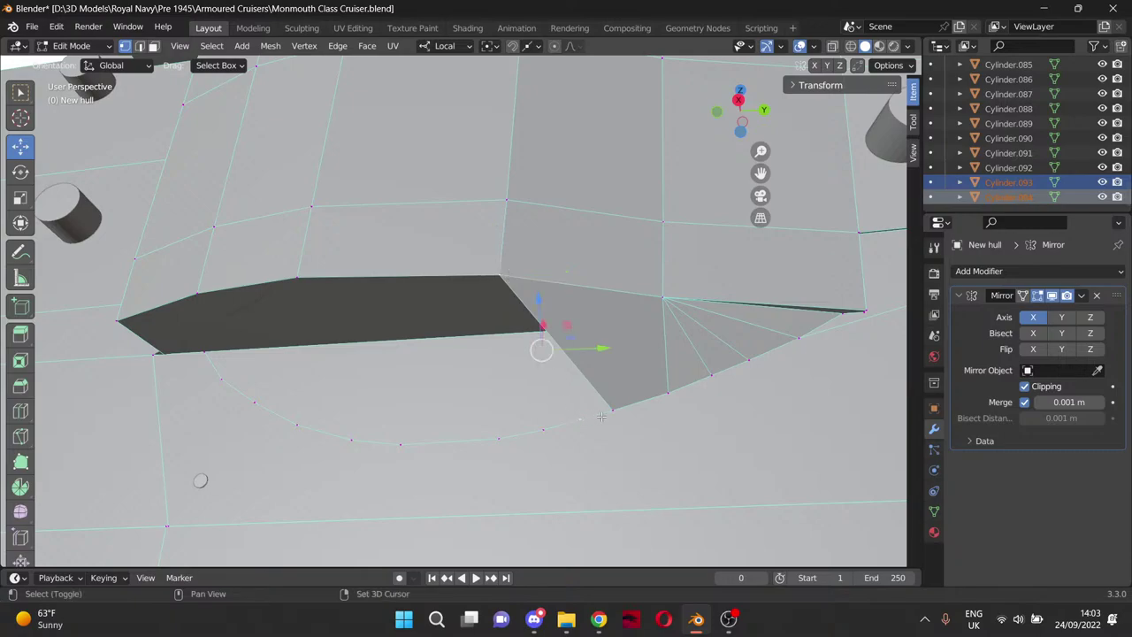
key("f")
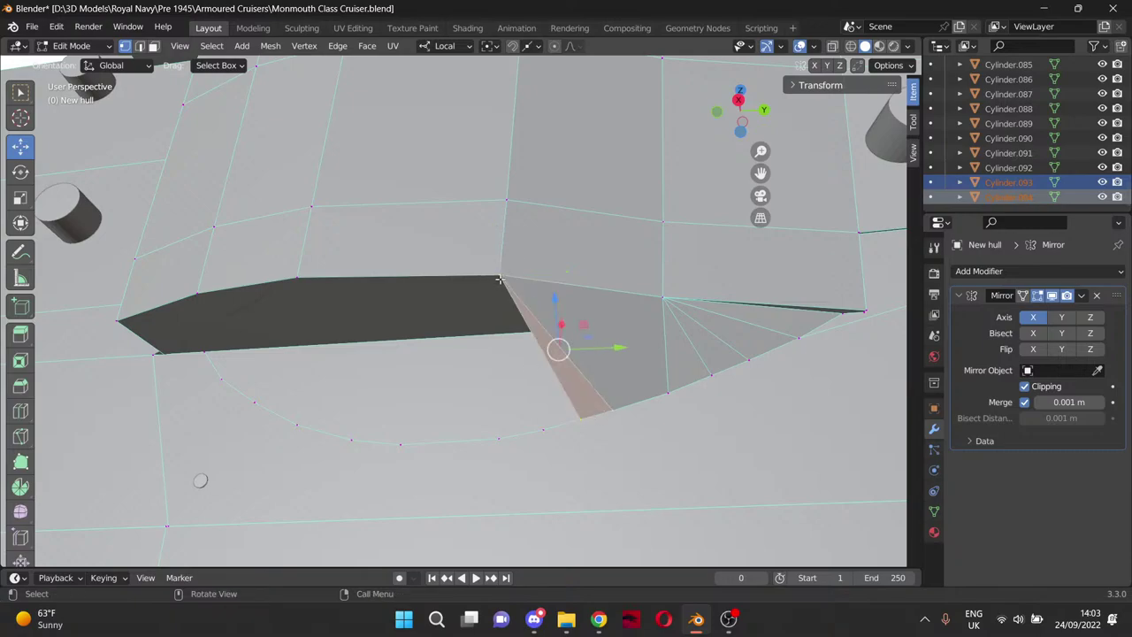
left_click(500, 278)
left_click(544, 431, "shift")
left_click(580, 417, "shift")
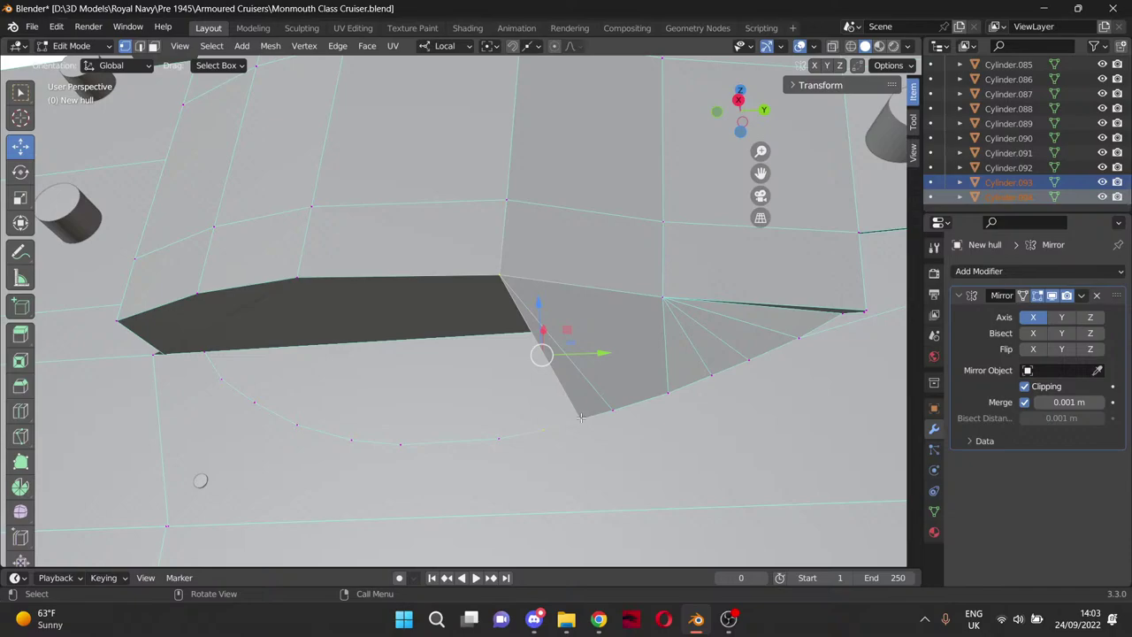
key("f")
left_click(504, 278)
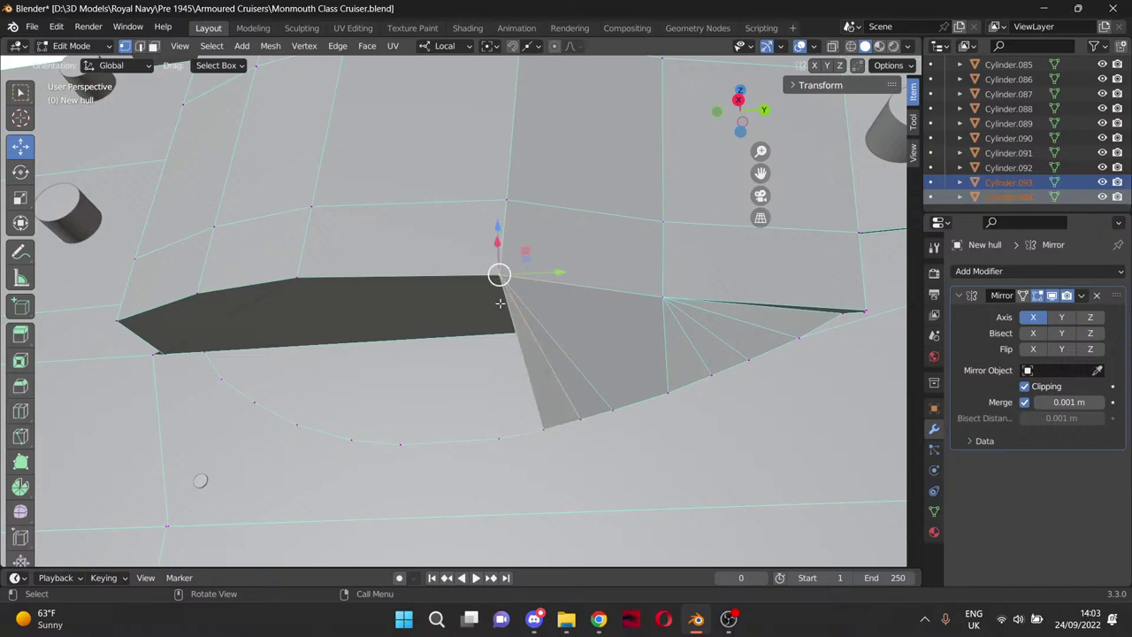
left_click(500, 438, "shift")
left_click(538, 435, "shift")
key("f")
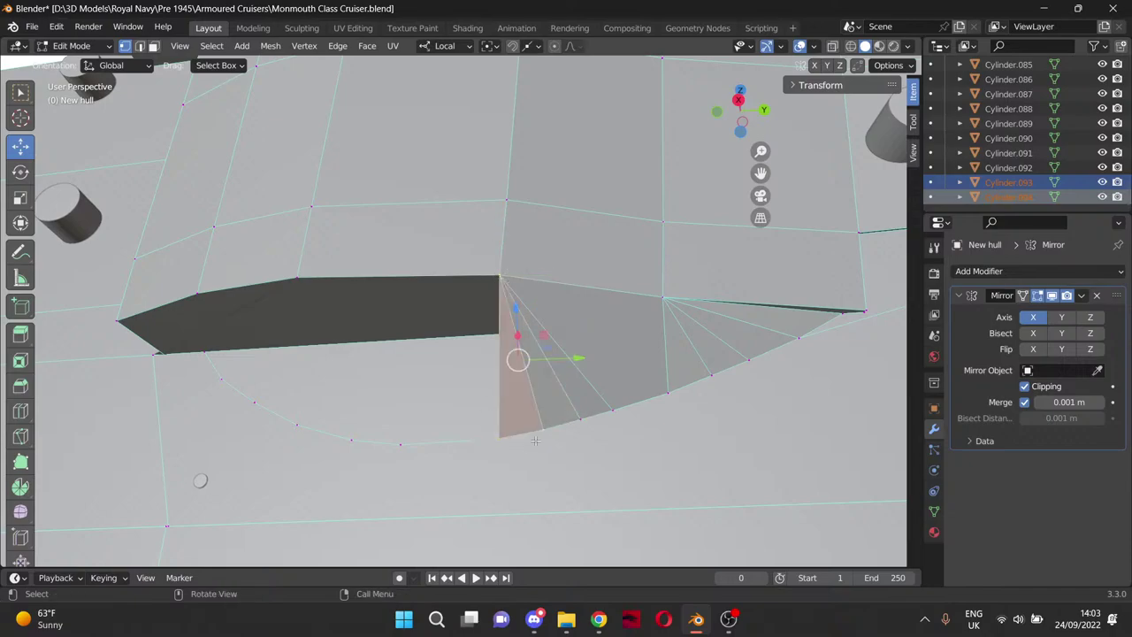
Fill one more triangle from that corner across the curve's long segment, and another joining its aft vertex to the next lower sponson edge.
left_click_drag(761, 173, 899, 122)
left_click(639, 225)
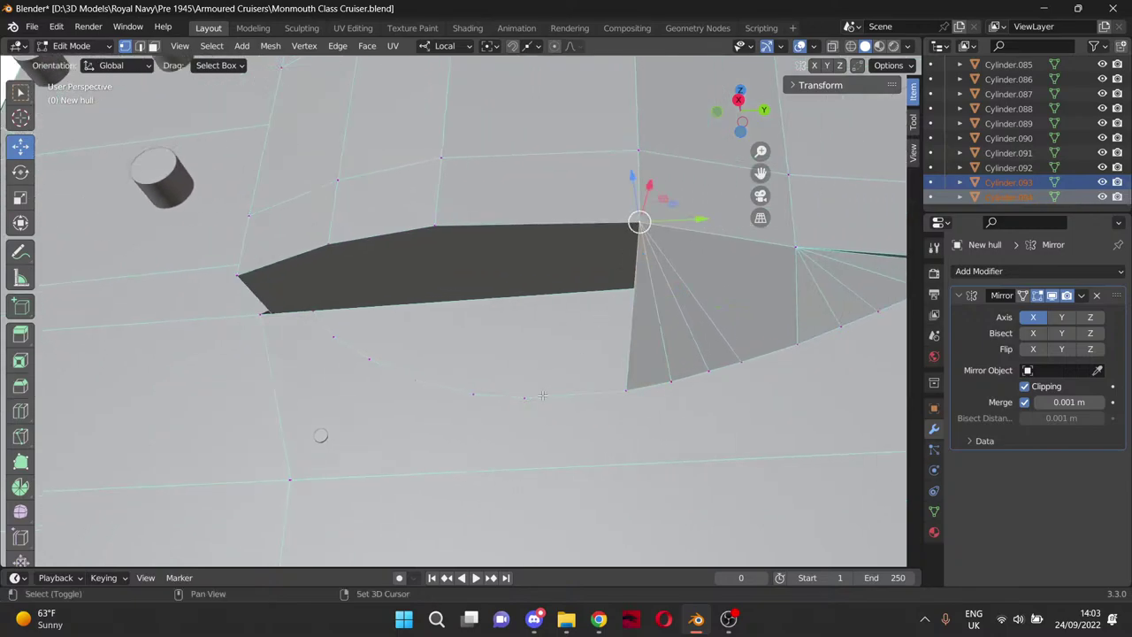
left_click(524, 398, "shift")
left_click(626, 389, "shift")
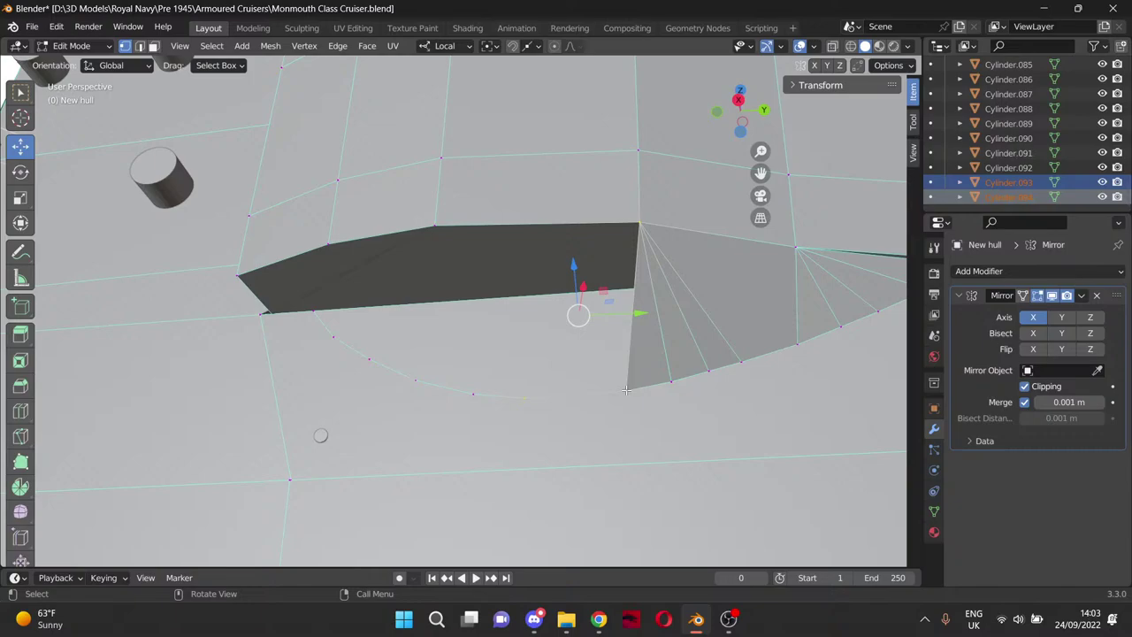
key("f")
left_click(525, 392)
left_click(434, 225, "shift")
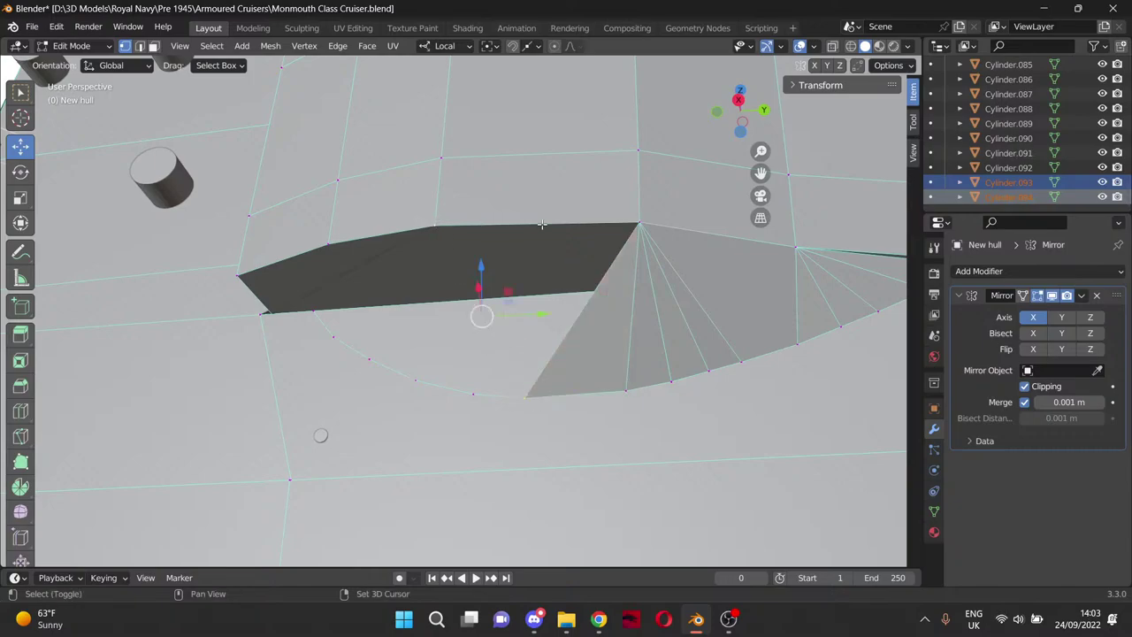
left_click(636, 225, "shift")
key("f")
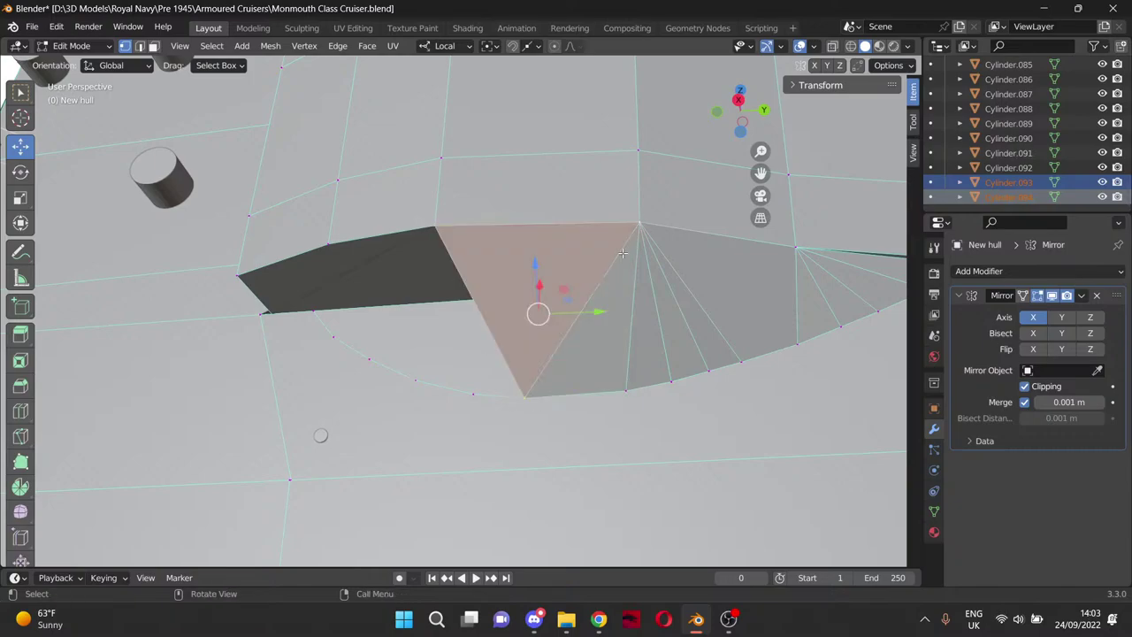
Fill two triangles from the next lower sponson corner aft to the next two segments of the hull curve.
left_click(526, 392)
left_click(473, 394, "shift")
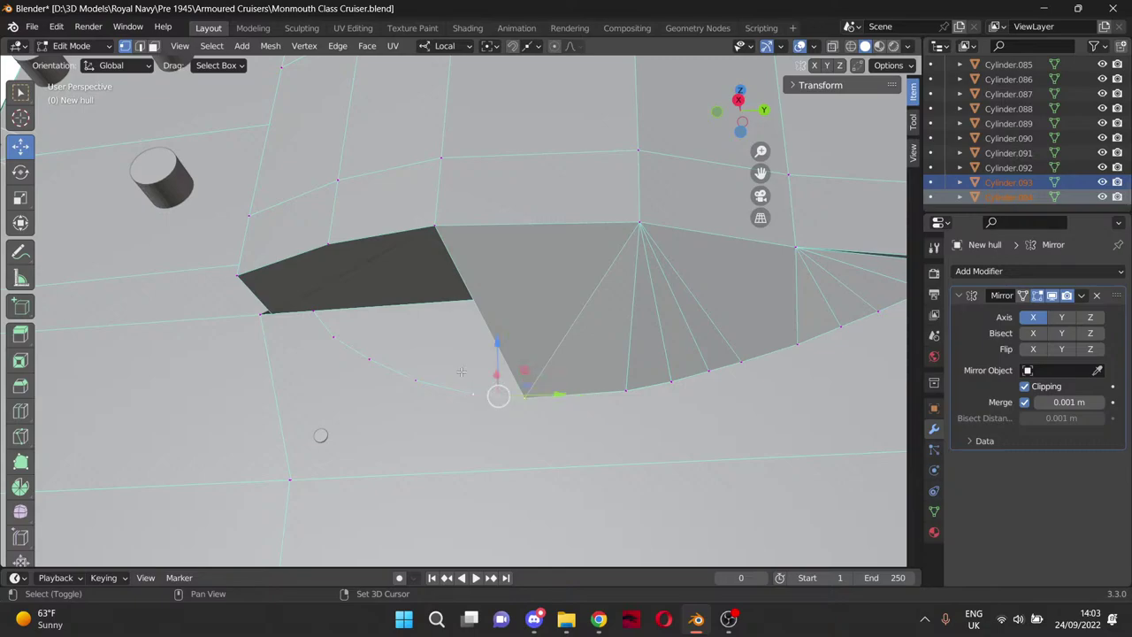
left_click(436, 228, "shift")
key("f")
middle_click_drag(425, 354, 470, 365)
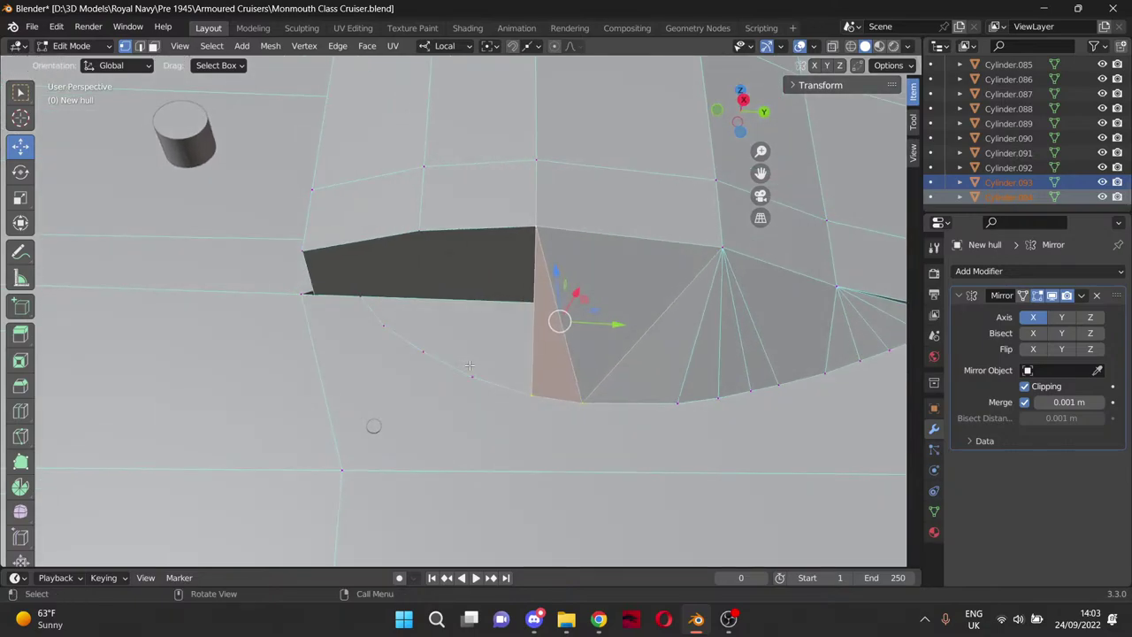
left_click(471, 376)
left_click(535, 229, "shift")
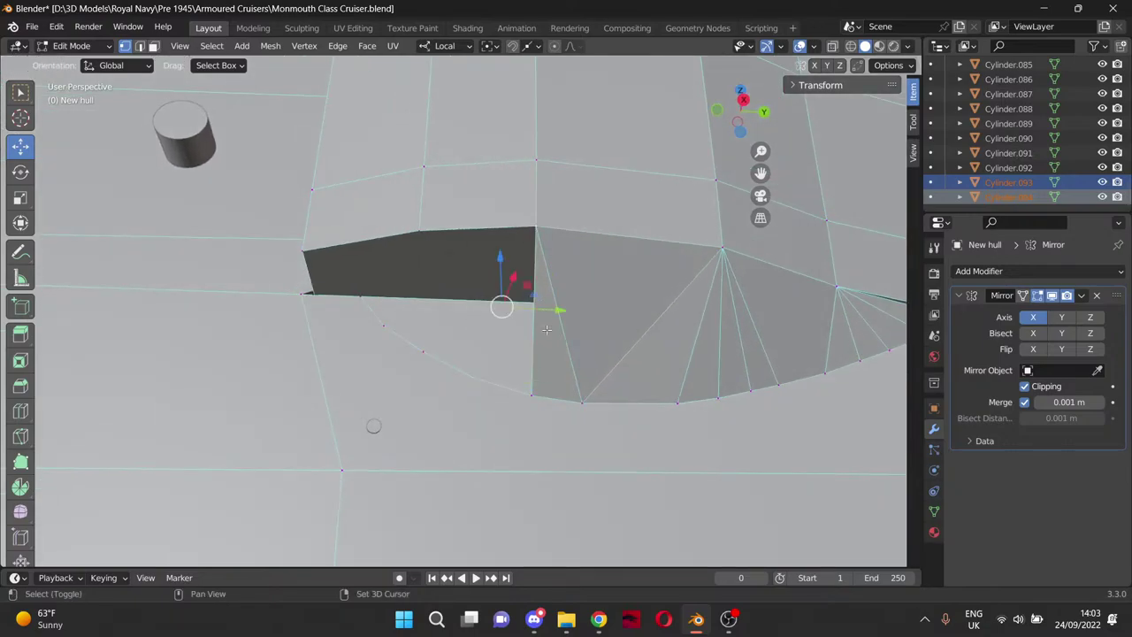
left_click(533, 395, "shift")
key("f")
Fill a triangle between the reached curve vertex and the next lower sponson edge aft, plus one from that edge's aft corner to the adjacent curve segment.
left_click(470, 378)
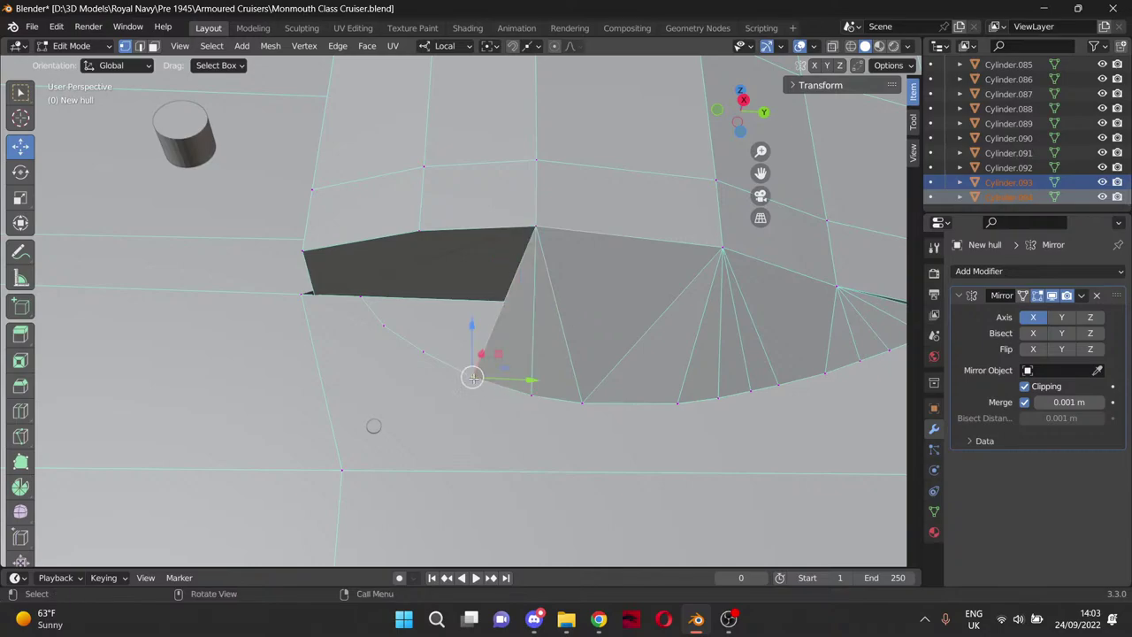
left_click(416, 230, "shift")
left_click(536, 228, "shift")
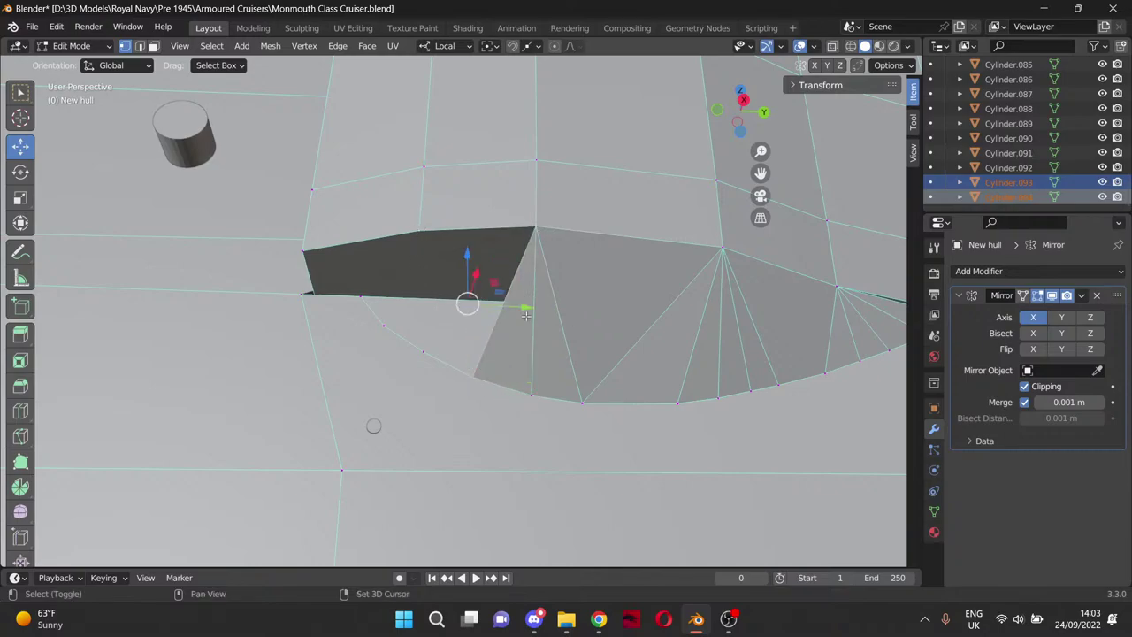
key("f")
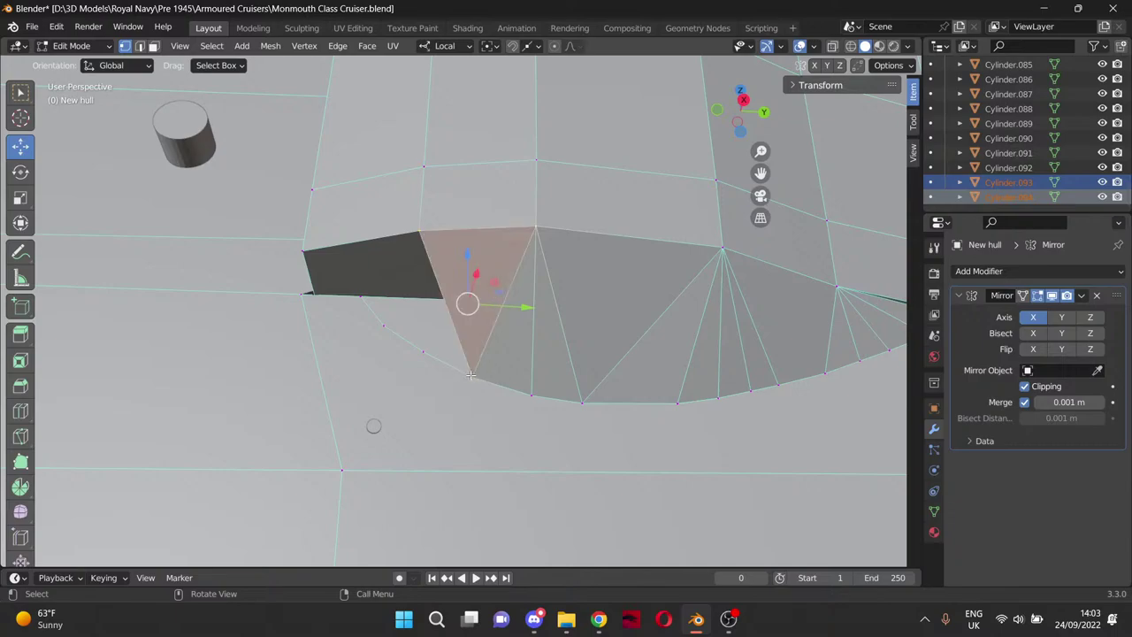
left_click(471, 375)
left_click(424, 353, "shift")
left_click(416, 234, "shift")
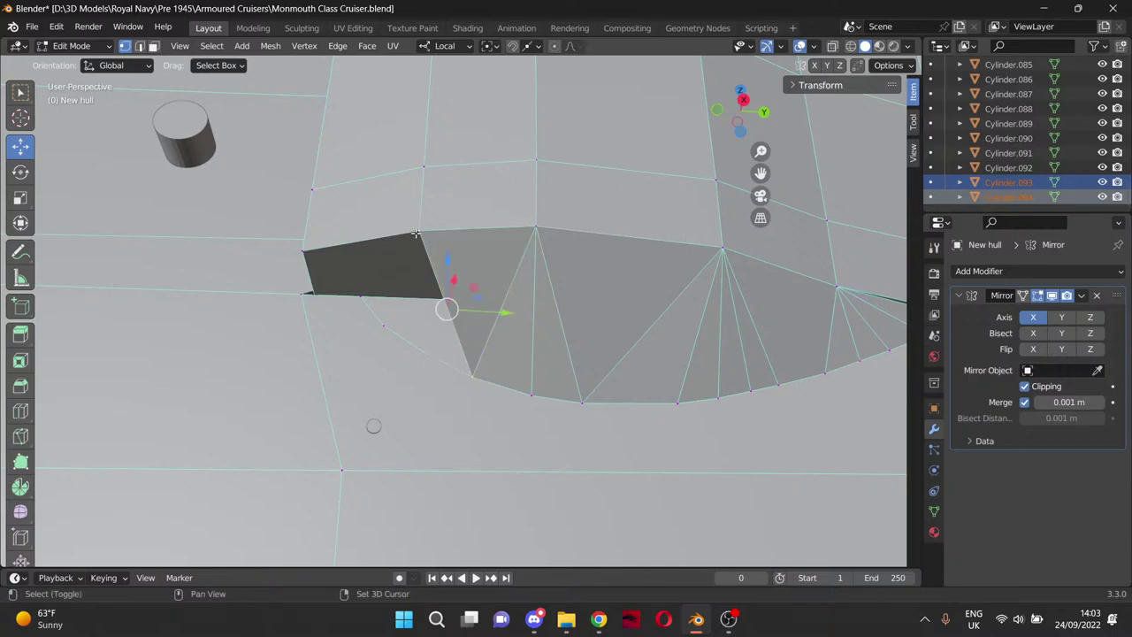
key("f")
Fill two more triangles from the same lower sponson corner to the last two curve segments at the aft end, leaving nothing selected.
middle_click_drag(432, 401, 453, 400)
left_click(474, 370)
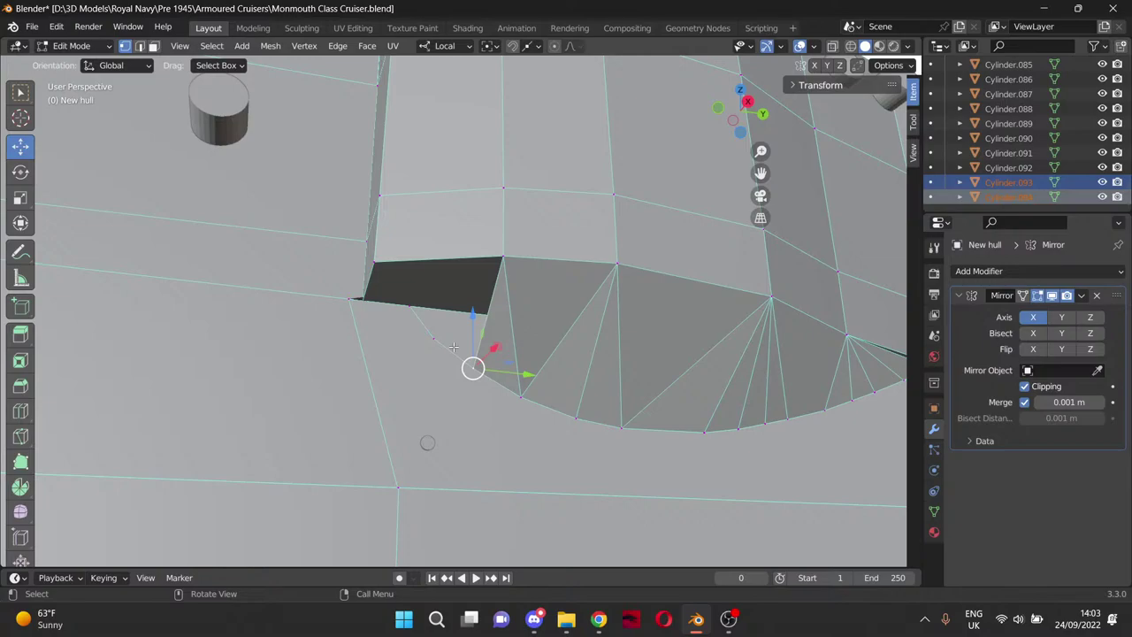
left_click(434, 340, "shift")
left_click(505, 258, "shift")
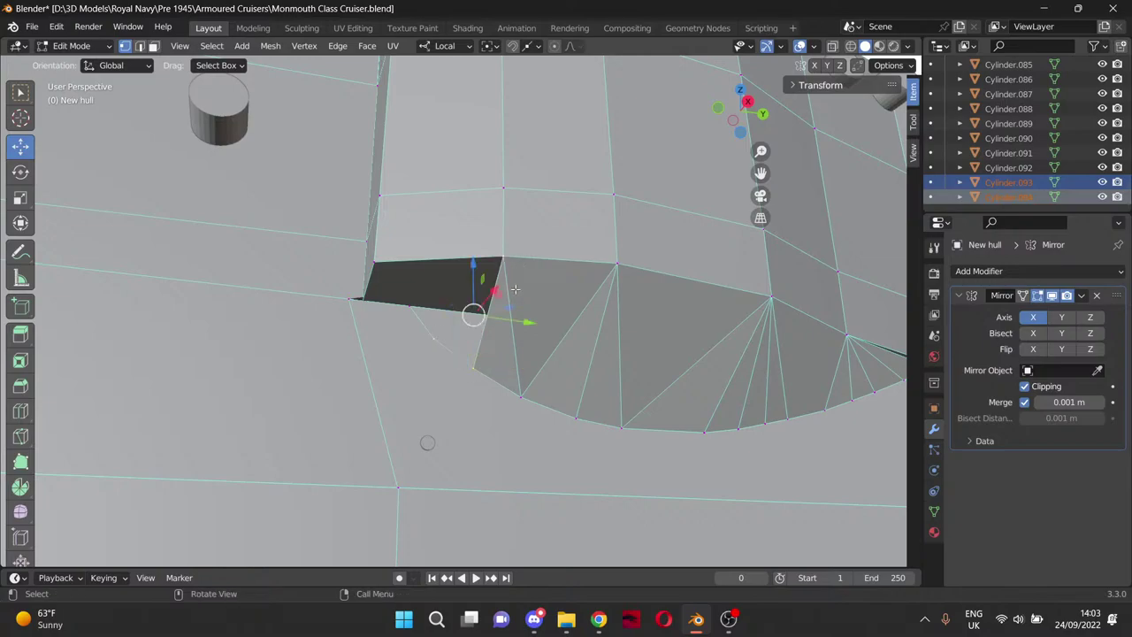
key("f")
left_click(436, 339)
left_click(410, 307, "shift")
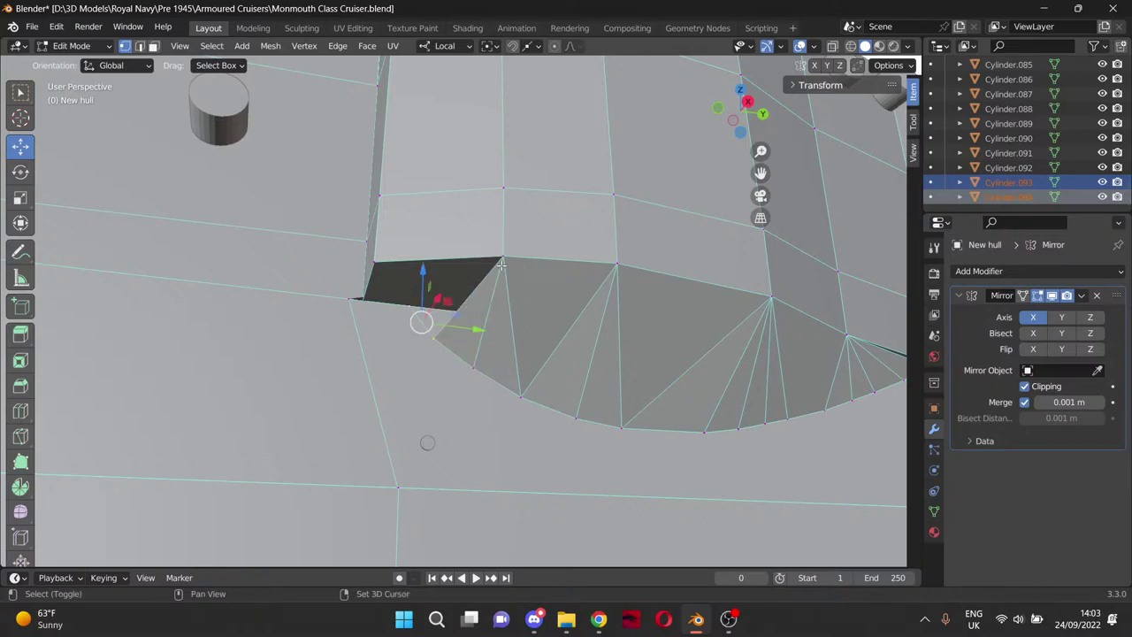
left_click(502, 260, "shift")
key("f")
left_click(486, 445)
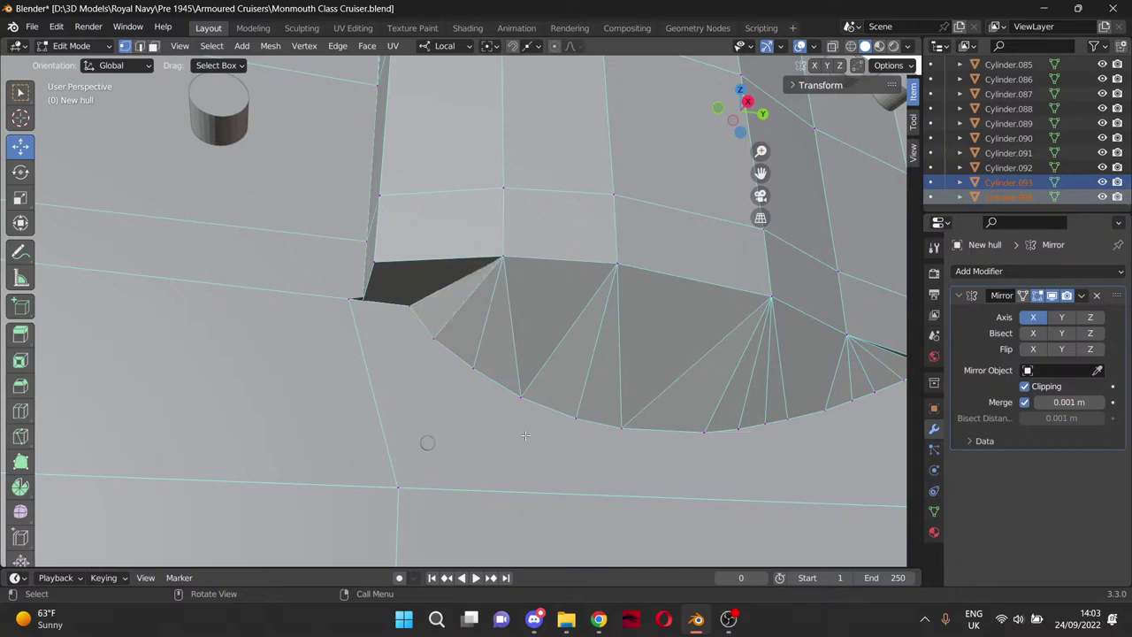
Move the two aft vertices along the forward sponson's underside edge forward about 0.063 m in Y.
scroll(526, 436, "down", 8)
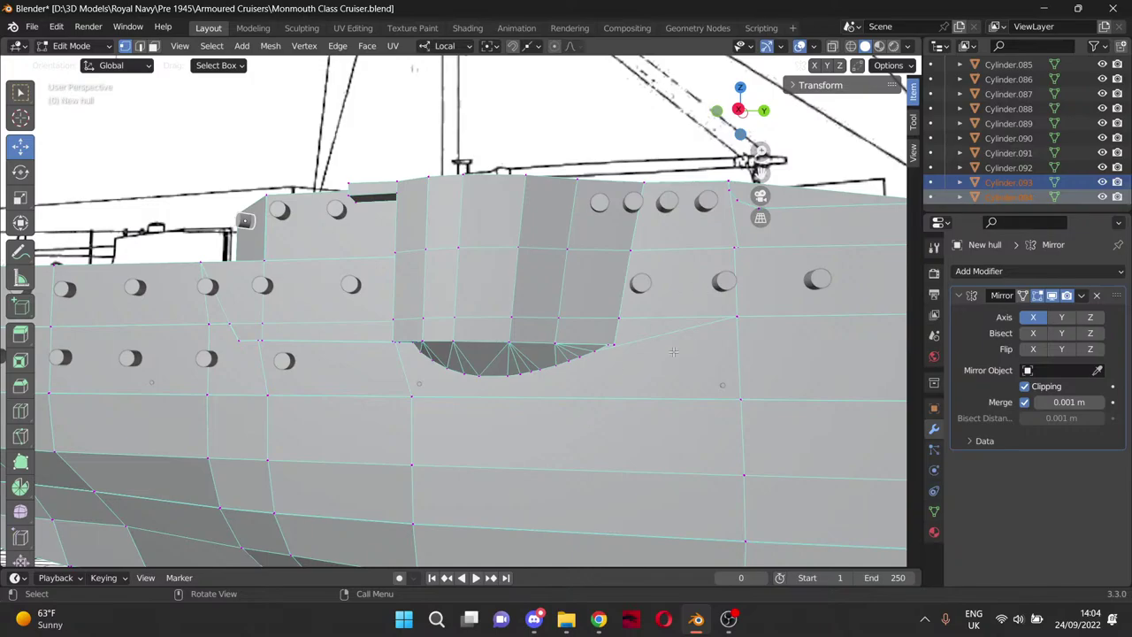
scroll(673, 352, "down", 5)
middle_click_drag(673, 352, 779, 230)
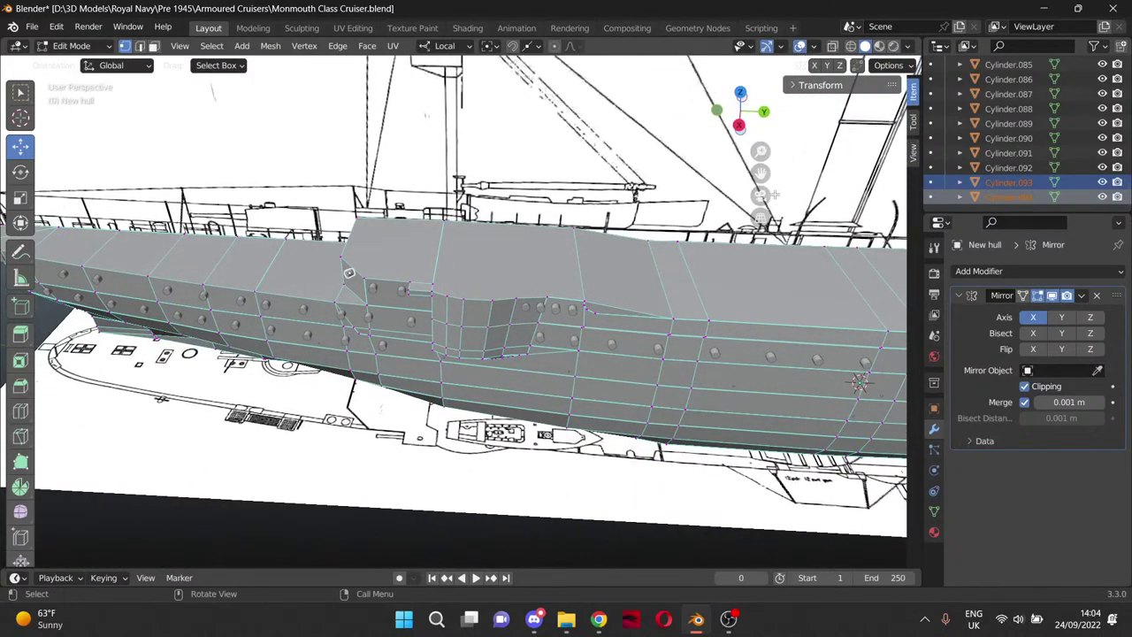
left_click_drag(761, 173, 72, 108)
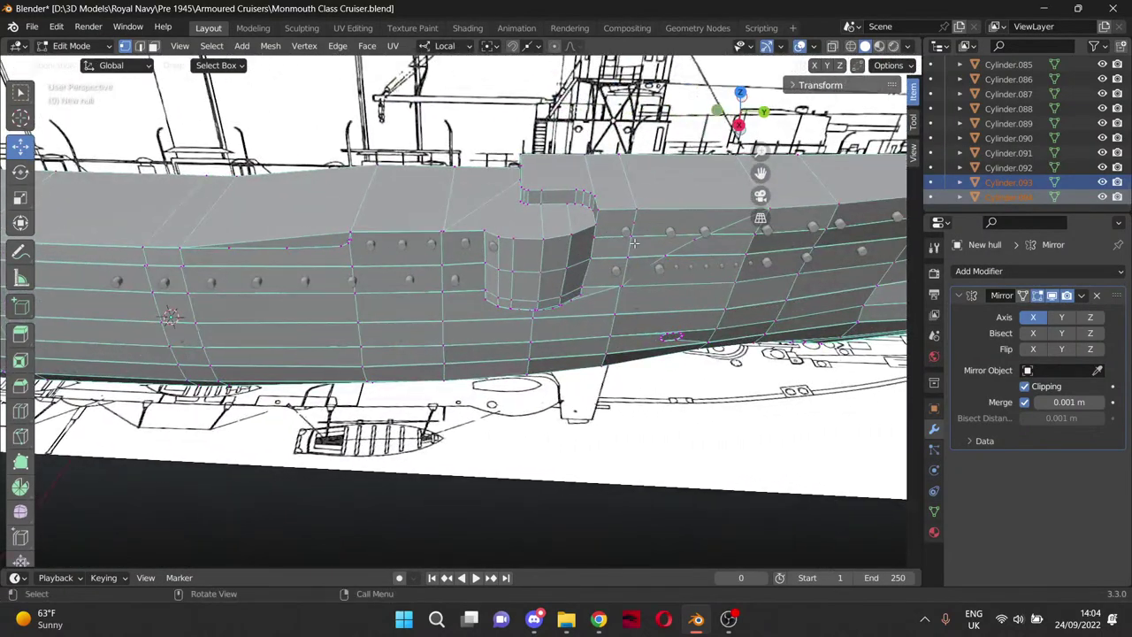
middle_click_drag(634, 243, 551, 194)
left_click_drag(760, 174, 761, 173)
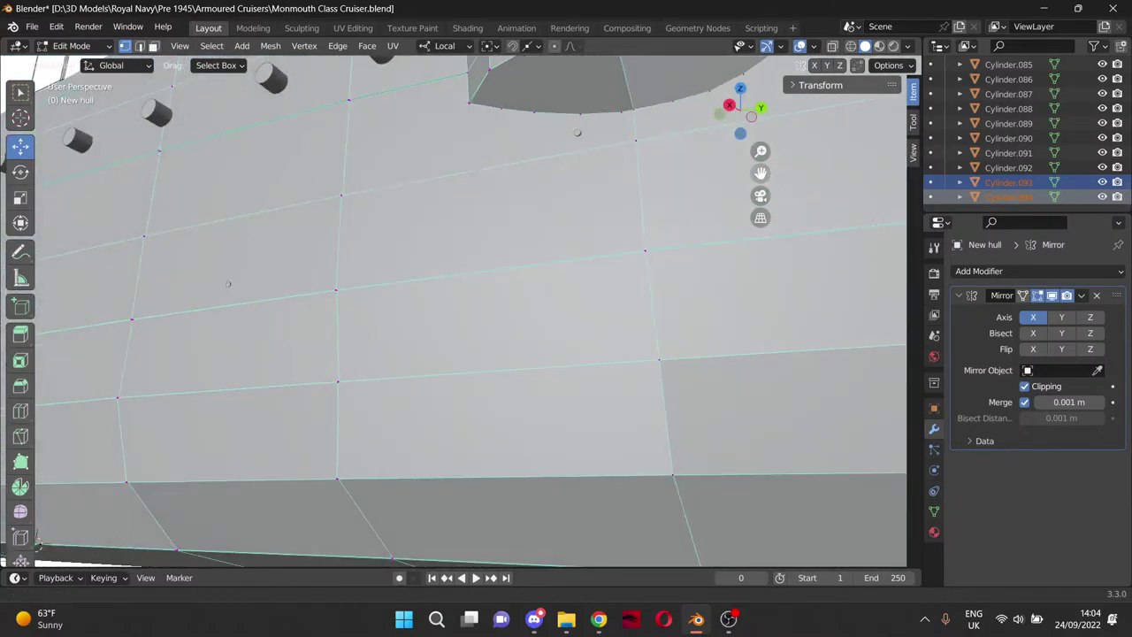
middle_click_drag(495, 221, 659, 164)
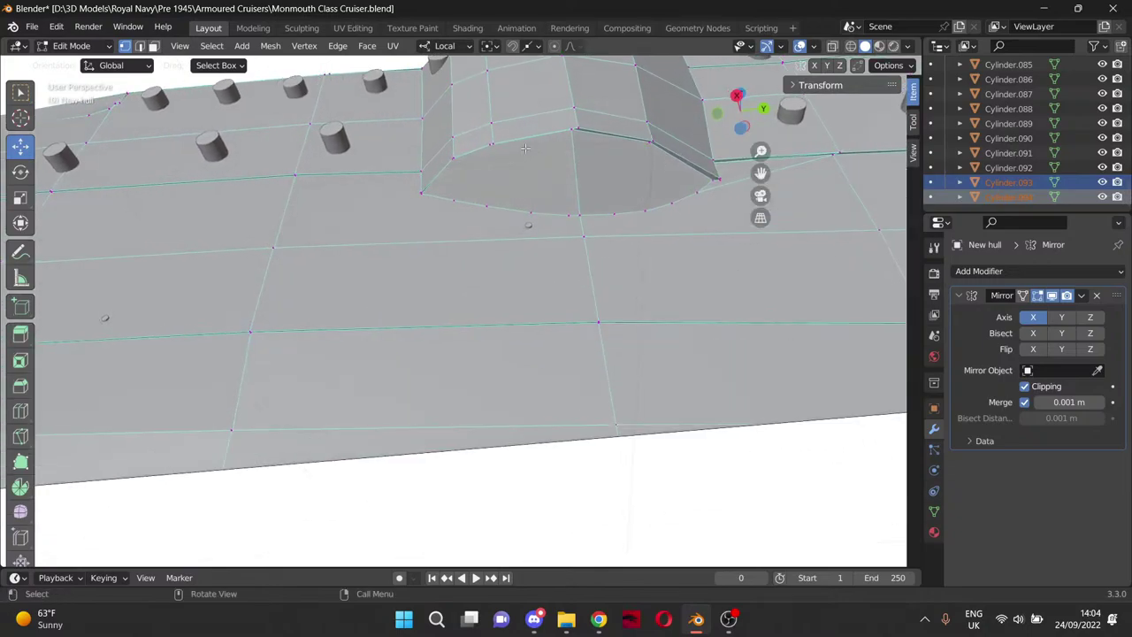
left_click(464, 160)
scroll(464, 160, "up", 4)
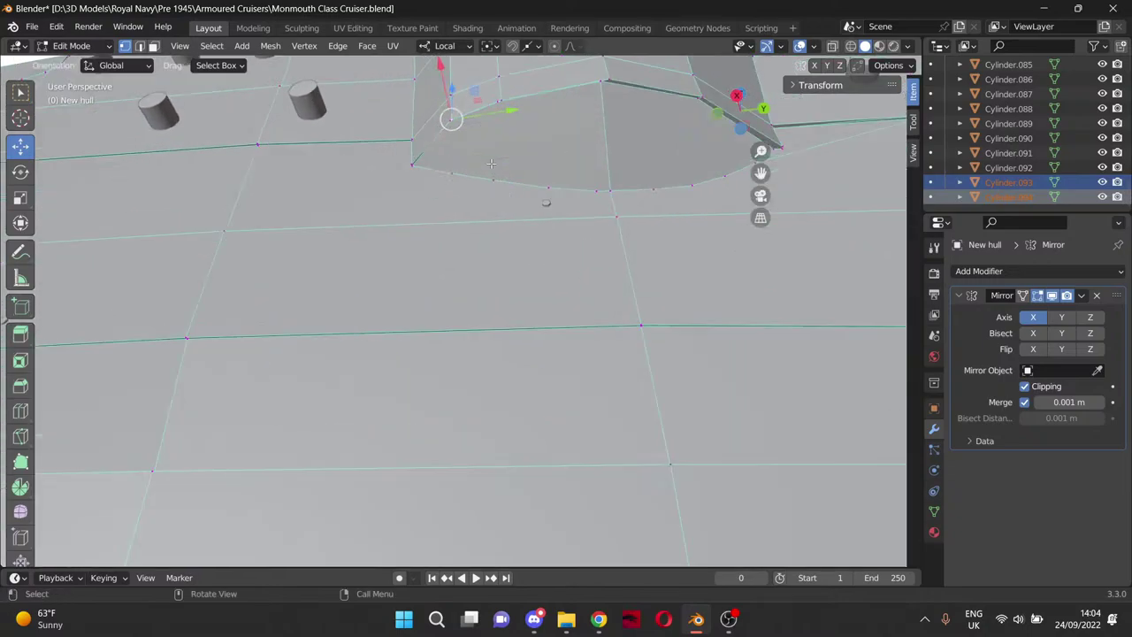
left_click_drag(760, 174, 677, 510)
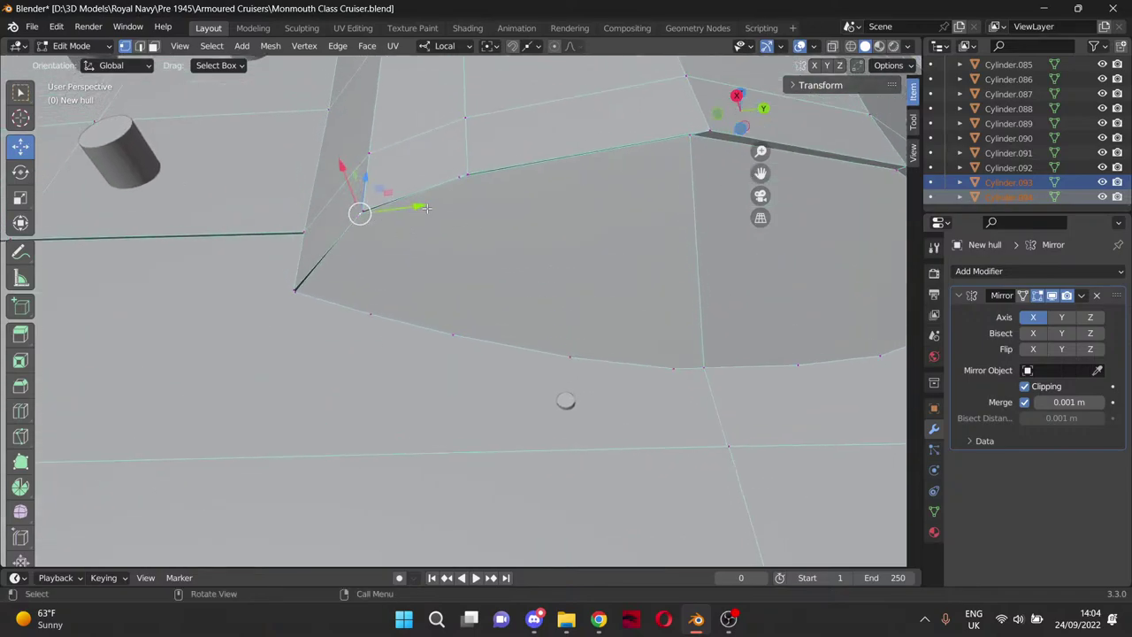
key("shift")
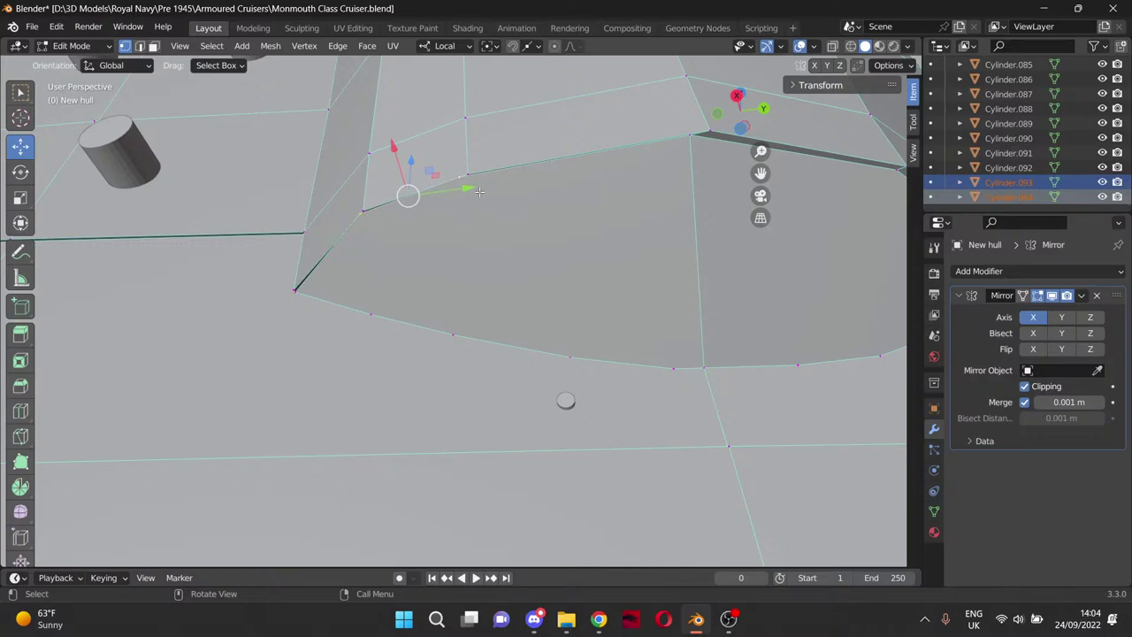
key("g")
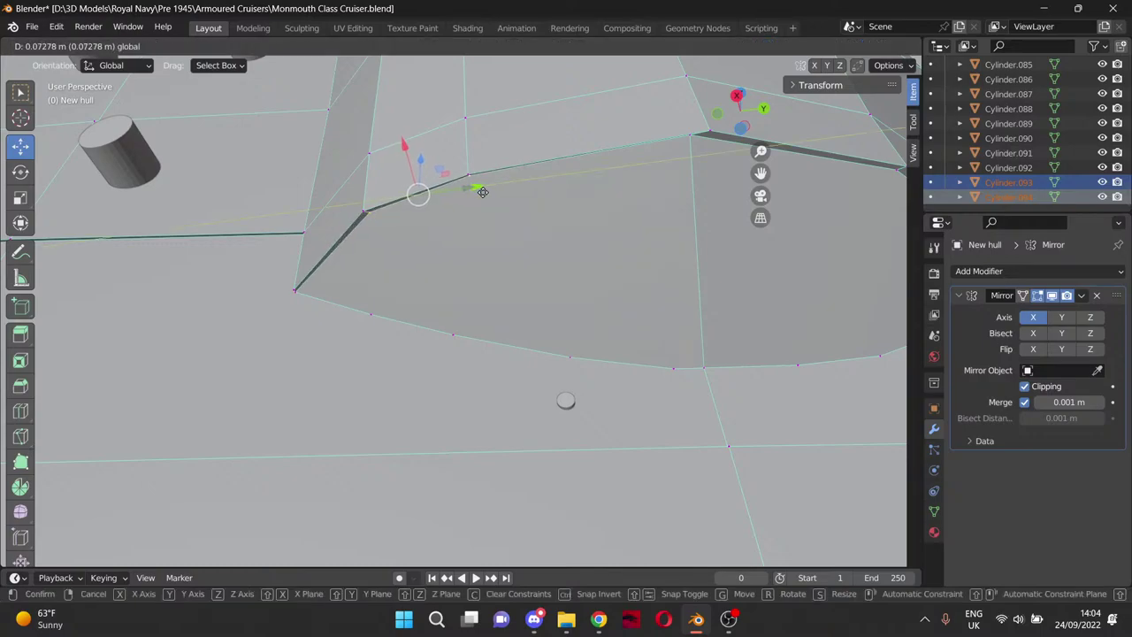
left_click(481, 192)
Nudge the forward sponson's middle underside vertex and its aft neighbour slightly inboard in X, and move the middle one about 0.097 m forward in Y.
middle_click_drag(480, 192, 569, 162)
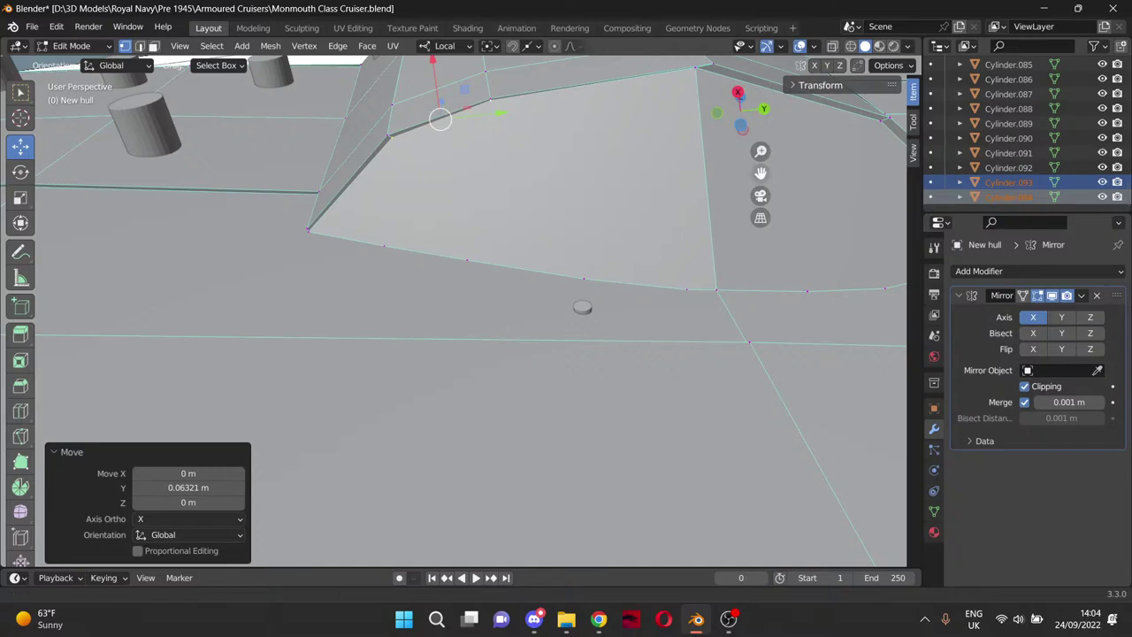
left_click_drag(761, 173, 504, 266)
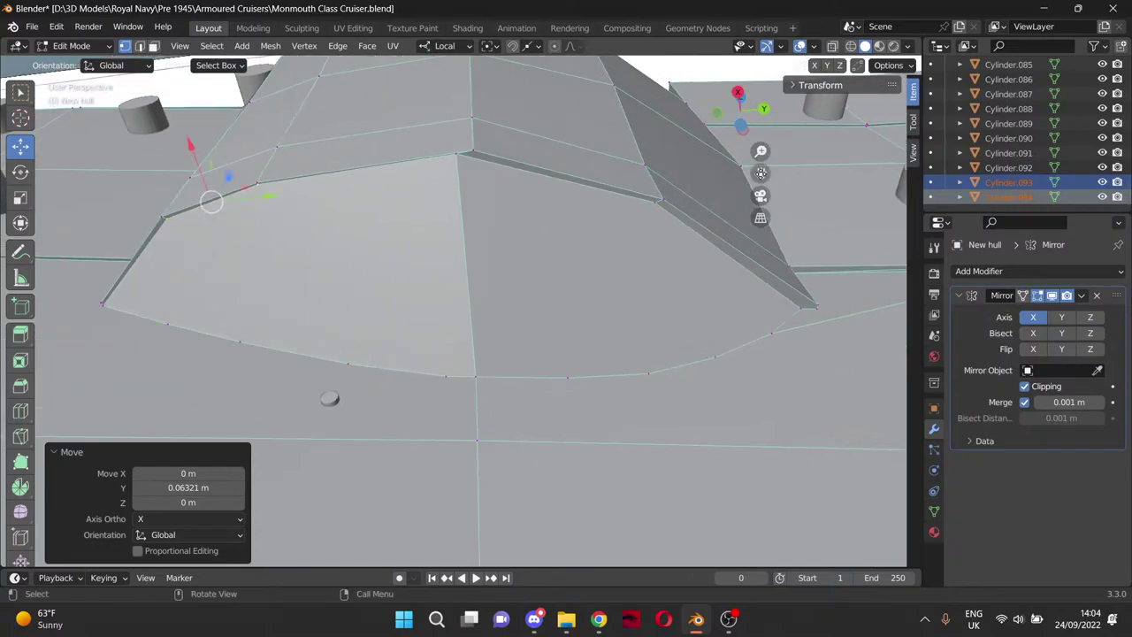
left_click(256, 183, "shift")
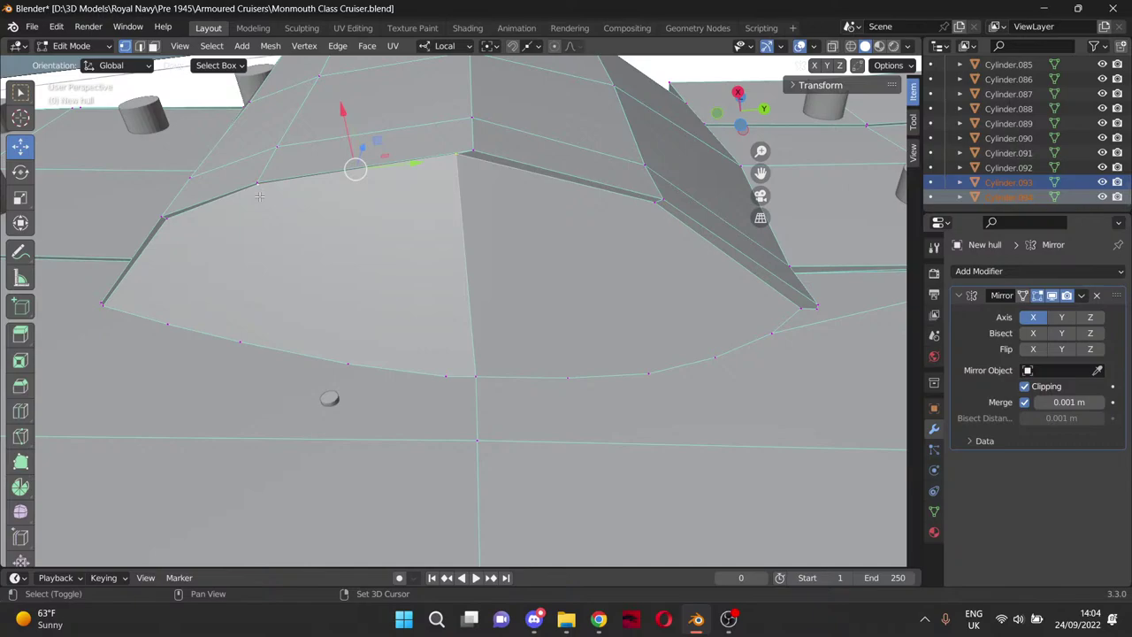
left_click_drag(343, 113, 345, 120)
left_click(456, 160)
left_click_drag(515, 154, 531, 152)
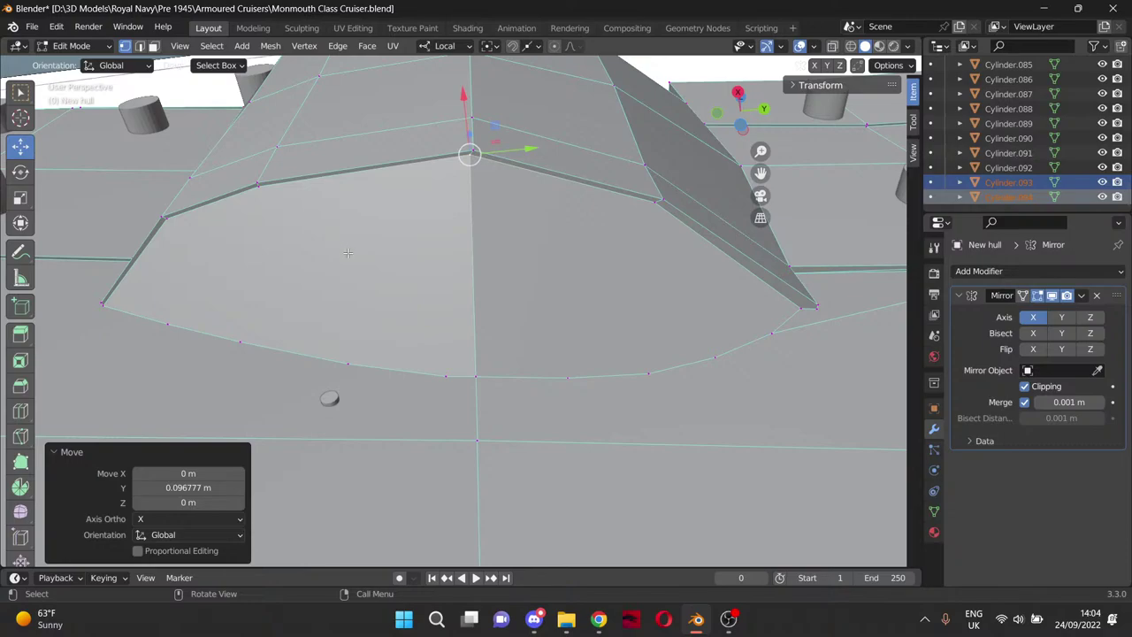
Knife-cut the forward sponson's underside face from the first curve vertex at its aft end to the nearest angled corner on the sponson's lower edge.
key("KP_3")
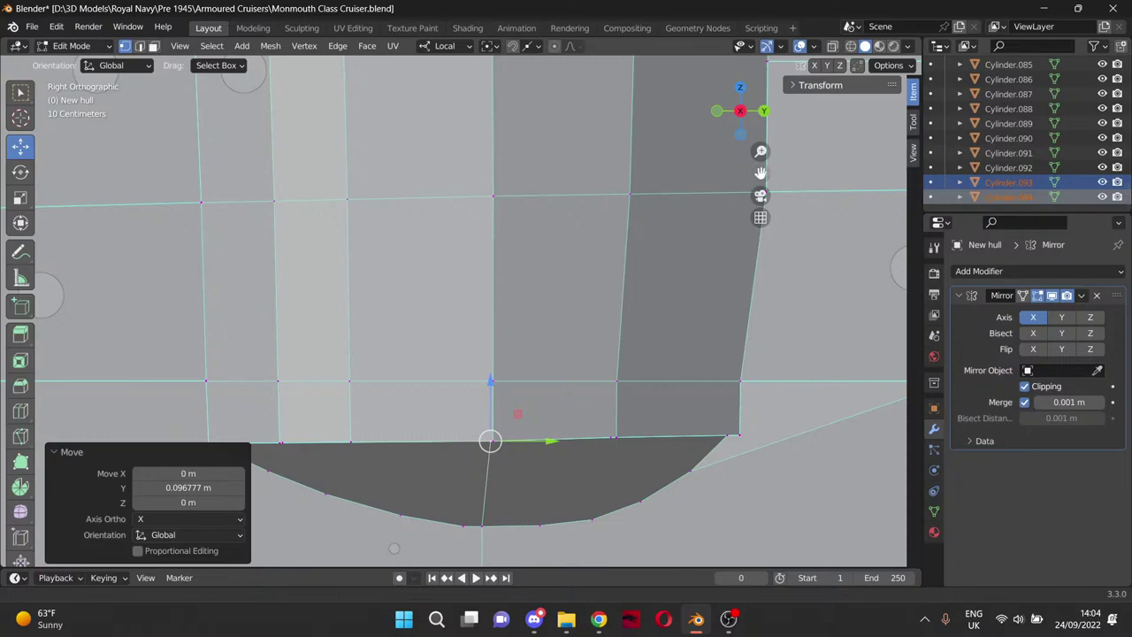
left_click_drag(761, 172, 862, 0)
scroll(414, 275, "up", 5)
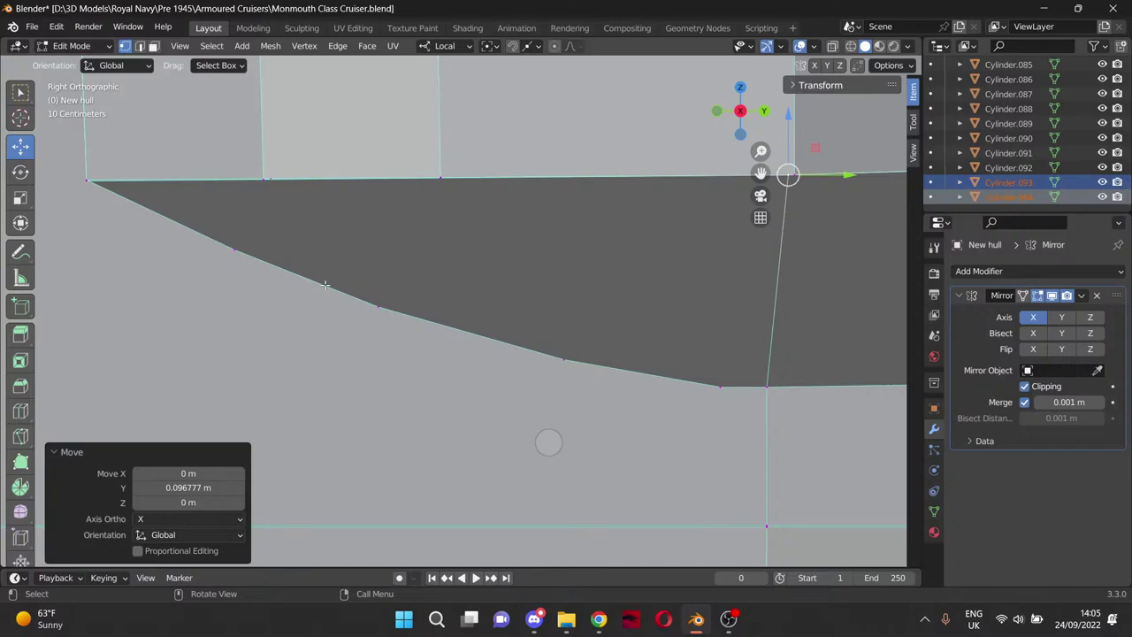
middle_click_drag(327, 285, 362, 305)
key("k")
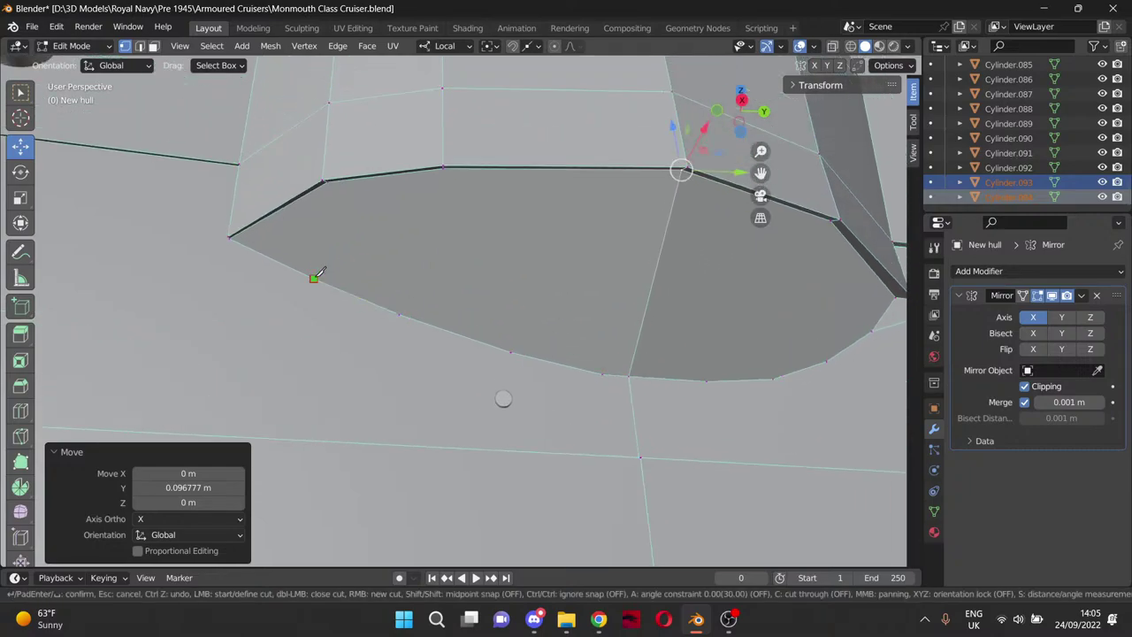
left_click(313, 278)
left_click(327, 180)
key("Return")
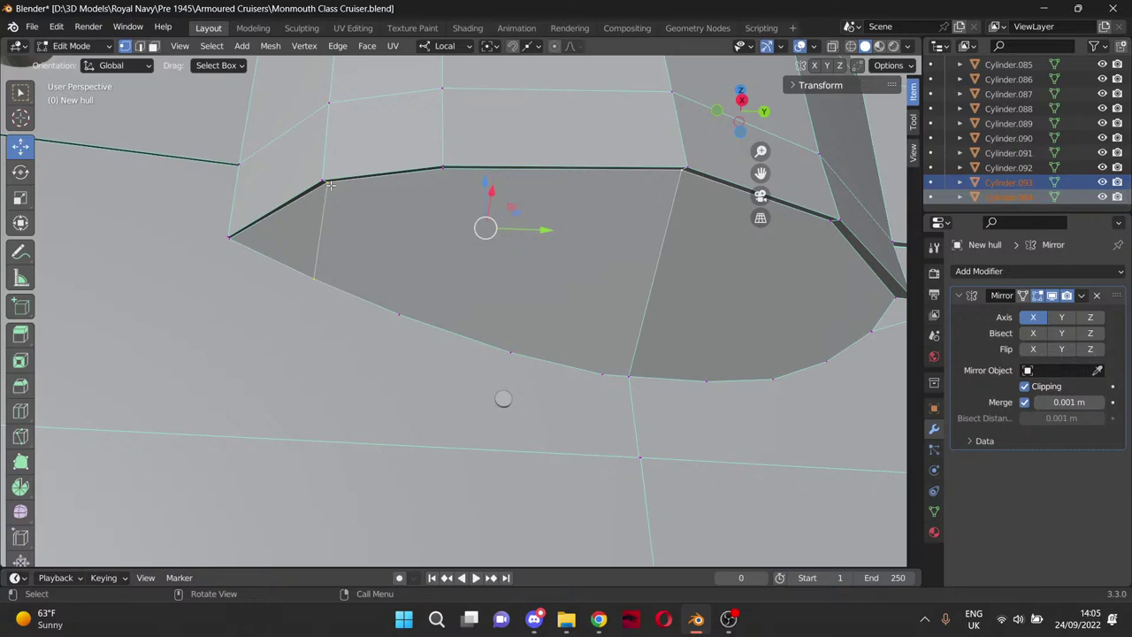
Knife-cut from the next curve vertex forward to that same sponson corner and to the following corner along the lower edge.
key("k")
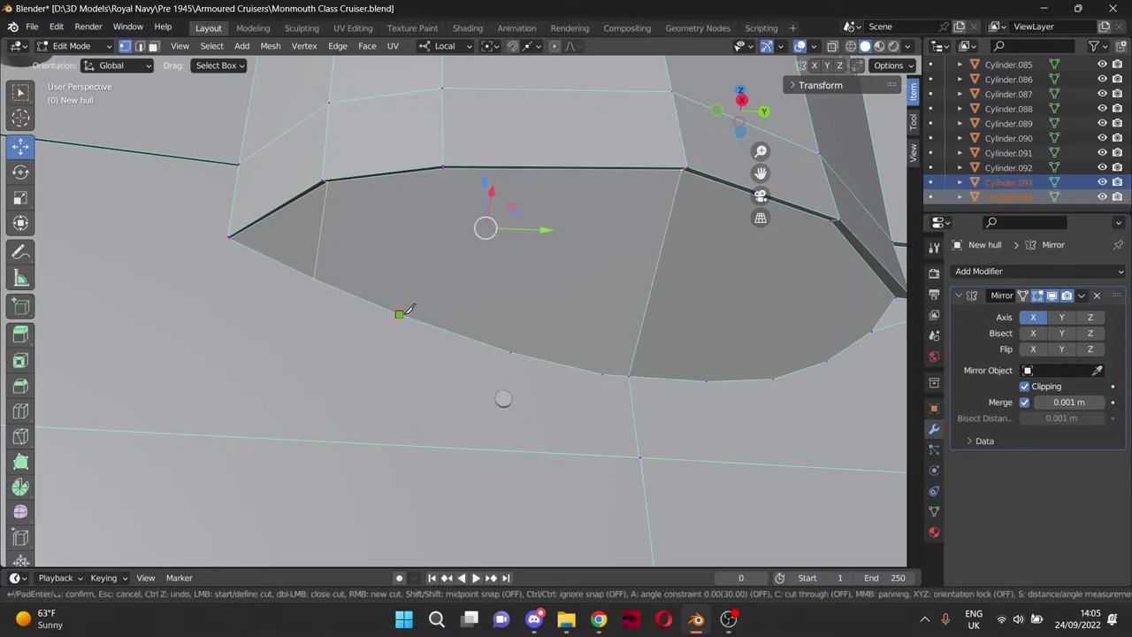
left_click(399, 313)
left_click(327, 180)
key("Return")
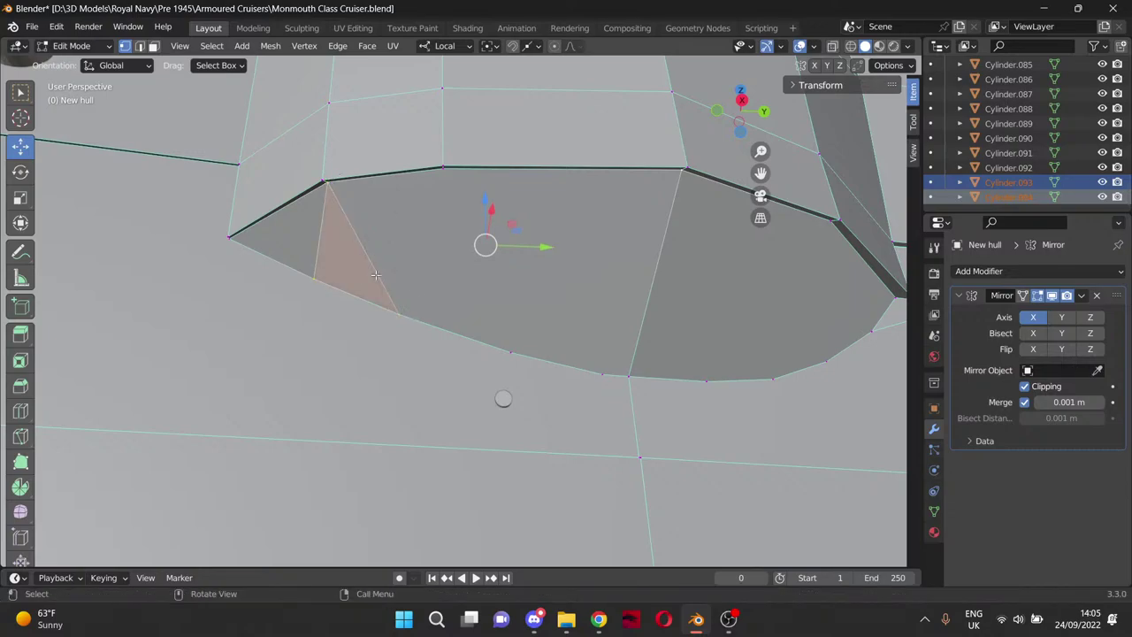
key("k")
left_click(399, 313)
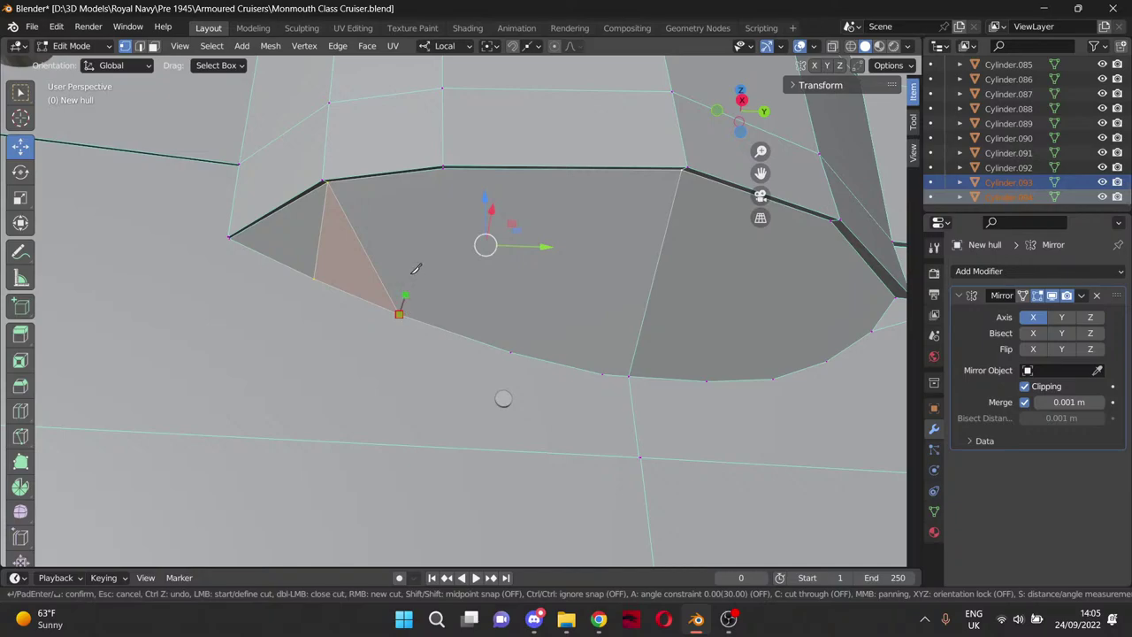
left_click(440, 168)
key("Return")
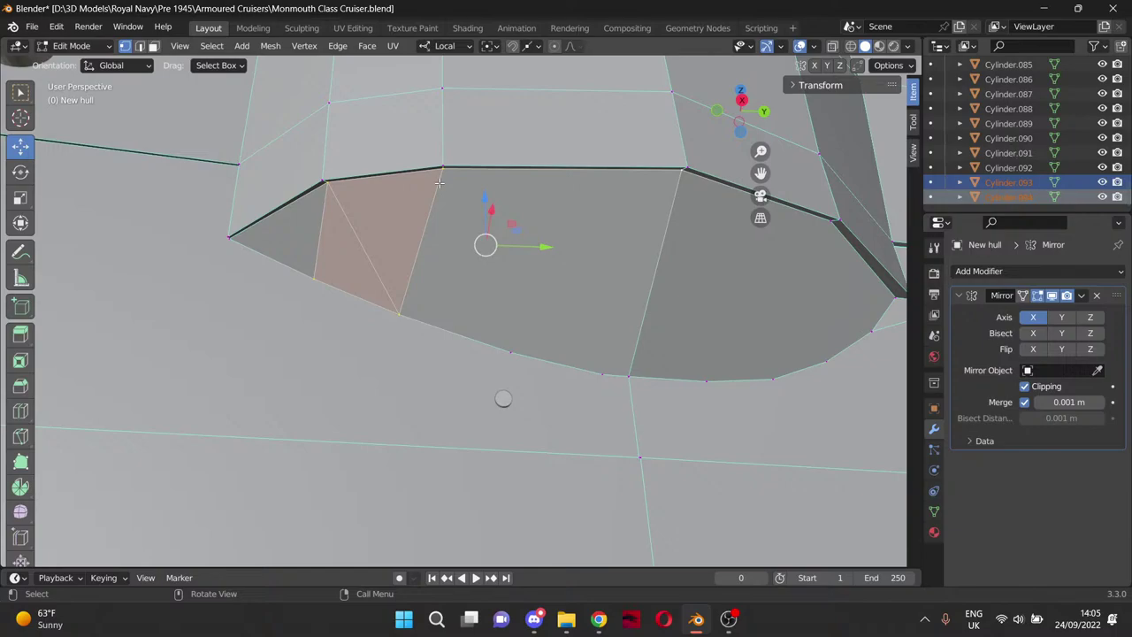
Cut an edge from that second sponson corner to the third curve vertex, and another from this vertex to the sponson's middle corner.
key("k")
left_click(442, 168)
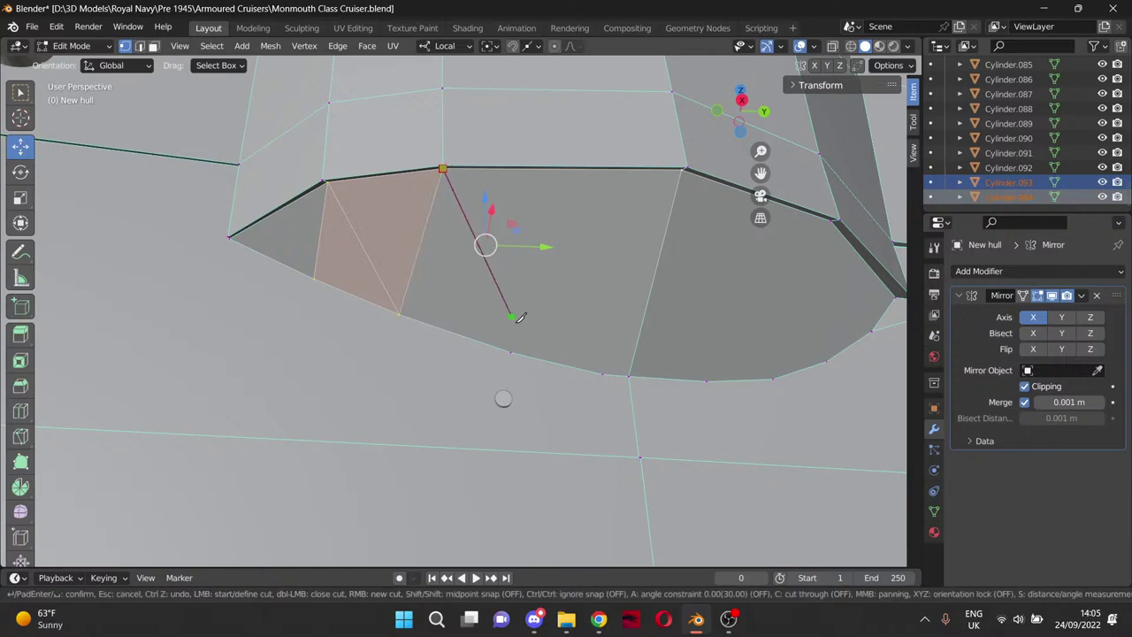
left_click(511, 351)
key("Return")
middle_click_drag(569, 340, 536, 346)
key("k")
left_click(475, 354)
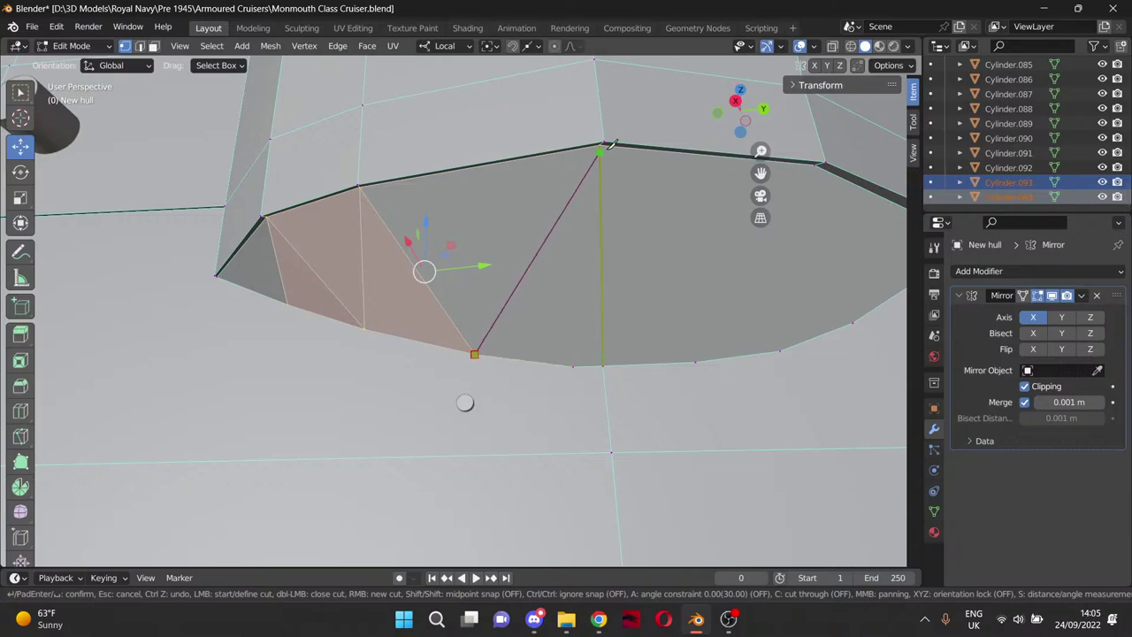
left_click(600, 144)
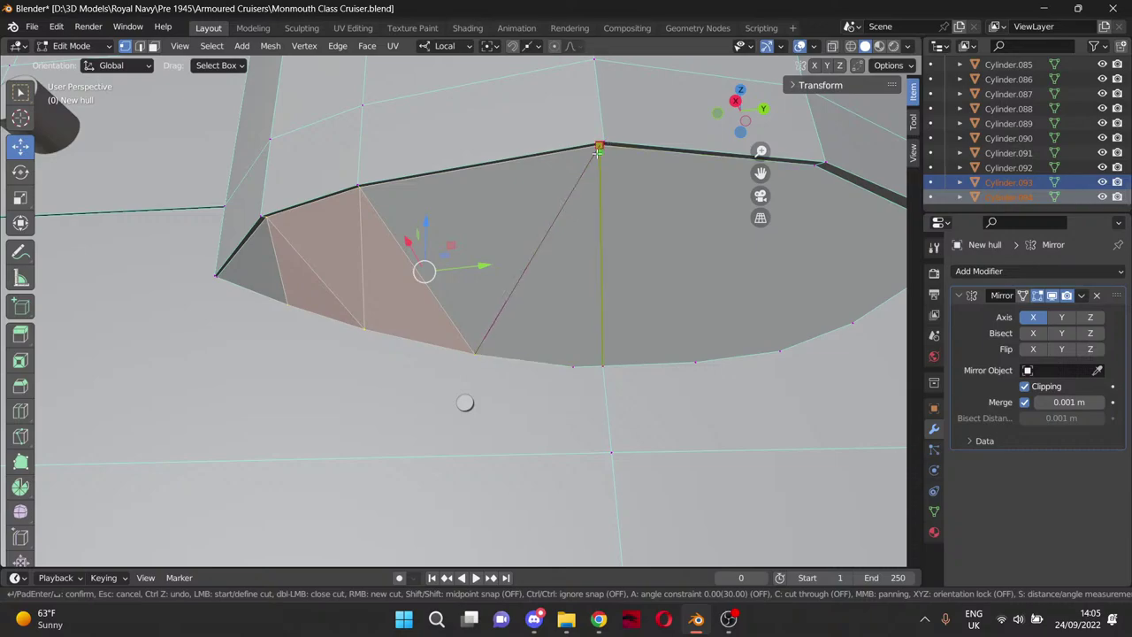
key("Return")
key("k")
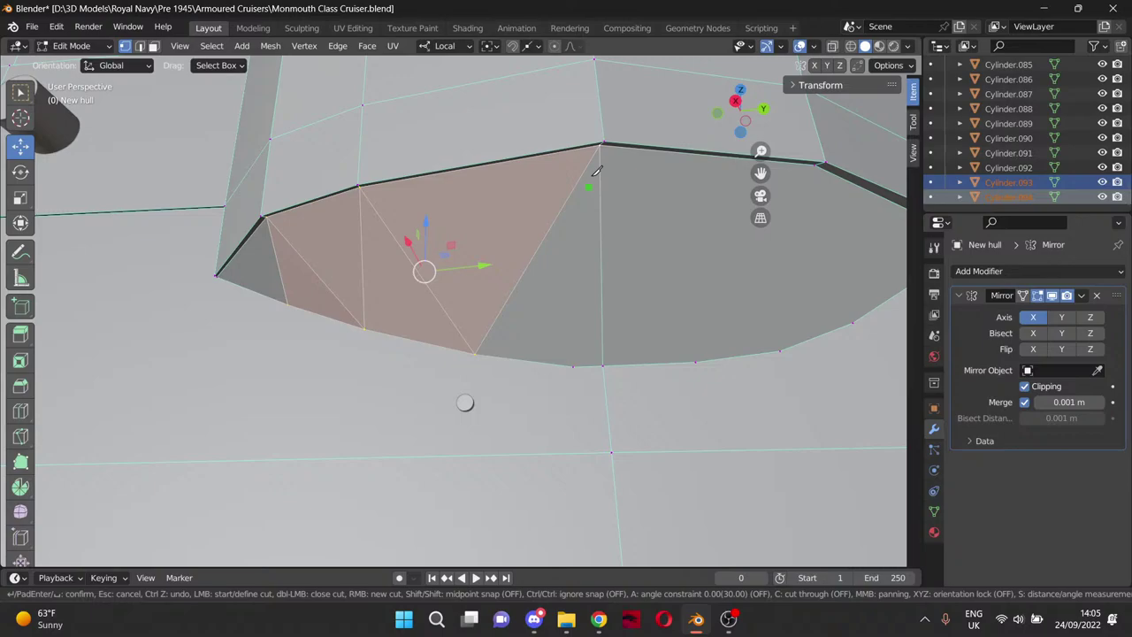
left_click(599, 145)
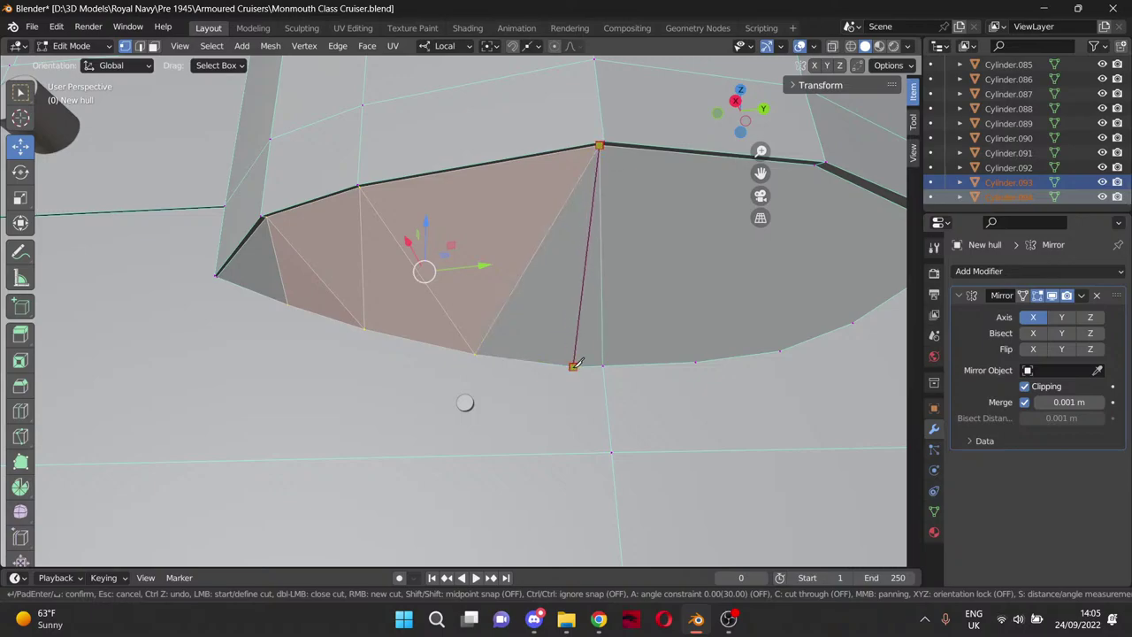
key("Escape")
Knife-cut from the first two curve vertices forward of the centre edge to the sponson's middle lower corner.
mouse_move(761, 174)
left_mouse_down()
mouse_move(513, 212)
mouse_move(758, 190)
left_mouse_up()
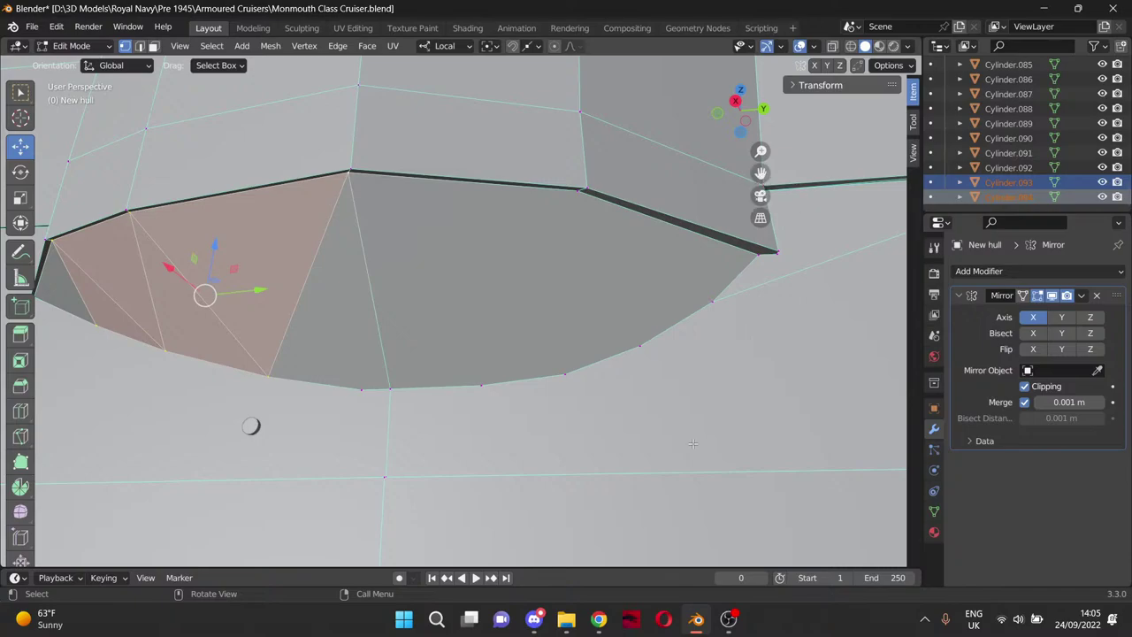
key("k")
left_click(480, 384)
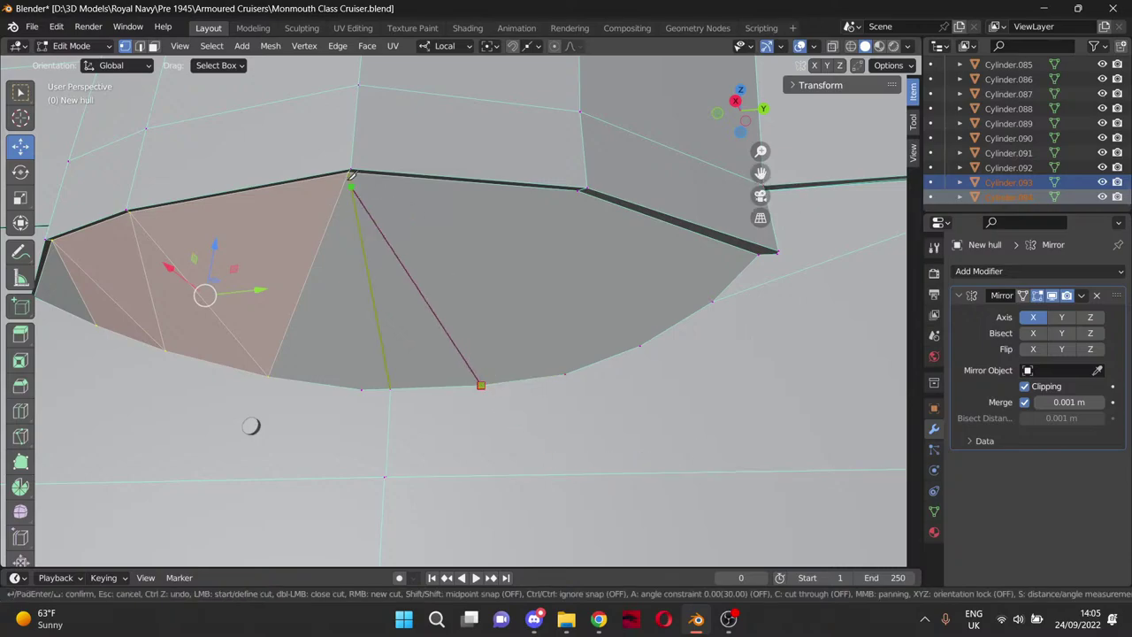
left_click(350, 170)
key("Return")
key("k")
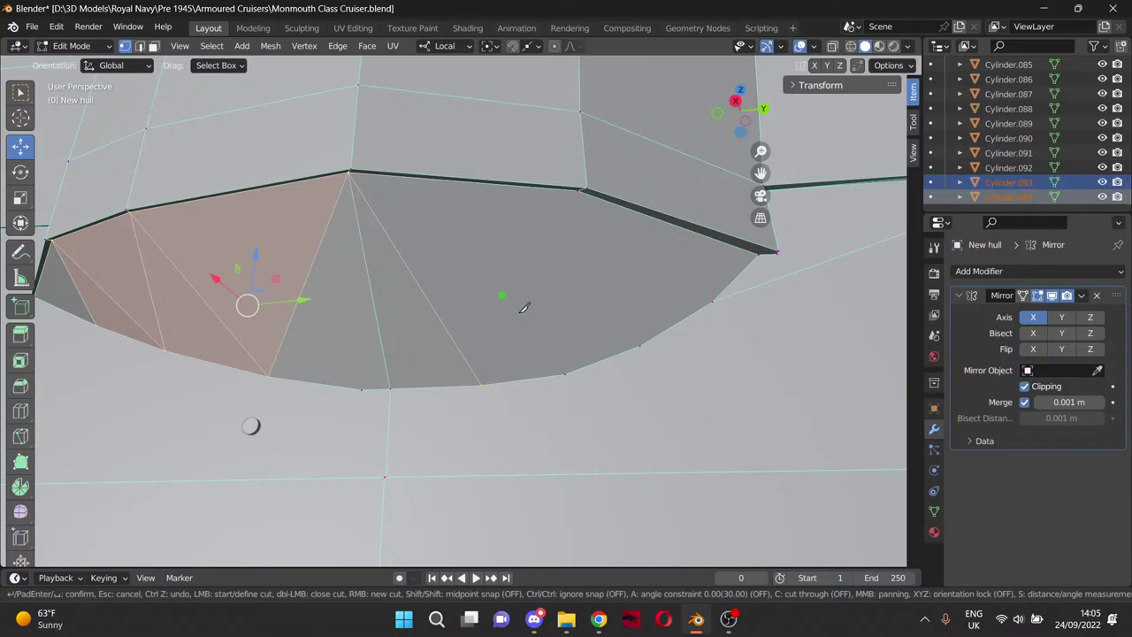
left_click(565, 374)
left_click(350, 170)
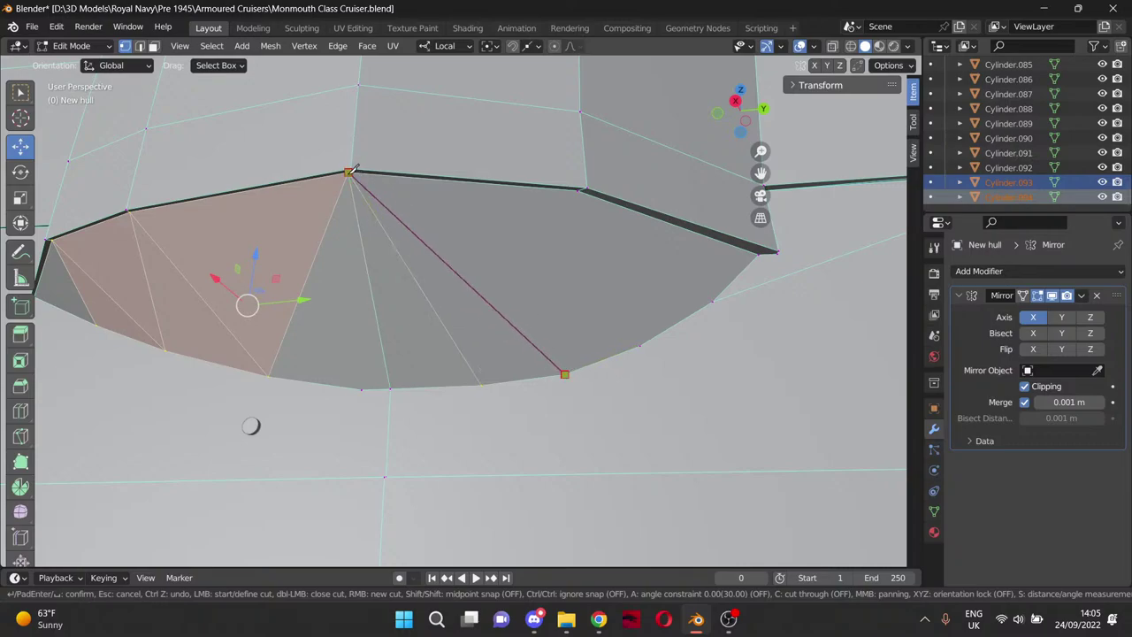
key("Return")
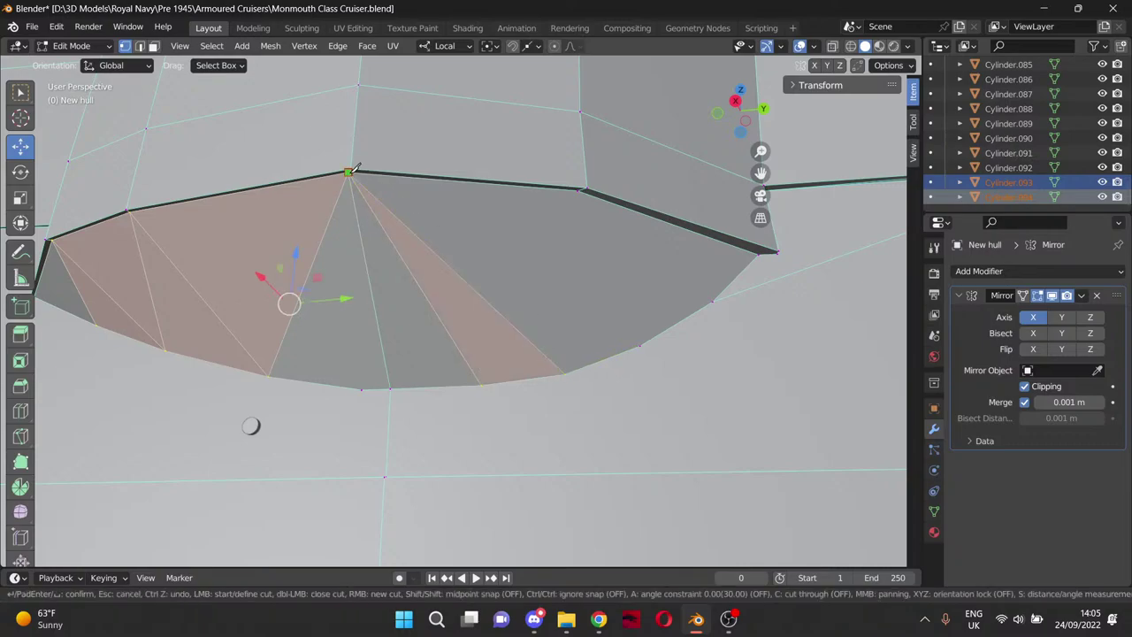
Cut two more edges from the sponson's middle lower corner to the next two curve vertices toward the bow.
left_click(641, 344)
key("Return")
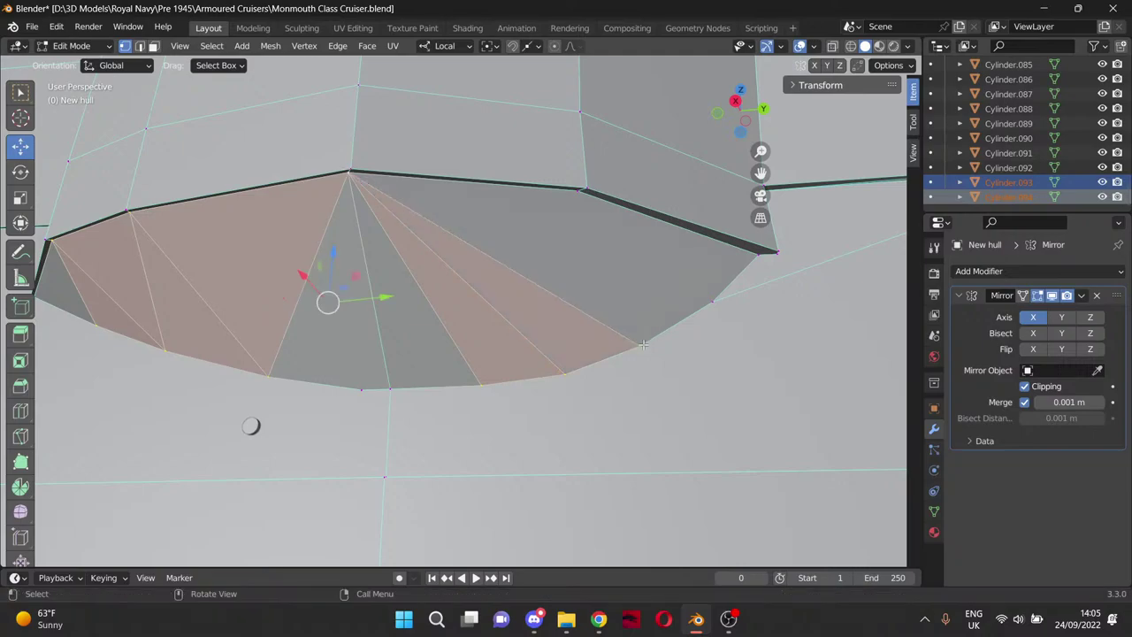
key("k")
left_click(713, 301)
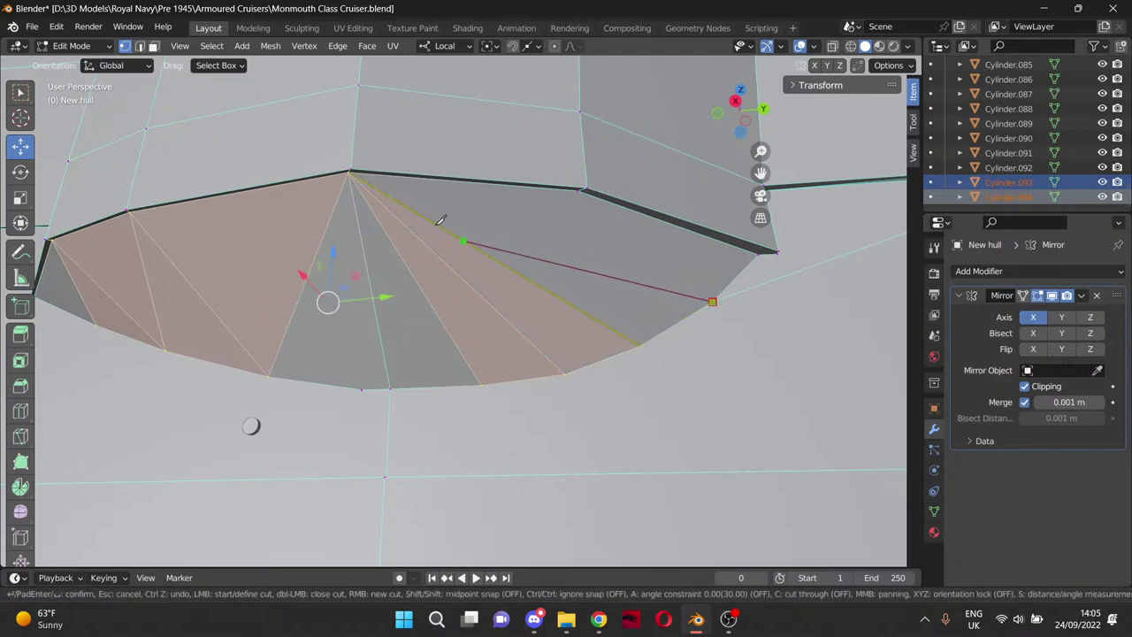
left_click(354, 171)
key("Return")
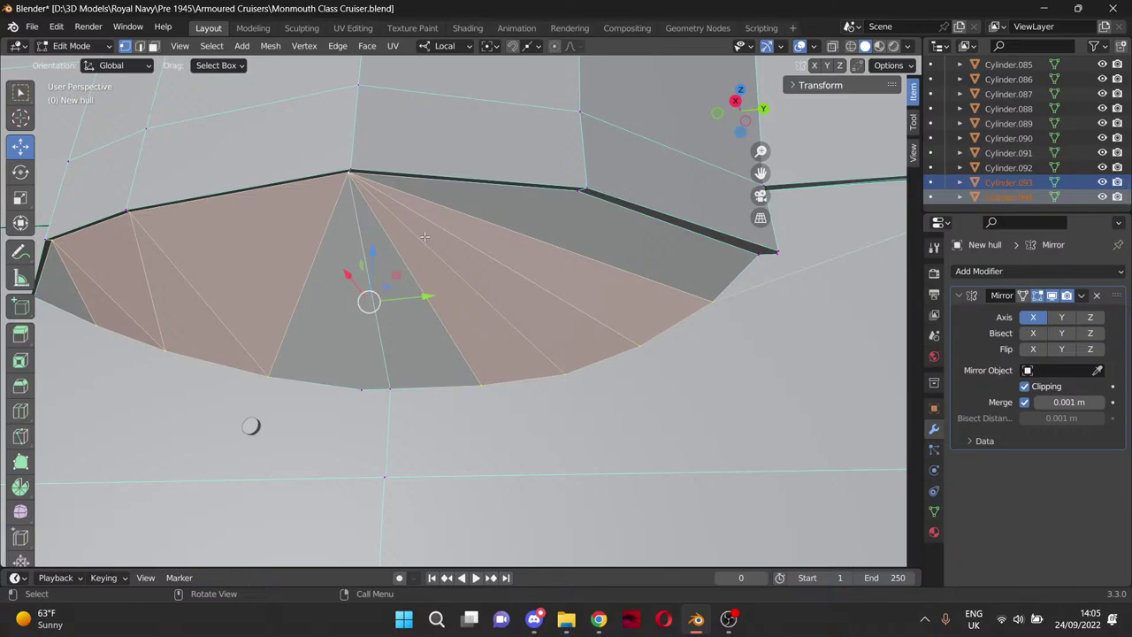
Examine the forward sponson's underside and the full length of the hull against the side and plan blueprints.
scroll(424, 237, "down", 4)
left_click(653, 239)
scroll(572, 212, "down", 3)
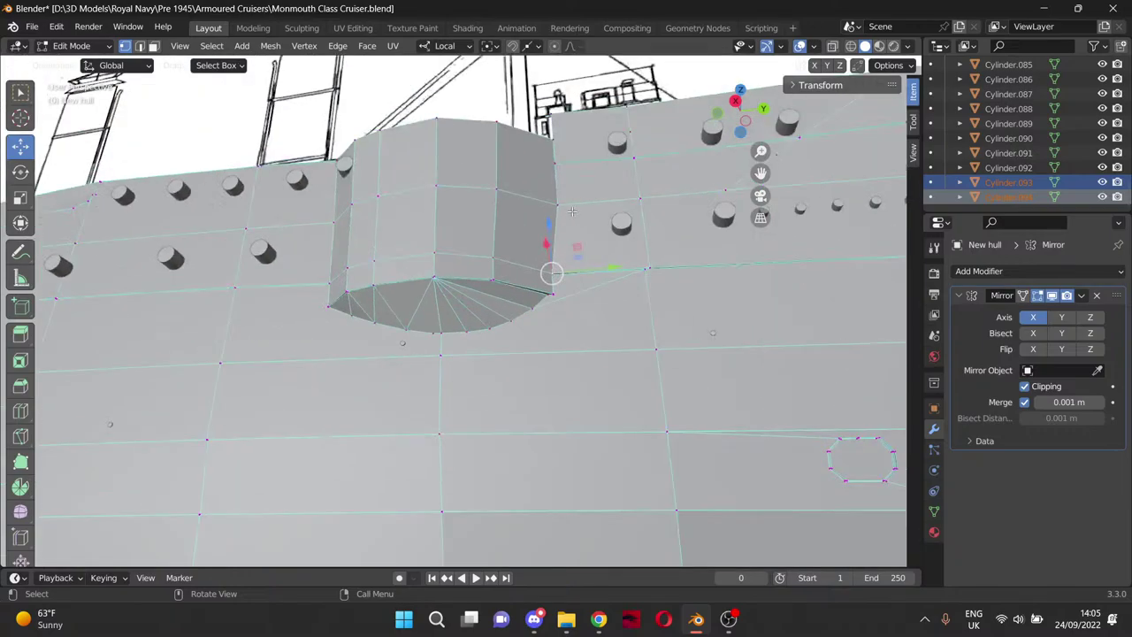
middle_click_drag(572, 212, 548, 286)
scroll(548, 287, "down", 3)
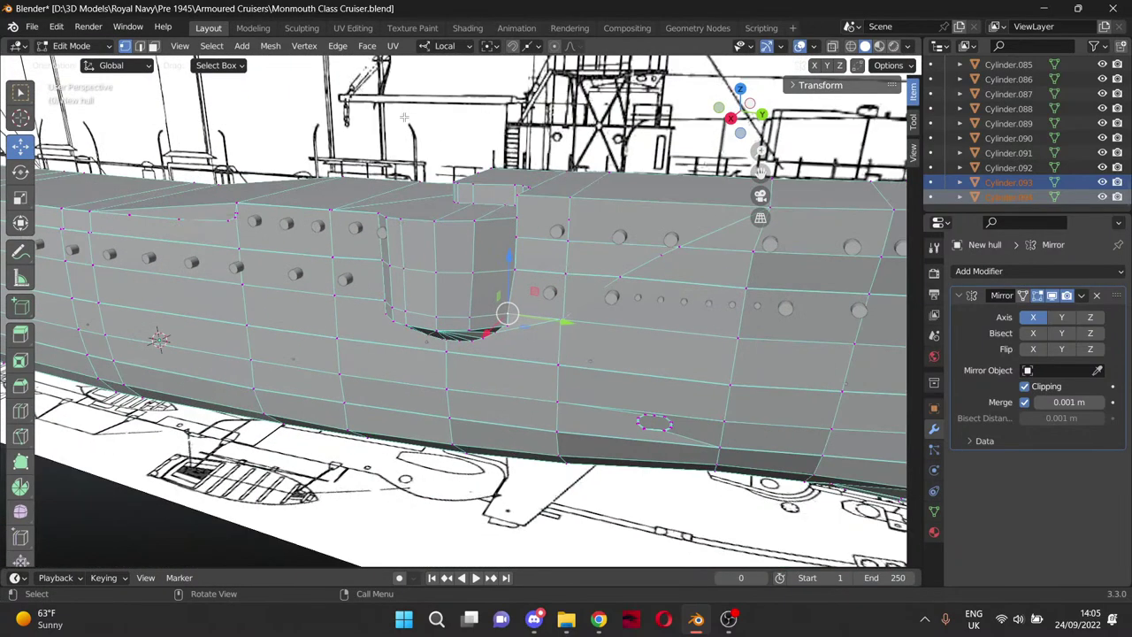
middle_click_drag(455, 142, 551, 252)
scroll(487, 230, "down", 5)
left_click_drag(760, 173, 968, 180)
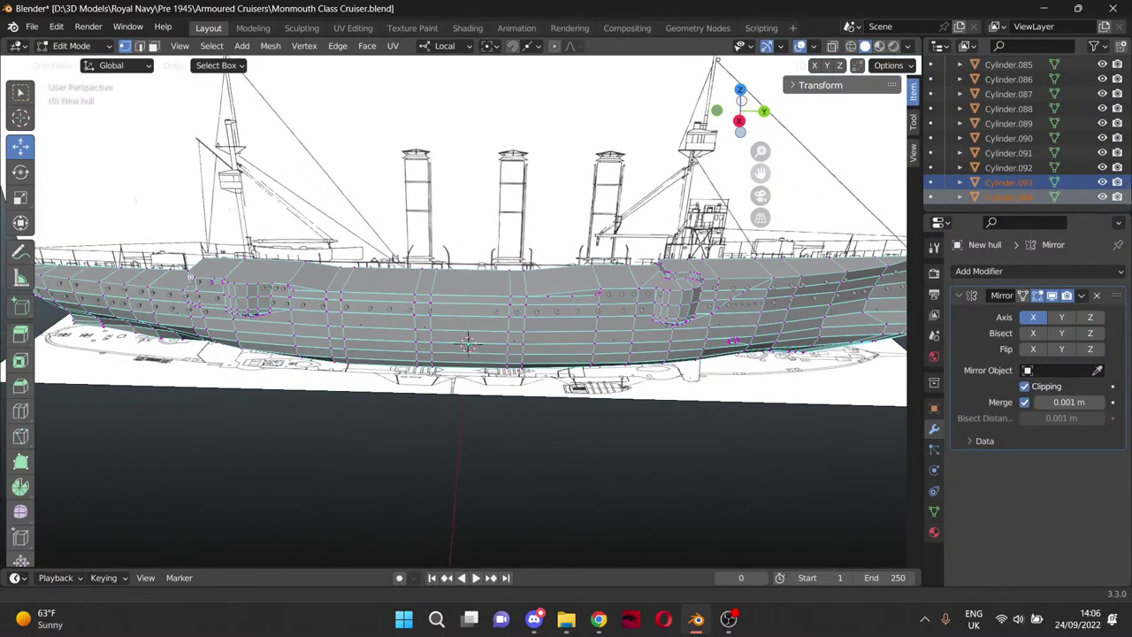
scroll(514, 228, "down", 2)
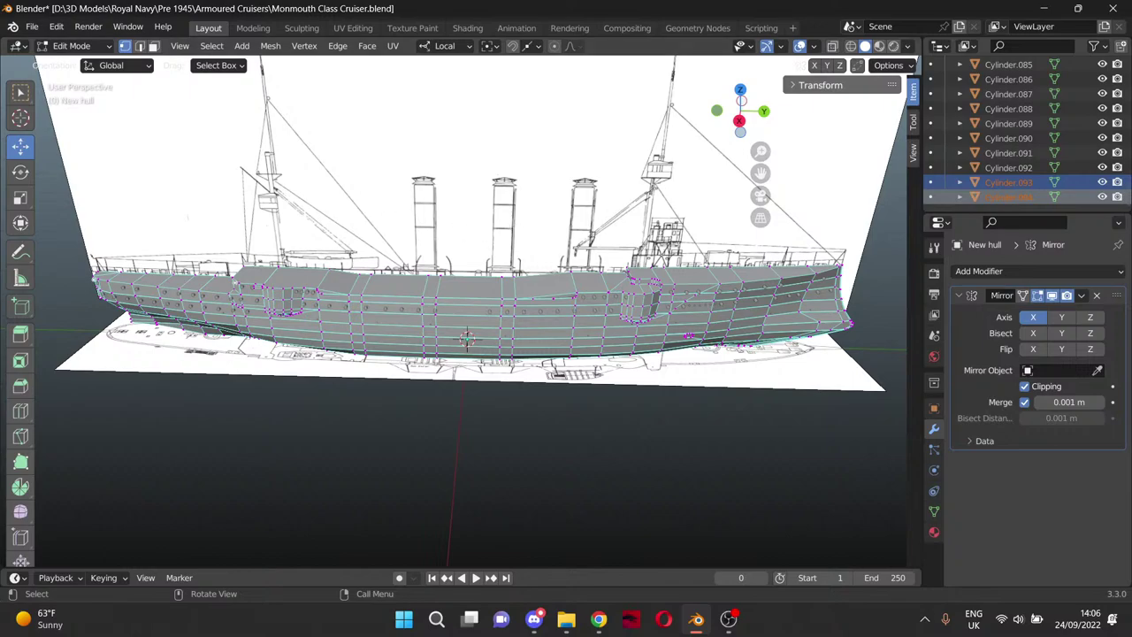
key("alt+Tab")
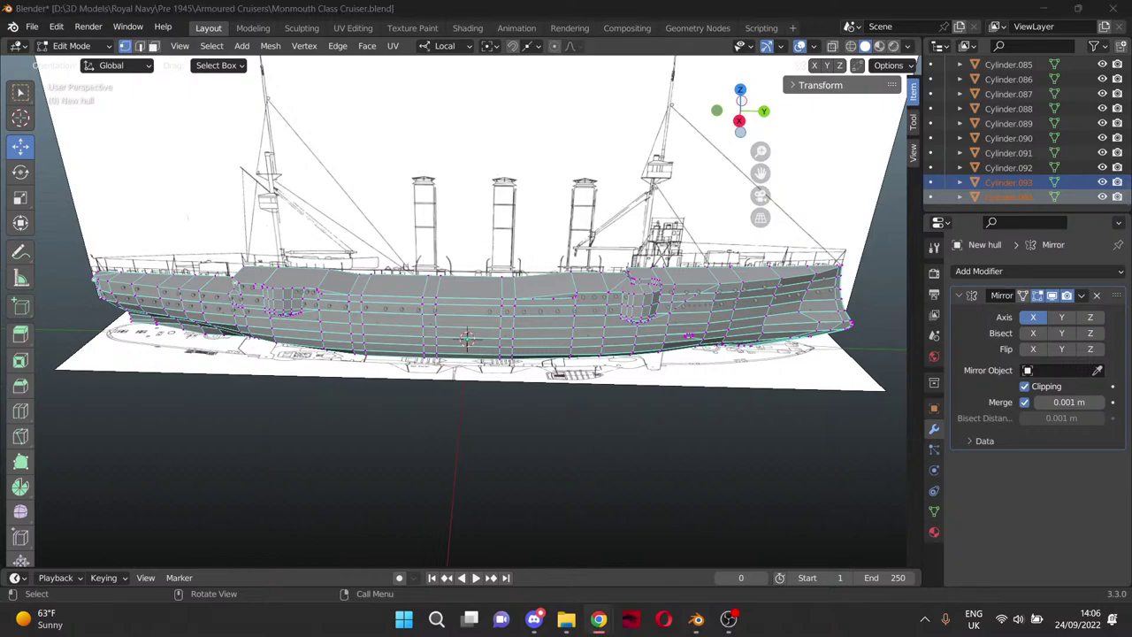
key("alt+Tab")
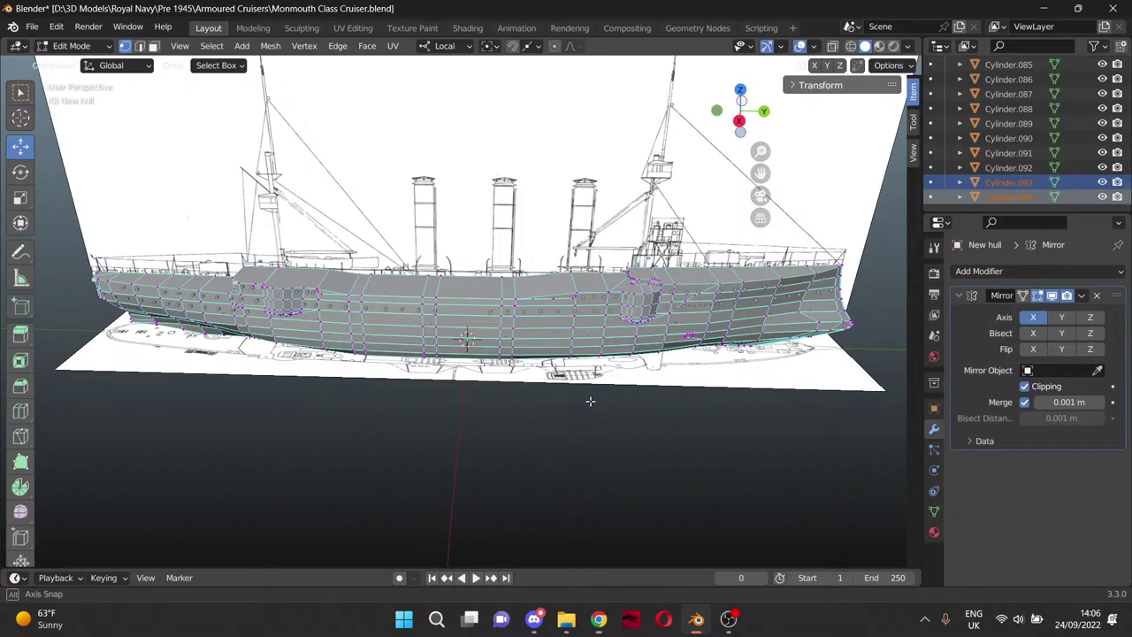
middle_click_drag(589, 397, 525, 384)
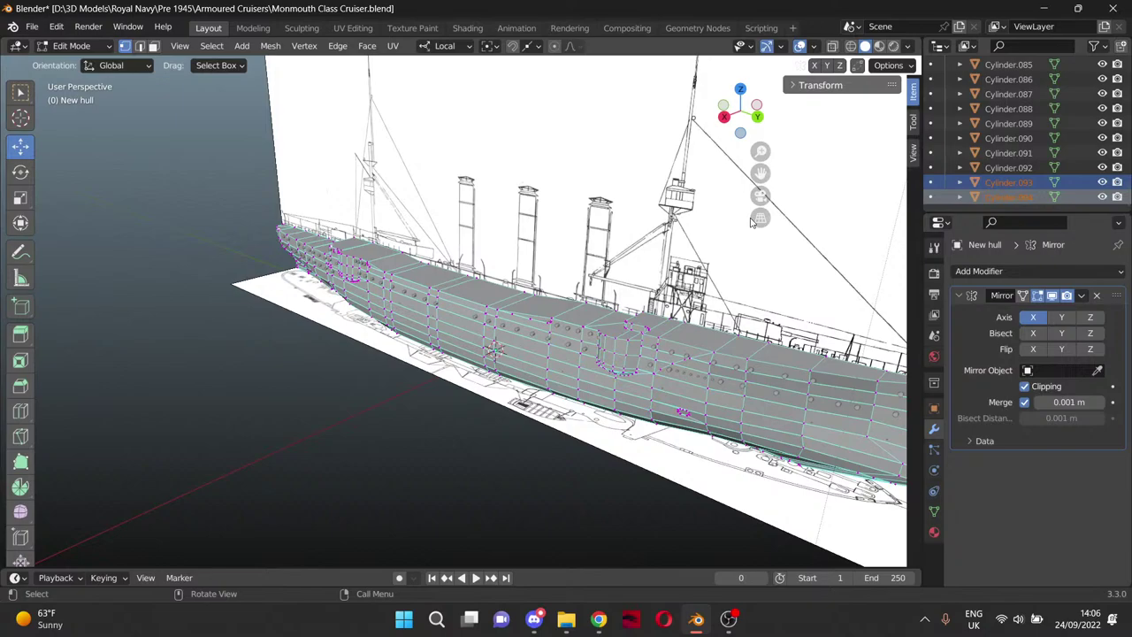
left_click_drag(761, 174, 619, 155)
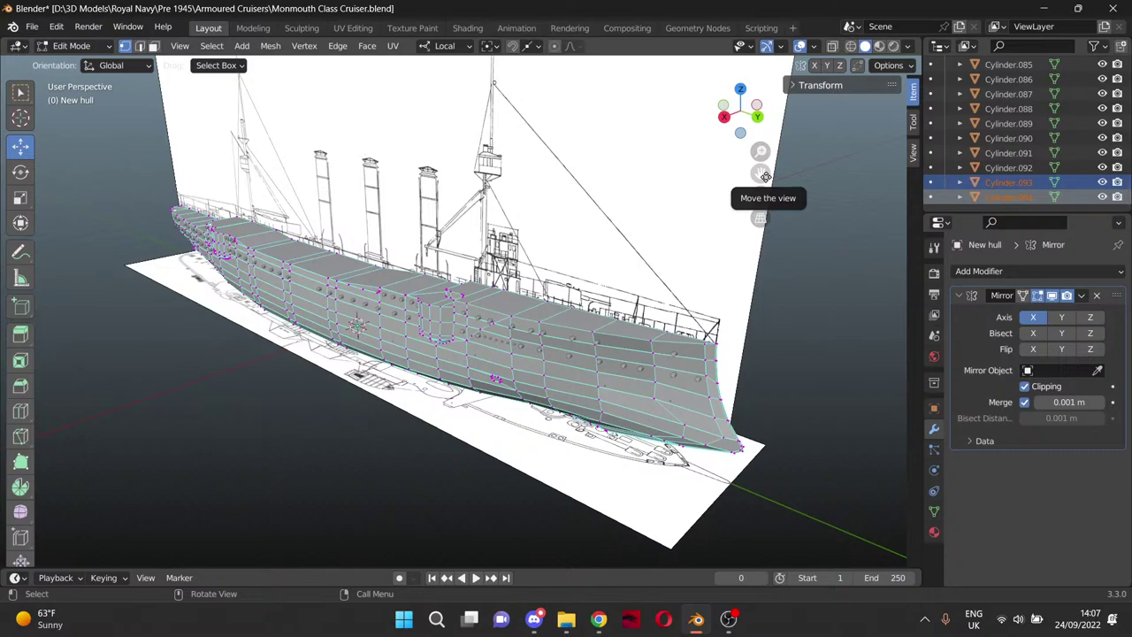
Inspect the bow, the forward sponson and the deck-edge vertices just aft of it from several angles.
middle_click_drag(639, 331, 406, 289)
scroll(601, 295, "up", 4)
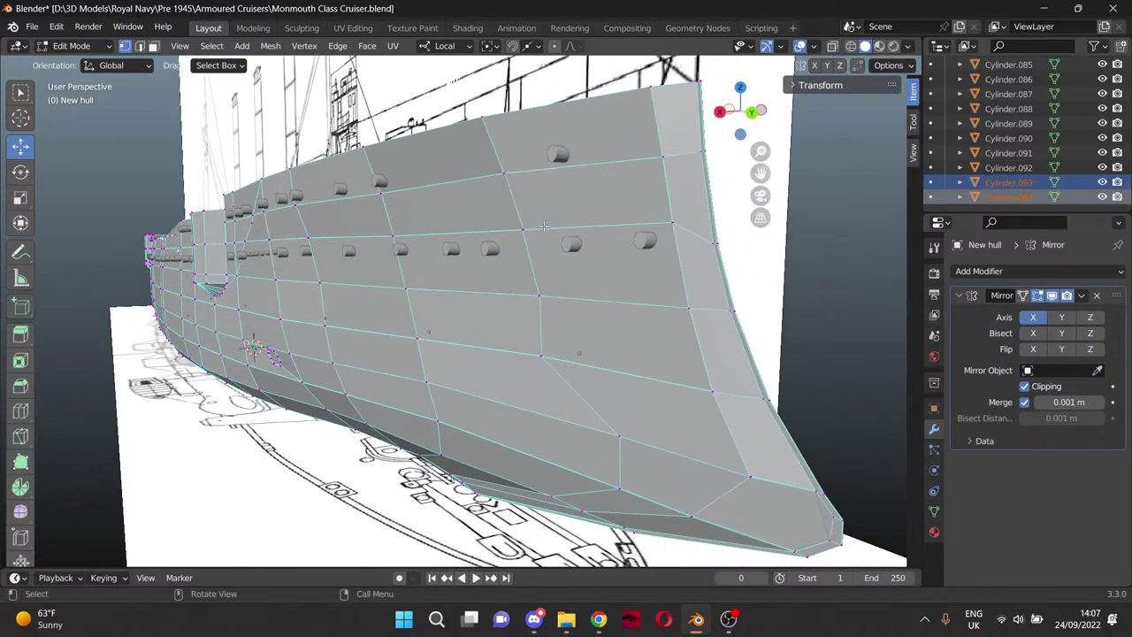
middle_click_drag(512, 247, 572, 279)
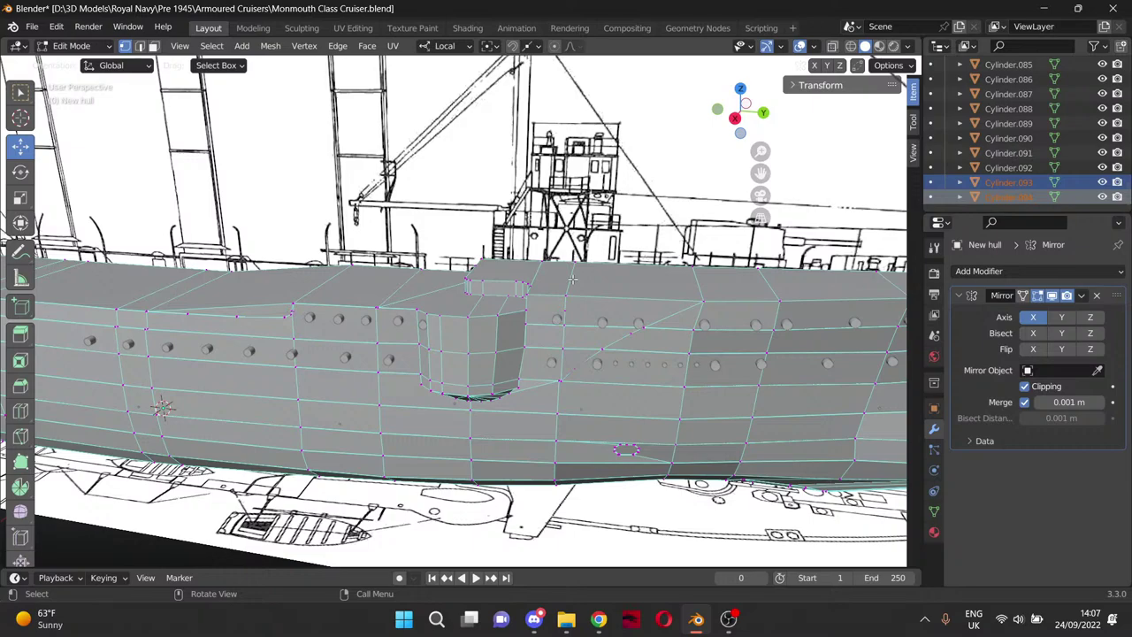
middle_click_drag(493, 280, 529, 273)
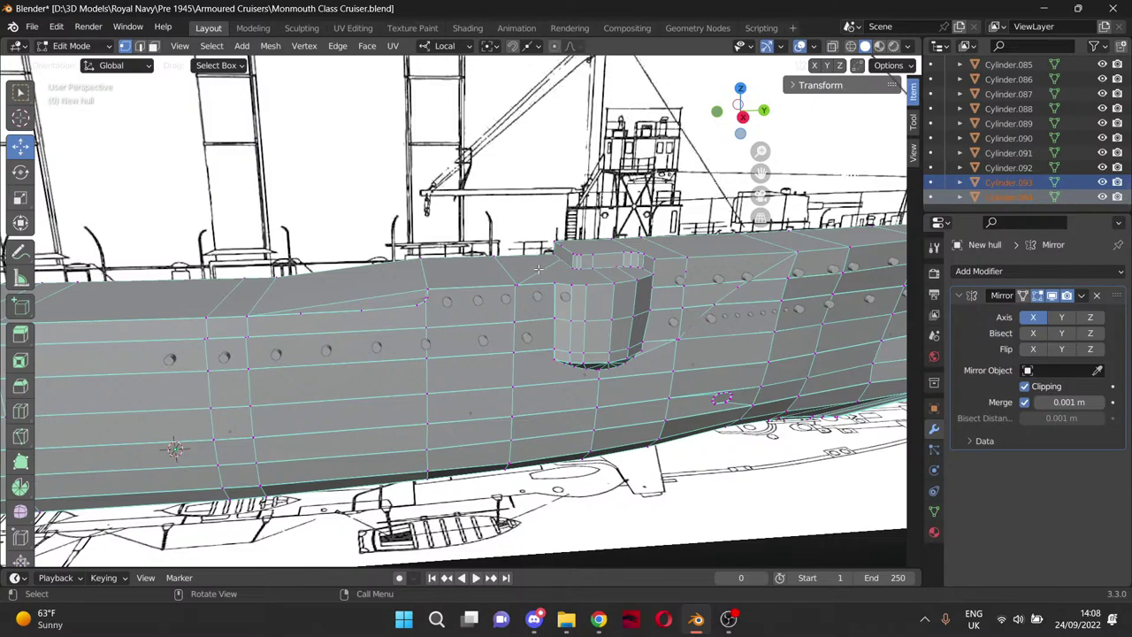
middle_click_drag(539, 269, 583, 292)
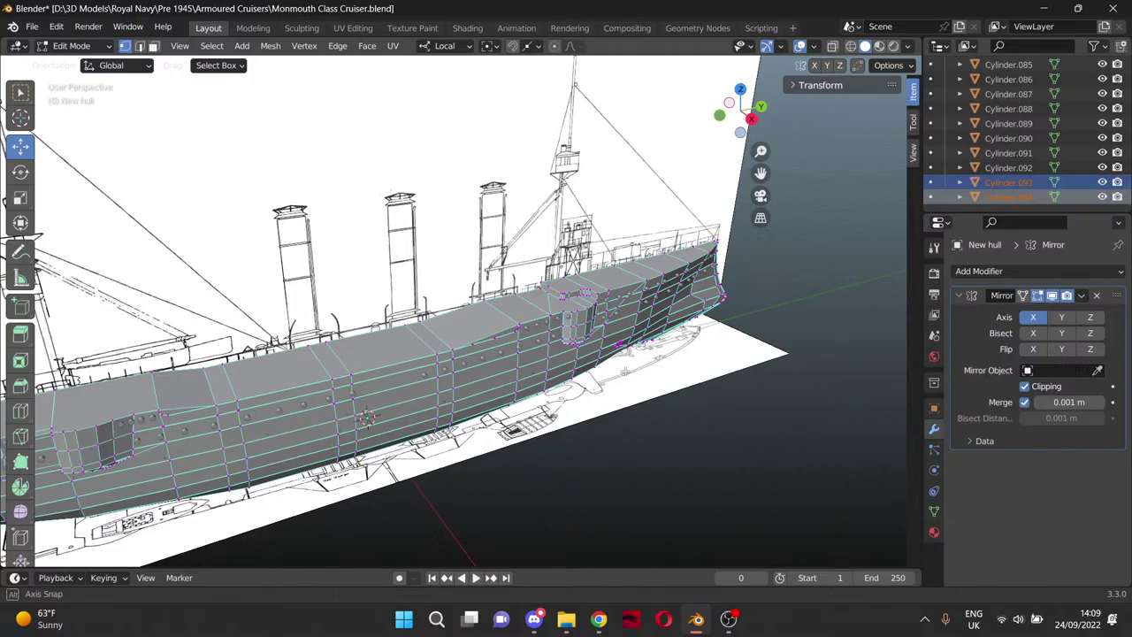
middle_click_drag(596, 430, 571, 372)
scroll(559, 392, "up", 6)
scroll(571, 371, "up", 6)
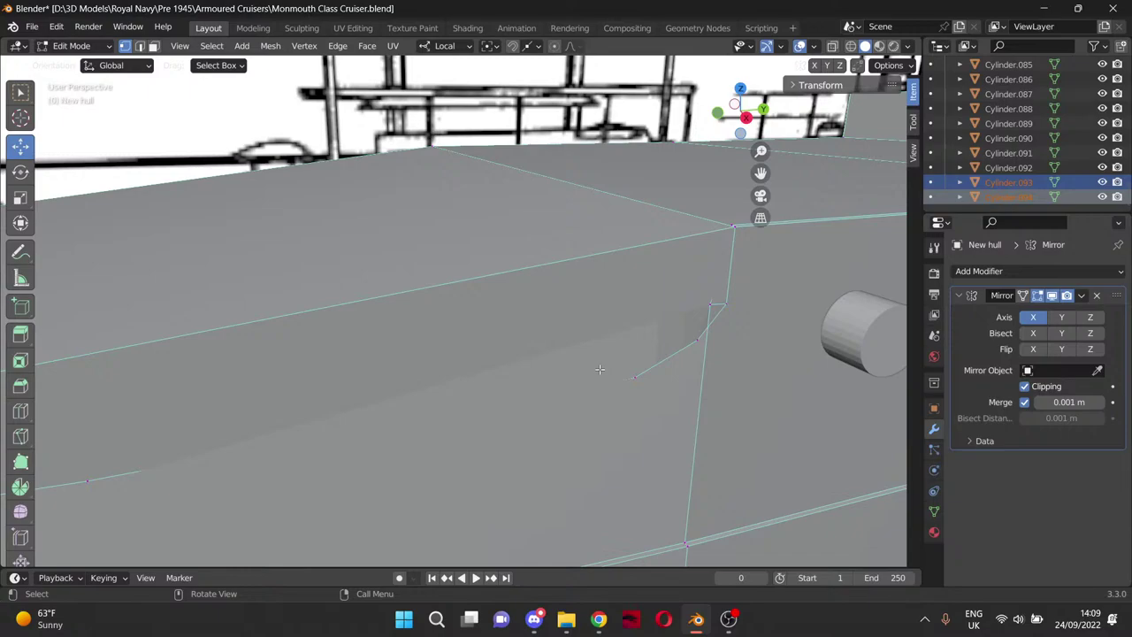
scroll(600, 369, "down", 5)
scroll(633, 363, "down", 2)
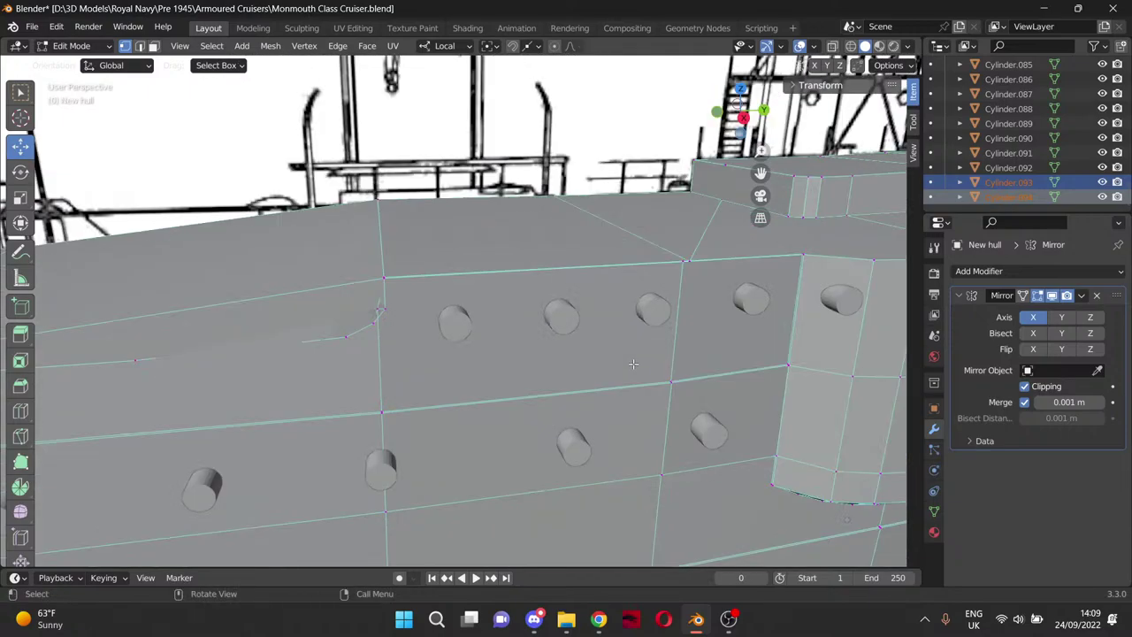
Examine the hull from the forward sponson to the stern, and its full side profile and deck against the blueprints.
scroll(633, 364, "down", 2)
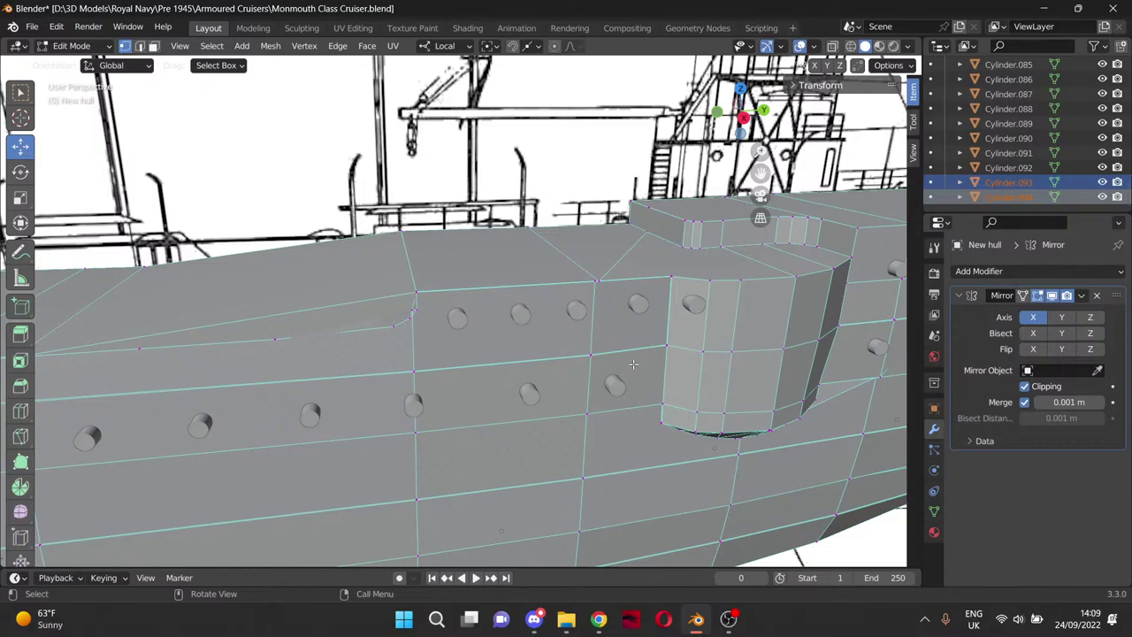
scroll(633, 361, "down", 5)
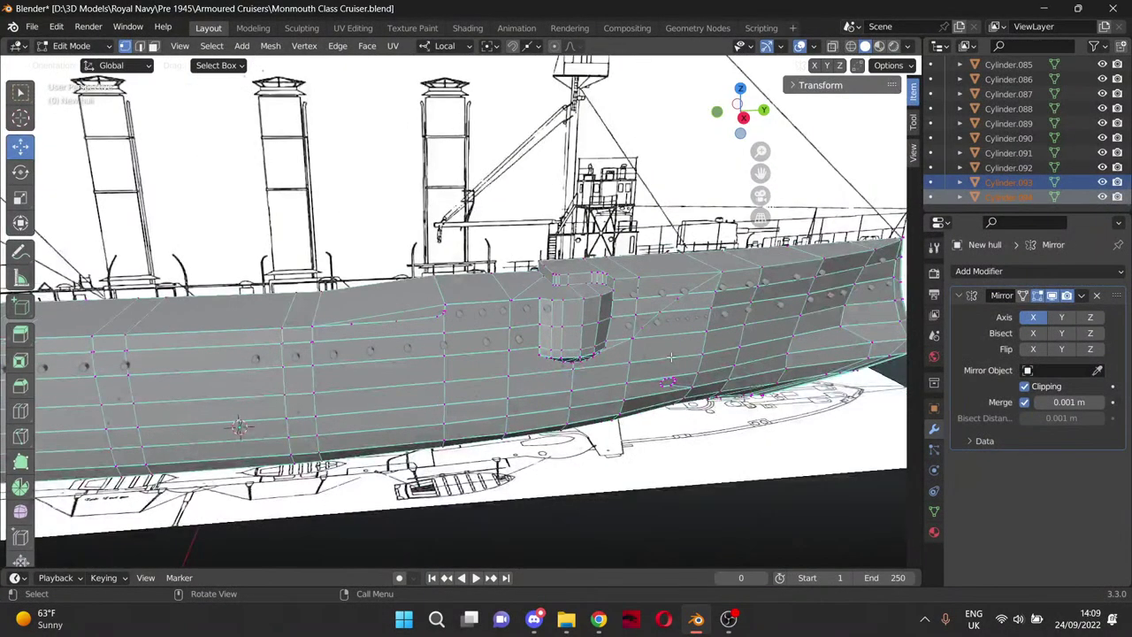
middle_click_drag(633, 361, 710, 325)
middle_click_drag(778, 185, 390, 298)
scroll(398, 298, "down", 3)
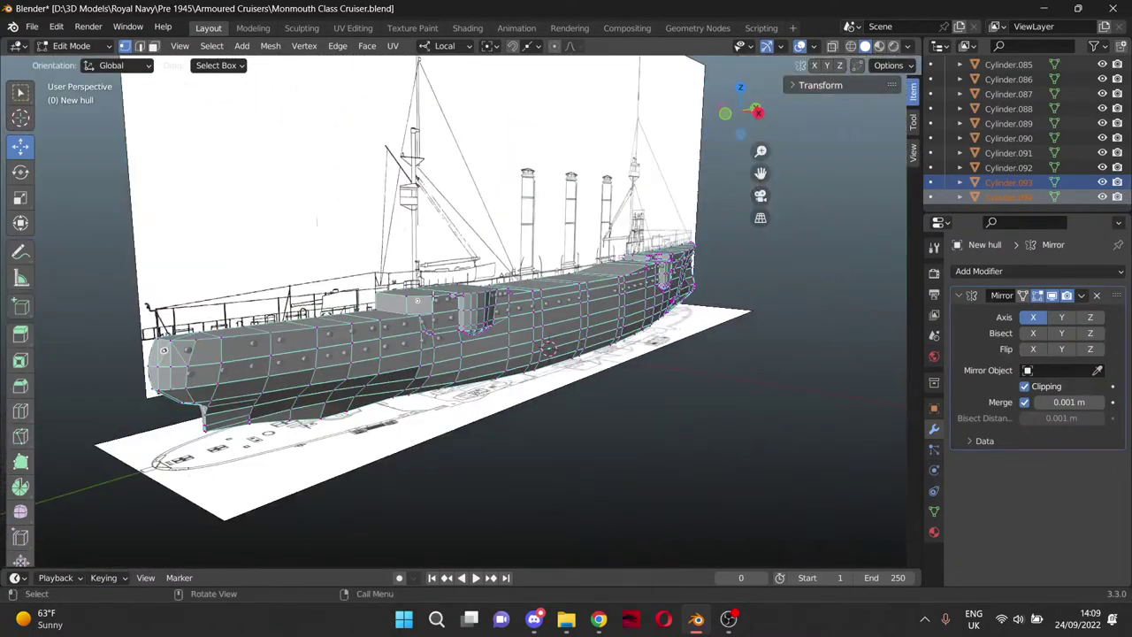
middle_click_drag(500, 297, 435, 278)
scroll(436, 296, "down", 1)
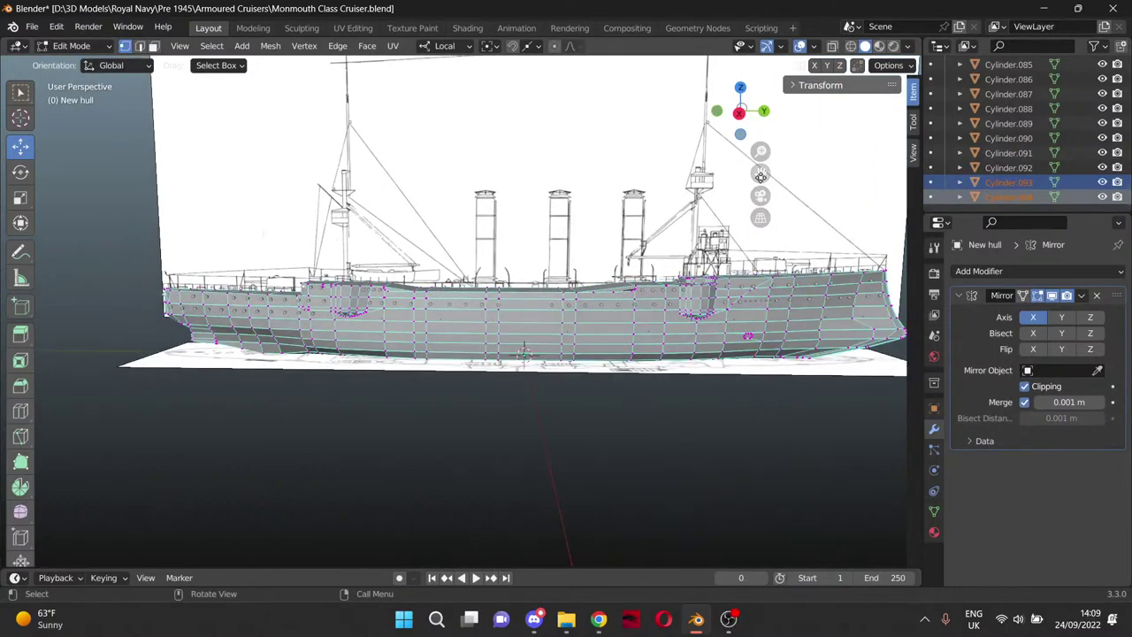
left_click_drag(761, 173, 703, 177)
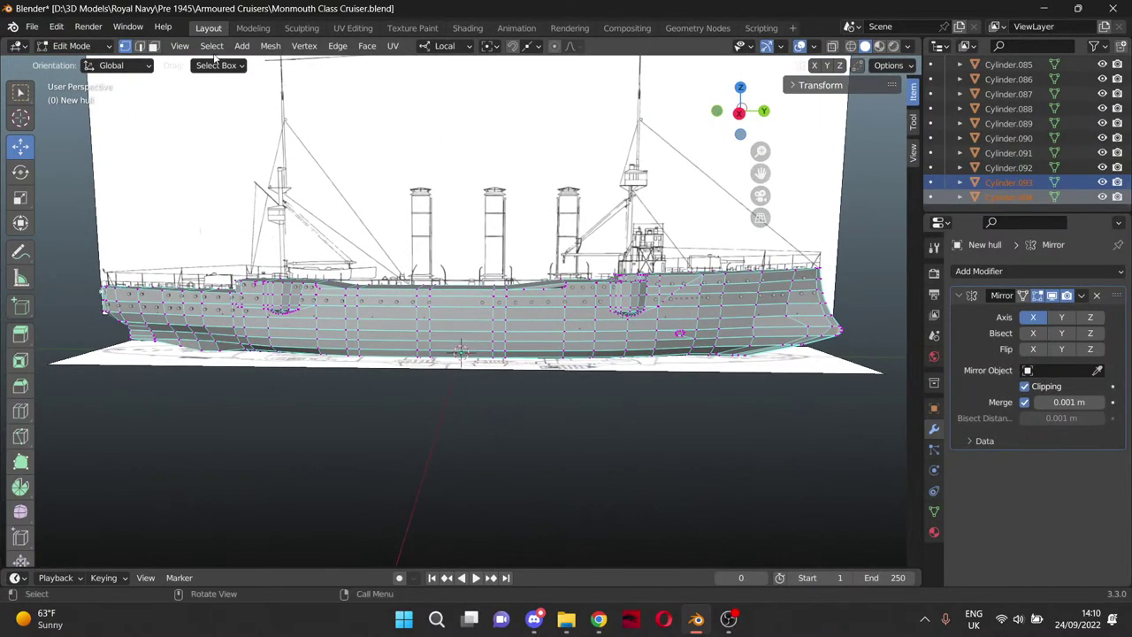
middle_click_drag(346, 196, 355, 239)
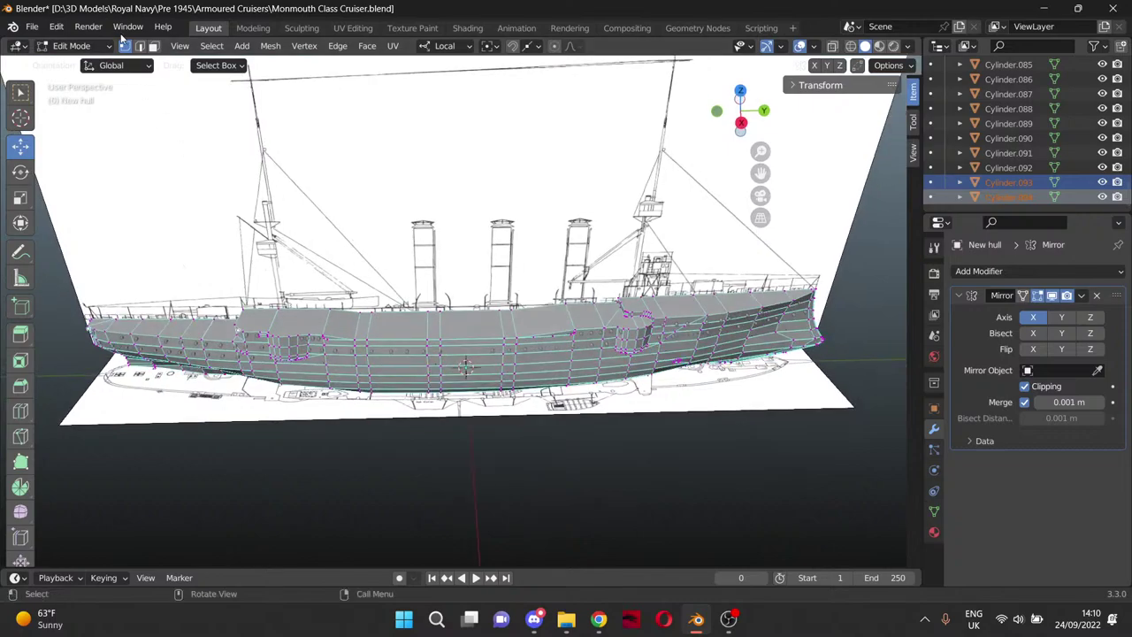
Render a still image of the hull and inspect the forward sponson and nearby portholes in the result.
left_click(88, 26)
left_click(117, 47)
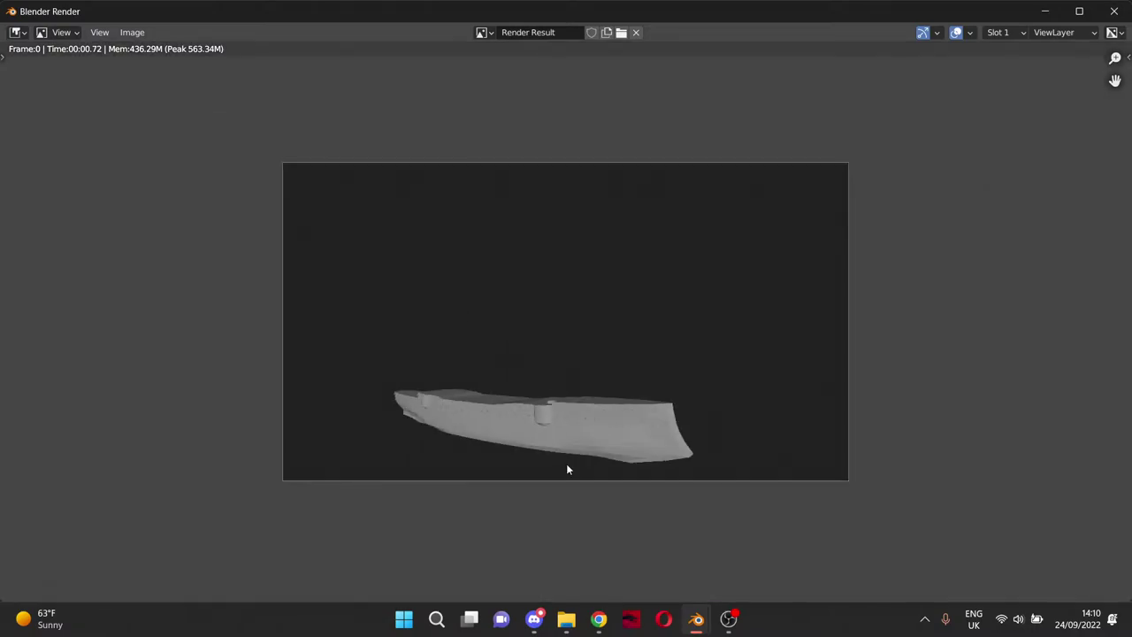
scroll(567, 470, "up", 4)
left_click_drag(1114, 81, 1002, 180)
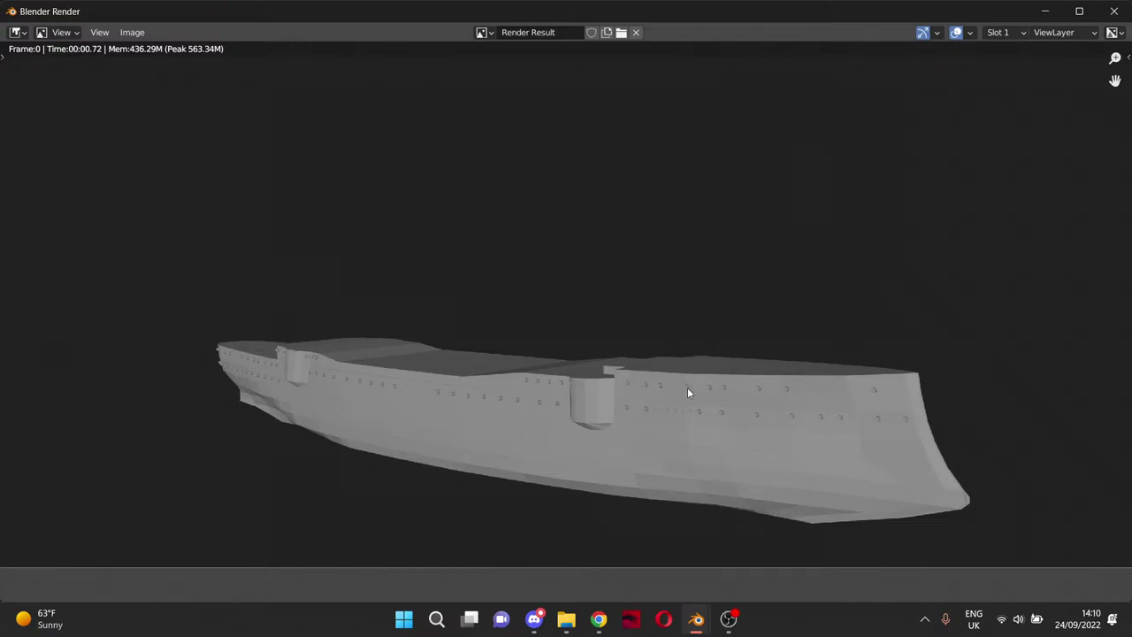
scroll(664, 413, "up", 3)
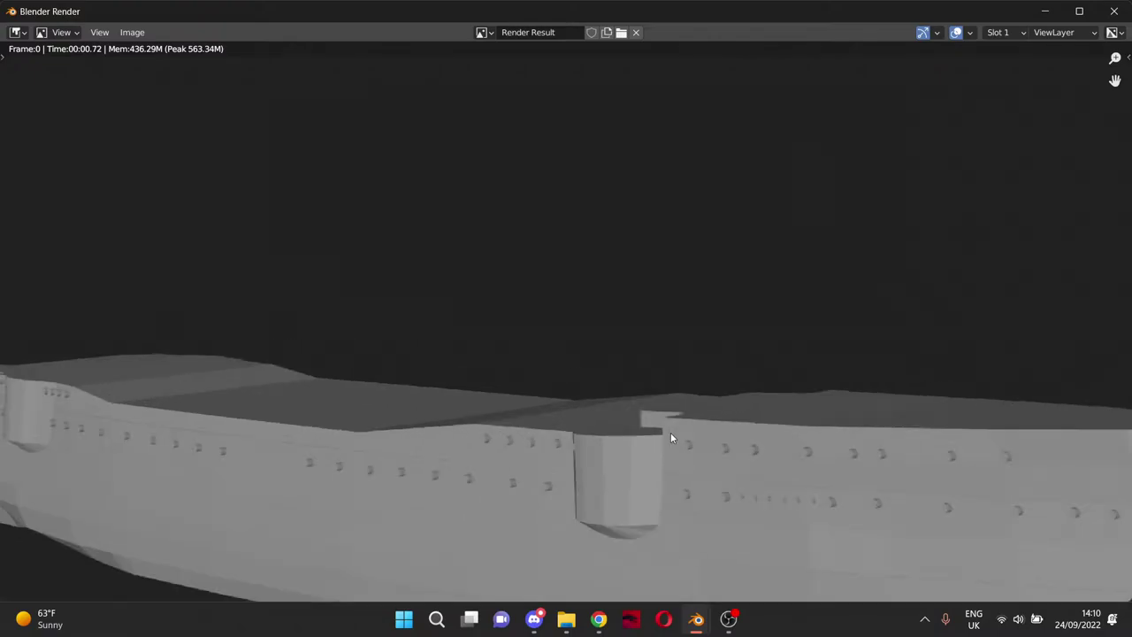
left_click_drag(1113, 80, 1131, 193)
left_click_drag(592, 232, 295, 196)
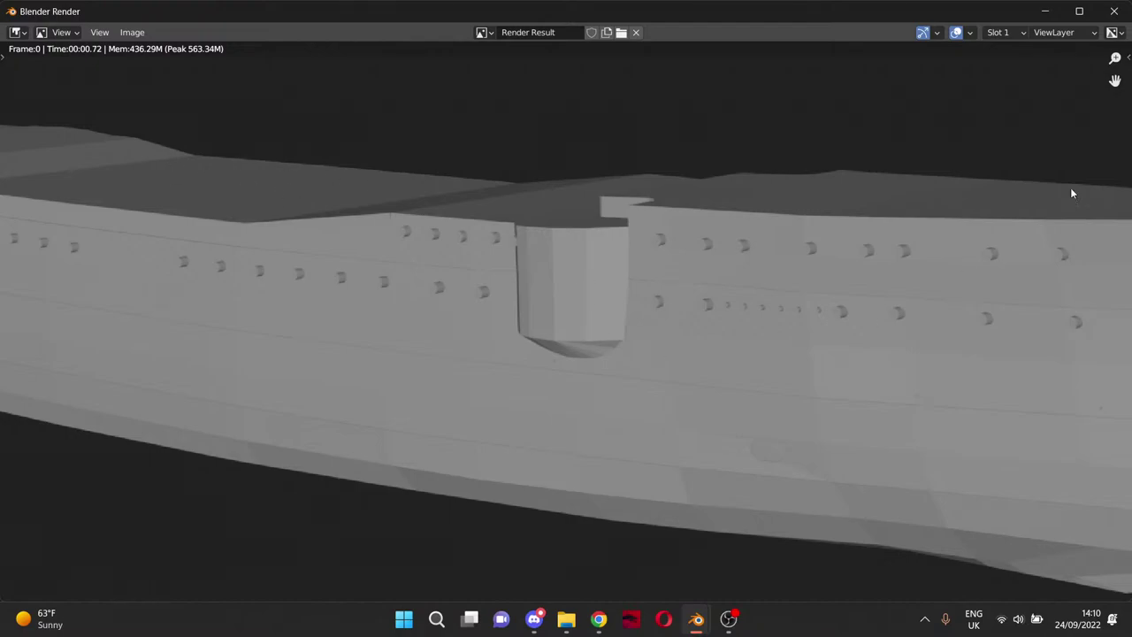
Inspect the rendered hull's stern, midship side and bow for shading and surface flaws.
left_click_drag(1113, 81, 1131, 182)
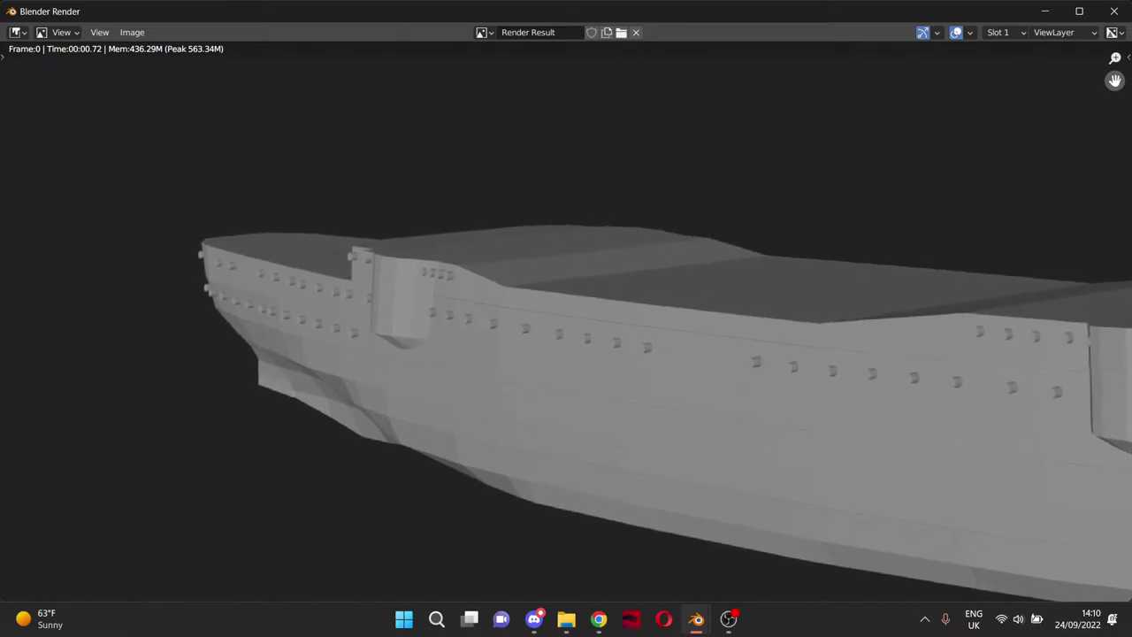
left_click_drag(793, 158, 753, 156)
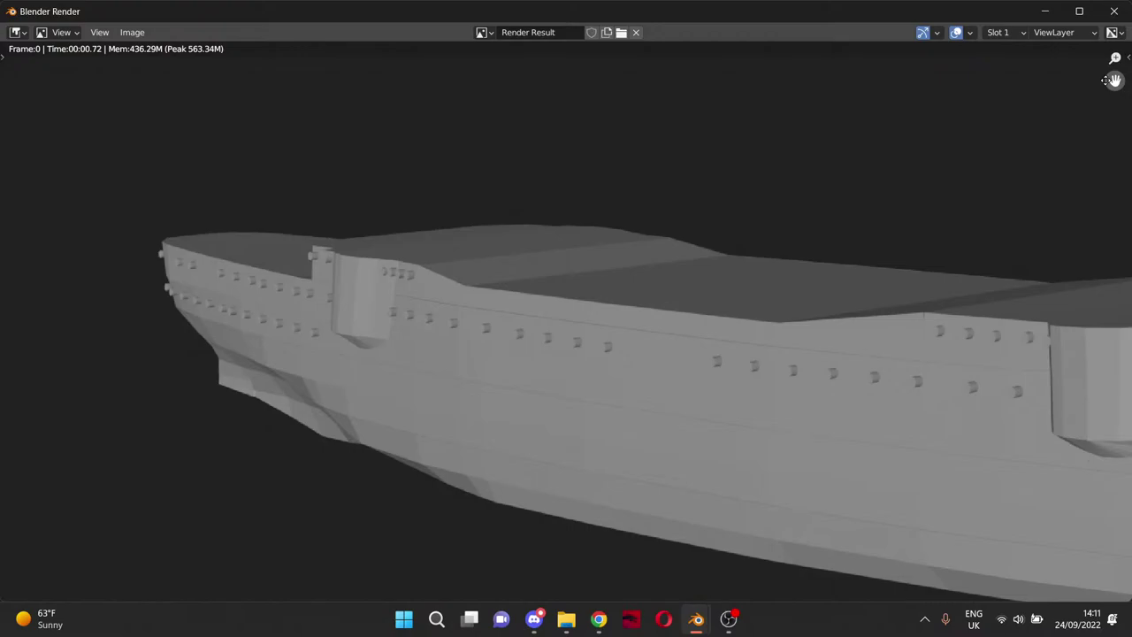
left_click_drag(1115, 80, 931, 178)
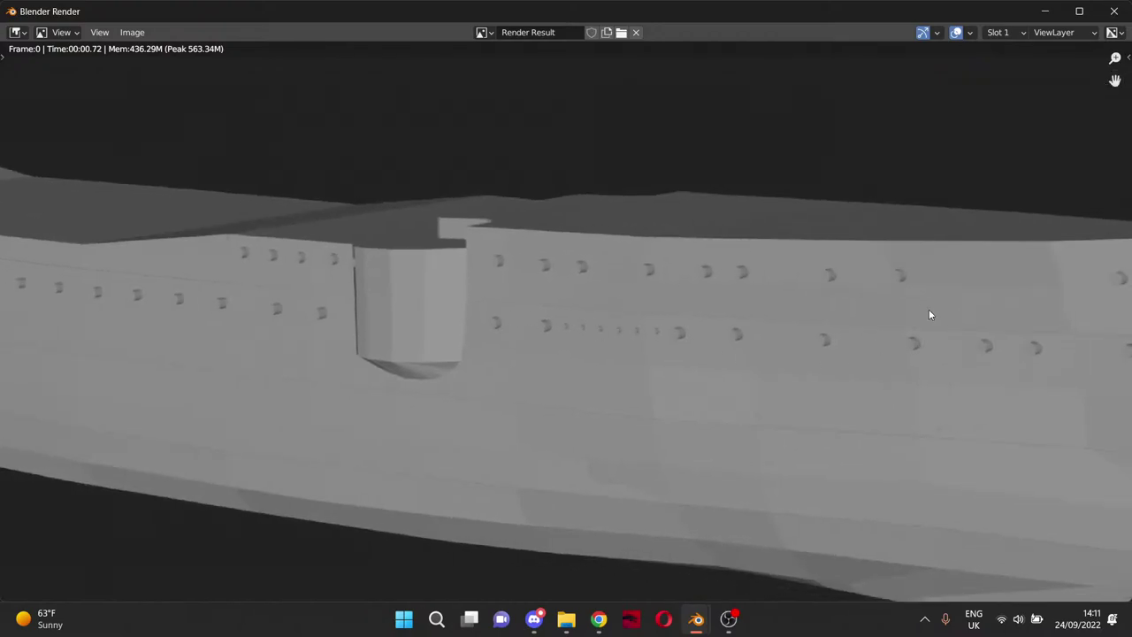
left_click_drag(1115, 80, 993, 228)
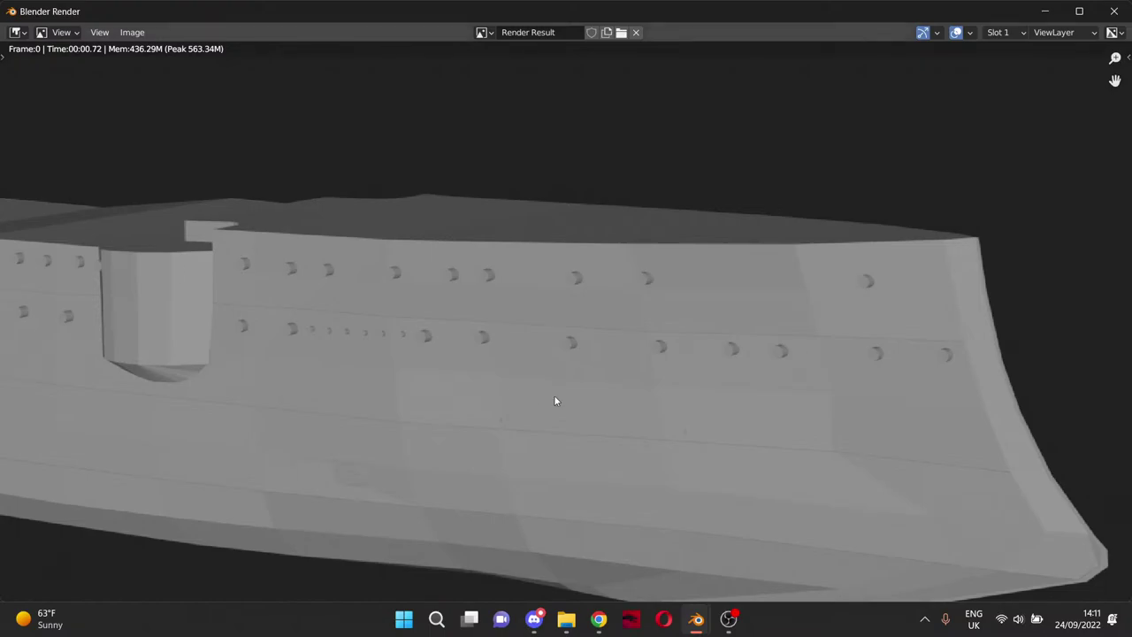
scroll(569, 372, "down", 1)
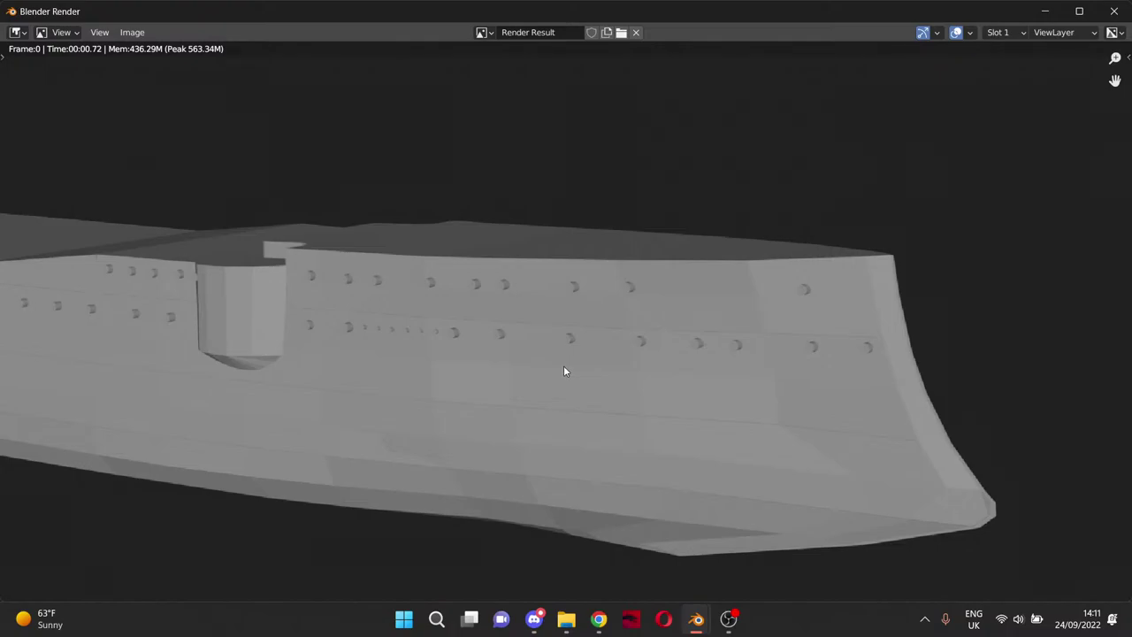
Review the hull's full length from stern to bow in the render result.
key("alt+Tab")
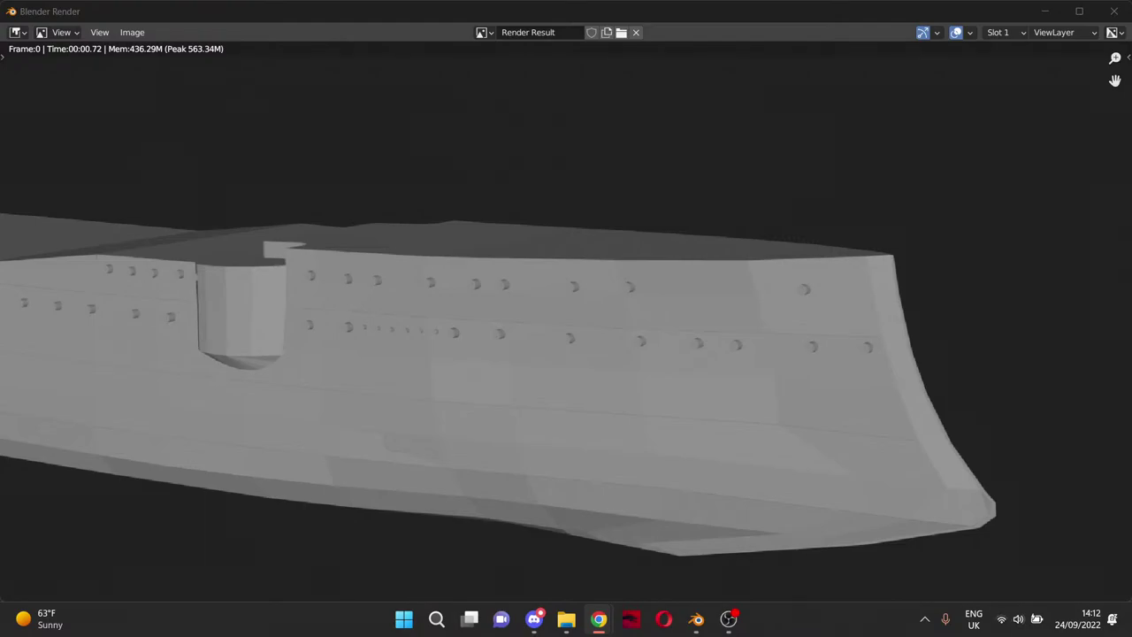
scroll(345, 448, "down", 3)
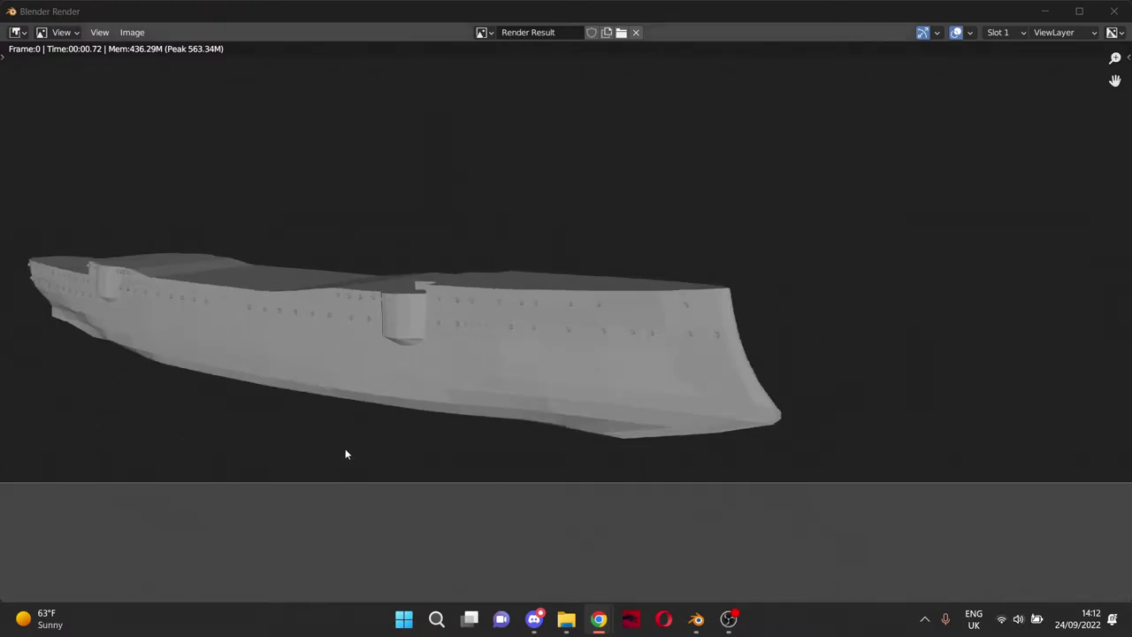
left_click_drag(1115, 81, 1128, 159)
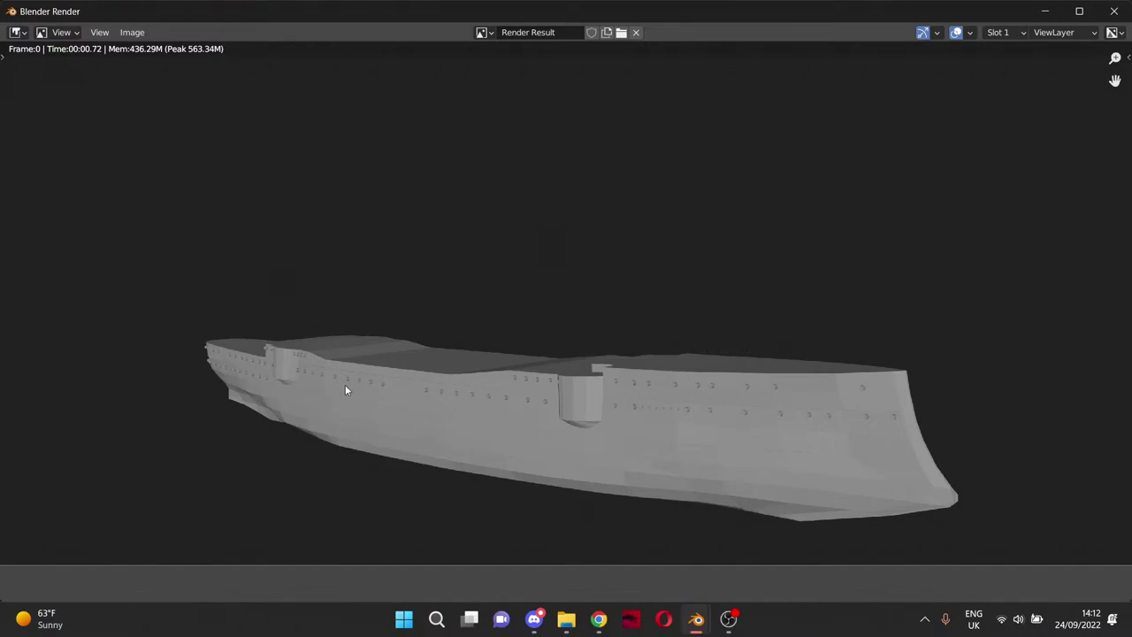
key("alt+Tab")
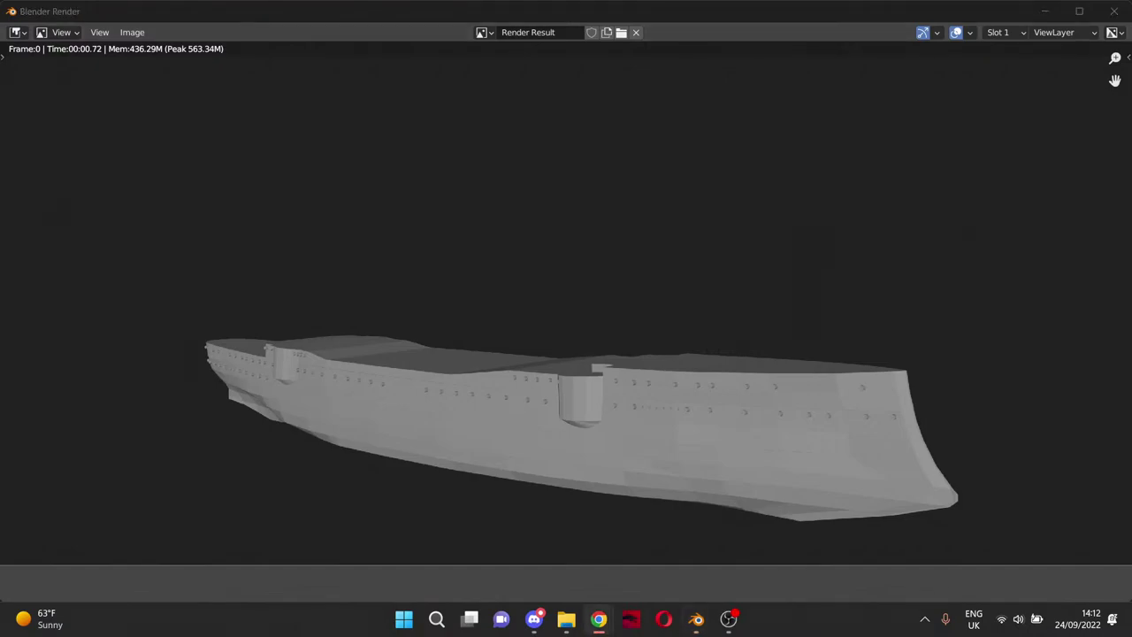